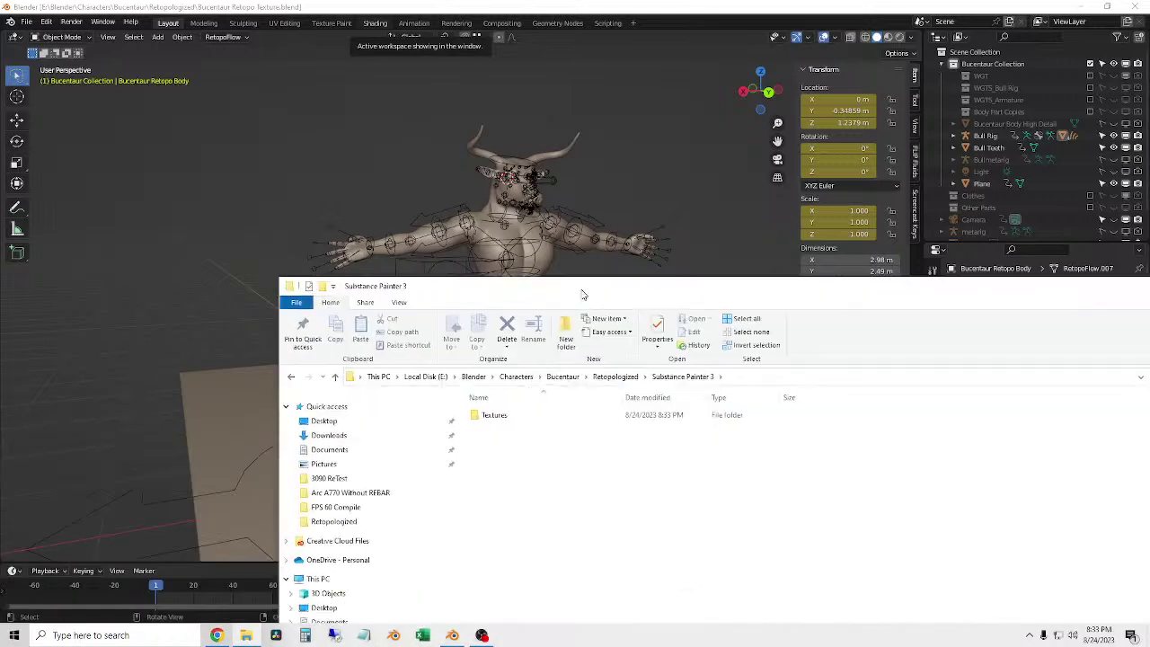
# - Check the Textures folder inside Substance Painter 3, return to its parent folder and switch to Blender
pyautogui.moveTo(540, 303)
pyautogui.mouseDown()
pyautogui.moveTo(265, 17)
pyautogui.moveTo(328, 69)
pyautogui.moveTo(316, 87)
pyautogui.mouseUp()
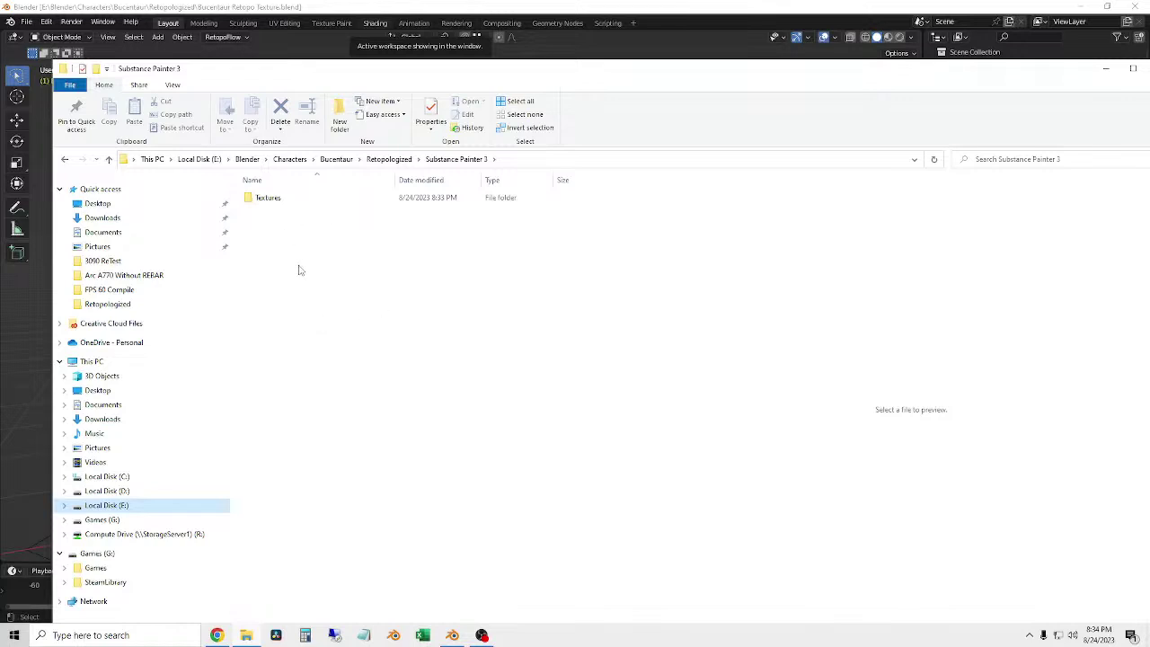
pyautogui.doubleClick(274, 202)
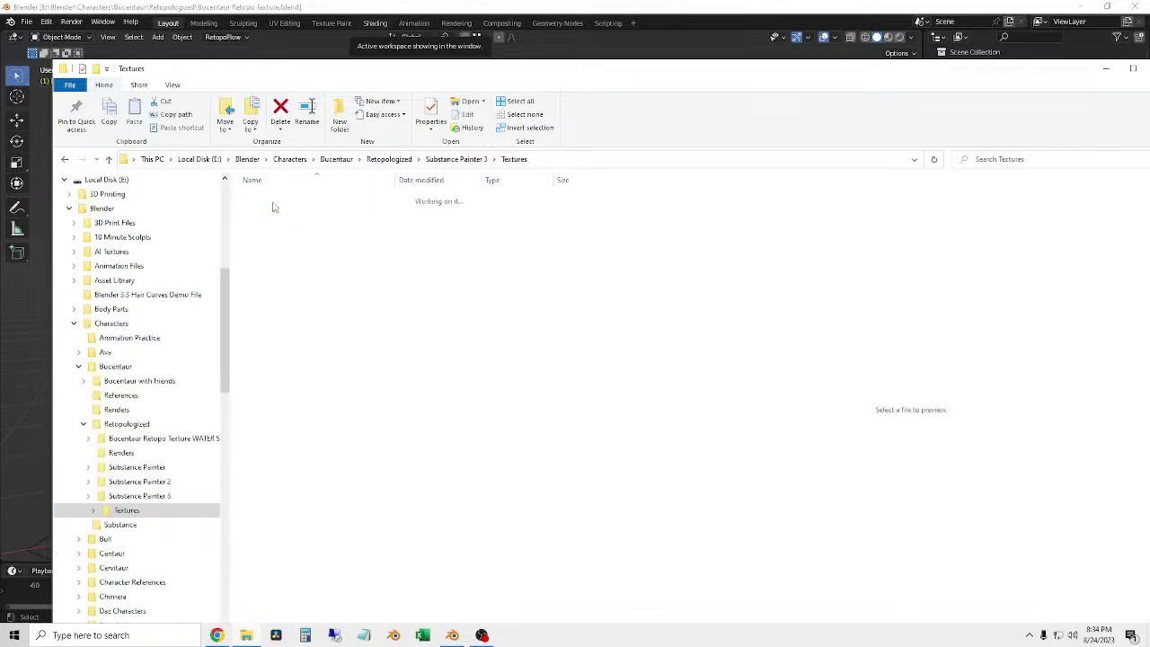
pyautogui.hotkey('alt', 'Left')
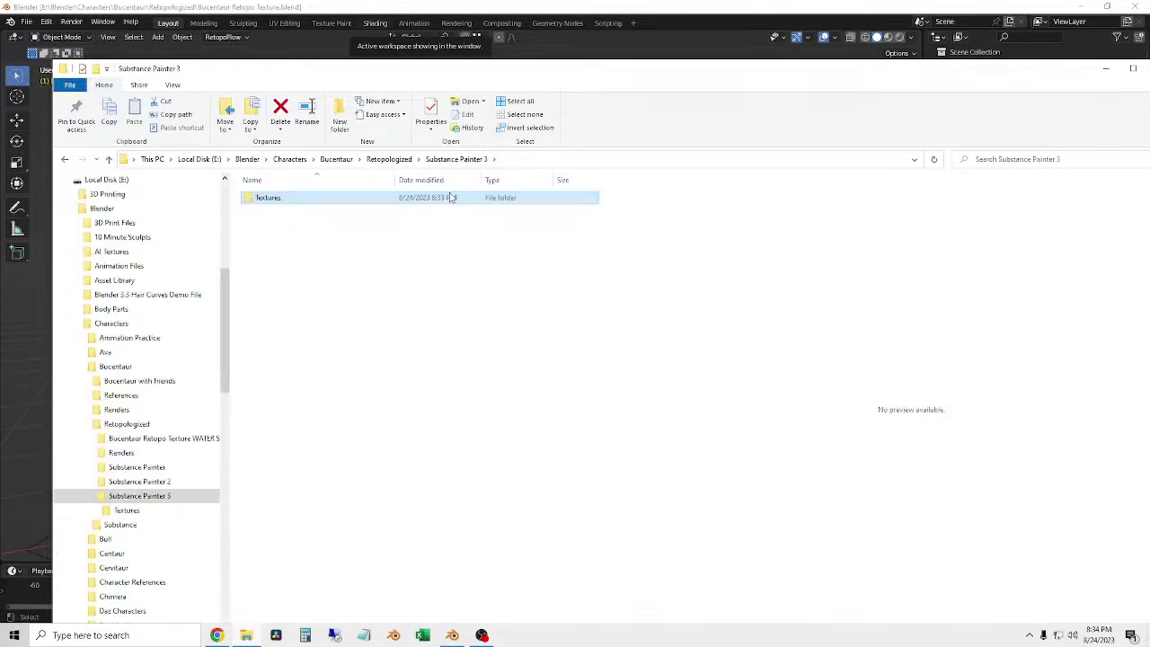
pyautogui.moveTo(1024, 68)
pyautogui.mouseDown()
pyautogui.moveTo(970, 68)
pyautogui.moveTo(1033, 68)
pyautogui.mouseUp()
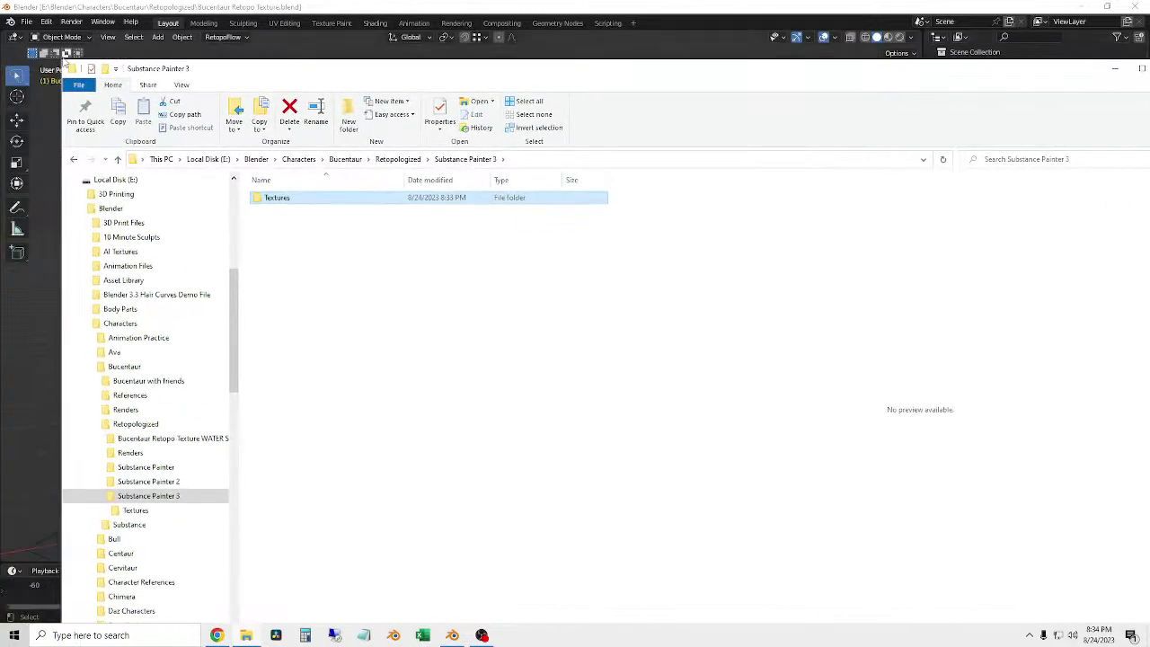
pyautogui.moveTo(65, 56); pyautogui.dragTo(102, 72)
pyautogui.click(926, 79)
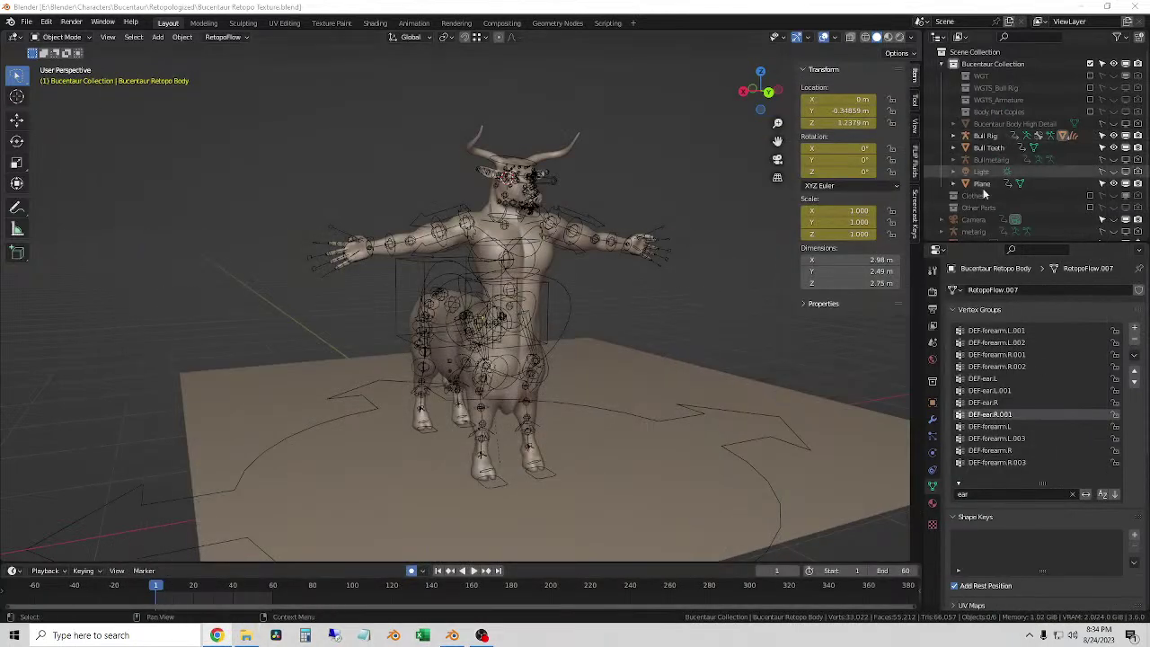
# - View the scene's output settings and its Cycles render settings
pyautogui.click(932, 310)
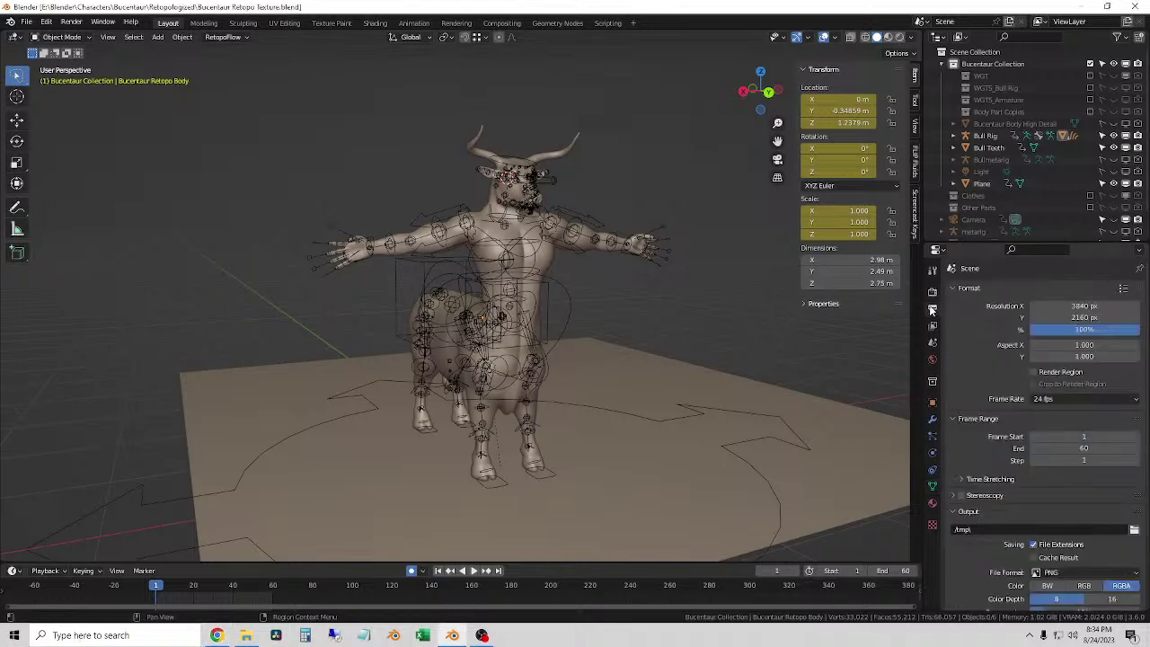
pyautogui.click(932, 292)
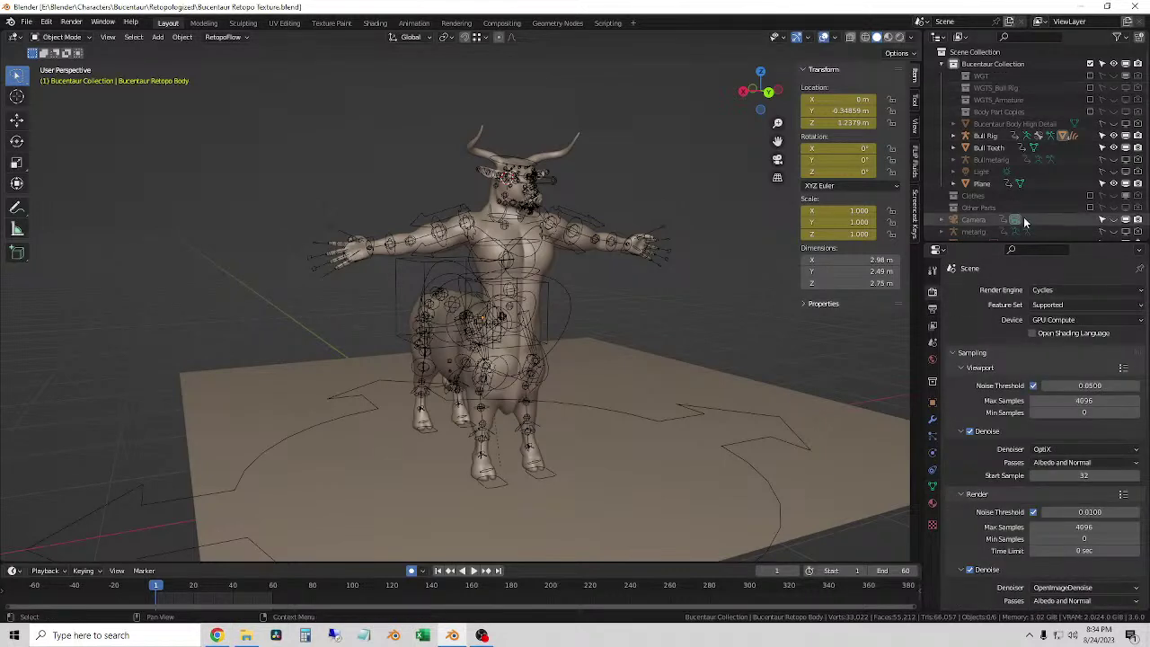
pyautogui.scroll(-2, 1023, 216)
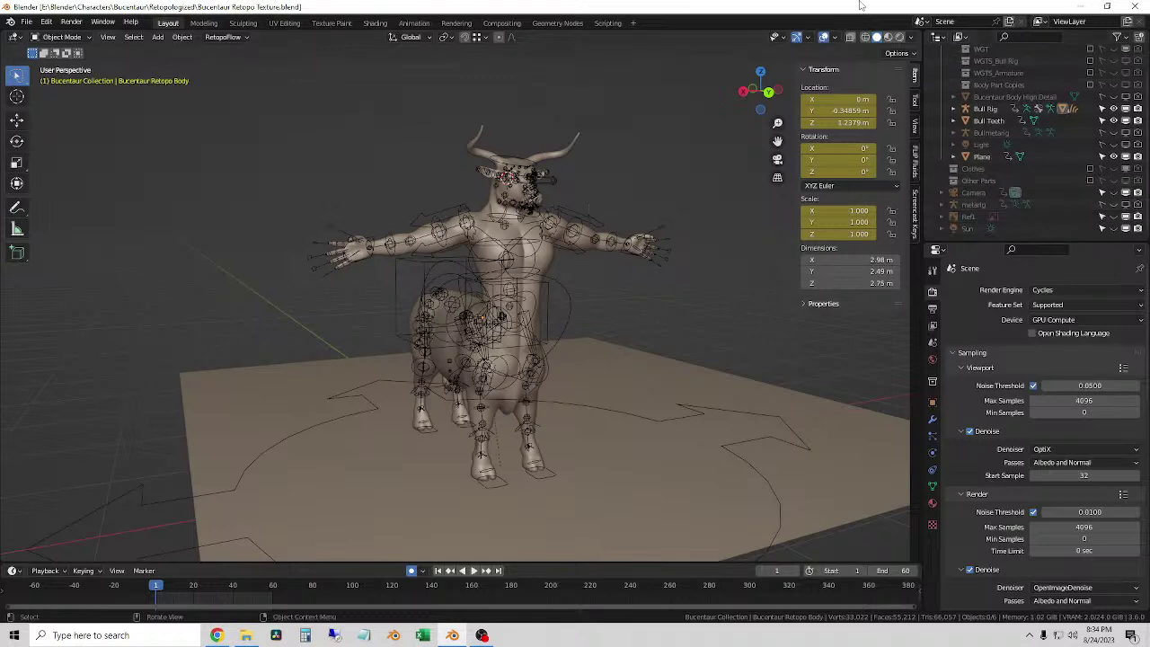
# - Set the viewport shading to Material Preview, hide the overlays and inspect the creature's torso up close
pyautogui.click(887, 42)
pyautogui.scroll(3, 763, 117)
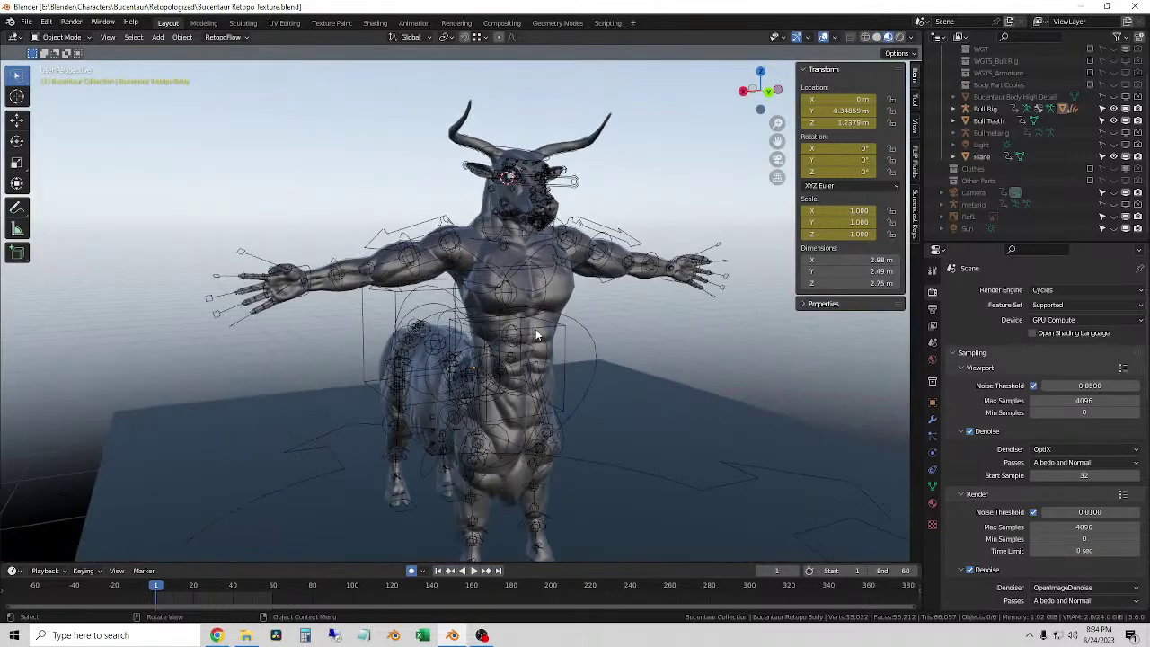
pyautogui.click(825, 36)
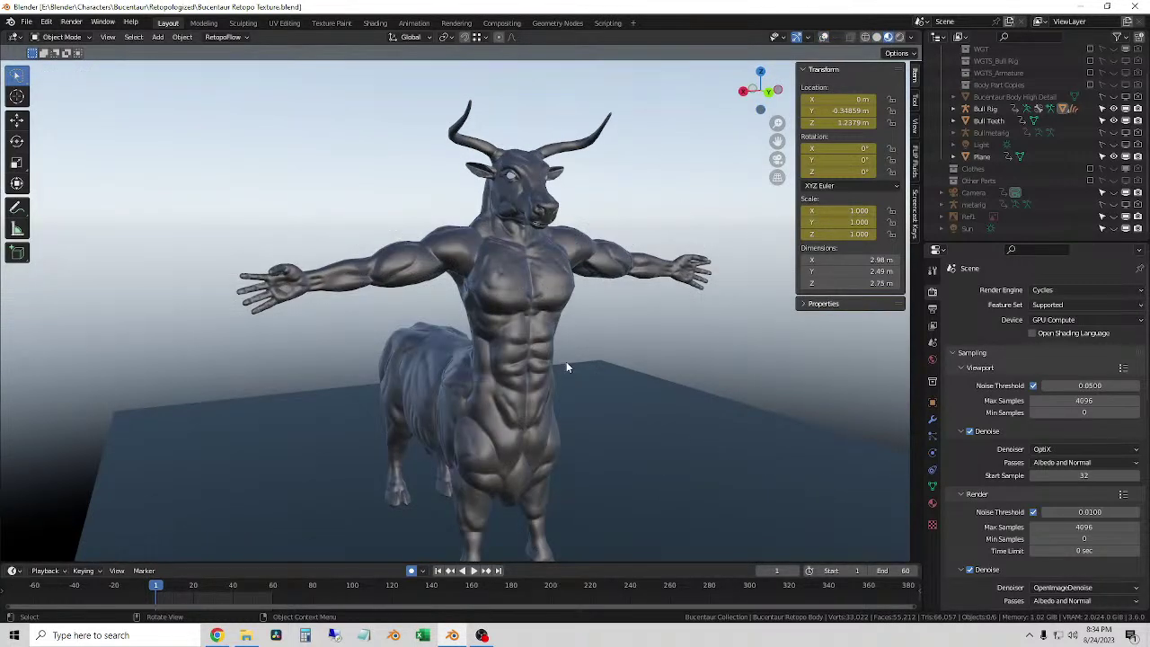
pyautogui.scroll(3, 551, 321)
pyautogui.moveTo(556, 304); pyautogui.dragTo(483, 278, button='middle')
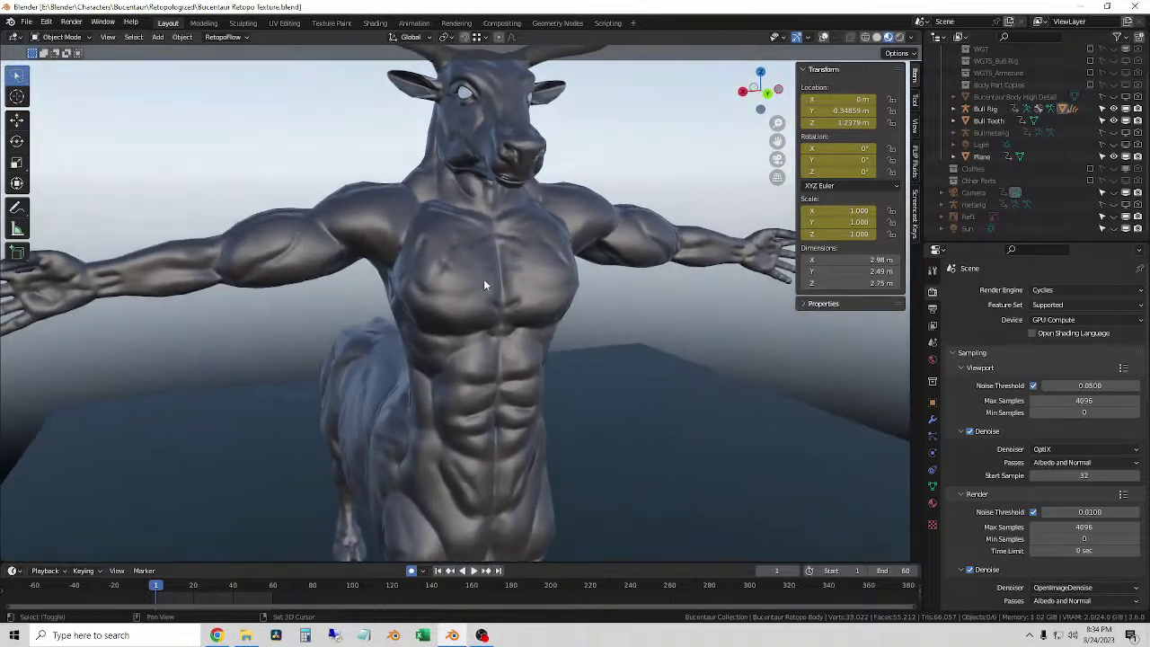
pyautogui.scroll(4, 485, 283)
pyautogui.scroll(-4, 505, 306)
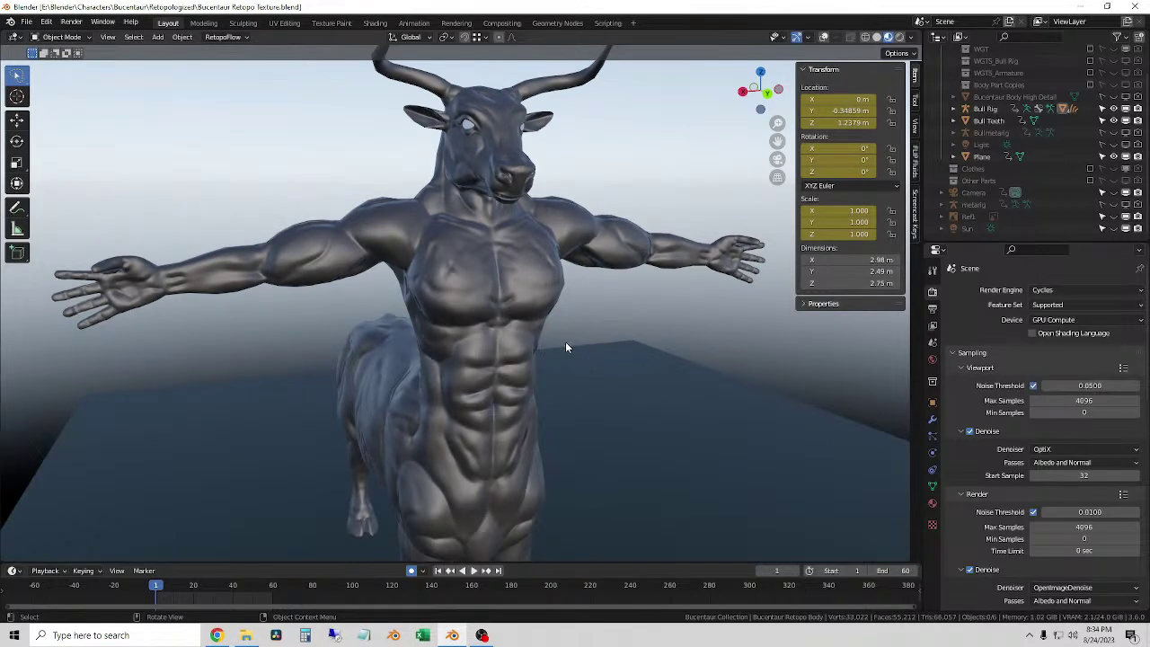
# - Expand Bull Rig and Bucentaur Retopo Body in the outliner and enable Body Hair in the viewport
pyautogui.click(953, 109)
pyautogui.click(977, 156)
pyautogui.scroll(-2, 1033, 148)
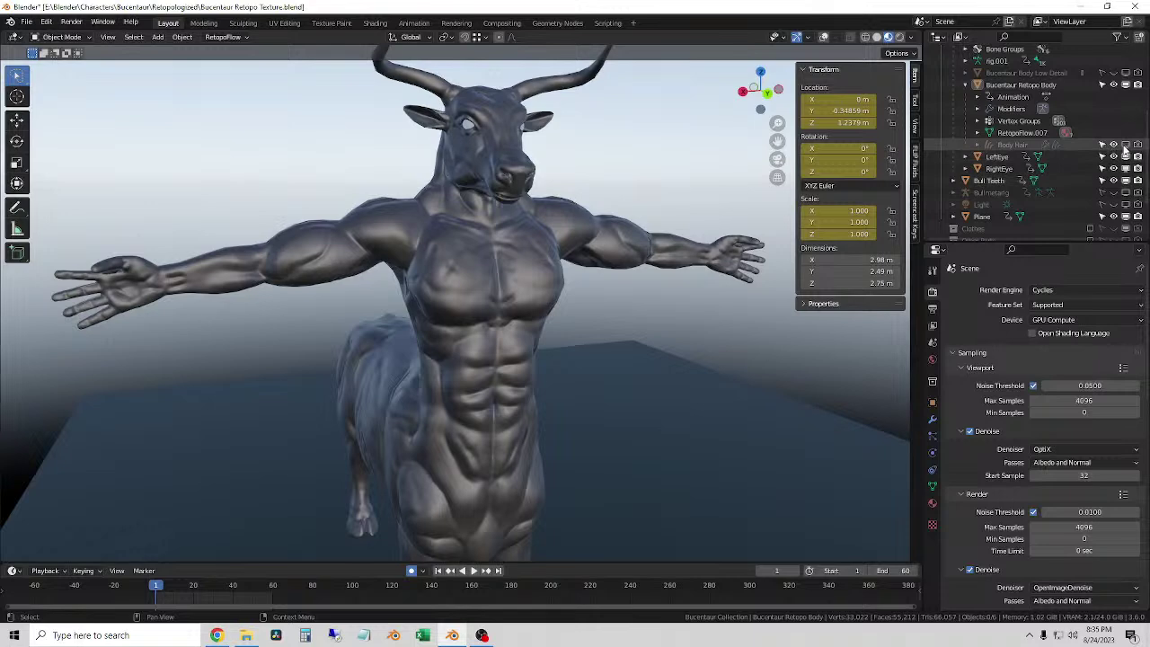
pyautogui.click(1126, 144)
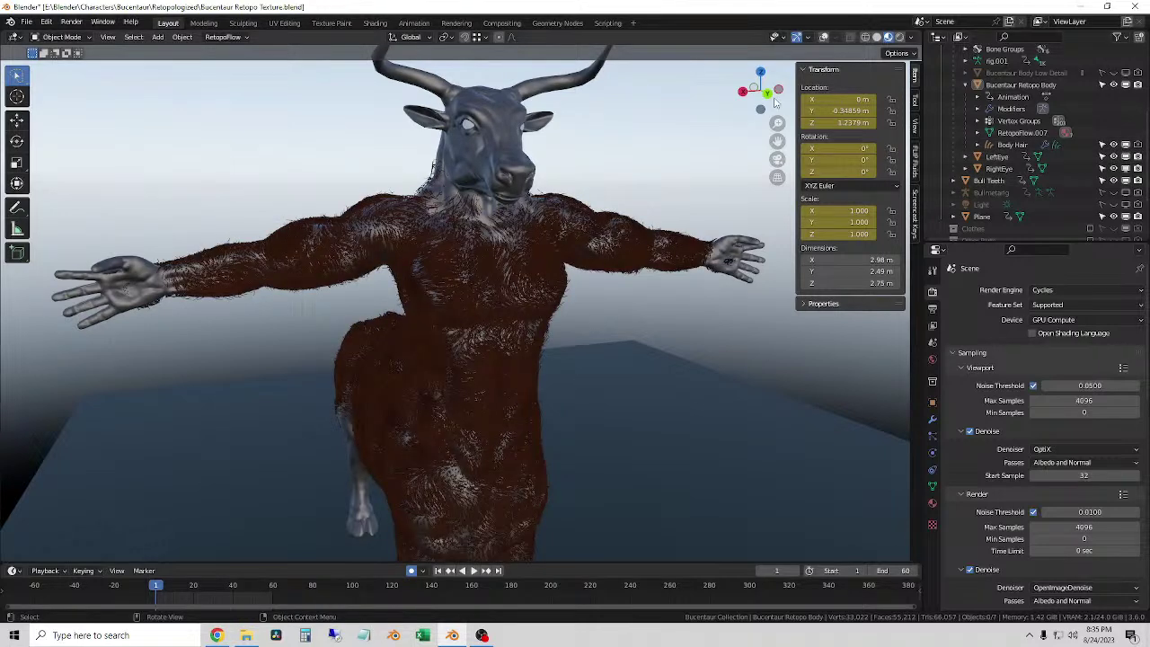
# - Set the viewport shading to Rendered and examine the body hair from several distances and angles
pyautogui.click(900, 37)
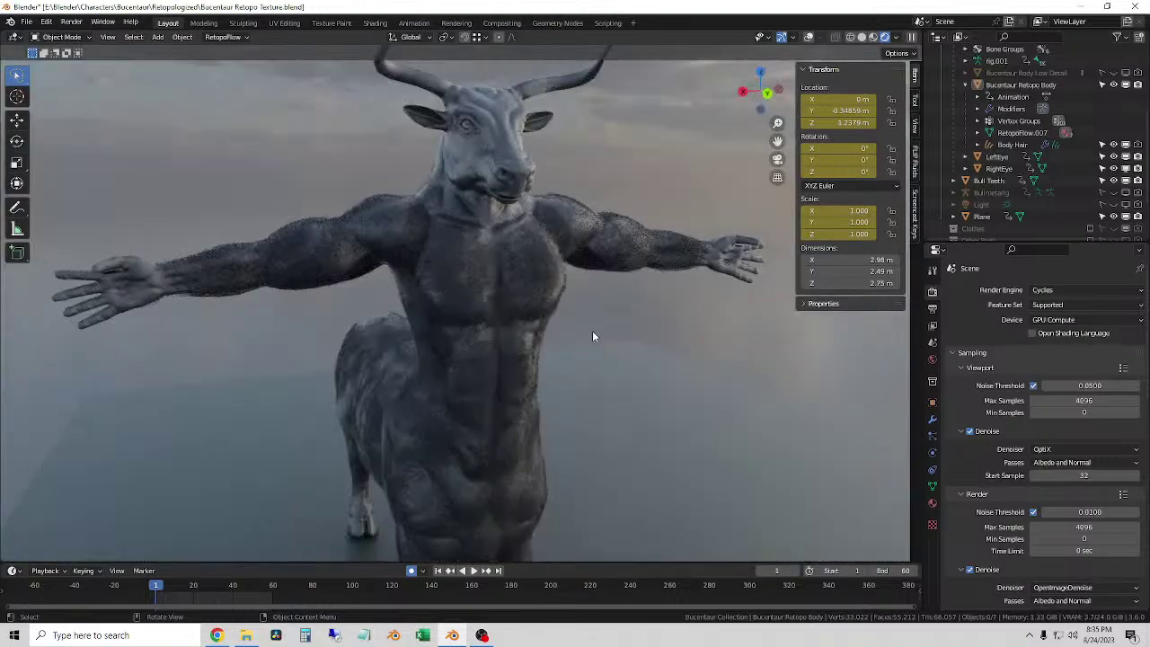
pyautogui.moveTo(593, 332); pyautogui.dragTo(606, 333, button='middle')
pyautogui.scroll(-5, 551, 322)
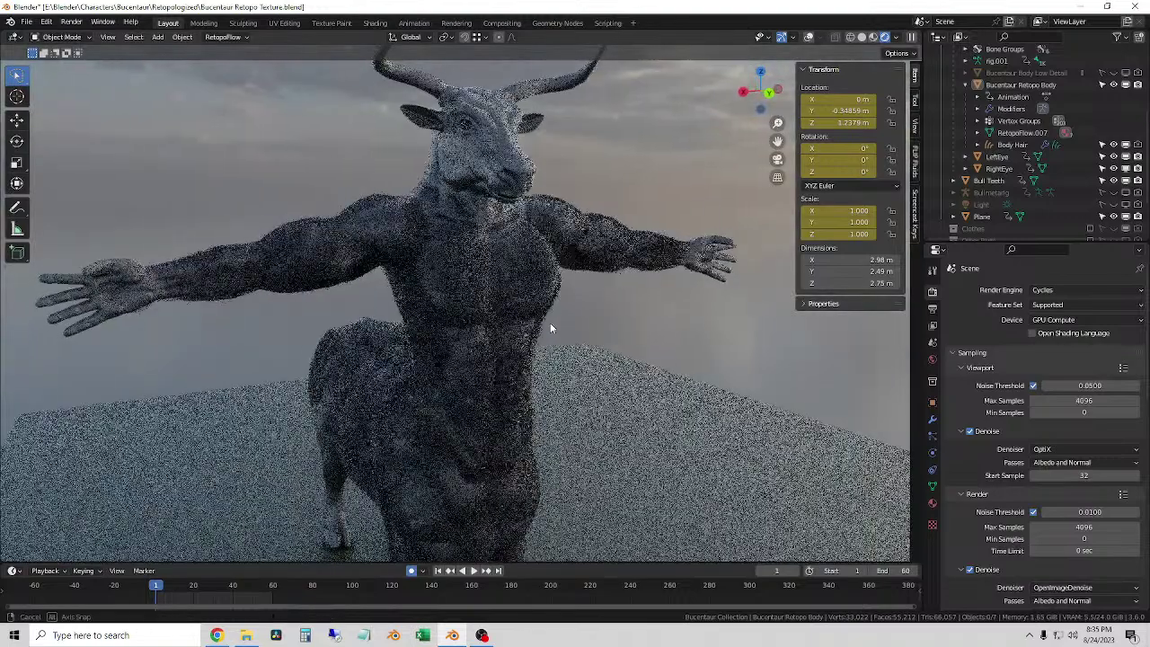
pyautogui.scroll(3, 574, 342)
pyautogui.scroll(5, 470, 325)
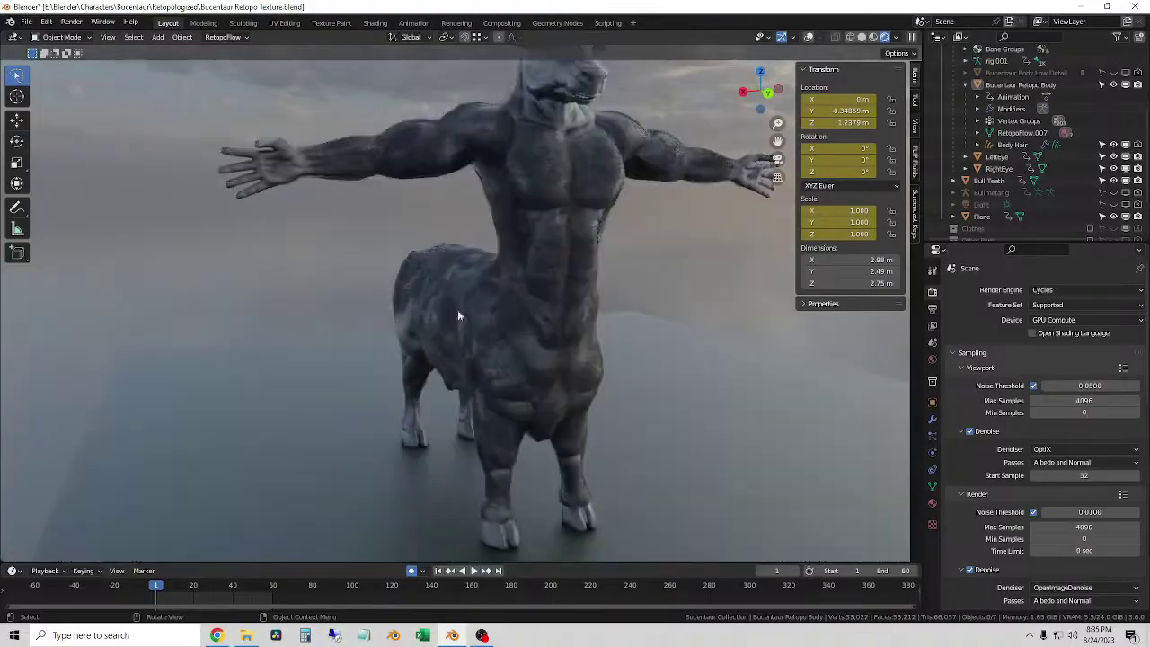
pyautogui.moveTo(447, 311); pyautogui.dragTo(556, 315, button='middle')
pyautogui.scroll(3, 503, 301)
pyautogui.scroll(-3, 602, 286)
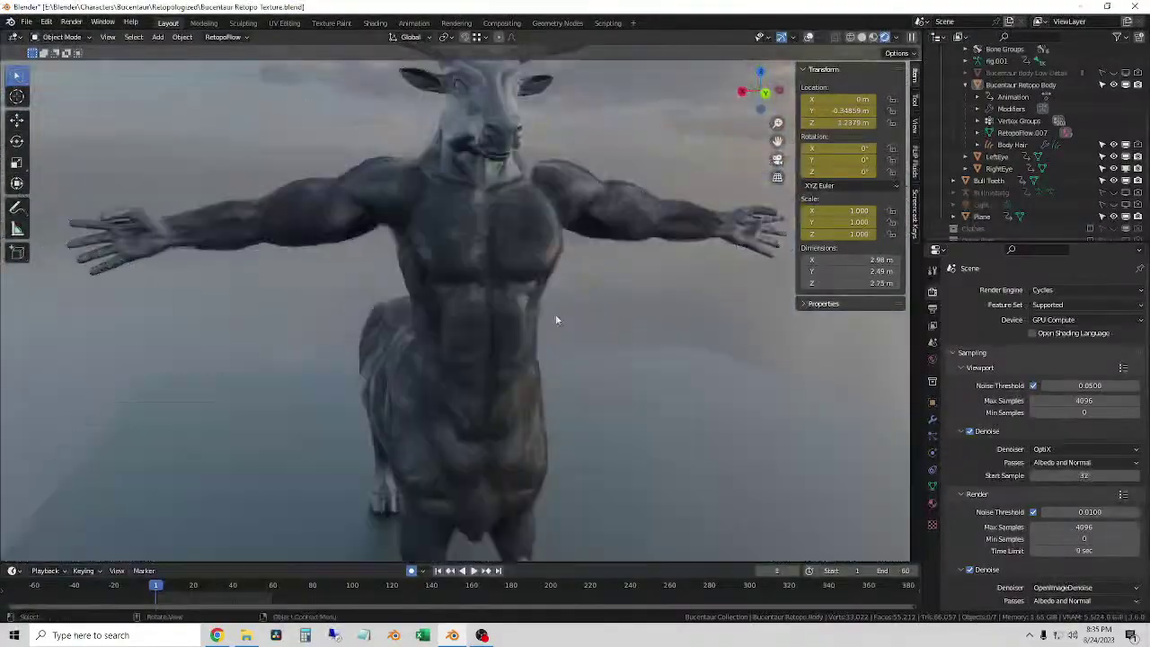
# - Delete the Body Hair object with its hierarchy and save the file
pyautogui.click(1113, 145)
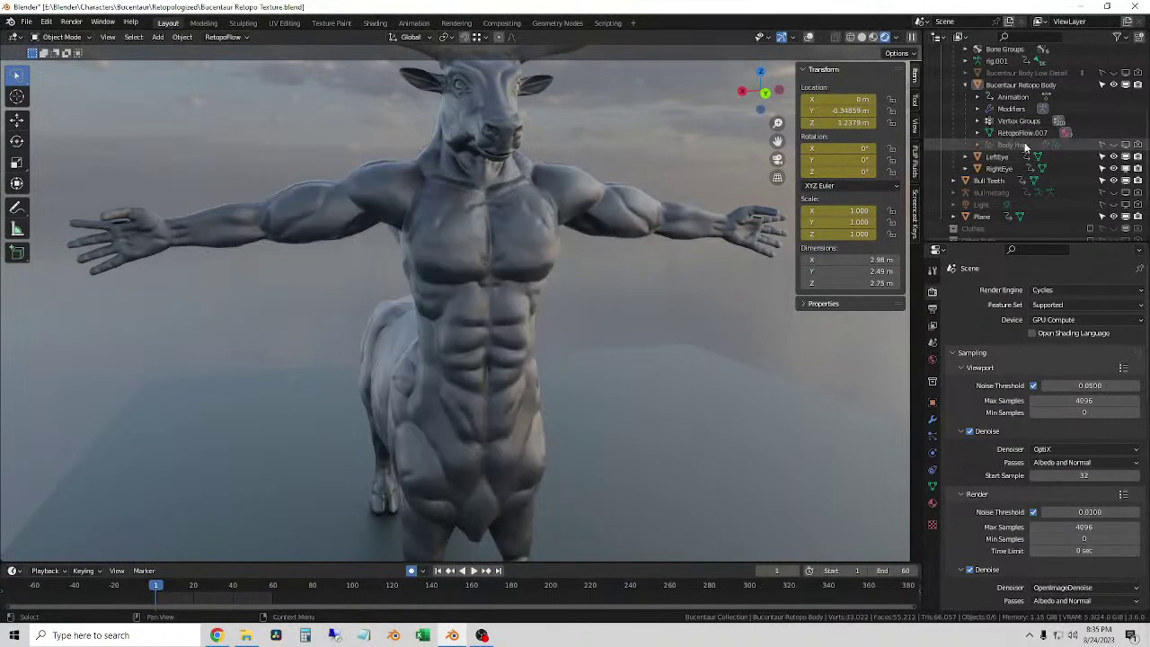
pyautogui.click(1026, 145)
pyautogui.rightClick(1025, 146)
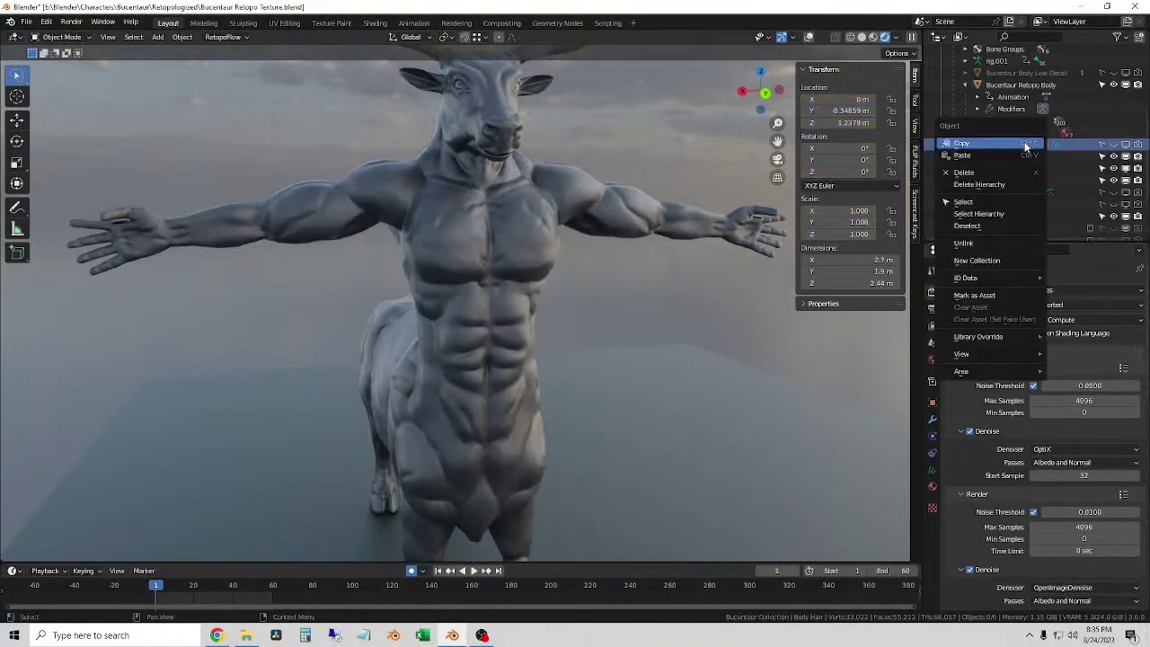
pyautogui.click(986, 184)
pyautogui.click(26, 22)
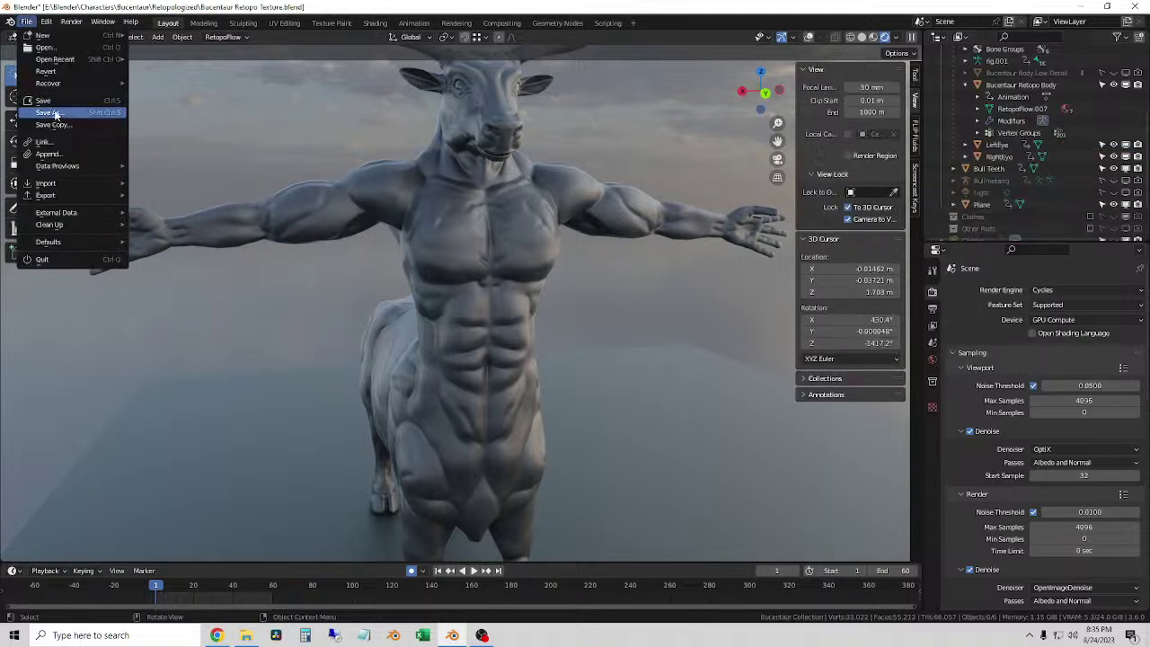
pyautogui.click(45, 97)
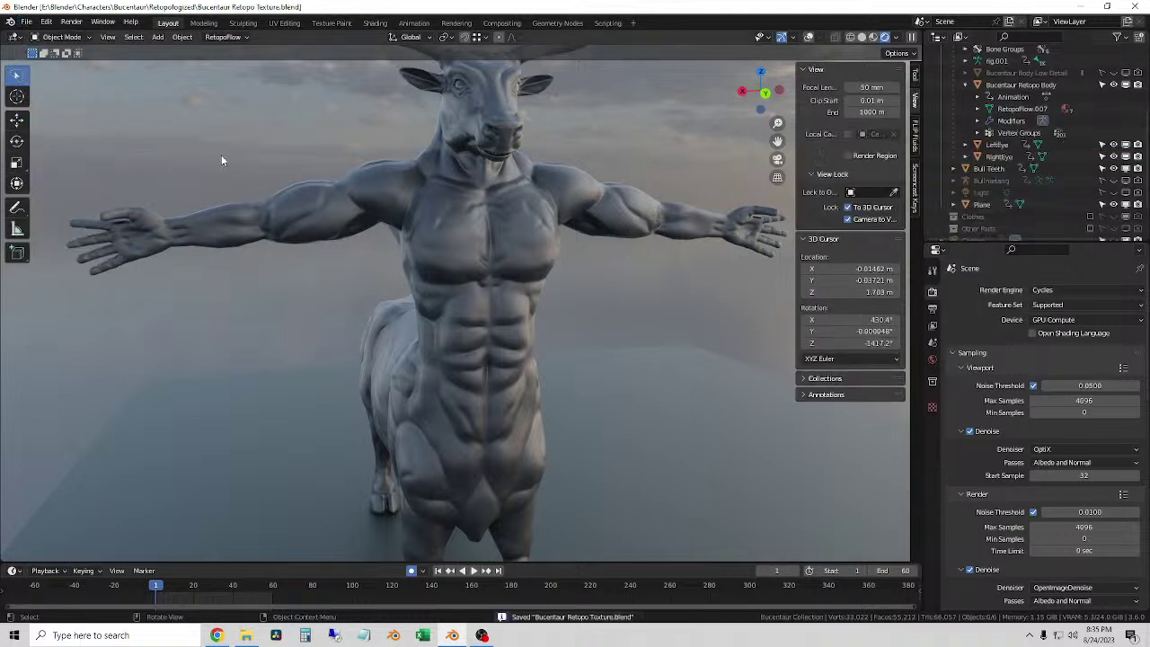
# - Try moving the Bucentaur Retopo Body on its own
pyautogui.scroll(-4, 252, 161)
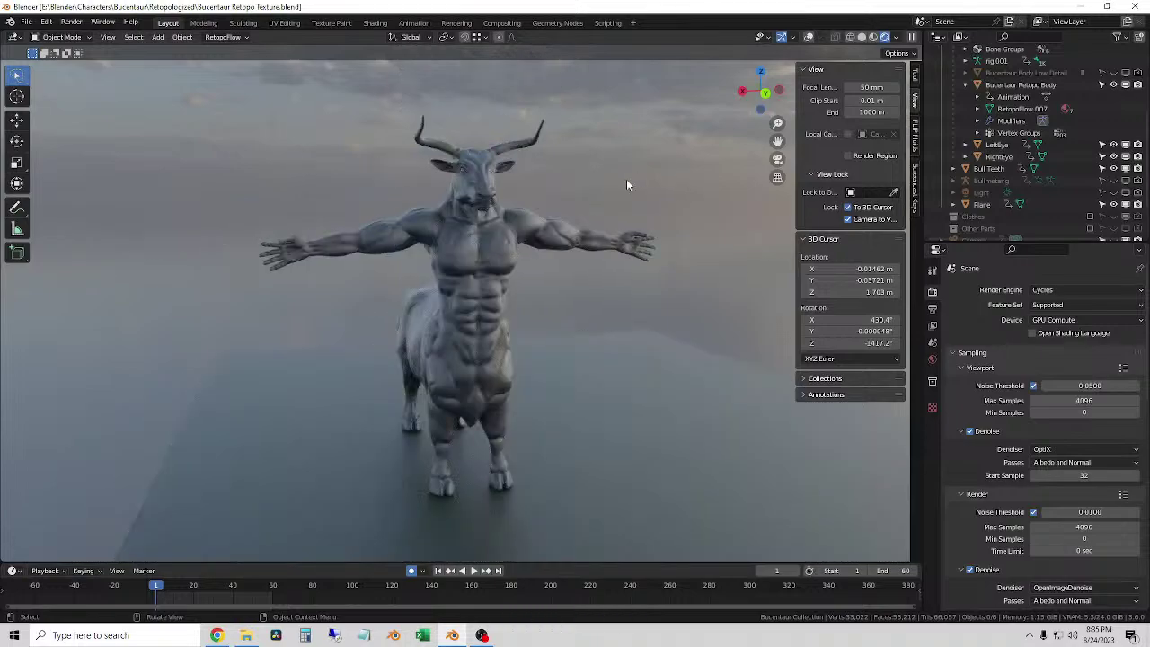
pyautogui.click(519, 242)
pyautogui.press('g')
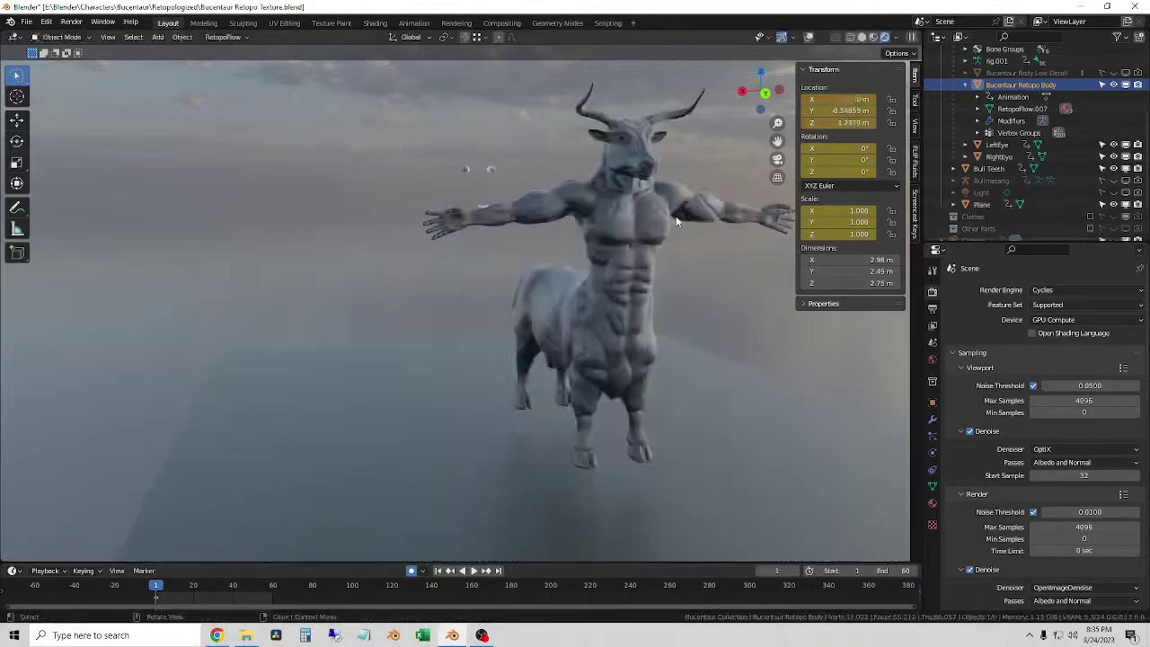
pyautogui.scroll(5, 521, 208)
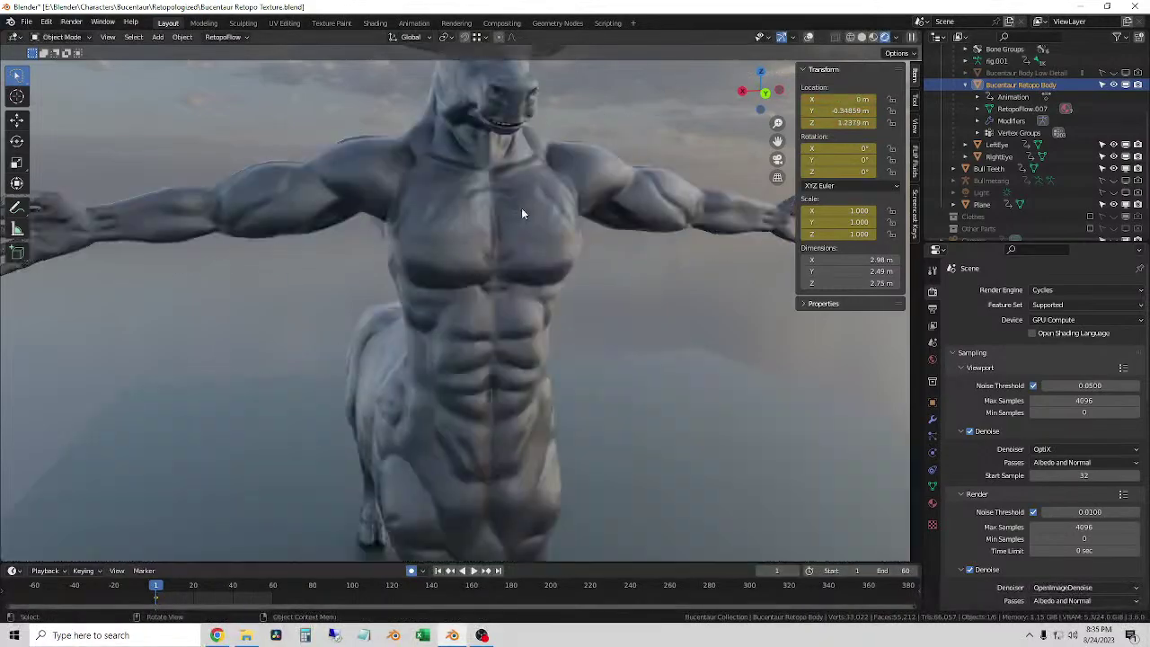
pyautogui.scroll(-5, 521, 208)
# - Show the viewport overlays and try moving the Bull Rig
pyautogui.click(809, 36)
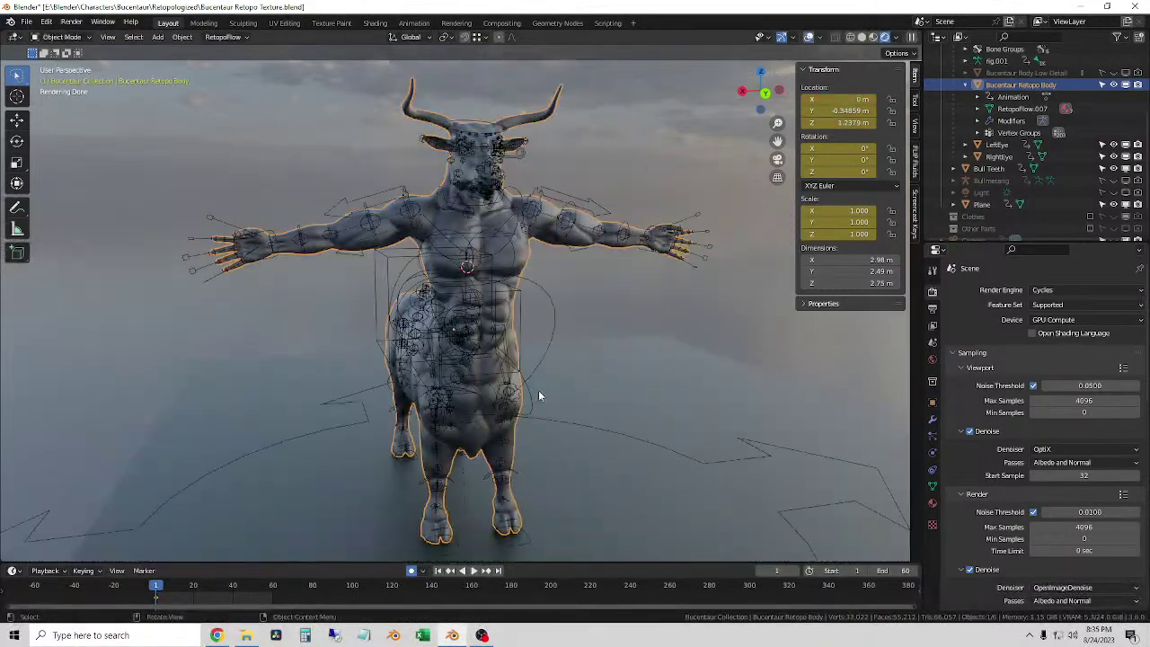
pyautogui.click(552, 334)
pyautogui.press('g')
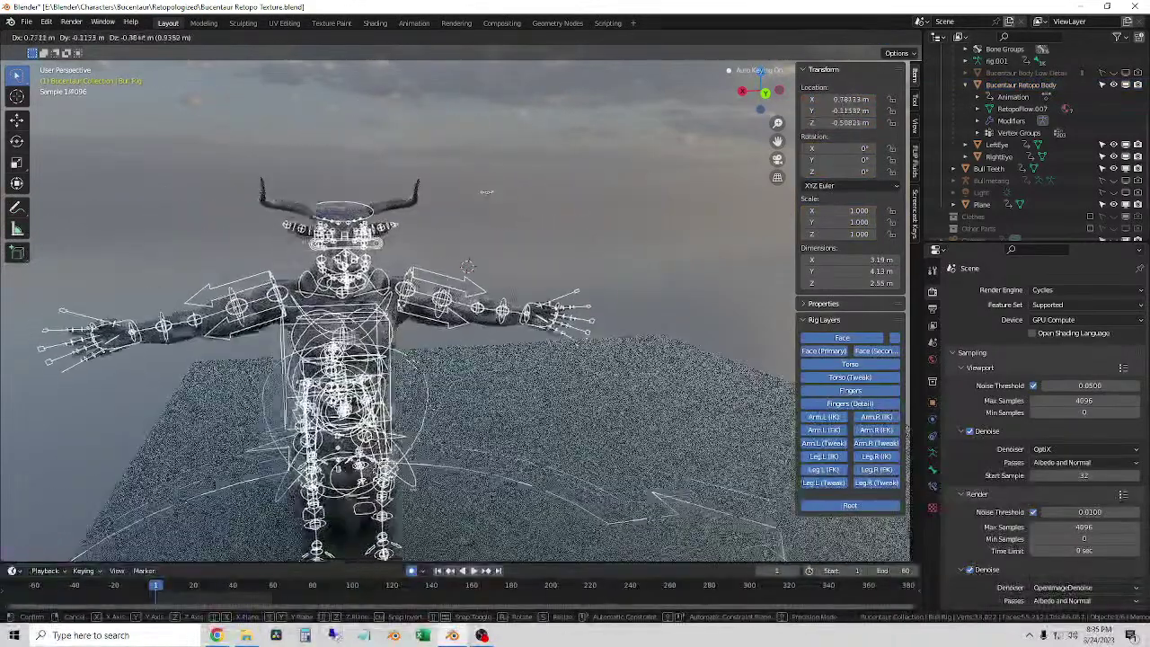
pyautogui.press('Escape')
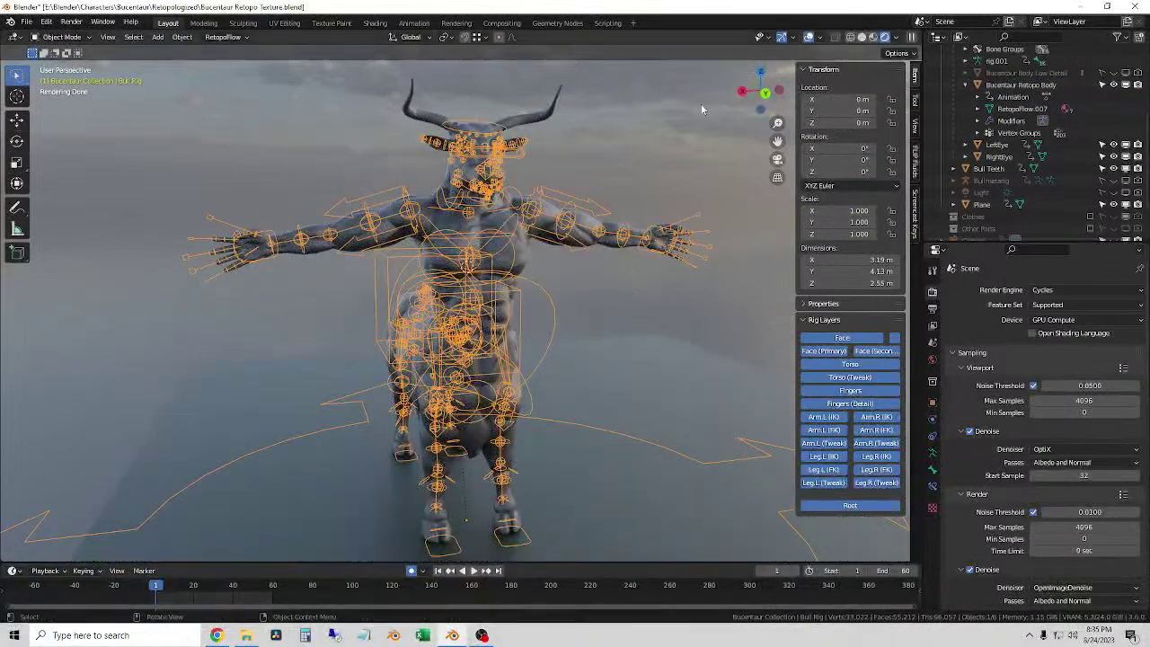
# - Hide the overlays and compare the Bucentaur Retopo Body in Rendered, Solid and Material Preview shading
pyautogui.click(539, 252)
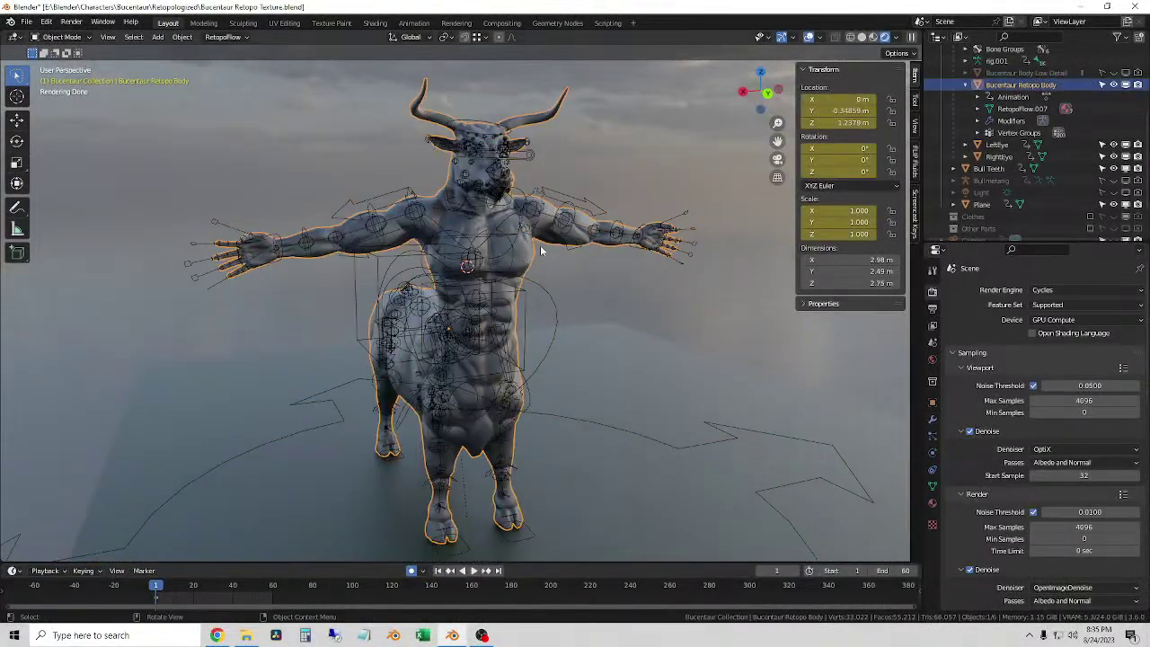
pyautogui.hotkey('shift', 'alt', 'z')
pyautogui.scroll(4, 575, 288)
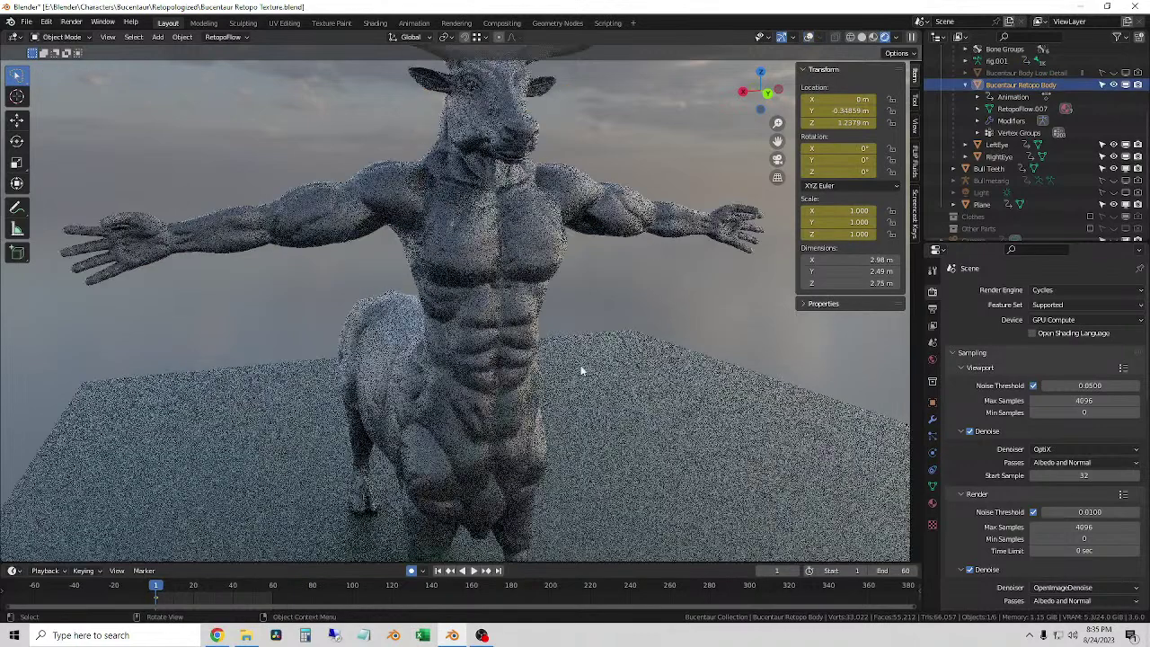
pyautogui.click(862, 37)
pyautogui.moveTo(785, 96); pyautogui.dragTo(539, 305)
pyautogui.click(888, 37)
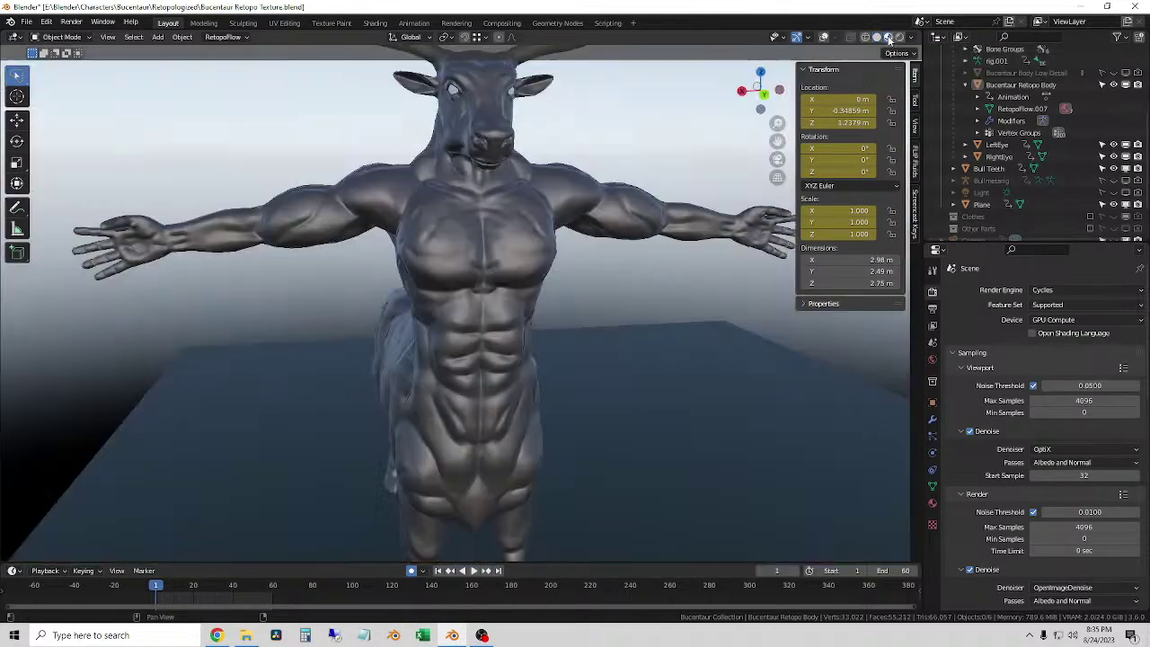
pyautogui.click(555, 268)
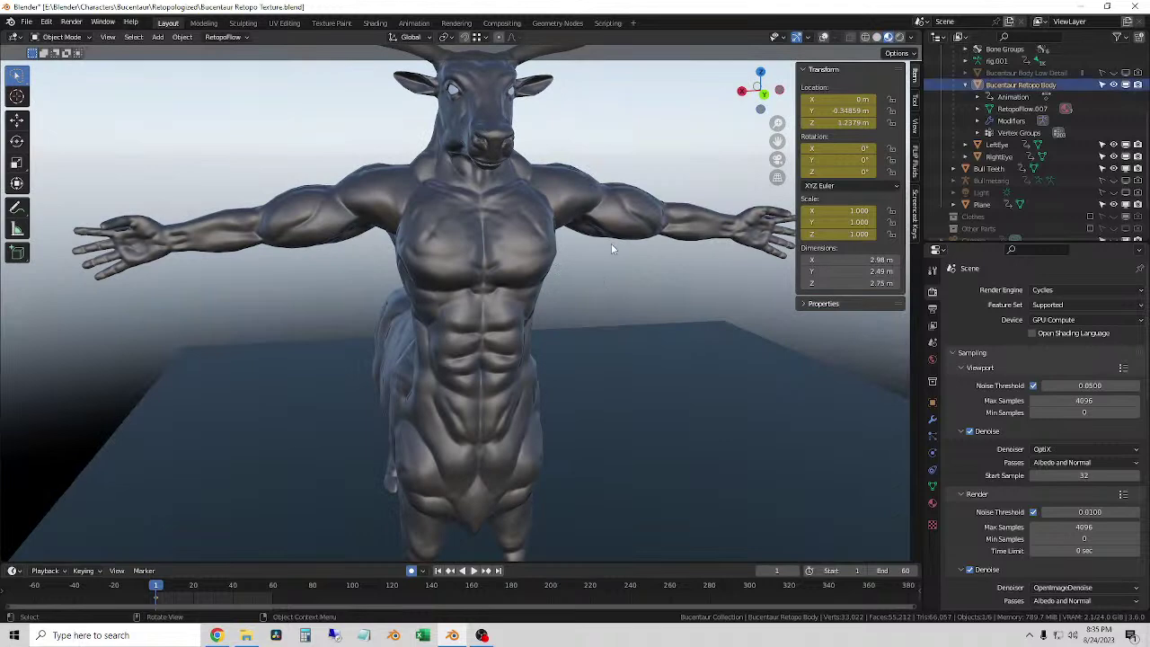
pyautogui.click(619, 286)
pyautogui.moveTo(620, 285); pyautogui.dragTo(663, 359, button='middle')
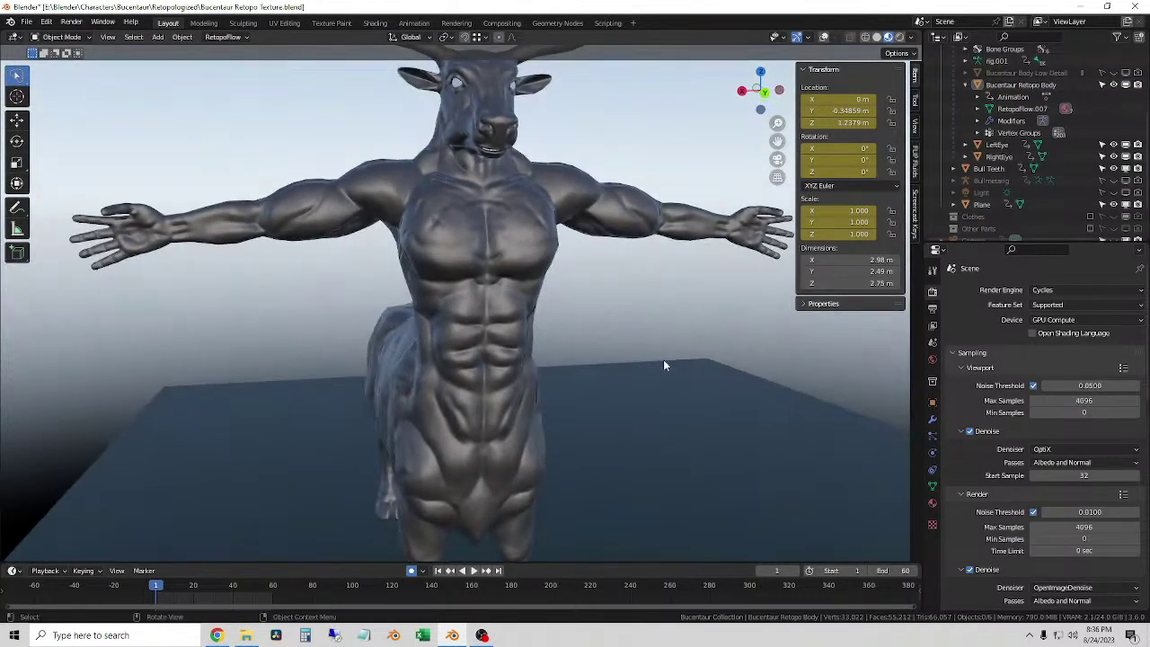
# - Set the viewport shading to Solid and show the overlays
pyautogui.click(876, 36)
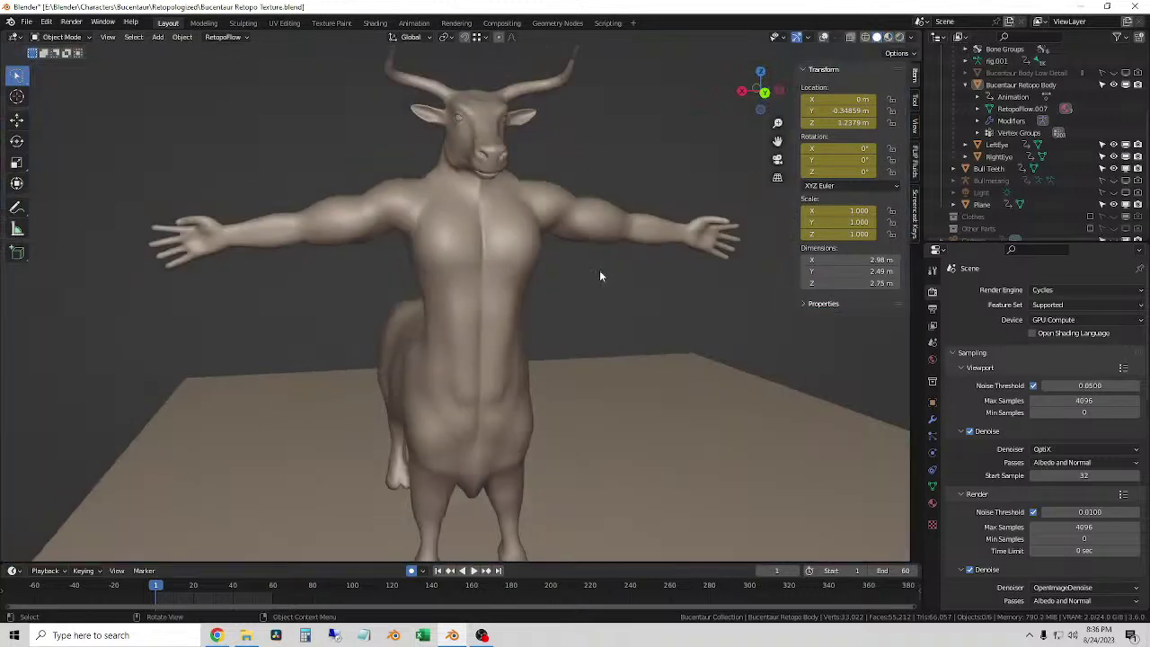
pyautogui.hotkey('shift', 'alt', 'z')
pyautogui.scroll(1, 611, 275)
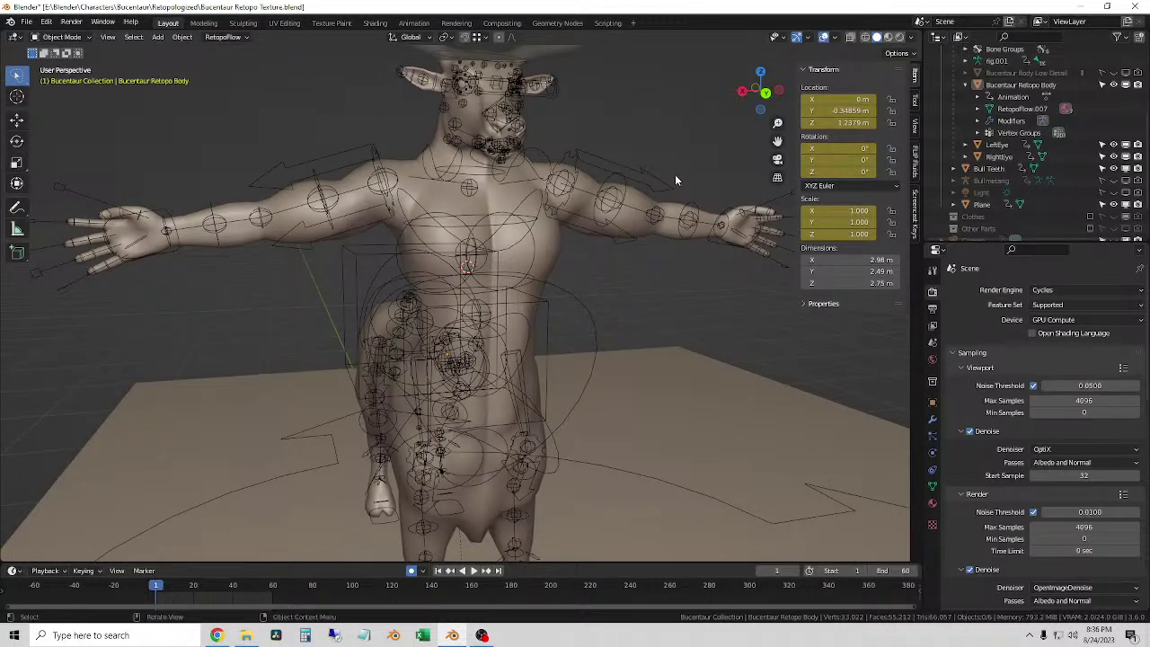
# - Show the full material slot list of the Bucentaur Retopo Body and switch the object to Edit Mode
pyautogui.click(931, 503)
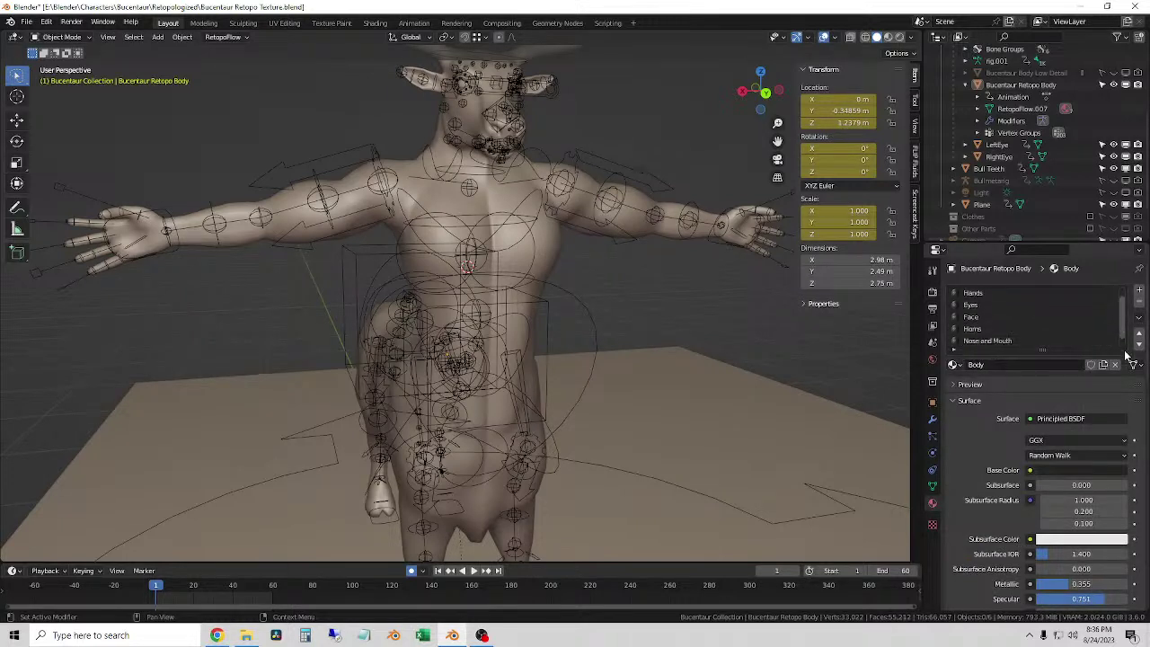
pyautogui.moveTo(1045, 350); pyautogui.dragTo(1057, 426)
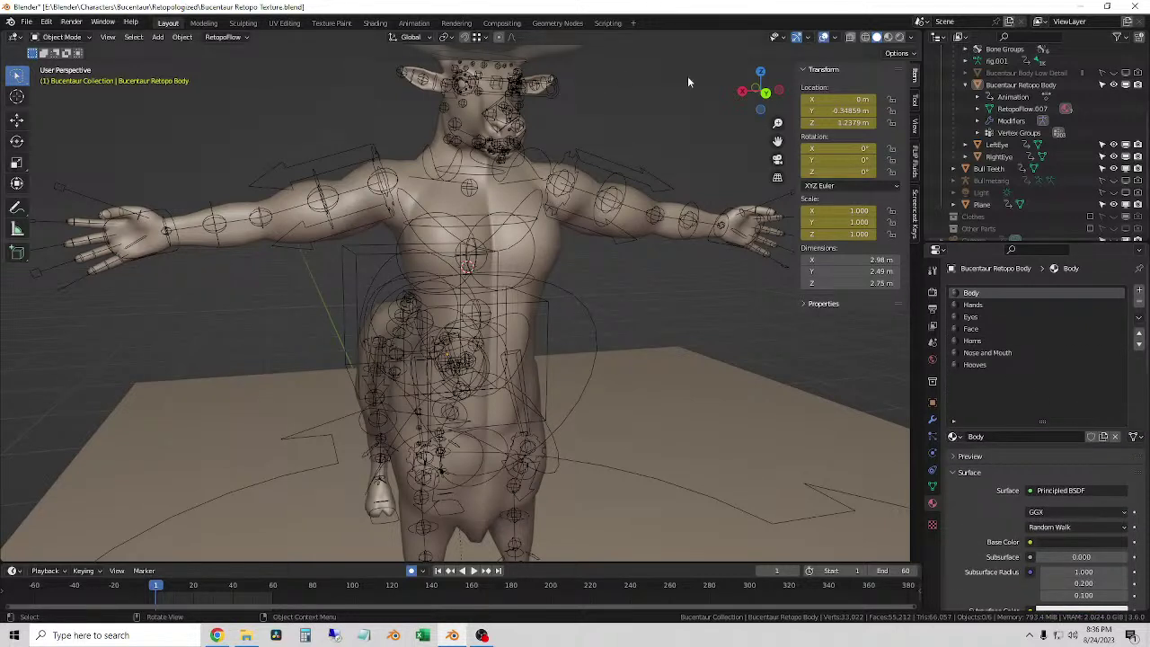
pyautogui.click(65, 37)
pyautogui.click(67, 65)
# - Examine the body's marked seams and select the linked UV island on one half of the front torso
pyautogui.moveTo(643, 259); pyautogui.dragTo(611, 308, button='middle')
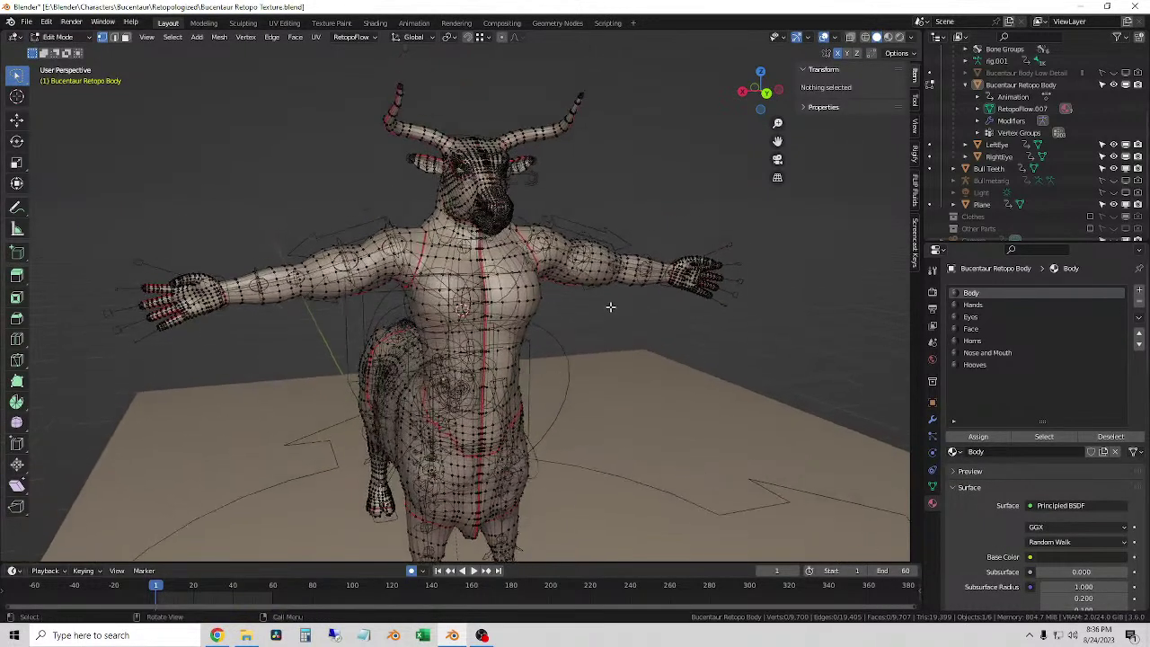
pyautogui.scroll(3, 481, 292)
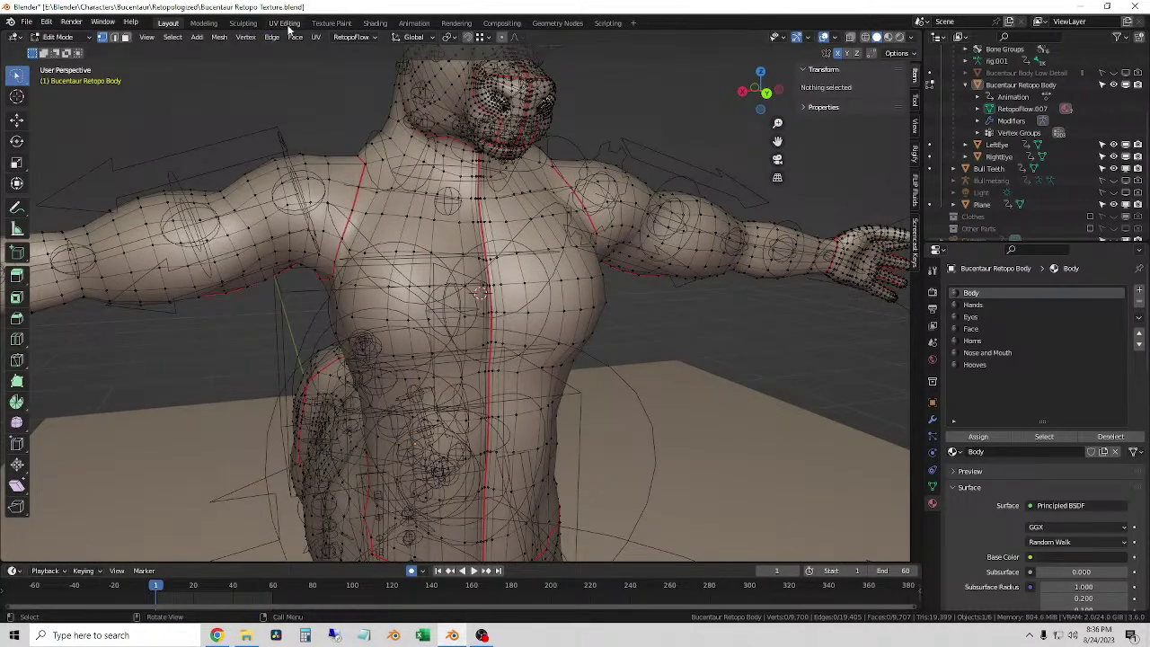
pyautogui.scroll(-4, 653, 335)
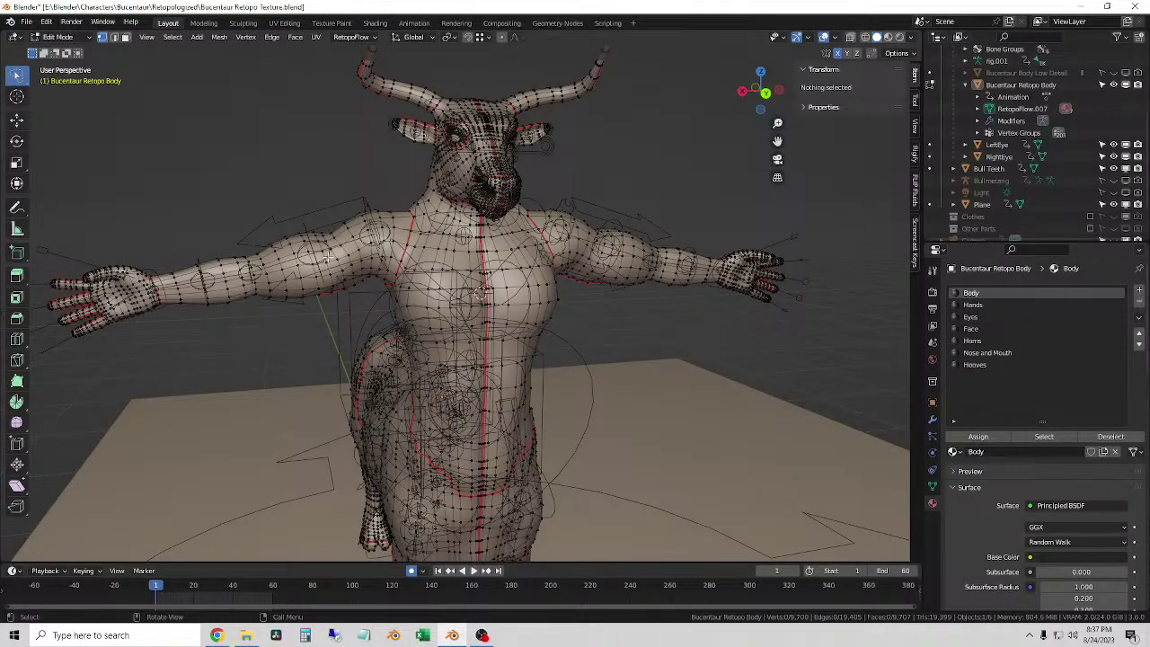
pyautogui.moveTo(305, 254); pyautogui.dragTo(283, 262, button='middle')
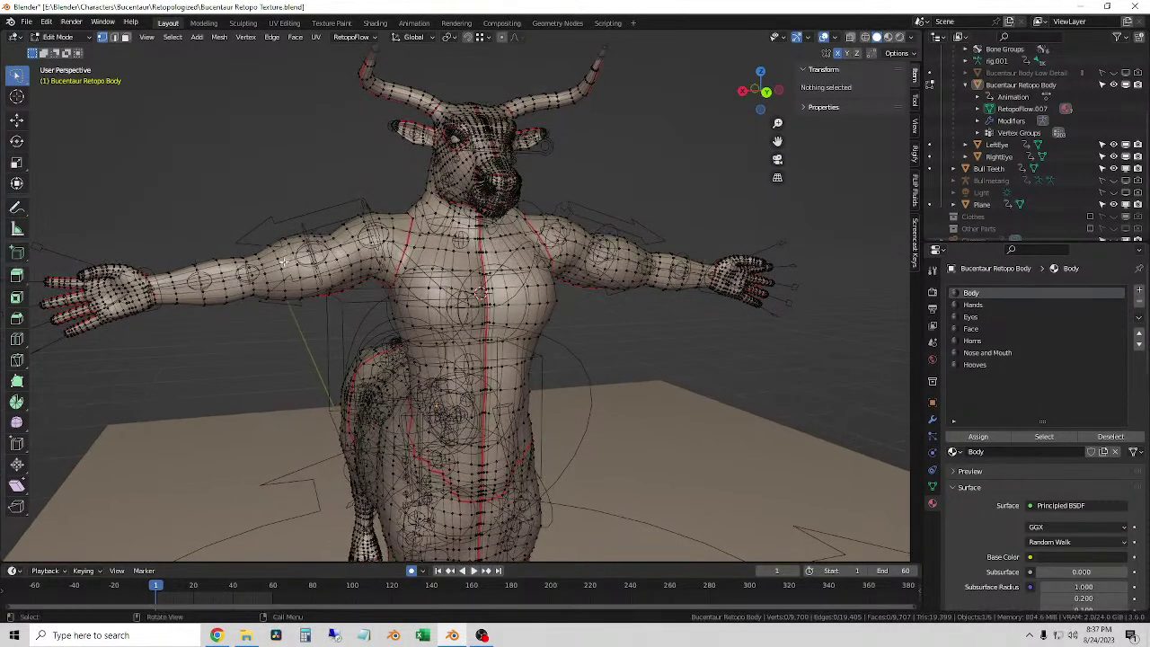
pyautogui.moveTo(558, 269); pyautogui.dragTo(480, 286, button='middle')
pyautogui.press('l')
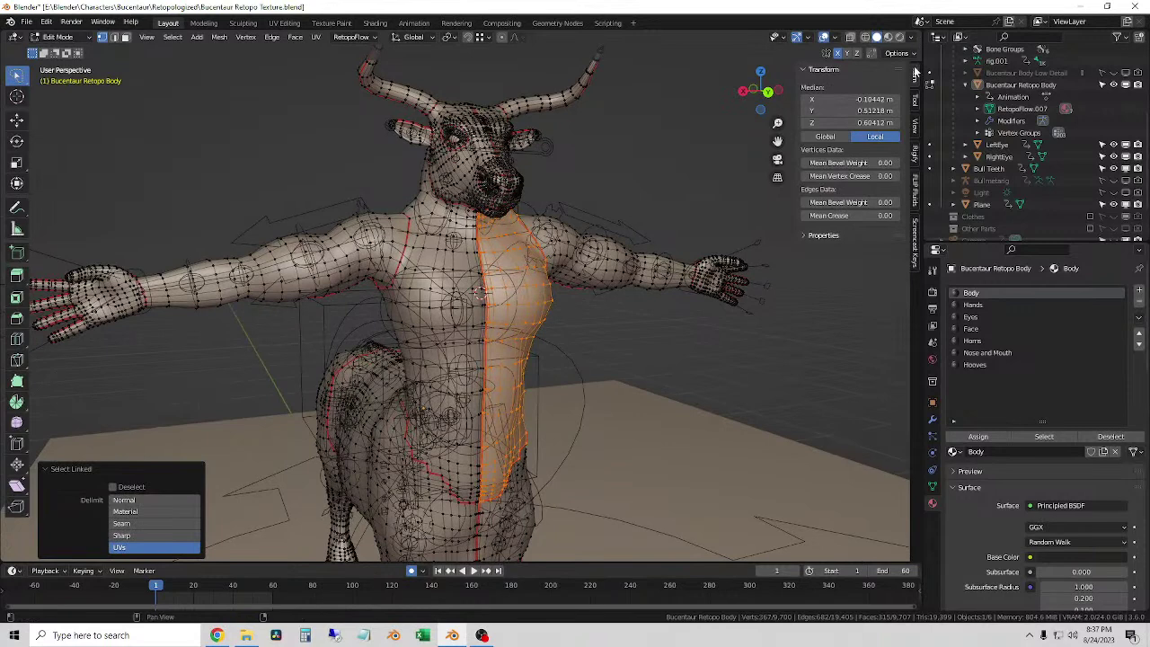
# - Enable the Screencast Keys display and collapse its settings
pyautogui.click(916, 230)
pyautogui.click(811, 69)
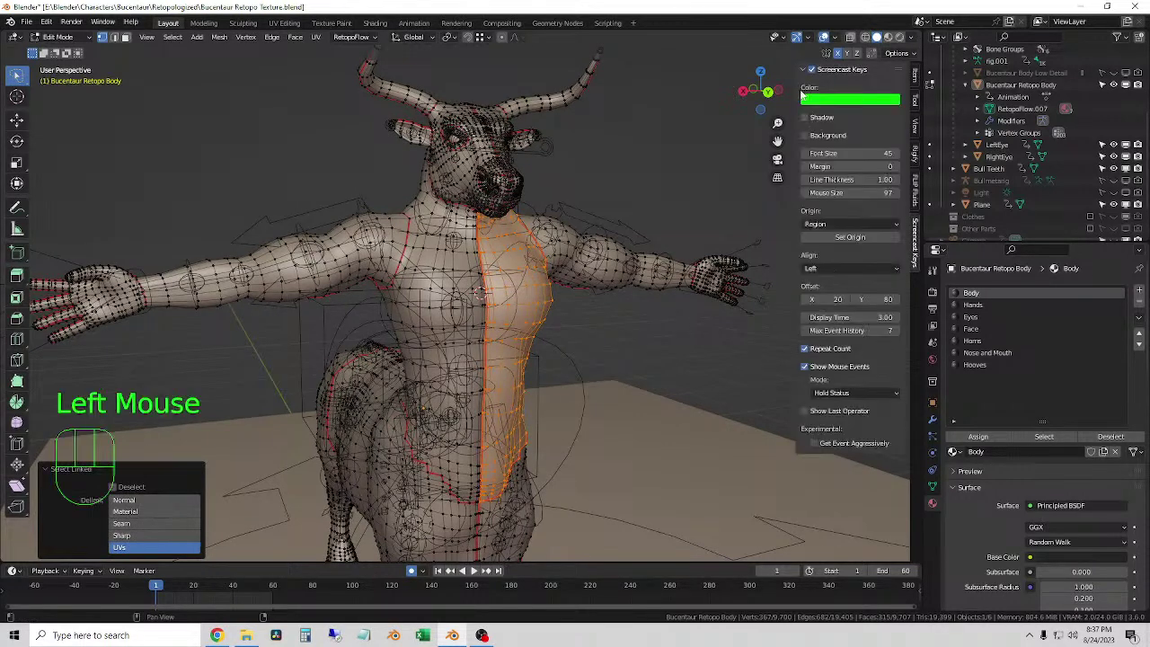
pyautogui.click(803, 69)
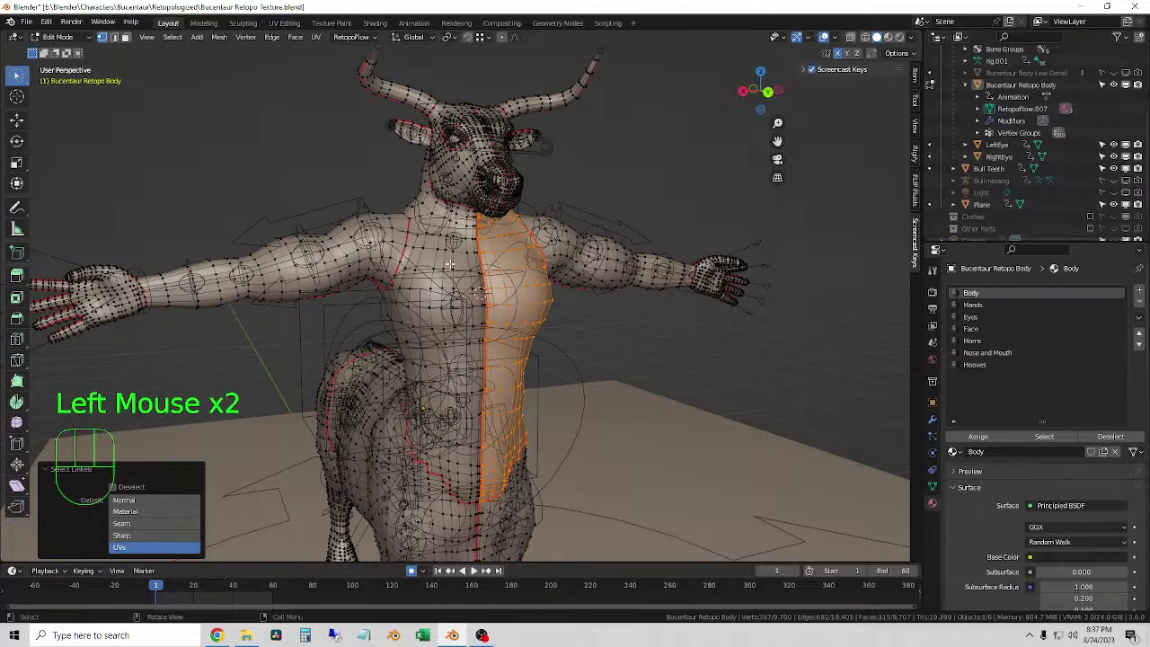
# - Add the UV island of the torso's other half to the selection, then clear the selection
pyautogui.press('l')
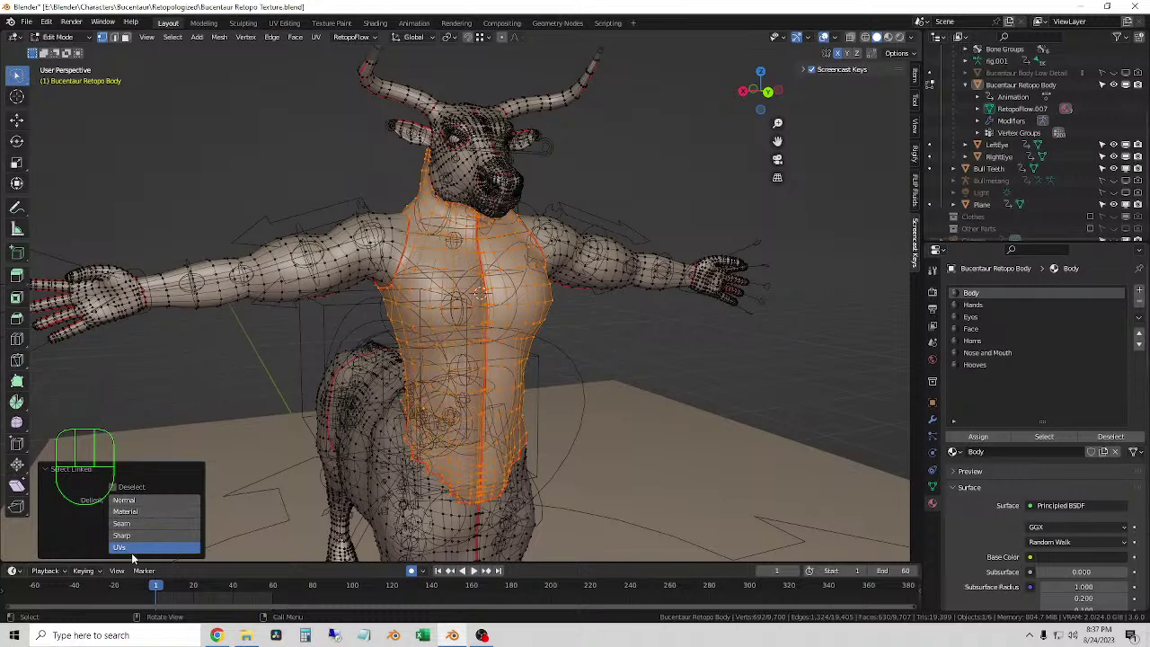
pyautogui.click(281, 141)
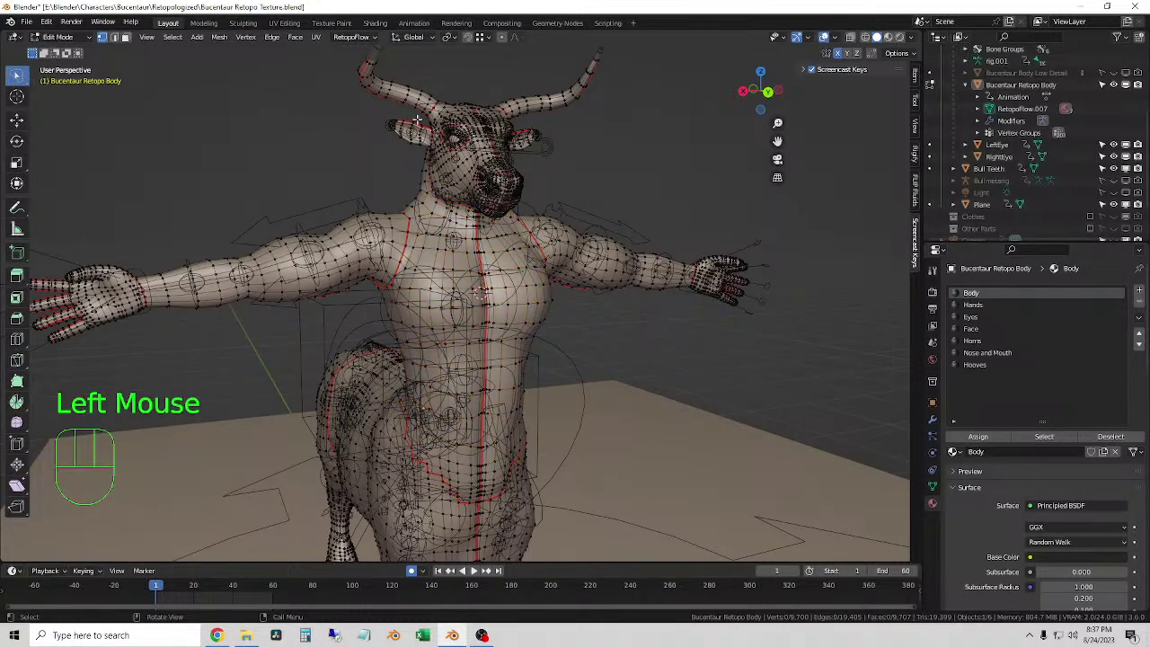
# - Select the linked UV islands of one arm, both torso halves and one side of the lower body, then deselect everything
pyautogui.press('l')
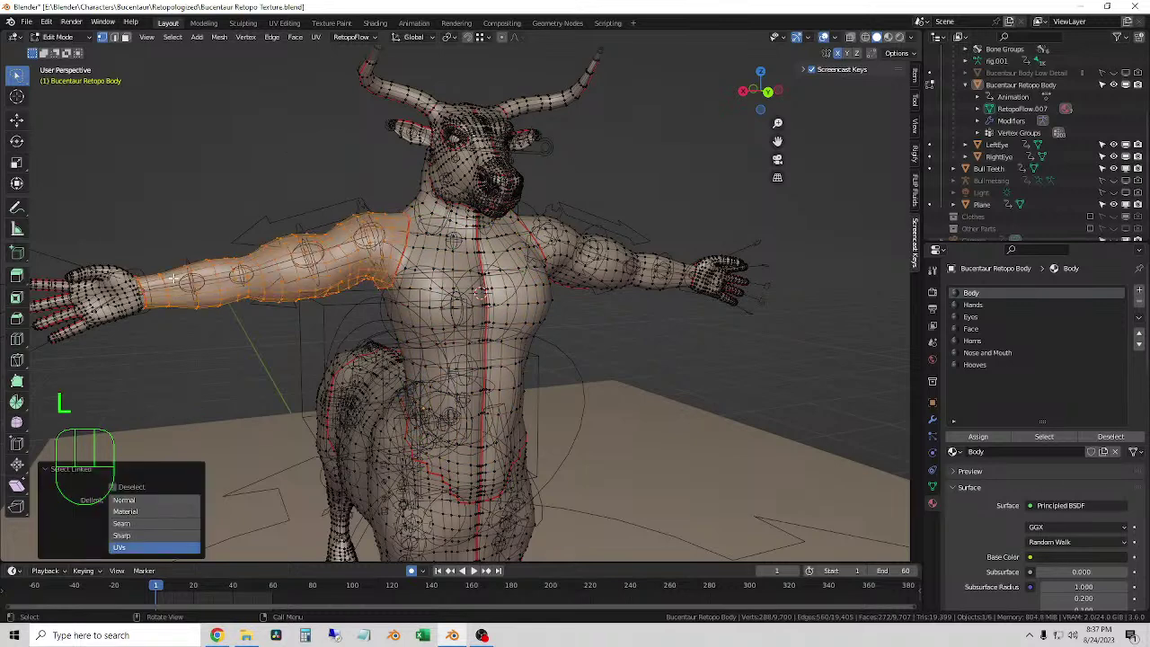
pyautogui.press('l')
pyautogui.press('l')
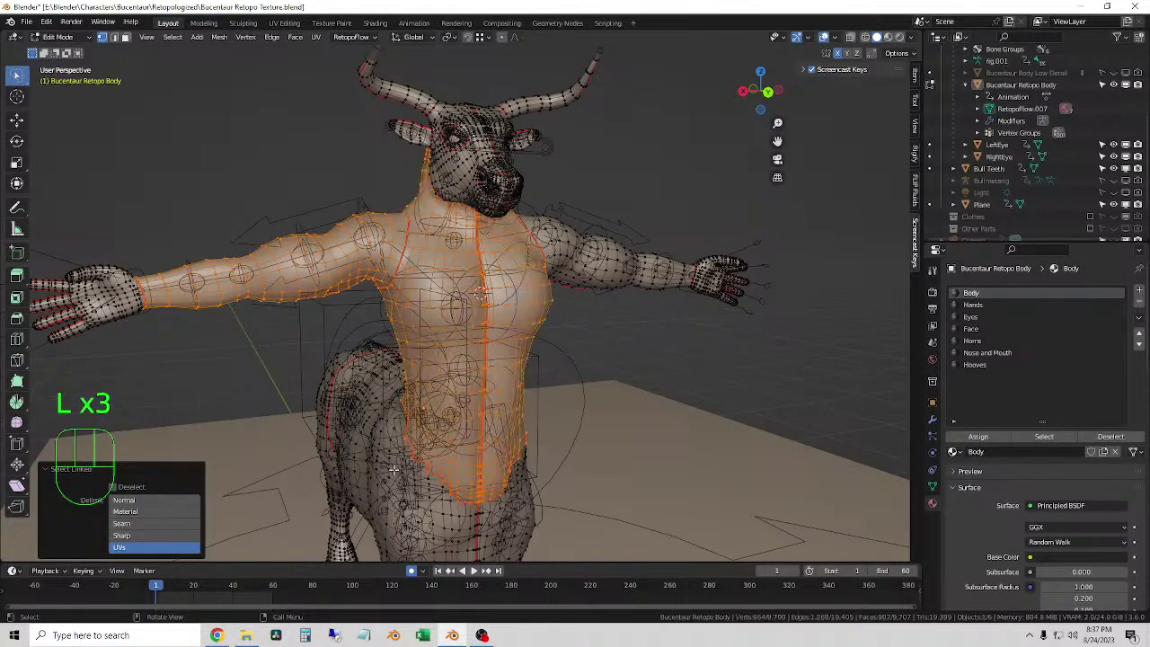
pyautogui.press('l')
pyautogui.moveTo(511, 450); pyautogui.dragTo(601, 396, button='middle')
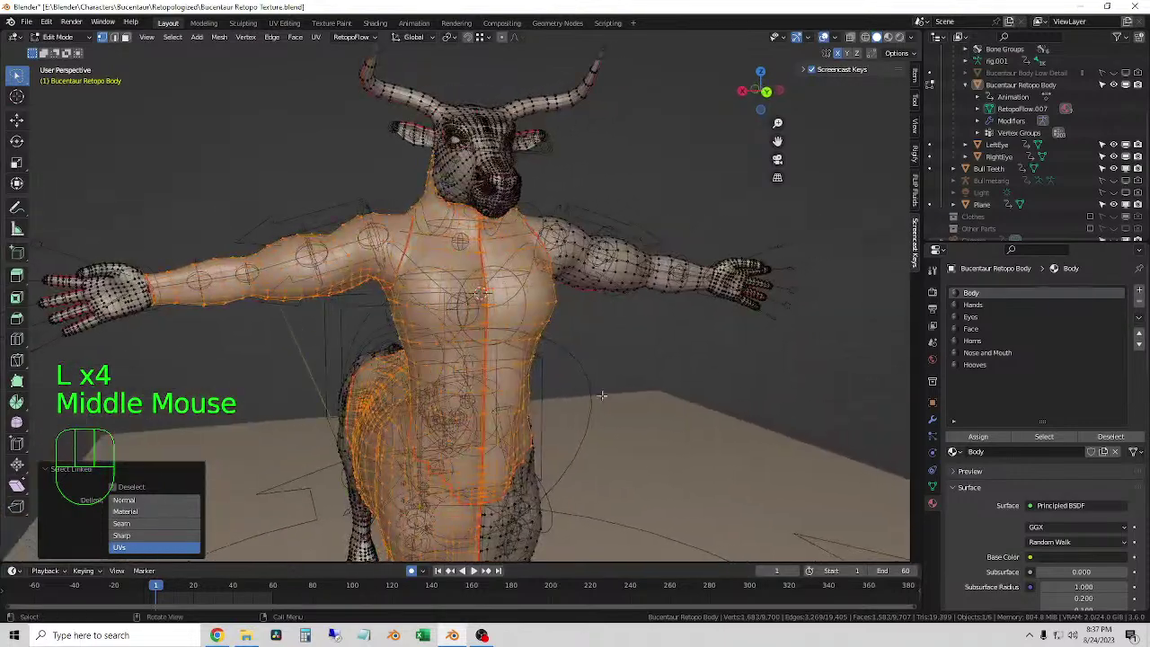
pyautogui.click(626, 334)
pyautogui.scroll(-1, 585, 334)
pyautogui.moveTo(578, 337); pyautogui.dragTo(557, 342, button='middle')
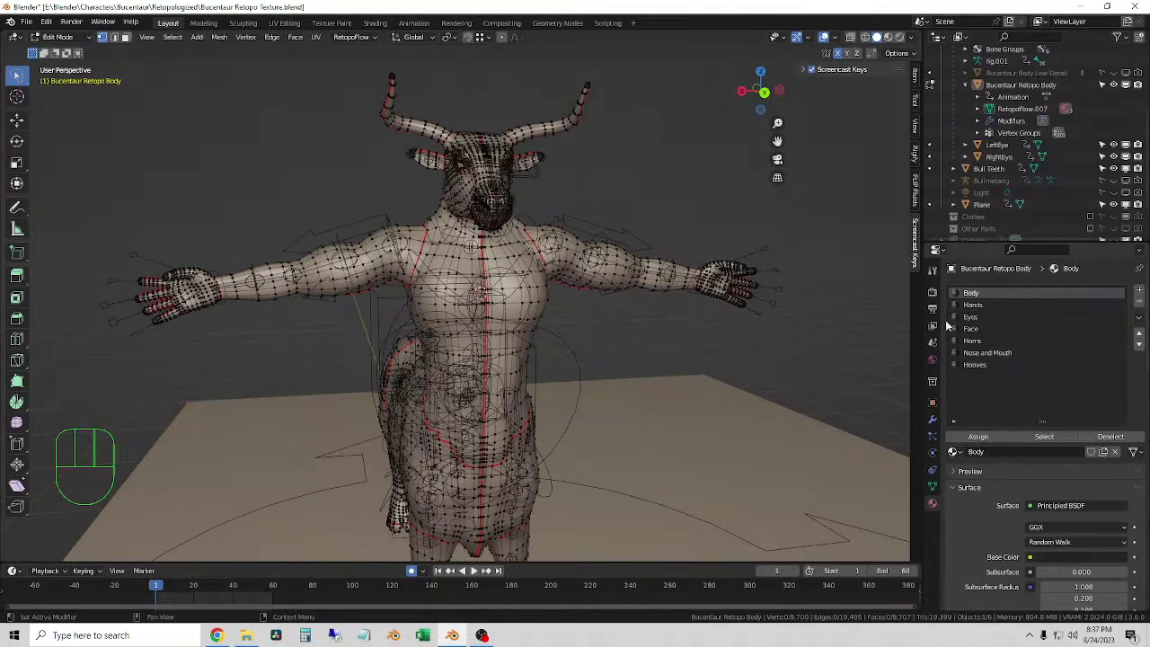
# - Select the faces assigned to the Hands material to check them, then clear the selection
pyautogui.click(974, 304)
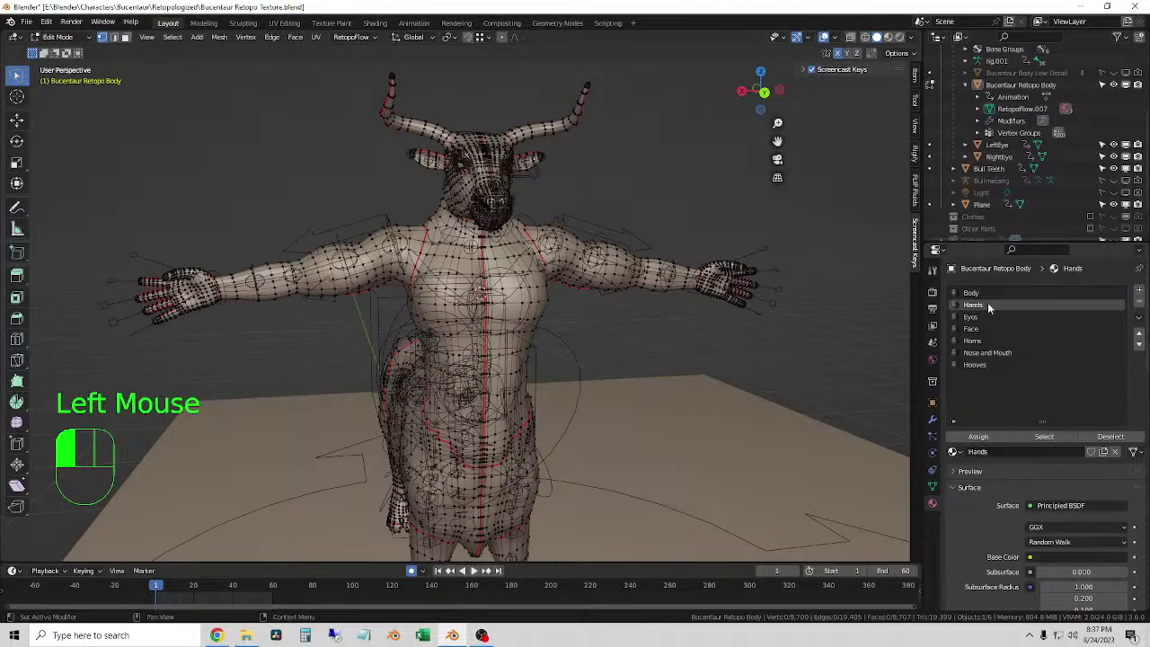
pyautogui.click(1048, 433)
pyautogui.moveTo(493, 362); pyautogui.dragTo(650, 321, button='middle')
pyautogui.click(649, 321)
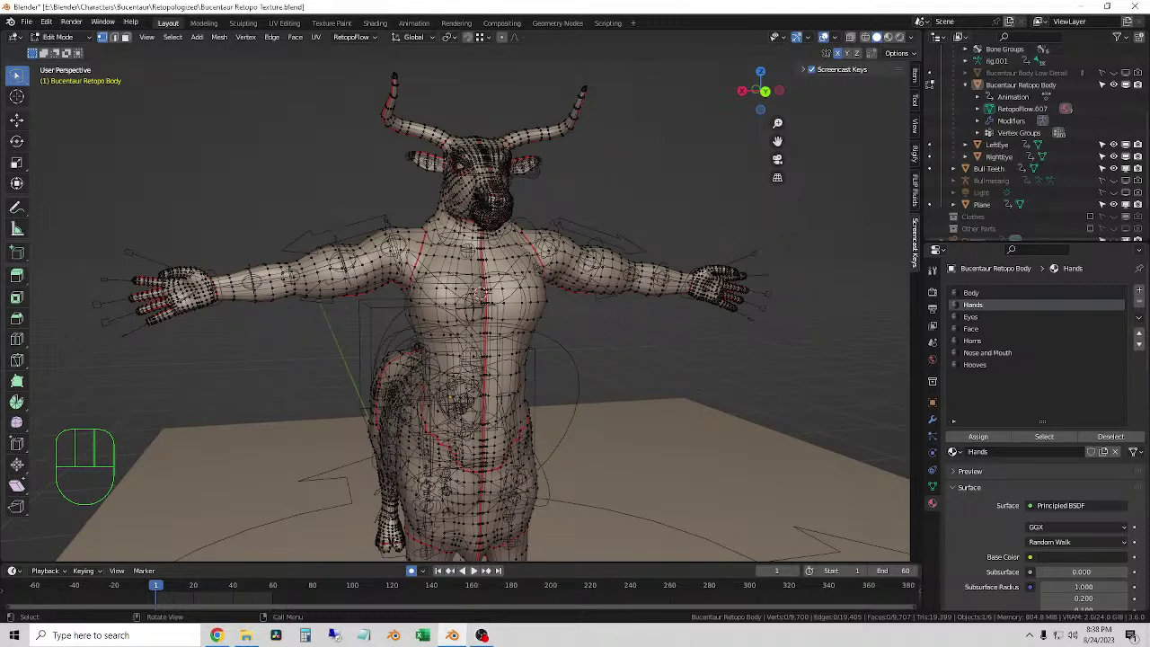
# - Select the linked UV island around one eye to check the head's seams, then clear the selection
pyautogui.moveTo(597, 379); pyautogui.dragTo(585, 338, button='middle')
pyautogui.scroll(-1, 637, 309)
pyautogui.moveTo(637, 309); pyautogui.dragTo(534, 408, button='middle')
pyautogui.scroll(2, 500, 296)
pyautogui.keyDown('shift'); pyautogui.rightClick(494, 273); pyautogui.keyUp('shift')
pyautogui.scroll(3, 496, 281)
pyautogui.scroll(1, 496, 281)
pyautogui.press('l')
pyautogui.press('l')
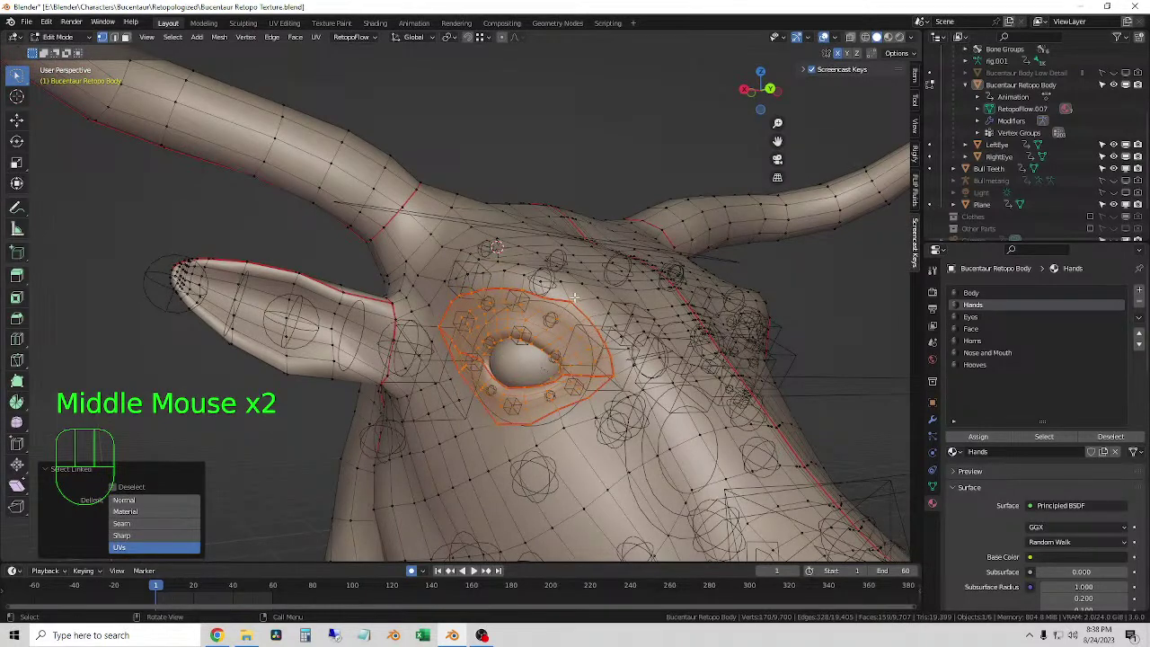
pyautogui.scroll(-2, 548, 306)
pyautogui.moveTo(535, 320); pyautogui.dragTo(485, 331, button='middle')
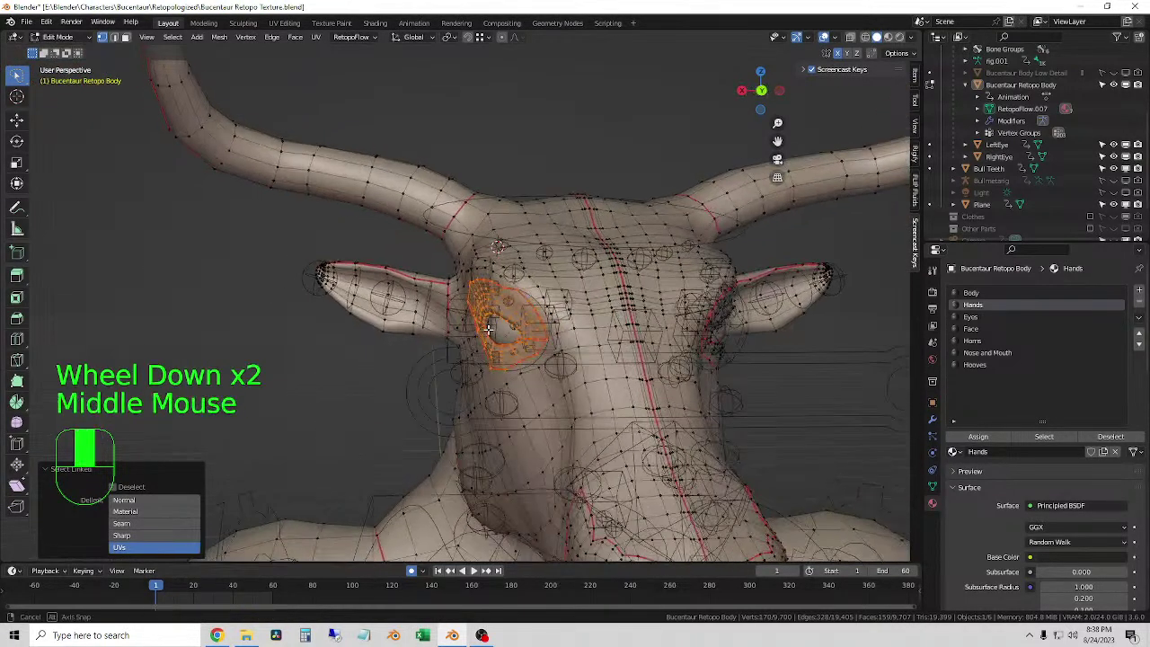
pyautogui.scroll(-2, 485, 331)
pyautogui.click(276, 271)
pyautogui.moveTo(275, 270); pyautogui.dragTo(484, 252, button='middle')
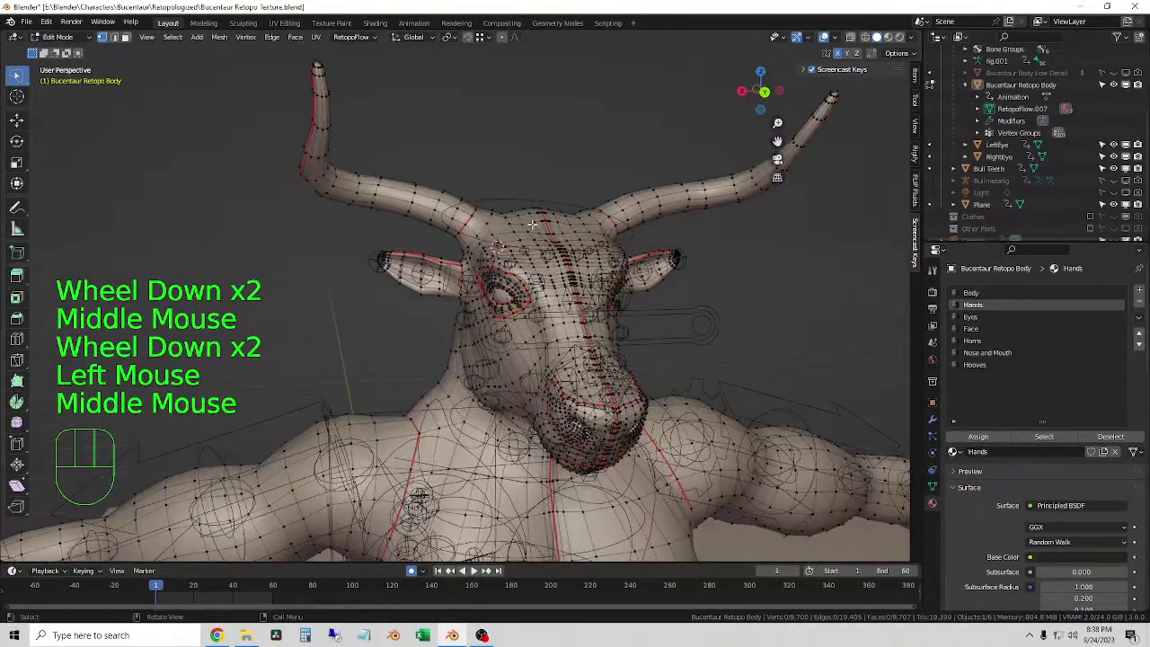
# - Return the mesh to Object Mode and select the Bucentaur Retopo Body
pyautogui.scroll(-1, 461, 210)
pyautogui.moveTo(461, 210); pyautogui.dragTo(665, 284, button='middle')
pyautogui.scroll(-1, 551, 267)
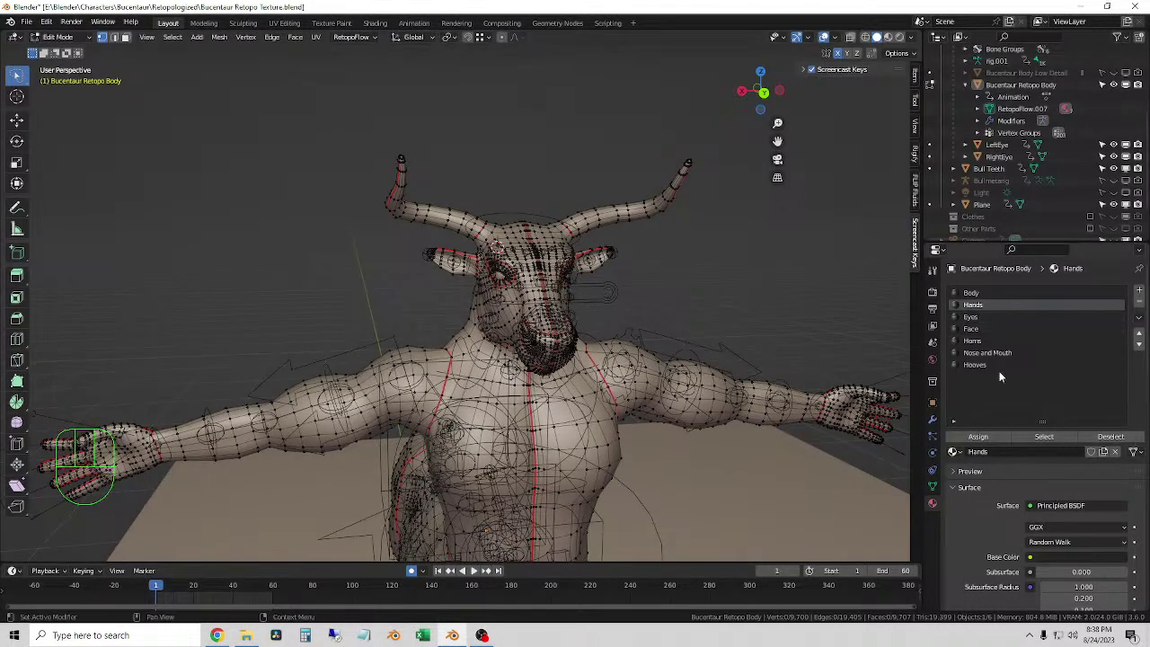
pyautogui.scroll(-2, 539, 341)
pyautogui.moveTo(450, 314); pyautogui.dragTo(359, 270, button='middle')
pyautogui.click(61, 43)
pyautogui.click(63, 46)
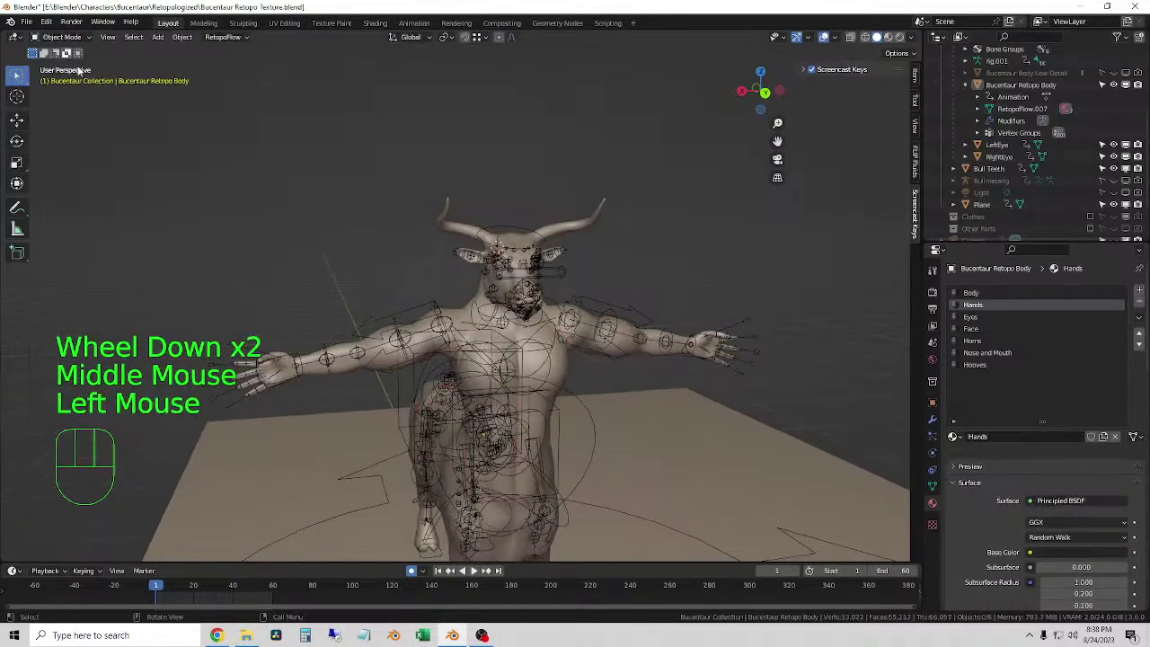
pyautogui.click(744, 303)
pyautogui.click(588, 262)
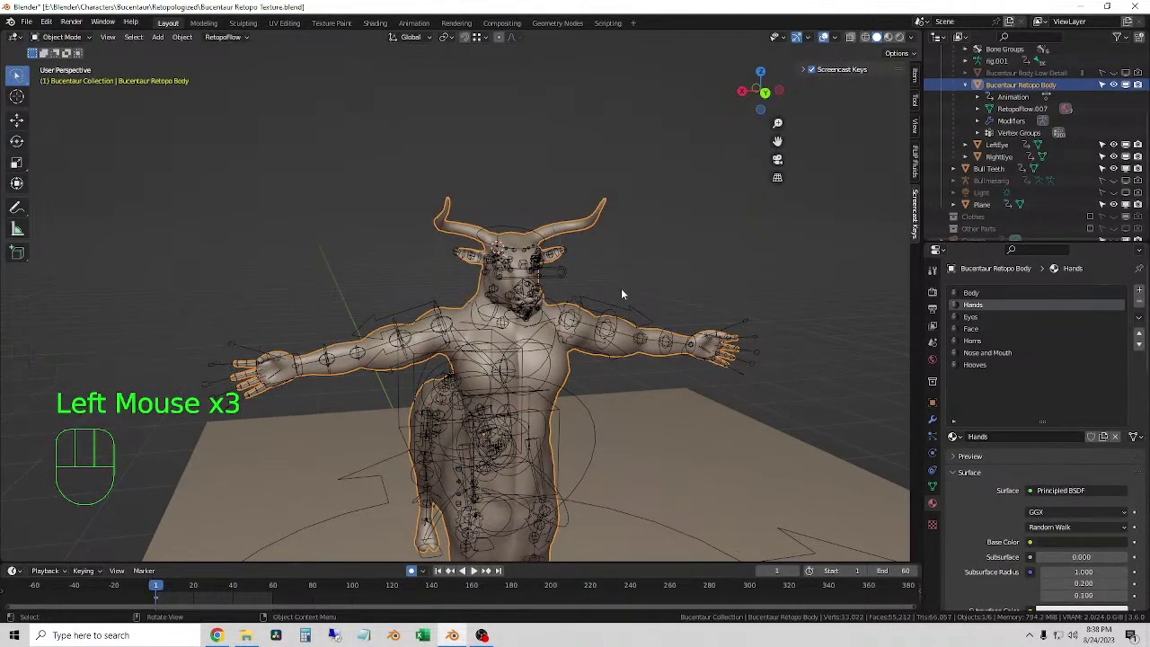
# - Hide the viewport overlays to view the whole character, make Body the active material slot, and deselect the object
pyautogui.moveTo(621, 288); pyautogui.dragTo(647, 278, button='middle')
pyautogui.click(824, 37)
pyautogui.scroll(-1, 563, 314)
pyautogui.keyDown('shift'); pyautogui.moveTo(563, 316); pyautogui.dragTo(521, 397, button='middle'); pyautogui.keyUp('shift')
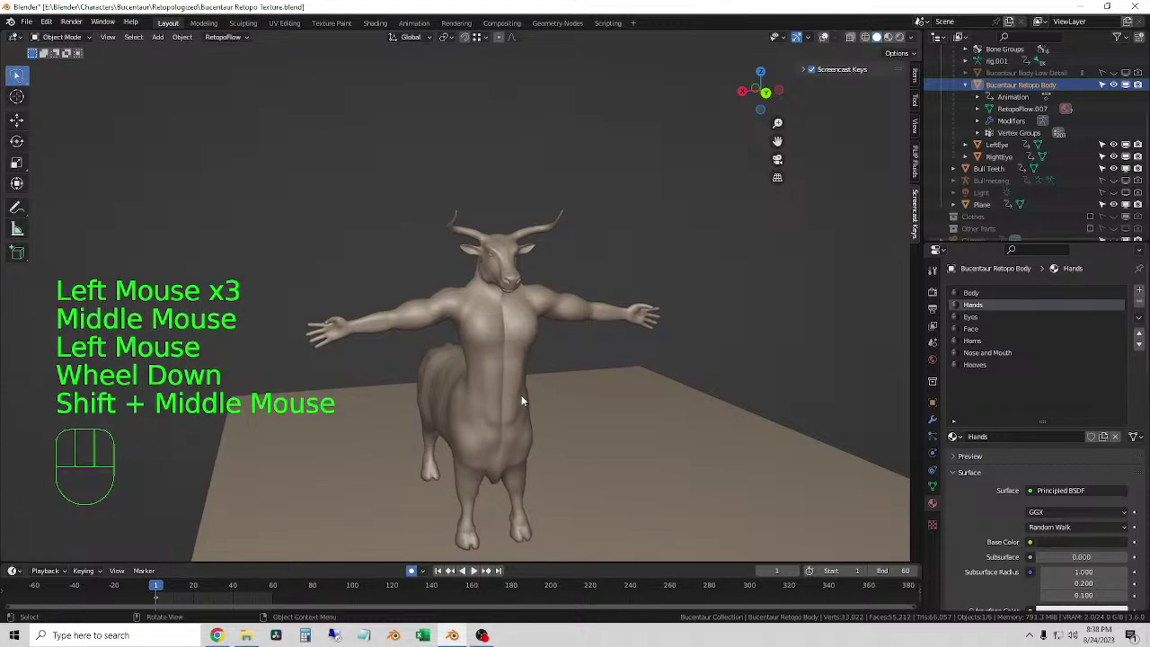
pyautogui.click(988, 294)
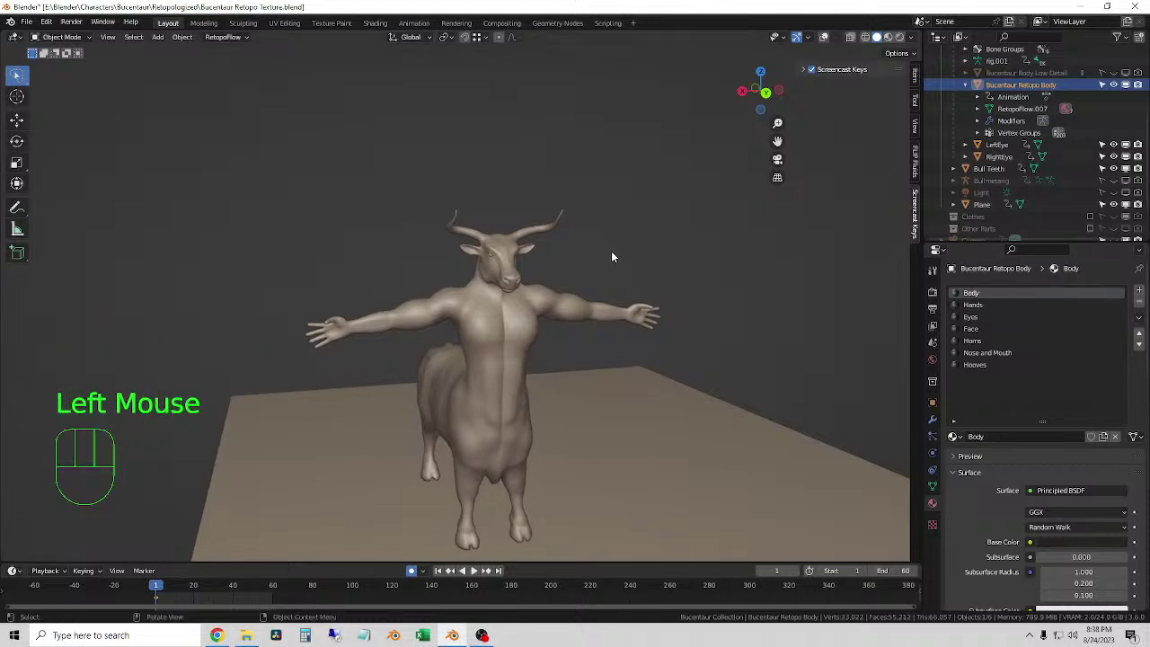
pyautogui.click(609, 255)
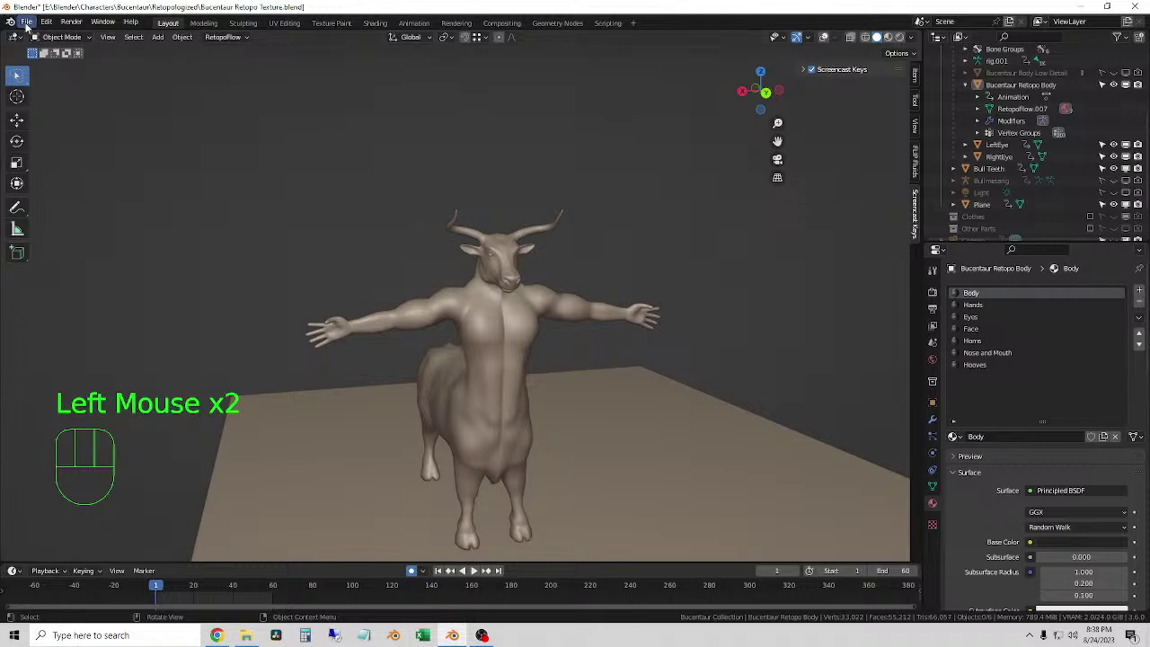
# - Select the Bucentaur Retopo Body and show the viewport overlays again
pyautogui.click(522, 316)
pyautogui.click(824, 37)
pyautogui.middleClick(557, 288)
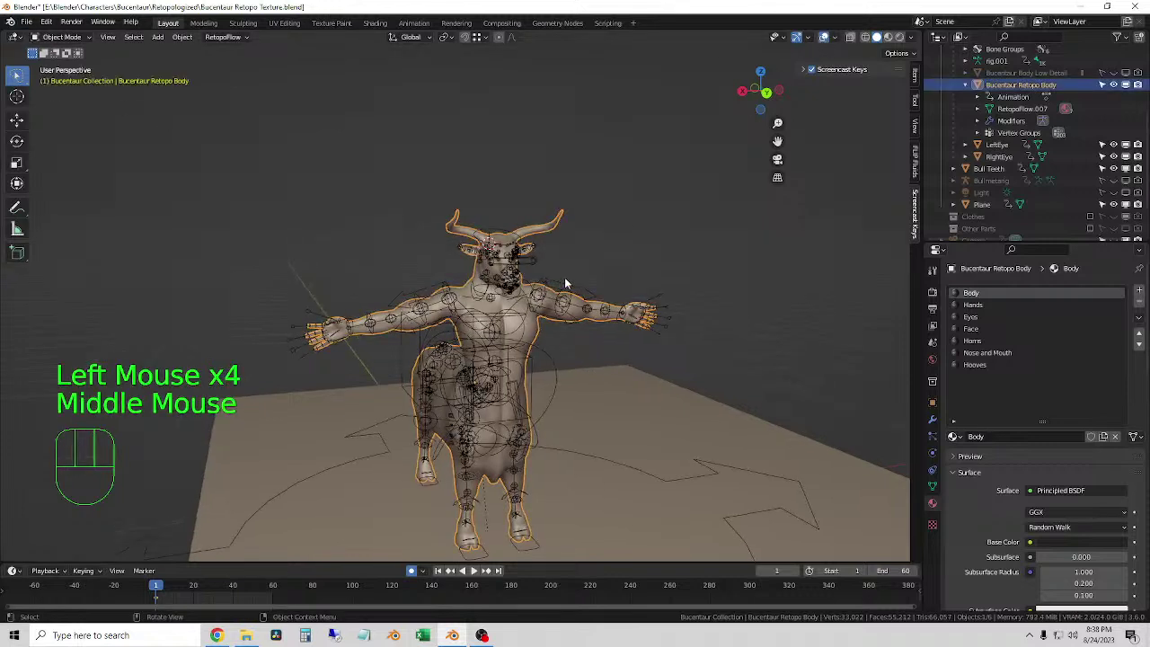
pyautogui.click(551, 221)
pyautogui.click(549, 216)
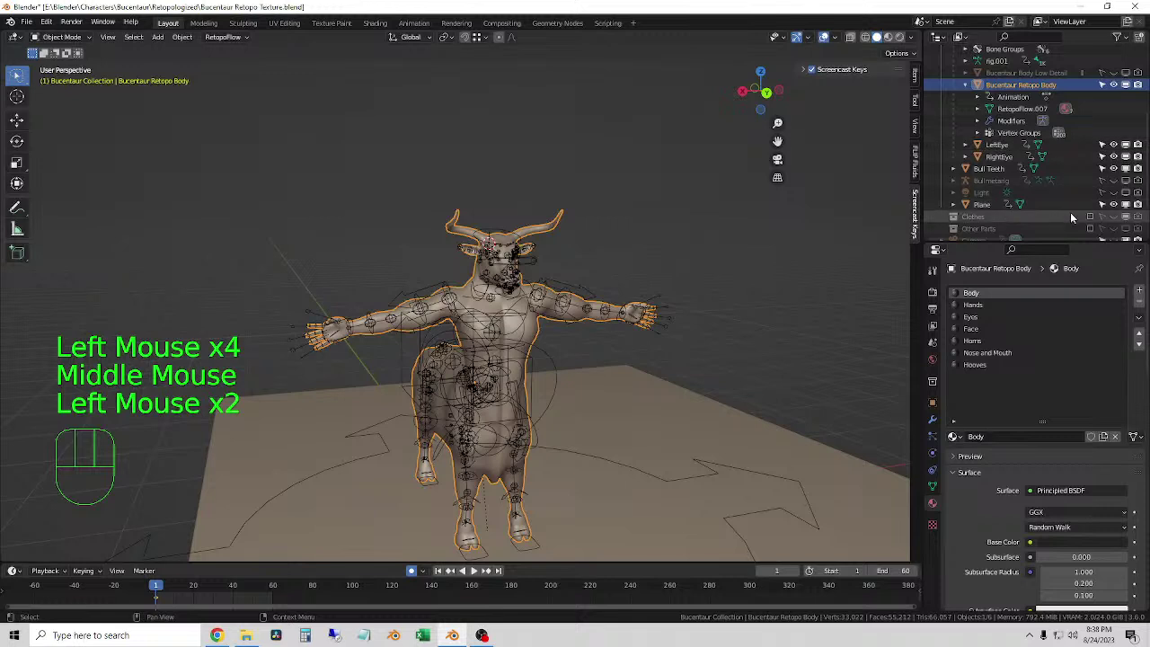
# - Check the contents of Bull Teeth in the object hierarchy and hide the Bull Rig in the viewport
pyautogui.scroll(2, 1069, 212)
pyautogui.scroll(-1, 1060, 189)
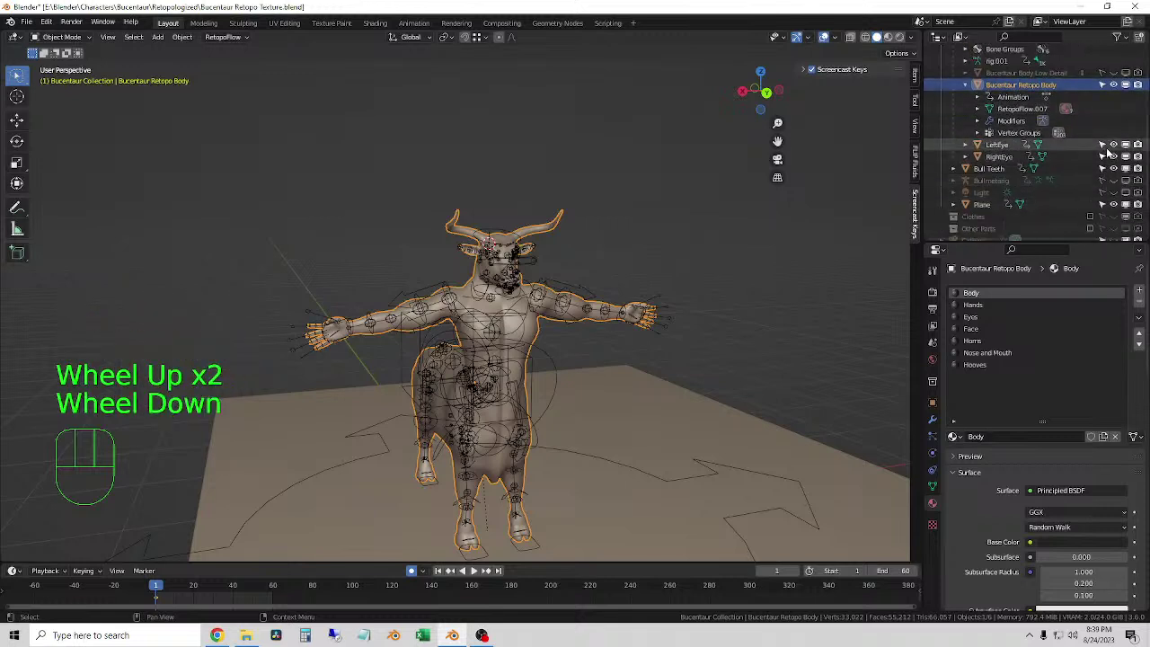
pyautogui.click(954, 169)
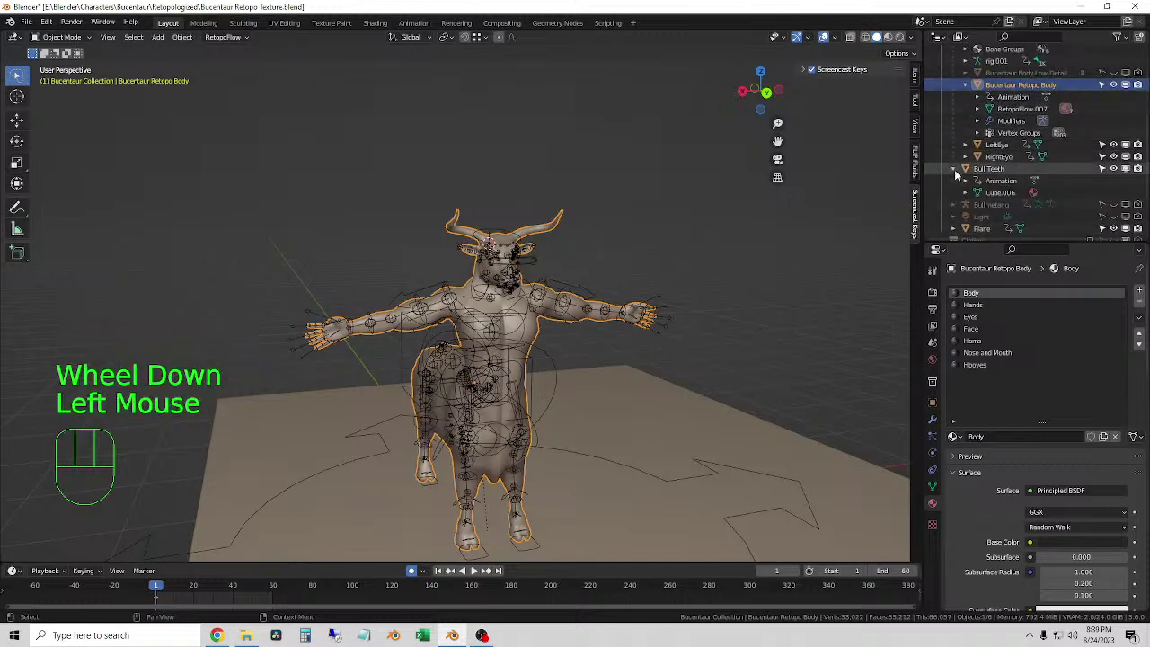
pyautogui.click(954, 169)
pyautogui.scroll(-4, 1059, 191)
pyautogui.scroll(1, 1060, 193)
pyautogui.scroll(1, 1060, 193)
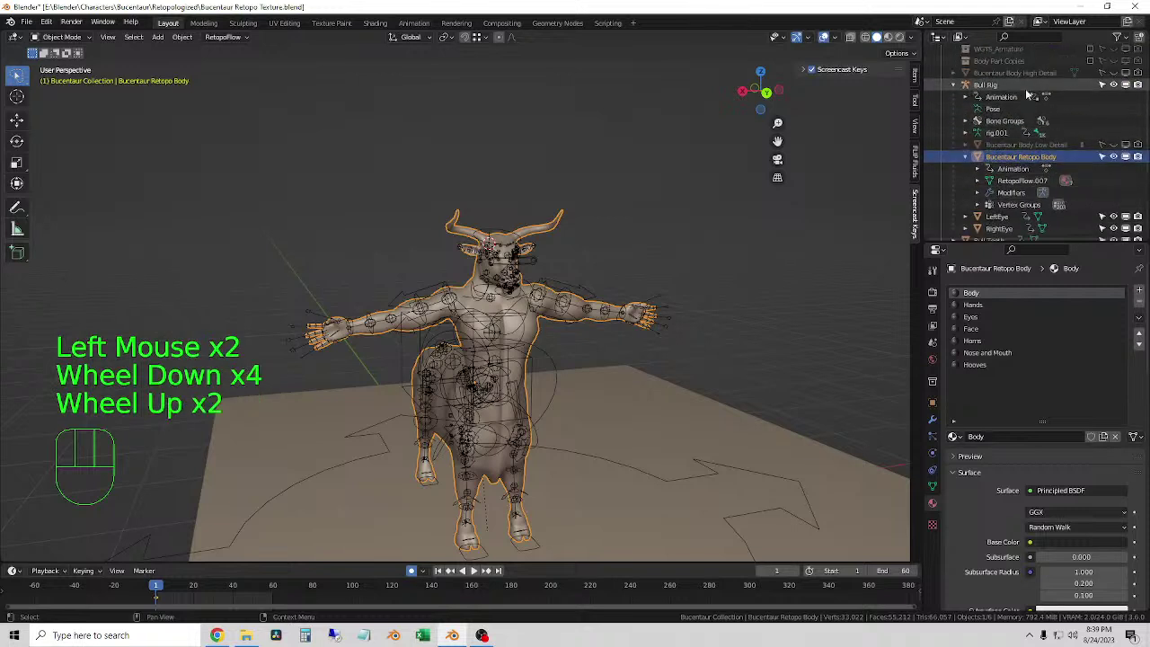
pyautogui.click(539, 294)
pyautogui.moveTo(539, 294); pyautogui.dragTo(576, 409, button='middle')
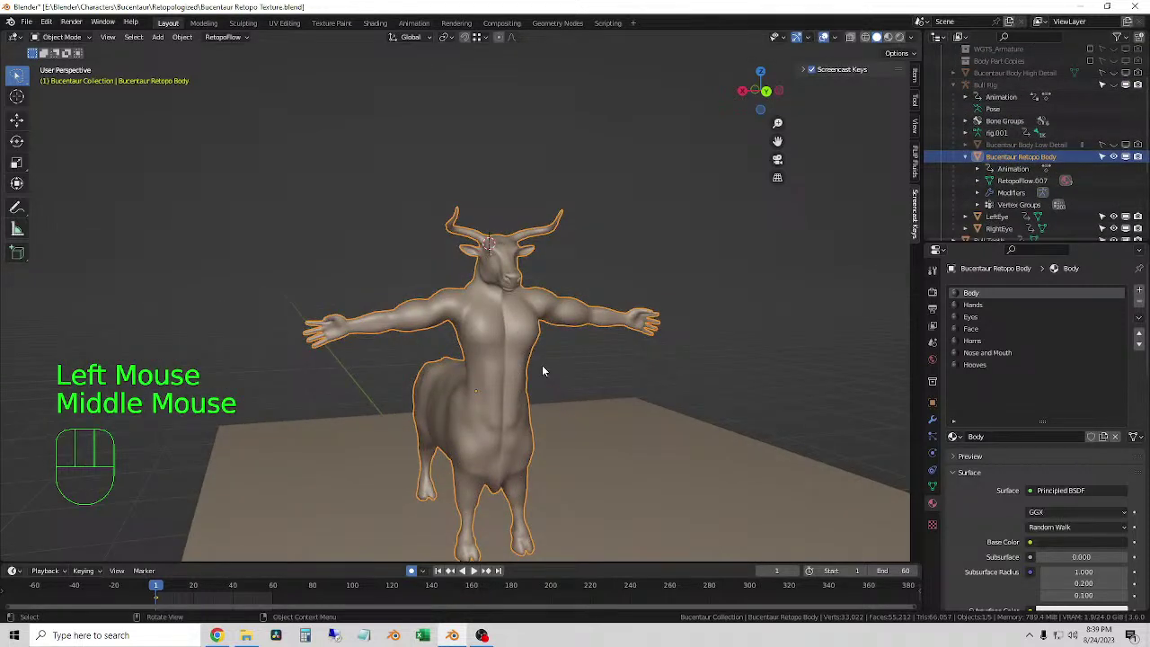
# - Save the Bucentaur Retopo Texture.blend file
pyautogui.click(26, 21)
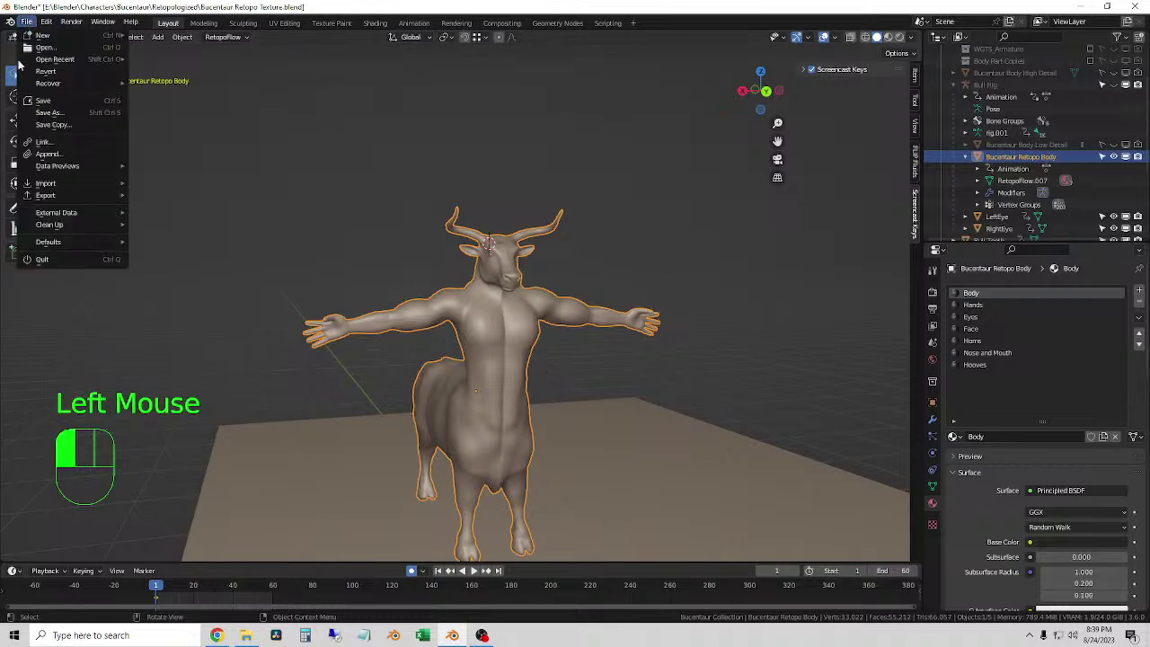
pyautogui.click(44, 103)
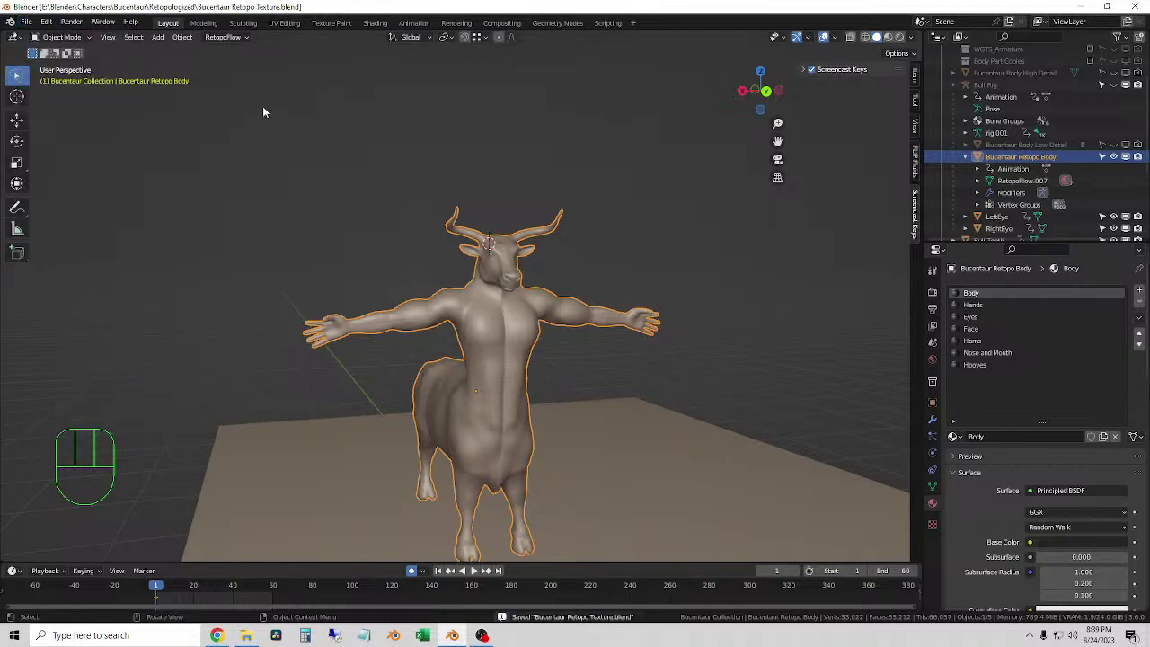
# - Start an FBX export into the Substance Painter 3 folder and limit it to the selected objects
pyautogui.click(27, 22)
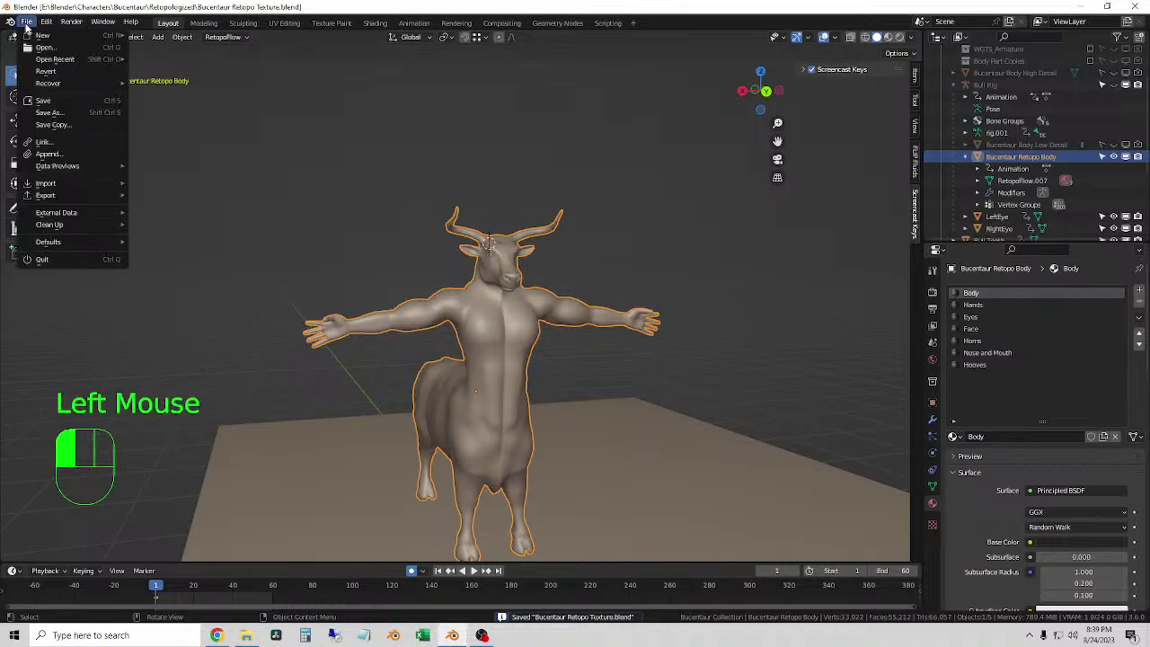
pyautogui.click(27, 21)
pyautogui.moveTo(70, 196)
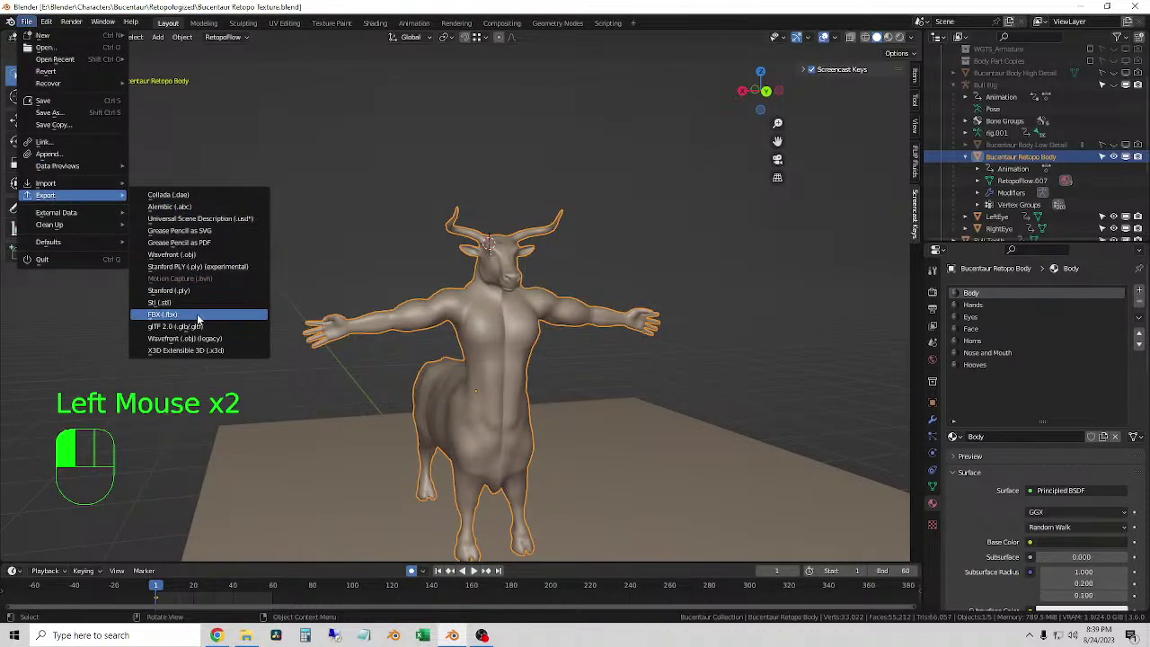
pyautogui.click(199, 318)
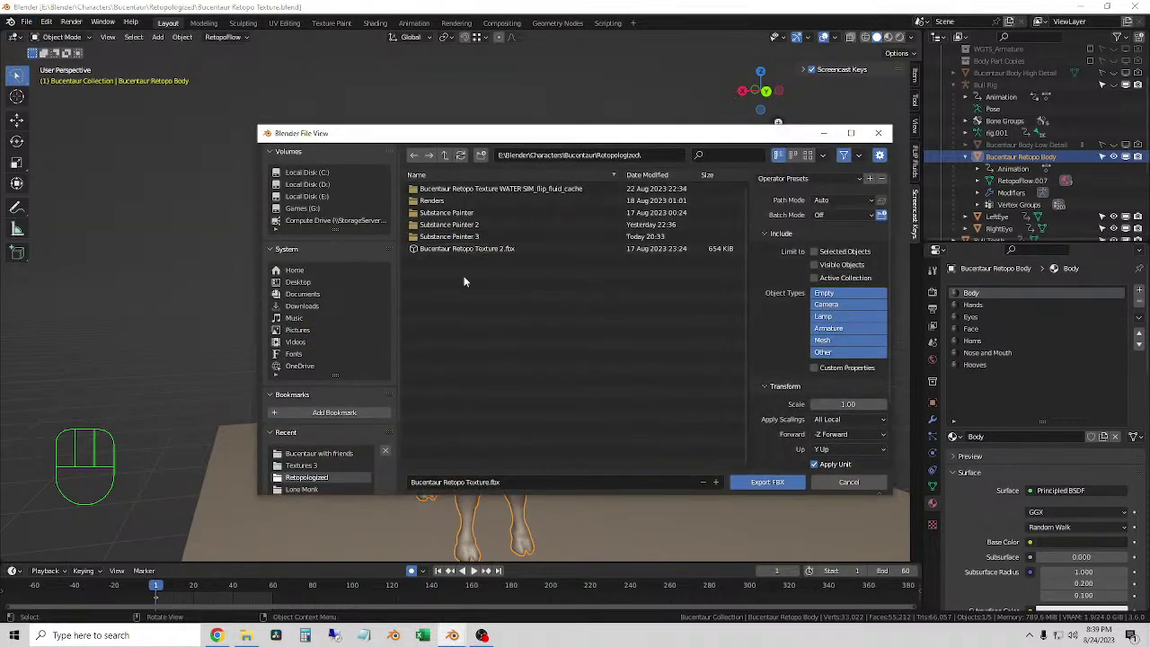
pyautogui.doubleClick(494, 238)
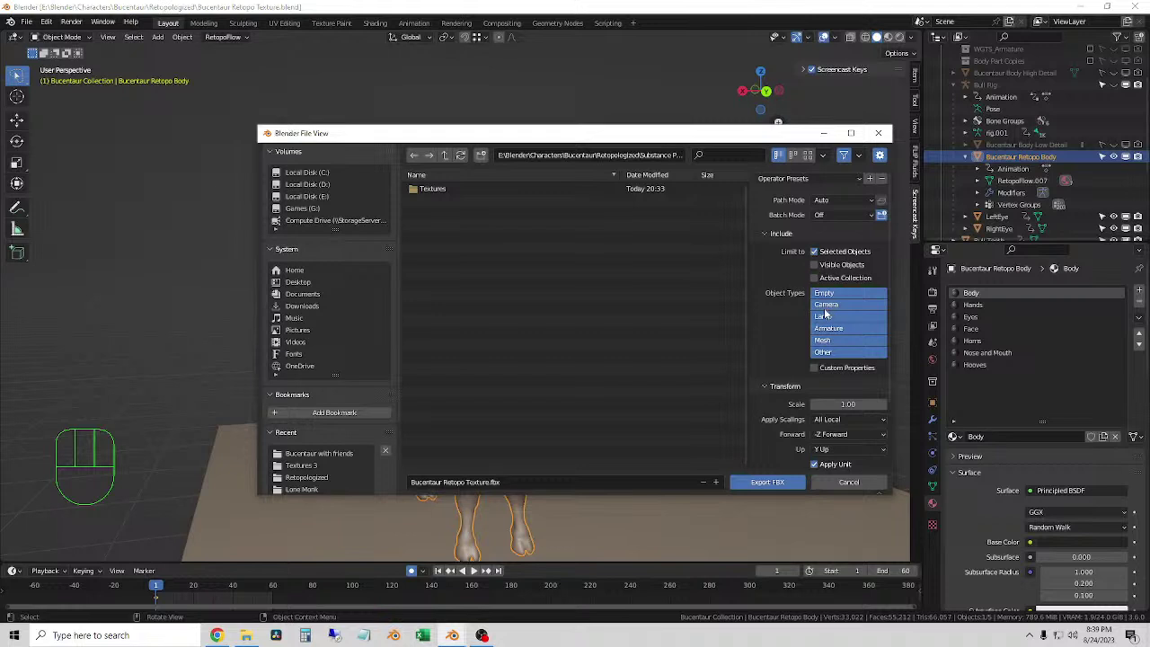
# - Restrict the exported object types to Mesh, review the geometry and armature options, and export Bucentaur Retopo Texture.fbx
pyautogui.click(831, 343)
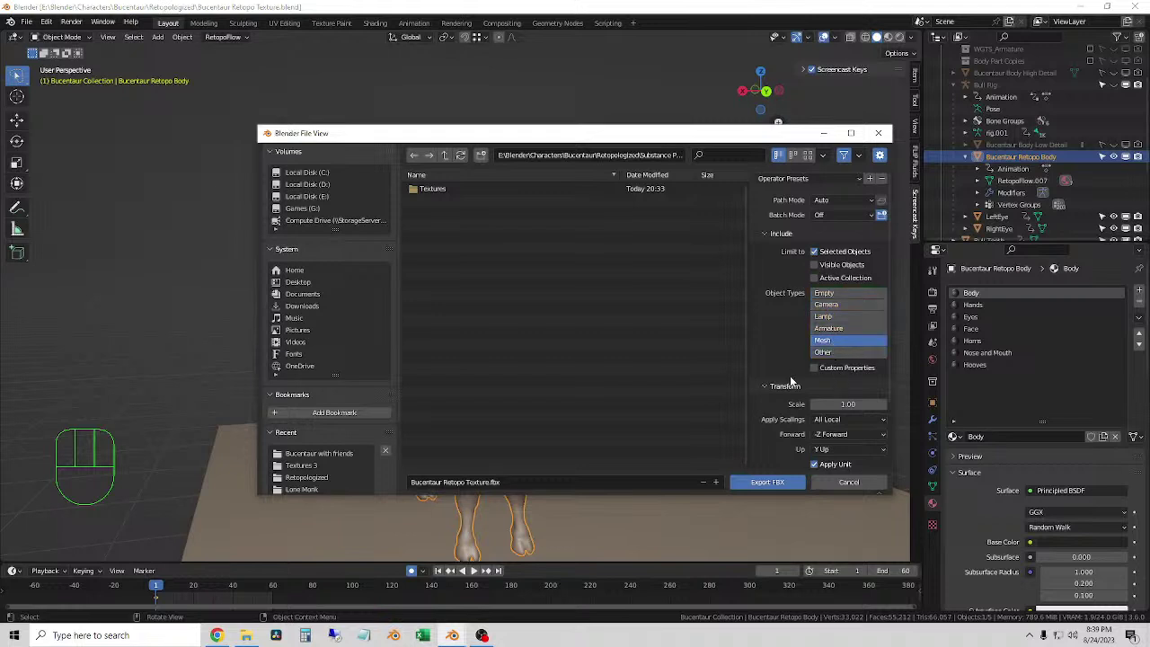
pyautogui.scroll(-3, 785, 368)
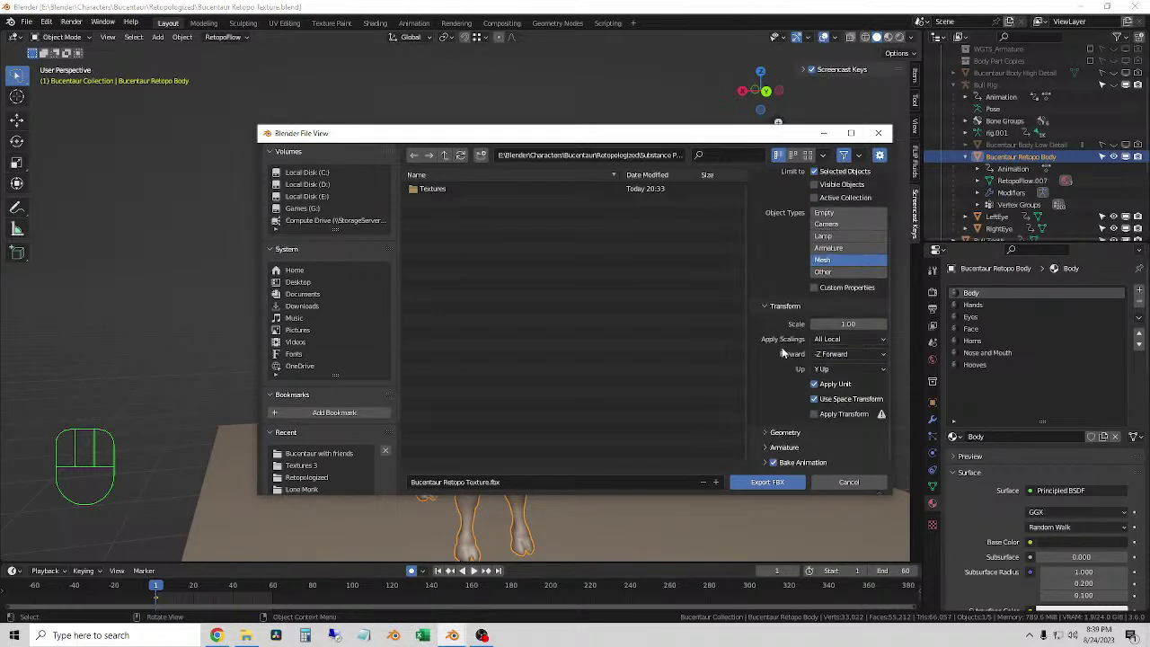
pyautogui.click(770, 432)
pyautogui.scroll(-3, 783, 418)
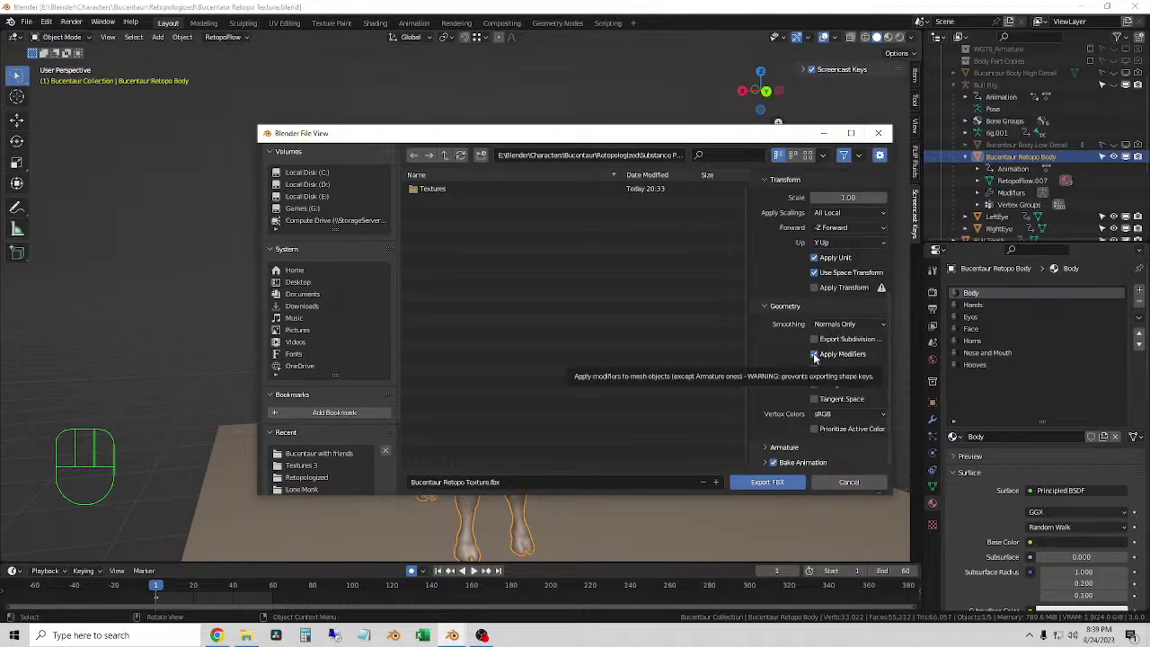
pyautogui.click(771, 447)
pyautogui.click(744, 482)
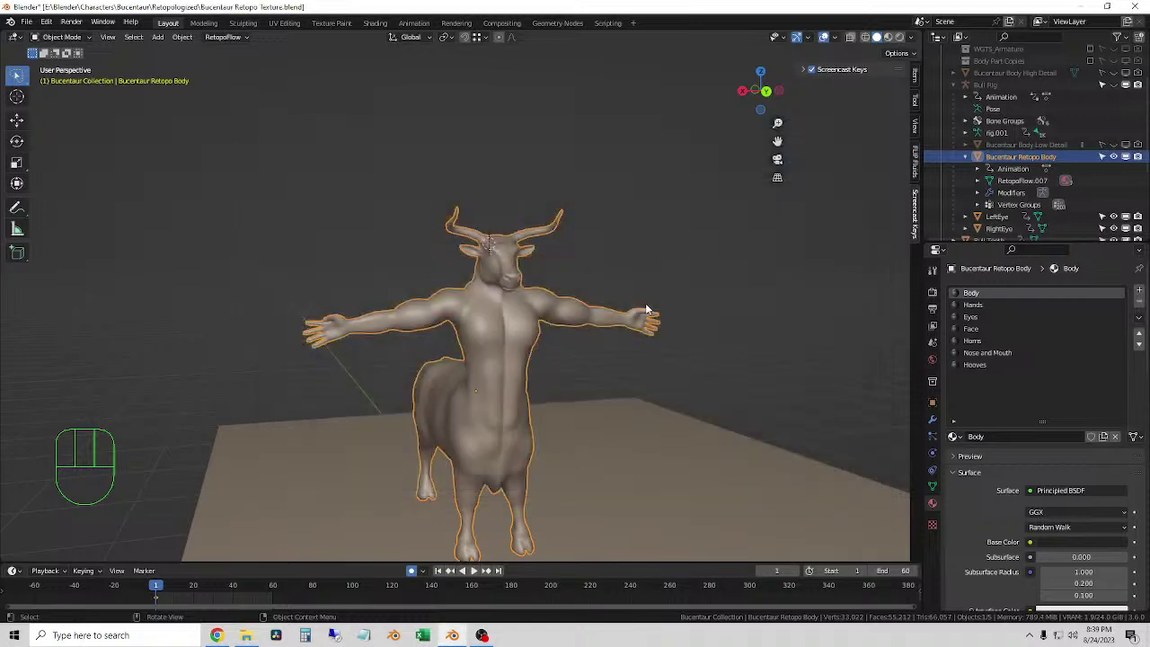
# - Launch Adobe Substance 3D Painter from Creative Cloud Desktop, dismiss its Home screen and maximize its window
pyautogui.click(1030, 635)
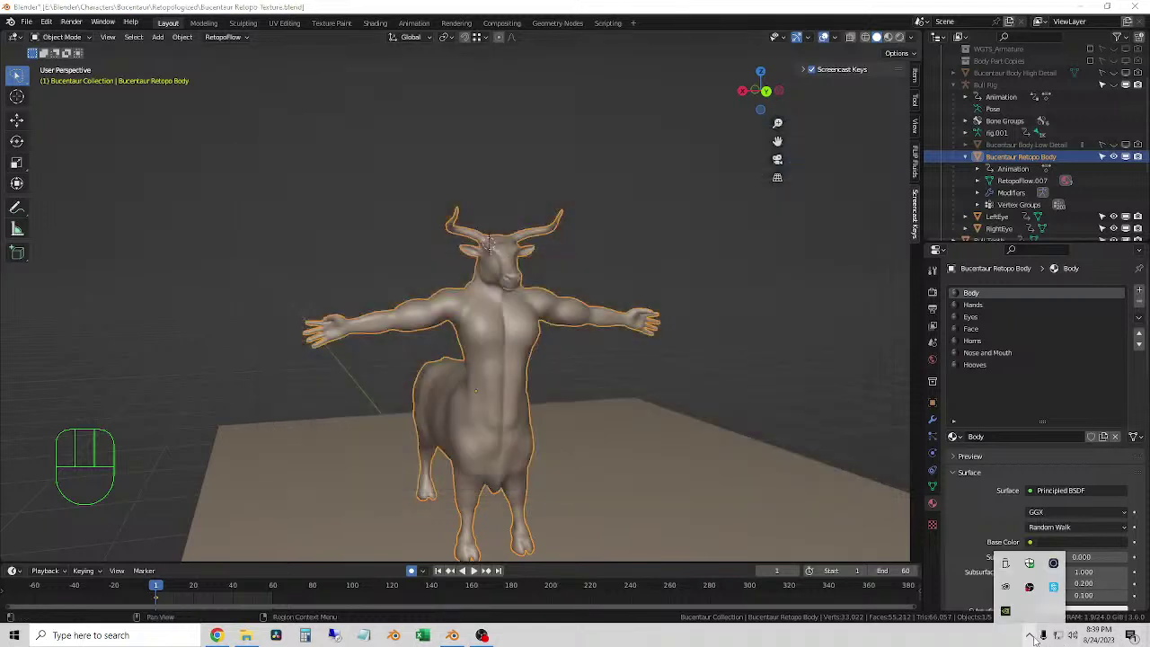
pyautogui.click(1004, 588)
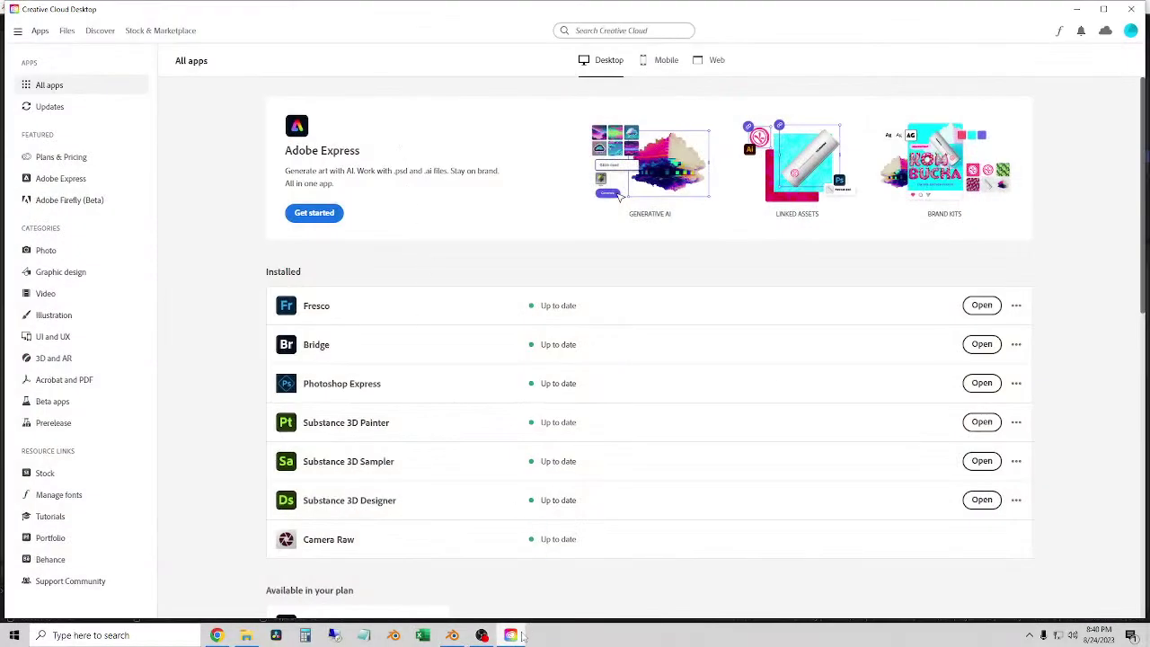
pyautogui.click(1076, 12)
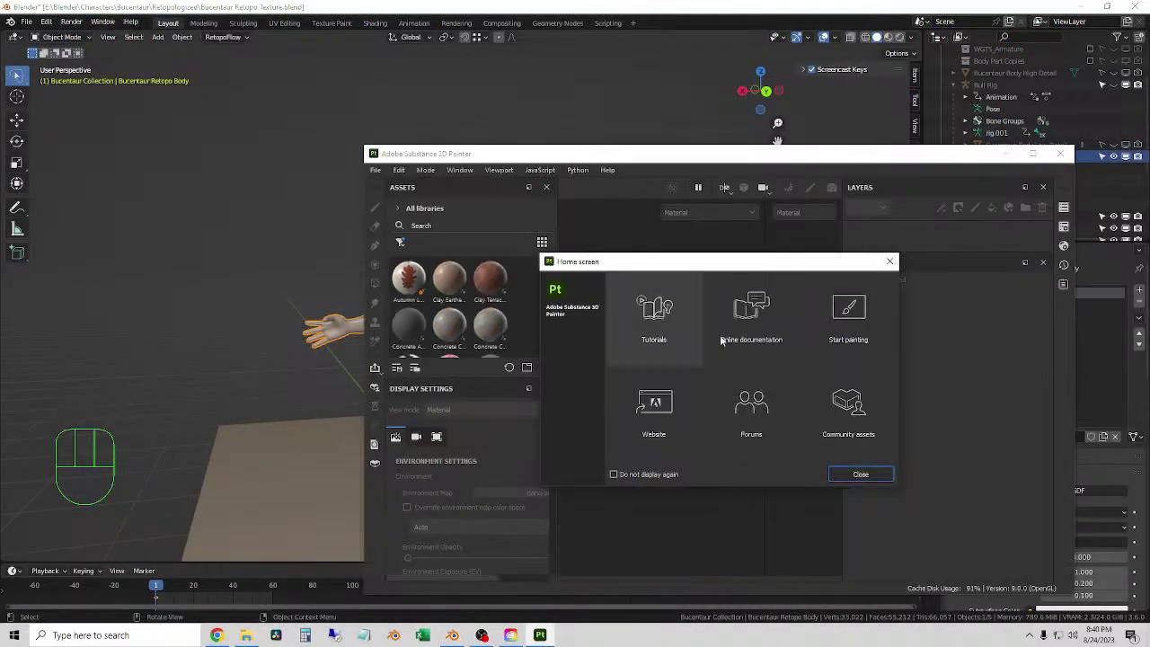
pyautogui.click(860, 474)
pyautogui.click(1032, 154)
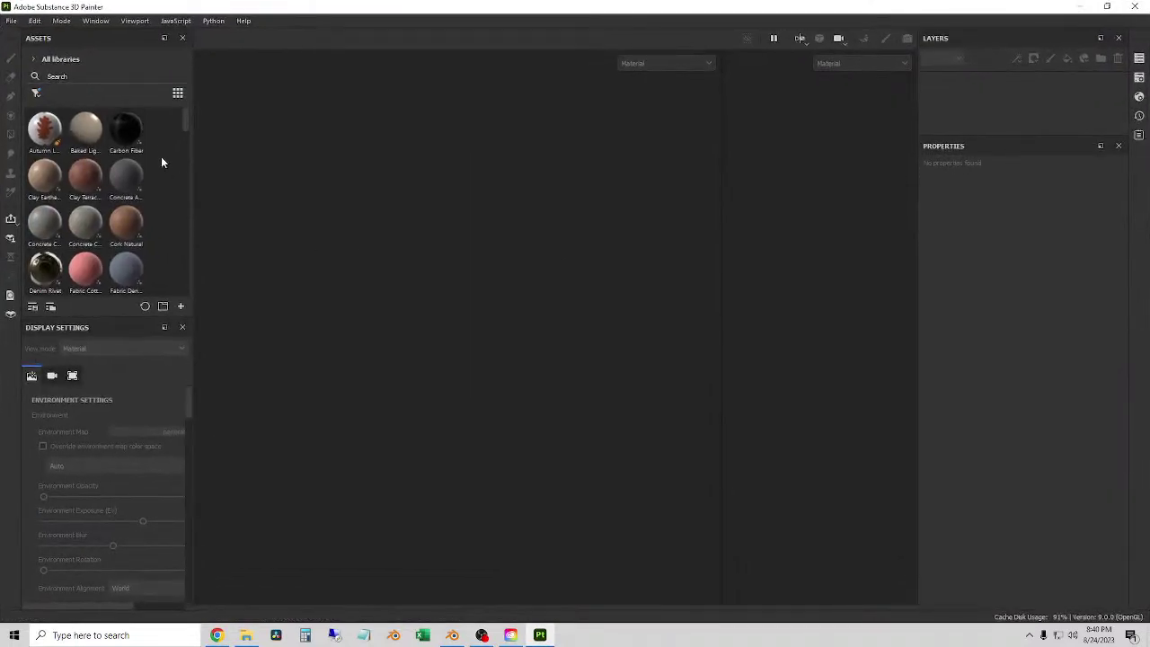
# - Start a new project and set its document resolution to 4096
pyautogui.click(11, 20)
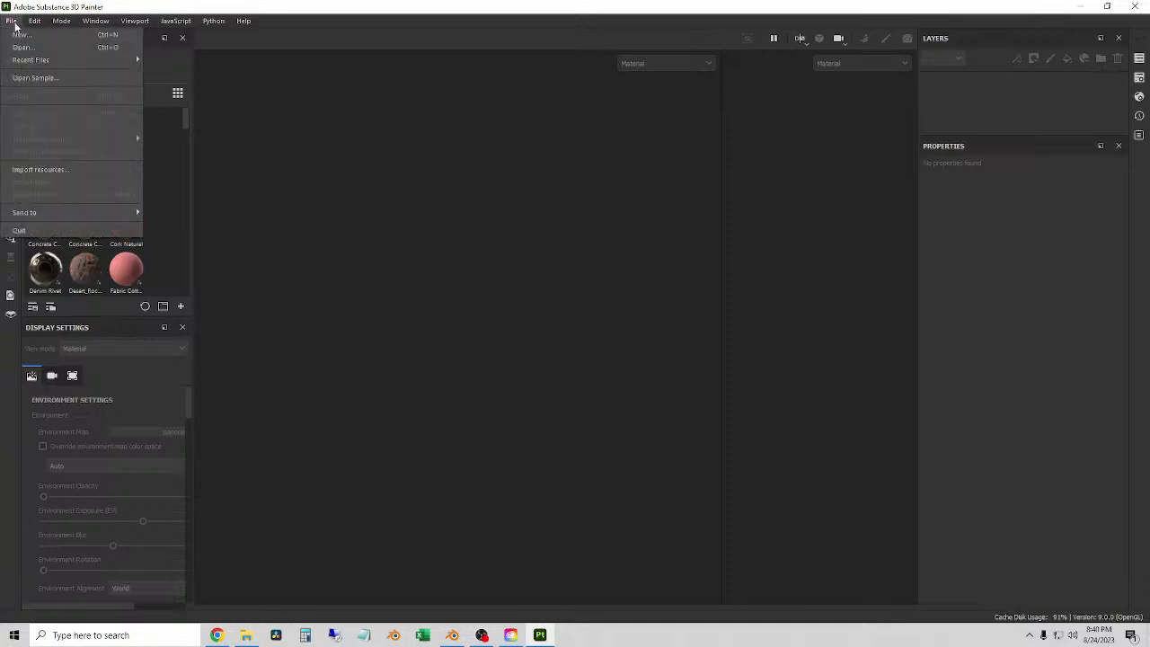
pyautogui.click(42, 34)
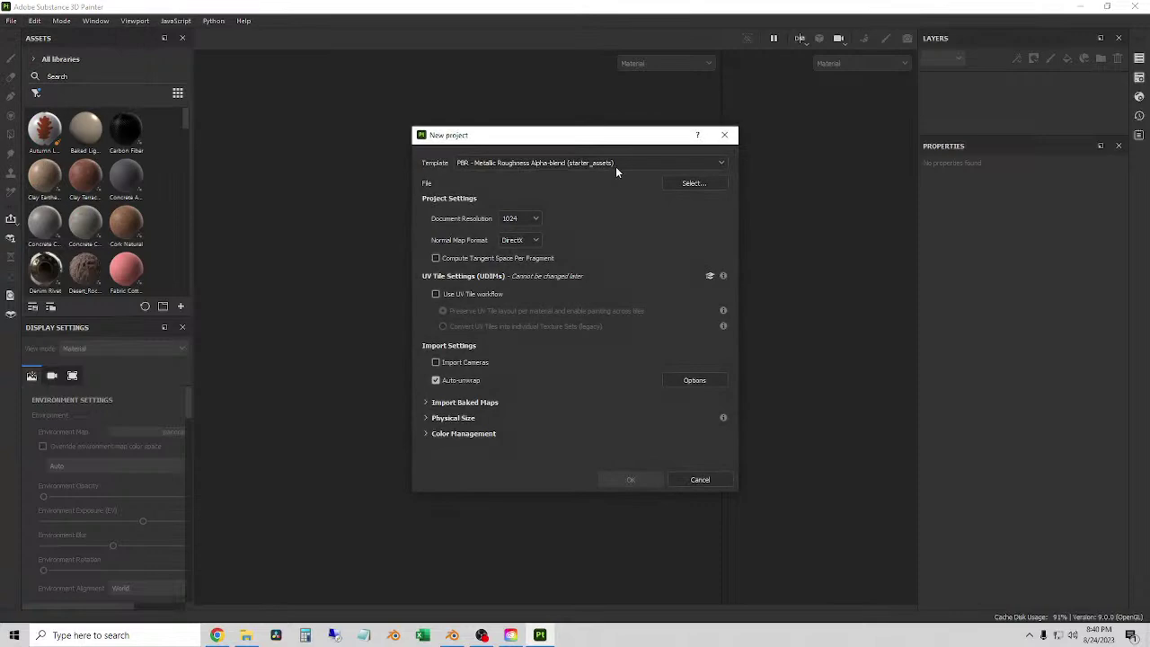
pyautogui.click(521, 218)
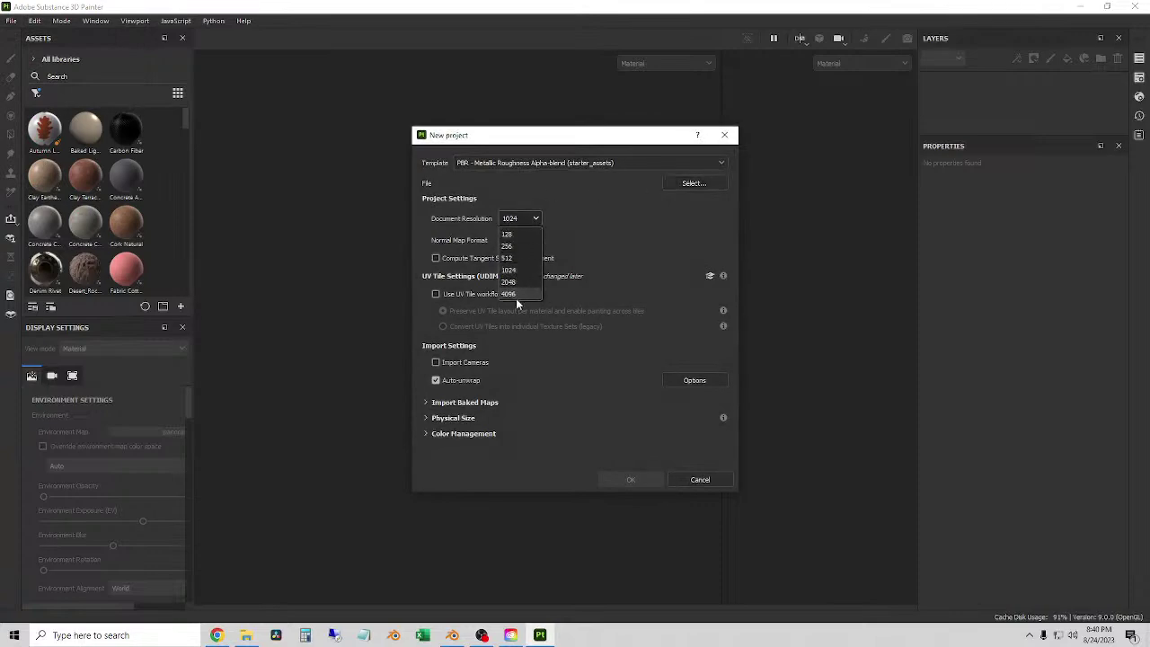
pyautogui.click(519, 296)
# - Load Bucentaur Retopo Texture from the Substance Painter 3 folder as the project mesh and create the project
pyautogui.click(692, 184)
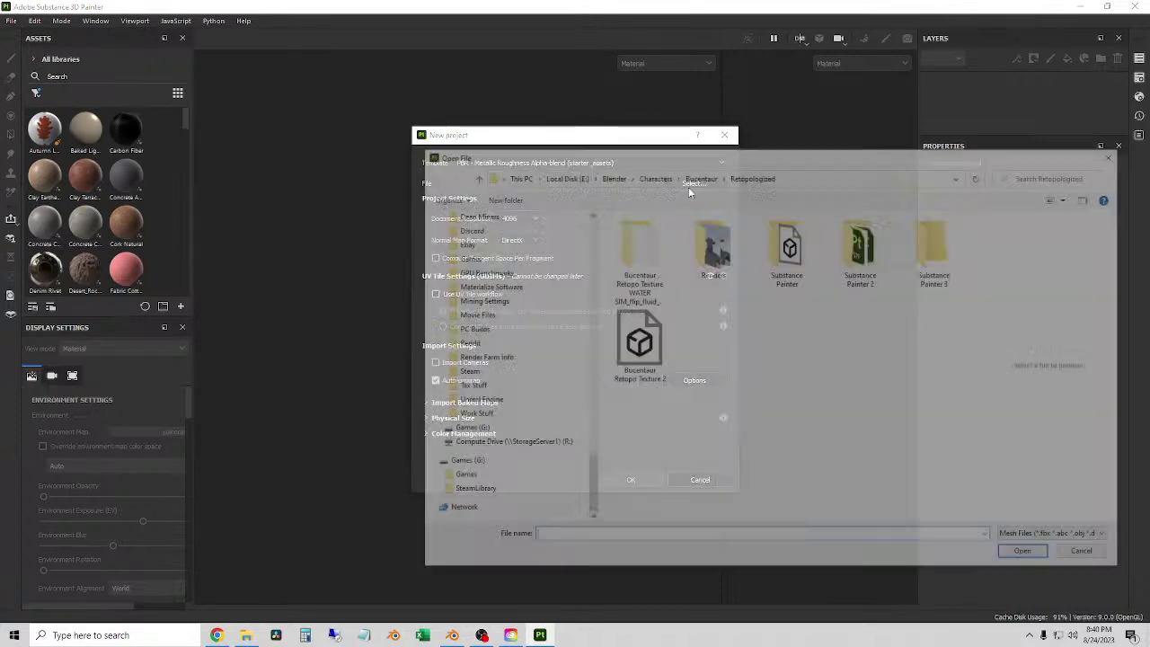
pyautogui.moveTo(763, 161); pyautogui.dragTo(649, 157)
pyautogui.doubleClick(825, 257)
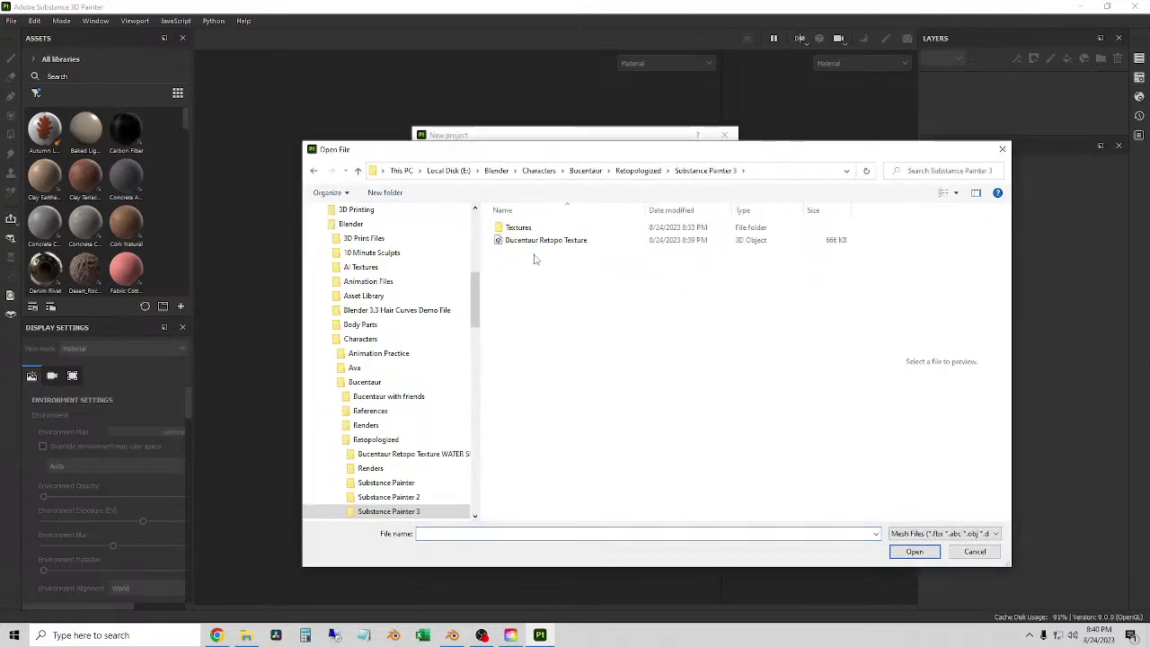
pyautogui.click(539, 242)
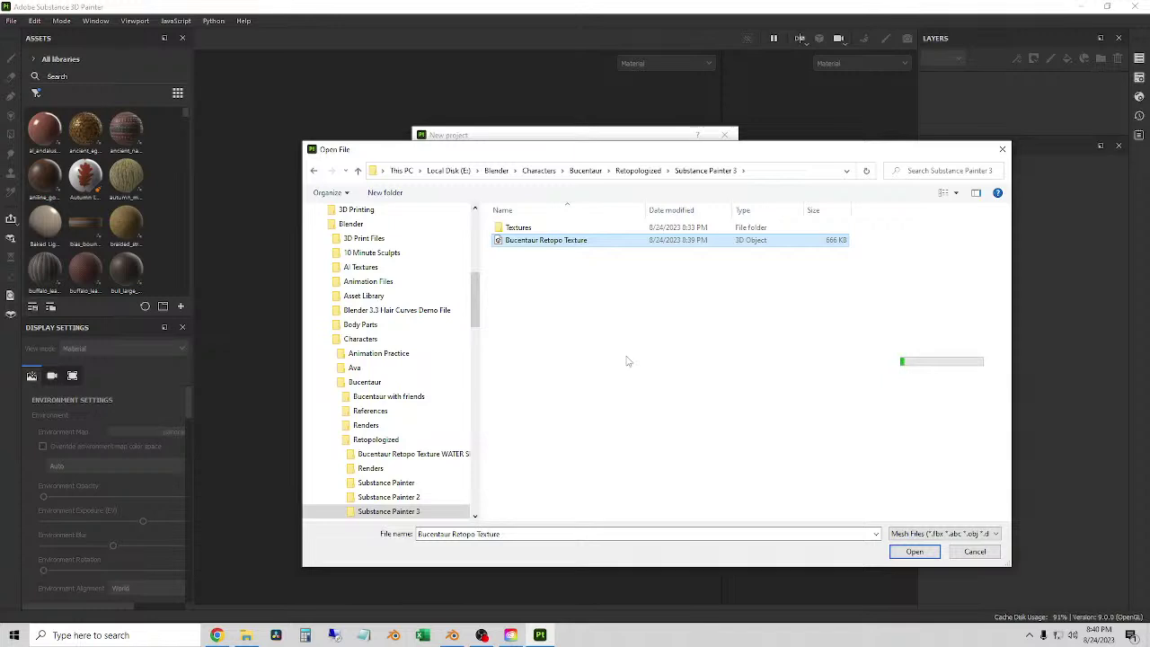
pyautogui.click(928, 554)
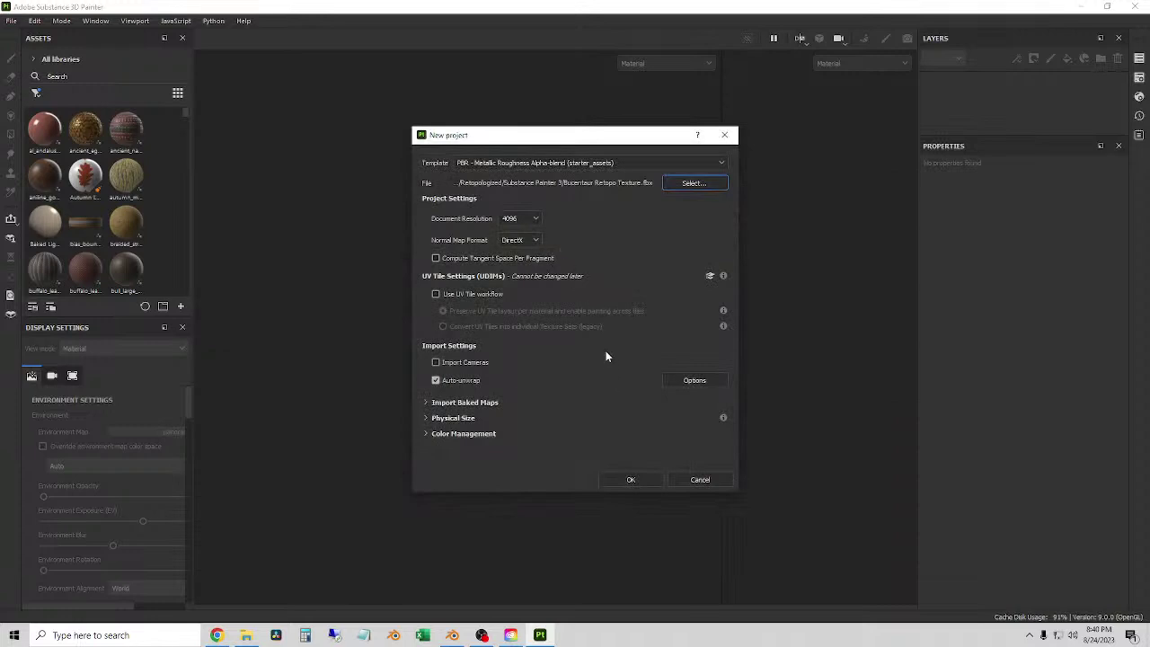
pyautogui.click(427, 403)
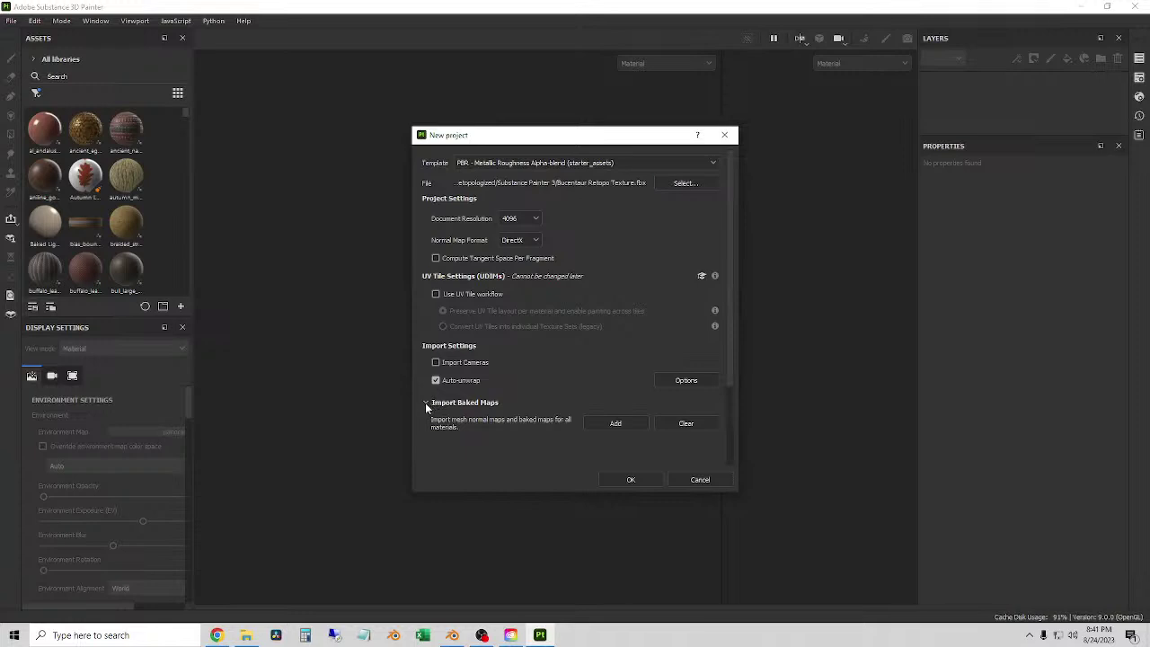
pyautogui.click(425, 403)
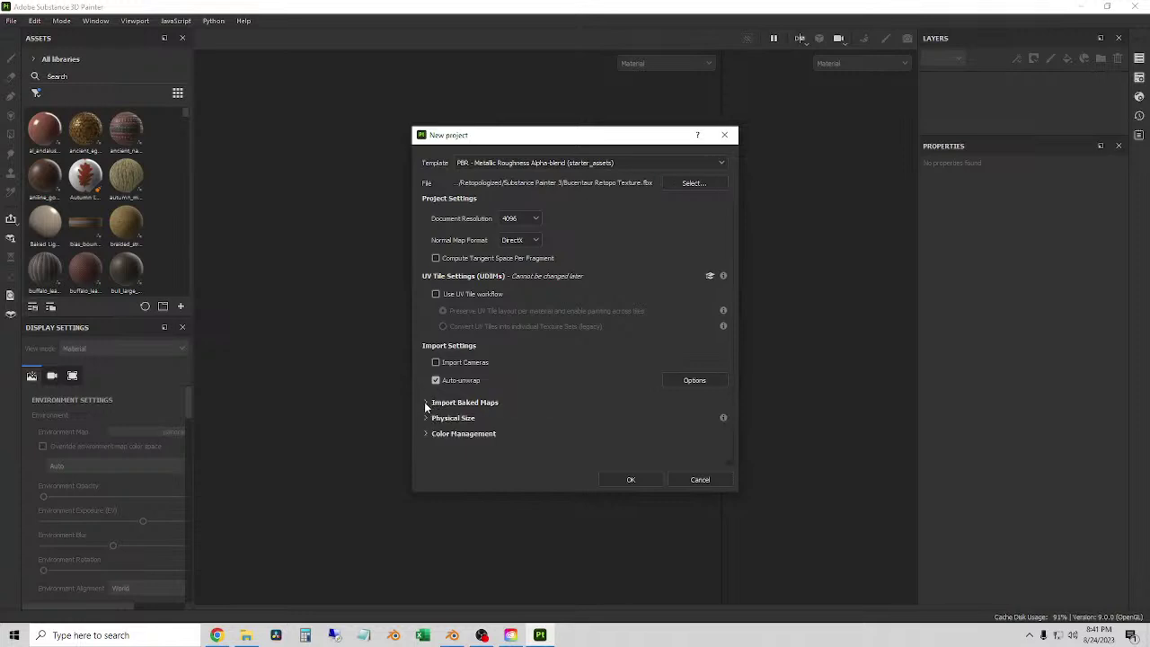
pyautogui.click(632, 479)
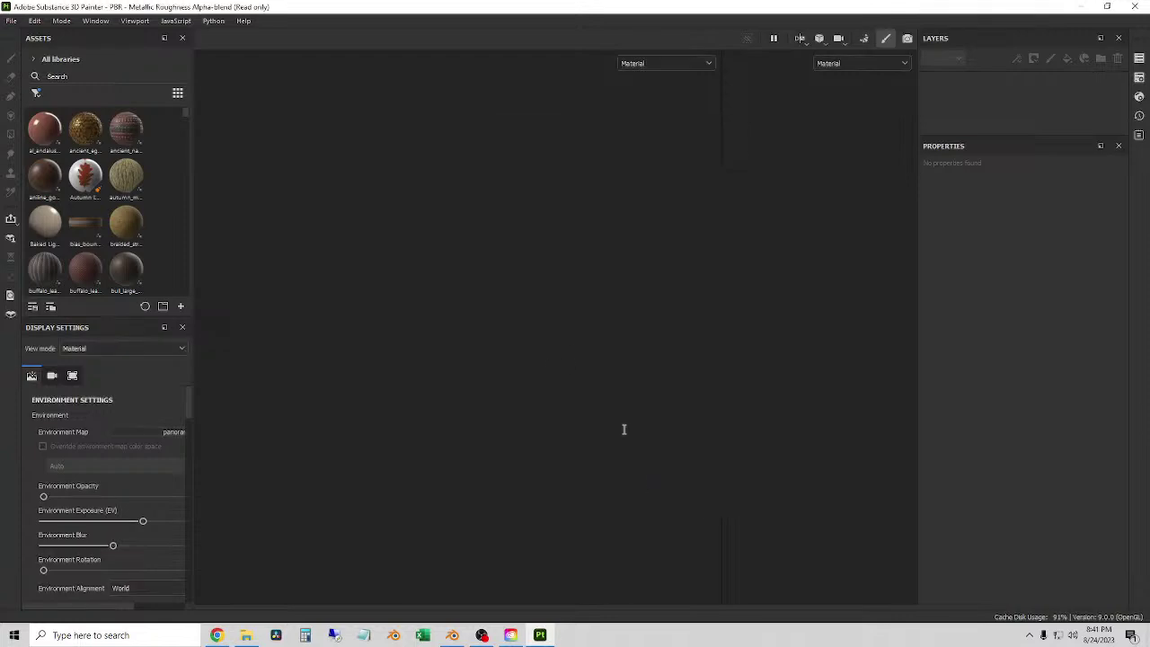
# - Examine the imported bucentaur from the front and its whole body UV layout
pyautogui.keyDown('alt'); pyautogui.moveTo(591, 320); pyautogui.dragTo(234, 266); pyautogui.keyUp('alt')
pyautogui.moveTo(466, 340)
pyautogui.keyDown('alt'); pyautogui.mouseDown()
pyautogui.moveTo(500, 330)
pyautogui.moveTo(452, 308)
pyautogui.moveTo(616, 314)
pyautogui.moveTo(575, 334)
pyautogui.moveTo(641, 380)
pyautogui.moveTo(569, 351)
pyautogui.moveTo(539, 359)
pyautogui.moveTo(585, 359)
pyautogui.moveTo(593, 372)
pyautogui.moveTo(608, 347)
pyautogui.moveTo(656, 335)
pyautogui.mouseUp(); pyautogui.keyUp('alt')
pyautogui.scroll(3, 587, 336)
pyautogui.scroll(-2, 583, 365)
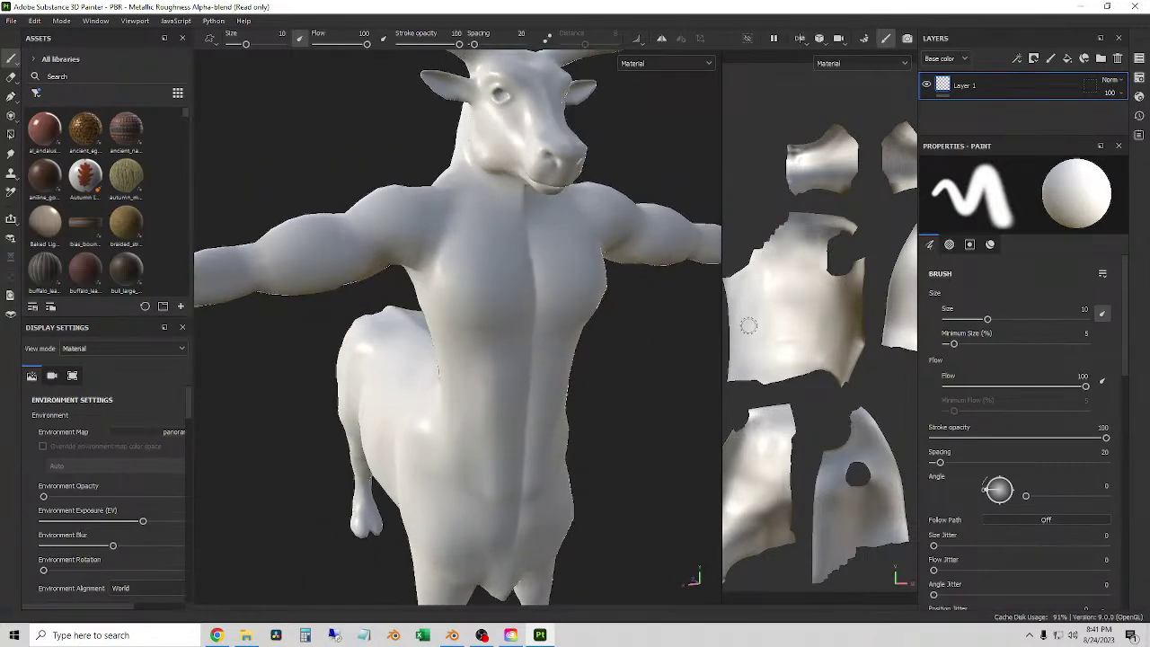
pyautogui.scroll(-4, 745, 377)
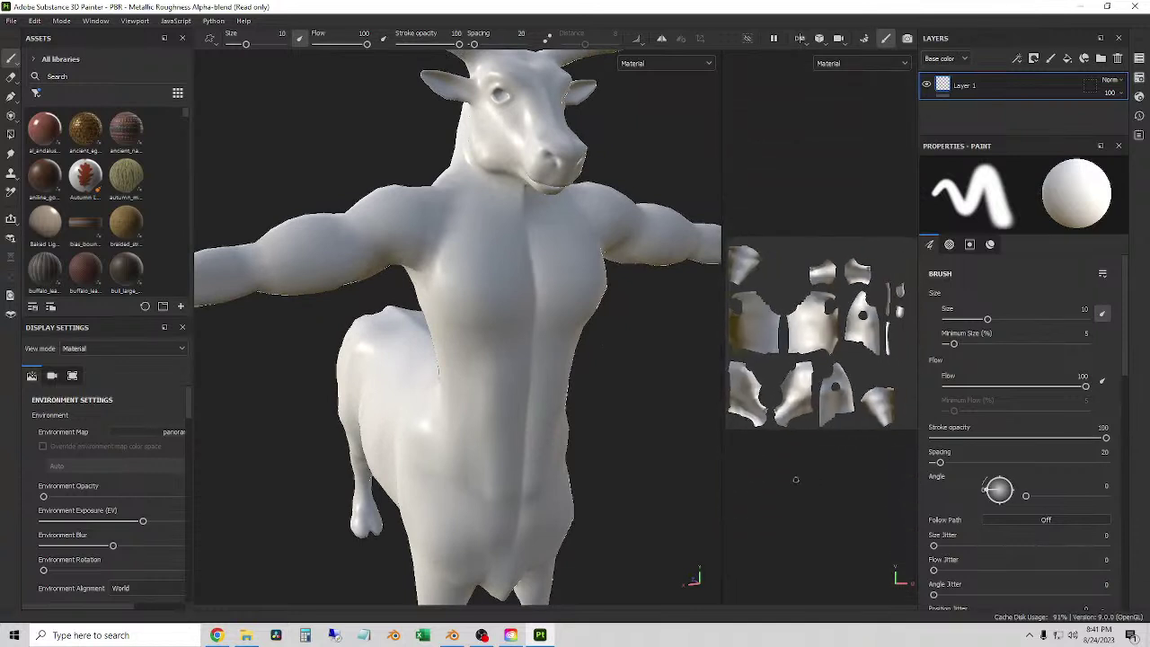
# - Show the texture set list and compare the UV layouts of the Body and Eyes sets
pyautogui.click(1139, 58)
pyautogui.click(1139, 59)
pyautogui.click(1139, 58)
pyautogui.click(921, 110)
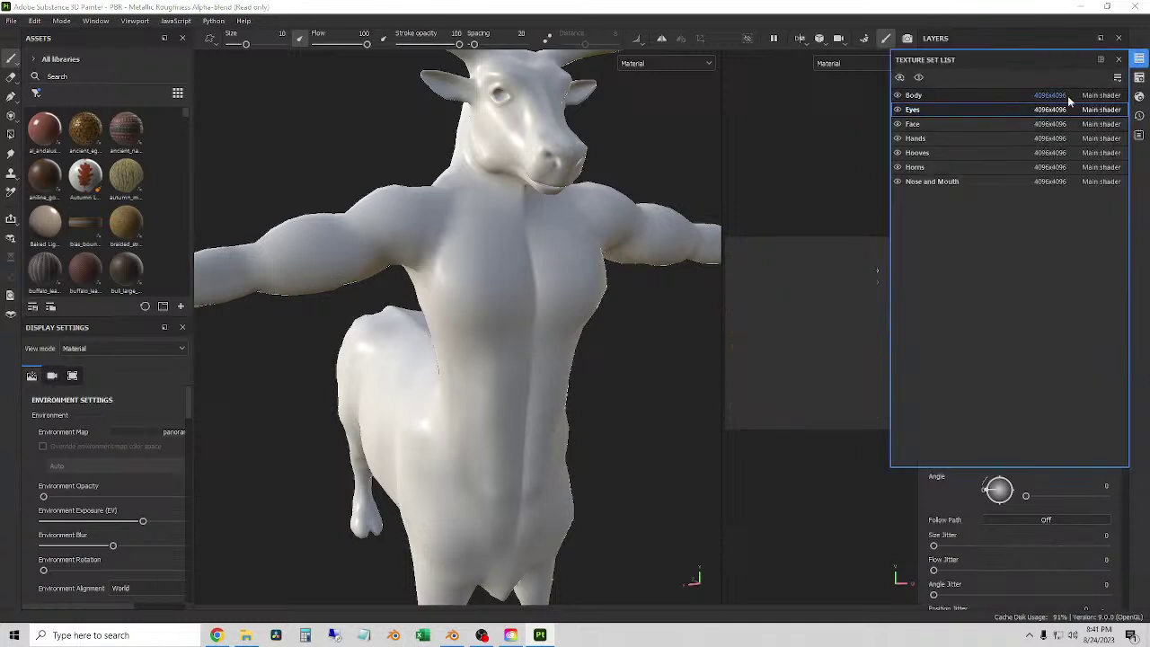
pyautogui.click(940, 102)
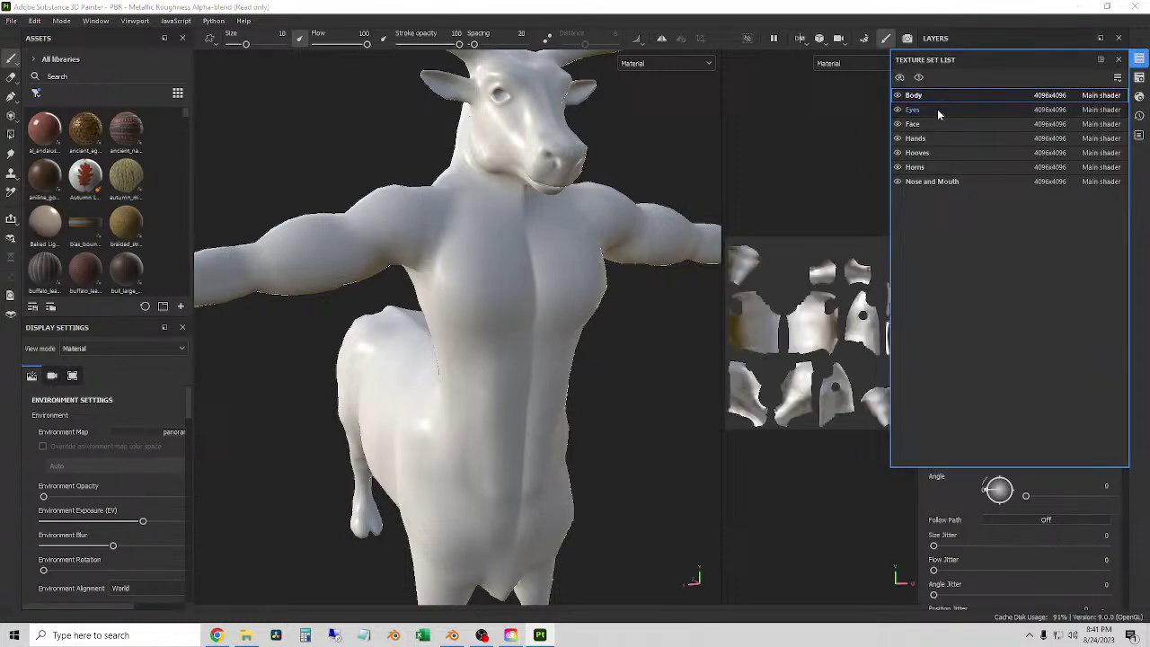
pyautogui.click(937, 110)
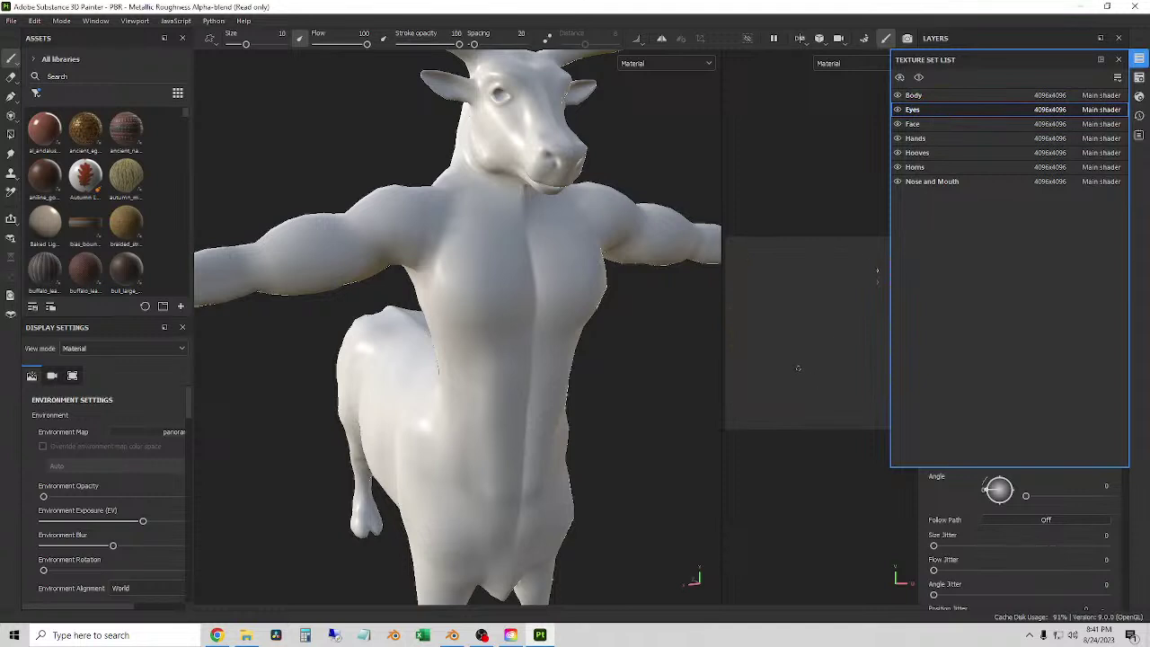
# - Switch to the Face texture set and examine its UV islands up close
pyautogui.click(931, 125)
pyautogui.scroll(3, 823, 286)
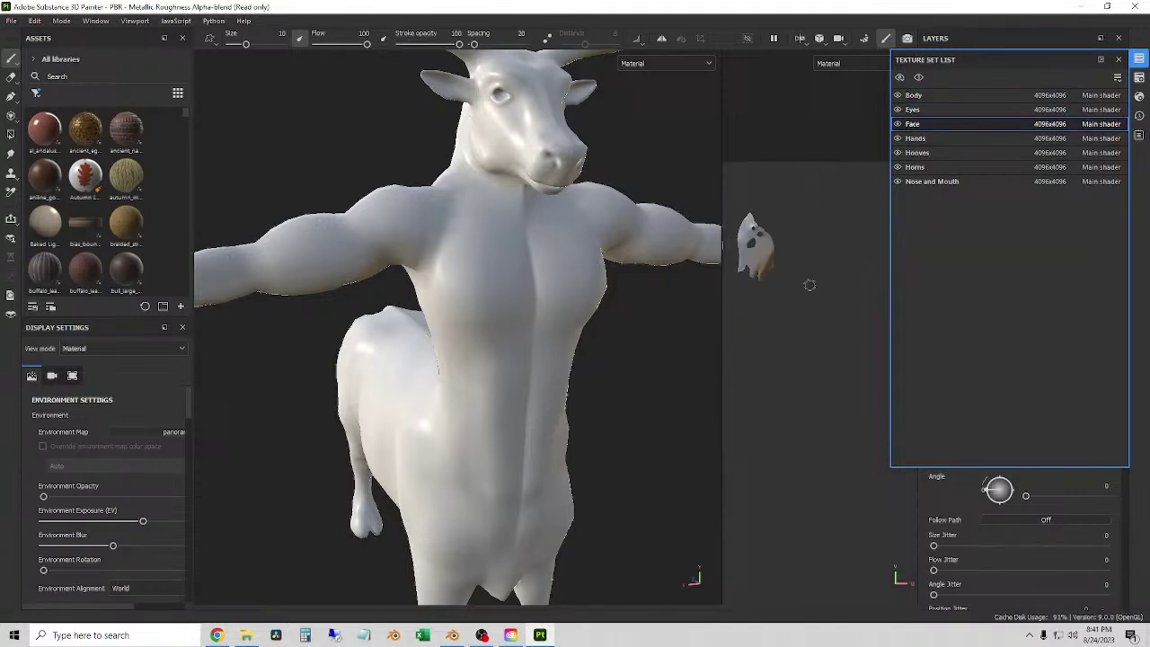
pyautogui.scroll(3, 782, 285)
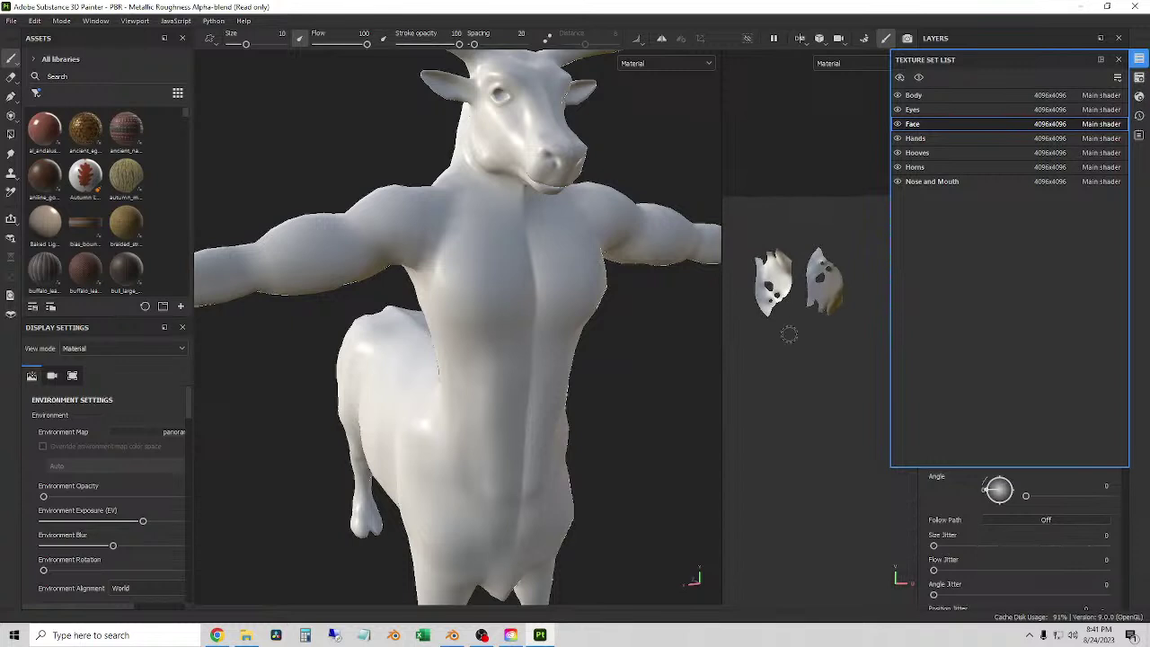
pyautogui.scroll(-1, 799, 310)
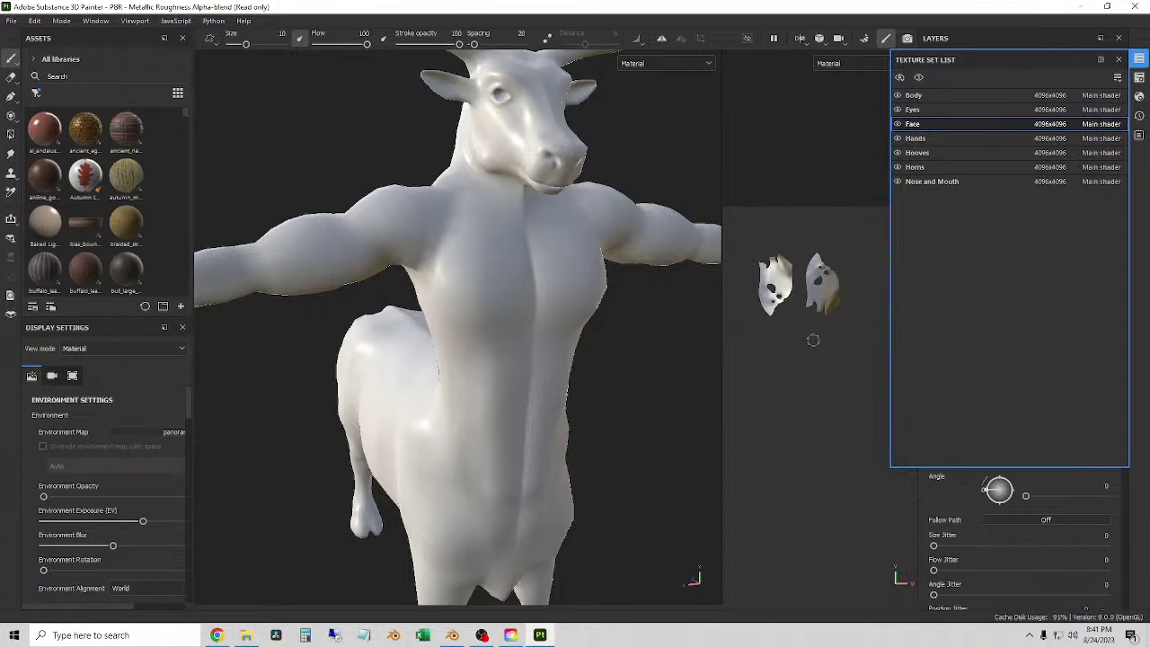
pyautogui.scroll(-2, 772, 314)
pyautogui.moveTo(686, 334); pyautogui.dragTo(608, 333, button='middle')
pyautogui.scroll(3, 699, 361)
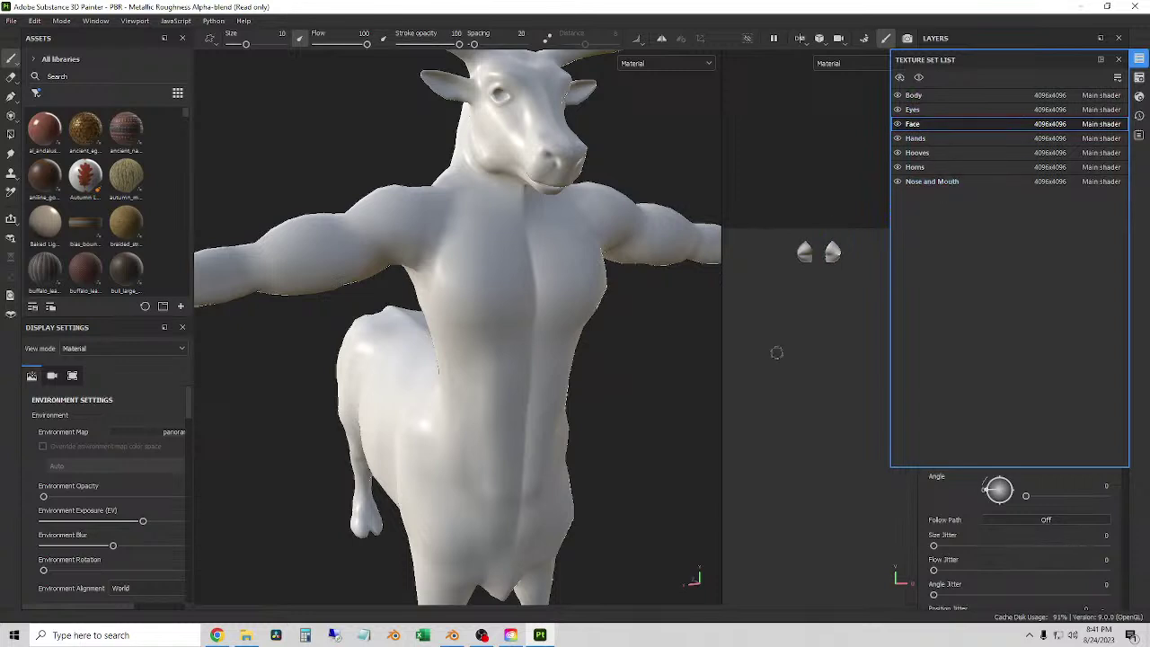
pyautogui.moveTo(790, 321); pyautogui.dragTo(790, 380, button='middle')
pyautogui.scroll(2, 834, 359)
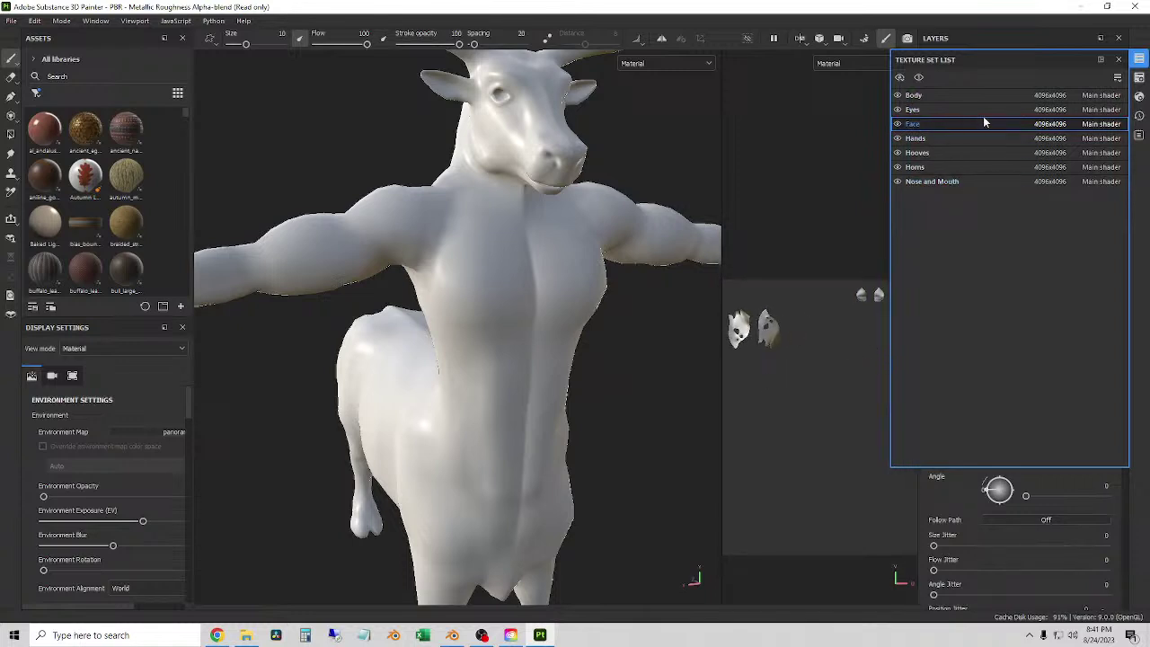
# - Check the UV layout of the Hands texture set, make Body active again and close the texture set list
pyautogui.click(934, 140)
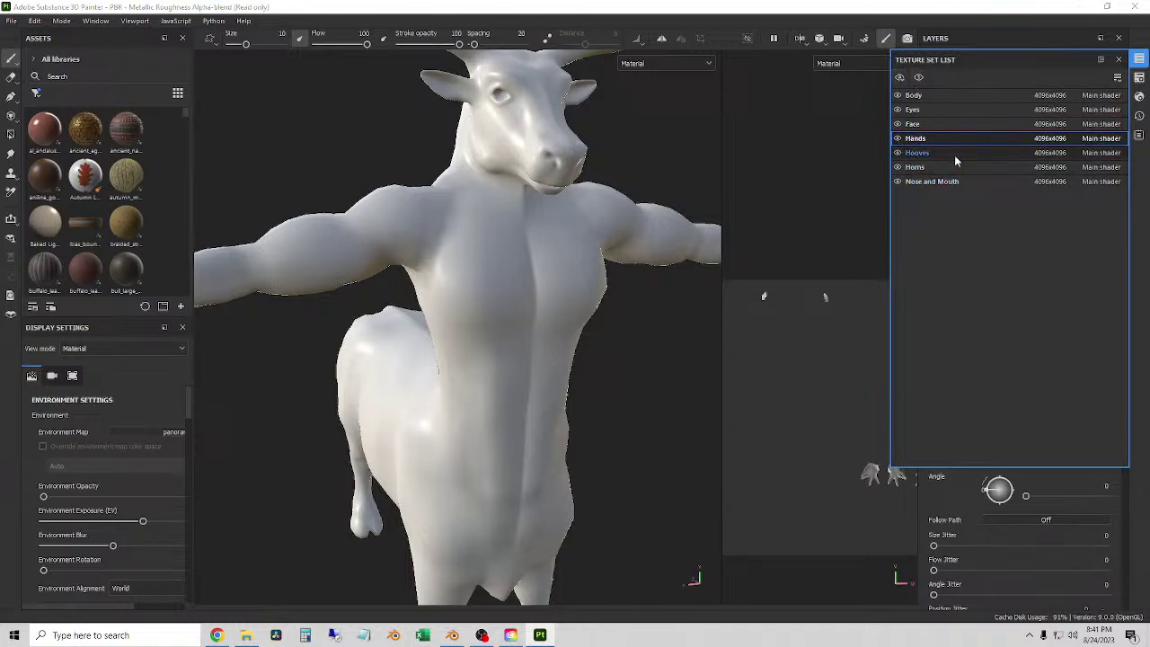
pyautogui.click(918, 97)
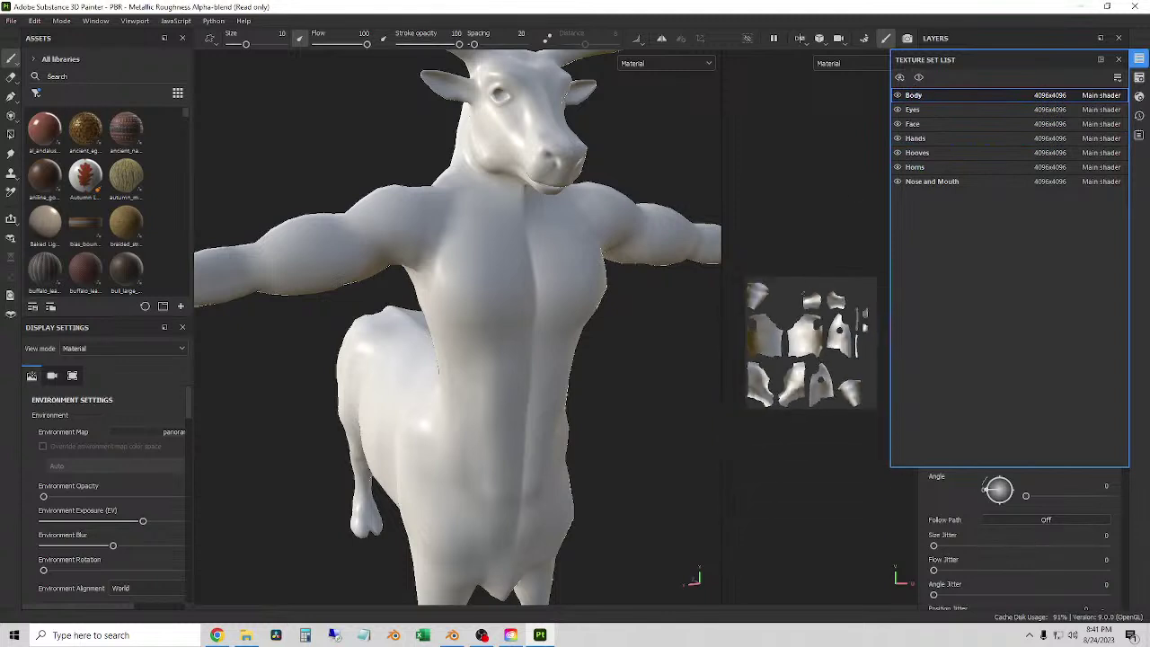
pyautogui.click(1118, 59)
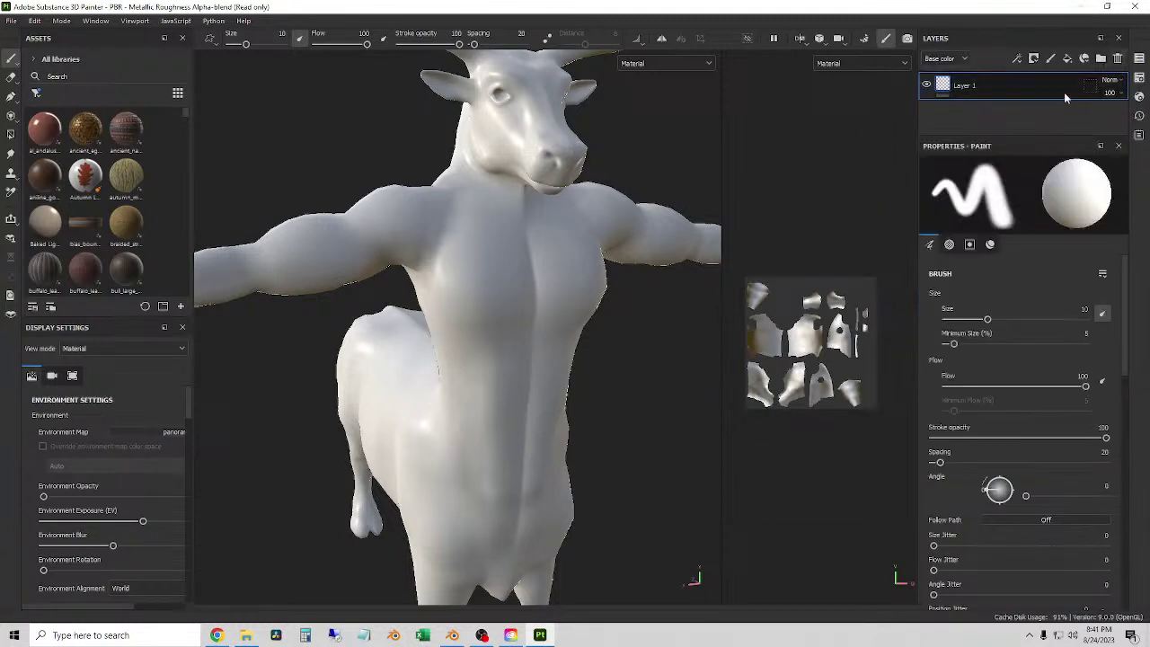
# - Give the layer stack more room, frame the whole model in view and turn on symmetry
pyautogui.moveTo(978, 134); pyautogui.dragTo(977, 244)
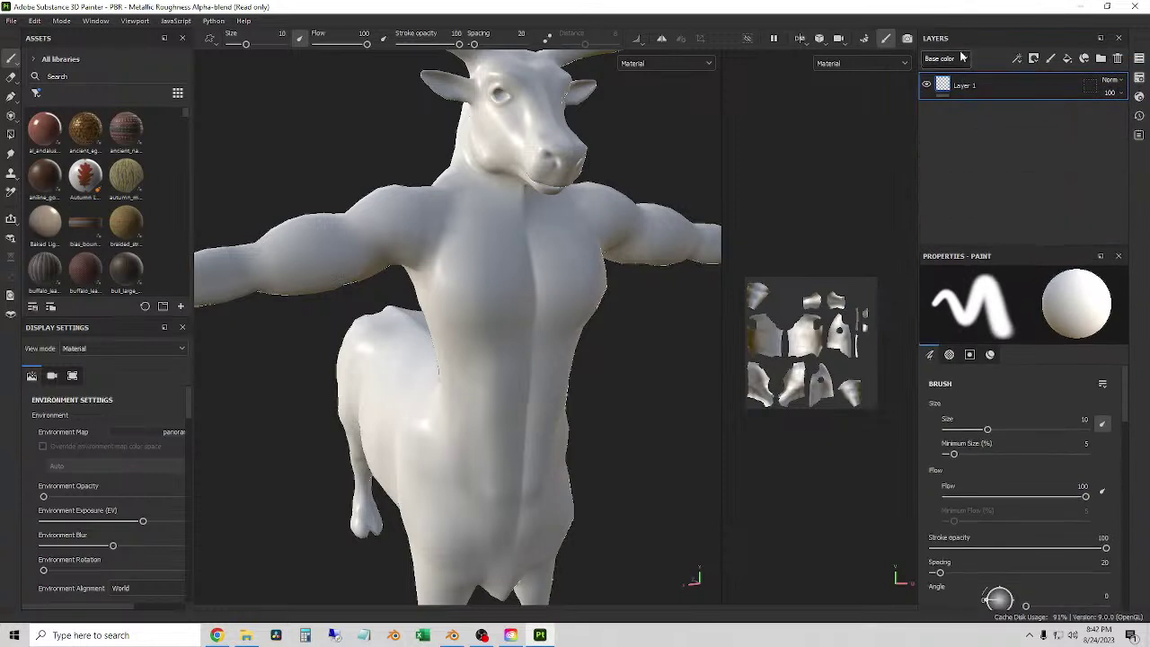
pyautogui.click(962, 58)
pyautogui.click(988, 57)
pyautogui.press('f')
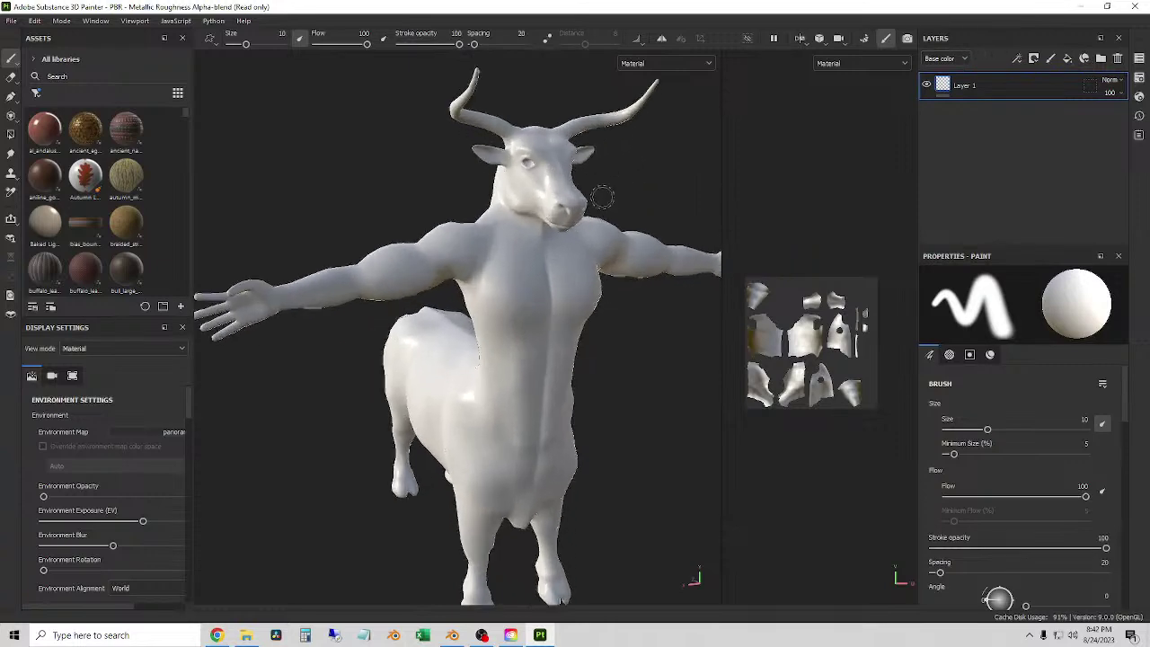
pyautogui.click(661, 39)
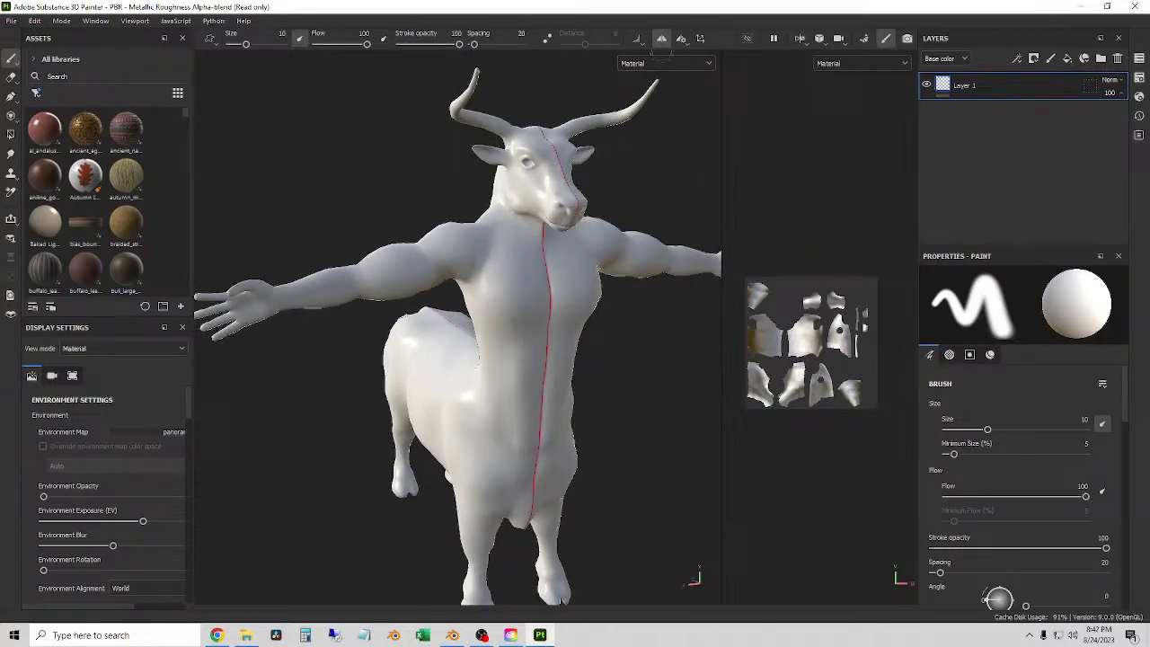
# - Try a different environment map for the model's lighting
pyautogui.moveTo(611, 196)
pyautogui.keyDown('alt'); pyautogui.mouseDown()
pyautogui.moveTo(635, 196)
pyautogui.moveTo(621, 197)
pyautogui.mouseUp(); pyautogui.keyUp('alt')
pyautogui.click(148, 432)
pyautogui.click(278, 563)
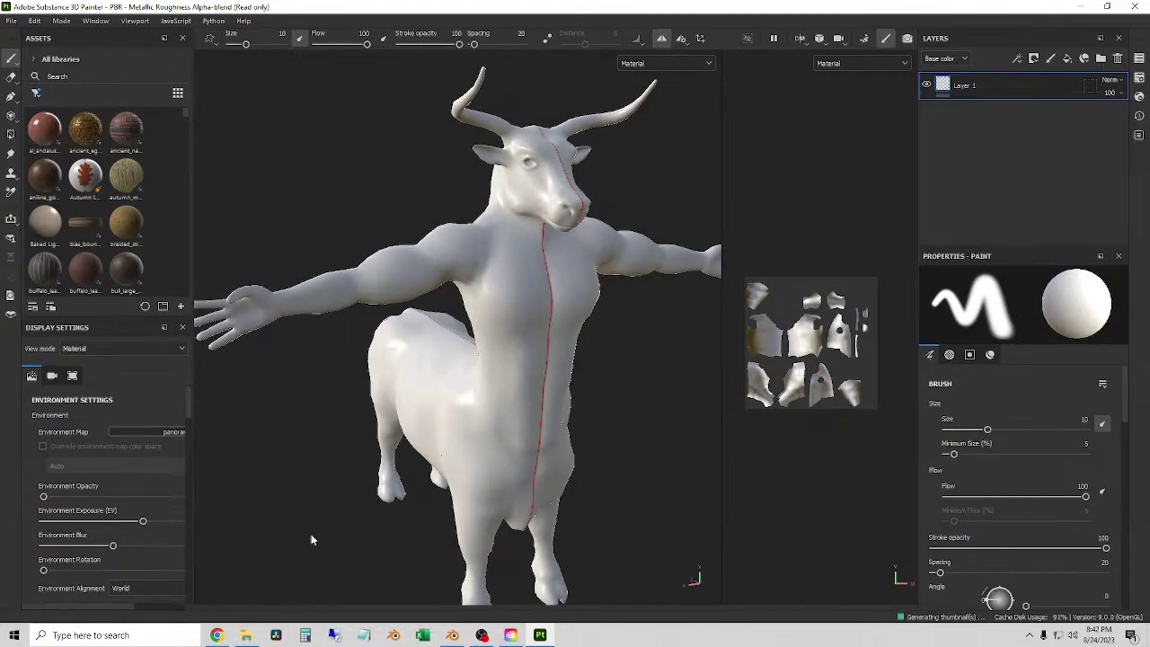
pyautogui.keyDown('alt'); pyautogui.moveTo(508, 297); pyautogui.dragTo(546, 372, button='right'); pyautogui.keyUp('alt')
pyautogui.scroll(-3, 85, 446)
pyautogui.moveTo(142, 414)
pyautogui.mouseDown()
pyautogui.moveTo(131, 418)
pyautogui.moveTo(142, 419)
pyautogui.mouseUp()
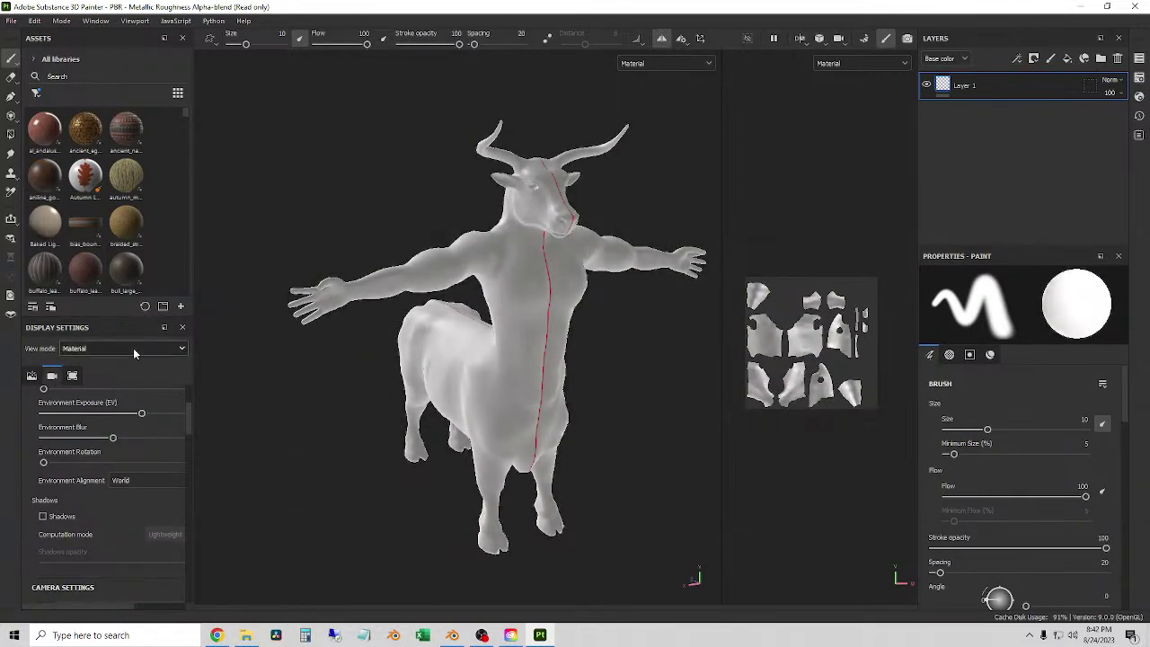
# - Set the environment map to Studio Automotive and check the lighting on the model
pyautogui.scroll(3, 144, 413)
pyautogui.click(152, 431)
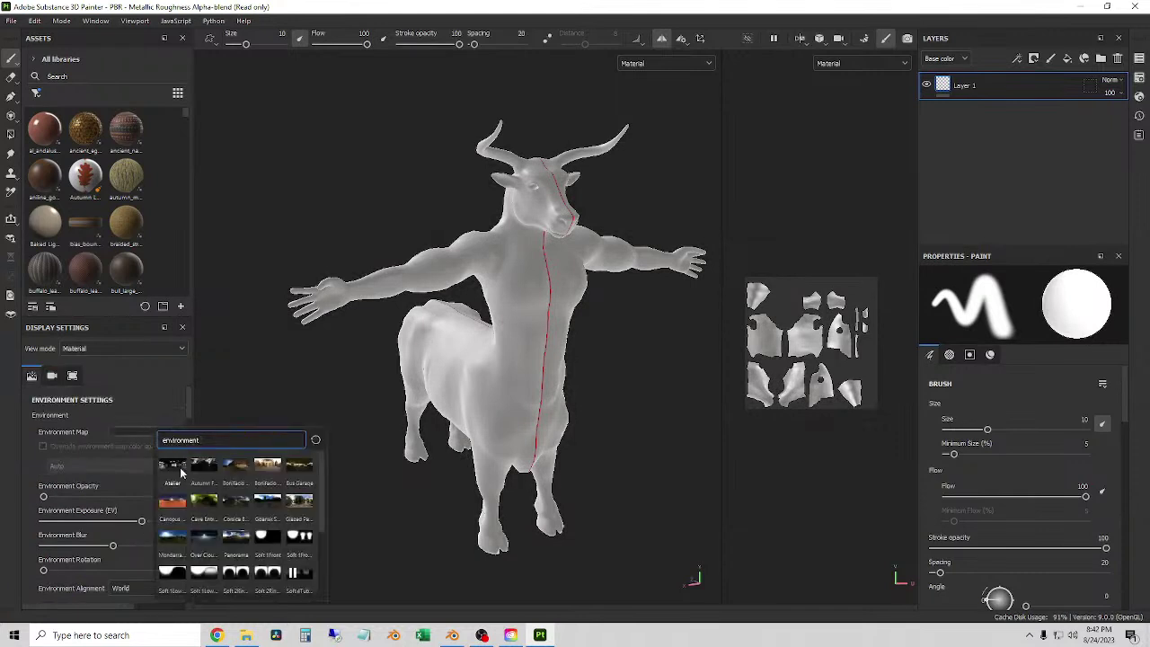
pyautogui.scroll(-3, 238, 548)
pyautogui.click(205, 544)
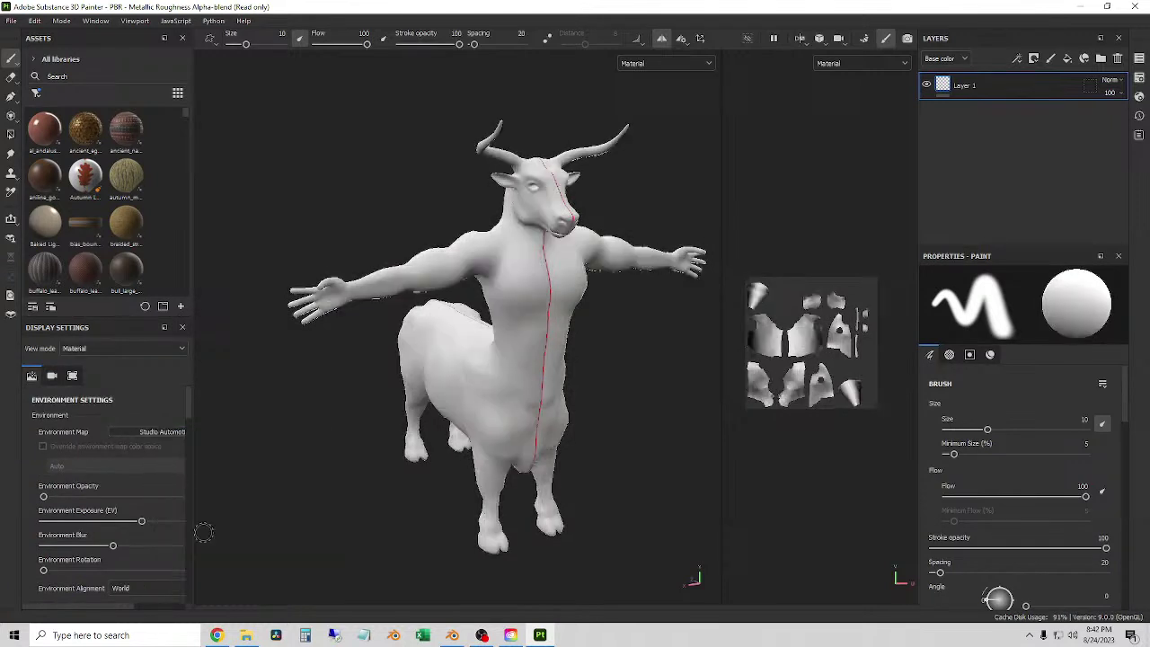
pyautogui.moveTo(647, 356)
pyautogui.keyDown('alt'); pyautogui.mouseDown()
pyautogui.moveTo(483, 347)
pyautogui.moveTo(635, 352)
pyautogui.mouseUp(); pyautogui.keyUp('alt')
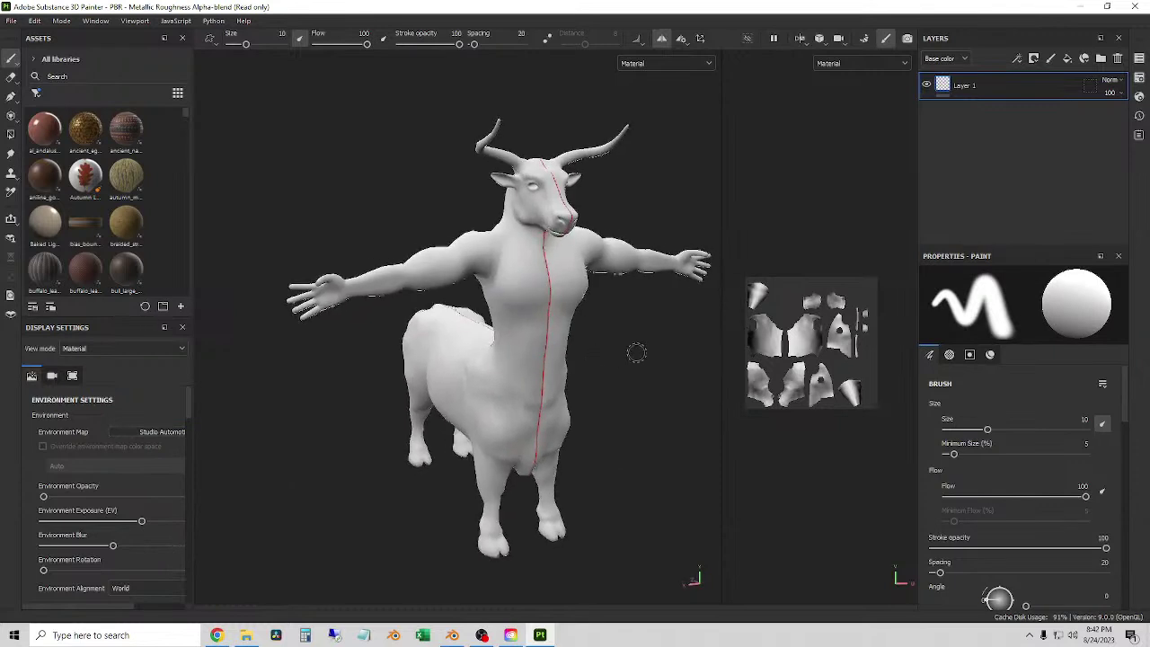
# - Search the assets for "fur" and select the Furbrush Basematerial
pyautogui.click(81, 75)
pyautogui.write('fur')
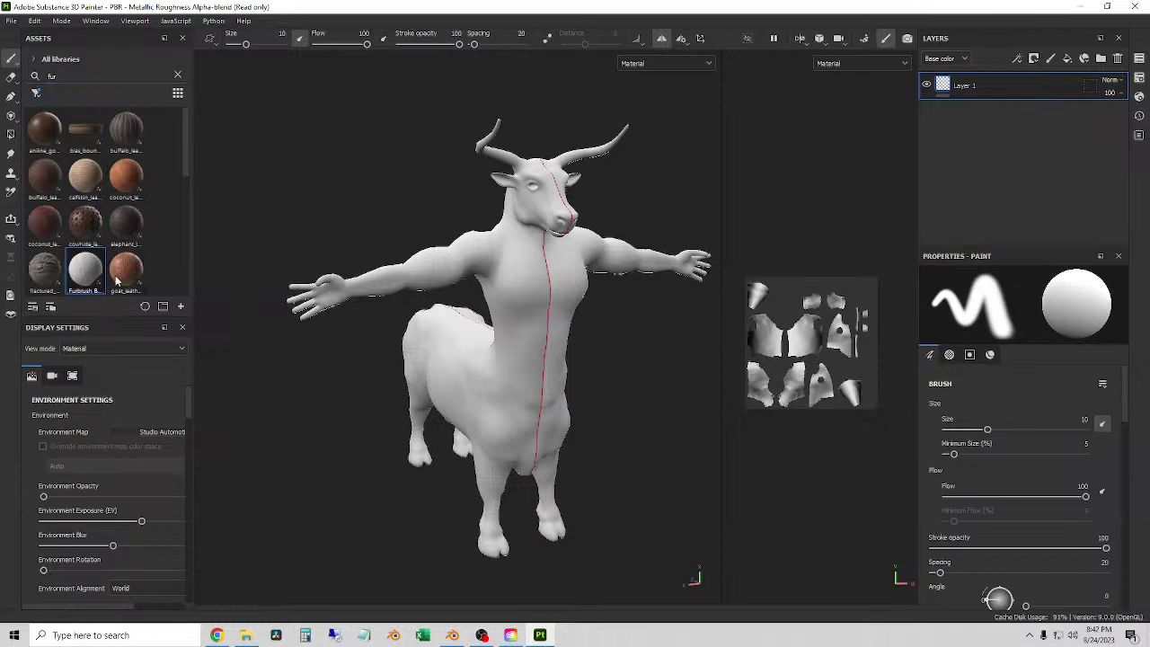
pyautogui.click(85, 281)
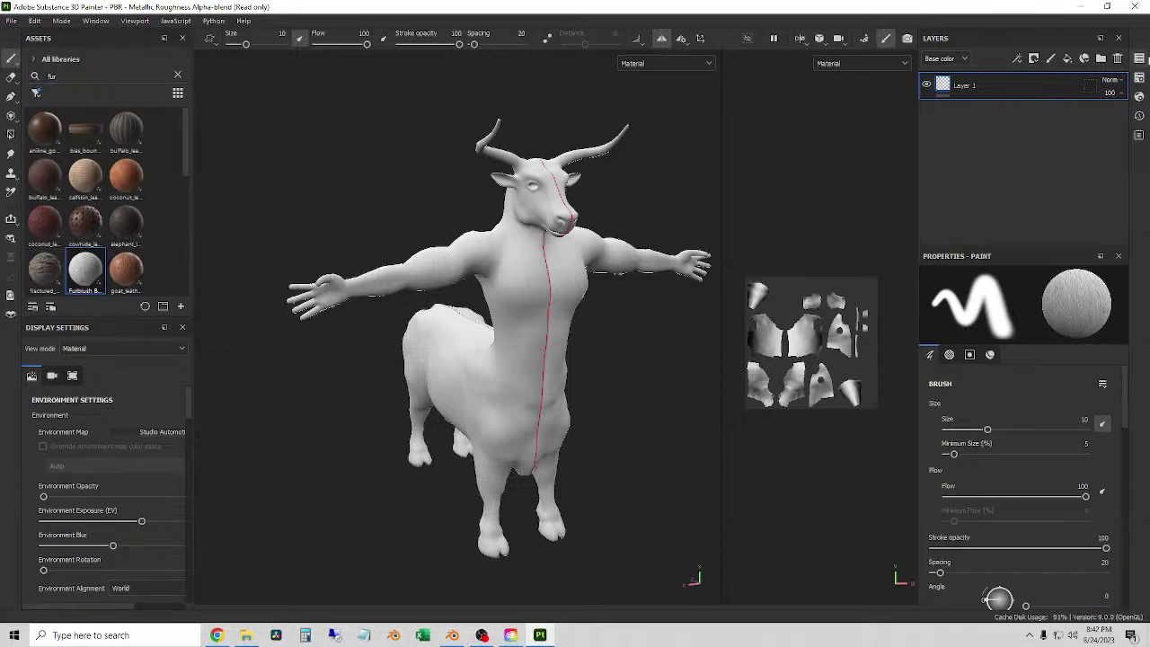
# - Hide the Eyes, Face, Hands, Hooves, Horns and Nose and Mouth texture sets and make Body the active set
pyautogui.click(1138, 77)
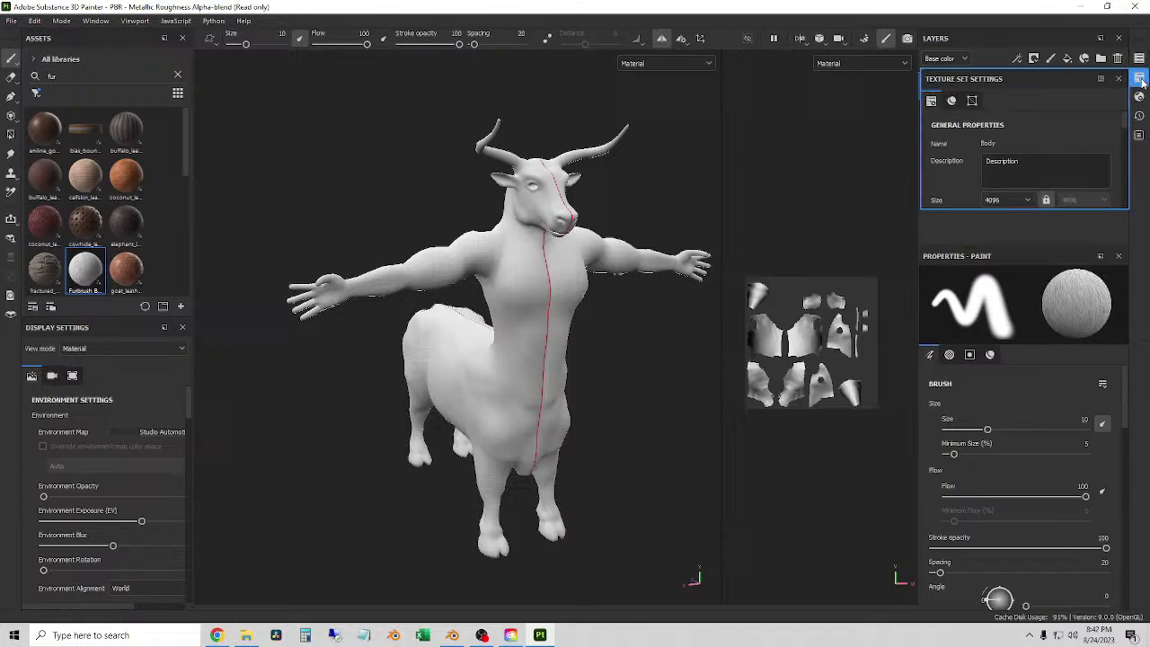
pyautogui.click(1138, 58)
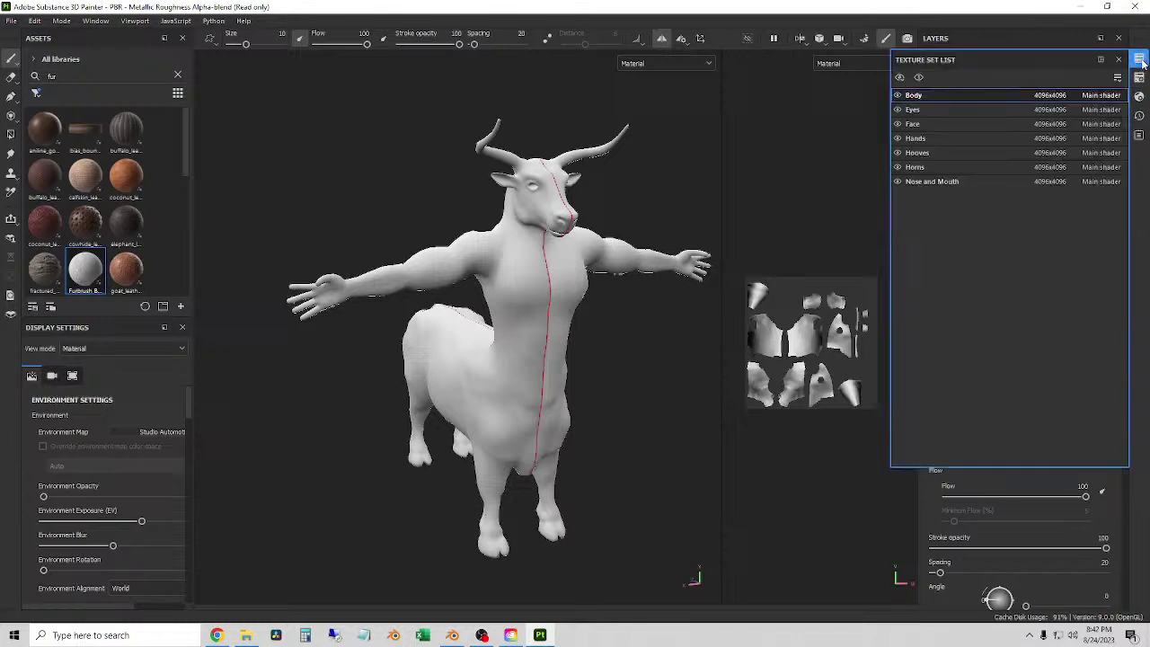
pyautogui.click(897, 110)
pyautogui.click(897, 124)
pyautogui.click(898, 139)
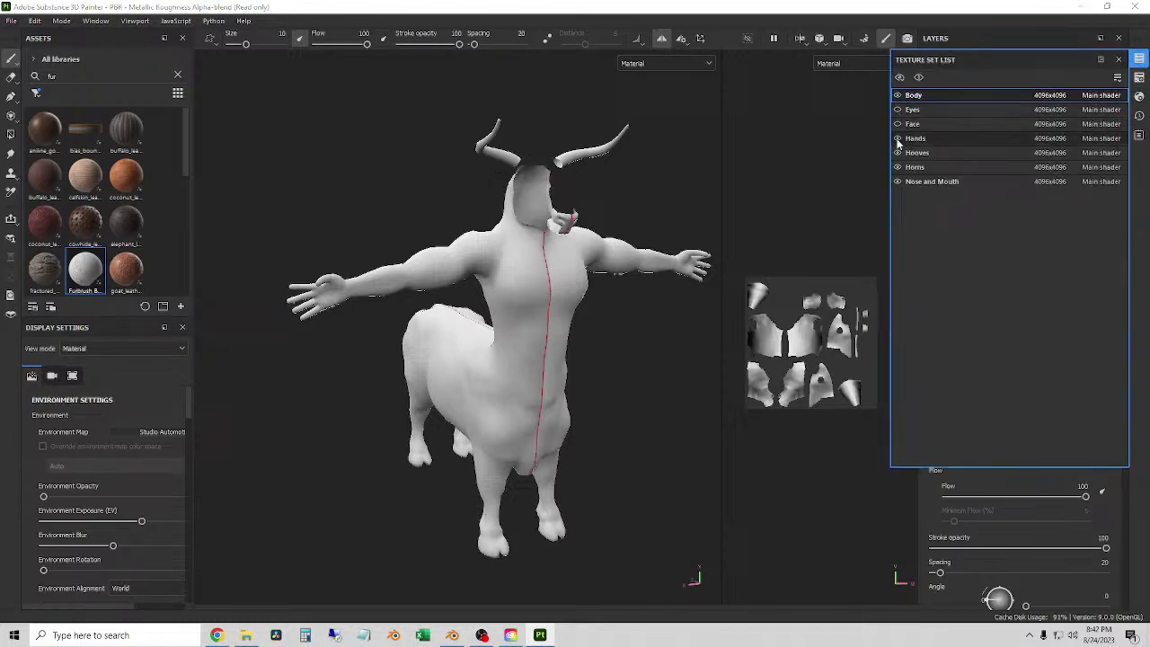
pyautogui.click(897, 152)
pyautogui.click(898, 169)
pyautogui.click(898, 167)
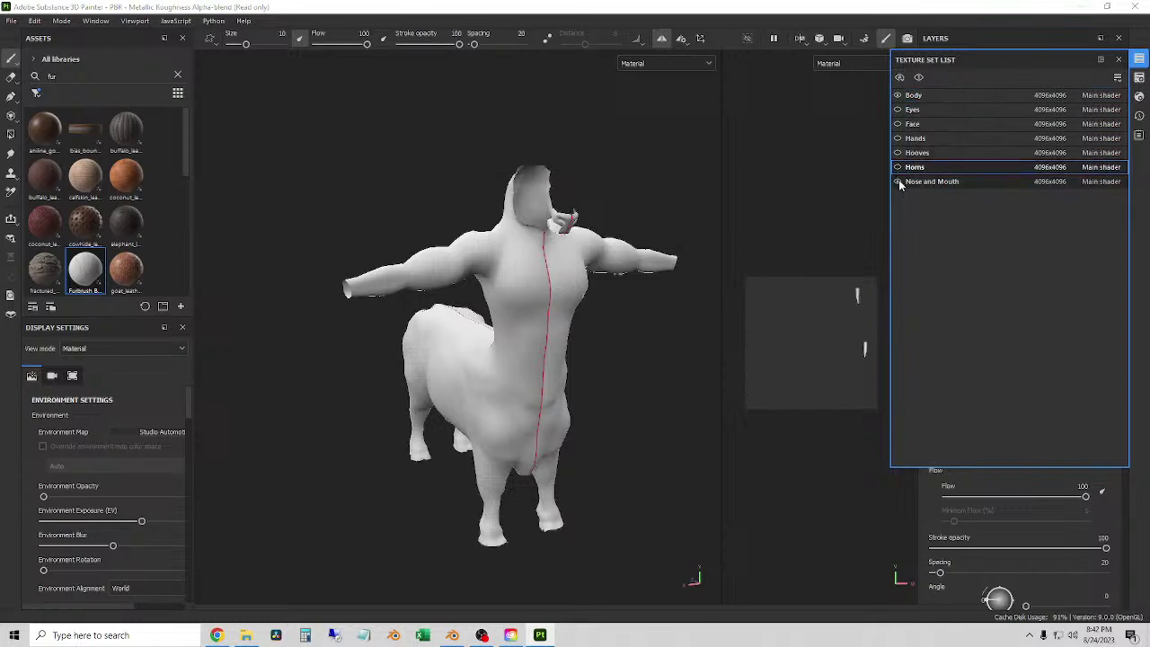
pyautogui.click(898, 182)
pyautogui.click(909, 96)
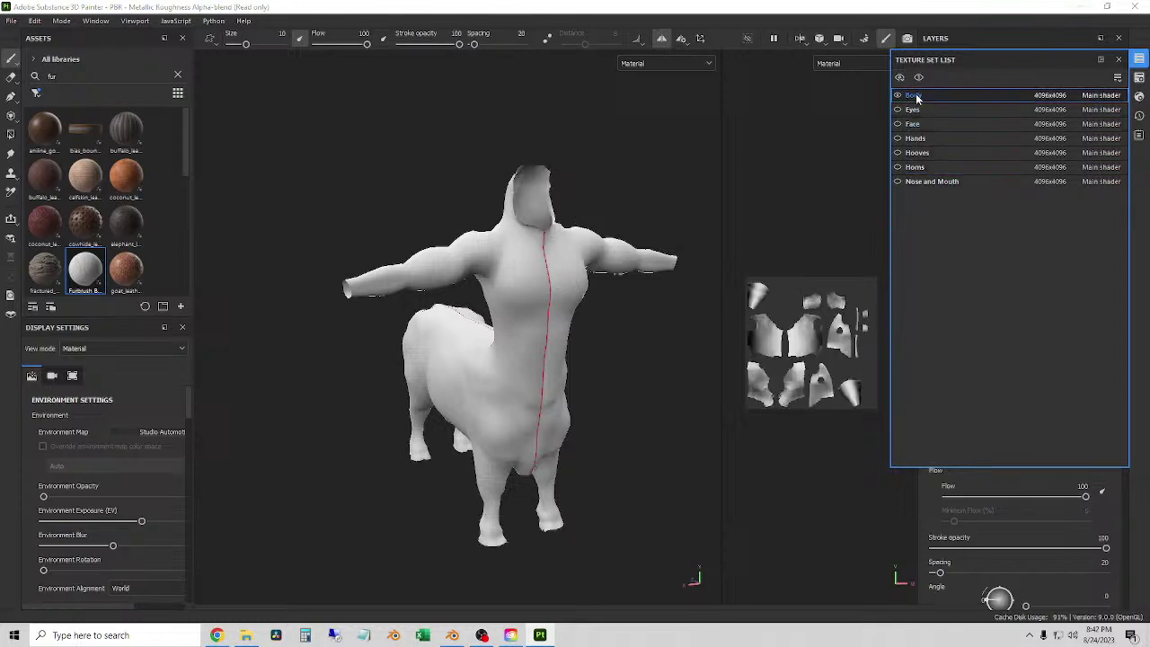
# - Apply the Furbrush Basematerial to the Body as a fill layer and close the texture set list
pyautogui.moveTo(99, 277); pyautogui.dragTo(468, 376)
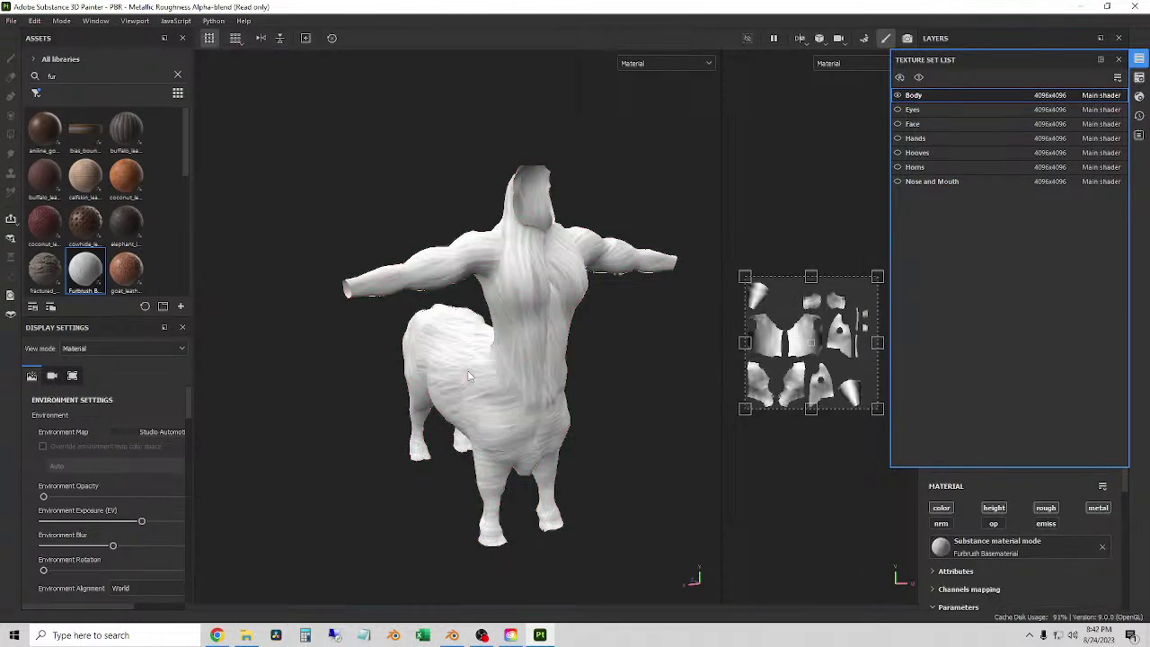
pyautogui.scroll(3, 527, 382)
pyautogui.keyDown('alt'); pyautogui.moveTo(480, 389); pyautogui.dragTo(445, 355); pyautogui.keyUp('alt')
pyautogui.keyDown('alt'); pyautogui.moveTo(702, 278); pyautogui.dragTo(634, 306); pyautogui.keyUp('alt')
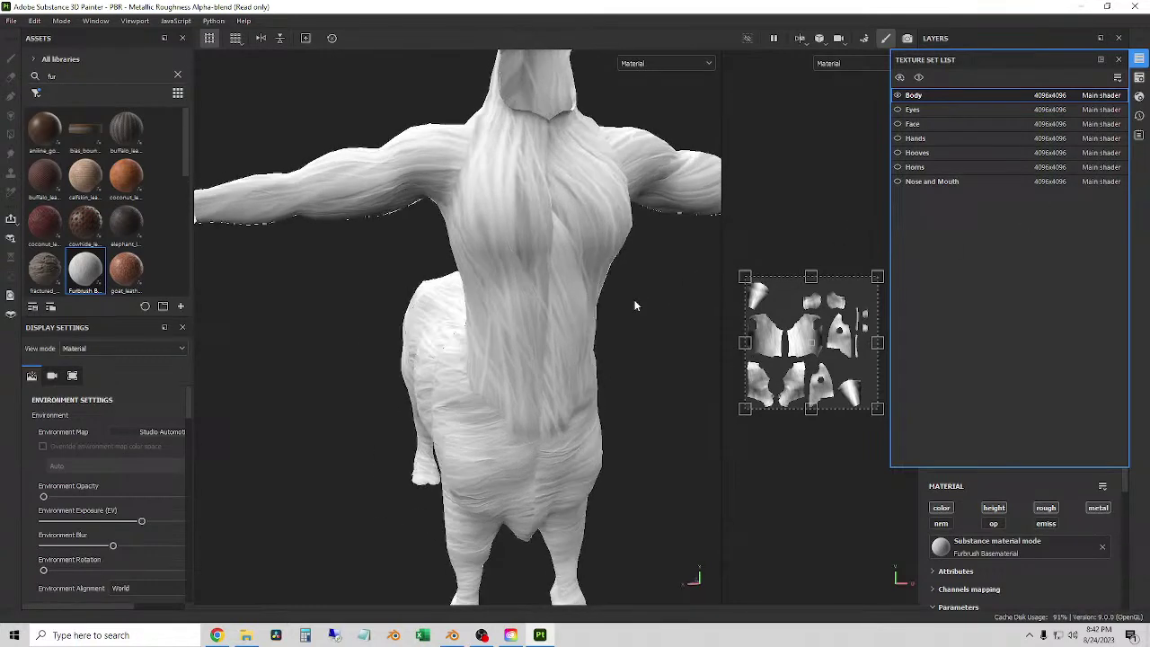
pyautogui.click(1116, 62)
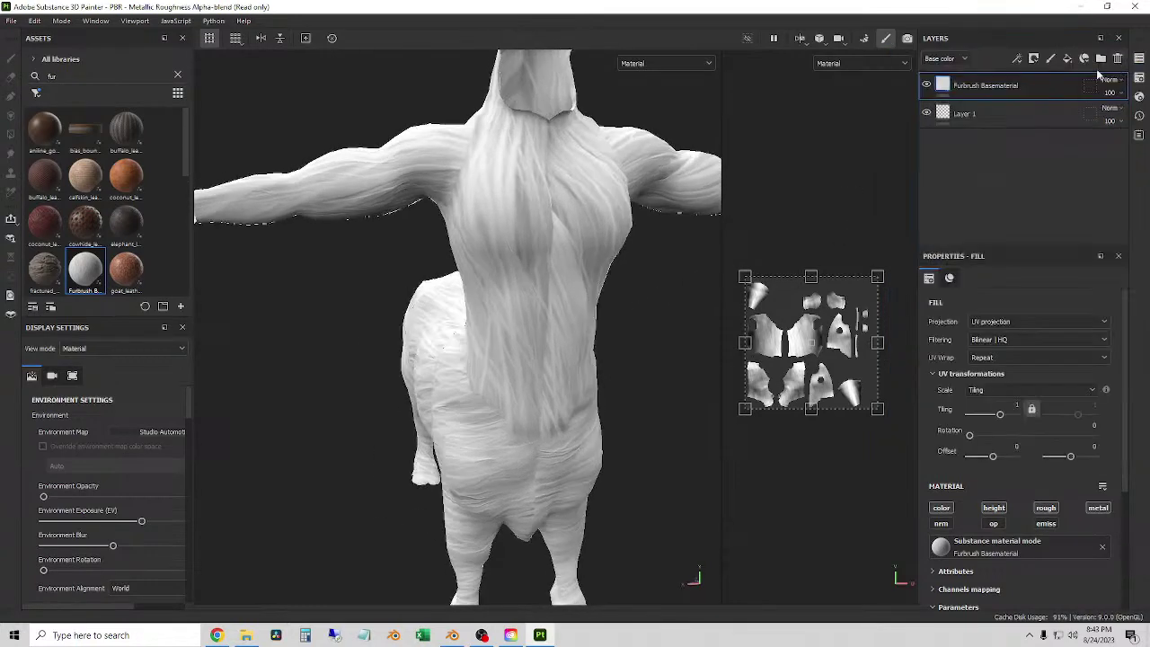
# - Raise the UV tiling of the Furbrush Basematerial layer to about 17.68, checking the fur on chest and back
pyautogui.doubleClick(995, 86)
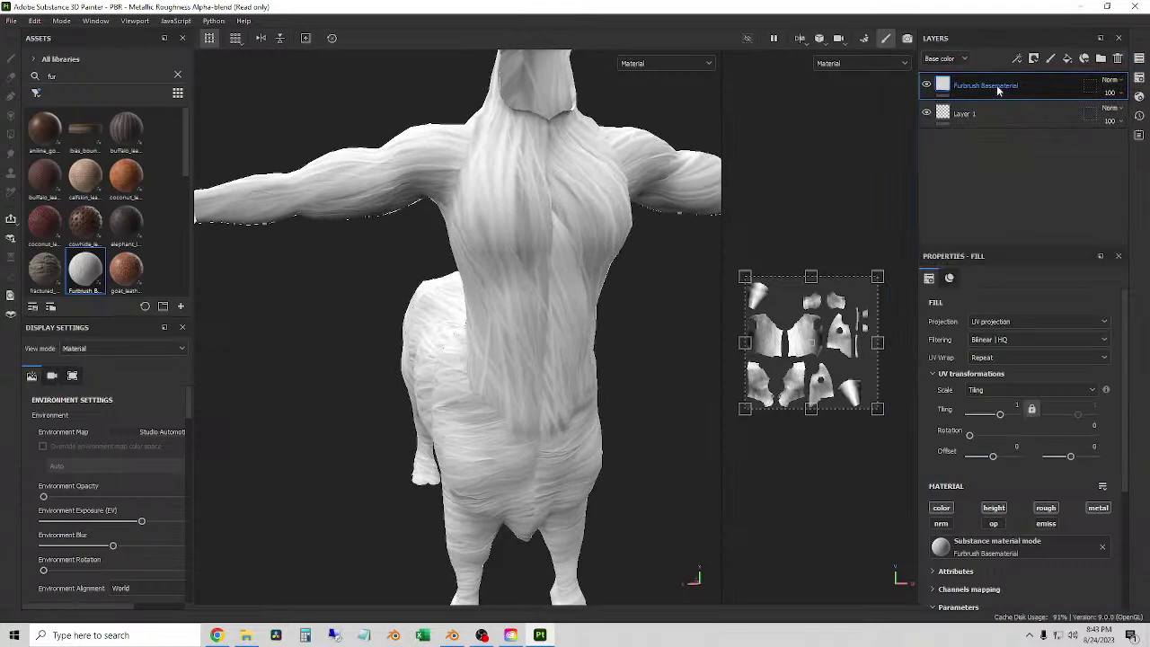
pyautogui.moveTo(999, 414); pyautogui.dragTo(1003, 427)
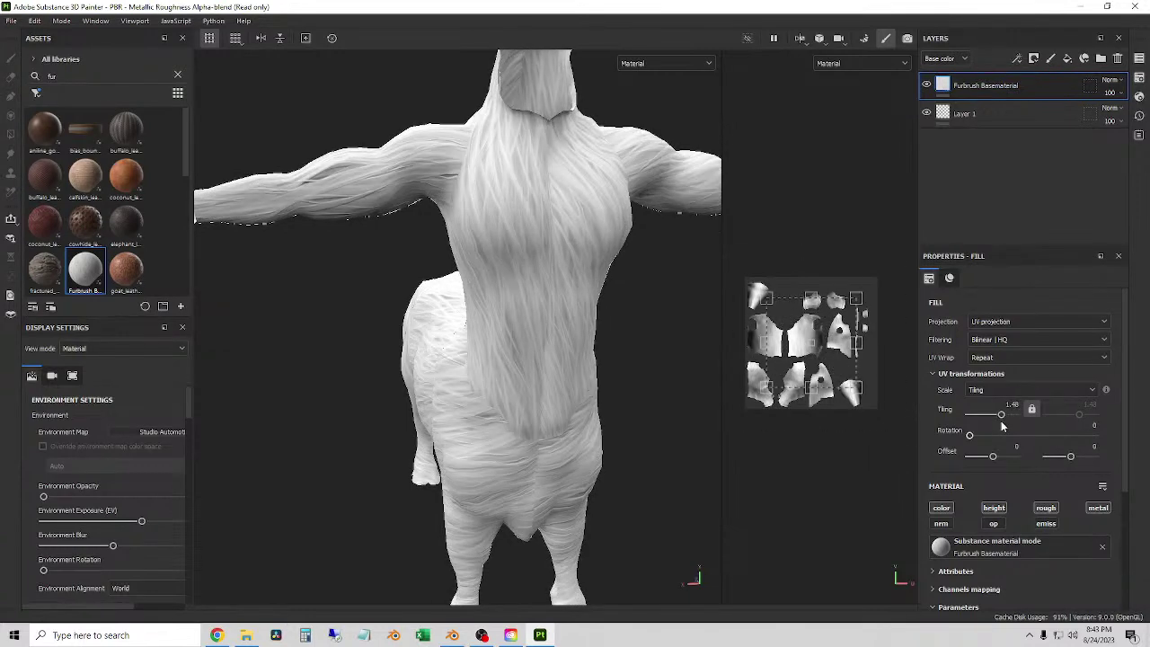
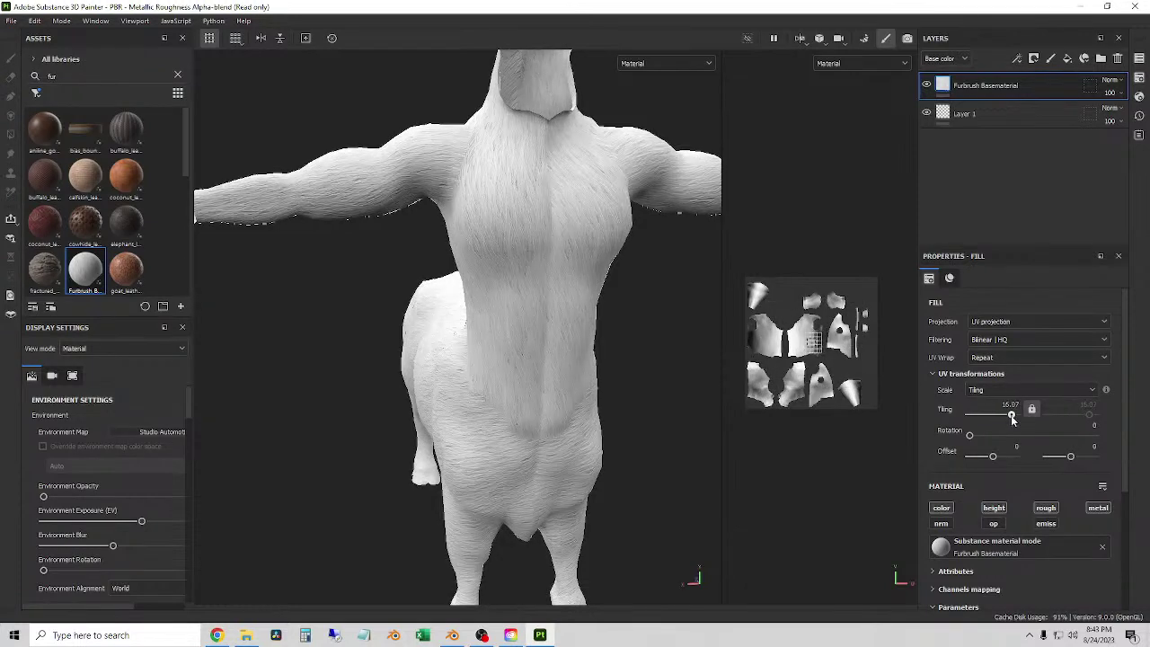
pyautogui.keyDown('alt'); pyautogui.moveTo(393, 368); pyautogui.dragTo(367, 357); pyautogui.keyUp('alt')
pyautogui.scroll(5, 516, 349)
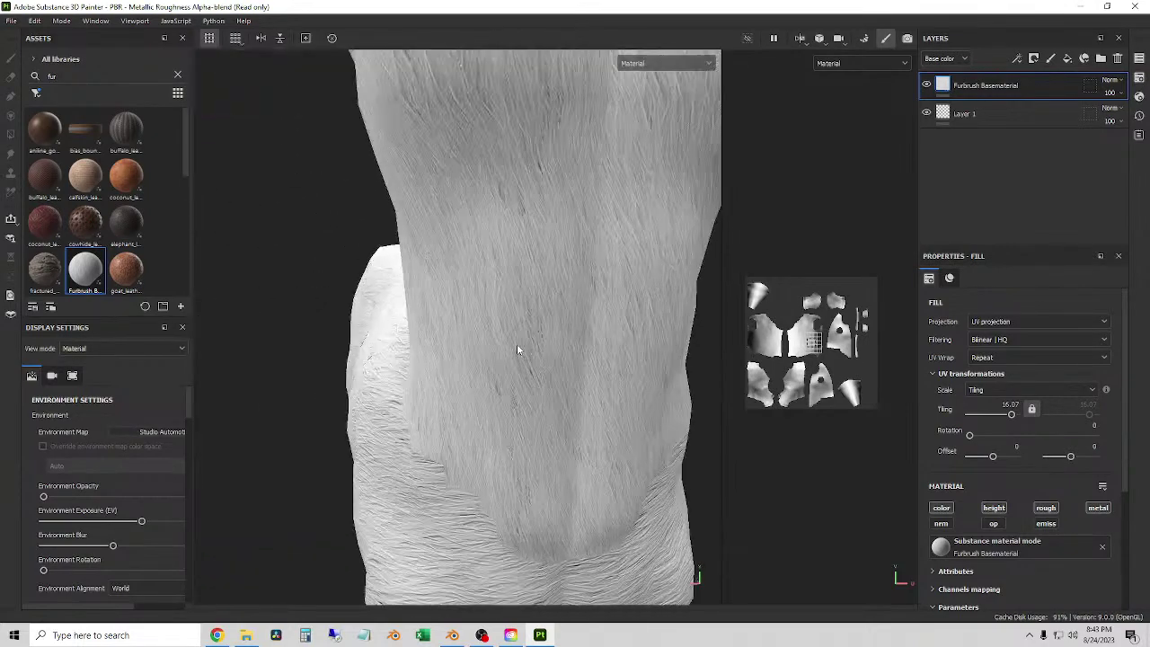
pyautogui.keyDown('alt'); pyautogui.moveTo(516, 349); pyautogui.dragTo(580, 272); pyautogui.keyUp('alt')
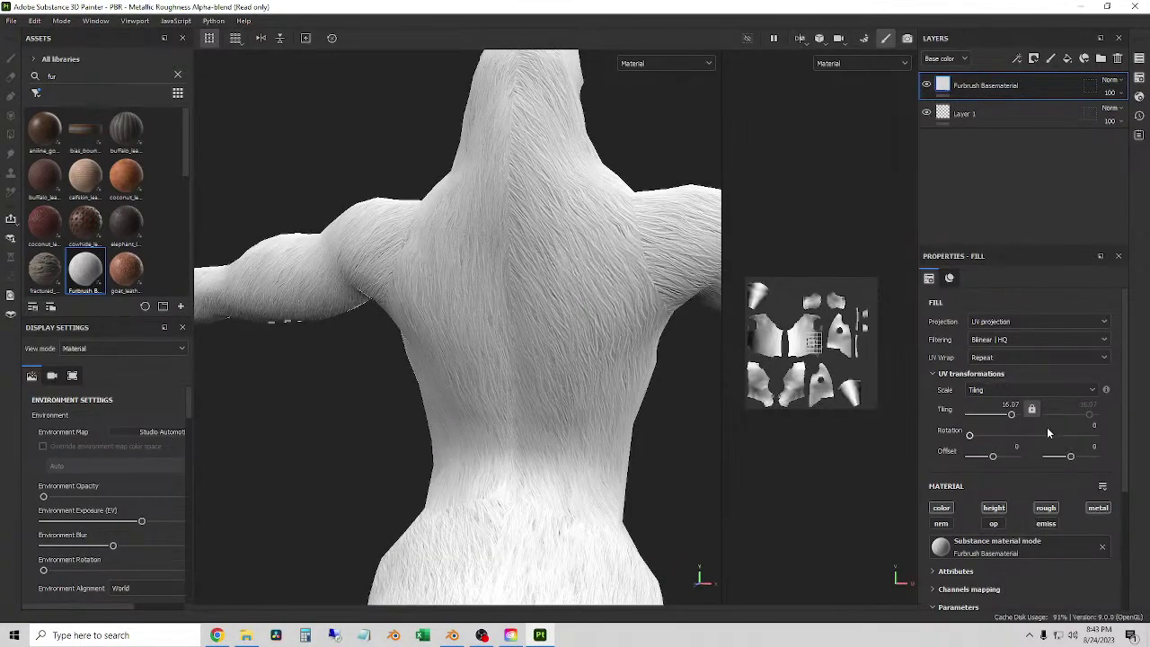
pyautogui.moveTo(1014, 414)
pyautogui.mouseDown()
pyautogui.moveTo(997, 420)
pyautogui.moveTo(1011, 414)
pyautogui.mouseUp()
# - Expand the fur material's Tweaking parameters, try a Roughness minimum of 0.61 and restore its default
pyautogui.scroll(-3, 1009, 492)
pyautogui.scroll(1, 1010, 457)
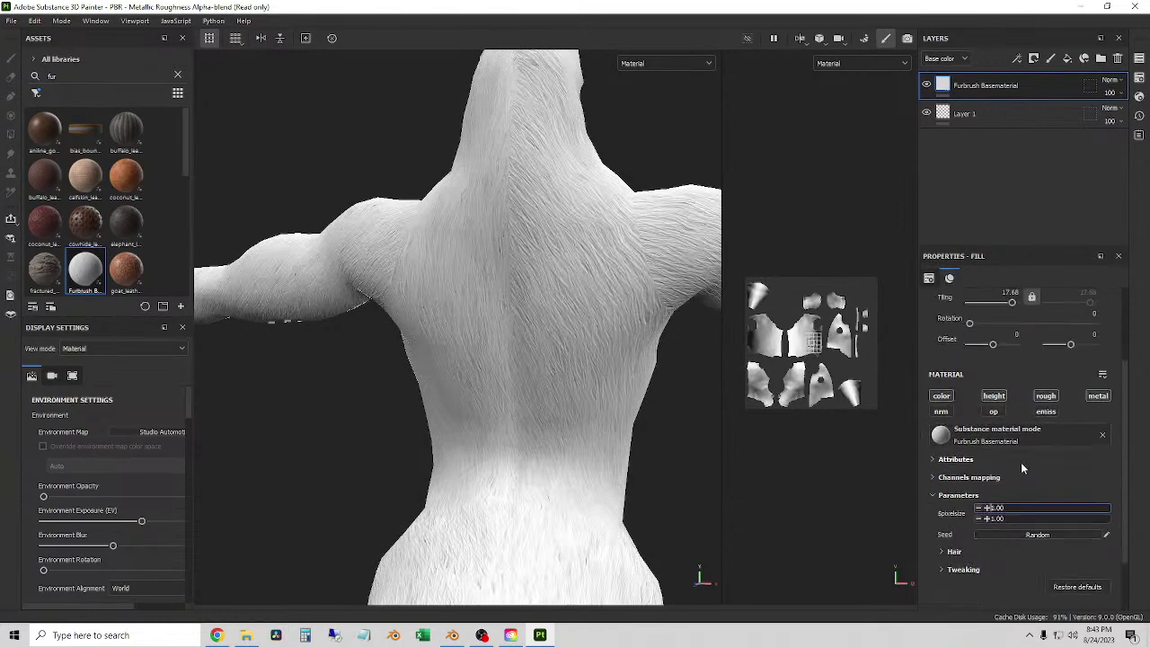
pyautogui.scroll(-1, 1055, 479)
pyautogui.click(951, 499)
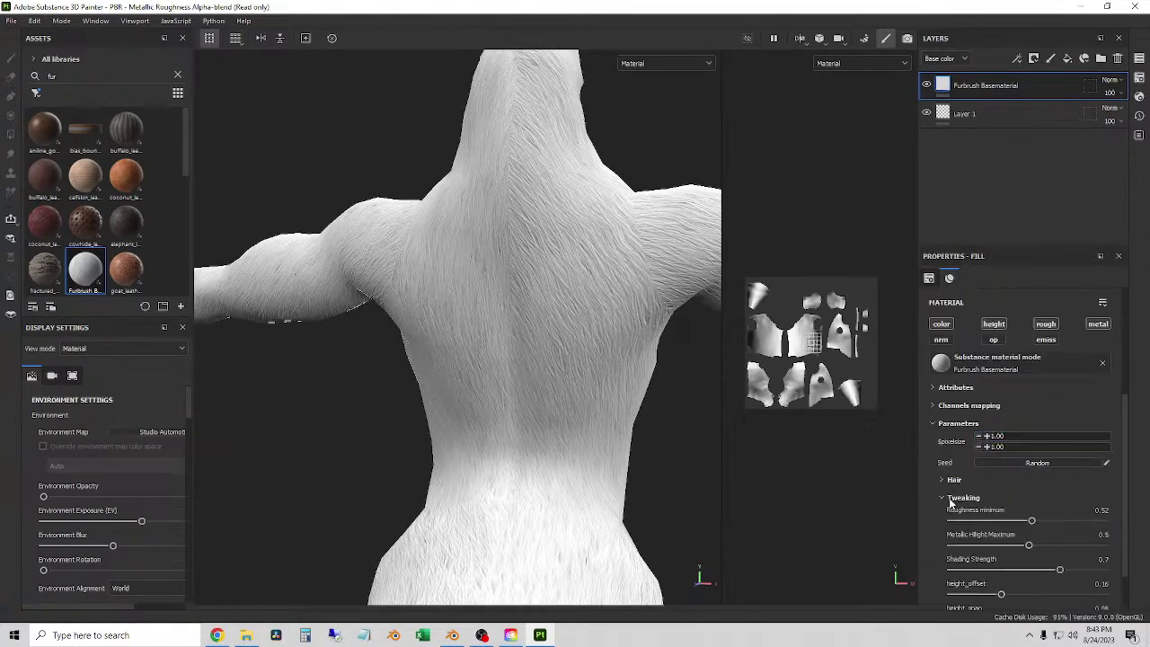
pyautogui.scroll(-1, 1006, 526)
pyautogui.moveTo(1033, 465); pyautogui.dragTo(1046, 466)
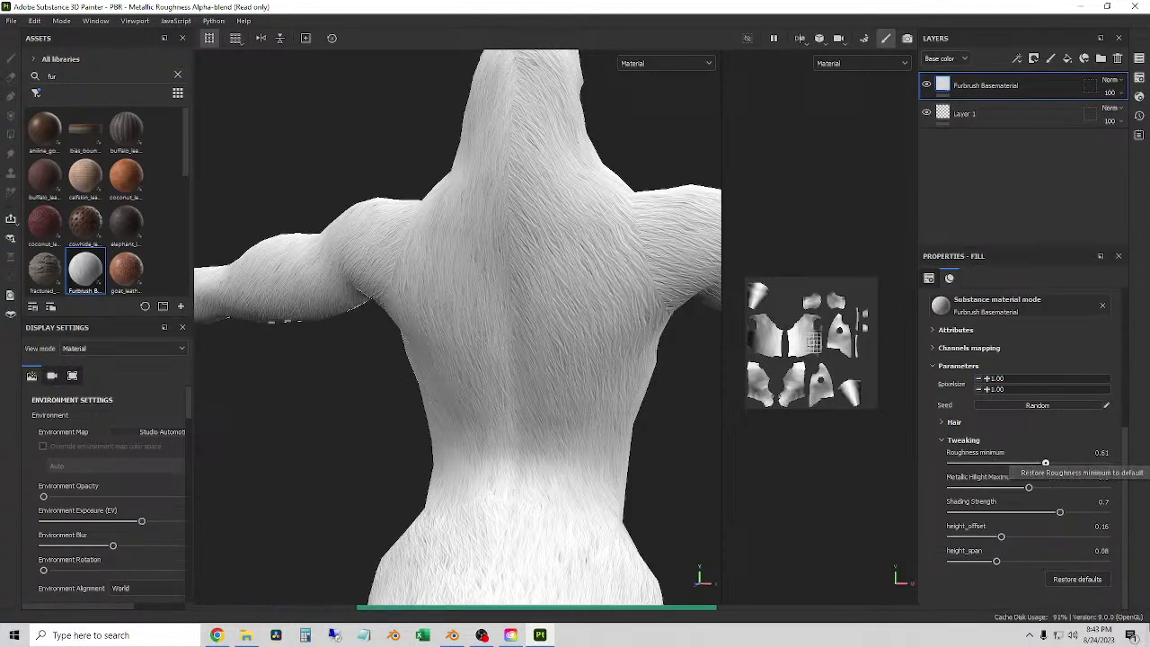
pyautogui.click(1056, 475)
# - Set the fur material's height_offset to 0.49 and height_span to 0.16 for deeper strands
pyautogui.moveTo(1002, 538); pyautogui.dragTo(1103, 545)
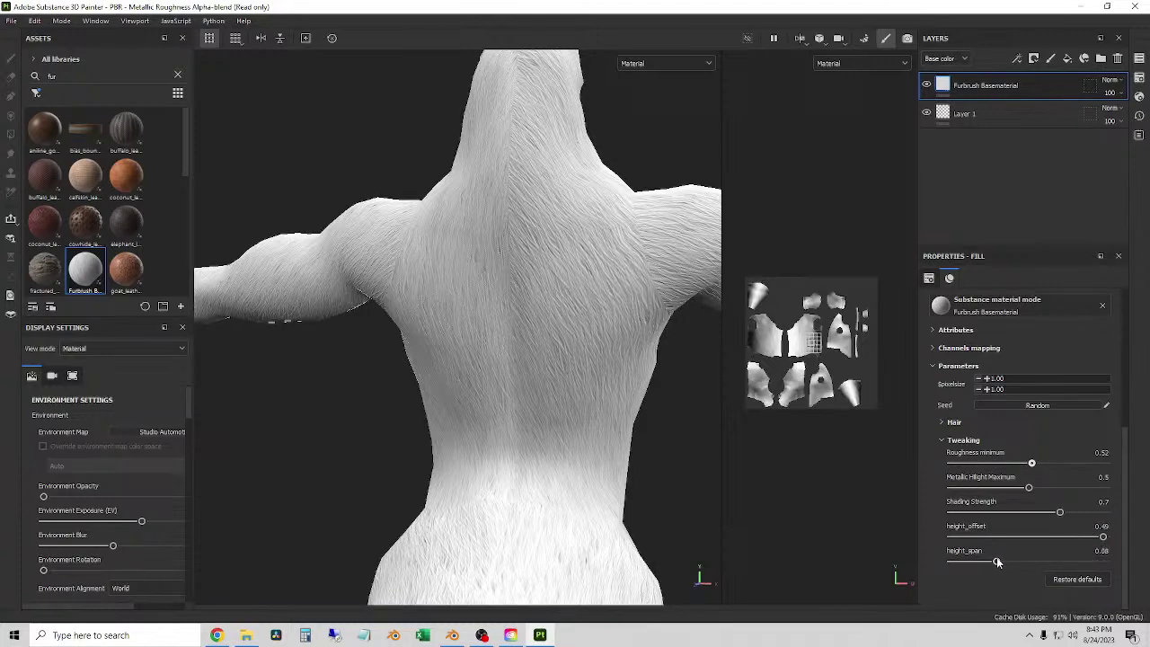
pyautogui.moveTo(1037, 564); pyautogui.dragTo(1054, 562)
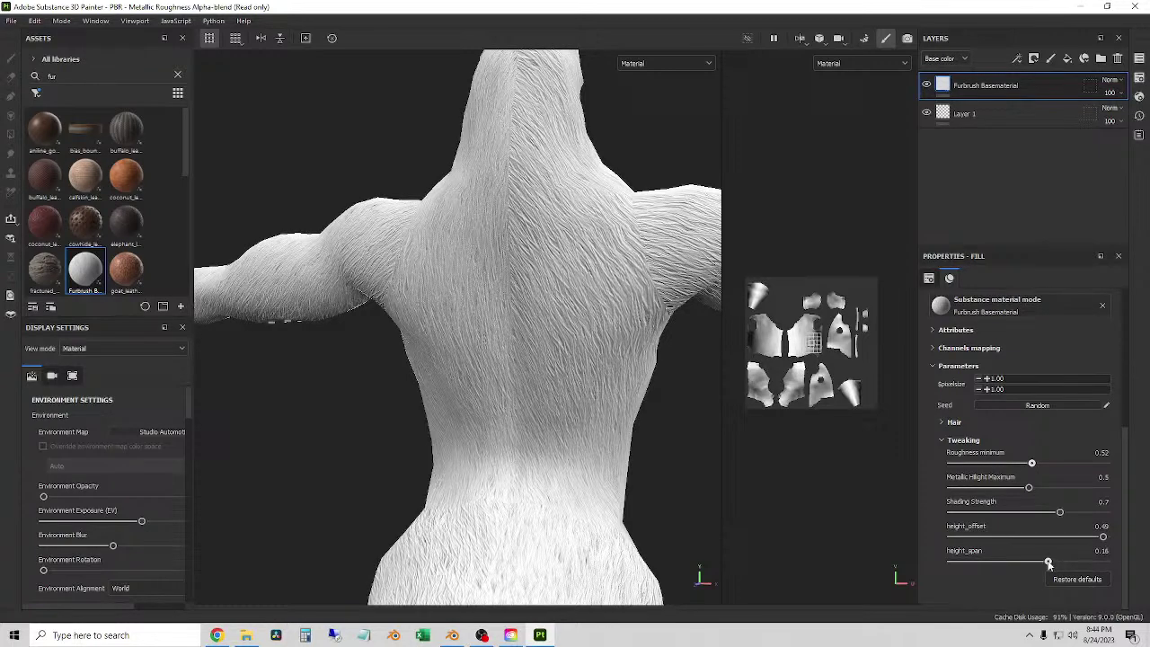
pyautogui.scroll(-2, 570, 437)
pyautogui.keyDown('alt'); pyautogui.moveTo(645, 399); pyautogui.dragTo(530, 389); pyautogui.keyUp('alt')
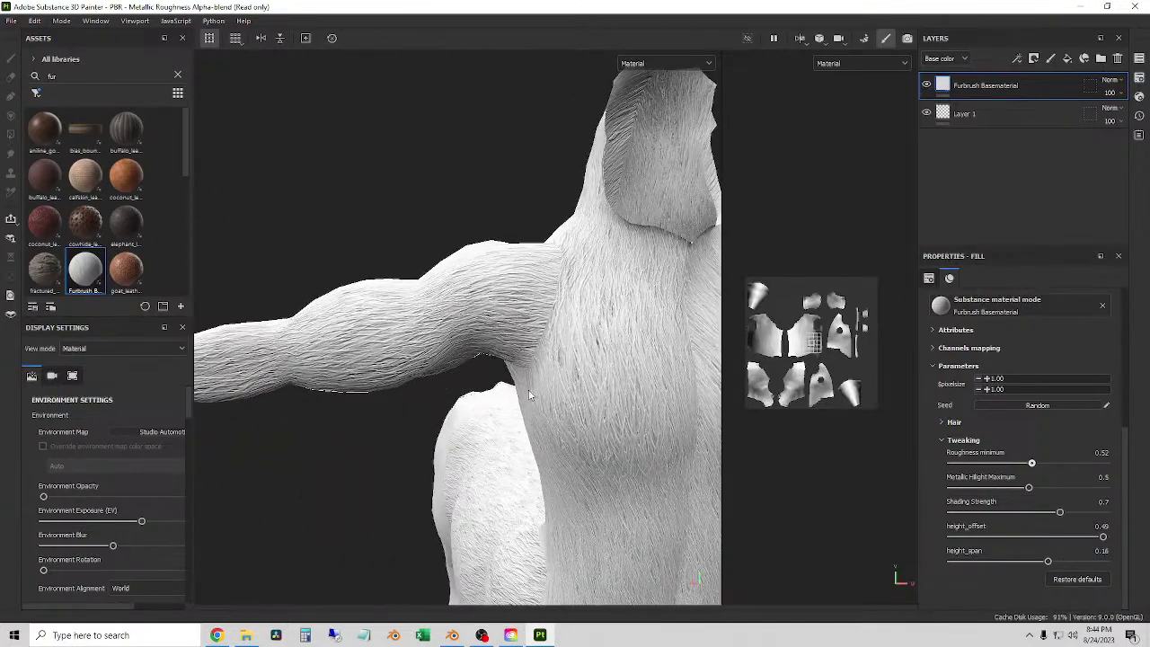
pyautogui.scroll(5, 836, 321)
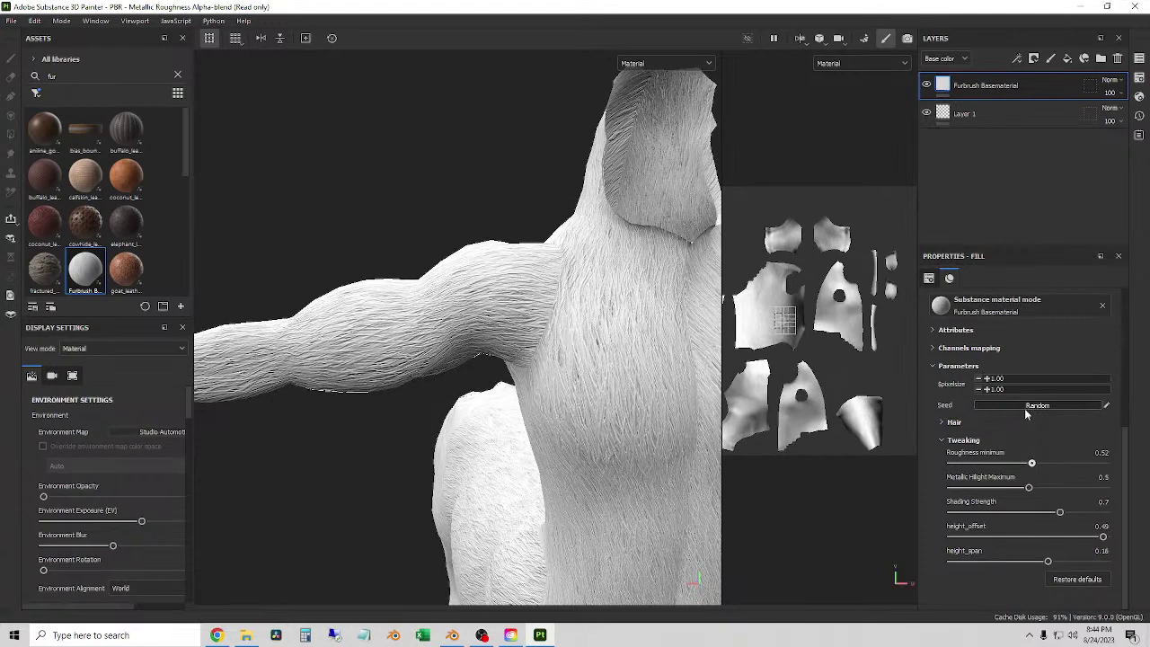
# - Expand the Hair parameters and set Fine Detail frequency to 407 and width to 0.87, checking the fur across the body
pyautogui.click(954, 421)
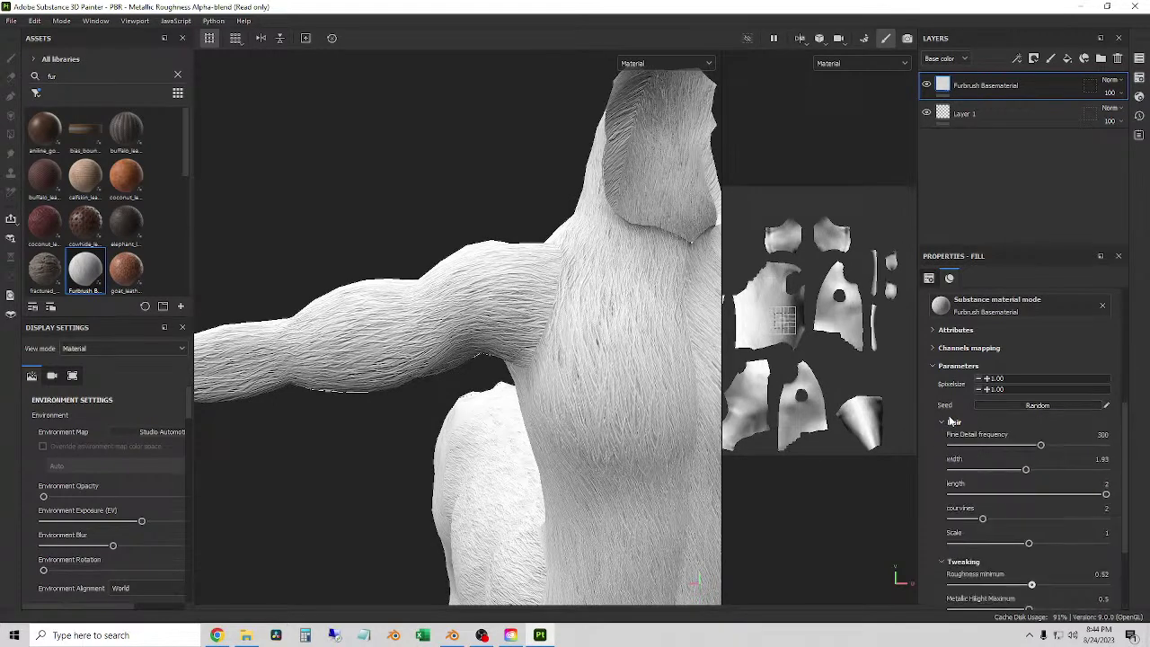
pyautogui.scroll(-3, 977, 440)
pyautogui.scroll(3, 1017, 398)
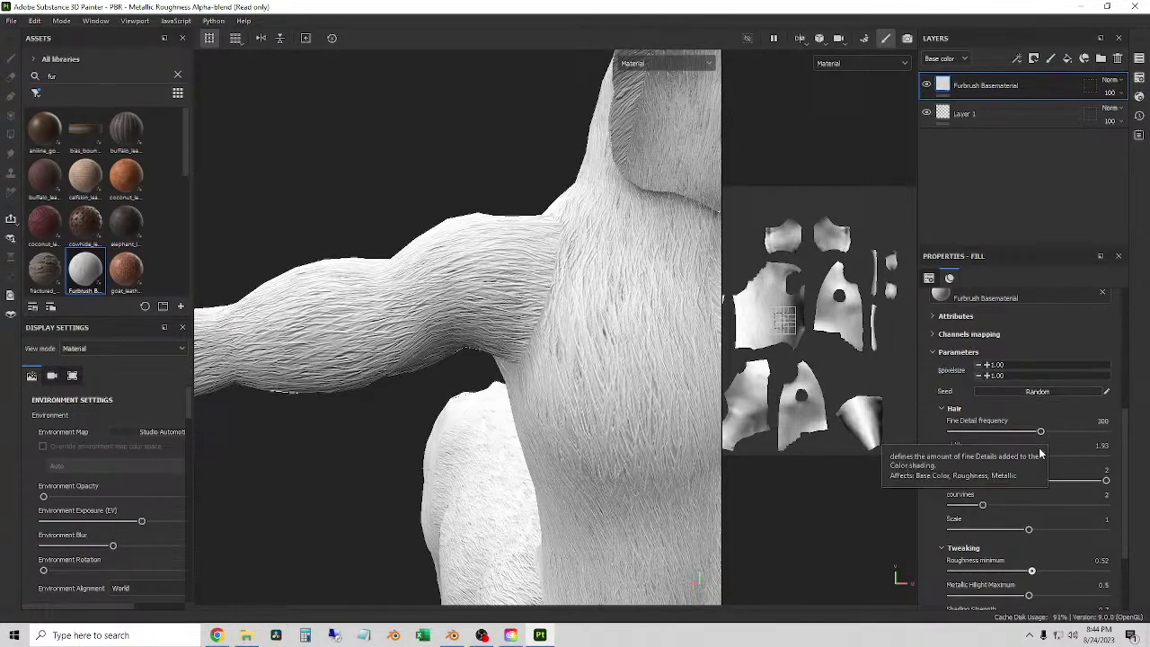
pyautogui.moveTo(1043, 432); pyautogui.dragTo(1074, 434)
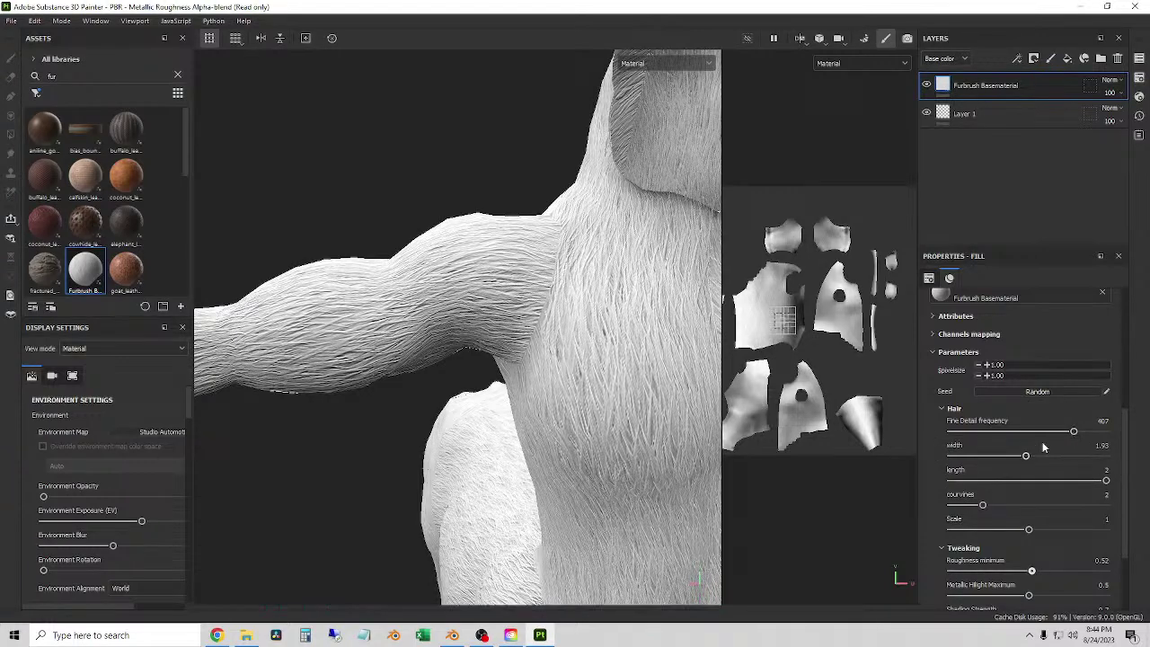
pyautogui.moveTo(1028, 457); pyautogui.dragTo(985, 458)
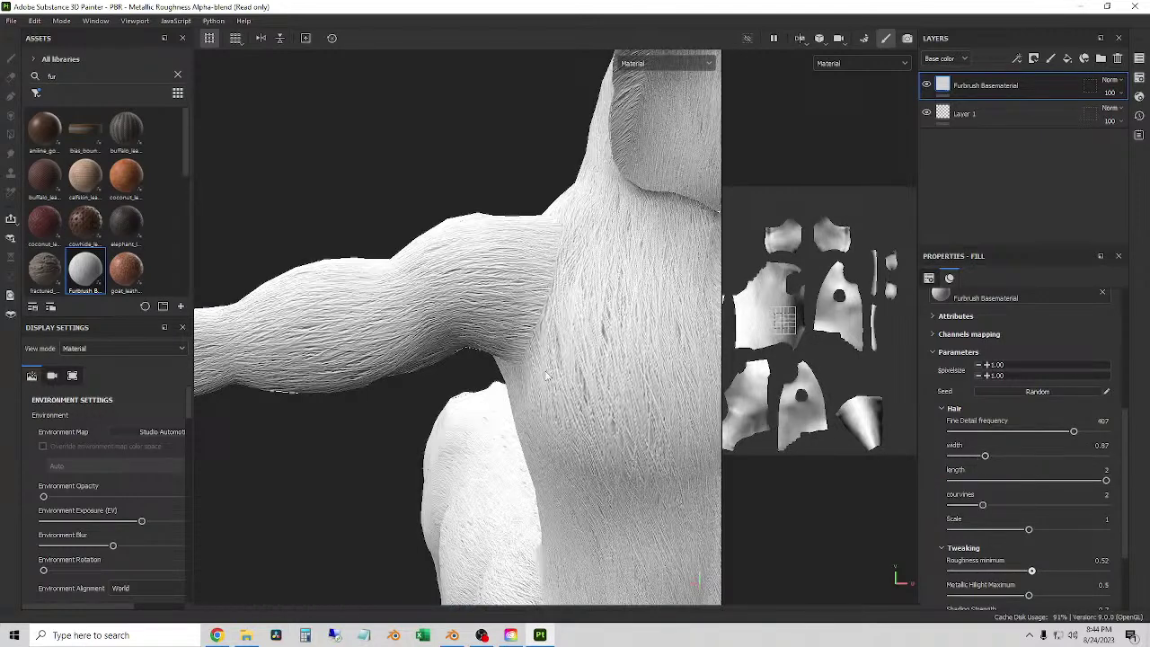
pyautogui.keyDown('alt'); pyautogui.moveTo(695, 412); pyautogui.dragTo(473, 350); pyautogui.keyUp('alt')
pyautogui.keyDown('alt'); pyautogui.moveTo(540, 408); pyautogui.dragTo(544, 384); pyautogui.keyUp('alt')
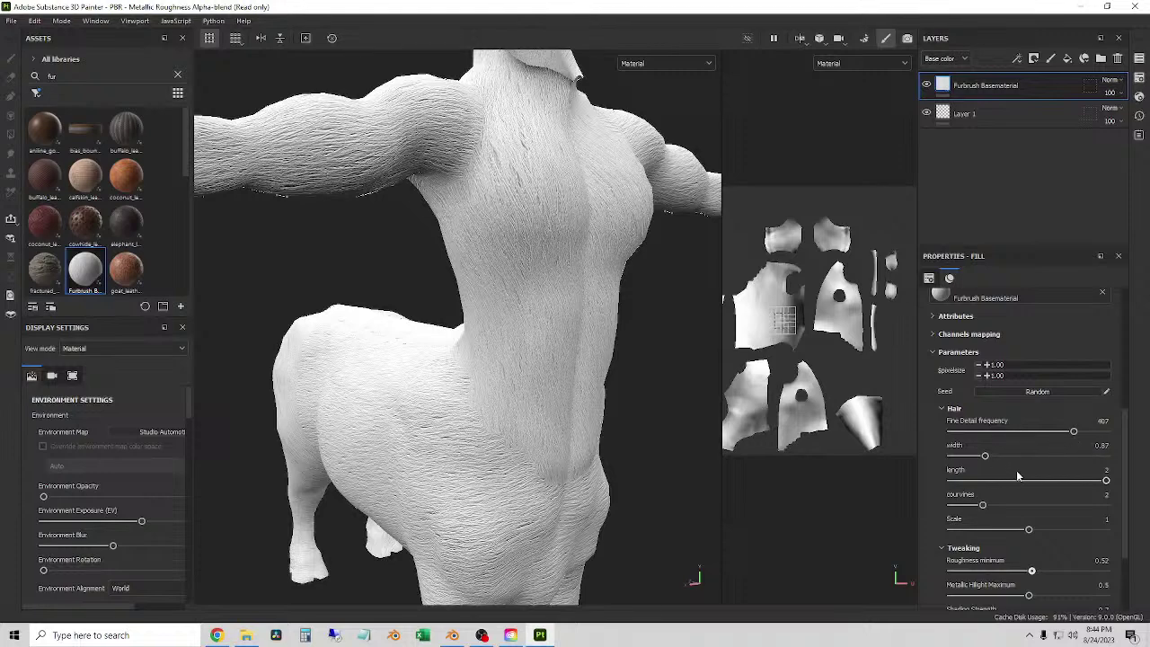
# - Set the fur material's hair length to 1.04 for shorter strands
pyautogui.moveTo(1105, 481); pyautogui.dragTo(1032, 482)
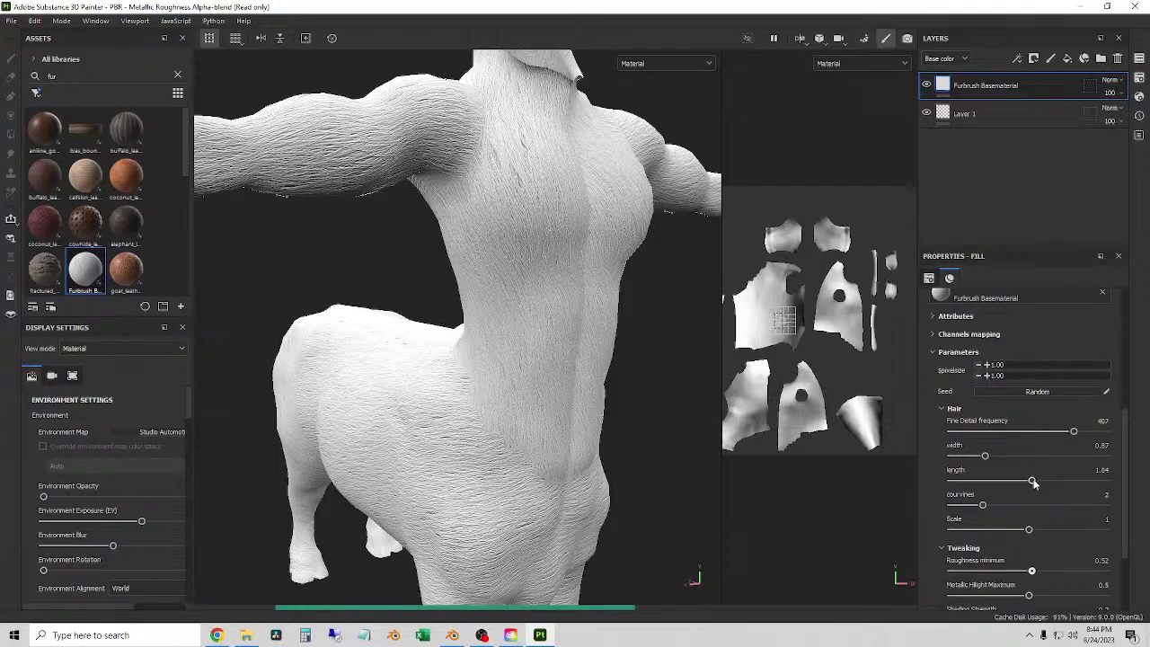
pyautogui.keyDown('alt'); pyautogui.moveTo(605, 455); pyautogui.dragTo(629, 395); pyautogui.keyUp('alt')
# - Browse the fur materials, then apply stylized_wolf_long_fur to the body with the Furbrush Basematerial layer hidden
pyautogui.scroll(-5, 174, 283)
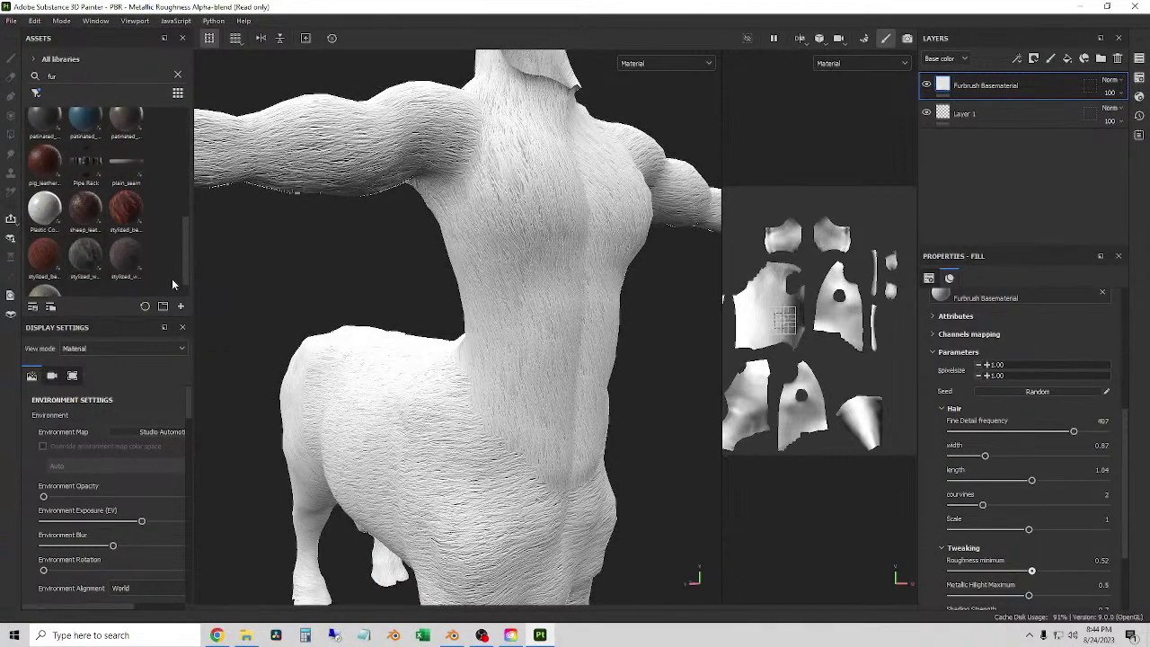
pyautogui.scroll(-1, 173, 284)
pyautogui.moveTo(46, 284)
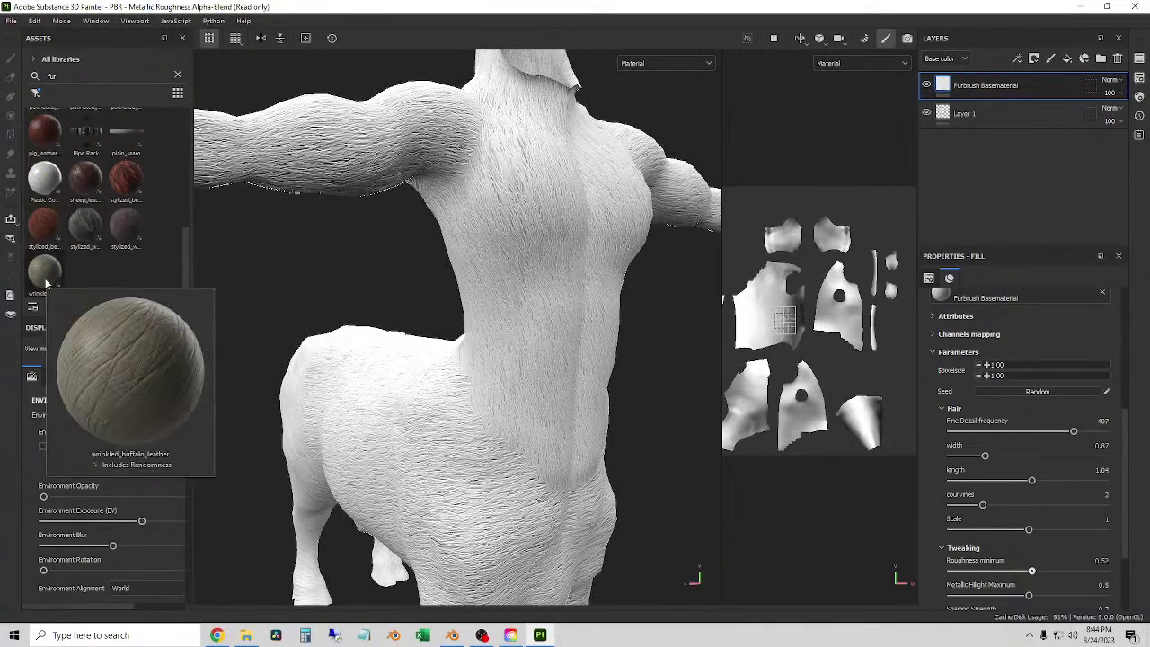
pyautogui.moveTo(90, 226)
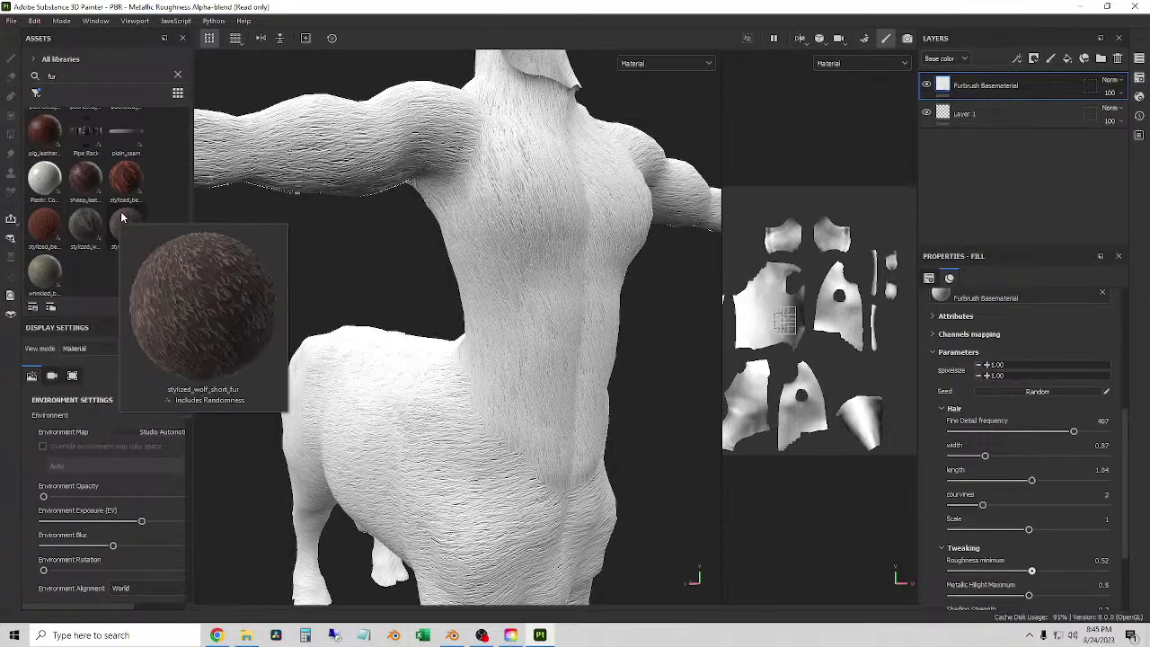
pyautogui.scroll(5, 131, 215)
pyautogui.scroll(-5, 107, 209)
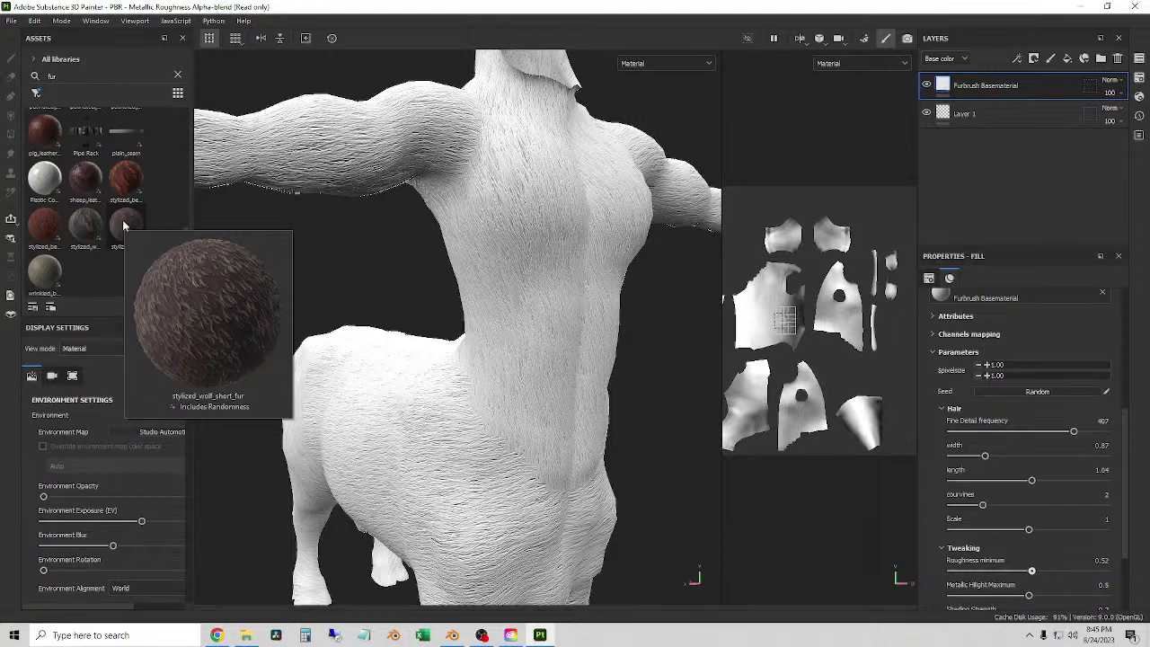
pyautogui.moveTo(52, 224)
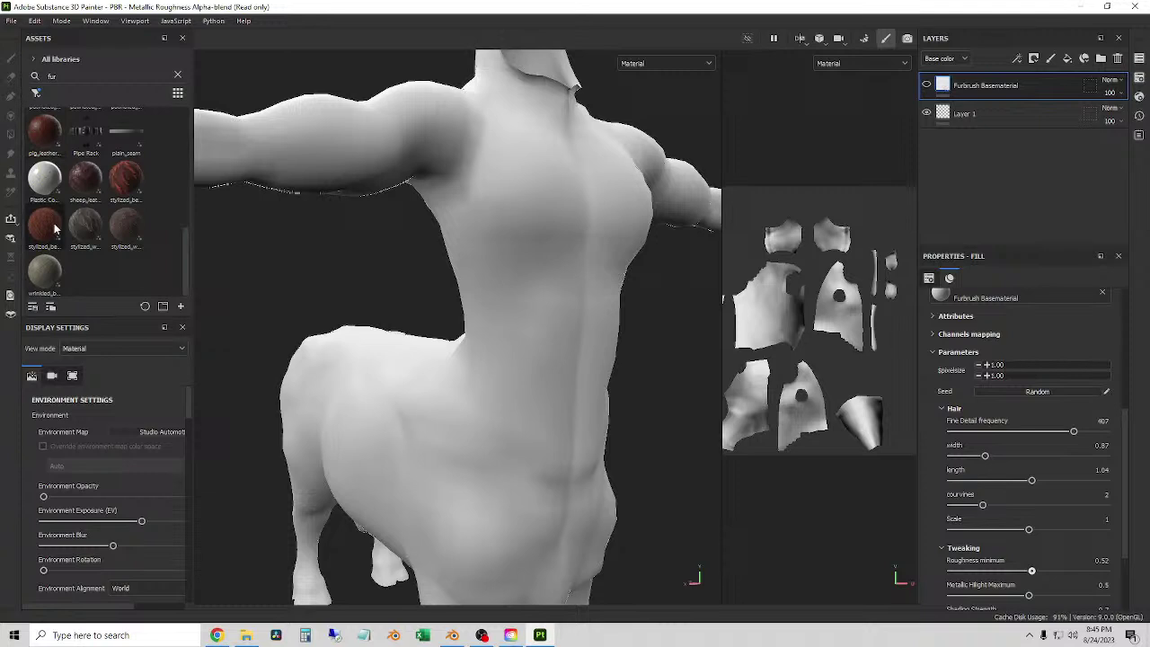
pyautogui.moveTo(86, 225); pyautogui.dragTo(527, 393)
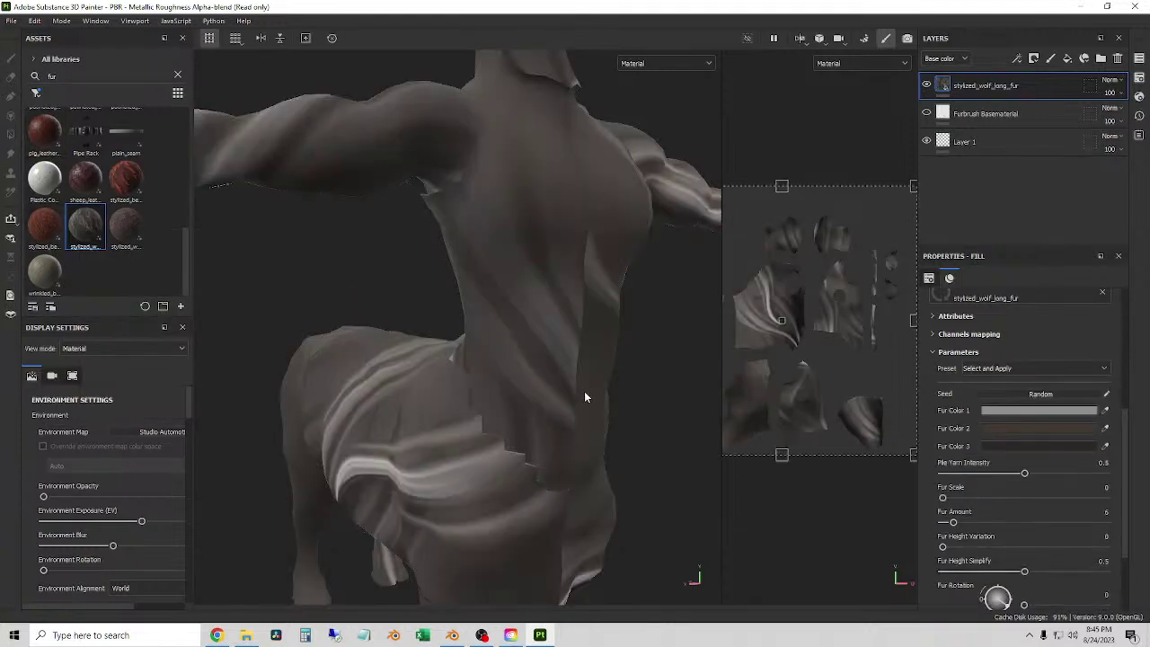
# - Try a UV tiling of 11.84 on the stylized_wolf_long_fur layer, then delete that layer
pyautogui.scroll(-3, 584, 396)
pyautogui.scroll(5, 1008, 458)
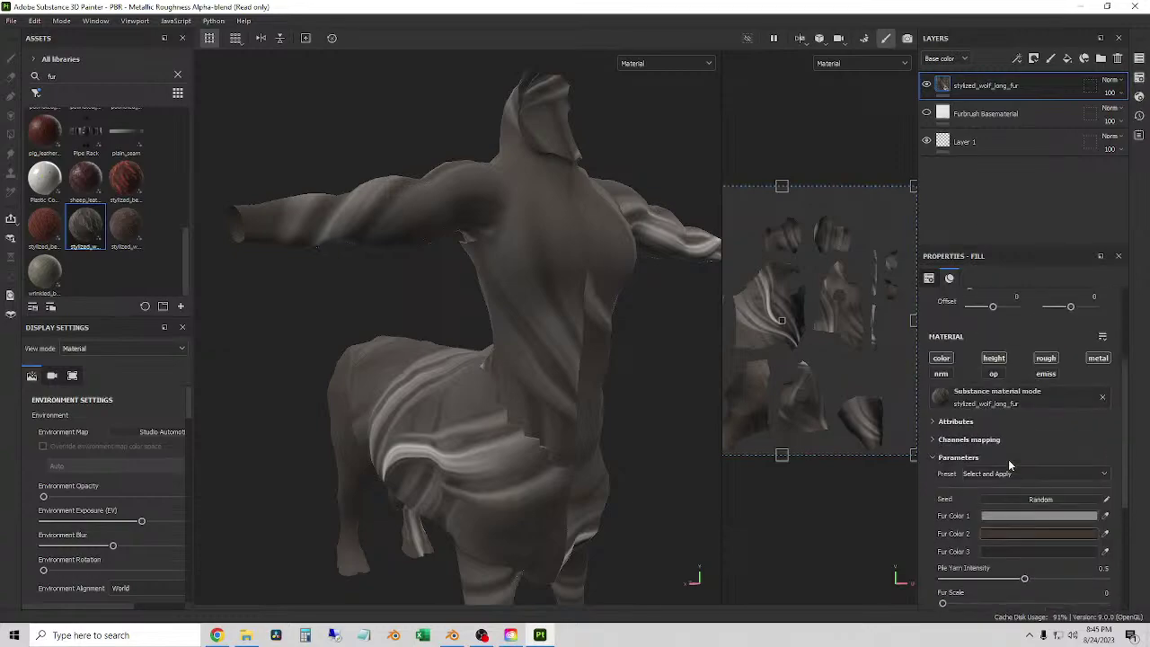
pyautogui.moveTo(999, 414)
pyautogui.mouseDown()
pyautogui.moveTo(1020, 417)
pyautogui.moveTo(1009, 420)
pyautogui.mouseUp()
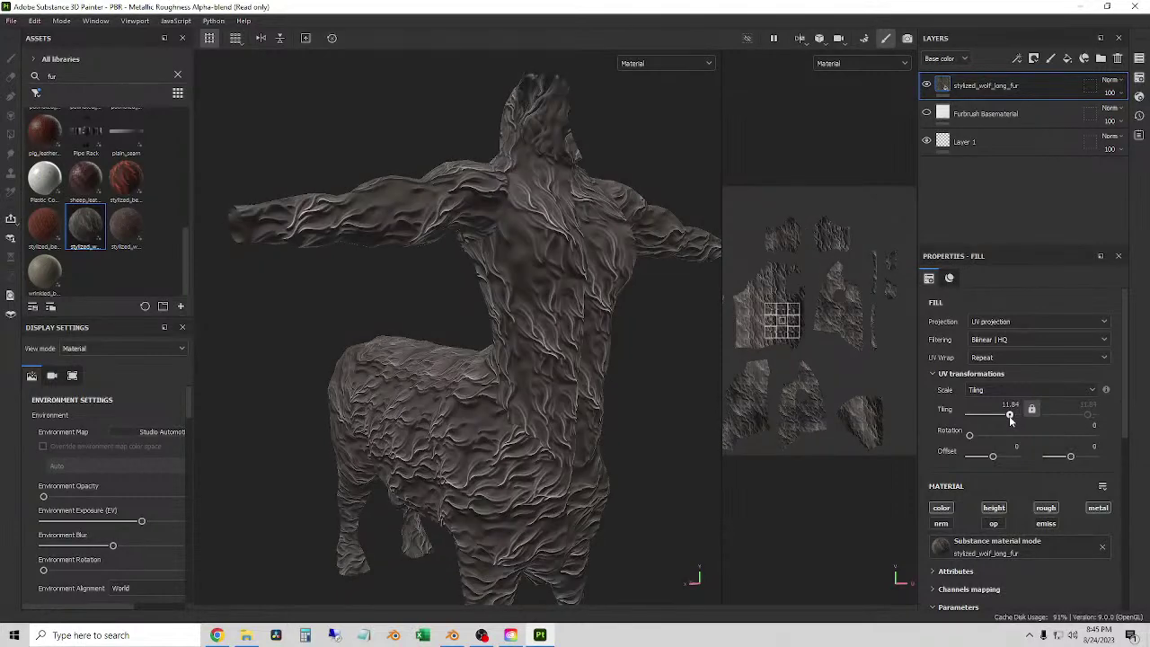
pyautogui.keyDown('alt'); pyautogui.moveTo(536, 305); pyautogui.dragTo(1035, 445); pyautogui.keyUp('alt')
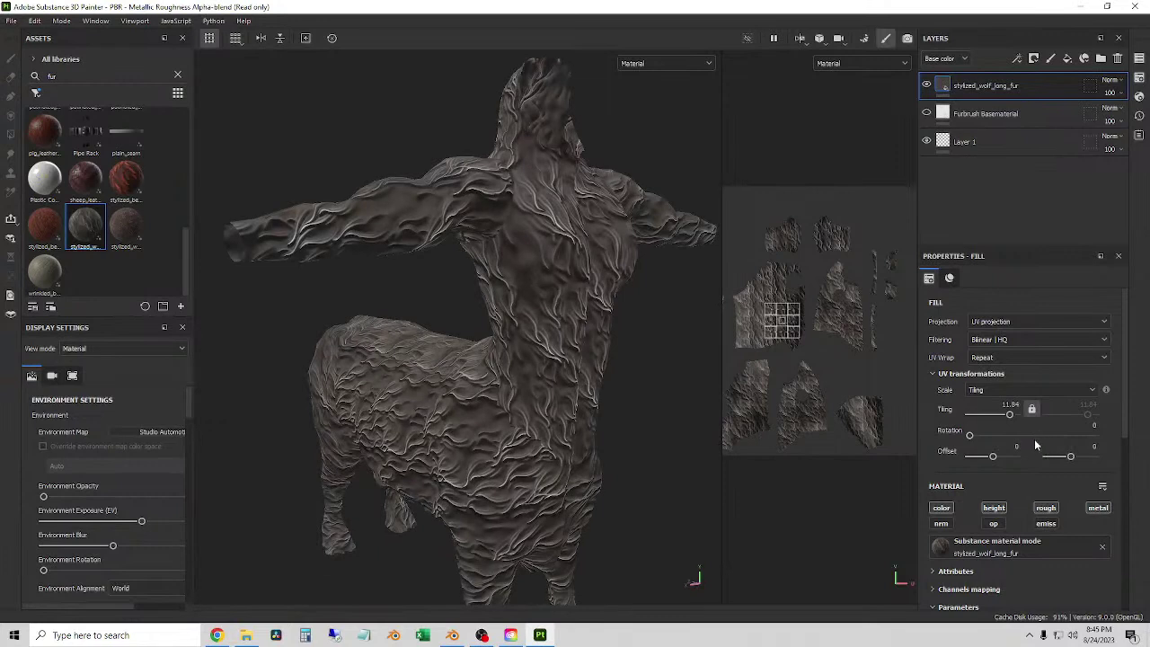
pyautogui.click(1117, 59)
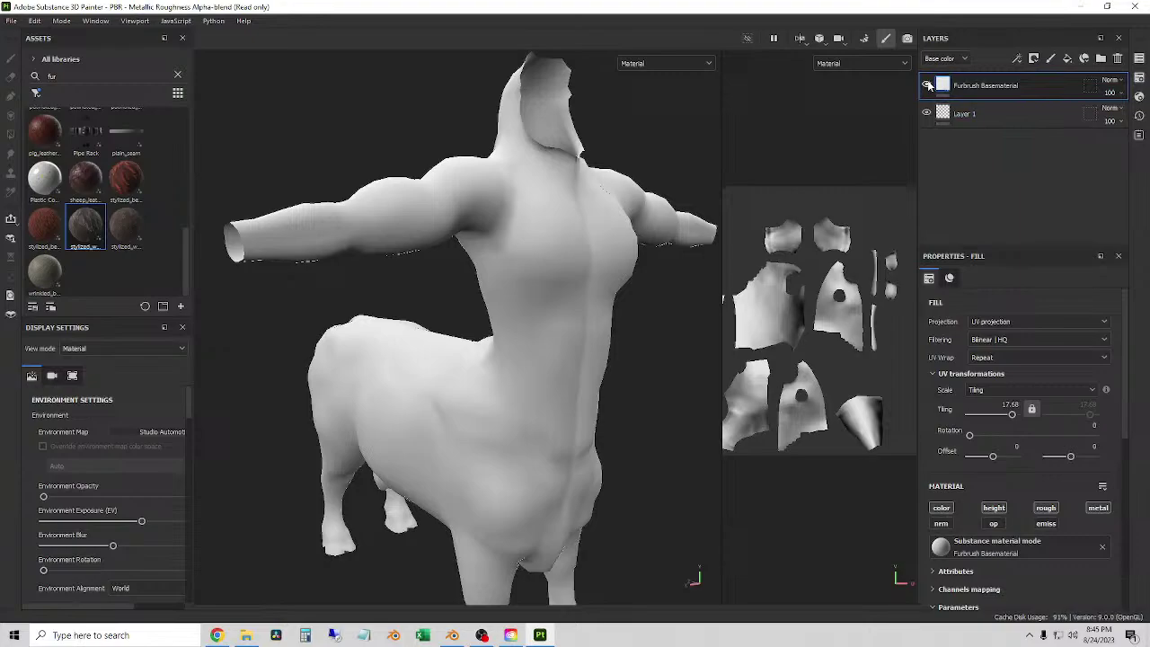
# - Examine the Furbrush Basematerial fur from the front across the chest, arms, belly and legs
pyautogui.keyDown('alt'); pyautogui.moveTo(655, 302); pyautogui.dragTo(534, 368); pyautogui.keyUp('alt')
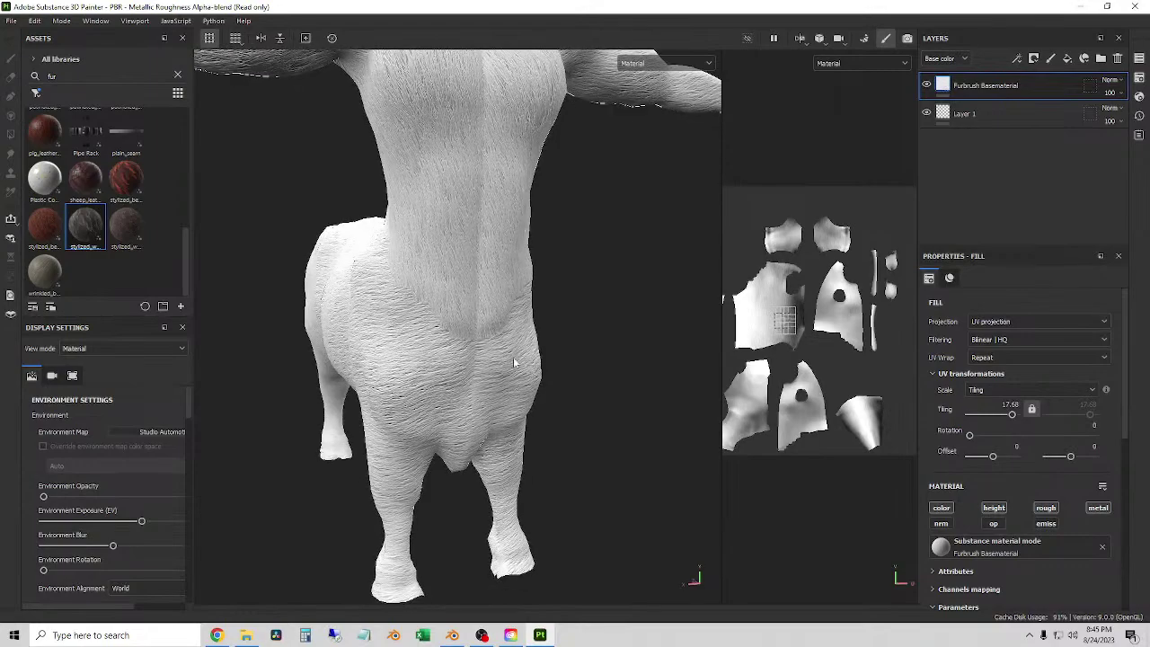
pyautogui.scroll(-3, 512, 309)
pyautogui.scroll(2, 512, 309)
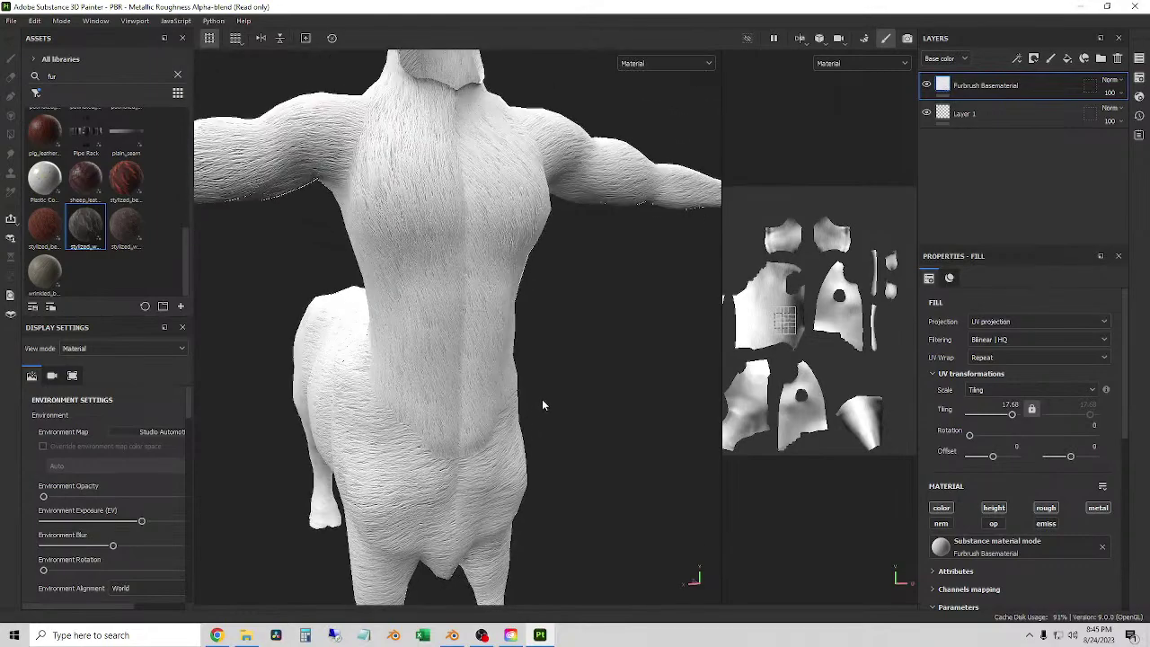
pyautogui.keyDown('alt'); pyautogui.moveTo(367, 175); pyautogui.dragTo(281, 236); pyautogui.keyUp('alt')
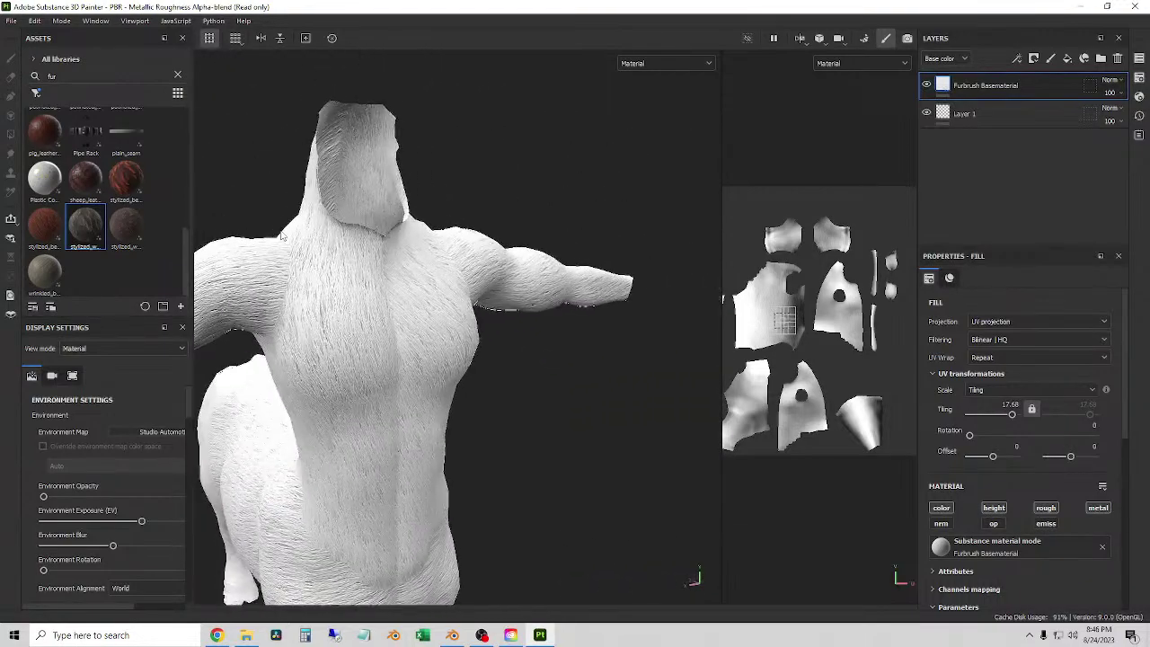
pyautogui.keyDown('alt'); pyautogui.moveTo(405, 398); pyautogui.dragTo(489, 294); pyautogui.keyUp('alt')
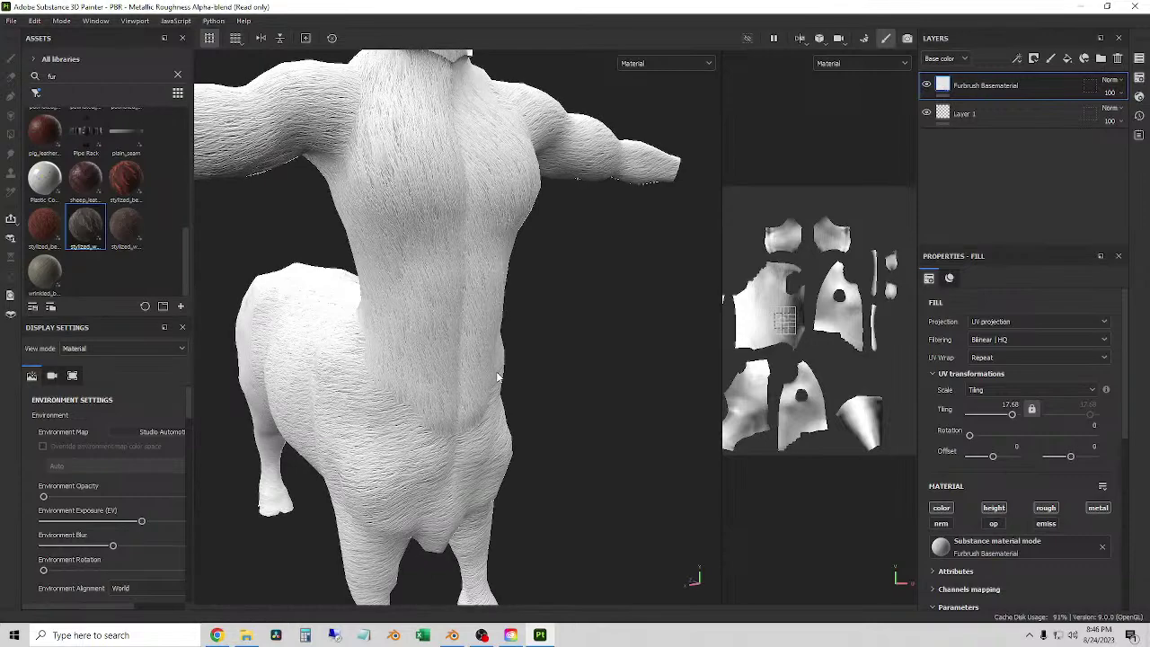
pyautogui.keyDown('alt'); pyautogui.moveTo(491, 360); pyautogui.dragTo(415, 276, button='middle'); pyautogui.keyUp('alt')
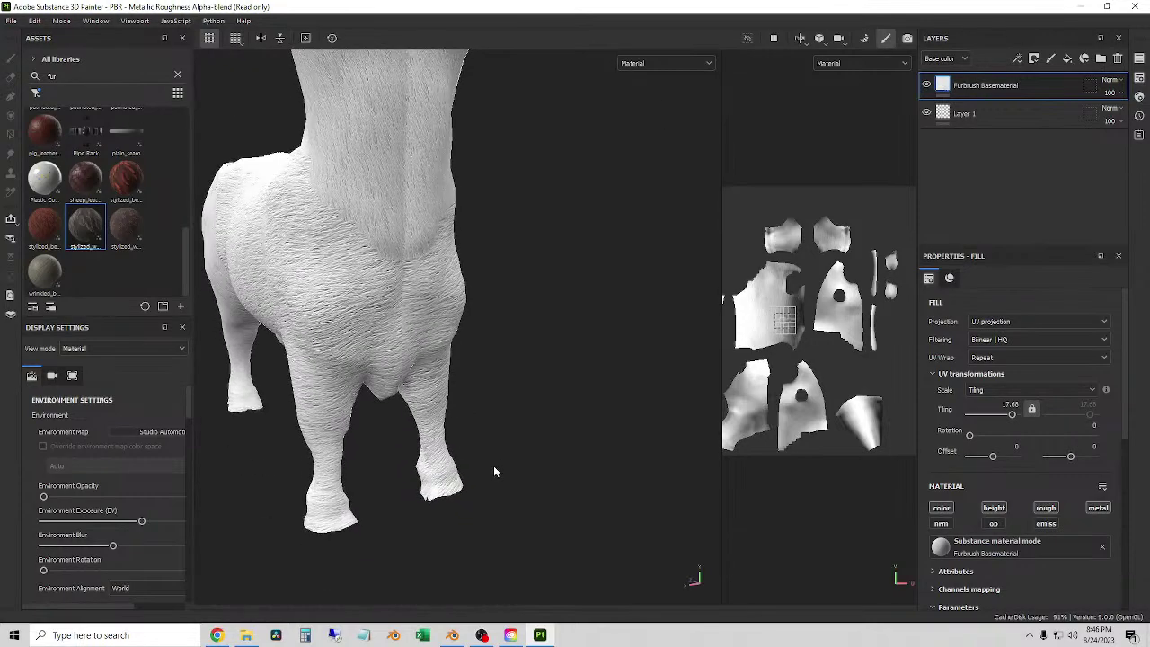
pyautogui.keyDown('alt'); pyautogui.moveTo(348, 522); pyautogui.dragTo(435, 501); pyautogui.keyUp('alt')
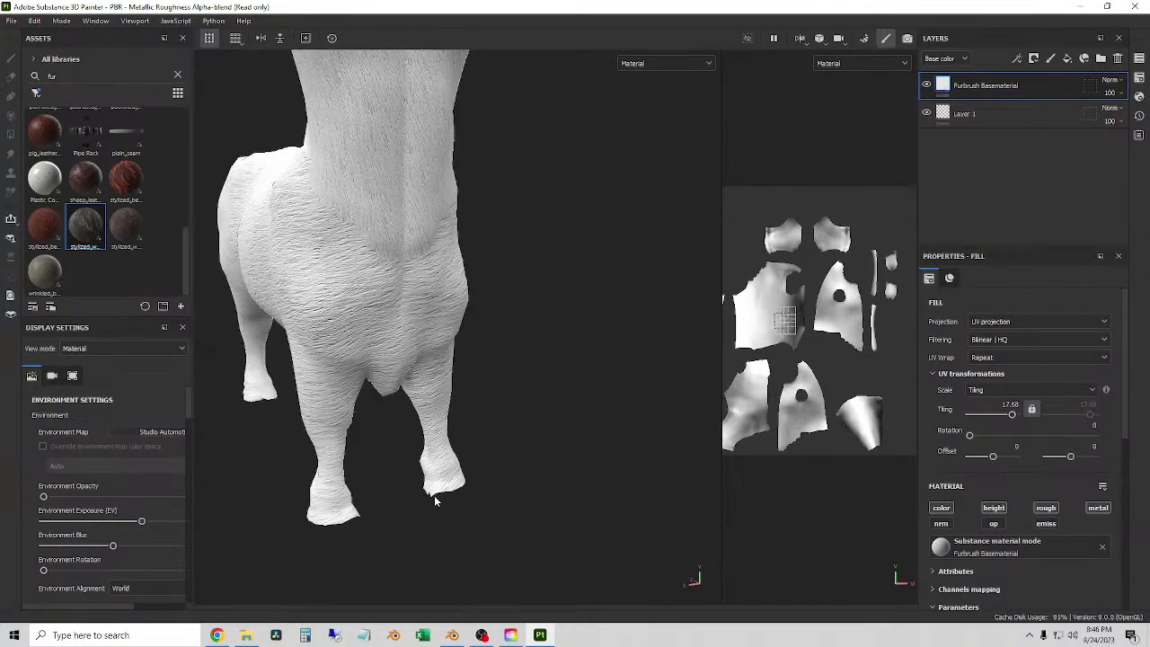
pyautogui.keyDown('alt'); pyautogui.moveTo(483, 435); pyautogui.dragTo(537, 431, button='middle'); pyautogui.keyUp('alt')
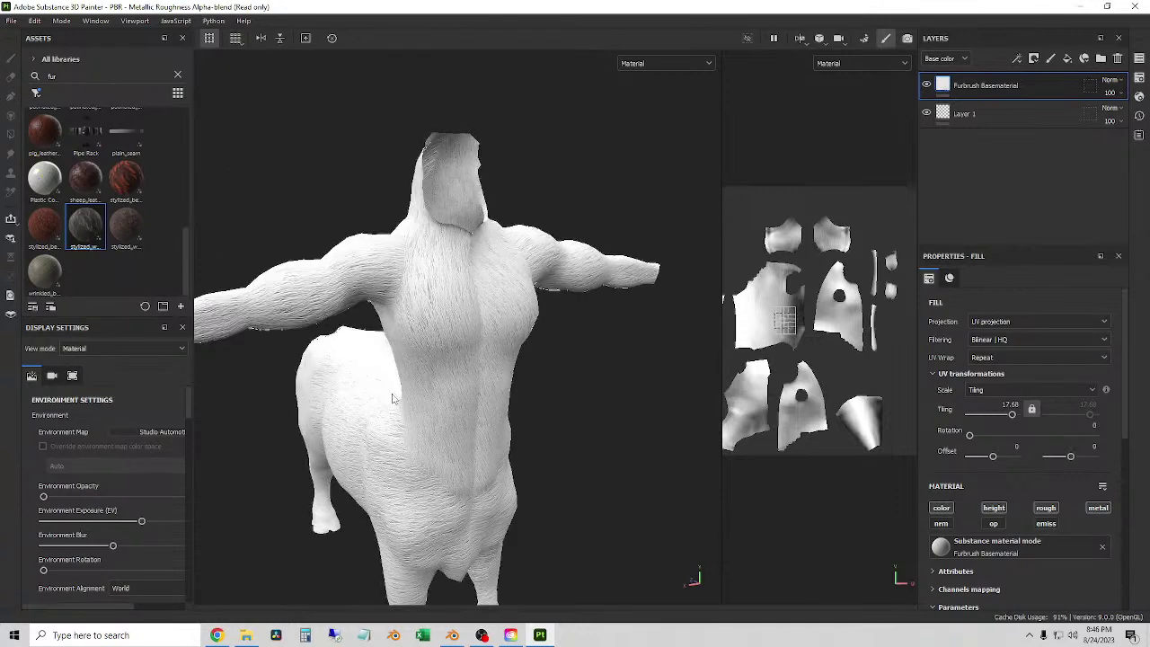
pyautogui.keyDown('alt'); pyautogui.moveTo(369, 328); pyautogui.dragTo(438, 395); pyautogui.keyUp('alt')
pyautogui.keyDown('alt'); pyautogui.moveTo(438, 395); pyautogui.dragTo(512, 371, button='middle'); pyautogui.keyUp('alt')
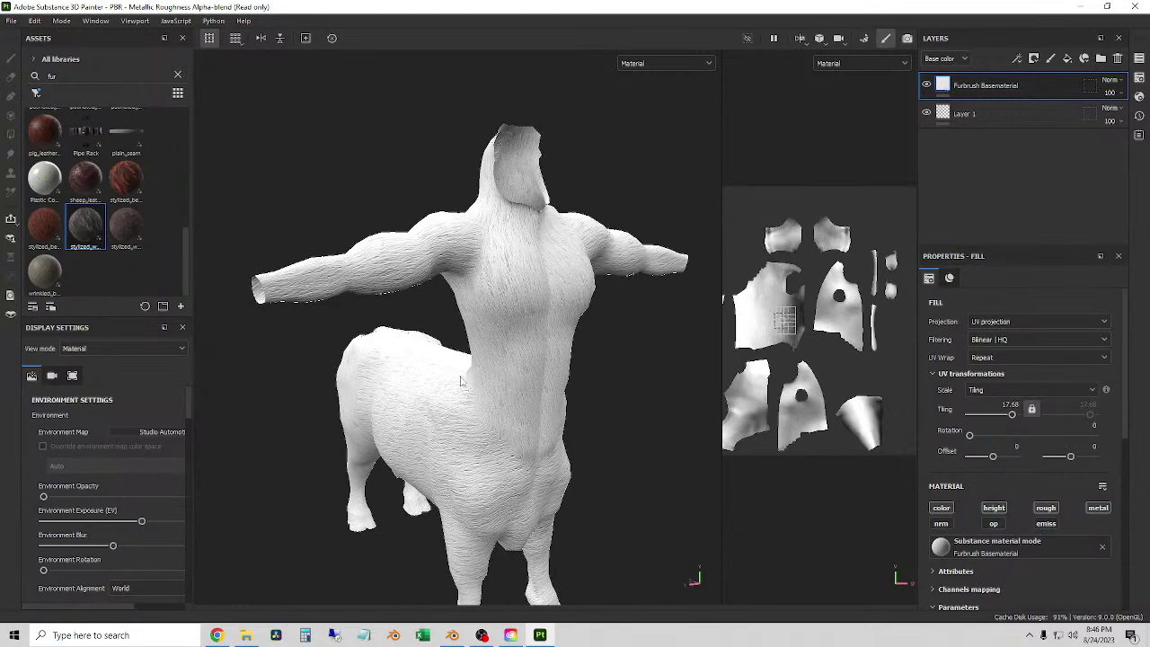
# - Review the fur's Hair and Tweaking parameters and examine strand direction and seams on the flank and rump
pyautogui.scroll(-2, 1008, 446)
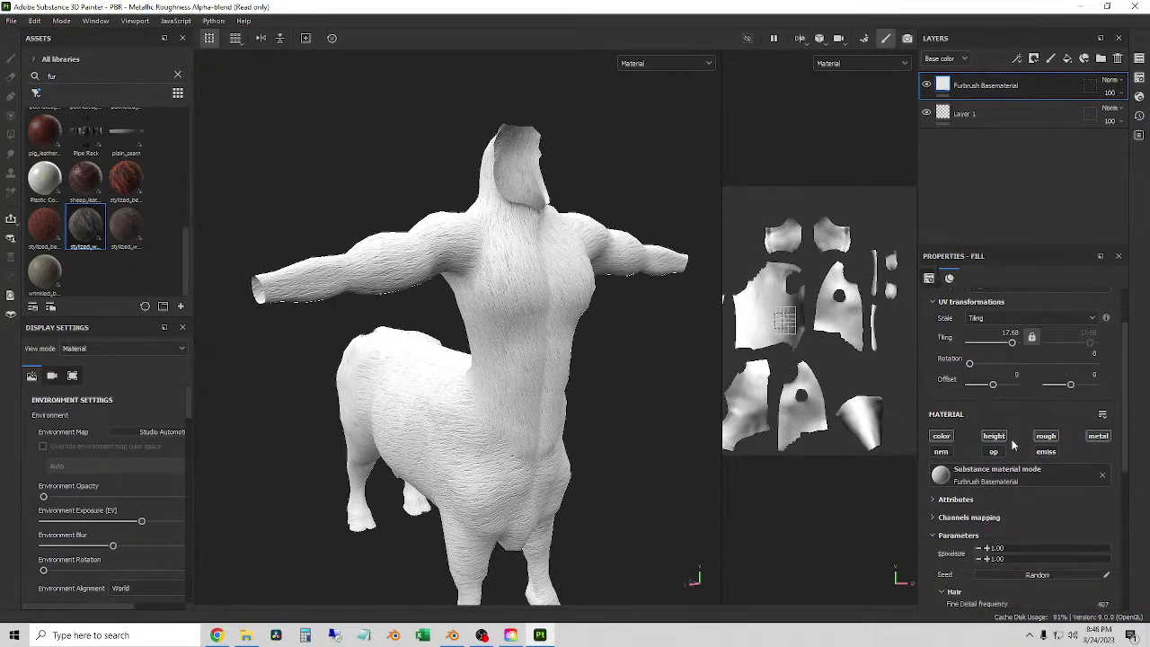
pyautogui.scroll(-2, 1024, 415)
pyautogui.scroll(-6, 997, 476)
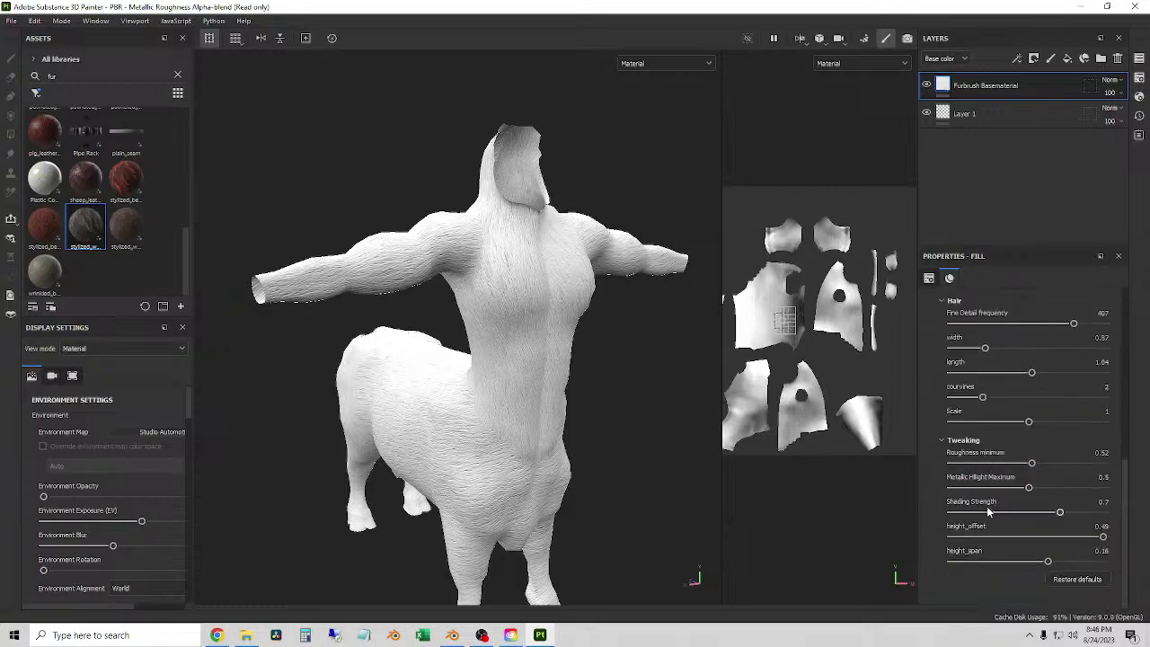
pyautogui.keyDown('alt'); pyautogui.moveTo(539, 360); pyautogui.dragTo(464, 349); pyautogui.keyUp('alt')
pyautogui.scroll(5, 465, 348)
pyautogui.keyDown('alt'); pyautogui.moveTo(470, 332); pyautogui.dragTo(706, 333, button='right'); pyautogui.keyUp('alt')
pyautogui.keyDown('alt'); pyautogui.moveTo(706, 333); pyautogui.dragTo(520, 276); pyautogui.keyUp('alt')
pyautogui.keyDown('alt'); pyautogui.moveTo(521, 276); pyautogui.dragTo(576, 211, button='right'); pyautogui.keyUp('alt')
pyautogui.keyDown('alt'); pyautogui.moveTo(576, 211); pyautogui.dragTo(374, 341); pyautogui.keyUp('alt')
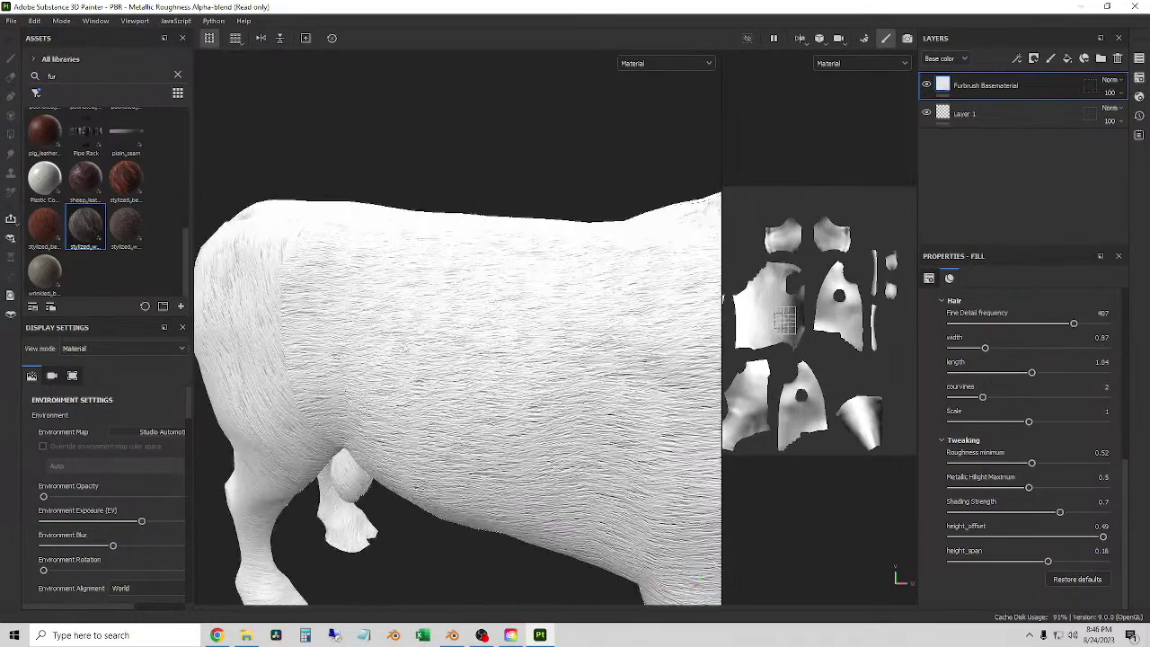
pyautogui.keyDown('alt'); pyautogui.moveTo(561, 330); pyautogui.dragTo(456, 443, button='right'); pyautogui.keyUp('alt')
pyautogui.keyDown('alt'); pyautogui.moveTo(487, 410); pyautogui.dragTo(481, 416); pyautogui.keyUp('alt')
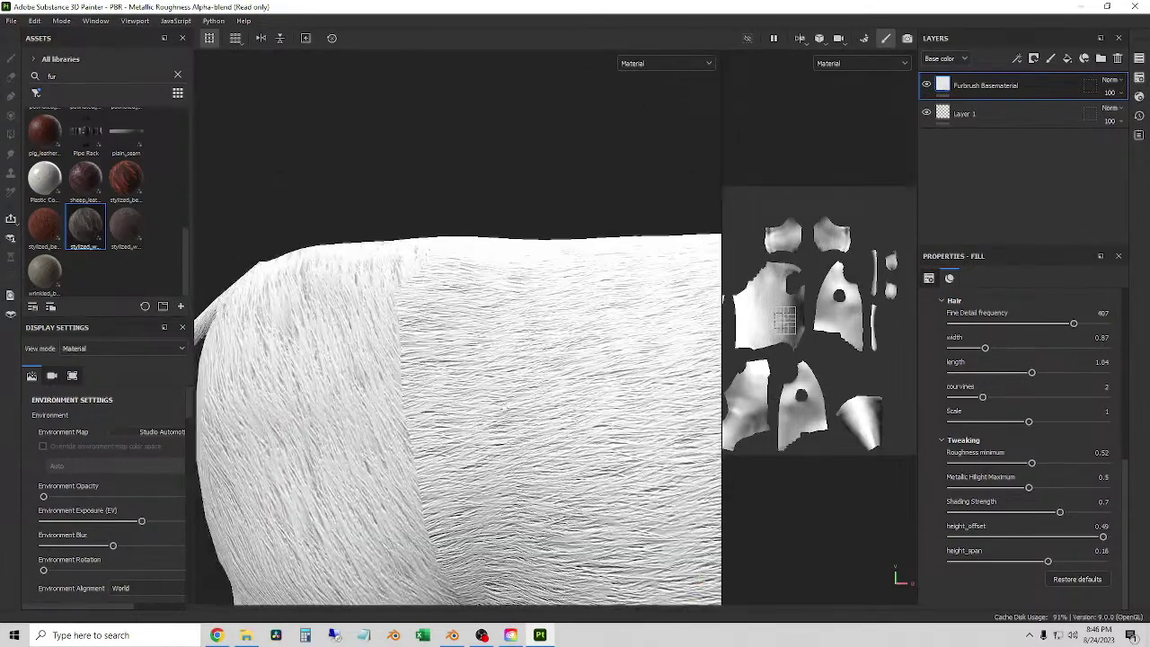
pyautogui.keyDown('alt'); pyautogui.moveTo(552, 375); pyautogui.dragTo(536, 389); pyautogui.keyUp('alt')
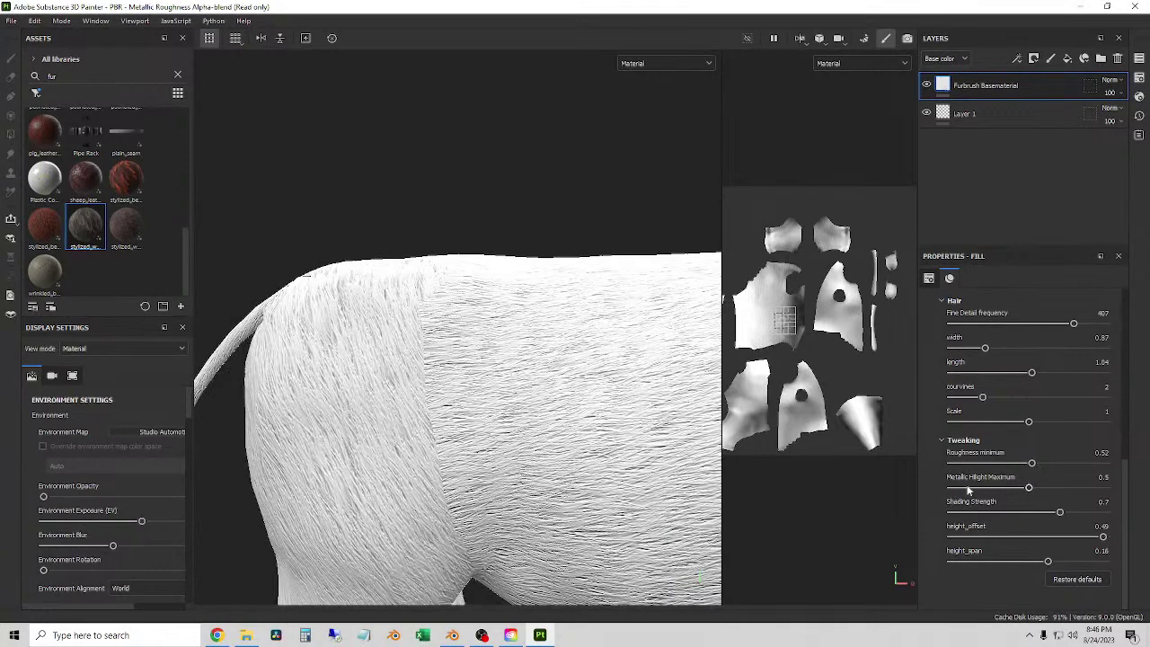
# - Examine the fur direction on the UV islands and compare it with the front of the torso
pyautogui.scroll(2, 1002, 465)
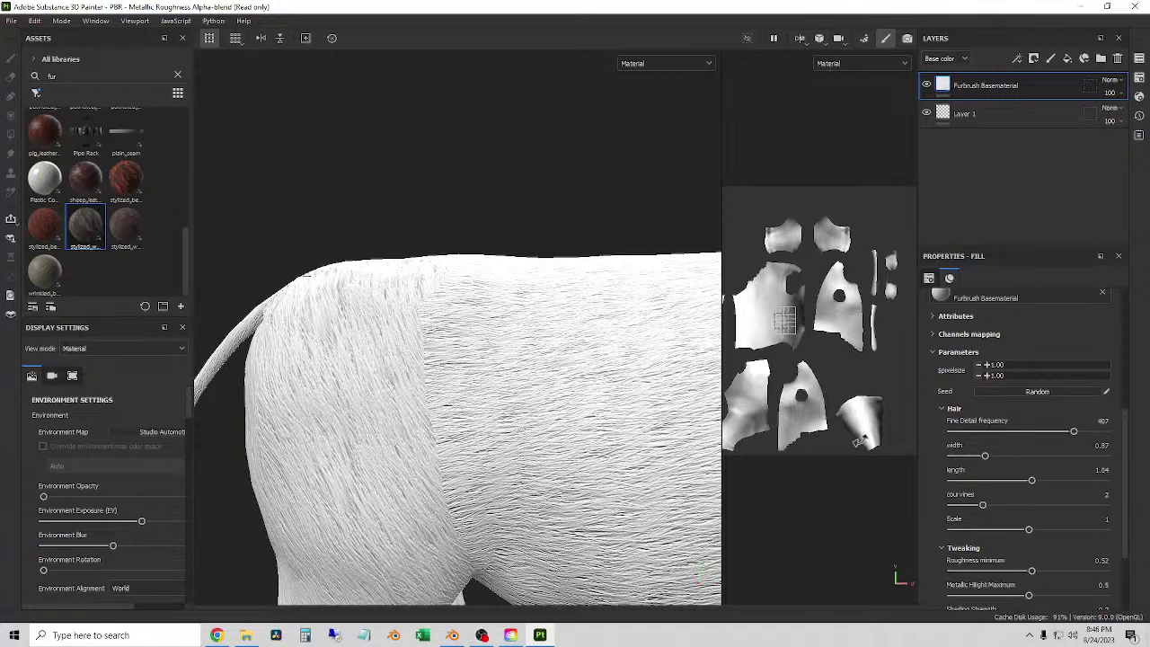
pyautogui.scroll(4, 794, 305)
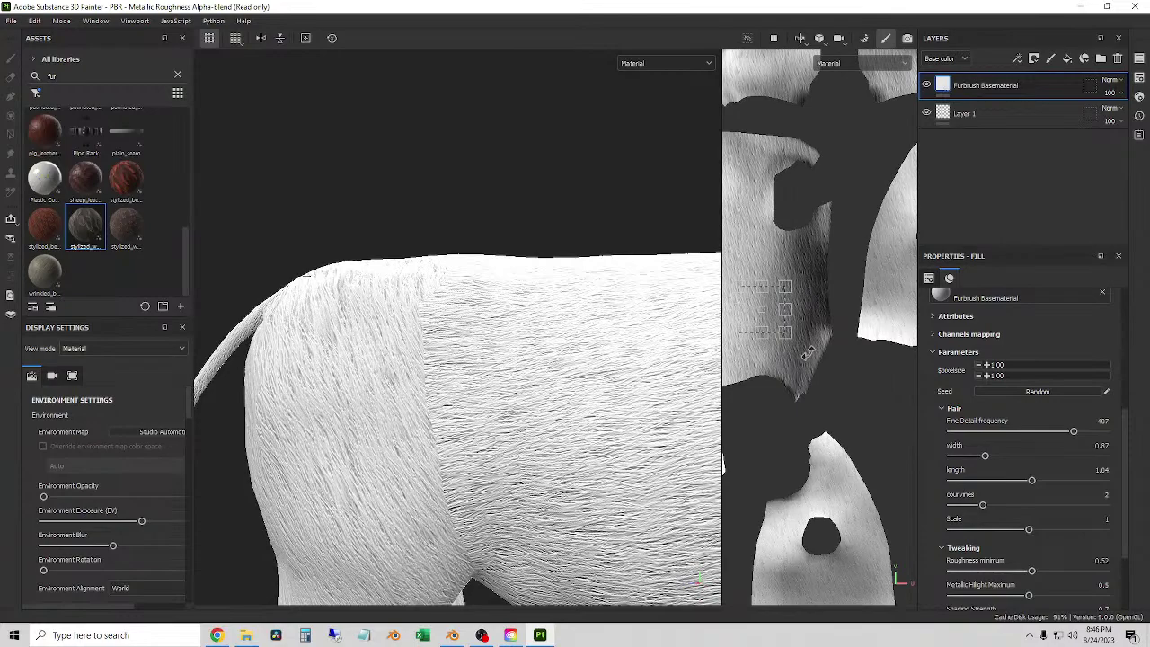
pyautogui.scroll(-4, 794, 305)
pyautogui.scroll(-3, 528, 389)
pyautogui.moveTo(529, 389); pyautogui.dragTo(536, 418, button='middle')
pyautogui.keyDown('alt'); pyautogui.moveTo(536, 419); pyautogui.dragTo(459, 478); pyautogui.keyUp('alt')
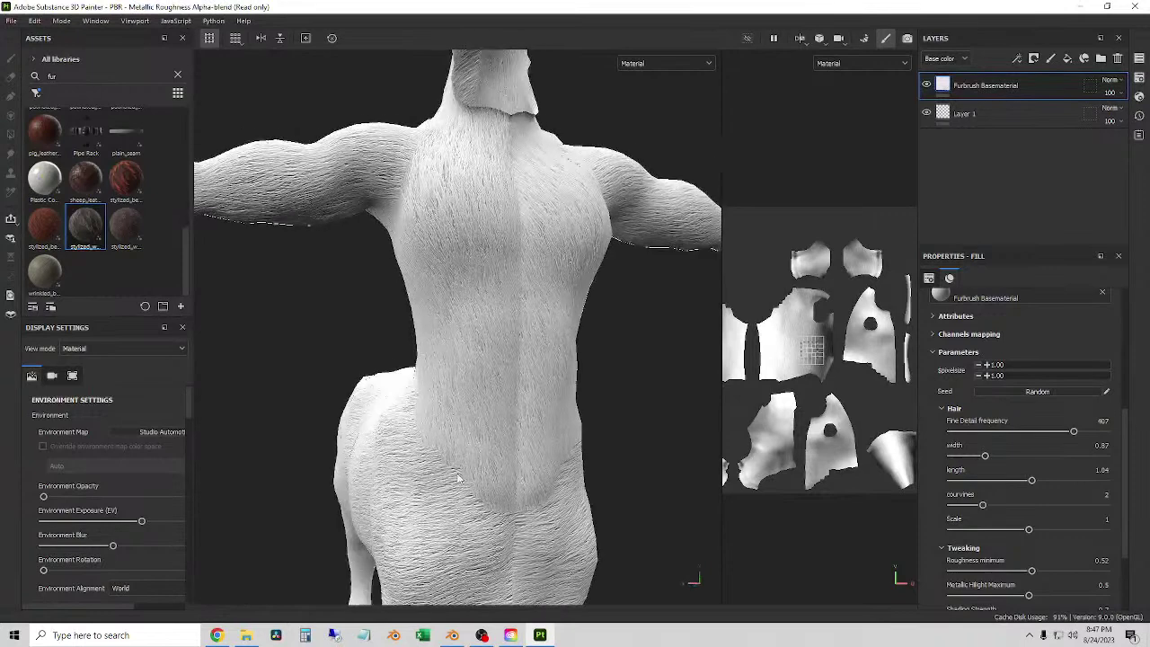
# - Add a new paint layer above Furbrush Basematerial and delete the unused Layer 1
pyautogui.click(1051, 60)
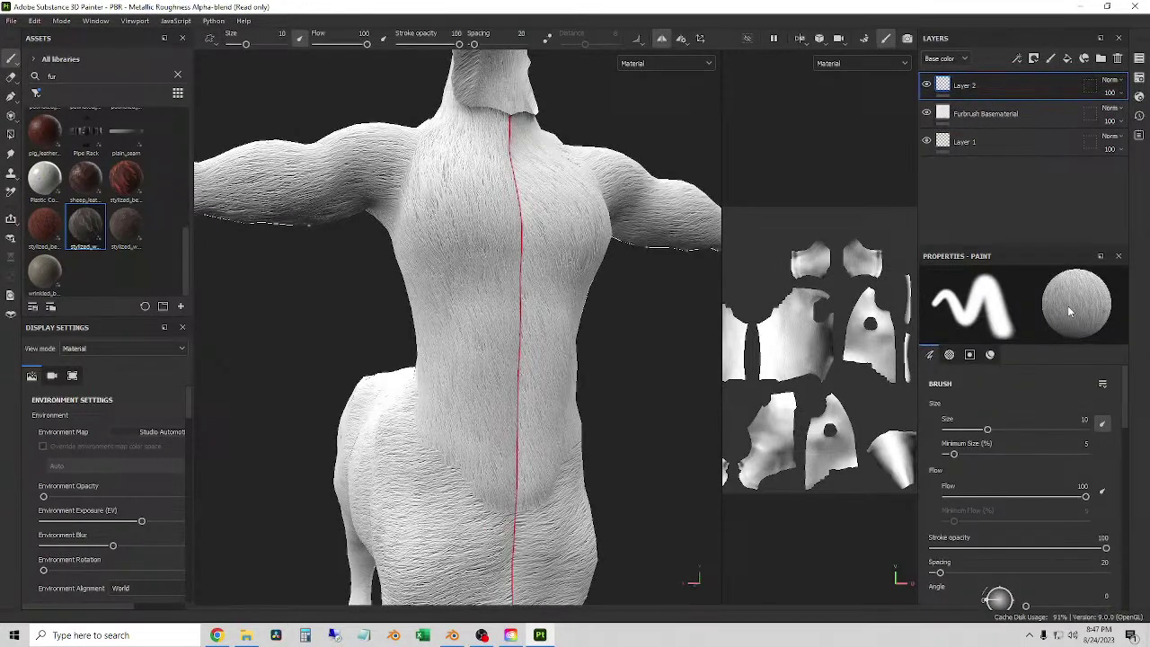
pyautogui.scroll(5, 124, 259)
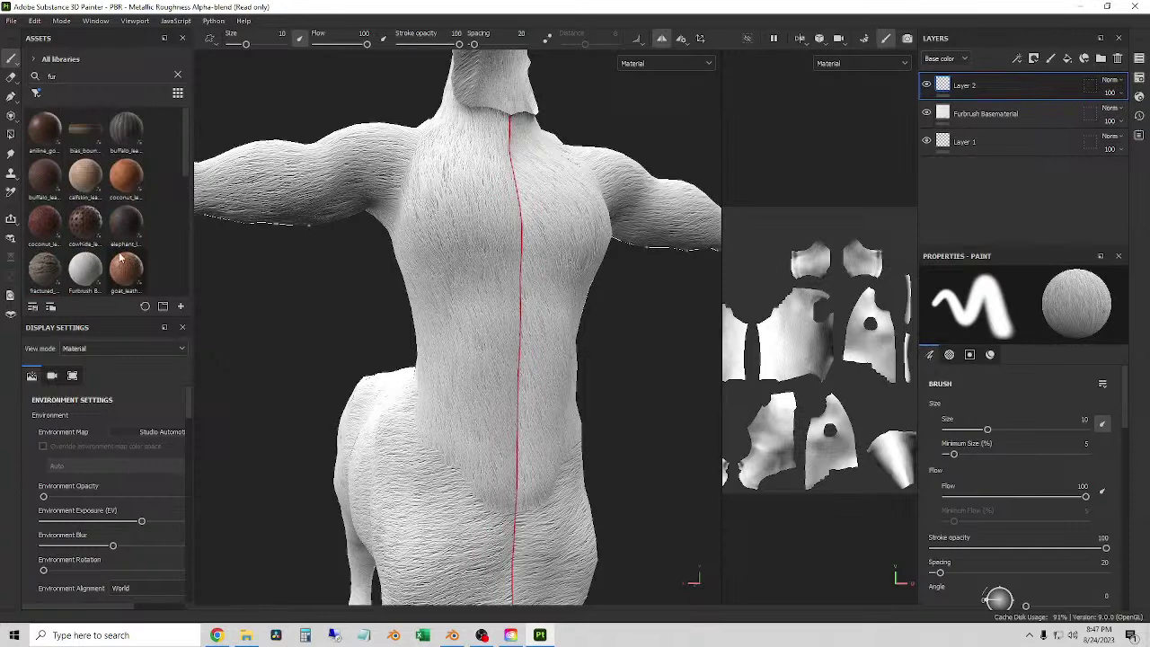
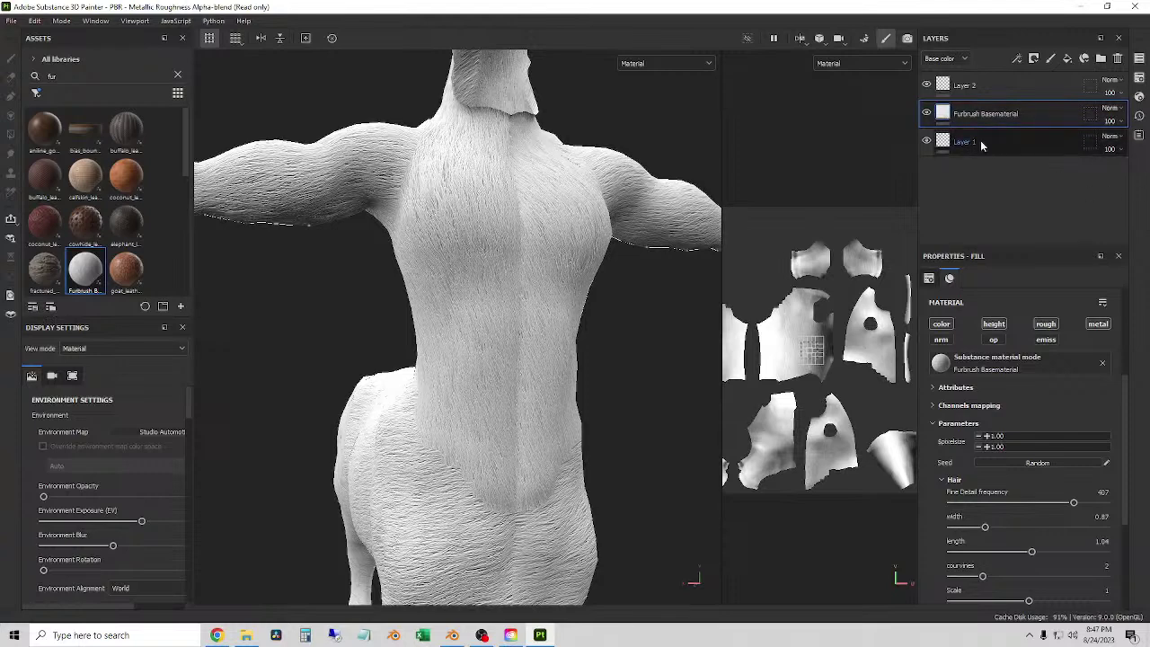
pyautogui.click(980, 141)
pyautogui.click(1118, 58)
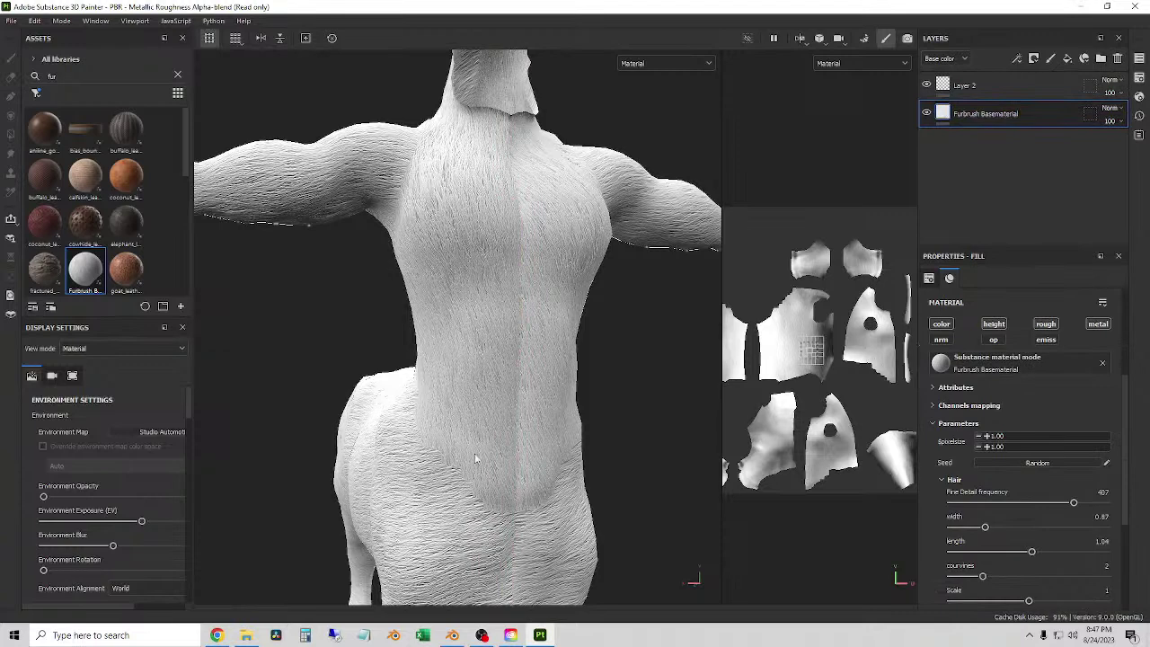
# - Activate the Paint tool on Layer 2 and go through the brush's alpha and stencil settings to its material
pyautogui.moveTo(450, 411)
pyautogui.keyDown('alt'); pyautogui.mouseDown()
pyautogui.moveTo(441, 416)
pyautogui.moveTo(477, 441)
pyautogui.moveTo(437, 432)
pyautogui.moveTo(494, 537)
pyautogui.mouseUp(); pyautogui.keyUp('alt')
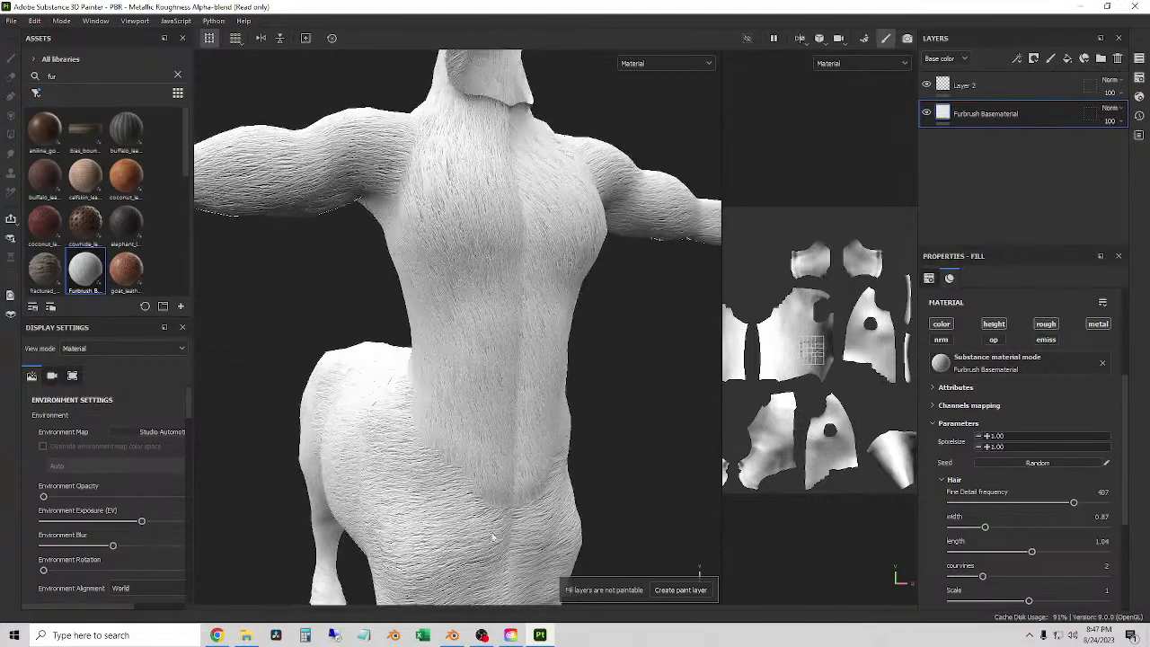
pyautogui.click(979, 90)
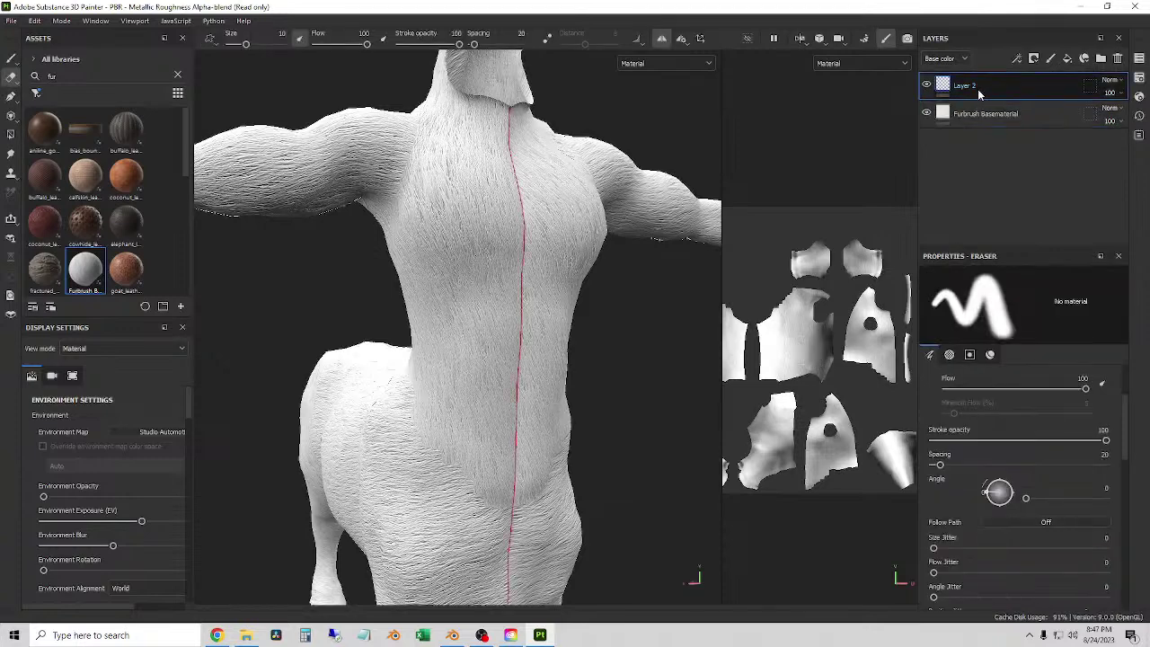
pyautogui.click(10, 59)
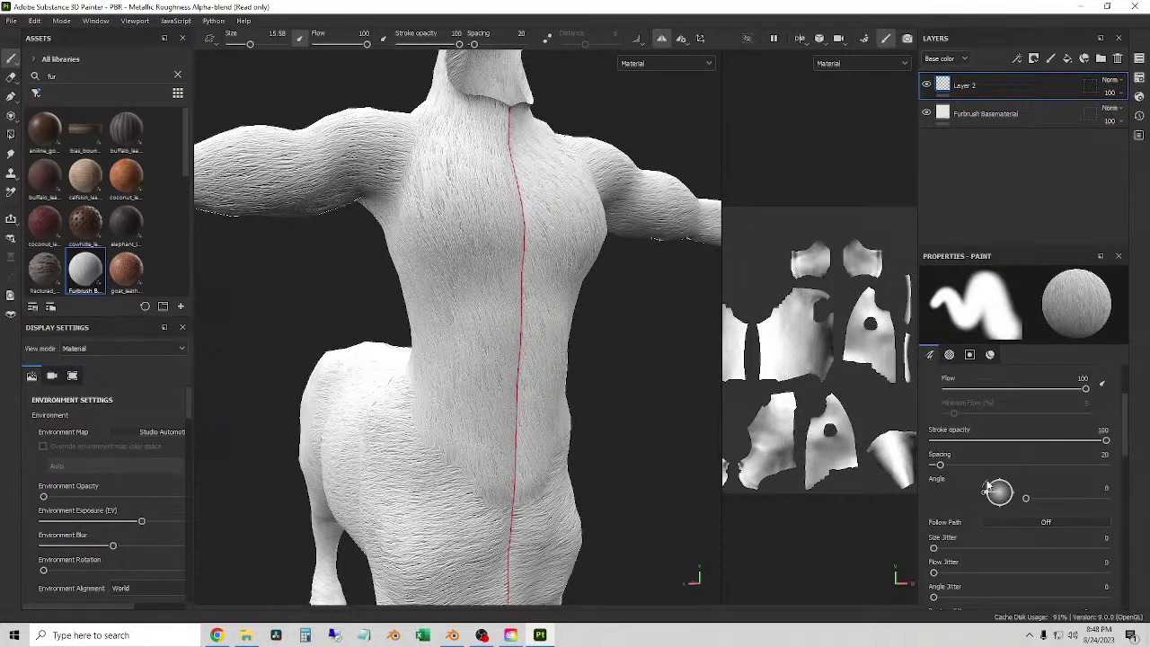
pyautogui.scroll(-3, 955, 476)
pyautogui.scroll(-6, 955, 476)
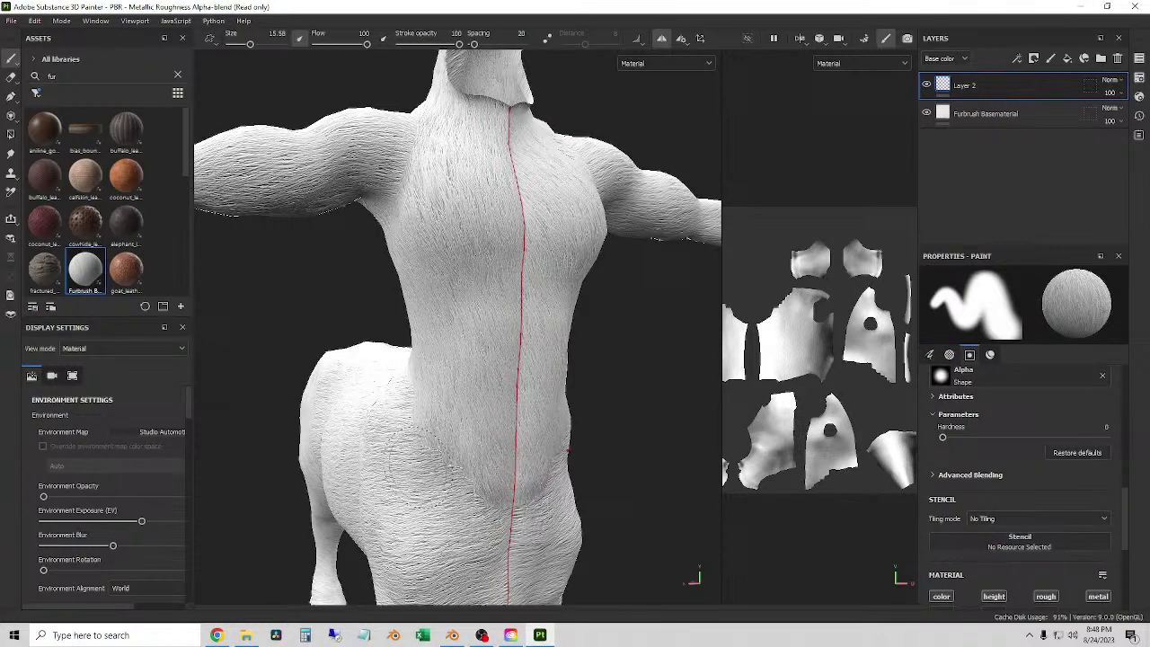
# - Set the brush material's height_offset to 0.43 and paint a test fur stroke across the lower belly seam
pyautogui.moveTo(449, 462)
pyautogui.keyDown('alt'); pyautogui.mouseDown()
pyautogui.moveTo(401, 581)
pyautogui.moveTo(390, 477)
pyautogui.mouseUp(); pyautogui.keyUp('alt')
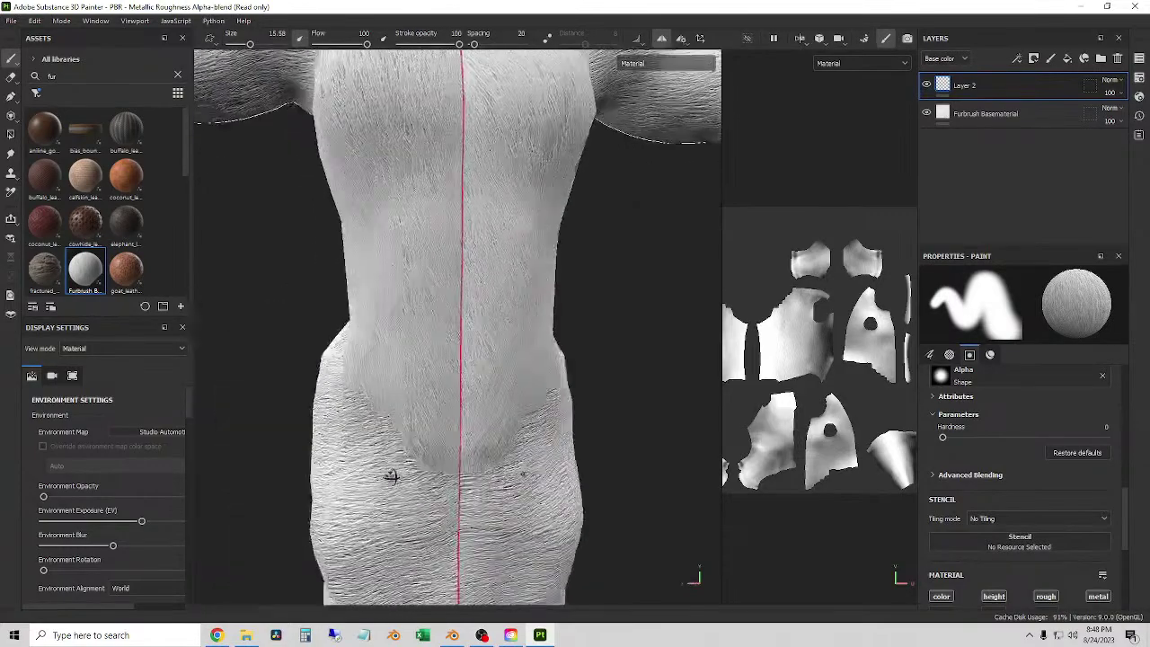
pyautogui.scroll(2, 390, 477)
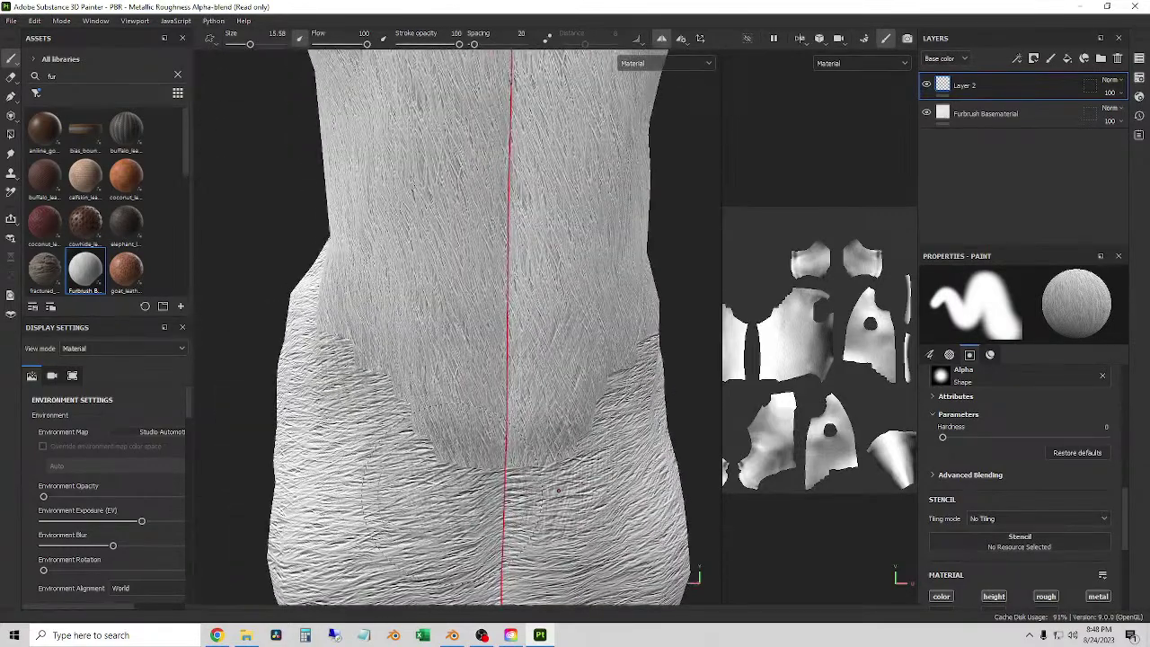
pyautogui.scroll(3, 572, 494)
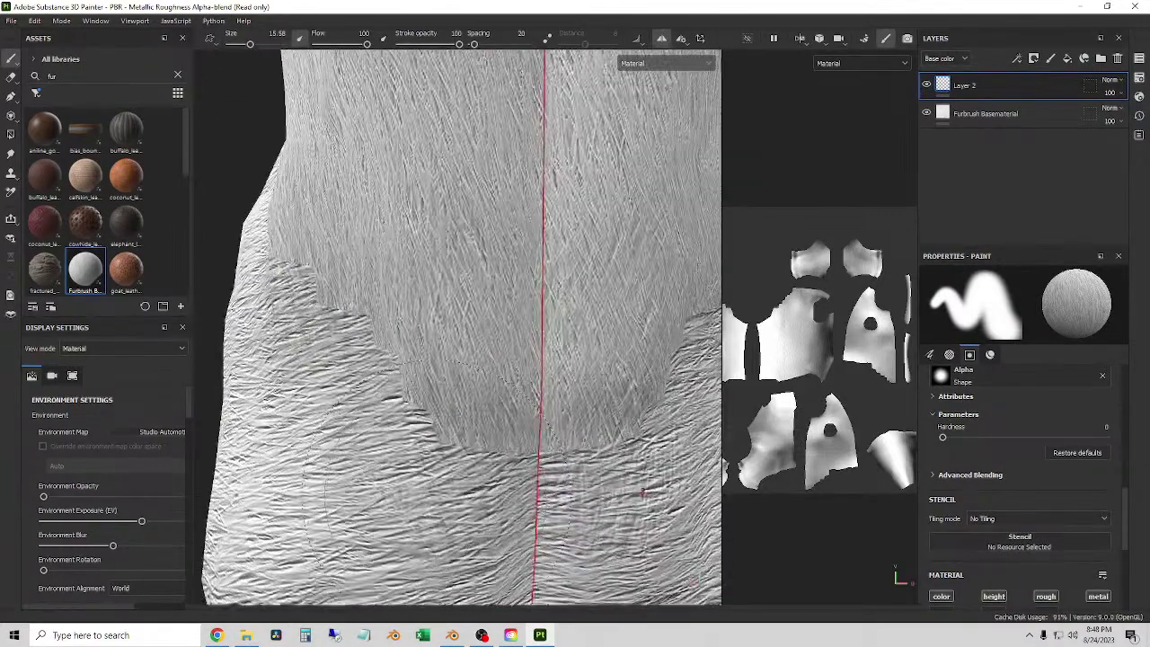
pyautogui.moveTo(572, 494)
pyautogui.keyDown('alt'); pyautogui.mouseDown()
pyautogui.moveTo(625, 492)
pyautogui.moveTo(462, 480)
pyautogui.mouseUp(); pyautogui.keyUp('alt')
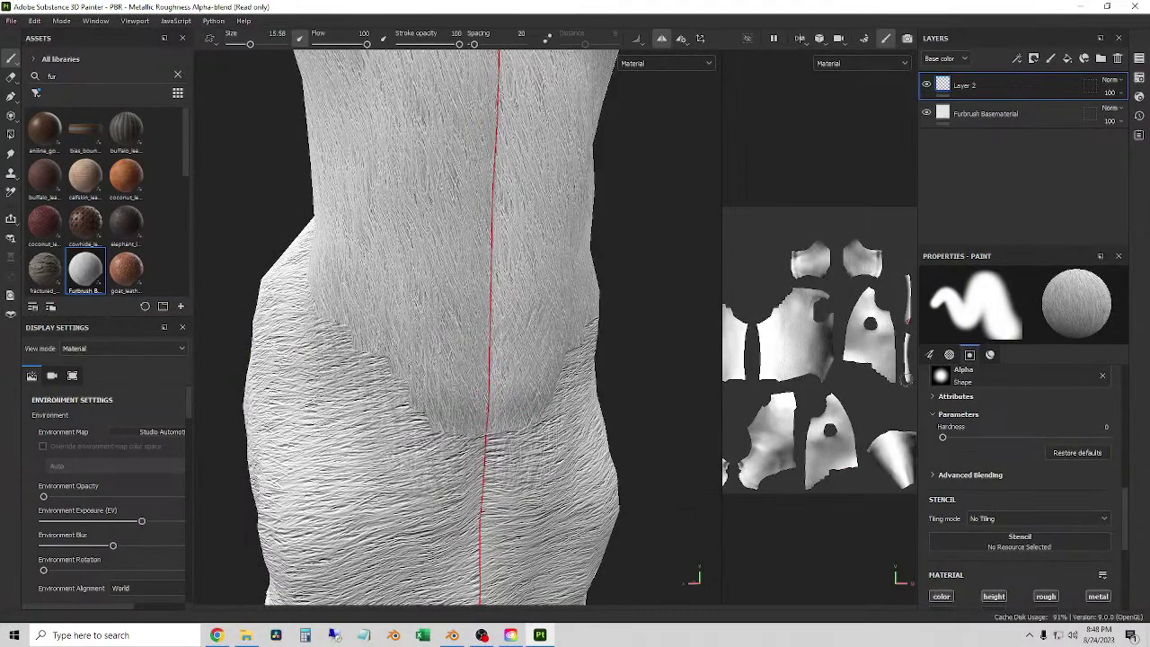
pyautogui.keyDown('alt'); pyautogui.moveTo(549, 338); pyautogui.dragTo(485, 360); pyautogui.keyUp('alt')
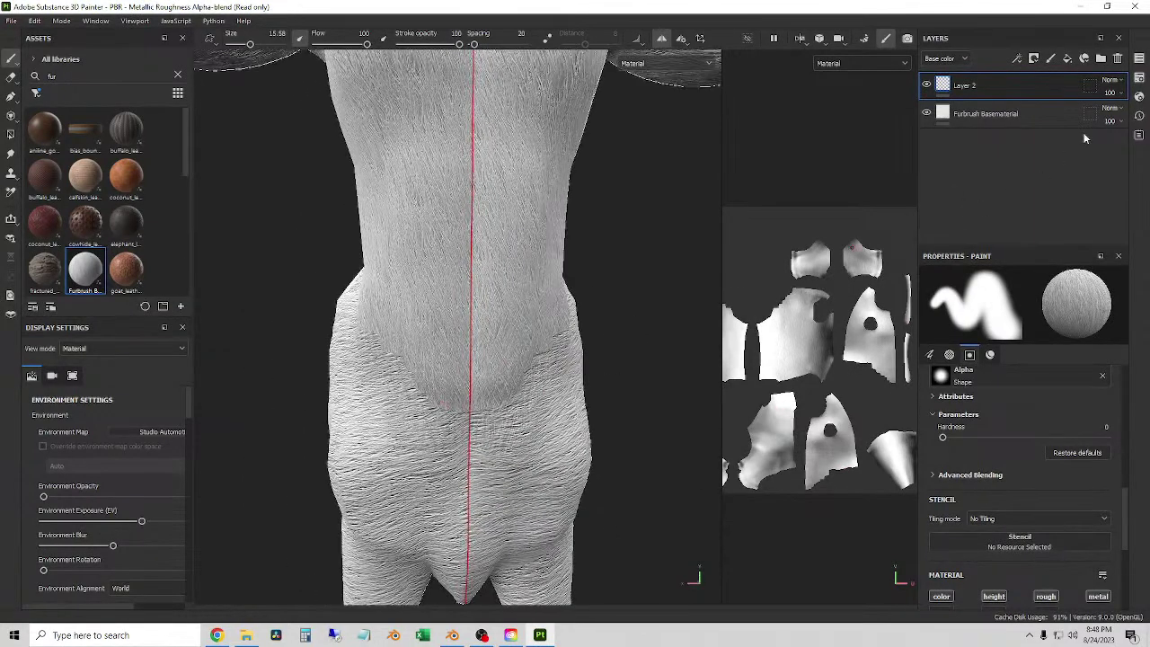
pyautogui.scroll(-3, 1013, 508)
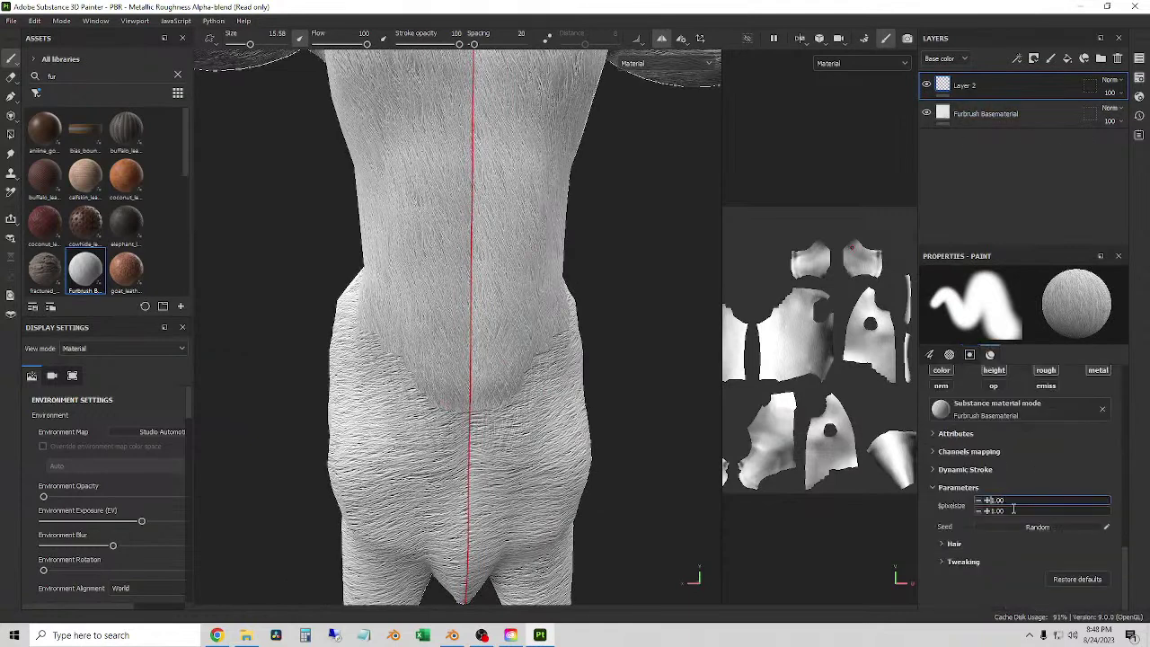
pyautogui.click(988, 561)
pyautogui.scroll(-3, 992, 558)
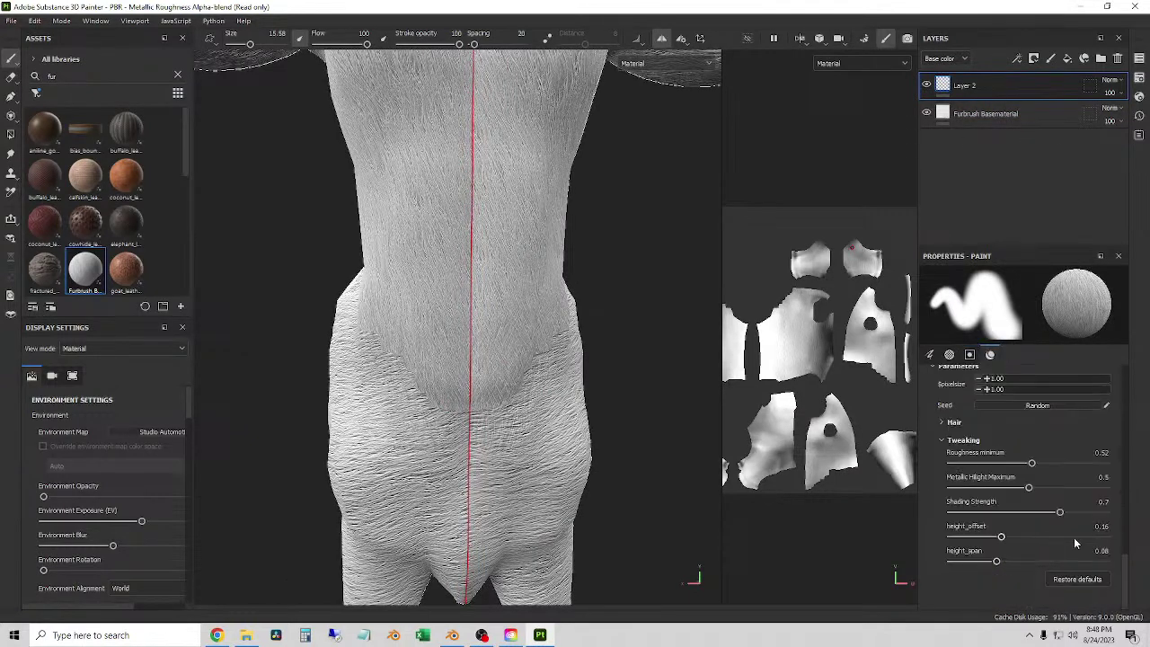
pyautogui.moveTo(998, 536); pyautogui.dragTo(1084, 536)
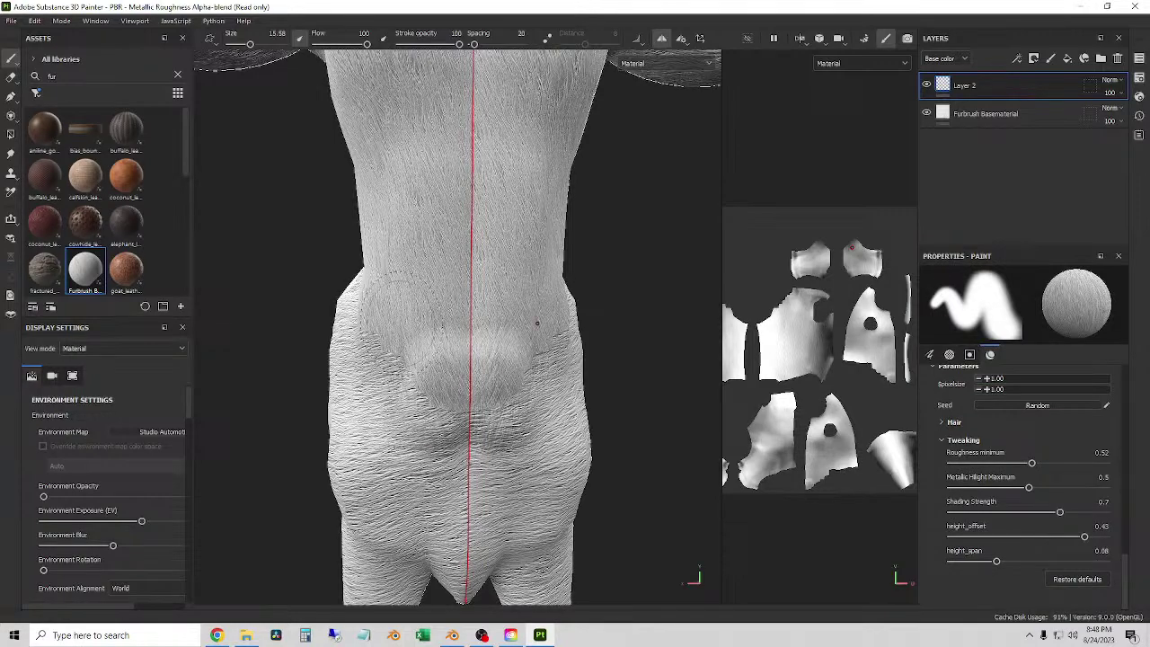
# - Try raised fur strokes along the curved belly and hip seam, inspecting the relief from the front and side
pyautogui.moveTo(537, 323)
pyautogui.keyDown('alt'); pyautogui.mouseDown()
pyautogui.moveTo(529, 444)
pyautogui.moveTo(481, 530)
pyautogui.moveTo(560, 470)
pyautogui.moveTo(503, 467)
pyautogui.mouseUp(); pyautogui.keyUp('alt')
pyautogui.scroll(1, 1063, 554)
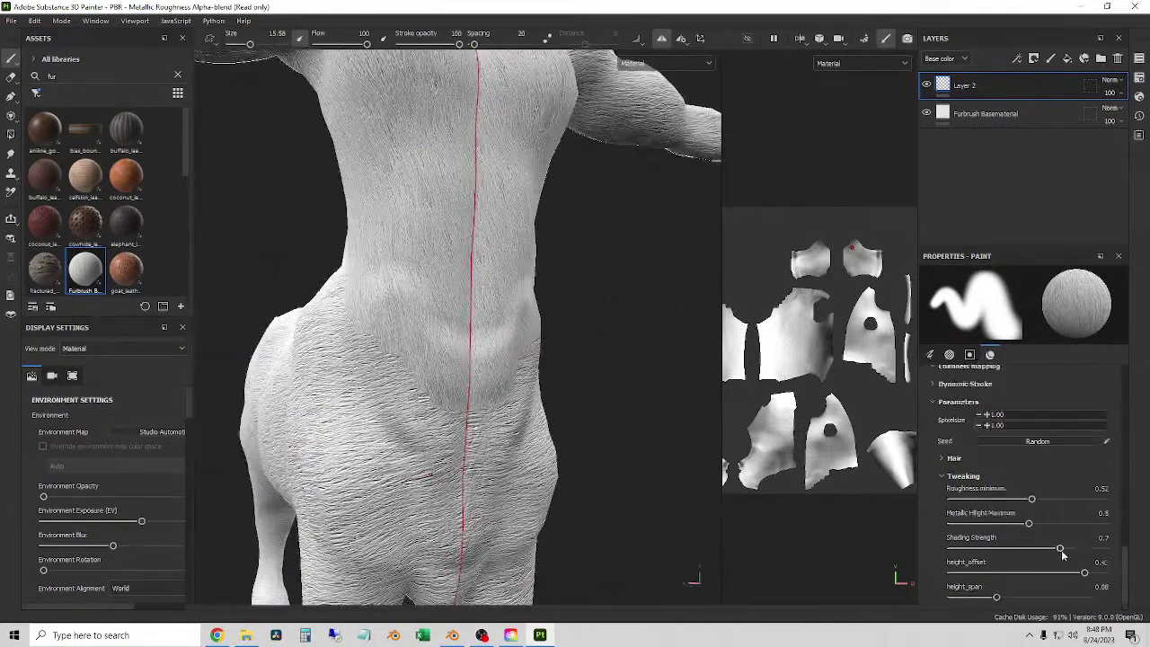
pyautogui.scroll(3, 1063, 554)
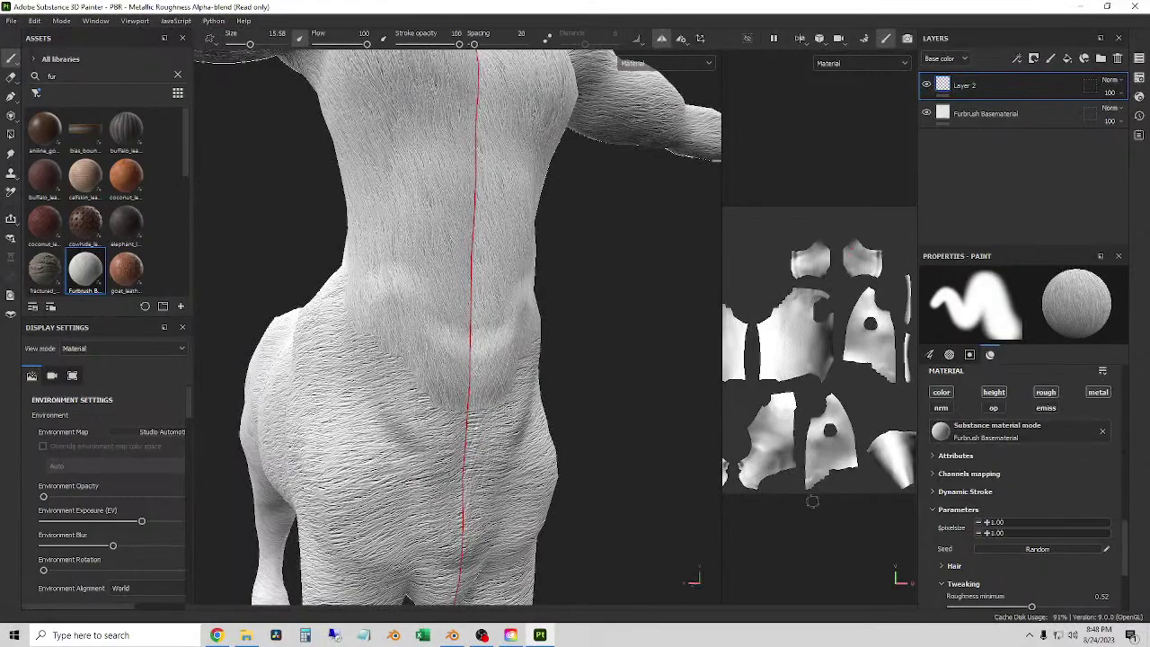
pyautogui.keyDown('alt'); pyautogui.moveTo(517, 354); pyautogui.dragTo(396, 422); pyautogui.keyUp('alt')
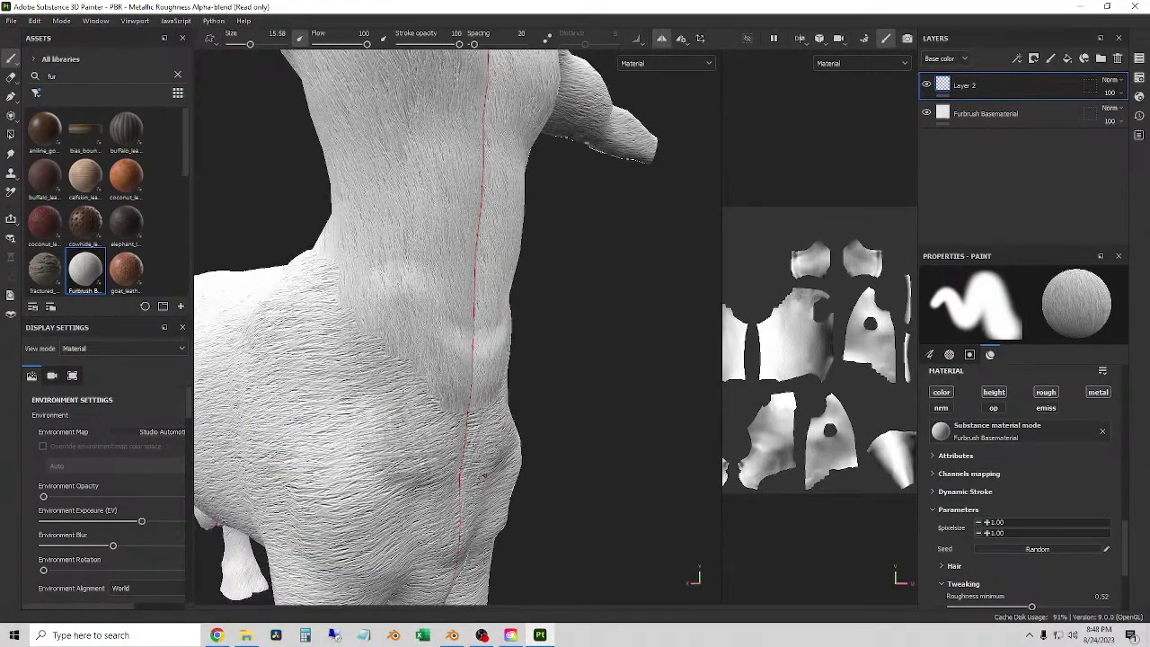
pyautogui.keyDown('alt'); pyautogui.moveTo(483, 476); pyautogui.dragTo(444, 489); pyautogui.keyUp('alt')
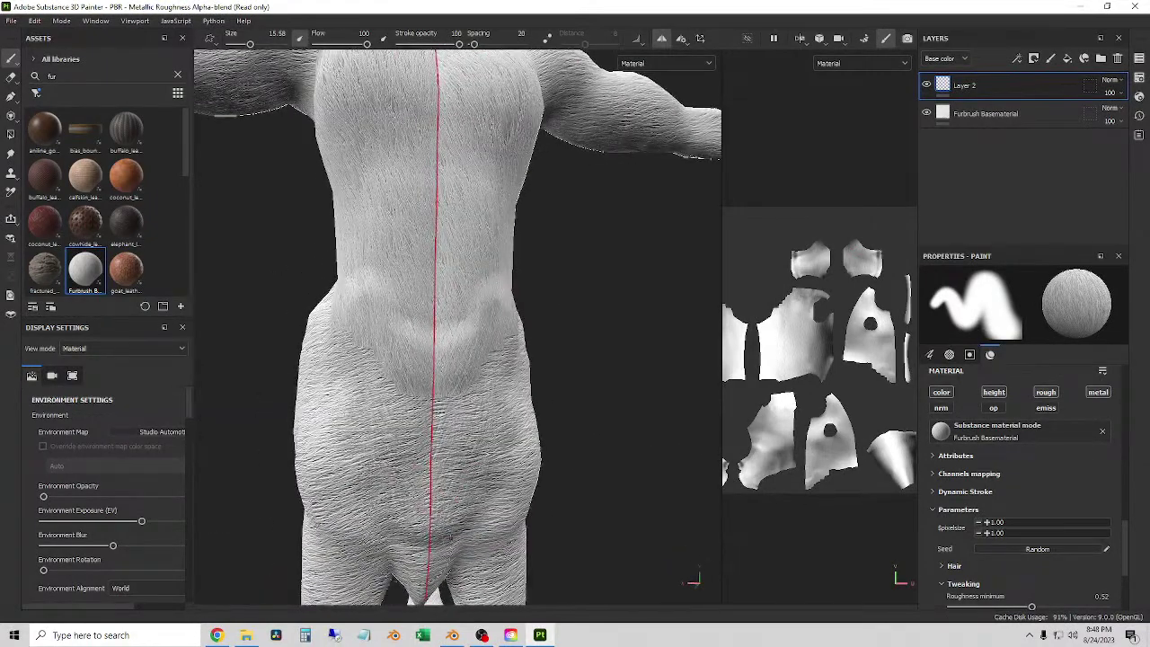
pyautogui.moveTo(345, 433)
pyautogui.mouseDown()
pyautogui.moveTo(334, 440)
pyautogui.moveTo(328, 395)
pyautogui.moveTo(301, 377)
pyautogui.moveTo(300, 413)
pyautogui.moveTo(334, 404)
pyautogui.moveTo(399, 539)
pyautogui.moveTo(360, 418)
pyautogui.mouseUp()
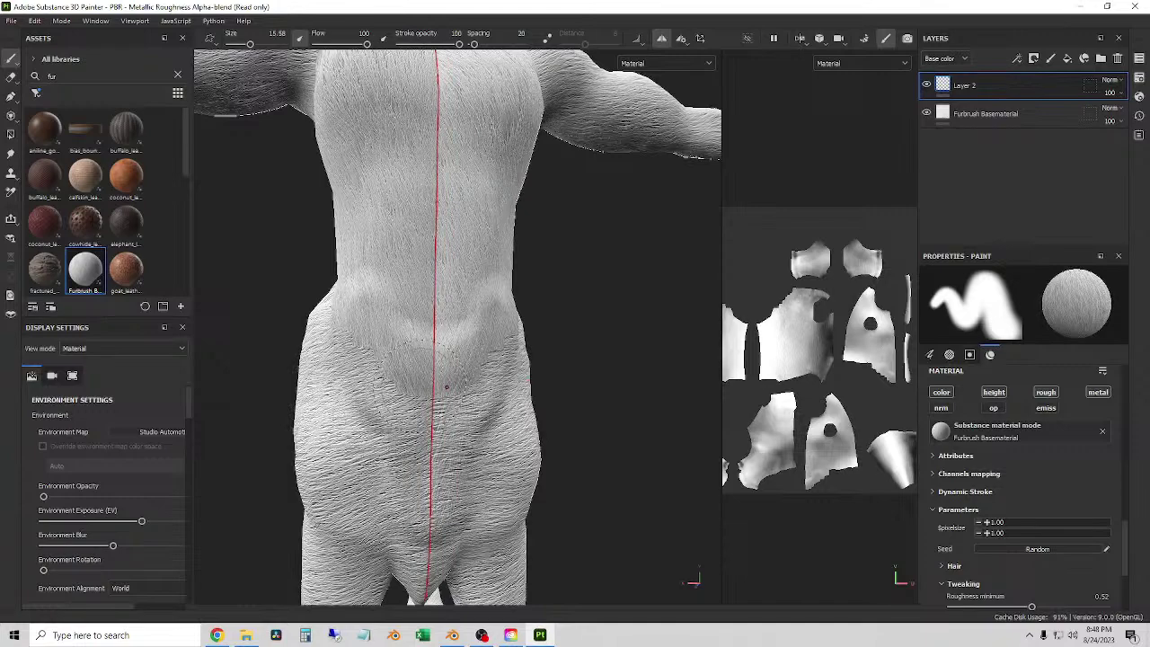
pyautogui.moveTo(433, 364)
pyautogui.mouseDown()
pyautogui.moveTo(429, 515)
pyautogui.moveTo(432, 423)
pyautogui.mouseUp()
# - Undo the raised fur strokes around the belly and inspect the seam from both sides
pyautogui.press('ctrl')
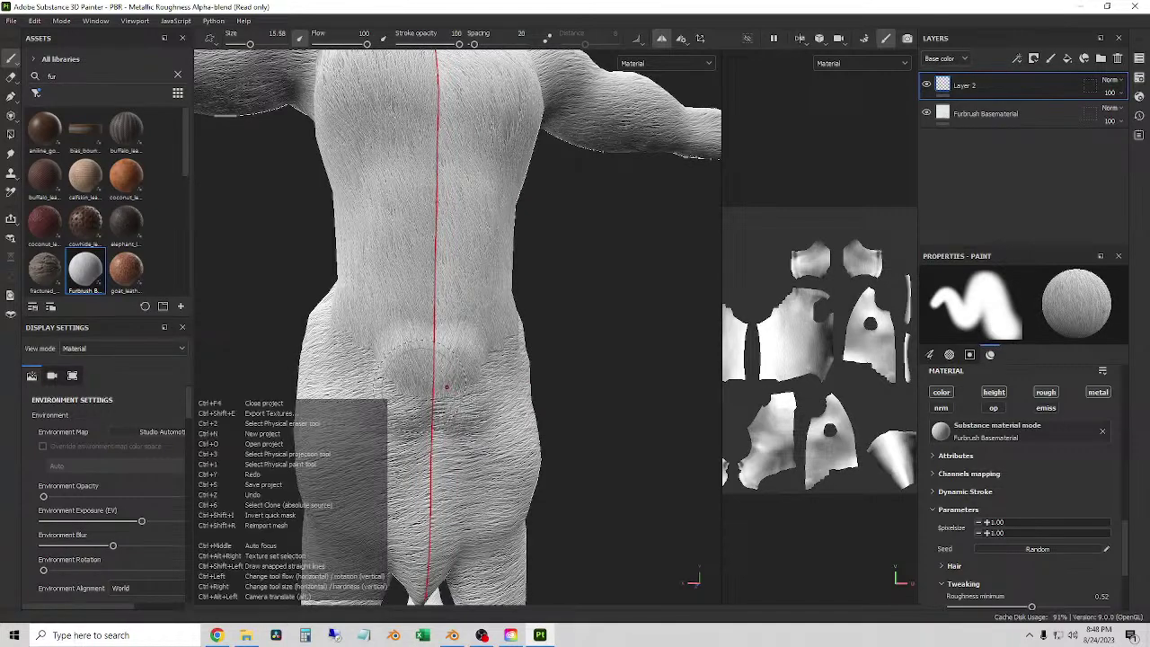
pyautogui.scroll(3, 447, 387)
pyautogui.keyDown('alt'); pyautogui.moveTo(372, 380); pyautogui.dragTo(464, 351); pyautogui.keyUp('alt')
pyautogui.moveTo(305, 296)
pyautogui.keyDown('alt'); pyautogui.mouseDown()
pyautogui.moveTo(380, 303)
pyautogui.moveTo(596, 452)
pyautogui.moveTo(290, 377)
pyautogui.moveTo(193, 324)
pyautogui.moveTo(251, 346)
pyautogui.mouseUp(); pyautogui.keyUp('alt')
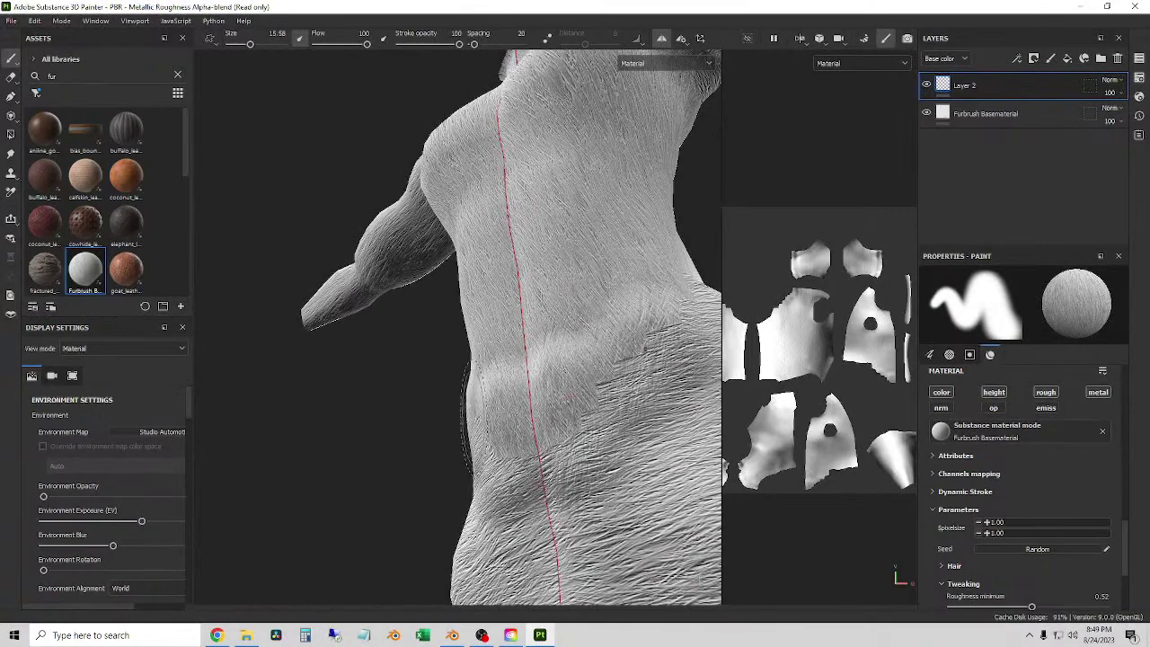
pyautogui.keyDown('alt'); pyautogui.moveTo(430, 409); pyautogui.dragTo(648, 440); pyautogui.keyUp('alt')
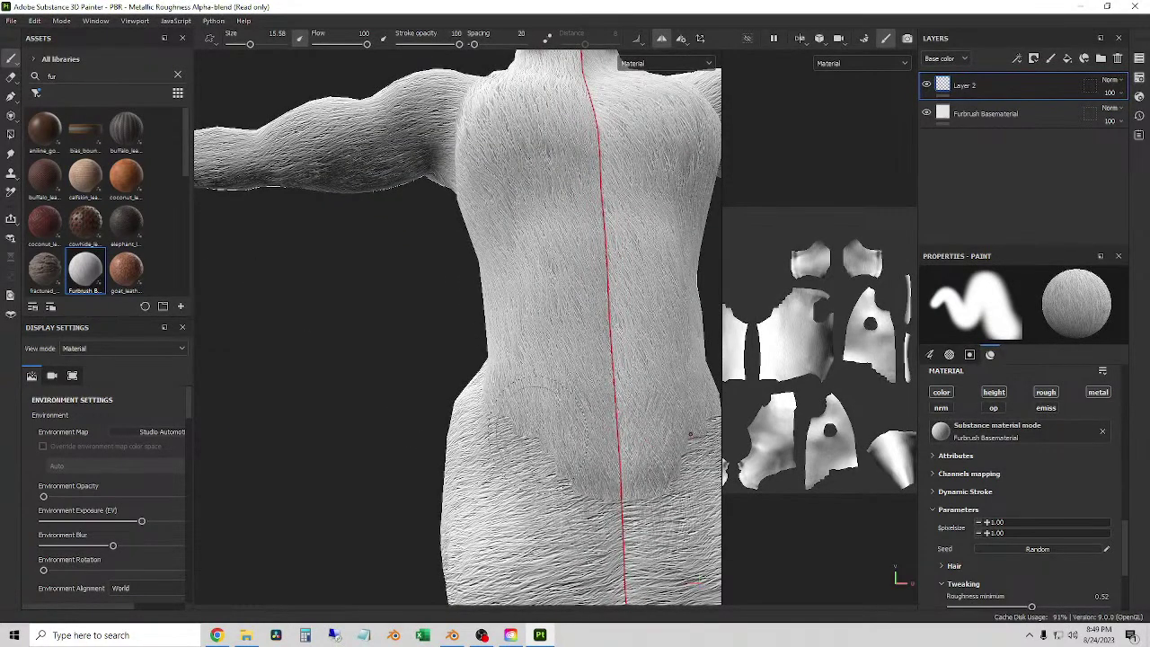
# - Set the brush material's height_offset to 0.15 and Shading Strength to 0.88
pyautogui.scroll(-3, 1022, 530)
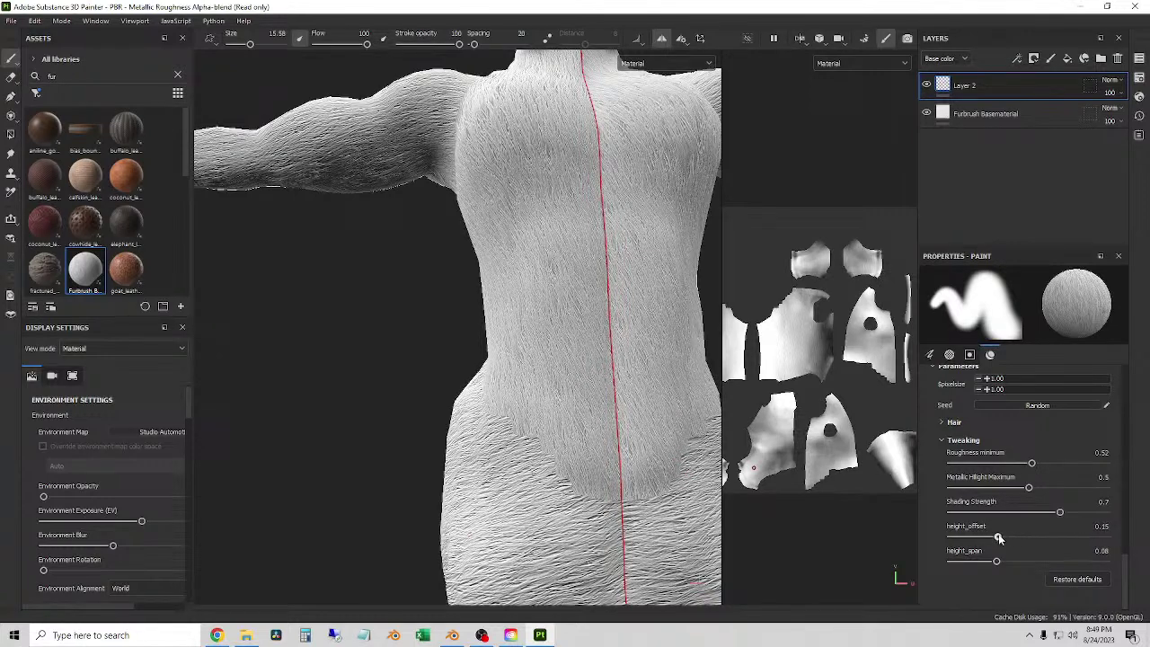
pyautogui.click(944, 421)
pyautogui.scroll(-3, 1059, 557)
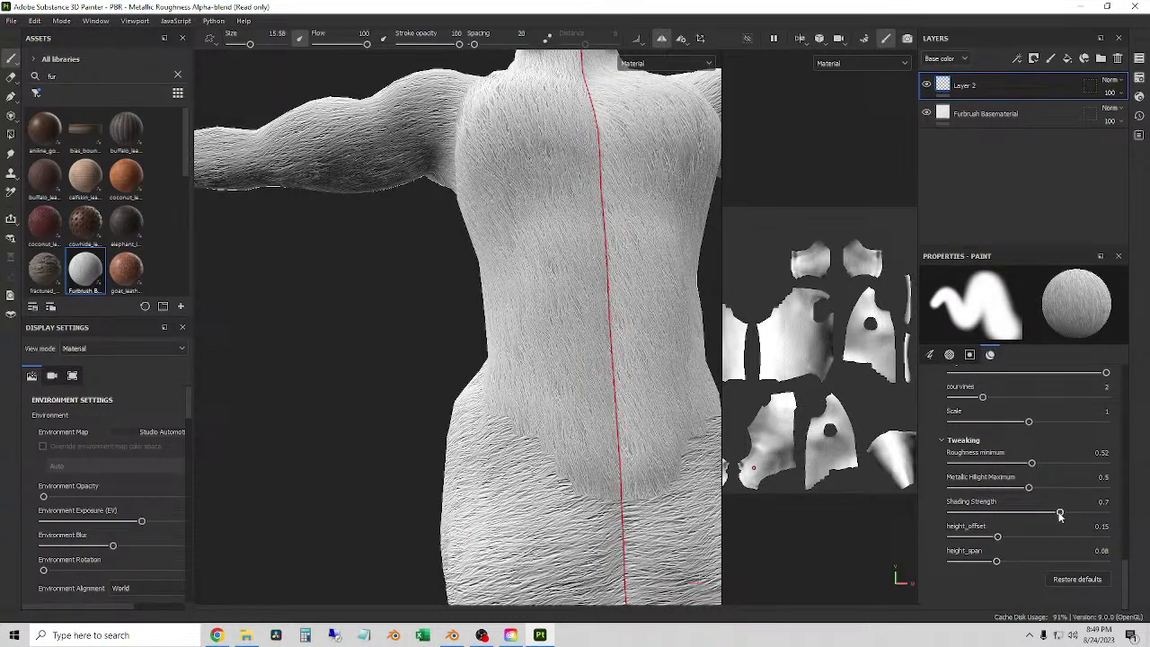
pyautogui.moveTo(1061, 509); pyautogui.dragTo(1087, 514)
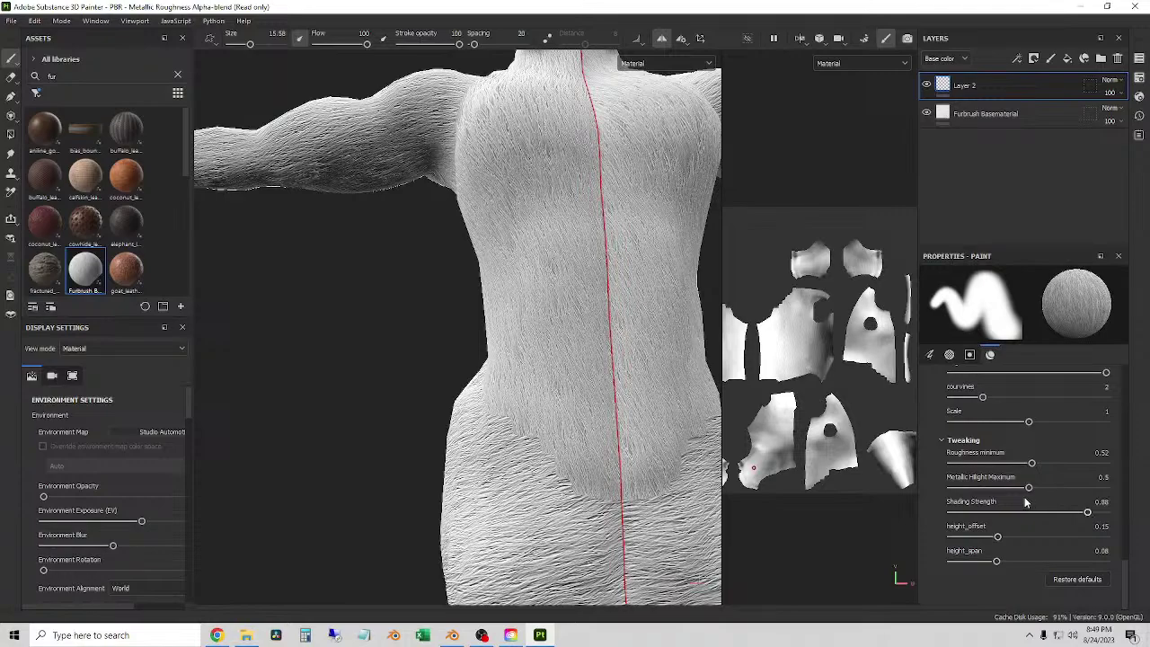
# - Paint fur over the seam between the lower belly and hips, checking the waist from behind
pyautogui.moveTo(530, 507)
pyautogui.mouseDown()
pyautogui.moveTo(472, 431)
pyautogui.moveTo(486, 439)
pyautogui.mouseUp()
pyautogui.moveTo(392, 346)
pyautogui.keyDown('alt'); pyautogui.mouseDown()
pyautogui.moveTo(444, 351)
pyautogui.moveTo(575, 437)
pyautogui.moveTo(650, 436)
pyautogui.mouseUp(); pyautogui.keyUp('alt')
pyautogui.scroll(-3, 489, 395)
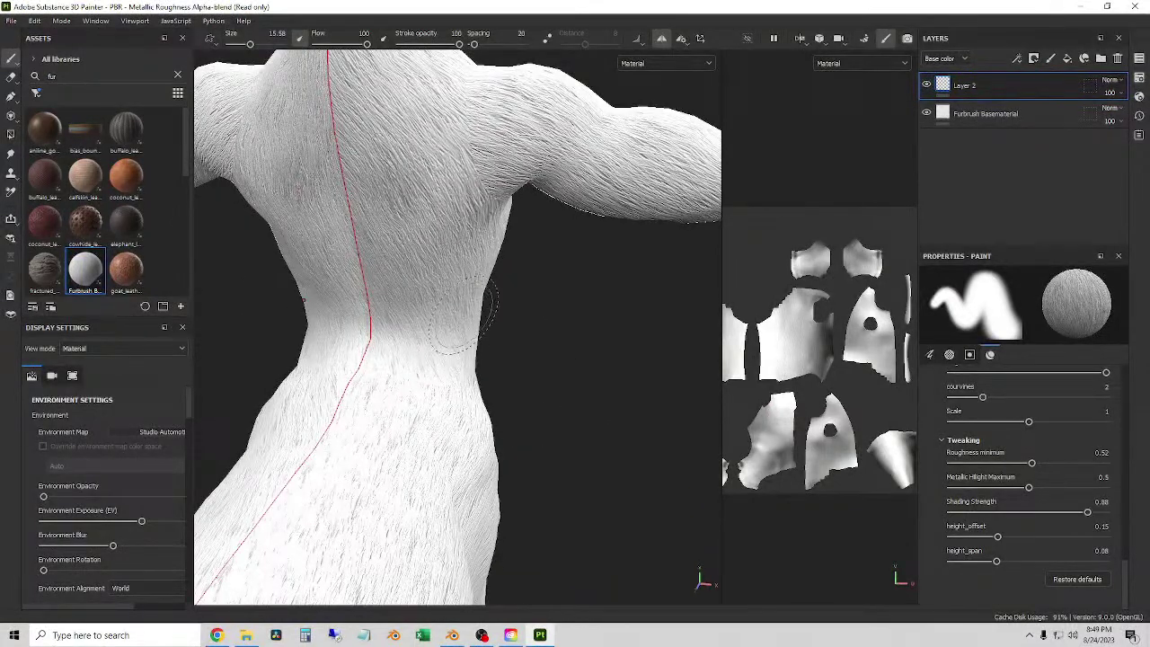
pyautogui.keyDown('alt'); pyautogui.moveTo(559, 380); pyautogui.dragTo(449, 377); pyautogui.keyUp('alt')
pyautogui.scroll(3, 467, 377)
pyautogui.moveTo(339, 358)
pyautogui.mouseDown()
pyautogui.moveTo(359, 364)
pyautogui.moveTo(573, 312)
pyautogui.moveTo(530, 404)
pyautogui.mouseUp()
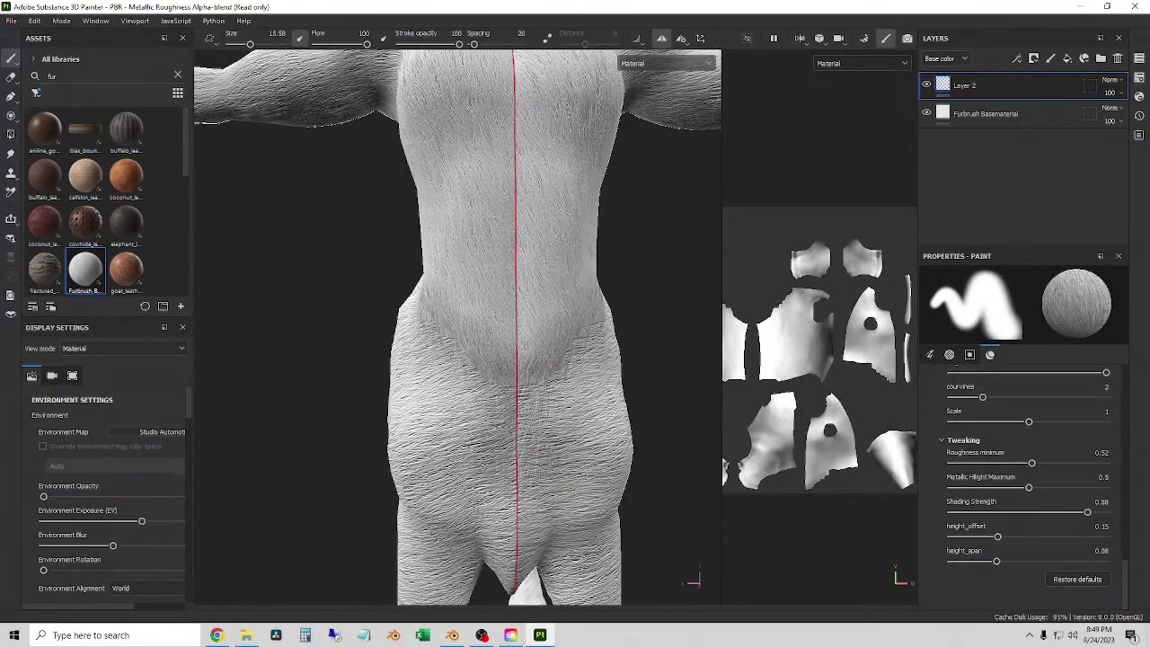
# - Paint fur down the centre of the front below the belly seam and along its edge
pyautogui.moveTo(525, 467)
pyautogui.mouseDown()
pyautogui.moveTo(539, 539)
pyautogui.moveTo(534, 422)
pyautogui.moveTo(512, 530)
pyautogui.moveTo(526, 575)
pyautogui.mouseUp()
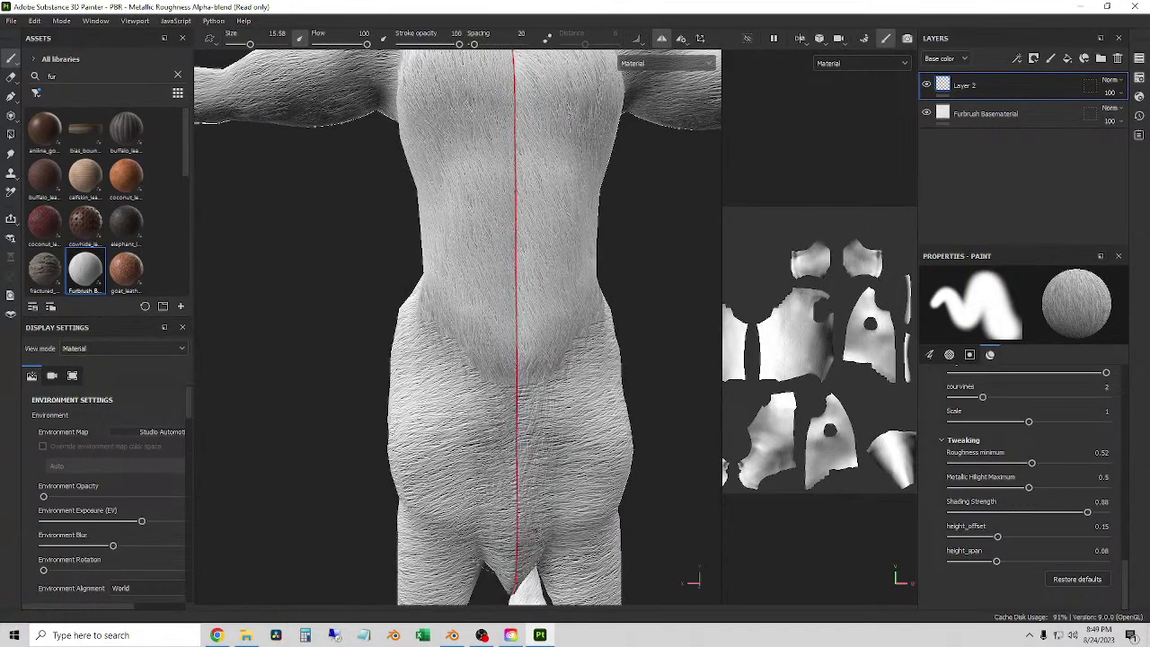
pyautogui.moveTo(552, 485)
pyautogui.mouseDown()
pyautogui.moveTo(557, 404)
pyautogui.moveTo(487, 405)
pyautogui.moveTo(575, 404)
pyautogui.mouseUp()
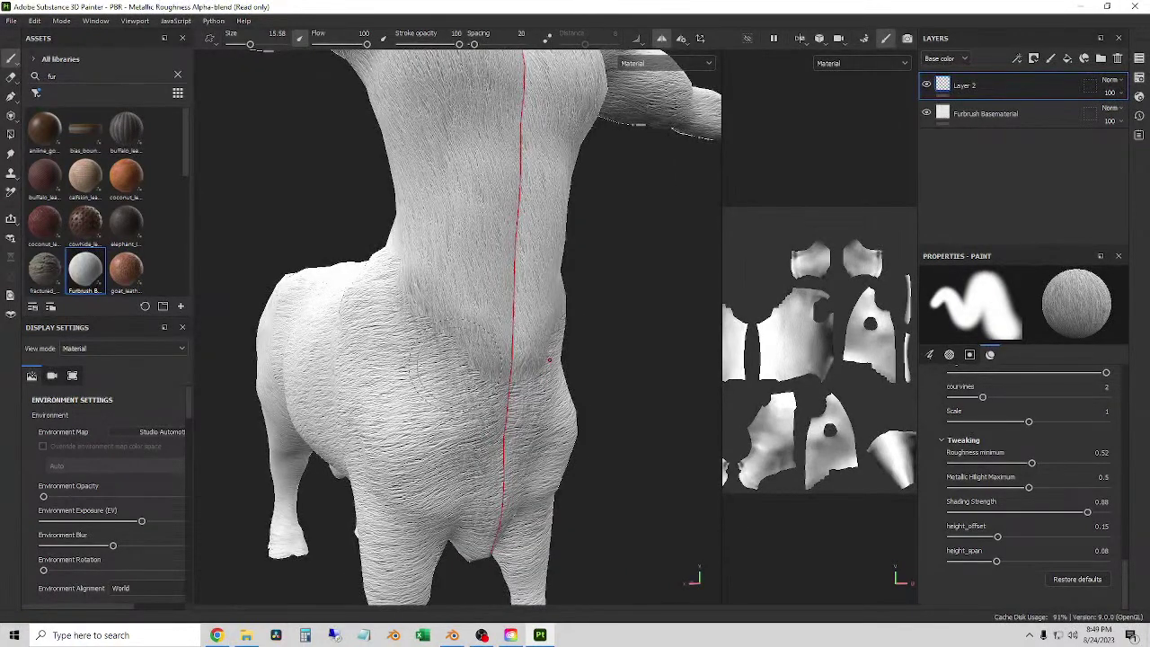
pyautogui.scroll(-3, 465, 344)
pyautogui.keyDown('alt'); pyautogui.moveTo(465, 344); pyautogui.dragTo(512, 454); pyautogui.keyUp('alt')
pyautogui.keyDown('alt'); pyautogui.moveTo(598, 472); pyautogui.dragTo(544, 415); pyautogui.keyUp('alt')
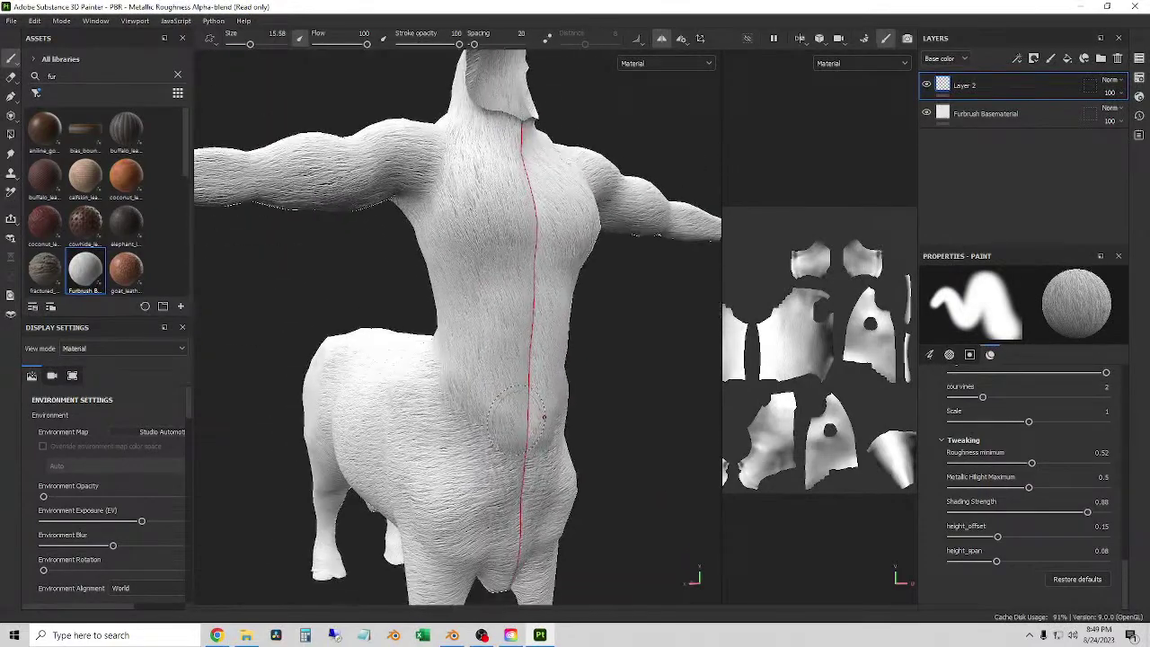
# - Examine the fur direction and blending around the front legs, flank, waist, chest and shoulder seams
pyautogui.keyDown('alt'); pyautogui.moveTo(391, 411); pyautogui.dragTo(306, 407); pyautogui.keyUp('alt')
pyautogui.keyDown('alt'); pyautogui.moveTo(474, 227); pyautogui.dragTo(439, 303); pyautogui.keyUp('alt')
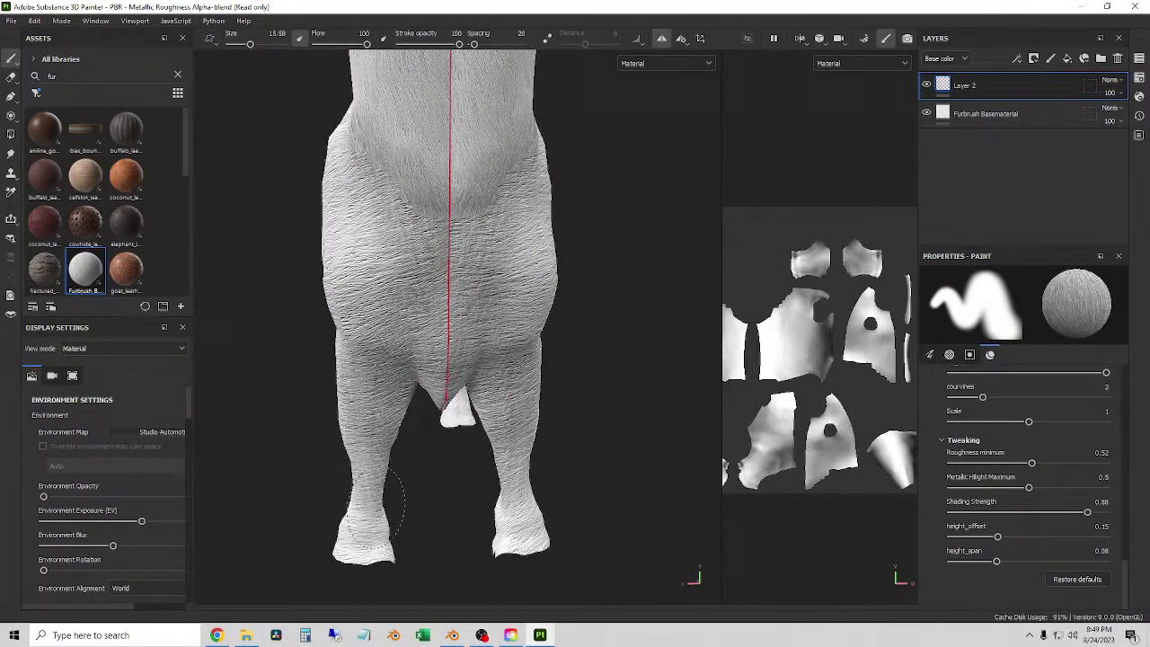
pyautogui.moveTo(372, 487)
pyautogui.keyDown('alt'); pyautogui.mouseDown()
pyautogui.moveTo(197, 404)
pyautogui.moveTo(521, 351)
pyautogui.mouseUp(); pyautogui.keyUp('alt')
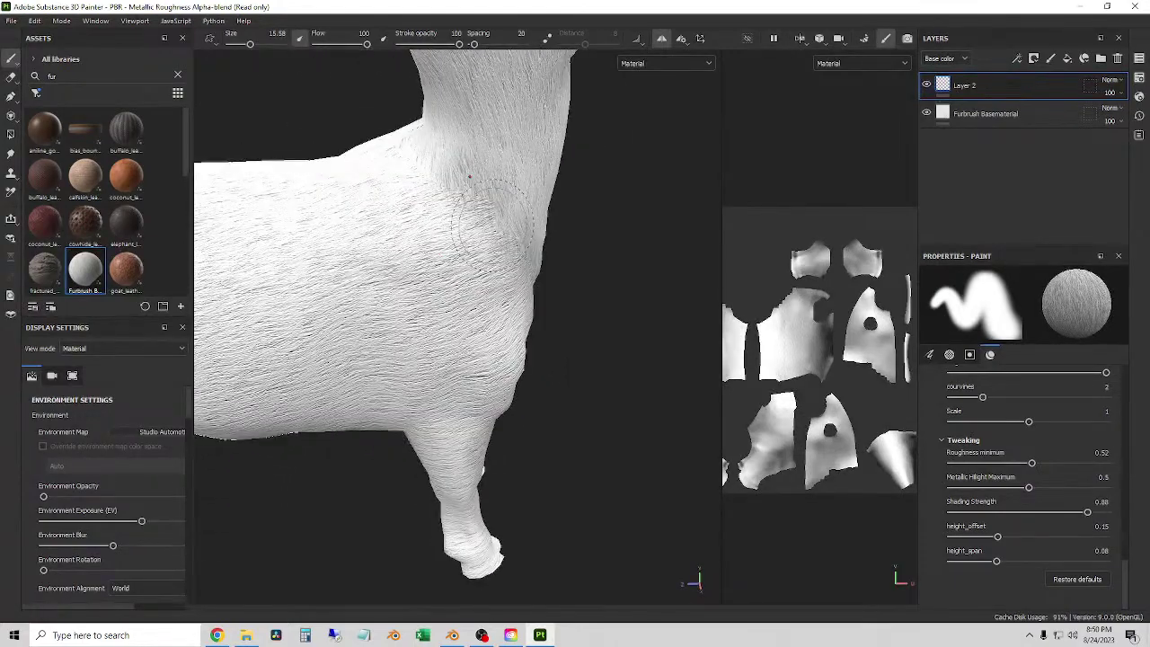
pyautogui.moveTo(492, 220)
pyautogui.keyDown('alt'); pyautogui.mouseDown()
pyautogui.moveTo(506, 287)
pyautogui.moveTo(494, 289)
pyautogui.moveTo(540, 258)
pyautogui.mouseUp(); pyautogui.keyUp('alt')
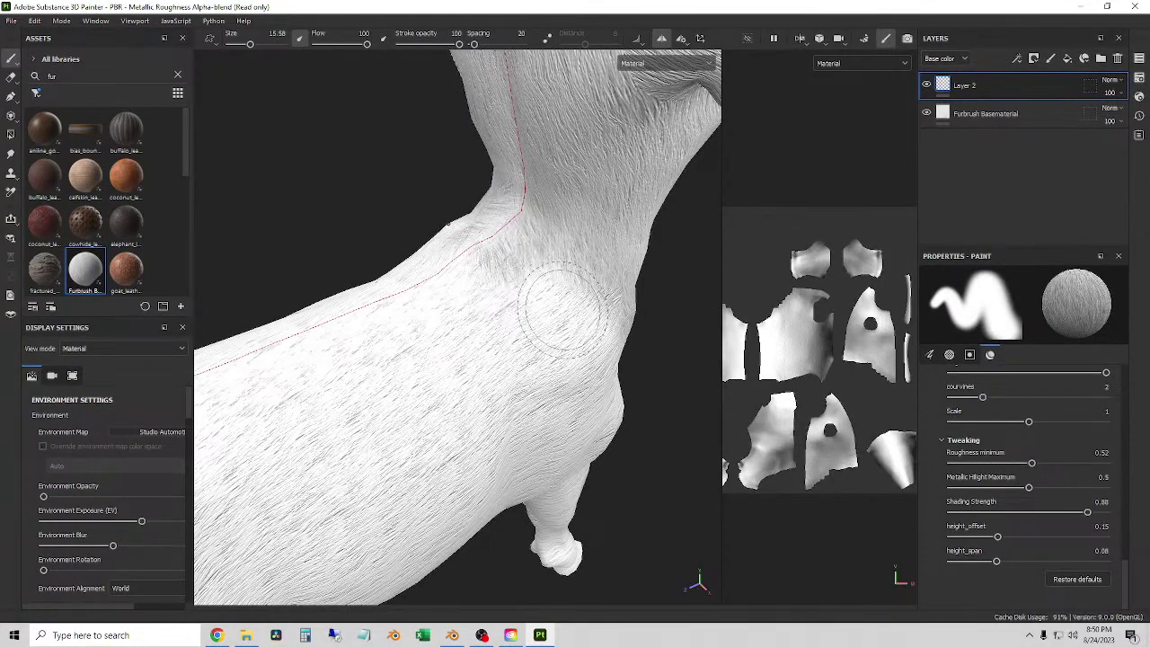
pyautogui.keyDown('alt'); pyautogui.moveTo(466, 332); pyautogui.dragTo(471, 270); pyautogui.keyUp('alt')
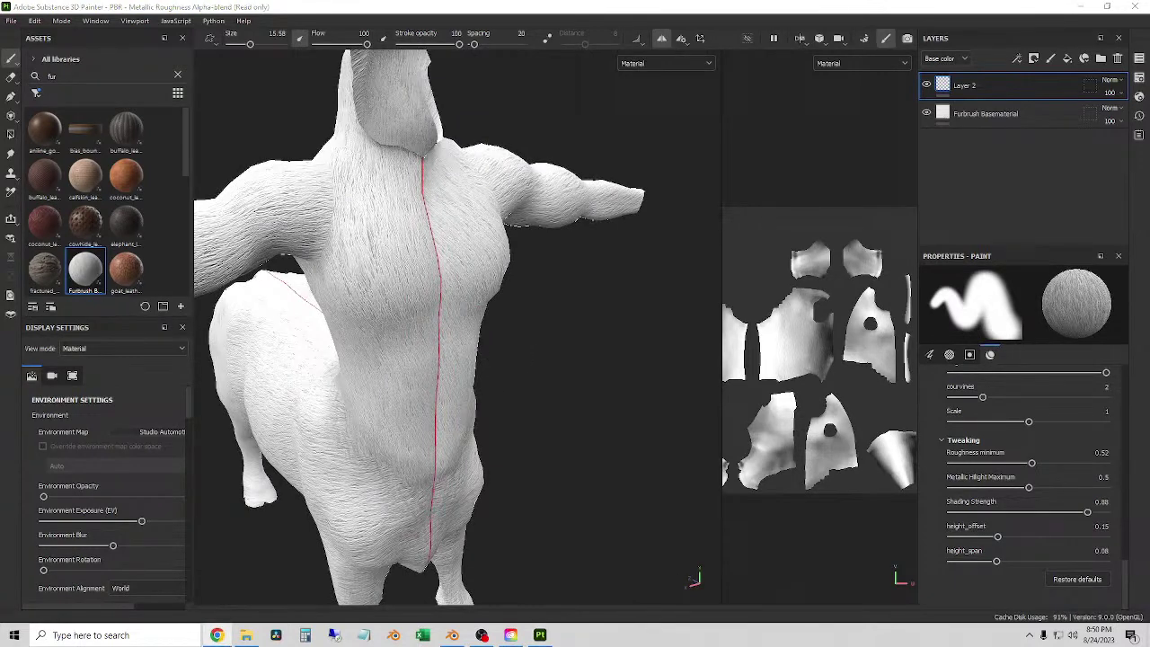
pyautogui.keyDown('alt'); pyautogui.moveTo(472, 384); pyautogui.dragTo(389, 372); pyautogui.keyUp('alt')
pyautogui.scroll(5, 486, 319)
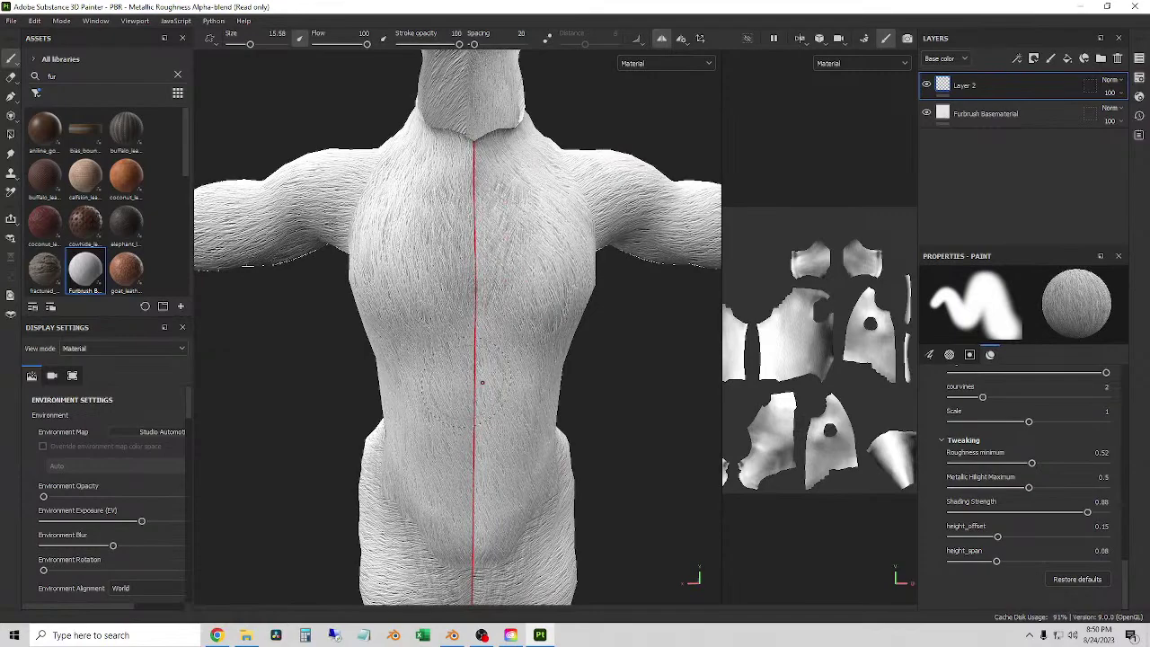
pyautogui.scroll(-3, 378, 386)
pyautogui.keyDown('alt'); pyautogui.moveTo(354, 385); pyautogui.dragTo(394, 227); pyautogui.keyUp('alt')
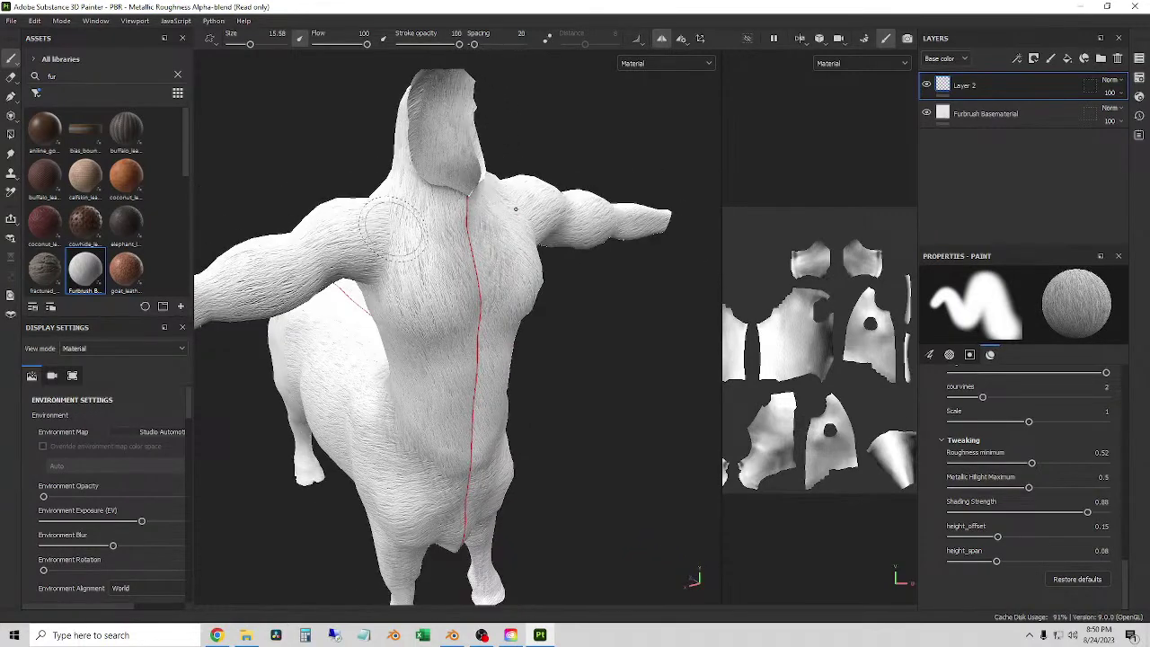
pyautogui.scroll(3, 393, 277)
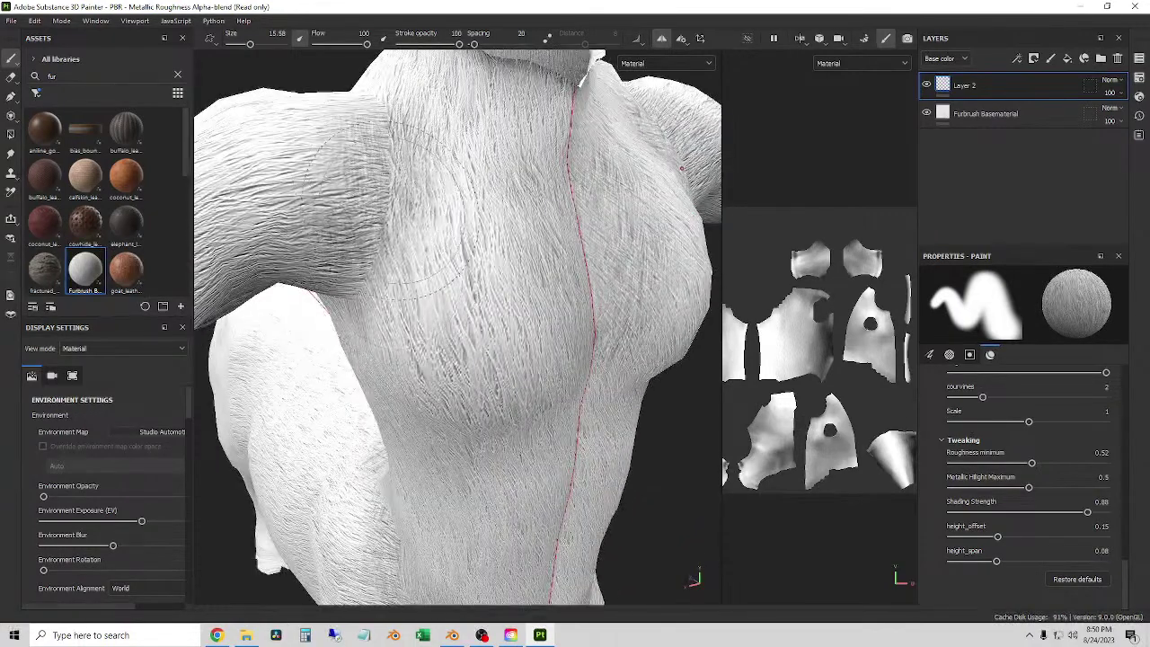
# - Examine the fur direction and blending on the arms, shoulders, back, chest and flank from several sides
pyautogui.keyDown('alt'); pyautogui.moveTo(666, 235); pyautogui.dragTo(428, 350); pyautogui.keyUp('alt')
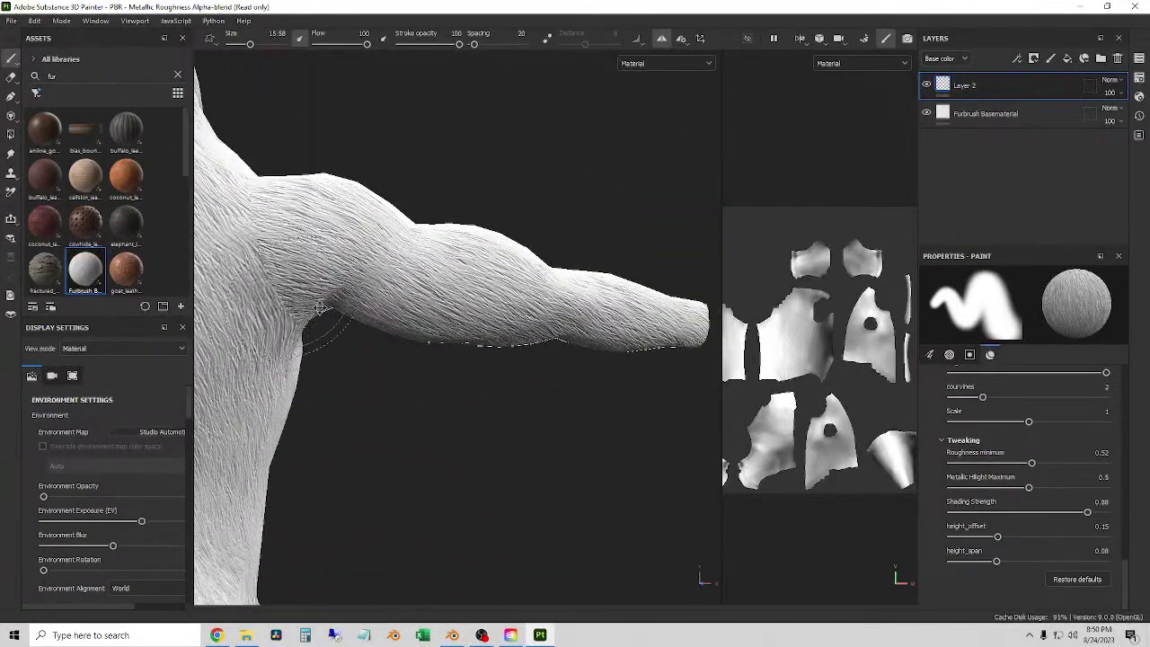
pyautogui.keyDown('alt'); pyautogui.moveTo(315, 337); pyautogui.dragTo(417, 274); pyautogui.keyUp('alt')
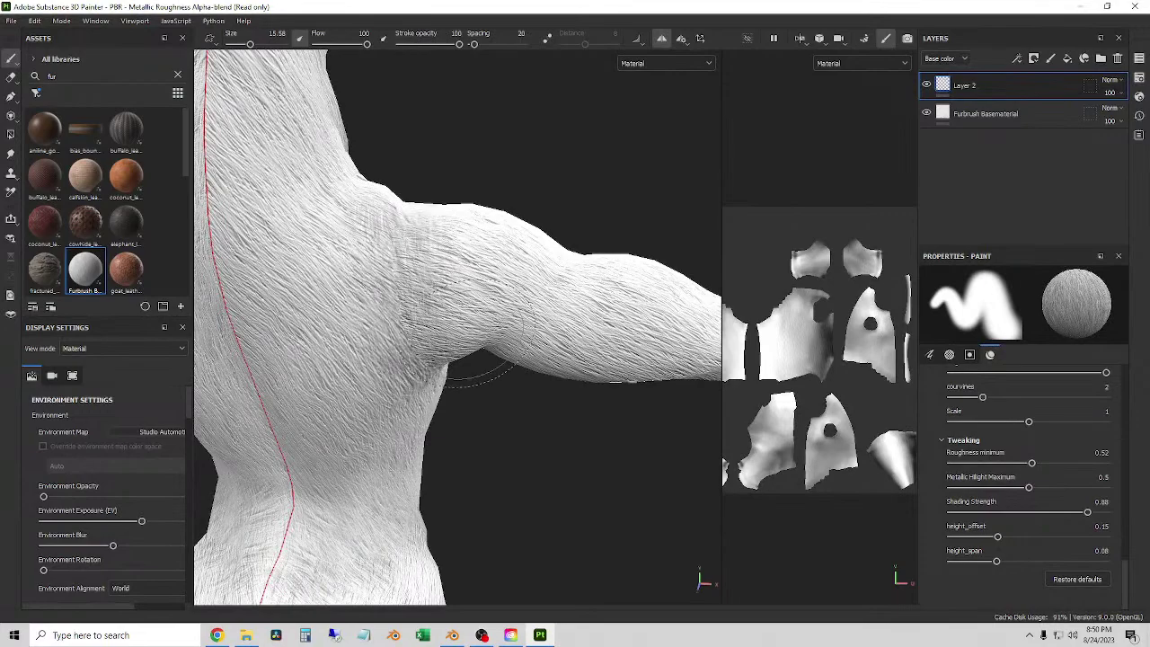
pyautogui.moveTo(463, 360)
pyautogui.keyDown('alt'); pyautogui.mouseDown()
pyautogui.moveTo(393, 334)
pyautogui.moveTo(534, 355)
pyautogui.moveTo(583, 300)
pyautogui.mouseUp(); pyautogui.keyUp('alt')
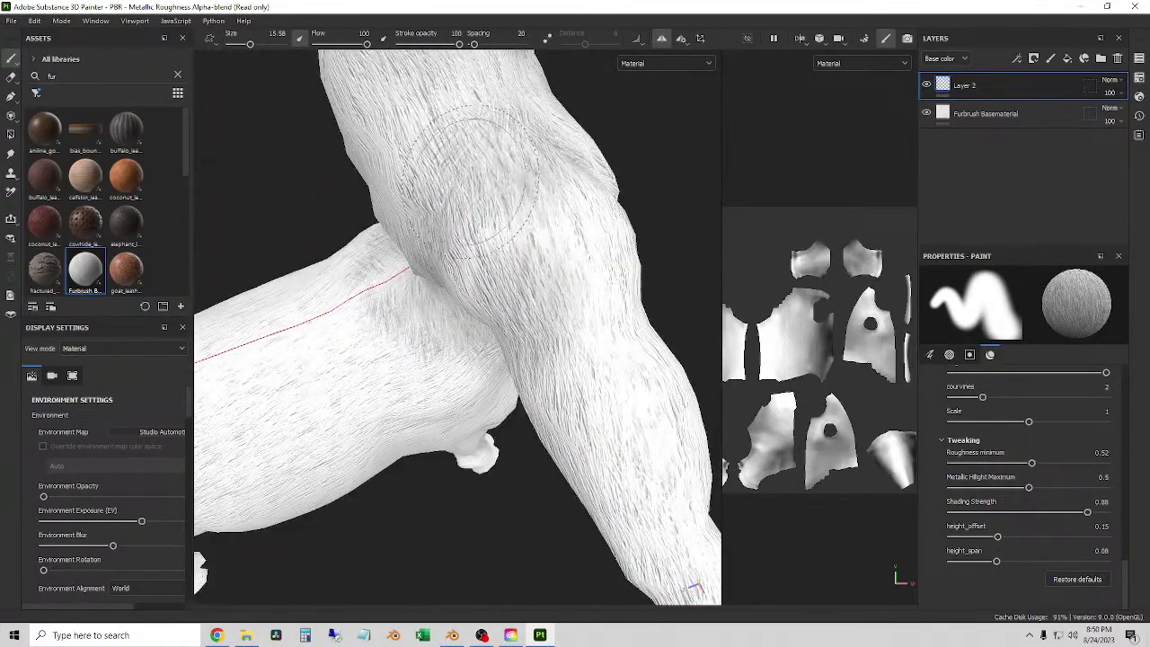
pyautogui.keyDown('alt'); pyautogui.moveTo(503, 135); pyautogui.dragTo(539, 260); pyautogui.keyUp('alt')
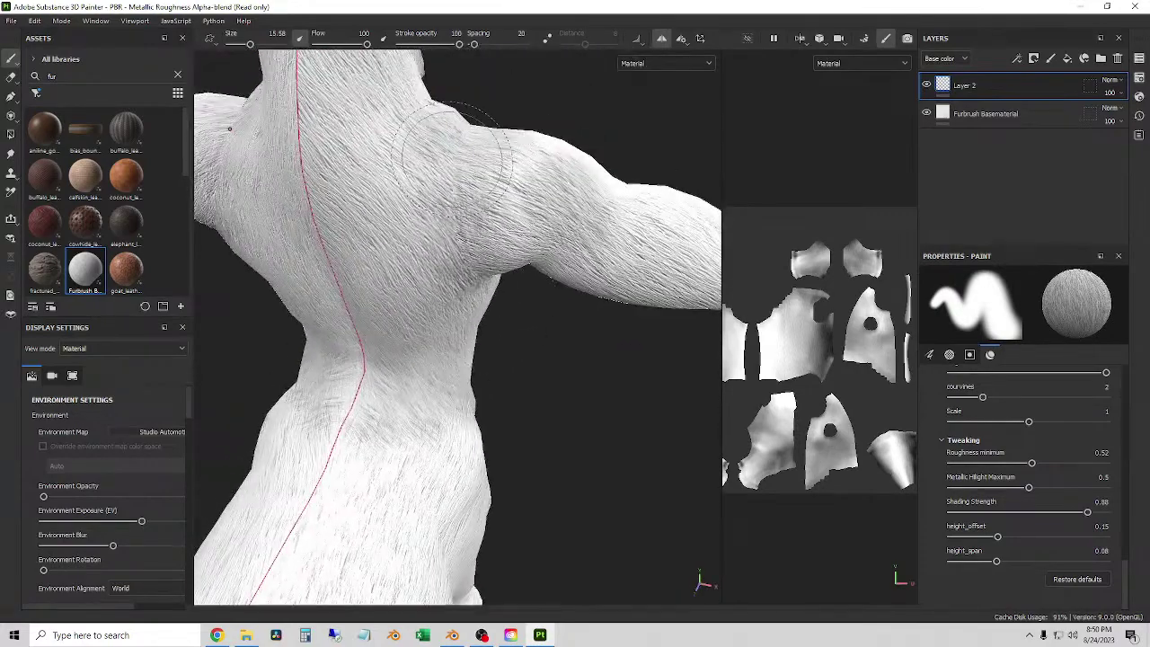
pyautogui.keyDown('alt'); pyautogui.moveTo(546, 418); pyautogui.dragTo(559, 296); pyautogui.keyUp('alt')
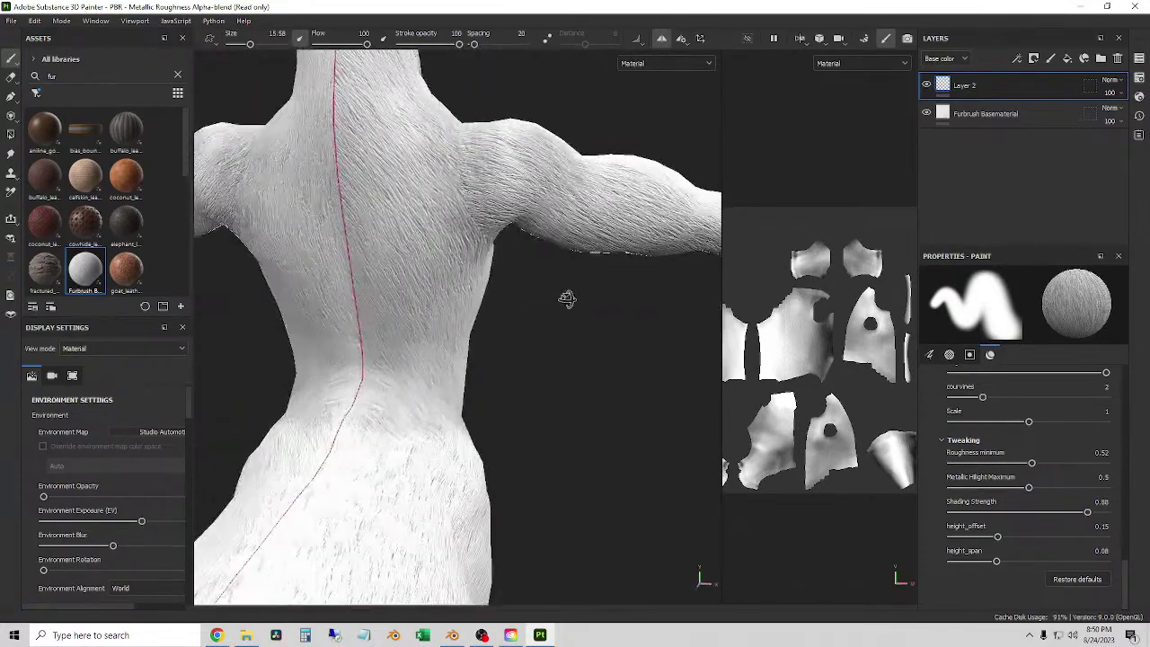
pyautogui.keyDown('alt'); pyautogui.moveTo(489, 242); pyautogui.dragTo(456, 237); pyautogui.keyUp('alt')
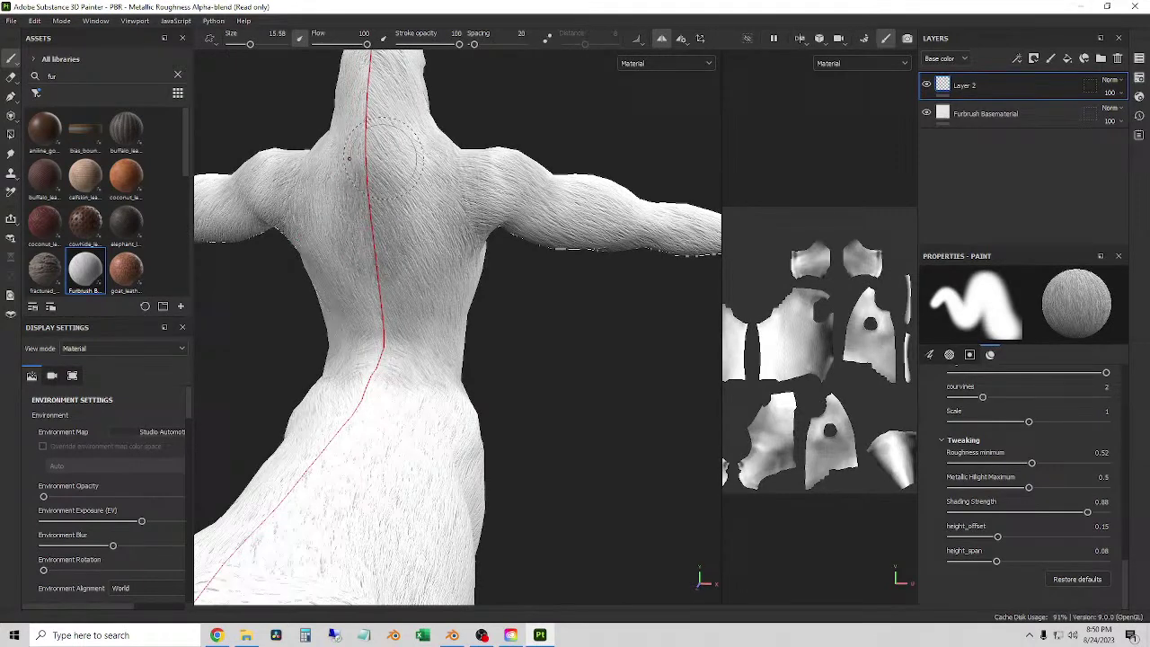
pyautogui.keyDown('alt'); pyautogui.moveTo(501, 339); pyautogui.dragTo(417, 334); pyautogui.keyUp('alt')
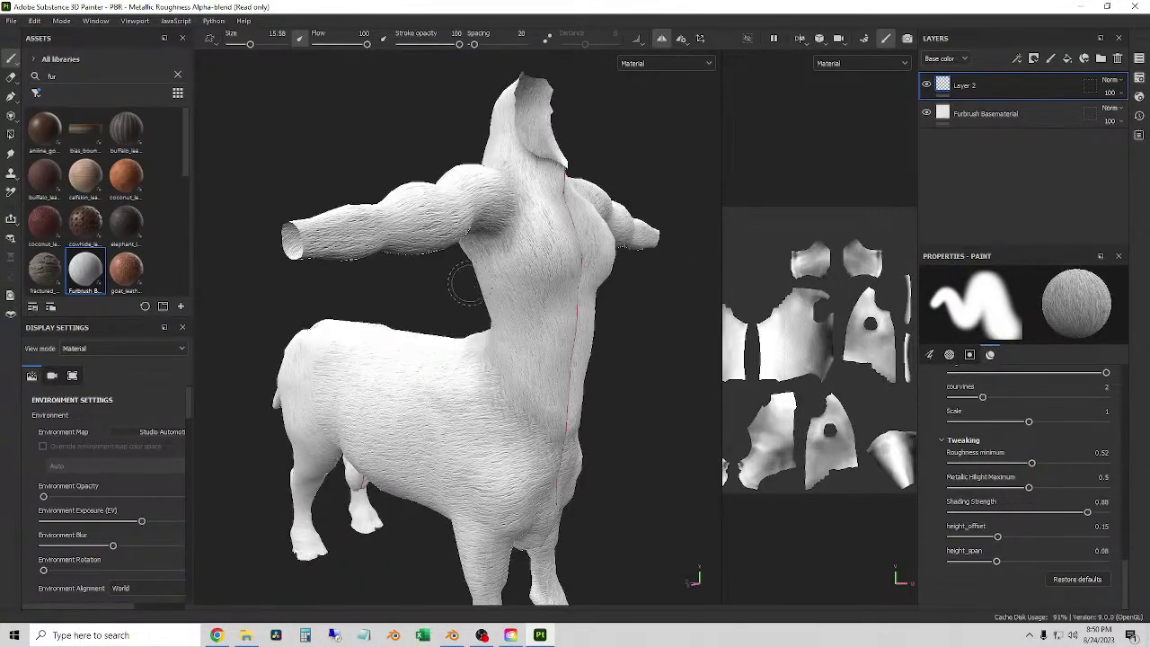
pyautogui.keyDown('alt'); pyautogui.moveTo(466, 285); pyautogui.dragTo(529, 289); pyautogui.keyUp('alt')
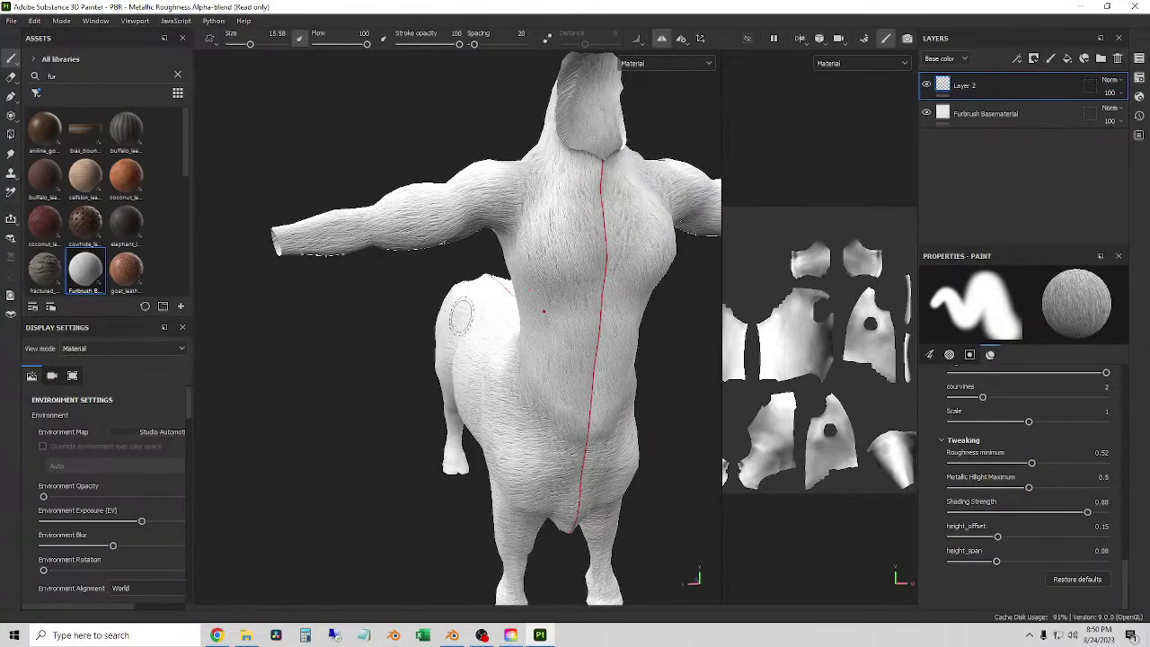
pyautogui.keyDown('alt'); pyautogui.moveTo(459, 314); pyautogui.dragTo(545, 335); pyautogui.keyUp('alt')
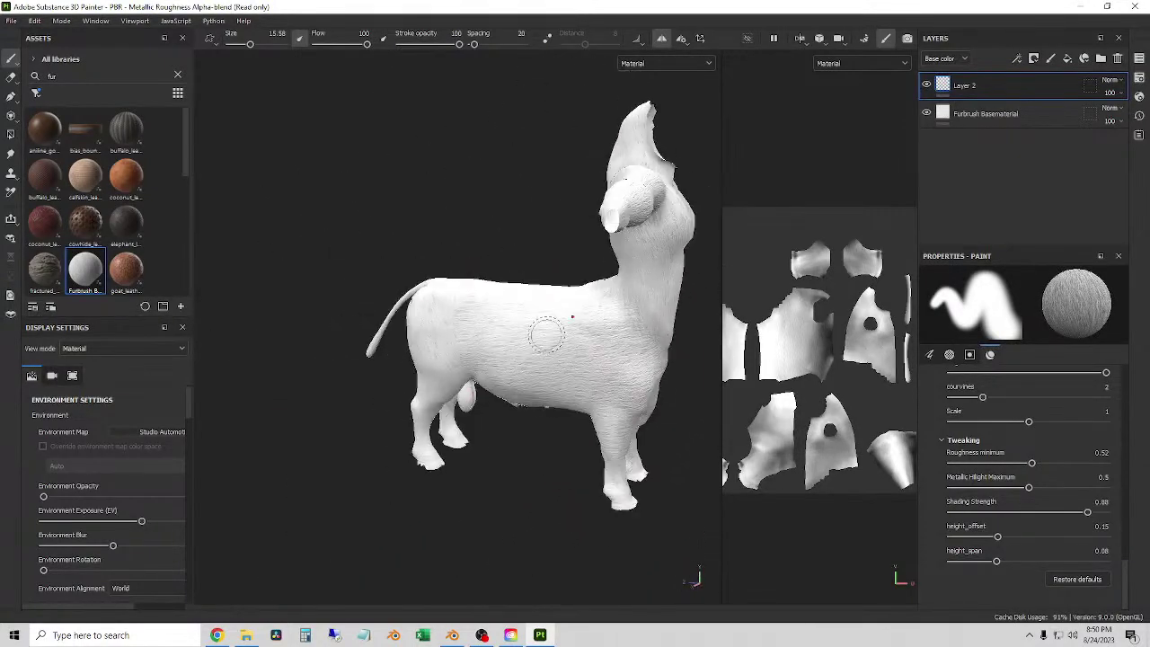
# - Lower the environment exposure and paint fur along the seam between the hind thigh and the flank
pyautogui.keyDown('alt'); pyautogui.moveTo(546, 335); pyautogui.dragTo(426, 424, button='right'); pyautogui.keyUp('alt')
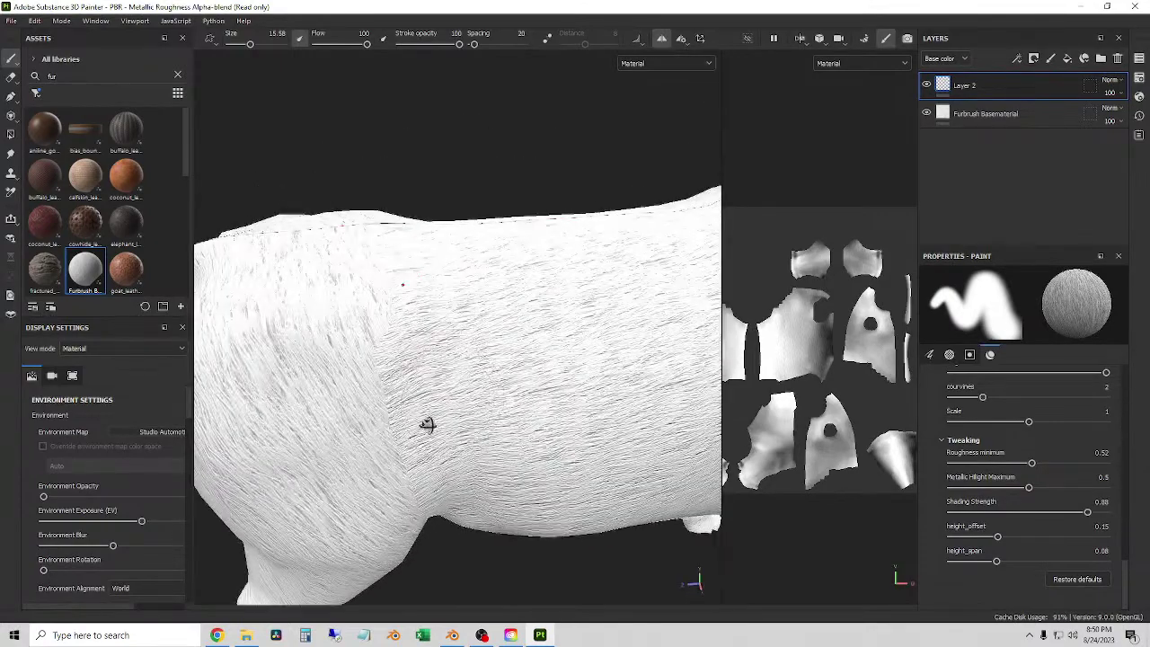
pyautogui.keyDown('alt'); pyautogui.moveTo(426, 425); pyautogui.dragTo(386, 328, button='middle'); pyautogui.keyUp('alt')
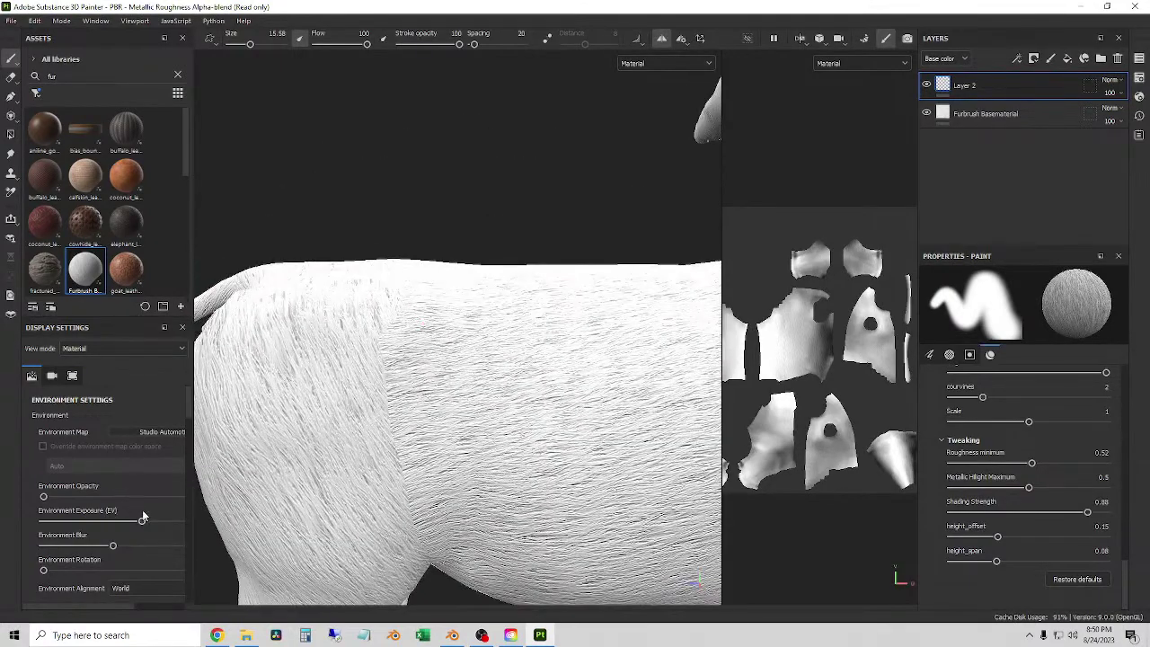
pyautogui.moveTo(140, 520); pyautogui.dragTo(127, 520)
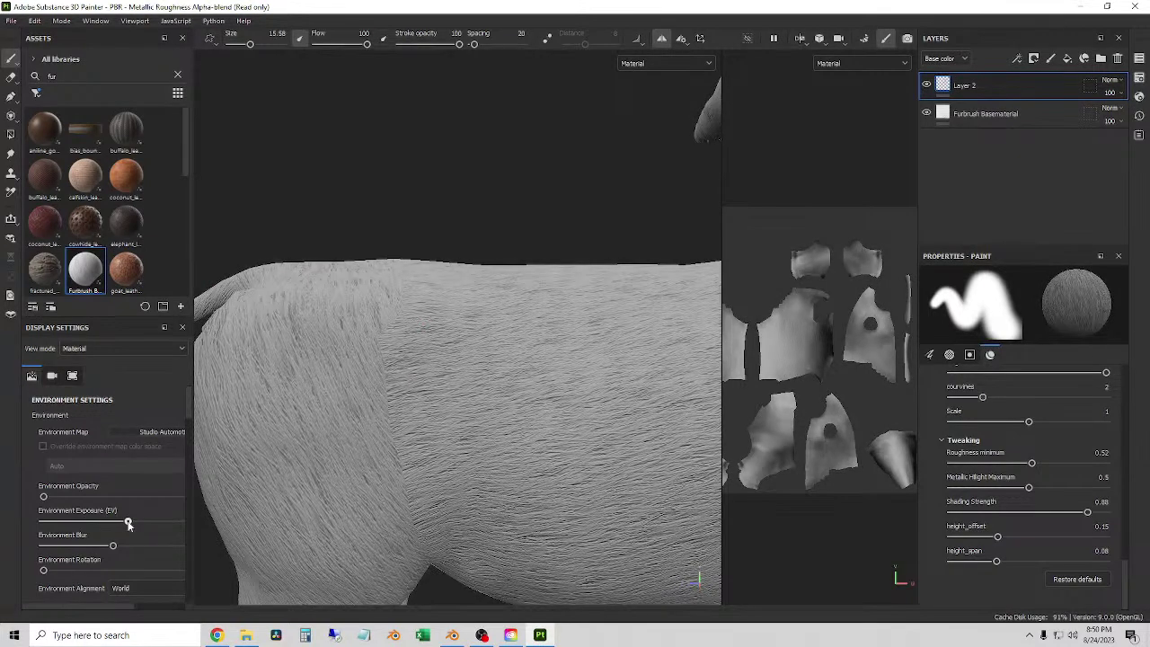
pyautogui.moveTo(422, 330); pyautogui.dragTo(412, 338)
pyautogui.moveTo(404, 469); pyautogui.dragTo(424, 524)
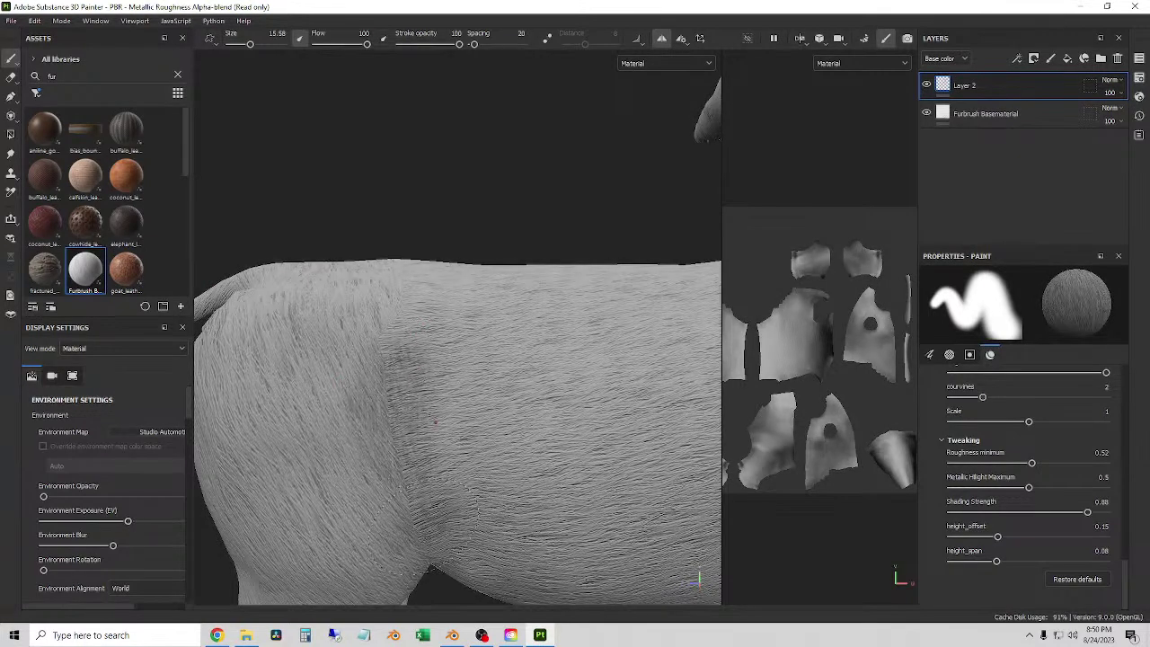
# - Turn on Follow Path for the fur brush
pyautogui.scroll(5, 1034, 509)
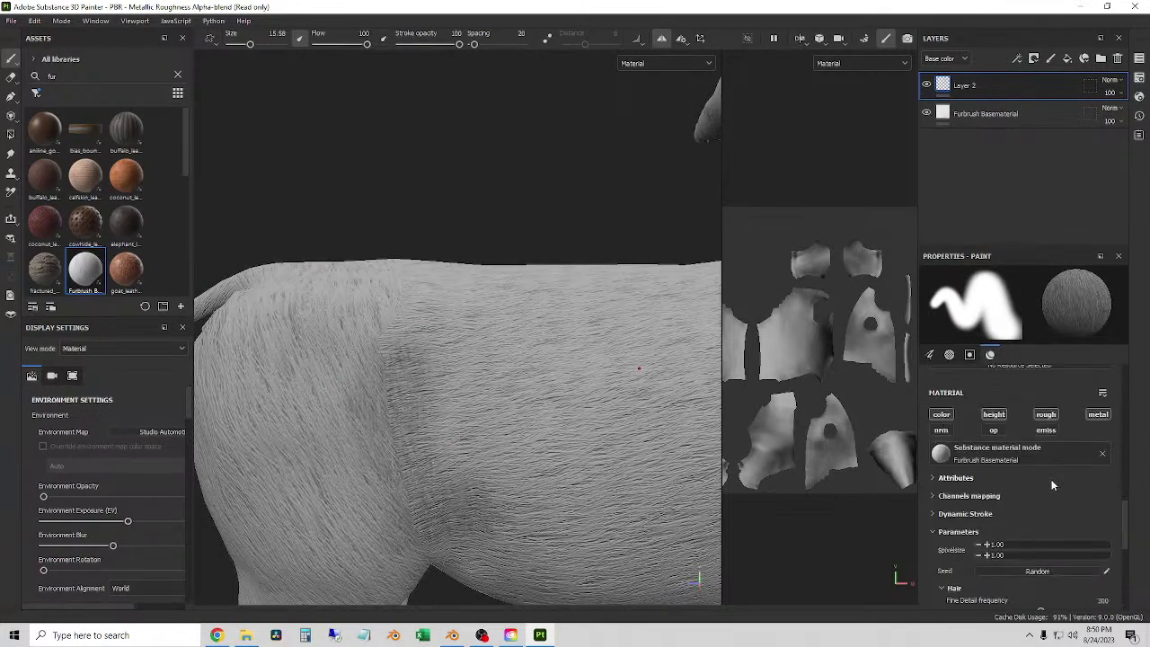
pyautogui.scroll(4, 948, 476)
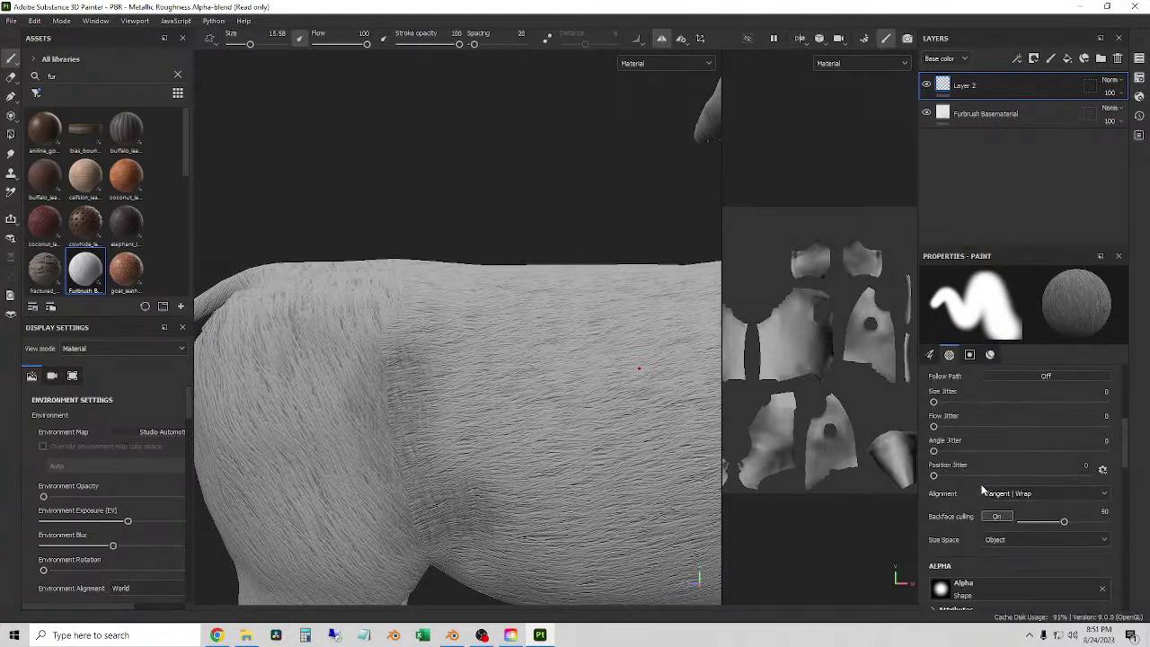
pyautogui.scroll(4, 997, 533)
pyautogui.click(1017, 556)
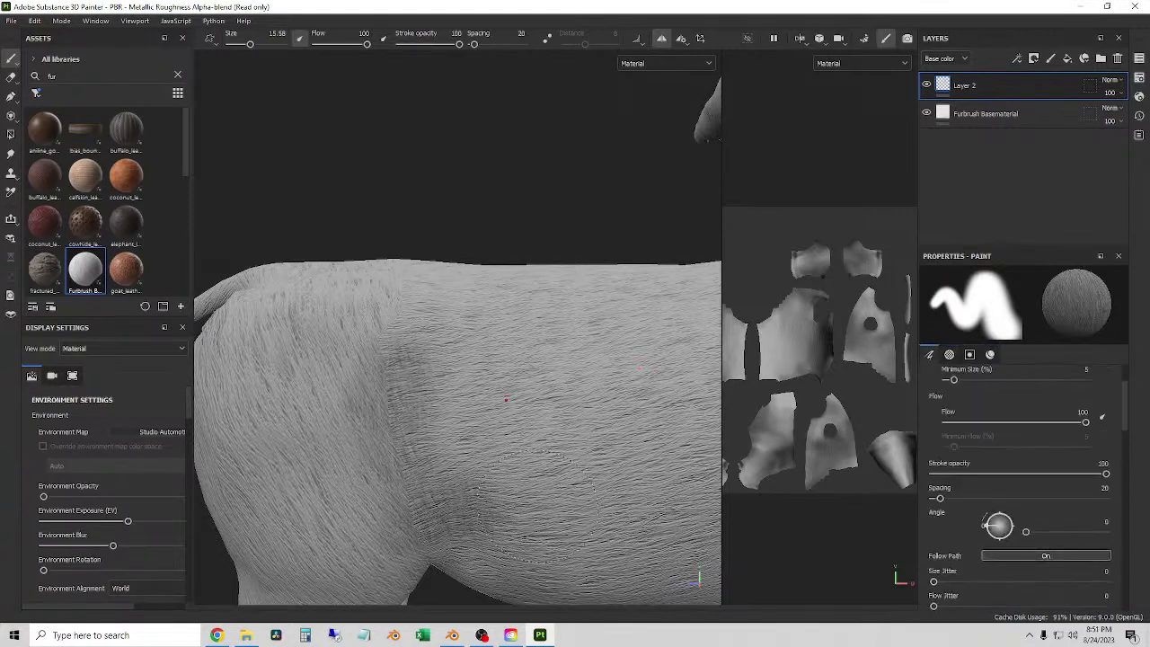
# - Paint path-following fur strokes over the thigh and flank seam, from the belly fold up across the hip to the back
pyautogui.keyDown('alt'); pyautogui.moveTo(398, 335); pyautogui.dragTo(375, 364); pyautogui.keyUp('alt')
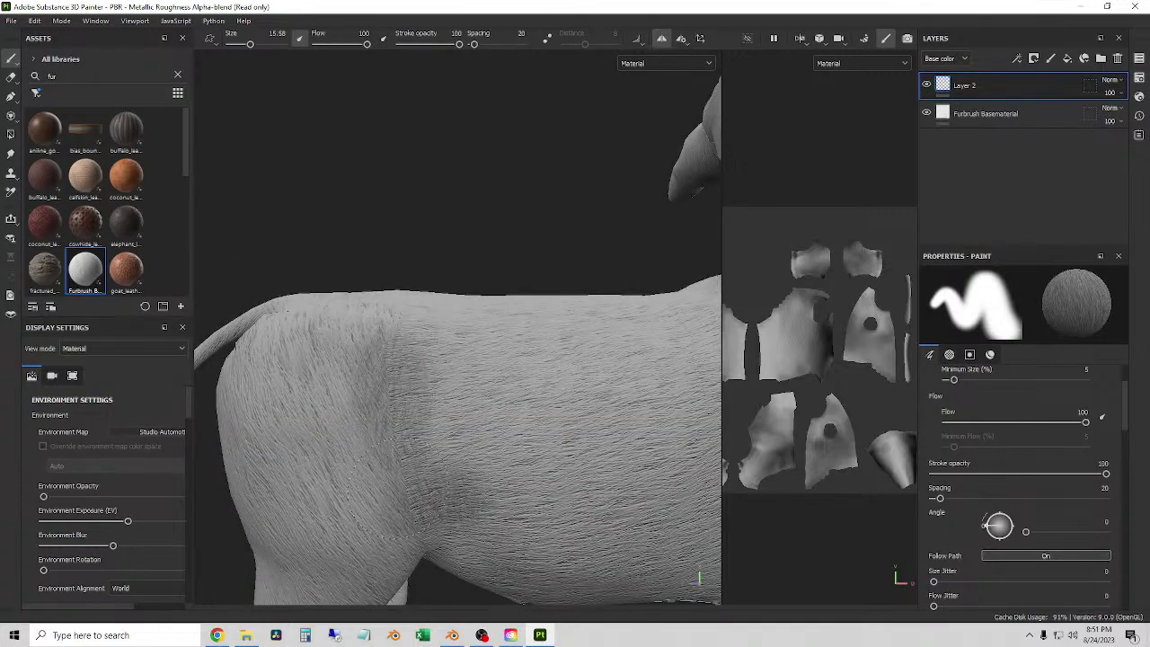
pyautogui.keyDown('alt'); pyautogui.moveTo(386, 531); pyautogui.dragTo(395, 559); pyautogui.keyUp('alt')
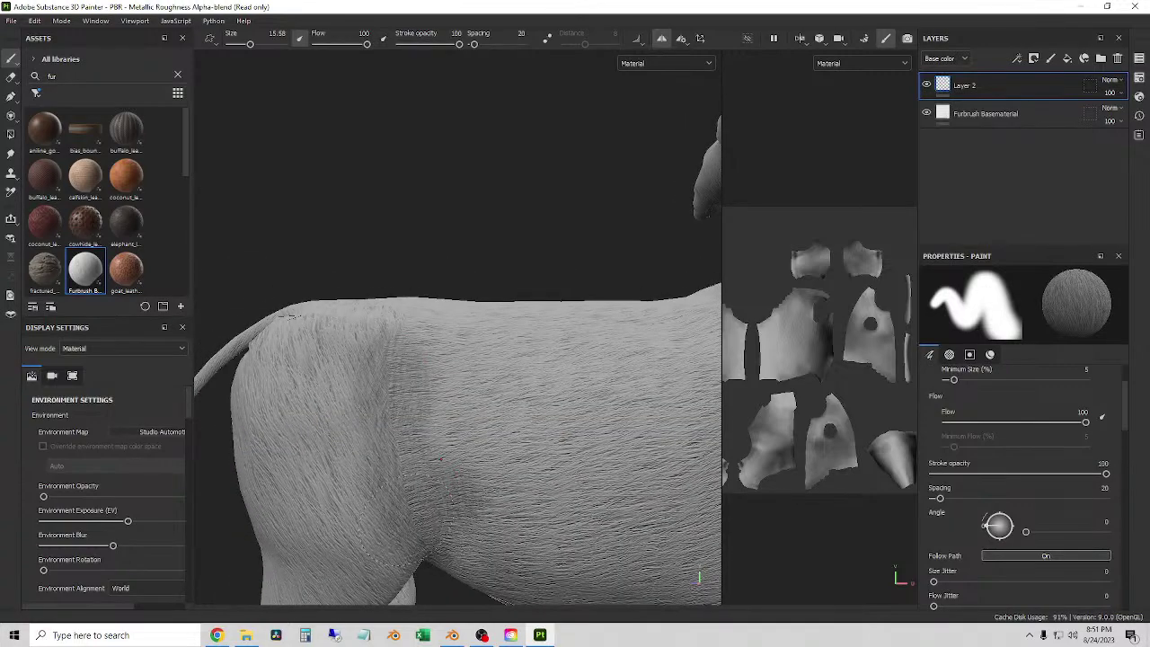
pyautogui.keyDown('alt'); pyautogui.moveTo(403, 360); pyautogui.dragTo(408, 324); pyautogui.keyUp('alt')
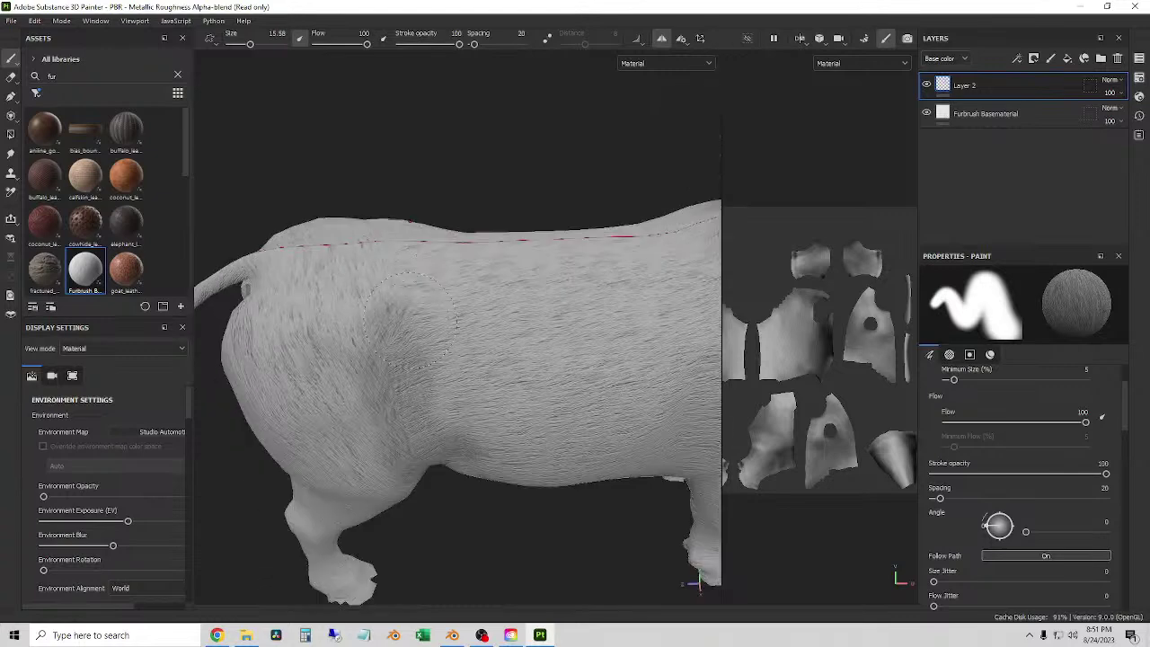
pyautogui.moveTo(401, 284)
pyautogui.mouseDown()
pyautogui.moveTo(355, 256)
pyautogui.moveTo(350, 301)
pyautogui.moveTo(403, 337)
pyautogui.moveTo(445, 260)
pyautogui.moveTo(449, 296)
pyautogui.moveTo(423, 324)
pyautogui.mouseUp()
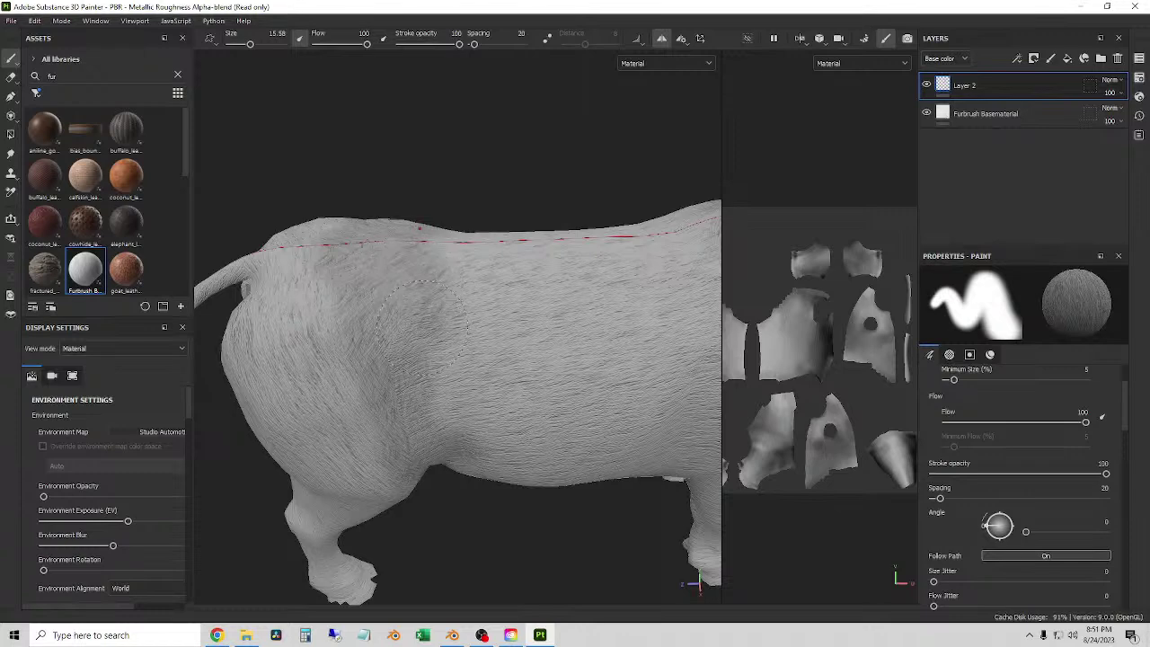
pyautogui.keyDown('alt'); pyautogui.moveTo(447, 447); pyautogui.dragTo(402, 401); pyautogui.keyUp('alt')
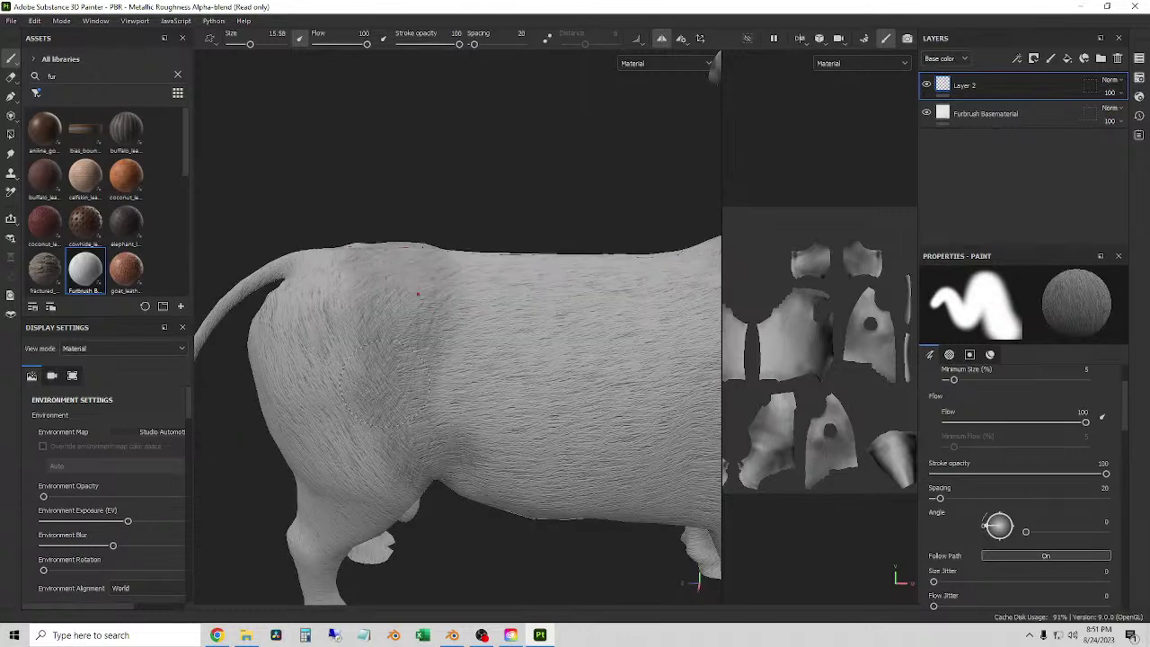
pyautogui.keyDown('alt'); pyautogui.moveTo(385, 386); pyautogui.dragTo(270, 345); pyautogui.keyUp('alt')
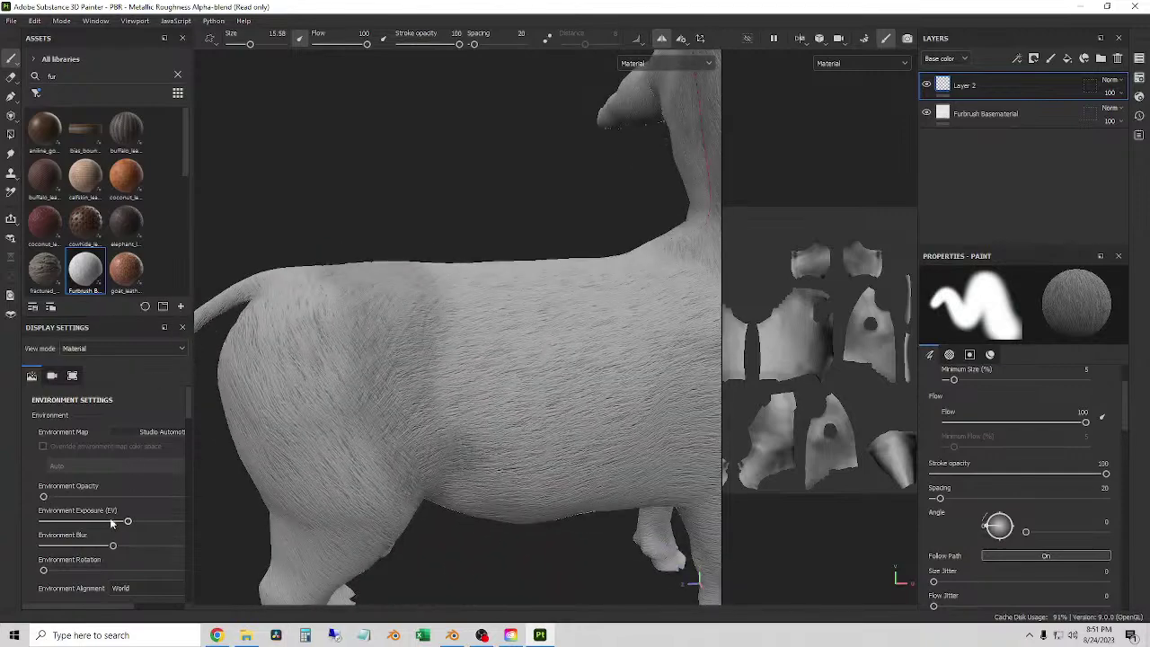
# - Raise the environment exposure slightly and paint fur on the flank behind the front shoulder and above the front leg
pyautogui.moveTo(130, 521); pyautogui.dragTo(138, 520)
pyautogui.moveTo(432, 385)
pyautogui.keyDown('alt'); pyautogui.mouseDown()
pyautogui.moveTo(488, 462)
pyautogui.moveTo(320, 347)
pyautogui.moveTo(366, 333)
pyautogui.moveTo(480, 336)
pyautogui.moveTo(431, 410)
pyautogui.moveTo(452, 378)
pyautogui.mouseUp(); pyautogui.keyUp('alt')
pyautogui.keyDown('alt'); pyautogui.moveTo(429, 335); pyautogui.dragTo(496, 405); pyautogui.keyUp('alt')
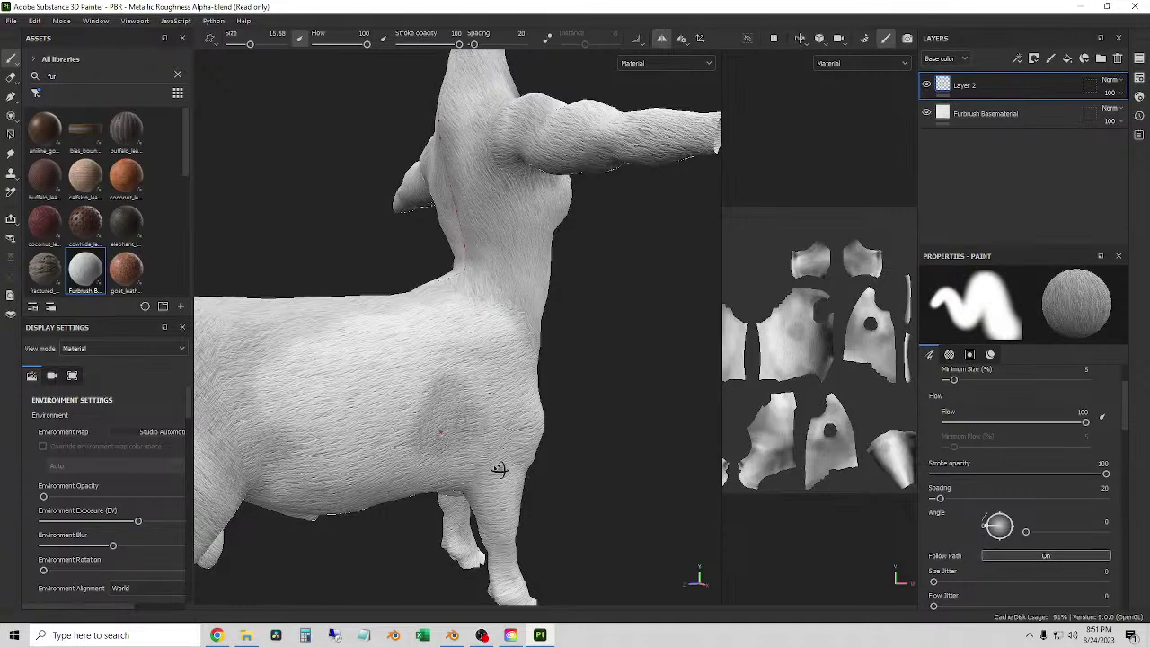
pyautogui.keyDown('alt'); pyautogui.moveTo(499, 469); pyautogui.dragTo(481, 485); pyautogui.keyUp('alt')
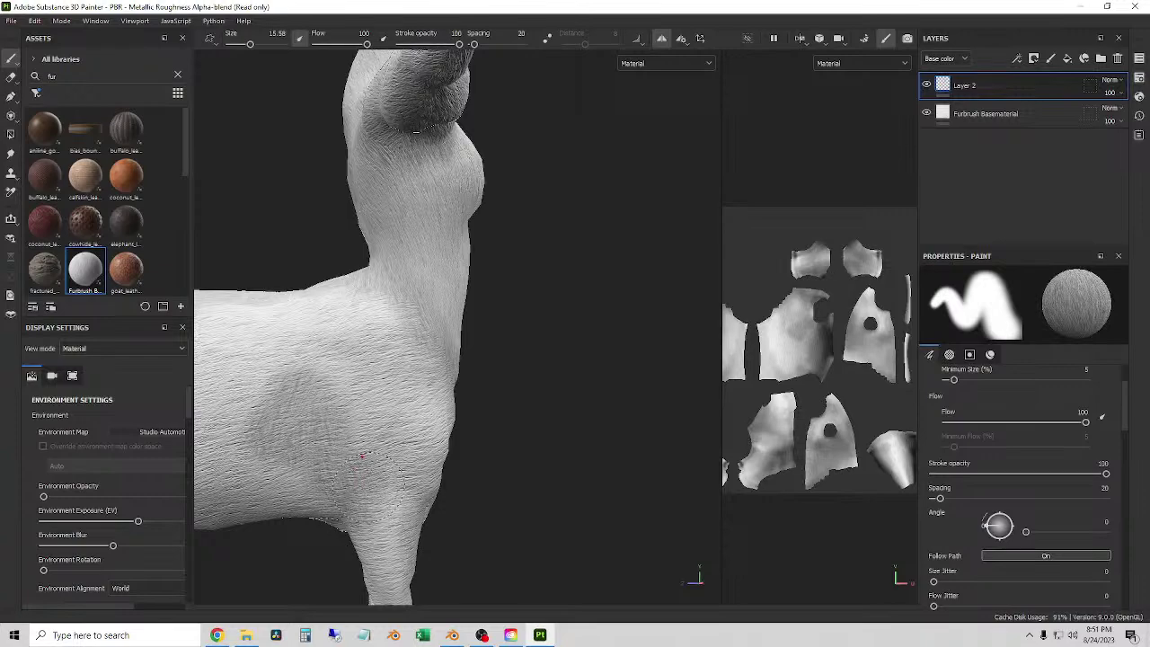
pyautogui.keyDown('alt'); pyautogui.moveTo(310, 519); pyautogui.dragTo(431, 501); pyautogui.keyUp('alt')
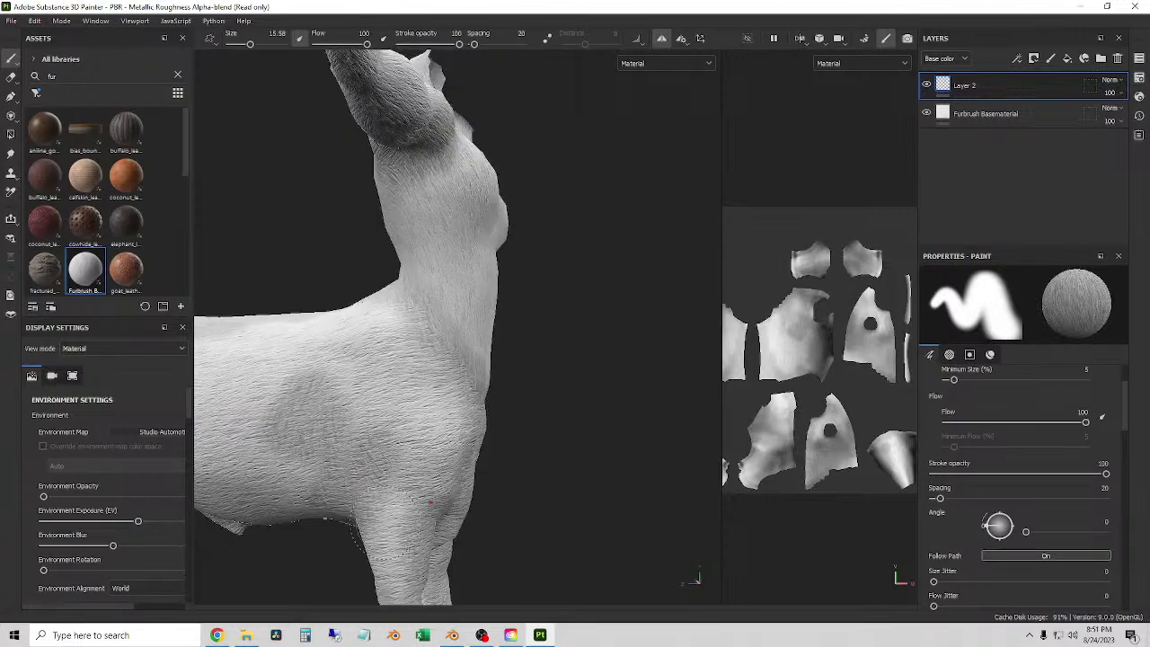
pyautogui.keyDown('alt'); pyautogui.moveTo(462, 420); pyautogui.dragTo(523, 372); pyautogui.keyUp('alt')
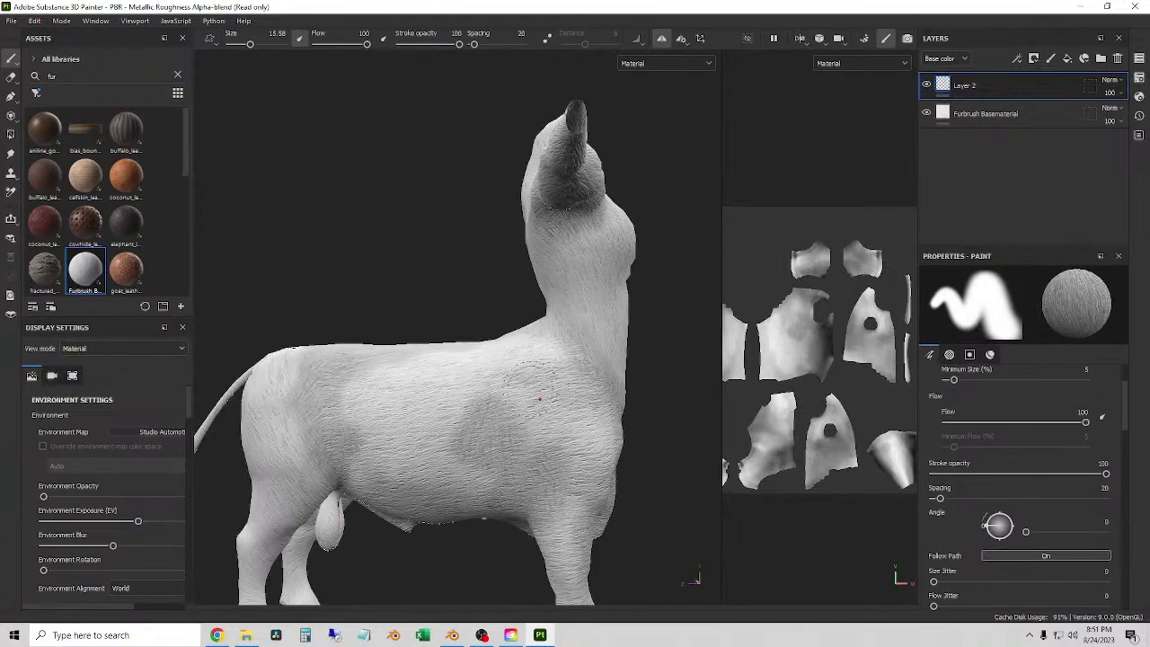
# - Set the stroke opacity to 56 and blend fur across the flank between the hip and the front shoulder
pyautogui.keyDown('alt'); pyautogui.moveTo(366, 330); pyautogui.dragTo(446, 199); pyautogui.keyUp('alt')
pyautogui.moveTo(459, 44); pyautogui.dragTo(432, 50)
pyautogui.keyDown('alt'); pyautogui.moveTo(431, 180); pyautogui.dragTo(423, 260); pyautogui.keyUp('alt')
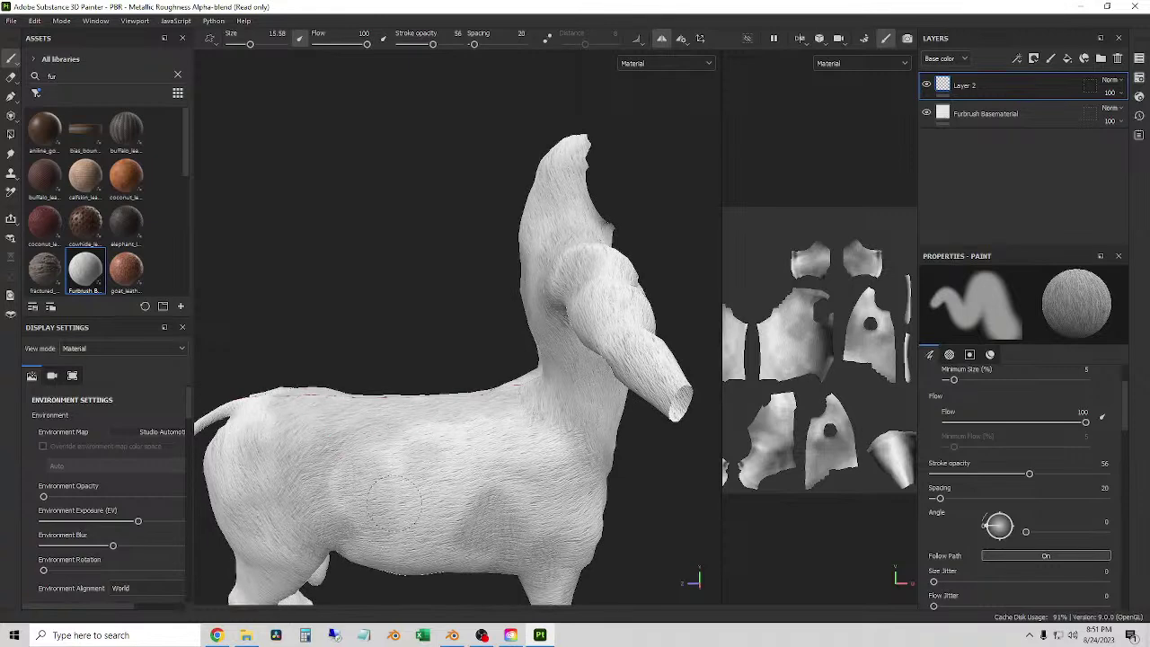
pyautogui.moveTo(429, 543)
pyautogui.keyDown('alt'); pyautogui.mouseDown()
pyautogui.moveTo(482, 487)
pyautogui.moveTo(342, 408)
pyautogui.mouseUp(); pyautogui.keyUp('alt')
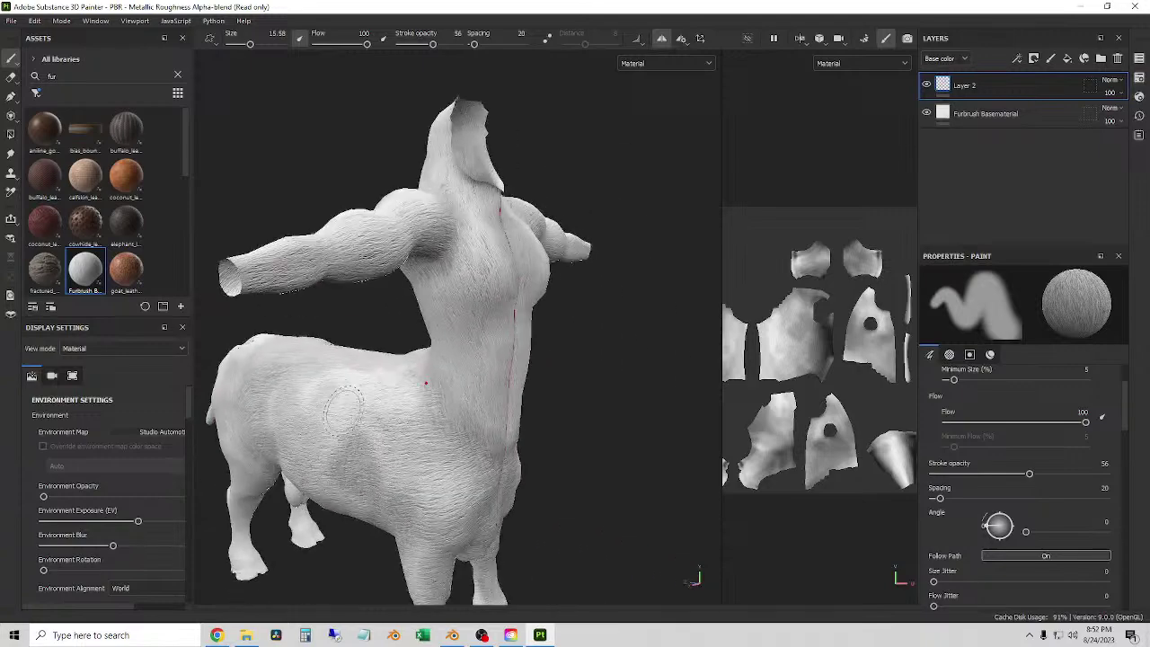
# - Examine the fur on the chest, belly seam, front legs and lower foot up close
pyautogui.moveTo(505, 493)
pyautogui.keyDown('alt'); pyautogui.mouseDown()
pyautogui.moveTo(513, 455)
pyautogui.moveTo(470, 457)
pyautogui.moveTo(333, 551)
pyautogui.mouseUp(); pyautogui.keyUp('alt')
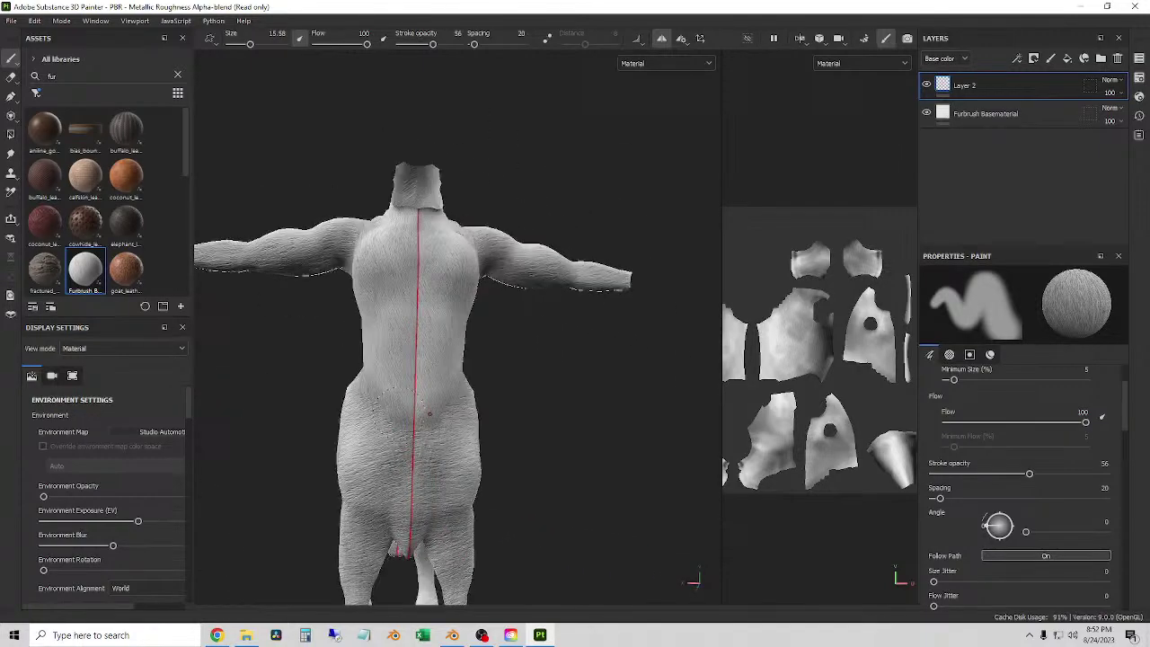
pyautogui.keyDown('alt'); pyautogui.moveTo(429, 414); pyautogui.dragTo(419, 367); pyautogui.keyUp('alt')
pyautogui.scroll(3, 460, 401)
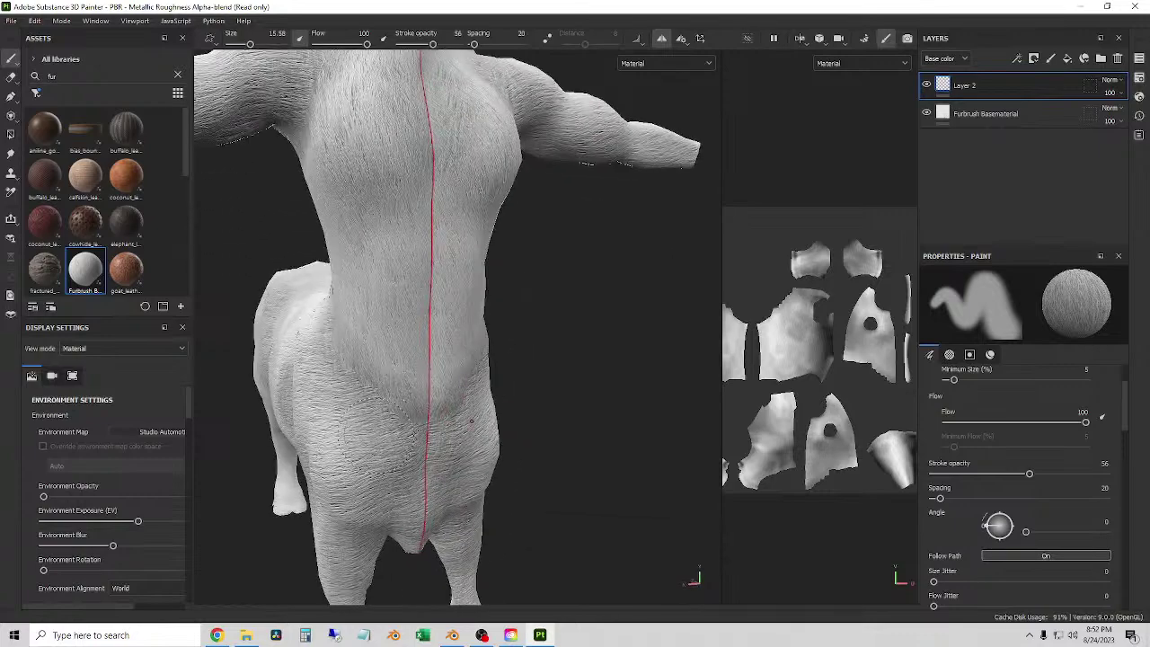
pyautogui.moveTo(359, 422)
pyautogui.keyDown('alt'); pyautogui.mouseDown()
pyautogui.moveTo(386, 335)
pyautogui.moveTo(430, 261)
pyautogui.mouseUp(); pyautogui.keyUp('alt')
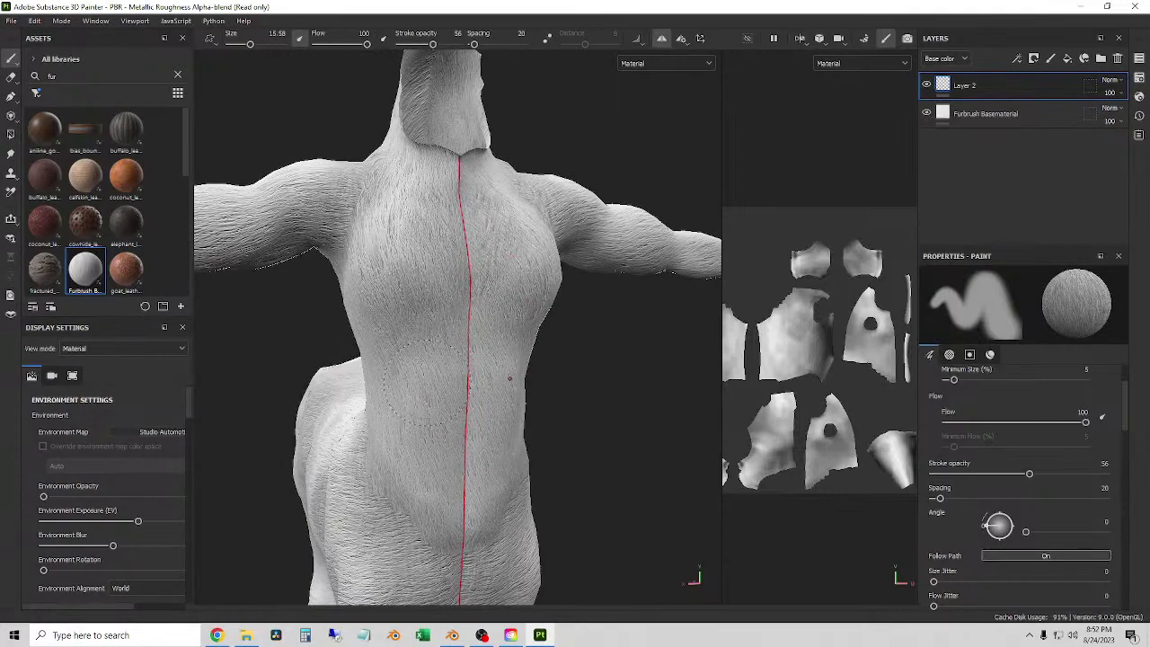
pyautogui.moveTo(426, 382)
pyautogui.keyDown('alt'); pyautogui.mouseDown()
pyautogui.moveTo(440, 335)
pyautogui.moveTo(418, 375)
pyautogui.mouseUp(); pyautogui.keyUp('alt')
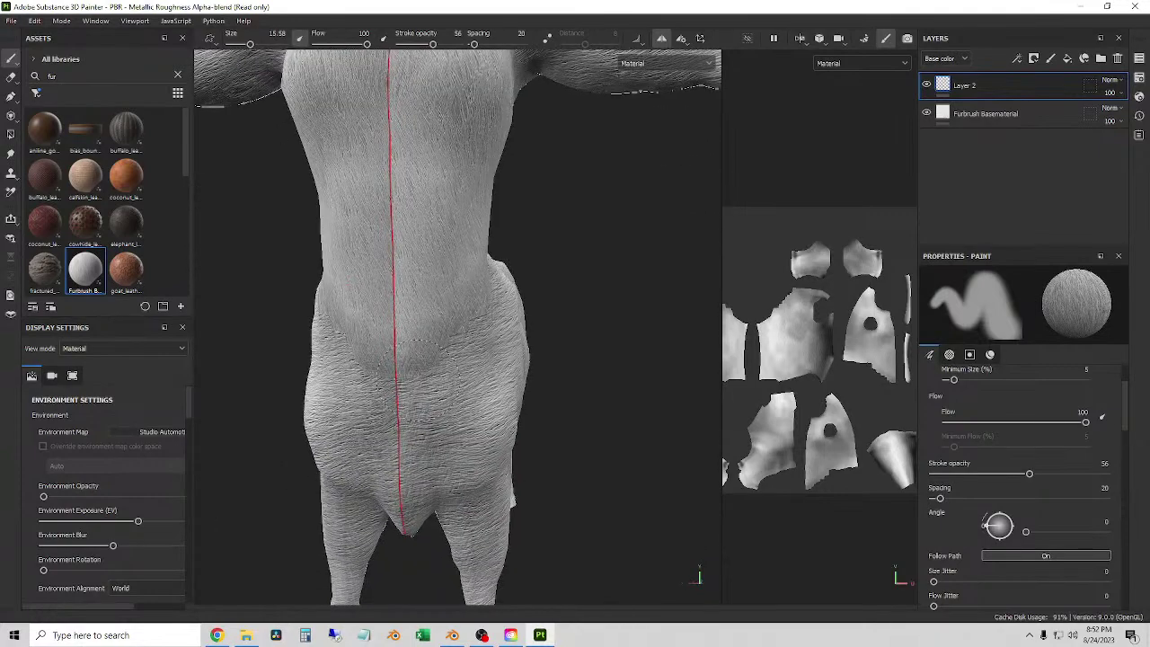
pyautogui.keyDown('alt'); pyautogui.moveTo(386, 414); pyautogui.dragTo(458, 503); pyautogui.keyUp('alt')
pyautogui.keyDown('alt'); pyautogui.moveTo(459, 503); pyautogui.dragTo(393, 209, button='middle'); pyautogui.keyUp('alt')
pyautogui.moveTo(313, 351)
pyautogui.keyDown('alt'); pyautogui.mouseDown()
pyautogui.moveTo(404, 401)
pyautogui.moveTo(293, 343)
pyautogui.moveTo(333, 360)
pyautogui.moveTo(318, 357)
pyautogui.moveTo(383, 308)
pyautogui.mouseUp(); pyautogui.keyUp('alt')
pyautogui.keyDown('ctrl'); pyautogui.moveTo(333, 303); pyautogui.dragTo(308, 382, button='right'); pyautogui.keyUp('ctrl')
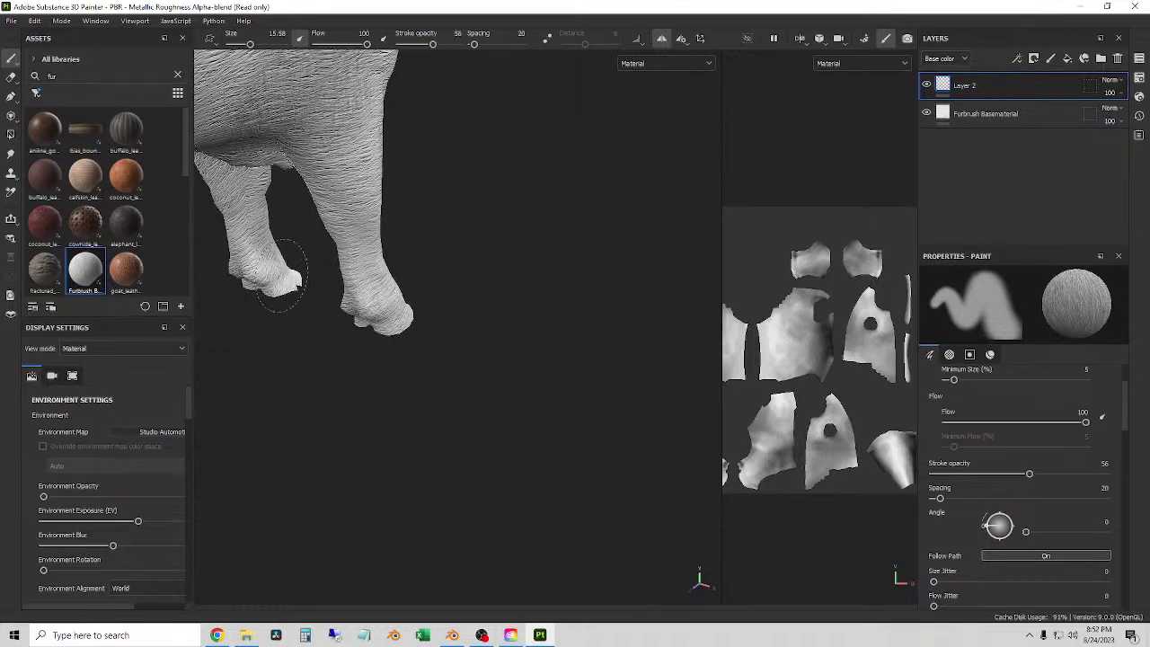
pyautogui.keyDown('ctrl'); pyautogui.moveTo(296, 277); pyautogui.dragTo(286, 345, button='right'); pyautogui.keyUp('ctrl')
pyautogui.scroll(3, 285, 341)
pyautogui.keyDown('alt'); pyautogui.moveTo(286, 341); pyautogui.dragTo(315, 323); pyautogui.keyUp('alt')
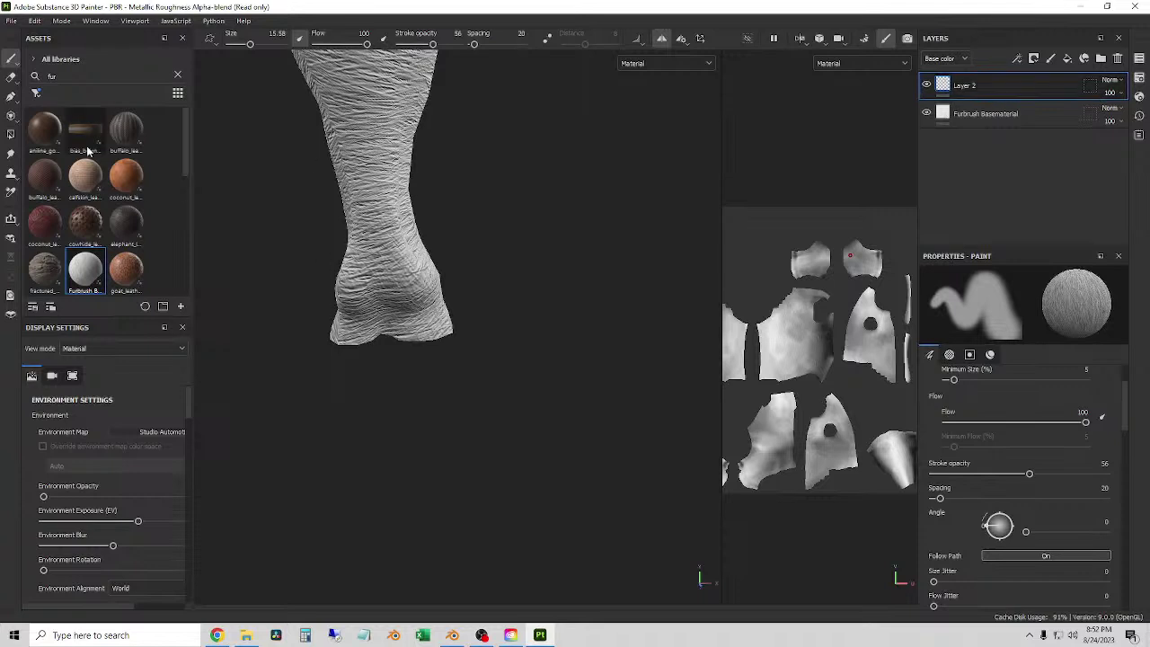
# - Search the assets for "skin" and "hide", and load natural_cowhide_leather as the brush material
pyautogui.click(64, 75)
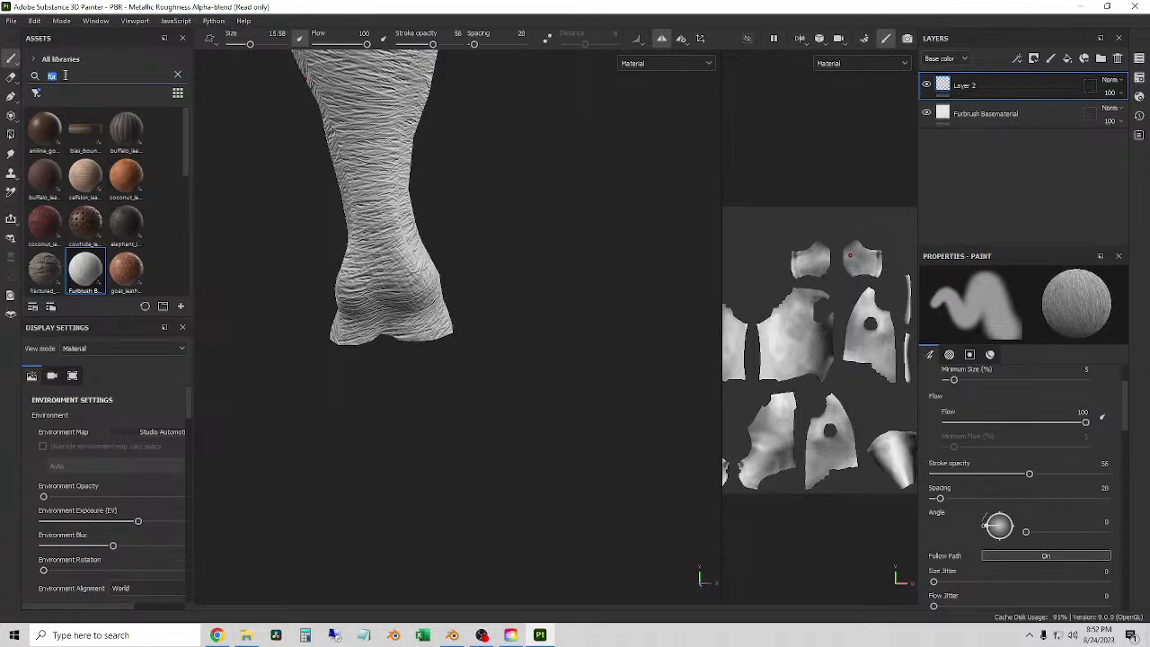
pyautogui.write('skin')
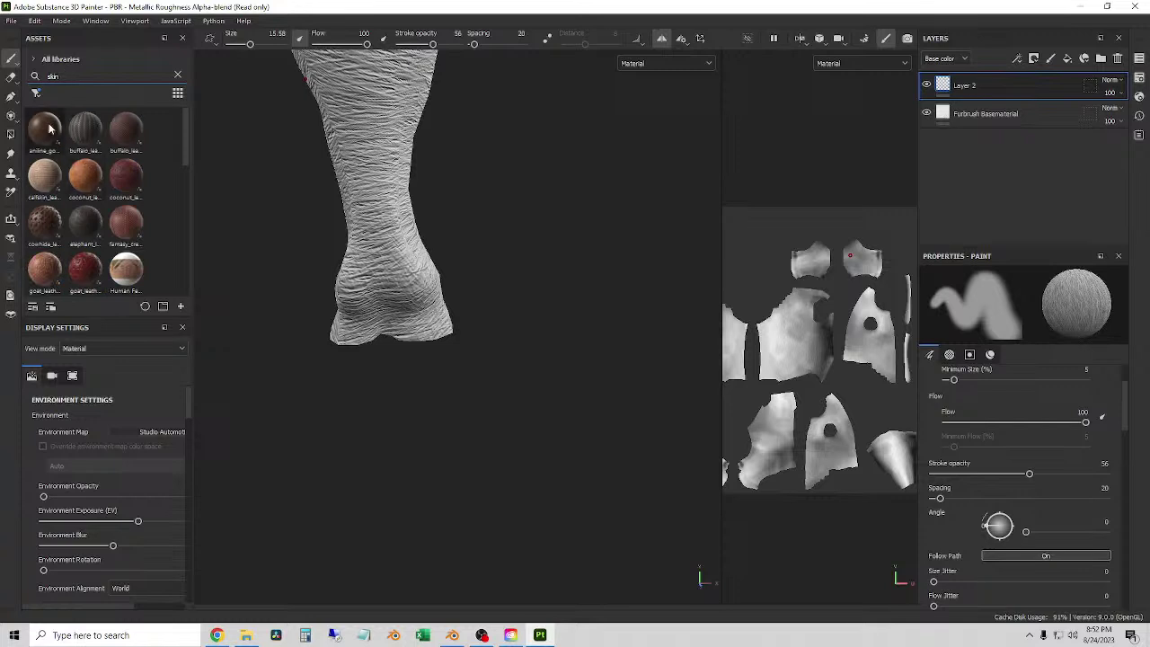
pyautogui.scroll(-3, 94, 236)
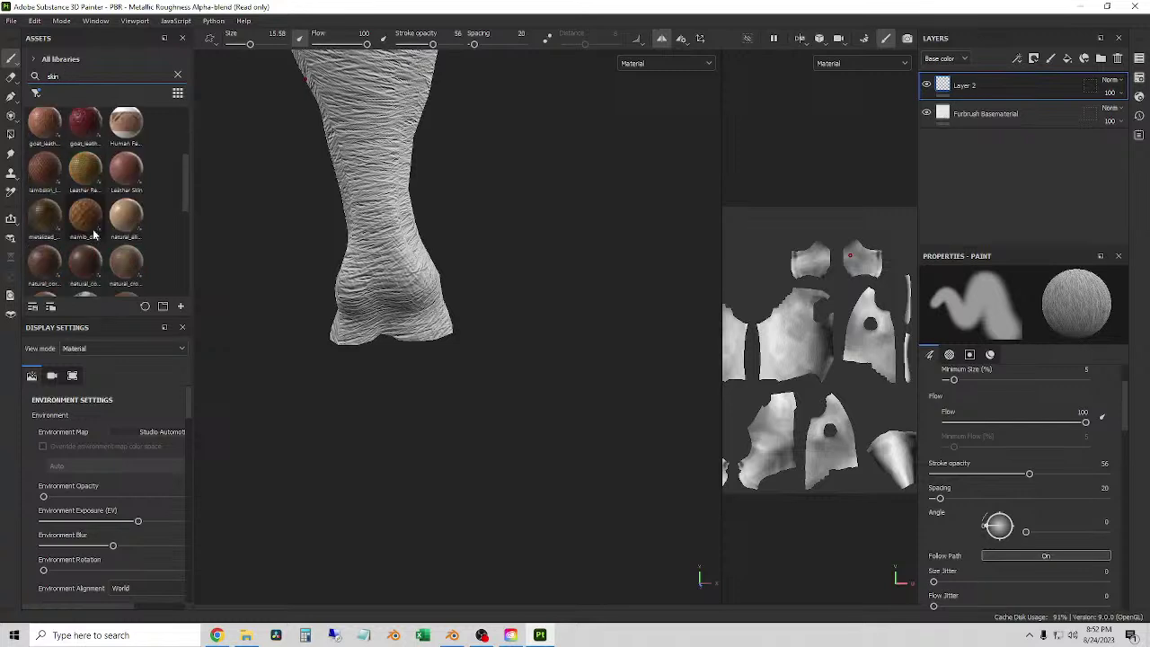
pyautogui.scroll(3, 93, 236)
pyautogui.write('hide')
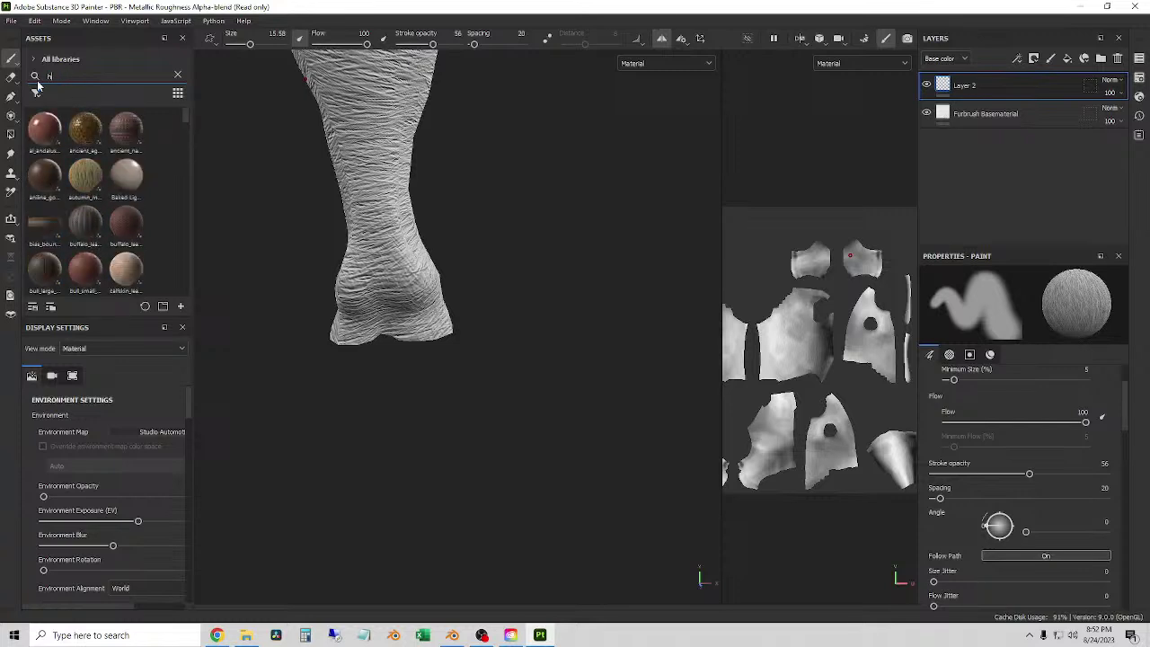
pyautogui.moveTo(72, 121)
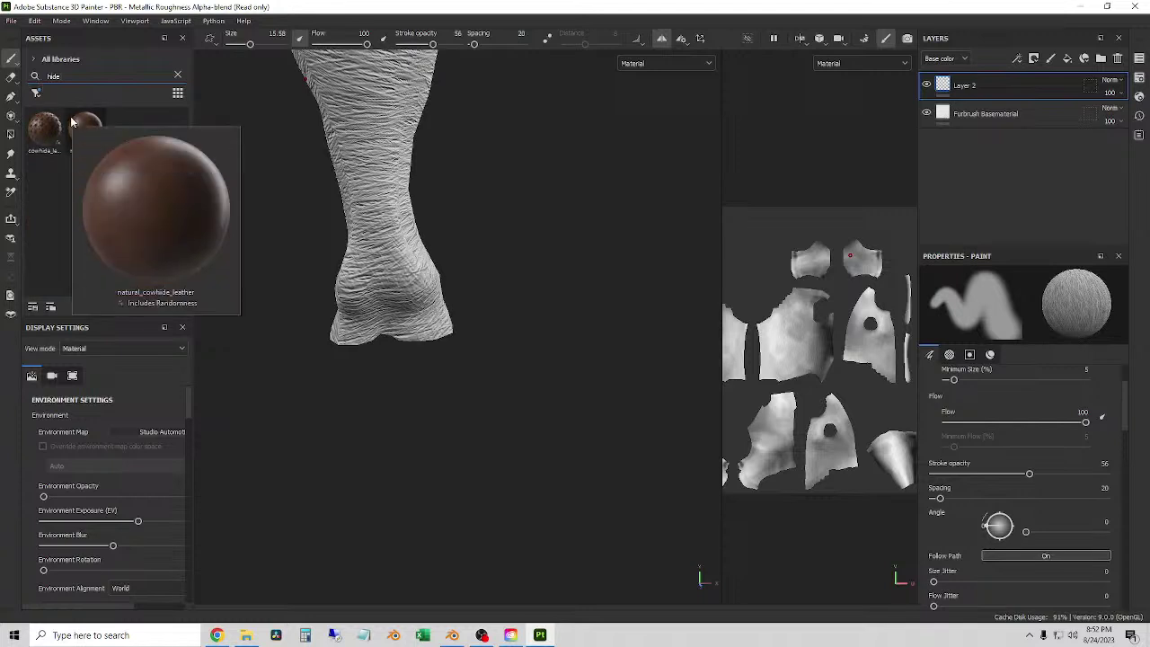
pyautogui.click(87, 124)
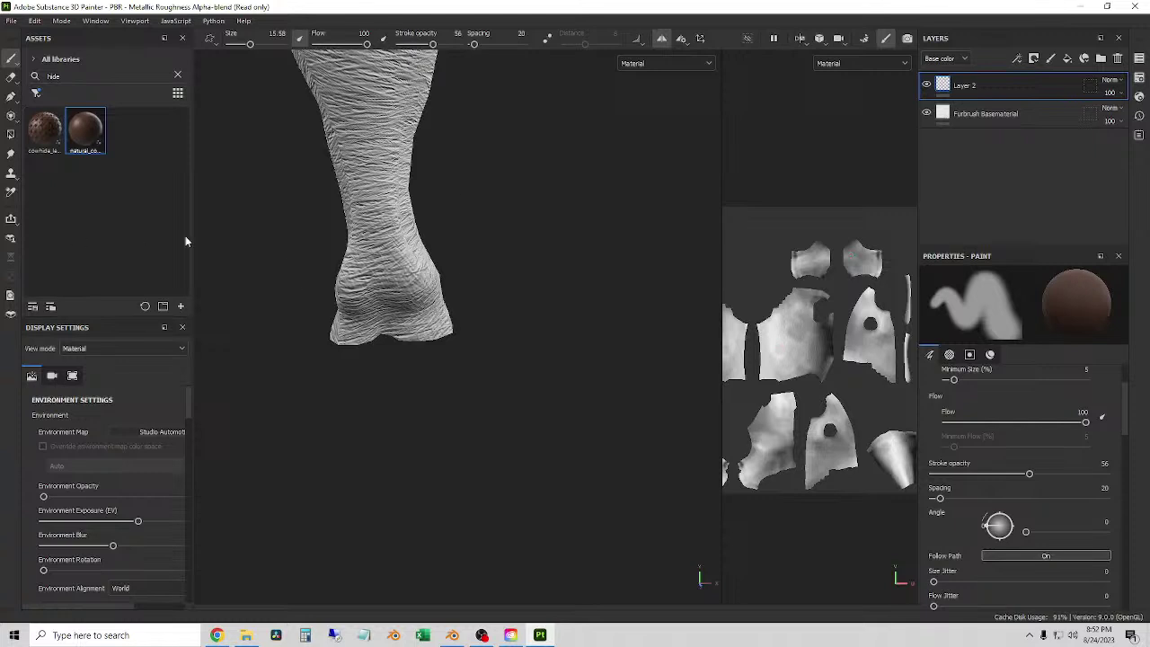
# - Set the brush material's Cowhide Color to black, hex 000000
pyautogui.scroll(-5, 1079, 528)
pyautogui.scroll(-8, 1080, 528)
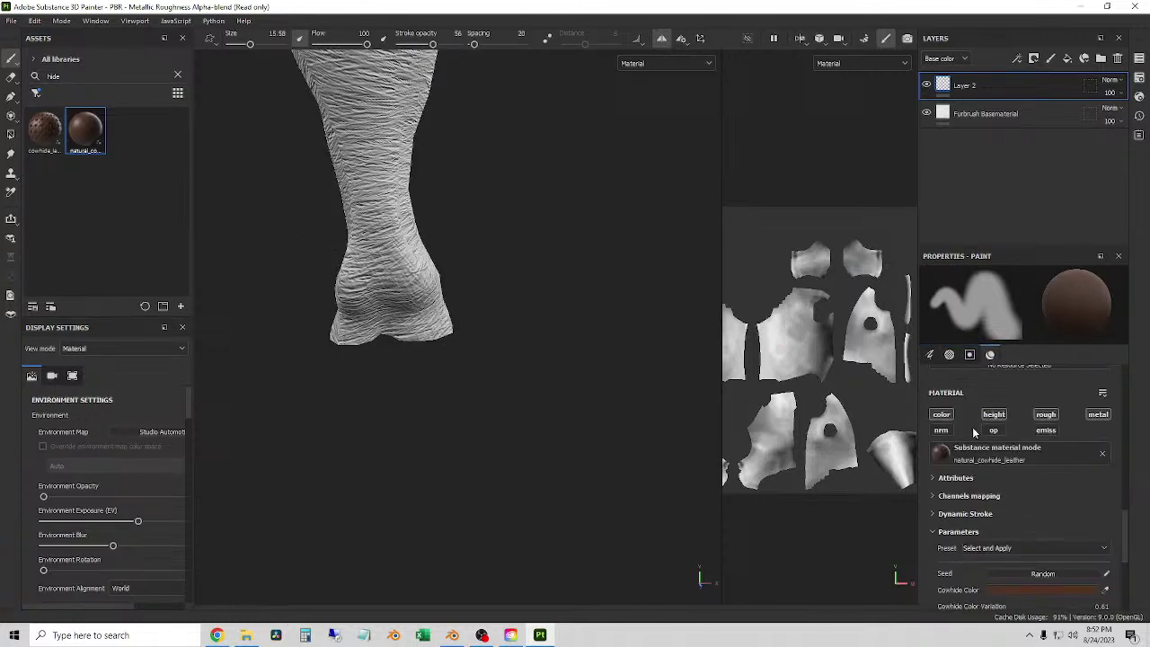
pyautogui.scroll(-3, 1015, 458)
pyautogui.click(1045, 483)
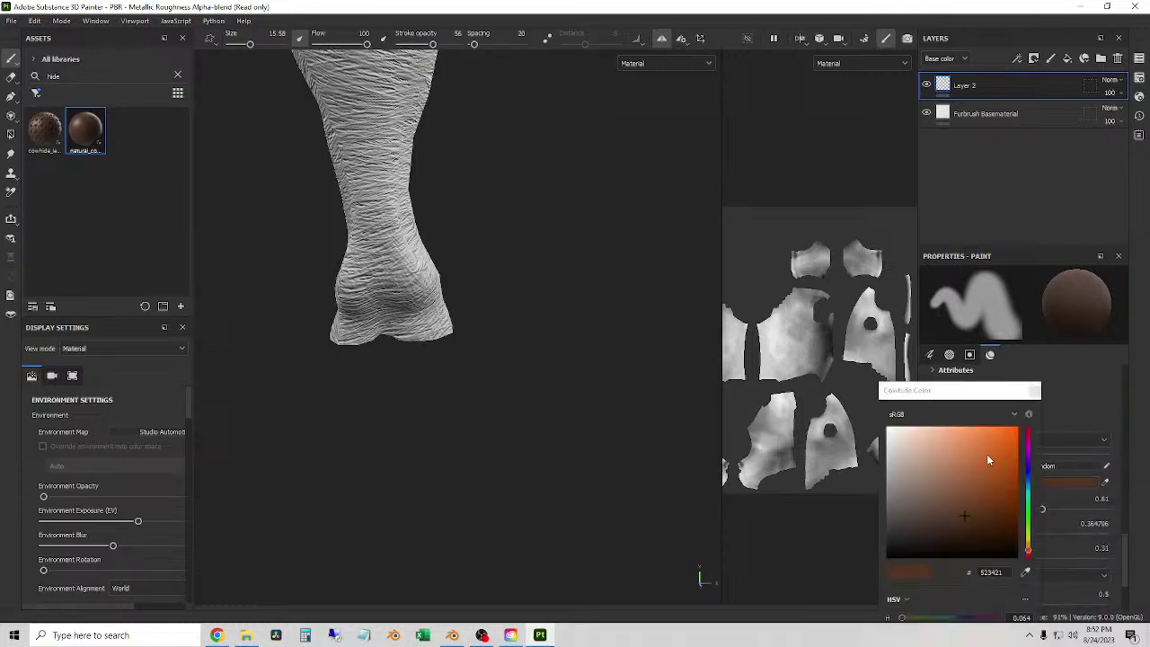
pyautogui.moveTo(971, 525); pyautogui.dragTo(967, 559)
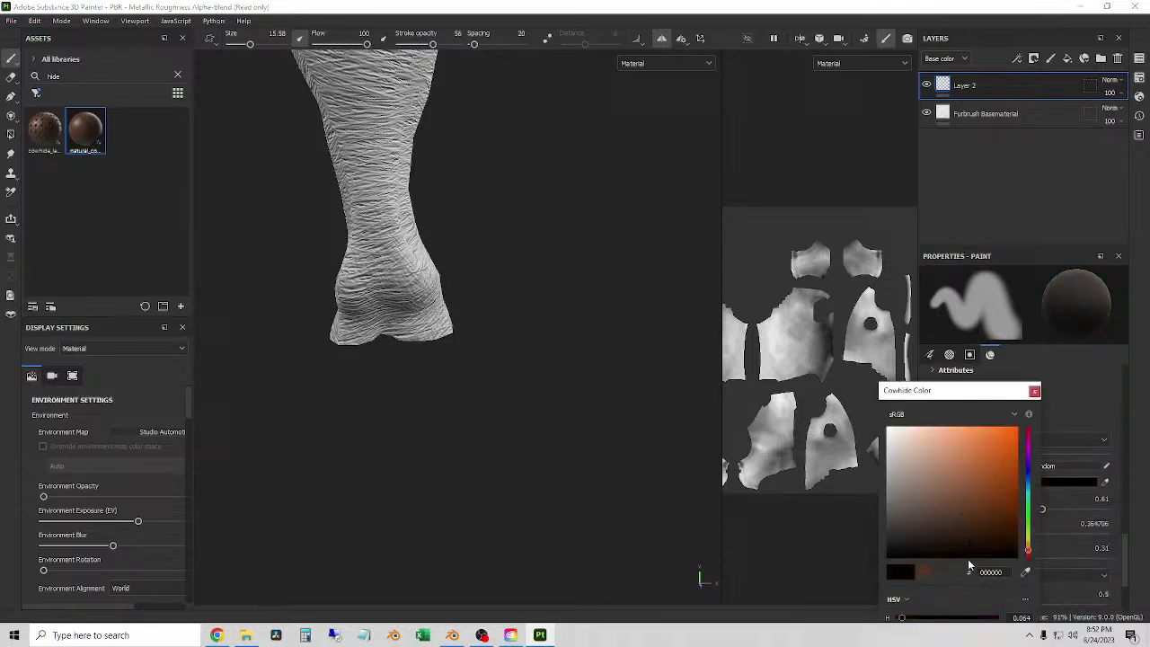
pyautogui.click(1034, 391)
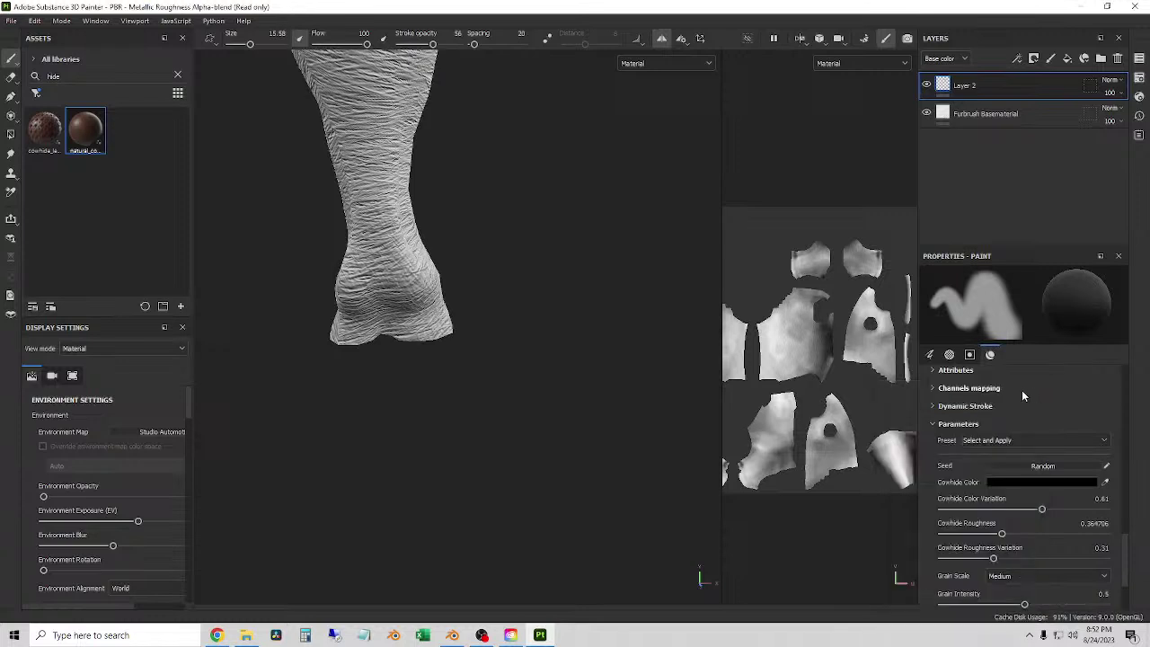
# - Set the brush size to 3.87 for painting on the lower front leg
pyautogui.moveTo(67, 76); pyautogui.dragTo(11, 81)
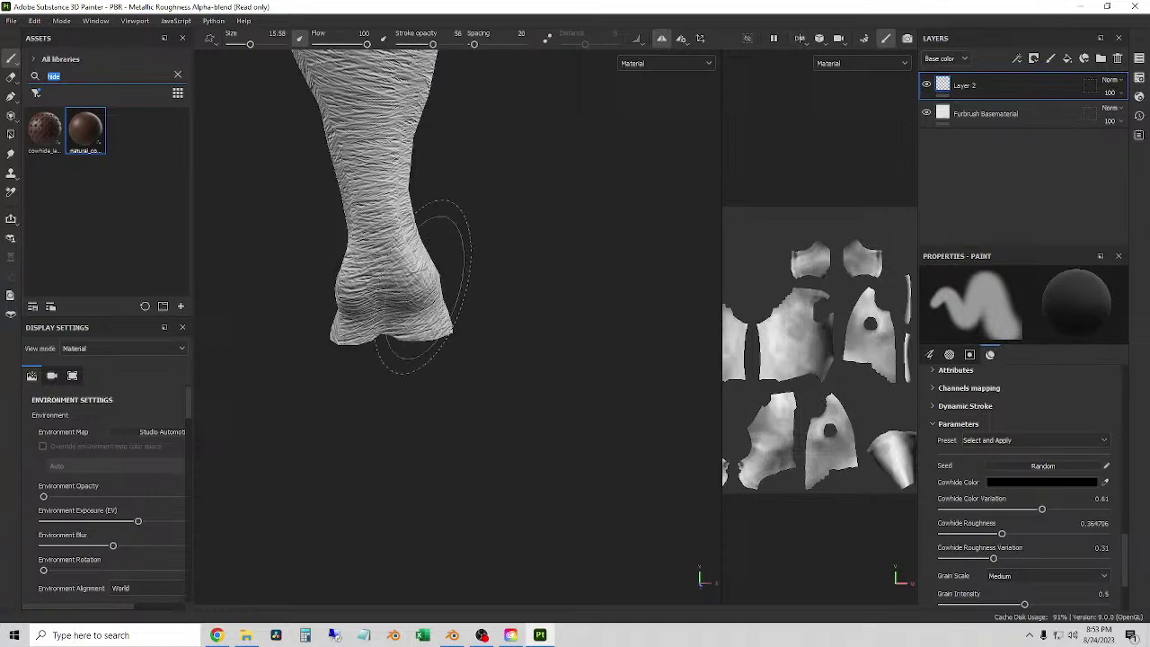
pyautogui.moveTo(251, 45); pyautogui.dragTo(240, 46)
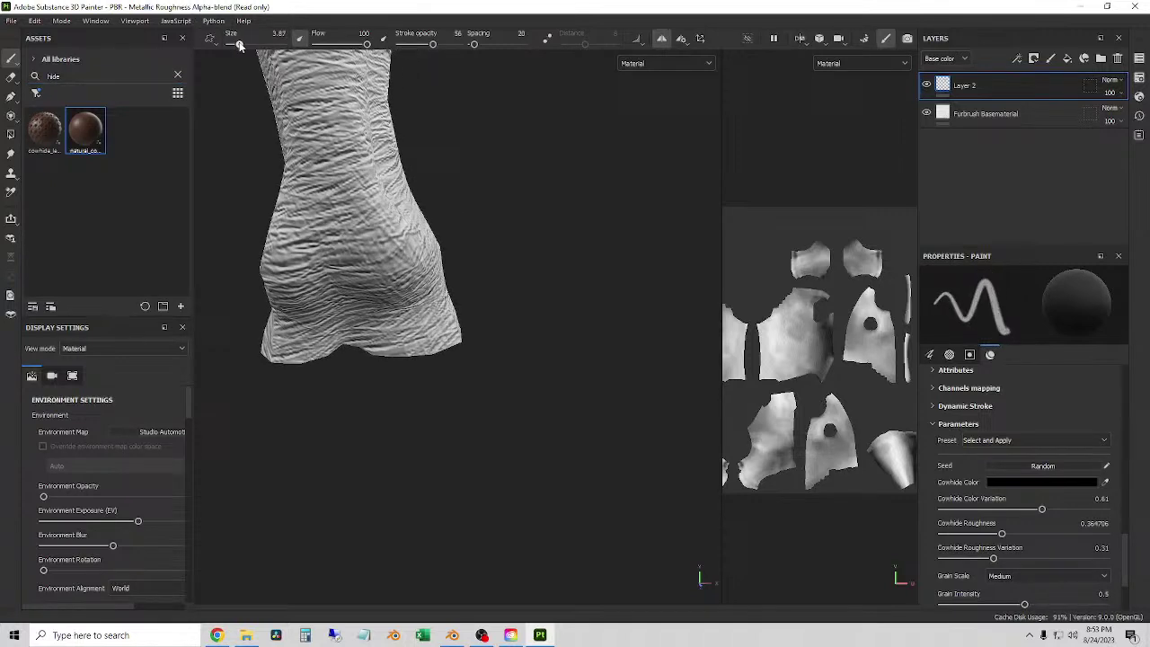
pyautogui.moveTo(503, 305)
pyautogui.keyDown('alt'); pyautogui.mouseDown()
pyautogui.moveTo(518, 310)
pyautogui.moveTo(393, 235)
pyautogui.mouseUp(); pyautogui.keyUp('alt')
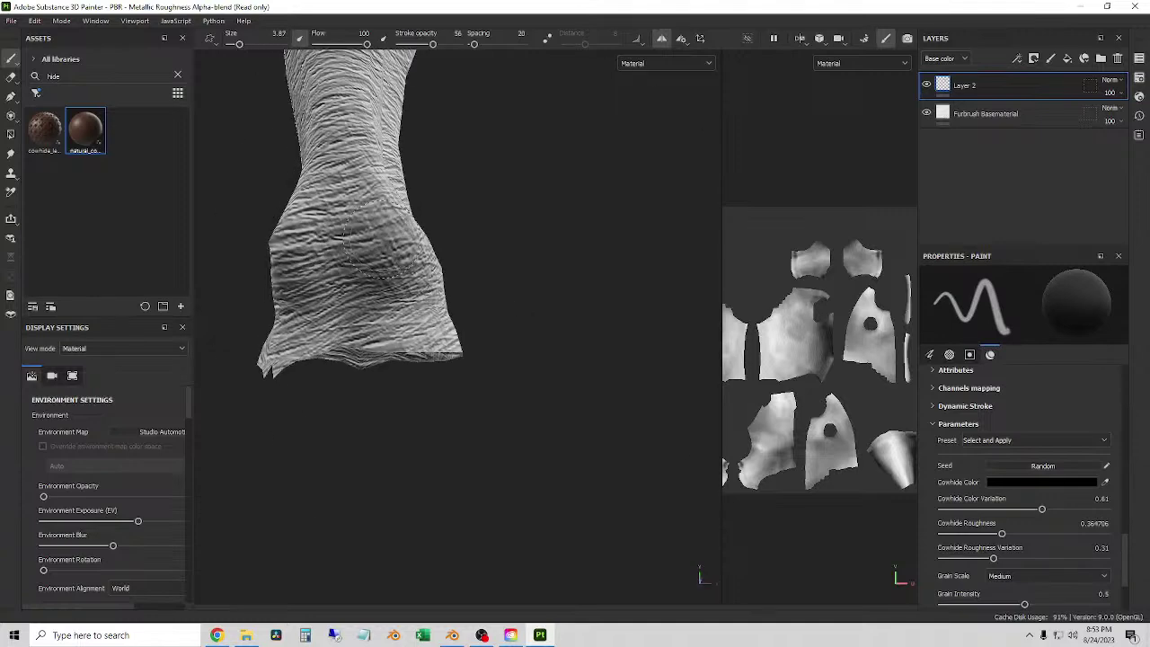
pyautogui.hotkey('ctrl', 's')
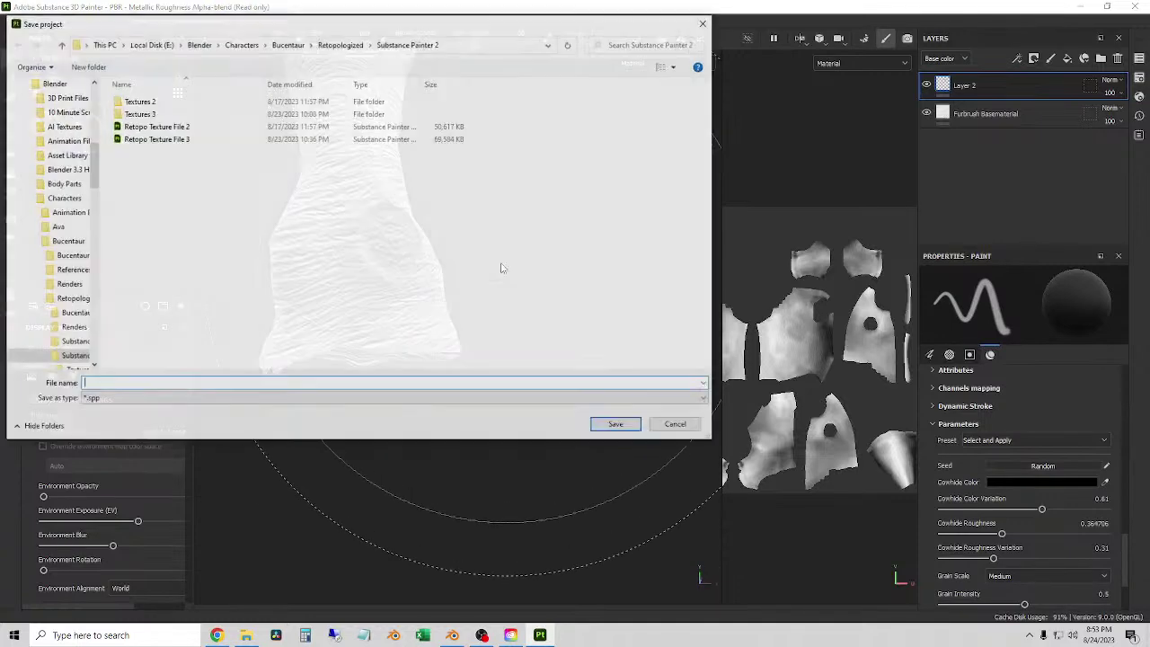
pyautogui.click(705, 25)
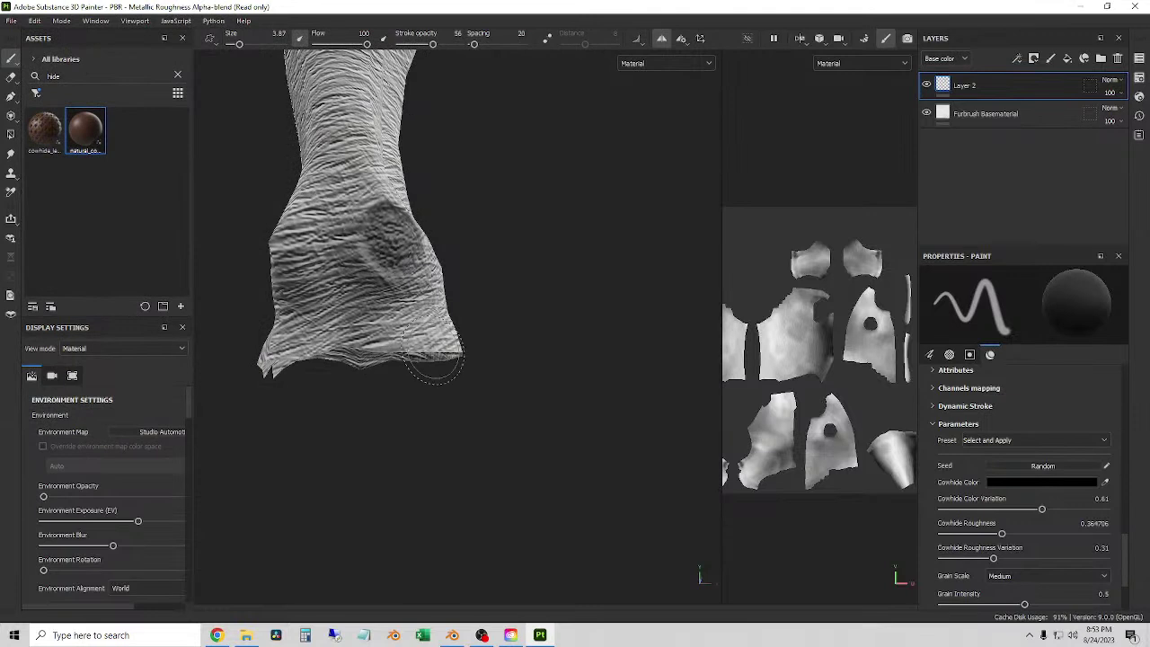
pyautogui.hotkey('ctrl', 'z')
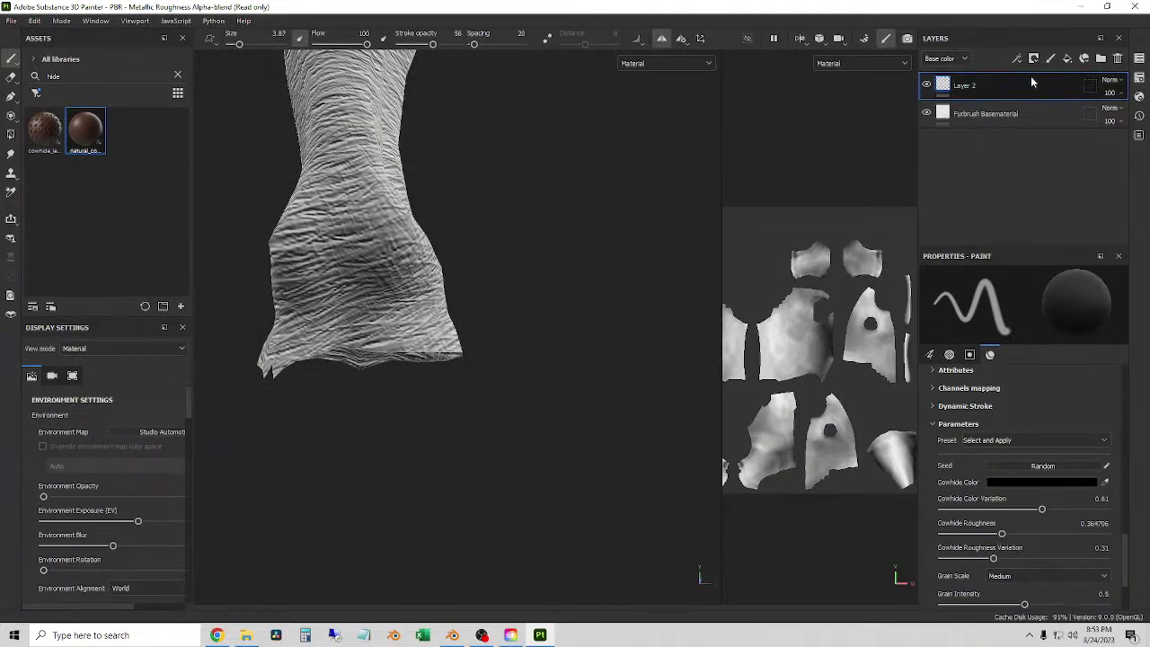
# - Paint two round black cowhide patches side by side on the back of the front leg, just above the hoof edge
pyautogui.click(1003, 82)
pyautogui.scroll(-3, 1011, 514)
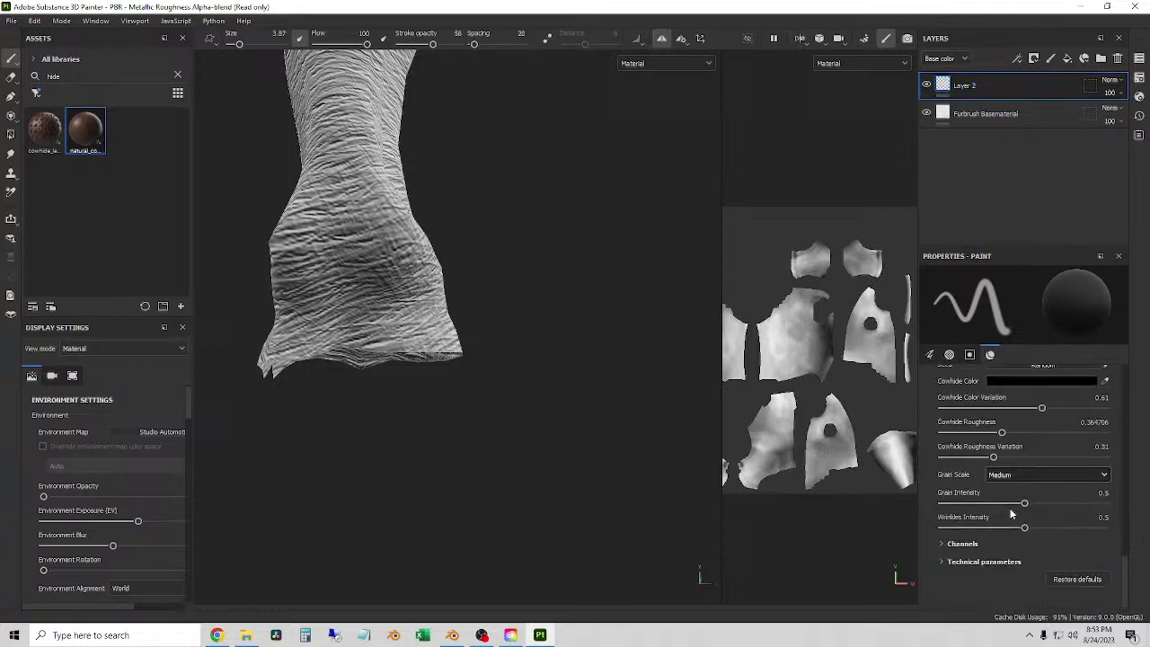
pyautogui.scroll(4, 1011, 513)
pyautogui.scroll(2, 1011, 514)
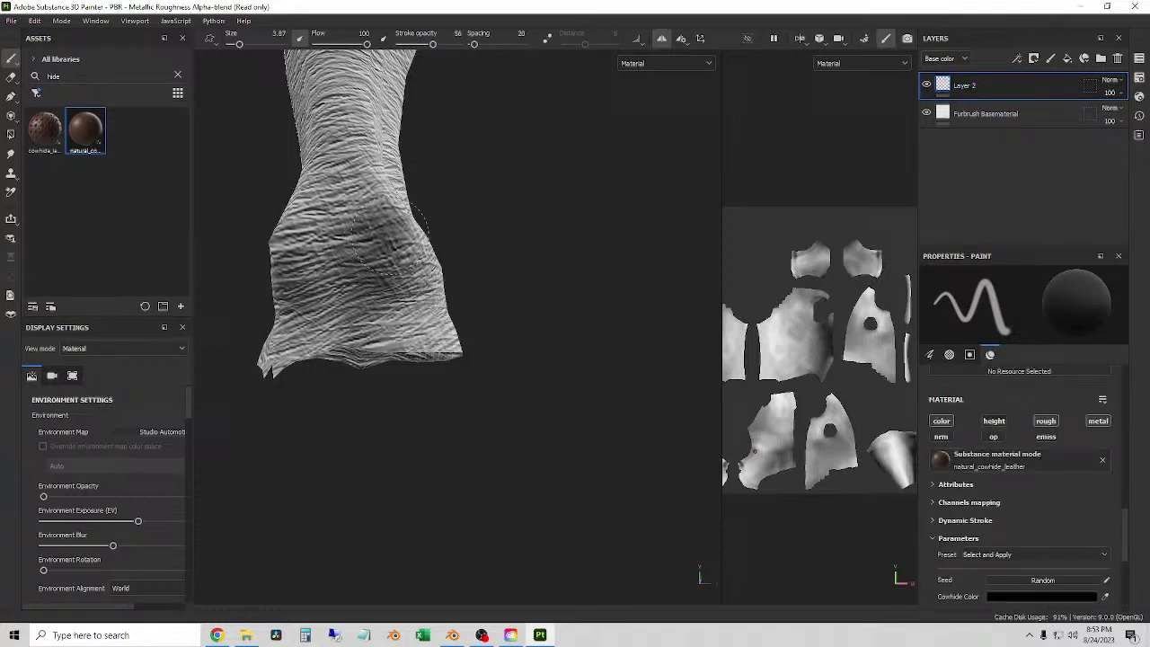
pyautogui.keyDown('alt'); pyautogui.moveTo(446, 290); pyautogui.dragTo(481, 287); pyautogui.keyUp('alt')
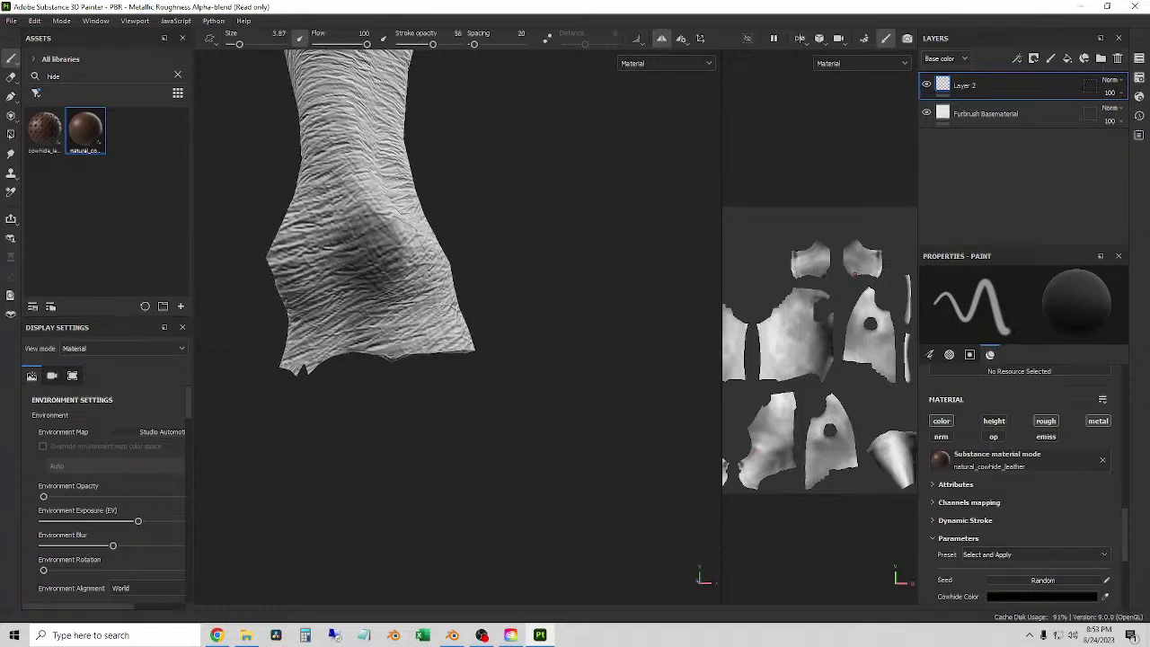
pyautogui.moveTo(402, 263)
pyautogui.mouseDown()
pyautogui.moveTo(386, 299)
pyautogui.moveTo(373, 316)
pyautogui.moveTo(397, 302)
pyautogui.moveTo(388, 243)
pyautogui.moveTo(406, 268)
pyautogui.moveTo(363, 249)
pyautogui.moveTo(413, 276)
pyautogui.moveTo(420, 303)
pyautogui.moveTo(388, 332)
pyautogui.moveTo(509, 265)
pyautogui.moveTo(379, 261)
pyautogui.moveTo(483, 274)
pyautogui.moveTo(293, 230)
pyautogui.moveTo(339, 249)
pyautogui.moveTo(286, 246)
pyautogui.moveTo(300, 224)
pyautogui.moveTo(312, 245)
pyautogui.moveTo(295, 232)
pyautogui.moveTo(284, 238)
pyautogui.moveTo(301, 229)
pyautogui.moveTo(292, 235)
pyautogui.moveTo(304, 256)
pyautogui.moveTo(279, 263)
pyautogui.moveTo(311, 254)
pyautogui.moveTo(283, 238)
pyautogui.moveTo(435, 233)
pyautogui.moveTo(461, 286)
pyautogui.moveTo(382, 318)
pyautogui.moveTo(423, 290)
pyautogui.moveTo(414, 256)
pyautogui.mouseUp()
pyautogui.scroll(2, 415, 256)
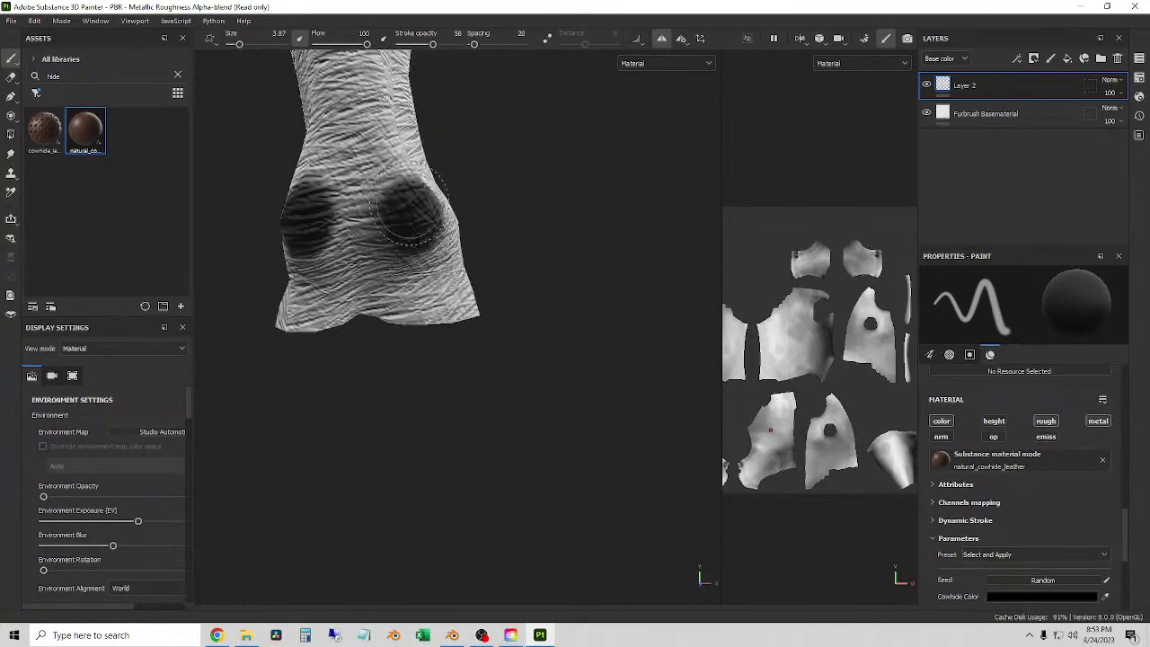
# - Set the stroke opacity to 100 and paint two matching black cowhide patches on the back of the lower hind leg
pyautogui.scroll(-5, 1024, 508)
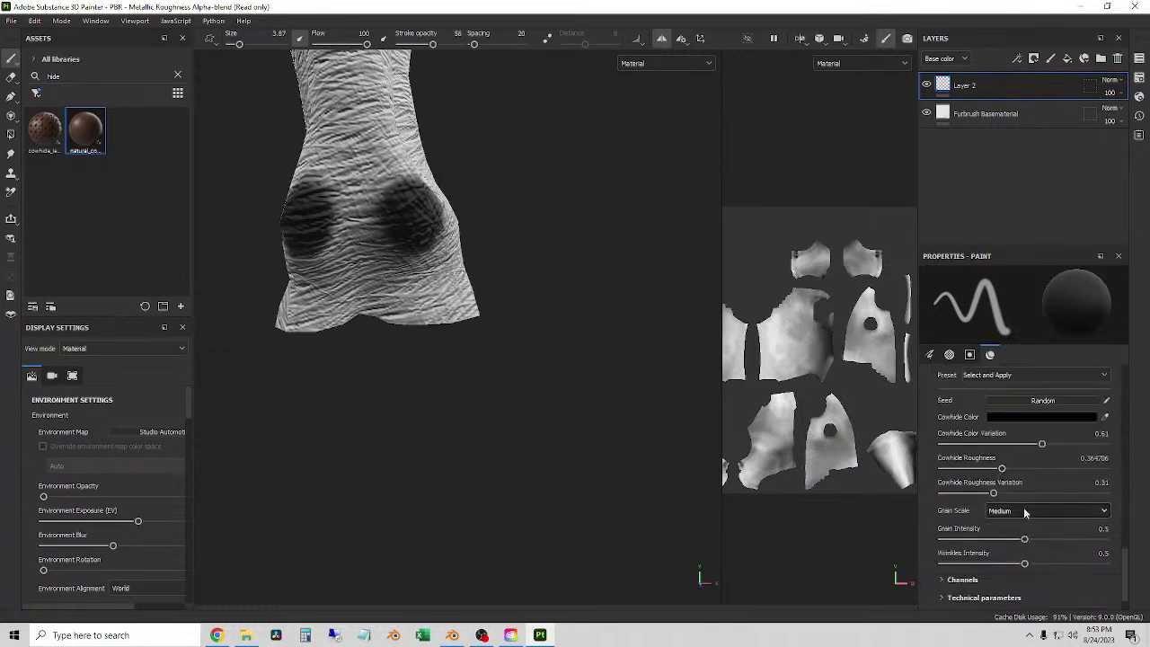
pyautogui.scroll(5, 1038, 543)
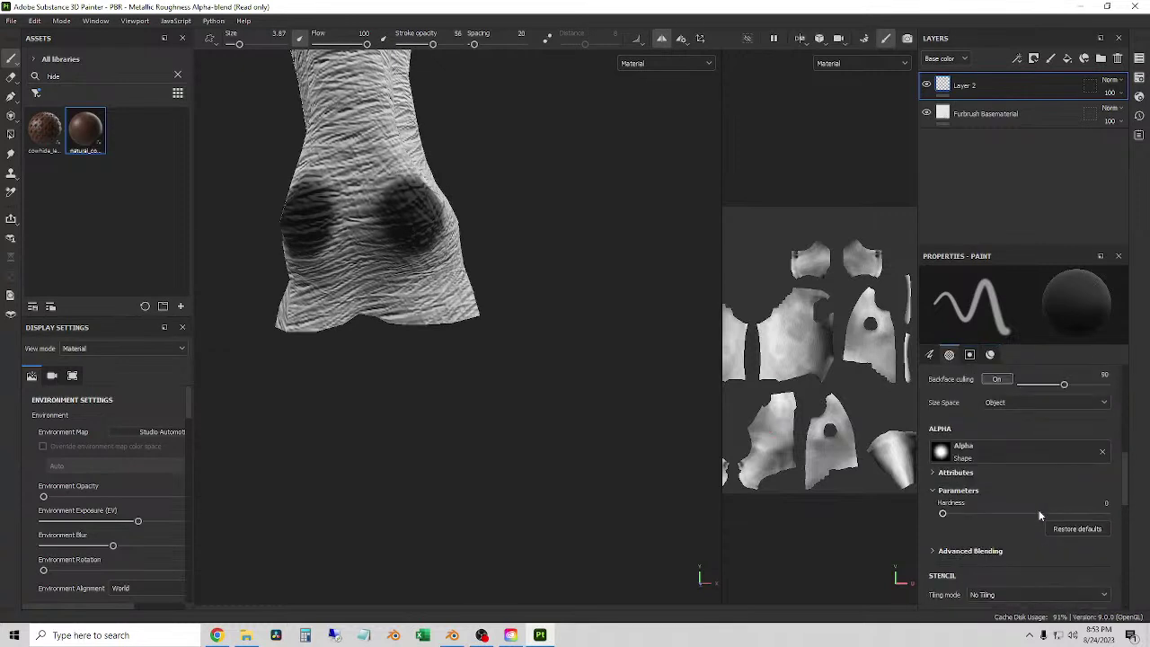
pyautogui.scroll(3, 1060, 547)
pyautogui.scroll(4, 1046, 557)
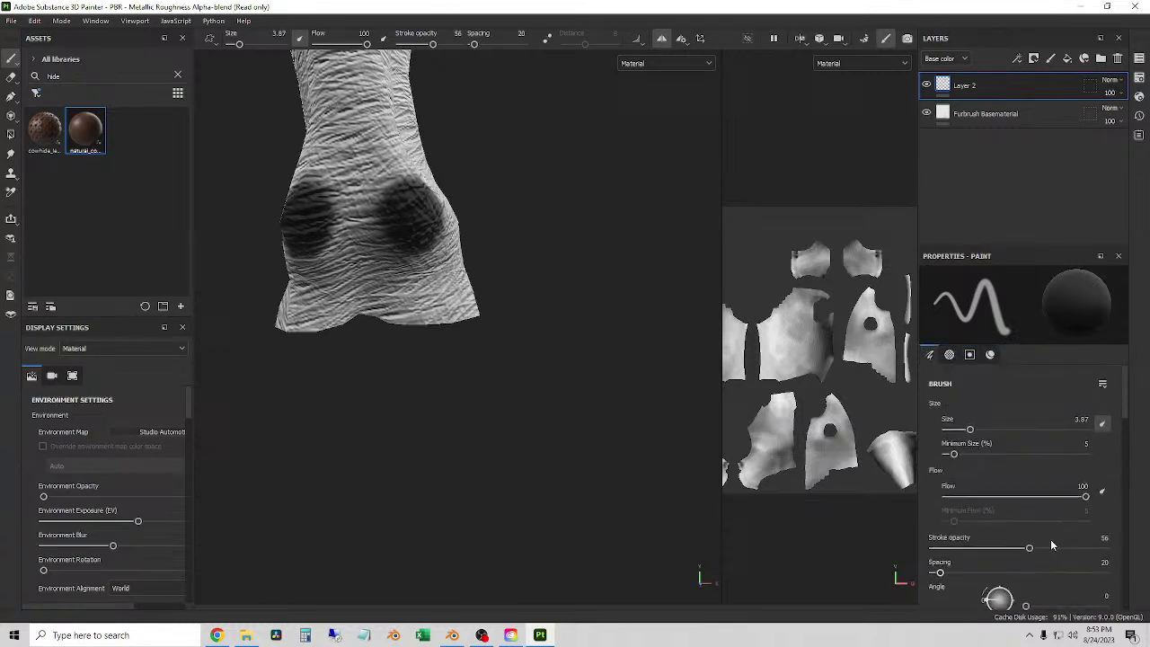
pyautogui.scroll(-2, 472, 314)
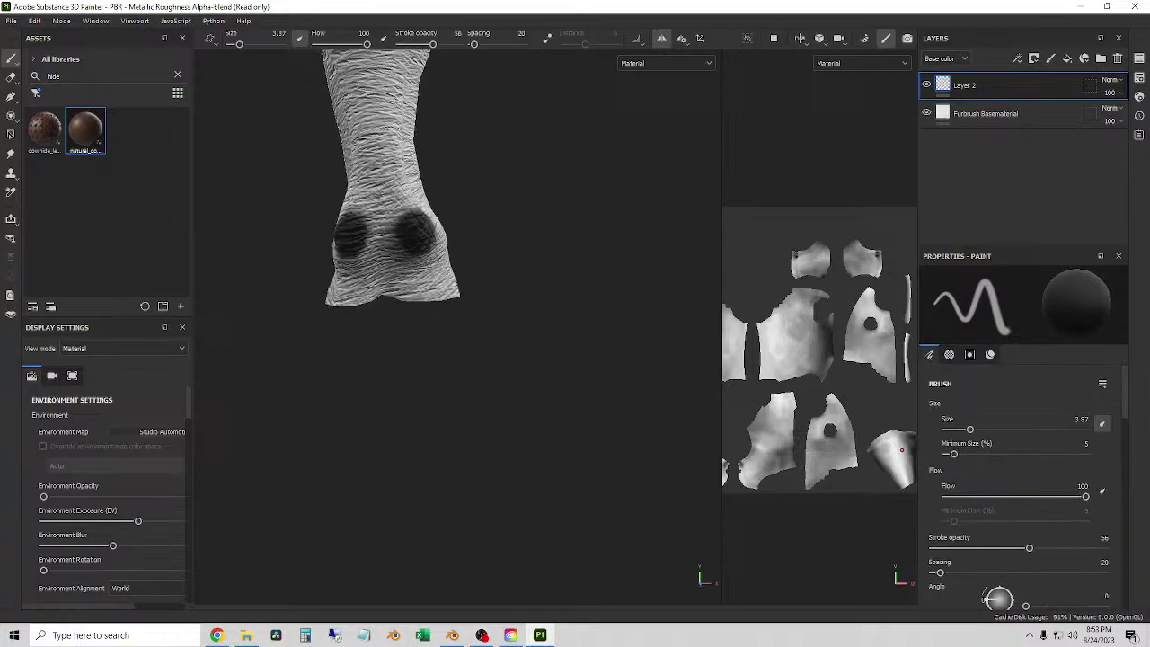
pyautogui.keyDown('alt'); pyautogui.moveTo(472, 314); pyautogui.dragTo(492, 302); pyautogui.keyUp('alt')
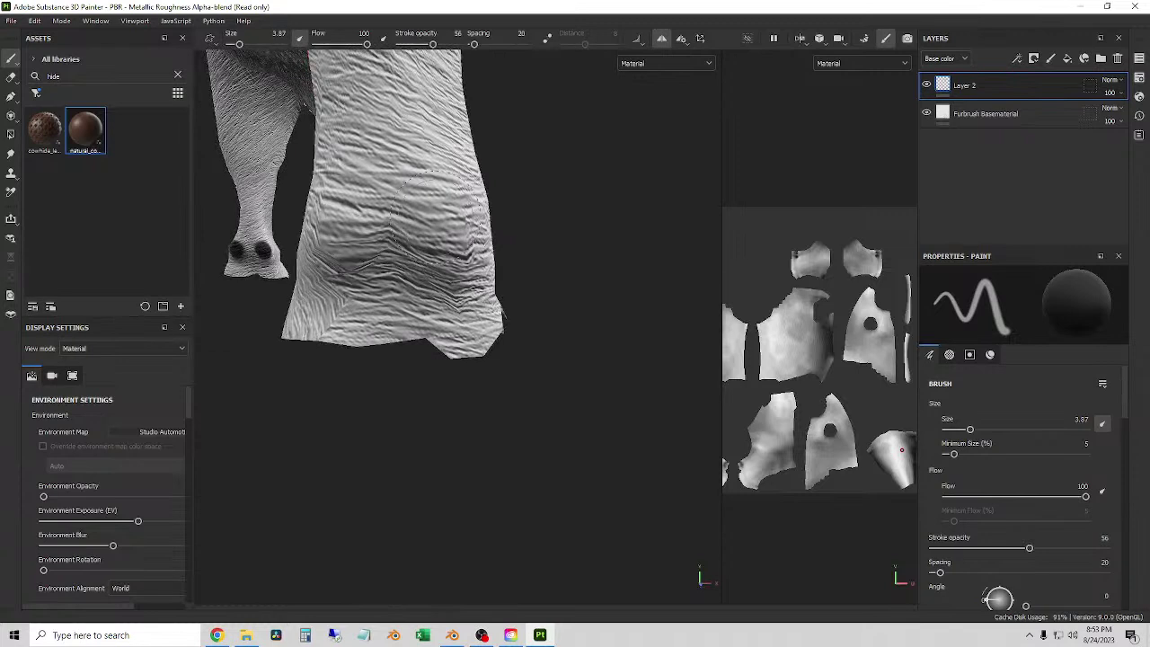
pyautogui.moveTo(441, 220); pyautogui.dragTo(459, 229)
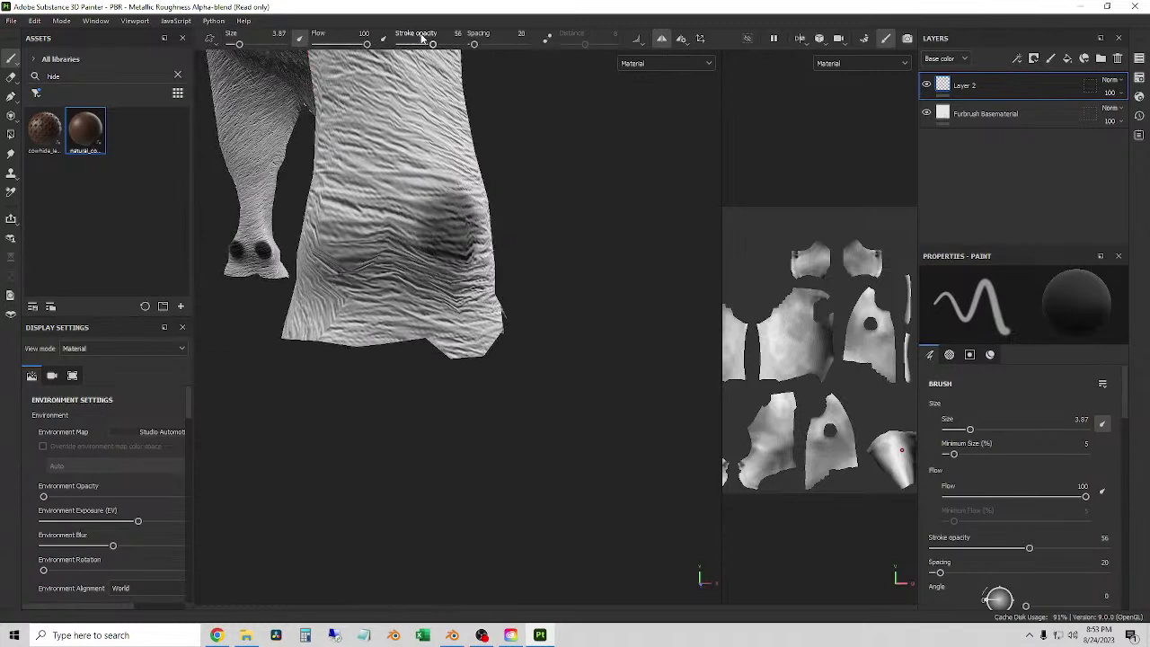
pyautogui.moveTo(434, 44); pyautogui.dragTo(460, 44)
pyautogui.moveTo(442, 220)
pyautogui.mouseDown()
pyautogui.moveTo(454, 236)
pyautogui.moveTo(422, 266)
pyautogui.moveTo(534, 277)
pyautogui.mouseUp()
pyautogui.click(357, 224)
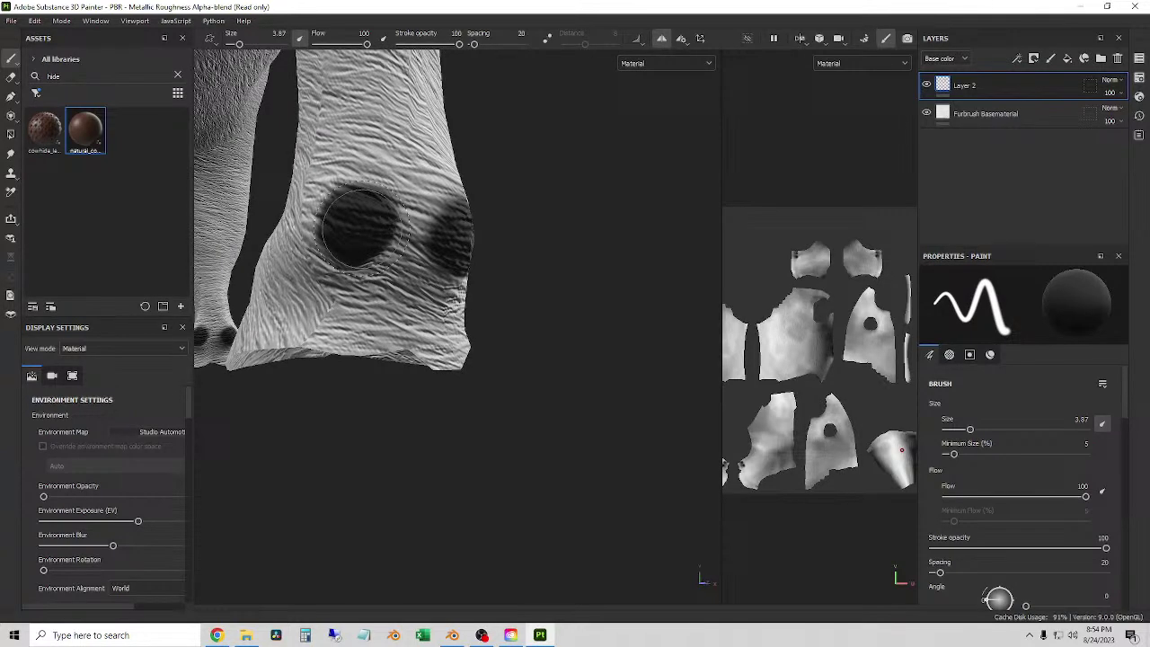
pyautogui.click(415, 221)
pyautogui.moveTo(415, 222)
pyautogui.keyDown('alt'); pyautogui.mouseDown()
pyautogui.moveTo(298, 247)
pyautogui.moveTo(368, 229)
pyautogui.mouseUp(); pyautogui.keyUp('alt')
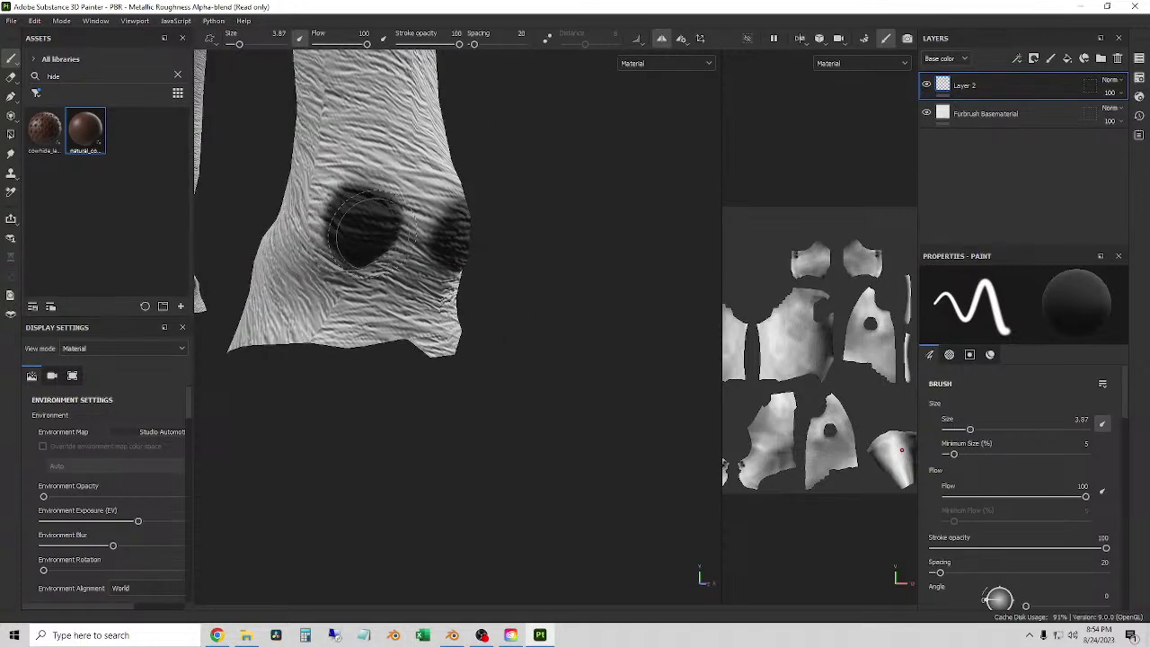
# - Rename Layer 2 as Extra Body Fur
pyautogui.keyDown('alt'); pyautogui.moveTo(530, 267); pyautogui.dragTo(480, 375); pyautogui.keyUp('alt')
pyautogui.scroll(5, 479, 375)
pyautogui.scroll(-4, 458, 324)
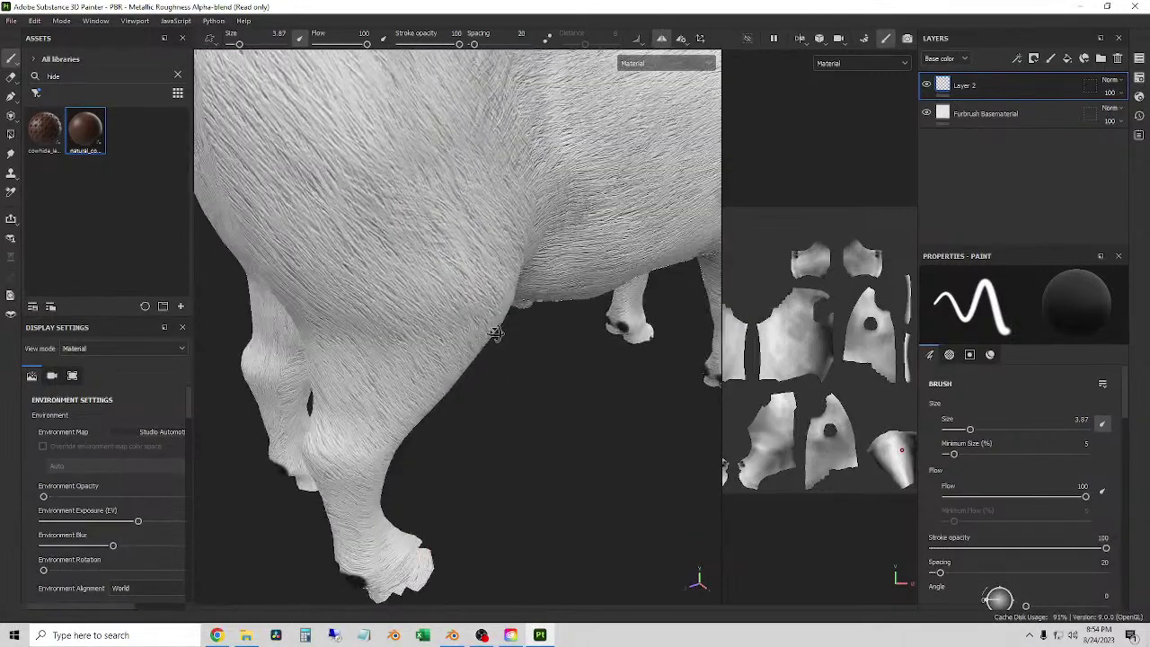
pyautogui.keyDown('alt'); pyautogui.moveTo(458, 323); pyautogui.dragTo(530, 361); pyautogui.keyUp('alt')
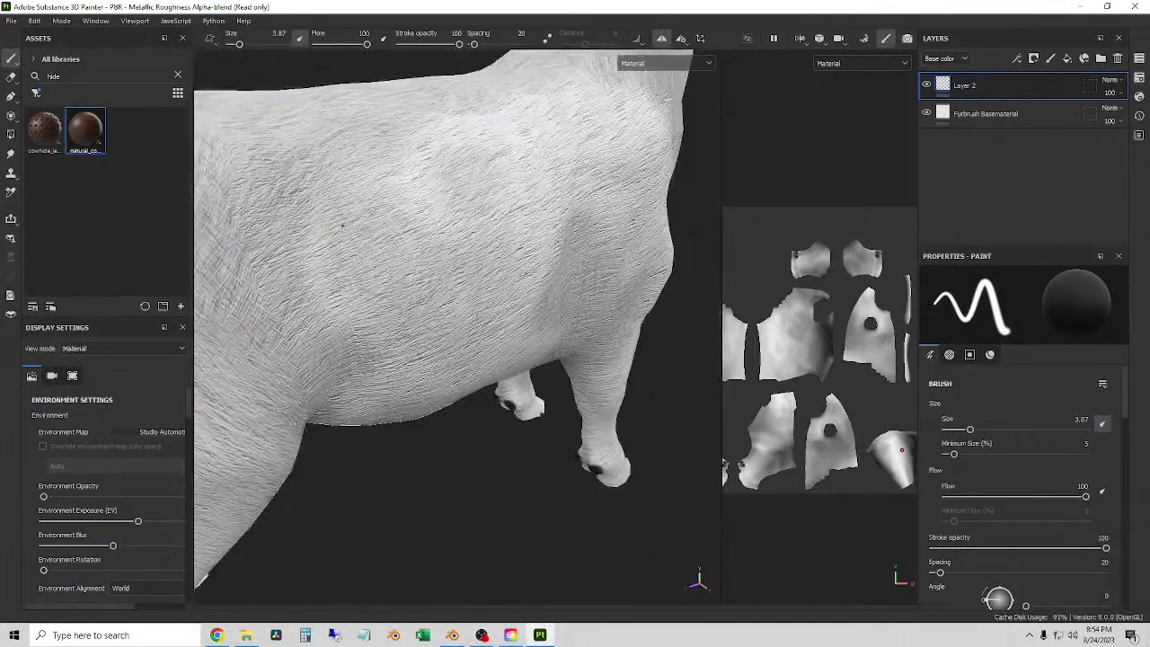
pyautogui.scroll(-3, 405, 305)
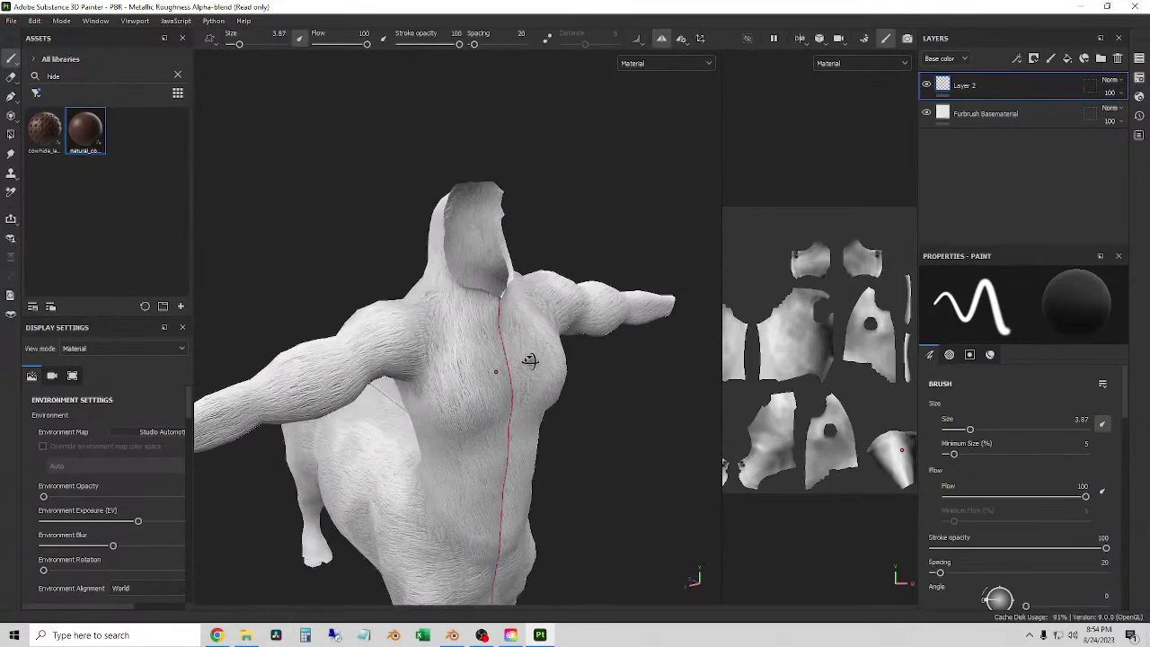
pyautogui.doubleClick(966, 86)
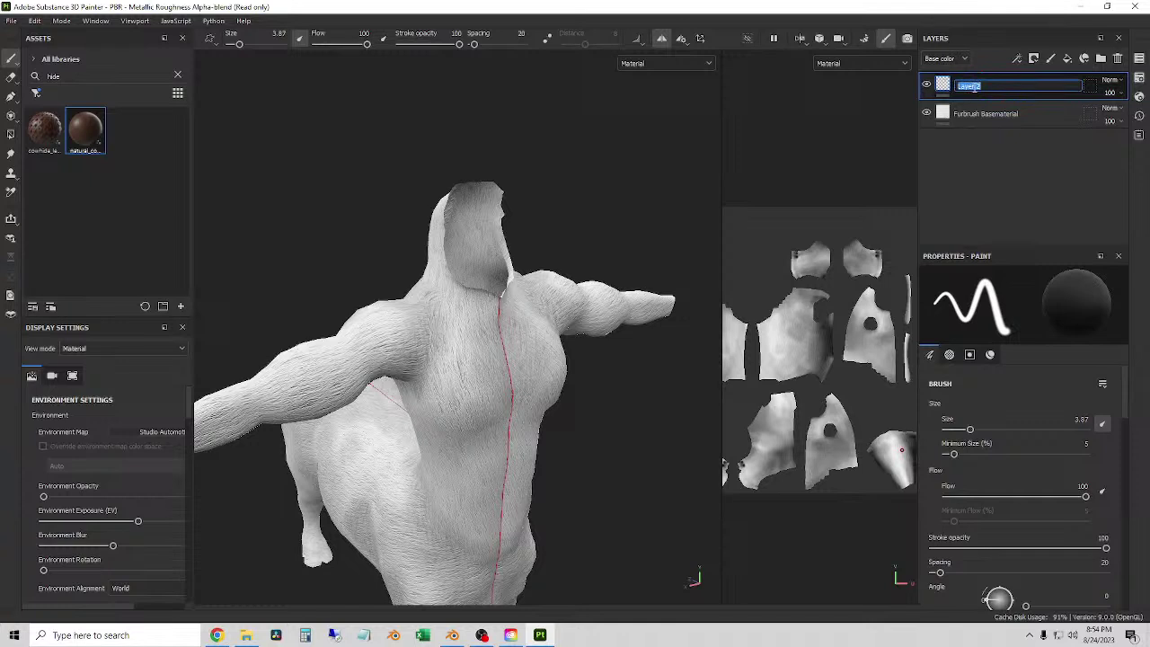
pyautogui.write('Extra Body Fur')
pyautogui.press('Return')
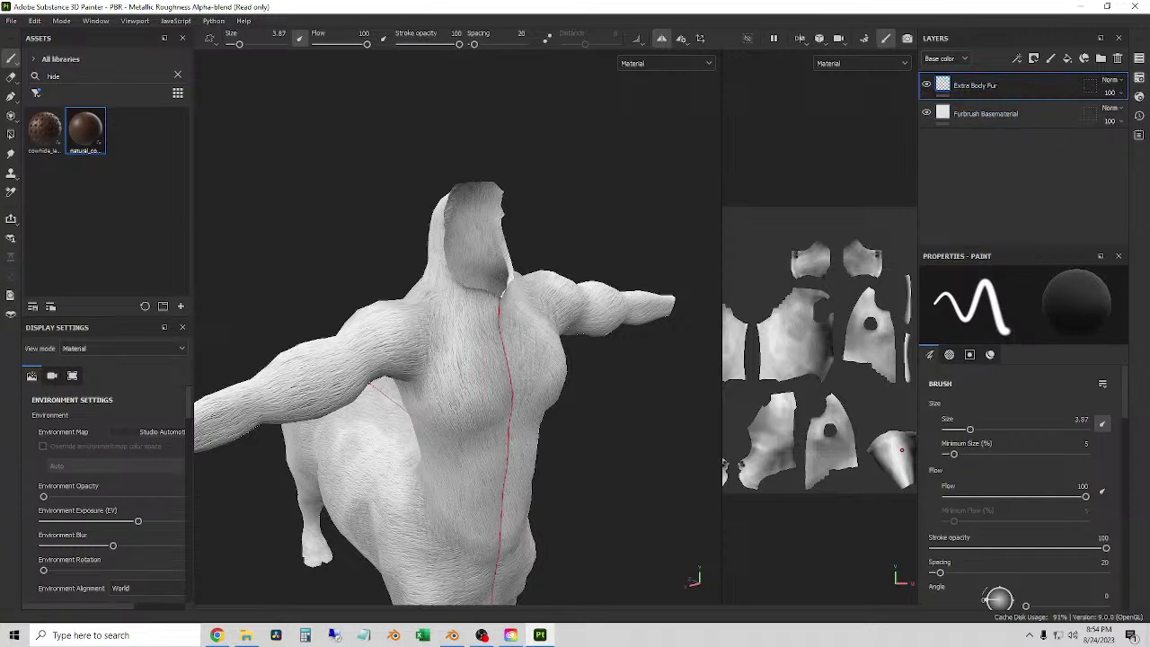
# - Hide the Body texture set and show the Eyes and Nose and Mouth texture sets in the viewport
pyautogui.click(1138, 59)
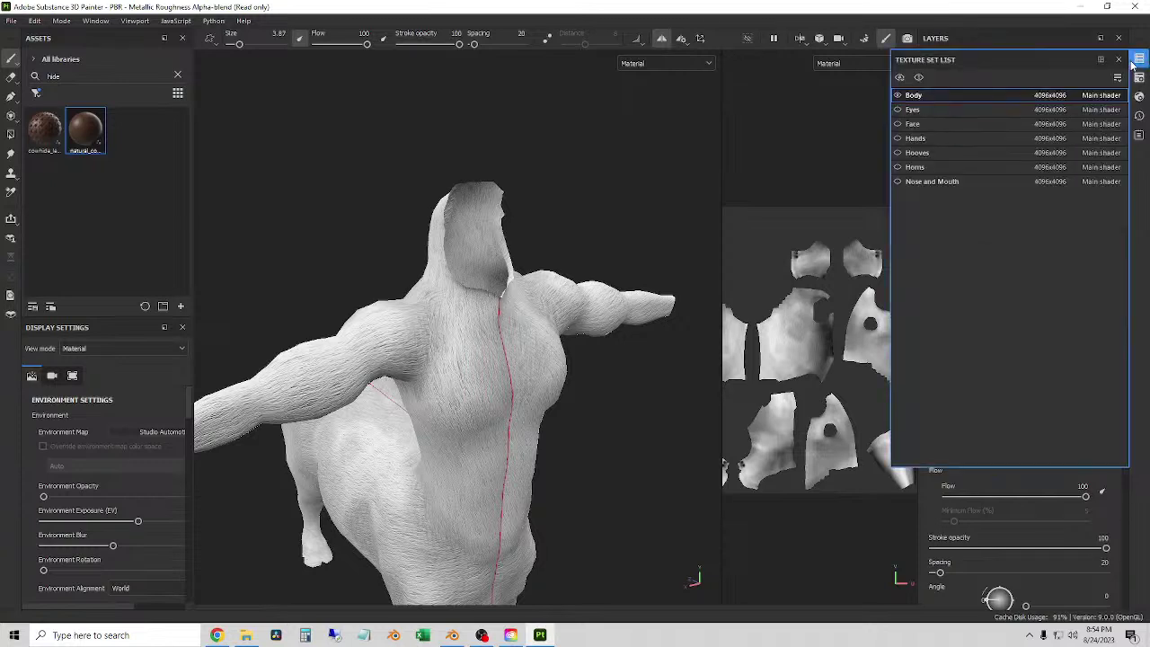
pyautogui.click(897, 95)
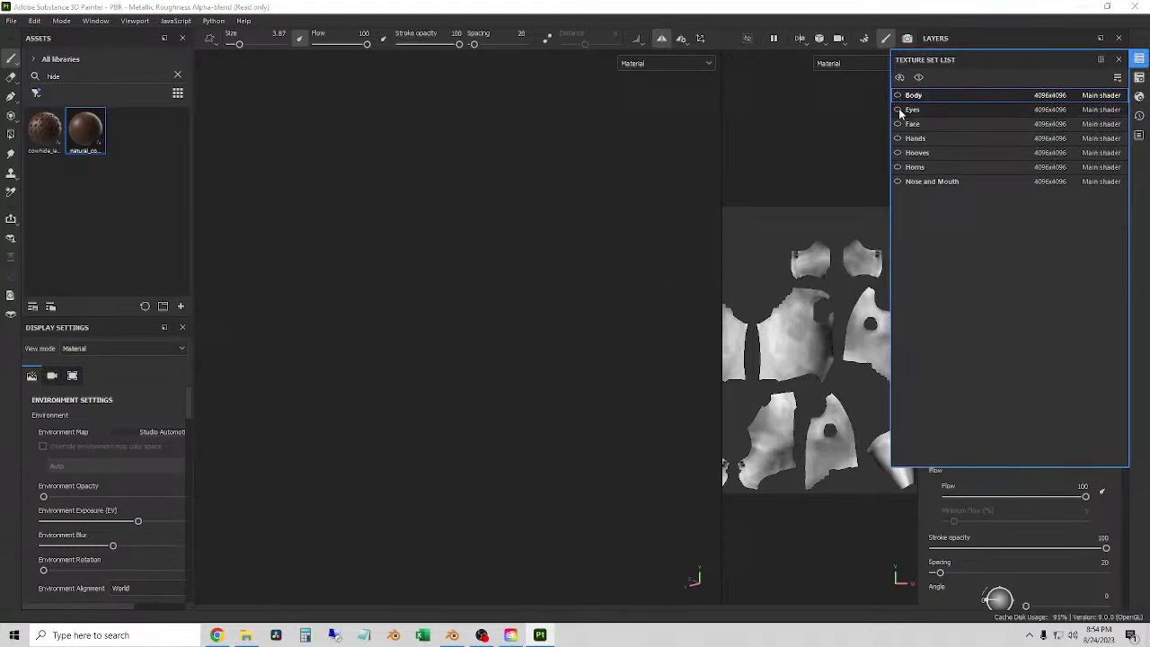
pyautogui.click(896, 109)
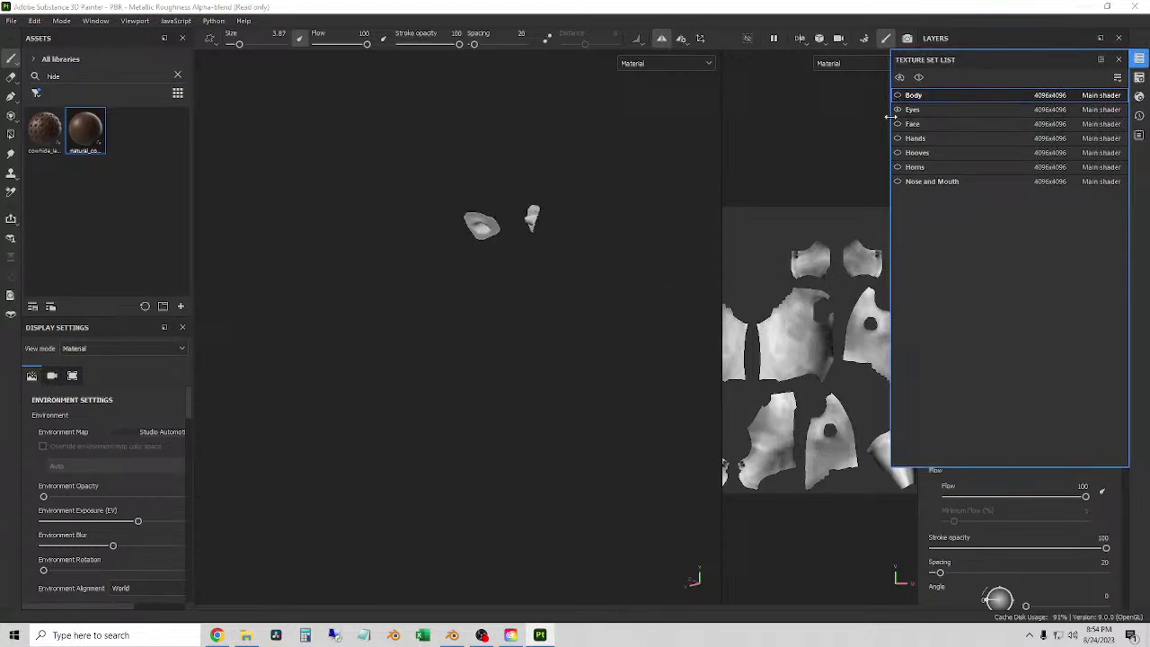
pyautogui.click(896, 182)
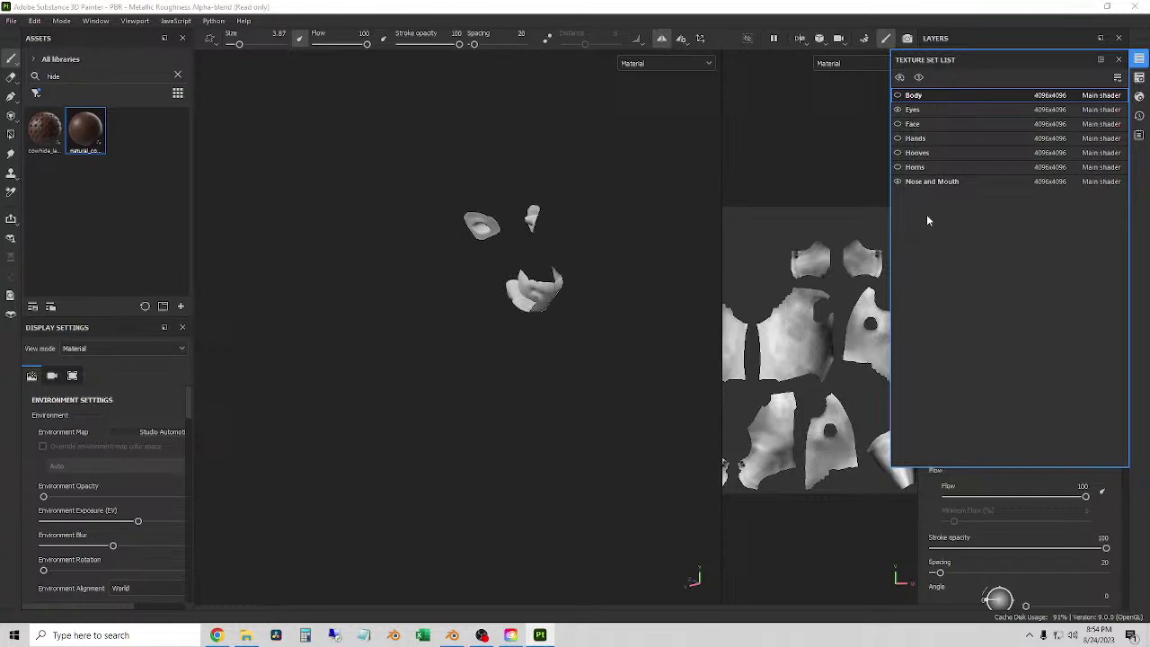
pyautogui.scroll(3, 593, 207)
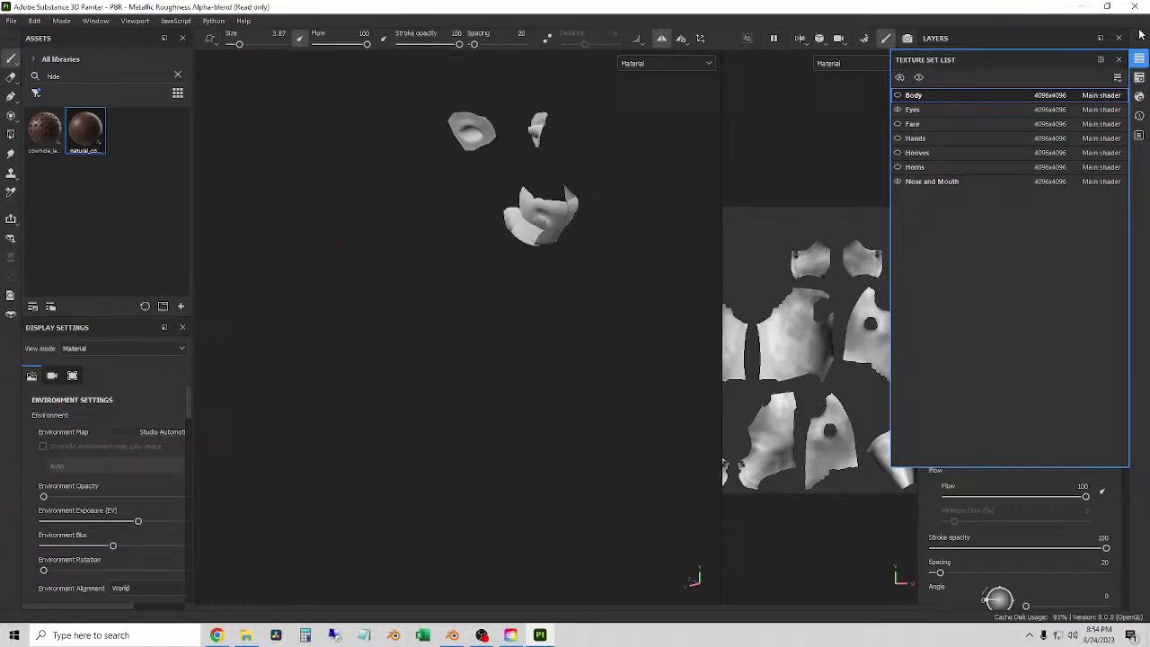
pyautogui.click(1118, 59)
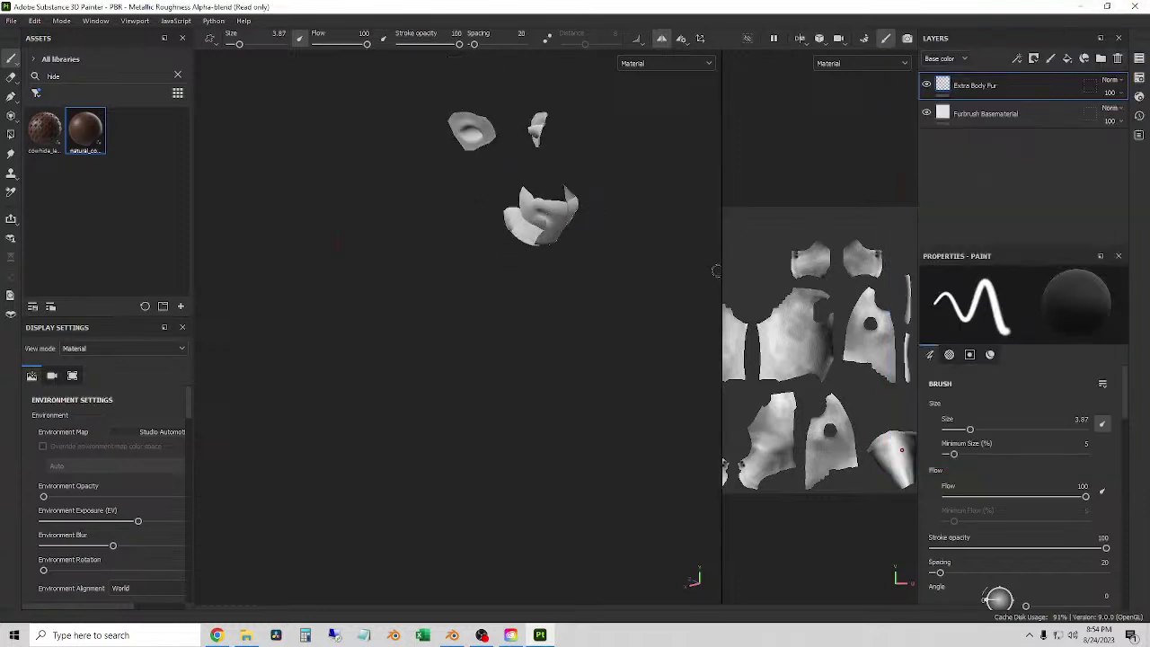
pyautogui.scroll(-3, 841, 378)
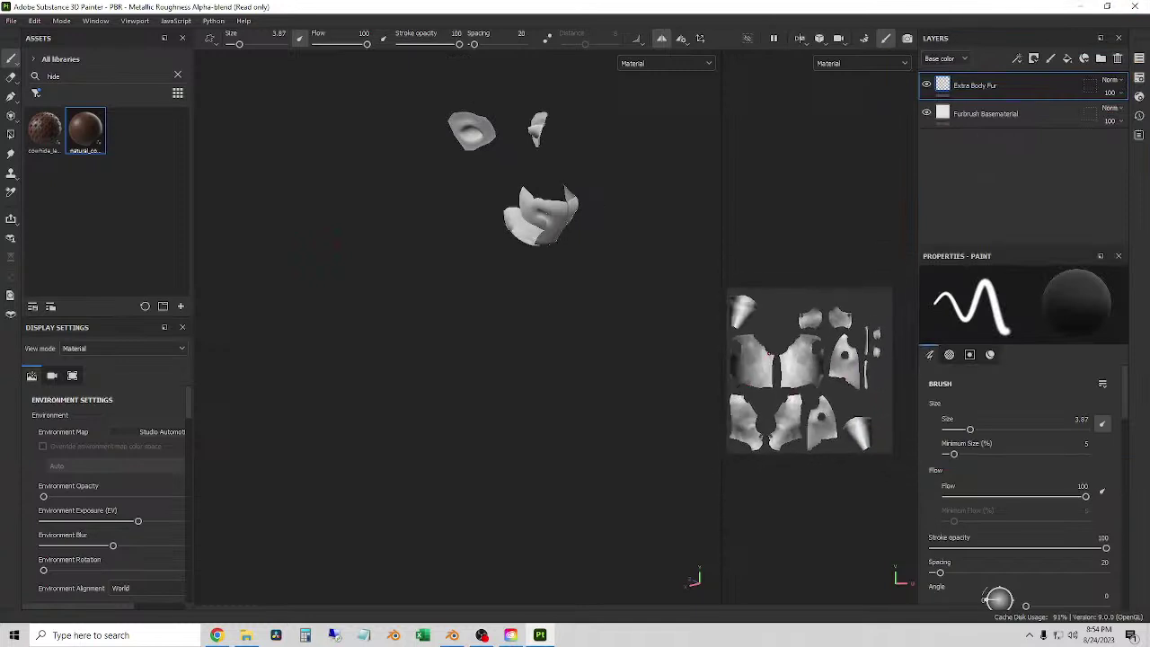
pyautogui.scroll(5, 831, 364)
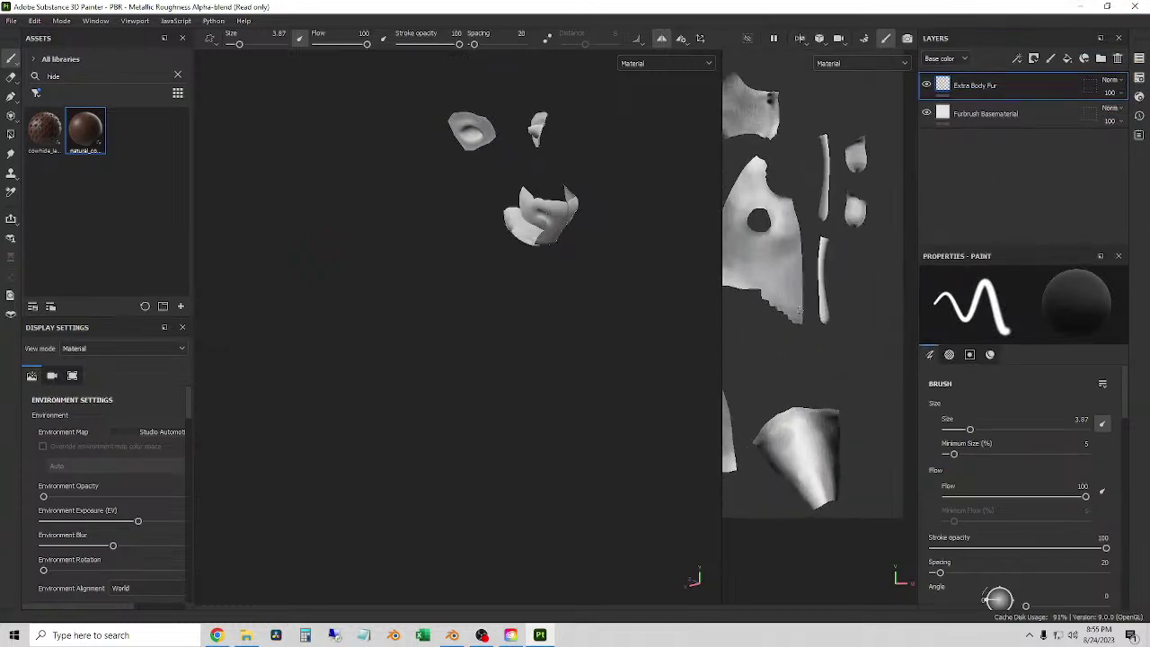
pyautogui.keyDown('alt'); pyautogui.moveTo(598, 237); pyautogui.dragTo(567, 251); pyautogui.keyUp('alt')
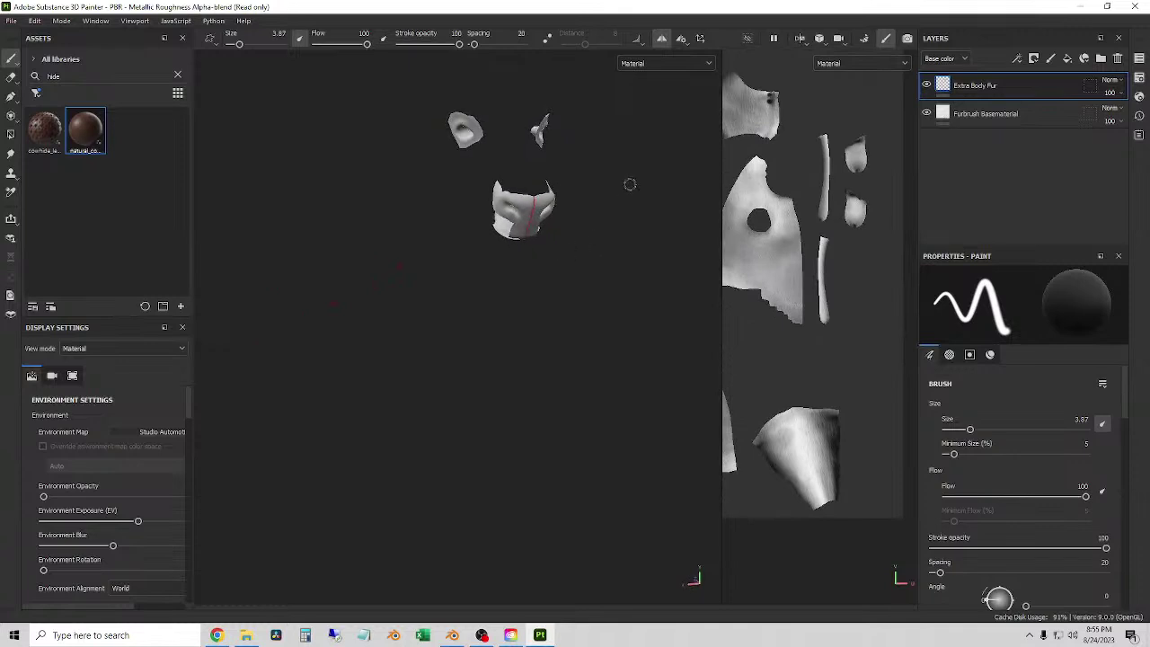
pyautogui.press('f')
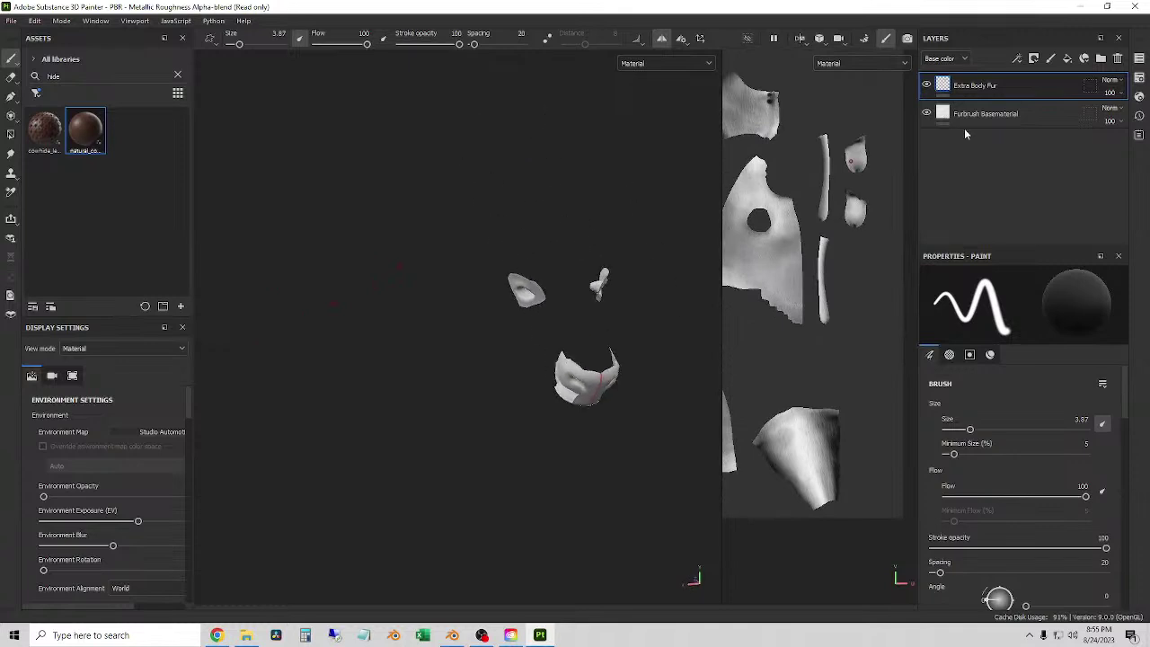
# - Add a fill layer above Extra Body Fur and rename it Skin
pyautogui.click(1067, 59)
pyautogui.moveTo(738, 222); pyautogui.dragTo(417, 254, button='middle')
pyautogui.scroll(-3, 417, 254)
pyautogui.keyDown('alt'); pyautogui.moveTo(472, 308); pyautogui.dragTo(493, 362); pyautogui.keyUp('alt')
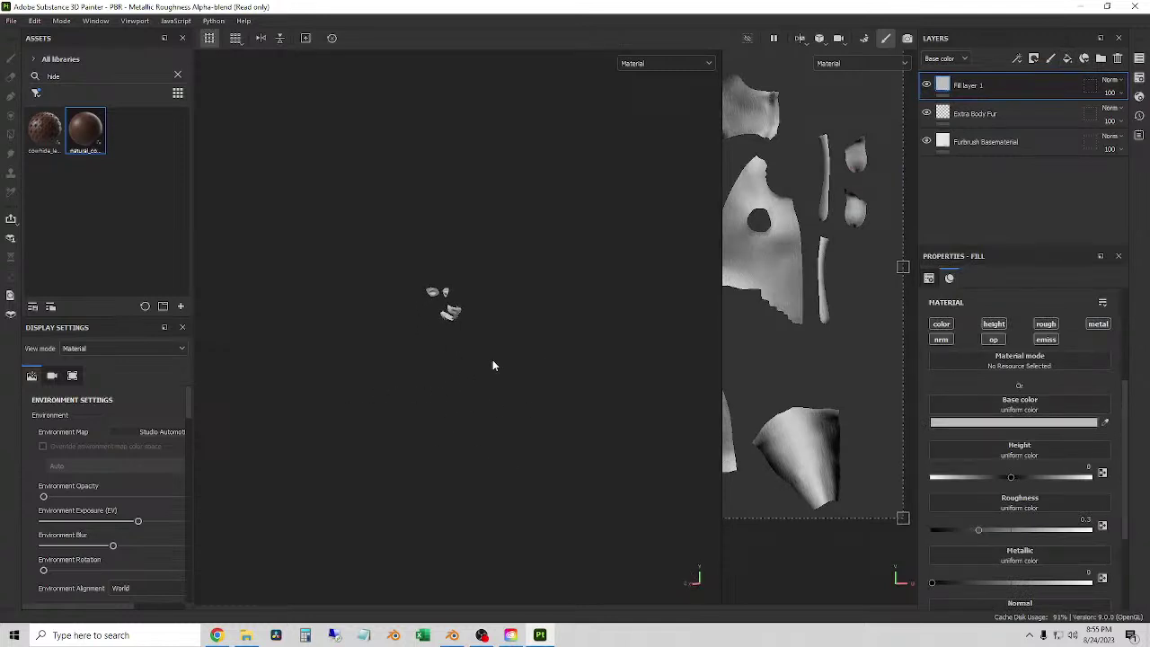
pyautogui.scroll(2, 463, 289)
pyautogui.keyDown('alt'); pyautogui.moveTo(464, 289); pyautogui.dragTo(569, 321); pyautogui.keyUp('alt')
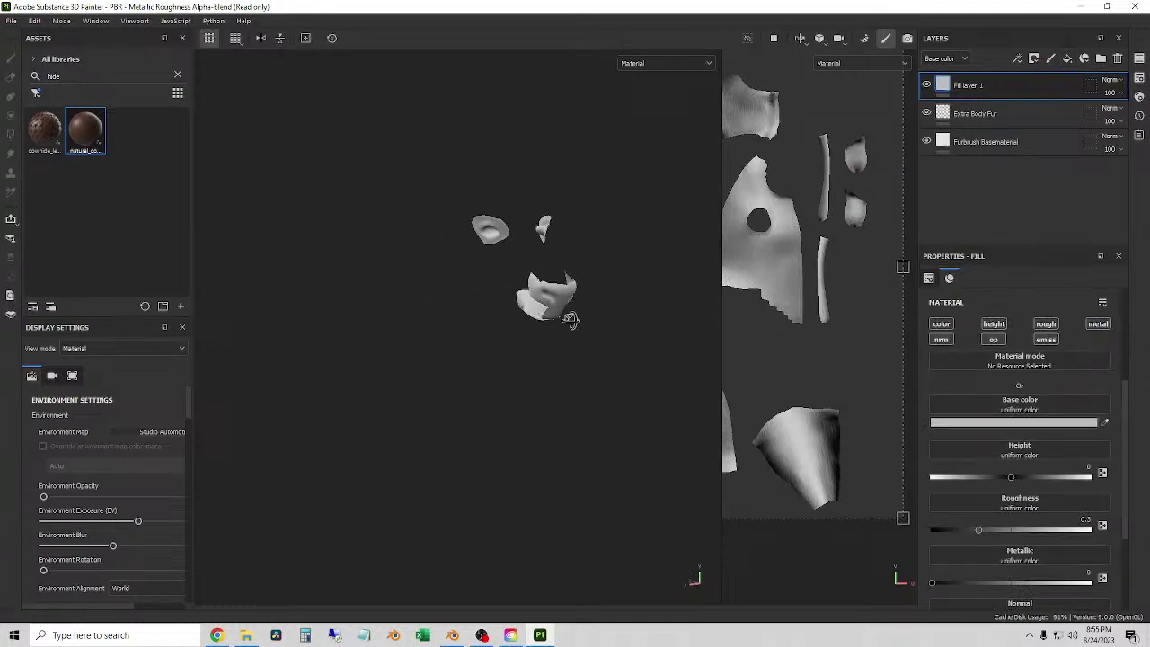
pyautogui.scroll(2, 557, 325)
pyautogui.keyDown('alt'); pyautogui.moveTo(539, 220); pyautogui.dragTo(552, 378); pyautogui.keyUp('alt')
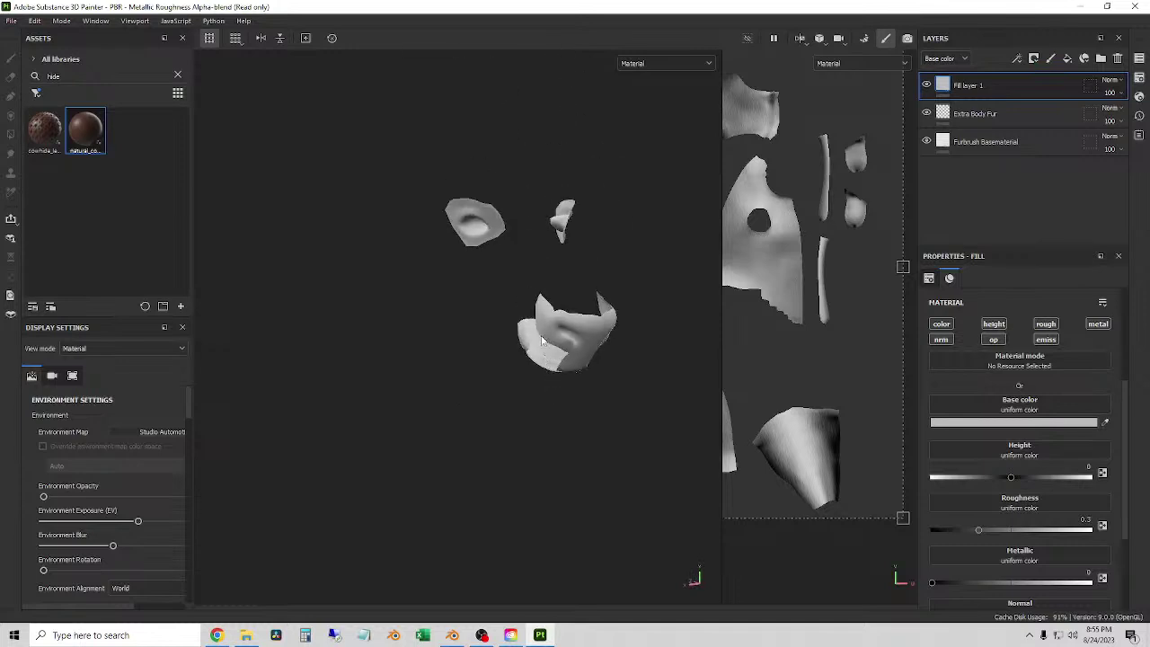
pyautogui.keyDown('alt'); pyautogui.moveTo(437, 257); pyautogui.dragTo(457, 257); pyautogui.keyUp('alt')
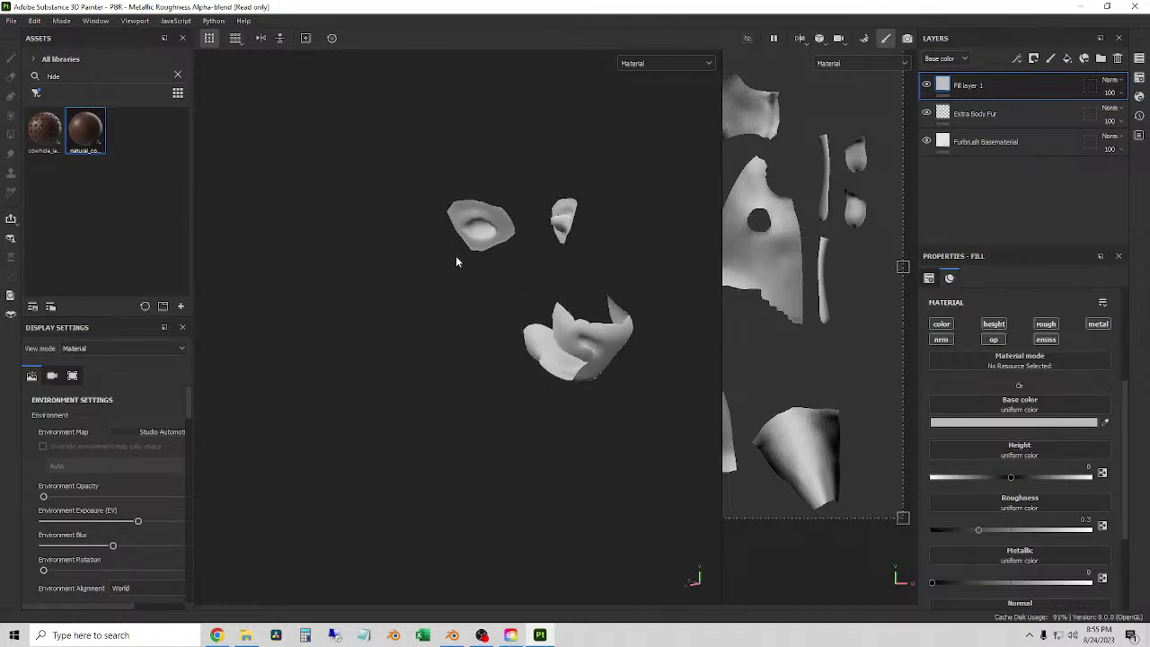
pyautogui.doubleClick(959, 87)
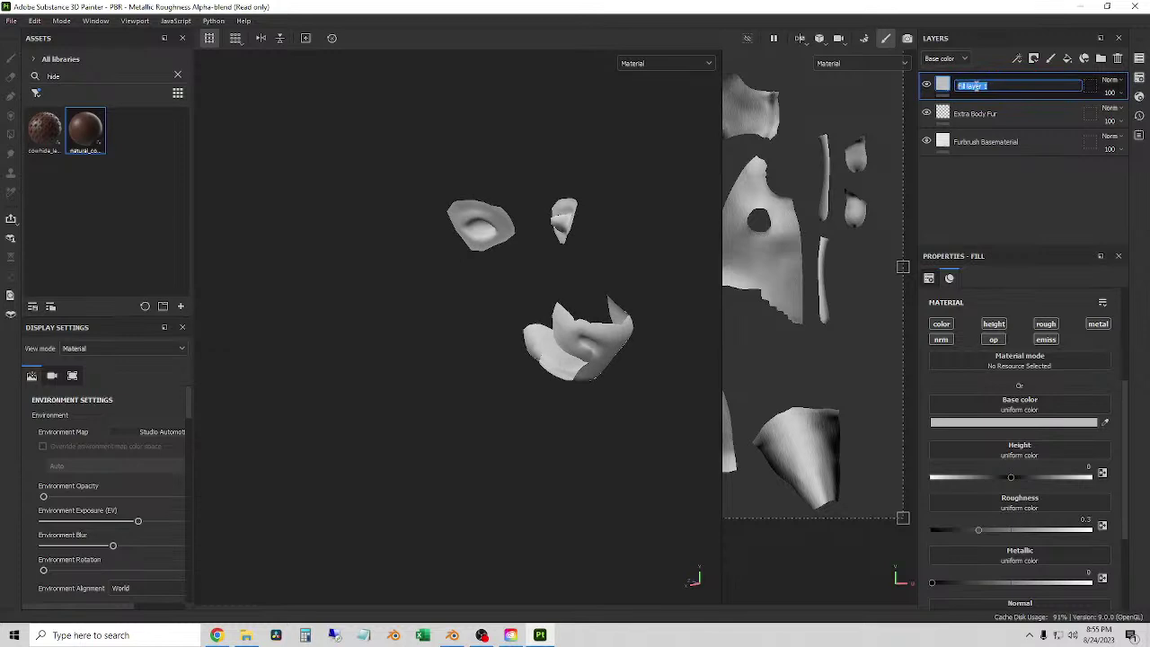
pyautogui.write('Skin')
pyautogui.press('Return')
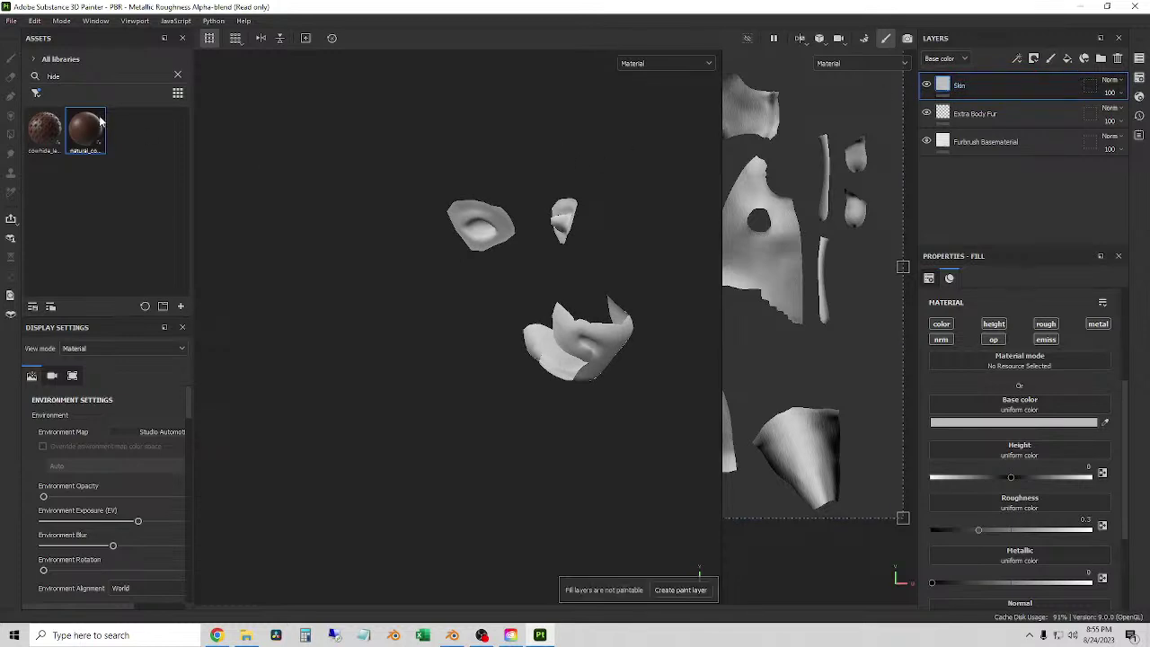
# - Search the assets for "leather" and examine the previews of the leather materials for one suitable as skin
pyautogui.moveTo(95, 127)
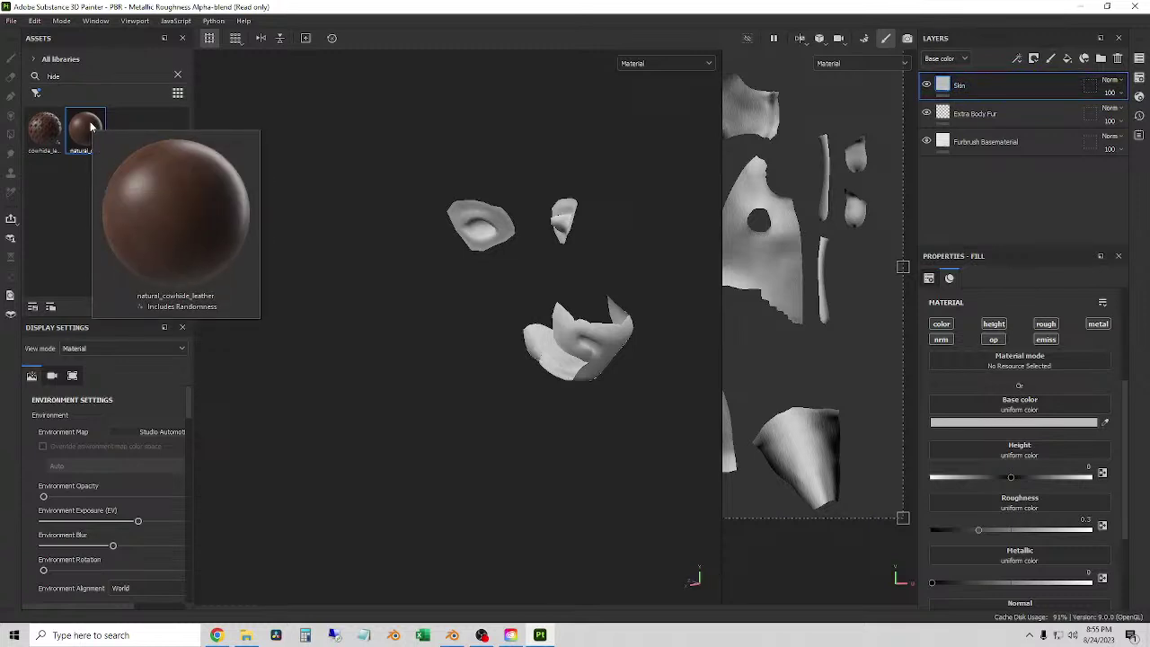
pyautogui.doubleClick(49, 78)
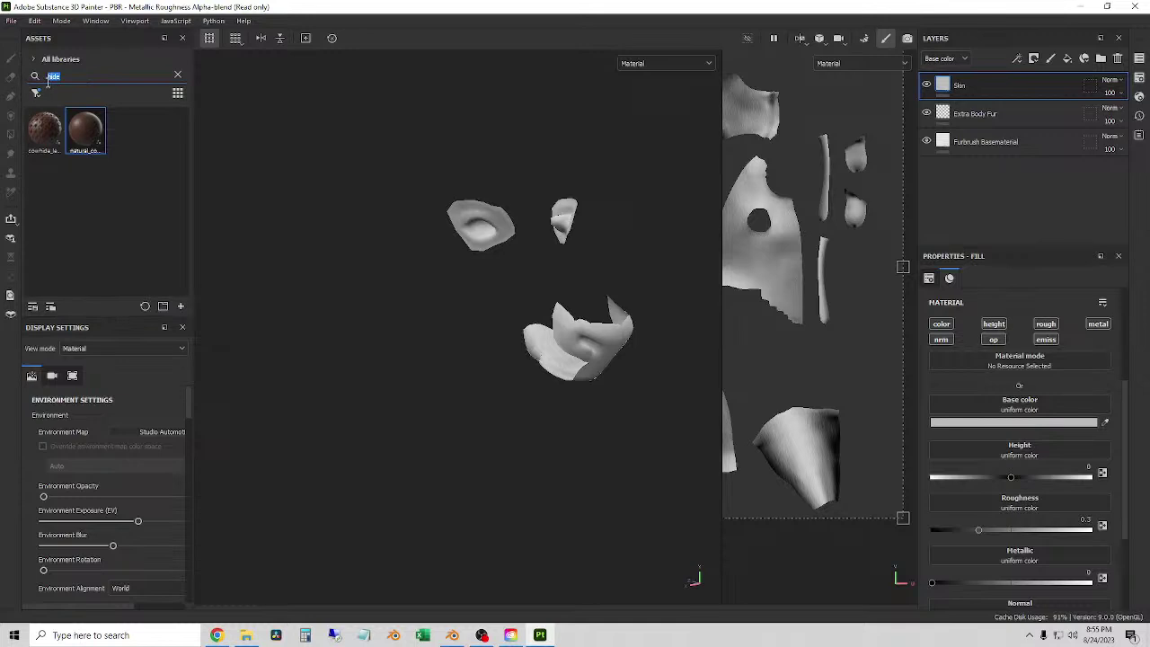
pyautogui.write('leather')
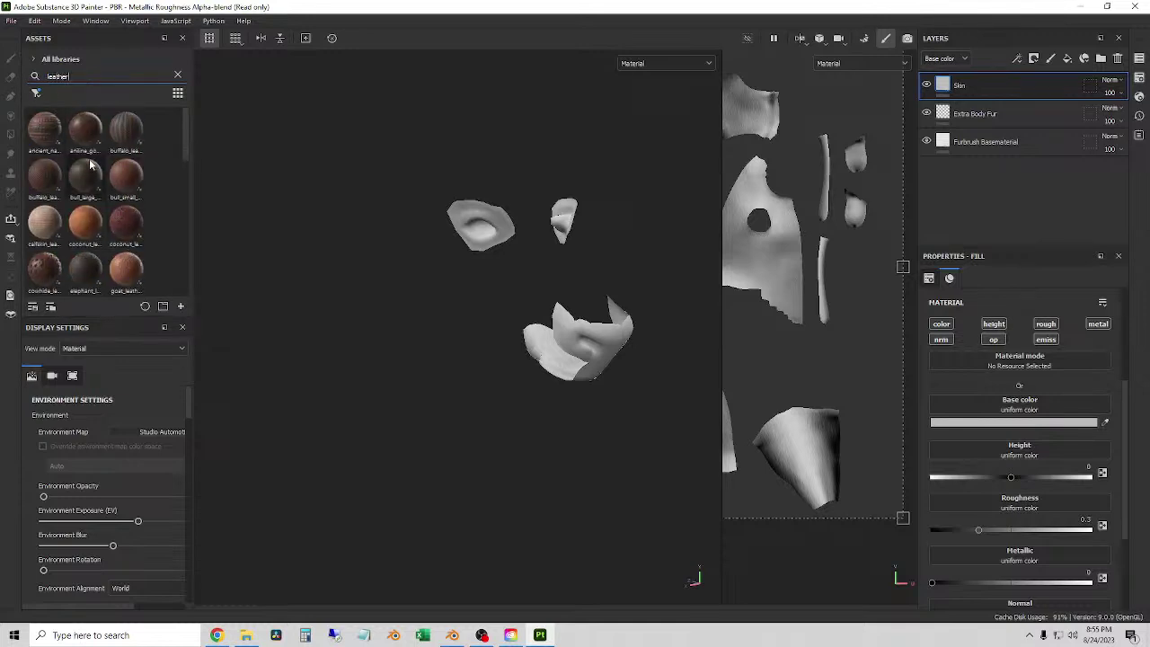
pyautogui.scroll(-5, 90, 165)
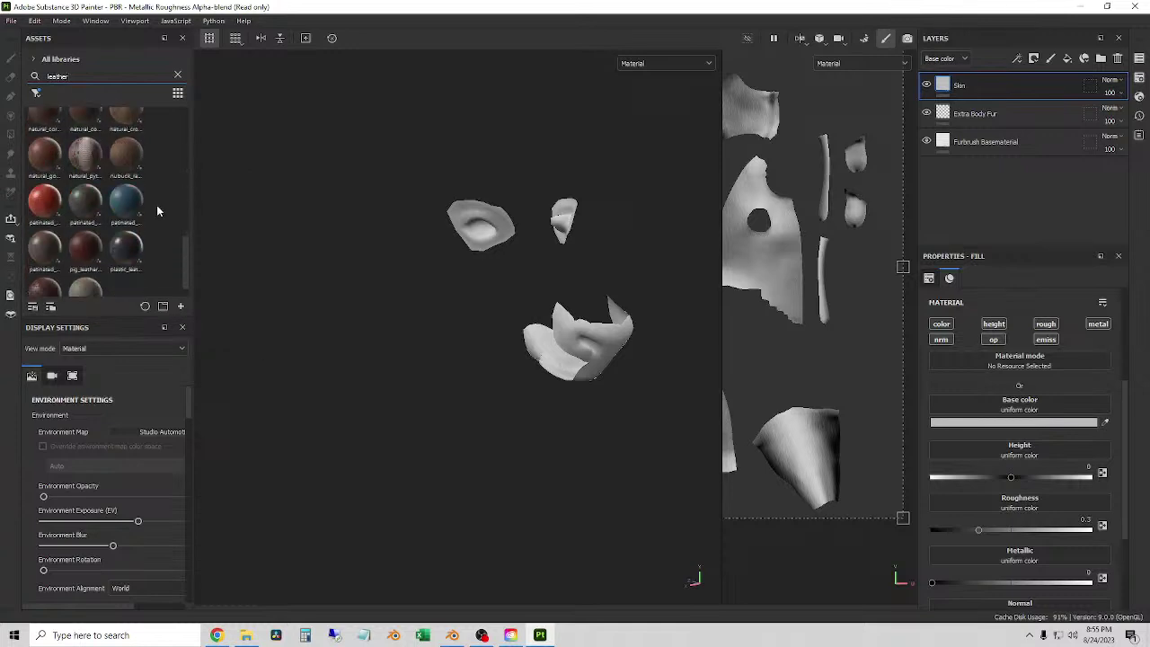
pyautogui.moveTo(38, 131)
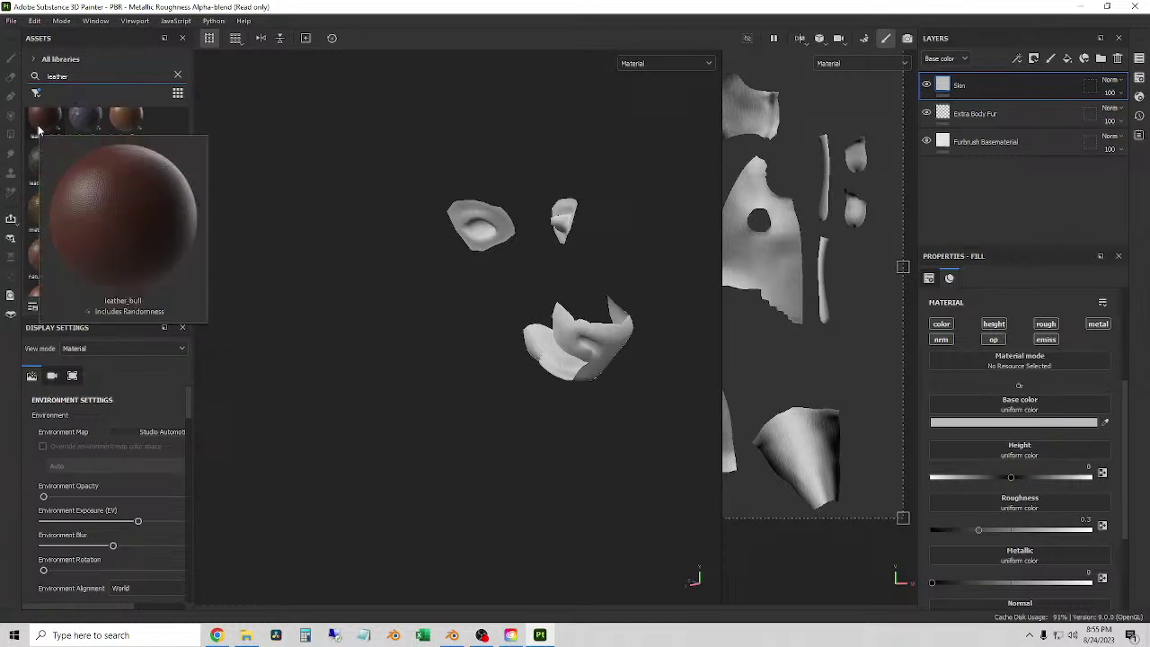
pyautogui.moveTo(128, 184)
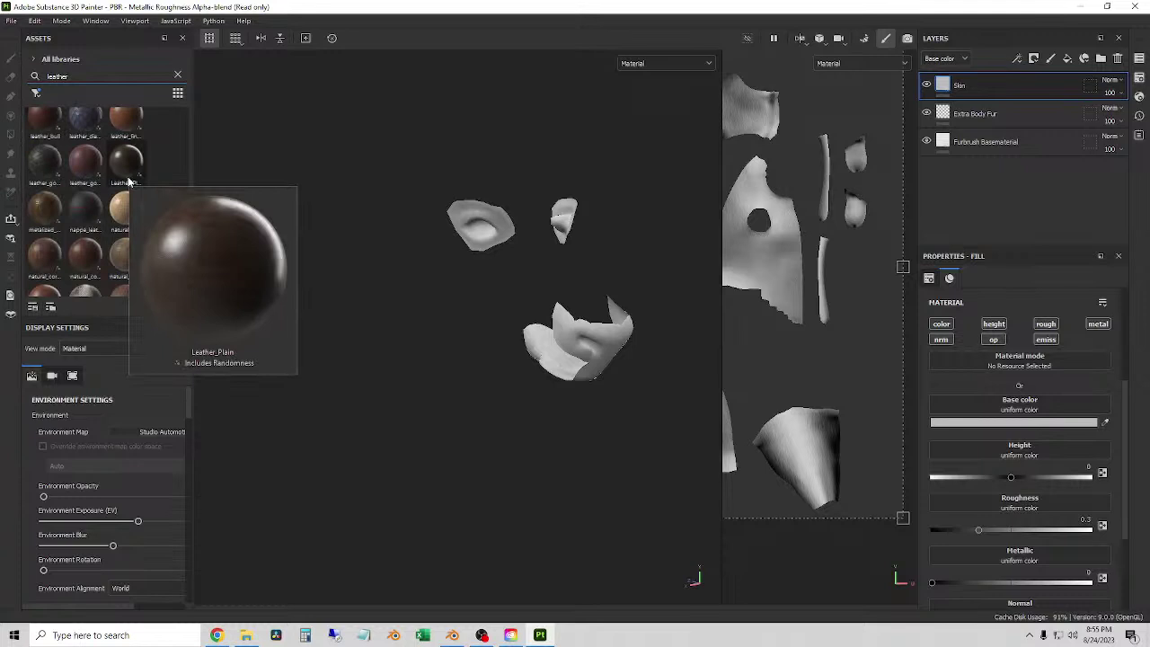
pyautogui.scroll(-3, 130, 177)
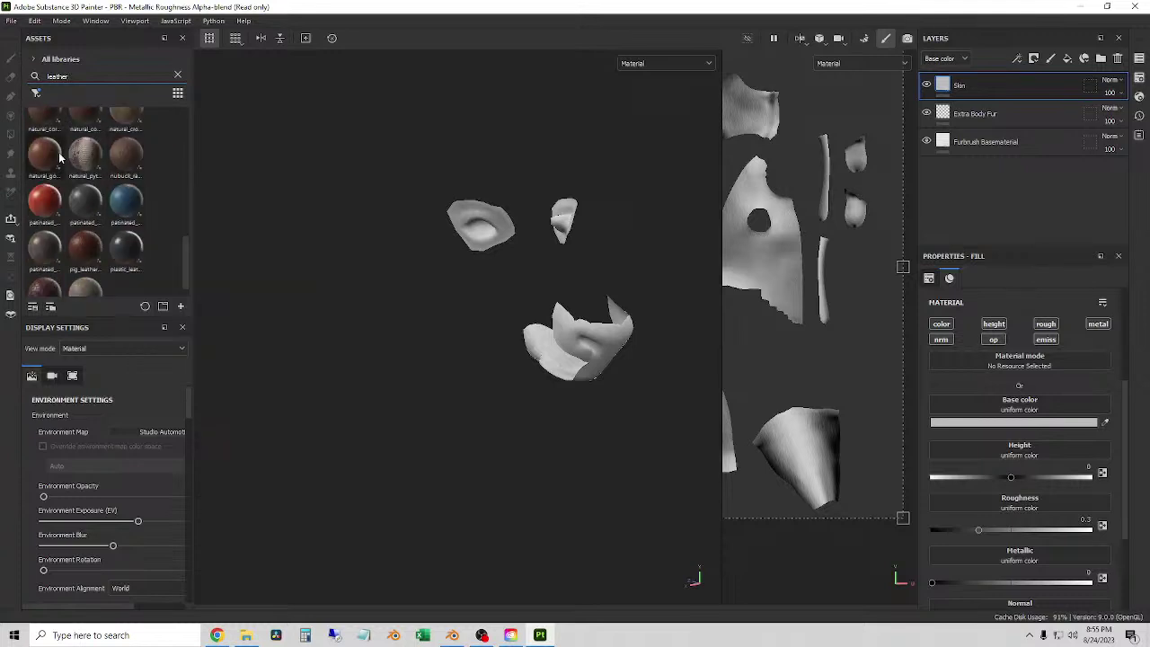
pyautogui.moveTo(60, 157)
pyautogui.scroll(-1, 60, 157)
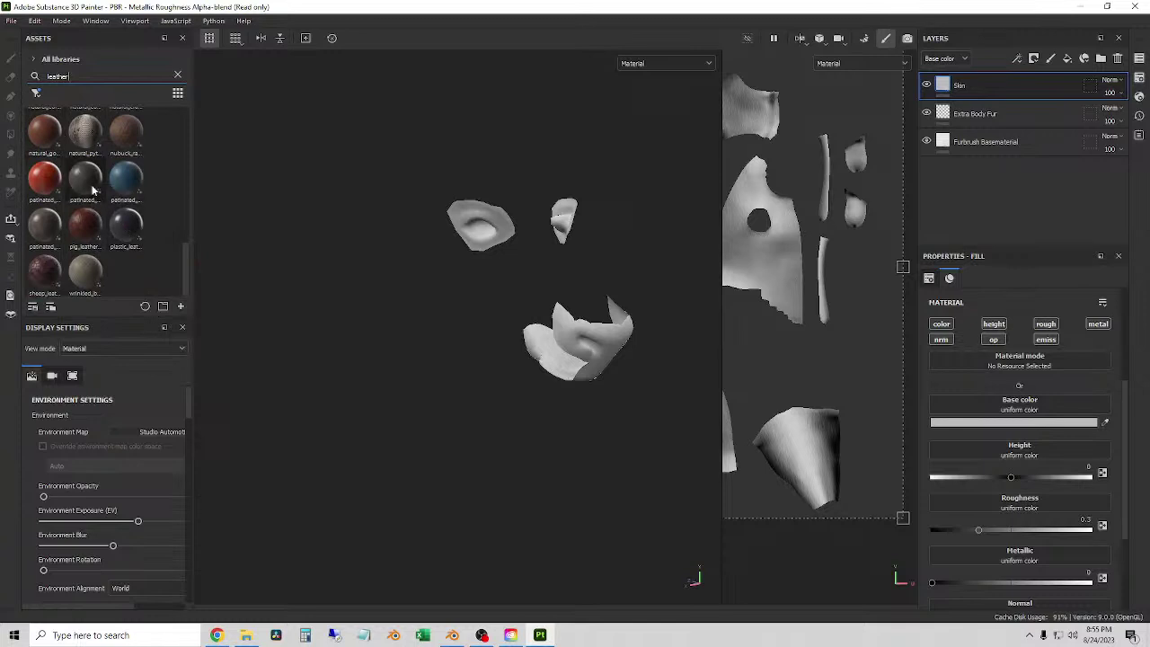
pyautogui.moveTo(75, 251)
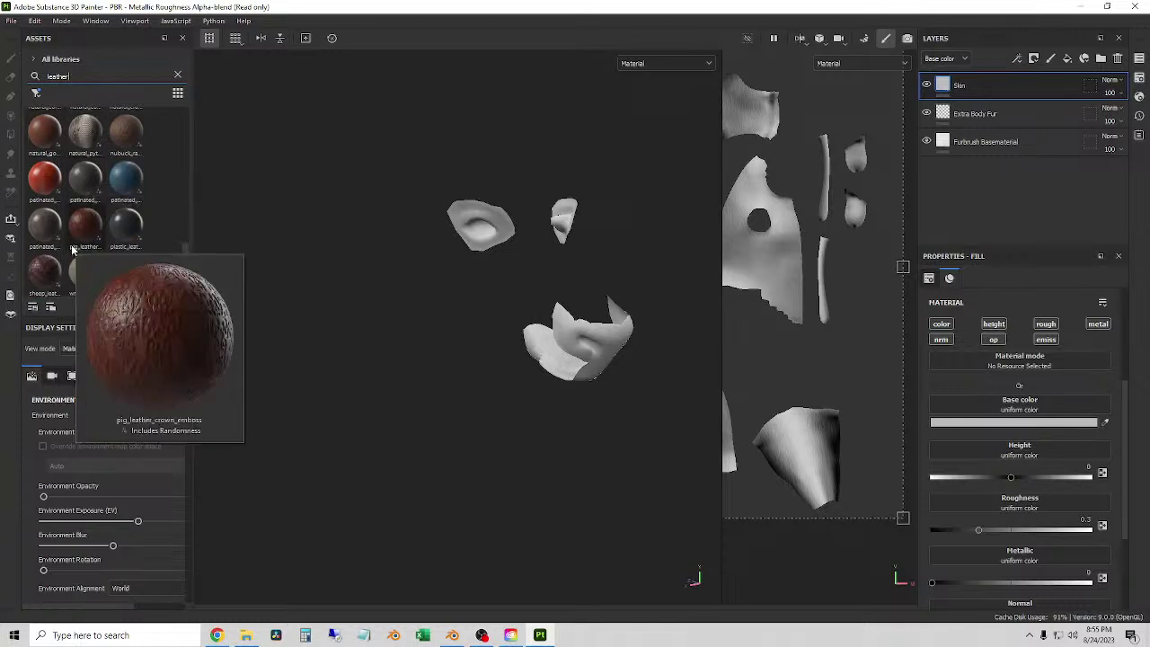
pyautogui.scroll(3, 55, 247)
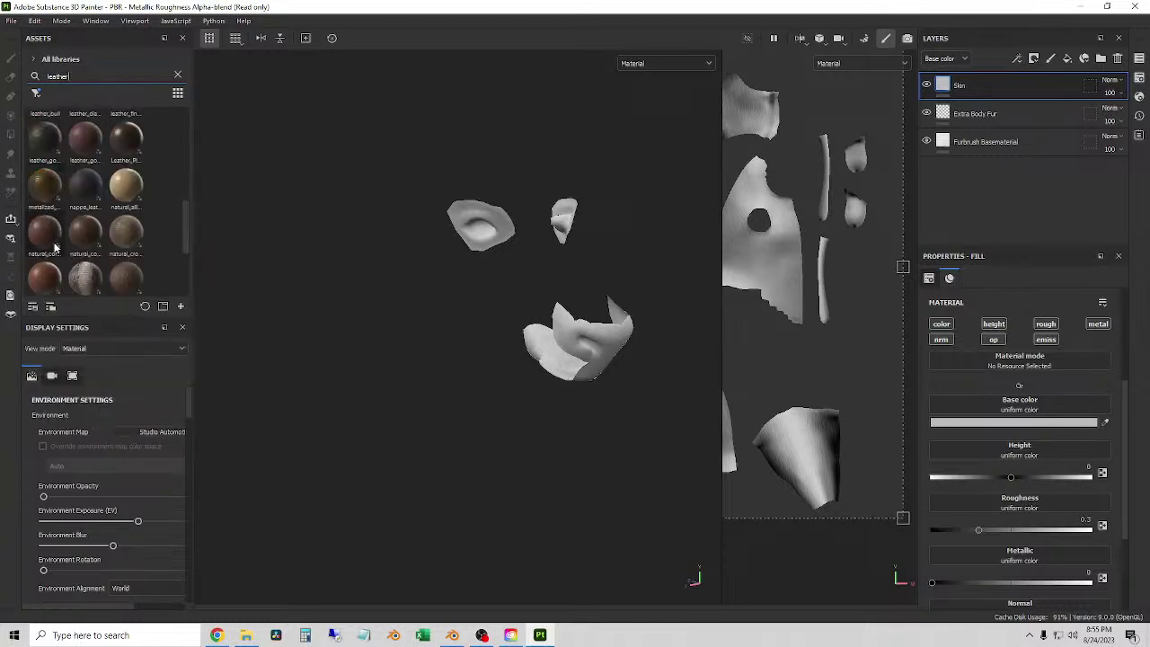
pyautogui.moveTo(51, 237)
pyautogui.moveTo(87, 226)
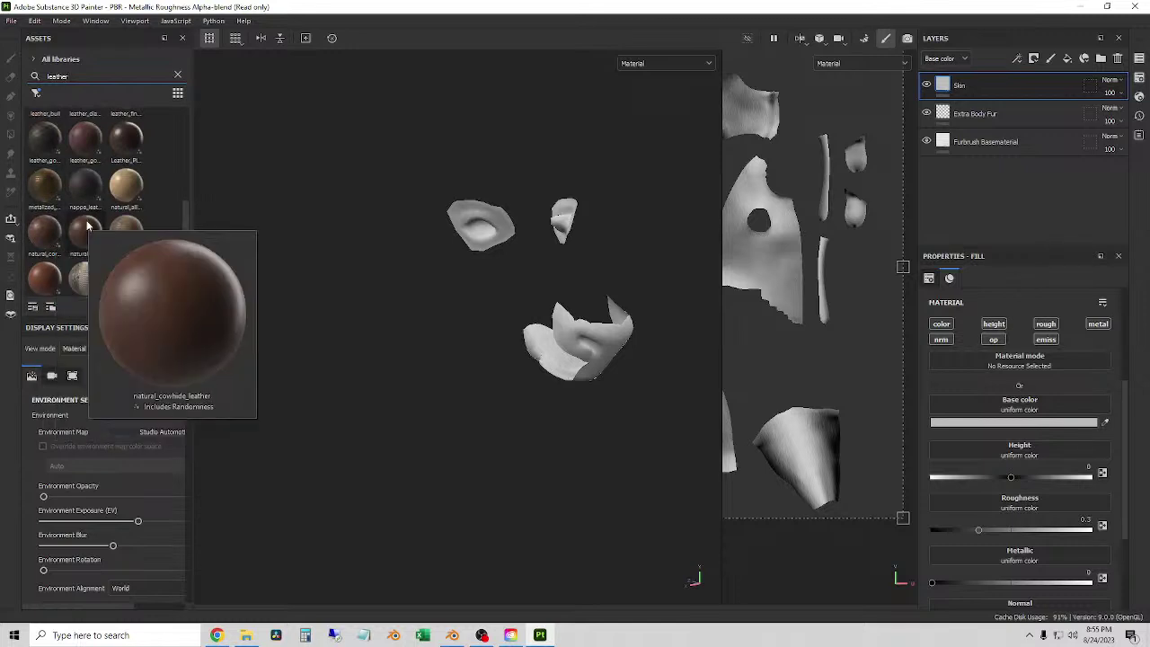
pyautogui.moveTo(128, 135)
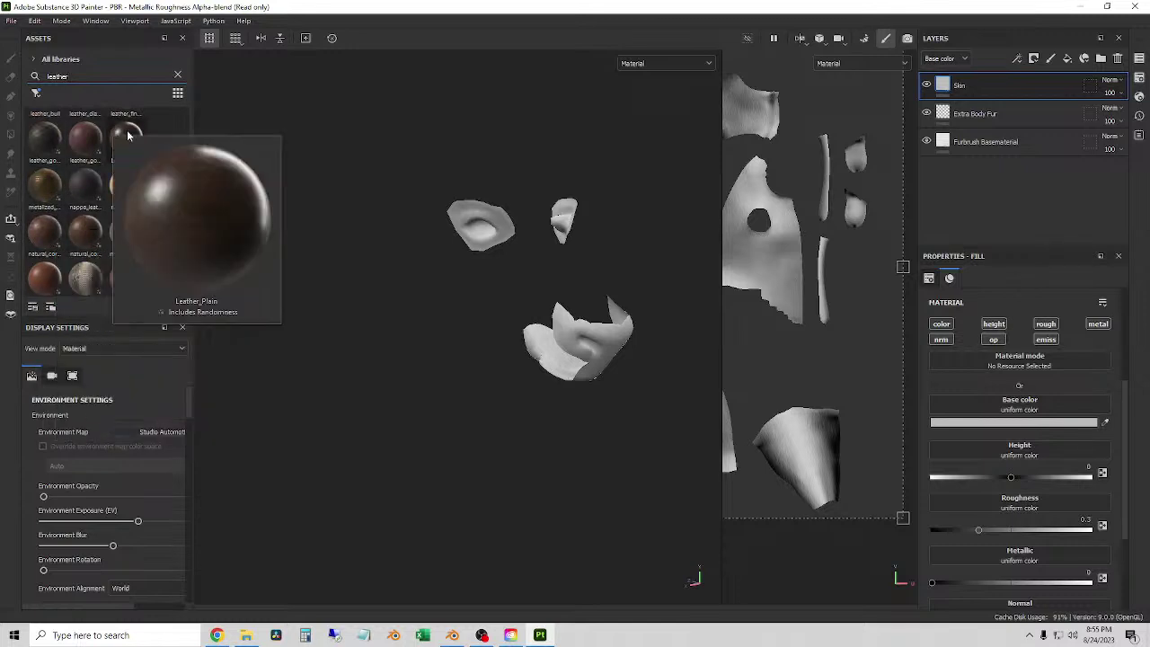
# - Look through the leather materials again and apply Leather_Plain to the Skin layer
pyautogui.scroll(3, 126, 143)
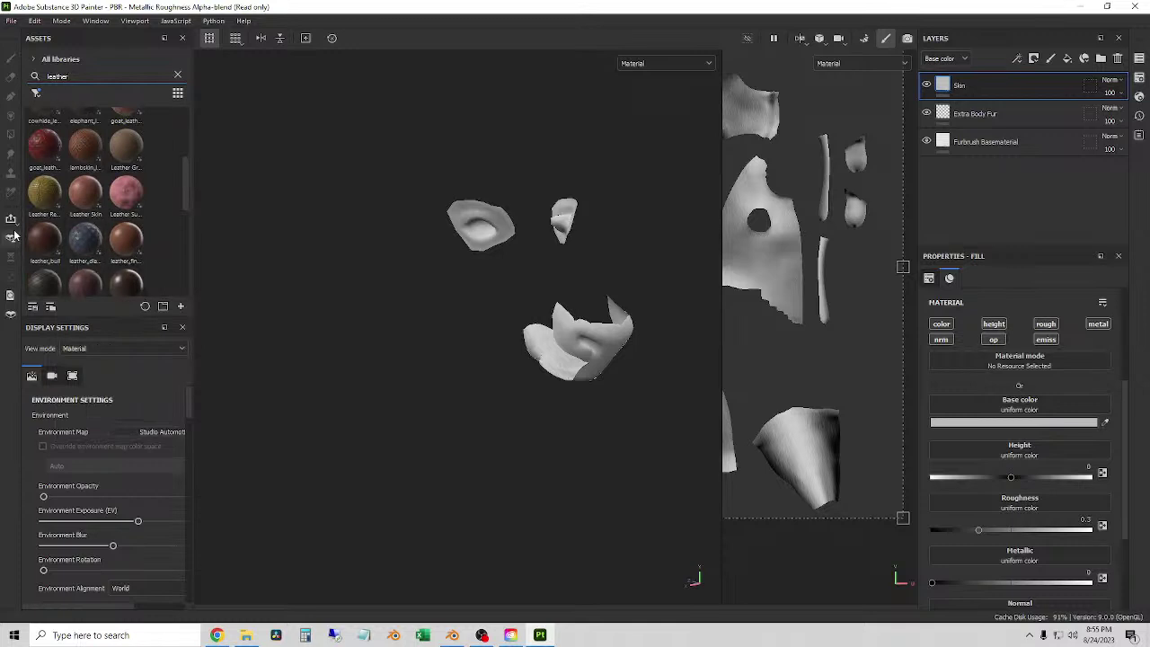
pyautogui.scroll(2, 50, 236)
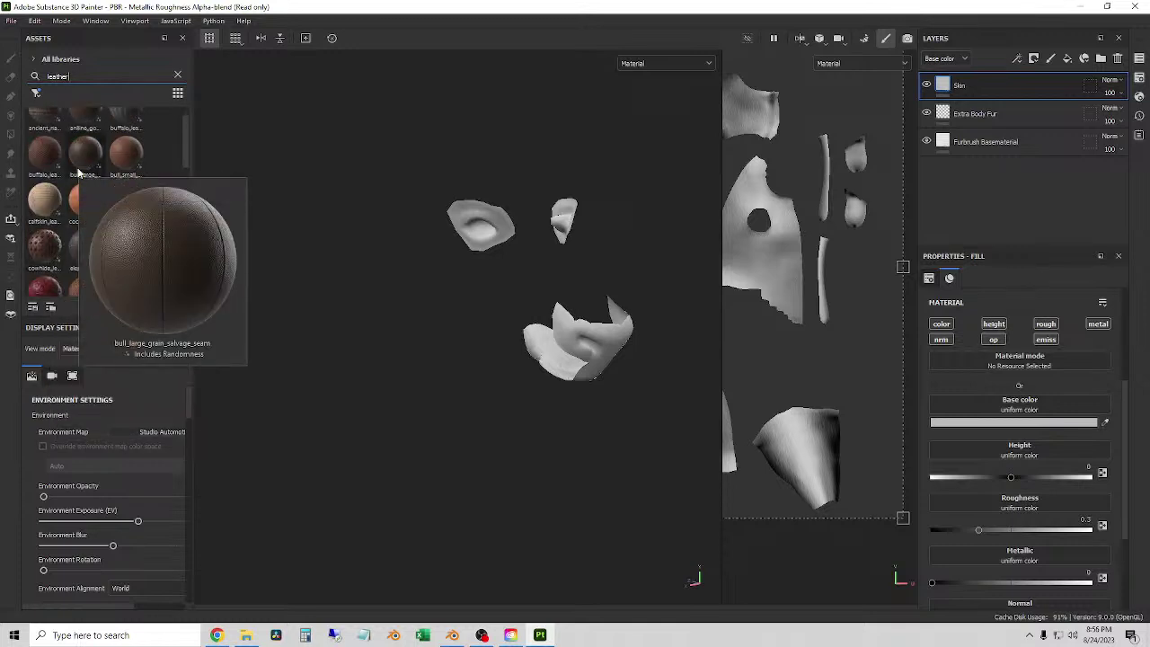
pyautogui.scroll(1, 101, 160)
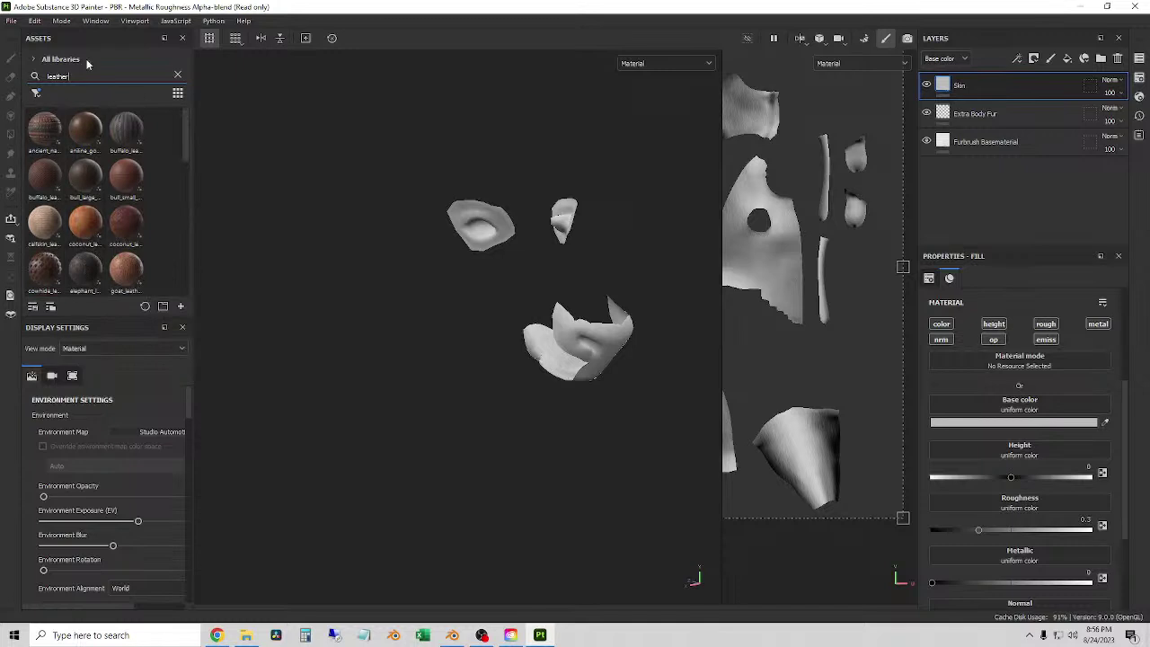
pyautogui.scroll(-3, 96, 181)
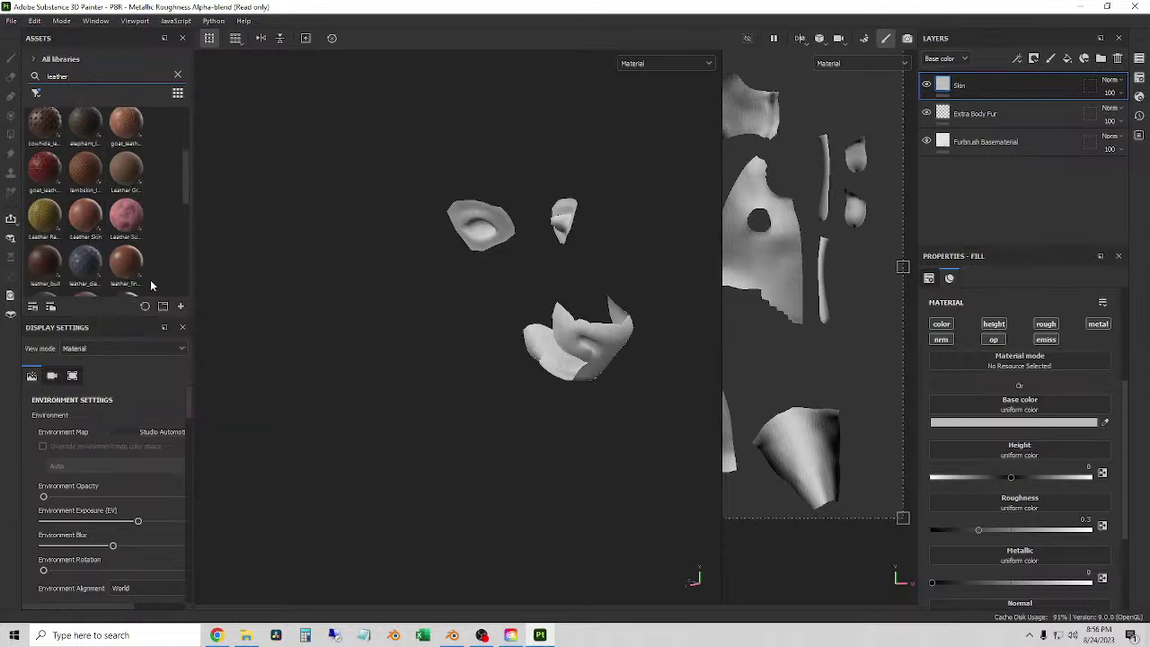
pyautogui.moveTo(30, 276)
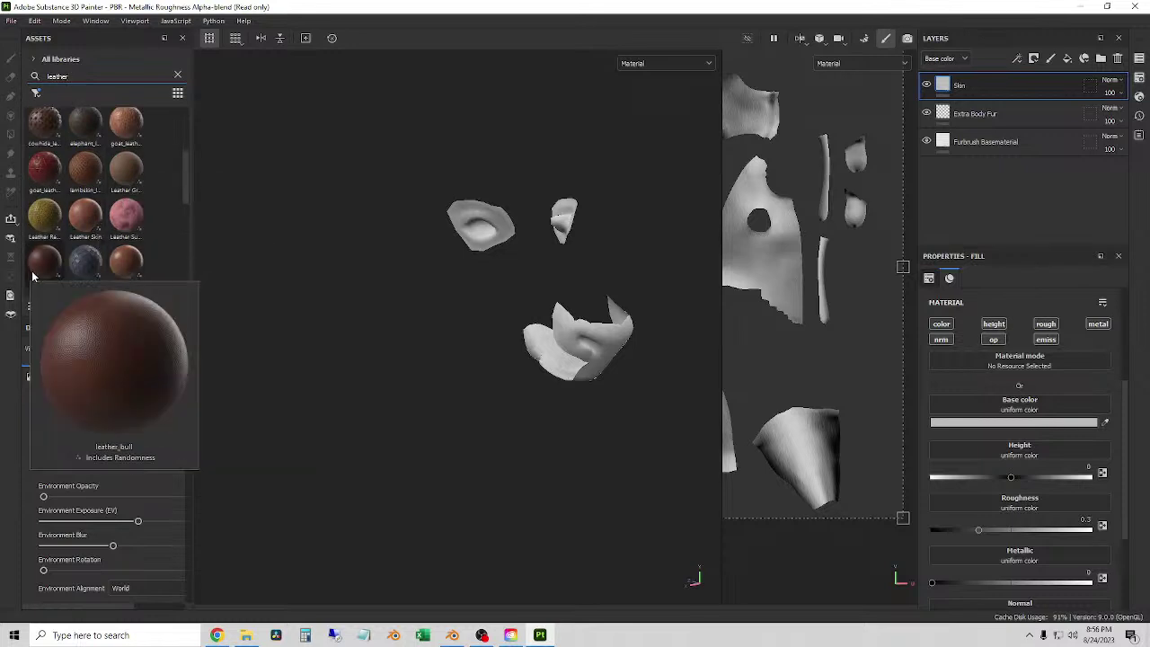
pyautogui.scroll(-3, 30, 276)
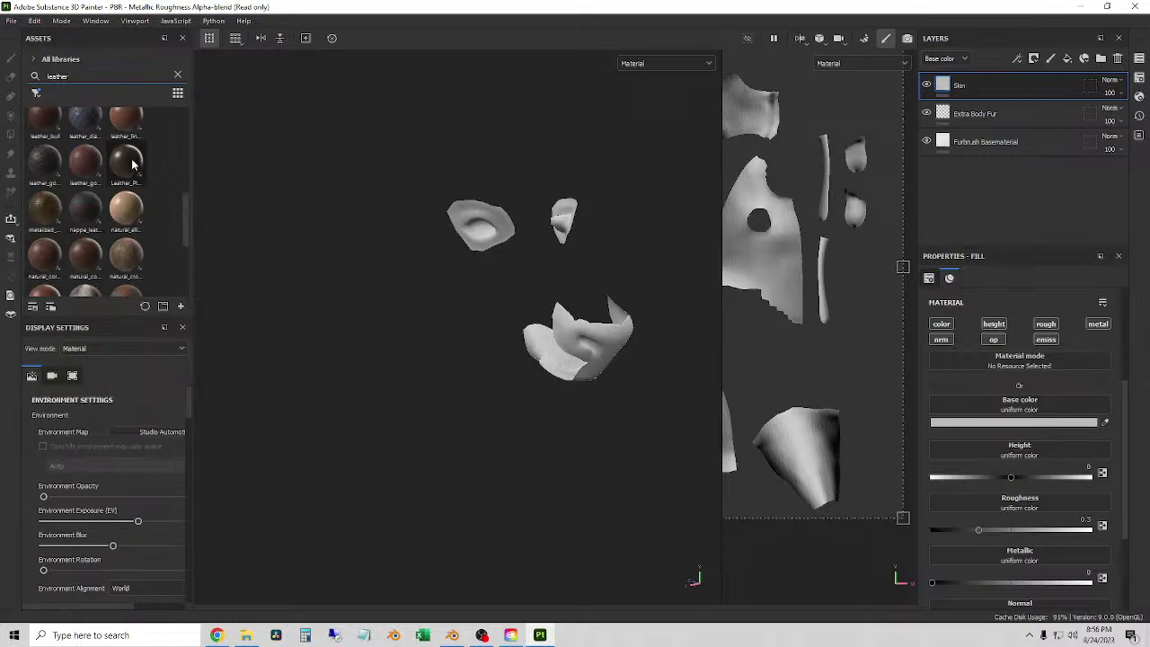
pyautogui.moveTo(132, 163)
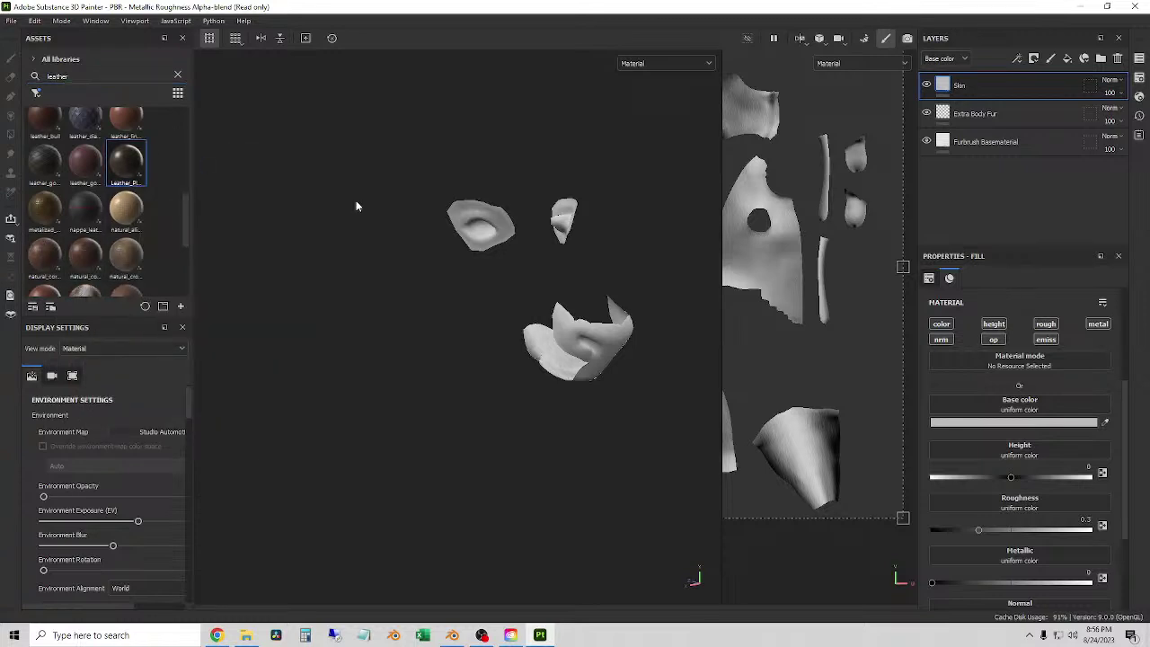
pyautogui.moveTo(356, 205); pyautogui.dragTo(467, 242)
pyautogui.scroll(-4, 811, 365)
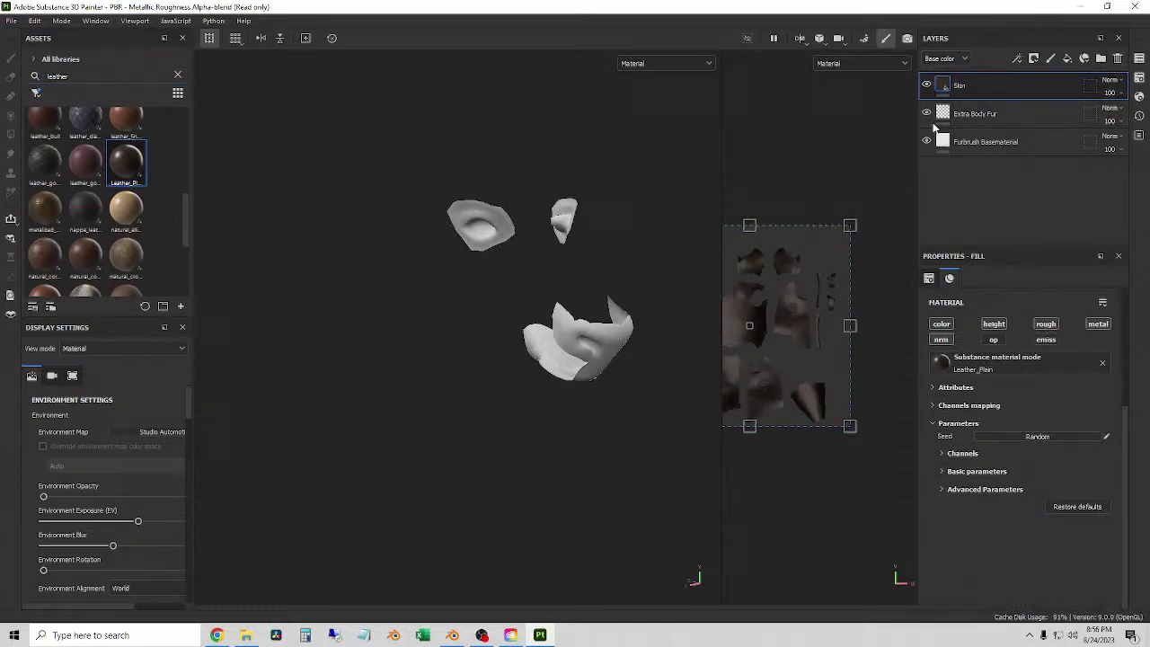
# - Show the Body texture set in the viewport to check where the leather material is applied
pyautogui.click(1139, 59)
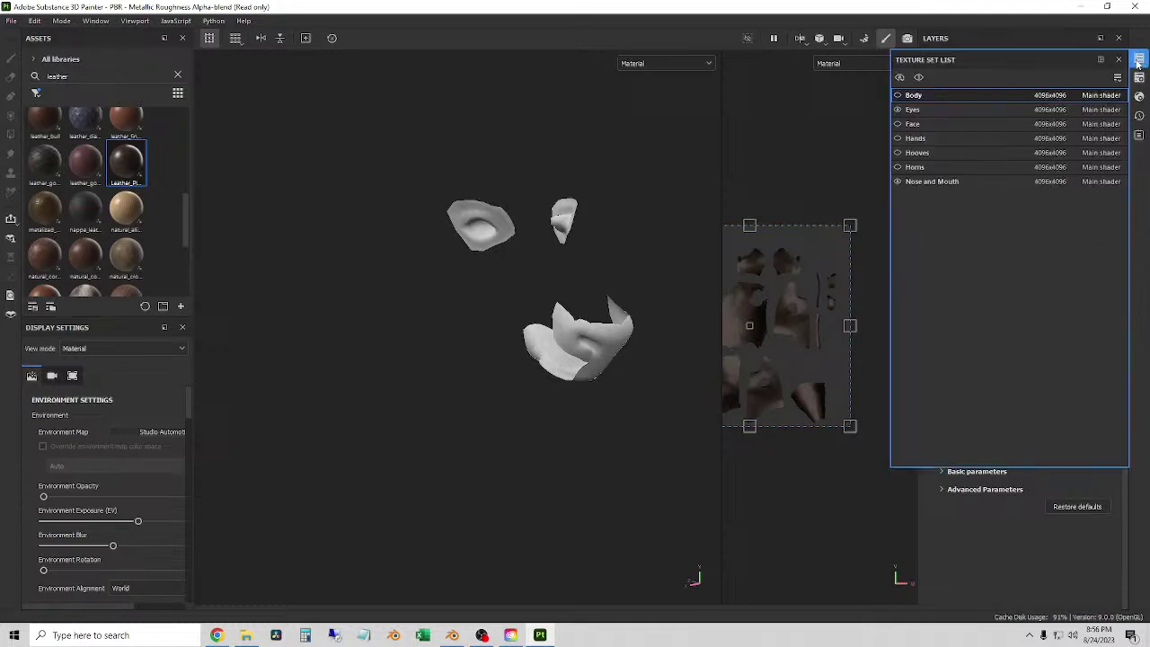
pyautogui.click(896, 95)
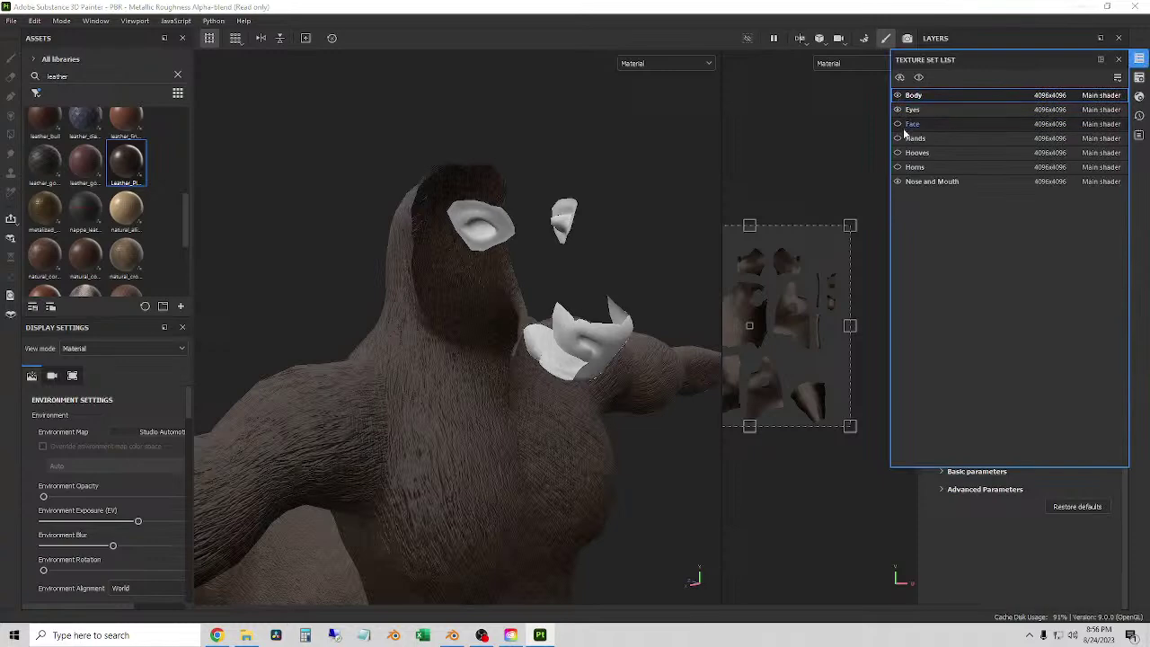
pyautogui.click(898, 124)
pyautogui.click(897, 124)
pyautogui.click(896, 95)
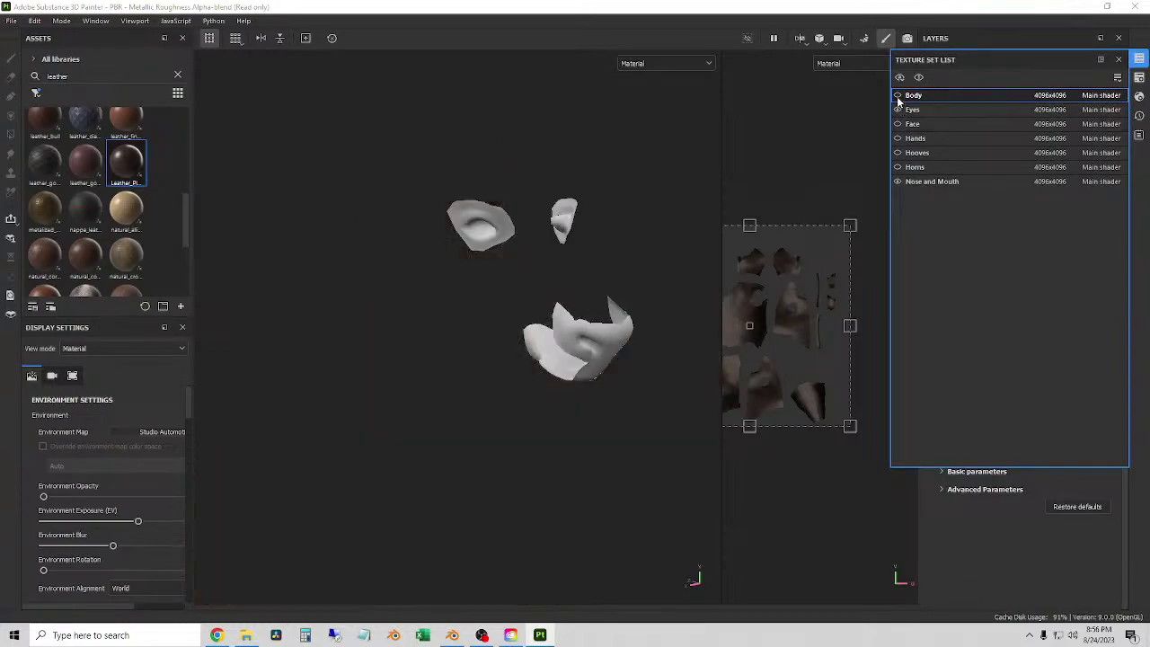
pyautogui.click(897, 96)
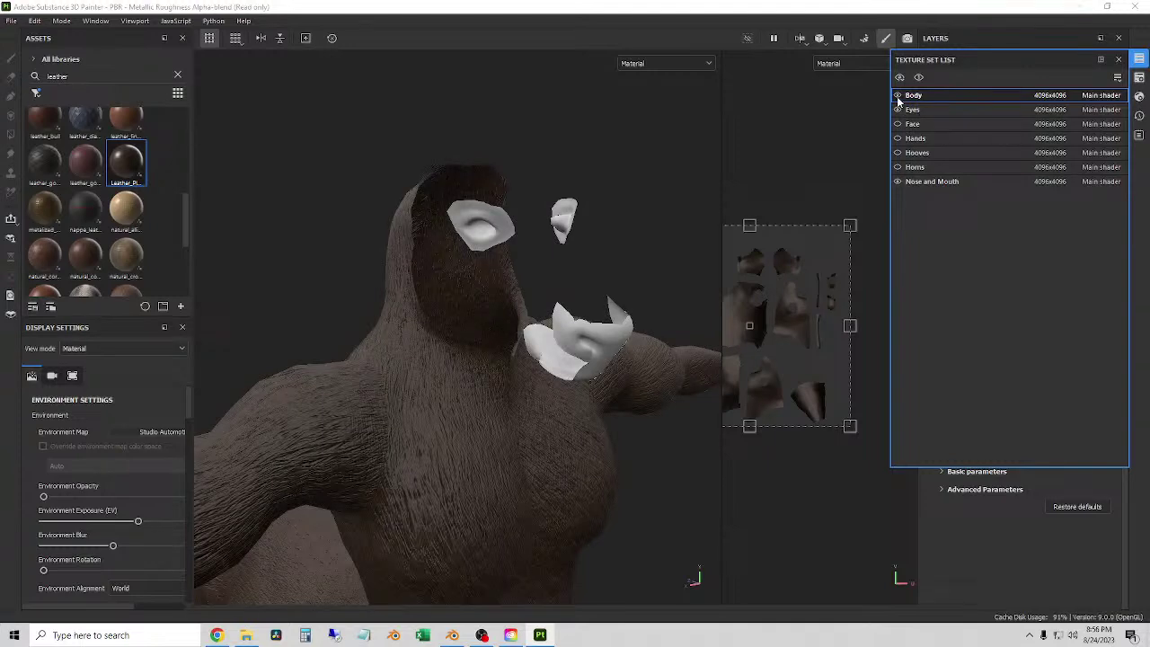
pyautogui.click(1118, 60)
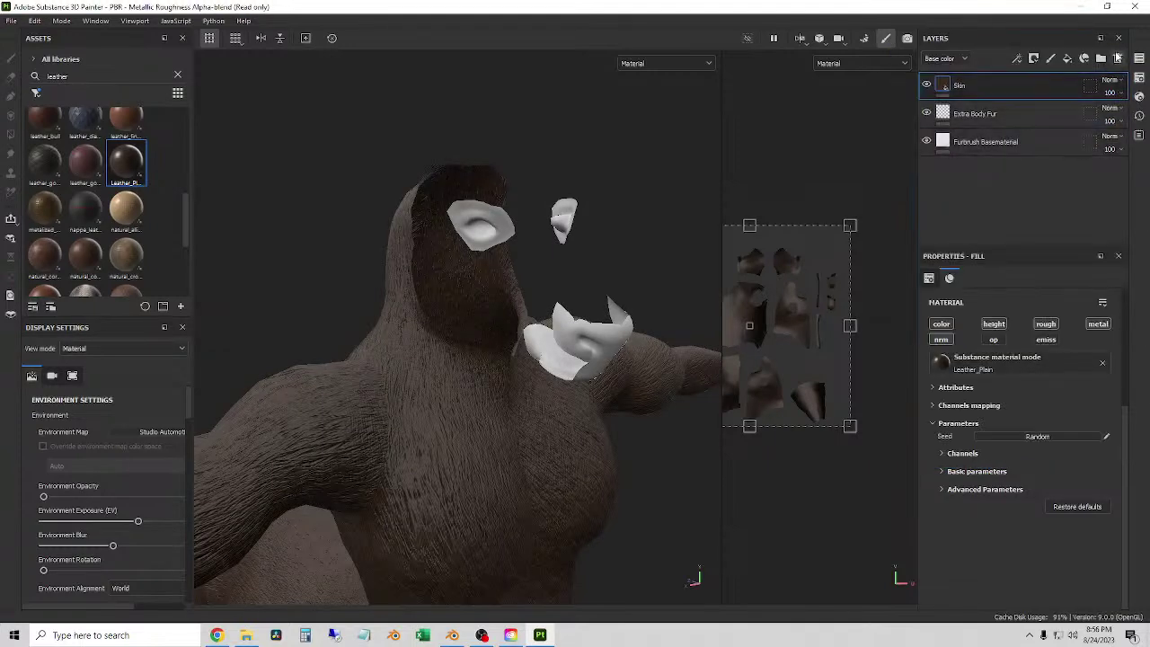
# - Delete the Skin layer from the Body texture set and hide its fur layers
pyautogui.click(1118, 57)
pyautogui.keyDown('alt'); pyautogui.moveTo(666, 285); pyautogui.dragTo(598, 278); pyautogui.keyUp('alt')
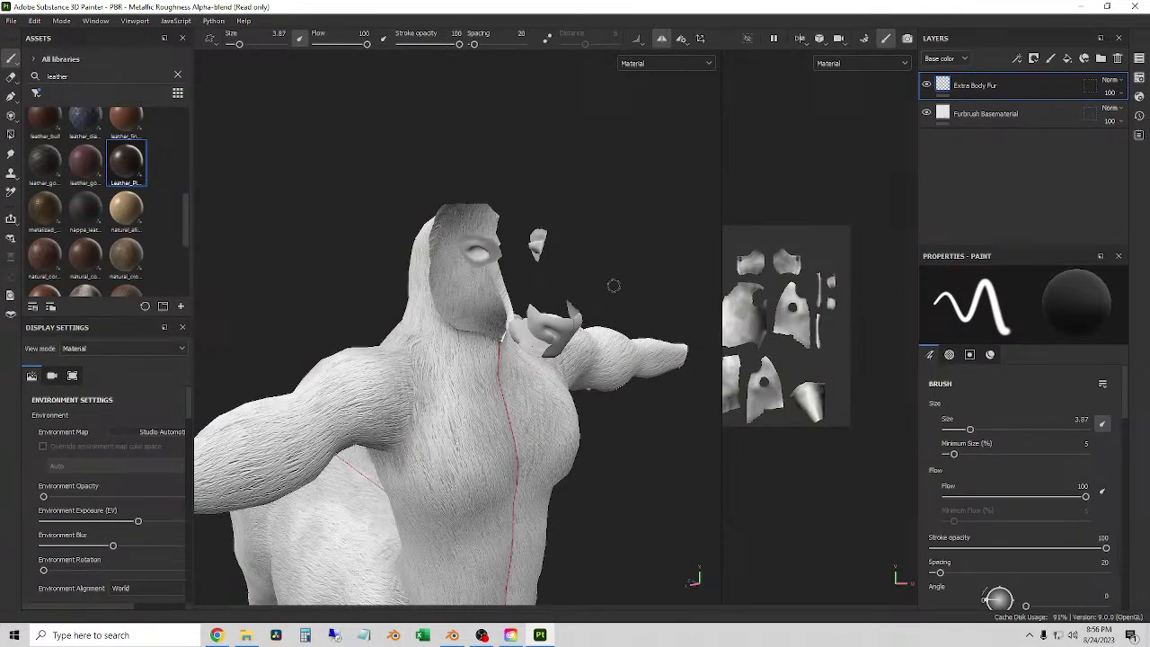
pyautogui.click(926, 113)
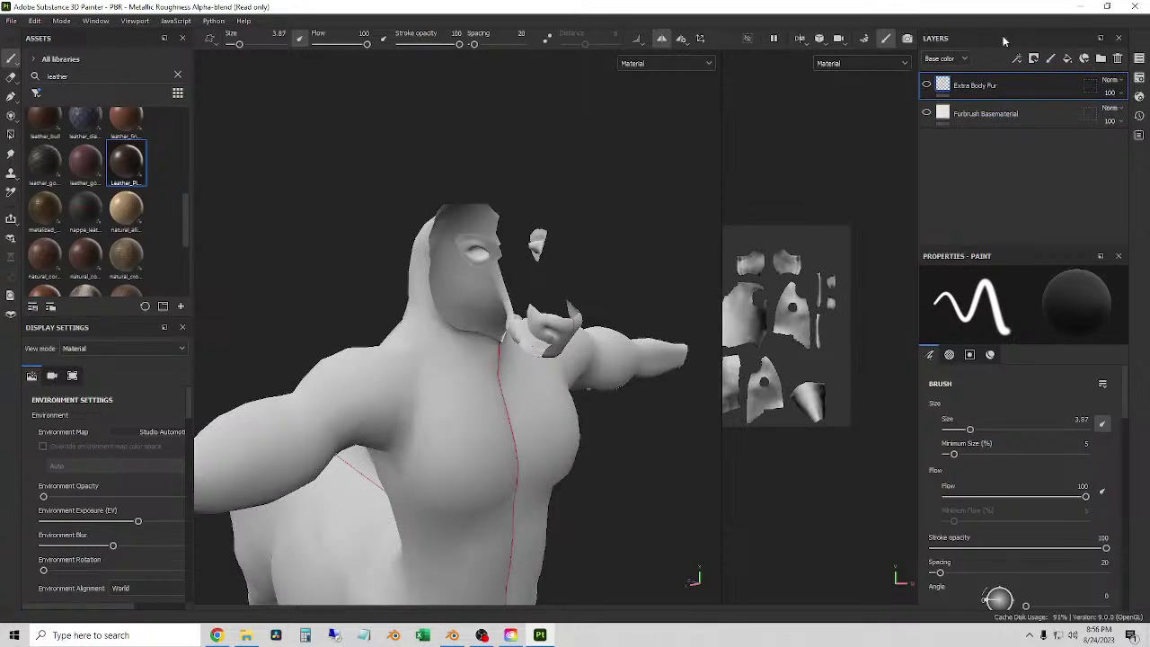
# - Make Eyes the active texture set and hide the Body texture set
pyautogui.click(1138, 59)
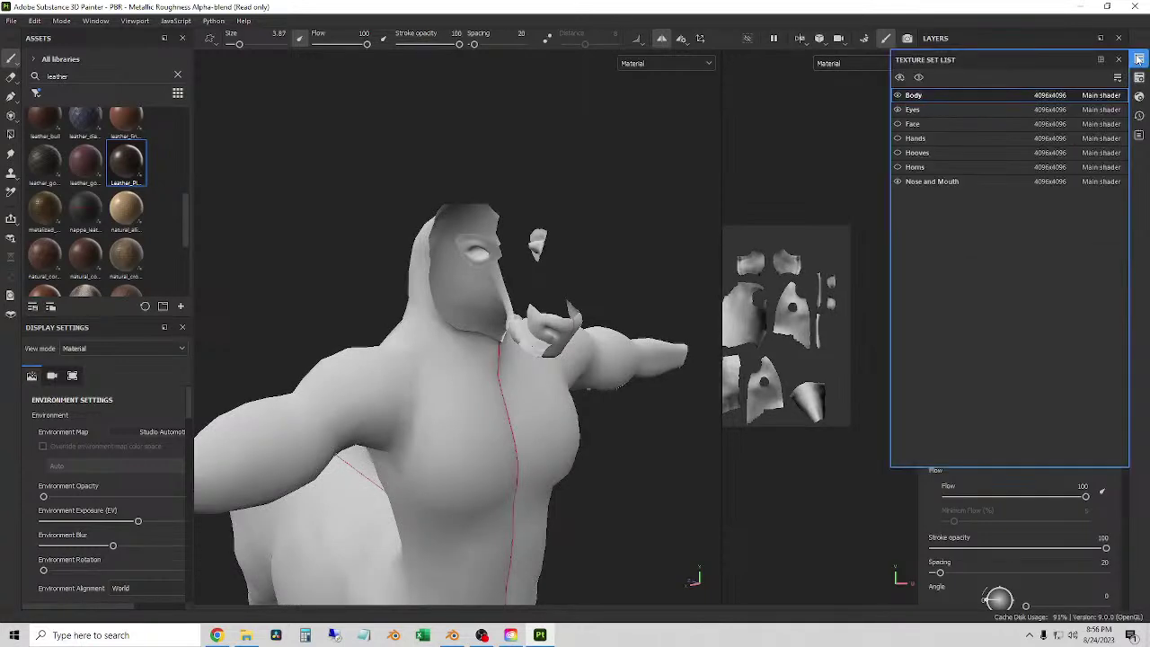
pyautogui.click(920, 110)
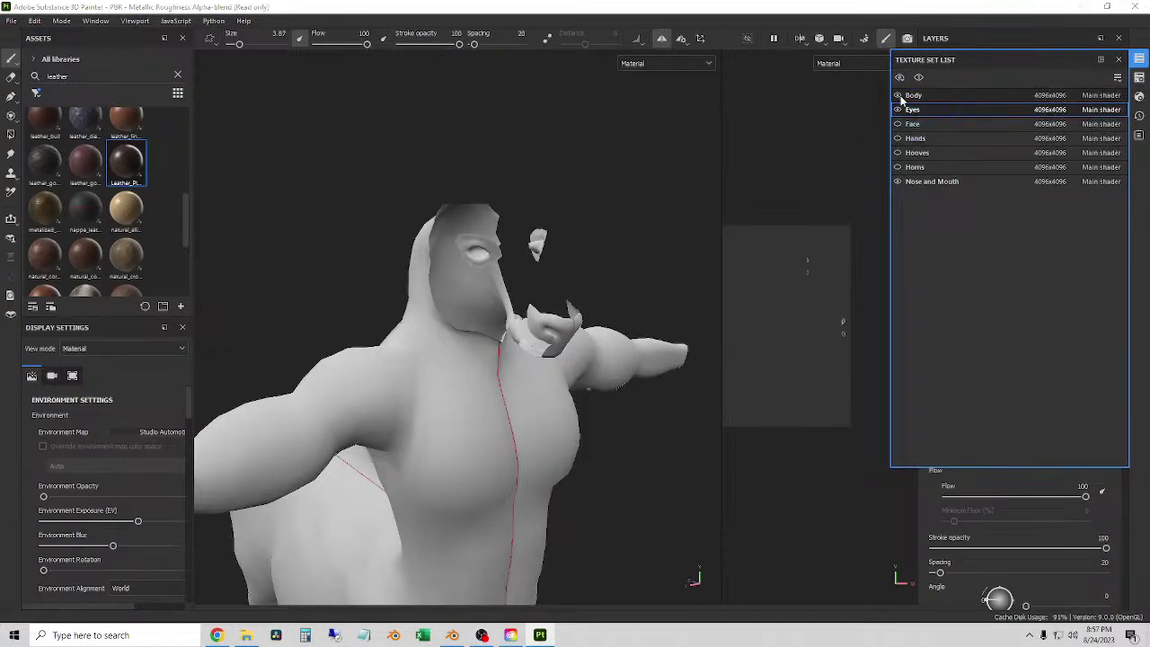
pyautogui.click(897, 96)
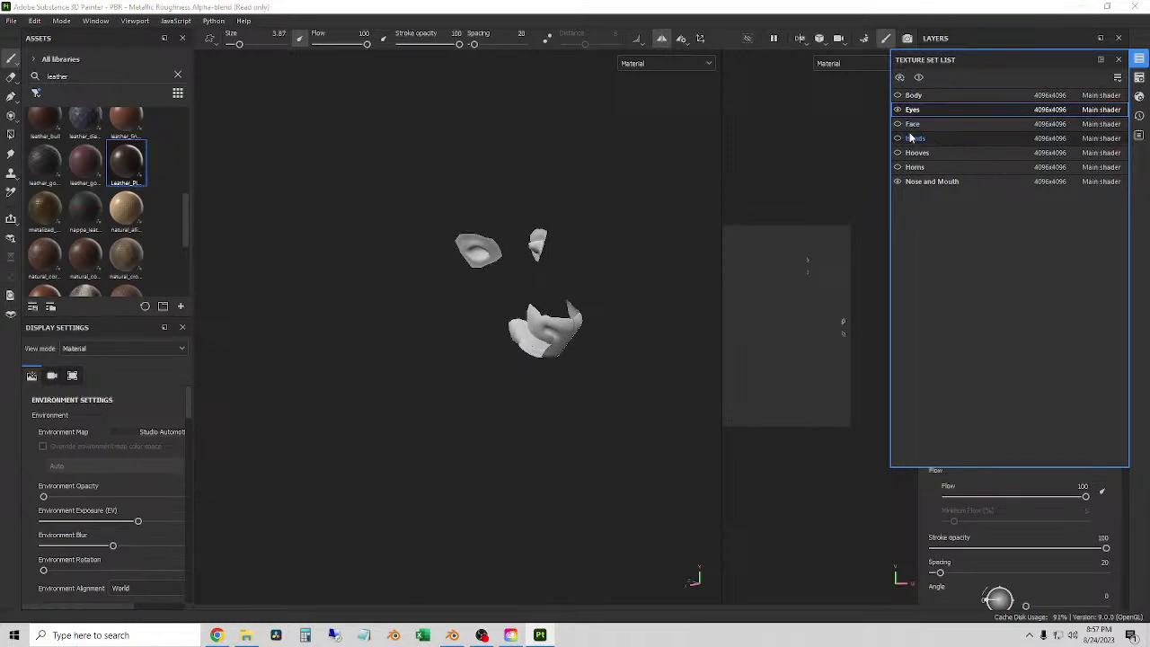
# - Try to select the Nose and Mouth and Eyes texture sets together, and return to Eyes alone
pyautogui.click(915, 181)
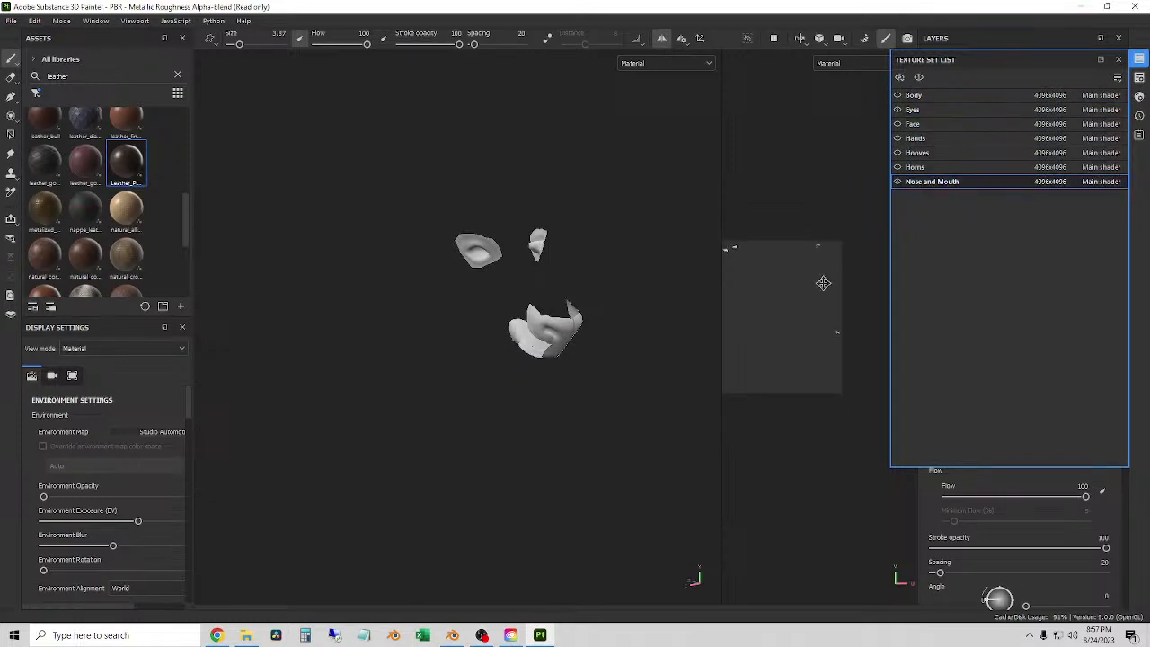
pyautogui.keyDown('ctrl'); pyautogui.click(925, 109); pyautogui.keyUp('ctrl')
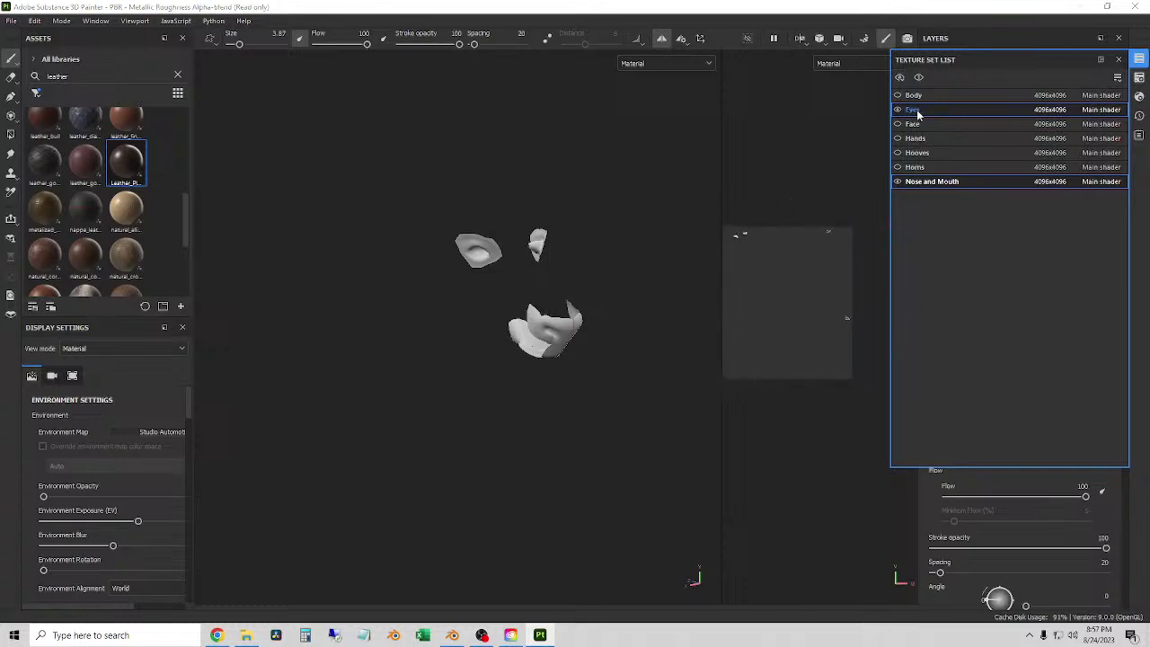
pyautogui.click(934, 181)
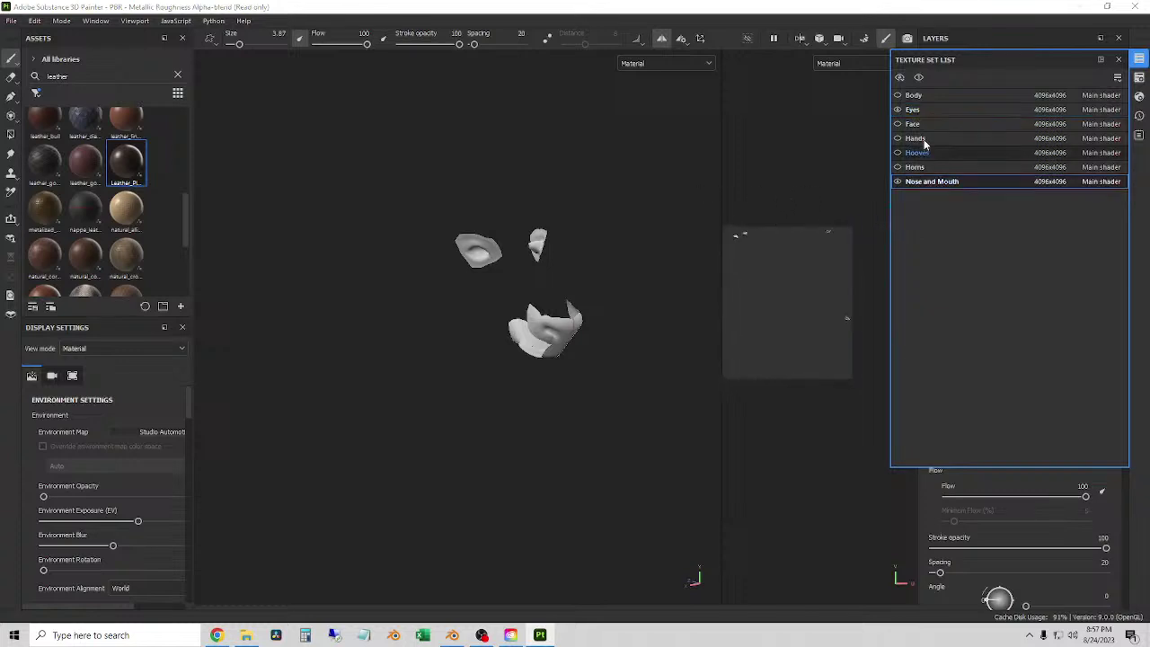
pyautogui.click(915, 110)
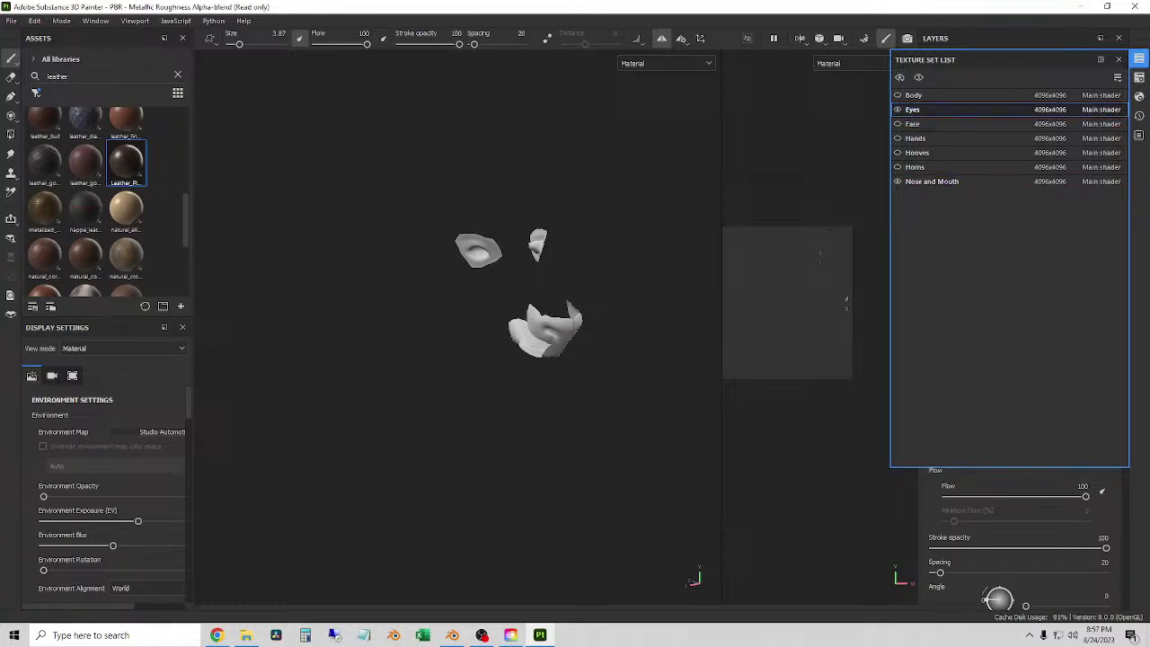
pyautogui.click(900, 79)
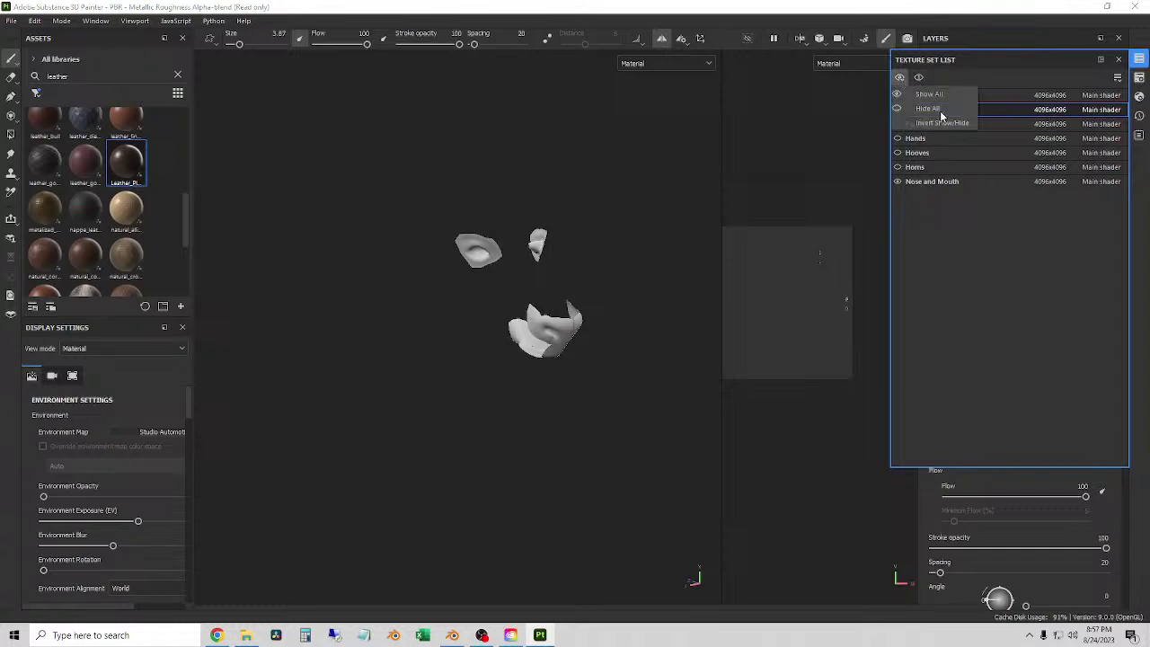
pyautogui.click(1118, 59)
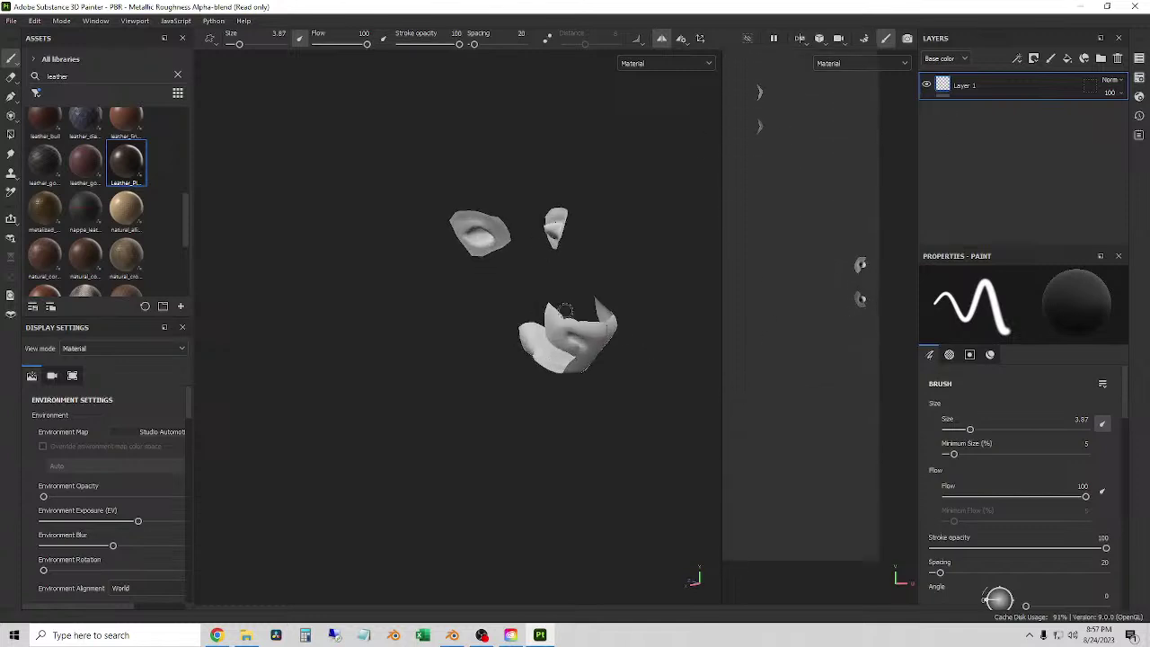
# - Hide the Nose and Mouth texture set and frame the remaining eye areas in the viewport
pyautogui.click(1138, 61)
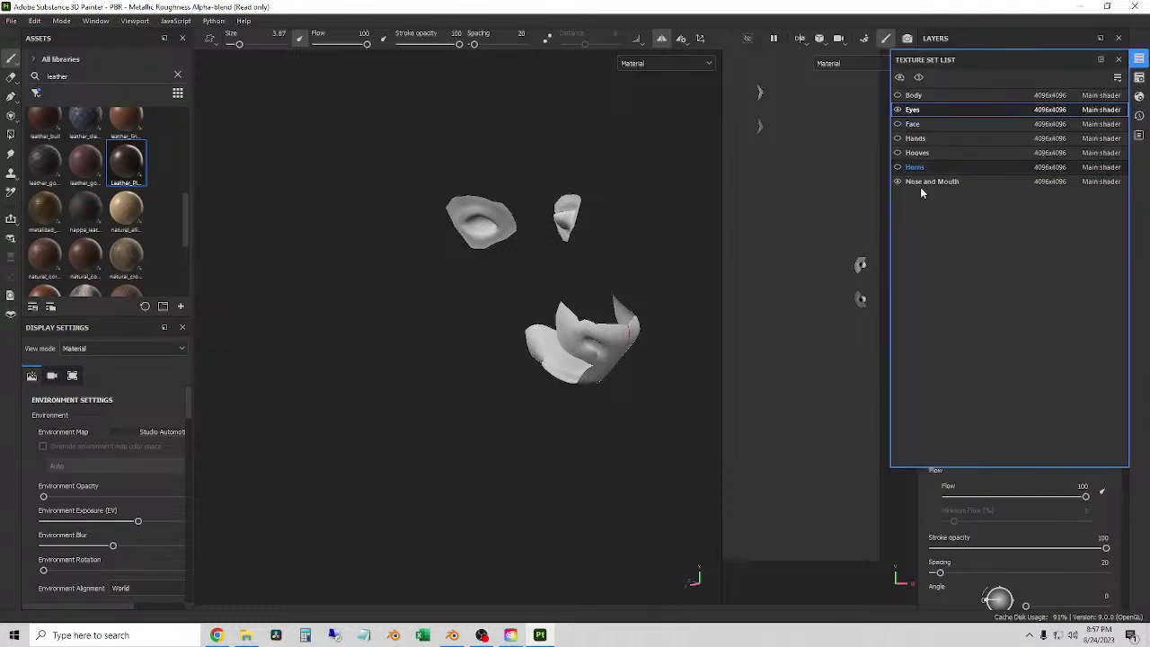
pyautogui.click(897, 182)
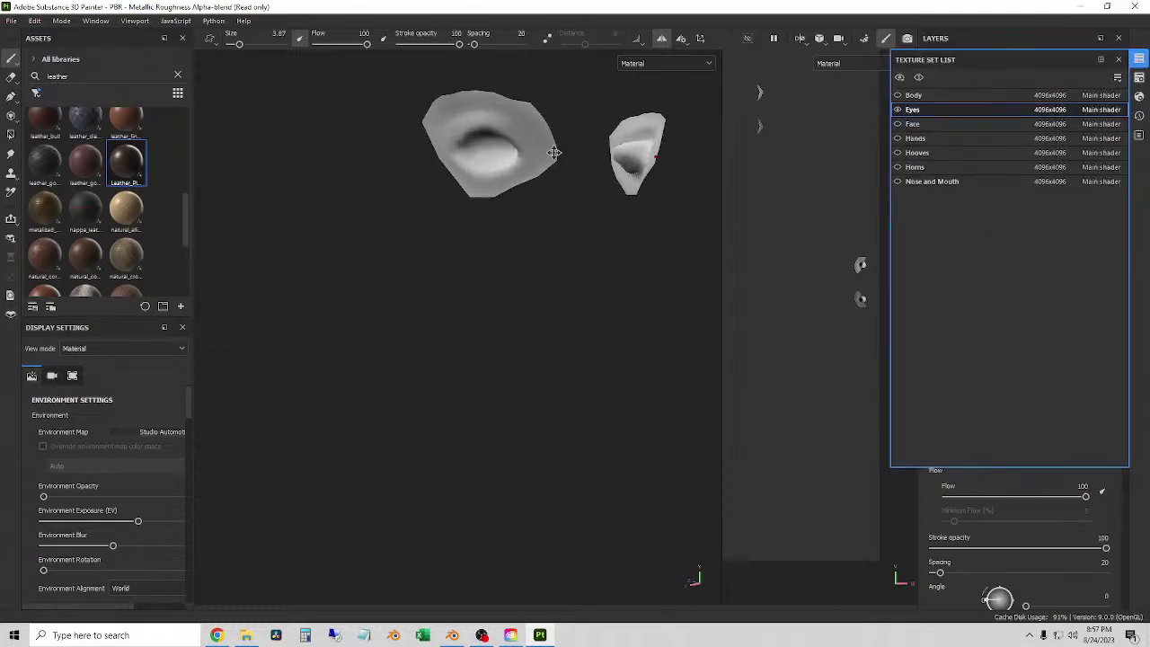
pyautogui.keyDown('alt'); pyautogui.moveTo(548, 157); pyautogui.dragTo(510, 357); pyautogui.keyUp('alt')
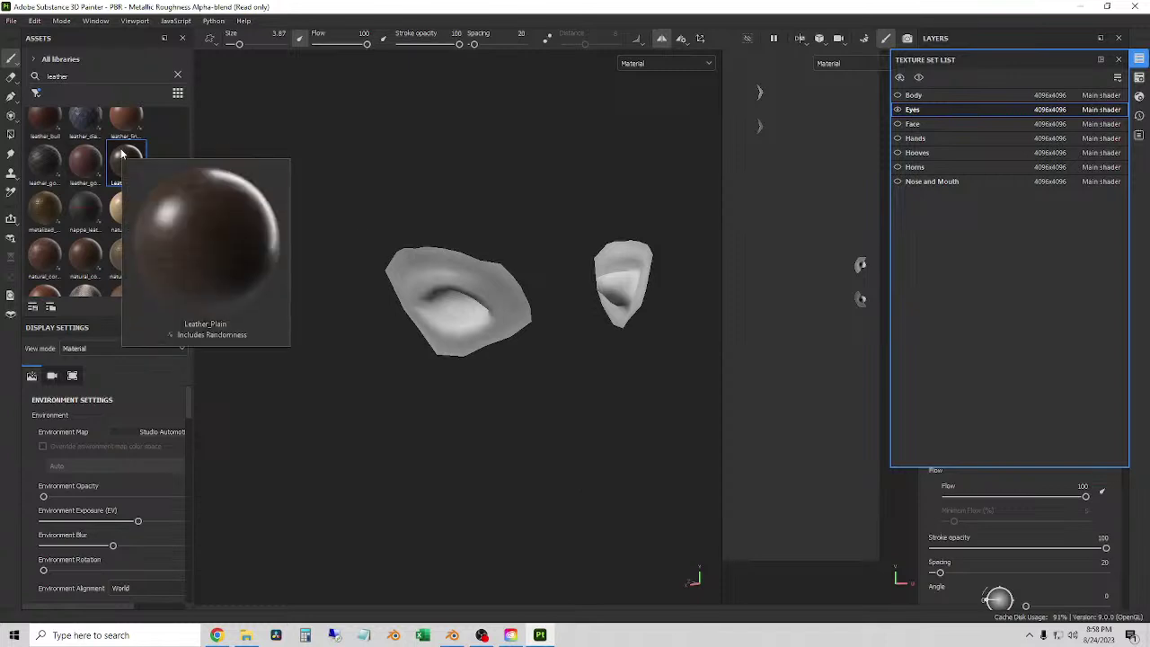
# - Rename Layer 1 of the Eyes texture set as Eye Skin
pyautogui.click(122, 155)
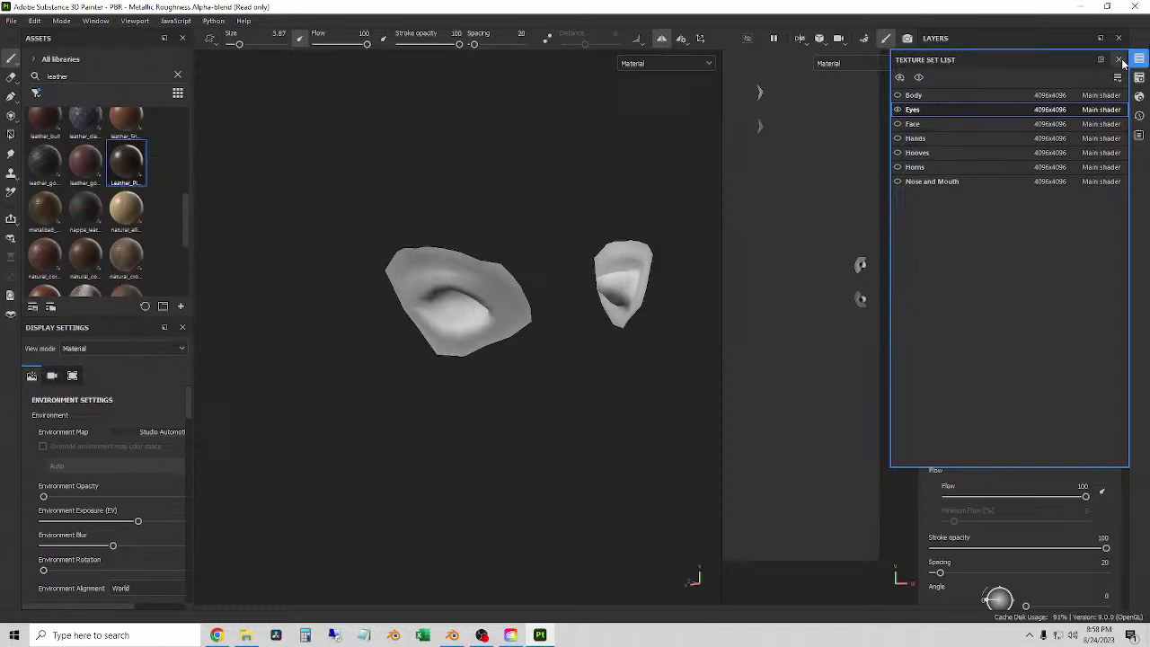
pyautogui.click(971, 208)
pyautogui.doubleClick(966, 85)
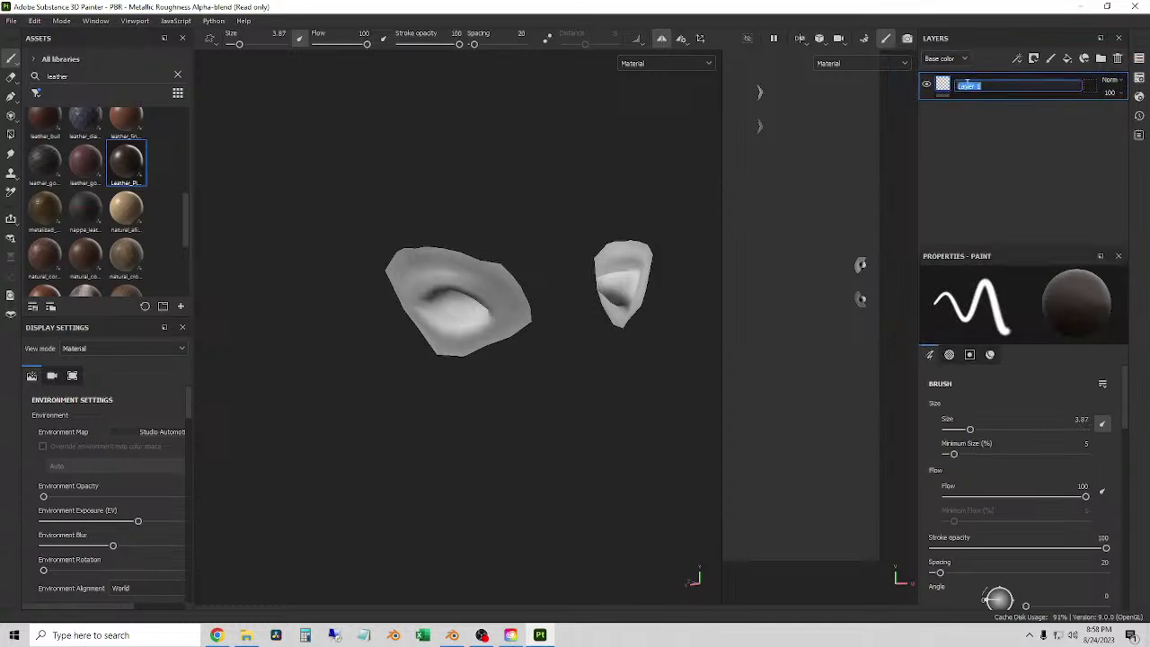
pyautogui.write('eye Skin')
pyautogui.press('Return')
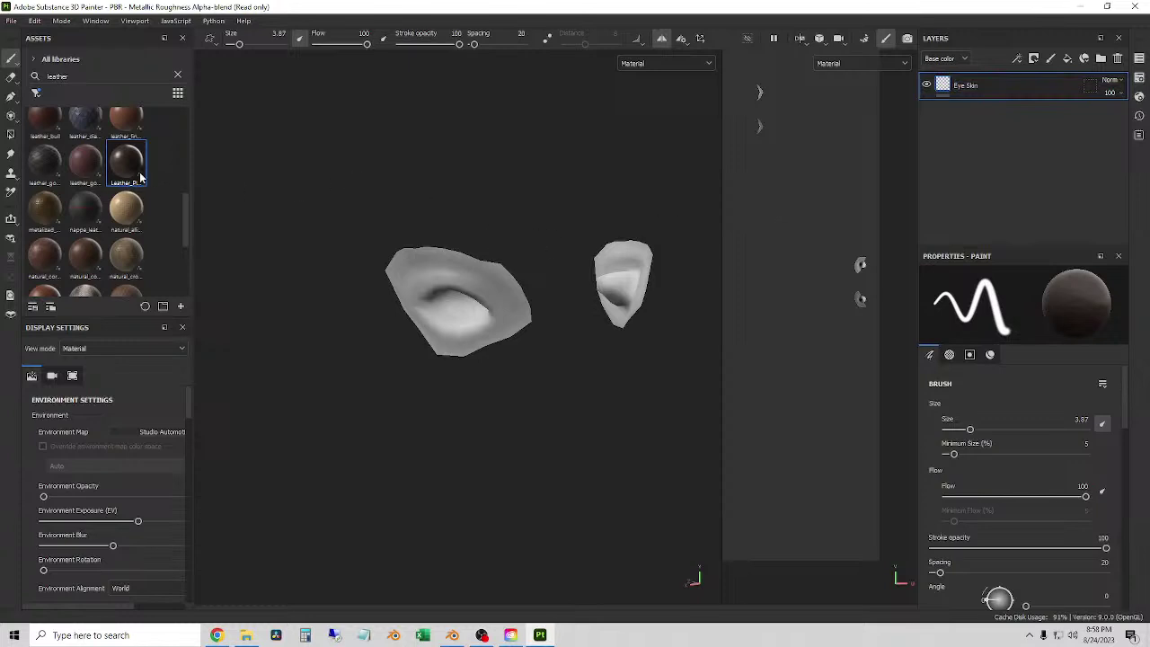
# - Apply the Leather_Plain material to the eye areas as a fill layer above Eye Skin
pyautogui.moveTo(139, 177); pyautogui.dragTo(468, 266)
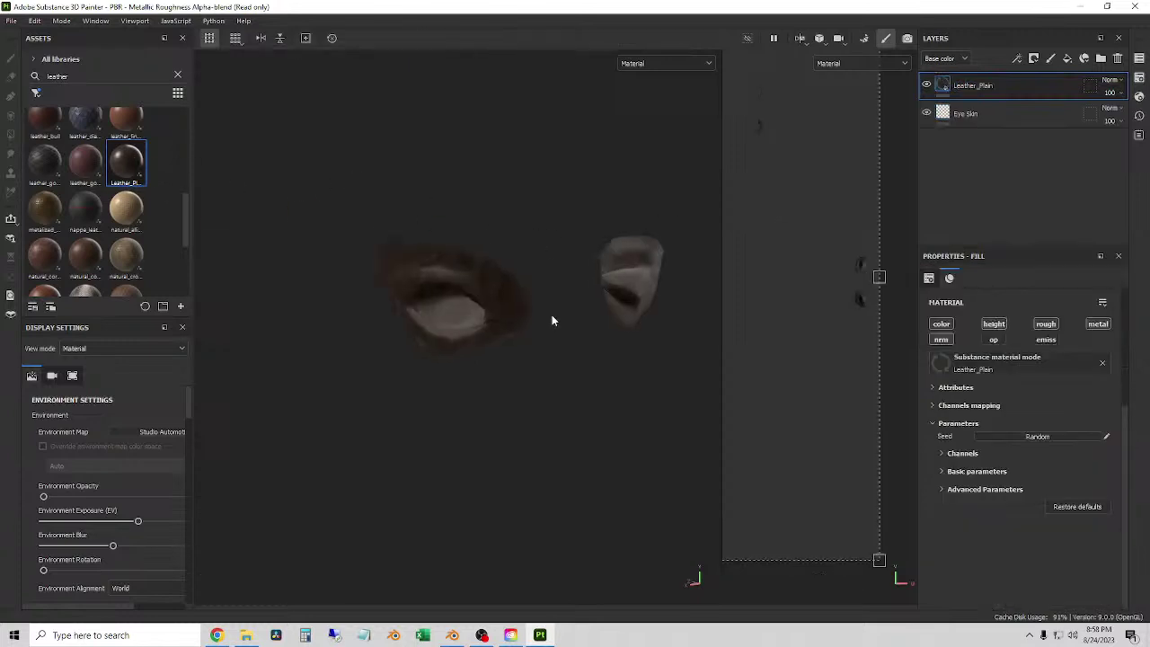
pyautogui.scroll(5, 536, 317)
pyautogui.keyDown('alt'); pyautogui.moveTo(452, 426); pyautogui.dragTo(459, 400); pyautogui.keyUp('alt')
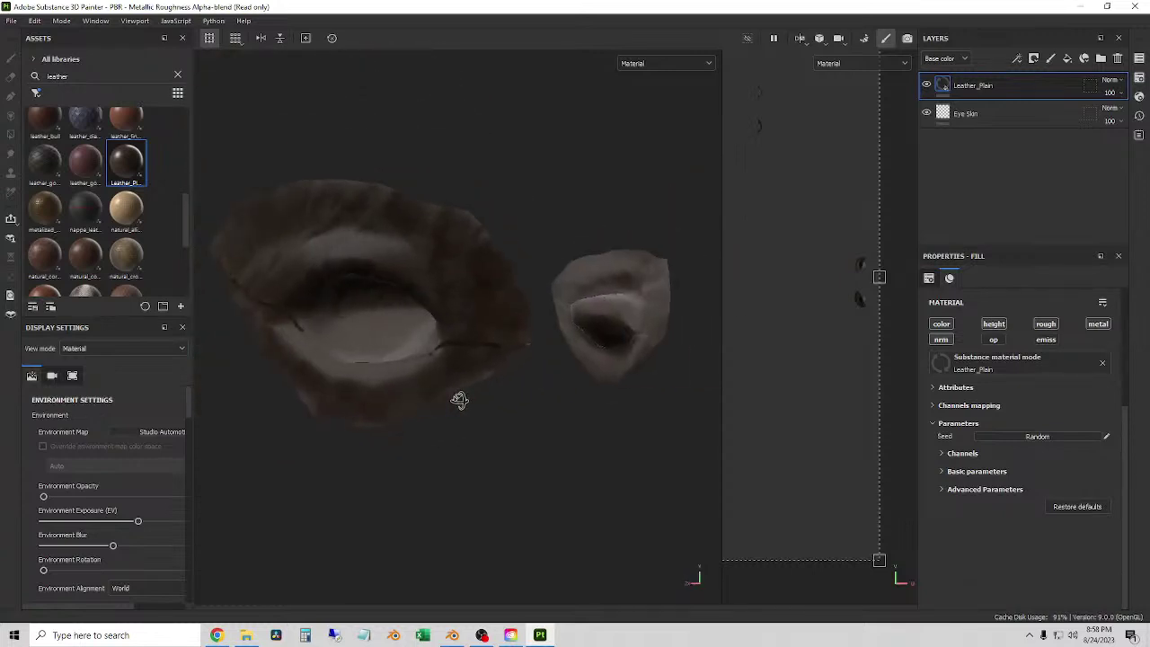
# - Examine the Leather_Plain fill layer's attributes, channels mapping, channel switches and basic parameters
pyautogui.click(957, 389)
pyautogui.click(959, 389)
pyautogui.click(962, 406)
pyautogui.click(962, 406)
pyautogui.click(959, 423)
pyautogui.click(959, 423)
pyautogui.click(962, 454)
pyautogui.scroll(-2, 962, 456)
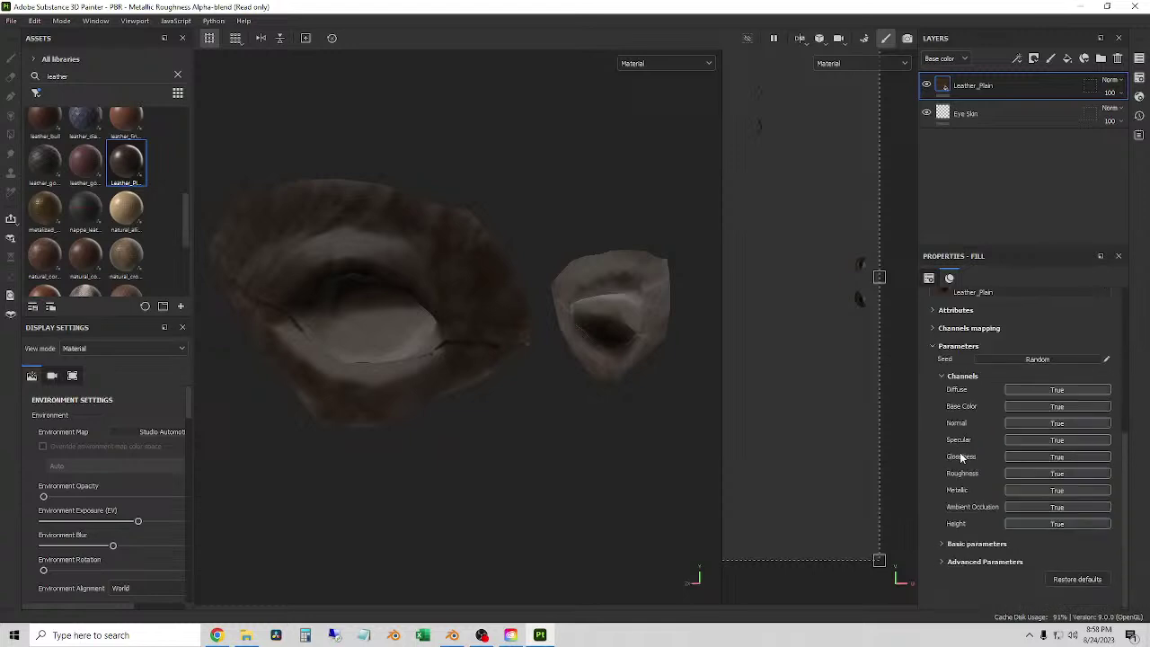
pyautogui.click(965, 543)
pyautogui.scroll(-6, 1009, 549)
pyautogui.scroll(3, 1028, 530)
pyautogui.scroll(1, 1028, 530)
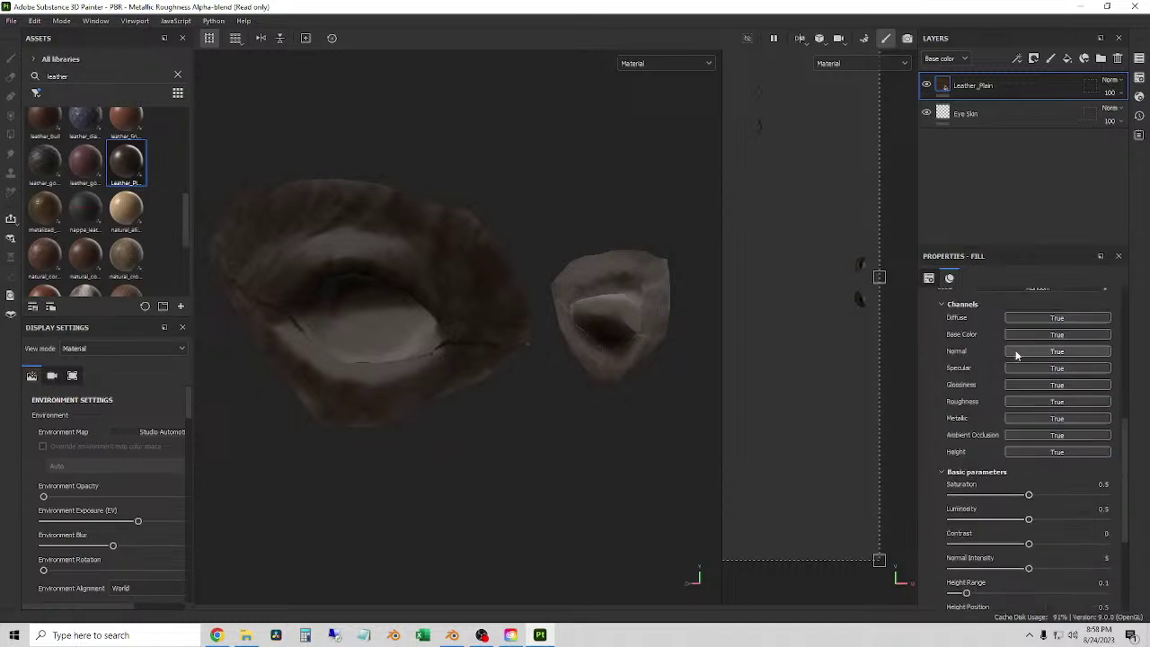
pyautogui.scroll(-2, 1022, 543)
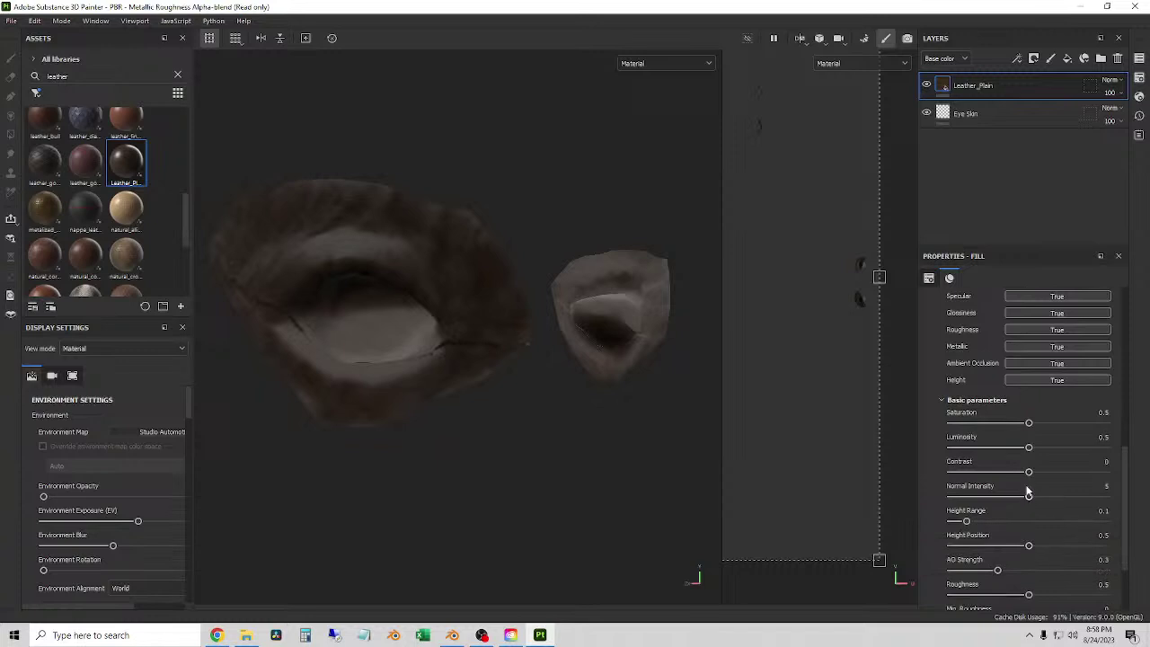
# - Set the Height Range of the Leather_Plain fill layer to 0.38
pyautogui.scroll(-1, 1028, 491)
pyautogui.moveTo(968, 486)
pyautogui.mouseDown()
pyautogui.moveTo(1079, 487)
pyautogui.moveTo(1004, 486)
pyautogui.moveTo(1035, 510)
pyautogui.moveTo(1103, 512)
pyautogui.moveTo(966, 506)
pyautogui.mouseUp()
pyautogui.doubleClick(994, 504)
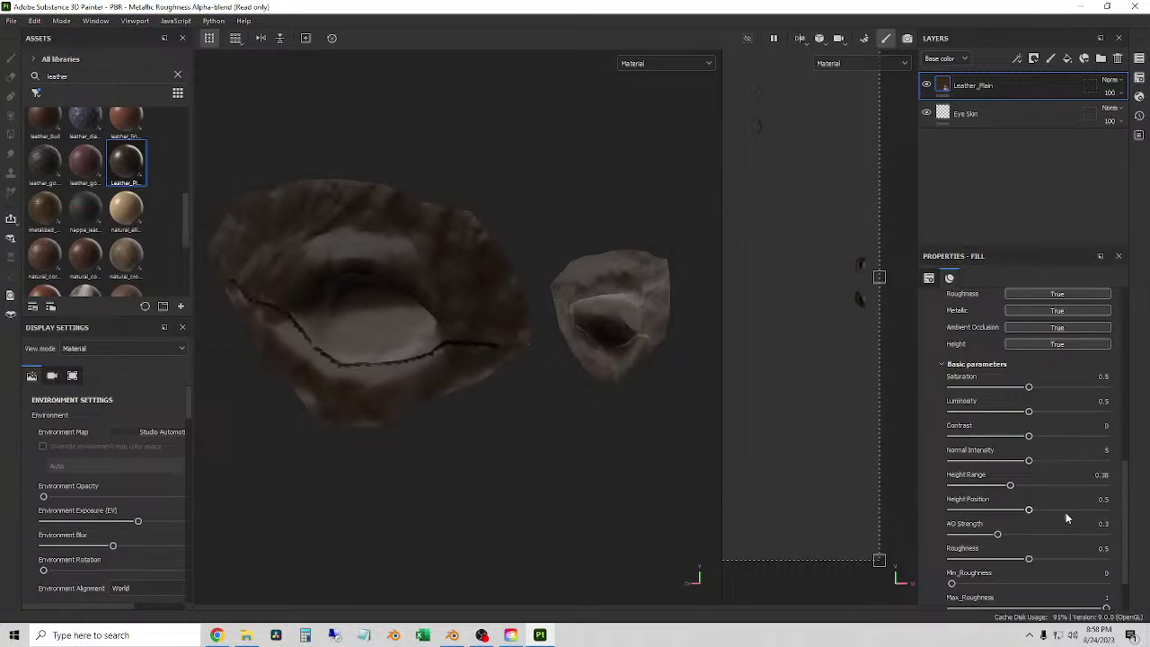
# - Expand the Leather_Plain fill's Advanced Parameters and examine the Main leather color, folds, discoloration and roughness settings
pyautogui.scroll(-3, 1046, 532)
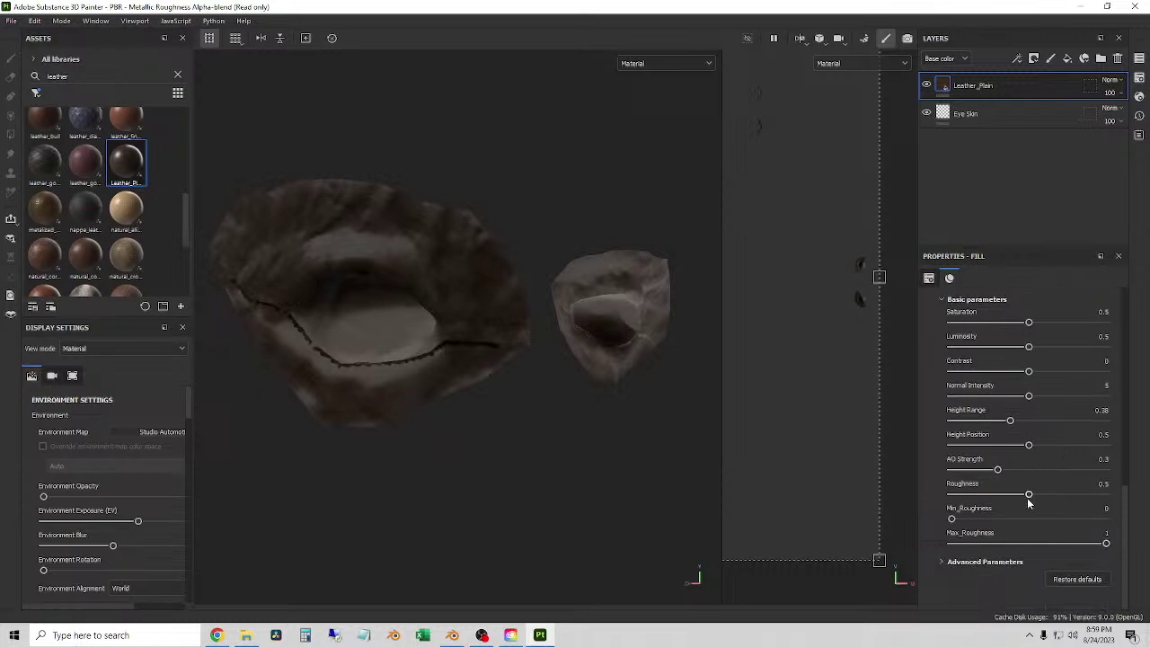
pyautogui.click(943, 563)
pyautogui.scroll(-3, 1006, 530)
pyautogui.click(966, 473)
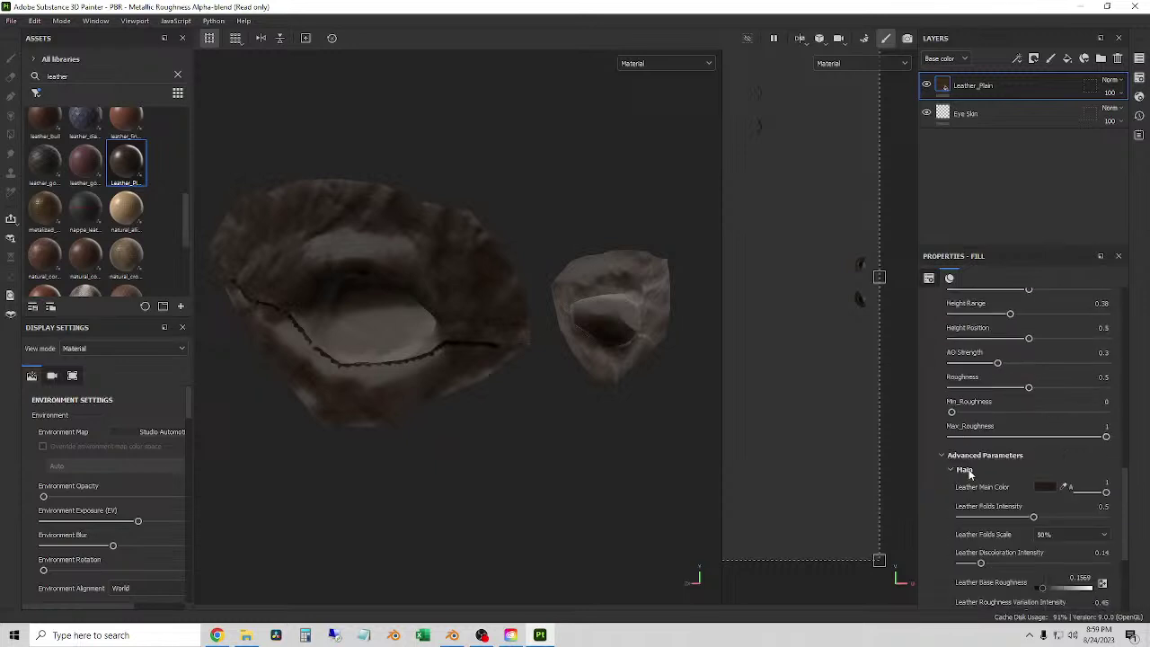
pyautogui.scroll(-4, 1008, 508)
pyautogui.scroll(5, 1042, 494)
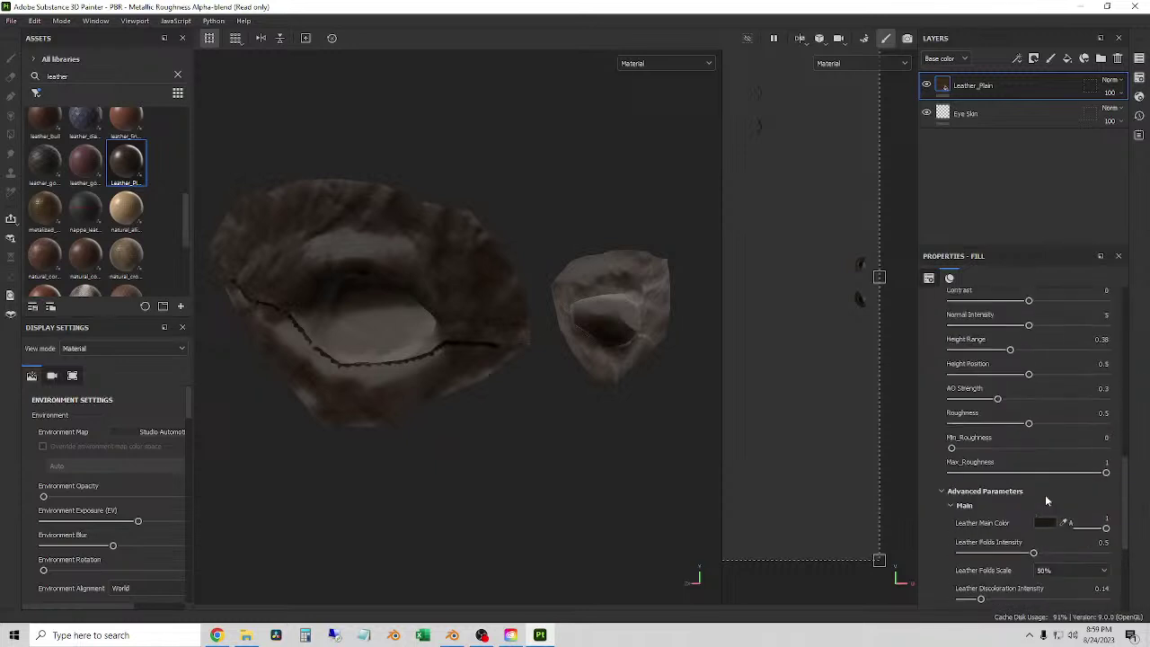
# - Set the Leather_Plain fill's UV tiling to 21.2 and its rotation to 39.81
pyautogui.scroll(10, 1047, 489)
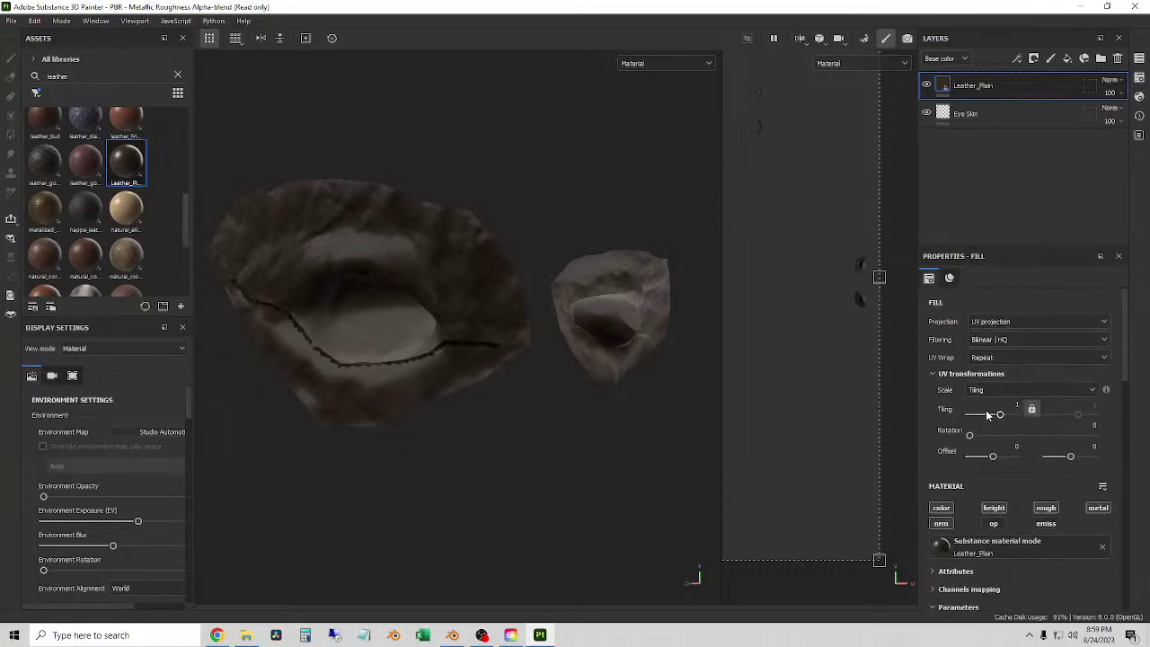
pyautogui.moveTo(1002, 416); pyautogui.dragTo(1013, 416)
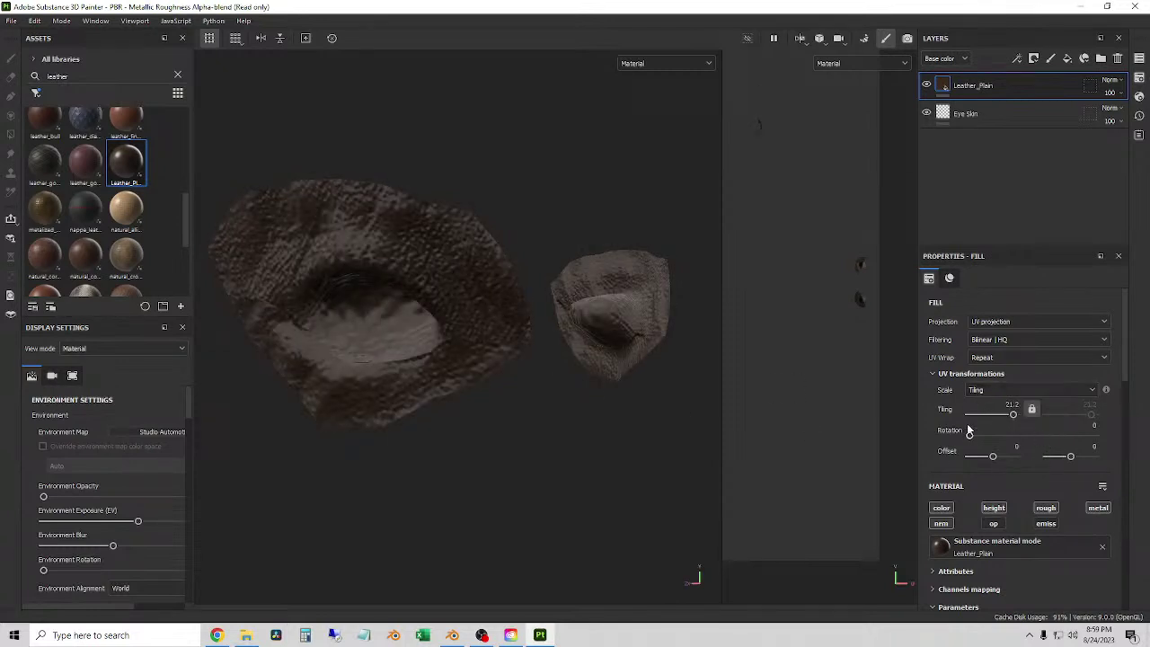
pyautogui.moveTo(971, 436); pyautogui.dragTo(984, 438)
pyautogui.scroll(-3, 402, 324)
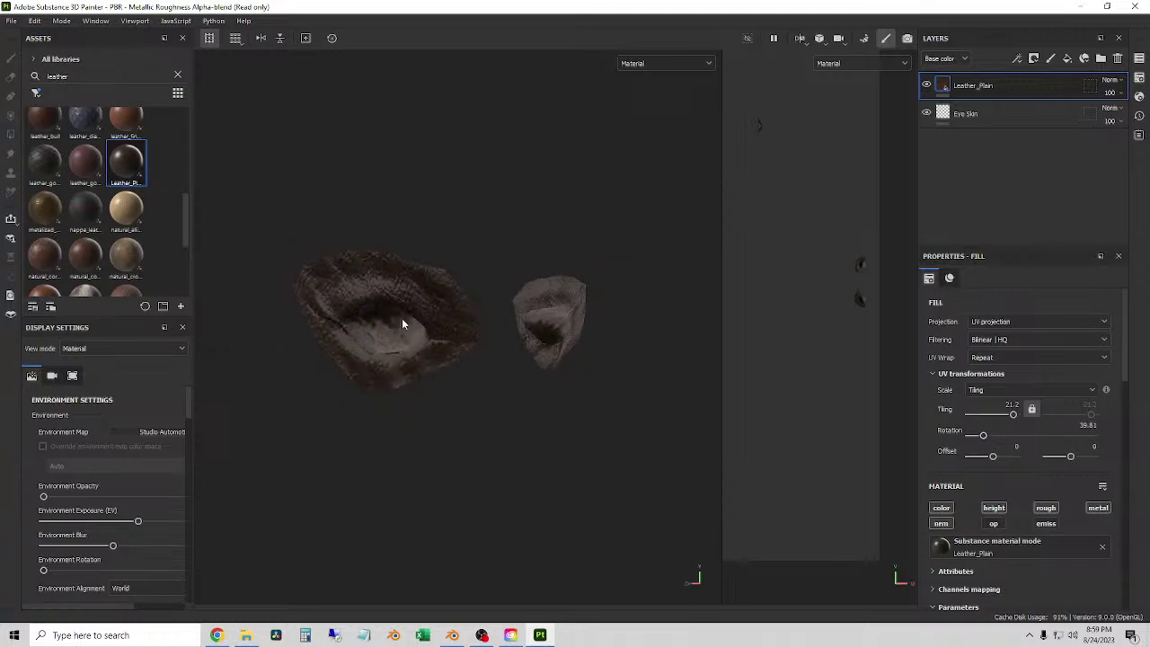
pyautogui.keyDown('alt'); pyautogui.moveTo(492, 410); pyautogui.dragTo(501, 378); pyautogui.keyUp('alt')
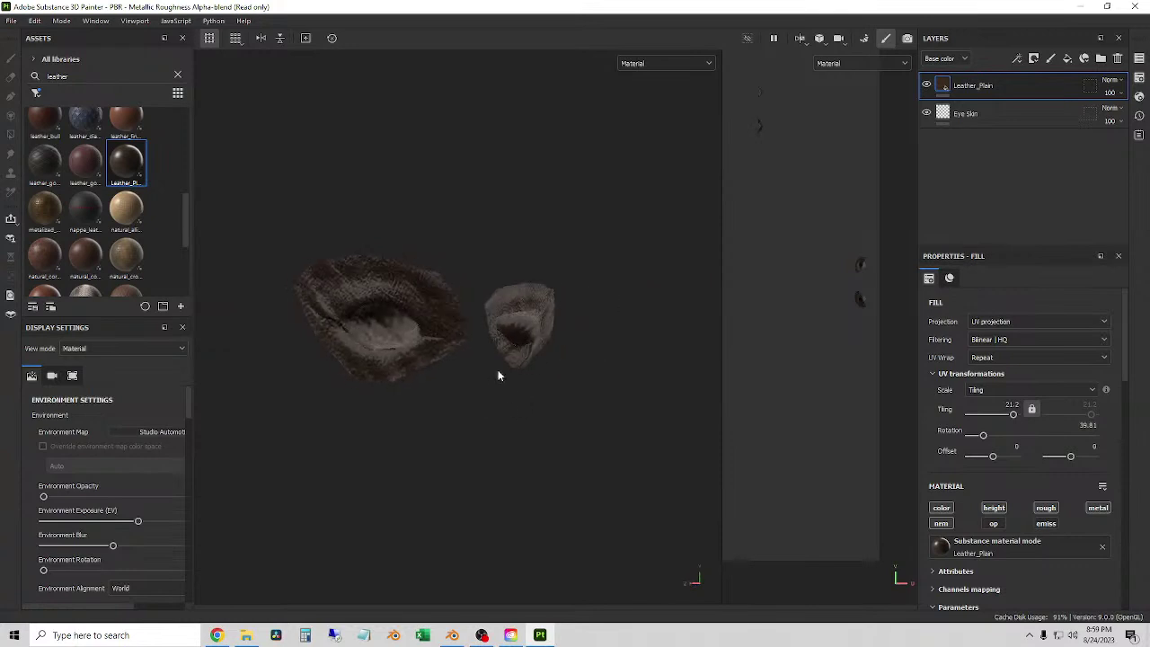
# - Set the Leather_Plain fill's Height Range to 0.3 and its Roughness to 0.64, leaving Normal Intensity at 5
pyautogui.scroll(-3, 1110, 533)
pyautogui.scroll(-3, 1059, 518)
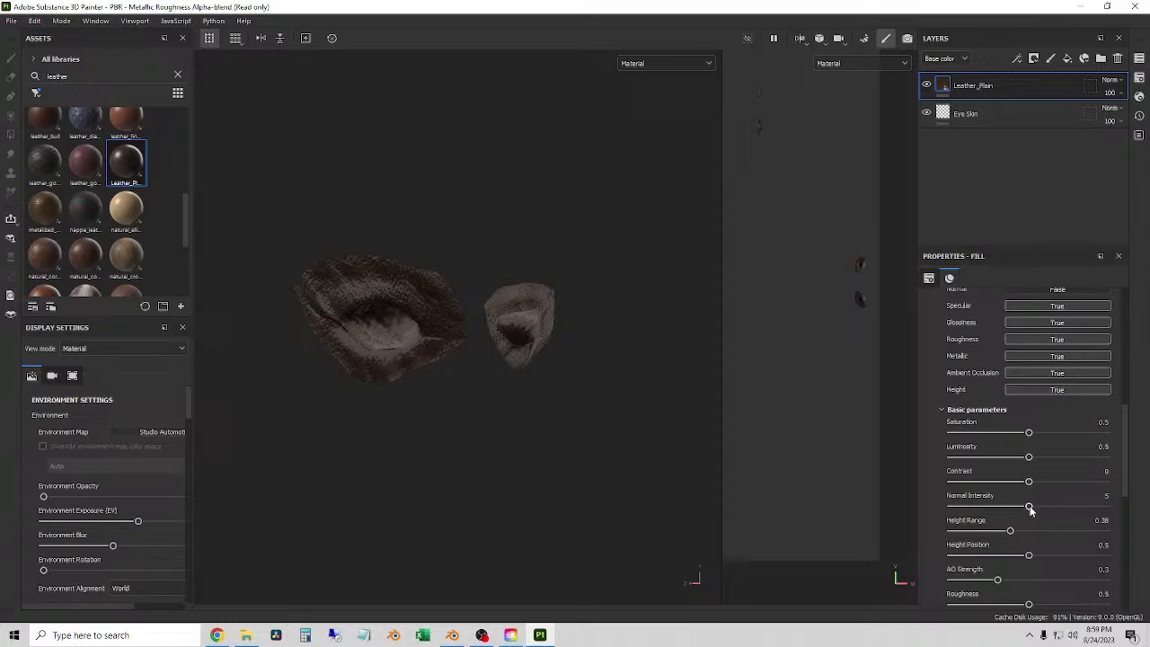
pyautogui.moveTo(1029, 510); pyautogui.dragTo(1007, 509)
pyautogui.hotkey('ctrl', 'z')
pyautogui.scroll(-1, 1044, 519)
pyautogui.moveTo(1009, 460)
pyautogui.mouseDown()
pyautogui.moveTo(1096, 461)
pyautogui.moveTo(998, 463)
pyautogui.mouseUp()
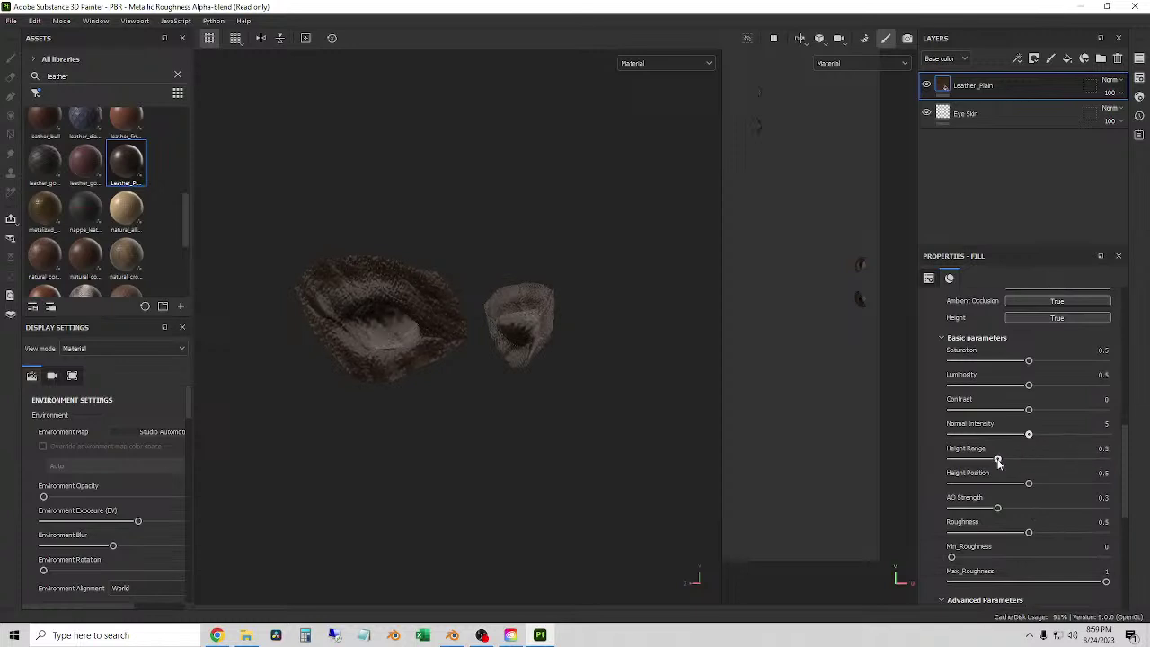
pyautogui.scroll(-1, 1037, 491)
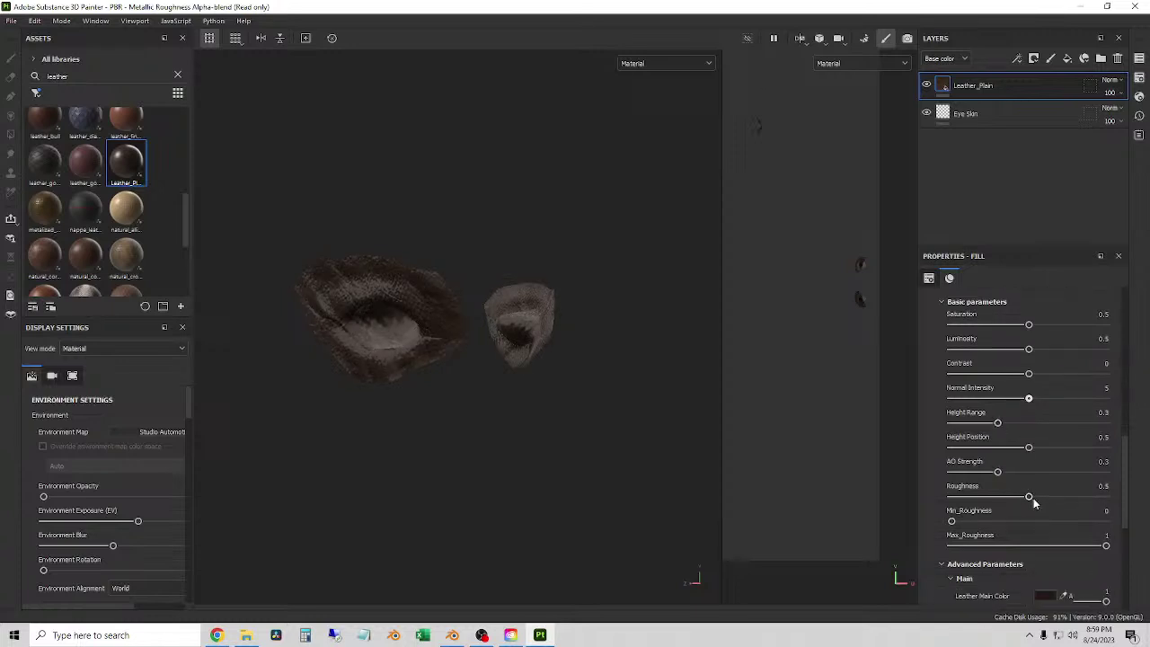
pyautogui.moveTo(1028, 496)
pyautogui.mouseDown()
pyautogui.moveTo(1061, 499)
pyautogui.moveTo(1018, 500)
pyautogui.moveTo(1050, 501)
pyautogui.mouseUp()
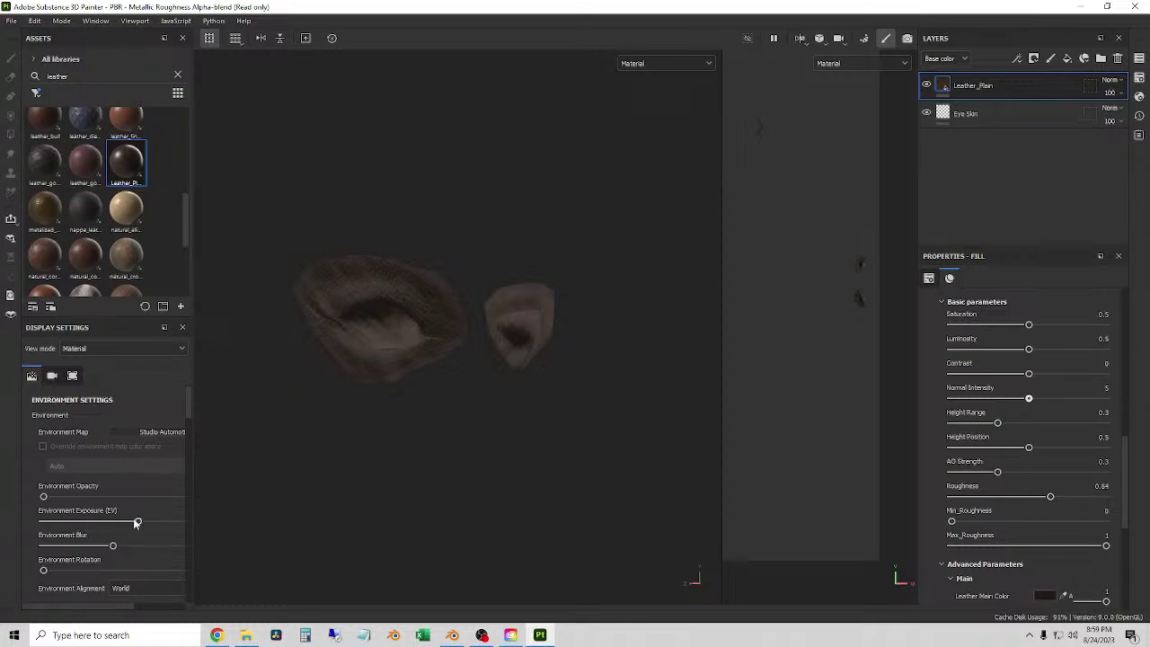
# - Raise the environment exposure slightly and inspect the leather skin around the eyes from another angle
pyautogui.moveTo(138, 521); pyautogui.dragTo(139, 522)
pyautogui.keyDown('alt'); pyautogui.moveTo(467, 323); pyautogui.dragTo(564, 362); pyautogui.keyUp('alt')
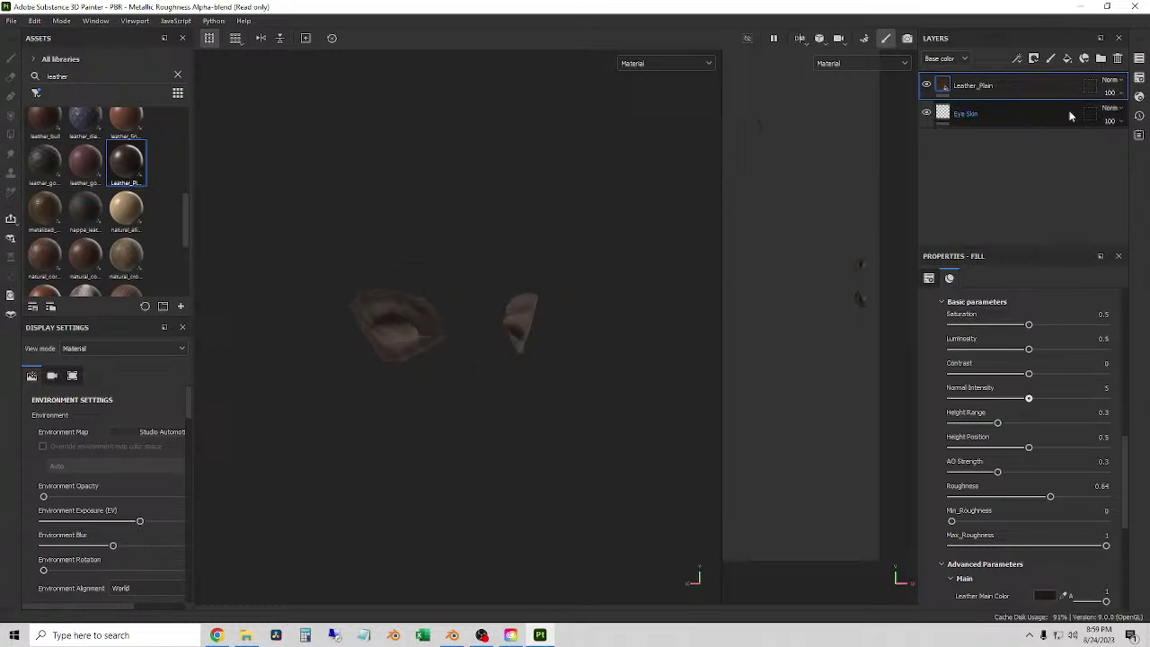
pyautogui.keyDown('alt'); pyautogui.moveTo(508, 325); pyautogui.dragTo(529, 320); pyautogui.keyUp('alt')
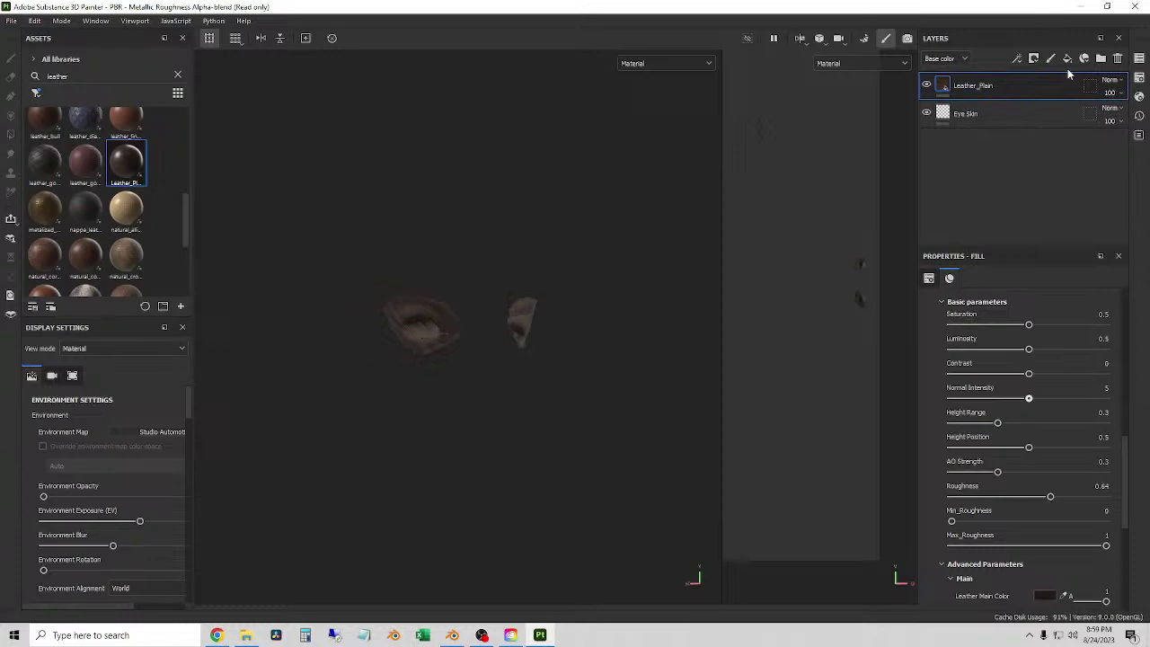
# - Open the list of texture sets
pyautogui.click(1139, 59)
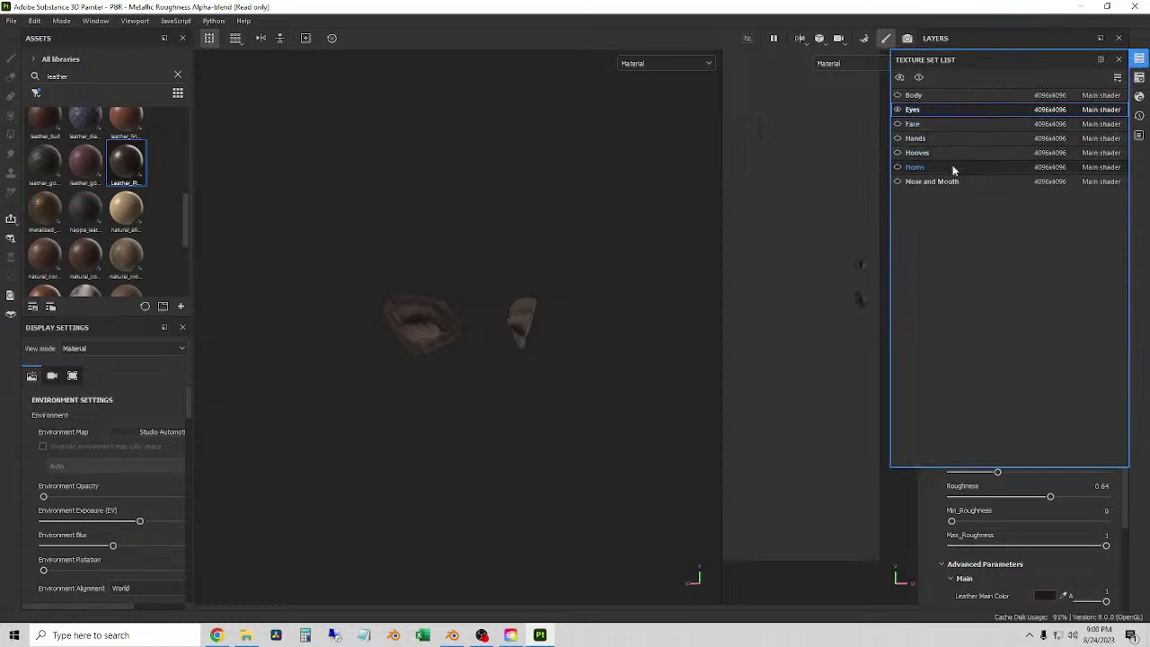
# - Select the Nose and Mouth texture set, isolate it by hiding Eyes, and frame its mesh in the viewport
pyautogui.click(917, 179)
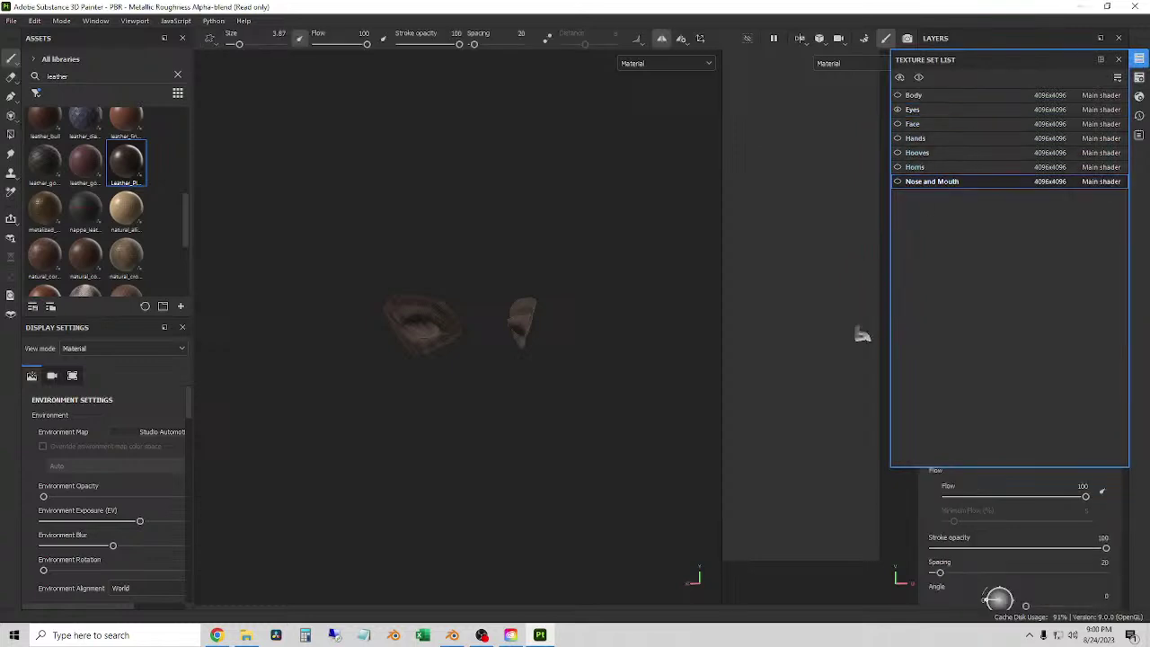
pyautogui.click(895, 184)
pyautogui.click(896, 108)
pyautogui.press('f')
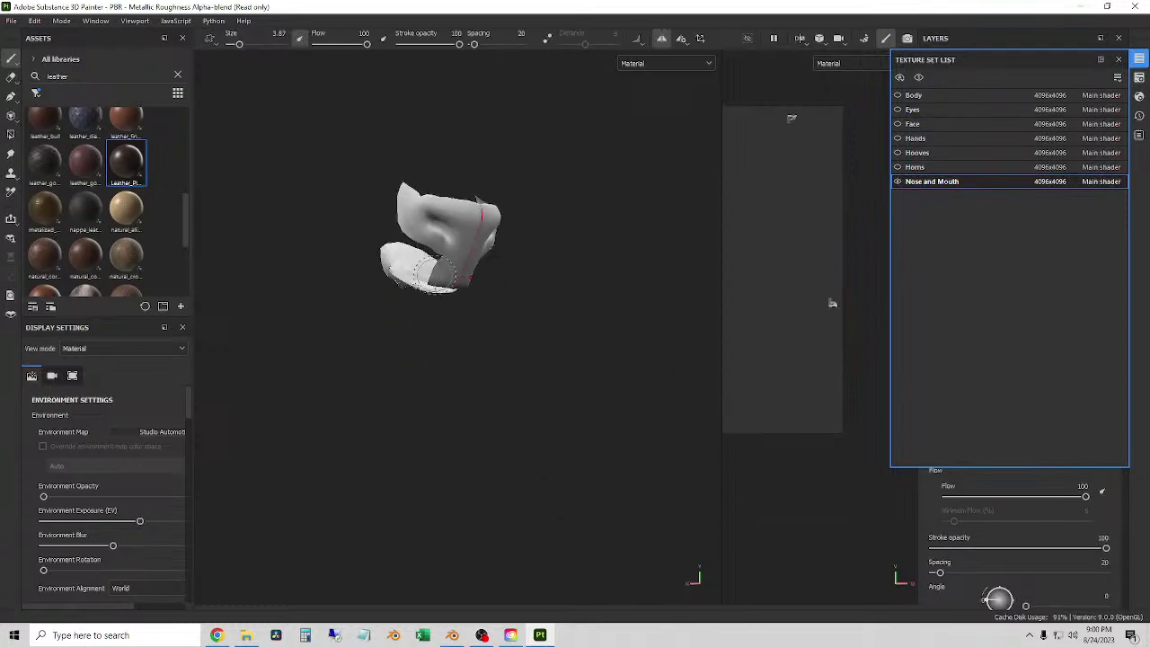
pyautogui.keyDown('alt'); pyautogui.moveTo(494, 271); pyautogui.dragTo(528, 442); pyautogui.keyUp('alt')
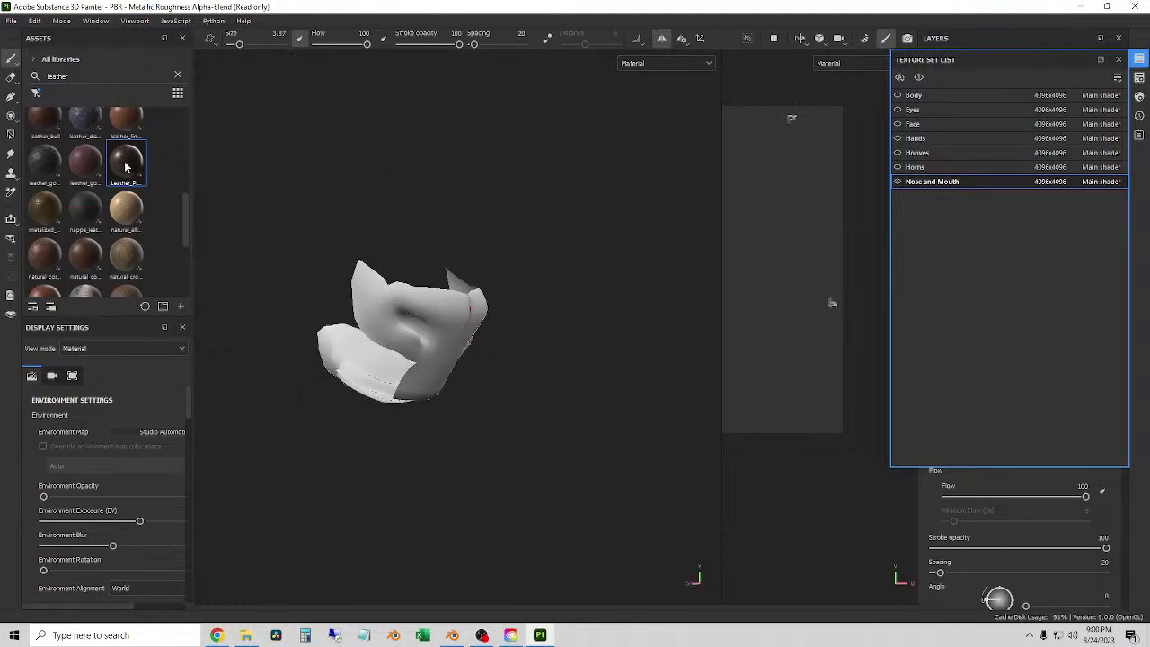
pyautogui.click(1119, 59)
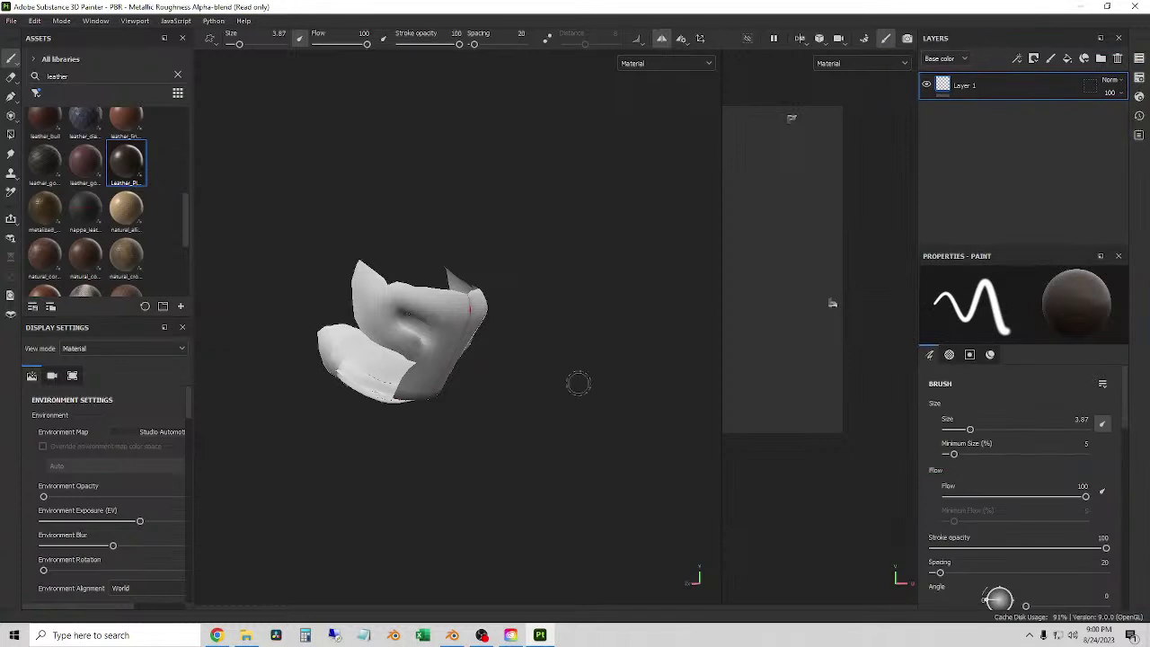
# - Apply the Leather_Plain material to the nose and mouth mesh as a fill layer
pyautogui.moveTo(135, 167); pyautogui.dragTo(368, 299)
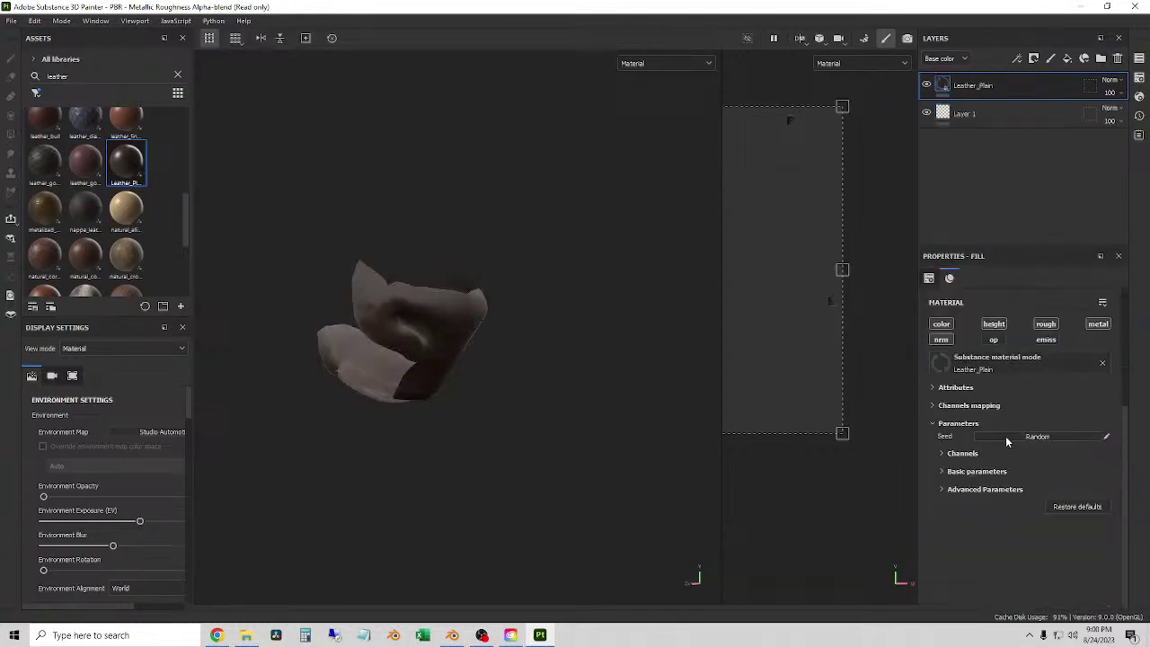
pyautogui.click(942, 388)
pyautogui.click(942, 388)
pyautogui.click(943, 406)
pyautogui.click(943, 408)
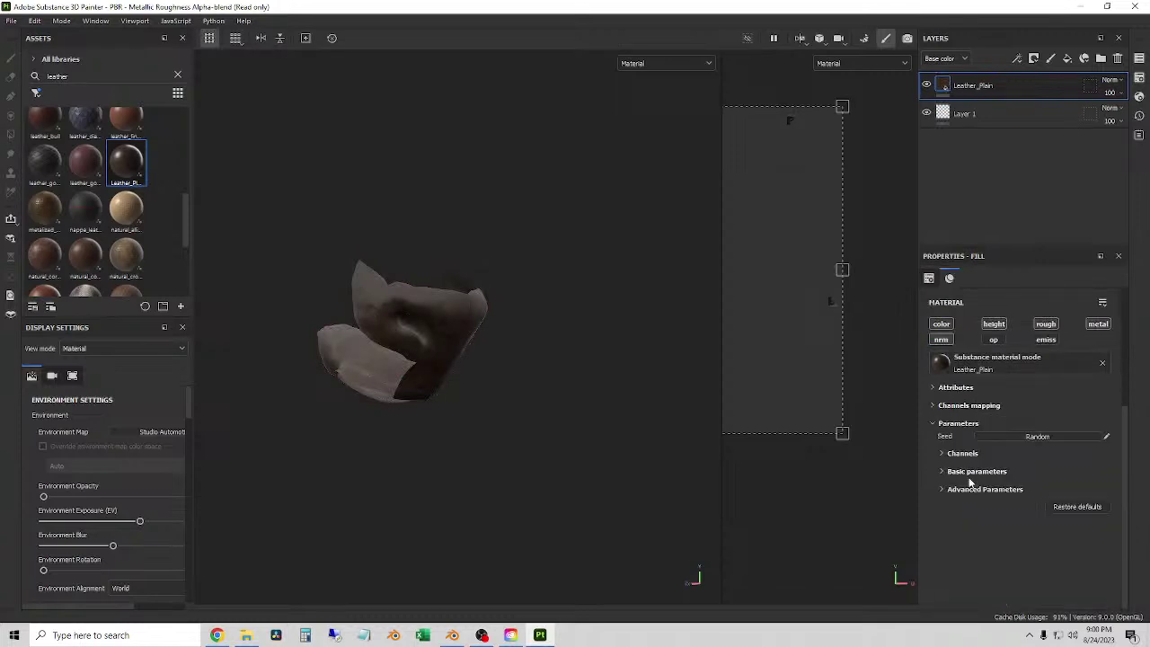
# - Set the Normal channel to False in the Leather_Plain material's channel parameters
pyautogui.click(941, 424)
pyautogui.click(942, 424)
pyautogui.click(949, 454)
pyautogui.scroll(-1, 954, 458)
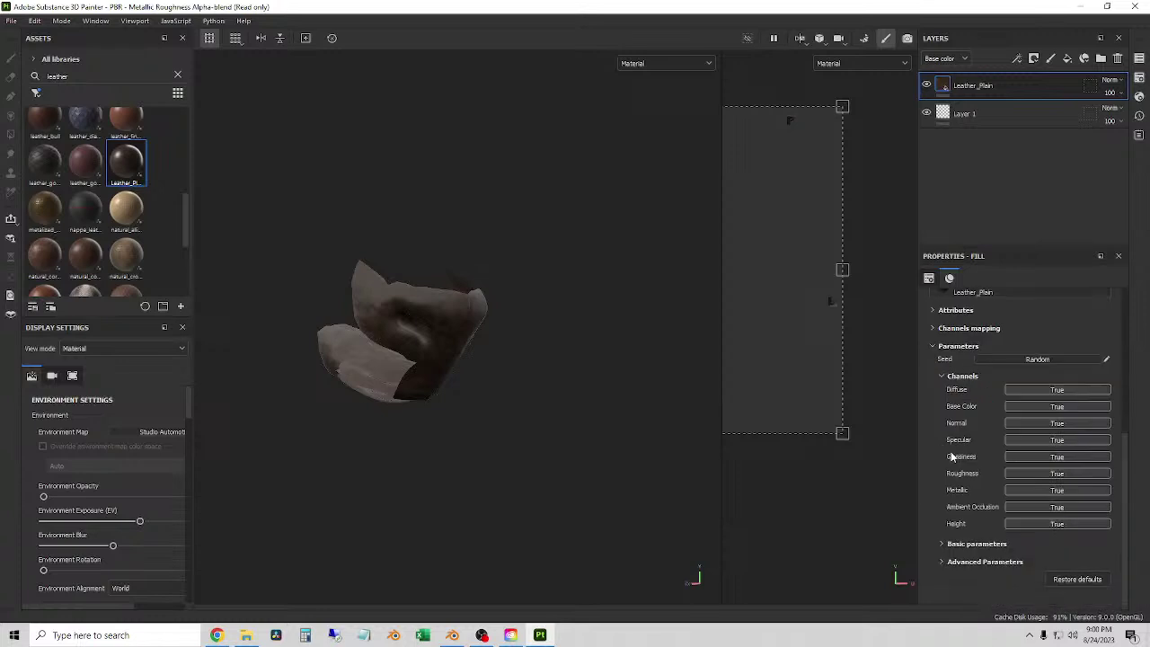
pyautogui.click(1033, 426)
# - Expand the leather material's basic and advanced parameters and set its Height Range to 0.52
pyautogui.click(976, 544)
pyautogui.scroll(-3, 1006, 467)
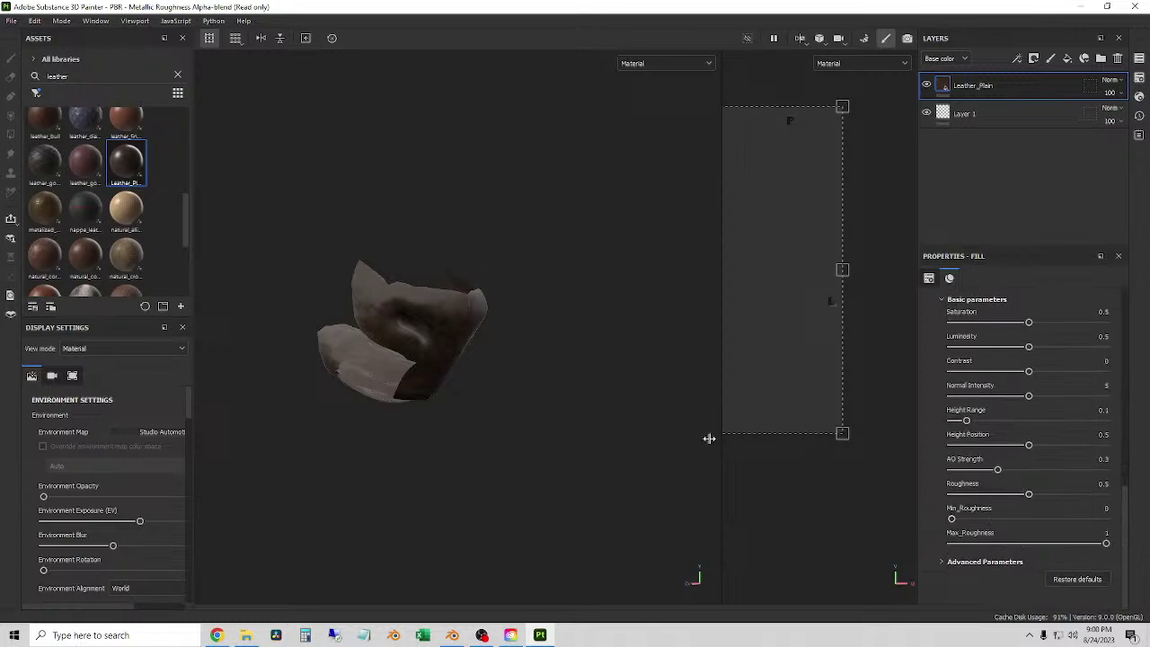
pyautogui.scroll(2, 709, 437)
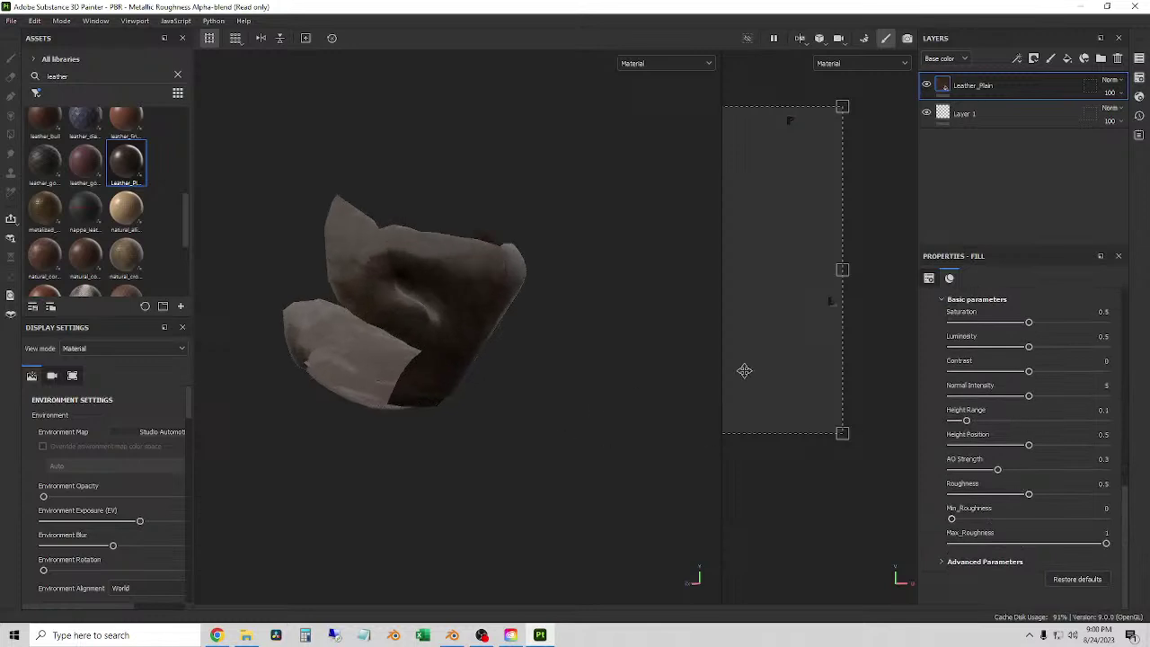
pyautogui.click(959, 564)
pyautogui.scroll(-2, 979, 508)
pyautogui.click(964, 469)
pyautogui.scroll(-3, 975, 488)
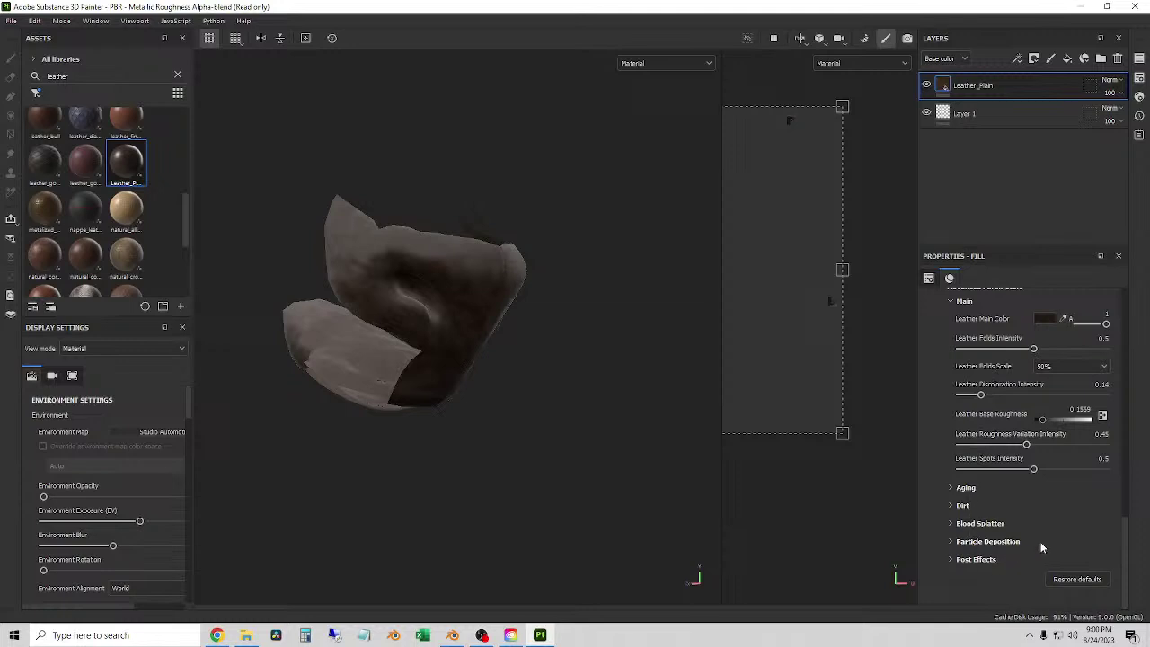
pyautogui.scroll(5, 975, 566)
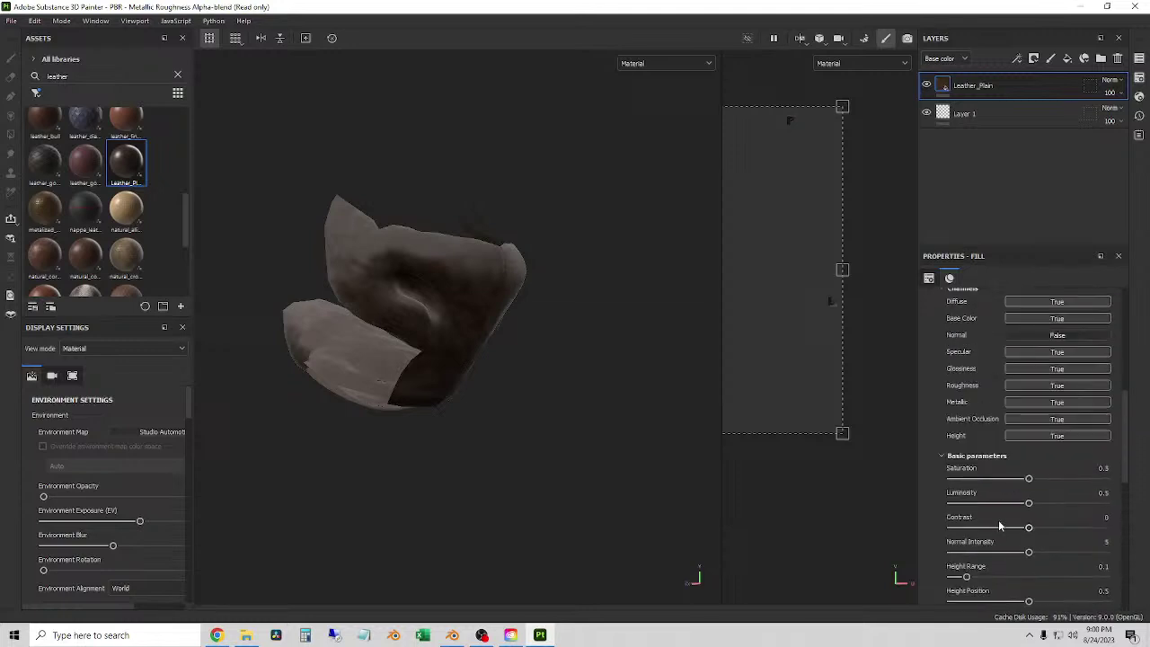
pyautogui.scroll(-3, 1021, 530)
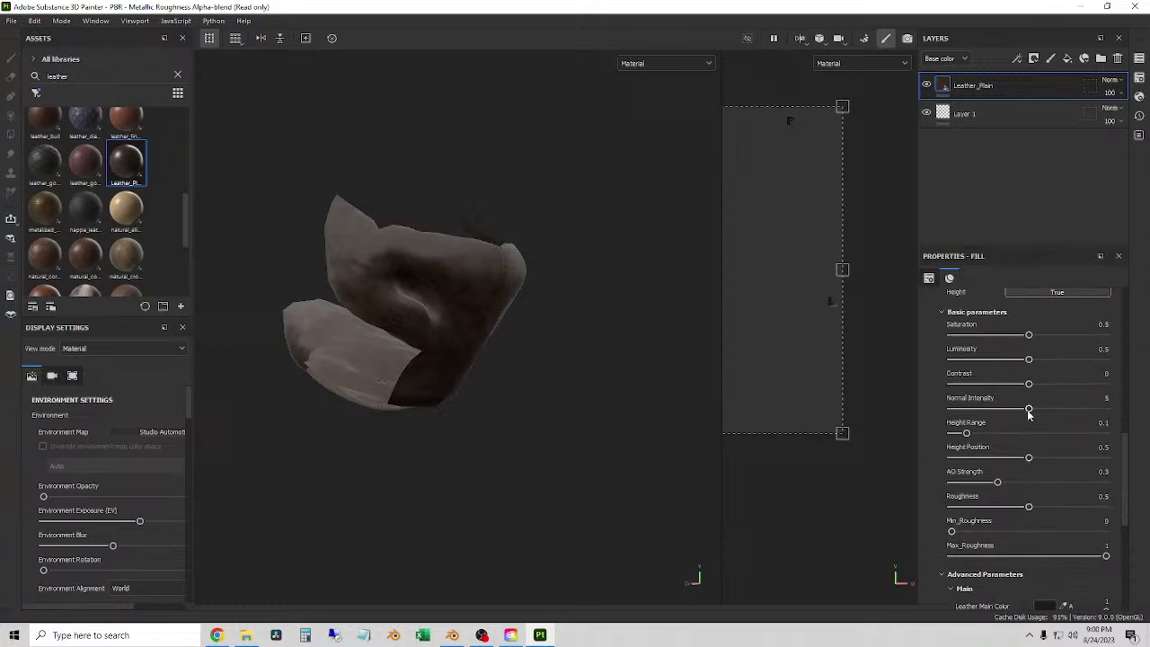
pyautogui.moveTo(966, 434); pyautogui.dragTo(1027, 434)
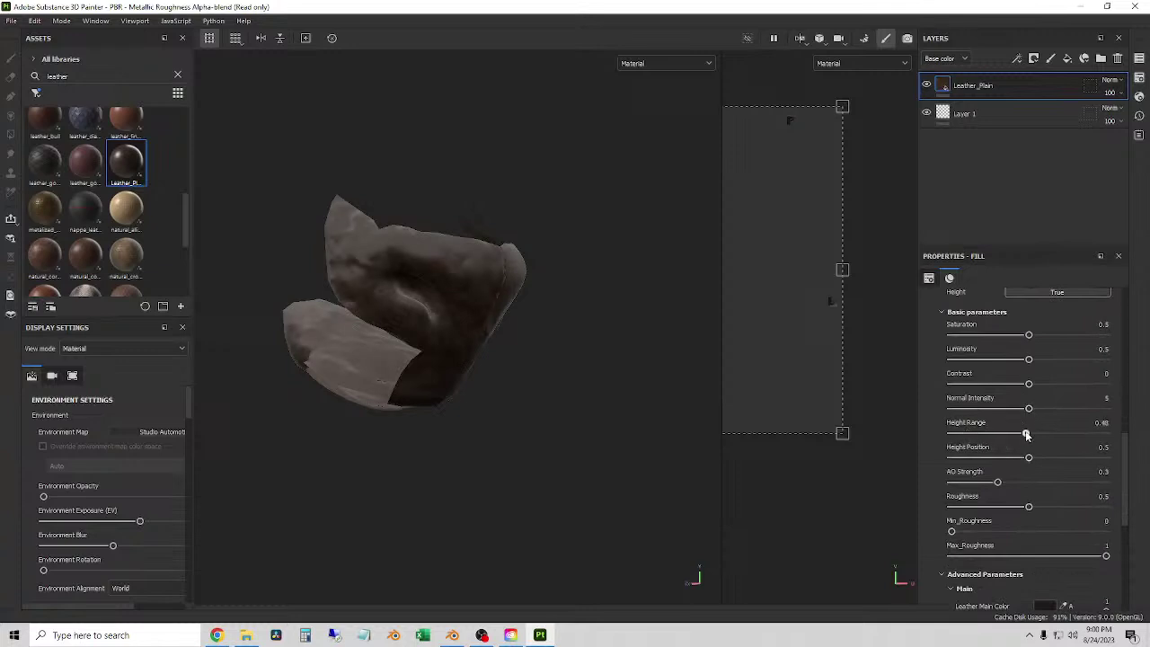
# - Adjust the leather fill's UV tiling, trying 32 and settling on 13.16
pyautogui.scroll(8, 1028, 435)
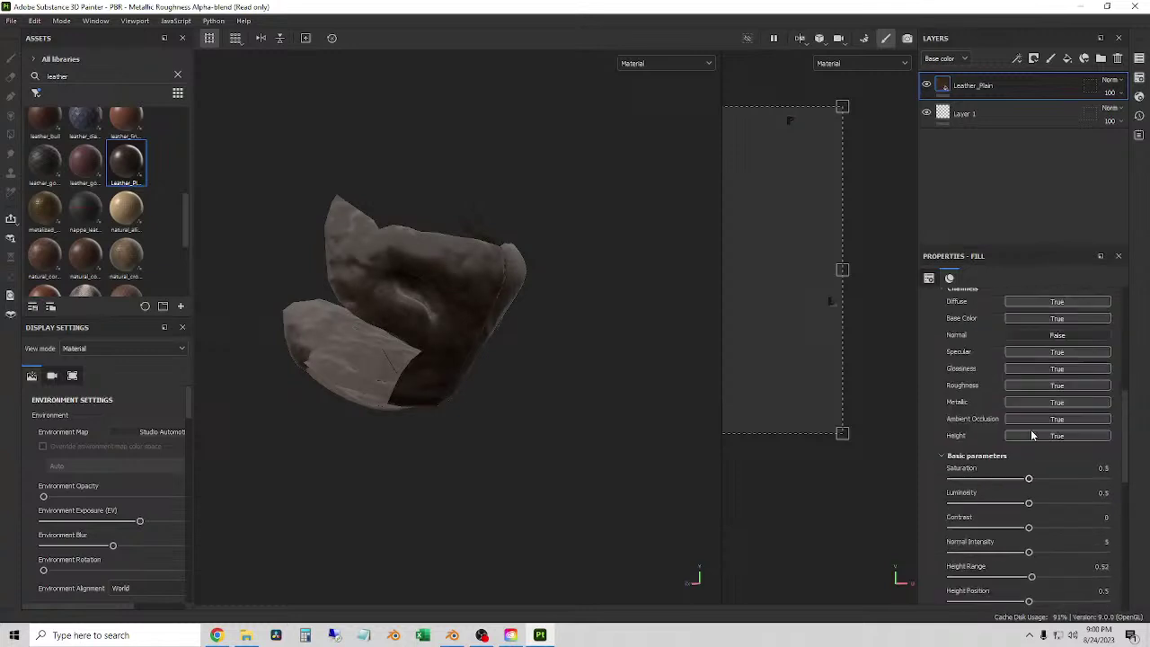
pyautogui.scroll(3, 986, 355)
pyautogui.moveTo(991, 392); pyautogui.dragTo(1015, 397)
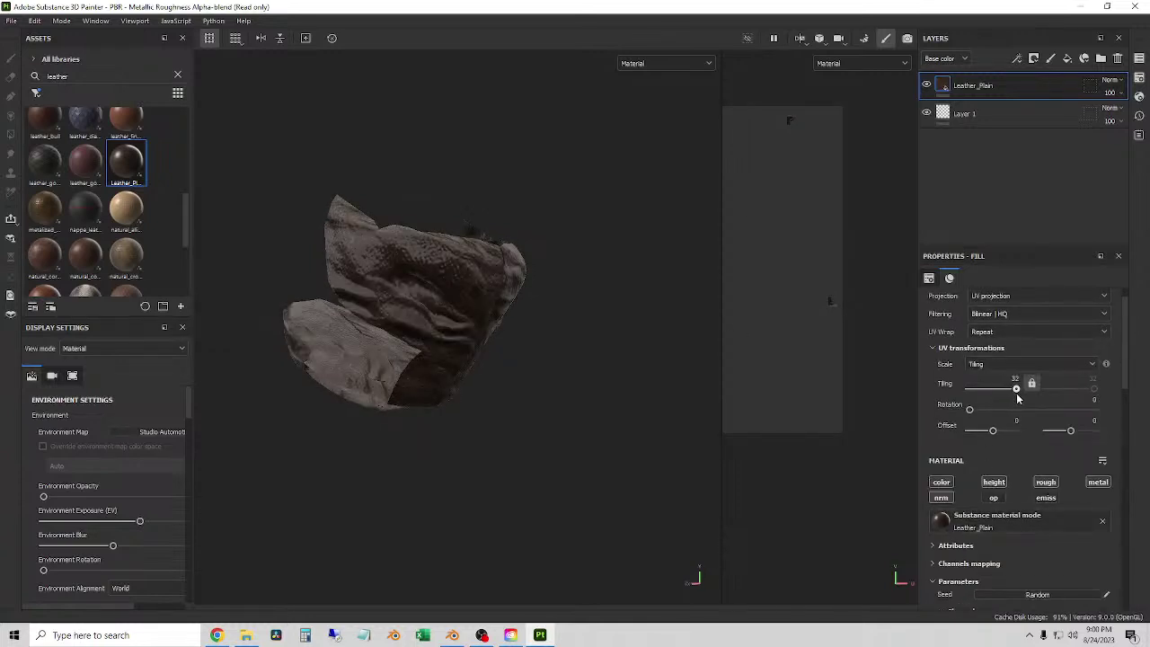
pyautogui.moveTo(1017, 397)
pyautogui.mouseDown()
pyautogui.moveTo(993, 400)
pyautogui.moveTo(1011, 402)
pyautogui.mouseUp()
# - Set the leather's Height Range to 0.6 and Height Position to 0.21, and check the relief from another angle
pyautogui.scroll(-10, 1011, 401)
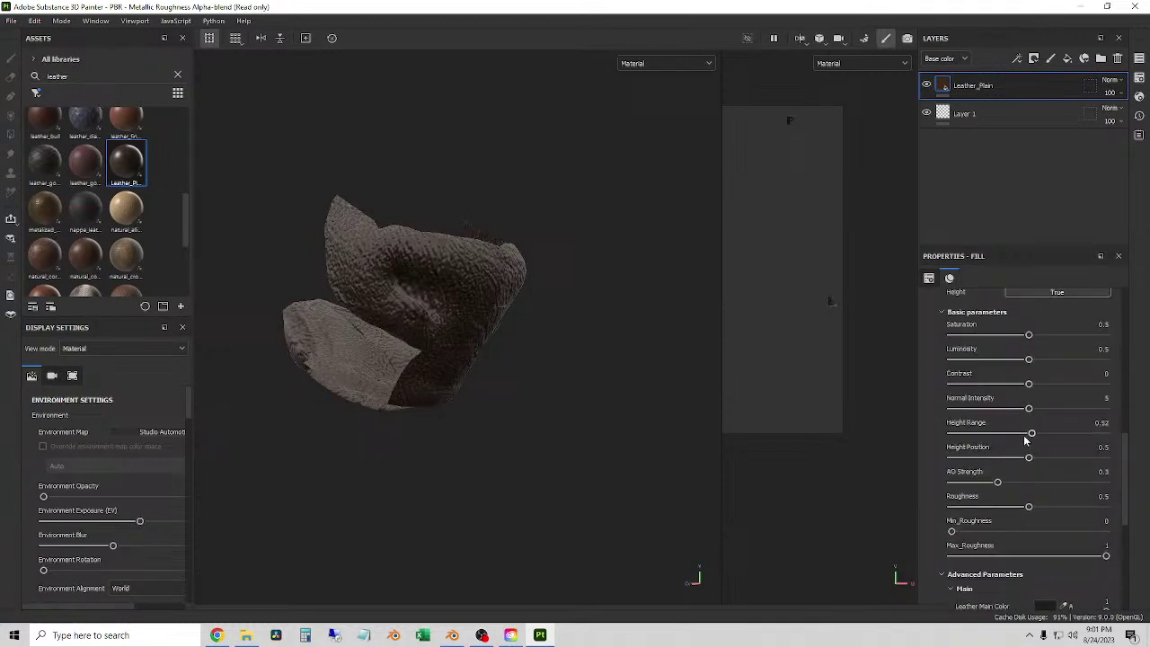
pyautogui.moveTo(1030, 438); pyautogui.dragTo(984, 459)
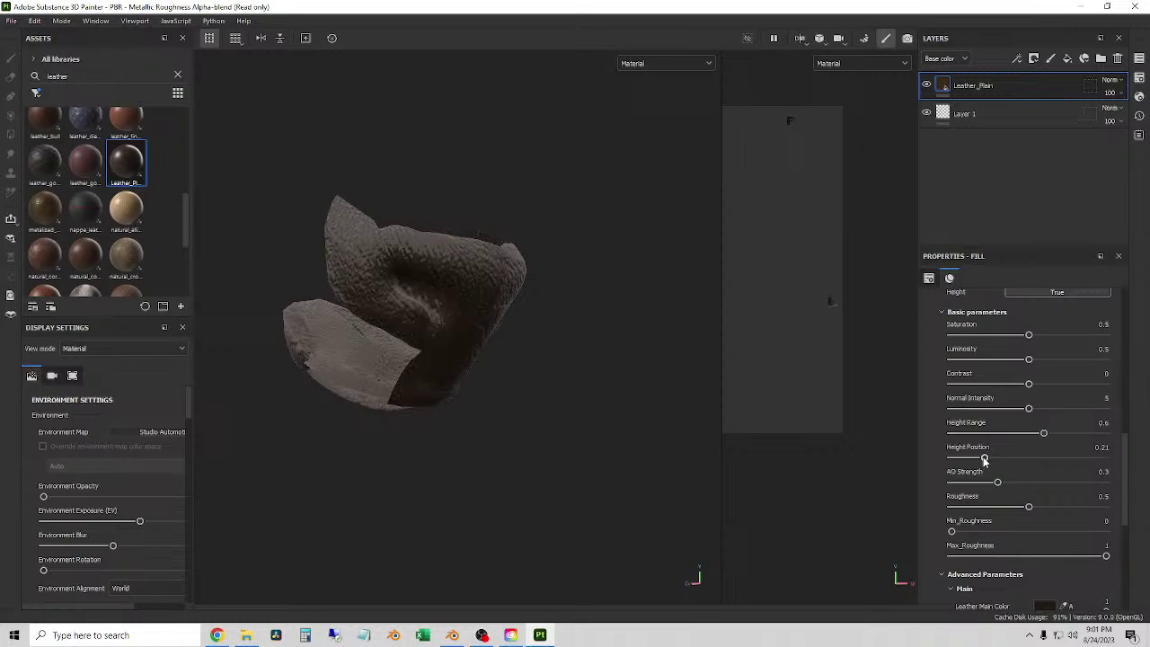
pyautogui.moveTo(532, 463)
pyautogui.keyDown('alt'); pyautogui.mouseDown()
pyautogui.moveTo(417, 350)
pyautogui.moveTo(524, 380)
pyautogui.moveTo(565, 437)
pyautogui.moveTo(530, 443)
pyautogui.mouseUp(); pyautogui.keyUp('alt')
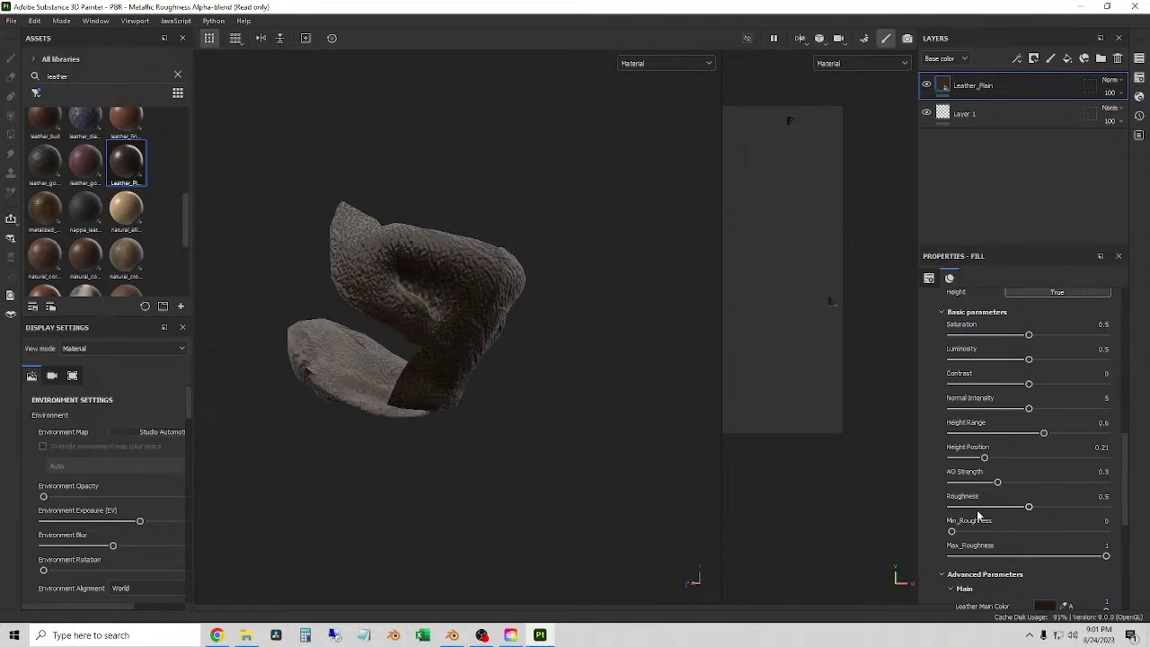
# - Set the leather material's Roughness to 0.64
pyautogui.scroll(-4, 1032, 509)
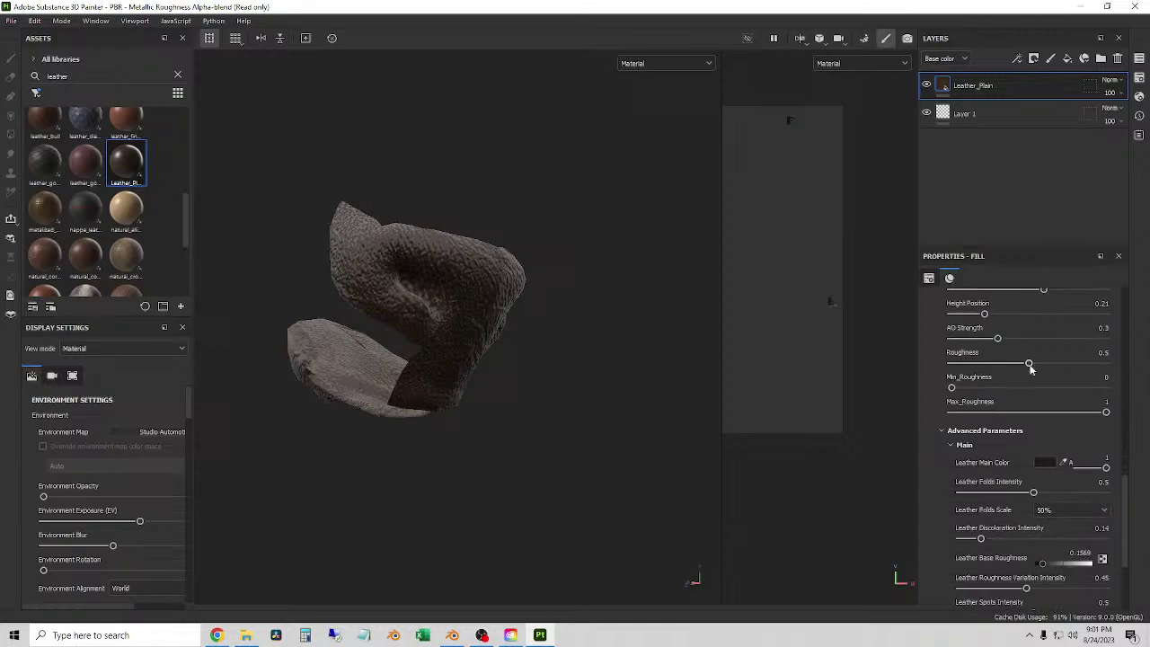
pyautogui.moveTo(1028, 363); pyautogui.dragTo(1055, 365)
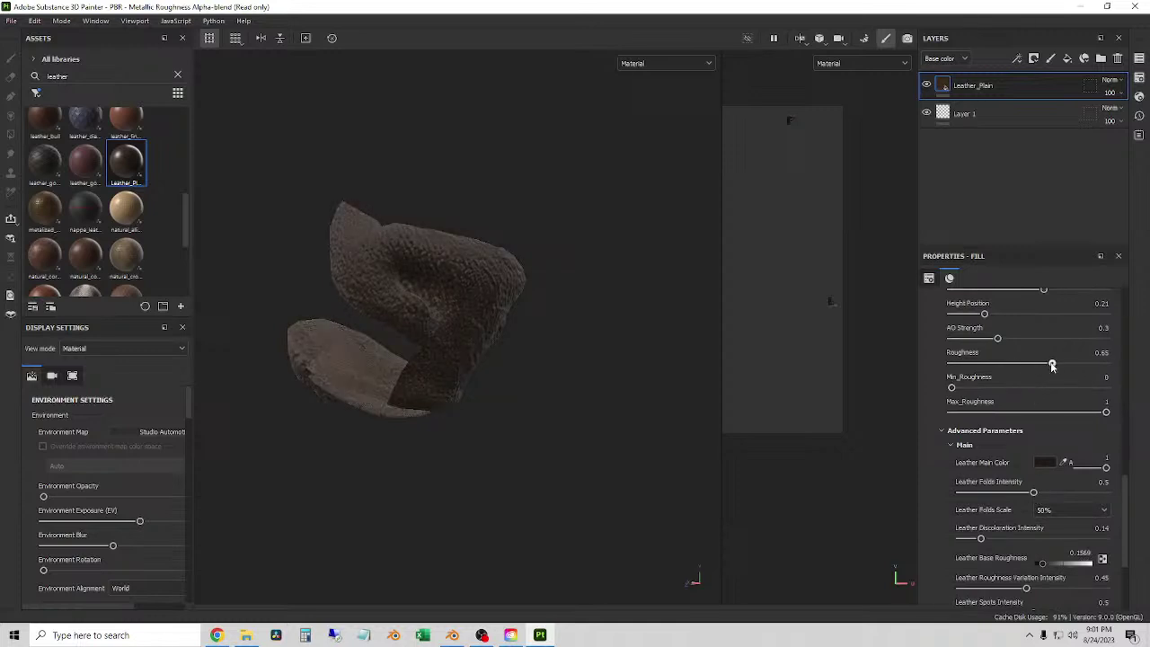
pyautogui.scroll(1, 1048, 366)
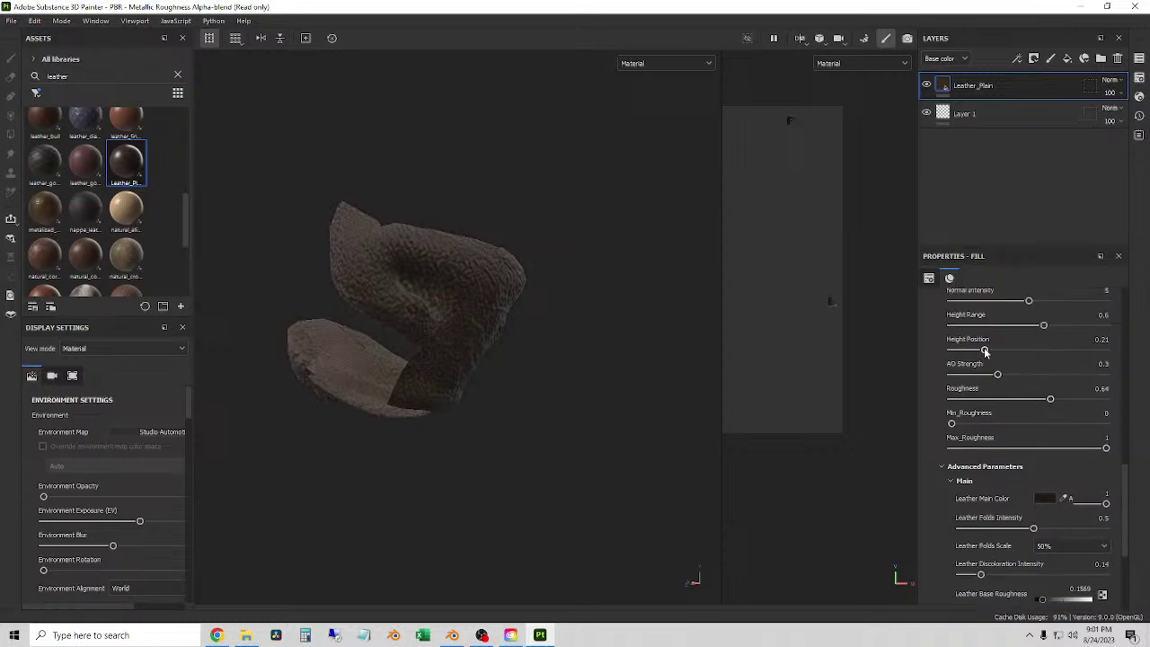
# - Review the remaining leather parameters, and set Height Range to 0.43 and Height Position to 0.41
pyautogui.scroll(-5, 1000, 414)
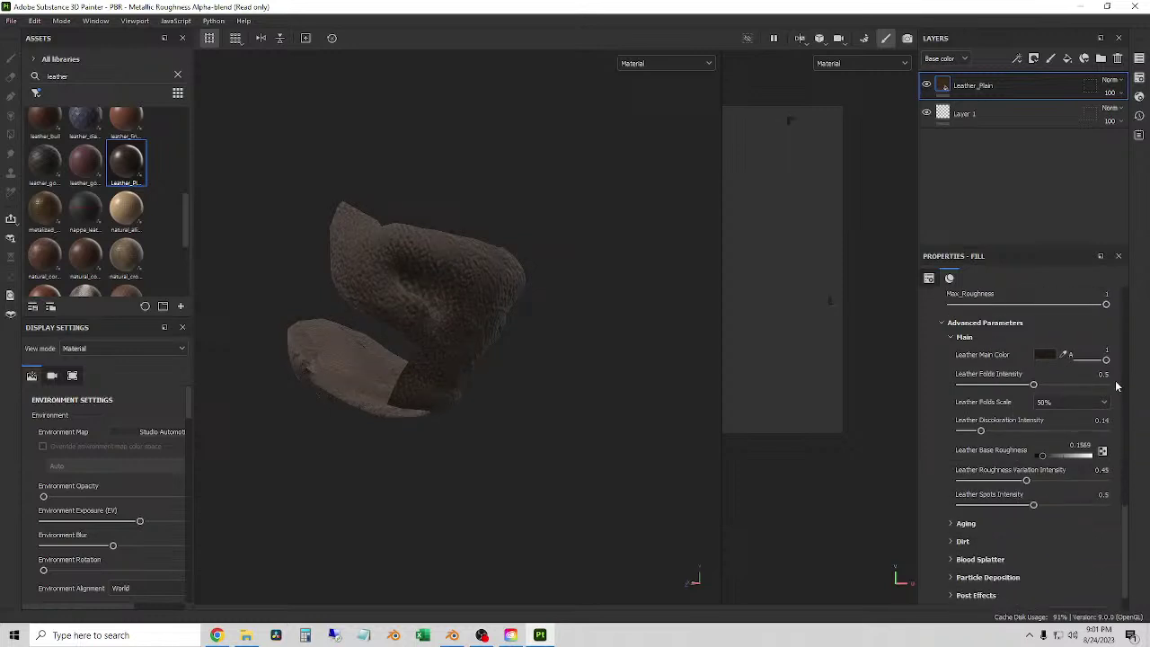
pyautogui.scroll(5, 1021, 420)
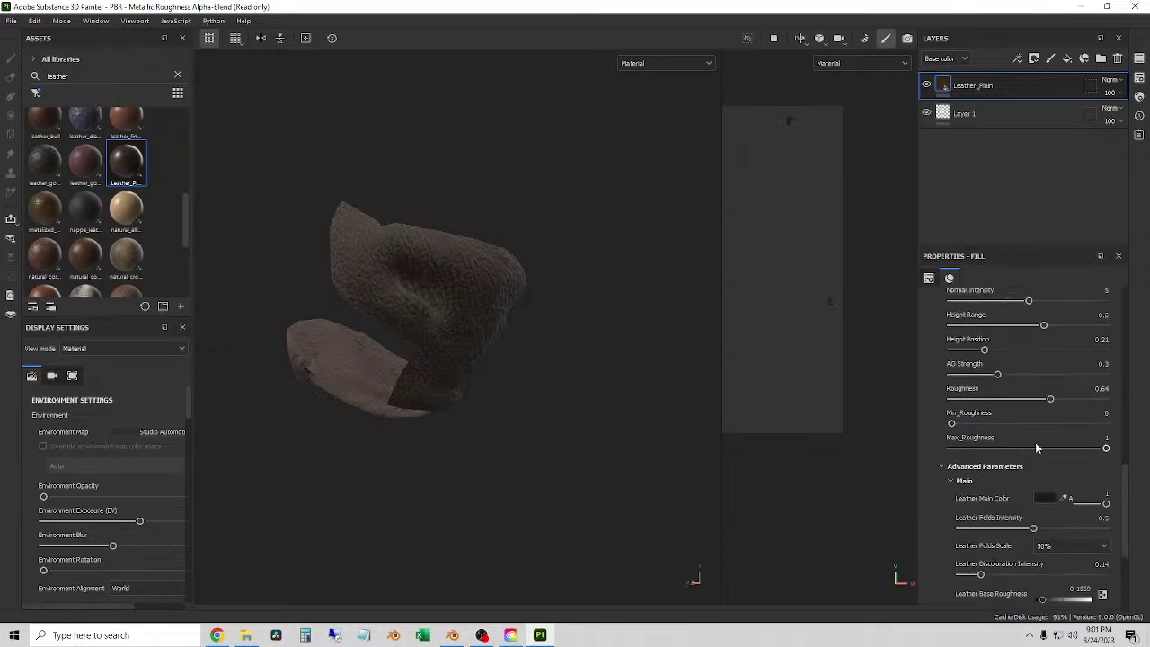
pyautogui.scroll(2, 1062, 461)
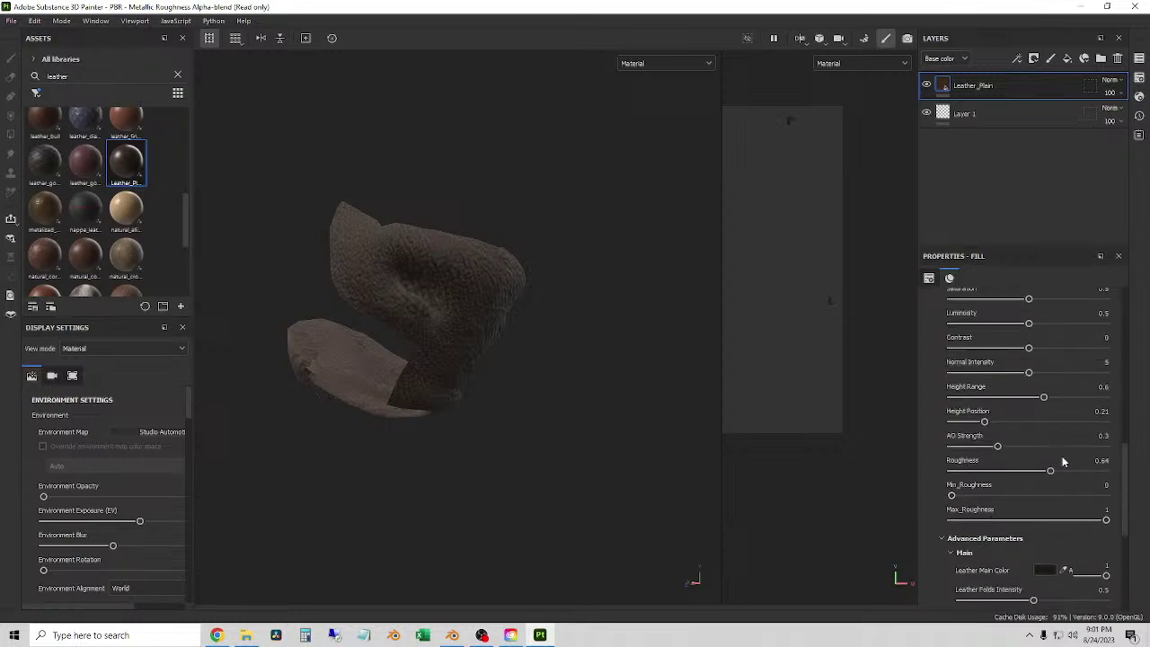
pyautogui.scroll(1, 1027, 449)
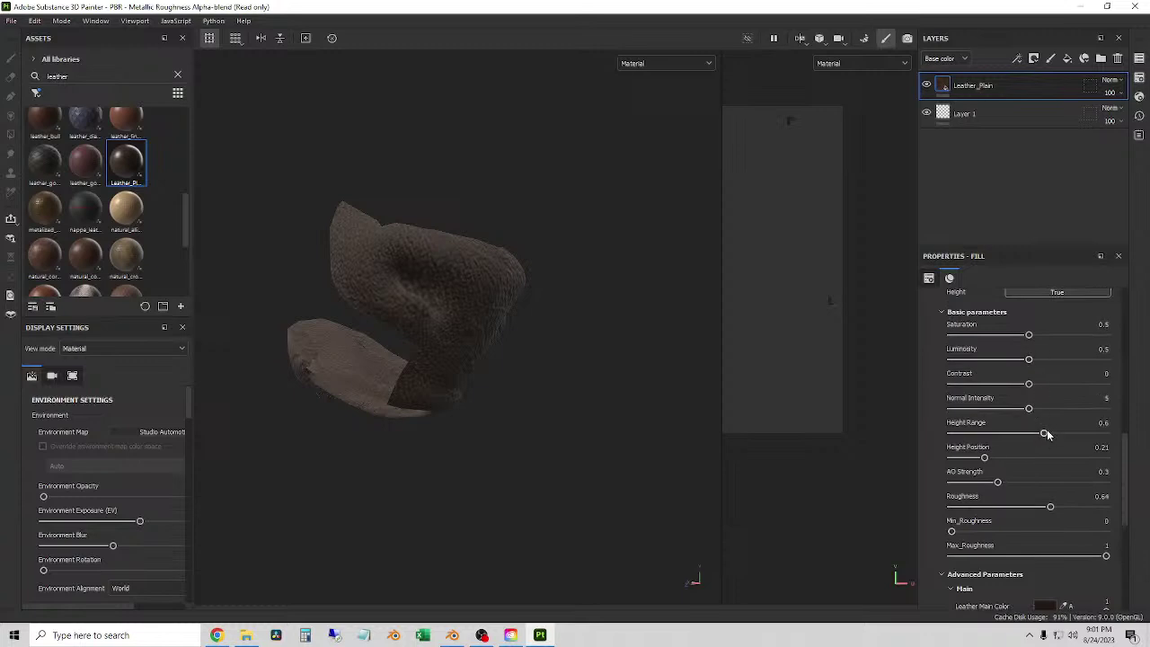
pyautogui.moveTo(1044, 435); pyautogui.dragTo(1018, 438)
pyautogui.moveTo(984, 458); pyautogui.dragTo(1015, 459)
# - Set the leather fill's UV tiling to 17.68 and inspect the mesh from another angle
pyautogui.scroll(6, 1016, 461)
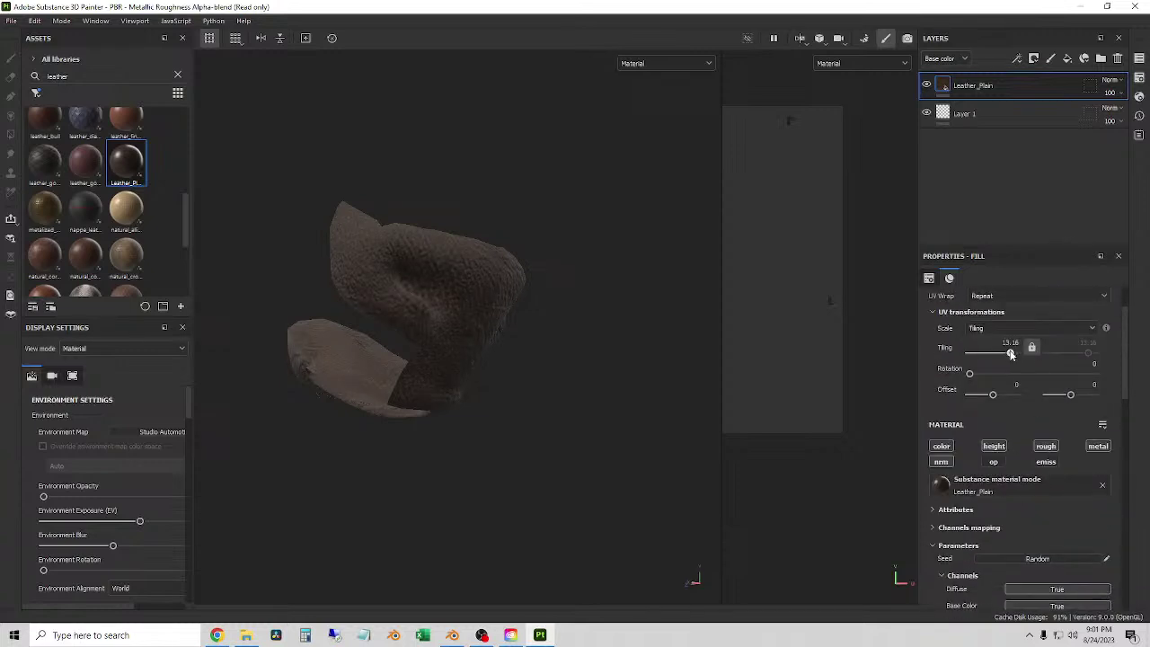
pyautogui.moveTo(1010, 354); pyautogui.dragTo(1012, 357)
pyautogui.keyDown('alt'); pyautogui.moveTo(575, 324); pyautogui.dragTo(597, 306); pyautogui.keyUp('alt')
# - Toggle the fill layer's height channel off and on to compare, and disable its nrm channel
pyautogui.scroll(-1, 1040, 453)
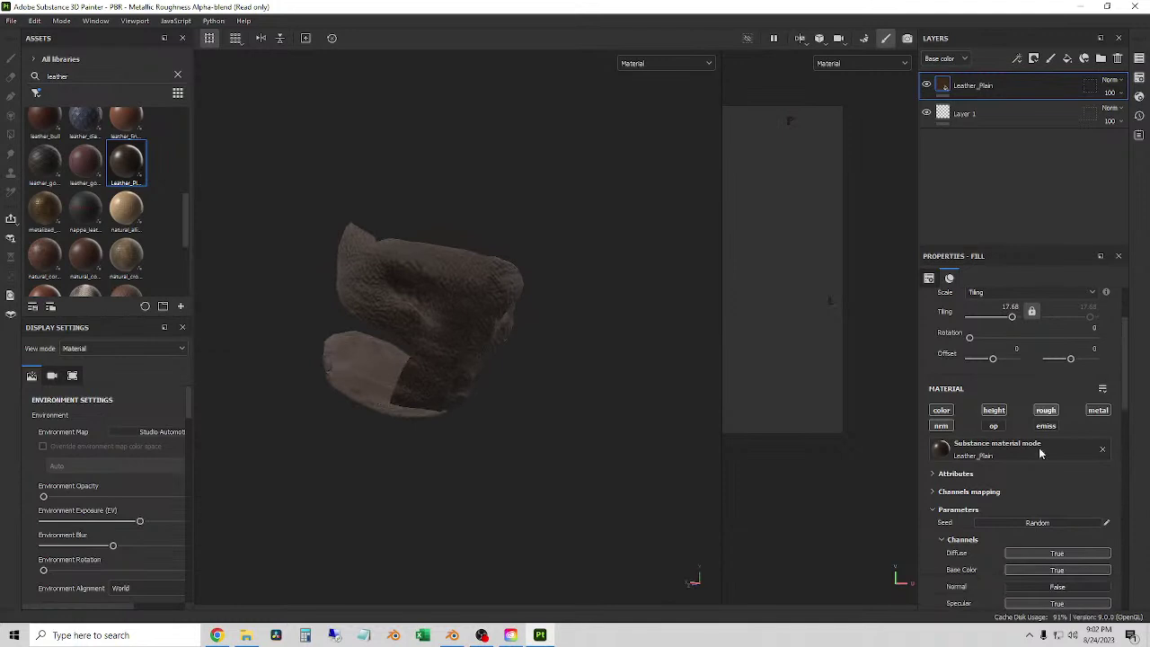
pyautogui.click(995, 410)
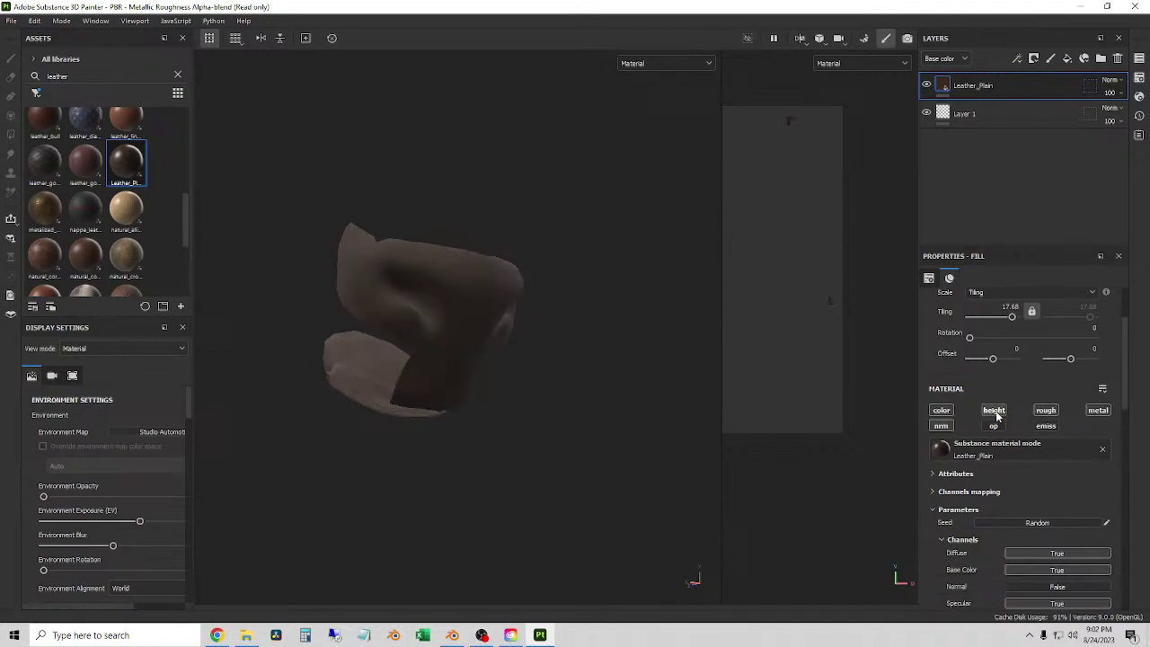
pyautogui.click(996, 410)
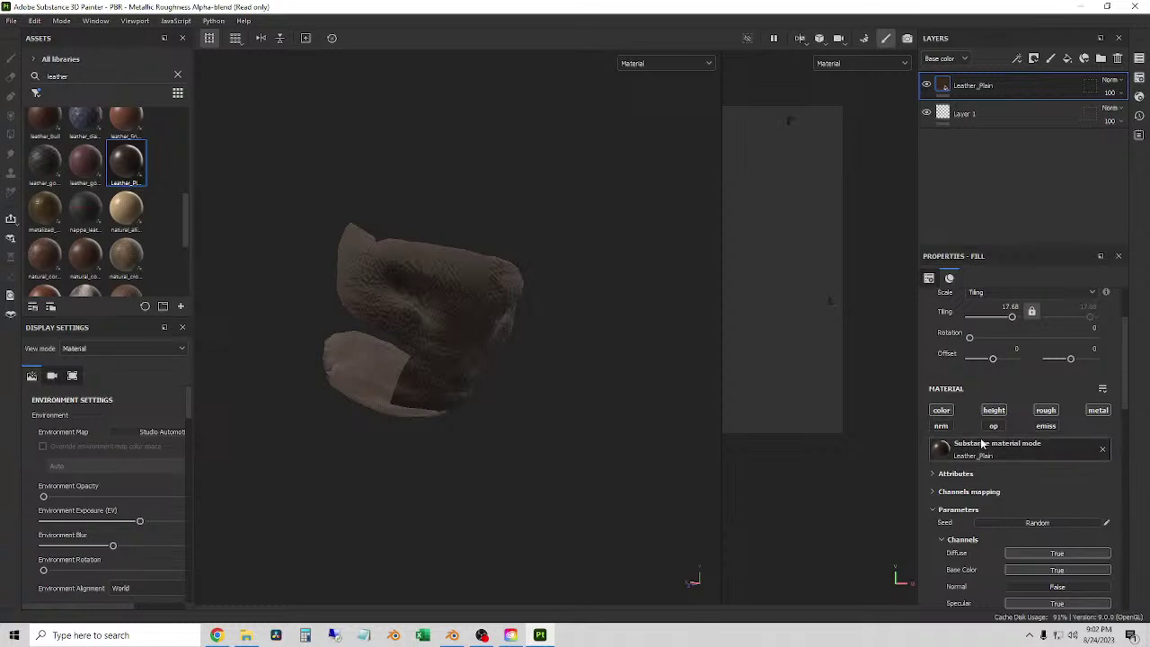
# - Set the leather fill's UV tiling to 7.46 and raise the material's Height Range for stronger relief
pyautogui.moveTo(1011, 317); pyautogui.dragTo(1009, 318)
pyautogui.keyDown('alt'); pyautogui.moveTo(555, 405); pyautogui.dragTo(507, 377); pyautogui.keyUp('alt')
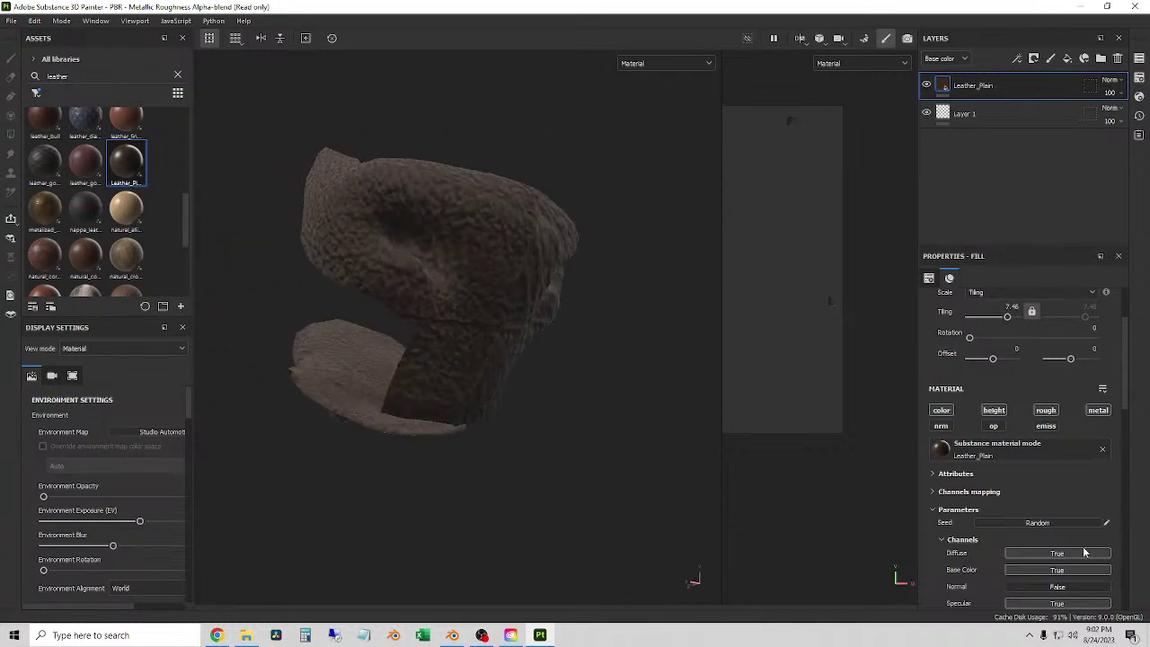
pyautogui.scroll(-8, 1082, 539)
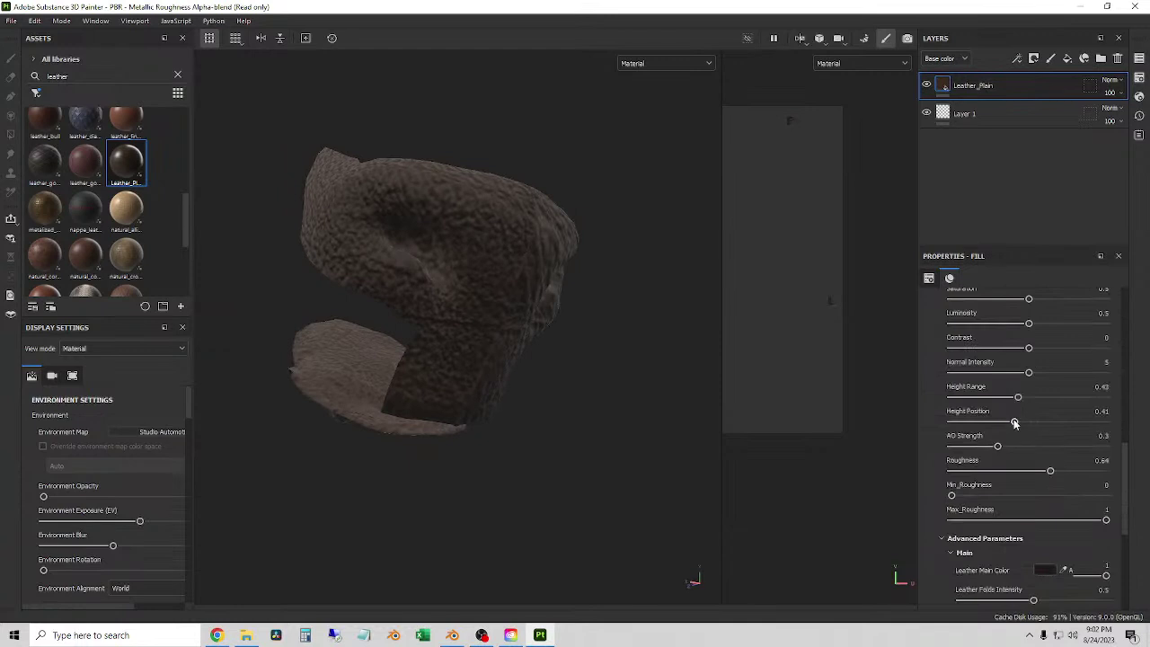
pyautogui.moveTo(1015, 423); pyautogui.dragTo(1046, 396)
# - Set the leather material's Min_Roughness to 0.66 and Roughness to 0.62
pyautogui.scroll(-3, 1024, 395)
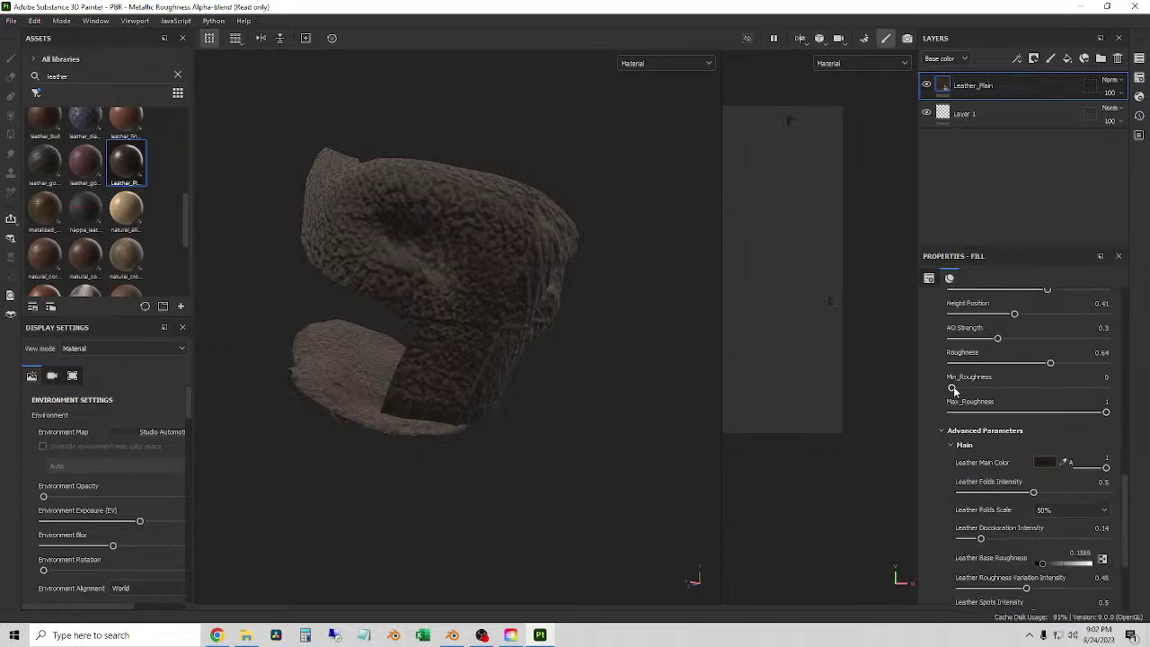
pyautogui.moveTo(953, 389)
pyautogui.mouseDown()
pyautogui.moveTo(1055, 391)
pyautogui.moveTo(1075, 369)
pyautogui.moveTo(1114, 376)
pyautogui.moveTo(1003, 384)
pyautogui.moveTo(1049, 387)
pyautogui.mouseUp()
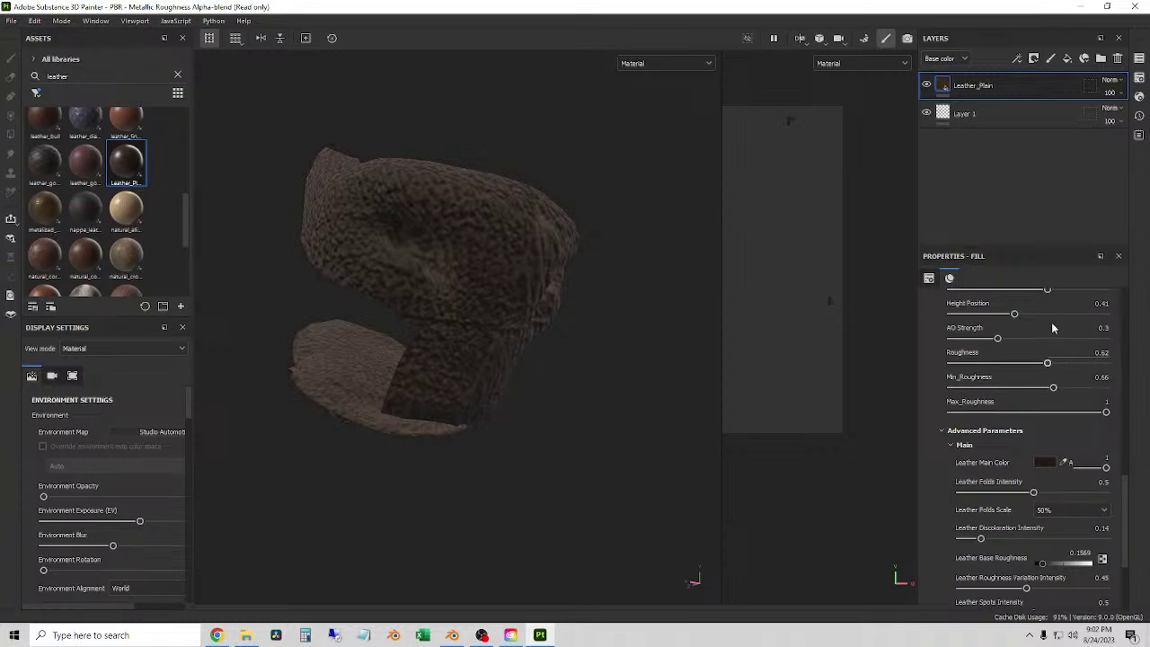
# - Show the Eyes texture set alongside Nose and Mouth to compare their leather surfaces
pyautogui.click(1138, 57)
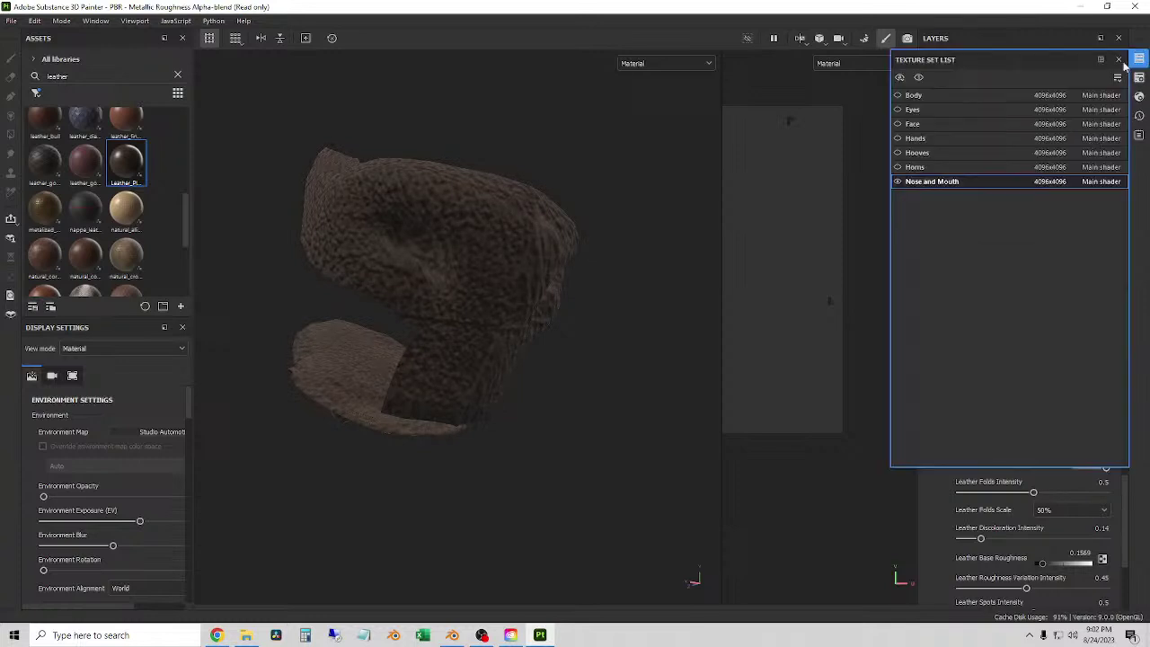
pyautogui.click(897, 122)
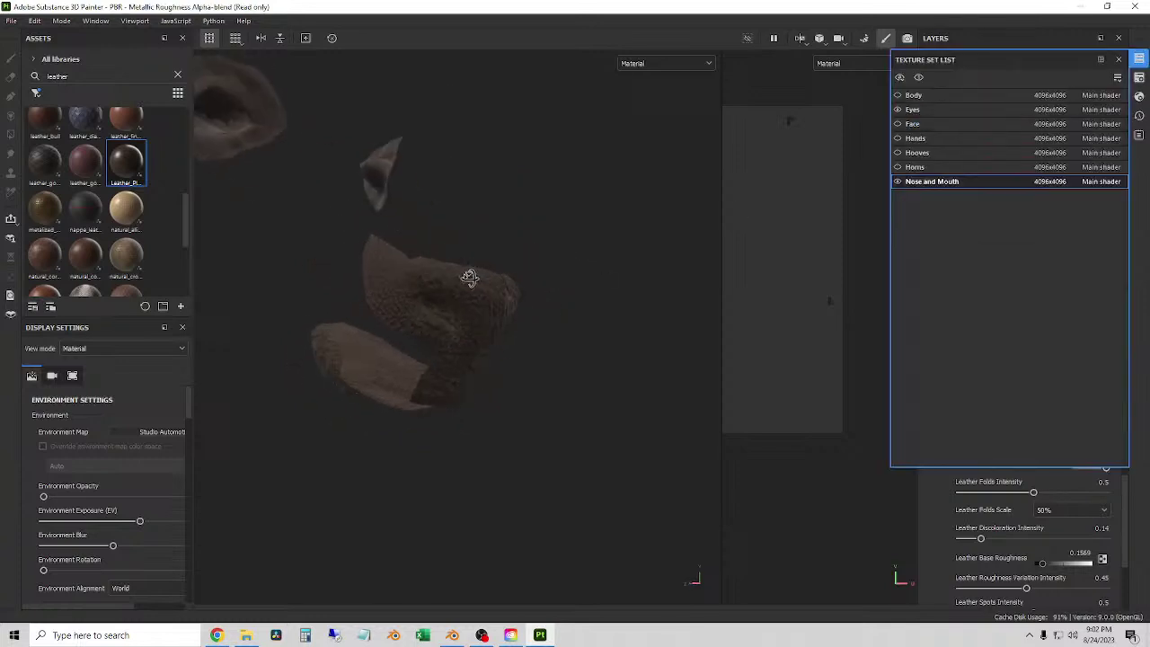
# - Show the Body texture set together with the Eyes and Nose and Mouth sets
pyautogui.moveTo(482, 289)
pyautogui.keyDown('alt'); pyautogui.mouseDown()
pyautogui.moveTo(503, 308)
pyautogui.moveTo(383, 273)
pyautogui.moveTo(557, 287)
pyautogui.moveTo(425, 282)
pyautogui.moveTo(492, 288)
pyautogui.mouseUp(); pyautogui.keyUp('alt')
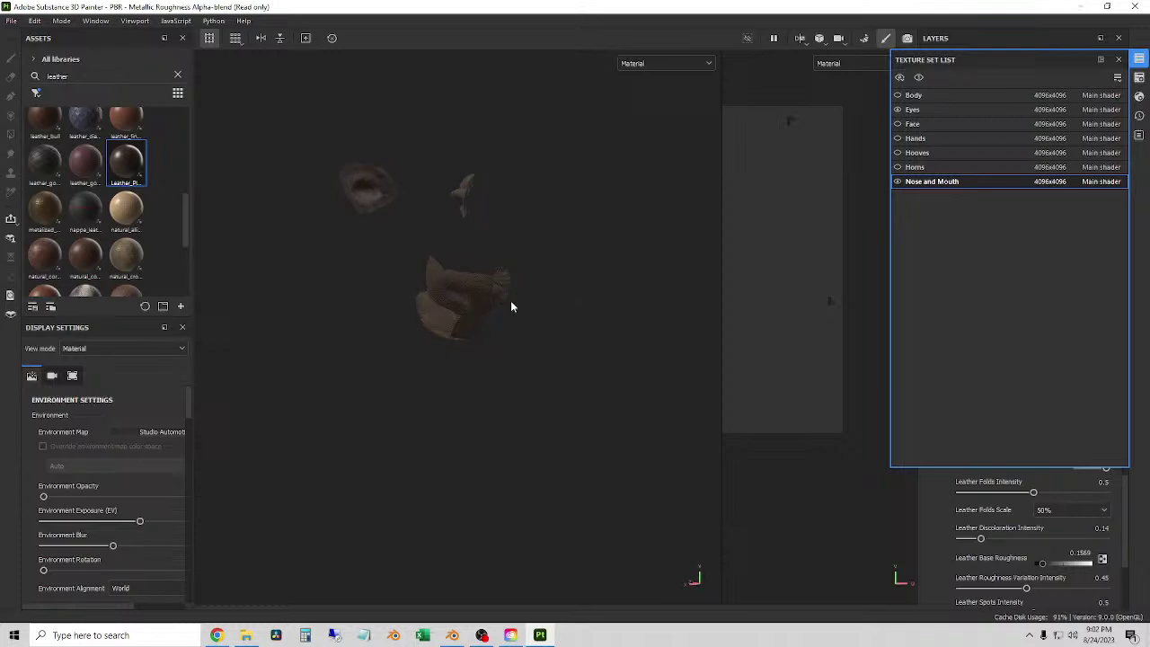
pyautogui.keyDown('alt'); pyautogui.moveTo(525, 335); pyautogui.dragTo(503, 333); pyautogui.keyUp('alt')
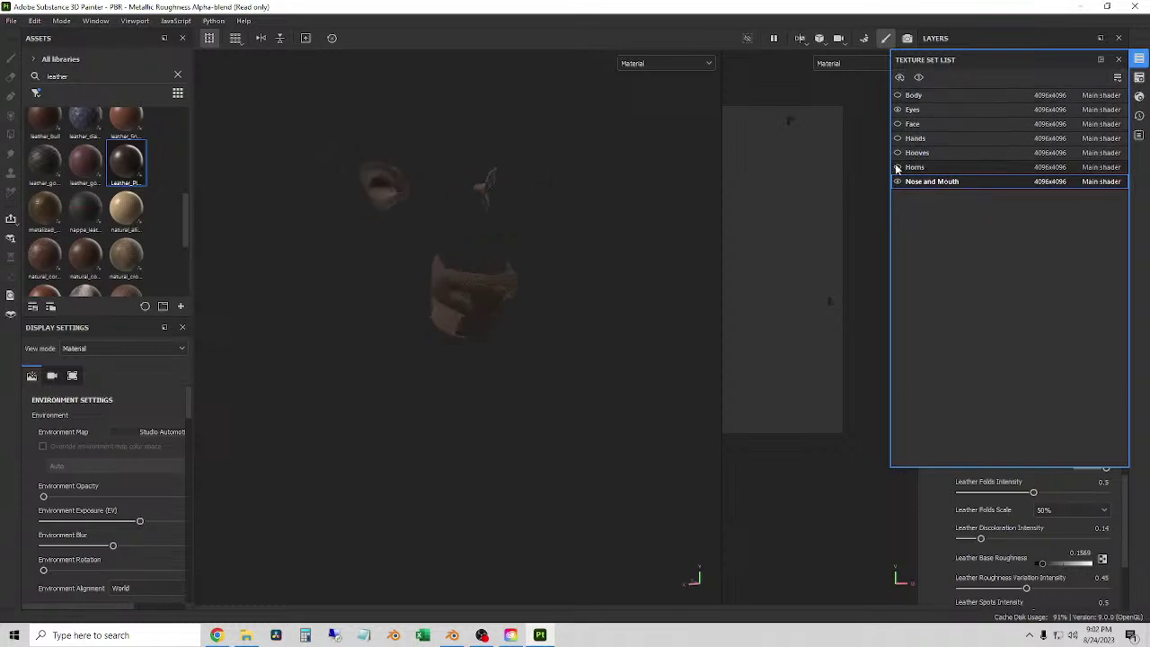
pyautogui.moveTo(897, 123); pyautogui.dragTo(897, 94)
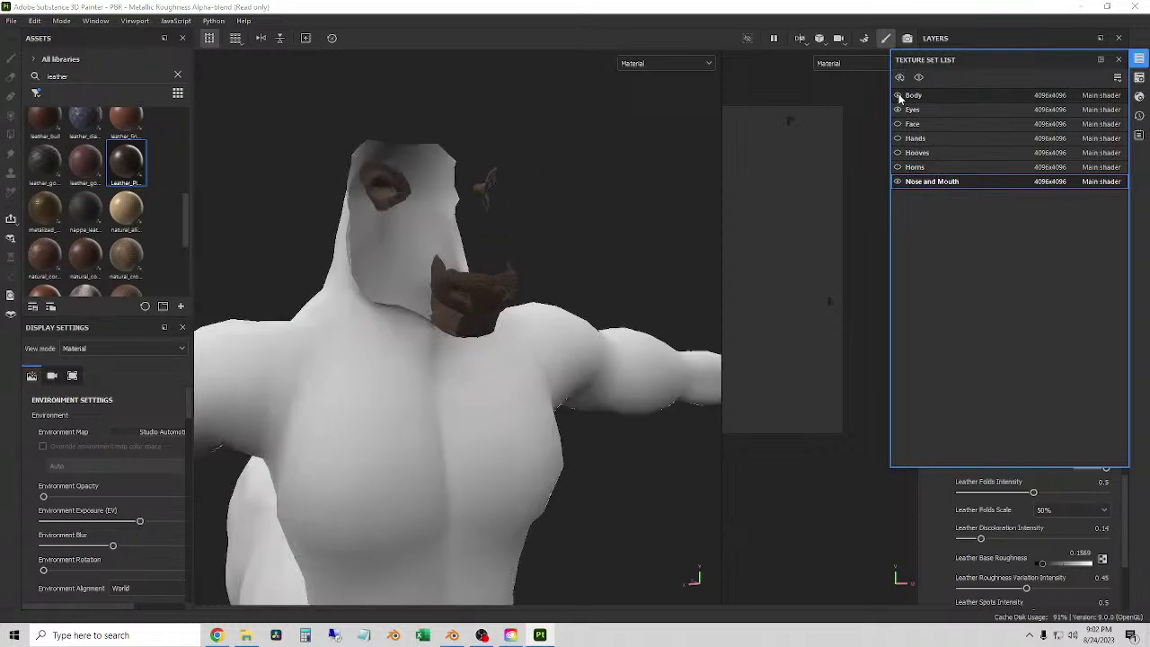
pyautogui.scroll(-3, 629, 247)
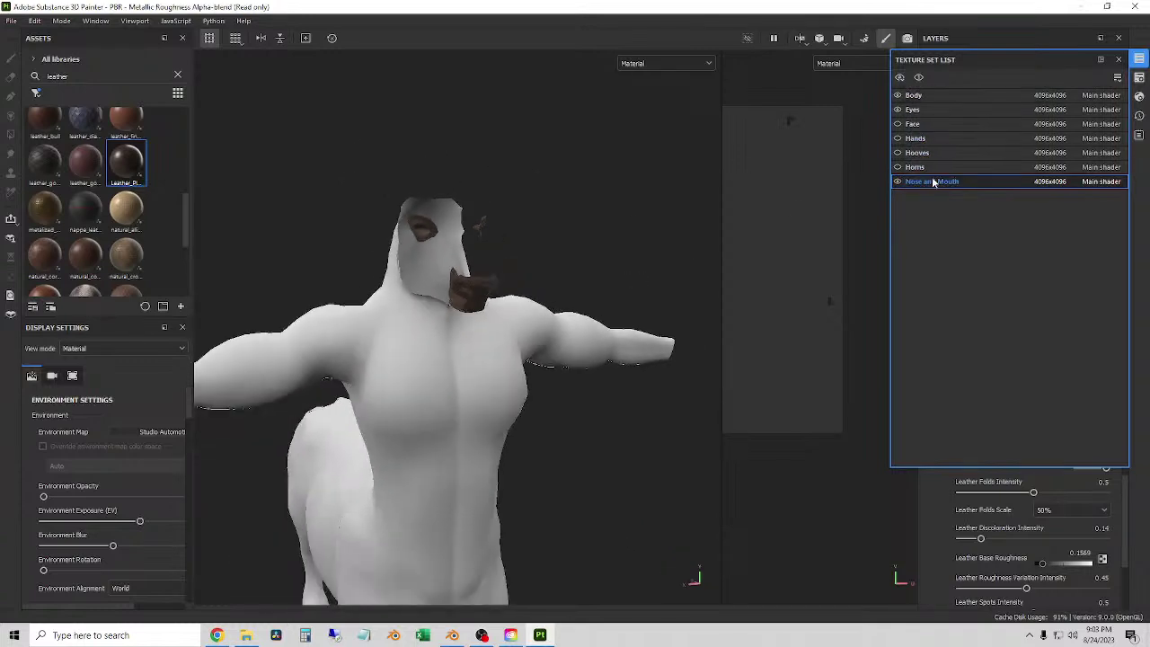
pyautogui.click(1119, 61)
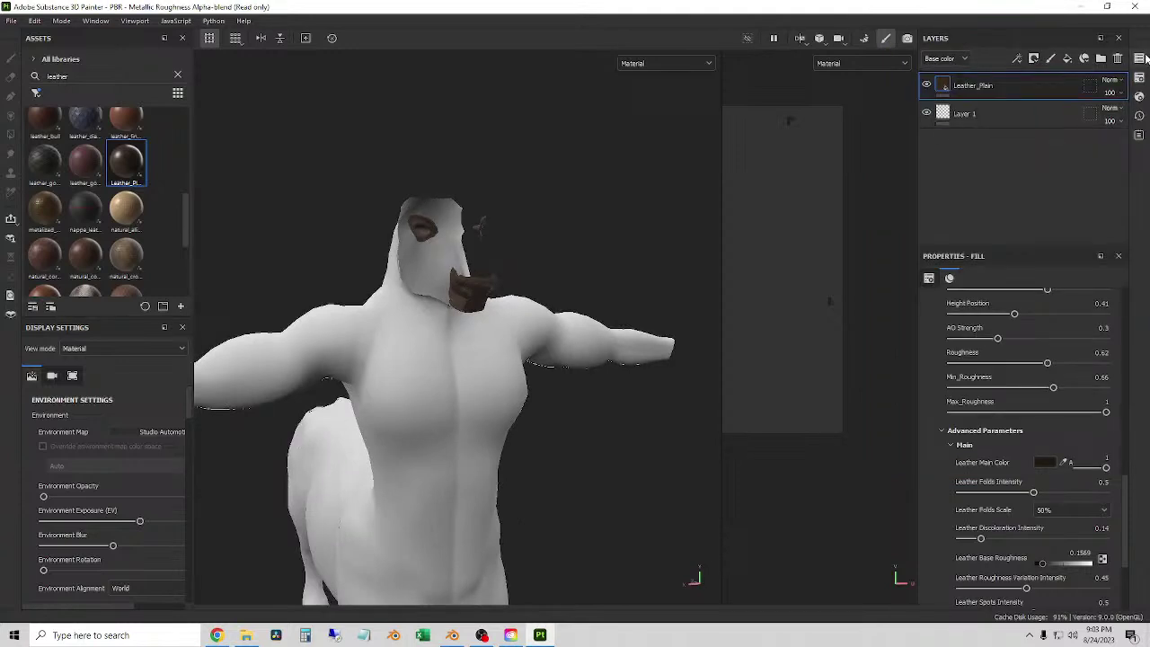
# - Select the Body texture set and make its Extra Body Fur and Furbrush Basematerial layers visible
pyautogui.click(1138, 58)
pyautogui.click(913, 94)
pyautogui.press('1')
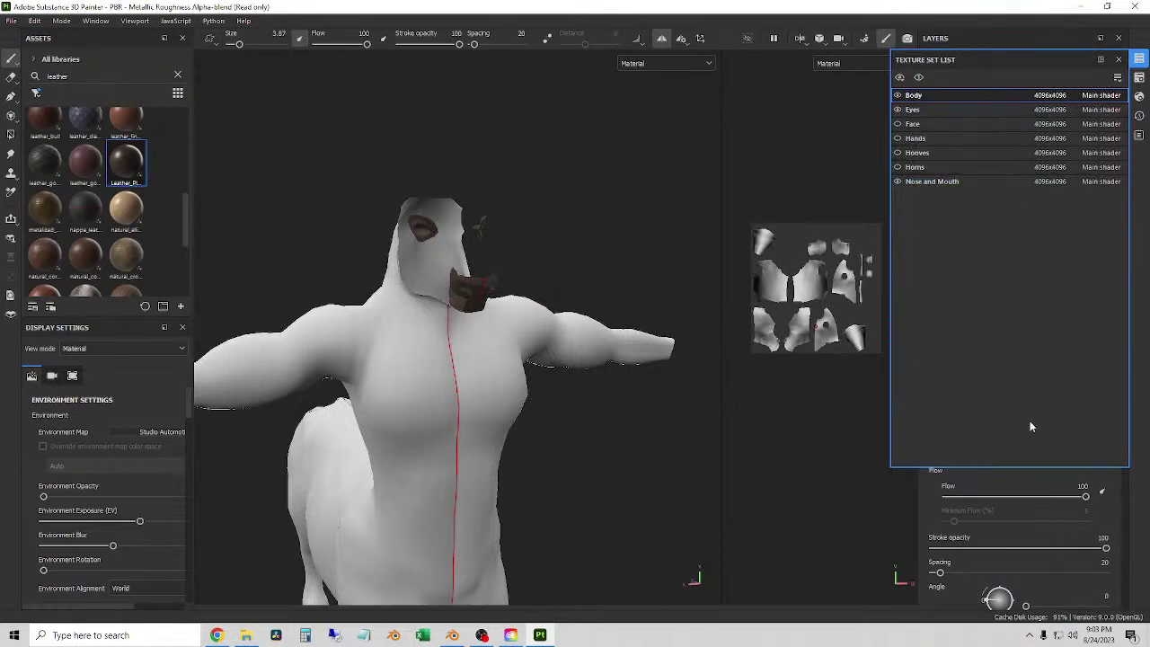
pyautogui.click(1119, 59)
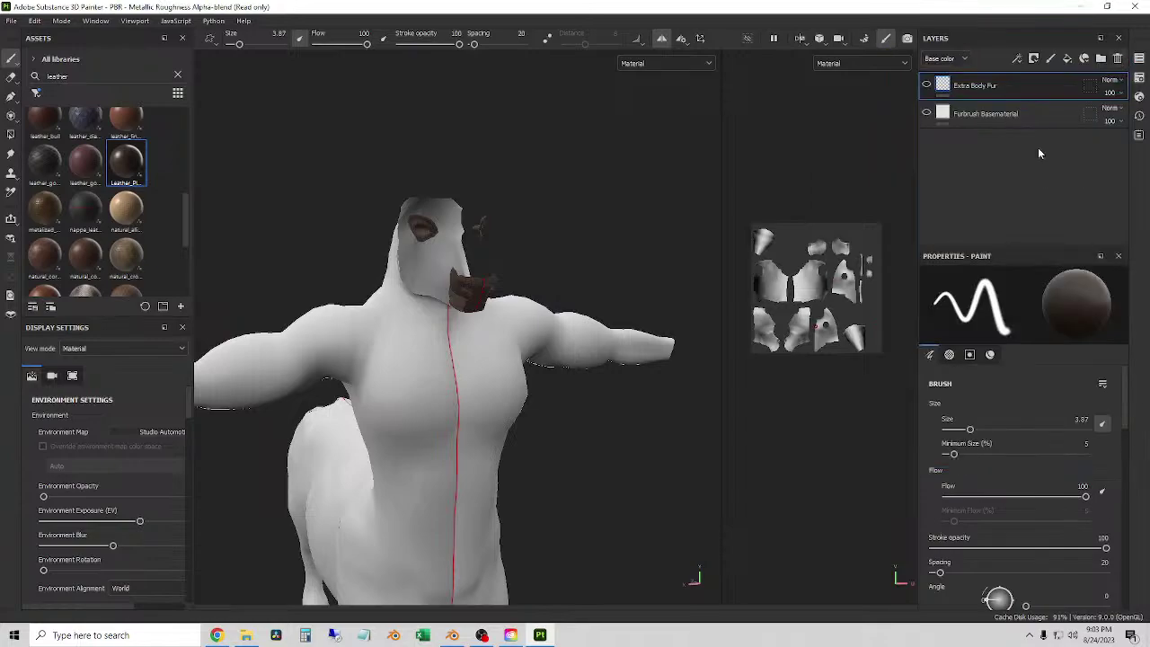
pyautogui.click(926, 113)
pyautogui.scroll(5, 566, 445)
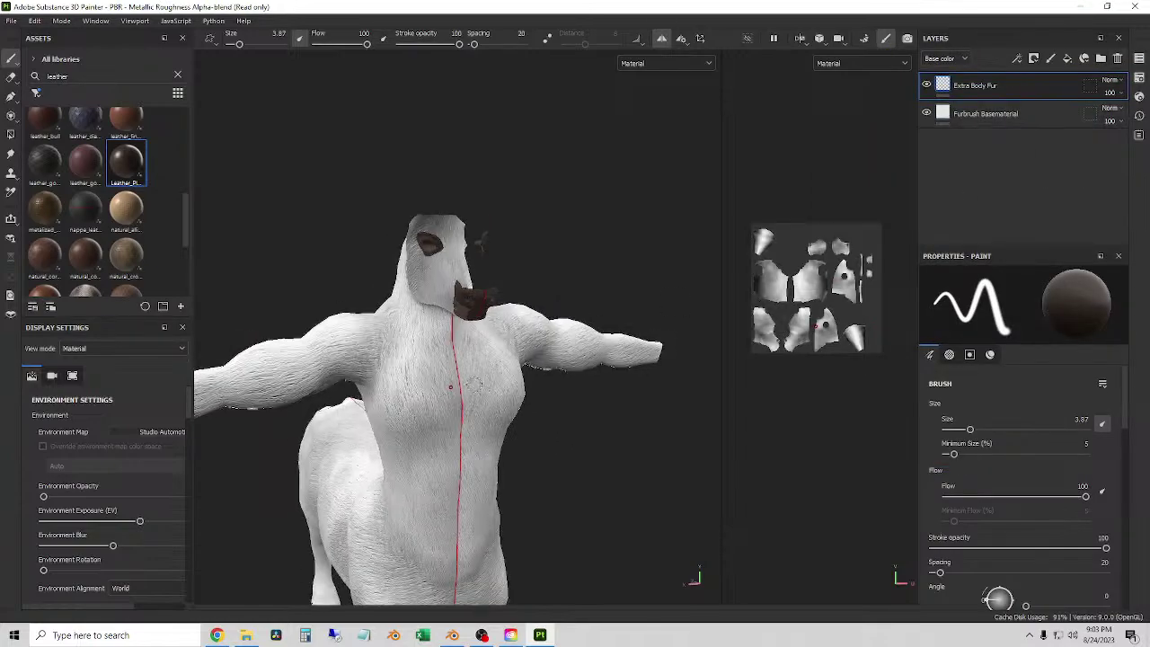
pyautogui.keyDown('alt'); pyautogui.moveTo(442, 366); pyautogui.dragTo(647, 306); pyautogui.keyUp('alt')
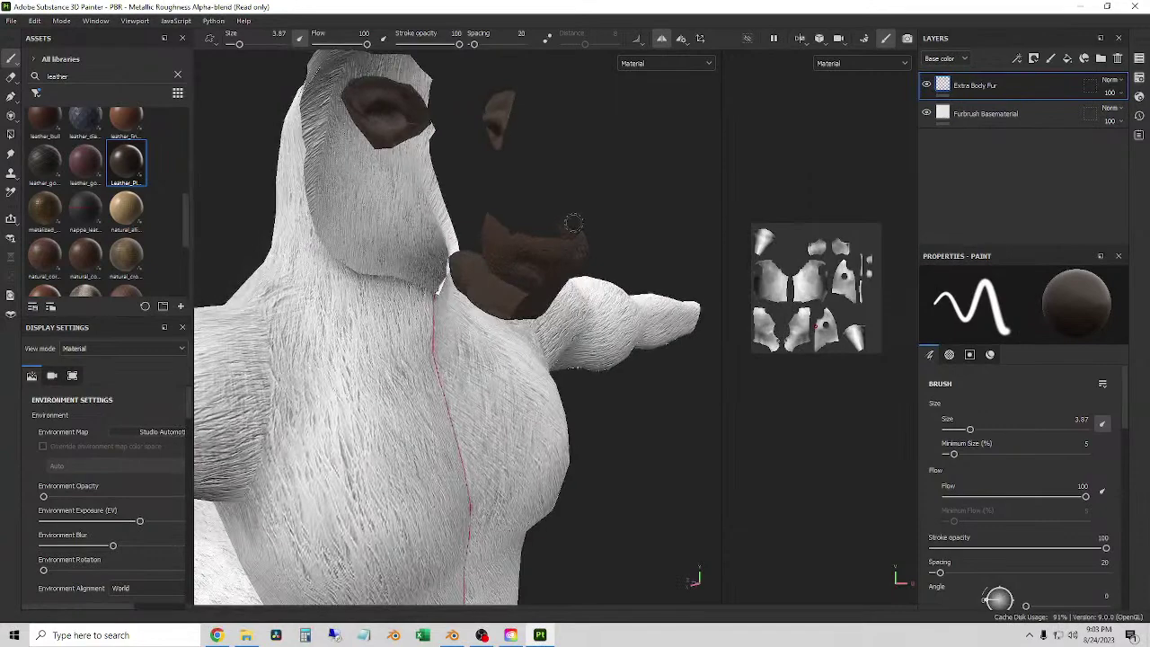
# - Show the Face, Hands, Hooves and Horns texture sets so the whole character is displayed
pyautogui.click(1139, 78)
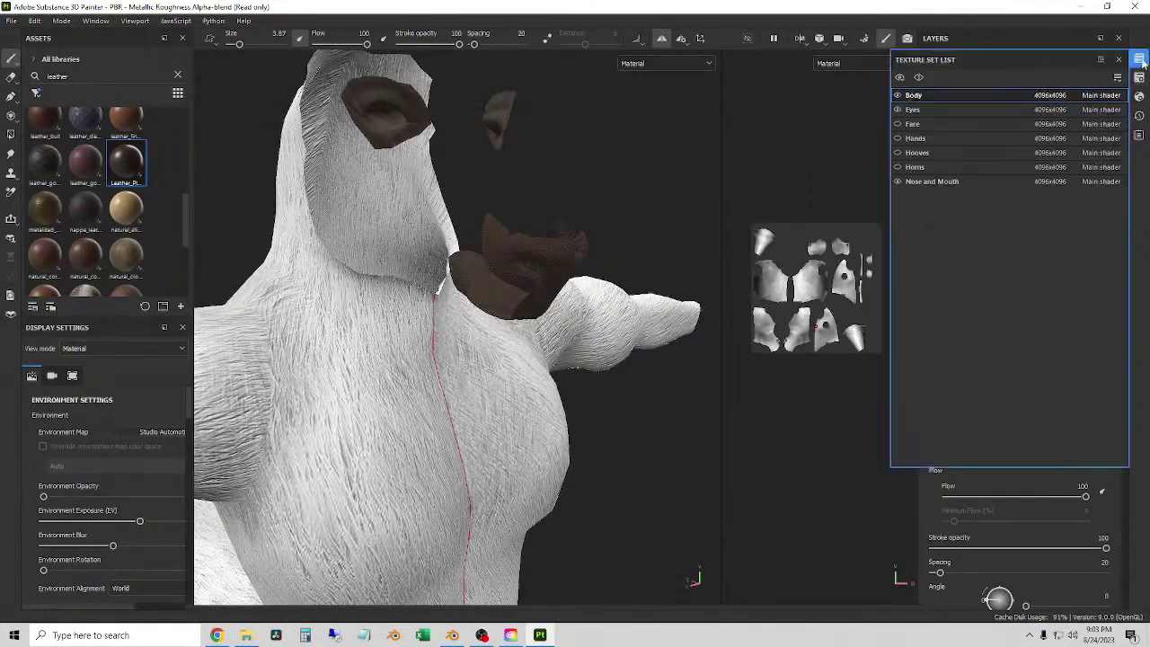
pyautogui.click(897, 123)
pyautogui.click(897, 137)
pyautogui.click(897, 151)
pyautogui.click(897, 167)
pyautogui.scroll(-5, 611, 261)
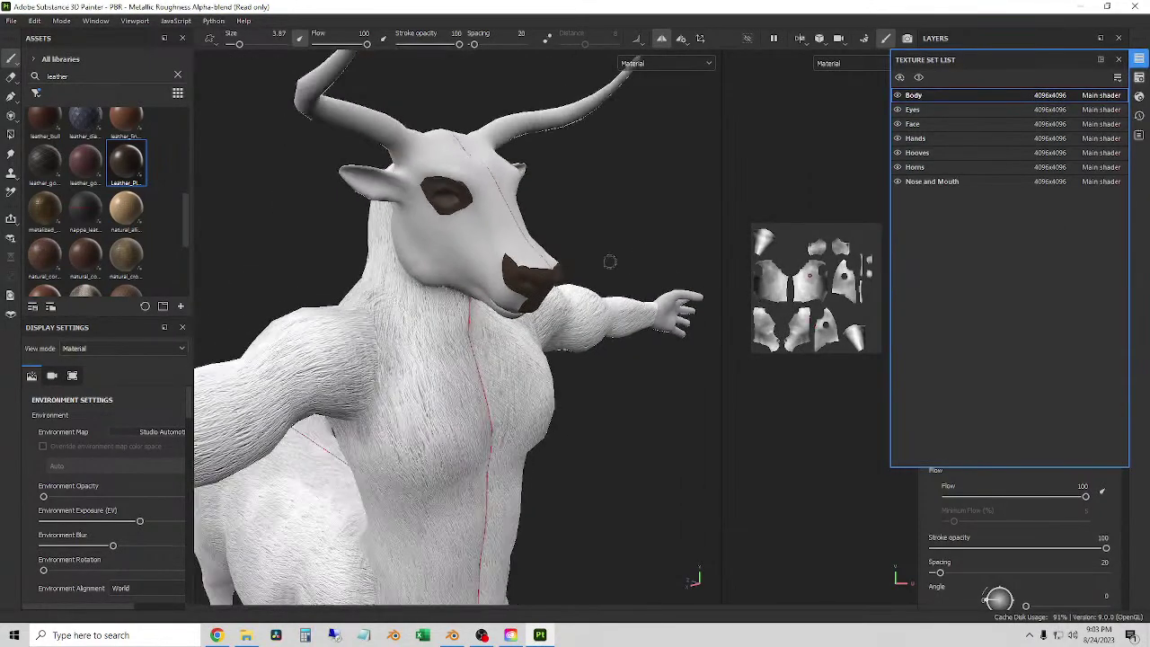
# - Examine the whole character, comparing the untextured head with the leather eye and nose areas and the body fur
pyautogui.keyDown('alt'); pyautogui.moveTo(591, 283); pyautogui.dragTo(537, 316); pyautogui.keyUp('alt')
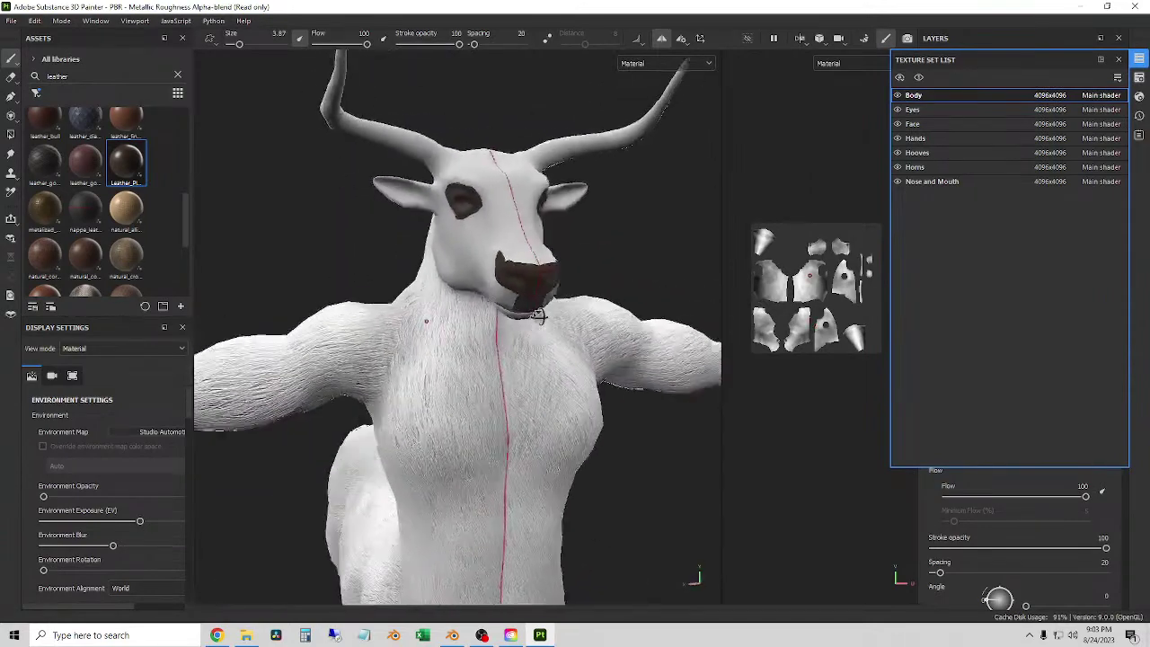
pyautogui.scroll(-5, 537, 316)
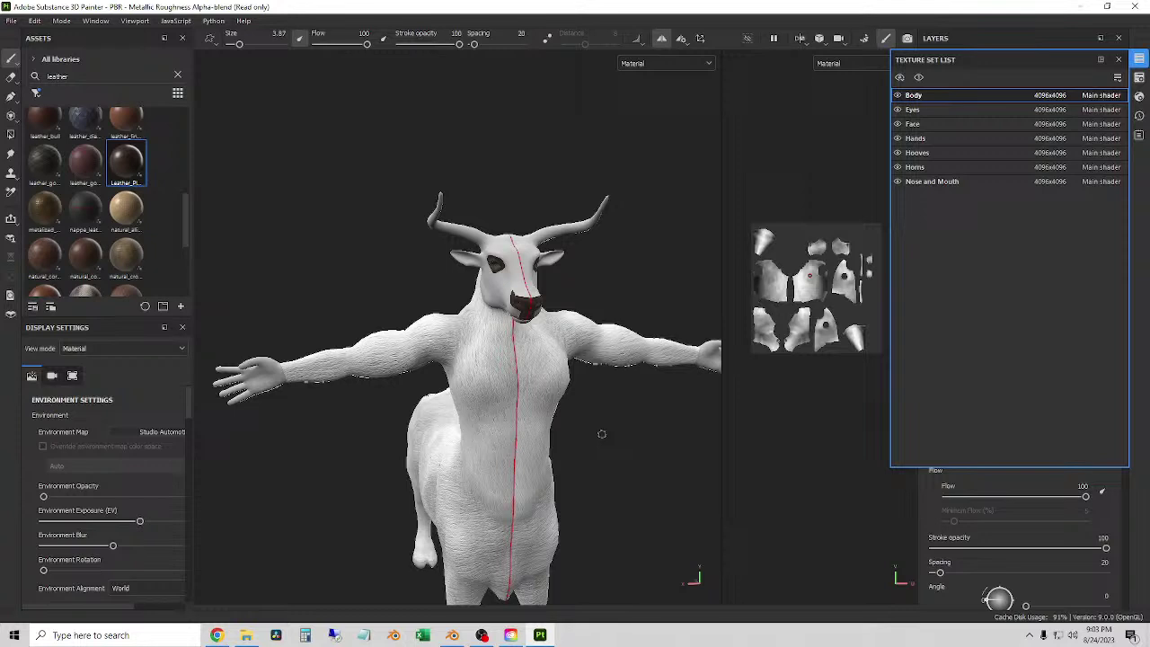
pyautogui.scroll(3, 536, 347)
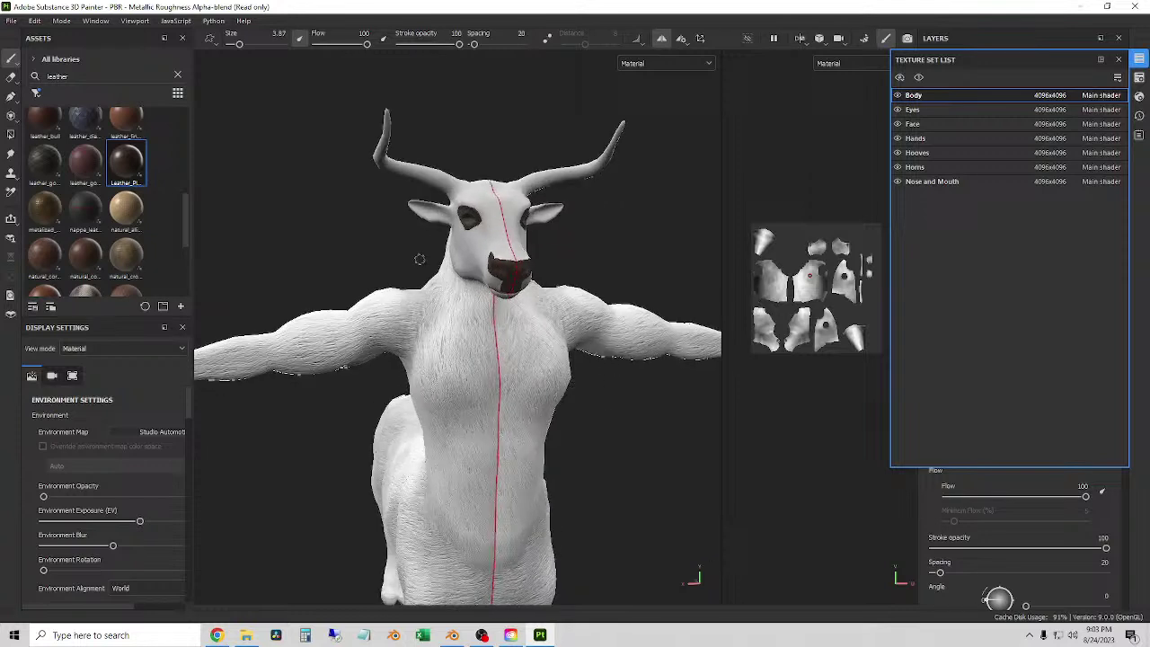
pyautogui.keyDown('alt'); pyautogui.moveTo(420, 259); pyautogui.dragTo(487, 236); pyautogui.keyUp('alt')
pyautogui.scroll(6, 487, 236)
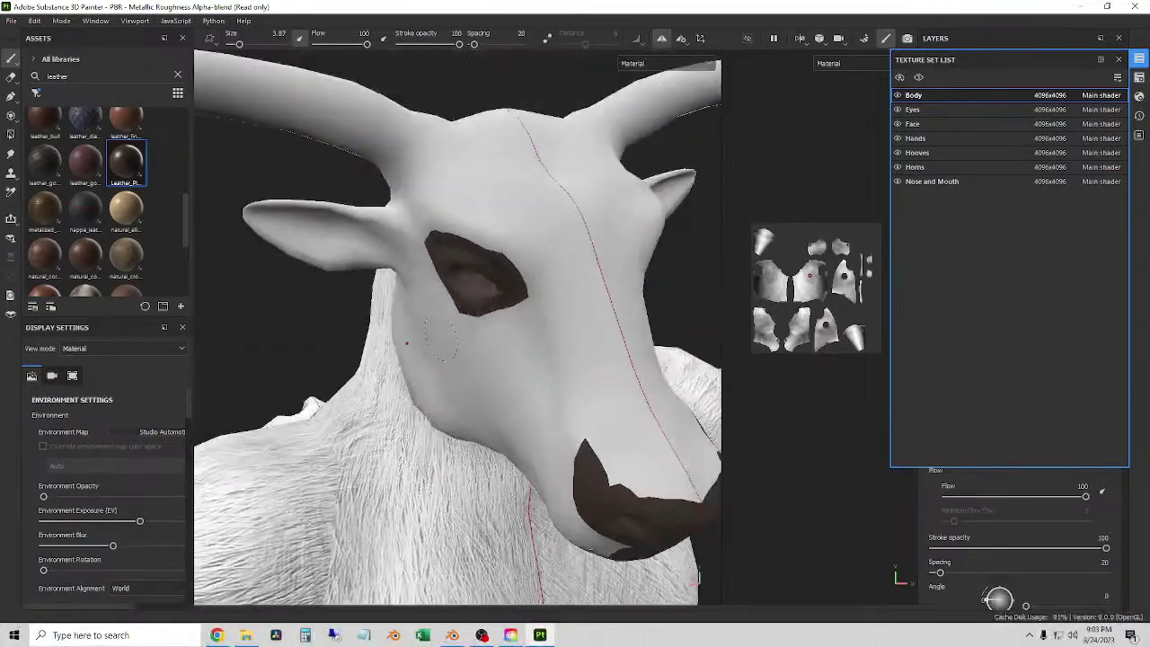
pyautogui.moveTo(429, 349)
pyautogui.keyDown('alt'); pyautogui.mouseDown()
pyautogui.moveTo(569, 306)
pyautogui.moveTo(529, 277)
pyautogui.moveTo(506, 329)
pyautogui.moveTo(524, 326)
pyautogui.moveTo(503, 306)
pyautogui.mouseUp(); pyautogui.keyUp('alt')
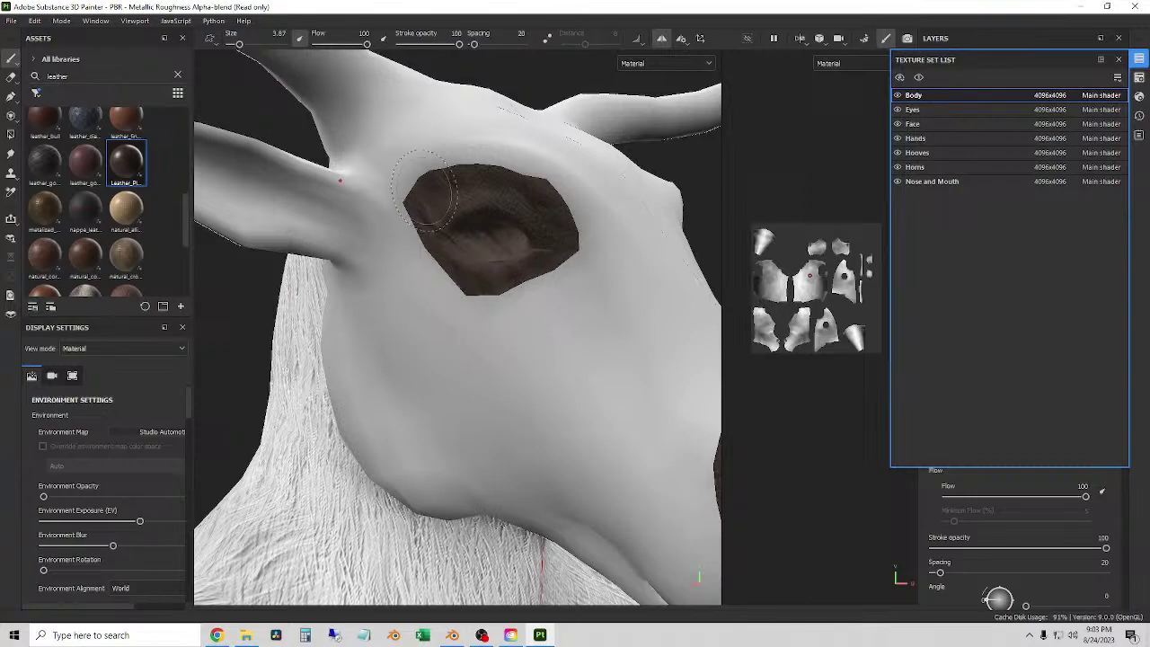
pyautogui.scroll(-4, 543, 186)
pyautogui.keyDown('alt'); pyautogui.moveTo(543, 186); pyautogui.dragTo(519, 406); pyautogui.keyUp('alt')
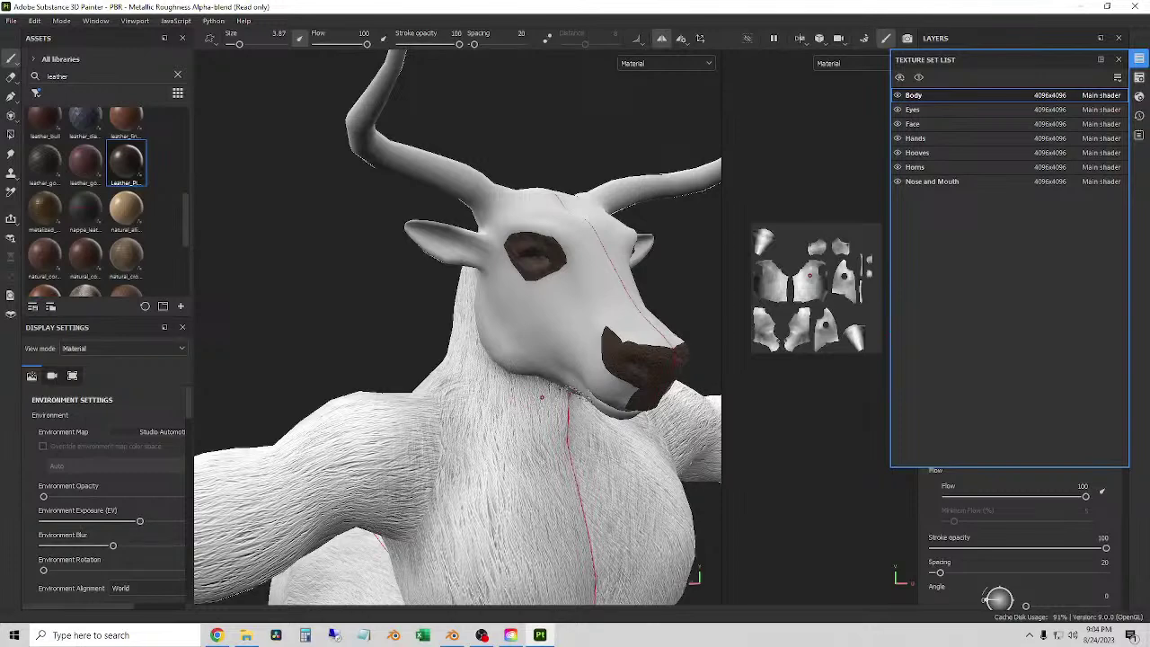
pyautogui.scroll(-6, 541, 396)
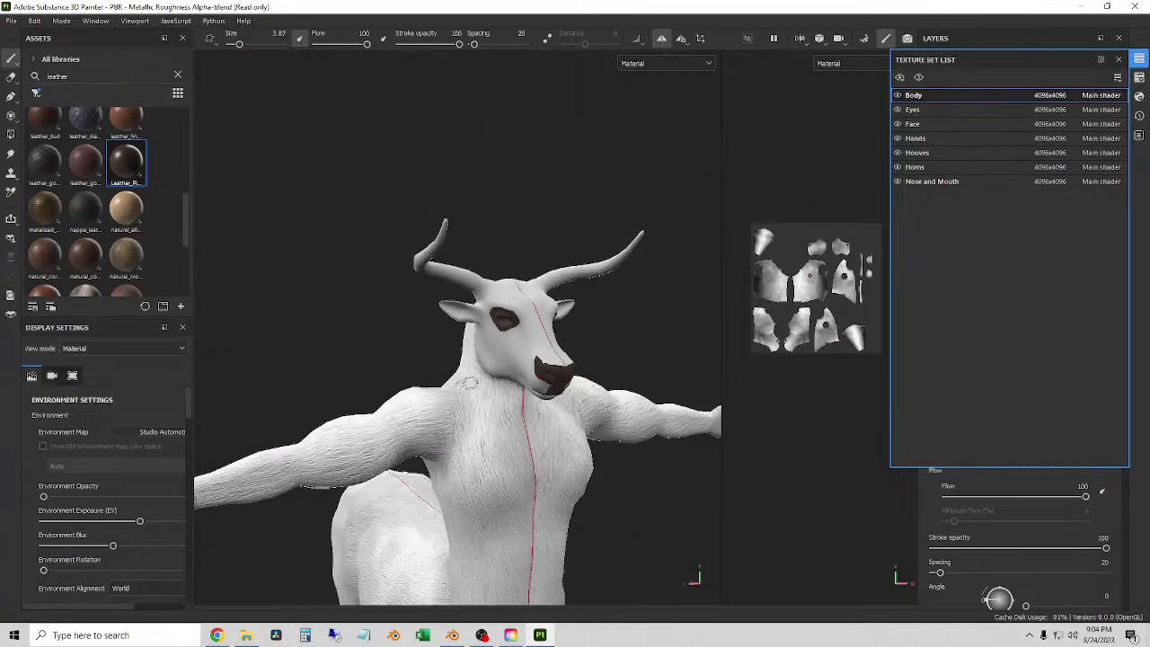
pyautogui.scroll(4, 485, 384)
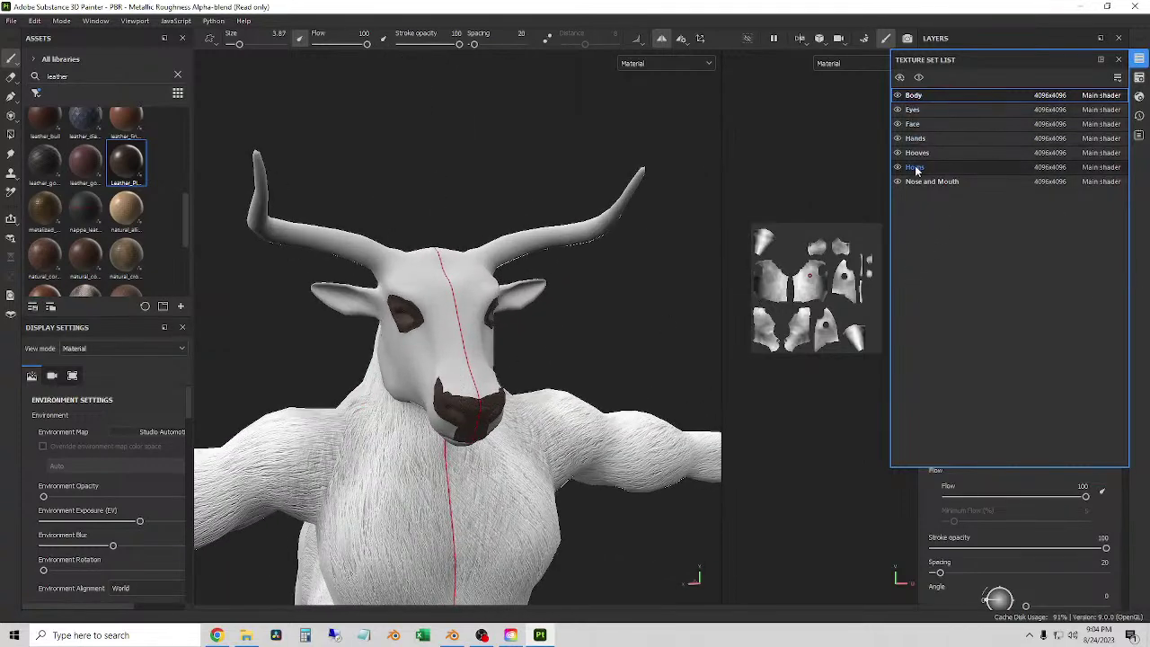
# - Make Face the active texture set and bring up its layer stack
pyautogui.click(905, 125)
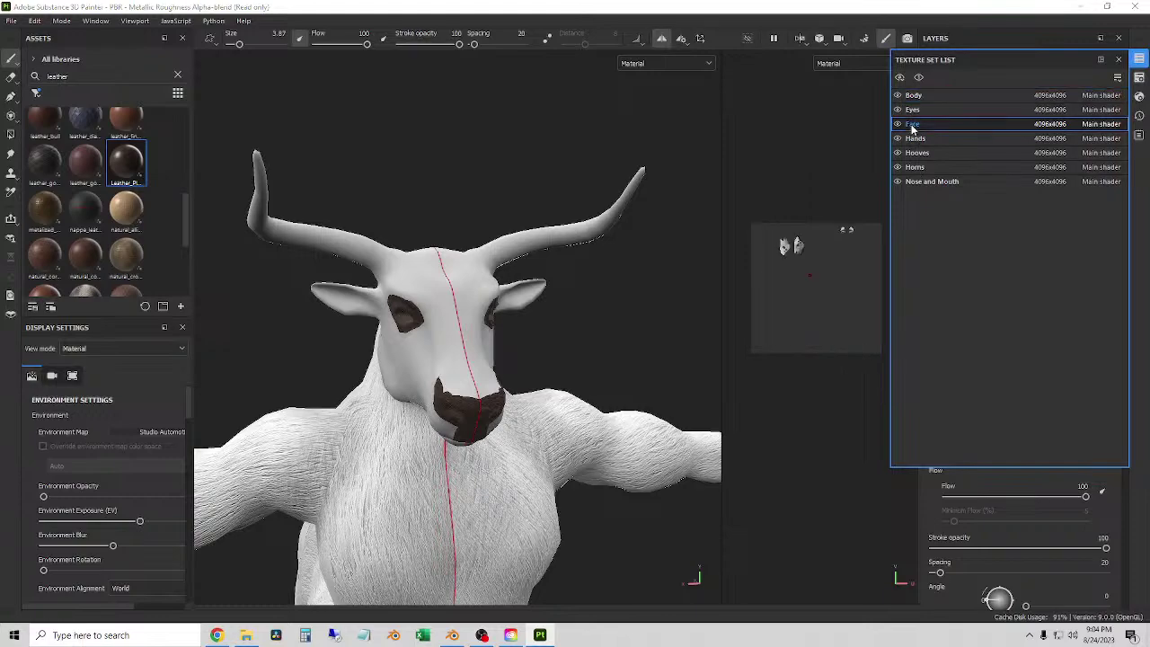
pyautogui.keyDown('alt'); pyautogui.moveTo(512, 355); pyautogui.dragTo(500, 539); pyautogui.keyUp('alt')
pyautogui.keyDown('alt'); pyautogui.moveTo(388, 514); pyautogui.dragTo(494, 377); pyautogui.keyUp('alt')
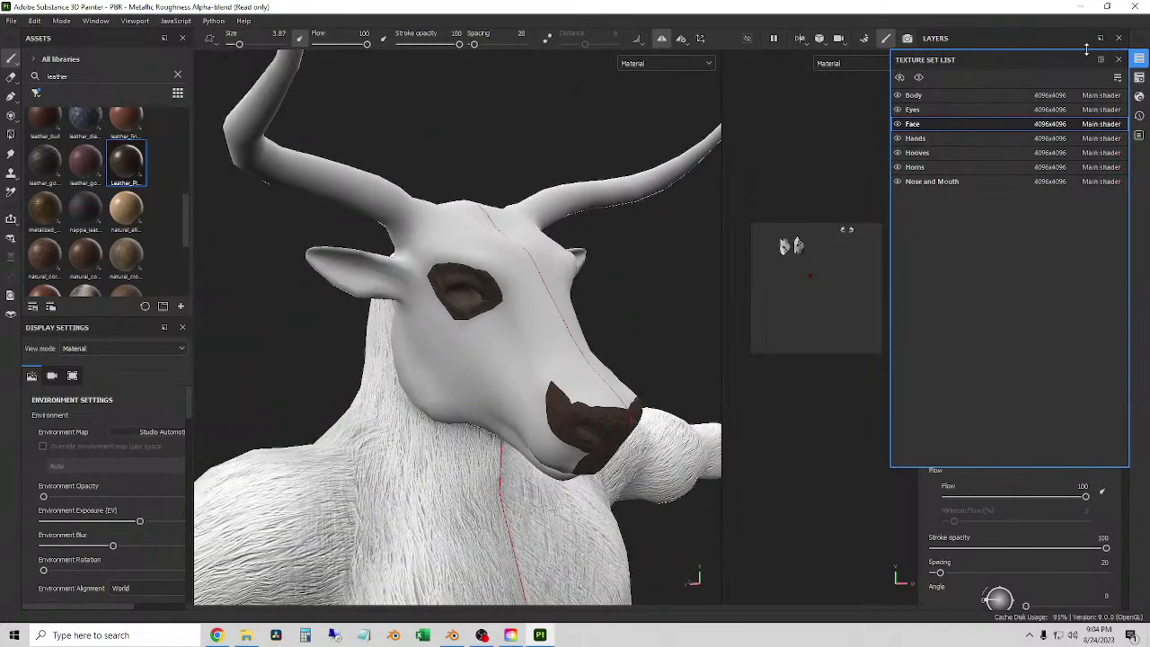
pyautogui.click(1118, 59)
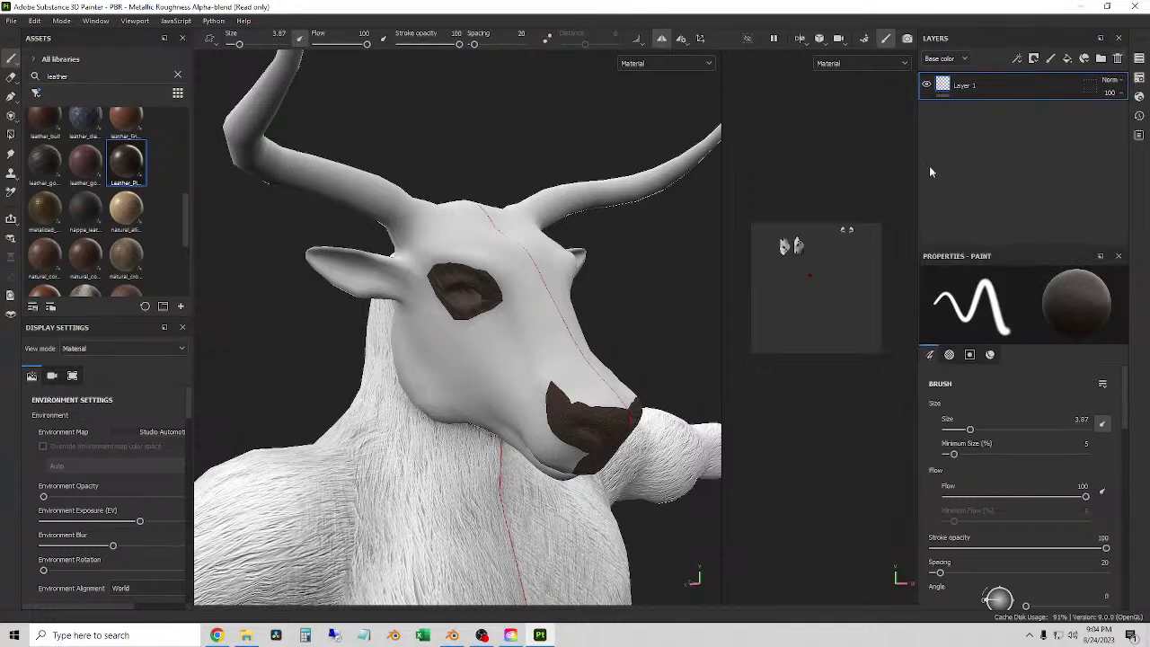
# - Search the assets for "fur" and apply Furbrush Basematerial to the face as a fill layer
pyautogui.scroll(-4, 108, 260)
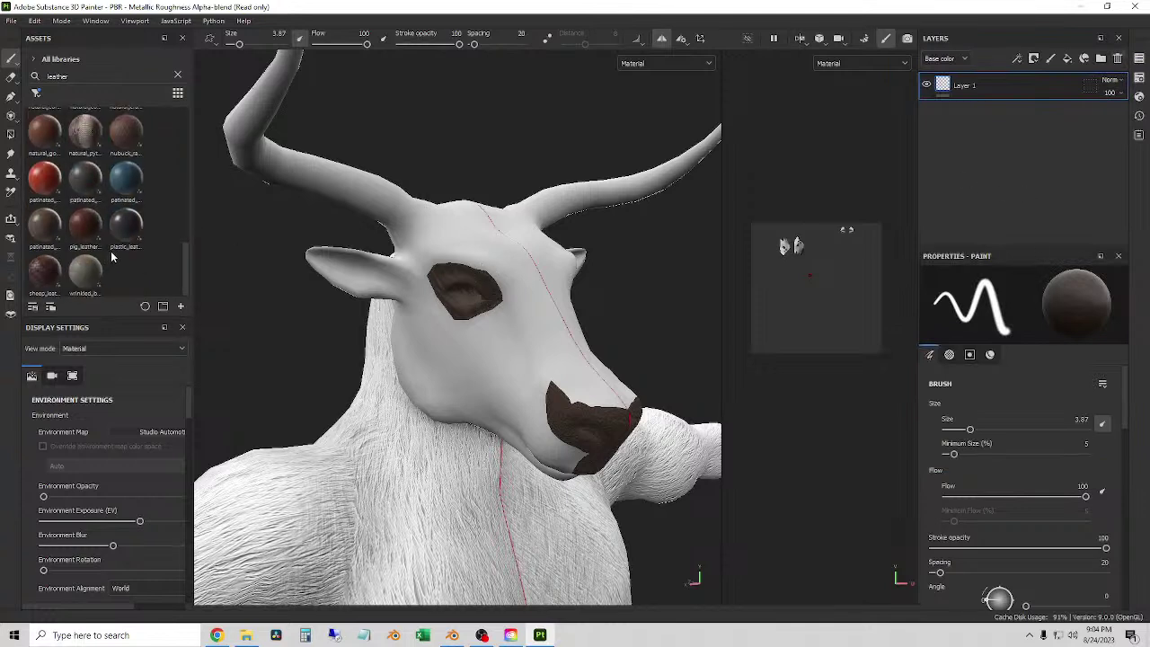
pyautogui.click(177, 75)
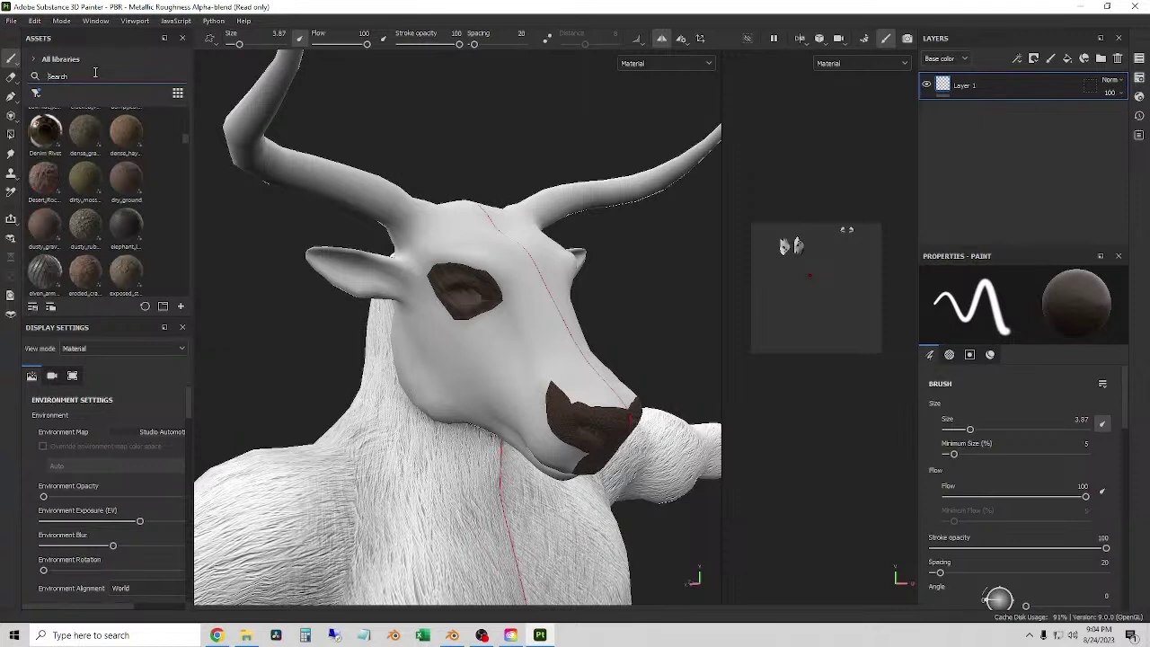
pyautogui.write('fur')
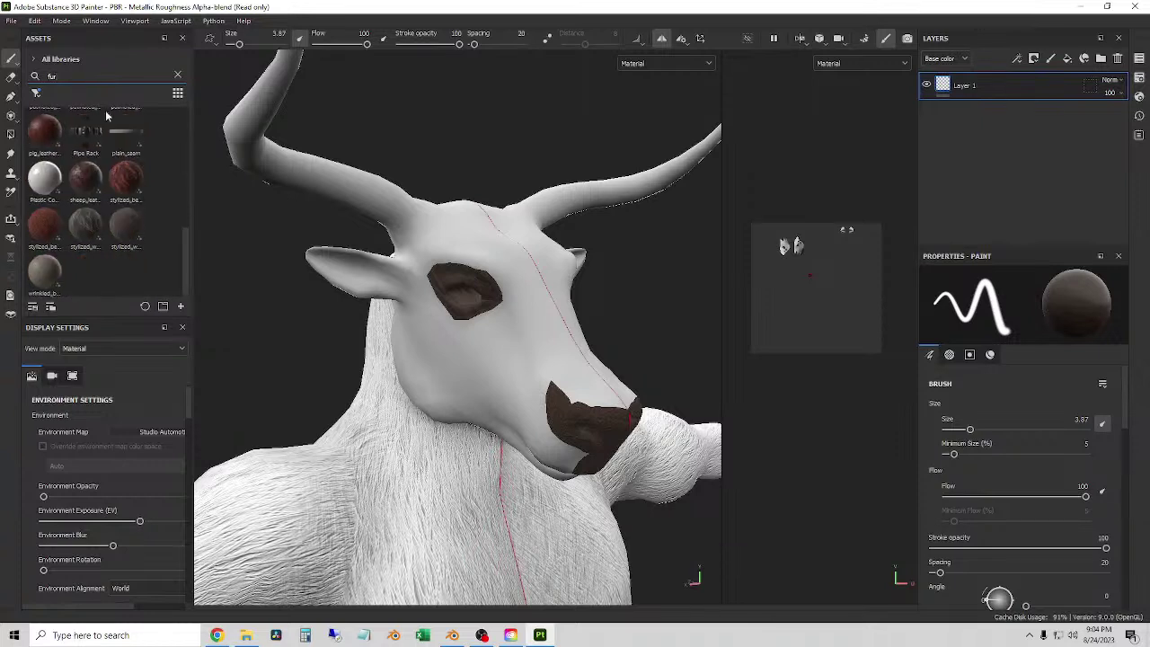
pyautogui.scroll(5, 106, 115)
pyautogui.click(90, 271)
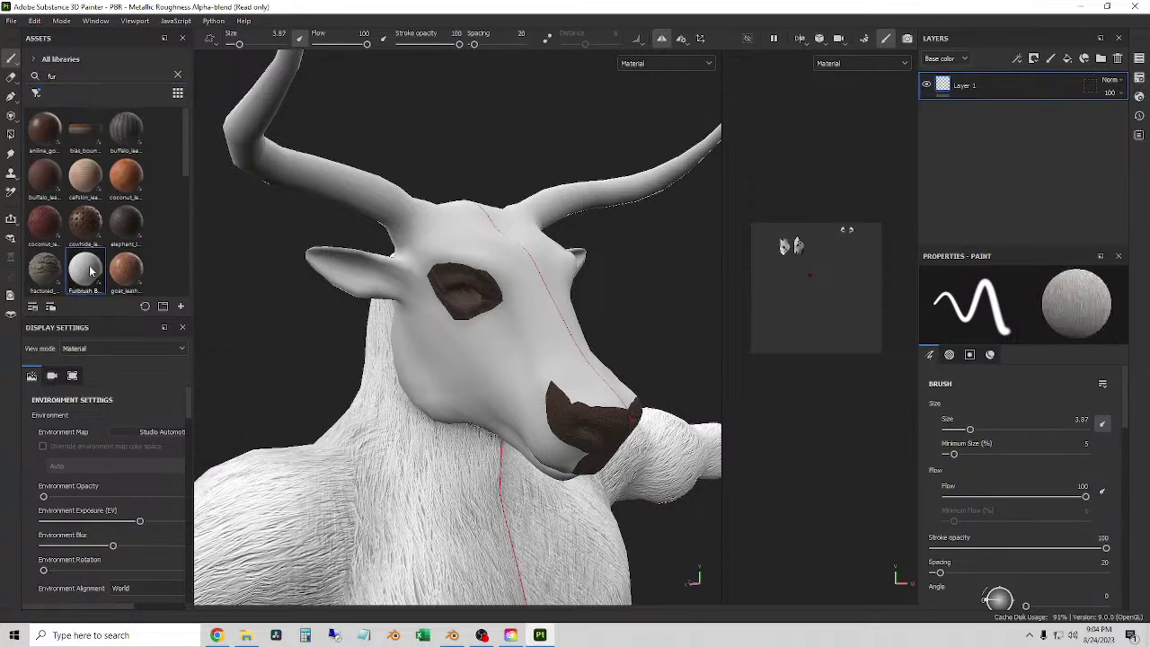
pyautogui.moveTo(85, 279); pyautogui.dragTo(462, 249)
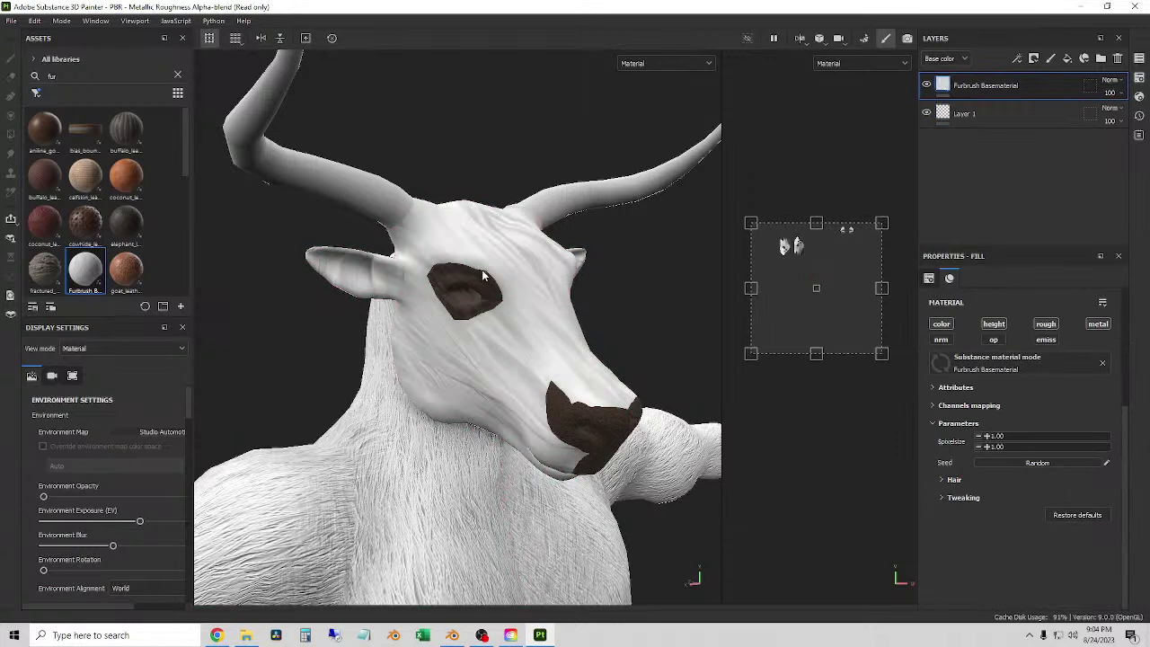
# - Set the face fur fill's UV tiling to 32
pyautogui.scroll(2, 1000, 426)
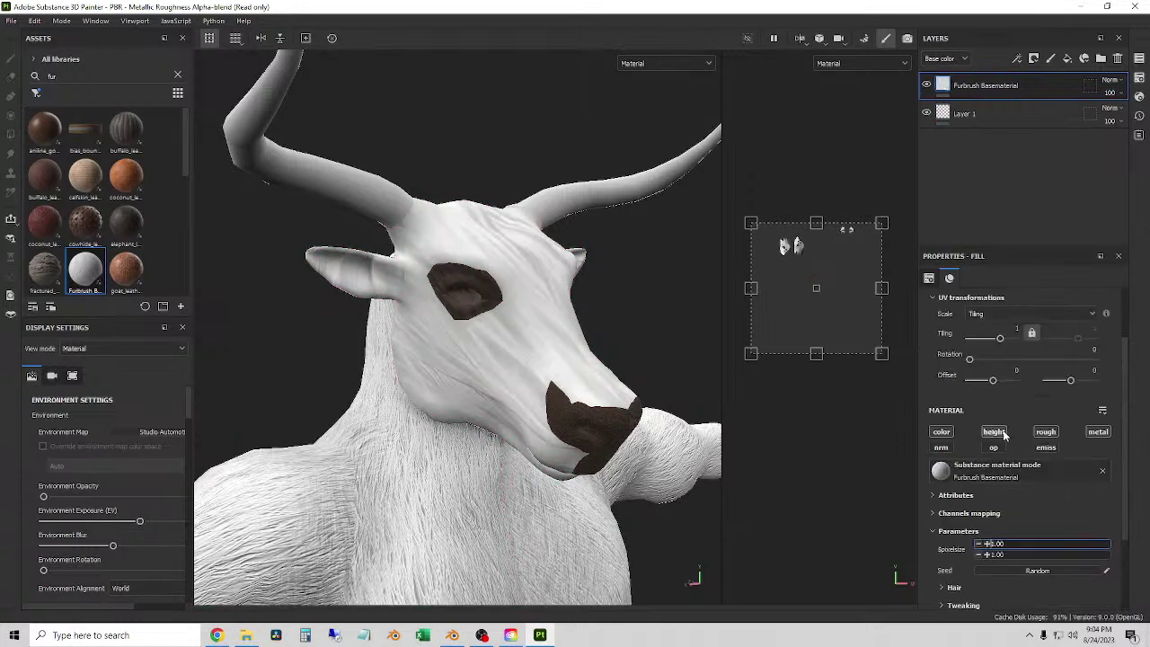
pyautogui.moveTo(1002, 341)
pyautogui.mouseDown()
pyautogui.moveTo(1033, 339)
pyautogui.moveTo(1018, 344)
pyautogui.mouseUp()
pyautogui.scroll(3, 562, 389)
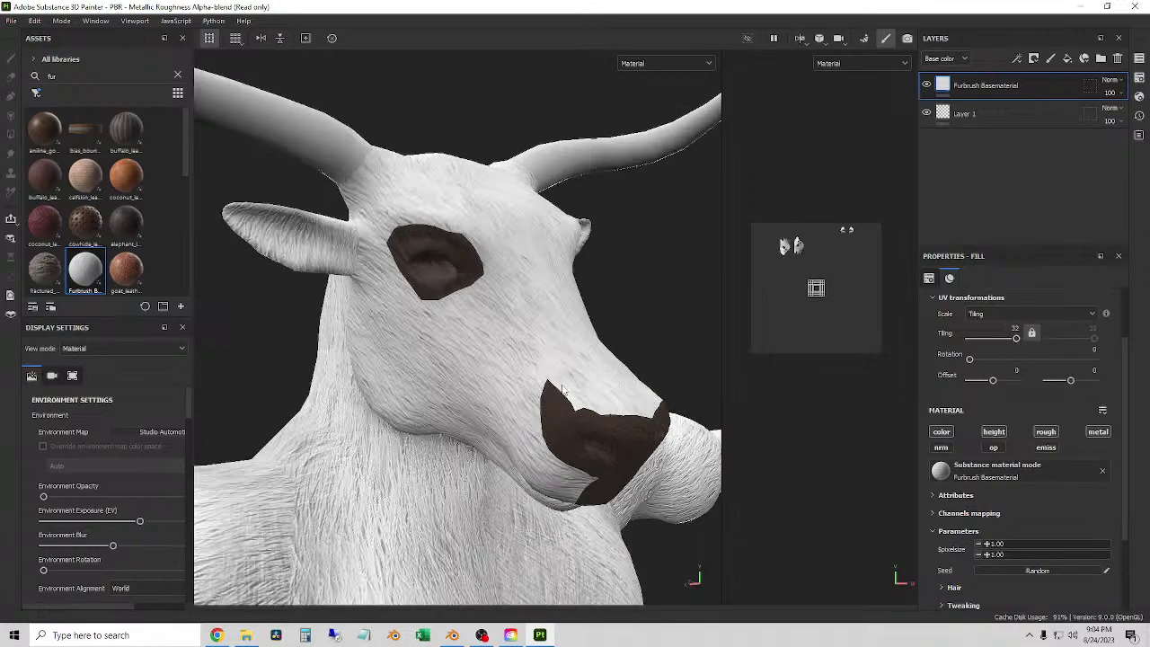
# - Examine the face fur's scale and direction from several angles against the neck, body and leather areas
pyautogui.keyDown('alt'); pyautogui.moveTo(467, 370); pyautogui.dragTo(786, 345); pyautogui.keyUp('alt')
pyautogui.scroll(2, 629, 364)
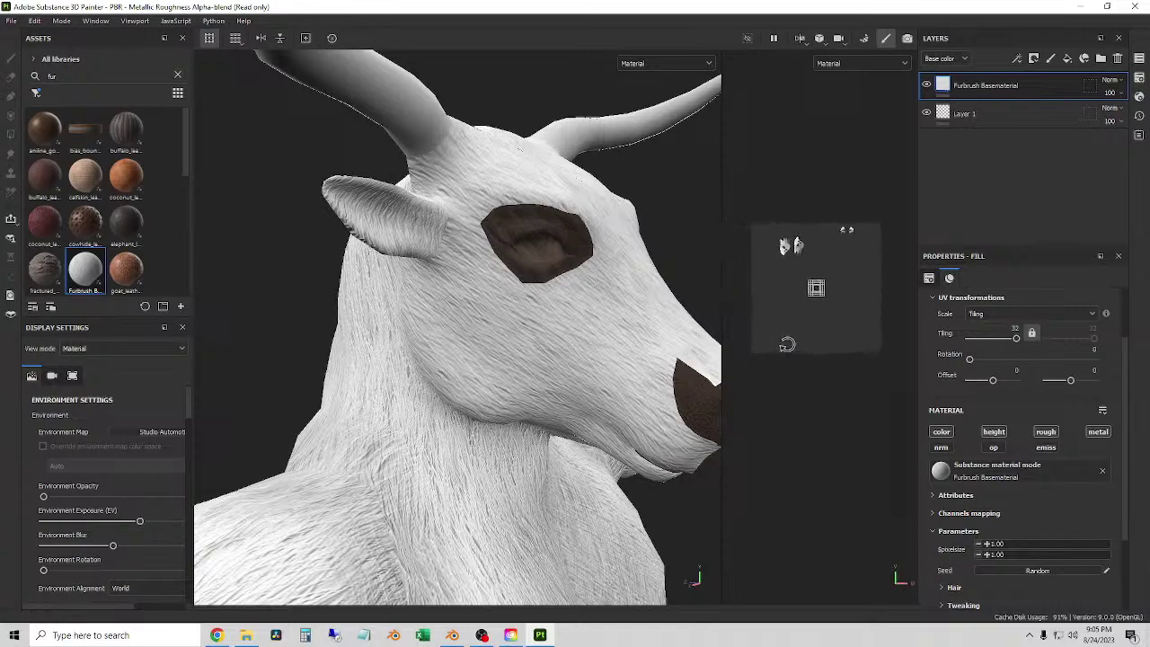
pyautogui.keyDown('alt'); pyautogui.moveTo(700, 404); pyautogui.dragTo(620, 377); pyautogui.keyUp('alt')
pyautogui.scroll(5, 485, 349)
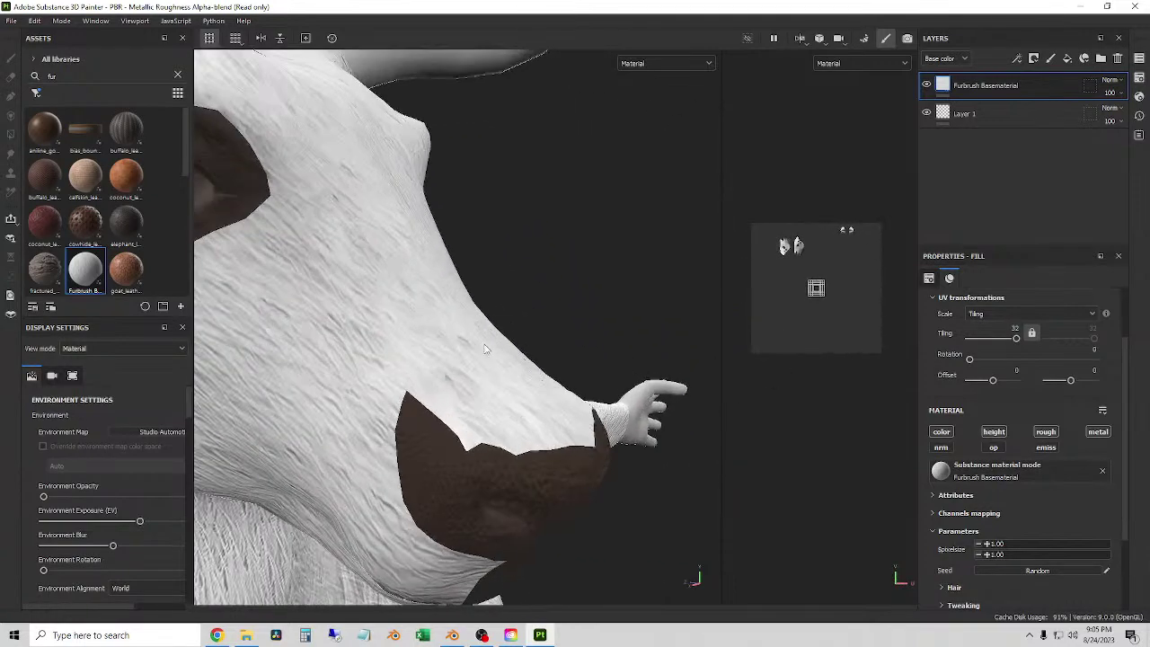
pyautogui.scroll(-5, 468, 418)
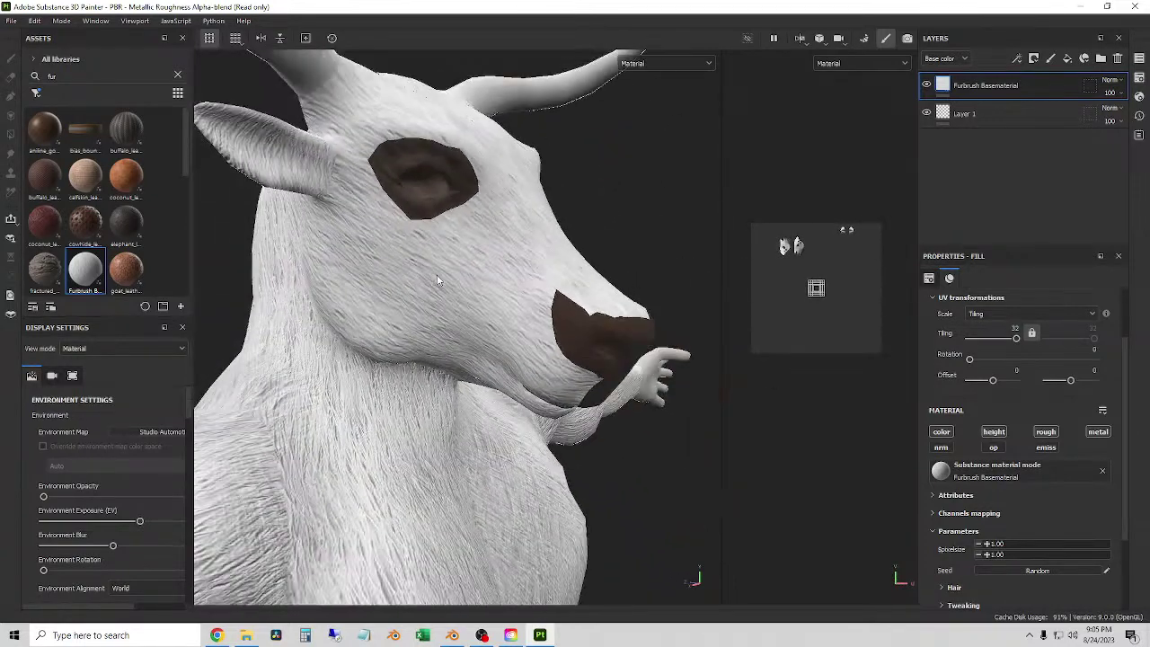
pyautogui.moveTo(410, 277)
pyautogui.keyDown('alt'); pyautogui.mouseDown()
pyautogui.moveTo(449, 272)
pyautogui.moveTo(423, 274)
pyautogui.mouseUp(); pyautogui.keyUp('alt')
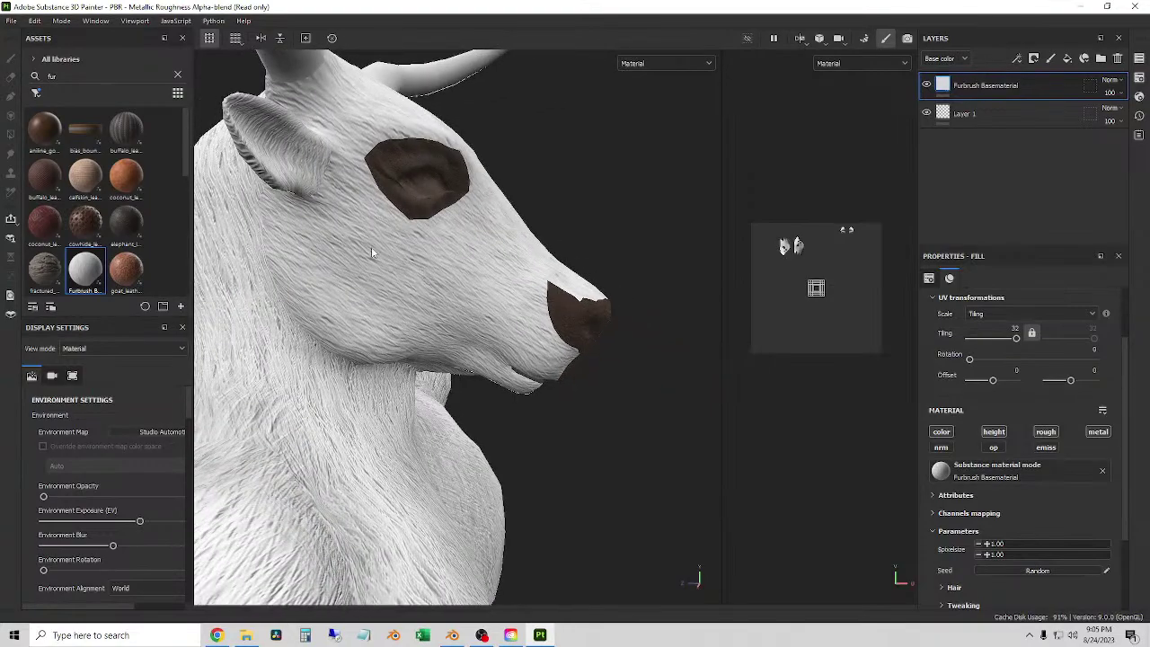
pyautogui.keyDown('alt'); pyautogui.moveTo(463, 239); pyautogui.dragTo(529, 459); pyautogui.keyUp('alt')
pyautogui.scroll(-3, 497, 345)
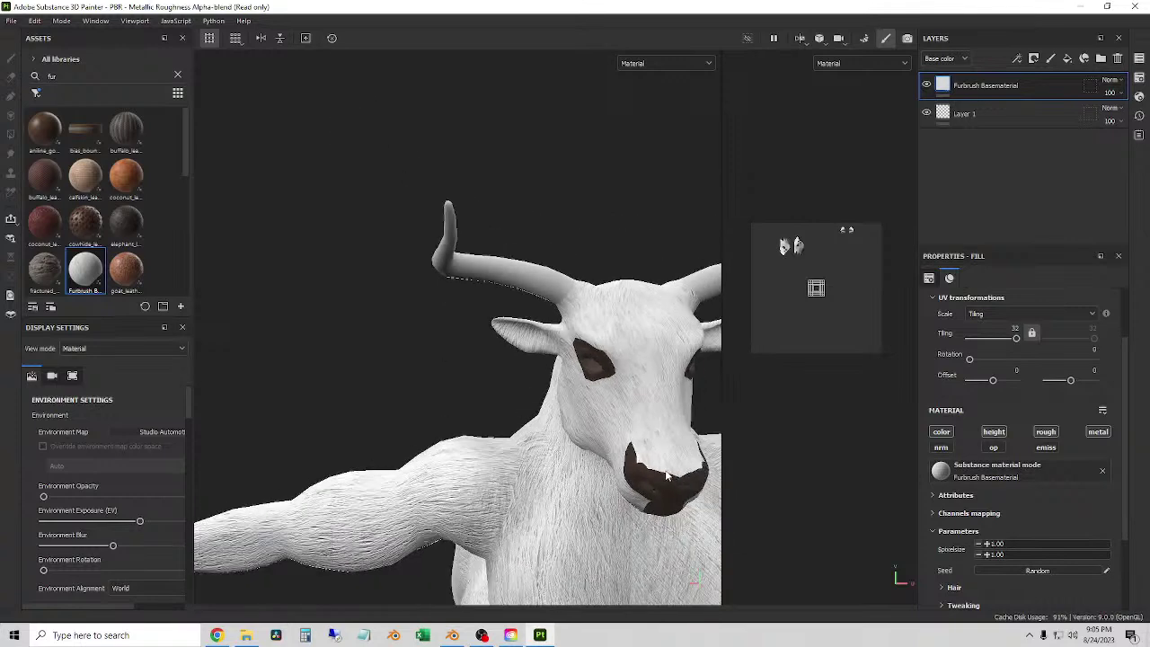
pyautogui.keyDown('alt'); pyautogui.moveTo(626, 475); pyautogui.dragTo(491, 425); pyautogui.keyUp('alt')
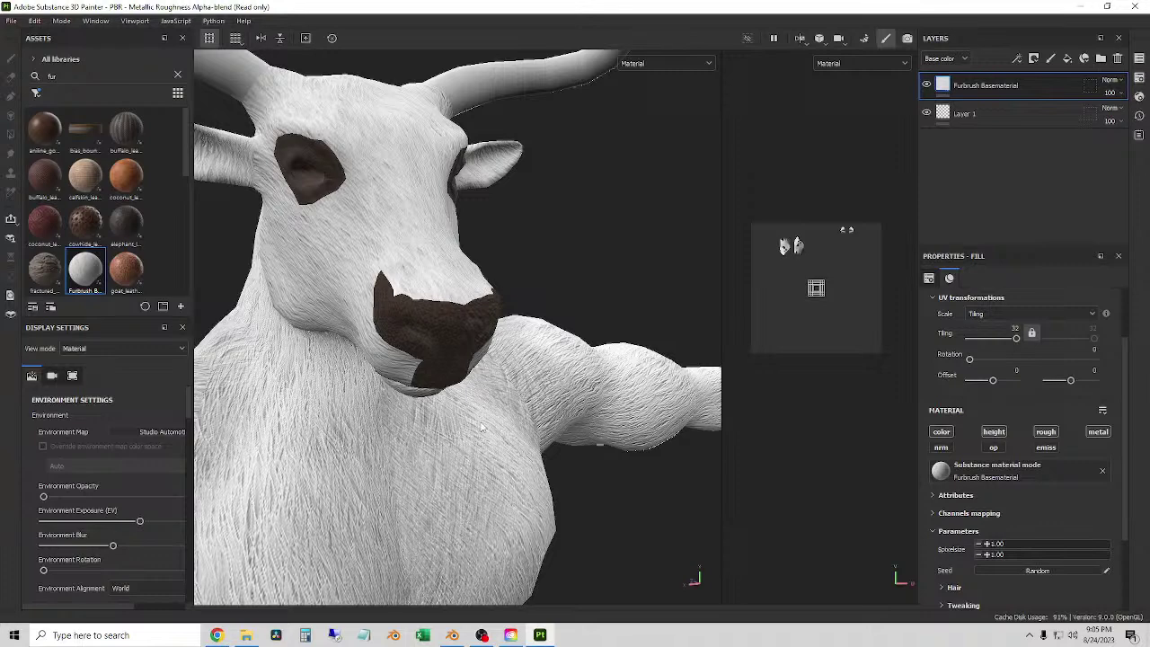
# - Delete the empty paint layer beneath the face's Furbrush Basematerial fill and add a new paint layer above the fill
pyautogui.scroll(-6, 414, 251)
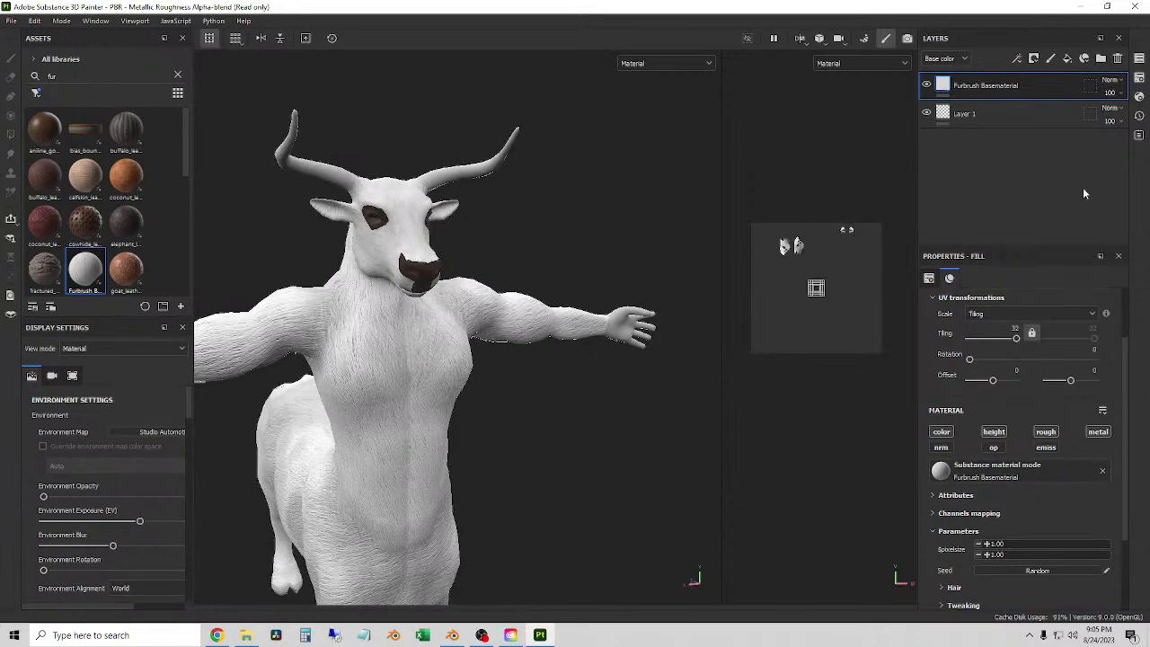
pyautogui.scroll(5, 378, 218)
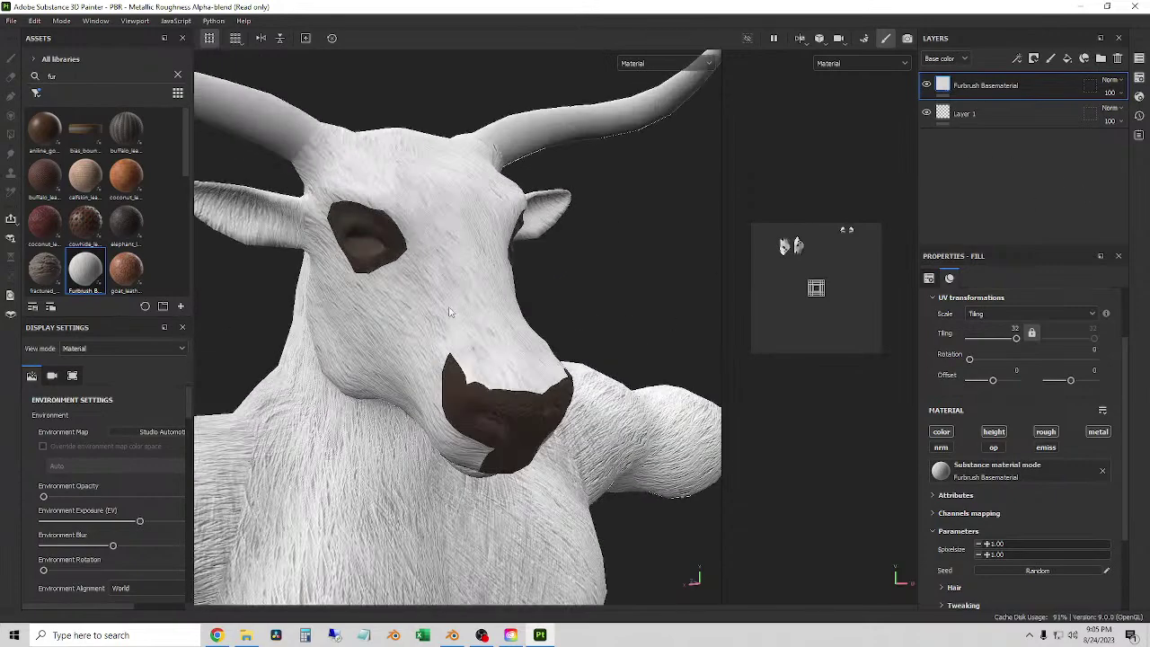
pyautogui.keyDown('alt'); pyautogui.moveTo(422, 320); pyautogui.dragTo(441, 303); pyautogui.keyUp('alt')
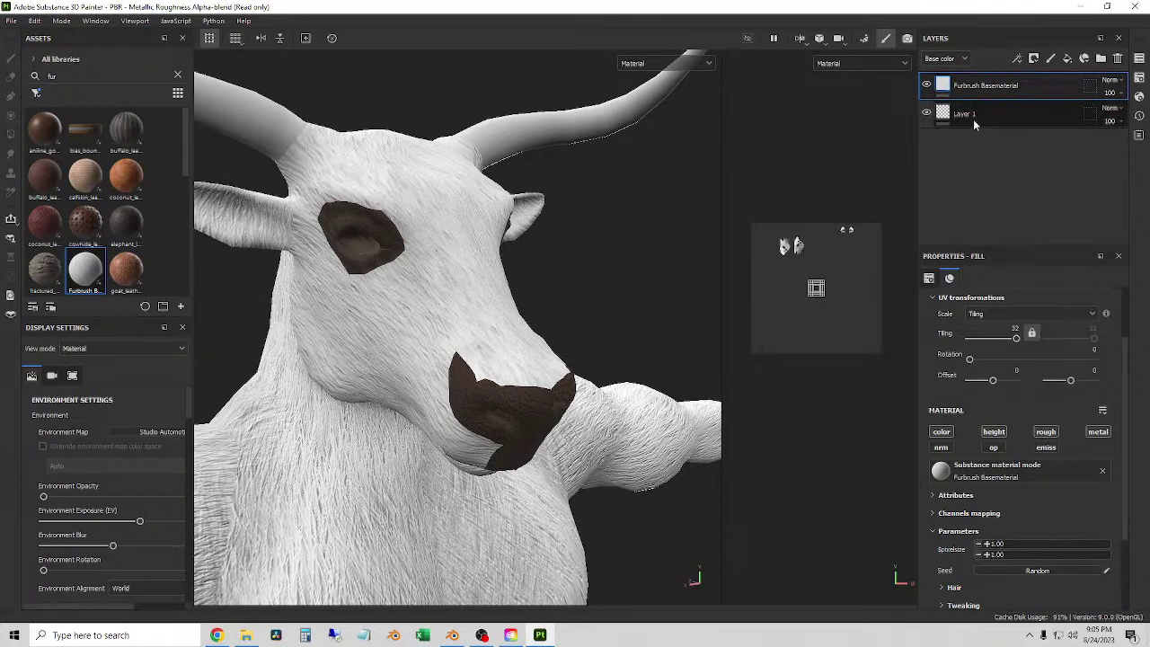
pyautogui.click(1078, 114)
pyautogui.click(1117, 57)
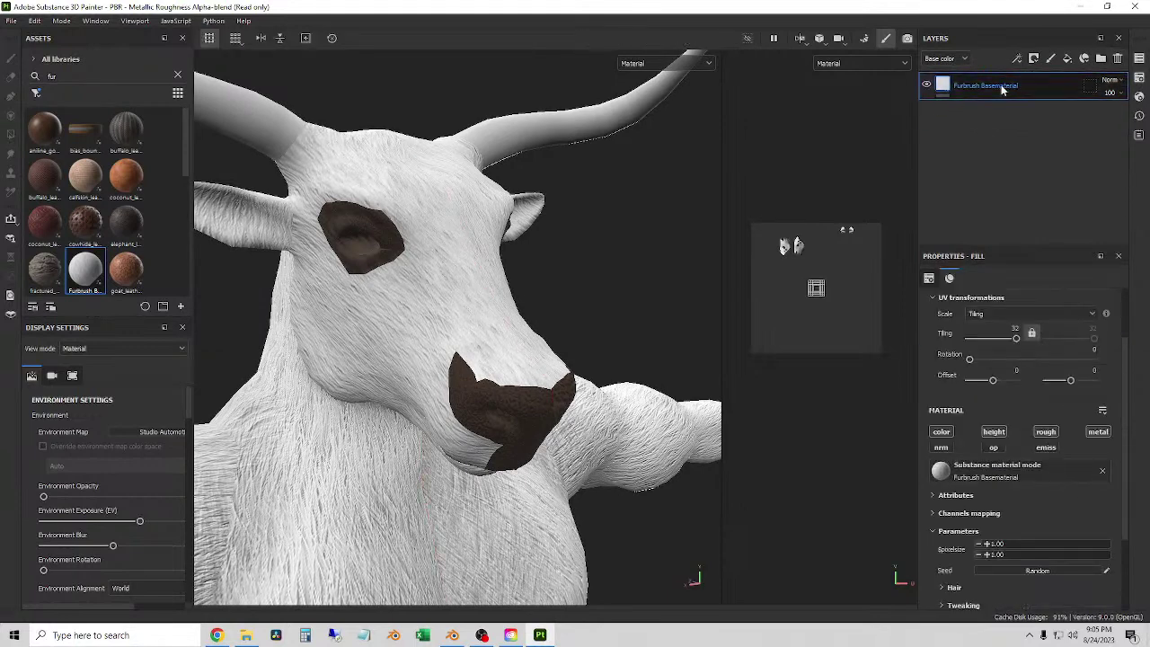
pyautogui.click(1050, 59)
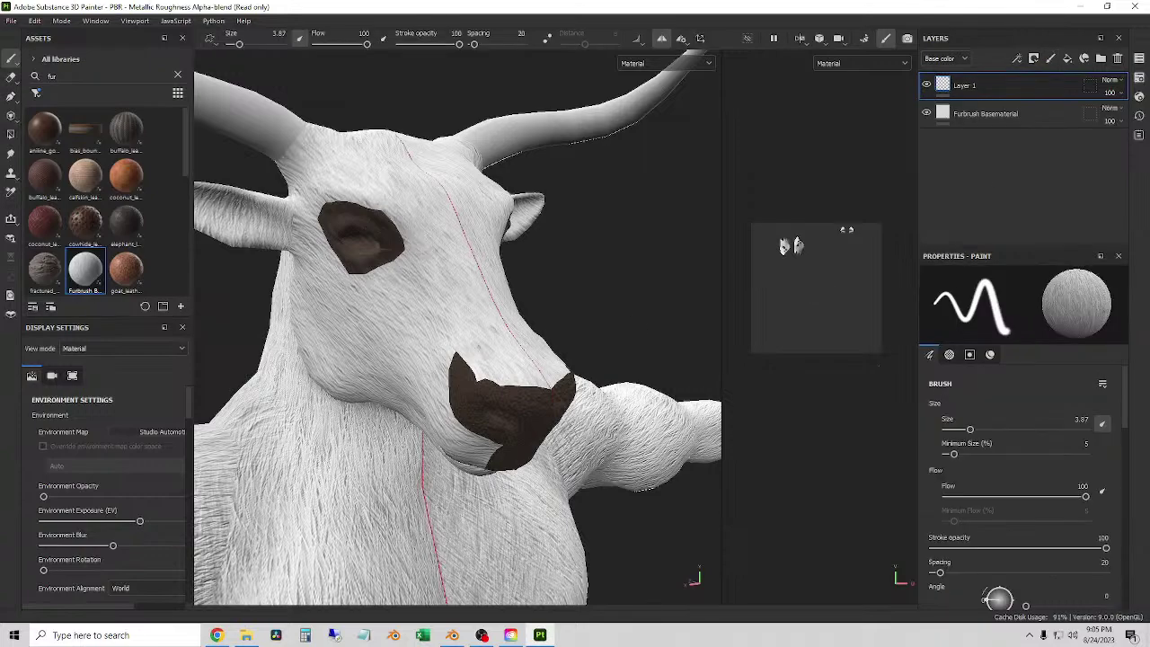
# - Examine the face fur around the eye, ear base, horn base and neck from several angles, previewing the Furbrush Basematerial brush over it
pyautogui.scroll(5, 520, 283)
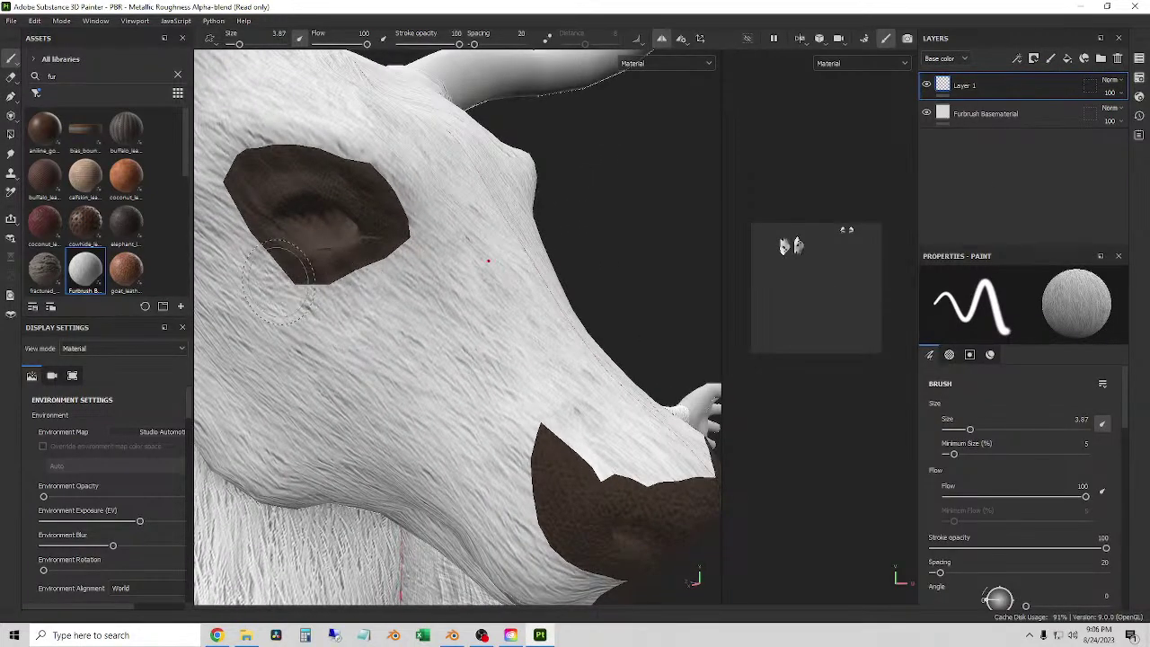
pyautogui.scroll(-2, 278, 278)
pyautogui.keyDown('alt'); pyautogui.moveTo(323, 288); pyautogui.dragTo(418, 259); pyautogui.keyUp('alt')
pyautogui.scroll(2, 465, 340)
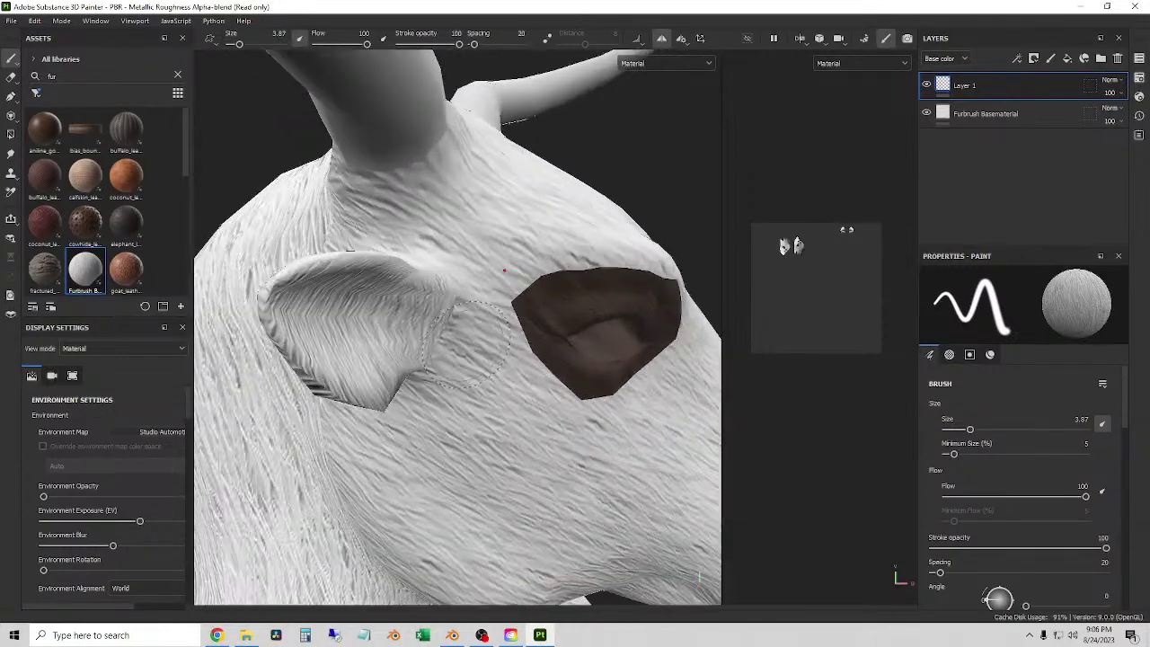
pyautogui.moveTo(468, 339)
pyautogui.keyDown('alt'); pyautogui.mouseDown()
pyautogui.moveTo(431, 372)
pyautogui.moveTo(395, 378)
pyautogui.mouseUp(); pyautogui.keyUp('alt')
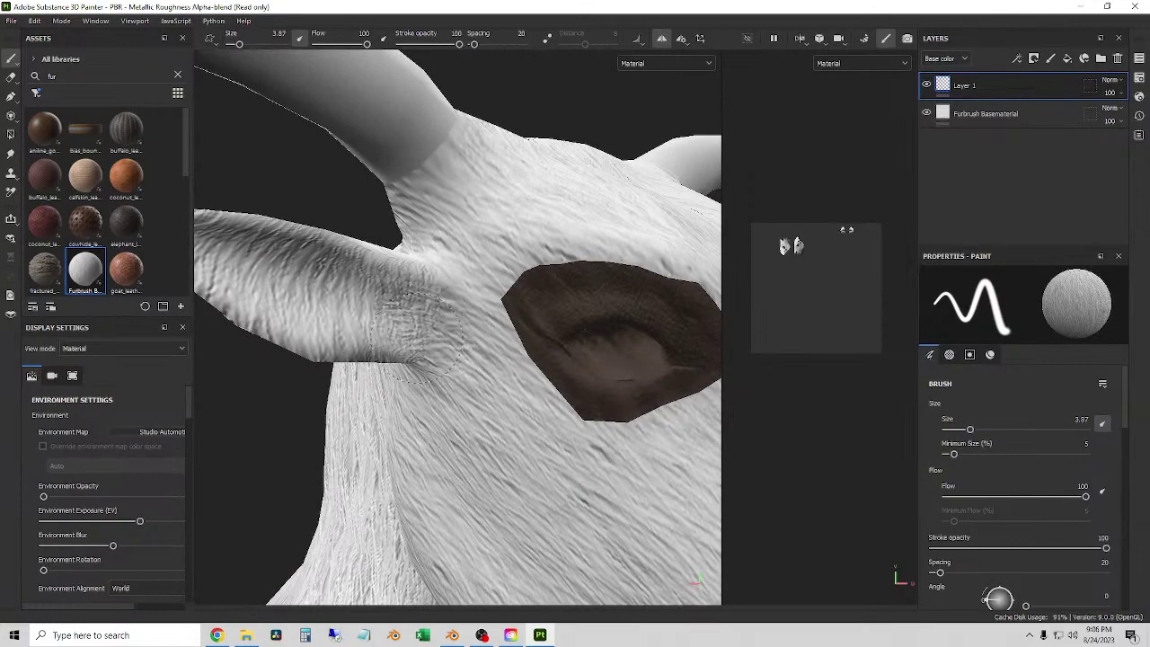
pyautogui.keyDown('alt'); pyautogui.moveTo(417, 336); pyautogui.dragTo(288, 357); pyautogui.keyUp('alt')
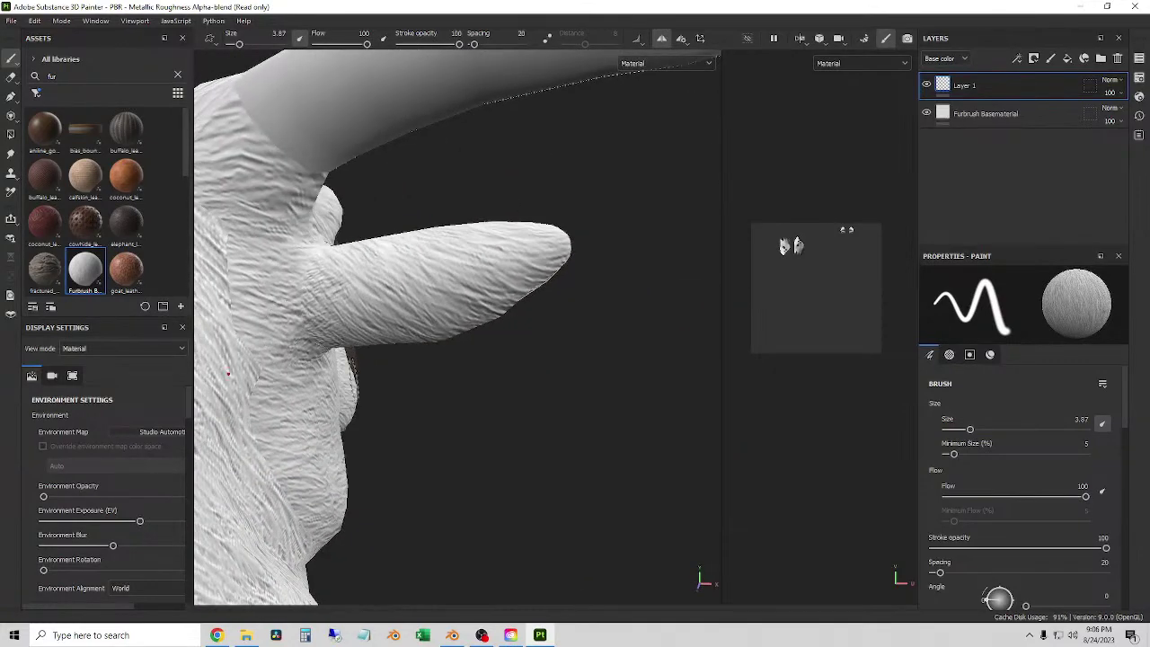
pyautogui.keyDown('alt'); pyautogui.moveTo(353, 387); pyautogui.dragTo(355, 399); pyautogui.keyUp('alt')
pyautogui.scroll(-10, 1029, 507)
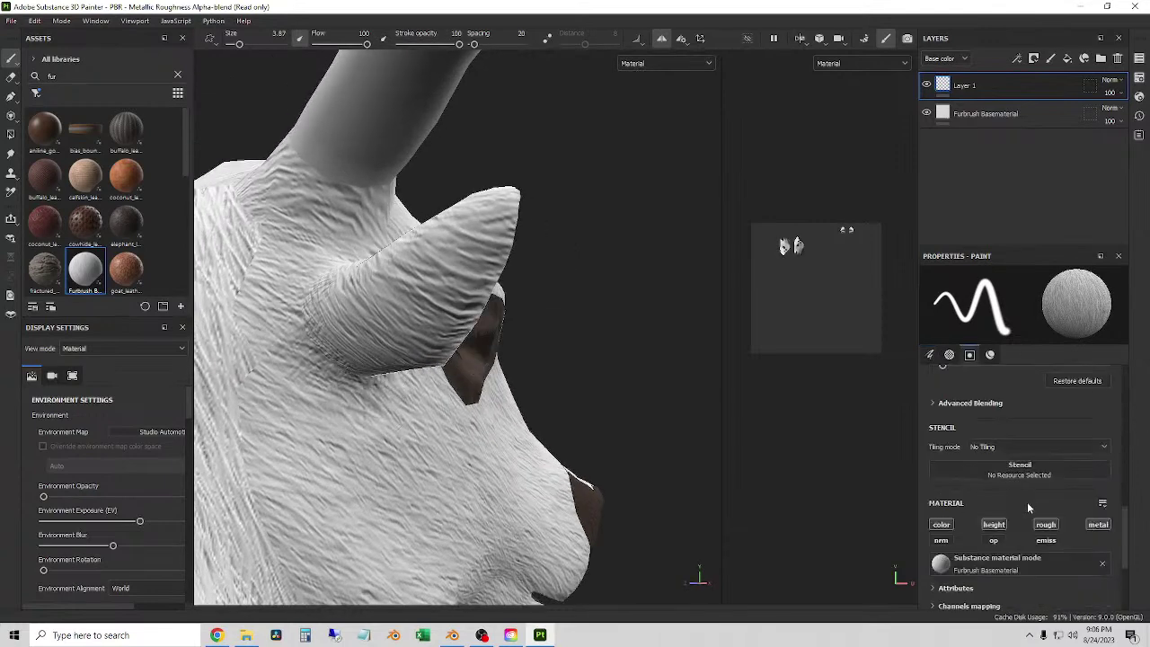
pyautogui.click(941, 539)
pyautogui.moveTo(485, 269)
pyautogui.keyDown('alt'); pyautogui.mouseDown()
pyautogui.moveTo(421, 330)
pyautogui.moveTo(269, 269)
pyautogui.mouseUp(); pyautogui.keyUp('alt')
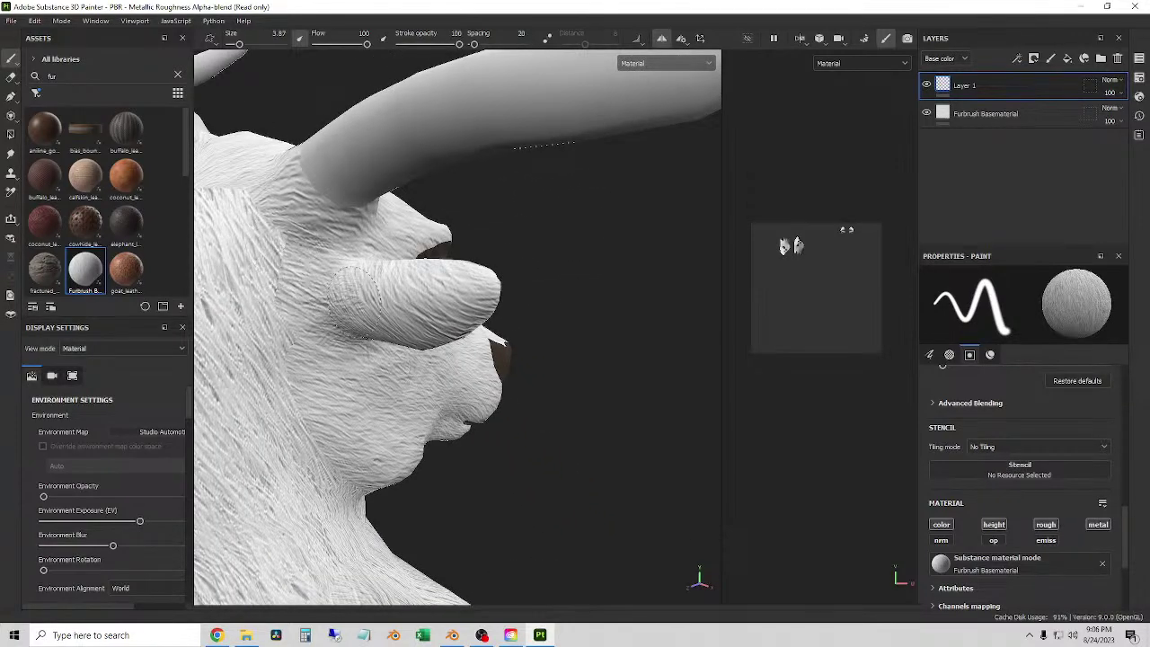
pyautogui.moveTo(321, 294)
pyautogui.keyDown('alt'); pyautogui.mouseDown()
pyautogui.moveTo(310, 264)
pyautogui.moveTo(246, 270)
pyautogui.moveTo(431, 229)
pyautogui.moveTo(469, 233)
pyautogui.mouseUp(); pyautogui.keyUp('alt')
pyautogui.moveTo(494, 354)
pyautogui.keyDown('alt'); pyautogui.mouseDown()
pyautogui.moveTo(508, 409)
pyautogui.moveTo(517, 361)
pyautogui.mouseUp(); pyautogui.keyUp('alt')
pyautogui.keyDown('alt'); pyautogui.moveTo(510, 285); pyautogui.dragTo(644, 314); pyautogui.keyUp('alt')
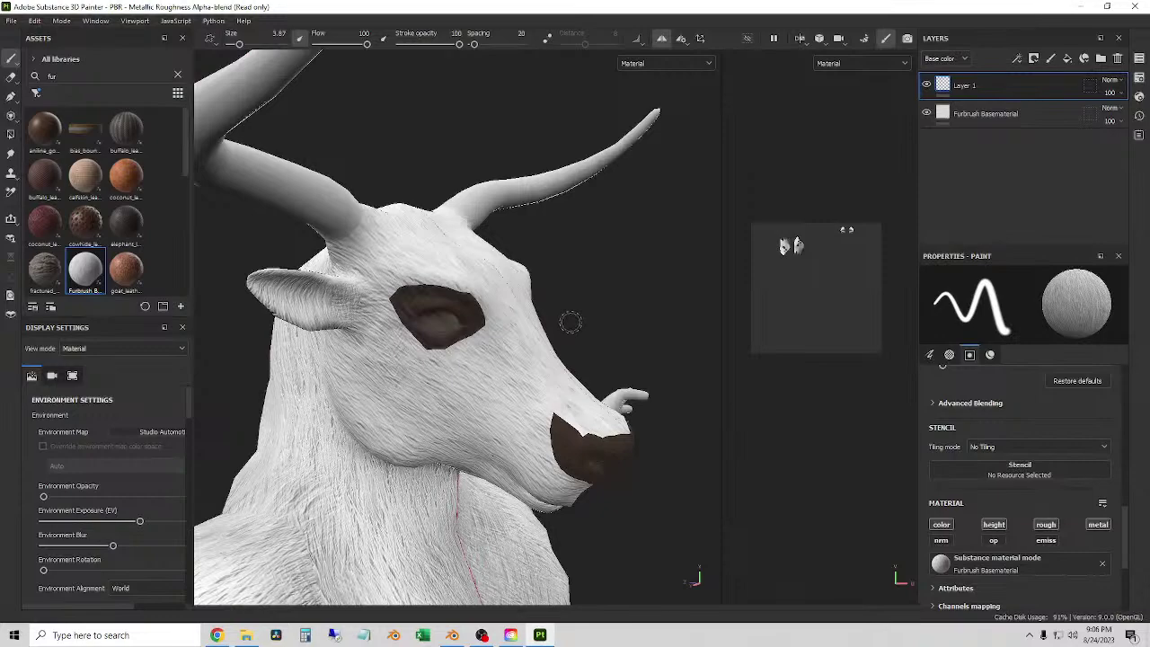
pyautogui.moveTo(581, 356)
pyautogui.keyDown('alt'); pyautogui.mouseDown()
pyautogui.moveTo(404, 380)
pyautogui.moveTo(580, 356)
pyautogui.mouseUp(); pyautogui.keyUp('alt')
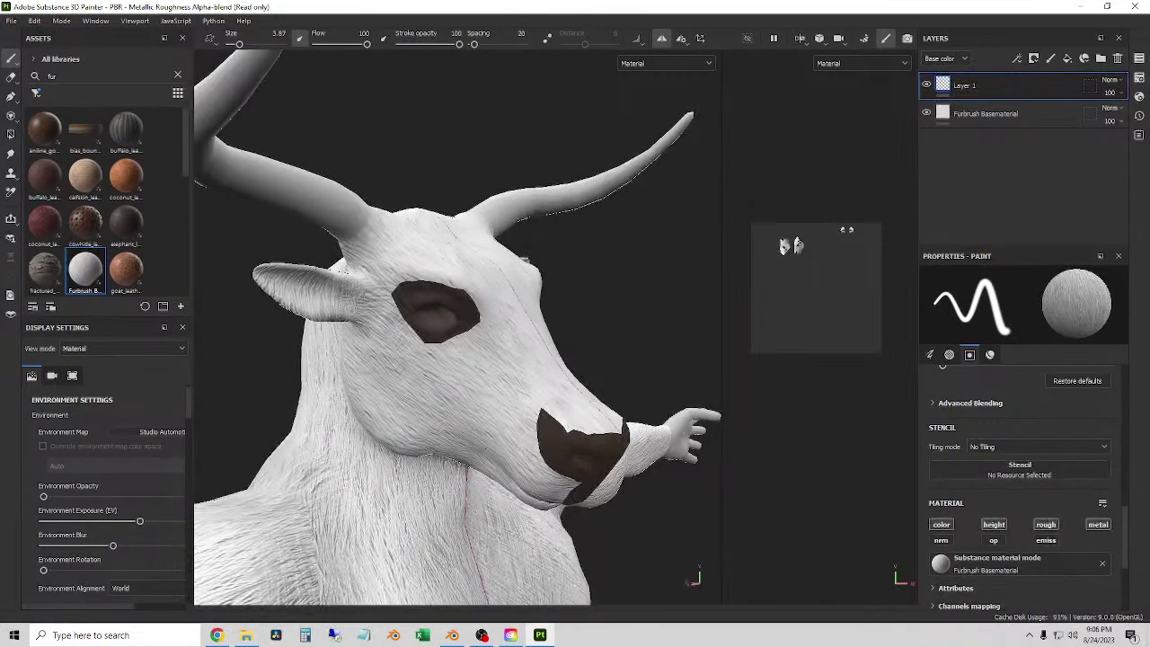
# - Make Horns the active texture set and clear the asset search
pyautogui.click(1138, 58)
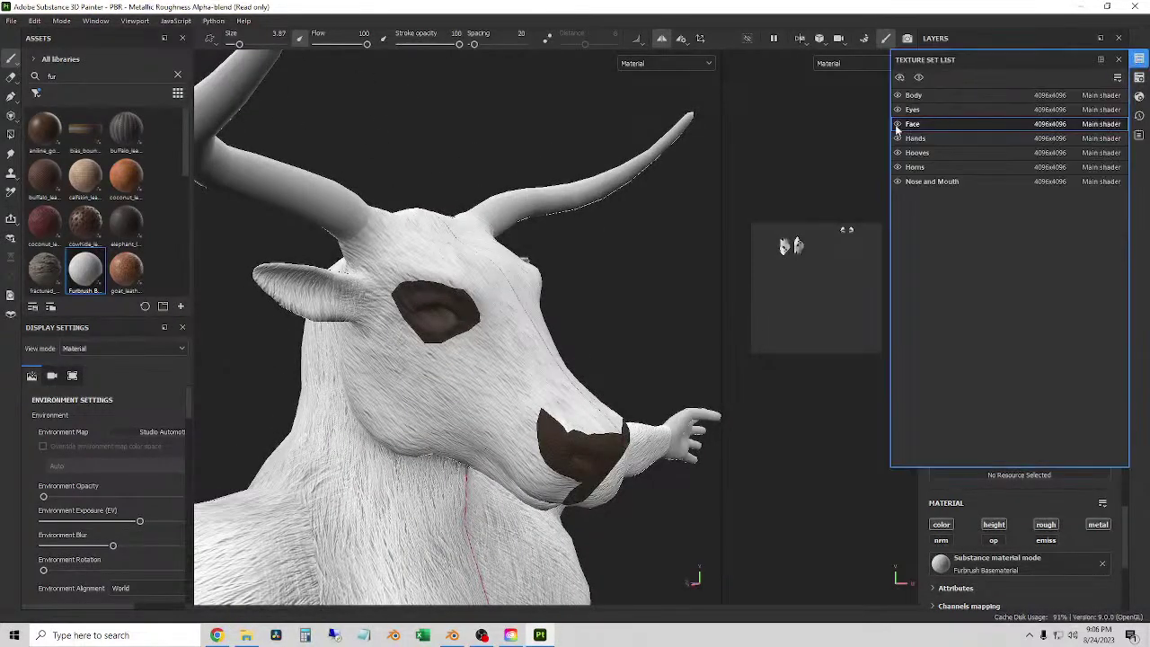
pyautogui.click(916, 167)
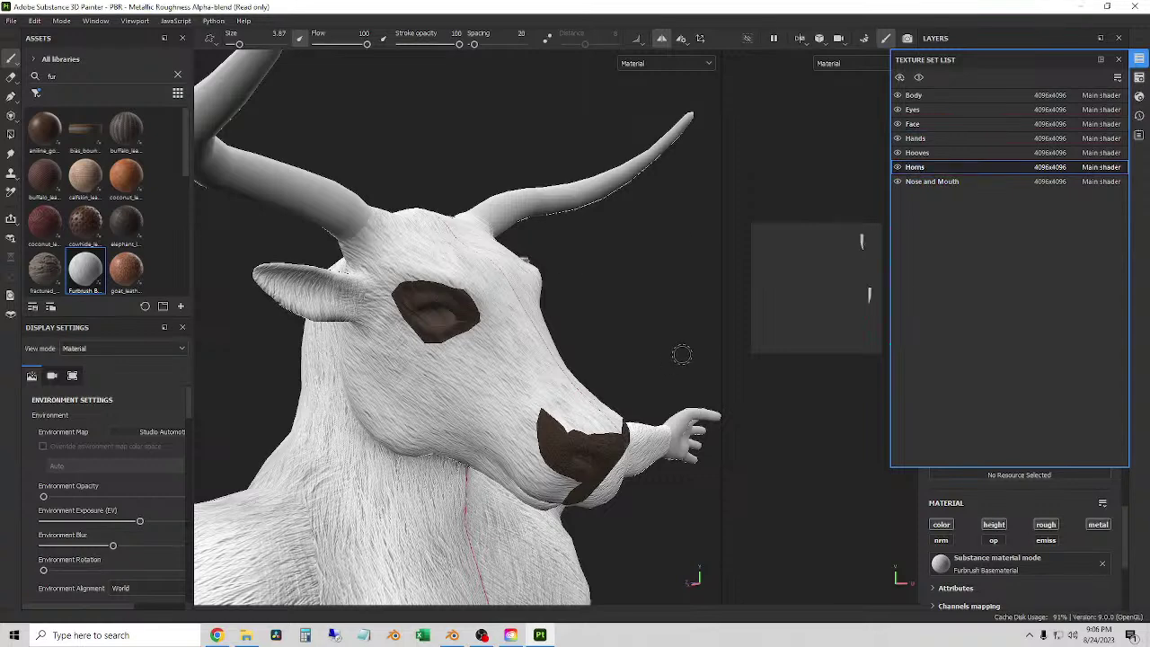
pyautogui.scroll(2, 715, 359)
pyautogui.keyDown('alt'); pyautogui.moveTo(575, 260); pyautogui.dragTo(476, 251); pyautogui.keyUp('alt')
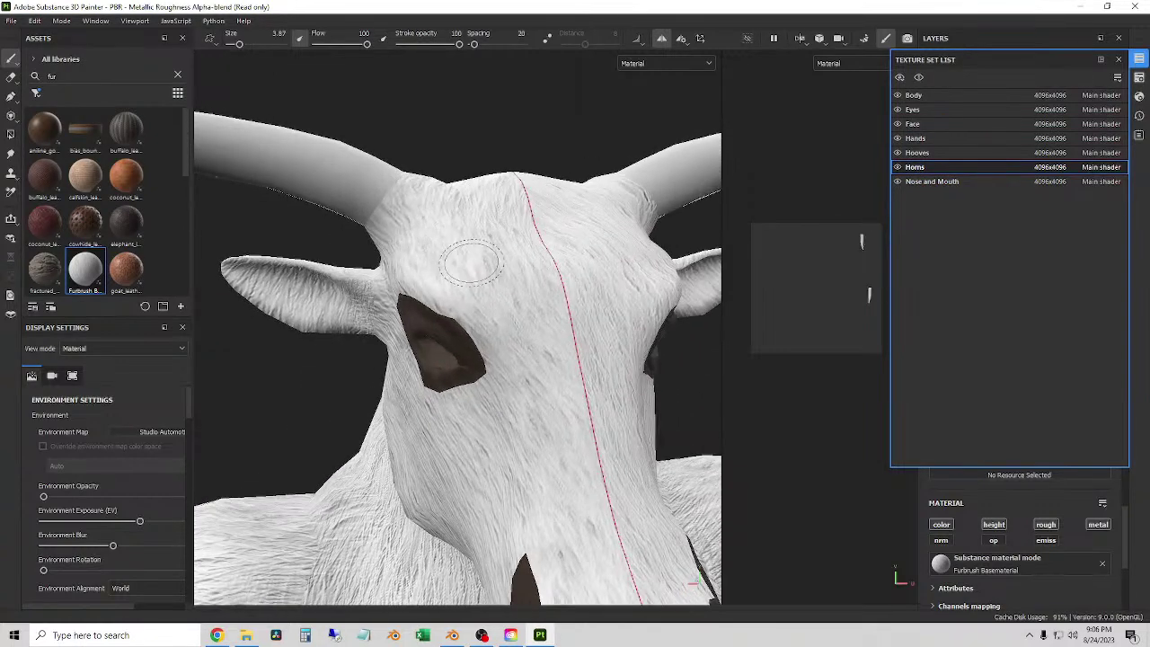
pyautogui.click(177, 76)
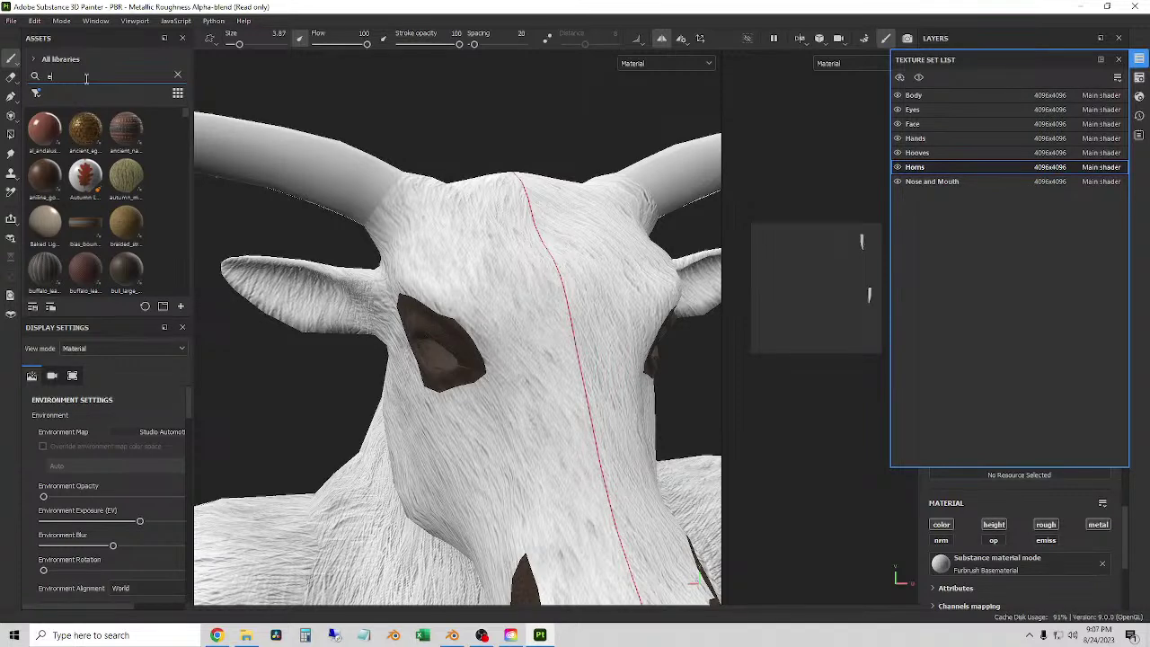
pyautogui.write('bo')
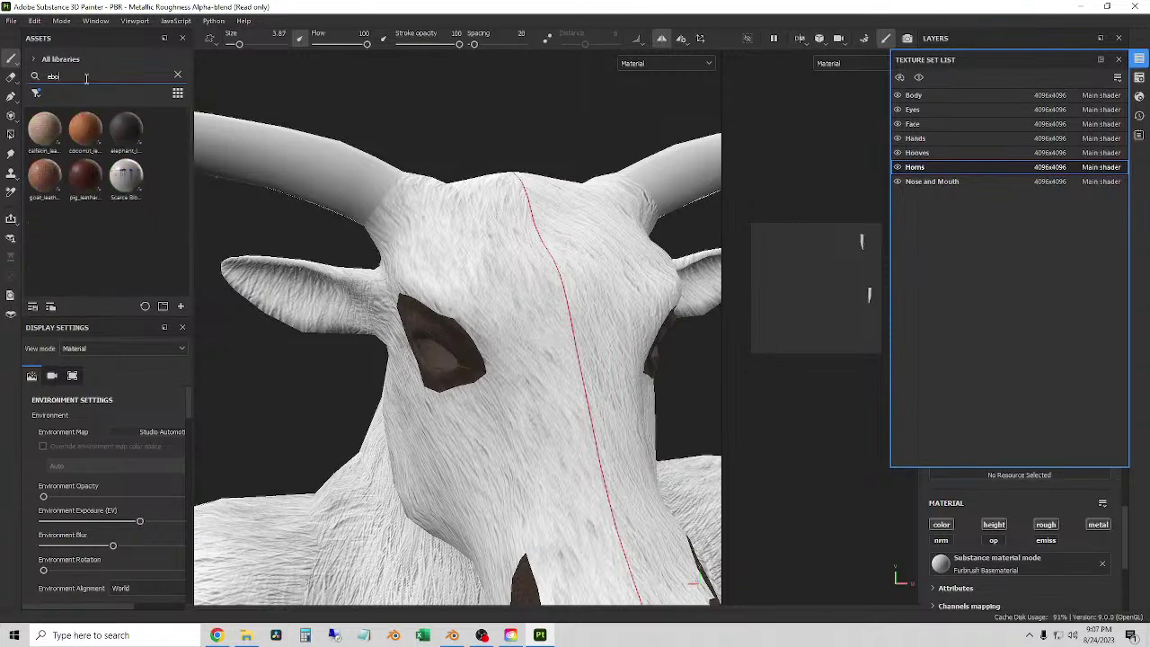
pyautogui.press('BackSpace')
pyautogui.press('BackSpace')
pyautogui.press('BackSpace')
# - Search the assets for "ivor" and select the ivory_beige material
pyautogui.write('ivo')
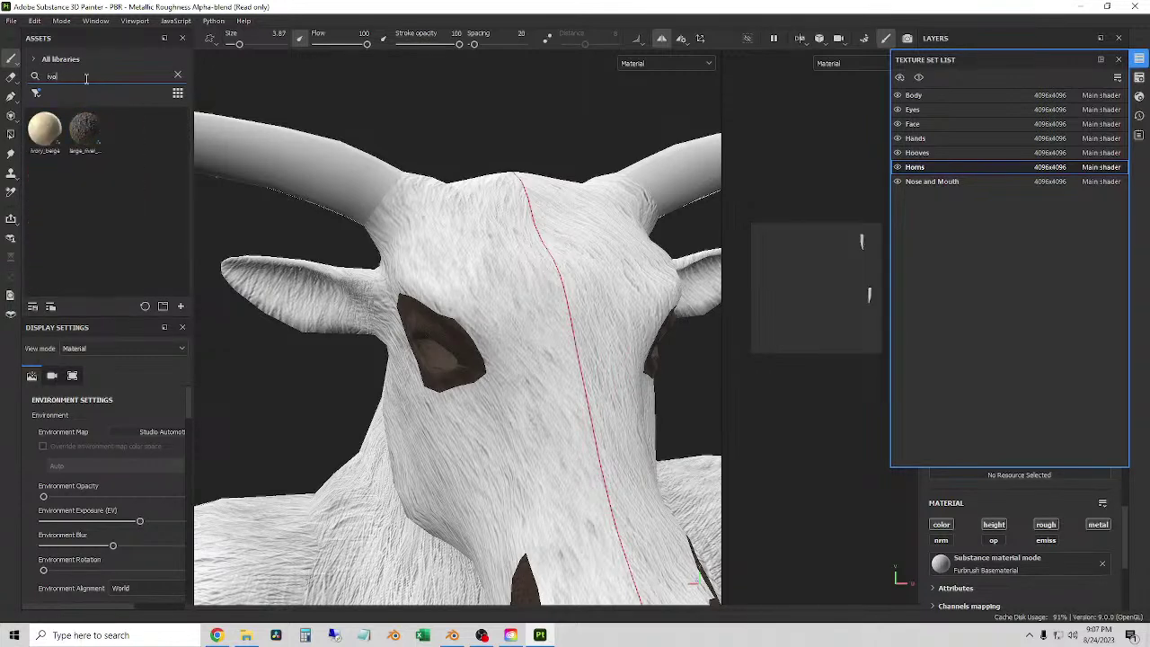
pyautogui.write('r')
pyautogui.click(45, 130)
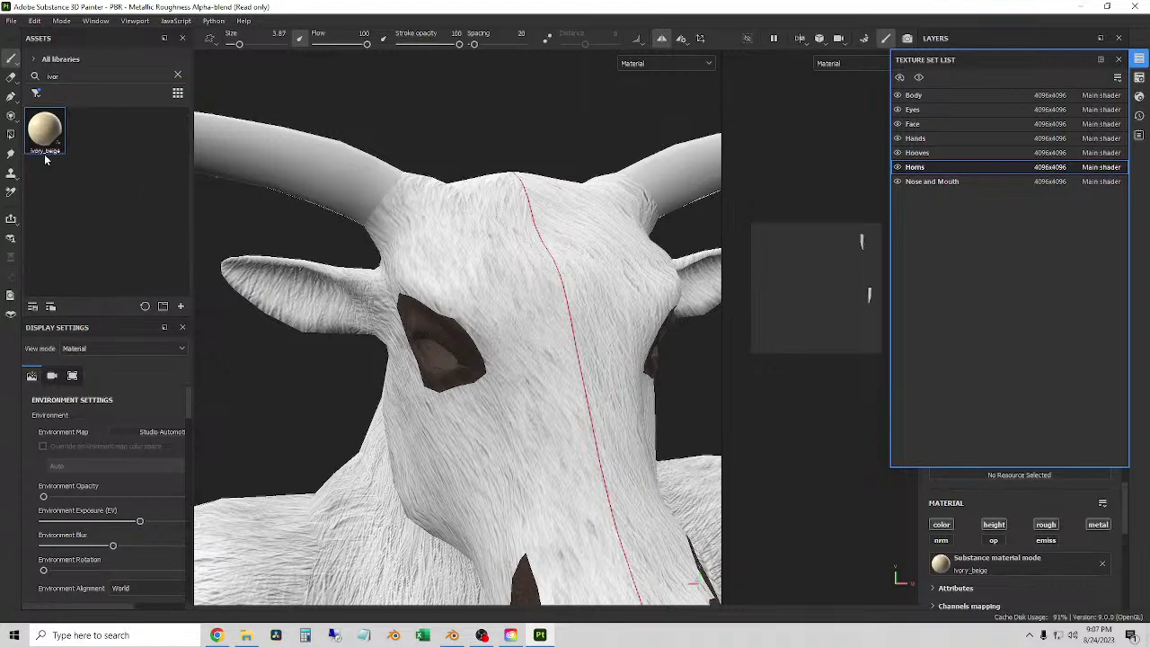
# - Replace the horns' default paint layer with a fill layer and apply ivory_beige to the horns
pyautogui.click(1118, 60)
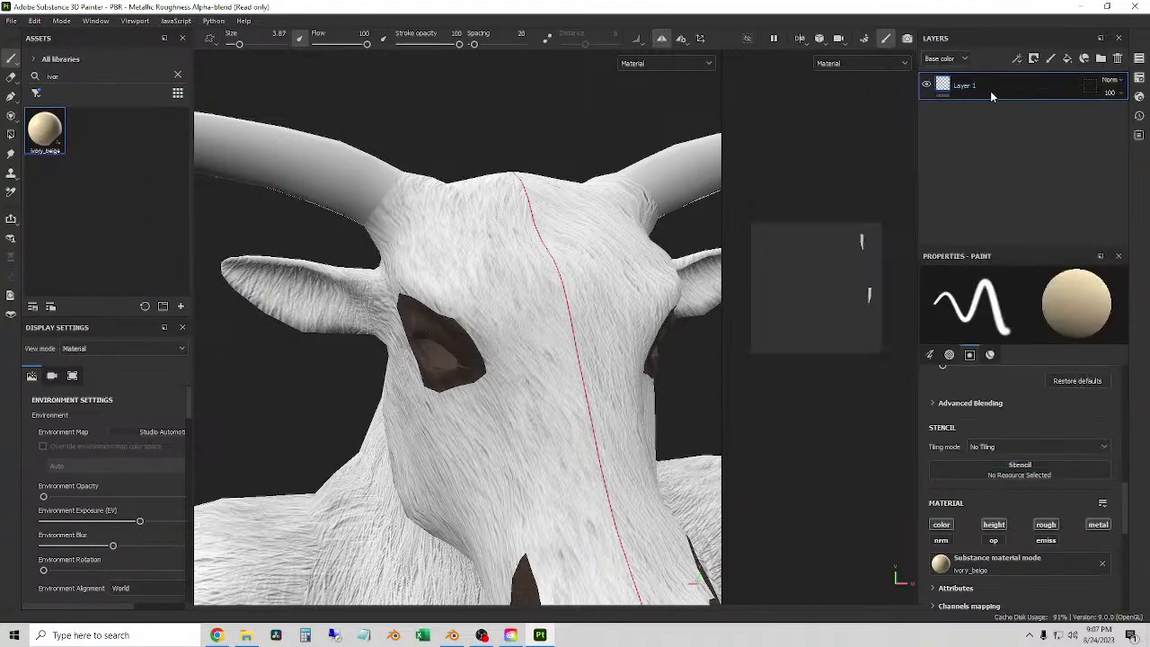
pyautogui.press('Delete')
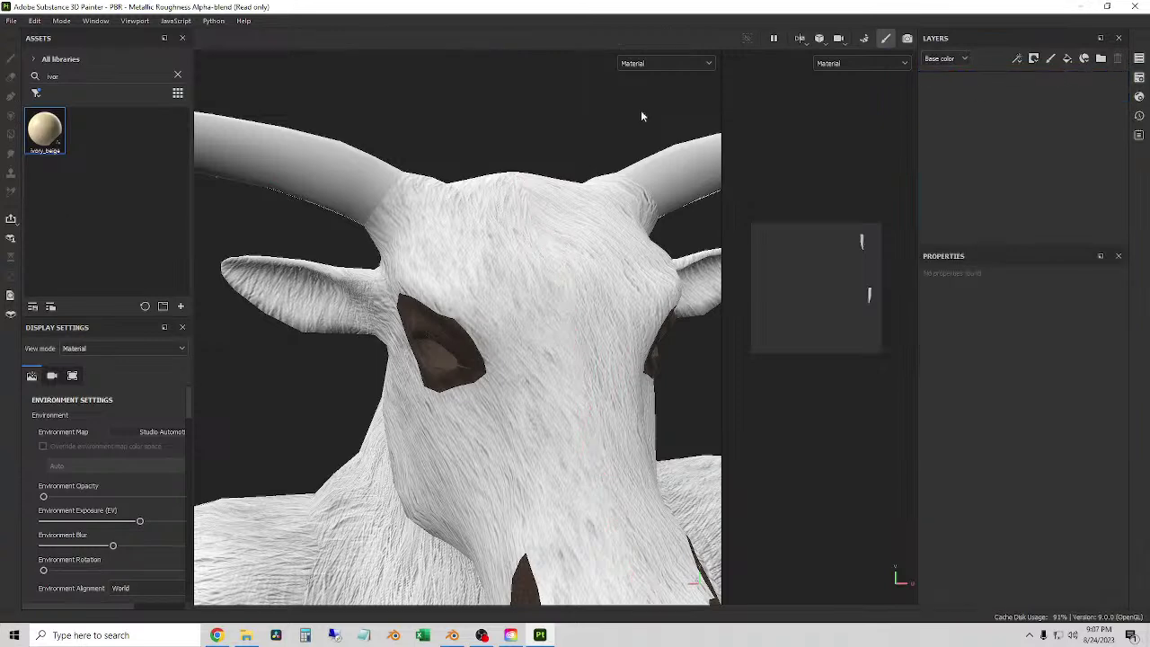
pyautogui.click(1069, 60)
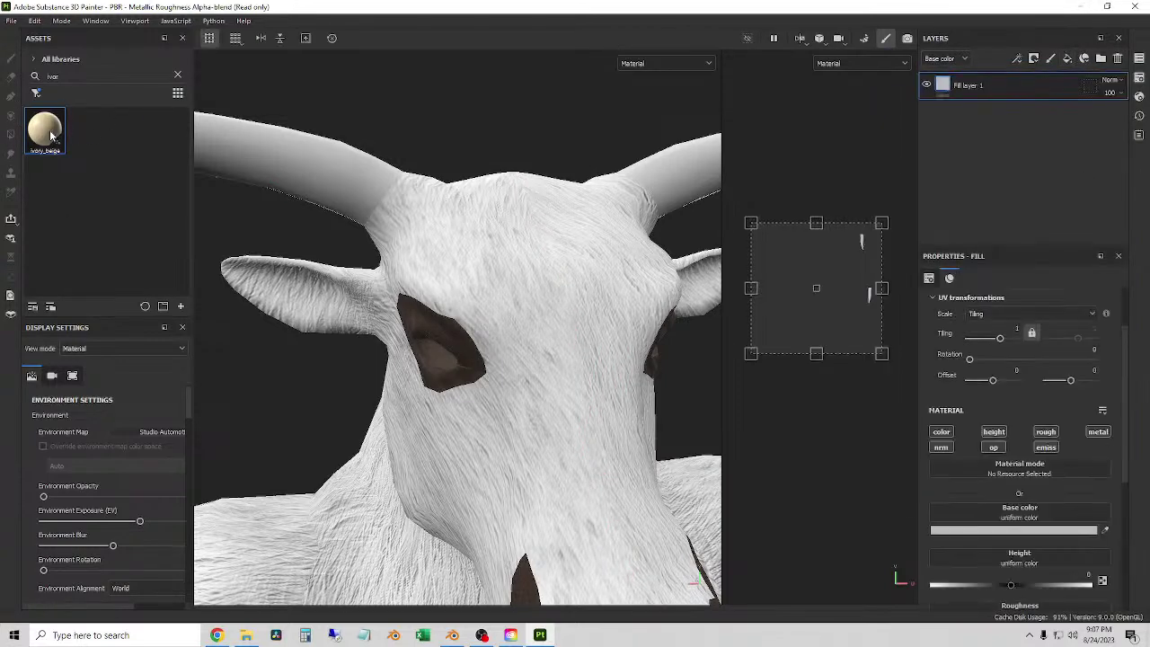
pyautogui.moveTo(47, 131); pyautogui.dragTo(487, 253)
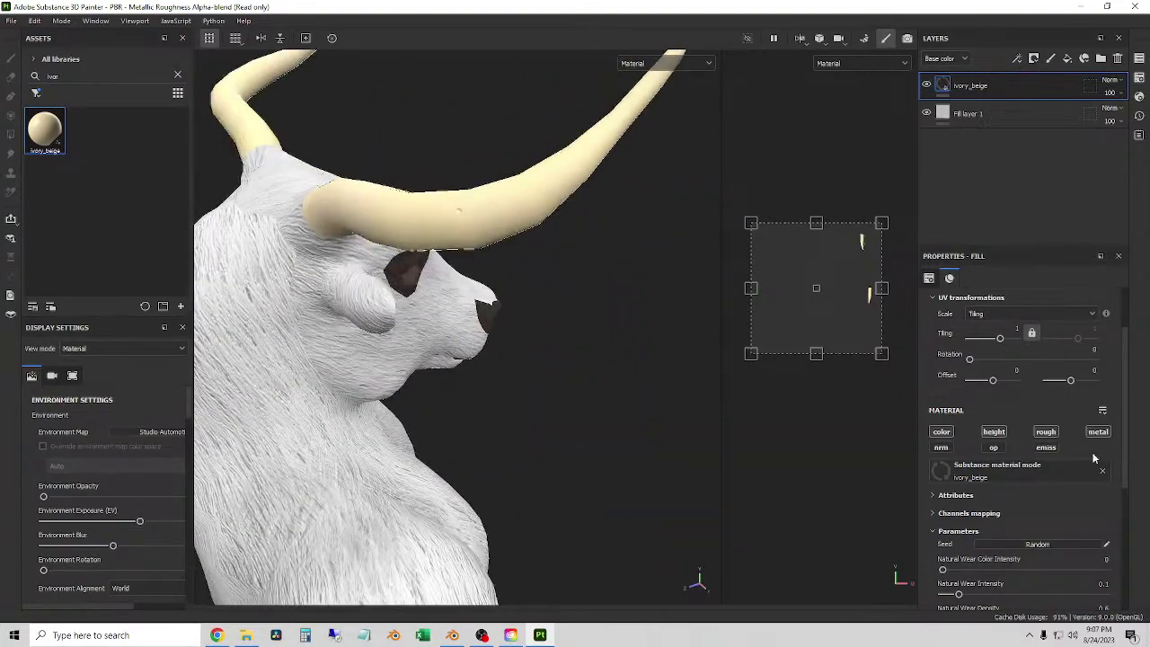
# - Set the ivory fill's tiling to 3.15, Natural Wear Color Intensity to 0.49, Natural Wear Intensity to 0.68 and Natural Wear Density to 0.83
pyautogui.moveTo(1000, 338)
pyautogui.mouseDown()
pyautogui.moveTo(1025, 342)
pyautogui.moveTo(1002, 343)
pyautogui.mouseUp()
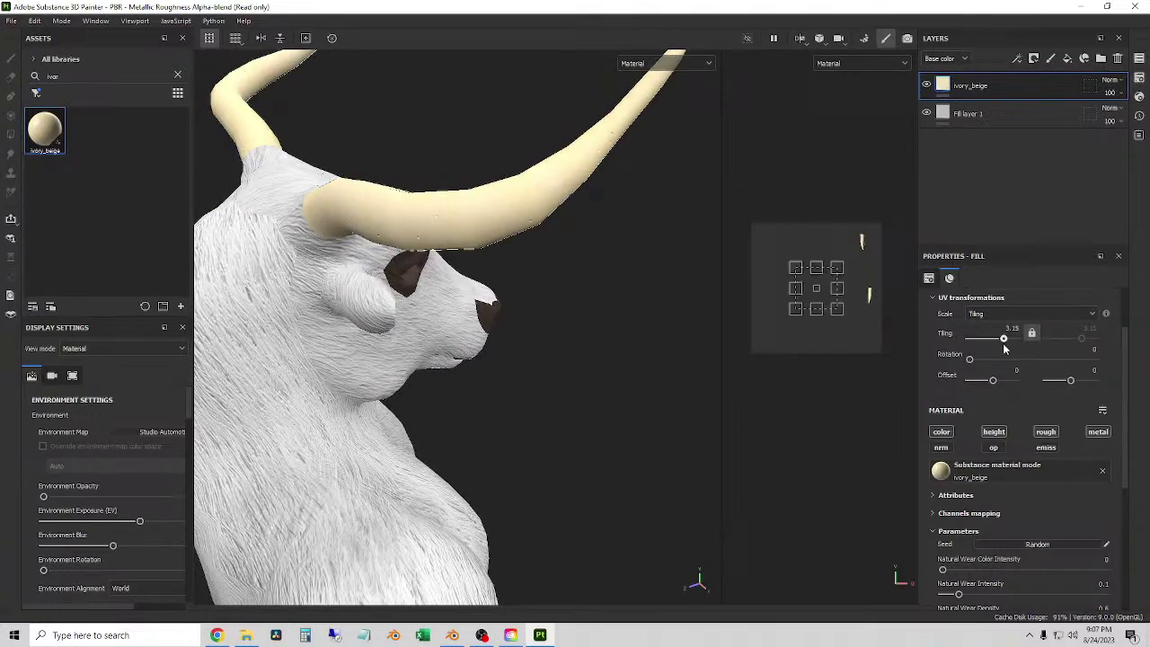
pyautogui.scroll(-3, 1003, 377)
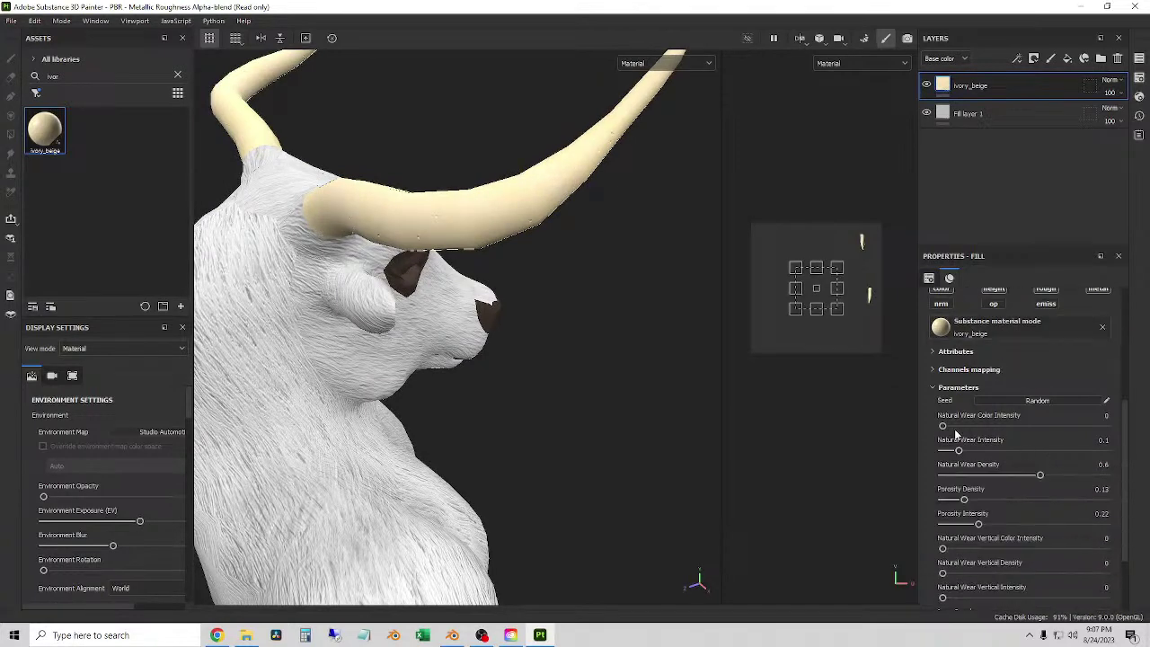
pyautogui.moveTo(944, 428); pyautogui.dragTo(1055, 461)
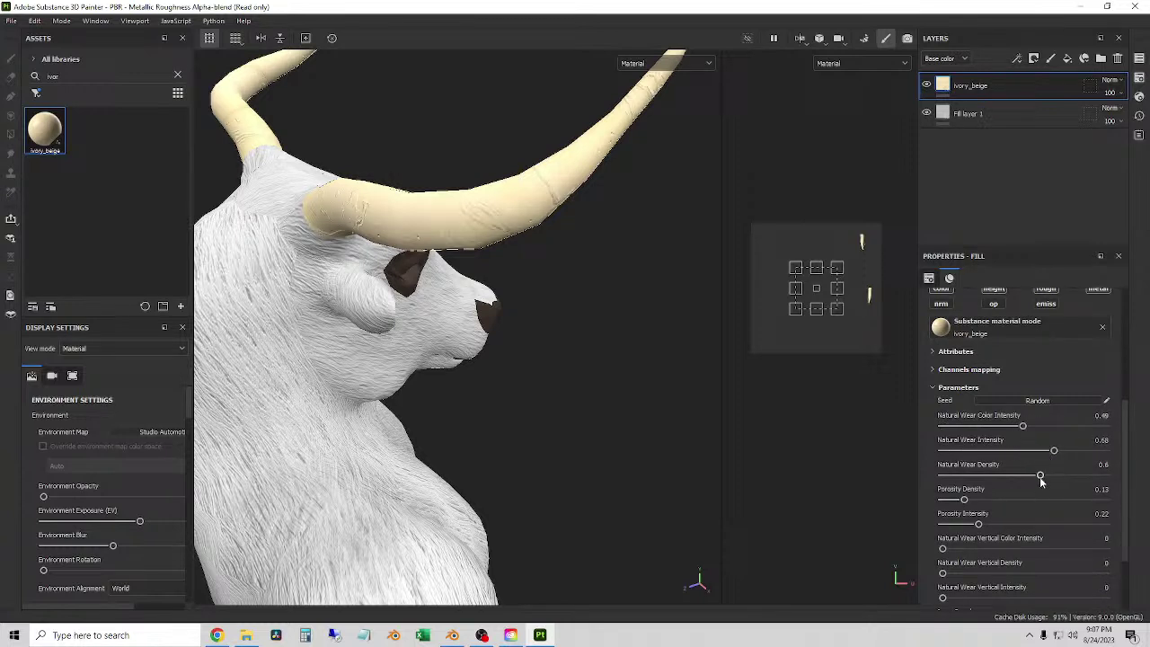
pyautogui.moveTo(1041, 475); pyautogui.dragTo(1077, 475)
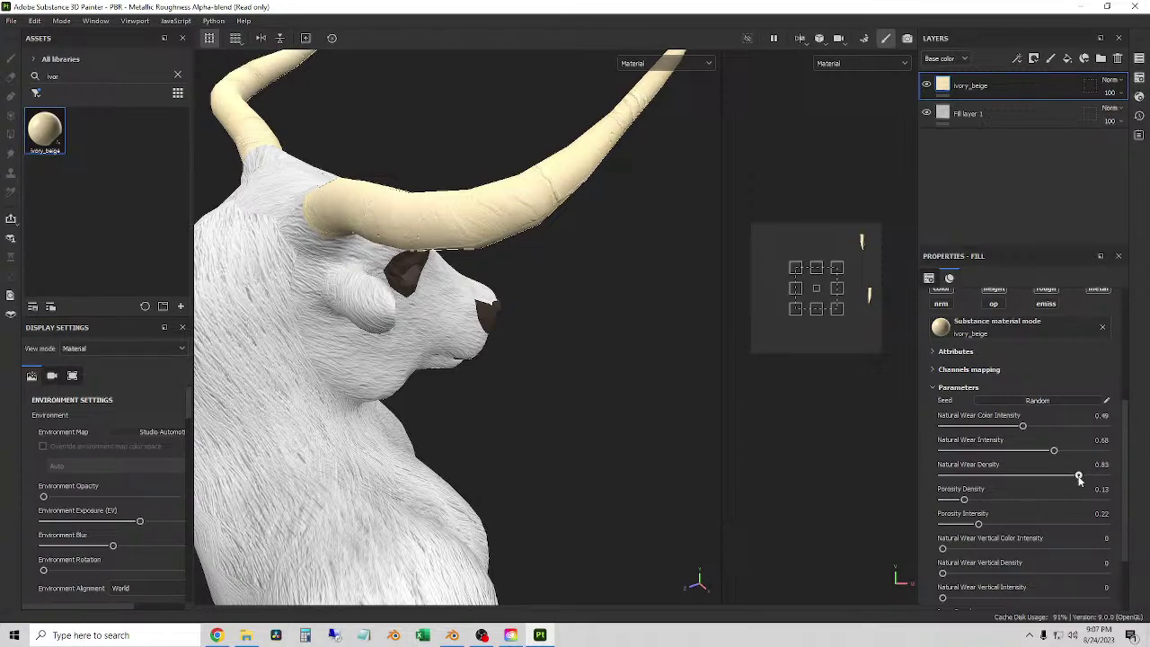
# - Try an Ivory Roughness of 0.84 on the horns and restore it to its default
pyautogui.keyDown('alt'); pyautogui.moveTo(552, 269); pyautogui.dragTo(409, 296); pyautogui.keyUp('alt')
pyautogui.keyDown('alt'); pyautogui.moveTo(717, 487); pyautogui.dragTo(912, 553); pyautogui.keyUp('alt')
pyautogui.scroll(-3, 967, 508)
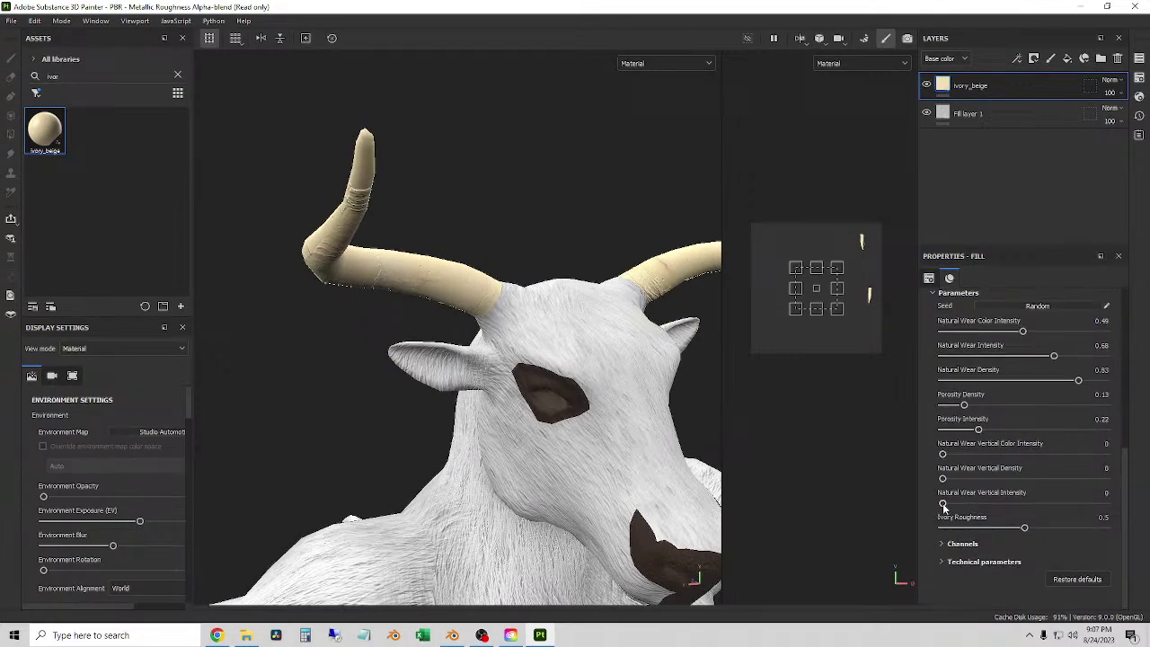
pyautogui.moveTo(1021, 530); pyautogui.dragTo(1033, 528)
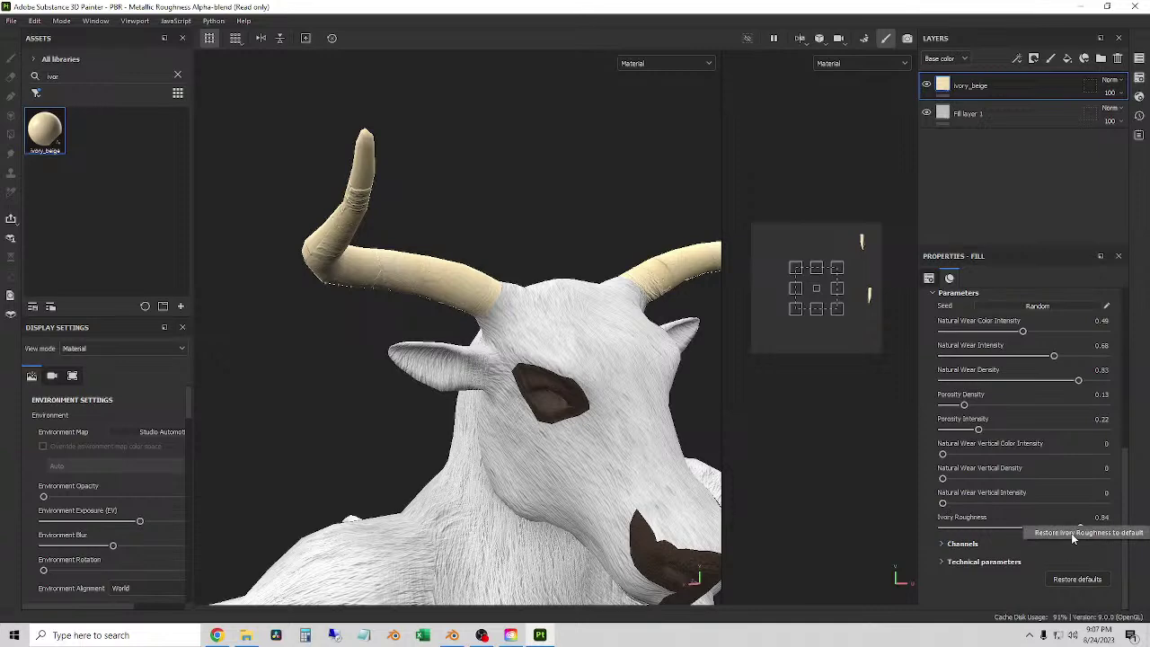
# - Disable the ivory material's Normal channel and set its Height Range to 0.96
pyautogui.scroll(8, 1053, 536)
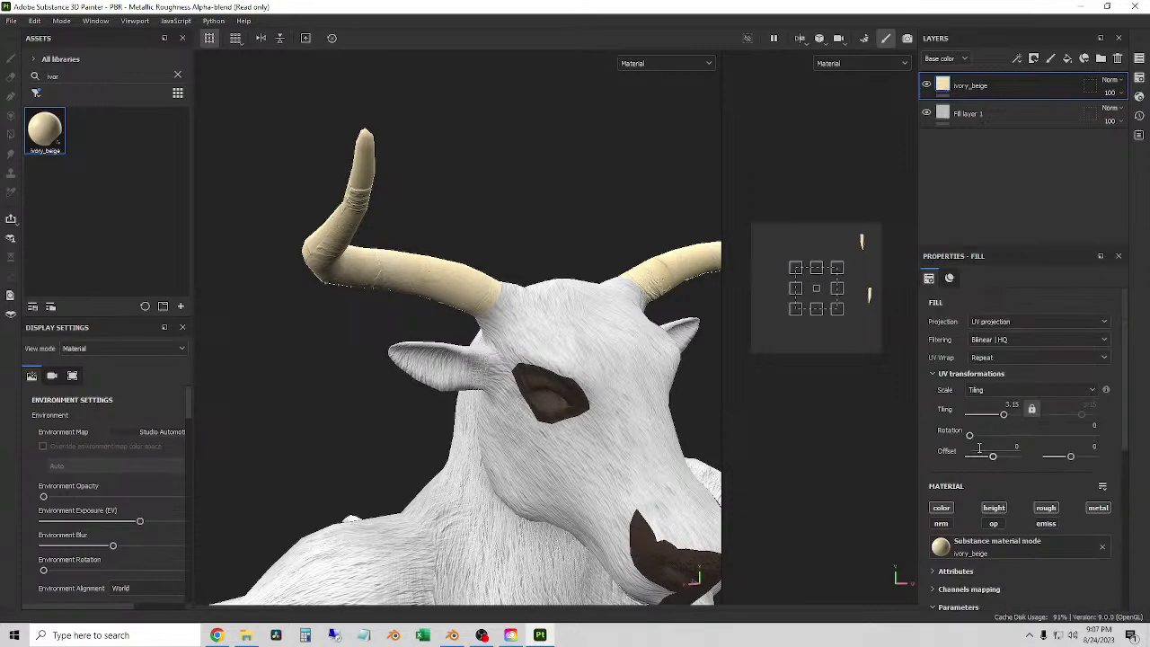
pyautogui.scroll(-8, 1024, 494)
pyautogui.click(983, 544)
pyautogui.scroll(-4, 1013, 531)
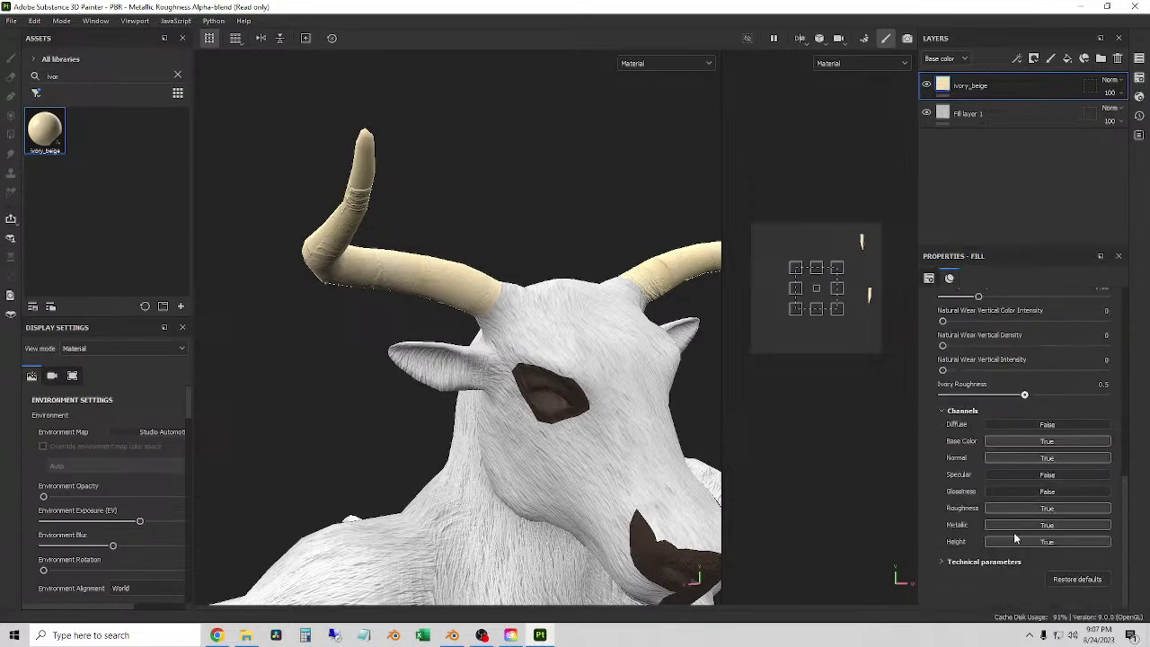
pyautogui.click(986, 562)
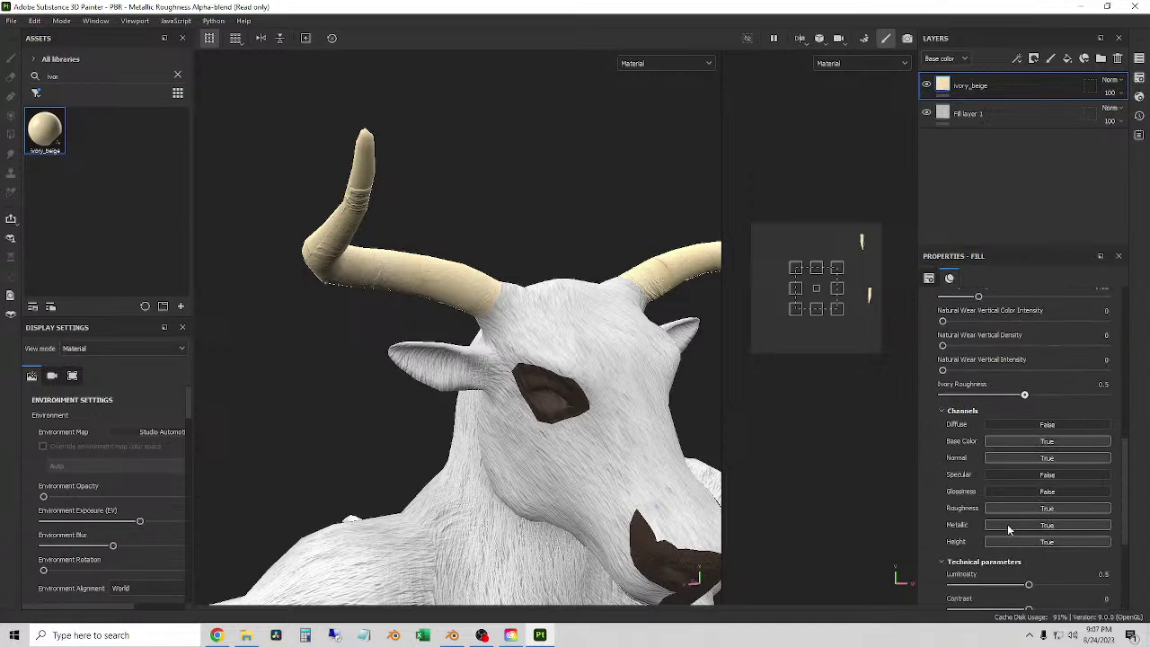
pyautogui.click(1006, 458)
pyautogui.scroll(-5, 1022, 521)
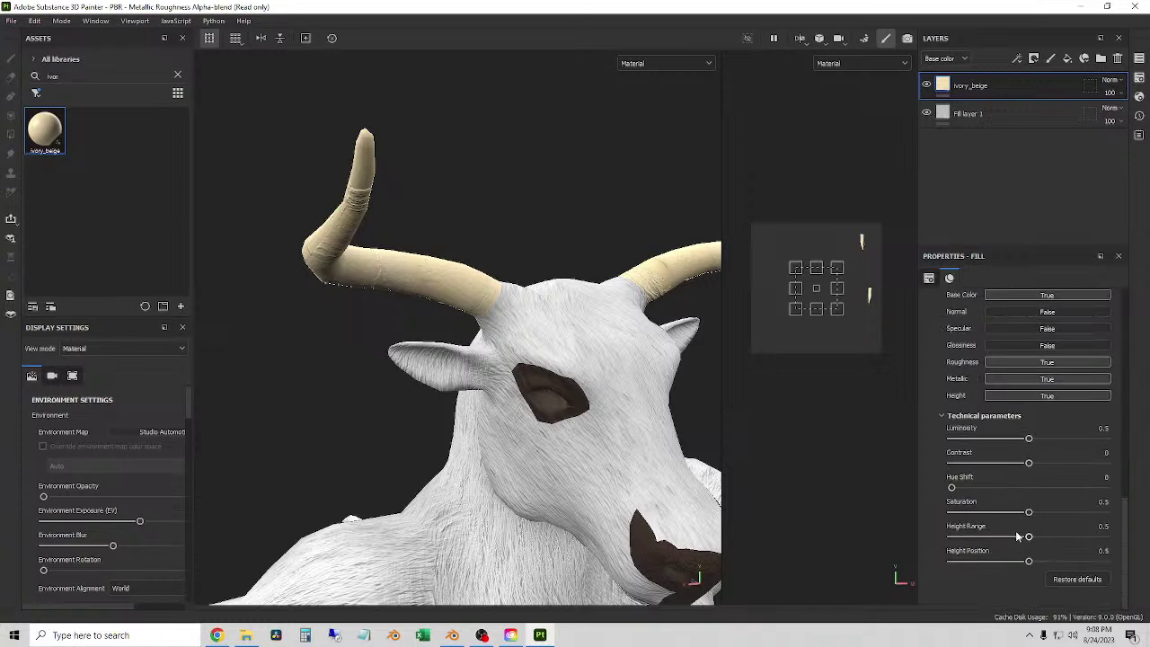
pyautogui.moveTo(1029, 539); pyautogui.dragTo(1100, 538)
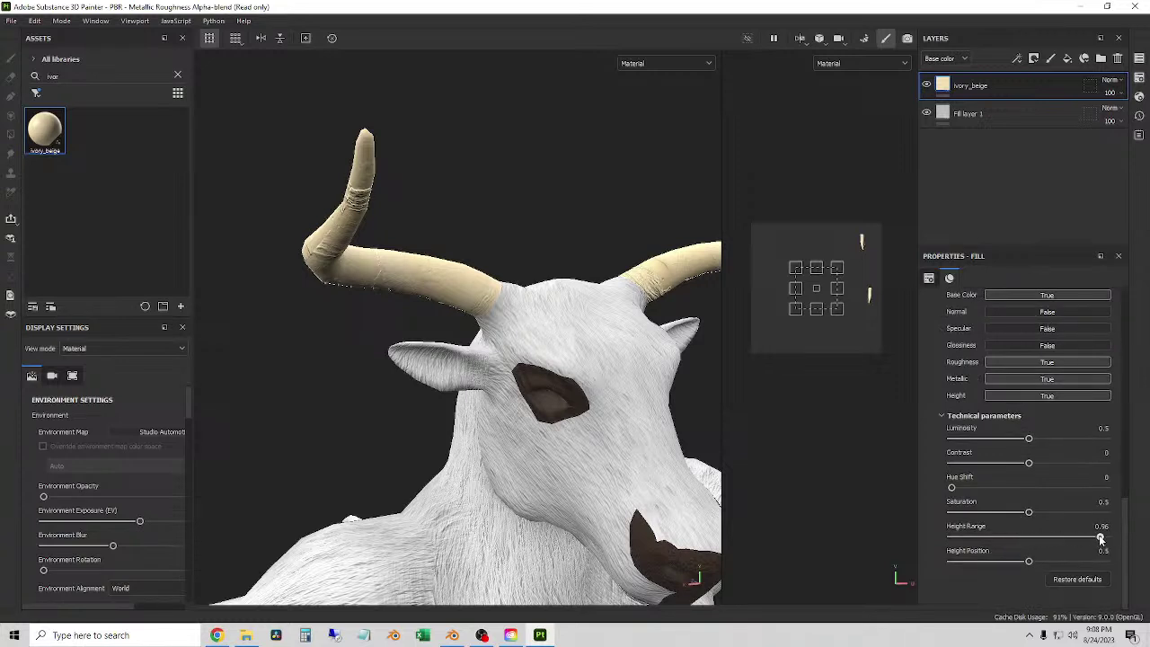
# - Try an ivory Height Position of 0.64 on the horns and restore it to its default
pyautogui.moveTo(1028, 562)
pyautogui.mouseDown()
pyautogui.moveTo(1085, 561)
pyautogui.moveTo(1009, 561)
pyautogui.moveTo(1049, 561)
pyautogui.mouseUp()
pyautogui.rightClick(1049, 561)
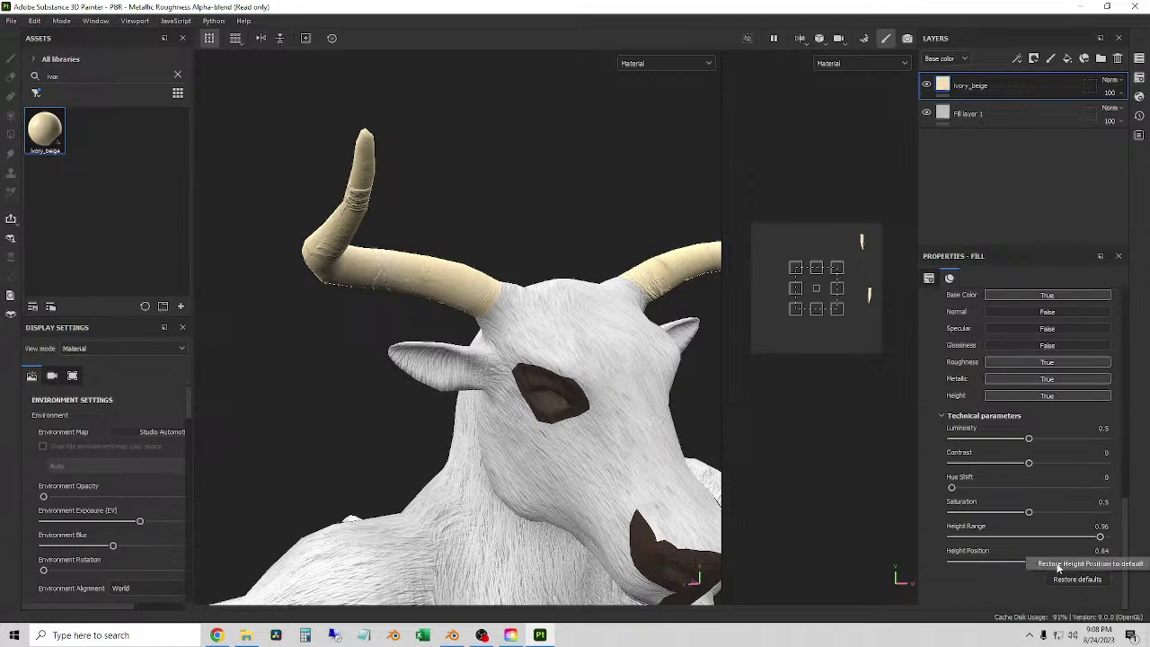
pyautogui.click(1053, 566)
# - Set the ivory fill's Natural Wear Color Intensity to 1, Natural Wear Intensity to 0.84, Natural Wear Density to 0.33 and Porosity Density to 0
pyautogui.scroll(6, 1006, 560)
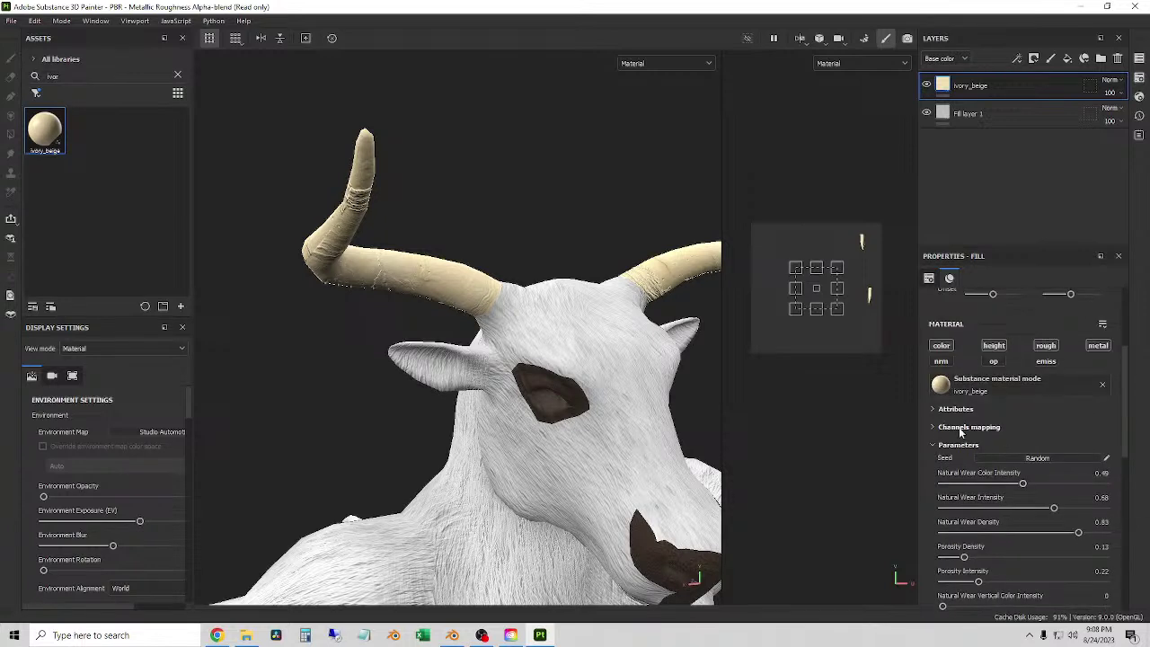
pyautogui.click(954, 409)
pyautogui.click(955, 409)
pyautogui.click(958, 426)
pyautogui.scroll(-1, 938, 426)
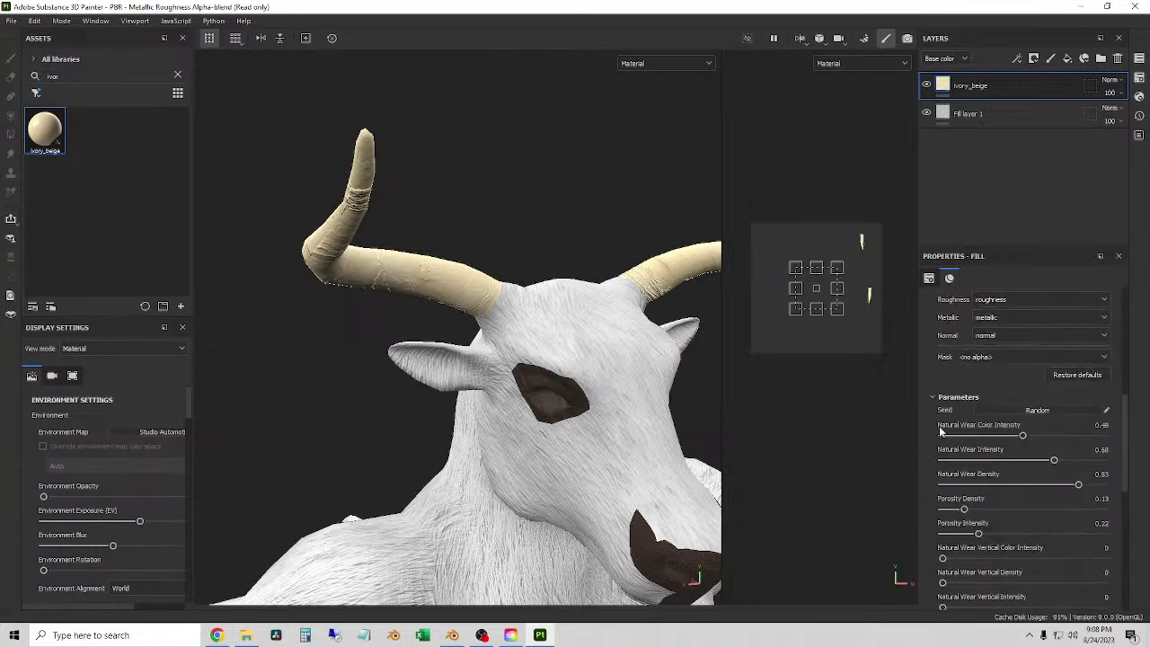
pyautogui.keyDown('alt'); pyautogui.moveTo(532, 239); pyautogui.dragTo(518, 332); pyautogui.keyUp('alt')
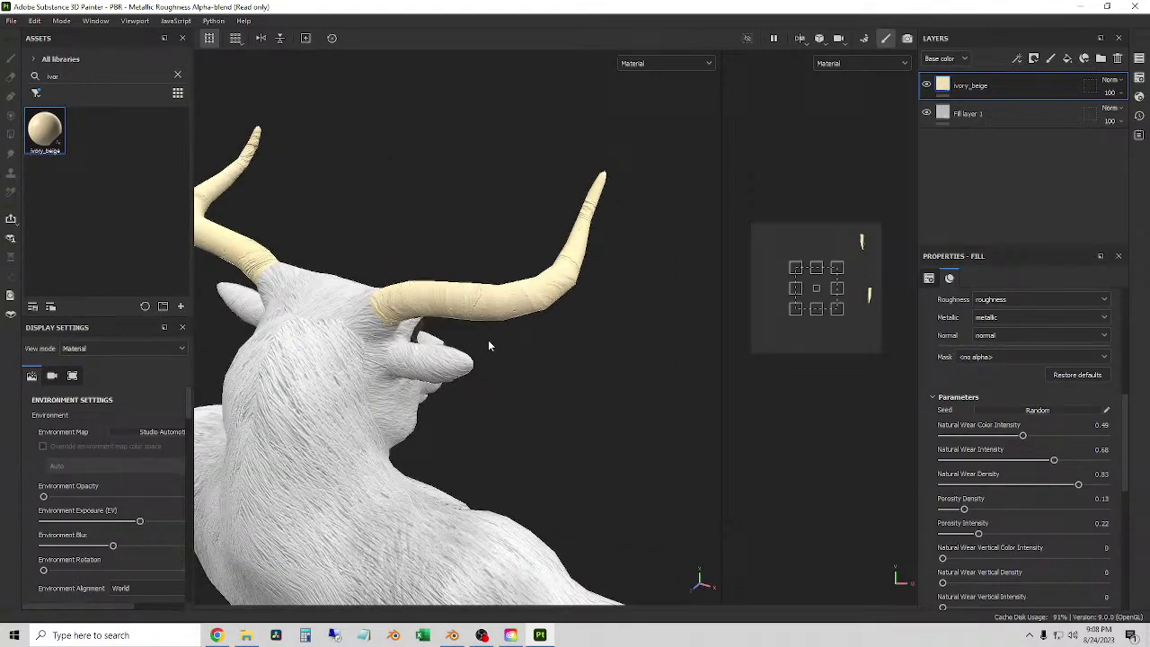
pyautogui.keyDown('alt'); pyautogui.moveTo(466, 289); pyautogui.dragTo(566, 363); pyautogui.keyUp('alt')
pyautogui.scroll(-2, 979, 485)
pyautogui.scroll(1, 1011, 381)
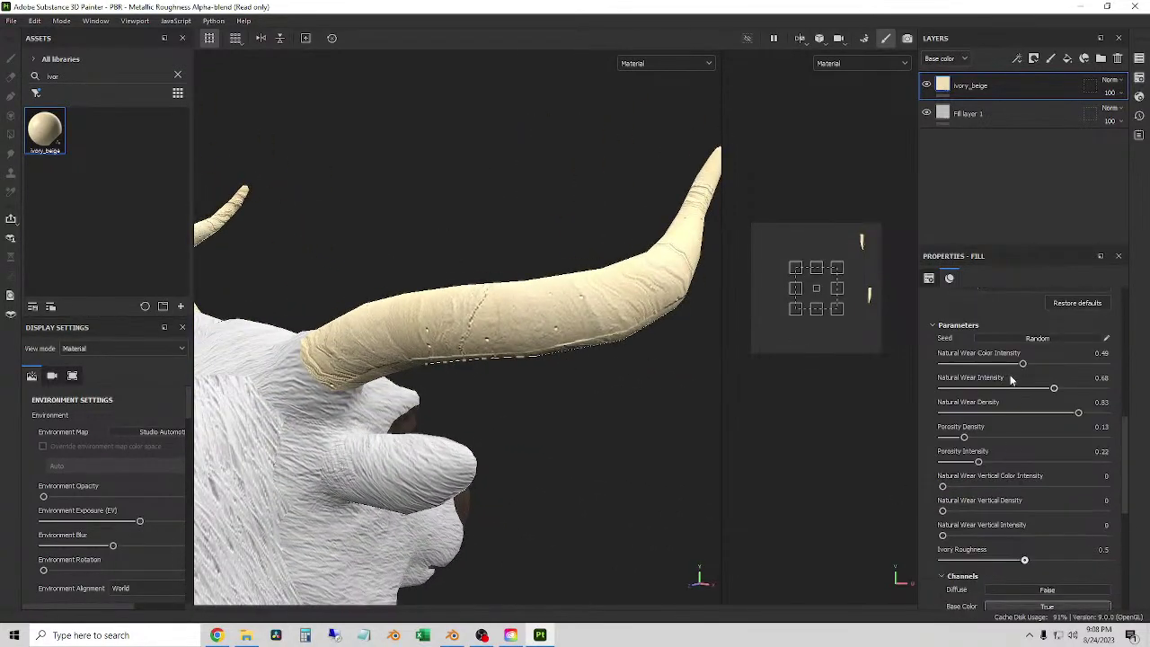
pyautogui.moveTo(1026, 363); pyautogui.dragTo(1110, 374)
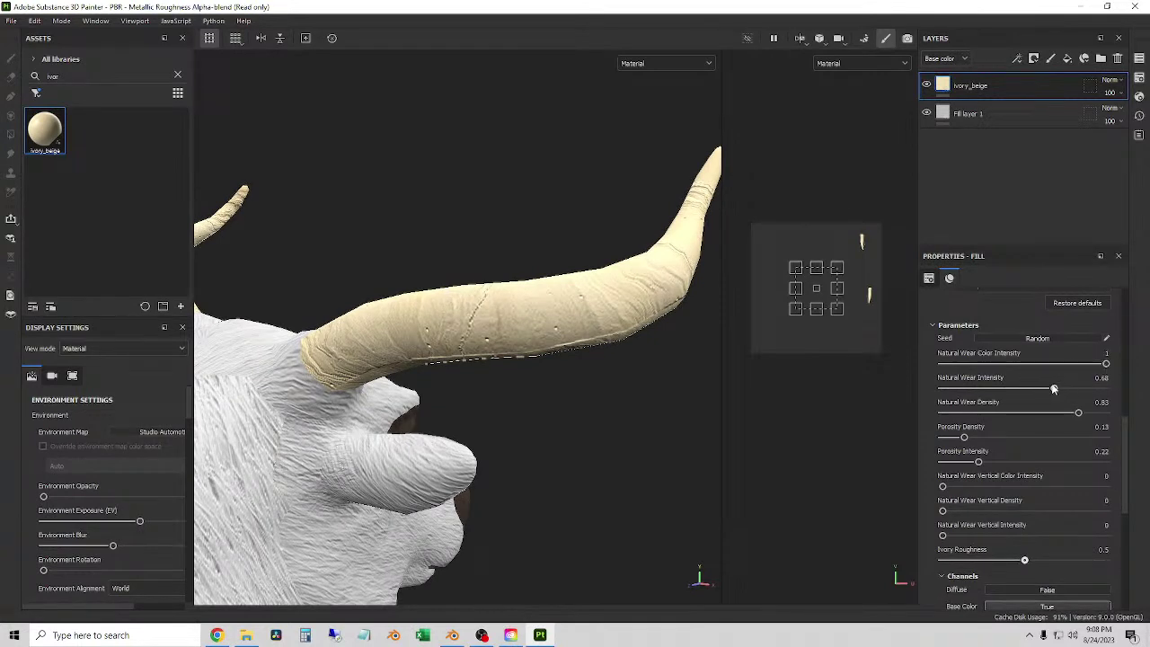
pyautogui.moveTo(999, 391); pyautogui.dragTo(977, 397)
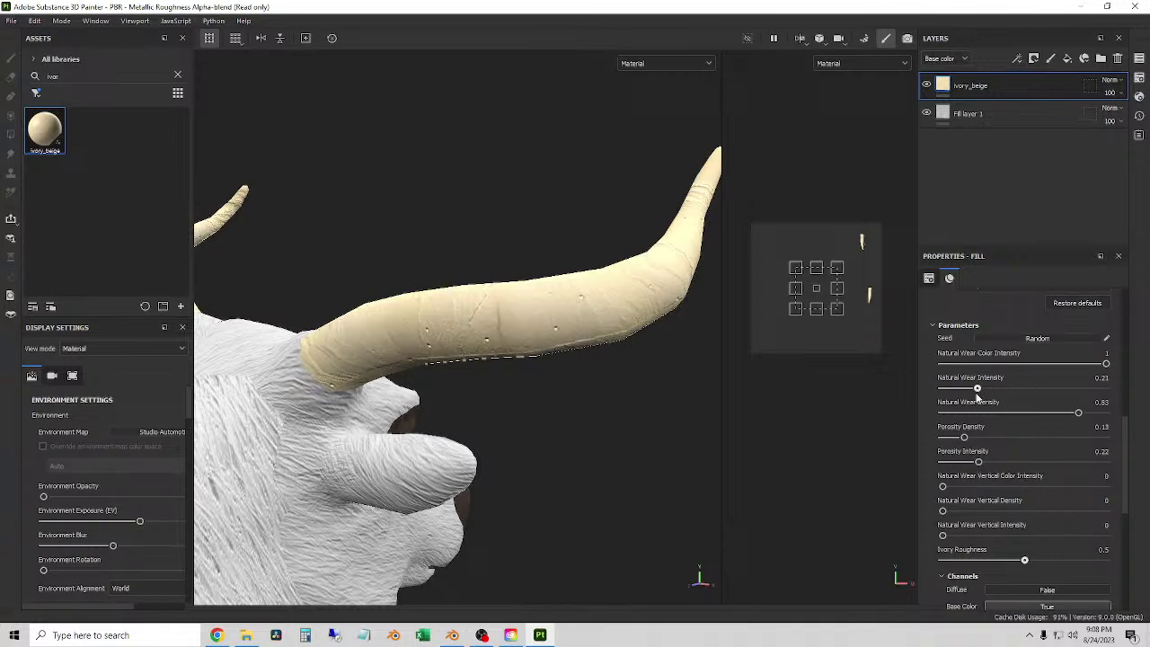
pyautogui.moveTo(1049, 393); pyautogui.dragTo(979, 438)
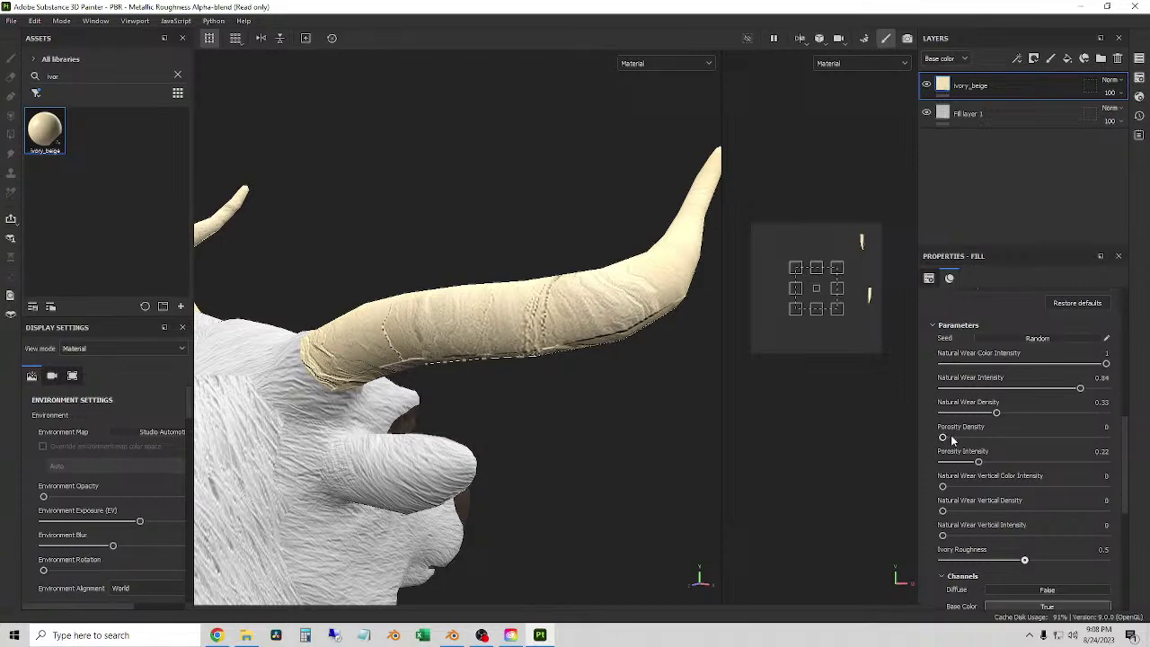
# - Set the ivory fill's UV tiling on the horns to 6.56
pyautogui.scroll(5, 1033, 459)
pyautogui.scroll(2, 992, 364)
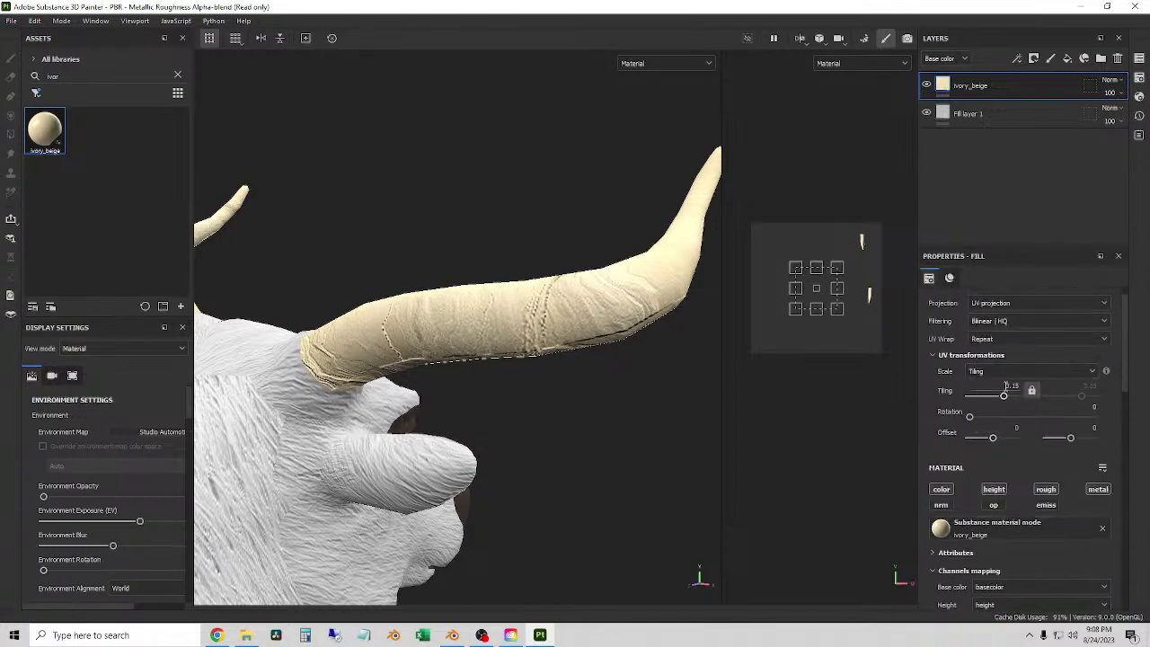
pyautogui.moveTo(1004, 398)
pyautogui.mouseDown()
pyautogui.moveTo(1024, 401)
pyautogui.moveTo(1007, 407)
pyautogui.mouseUp()
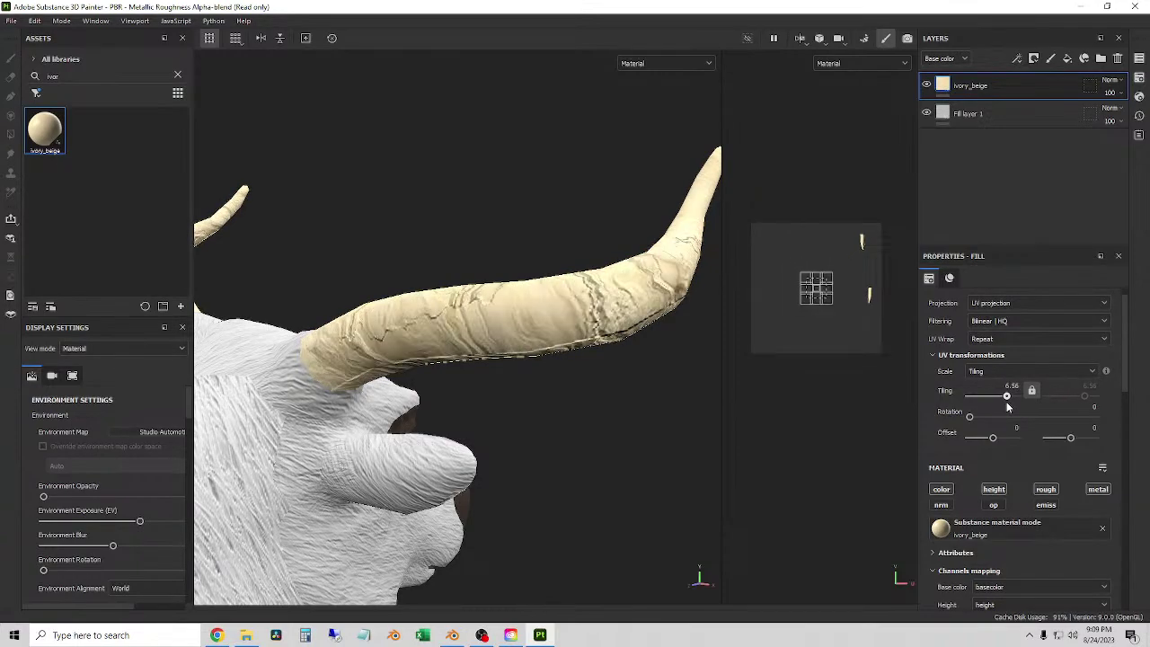
pyautogui.keyDown('alt'); pyautogui.moveTo(560, 385); pyautogui.dragTo(543, 364); pyautogui.keyUp('alt')
# - Set the ivory fill's Porosity Intensity to 0.21 and its Natural Wear Density to 0.17
pyautogui.scroll(-3, 1052, 463)
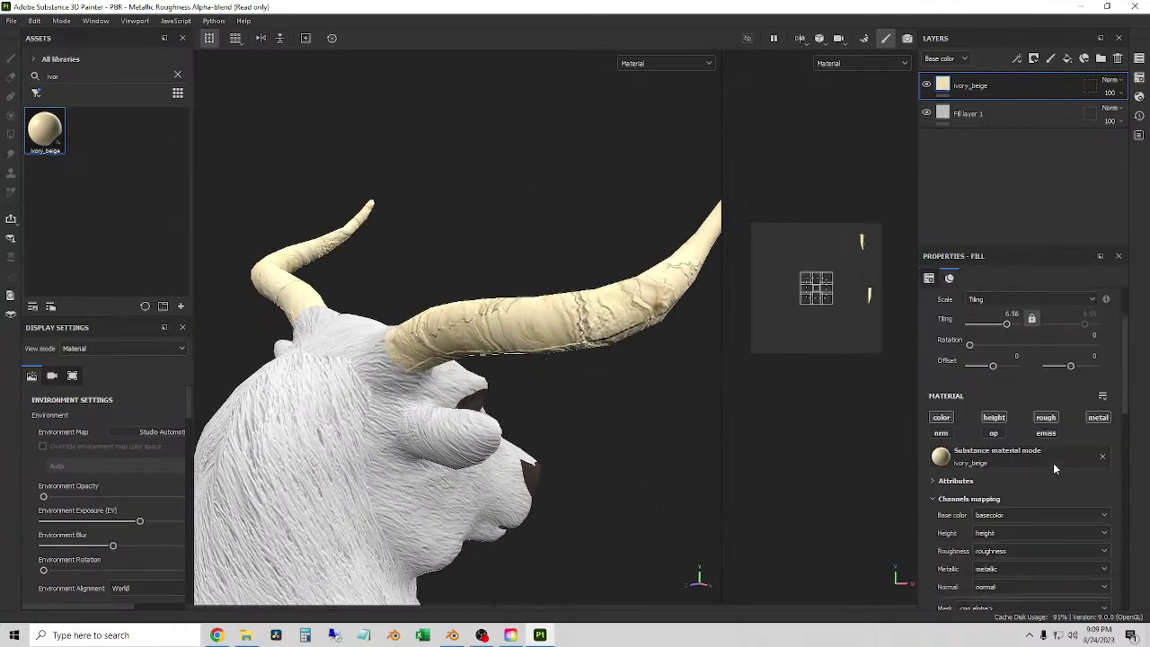
pyautogui.scroll(-3, 1046, 444)
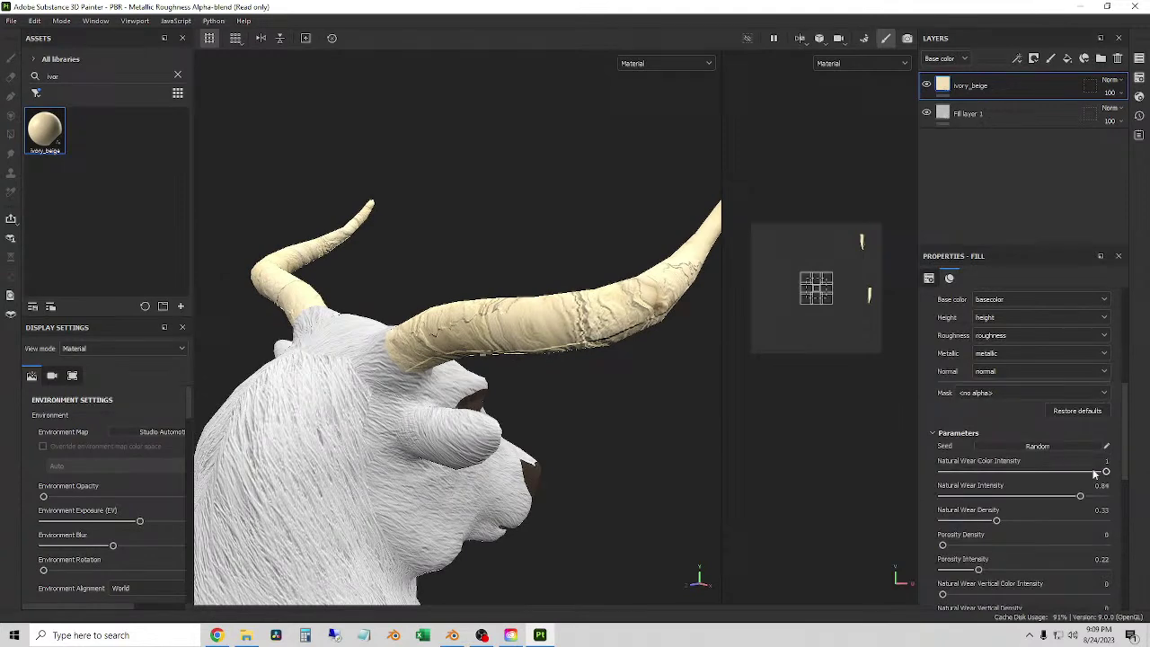
pyautogui.scroll(-3, 1050, 480)
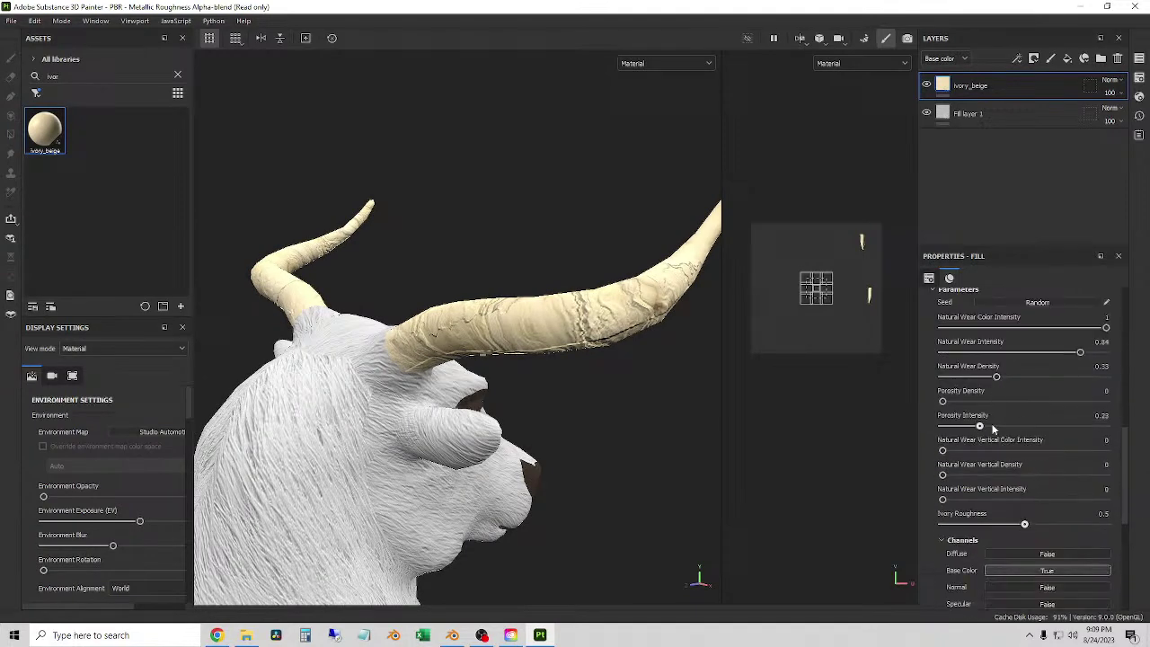
pyautogui.moveTo(992, 427)
pyautogui.mouseDown()
pyautogui.moveTo(1058, 426)
pyautogui.moveTo(977, 427)
pyautogui.mouseUp()
pyautogui.moveTo(992, 378)
pyautogui.mouseDown()
pyautogui.moveTo(1124, 386)
pyautogui.moveTo(943, 378)
pyautogui.moveTo(971, 380)
pyautogui.mouseUp()
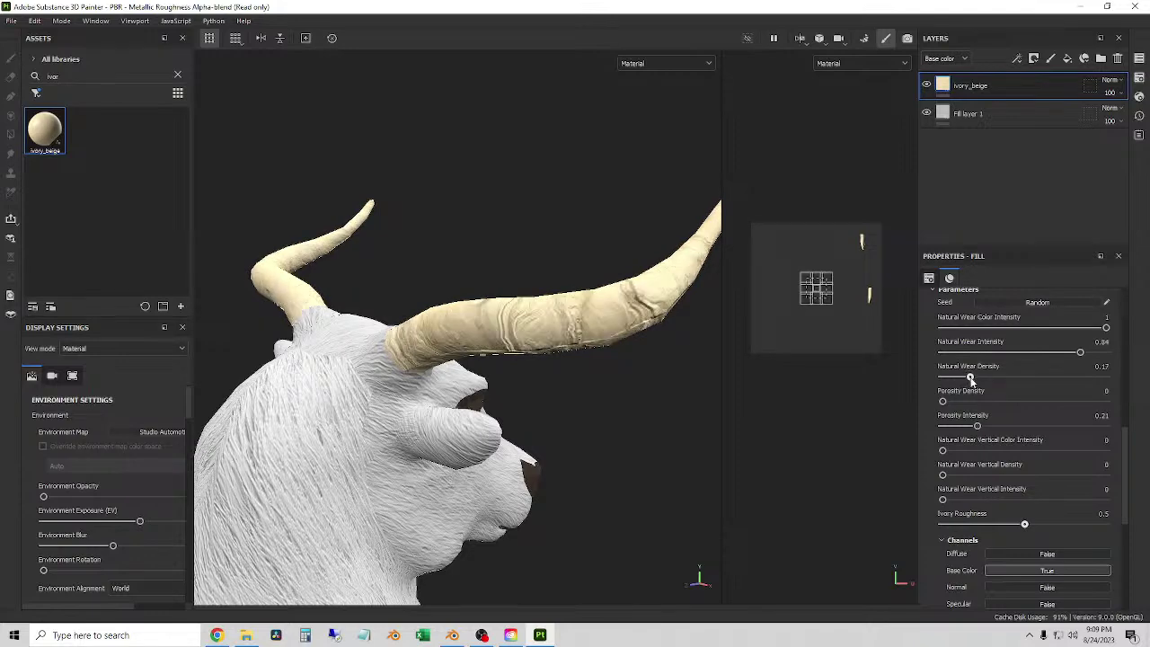
# - Add a paint layer above the ivory_beige fill on the horns
pyautogui.keyDown('alt'); pyautogui.moveTo(650, 449); pyautogui.dragTo(575, 408); pyautogui.keyUp('alt')
pyautogui.click(1050, 60)
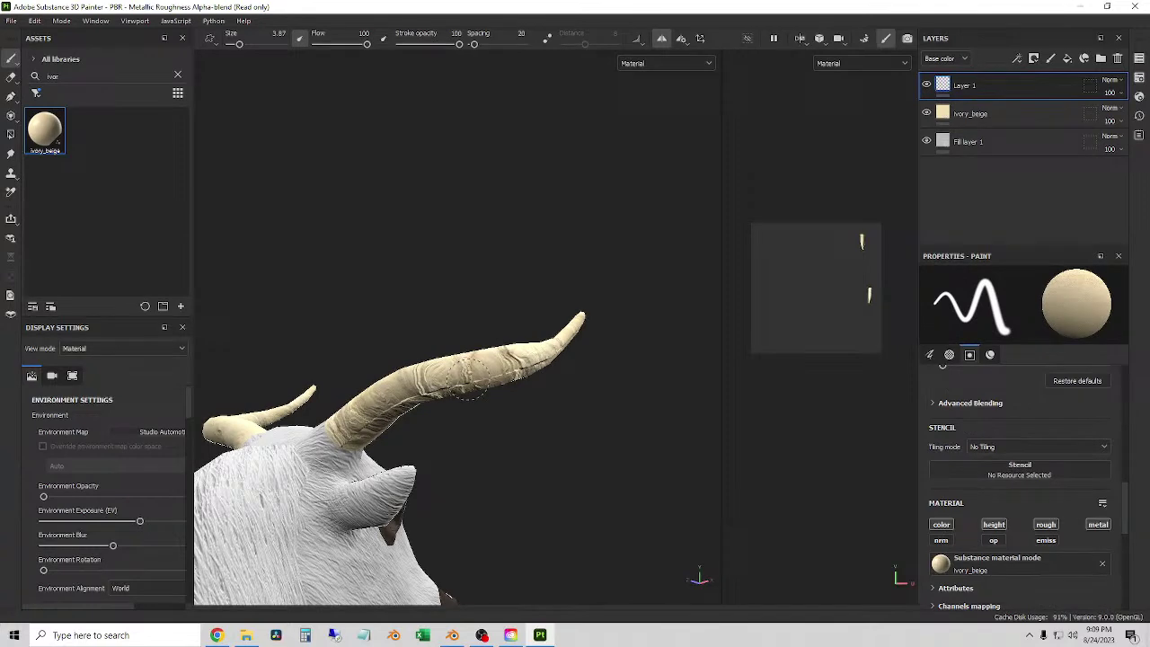
pyautogui.moveTo(459, 391)
pyautogui.keyDown('alt'); pyautogui.mouseDown()
pyautogui.moveTo(490, 386)
pyautogui.moveTo(476, 384)
pyautogui.mouseUp(); pyautogui.keyUp('alt')
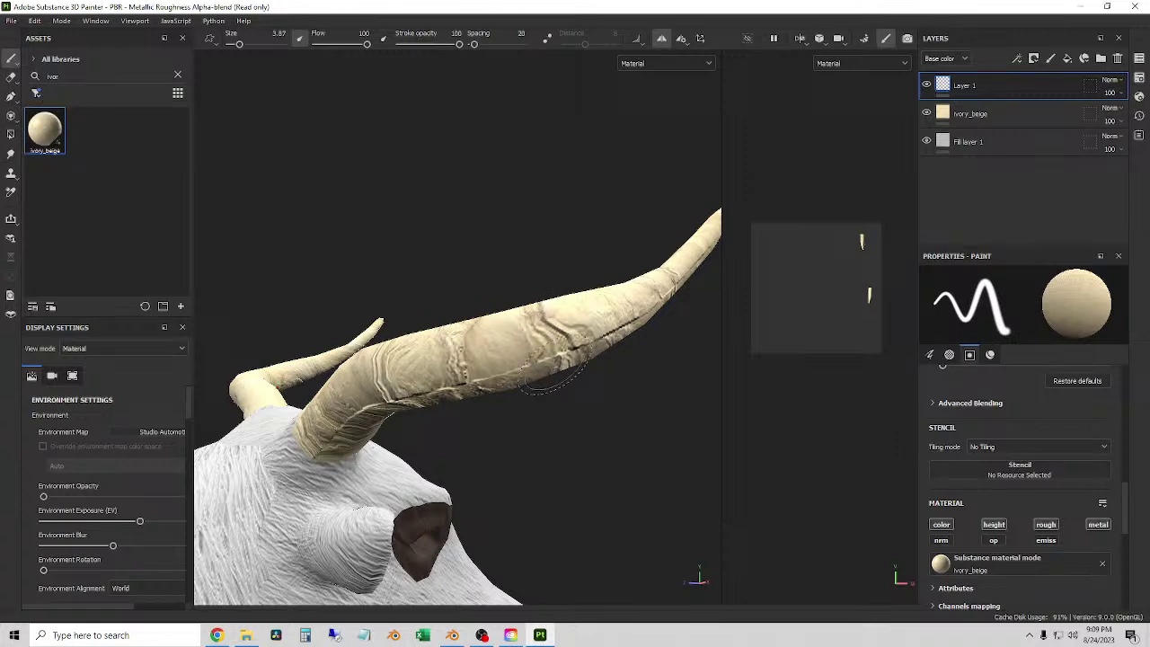
pyautogui.keyDown('alt'); pyautogui.moveTo(552, 346); pyautogui.dragTo(431, 33); pyautogui.keyUp('alt')
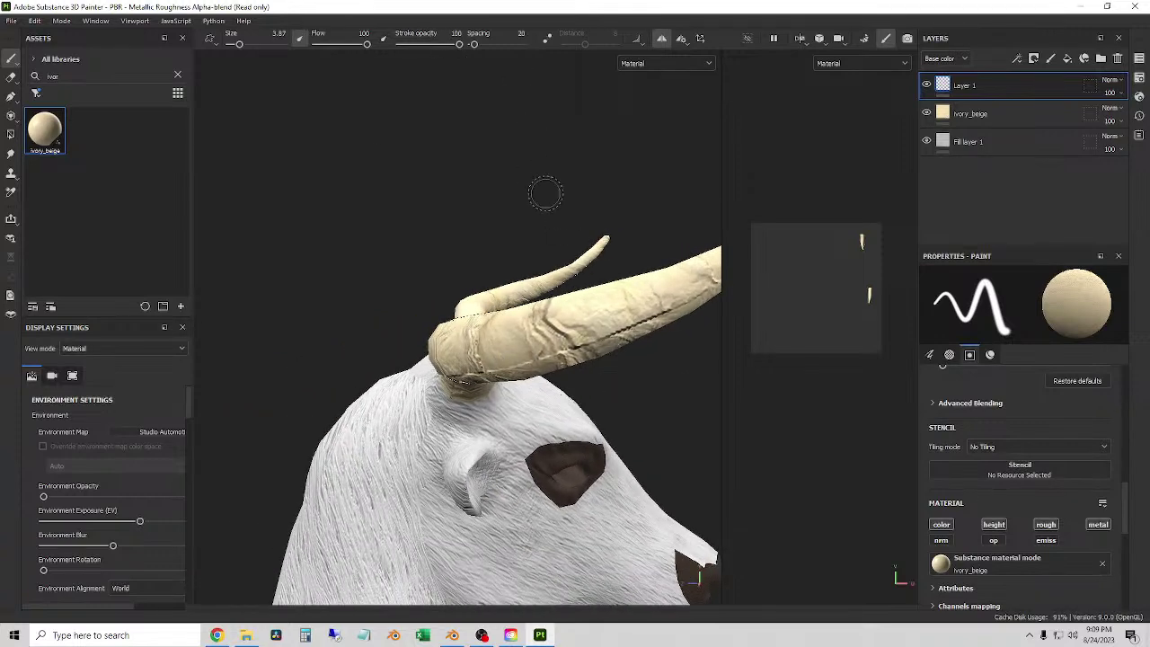
# - Examine the new paint layer's ivory material parameters, channels and brush settings, comparing them with the horn surface
pyautogui.scroll(-3, 1091, 505)
pyautogui.scroll(-5, 1015, 476)
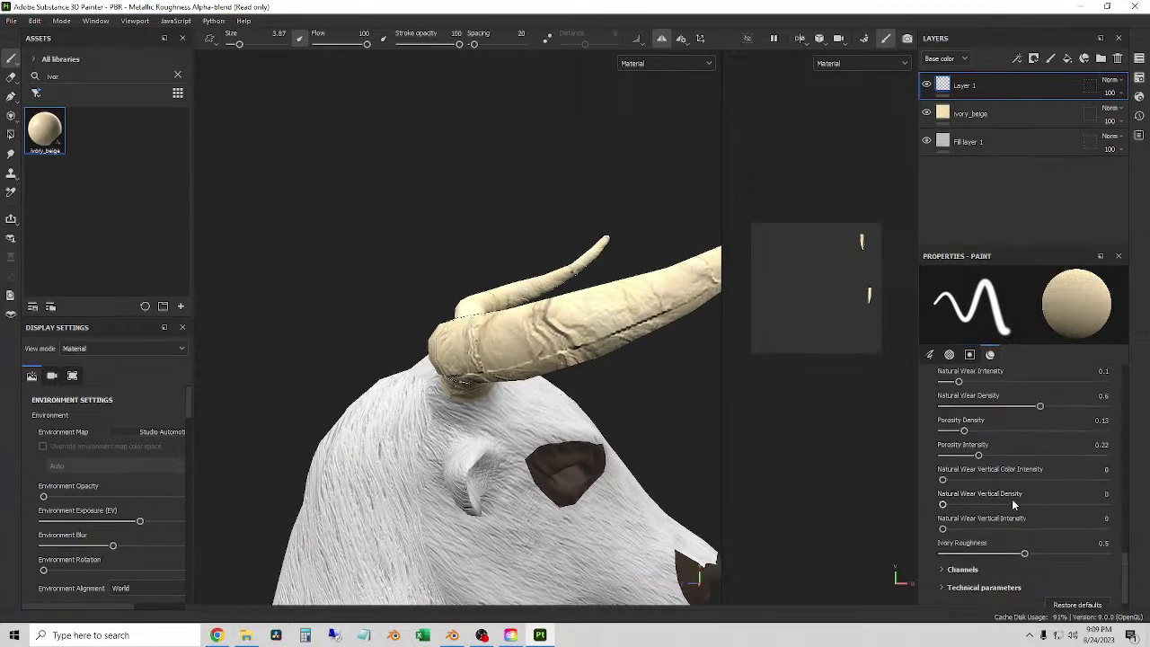
pyautogui.scroll(3, 1010, 494)
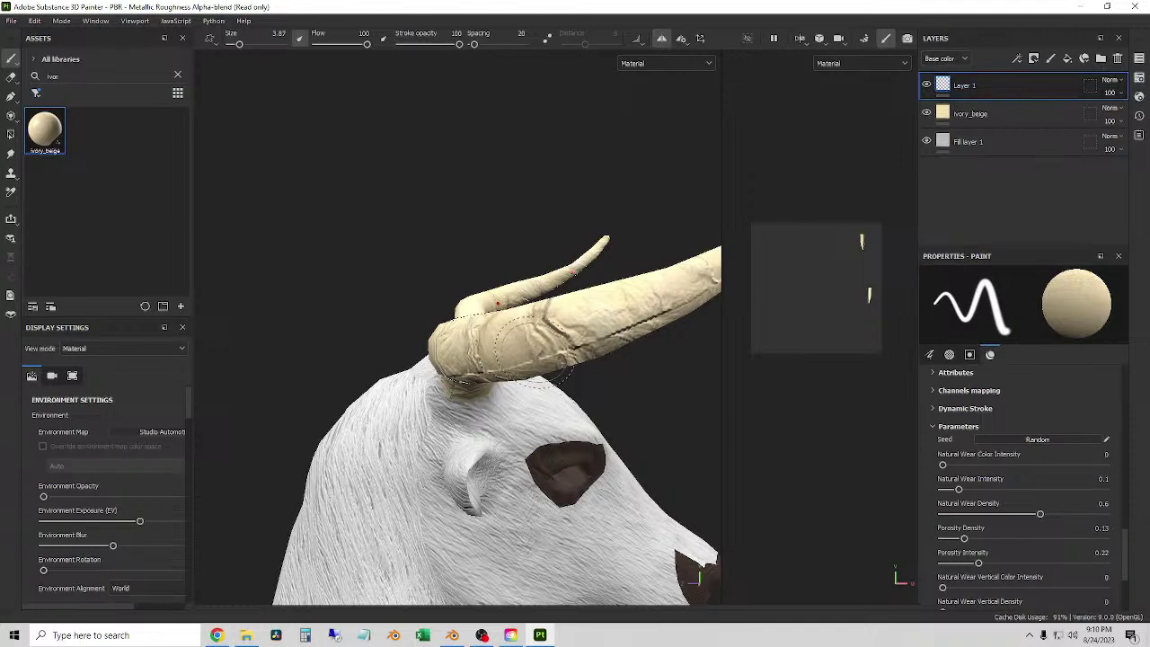
pyautogui.keyDown('alt'); pyautogui.moveTo(539, 369); pyautogui.dragTo(602, 373); pyautogui.keyUp('alt')
pyautogui.scroll(-3, 988, 495)
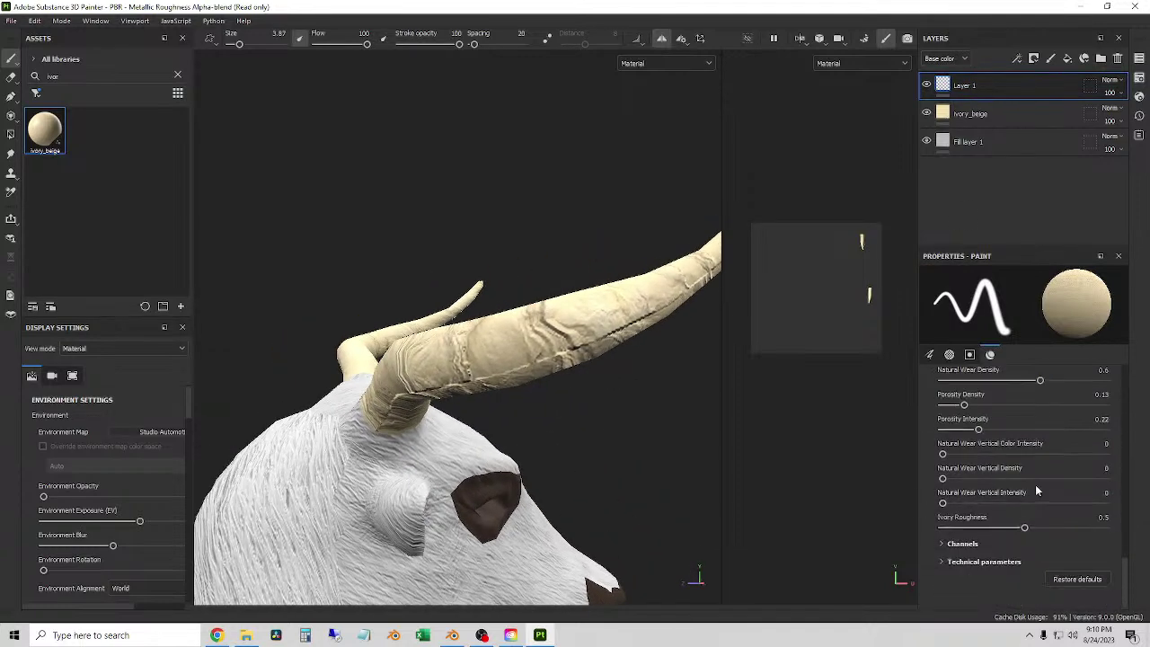
pyautogui.click(960, 543)
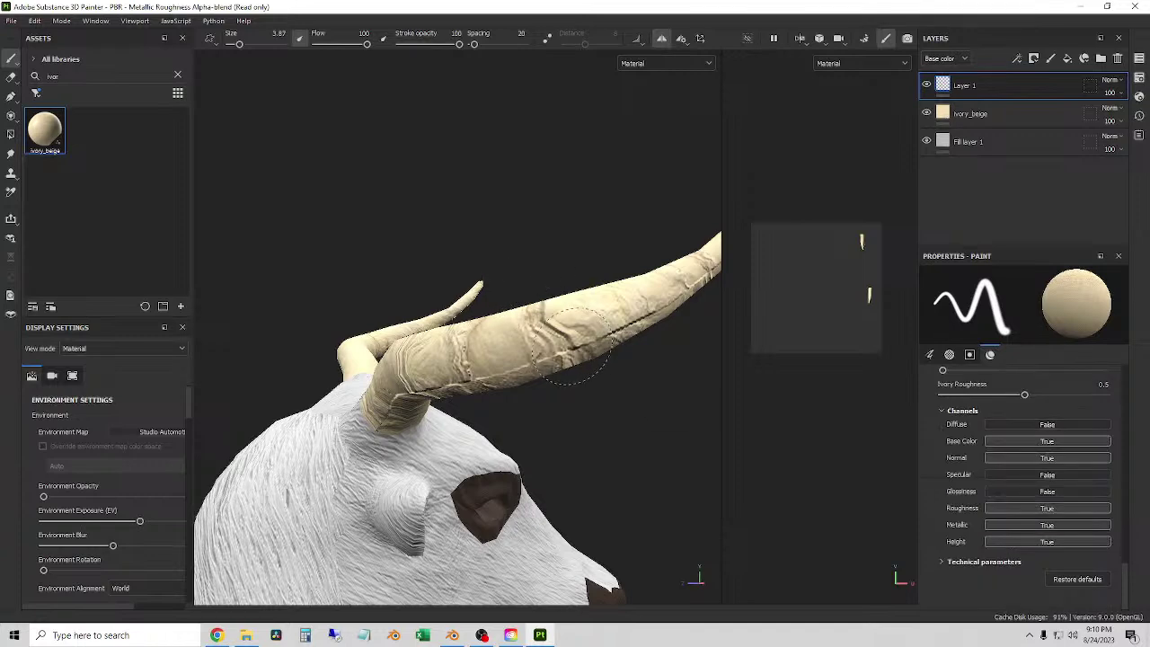
pyautogui.keyDown('alt'); pyautogui.moveTo(575, 359); pyautogui.dragTo(660, 430); pyautogui.keyUp('alt')
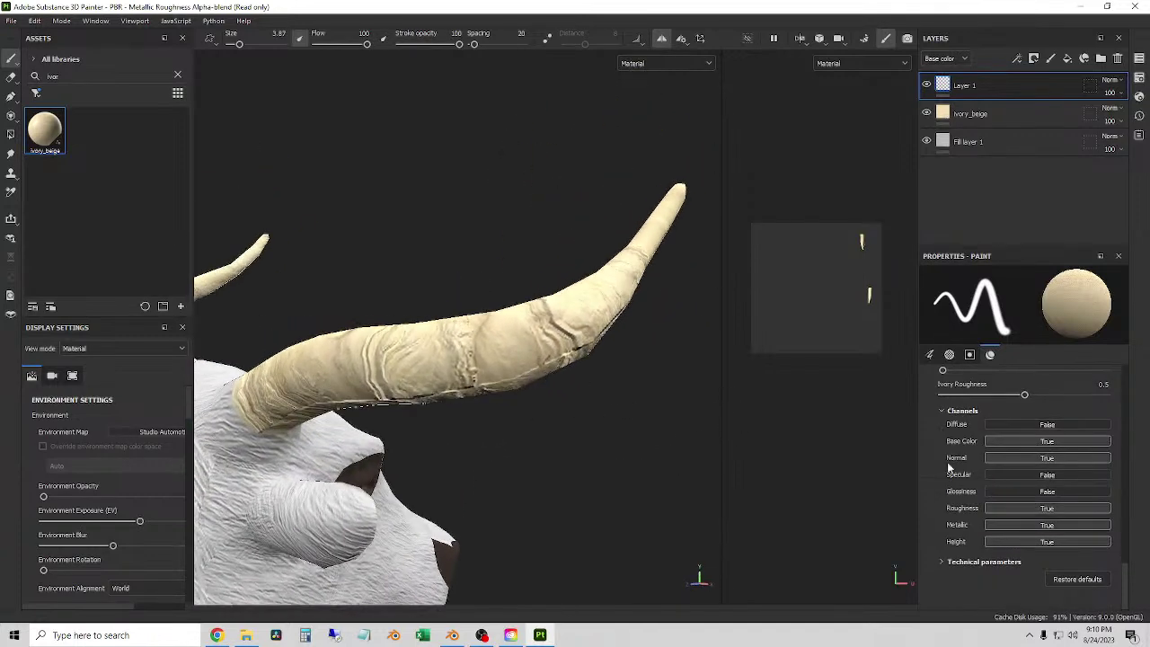
pyautogui.scroll(5, 981, 471)
pyautogui.scroll(-1, 996, 476)
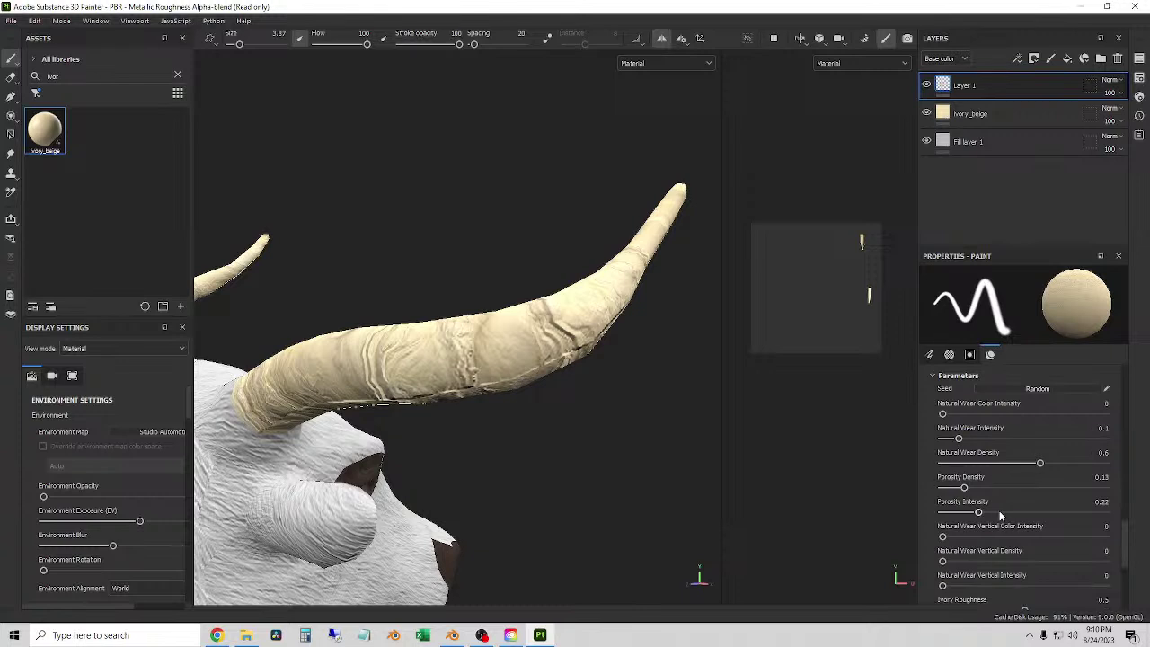
pyautogui.scroll(5, 999, 510)
pyautogui.scroll(5, 999, 526)
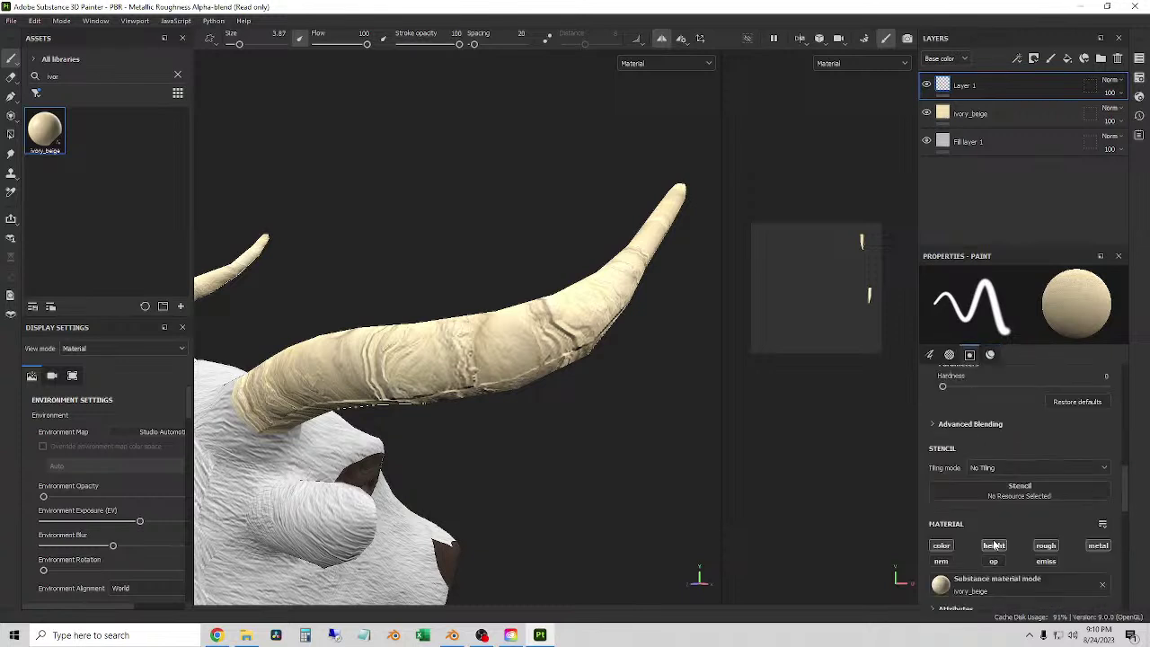
pyautogui.scroll(5, 1002, 539)
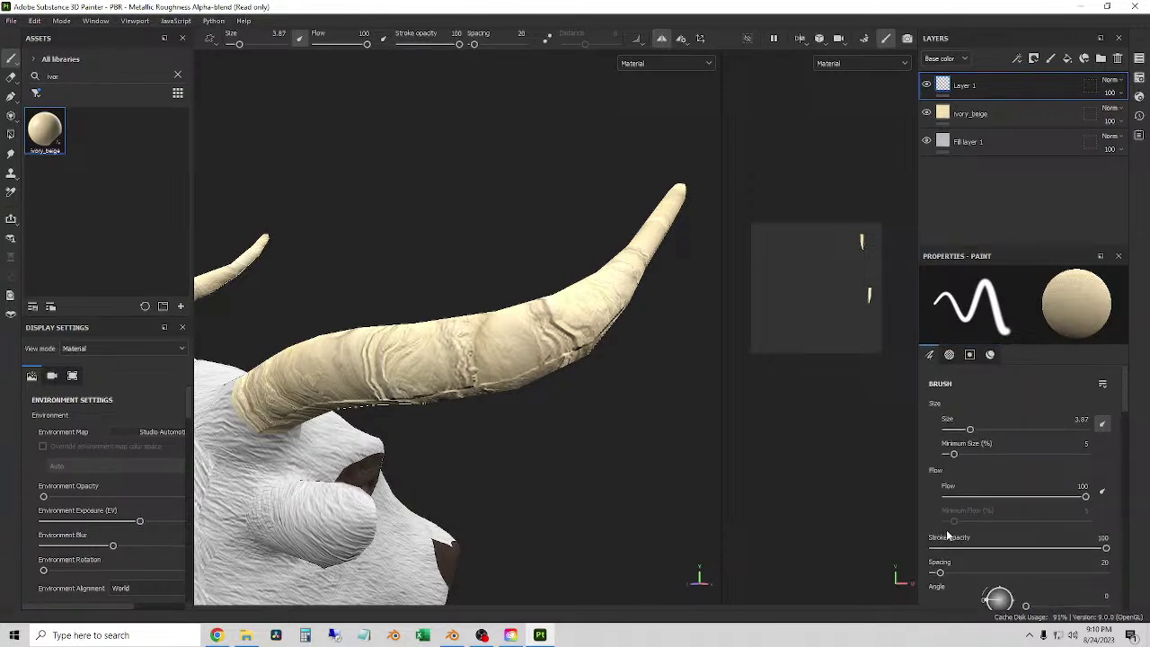
pyautogui.scroll(-5, 974, 503)
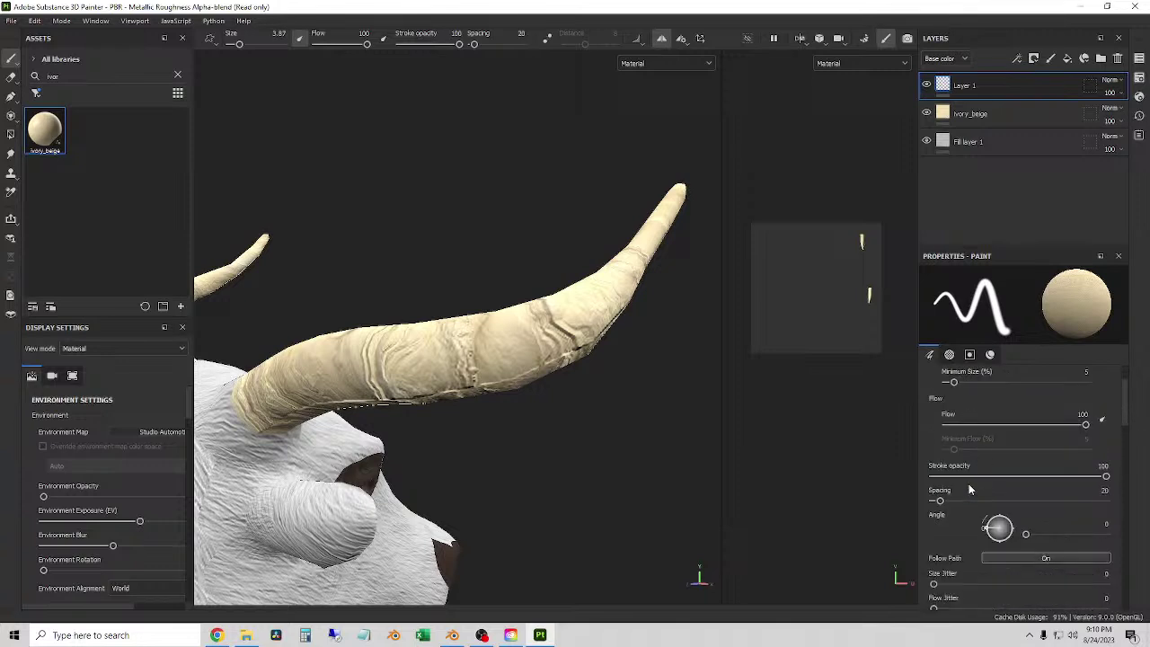
pyautogui.scroll(-1, 976, 494)
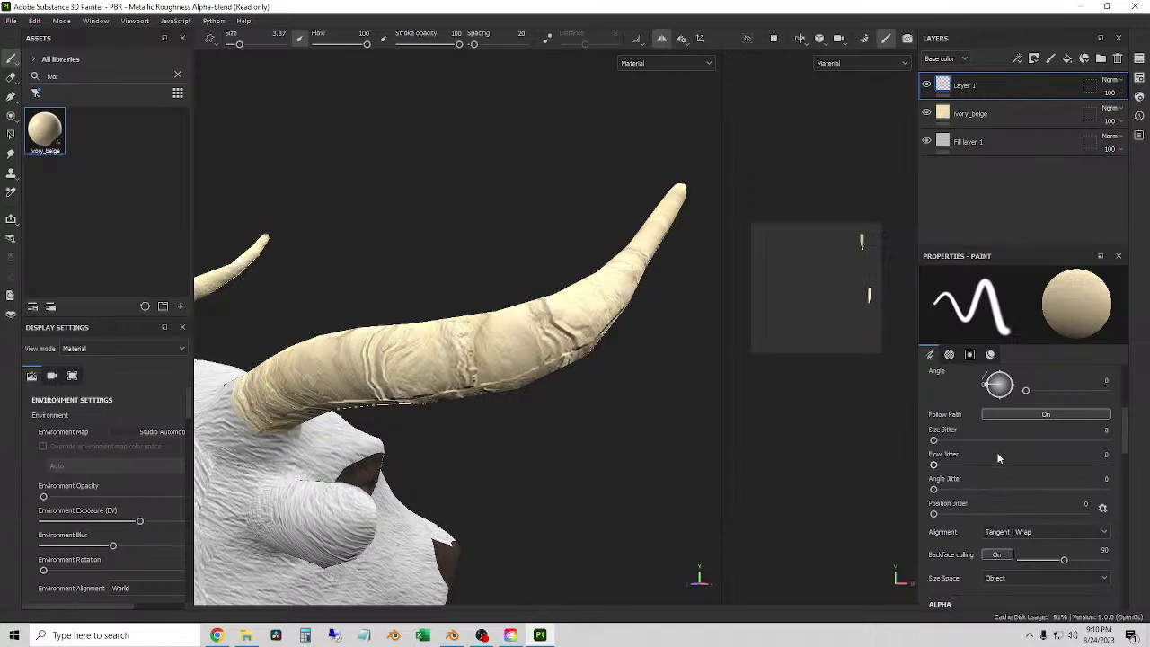
pyautogui.scroll(1, 999, 450)
pyautogui.moveTo(1024, 426); pyautogui.dragTo(1041, 426)
# - Set the ivory_beige fill's UV rotation to 24.23 on the horns
pyautogui.click(970, 113)
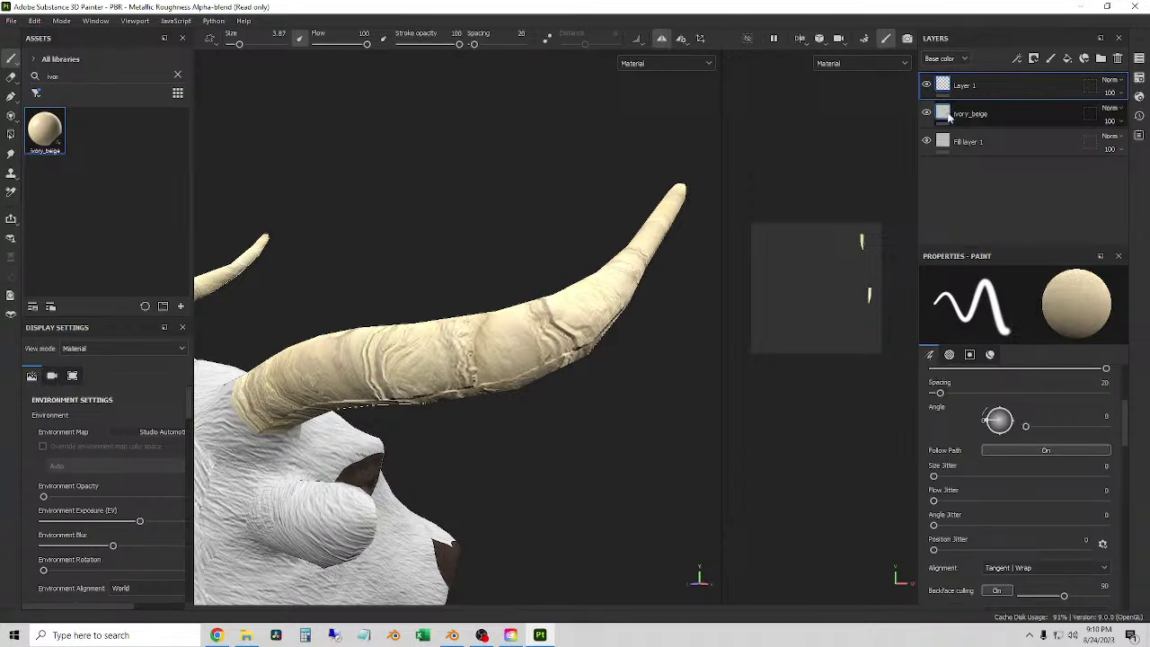
pyautogui.scroll(-5, 1009, 478)
pyautogui.scroll(10, 1010, 478)
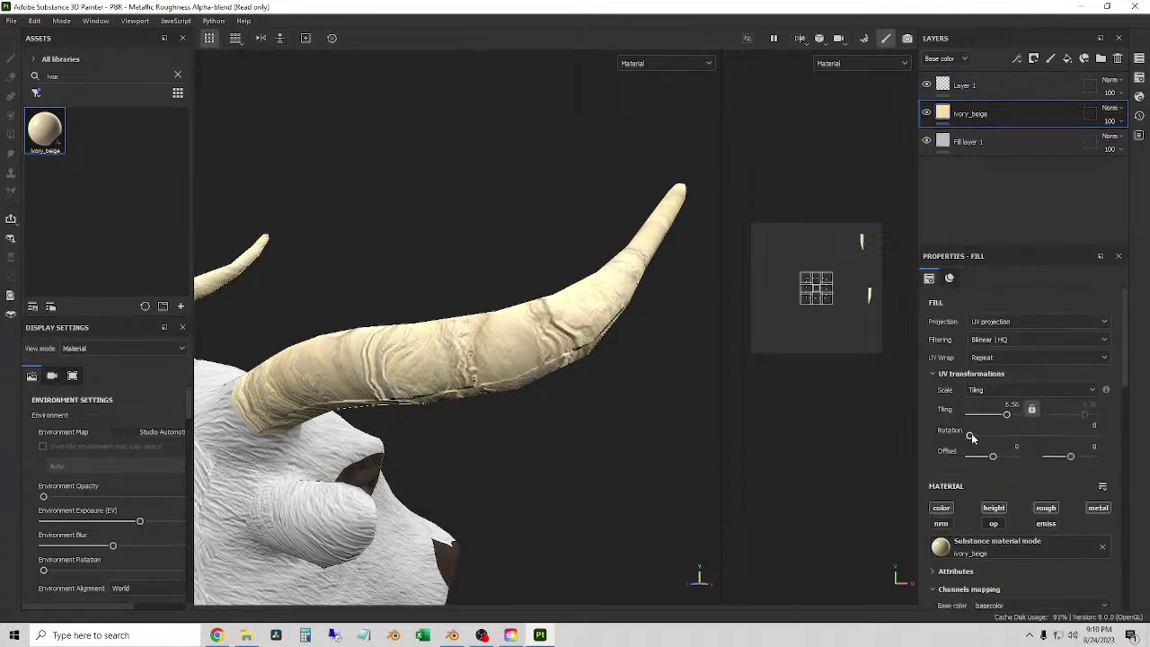
pyautogui.moveTo(971, 435); pyautogui.dragTo(979, 437)
pyautogui.moveTo(683, 438)
pyautogui.keyDown('alt'); pyautogui.mouseDown()
pyautogui.moveTo(527, 436)
pyautogui.moveTo(557, 318)
pyautogui.moveTo(524, 385)
pyautogui.moveTo(446, 375)
pyautogui.moveTo(526, 318)
pyautogui.moveTo(597, 324)
pyautogui.moveTo(572, 468)
pyautogui.moveTo(539, 431)
pyautogui.moveTo(574, 386)
pyautogui.moveTo(550, 379)
pyautogui.moveTo(519, 396)
pyautogui.moveTo(657, 405)
pyautogui.moveTo(565, 393)
pyautogui.moveTo(624, 420)
pyautogui.moveTo(674, 382)
pyautogui.mouseUp(); pyautogui.keyUp('alt')
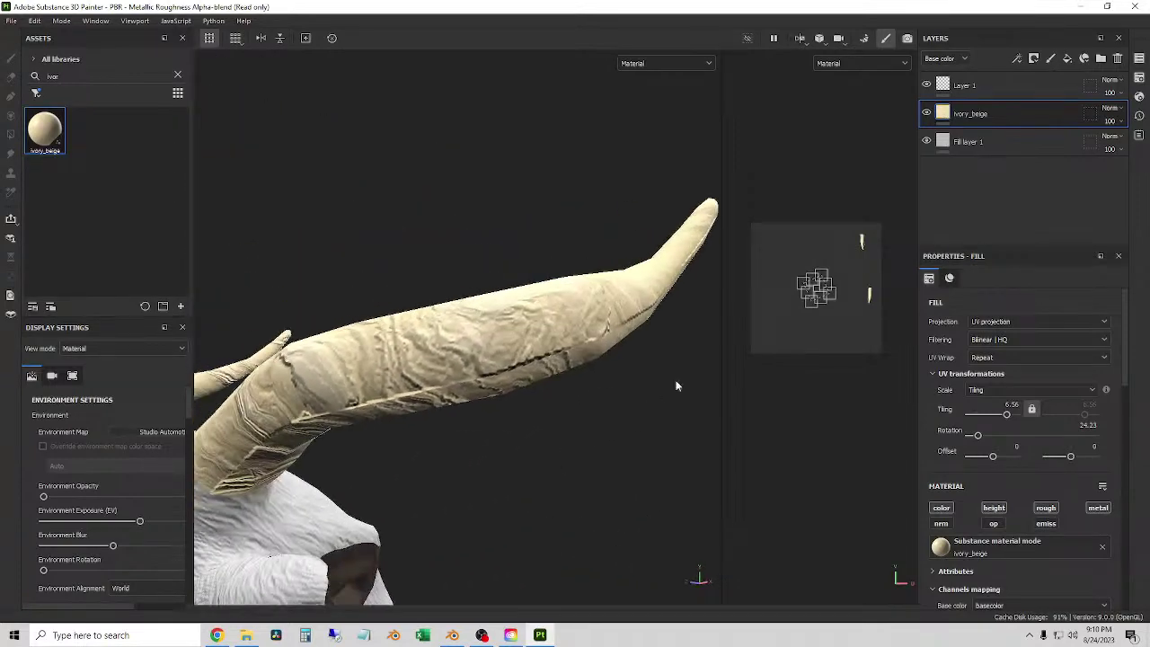
# - Inspect the rotated ivory texture around the horn with the paint layer selected, and reselect the ivory_beige layer
pyautogui.click(968, 87)
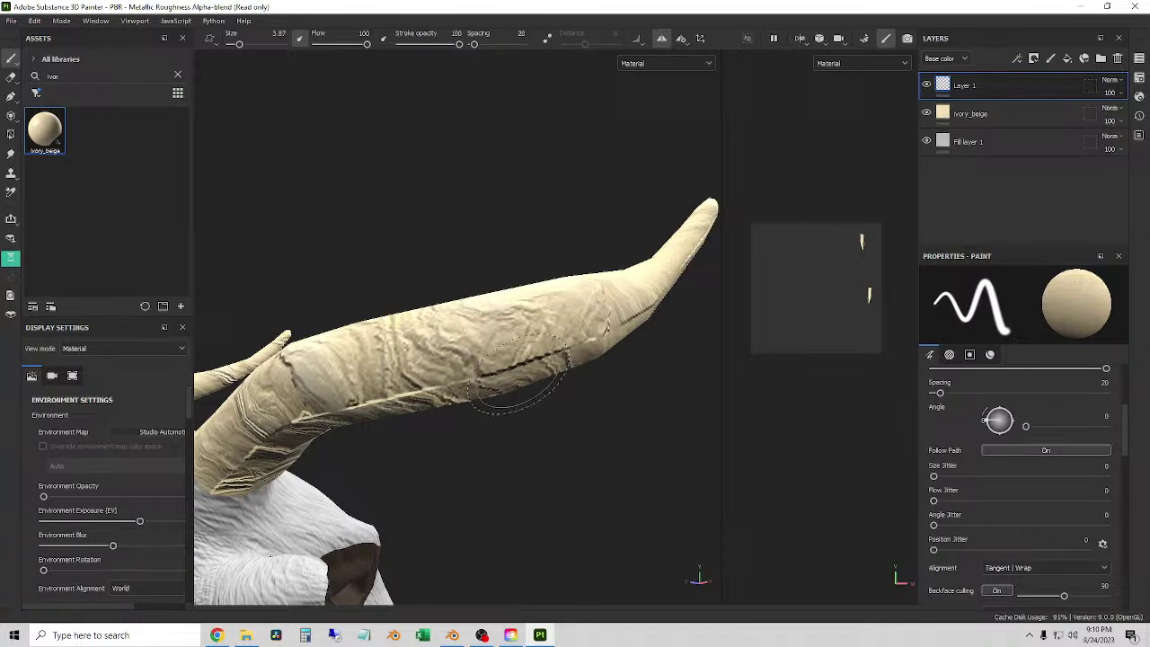
pyautogui.keyDown('alt'); pyautogui.moveTo(518, 370); pyautogui.dragTo(563, 357); pyautogui.keyUp('alt')
pyautogui.keyDown('alt'); pyautogui.moveTo(503, 382); pyautogui.dragTo(508, 388); pyautogui.keyUp('alt')
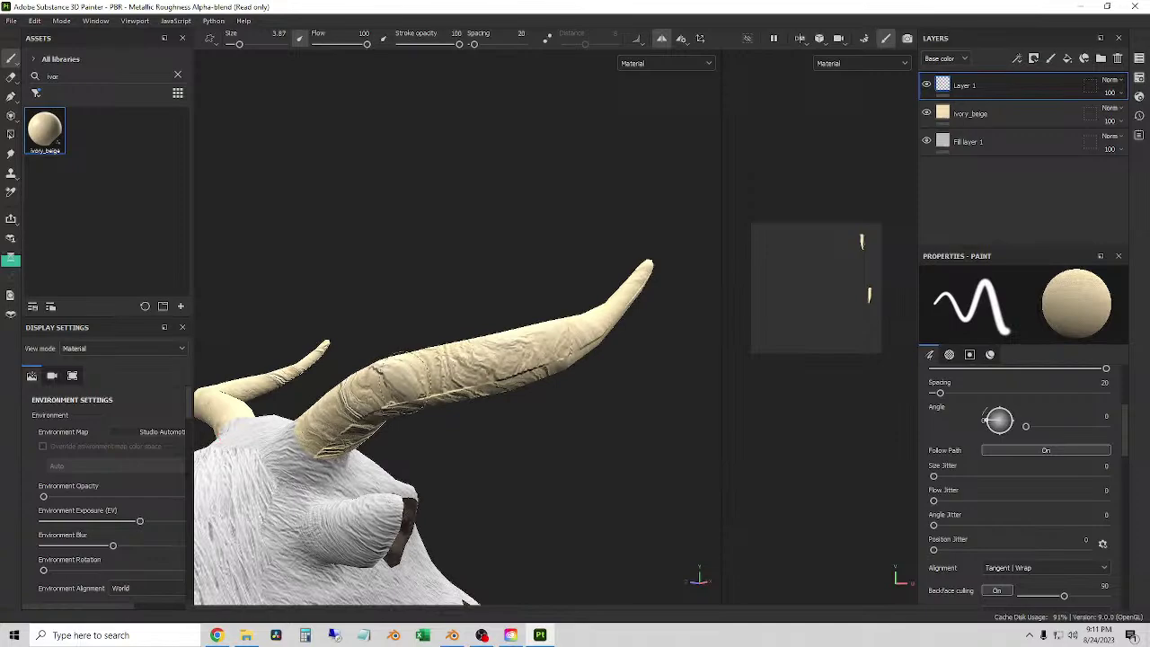
pyautogui.moveTo(466, 600)
pyautogui.keyDown('alt'); pyautogui.mouseDown()
pyautogui.moveTo(614, 458)
pyautogui.moveTo(647, 470)
pyautogui.moveTo(657, 545)
pyautogui.moveTo(410, 411)
pyautogui.moveTo(571, 352)
pyautogui.moveTo(475, 347)
pyautogui.moveTo(538, 330)
pyautogui.mouseUp(); pyautogui.keyUp('alt')
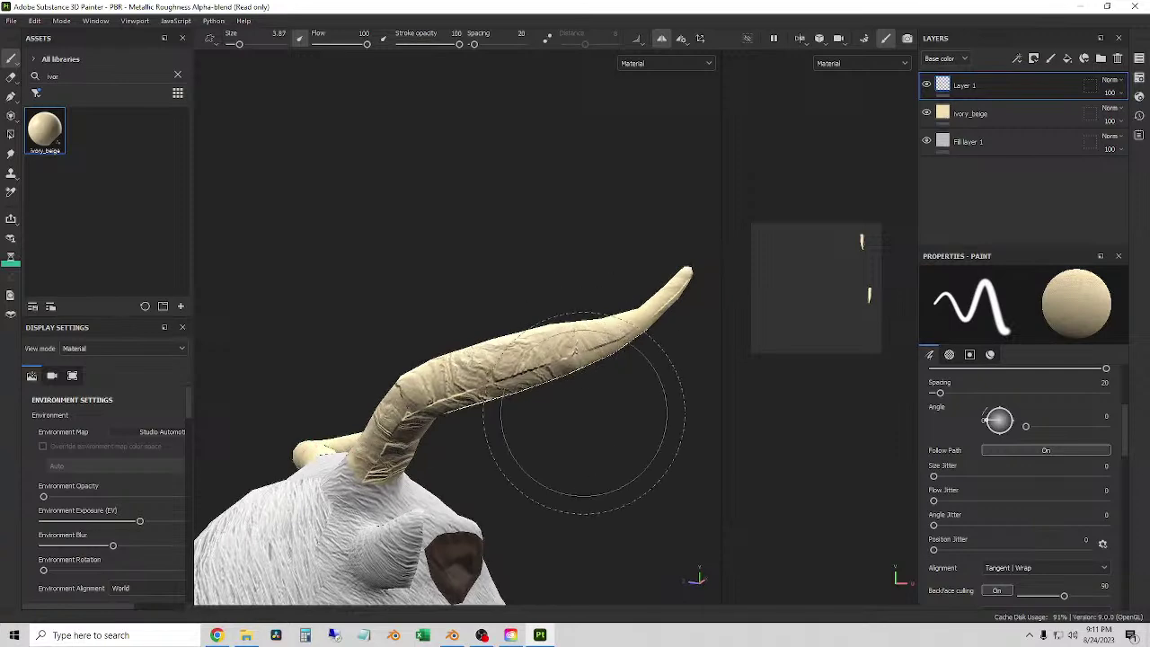
pyautogui.moveTo(569, 411)
pyautogui.keyDown('alt'); pyautogui.mouseDown()
pyautogui.moveTo(585, 411)
pyautogui.moveTo(538, 413)
pyautogui.moveTo(559, 410)
pyautogui.moveTo(597, 440)
pyautogui.mouseUp(); pyautogui.keyUp('alt')
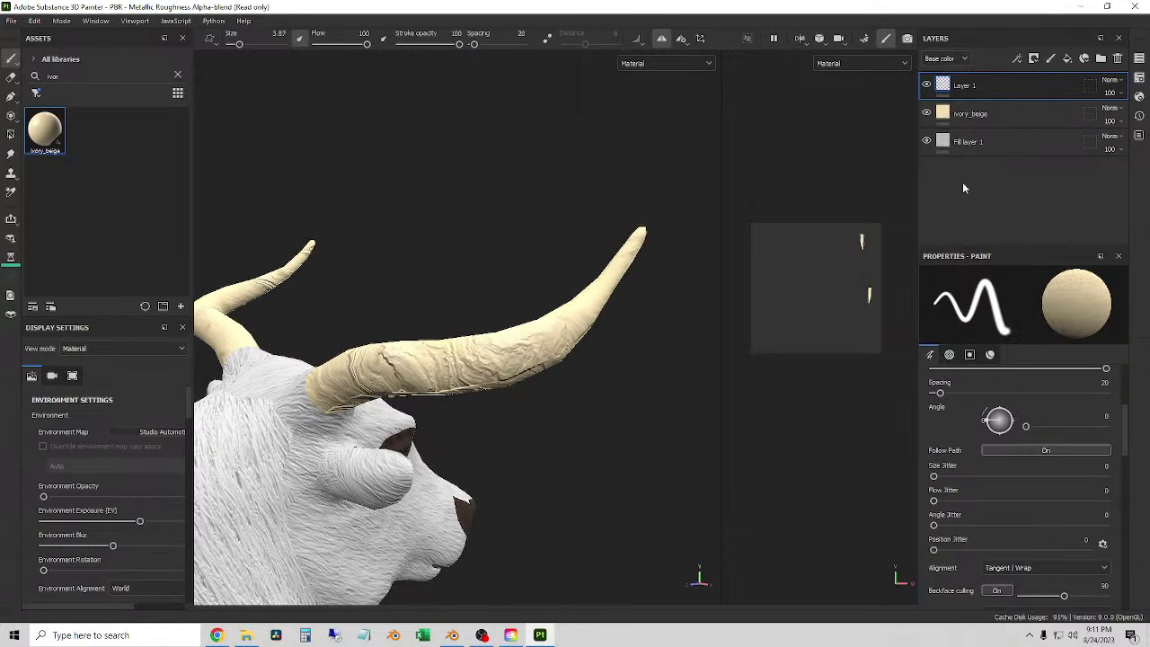
pyautogui.click(996, 110)
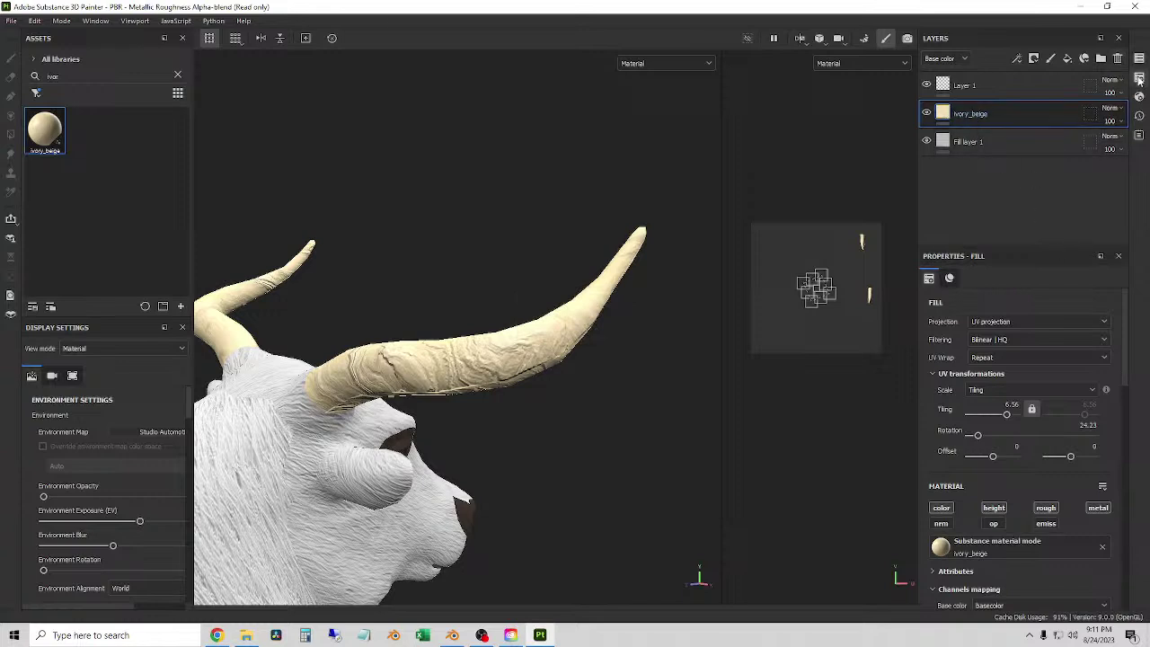
# - Delete all three layers of the horns, trying the ivory_beige material on Fill layer 1 before removing it
pyautogui.click(1118, 59)
pyautogui.click(981, 90)
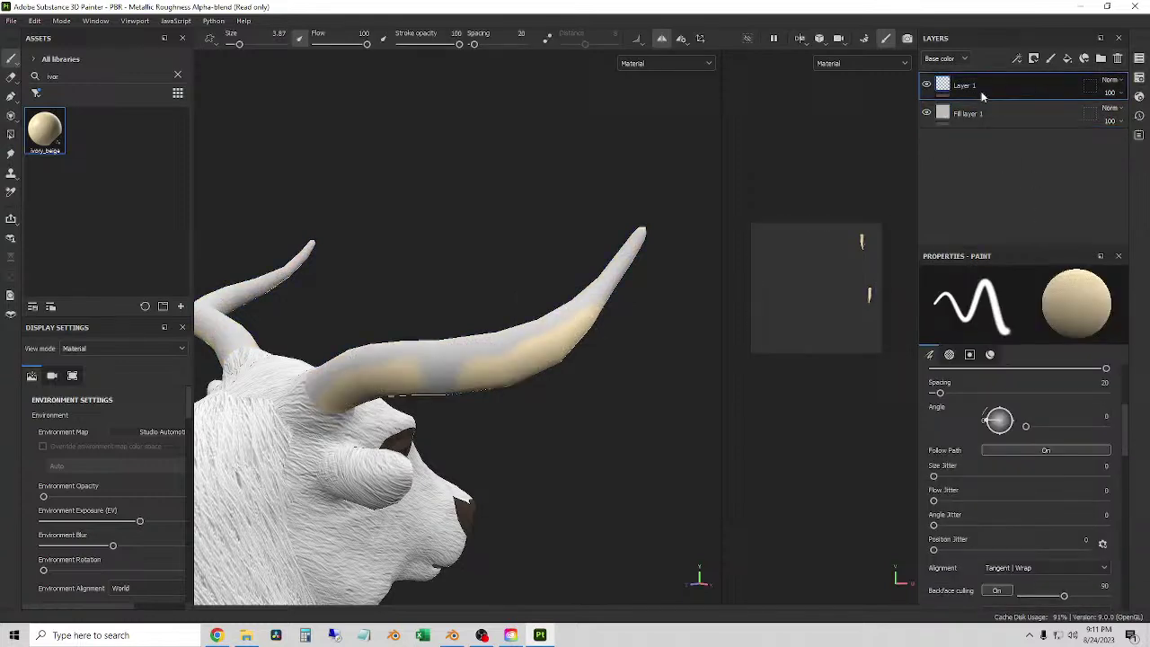
pyautogui.click(1120, 60)
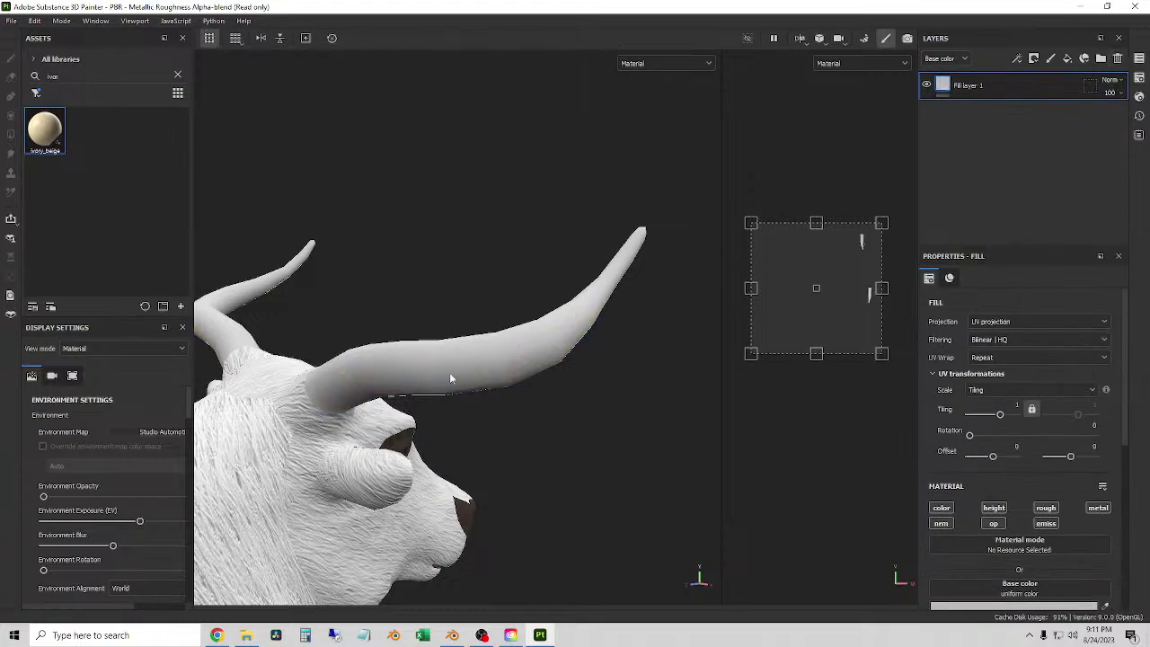
pyautogui.keyDown('alt'); pyautogui.moveTo(451, 378); pyautogui.dragTo(590, 381); pyautogui.keyUp('alt')
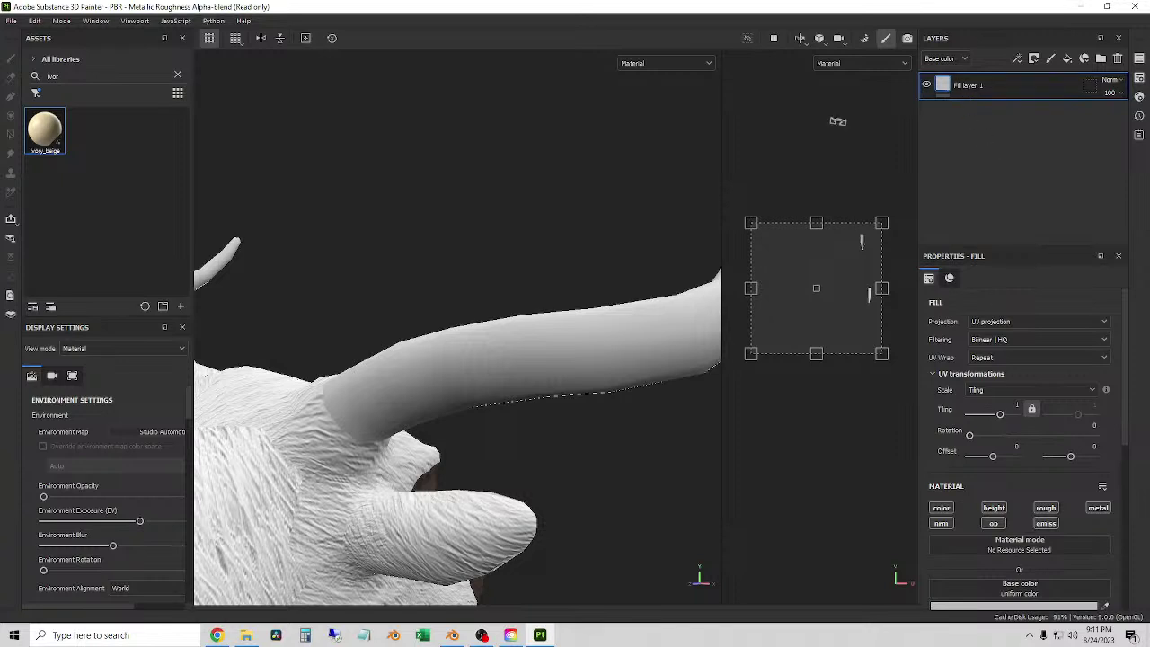
pyautogui.moveTo(43, 133); pyautogui.dragTo(593, 395)
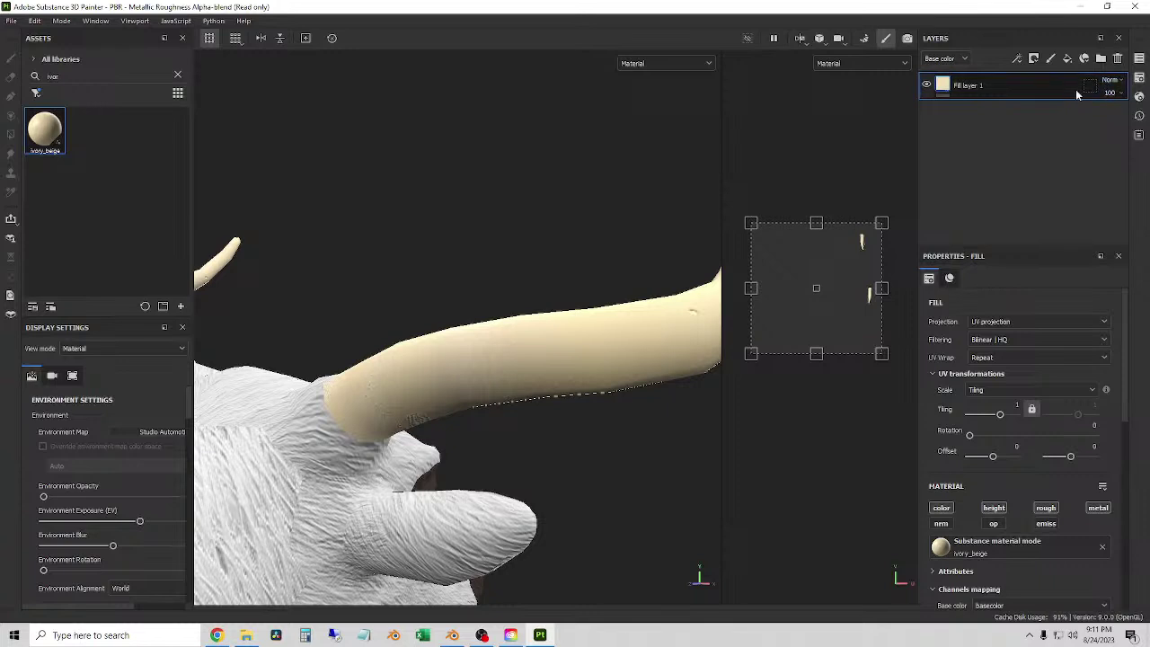
pyautogui.click(1117, 58)
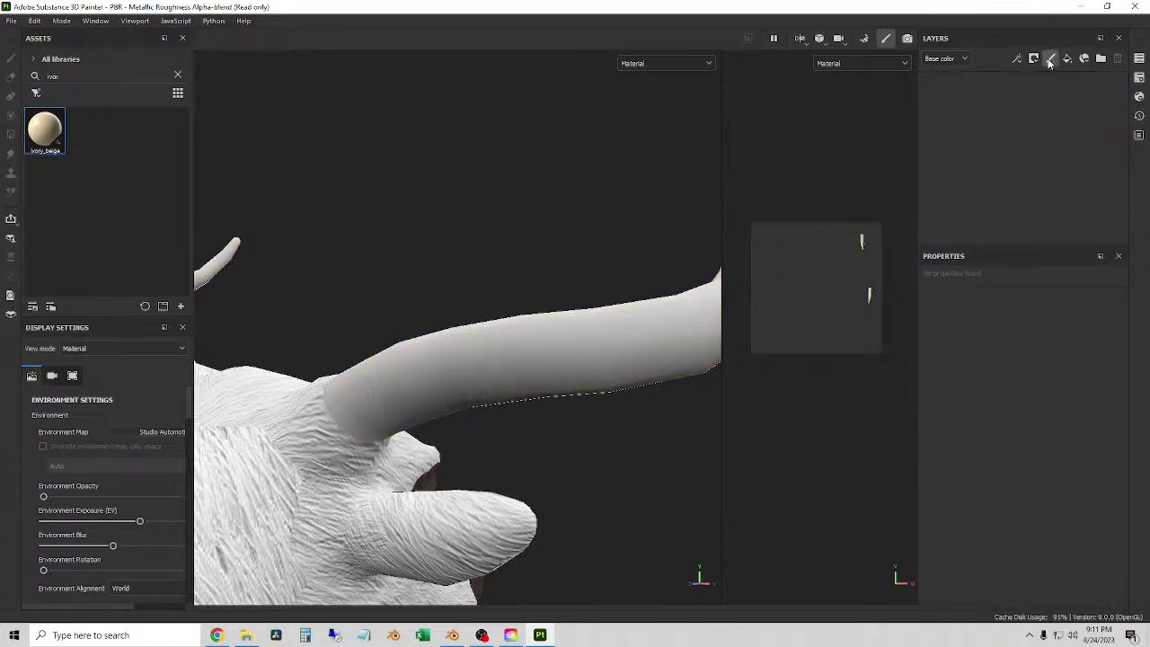
# - Add a paint layer and set its ivory material's Natural Wear Color Intensity to 0.82 and Natural Wear Intensity to 0.54
pyautogui.click(1050, 59)
pyautogui.scroll(-10, 988, 496)
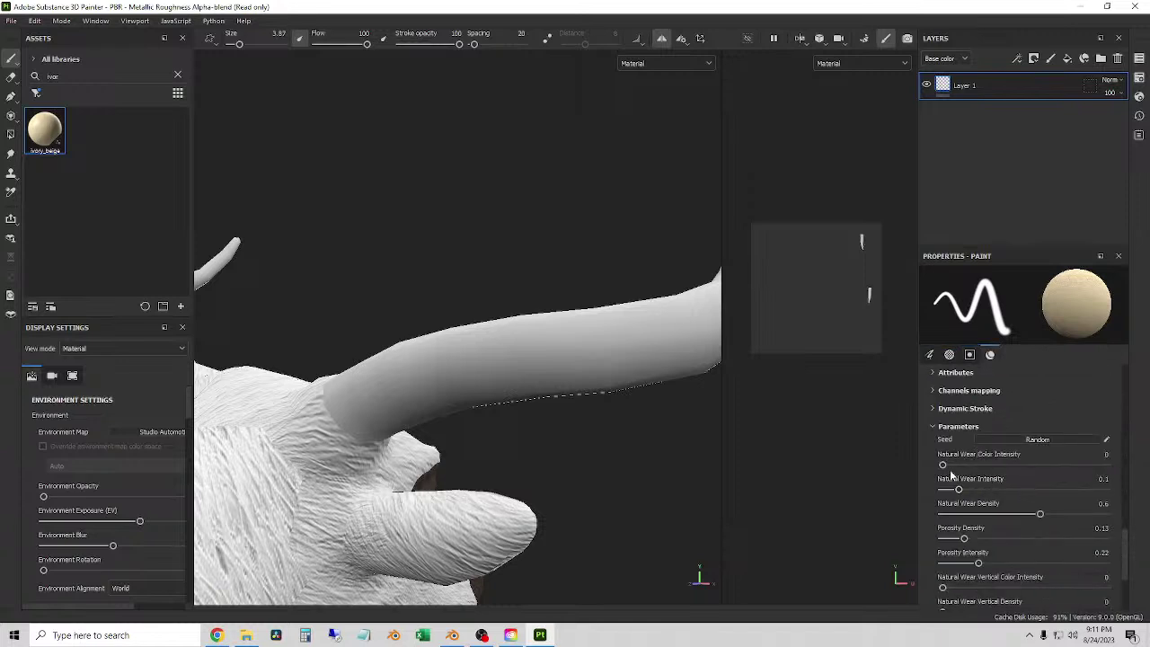
pyautogui.moveTo(945, 465); pyautogui.dragTo(1086, 467)
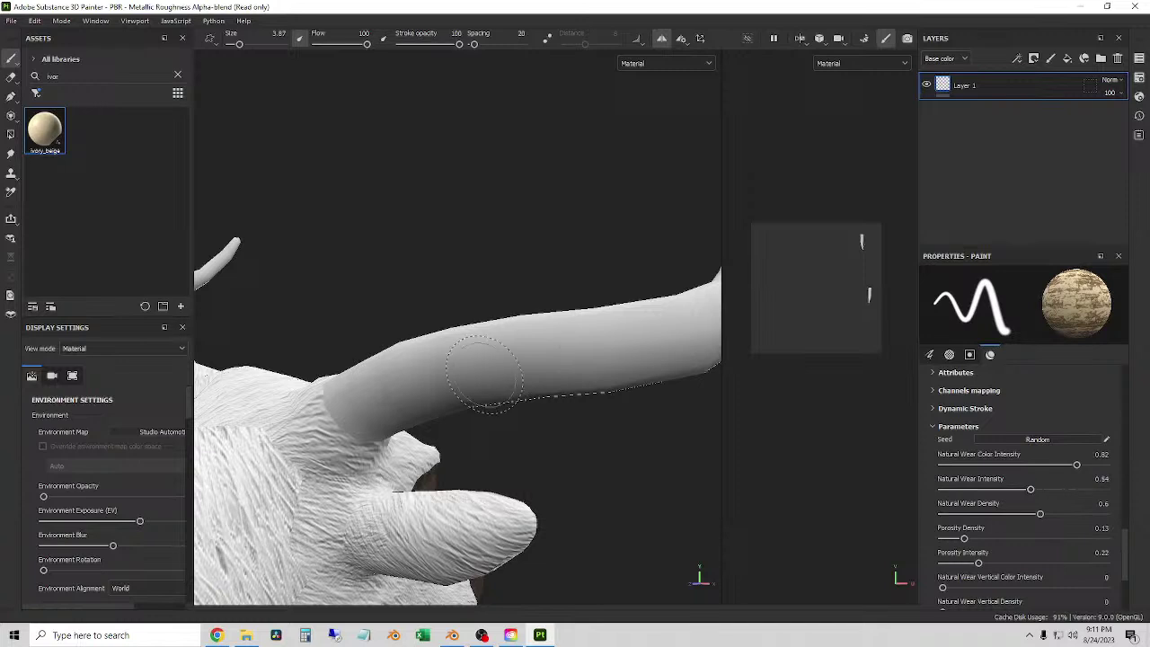
# - Try a worn ivory brush stroke along the horn and undo it
pyautogui.moveTo(483, 373)
pyautogui.mouseDown()
pyautogui.moveTo(536, 342)
pyautogui.moveTo(534, 374)
pyautogui.moveTo(645, 395)
pyautogui.moveTo(614, 318)
pyautogui.moveTo(614, 413)
pyautogui.moveTo(635, 349)
pyautogui.mouseUp()
pyautogui.keyDown('alt'); pyautogui.moveTo(574, 396); pyautogui.dragTo(669, 474); pyautogui.keyUp('alt')
pyautogui.hotkey('ctrl', 'z')
pyautogui.hotkey('ctrl', 'z')
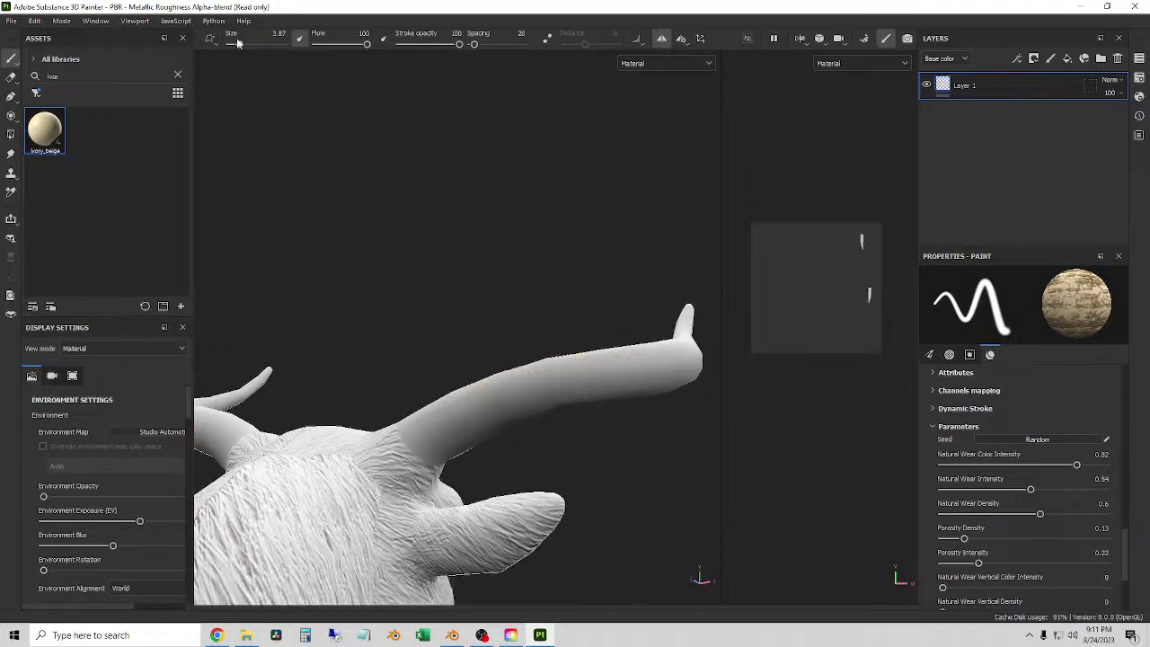
# - Set the brush size to 7.49 and paint the worn ivory over the horns from base to tip
pyautogui.moveTo(238, 42); pyautogui.dragTo(244, 49)
pyautogui.moveTo(396, 387)
pyautogui.keyDown('alt'); pyautogui.mouseDown()
pyautogui.moveTo(446, 391)
pyautogui.moveTo(429, 436)
pyautogui.moveTo(625, 395)
pyautogui.moveTo(516, 388)
pyautogui.moveTo(631, 313)
pyautogui.moveTo(608, 349)
pyautogui.moveTo(330, 343)
pyautogui.mouseUp(); pyautogui.keyUp('alt')
pyautogui.moveTo(542, 454)
pyautogui.mouseDown()
pyautogui.moveTo(581, 427)
pyautogui.moveTo(384, 369)
pyautogui.moveTo(467, 416)
pyautogui.moveTo(357, 333)
pyautogui.moveTo(539, 337)
pyautogui.mouseUp()
pyautogui.moveTo(629, 399)
pyautogui.mouseDown()
pyautogui.moveTo(575, 404)
pyautogui.moveTo(476, 386)
pyautogui.moveTo(413, 339)
pyautogui.moveTo(793, 481)
pyautogui.moveTo(395, 463)
pyautogui.mouseUp()
pyautogui.moveTo(296, 440)
pyautogui.mouseDown()
pyautogui.moveTo(445, 409)
pyautogui.moveTo(482, 281)
pyautogui.mouseUp()
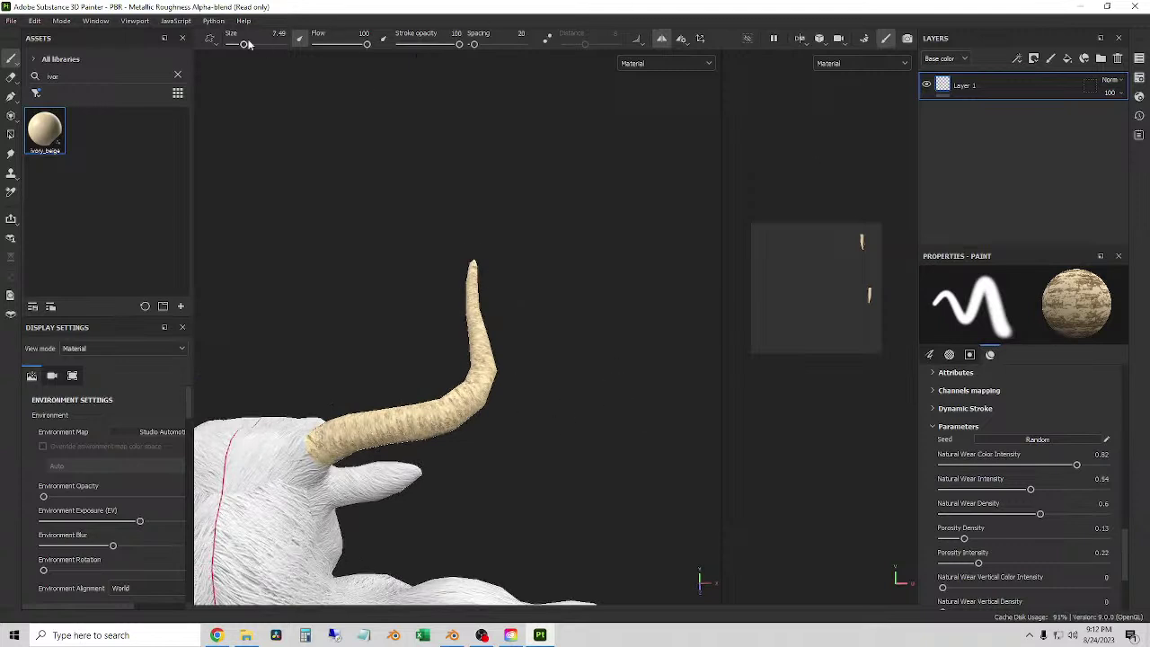
# - Enlarge the brush to 33.85 and repaint the horns with broad worn ivory strokes from several sides
pyautogui.moveTo(250, 44); pyautogui.dragTo(260, 44)
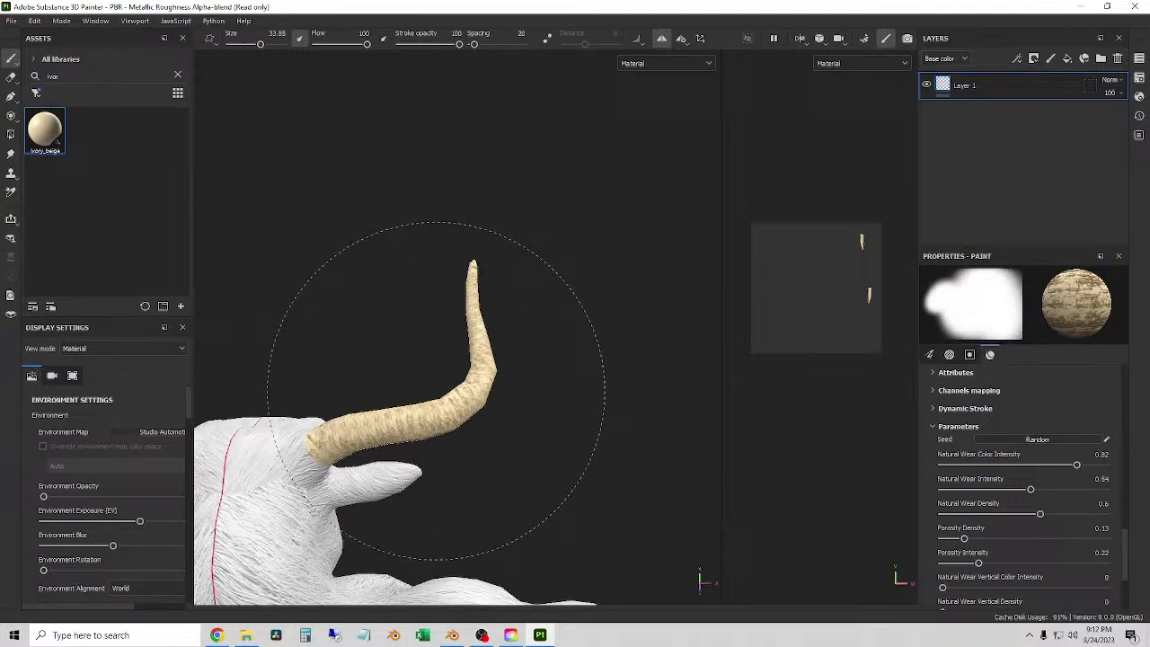
pyautogui.moveTo(436, 391)
pyautogui.mouseDown()
pyautogui.moveTo(388, 441)
pyautogui.moveTo(395, 422)
pyautogui.moveTo(458, 410)
pyautogui.moveTo(518, 363)
pyautogui.moveTo(499, 366)
pyautogui.moveTo(490, 305)
pyautogui.moveTo(477, 384)
pyautogui.moveTo(479, 277)
pyautogui.mouseUp()
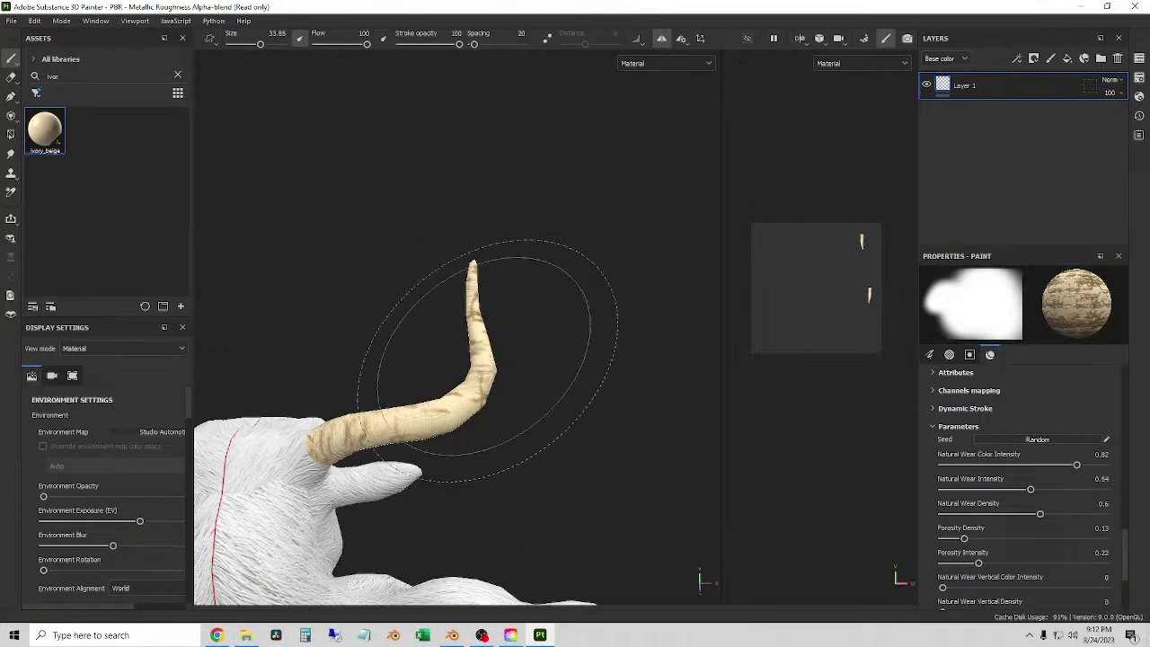
pyautogui.moveTo(539, 334)
pyautogui.keyDown('alt'); pyautogui.mouseDown()
pyautogui.moveTo(483, 379)
pyautogui.moveTo(154, 264)
pyautogui.moveTo(395, 404)
pyautogui.moveTo(552, 385)
pyautogui.moveTo(500, 423)
pyautogui.moveTo(475, 346)
pyautogui.moveTo(442, 385)
pyautogui.moveTo(336, 233)
pyautogui.moveTo(352, 244)
pyautogui.moveTo(360, 231)
pyautogui.moveTo(377, 258)
pyautogui.mouseUp(); pyautogui.keyUp('alt')
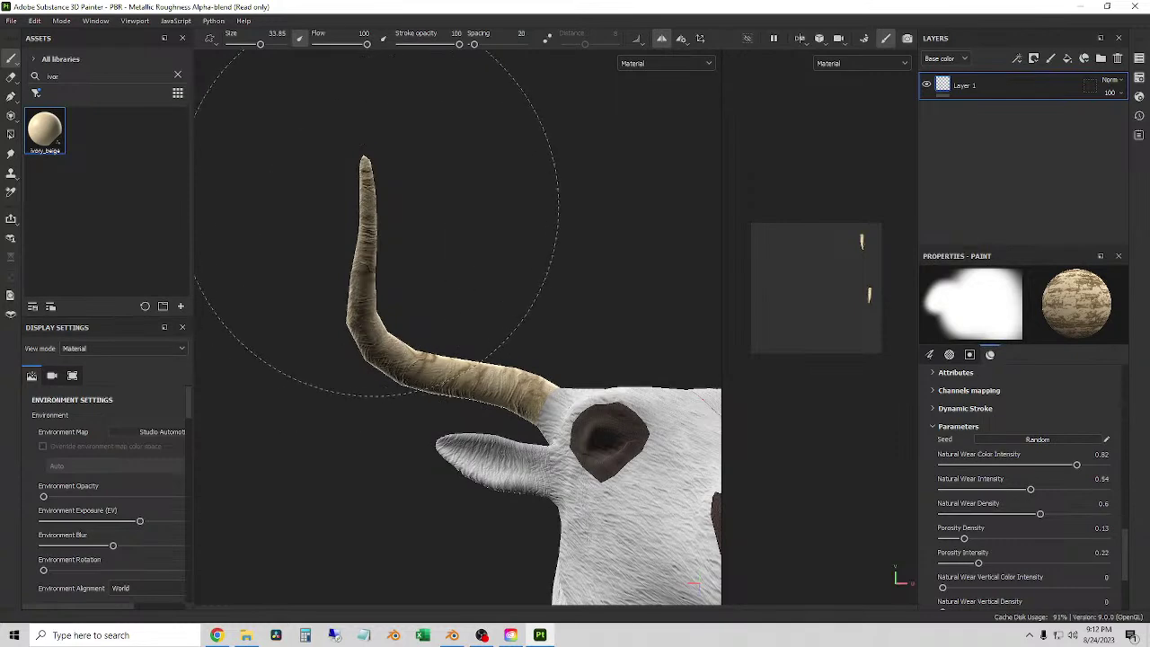
pyautogui.moveTo(380, 280)
pyautogui.keyDown('alt'); pyautogui.mouseDown()
pyautogui.moveTo(656, 431)
pyautogui.moveTo(752, 447)
pyautogui.moveTo(676, 362)
pyautogui.mouseUp(); pyautogui.keyUp('alt')
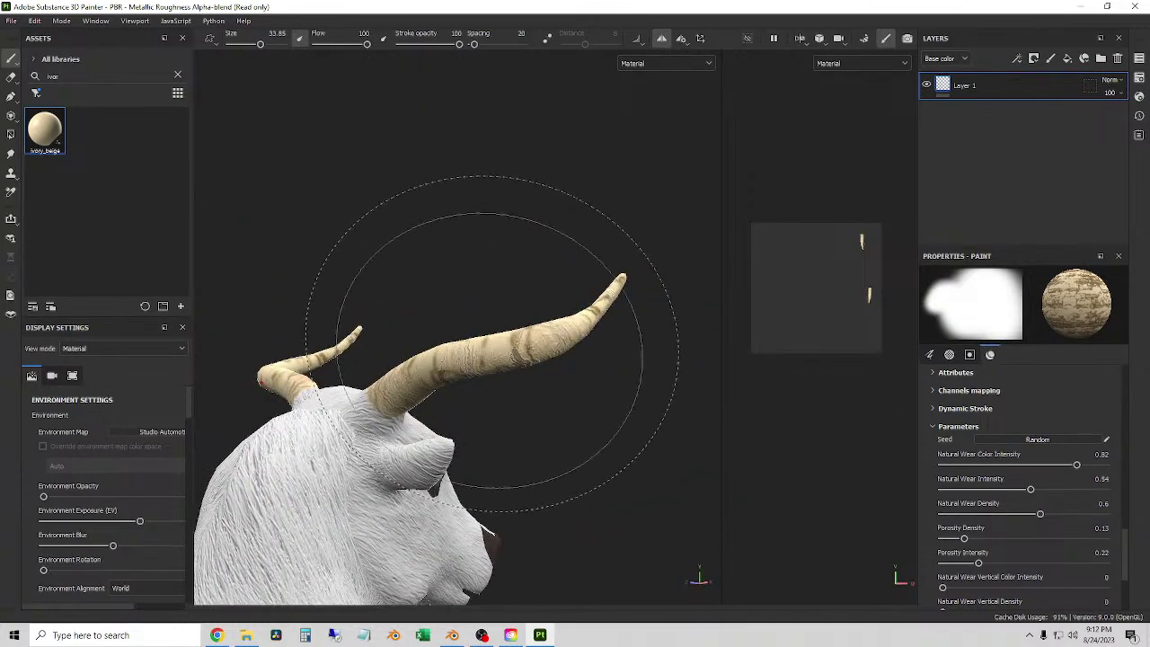
pyautogui.moveTo(475, 275)
pyautogui.keyDown('alt'); pyautogui.mouseDown()
pyautogui.moveTo(475, 385)
pyautogui.moveTo(350, 392)
pyautogui.mouseUp(); pyautogui.keyUp('alt')
pyautogui.moveTo(431, 256); pyautogui.dragTo(456, 243)
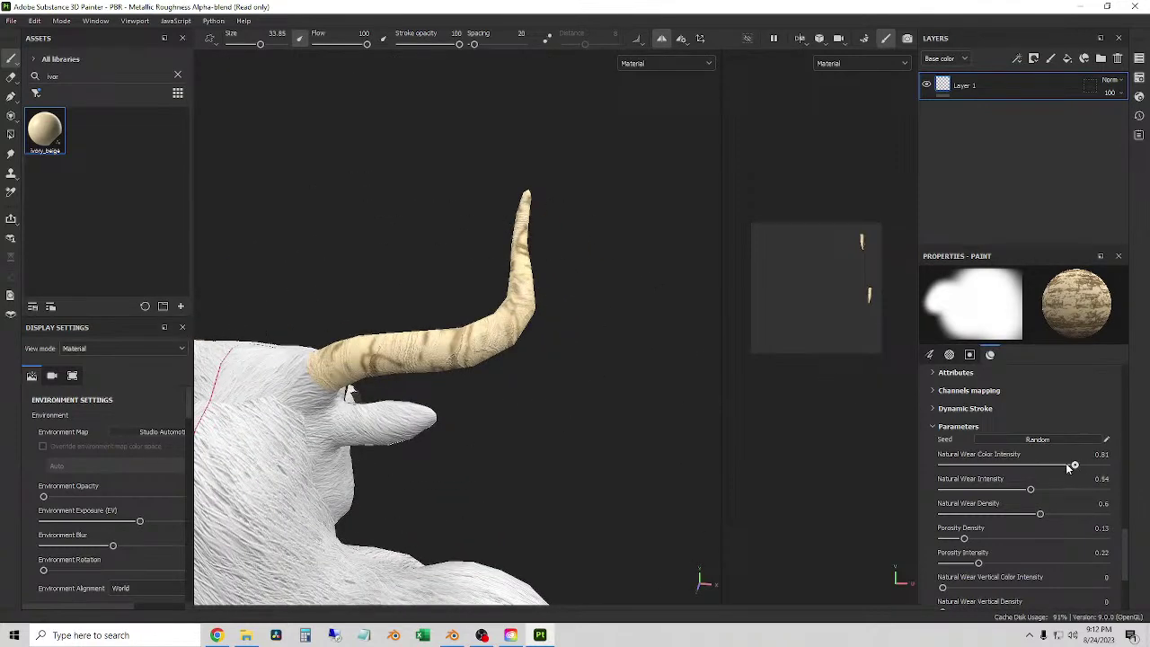
# - Set Natural Wear Color Intensity to 0.49 and brush size to 8.75, and paint the softer ivory over the horns
pyautogui.moveTo(1069, 467); pyautogui.dragTo(1022, 466)
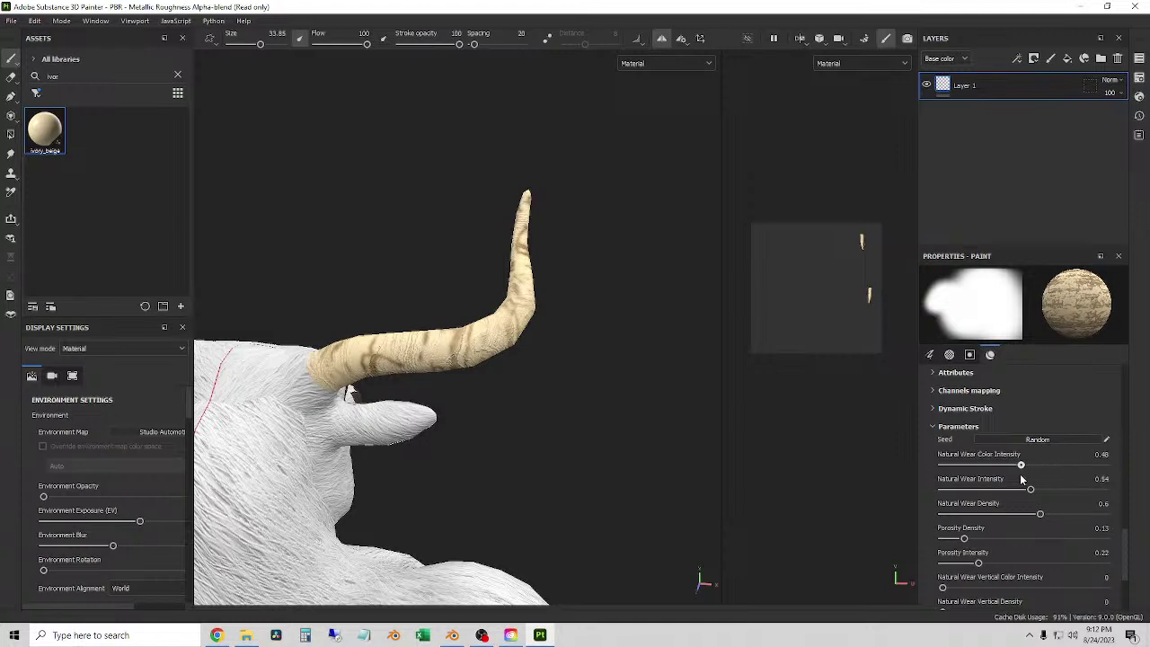
pyautogui.moveTo(251, 50); pyautogui.dragTo(244, 45)
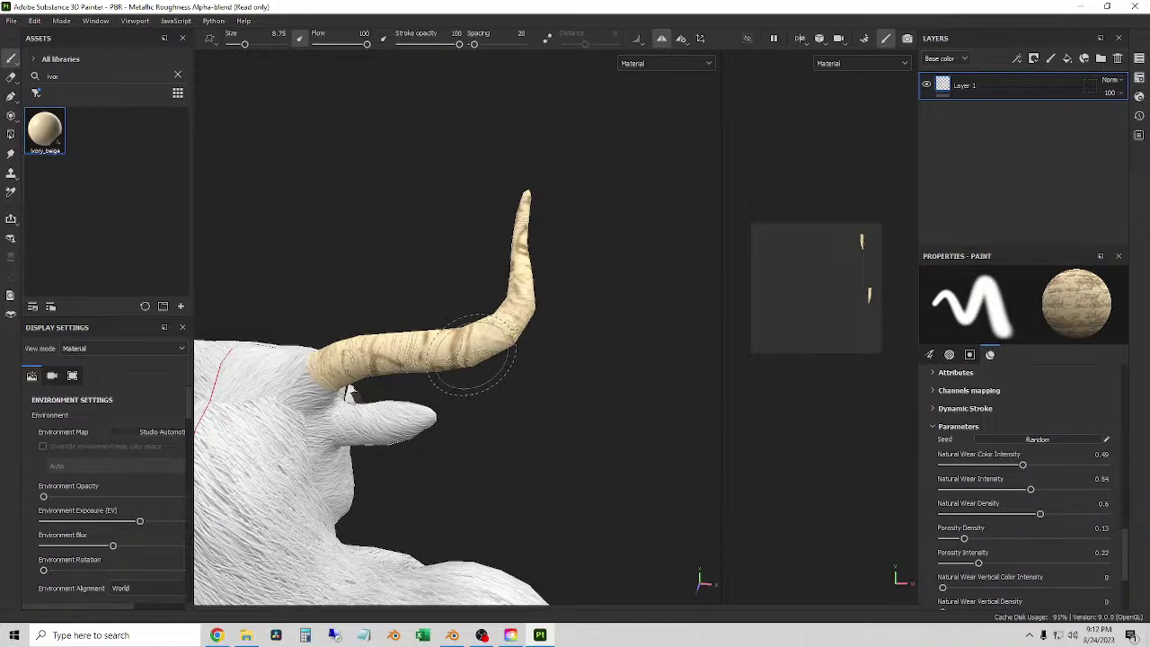
pyautogui.keyDown('alt'); pyautogui.moveTo(506, 359); pyautogui.dragTo(429, 310); pyautogui.keyUp('alt')
pyautogui.keyDown('alt'); pyautogui.moveTo(437, 349); pyautogui.dragTo(427, 345); pyautogui.keyUp('alt')
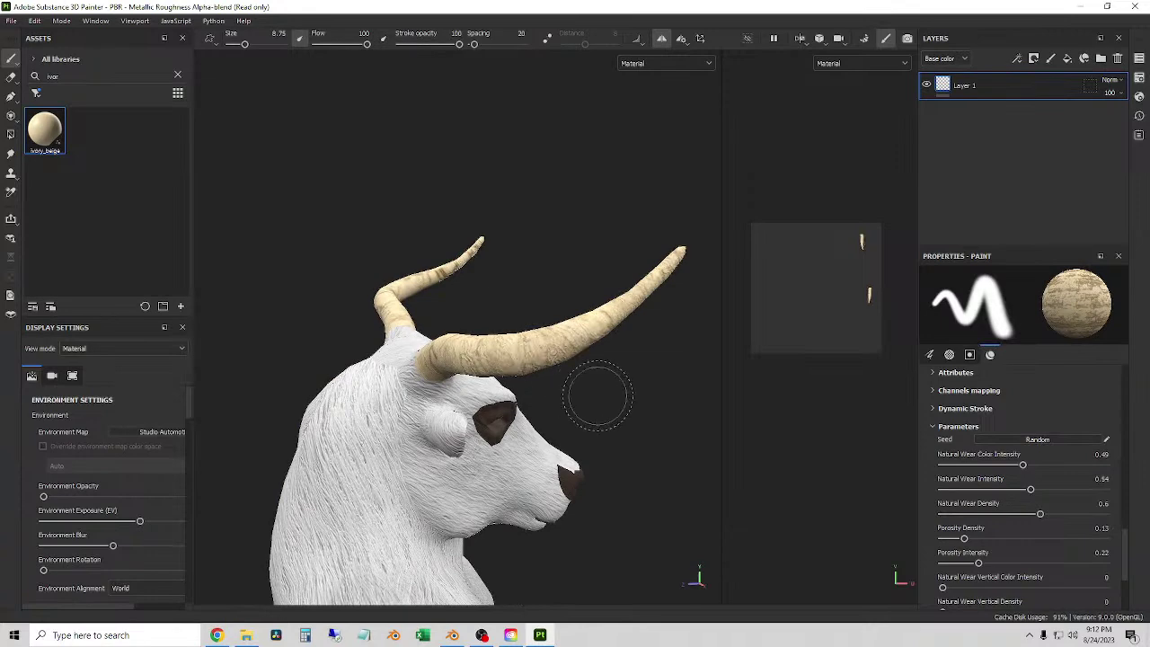
pyautogui.moveTo(595, 398)
pyautogui.keyDown('alt'); pyautogui.mouseDown()
pyautogui.moveTo(398, 380)
pyautogui.moveTo(397, 390)
pyautogui.mouseUp(); pyautogui.keyUp('alt')
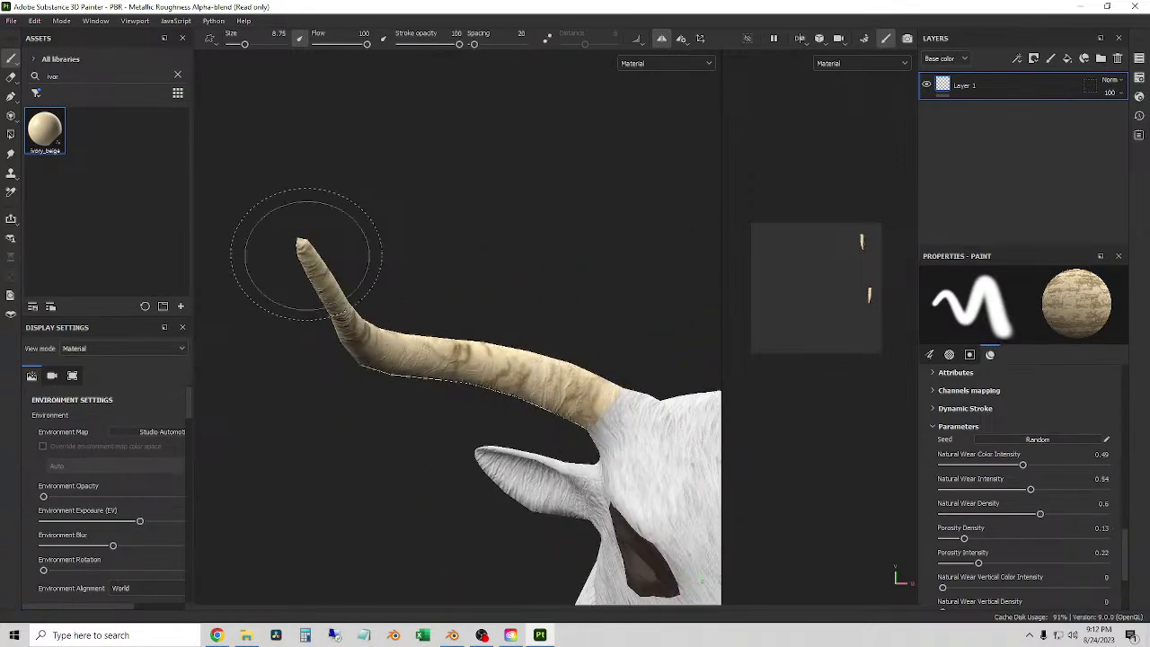
pyautogui.moveTo(308, 243)
pyautogui.keyDown('alt'); pyautogui.mouseDown()
pyautogui.moveTo(431, 444)
pyautogui.moveTo(468, 419)
pyautogui.mouseUp(); pyautogui.keyUp('alt')
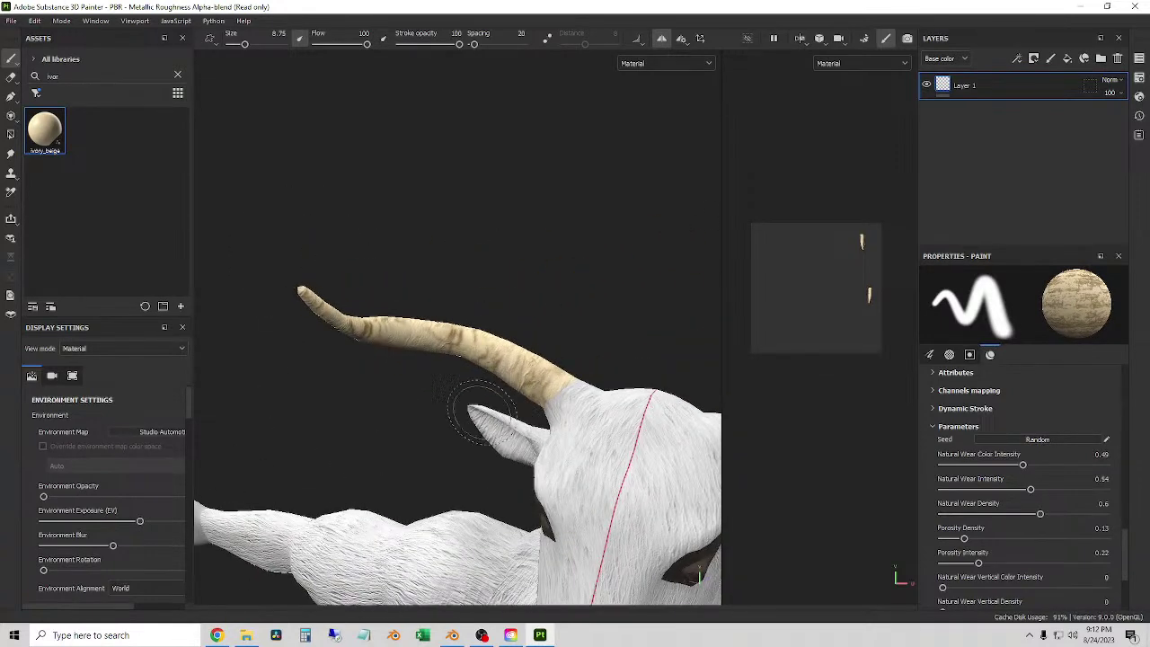
# - Set the ivory's Natural Wear Density to 0.26 and Natural Wear Intensity to 0.71, and turn off its Normal channel
pyautogui.scroll(-3, 1037, 558)
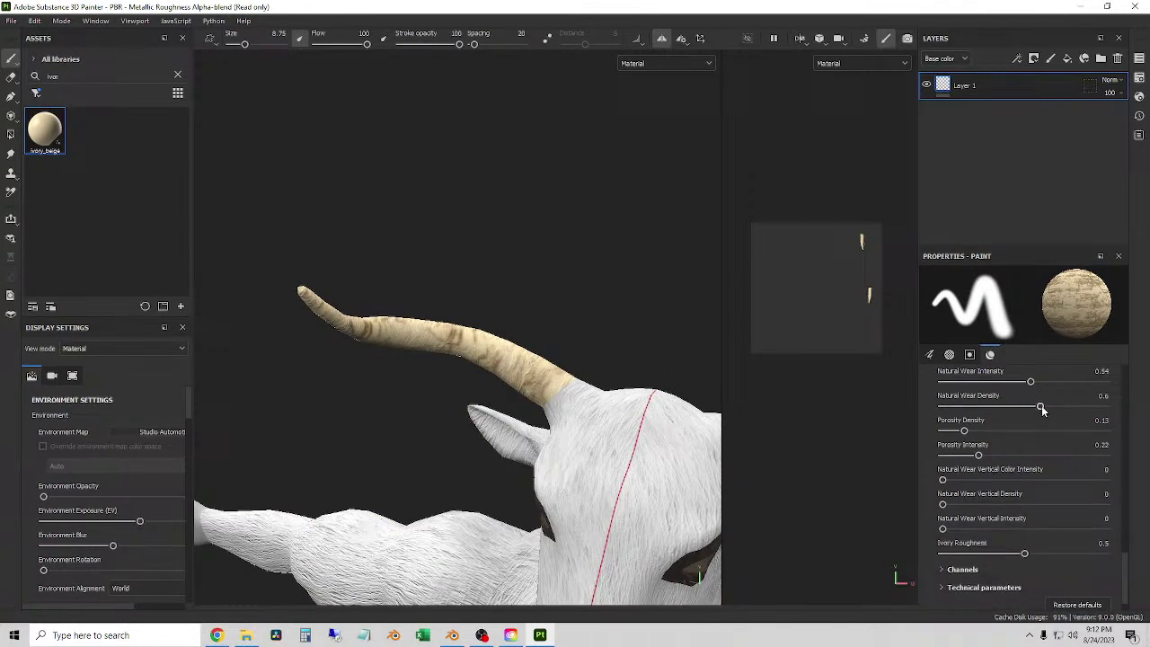
pyautogui.moveTo(1040, 407); pyautogui.dragTo(985, 406)
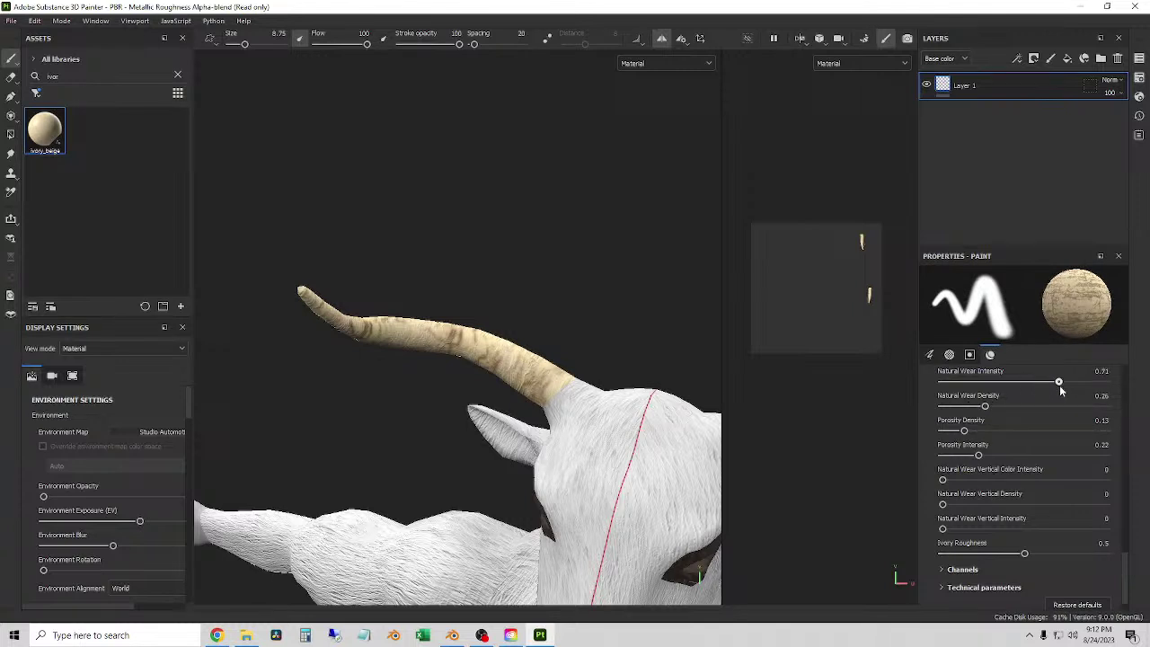
pyautogui.scroll(-1, 1042, 485)
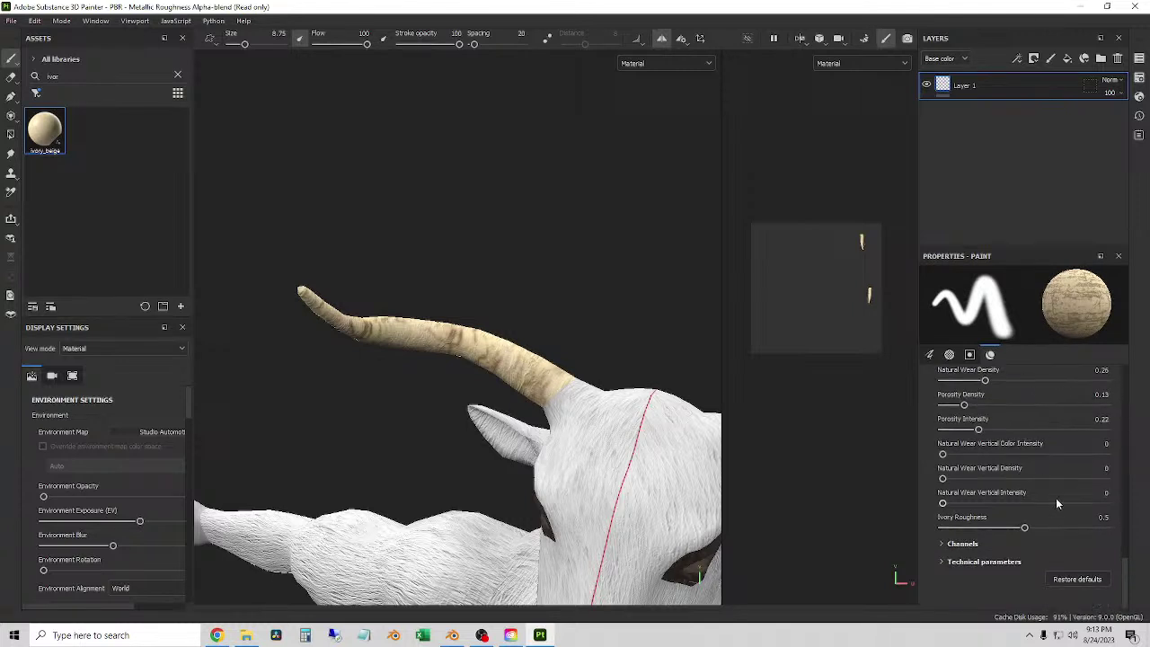
pyautogui.click(959, 543)
pyautogui.scroll(-3, 949, 543)
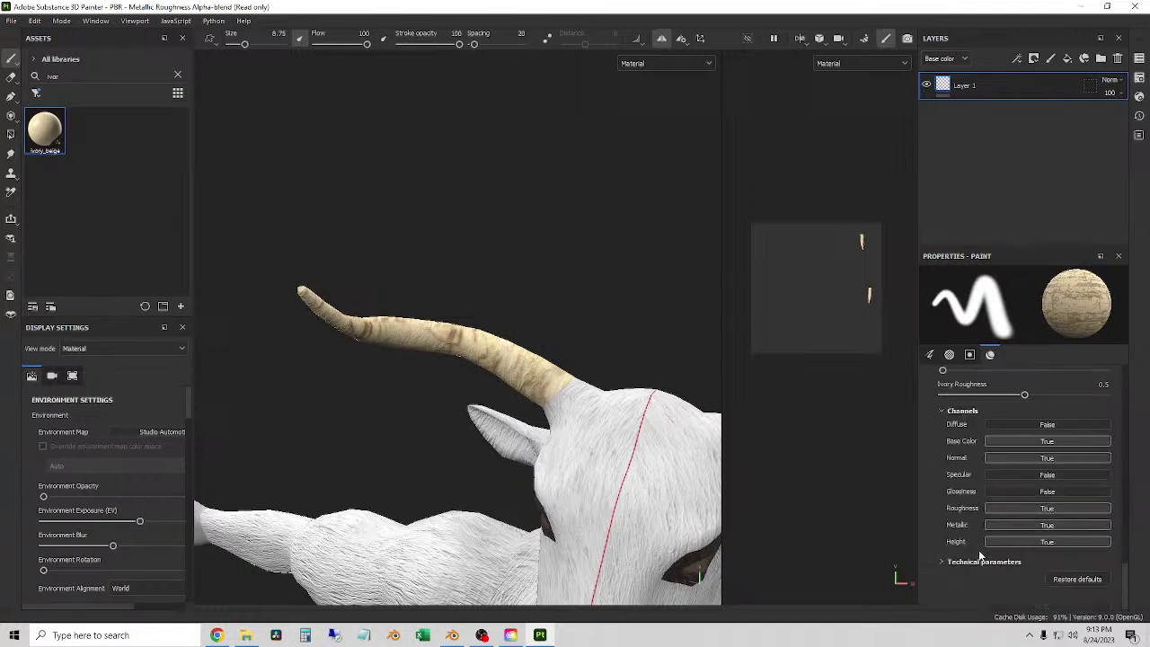
pyautogui.click(1029, 457)
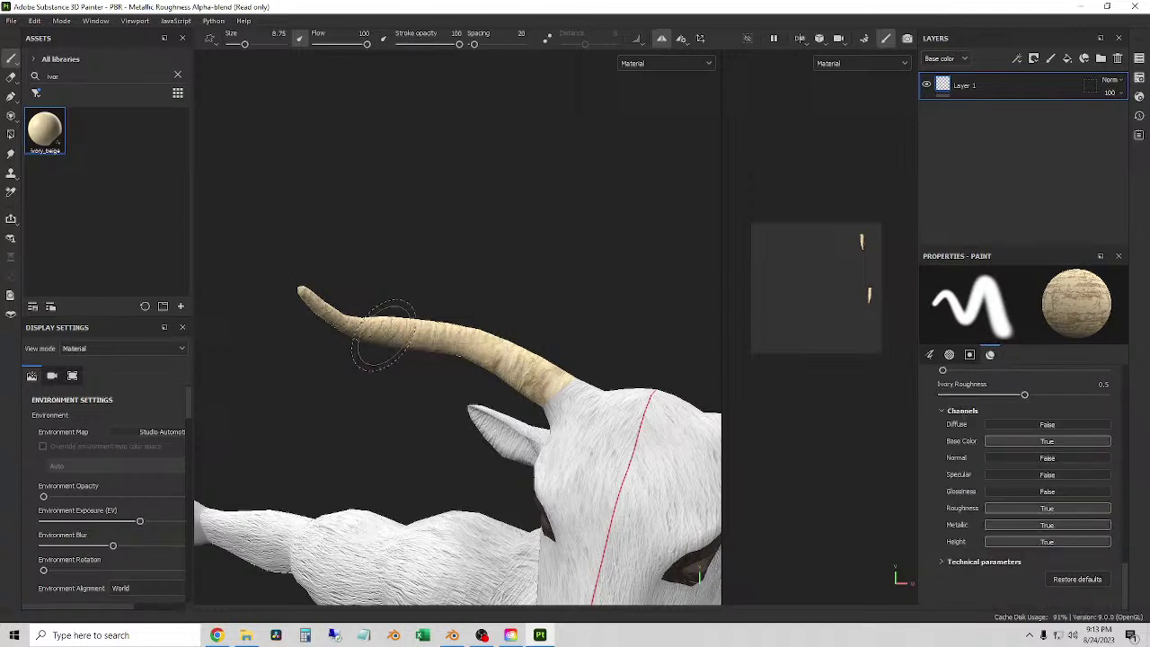
# - Repaint the horns with the adjusted ivory material, checking coverage from all sides of the head
pyautogui.moveTo(390, 333)
pyautogui.keyDown('alt'); pyautogui.mouseDown()
pyautogui.moveTo(441, 364)
pyautogui.moveTo(452, 325)
pyautogui.moveTo(282, 351)
pyautogui.moveTo(126, 258)
pyautogui.moveTo(606, 346)
pyautogui.moveTo(626, 383)
pyautogui.moveTo(598, 368)
pyautogui.moveTo(691, 354)
pyautogui.mouseUp(); pyautogui.keyUp('alt')
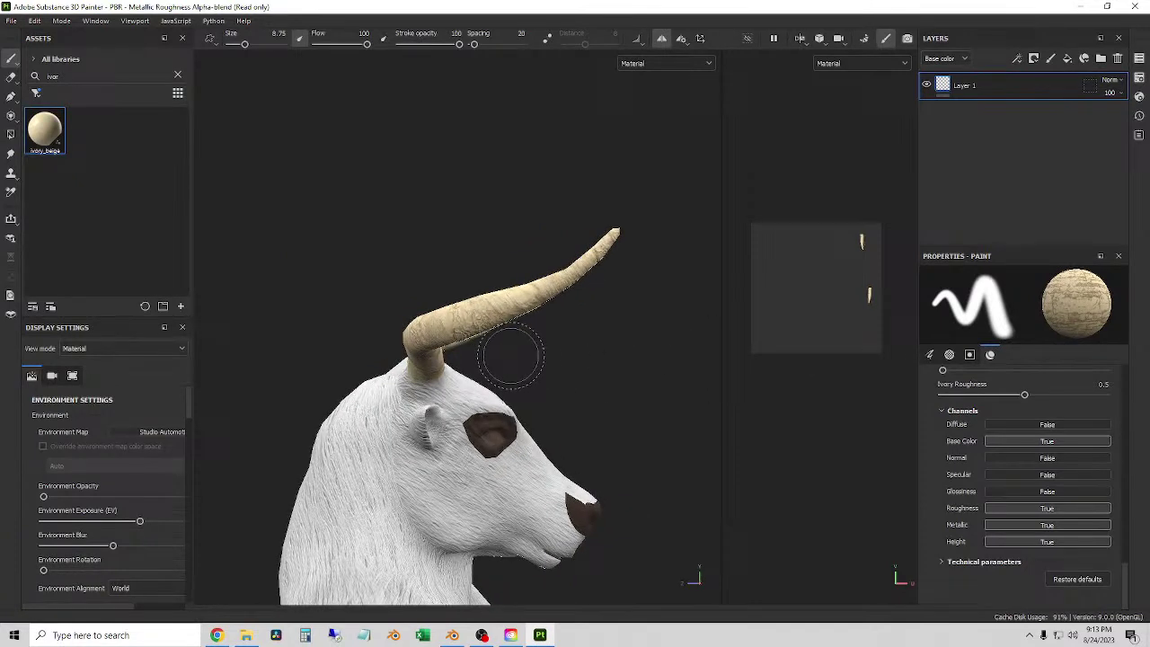
pyautogui.moveTo(539, 384)
pyautogui.keyDown('alt'); pyautogui.mouseDown()
pyautogui.moveTo(290, 372)
pyautogui.moveTo(342, 445)
pyautogui.moveTo(512, 391)
pyautogui.moveTo(460, 457)
pyautogui.moveTo(466, 384)
pyautogui.mouseUp(); pyautogui.keyUp('alt')
pyautogui.keyDown('alt'); pyautogui.moveTo(488, 333); pyautogui.dragTo(499, 382); pyautogui.keyUp('alt')
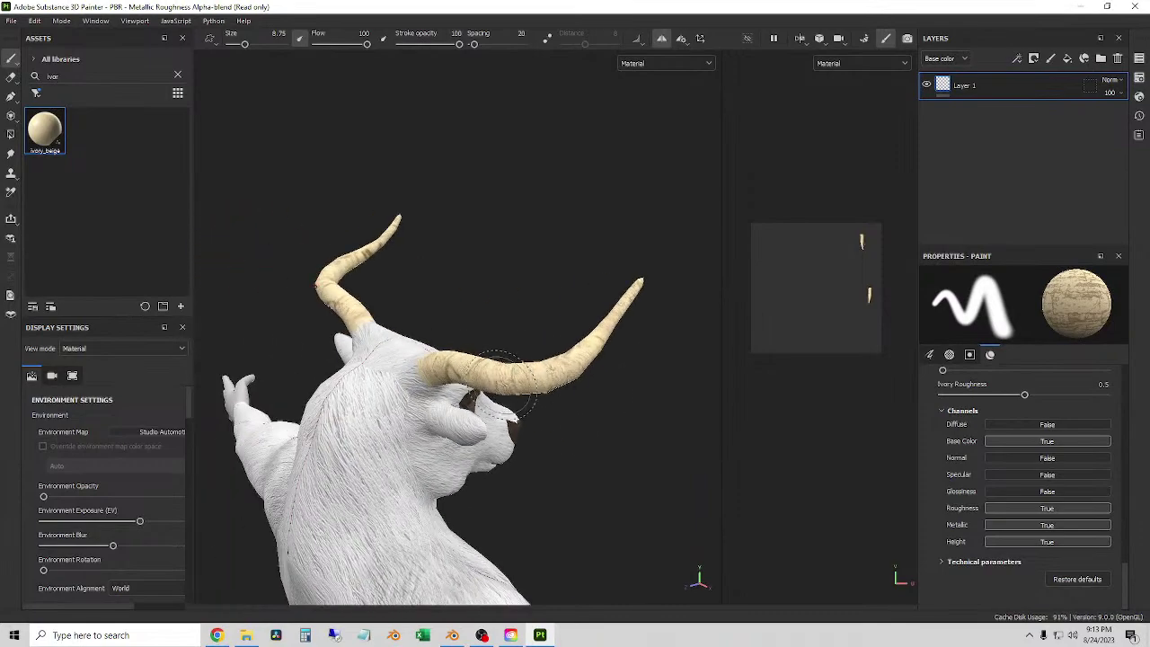
pyautogui.keyDown('alt'); pyautogui.moveTo(673, 195); pyautogui.dragTo(464, 219); pyautogui.keyUp('alt')
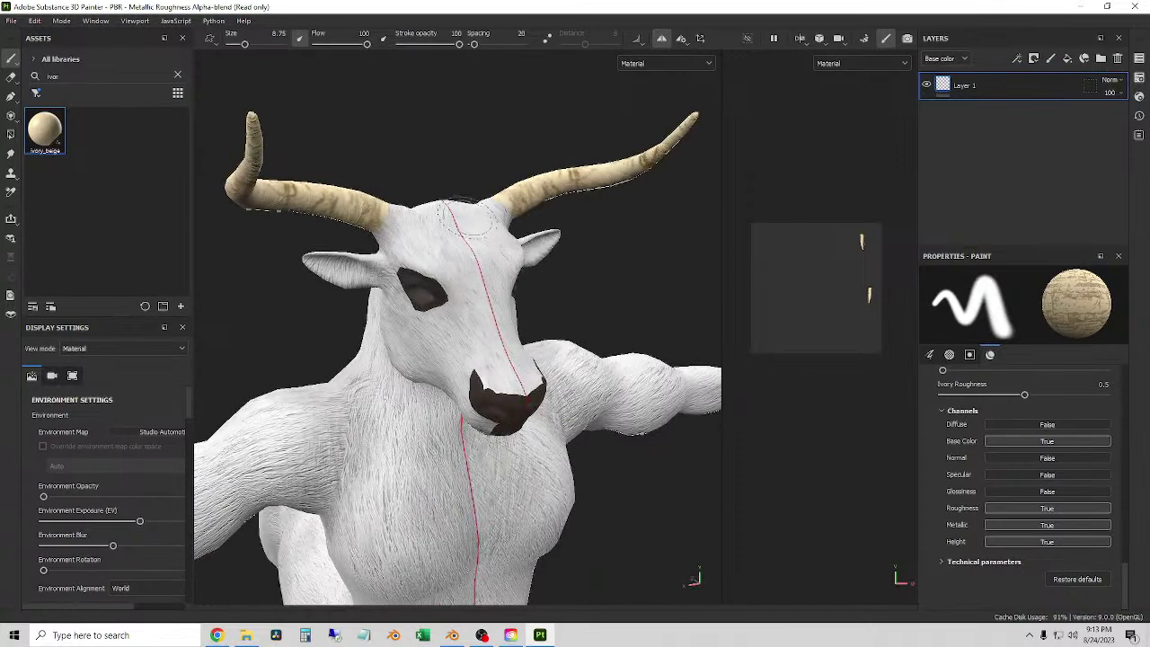
# - Save the project as "Texture File" in the Substance Painter 3 folder under Retopologized and frame the whole model
pyautogui.click(13, 21)
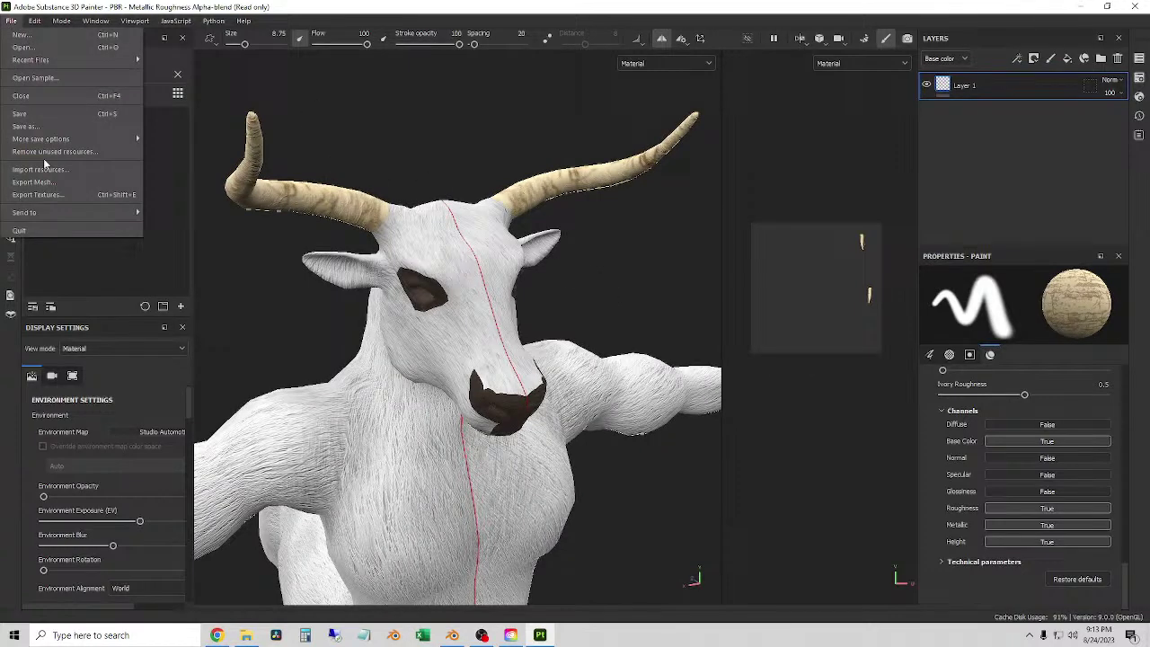
pyautogui.click(40, 99)
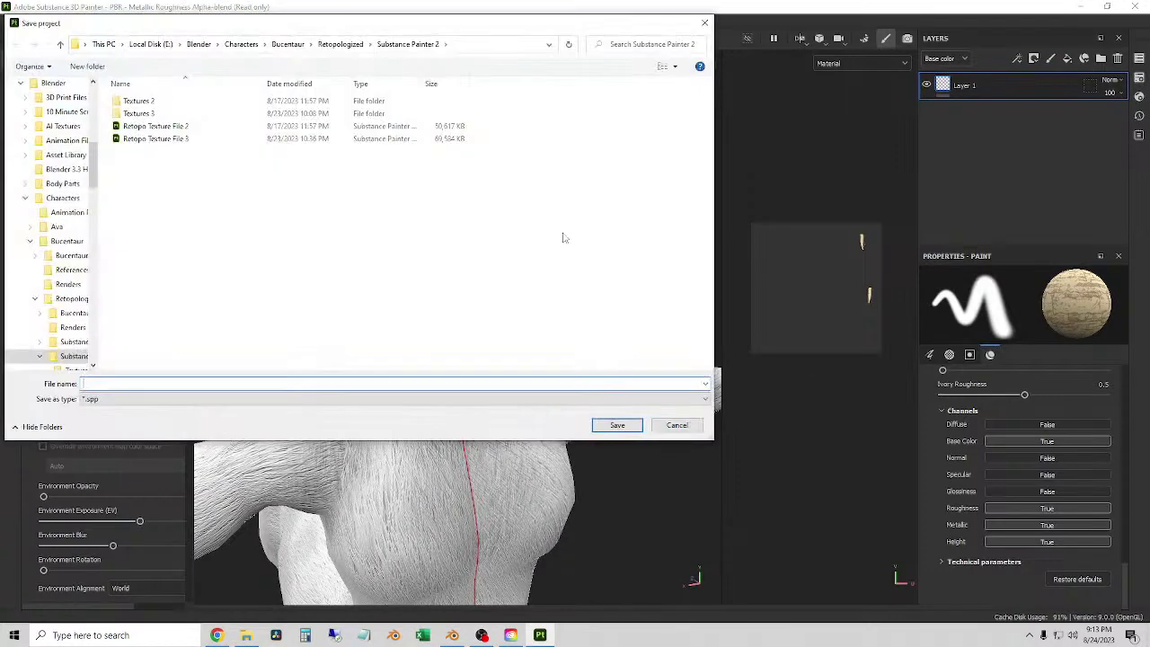
pyautogui.click(340, 44)
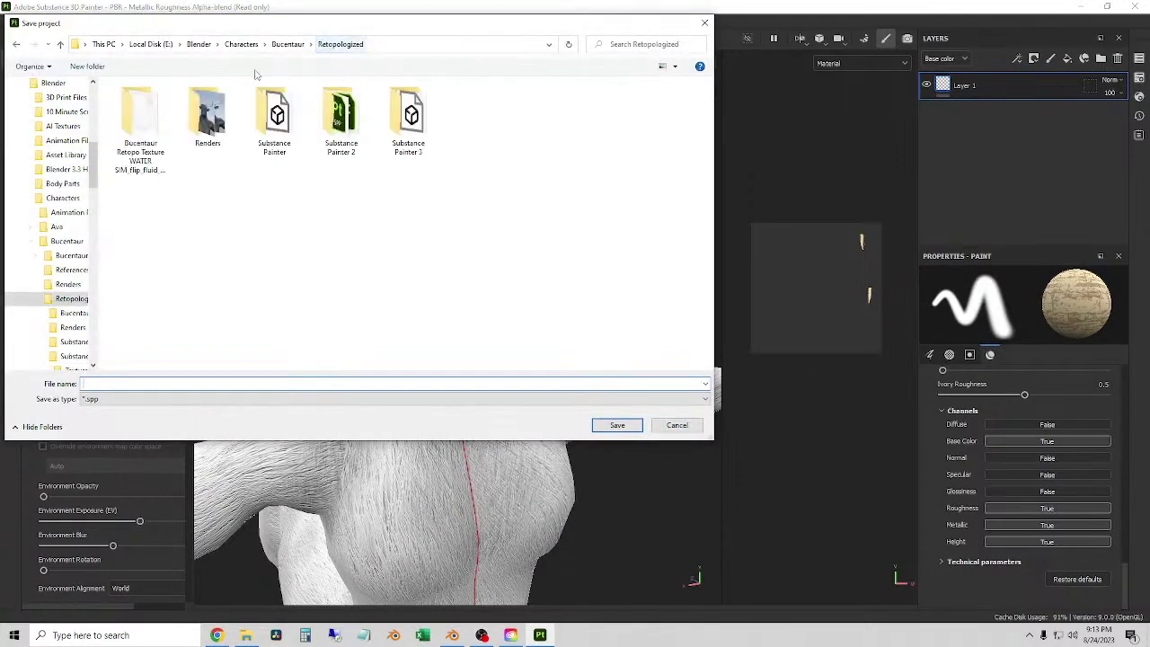
pyautogui.doubleClick(415, 126)
pyautogui.click(95, 383)
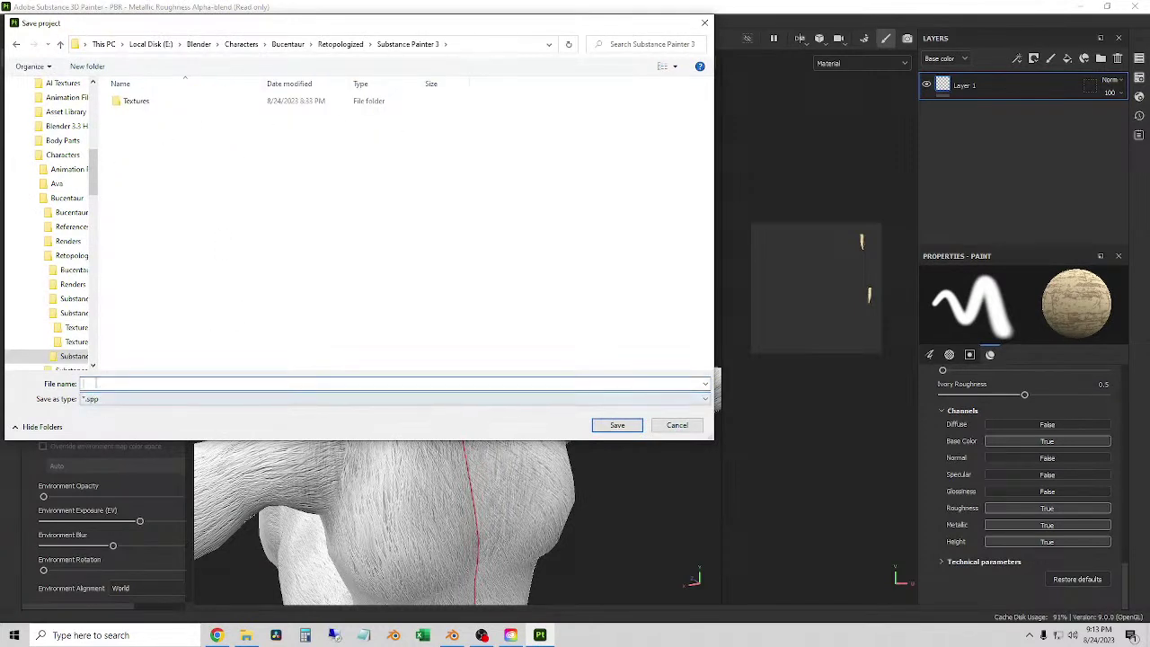
pyautogui.write('Texture')
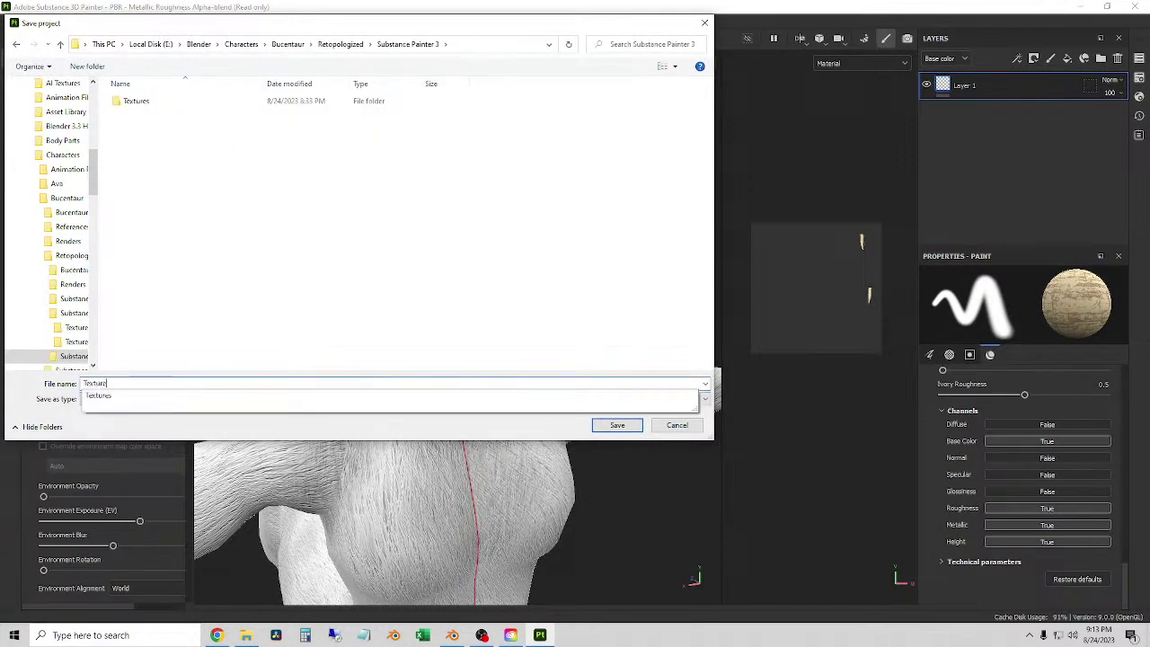
pyautogui.write(' File')
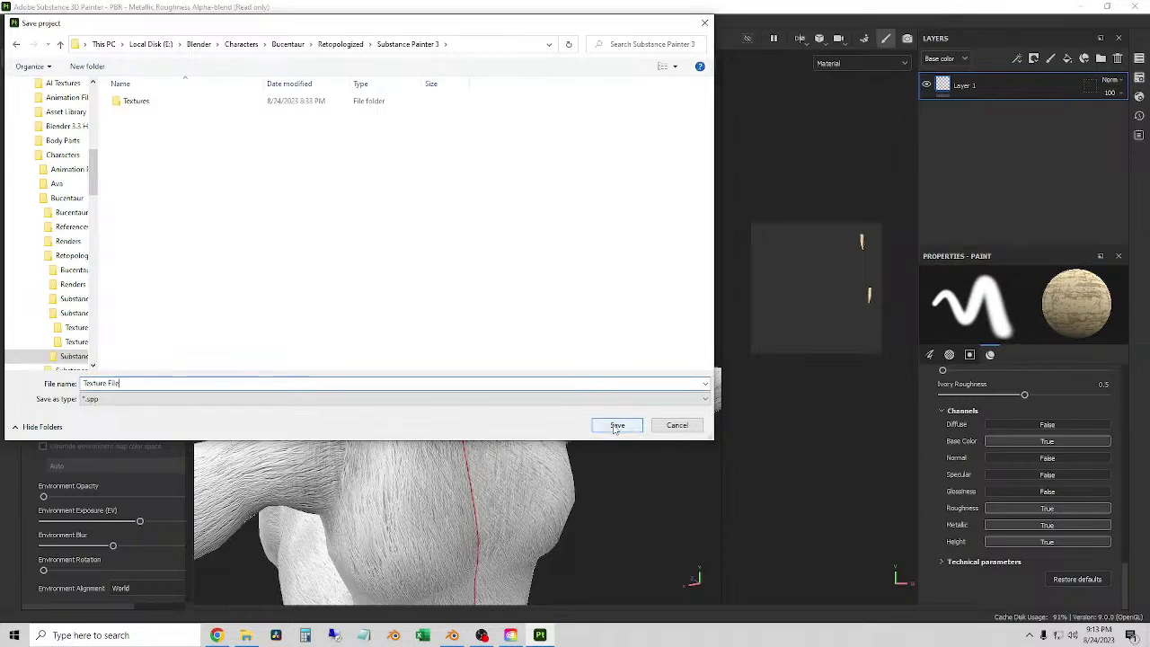
pyautogui.click(616, 426)
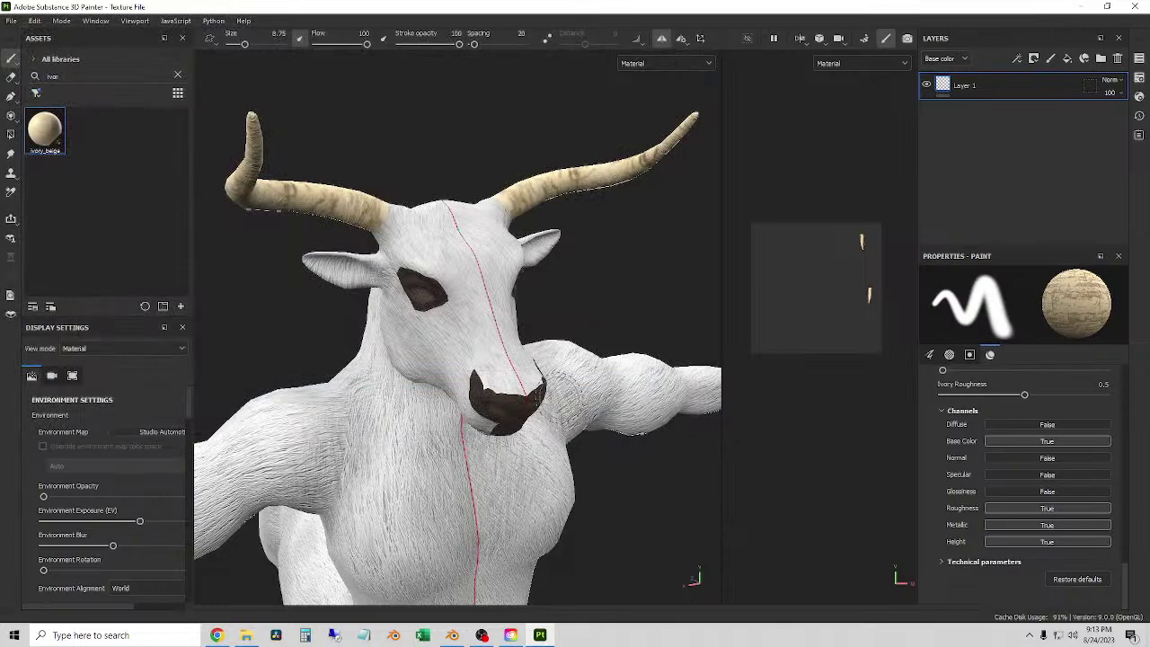
pyautogui.press('f')
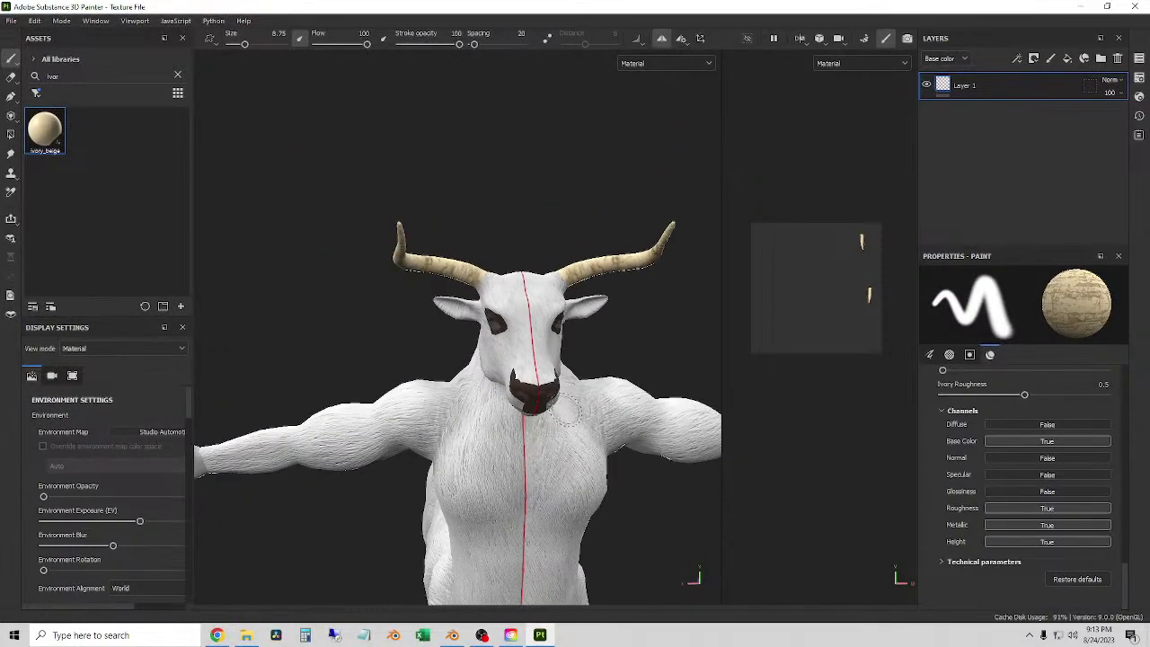
# - Make Hands the active texture set and delete its existing Layer 1
pyautogui.keyDown('alt'); pyautogui.moveTo(567, 411); pyautogui.dragTo(575, 404); pyautogui.keyUp('alt')
pyautogui.click(1138, 58)
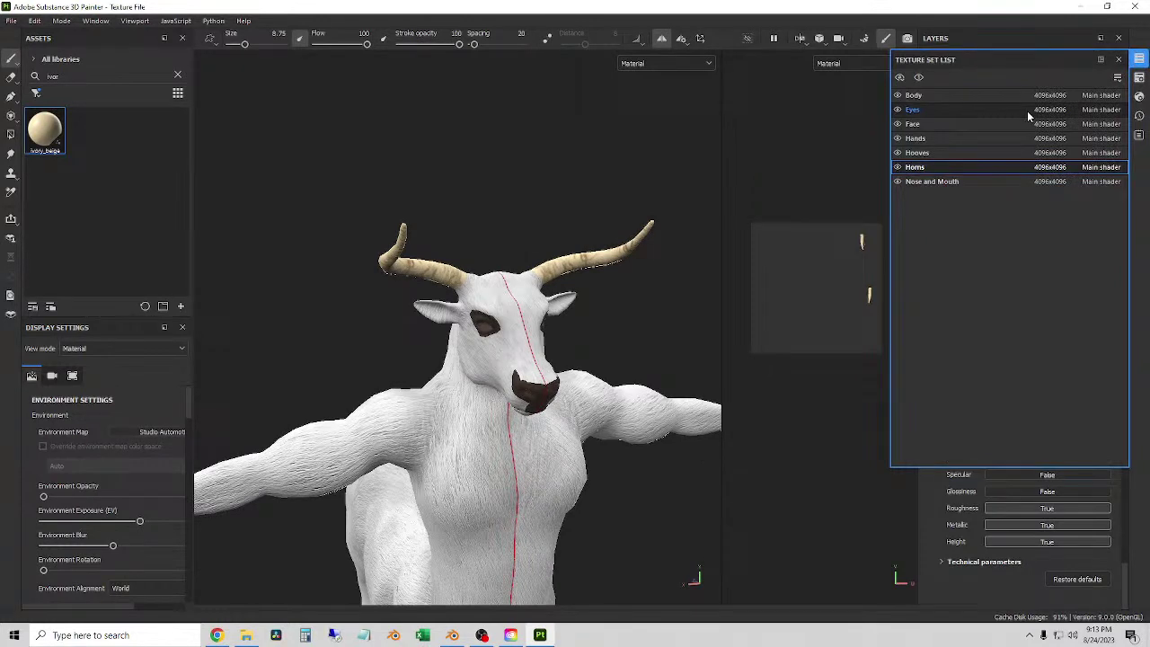
pyautogui.click(916, 138)
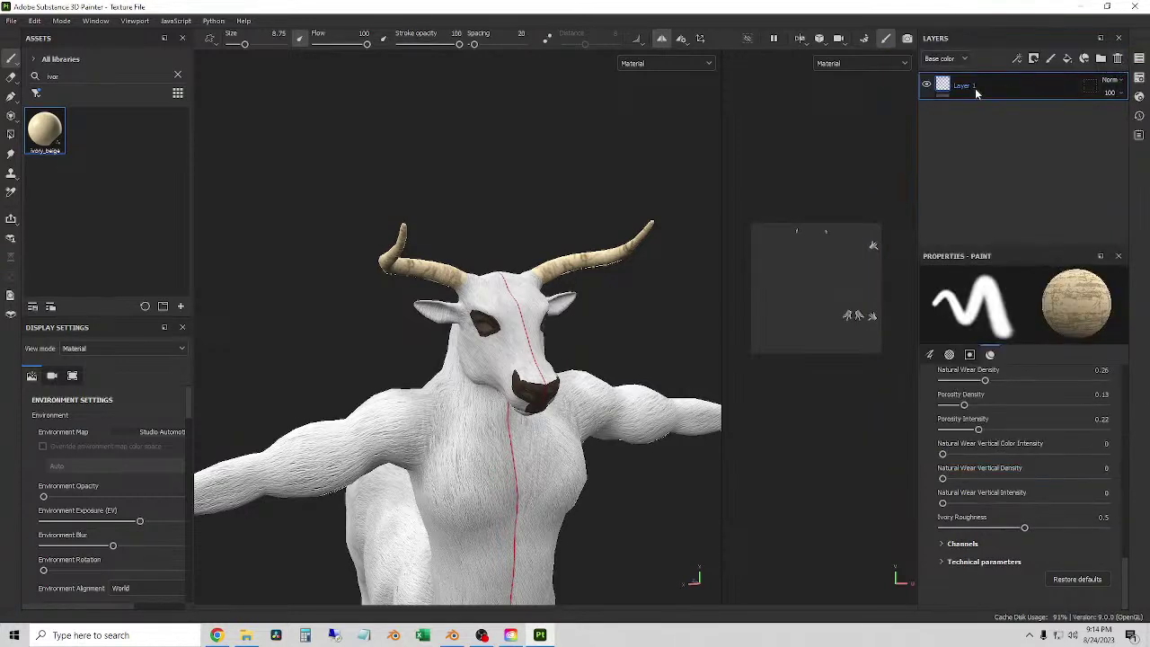
pyautogui.click(1117, 57)
# - Search the material library for "hide" as a candidate texture for the bare hand
pyautogui.scroll(-2, 533, 339)
pyautogui.keyDown('alt'); pyautogui.moveTo(493, 349); pyautogui.dragTo(619, 355); pyautogui.keyUp('alt')
pyautogui.scroll(5, 440, 370)
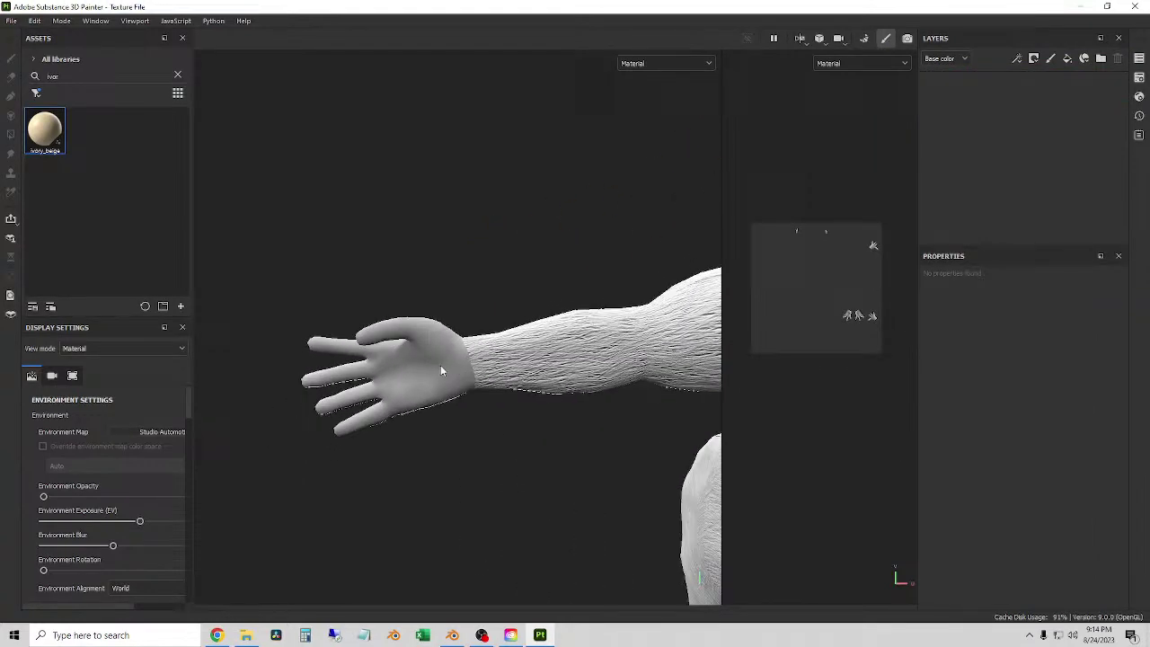
pyautogui.keyDown('alt'); pyautogui.moveTo(437, 366); pyautogui.dragTo(335, 409); pyautogui.keyUp('alt')
pyautogui.keyDown('alt'); pyautogui.moveTo(459, 353); pyautogui.dragTo(468, 432); pyautogui.keyUp('alt')
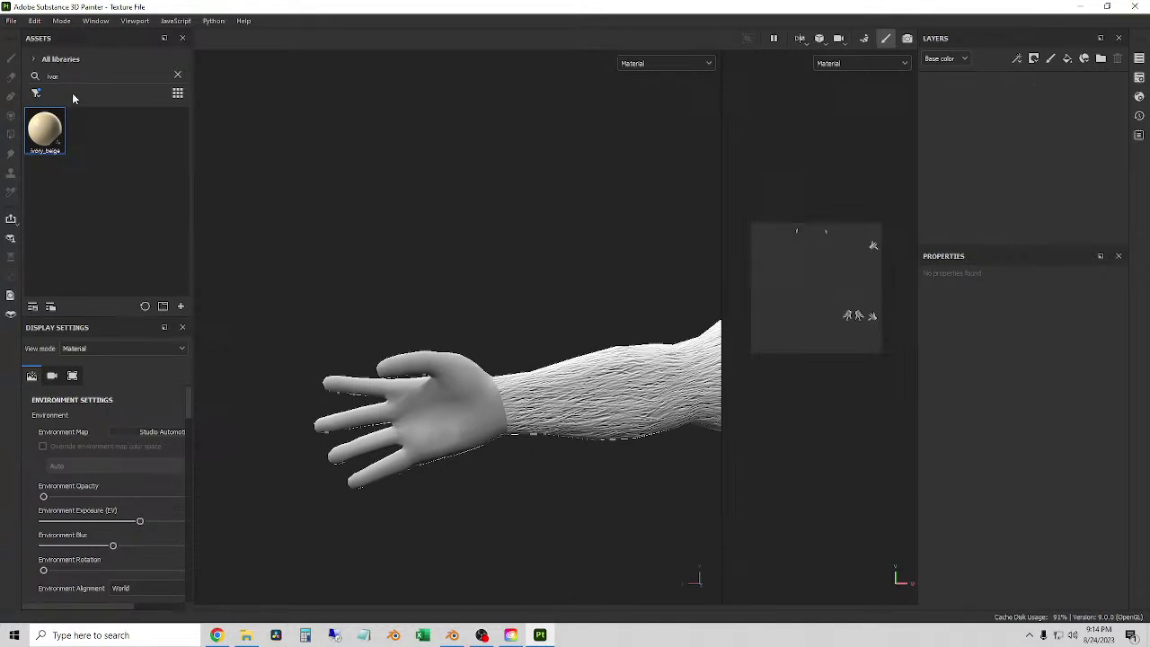
pyautogui.click(179, 76)
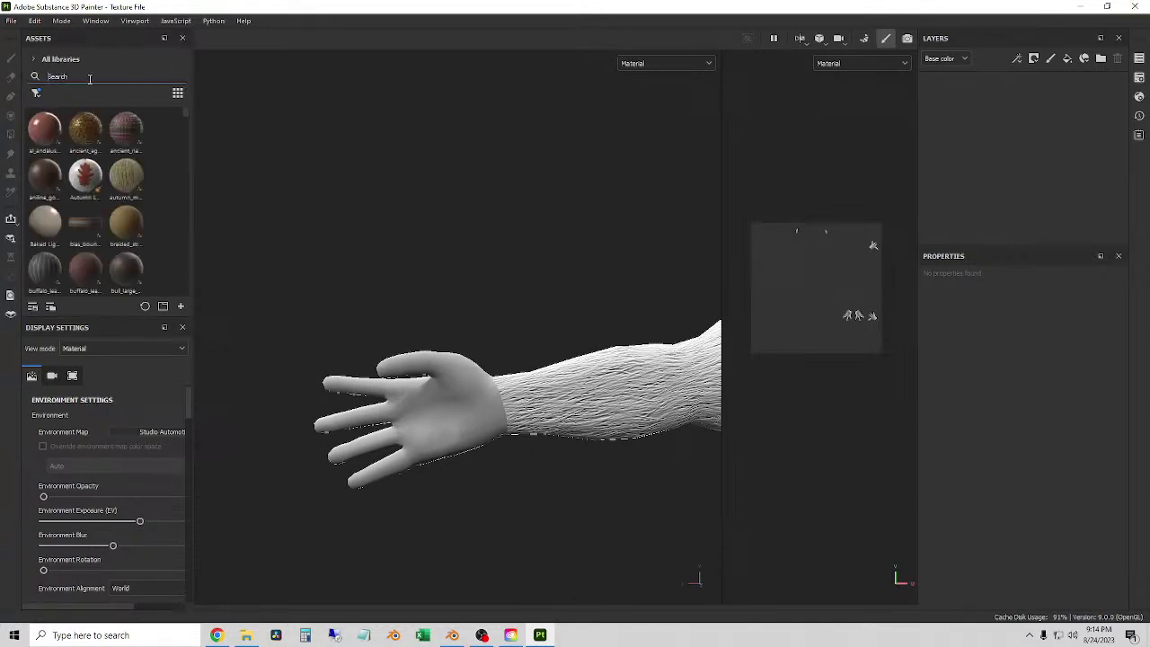
pyautogui.write('hide')
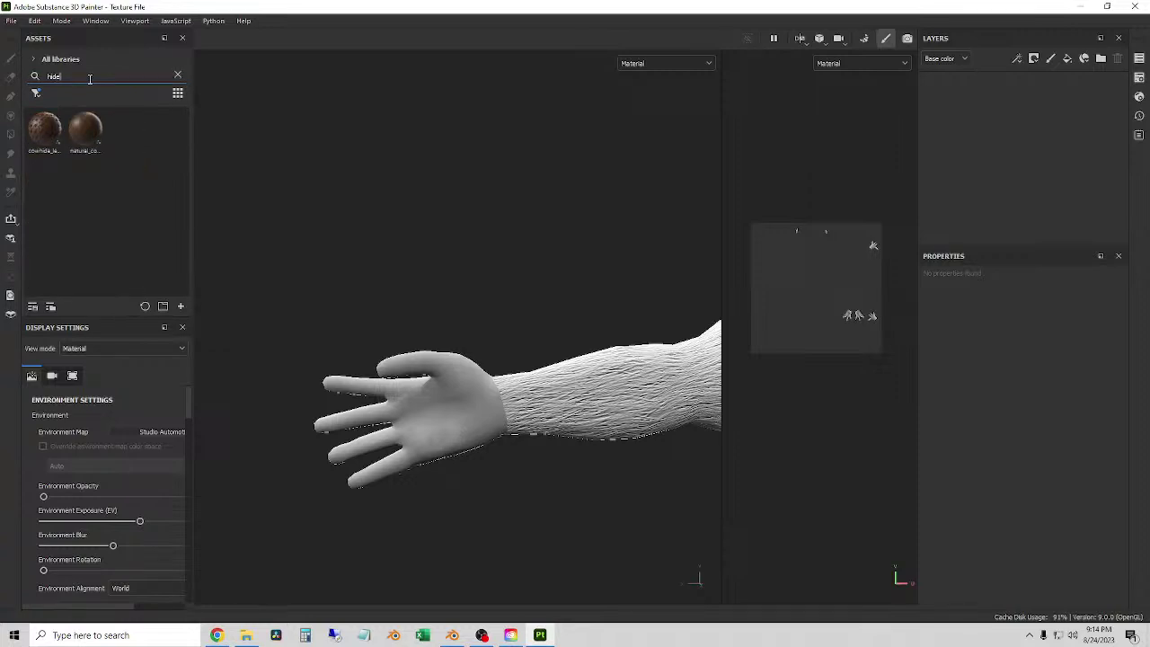
# - Search the library for "leather" and load natural_cowhide_leather as the brush material on a new paint layer
pyautogui.press('BackSpace')
pyautogui.press('BackSpace')
pyautogui.press('BackSpace')
pyautogui.press('BackSpace')
pyautogui.write('l')
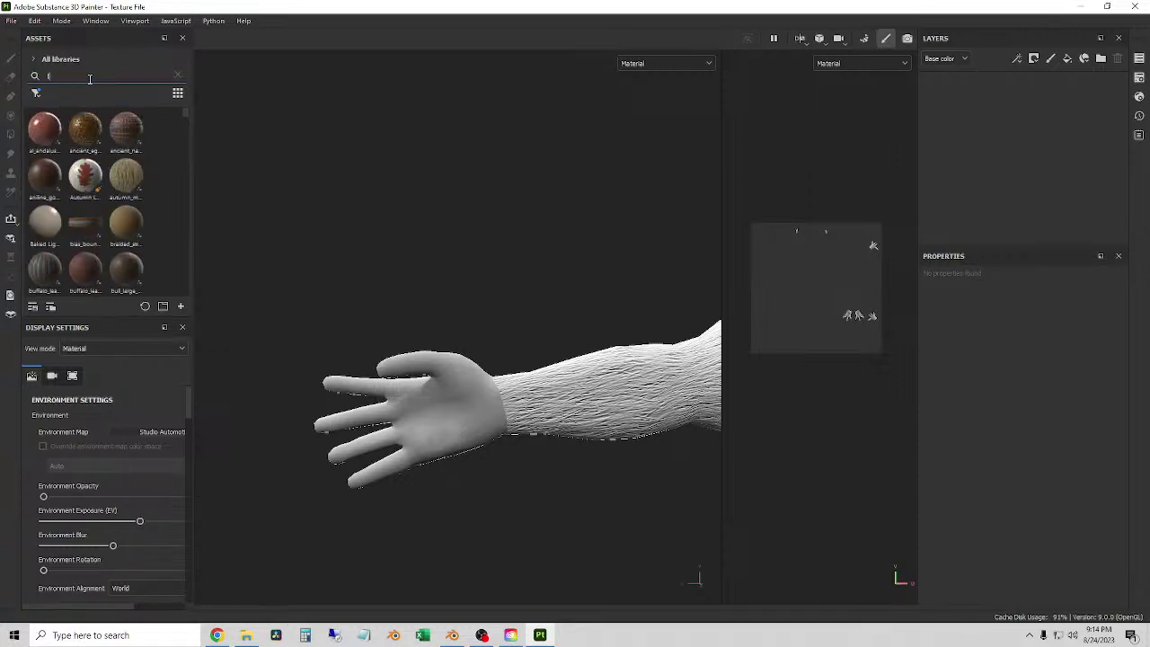
pyautogui.write('eather')
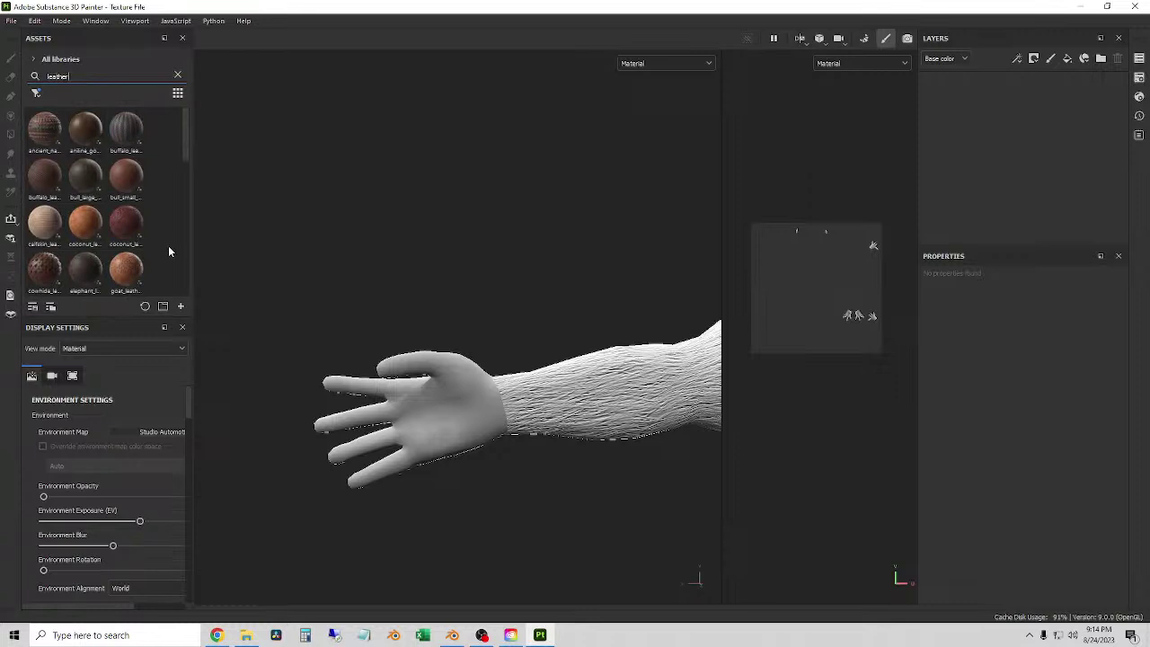
pyautogui.scroll(-5, 168, 245)
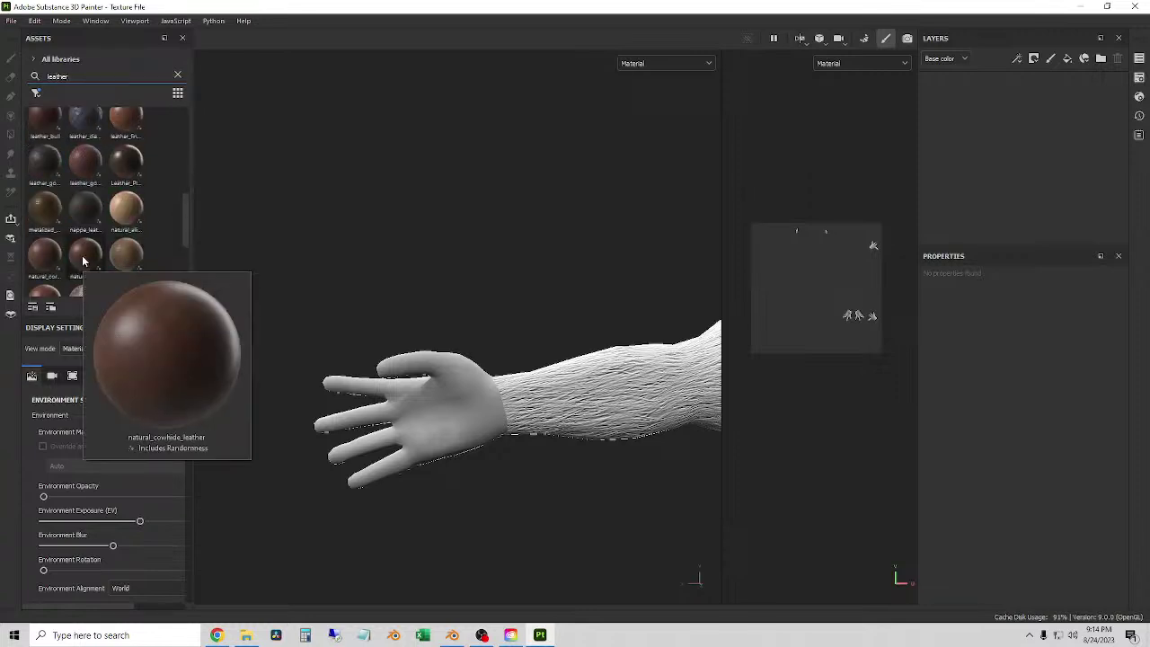
pyautogui.click(82, 261)
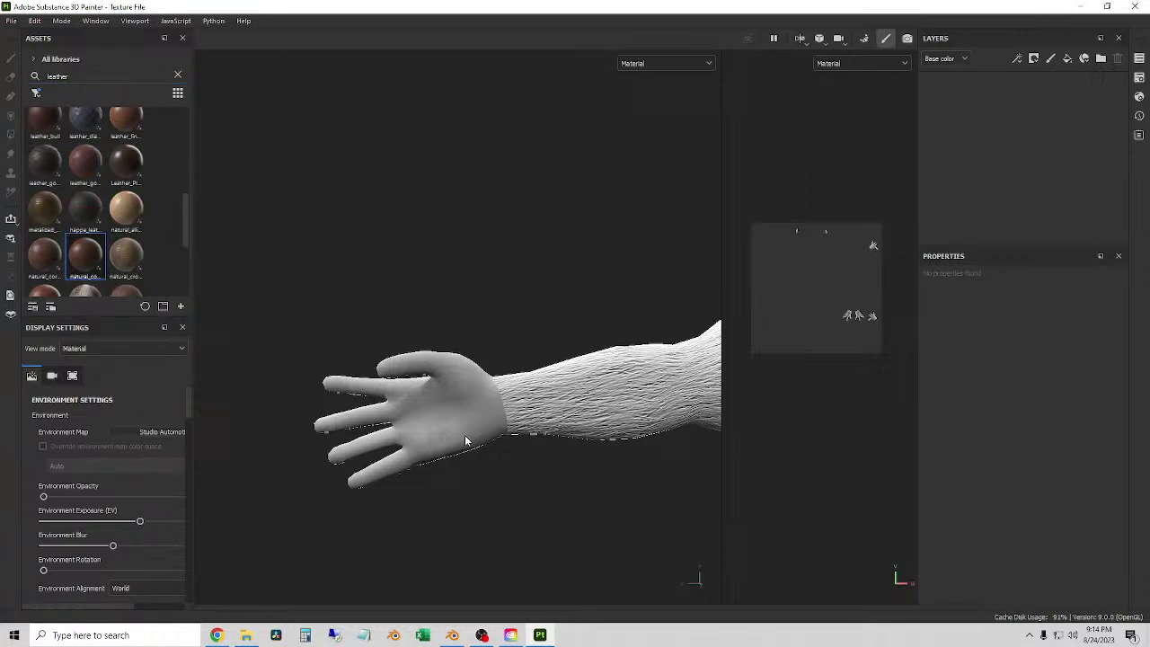
pyautogui.click(1050, 59)
pyautogui.click(95, 258)
# - Try a dab of the cowhide leather on the palm and undo it
pyautogui.keyDown('alt'); pyautogui.moveTo(592, 346); pyautogui.dragTo(437, 413); pyautogui.keyUp('alt')
pyautogui.click(429, 409)
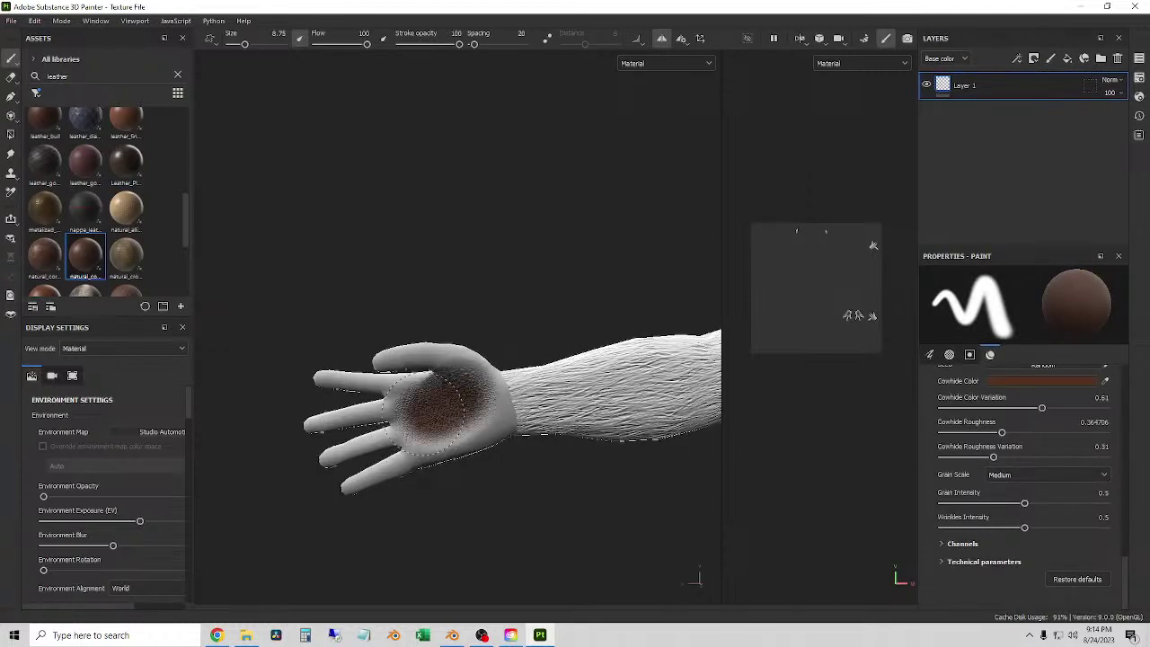
pyautogui.scroll(2, 430, 408)
pyautogui.hotkey('ctrl', 'z')
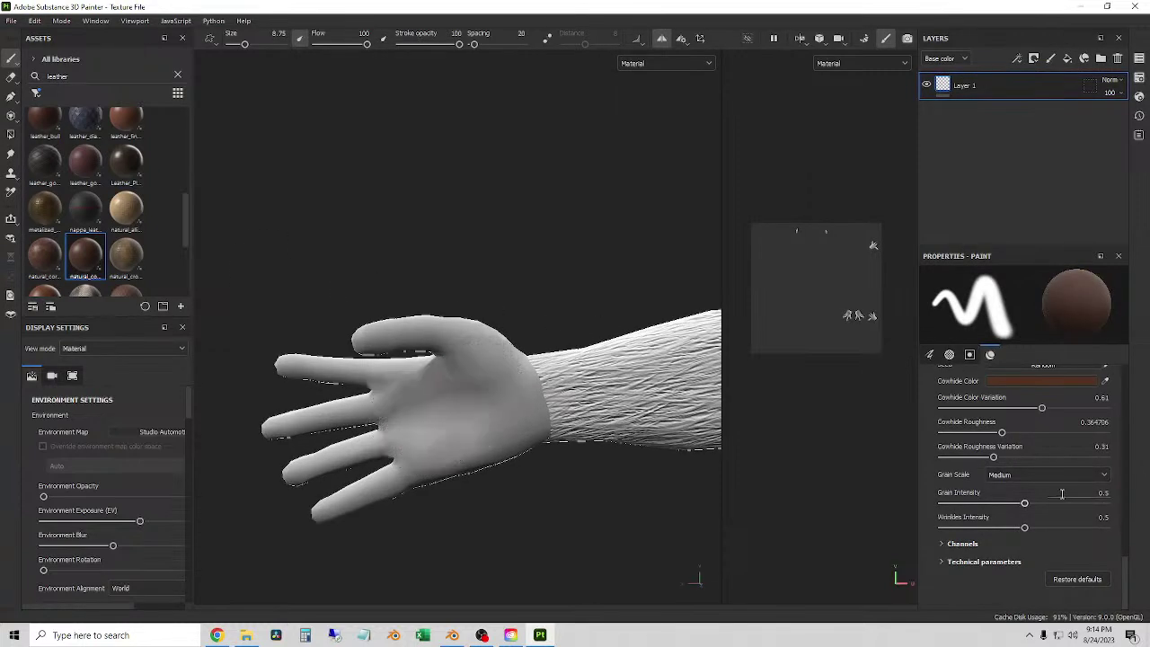
# - Turn off the cowhide leather's Normal channel and test the material on the palm
pyautogui.click(968, 545)
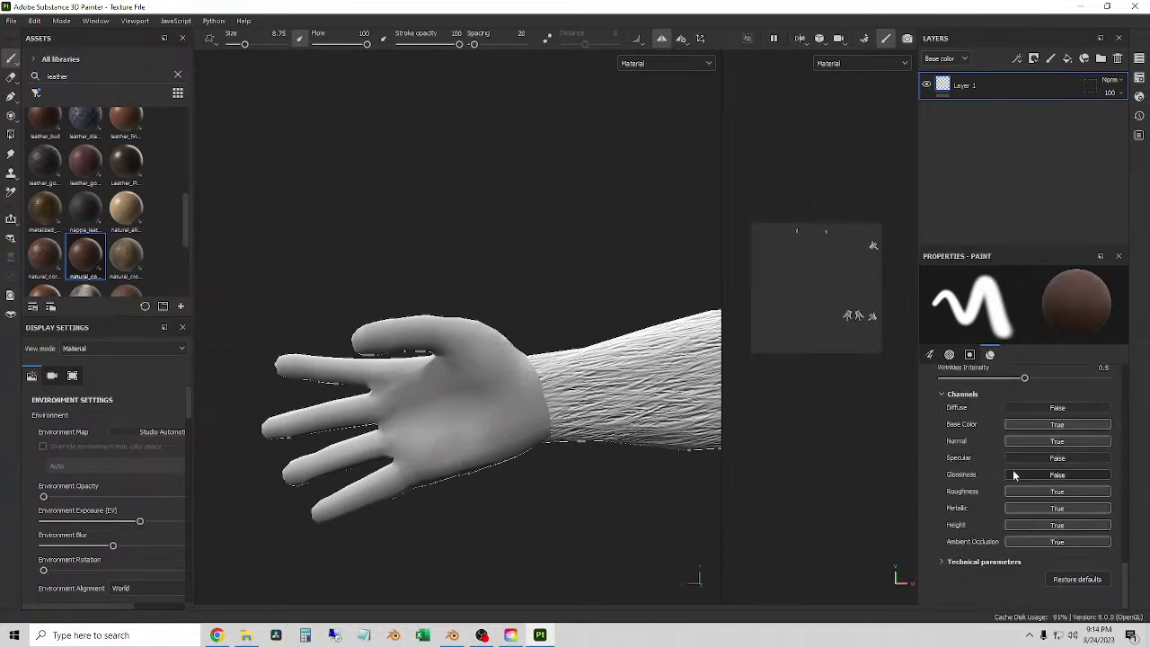
pyautogui.moveTo(612, 453)
pyautogui.mouseDown()
pyautogui.moveTo(413, 414)
pyautogui.moveTo(435, 418)
pyautogui.moveTo(467, 365)
pyautogui.moveTo(409, 350)
pyautogui.moveTo(385, 360)
pyautogui.moveTo(501, 390)
pyautogui.moveTo(512, 426)
pyautogui.moveTo(461, 414)
pyautogui.moveTo(404, 376)
pyautogui.moveTo(431, 366)
pyautogui.moveTo(449, 395)
pyautogui.mouseUp()
pyautogui.hotkey('ctrl', 'z')
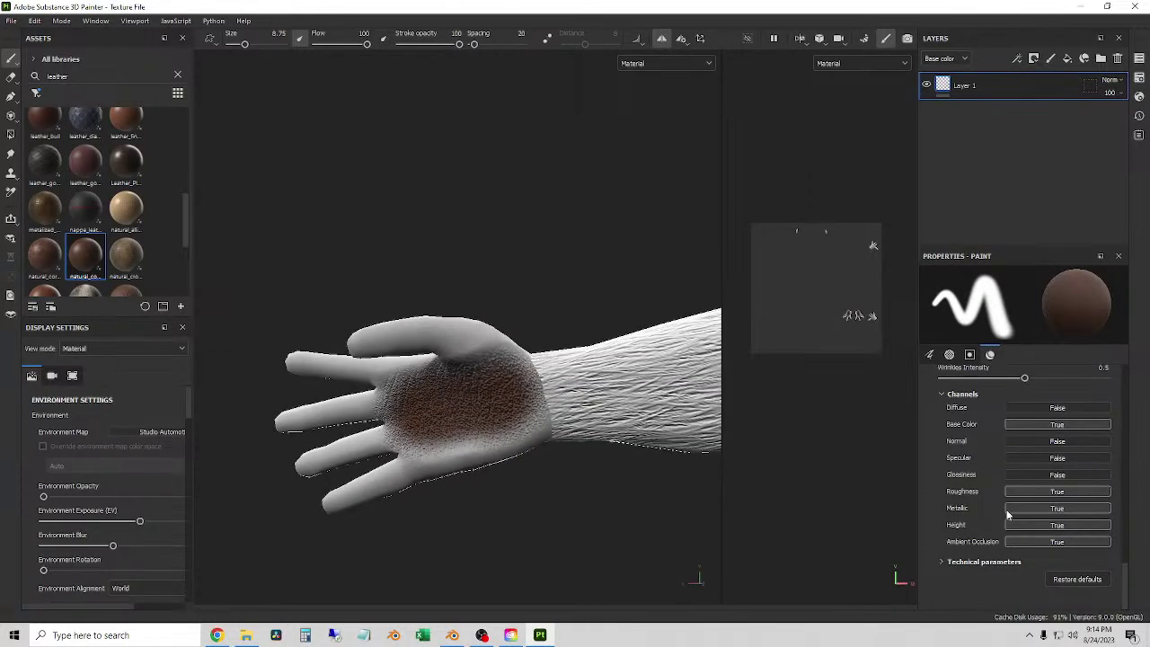
# - Turn off the cowhide leather's Height channel and test a stroke across the base of the thumb
pyautogui.scroll(3, 1006, 441)
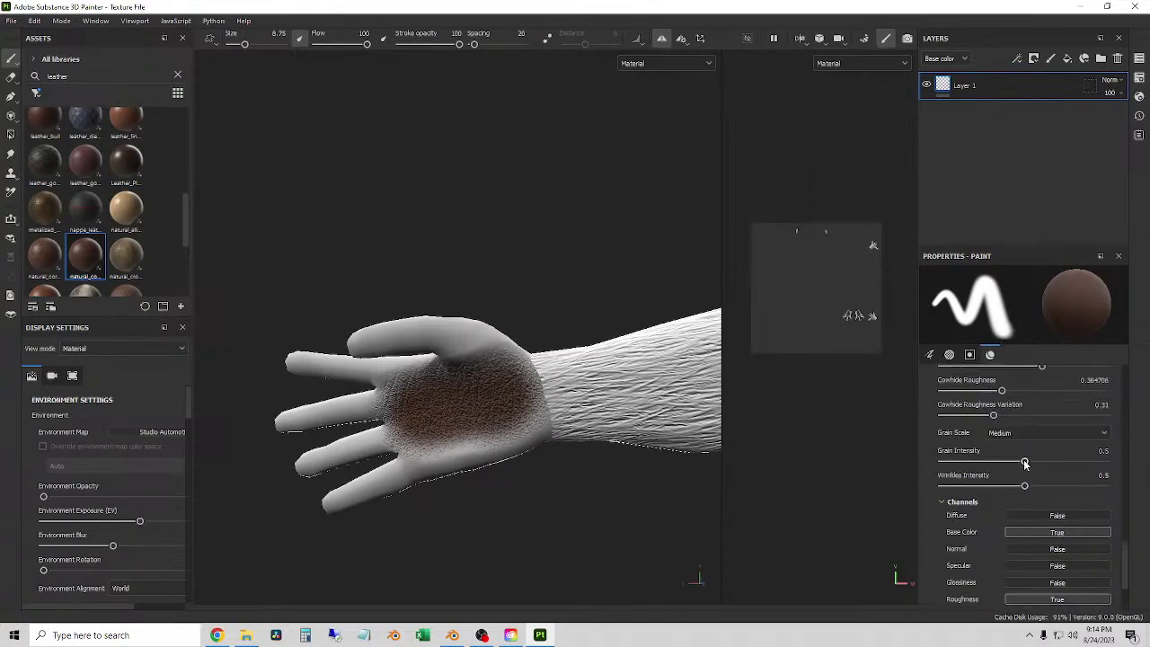
pyautogui.scroll(-2, 1024, 464)
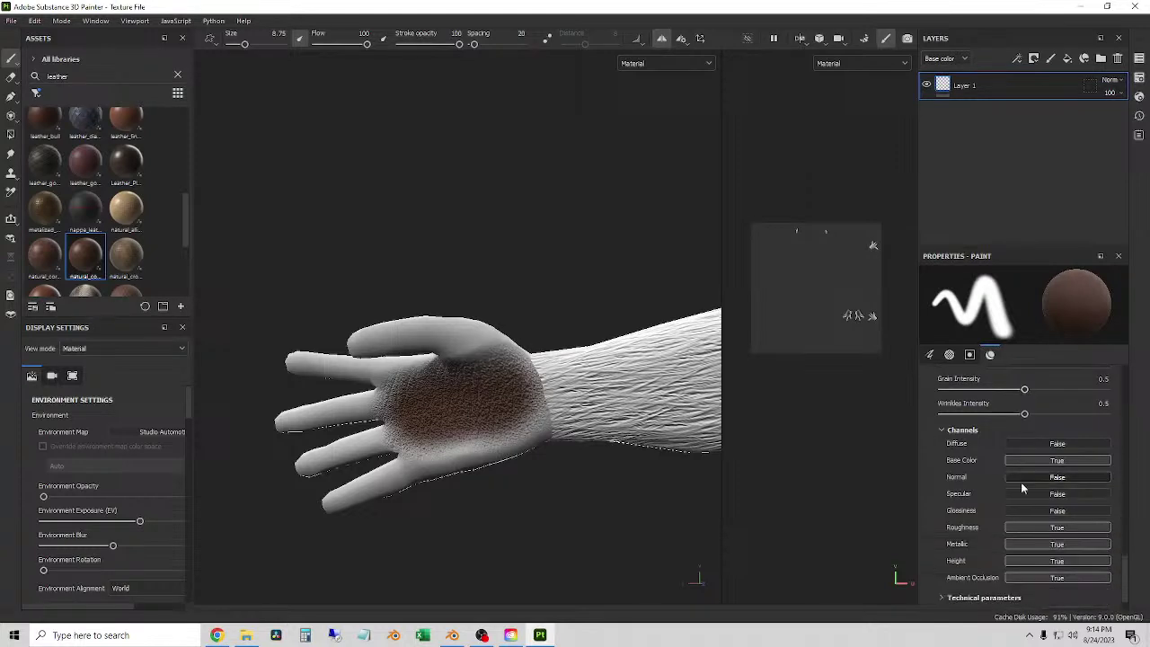
pyautogui.click(1057, 561)
pyautogui.moveTo(498, 377); pyautogui.dragTo(422, 350)
pyautogui.hotkey('ctrl', 'z')
pyautogui.hotkey('ctrl', 'z')
pyautogui.hotkey('ctrl', 'z')
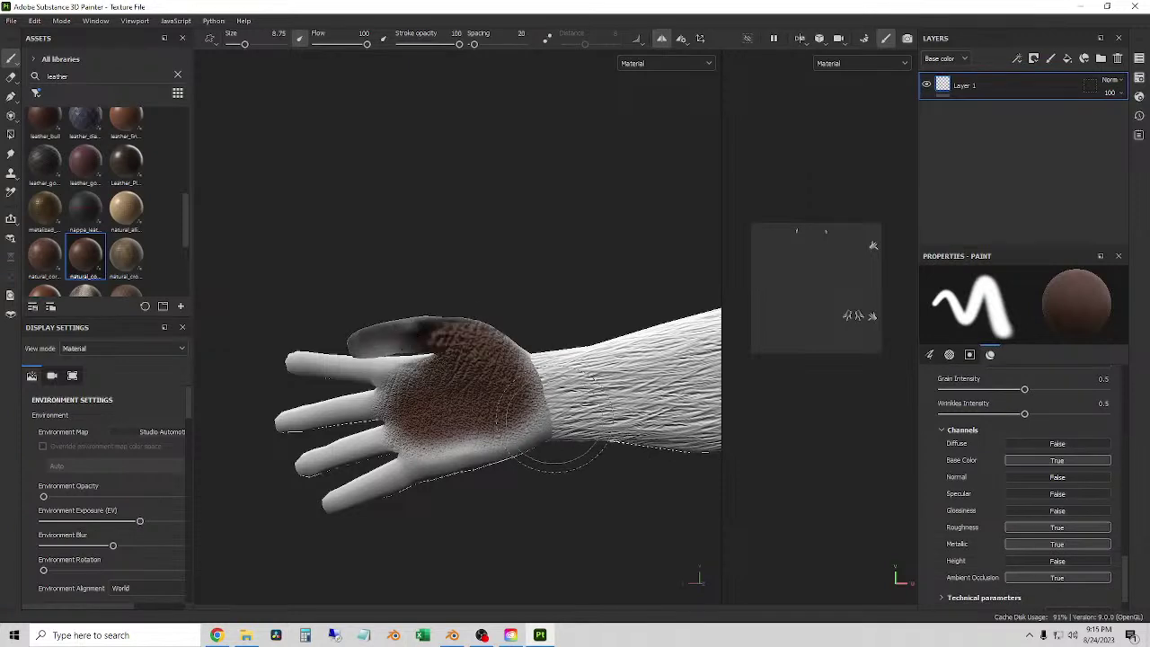
# - Paint the cowhide leather over the whole palm side of the hand, including the fingers
pyautogui.moveTo(485, 409)
pyautogui.mouseDown()
pyautogui.moveTo(467, 404)
pyautogui.moveTo(460, 368)
pyautogui.moveTo(517, 355)
pyautogui.moveTo(503, 431)
pyautogui.moveTo(422, 485)
pyautogui.moveTo(283, 488)
pyautogui.moveTo(342, 530)
pyautogui.moveTo(395, 503)
pyautogui.mouseUp()
pyautogui.moveTo(395, 503)
pyautogui.keyDown('alt'); pyautogui.mouseDown()
pyautogui.moveTo(450, 494)
pyautogui.moveTo(423, 476)
pyautogui.mouseUp(); pyautogui.keyUp('alt')
pyautogui.moveTo(431, 440)
pyautogui.mouseDown()
pyautogui.moveTo(257, 405)
pyautogui.moveTo(395, 422)
pyautogui.moveTo(254, 375)
pyautogui.moveTo(422, 355)
pyautogui.moveTo(380, 333)
pyautogui.moveTo(410, 334)
pyautogui.moveTo(431, 369)
pyautogui.moveTo(413, 351)
pyautogui.moveTo(449, 377)
pyautogui.moveTo(530, 404)
pyautogui.mouseUp()
pyautogui.moveTo(530, 404)
pyautogui.keyDown('alt'); pyautogui.mouseDown()
pyautogui.moveTo(350, 334)
pyautogui.moveTo(380, 320)
pyautogui.moveTo(385, 297)
pyautogui.moveTo(449, 447)
pyautogui.moveTo(395, 315)
pyautogui.mouseUp(); pyautogui.keyUp('alt')
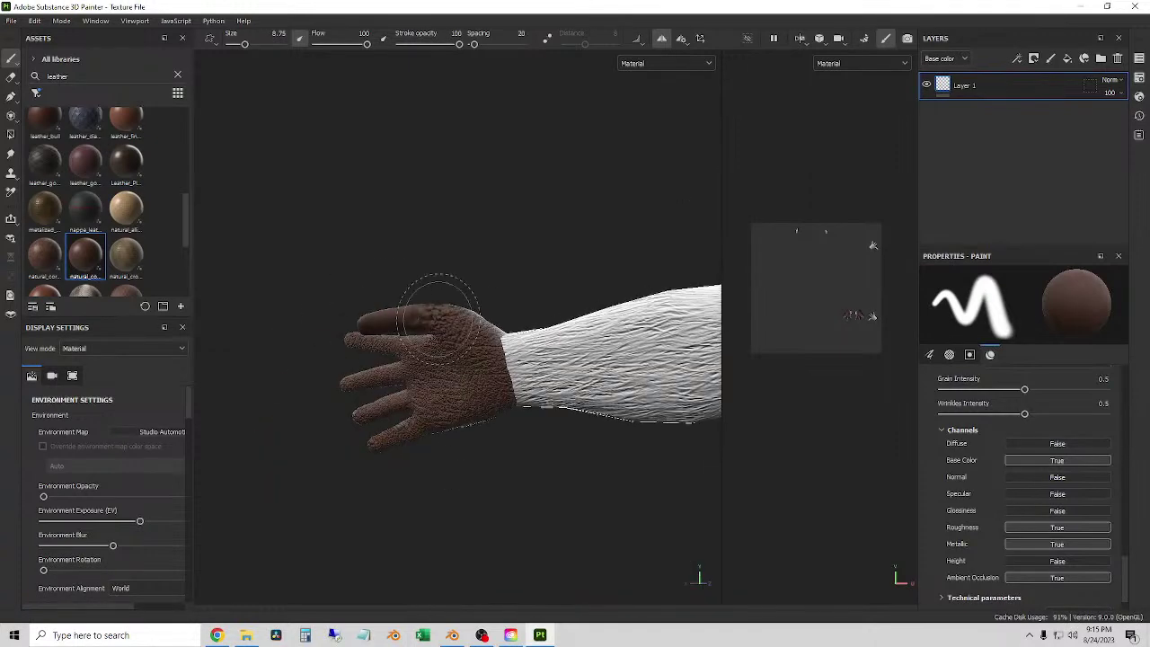
# - Reduce the brush size to 0.1 and touch up the leather from the thumb across the palm
pyautogui.scroll(5, 440, 310)
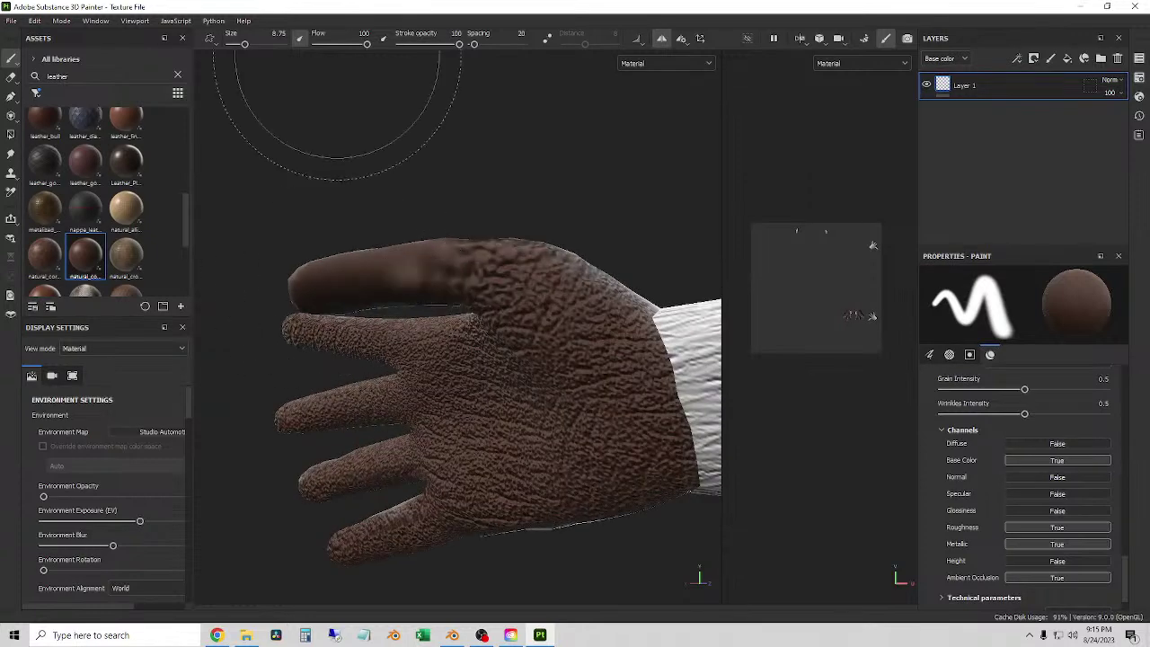
pyautogui.moveTo(245, 44)
pyautogui.mouseDown()
pyautogui.moveTo(262, 45)
pyautogui.moveTo(229, 50)
pyautogui.mouseUp()
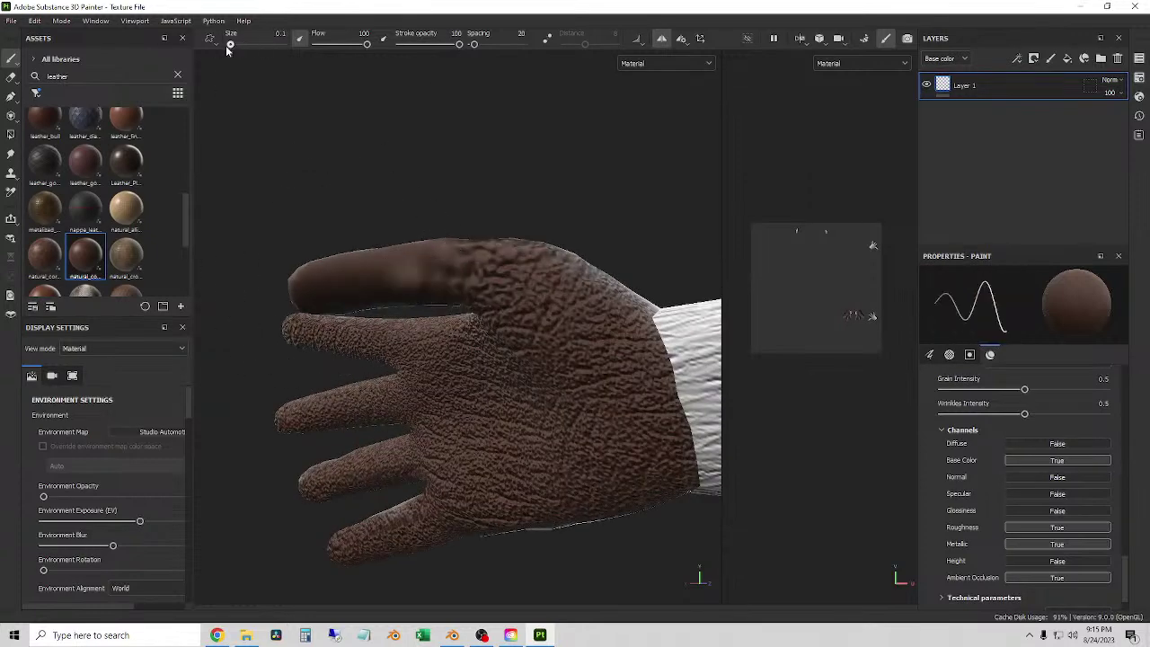
pyautogui.moveTo(299, 297)
pyautogui.mouseDown()
pyautogui.moveTo(413, 261)
pyautogui.moveTo(593, 378)
pyautogui.mouseUp()
pyautogui.keyDown('alt'); pyautogui.moveTo(363, 273); pyautogui.dragTo(348, 295); pyautogui.keyUp('alt')
# - Set the brush size to 9.41 and paint the leather onto the back of the thumb
pyautogui.click(246, 44)
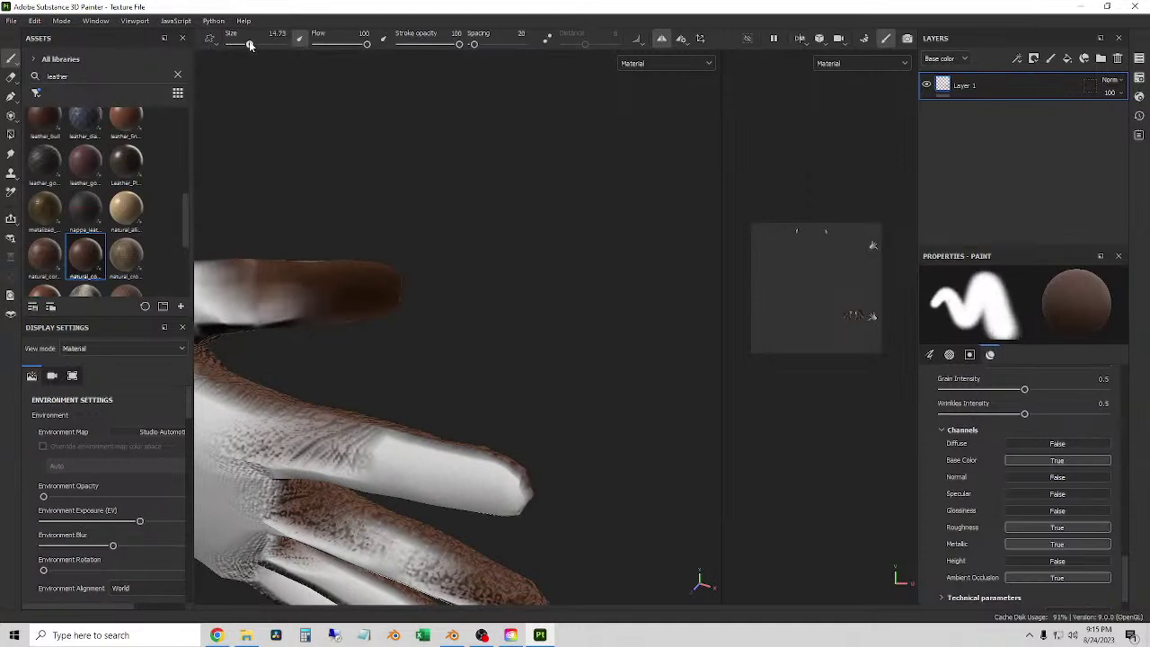
pyautogui.moveTo(358, 295)
pyautogui.keyDown('alt'); pyautogui.mouseDown()
pyautogui.moveTo(320, 334)
pyautogui.moveTo(521, 355)
pyautogui.mouseUp(); pyautogui.keyUp('alt')
pyautogui.moveTo(432, 270)
pyautogui.mouseDown()
pyautogui.moveTo(398, 230)
pyautogui.moveTo(387, 256)
pyautogui.mouseUp()
# - Examine the leather coverage on the back of the hand and up close in the UV view
pyautogui.keyDown('alt'); pyautogui.moveTo(581, 252); pyautogui.dragTo(519, 270); pyautogui.keyUp('alt')
pyautogui.scroll(8, 815, 287)
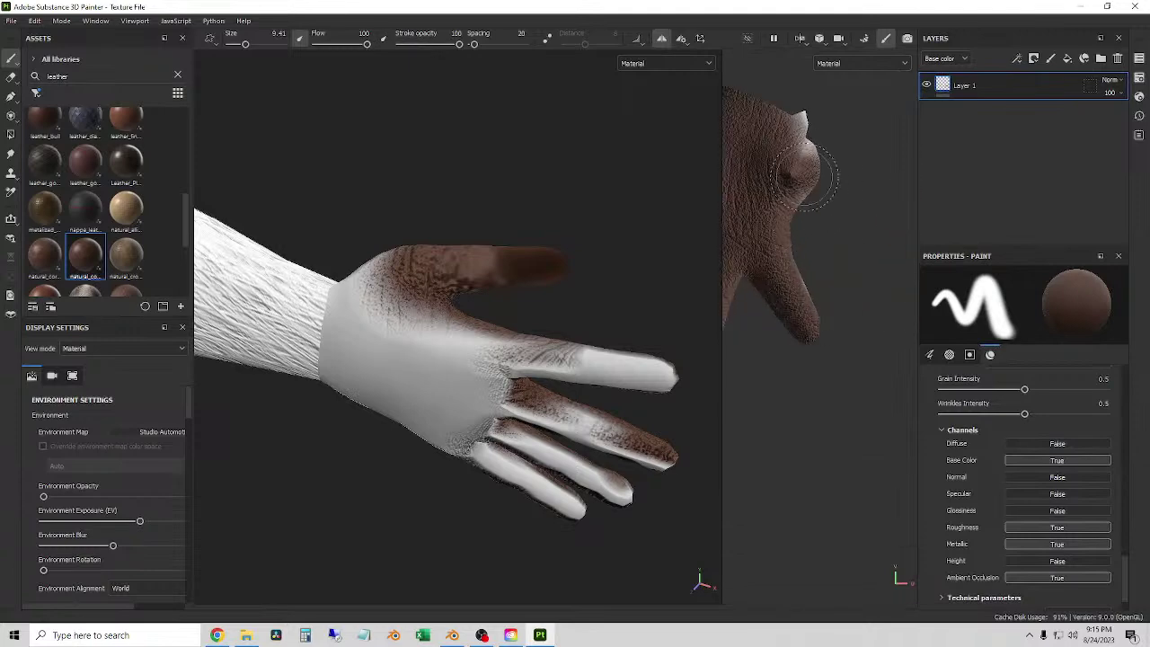
pyautogui.scroll(5, 781, 176)
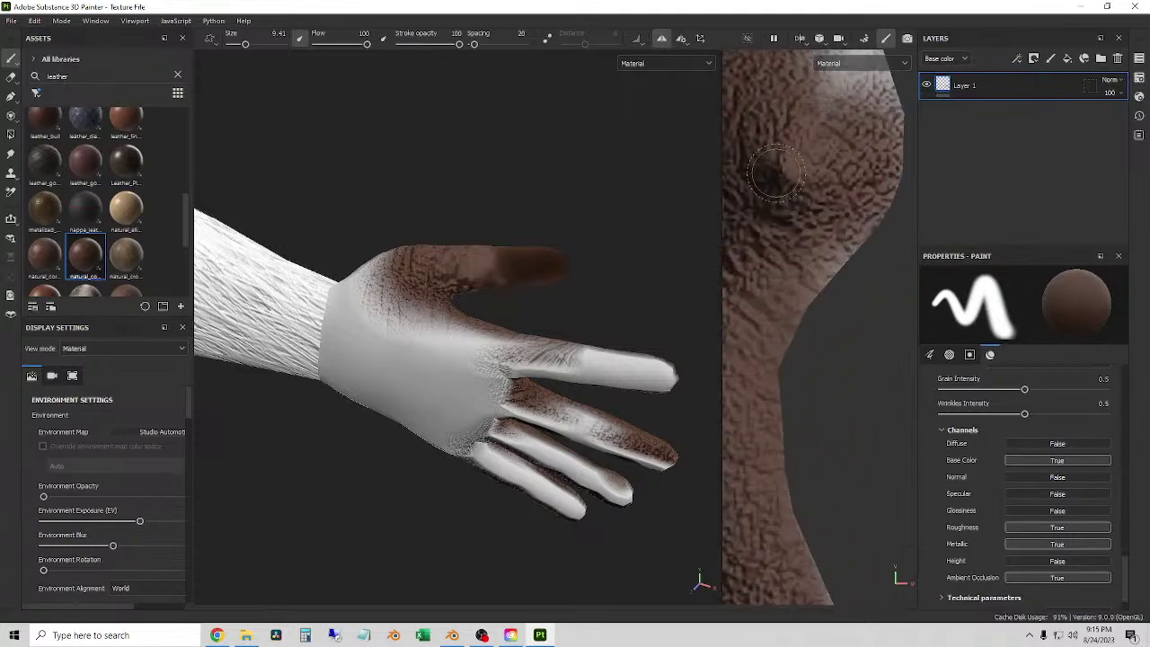
pyautogui.scroll(4, 786, 175)
pyautogui.scroll(-3, 542, 265)
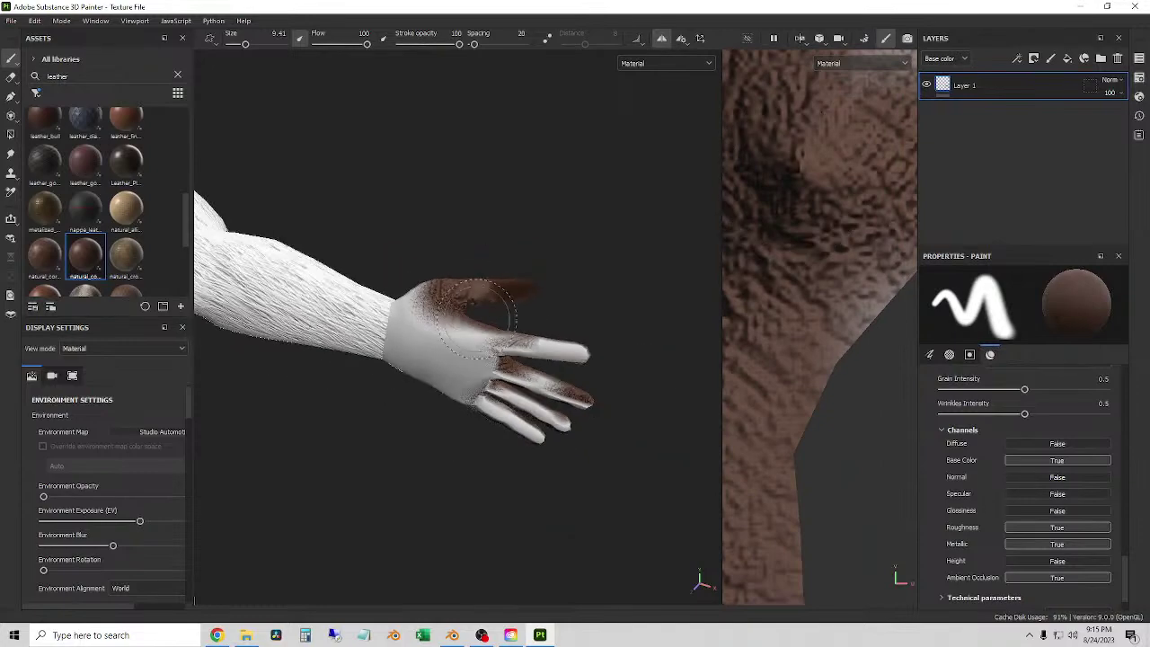
pyautogui.moveTo(542, 266)
pyautogui.keyDown('alt'); pyautogui.mouseDown()
pyautogui.moveTo(577, 195)
pyautogui.moveTo(425, 254)
pyautogui.moveTo(527, 247)
pyautogui.moveTo(513, 282)
pyautogui.moveTo(475, 272)
pyautogui.moveTo(479, 264)
pyautogui.mouseUp(); pyautogui.keyUp('alt')
pyautogui.scroll(3, 494, 287)
pyautogui.scroll(-2, 488, 264)
pyautogui.keyDown('alt'); pyautogui.moveTo(479, 310); pyautogui.dragTo(404, 292); pyautogui.keyUp('alt')
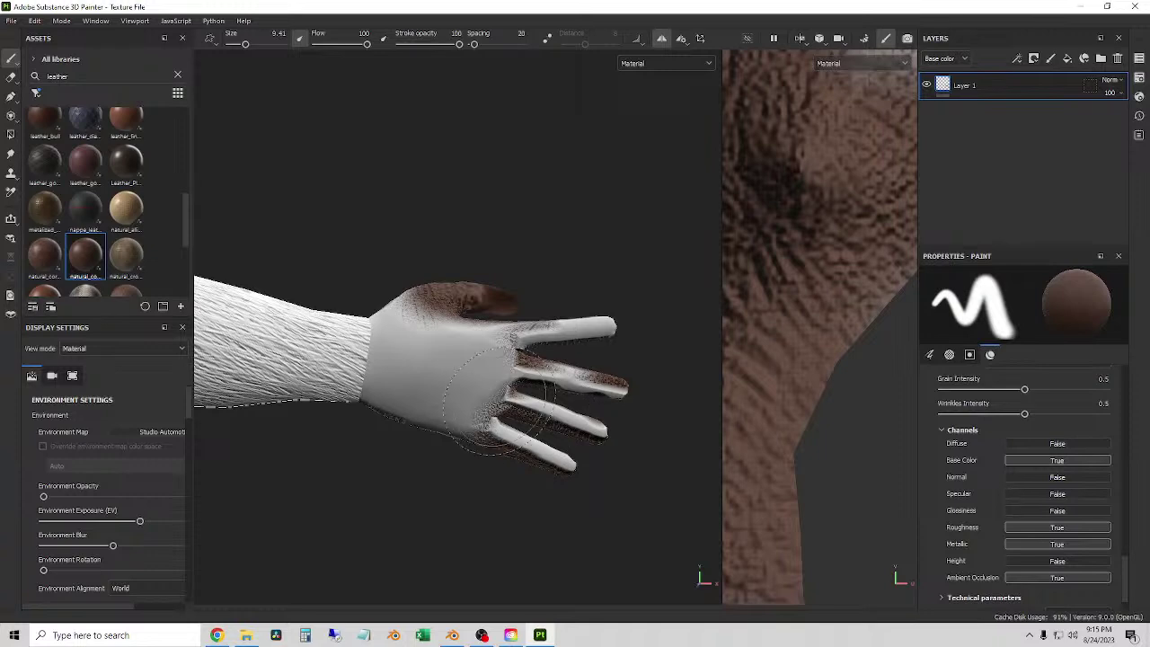
pyautogui.keyDown('alt'); pyautogui.moveTo(500, 453); pyautogui.dragTo(533, 418); pyautogui.keyUp('alt')
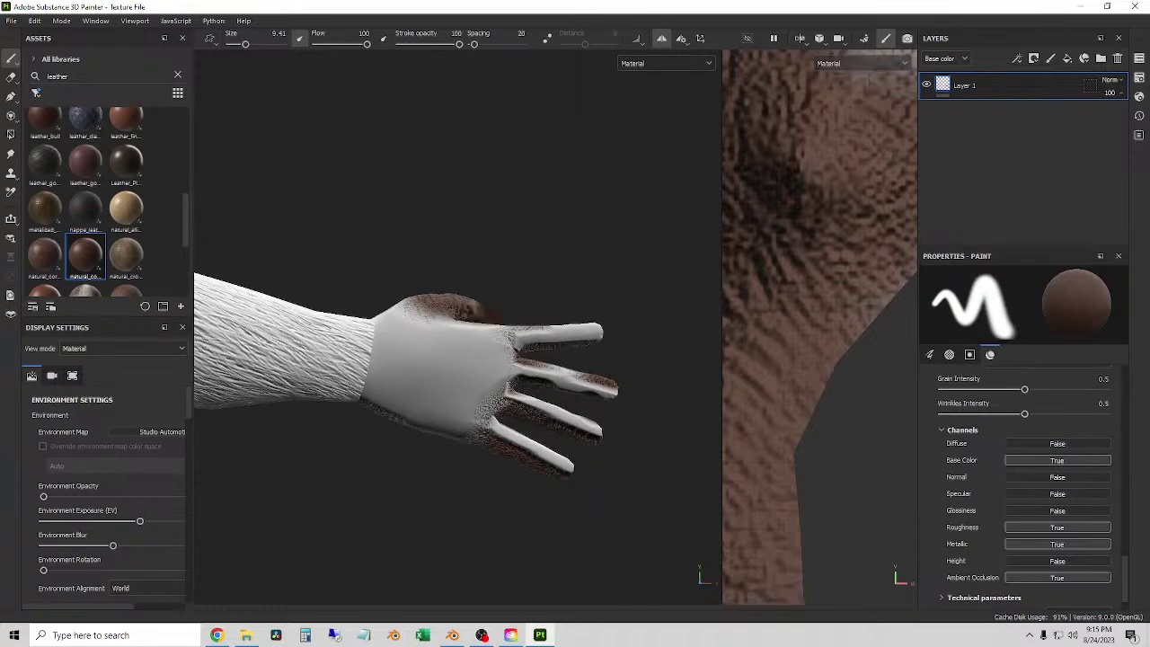
pyautogui.moveTo(470, 349)
pyautogui.keyDown('alt'); pyautogui.mouseDown()
pyautogui.moveTo(516, 300)
pyautogui.moveTo(530, 316)
pyautogui.mouseUp(); pyautogui.keyUp('alt')
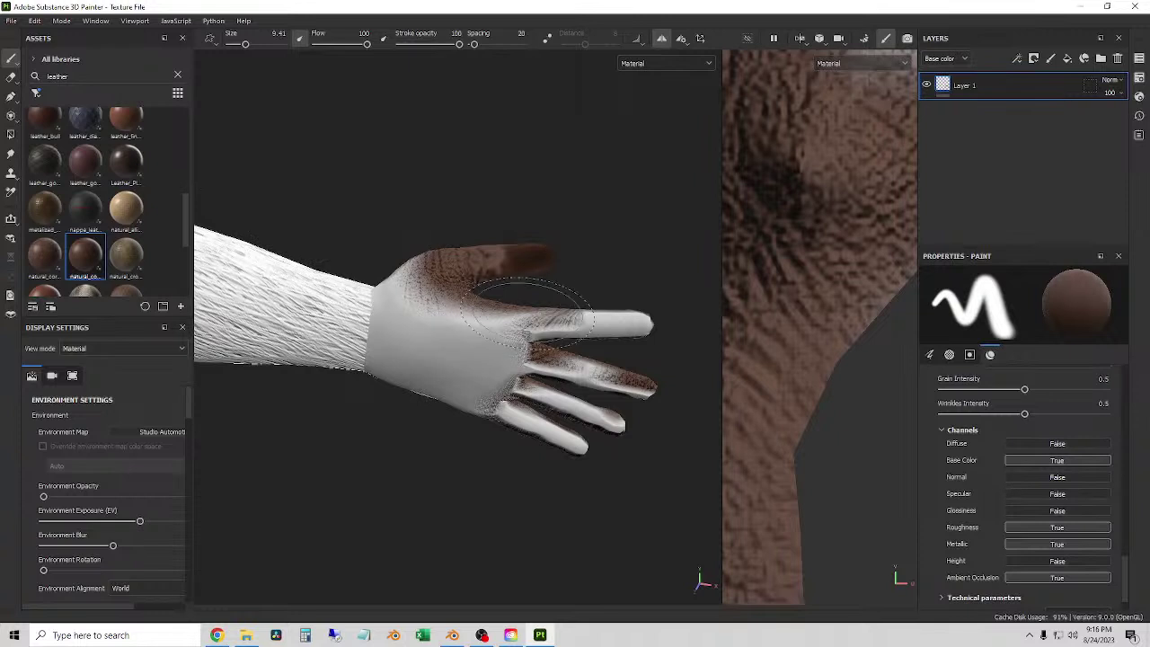
# - Erase the leather from the base of the thumb and the back of the hand with a size 10 eraser
pyautogui.click(11, 78)
pyautogui.moveTo(458, 274)
pyautogui.mouseDown()
pyautogui.moveTo(386, 259)
pyautogui.moveTo(472, 269)
pyautogui.mouseUp()
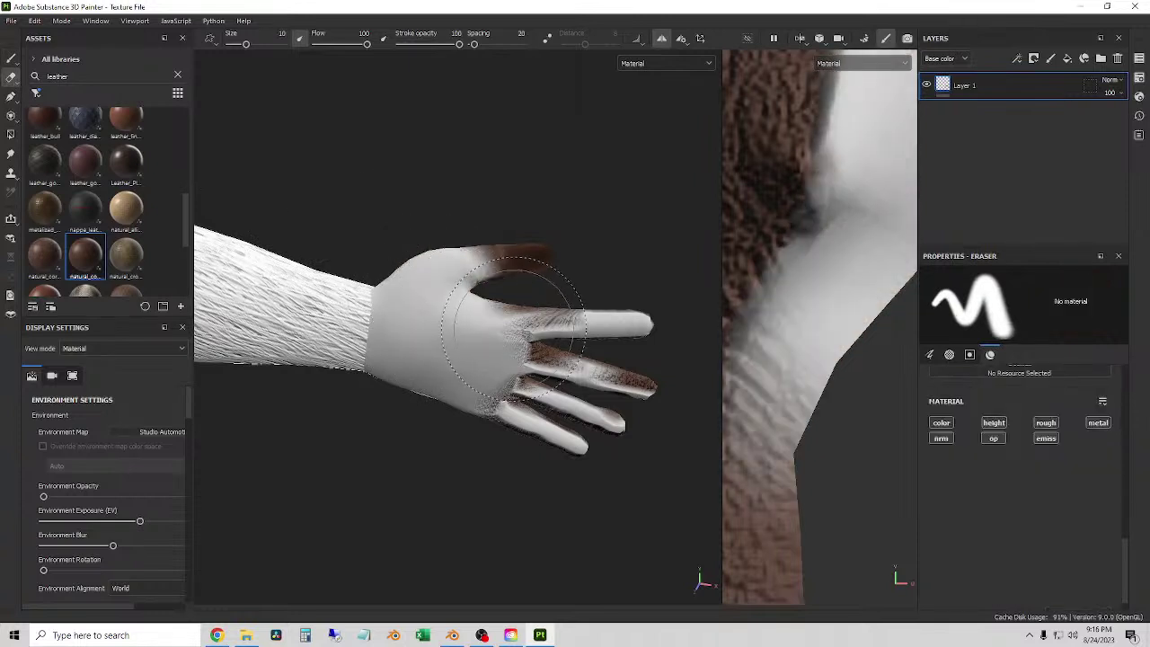
pyautogui.moveTo(503, 339)
pyautogui.keyDown('alt'); pyautogui.mouseDown()
pyautogui.moveTo(509, 348)
pyautogui.moveTo(498, 334)
pyautogui.moveTo(478, 340)
pyautogui.mouseUp(); pyautogui.keyUp('alt')
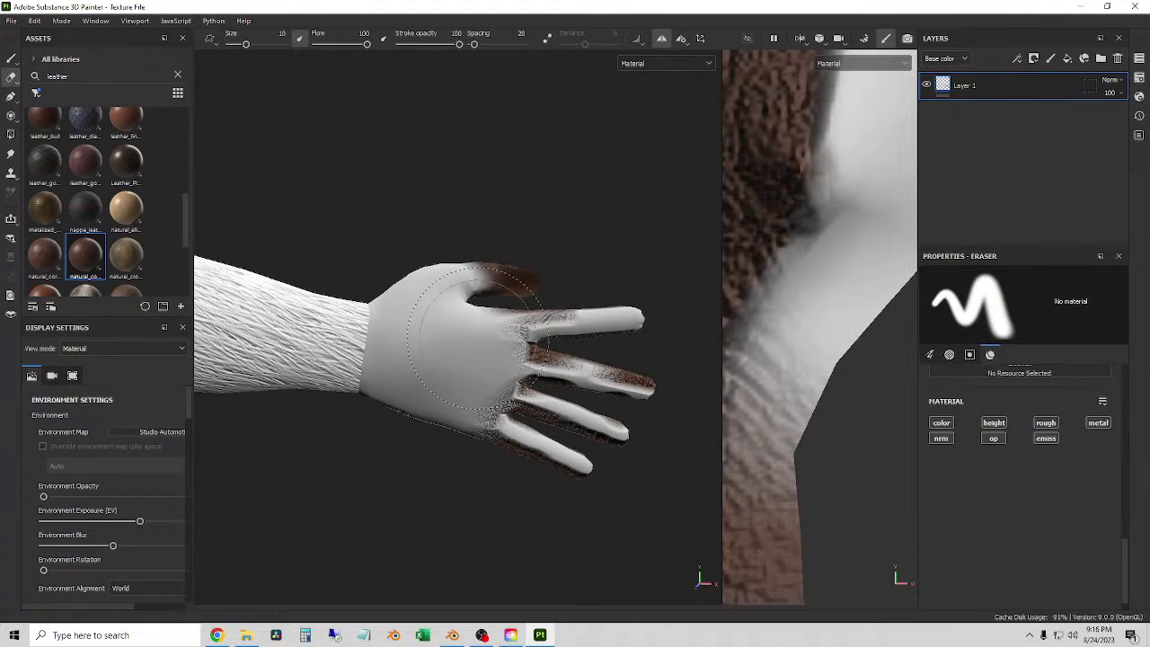
# - Set the eraser size to 2.01 and erase the remaining leather from the fingers and knuckles on the back of the hand
pyautogui.click(236, 45)
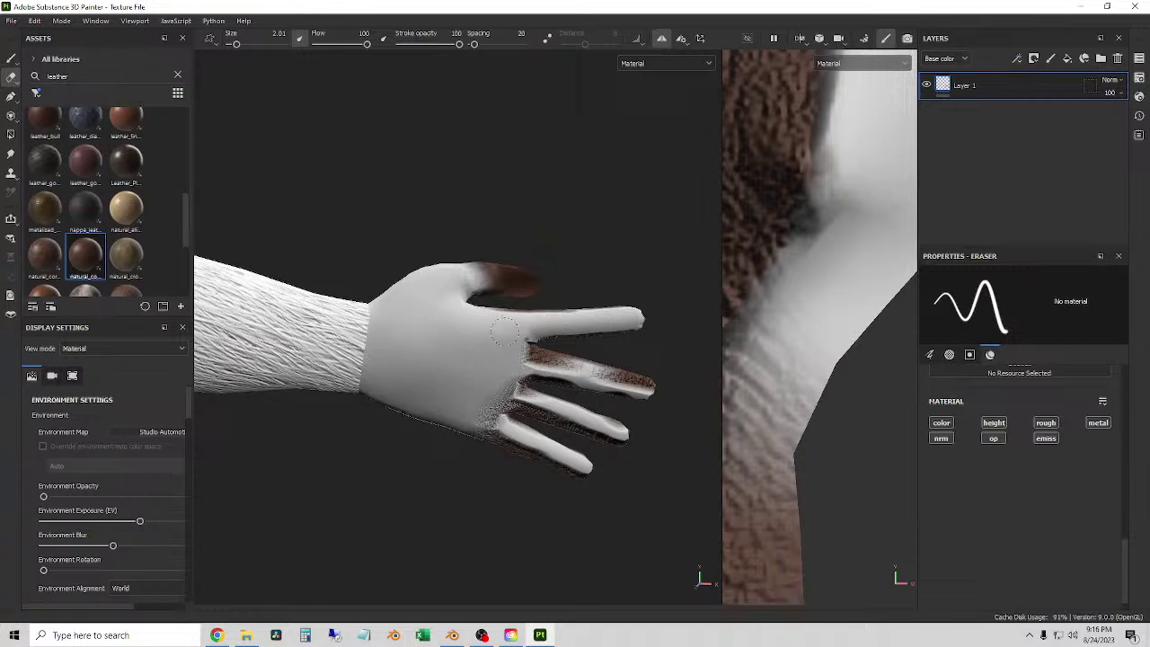
pyautogui.moveTo(534, 352); pyautogui.dragTo(639, 383)
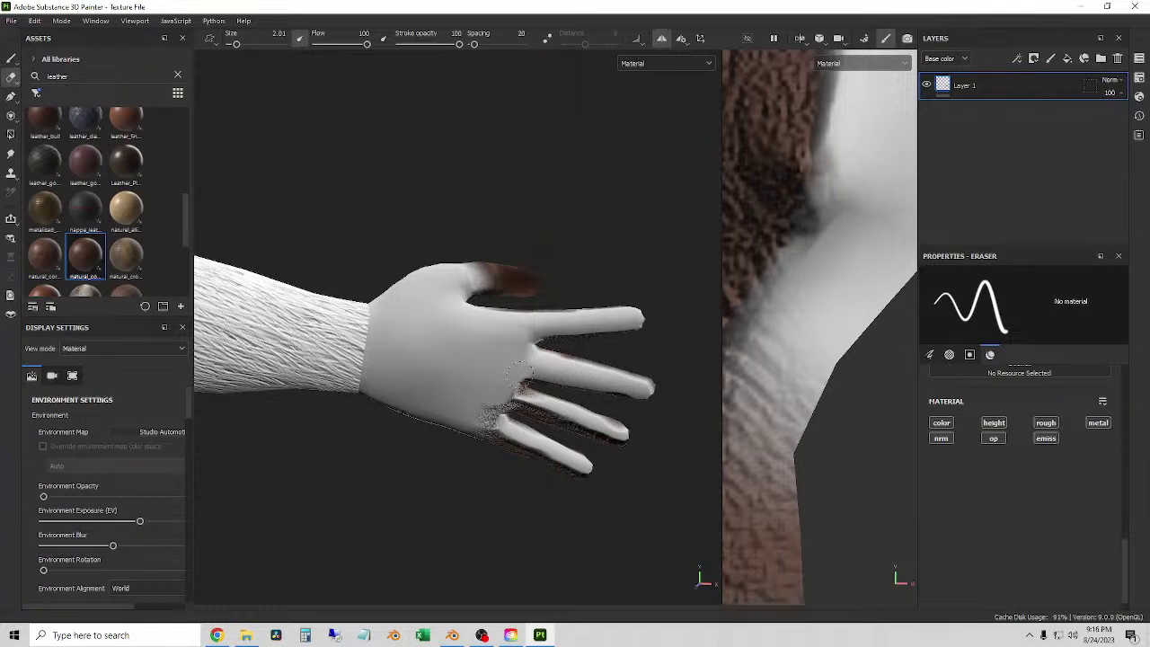
pyautogui.moveTo(521, 370); pyautogui.dragTo(487, 408)
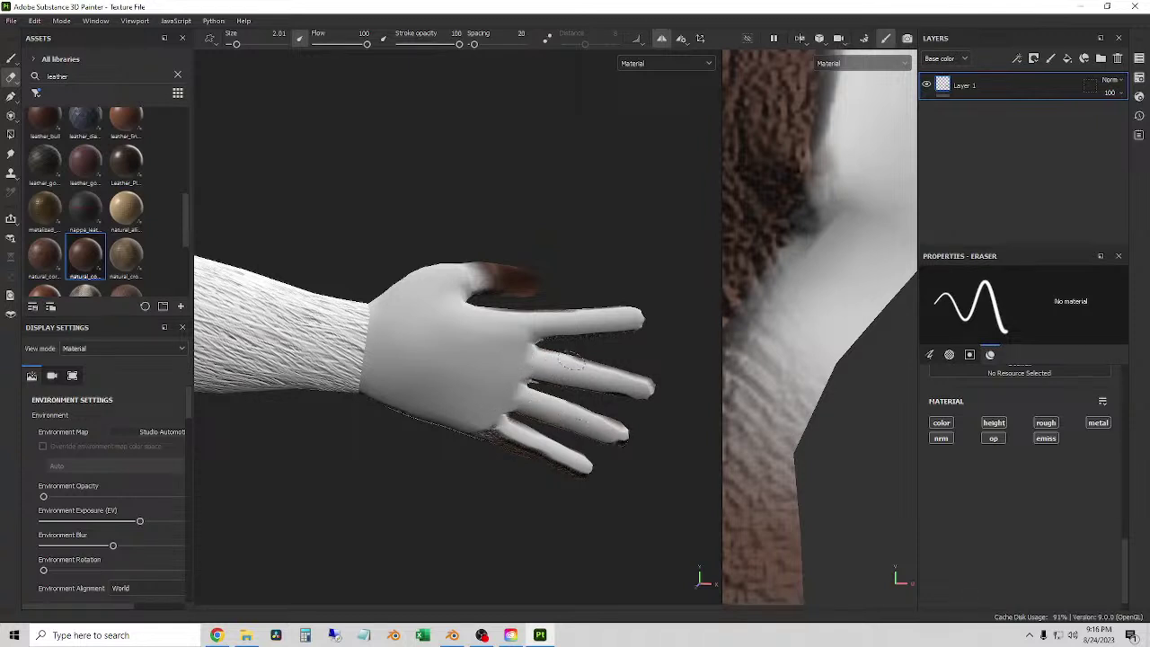
pyautogui.moveTo(499, 452); pyautogui.dragTo(508, 434)
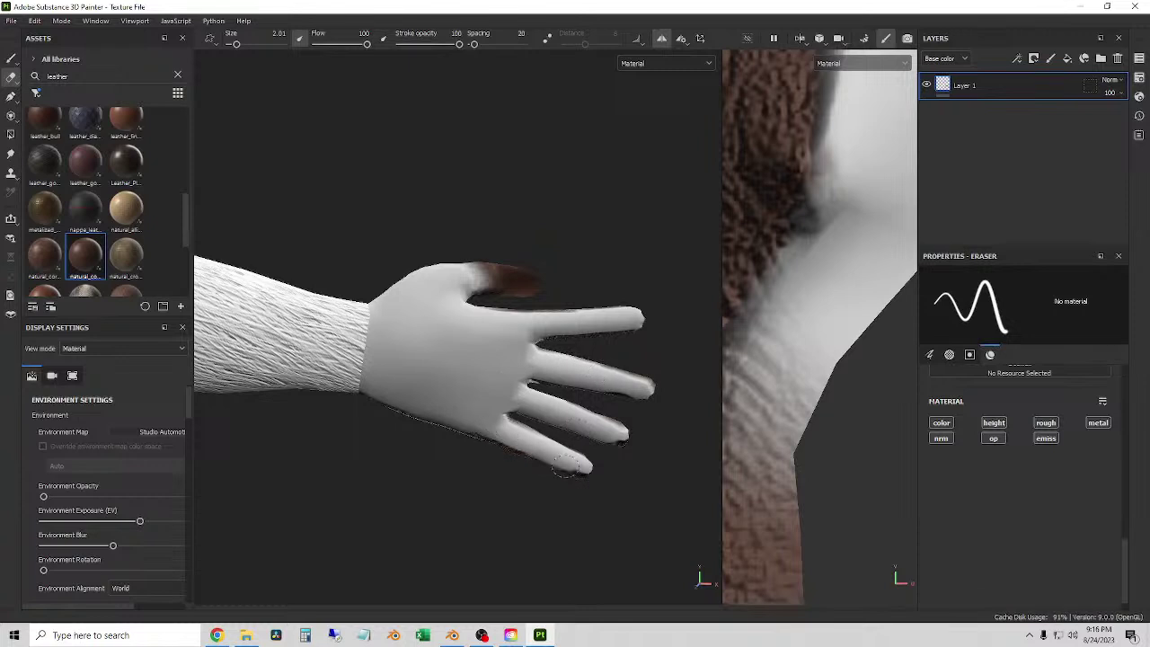
pyautogui.moveTo(462, 292)
pyautogui.keyDown('alt'); pyautogui.mouseDown()
pyautogui.moveTo(475, 308)
pyautogui.moveTo(503, 257)
pyautogui.moveTo(537, 267)
pyautogui.moveTo(504, 272)
pyautogui.mouseUp(); pyautogui.keyUp('alt')
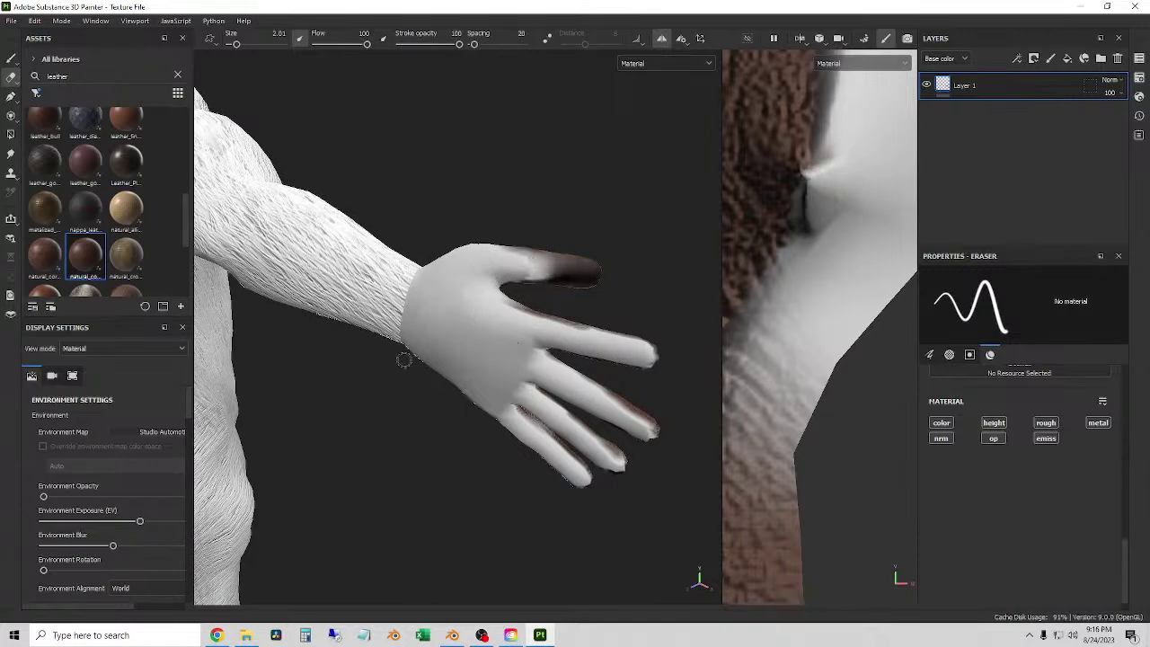
pyautogui.keyDown('alt'); pyautogui.moveTo(404, 359); pyautogui.dragTo(377, 342); pyautogui.keyUp('alt')
pyautogui.scroll(5, 85, 207)
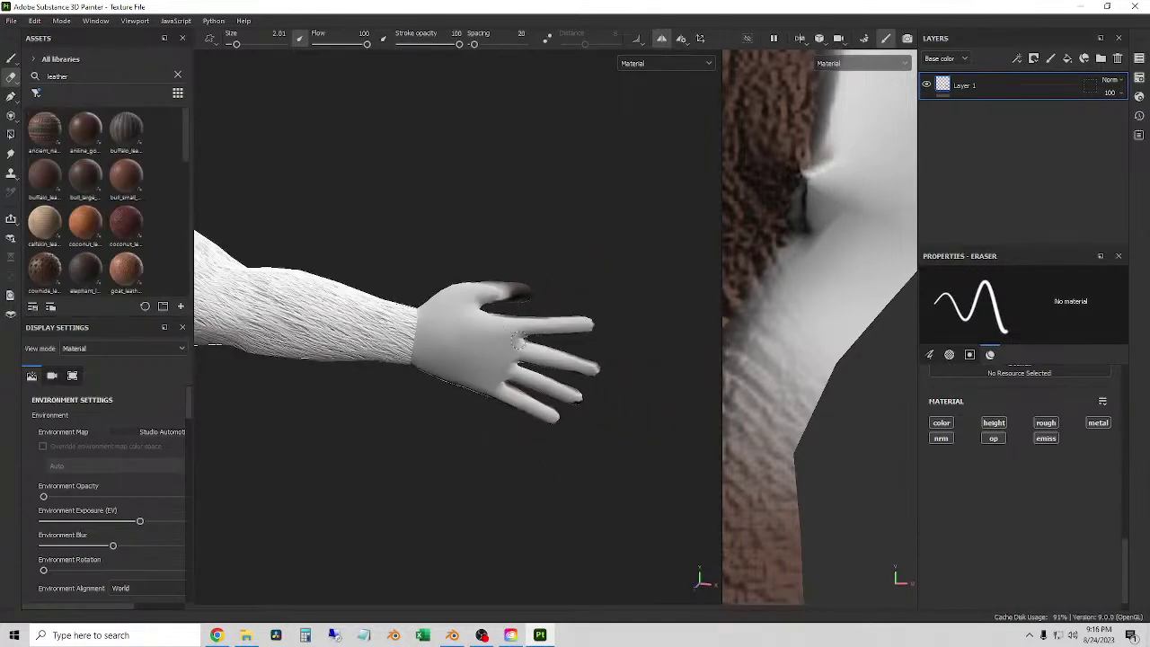
# - Repaint the palm and fingers using the brush with natural_cowhide_leather at grain intensity 0.17 and wrinkles intensity 0.06
pyautogui.keyDown('alt'); pyautogui.moveTo(518, 340); pyautogui.dragTo(278, 264); pyautogui.keyUp('alt')
pyautogui.scroll(2, 509, 358)
pyautogui.moveTo(506, 346)
pyautogui.keyDown('alt'); pyautogui.mouseDown()
pyautogui.moveTo(506, 395)
pyautogui.moveTo(542, 363)
pyautogui.mouseUp(); pyautogui.keyUp('alt')
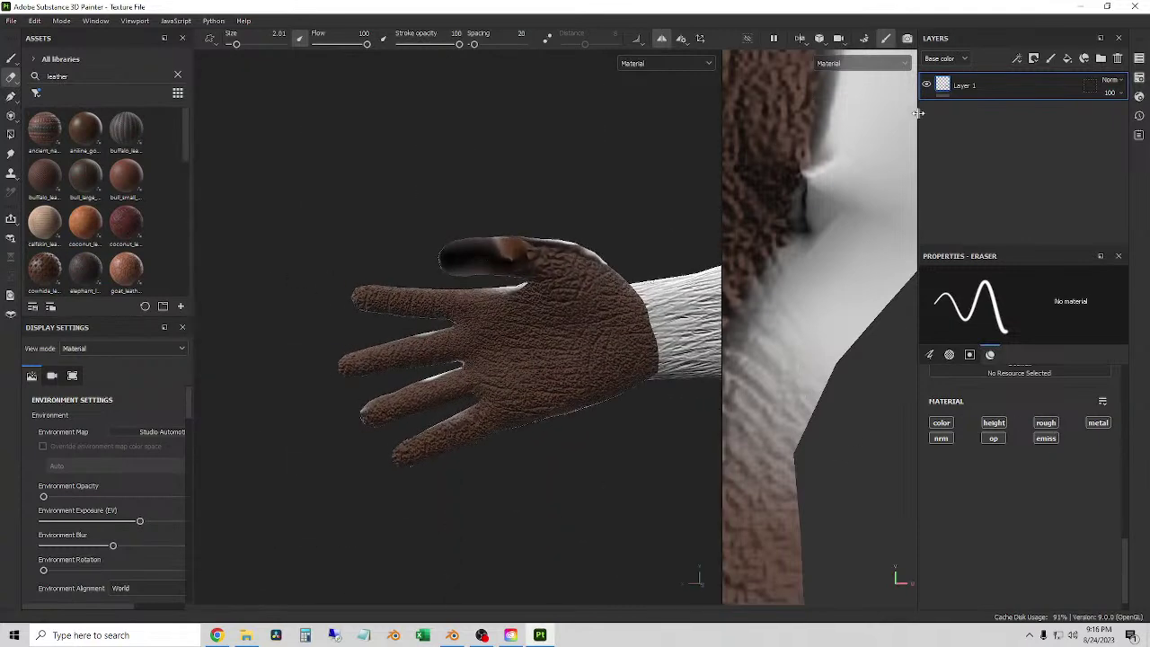
pyautogui.scroll(-5, 99, 225)
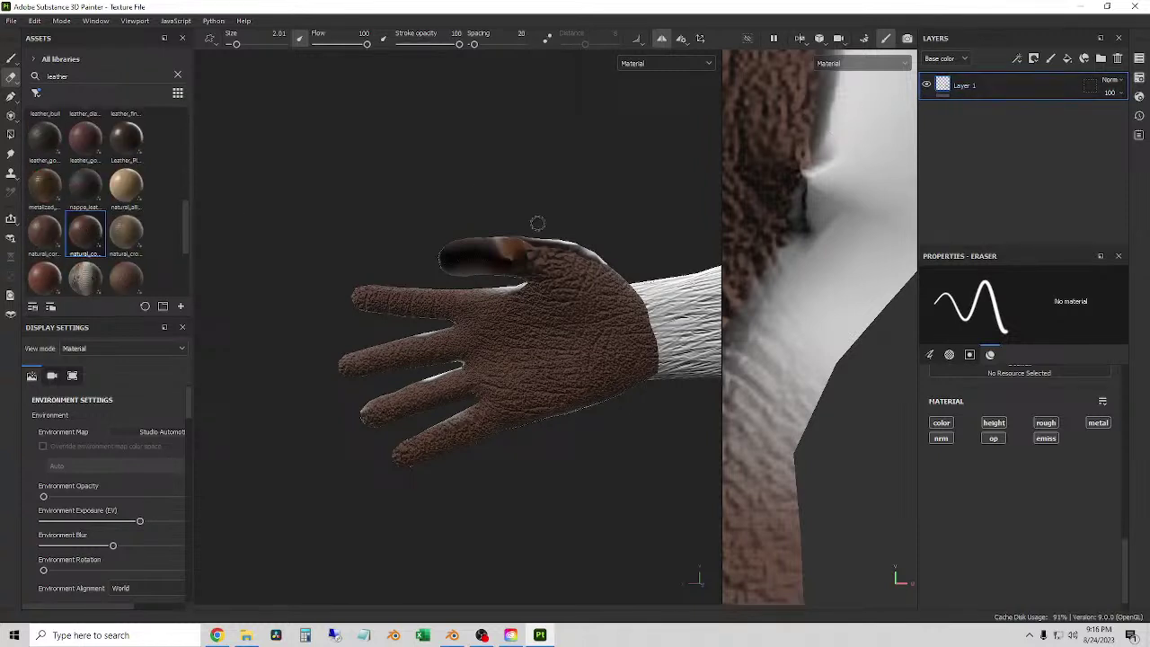
pyautogui.press('1')
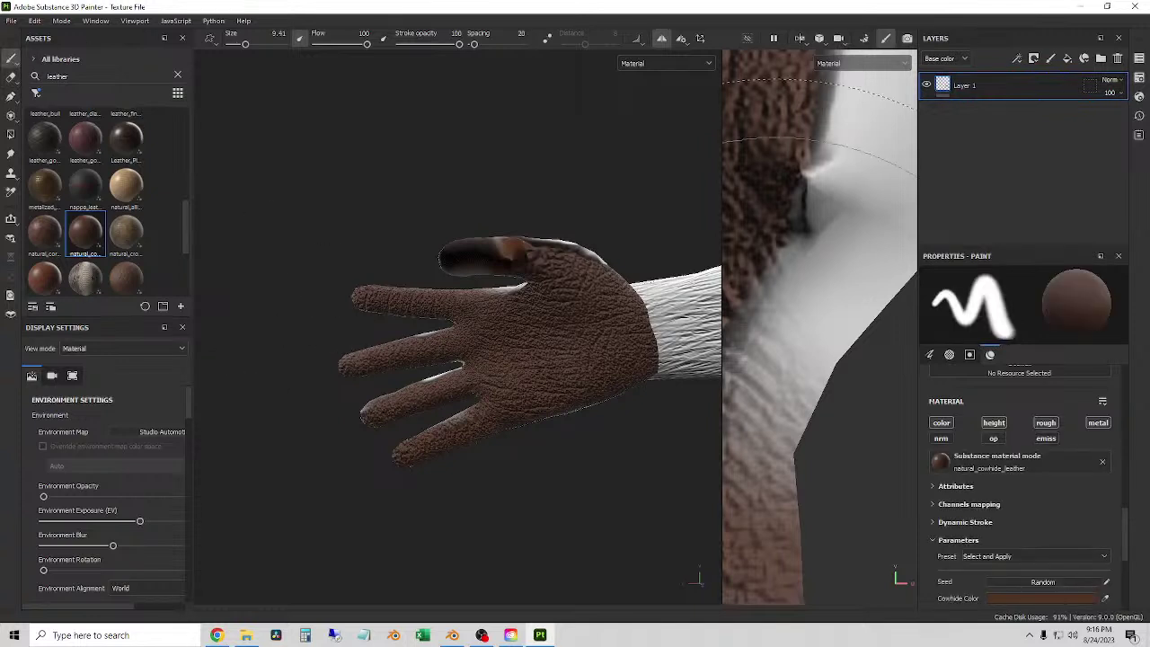
pyautogui.scroll(-5, 1075, 521)
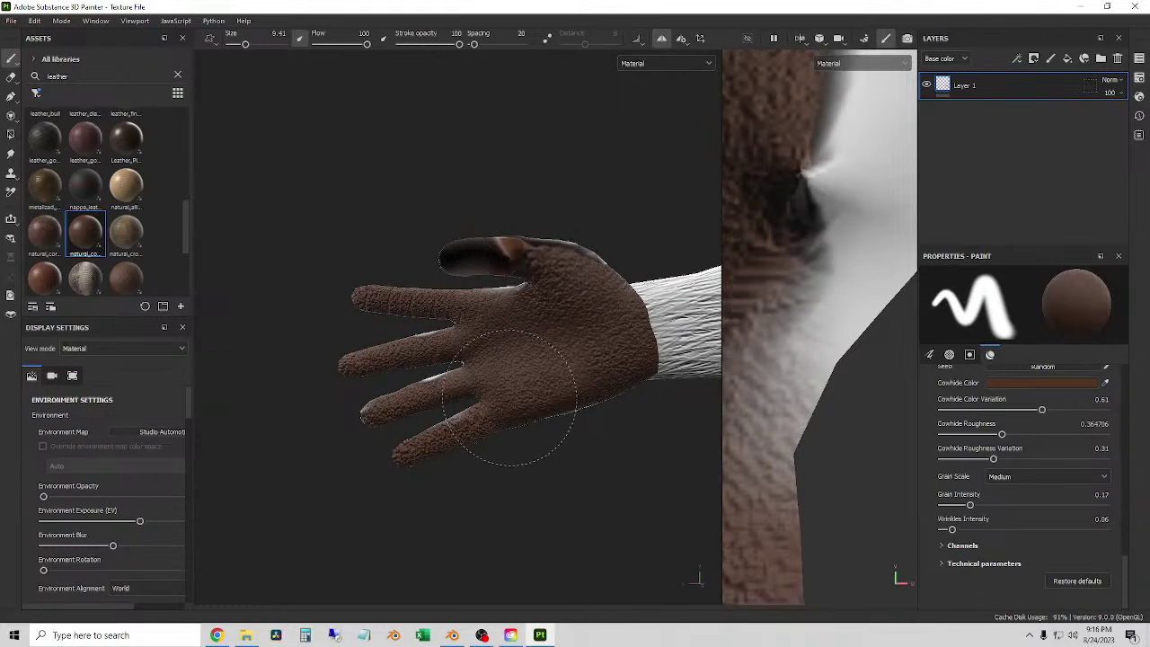
pyautogui.keyDown('alt'); pyautogui.moveTo(423, 449); pyautogui.dragTo(417, 377); pyautogui.keyUp('alt')
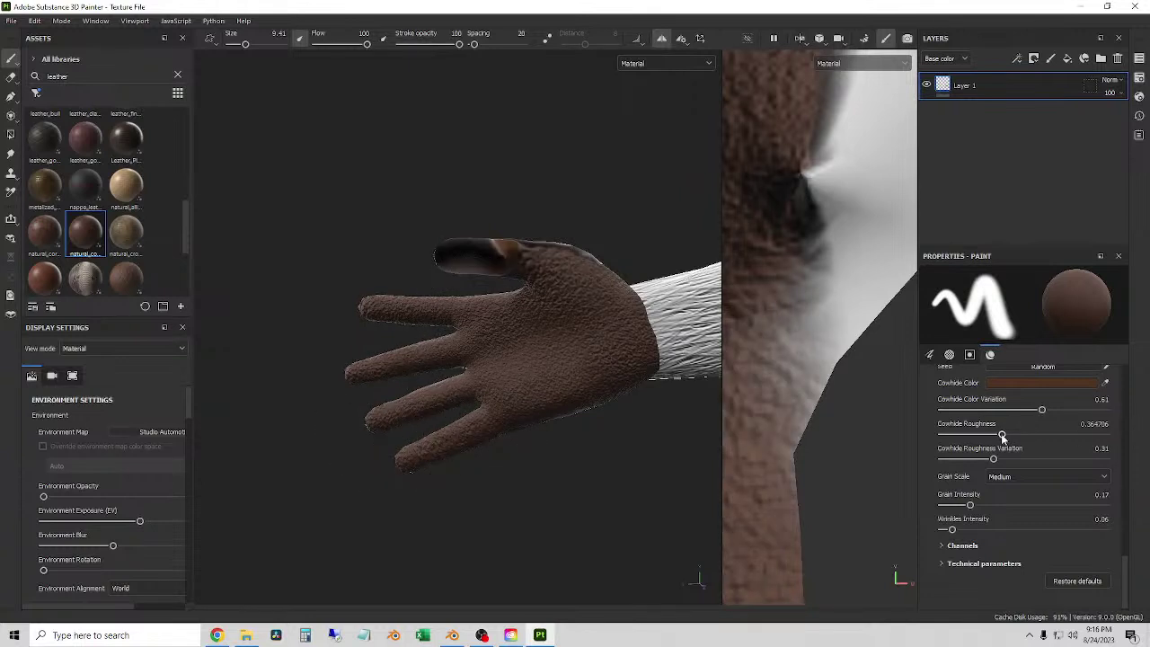
# - Set the leather's cowhide roughness to 0.73 and roughness variation to 0.41, and repaint the palm and fingers with it
pyautogui.click(965, 544)
pyautogui.scroll(-3, 1018, 540)
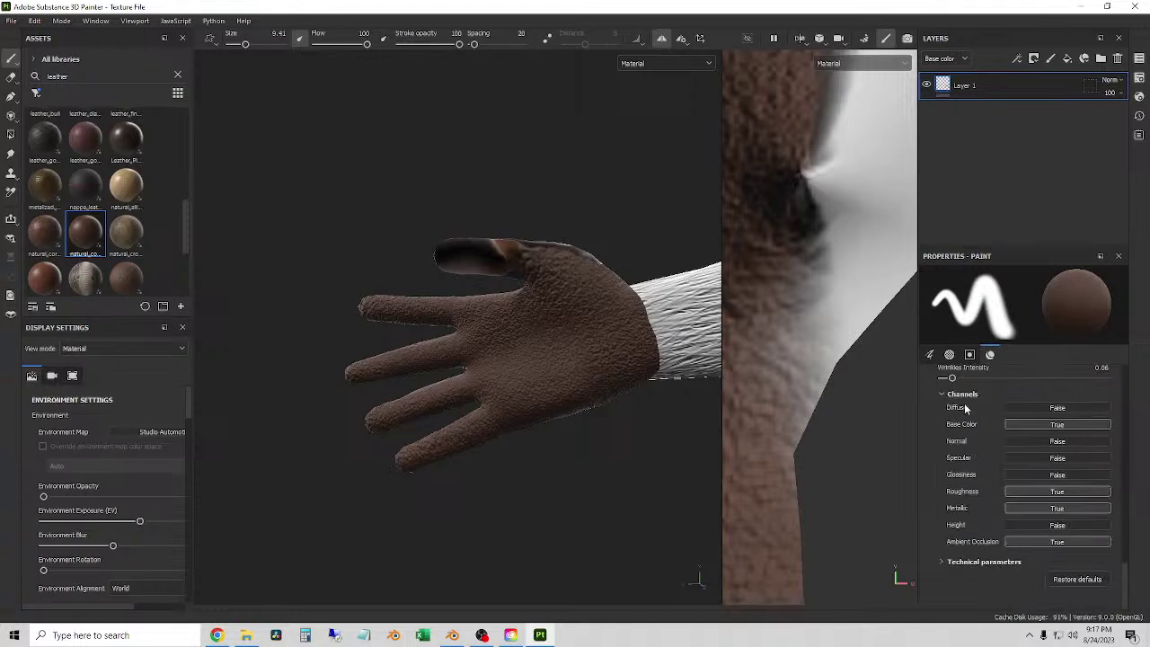
pyautogui.click(973, 561)
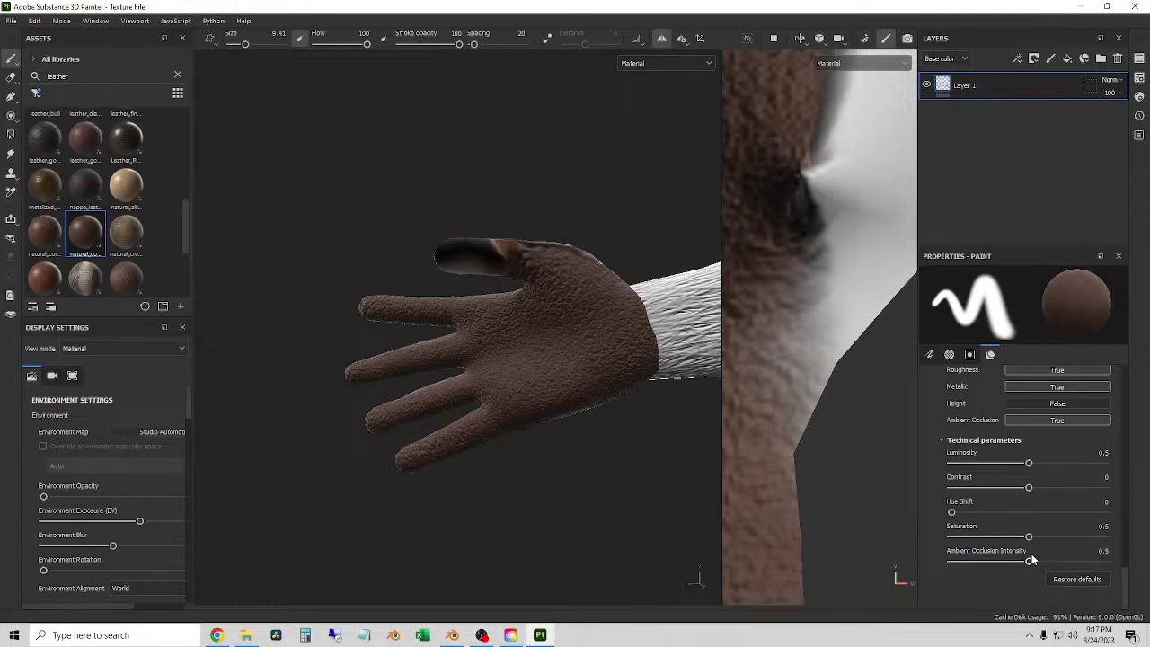
pyautogui.scroll(2, 1031, 489)
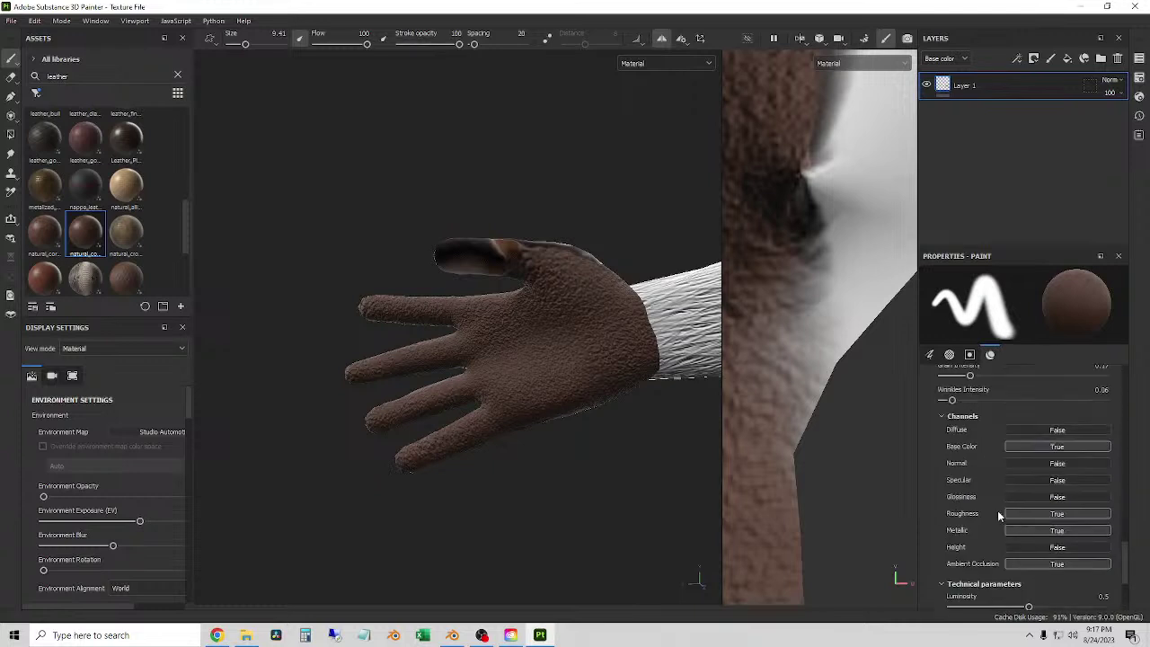
pyautogui.scroll(2, 999, 503)
pyautogui.scroll(2, 985, 495)
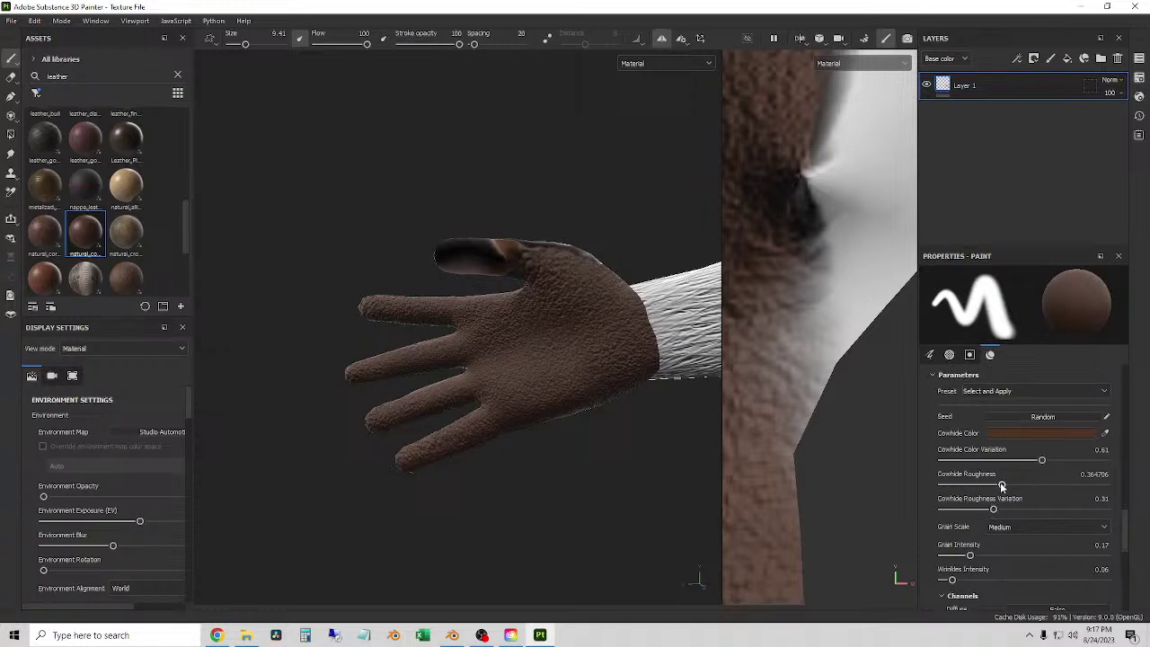
pyautogui.moveTo(1002, 484); pyautogui.dragTo(1061, 484)
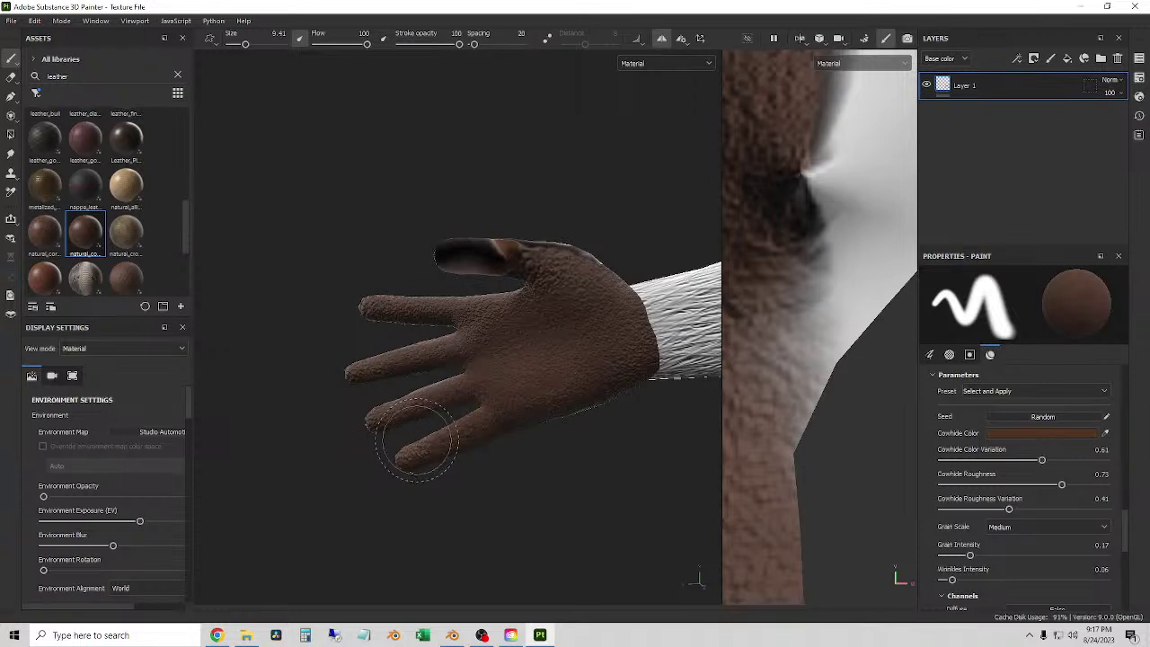
pyautogui.moveTo(469, 355)
pyautogui.mouseDown()
pyautogui.moveTo(475, 321)
pyautogui.moveTo(551, 359)
pyautogui.moveTo(539, 291)
pyautogui.moveTo(610, 355)
pyautogui.moveTo(488, 364)
pyautogui.moveTo(688, 457)
pyautogui.moveTo(608, 437)
pyautogui.moveTo(629, 431)
pyautogui.mouseUp()
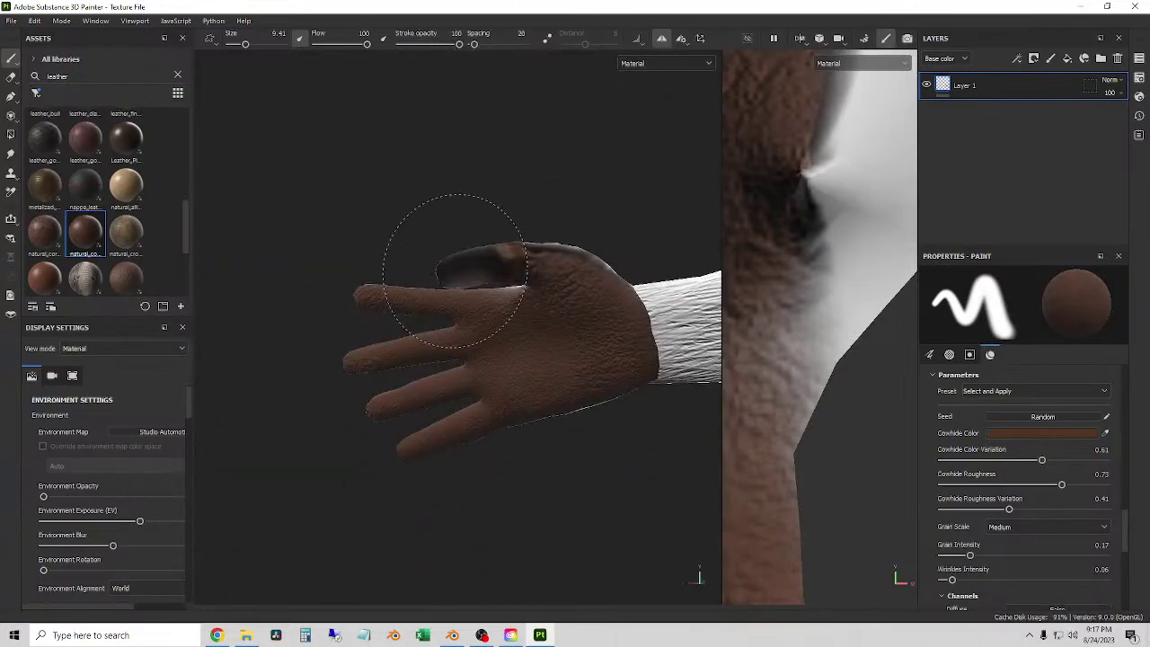
# - Paint the rougher cowhide leather over the thumb, from its tip toward its base, on the back side of the hand
pyautogui.moveTo(449, 243)
pyautogui.keyDown('alt'); pyautogui.mouseDown()
pyautogui.moveTo(527, 321)
pyautogui.moveTo(474, 292)
pyautogui.moveTo(521, 326)
pyautogui.moveTo(821, 469)
pyautogui.moveTo(449, 359)
pyautogui.moveTo(570, 333)
pyautogui.moveTo(411, 359)
pyautogui.moveTo(467, 350)
pyautogui.mouseUp(); pyautogui.keyUp('alt')
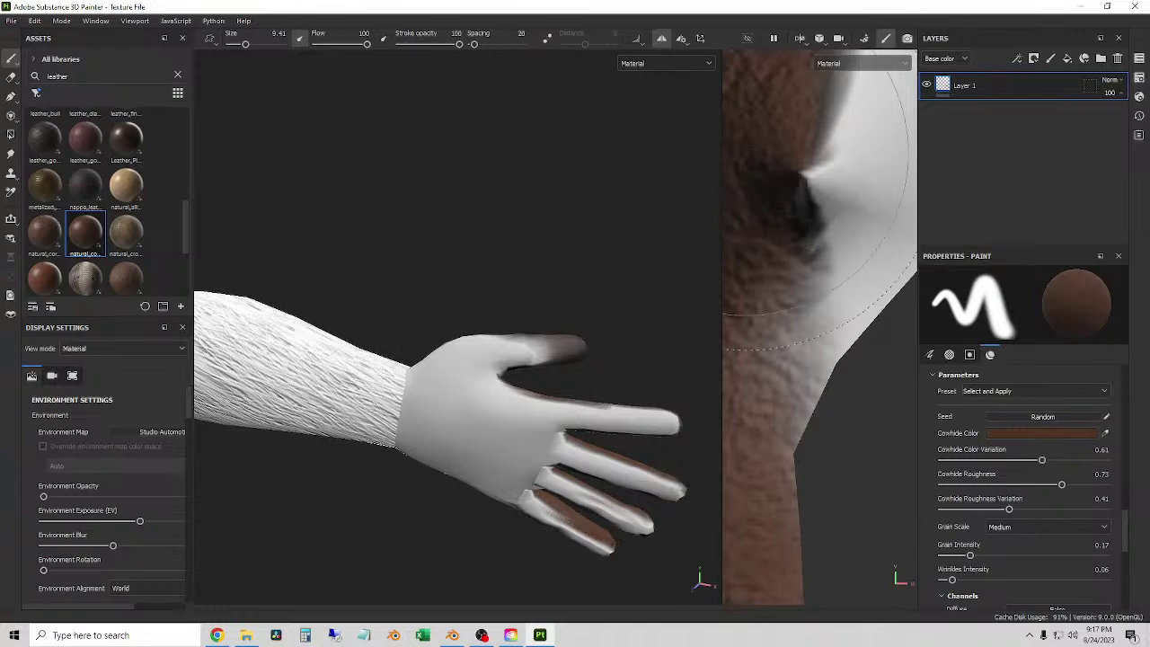
pyautogui.moveTo(808, 178); pyautogui.dragTo(800, 178)
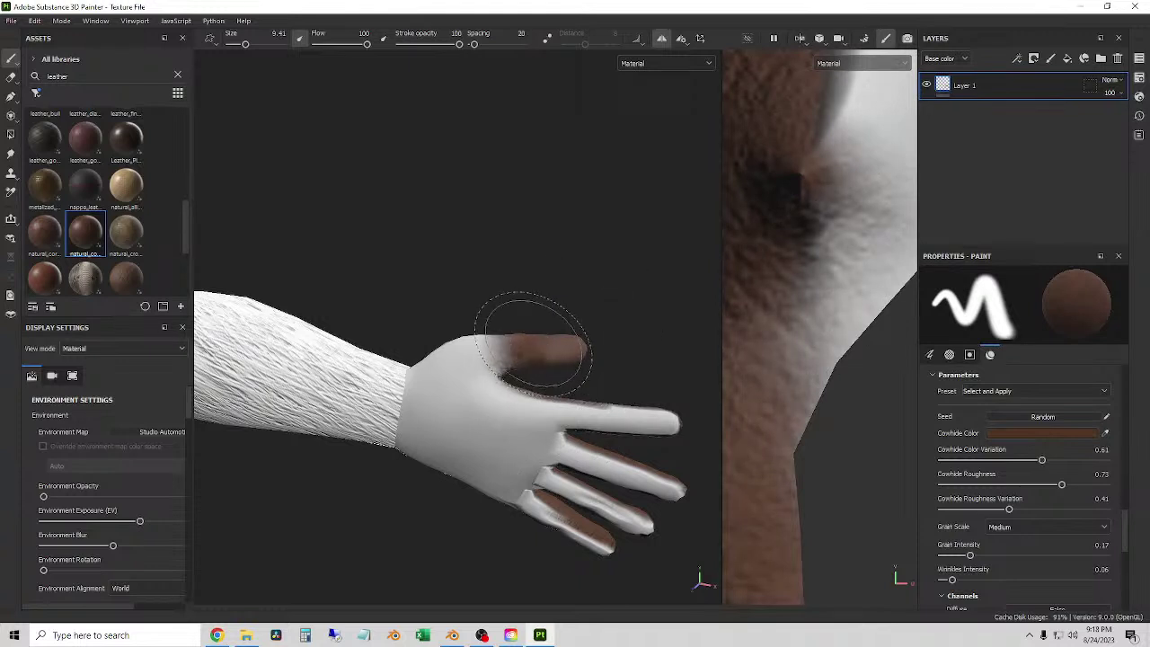
pyautogui.scroll(-2, 528, 330)
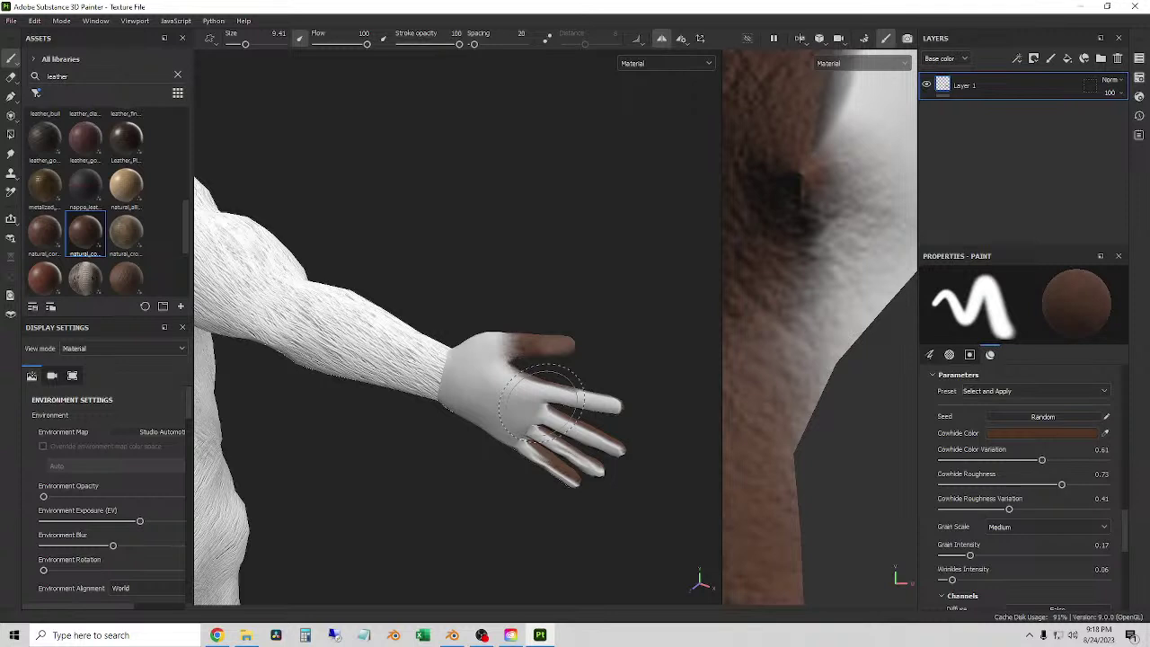
pyautogui.keyDown('alt'); pyautogui.moveTo(543, 400); pyautogui.dragTo(575, 334); pyautogui.keyUp('alt')
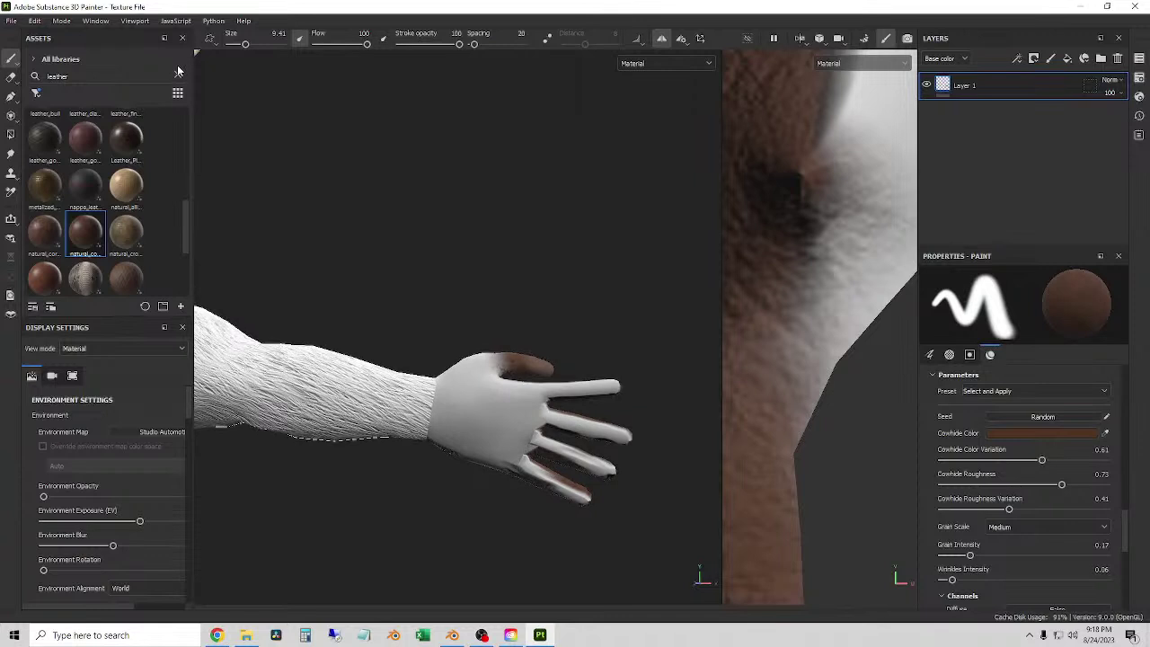
# - Search the assets for "fur" and load Furbrush Basematerial as the brush material
pyautogui.click(178, 72)
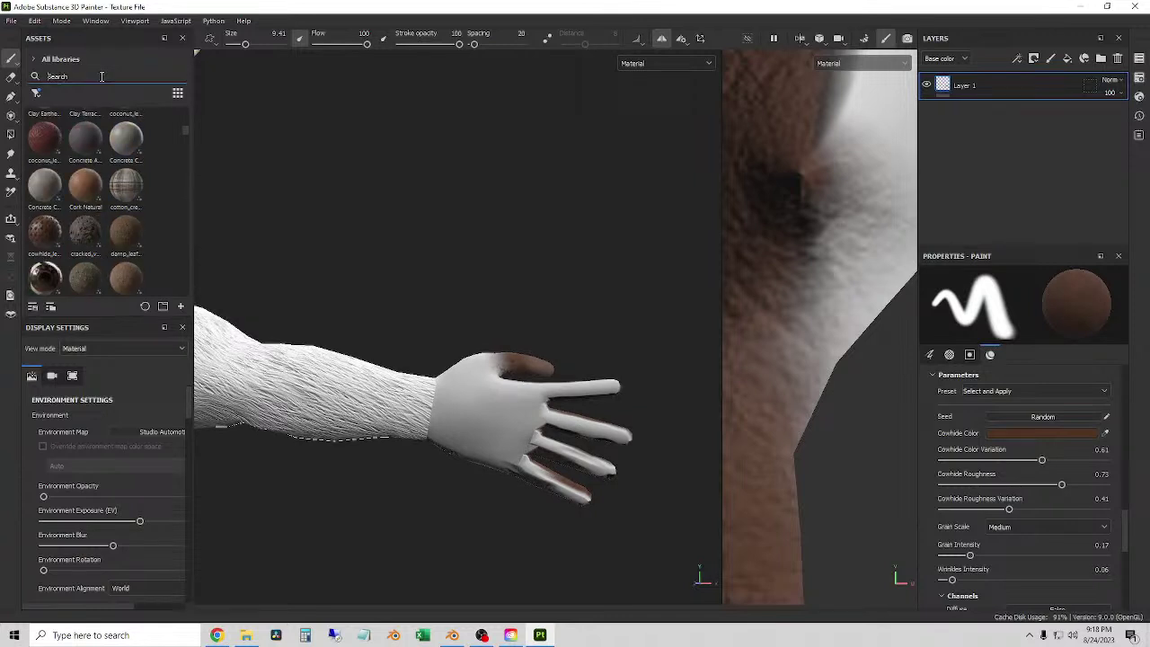
pyautogui.write('fur')
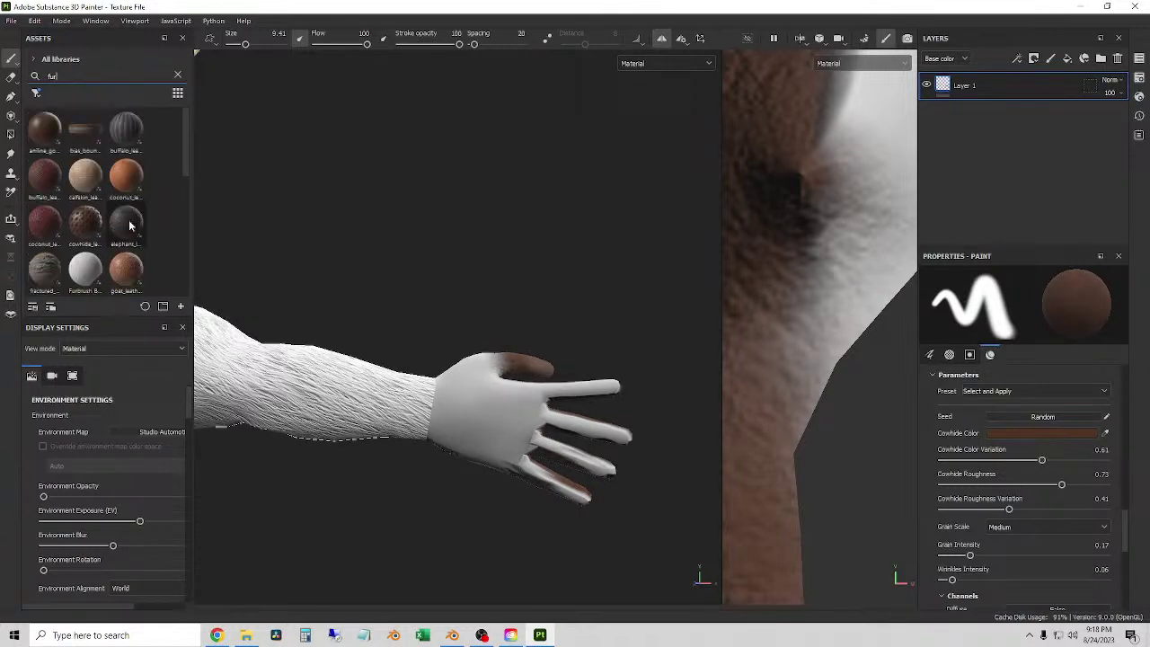
pyautogui.click(86, 269)
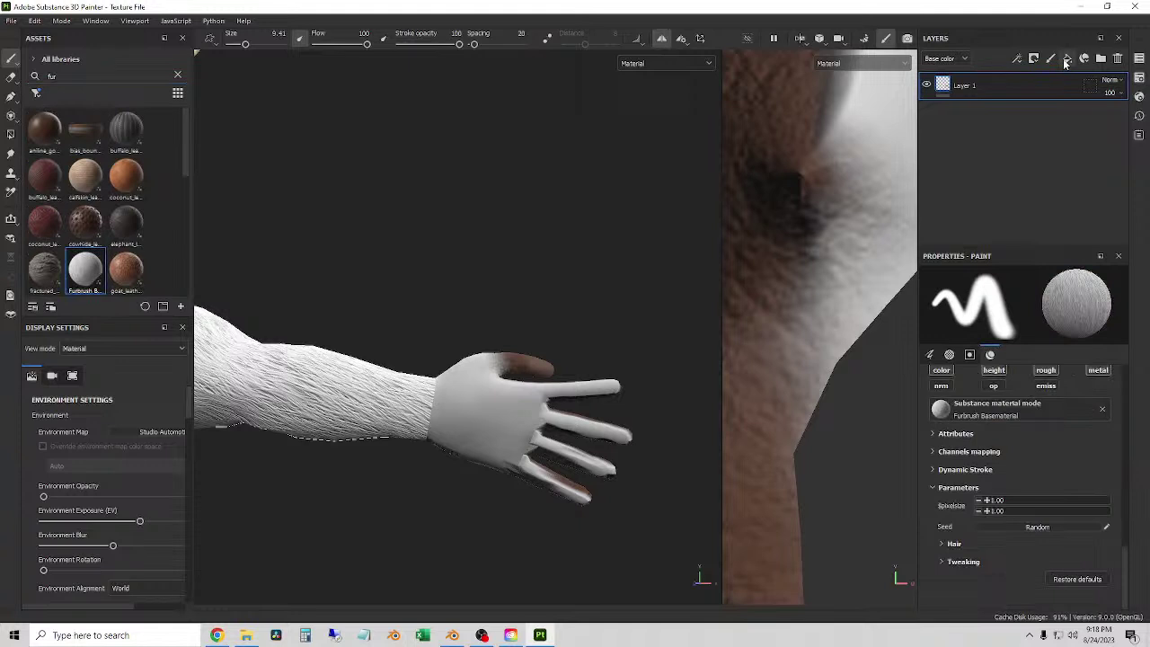
# - Add a new layer named Fur and rename Layer 1 as Skin
pyautogui.click(1066, 59)
pyautogui.doubleClick(965, 85)
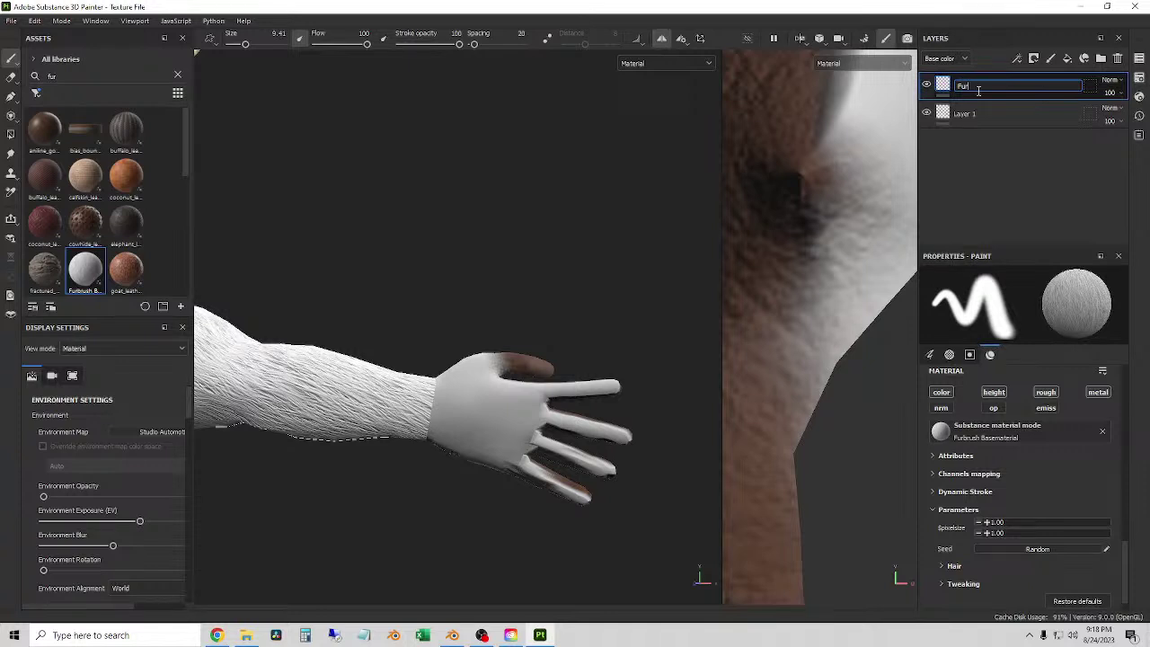
pyautogui.click(970, 116)
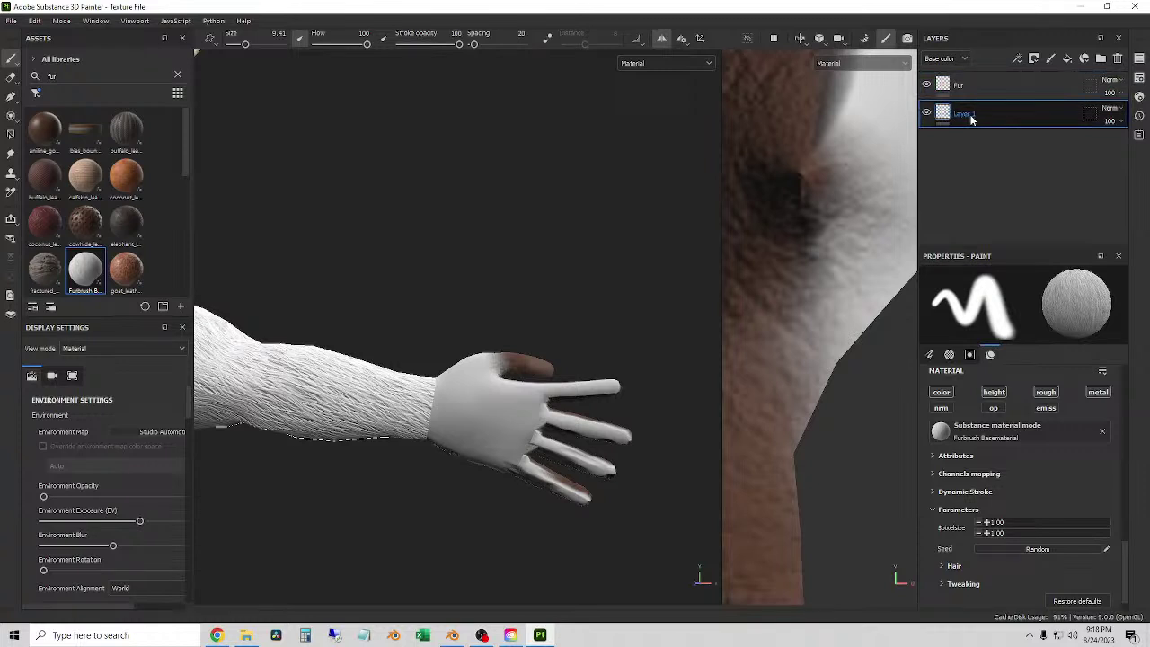
pyautogui.scroll(-5, 849, 211)
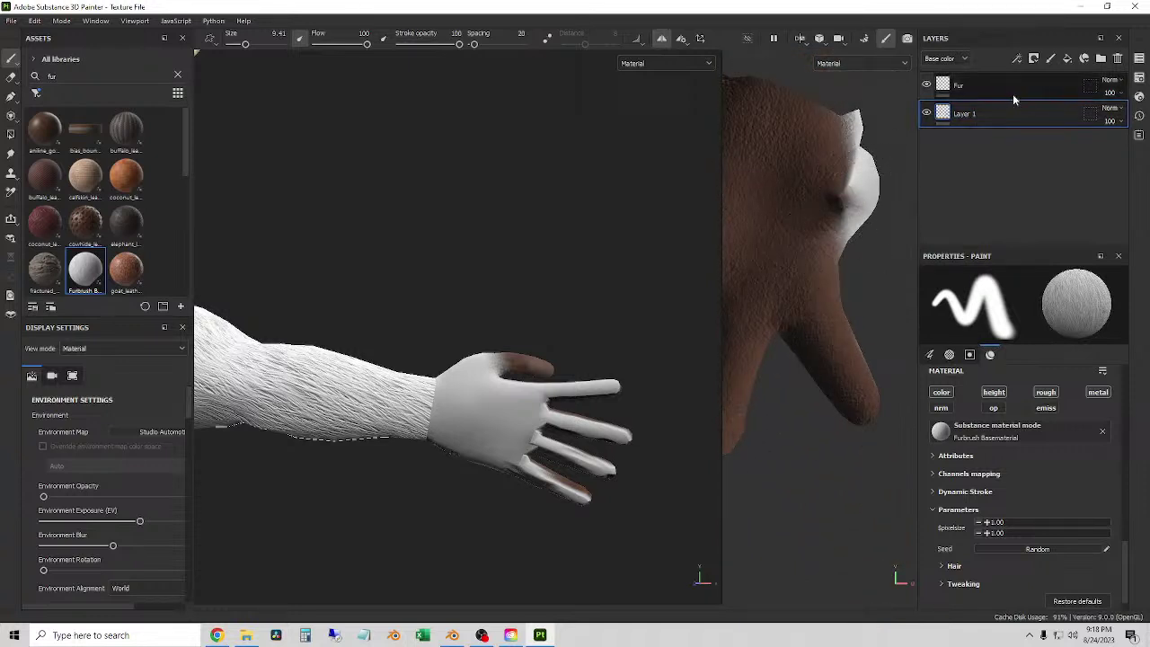
pyautogui.doubleClick(959, 115)
pyautogui.write('Skin')
pyautogui.press('Return')
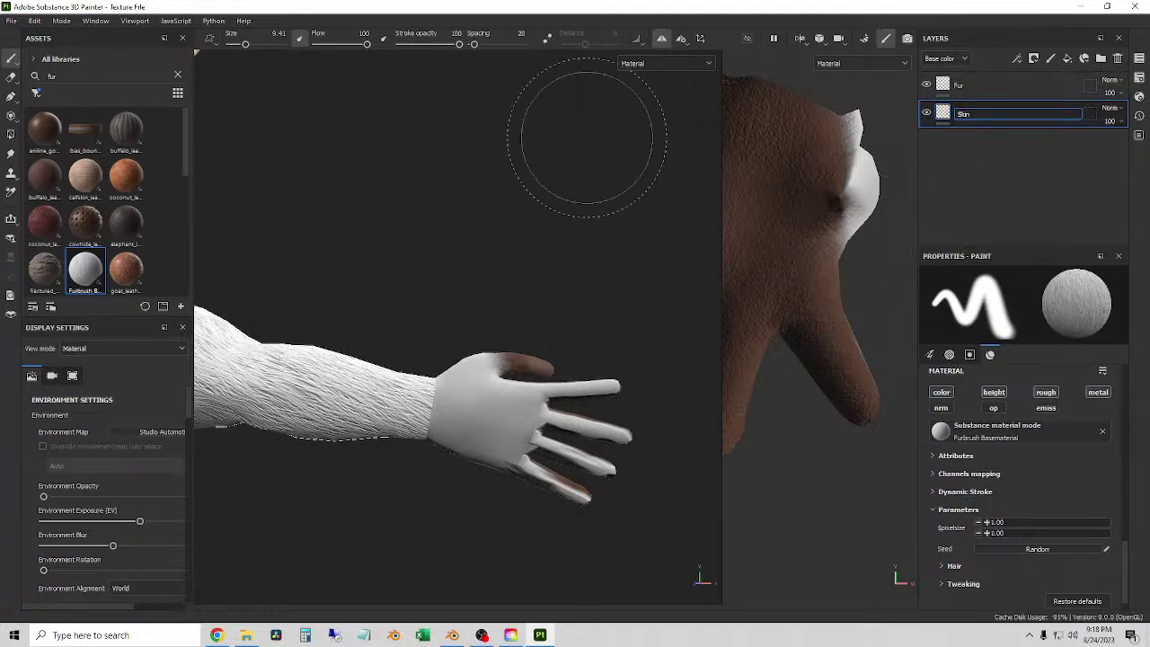
# - Paint Furbrush Basematerial on the Skin layer over the back of the hand, the base of the thumb and the fingers
pyautogui.keyDown('alt'); pyautogui.moveTo(475, 347); pyautogui.dragTo(475, 475); pyautogui.keyUp('alt')
pyautogui.moveTo(629, 449)
pyautogui.keyDown('alt'); pyautogui.mouseDown()
pyautogui.moveTo(633, 470)
pyautogui.moveTo(512, 422)
pyautogui.moveTo(489, 382)
pyautogui.mouseUp(); pyautogui.keyUp('alt')
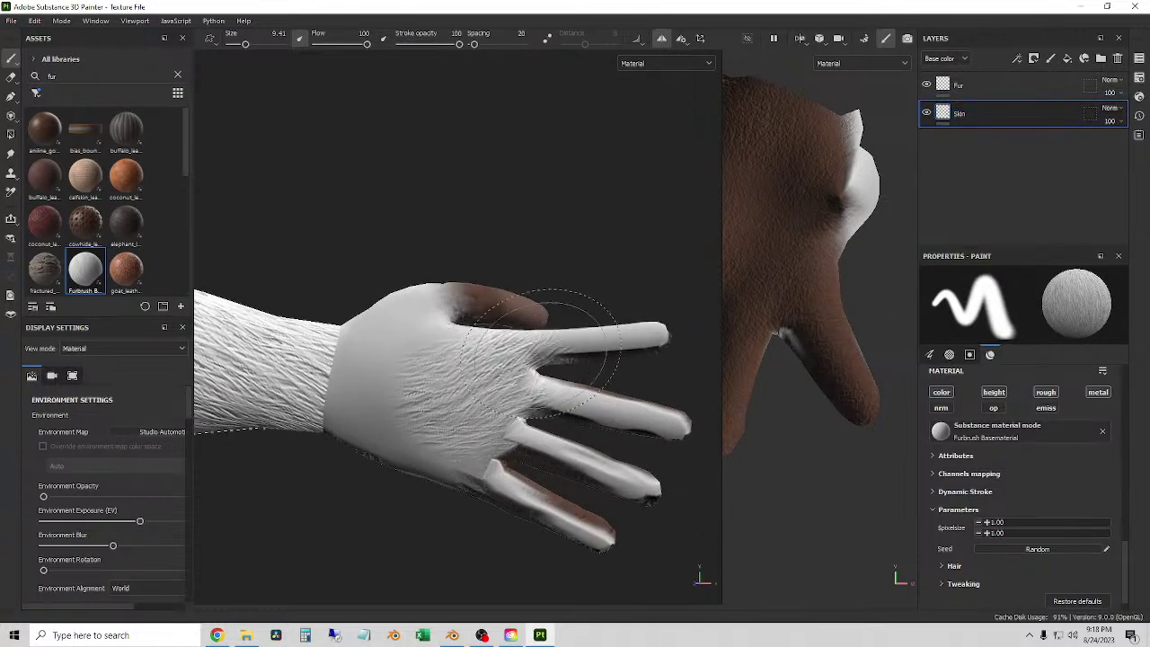
pyautogui.moveTo(368, 388); pyautogui.dragTo(321, 333)
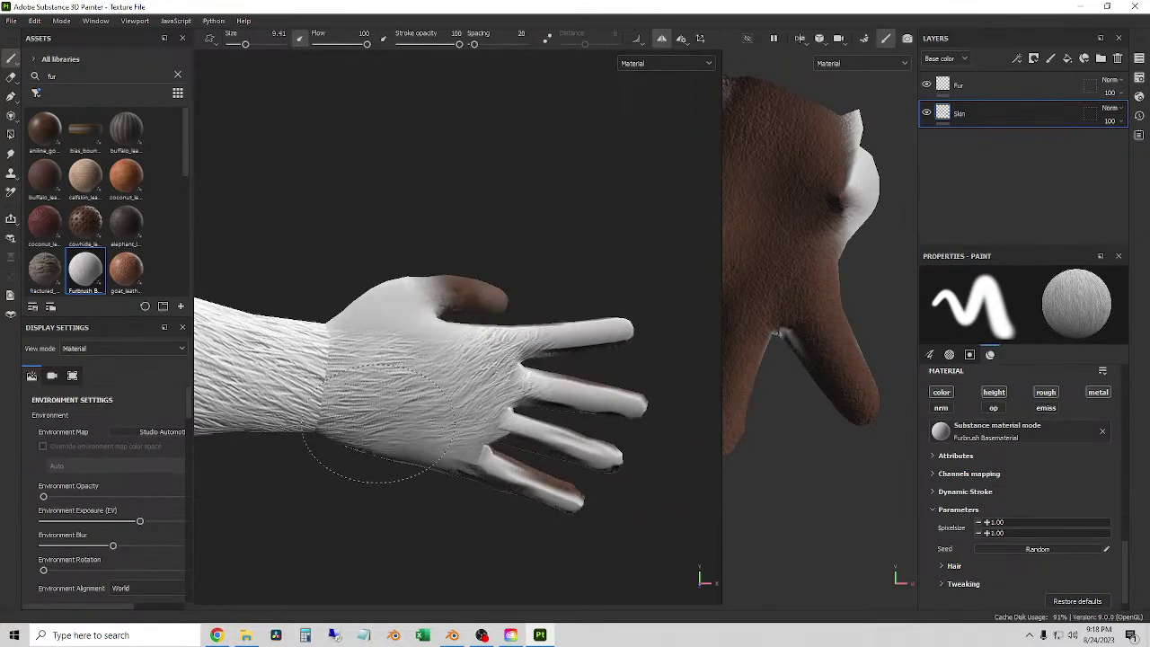
pyautogui.keyDown('alt'); pyautogui.moveTo(378, 418); pyautogui.dragTo(391, 305); pyautogui.keyUp('alt')
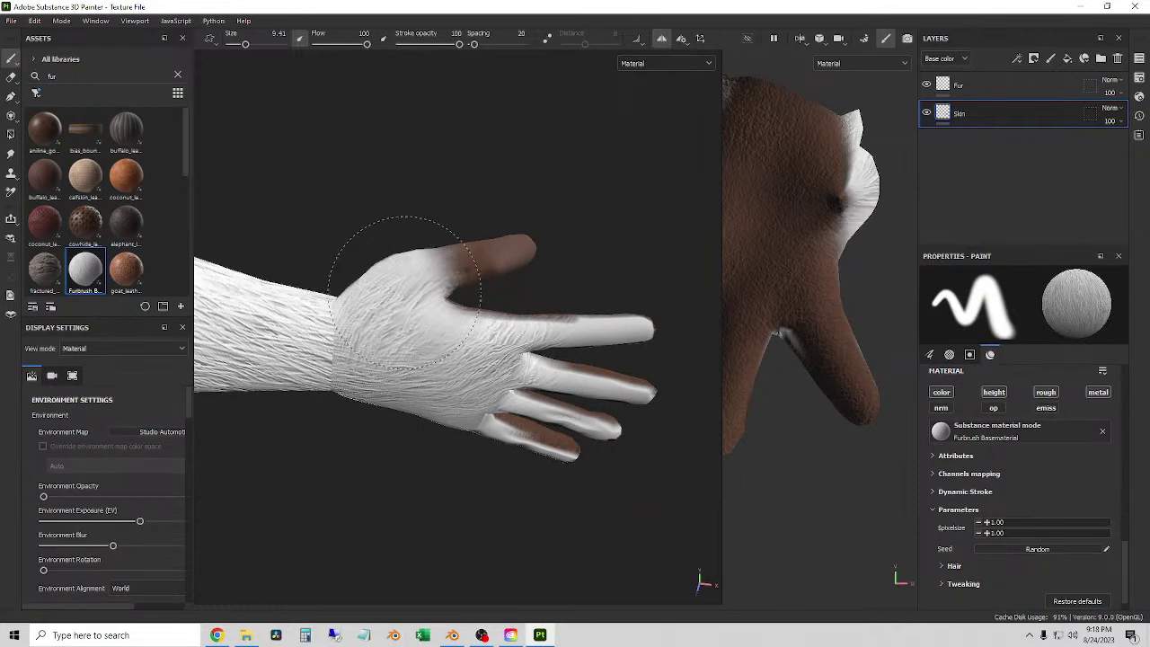
pyautogui.moveTo(467, 270)
pyautogui.mouseDown()
pyautogui.moveTo(435, 332)
pyautogui.moveTo(475, 374)
pyautogui.moveTo(603, 332)
pyautogui.moveTo(638, 382)
pyautogui.moveTo(564, 351)
pyautogui.moveTo(503, 369)
pyautogui.moveTo(638, 415)
pyautogui.moveTo(548, 440)
pyautogui.moveTo(599, 455)
pyautogui.moveTo(410, 475)
pyautogui.moveTo(539, 531)
pyautogui.moveTo(320, 449)
pyautogui.mouseUp()
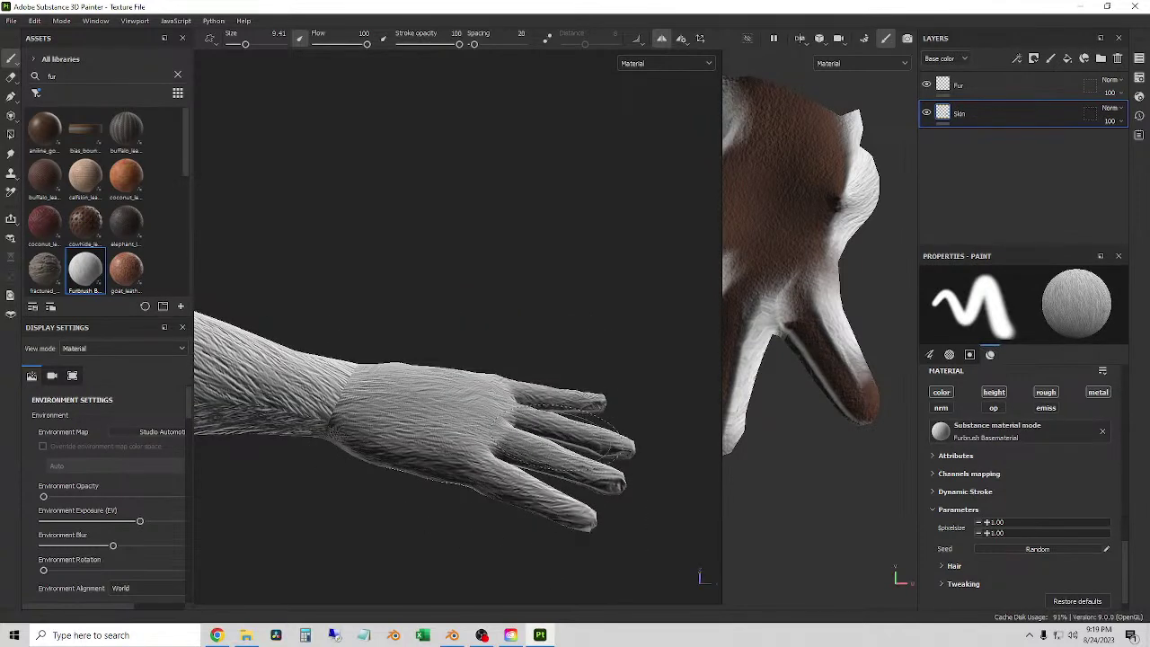
# - Extend the fur along the sides of the fingers and over the remaining leather patches between the fingers and at their tips
pyautogui.keyDown('alt'); pyautogui.moveTo(492, 485); pyautogui.dragTo(533, 531); pyautogui.keyUp('alt')
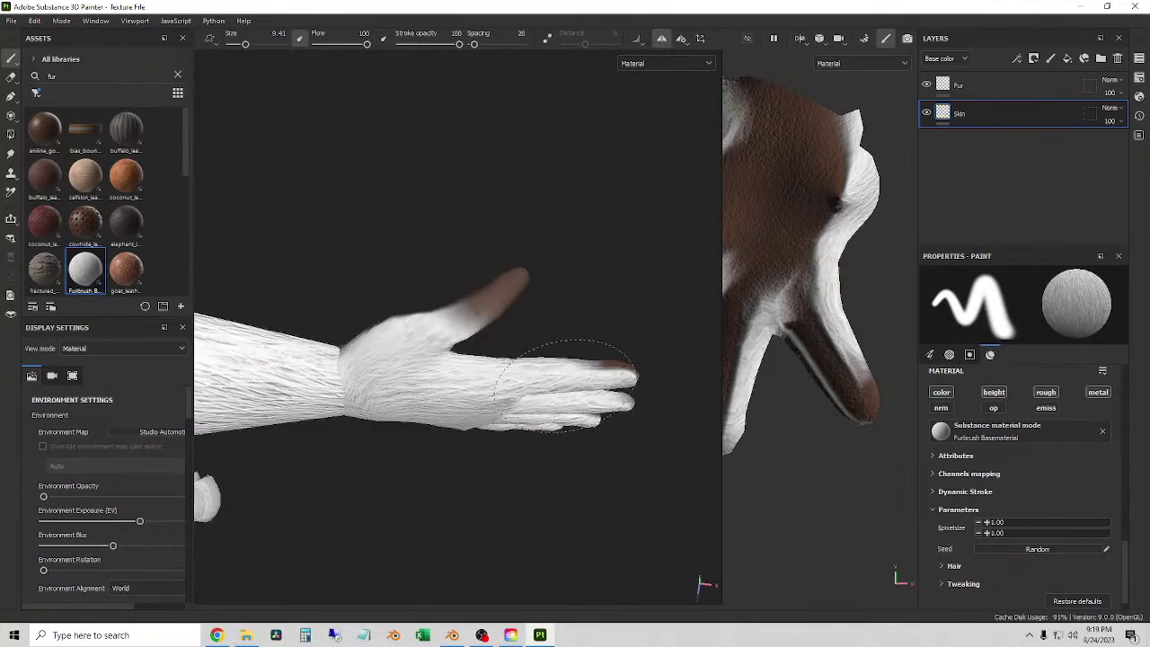
pyautogui.moveTo(602, 372)
pyautogui.keyDown('alt'); pyautogui.mouseDown()
pyautogui.moveTo(504, 373)
pyautogui.moveTo(387, 308)
pyautogui.mouseUp(); pyautogui.keyUp('alt')
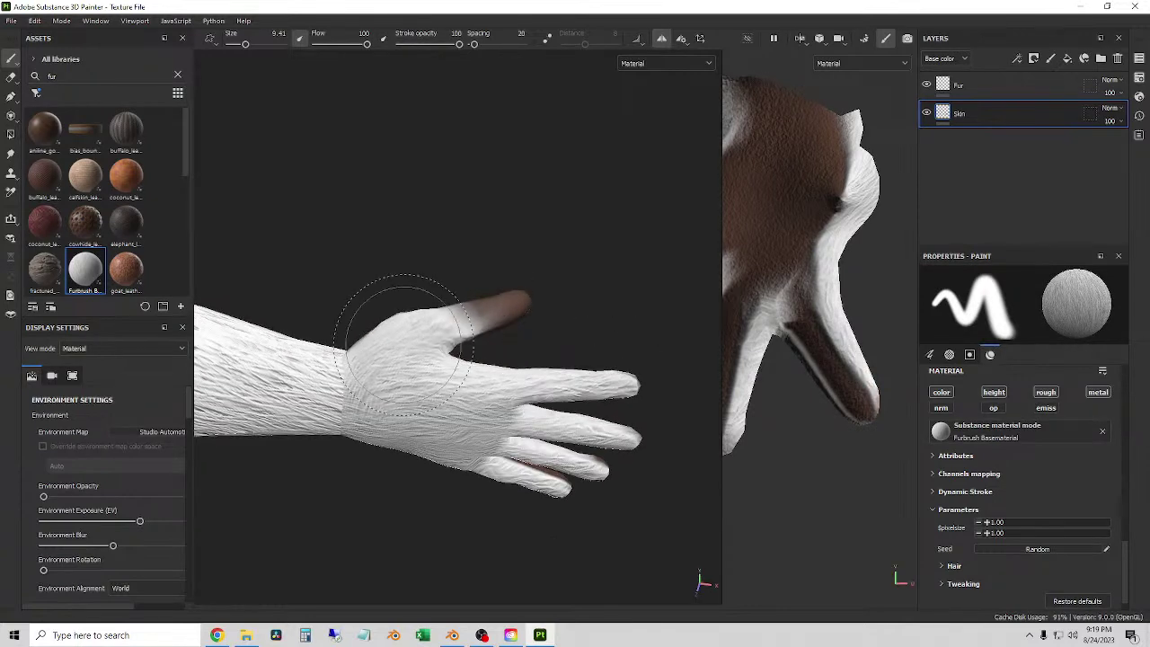
pyautogui.moveTo(503, 343)
pyautogui.keyDown('alt'); pyautogui.mouseDown()
pyautogui.moveTo(536, 354)
pyautogui.moveTo(504, 334)
pyautogui.mouseUp(); pyautogui.keyUp('alt')
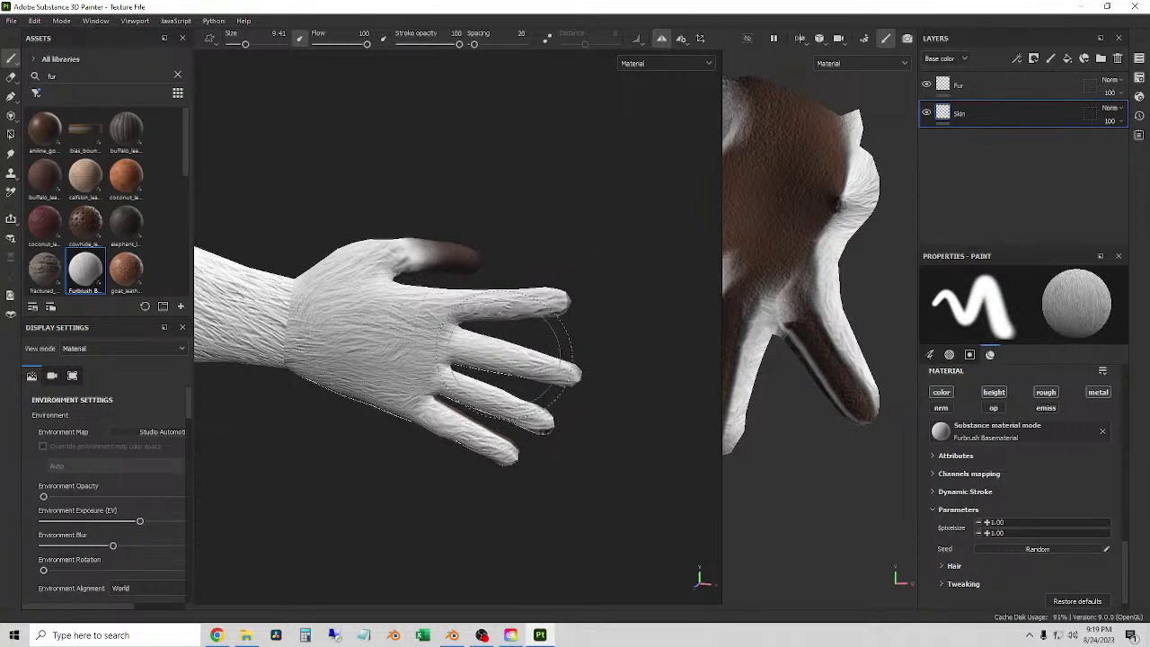
pyautogui.keyDown('alt'); pyautogui.moveTo(543, 332); pyautogui.dragTo(538, 307); pyautogui.keyUp('alt')
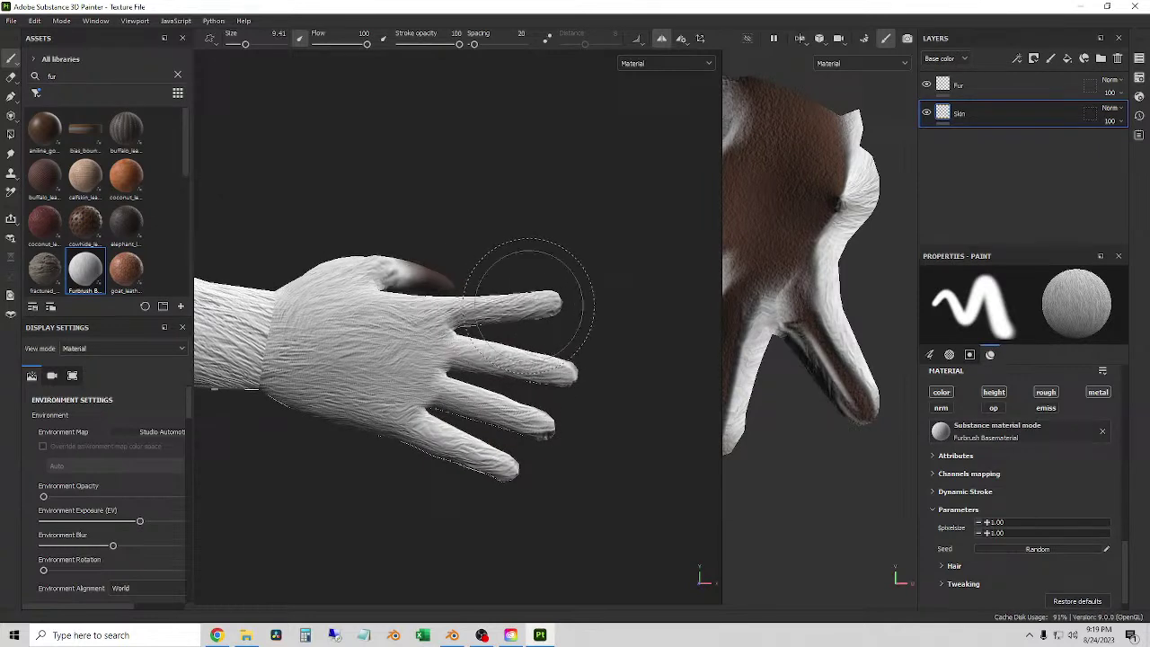
pyautogui.moveTo(471, 336)
pyautogui.keyDown('alt'); pyautogui.mouseDown()
pyautogui.moveTo(384, 365)
pyautogui.moveTo(432, 397)
pyautogui.mouseUp(); pyautogui.keyUp('alt')
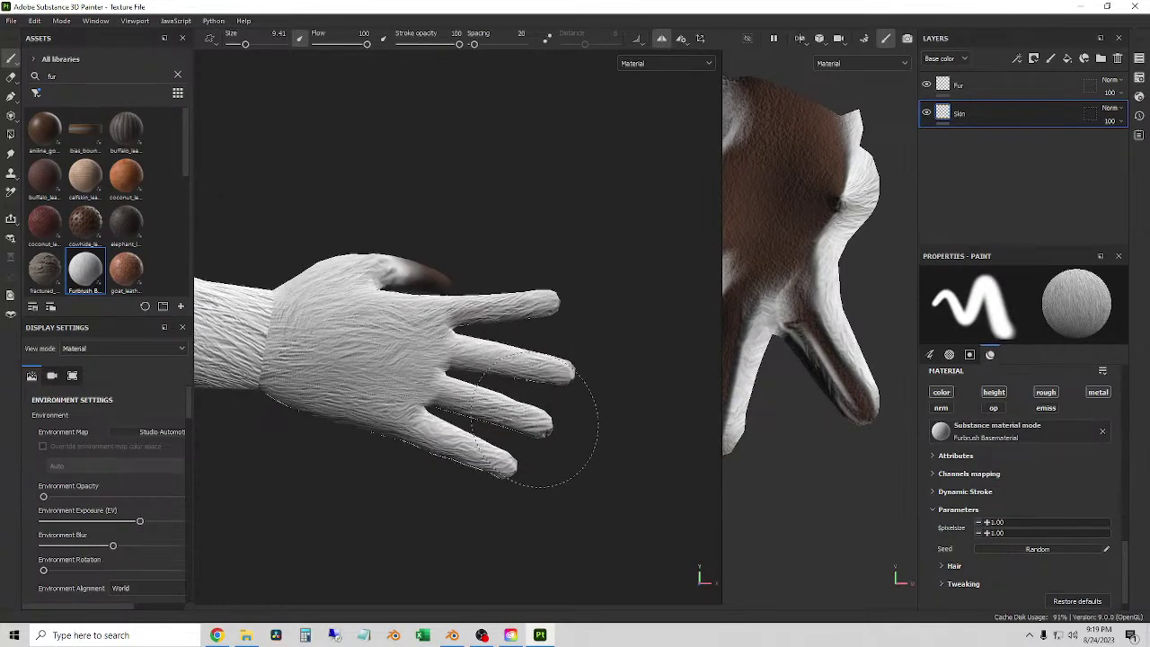
pyautogui.moveTo(539, 410)
pyautogui.keyDown('alt'); pyautogui.mouseDown()
pyautogui.moveTo(377, 418)
pyautogui.moveTo(539, 385)
pyautogui.moveTo(527, 359)
pyautogui.mouseUp(); pyautogui.keyUp('alt')
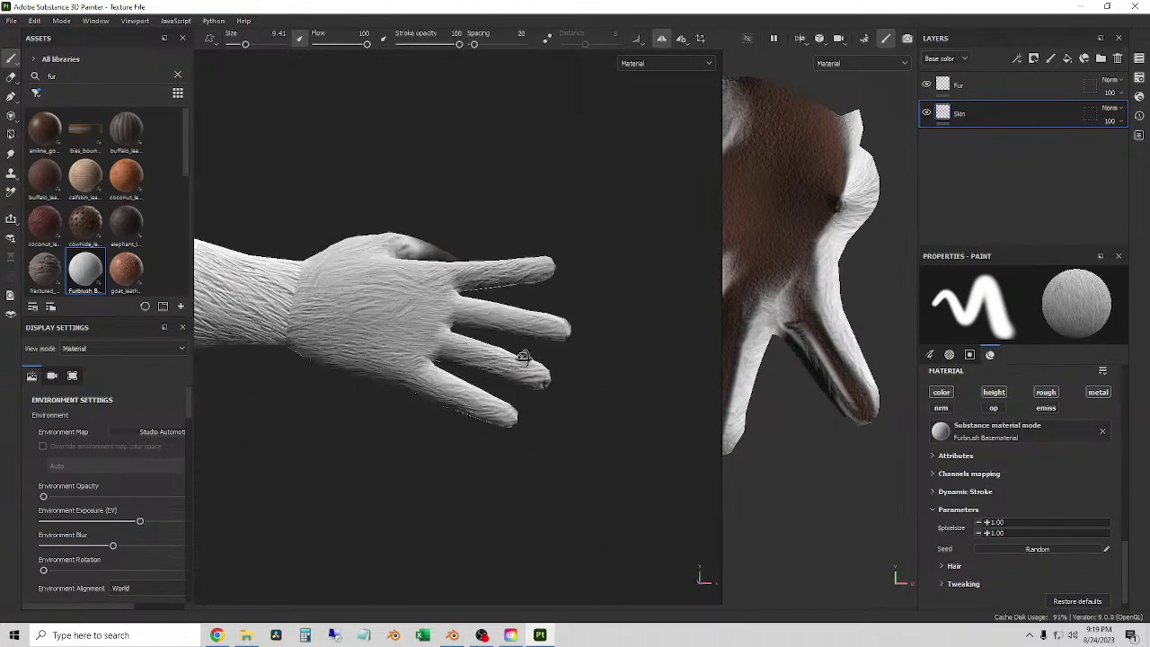
# - Erase the fur from the four fingertips with a size 2.01 eraser and return to the paint brush on the Skin layer
pyautogui.click(11, 77)
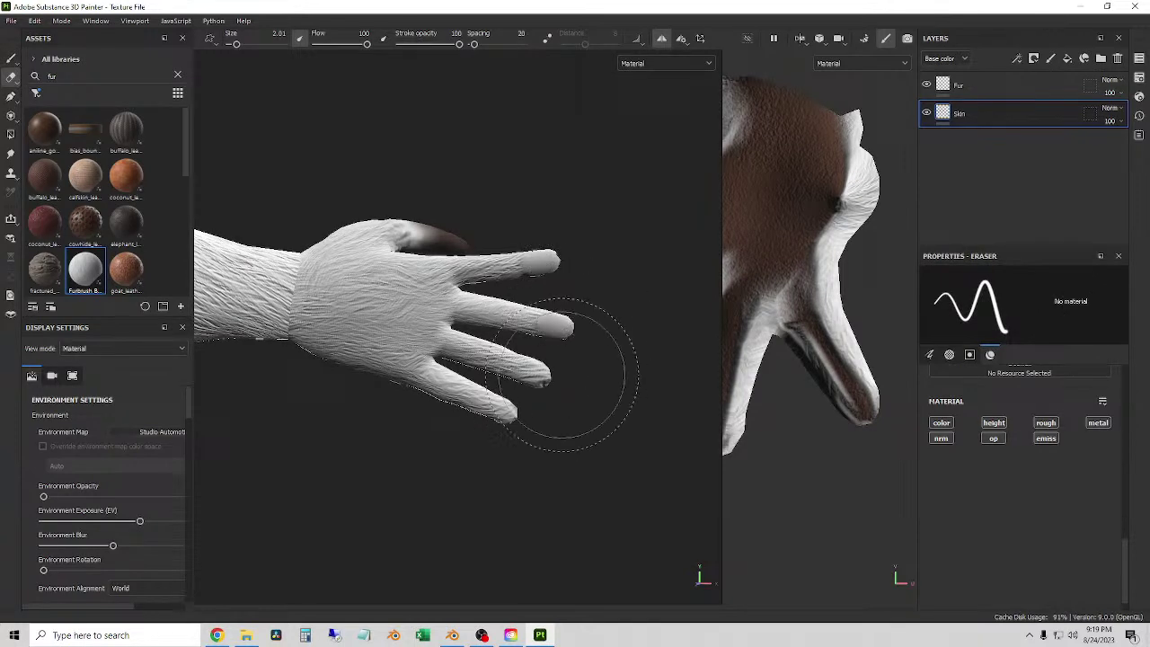
pyautogui.keyDown('alt'); pyautogui.moveTo(578, 398); pyautogui.dragTo(502, 413); pyautogui.keyUp('alt')
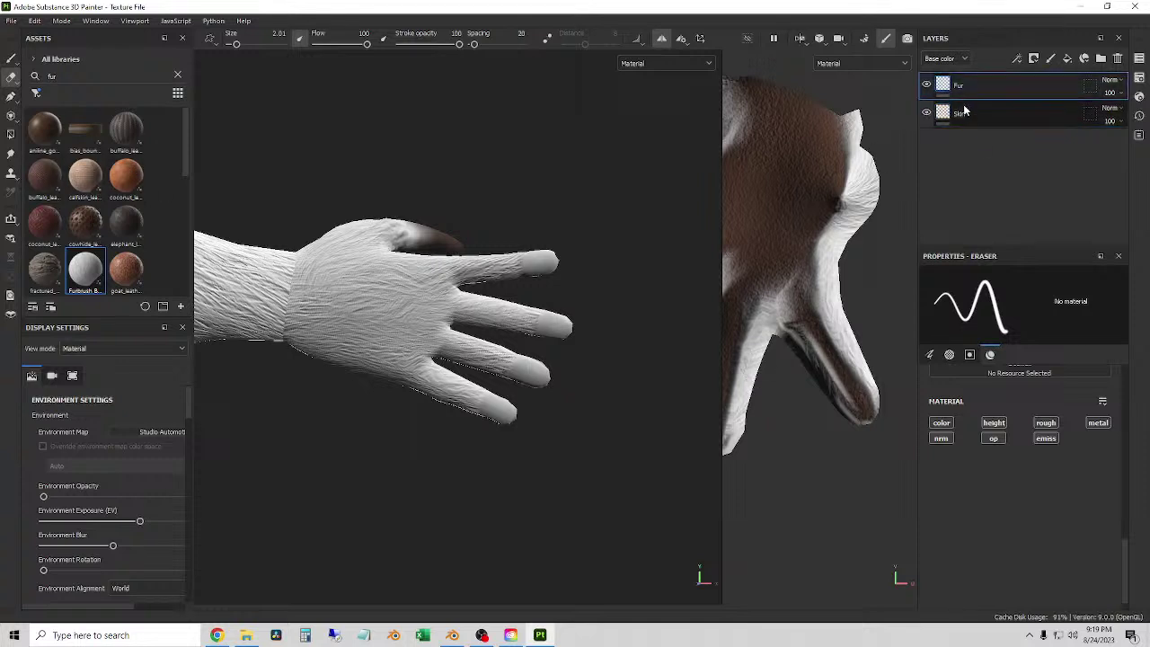
pyautogui.press('1')
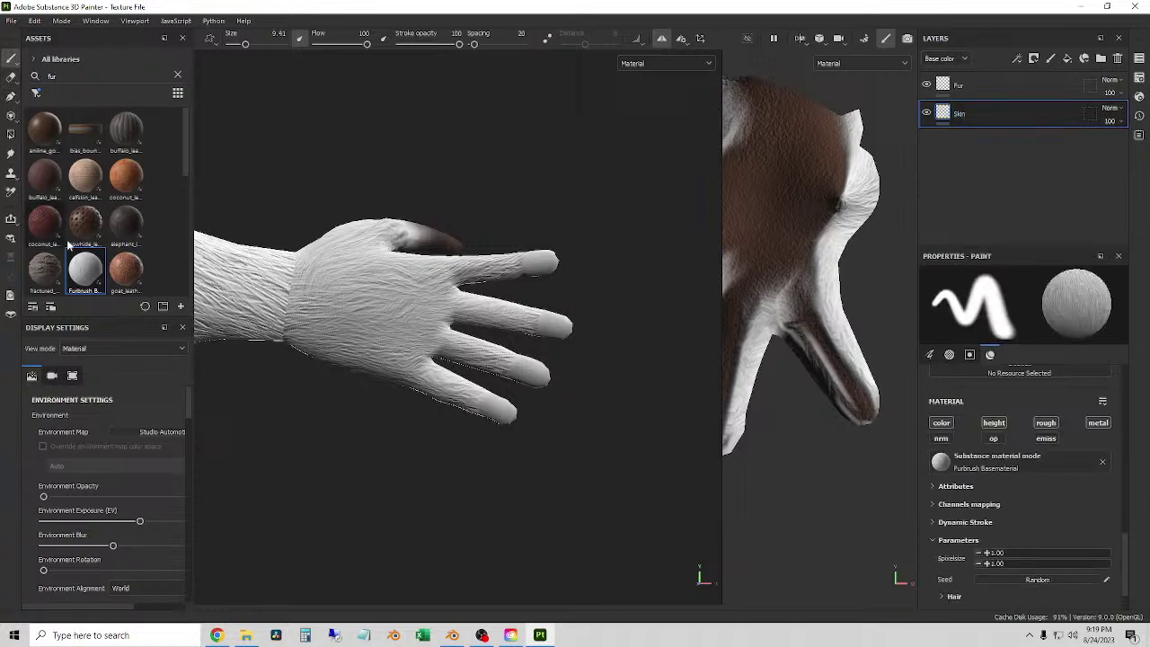
# - Search the assets for "skin" and load natural_cowhide_leather as the paint material on the Skin layer
pyautogui.scroll(-1, 86, 197)
pyautogui.scroll(1, 85, 198)
pyautogui.doubleClick(69, 75)
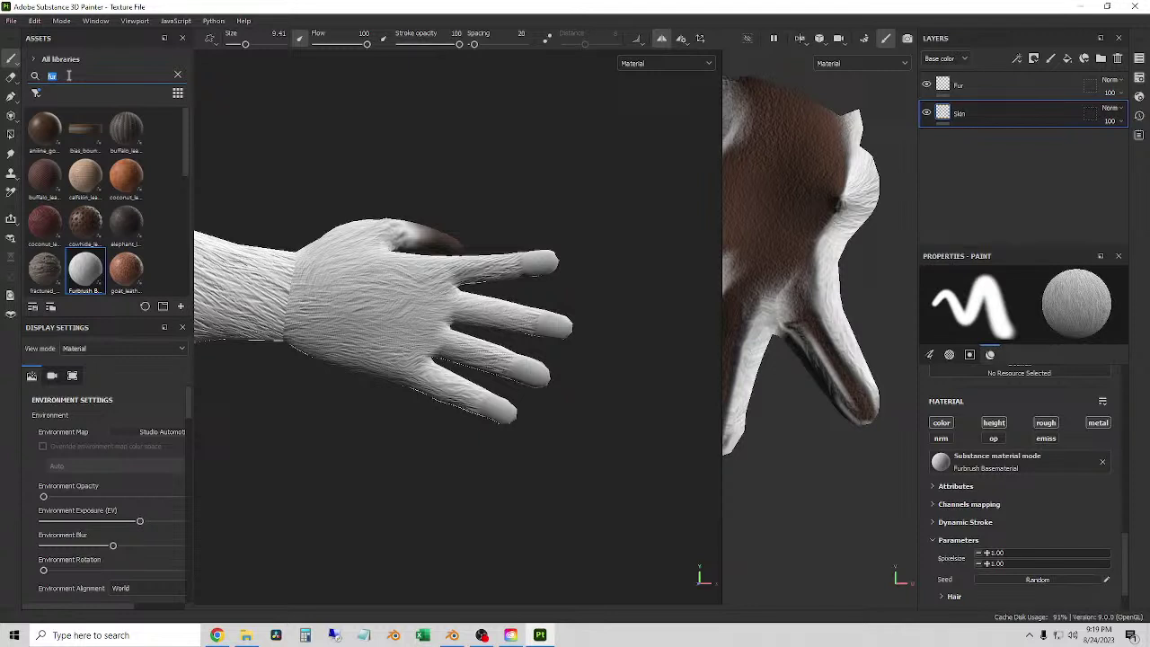
pyautogui.write('skin')
pyautogui.scroll(-5, 85, 126)
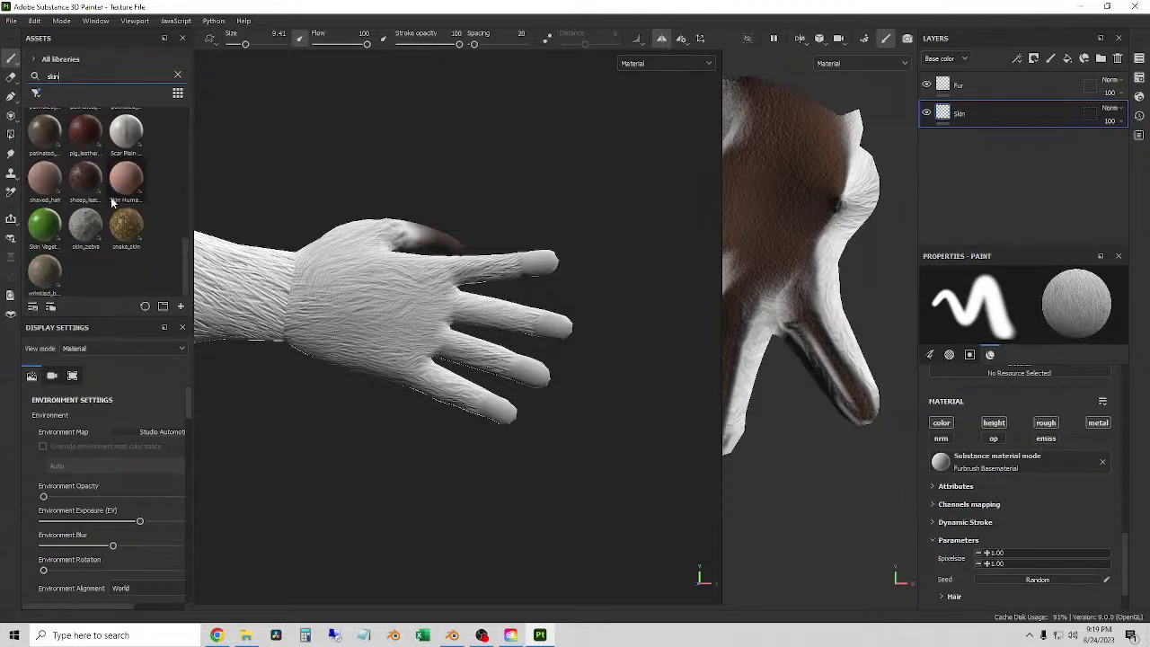
pyautogui.click(86, 136)
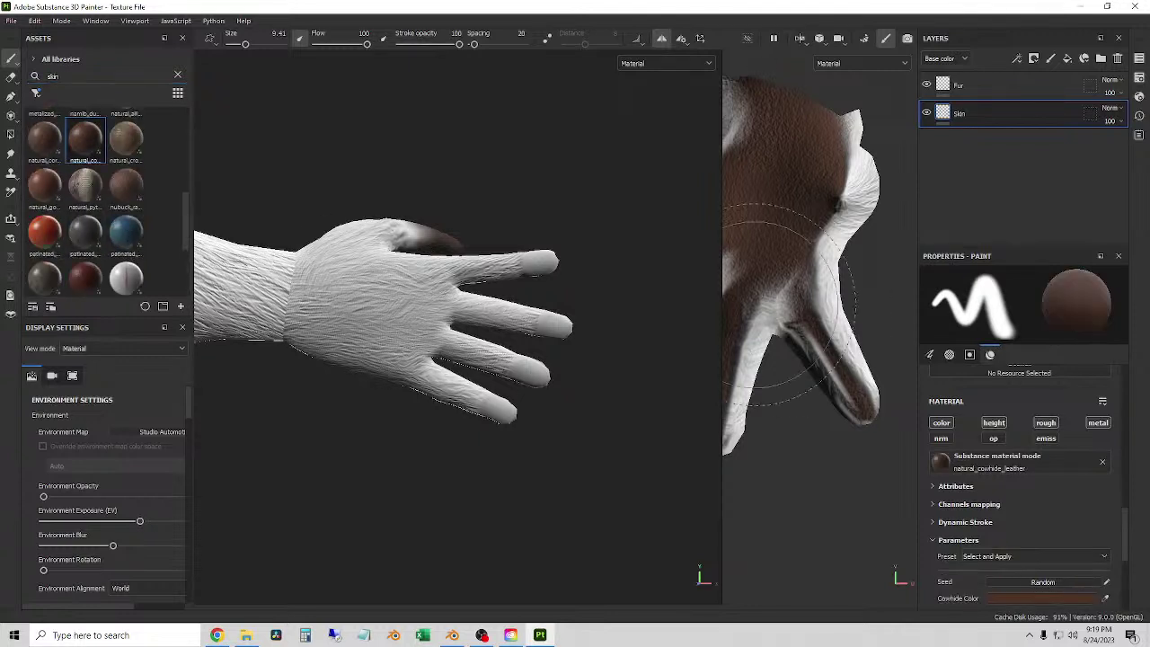
# - Set the cowhide leather's Grain Intensity to 0.05 and Wrinkles Intensity to 0.04
pyautogui.scroll(-5, 1020, 595)
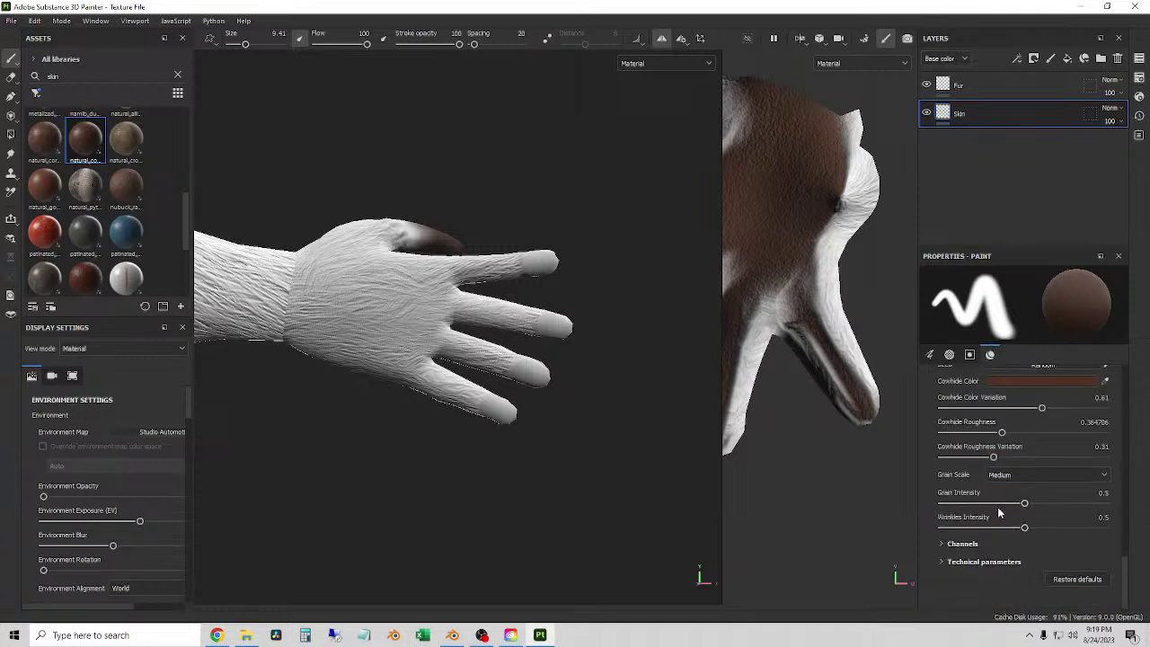
pyautogui.moveTo(1024, 503); pyautogui.dragTo(951, 503)
pyautogui.moveTo(1024, 527); pyautogui.dragTo(948, 528)
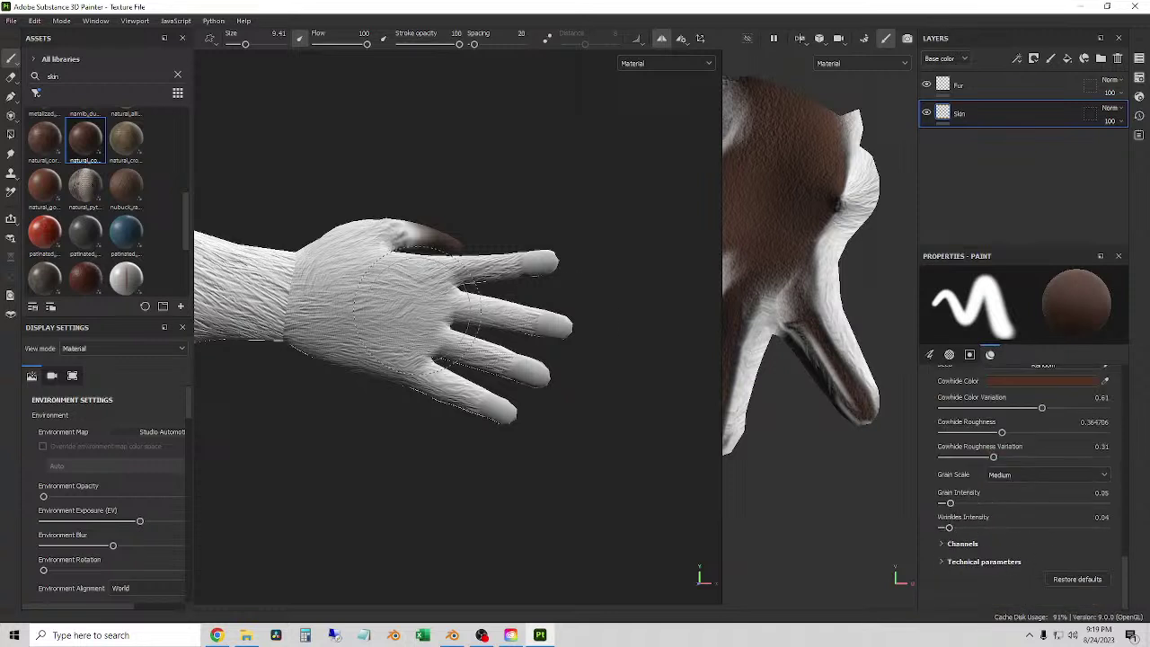
# - Try painting the leather on the uppermost fingertip with a size 1.18 brush and undo the stroke
pyautogui.moveTo(238, 47); pyautogui.dragTo(231, 45)
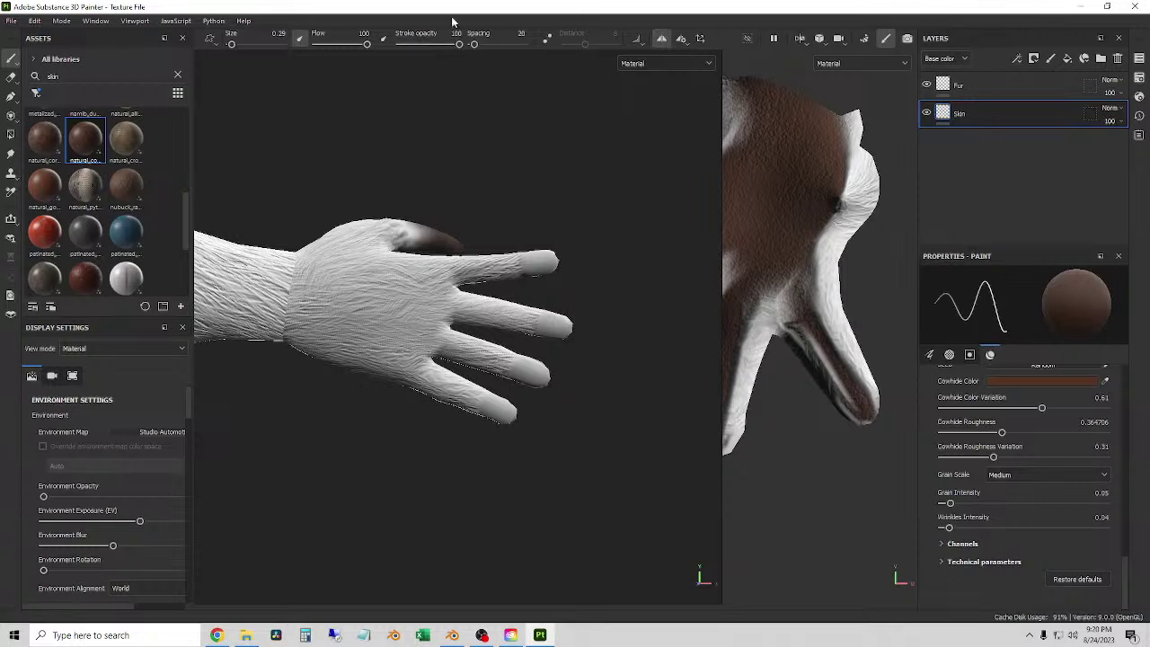
pyautogui.moveTo(232, 44); pyautogui.dragTo(235, 45)
pyautogui.moveTo(546, 260)
pyautogui.mouseDown()
pyautogui.moveTo(530, 271)
pyautogui.moveTo(544, 260)
pyautogui.mouseUp()
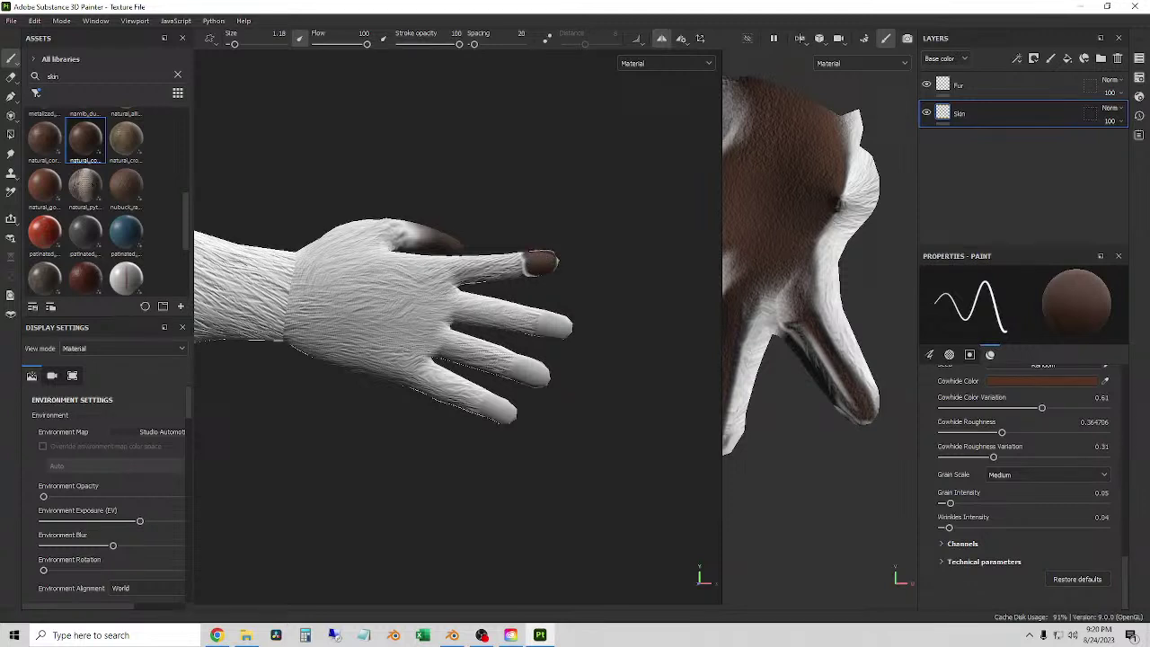
pyautogui.hotkey('ctrl', 'z')
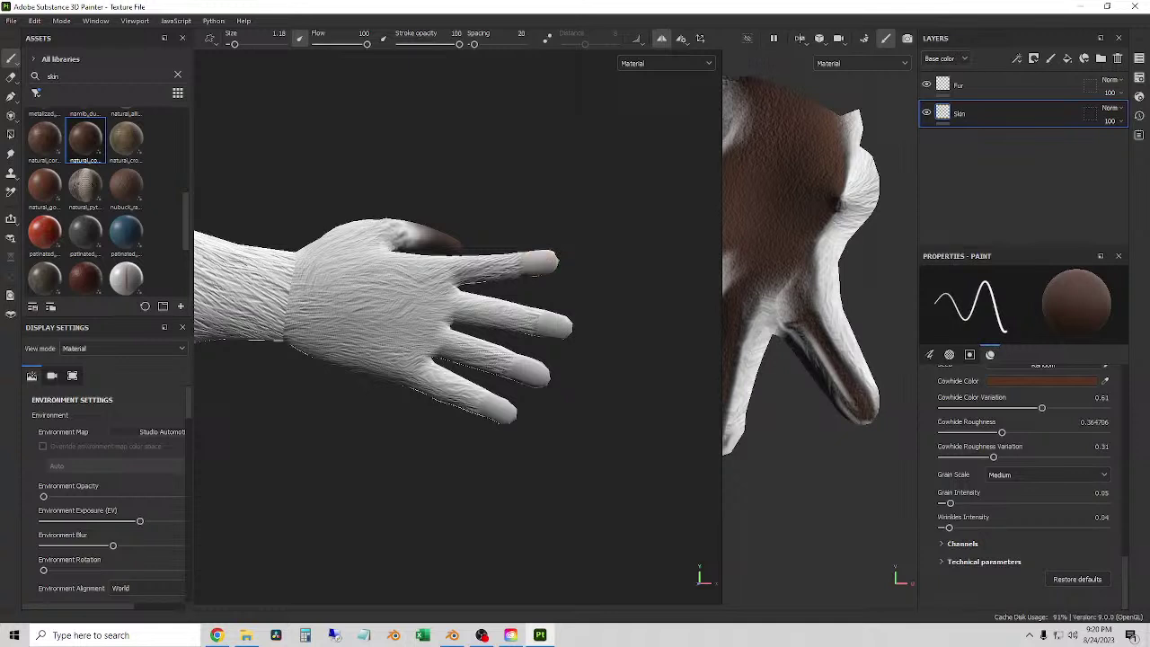
# - Set the leather's Normal, Height and Ambient Occlusion channels to False, testing with strokes on the uppermost fingertip and undoing them
pyautogui.click(966, 543)
pyautogui.click(1057, 441)
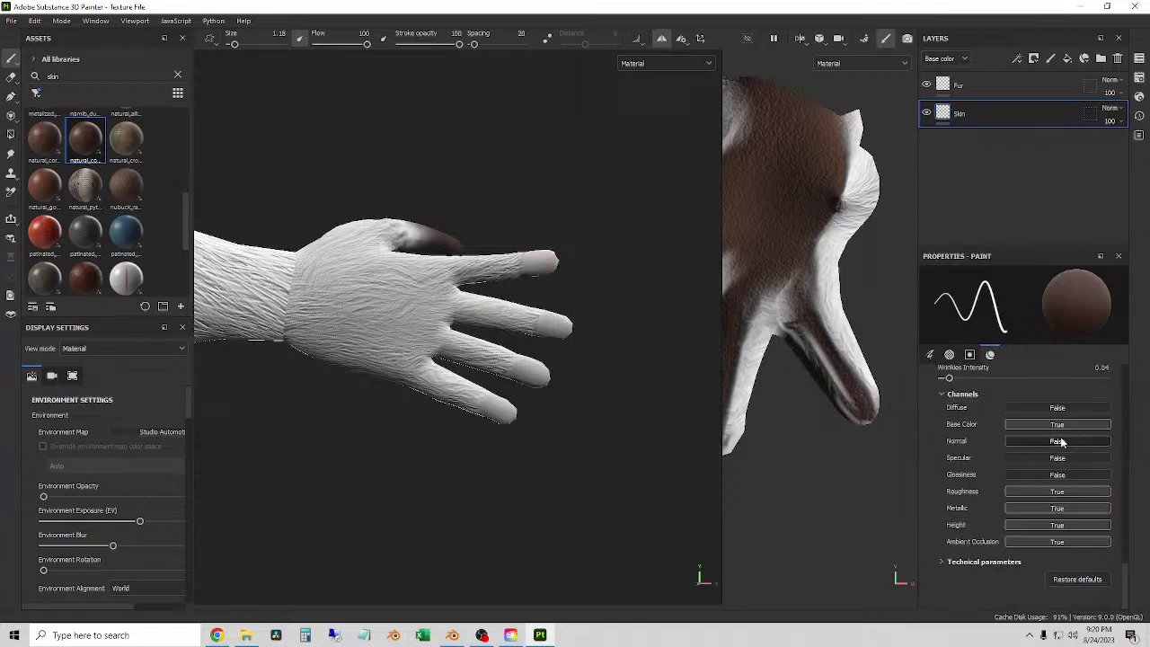
pyautogui.click(1039, 526)
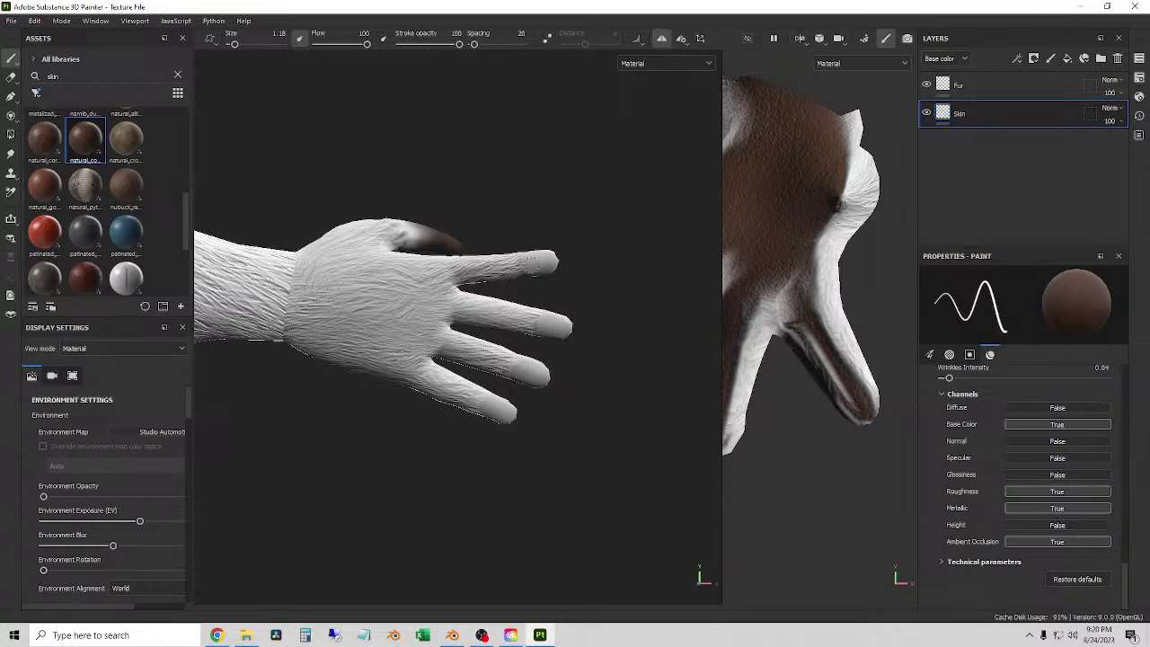
pyautogui.moveTo(537, 261)
pyautogui.mouseDown()
pyautogui.moveTo(526, 258)
pyautogui.moveTo(539, 261)
pyautogui.mouseUp()
pyautogui.hotkey('ctrl', 'z')
pyautogui.click(1039, 542)
pyautogui.moveTo(539, 260); pyautogui.dragTo(533, 259)
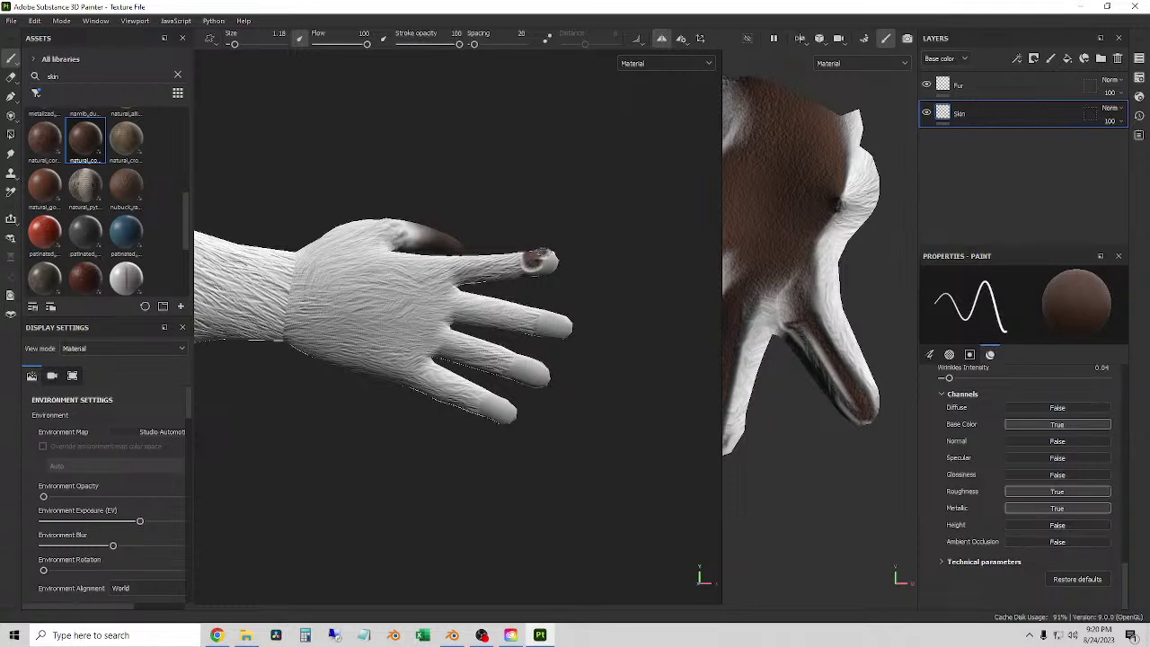
pyautogui.hotkey('ctrl', 'z')
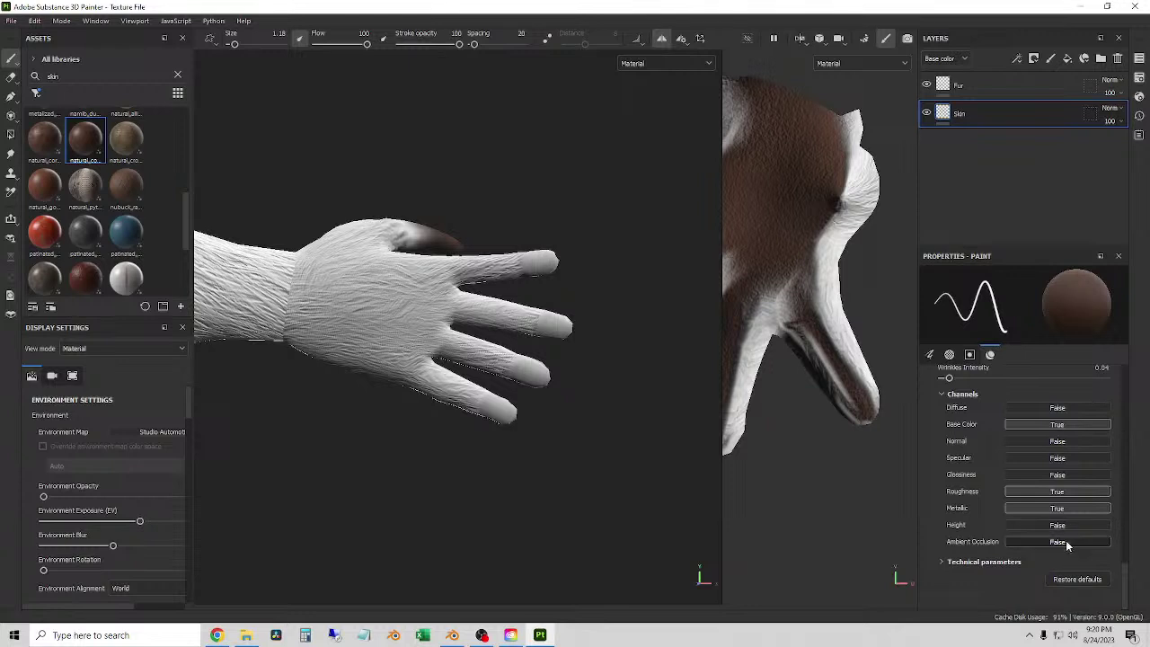
# - Set the leather's Cowhide Roughness to 0.78
pyautogui.scroll(1, 1047, 536)
pyautogui.scroll(3, 1048, 531)
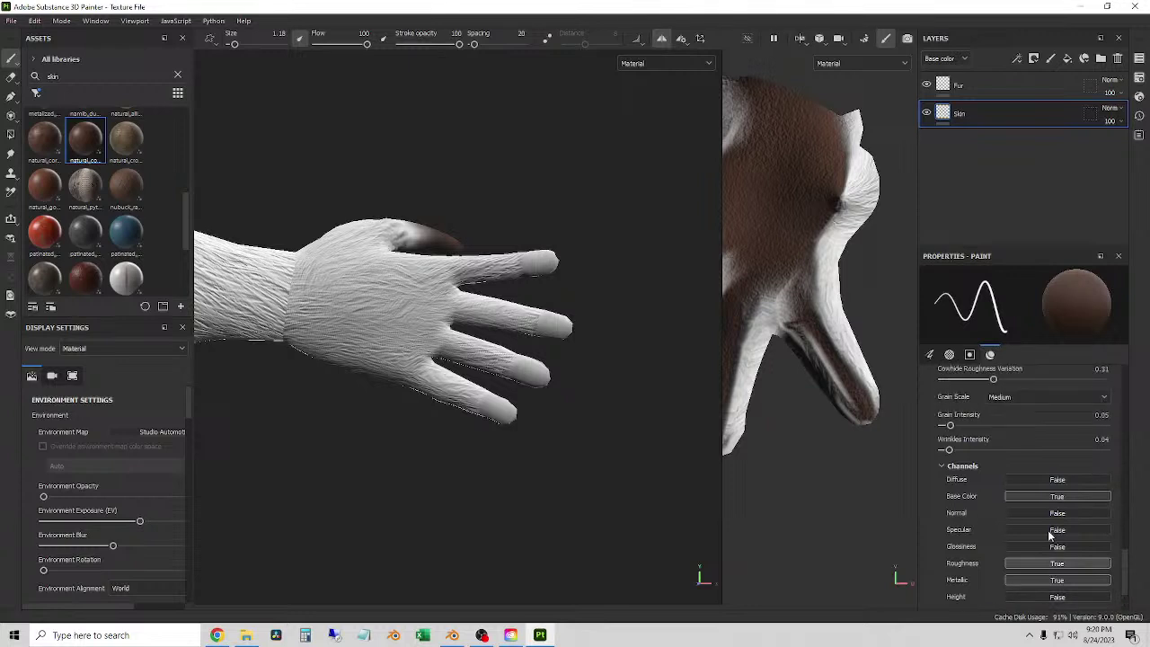
pyautogui.moveTo(1002, 427); pyautogui.dragTo(1070, 426)
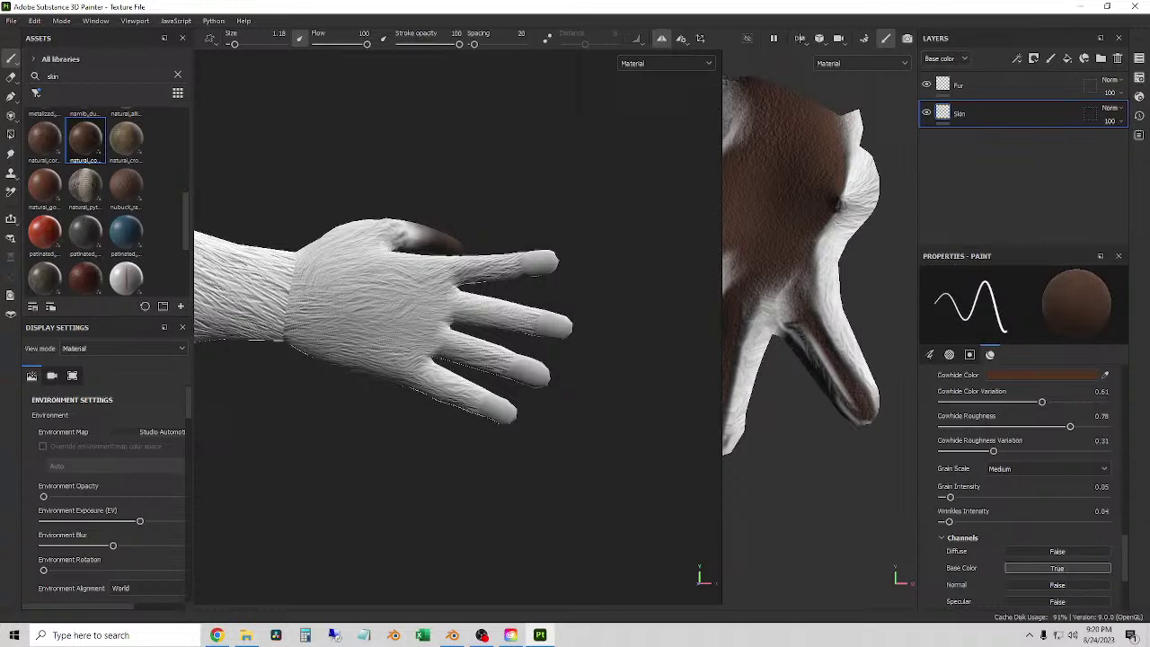
# - Paint the smooth leather over the four fingertips on the back of the hand with a size 3.05 brush
pyautogui.moveTo(236, 47); pyautogui.dragTo(238, 44)
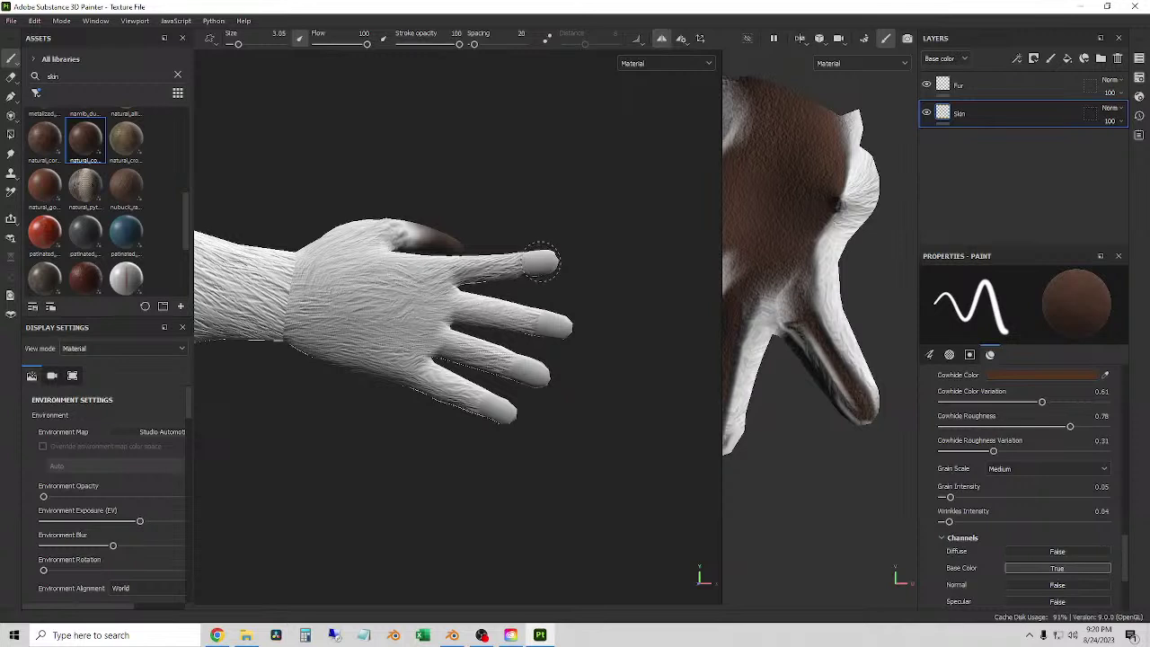
pyautogui.moveTo(535, 266); pyautogui.dragTo(542, 261)
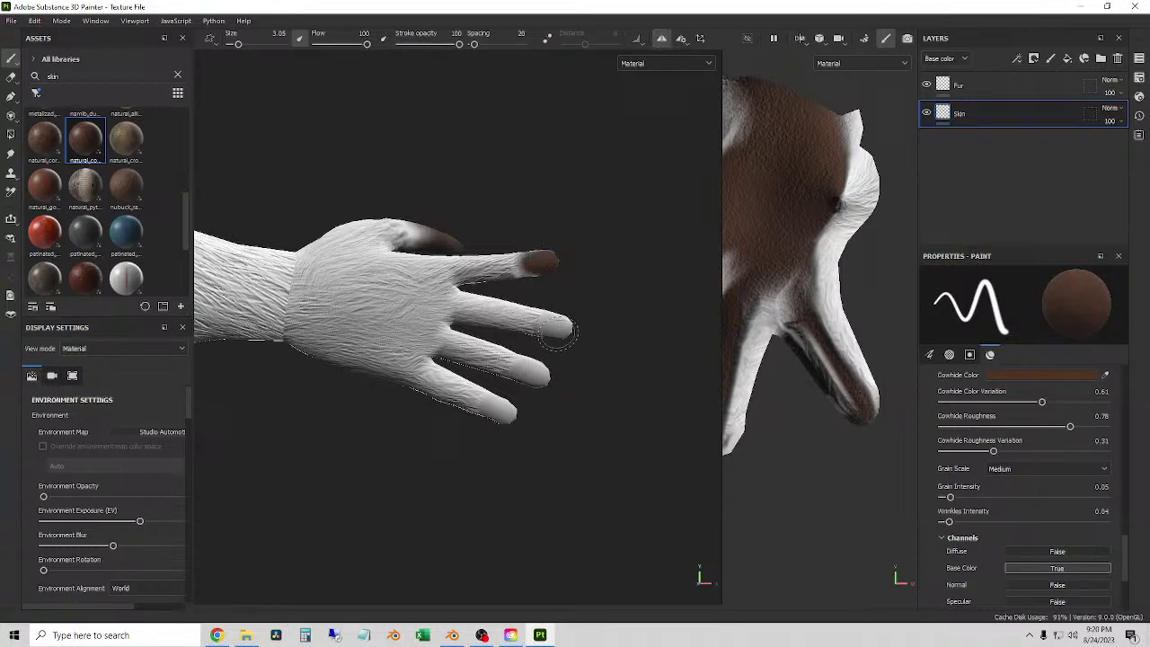
pyautogui.moveTo(560, 329); pyautogui.dragTo(557, 329)
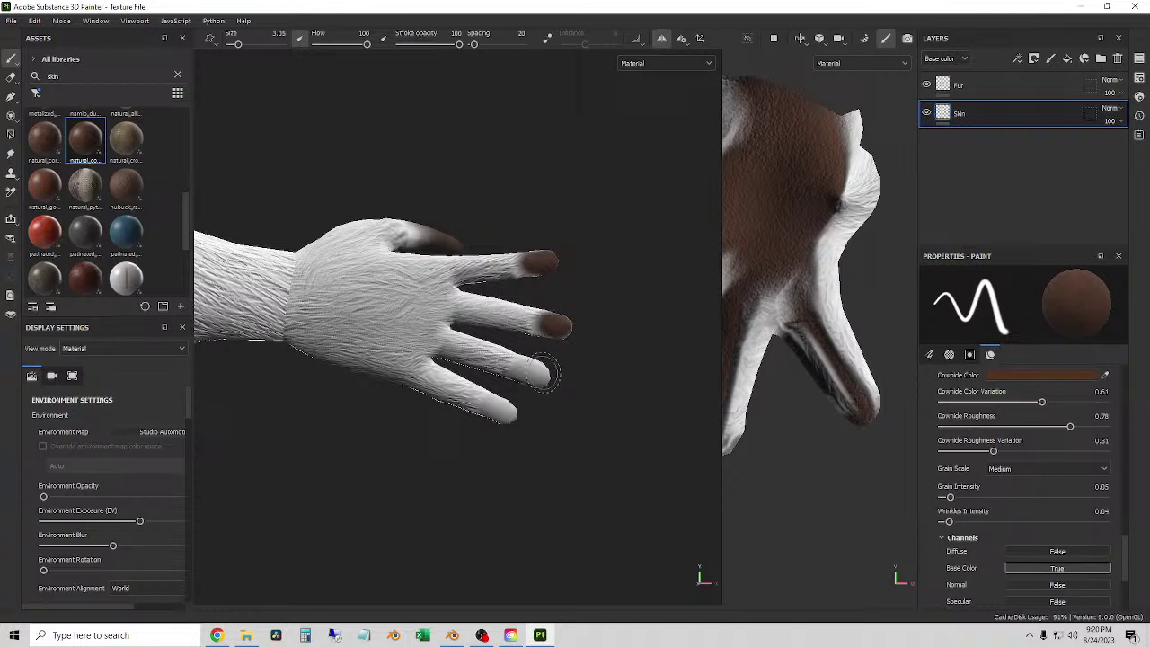
pyautogui.moveTo(542, 371); pyautogui.dragTo(539, 372)
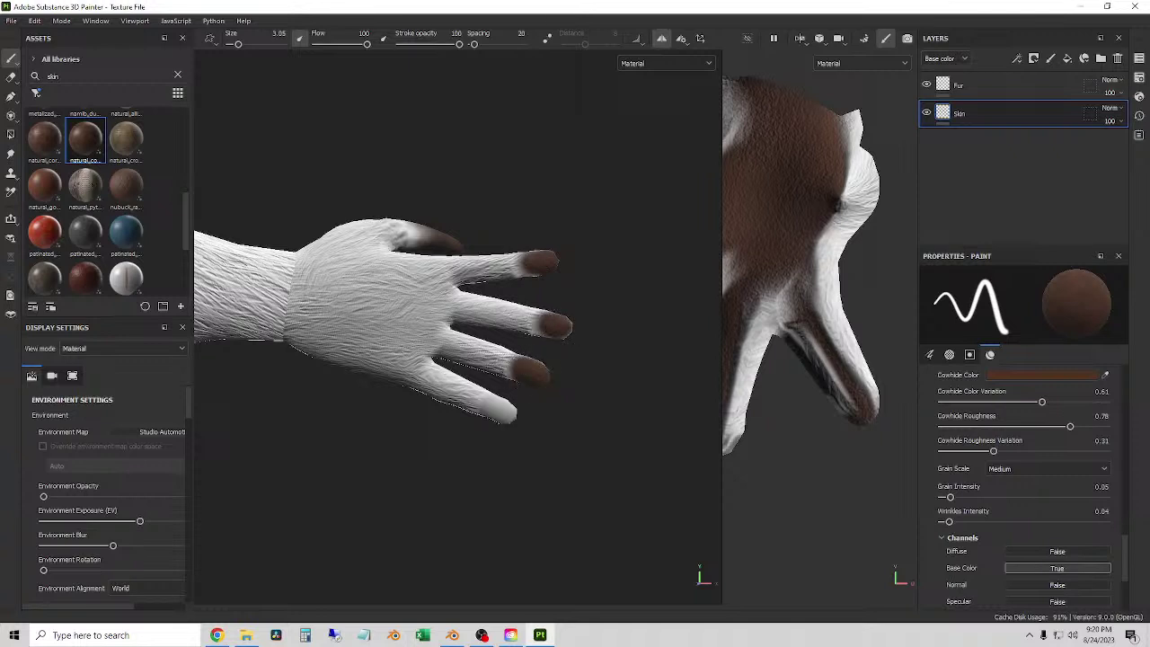
pyautogui.moveTo(501, 409); pyautogui.dragTo(502, 412)
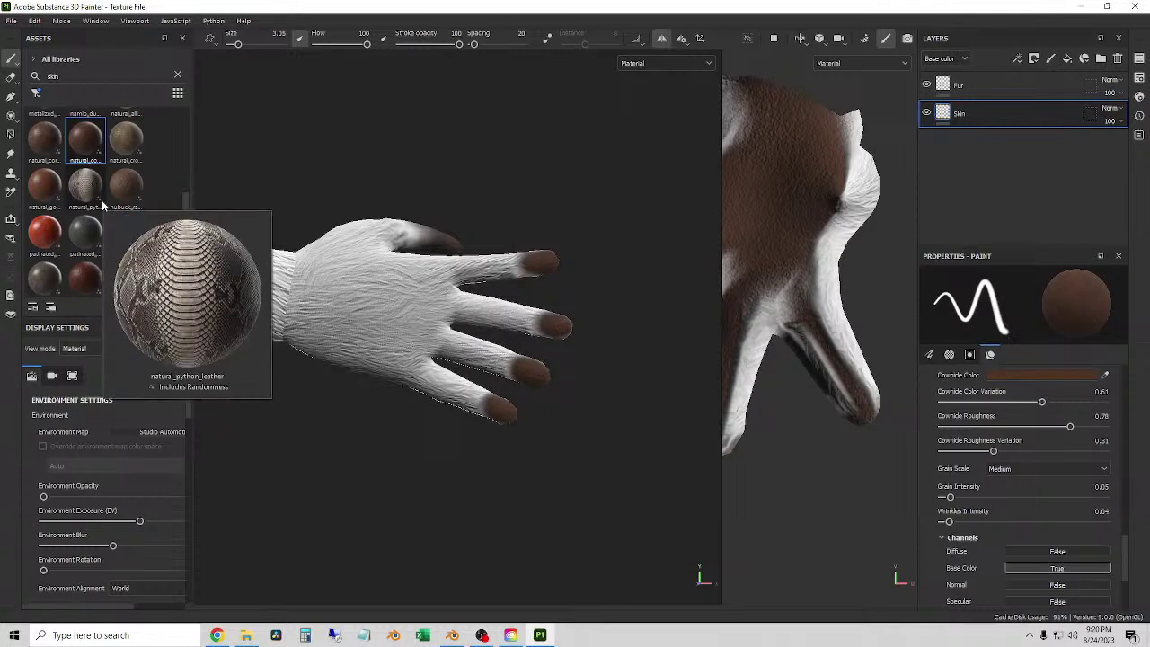
# - Load Furbrush Basematerial on the Fur layer and paint fur where the fingers meet the leather fingertips
pyautogui.click(959, 84)
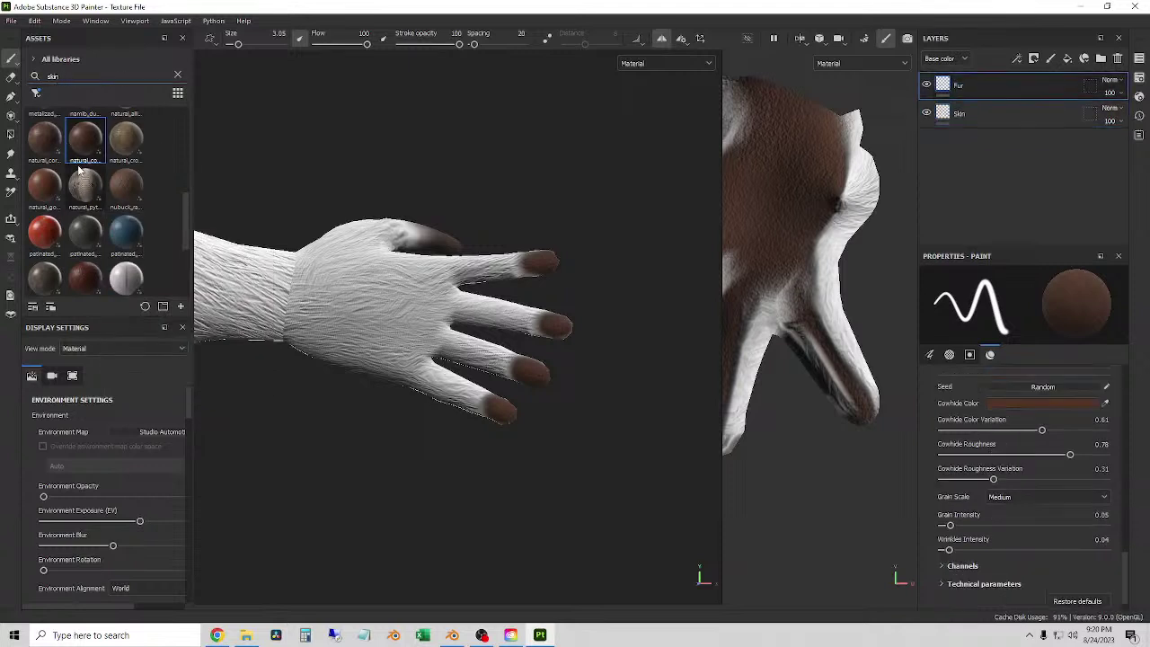
pyautogui.click(177, 75)
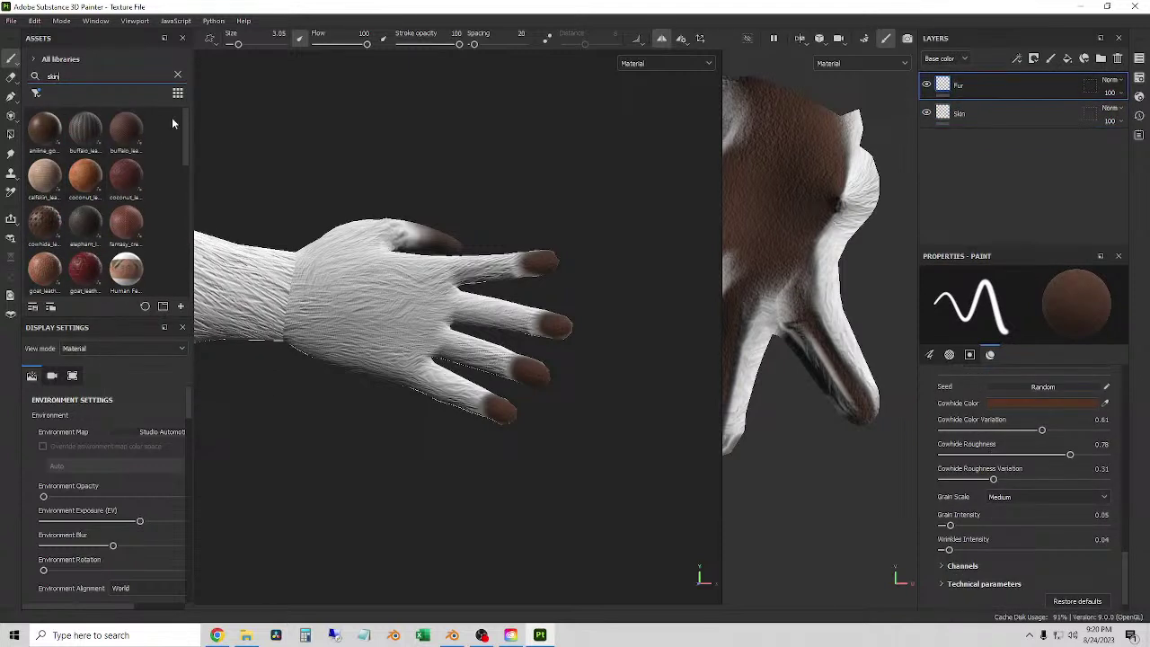
pyautogui.click(90, 74)
pyautogui.write('fur')
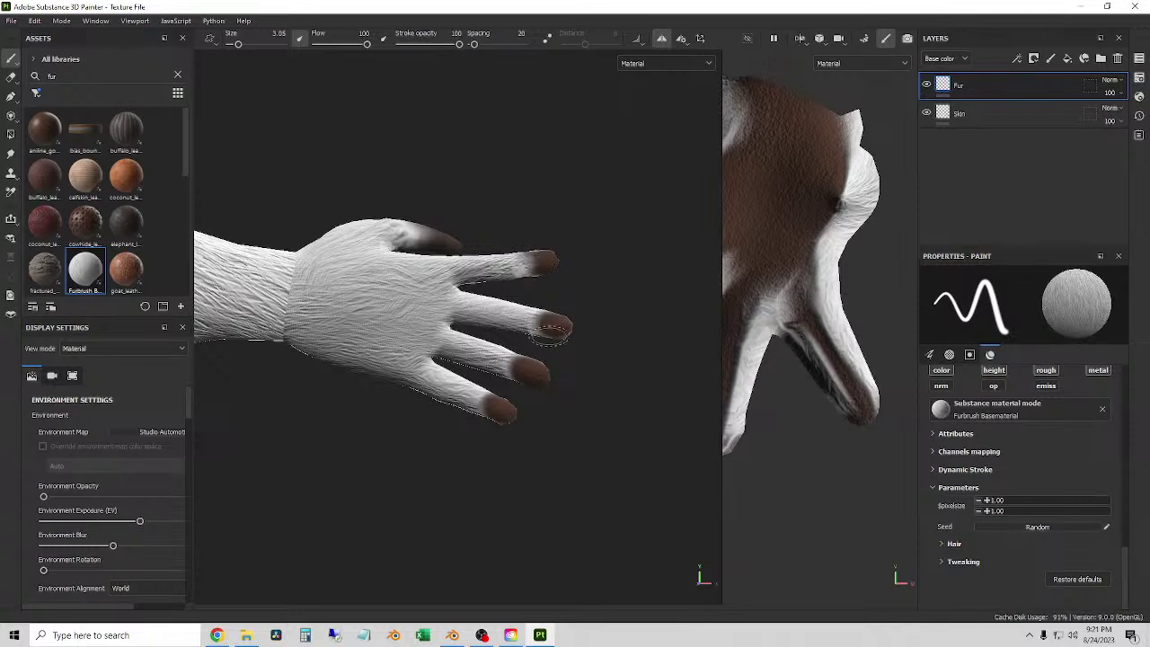
pyautogui.moveTo(520, 319); pyautogui.dragTo(528, 321)
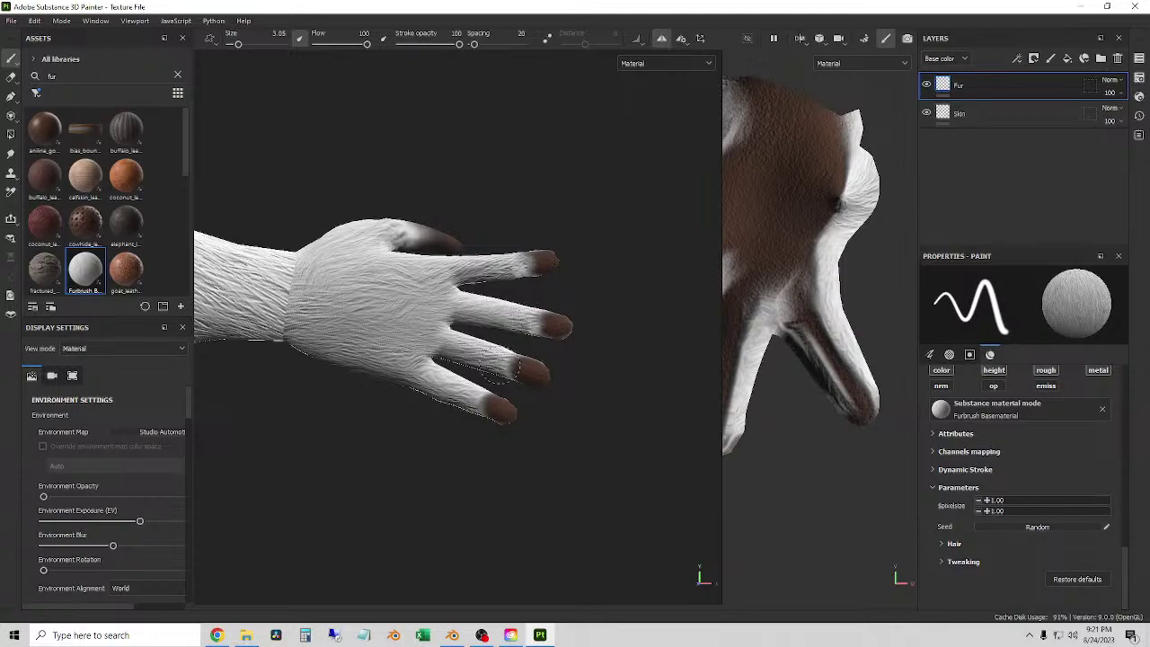
pyautogui.moveTo(517, 368)
pyautogui.mouseDown()
pyautogui.moveTo(478, 395)
pyautogui.moveTo(551, 385)
pyautogui.mouseUp()
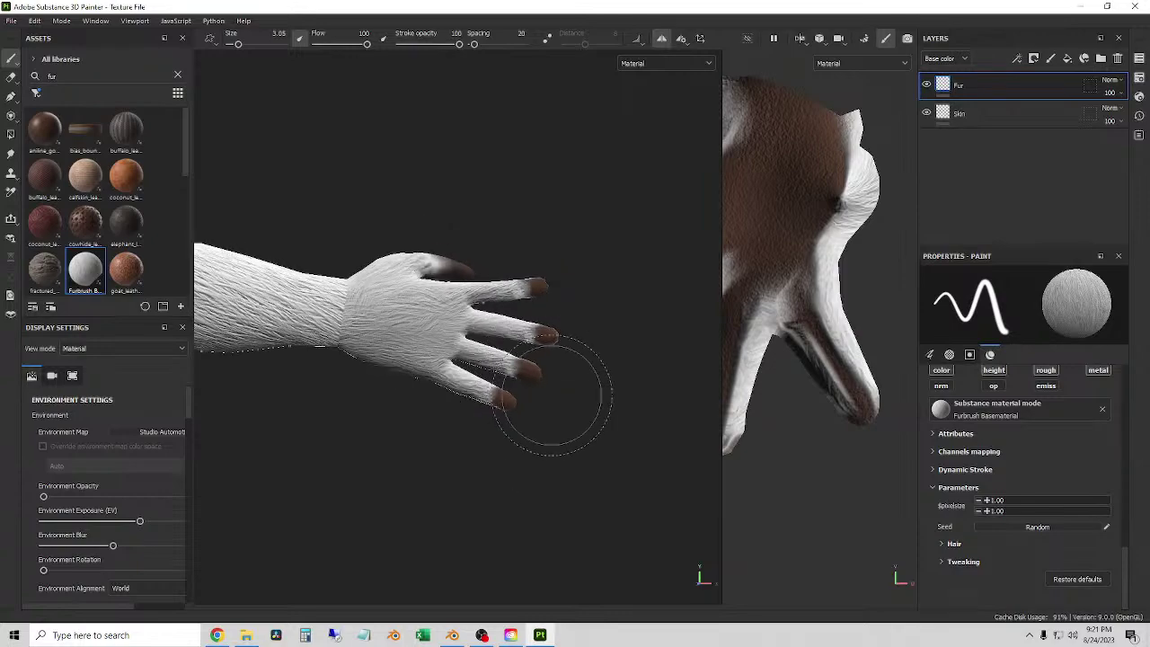
# - Turn to the palm side, search the assets for "leather" and load natural_cowhide_leather as the paint material
pyautogui.moveTo(591, 269)
pyautogui.keyDown('alt'); pyautogui.mouseDown()
pyautogui.moveTo(517, 312)
pyautogui.moveTo(570, 287)
pyautogui.moveTo(462, 277)
pyautogui.moveTo(626, 246)
pyautogui.moveTo(585, 333)
pyautogui.moveTo(620, 251)
pyautogui.moveTo(578, 333)
pyautogui.moveTo(221, 329)
pyautogui.moveTo(447, 336)
pyautogui.mouseUp(); pyautogui.keyUp('alt')
pyautogui.keyDown('alt'); pyautogui.moveTo(614, 326); pyautogui.dragTo(519, 330); pyautogui.keyUp('alt')
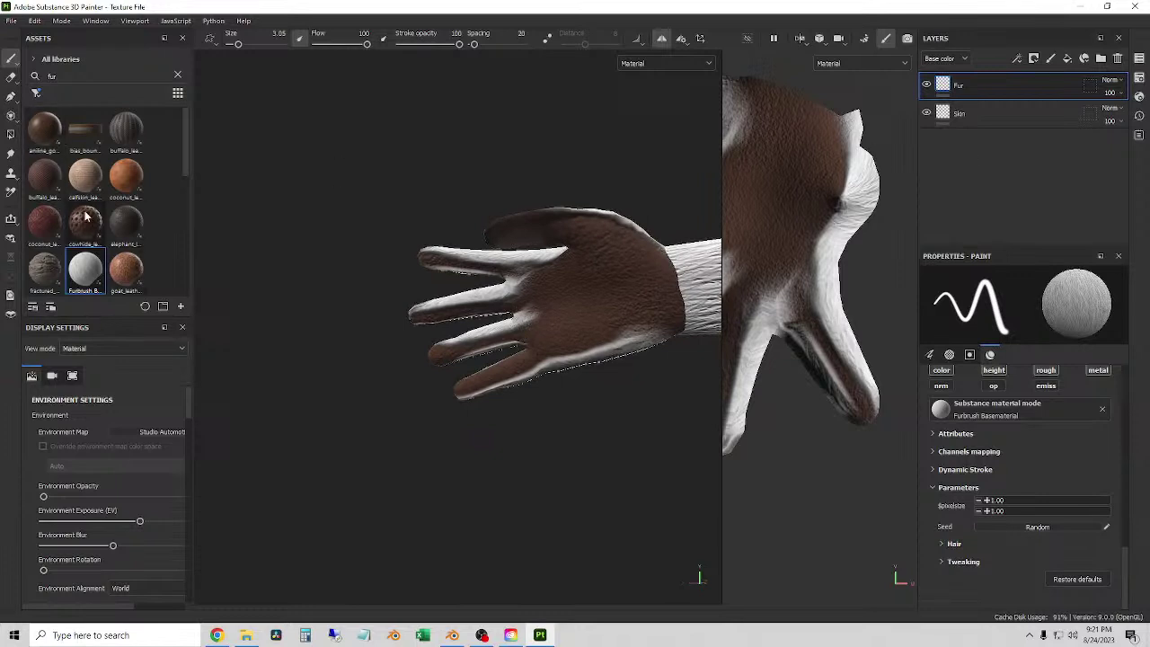
pyautogui.scroll(-5, 86, 216)
pyautogui.scroll(3, 123, 236)
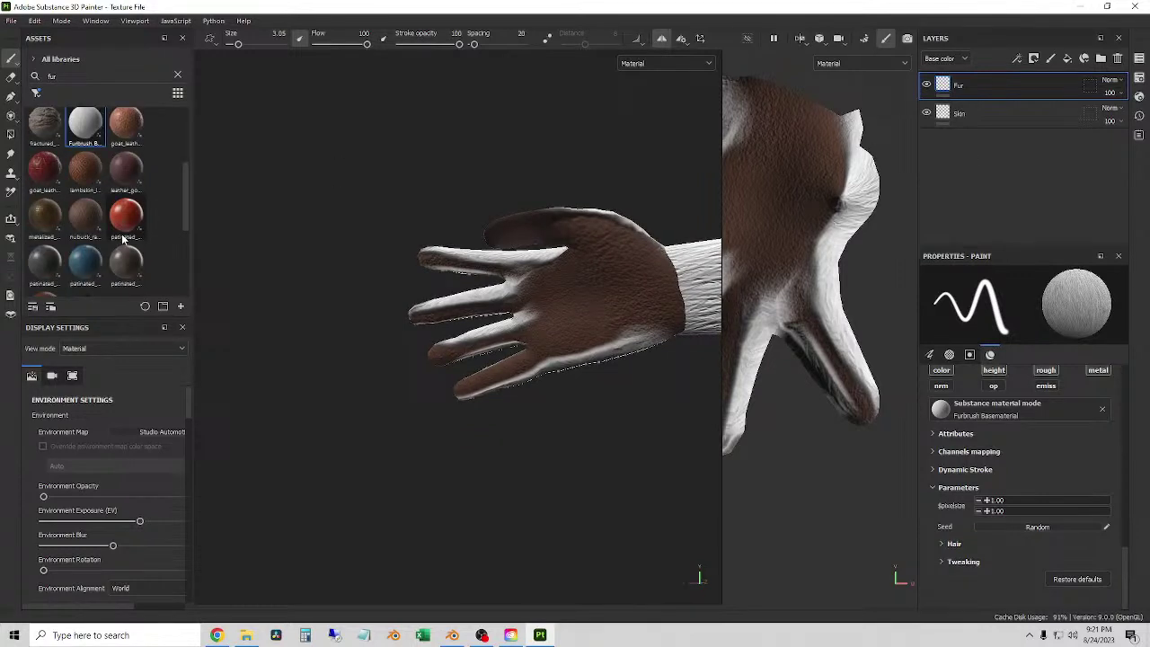
pyautogui.scroll(-3, 123, 235)
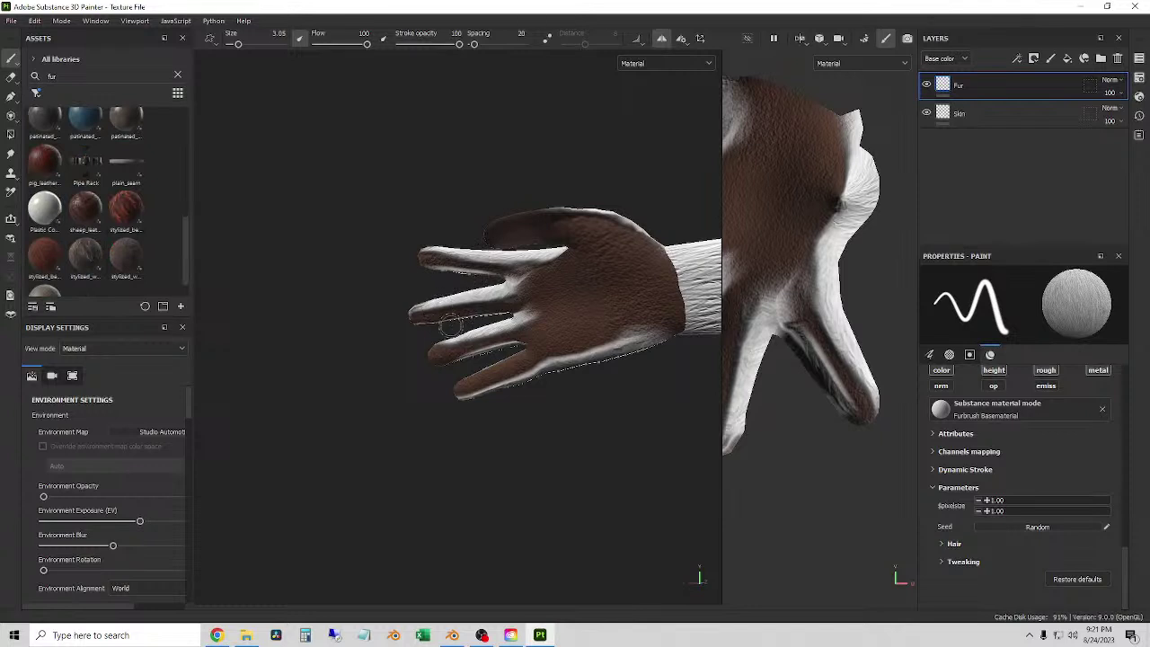
pyautogui.scroll(3, 84, 257)
pyautogui.click(81, 80)
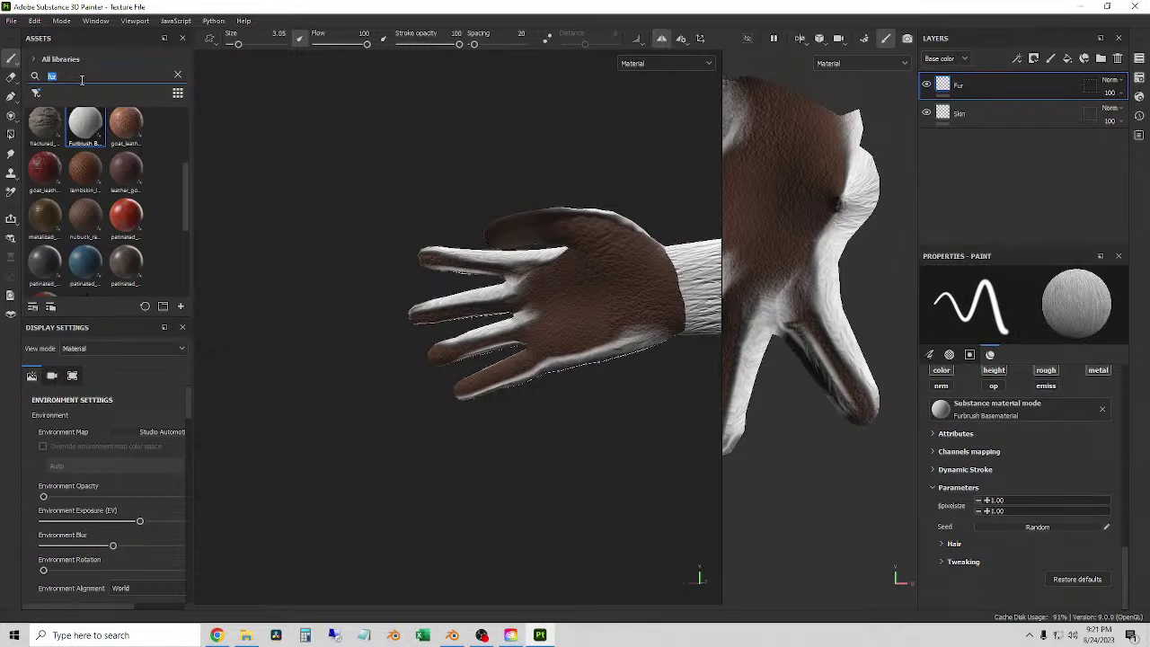
pyautogui.write('leather')
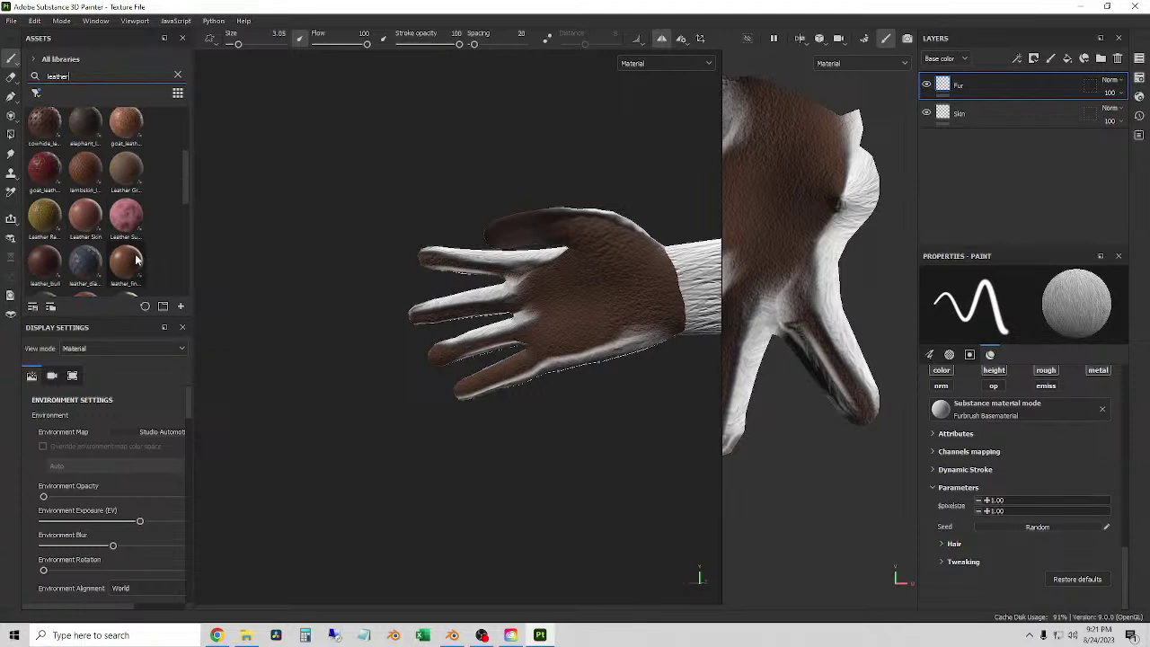
pyautogui.scroll(-3, 47, 270)
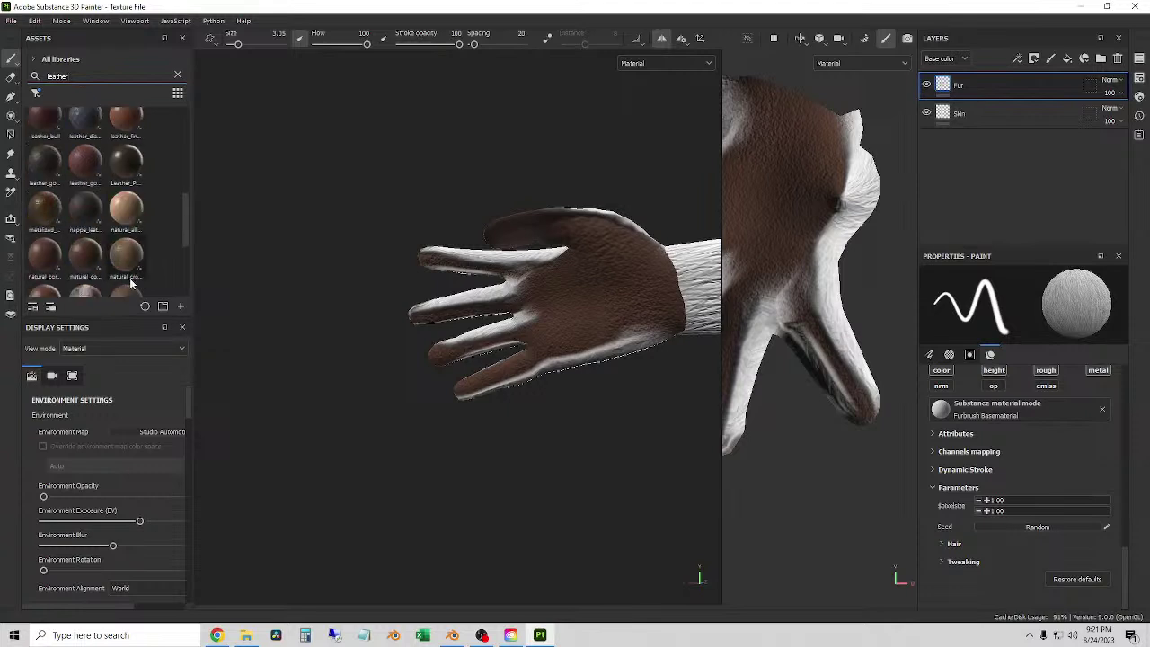
pyautogui.click(82, 254)
# - Try painting the cowhide leather along the undersides of the two middle fingers and undo the strokes
pyautogui.scroll(2, 539, 296)
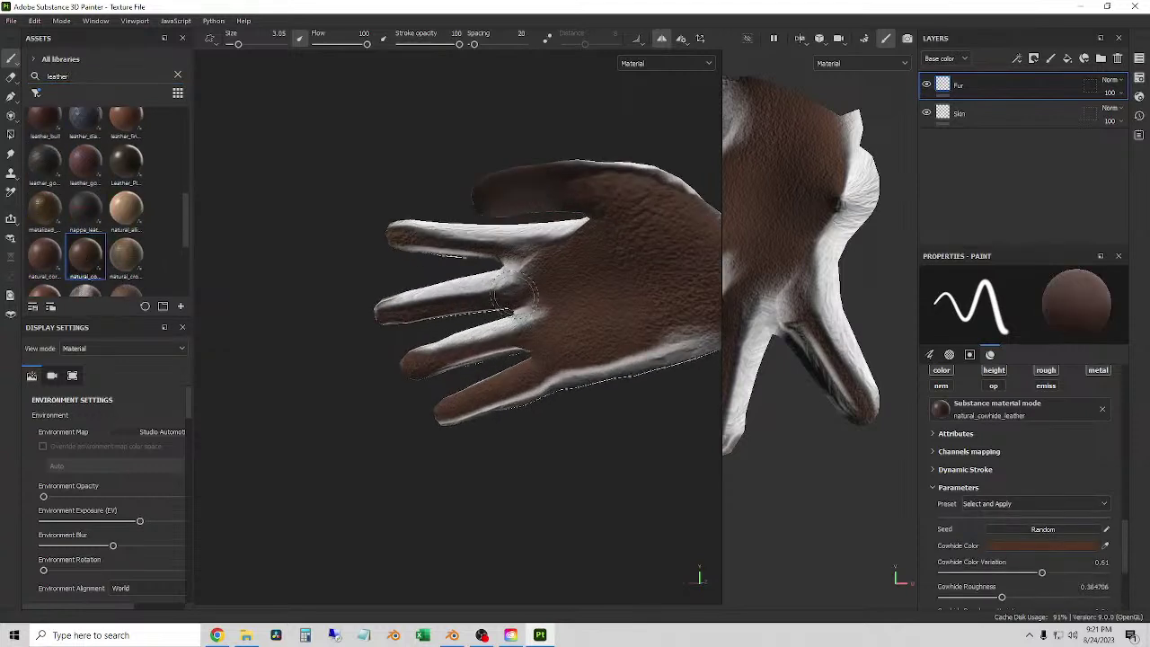
pyautogui.moveTo(494, 292); pyautogui.dragTo(388, 313)
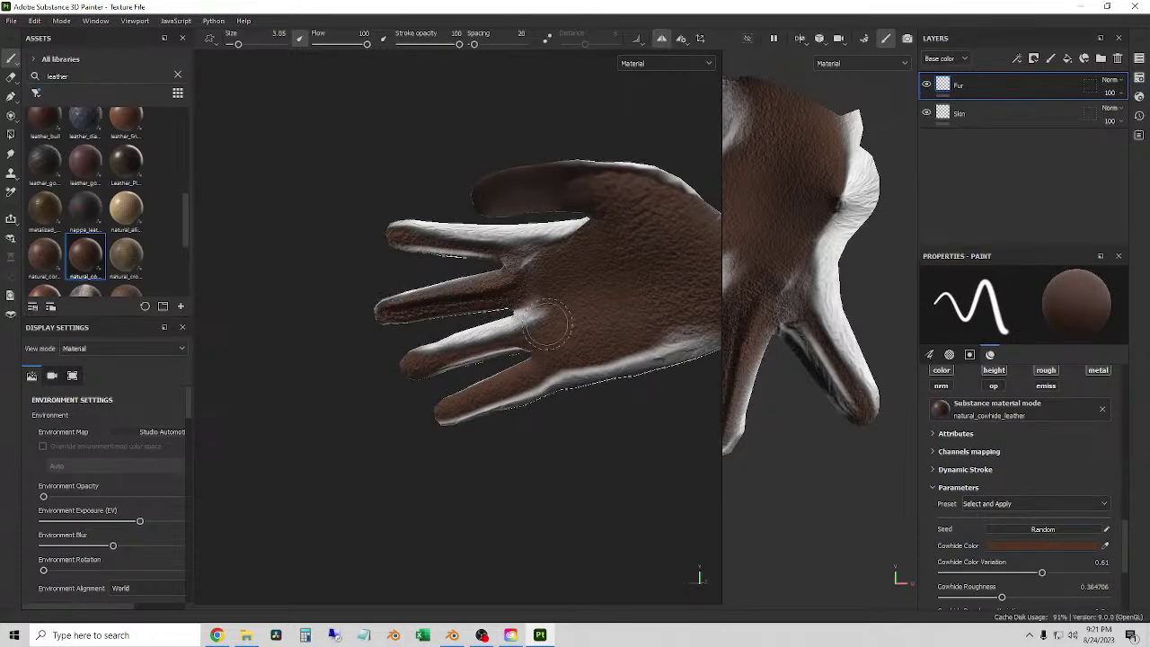
pyautogui.moveTo(552, 322)
pyautogui.mouseDown()
pyautogui.moveTo(513, 333)
pyautogui.moveTo(421, 355)
pyautogui.mouseUp()
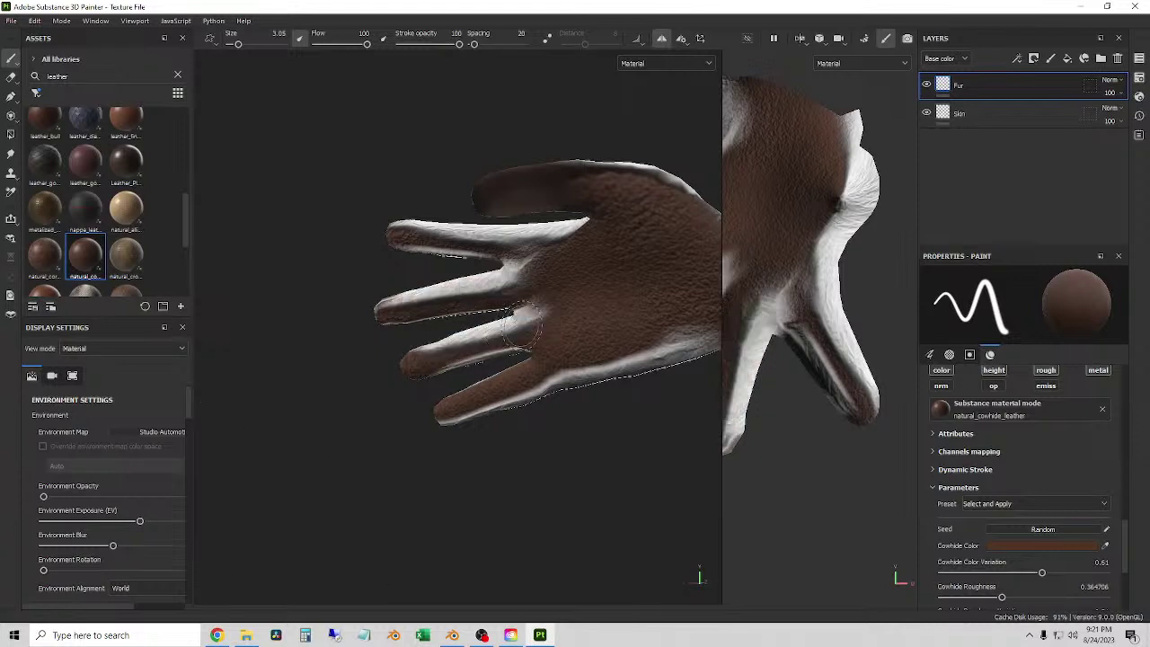
# - Turn off the Normal and Height channels of the cowhide leather paint material
pyautogui.scroll(-4, 1033, 555)
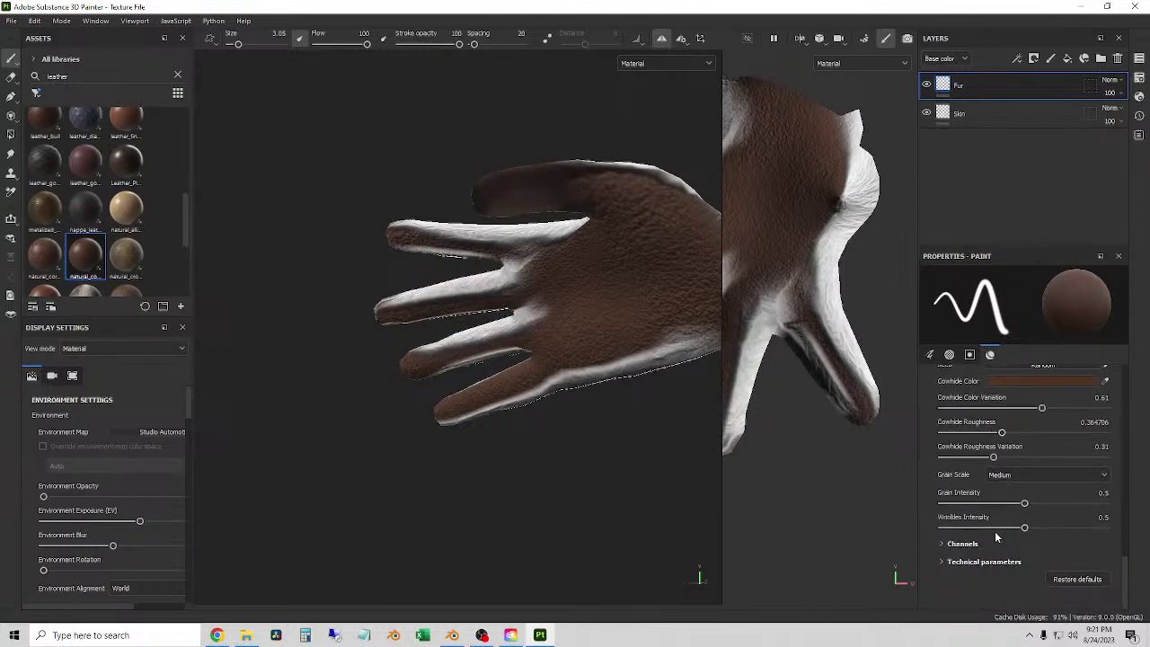
pyautogui.click(963, 543)
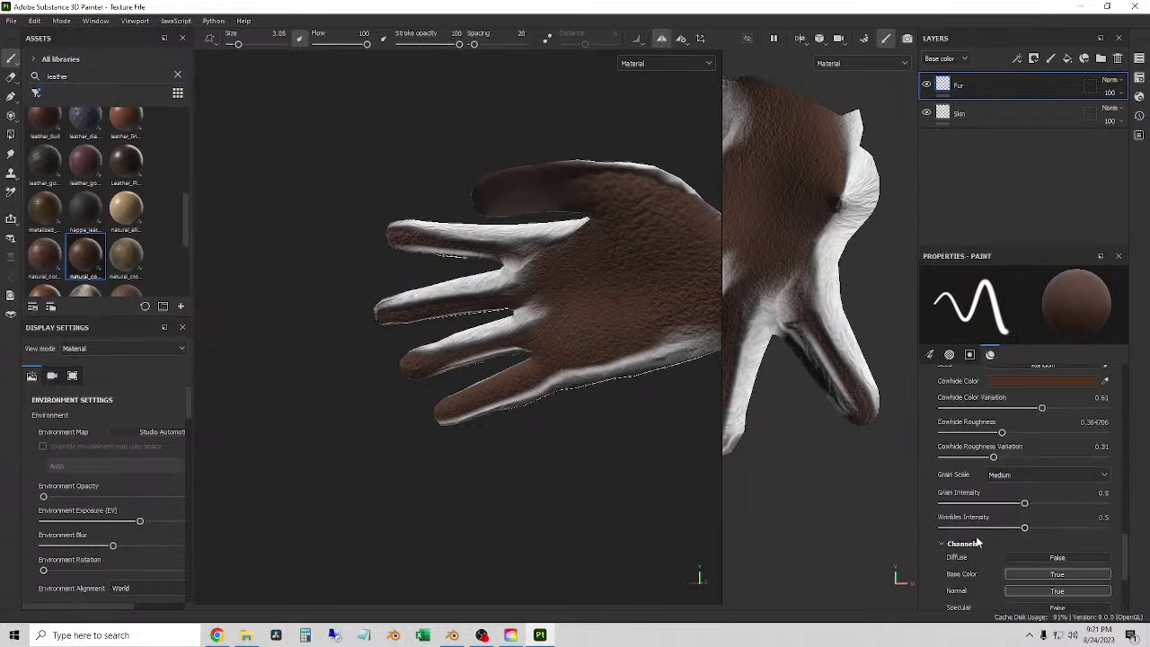
pyautogui.scroll(-4, 1036, 525)
pyautogui.click(1067, 442)
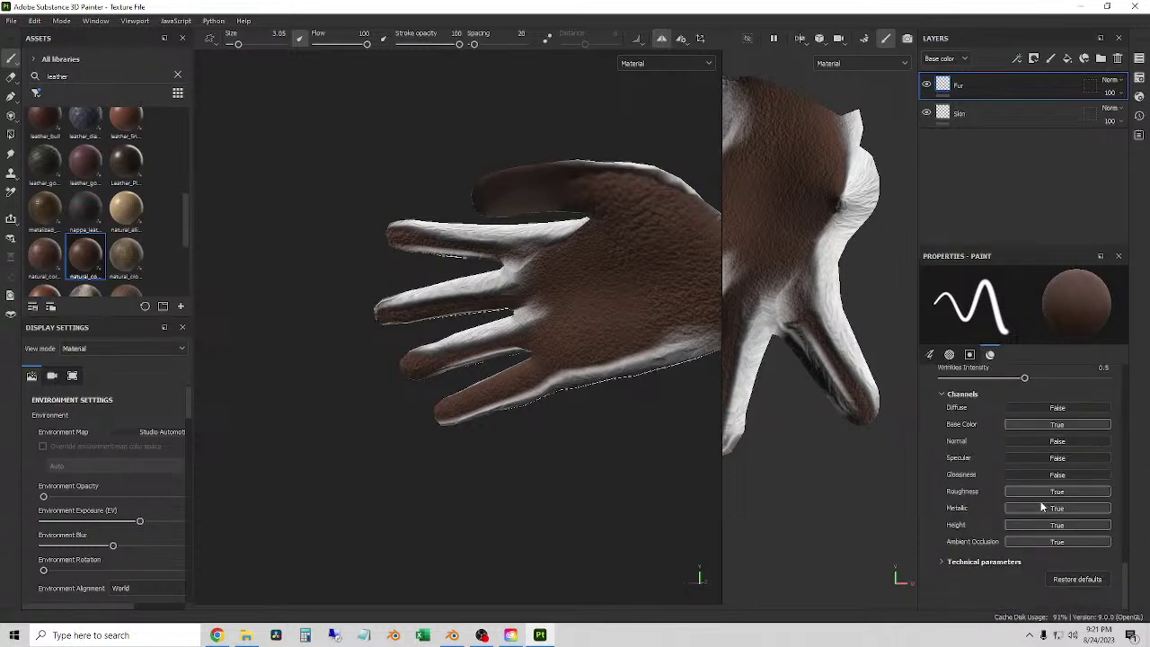
pyautogui.click(1031, 532)
# - Paint the cowhide leather over the palm, the undersides of the four fingers and the base of the thumb
pyautogui.moveTo(431, 290)
pyautogui.mouseDown()
pyautogui.moveTo(536, 282)
pyautogui.moveTo(524, 280)
pyautogui.moveTo(535, 323)
pyautogui.moveTo(578, 293)
pyautogui.moveTo(555, 282)
pyautogui.moveTo(566, 320)
pyautogui.moveTo(605, 277)
pyautogui.moveTo(571, 260)
pyautogui.moveTo(602, 319)
pyautogui.moveTo(627, 269)
pyautogui.moveTo(643, 309)
pyautogui.moveTo(613, 331)
pyautogui.moveTo(488, 335)
pyautogui.moveTo(409, 363)
pyautogui.mouseUp()
pyautogui.moveTo(503, 384)
pyautogui.mouseDown()
pyautogui.moveTo(534, 359)
pyautogui.moveTo(495, 344)
pyautogui.moveTo(429, 357)
pyautogui.moveTo(525, 378)
pyautogui.moveTo(544, 364)
pyautogui.moveTo(483, 391)
pyautogui.moveTo(663, 335)
pyautogui.moveTo(633, 283)
pyautogui.moveTo(542, 290)
pyautogui.moveTo(606, 314)
pyautogui.mouseUp()
pyautogui.moveTo(523, 235)
pyautogui.mouseDown()
pyautogui.moveTo(494, 266)
pyautogui.moveTo(498, 255)
pyautogui.moveTo(470, 263)
pyautogui.moveTo(316, 247)
pyautogui.moveTo(337, 311)
pyautogui.moveTo(362, 314)
pyautogui.moveTo(321, 329)
pyautogui.mouseUp()
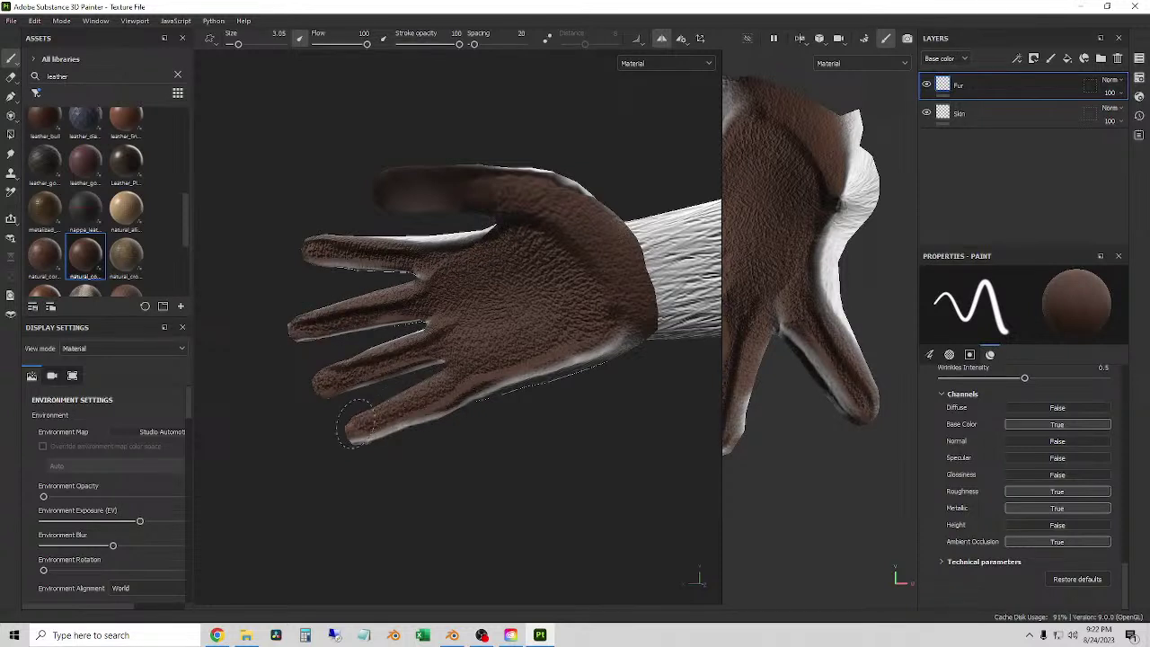
pyautogui.moveTo(615, 340)
pyautogui.mouseDown()
pyautogui.moveTo(497, 375)
pyautogui.moveTo(464, 366)
pyautogui.moveTo(603, 334)
pyautogui.mouseUp()
pyautogui.keyDown('alt'); pyautogui.moveTo(582, 281); pyautogui.dragTo(572, 270); pyautogui.keyUp('alt')
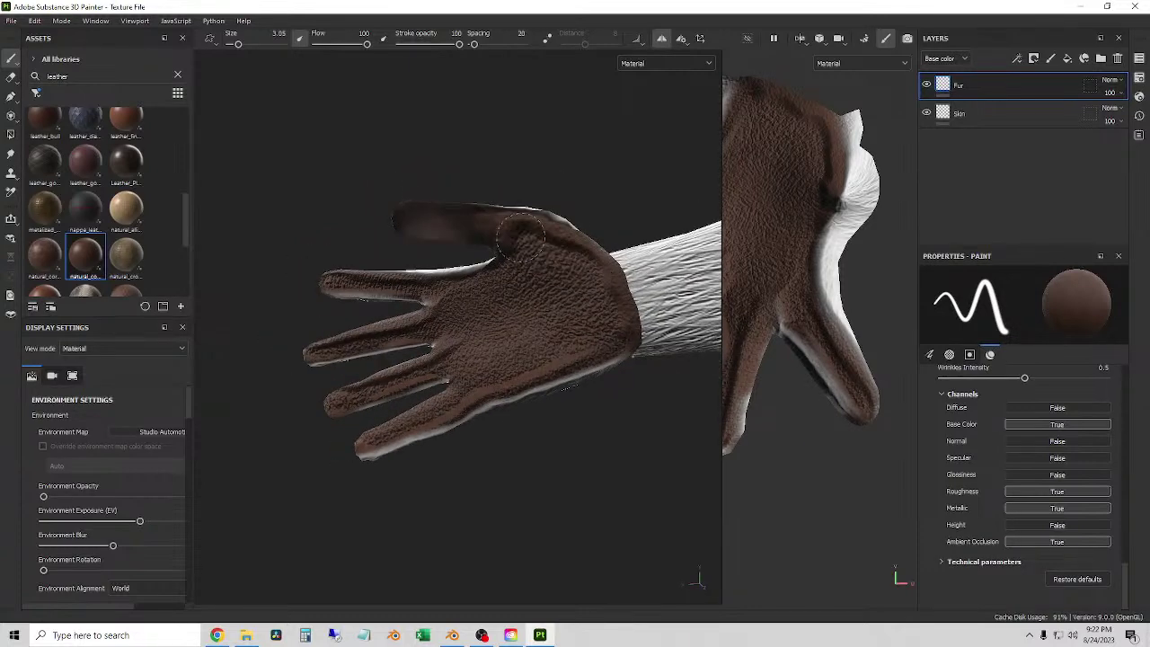
pyautogui.keyDown('alt'); pyautogui.moveTo(618, 328); pyautogui.dragTo(622, 334); pyautogui.keyUp('alt')
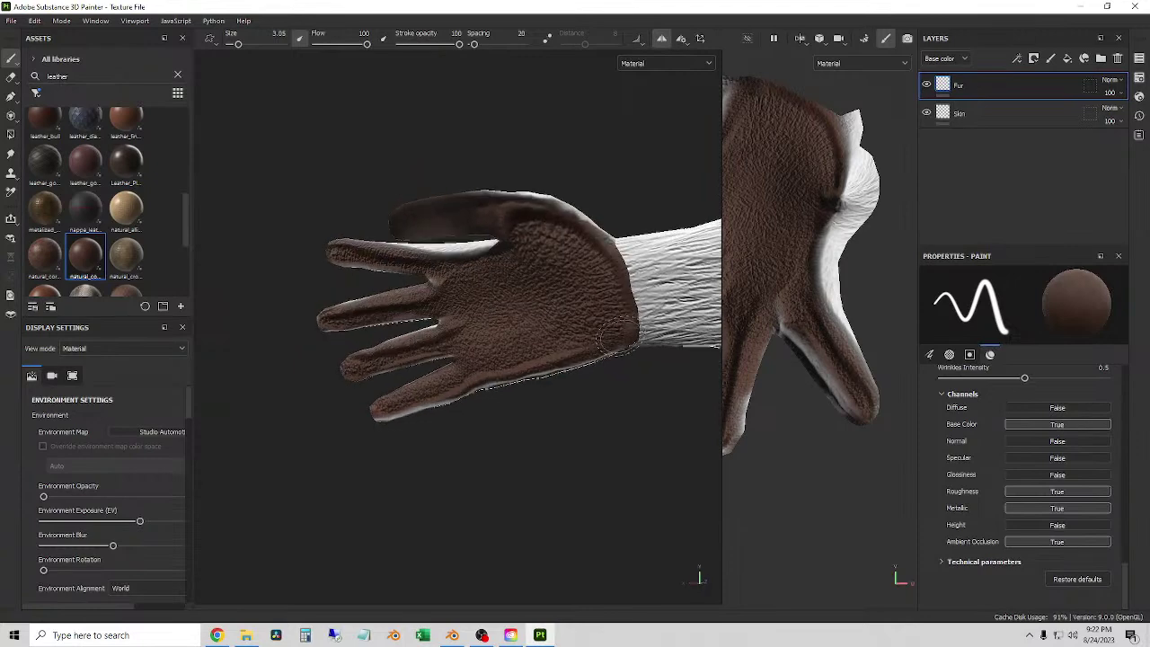
pyautogui.moveTo(612, 272)
pyautogui.mouseDown()
pyautogui.moveTo(586, 242)
pyautogui.moveTo(618, 261)
pyautogui.moveTo(532, 220)
pyautogui.moveTo(483, 217)
pyautogui.moveTo(535, 212)
pyautogui.moveTo(584, 241)
pyautogui.mouseUp()
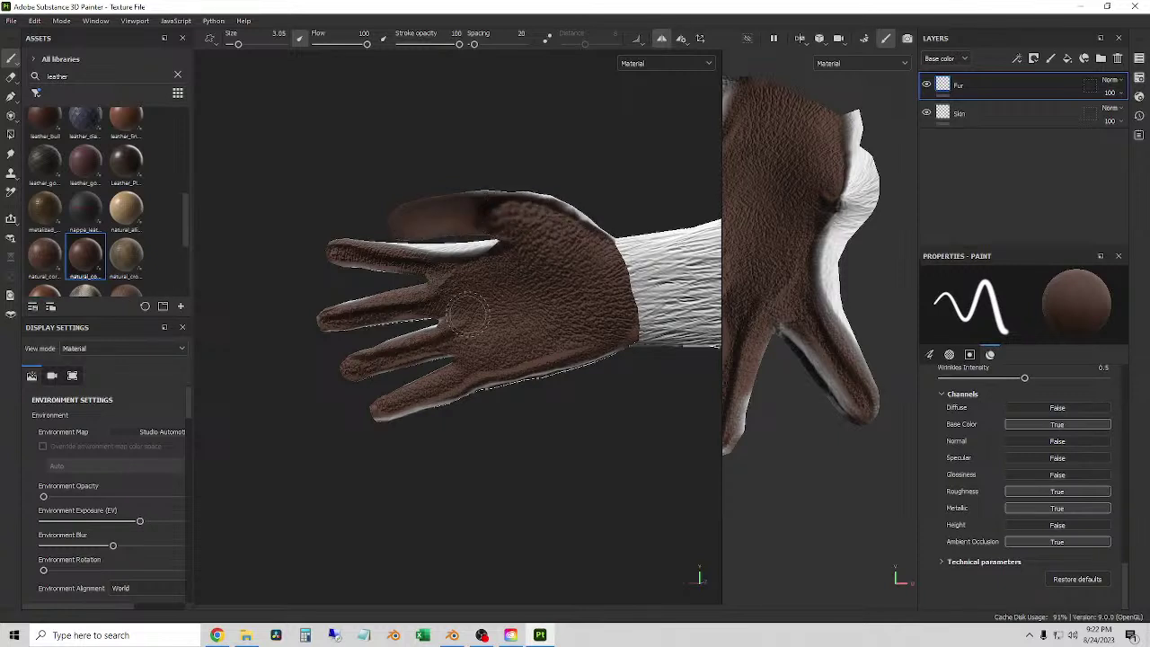
pyautogui.moveTo(456, 332)
pyautogui.keyDown('alt'); pyautogui.mouseDown()
pyautogui.moveTo(685, 403)
pyautogui.moveTo(828, 382)
pyautogui.moveTo(713, 405)
pyautogui.moveTo(458, 333)
pyautogui.mouseUp(); pyautogui.keyUp('alt')
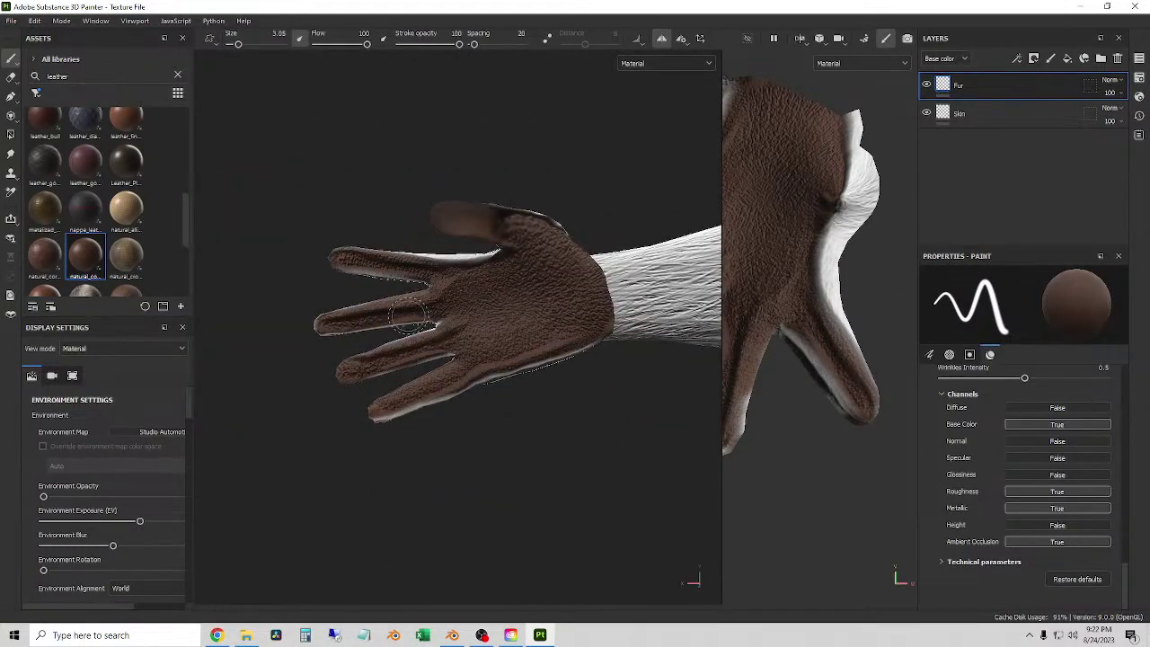
# - Bring the front hooves into view, make Hooves the active texture set and enlarge the 2D view slightly
pyautogui.moveTo(379, 322)
pyautogui.keyDown('alt'); pyautogui.mouseDown()
pyautogui.moveTo(420, 370)
pyautogui.moveTo(493, 367)
pyautogui.moveTo(629, 390)
pyautogui.moveTo(795, 386)
pyautogui.moveTo(802, 435)
pyautogui.moveTo(806, 380)
pyautogui.moveTo(703, 278)
pyautogui.moveTo(843, 389)
pyautogui.moveTo(526, 334)
pyautogui.moveTo(539, 328)
pyautogui.moveTo(277, 231)
pyautogui.moveTo(299, 215)
pyautogui.moveTo(551, 218)
pyautogui.moveTo(315, 314)
pyautogui.moveTo(593, 296)
pyautogui.moveTo(392, 310)
pyautogui.moveTo(411, 306)
pyautogui.moveTo(423, 329)
pyautogui.moveTo(336, 321)
pyautogui.mouseUp(); pyautogui.keyUp('alt')
pyautogui.keyDown('alt'); pyautogui.moveTo(336, 320); pyautogui.dragTo(233, 70, button='middle'); pyautogui.keyUp('alt')
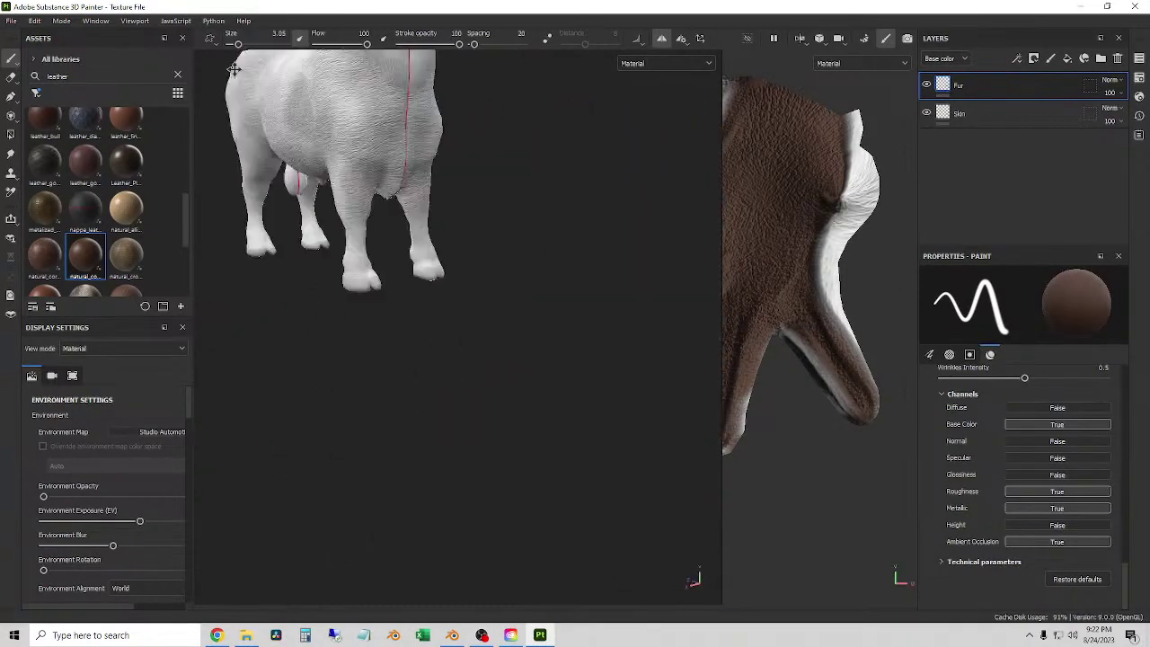
pyautogui.scroll(5, 233, 70)
pyautogui.keyDown('alt'); pyautogui.moveTo(424, 326); pyautogui.dragTo(492, 268); pyautogui.keyUp('alt')
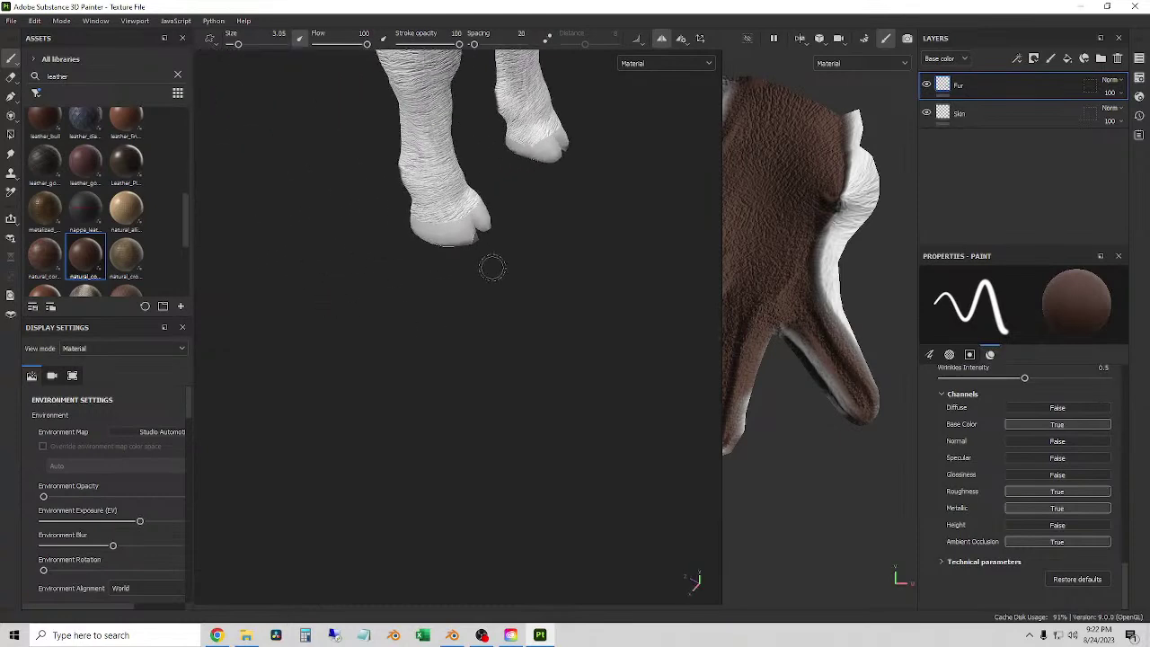
pyautogui.scroll(3, 492, 267)
pyautogui.click(1139, 58)
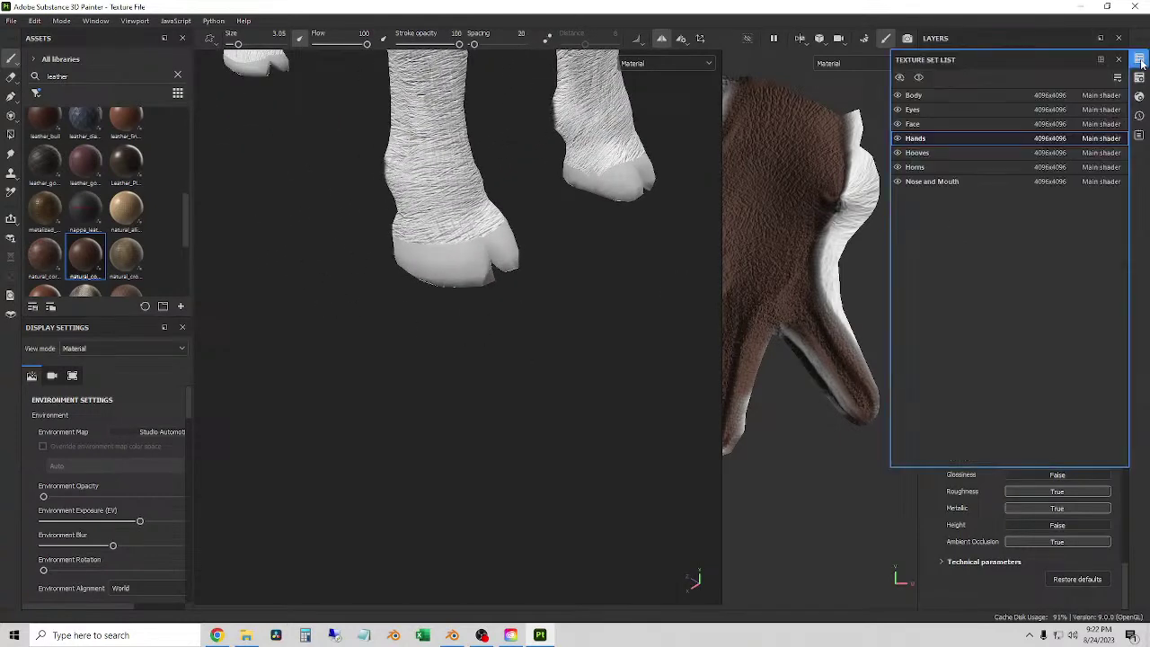
pyautogui.click(917, 154)
pyautogui.click(1118, 60)
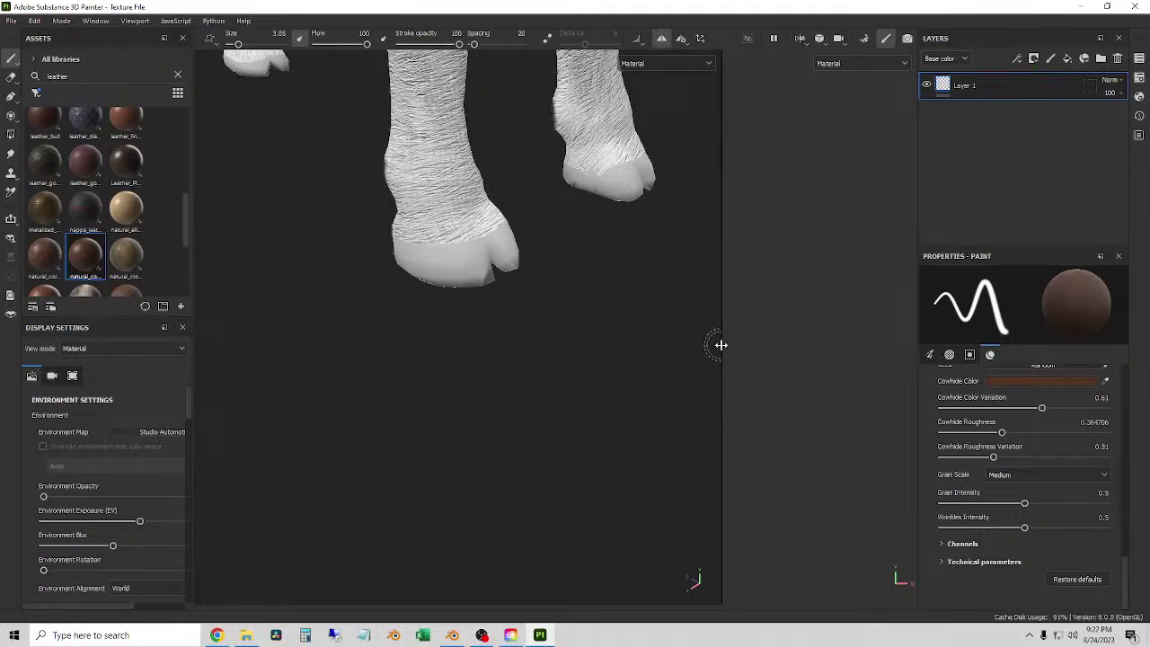
pyautogui.moveTo(721, 342); pyautogui.dragTo(659, 337)
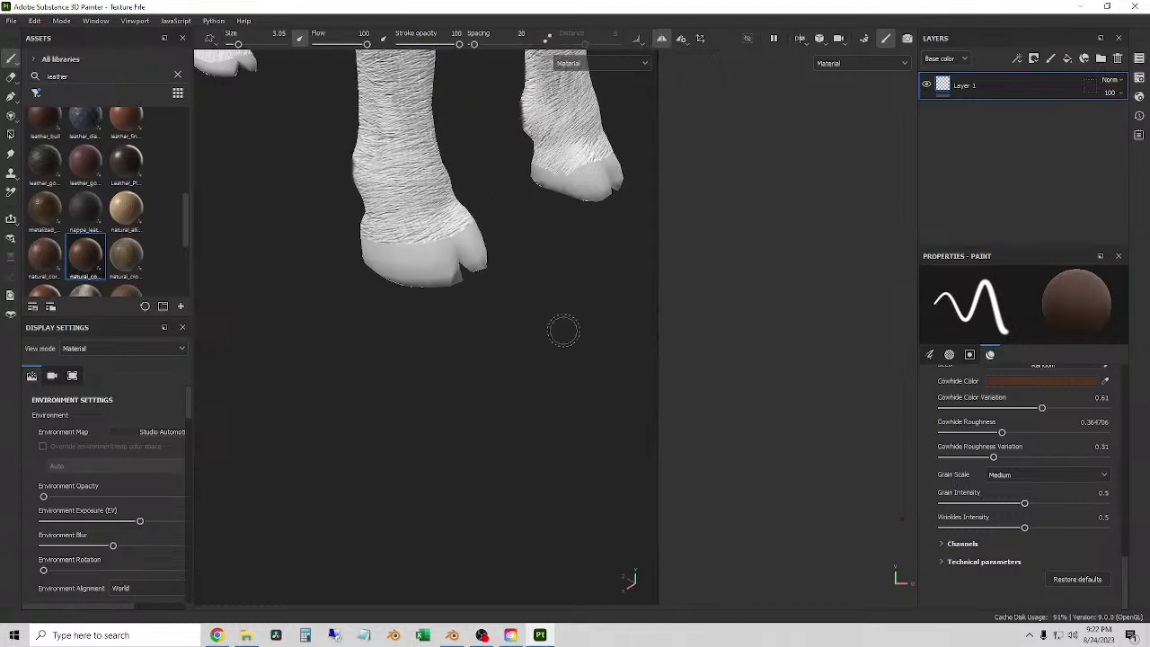
# - Search the assets for "rock" and "marble", and rename Layer 1 to Hooves
pyautogui.click(179, 77)
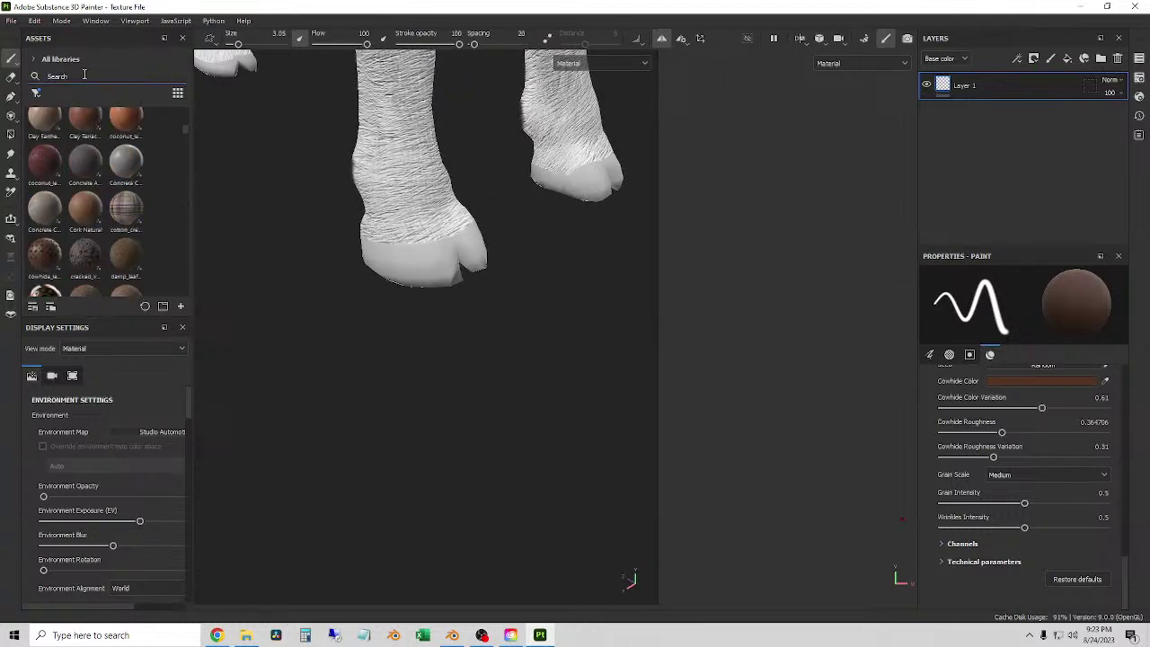
pyautogui.write('rock')
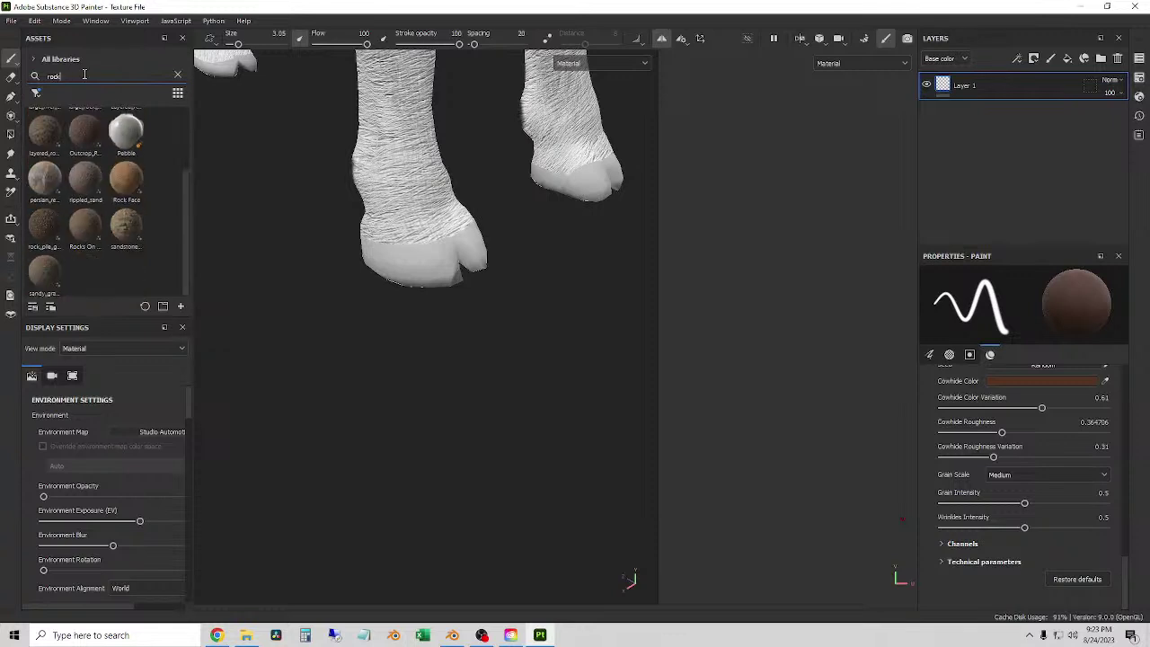
pyautogui.scroll(2, 76, 161)
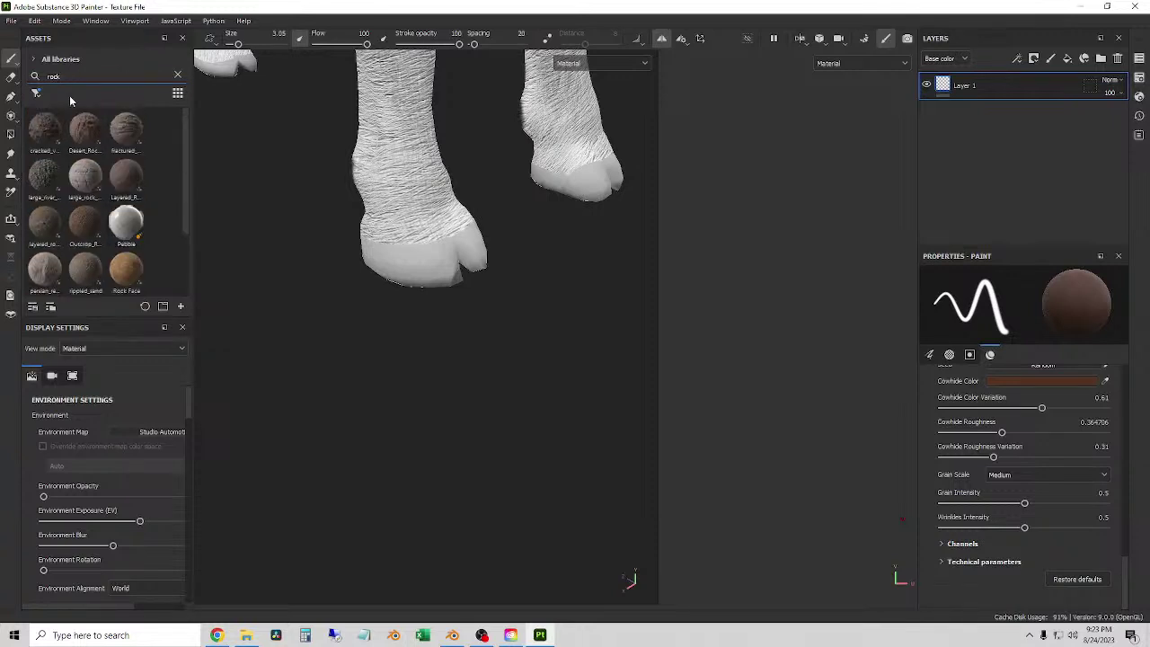
pyautogui.write('marble')
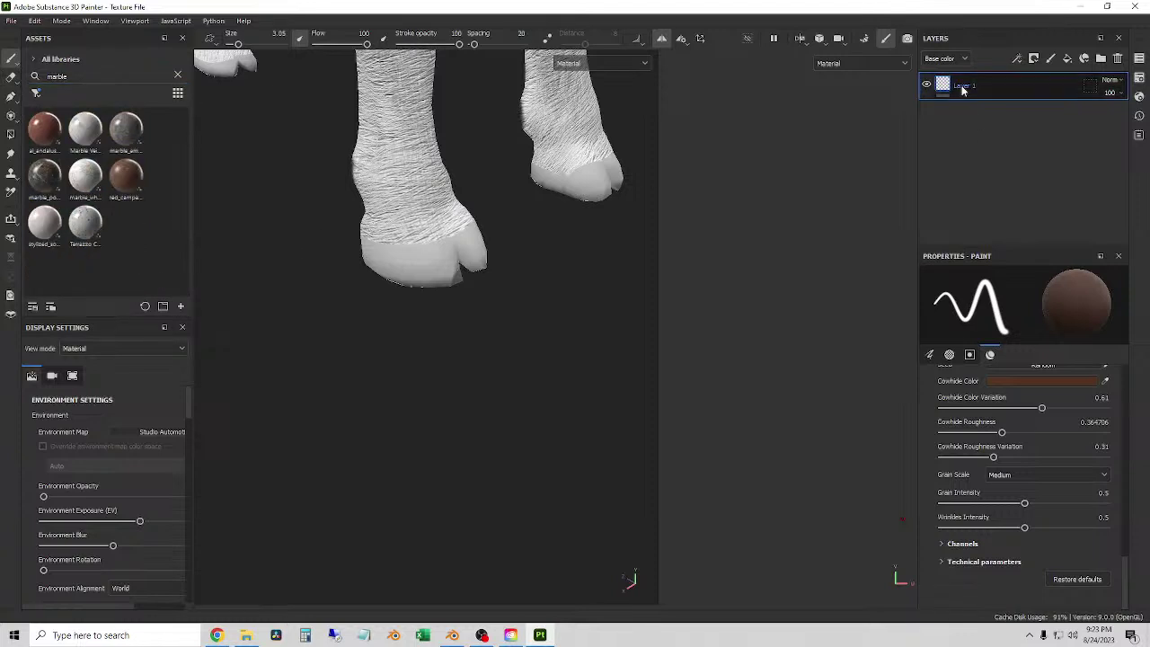
pyautogui.doubleClick(963, 85)
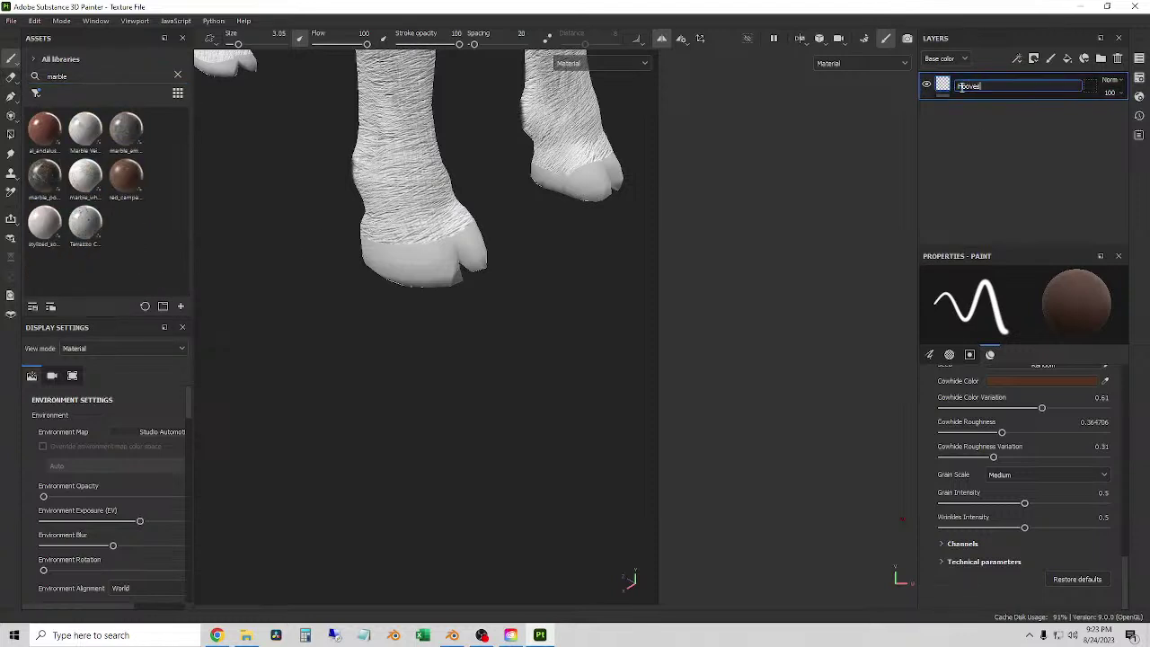
pyautogui.press('Return')
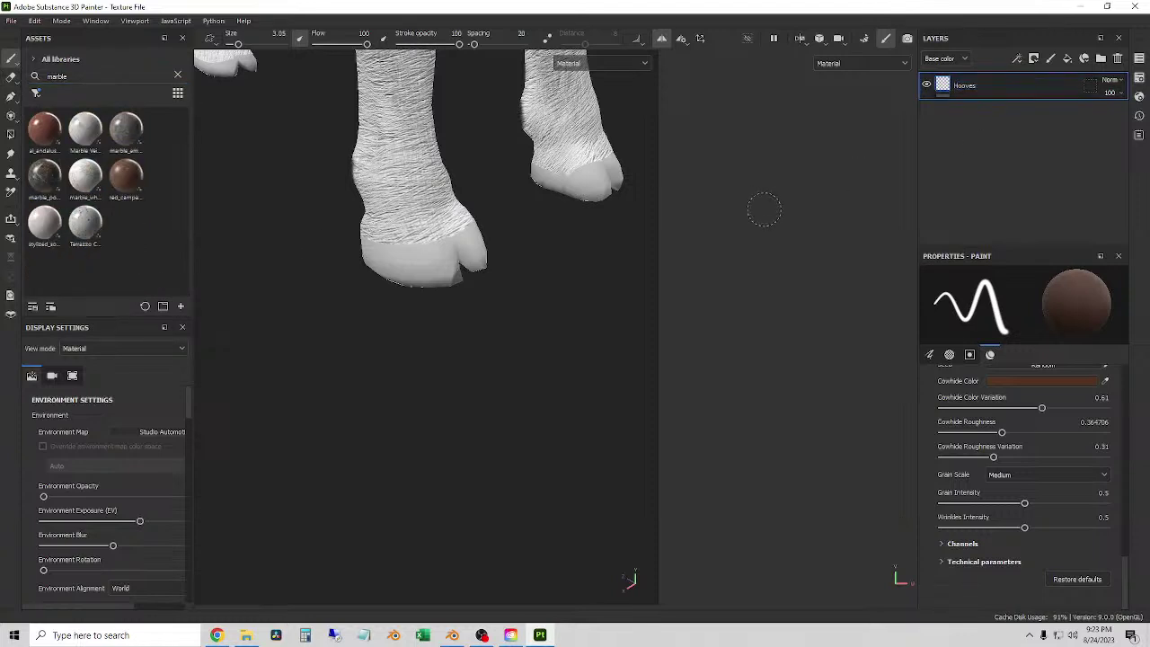
# - Load marble_emperador_brown with a color adjustment of 0.68 and apply the marble to the hooves as a fill layer
pyautogui.click(125, 132)
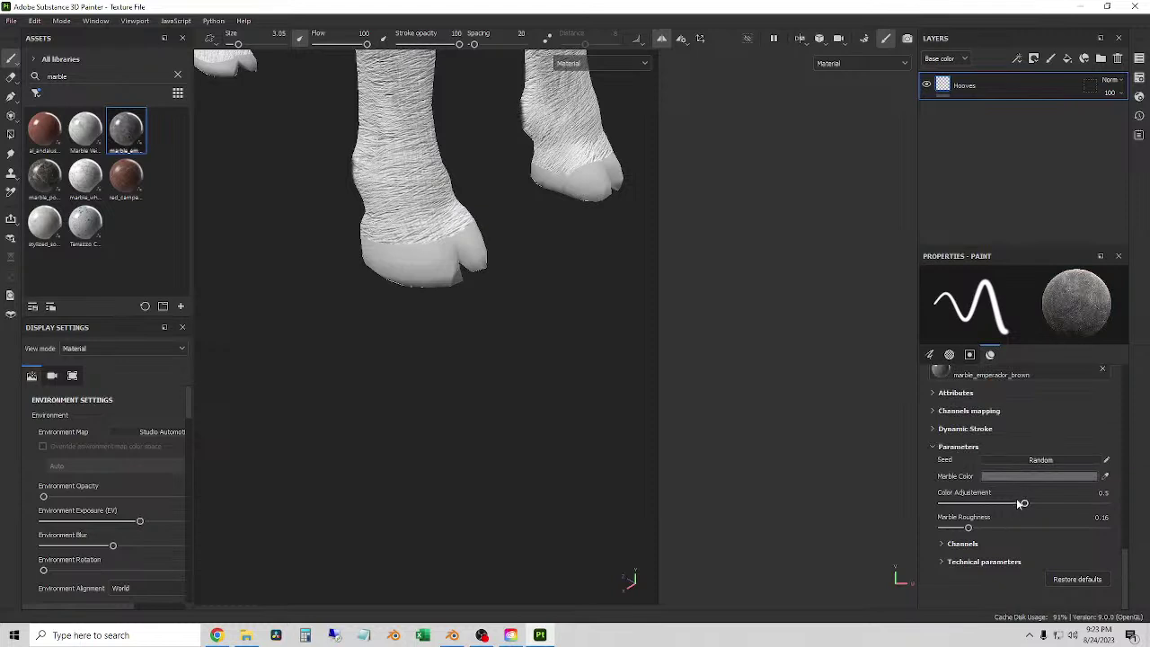
pyautogui.moveTo(1033, 508)
pyautogui.mouseDown()
pyautogui.moveTo(1083, 506)
pyautogui.moveTo(1035, 506)
pyautogui.moveTo(1050, 507)
pyautogui.mouseUp()
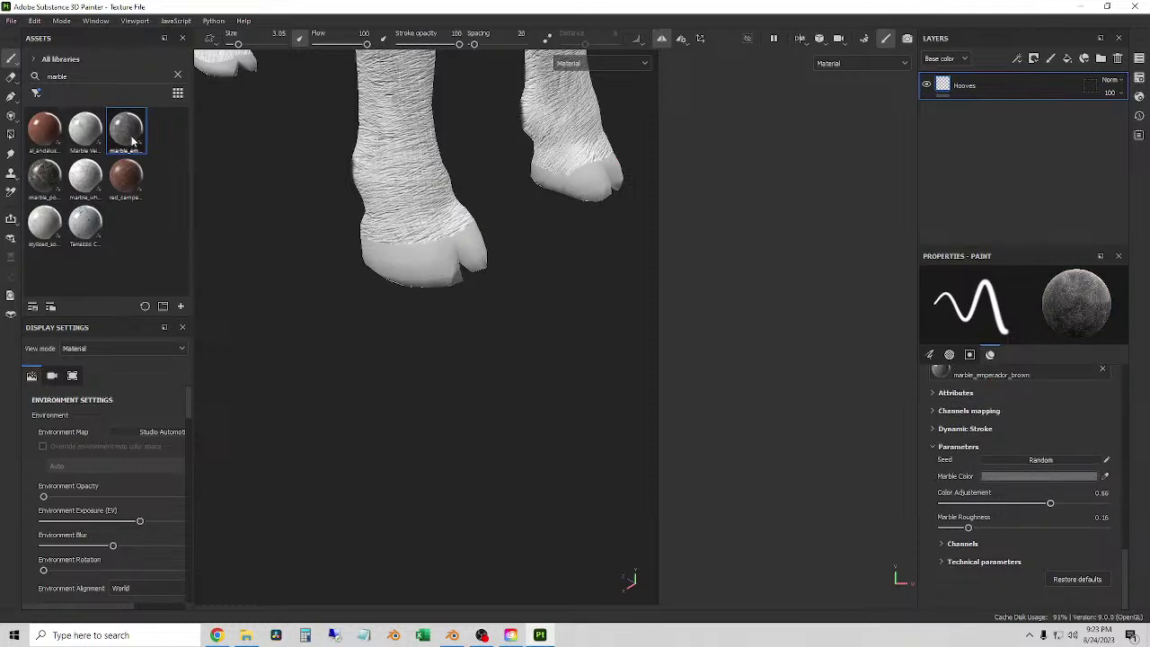
pyautogui.moveTo(131, 139); pyautogui.dragTo(401, 256)
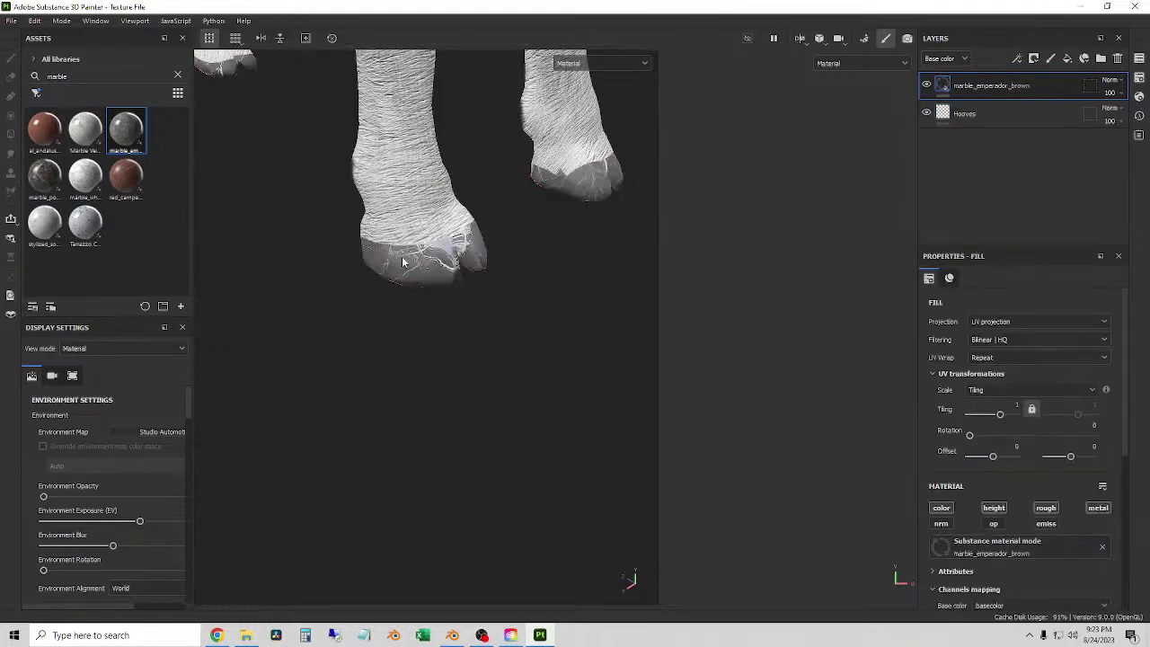
# - Set the UV tiling of the marble fill on the hooves to -1.19
pyautogui.scroll(2, 453, 345)
pyautogui.keyDown('alt'); pyautogui.moveTo(488, 333); pyautogui.dragTo(737, 341); pyautogui.keyUp('alt')
pyautogui.scroll(-3, 1019, 437)
pyautogui.scroll(1, 1022, 422)
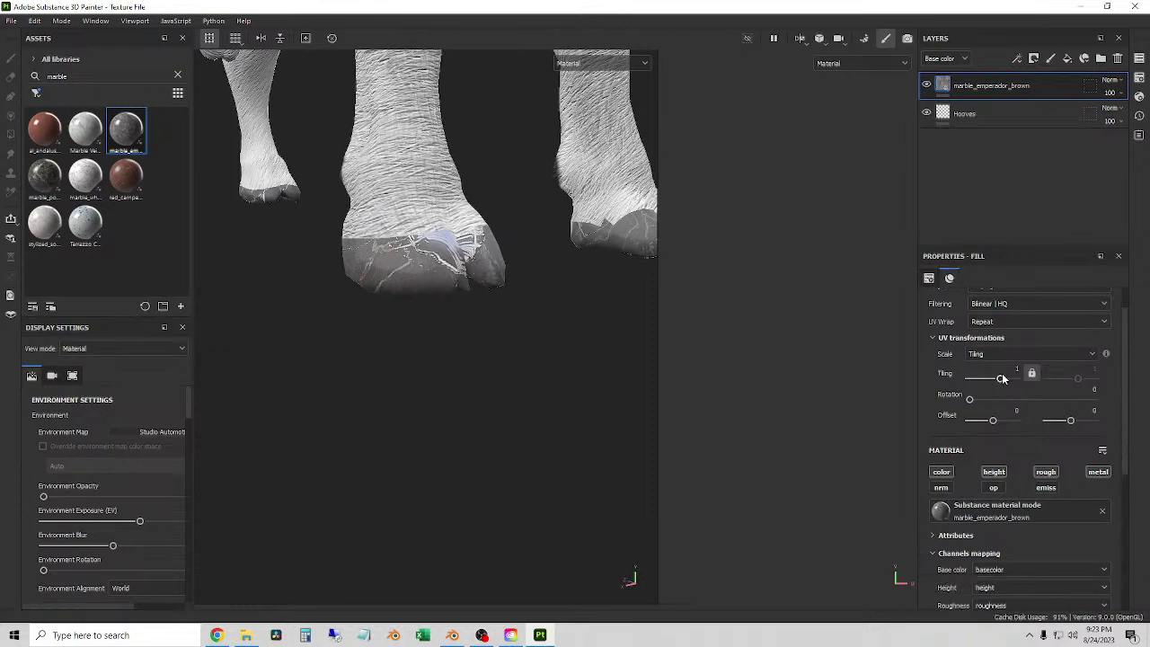
pyautogui.moveTo(1002, 378)
pyautogui.mouseDown()
pyautogui.moveTo(1021, 376)
pyautogui.moveTo(971, 385)
pyautogui.moveTo(986, 387)
pyautogui.mouseUp()
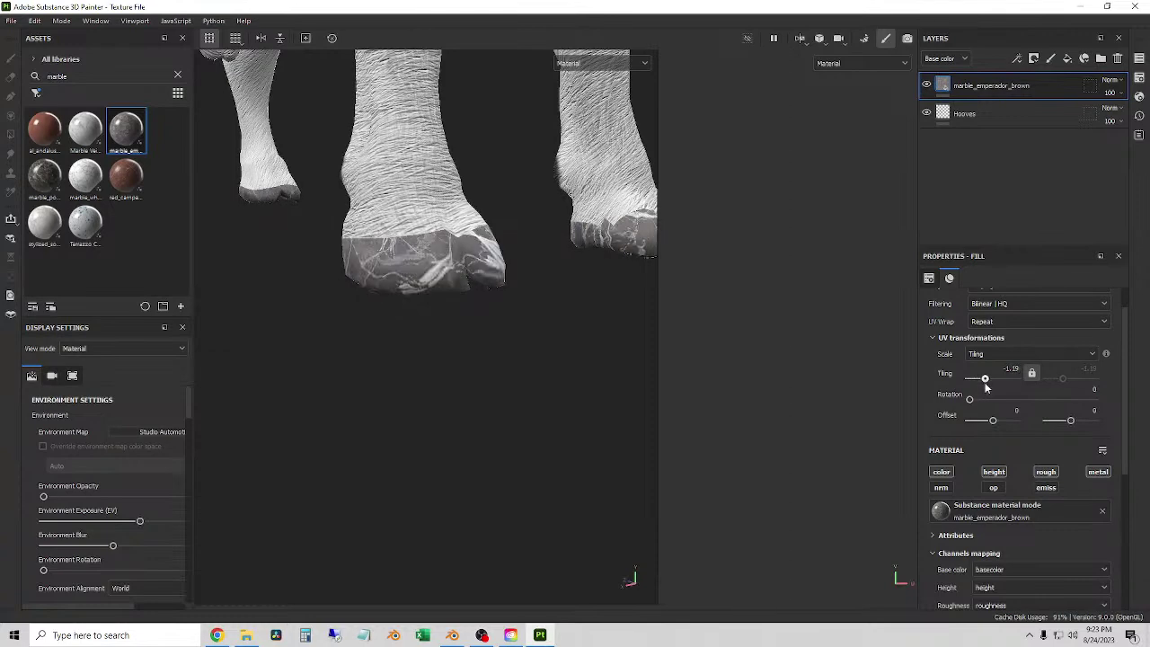
# - Set the marble fill's color adjustment to 0.59 and its marble roughness to 0.17
pyautogui.keyDown('alt'); pyautogui.moveTo(629, 350); pyautogui.dragTo(485, 324); pyautogui.keyUp('alt')
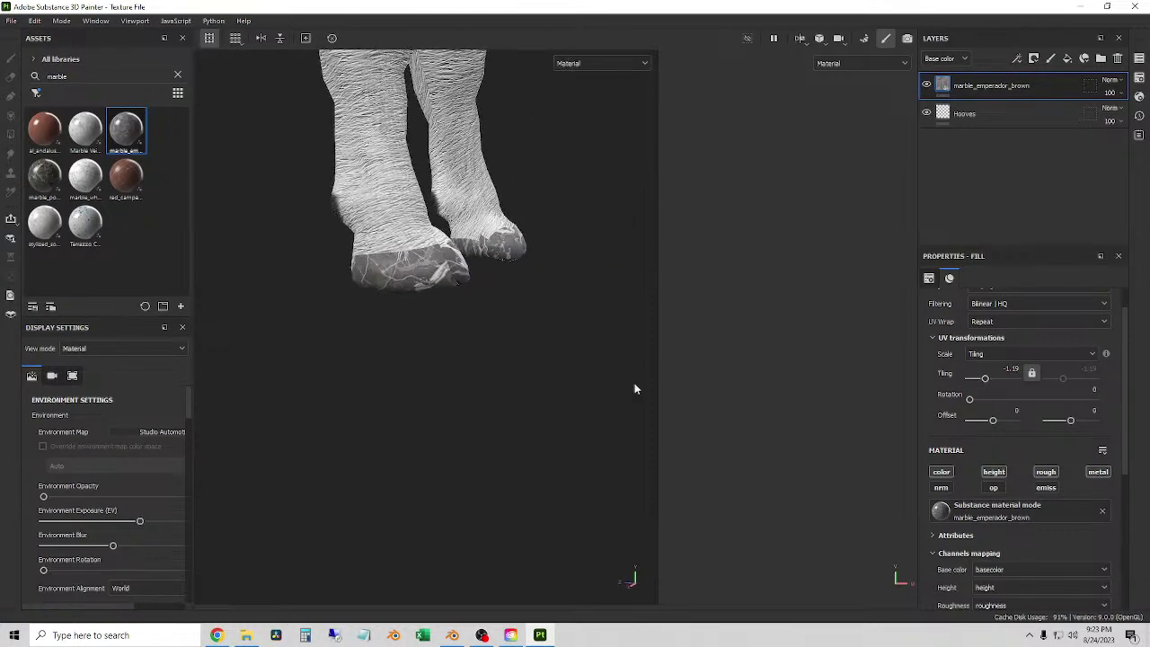
pyautogui.scroll(-2, 1000, 462)
pyautogui.scroll(-3, 1022, 456)
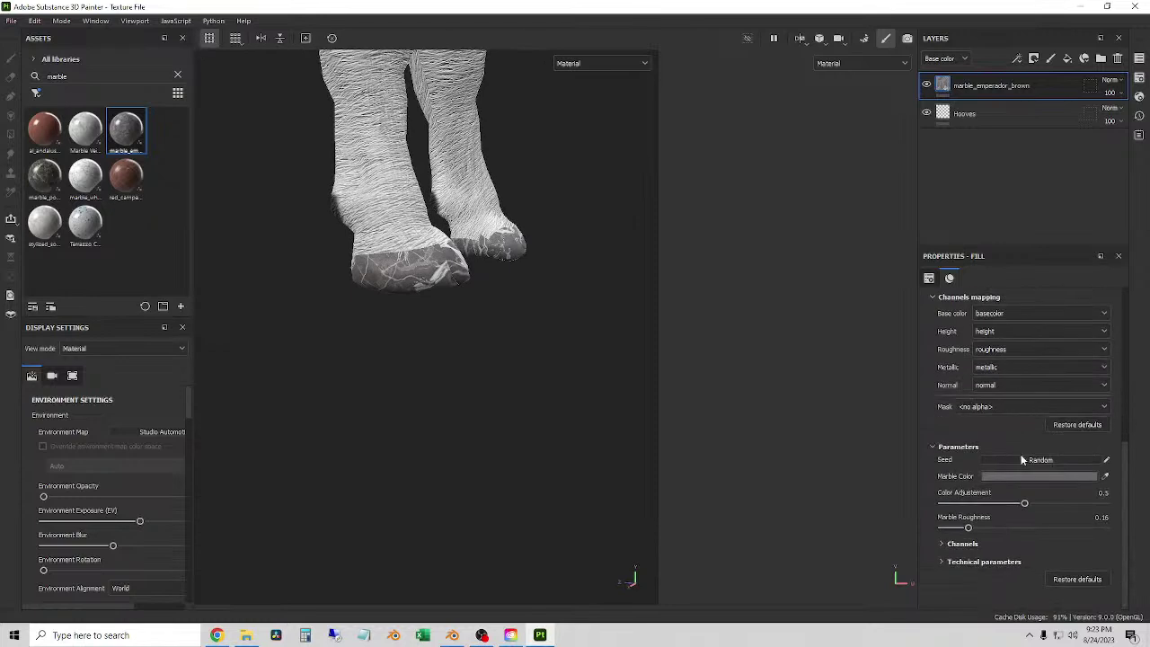
pyautogui.moveTo(995, 505); pyautogui.dragTo(1039, 513)
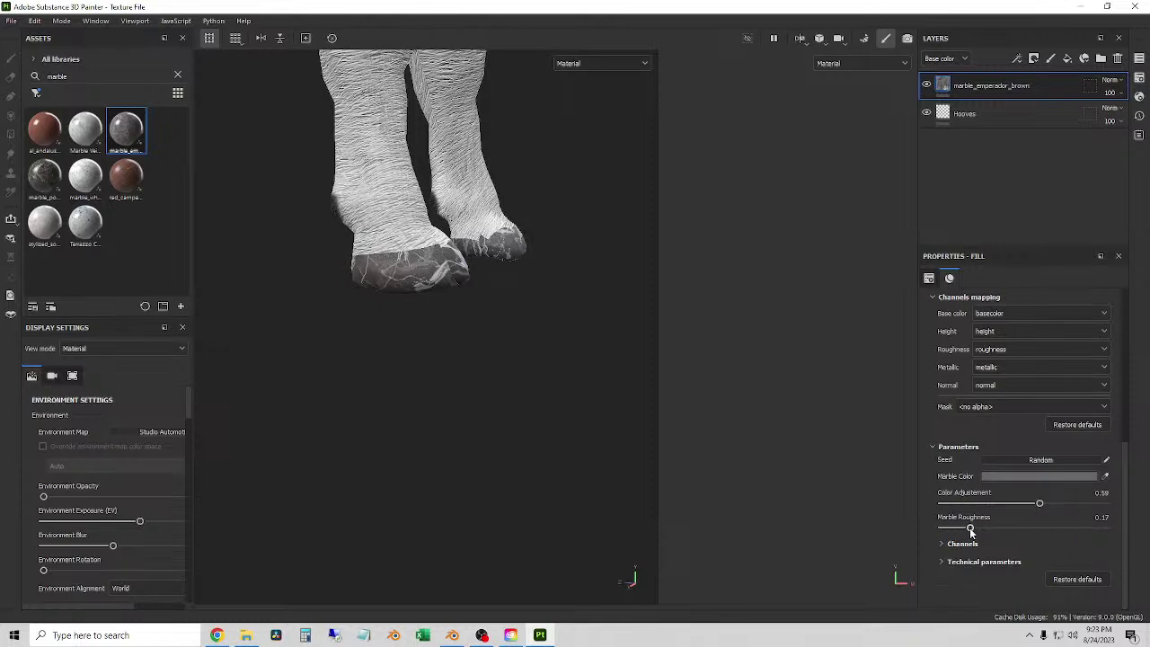
# - Turn off the marble fill's Normal channel and expand its technical parameters
pyautogui.click(958, 543)
pyautogui.scroll(-3, 966, 542)
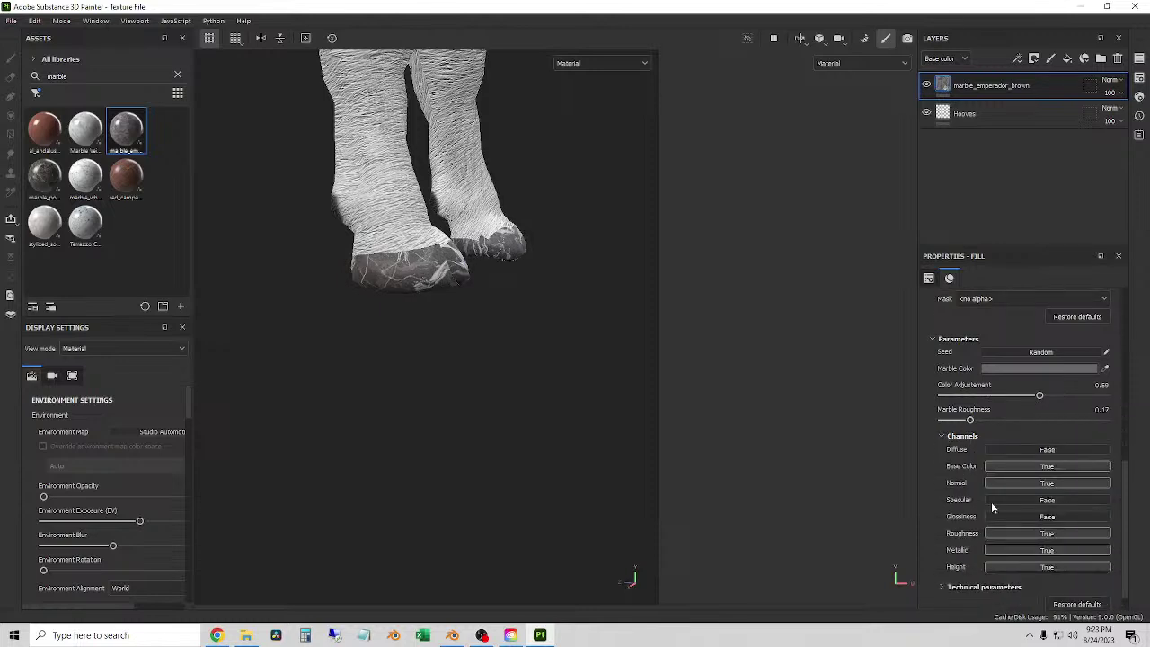
pyautogui.click(1031, 480)
pyautogui.scroll(-1, 1024, 480)
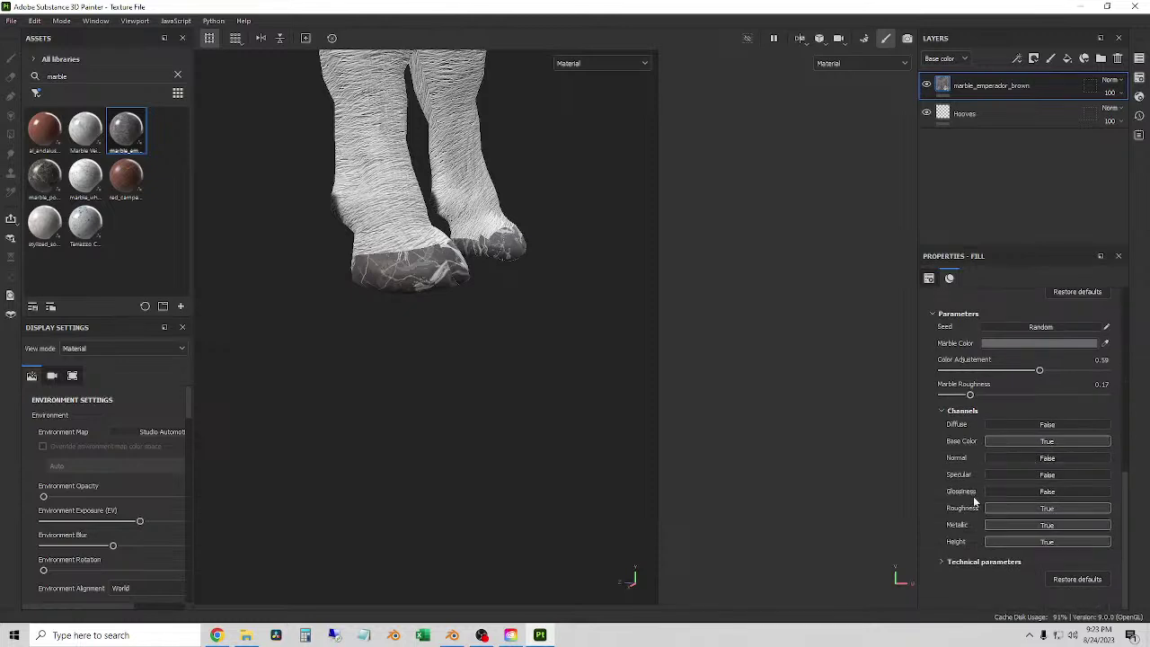
pyautogui.click(972, 564)
pyautogui.scroll(-4, 1027, 508)
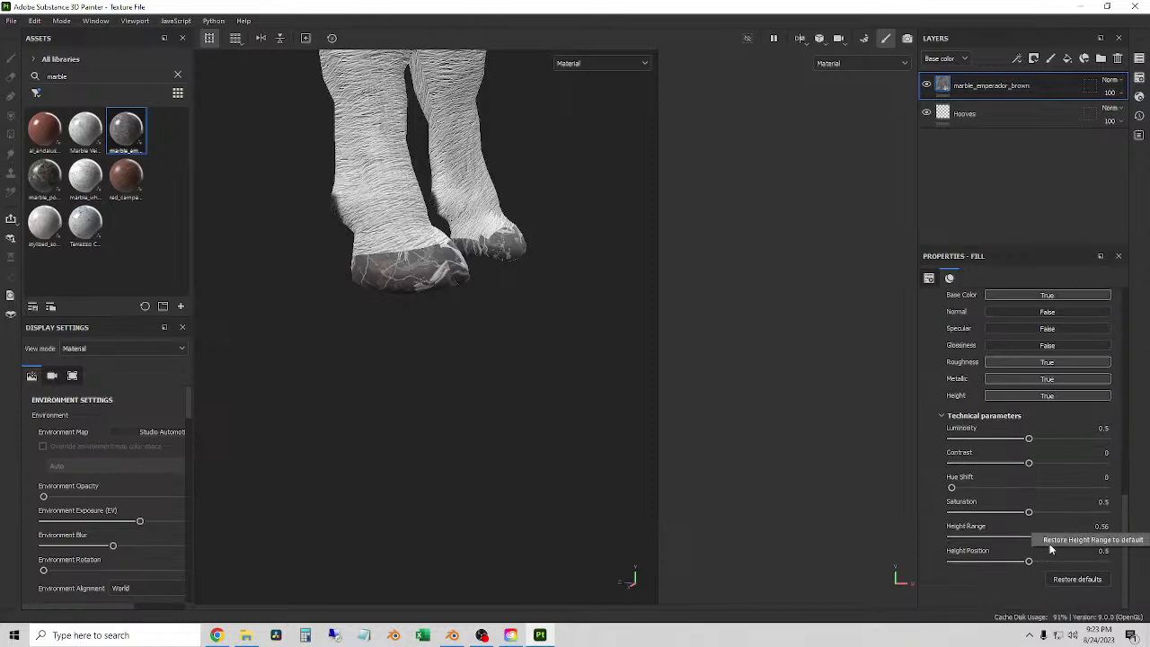
# - Change the marble color of the hooves to black (000000)
pyautogui.scroll(6, 938, 410)
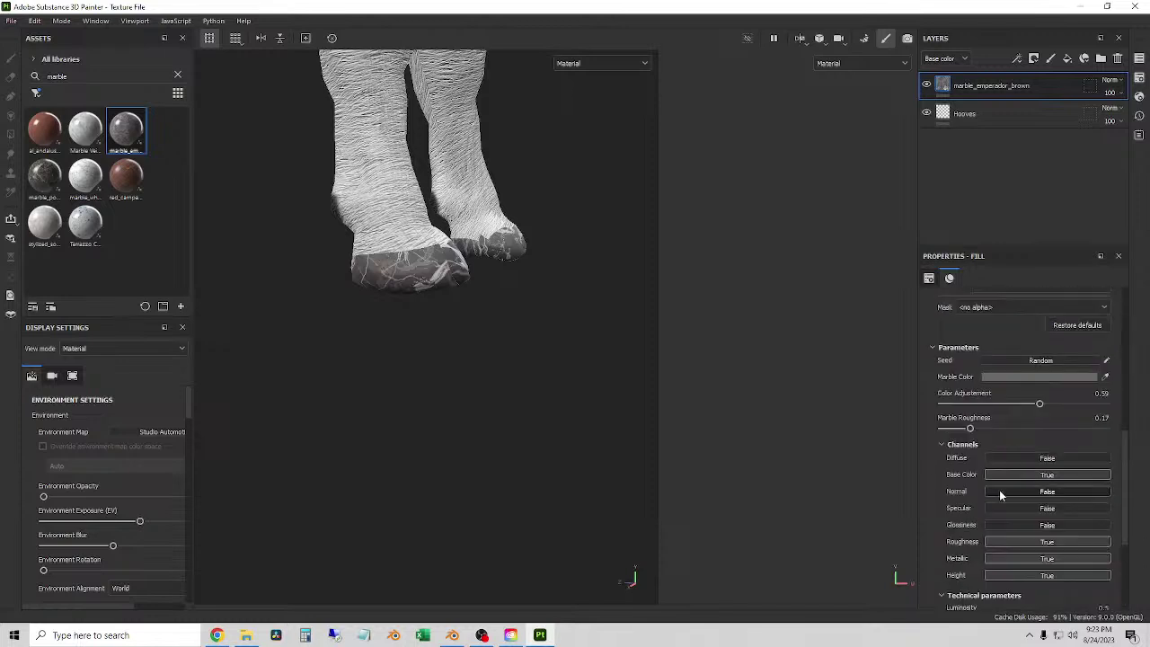
pyautogui.click(1058, 523)
pyautogui.moveTo(991, 439); pyautogui.dragTo(899, 478)
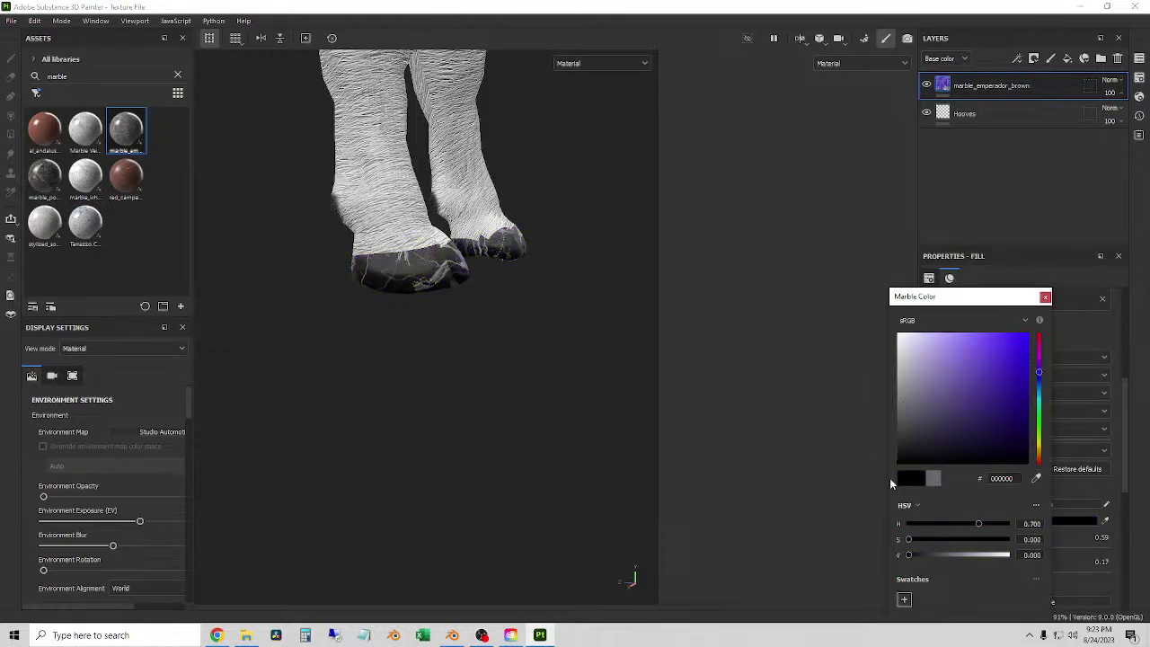
pyautogui.click(1044, 297)
# - Set the marble_emperador_brown fill's color adjustment to 0.39 and its marble roughness to 0.53
pyautogui.scroll(-5, 989, 492)
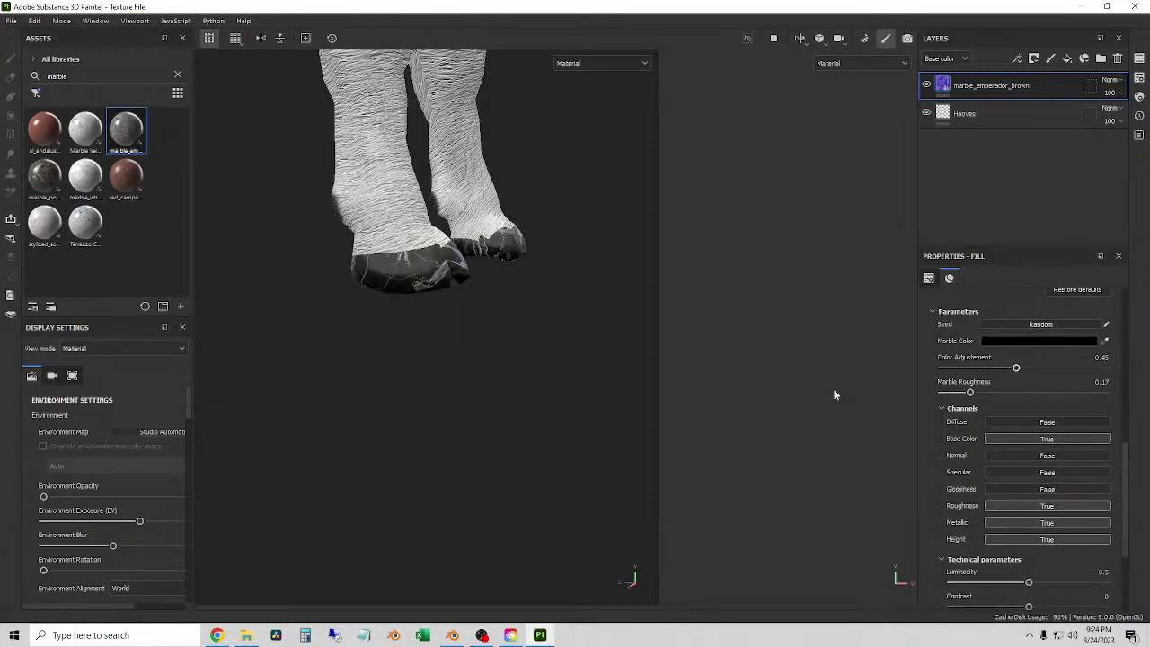
pyautogui.moveTo(544, 326)
pyautogui.keyDown('alt'); pyautogui.mouseDown()
pyautogui.moveTo(506, 313)
pyautogui.moveTo(329, 326)
pyautogui.moveTo(318, 284)
pyautogui.moveTo(464, 351)
pyautogui.moveTo(539, 351)
pyautogui.mouseUp(); pyautogui.keyUp('alt')
pyautogui.scroll(3, 1063, 432)
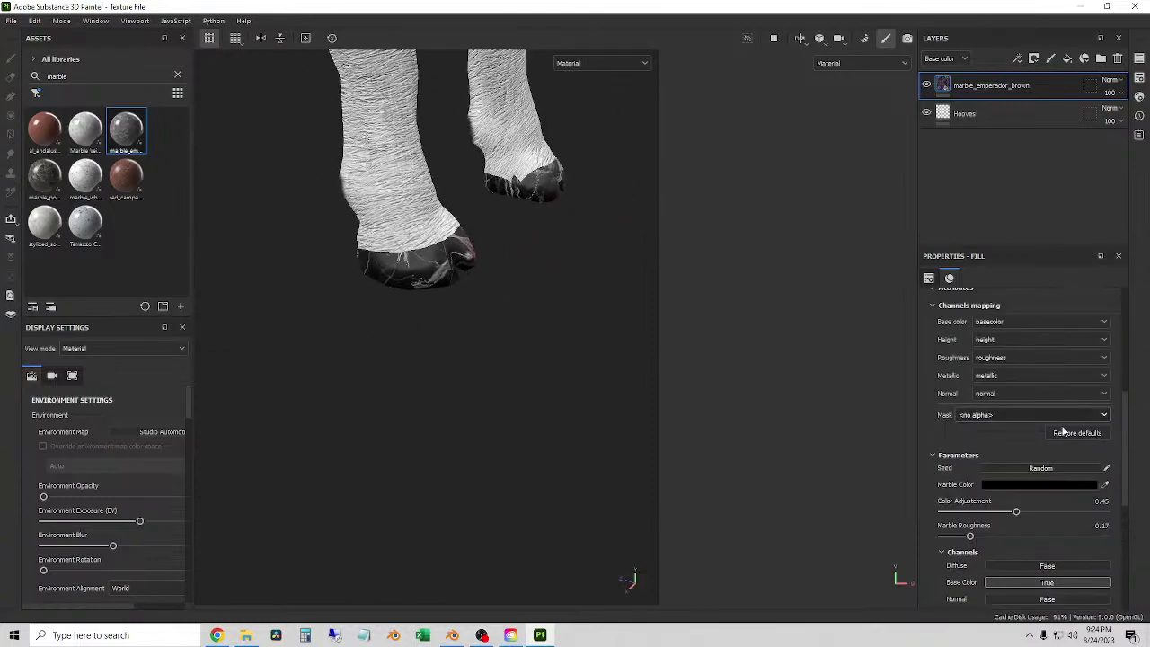
pyautogui.scroll(-3, 1078, 449)
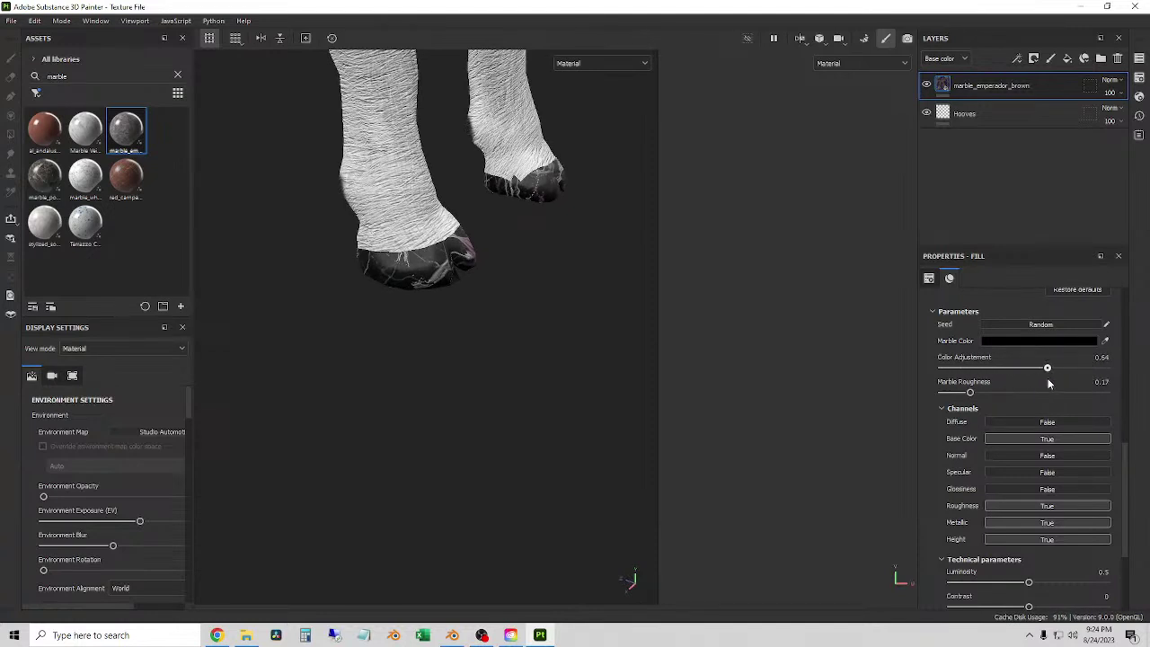
pyautogui.moveTo(1013, 400); pyautogui.dragTo(1045, 406)
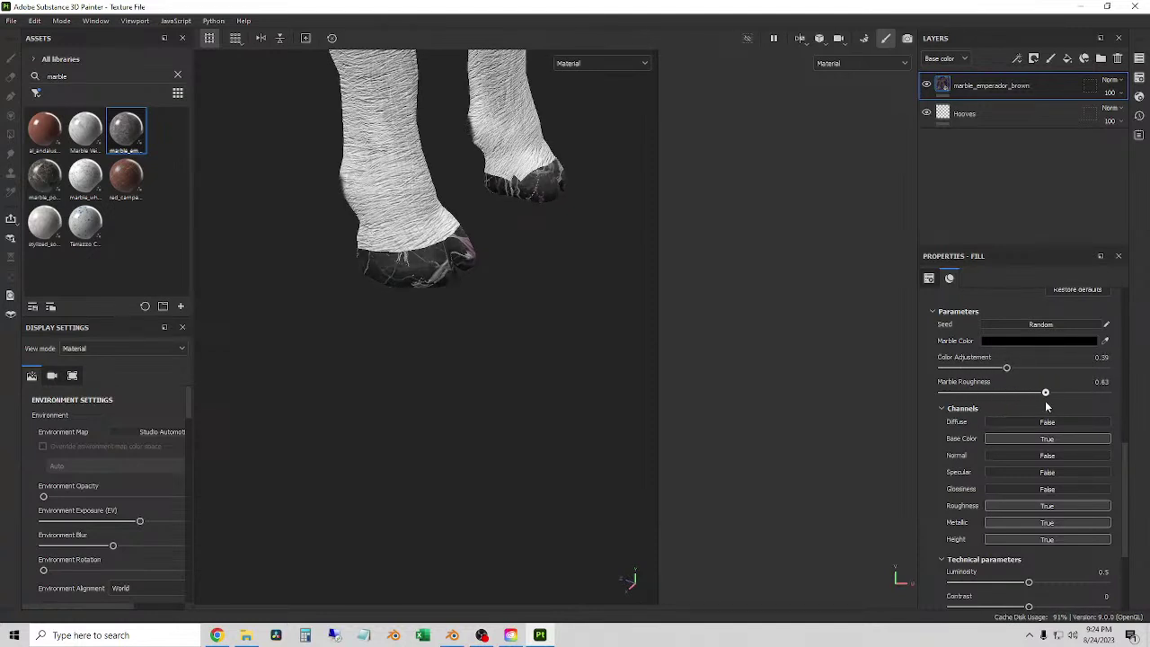
pyautogui.scroll(5, 1029, 415)
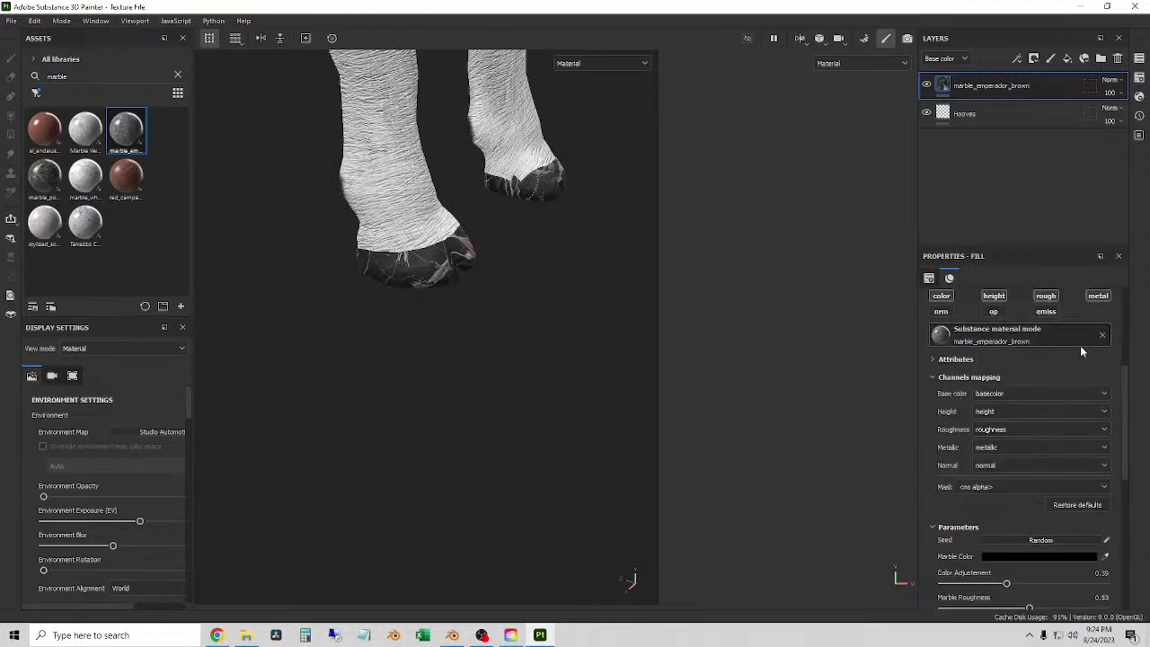
# - Delete the marble_emperador_brown and Hooves layers and add a new fill layer in their place
pyautogui.click(1118, 58)
pyautogui.click(1118, 58)
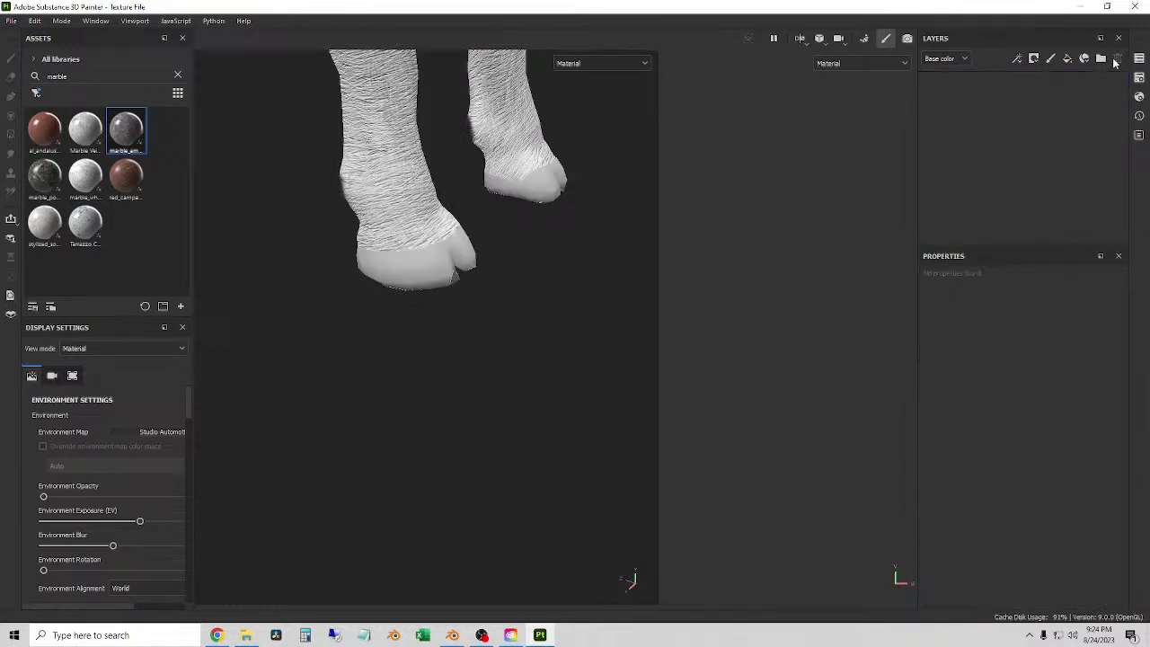
pyautogui.click(1084, 60)
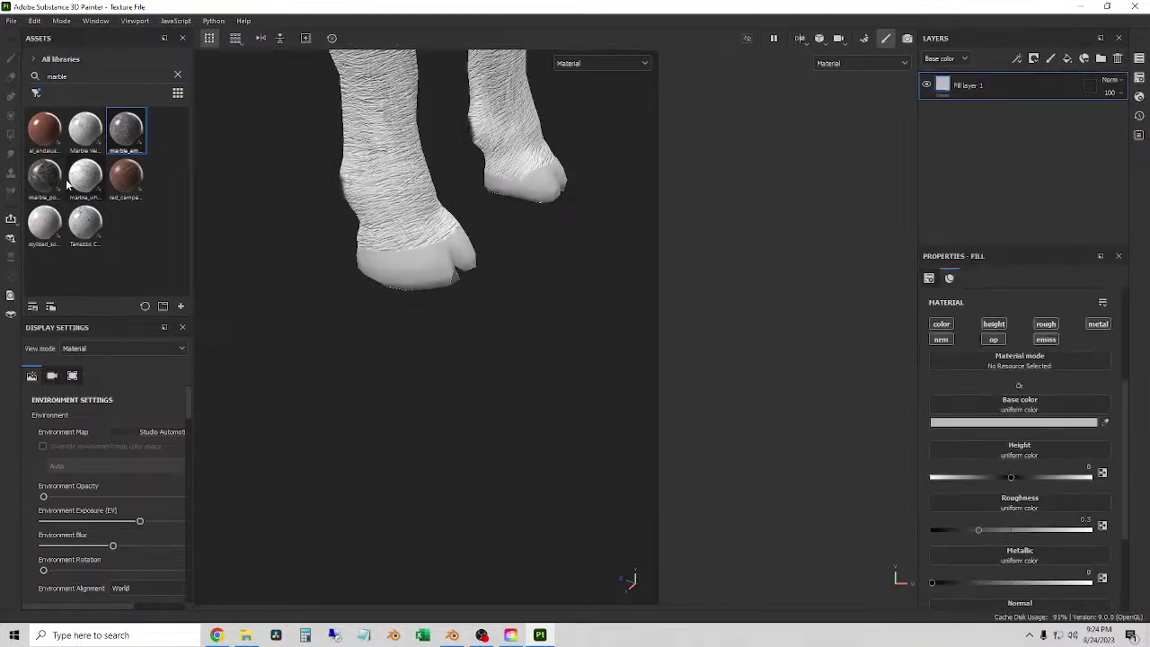
# - Apply the Marble Veined material to the hooves as a layer above the new fill layer
pyautogui.moveTo(42, 186)
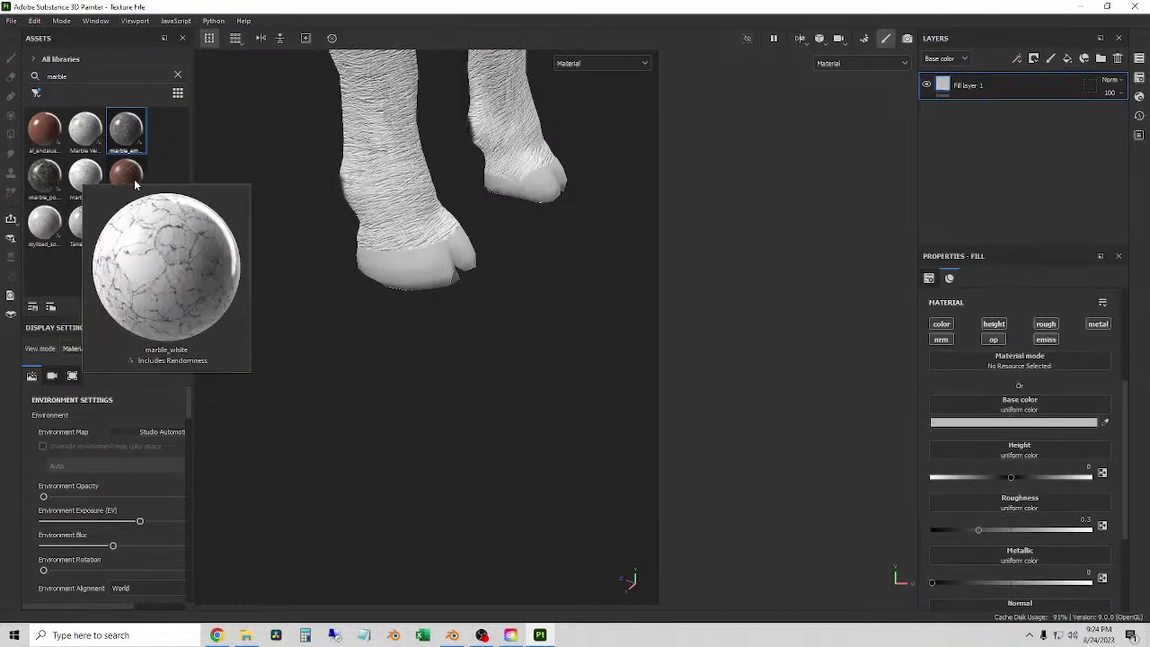
pyautogui.moveTo(68, 123)
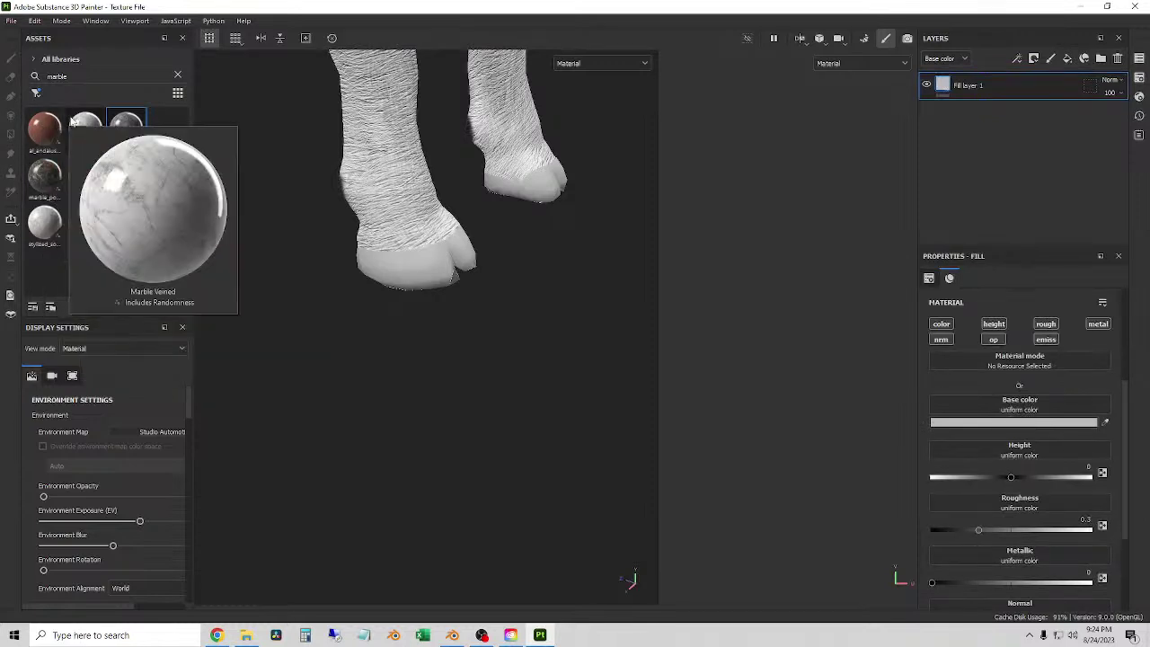
pyautogui.moveTo(39, 222)
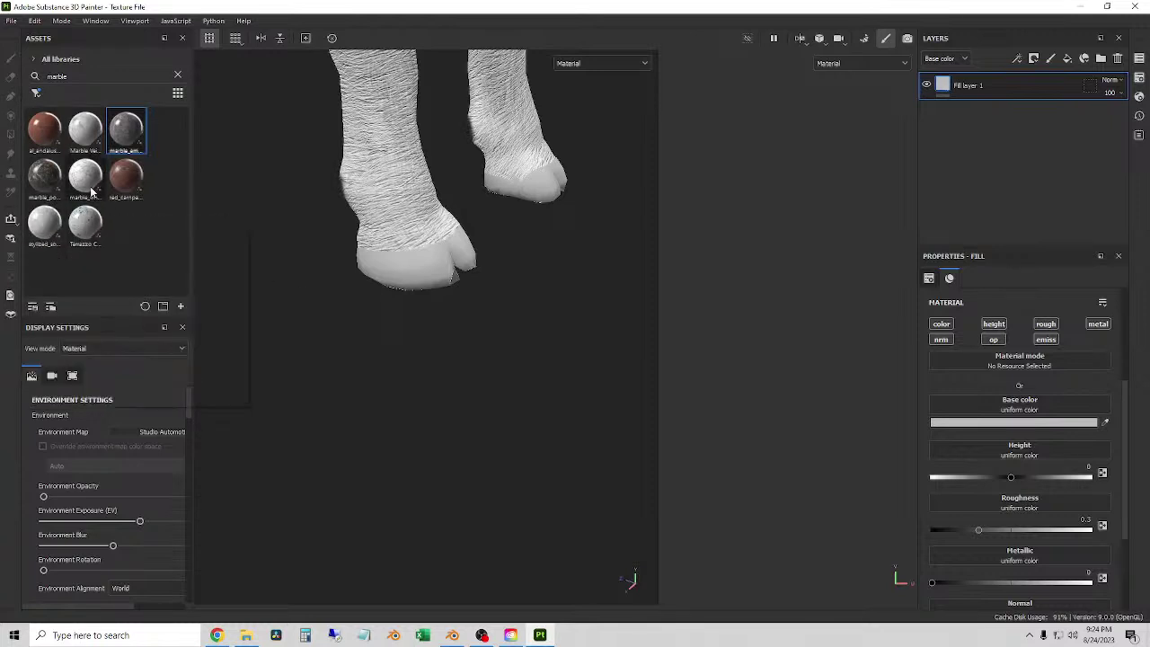
pyautogui.click(88, 130)
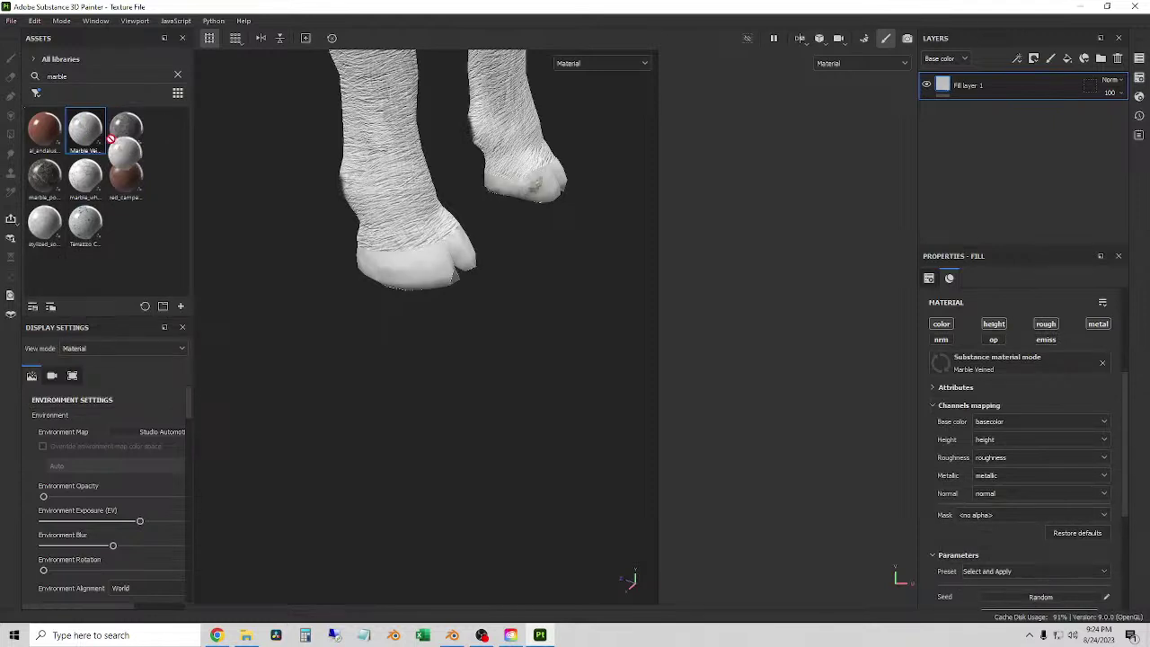
# - Change the Marble Veined fill's marble color to black (000000)
pyautogui.scroll(-5, 1040, 437)
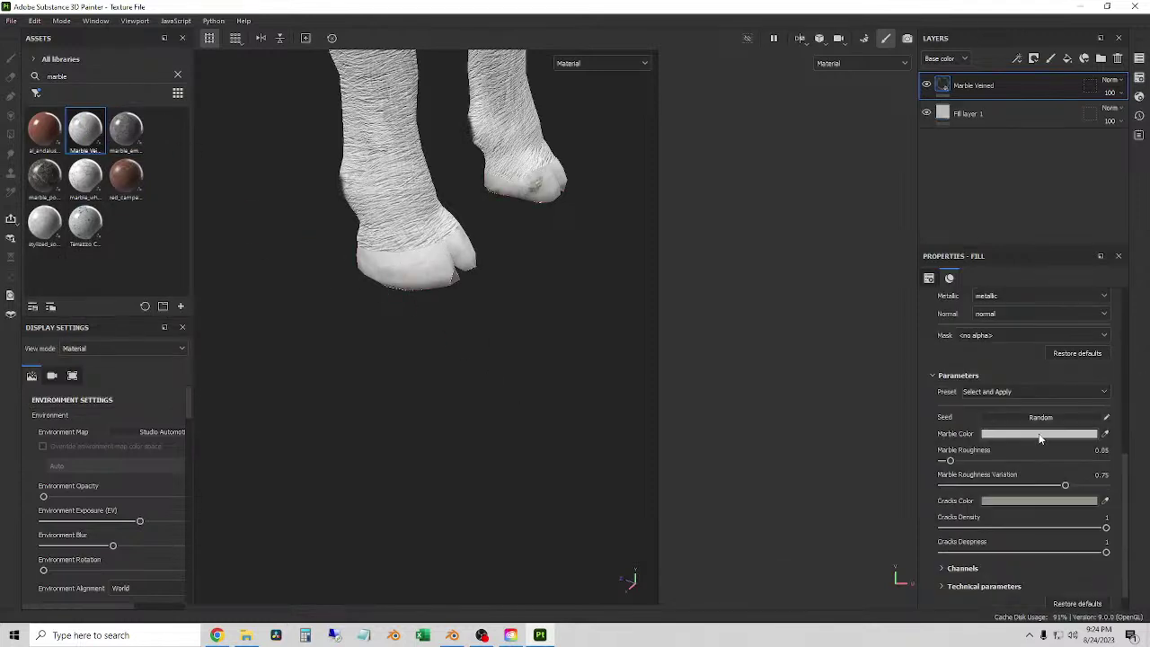
pyautogui.click(1044, 437)
pyautogui.moveTo(976, 421); pyautogui.dragTo(881, 465)
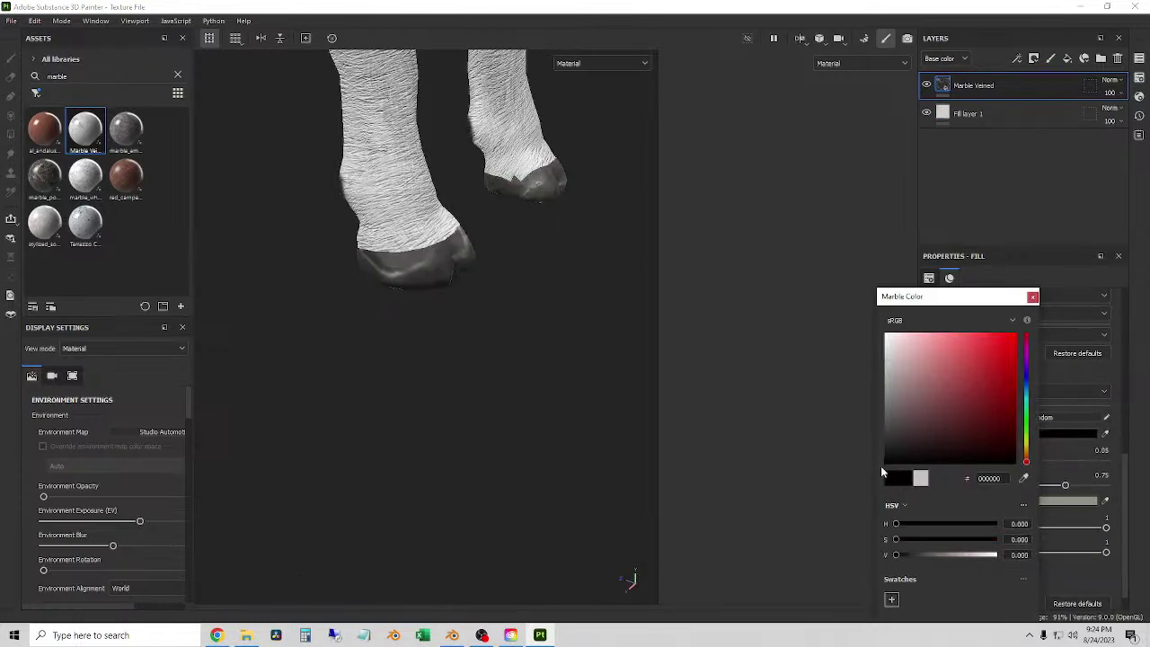
pyautogui.click(1066, 308)
# - Change the cracks color of the hooves' Marble Veined fill to grey (777777)
pyautogui.keyDown('alt'); pyautogui.moveTo(485, 331); pyautogui.dragTo(496, 303); pyautogui.keyUp('alt')
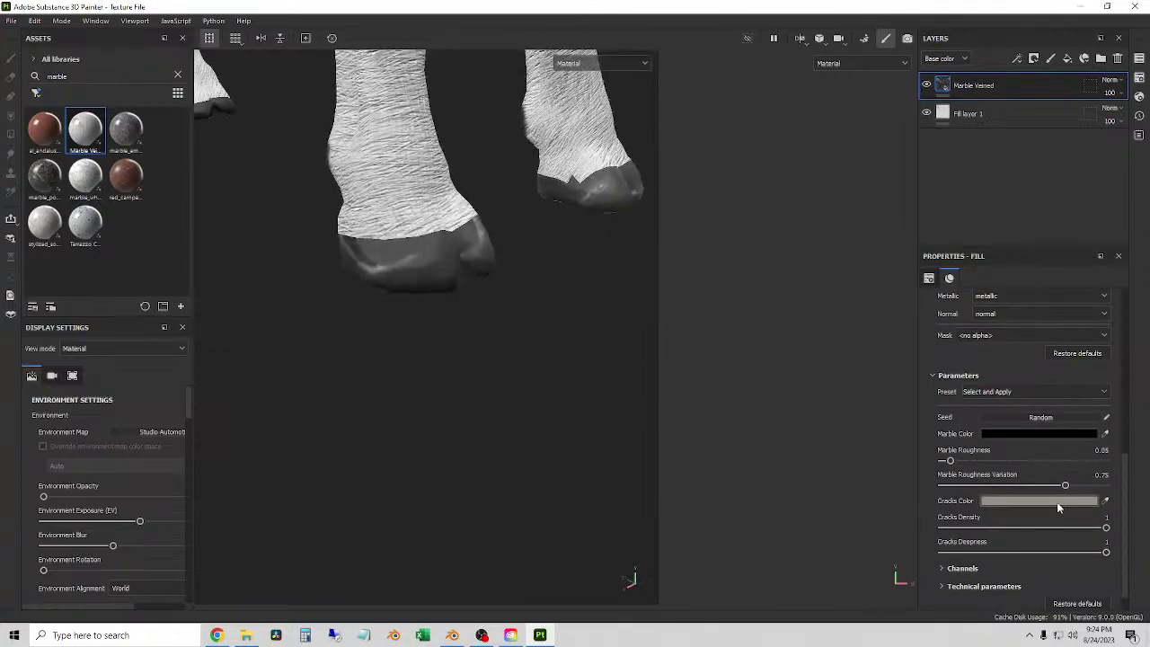
pyautogui.click(1056, 501)
pyautogui.moveTo(966, 412); pyautogui.dragTo(853, 402)
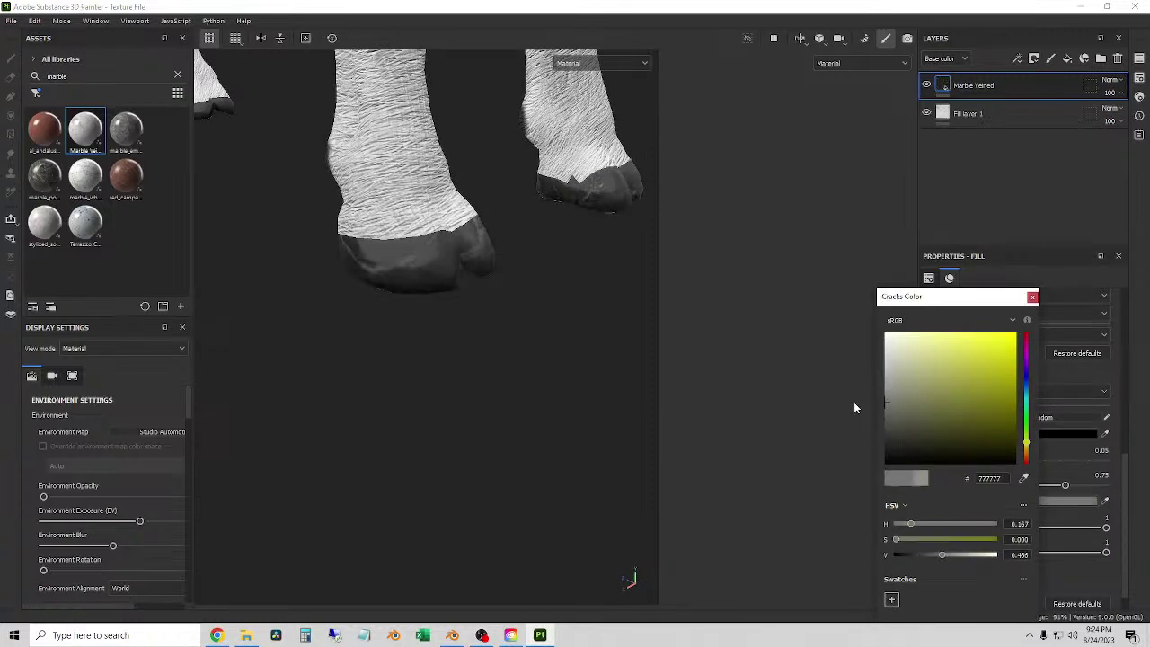
pyautogui.click(1032, 297)
# - Set the Marble Veined fill's marble roughness to 0.67 and turn off its Normal channel
pyautogui.scroll(-1, 1040, 475)
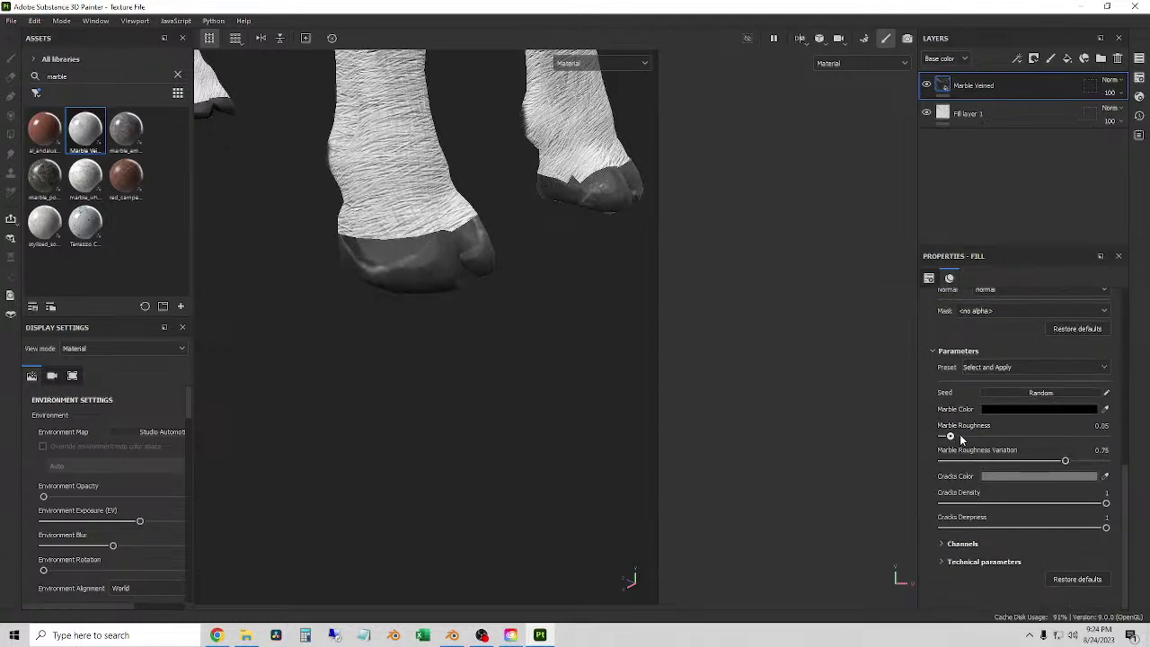
pyautogui.moveTo(960, 437); pyautogui.dragTo(1040, 437)
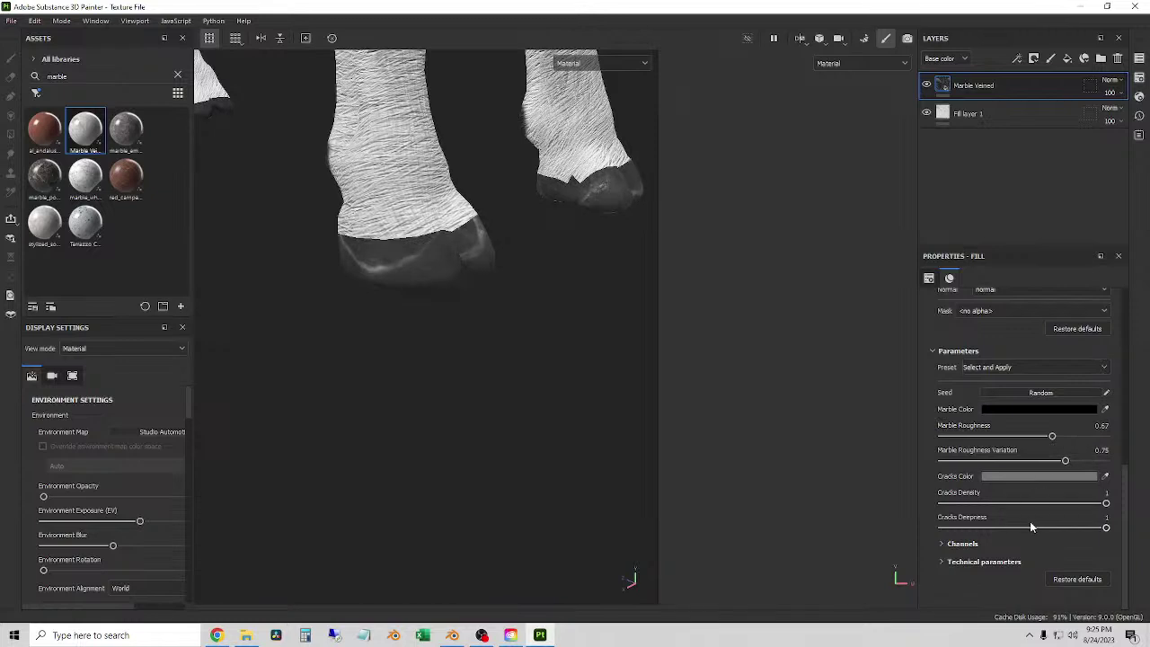
pyautogui.click(963, 544)
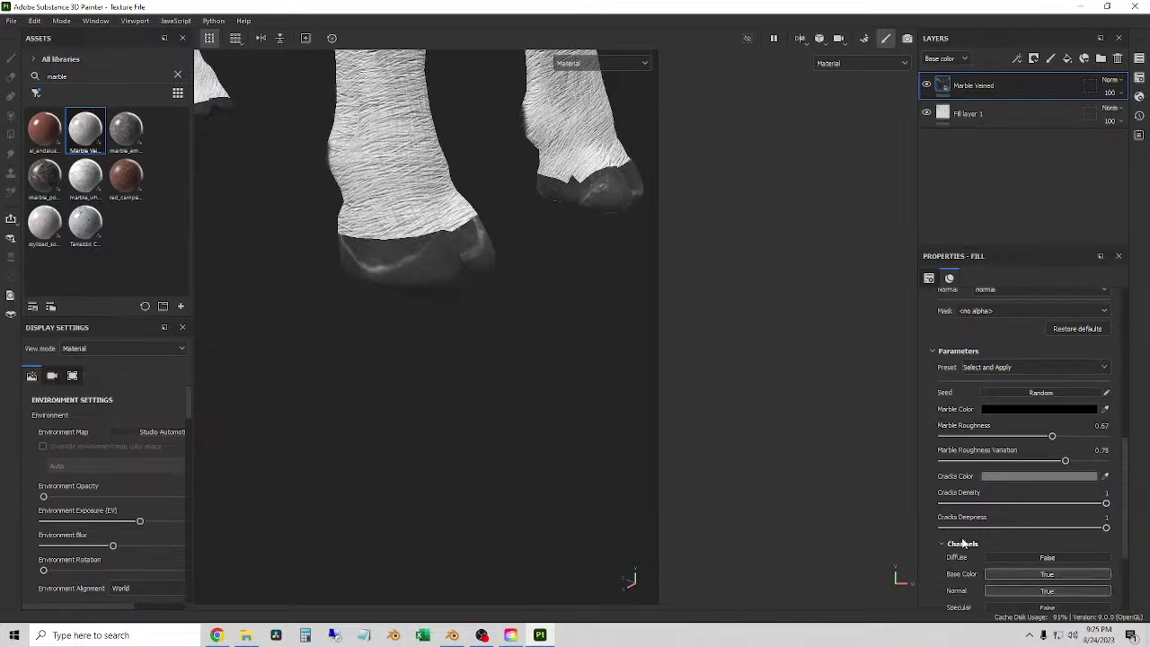
pyautogui.scroll(-3, 979, 544)
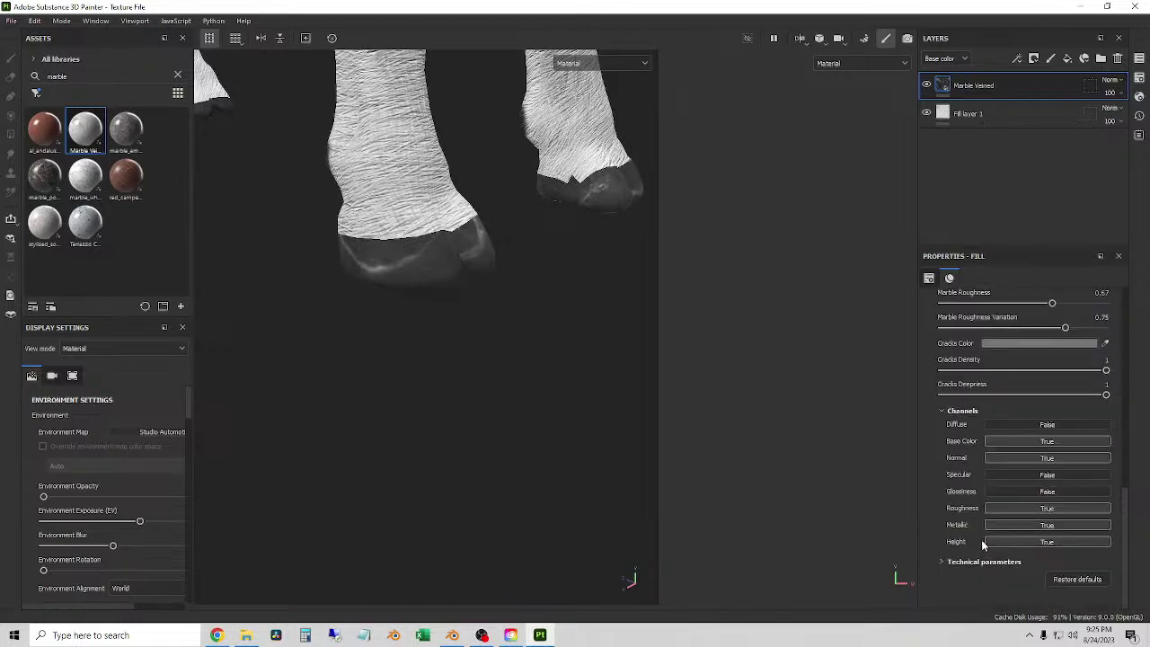
pyautogui.click(1025, 458)
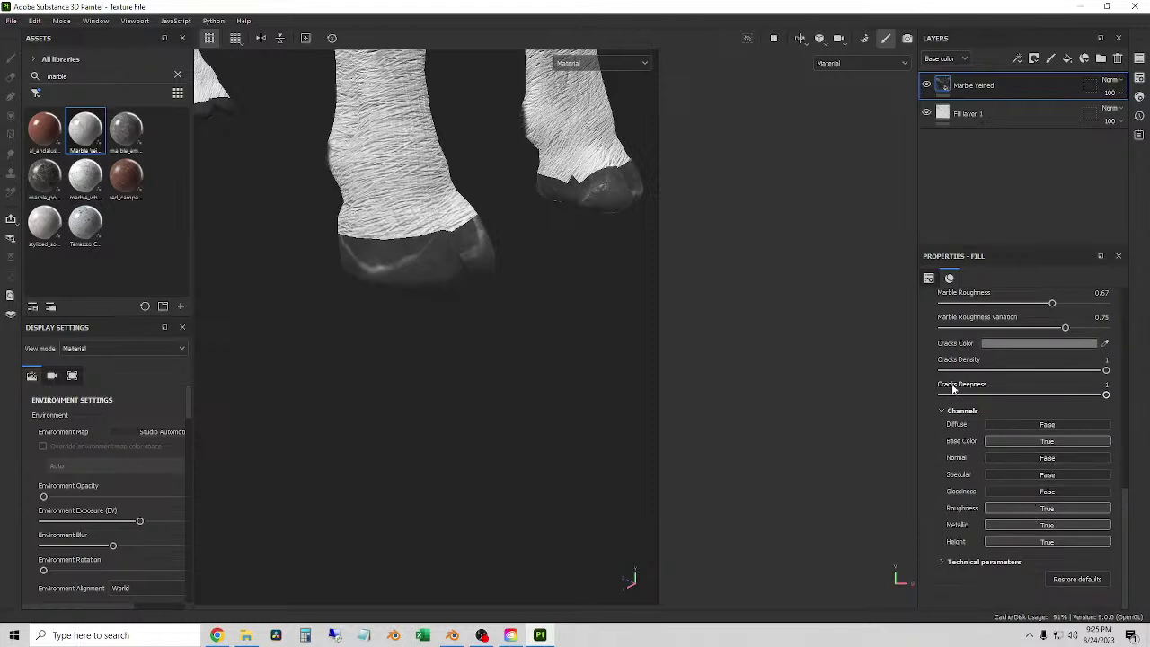
pyautogui.click(981, 563)
pyautogui.scroll(-3, 975, 506)
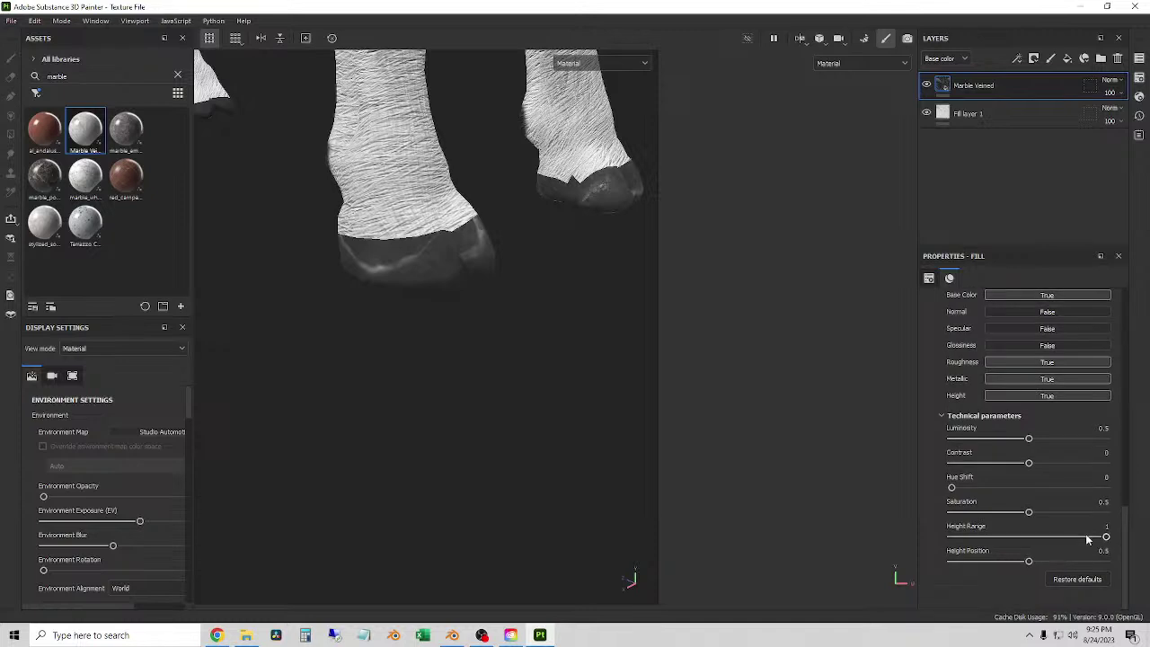
# - Set the UV tiling of the Marble Veined fill to 9.48 and save the project
pyautogui.scroll(8, 1030, 530)
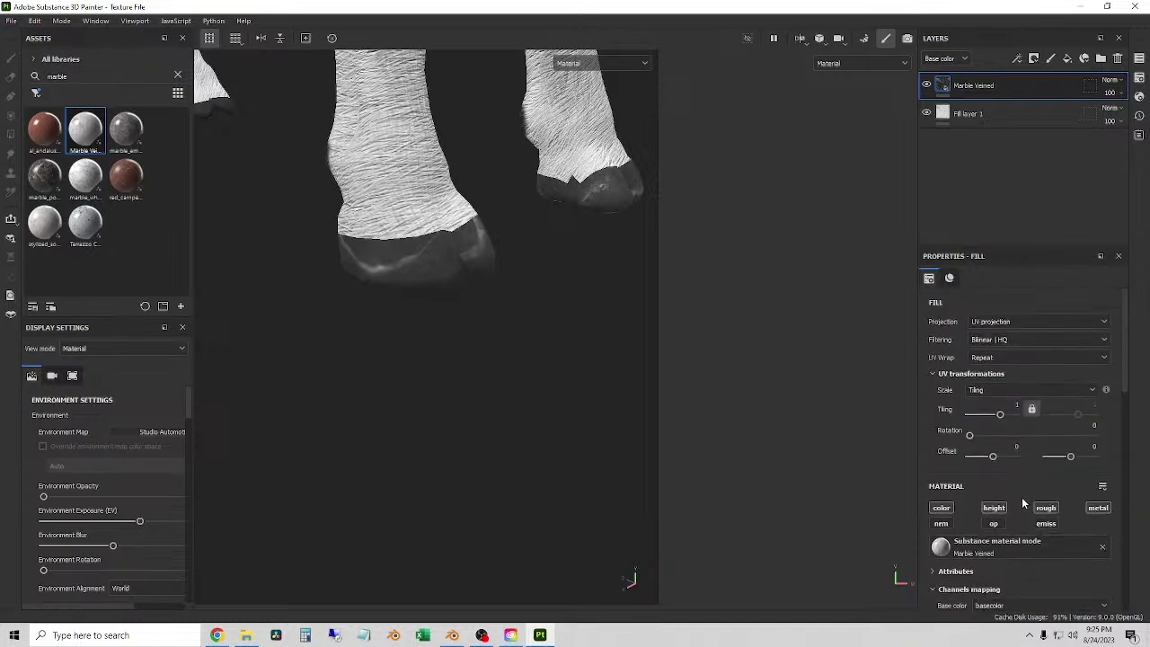
pyautogui.moveTo(999, 416)
pyautogui.mouseDown()
pyautogui.moveTo(1023, 419)
pyautogui.moveTo(982, 428)
pyautogui.moveTo(1007, 430)
pyautogui.mouseUp()
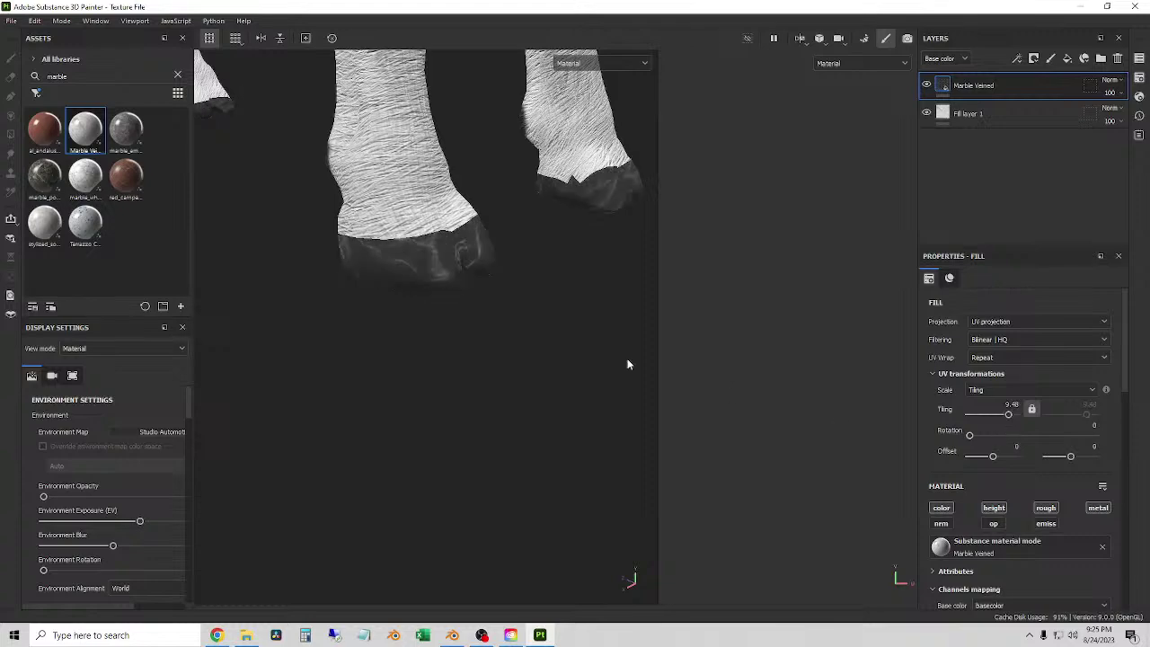
pyautogui.keyDown('alt'); pyautogui.moveTo(626, 362); pyautogui.dragTo(539, 280); pyautogui.keyUp('alt')
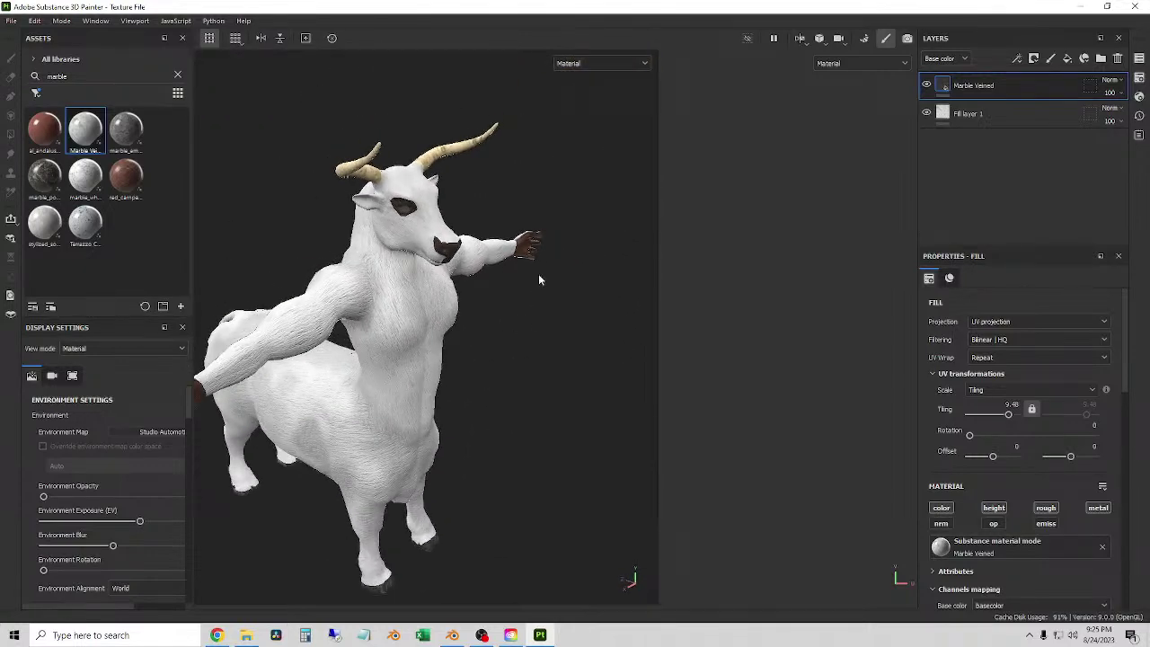
pyautogui.click(12, 20)
pyautogui.click(36, 114)
# - Switch to the Eyes texture set and widen the 3D viewport, framing the creature's eye up close
pyautogui.scroll(10, 411, 198)
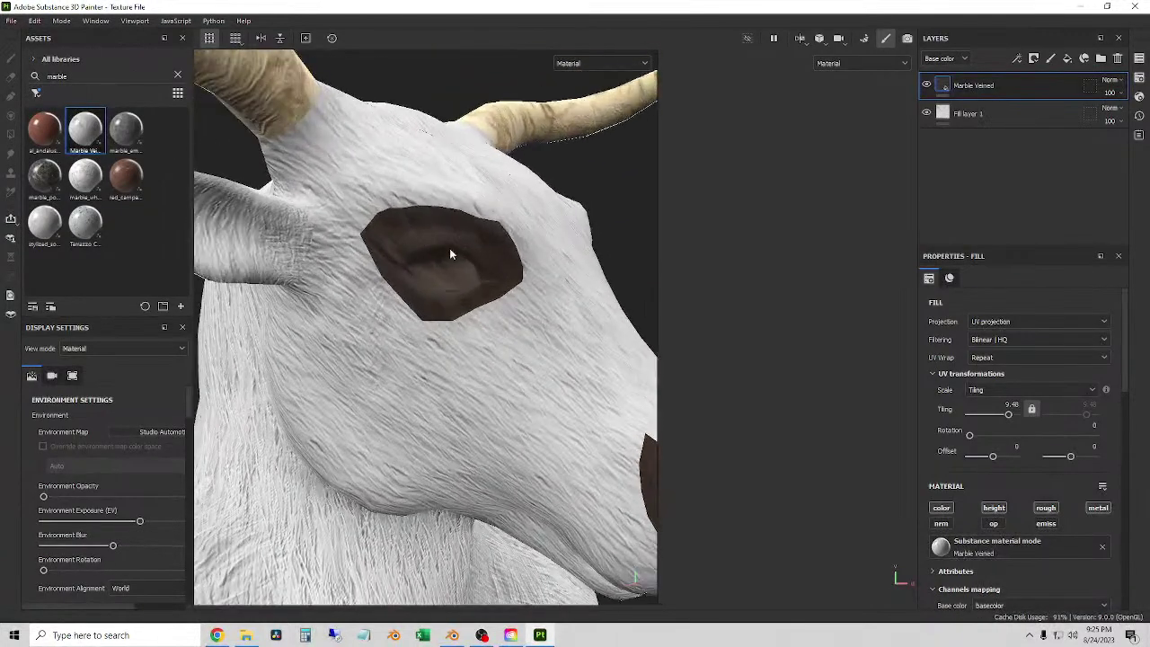
pyautogui.click(1139, 59)
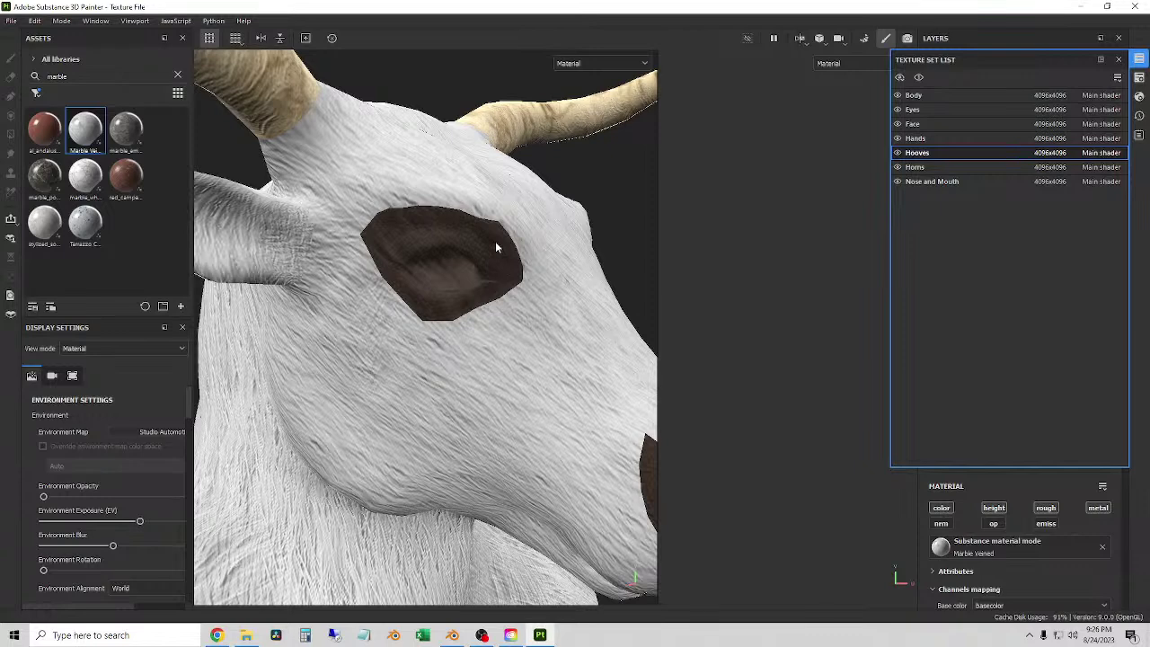
pyautogui.click(917, 109)
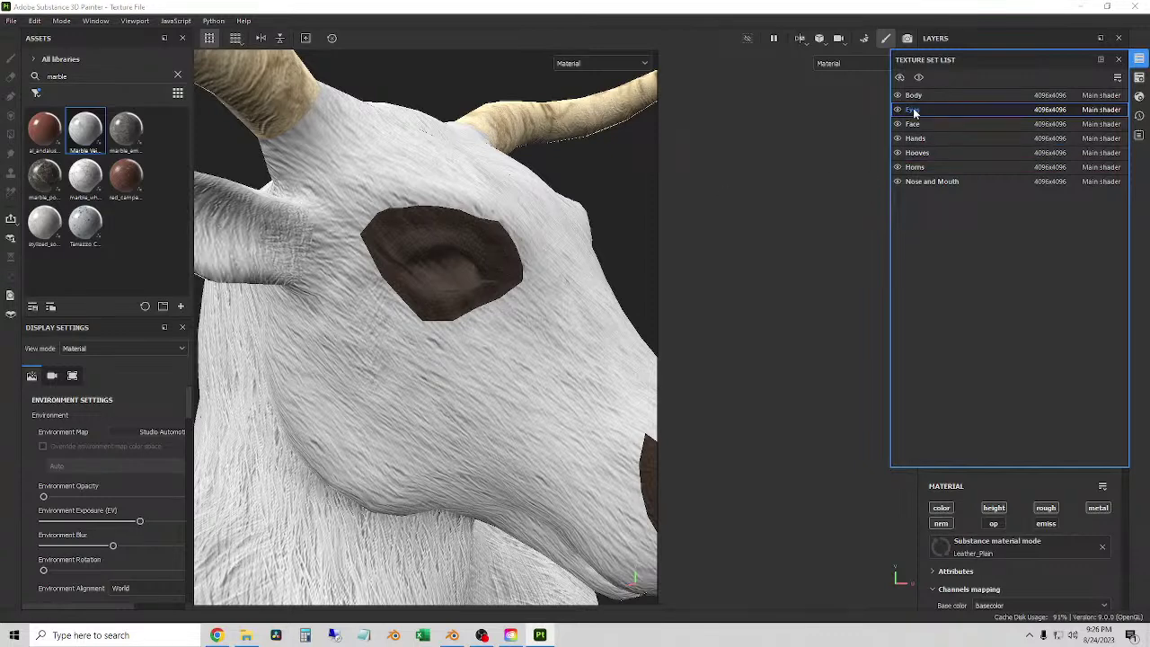
pyautogui.click(1119, 59)
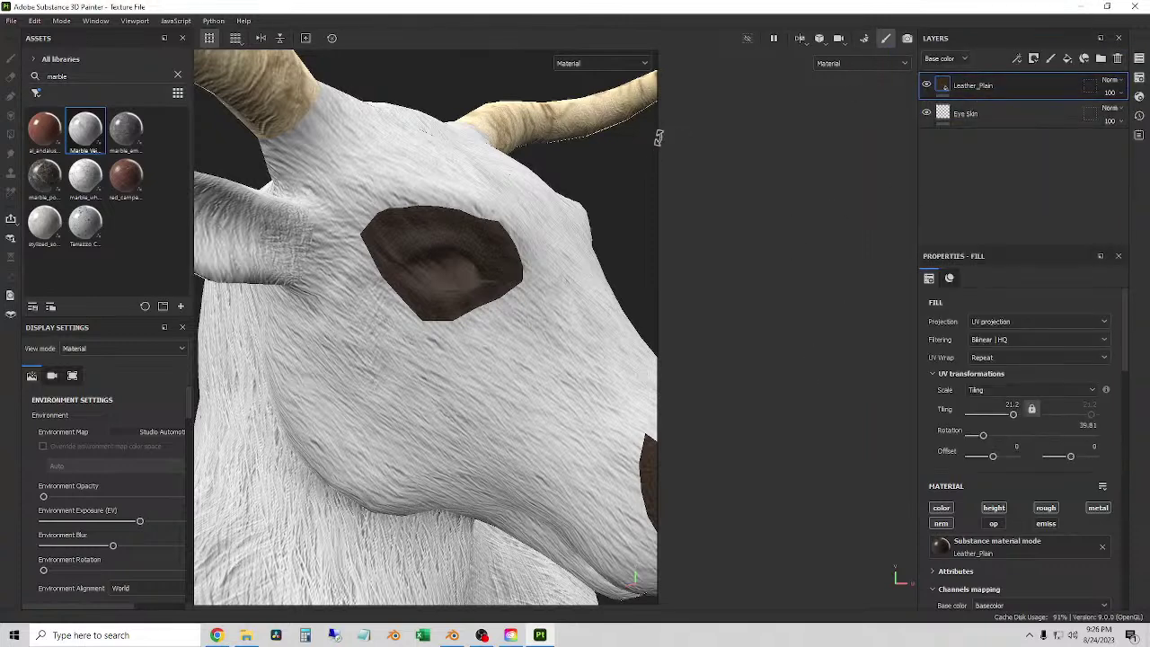
pyautogui.moveTo(656, 141); pyautogui.dragTo(869, 161)
pyautogui.scroll(5, 627, 240)
pyautogui.keyDown('alt'); pyautogui.moveTo(621, 225); pyautogui.dragTo(639, 269); pyautogui.keyUp('alt')
# - Add a paint layer above Leather_Plain, search the assets for fur and load Furbrush Basematerial onto the brush
pyautogui.click(177, 75)
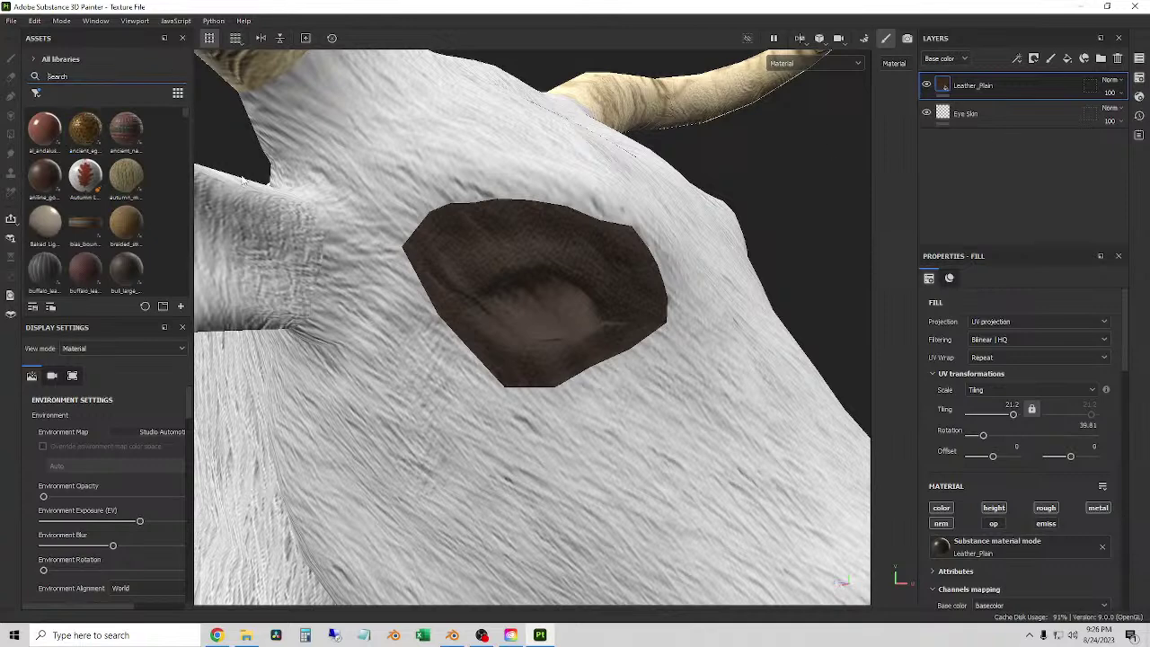
pyautogui.click(1046, 63)
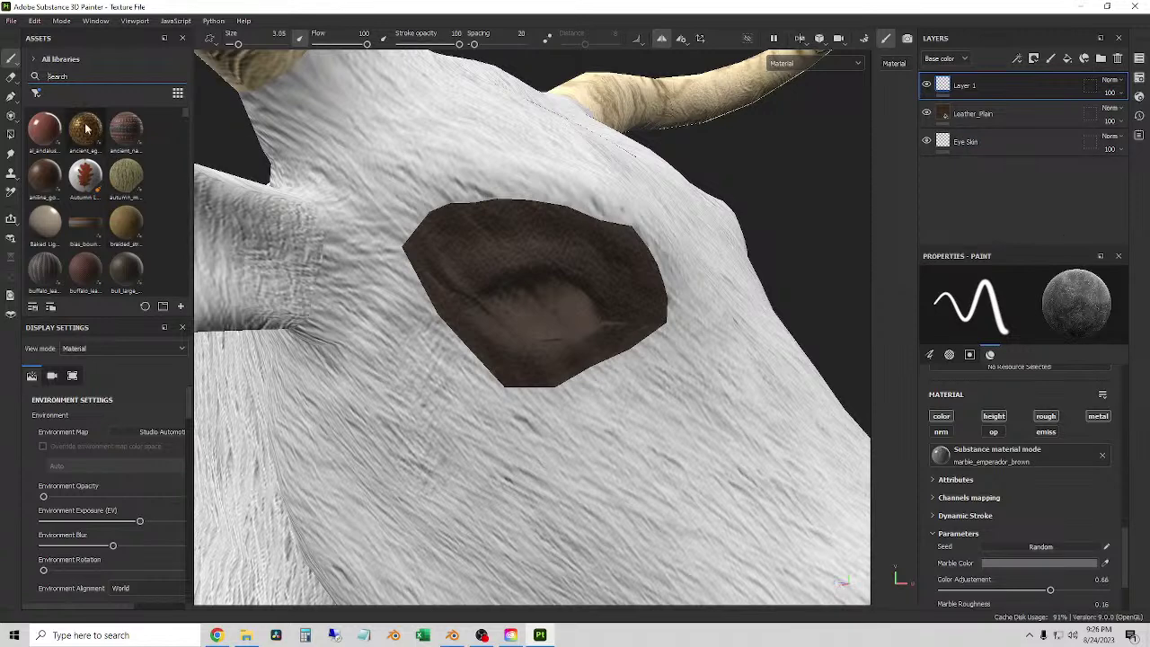
pyautogui.click(78, 77)
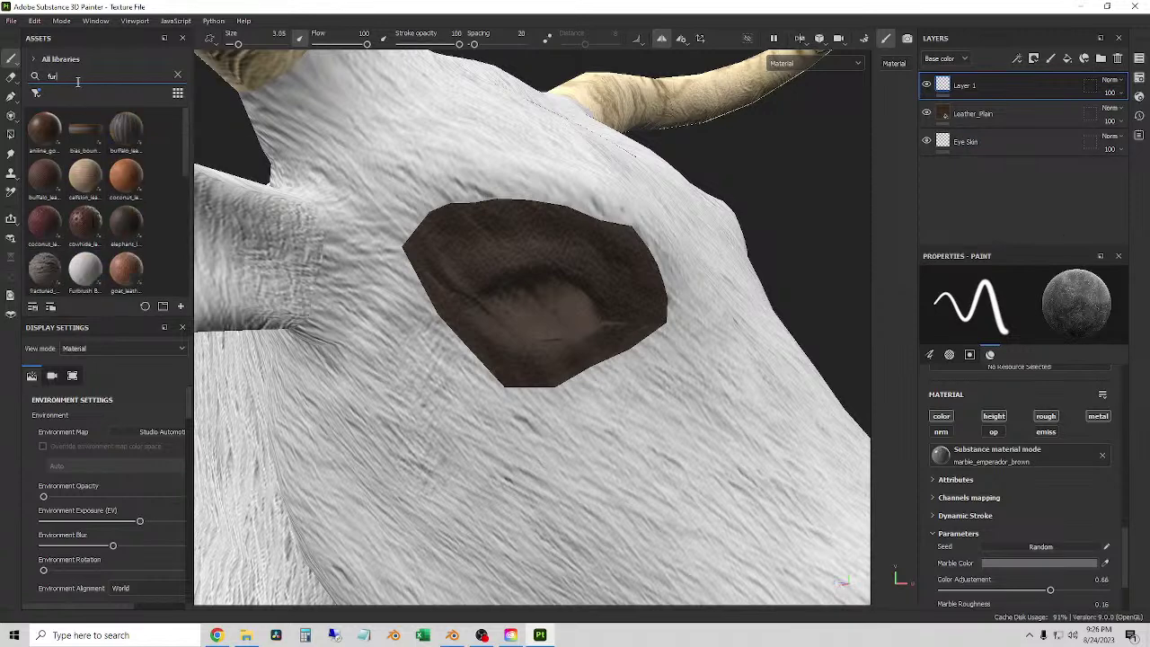
pyautogui.write('fur')
pyautogui.click(85, 268)
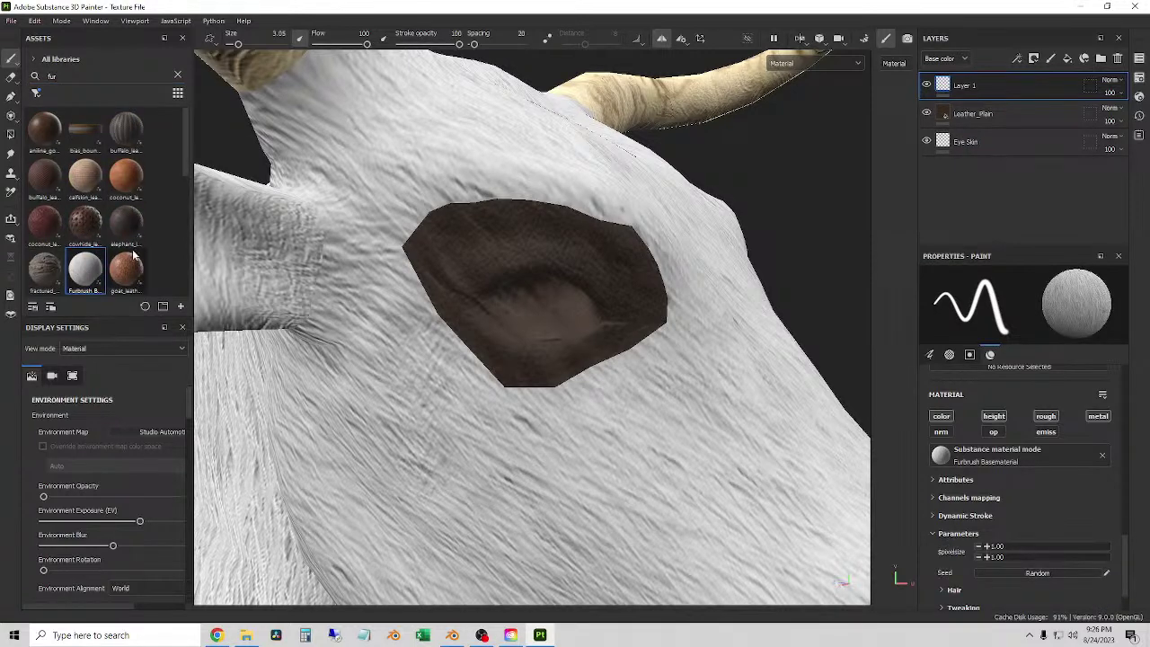
# - Try a dab of the fur material on the leather skin above the eye
pyautogui.click(543, 233)
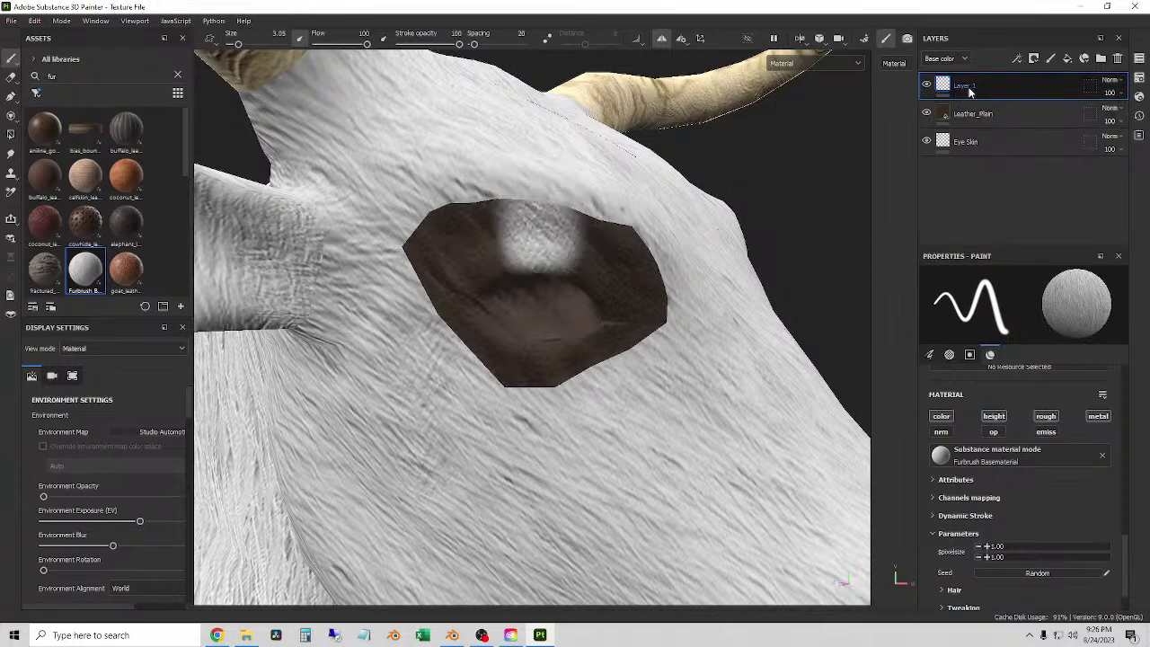
pyautogui.click(1137, 60)
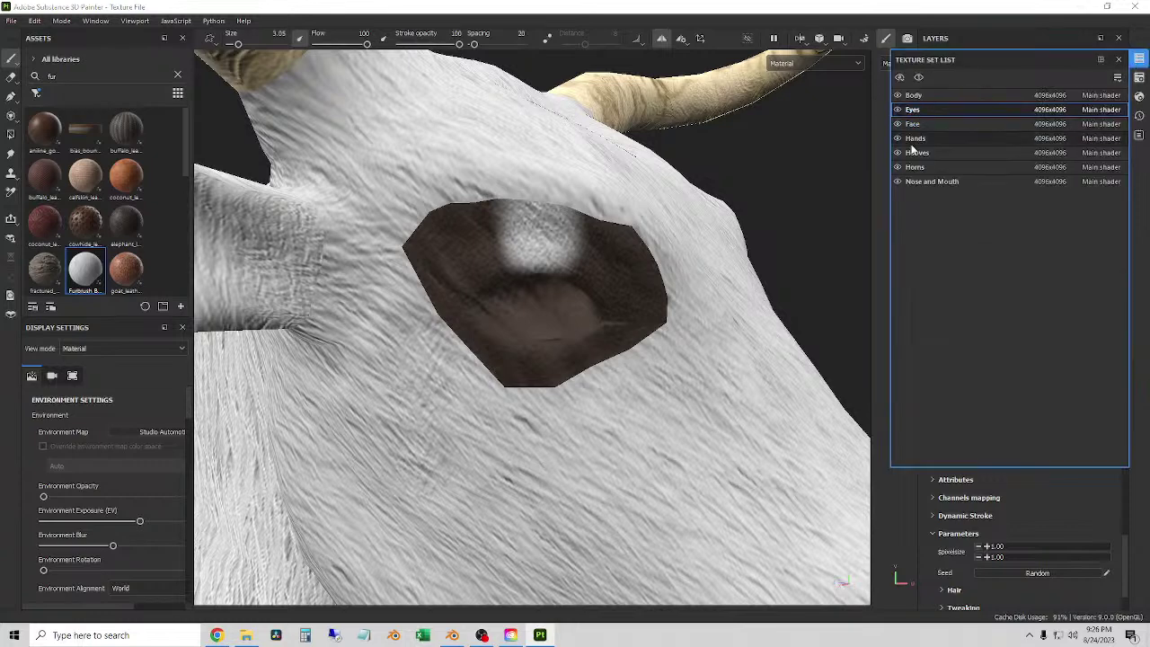
pyautogui.click(1124, 61)
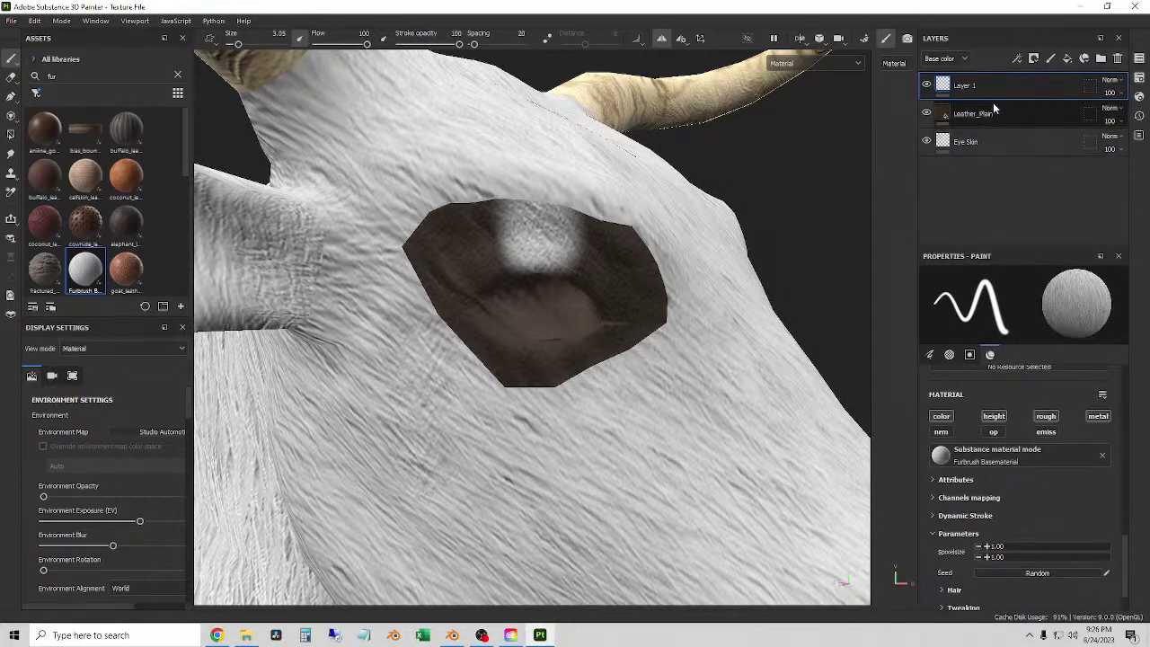
pyautogui.click(958, 92)
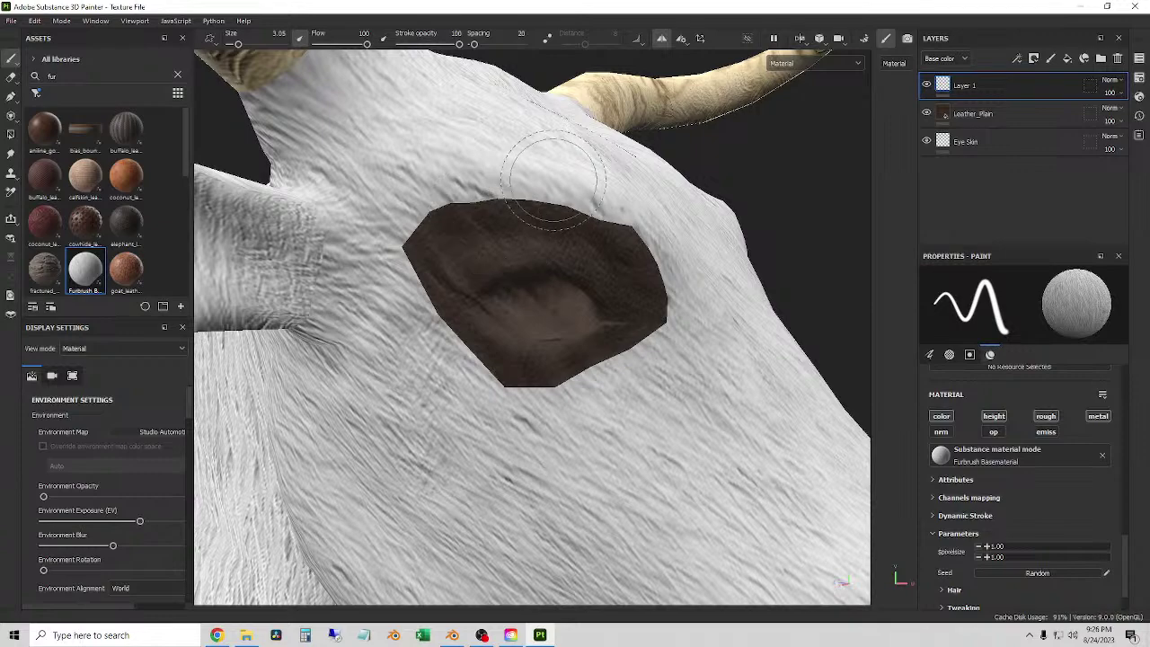
# - Bring up the size and flow settings of the fur paint brush
pyautogui.moveTo(593, 171)
pyautogui.keyDown('alt'); pyautogui.mouseDown()
pyautogui.moveTo(530, 180)
pyautogui.moveTo(547, 172)
pyautogui.moveTo(476, 201)
pyautogui.mouseUp(); pyautogui.keyUp('alt')
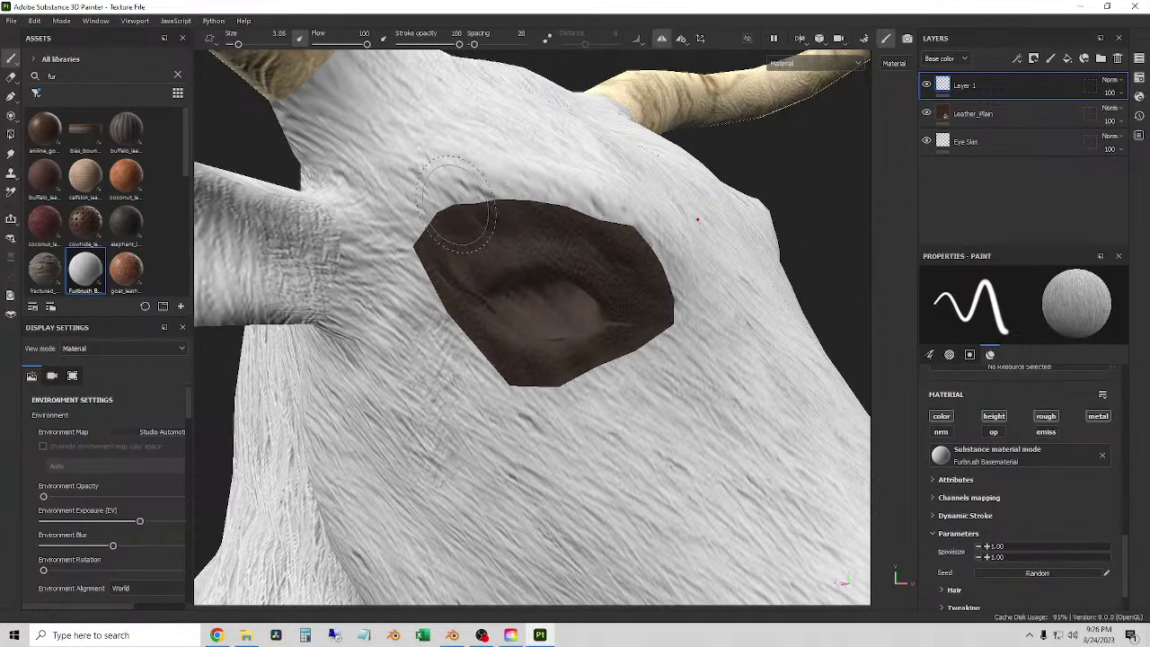
pyautogui.scroll(3, 1025, 497)
pyautogui.scroll(5, 1024, 497)
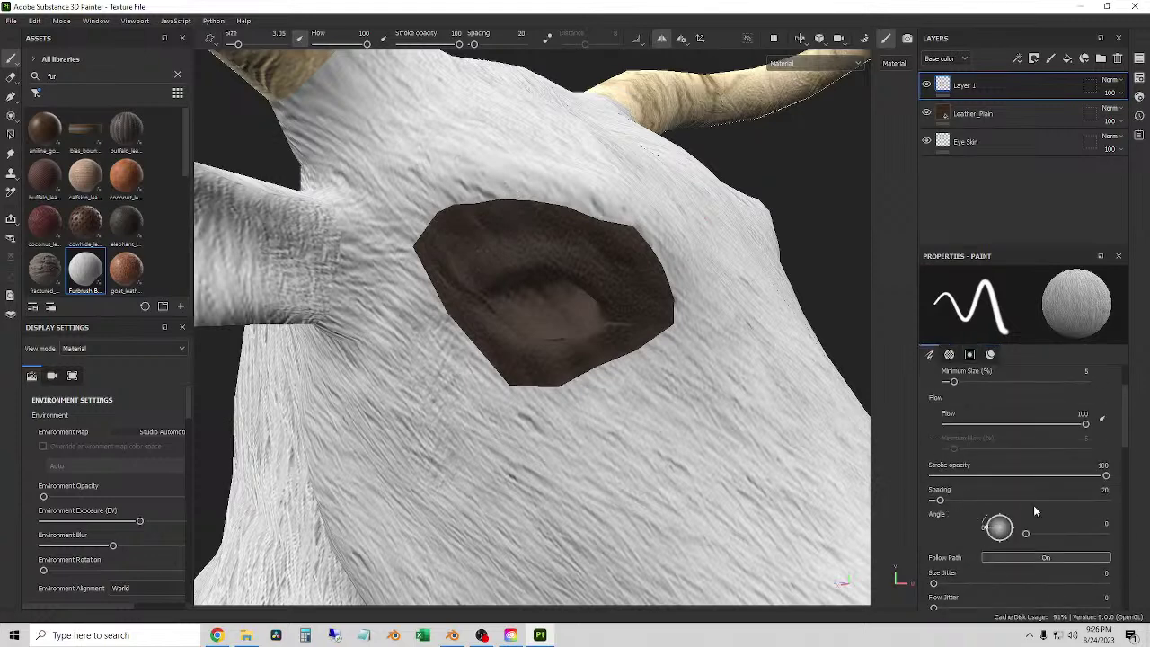
pyautogui.scroll(1, 988, 458)
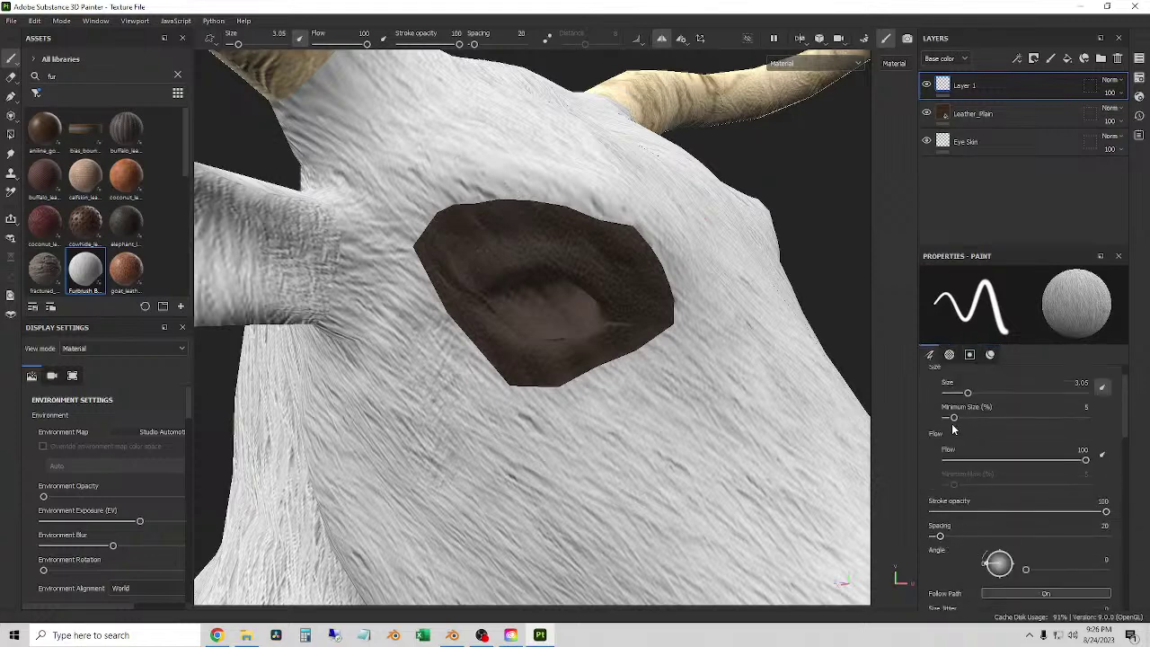
# - Try painting fur over the eye area with a brush size of 10.1, and undo the stroke
pyautogui.scroll(1, 951, 421)
pyautogui.scroll(-5, 969, 509)
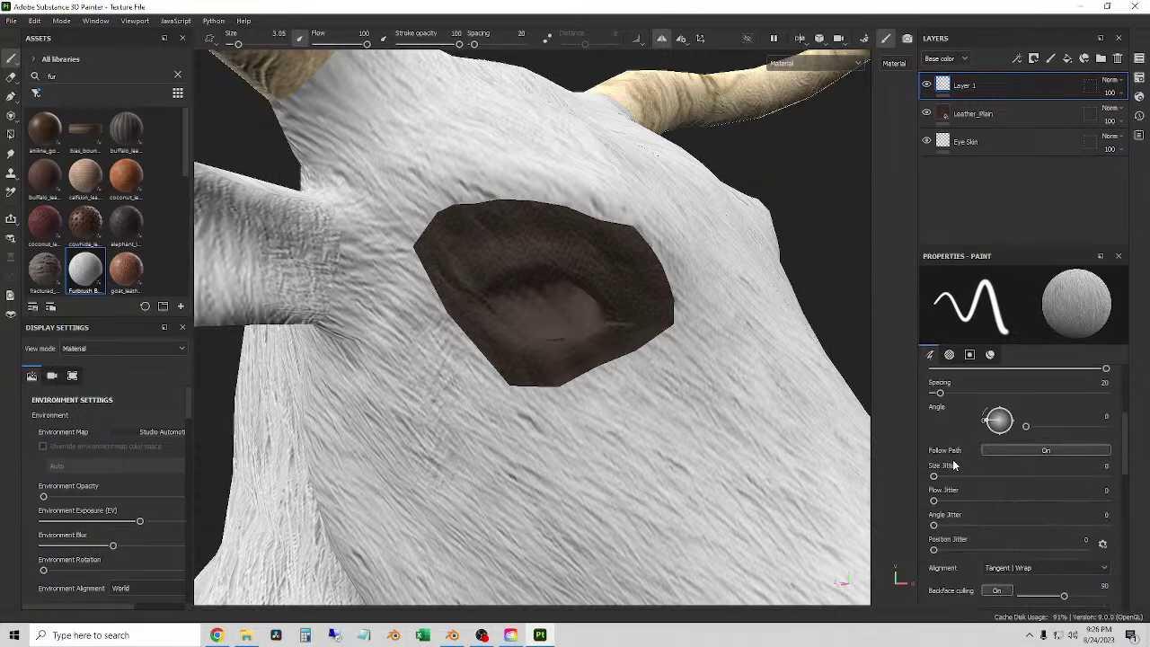
pyautogui.scroll(1, 955, 464)
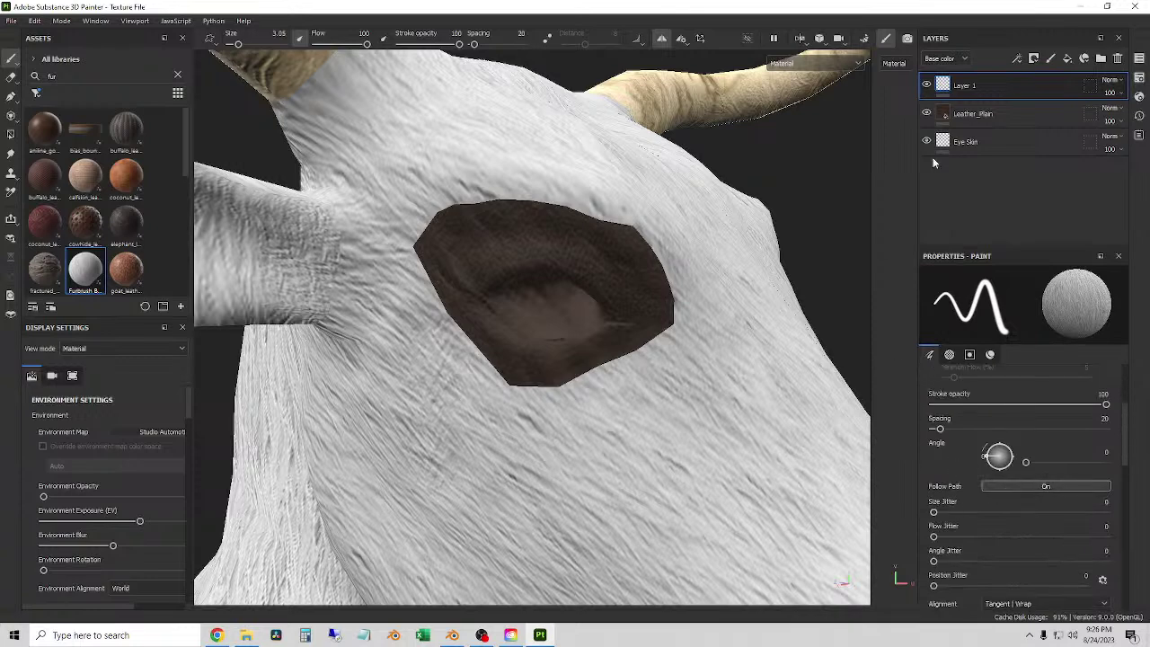
pyautogui.scroll(-2, 952, 445)
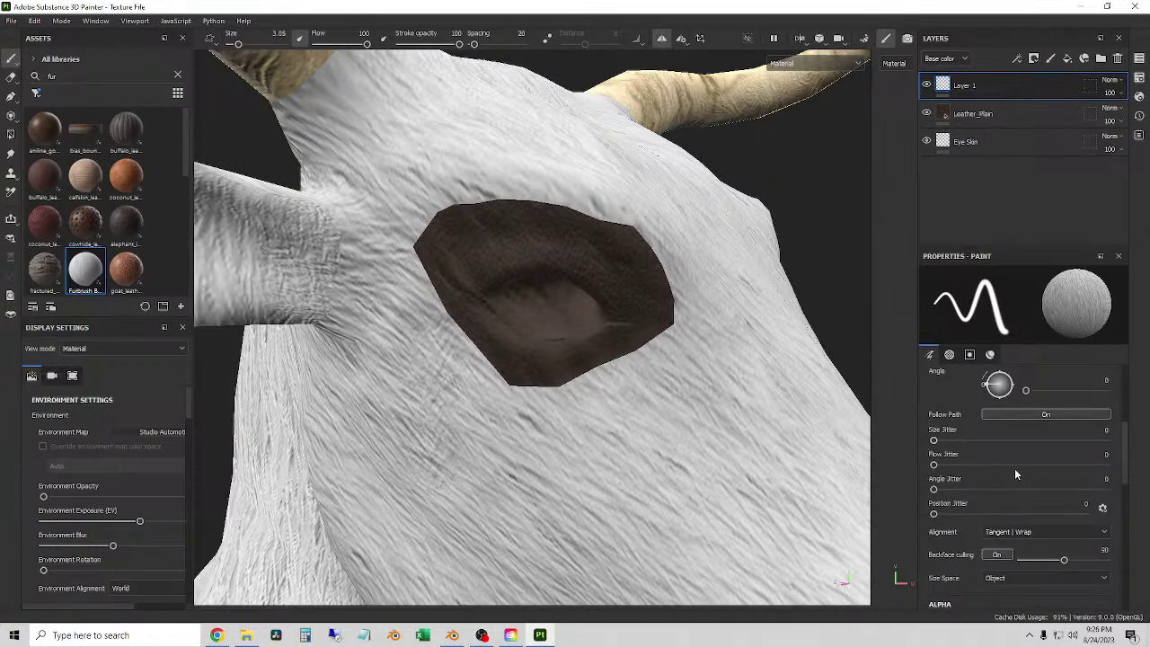
pyautogui.scroll(6, 1015, 467)
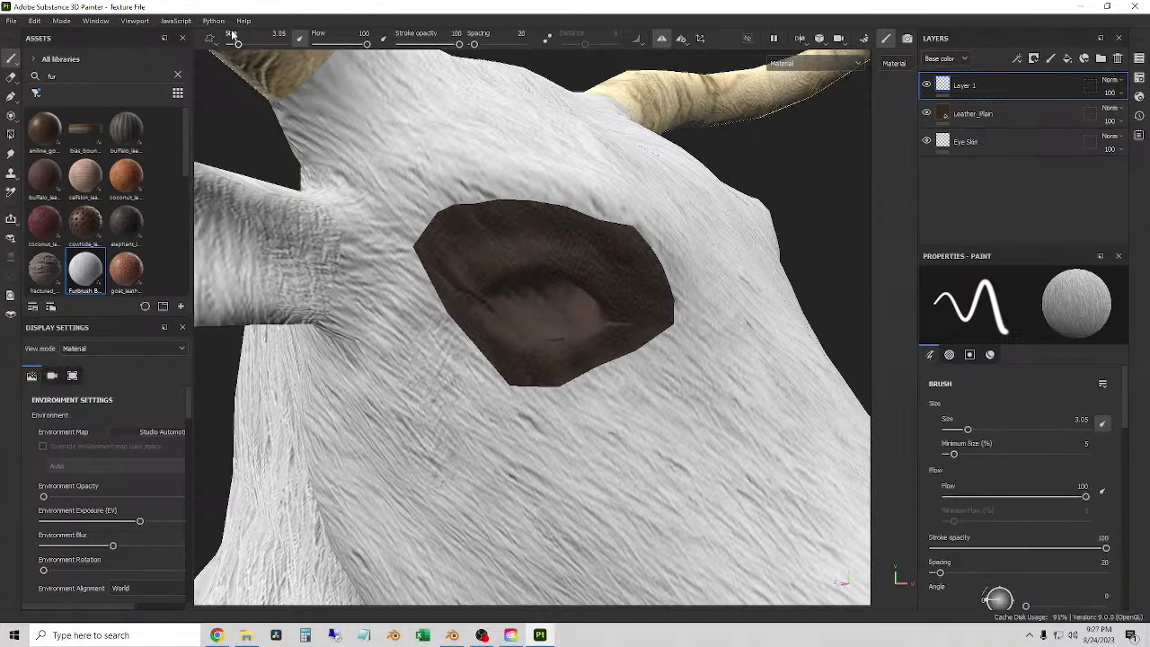
pyautogui.moveTo(238, 44); pyautogui.dragTo(247, 45)
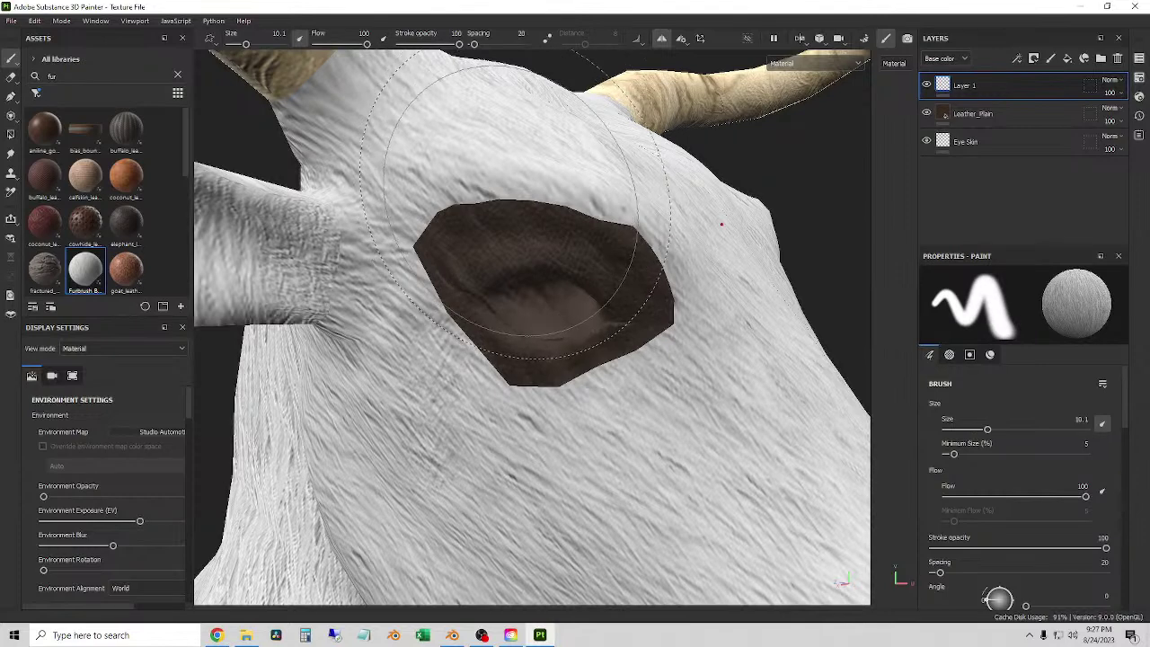
pyautogui.click(483, 199)
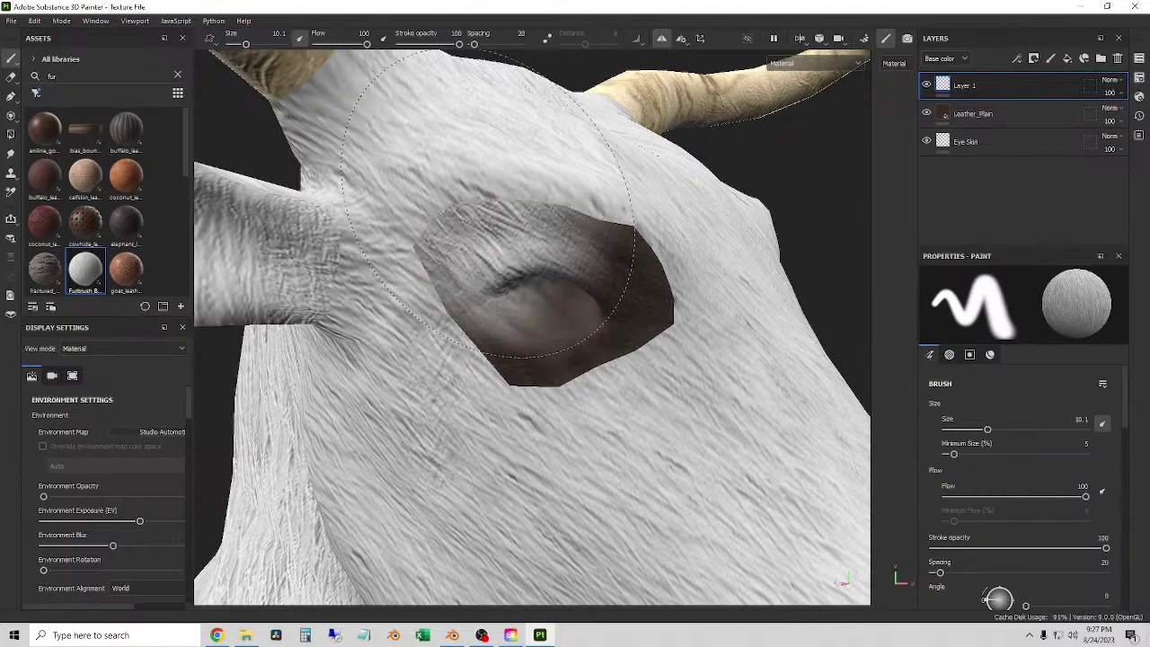
pyautogui.hotkey('ctrl', 'z')
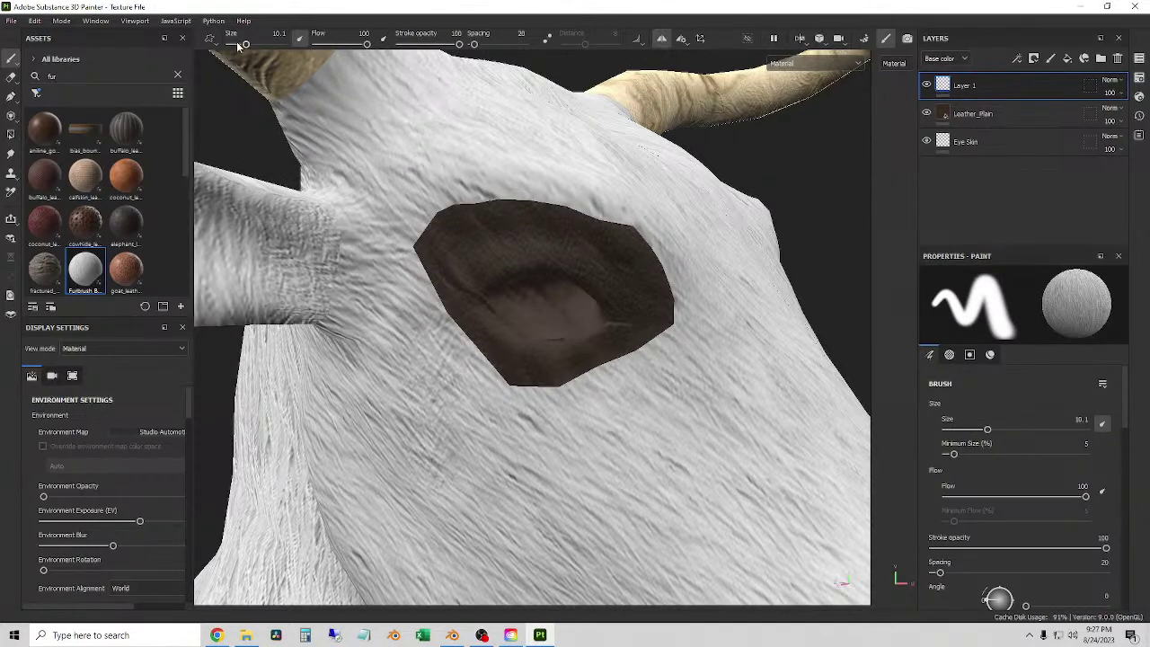
# - Set the brush size to 4.31 and paint fur over the dark leather surrounding the eye
pyautogui.moveTo(245, 44); pyautogui.dragTo(240, 45)
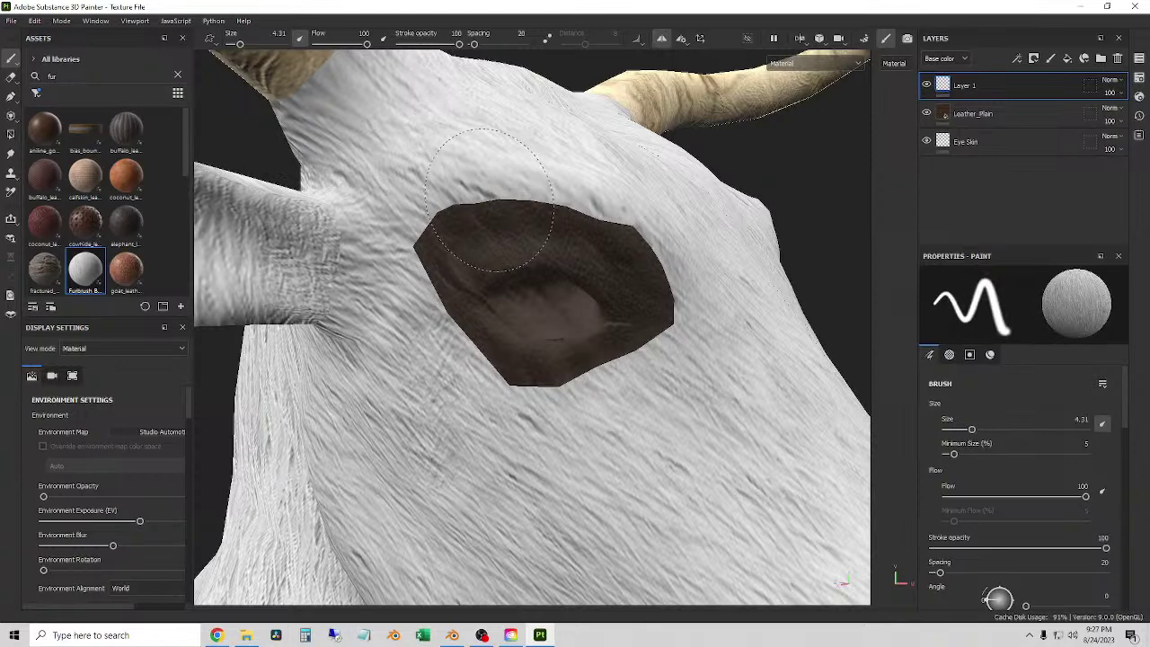
pyautogui.moveTo(490, 207)
pyautogui.mouseDown()
pyautogui.moveTo(461, 232)
pyautogui.moveTo(517, 212)
pyautogui.moveTo(448, 274)
pyautogui.moveTo(391, 242)
pyautogui.moveTo(429, 268)
pyautogui.moveTo(400, 365)
pyautogui.moveTo(437, 303)
pyautogui.moveTo(439, 329)
pyautogui.moveTo(548, 300)
pyautogui.moveTo(462, 304)
pyautogui.moveTo(487, 297)
pyautogui.moveTo(494, 384)
pyautogui.moveTo(496, 368)
pyautogui.moveTo(576, 395)
pyautogui.moveTo(559, 361)
pyautogui.moveTo(580, 366)
pyautogui.moveTo(642, 333)
pyautogui.moveTo(620, 321)
pyautogui.moveTo(611, 252)
pyautogui.moveTo(582, 257)
pyautogui.moveTo(535, 225)
pyautogui.moveTo(528, 235)
pyautogui.moveTo(474, 216)
pyautogui.moveTo(566, 248)
pyautogui.moveTo(611, 250)
pyautogui.moveTo(545, 284)
pyautogui.moveTo(566, 305)
pyautogui.moveTo(530, 359)
pyautogui.mouseUp()
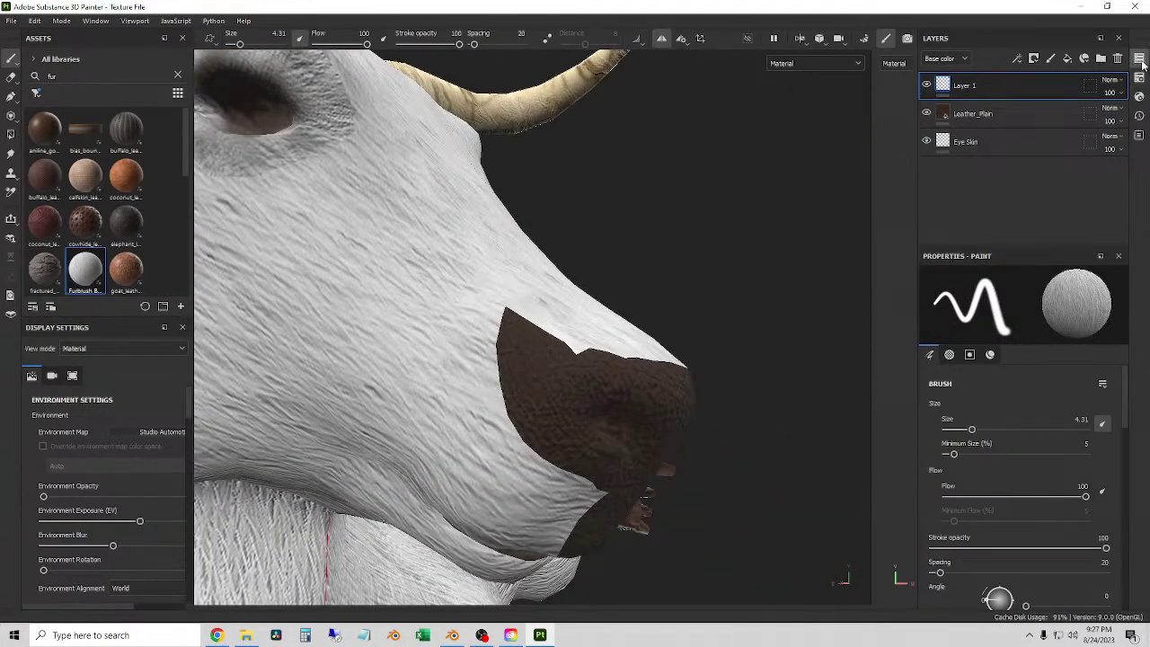
# - Switch to the Nose and Mouth texture set and add a paint layer above Leather_Plain
pyautogui.click(1139, 59)
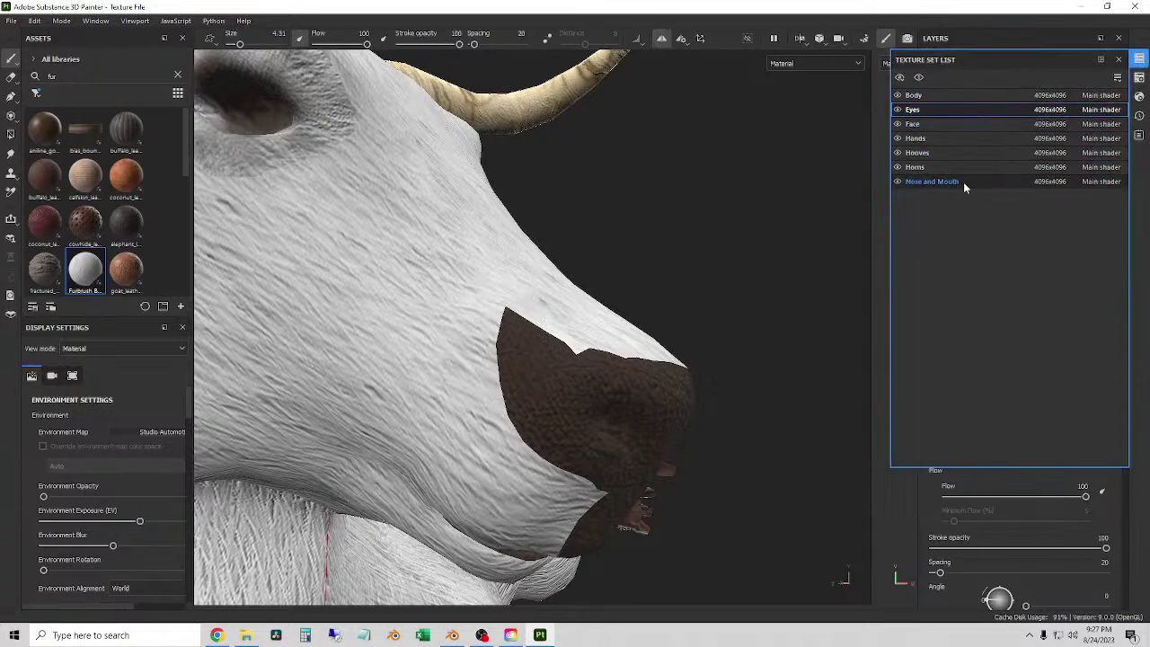
pyautogui.click(936, 183)
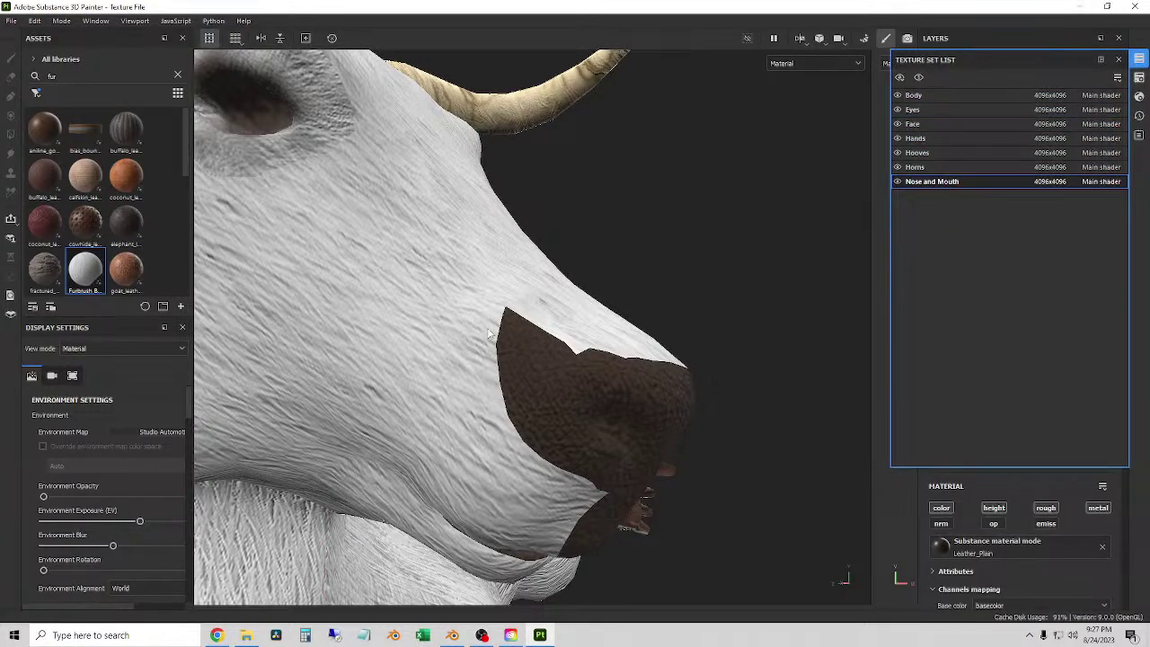
pyautogui.click(1138, 60)
pyautogui.click(1052, 57)
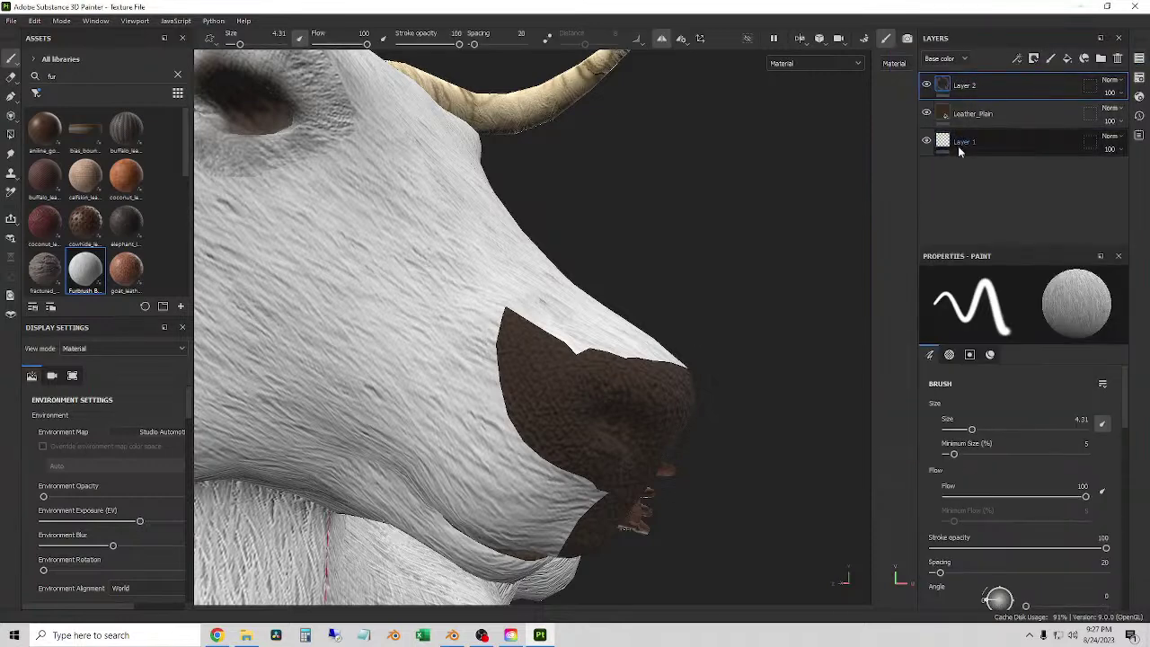
# - Paint fur over the leather on the nose and muzzle, blending it into the face at brush size 4.31
pyautogui.click(514, 345)
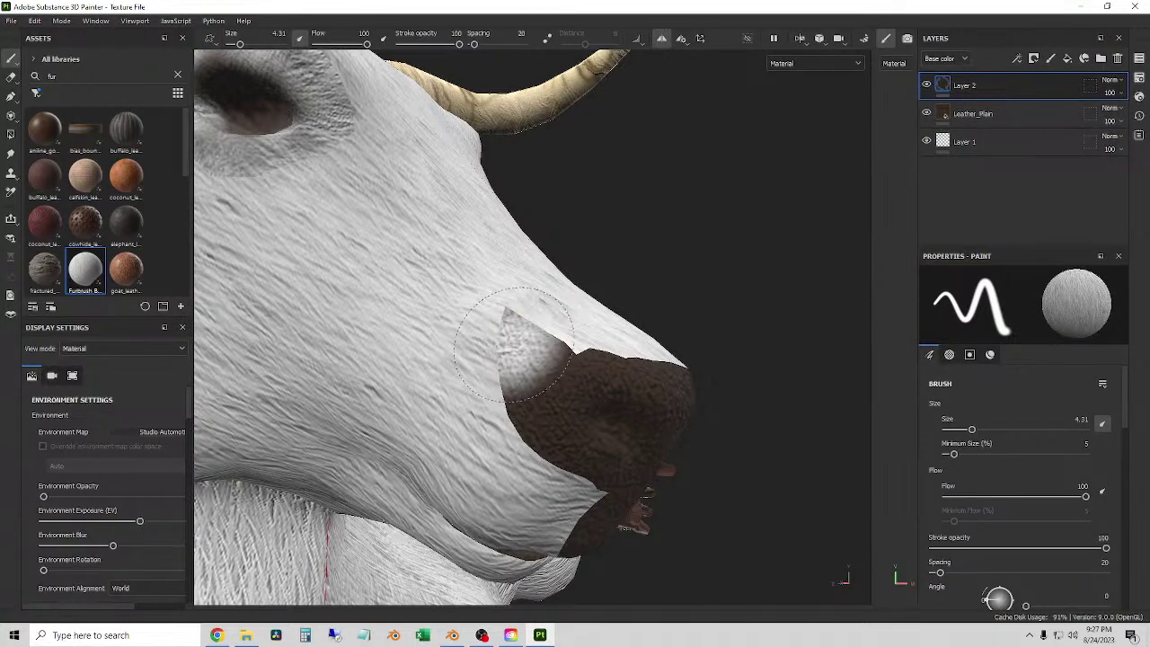
pyautogui.moveTo(530, 346)
pyautogui.keyDown('alt'); pyautogui.mouseDown()
pyautogui.moveTo(488, 416)
pyautogui.moveTo(566, 476)
pyautogui.moveTo(589, 433)
pyautogui.moveTo(604, 488)
pyautogui.moveTo(543, 359)
pyautogui.moveTo(530, 422)
pyautogui.moveTo(476, 440)
pyautogui.moveTo(515, 400)
pyautogui.moveTo(548, 422)
pyautogui.moveTo(539, 449)
pyautogui.moveTo(539, 353)
pyautogui.moveTo(570, 411)
pyautogui.moveTo(520, 174)
pyautogui.moveTo(485, 220)
pyautogui.moveTo(503, 224)
pyautogui.moveTo(500, 205)
pyautogui.moveTo(526, 192)
pyautogui.mouseUp(); pyautogui.keyUp('alt')
pyautogui.click(499, 418)
pyautogui.moveTo(570, 227)
pyautogui.mouseDown()
pyautogui.moveTo(617, 206)
pyautogui.moveTo(600, 224)
pyautogui.moveTo(633, 198)
pyautogui.moveTo(611, 269)
pyautogui.moveTo(535, 247)
pyautogui.moveTo(452, 116)
pyautogui.moveTo(530, 98)
pyautogui.mouseUp()
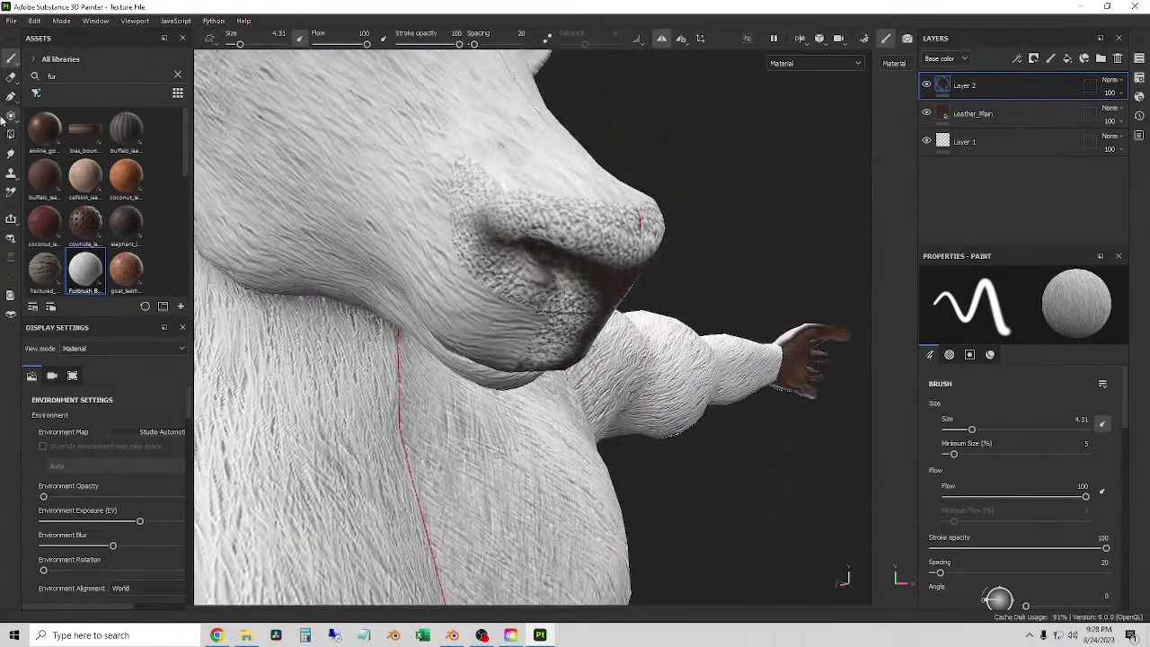
# - Erase the fur from the nose pad down to the upper lip with a size 2.01 eraser, leaving a furry rim
pyautogui.click(11, 77)
pyautogui.moveTo(668, 304)
pyautogui.keyDown('alt'); pyautogui.mouseDown()
pyautogui.moveTo(647, 270)
pyautogui.moveTo(673, 276)
pyautogui.moveTo(669, 235)
pyautogui.moveTo(651, 215)
pyautogui.moveTo(620, 225)
pyautogui.moveTo(632, 274)
pyautogui.moveTo(597, 207)
pyautogui.moveTo(503, 216)
pyautogui.moveTo(629, 207)
pyautogui.moveTo(489, 220)
pyautogui.moveTo(467, 211)
pyautogui.moveTo(476, 185)
pyautogui.moveTo(462, 196)
pyautogui.moveTo(490, 209)
pyautogui.moveTo(579, 187)
pyautogui.moveTo(449, 220)
pyautogui.moveTo(516, 260)
pyautogui.moveTo(557, 247)
pyautogui.moveTo(539, 260)
pyautogui.moveTo(581, 325)
pyautogui.moveTo(472, 235)
pyautogui.mouseUp(); pyautogui.keyUp('alt')
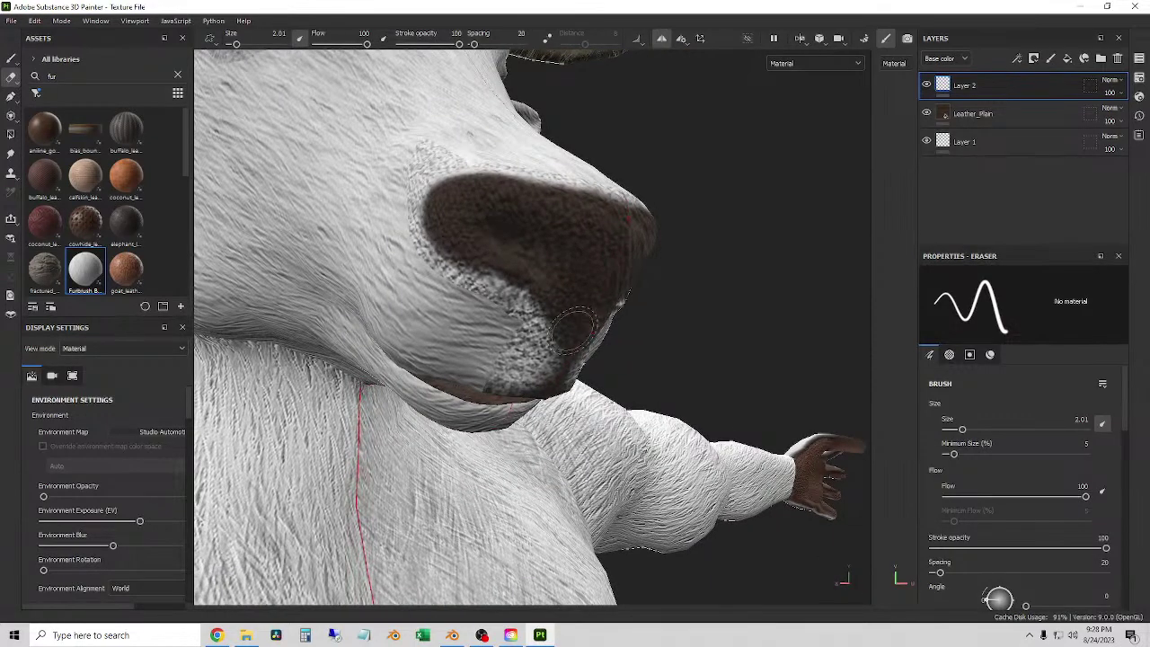
pyautogui.keyDown('alt'); pyautogui.moveTo(575, 332); pyautogui.dragTo(539, 279); pyautogui.keyUp('alt')
pyautogui.moveTo(568, 358)
pyautogui.mouseDown()
pyautogui.moveTo(585, 361)
pyautogui.moveTo(562, 394)
pyautogui.mouseUp()
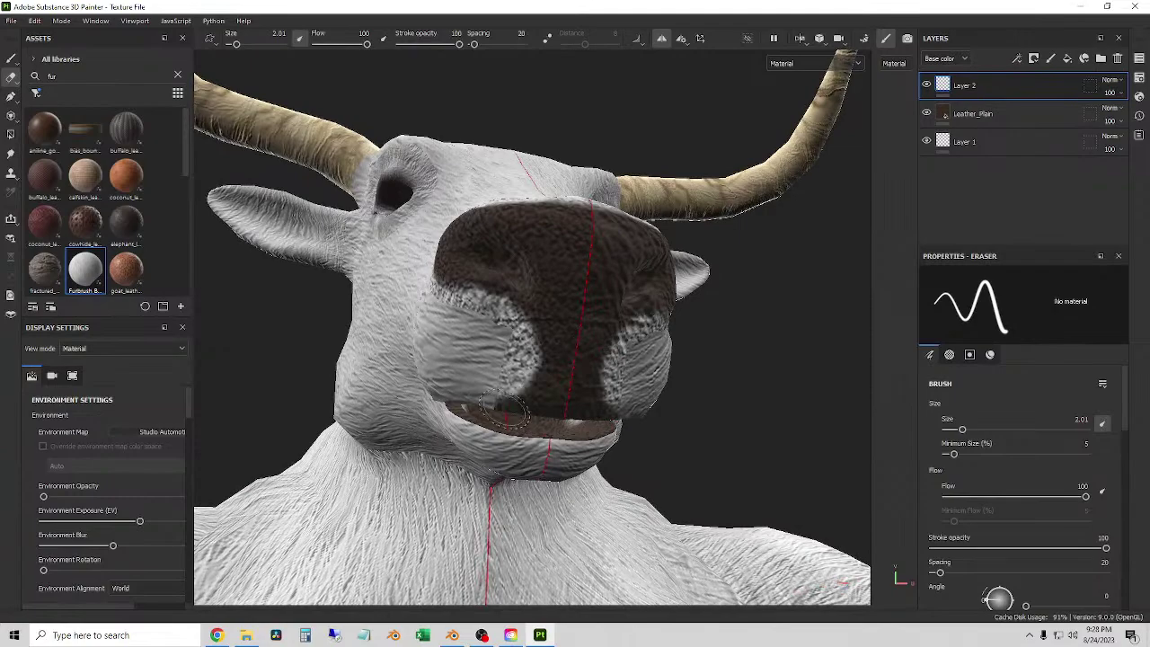
# - Erase the stray fur from the inside of the mouth and the underside of the upper lip
pyautogui.keyDown('alt'); pyautogui.moveTo(537, 393); pyautogui.dragTo(609, 446); pyautogui.keyUp('alt')
pyautogui.scroll(5, 609, 446)
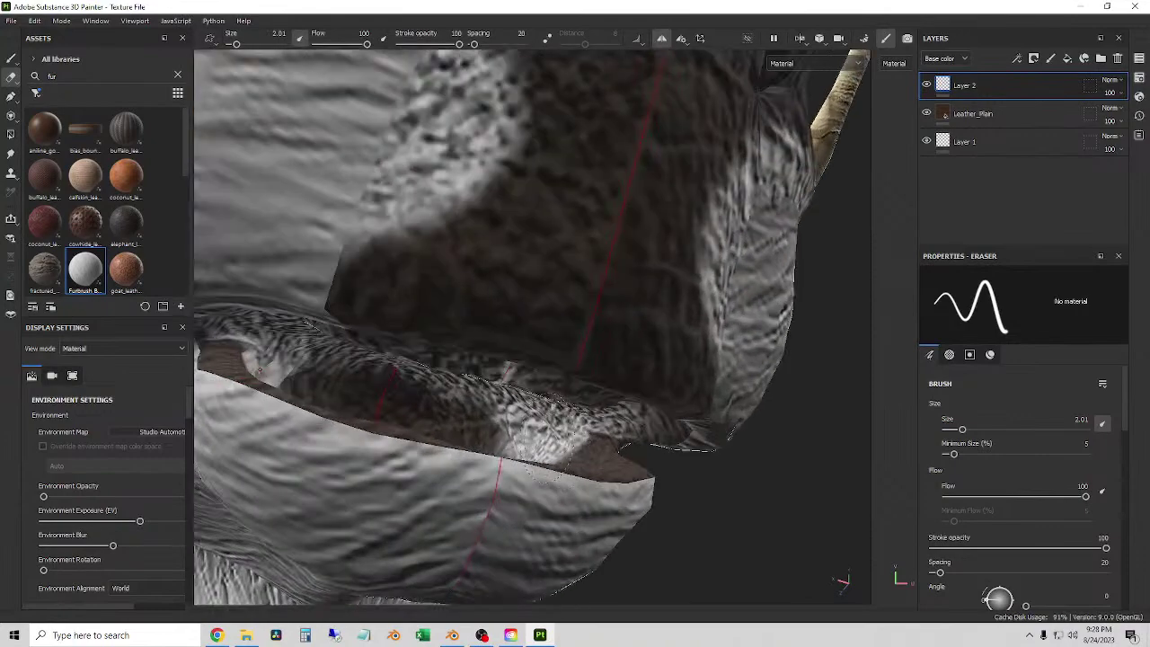
pyautogui.keyDown('alt'); pyautogui.moveTo(364, 382); pyautogui.dragTo(346, 339); pyautogui.keyUp('alt')
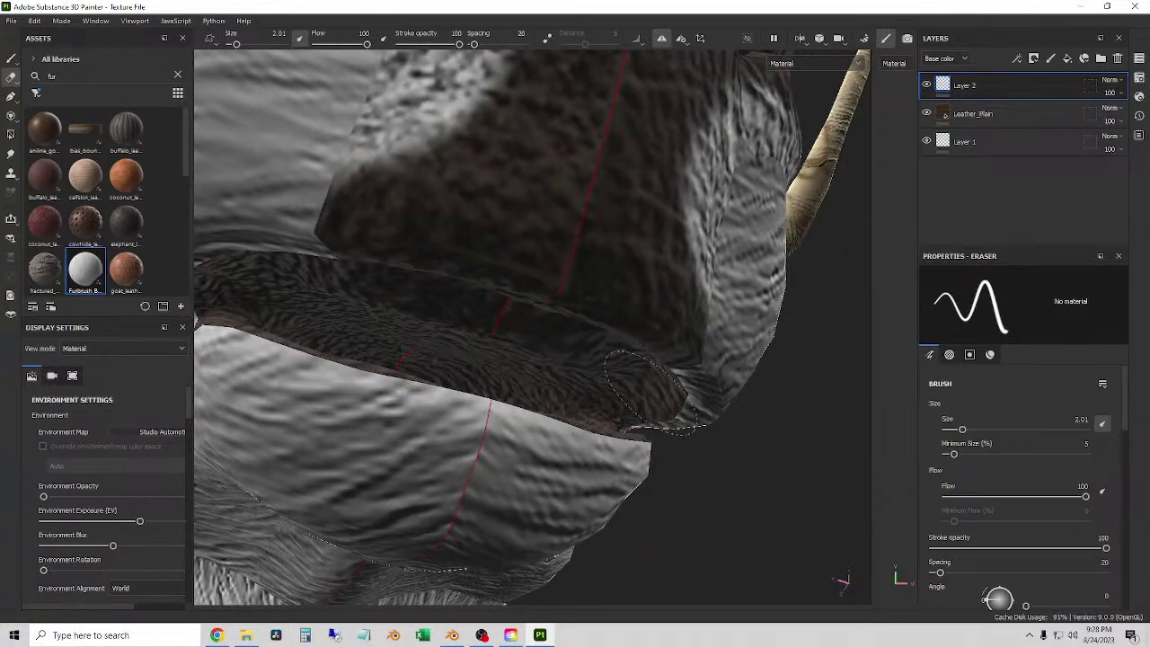
pyautogui.moveTo(503, 368)
pyautogui.keyDown('alt'); pyautogui.mouseDown()
pyautogui.moveTo(552, 368)
pyautogui.moveTo(499, 427)
pyautogui.moveTo(472, 436)
pyautogui.moveTo(463, 387)
pyautogui.moveTo(489, 274)
pyautogui.moveTo(546, 311)
pyautogui.moveTo(552, 357)
pyautogui.moveTo(642, 368)
pyautogui.mouseUp(); pyautogui.keyUp('alt')
pyautogui.moveTo(583, 346)
pyautogui.keyDown('alt'); pyautogui.mouseDown()
pyautogui.moveTo(642, 287)
pyautogui.moveTo(610, 303)
pyautogui.moveTo(610, 204)
pyautogui.moveTo(672, 380)
pyautogui.moveTo(625, 317)
pyautogui.mouseUp(); pyautogui.keyUp('alt')
pyautogui.scroll(6, 564, 363)
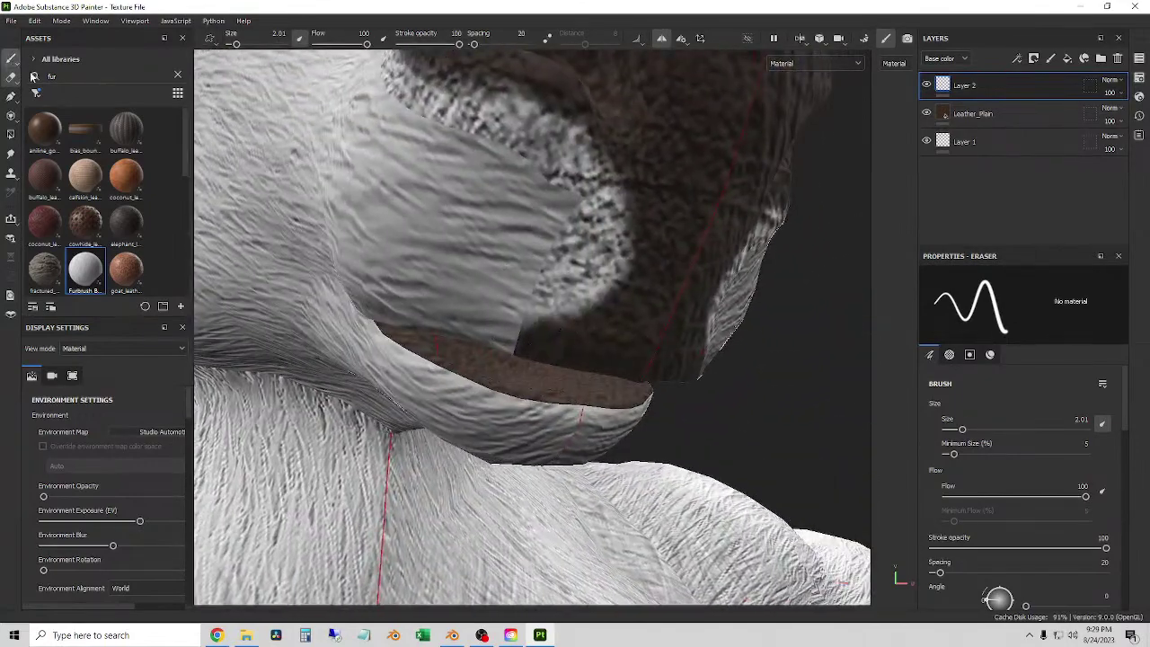
# - Paint fur with brush size 1.71 along the upper lip edge and over the upper part of the nose
pyautogui.press('1')
pyautogui.moveTo(253, 47); pyautogui.dragTo(235, 47)
pyautogui.moveTo(534, 327); pyautogui.dragTo(521, 329)
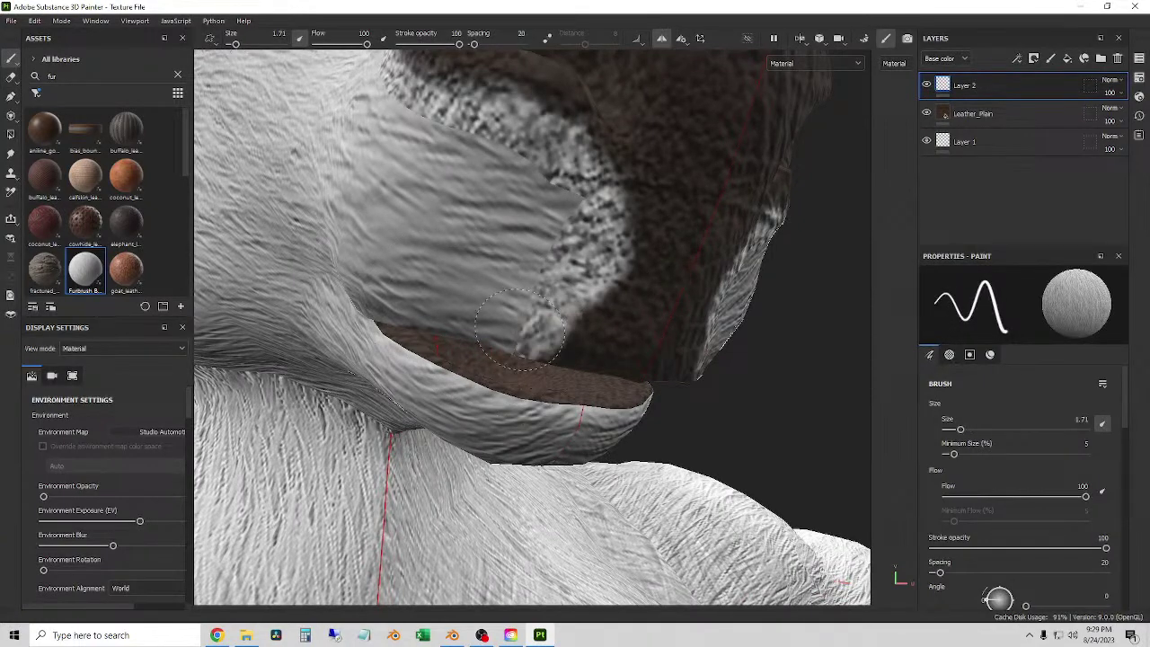
pyautogui.moveTo(552, 288)
pyautogui.keyDown('alt'); pyautogui.mouseDown()
pyautogui.moveTo(611, 228)
pyautogui.moveTo(571, 302)
pyautogui.moveTo(576, 232)
pyautogui.moveTo(589, 284)
pyautogui.mouseUp(); pyautogui.keyUp('alt')
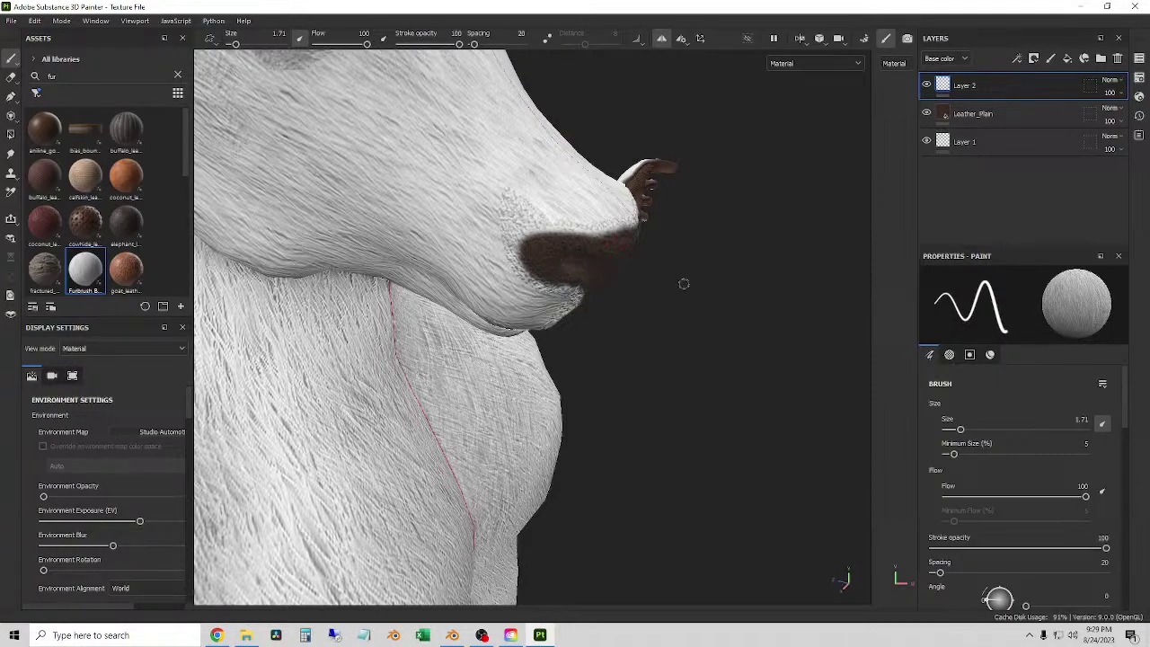
# - Check the whole head and switch back to the Eyes texture set
pyautogui.scroll(-5, 683, 283)
pyautogui.keyDown('alt'); pyautogui.moveTo(684, 284); pyautogui.dragTo(626, 341); pyautogui.keyUp('alt')
pyautogui.scroll(-3, 592, 289)
pyautogui.scroll(2, 602, 296)
pyautogui.scroll(4, 626, 341)
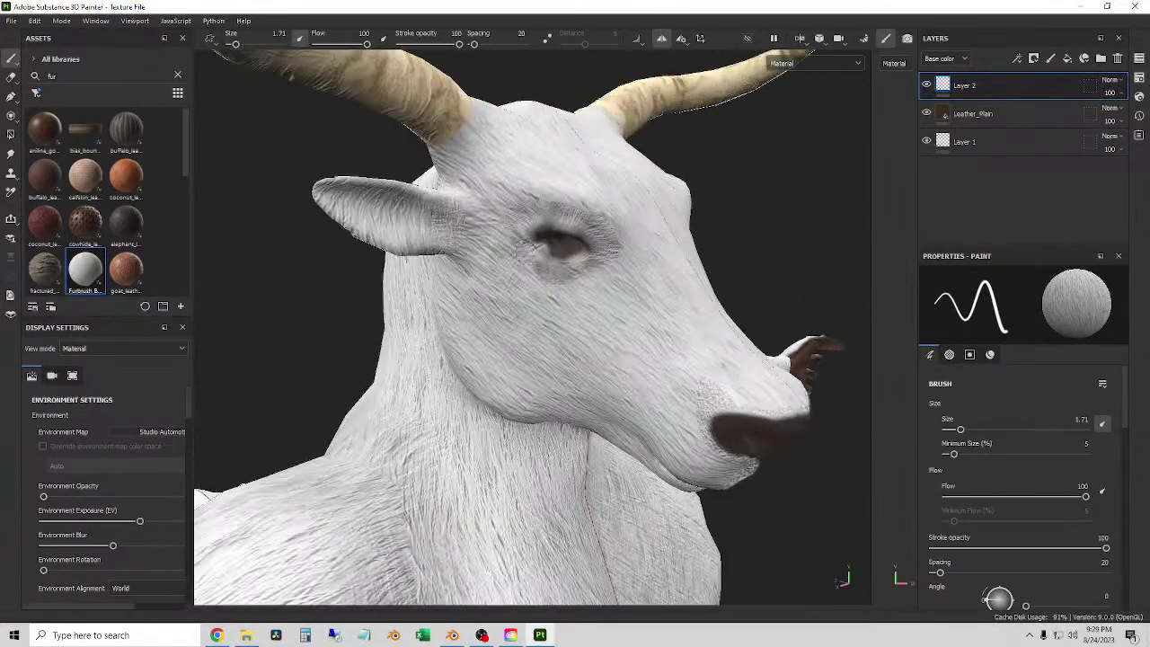
pyautogui.click(1139, 59)
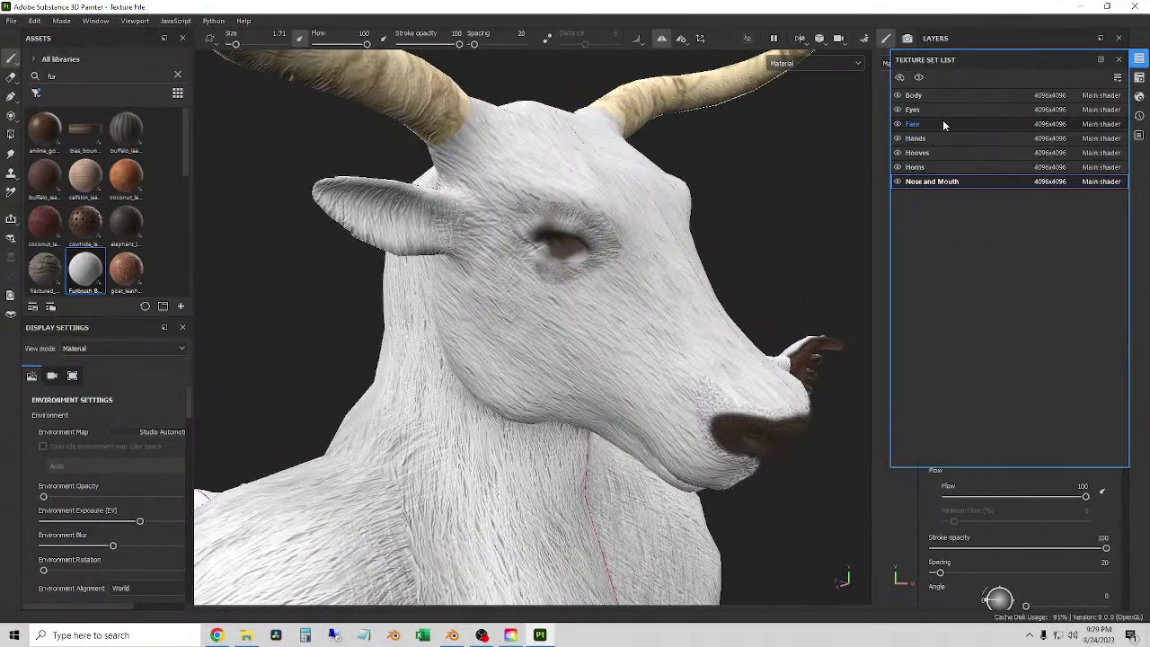
pyautogui.click(916, 111)
pyautogui.click(1118, 59)
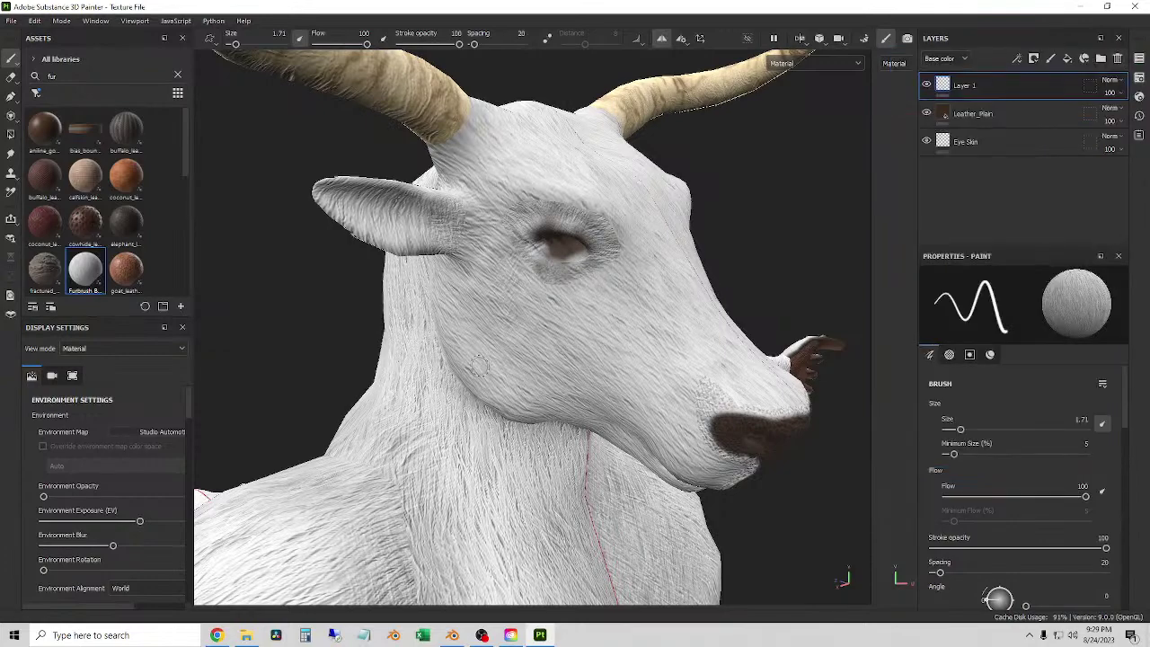
# - Erase the fur inside the eye socket with the eraser at size 2.01, shaping a clean almond-shaped leather opening
pyautogui.keyDown('alt'); pyautogui.moveTo(481, 368); pyautogui.dragTo(503, 378); pyautogui.keyUp('alt')
pyautogui.scroll(5, 503, 377)
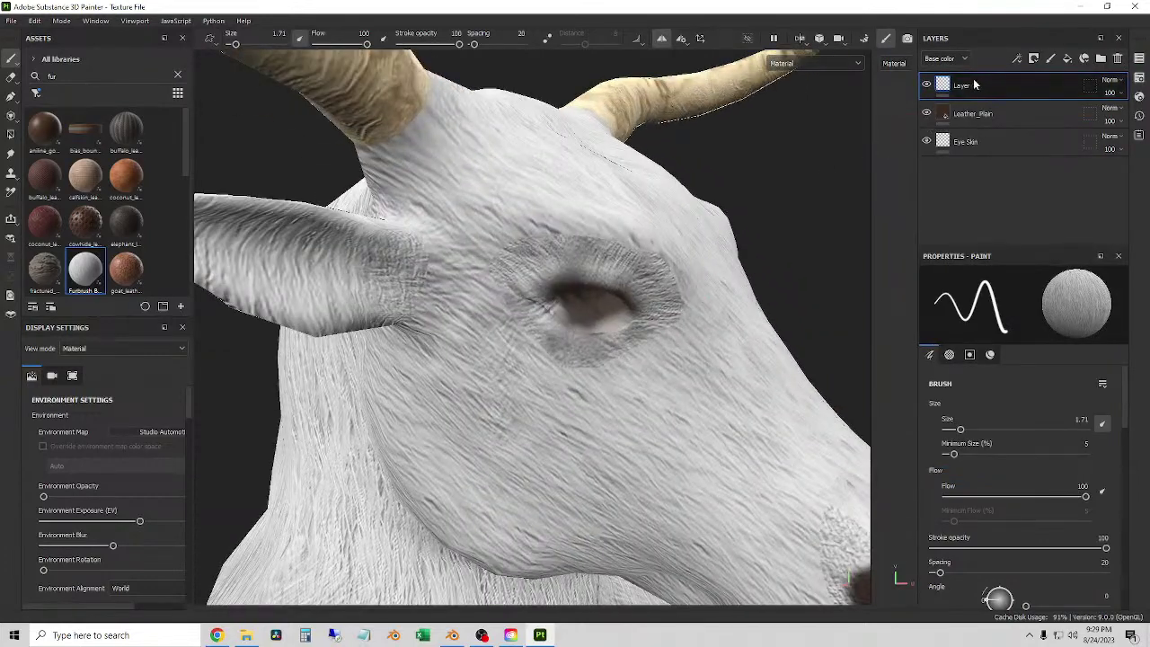
pyautogui.click(11, 77)
pyautogui.moveTo(575, 270)
pyautogui.keyDown('alt'); pyautogui.mouseDown()
pyautogui.moveTo(603, 259)
pyautogui.moveTo(618, 236)
pyautogui.moveTo(671, 260)
pyautogui.moveTo(665, 346)
pyautogui.moveTo(535, 301)
pyautogui.moveTo(575, 303)
pyautogui.moveTo(516, 297)
pyautogui.moveTo(503, 269)
pyautogui.moveTo(552, 258)
pyautogui.mouseUp(); pyautogui.keyUp('alt')
pyautogui.keyDown('alt'); pyautogui.moveTo(621, 311); pyautogui.dragTo(593, 291); pyautogui.keyUp('alt')
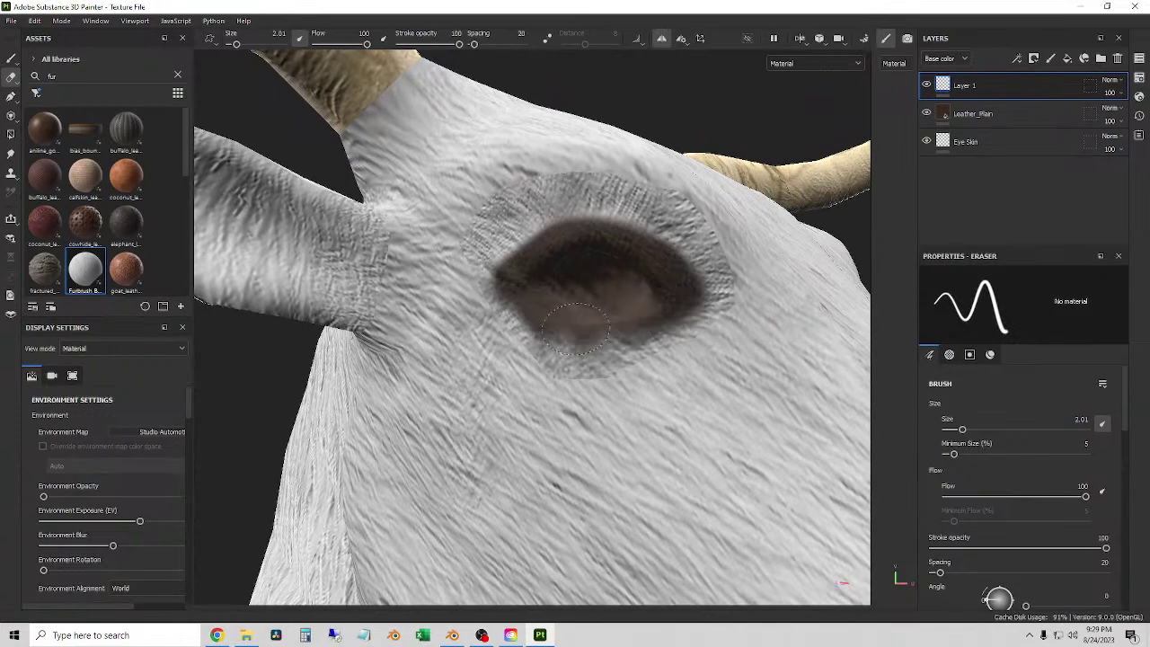
pyautogui.moveTo(629, 314)
pyautogui.keyDown('alt'); pyautogui.mouseDown()
pyautogui.moveTo(637, 336)
pyautogui.moveTo(524, 323)
pyautogui.moveTo(656, 319)
pyautogui.mouseUp(); pyautogui.keyUp('alt')
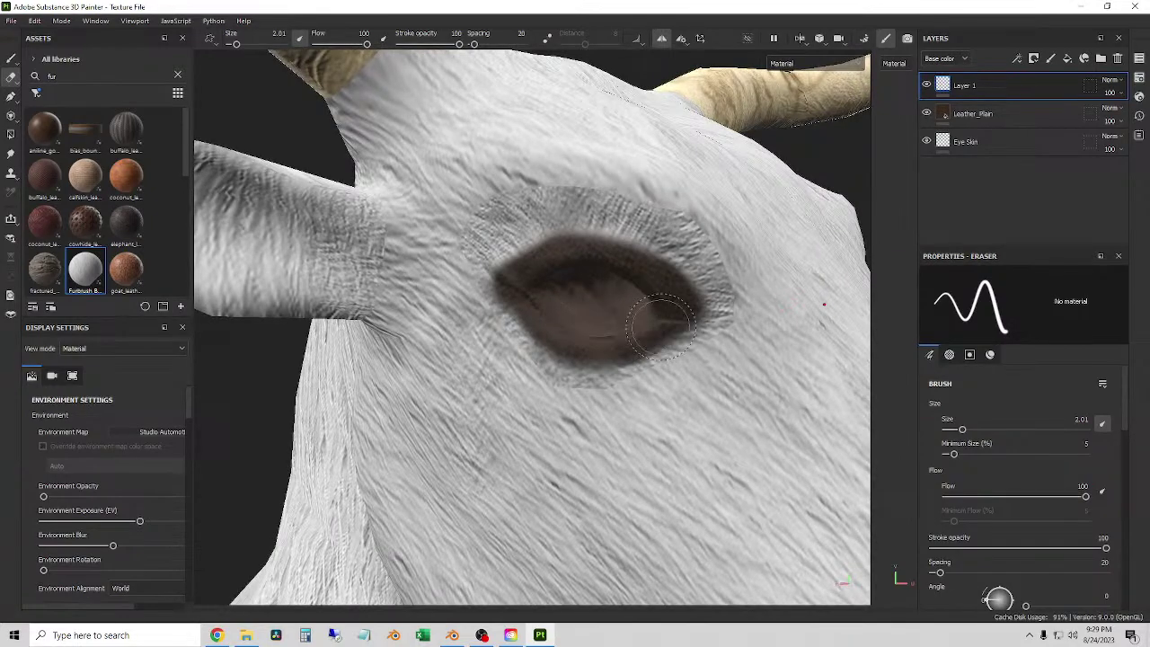
pyautogui.moveTo(673, 316)
pyautogui.keyDown('alt'); pyautogui.mouseDown()
pyautogui.moveTo(706, 300)
pyautogui.moveTo(582, 303)
pyautogui.moveTo(727, 318)
pyautogui.moveTo(481, 306)
pyautogui.moveTo(655, 313)
pyautogui.moveTo(566, 270)
pyautogui.moveTo(513, 286)
pyautogui.mouseUp(); pyautogui.keyUp('alt')
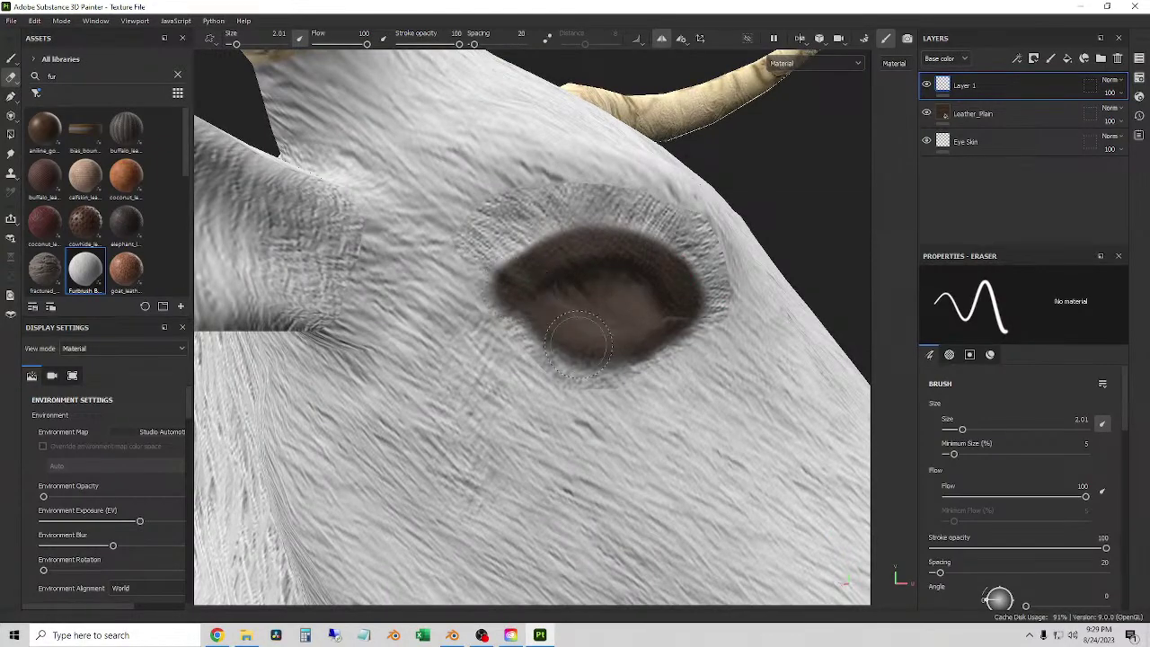
pyautogui.keyDown('alt'); pyautogui.moveTo(632, 310); pyautogui.dragTo(562, 293); pyautogui.keyUp('alt')
# - Switch to the Horns texture set and bring the base of the horn into view
pyautogui.scroll(-4, 561, 293)
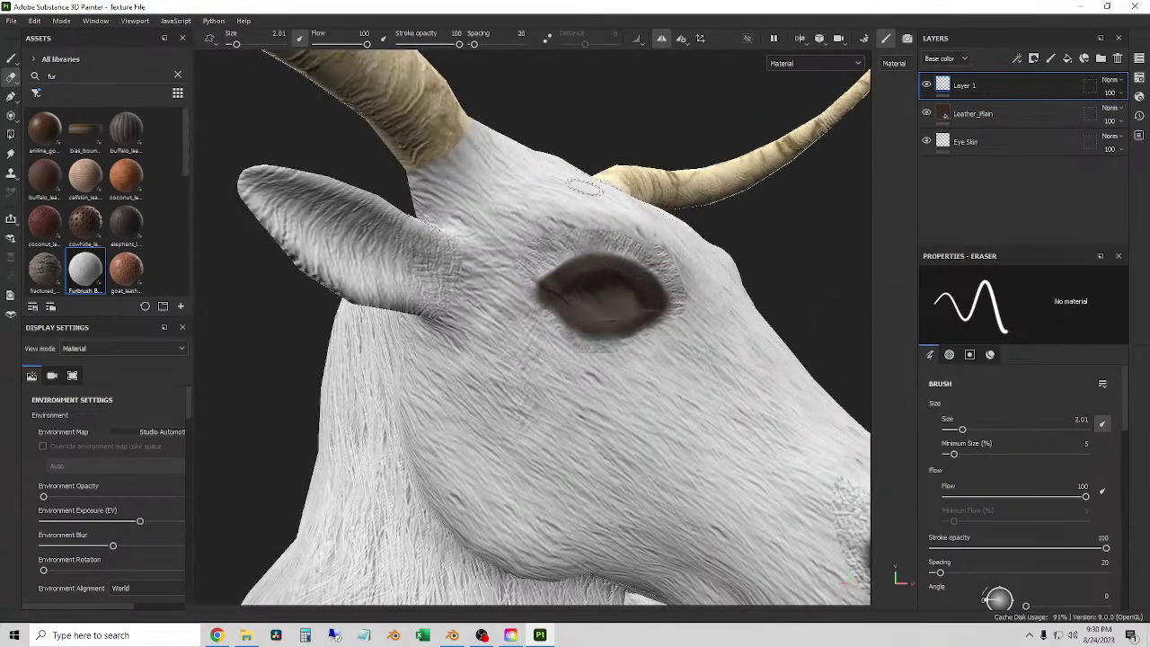
pyautogui.keyDown('alt'); pyautogui.moveTo(584, 187); pyautogui.dragTo(844, 580); pyautogui.keyUp('alt')
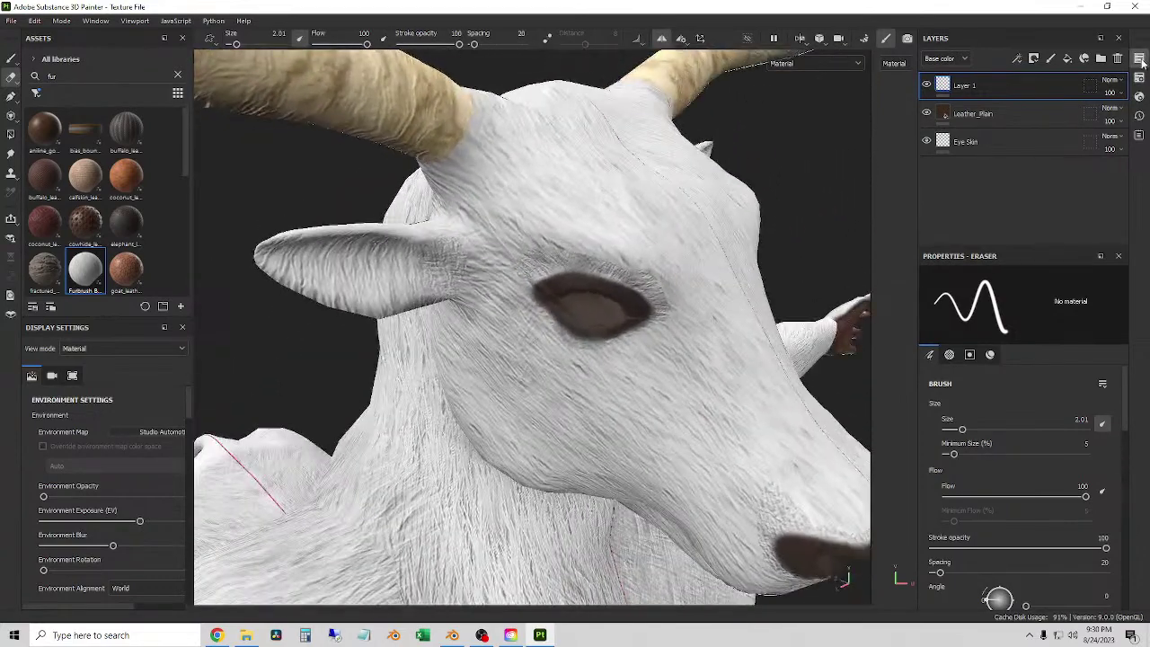
pyautogui.click(1140, 58)
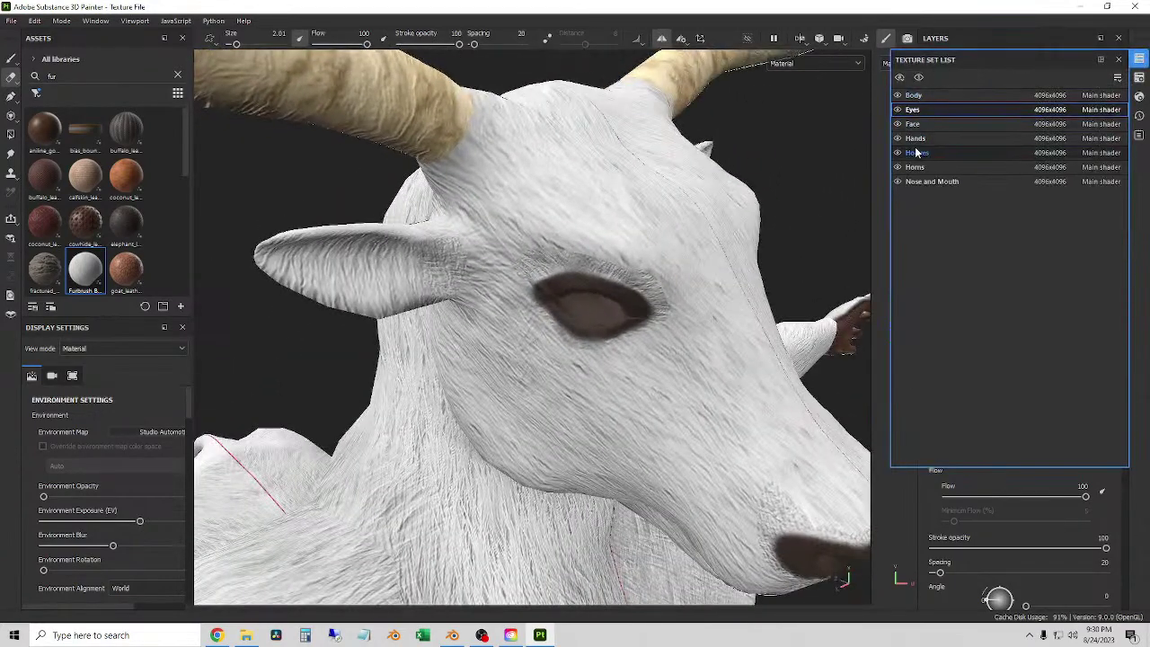
pyautogui.click(916, 153)
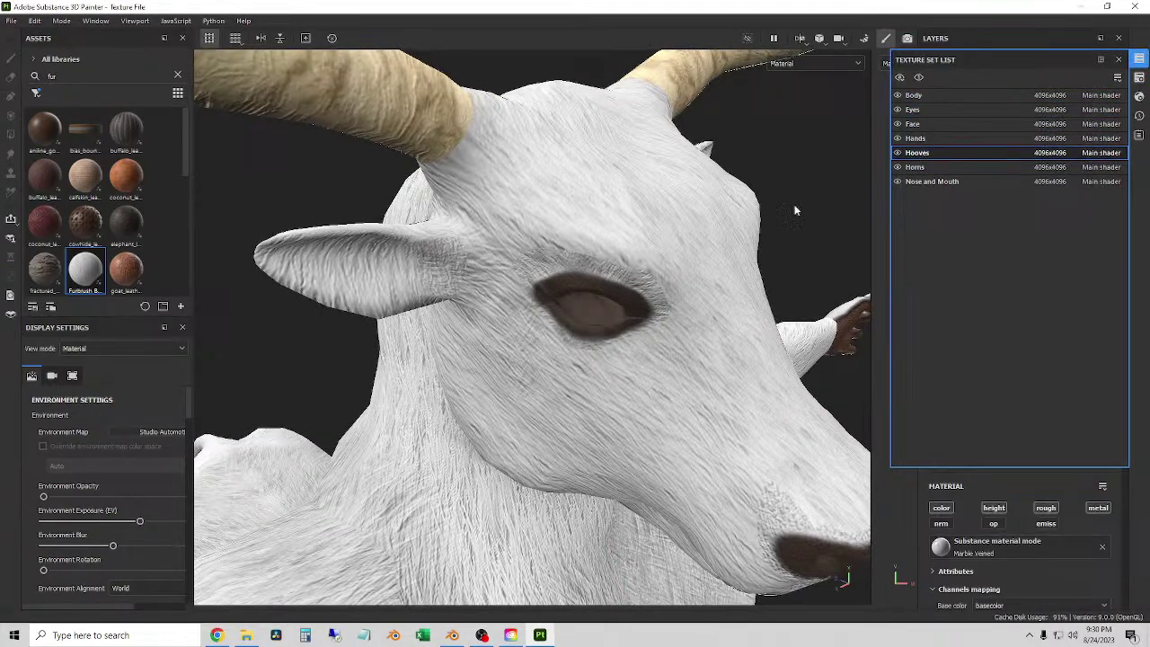
pyautogui.click(913, 168)
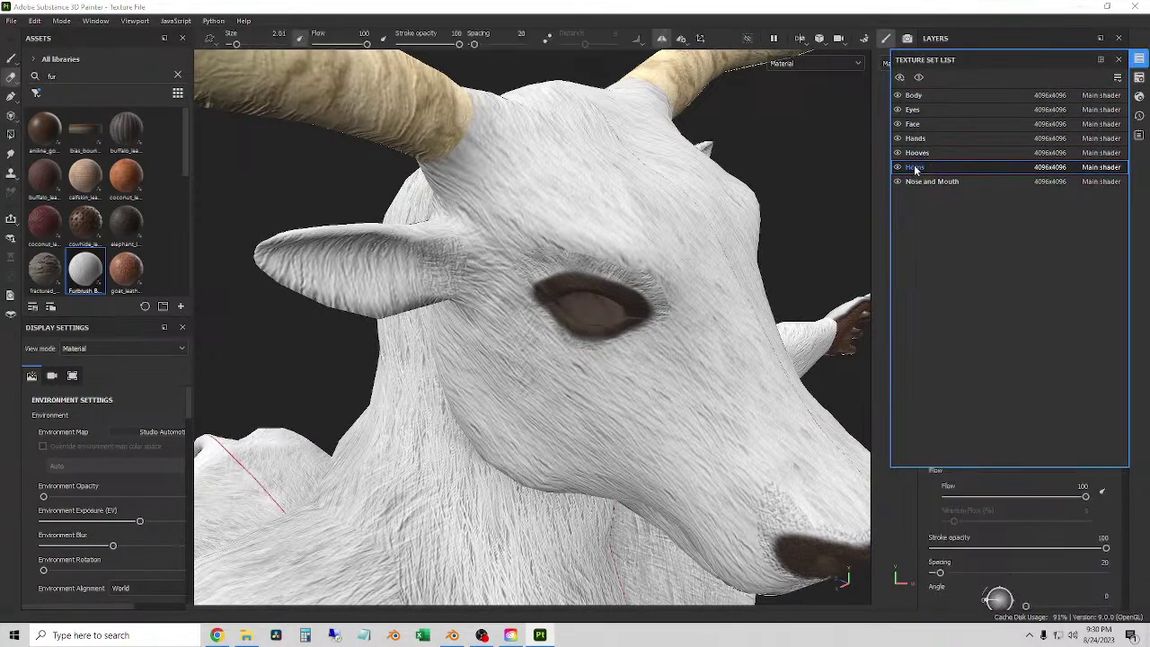
pyautogui.keyDown('alt'); pyautogui.moveTo(539, 270); pyautogui.dragTo(575, 328); pyautogui.keyUp('alt')
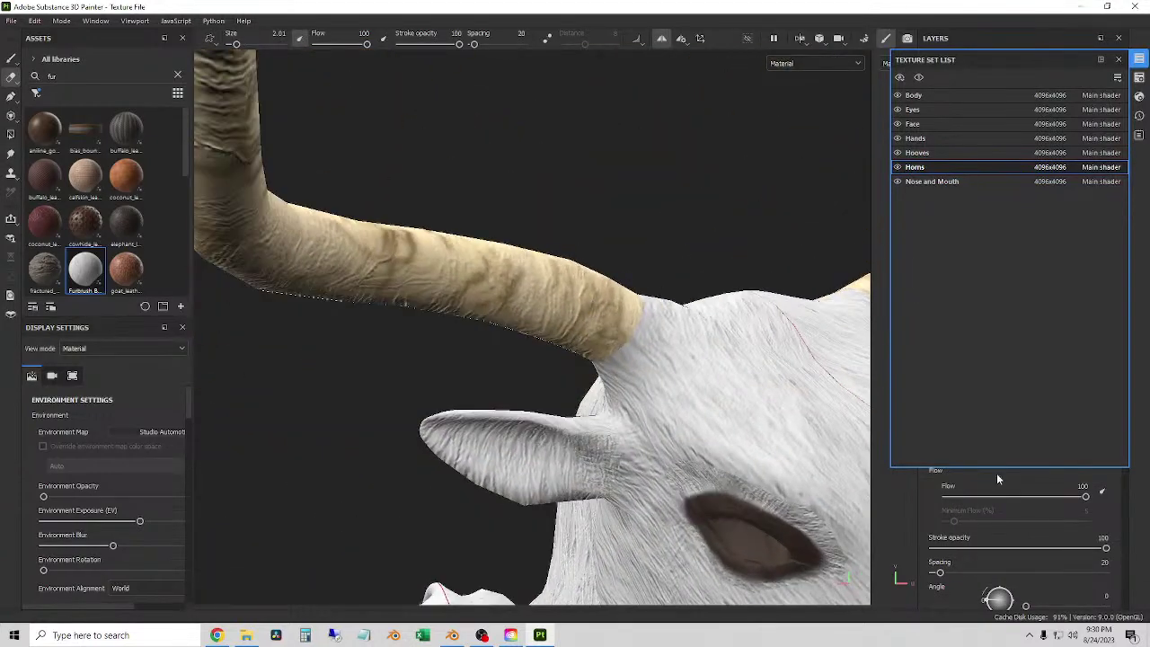
pyautogui.click(1118, 59)
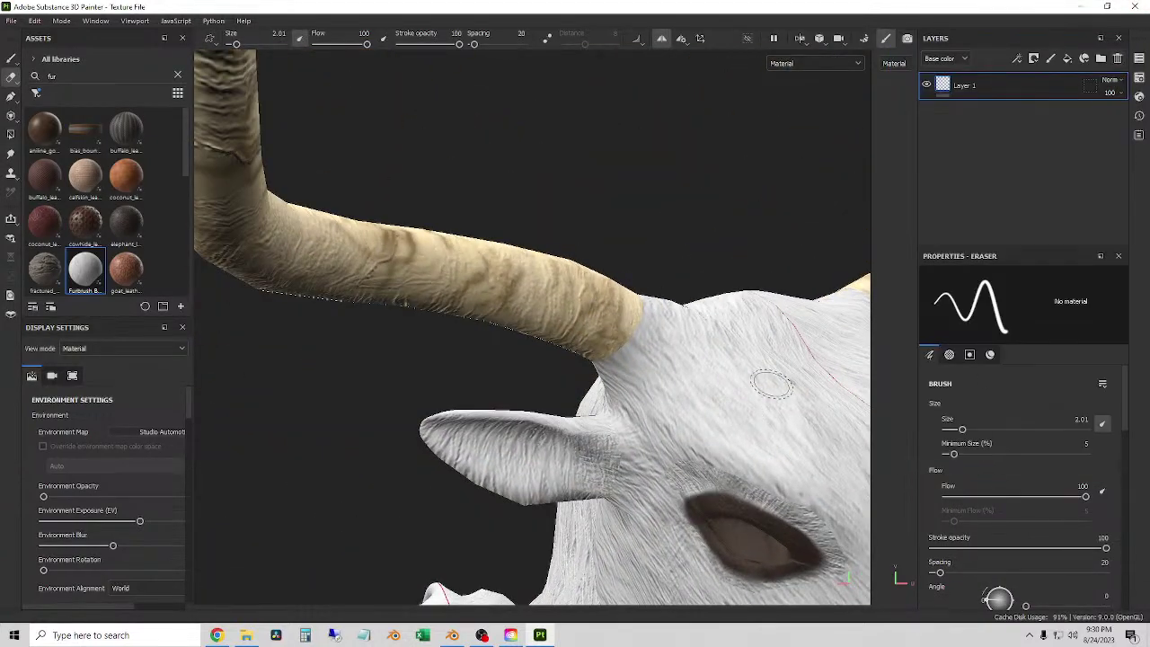
# - Add a paint layer above Layer 1 in the Horns texture set and toggle Layer 1 off and on to check the horn material
pyautogui.scroll(5, 578, 331)
pyautogui.keyDown('alt'); pyautogui.moveTo(577, 333); pyautogui.dragTo(573, 337); pyautogui.keyUp('alt')
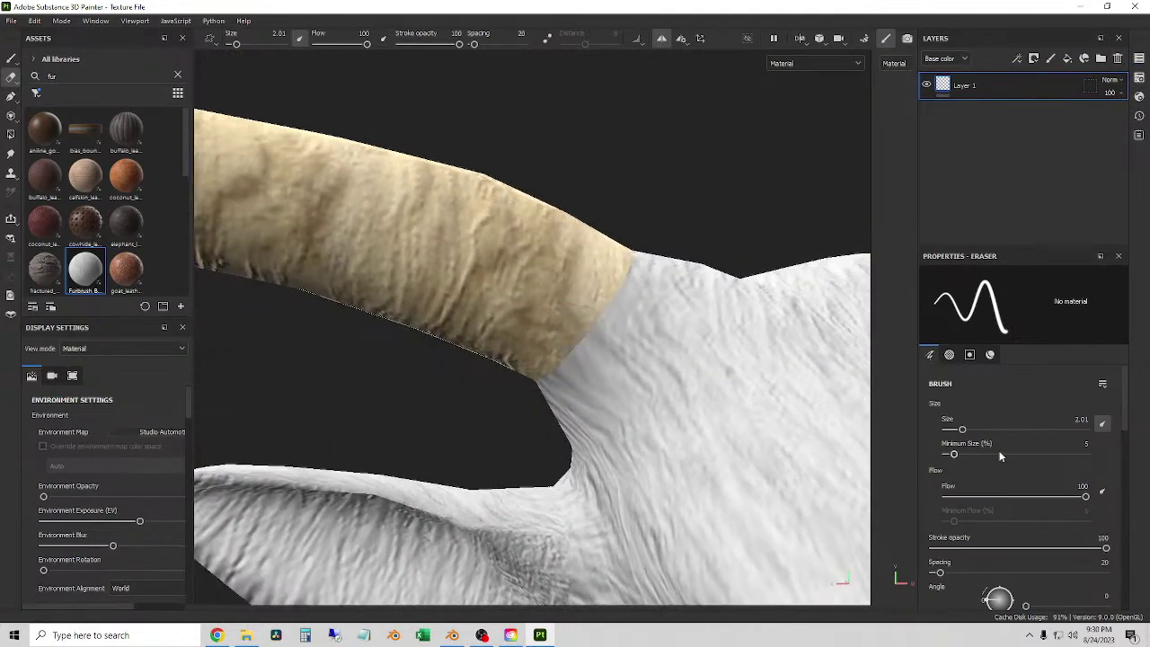
pyautogui.click(1050, 58)
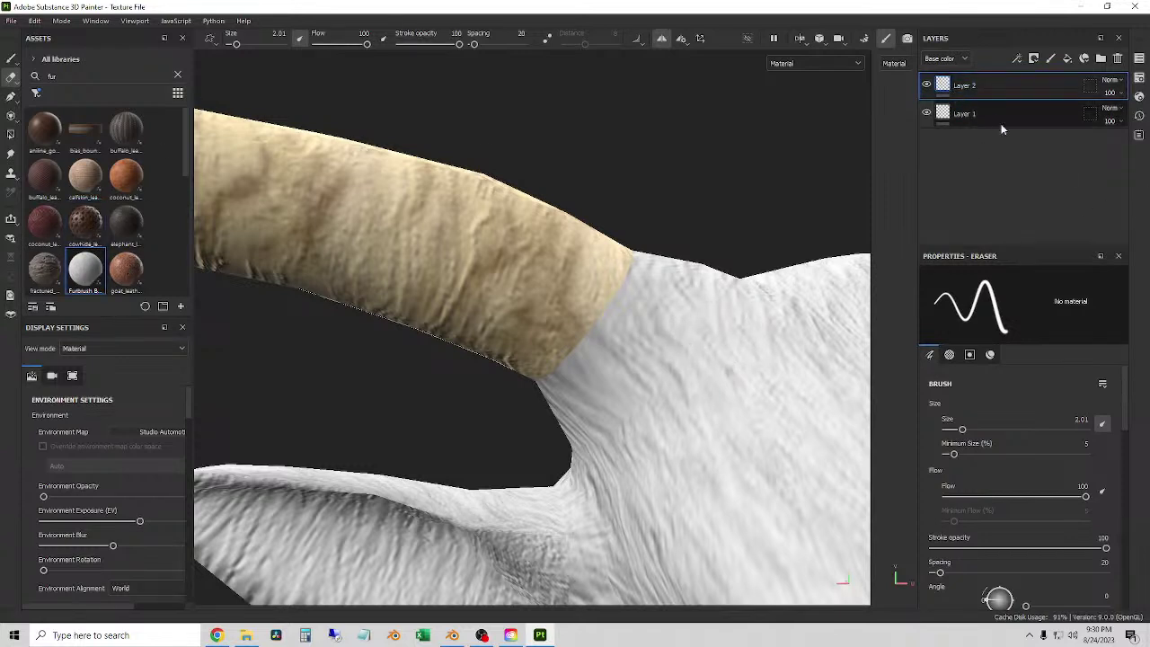
pyautogui.doubleClick(975, 85)
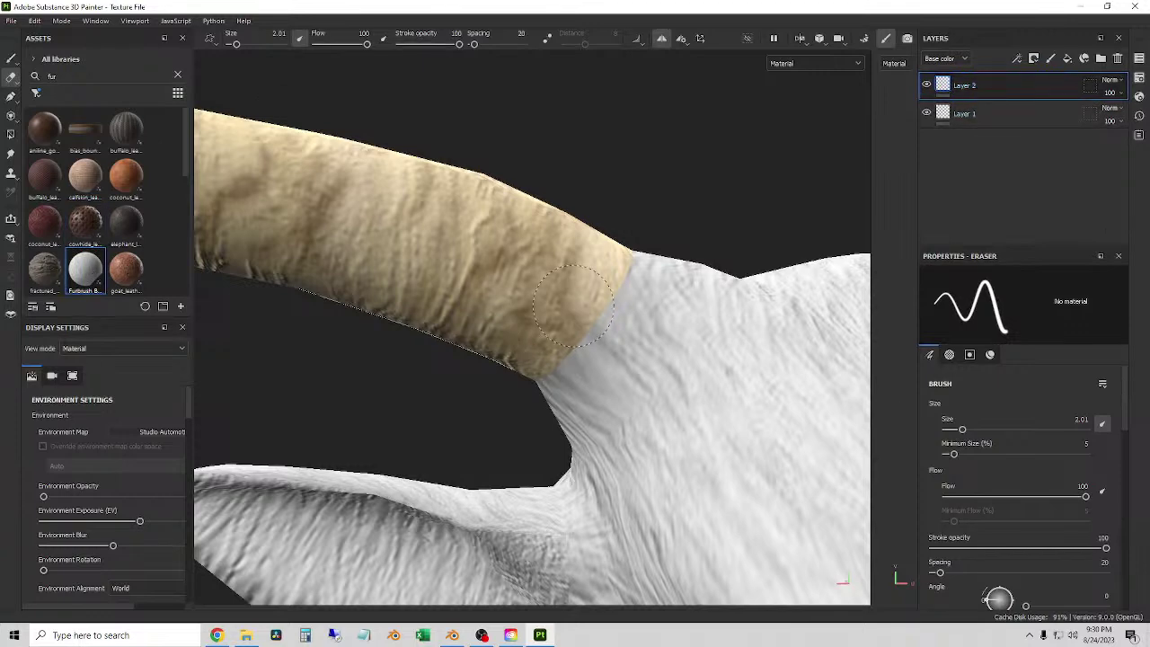
pyautogui.keyDown('alt'); pyautogui.moveTo(573, 335); pyautogui.dragTo(559, 257); pyautogui.keyUp('alt')
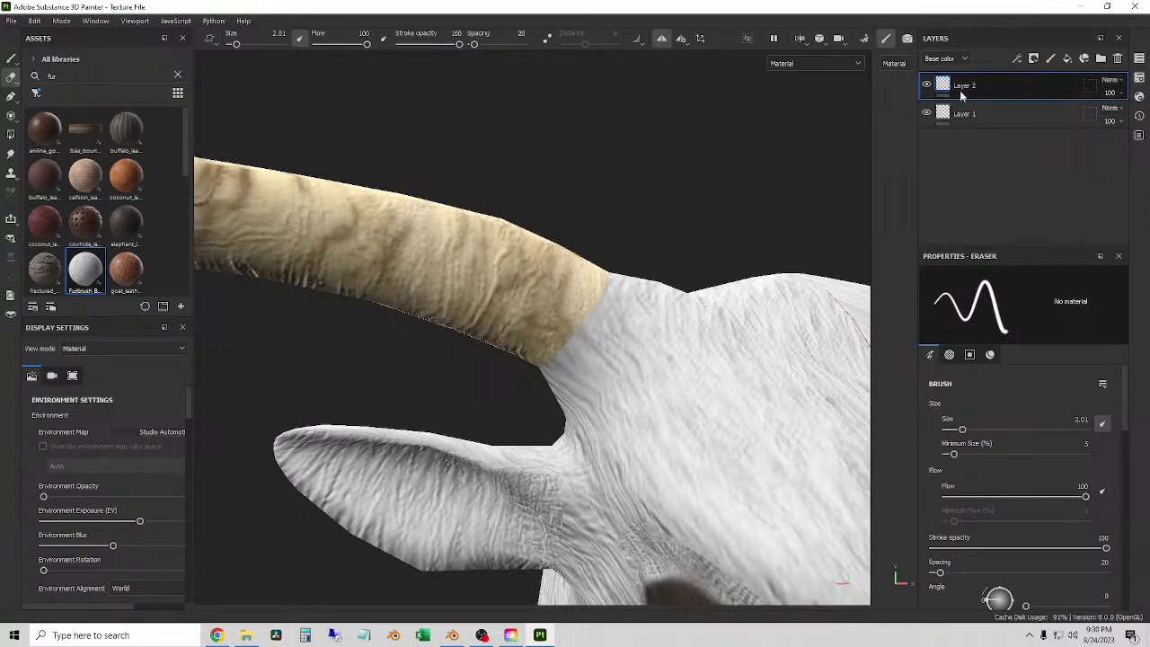
pyautogui.click(926, 114)
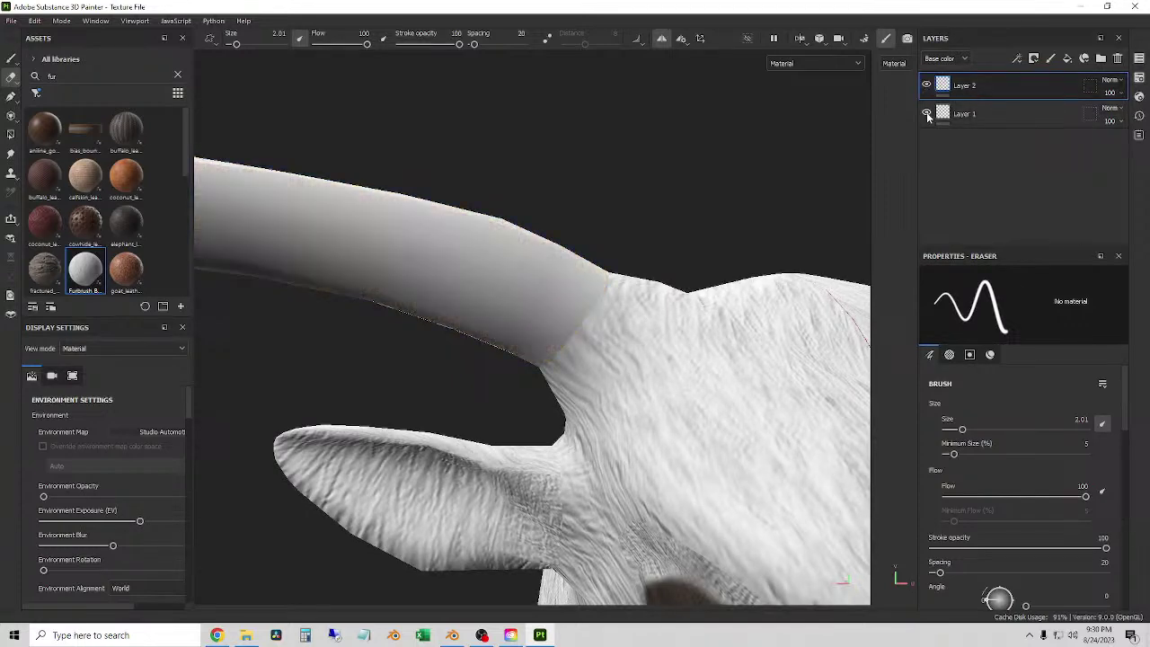
pyautogui.click(926, 114)
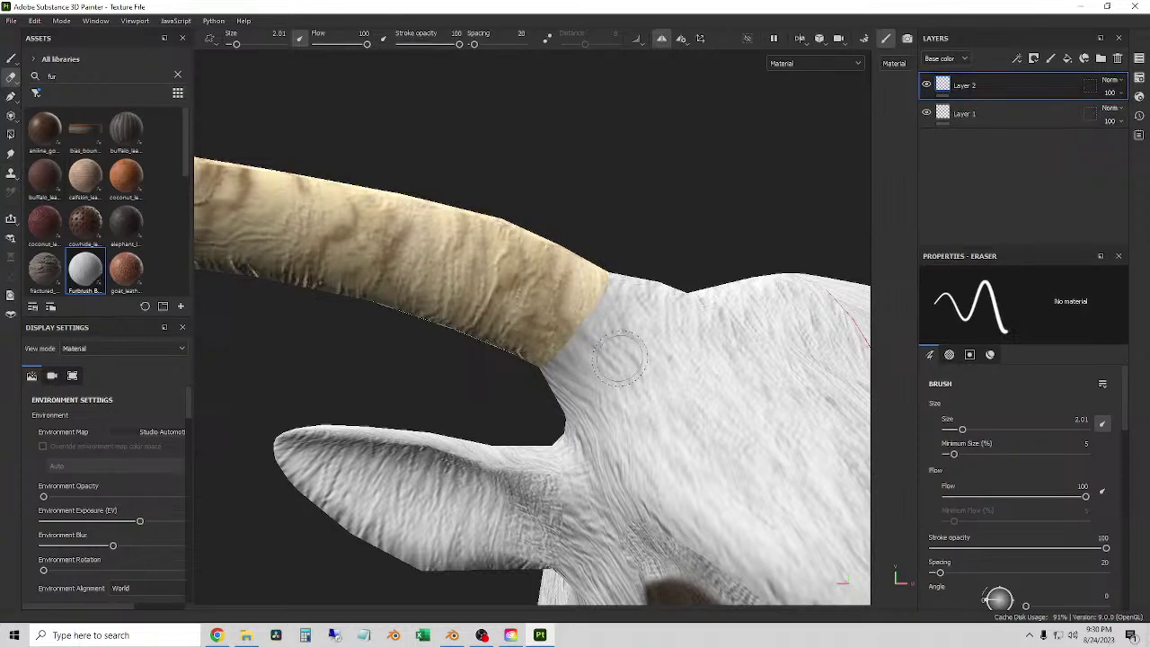
# - Check that Horns is the active texture set and select the white fur brush material
pyautogui.keyDown('alt'); pyautogui.moveTo(619, 357); pyautogui.dragTo(746, 190); pyautogui.keyUp('alt')
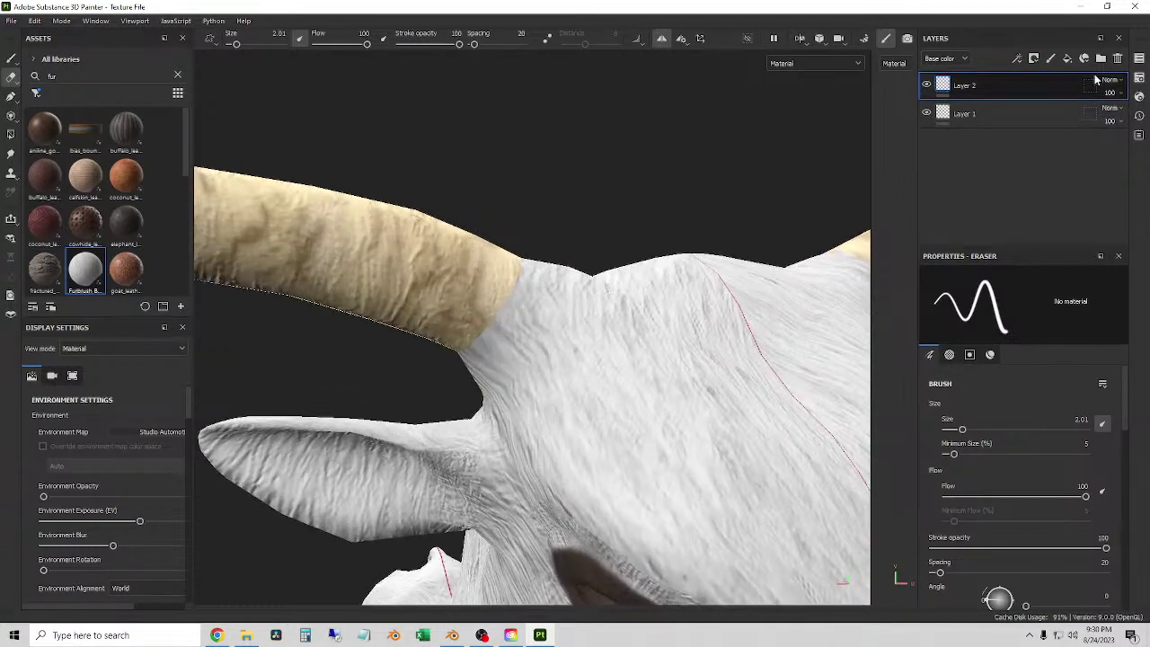
pyautogui.click(1139, 58)
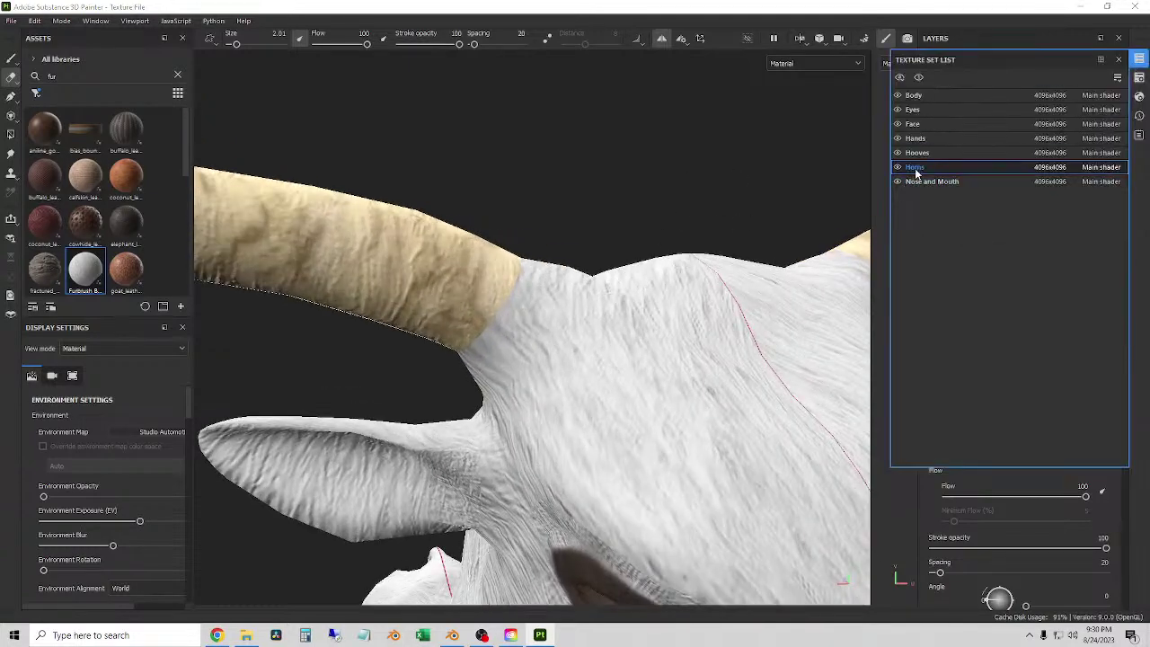
pyautogui.click(1118, 61)
pyautogui.keyDown('alt'); pyautogui.moveTo(507, 314); pyautogui.dragTo(536, 257); pyautogui.keyUp('alt')
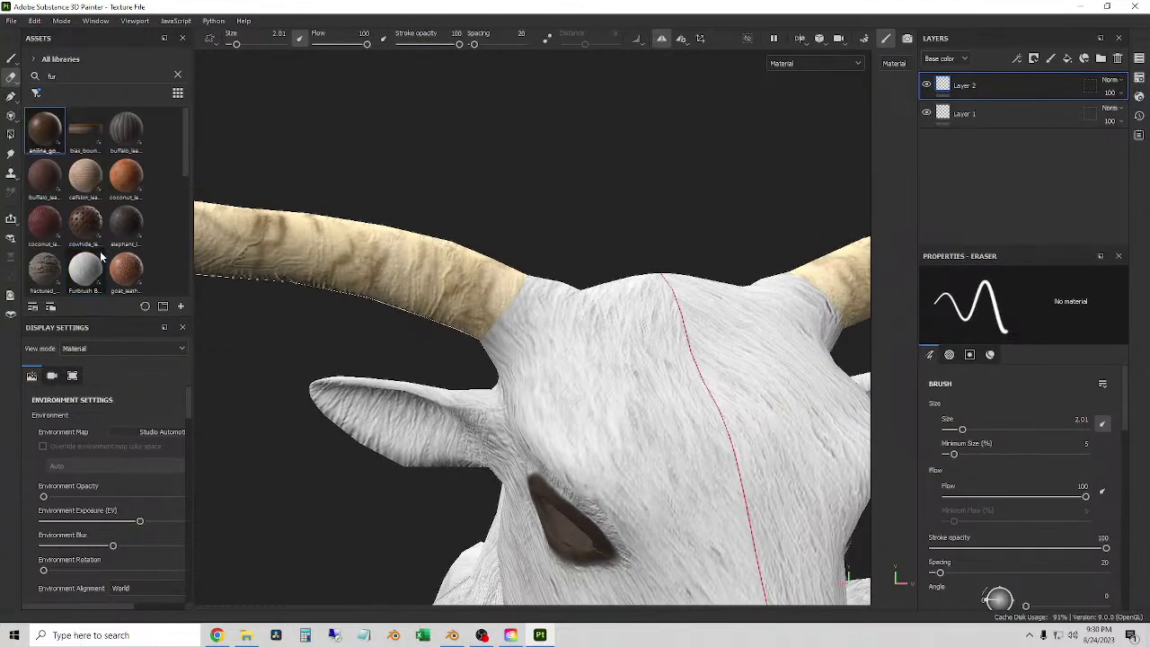
pyautogui.moveTo(81, 286); pyautogui.dragTo(489, 284)
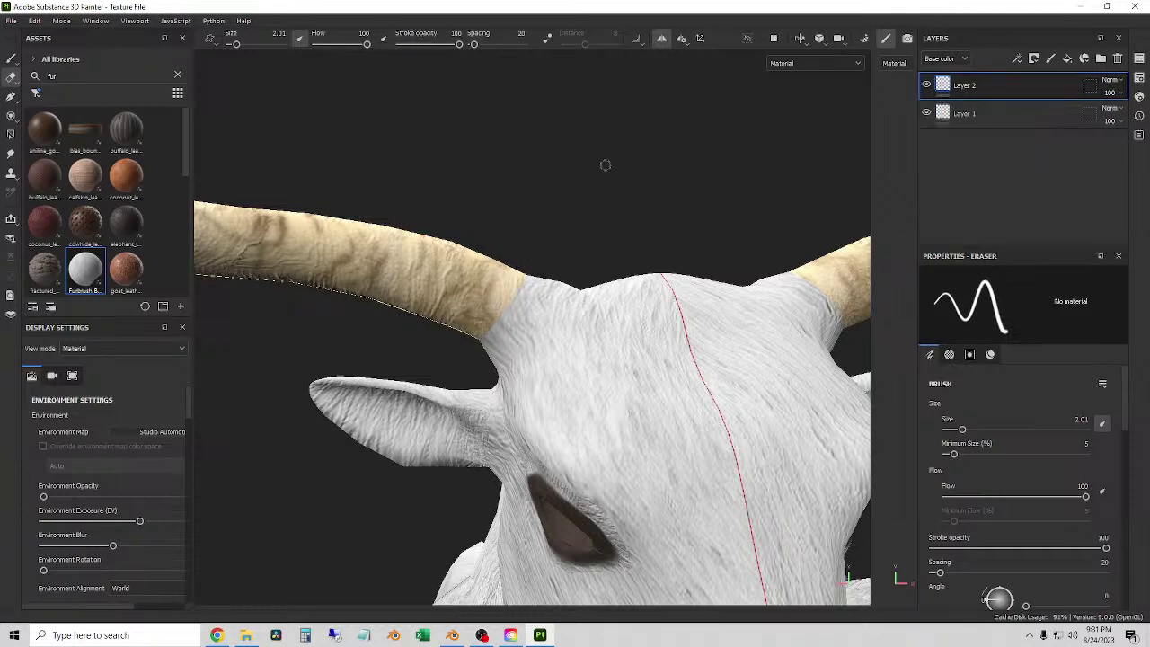
pyautogui.keyDown('alt'); pyautogui.moveTo(564, 269); pyautogui.dragTo(467, 287); pyautogui.keyUp('alt')
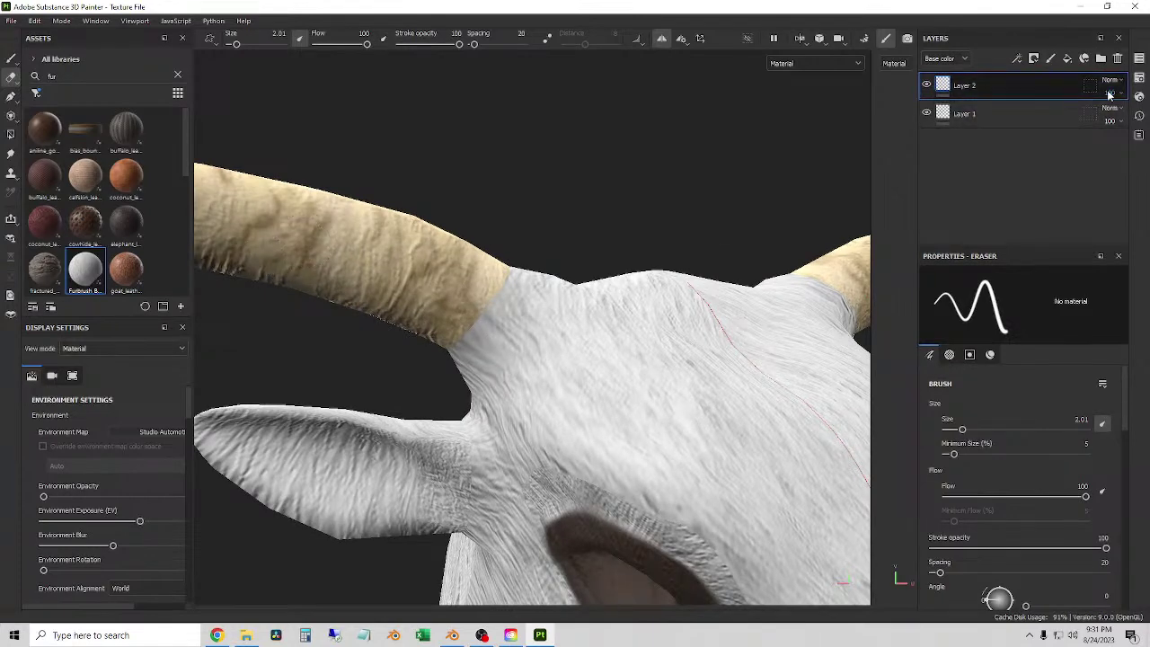
pyautogui.click(1117, 58)
pyautogui.click(1050, 58)
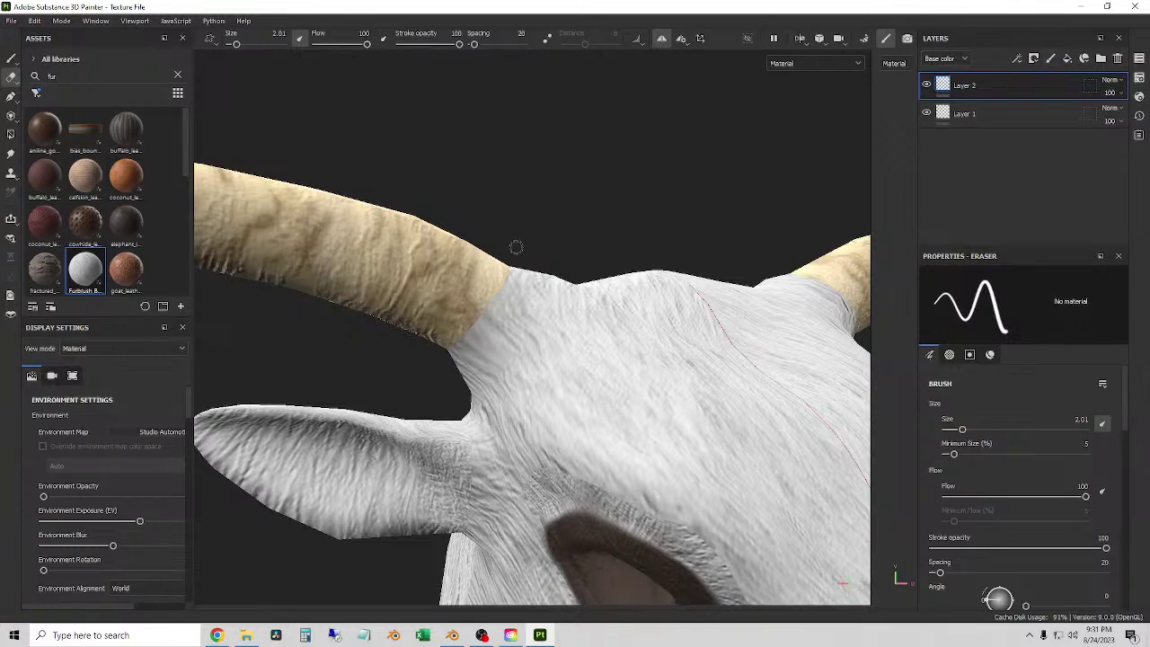
pyautogui.click(1051, 60)
pyautogui.click(1117, 58)
# - Examine the horn texture up close along its length, the horn base, and the whole creature from behind
pyautogui.scroll(10, 627, 162)
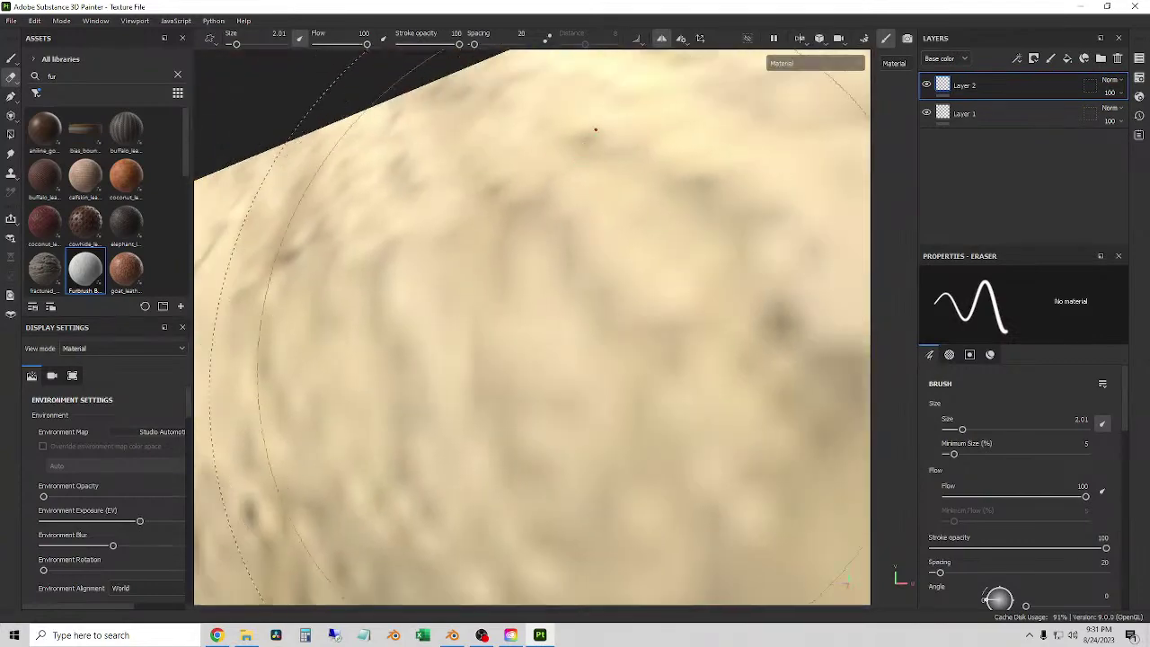
pyautogui.scroll(3, 595, 129)
pyautogui.scroll(-8, 575, 269)
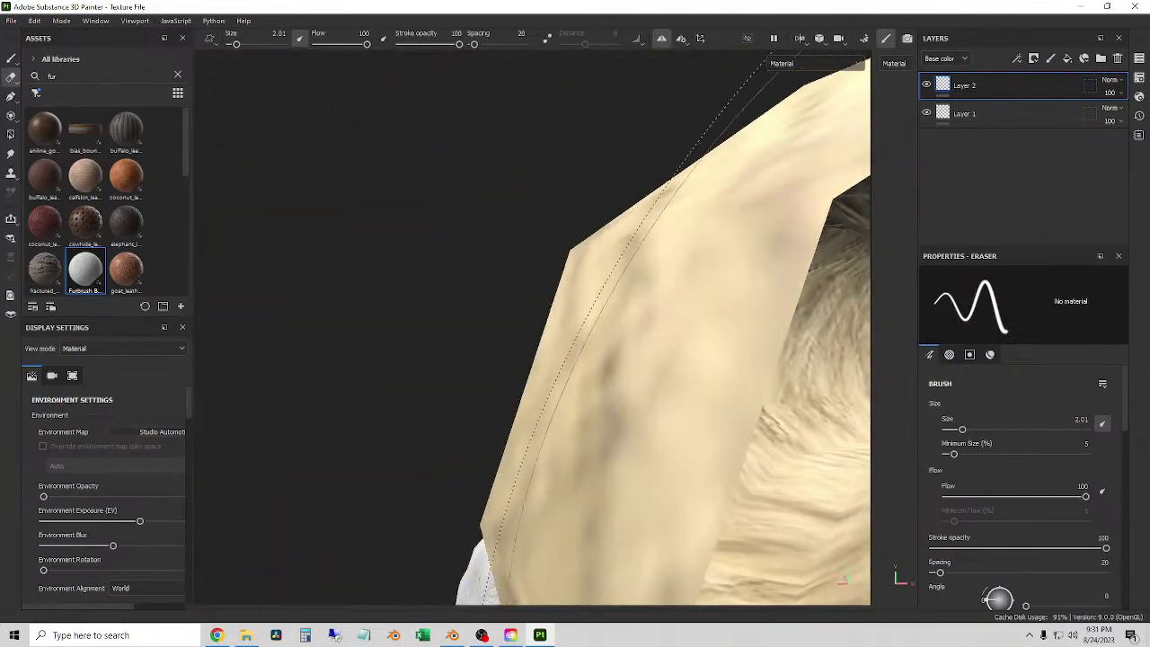
pyautogui.scroll(3, 557, 342)
pyautogui.scroll(-8, 628, 341)
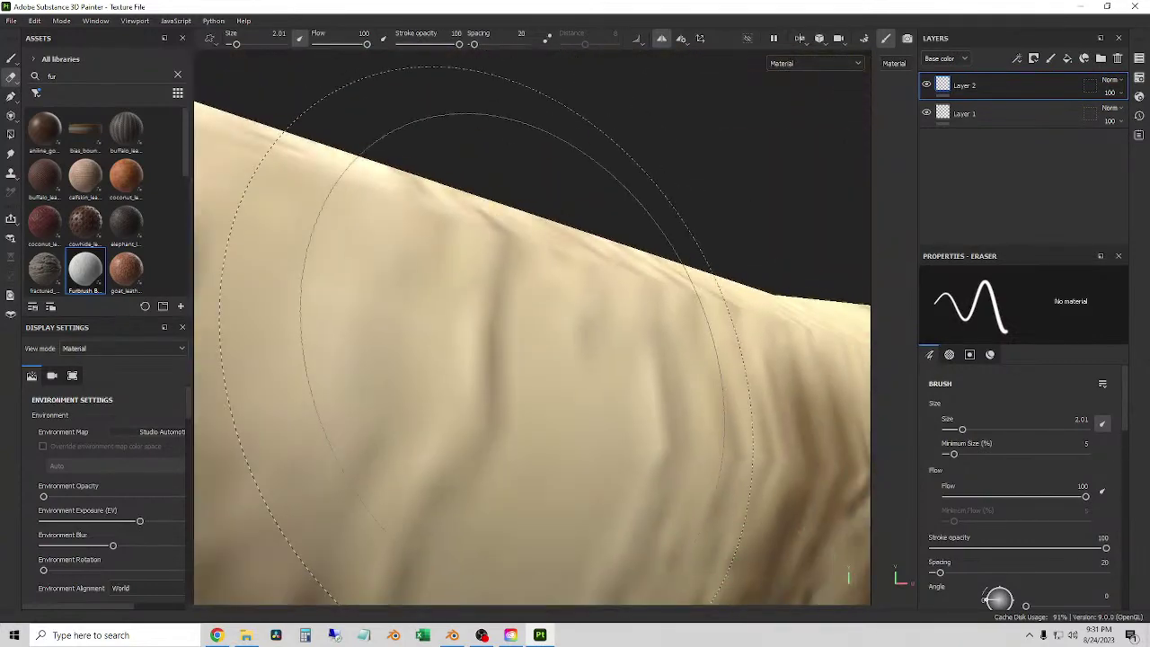
pyautogui.scroll(-6, 653, 341)
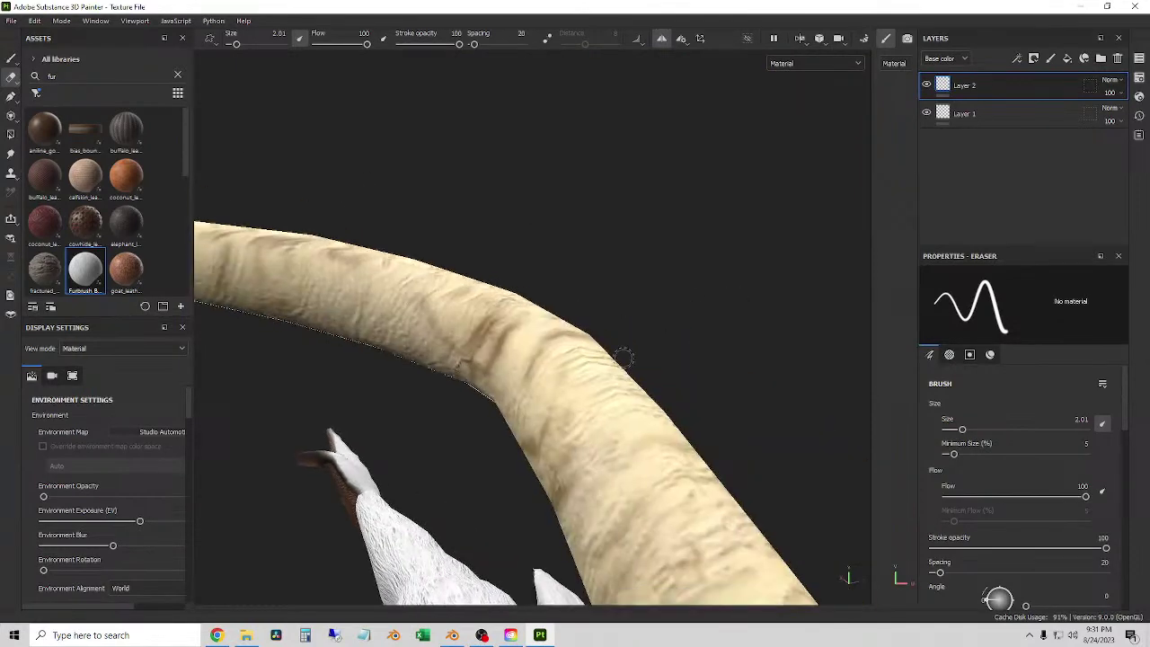
pyautogui.keyDown('alt'); pyautogui.moveTo(589, 485); pyautogui.dragTo(682, 360); pyautogui.keyUp('alt')
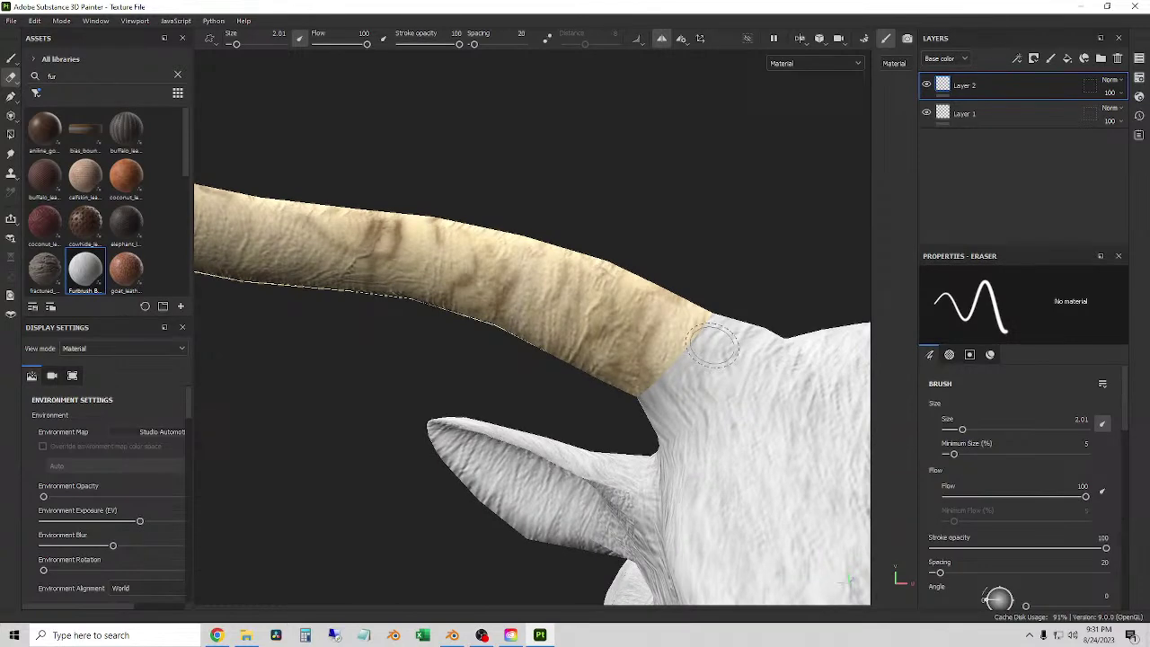
pyautogui.scroll(-5, 611, 372)
pyautogui.keyDown('alt'); pyautogui.moveTo(611, 373); pyautogui.dragTo(557, 346); pyautogui.keyUp('alt')
pyautogui.keyDown('alt'); pyautogui.moveTo(511, 378); pyautogui.dragTo(637, 384); pyautogui.keyUp('alt')
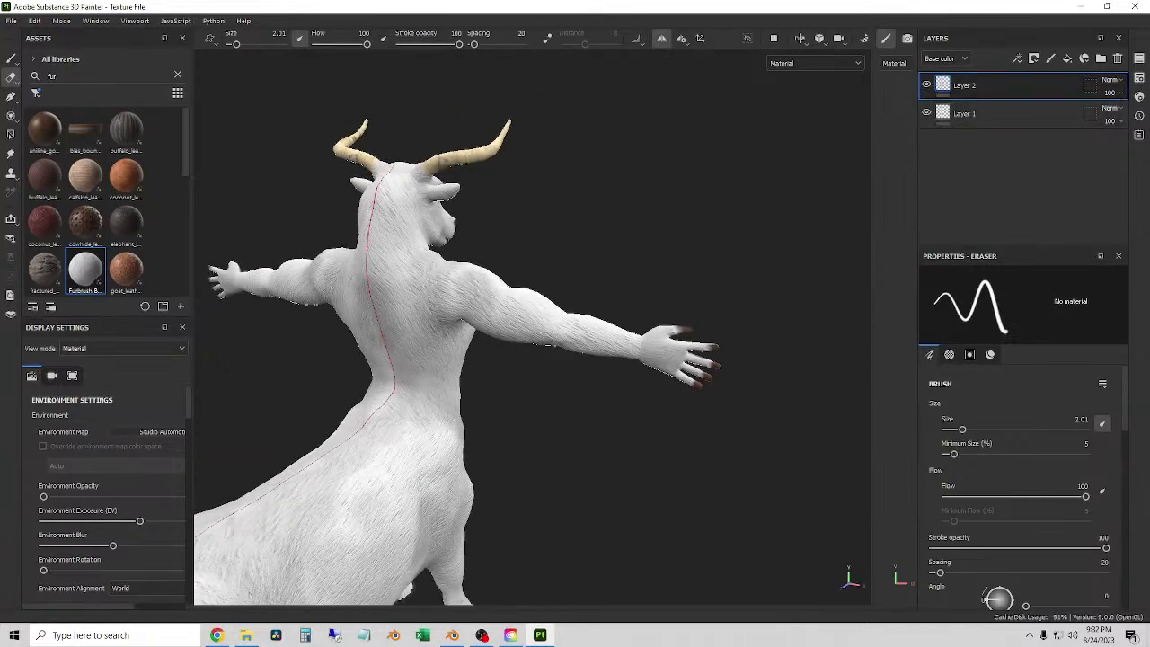
# - Save the project and bring the creature's front into view
pyautogui.click(12, 21)
pyautogui.click(33, 118)
pyautogui.keyDown('alt'); pyautogui.moveTo(693, 167); pyautogui.dragTo(575, 332); pyautogui.keyUp('alt')
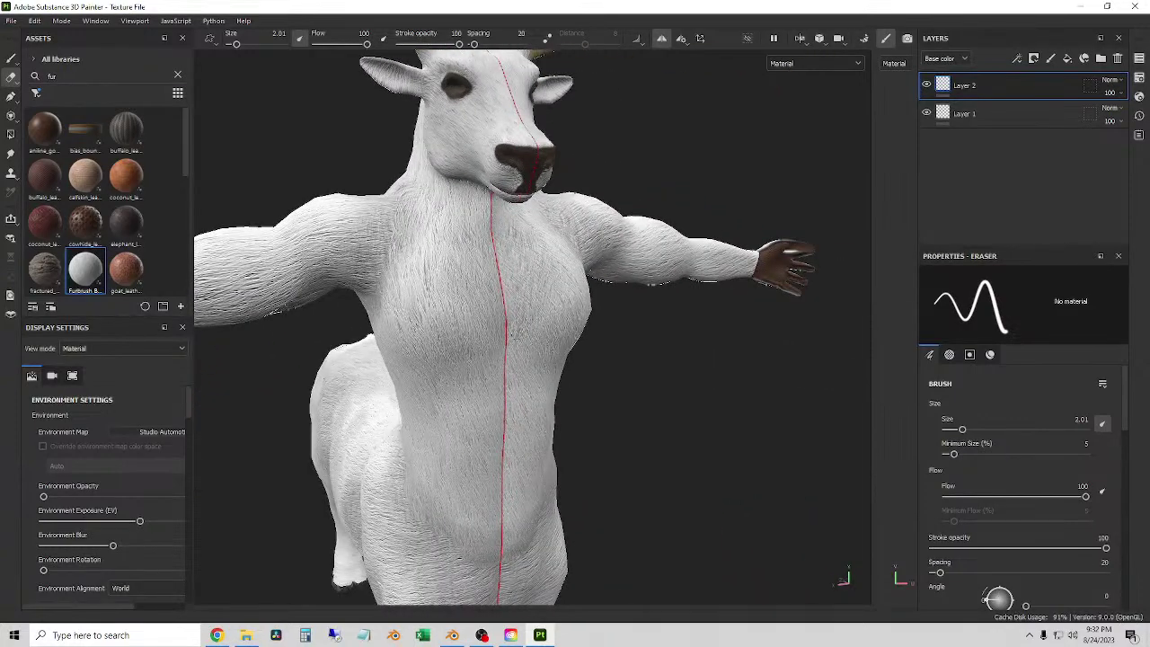
# - Paint fur around the base of the horns on Layer 2 with brush size 5.79, blending the head fur into the horn material
pyautogui.click(11, 57)
pyautogui.scroll(-2, 771, 231)
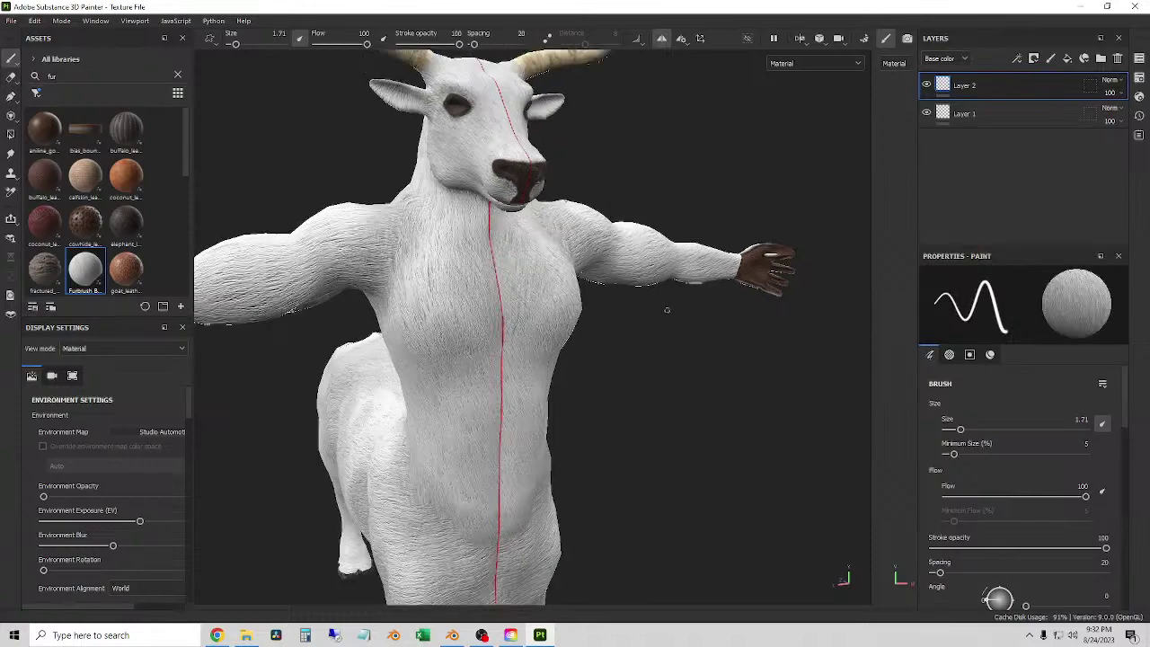
pyautogui.scroll(5, 665, 312)
pyautogui.keyDown('alt'); pyautogui.moveTo(664, 312); pyautogui.dragTo(603, 264); pyautogui.keyUp('alt')
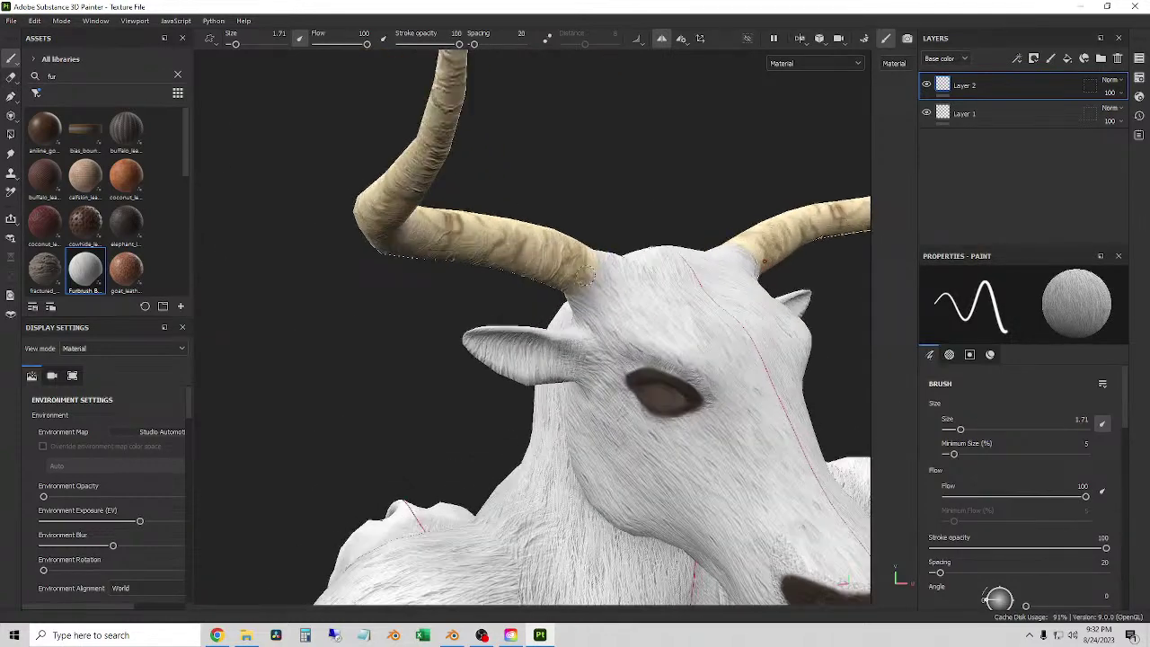
pyautogui.scroll(3, 585, 274)
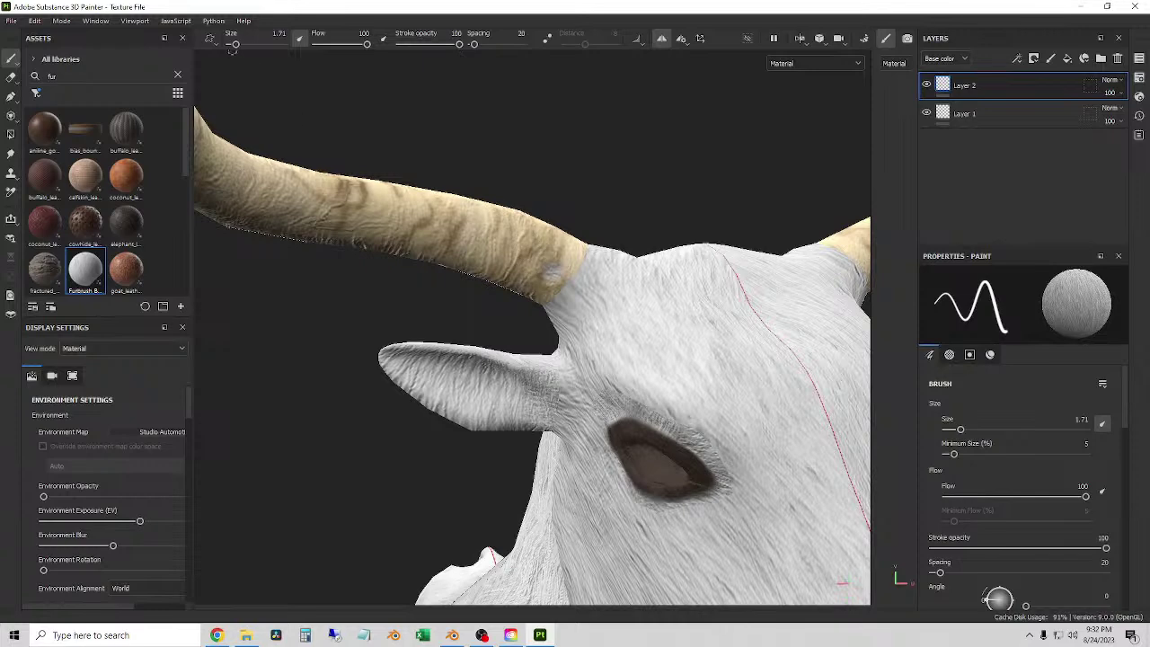
pyautogui.moveTo(233, 45); pyautogui.dragTo(241, 44)
pyautogui.moveTo(540, 291)
pyautogui.mouseDown()
pyautogui.moveTo(529, 308)
pyautogui.moveTo(543, 279)
pyautogui.moveTo(583, 260)
pyautogui.moveTo(572, 246)
pyautogui.moveTo(566, 260)
pyautogui.mouseUp()
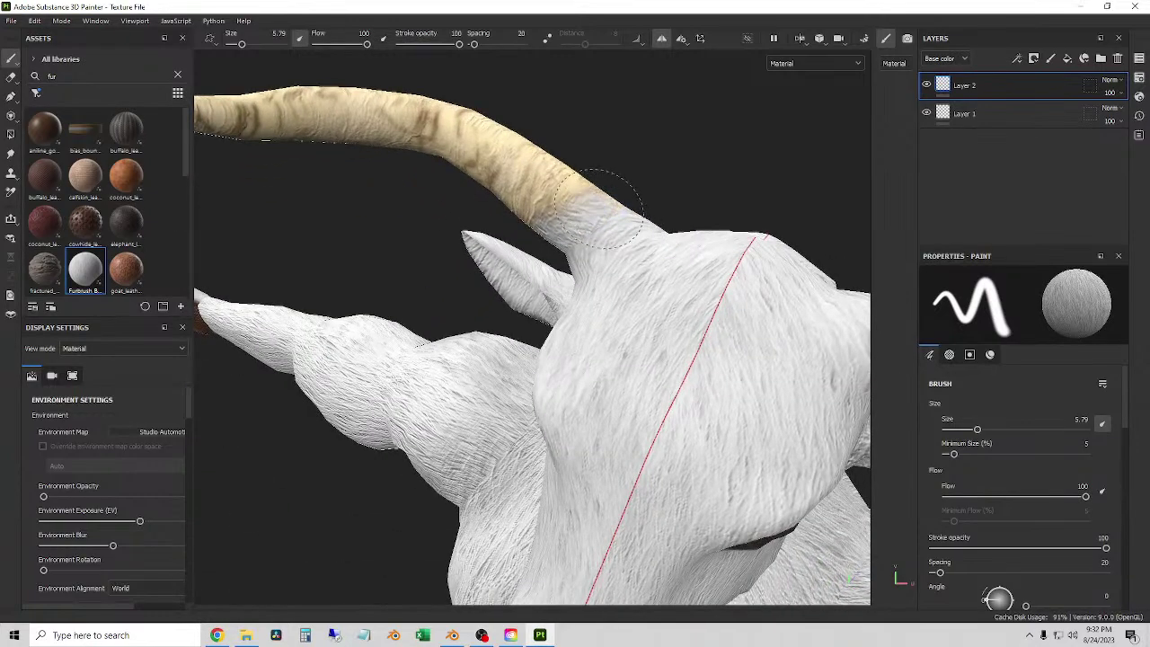
pyautogui.moveTo(620, 204)
pyautogui.keyDown('alt'); pyautogui.mouseDown()
pyautogui.moveTo(410, 198)
pyautogui.moveTo(698, 260)
pyautogui.moveTo(723, 238)
pyautogui.moveTo(647, 179)
pyautogui.moveTo(661, 203)
pyautogui.moveTo(651, 225)
pyautogui.moveTo(696, 221)
pyautogui.moveTo(637, 229)
pyautogui.mouseUp(); pyautogui.keyUp('alt')
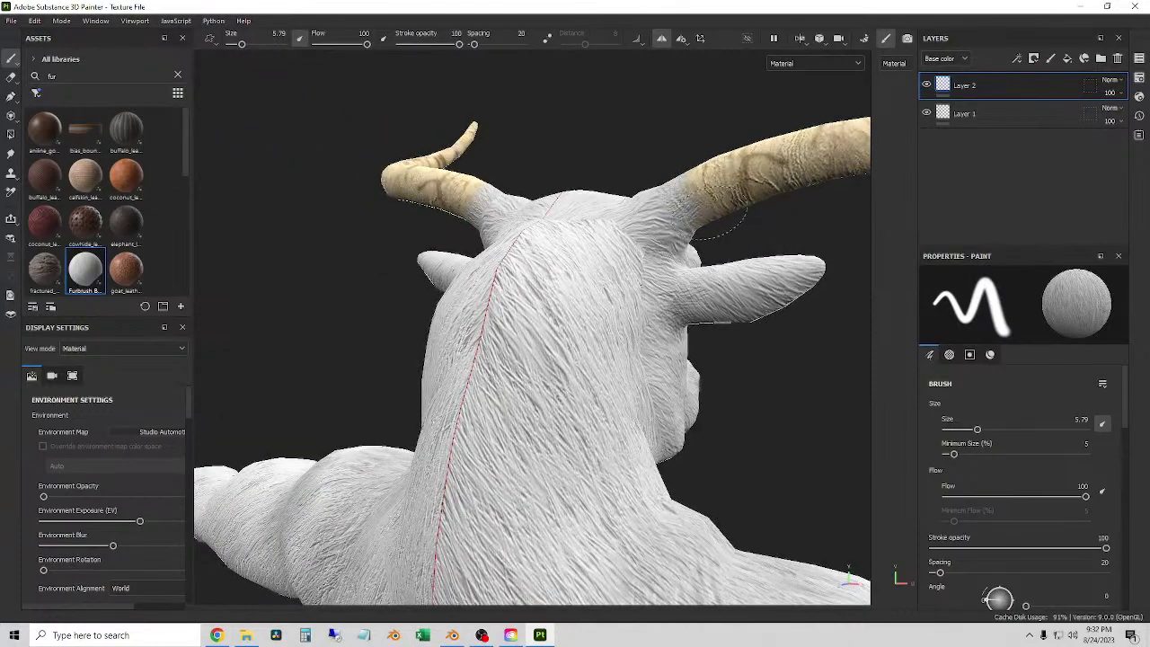
pyautogui.moveTo(680, 192)
pyautogui.keyDown('alt'); pyautogui.mouseDown()
pyautogui.moveTo(513, 210)
pyautogui.moveTo(715, 204)
pyautogui.moveTo(487, 225)
pyautogui.moveTo(777, 211)
pyautogui.moveTo(808, 297)
pyautogui.moveTo(521, 247)
pyautogui.moveTo(549, 263)
pyautogui.moveTo(620, 254)
pyautogui.moveTo(592, 361)
pyautogui.moveTo(765, 255)
pyautogui.moveTo(617, 173)
pyautogui.moveTo(625, 193)
pyautogui.moveTo(544, 364)
pyautogui.mouseUp(); pyautogui.keyUp('alt')
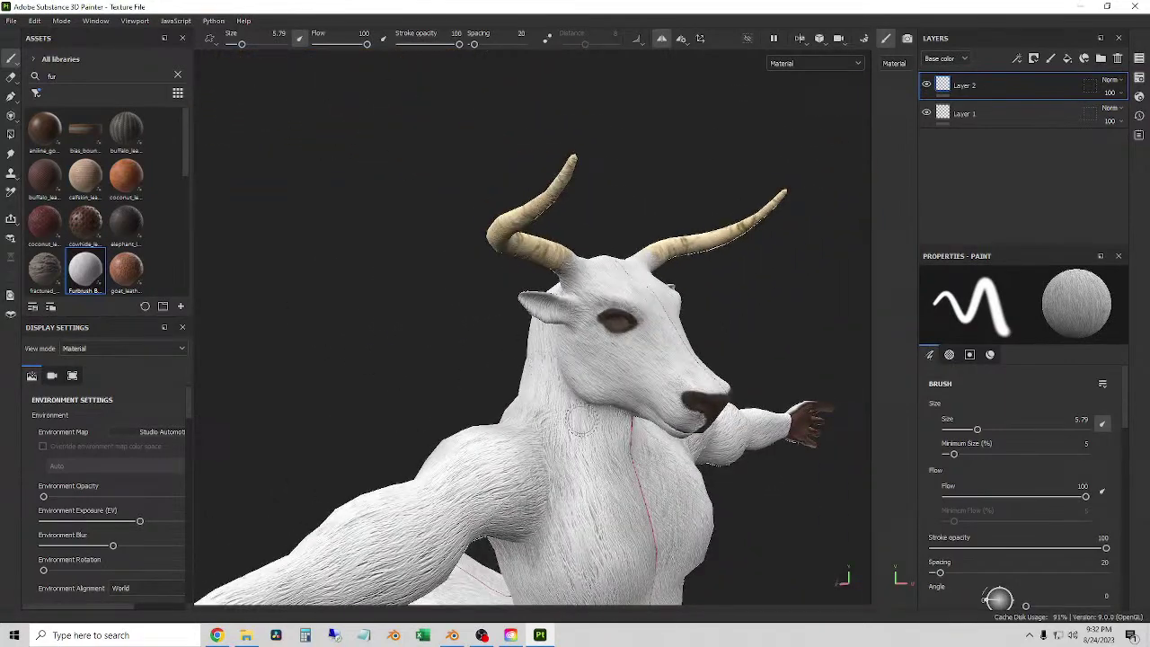
pyautogui.keyDown('alt'); pyautogui.moveTo(580, 422); pyautogui.dragTo(611, 415); pyautogui.keyUp('alt')
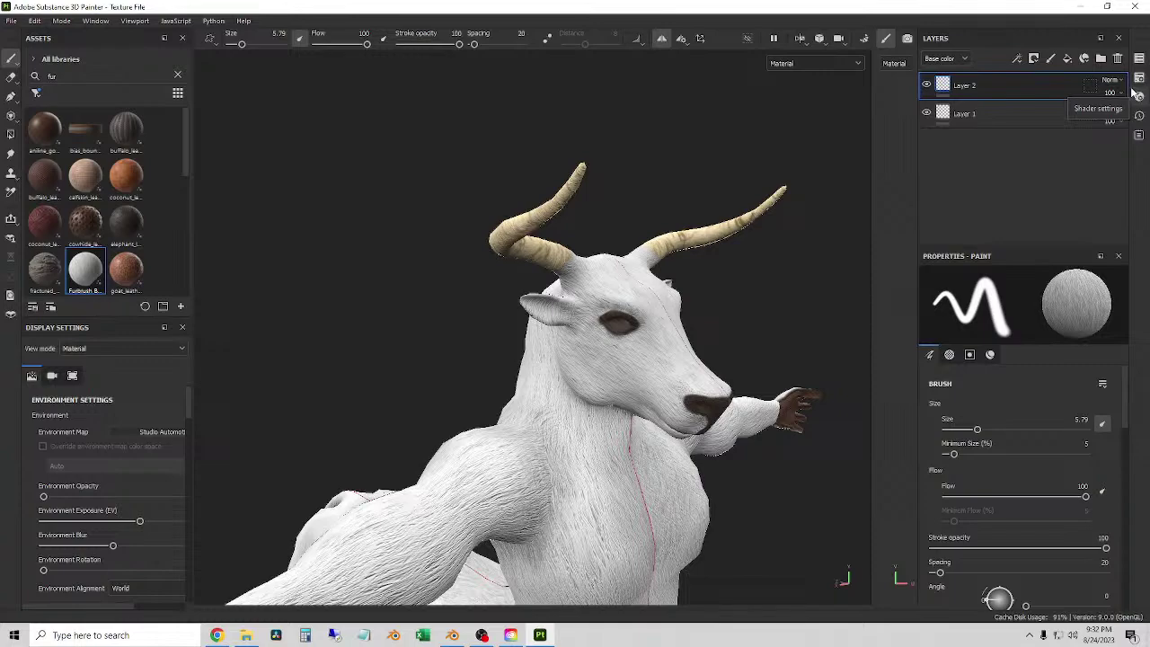
# - Bring the leather hand into view and switch to the Hands texture set
pyautogui.keyDown('alt'); pyautogui.moveTo(568, 587); pyautogui.dragTo(620, 301); pyautogui.keyUp('alt')
pyautogui.keyDown('alt'); pyautogui.moveTo(585, 258); pyautogui.dragTo(593, 366); pyautogui.keyUp('alt')
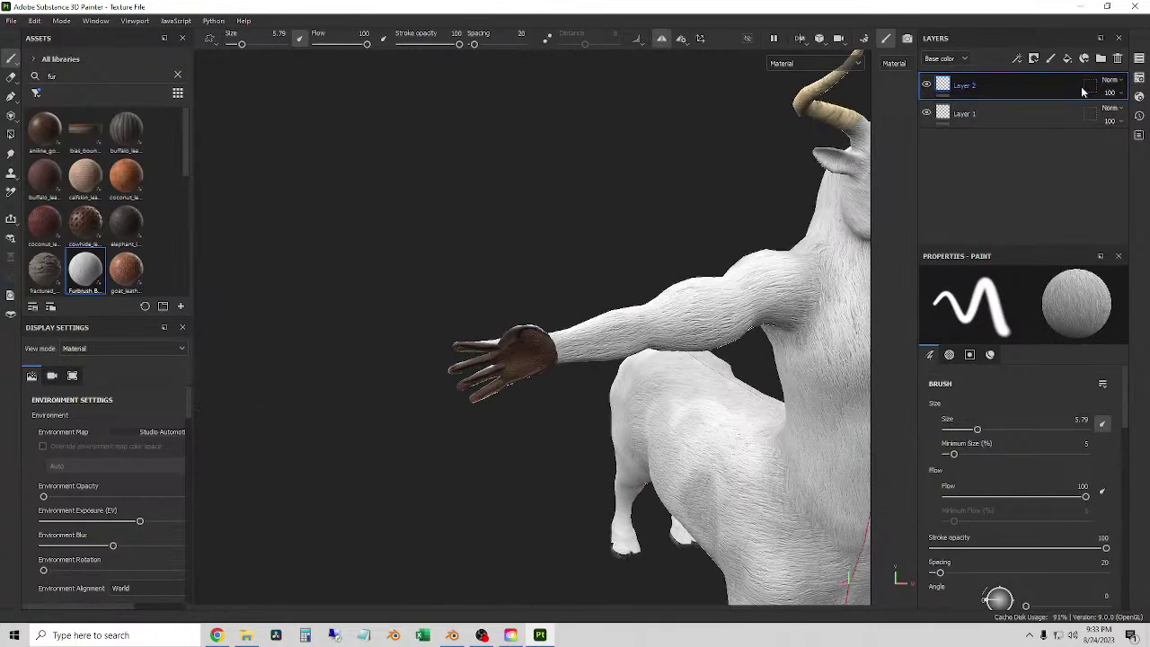
pyautogui.click(1137, 59)
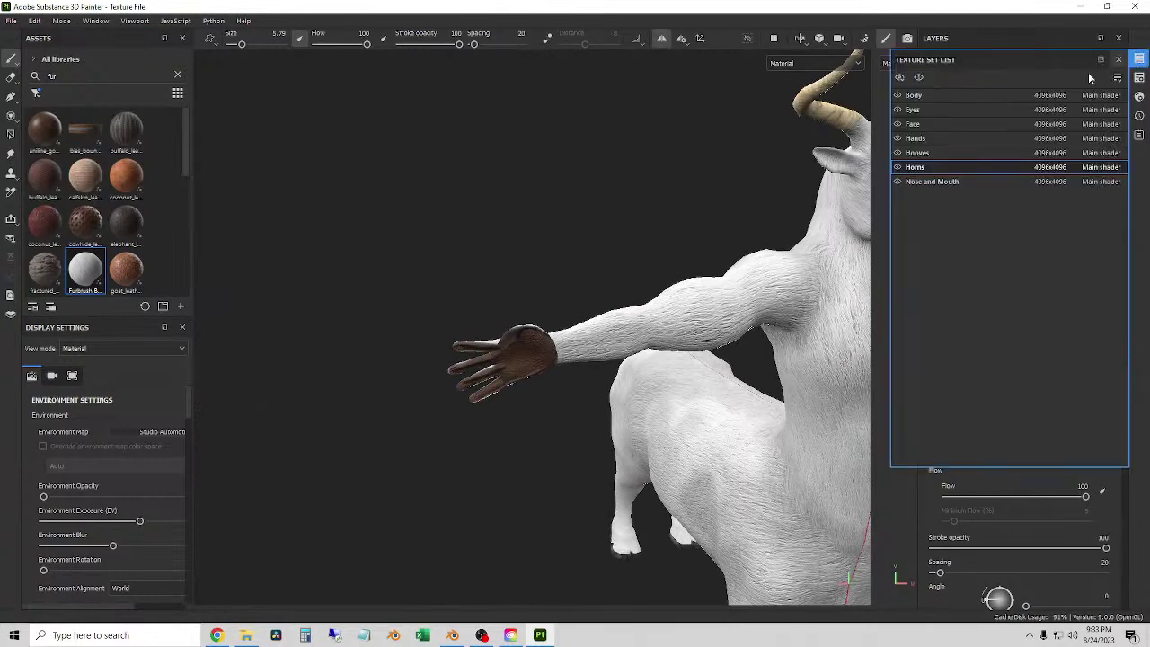
pyautogui.click(915, 139)
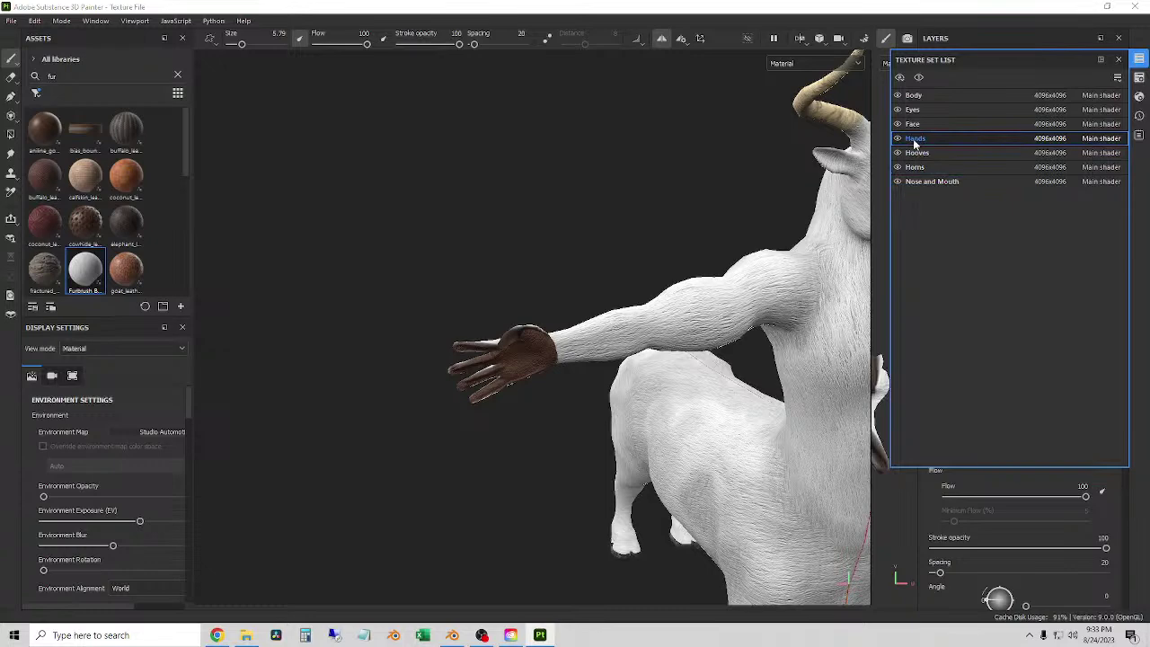
# - Paint fur over the wrist and heel of the palm on the Fur layer with brush size 5.79, blending the forearm into the leather hand
pyautogui.scroll(3, 539, 354)
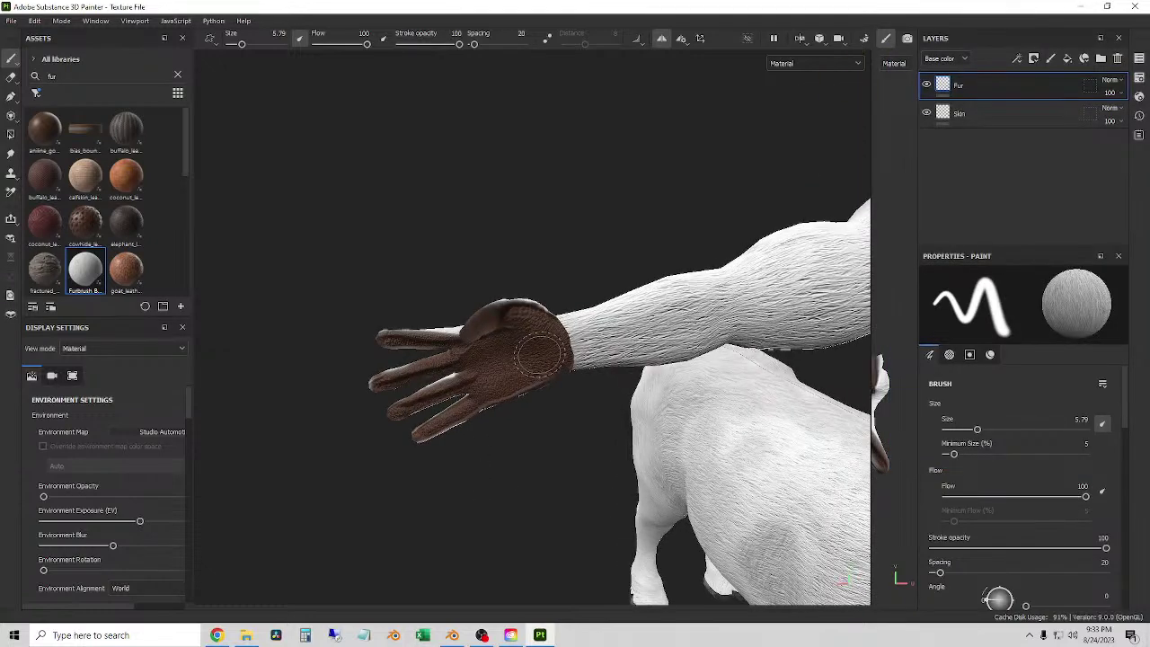
pyautogui.moveTo(539, 355)
pyautogui.keyDown('alt'); pyautogui.mouseDown()
pyautogui.moveTo(557, 353)
pyautogui.moveTo(548, 346)
pyautogui.moveTo(584, 306)
pyautogui.moveTo(591, 319)
pyautogui.moveTo(602, 260)
pyautogui.moveTo(539, 288)
pyautogui.moveTo(584, 351)
pyautogui.moveTo(570, 348)
pyautogui.moveTo(593, 395)
pyautogui.moveTo(629, 410)
pyautogui.moveTo(574, 377)
pyautogui.moveTo(607, 282)
pyautogui.moveTo(590, 257)
pyautogui.moveTo(578, 276)
pyautogui.moveTo(653, 440)
pyautogui.moveTo(539, 488)
pyautogui.mouseUp(); pyautogui.keyUp('alt')
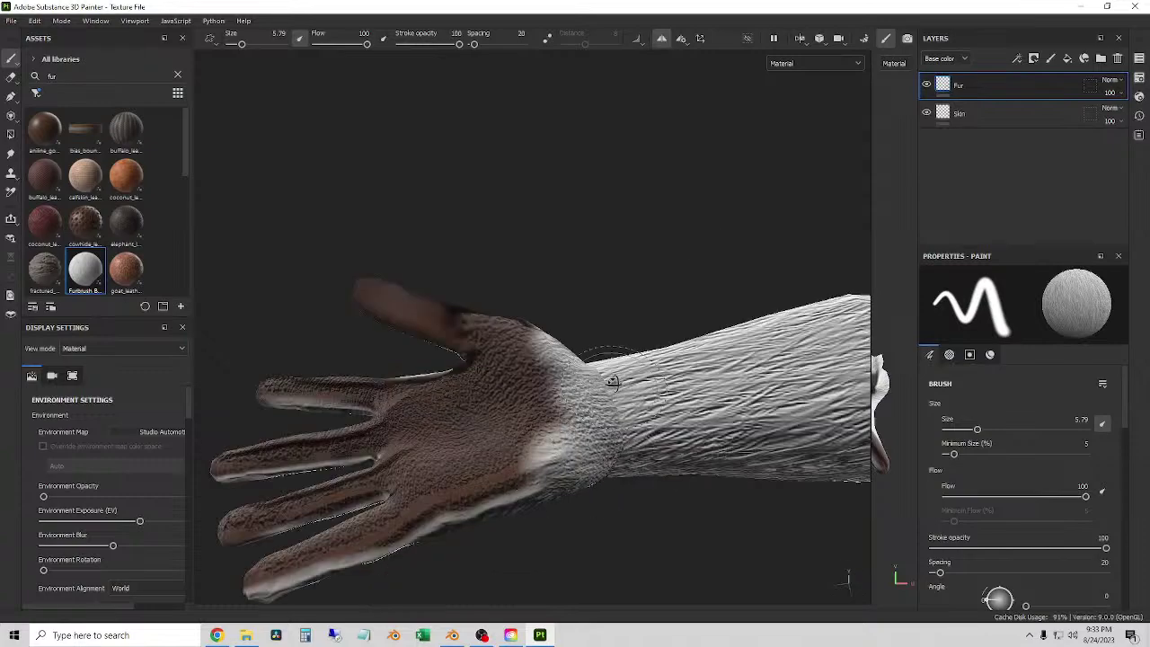
pyautogui.moveTo(604, 372)
pyautogui.keyDown('alt'); pyautogui.mouseDown()
pyautogui.moveTo(617, 437)
pyautogui.moveTo(537, 325)
pyautogui.moveTo(723, 398)
pyautogui.moveTo(665, 369)
pyautogui.moveTo(410, 347)
pyautogui.moveTo(372, 300)
pyautogui.moveTo(308, 311)
pyautogui.moveTo(261, 175)
pyautogui.moveTo(267, 195)
pyautogui.moveTo(404, 270)
pyautogui.moveTo(584, 341)
pyautogui.mouseUp(); pyautogui.keyUp('alt')
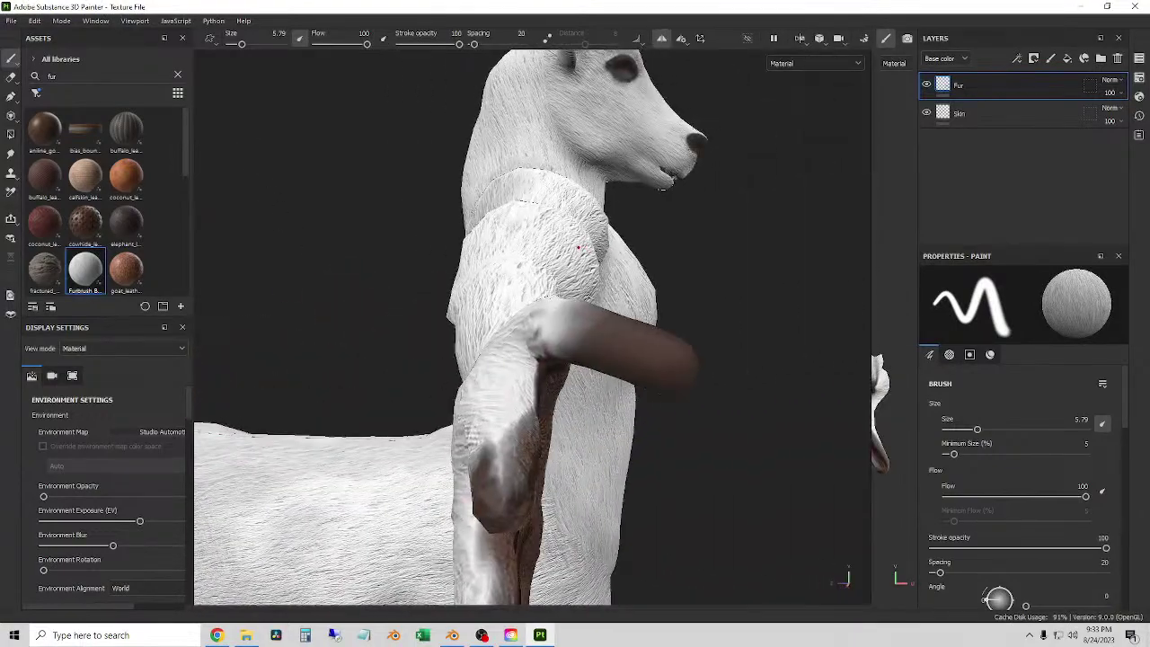
pyautogui.scroll(-5, 639, 355)
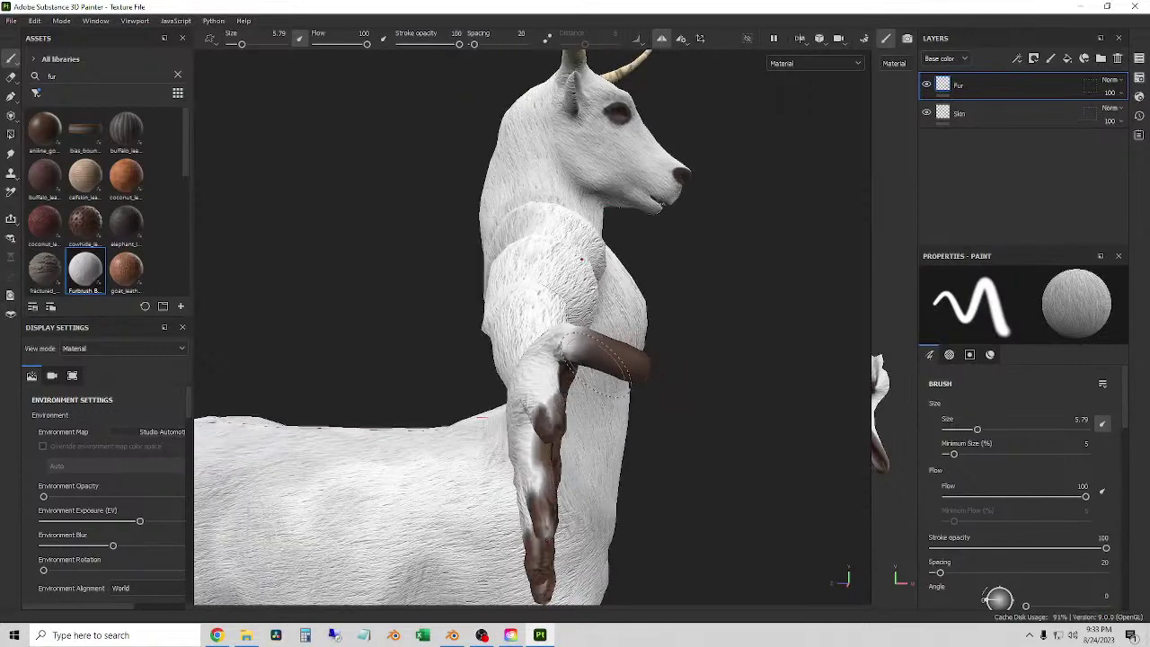
pyautogui.keyDown('alt'); pyautogui.moveTo(680, 310); pyautogui.dragTo(622, 332); pyautogui.keyUp('alt')
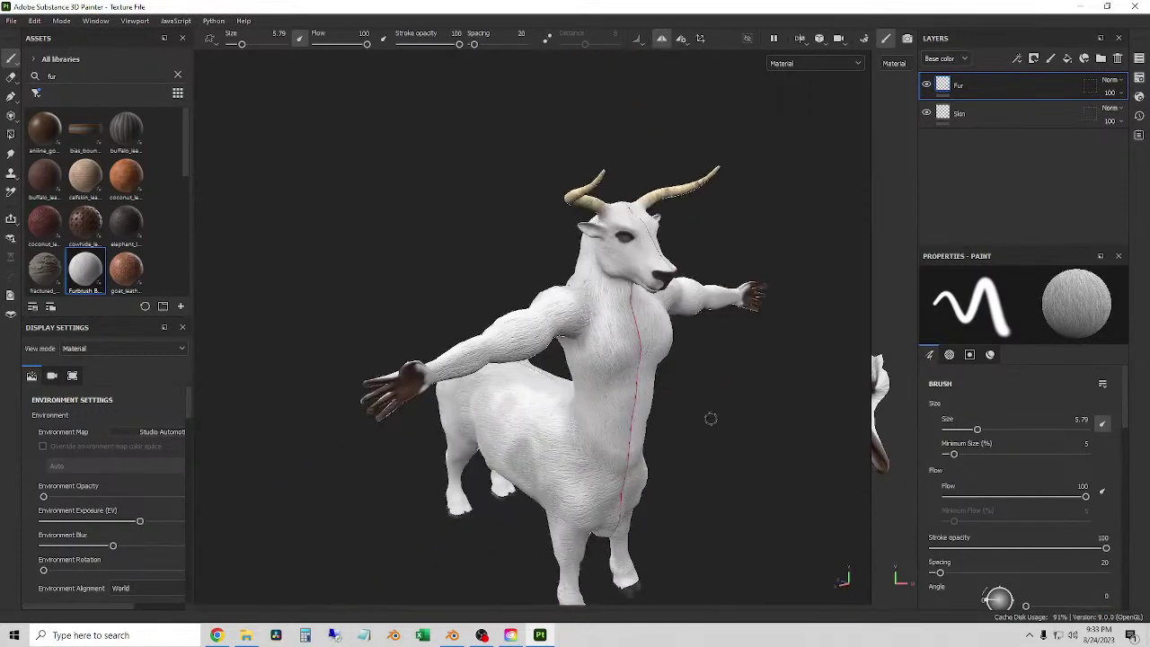
pyautogui.keyDown('alt'); pyautogui.moveTo(708, 420); pyautogui.dragTo(672, 415); pyautogui.keyUp('alt')
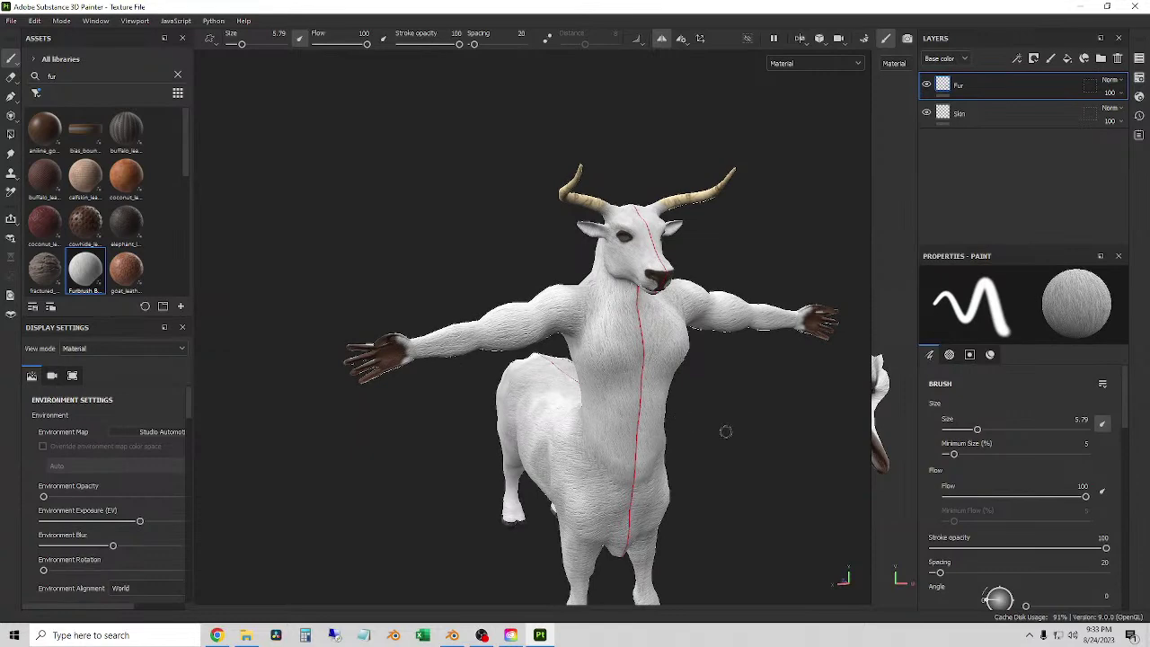
# - Save the texture project and frame the whole creature from the front
pyautogui.keyDown('alt'); pyautogui.moveTo(726, 431); pyautogui.dragTo(612, 412, button='middle'); pyautogui.keyUp('alt')
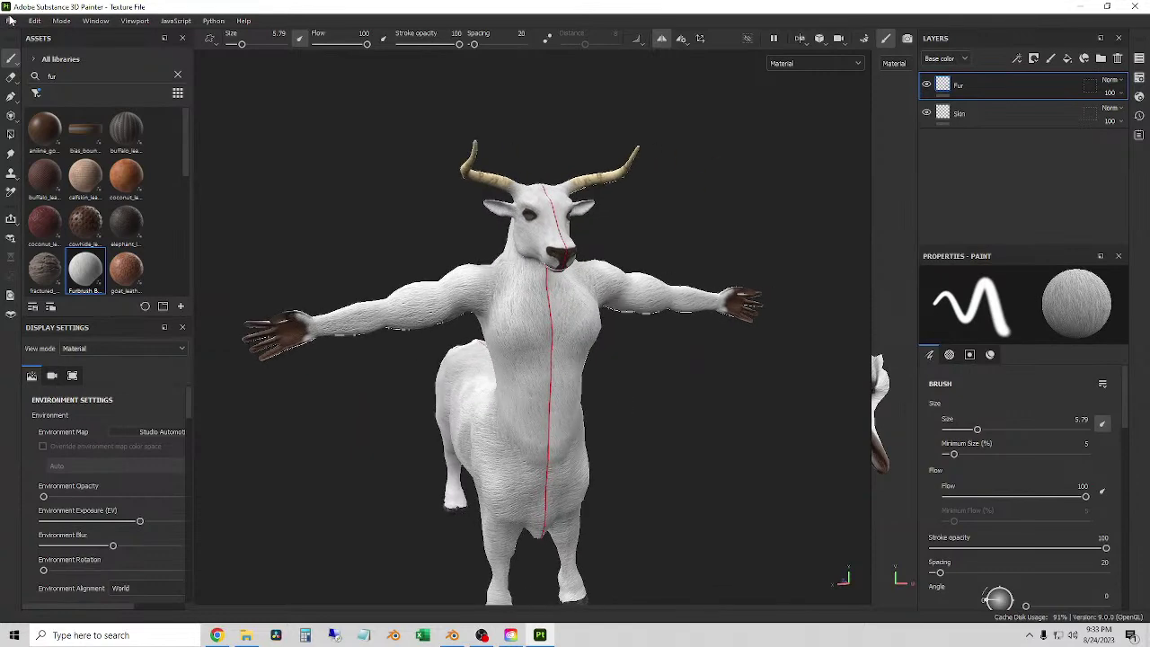
pyautogui.click(12, 20)
pyautogui.click(39, 115)
pyautogui.scroll(3, 534, 381)
pyautogui.keyDown('alt'); pyautogui.moveTo(533, 381); pyautogui.dragTo(418, 329); pyautogui.keyUp('alt')
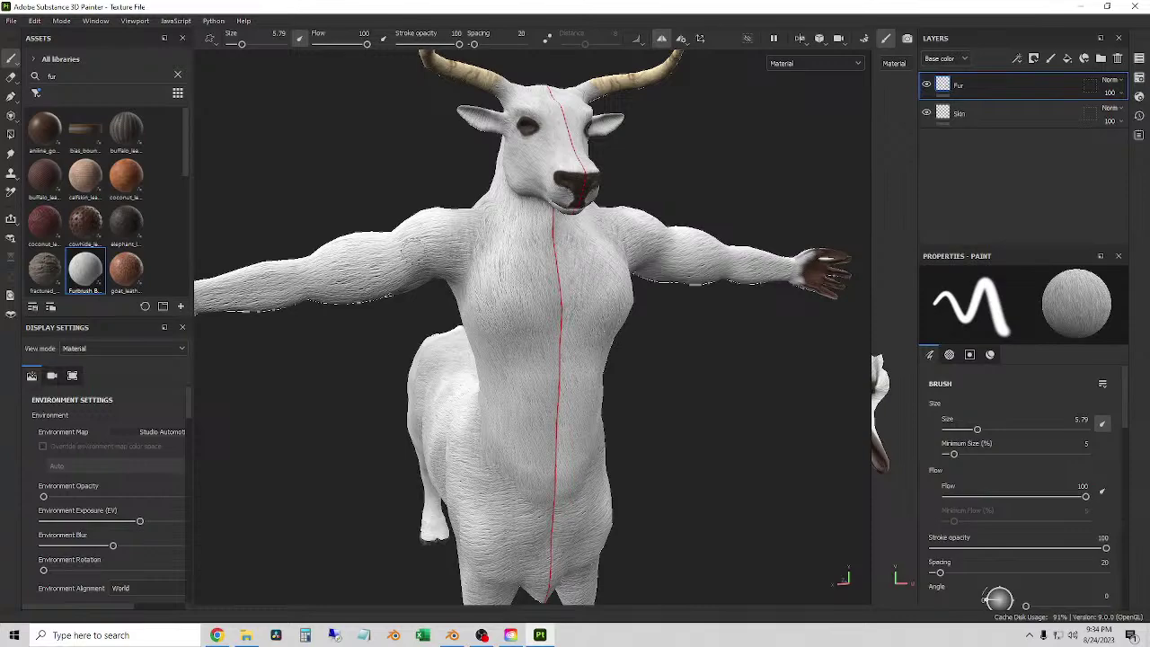
pyautogui.keyDown('alt'); pyautogui.moveTo(402, 310); pyautogui.dragTo(425, 325); pyautogui.keyUp('alt')
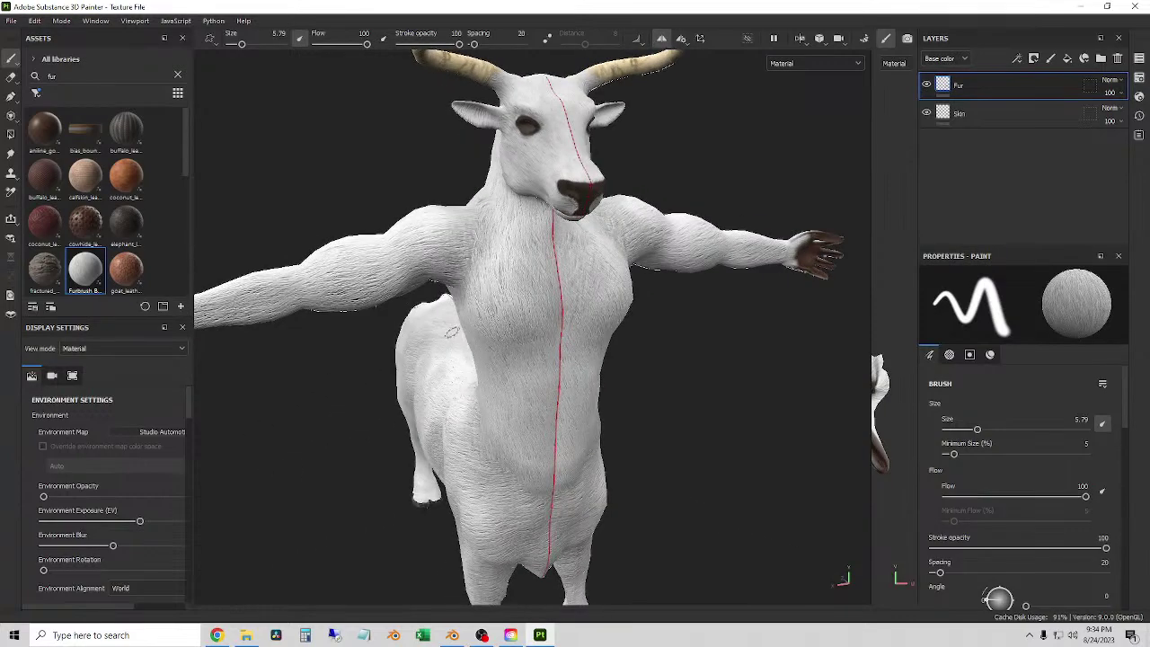
pyautogui.press('f')
pyautogui.scroll(3, 505, 374)
pyautogui.keyDown('alt'); pyautogui.moveTo(510, 381); pyautogui.dragTo(628, 323); pyautogui.keyUp('alt')
pyautogui.click(11, 20)
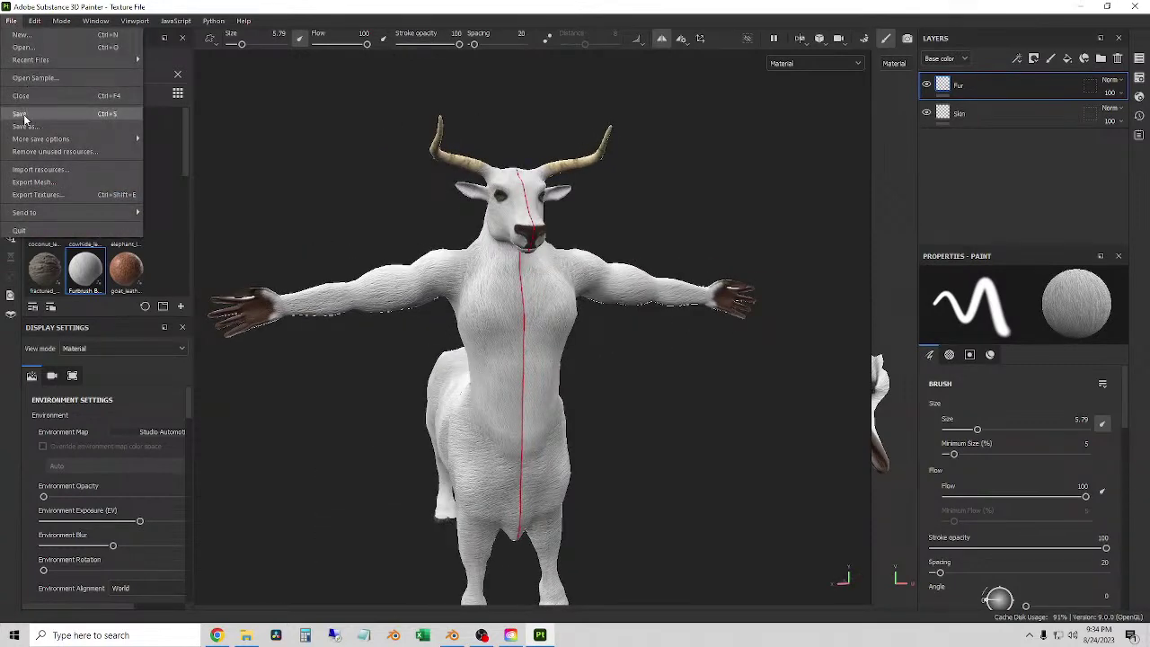
pyautogui.click(25, 112)
# - Begin exporting the textures and set the PNG bit depth to 16 bits
pyautogui.click(13, 20)
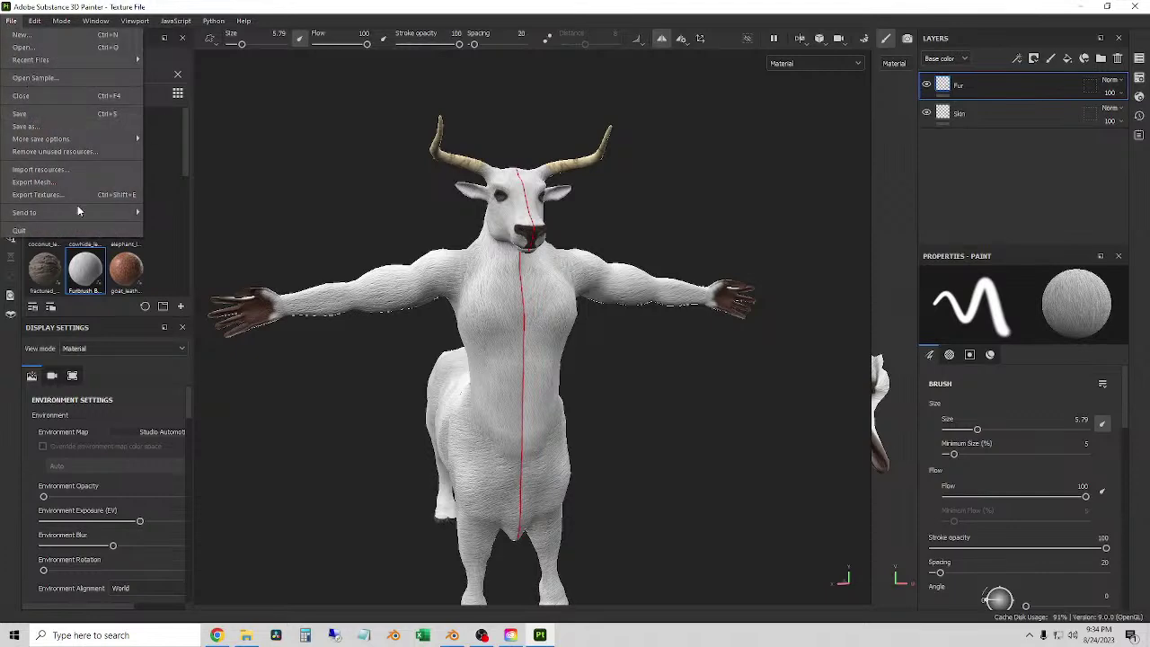
pyautogui.click(50, 194)
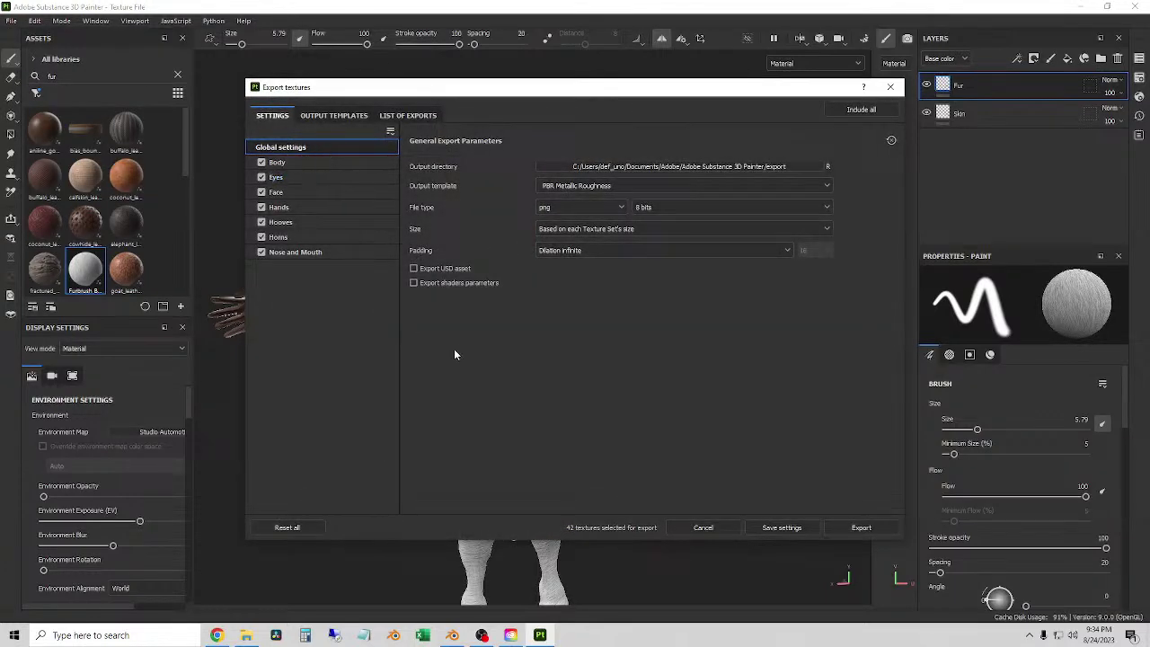
pyautogui.click(715, 206)
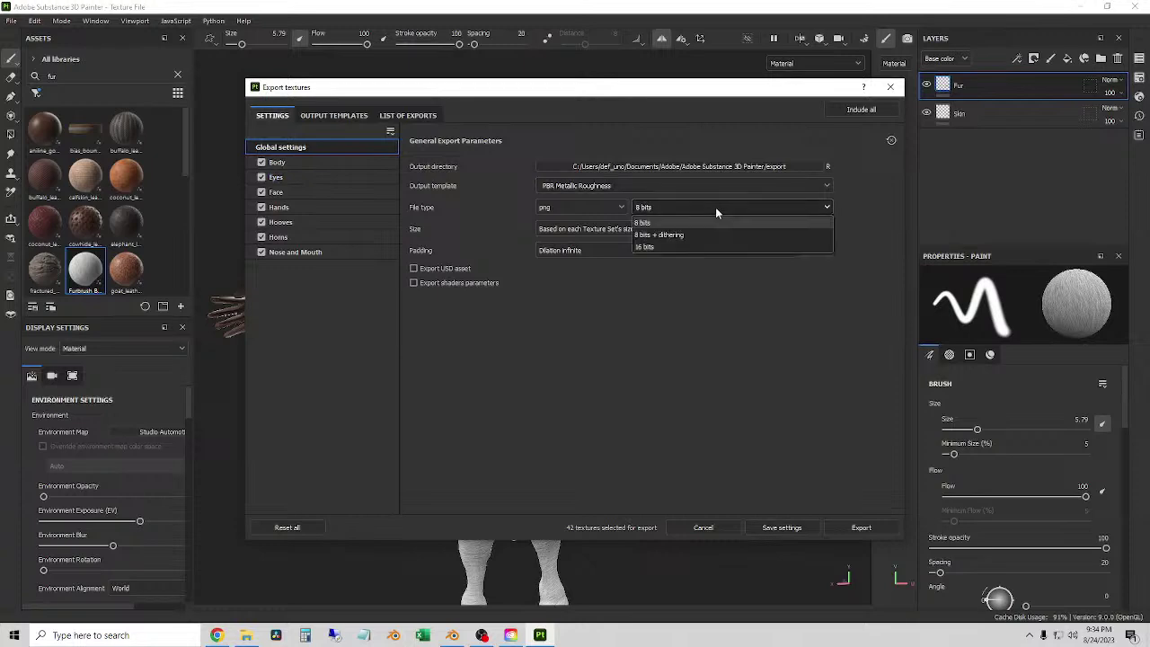
pyautogui.click(654, 247)
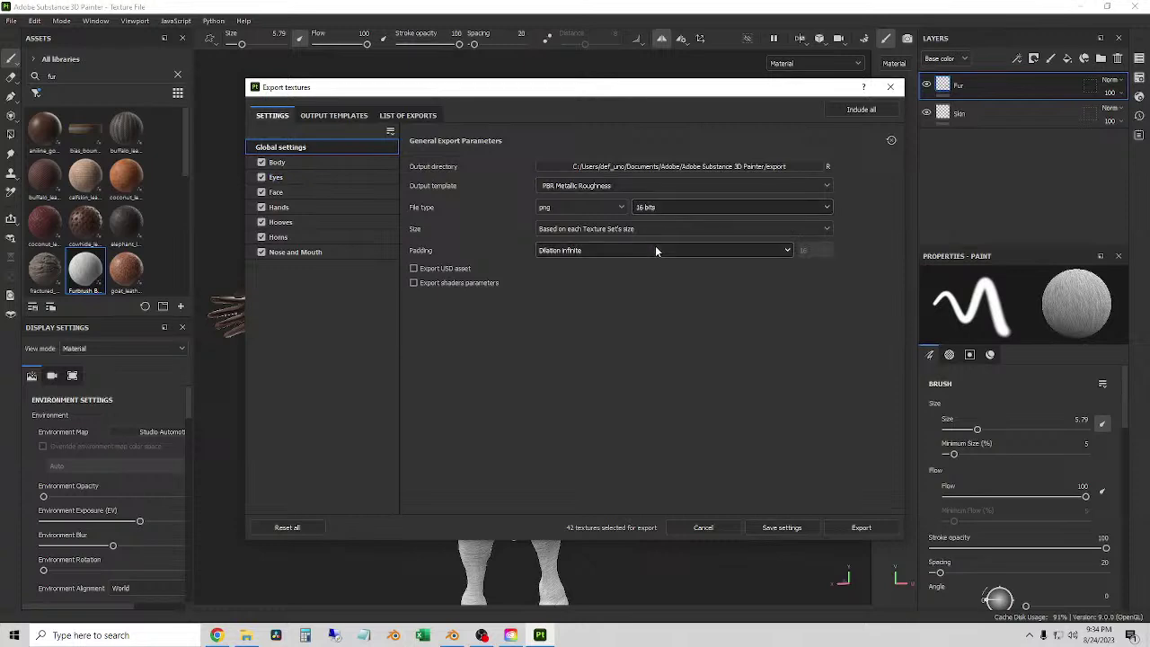
# - Set the export output directory to E:/Blender/Characters/Bucentaur/Retopologized/Substance Painter 3/Textures
pyautogui.click(765, 167)
pyautogui.scroll(-2, 375, 385)
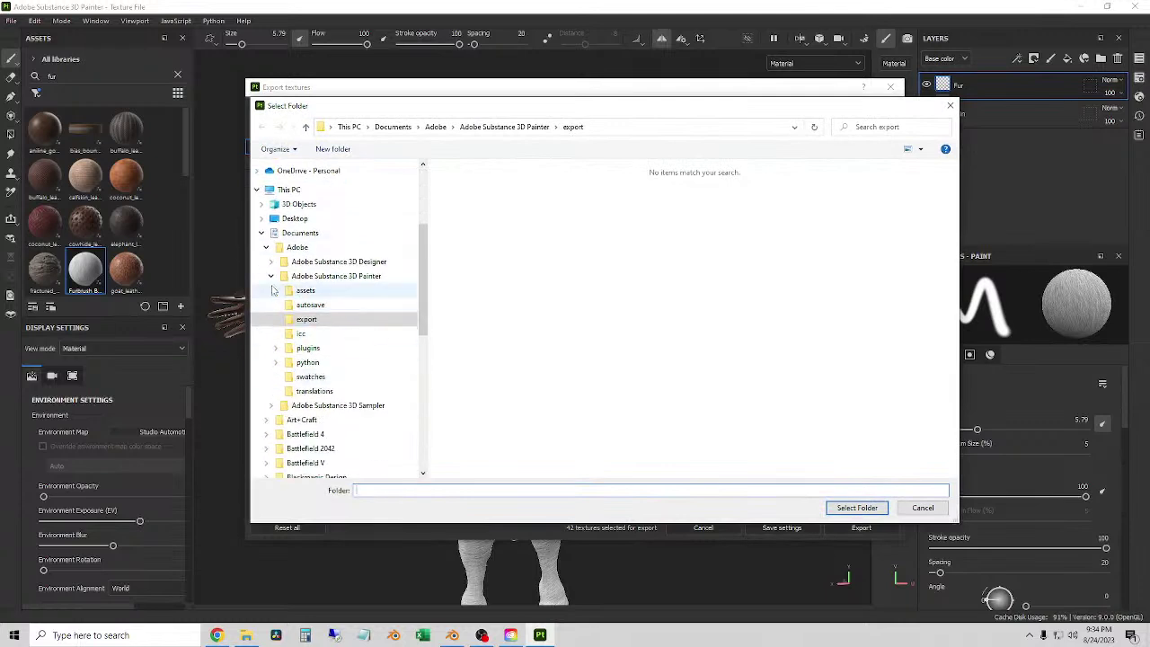
pyautogui.doubleClick(300, 241)
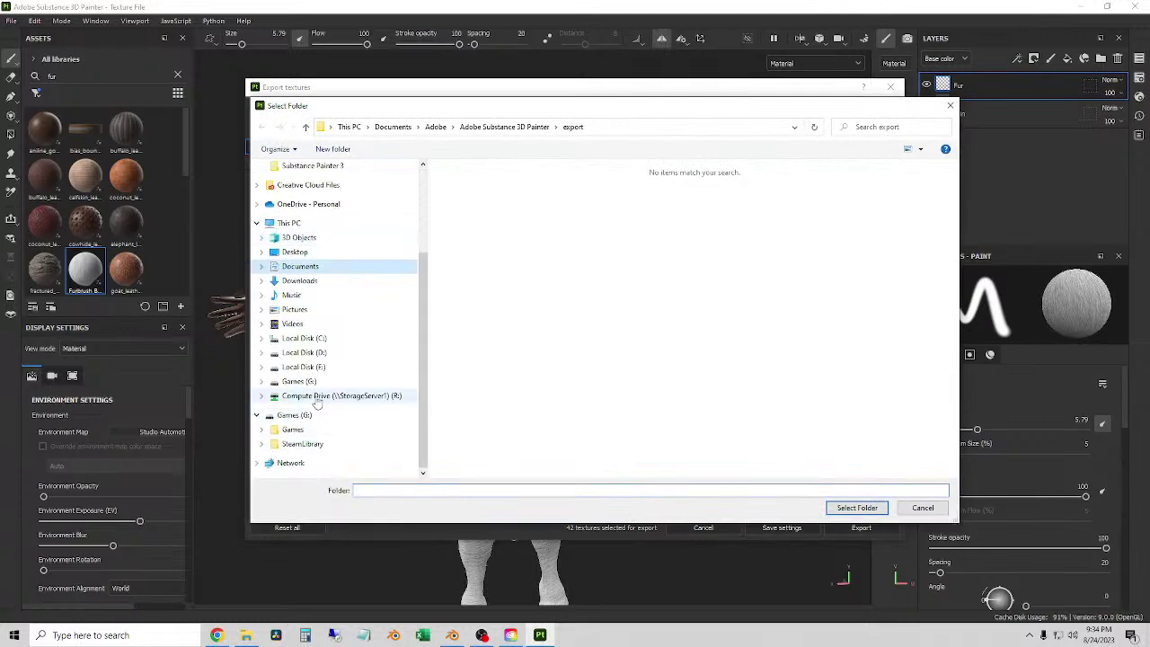
pyautogui.click(316, 367)
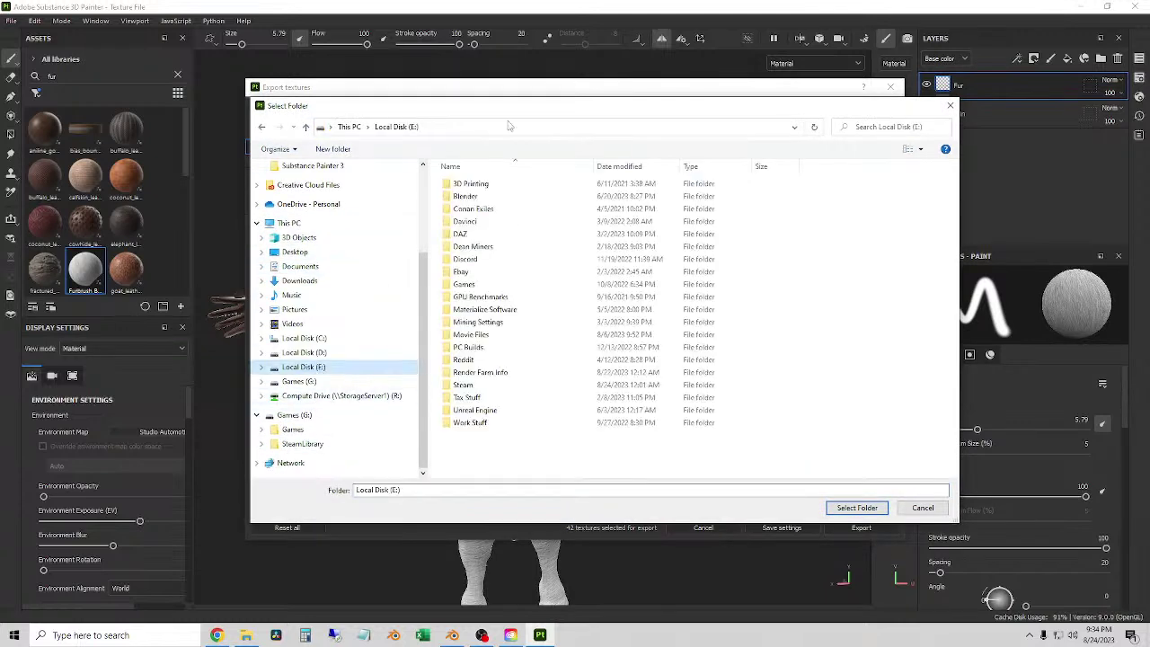
pyautogui.doubleClick(467, 196)
pyautogui.doubleClick(468, 271)
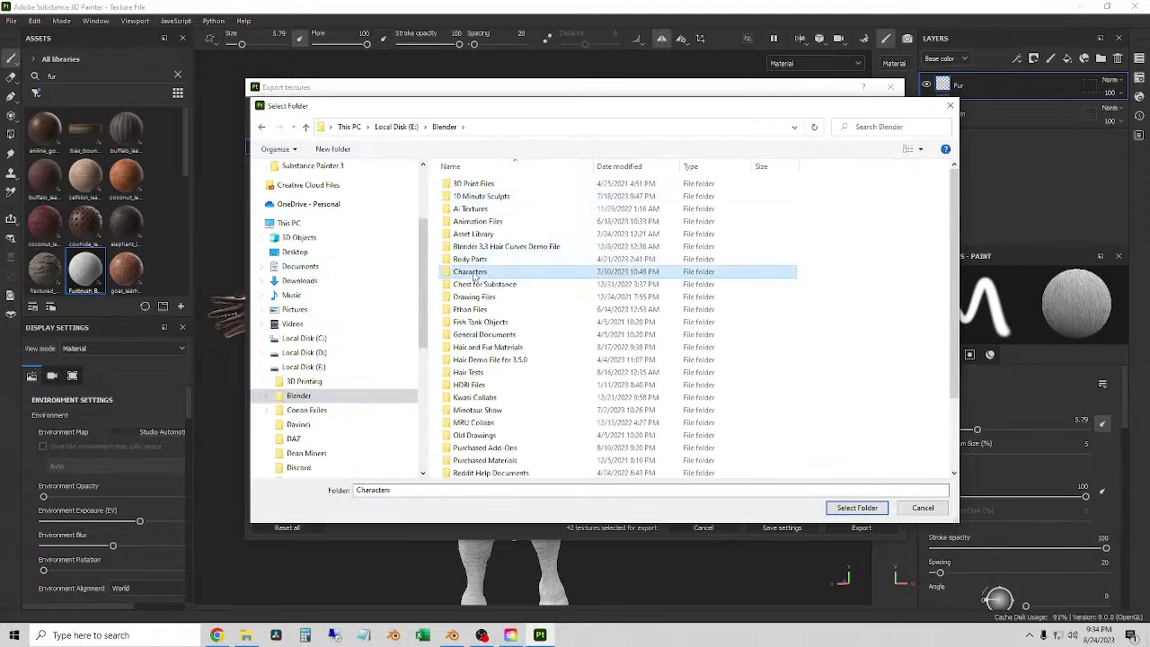
pyautogui.click(470, 209)
pyautogui.doubleClick(471, 209)
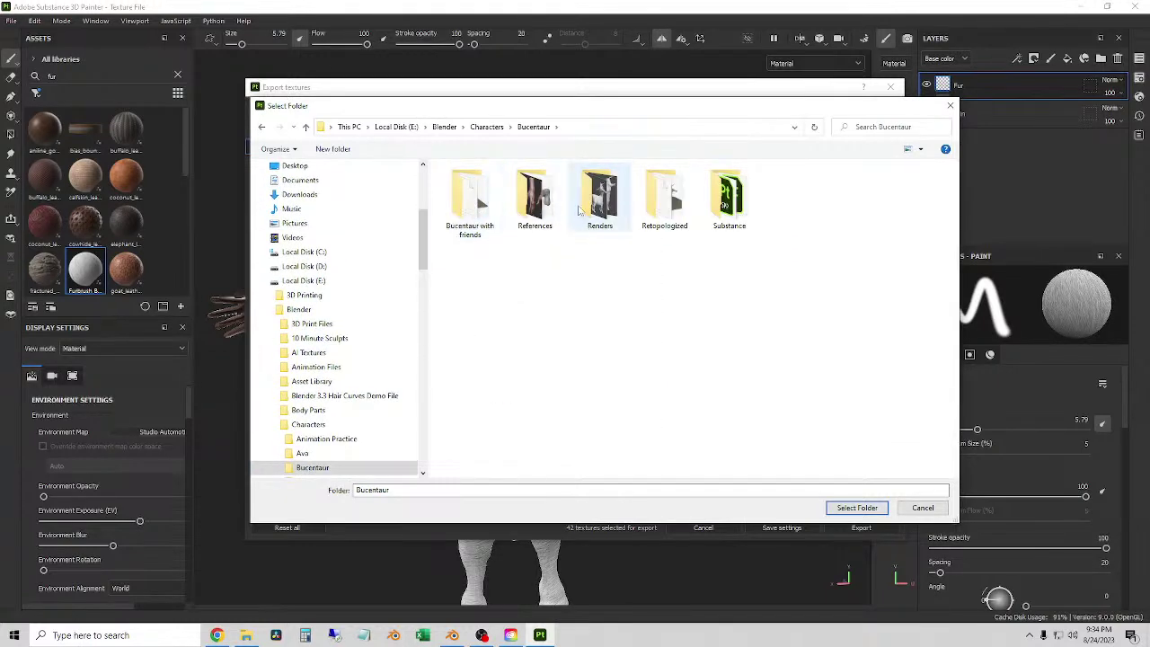
pyautogui.doubleClick(472, 217)
pyautogui.click(534, 127)
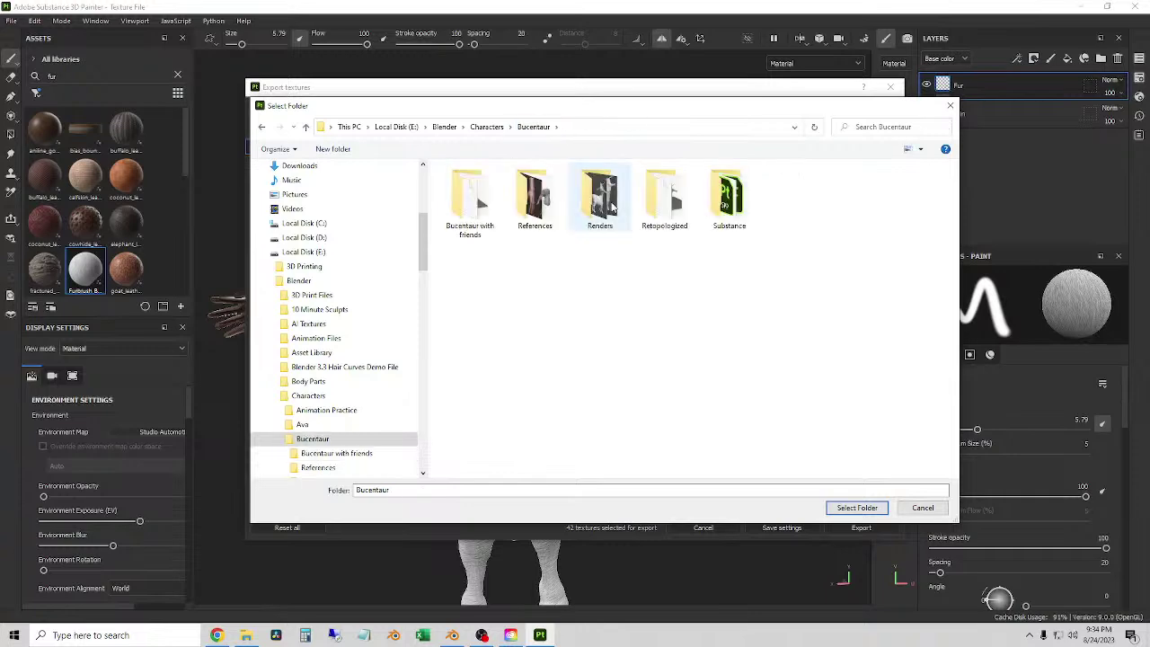
pyautogui.doubleClick(662, 205)
pyautogui.doubleClick(729, 215)
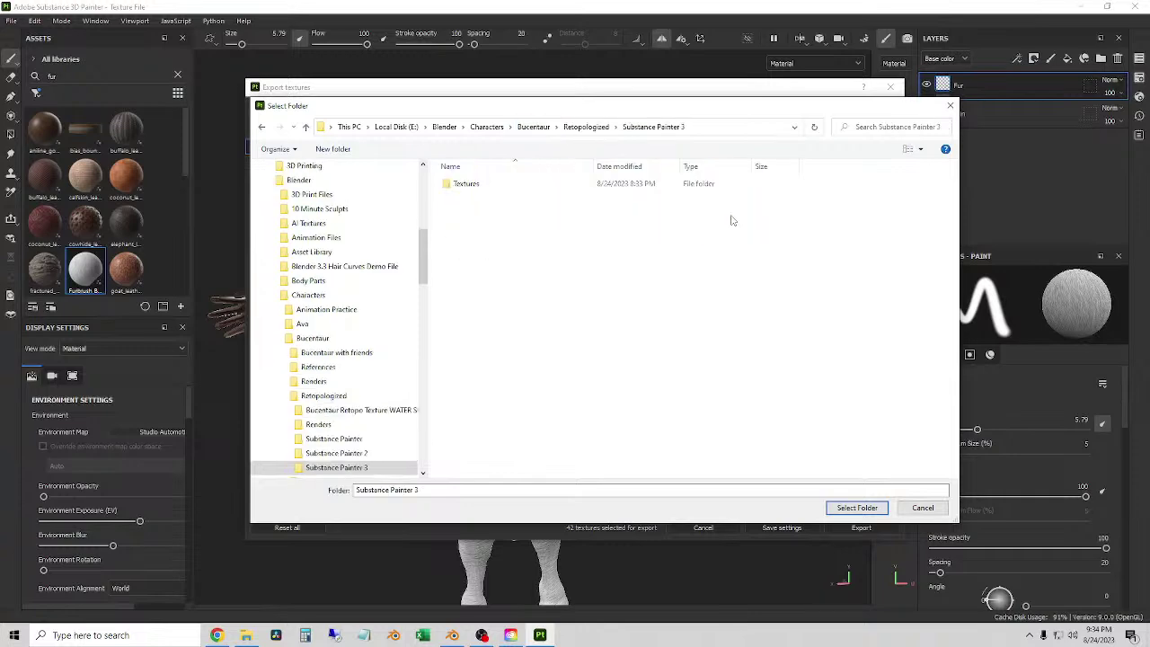
pyautogui.doubleClick(467, 183)
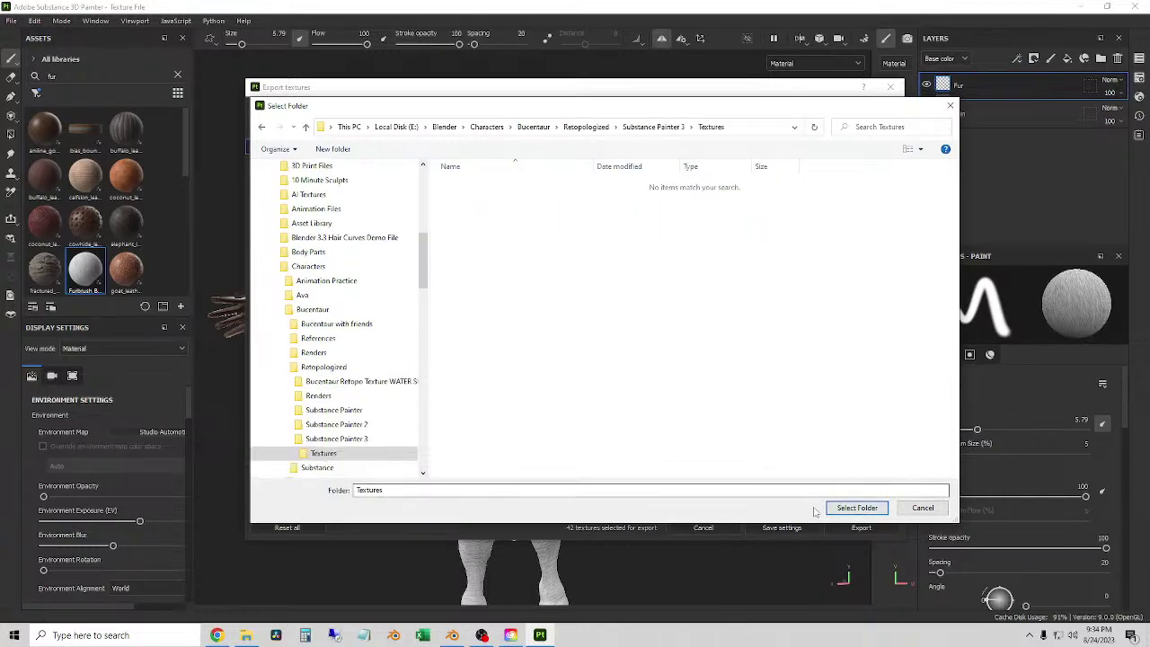
pyautogui.click(849, 508)
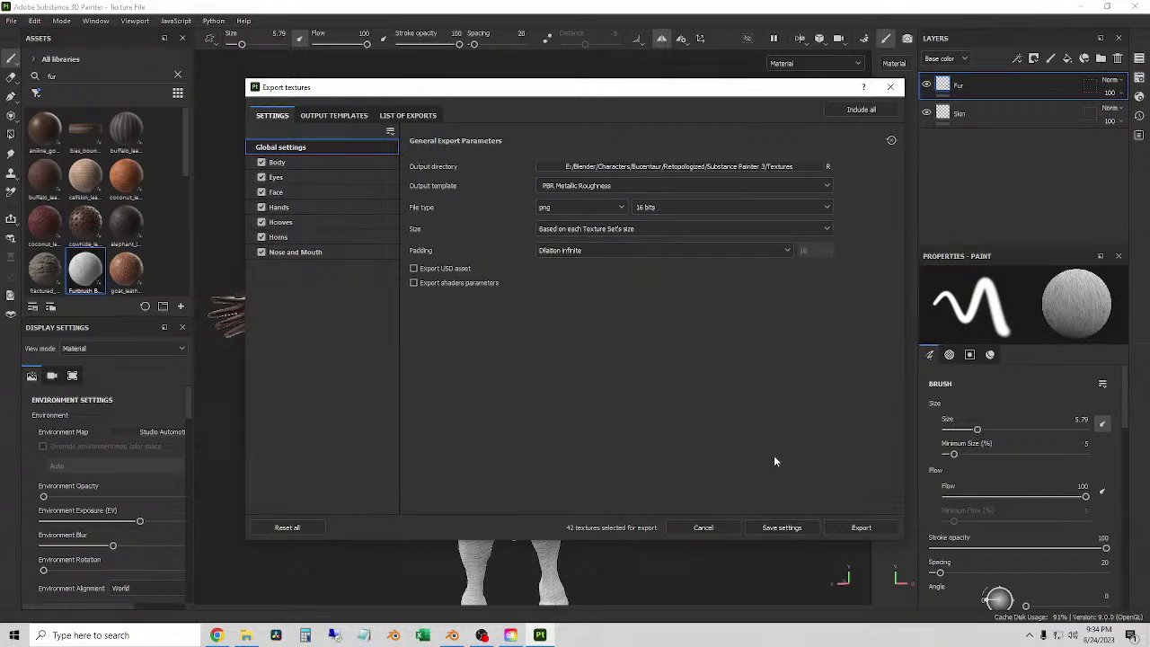
# - Export the textures of all texture sets, and quit Substance 3D Painter with the project changes saved
pyautogui.click(878, 529)
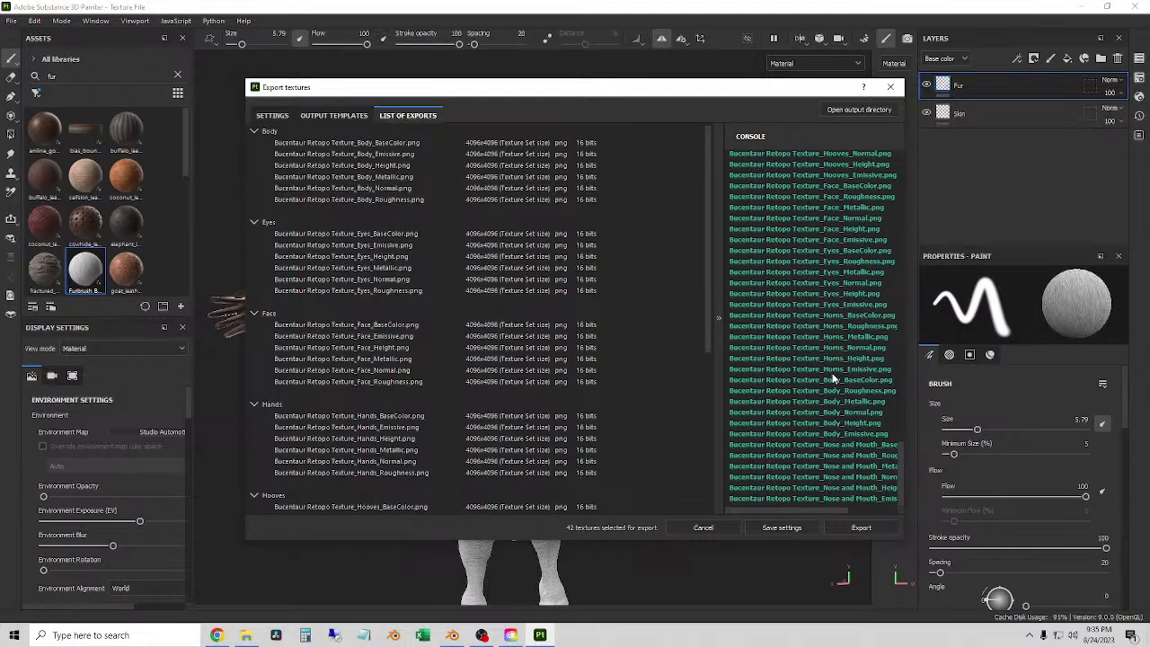
pyautogui.click(891, 88)
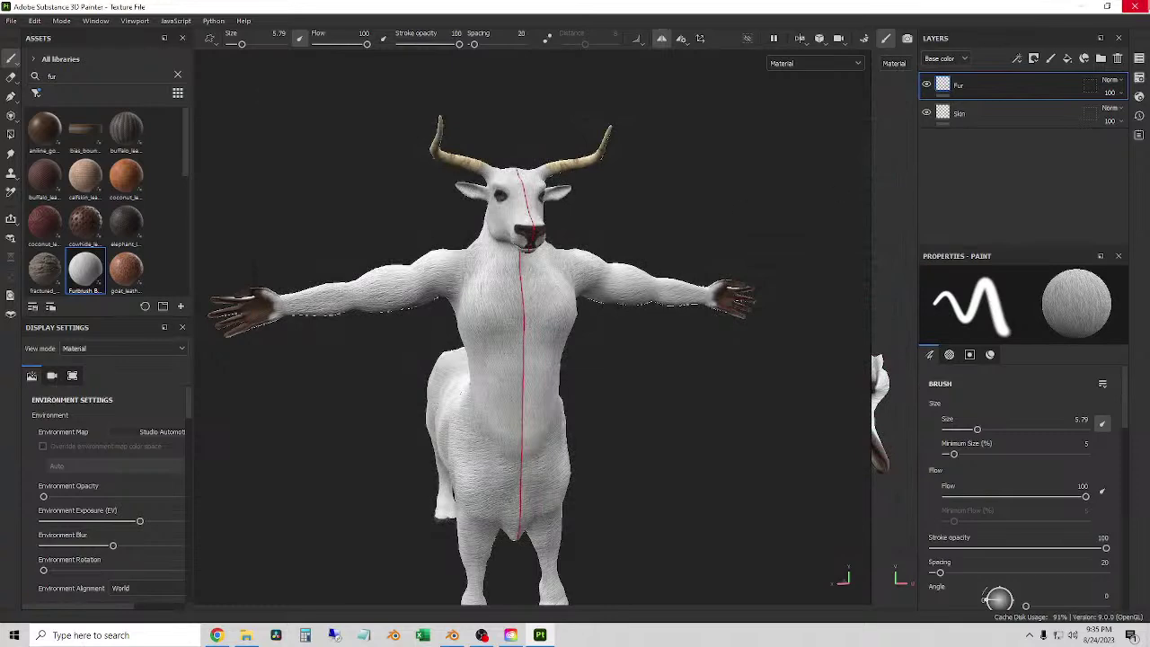
pyautogui.click(1131, 6)
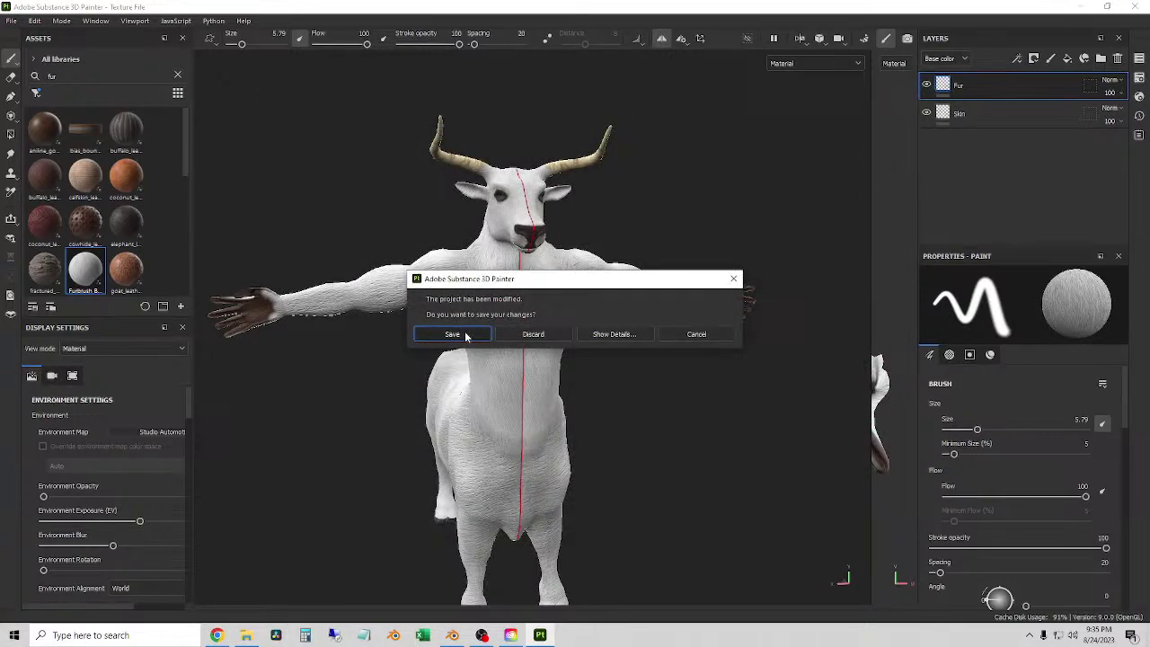
pyautogui.click(453, 334)
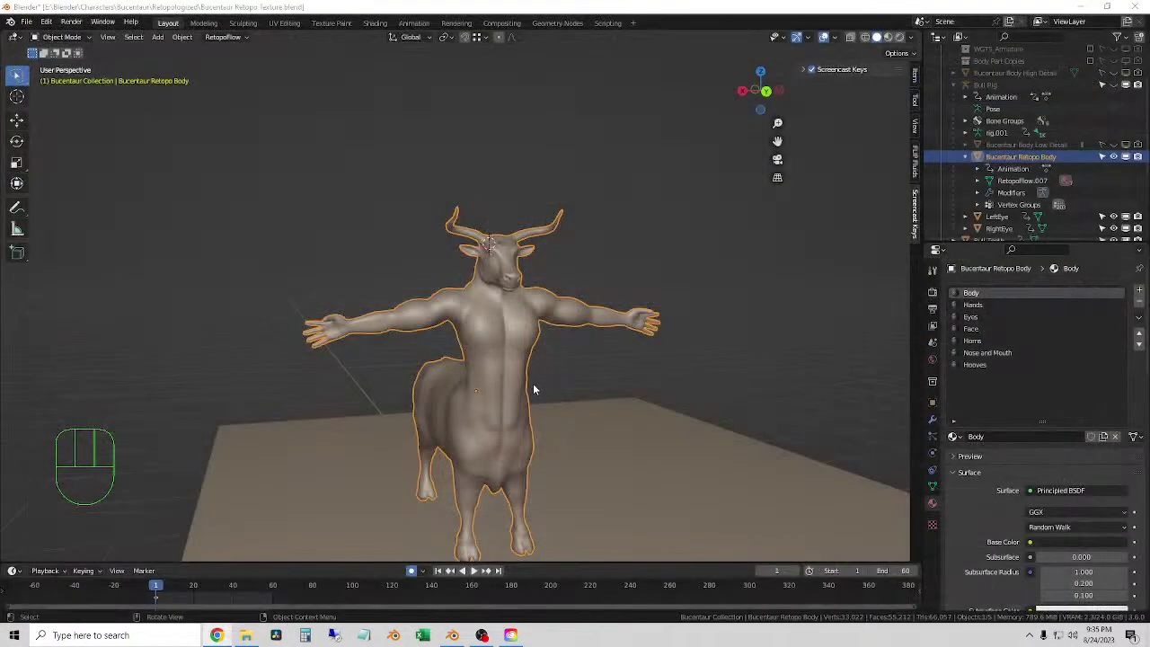
# - In Blender, switch the viewport to Material Preview shading and view the bucentaur's torso from the front
pyautogui.moveTo(525, 400); pyautogui.dragTo(593, 369, button='middle')
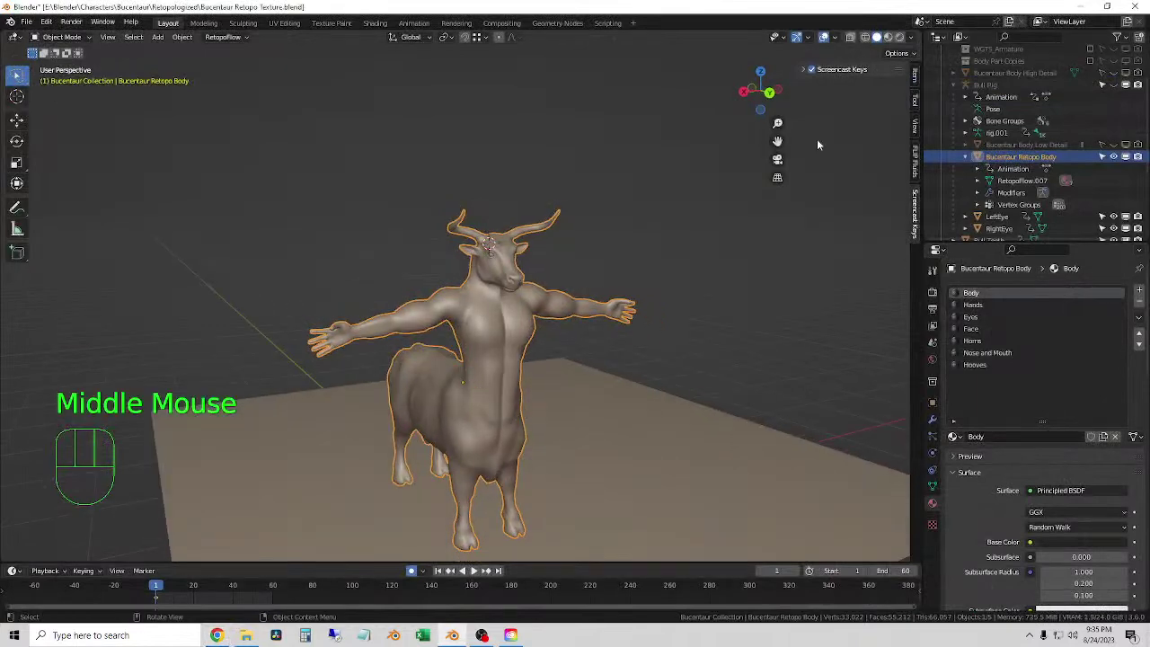
pyautogui.click(889, 38)
pyautogui.scroll(2, 537, 476)
pyautogui.keyDown('shift'); pyautogui.moveTo(552, 483); pyautogui.dragTo(550, 304, button='middle'); pyautogui.keyUp('shift')
pyautogui.keyDown('shift'); pyautogui.scroll(1, 551, 303); pyautogui.keyUp('shift')
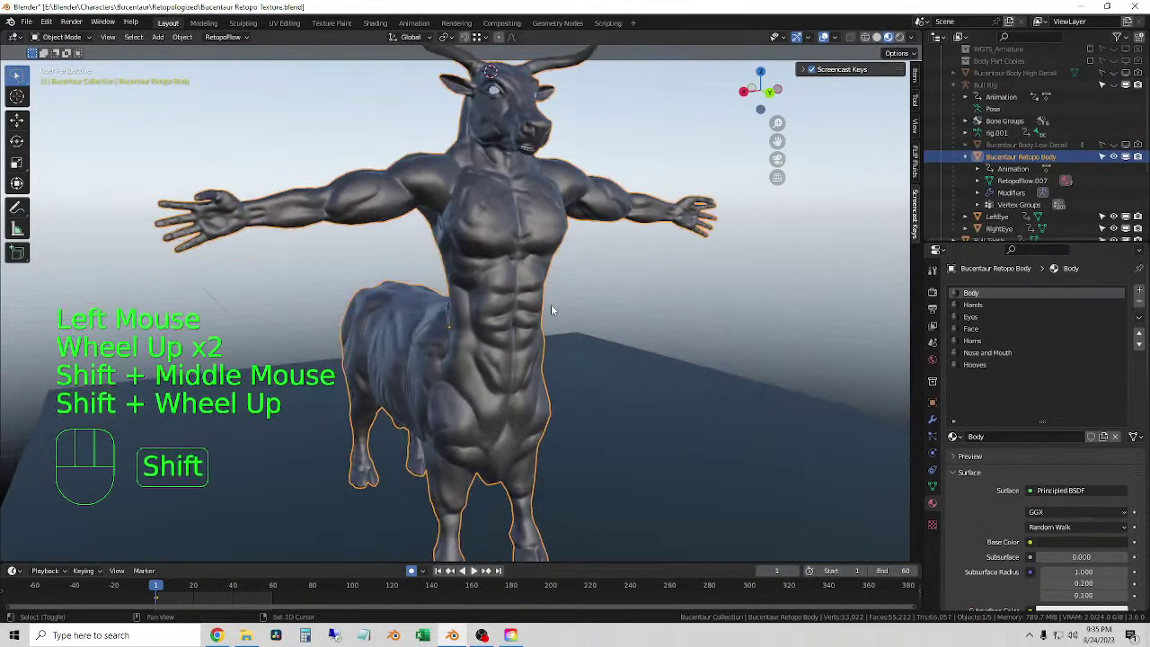
pyautogui.click(636, 300)
pyautogui.moveTo(643, 311); pyautogui.dragTo(506, 264, button='middle')
pyautogui.click(499, 260)
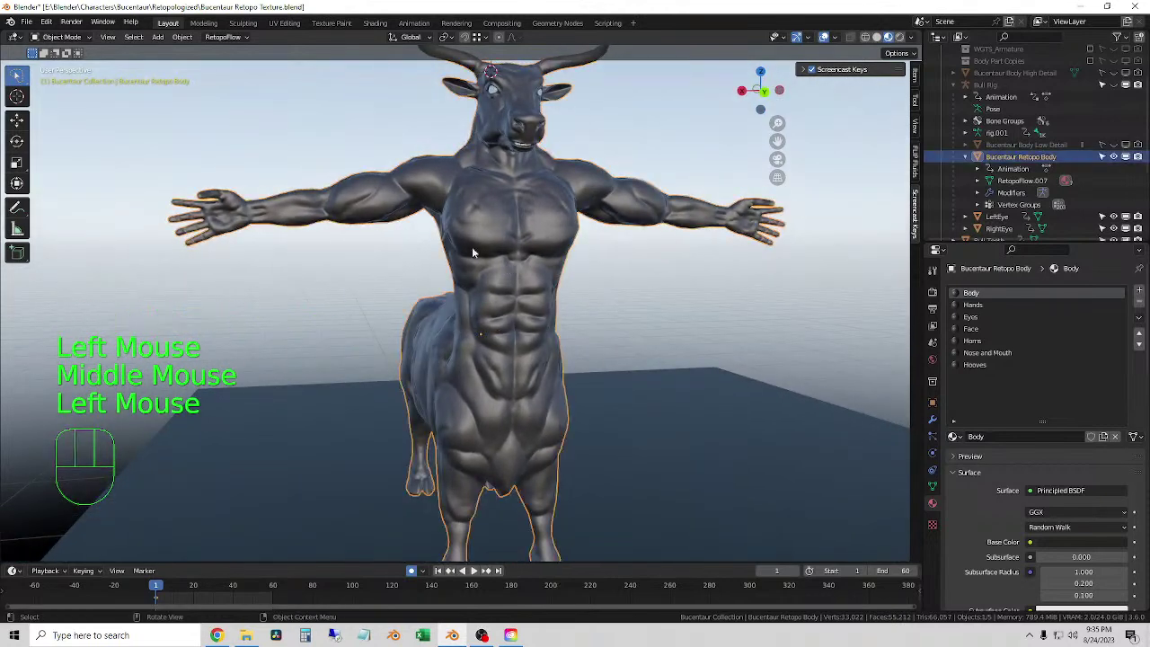
# - Switch to the Shading workspace and unlink the old Body Material BaseColor image from the image editor
pyautogui.click(374, 24)
pyautogui.scroll(-3, 683, 212)
pyautogui.moveTo(682, 212); pyautogui.dragTo(681, 204, button='middle')
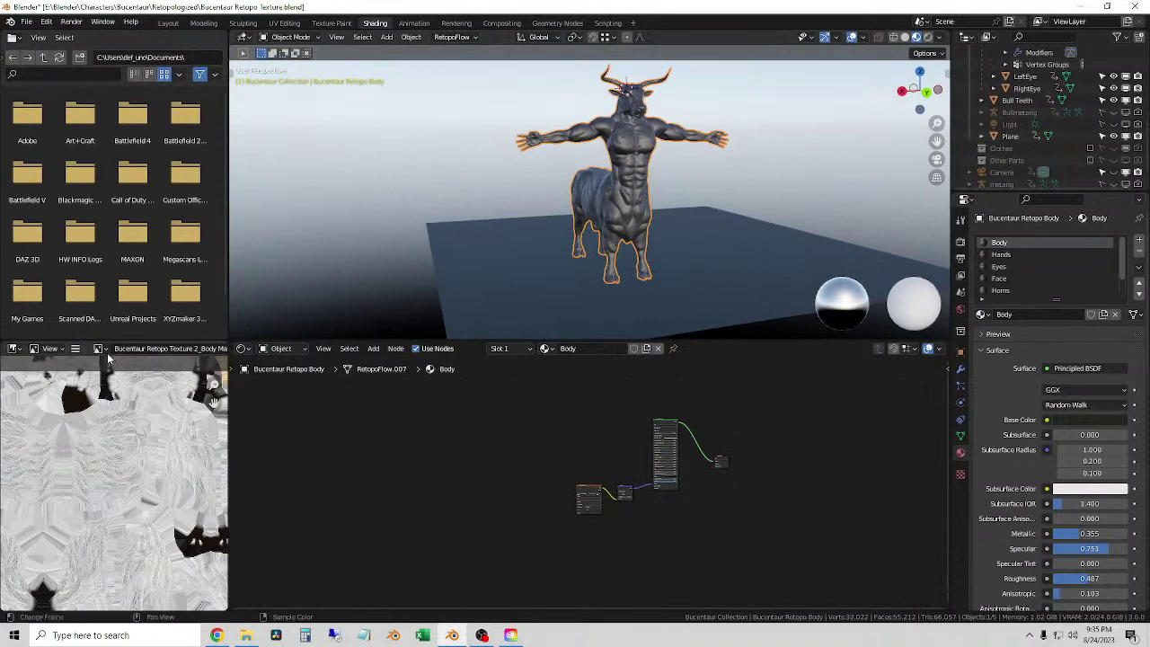
pyautogui.scroll(-3, 141, 355)
pyautogui.scroll(-2, 141, 355)
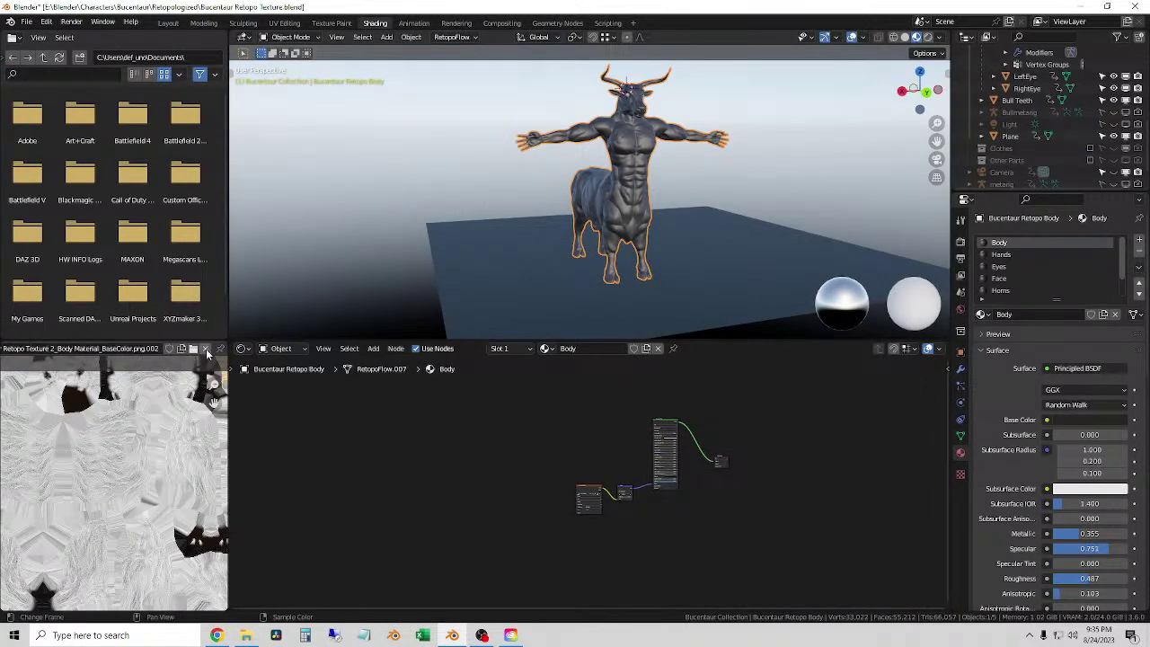
pyautogui.click(206, 350)
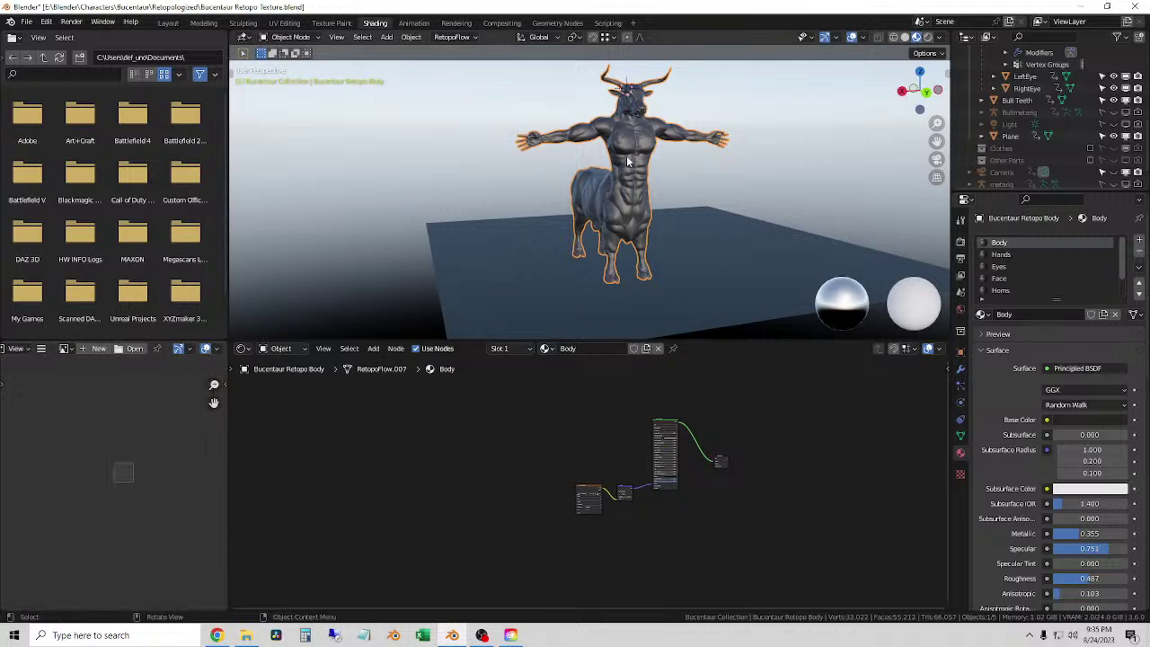
# - Move the image texture and Normal Map nodes of the Body material slightly down, away from the Principled BSDF node
pyautogui.scroll(4, 629, 161)
pyautogui.moveTo(628, 162); pyautogui.dragTo(672, 187, button='middle')
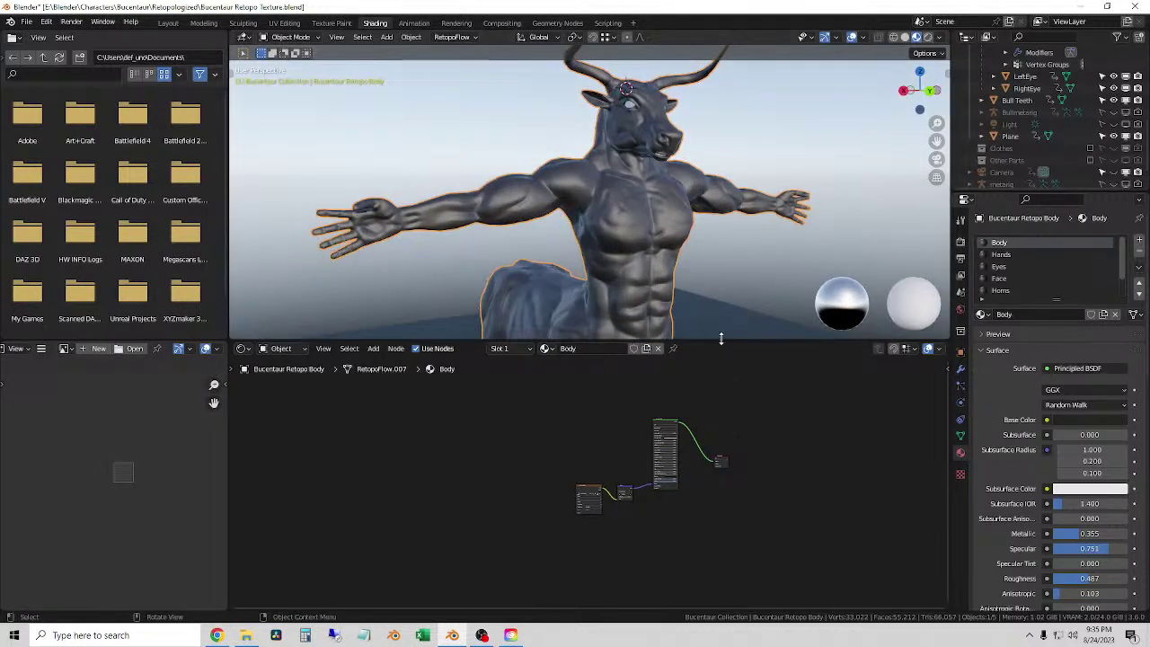
pyautogui.scroll(4, 629, 564)
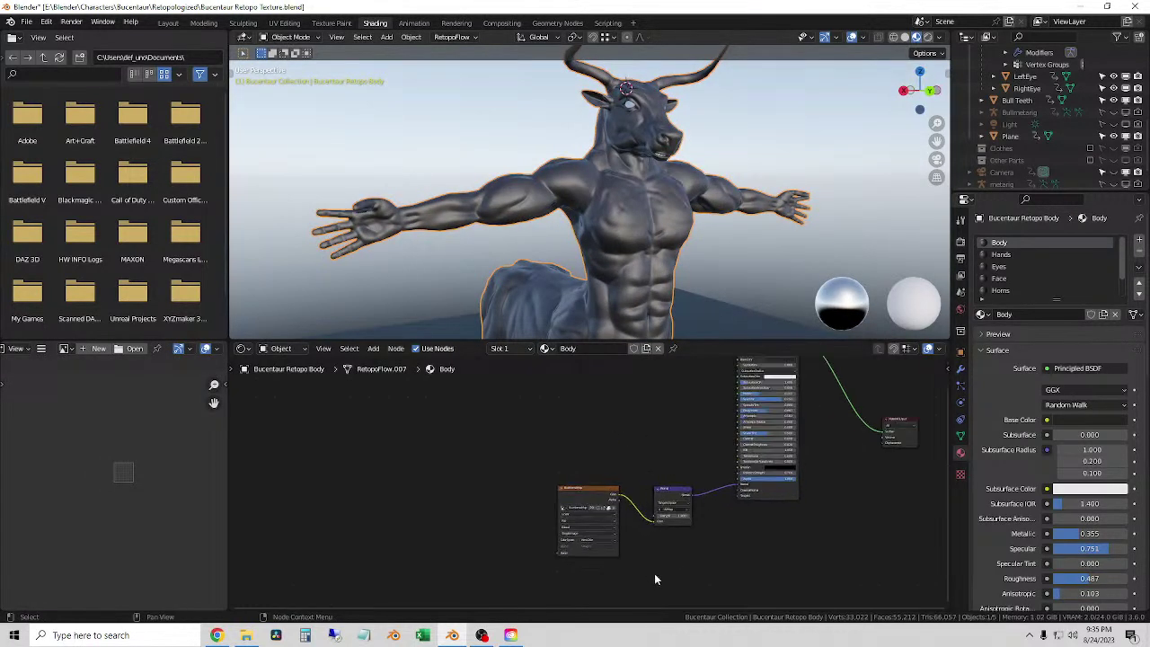
pyautogui.moveTo(654, 573); pyautogui.dragTo(555, 480)
pyautogui.moveTo(667, 496); pyautogui.dragTo(676, 515)
pyautogui.scroll(-2, 633, 427)
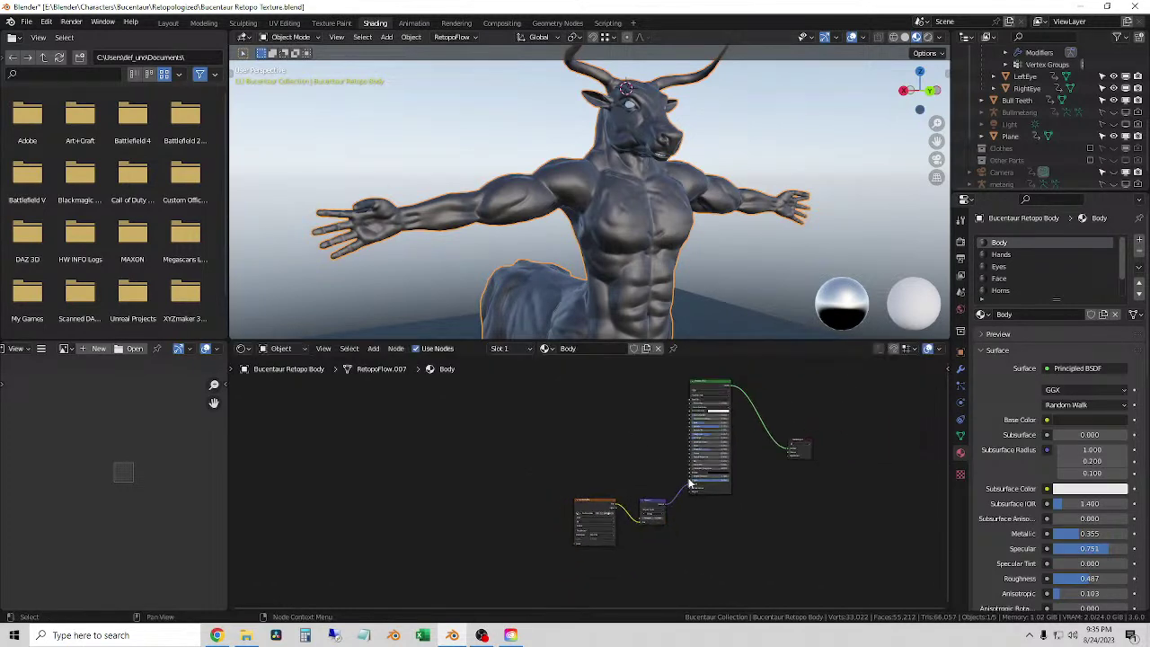
pyautogui.click(709, 386)
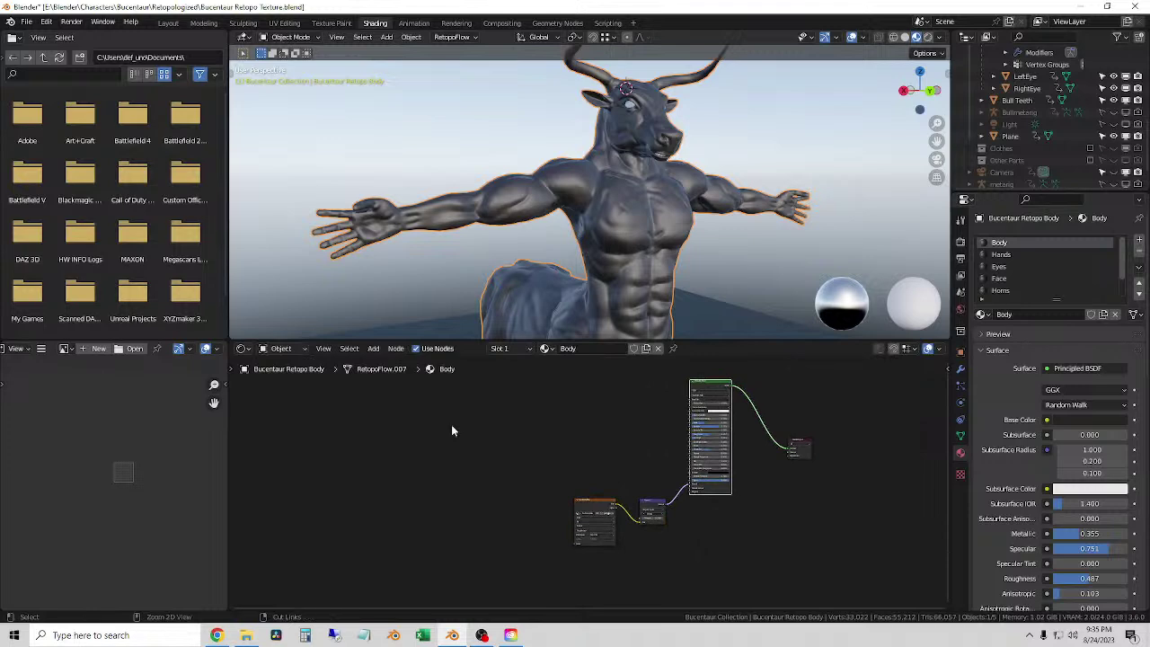
pyautogui.hotkey('ctrl', 'shift', 't')
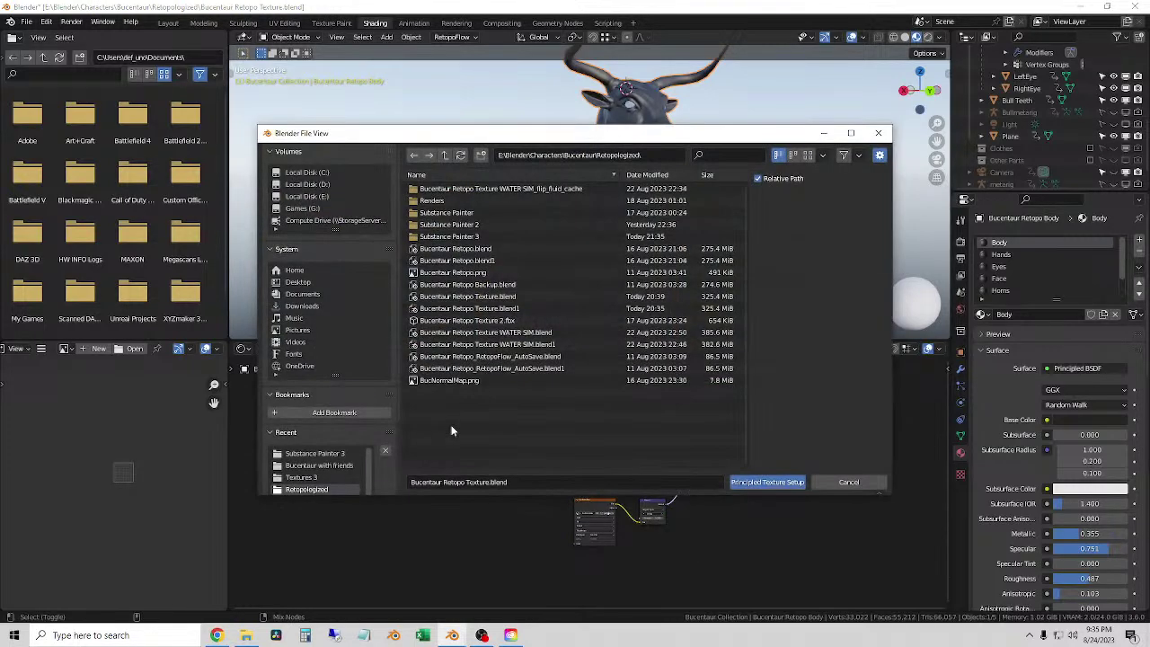
pyautogui.click(483, 237)
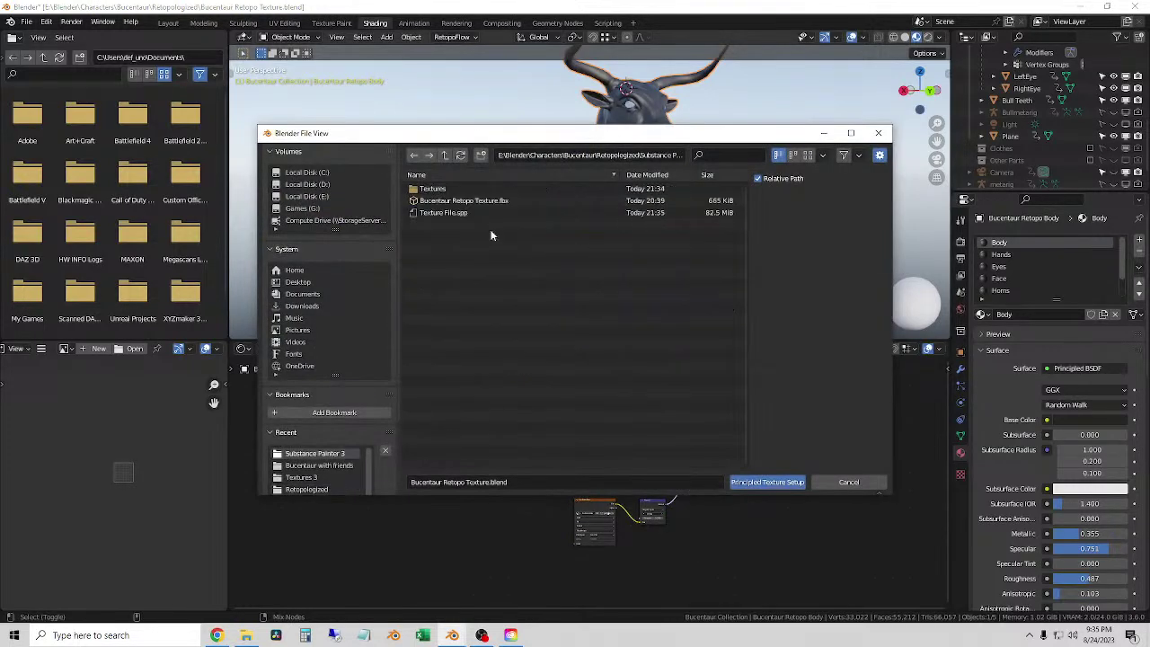
pyautogui.click(467, 188)
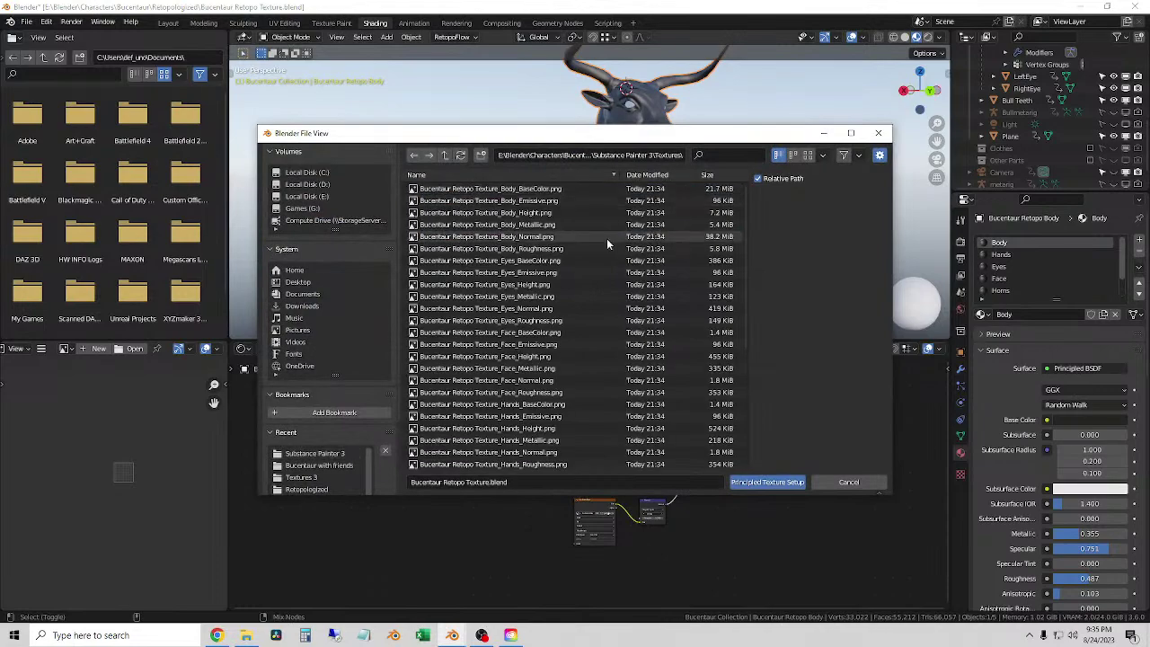
pyautogui.scroll(-2, 740, 268)
pyautogui.scroll(-10, 740, 268)
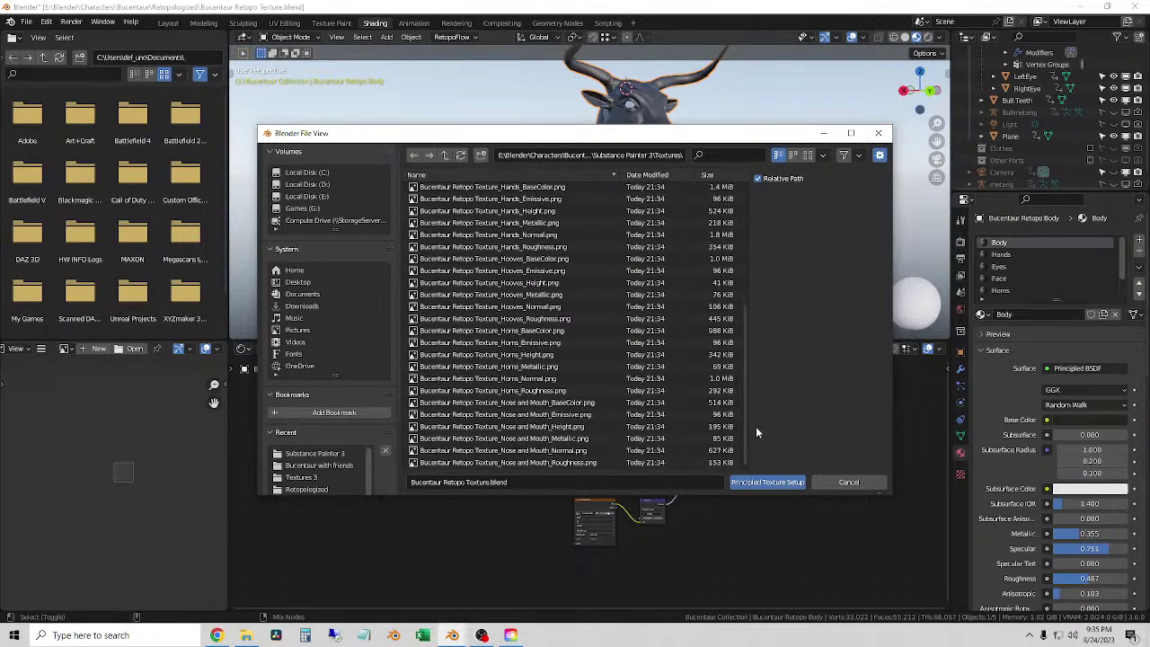
pyautogui.click(532, 463)
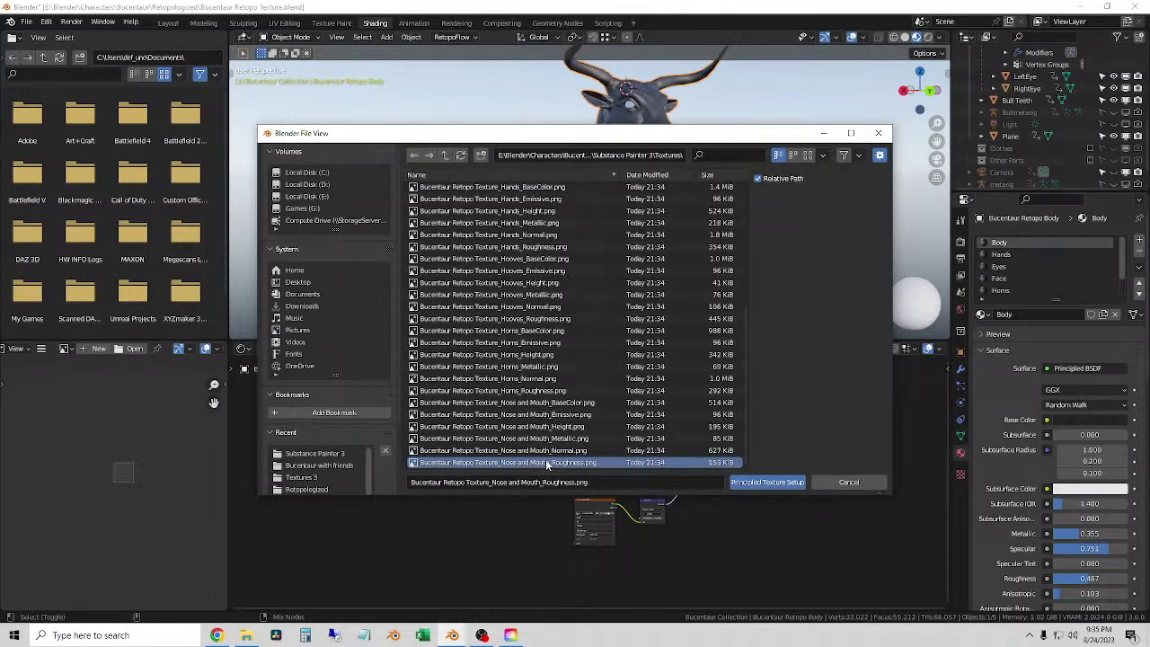
pyautogui.scroll(8, 668, 332)
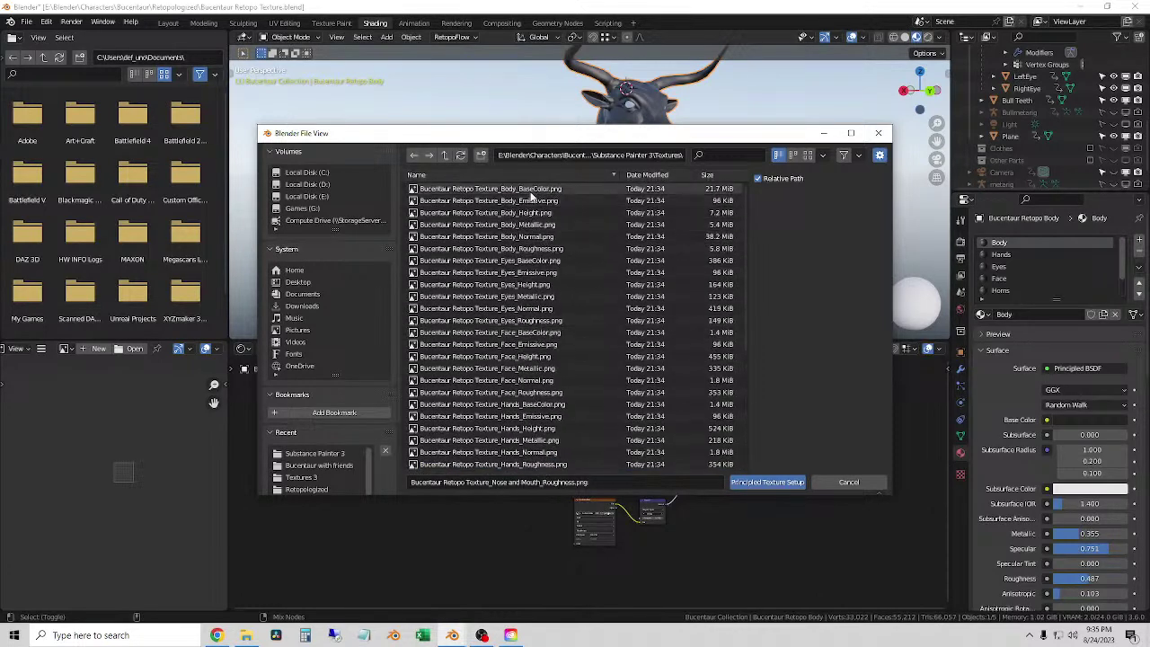
pyautogui.keyDown('shift'); pyautogui.click(532, 190); pyautogui.keyUp('shift')
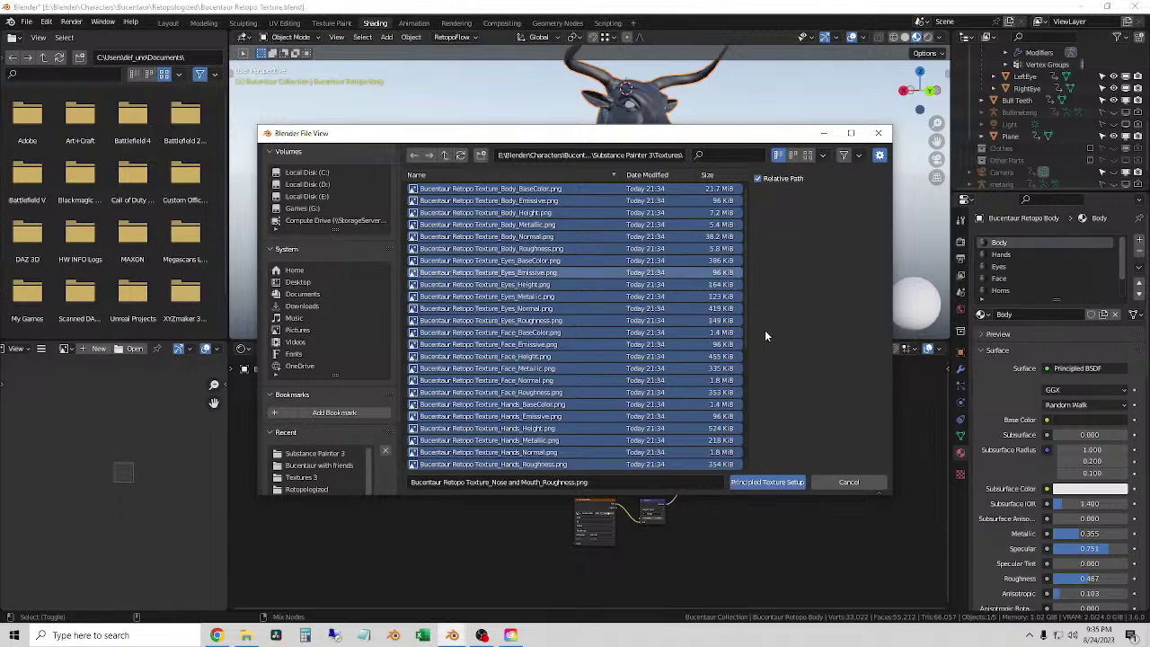
pyautogui.click(529, 189)
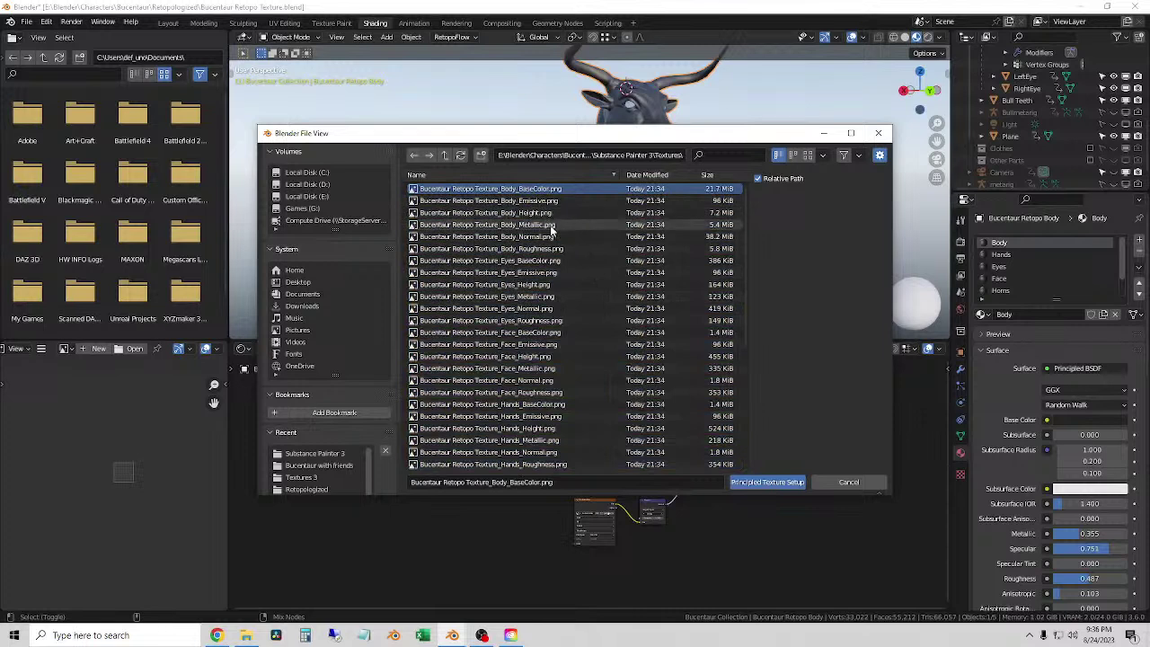
pyautogui.keyDown('shift'); pyautogui.click(554, 224); pyautogui.keyUp('shift')
pyautogui.keyDown('ctrl'); pyautogui.click(544, 249); pyautogui.keyUp('ctrl')
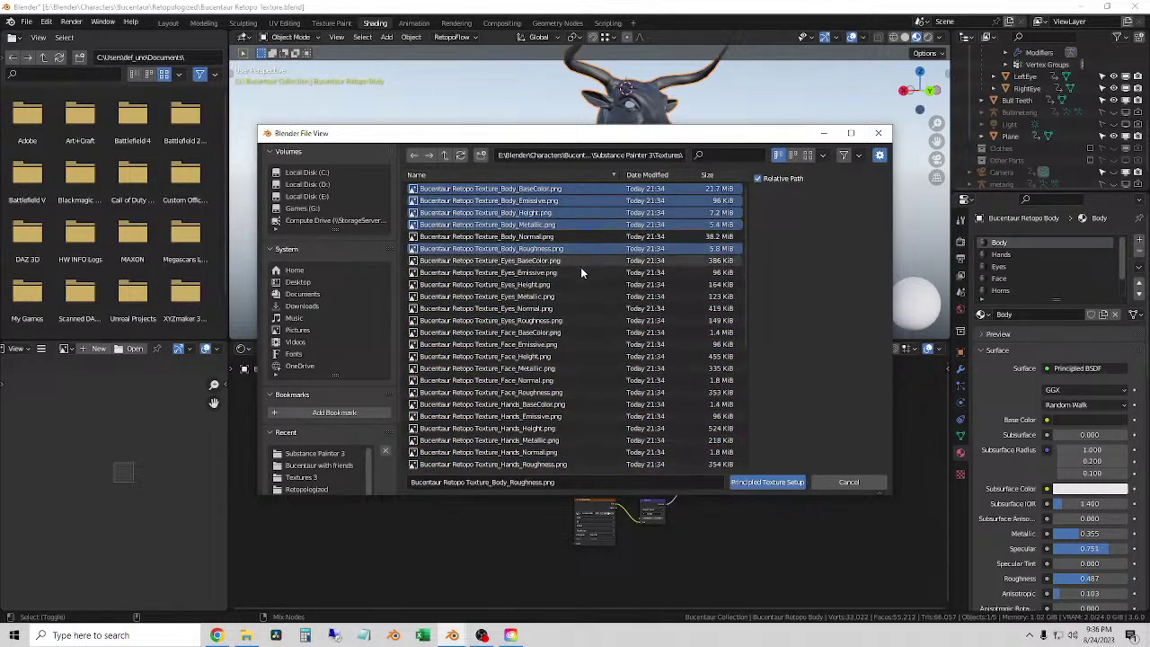
pyautogui.keyDown('shift'); pyautogui.click(545, 297); pyautogui.keyUp('shift')
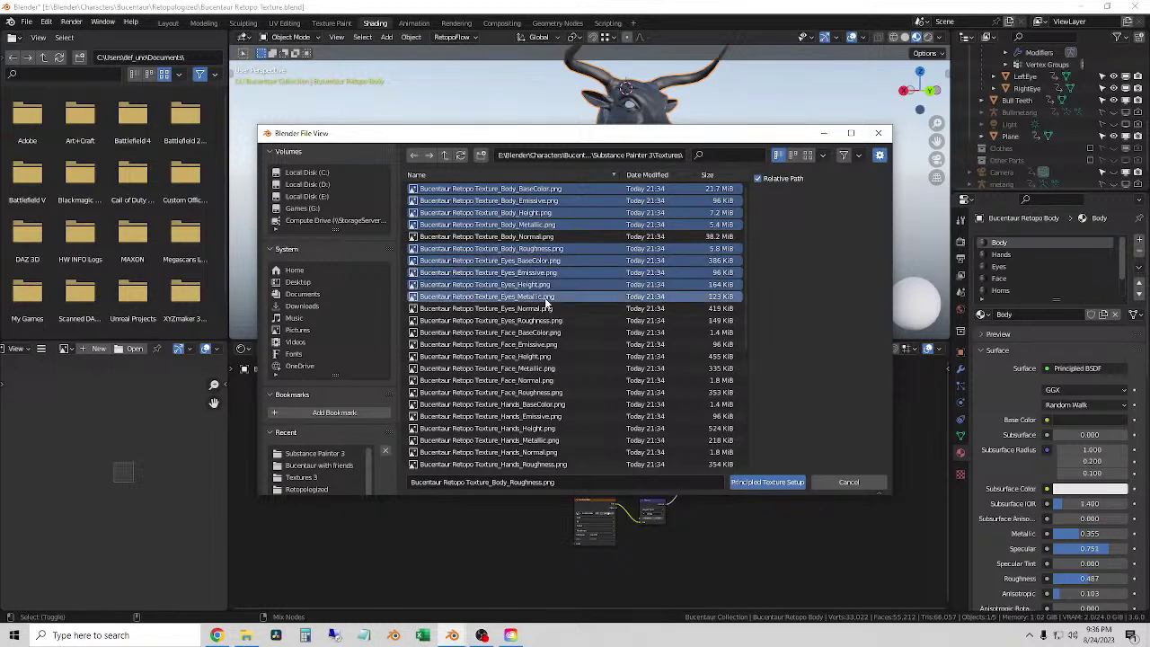
pyautogui.keyDown('shift'); pyautogui.click(549, 321); pyautogui.keyUp('shift')
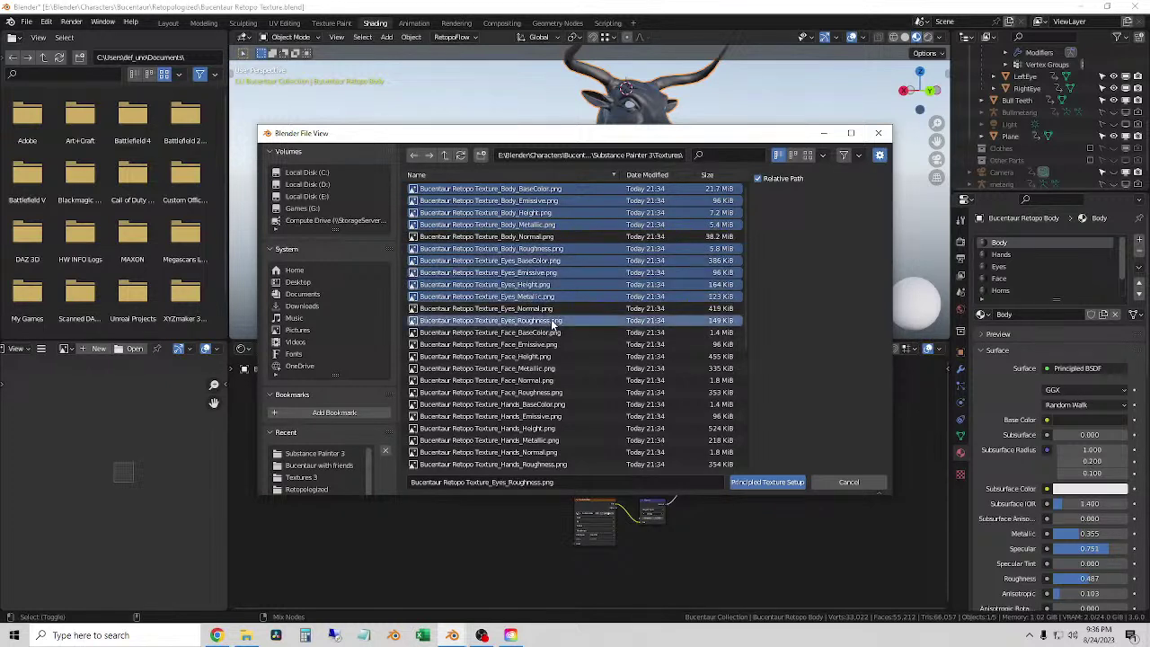
pyautogui.keyDown('shift'); pyautogui.click(547, 368); pyautogui.keyUp('shift')
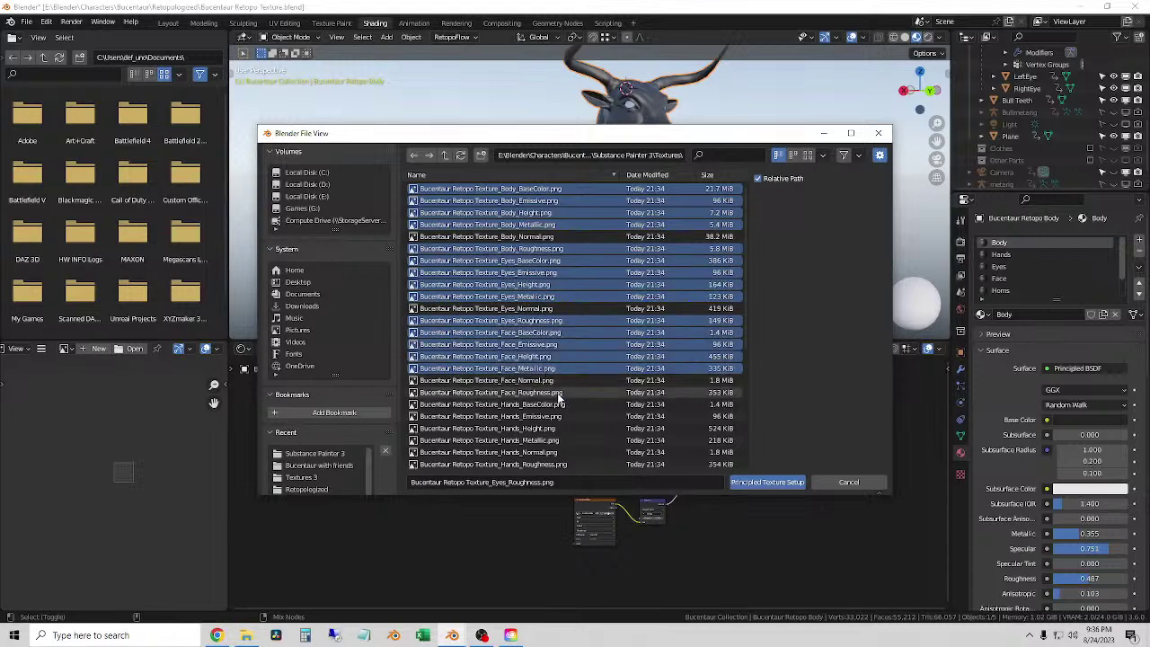
pyautogui.keyDown('shift'); pyautogui.click(558, 393); pyautogui.keyUp('shift')
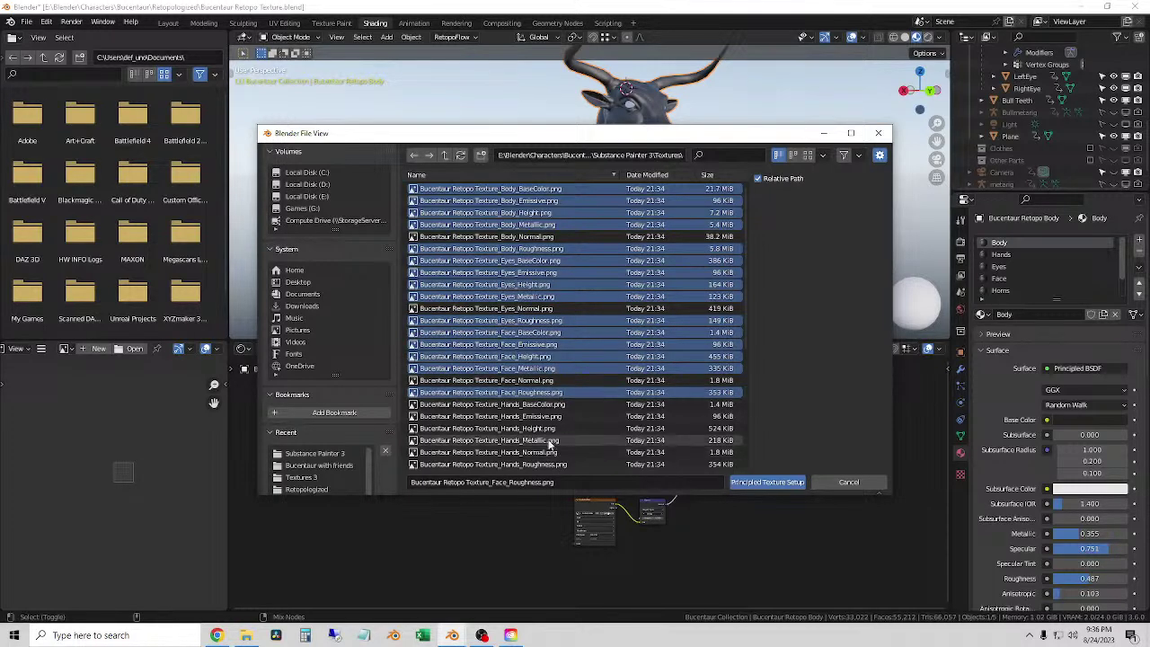
pyautogui.keyDown('shift'); pyautogui.click(550, 440); pyautogui.keyUp('shift')
pyautogui.scroll(-4, 550, 377)
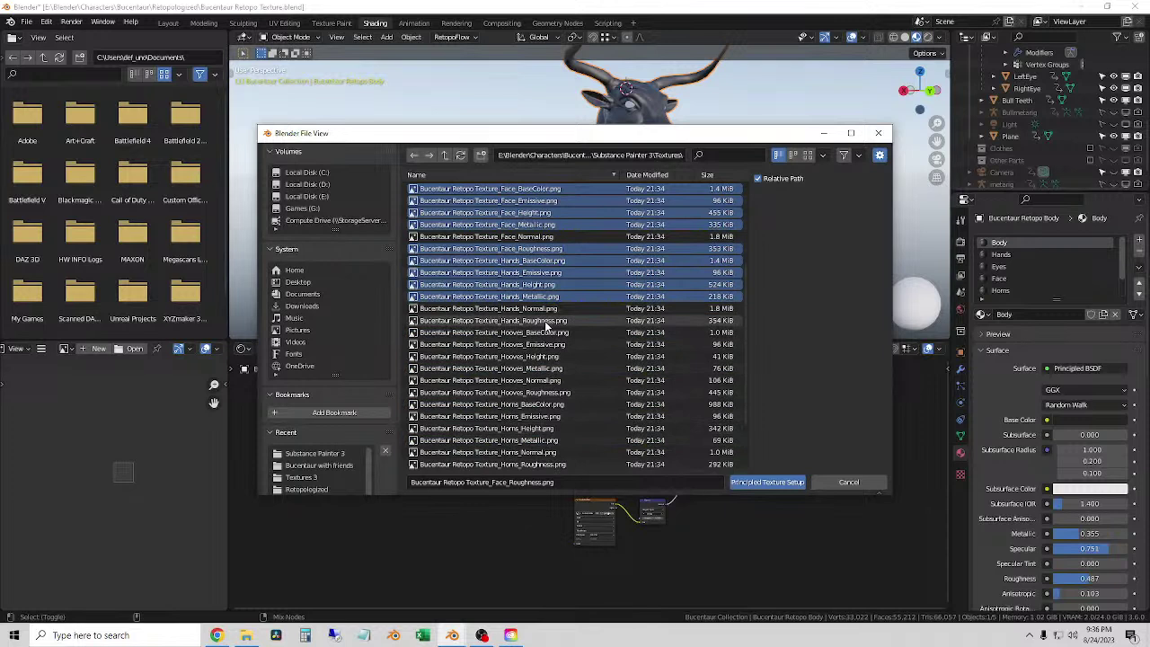
pyautogui.keyDown('shift'); pyautogui.click(544, 322); pyautogui.keyUp('shift')
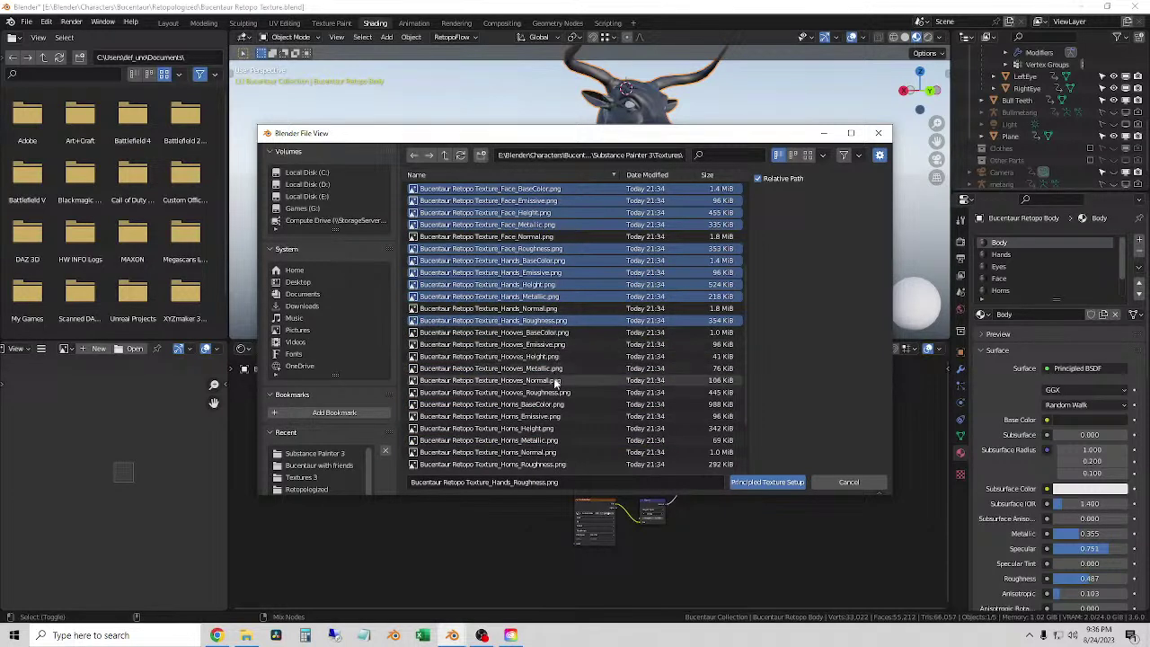
pyautogui.keyDown('shift'); pyautogui.click(557, 368); pyautogui.keyUp('shift')
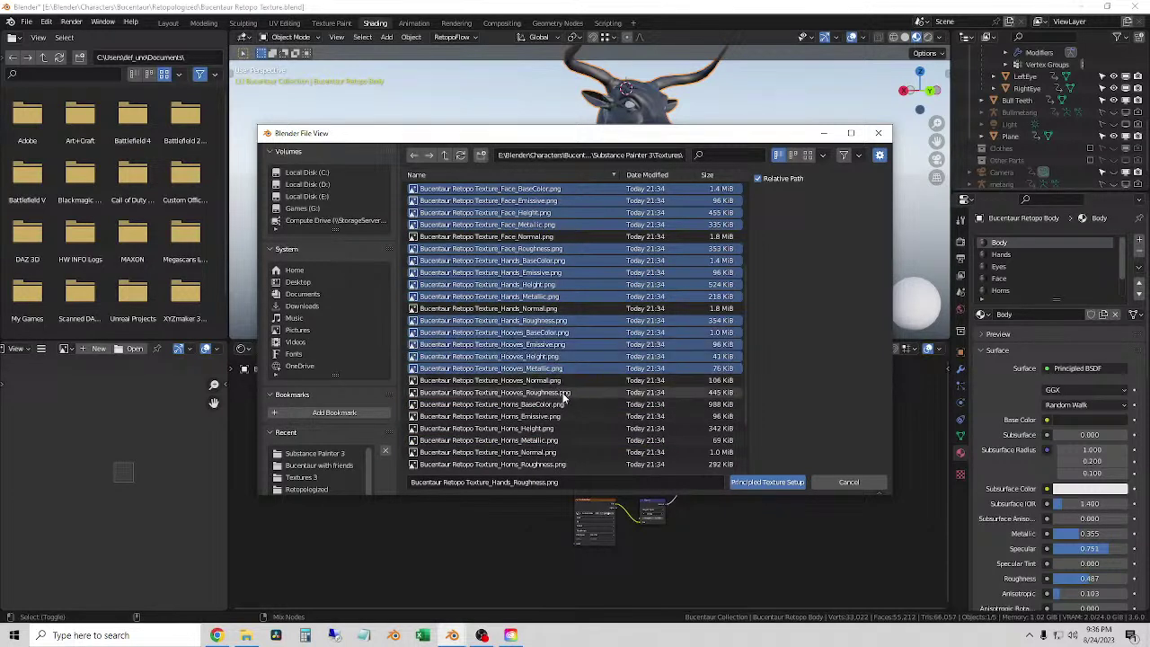
pyautogui.keyDown('shift'); pyautogui.click(564, 396); pyautogui.keyUp('shift')
pyautogui.scroll(-2, 566, 404)
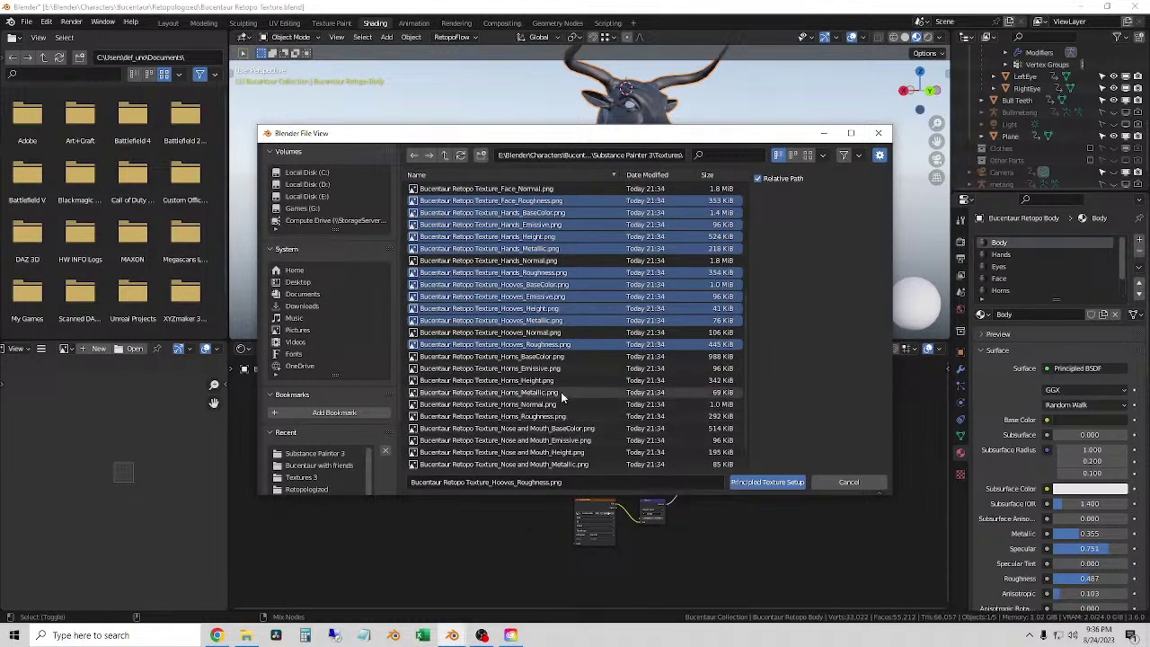
pyautogui.keyDown('shift'); pyautogui.click(560, 391); pyautogui.keyUp('shift')
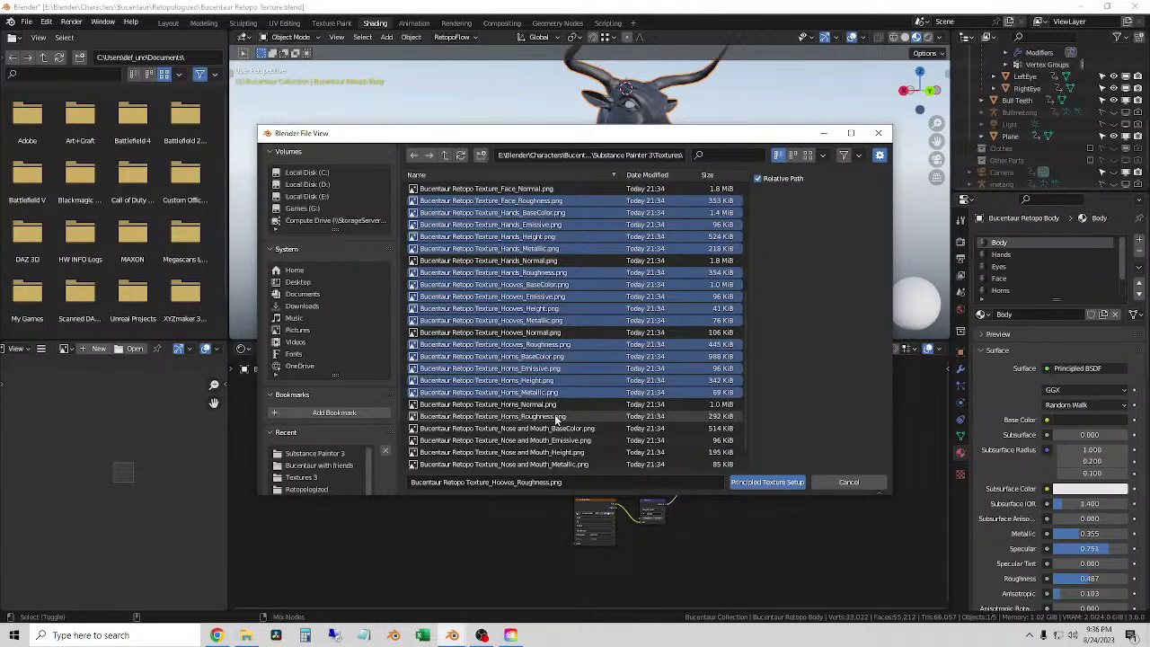
pyautogui.keyDown('shift'); pyautogui.click(557, 418); pyautogui.keyUp('shift')
pyautogui.scroll(-1, 575, 426)
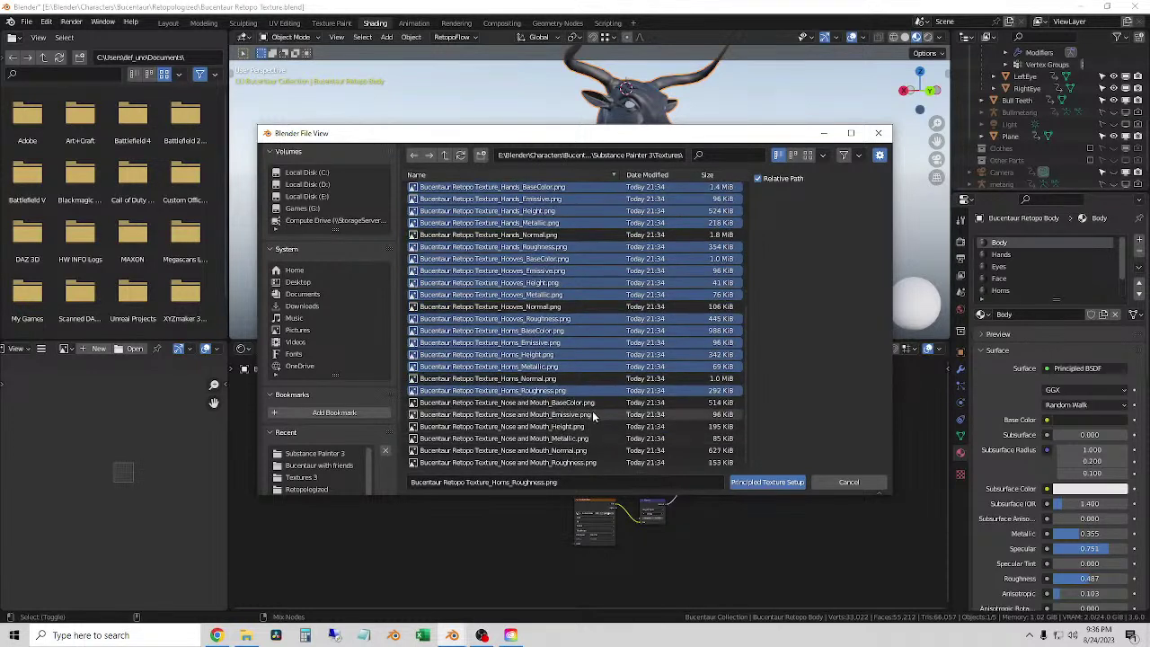
pyautogui.keyDown('shift'); pyautogui.click(582, 438); pyautogui.keyUp('shift')
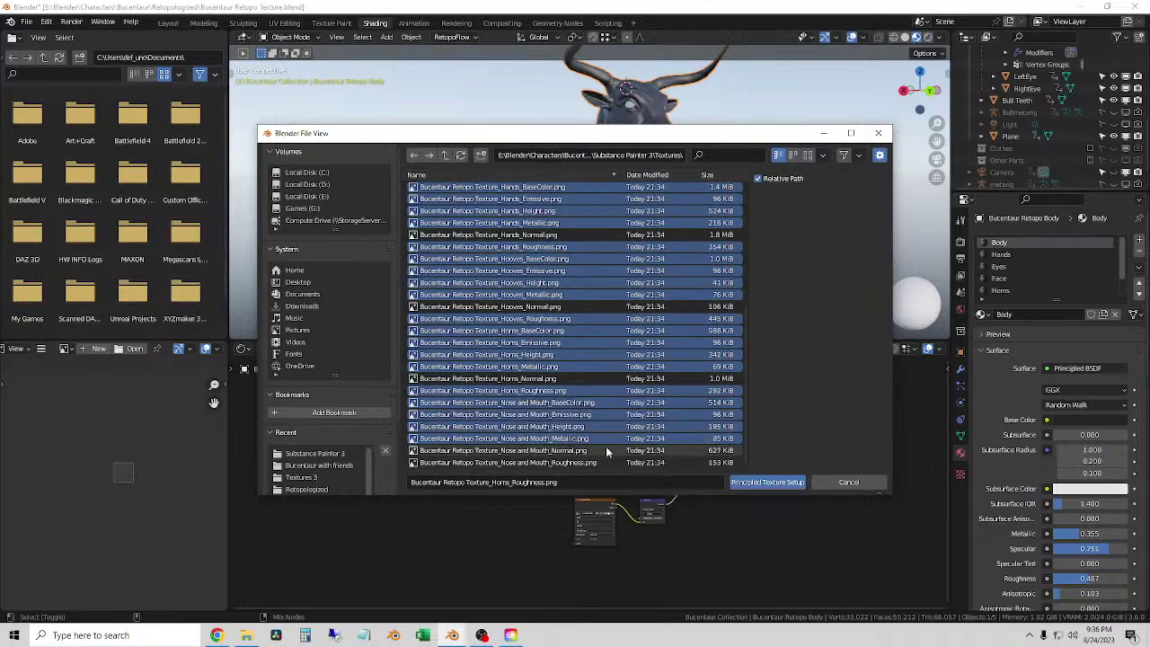
pyautogui.keyDown('ctrl'); pyautogui.click(623, 463); pyautogui.keyUp('ctrl')
pyautogui.keyDown('ctrl'); pyautogui.click(623, 463); pyautogui.keyUp('ctrl')
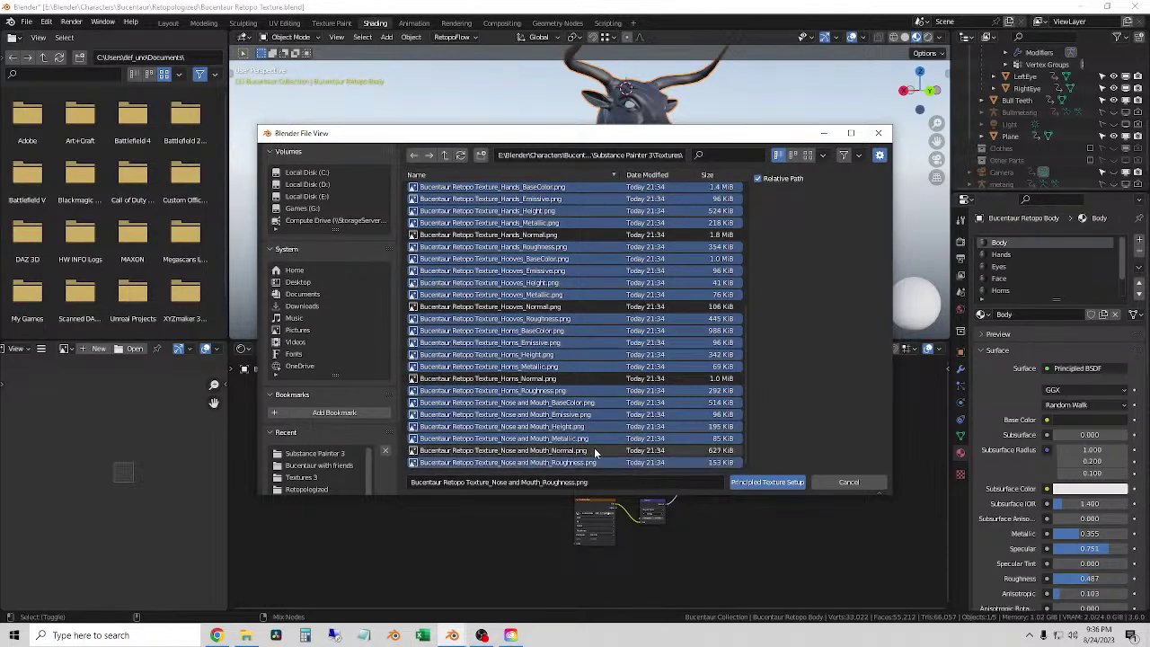
pyautogui.scroll(5, 610, 390)
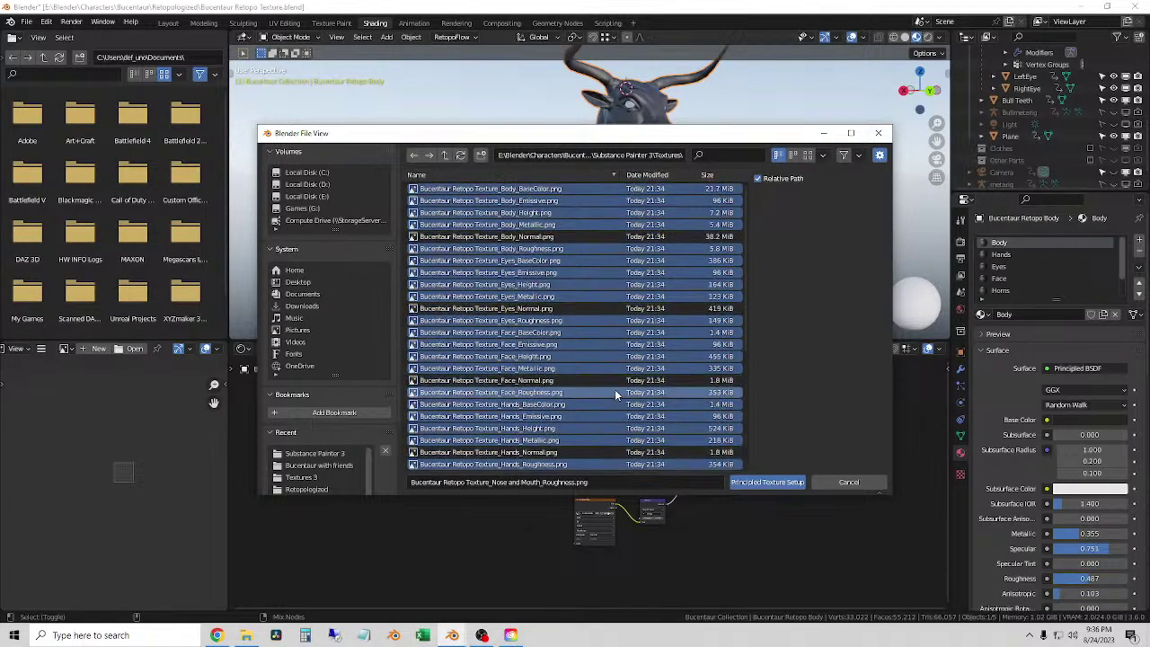
pyautogui.scroll(-5, 616, 395)
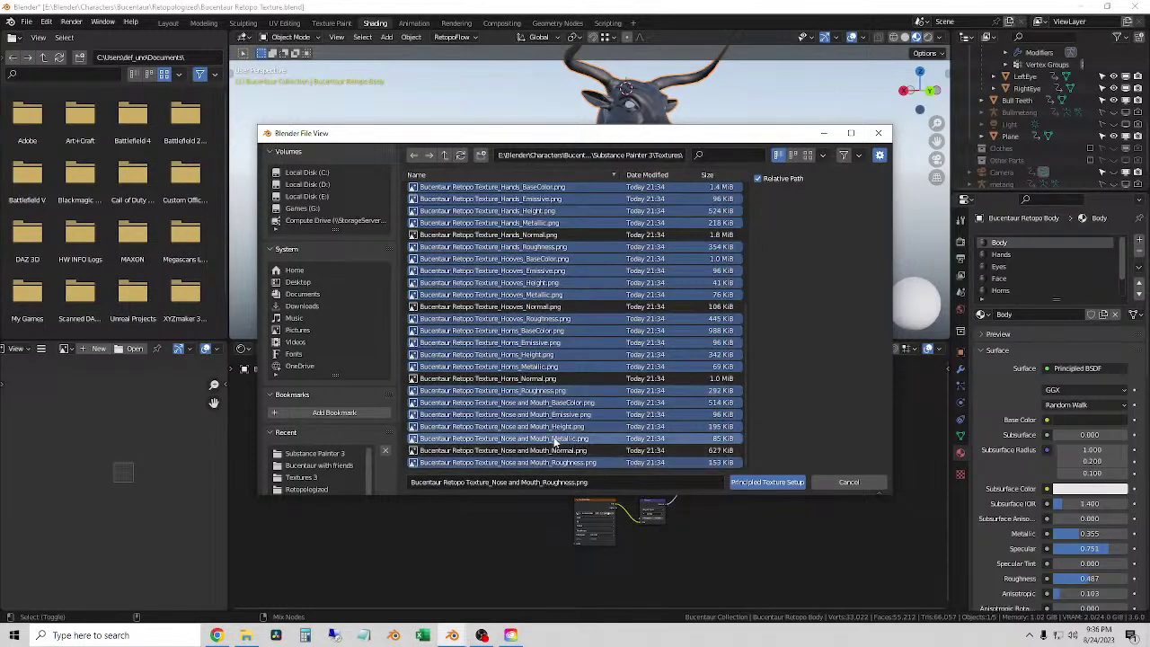
pyautogui.click(851, 483)
# - Run Principled Texture Setup on the Body material's Principled BSDF with the Body BaseColor, Emissive, Height, Metallic and Roughness maps from Substance Painter 3\Textures
pyautogui.click(526, 349)
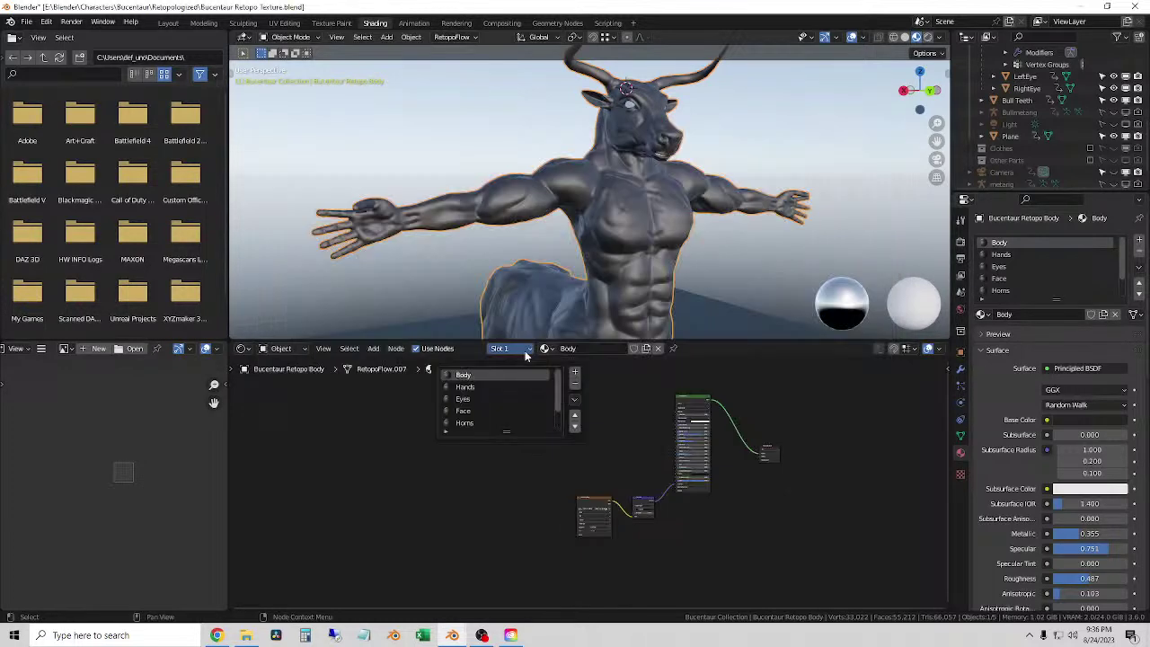
pyautogui.click(546, 348)
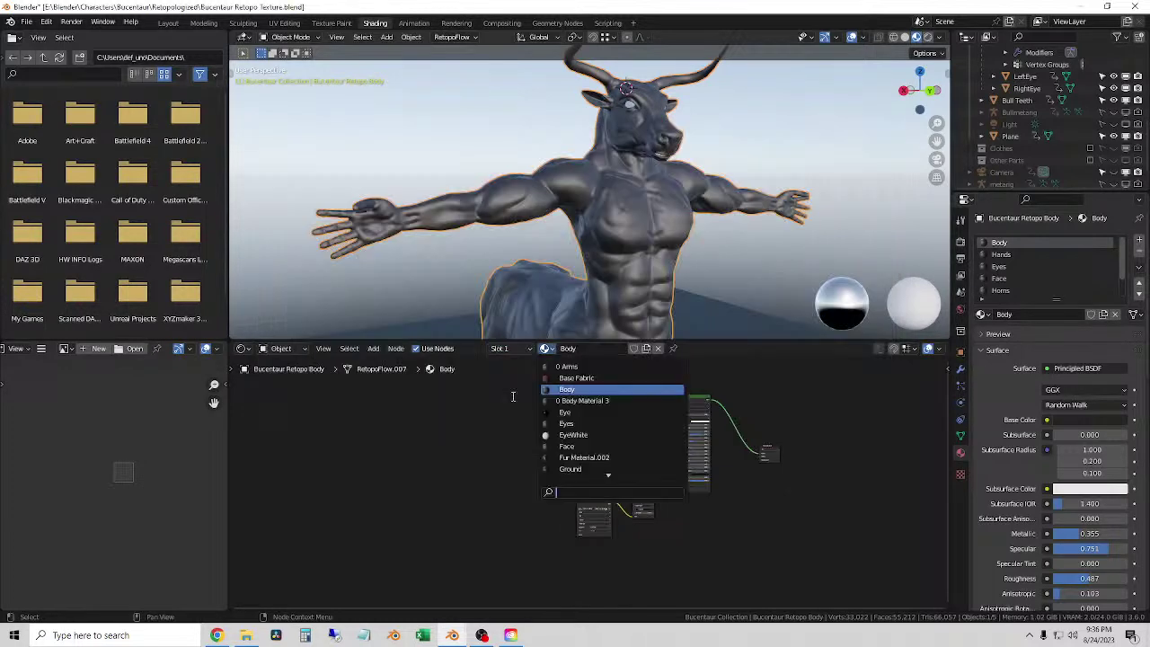
pyautogui.click(500, 349)
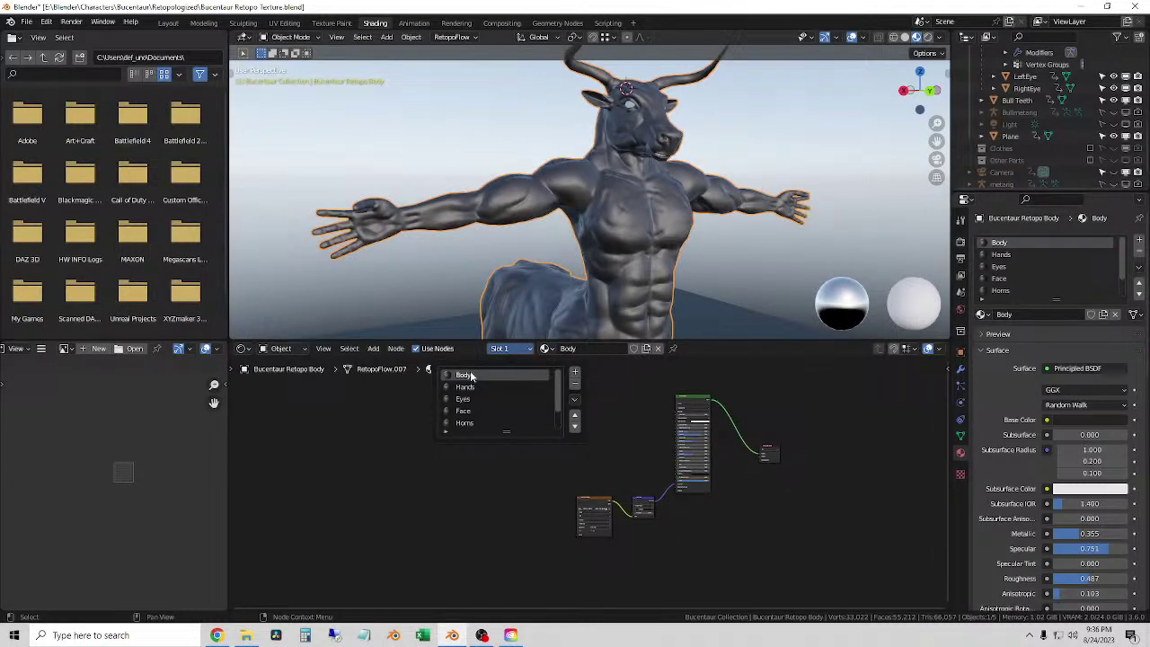
pyautogui.click(471, 376)
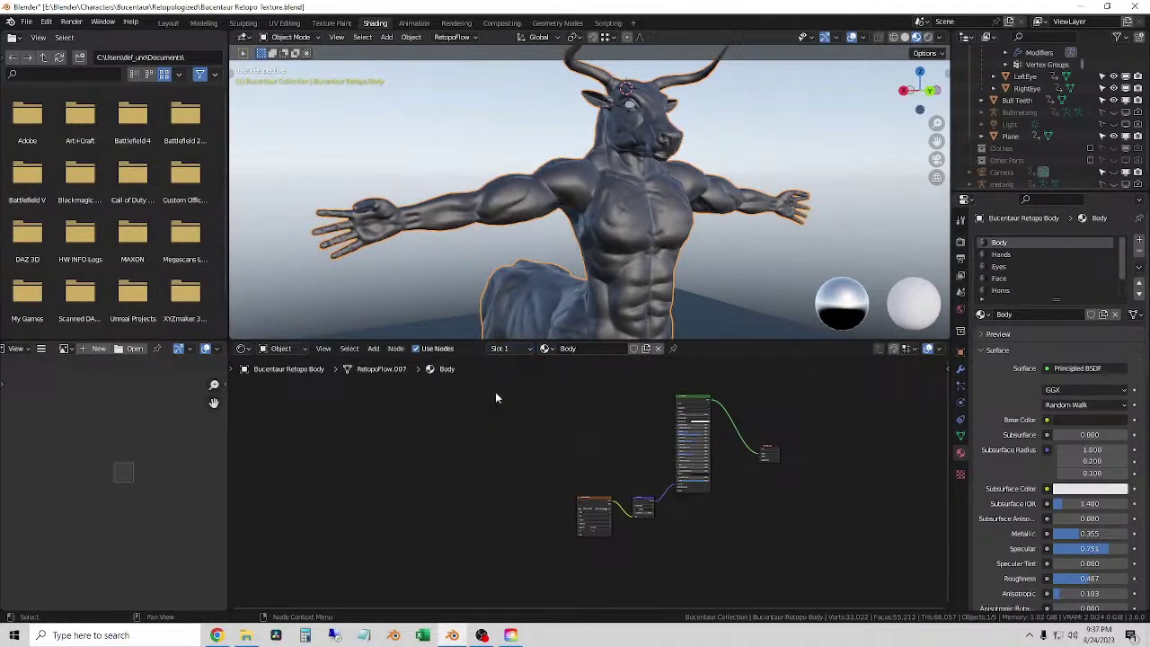
pyautogui.click(690, 397)
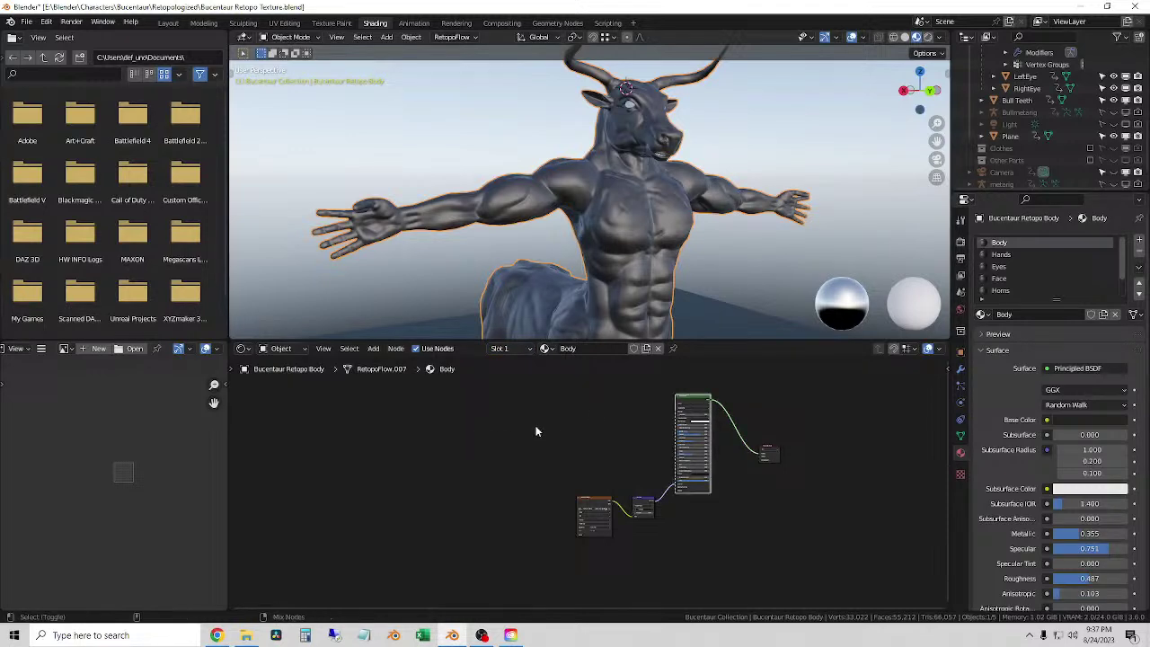
pyautogui.hotkey('ctrl', 'shift', 't')
pyautogui.doubleClick(487, 226)
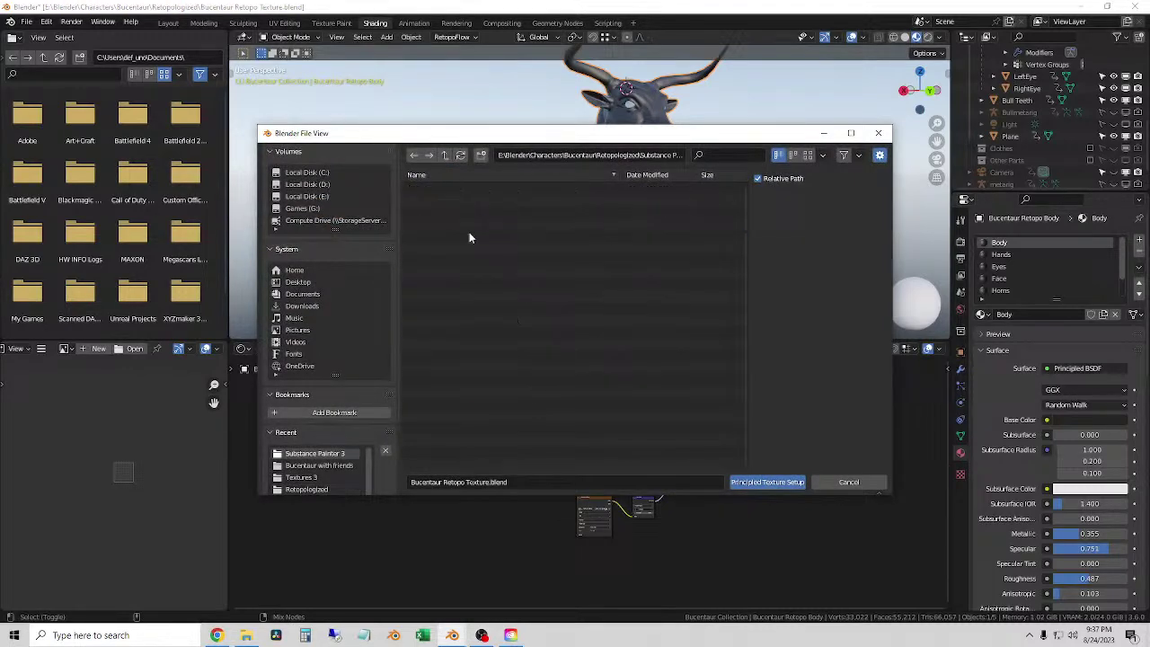
pyautogui.doubleClick(449, 189)
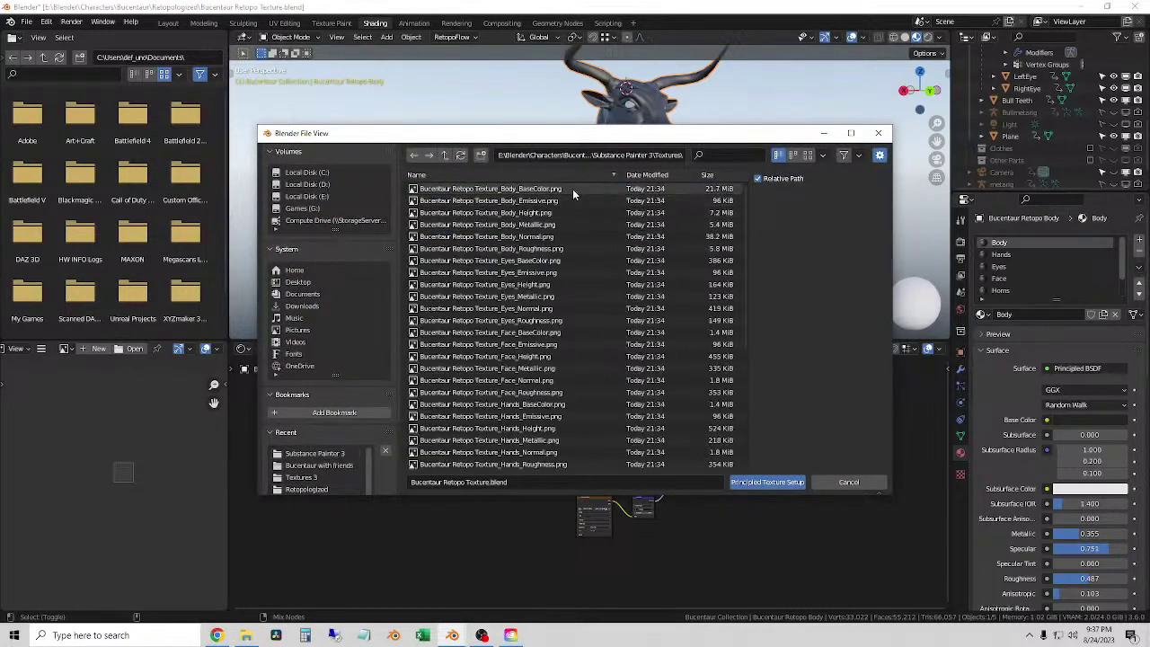
pyautogui.moveTo(573, 194); pyautogui.dragTo(552, 227)
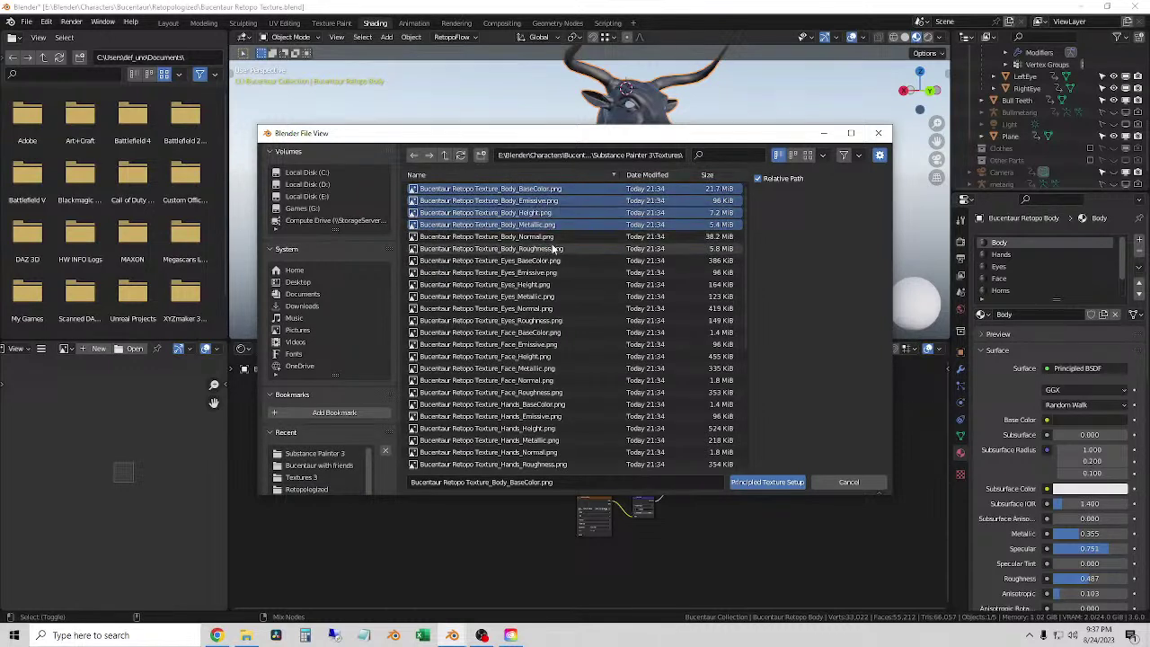
pyautogui.keyDown('ctrl'); pyautogui.click(557, 250); pyautogui.keyUp('ctrl')
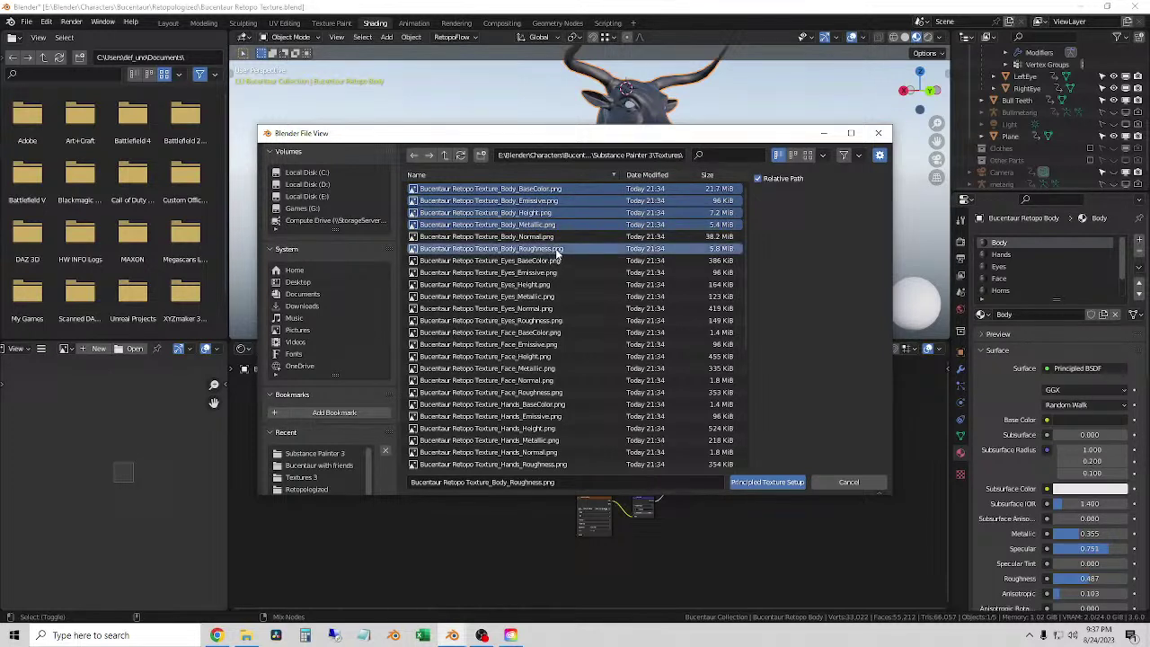
pyautogui.click(768, 482)
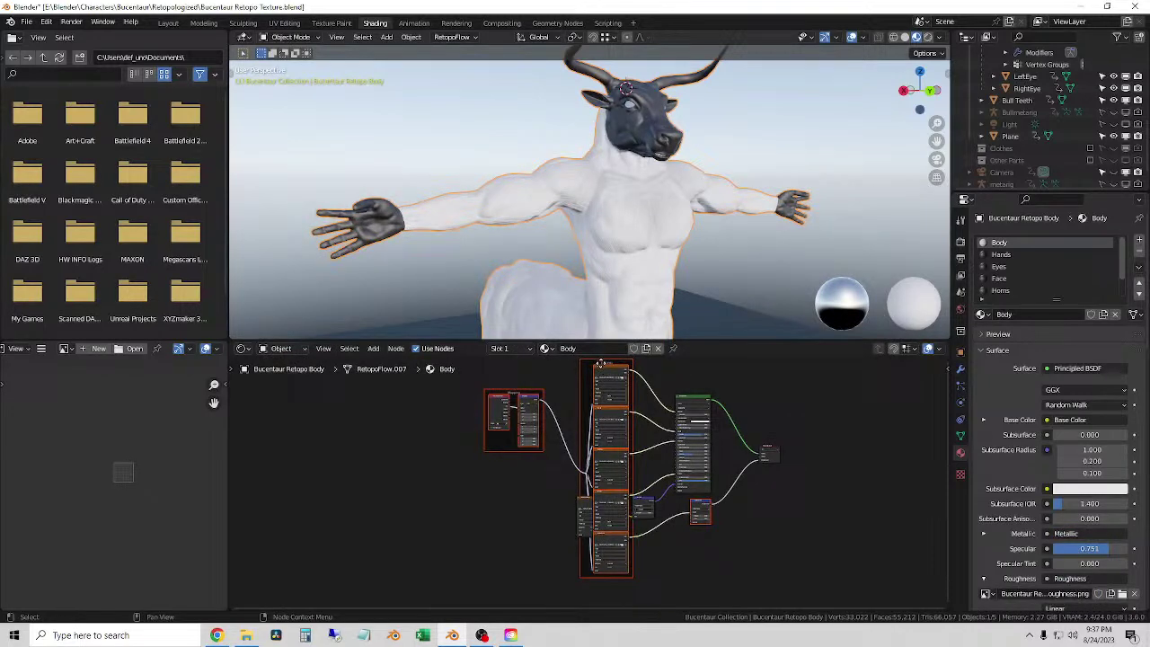
# - Spread out the Body material's nodes: move the texture and mapping frames left, and the Displacement, BucNormalMap and Normal Map nodes down
pyautogui.moveTo(600, 363); pyautogui.dragTo(530, 452)
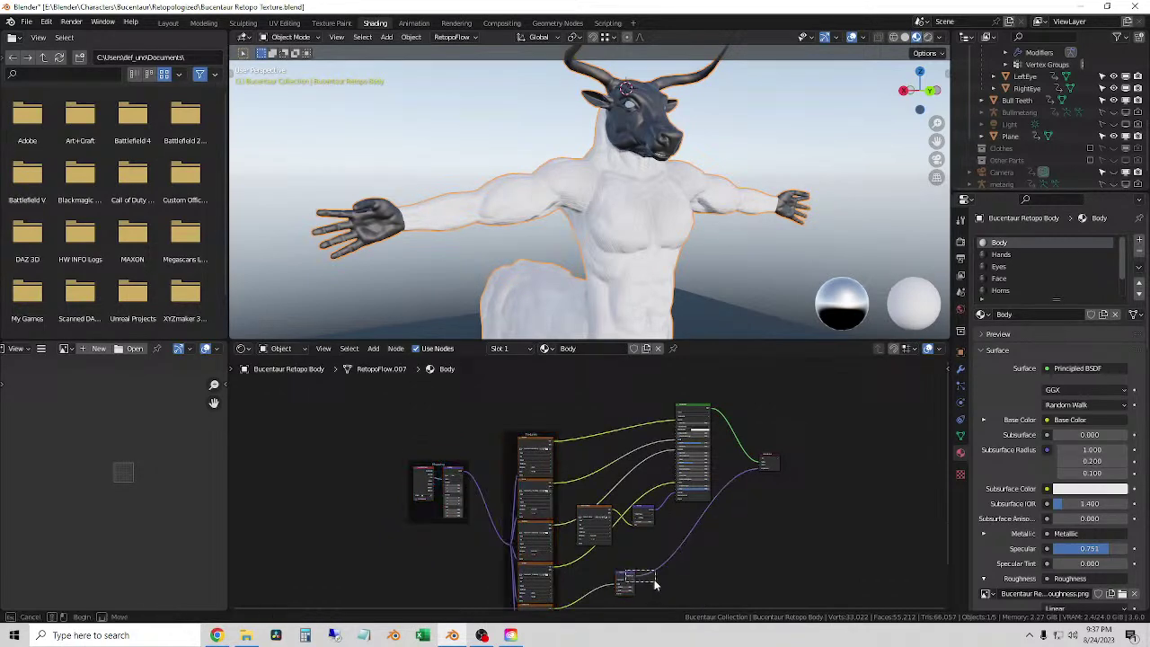
pyautogui.moveTo(655, 584); pyautogui.dragTo(655, 585)
pyautogui.moveTo(660, 593); pyautogui.dragTo(630, 475, button='middle')
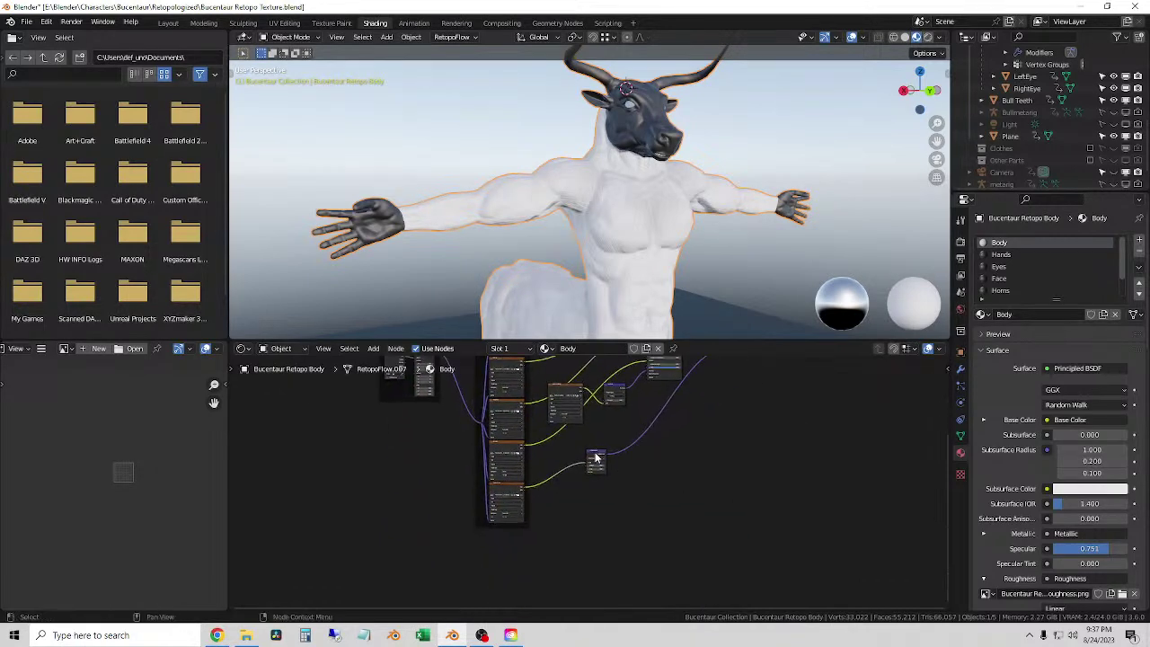
pyautogui.moveTo(595, 455); pyautogui.dragTo(675, 494)
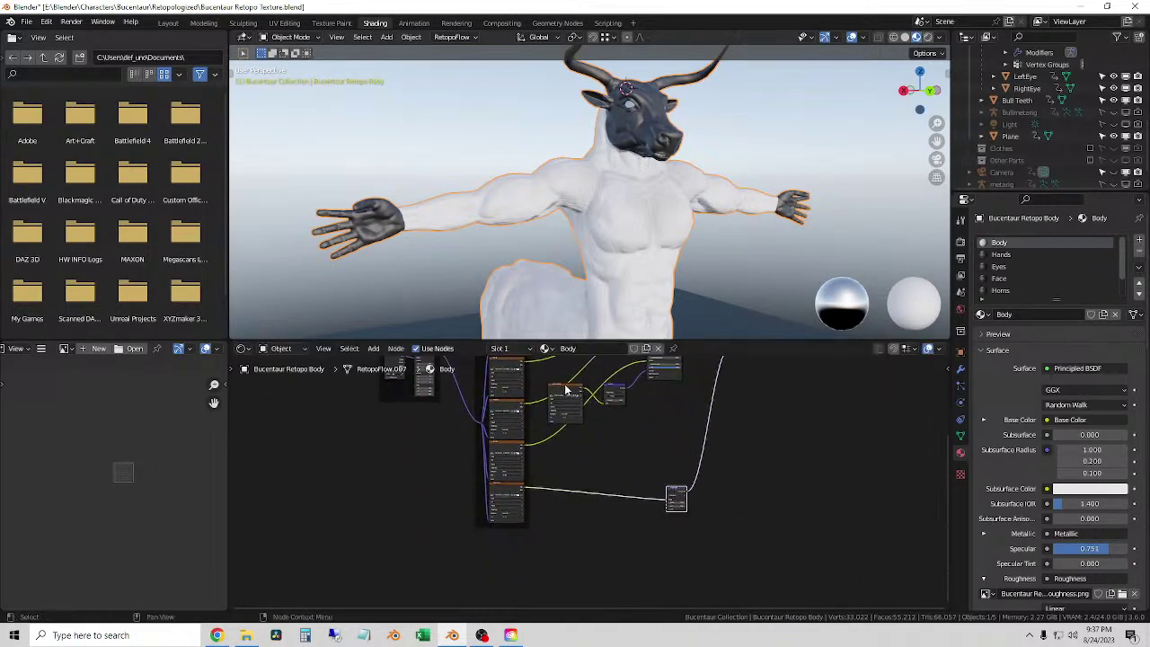
pyautogui.moveTo(566, 388); pyautogui.dragTo(591, 432)
pyautogui.click(618, 391)
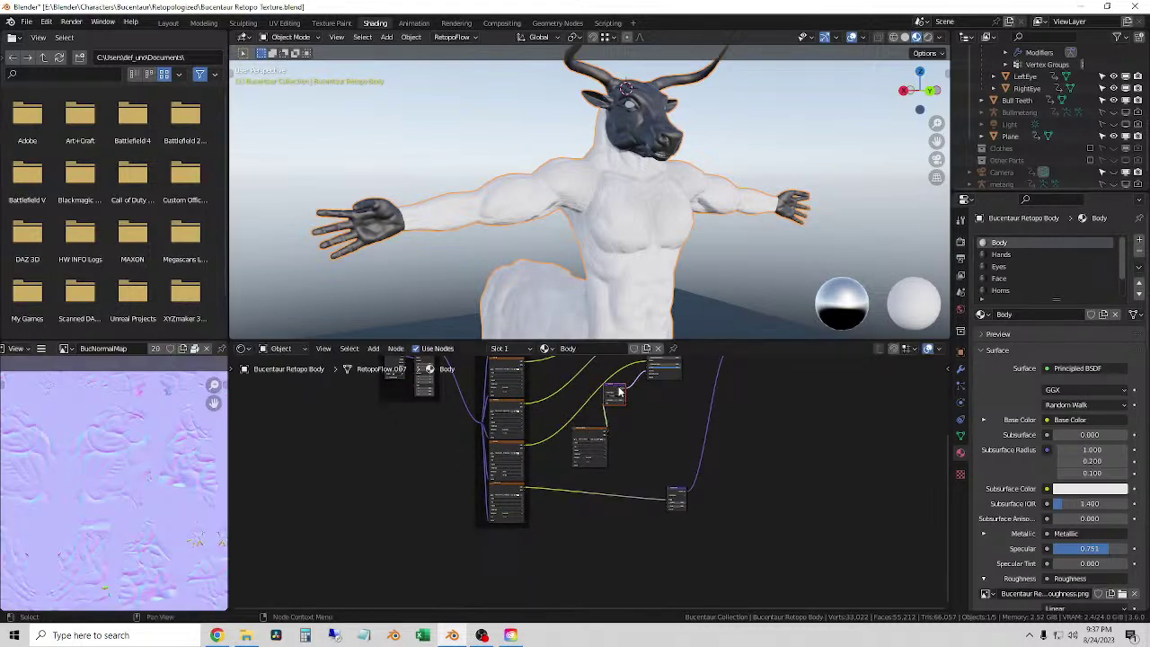
pyautogui.moveTo(618, 391); pyautogui.dragTo(609, 422)
pyautogui.moveTo(677, 492); pyautogui.dragTo(655, 487)
# - Examine the fur detail on the bucentaur's chest, shoulders and back up close
pyautogui.scroll(3, 646, 265)
pyautogui.scroll(-2, 647, 265)
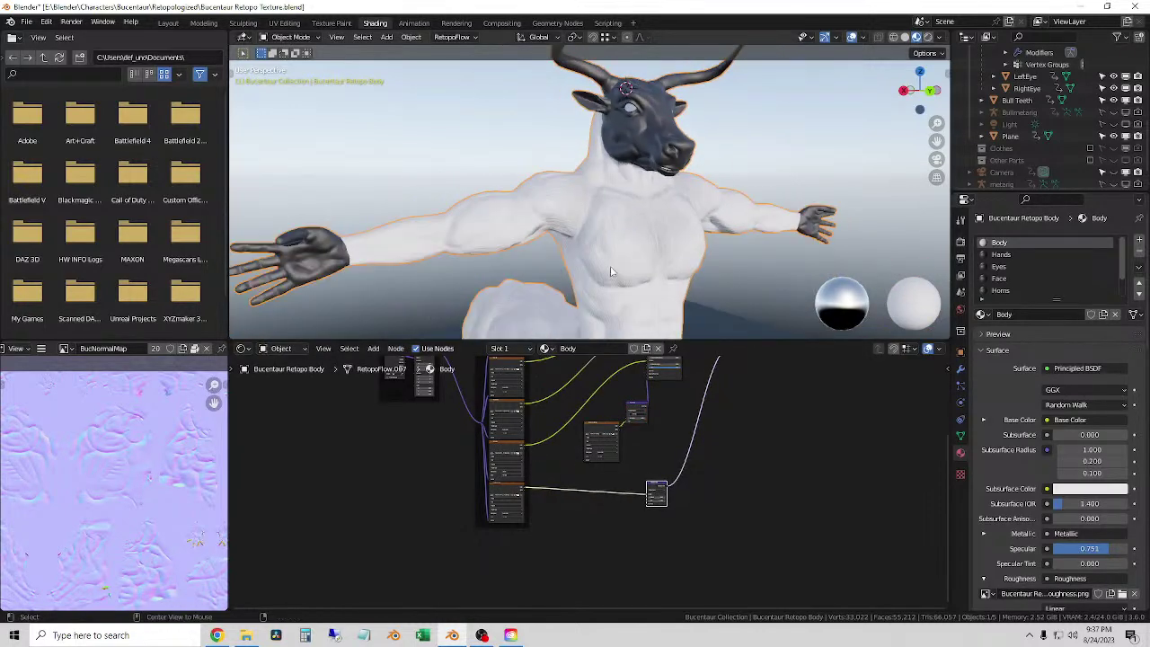
pyautogui.scroll(5, 609, 240)
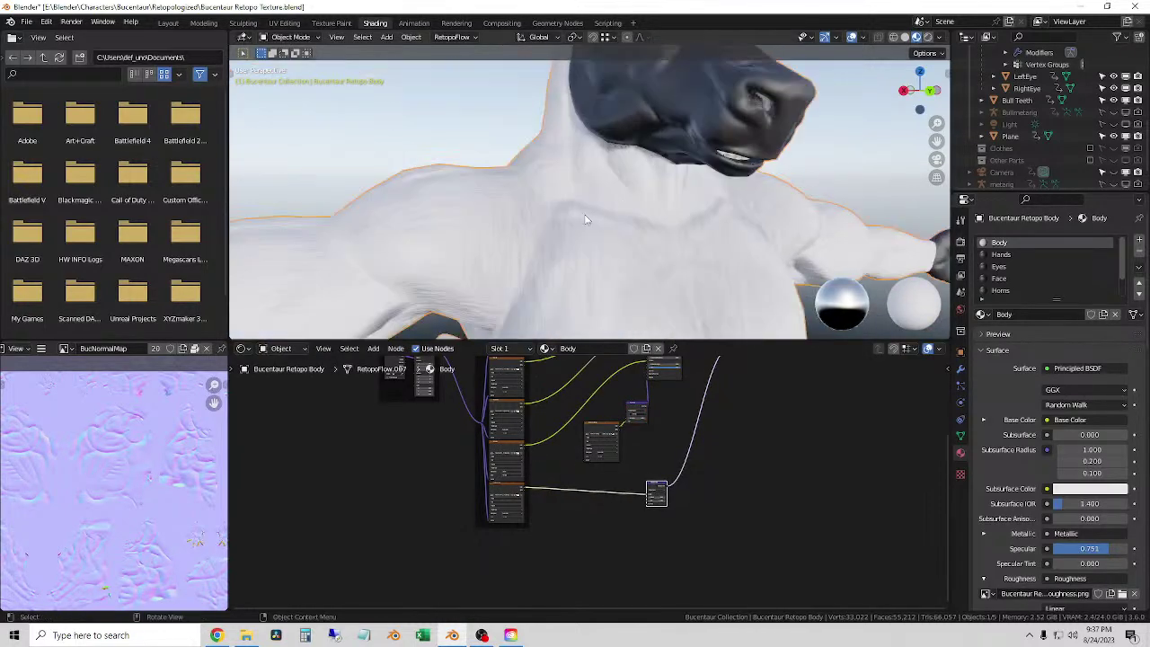
pyautogui.scroll(2, 458, 261)
pyautogui.moveTo(458, 260); pyautogui.dragTo(602, 169, button='middle')
pyautogui.scroll(-4, 443, 263)
pyautogui.scroll(2, 443, 262)
pyautogui.scroll(3, 471, 250)
pyautogui.scroll(-2, 491, 255)
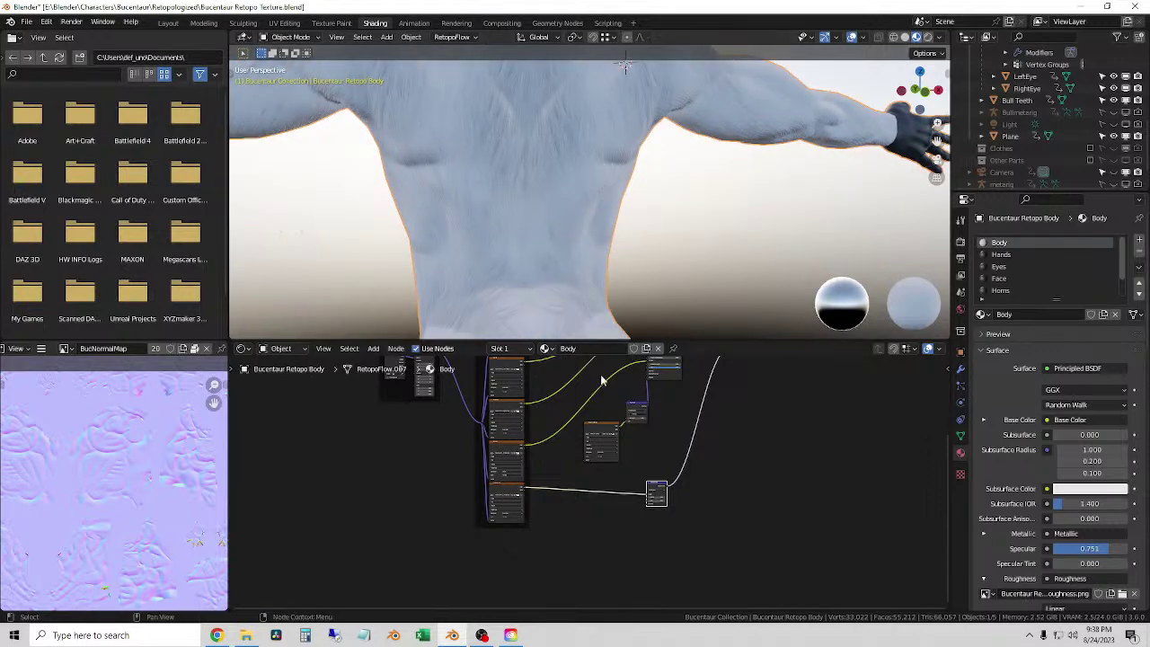
# - Try a stronger normal effect on the Body material, and settle its Normal Map node's Strength at 1.200
pyautogui.scroll(5, 600, 488)
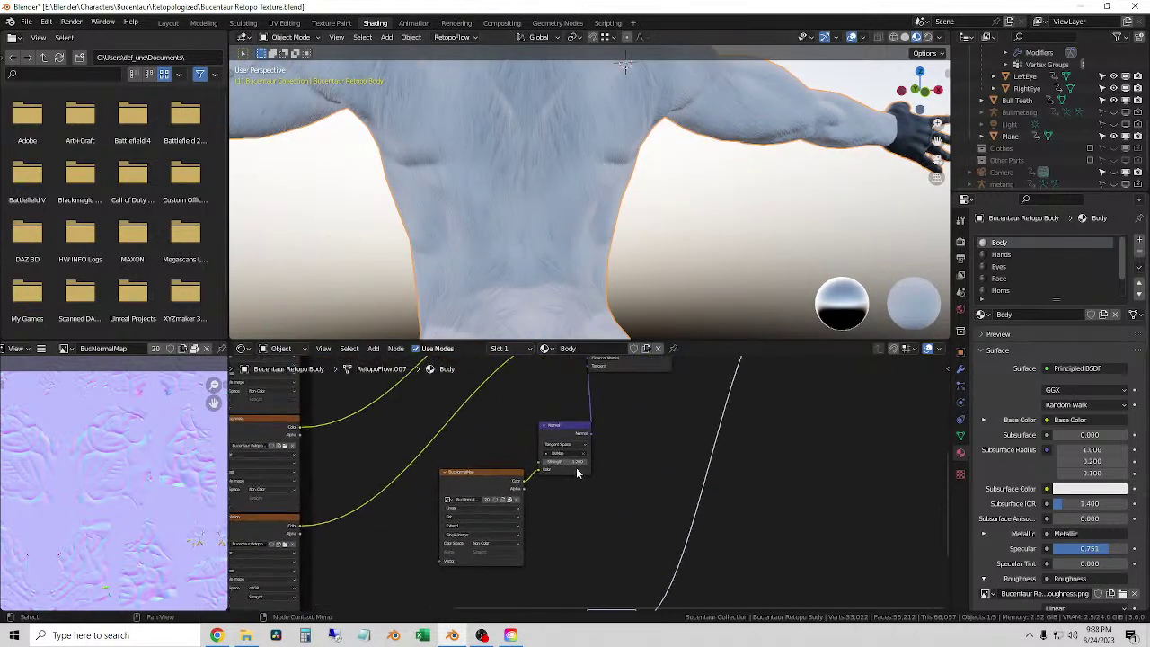
pyautogui.scroll(2, 575, 467)
pyautogui.click(544, 449)
pyautogui.write('2')
pyautogui.press('Return')
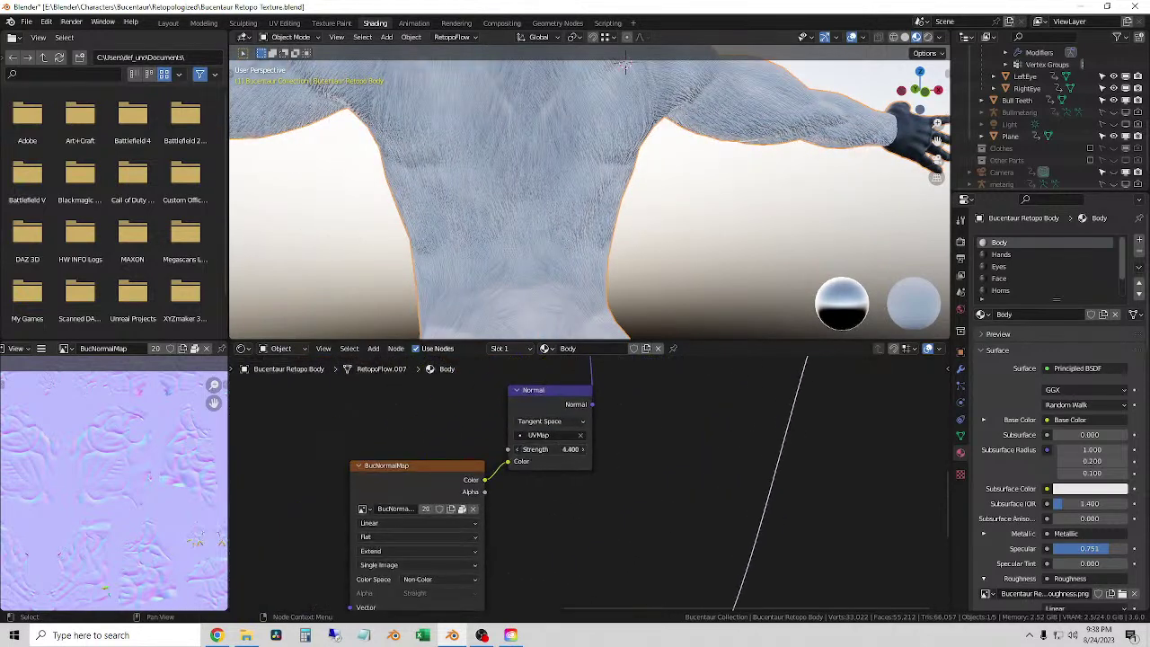
pyautogui.moveTo(557, 449)
pyautogui.mouseDown()
pyautogui.moveTo(575, 450)
pyautogui.moveTo(539, 449)
pyautogui.mouseUp()
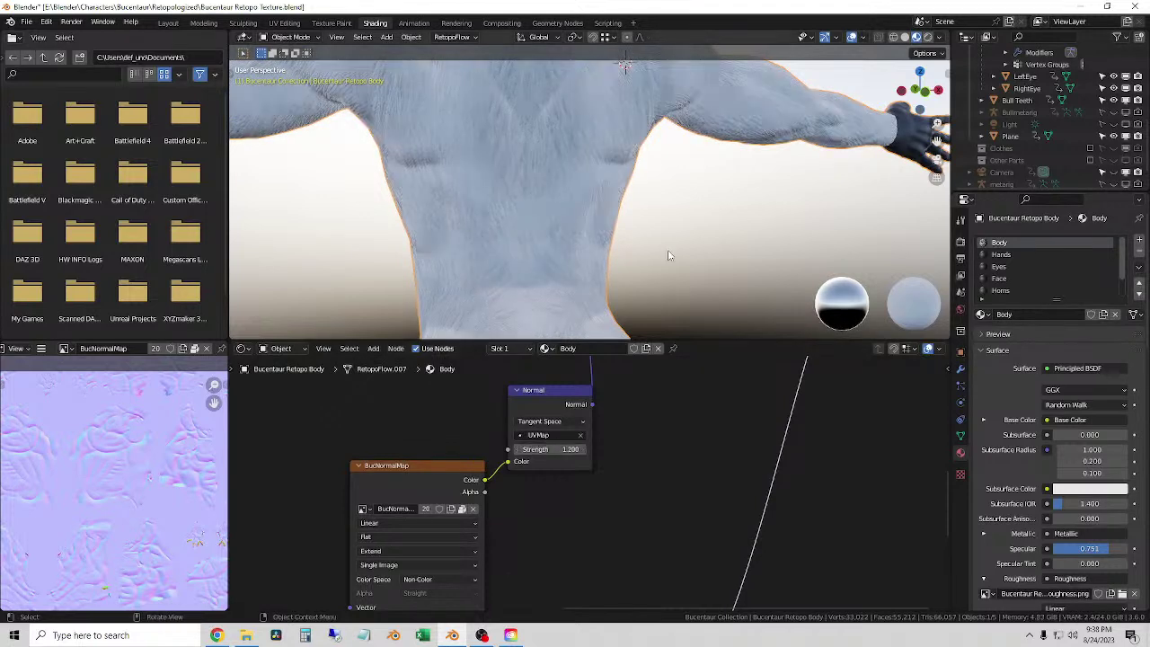
# - Inspect the fur relief on the hindquarters and chest, and check the Body material's Displacement node settings
pyautogui.scroll(-5, 668, 256)
pyautogui.scroll(-2, 666, 484)
pyautogui.moveTo(665, 484); pyautogui.dragTo(577, 560, button='middle')
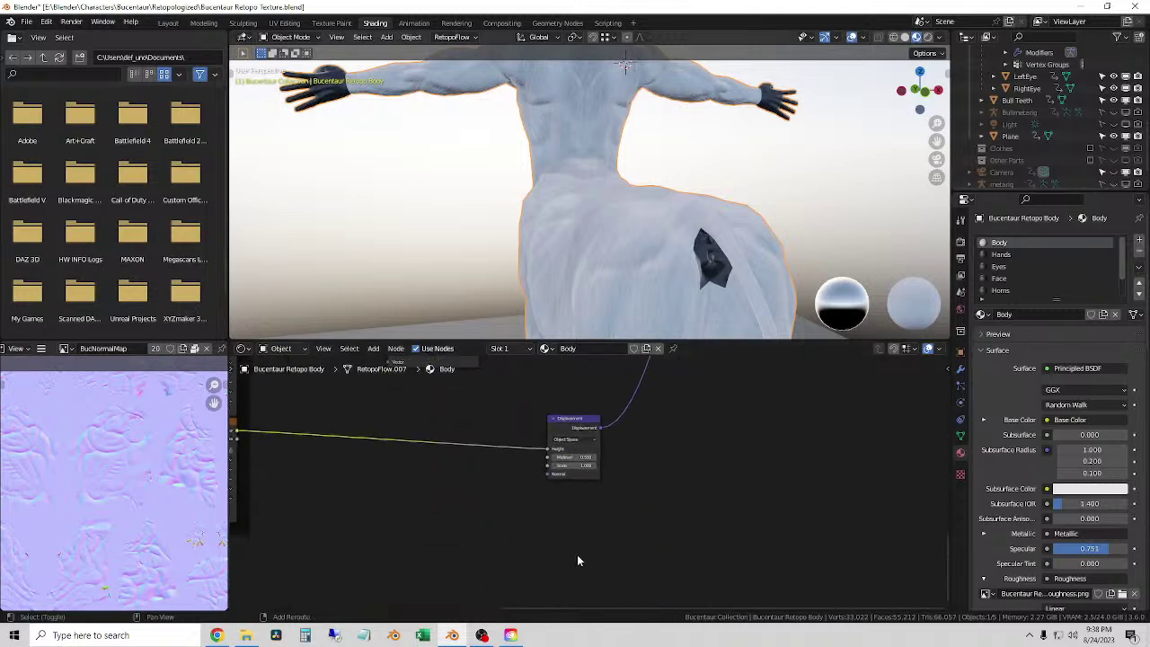
pyautogui.moveTo(667, 319); pyautogui.dragTo(534, 225, button='middle')
pyautogui.scroll(2, 530, 227)
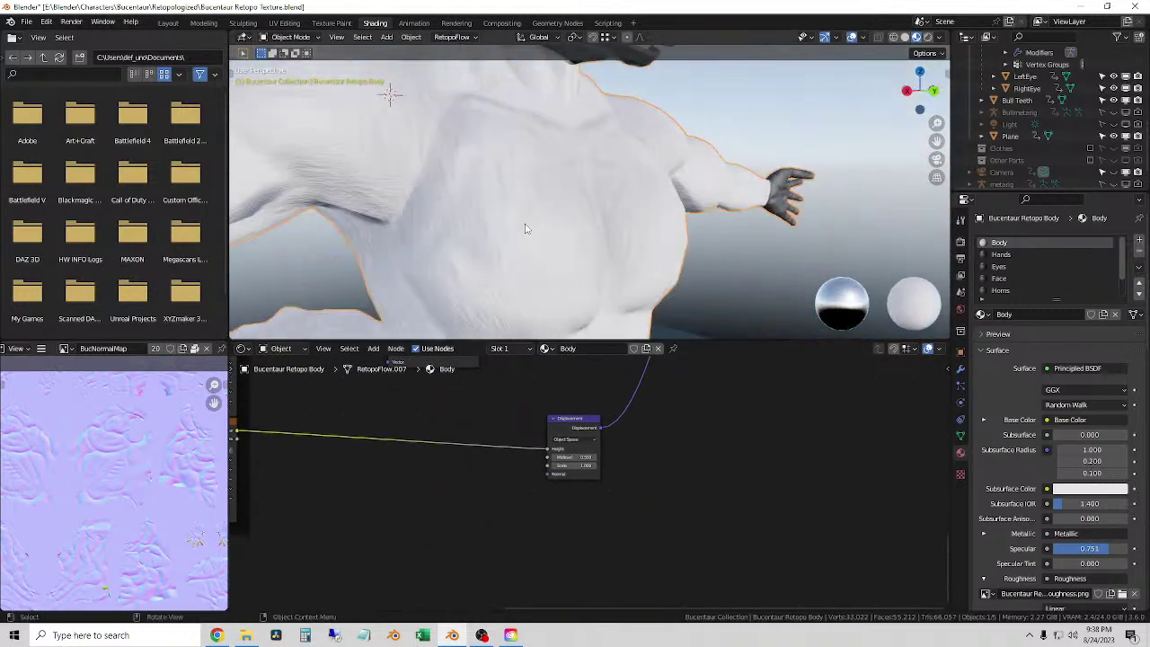
pyautogui.scroll(5, 614, 476)
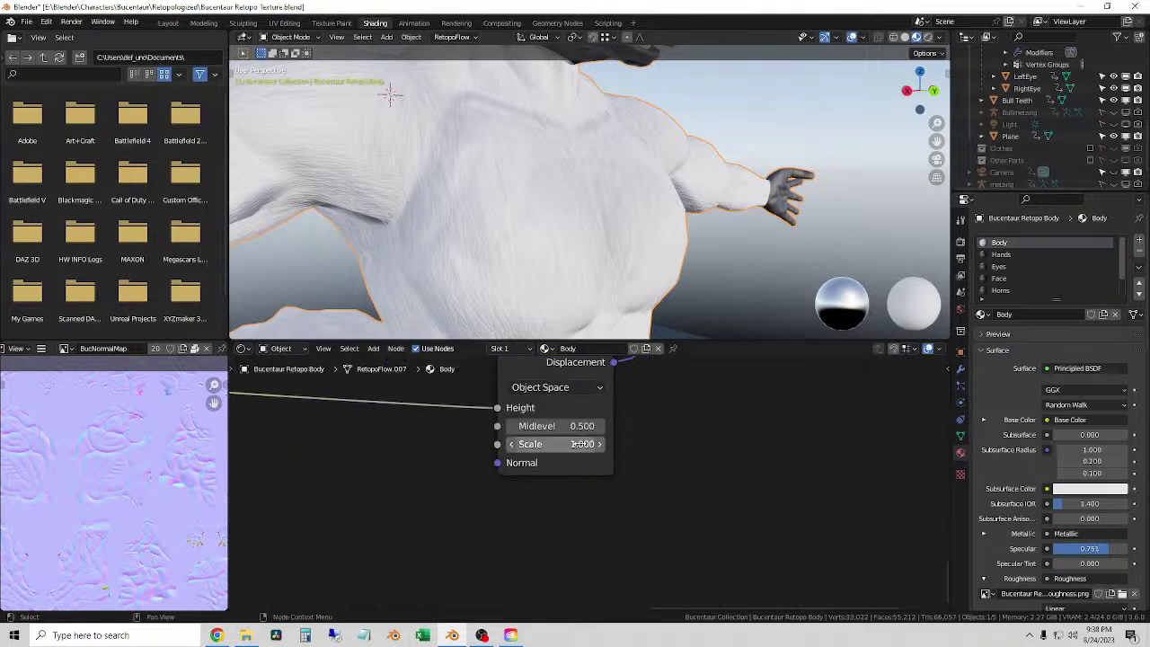
pyautogui.scroll(-5, 583, 485)
pyautogui.moveTo(552, 402); pyautogui.dragTo(551, 449, button='middle')
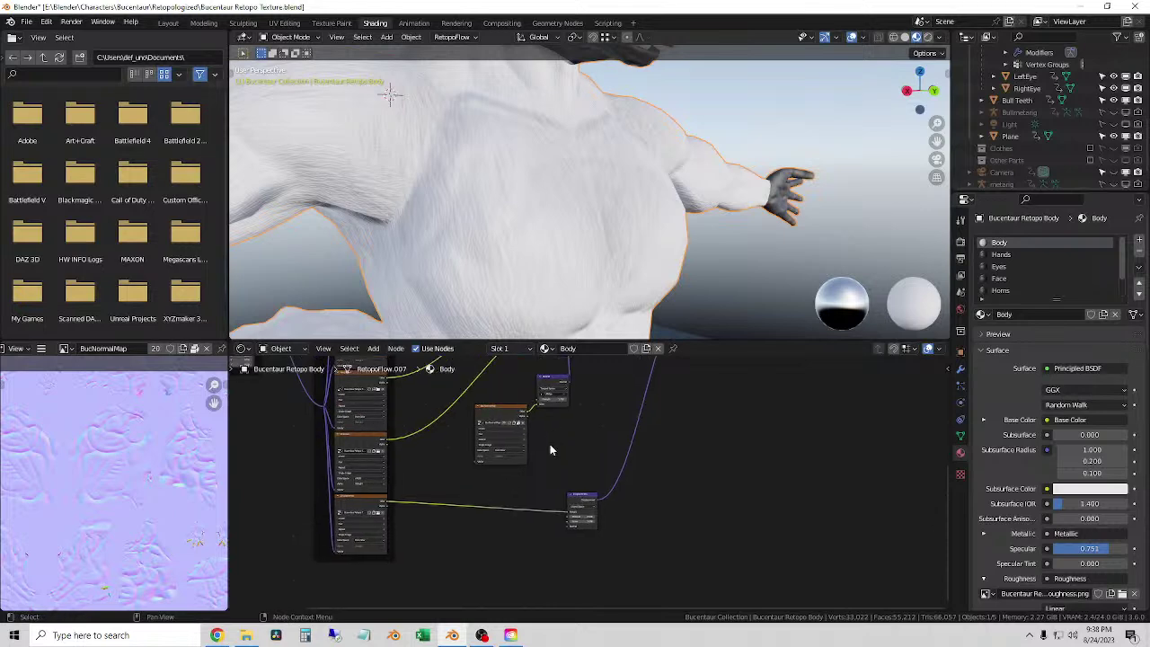
pyautogui.moveTo(583, 269); pyautogui.dragTo(607, 196, button='middle')
pyautogui.moveTo(632, 152); pyautogui.dragTo(677, 302, button='middle')
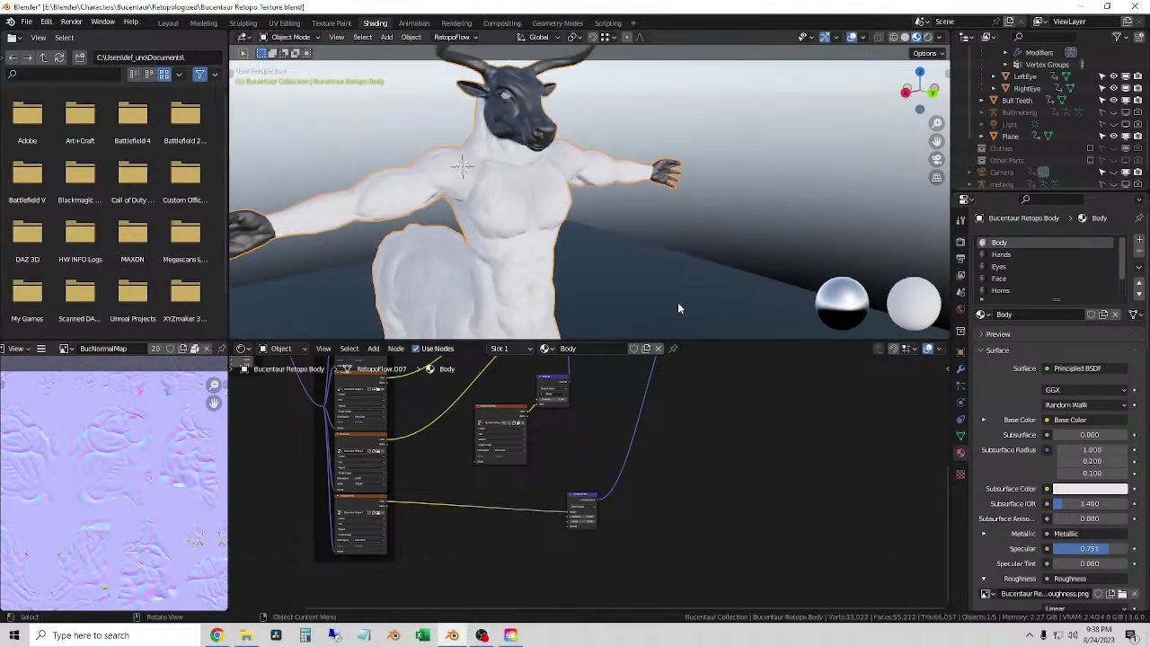
# - Run Principled Texture Setup on the Hands material's Principled BSDF with the Hands BaseColor, Emissive, Height, Metallic and Roughness maps
pyautogui.scroll(-2, 611, 398)
pyautogui.moveTo(611, 399); pyautogui.dragTo(716, 490, button='middle')
pyautogui.scroll(-1, 716, 490)
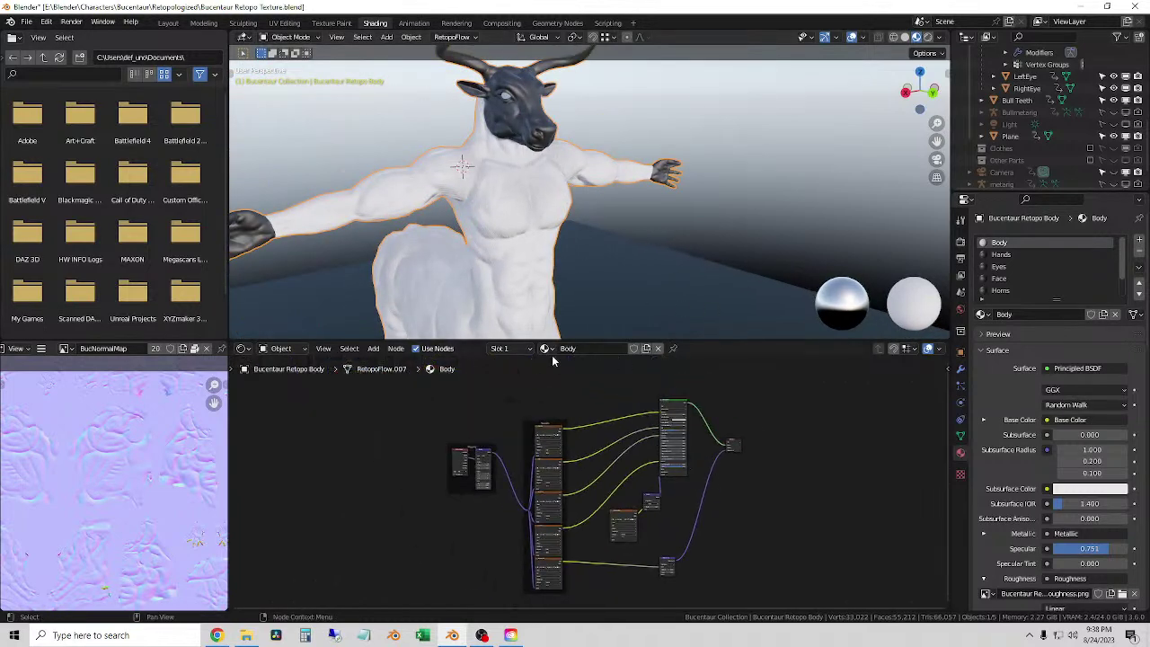
pyautogui.click(510, 350)
pyautogui.click(470, 388)
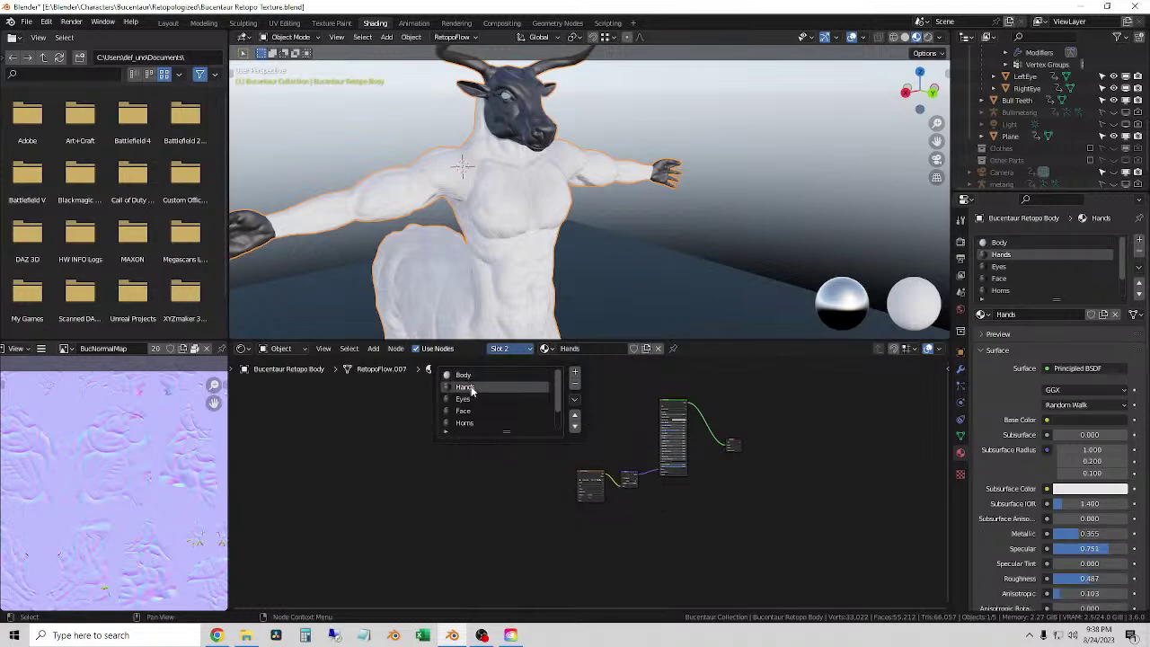
pyautogui.click(675, 408)
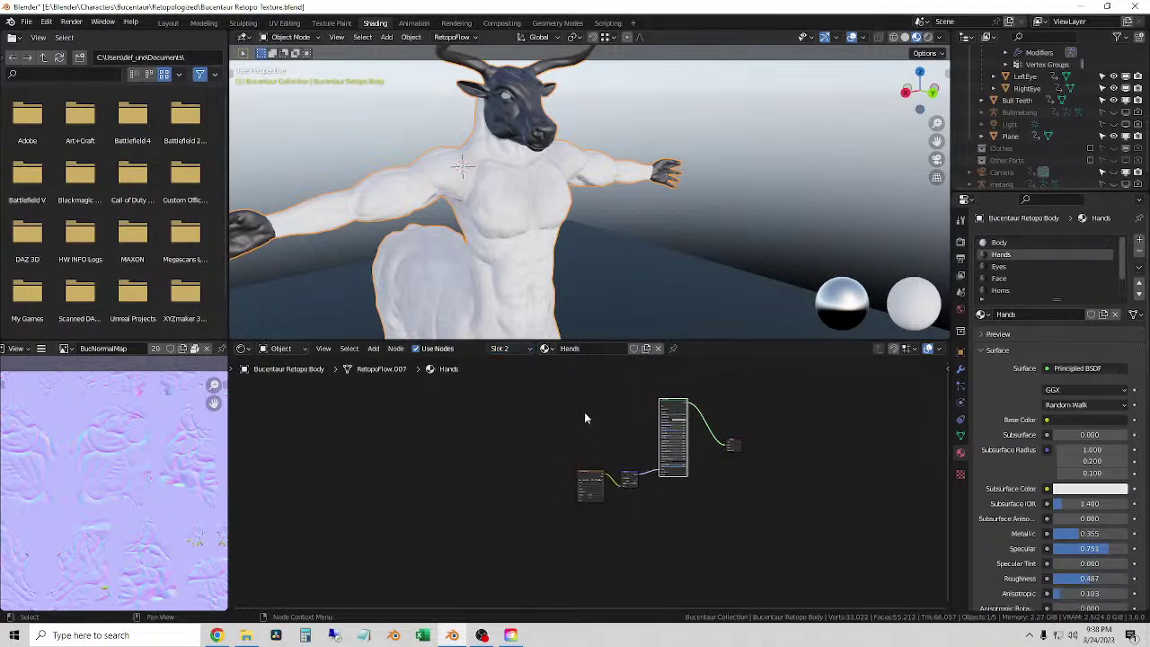
pyautogui.hotkey('ctrl', 'shift', 't')
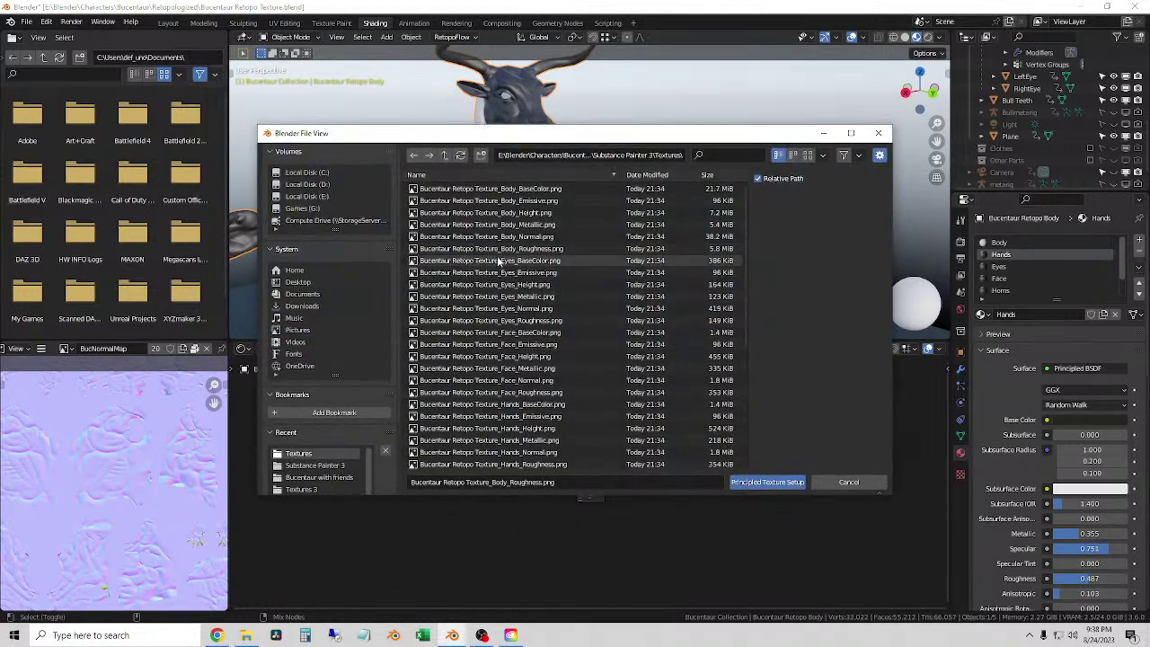
pyautogui.scroll(-4, 530, 265)
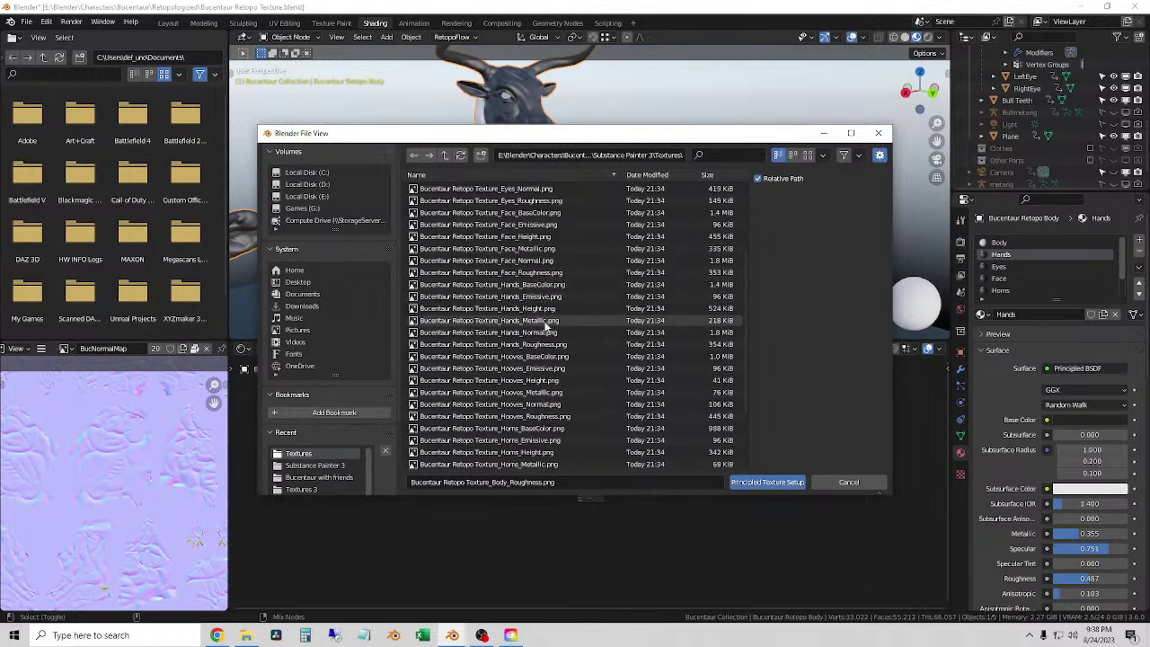
pyautogui.click(538, 284)
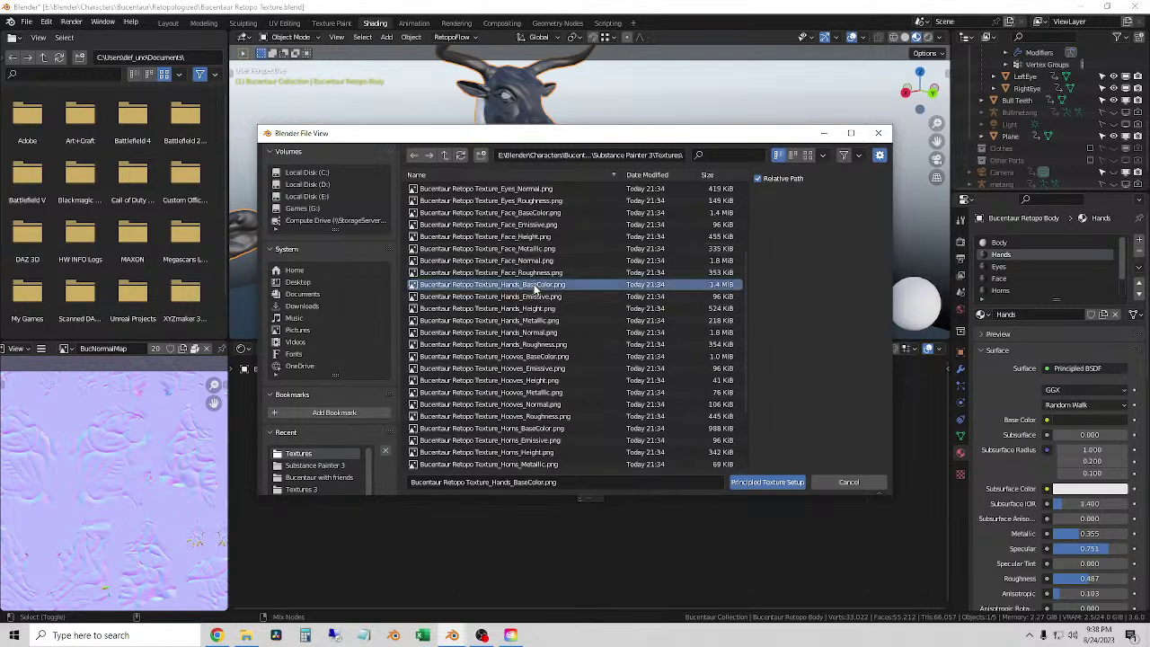
pyautogui.keyDown('shift'); pyautogui.click(539, 346); pyautogui.keyUp('shift')
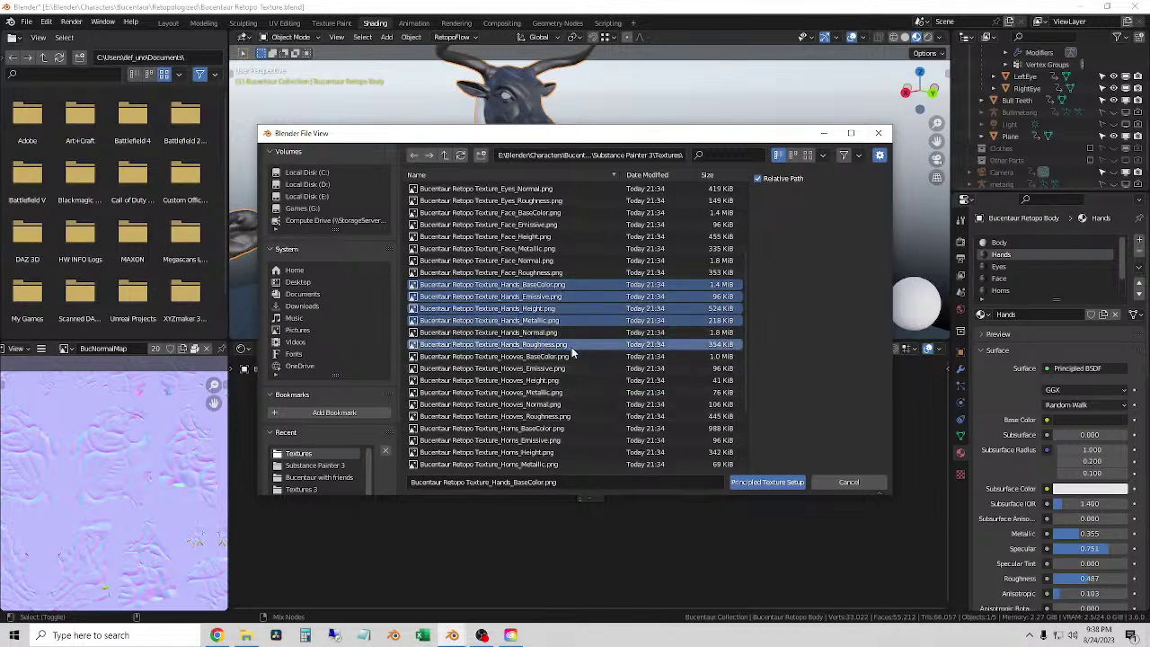
pyautogui.click(762, 482)
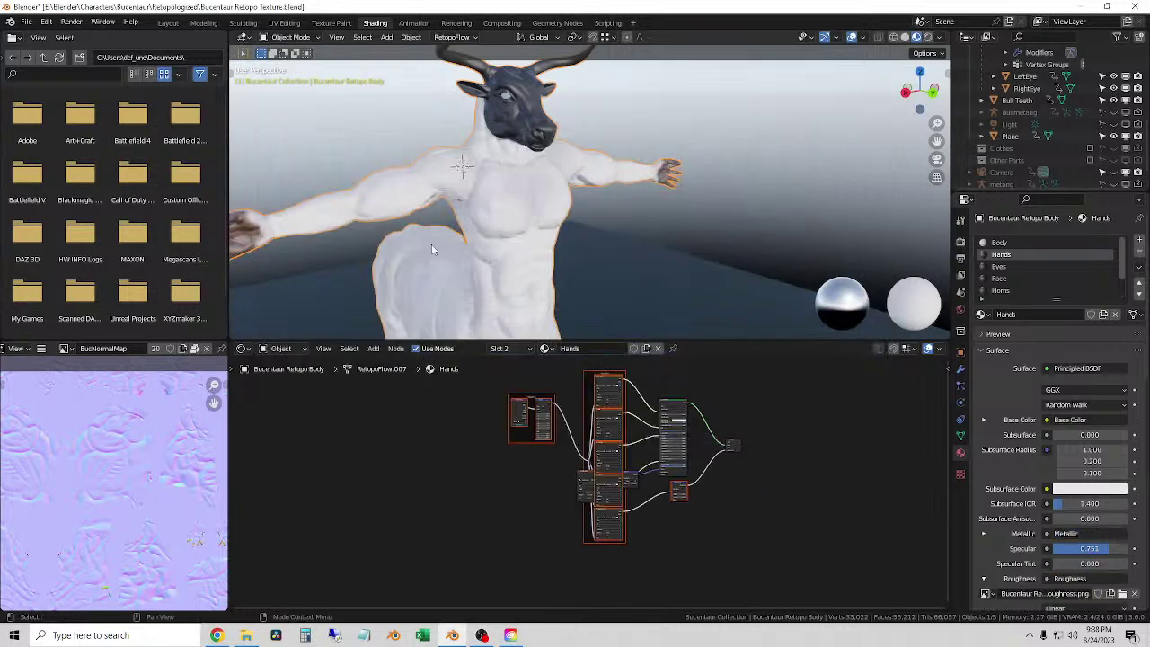
# - Place the 3D cursor on one hand and inspect the textured palm and upper body
pyautogui.moveTo(350, 227); pyautogui.dragTo(517, 247, button='middle')
pyautogui.keyDown('shift'); pyautogui.rightClick(516, 247); pyautogui.keyUp('shift')
pyautogui.scroll(5, 575, 234)
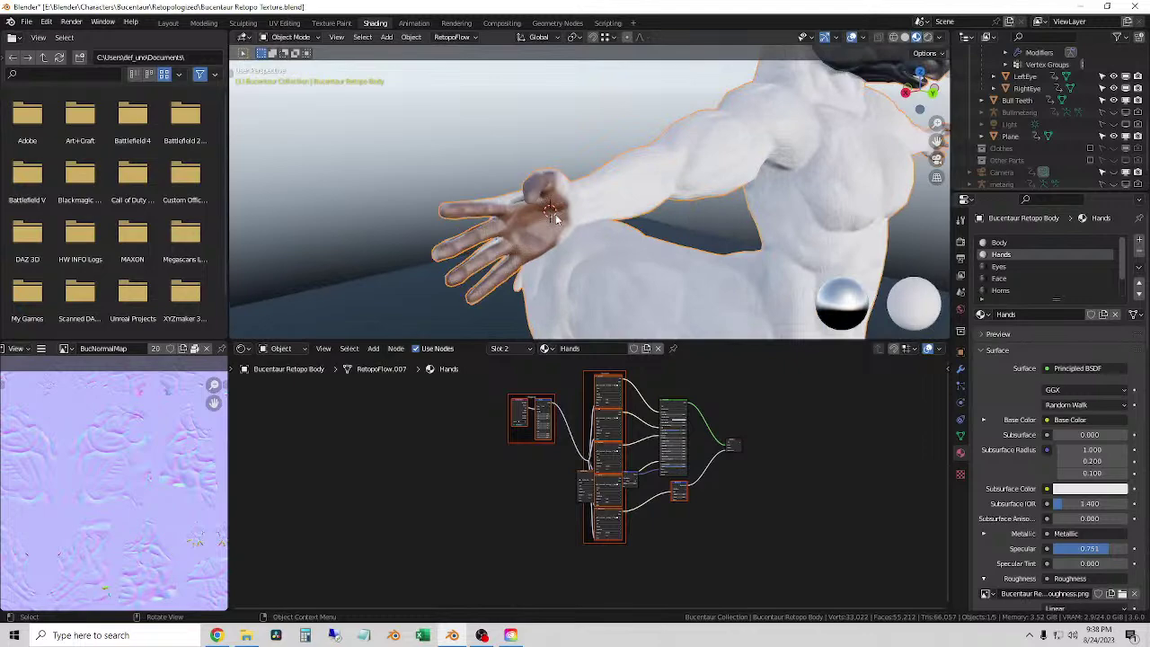
pyautogui.moveTo(629, 239)
pyautogui.mouseDown(button='middle')
pyautogui.moveTo(537, 228)
pyautogui.moveTo(699, 258)
pyautogui.moveTo(605, 230)
pyautogui.moveTo(596, 194)
pyautogui.moveTo(490, 214)
pyautogui.moveTo(556, 252)
pyautogui.moveTo(485, 207)
pyautogui.moveTo(542, 157)
pyautogui.moveTo(571, 203)
pyautogui.moveTo(590, 208)
pyautogui.moveTo(397, 218)
pyautogui.moveTo(715, 197)
pyautogui.moveTo(810, 268)
pyautogui.moveTo(643, 226)
pyautogui.mouseUp(button='middle')
pyautogui.scroll(-5, 572, 203)
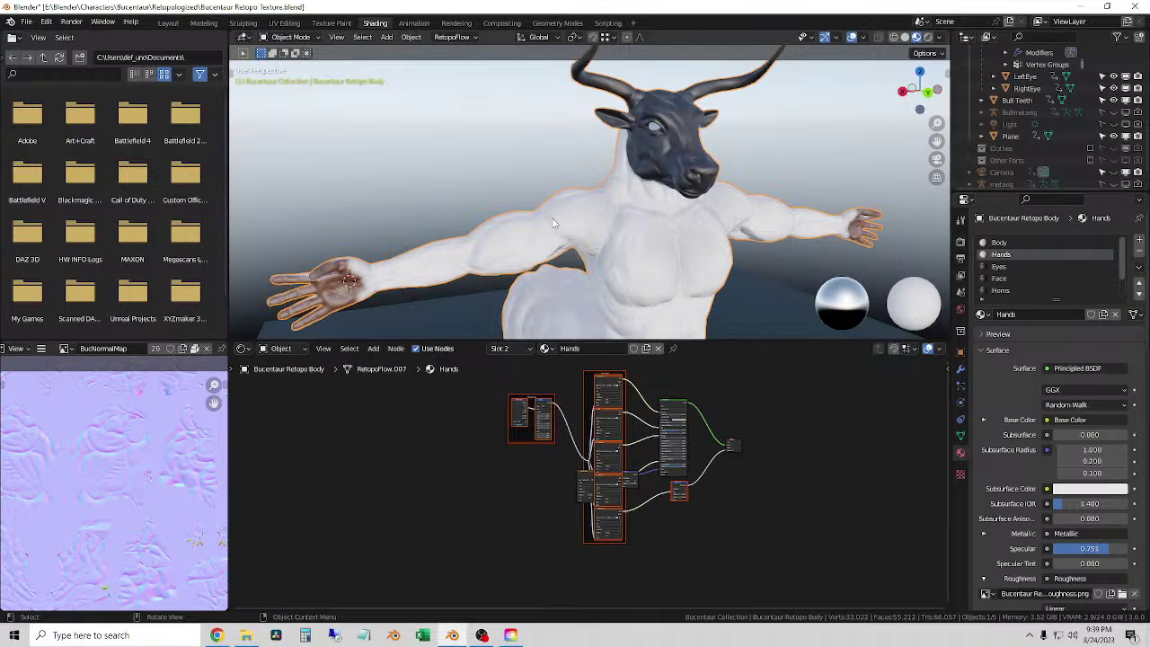
pyautogui.moveTo(634, 171); pyautogui.dragTo(700, 175, button='middle')
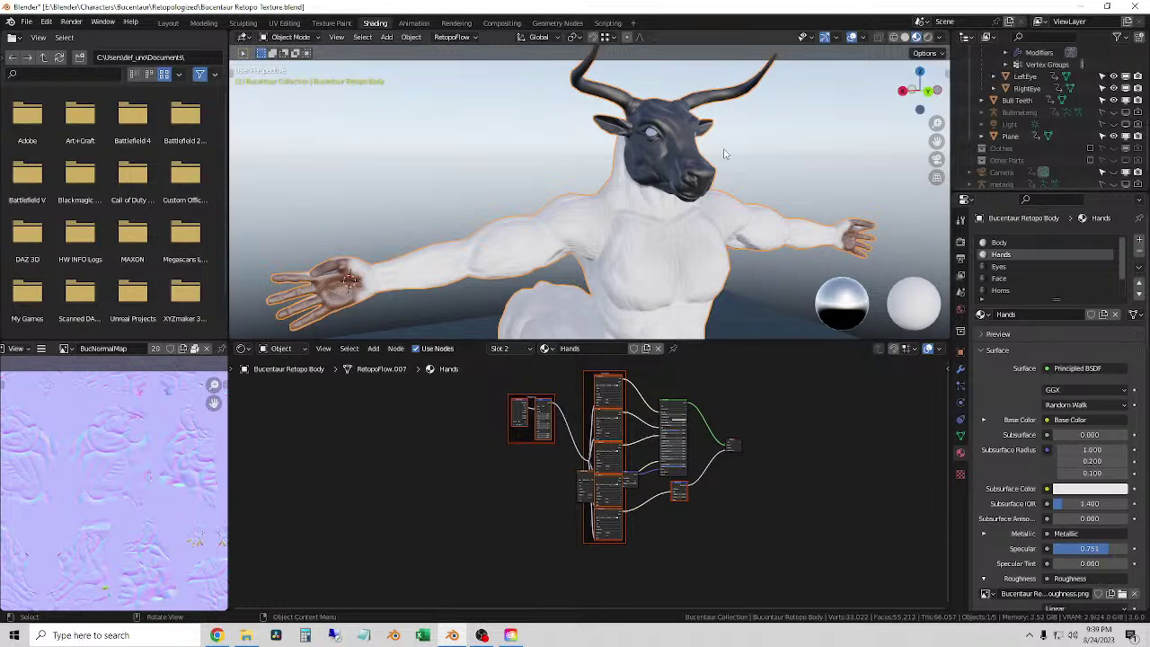
pyautogui.moveTo(629, 225); pyautogui.dragTo(483, 199, button='middle')
# - Spread out the Hands material's nodes: move the texture and mapping frames left, and the Displacement and BucNormalMap nodes down
pyautogui.click(513, 379)
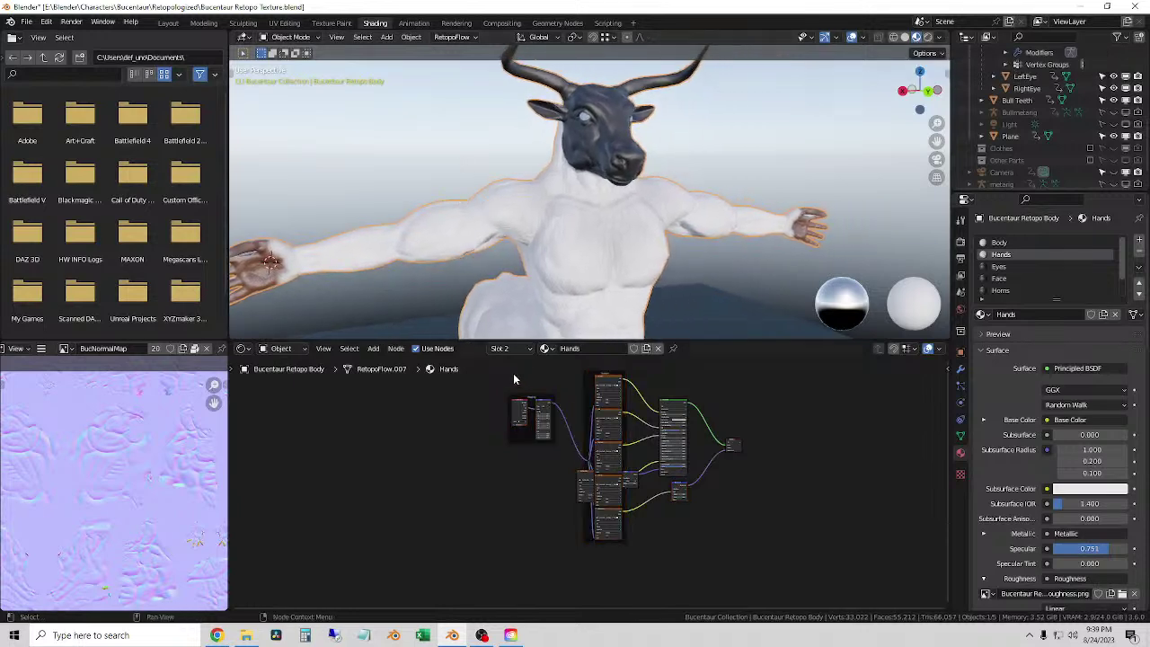
pyautogui.click(607, 371)
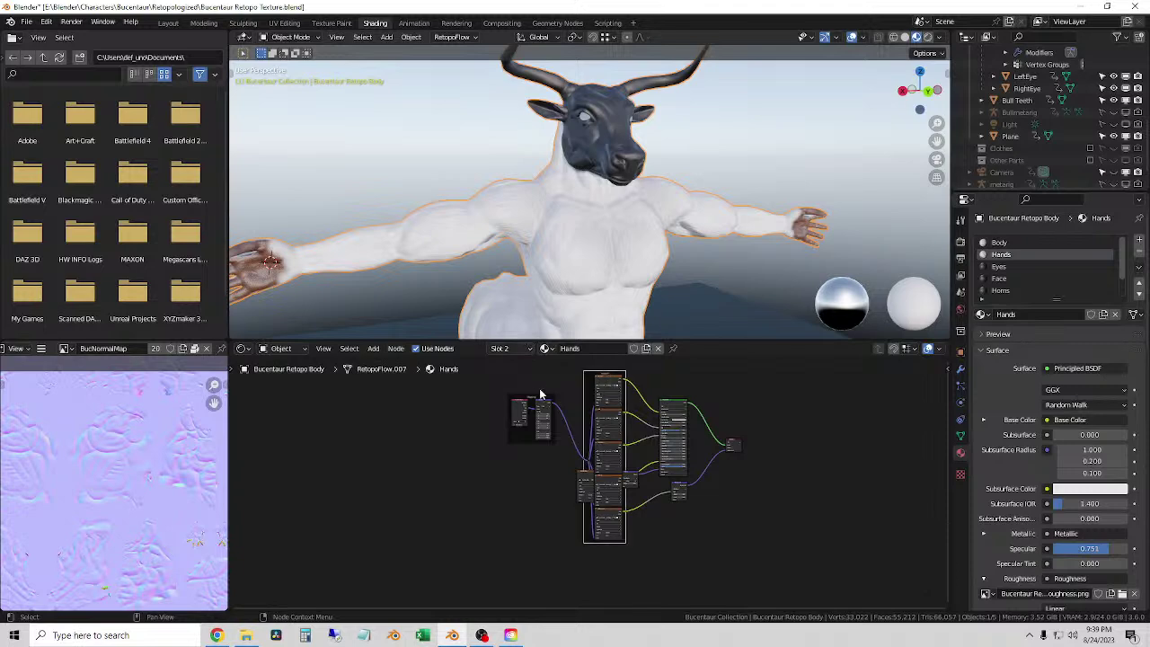
pyautogui.keyDown('shift'); pyautogui.click(532, 398); pyautogui.keyUp('shift')
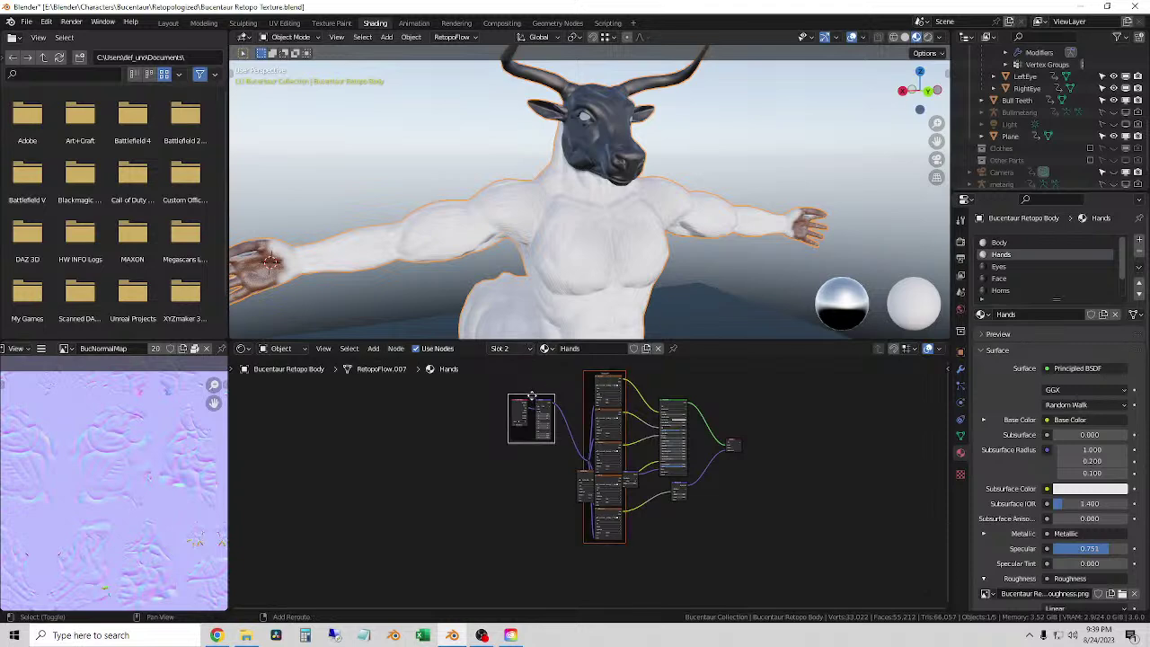
pyautogui.moveTo(599, 373); pyautogui.dragTo(512, 373)
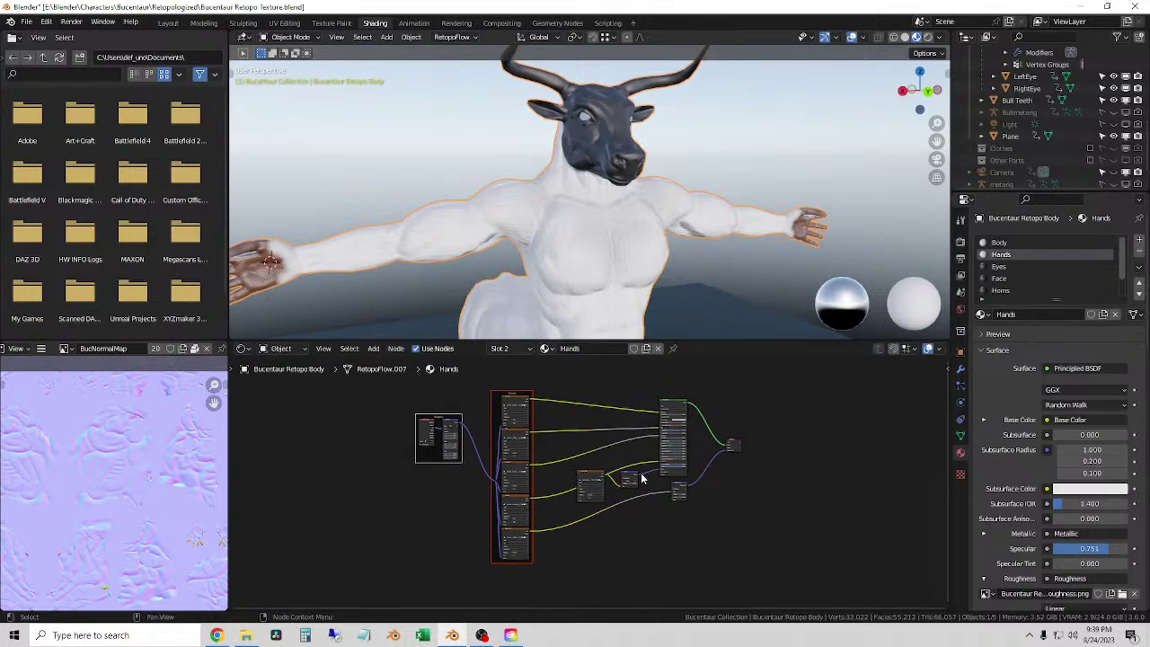
pyautogui.scroll(1, 666, 494)
pyautogui.moveTo(704, 488); pyautogui.dragTo(629, 537)
pyautogui.scroll(3, 615, 510)
pyautogui.scroll(1, 597, 480)
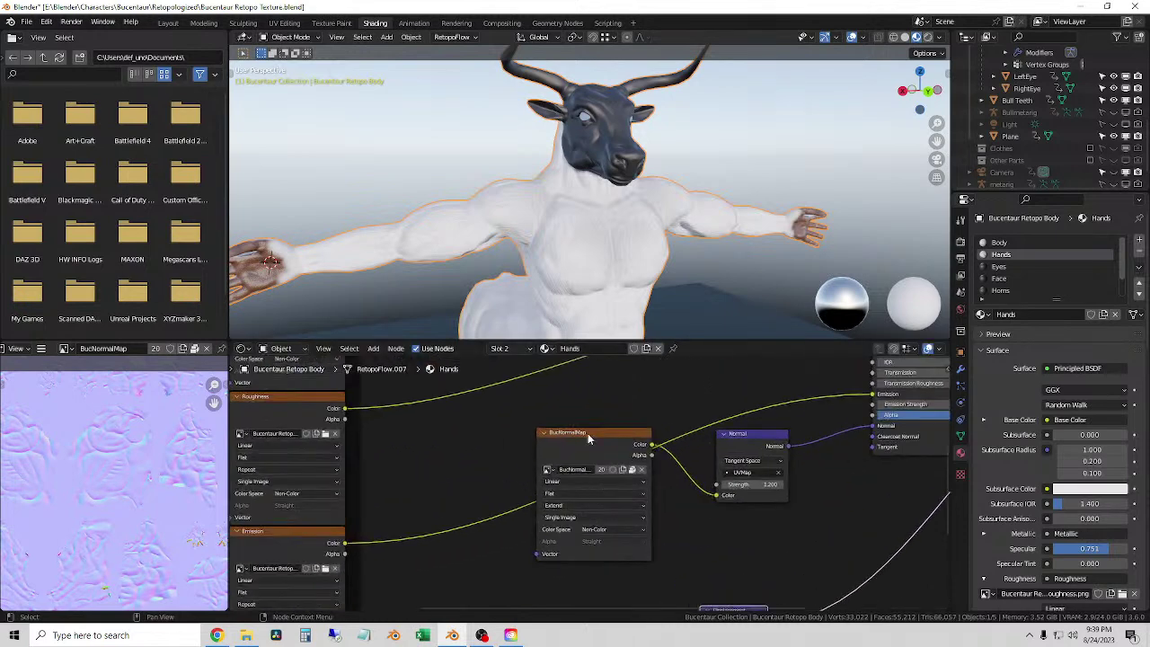
pyautogui.moveTo(588, 432); pyautogui.dragTo(609, 468)
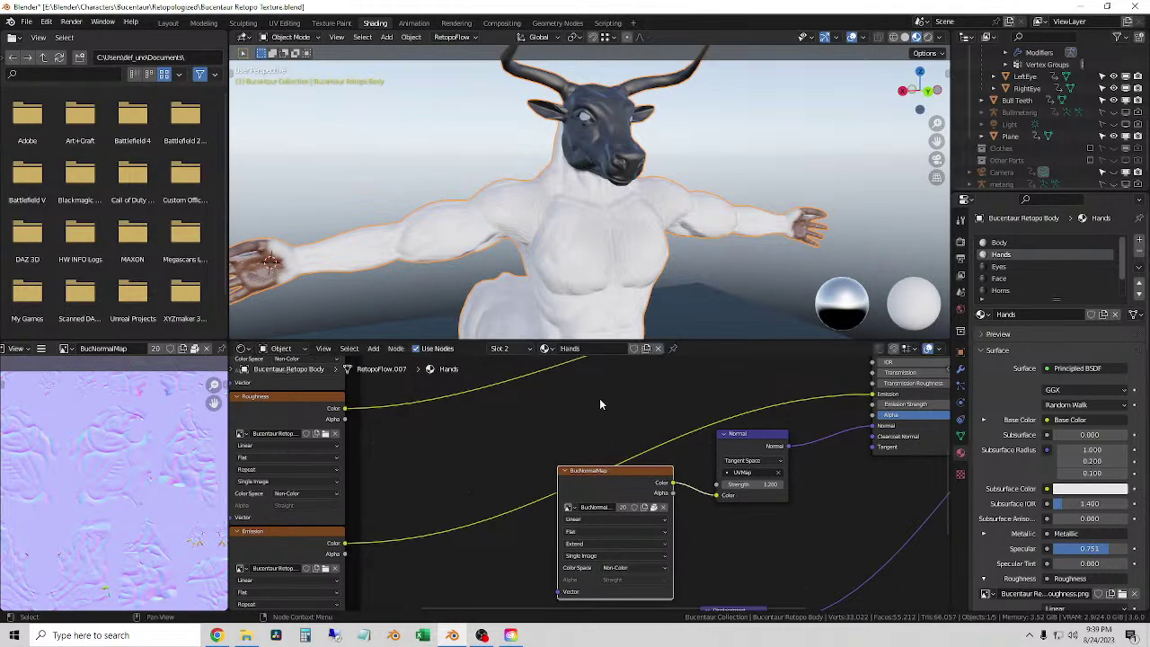
pyautogui.scroll(-4, 600, 404)
# - Run Principled Texture Setup on the Eyes material's Principled BSDF with the Eyes BaseColor, Emissive, Height, Metallic and Roughness maps
pyautogui.moveTo(512, 275); pyautogui.dragTo(536, 262, button='middle')
pyautogui.click(505, 349)
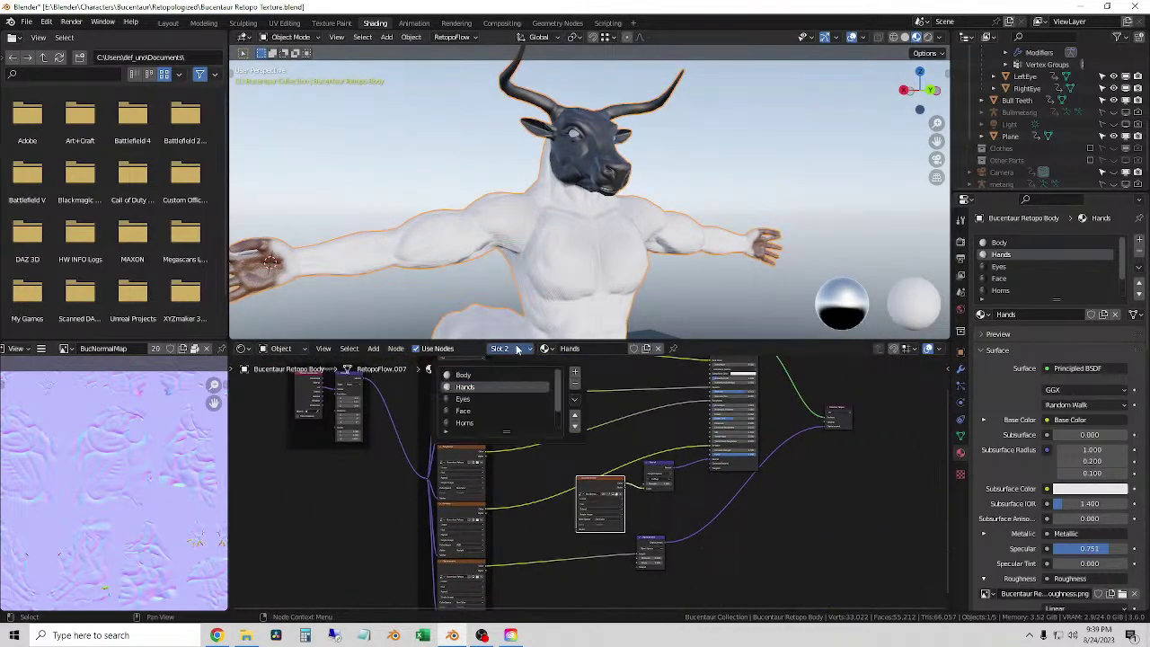
pyautogui.click(473, 398)
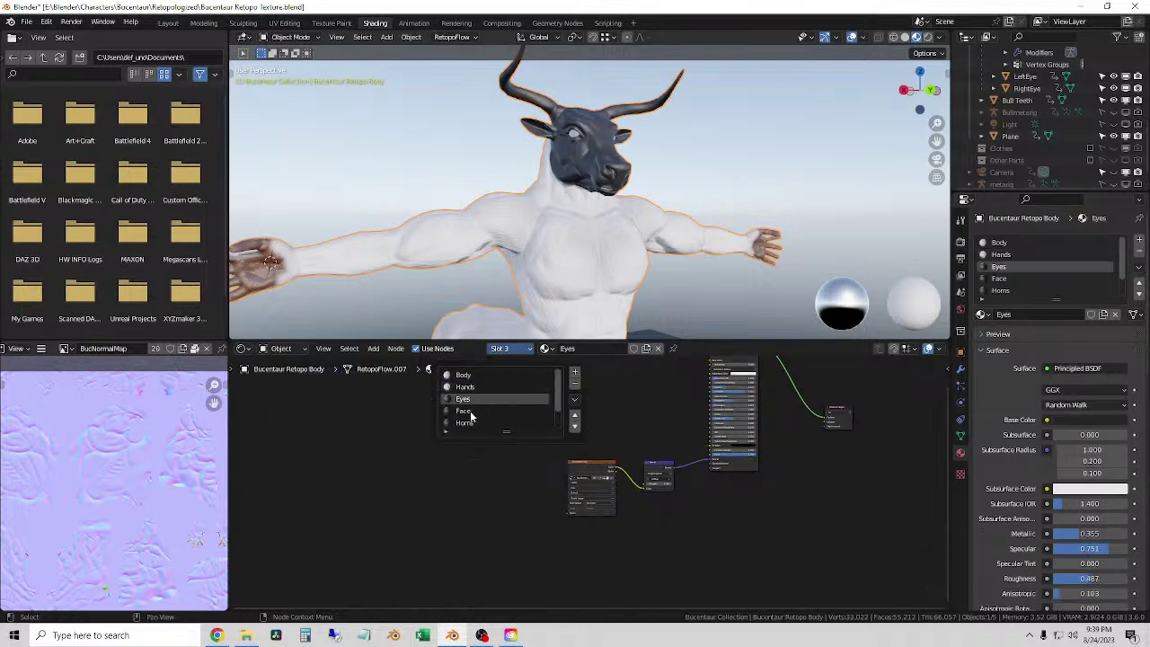
pyautogui.click(738, 467)
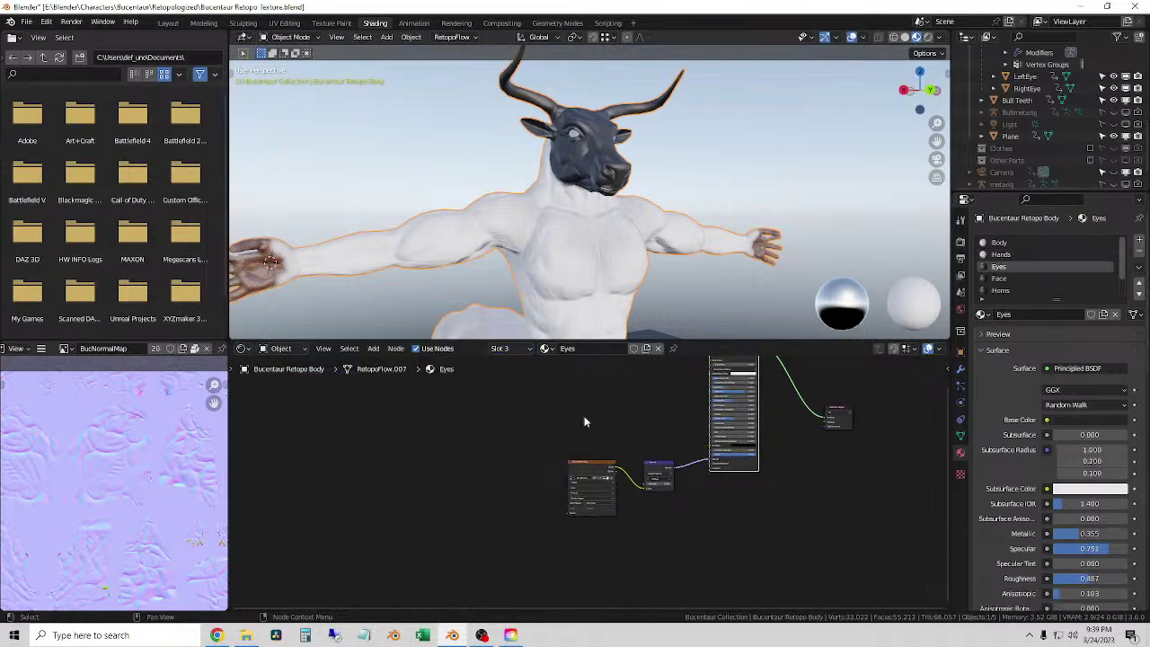
pyautogui.hotkey('ctrl', 'shift', 't')
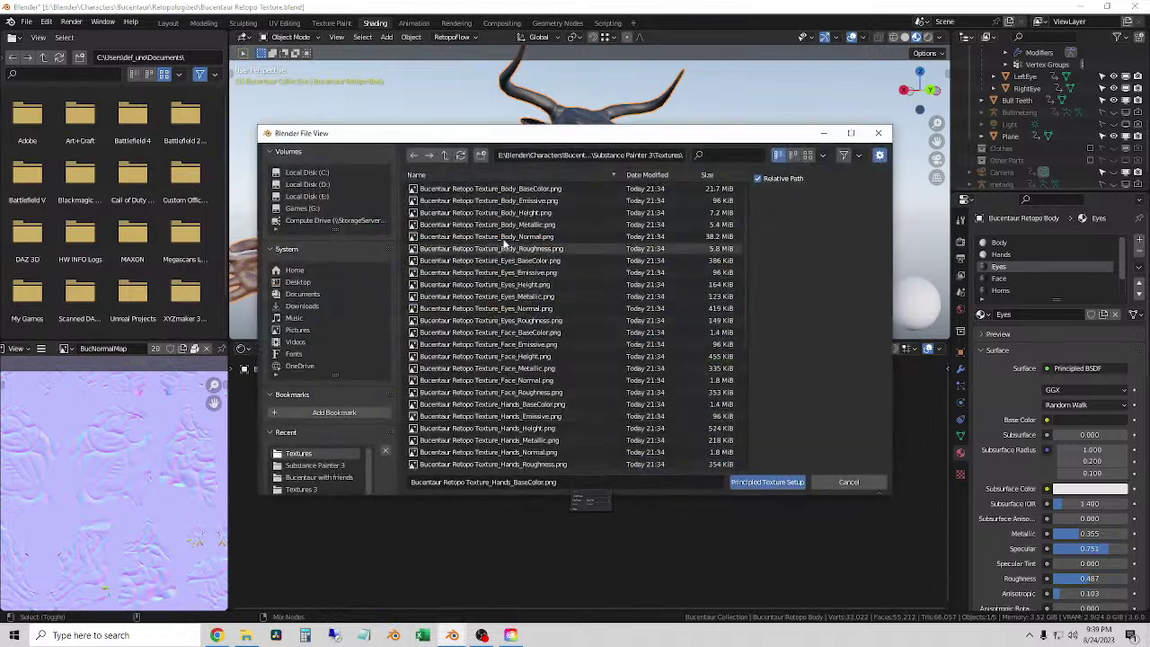
pyautogui.click(539, 261)
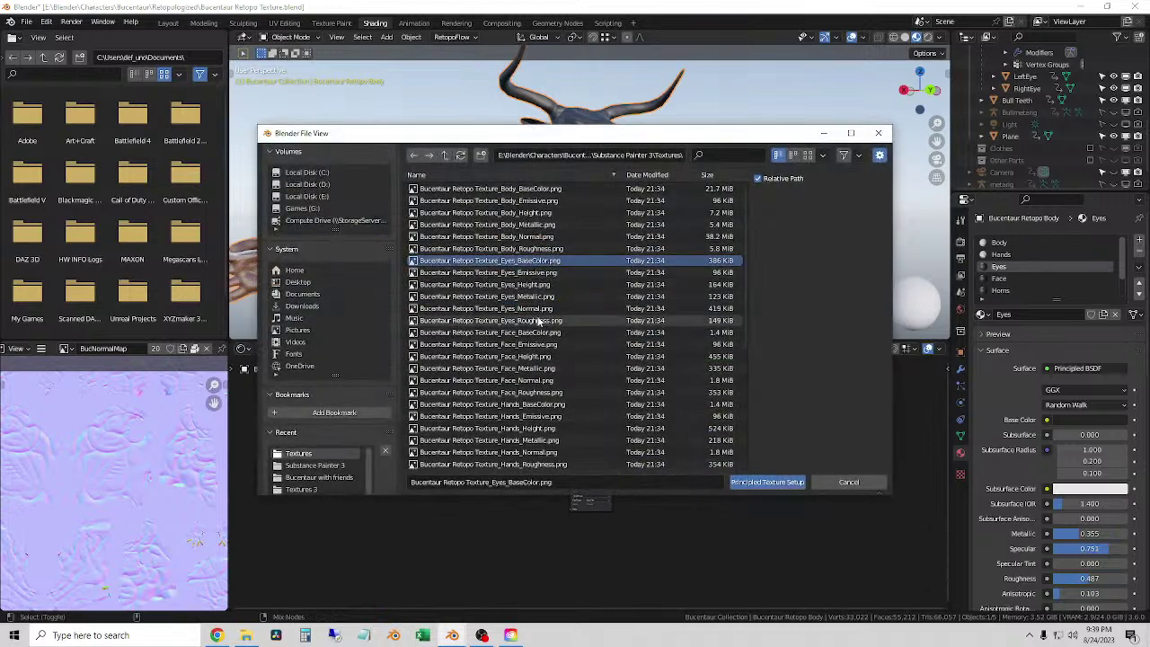
pyautogui.keyDown('shift'); pyautogui.click(531, 321); pyautogui.keyUp('shift')
pyautogui.keyDown('ctrl'); pyautogui.click(530, 308); pyautogui.keyUp('ctrl')
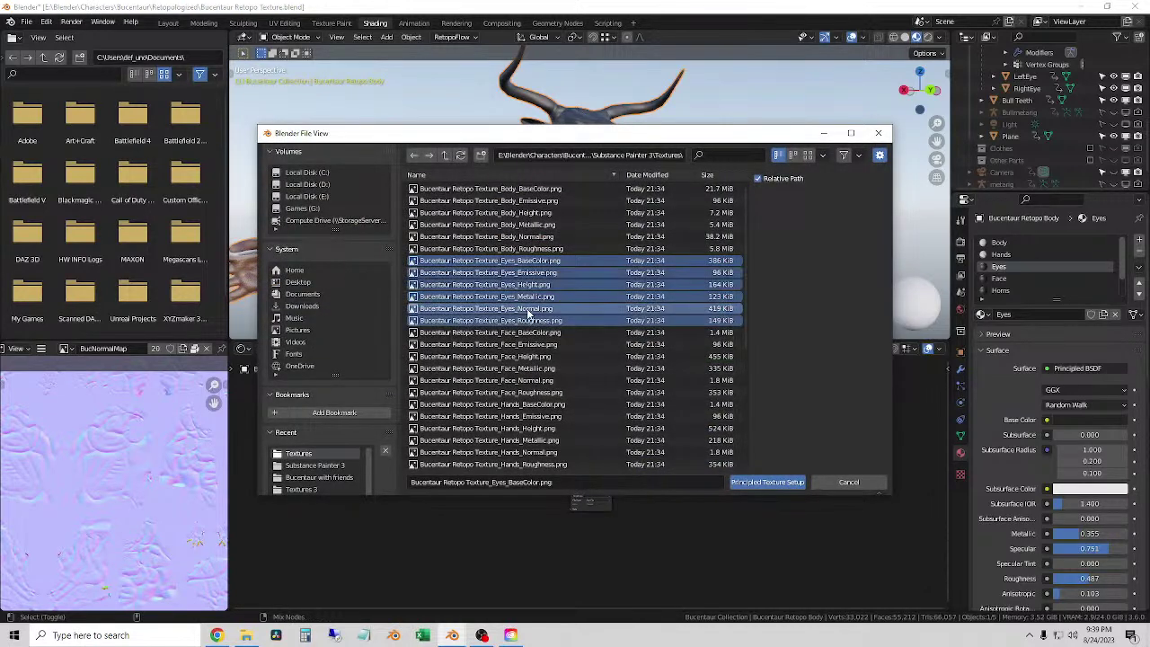
pyautogui.click(769, 482)
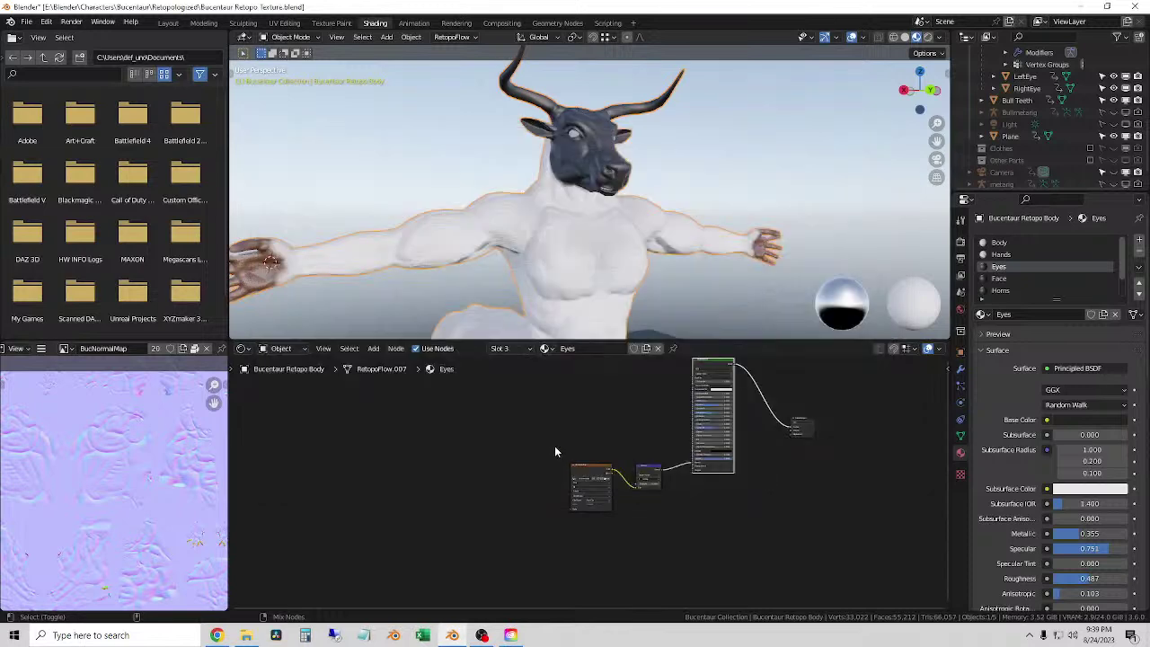
# - Move the Eyes material's new mapping, texture and Displacement nodes left so they clear the existing BucNormalMap node
pyautogui.scroll(-3, 556, 446)
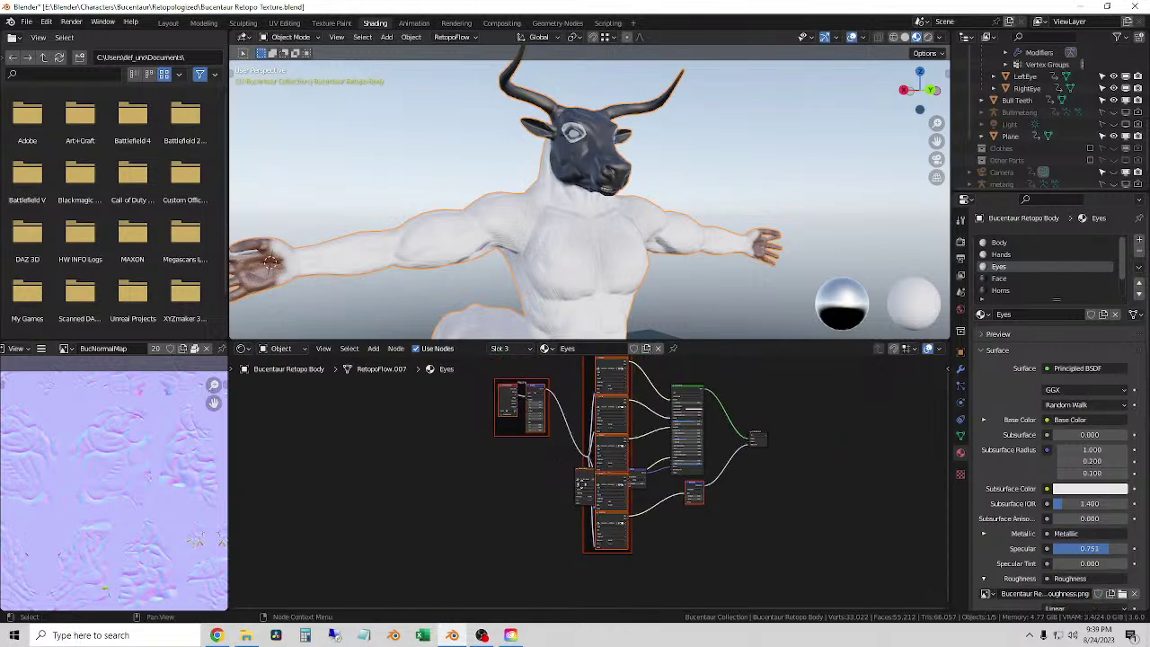
pyautogui.moveTo(607, 381); pyautogui.dragTo(512, 404)
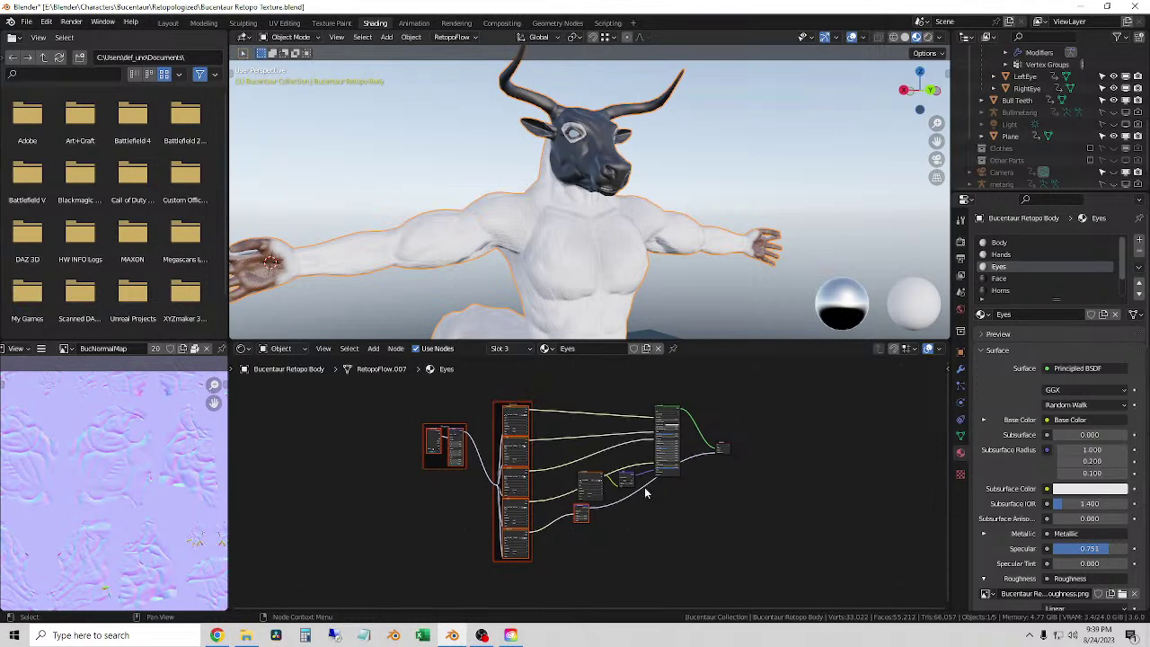
pyautogui.scroll(2, 510, 431)
pyautogui.scroll(-2, 622, 451)
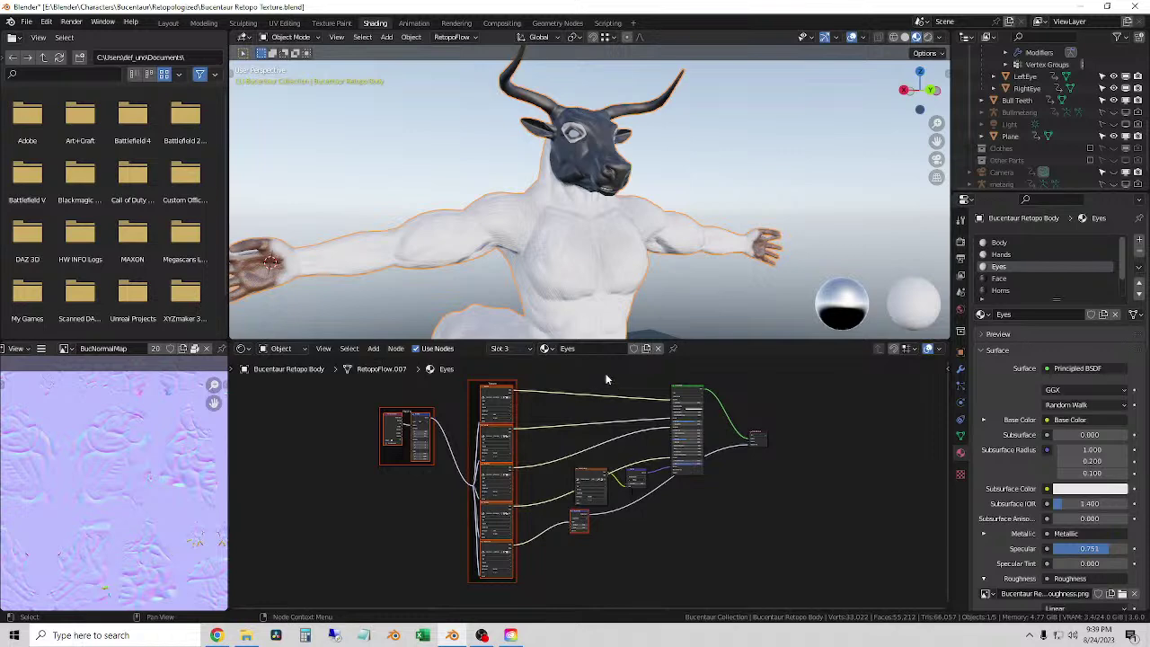
# - Place the 3D cursor at the bull's eye and inspect the textured eye rim up close
pyautogui.moveTo(583, 270); pyautogui.dragTo(441, 218, button='middle')
pyautogui.scroll(6, 629, 261)
pyautogui.scroll(-6, 441, 218)
pyautogui.scroll(3, 506, 276)
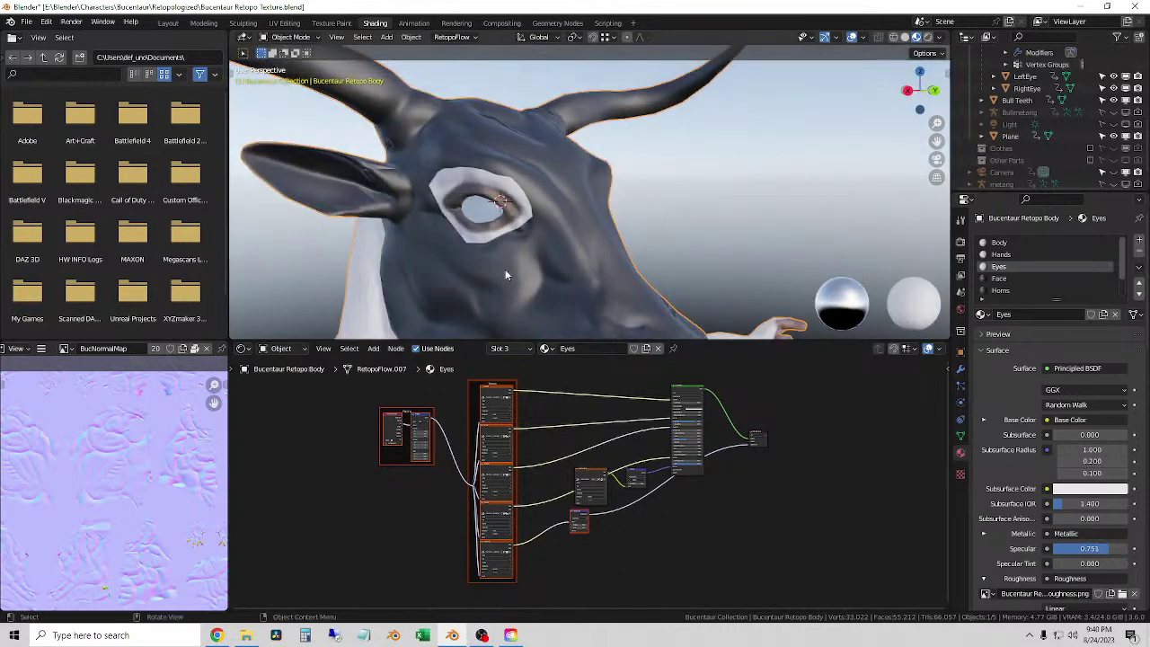
# - Run Principled Texture Setup on the Face material's Principled BSDF with the Face BaseColor, Emissive, Height, Metallic and Roughness maps
pyautogui.click(507, 349)
pyautogui.click(525, 410)
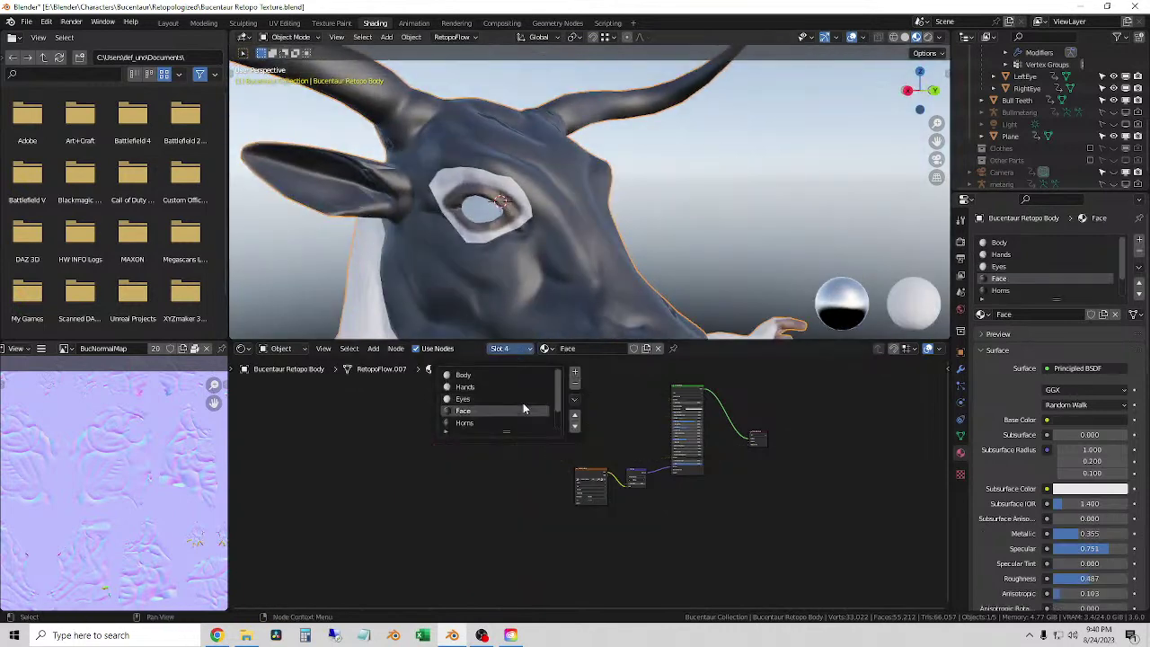
pyautogui.click(682, 396)
pyautogui.hotkey('ctrl', 'shift', 't')
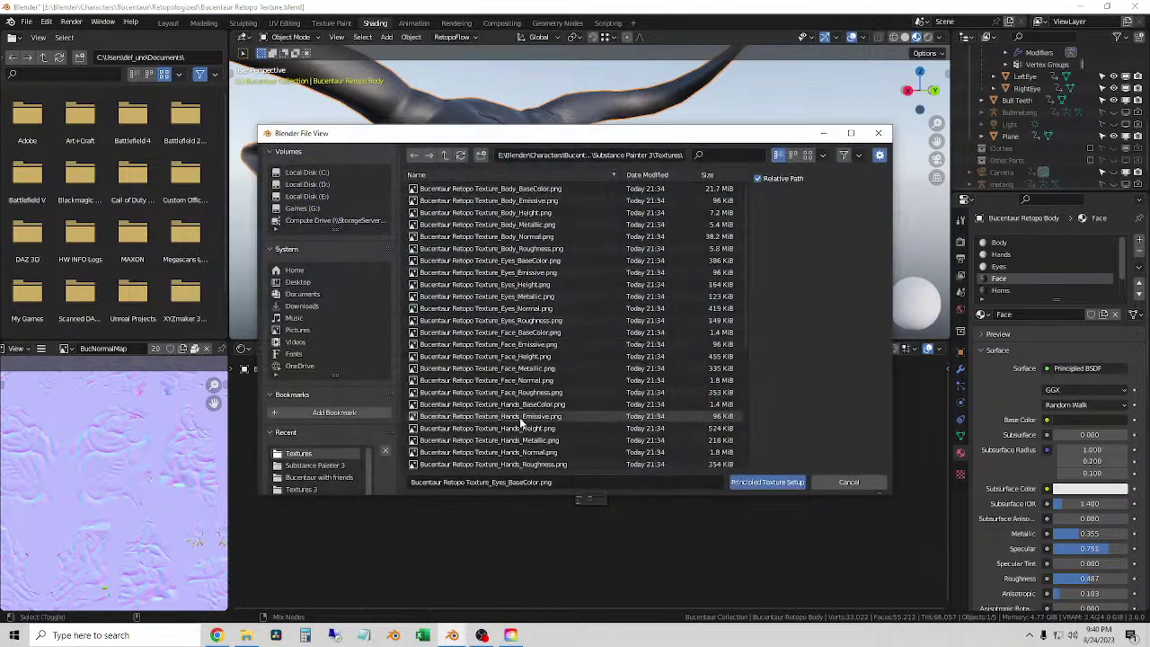
pyautogui.click(540, 334)
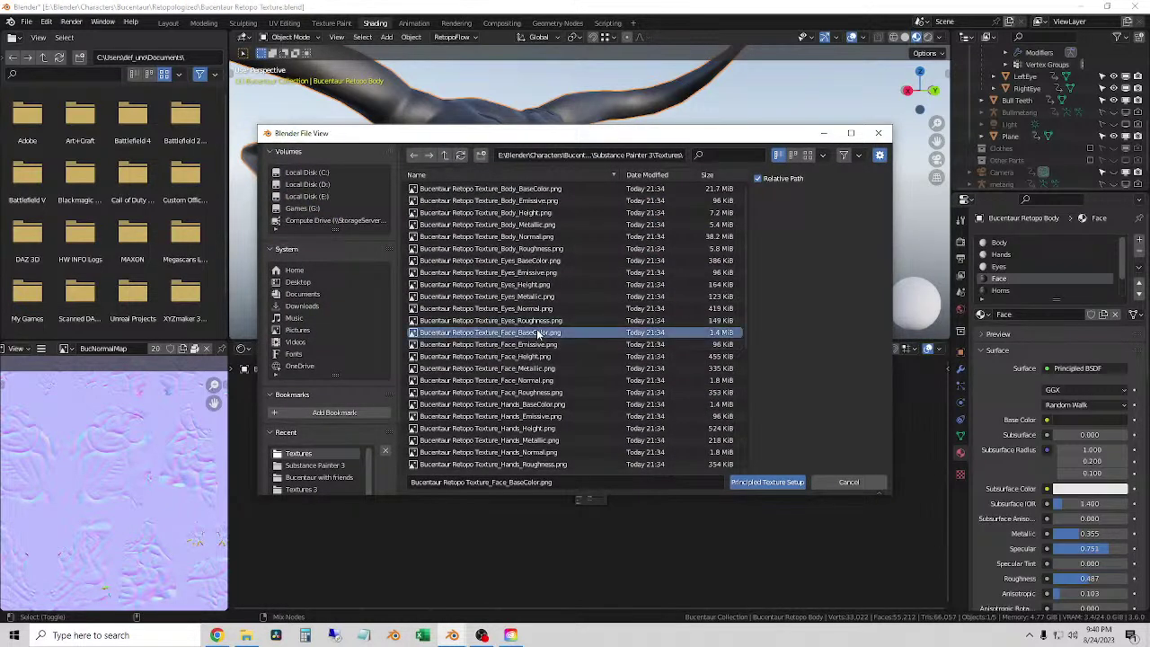
pyautogui.keyDown('ctrl'); pyautogui.click(565, 392); pyautogui.keyUp('ctrl')
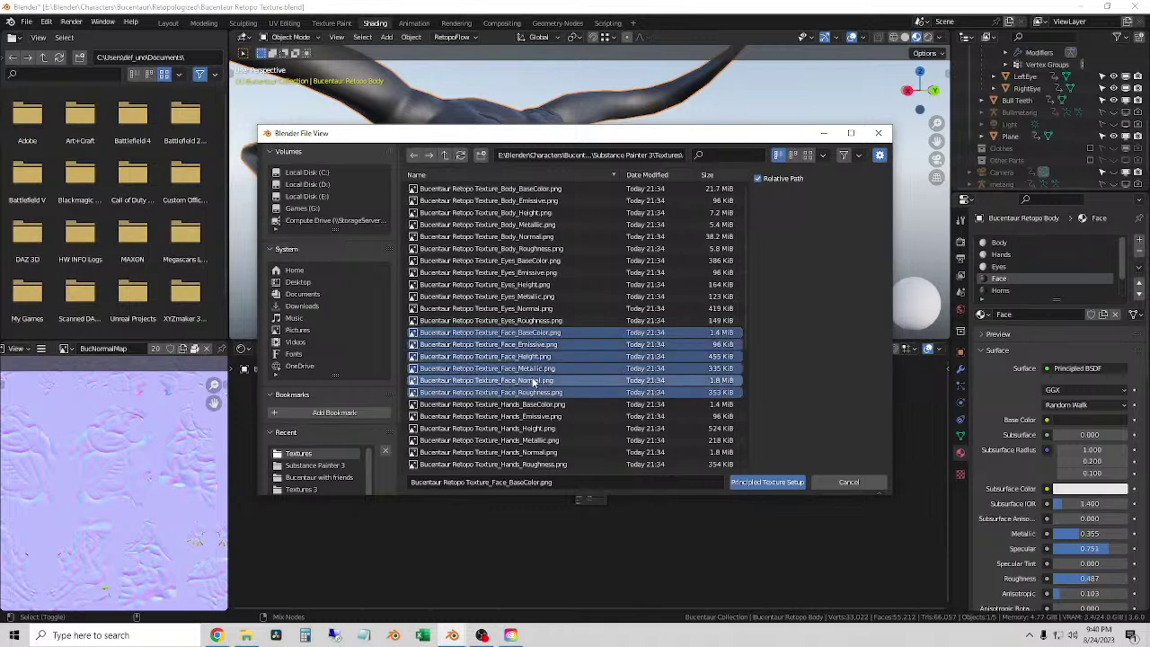
pyautogui.keyDown('shift'); pyautogui.click(565, 380); pyautogui.keyUp('shift')
pyautogui.click(768, 482)
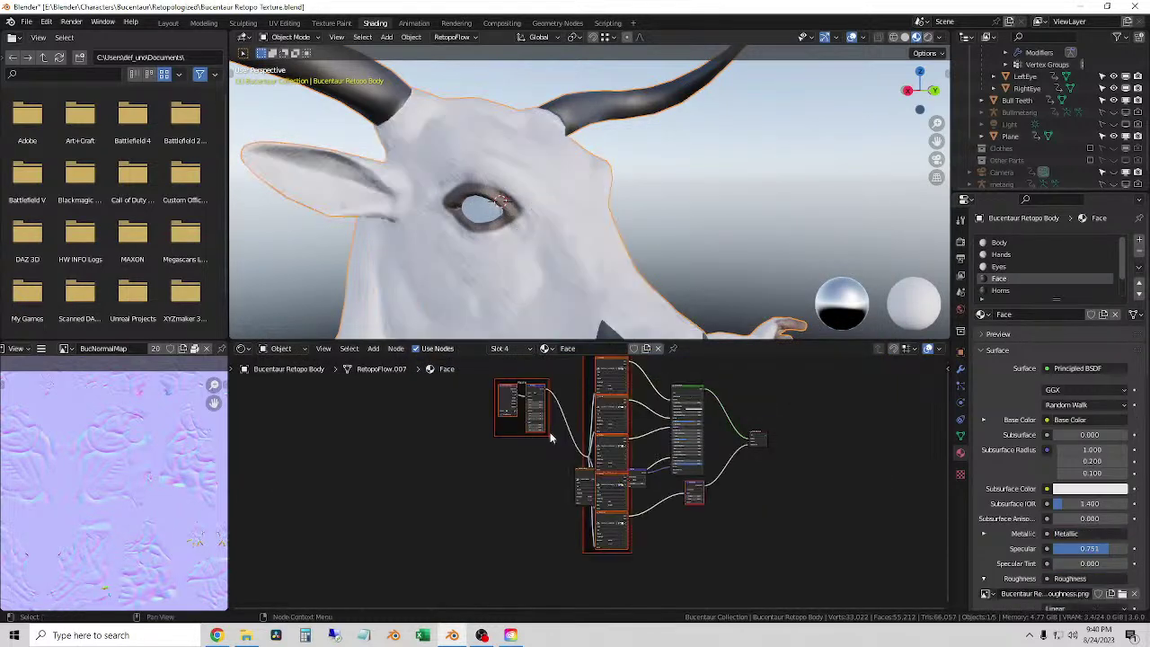
# - Shift the Face material's new mapping, texture and Displacement nodes left, clear of BucNormalMap, and check the textured head
pyautogui.scroll(-2, 550, 432)
pyautogui.moveTo(600, 420); pyautogui.dragTo(543, 436)
pyautogui.scroll(-2, 608, 202)
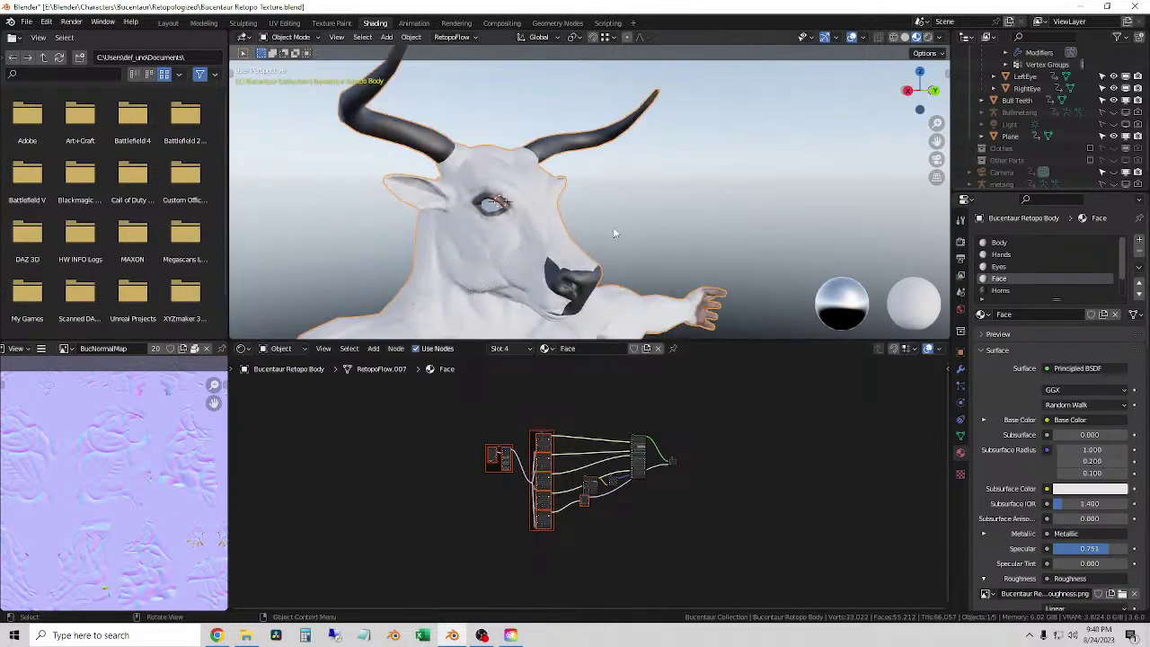
pyautogui.scroll(2, 615, 233)
# - Run Principled Texture Setup on the Horns material's Principled BSDF with the Horns BaseColor, Emissive, Height, Metallic and Roughness maps
pyautogui.click(508, 349)
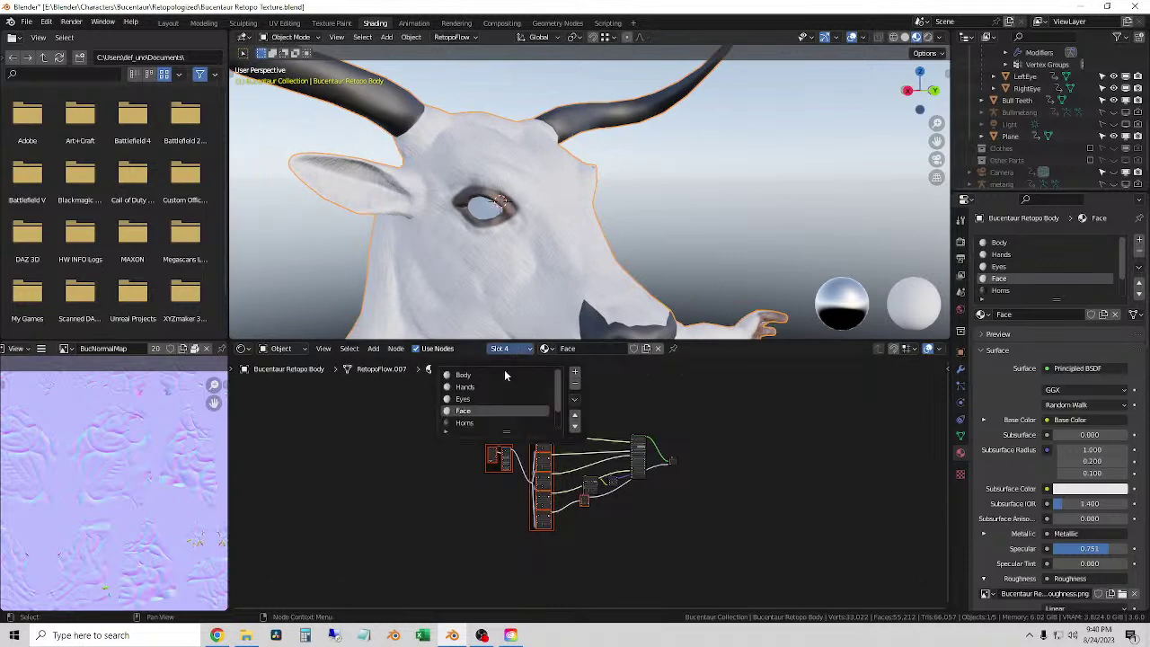
pyautogui.scroll(-2, 494, 396)
pyautogui.click(477, 399)
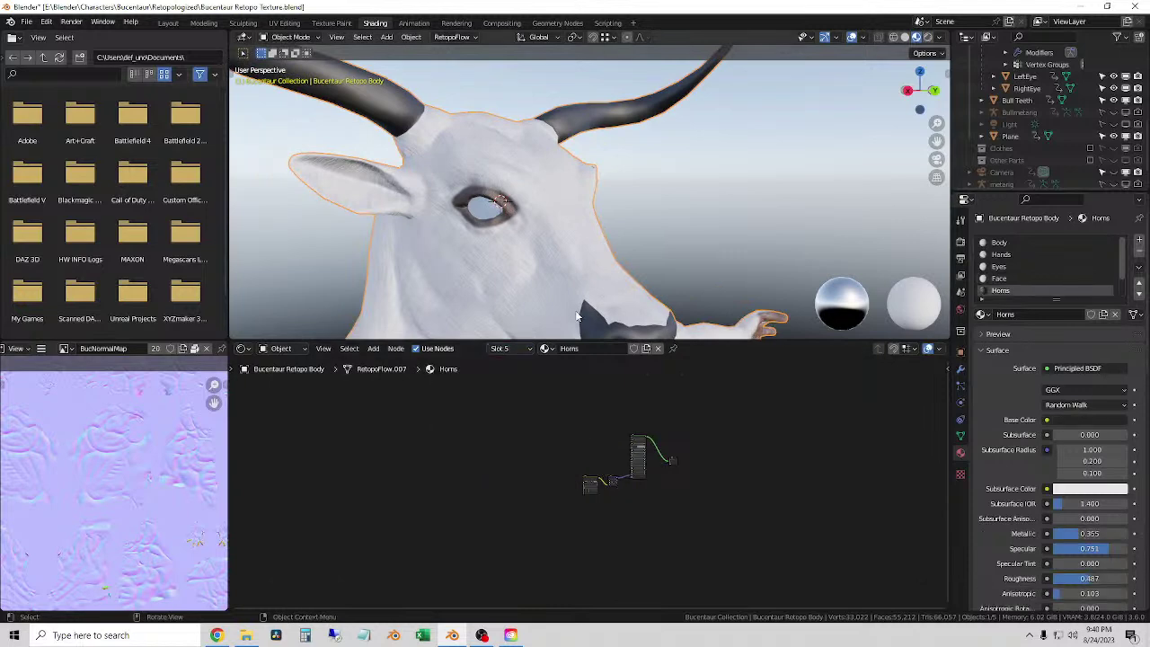
pyautogui.click(638, 442)
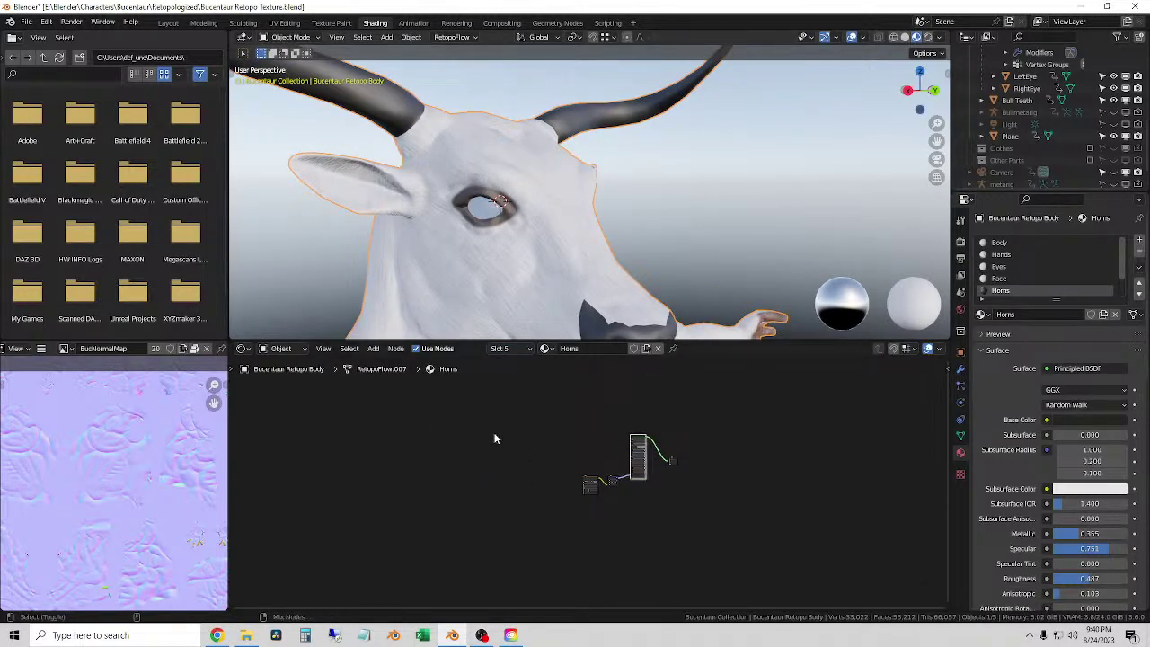
pyautogui.hotkey('ctrl', 'shift', 't')
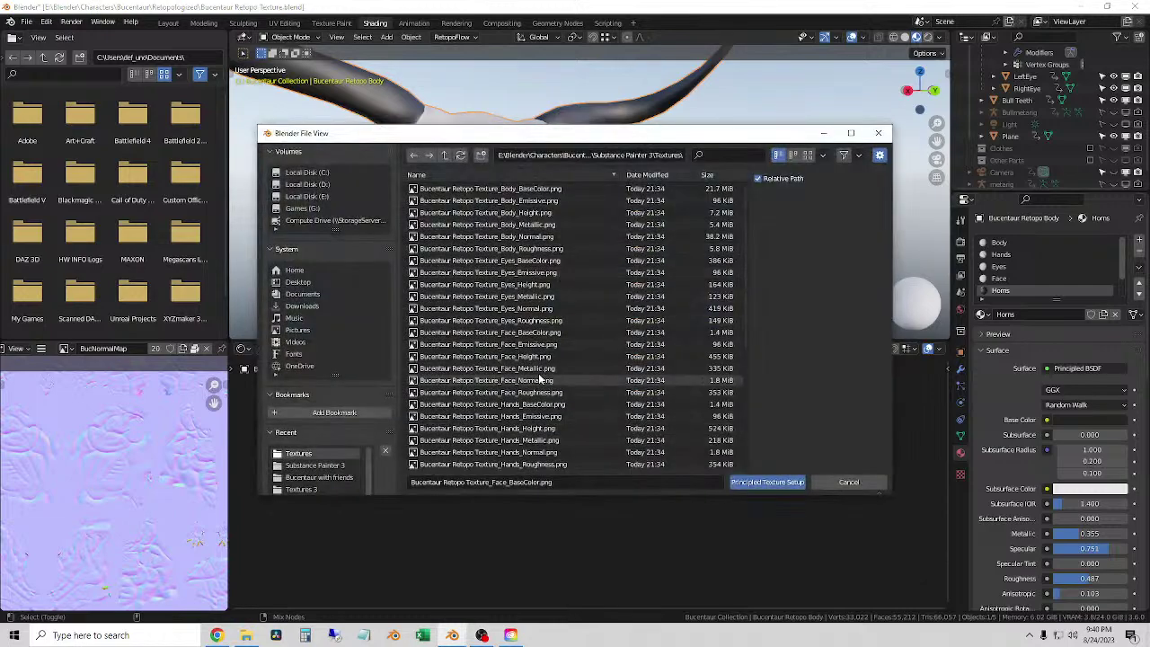
pyautogui.scroll(-5, 548, 379)
pyautogui.scroll(-4, 559, 379)
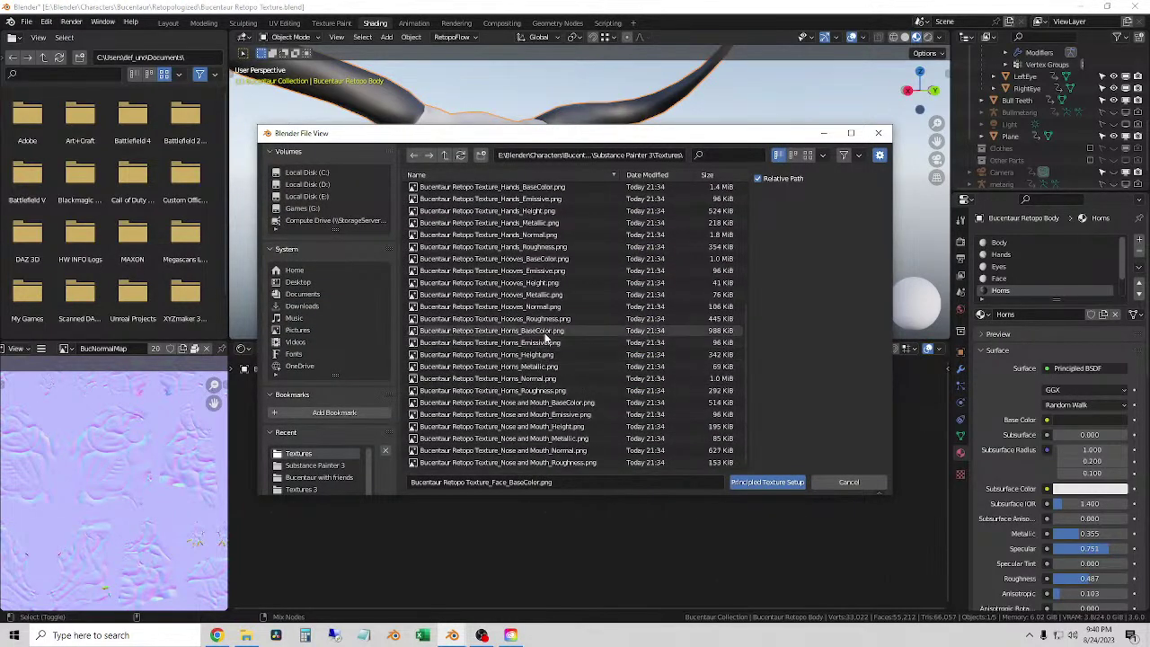
pyautogui.click(546, 331)
pyautogui.keyDown('shift'); pyautogui.click(539, 390); pyautogui.keyUp('shift')
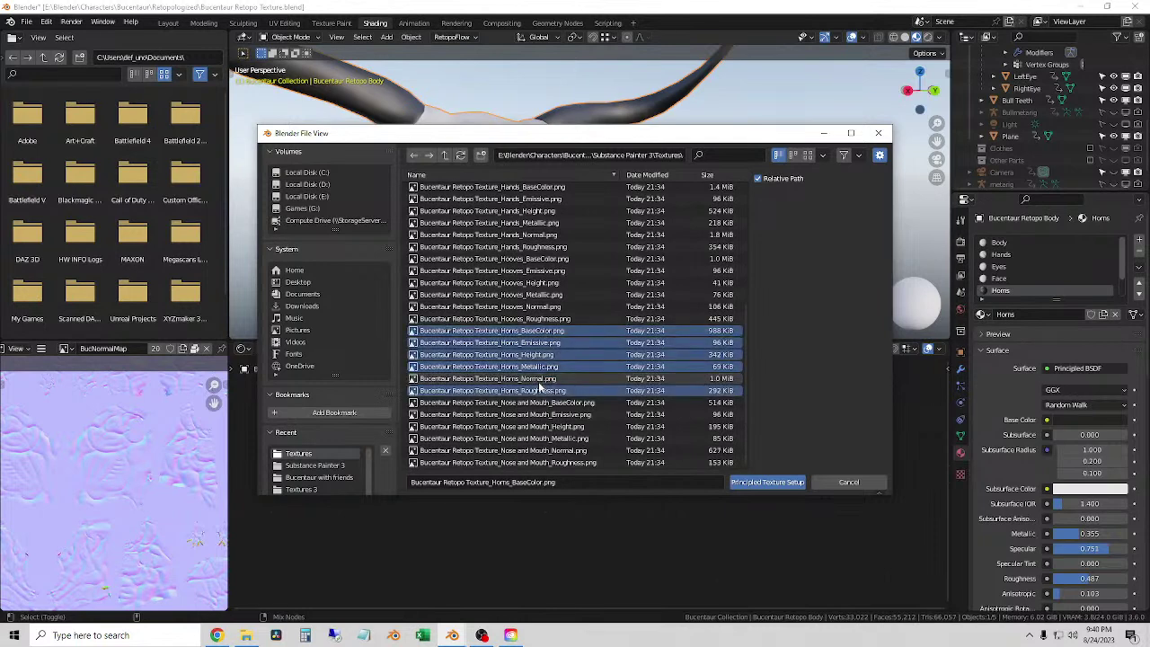
pyautogui.click(767, 483)
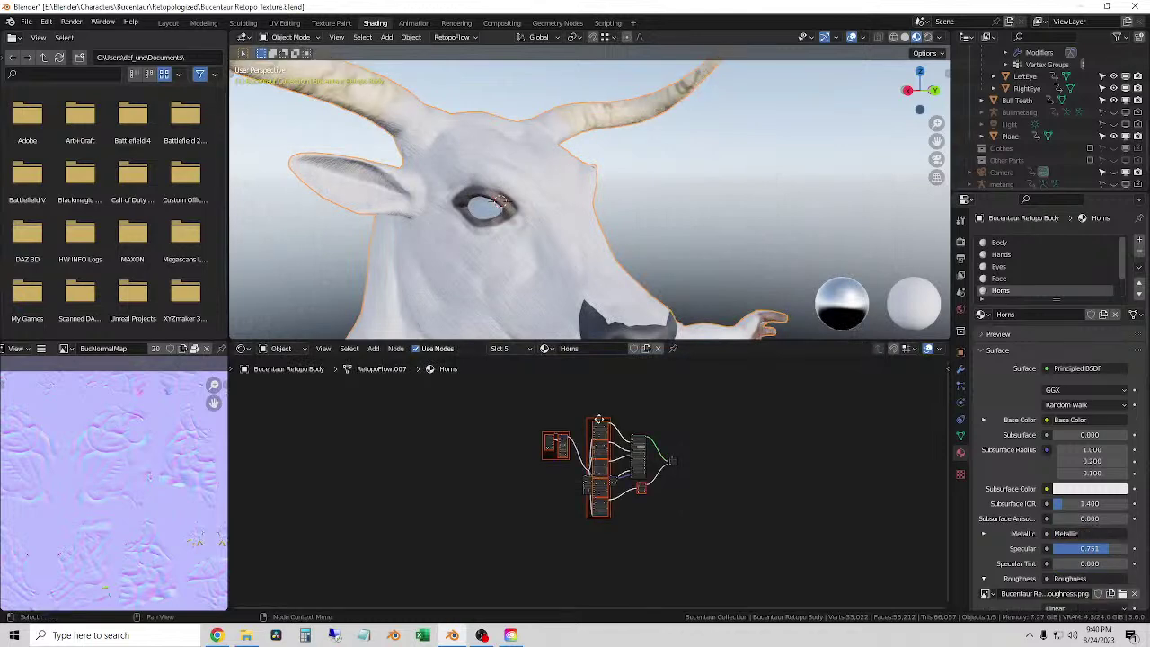
# - Move the Horns material's new mapping, texture and Displacement nodes left of BucNormalMap, and check the horns and muzzle
pyautogui.moveTo(595, 422); pyautogui.dragTo(539, 439)
pyautogui.moveTo(557, 234); pyautogui.dragTo(511, 229, button='middle')
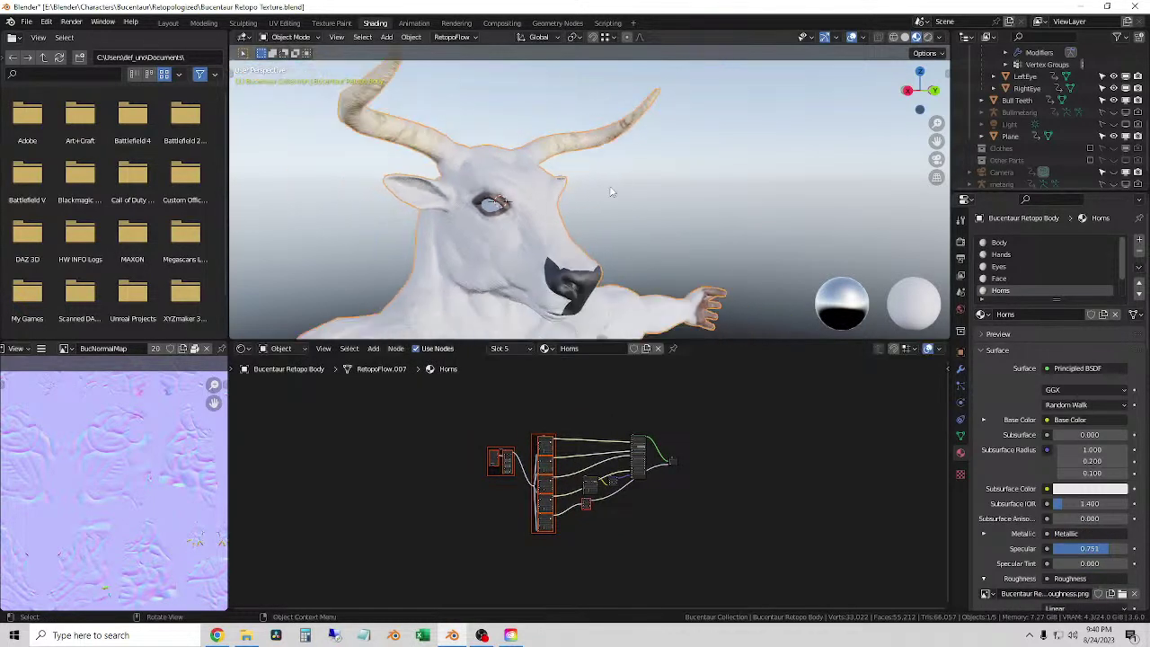
pyautogui.moveTo(610, 191); pyautogui.dragTo(540, 200, button='middle')
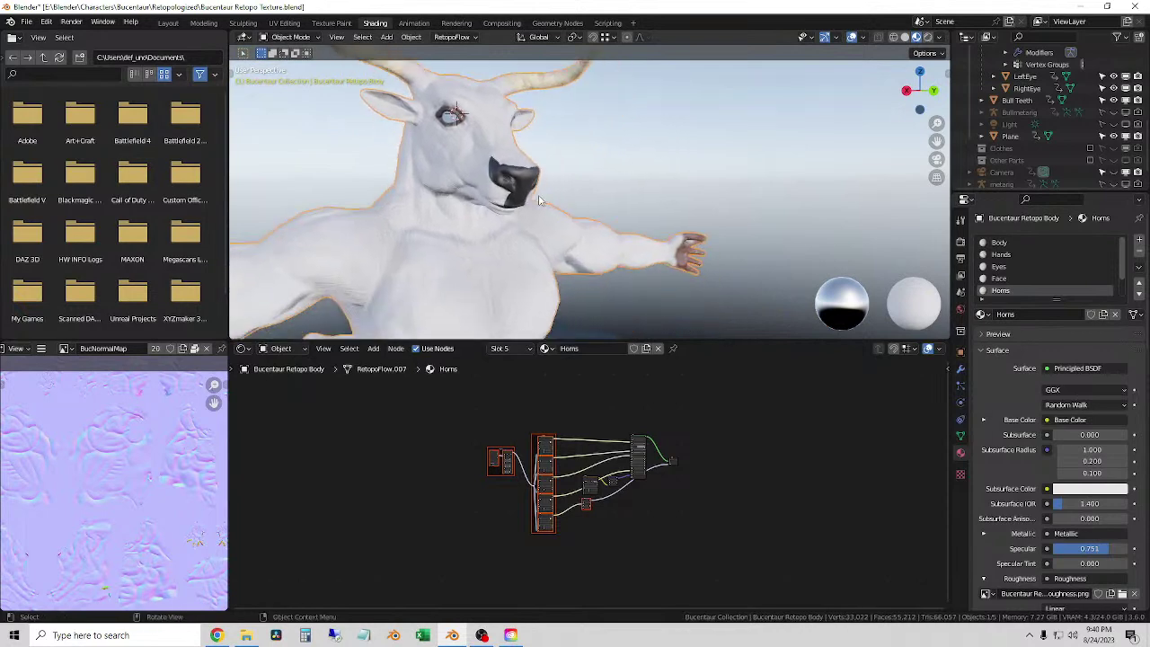
pyautogui.scroll(2, 539, 201)
# - Run Principled Texture Setup on the Nose and Mouth material's Principled BSDF with its BaseColor, Emissive, Height, Metallic and Roughness maps
pyautogui.click(517, 350)
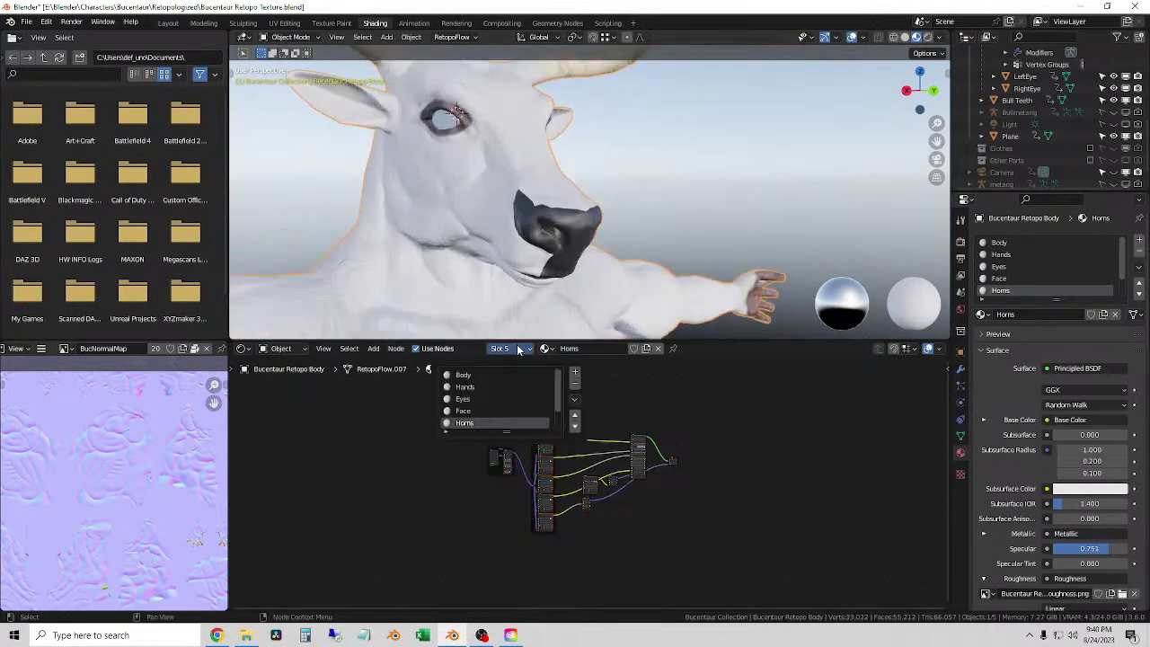
pyautogui.scroll(-1, 482, 430)
pyautogui.click(485, 420)
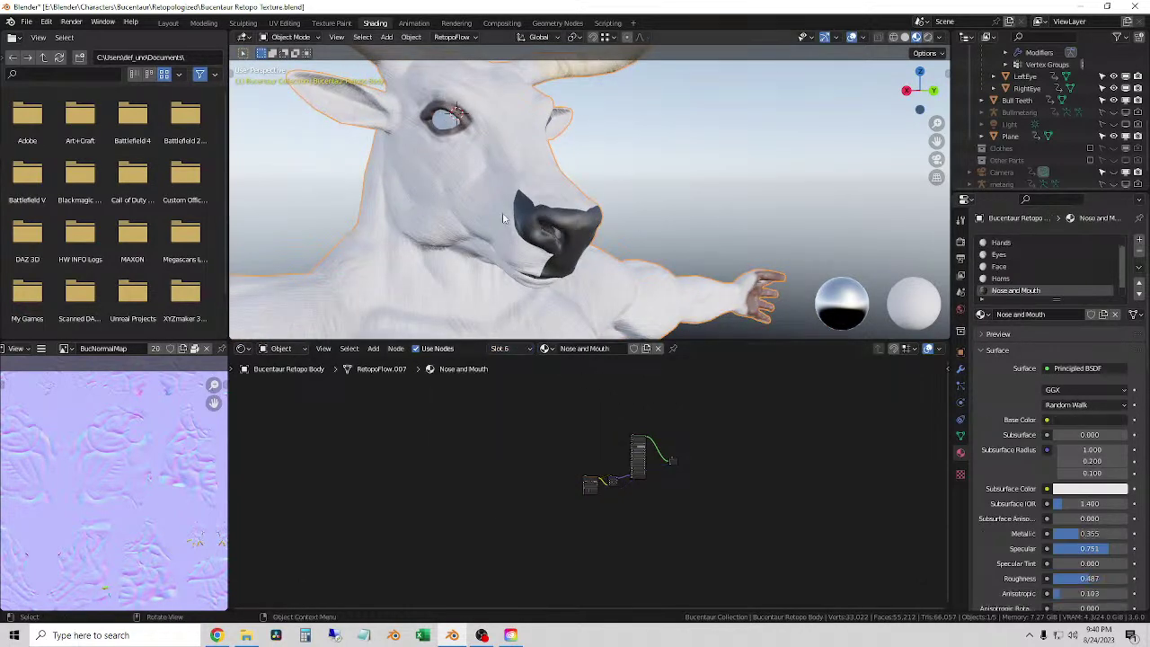
pyautogui.click(640, 440)
pyautogui.hotkey('ctrl', 'shift', 't')
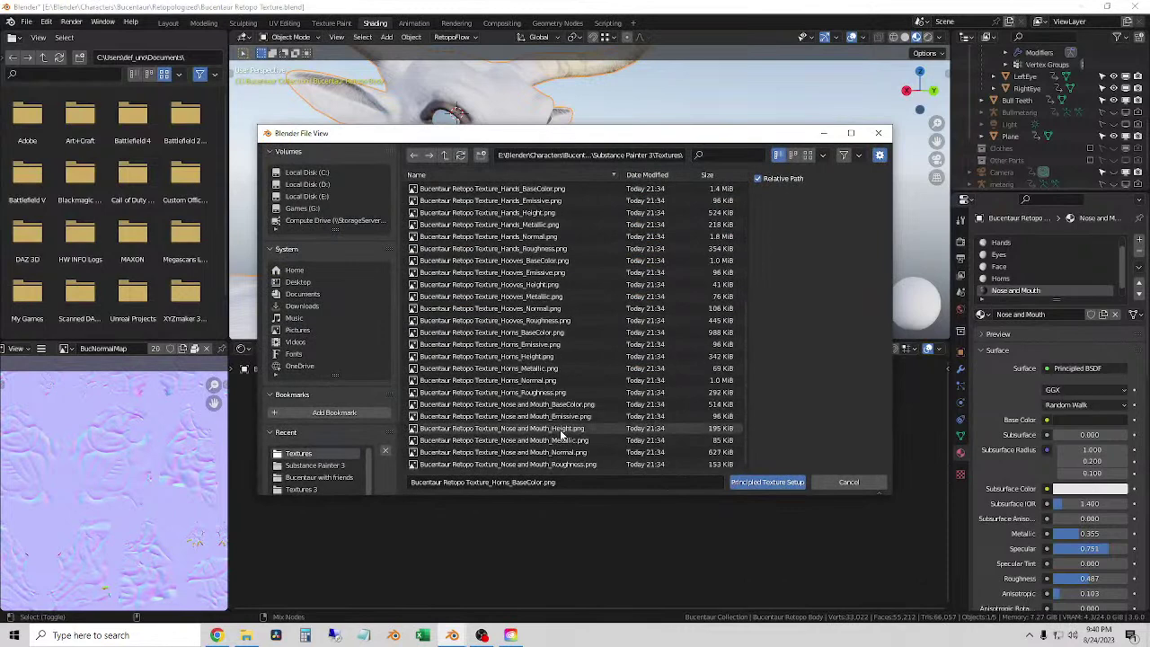
pyautogui.click(575, 452)
pyautogui.scroll(-2, 584, 440)
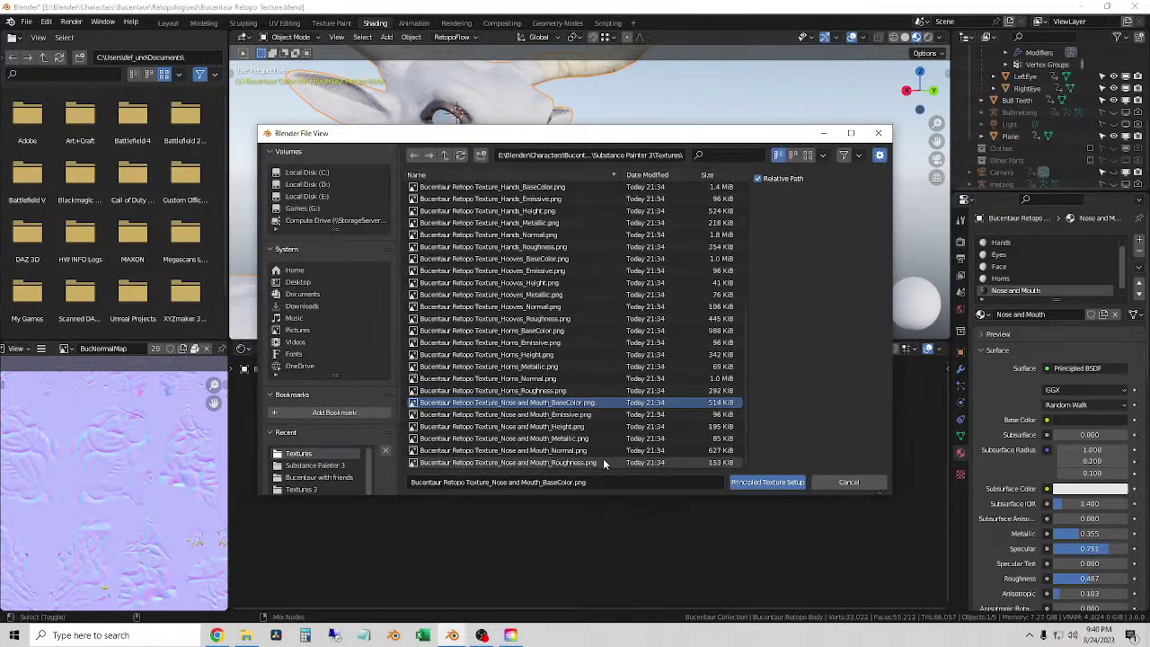
pyautogui.keyDown('shift'); pyautogui.click(598, 462); pyautogui.keyUp('shift')
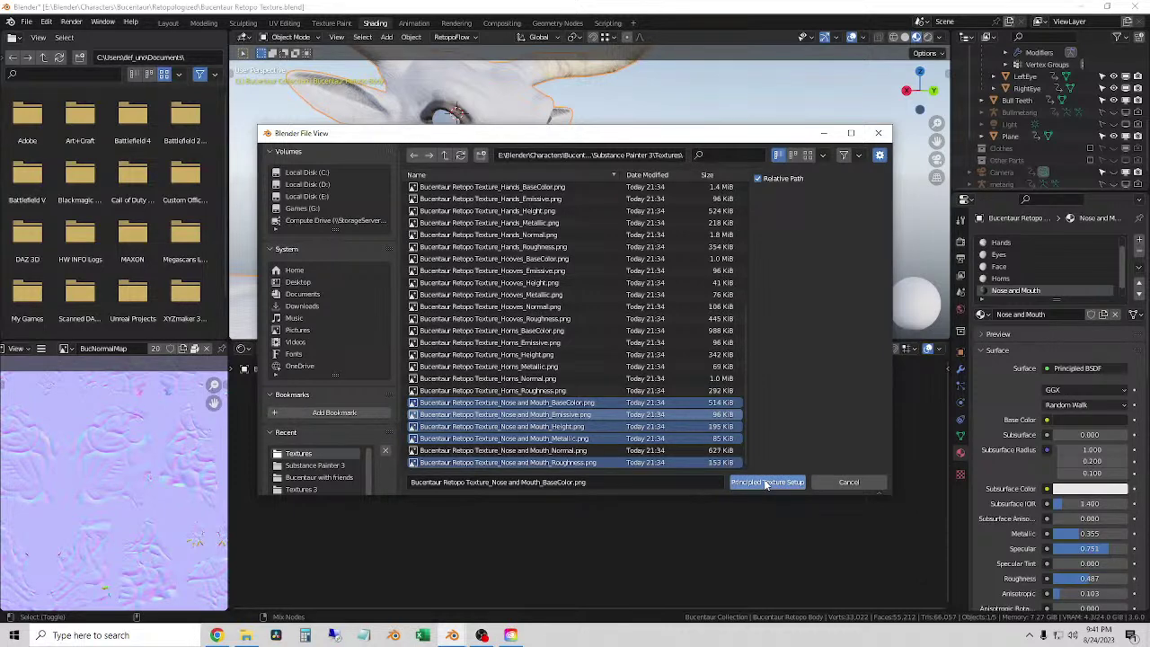
pyautogui.click(760, 482)
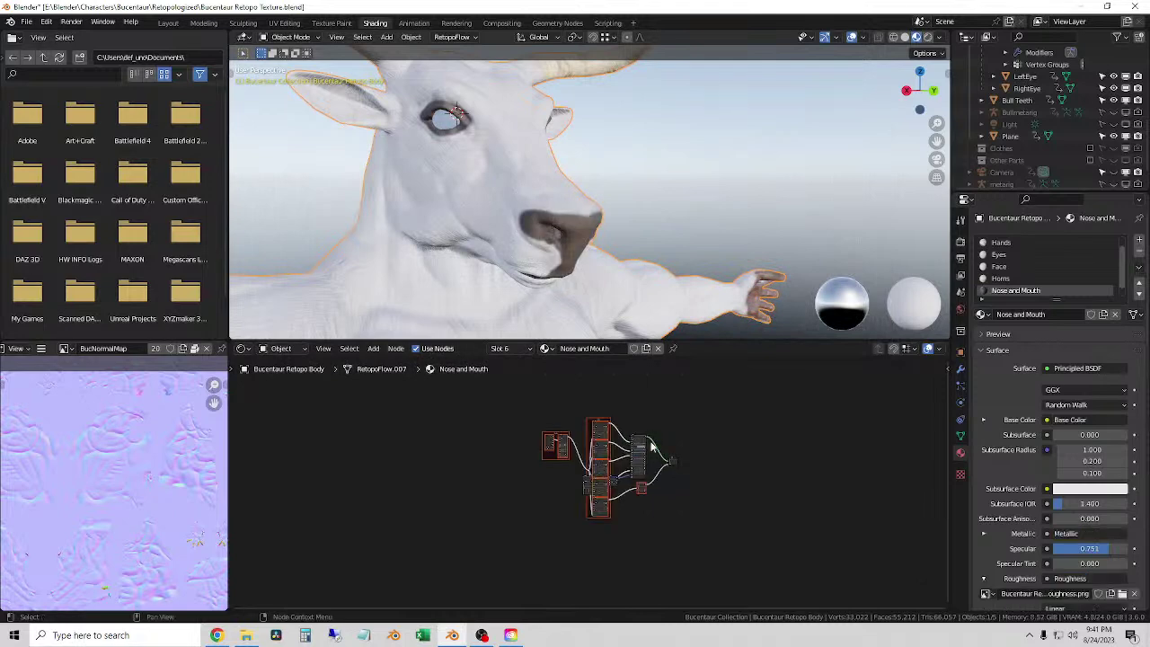
# - Inspect the textured muzzle and move the Nose and Mouth material's new mapping, texture and Displacement nodes left of BucNormalMap
pyautogui.scroll(4, 554, 210)
pyautogui.moveTo(554, 210); pyautogui.dragTo(622, 302, button='middle')
pyautogui.scroll(-2, 622, 303)
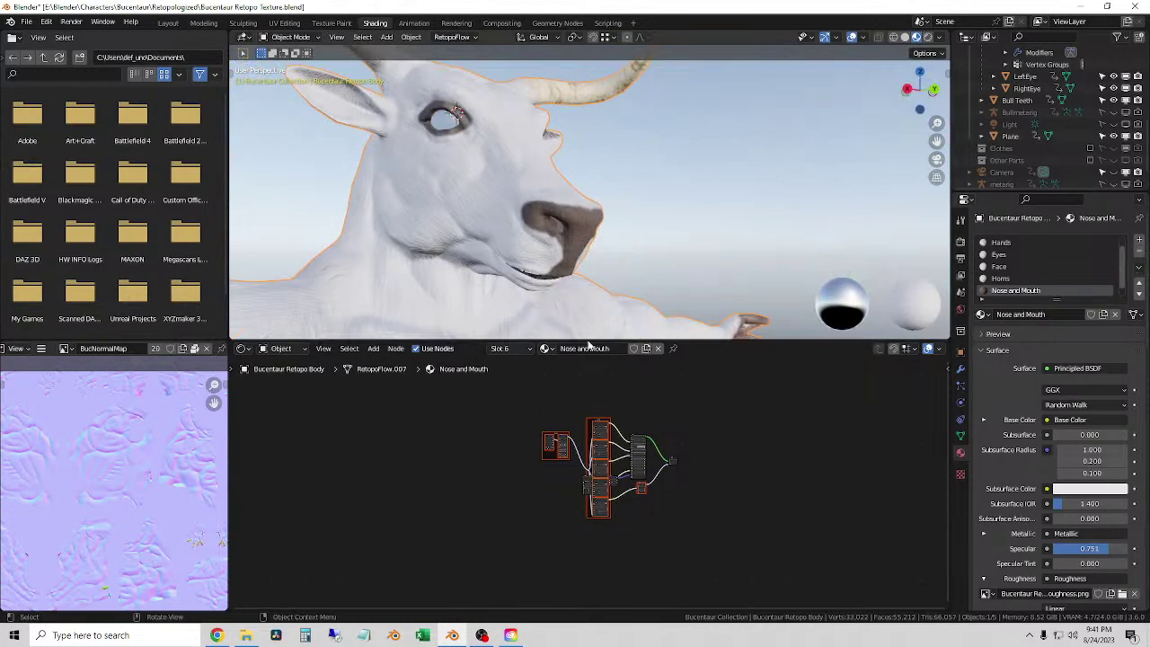
pyautogui.moveTo(599, 420); pyautogui.dragTo(531, 440)
pyautogui.click(508, 362)
# - Run Principled Texture Setup on the Hooves material's Principled BSDF with the Hooves BaseColor, Emissive, Height, Metallic and Roughness maps
pyautogui.click(499, 347)
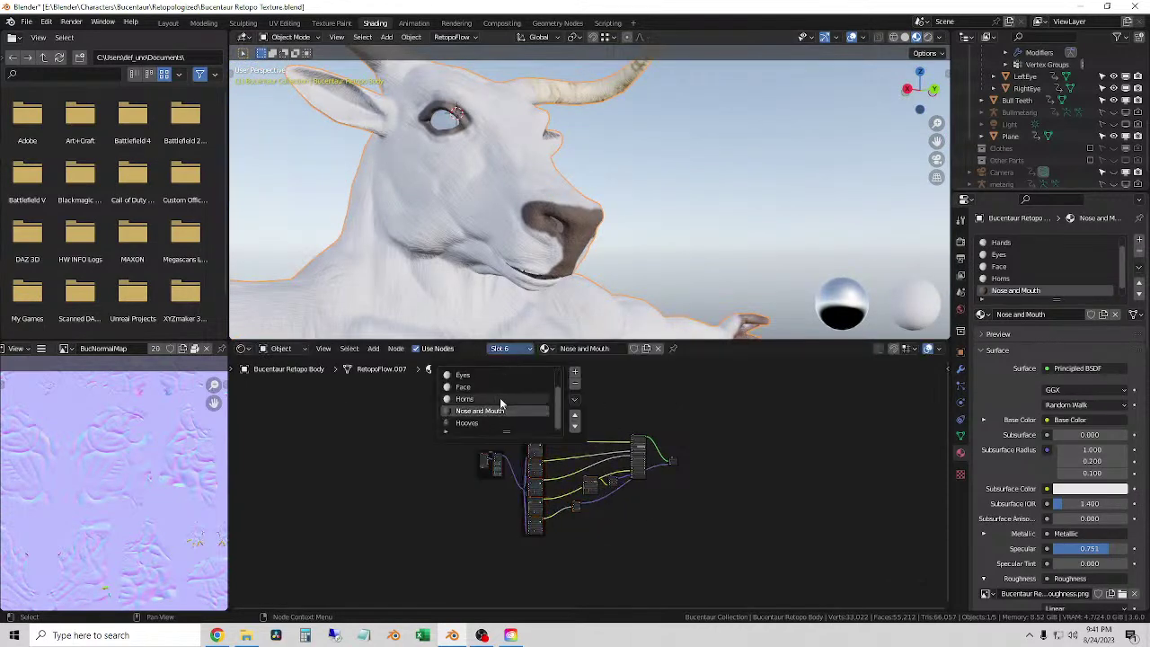
pyautogui.click(481, 423)
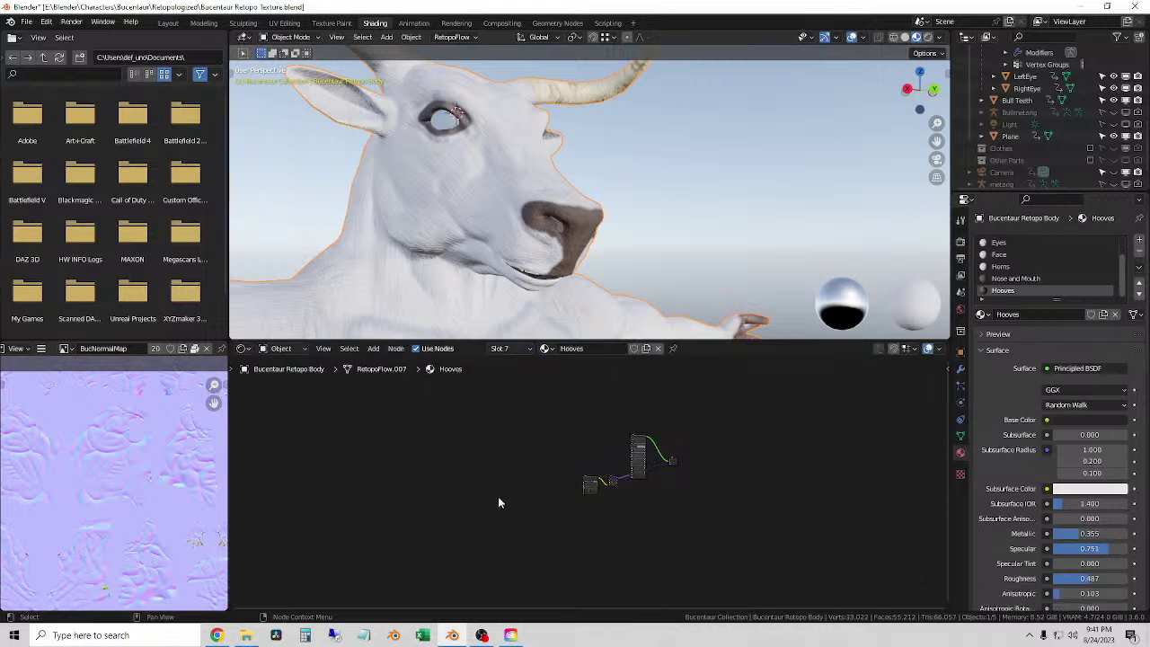
pyautogui.click(641, 443)
pyautogui.moveTo(487, 306); pyautogui.dragTo(497, 226, button='middle')
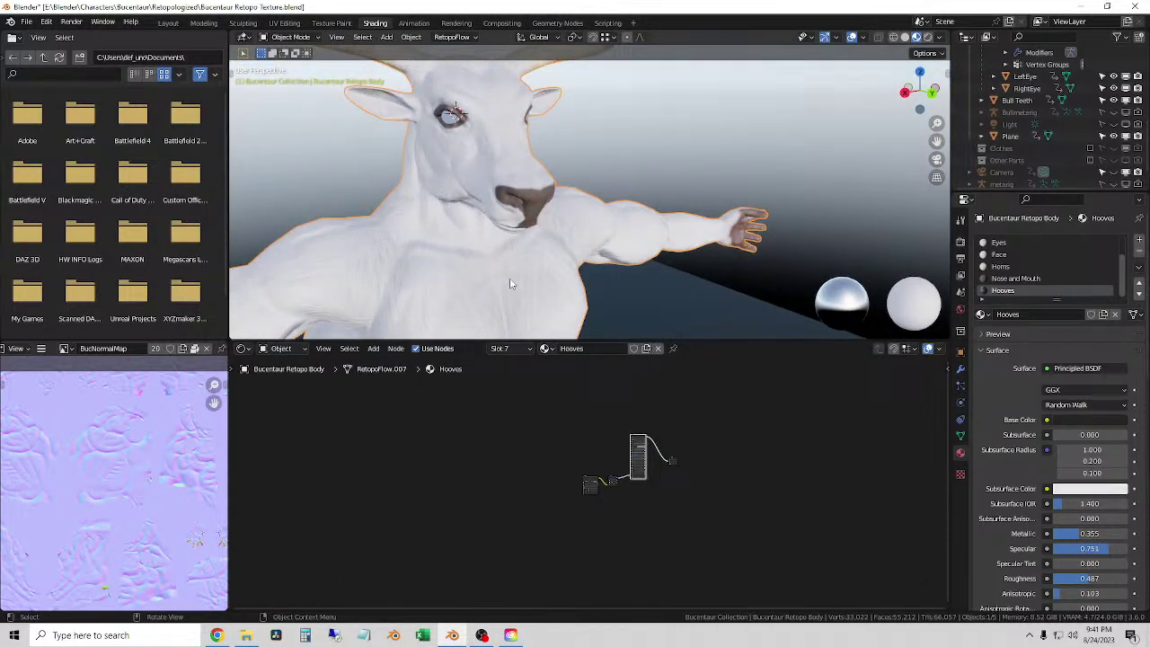
pyautogui.moveTo(510, 284); pyautogui.dragTo(516, 269, button='middle')
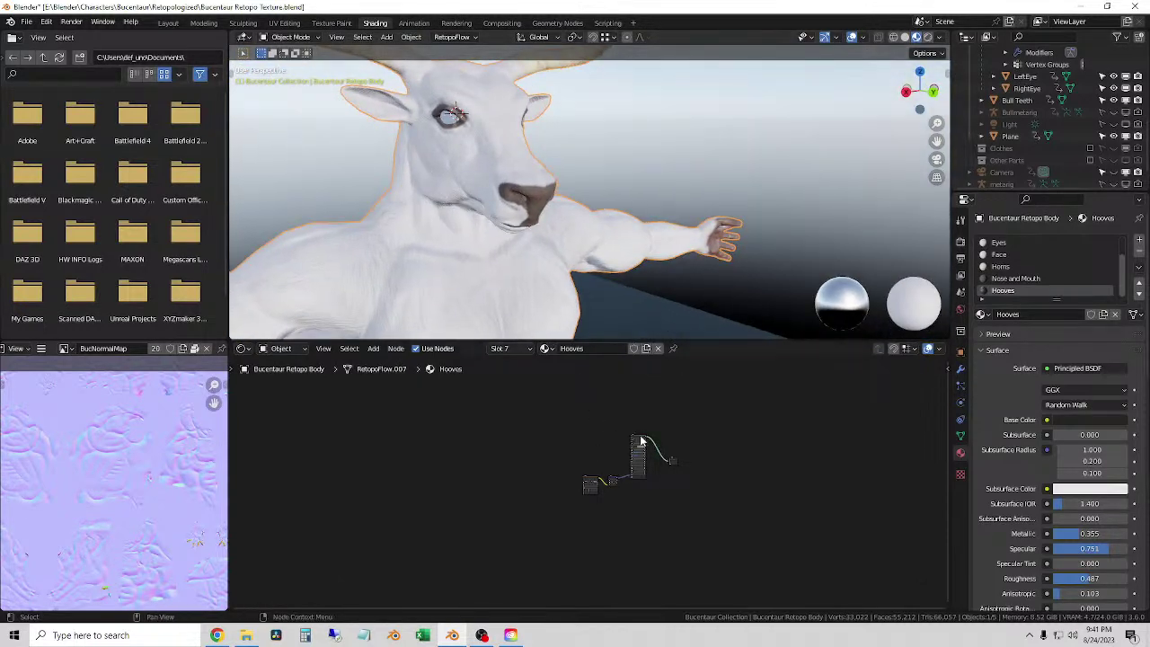
pyautogui.hotkey('ctrl', 'shift', 't')
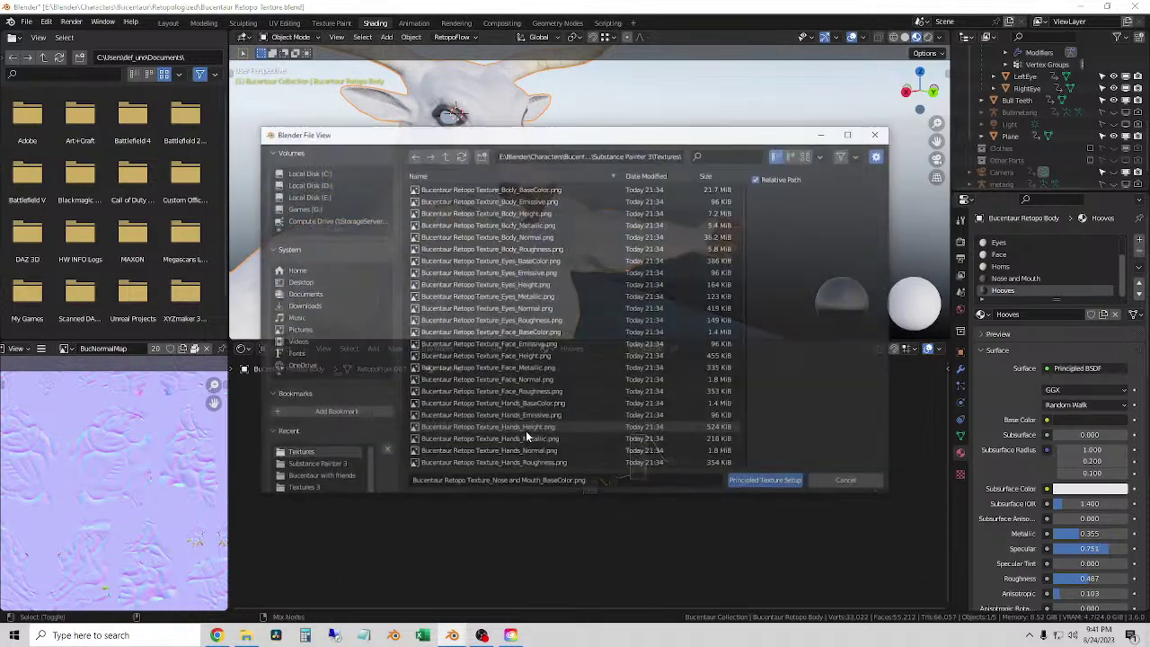
pyautogui.scroll(-5, 543, 438)
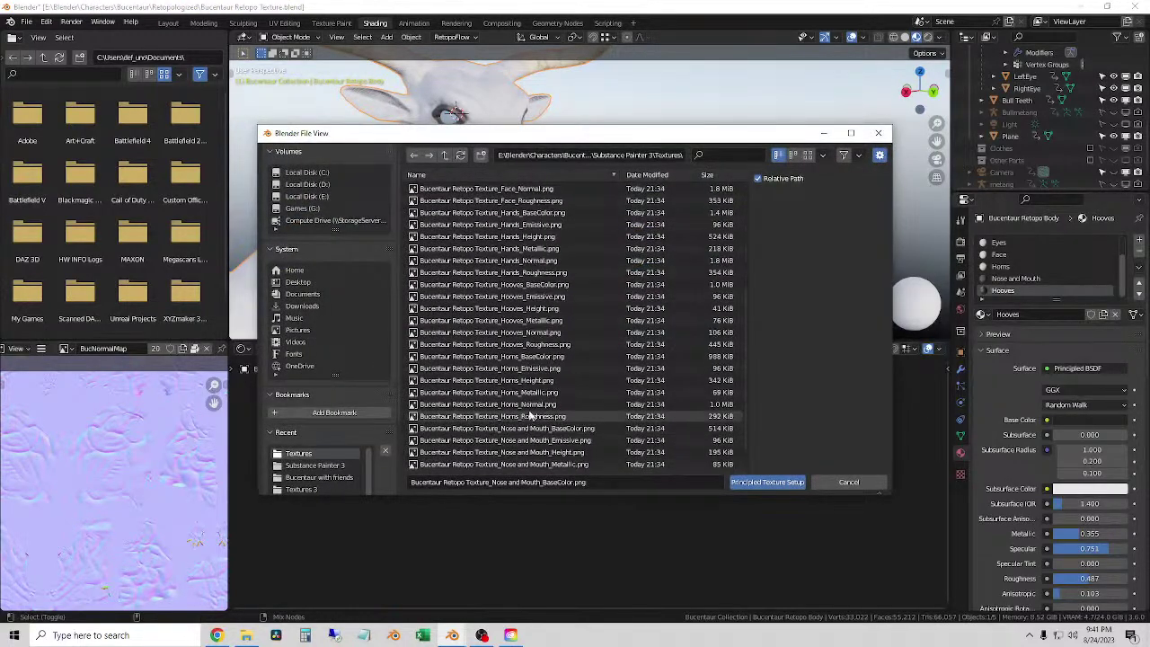
pyautogui.click(524, 285)
pyautogui.keyDown('shift'); pyautogui.click(526, 344); pyautogui.keyUp('shift')
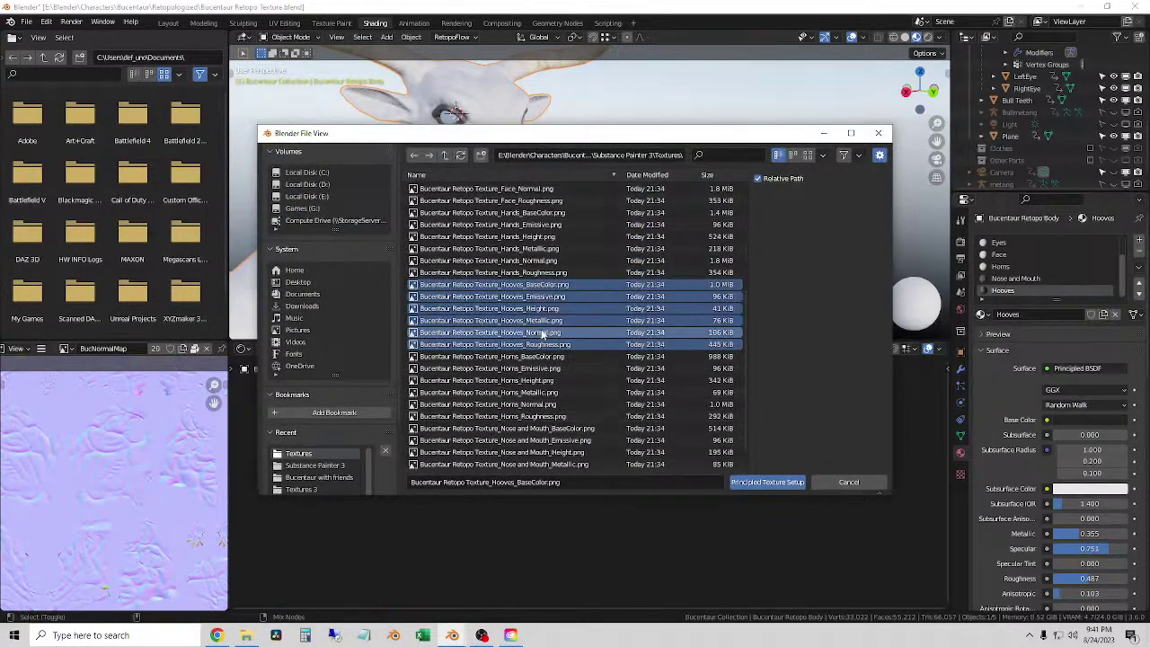
pyautogui.keyDown('ctrl'); pyautogui.click(525, 333); pyautogui.keyUp('ctrl')
pyautogui.click(768, 482)
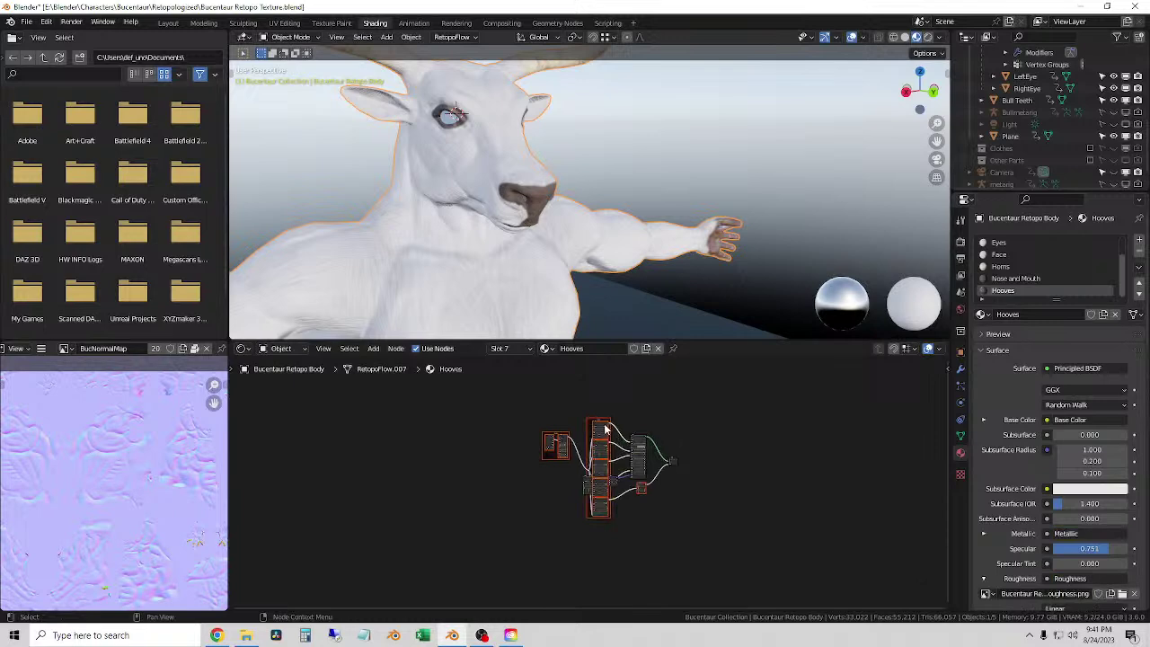
# - Move the Hooves material's new mapping, texture and Displacement nodes left of BucNormalMap, and save the blend file
pyautogui.moveTo(597, 419); pyautogui.dragTo(542, 439)
pyautogui.scroll(-8, 529, 272)
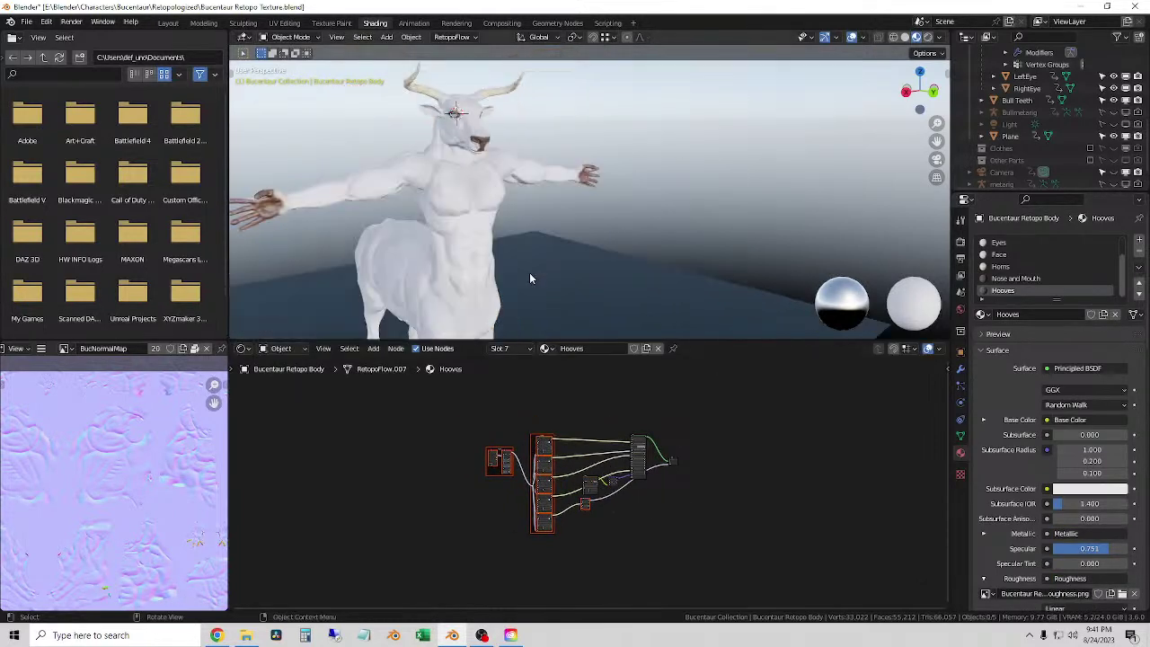
pyautogui.scroll(5, 451, 239)
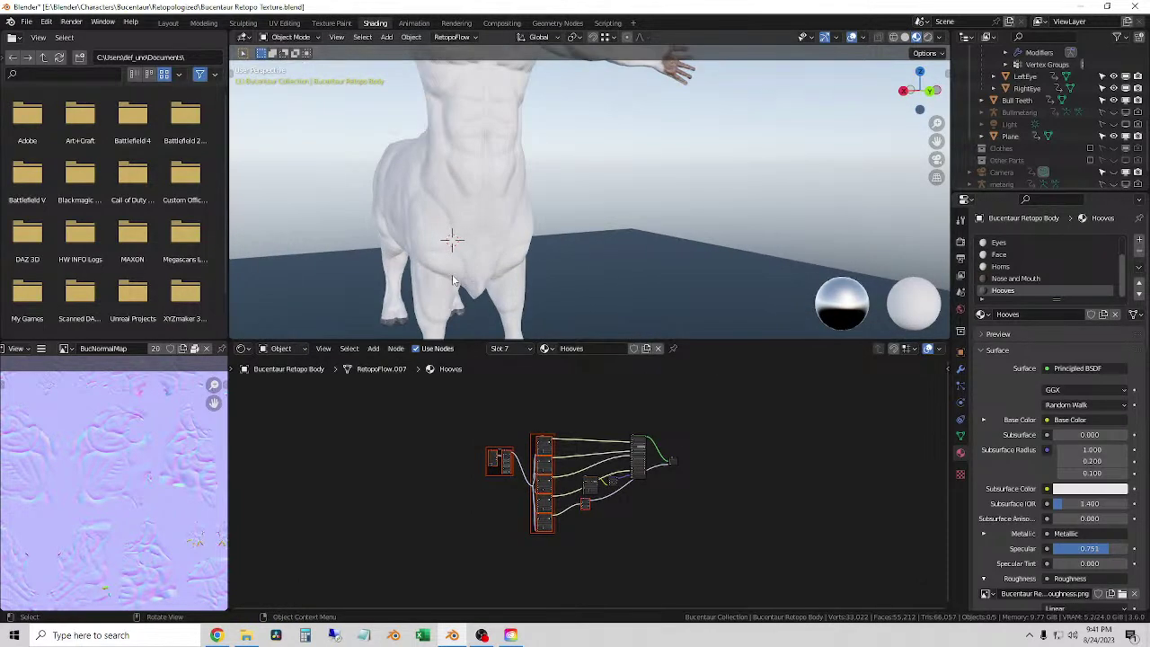
pyautogui.moveTo(452, 238); pyautogui.dragTo(556, 225, button='middle')
pyautogui.scroll(6, 454, 239)
pyautogui.scroll(-8, 444, 226)
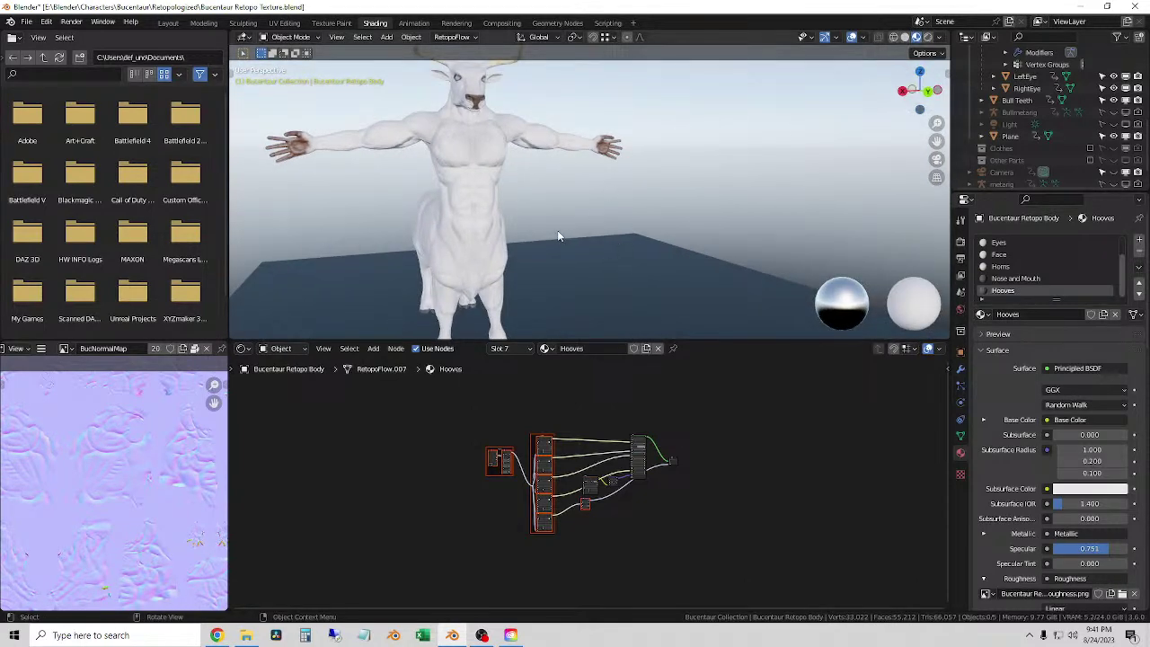
pyautogui.moveTo(557, 236); pyautogui.dragTo(687, 206, button='middle')
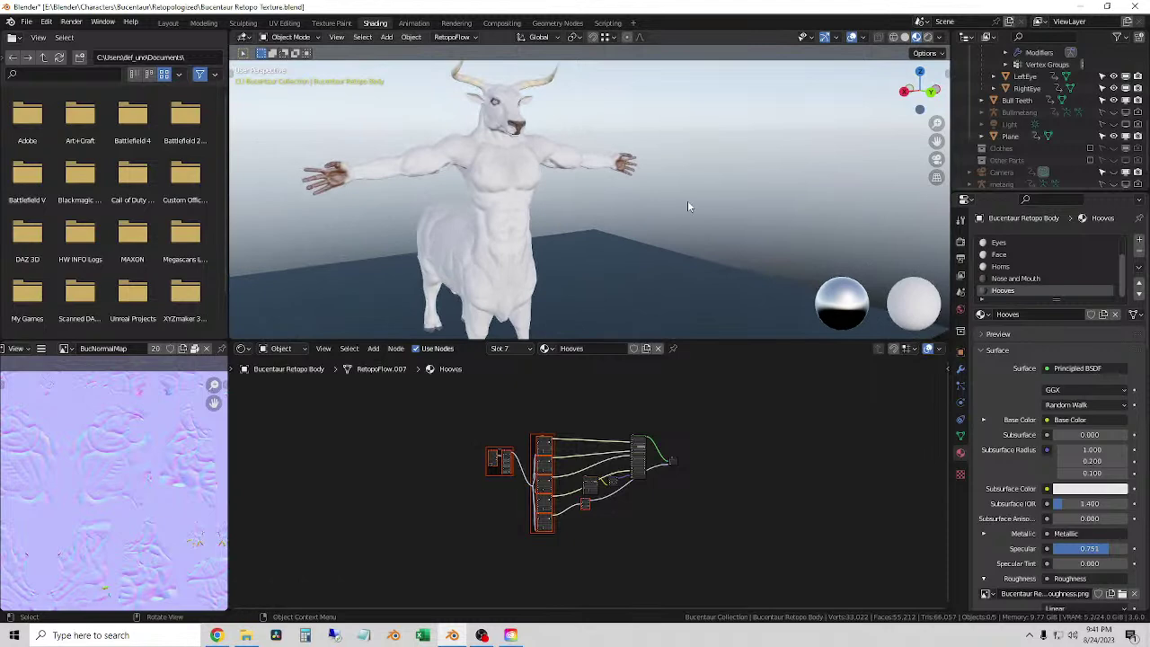
pyautogui.click(27, 21)
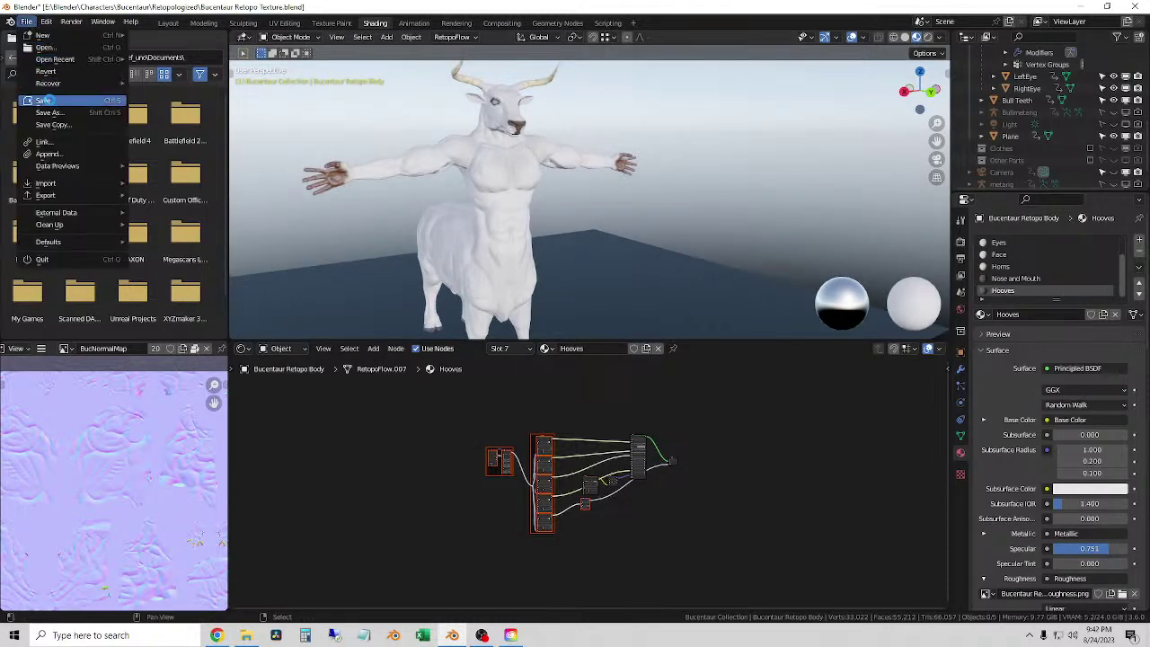
pyautogui.click(45, 101)
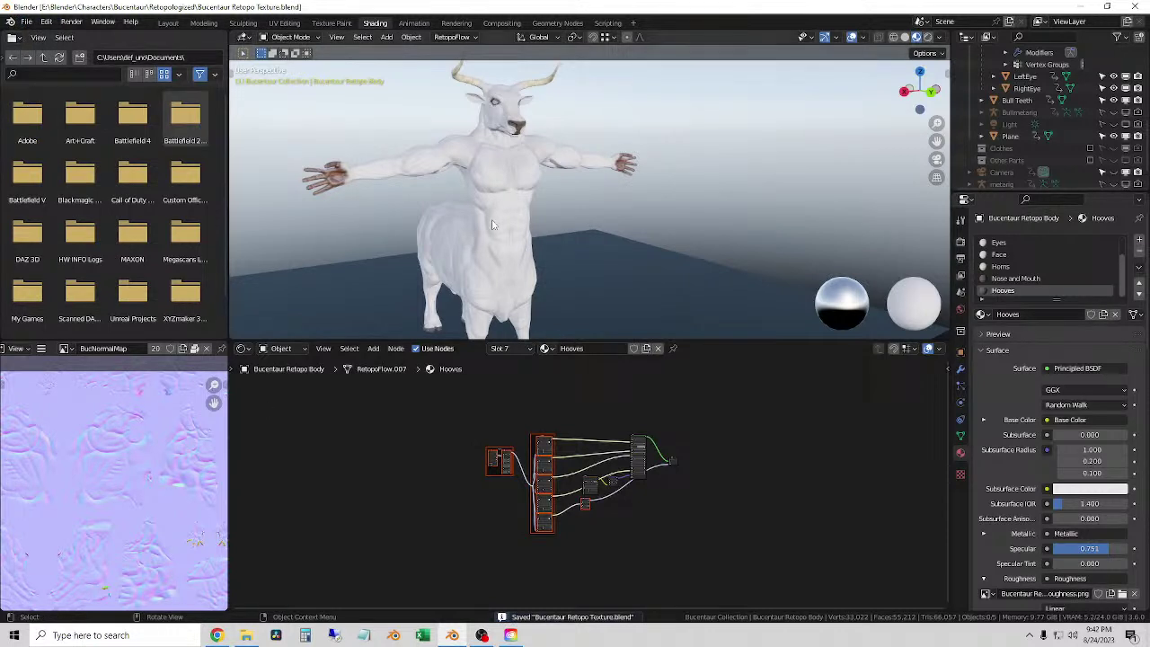
# - Select the bucentaur body and bring up its Body material's texture nodes in an enlarged shader editor
pyautogui.click(533, 203)
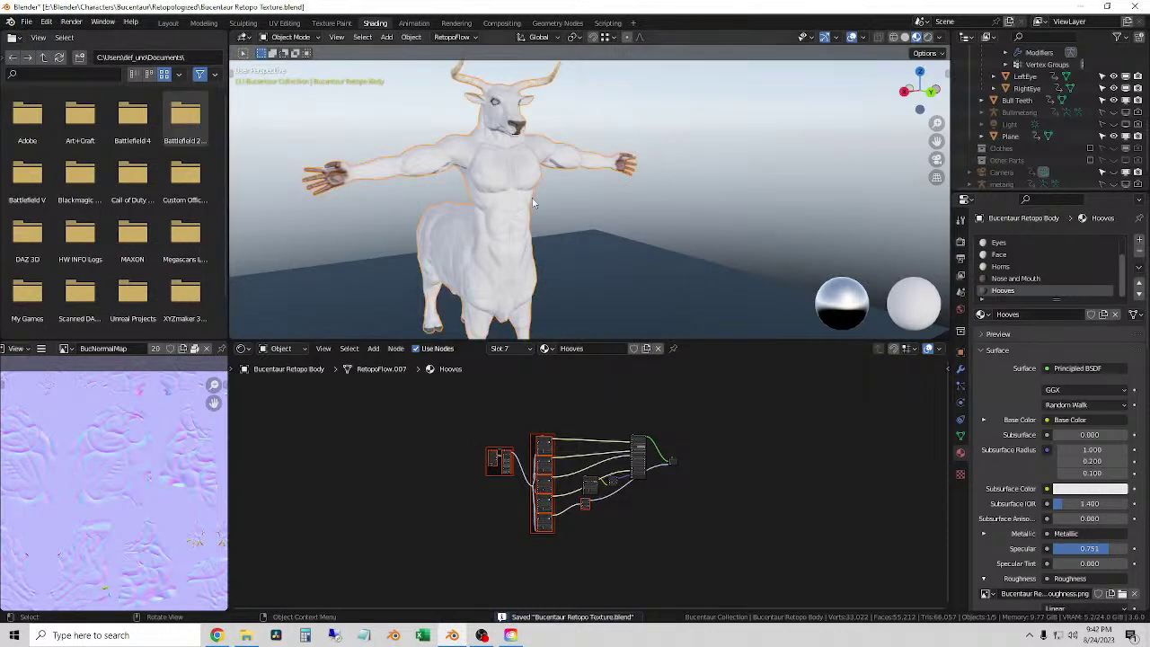
pyautogui.click(500, 348)
pyautogui.click(467, 375)
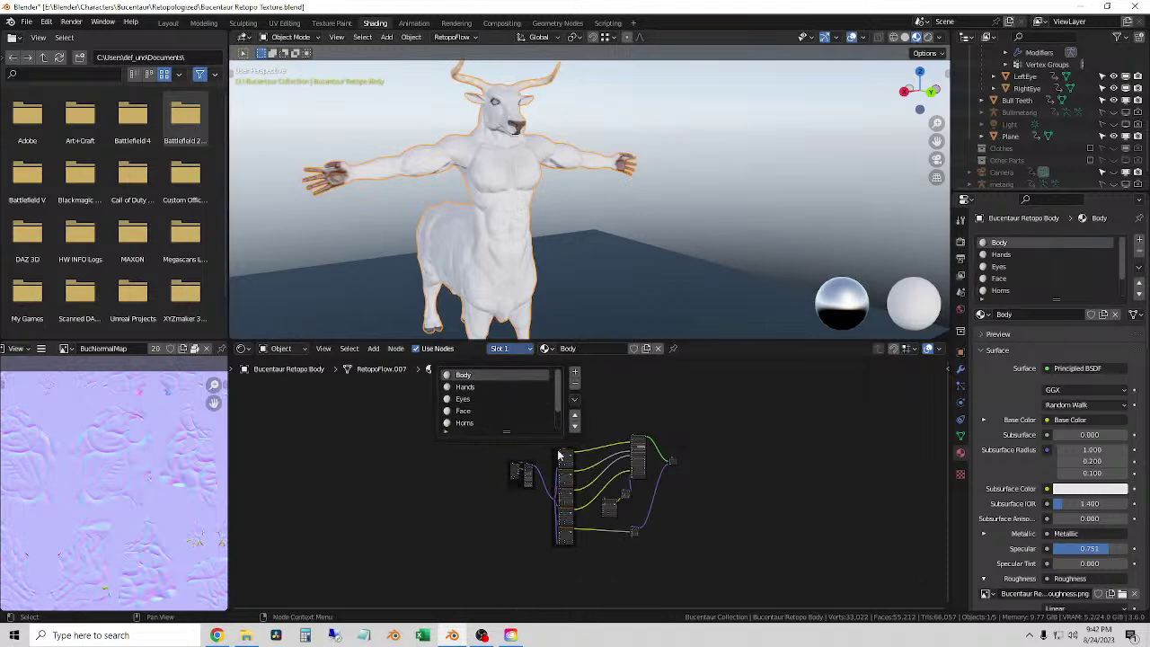
pyautogui.moveTo(556, 337); pyautogui.dragTo(557, 415)
pyautogui.scroll(6, 575, 467)
pyautogui.moveTo(575, 467); pyautogui.dragTo(608, 491, button='middle')
pyautogui.scroll(5, 608, 491)
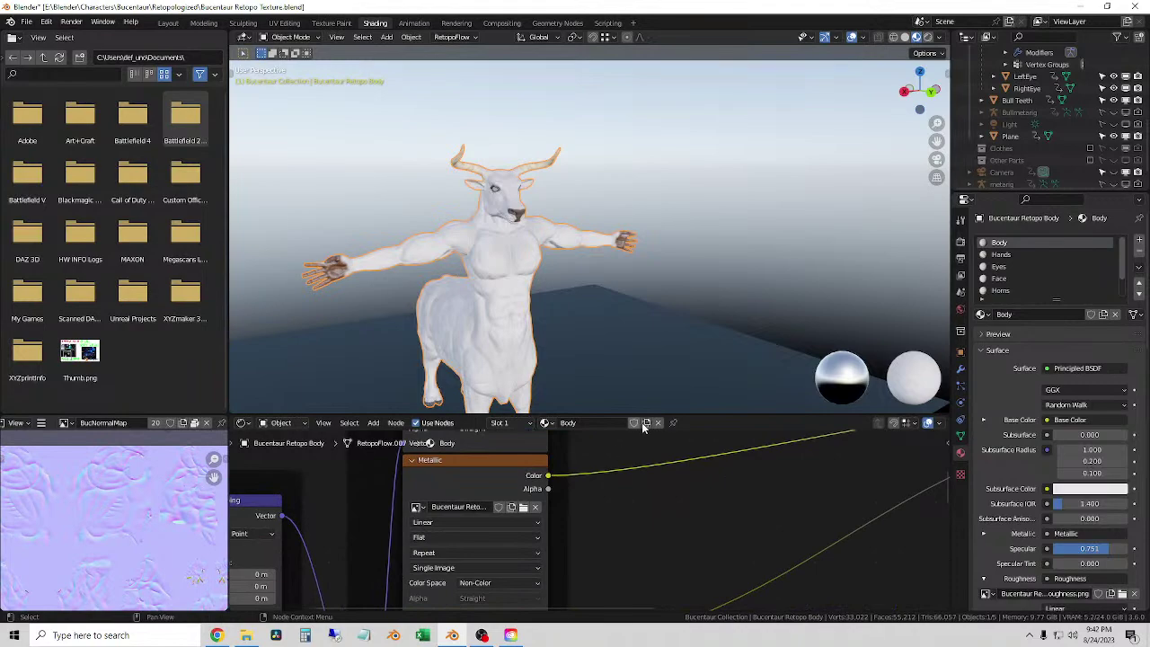
pyautogui.moveTo(641, 422); pyautogui.dragTo(597, 217)
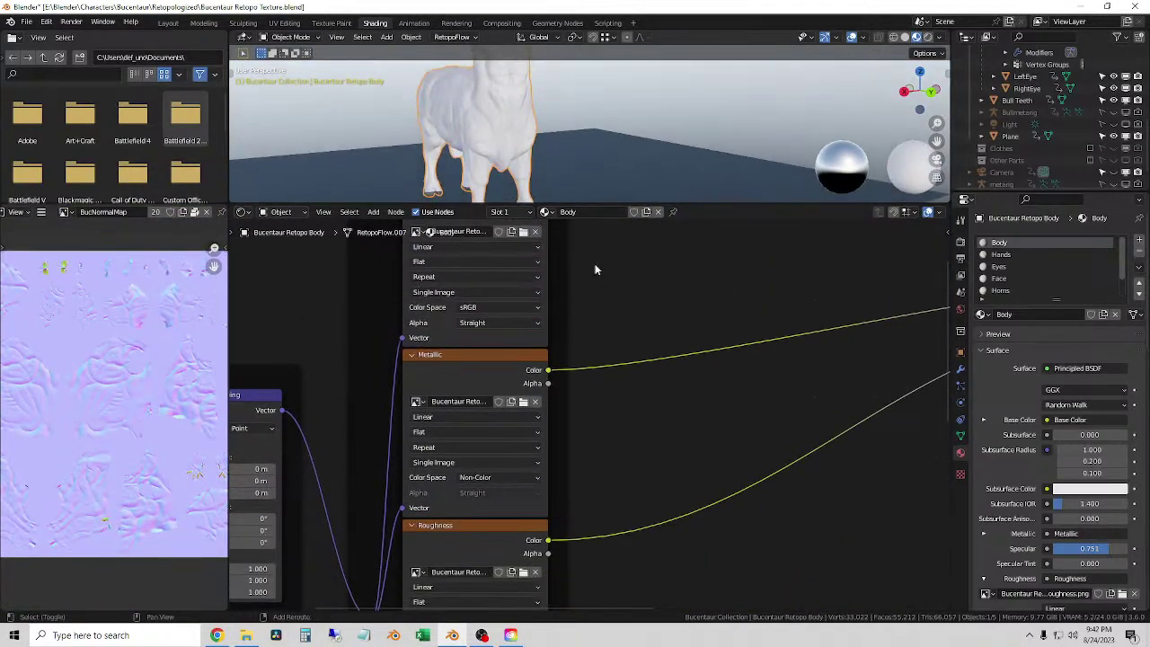
pyautogui.moveTo(595, 270); pyautogui.dragTo(675, 374, button='middle')
# - Examine the images in the Body material's Base Color, Metallic, Roughness, Emission and Displacement texture nodes
pyautogui.click(633, 403)
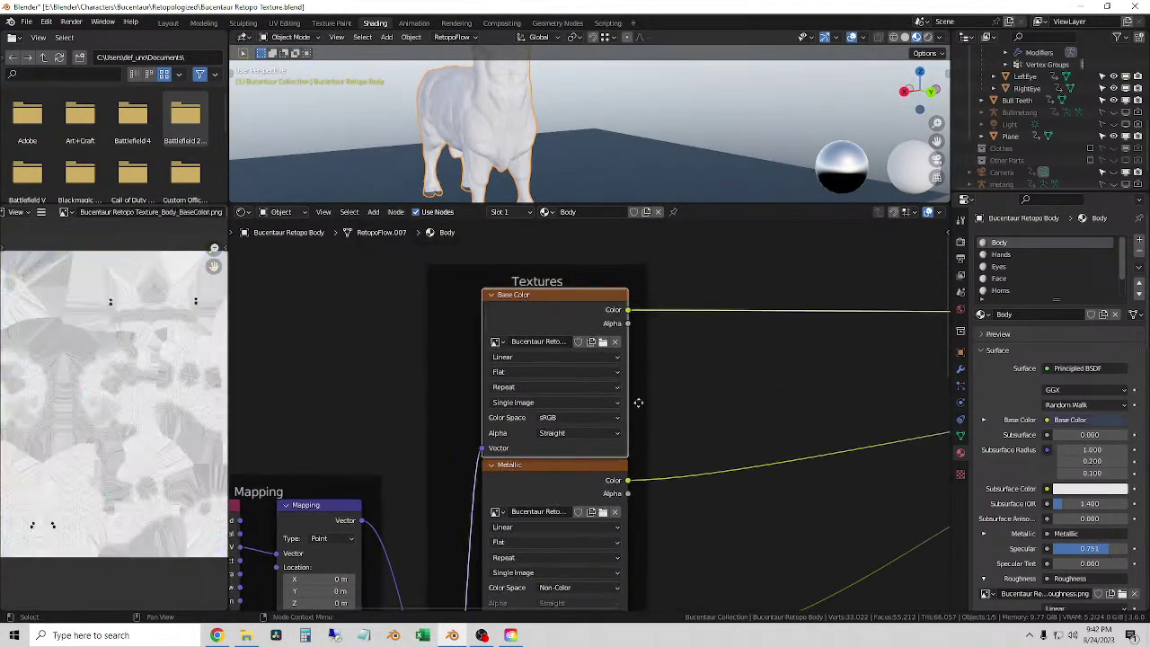
pyautogui.click(535, 474)
pyautogui.scroll(-1, 575, 489)
pyautogui.moveTo(621, 512); pyautogui.dragTo(492, 395, button='middle')
pyautogui.click(472, 399)
pyautogui.keyDown('shift'); pyautogui.scroll(-2, 503, 438); pyautogui.keyUp('shift')
pyautogui.click(505, 439)
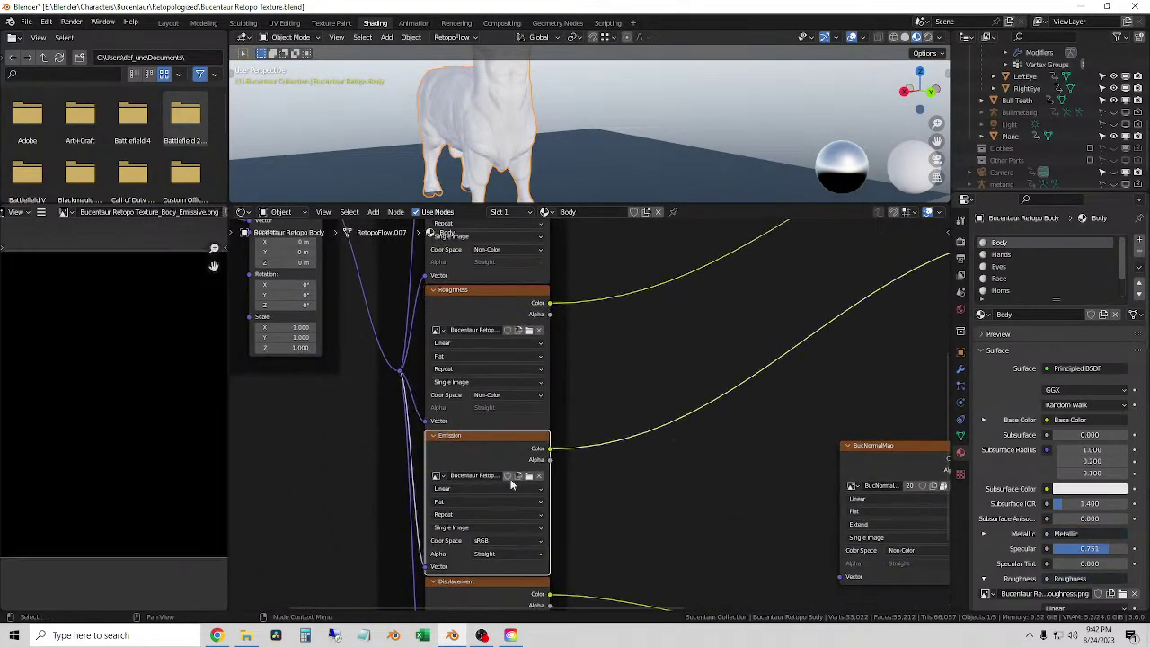
pyautogui.click(505, 583)
pyautogui.scroll(-4, 517, 347)
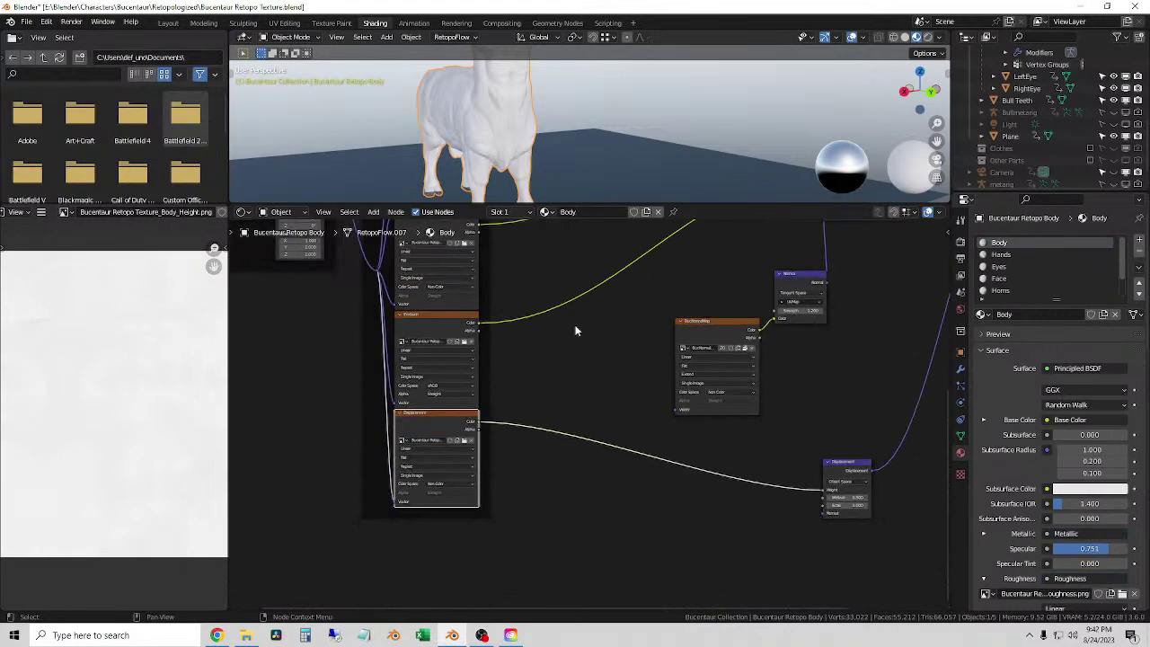
pyautogui.moveTo(562, 319); pyautogui.dragTo(524, 494, button='middle')
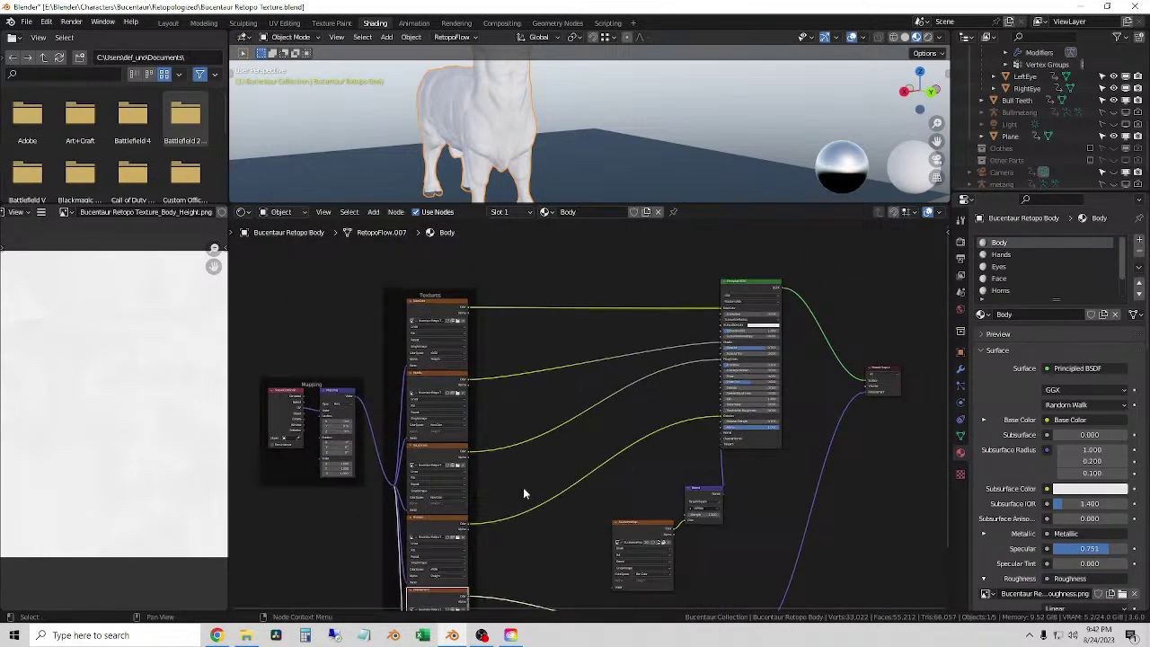
pyautogui.click(478, 366)
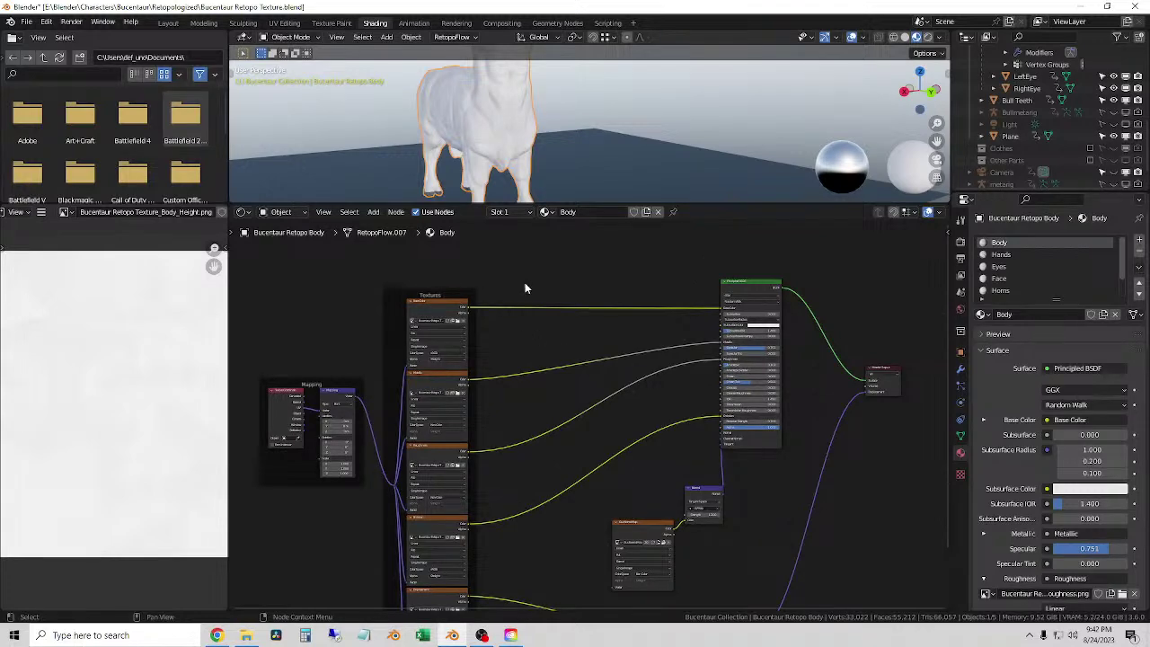
# - Insert a Color Ramp node between the Body material's Base Color texture and the Principled BSDF's Base Color
pyautogui.moveTo(524, 287); pyautogui.dragTo(558, 420, button='middle')
pyautogui.scroll(1, 558, 420)
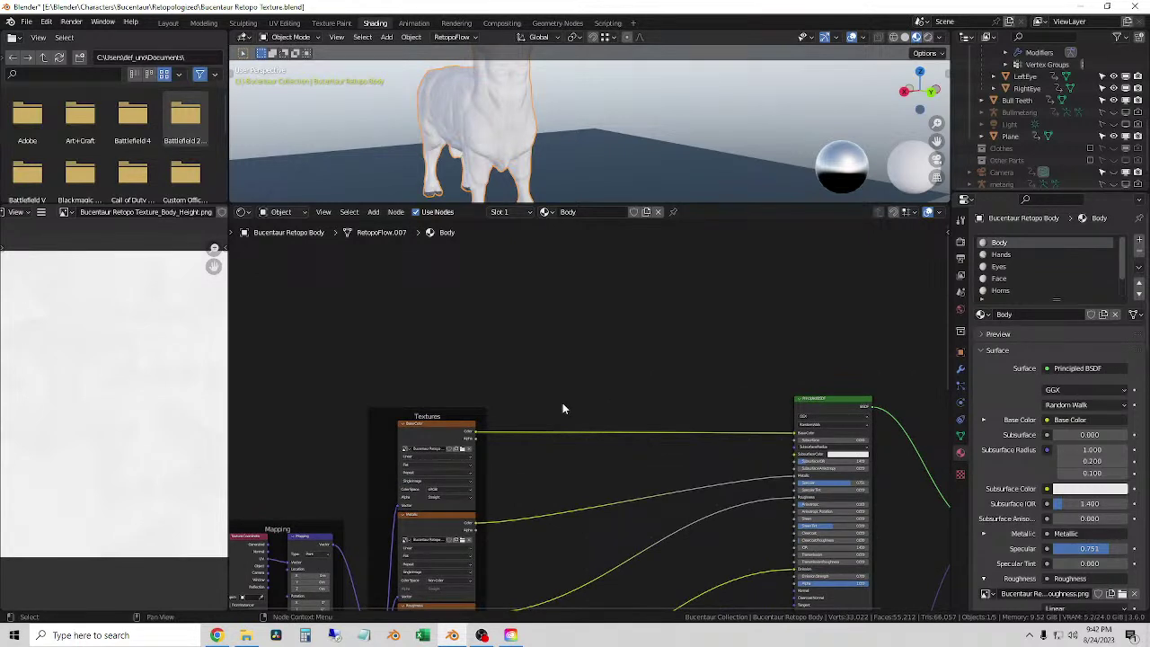
pyautogui.hotkey('shift', 'a')
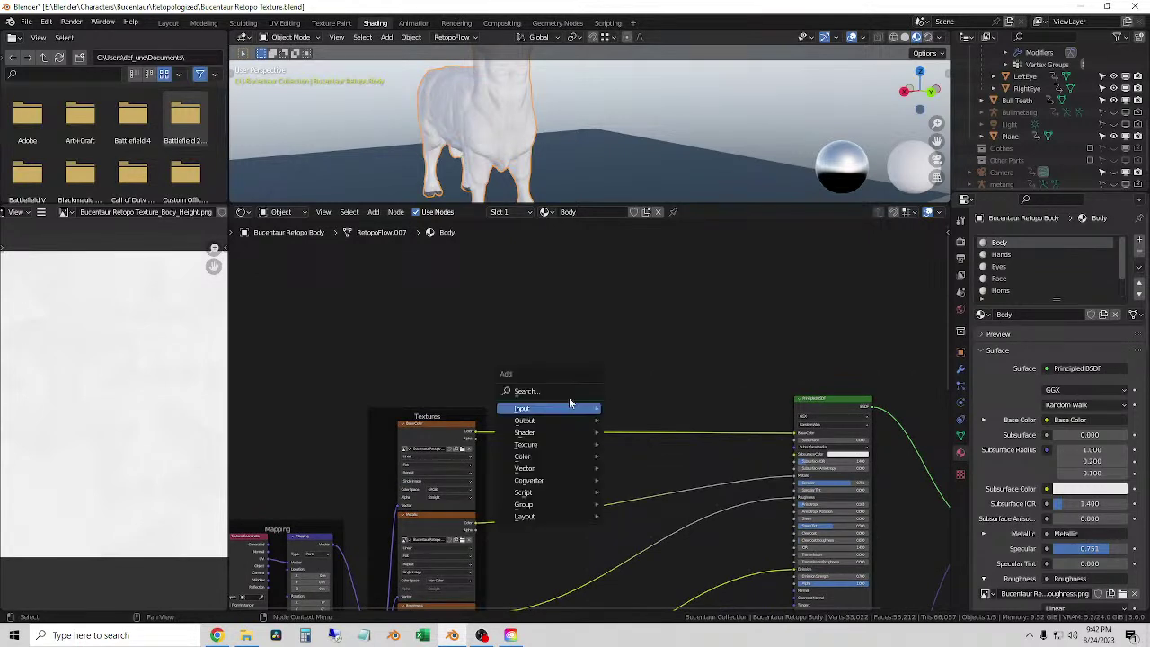
pyautogui.write('ramp')
pyautogui.press('Return')
pyautogui.click(616, 432)
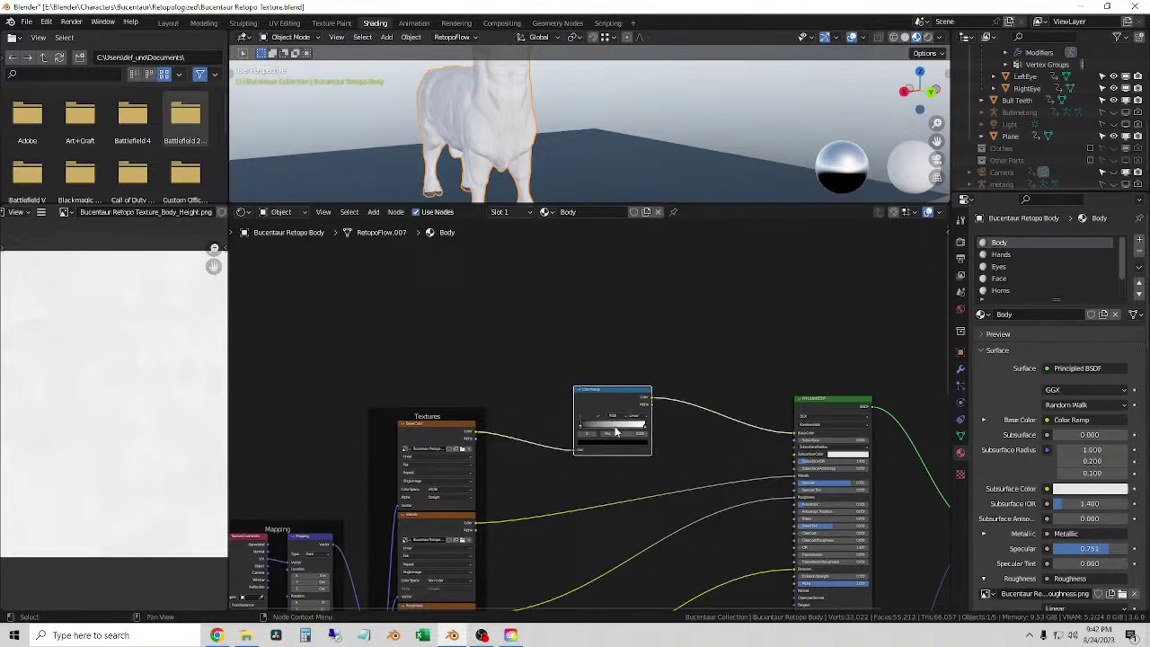
# - Enlarge the view of the chest and move the Body Color Ramp's black stop to just past the middle of the gradient
pyautogui.moveTo(557, 144); pyautogui.dragTo(660, 187, button='middle')
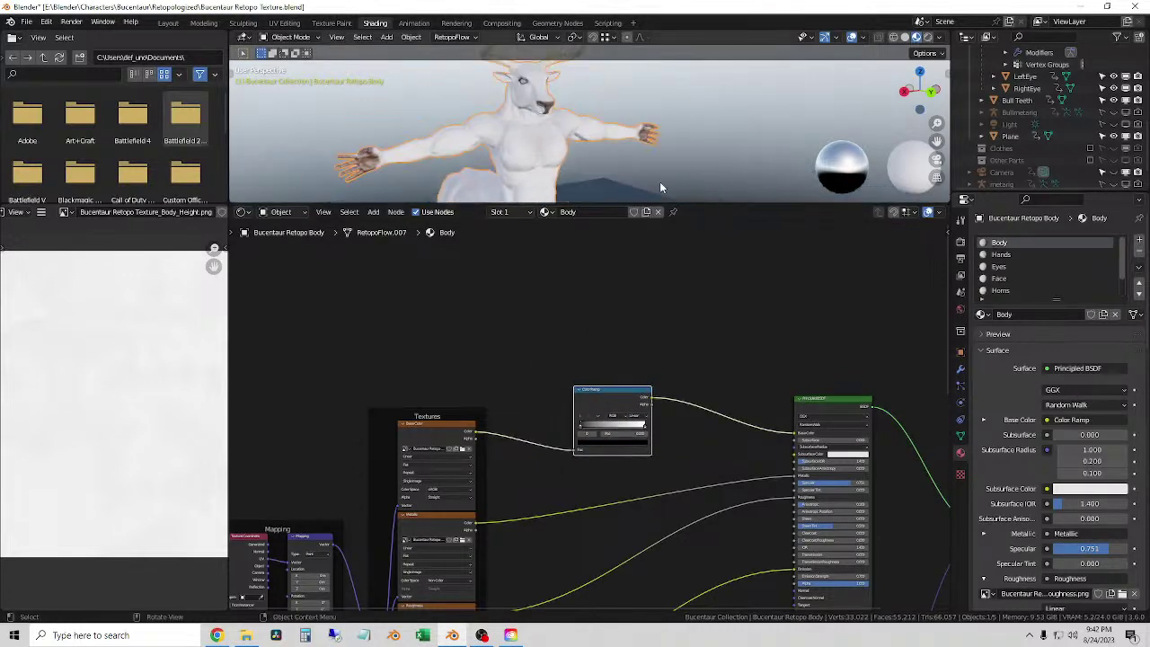
pyautogui.moveTo(728, 213); pyautogui.dragTo(732, 402)
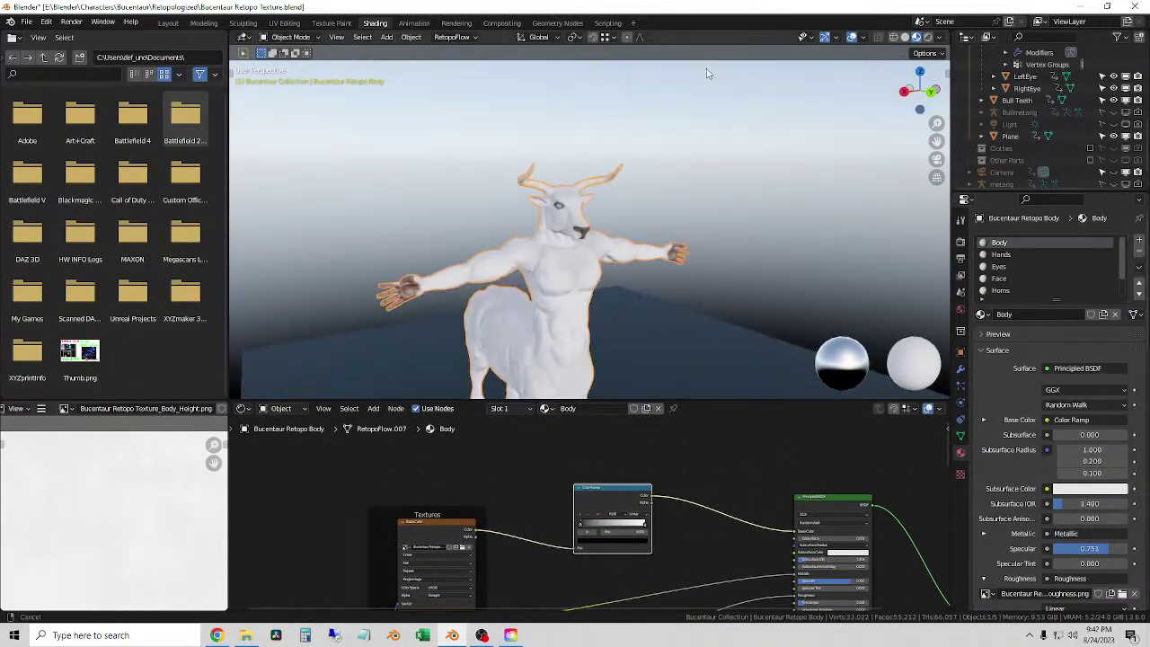
pyautogui.scroll(4, 603, 311)
pyautogui.scroll(3, 551, 151)
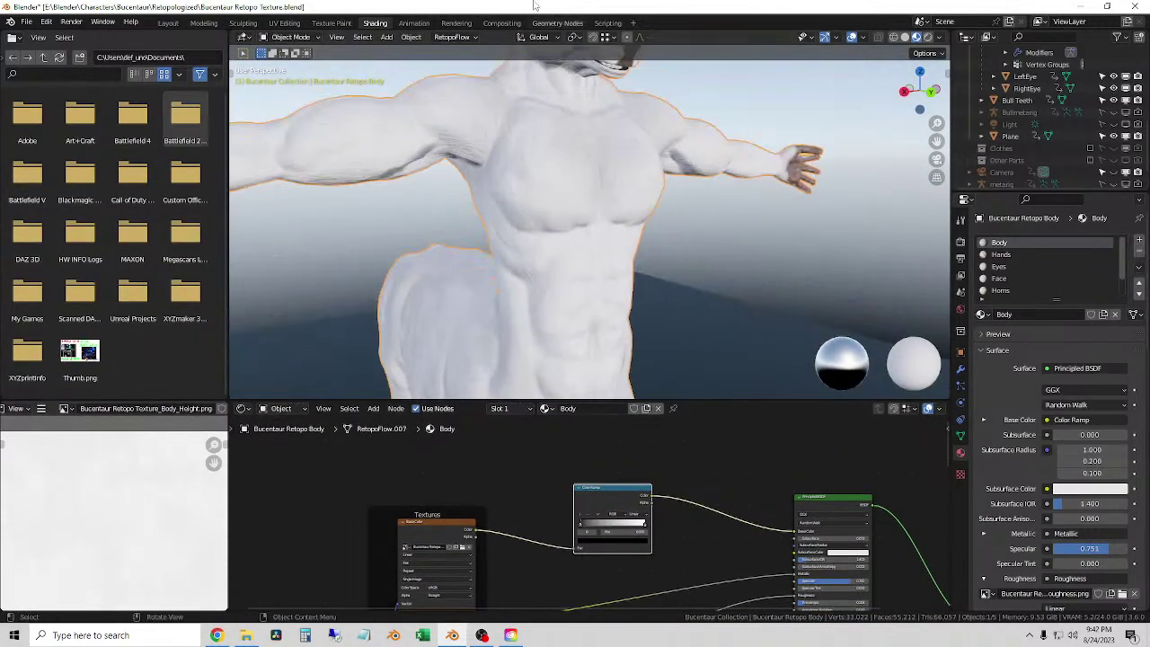
pyautogui.scroll(3, 551, 151)
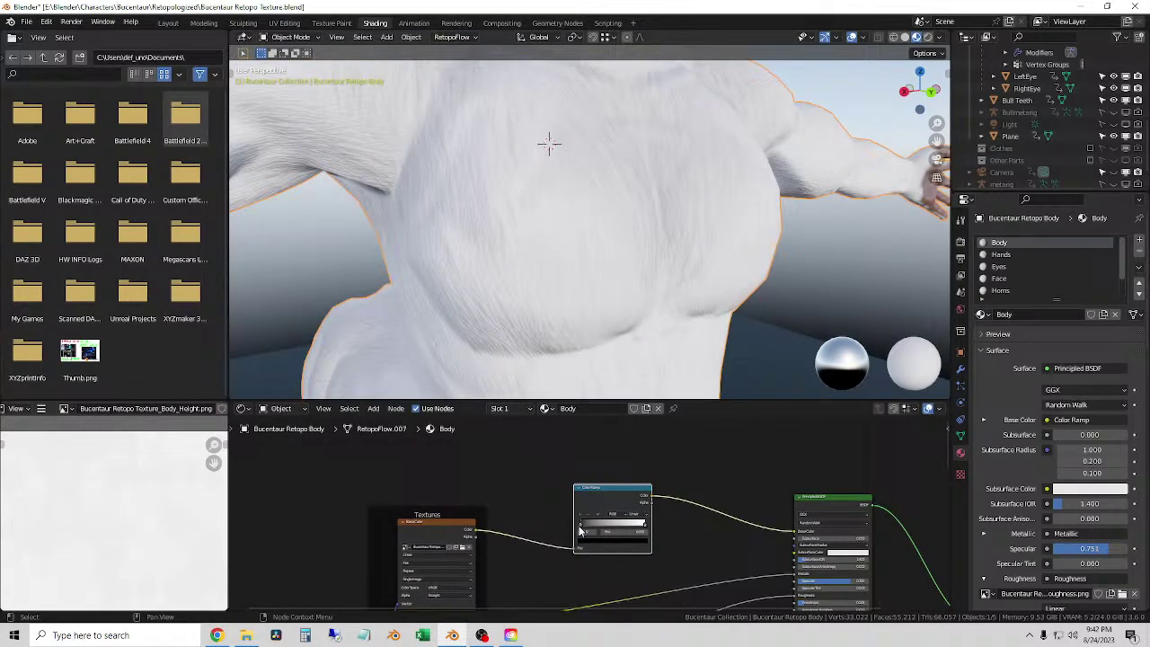
pyautogui.moveTo(590, 530); pyautogui.dragTo(622, 531)
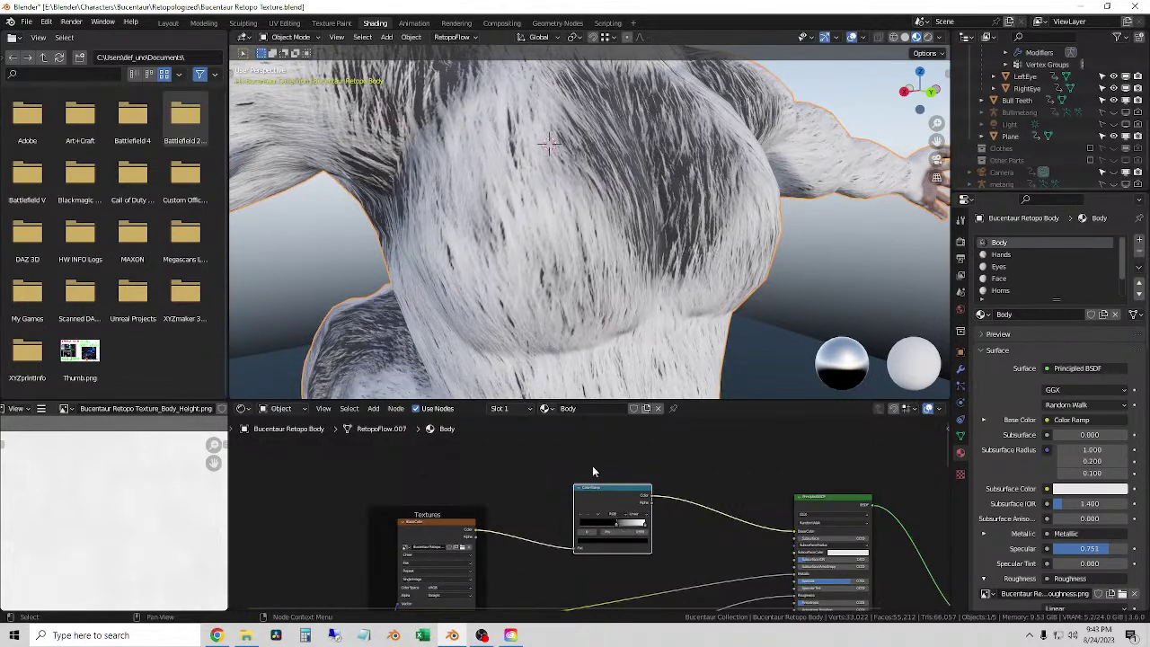
# - Reverse the Body Color Ramp to run white to black, with white near the start and black about two-thirds along, and check the body
pyautogui.scroll(-5, 649, 261)
pyautogui.scroll(2, 692, 240)
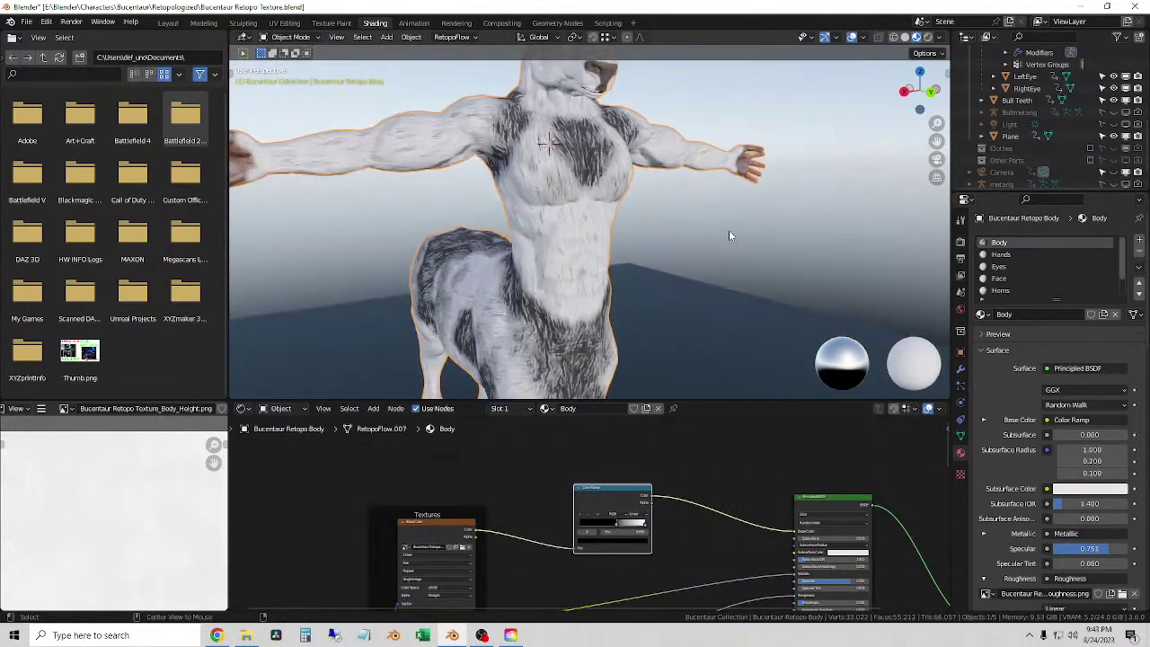
pyautogui.moveTo(676, 241)
pyautogui.mouseDown(button='middle')
pyautogui.moveTo(781, 245)
pyautogui.moveTo(681, 238)
pyautogui.mouseUp(button='middle')
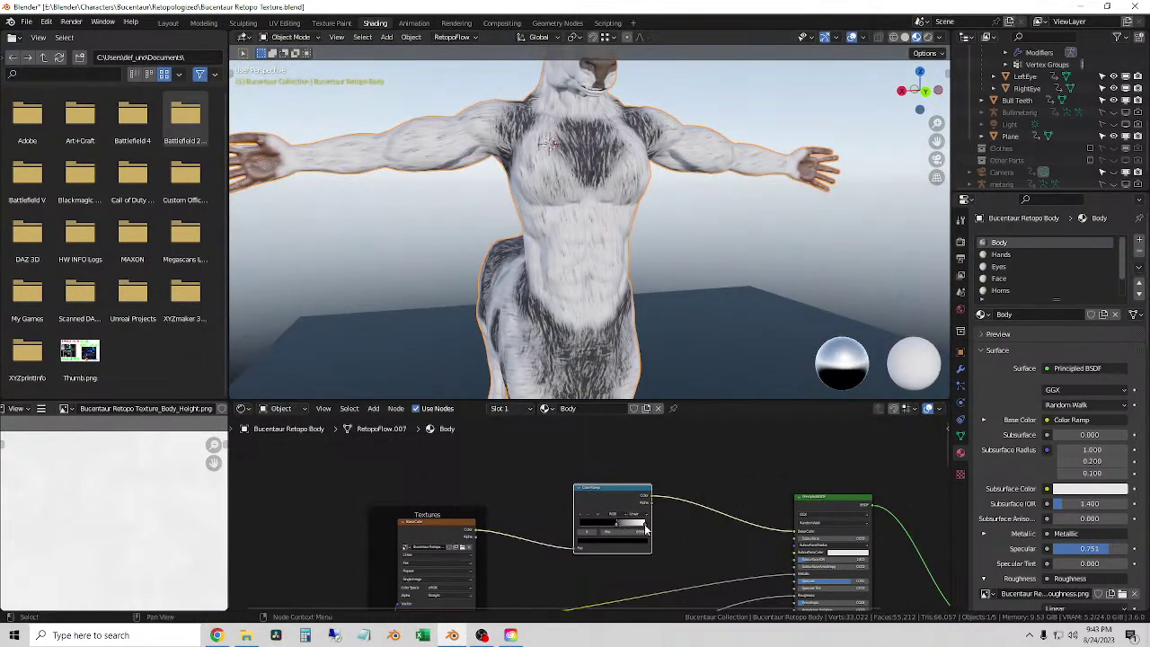
pyautogui.moveTo(645, 530)
pyautogui.mouseDown()
pyautogui.moveTo(585, 532)
pyautogui.moveTo(640, 530)
pyautogui.moveTo(605, 529)
pyautogui.moveTo(625, 526)
pyautogui.mouseUp()
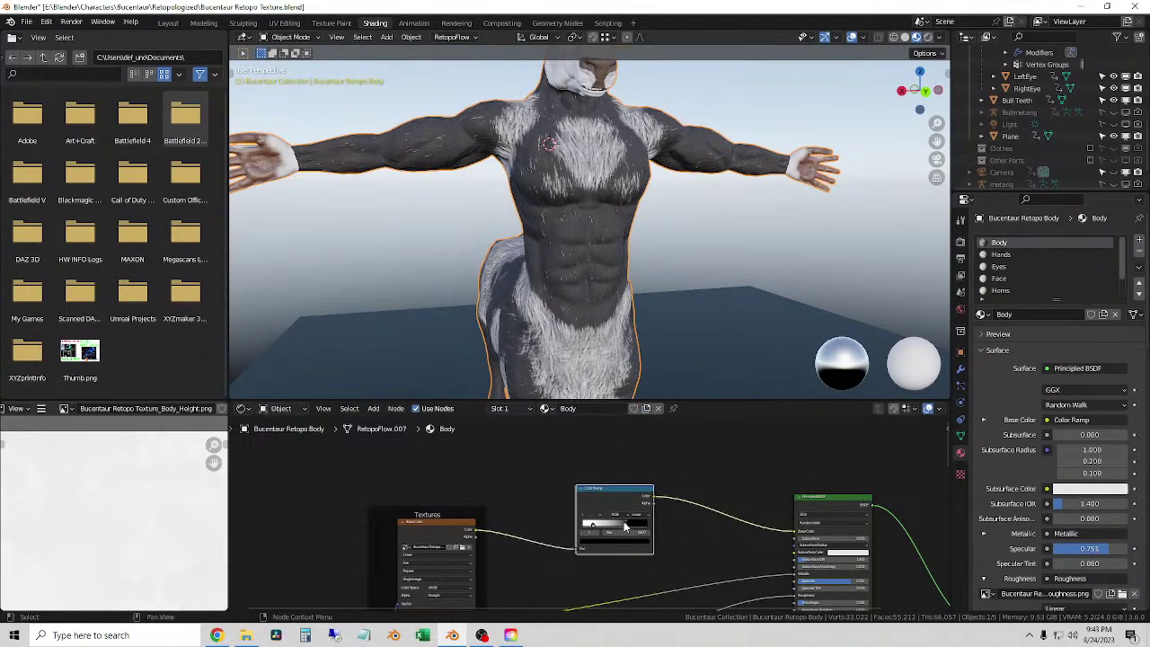
pyautogui.scroll(-4, 542, 237)
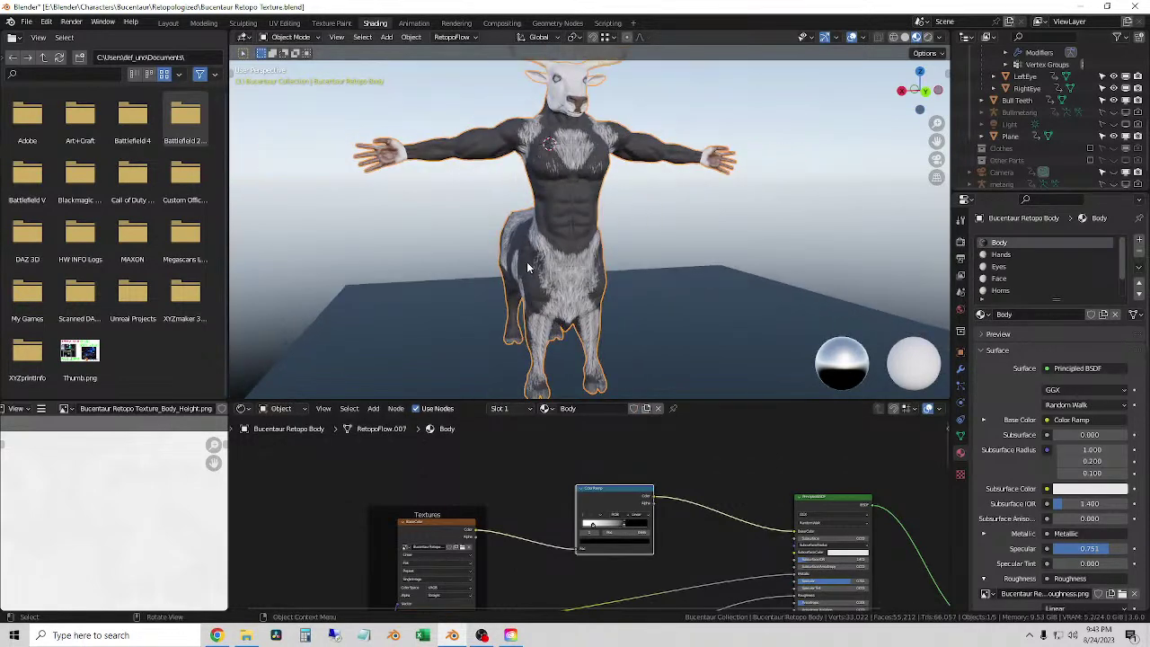
# - Move the Body Color Ramp's white stop slightly toward the middle and lighten its black stop to dark grey, checking the chest fur
pyautogui.scroll(2, 528, 267)
pyautogui.moveTo(645, 261)
pyautogui.mouseDown(button='middle')
pyautogui.moveTo(711, 267)
pyautogui.moveTo(494, 257)
pyautogui.moveTo(657, 264)
pyautogui.moveTo(650, 320)
pyautogui.moveTo(595, 309)
pyautogui.moveTo(626, 250)
pyautogui.moveTo(661, 267)
pyautogui.mouseUp(button='middle')
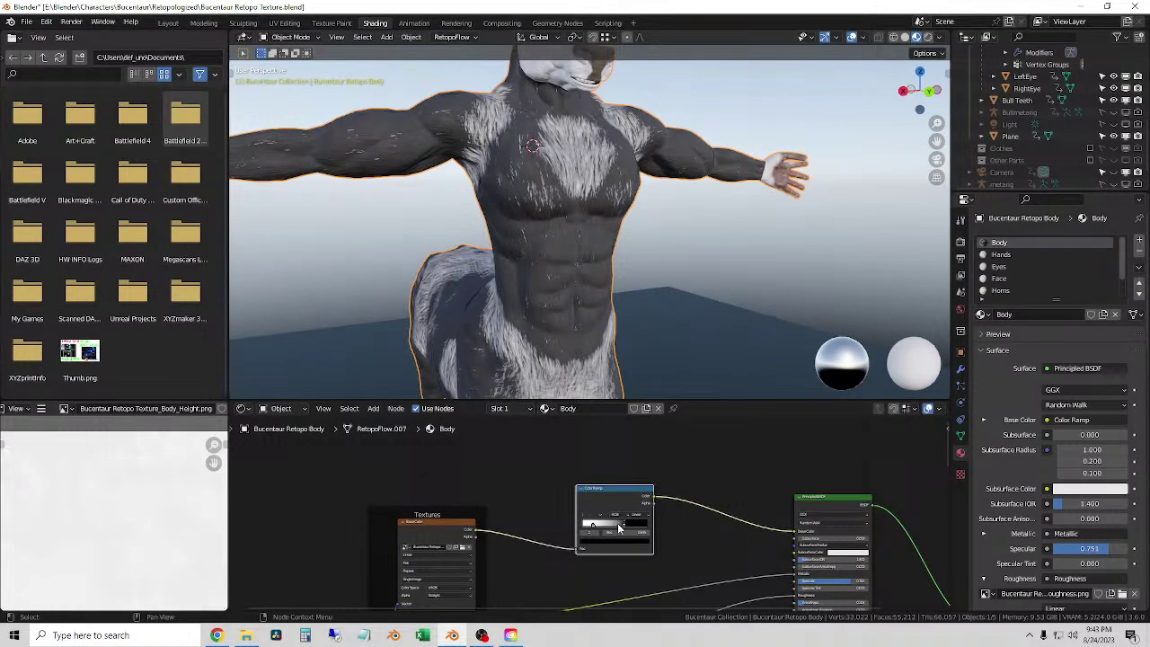
pyautogui.moveTo(593, 530)
pyautogui.mouseDown()
pyautogui.moveTo(628, 530)
pyautogui.moveTo(606, 536)
pyautogui.mouseUp()
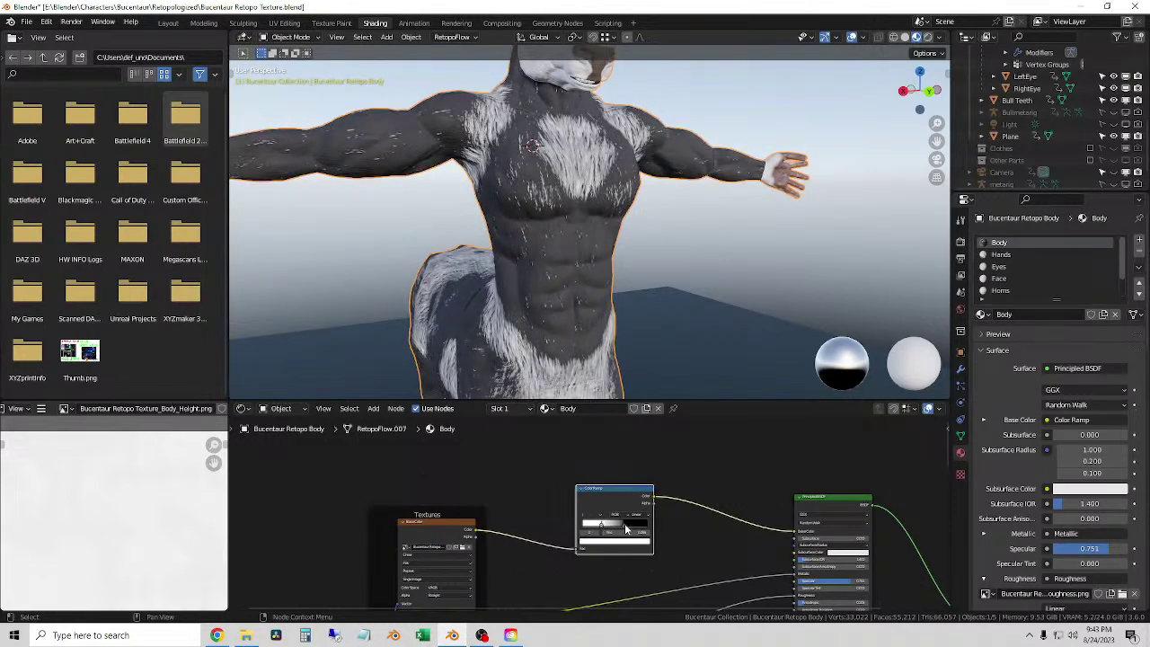
pyautogui.click(621, 541)
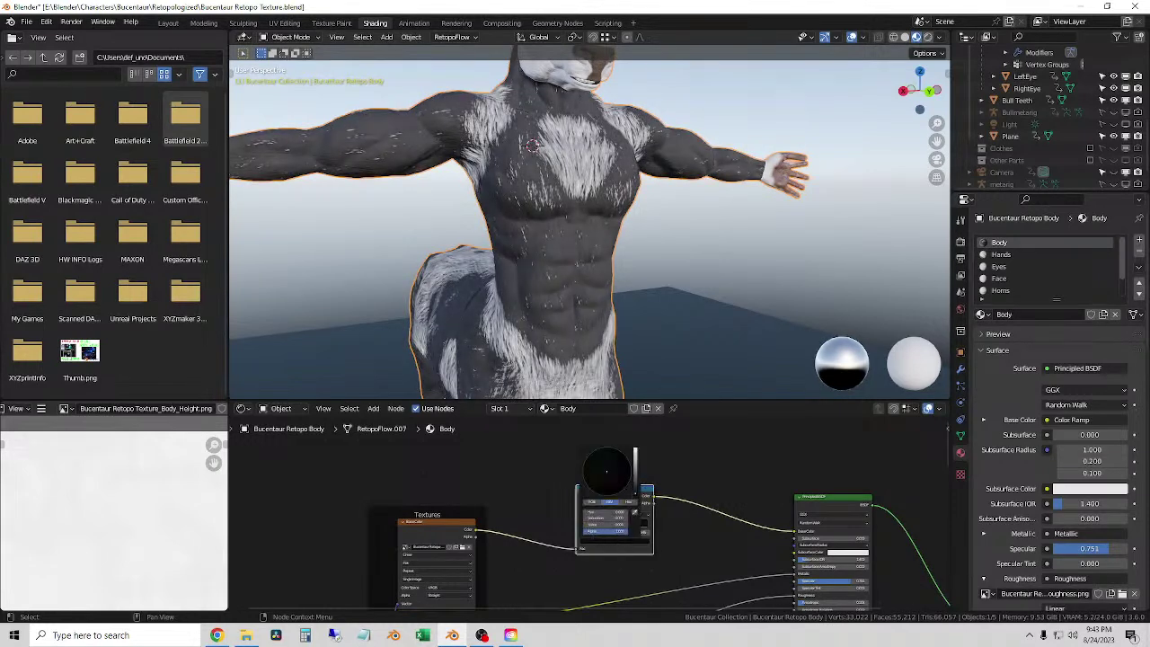
pyautogui.scroll(6, 606, 470)
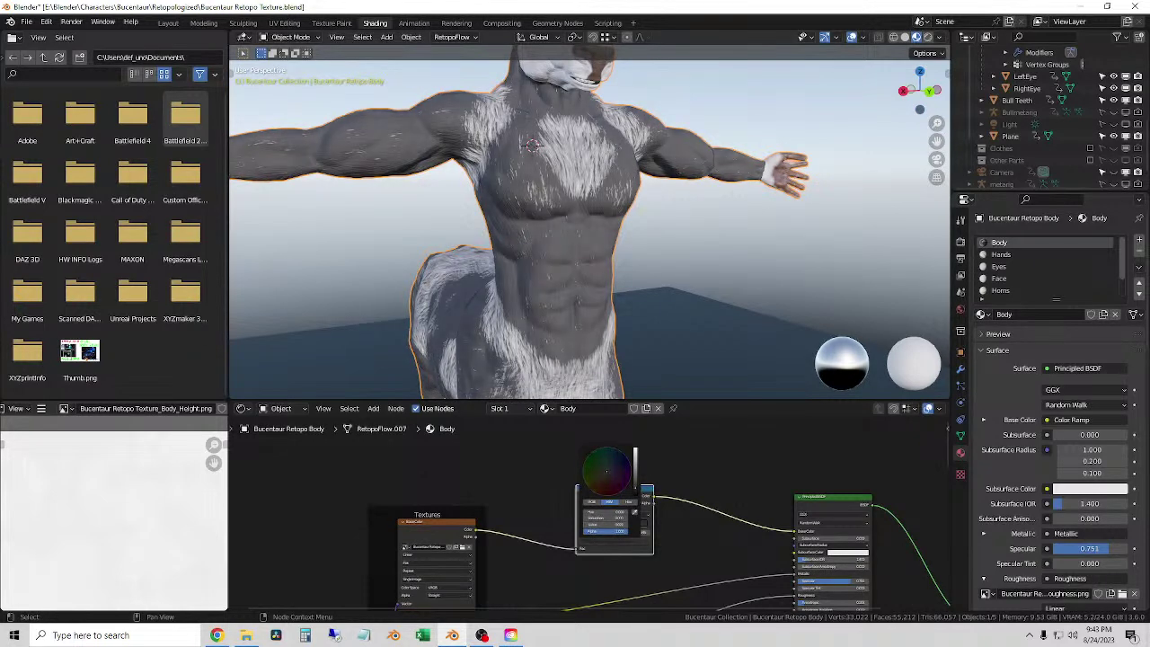
pyautogui.click(602, 475)
pyautogui.click(616, 485)
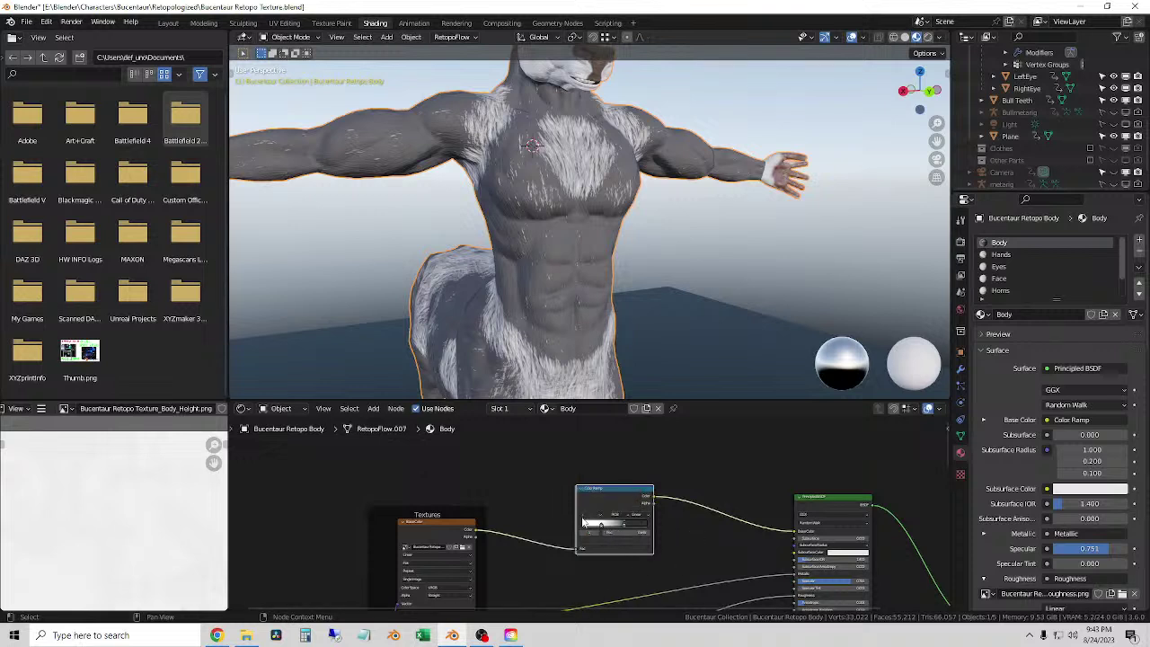
# - Turn the Color Ramp's stop near the start black and reposition the black, white and grey stops around the middle of the gradient
pyautogui.moveTo(584, 519); pyautogui.dragTo(584, 532)
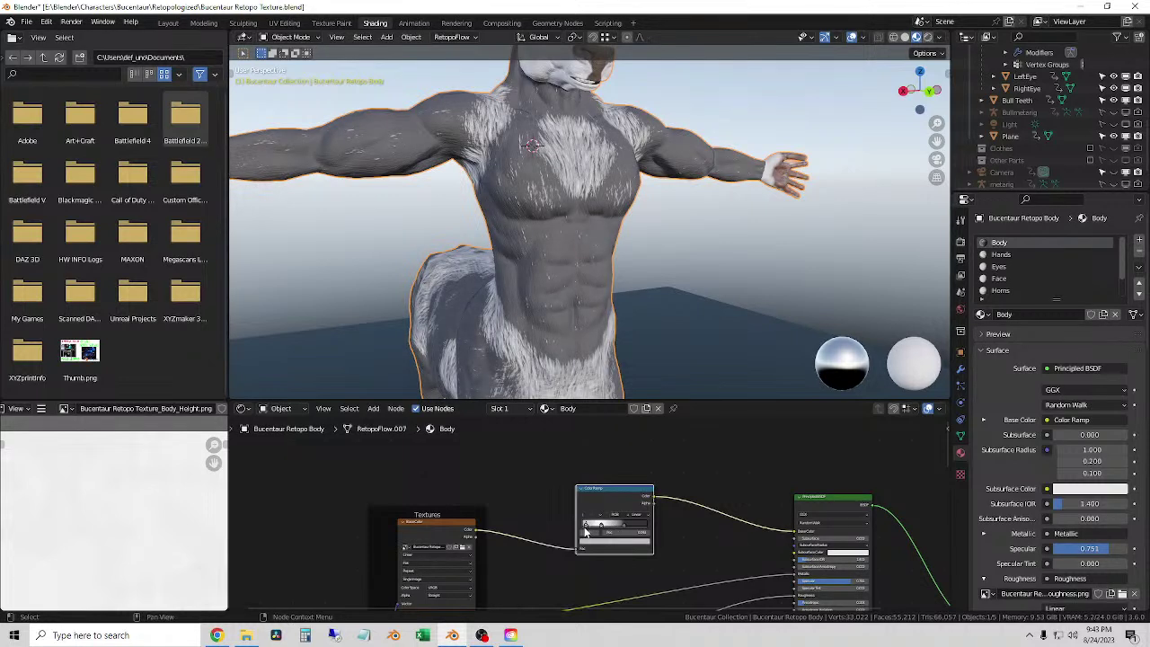
pyautogui.click(594, 543)
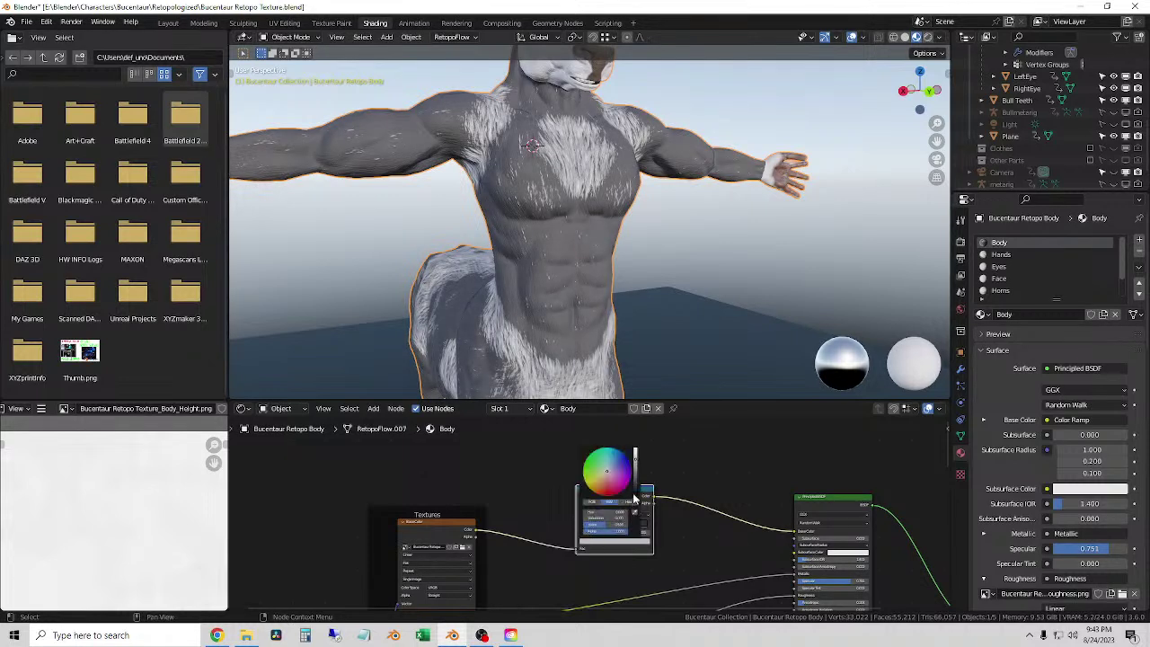
pyautogui.moveTo(635, 485); pyautogui.dragTo(635, 496)
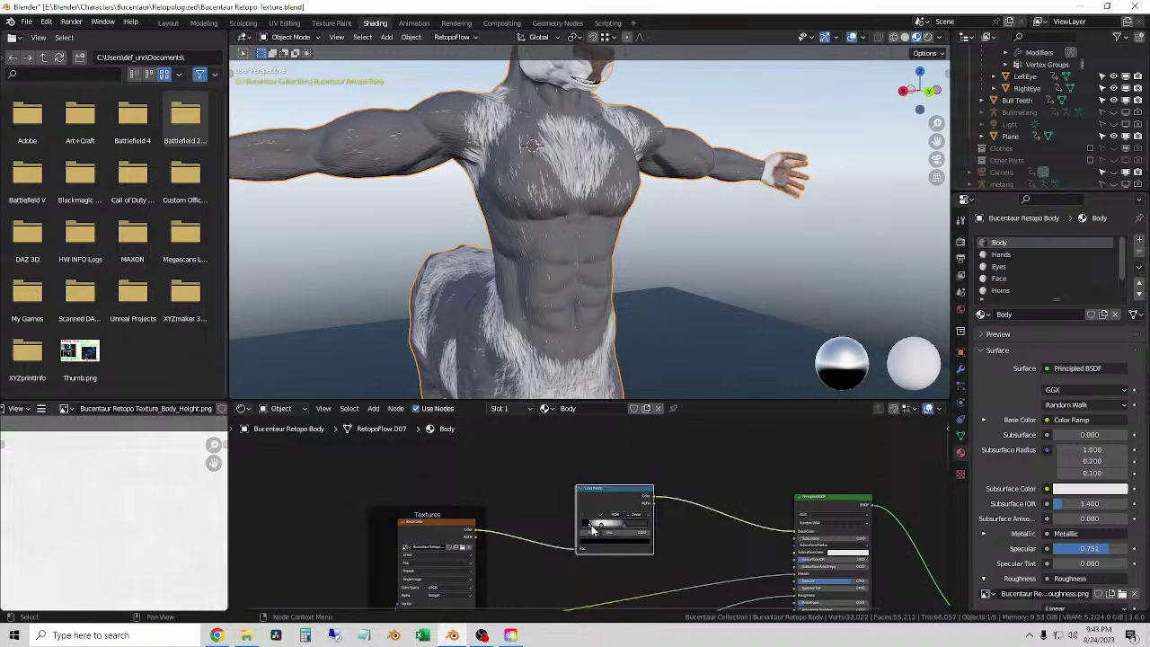
pyautogui.moveTo(604, 526); pyautogui.dragTo(615, 526)
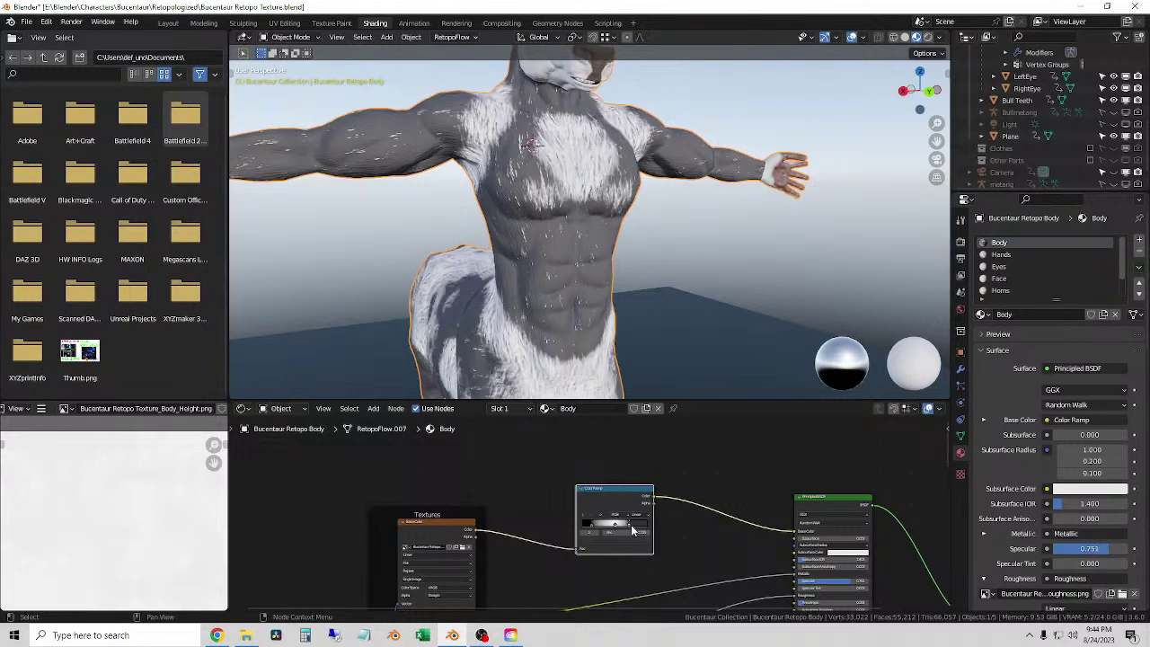
pyautogui.moveTo(590, 523); pyautogui.dragTo(610, 536)
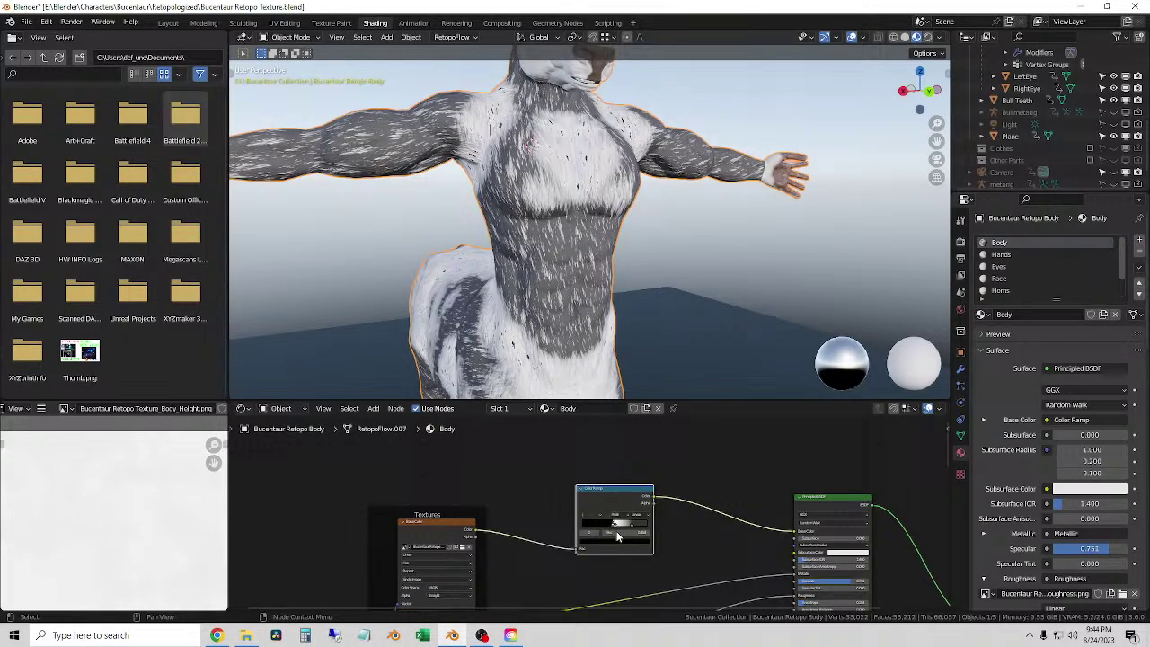
pyautogui.moveTo(625, 527)
pyautogui.mouseDown()
pyautogui.moveTo(588, 530)
pyautogui.moveTo(646, 530)
pyautogui.moveTo(612, 531)
pyautogui.mouseUp()
# - Move the Color Ramp's white stop close to the start and the black stop beside the middle to position 0.564
pyautogui.scroll(2, 619, 528)
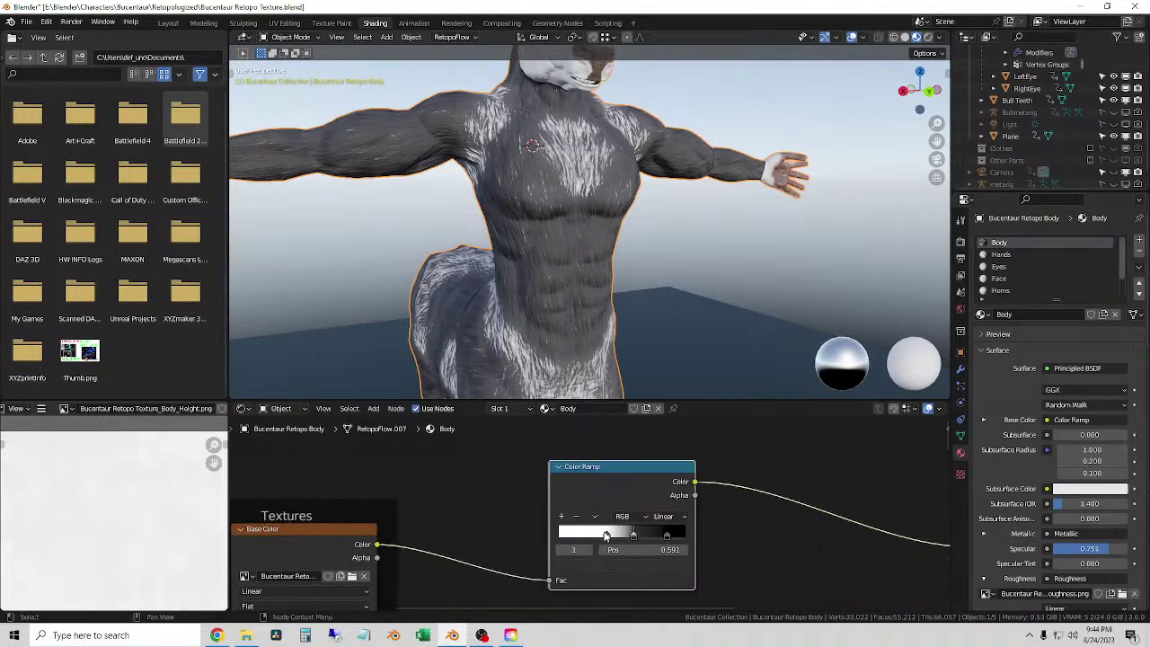
pyautogui.moveTo(600, 528); pyautogui.dragTo(577, 535)
pyautogui.moveTo(665, 536)
pyautogui.mouseDown()
pyautogui.moveTo(595, 535)
pyautogui.moveTo(630, 537)
pyautogui.mouseUp()
pyautogui.rightClick(579, 541)
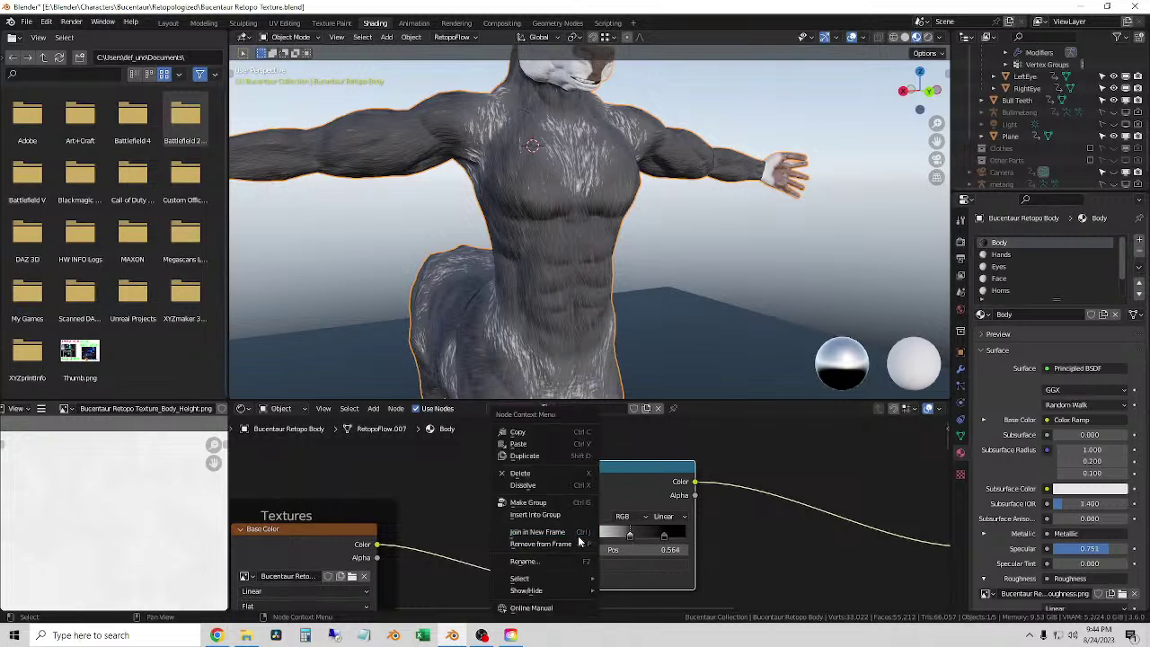
pyautogui.press('Escape')
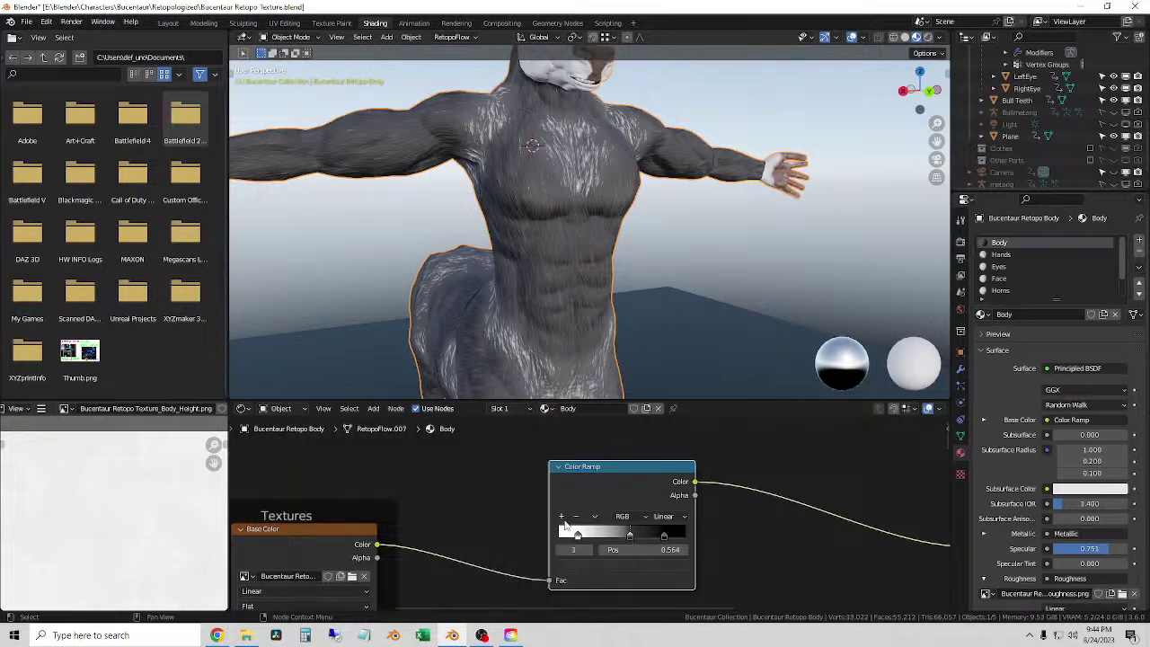
# - Add more stops to the Color Ramp and darken the light grey one at position 0.493 to near black
pyautogui.click(562, 517)
pyautogui.moveTo(605, 540)
pyautogui.mouseDown()
pyautogui.moveTo(647, 536)
pyautogui.moveTo(601, 536)
pyautogui.moveTo(624, 542)
pyautogui.mouseUp()
pyautogui.click(561, 518)
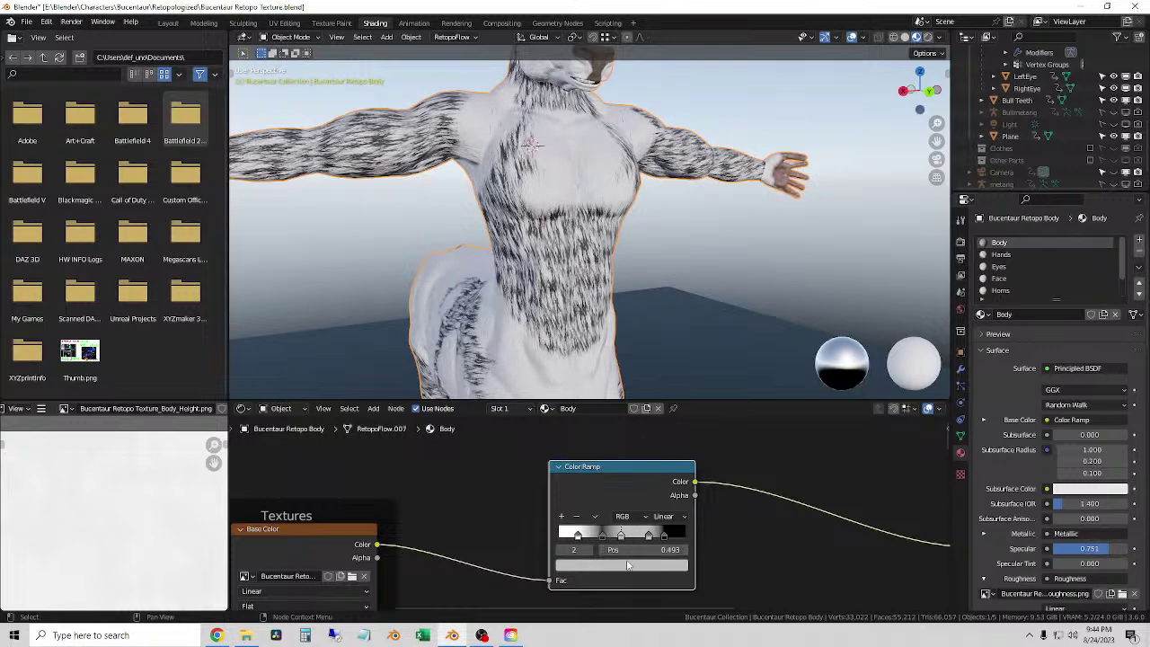
pyautogui.click(628, 565)
pyautogui.moveTo(661, 455)
pyautogui.mouseDown()
pyautogui.moveTo(660, 467)
pyautogui.moveTo(660, 434)
pyautogui.mouseUp()
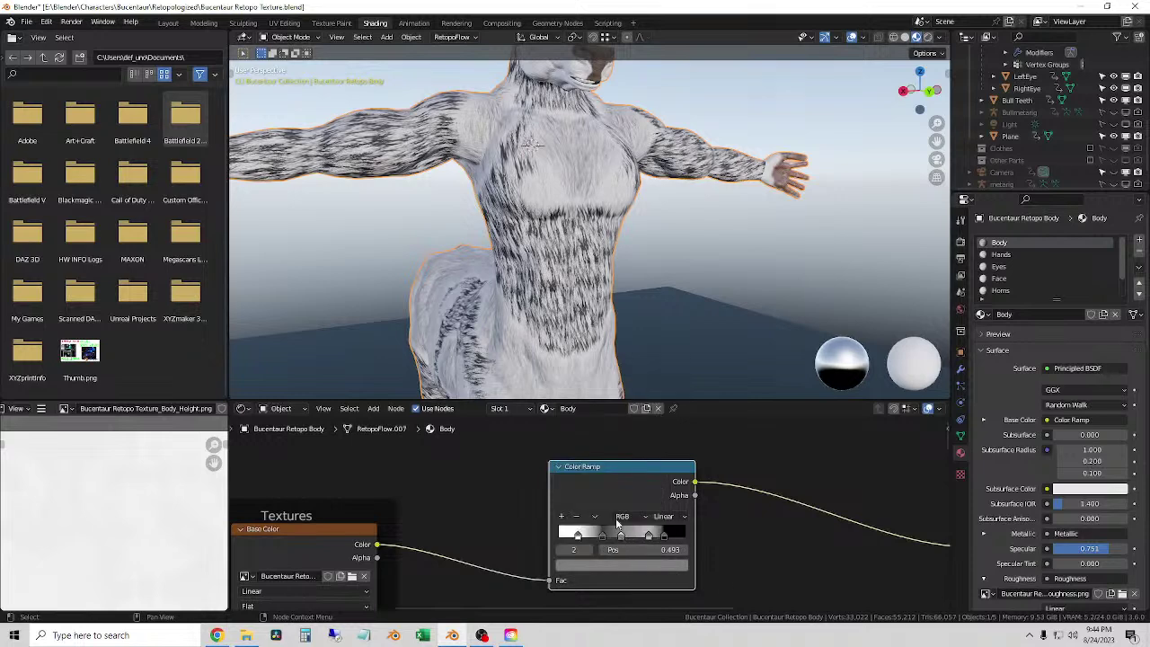
pyautogui.click(625, 566)
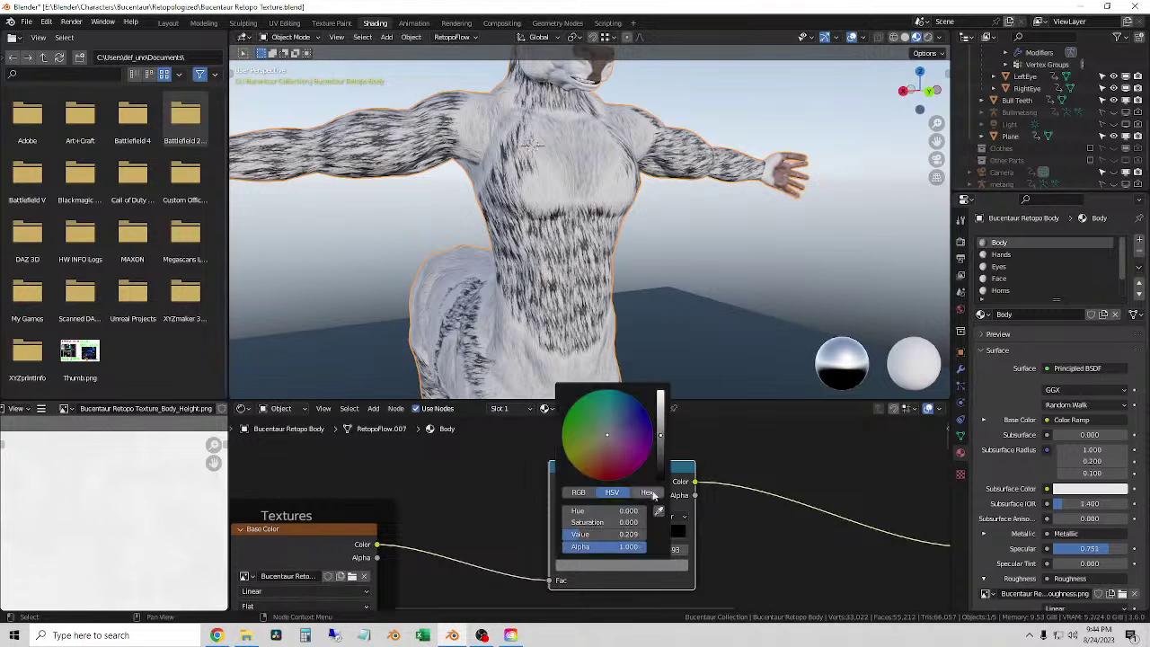
pyautogui.moveTo(660, 458); pyautogui.dragTo(660, 474)
# - Bring the Color Ramp's white stop beside the dark stop at 0.427 and darken the light grey stop at 0.693 to dark grey
pyautogui.click(601, 536)
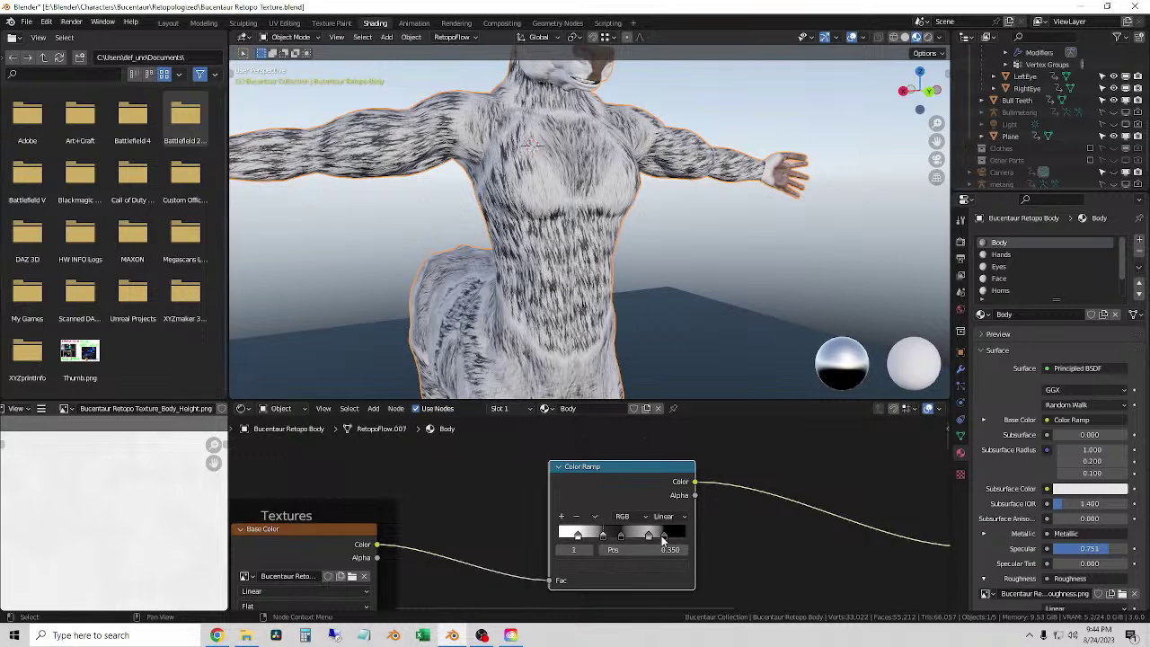
pyautogui.moveTo(661, 535)
pyautogui.mouseDown()
pyautogui.moveTo(631, 533)
pyautogui.moveTo(659, 541)
pyautogui.moveTo(649, 545)
pyautogui.moveTo(575, 539)
pyautogui.moveTo(617, 539)
pyautogui.mouseUp()
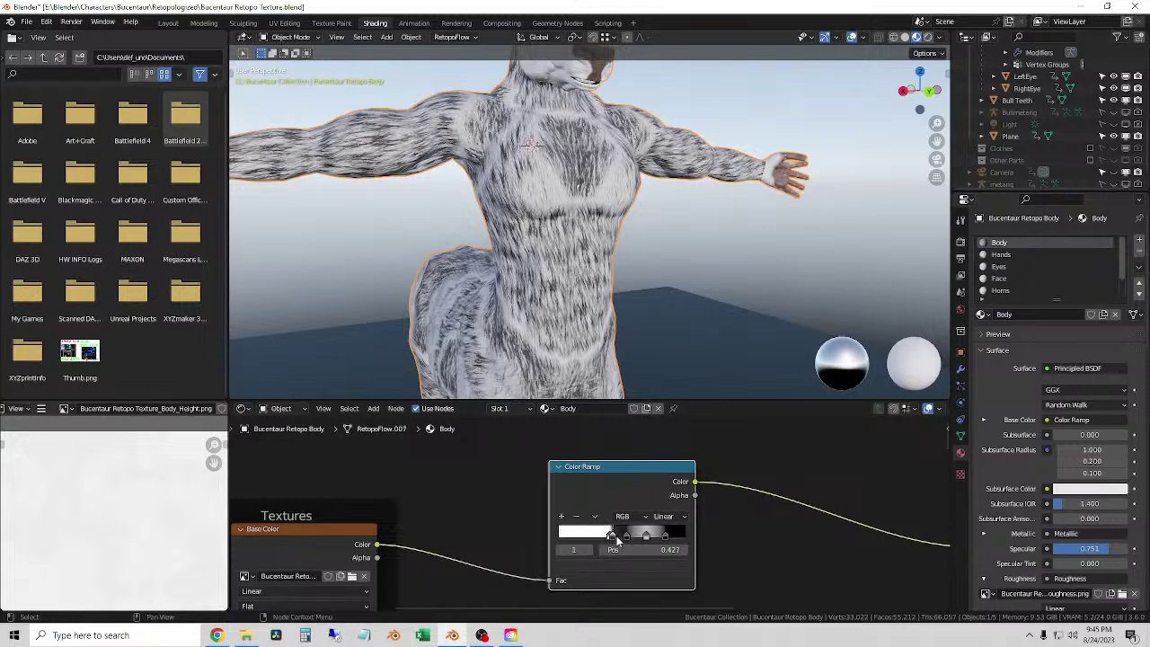
pyautogui.click(647, 537)
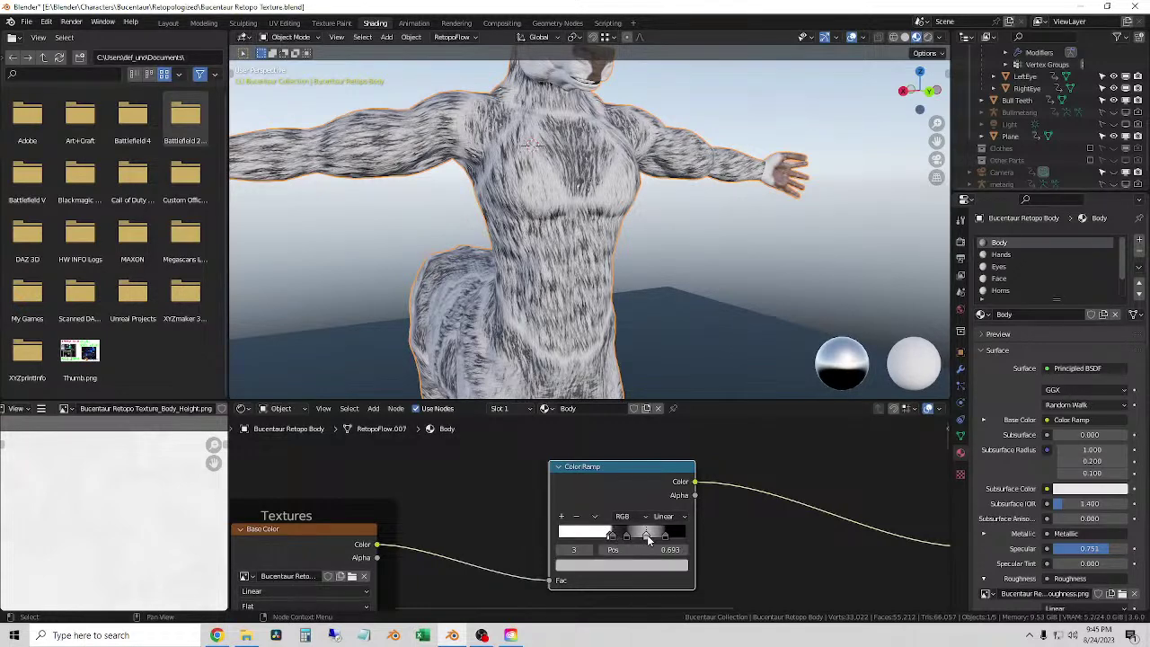
pyautogui.click(652, 566)
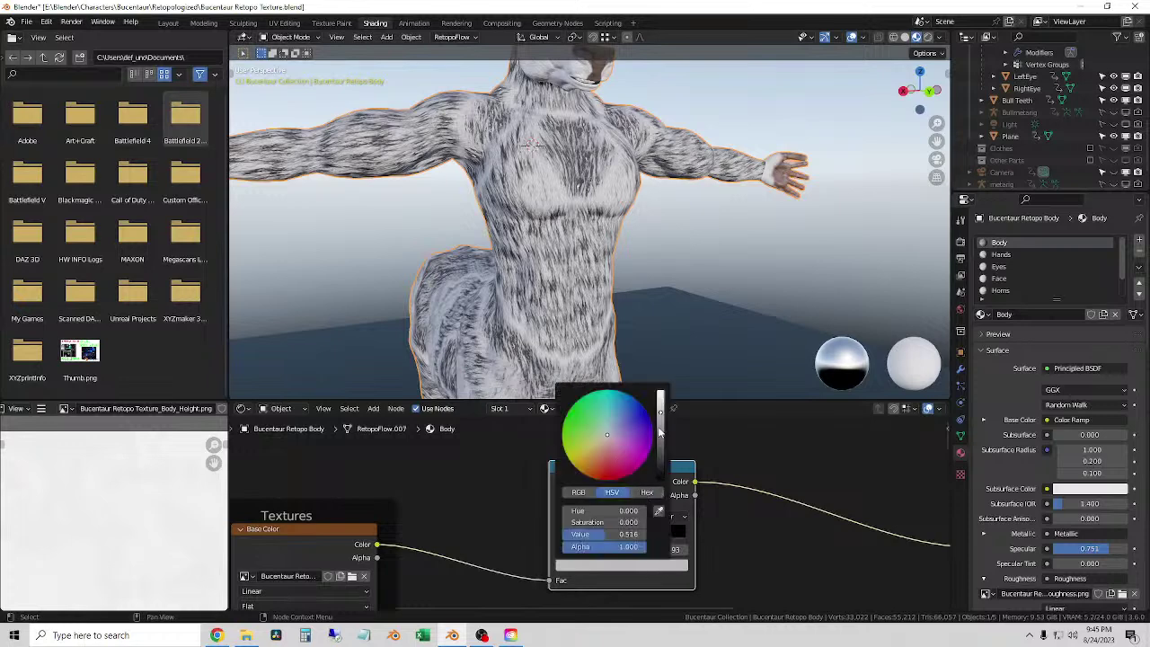
pyautogui.moveTo(661, 432); pyautogui.dragTo(660, 450)
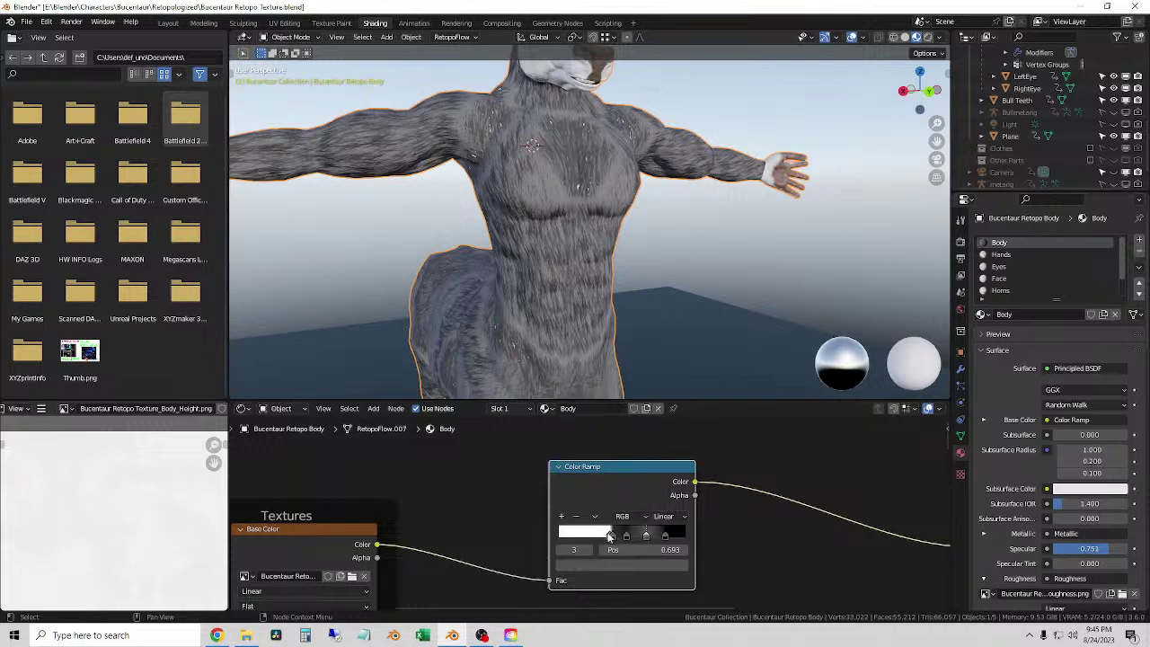
# - Rearrange the Color Ramp stops so white sits just past the middle, with dark stops on both sides of it
pyautogui.moveTo(611, 536)
pyautogui.mouseDown()
pyautogui.moveTo(591, 537)
pyautogui.moveTo(635, 544)
pyautogui.mouseUp()
pyautogui.click(639, 537)
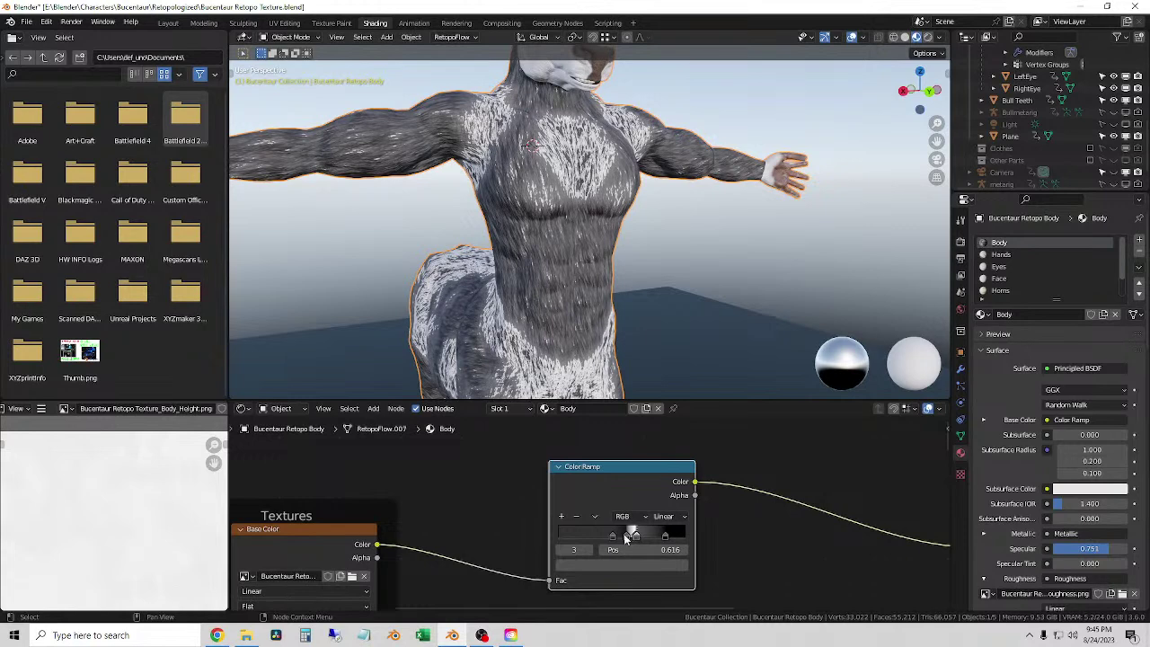
pyautogui.moveTo(626, 538)
pyautogui.mouseDown()
pyautogui.moveTo(579, 536)
pyautogui.moveTo(651, 541)
pyautogui.mouseUp()
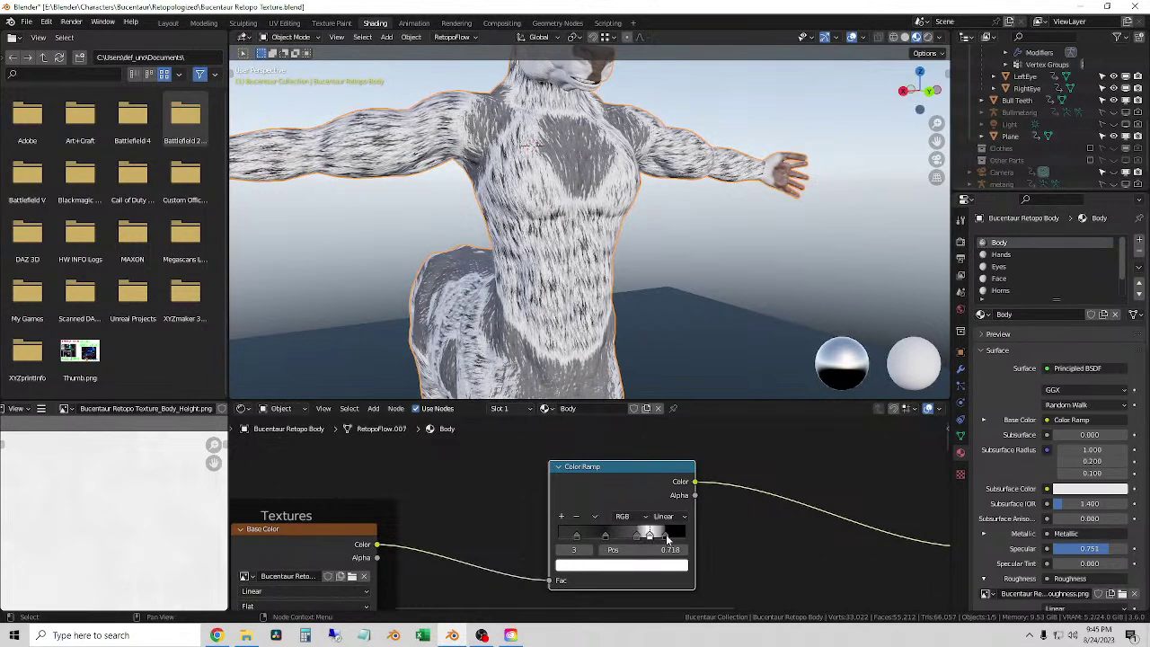
pyautogui.moveTo(636, 535)
pyautogui.mouseDown()
pyautogui.moveTo(658, 535)
pyautogui.moveTo(626, 536)
pyautogui.moveTo(680, 539)
pyautogui.moveTo(658, 537)
pyautogui.mouseUp()
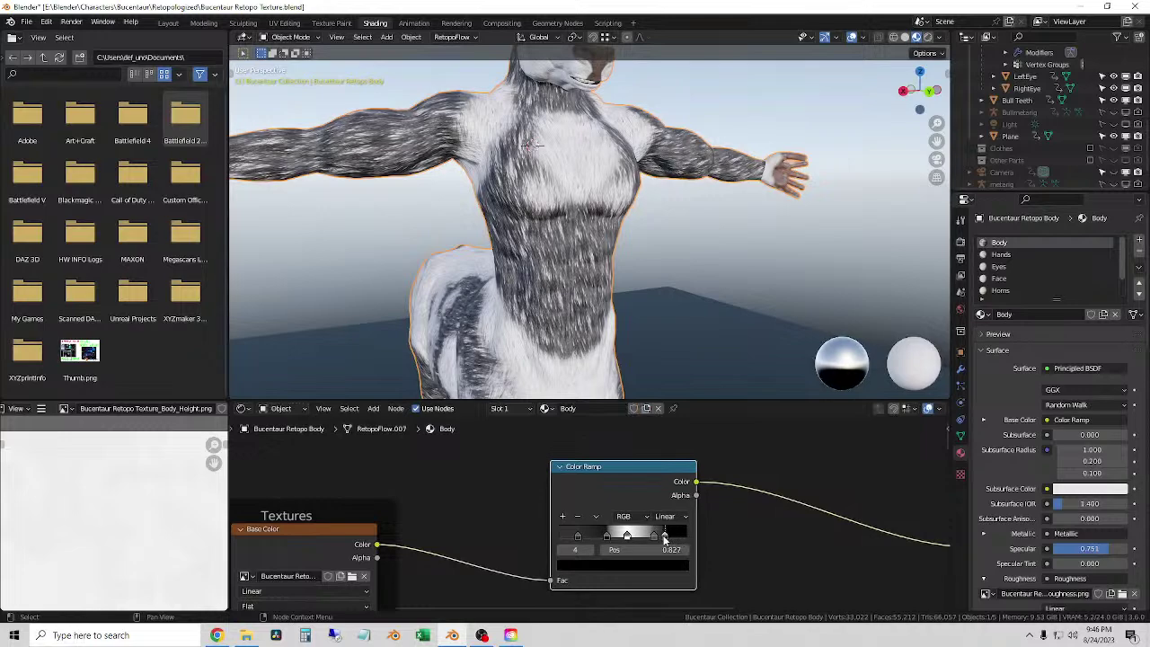
# - Inspect the chest fur up close and move the Color Ramp's dark grey stop after the white one to position 0.707
pyautogui.scroll(6, 603, 301)
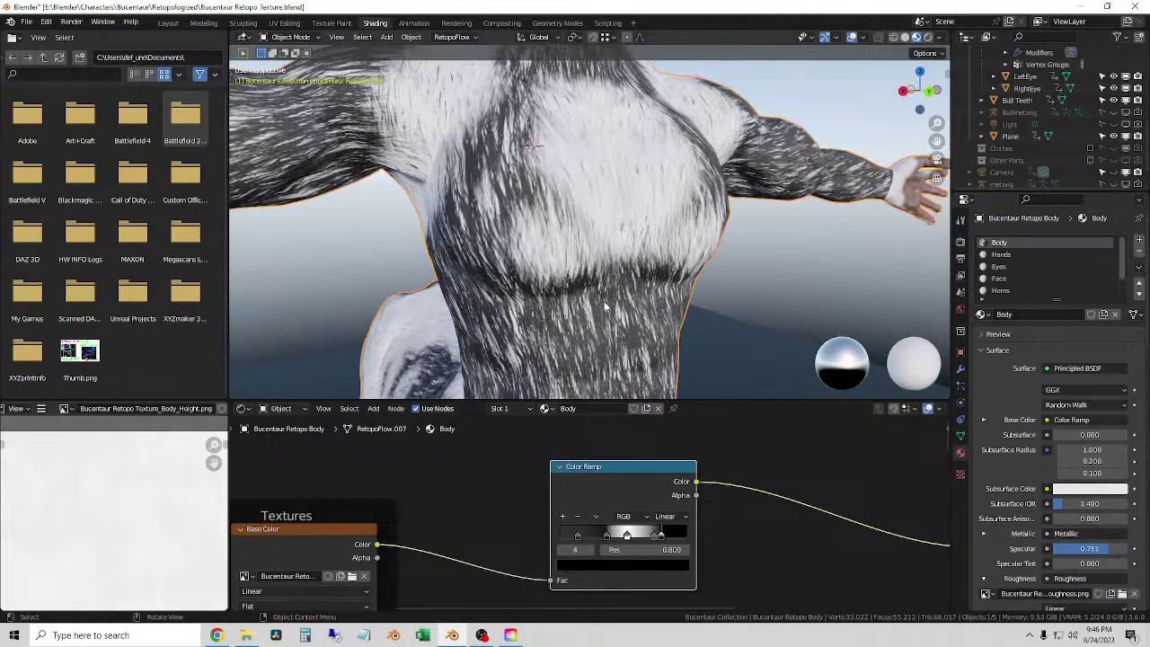
pyautogui.scroll(3, 593, 323)
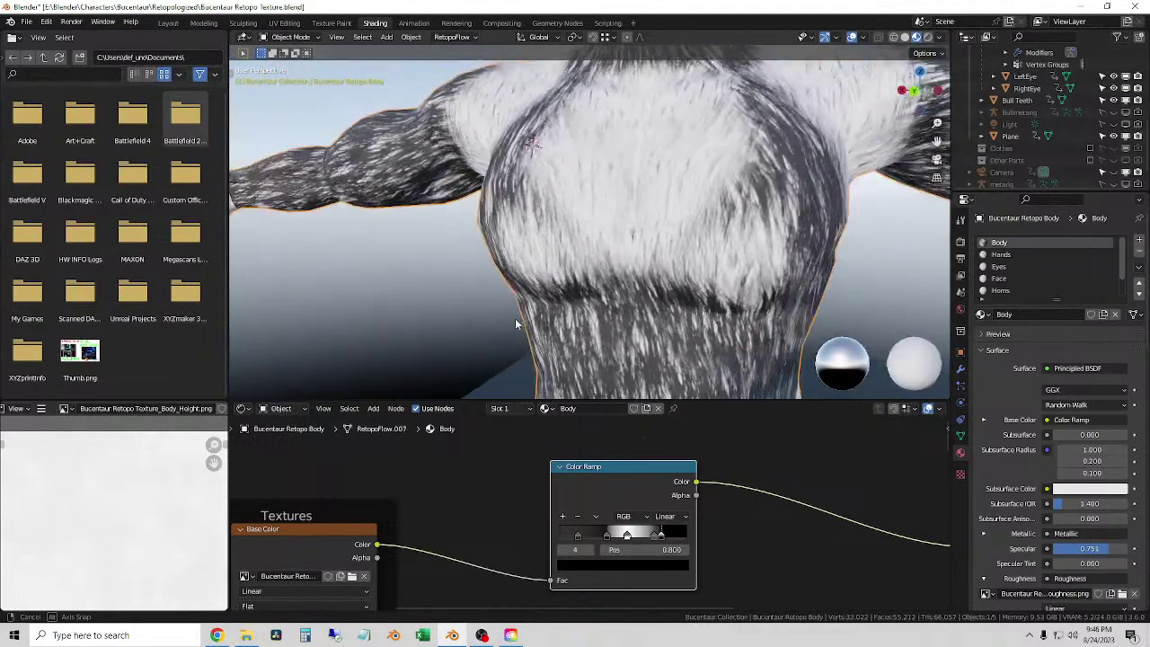
pyautogui.scroll(-3, 595, 321)
pyautogui.scroll(1, 584, 321)
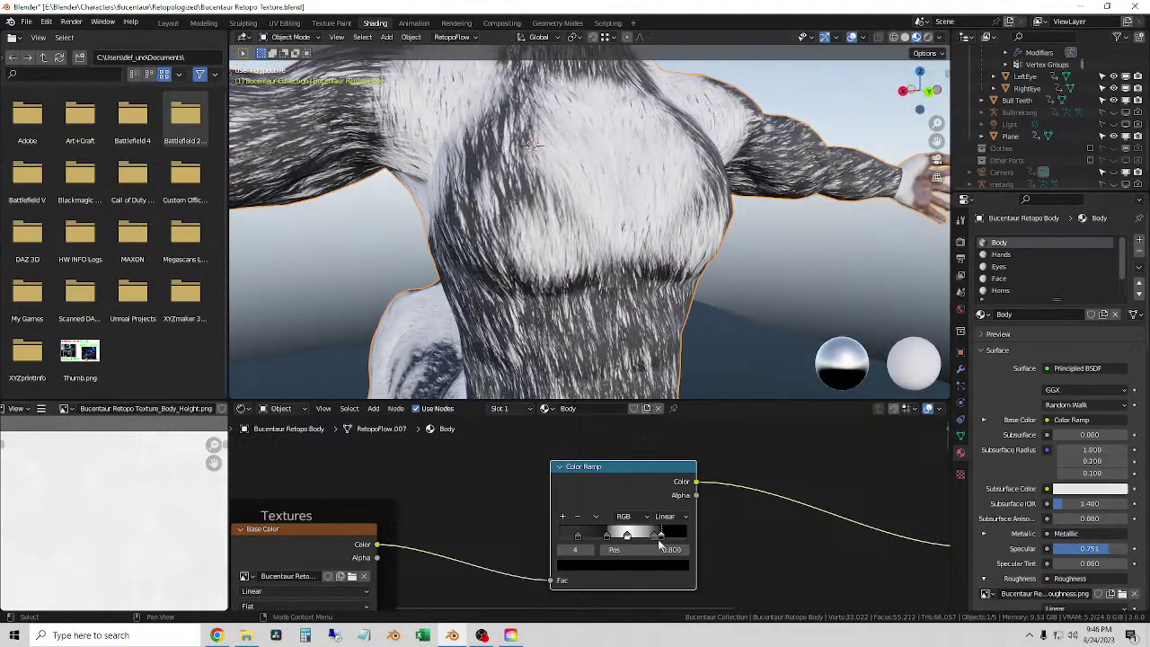
pyautogui.moveTo(660, 537)
pyautogui.mouseDown()
pyautogui.moveTo(678, 540)
pyautogui.moveTo(650, 537)
pyautogui.mouseUp()
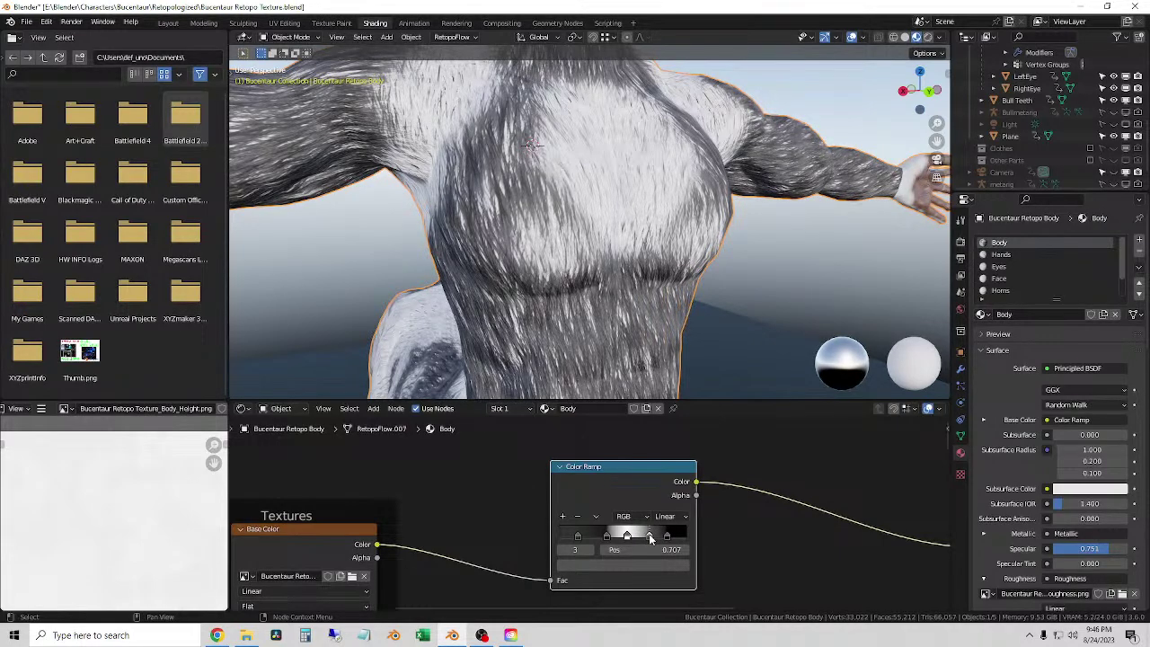
# - Darken the Color Ramp's grey stop slightly and narrow the white band, placing the dark stop before white at 0.430
pyautogui.moveTo(531, 299); pyautogui.dragTo(618, 297, button='middle')
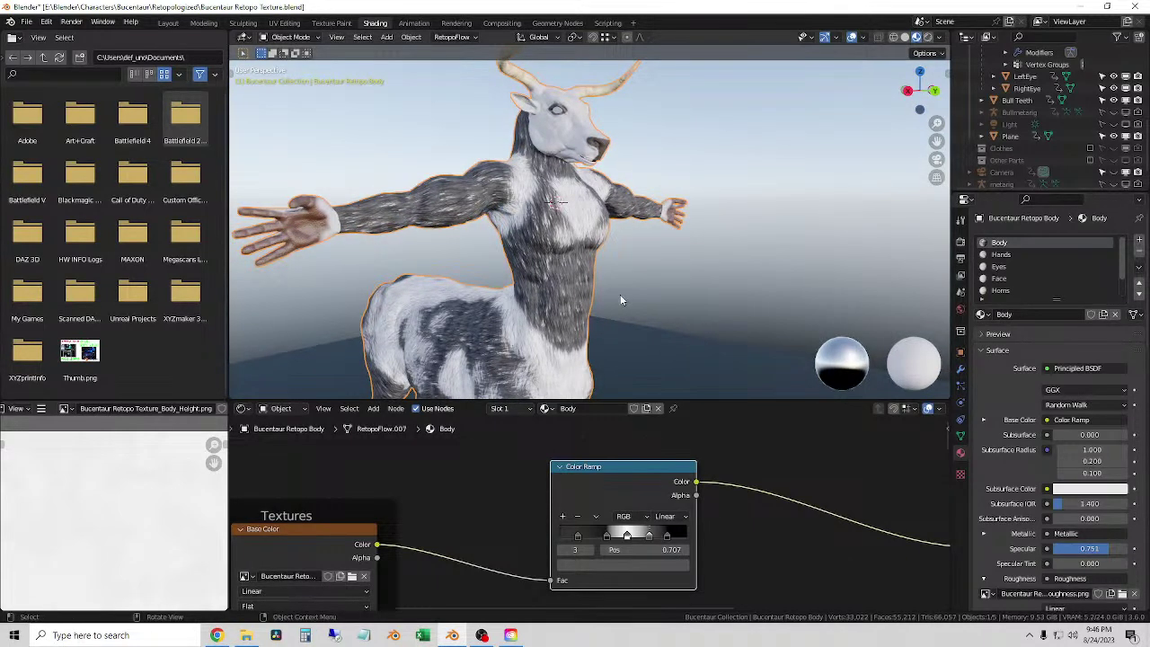
pyautogui.moveTo(672, 292); pyautogui.dragTo(639, 295, button='middle')
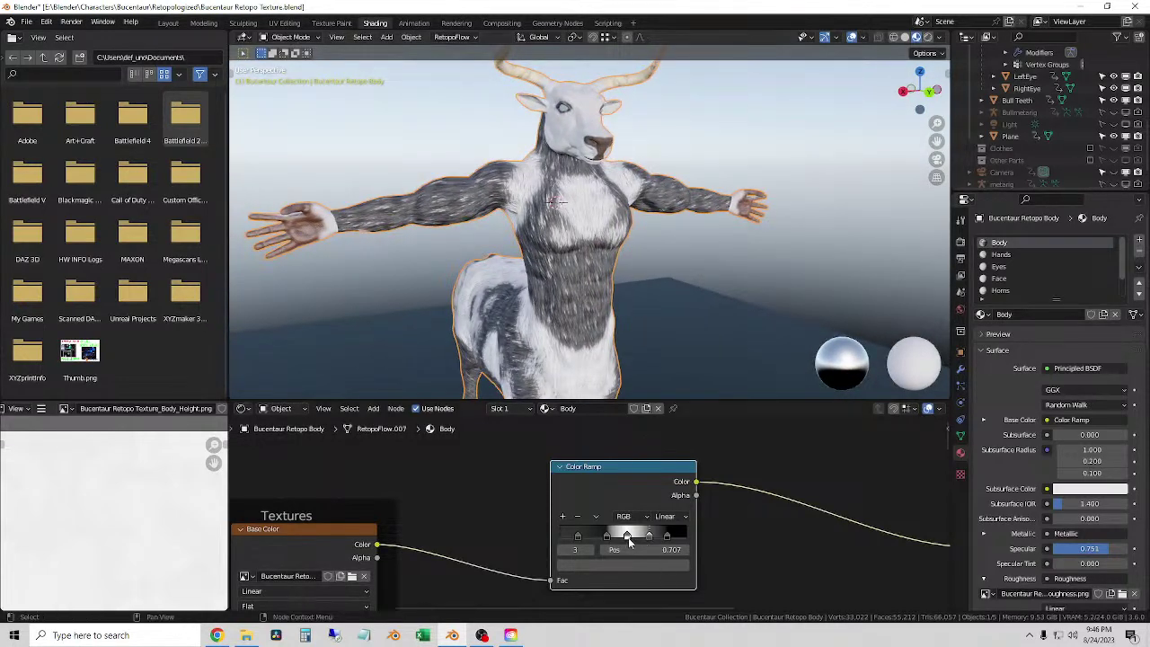
pyautogui.click(636, 566)
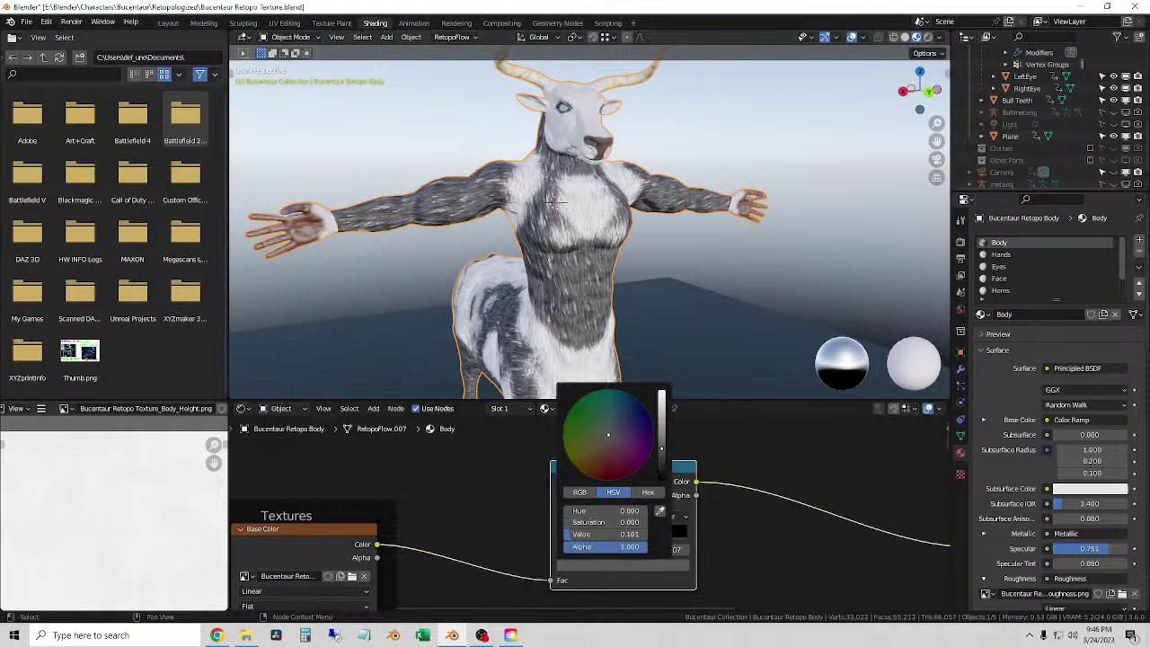
pyautogui.moveTo(661, 448)
pyautogui.mouseDown()
pyautogui.moveTo(661, 424)
pyautogui.moveTo(661, 476)
pyautogui.moveTo(661, 449)
pyautogui.mouseUp()
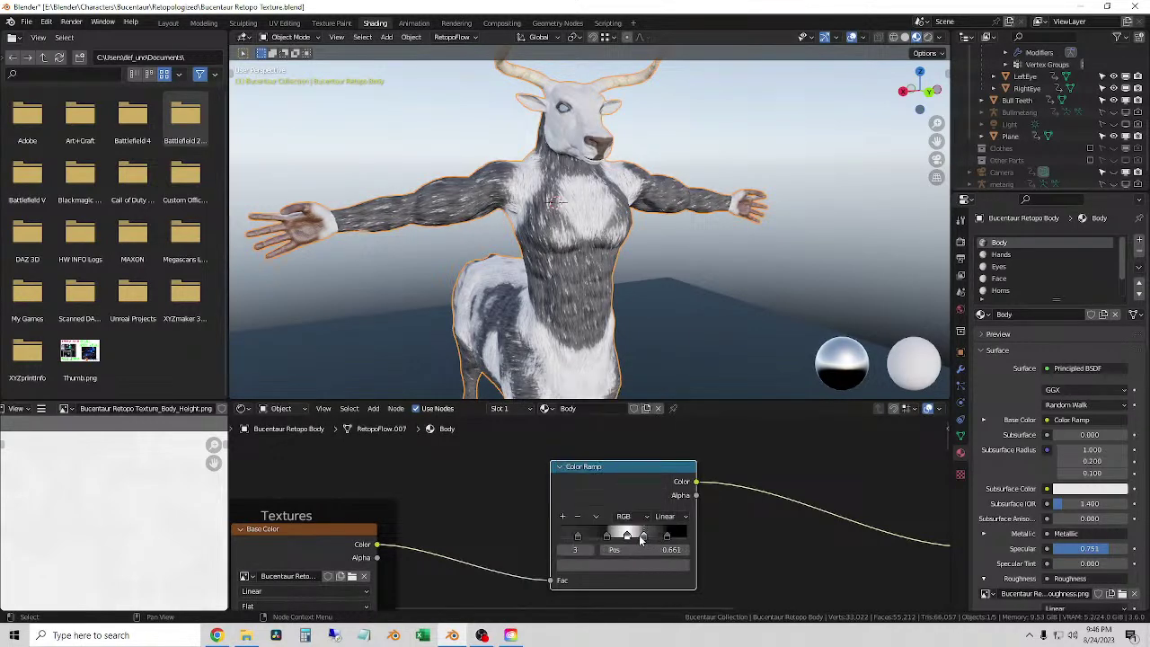
pyautogui.moveTo(641, 539); pyautogui.dragTo(622, 538)
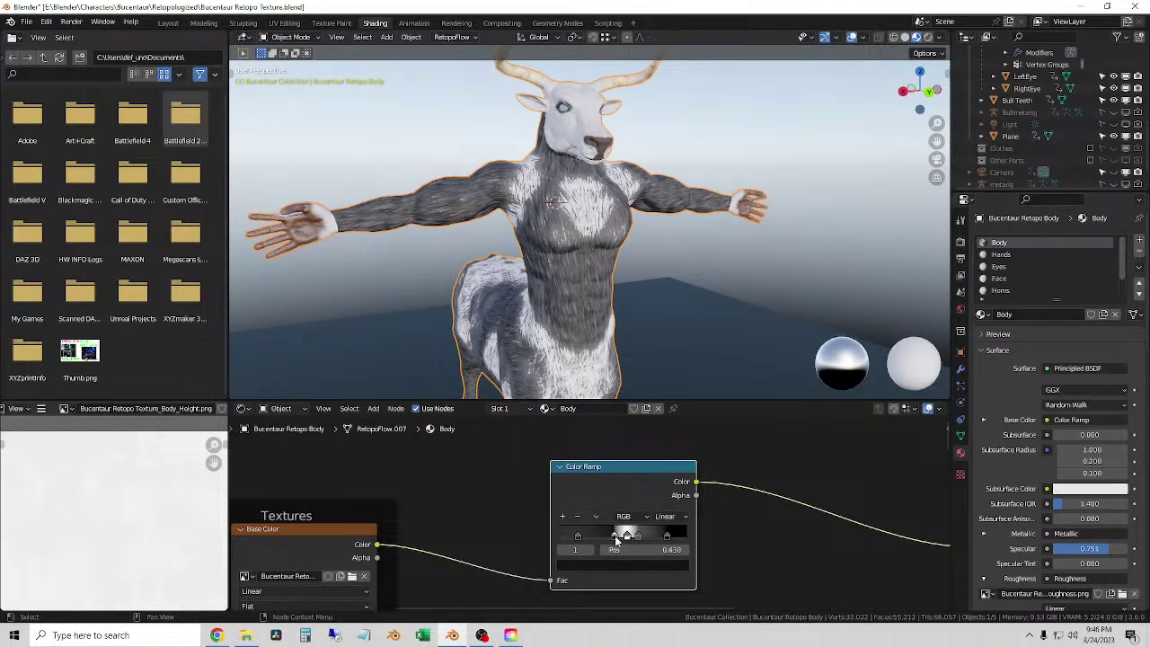
# - Add a Noise Texture node to the Body material between the Color Ramp and the Principled BSDF
pyautogui.scroll(-3, 530, 517)
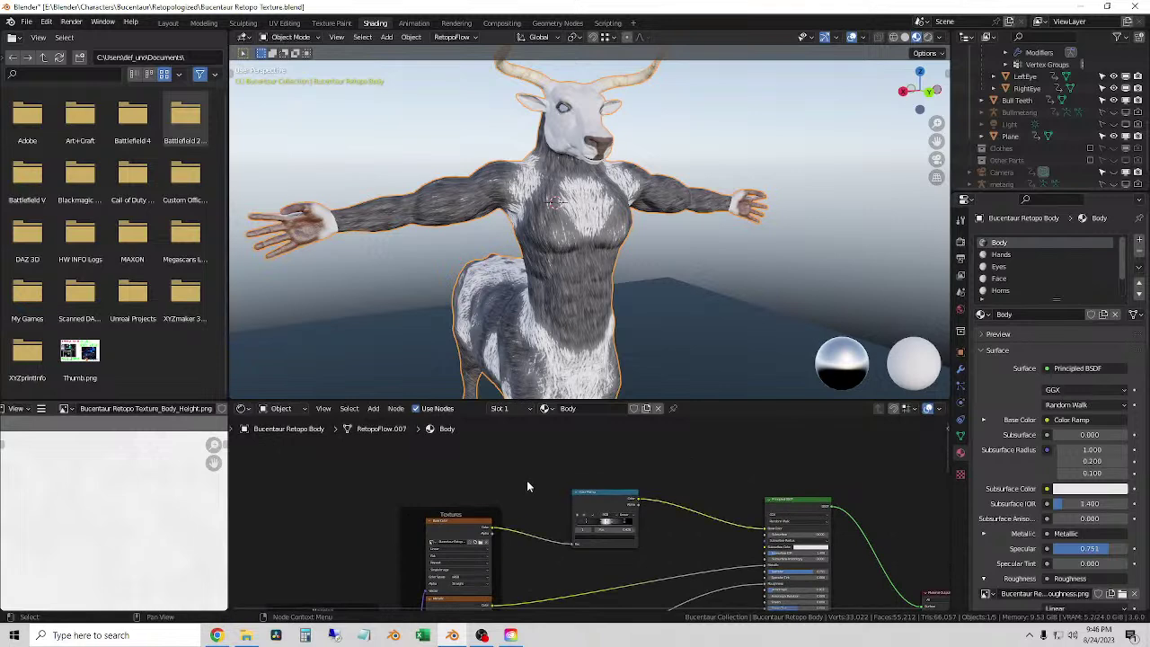
pyautogui.hotkey('shift', 'a')
pyautogui.click(528, 485)
pyautogui.write('te')
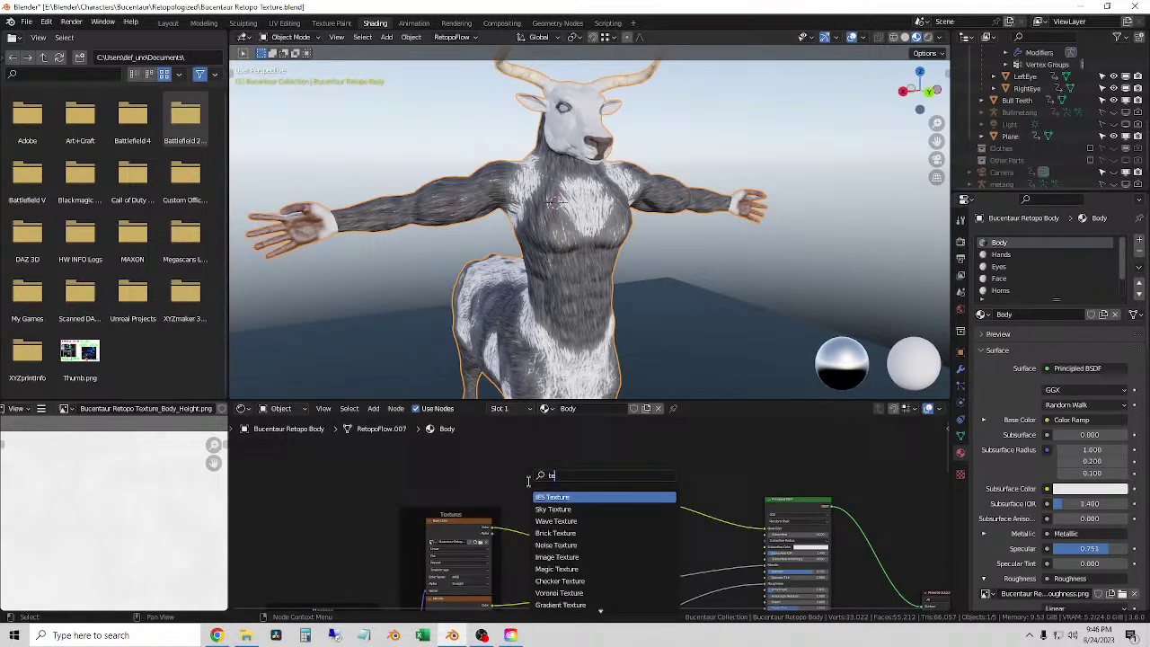
pyautogui.write('x')
pyautogui.press('BackSpace')
pyautogui.press('BackSpace')
pyautogui.press('BackSpace')
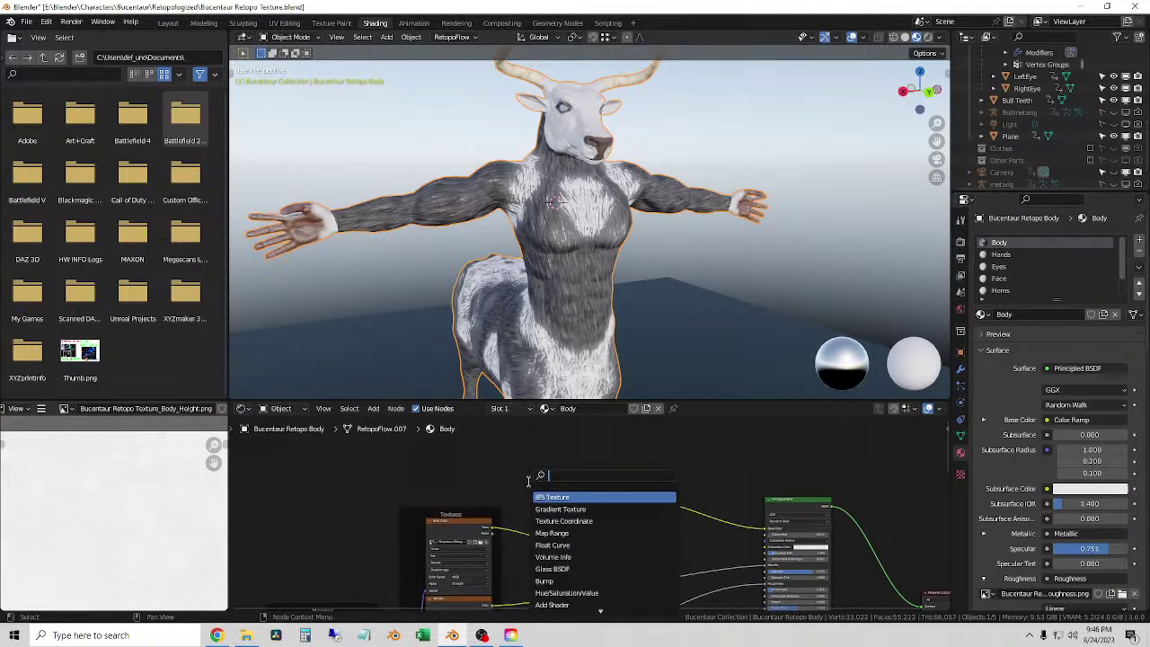
pyautogui.write('no')
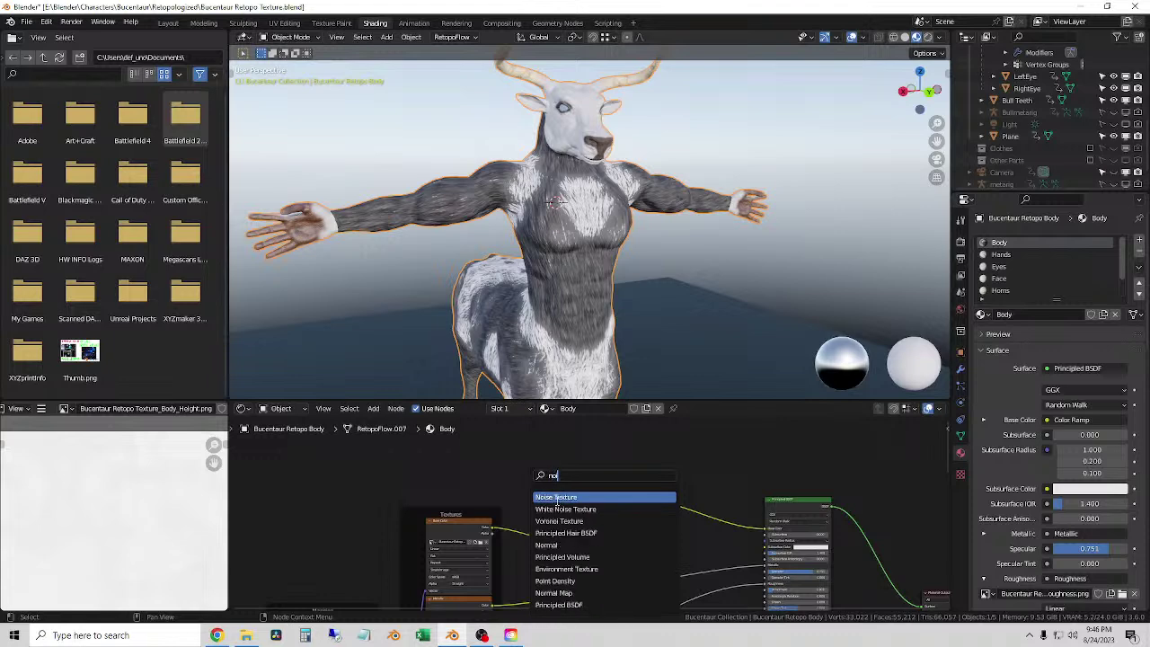
pyautogui.click(566, 497)
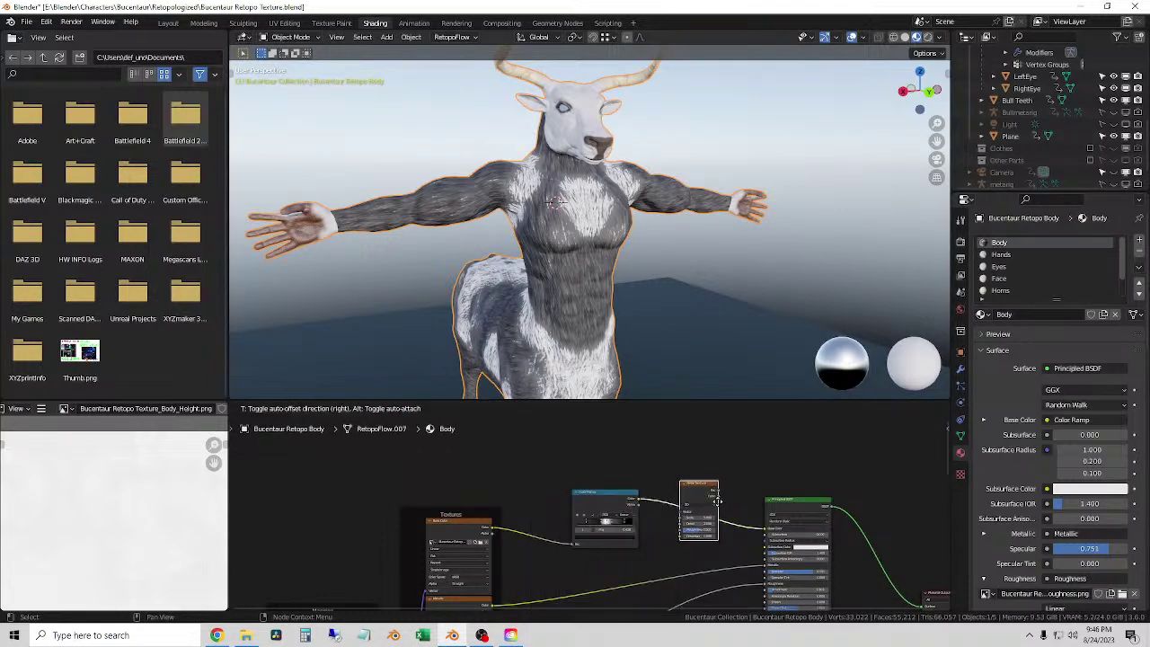
pyautogui.click(702, 494)
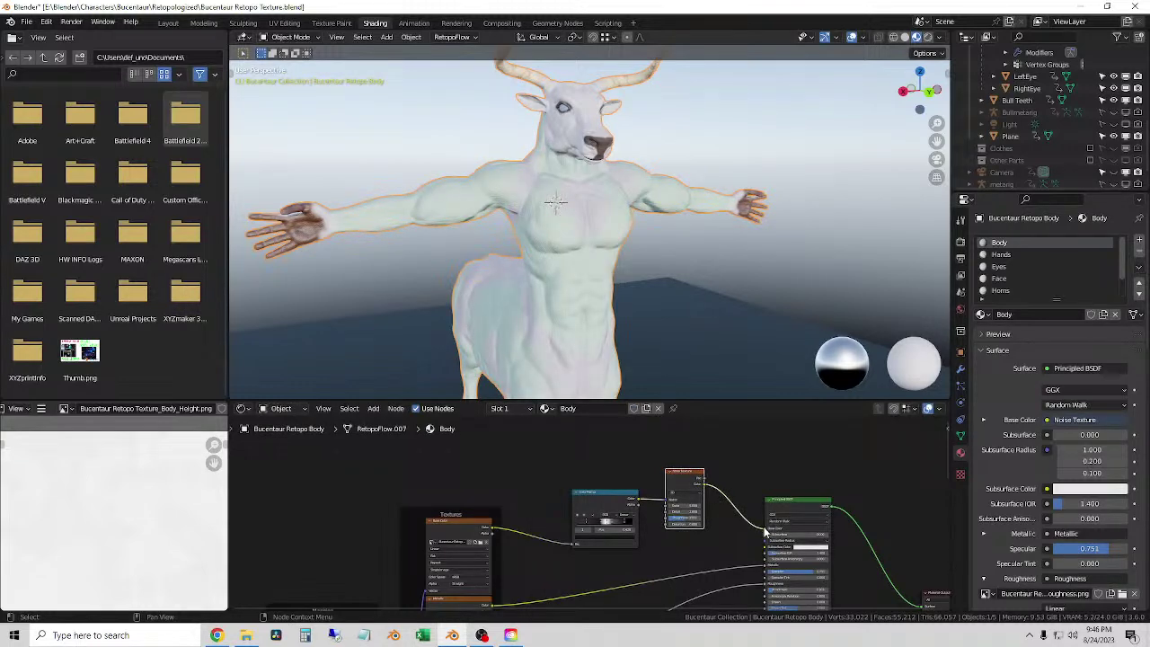
# - Reconnect the Color Ramp directly to the Principled BSDF and insert the Noise Texture between the Base Color image and the Color Ramp
pyautogui.moveTo(764, 527)
pyautogui.mouseDown()
pyautogui.moveTo(674, 507)
pyautogui.moveTo(764, 526)
pyautogui.mouseUp()
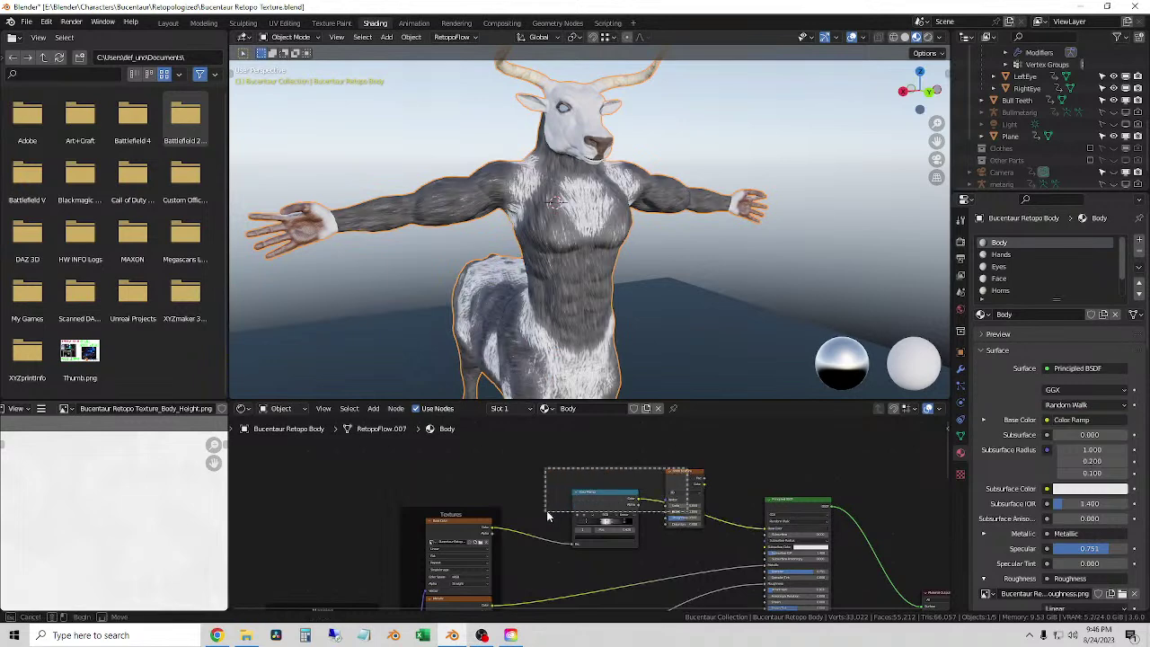
pyautogui.moveTo(690, 472); pyautogui.dragTo(531, 511)
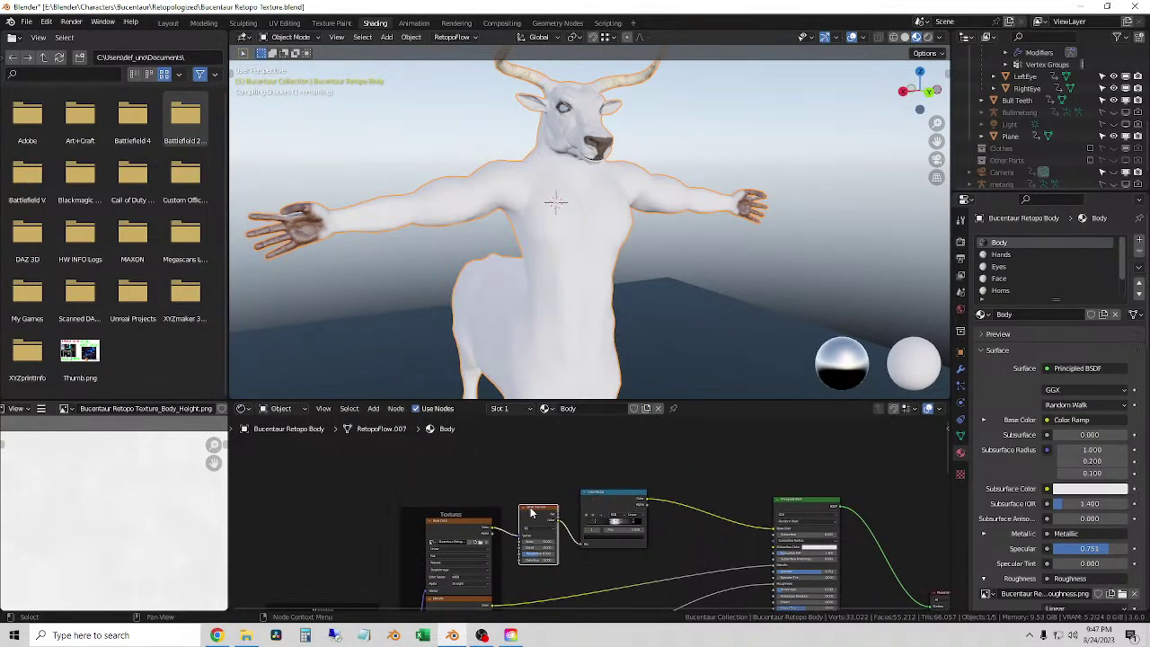
pyautogui.scroll(3, 552, 225)
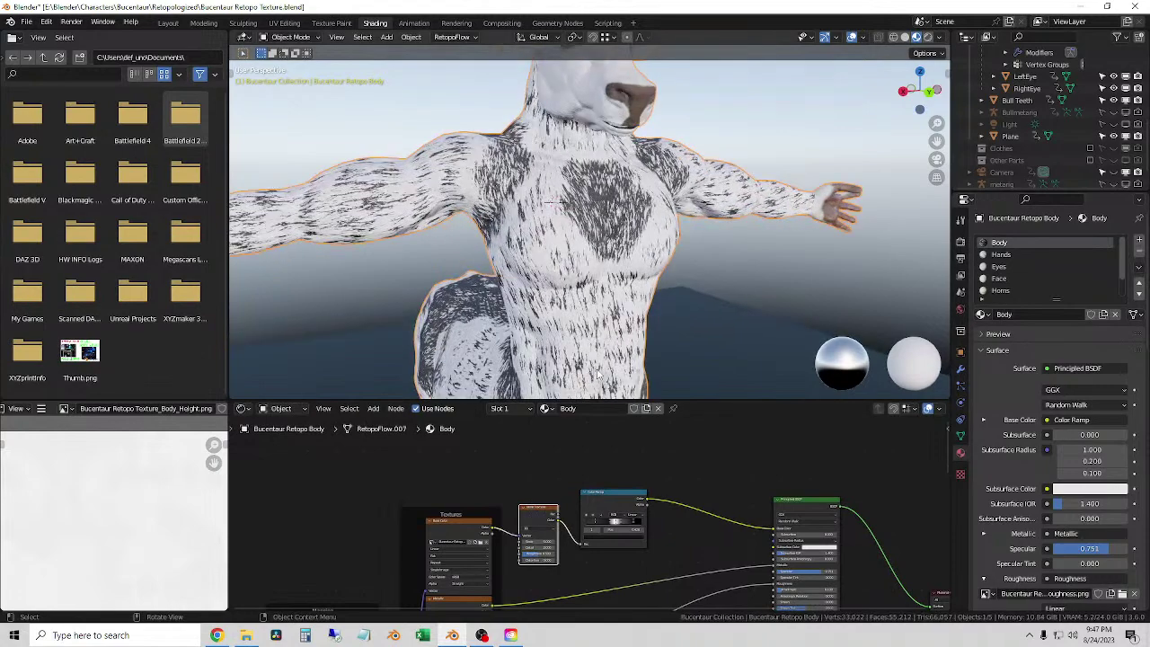
pyautogui.keyDown('shift'); pyautogui.scroll(-3, 589, 371); pyautogui.keyUp('shift')
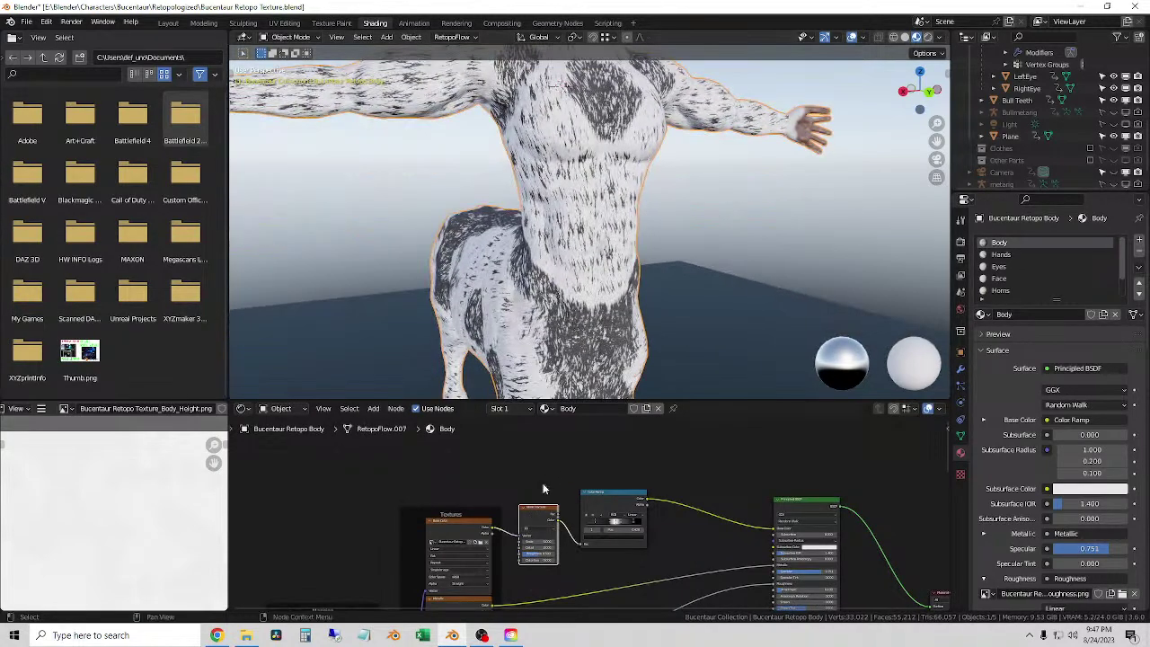
pyautogui.scroll(6, 468, 513)
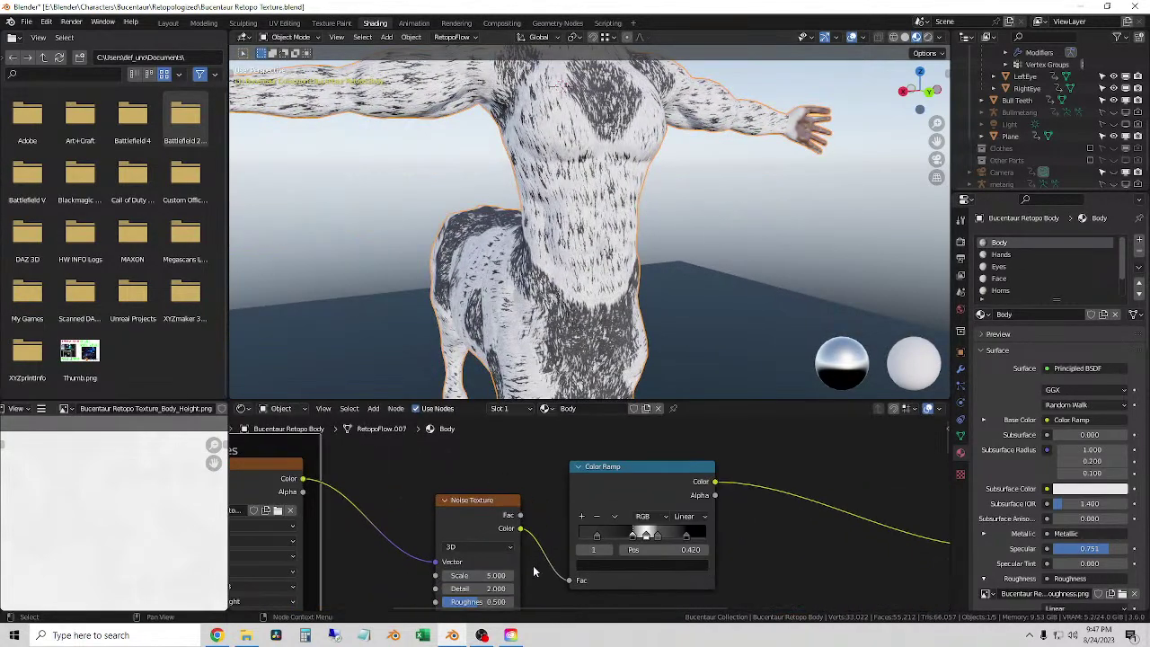
# - Try the Noise Texture with Scale 3.3, Detail 9.8 and Distortion 4.3, and inspect the chest fur up close
pyautogui.moveTo(467, 509)
pyautogui.mouseDown()
pyautogui.moveTo(512, 508)
pyautogui.moveTo(494, 509)
pyautogui.moveTo(490, 493)
pyautogui.moveTo(510, 493)
pyautogui.moveTo(474, 493)
pyautogui.moveTo(503, 465)
pyautogui.moveTo(449, 464)
pyautogui.moveTo(460, 464)
pyautogui.mouseUp()
pyautogui.press('BackSpace')
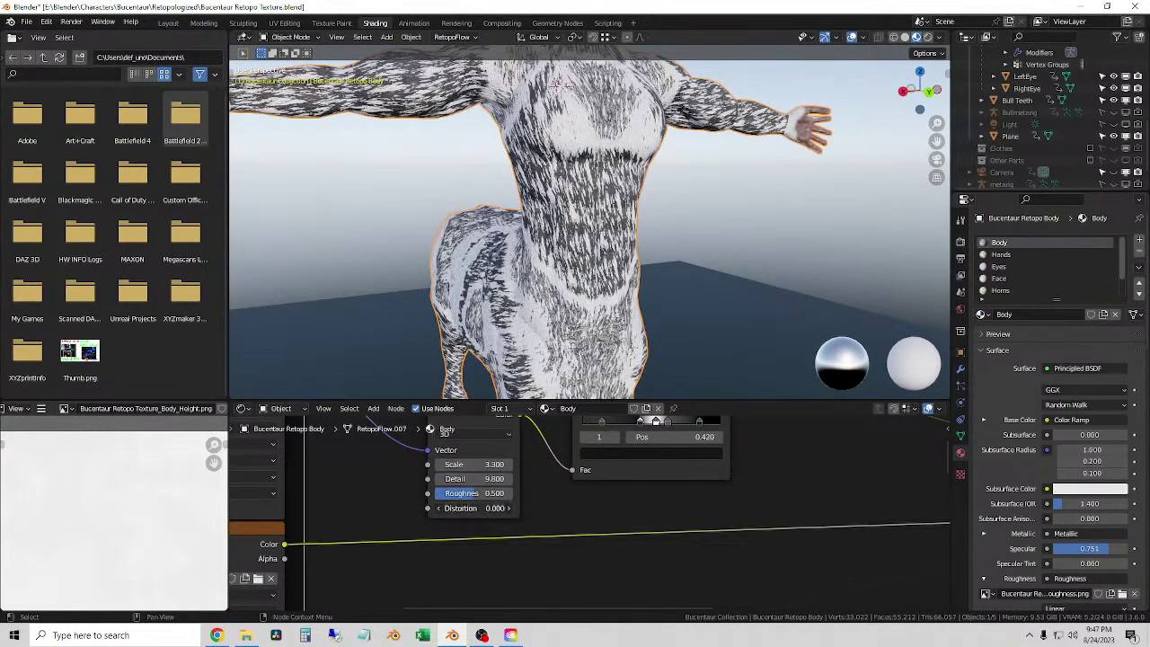
pyautogui.moveTo(460, 507); pyautogui.dragTo(507, 507)
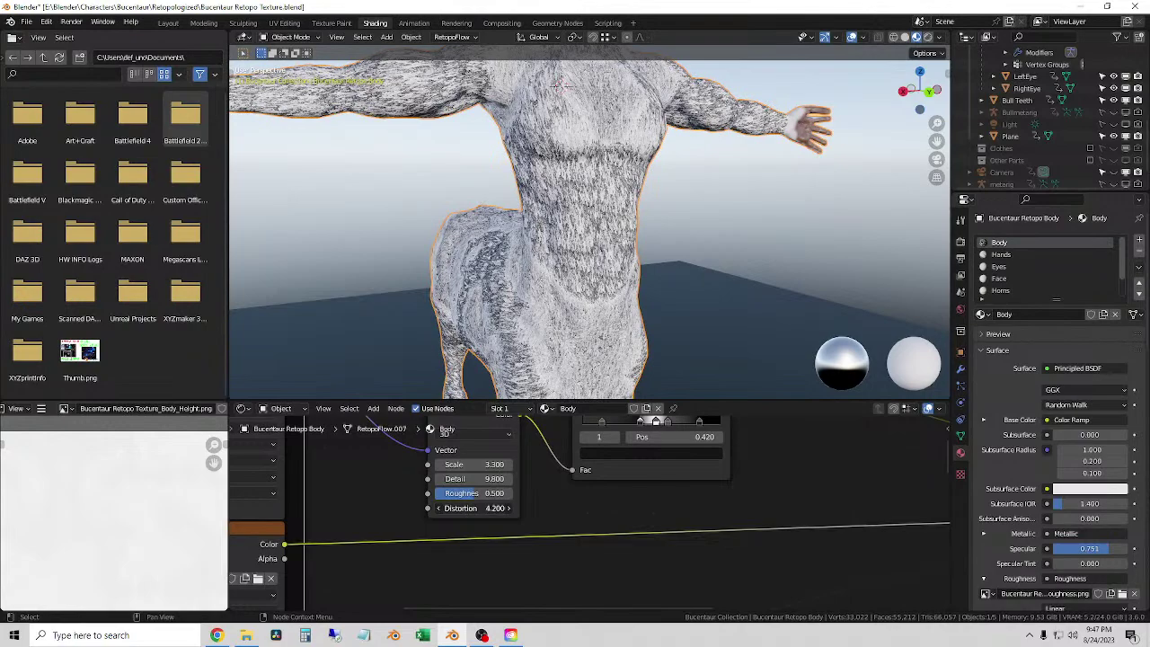
pyautogui.scroll(-4, 710, 209)
pyautogui.scroll(8, 674, 223)
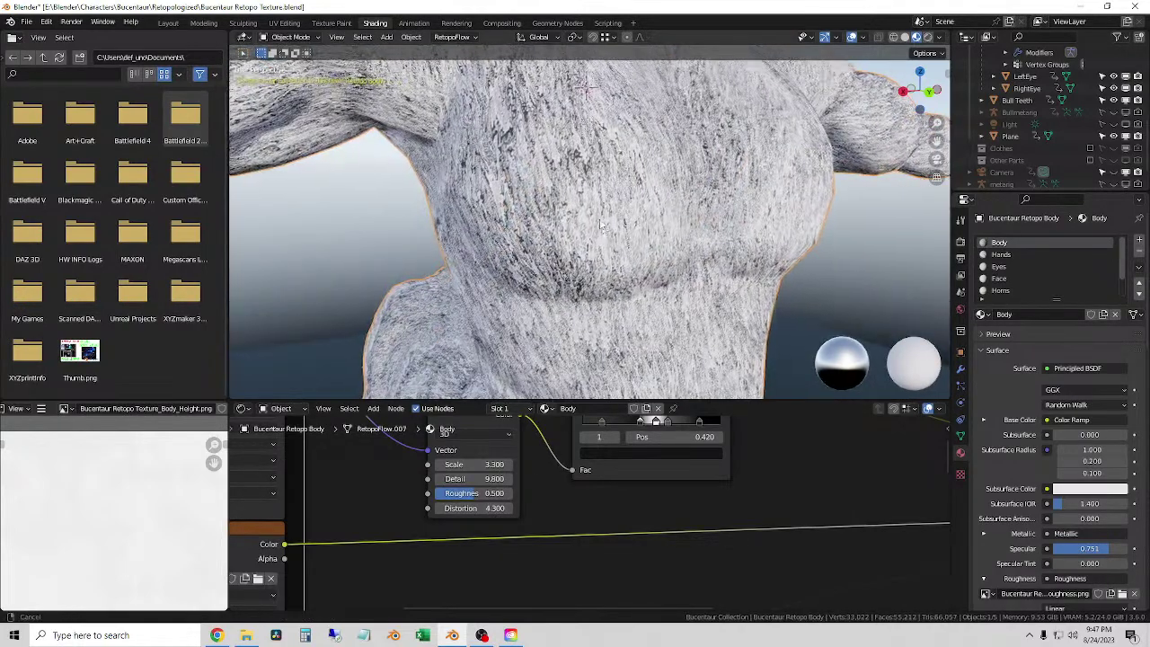
pyautogui.scroll(-2, 566, 228)
pyautogui.scroll(2, 586, 227)
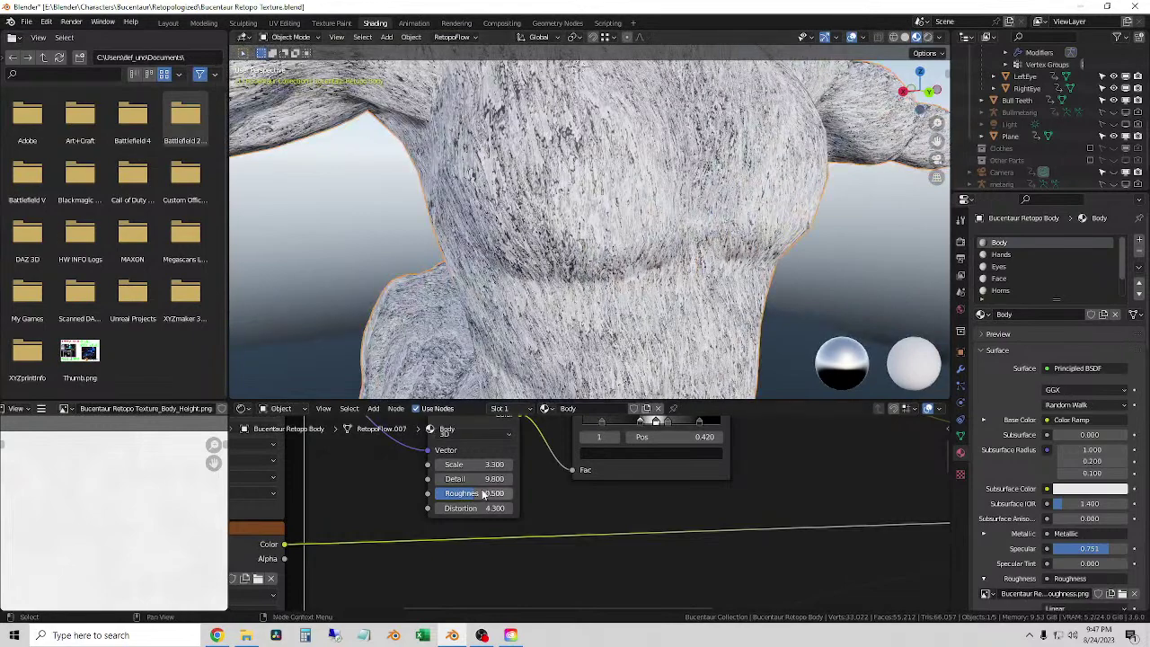
# - Set the Noise Texture's Distortion to -0.3 and its Detail to 0.8
pyautogui.moveTo(499, 507); pyautogui.dragTo(476, 507)
pyautogui.moveTo(476, 507); pyautogui.dragTo(435, 507)
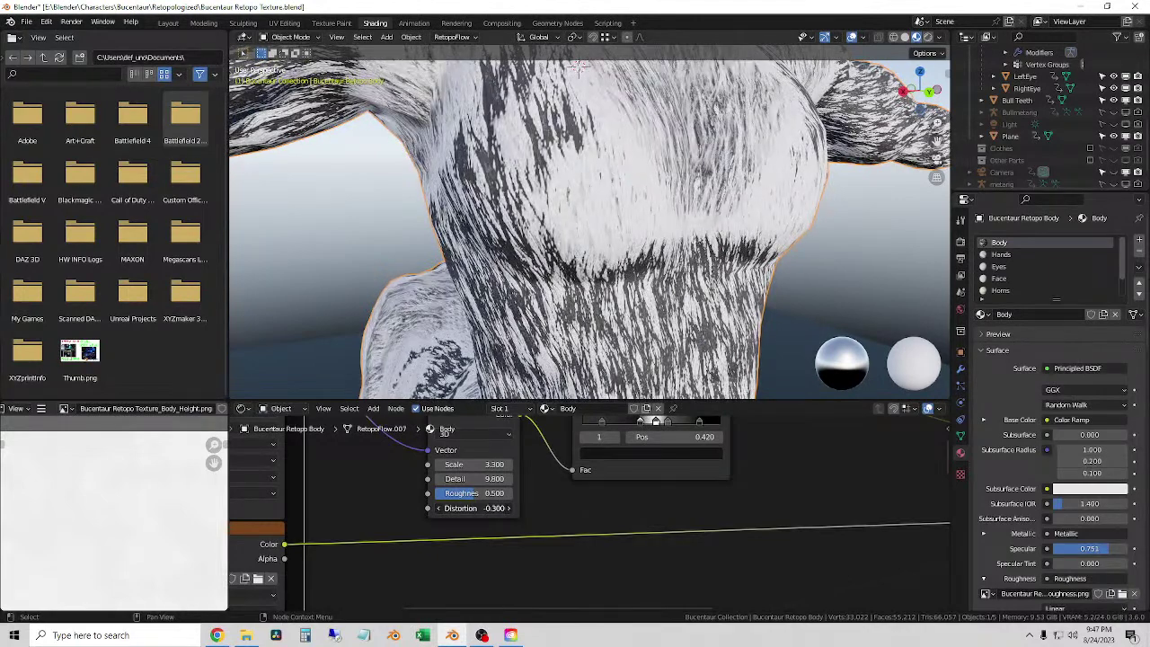
pyautogui.moveTo(467, 478)
pyautogui.mouseDown()
pyautogui.moveTo(490, 479)
pyautogui.moveTo(472, 479)
pyautogui.mouseUp()
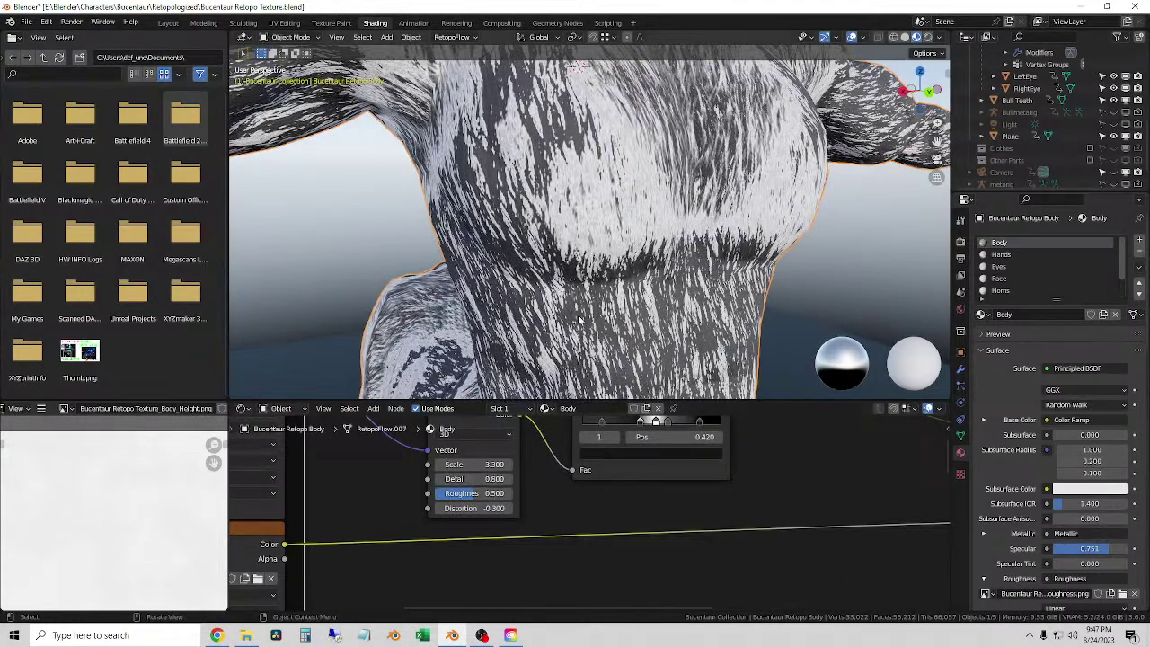
# - Switch the Noise Texture to 4D and reduce its Scale to 0.5
pyautogui.moveTo(575, 270); pyautogui.dragTo(683, 247, button='middle')
pyautogui.moveTo(489, 464)
pyautogui.mouseDown()
pyautogui.moveTo(419, 464)
pyautogui.moveTo(492, 464)
pyautogui.mouseUp()
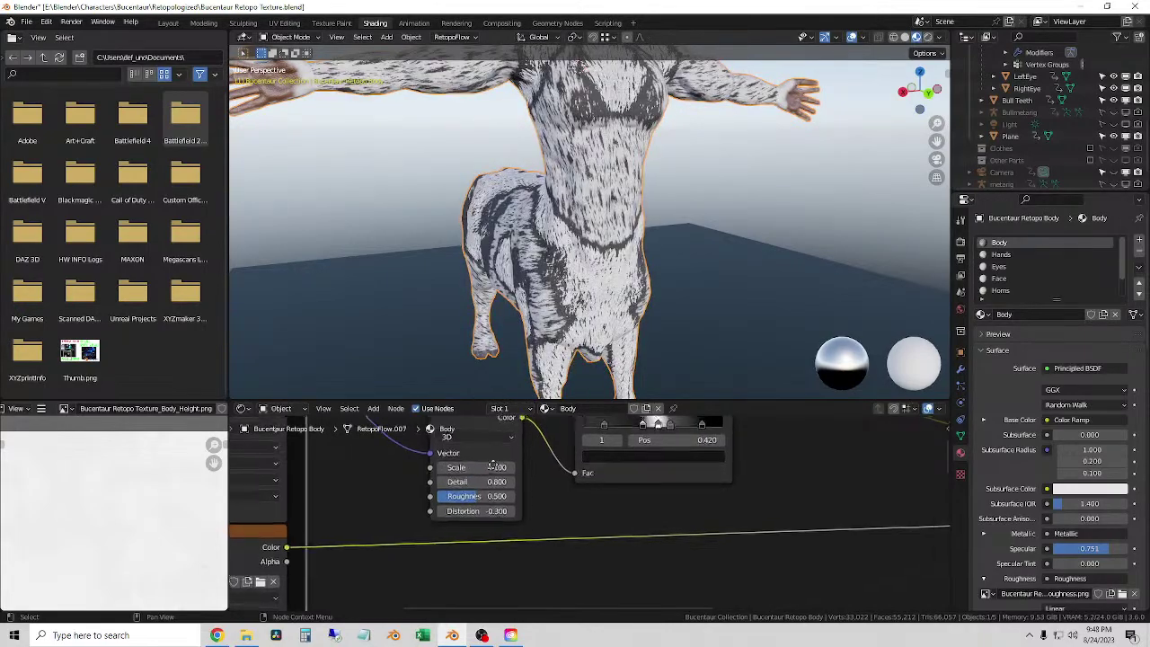
pyautogui.moveTo(492, 465); pyautogui.dragTo(503, 496, button='middle')
pyautogui.click(506, 472)
pyautogui.click(493, 528)
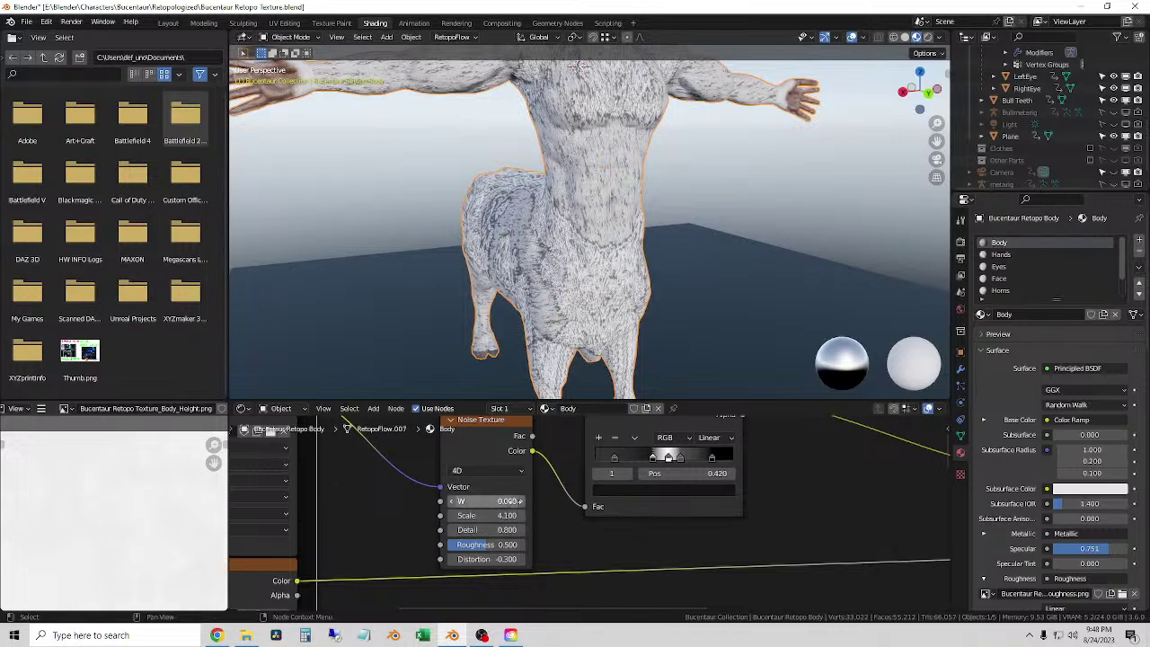
pyautogui.moveTo(500, 503); pyautogui.dragTo(428, 519)
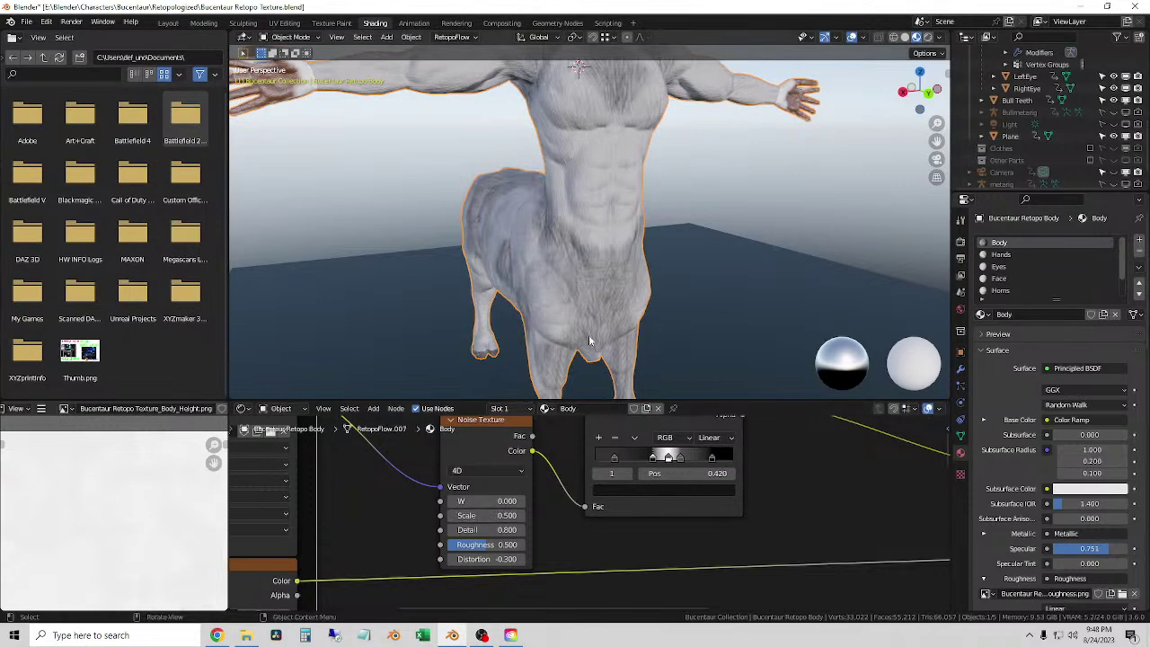
pyautogui.scroll(3, 614, 266)
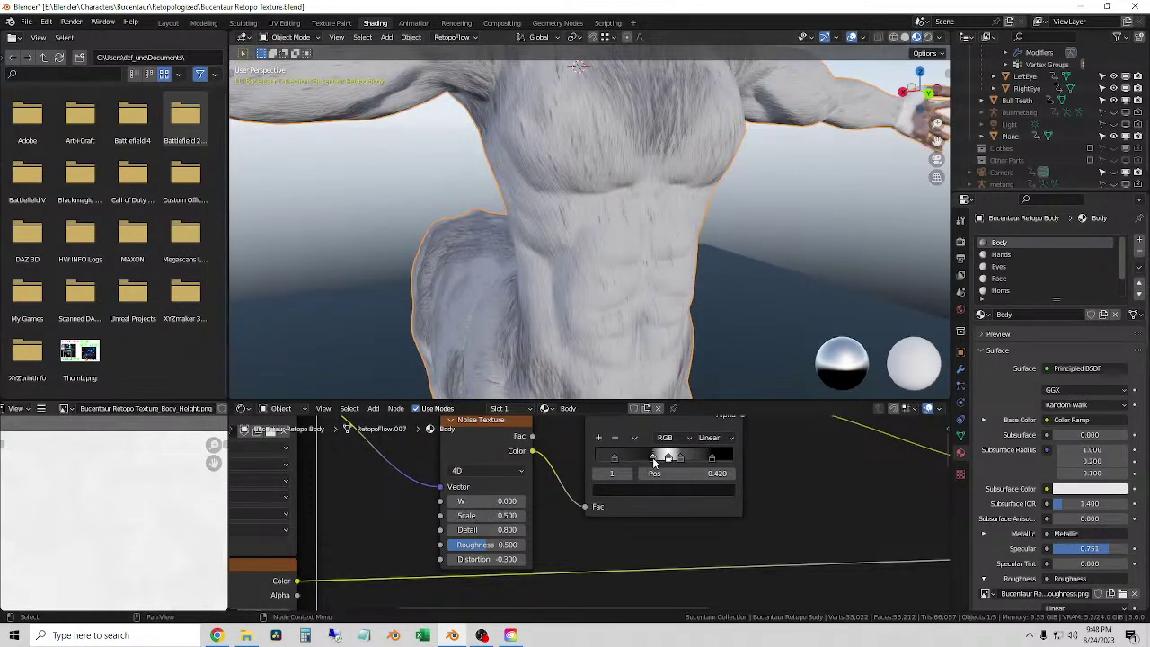
# - Rearrange the Color Ramp's dark stops to narrow the white band, with a dark stop just before white at 0.448
pyautogui.moveTo(654, 462); pyautogui.dragTo(681, 473)
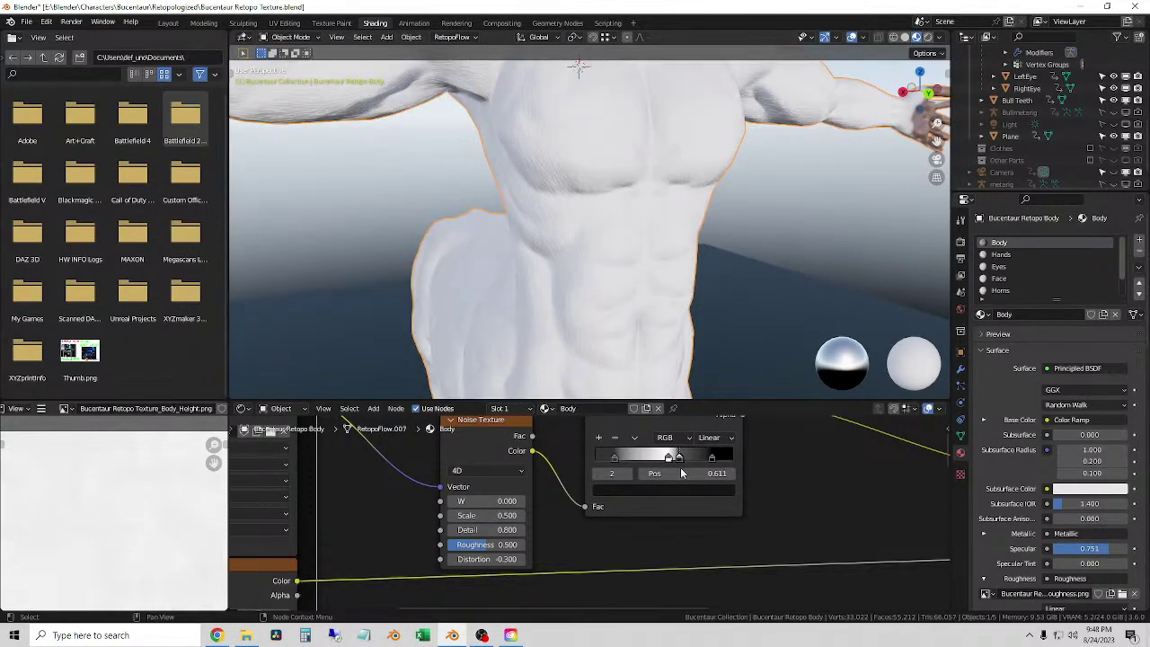
pyautogui.moveTo(614, 458)
pyautogui.mouseDown()
pyautogui.moveTo(655, 454)
pyautogui.moveTo(606, 468)
pyautogui.moveTo(676, 460)
pyautogui.moveTo(661, 461)
pyautogui.mouseUp()
pyautogui.scroll(-5, 626, 391)
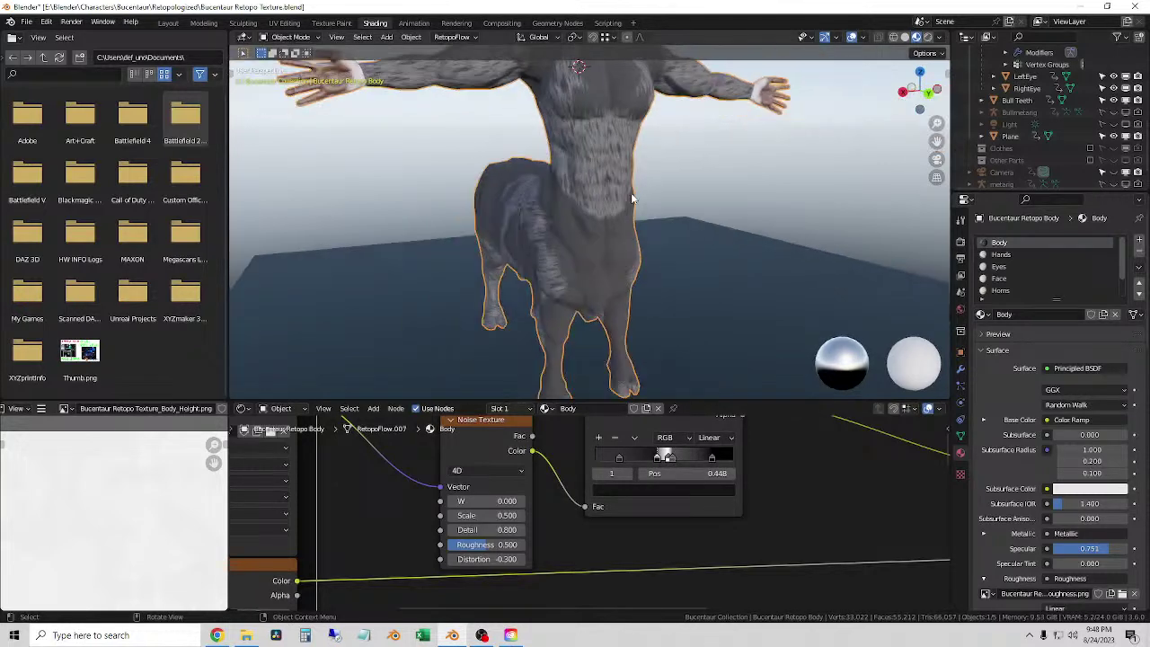
pyautogui.moveTo(626, 391); pyautogui.dragTo(675, 263, button='middle')
pyautogui.scroll(3, 675, 262)
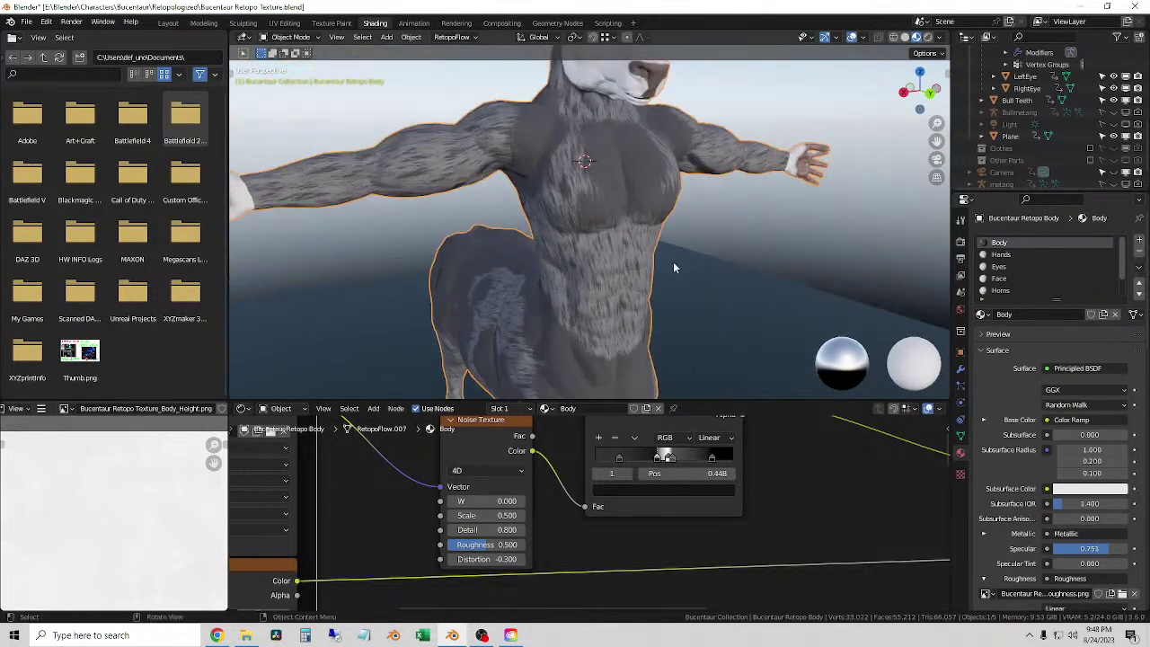
# - Widen the Color Ramp's light band by moving black ahead of the dark stop, dark to 0.425, white to 0.477 and grey farther past white
pyautogui.moveTo(713, 462); pyautogui.dragTo(655, 460)
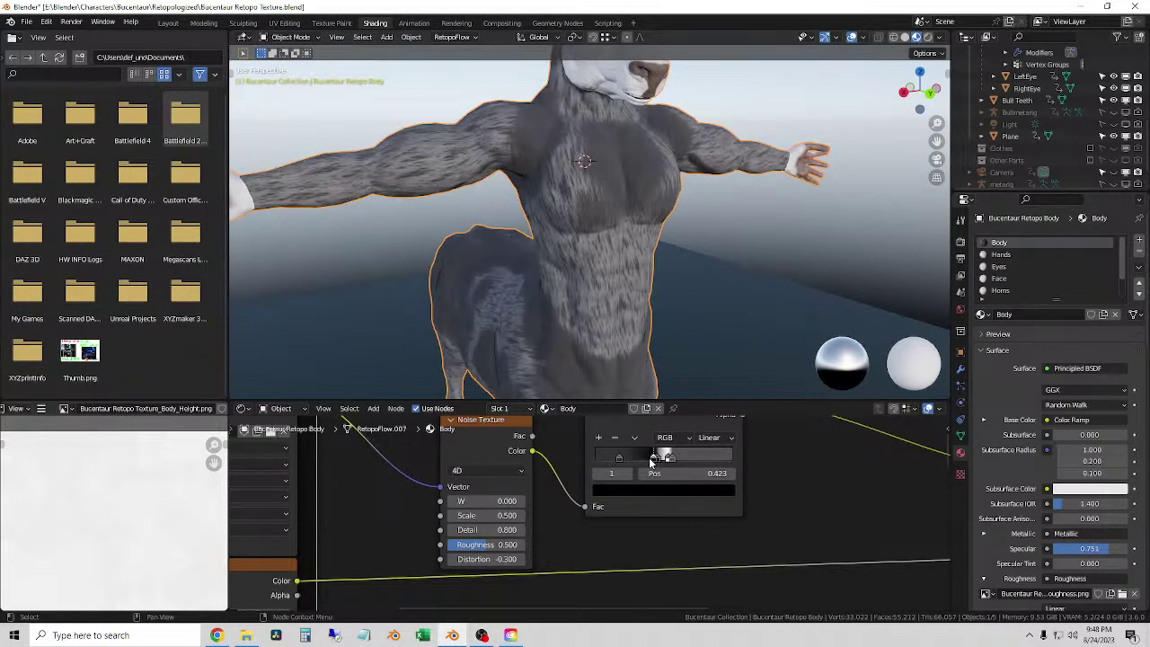
pyautogui.click(673, 460)
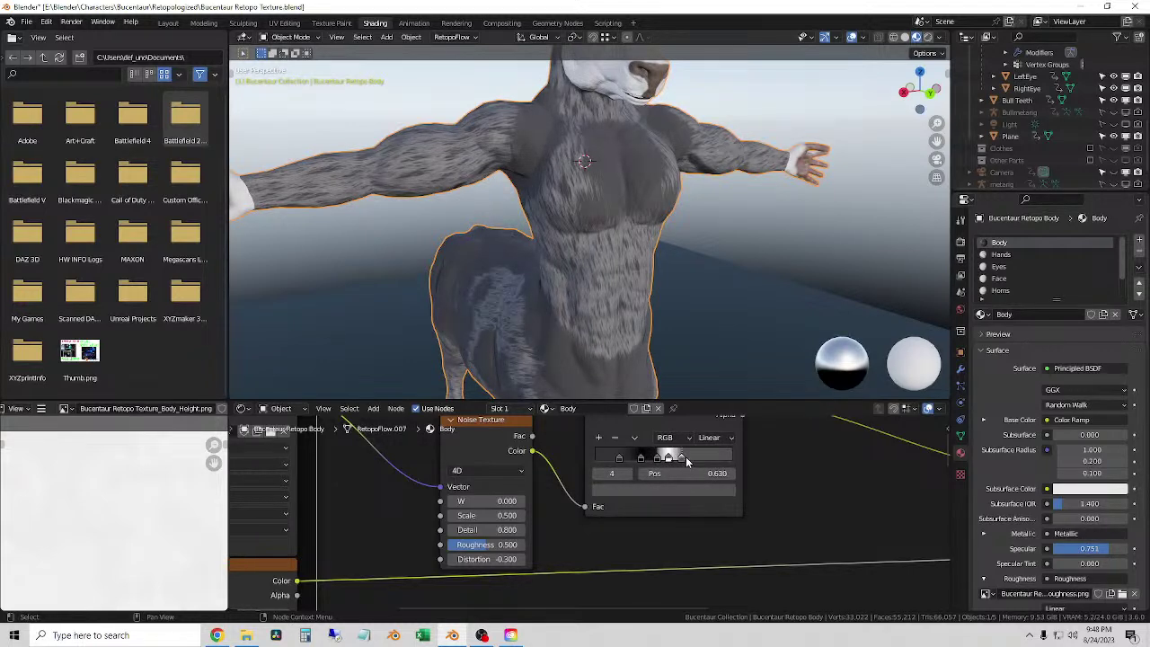
pyautogui.moveTo(687, 460); pyautogui.dragTo(661, 460)
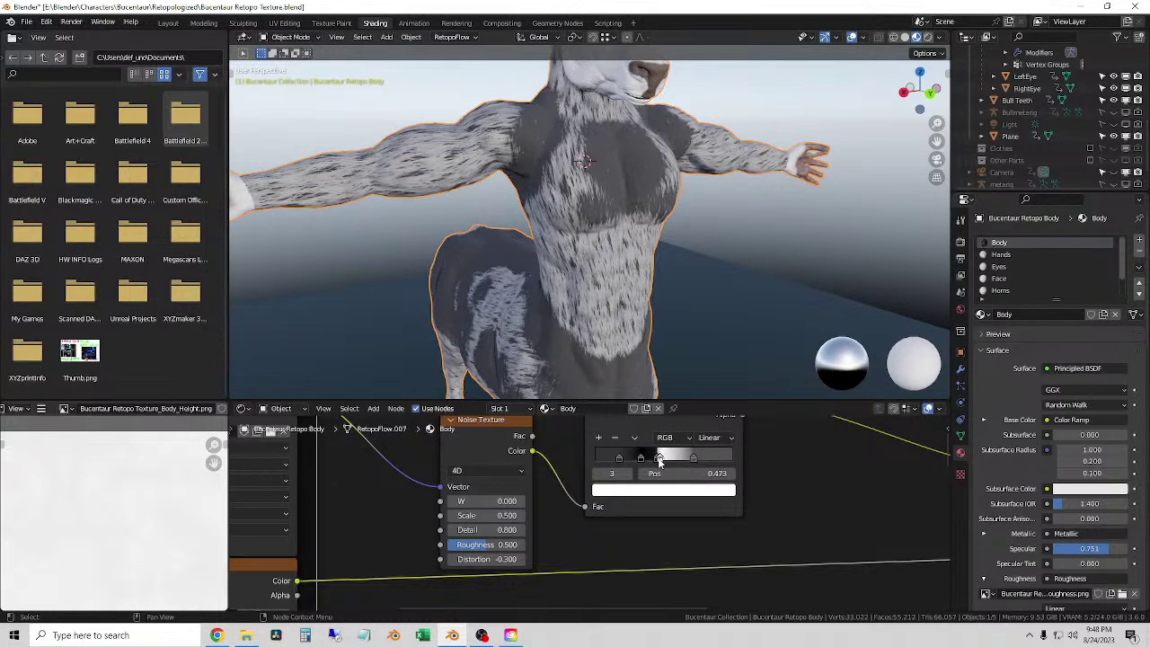
pyautogui.click(657, 459)
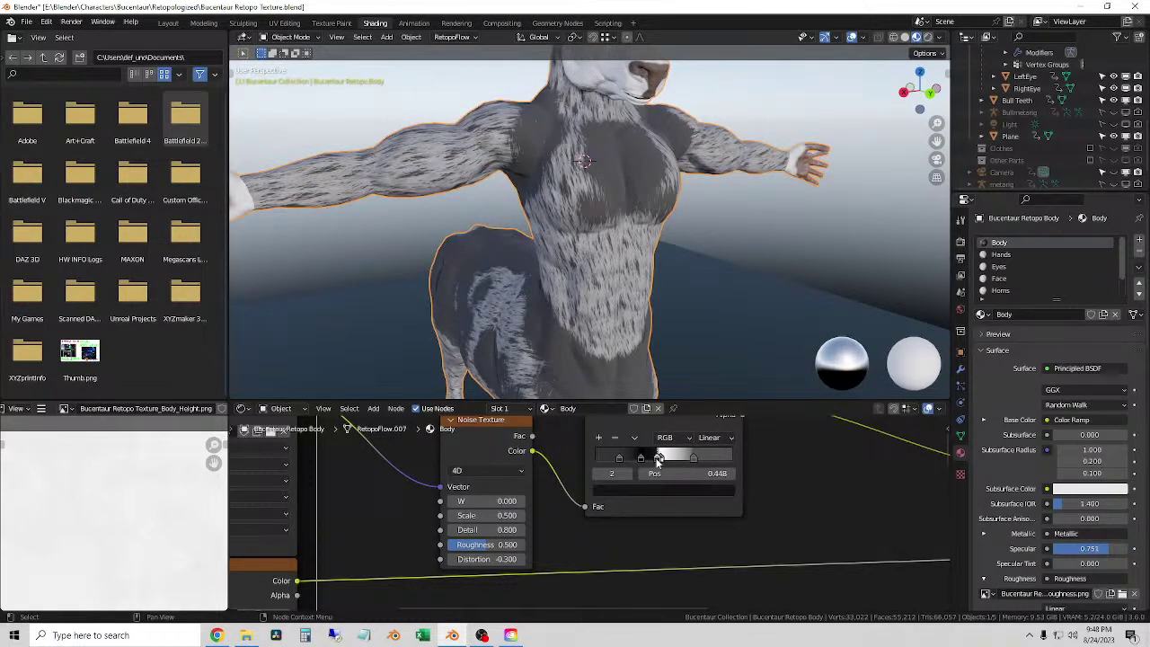
pyautogui.moveTo(657, 459); pyautogui.dragTo(656, 462)
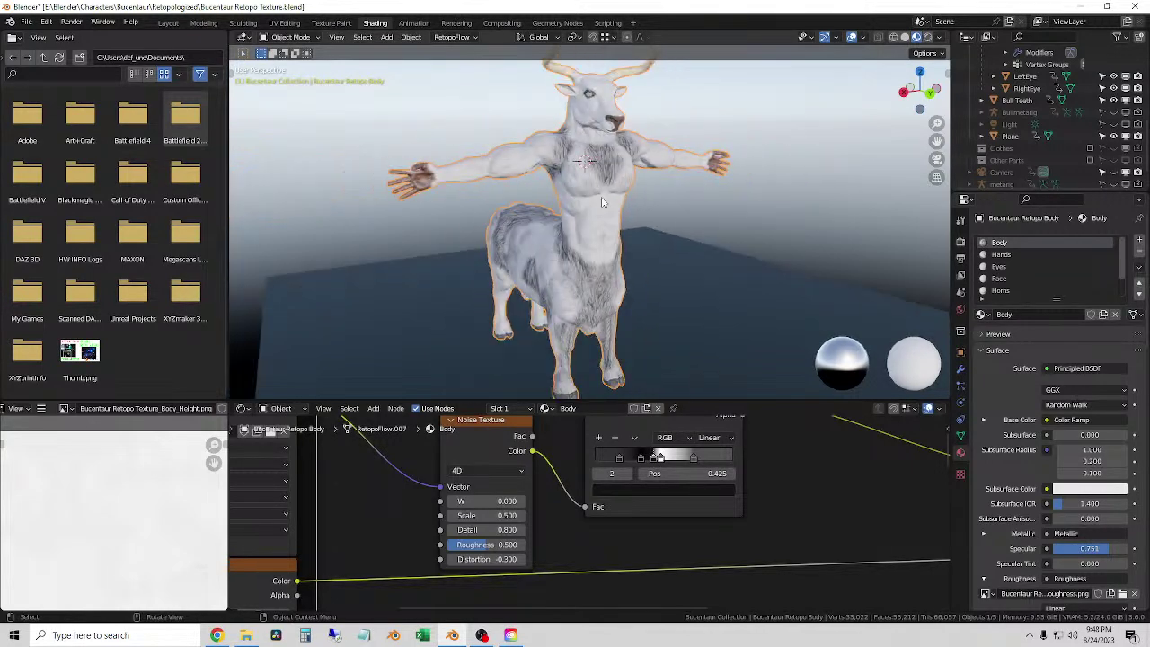
pyautogui.click(659, 460)
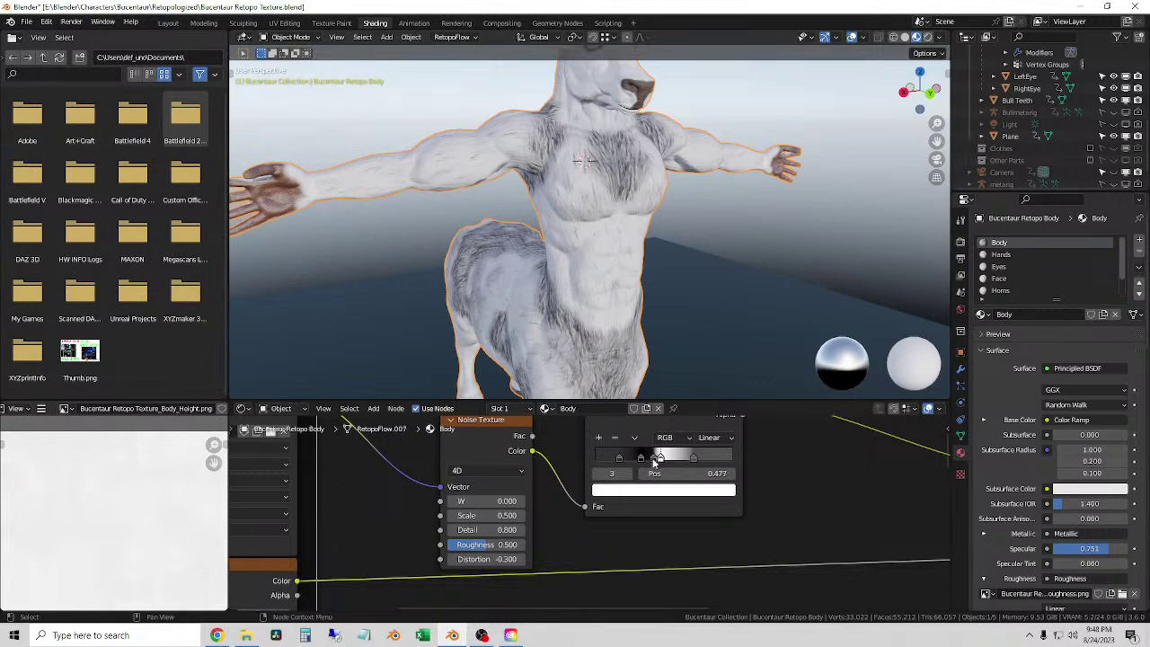
# - Move the dark Color Ramp stop before white back to position 0.266 and lighten its colour to a value of about 0.807
pyautogui.moveTo(655, 462); pyautogui.dragTo(630, 459)
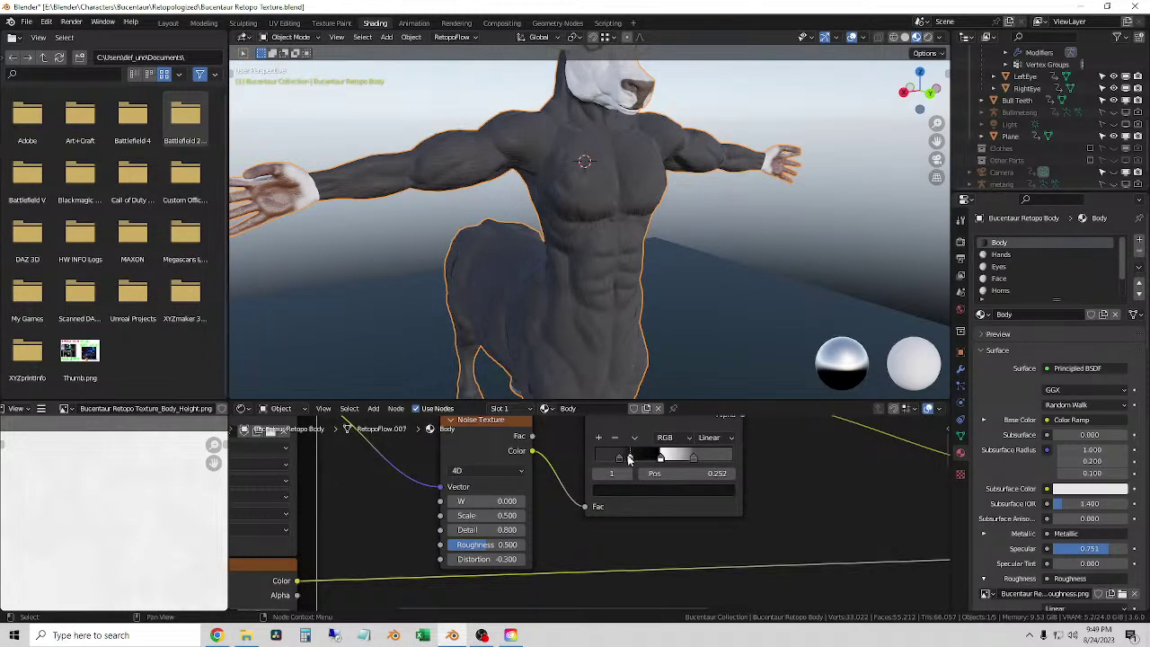
pyautogui.click(641, 488)
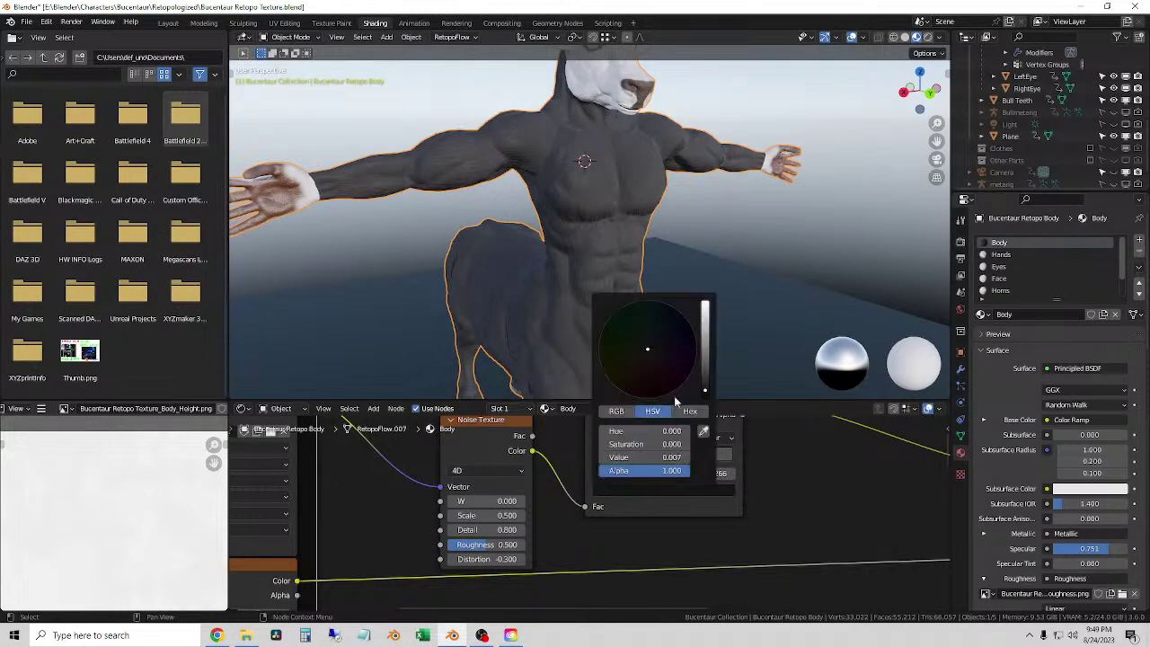
pyautogui.moveTo(629, 457); pyautogui.dragTo(656, 456)
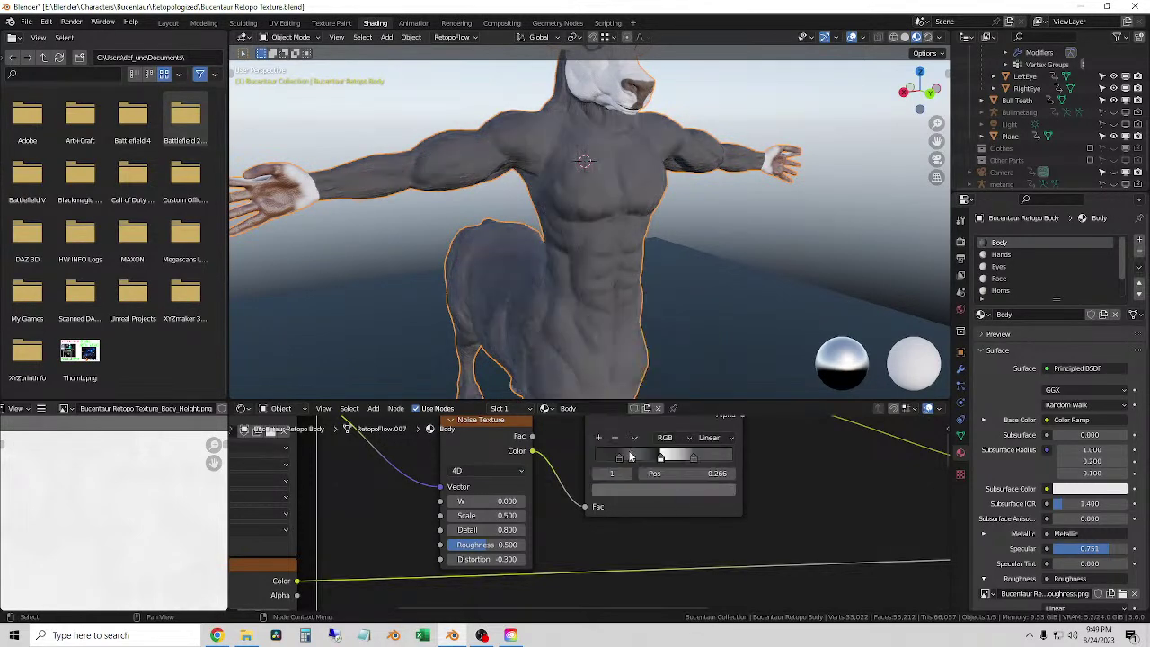
pyautogui.click(653, 493)
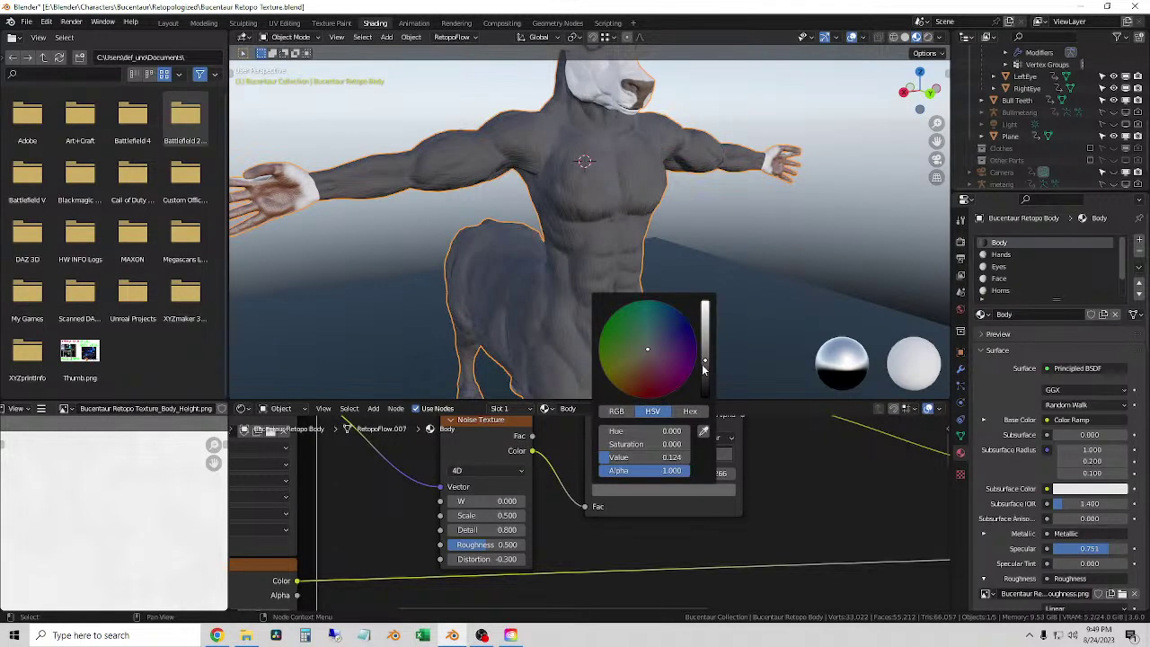
pyautogui.moveTo(704, 359); pyautogui.dragTo(705, 310)
pyautogui.press('Escape')
pyautogui.moveTo(706, 352); pyautogui.dragTo(704, 309)
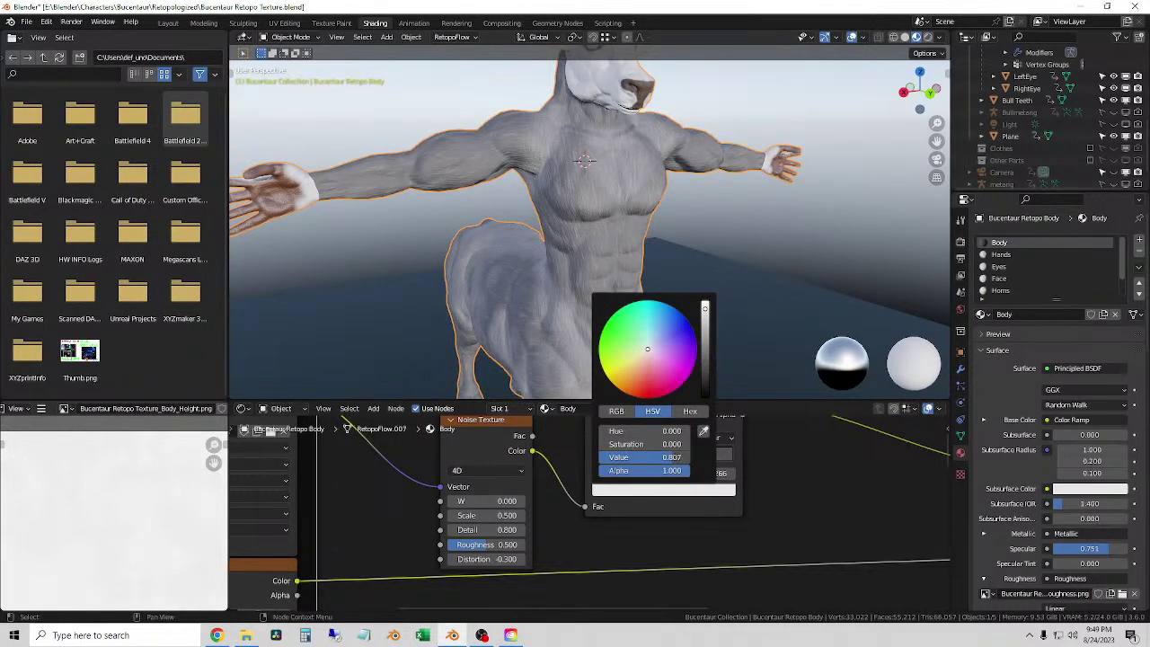
# - Darken the Color Ramp stop at 0.266 to a value of 0.124, and shift black to 0.445 with white farther along
pyautogui.press('Escape')
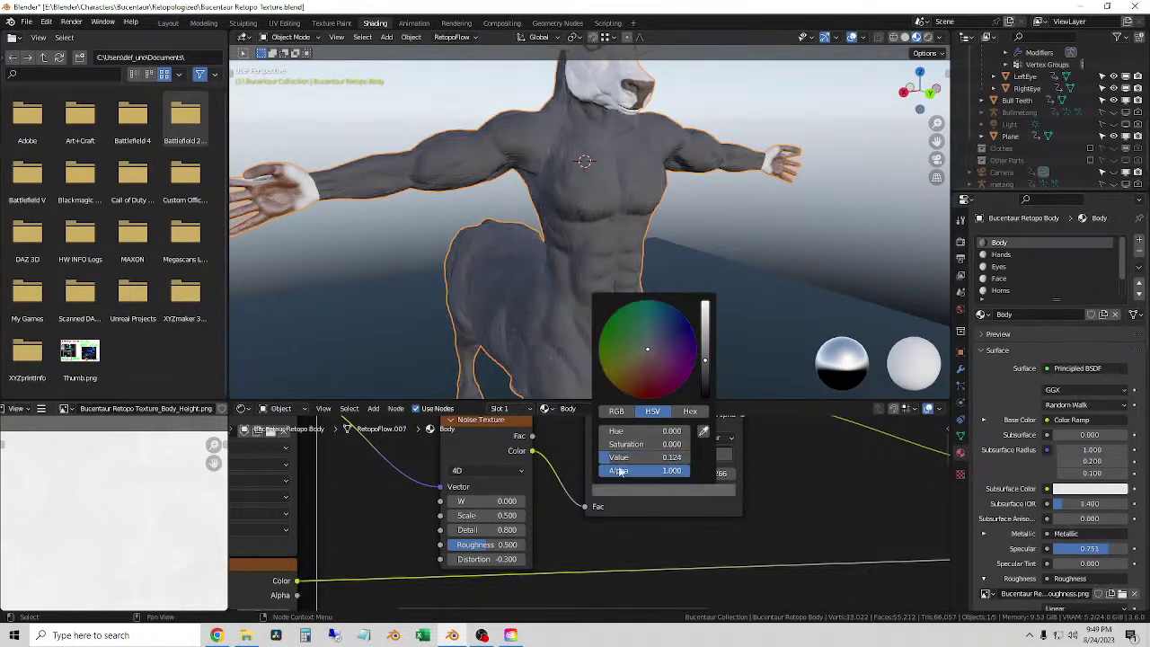
pyautogui.click(620, 459)
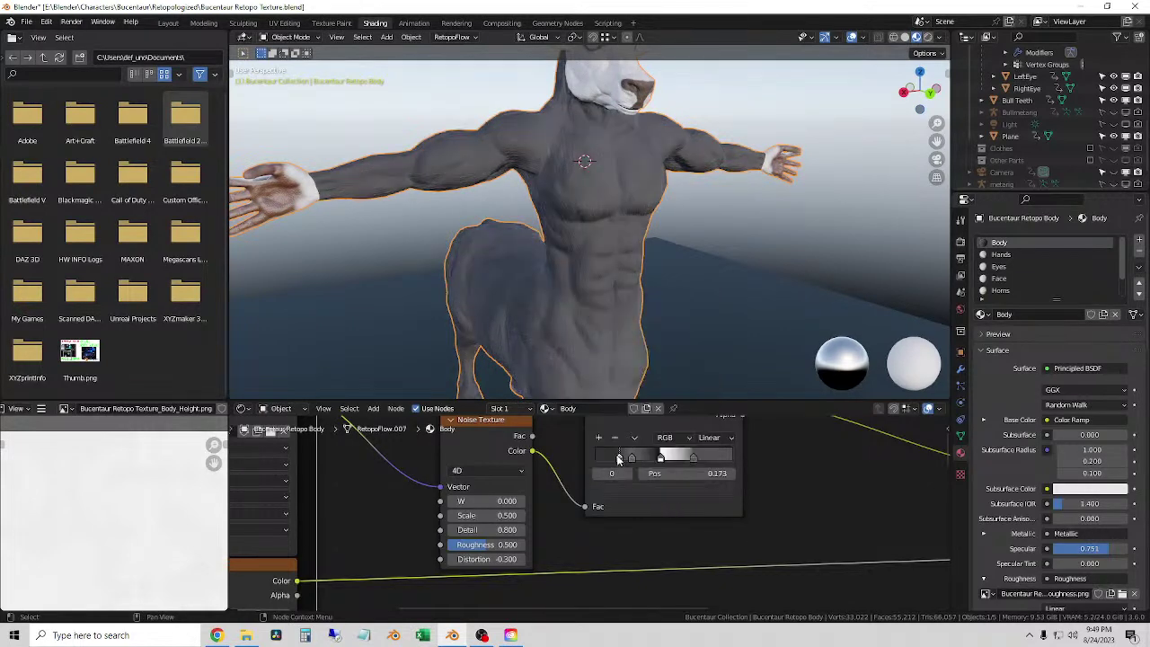
pyautogui.click(629, 496)
pyautogui.moveTo(643, 457)
pyautogui.mouseDown()
pyautogui.moveTo(682, 456)
pyautogui.moveTo(600, 459)
pyautogui.moveTo(675, 461)
pyautogui.moveTo(644, 456)
pyautogui.moveTo(655, 457)
pyautogui.mouseUp()
pyautogui.click(660, 458)
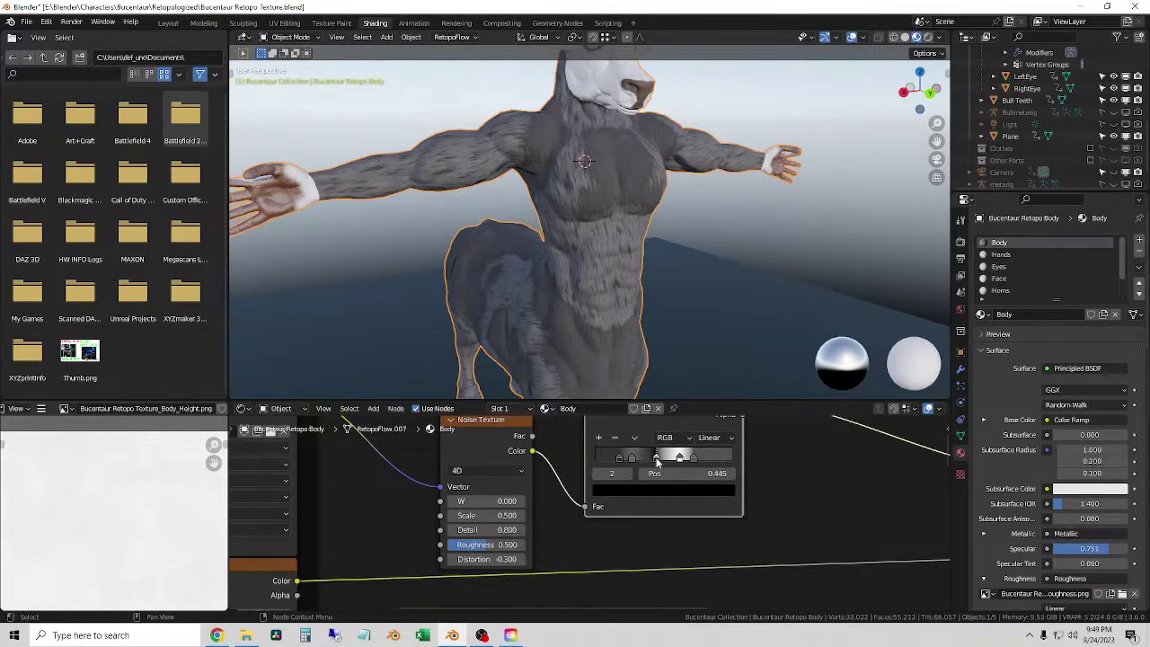
# - Add a Color Ramp stop, place it between black and white at 0.524, and set its colour to black
pyautogui.click(680, 458)
pyautogui.click(656, 458)
pyautogui.click(599, 437)
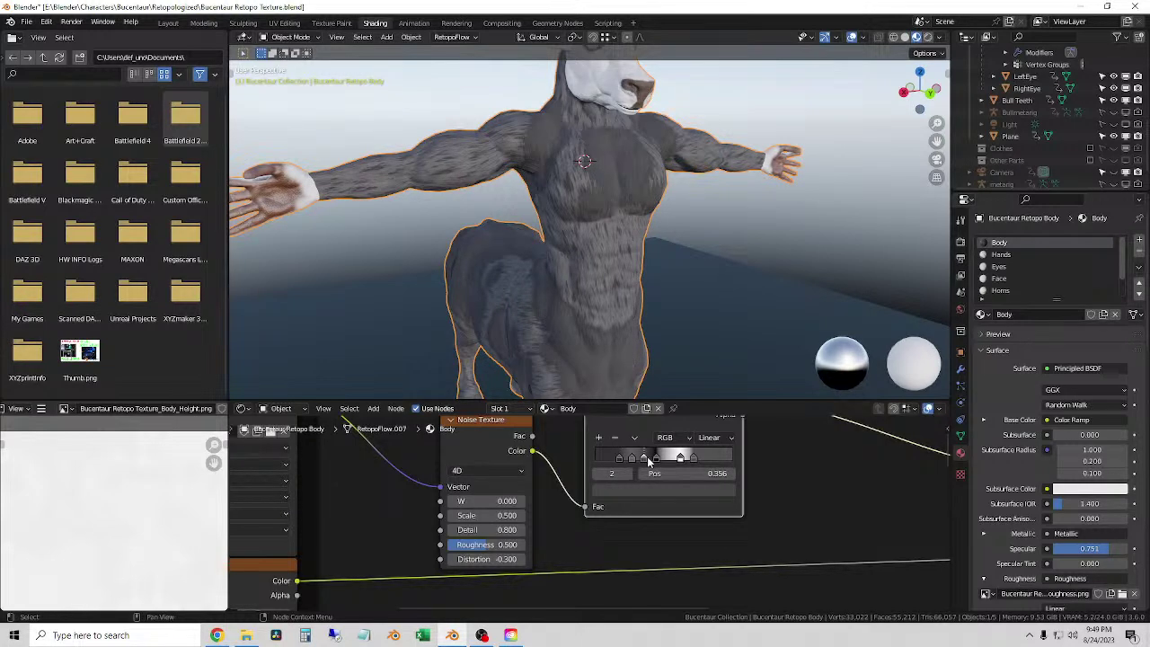
pyautogui.moveTo(644, 456); pyautogui.dragTo(668, 458)
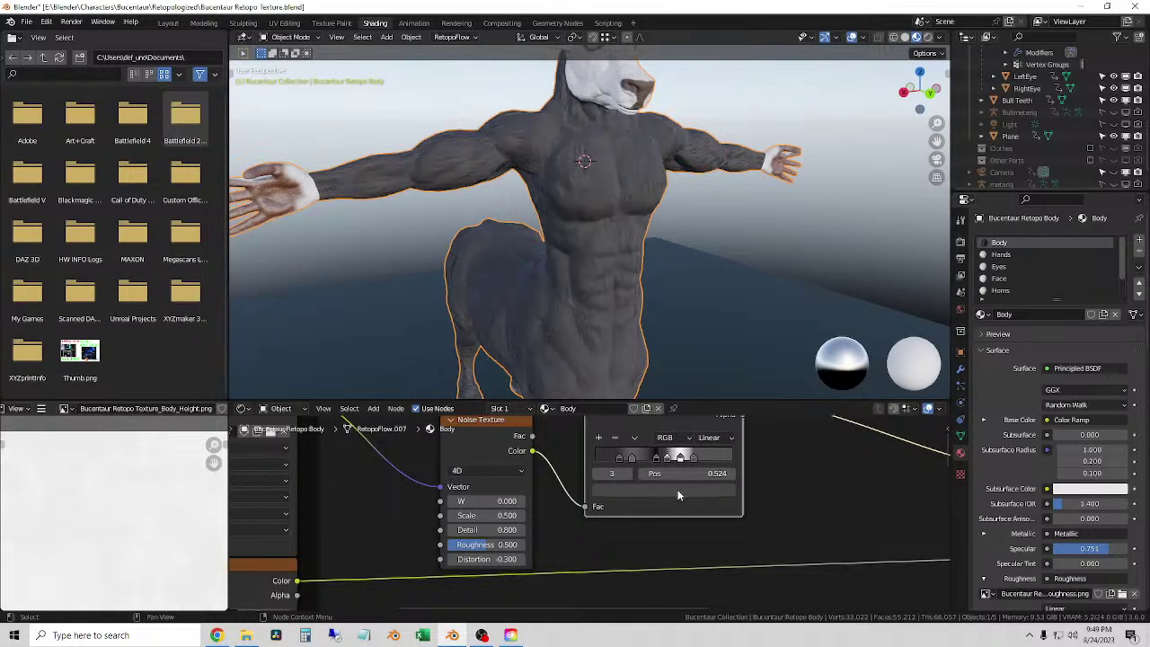
pyautogui.click(677, 490)
pyautogui.moveTo(705, 380); pyautogui.dragTo(704, 395)
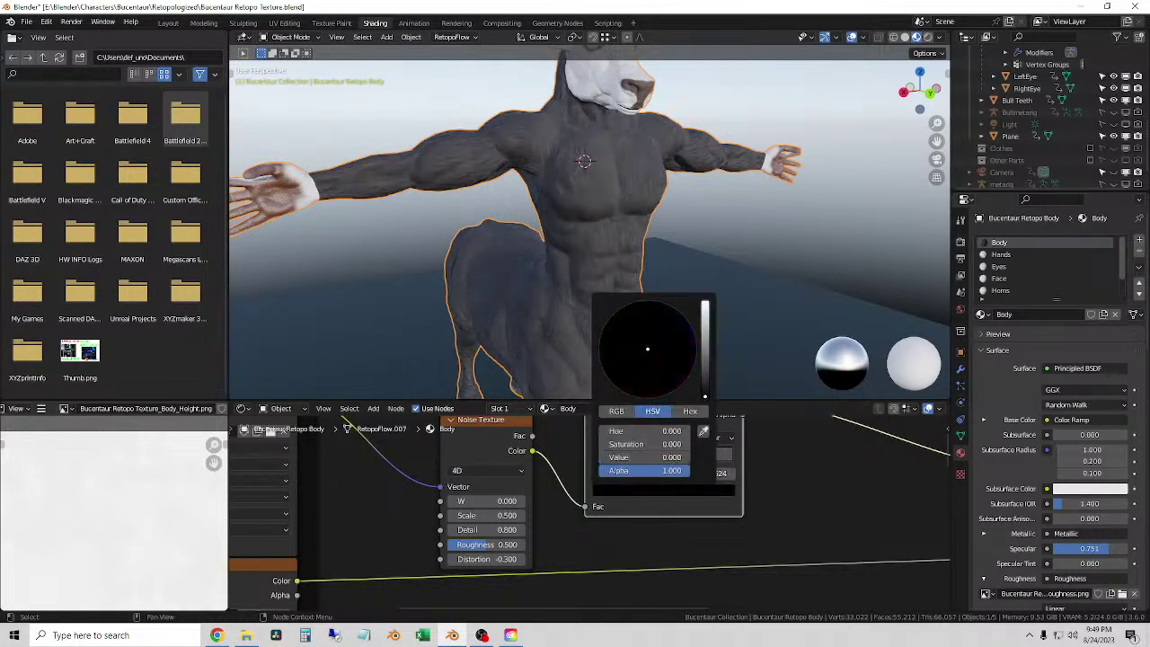
# - Rearrange the Color Ramp so white sits between the two black stops, with a dark grey stop at 0.270
pyautogui.moveTo(654, 461); pyautogui.dragTo(710, 465)
pyautogui.click(668, 460)
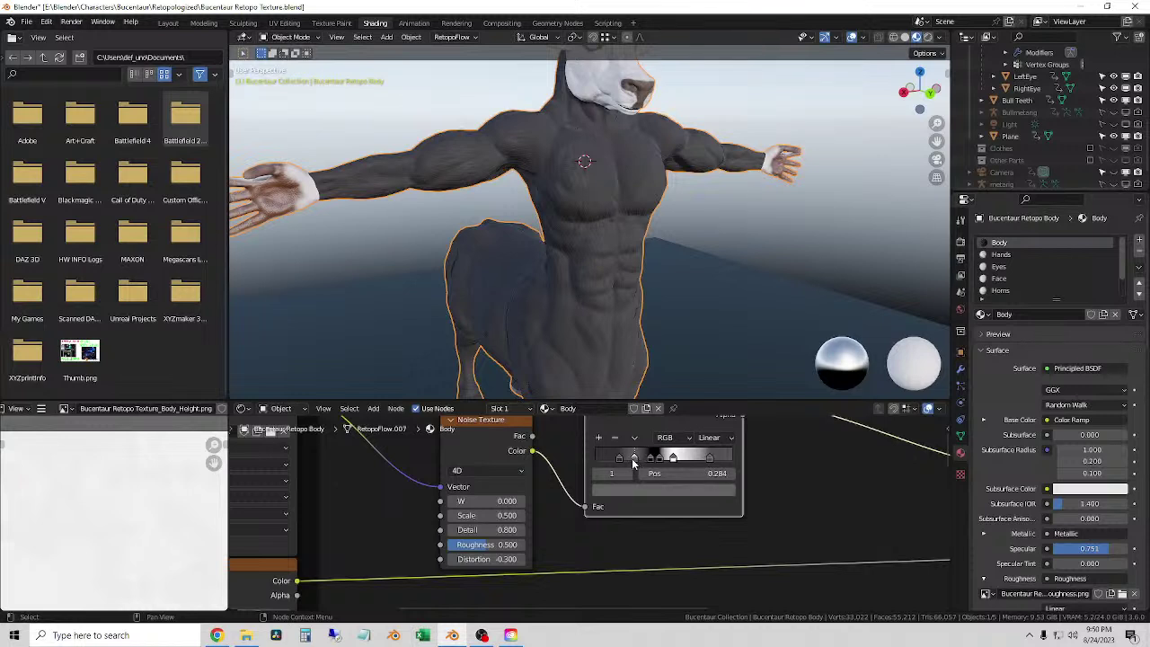
pyautogui.click(631, 460)
pyautogui.moveTo(621, 462); pyautogui.dragTo(679, 463)
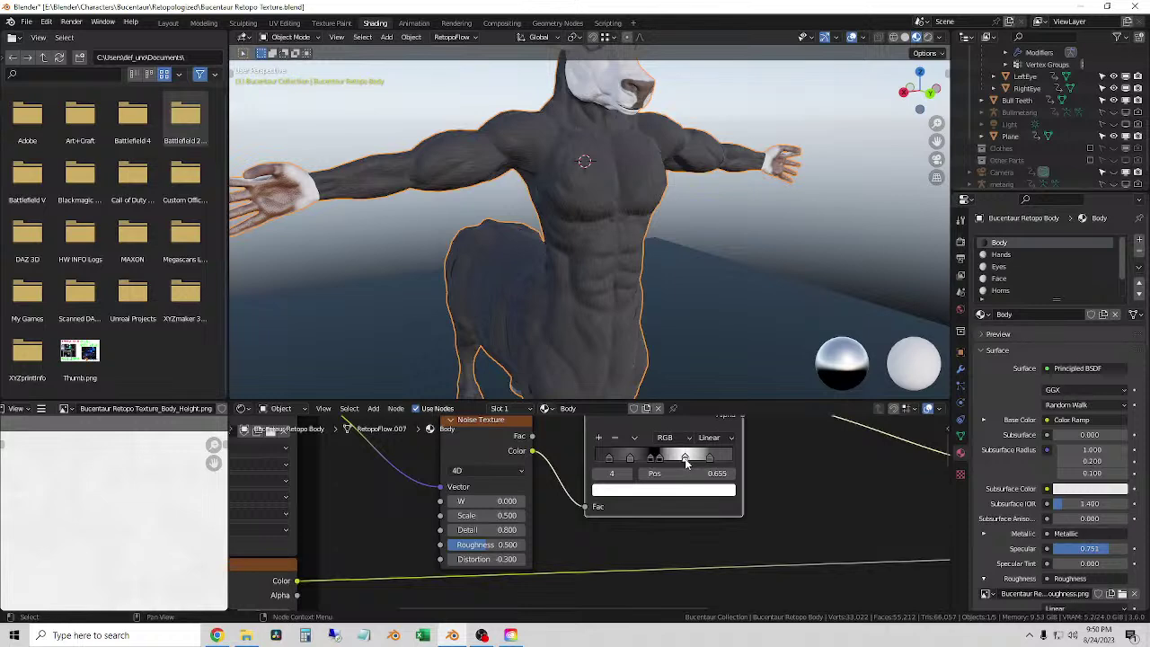
pyautogui.click(660, 461)
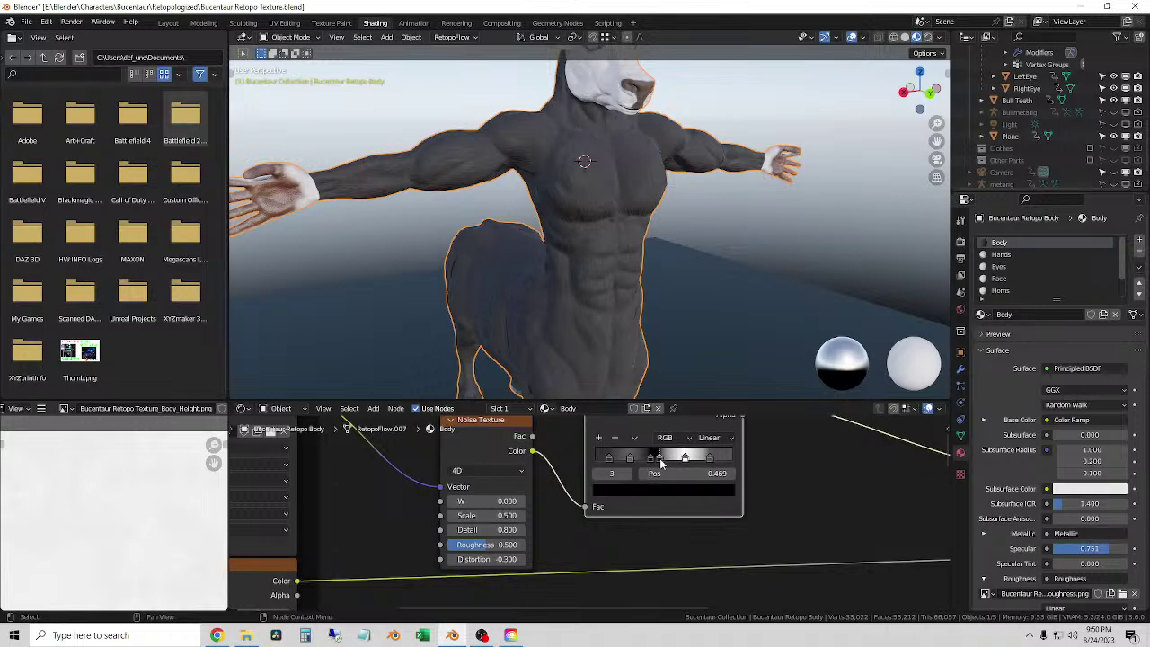
pyautogui.moveTo(674, 464)
pyautogui.mouseDown()
pyautogui.moveTo(694, 465)
pyautogui.moveTo(660, 467)
pyautogui.mouseUp()
pyautogui.click(632, 457)
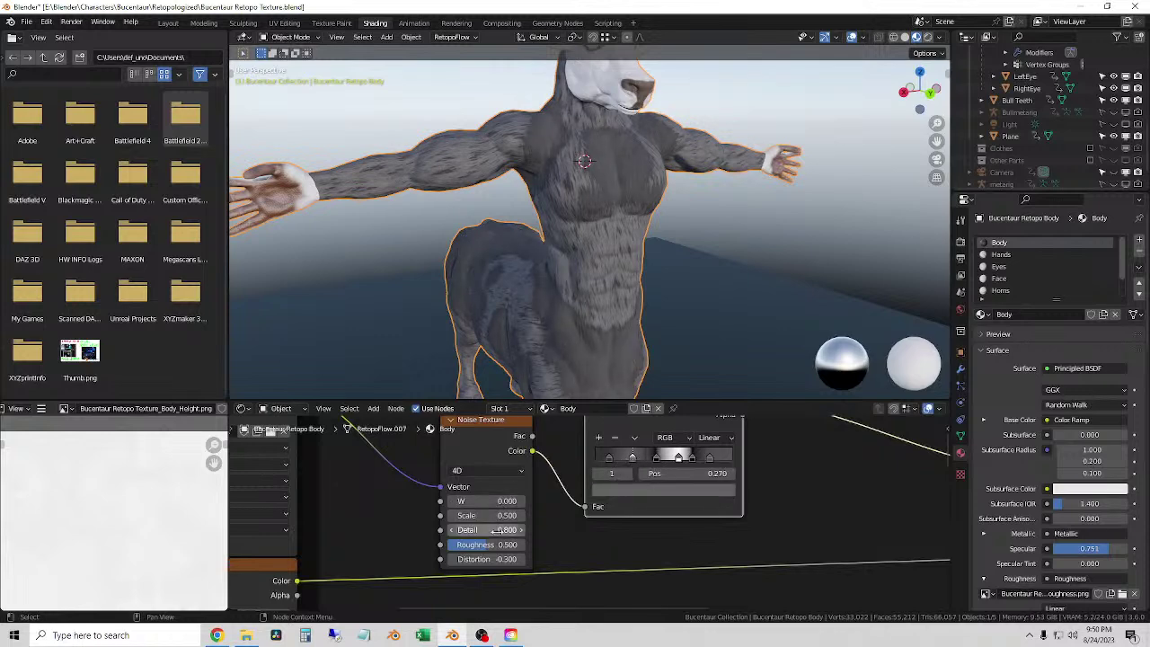
# - Set the Noise Texture's Distortion to 0
pyautogui.click(521, 558)
pyautogui.click(521, 559)
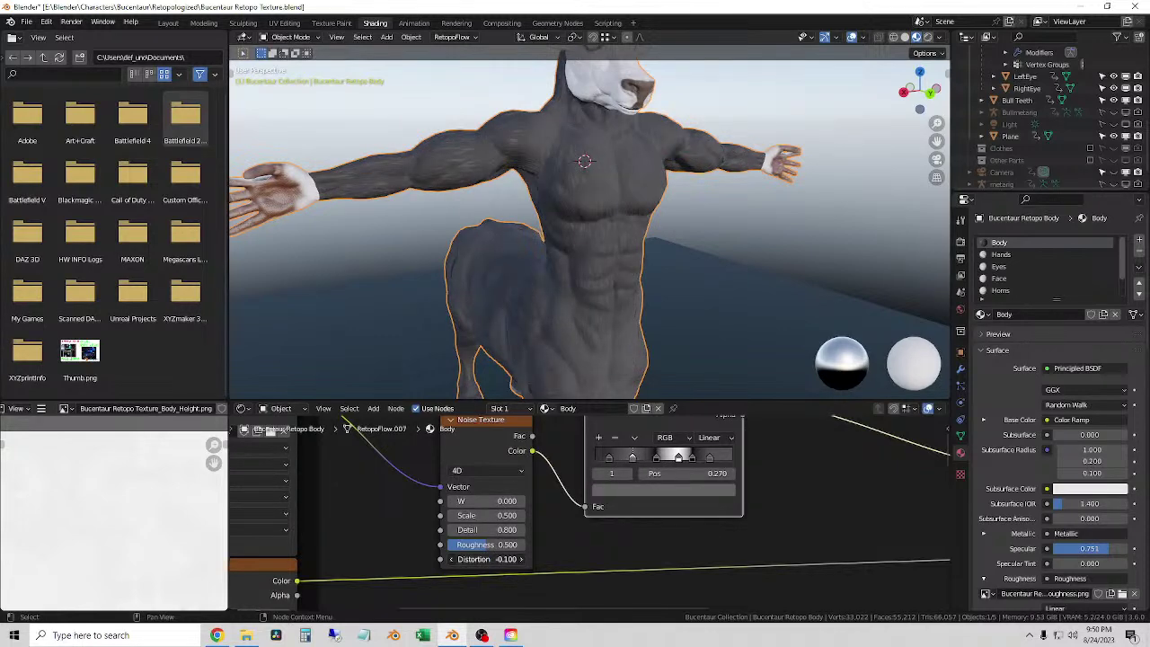
pyautogui.click(521, 559)
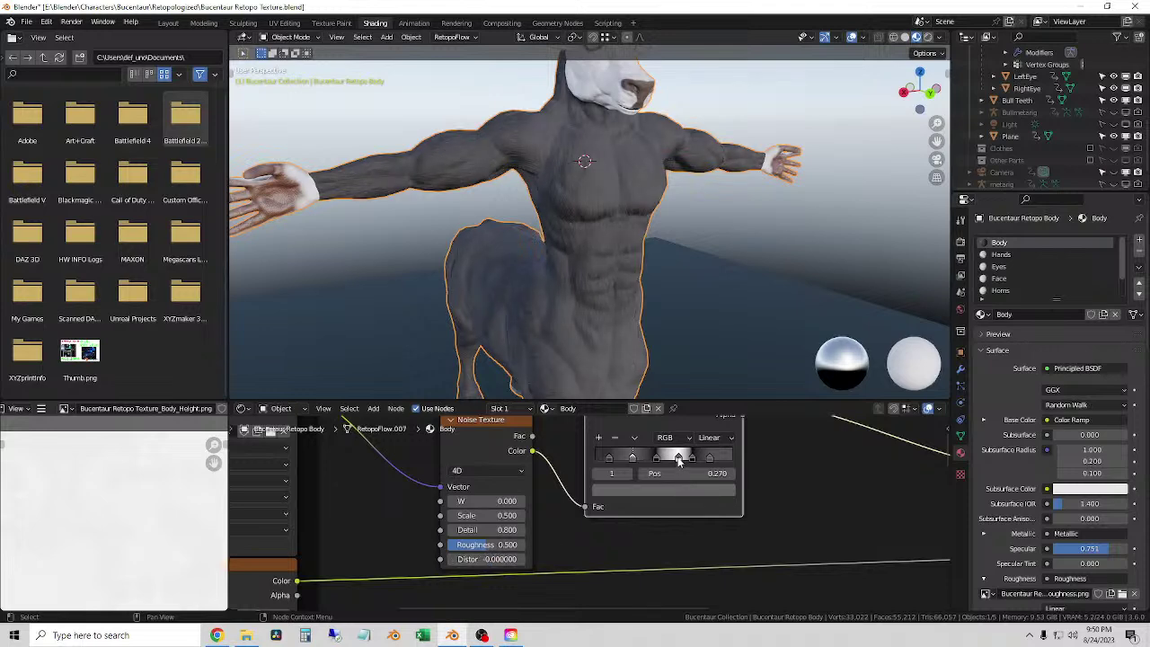
# - Rearrange the Color Ramp with the first grey stop near 0, white ahead of the blacks, and grey just after white at 0.418
pyautogui.moveTo(678, 459); pyautogui.dragTo(604, 460)
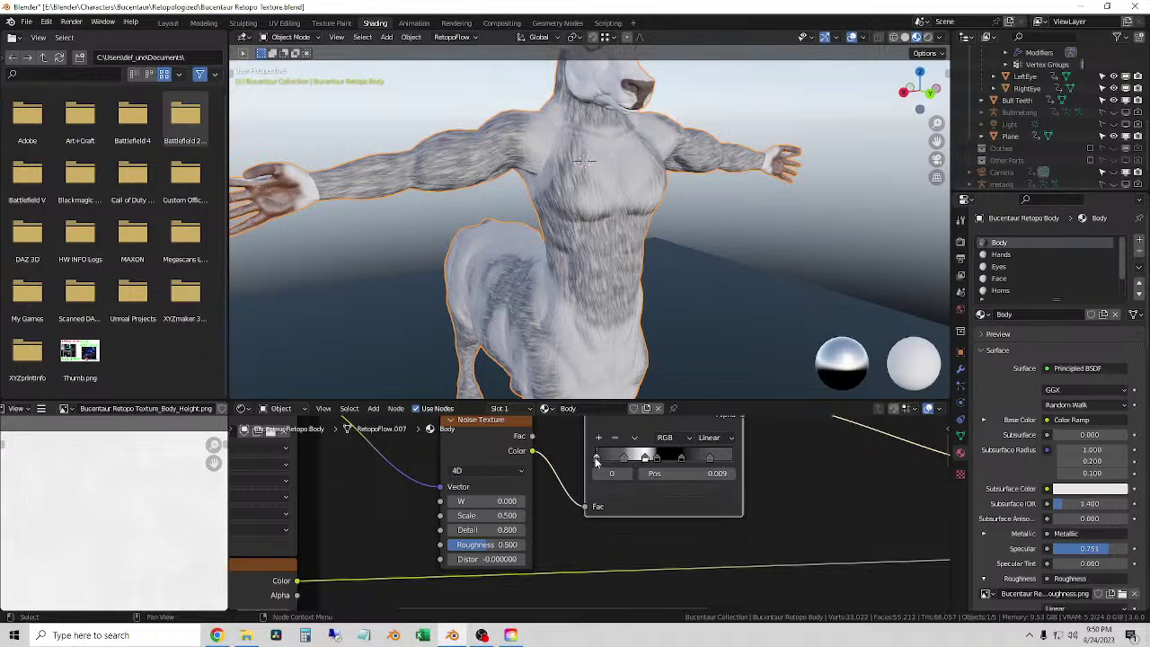
pyautogui.moveTo(715, 460)
pyautogui.mouseDown()
pyautogui.moveTo(728, 464)
pyautogui.moveTo(650, 462)
pyautogui.mouseUp()
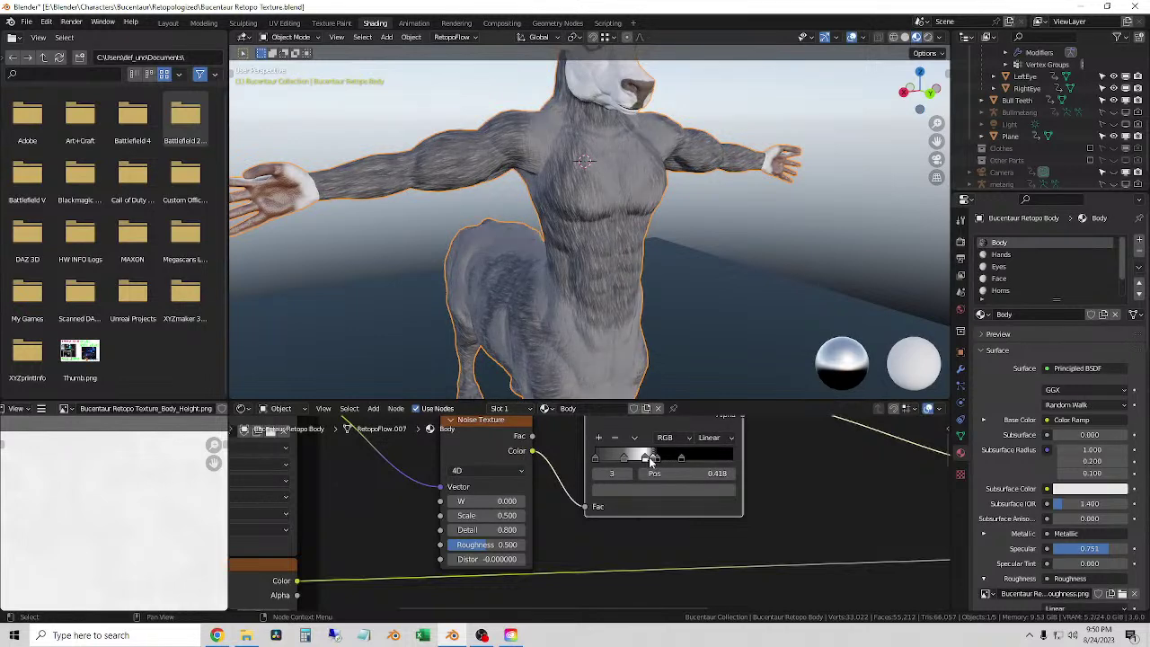
pyautogui.scroll(-2, 569, 237)
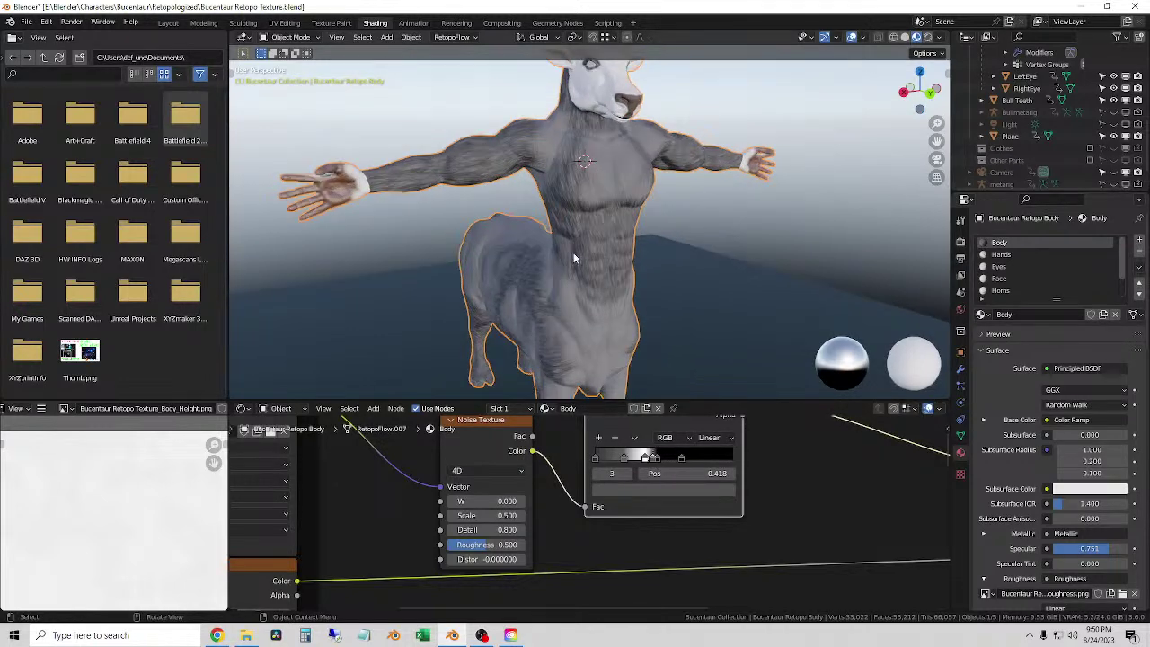
pyautogui.scroll(-3, 639, 235)
pyautogui.scroll(-4, 735, 524)
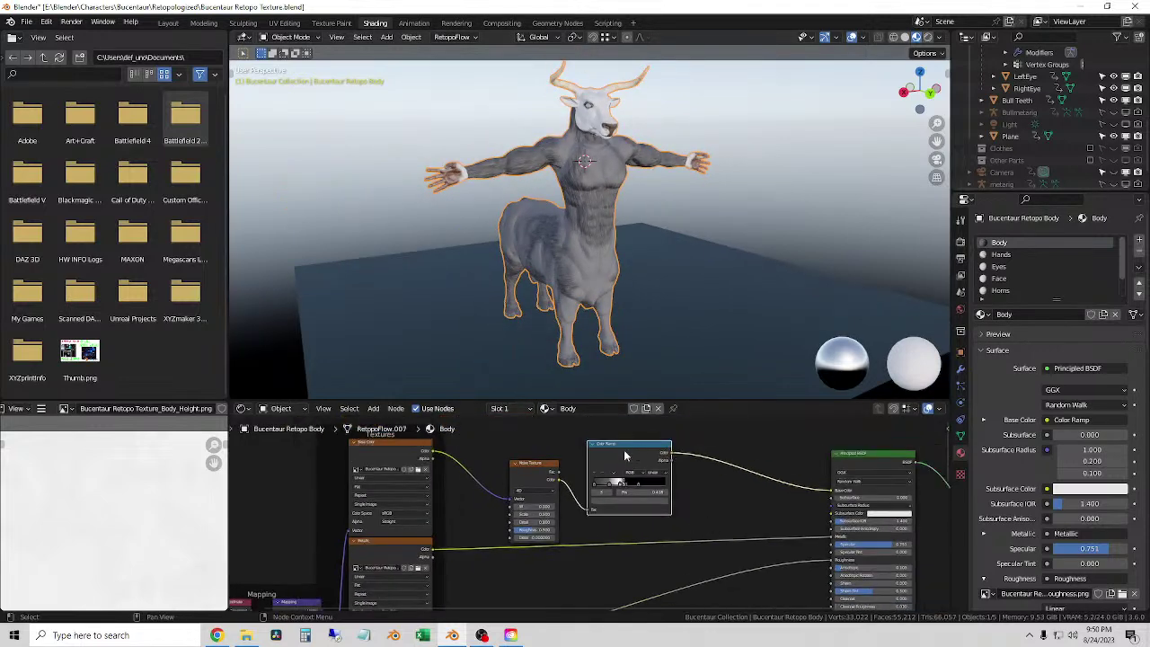
# - Copy the Body material's Noise Texture and Color Ramp nodes and paste them into the Face material
pyautogui.rightClick(611, 445)
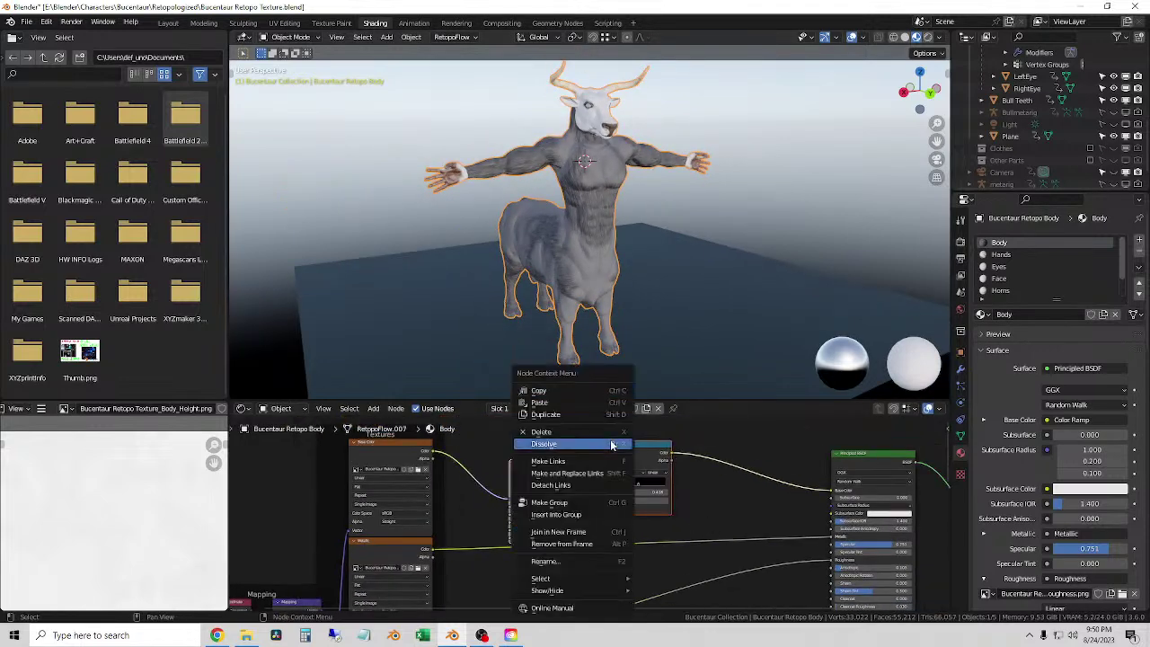
pyautogui.click(564, 389)
pyautogui.click(523, 412)
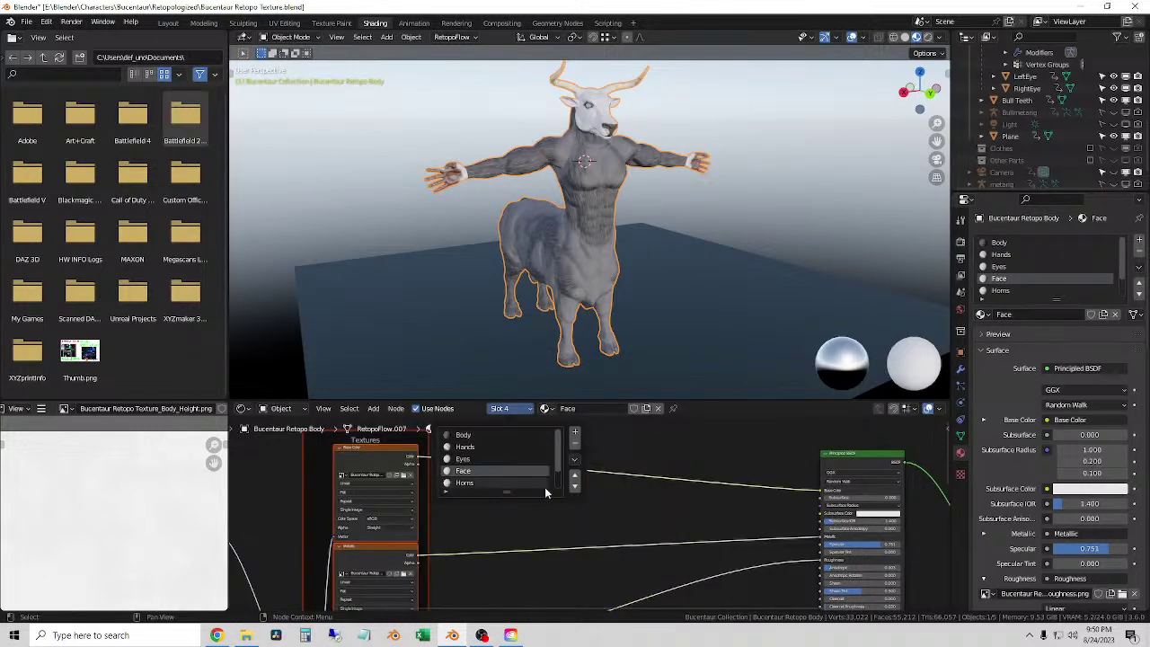
pyautogui.click(499, 472)
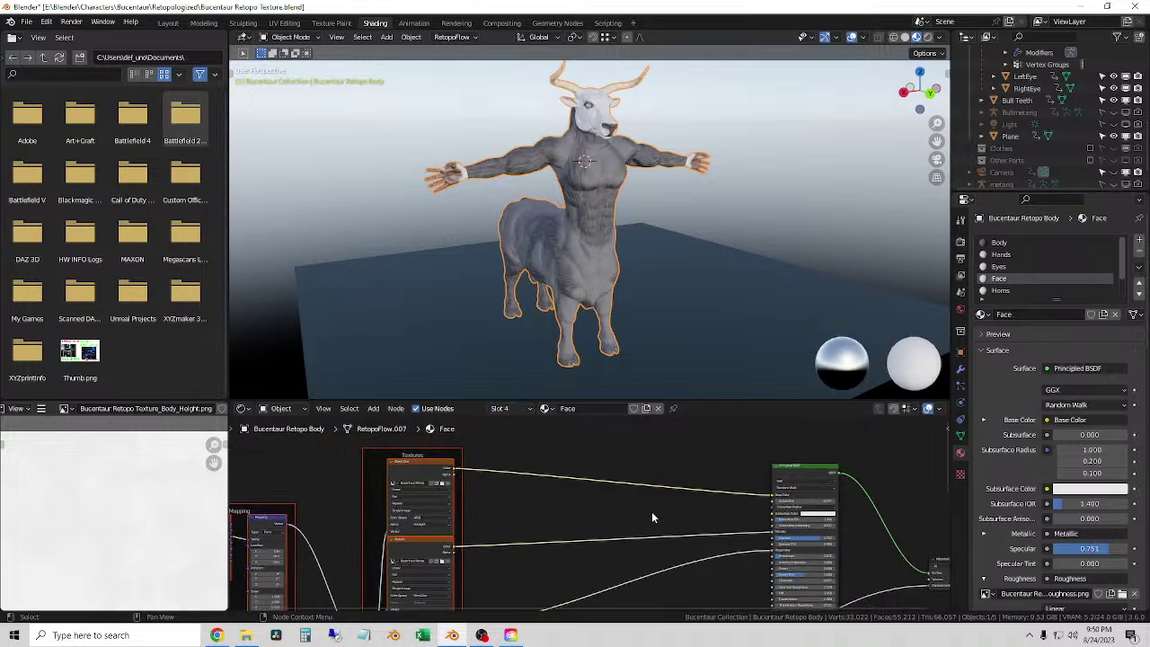
pyautogui.rightClick(594, 454)
pyautogui.moveTo(570, 452)
pyautogui.click(537, 469)
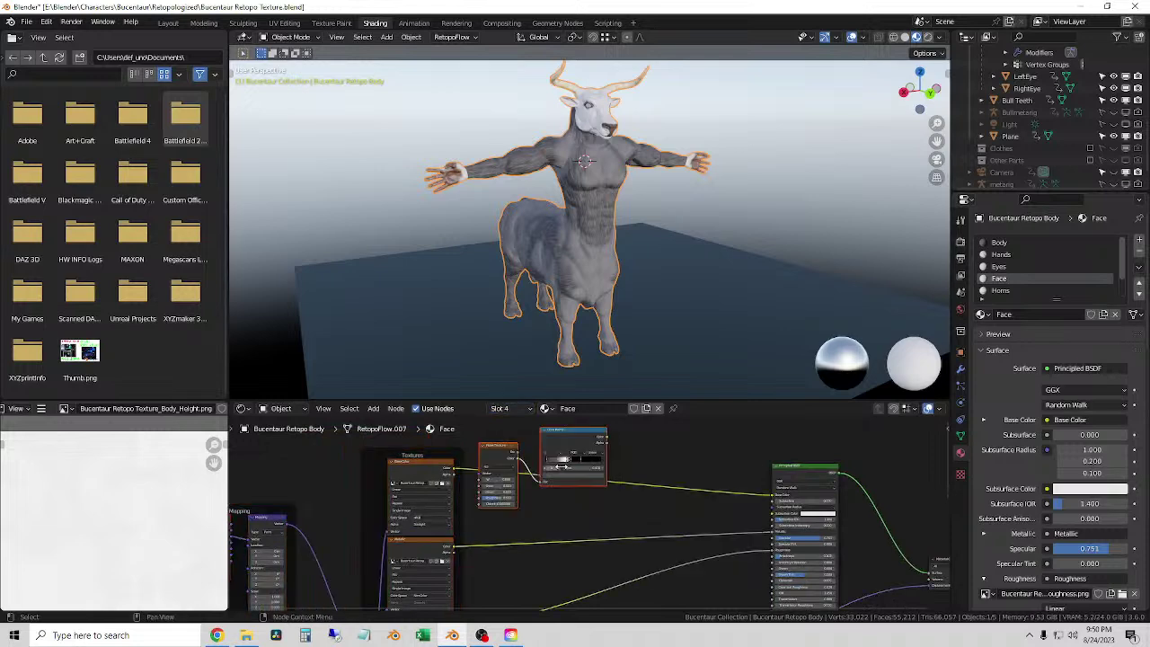
# - Wire the Face's Base Color texture into the Noise Texture's Vector and the Color Ramp's Color into the Principled BSDF's Base Color
pyautogui.moveTo(571, 437); pyautogui.dragTo(645, 452)
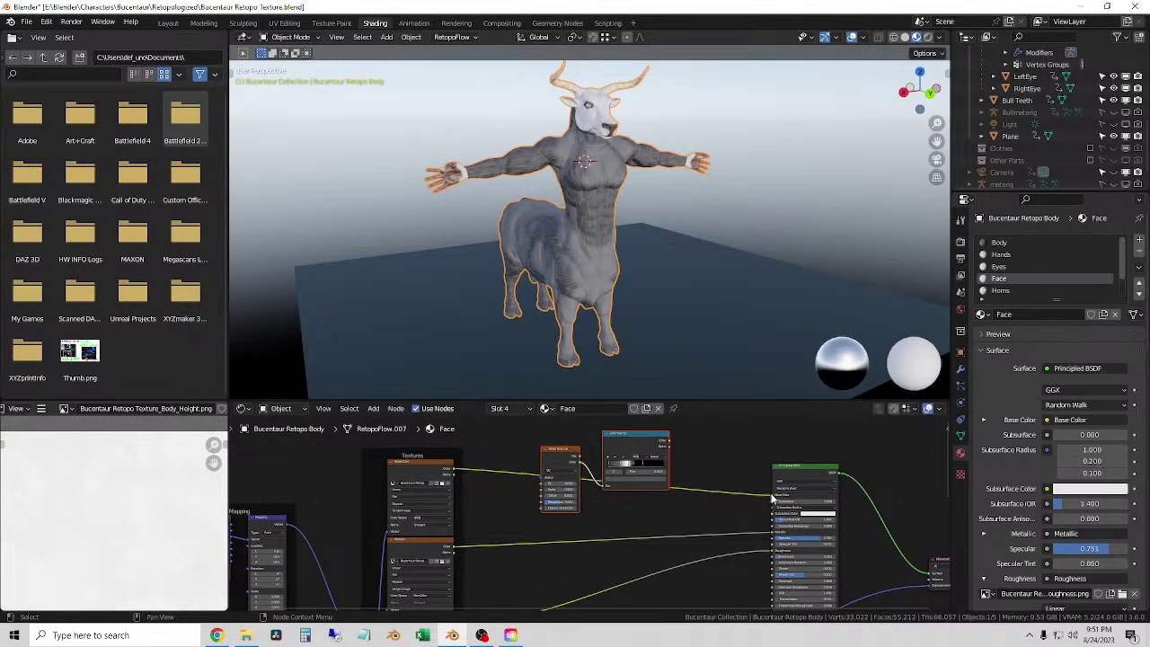
pyautogui.moveTo(772, 497); pyautogui.dragTo(544, 481)
pyautogui.moveTo(667, 444); pyautogui.dragTo(778, 497)
# - Switch the viewport to rendered shading and examine the fur colour on the face, chest, torso and back
pyautogui.scroll(8, 617, 104)
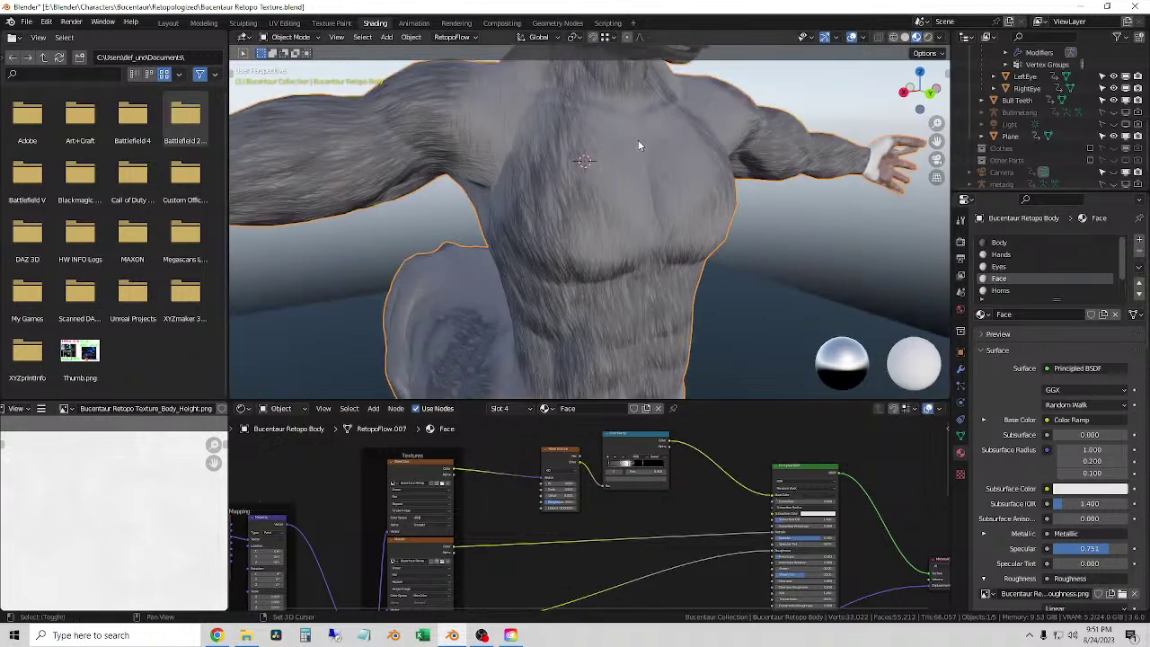
pyautogui.moveTo(635, 289); pyautogui.dragTo(608, 233, button='middle')
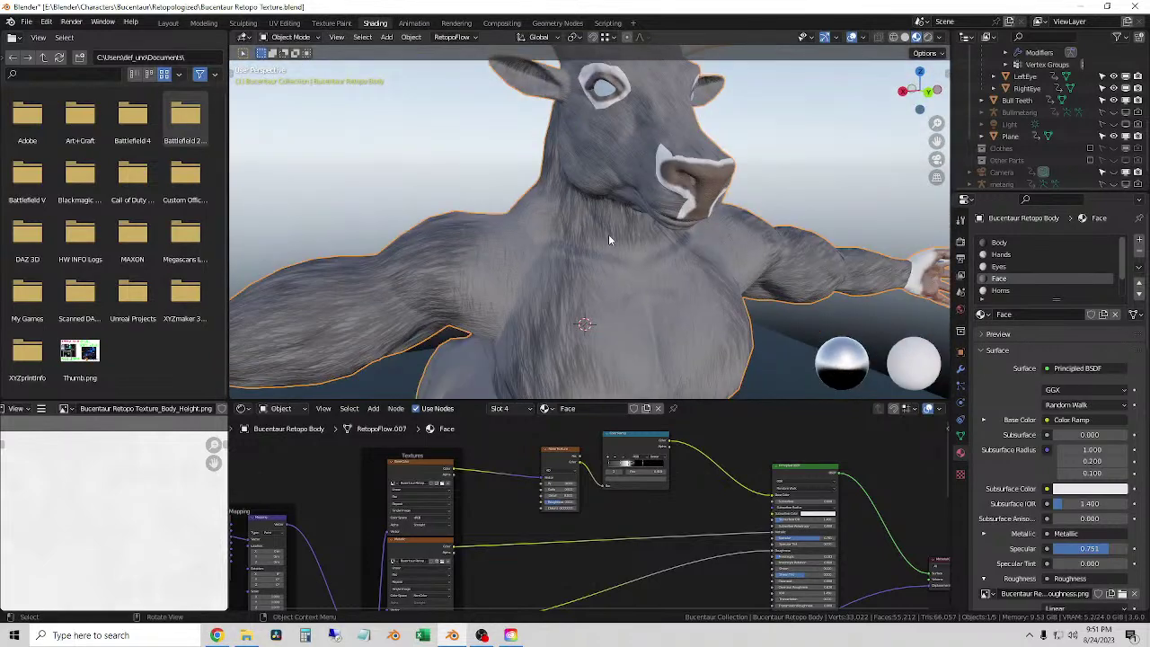
pyautogui.scroll(-2, 772, 154)
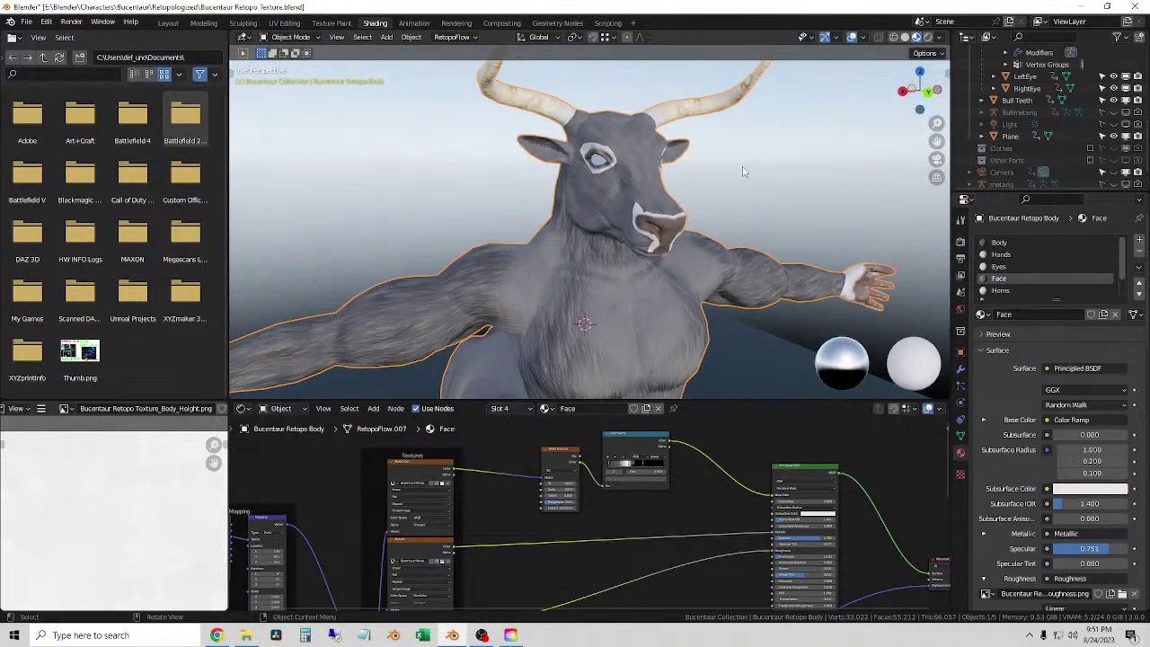
pyautogui.click(927, 38)
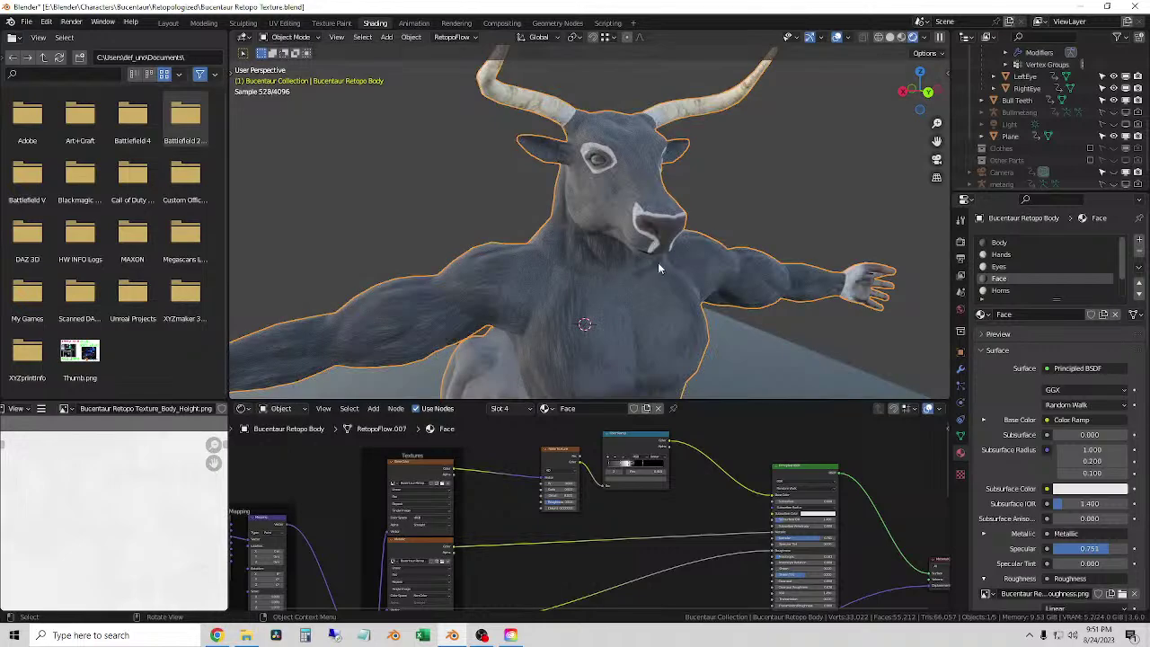
pyautogui.scroll(-3, 657, 269)
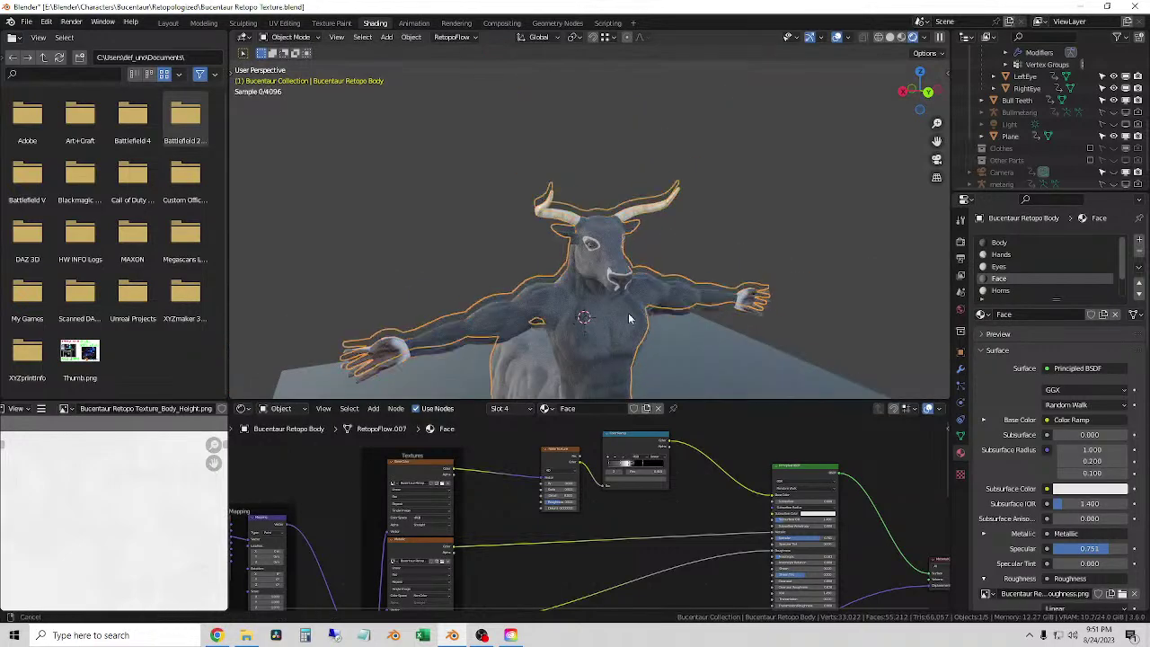
pyautogui.scroll(4, 620, 305)
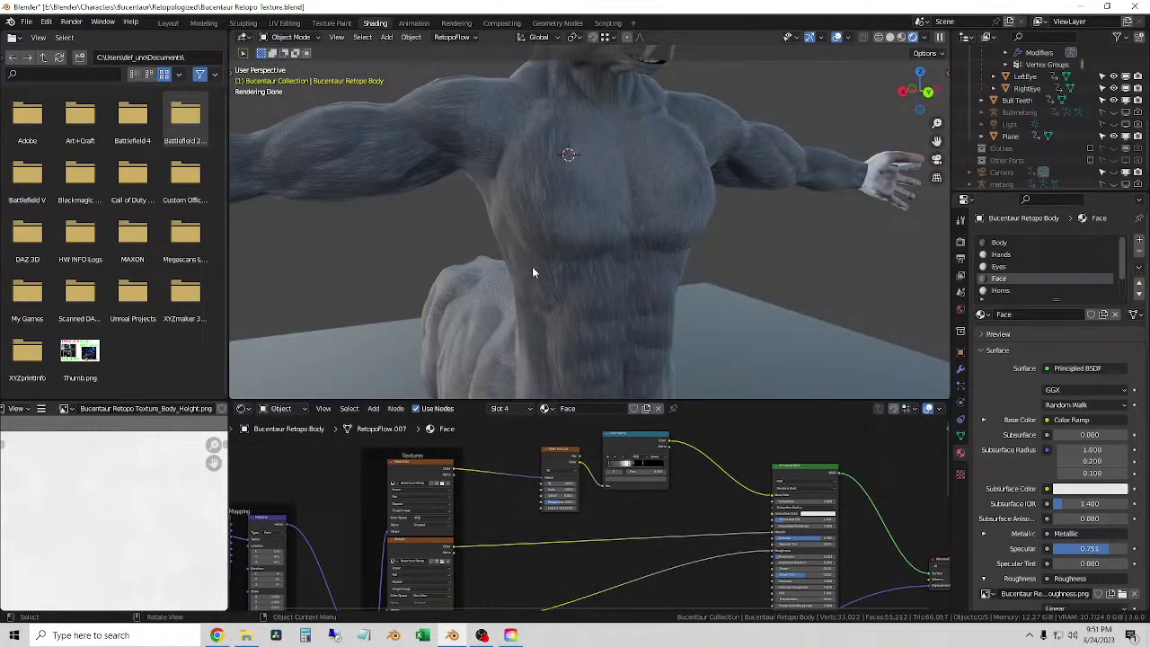
pyautogui.moveTo(534, 269); pyautogui.dragTo(630, 204, button='middle')
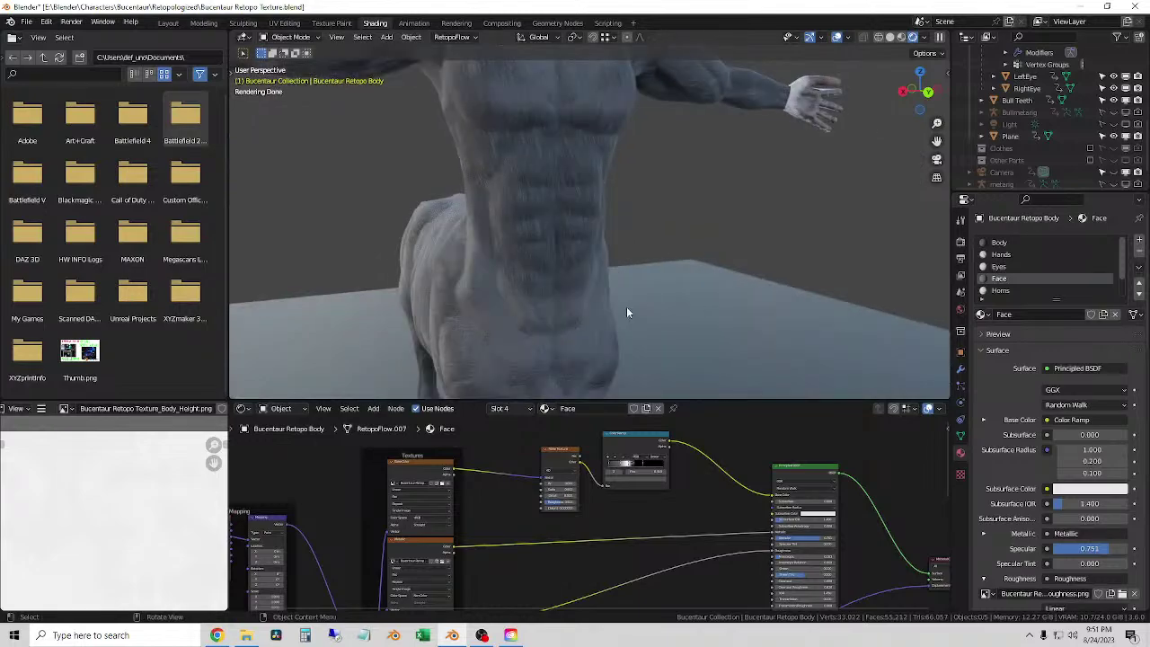
pyautogui.moveTo(626, 306)
pyautogui.mouseDown(button='middle')
pyautogui.moveTo(584, 279)
pyautogui.moveTo(663, 276)
pyautogui.moveTo(588, 246)
pyautogui.moveTo(632, 333)
pyautogui.moveTo(622, 291)
pyautogui.mouseUp(button='middle')
pyautogui.scroll(3, 622, 291)
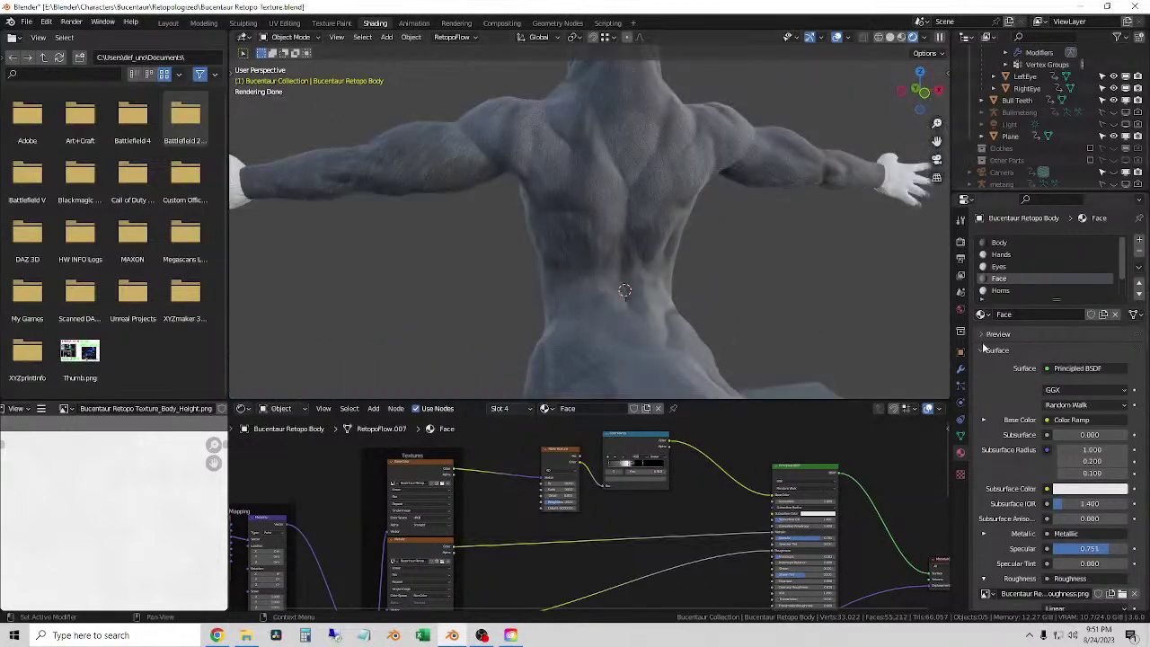
# - Set the world sky's Sun Intensity to 1.000 and enable Scene World lighting for the rendered viewport
pyautogui.click(960, 308)
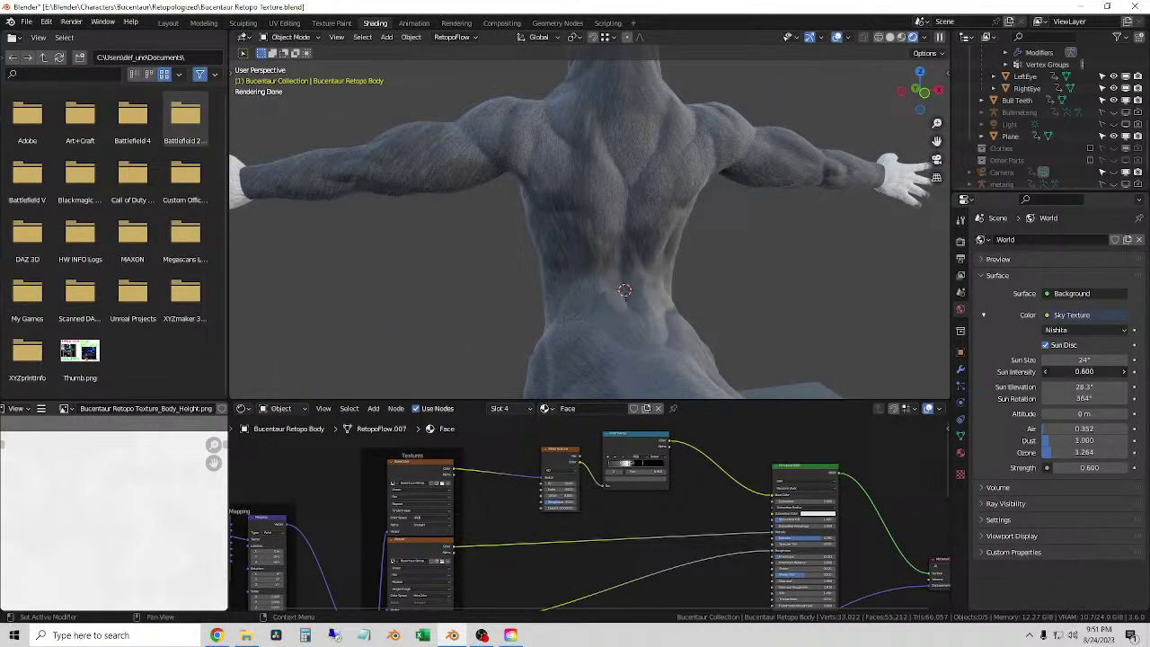
pyautogui.click(939, 37)
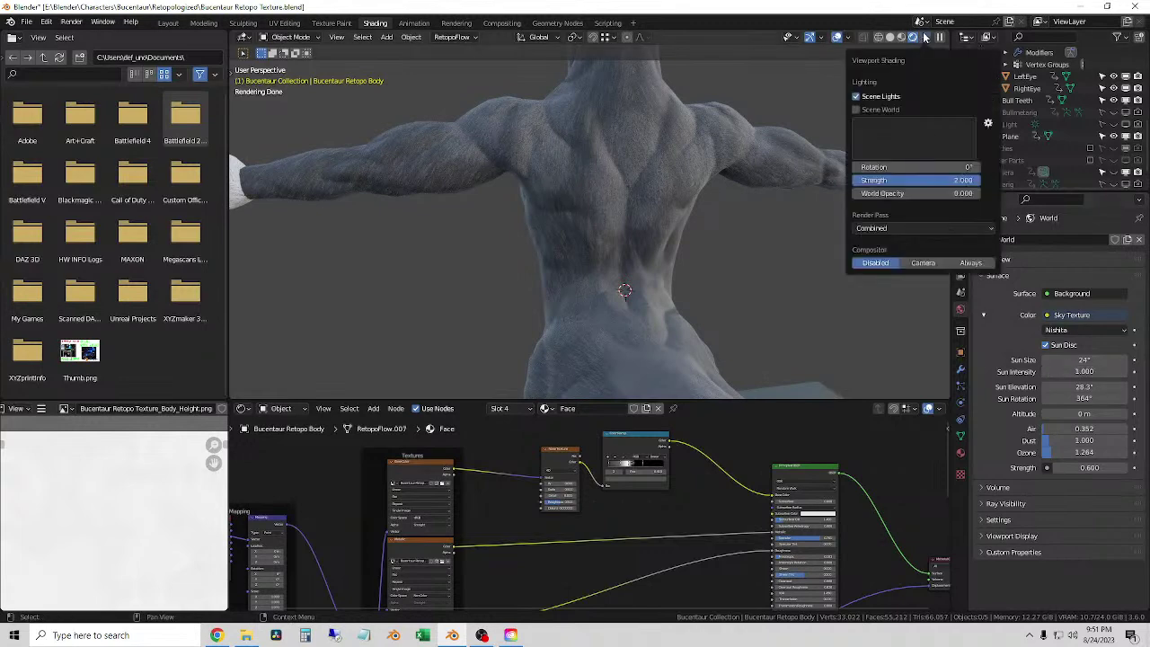
pyautogui.click(857, 110)
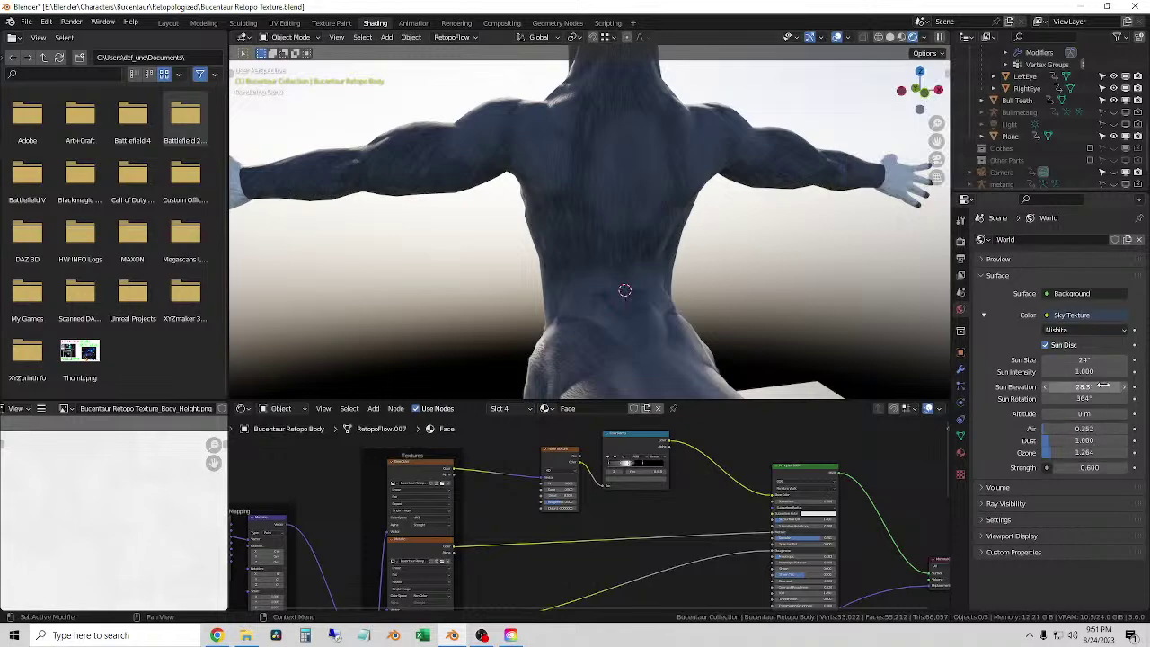
# - Set the world sky's Sun Elevation to 33.9° and its Strength to 1.000, and check the lighting on the figure's front
pyautogui.moveTo(1103, 386); pyautogui.dragTo(1125, 387)
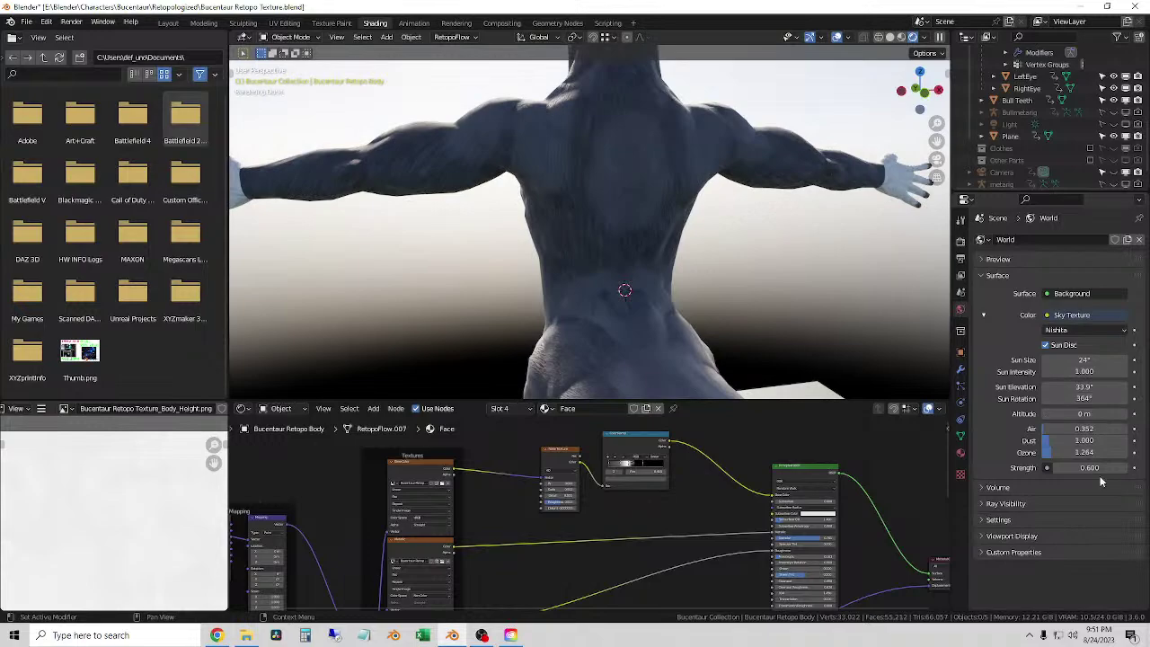
pyautogui.moveTo(1124, 467); pyautogui.dragTo(1141, 467)
pyautogui.scroll(-5, 620, 268)
pyautogui.moveTo(620, 267); pyautogui.dragTo(820, 320, button='middle')
pyautogui.scroll(3, 679, 282)
pyautogui.scroll(-2, 745, 300)
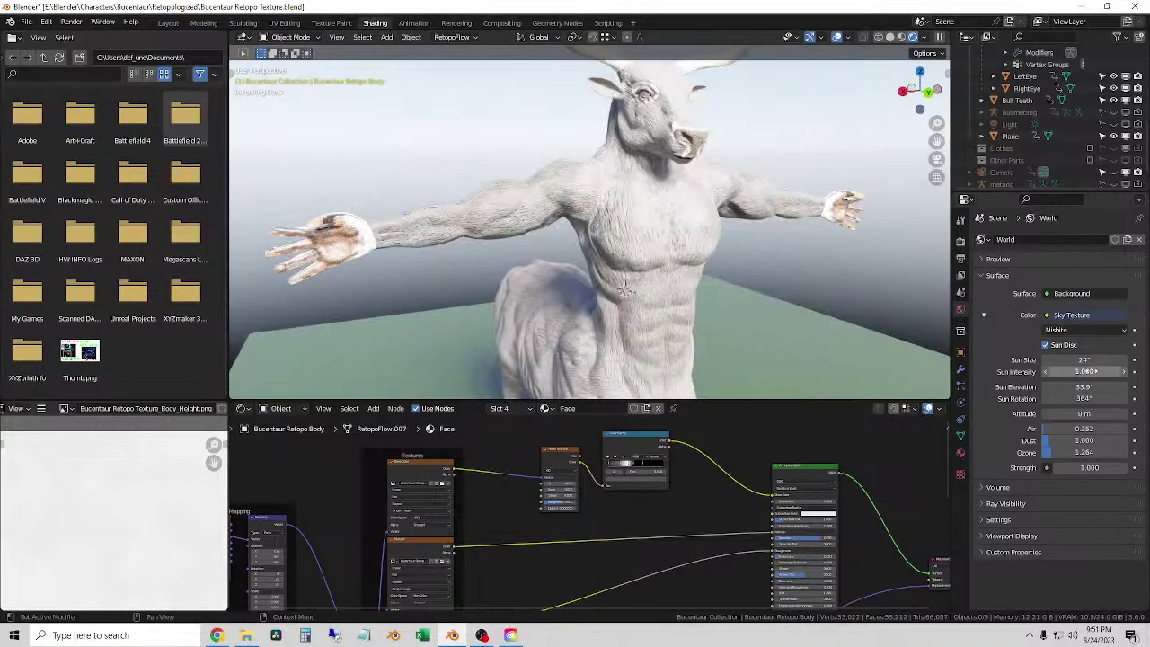
# - Lower the world sky's Sun Intensity to 0.600
pyautogui.click(1046, 371)
pyautogui.click(1046, 371)
pyautogui.click(1045, 371)
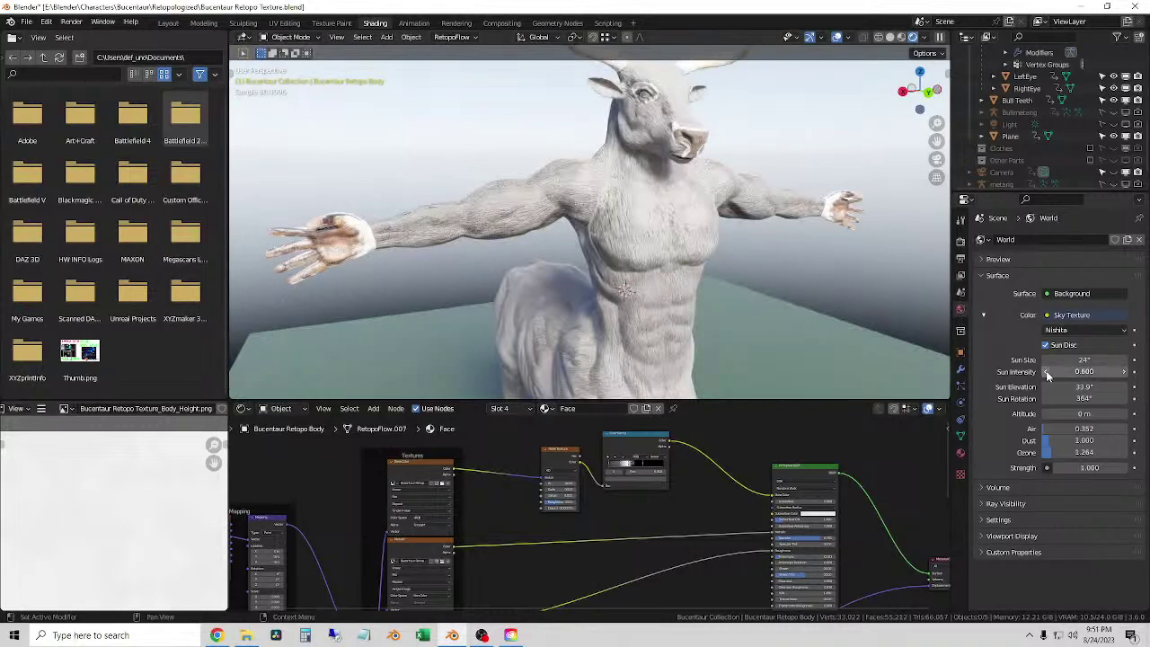
# - Lower the world sky's Sun Intensity to 0.400 and unhide the Sun light in the scene
pyautogui.click(1046, 371)
pyautogui.click(1046, 371)
pyautogui.click(1046, 371)
pyautogui.scroll(-2, 1033, 143)
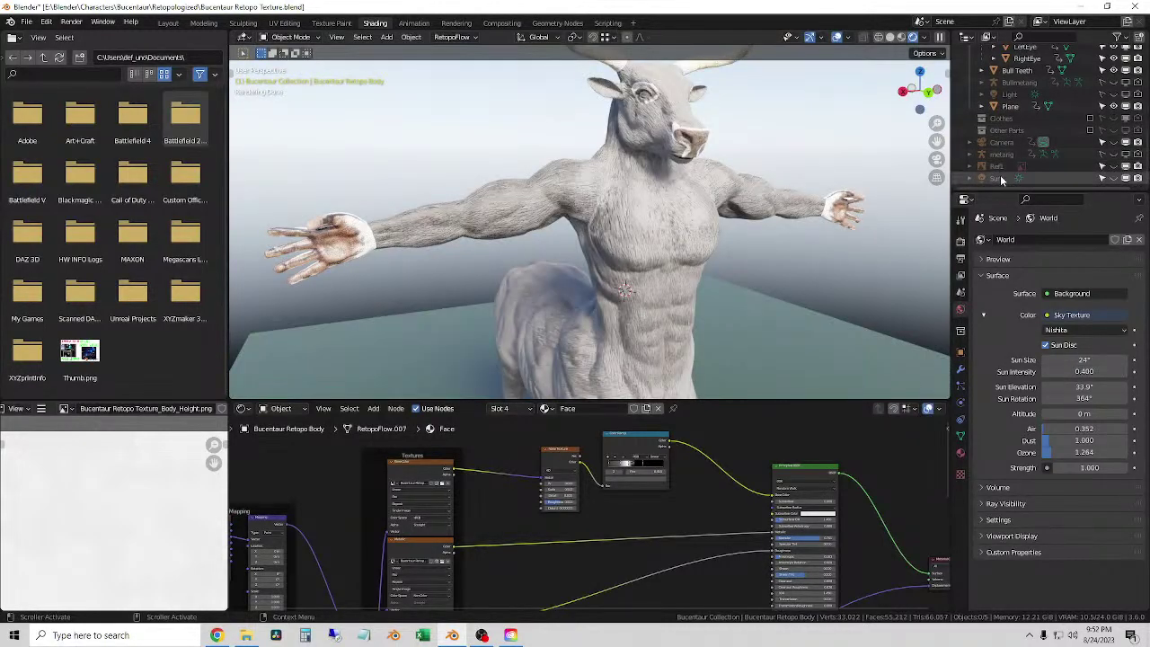
pyautogui.moveTo(1126, 166); pyautogui.dragTo(1125, 177)
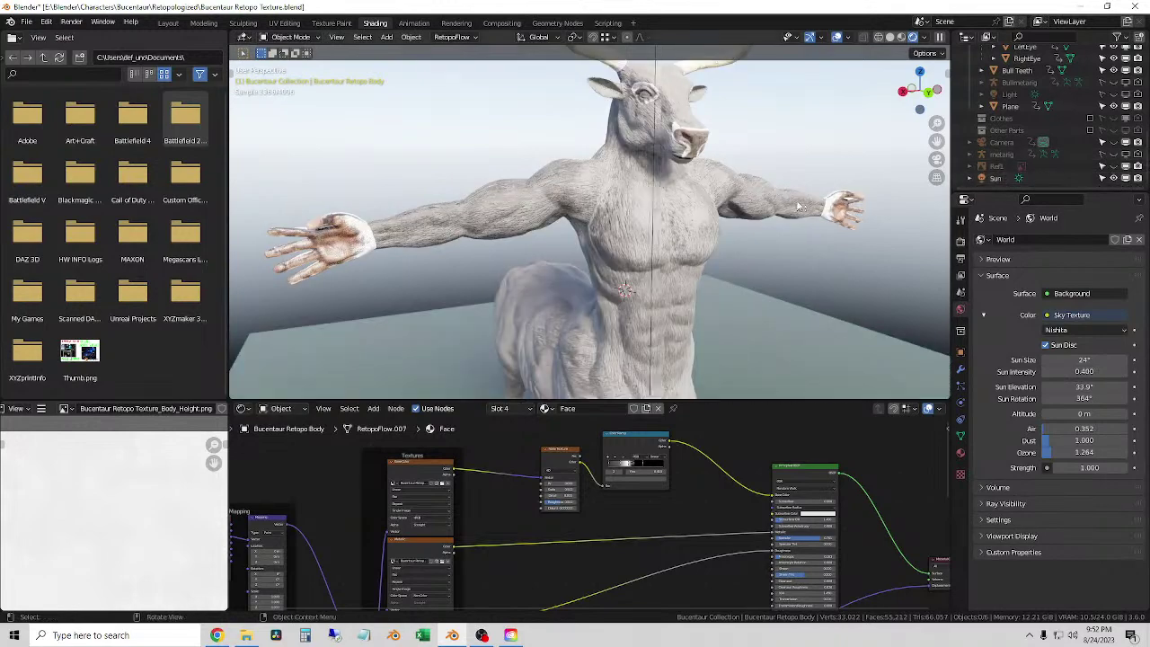
# - Reduce the world background's Strength to 0.300
pyautogui.scroll(-3, 841, 260)
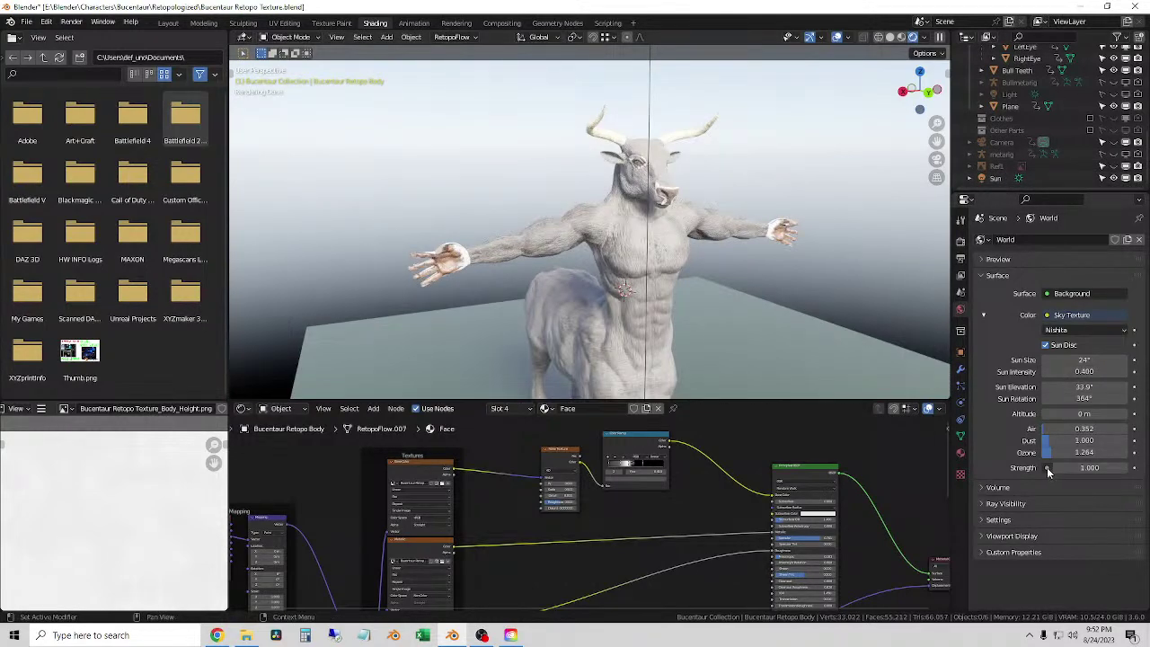
pyautogui.hotkey('ctrl', 'v')
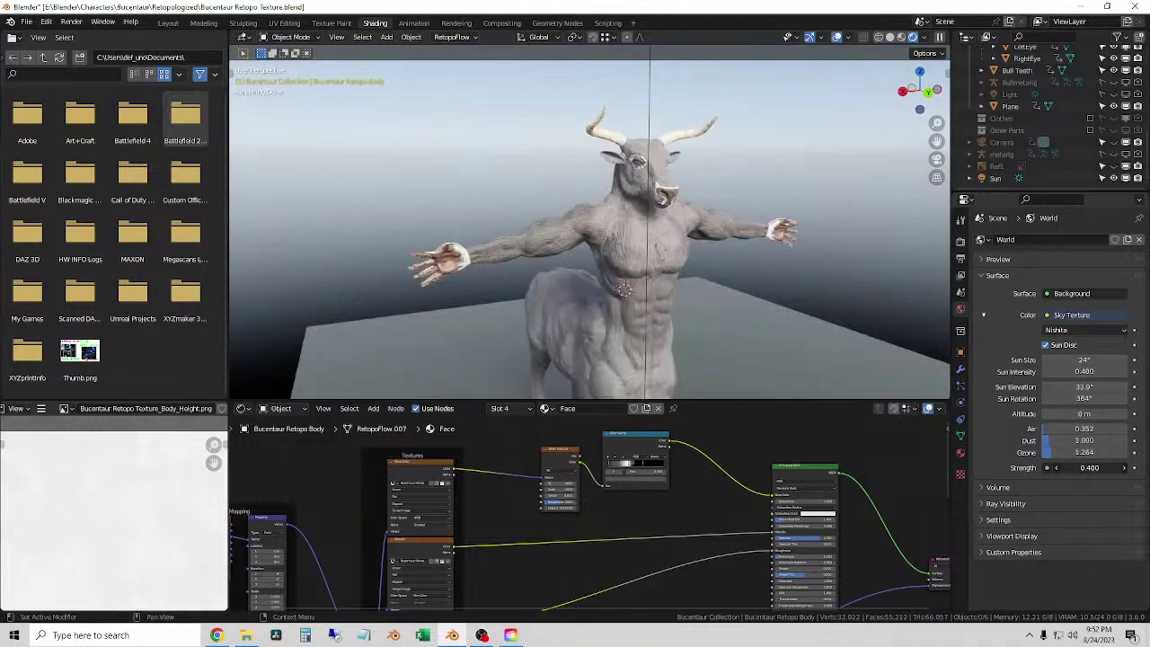
pyautogui.click(1056, 467)
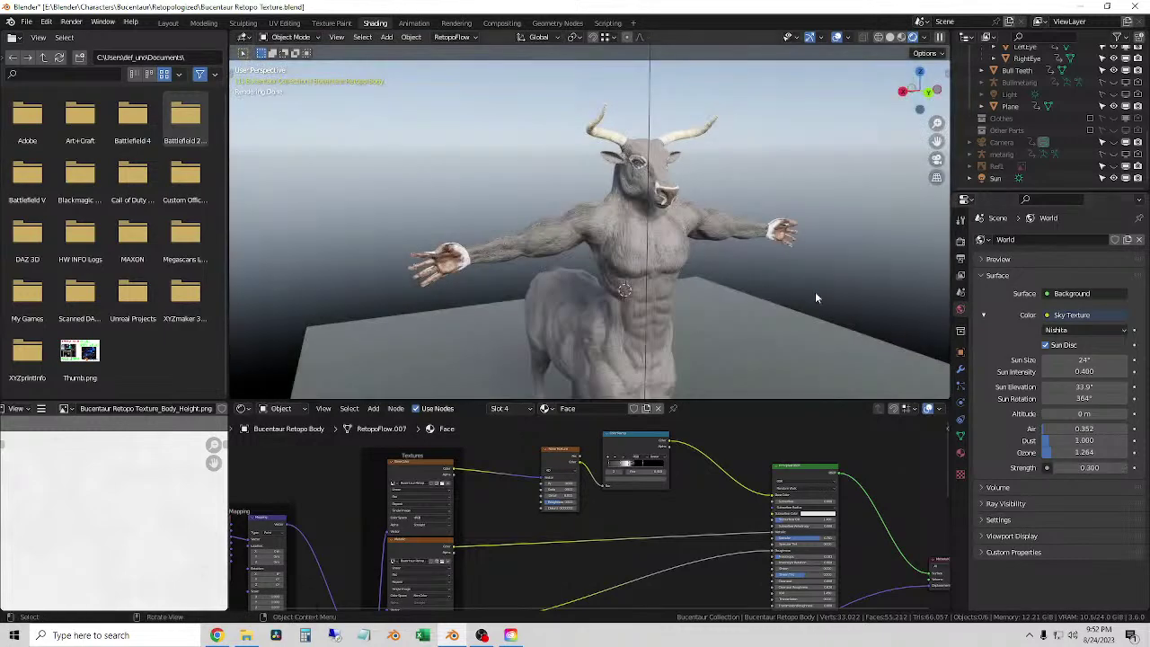
# - Examine the fur on the arms, chest and head under the adjusted lighting, and select the bucentaur's body
pyautogui.scroll(4, 814, 291)
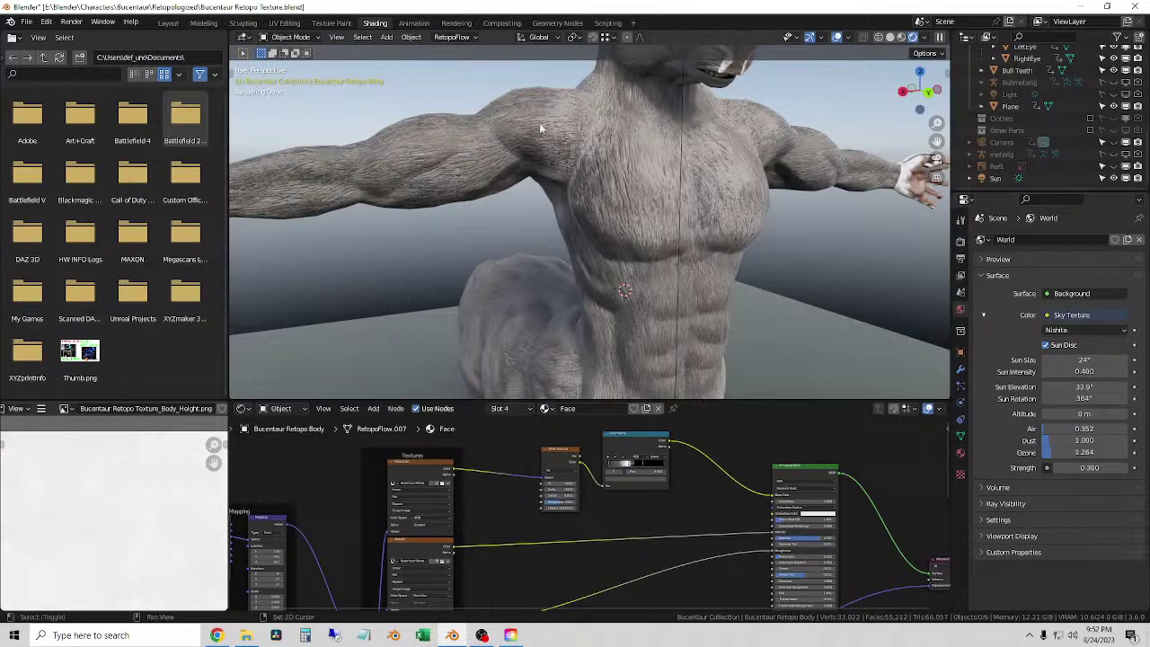
pyautogui.scroll(5, 540, 128)
pyautogui.scroll(-5, 582, 189)
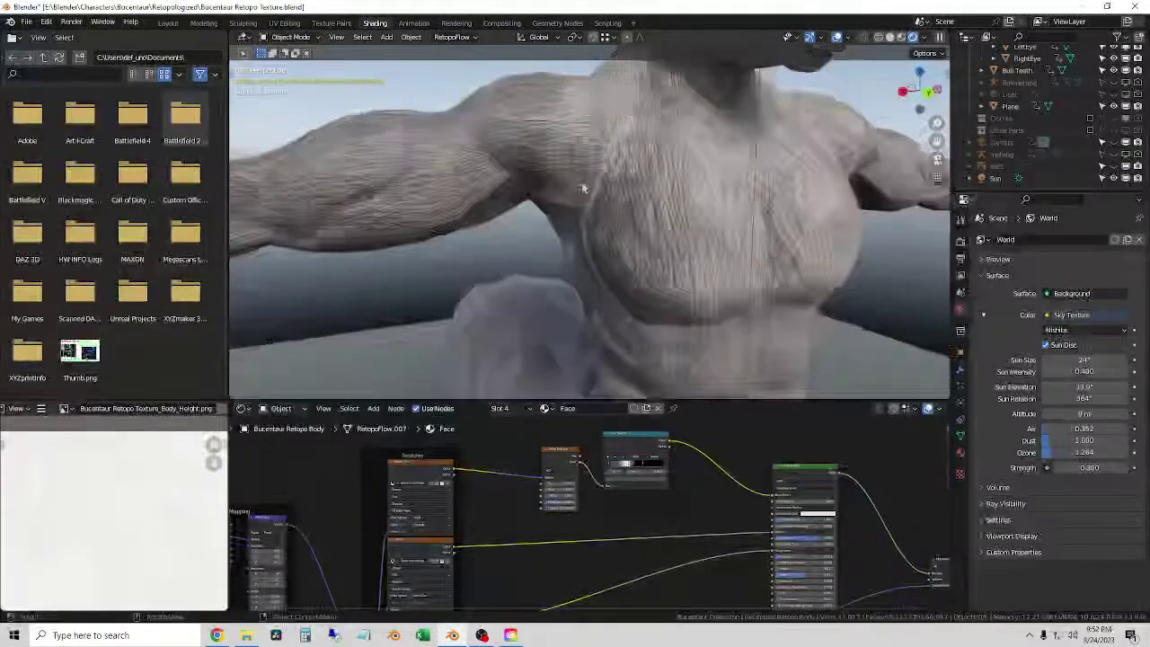
pyautogui.moveTo(582, 188); pyautogui.dragTo(585, 188, button='middle')
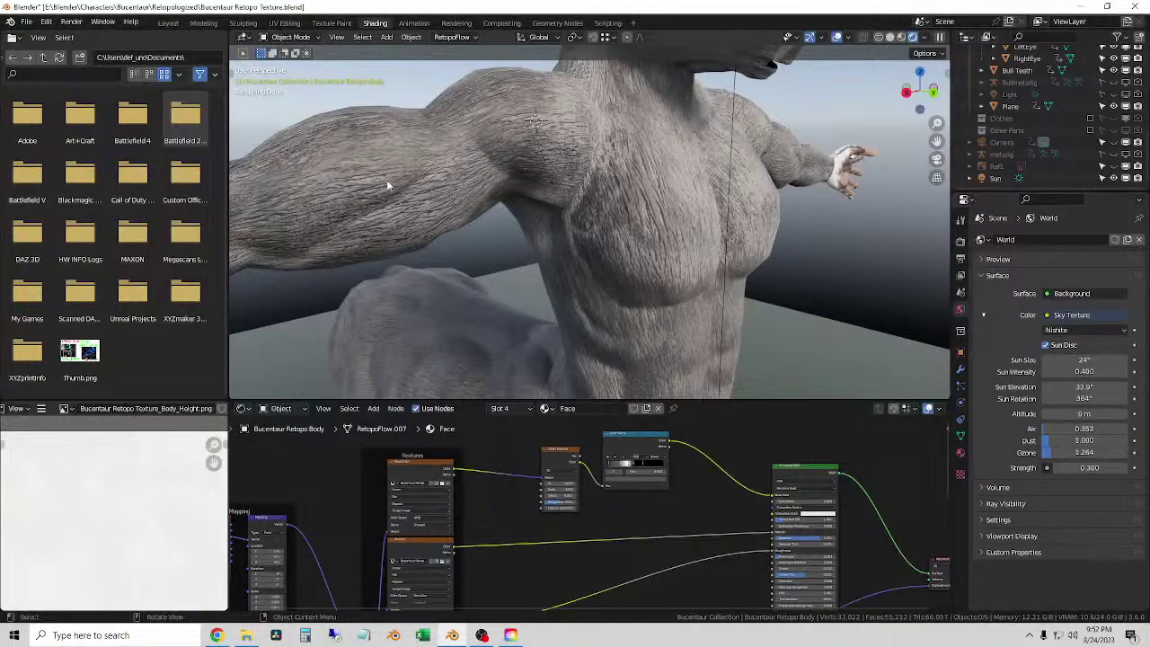
pyautogui.scroll(-3, 765, 232)
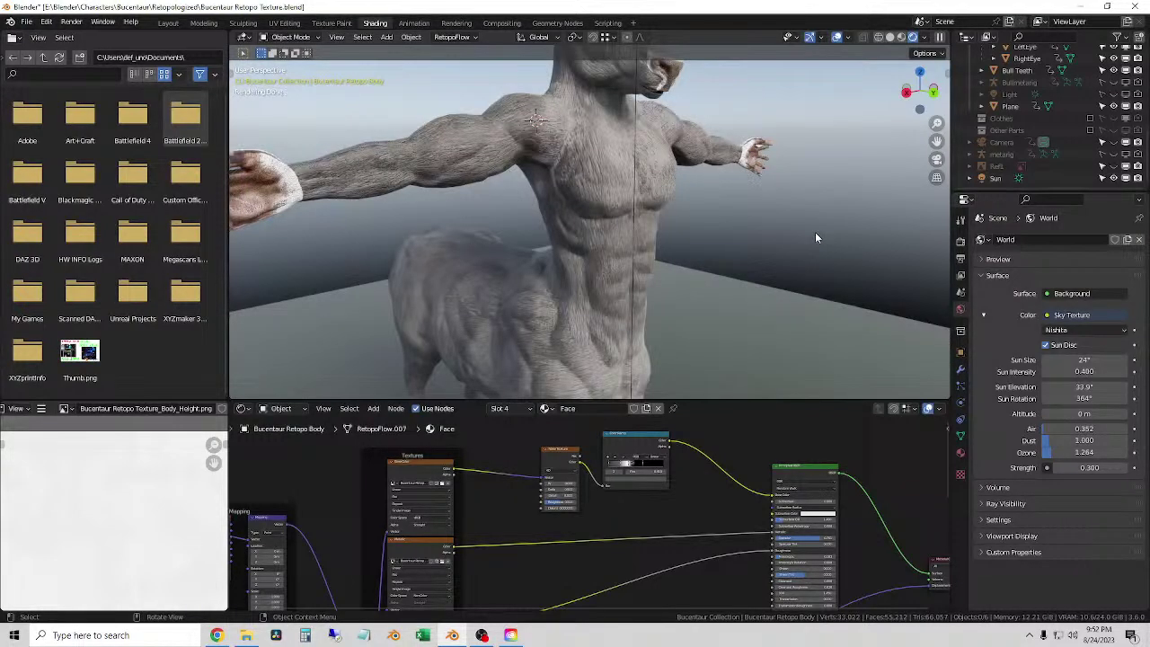
pyautogui.moveTo(816, 238); pyautogui.dragTo(770, 158, button='middle')
pyautogui.scroll(3, 770, 158)
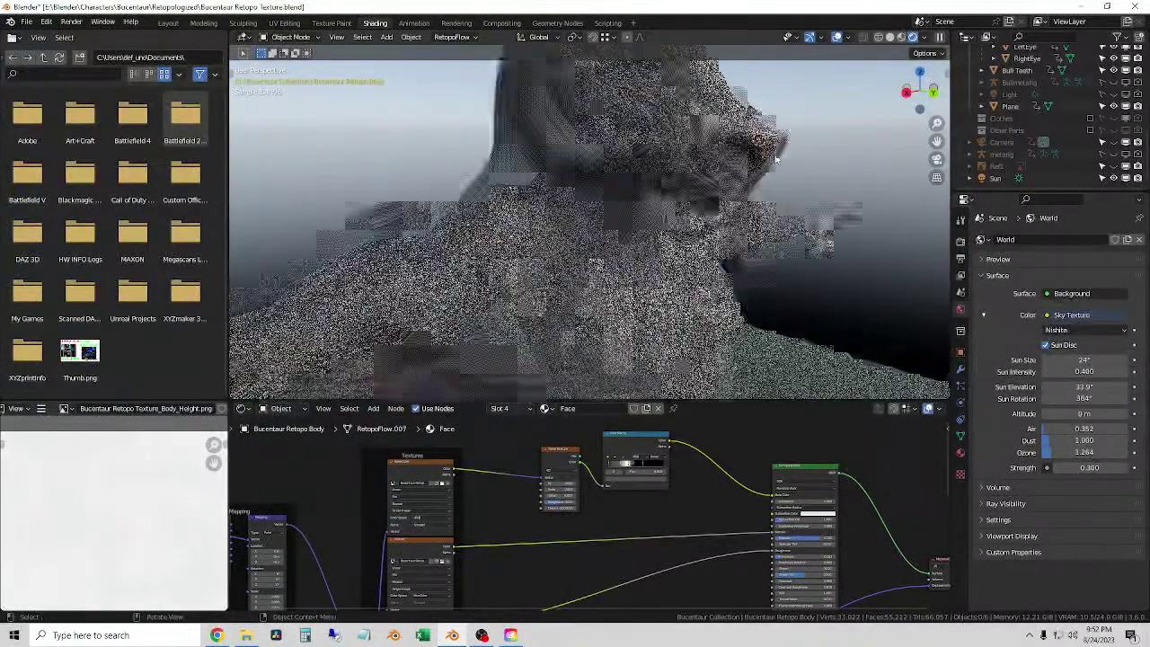
pyautogui.scroll(-3, 629, 202)
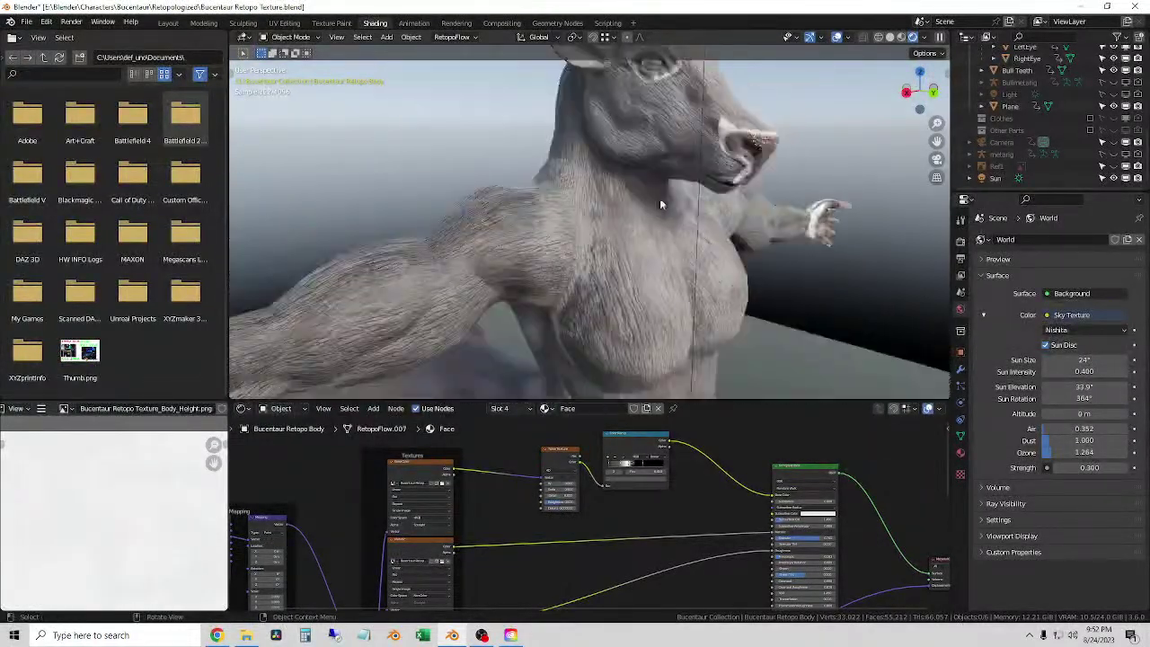
pyautogui.click(686, 289)
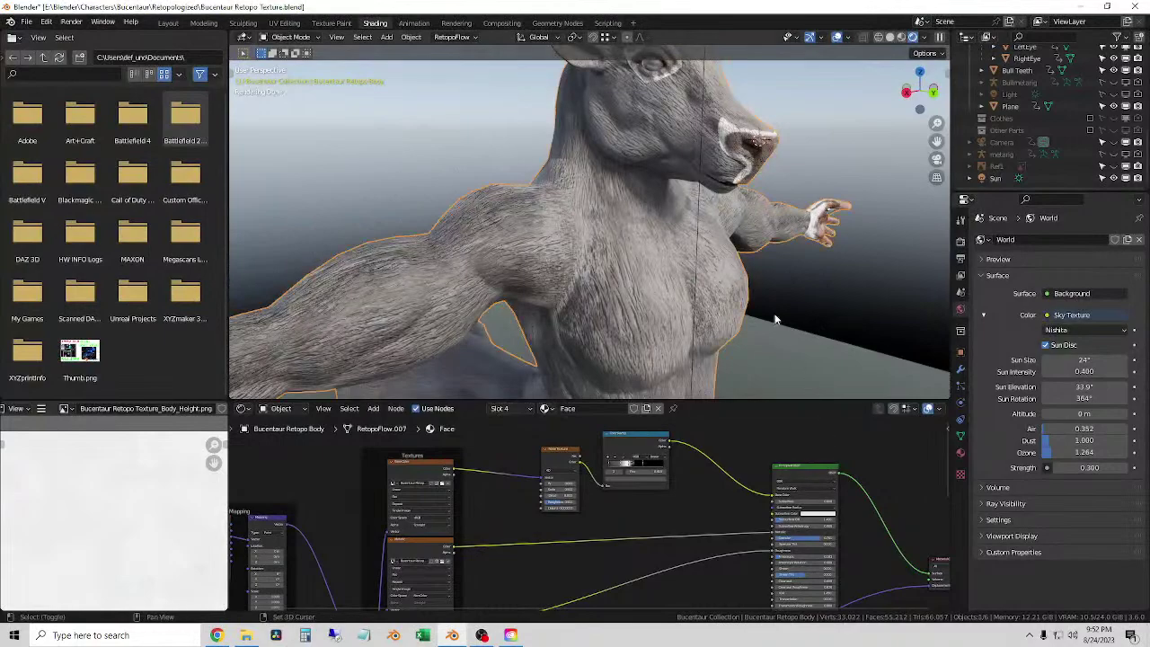
# - Move the Displacement node of the Face material closer to the Principled BSDF node
pyautogui.moveTo(776, 319); pyautogui.dragTo(719, 238, button='middle')
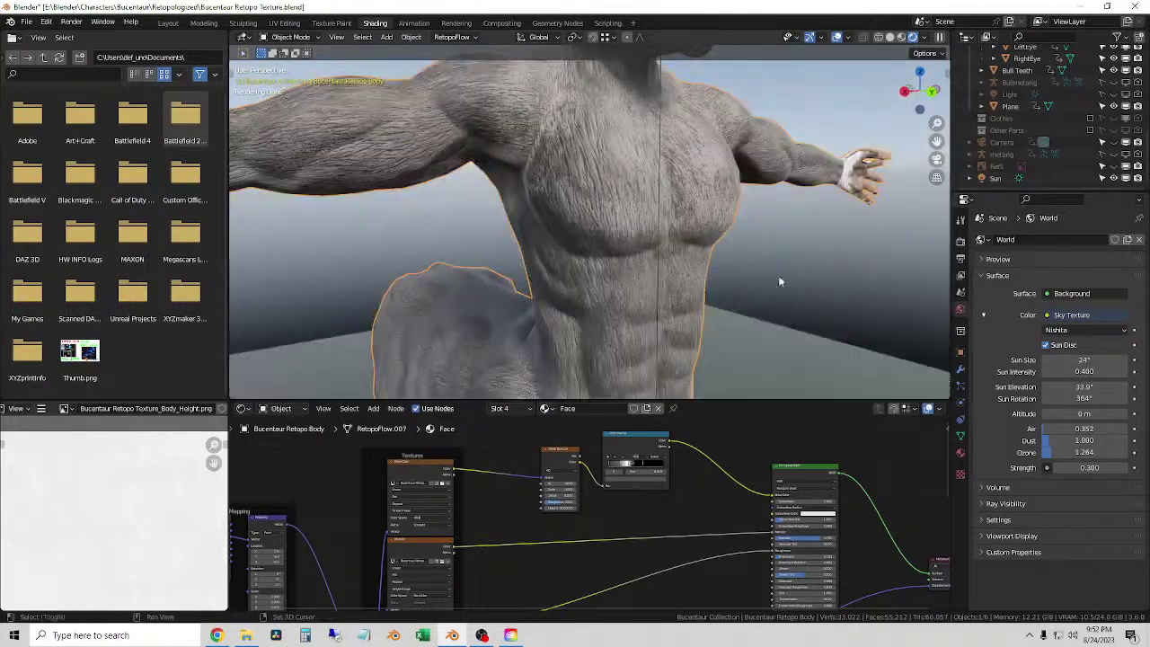
pyautogui.keyDown('shift'); pyautogui.moveTo(779, 281); pyautogui.dragTo(743, 240, button='middle'); pyautogui.keyUp('shift')
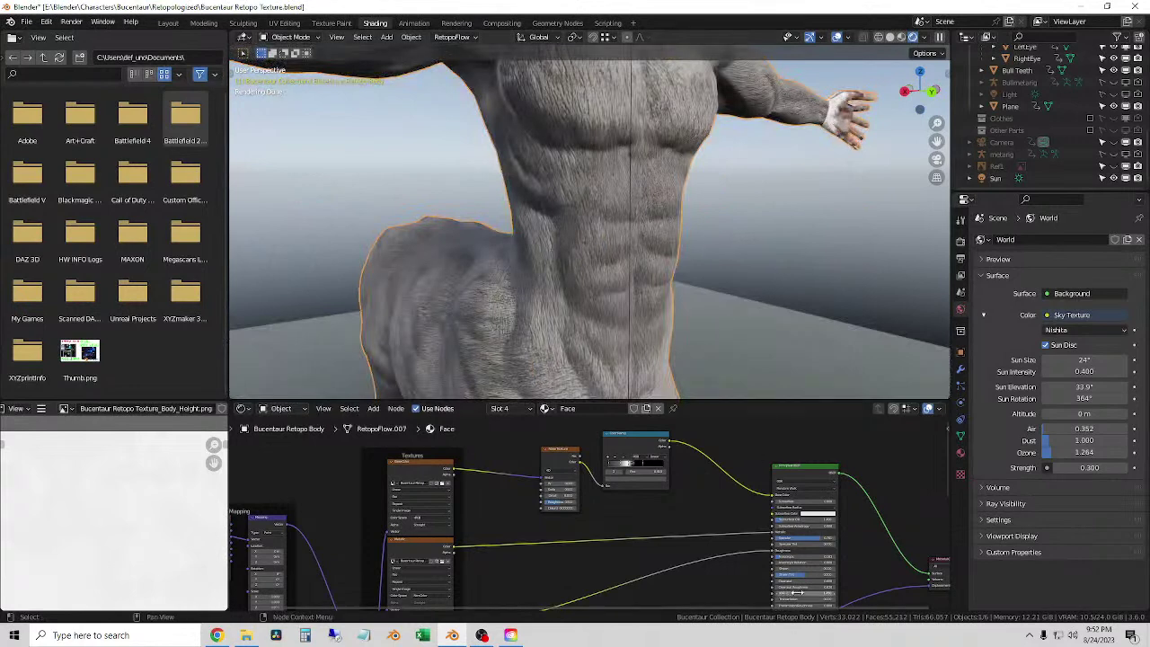
pyautogui.moveTo(701, 521); pyautogui.dragTo(609, 537, button='middle')
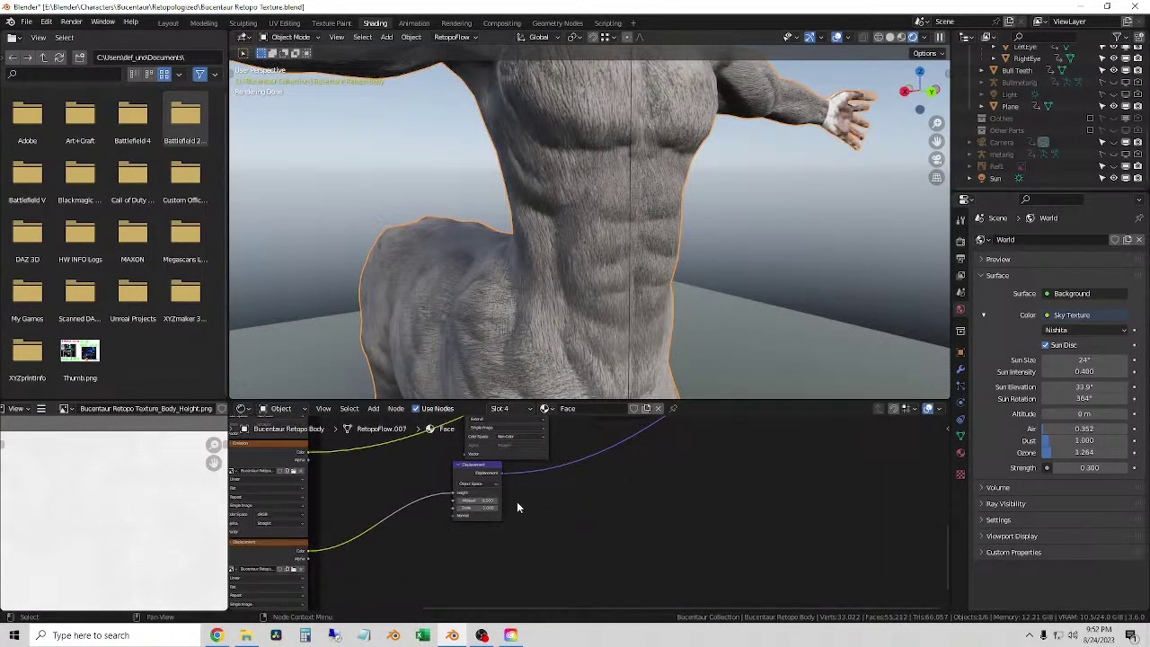
pyautogui.scroll(3, 516, 501)
pyautogui.moveTo(530, 471); pyautogui.dragTo(768, 476)
pyautogui.scroll(-3, 634, 468)
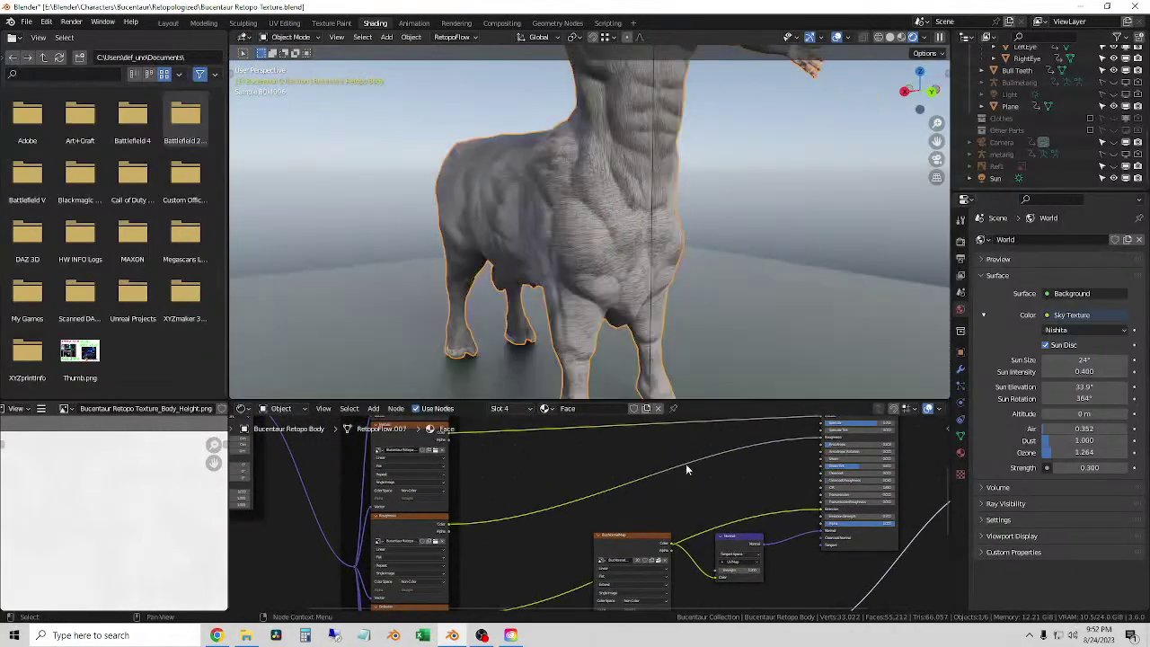
# - Rearrange the Normal Map and Displacement nodes beneath the Principled BSDF node in the Face material
pyautogui.moveTo(710, 265); pyautogui.dragTo(646, 269, button='middle')
pyautogui.scroll(-4, 758, 526)
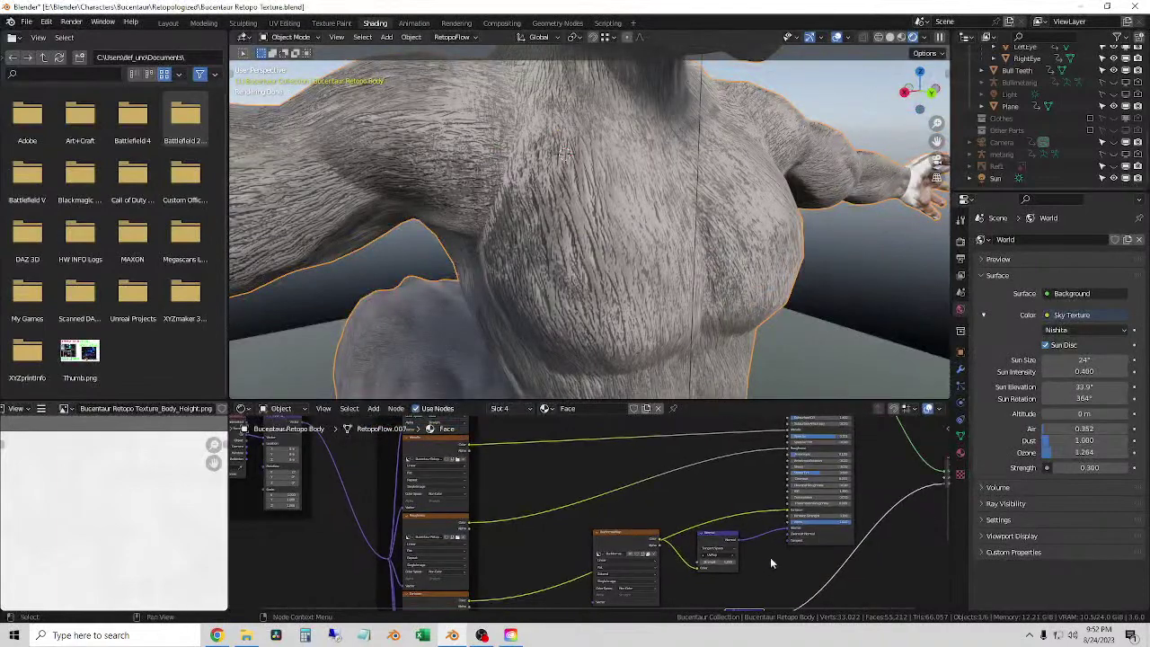
pyautogui.moveTo(726, 596); pyautogui.dragTo(701, 530, button='middle')
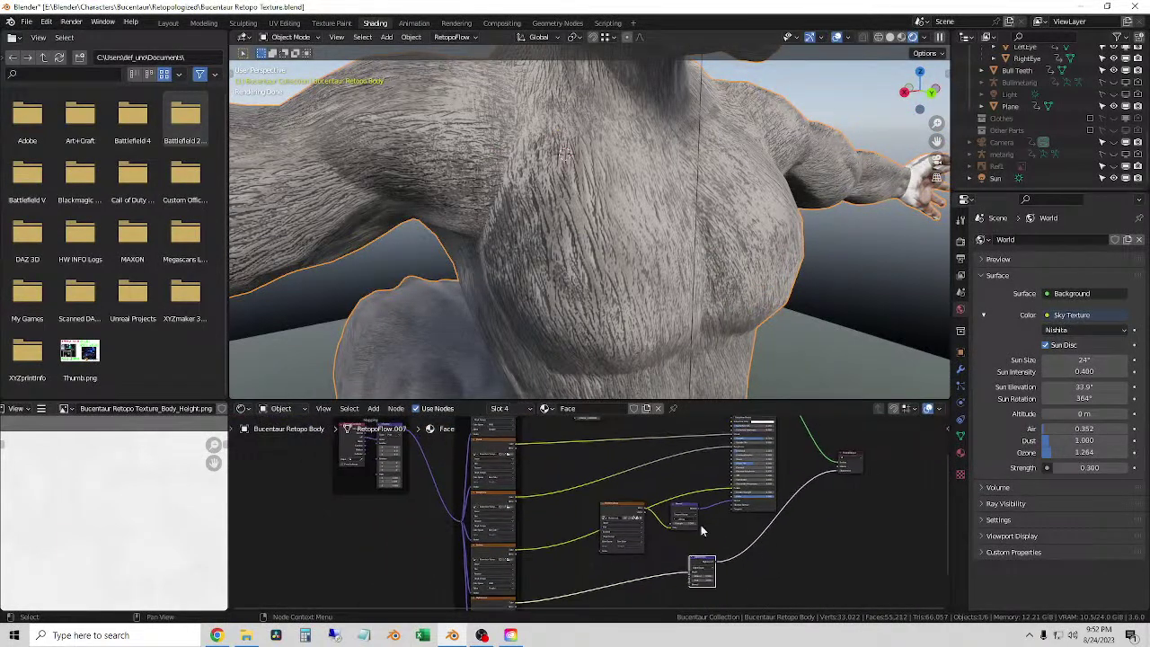
pyautogui.moveTo(686, 510); pyautogui.dragTo(672, 517)
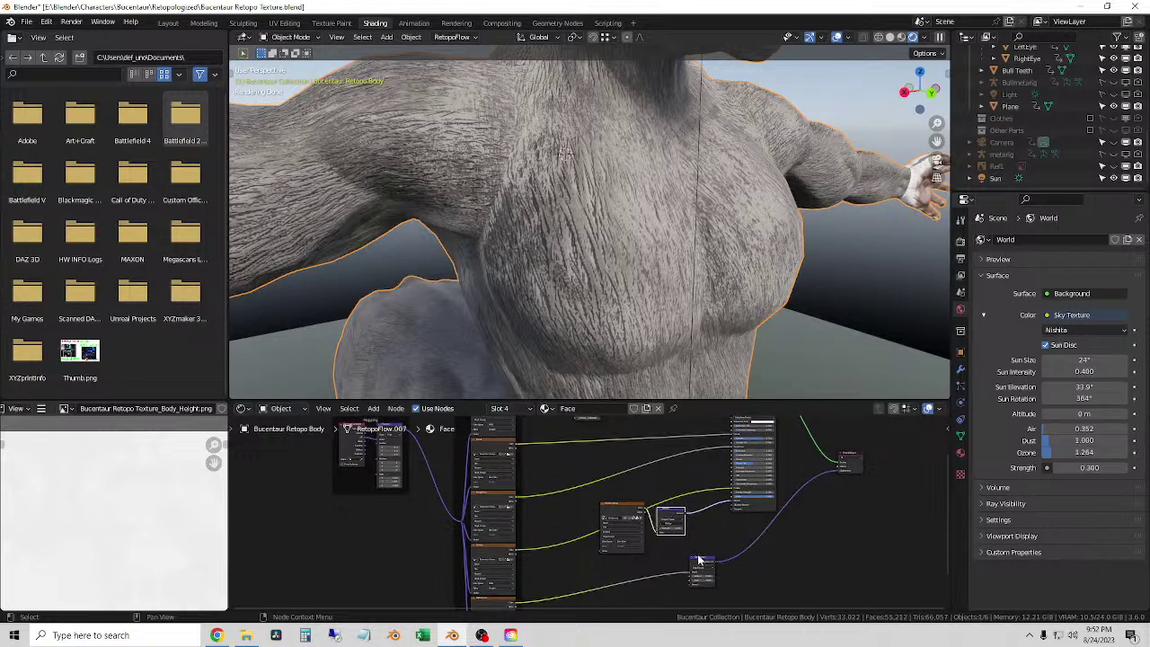
pyautogui.moveTo(702, 558); pyautogui.dragTo(750, 536)
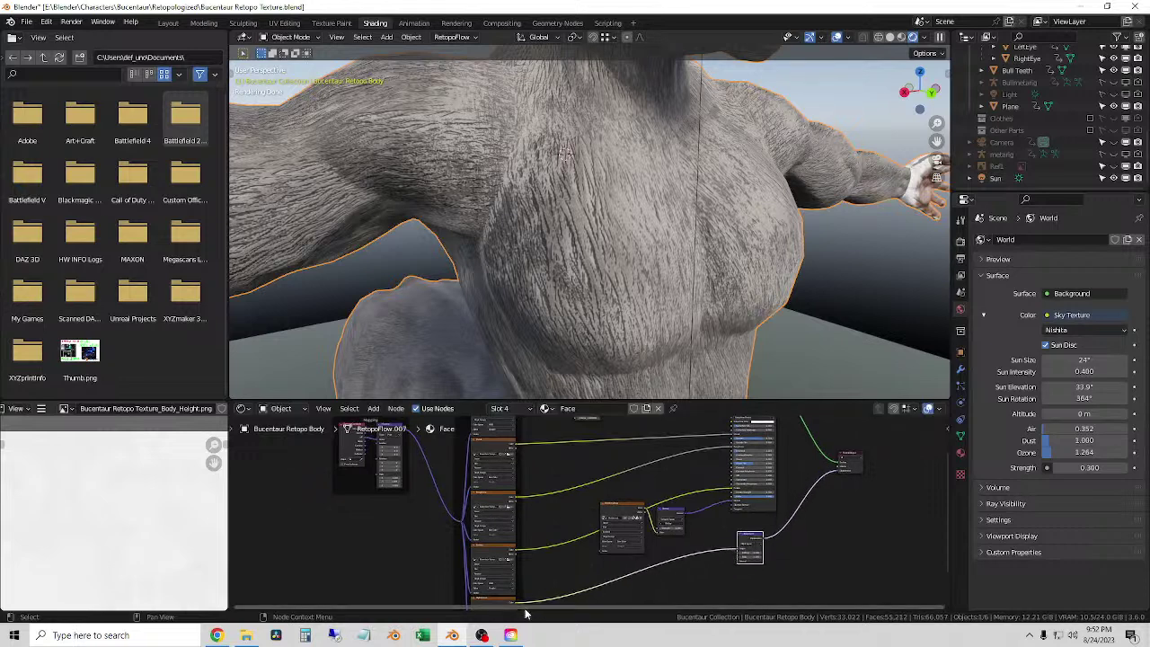
# - Replace the face height texture feeding the Displacement node's Height input with the Color Ramp output
pyautogui.click(514, 604)
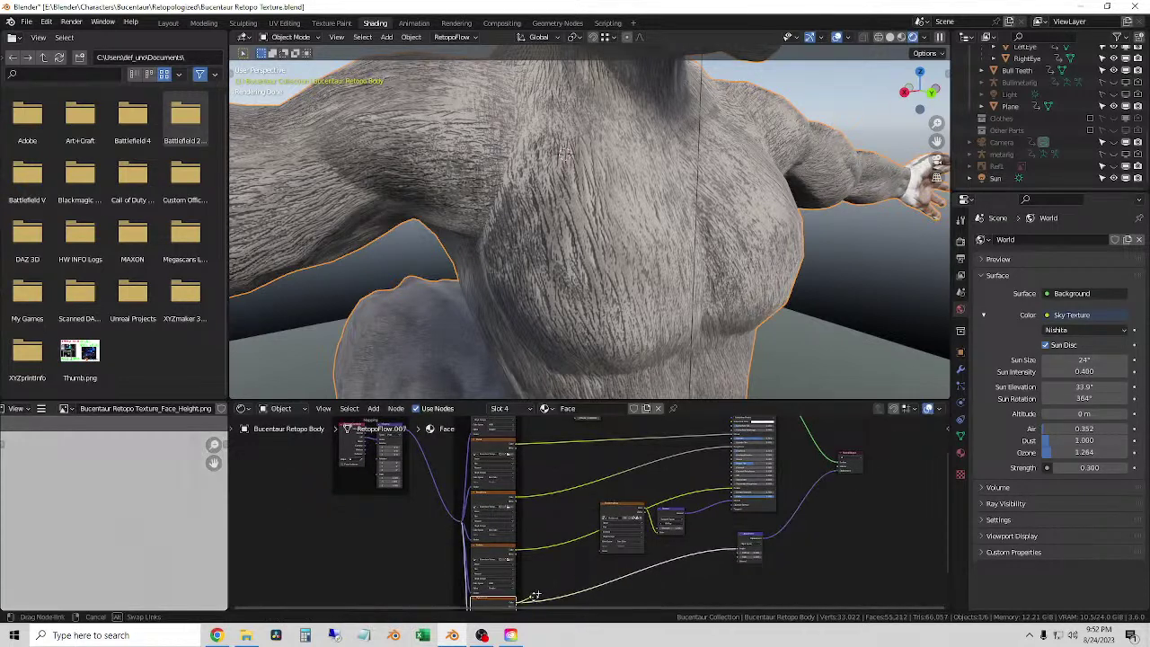
pyautogui.click(737, 552)
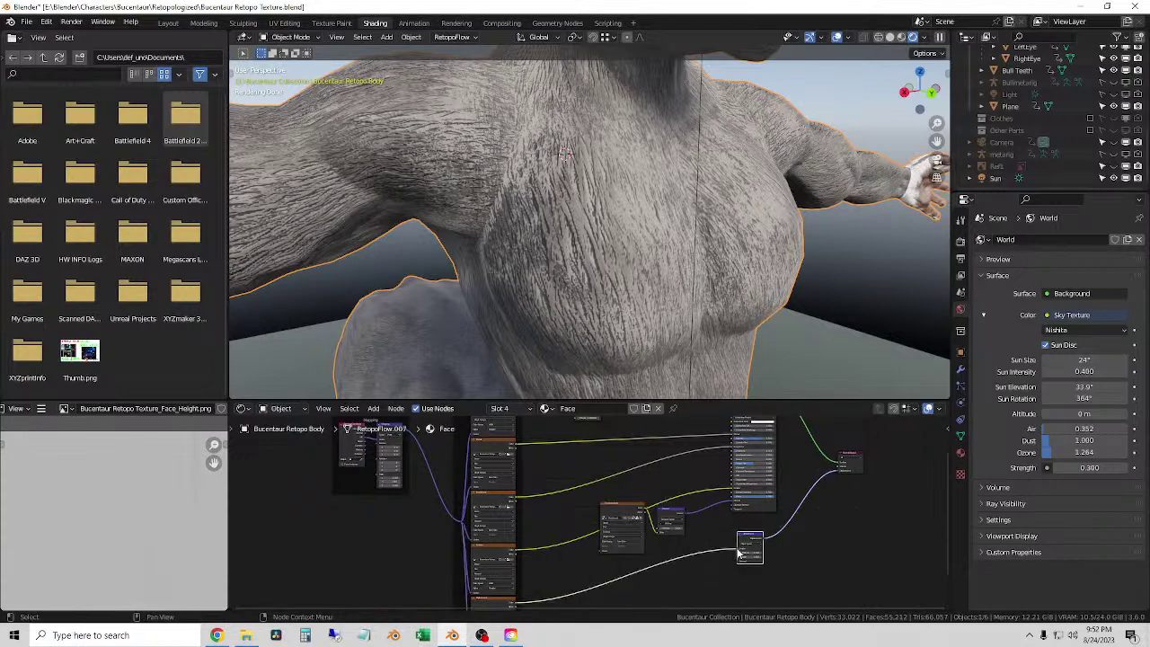
pyautogui.moveTo(723, 555); pyautogui.dragTo(736, 600, button='middle')
pyautogui.moveTo(675, 437); pyautogui.dragTo(751, 549)
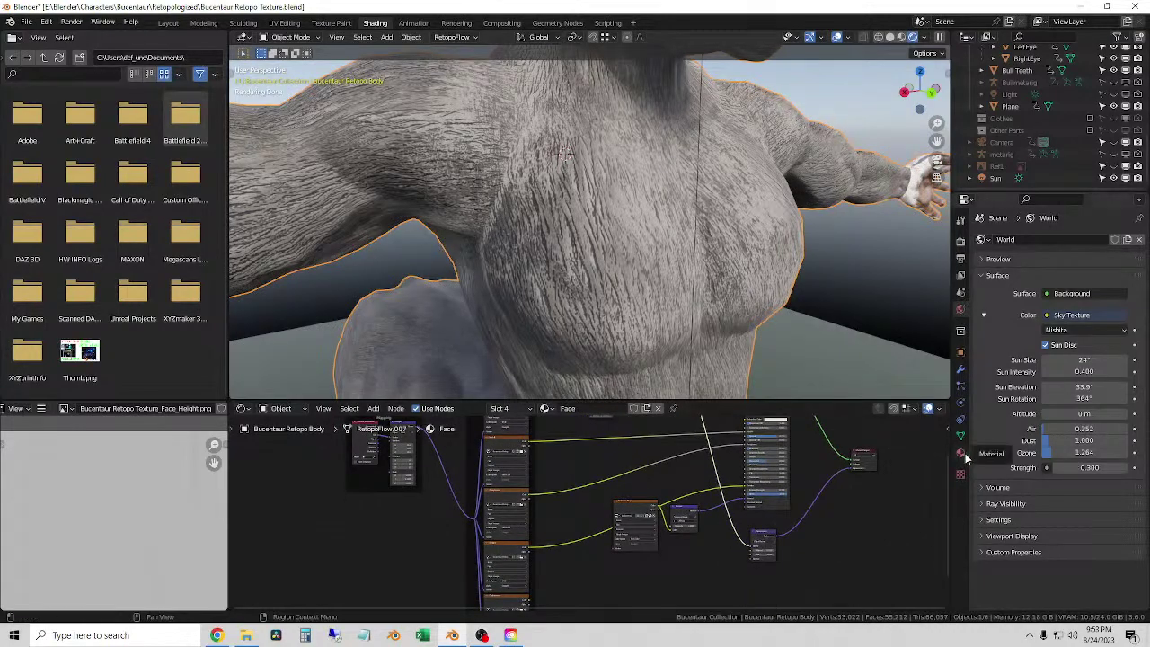
# - Try the Displacement and Bump method in the Face material's surface settings
pyautogui.click(962, 456)
pyautogui.scroll(-10, 1042, 534)
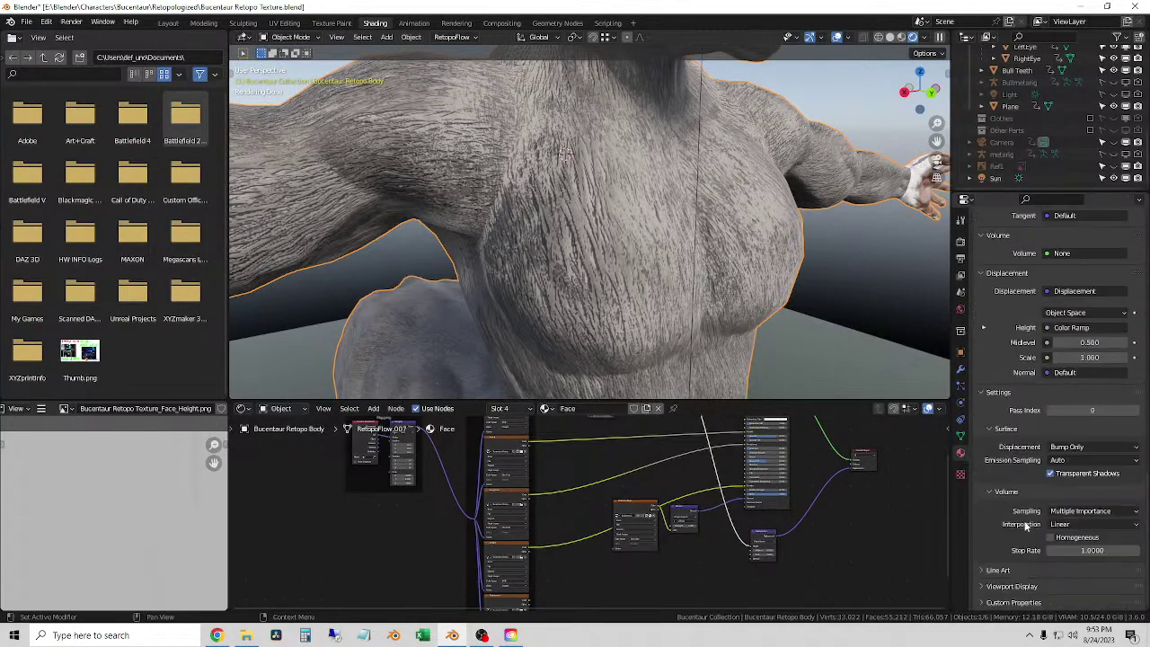
pyautogui.click(1106, 451)
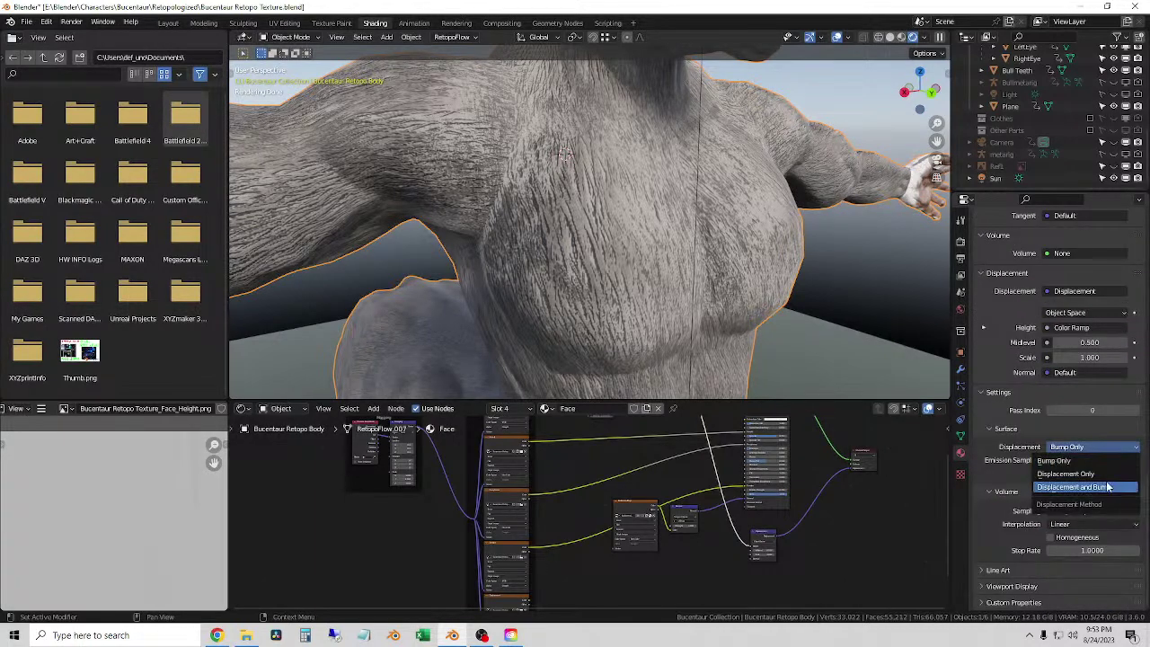
pyautogui.click(1107, 486)
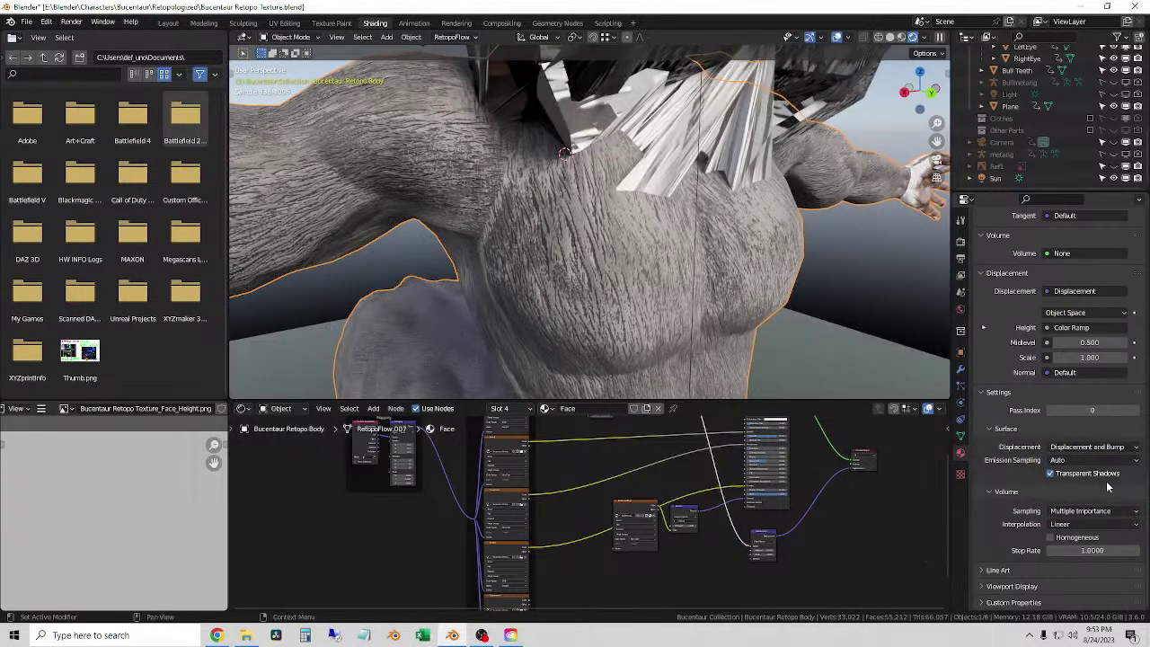
# - Examine the displaced head mesh and the Face material's texture and Displacement nodes
pyautogui.scroll(-5, 676, 231)
pyautogui.moveTo(676, 232); pyautogui.dragTo(604, 287, button='middle')
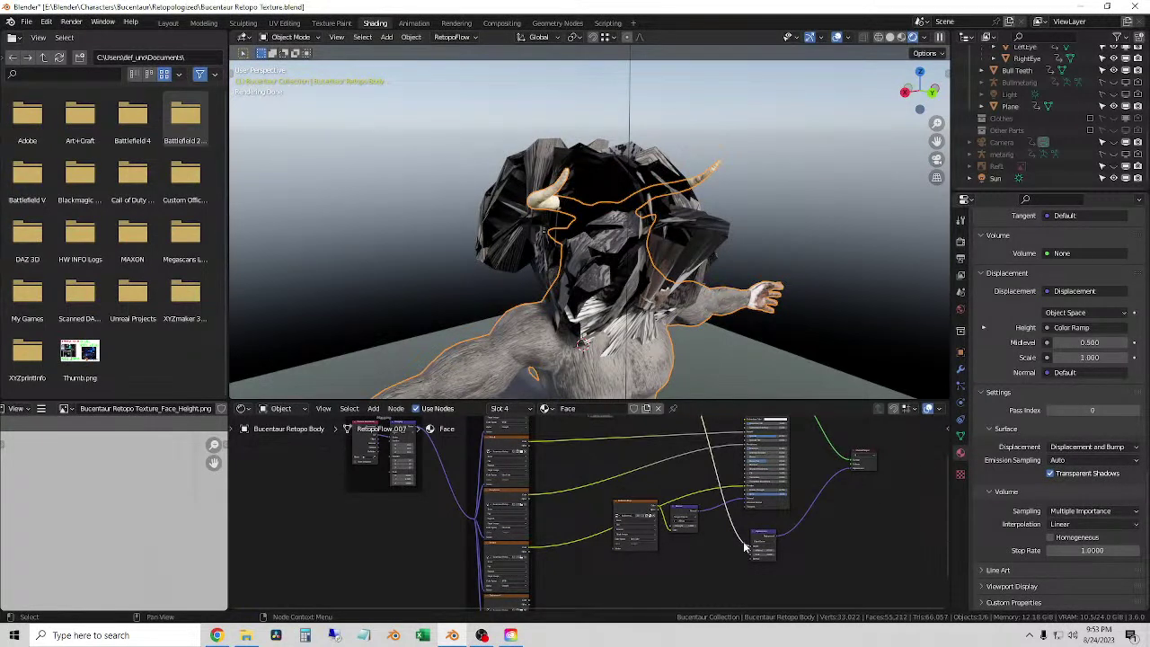
pyautogui.scroll(3, 770, 562)
pyautogui.scroll(-4, 773, 566)
pyautogui.keyDown('shift'); pyautogui.moveTo(739, 561); pyautogui.dragTo(587, 449, button='middle'); pyautogui.keyUp('shift')
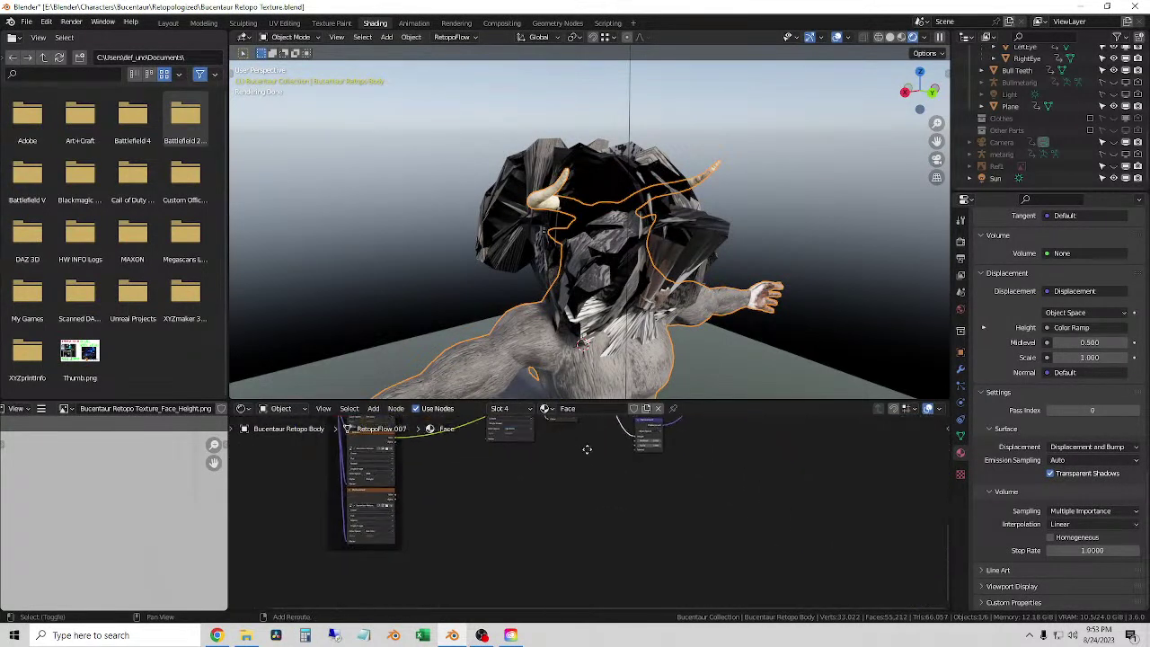
pyautogui.scroll(3, 629, 288)
pyautogui.moveTo(628, 288); pyautogui.dragTo(683, 317, button='middle')
pyautogui.scroll(-4, 642, 270)
pyautogui.scroll(3, 610, 208)
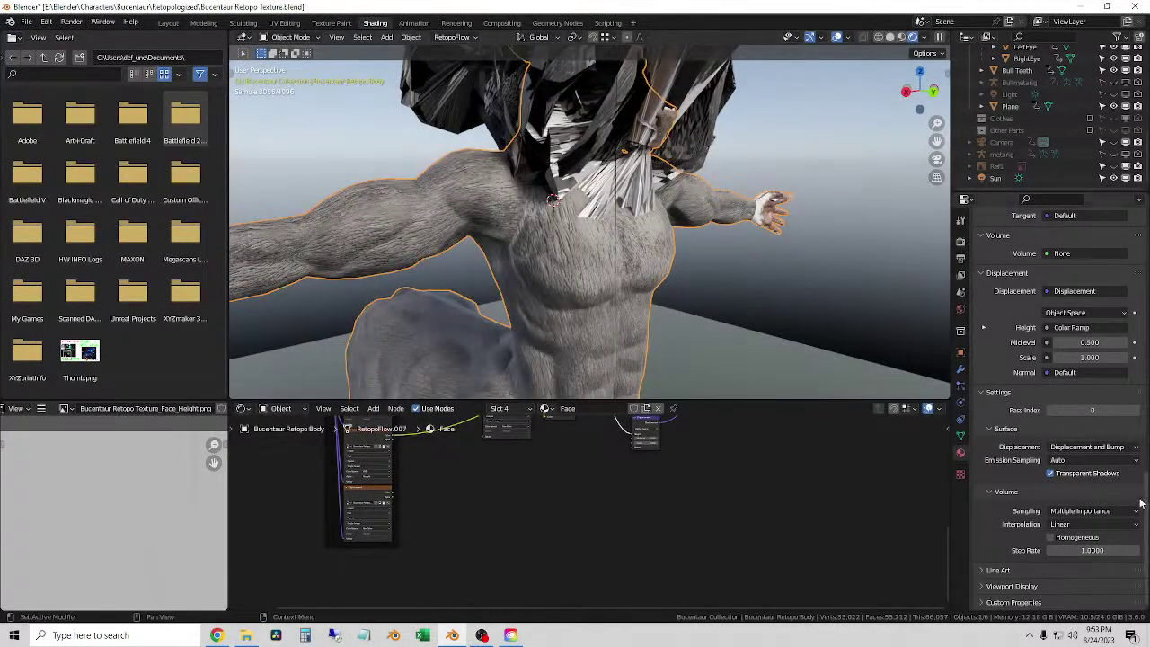
# - Return the Face material's displacement method to Bump Only and check the fur on the shoulder and chest
pyautogui.click(1090, 446)
pyautogui.click(1115, 461)
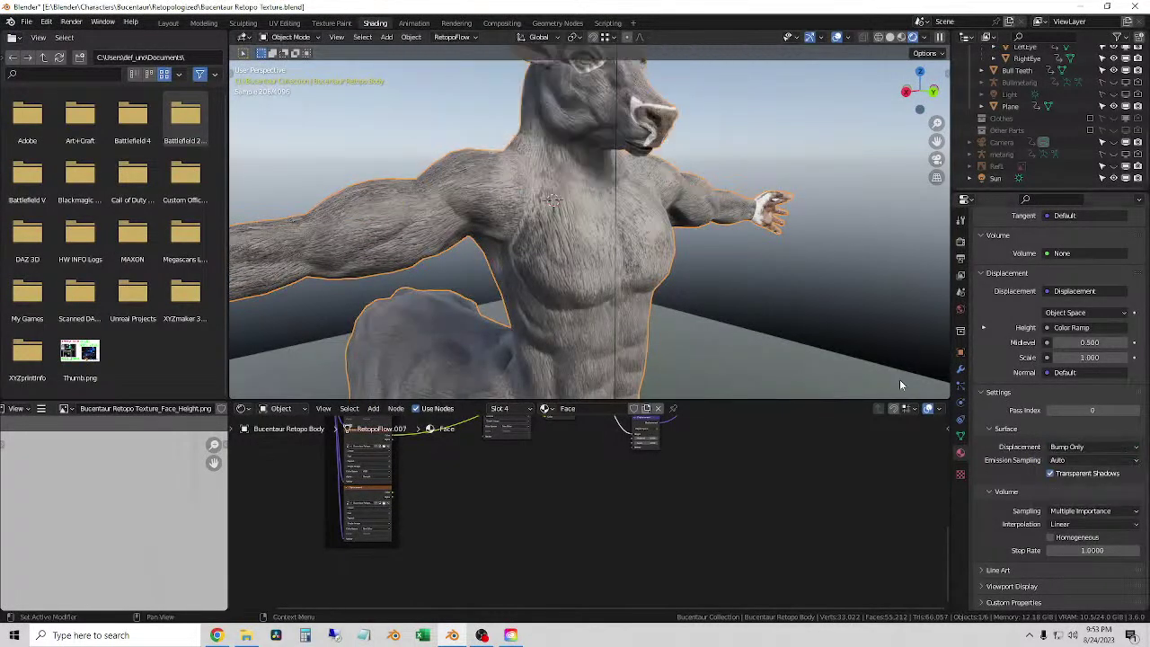
pyautogui.scroll(5, 676, 328)
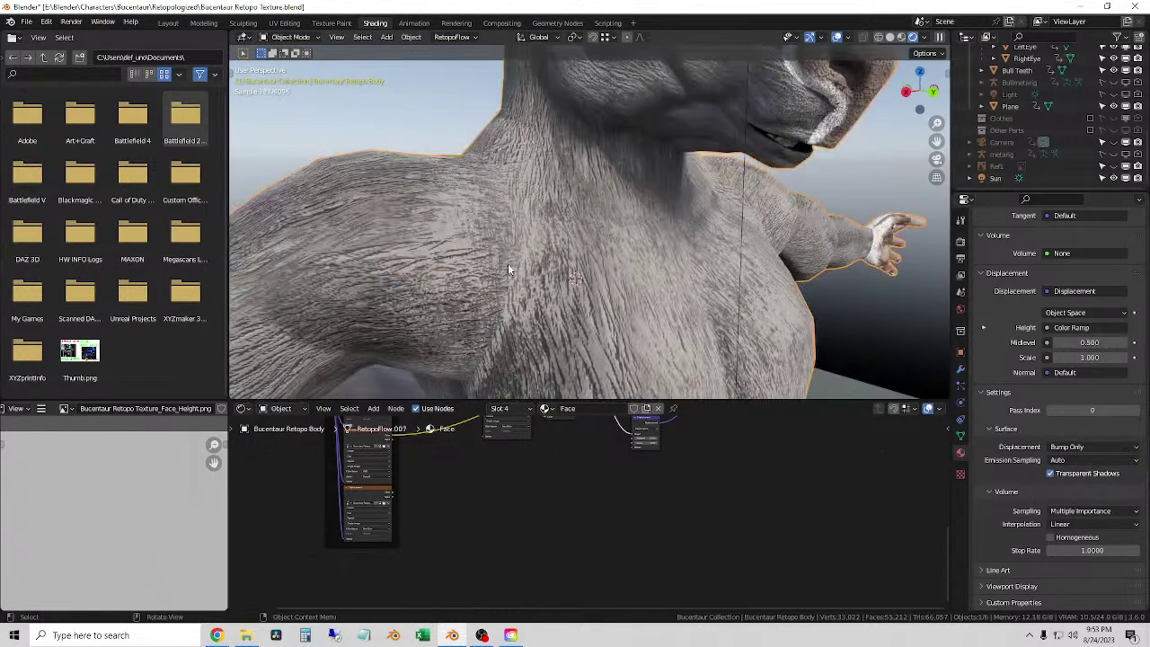
pyautogui.scroll(3, 534, 429)
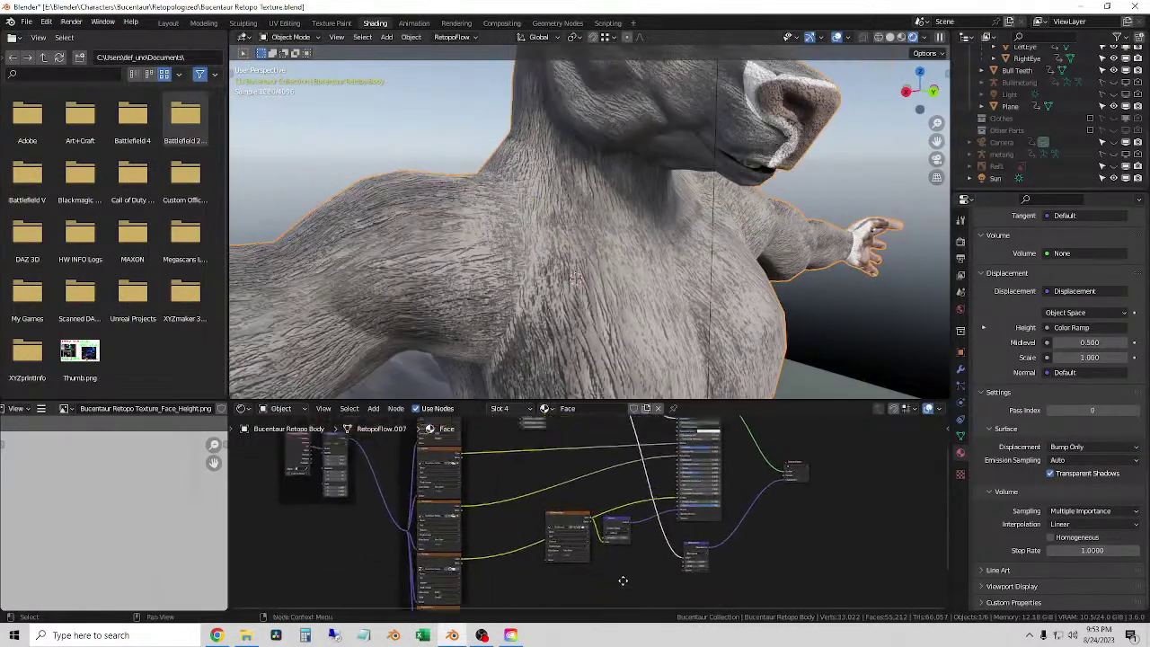
# - Try a Scale of 9.7 on the Face material's Displacement node, then restore it to 1
pyautogui.moveTo(608, 572); pyautogui.dragTo(688, 547, button='middle')
pyautogui.scroll(2, 688, 547)
pyautogui.scroll(2, 778, 581)
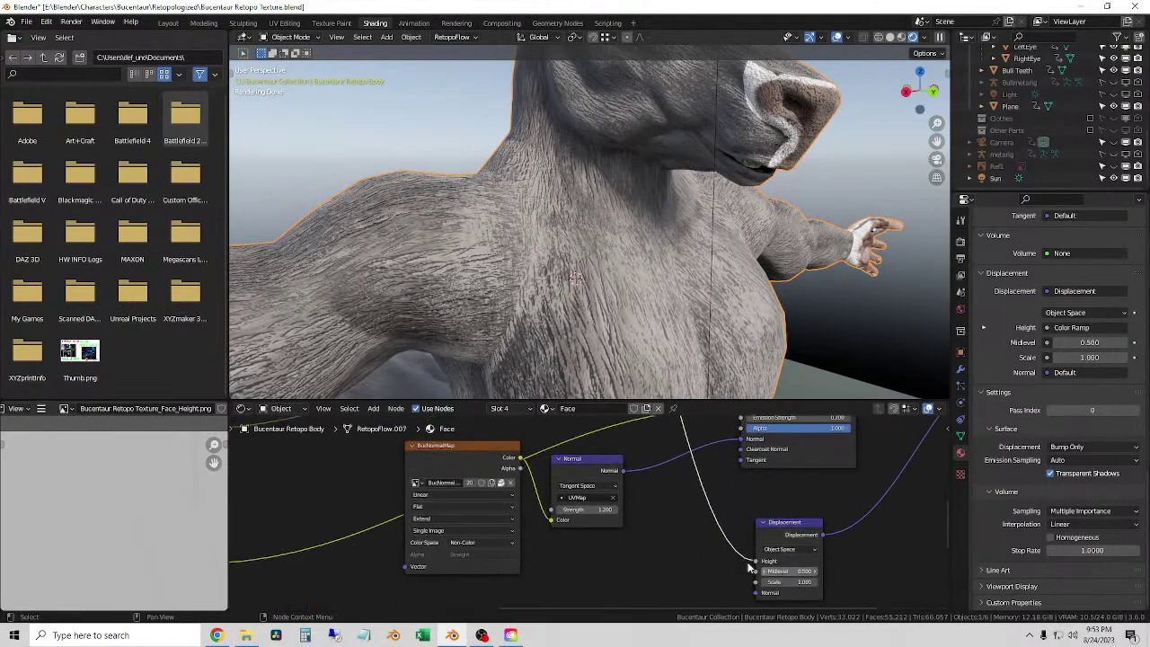
pyautogui.click(778, 581)
pyautogui.write('4.8')
pyautogui.press('Return')
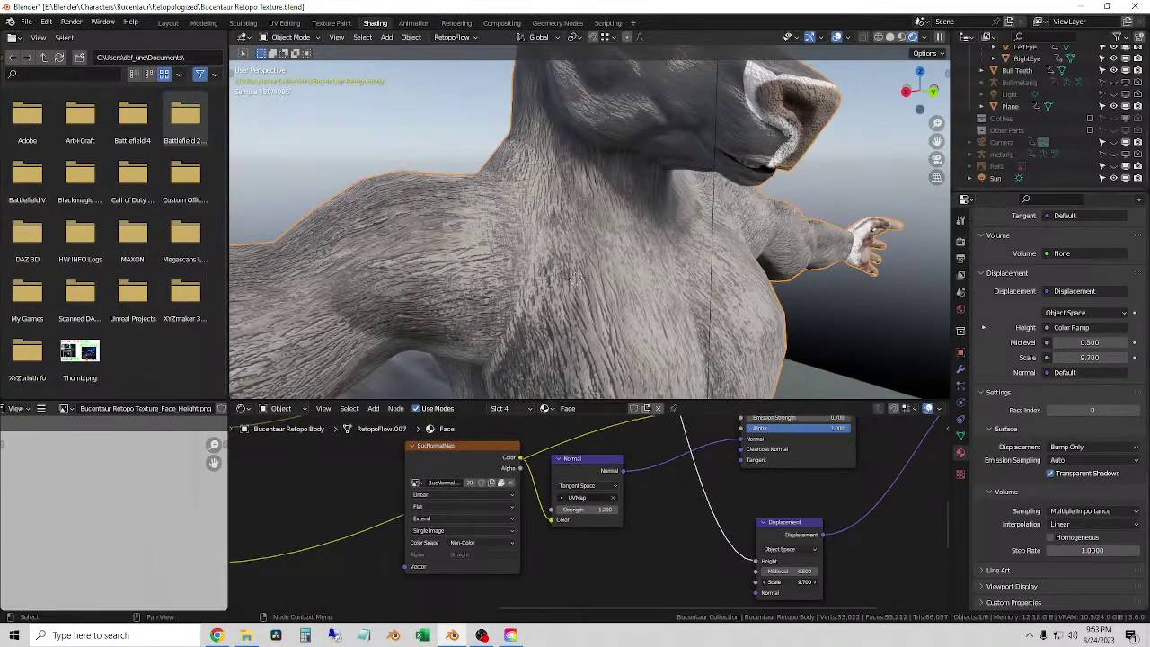
pyautogui.moveTo(786, 581); pyautogui.dragTo(759, 581)
pyautogui.scroll(3, 573, 215)
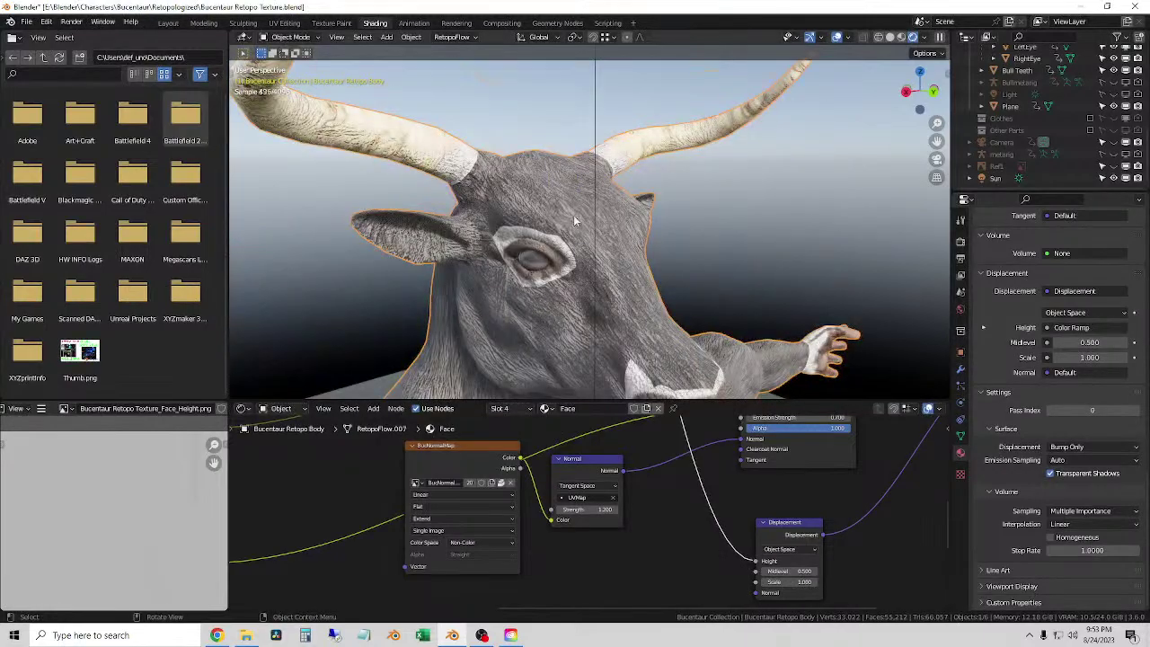
# - Test a Midlevel of 0.6 and Scale values of 7.3, 0 and 80.7 on the Face material's Displacement node
pyautogui.moveTo(573, 215); pyautogui.dragTo(626, 254, button='middle')
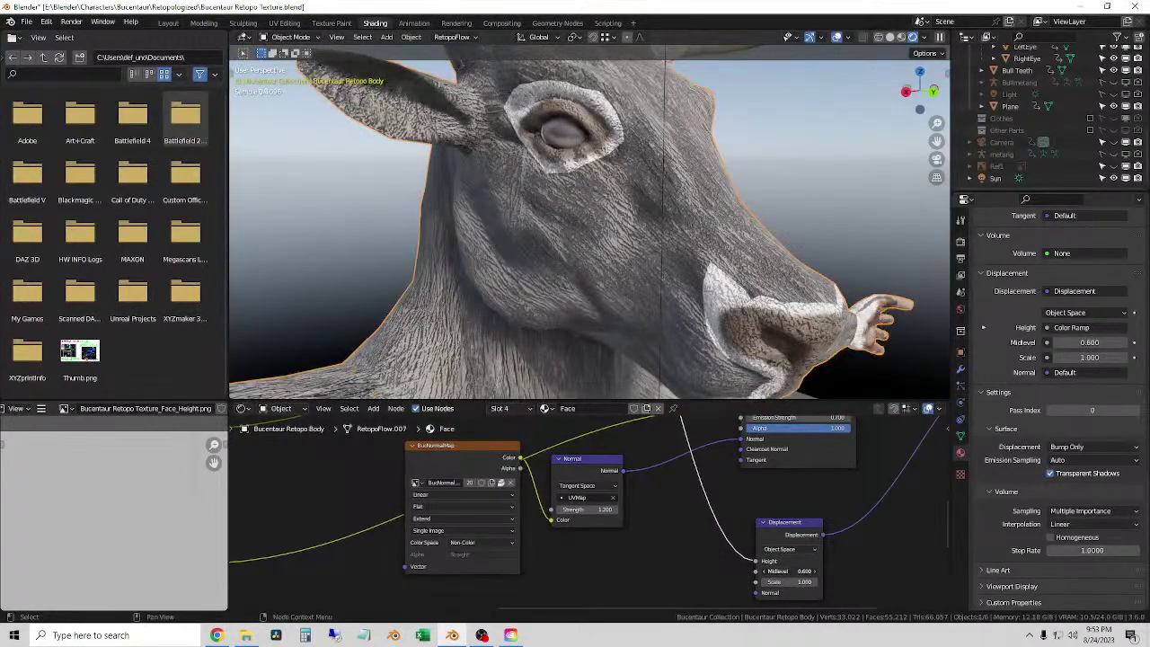
pyautogui.moveTo(786, 572); pyautogui.dragTo(790, 581)
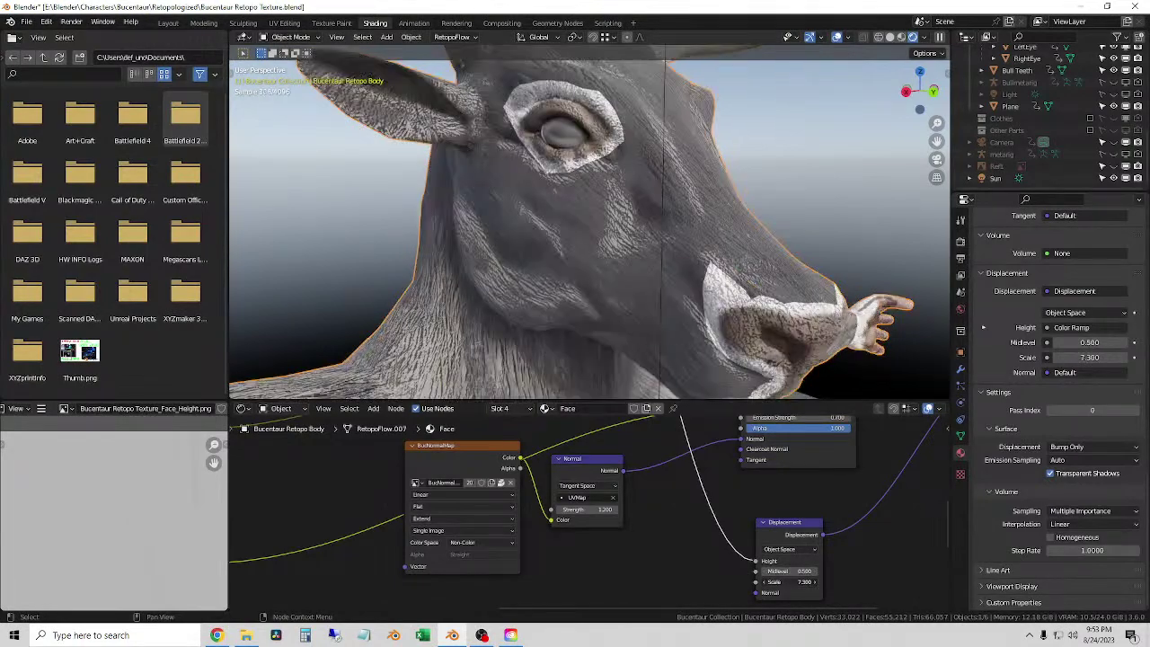
pyautogui.press('BackSpace')
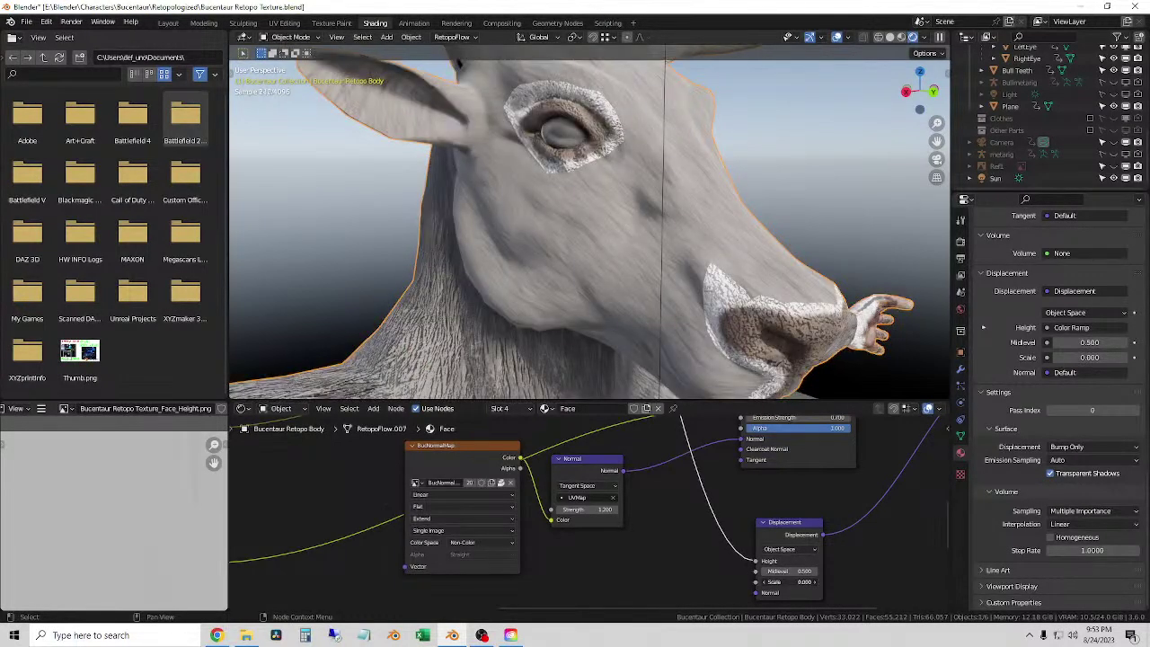
pyautogui.moveTo(806, 582); pyautogui.dragTo(836, 582)
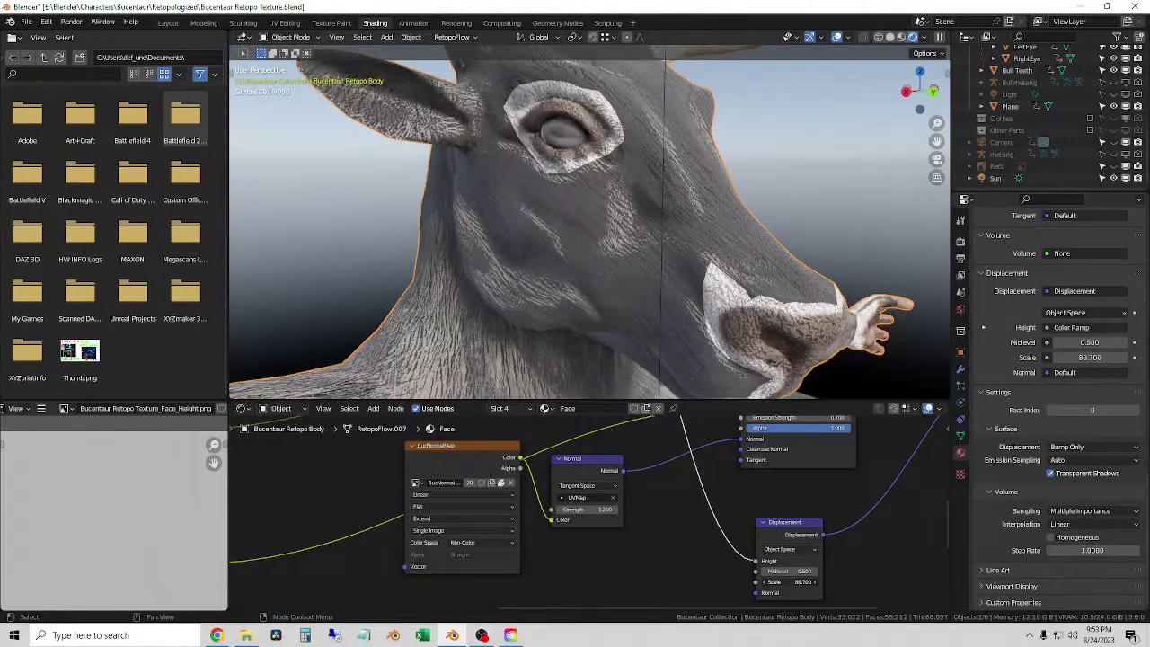
# - Set the Face material's Displacement Scale to 0.7, check the head, and fine-tune the Scale to 0.6
pyautogui.doubleClick(790, 582)
pyautogui.write('0.7')
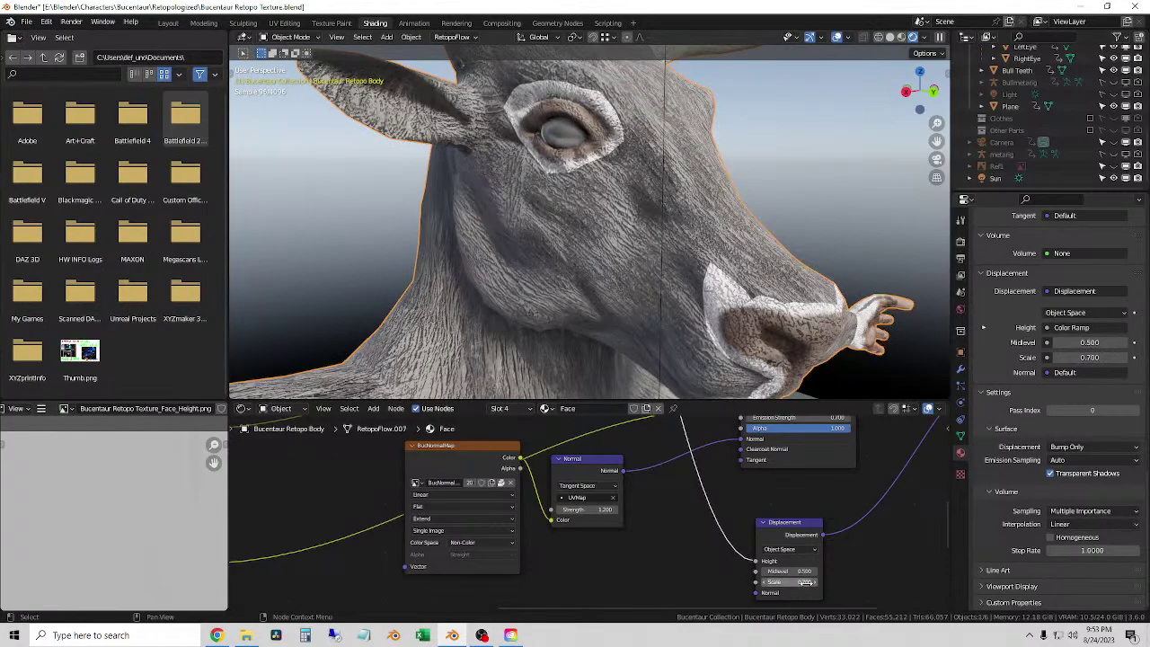
pyautogui.press('Return')
pyautogui.moveTo(590, 369); pyautogui.dragTo(622, 248, button='middle')
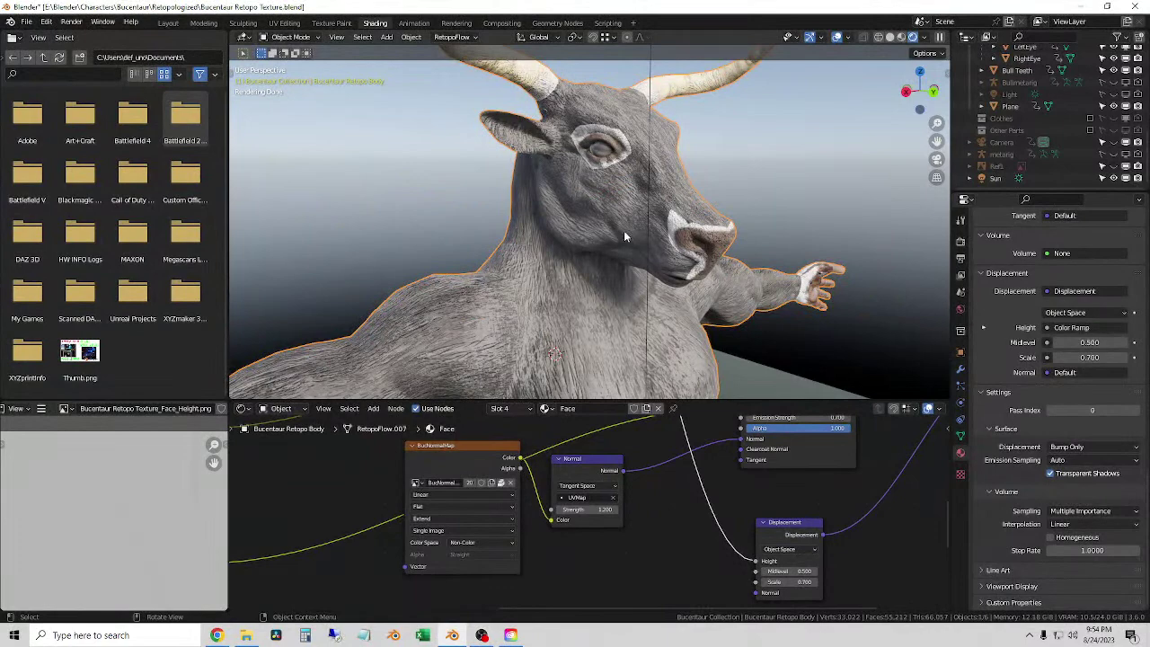
pyautogui.click(764, 582)
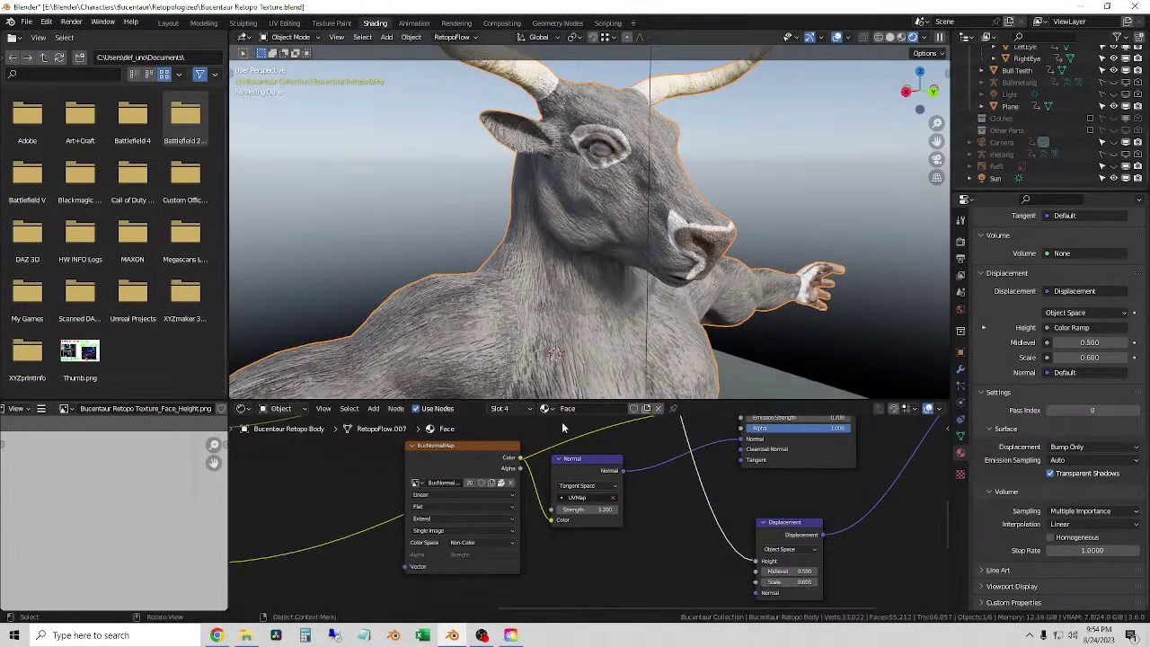
# - Switch to the Body material in Slot 1 and set its Displacement Scale to 1.4, checking the upper body
pyautogui.click(501, 409)
pyautogui.click(475, 436)
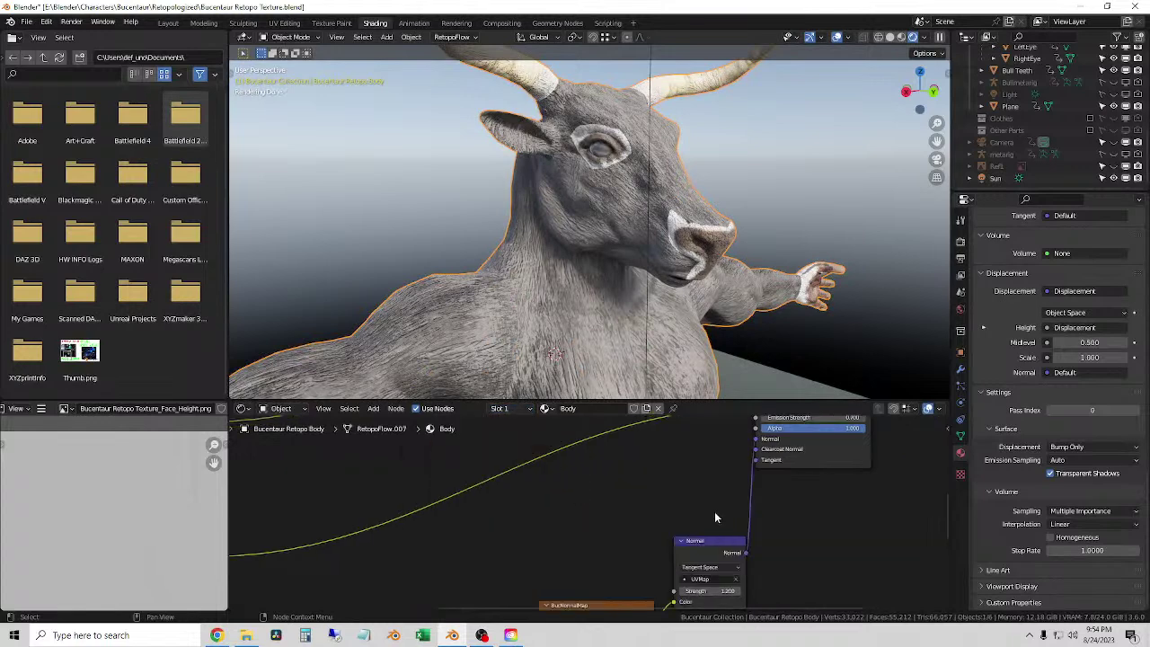
pyautogui.scroll(-2, 675, 536)
pyautogui.keyDown('shift'); pyautogui.scroll(-5, 706, 566); pyautogui.keyUp('shift')
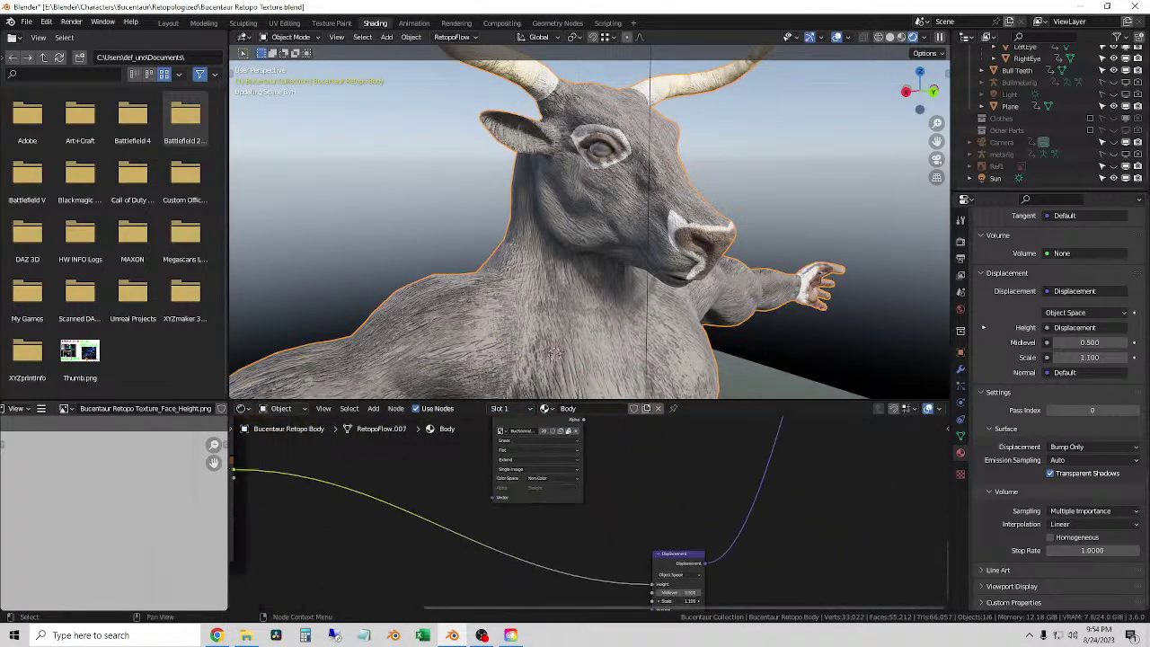
pyautogui.moveTo(1088, 357)
pyautogui.mouseDown()
pyautogui.moveTo(1122, 356)
pyautogui.moveTo(1082, 357)
pyautogui.mouseUp()
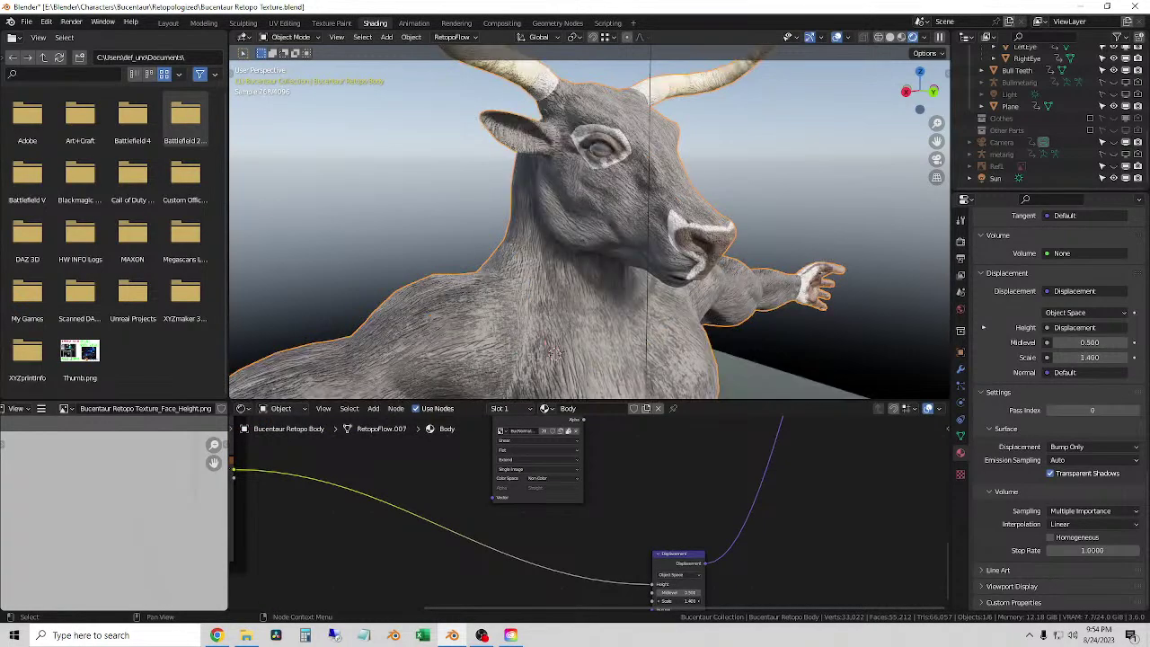
pyautogui.moveTo(735, 247); pyautogui.dragTo(749, 183, button='middle')
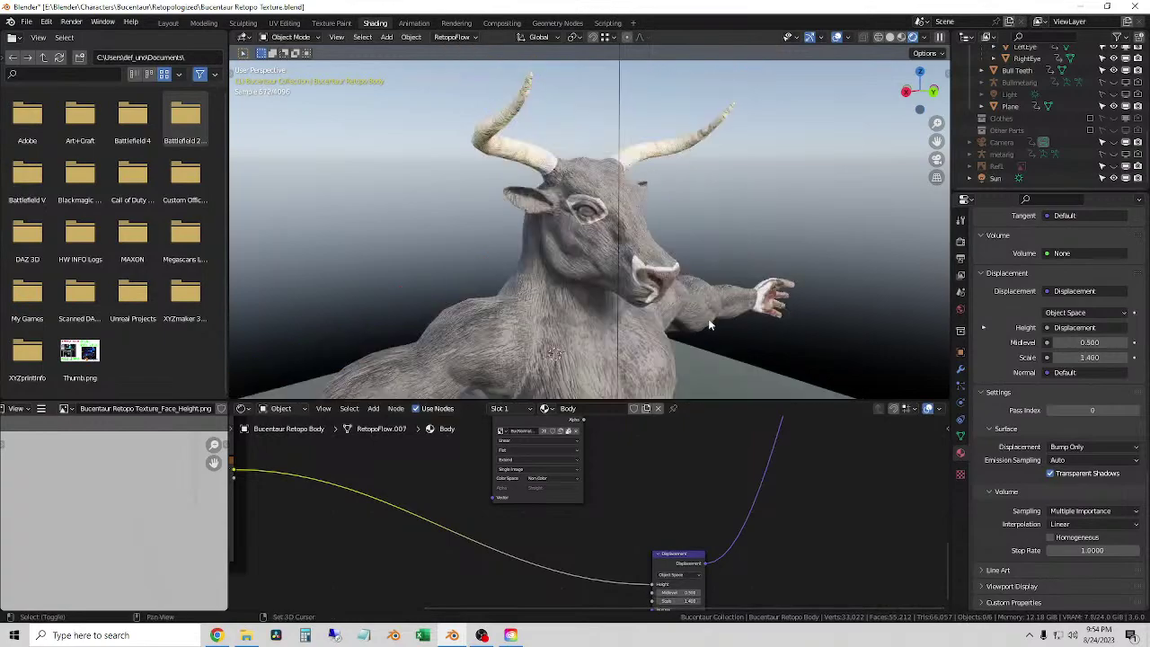
pyautogui.moveTo(707, 318); pyautogui.dragTo(656, 226, button='middle')
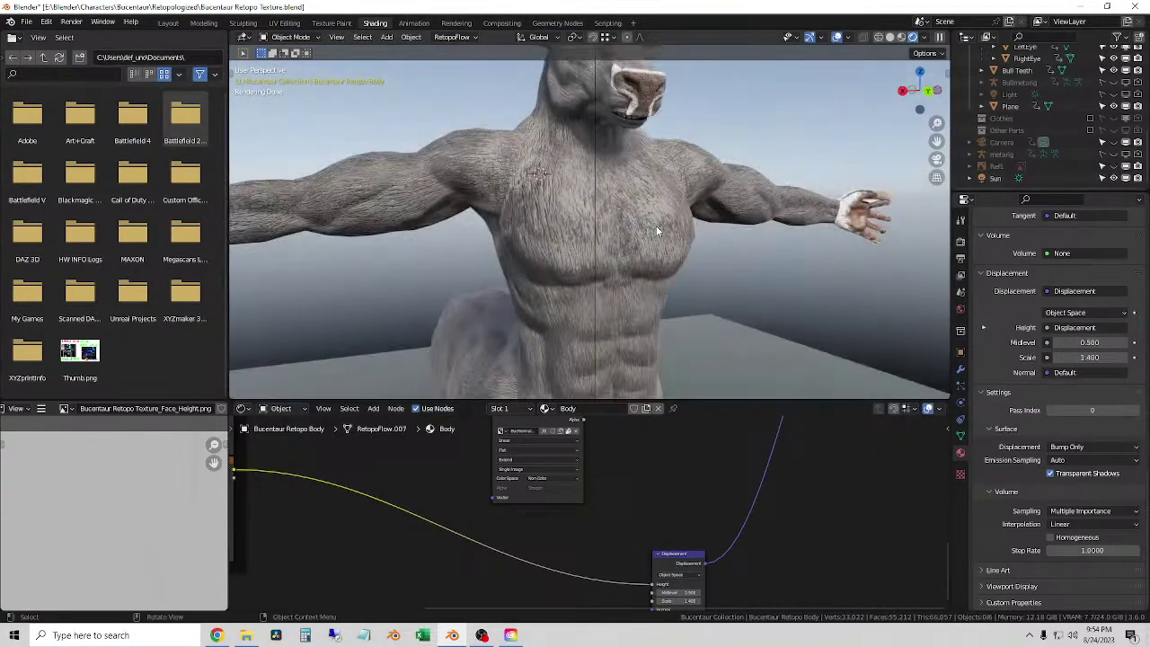
# - Switch to the Eyes material in Slot 3, paste the Noise Texture and Color Ramp nodes, and wire them between the base colour texture and Principled BSDF
pyautogui.moveTo(656, 226); pyautogui.dragTo(703, 286, button='middle')
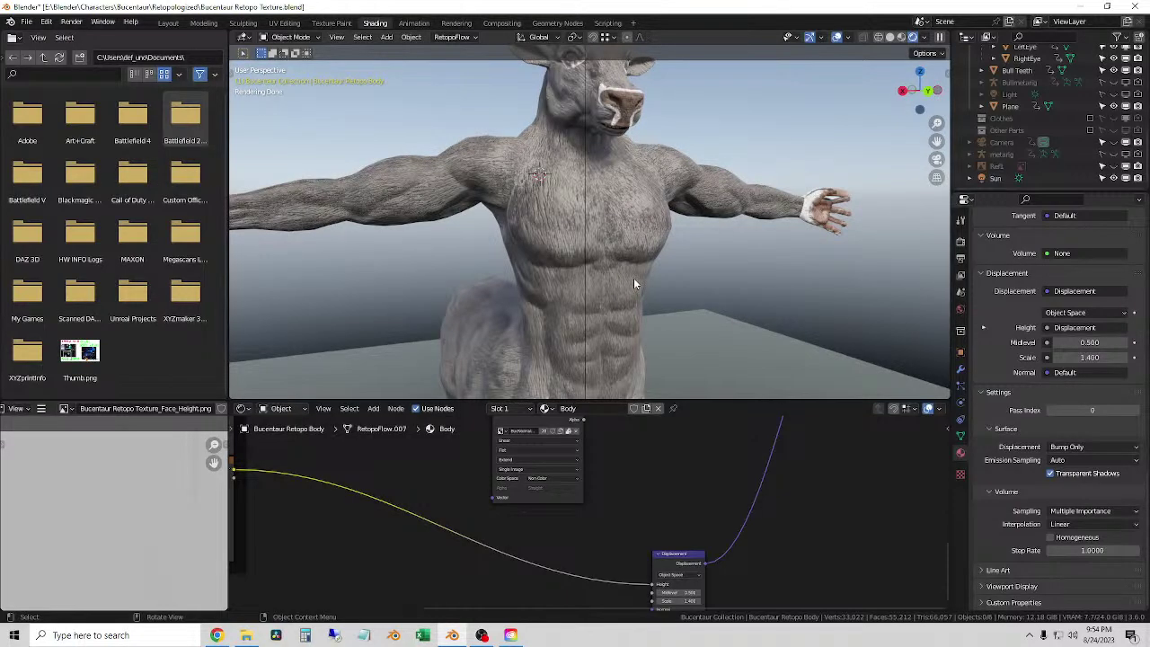
pyautogui.moveTo(612, 294); pyautogui.dragTo(600, 257, button='middle')
pyautogui.moveTo(693, 257); pyautogui.dragTo(572, 292, button='middle')
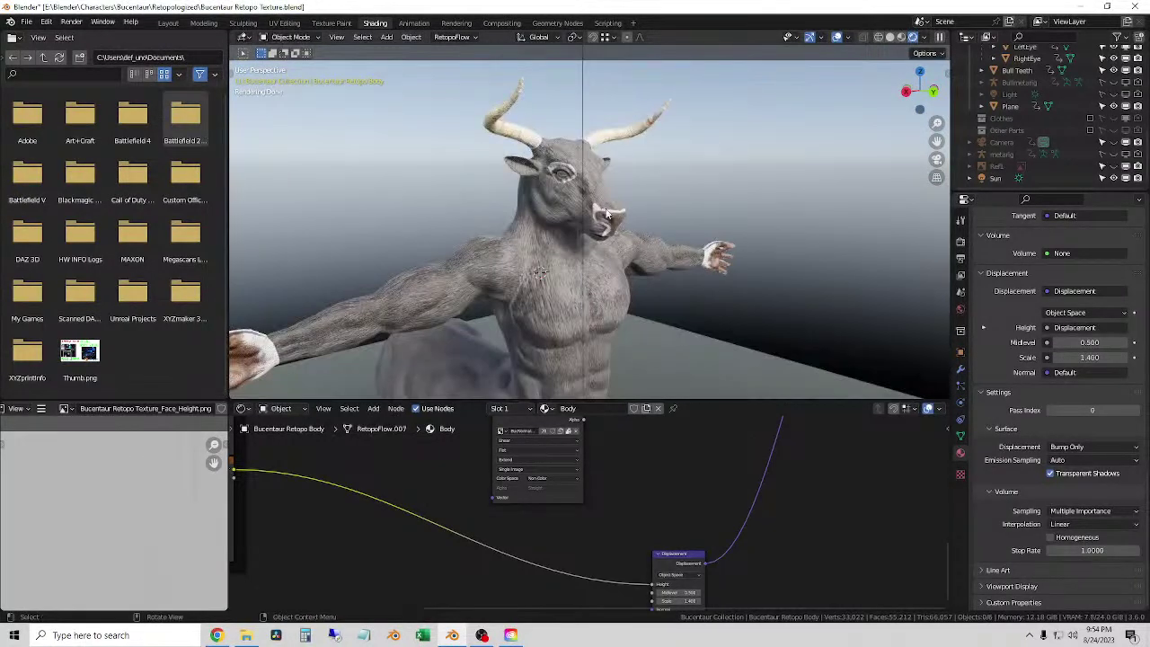
pyautogui.scroll(8, 608, 213)
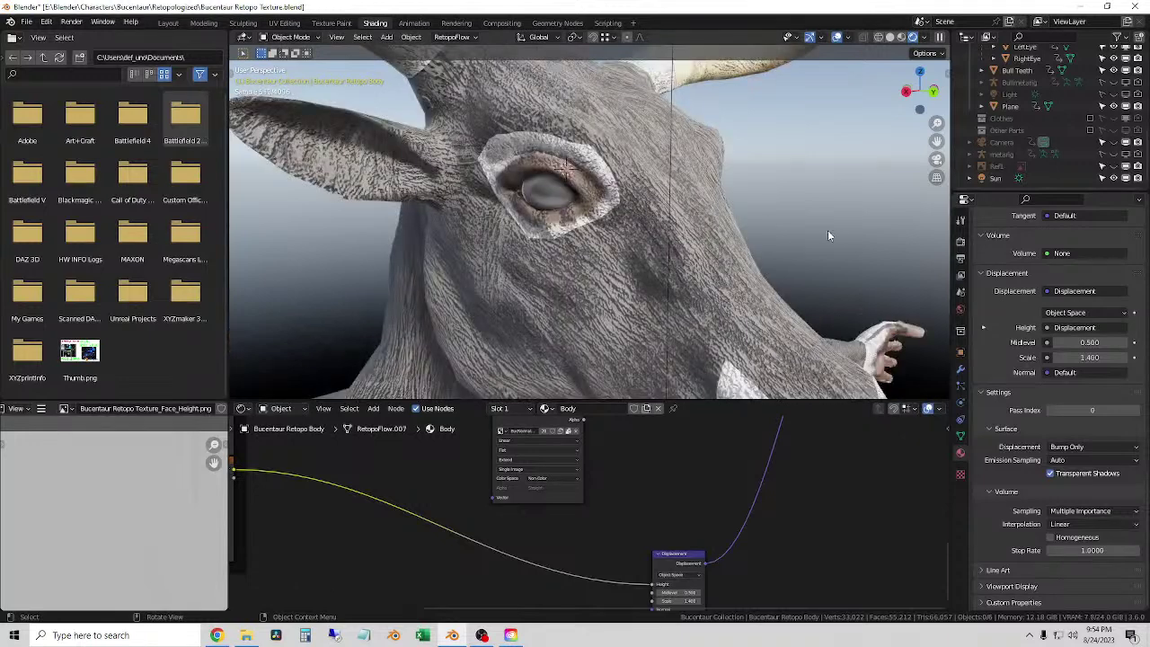
pyautogui.click(516, 411)
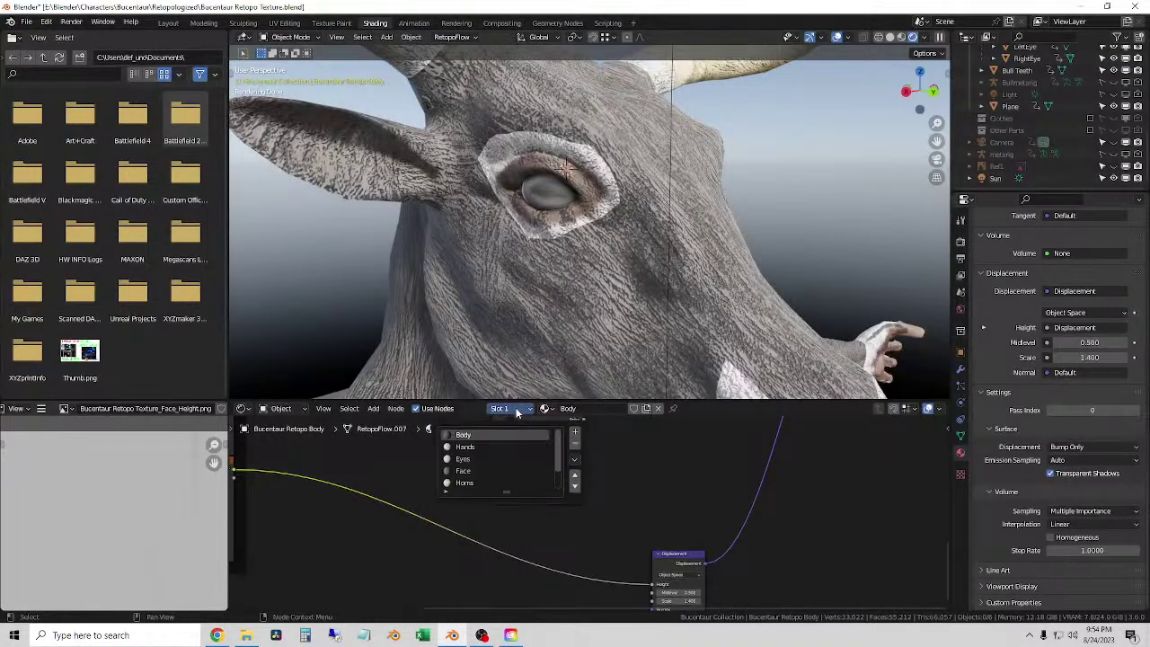
pyautogui.click(476, 459)
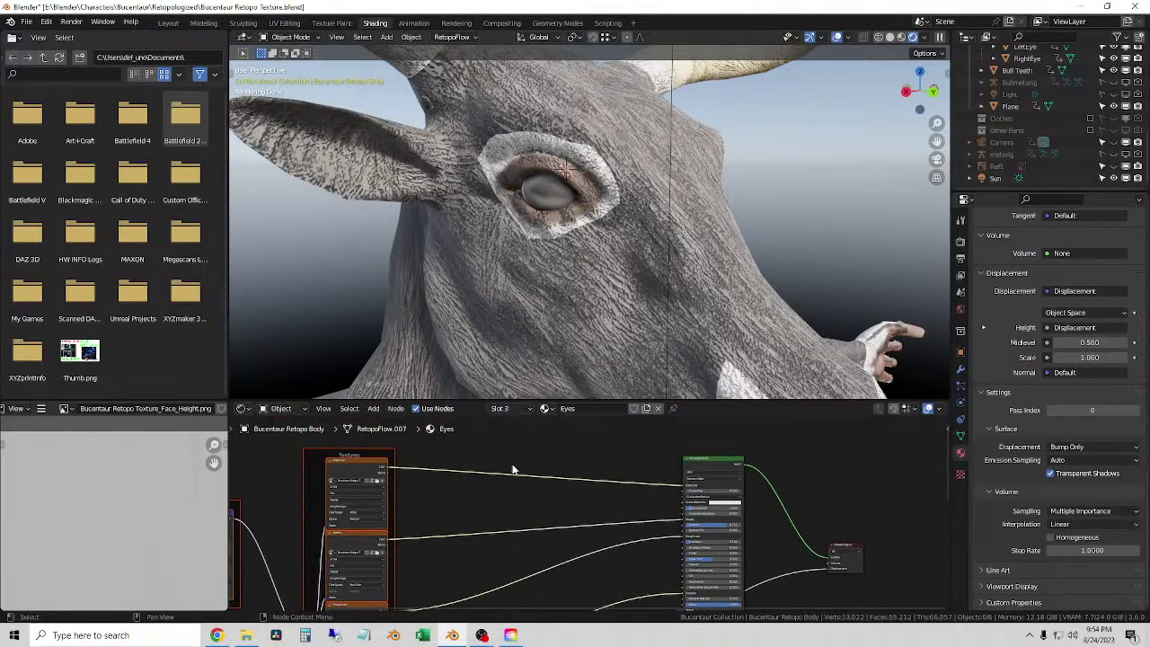
pyautogui.hotkey('ctrl', 'v')
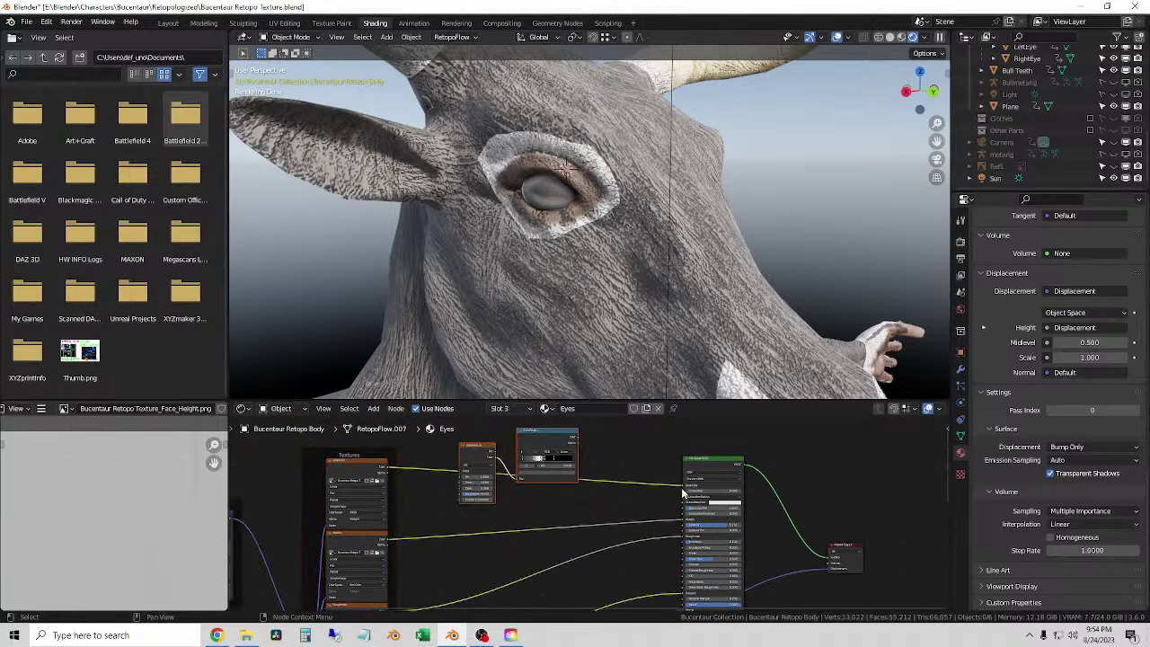
pyautogui.moveTo(681, 487); pyautogui.dragTo(462, 476)
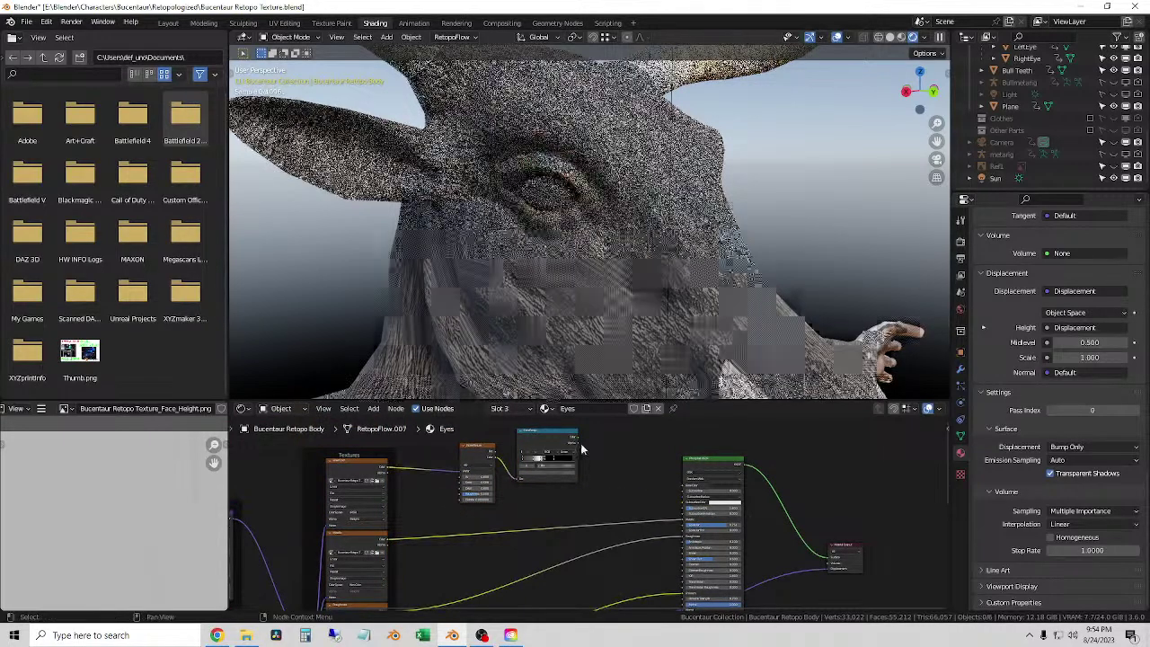
pyautogui.moveTo(578, 438); pyautogui.dragTo(680, 490)
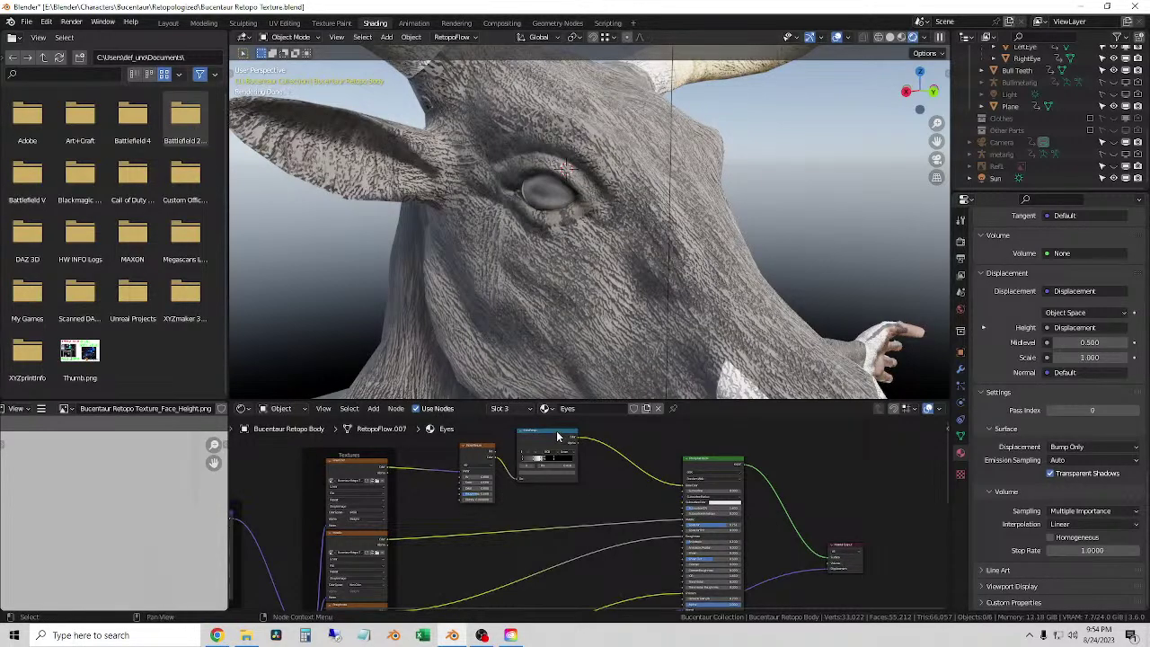
# - Reposition the Color Ramp node in the Eyes material and set the Noise Texture node's dimensions to 3D
pyautogui.moveTo(557, 435); pyautogui.dragTo(566, 458)
pyautogui.scroll(2, 571, 492)
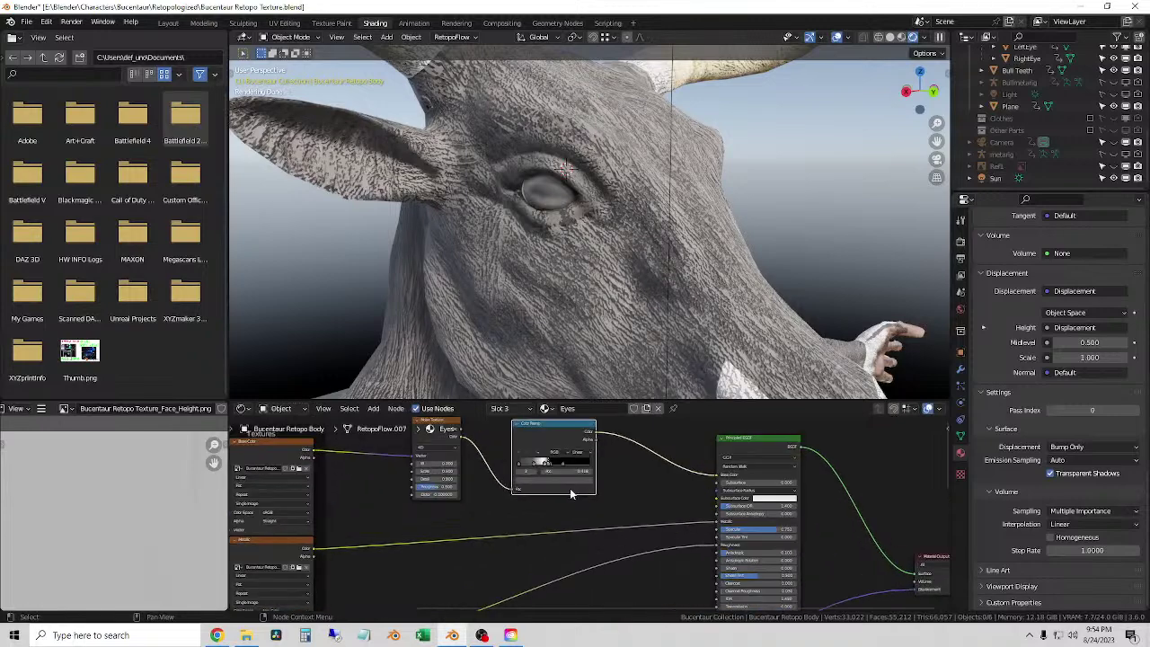
pyautogui.scroll(2, 566, 494)
pyautogui.click(582, 487)
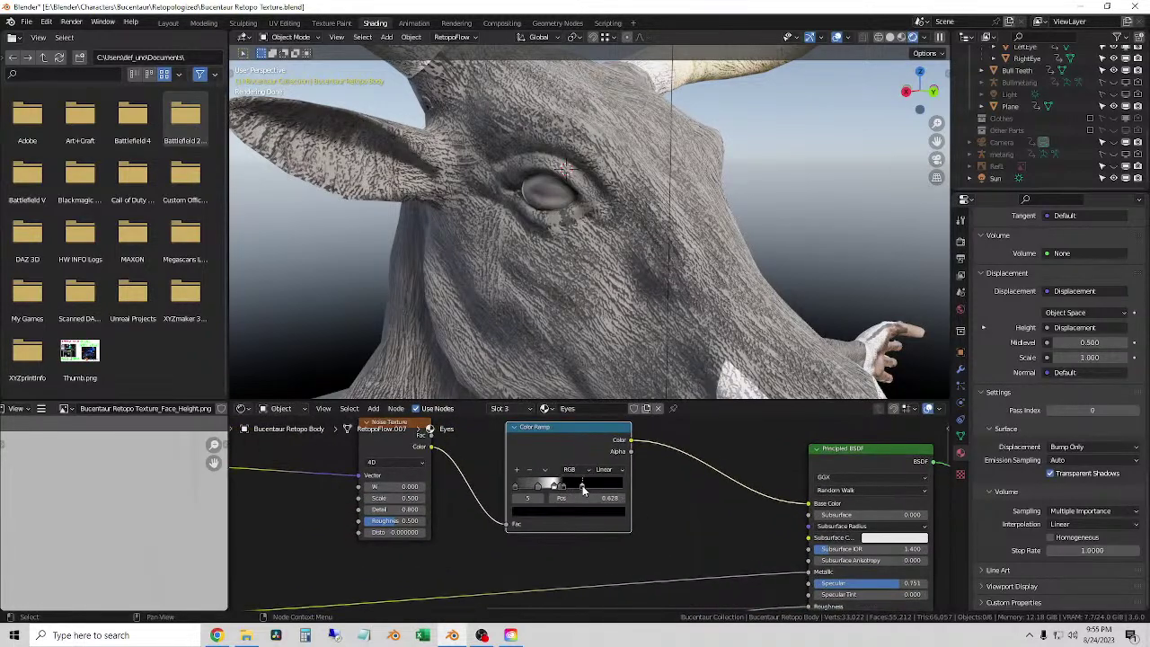
pyautogui.moveTo(583, 484)
pyautogui.mouseDown()
pyautogui.moveTo(597, 485)
pyautogui.moveTo(503, 482)
pyautogui.moveTo(594, 488)
pyautogui.mouseUp()
pyautogui.moveTo(666, 474); pyautogui.dragTo(677, 497, button='middle')
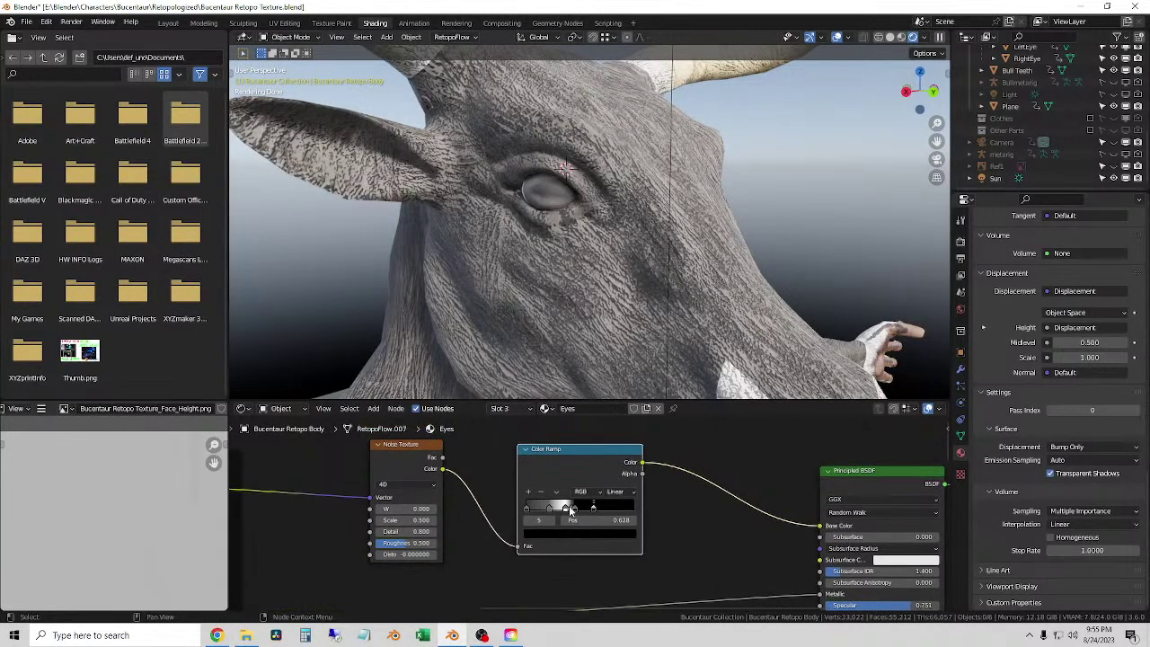
pyautogui.click(425, 486)
pyautogui.click(400, 521)
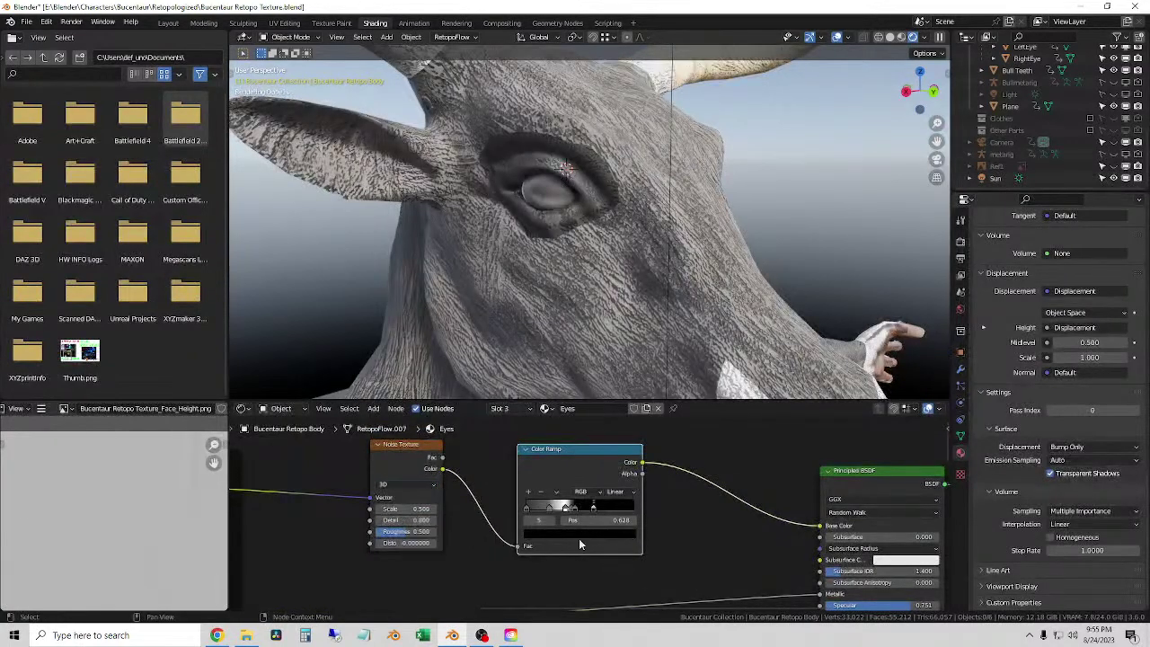
# - Spread the dark stops of the Eyes Color Ramp toward the end, place the white stop at 0.445, and inspect the eye area and head
pyautogui.moveTo(595, 506)
pyautogui.mouseDown()
pyautogui.moveTo(584, 512)
pyautogui.moveTo(595, 516)
pyautogui.moveTo(575, 508)
pyautogui.mouseUp()
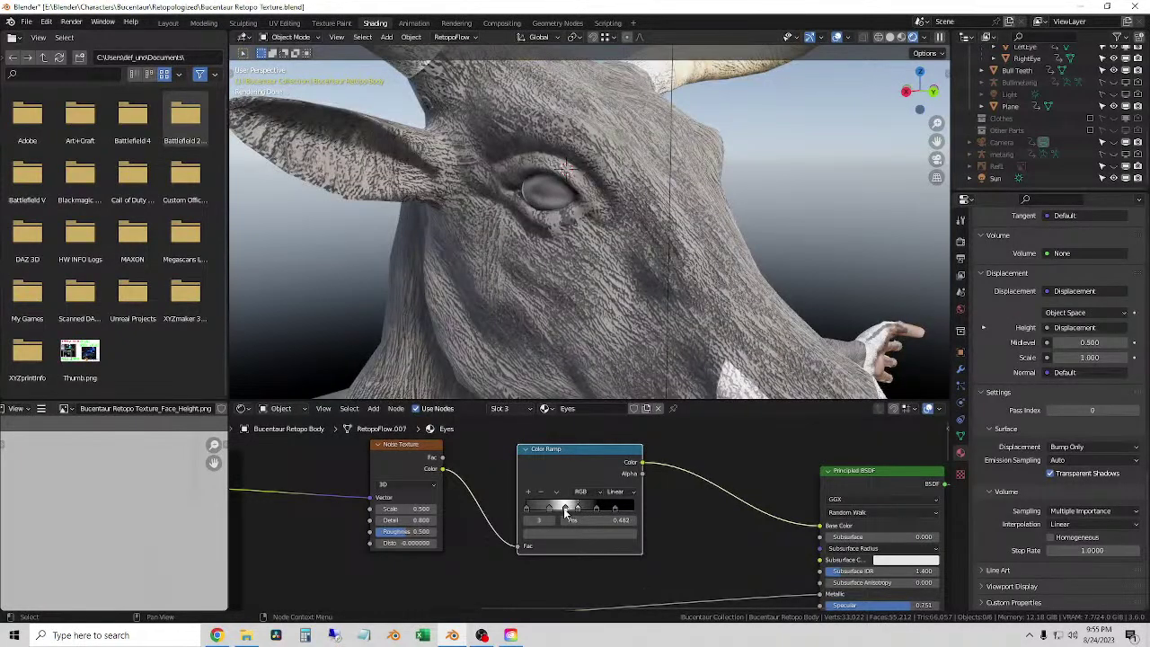
pyautogui.moveTo(566, 512); pyautogui.dragTo(573, 510)
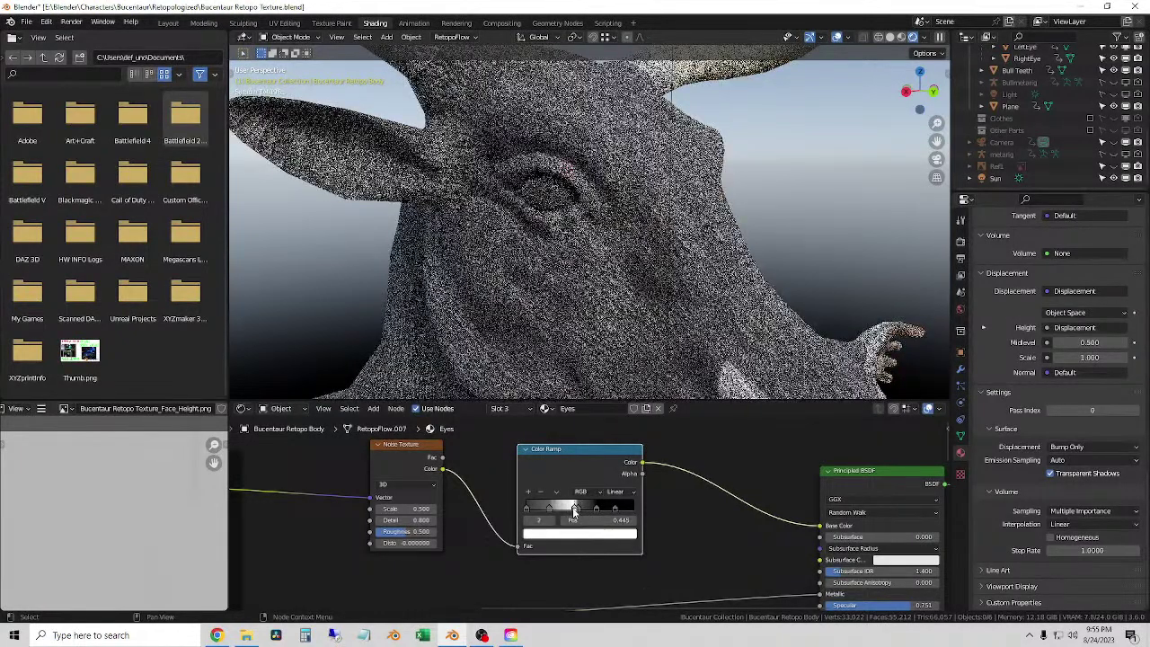
pyautogui.scroll(-4, 743, 212)
pyautogui.scroll(8, 742, 212)
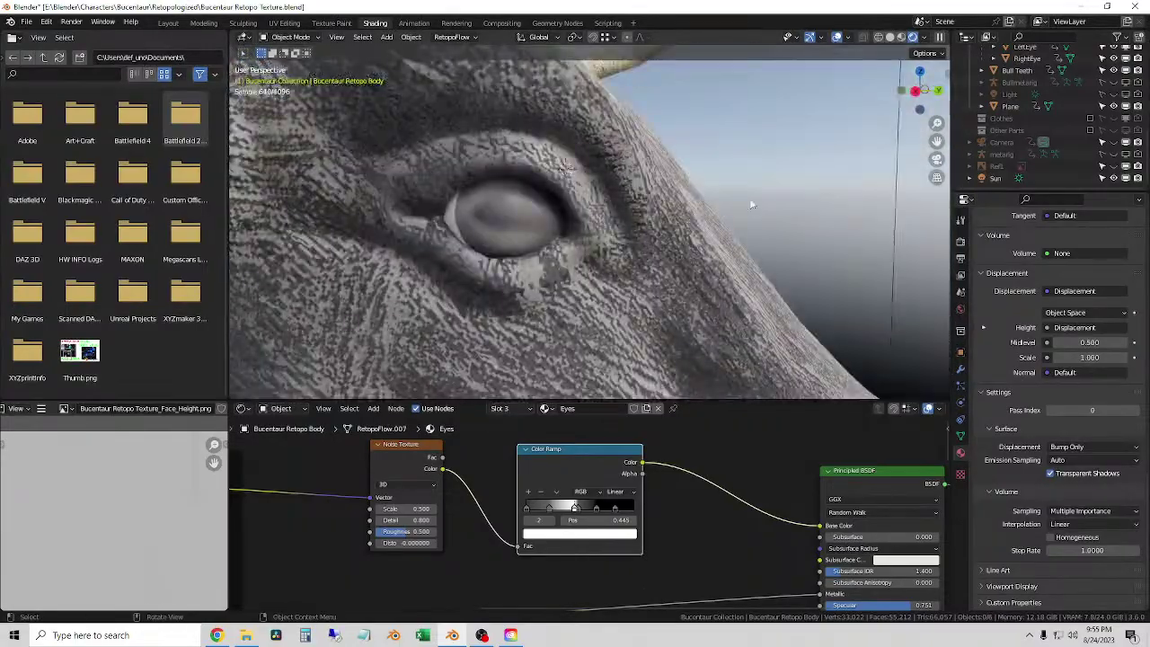
pyautogui.scroll(-3, 748, 198)
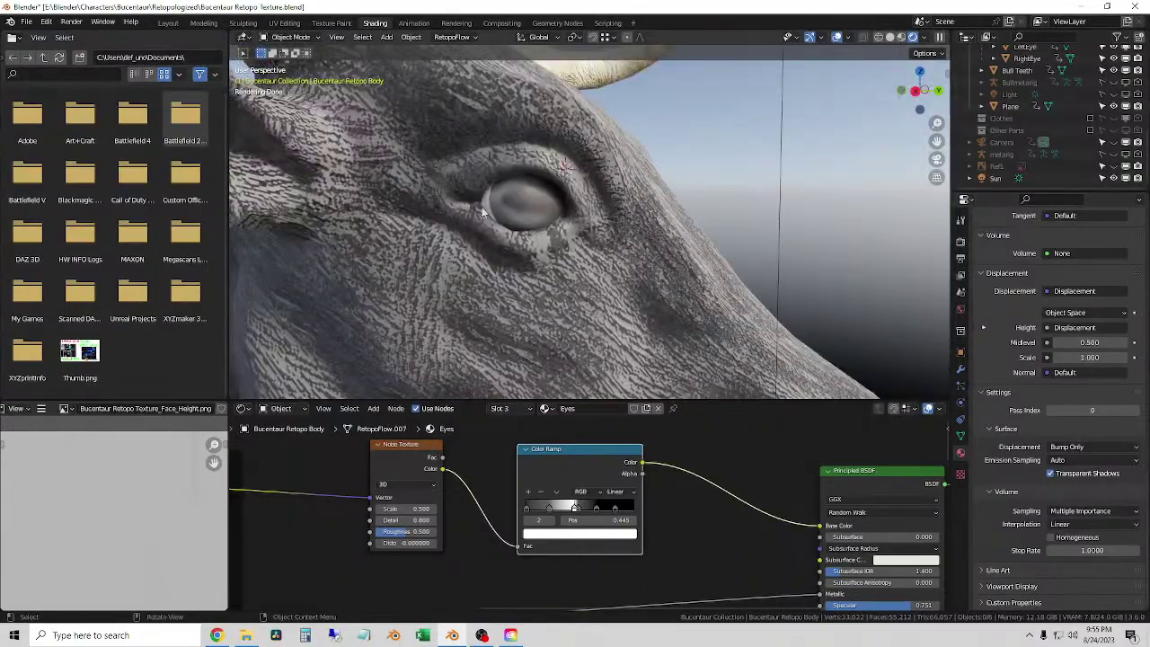
pyautogui.scroll(-5, 613, 237)
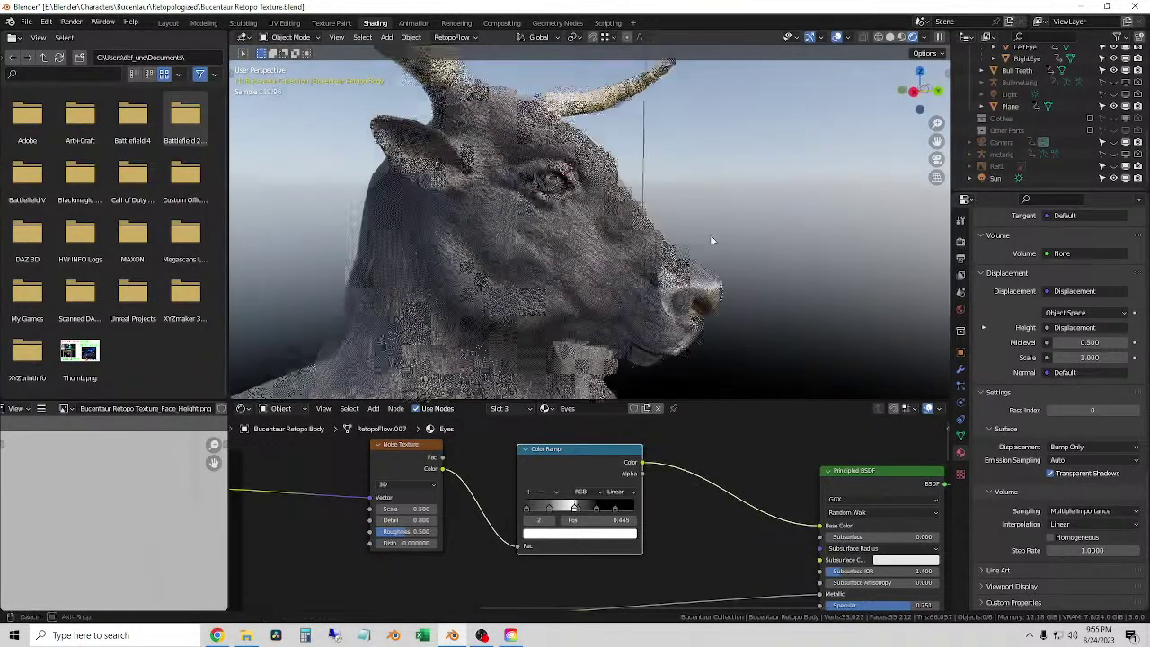
pyautogui.moveTo(710, 235); pyautogui.dragTo(649, 252, button='middle')
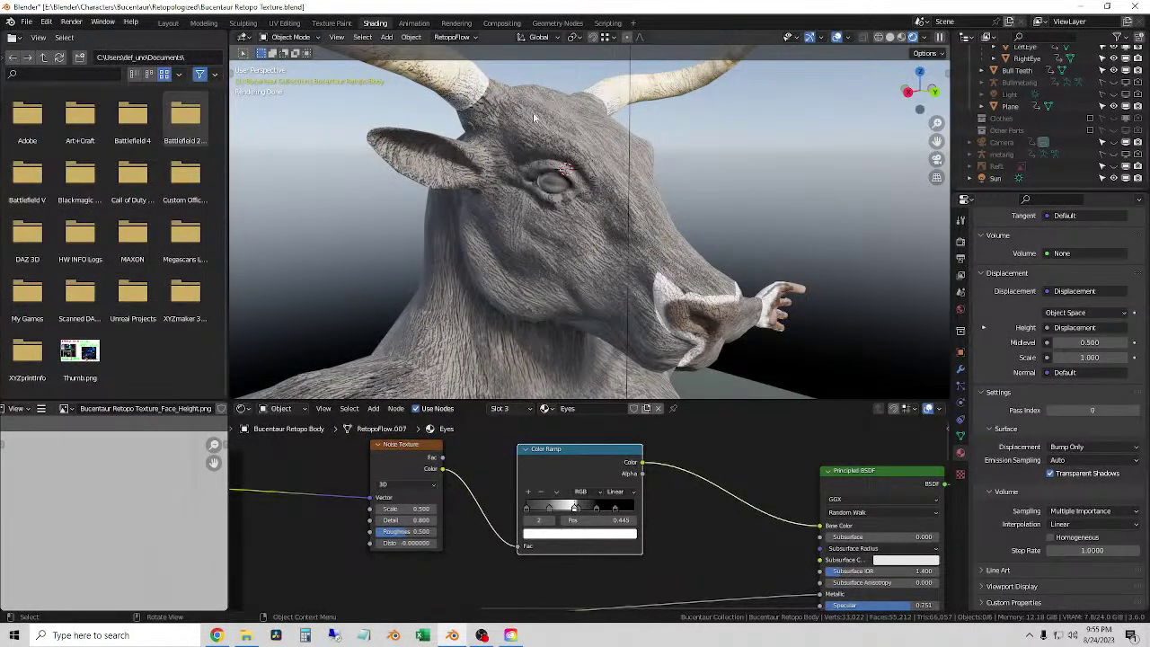
# - Switch to the Horns material in Slot 5, paste the Noise Texture and Color Ramp nodes, and connect them between the base colour texture and Principled BSDF
pyautogui.click(501, 409)
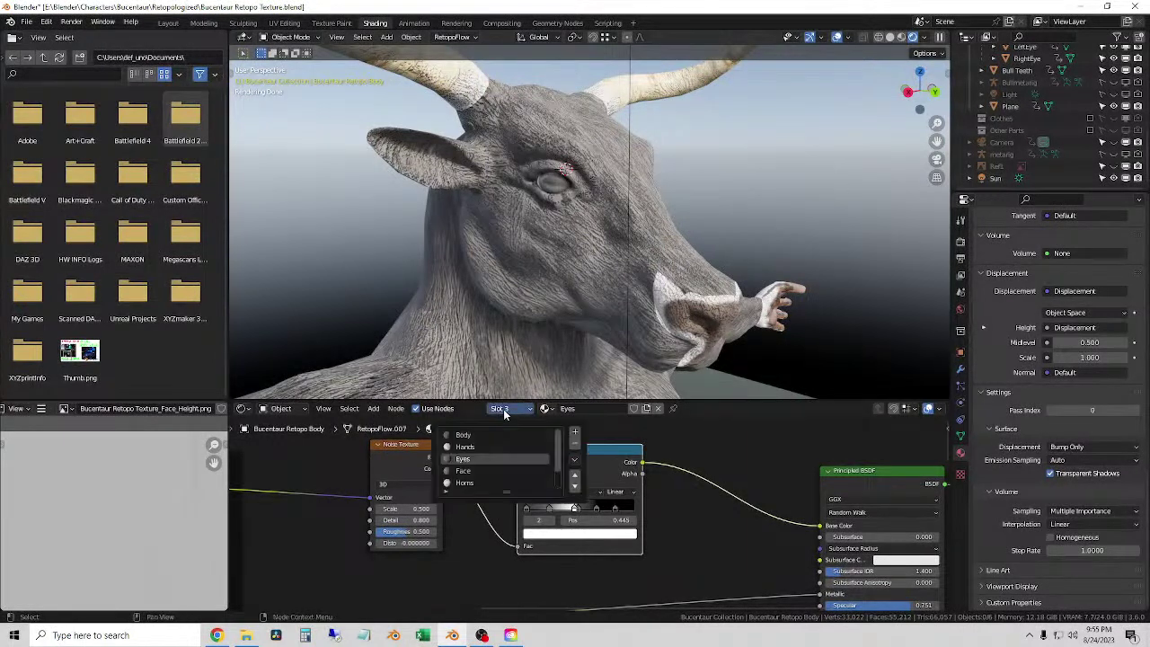
pyautogui.click(464, 484)
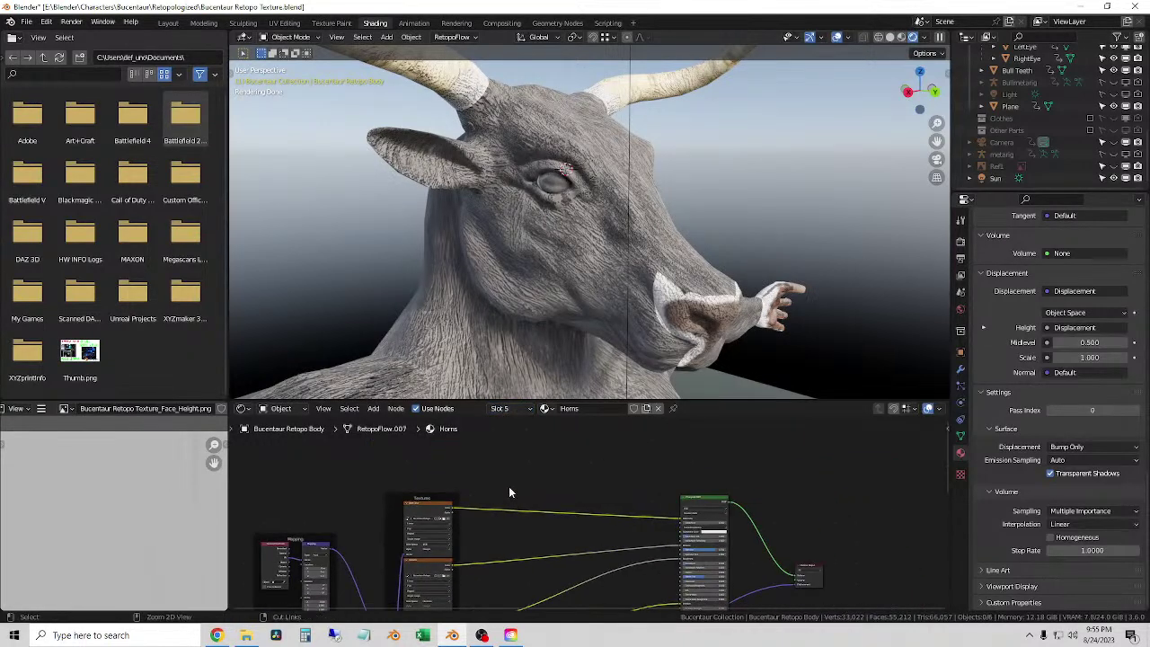
pyautogui.hotkey('ctrl', 'v')
pyautogui.moveTo(519, 465); pyautogui.dragTo(568, 472)
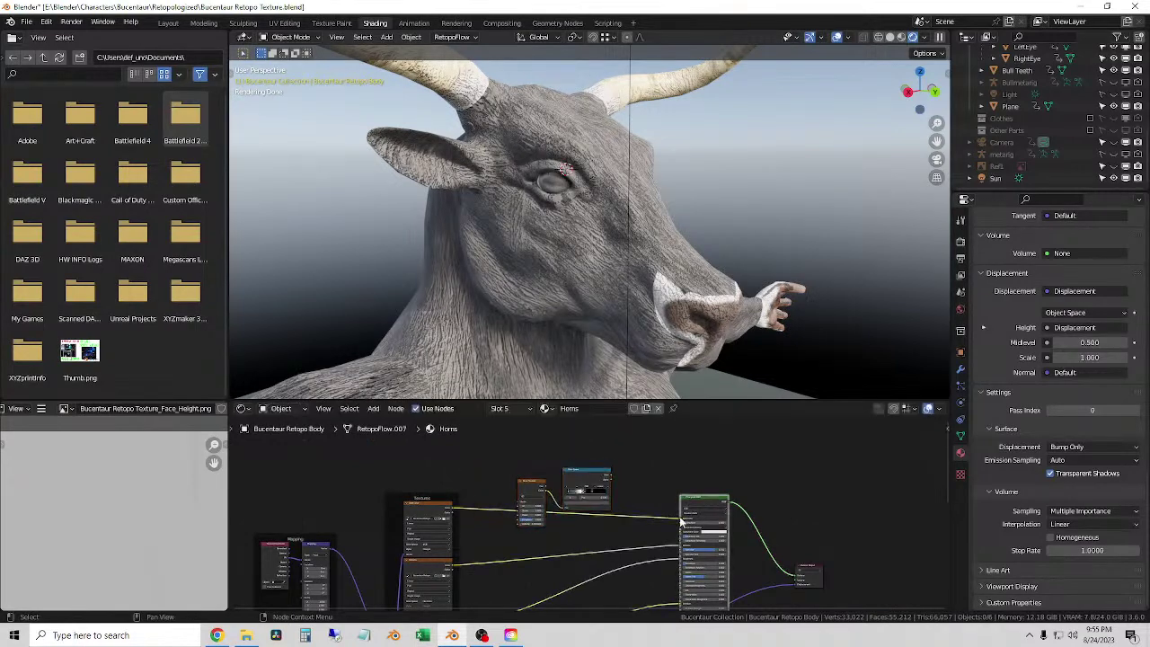
pyautogui.moveTo(678, 519); pyautogui.dragTo(520, 502)
pyautogui.moveTo(610, 481)
pyautogui.mouseDown()
pyautogui.moveTo(652, 533)
pyautogui.moveTo(675, 517)
pyautogui.mouseUp()
# - Delete the extra stops from the Horns Color Ramp, leaving a single black stop, and place it at position 1
pyautogui.moveTo(585, 305); pyautogui.dragTo(550, 302, button='middle')
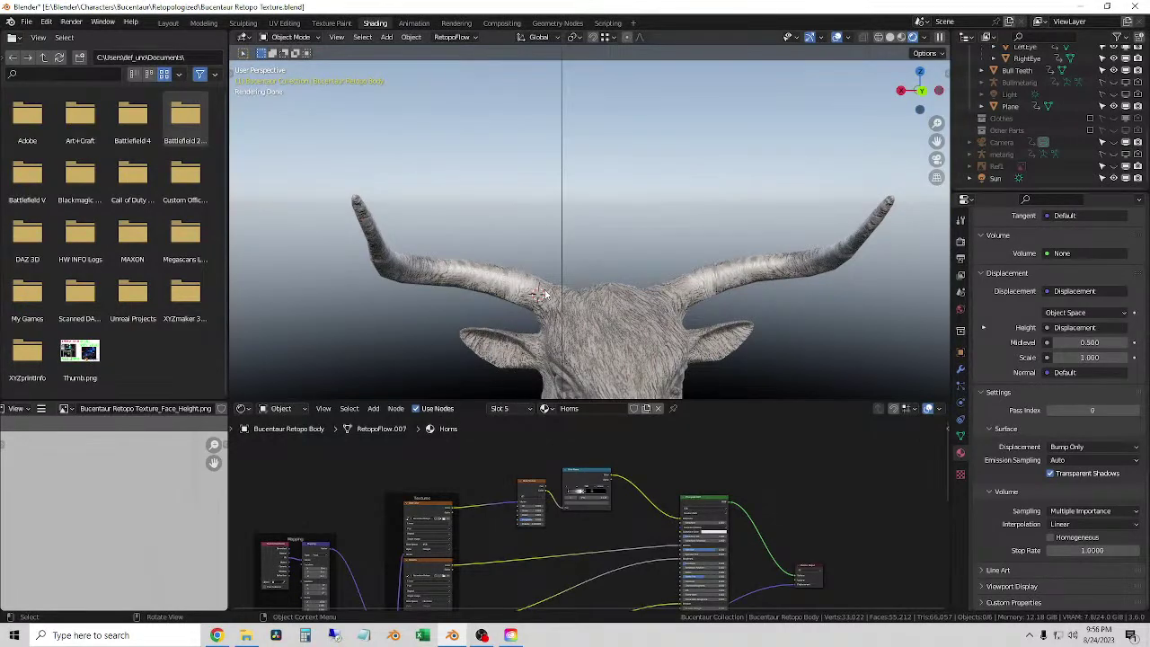
pyautogui.moveTo(558, 306); pyautogui.dragTo(565, 378, button='middle')
pyautogui.scroll(4, 584, 517)
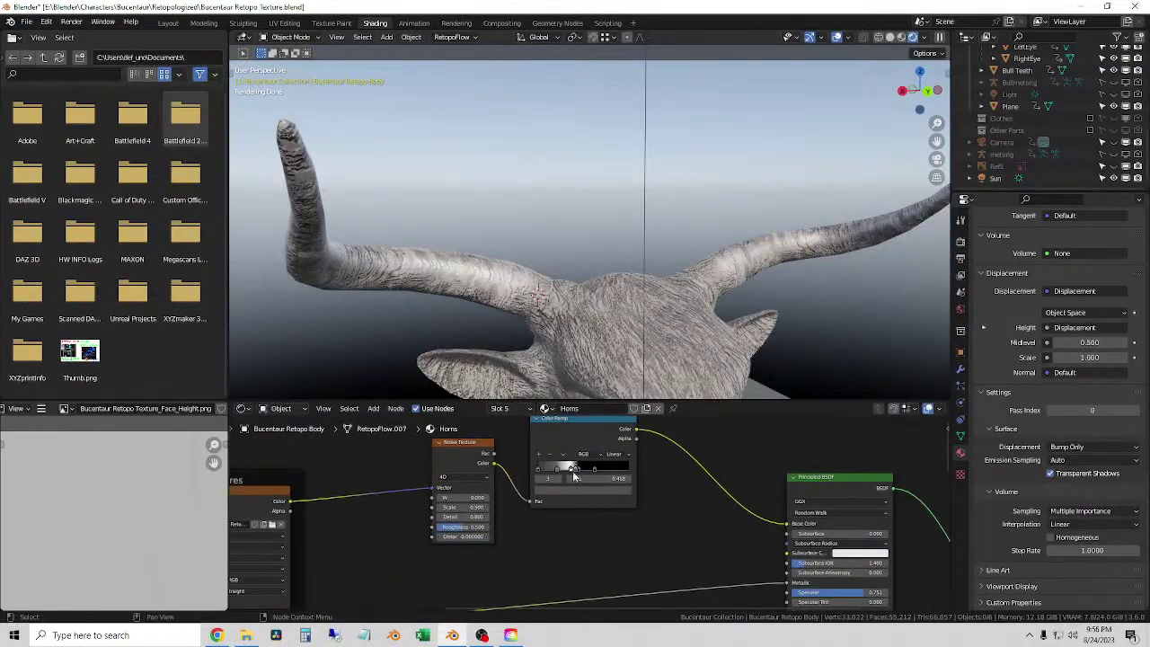
pyautogui.moveTo(575, 467)
pyautogui.mouseDown()
pyautogui.moveTo(605, 473)
pyautogui.moveTo(594, 477)
pyautogui.mouseUp()
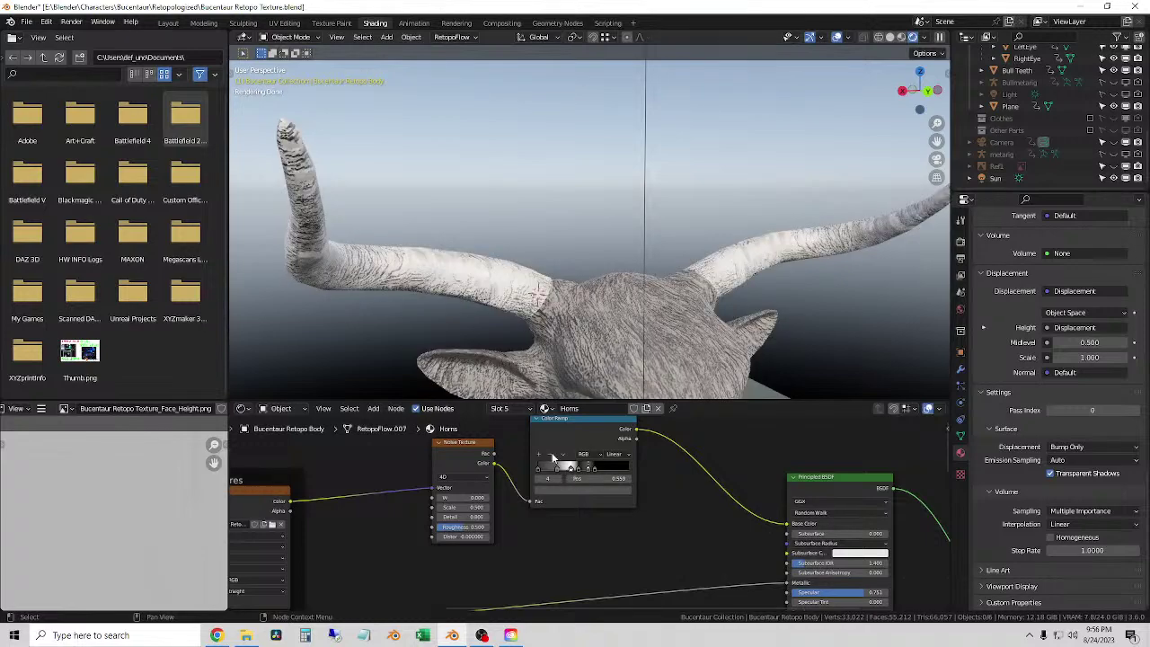
pyautogui.click(552, 456)
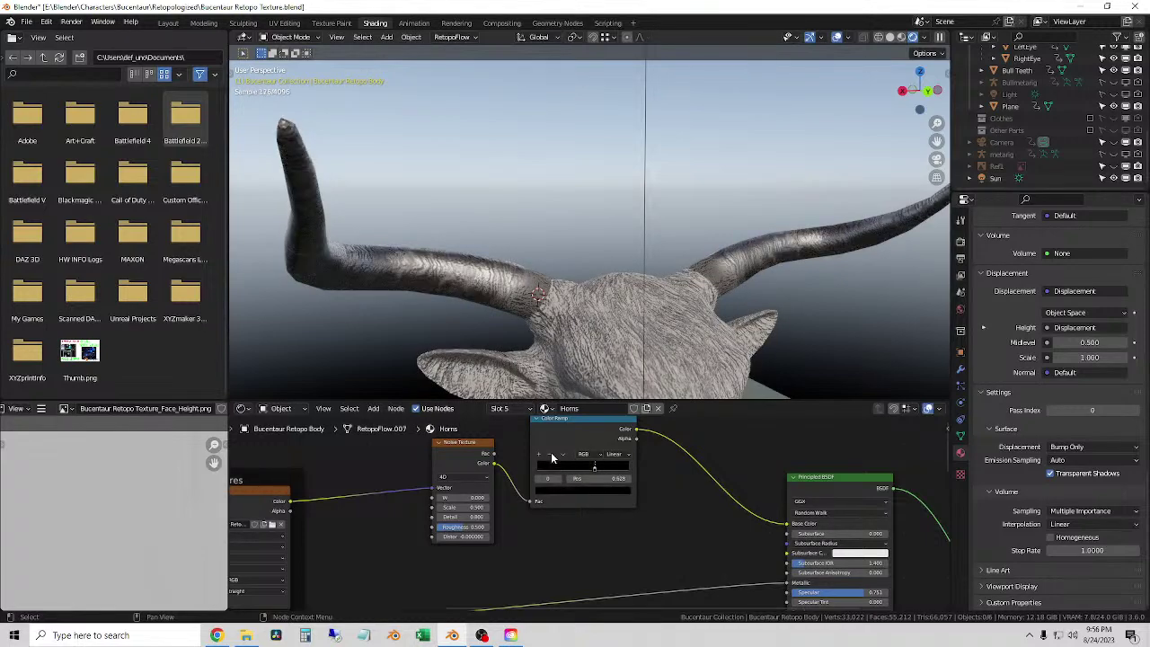
pyautogui.moveTo(618, 472); pyautogui.dragTo(634, 467)
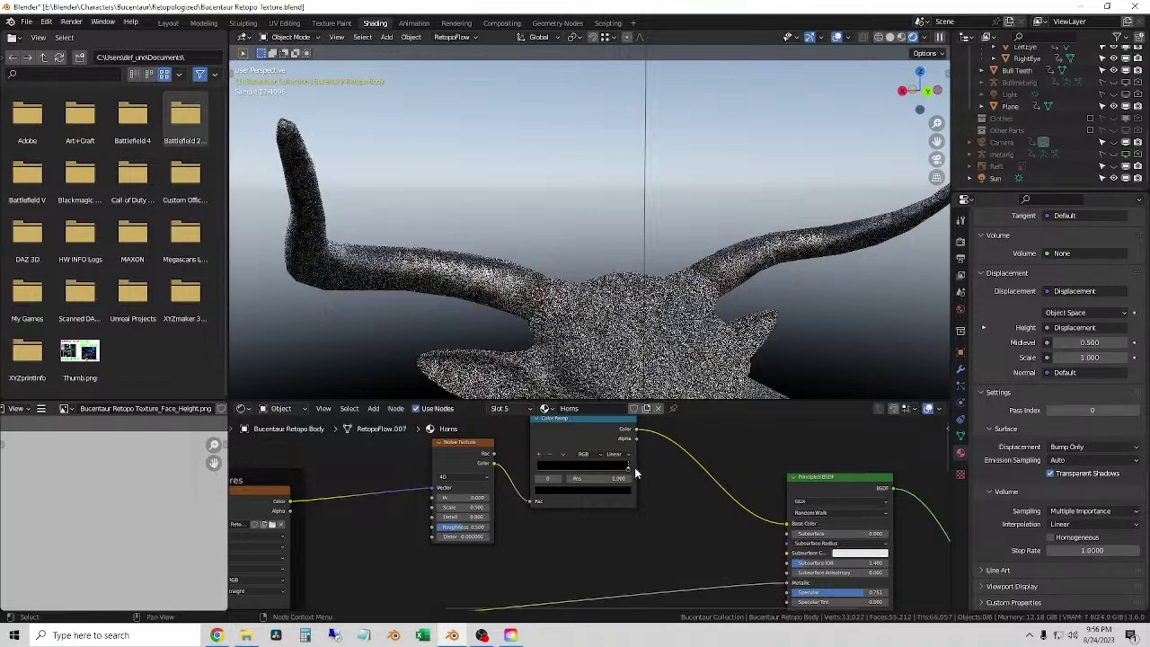
# - Add a stop at the start of the Horns Color Ramp and make it white, keeping the black stop at position 1
pyautogui.click(540, 455)
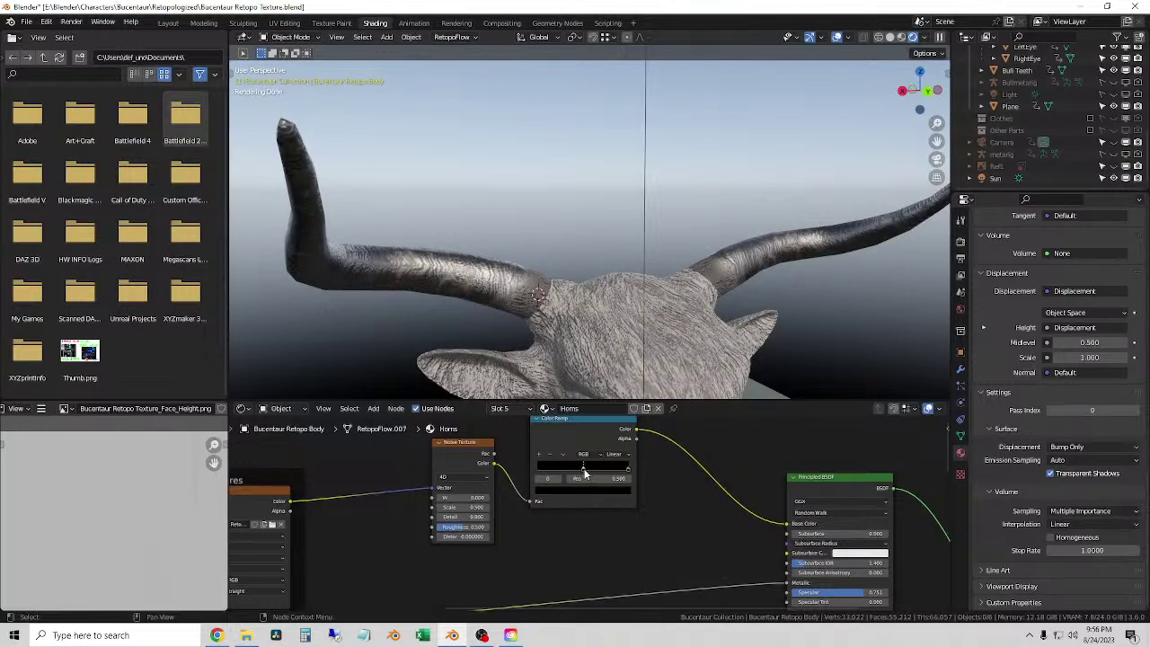
pyautogui.moveTo(584, 473); pyautogui.dragTo(537, 469)
pyautogui.click(552, 492)
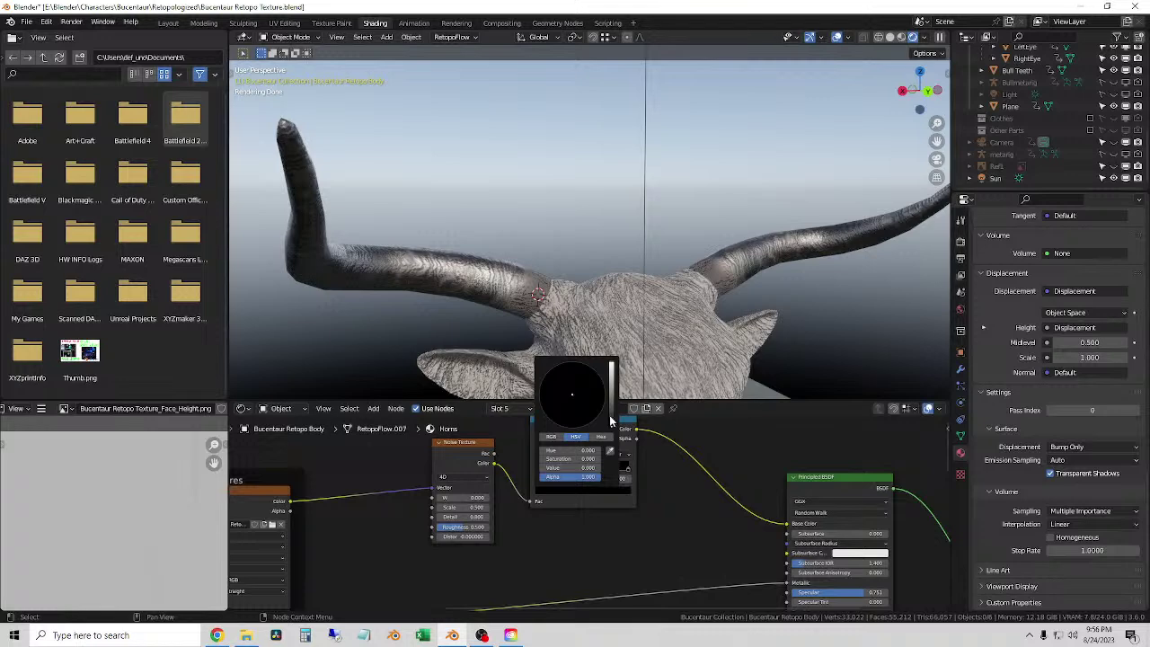
pyautogui.moveTo(610, 421); pyautogui.dragTo(614, 364)
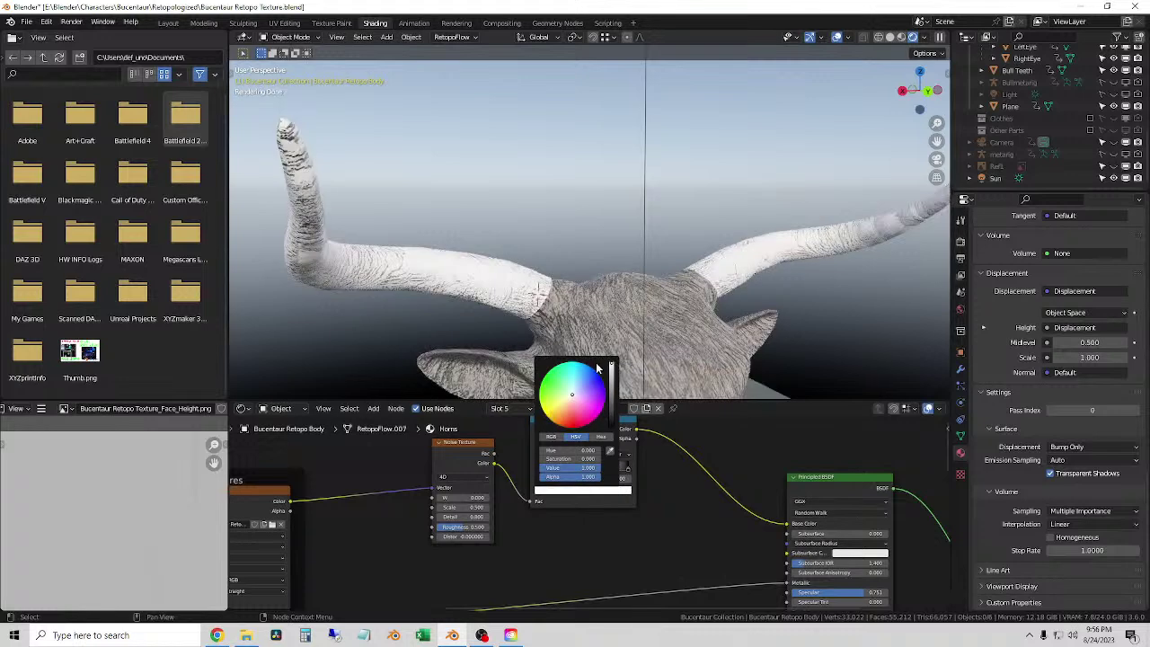
pyautogui.moveTo(624, 472)
pyautogui.mouseDown()
pyautogui.moveTo(553, 468)
pyautogui.moveTo(634, 472)
pyautogui.mouseUp()
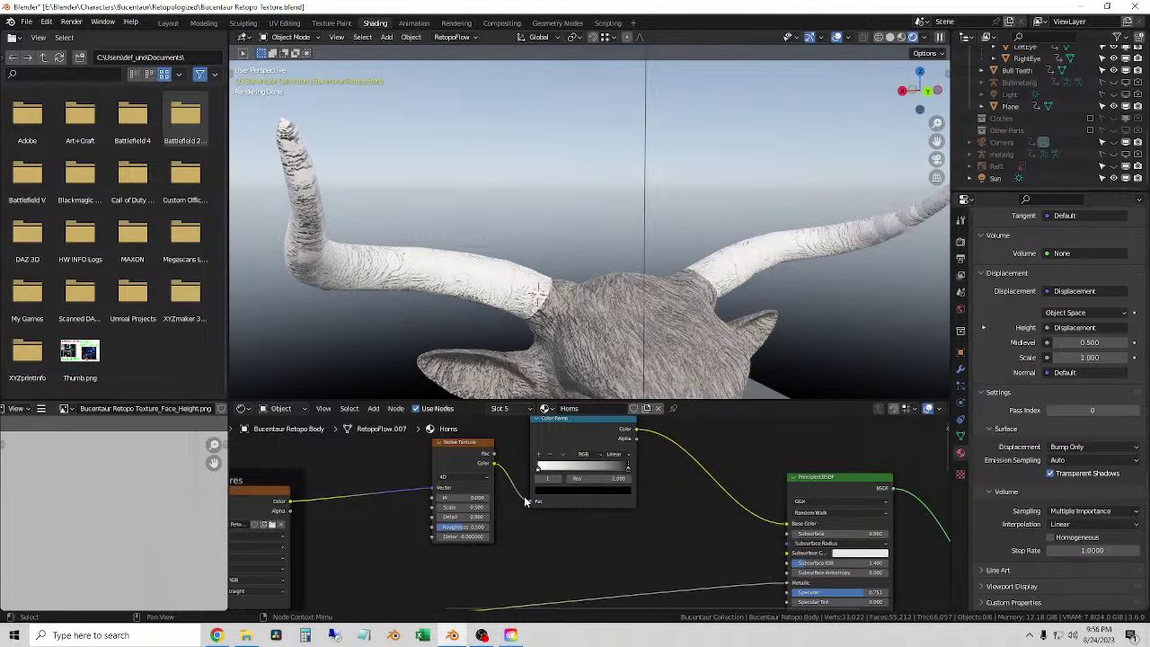
# - Connect the Horns base colour texture directly to the Color Ramp, bypassing the Noise Texture, and move the black stop to about 0.47
pyautogui.moveTo(525, 501)
pyautogui.mouseDown()
pyautogui.moveTo(513, 478)
pyautogui.moveTo(425, 484)
pyautogui.moveTo(415, 500)
pyautogui.moveTo(529, 503)
pyautogui.mouseUp()
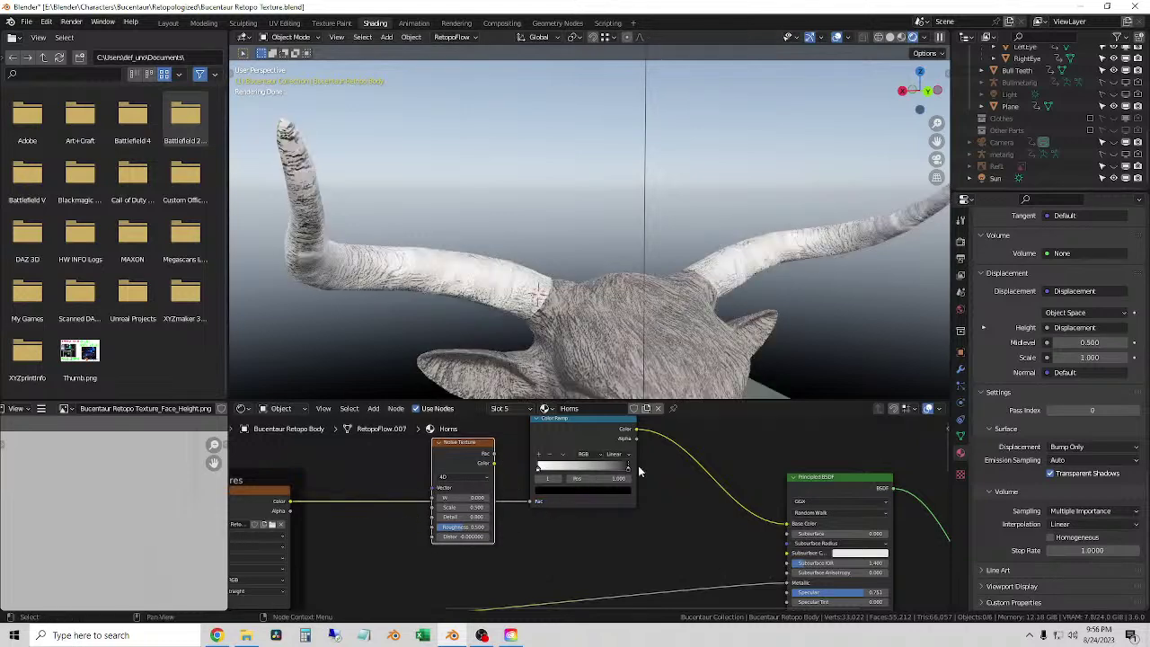
pyautogui.moveTo(548, 306); pyautogui.dragTo(509, 313, button='middle')
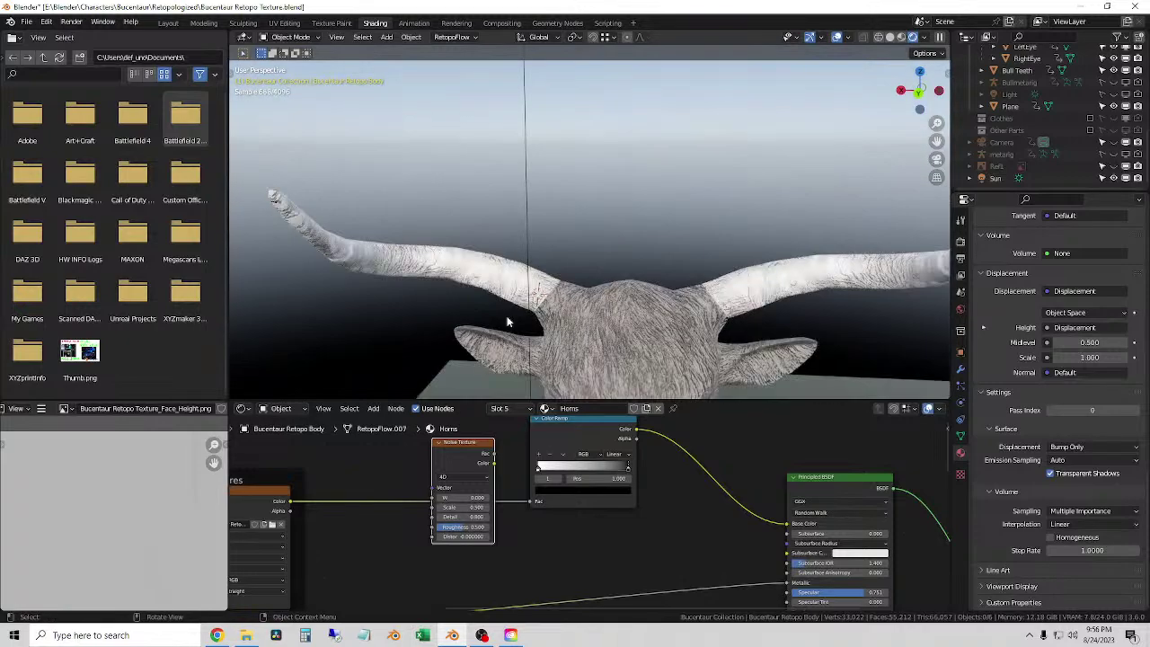
pyautogui.moveTo(568, 467)
pyautogui.mouseDown()
pyautogui.moveTo(623, 475)
pyautogui.moveTo(550, 481)
pyautogui.mouseUp()
pyautogui.moveTo(639, 468); pyautogui.dragTo(588, 470)
pyautogui.moveTo(628, 234); pyautogui.dragTo(694, 208, button='middle')
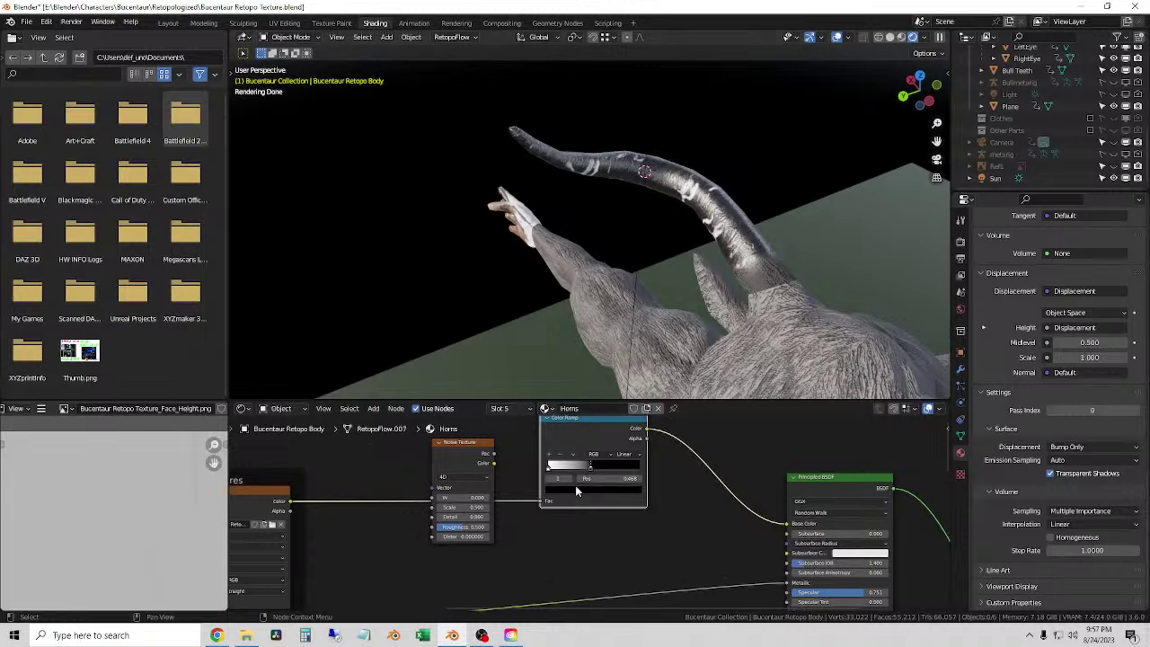
# - Try moving the black stop of the Horns Color Ramp closer to the end, and undo the move
pyautogui.moveTo(619, 505); pyautogui.dragTo(591, 542, button='middle')
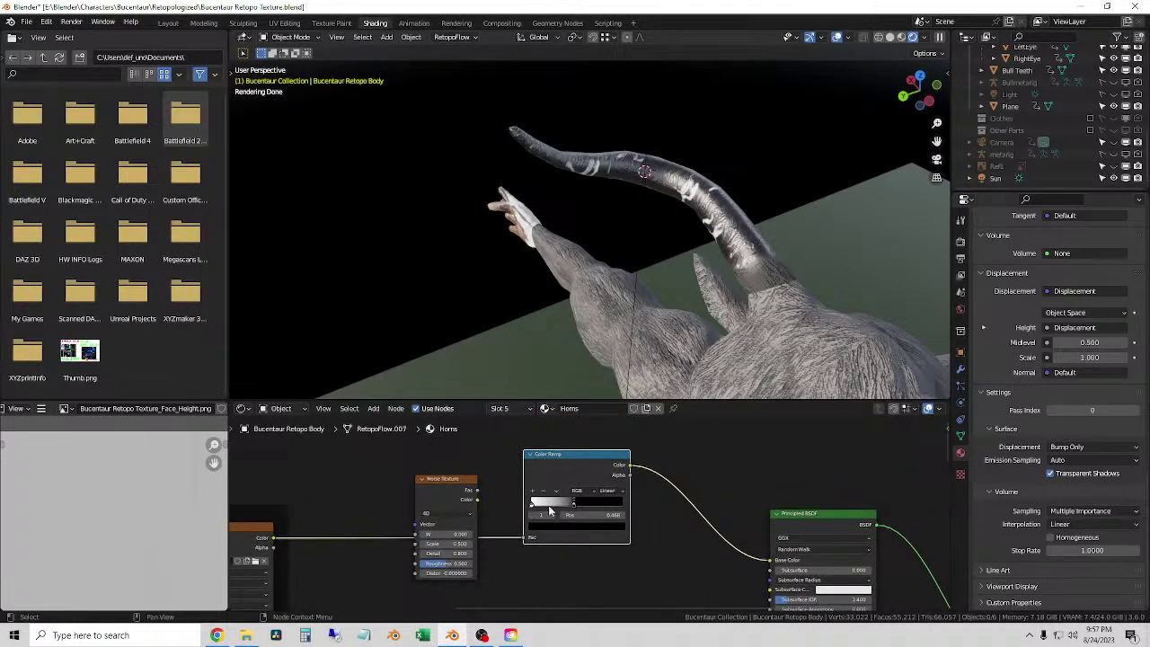
pyautogui.moveTo(575, 507); pyautogui.dragTo(598, 506)
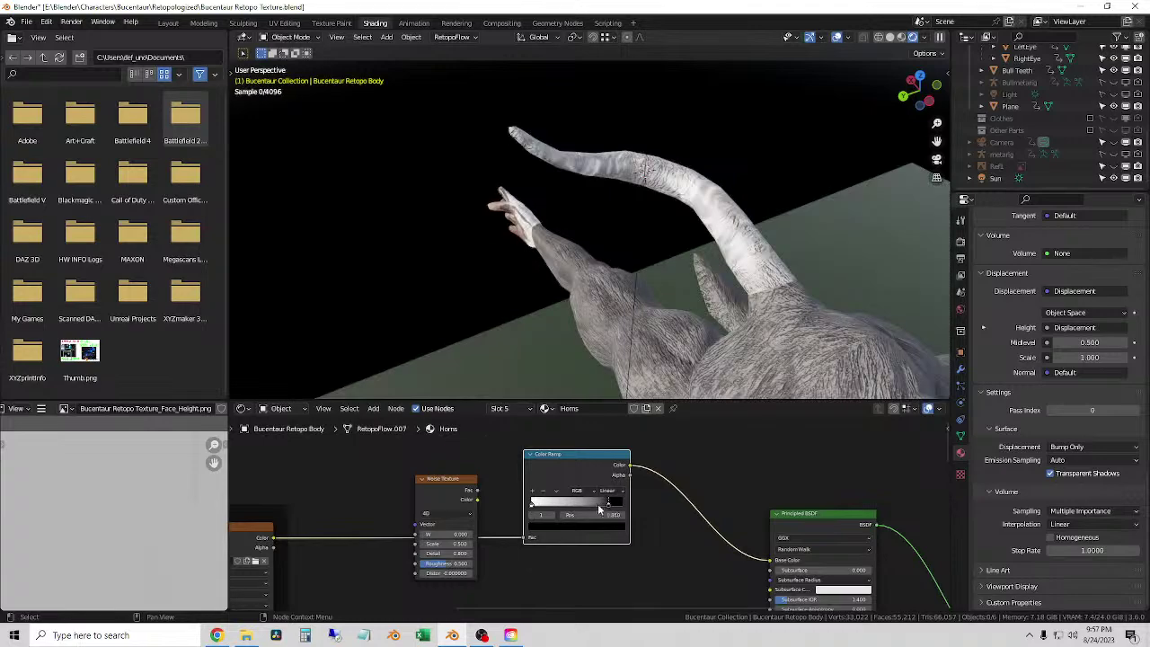
pyautogui.hotkey('ctrl', 'z')
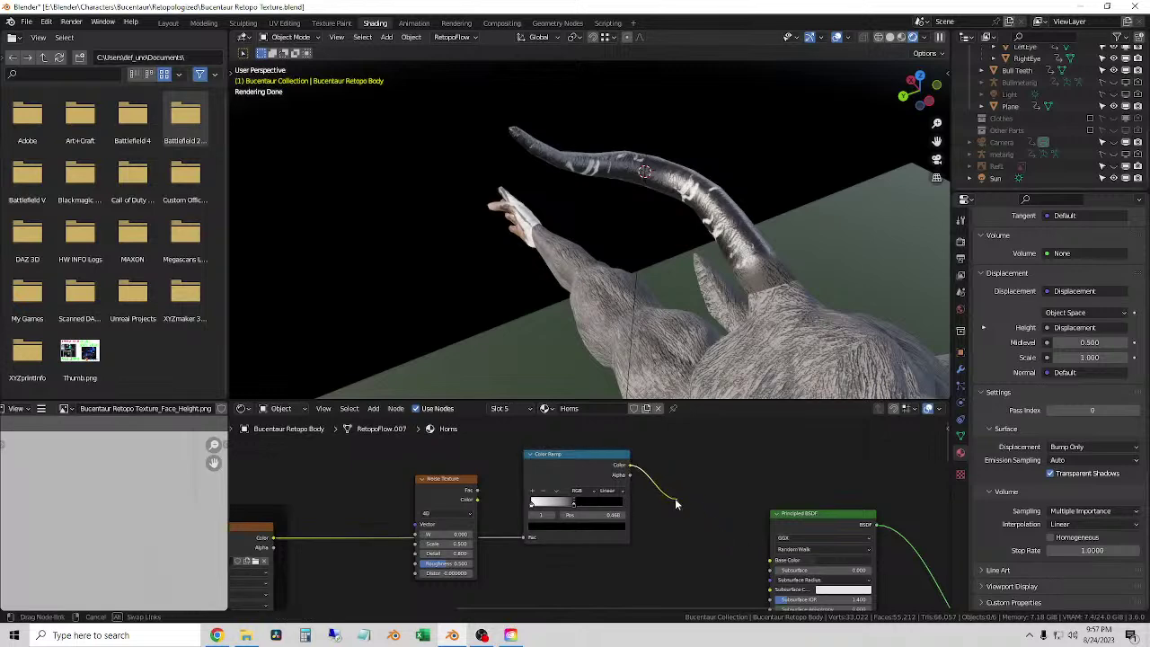
# - Delete the Color Ramp and Noise Texture from the Horns material and connect the base colour texture directly to the Principled BSDF's Base Color
pyautogui.click(570, 455)
pyautogui.press('x')
pyautogui.click(446, 478)
pyautogui.press('x')
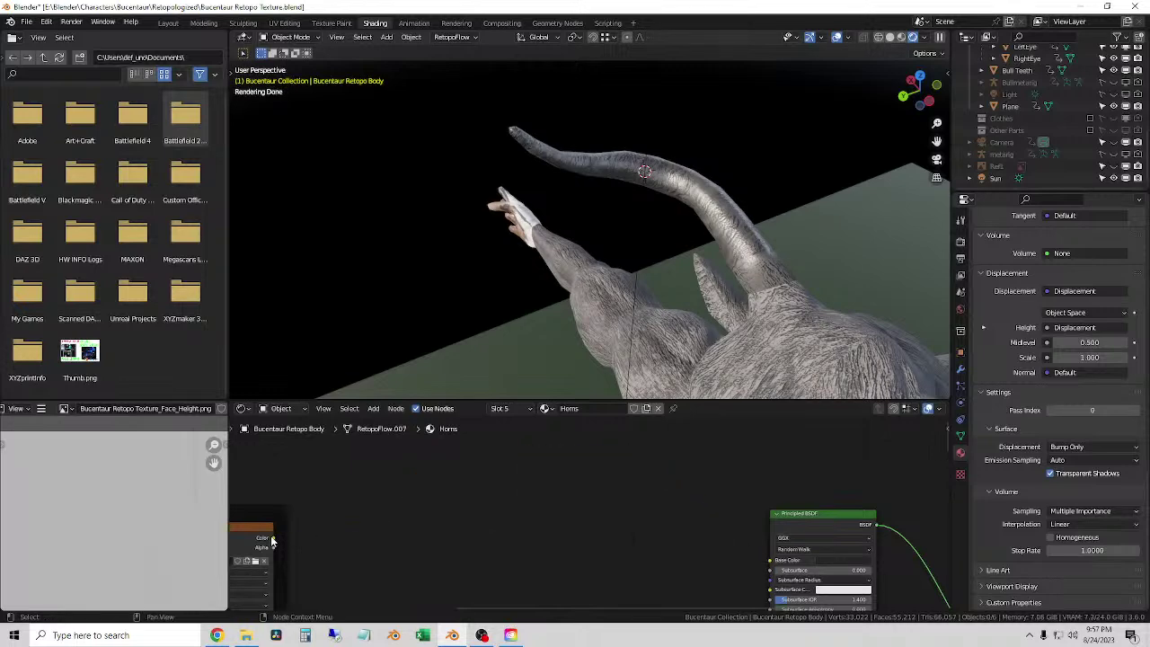
pyautogui.moveTo(273, 537); pyautogui.dragTo(764, 564)
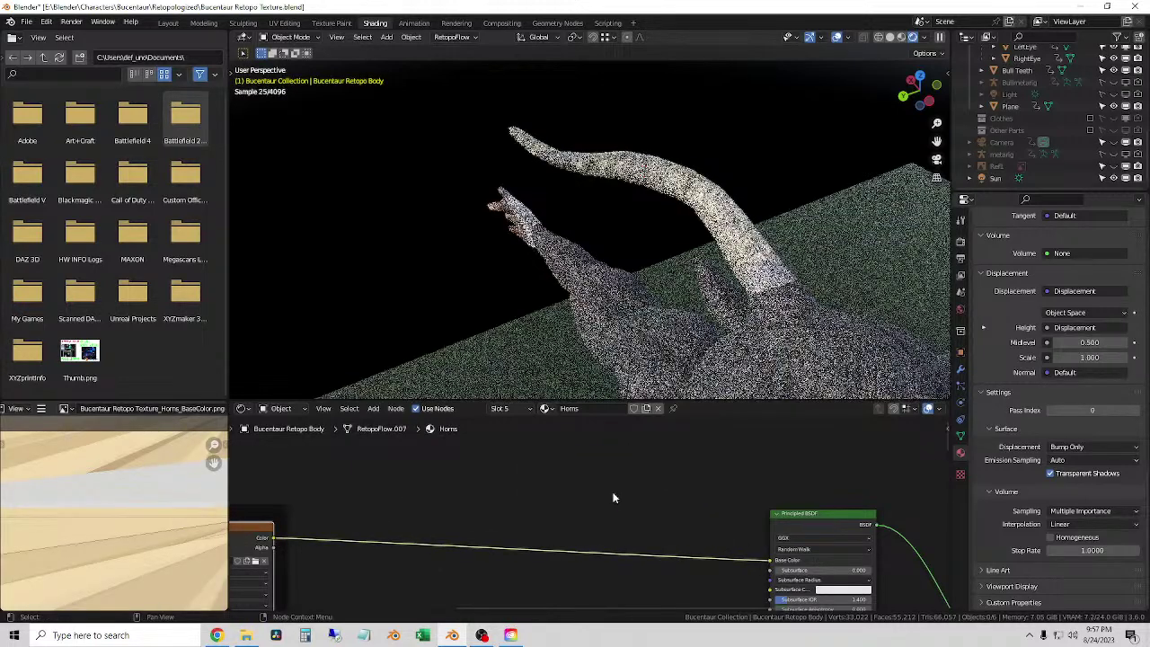
pyautogui.moveTo(770, 289); pyautogui.dragTo(834, 252, button='middle')
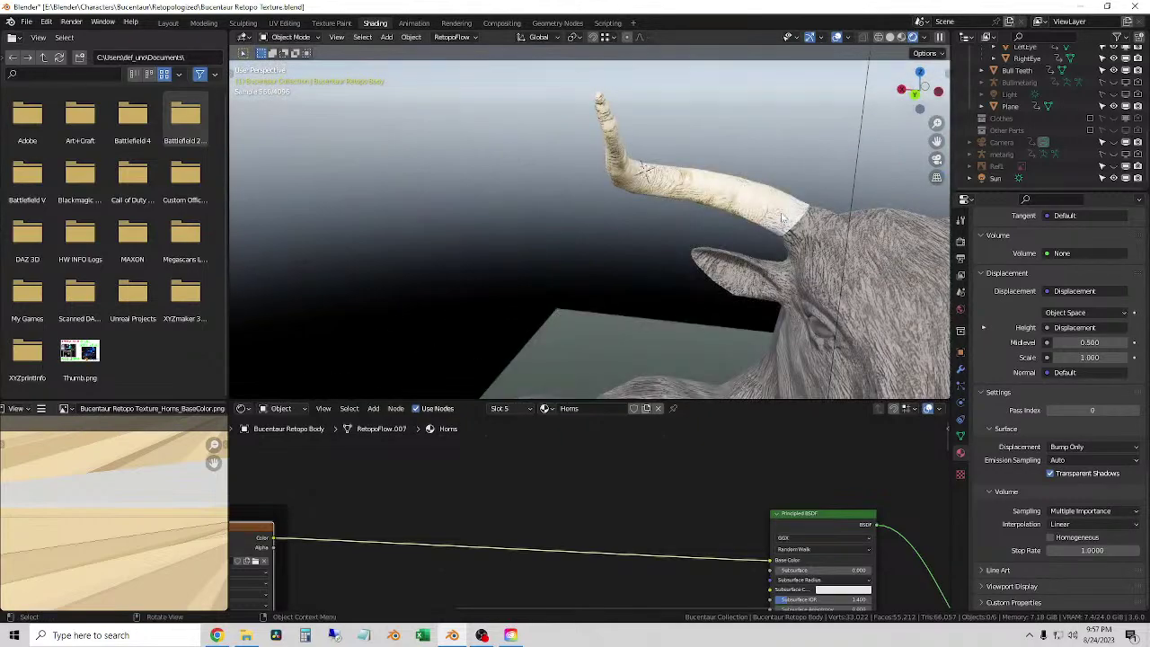
pyautogui.moveTo(527, 270); pyautogui.dragTo(743, 278, button='middle')
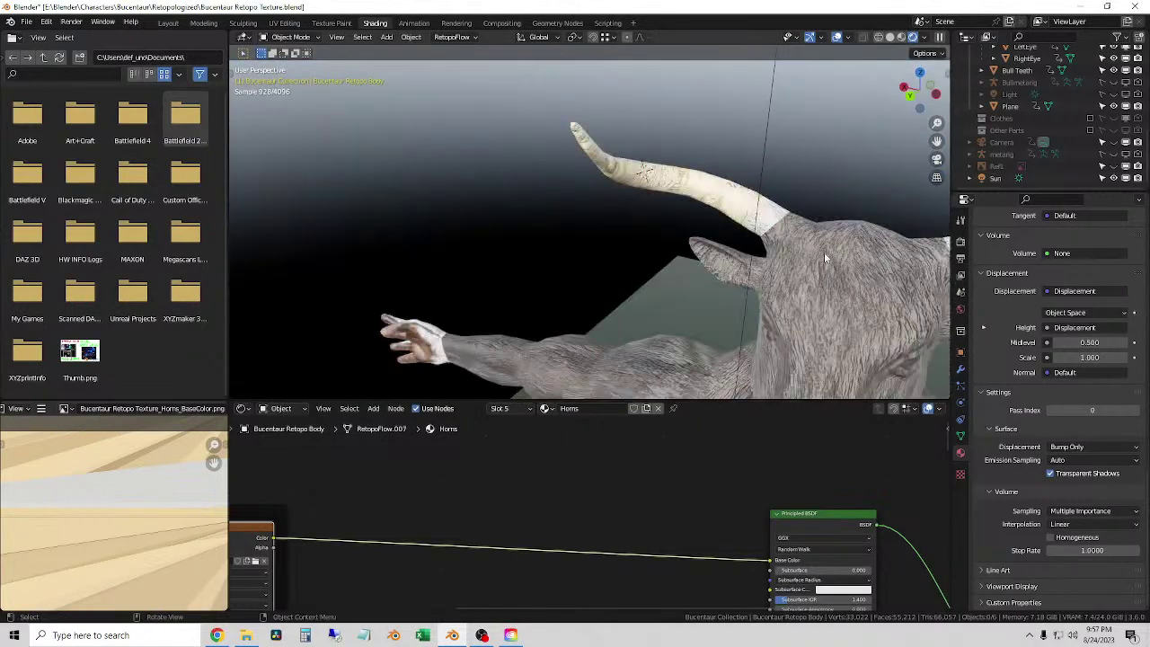
# - Select the bucentaur body at the hand and switch to the Hands material in Slot 2
pyautogui.moveTo(596, 287)
pyautogui.mouseDown(button='middle')
pyautogui.moveTo(619, 304)
pyautogui.moveTo(663, 231)
pyautogui.moveTo(415, 273)
pyautogui.moveTo(396, 305)
pyautogui.moveTo(569, 269)
pyautogui.moveTo(582, 282)
pyautogui.mouseUp(button='middle')
pyautogui.scroll(2, 569, 270)
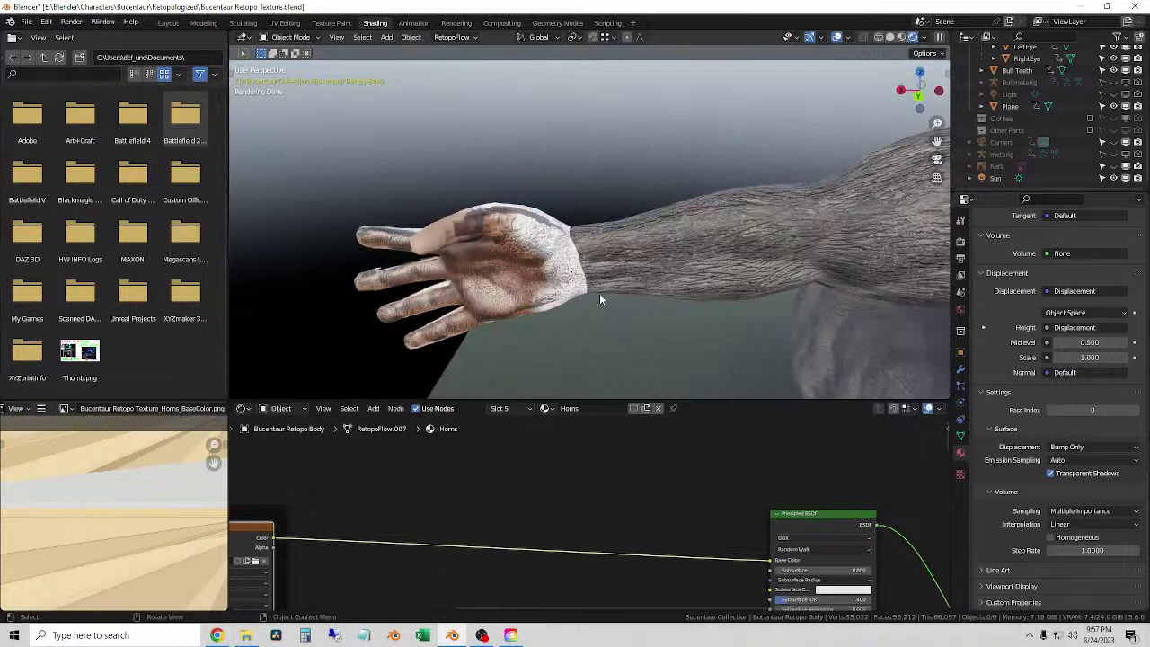
pyautogui.click(532, 261)
pyautogui.click(507, 408)
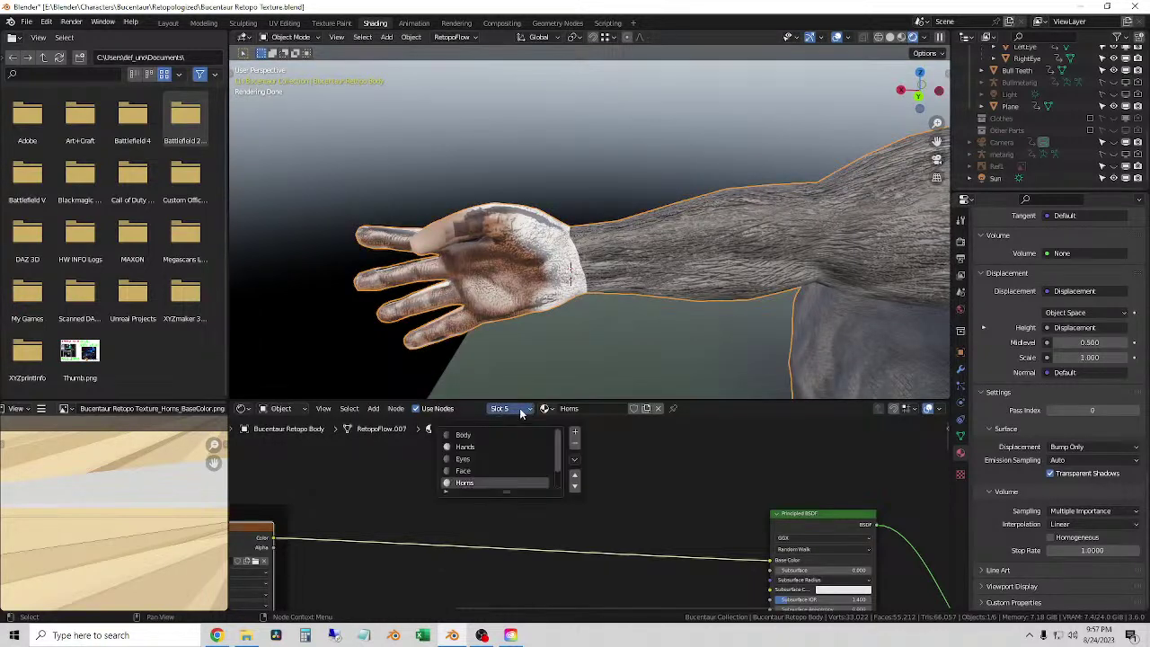
pyautogui.click(464, 447)
pyautogui.moveTo(569, 531); pyautogui.dragTo(550, 480, button='middle')
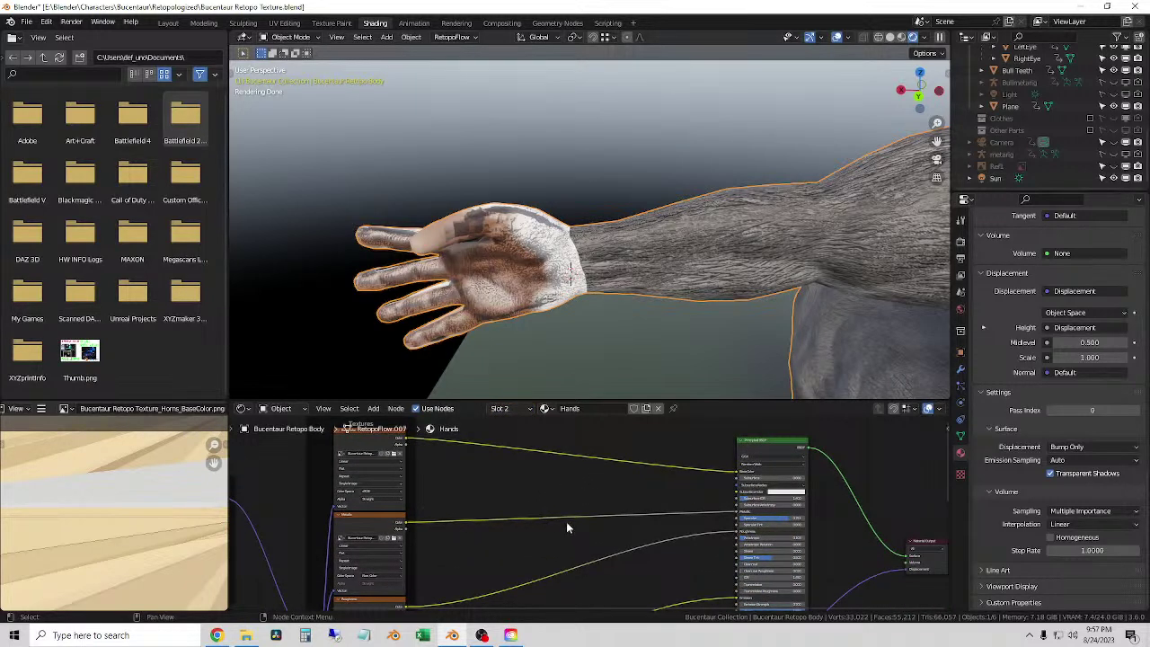
pyautogui.moveTo(490, 305); pyautogui.dragTo(584, 274, button='middle')
pyautogui.keyDown('shift'); pyautogui.scroll(2, 524, 497); pyautogui.keyUp('shift')
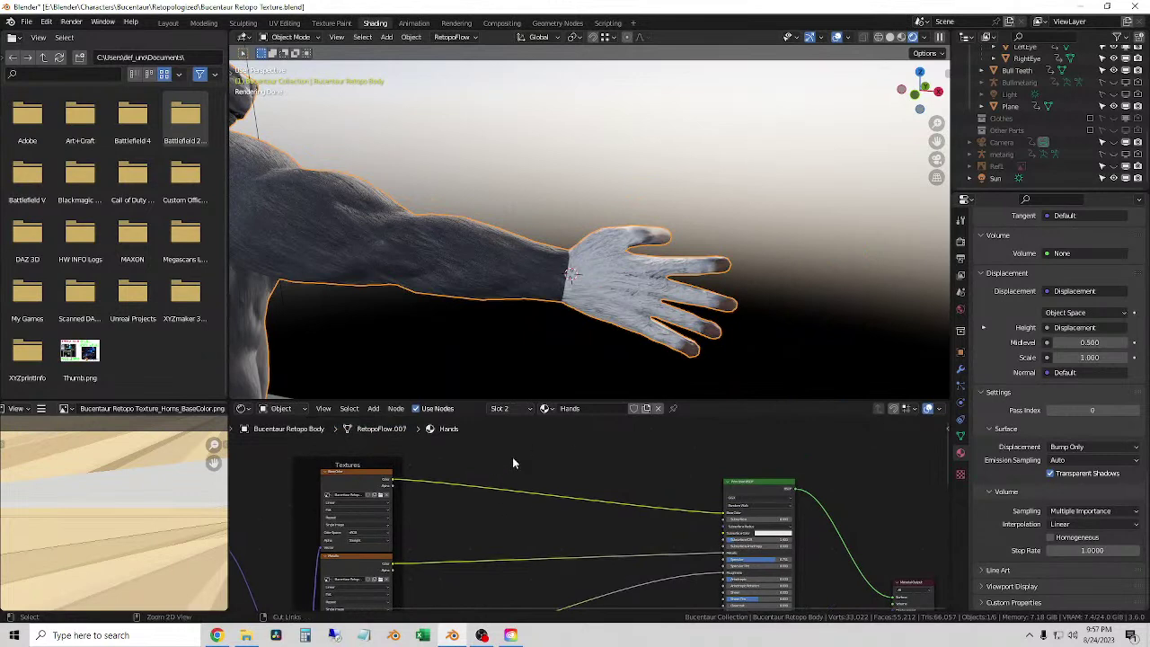
# - Paste the copied nodes into Hands, delete the Noise Texture, and connect the Color Ramp between the base colour texture and Principled BSDF
pyautogui.hotkey('ctrl', 'v')
pyautogui.moveTo(721, 518); pyautogui.dragTo(763, 545, button='middle')
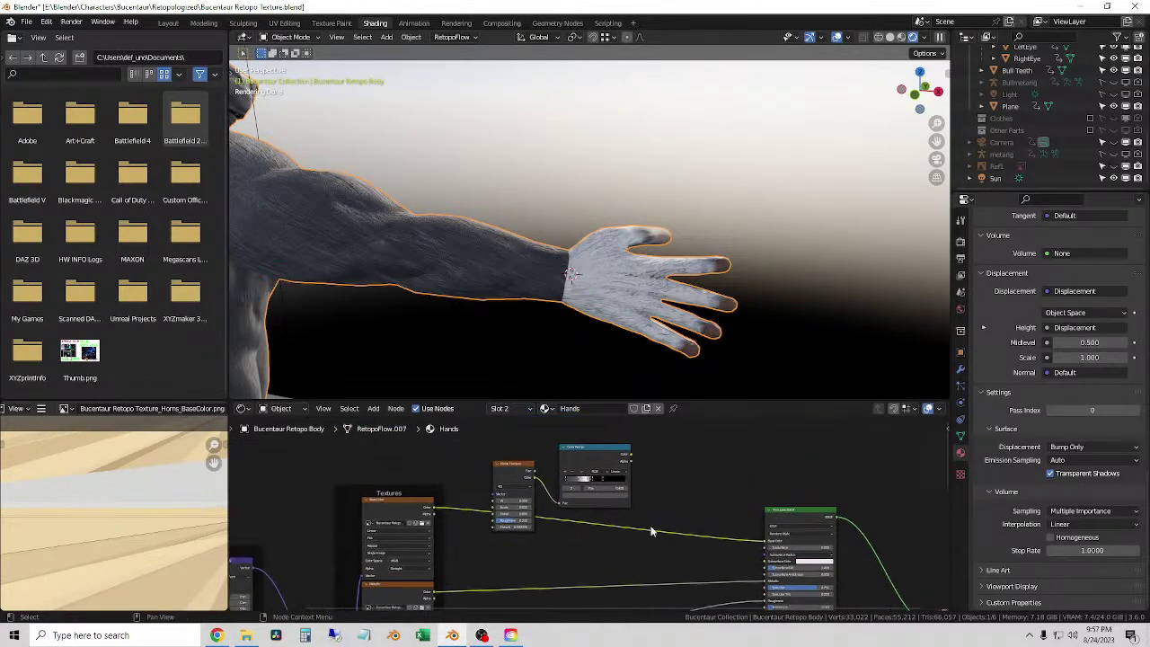
pyautogui.press('x')
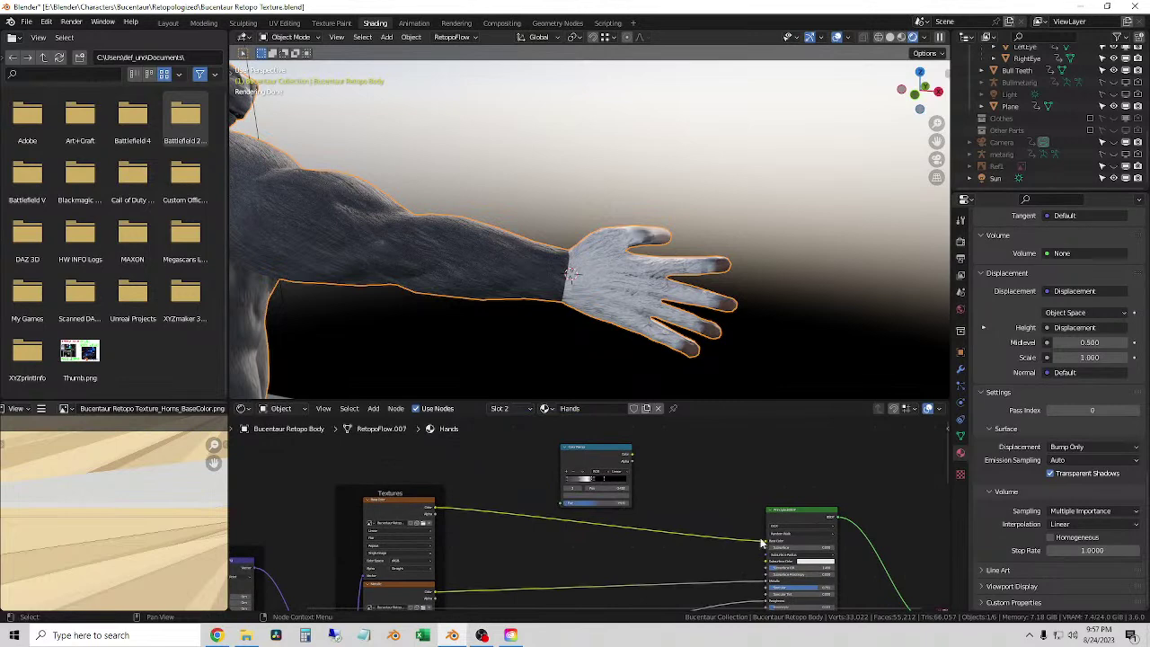
pyautogui.moveTo(760, 542); pyautogui.dragTo(561, 502)
pyautogui.moveTo(597, 447)
pyautogui.mouseDown()
pyautogui.moveTo(629, 491)
pyautogui.moveTo(766, 542)
pyautogui.mouseUp()
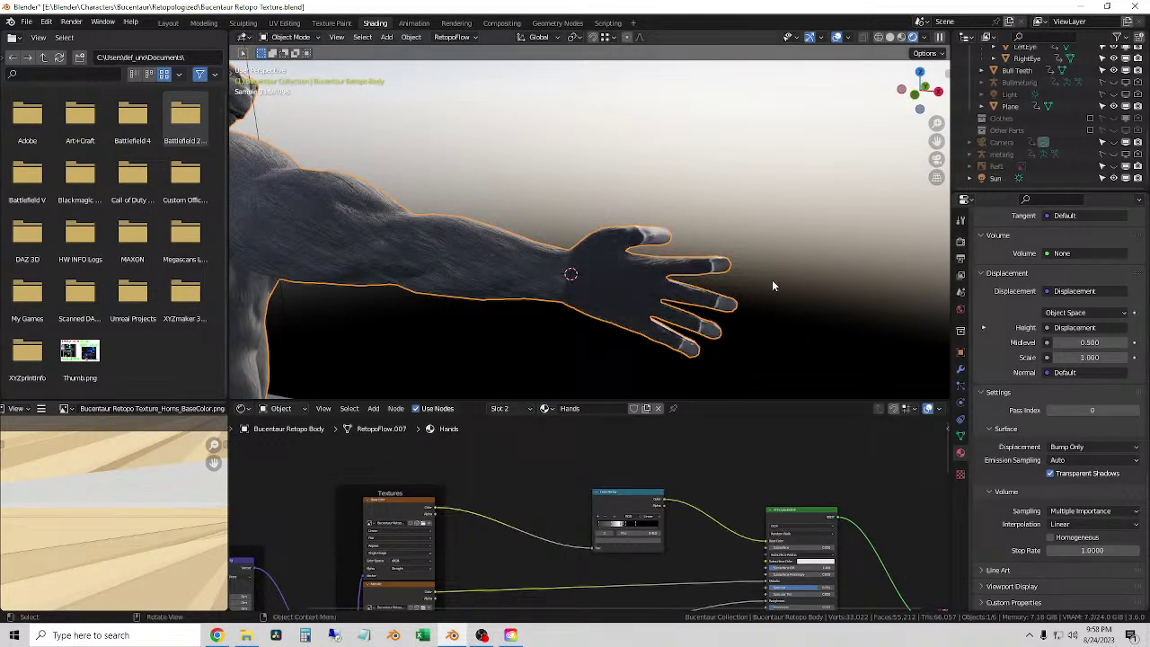
# - Spread the dark stops of the Hands Color Ramp, placing the last black stop at 0.988 and the grey stop at 0.586
pyautogui.moveTo(770, 282); pyautogui.dragTo(577, 180, button='middle')
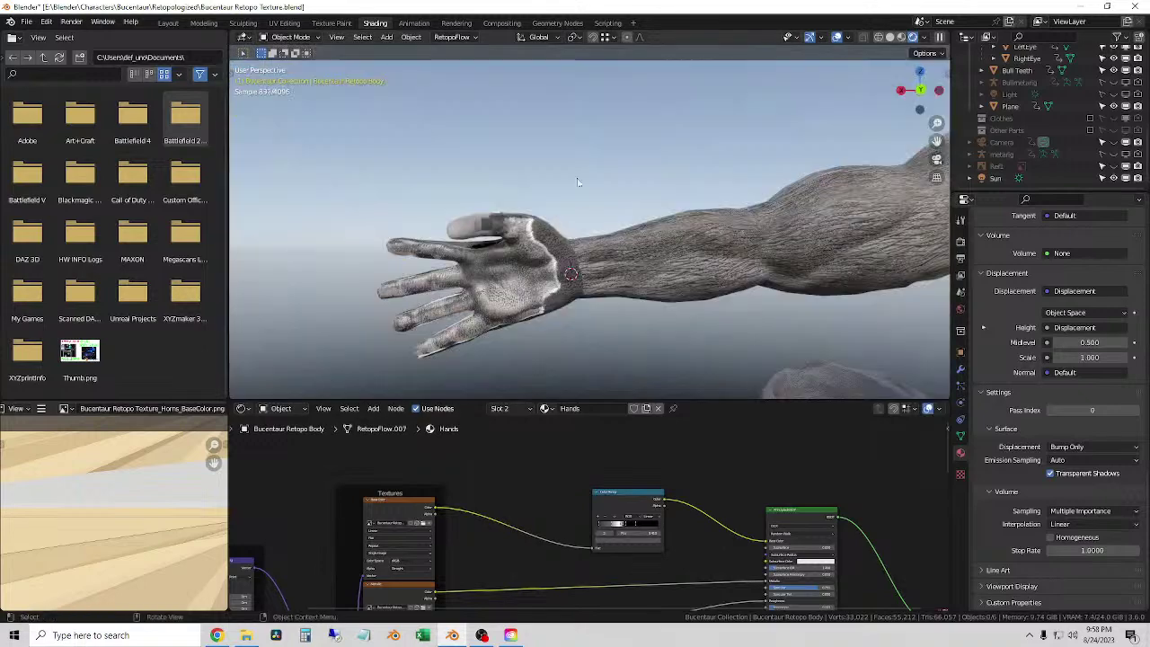
pyautogui.scroll(2, 578, 180)
pyautogui.scroll(4, 630, 539)
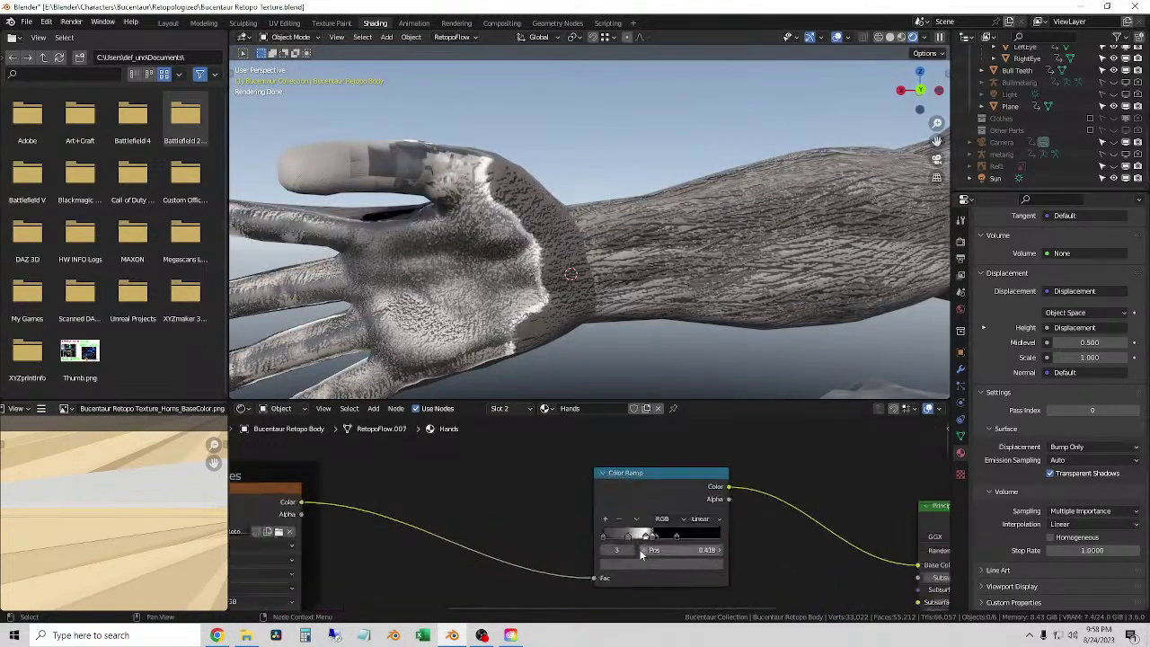
pyautogui.keyDown('ctrl'); pyautogui.click(684, 539); pyautogui.keyUp('ctrl')
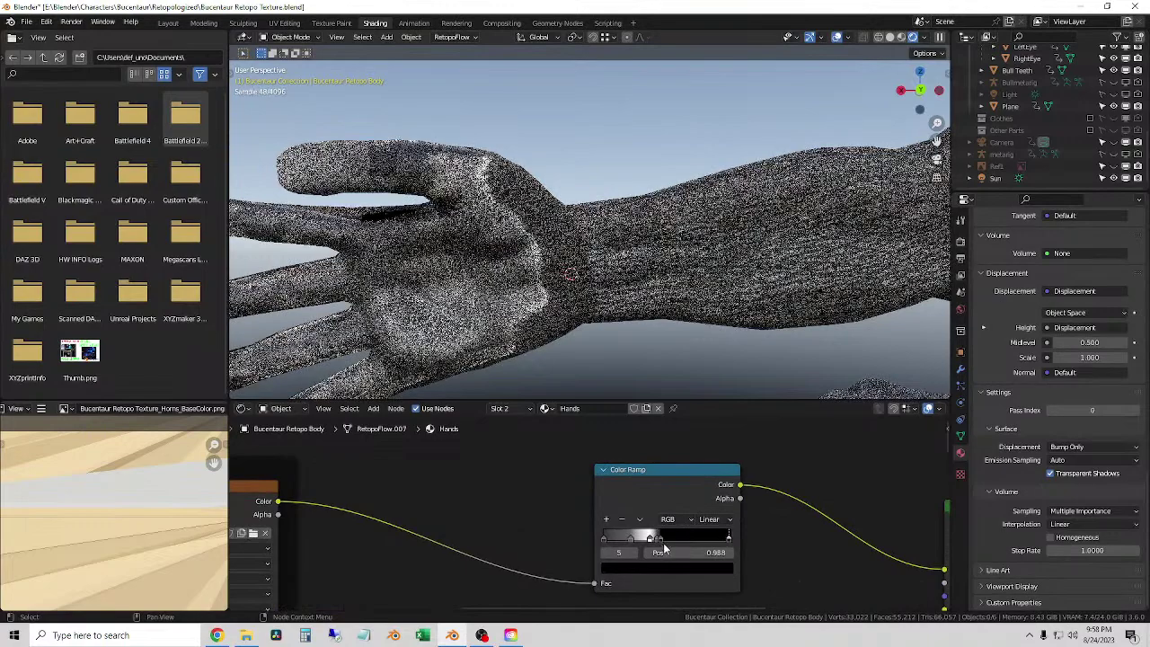
pyautogui.moveTo(693, 542)
pyautogui.mouseDown()
pyautogui.moveTo(716, 544)
pyautogui.moveTo(670, 546)
pyautogui.mouseUp()
pyautogui.click(690, 540)
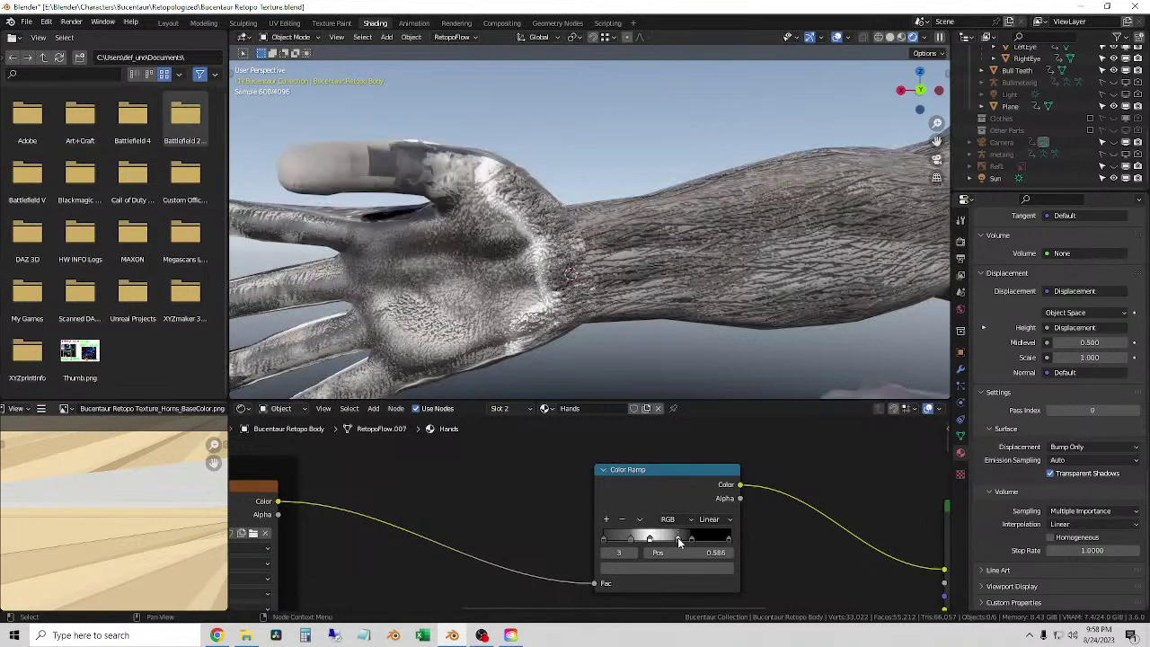
pyautogui.moveTo(692, 544); pyautogui.dragTo(607, 540)
# - Change the first stop of the Hands Color Ramp to a dark orange-brown
pyautogui.click(605, 539)
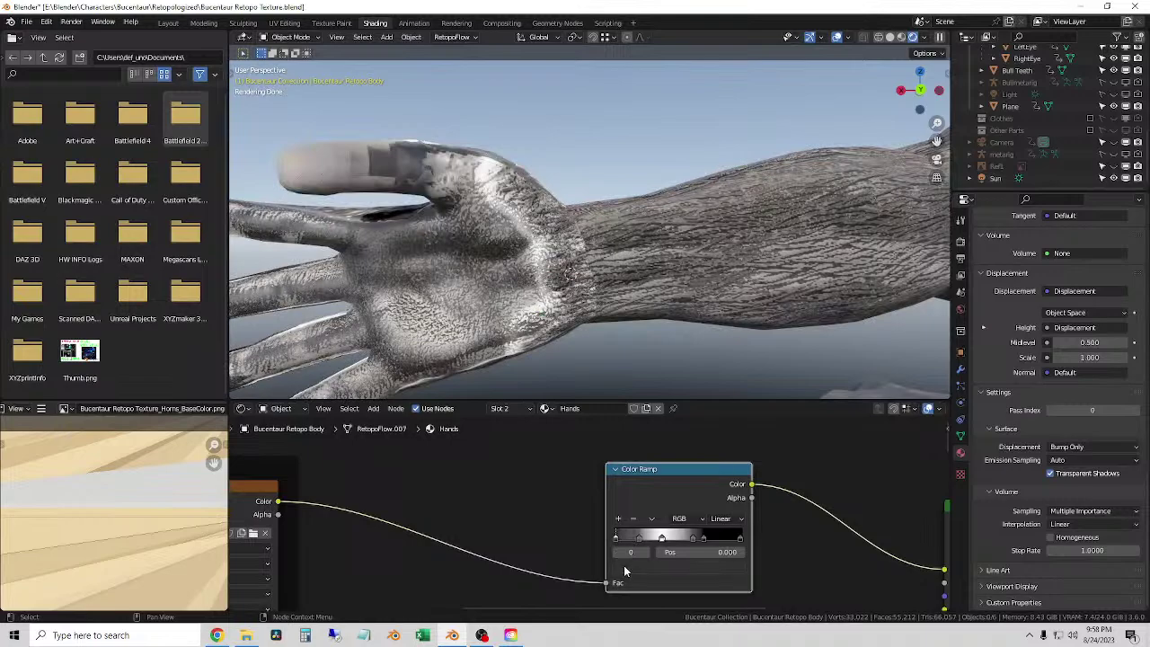
pyautogui.click(626, 570)
pyautogui.click(650, 468)
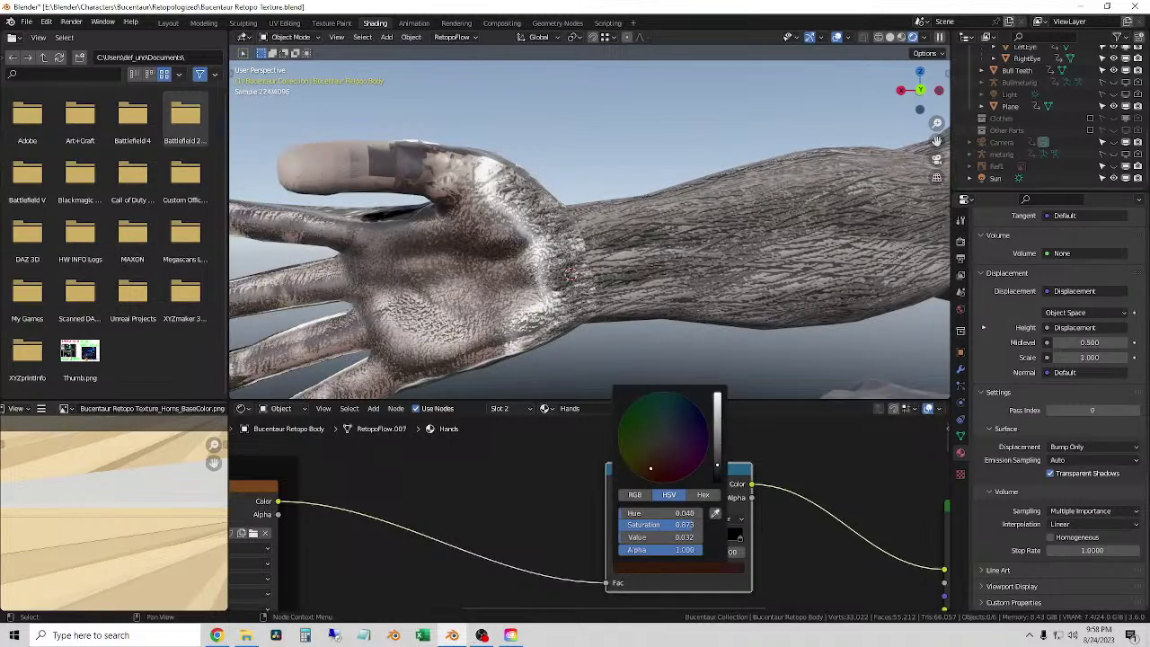
pyautogui.moveTo(651, 468); pyautogui.dragTo(643, 473)
pyautogui.moveTo(717, 467)
pyautogui.mouseDown()
pyautogui.moveTo(717, 444)
pyautogui.moveTo(717, 457)
pyautogui.mouseUp()
# - Move the brown stop of the Hands Color Ramp to 0.227 and delete the white stop
pyautogui.scroll(-5, 574, 260)
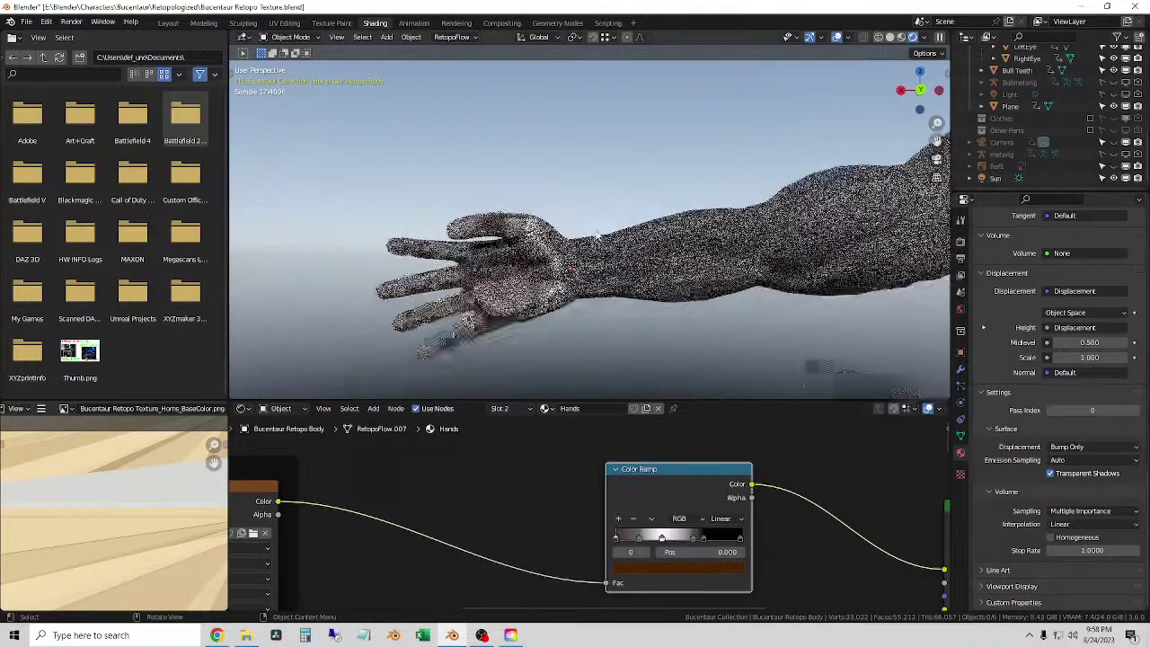
pyautogui.moveTo(609, 246); pyautogui.dragTo(661, 303, button='middle')
pyautogui.scroll(8, 558, 302)
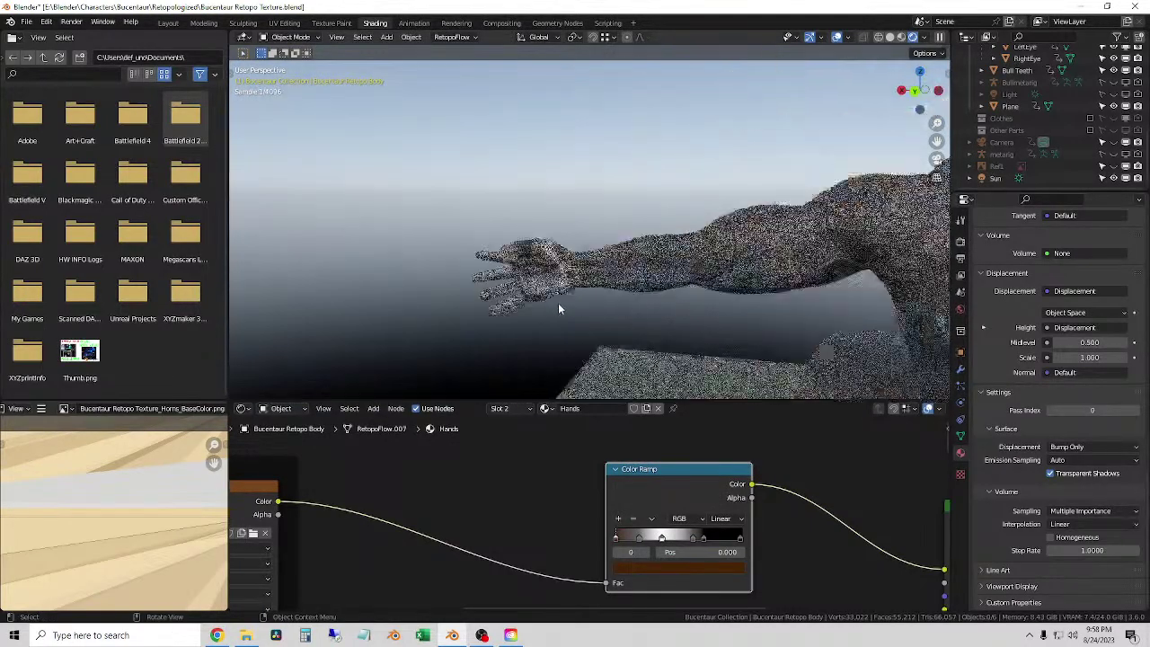
pyautogui.moveTo(661, 540)
pyautogui.mouseDown()
pyautogui.moveTo(634, 542)
pyautogui.moveTo(661, 552)
pyautogui.moveTo(649, 550)
pyautogui.mouseUp()
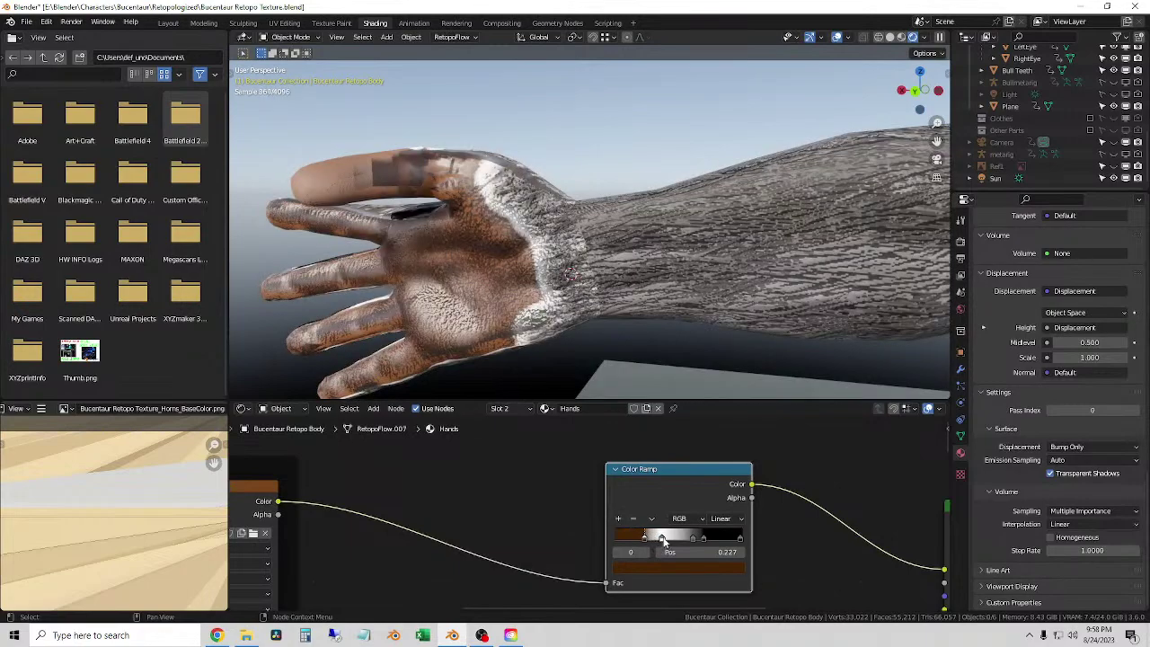
pyautogui.click(663, 539)
pyautogui.click(633, 519)
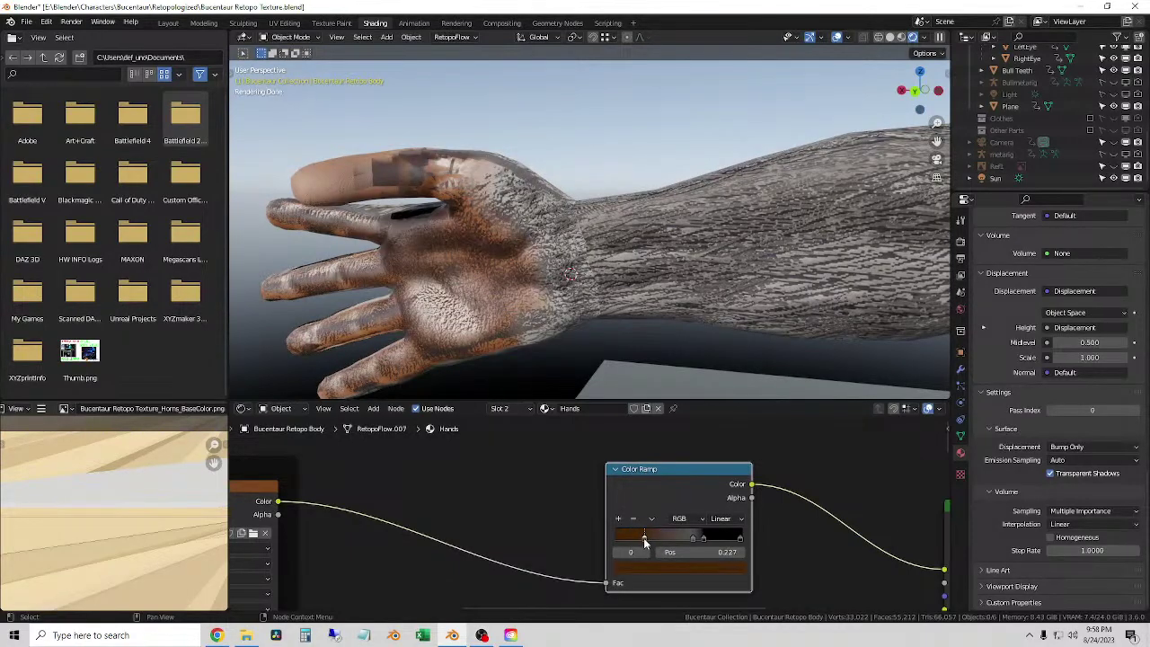
# - Shift the brown stop toward the middle of the Hands Color Ramp, place the grey stop at 0.832, and check the palm
pyautogui.moveTo(643, 537); pyautogui.dragTo(723, 542)
pyautogui.keyDown('ctrl'); pyautogui.click(692, 538); pyautogui.keyUp('ctrl')
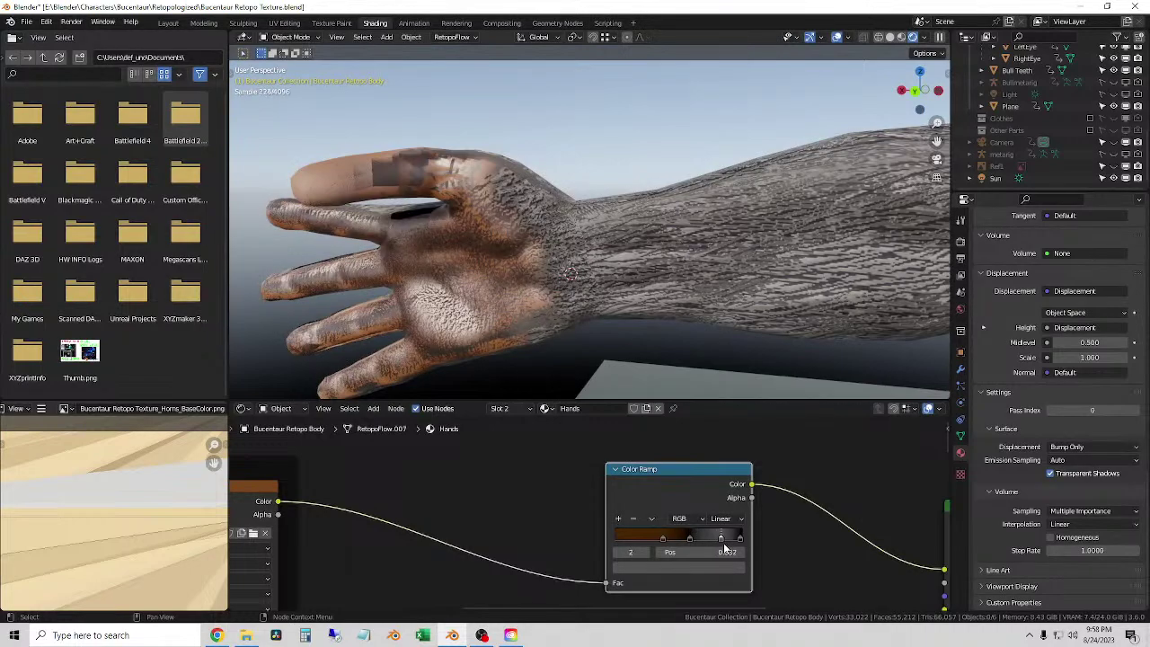
pyautogui.scroll(-5, 639, 237)
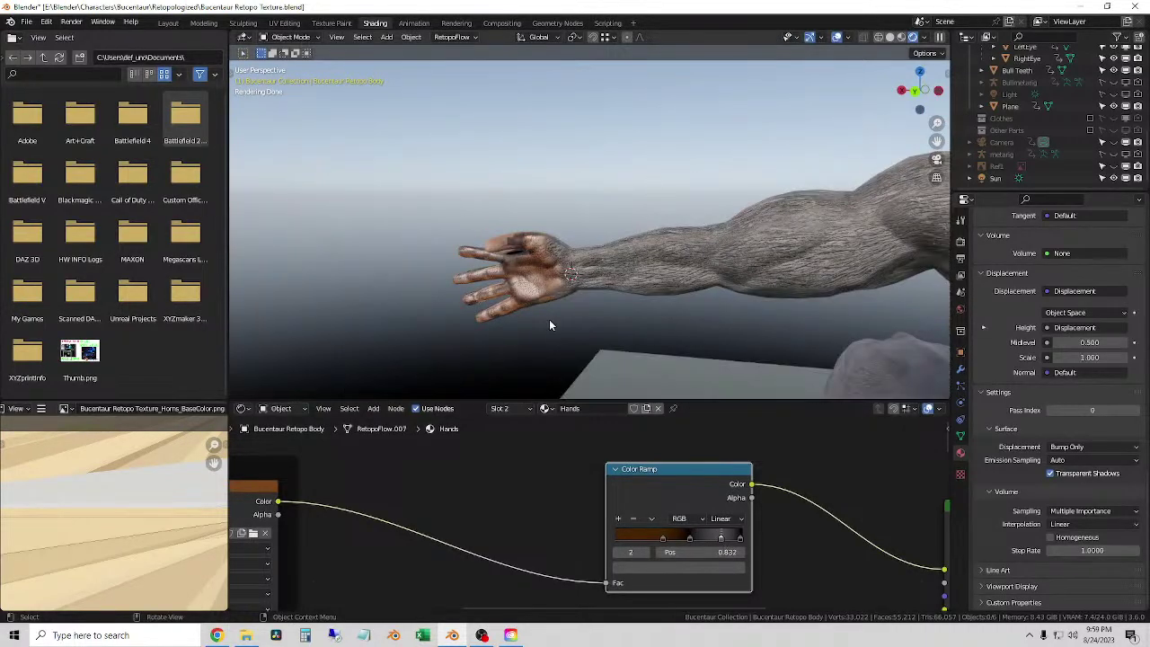
pyautogui.moveTo(549, 319)
pyautogui.mouseDown(button='middle')
pyautogui.moveTo(637, 312)
pyautogui.moveTo(605, 326)
pyautogui.moveTo(540, 301)
pyautogui.mouseUp(button='middle')
pyautogui.scroll(4, 433, 191)
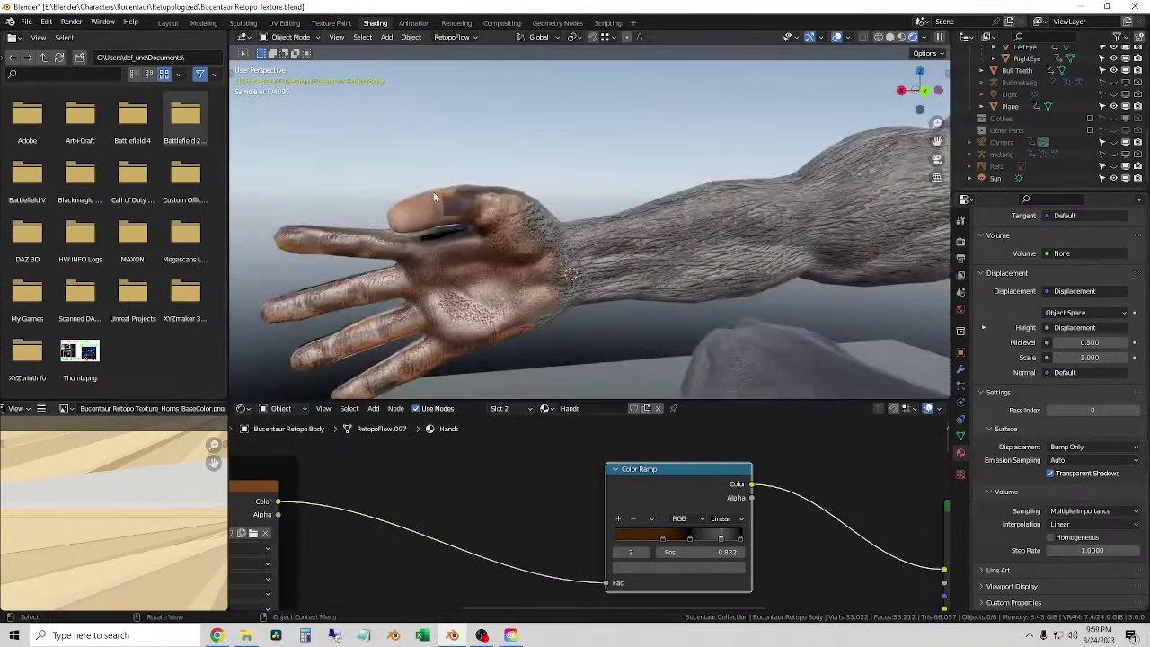
# - Inspect the thumb, the back of the hand and the whole bucentaur for how the hand colouring blends with the arms
pyautogui.keyDown('shift'); pyautogui.rightClick(433, 192); pyautogui.keyUp('shift')
pyautogui.scroll(3, 436, 207)
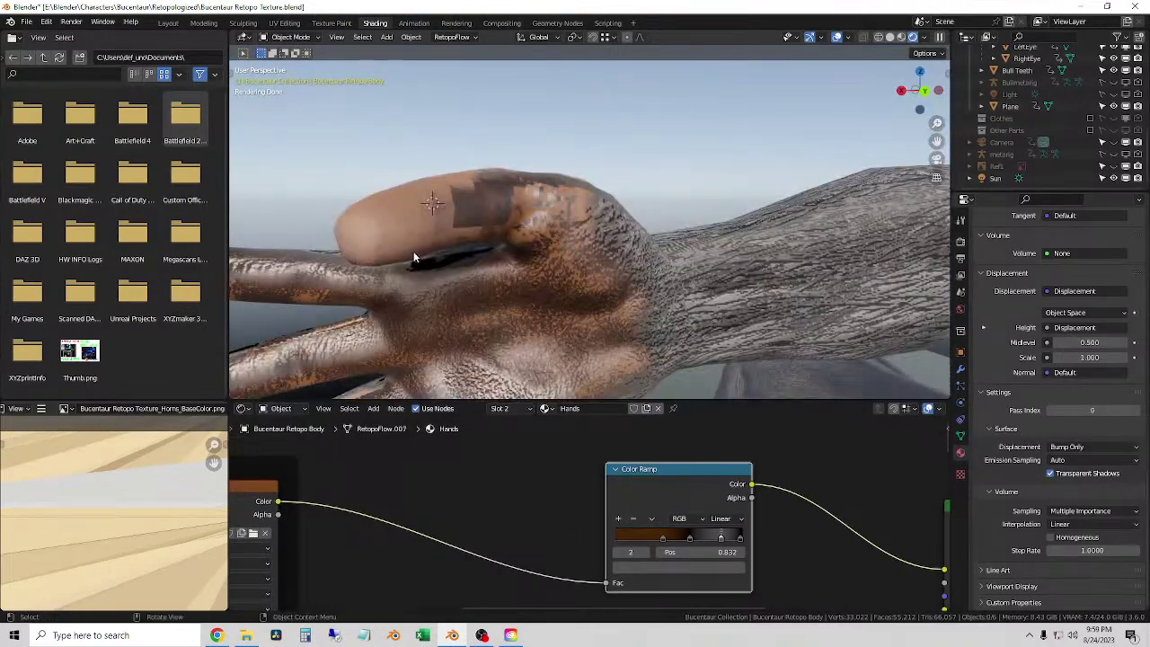
pyautogui.moveTo(398, 282); pyautogui.dragTo(644, 287, button='middle')
pyautogui.scroll(-2, 542, 277)
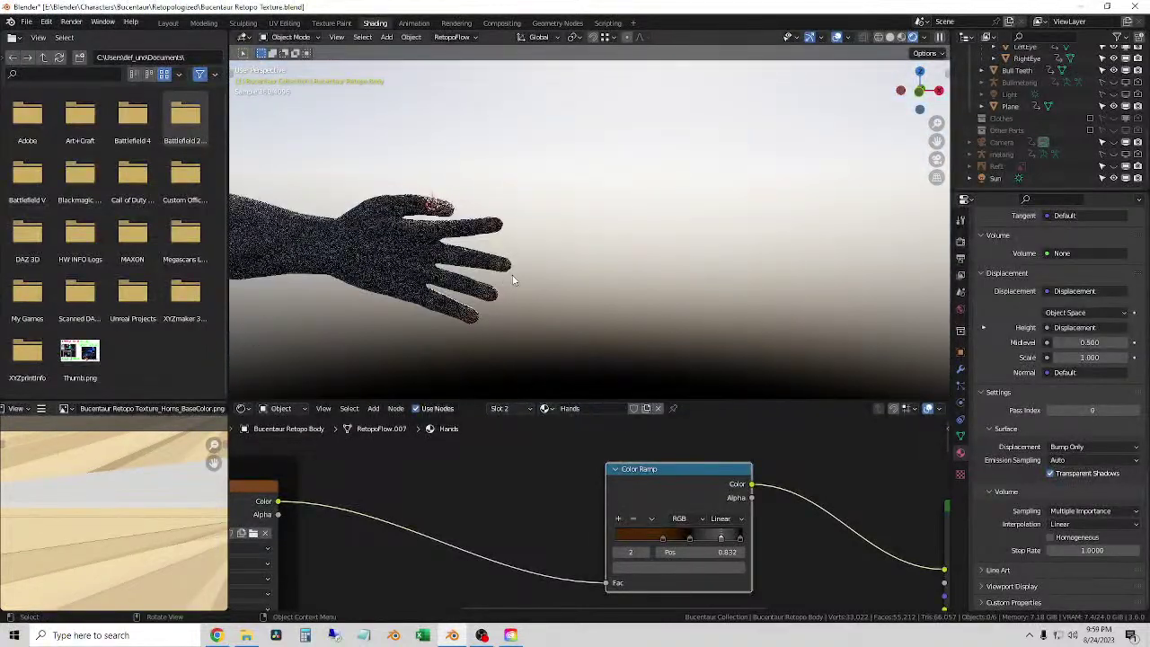
pyautogui.moveTo(515, 281); pyautogui.dragTo(554, 295, button='middle')
pyautogui.moveTo(581, 338); pyautogui.dragTo(488, 302, button='middle')
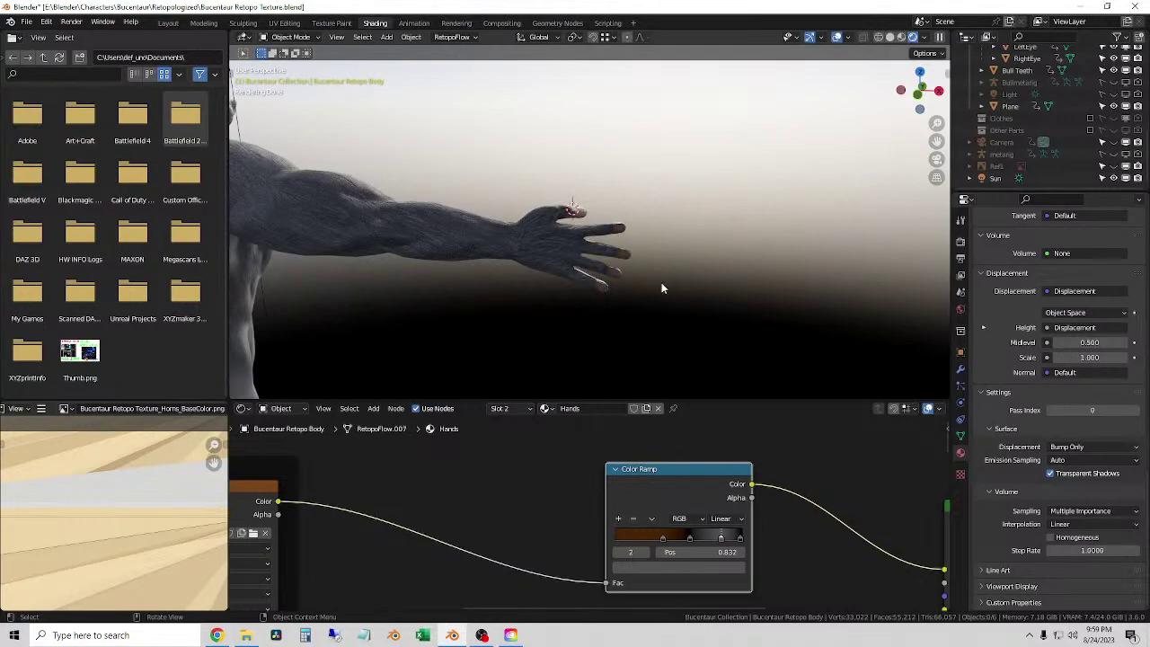
pyautogui.scroll(4, 669, 275)
pyautogui.scroll(-5, 582, 303)
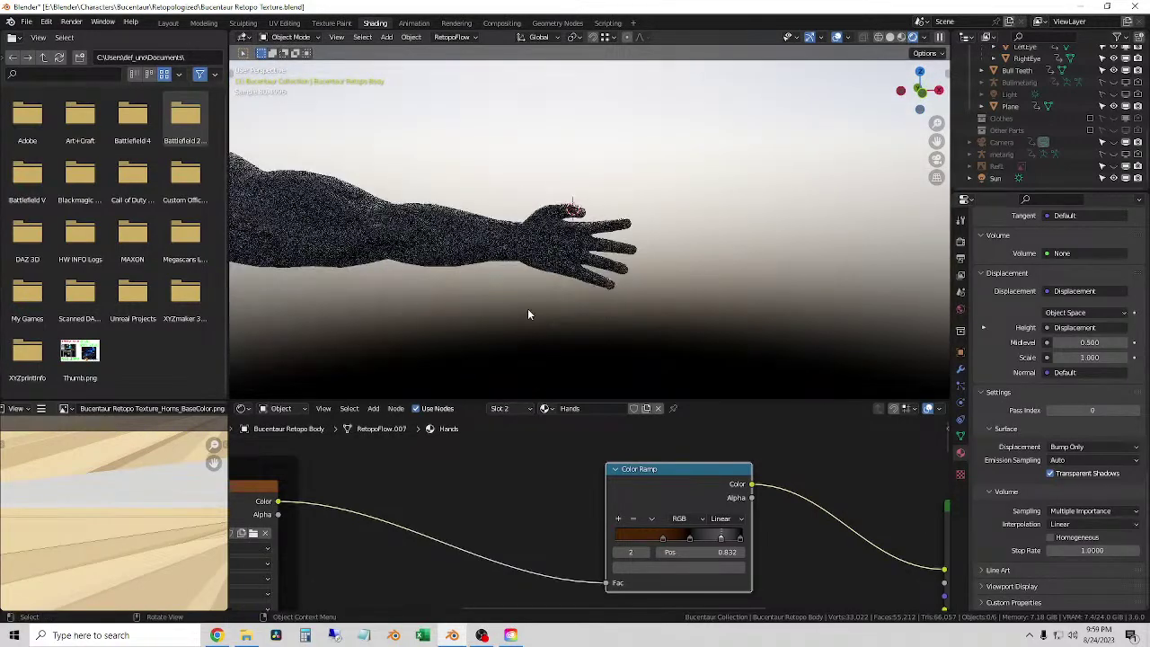
pyautogui.moveTo(531, 313); pyautogui.dragTo(538, 290, button='middle')
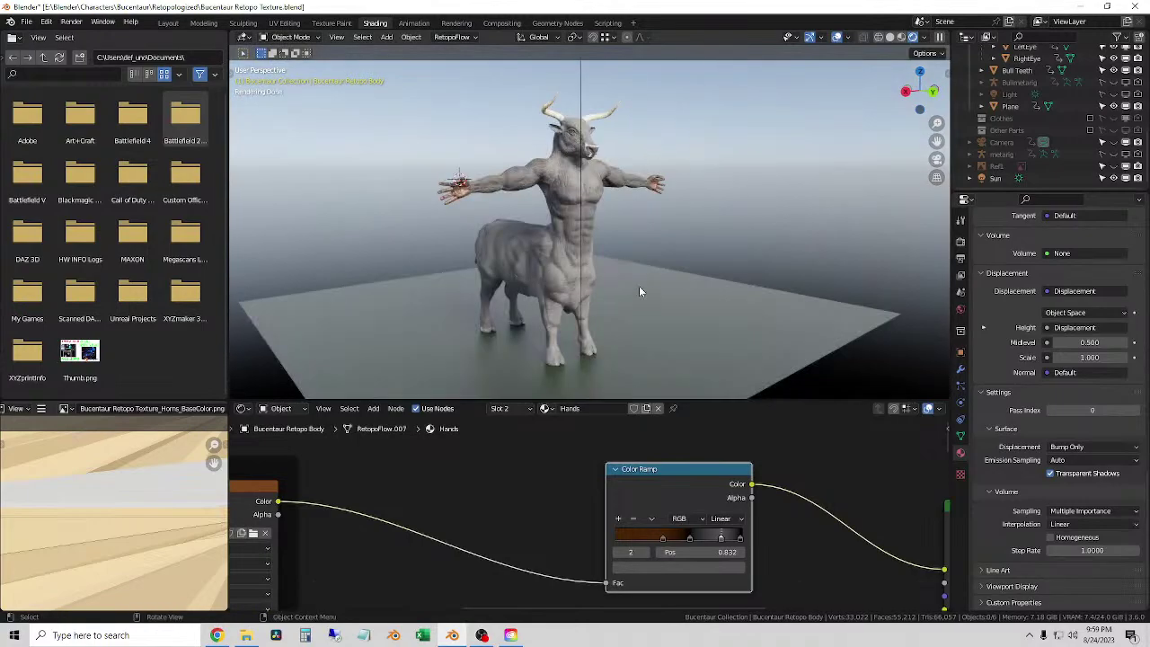
# - Examine the hooves and lower legs, and the nose and muzzle, for how their colouring matches the rest of the body
pyautogui.scroll(8, 555, 361)
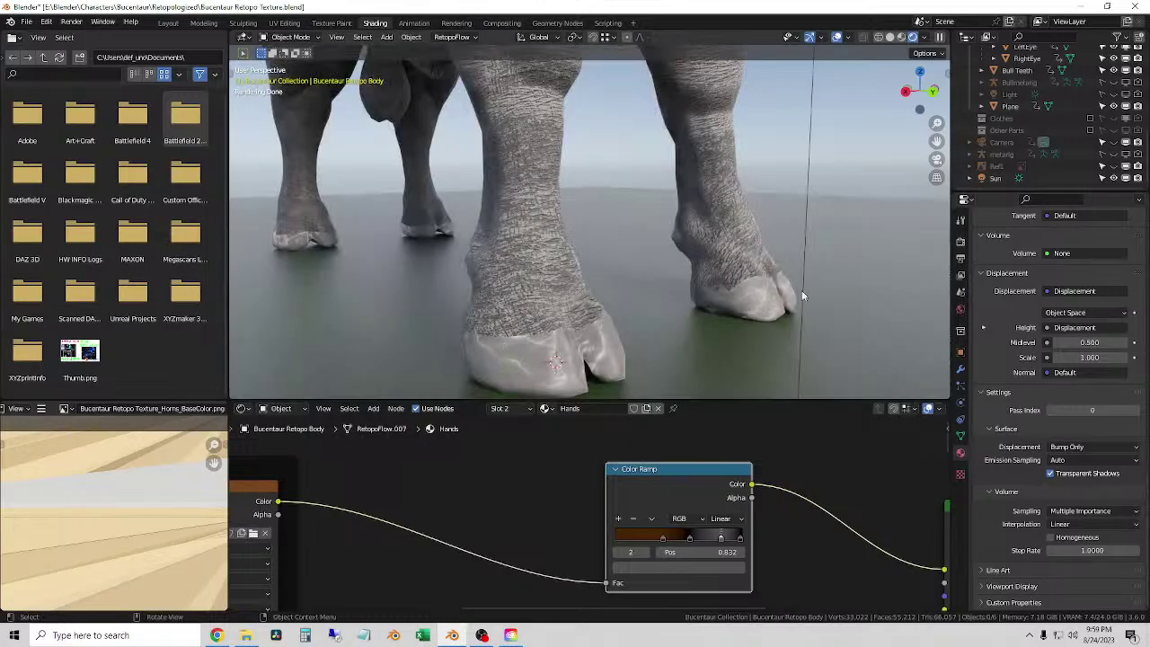
pyautogui.scroll(4, 801, 290)
pyautogui.moveTo(801, 290); pyautogui.dragTo(656, 282, button='middle')
pyautogui.moveTo(642, 326); pyautogui.dragTo(572, 323, button='middle')
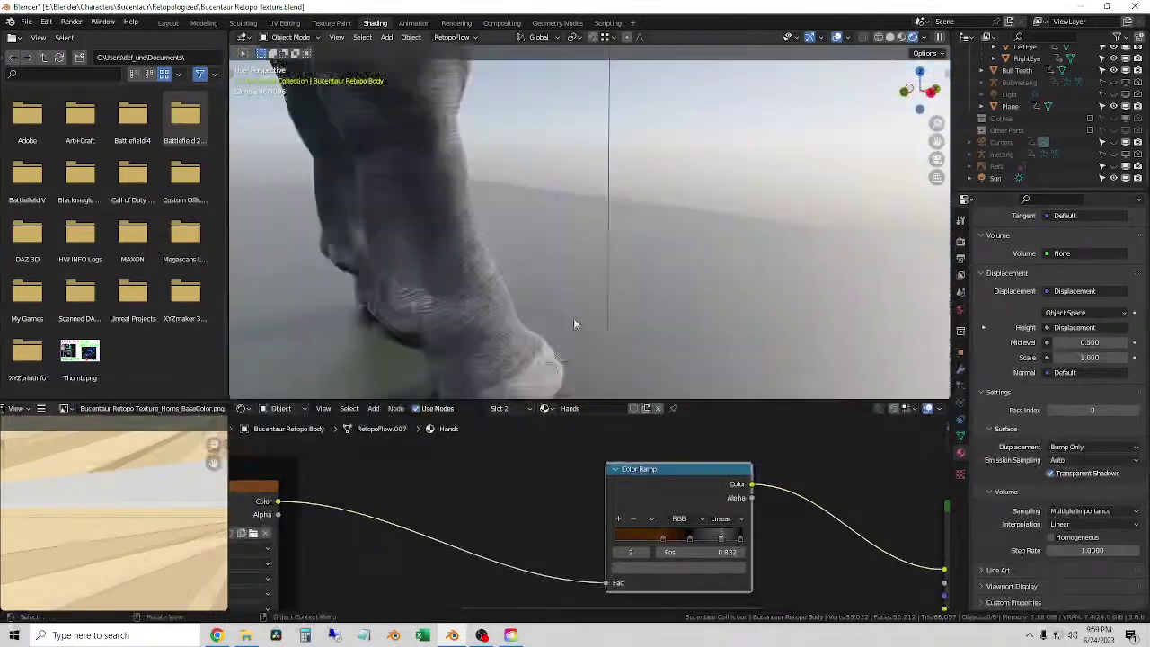
pyautogui.scroll(-8, 638, 290)
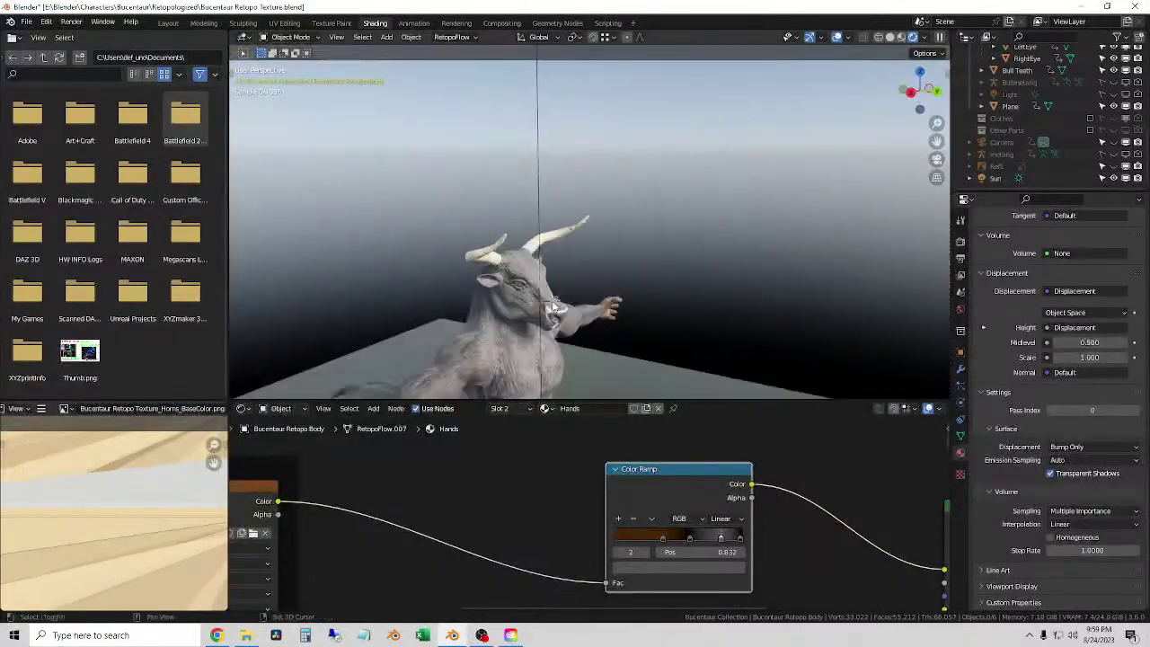
pyautogui.scroll(6, 552, 303)
pyautogui.scroll(-2, 553, 303)
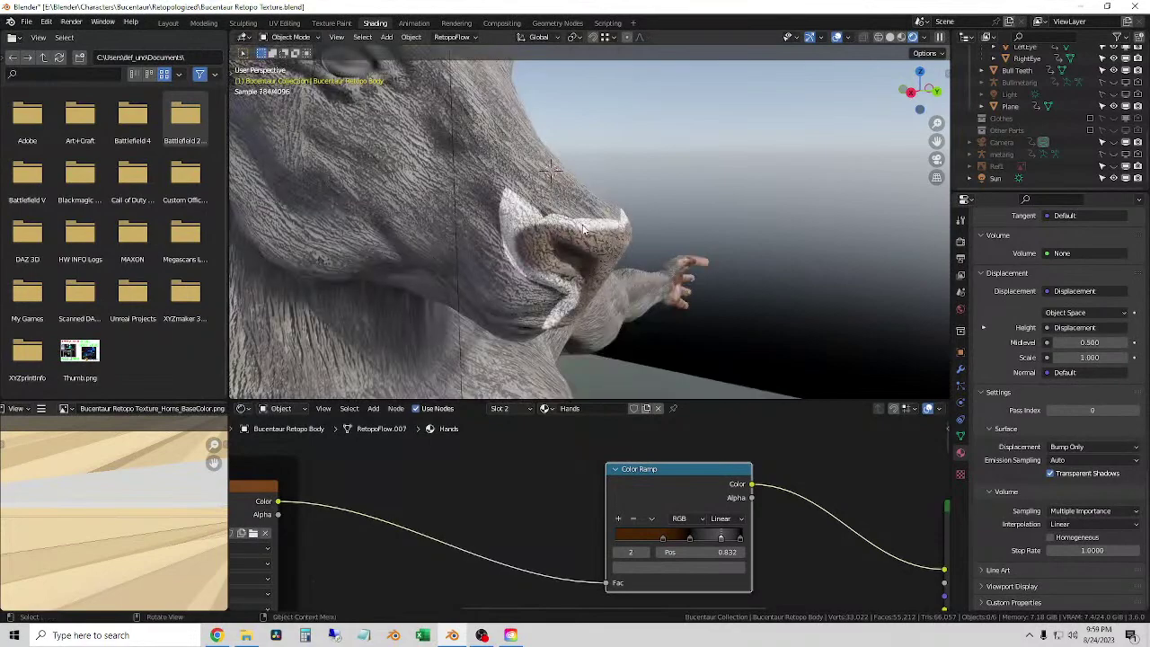
pyautogui.moveTo(601, 226); pyautogui.dragTo(574, 425, button='middle')
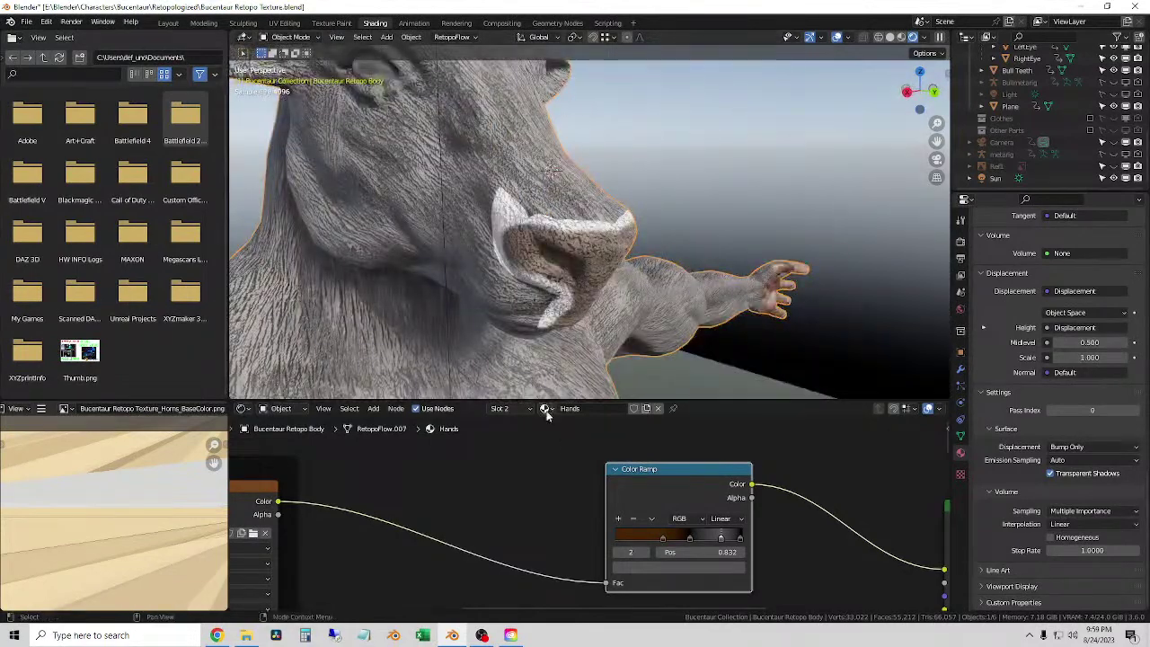
# - Copy the Hands Color Ramp into the Nose and Mouth material, inserting it between the Base Color texture and the Principled BSDF
pyautogui.click(544, 408)
pyautogui.scroll(-1, 657, 476)
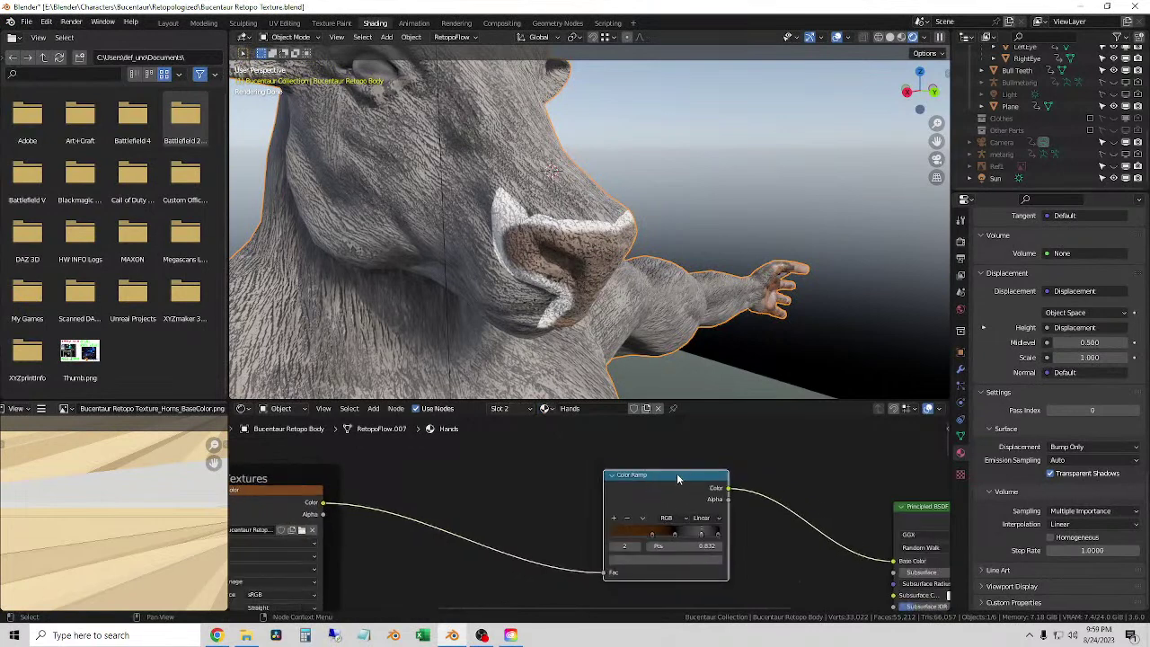
pyautogui.press('ctrl')
pyautogui.click(499, 408)
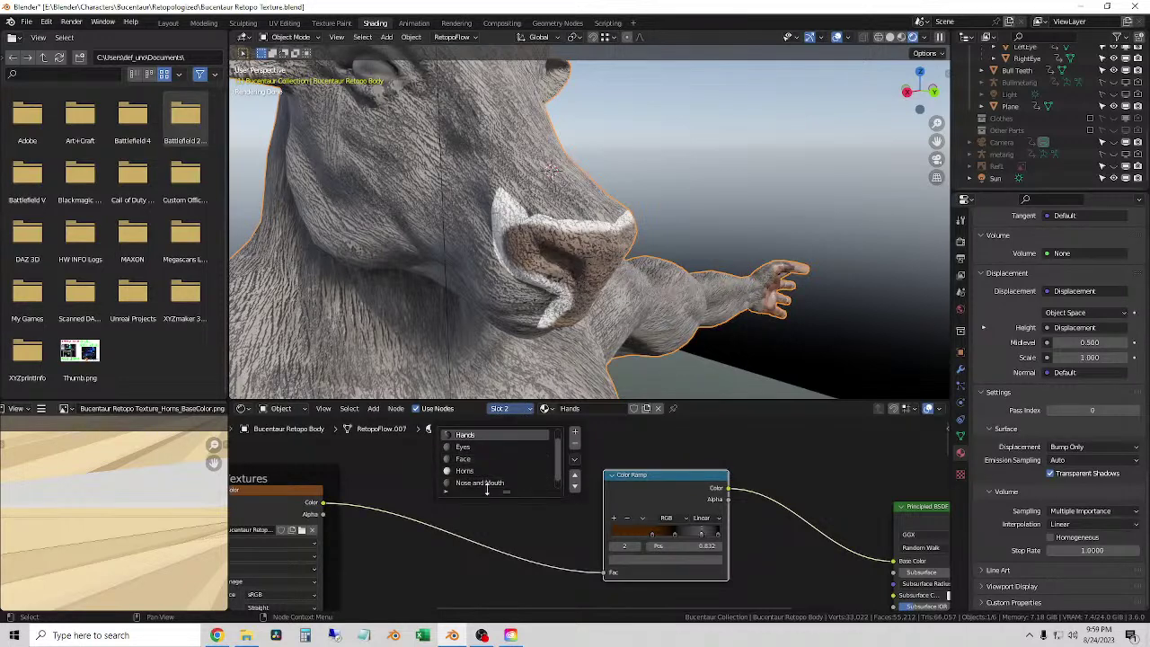
pyautogui.click(490, 484)
pyautogui.scroll(-2, 510, 526)
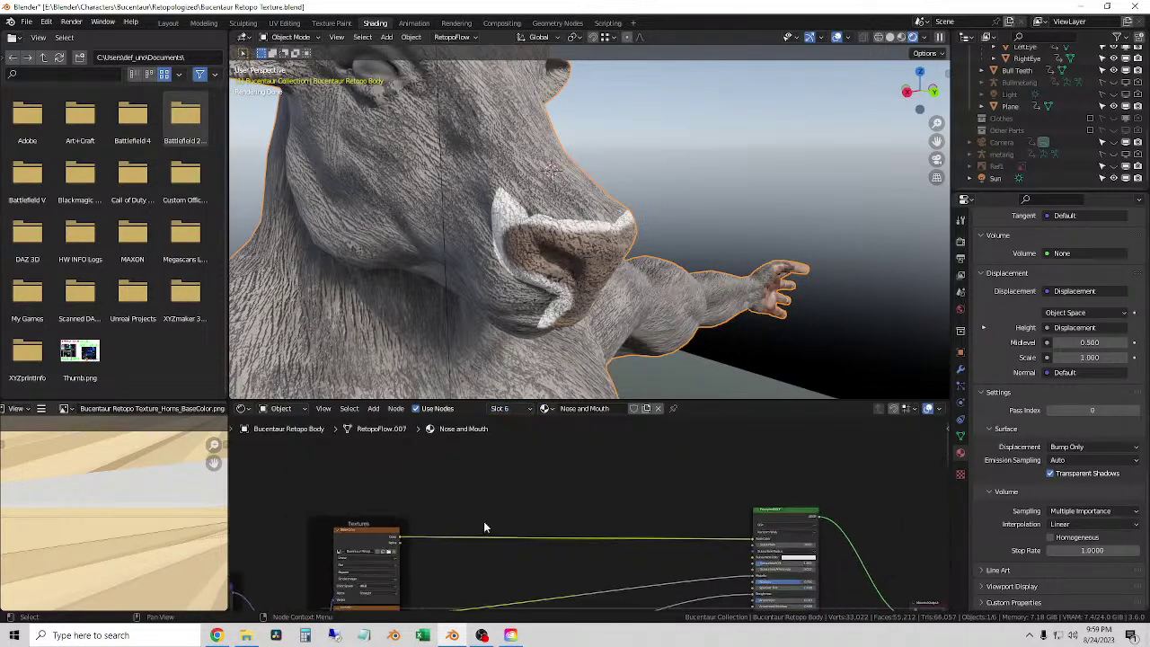
pyautogui.hotkey('ctrl', 'v')
pyautogui.moveTo(485, 499); pyautogui.dragTo(584, 504)
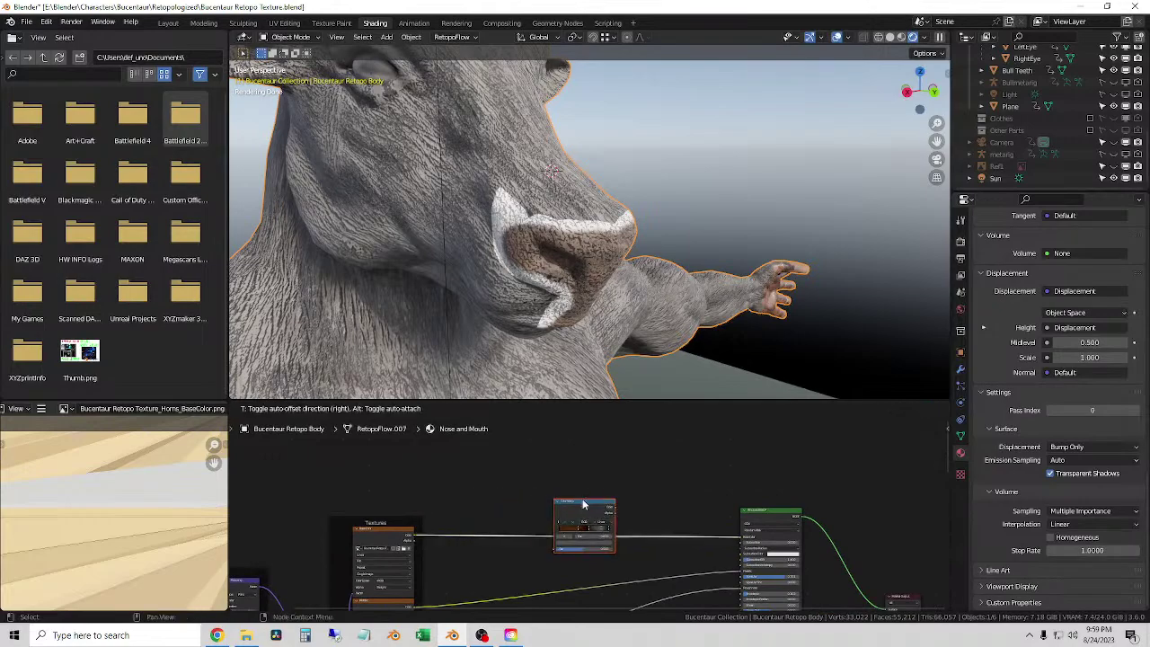
pyautogui.scroll(2, 586, 565)
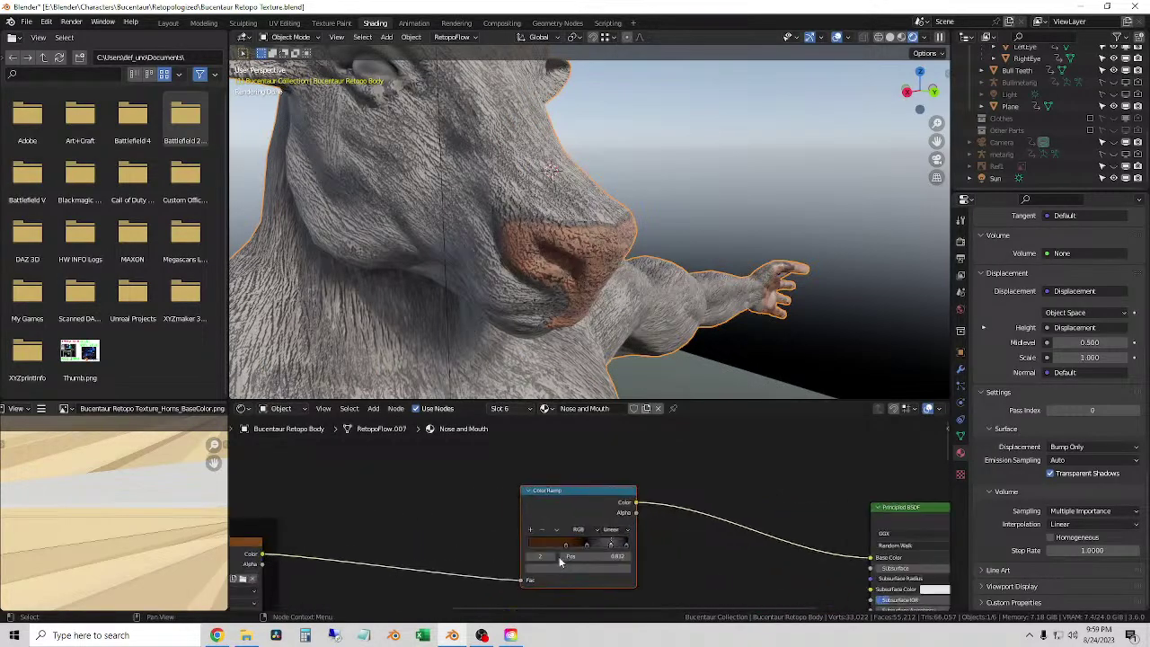
# - On the Nose and Mouth Color Ramp, place the brown stop at about 0.31, the first black stop at 0.441 and the last at 0.950
pyautogui.scroll(4, 564, 566)
pyautogui.scroll(-3, 608, 265)
pyautogui.scroll(3, 608, 266)
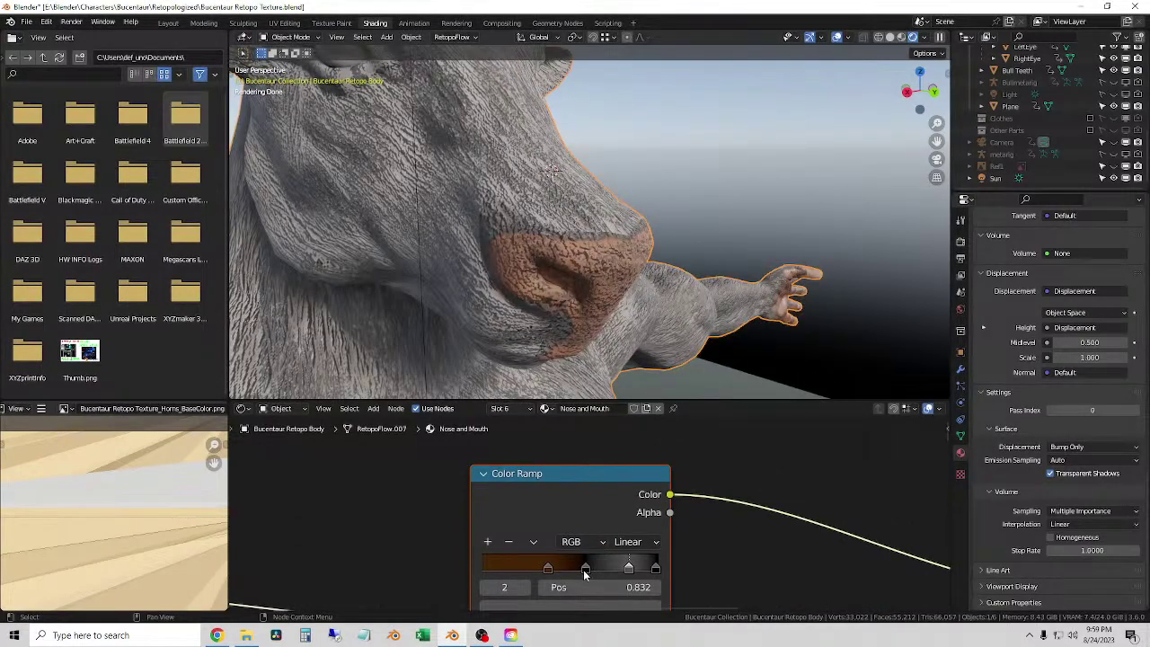
pyautogui.moveTo(584, 573); pyautogui.dragTo(530, 566)
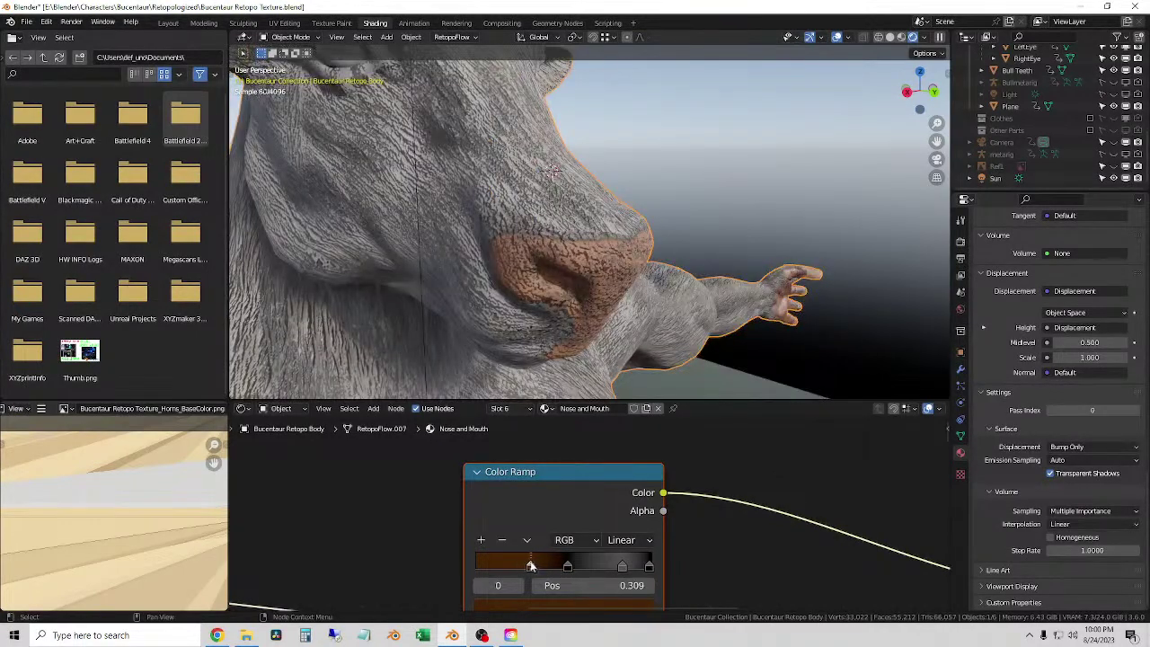
pyautogui.moveTo(623, 566); pyautogui.dragTo(652, 569)
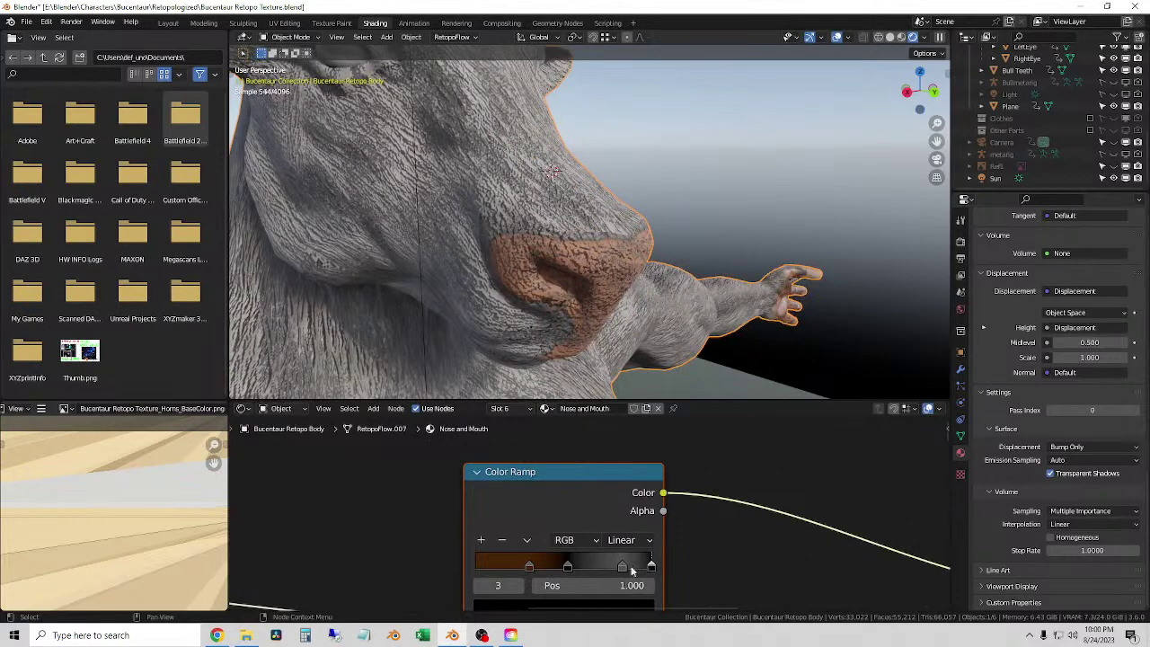
pyautogui.moveTo(567, 565); pyautogui.dragTo(552, 564)
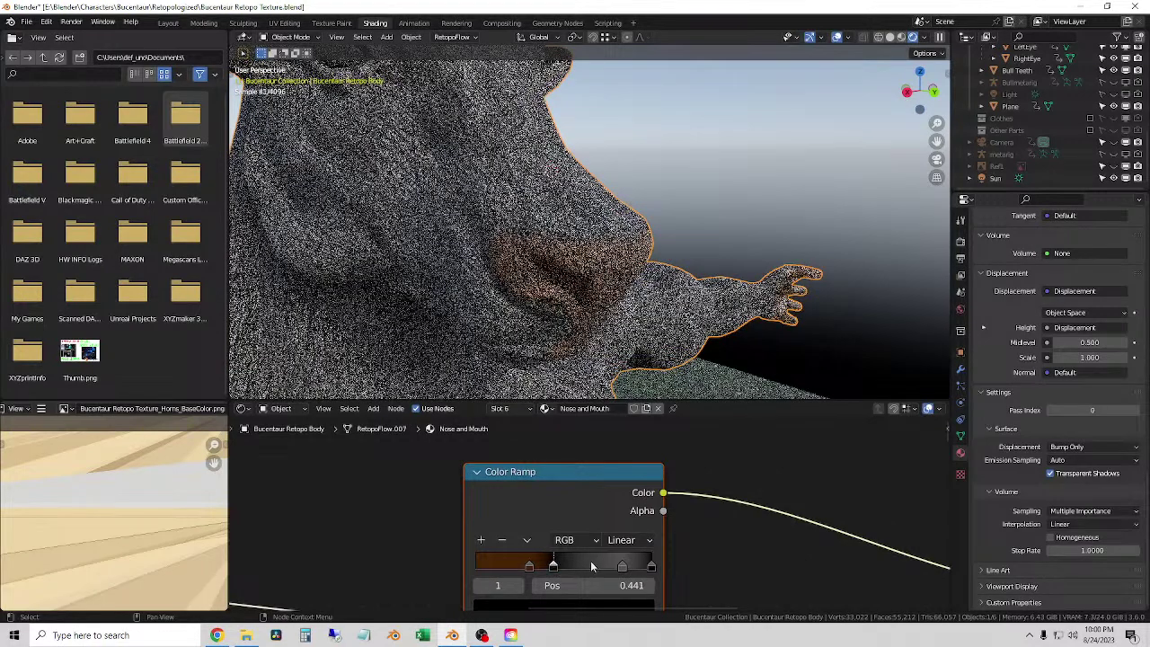
pyautogui.moveTo(631, 573)
pyautogui.mouseDown()
pyautogui.moveTo(579, 569)
pyautogui.moveTo(642, 569)
pyautogui.mouseUp()
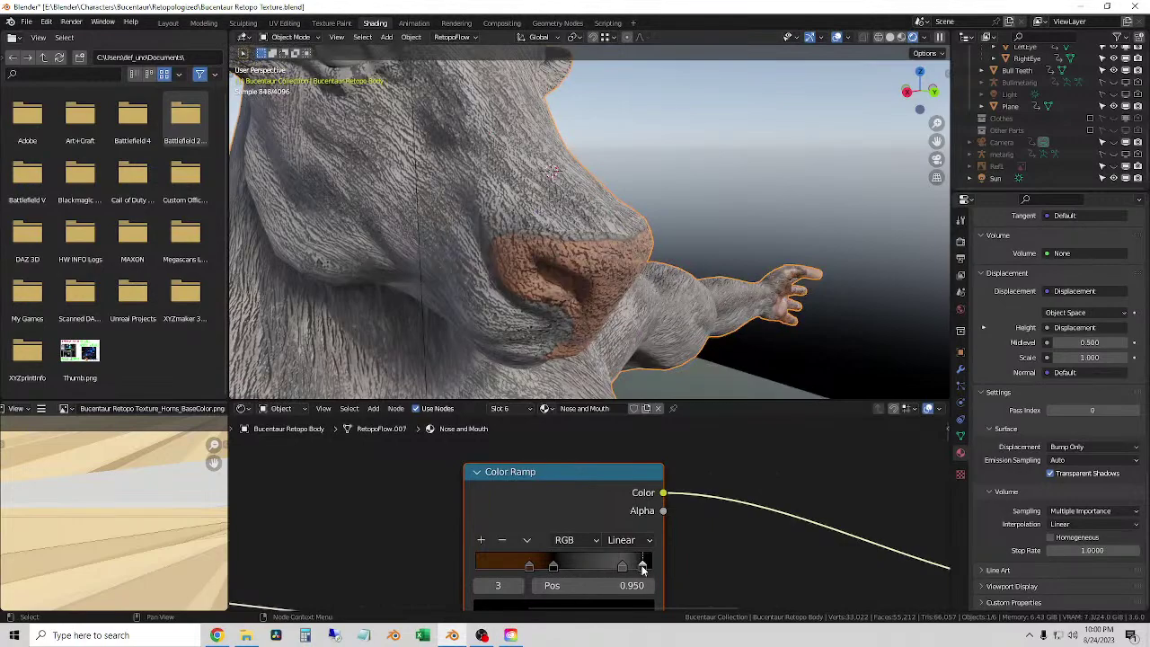
# - Darken the brown stop of the Nose and Mouth Color Ramp by lowering its colour value
pyautogui.moveTo(628, 216); pyautogui.dragTo(678, 183, button='middle')
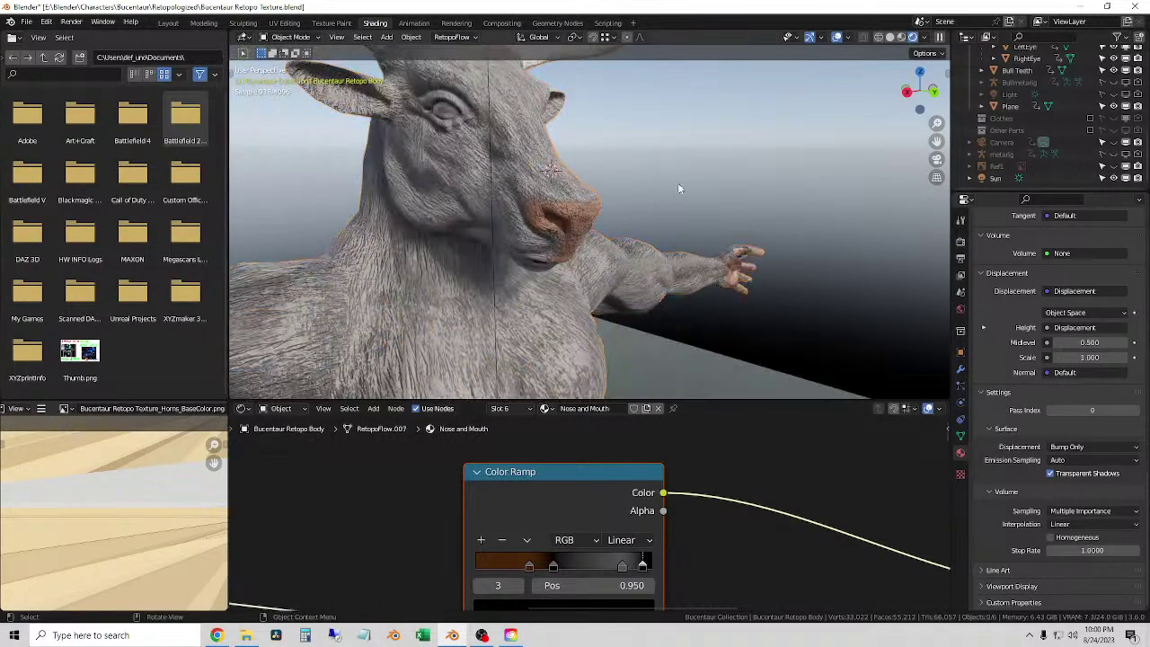
pyautogui.scroll(-1, 605, 592)
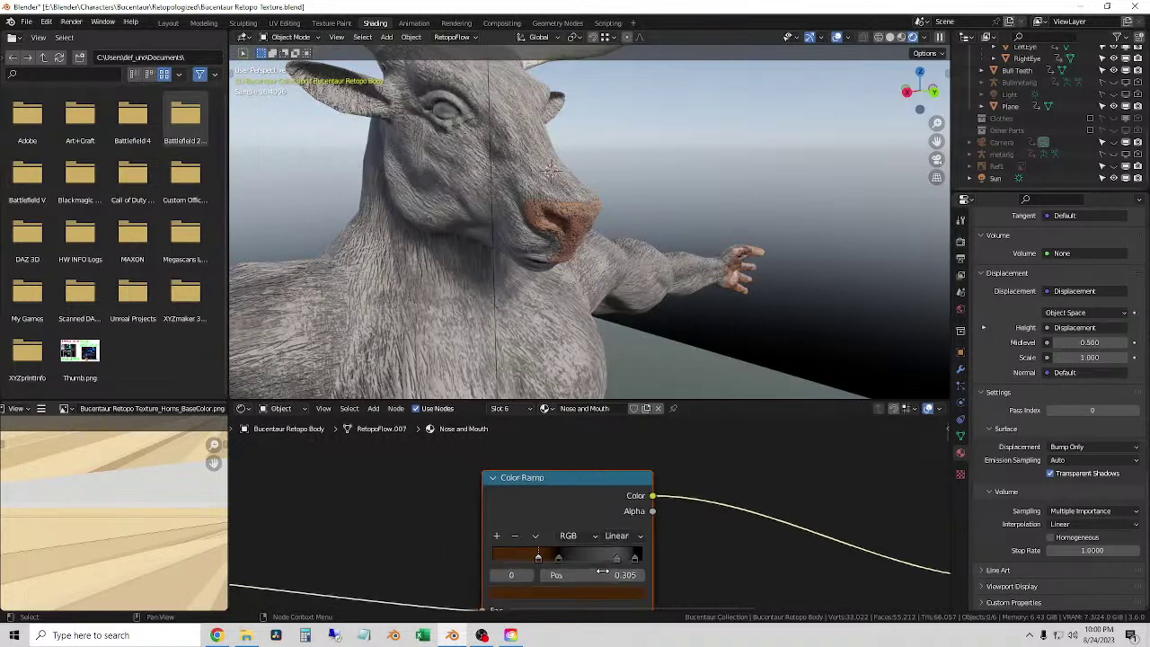
pyautogui.moveTo(605, 594); pyautogui.dragTo(605, 538, button='middle')
pyautogui.click(605, 535)
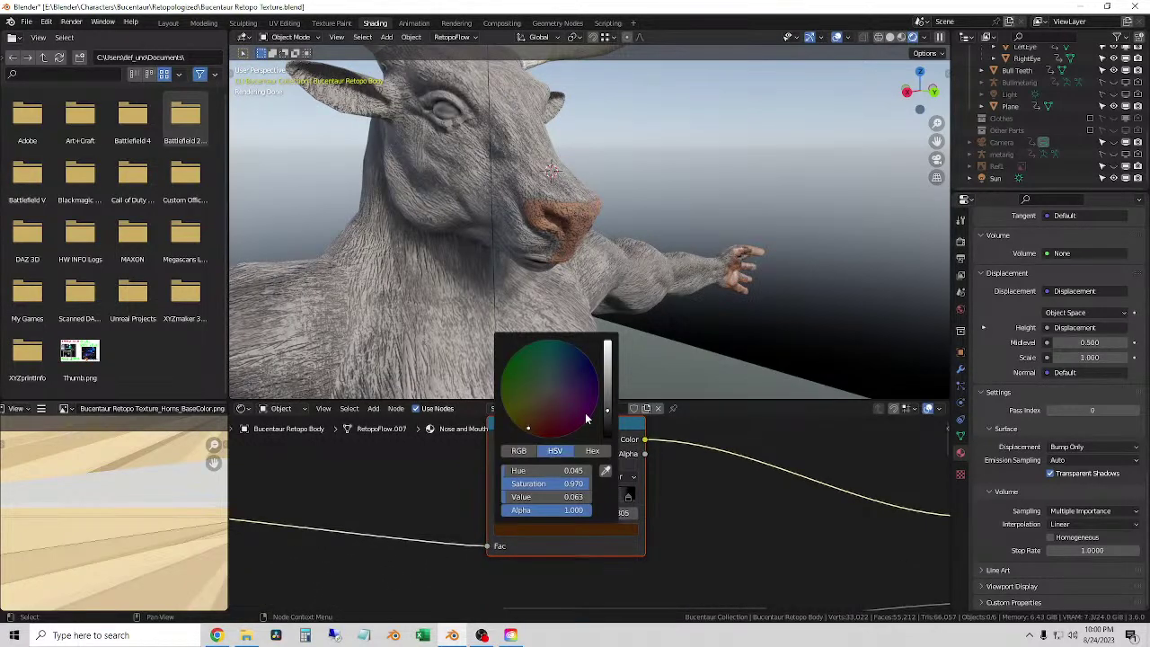
pyautogui.moveTo(607, 411); pyautogui.dragTo(607, 420)
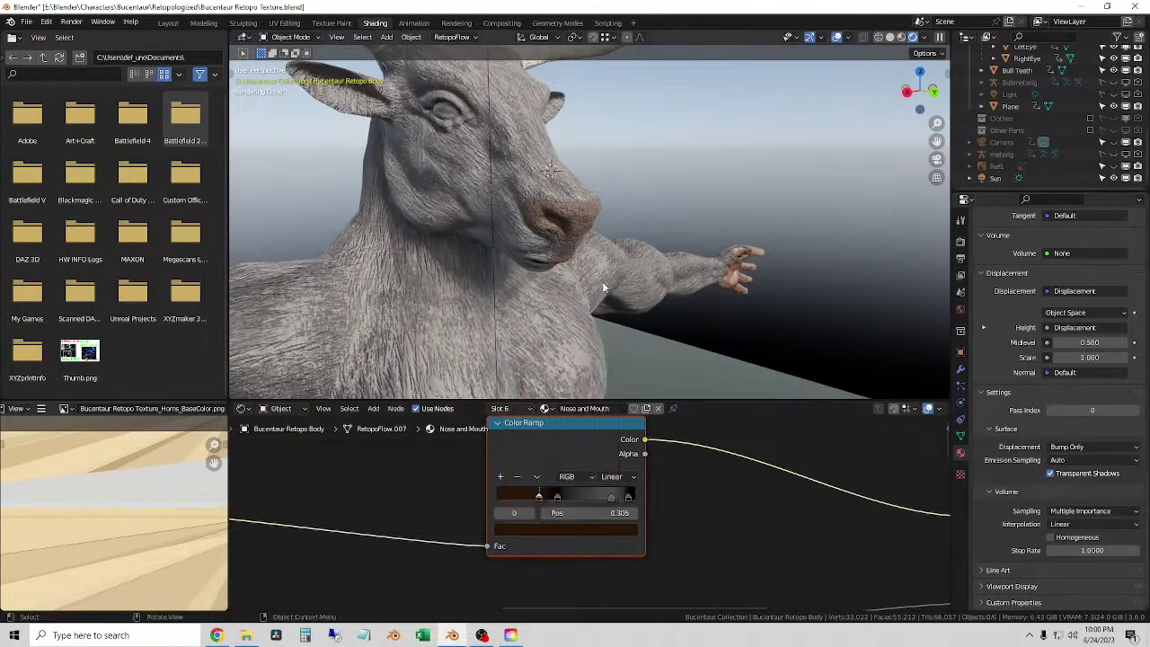
# - Delete the existing Color Ramp node from the Hands material
pyautogui.click(500, 409)
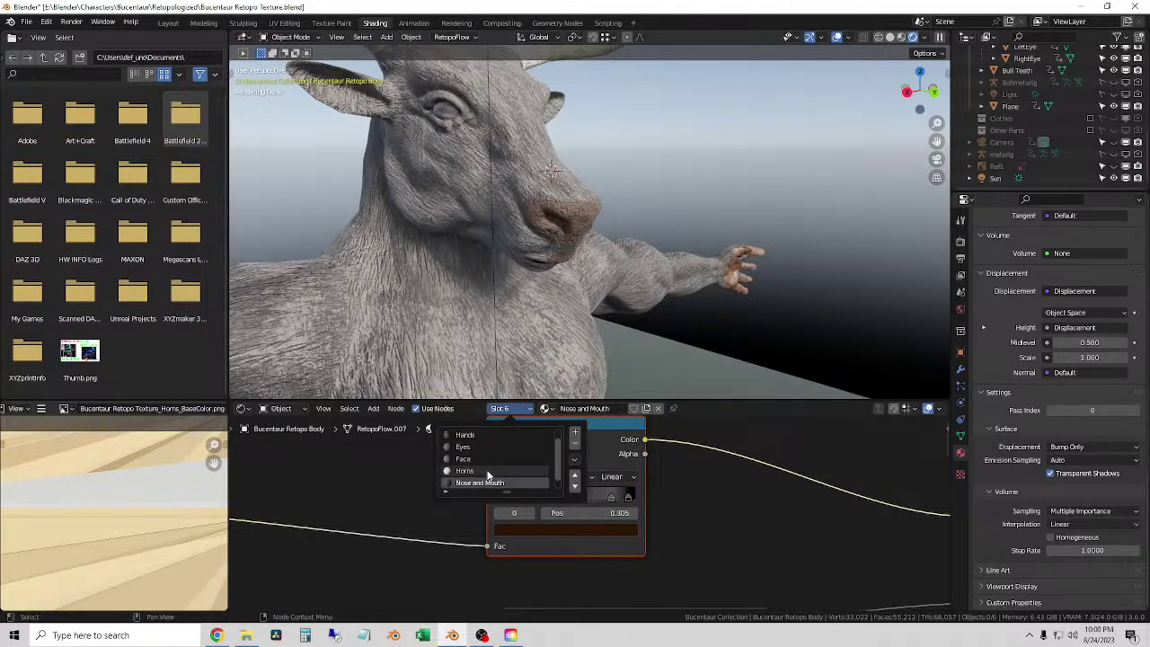
pyautogui.click(466, 436)
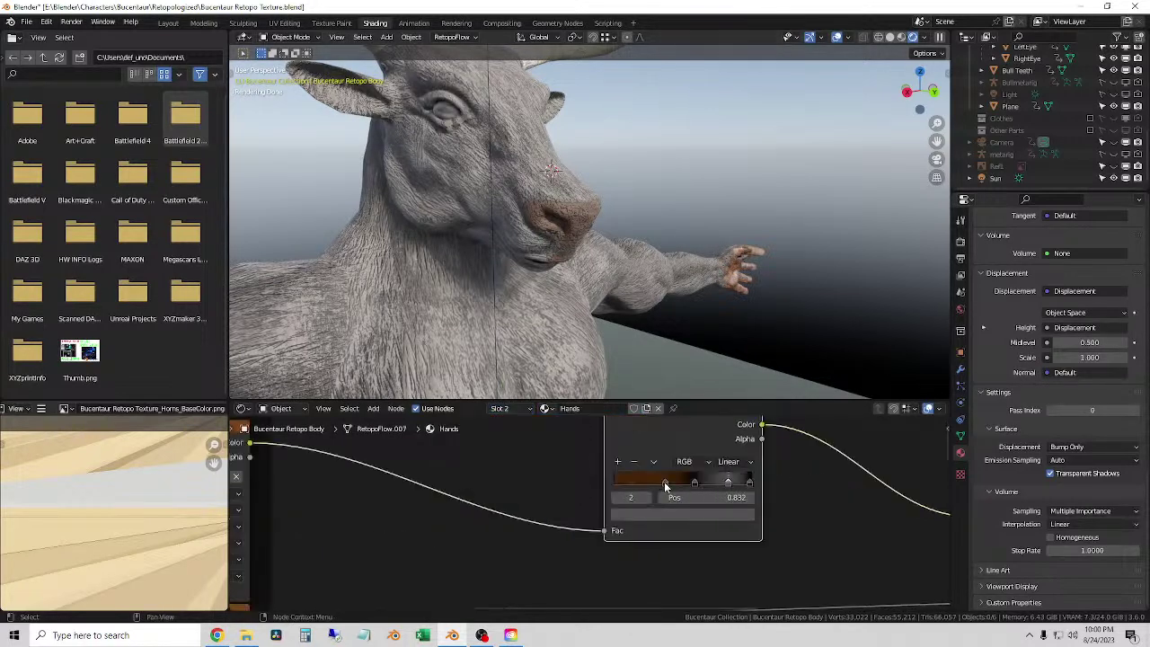
pyautogui.scroll(-2, 737, 476)
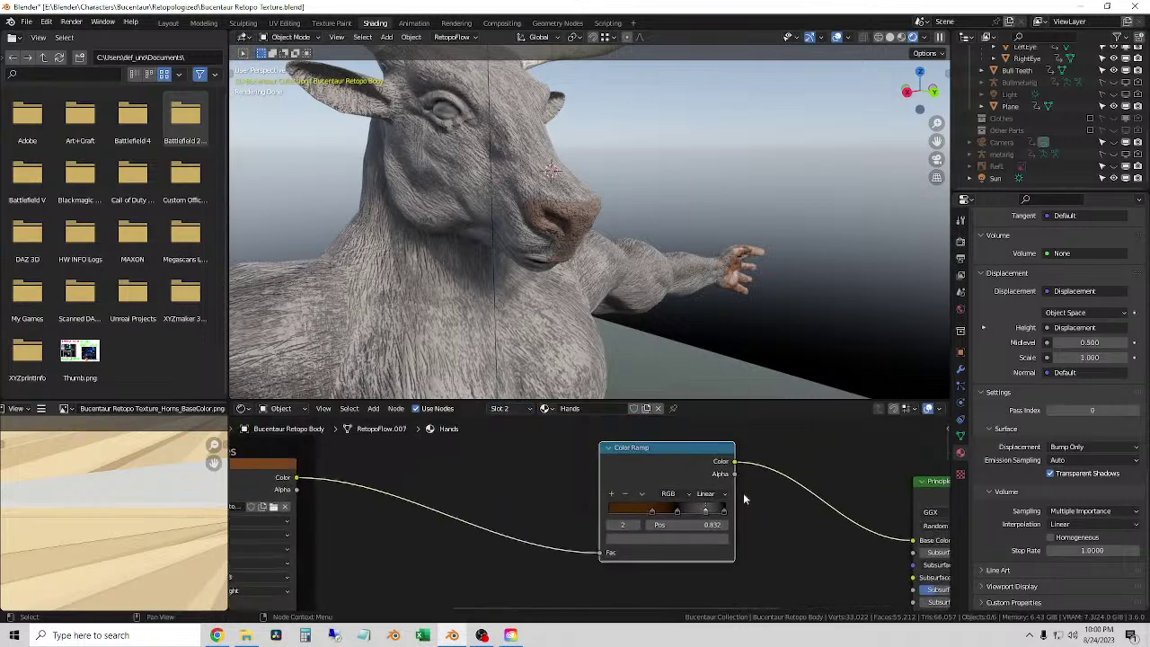
pyautogui.press('x')
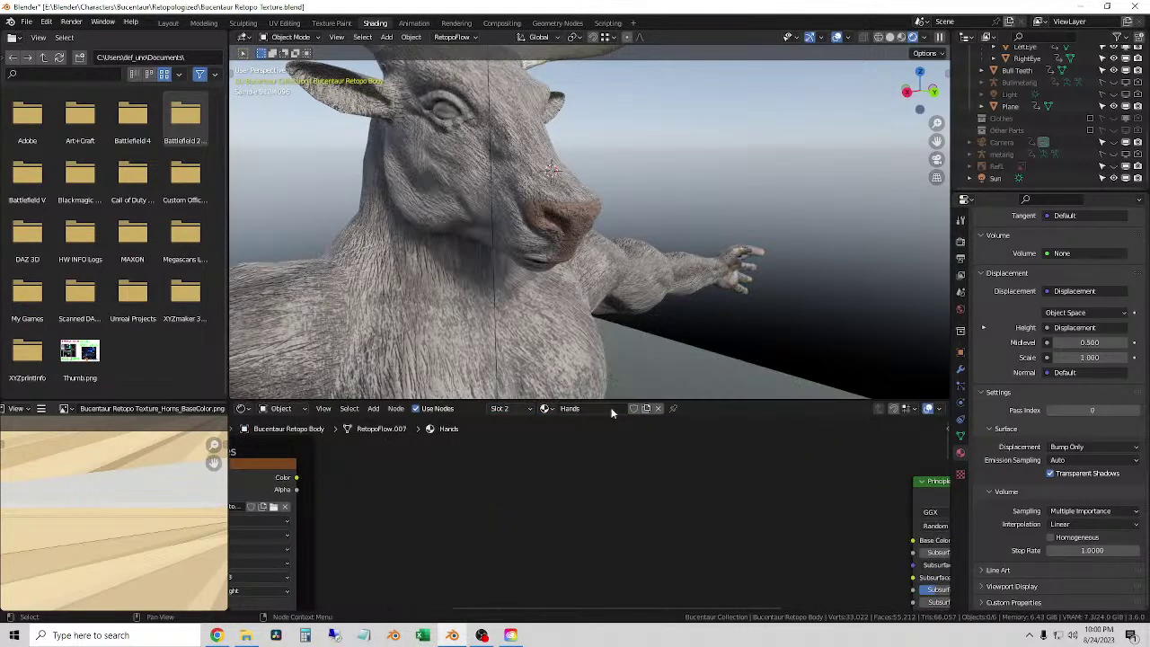
pyautogui.click(546, 409)
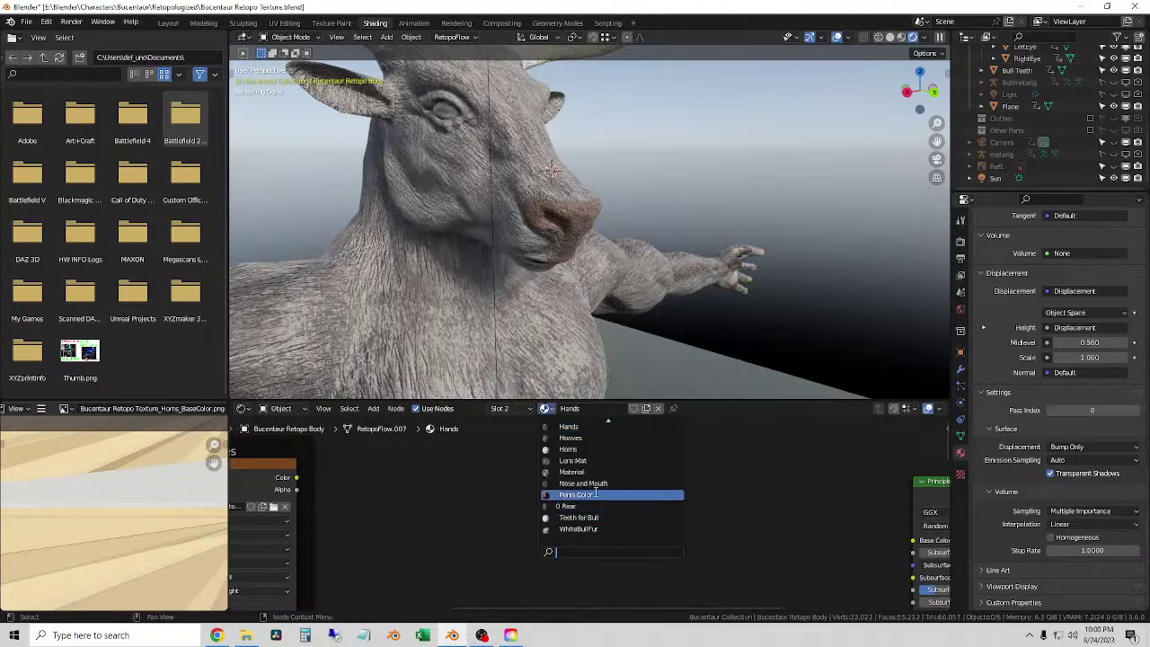
pyautogui.click(568, 425)
# - Copy the adjusted Color Ramp node from the Nose and Mouth material
pyautogui.click(500, 408)
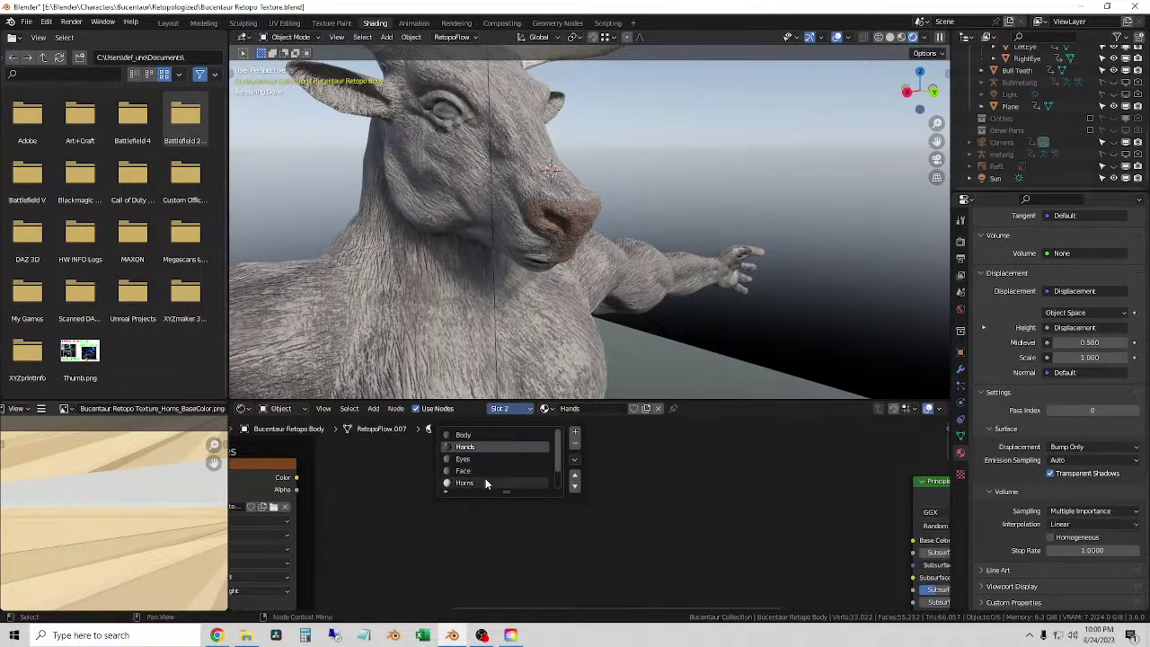
pyautogui.scroll(-2, 485, 480)
pyautogui.click(490, 483)
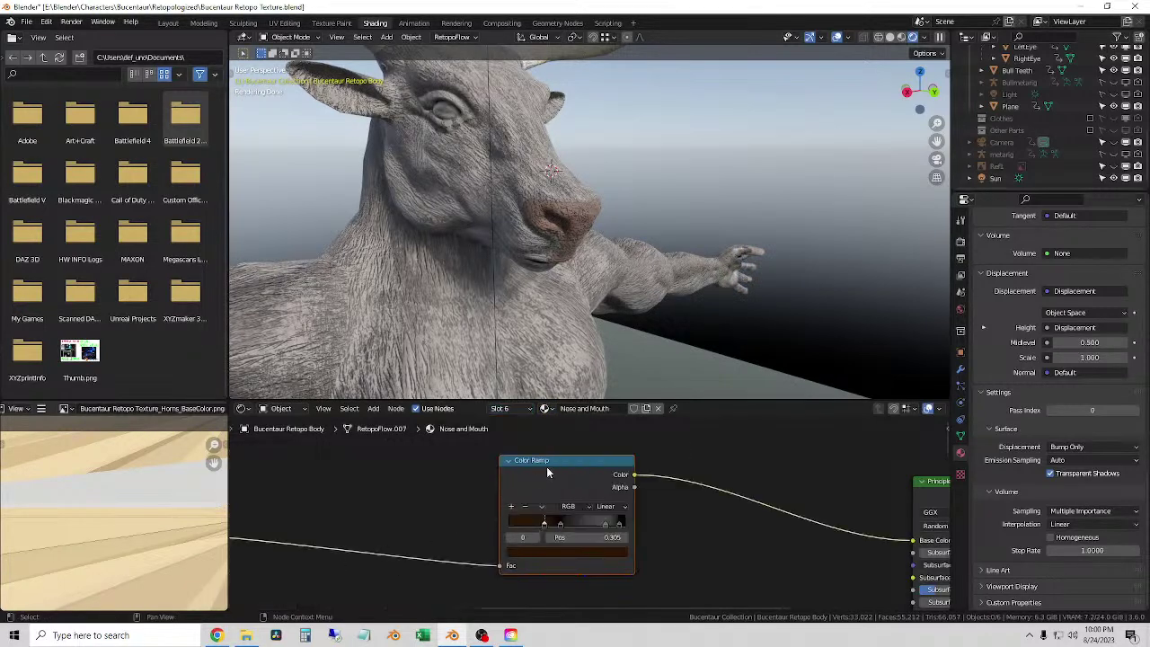
pyautogui.click(546, 472)
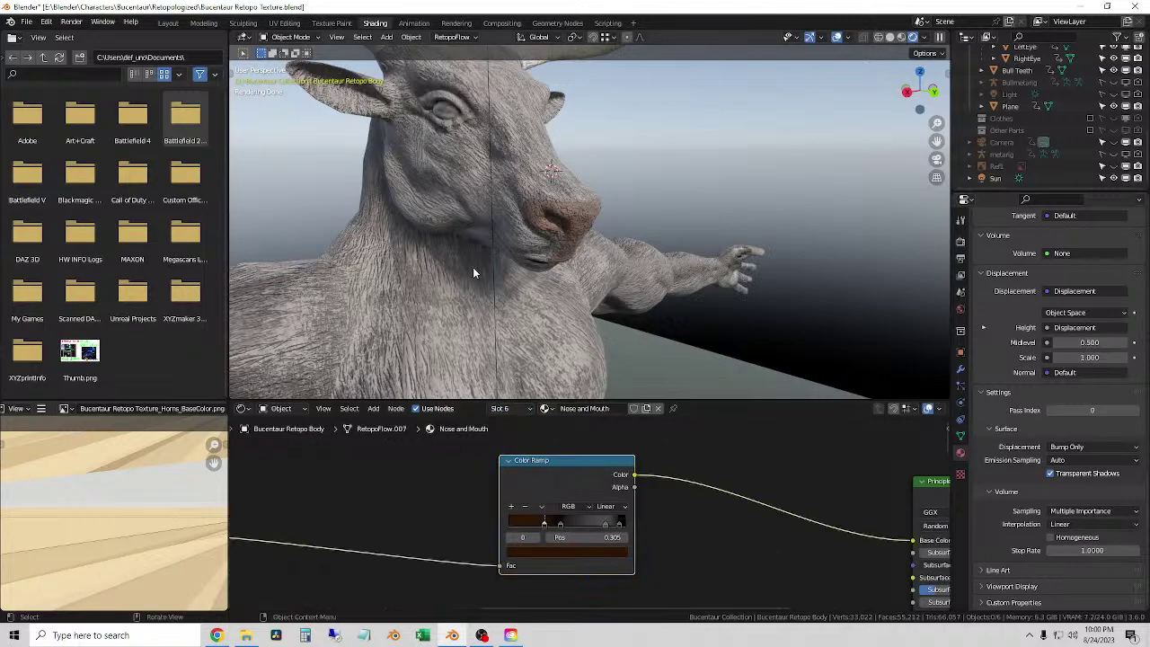
pyautogui.scroll(-2, 538, 363)
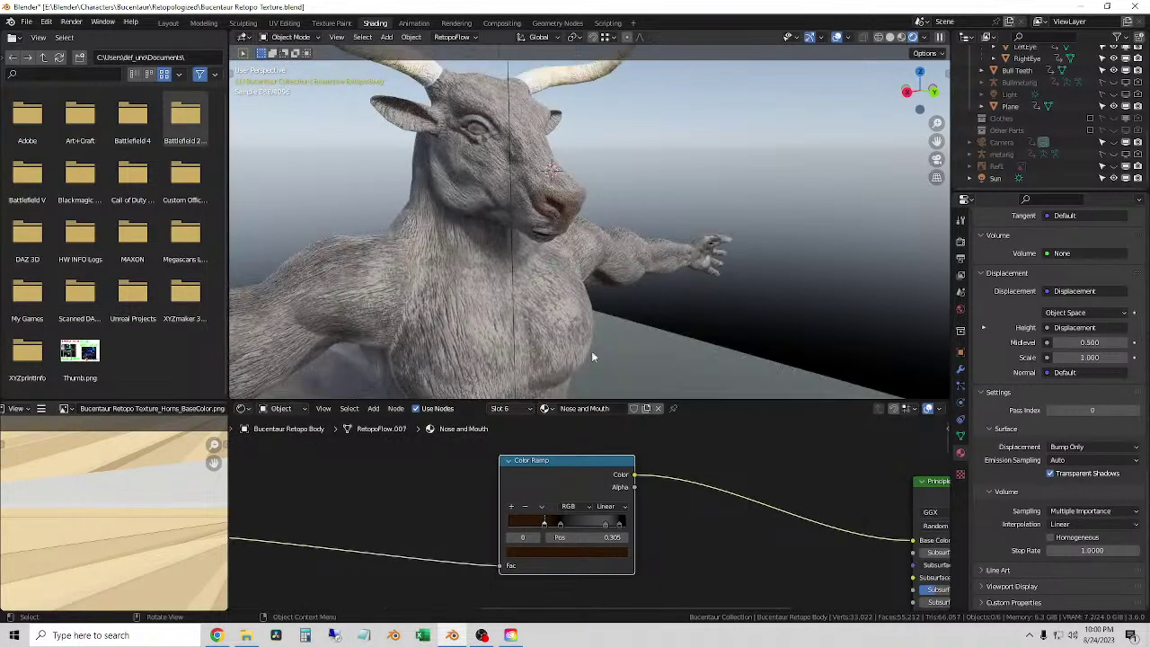
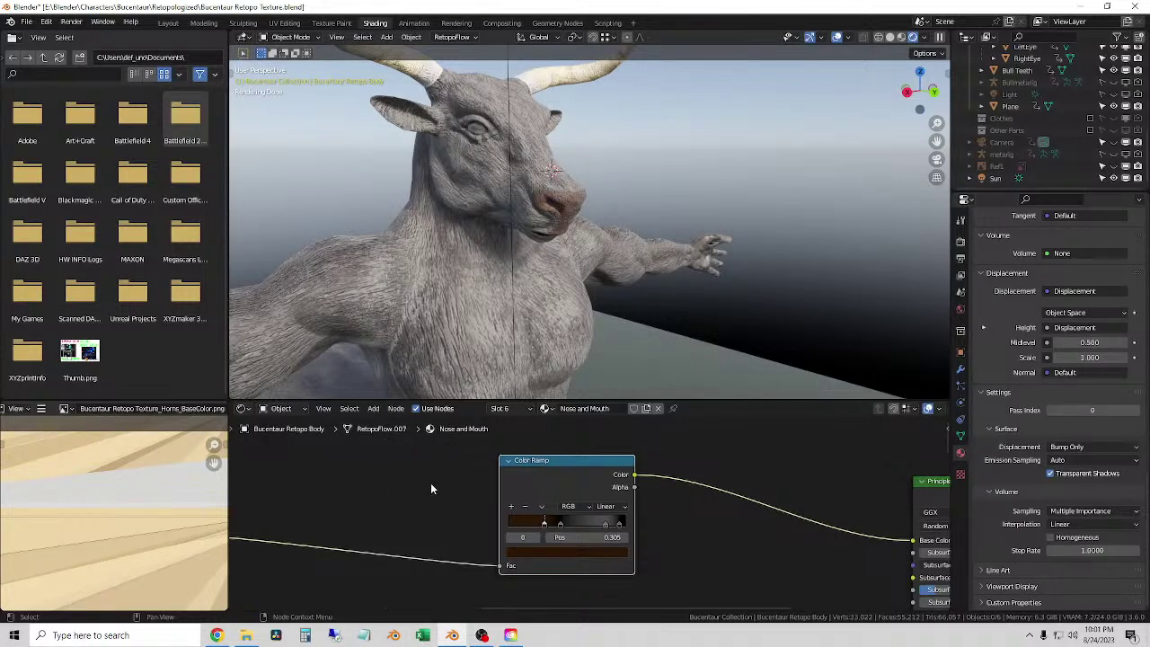
# - Paste the copied Color Ramp into the Hands material and link it between the Base Color texture and the Principled BSDF's Base Color
pyautogui.click(519, 409)
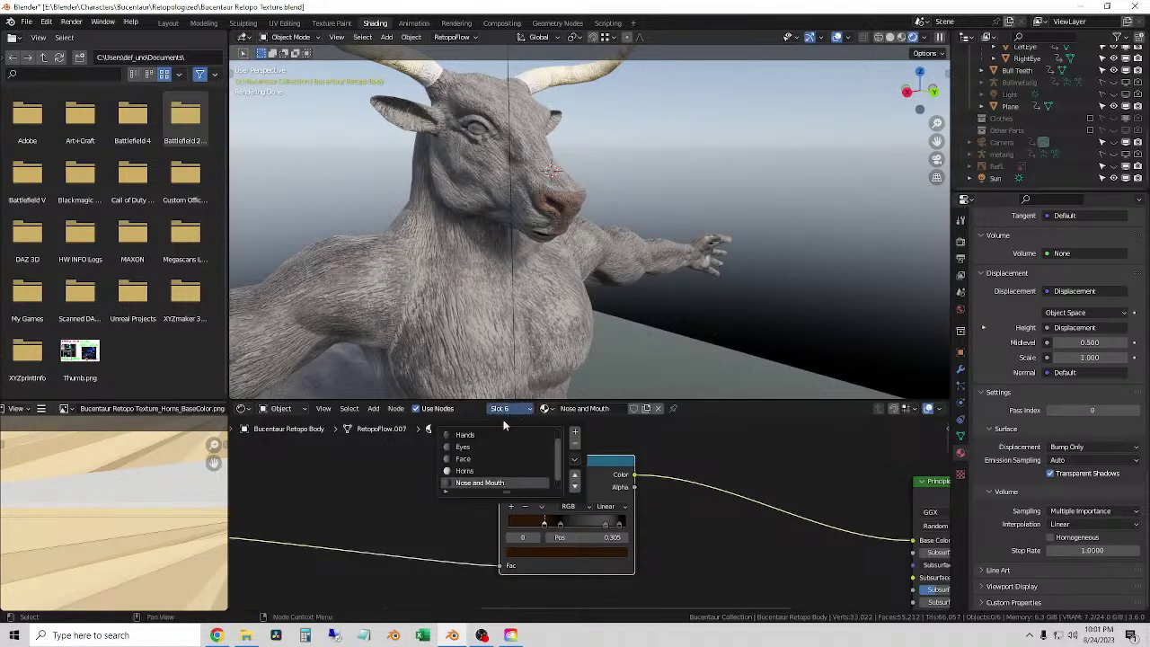
pyautogui.click(465, 435)
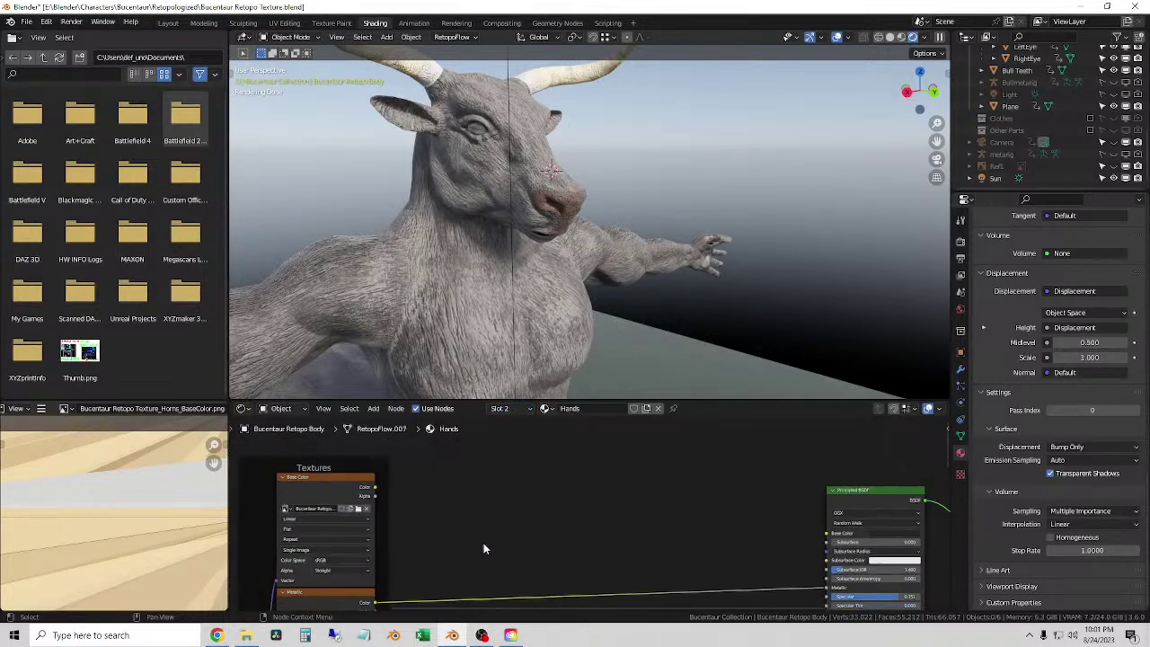
pyautogui.scroll(-2, 483, 548)
pyautogui.hotkey('ctrl', 'v')
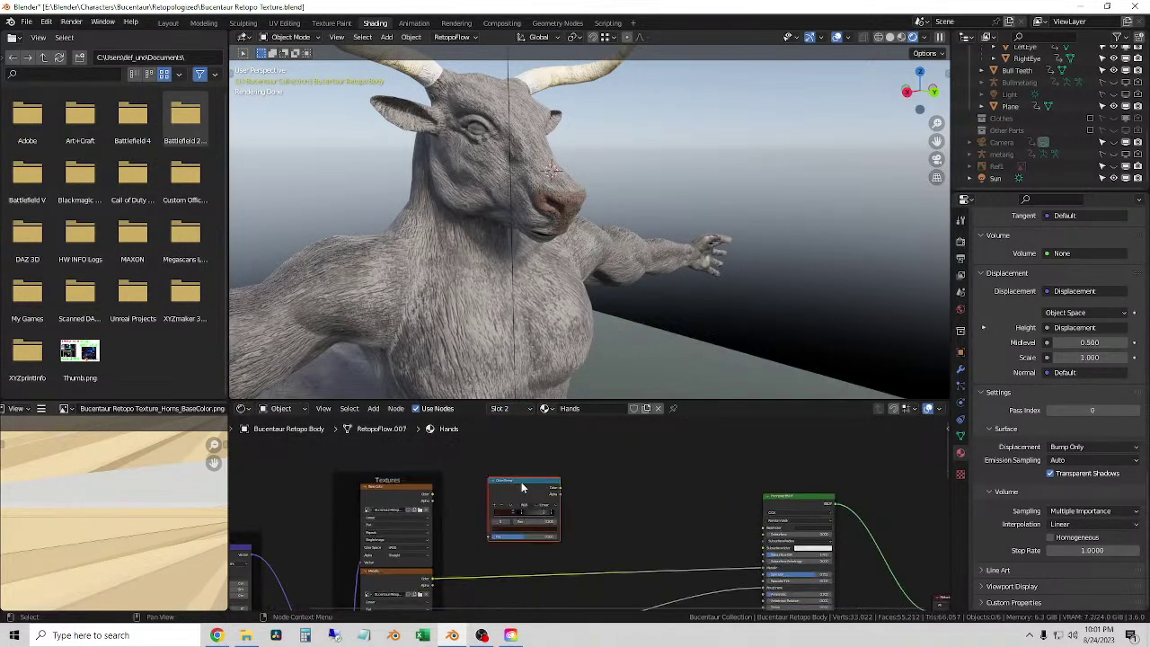
pyautogui.moveTo(524, 485); pyautogui.dragTo(604, 486)
pyautogui.moveTo(431, 495); pyautogui.dragTo(479, 507)
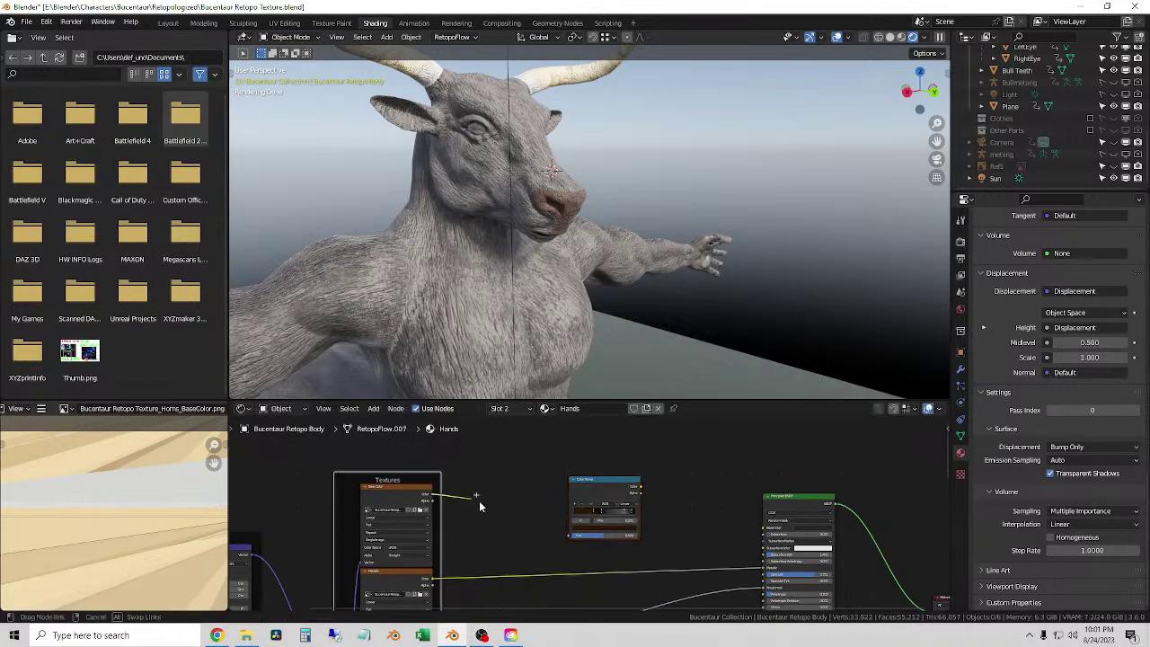
pyautogui.moveTo(557, 532); pyautogui.dragTo(572, 535)
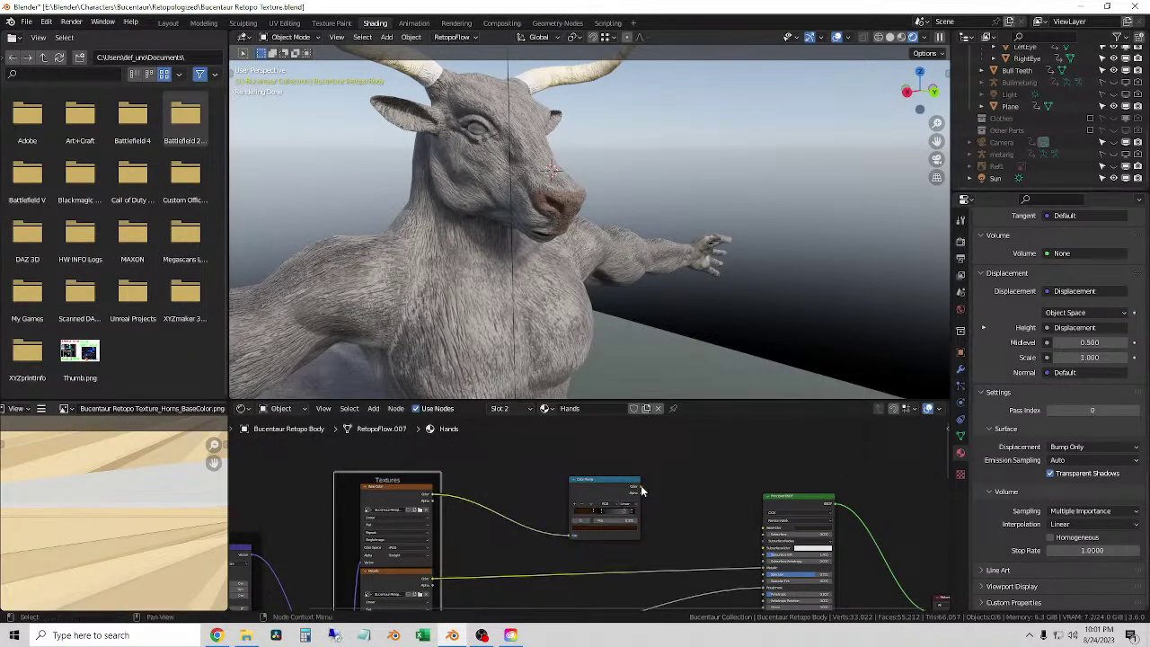
pyautogui.moveTo(640, 485); pyautogui.dragTo(762, 527)
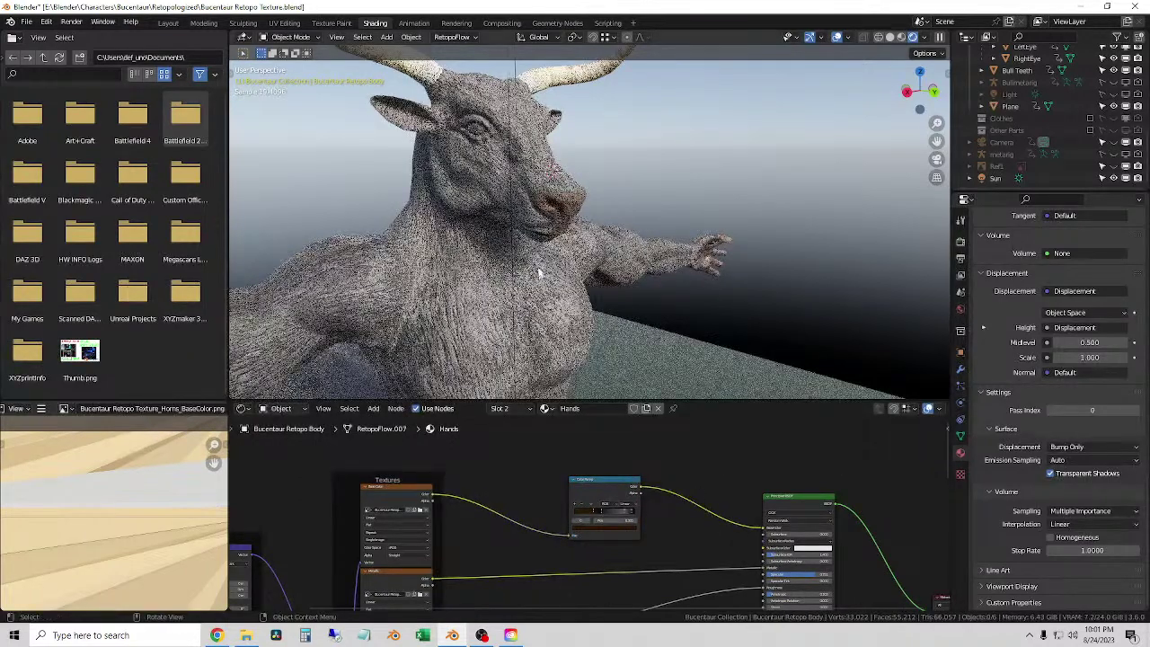
# - Move the Hands Color Ramp's first black stop to position 0.545 and its brown stop to 0.264
pyautogui.moveTo(539, 274); pyautogui.dragTo(595, 275, button='middle')
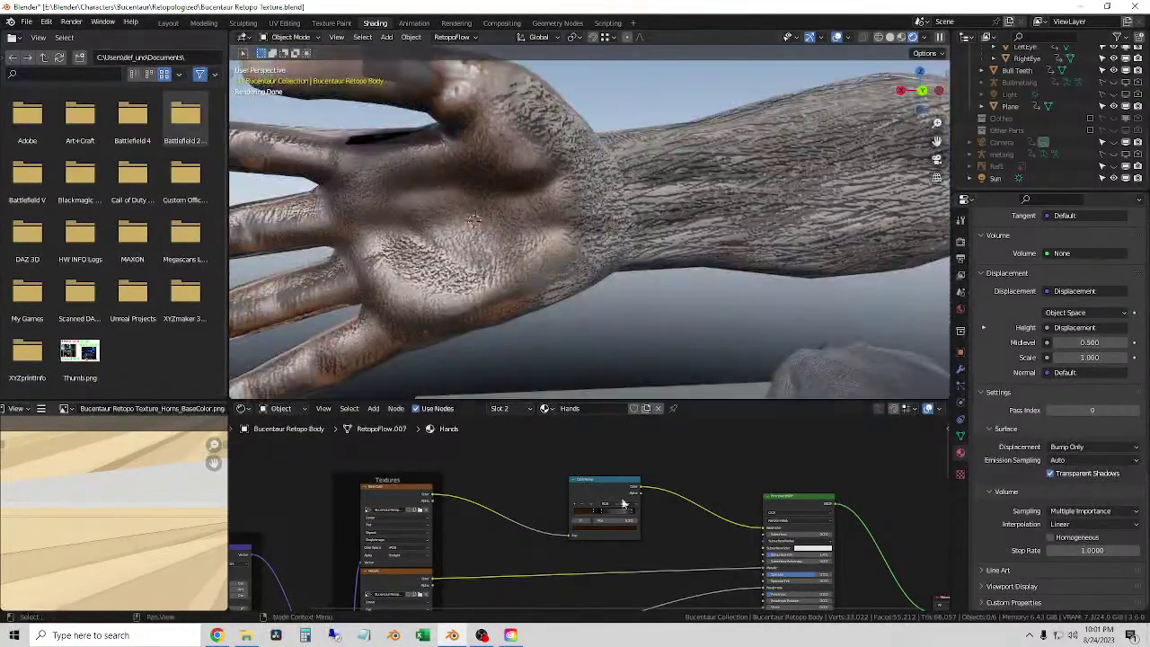
pyautogui.scroll(5, 623, 505)
pyautogui.moveTo(616, 513)
pyautogui.mouseDown()
pyautogui.moveTo(634, 512)
pyautogui.moveTo(626, 519)
pyautogui.mouseUp()
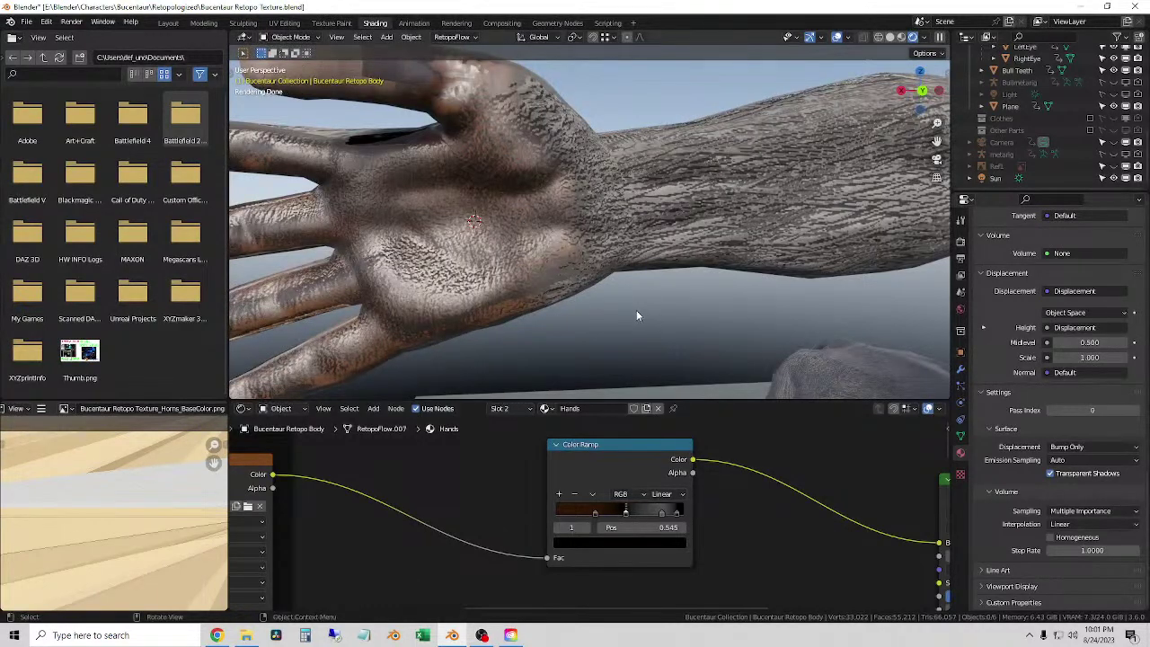
pyautogui.scroll(-8, 636, 315)
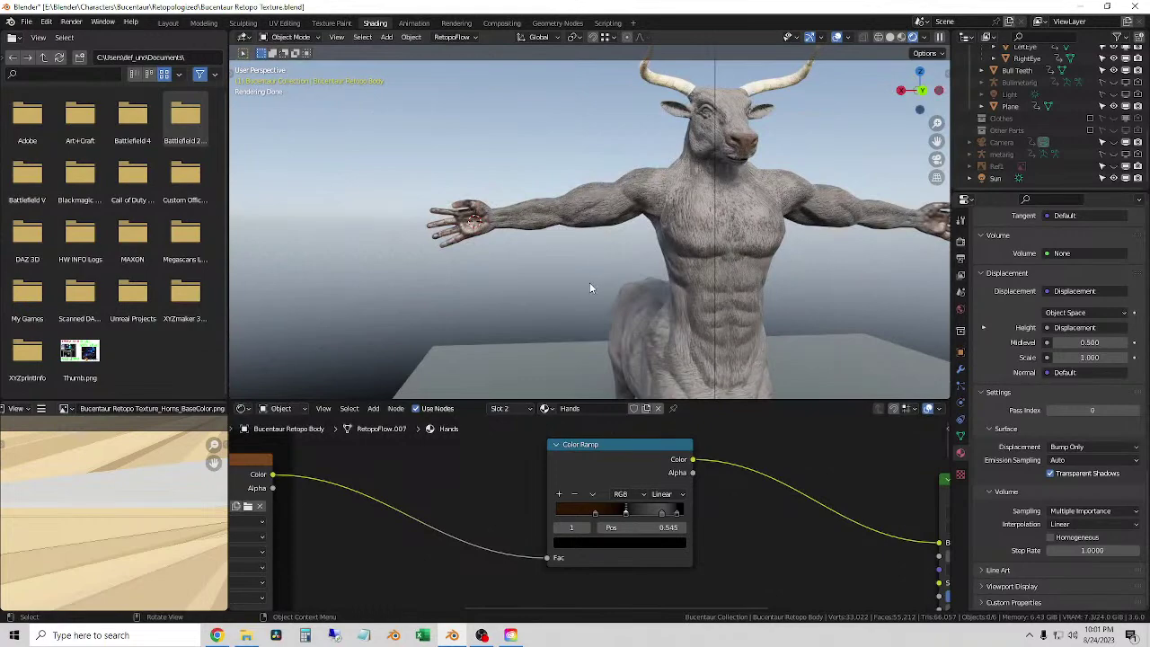
pyautogui.moveTo(590, 287); pyautogui.dragTo(584, 305, button='middle')
pyautogui.click(595, 513)
pyautogui.press('g')
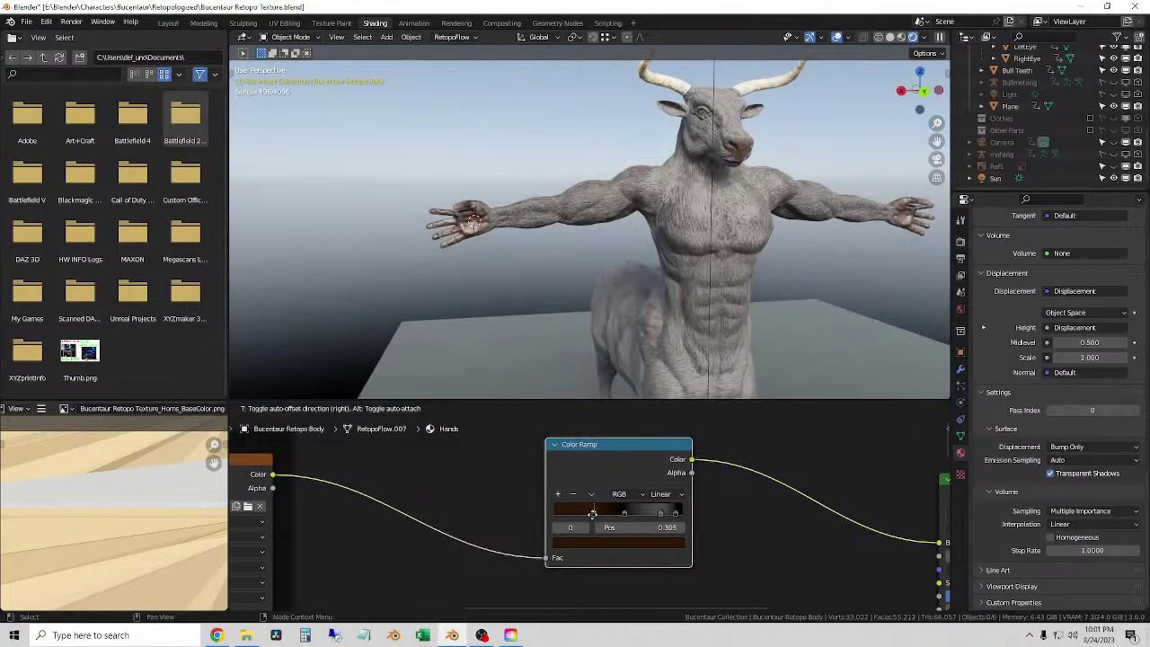
pyautogui.click(589, 514)
pyautogui.moveTo(589, 513)
pyautogui.mouseDown()
pyautogui.moveTo(562, 518)
pyautogui.moveTo(583, 516)
pyautogui.mouseUp()
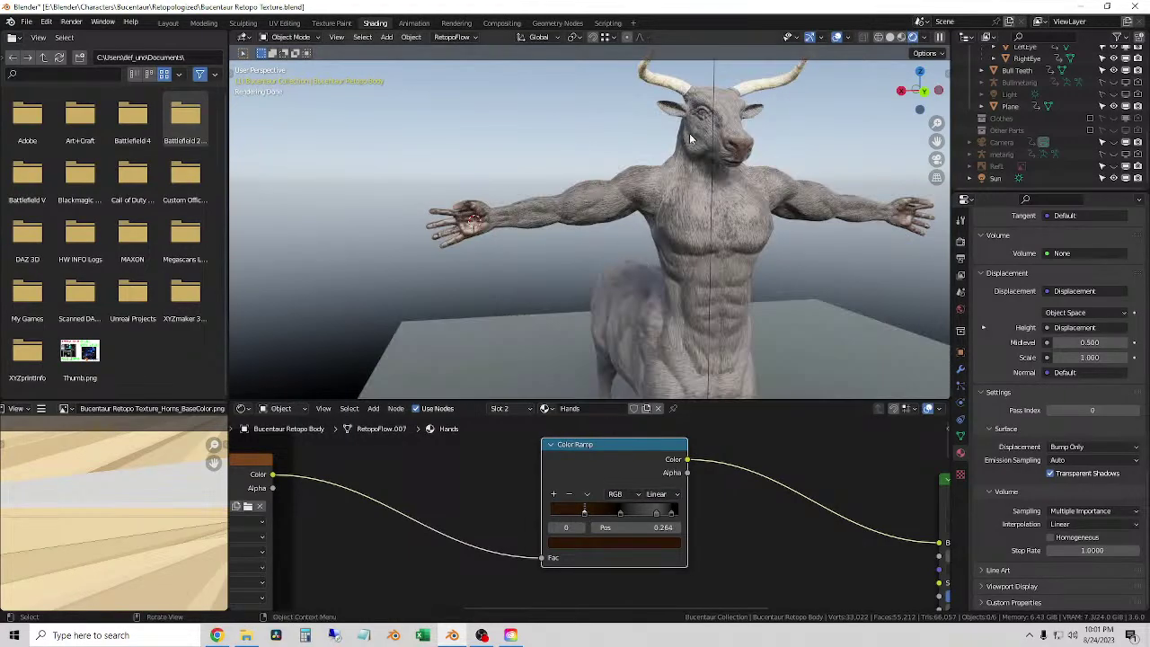
# - Open the Eyes material and delete its Noise Texture and existing Color Ramp nodes
pyautogui.scroll(6, 689, 133)
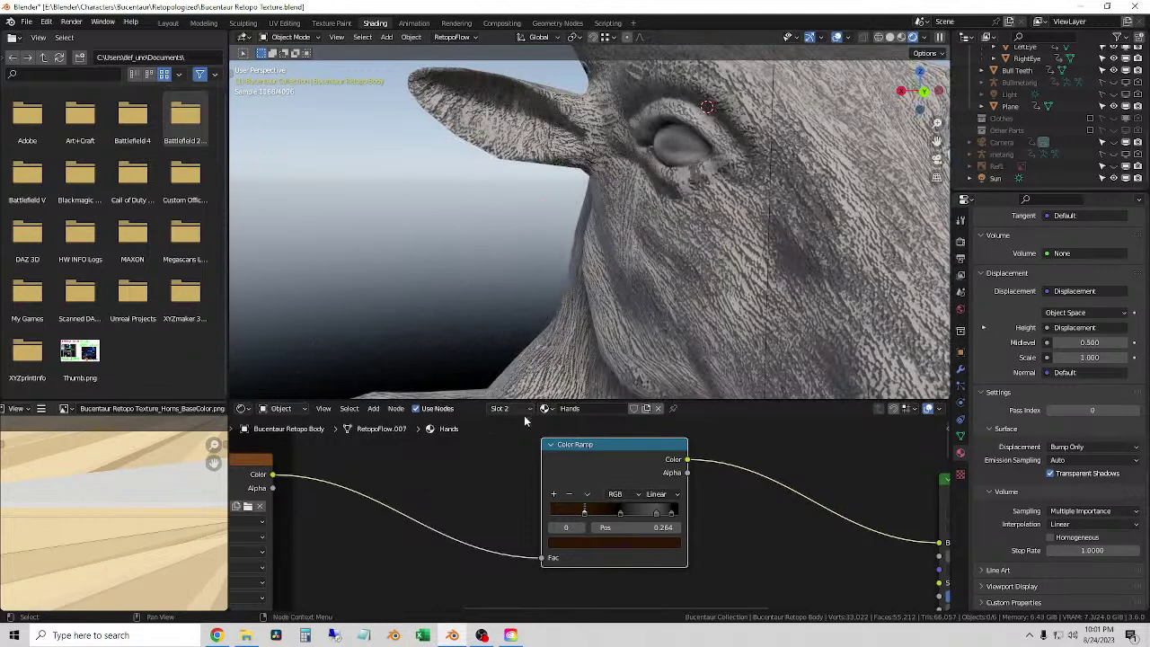
pyautogui.click(519, 410)
pyautogui.click(523, 411)
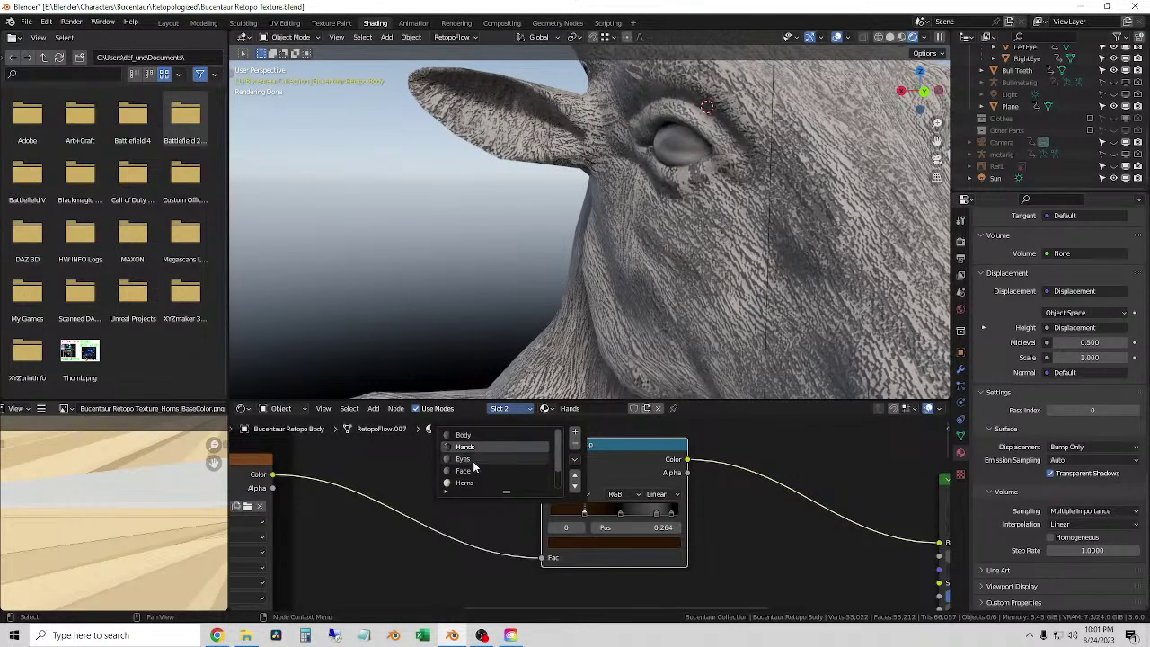
pyautogui.click(474, 448)
pyautogui.scroll(-4, 448, 461)
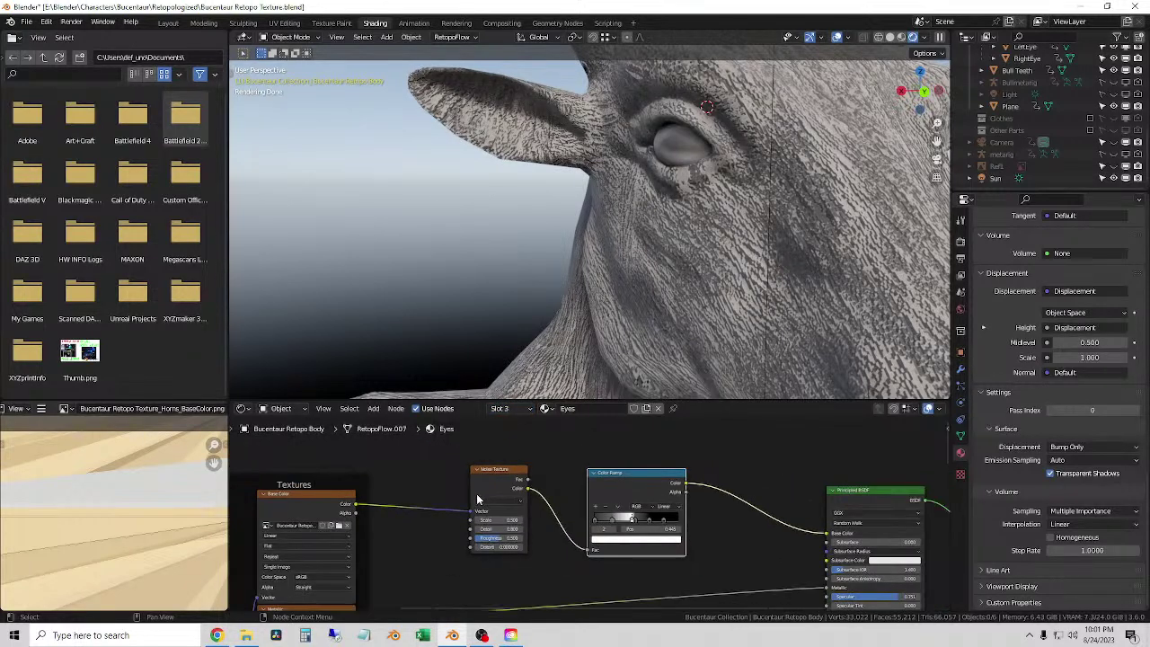
pyautogui.click(527, 489)
pyautogui.press('x')
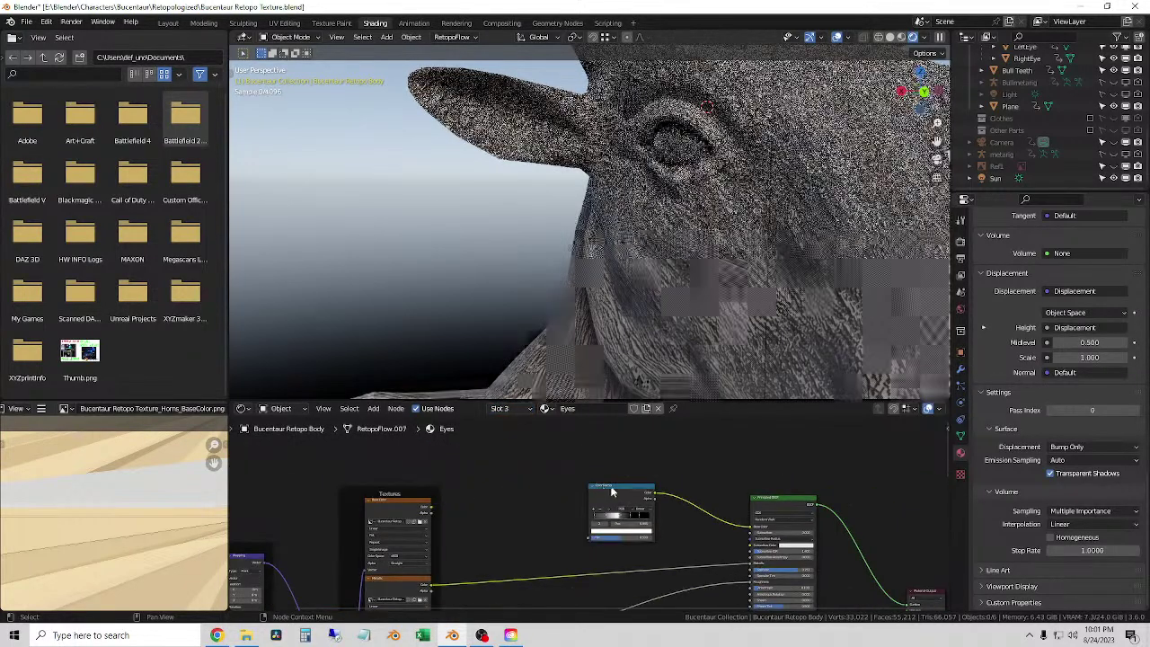
pyautogui.click(619, 489)
pyautogui.press('x')
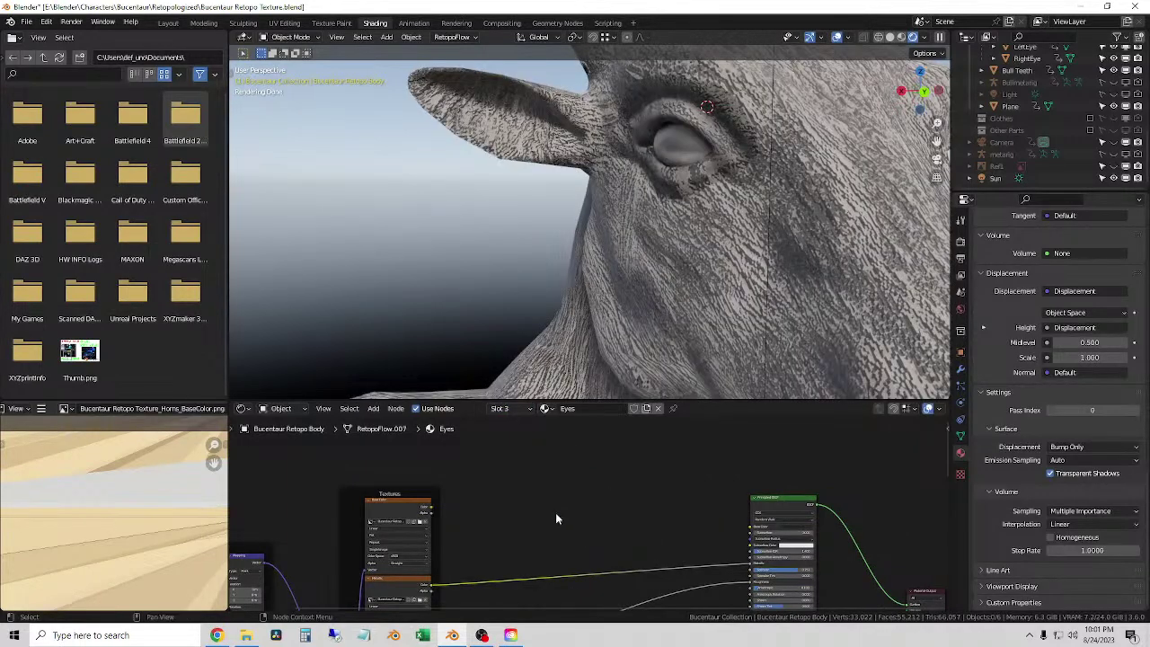
# - Paste the copied brown-to-grey Color Ramp into the Eyes material and link it between the Base Color texture and the Principled BSDF's Base Color
pyautogui.hotkey('ctrl', 'z')
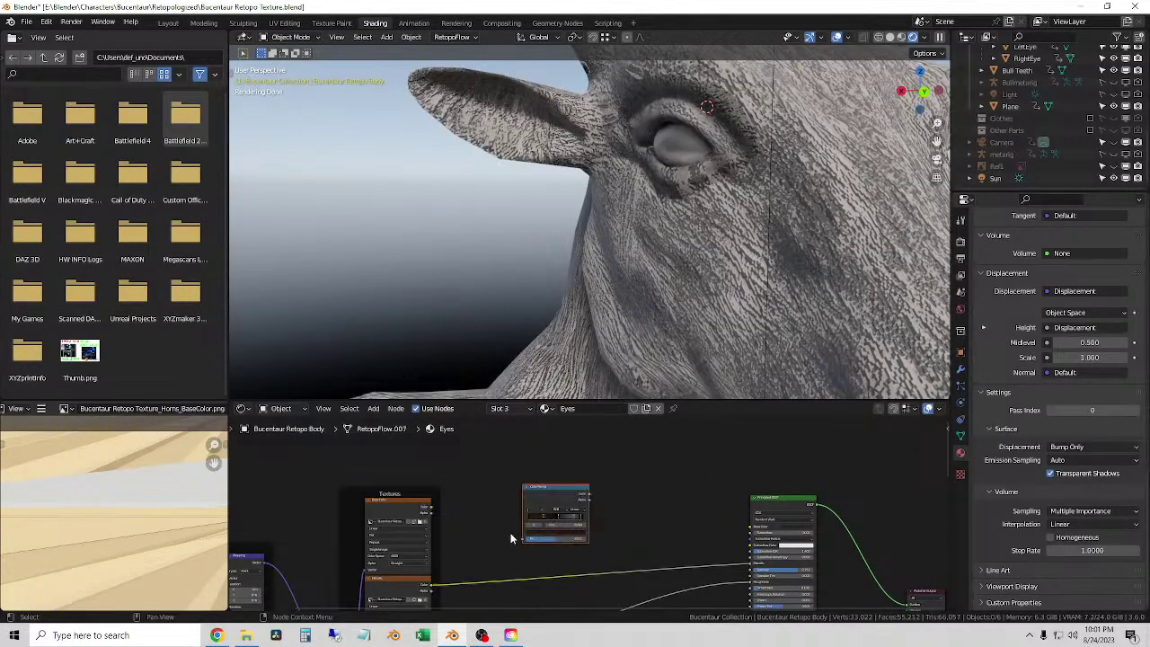
pyautogui.press('x')
pyautogui.moveTo(431, 506); pyautogui.dragTo(434, 505)
pyautogui.press('Escape')
pyautogui.hotkey('ctrl', 'z')
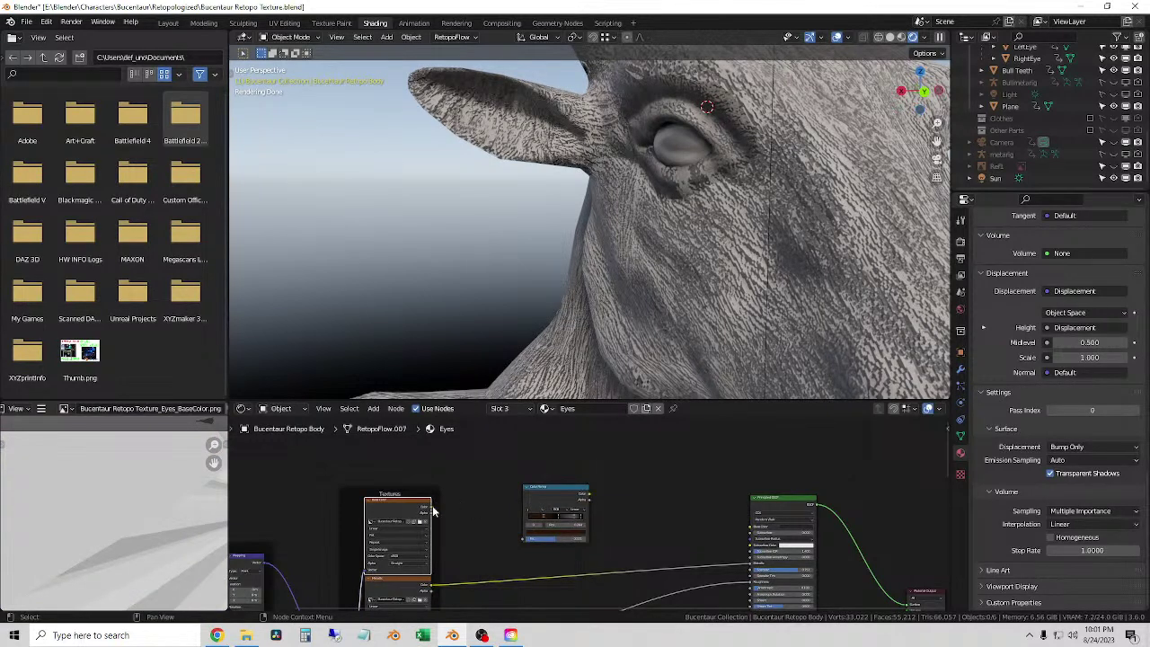
pyautogui.moveTo(431, 506); pyautogui.dragTo(527, 537)
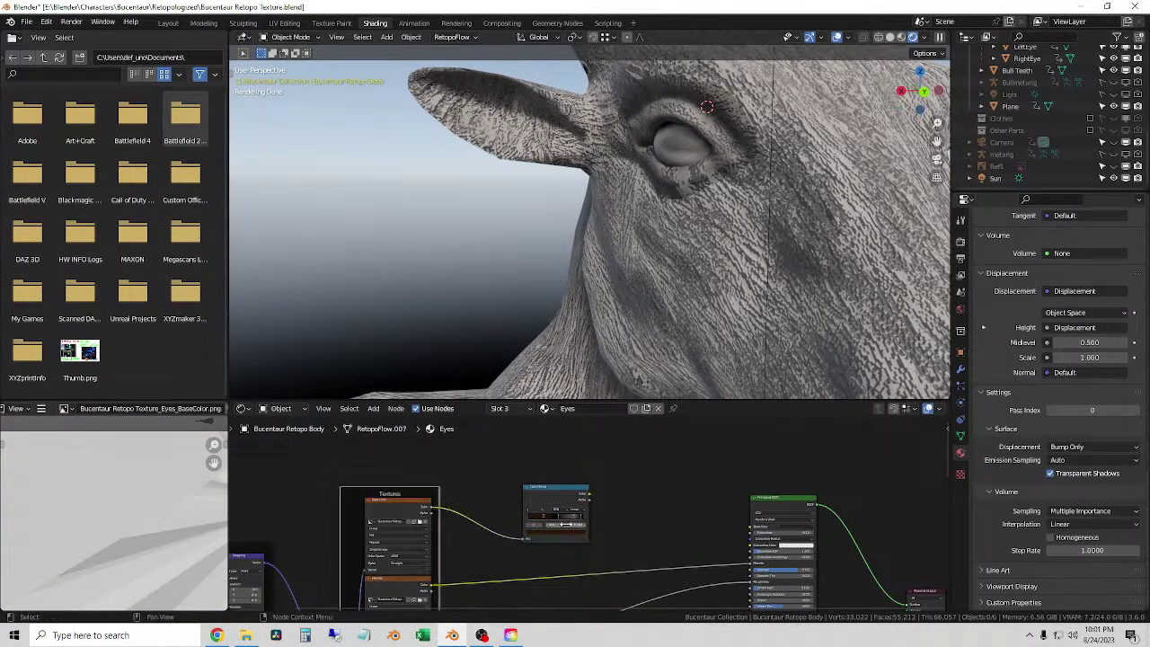
pyautogui.moveTo(591, 497); pyautogui.dragTo(751, 527)
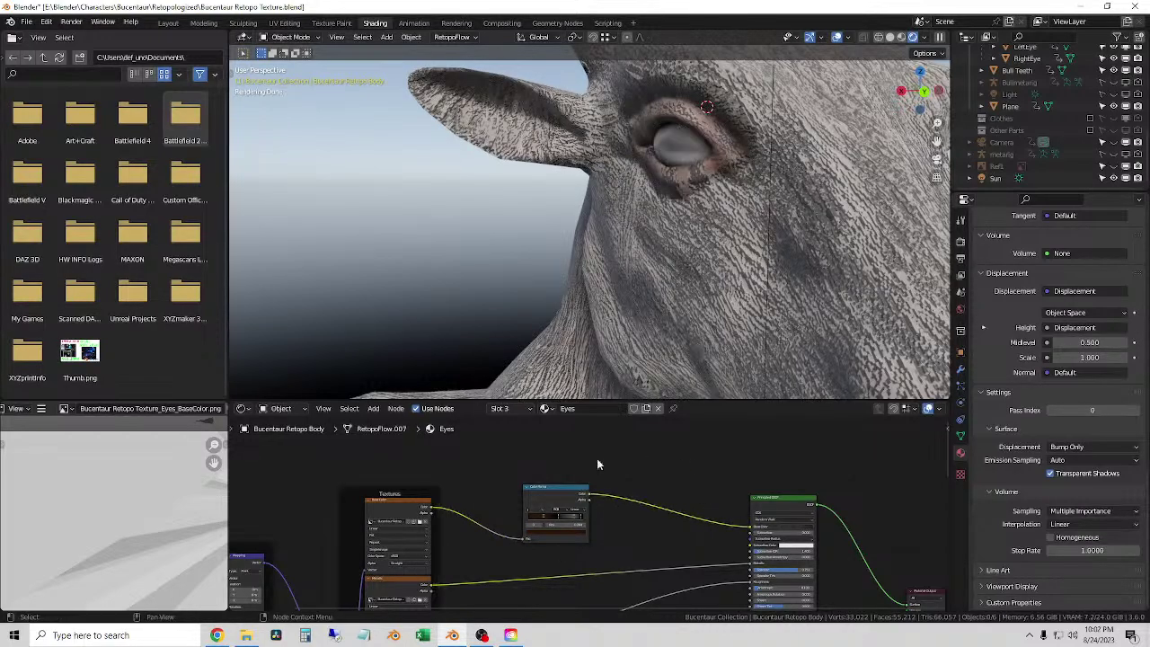
# - Spread the Eyes Color Ramp's stops, placing brown at 0.082, the first black at 0.232 and grey at 0.882
pyautogui.scroll(5, 682, 179)
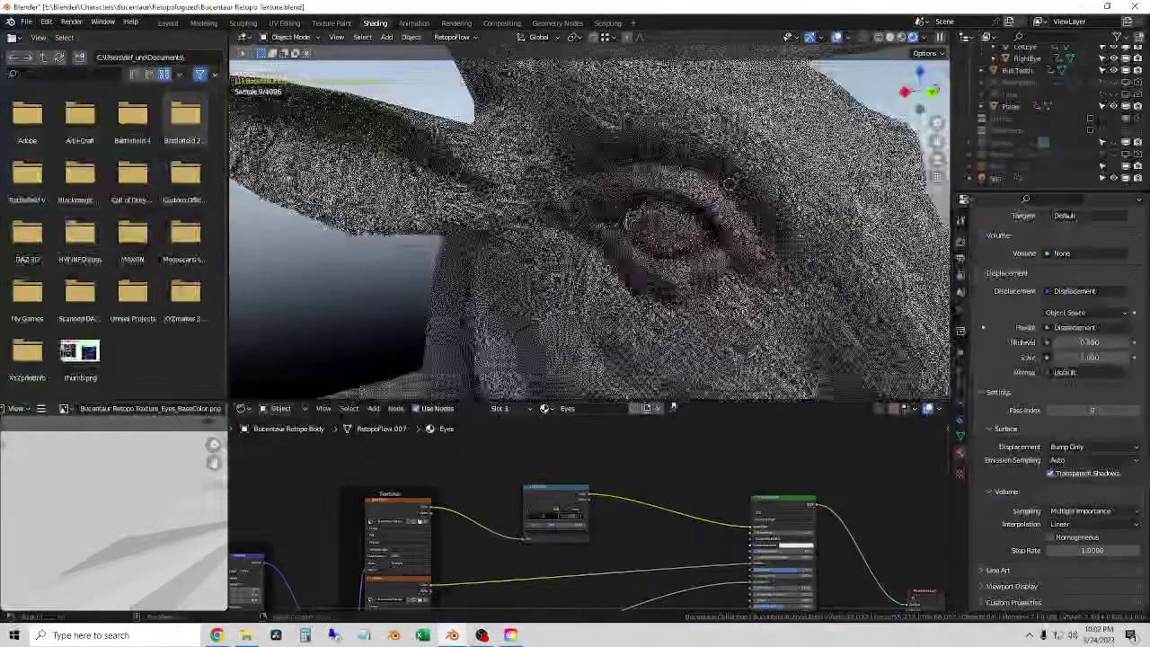
pyautogui.scroll(5, 569, 535)
pyautogui.click(549, 526)
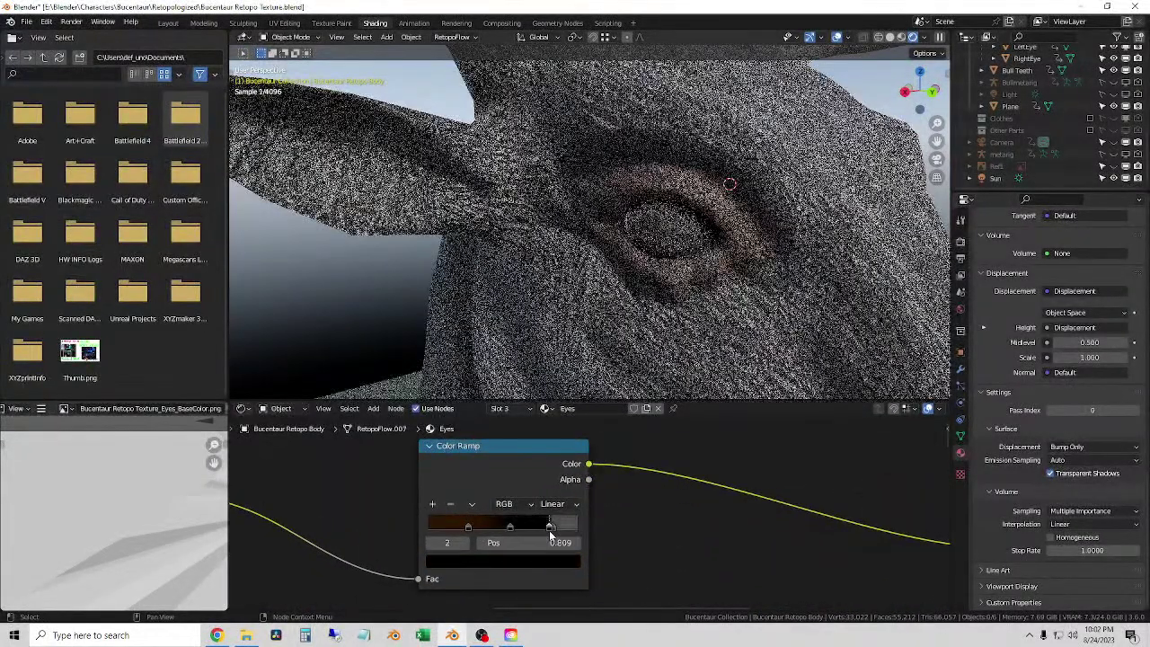
pyautogui.moveTo(549, 528); pyautogui.dragTo(572, 528)
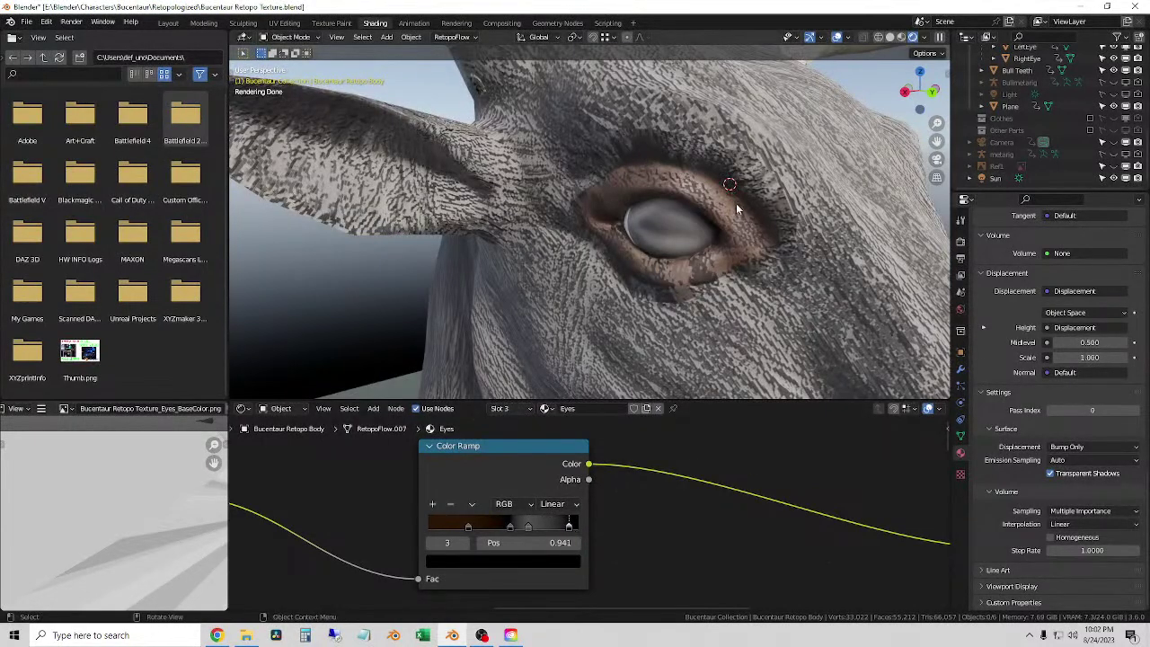
pyautogui.moveTo(468, 528); pyautogui.dragTo(439, 529)
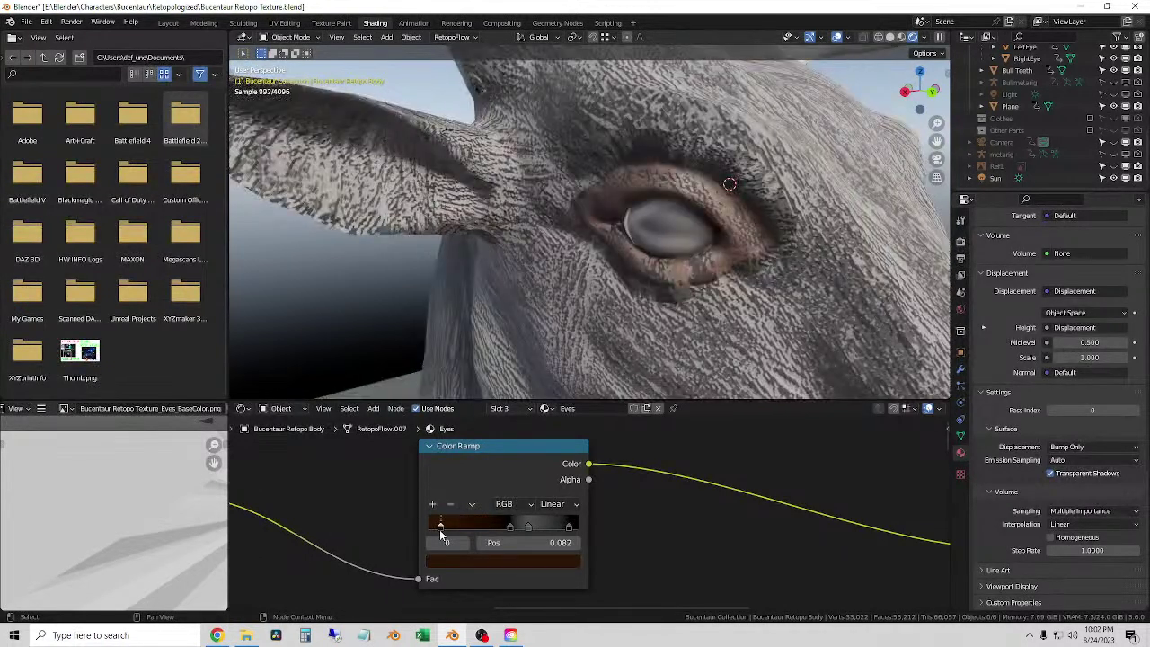
pyautogui.moveTo(512, 529); pyautogui.dragTo(455, 529)
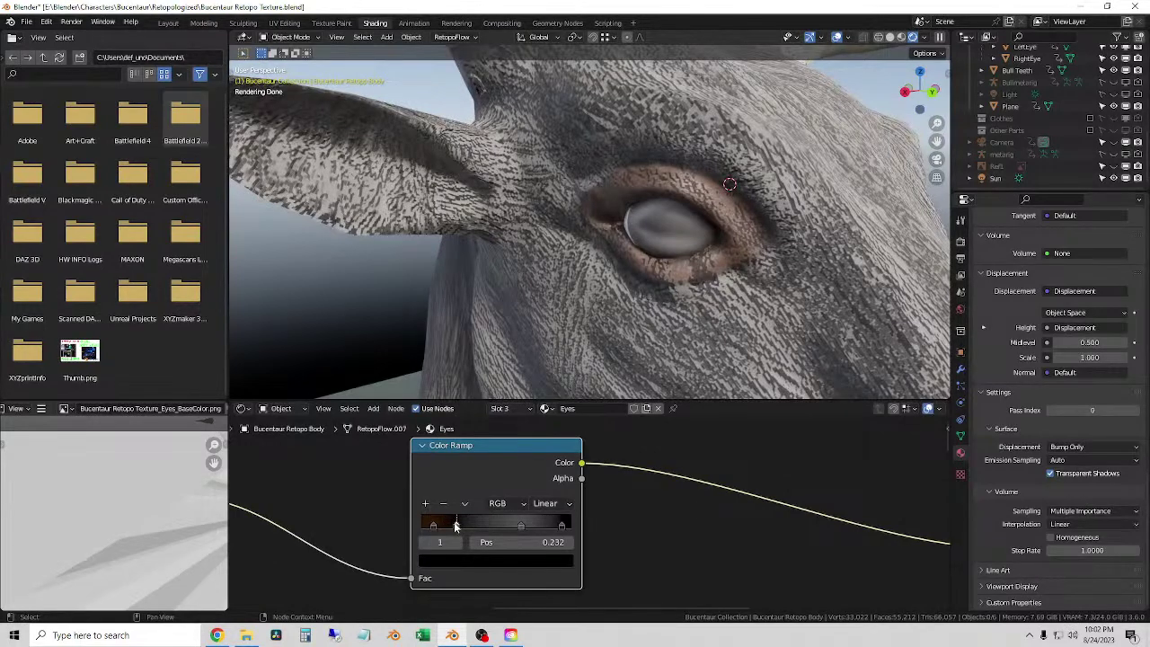
pyautogui.moveTo(561, 526)
pyautogui.mouseDown()
pyautogui.moveTo(530, 532)
pyautogui.moveTo(569, 530)
pyautogui.moveTo(555, 527)
pyautogui.mouseUp()
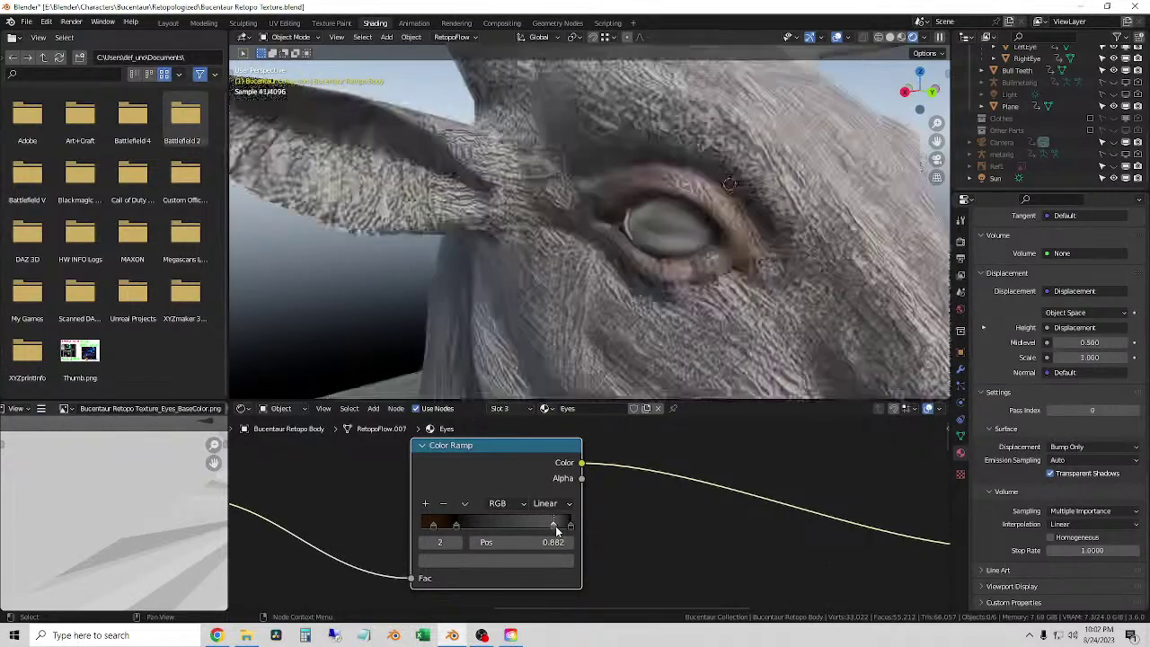
# - Examine the rendered bucentaur's eyes, muzzle, hands, back and chest to compare how the material colours blend
pyautogui.moveTo(701, 297); pyautogui.dragTo(748, 243, button='middle')
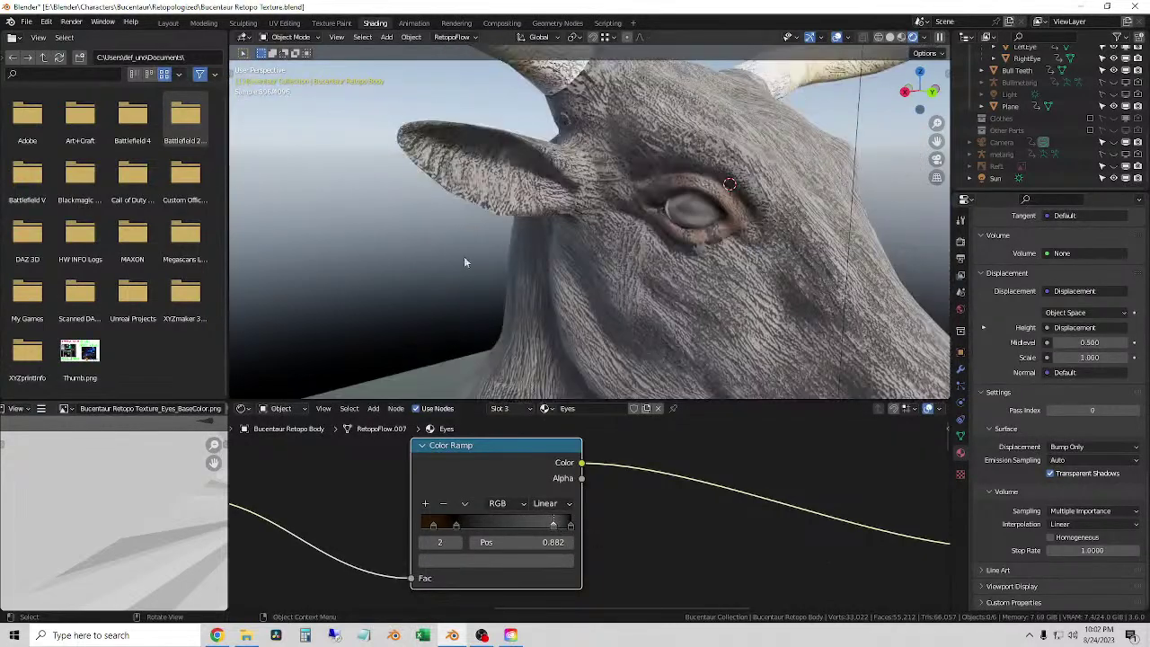
pyautogui.moveTo(465, 263); pyautogui.dragTo(654, 313, button='middle')
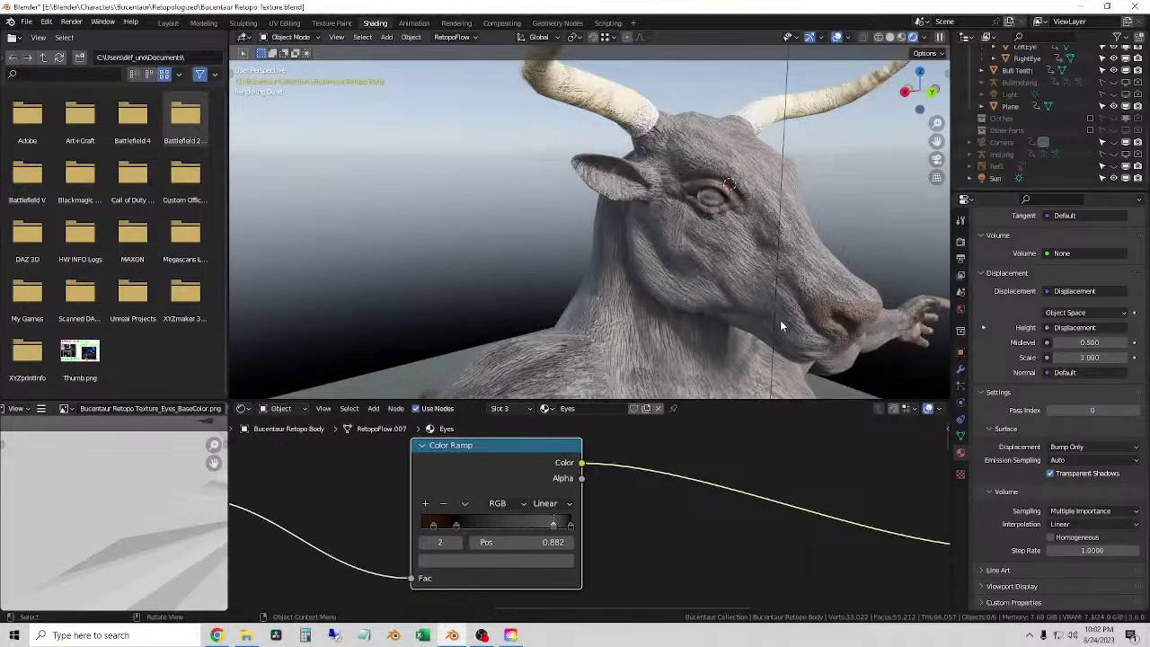
pyautogui.moveTo(806, 330); pyautogui.dragTo(649, 264, button='middle')
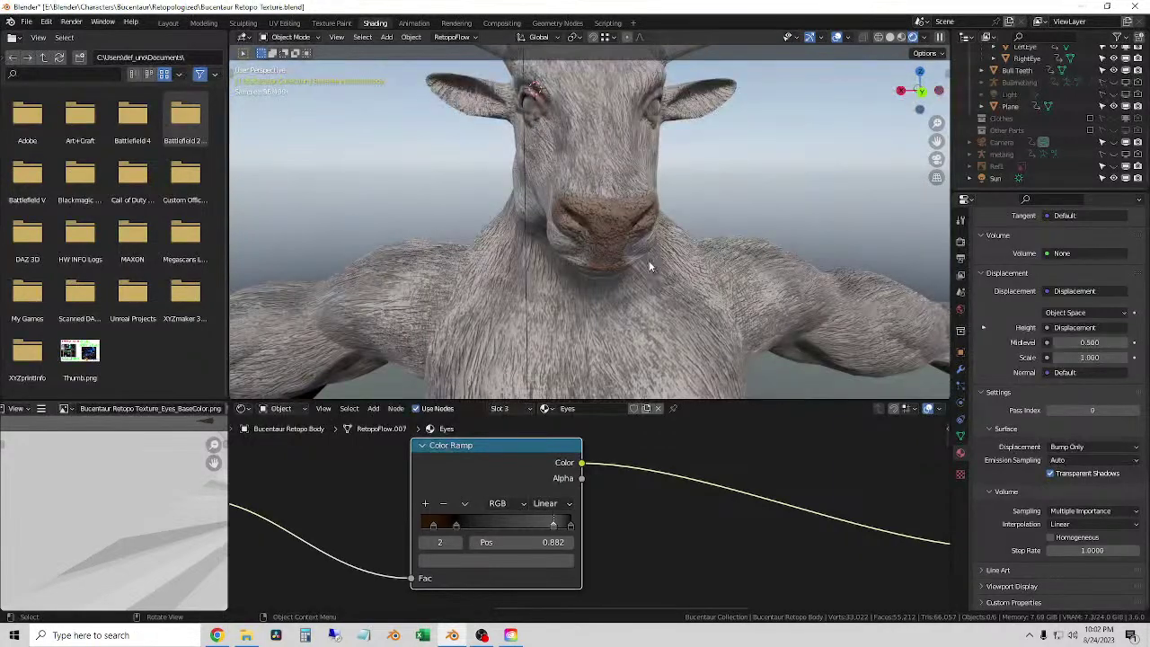
pyautogui.scroll(-2, 651, 266)
pyautogui.scroll(-3, 587, 258)
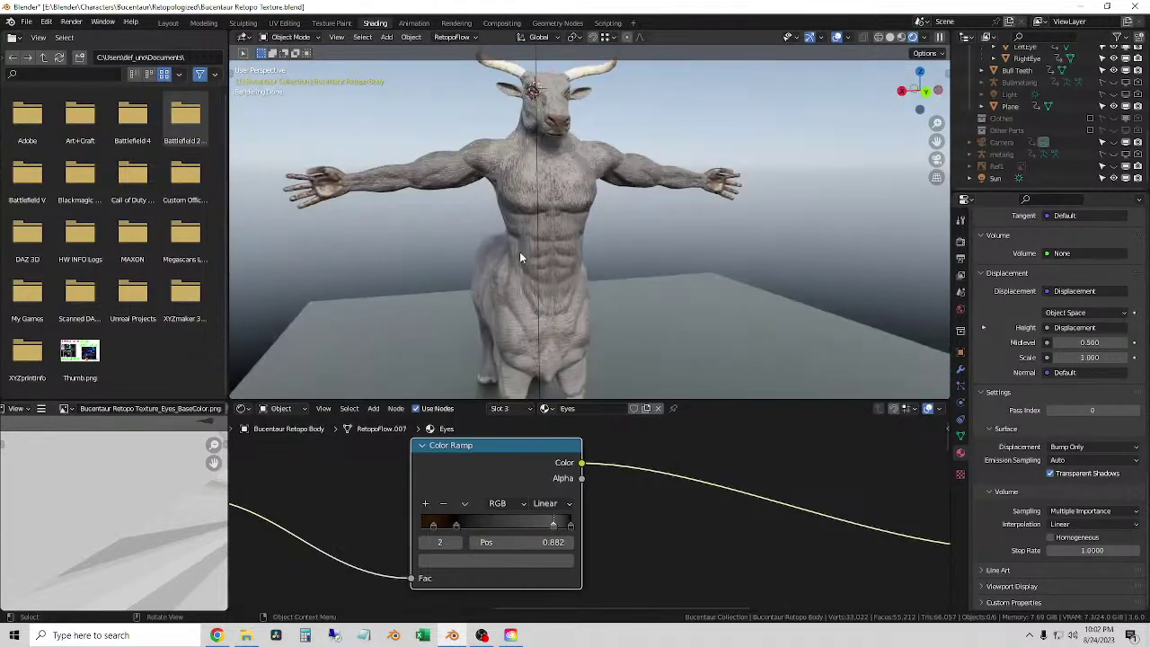
pyautogui.keyDown('shift'); pyautogui.rightClick(313, 177); pyautogui.keyUp('shift')
pyautogui.scroll(6, 304, 235)
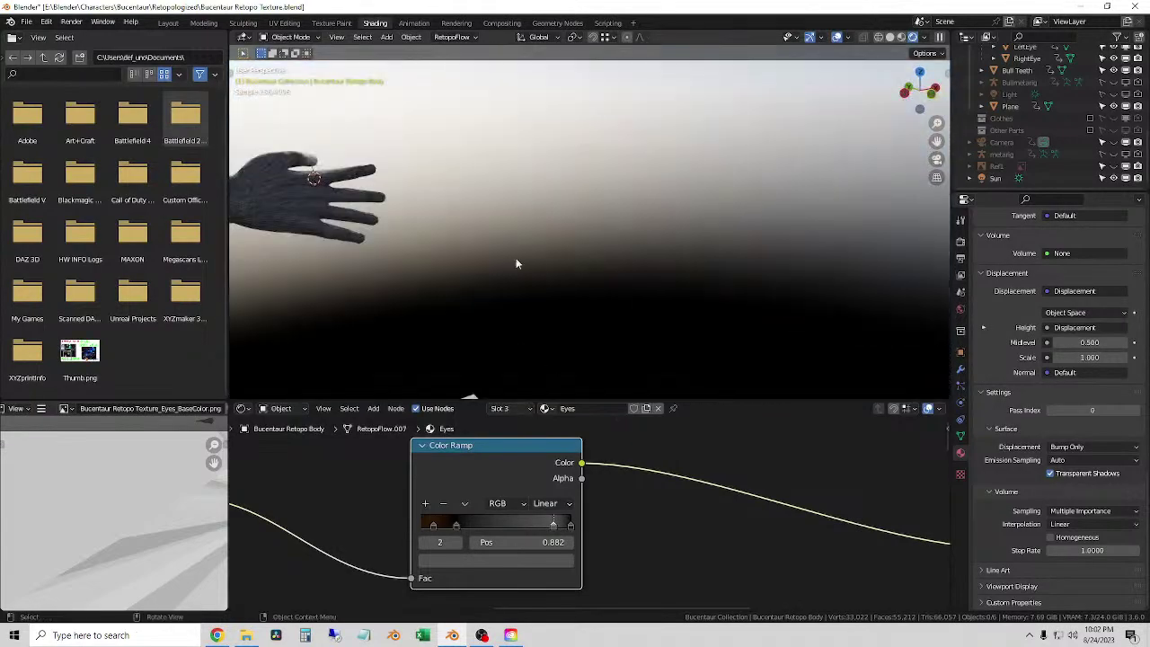
pyautogui.moveTo(516, 258); pyautogui.dragTo(466, 248, button='middle')
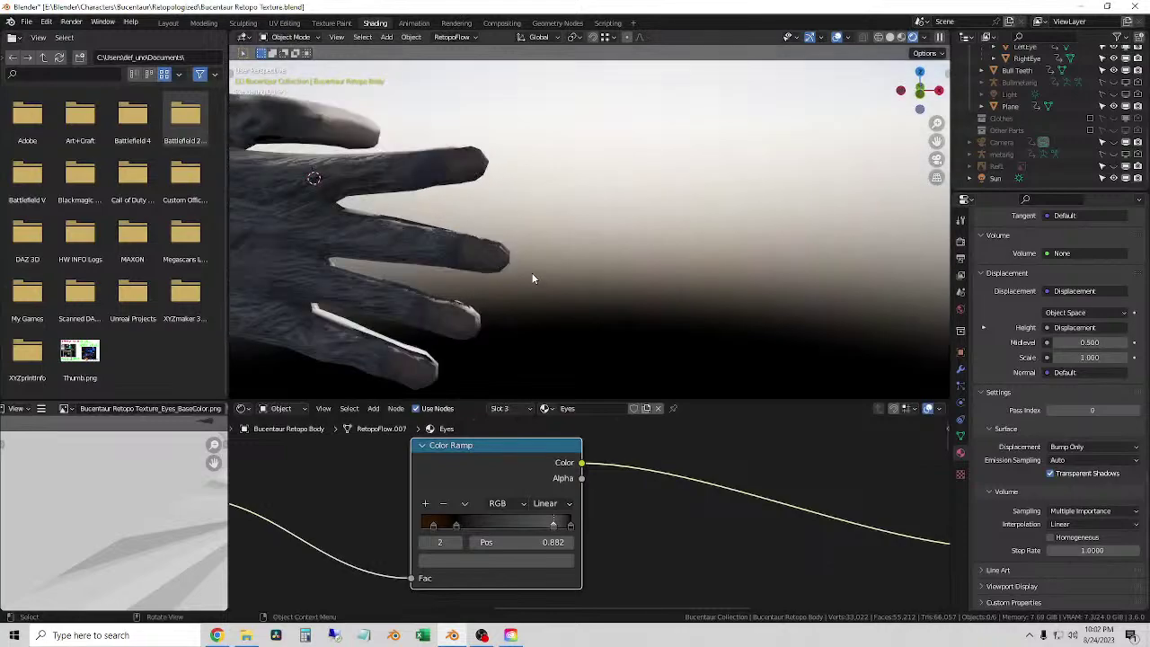
pyautogui.moveTo(532, 279); pyautogui.dragTo(554, 300, button='middle')
pyautogui.moveTo(602, 272); pyautogui.dragTo(674, 267, button='middle')
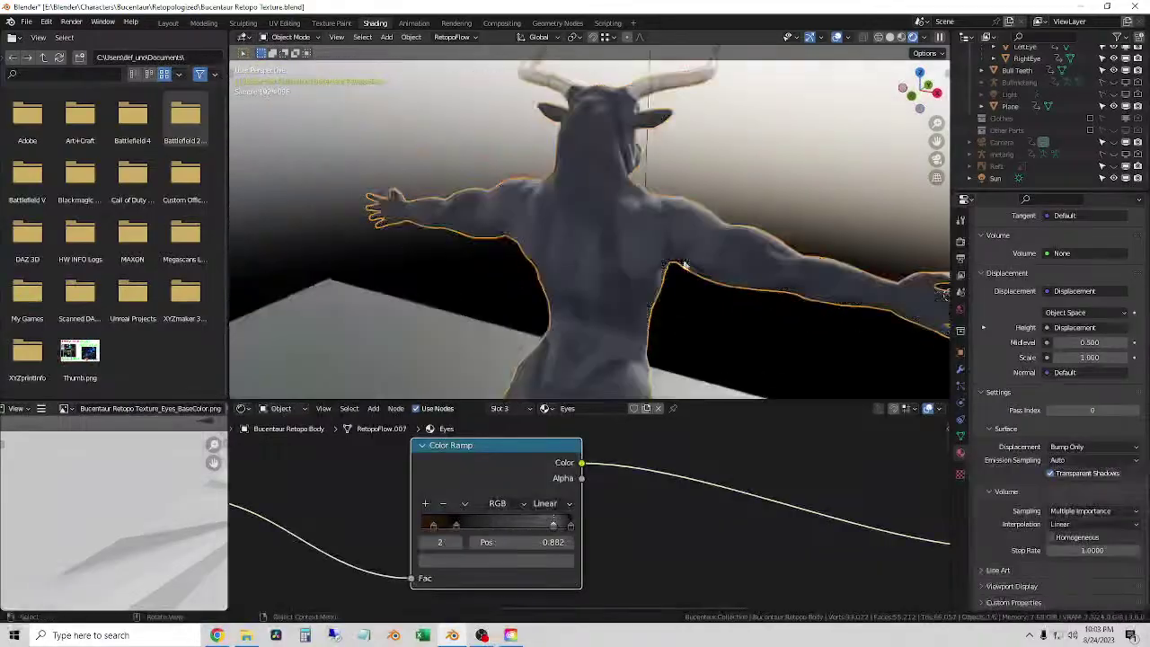
pyautogui.moveTo(706, 338); pyautogui.dragTo(618, 259, button='middle')
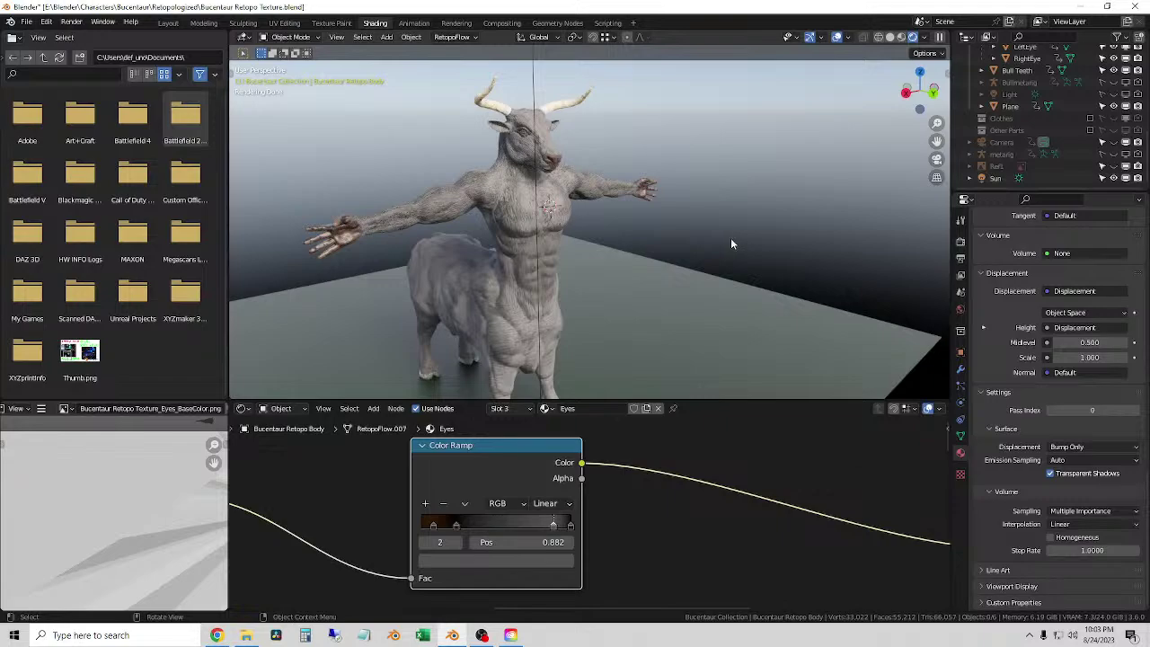
pyautogui.scroll(3, 666, 235)
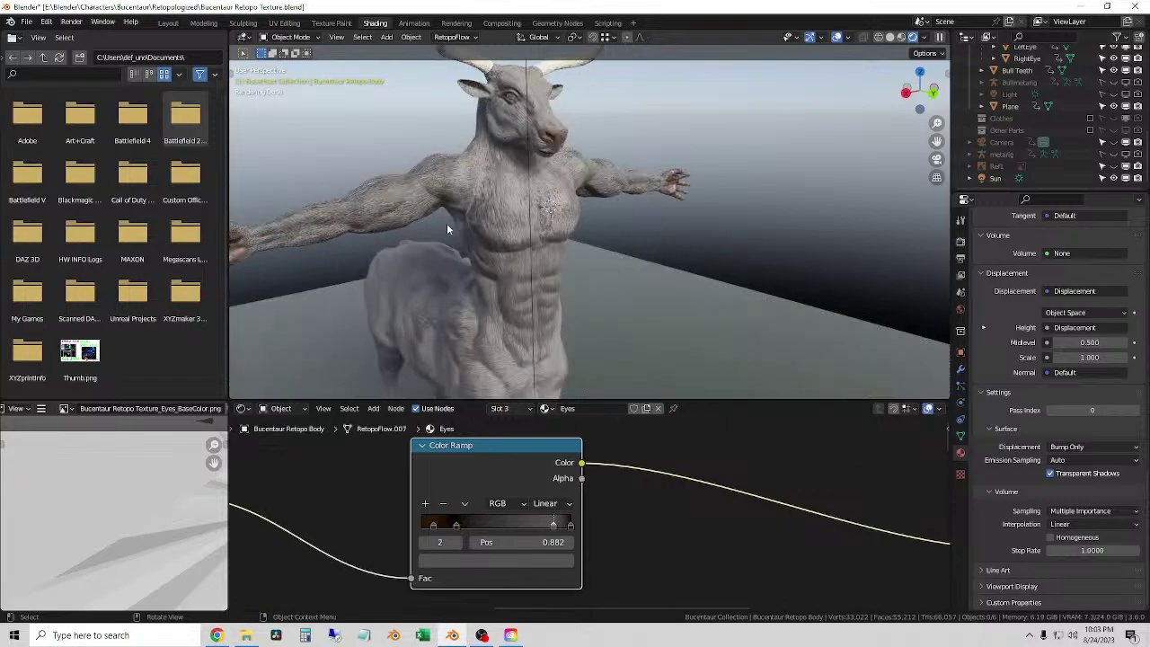
pyautogui.scroll(4, 480, 213)
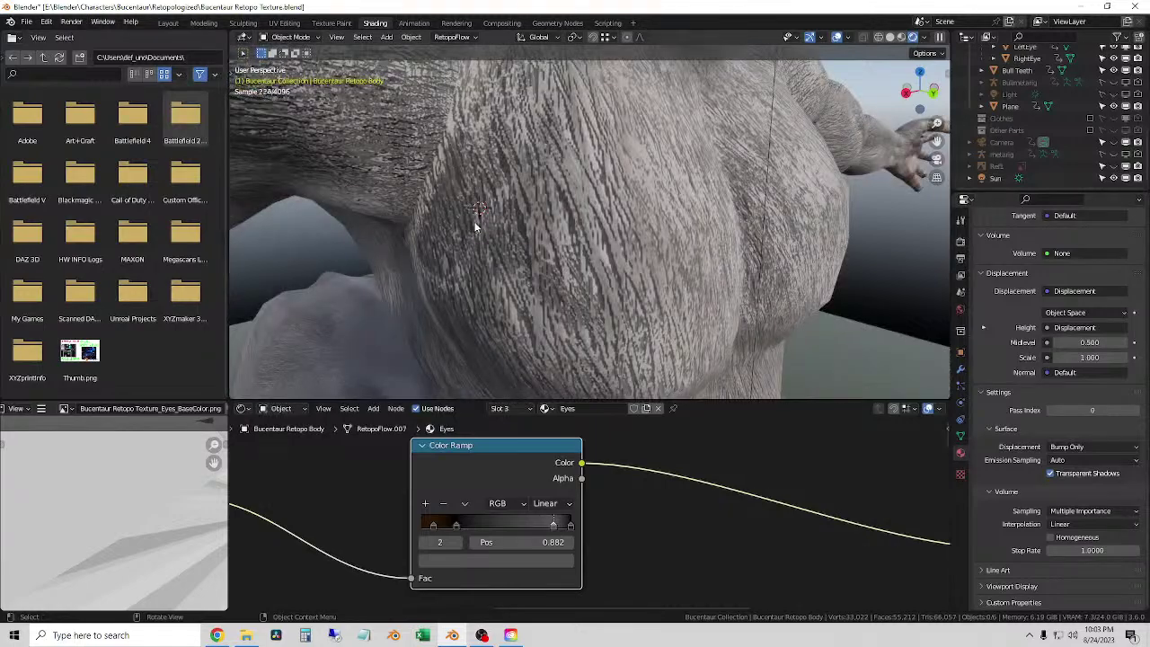
pyautogui.scroll(-3, 479, 231)
pyautogui.scroll(-3, 479, 231)
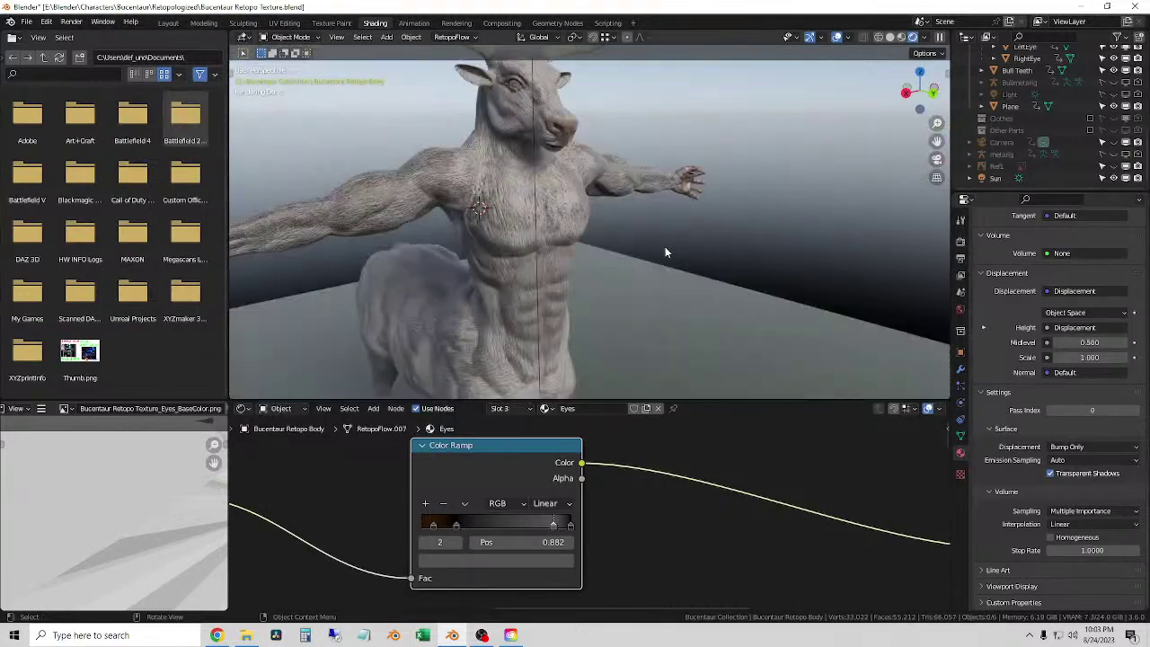
# - Select the bucentaur's body mesh and open its Body material in the node editor
pyautogui.click(488, 230)
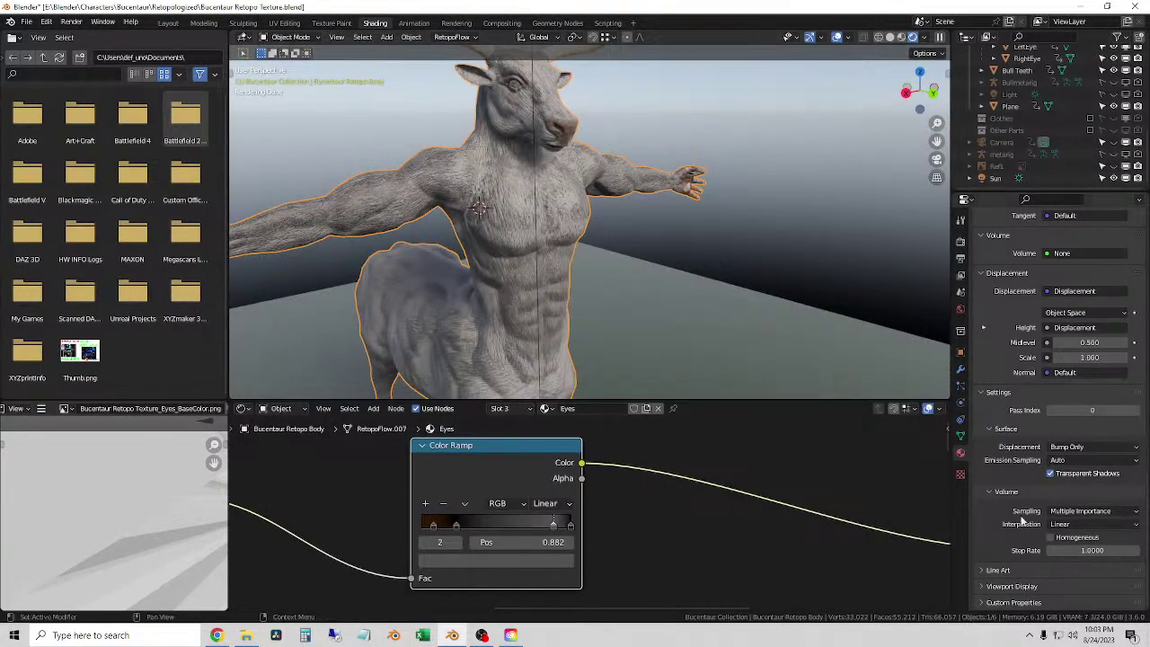
pyautogui.scroll(-6, 635, 546)
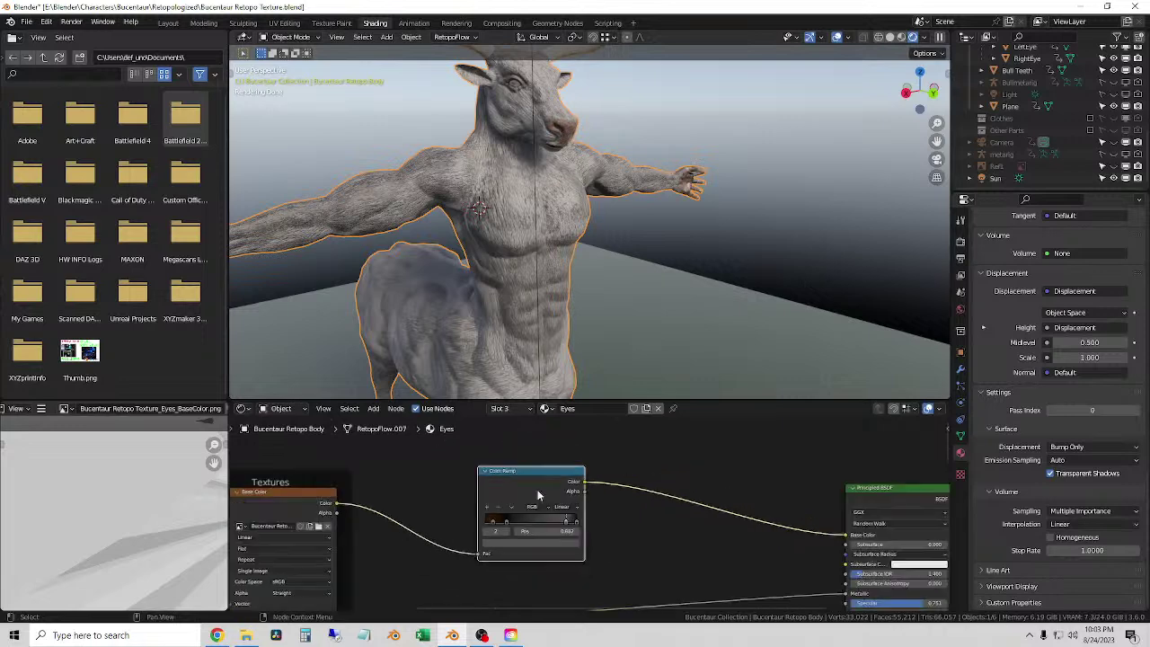
pyautogui.click(509, 408)
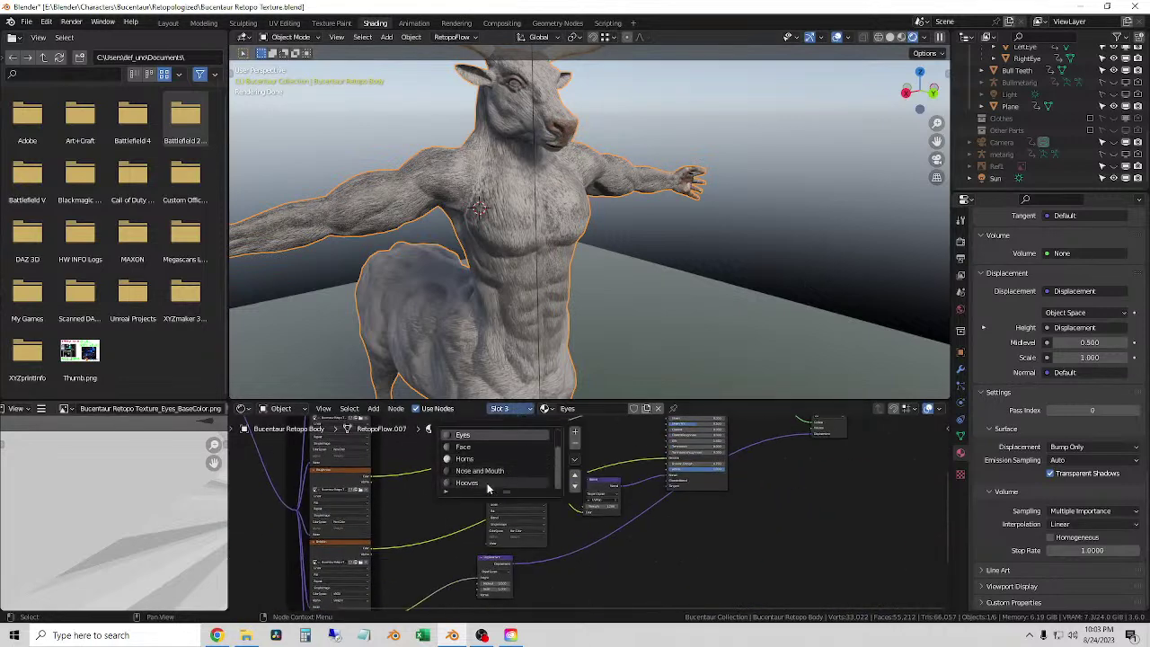
pyautogui.scroll(2, 487, 485)
pyautogui.click(471, 437)
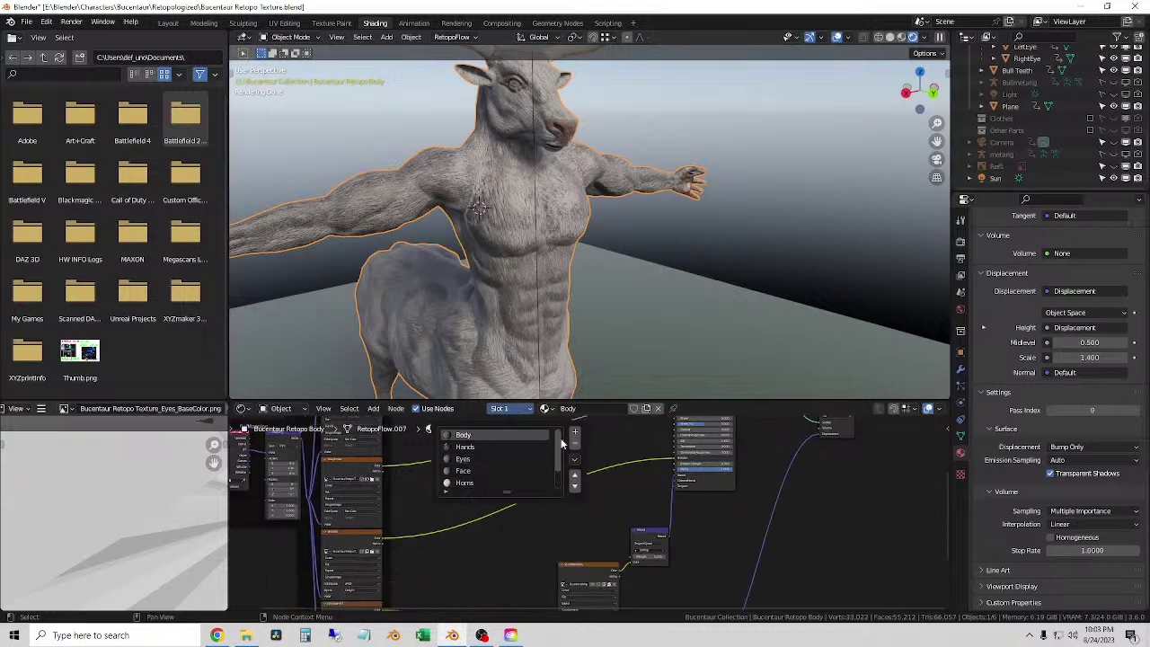
# - Try a strength of 10 on the Body material's Normal Map node and check the torso's fur detail
pyautogui.scroll(6, 651, 569)
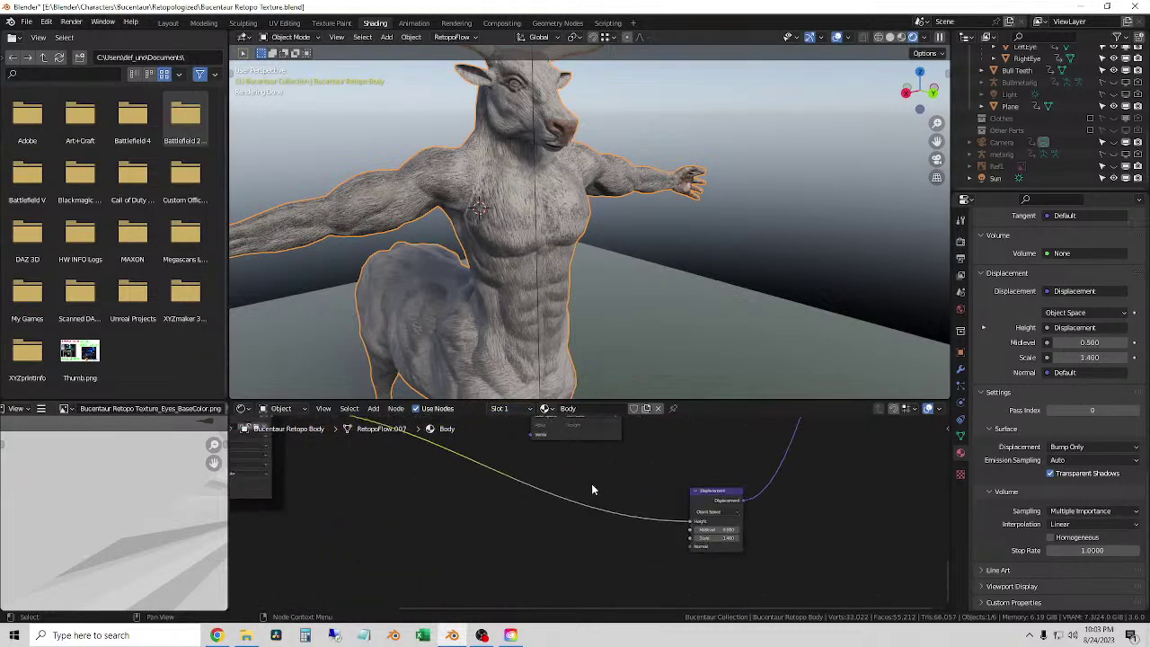
pyautogui.moveTo(723, 559); pyautogui.dragTo(572, 421, button='middle')
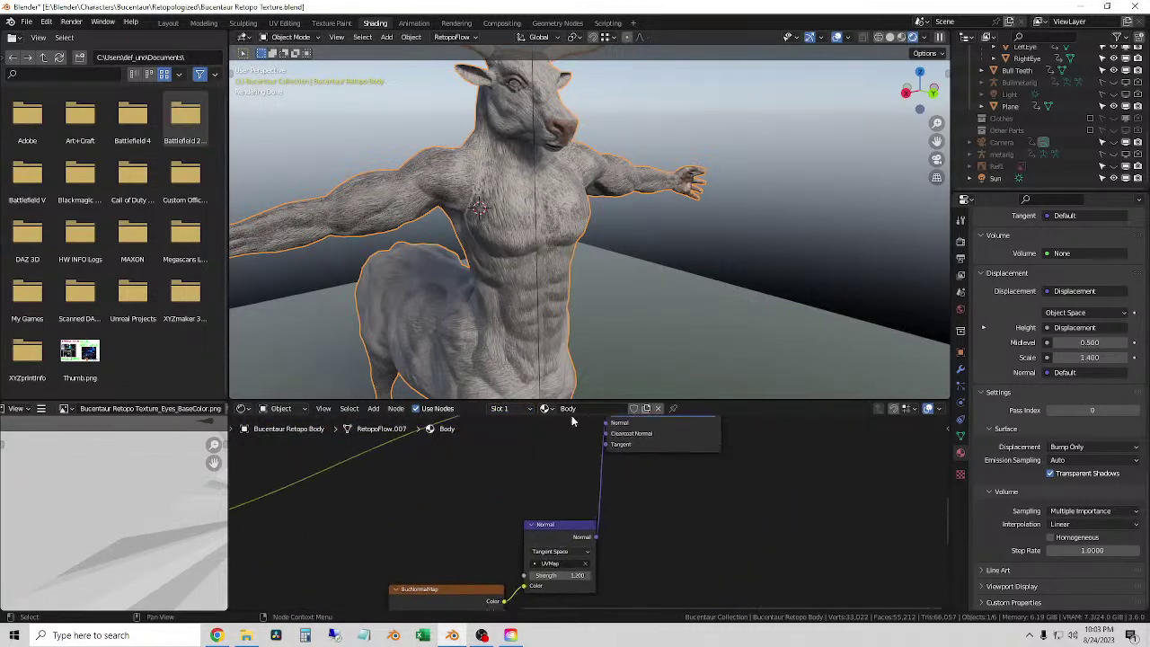
pyautogui.scroll(2, 597, 263)
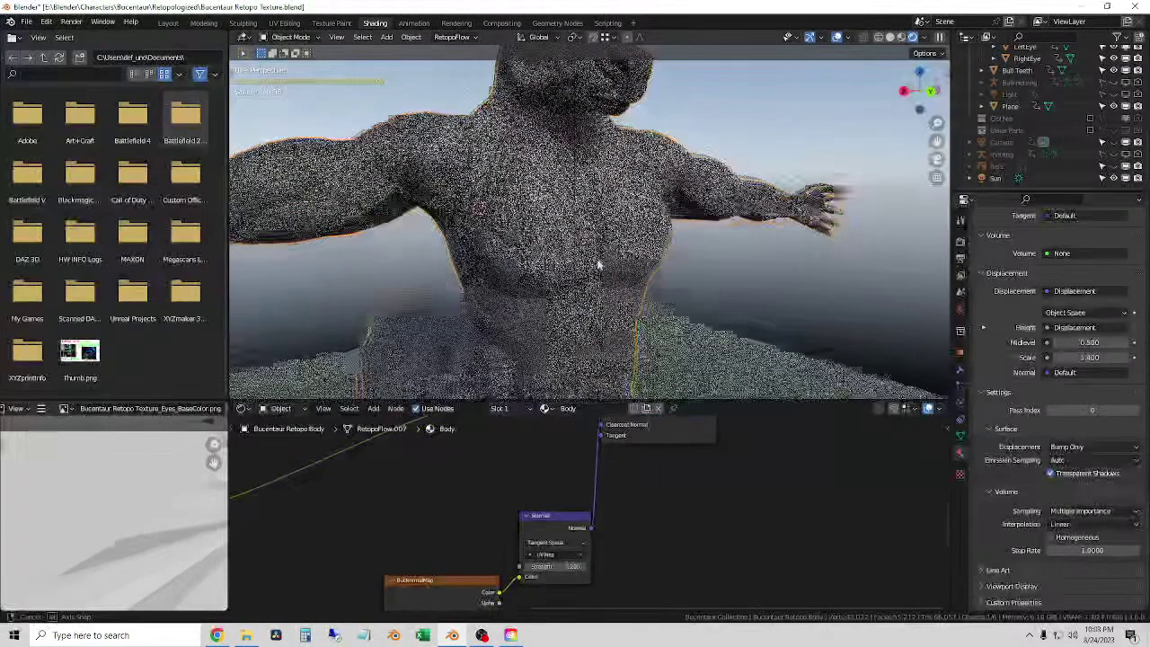
pyautogui.keyDown('shift'); pyautogui.moveTo(629, 266); pyautogui.dragTo(614, 201, button='middle'); pyautogui.keyUp('shift')
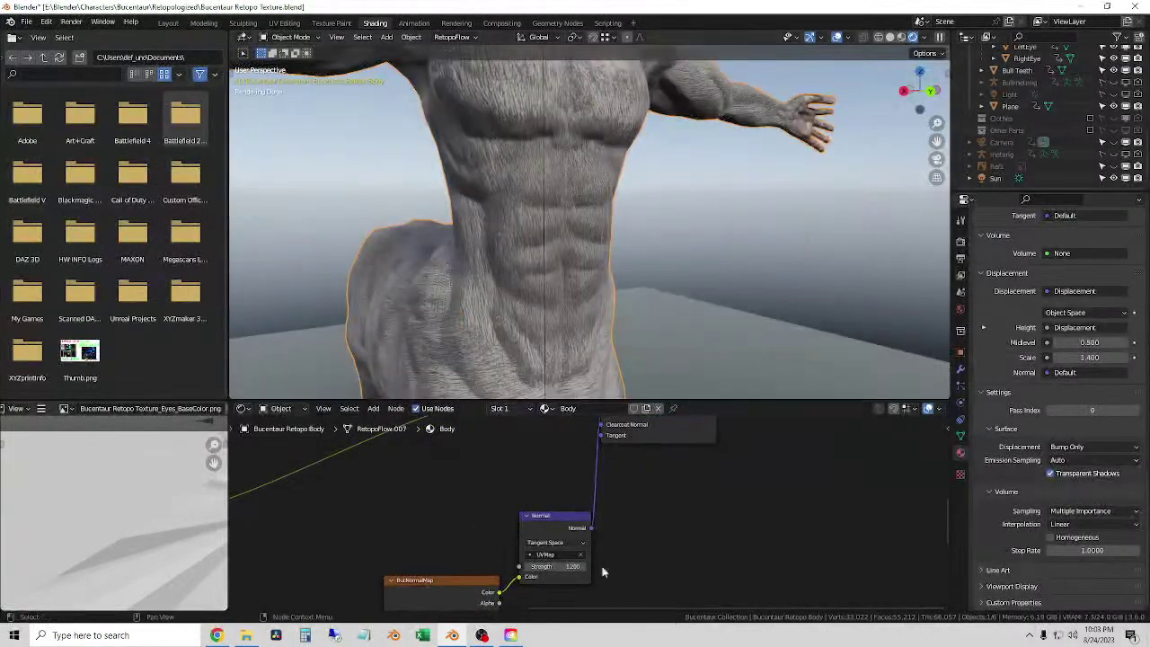
pyautogui.moveTo(566, 568); pyautogui.dragTo(647, 568)
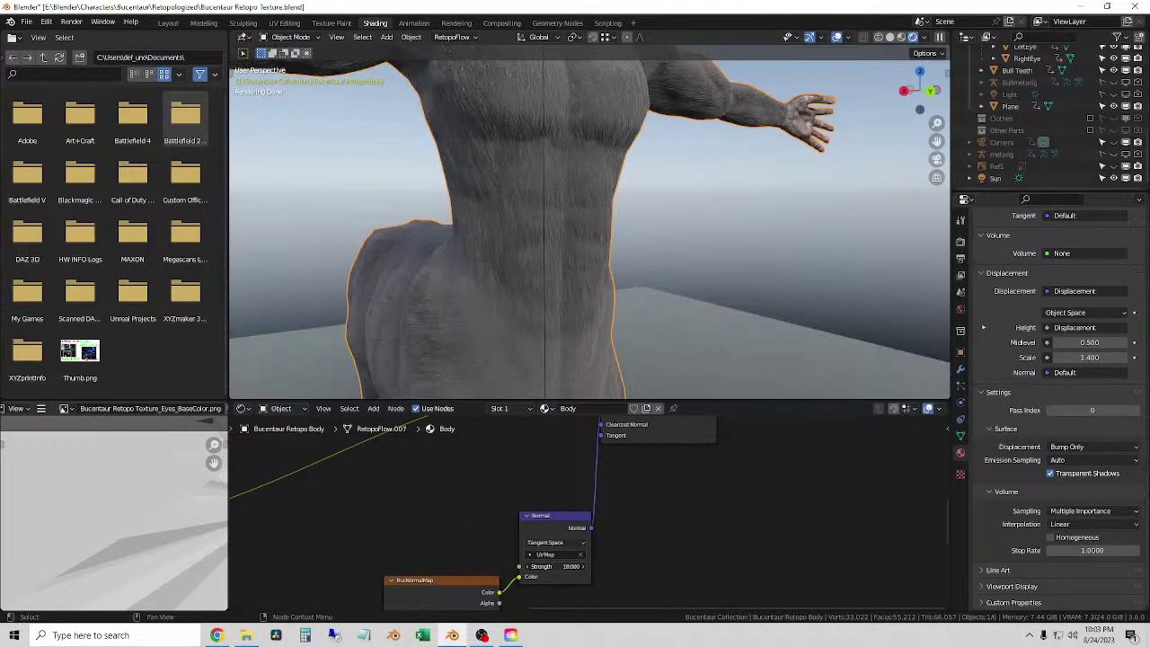
pyautogui.scroll(-4, 585, 209)
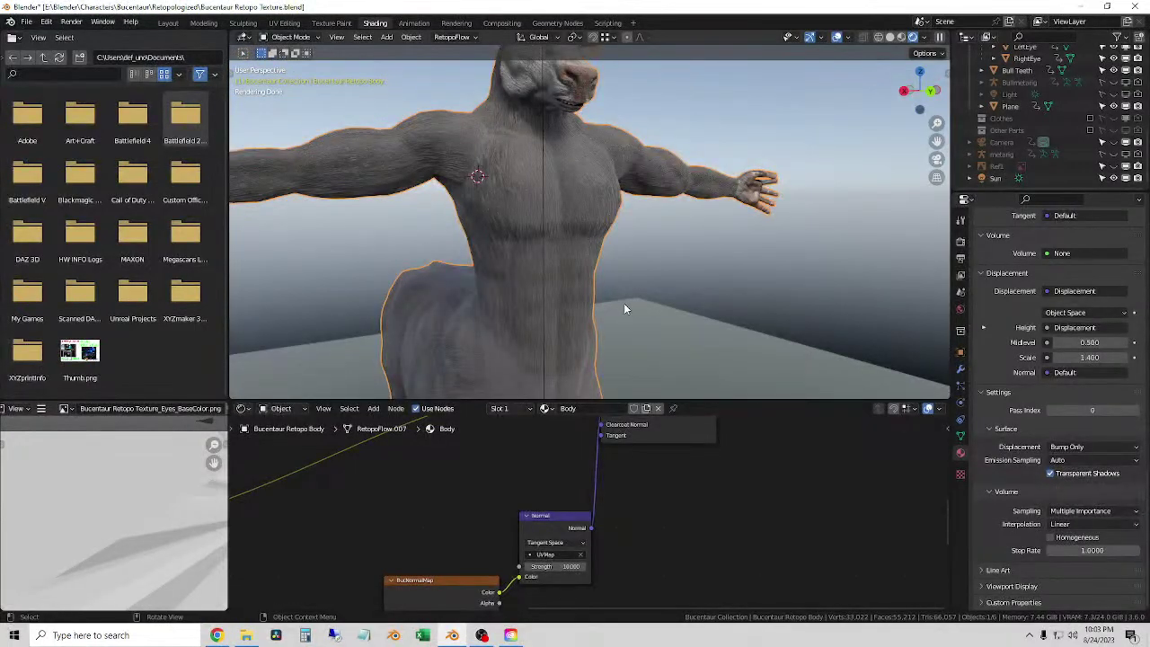
pyautogui.moveTo(618, 270); pyautogui.dragTo(653, 321, button='middle')
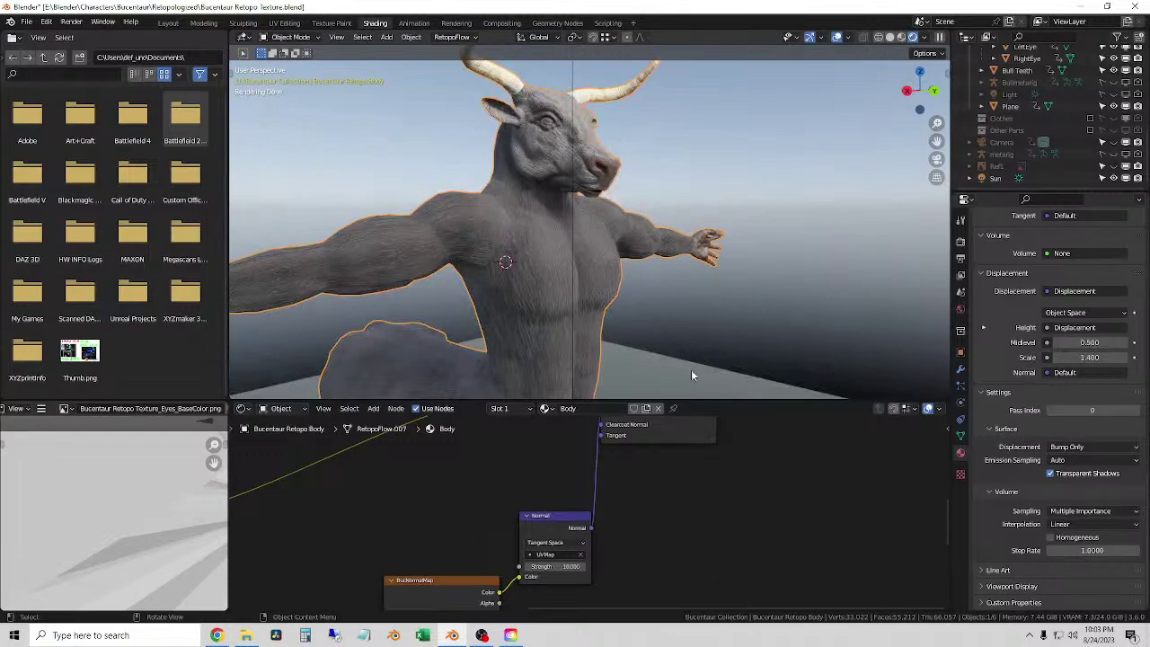
pyautogui.moveTo(690, 375); pyautogui.dragTo(688, 284, button='middle')
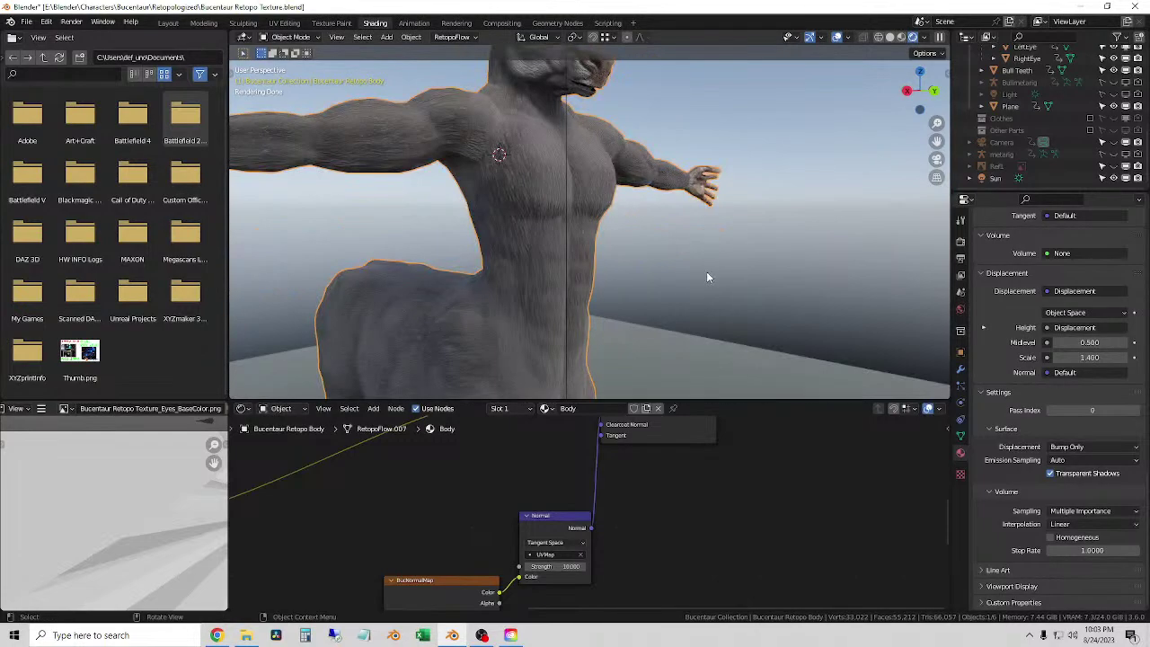
# - Test the Body material's Normal Map strength at 0 for comparison, and set it to 1.4
pyautogui.click(555, 566)
pyautogui.write('8')
pyautogui.press('Return')
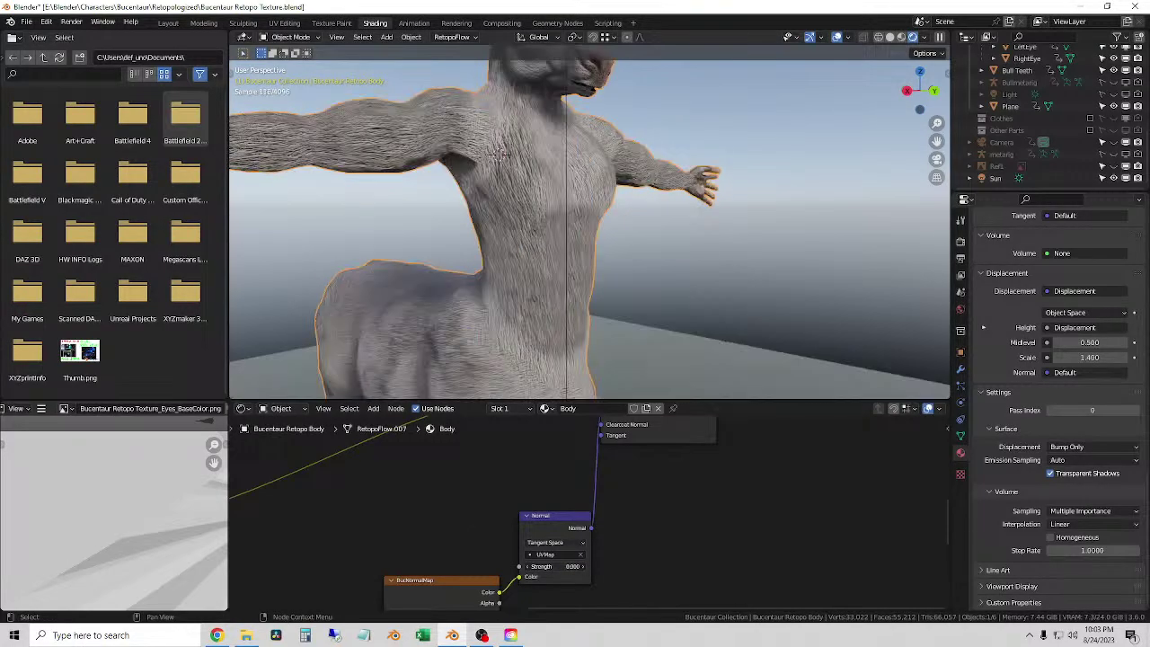
pyautogui.click(555, 566)
pyautogui.write('1.4')
pyautogui.press('Return')
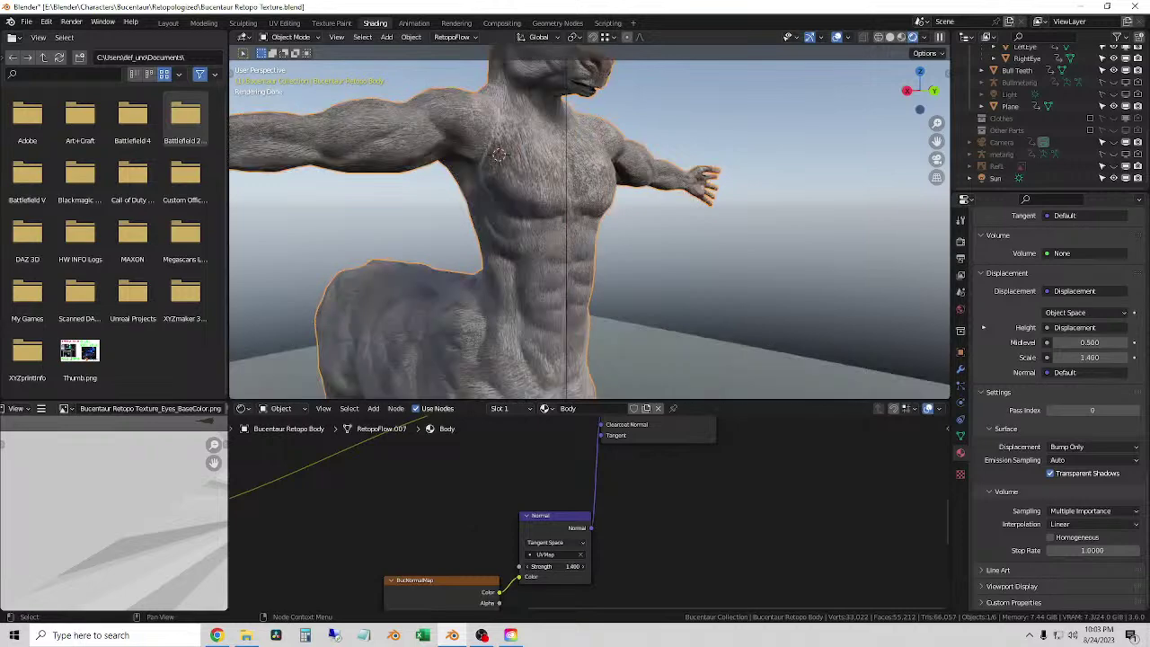
# - Try the Body Normal Map strength at 1.5 and 1.2, and return it to 1.4
pyautogui.click(582, 566)
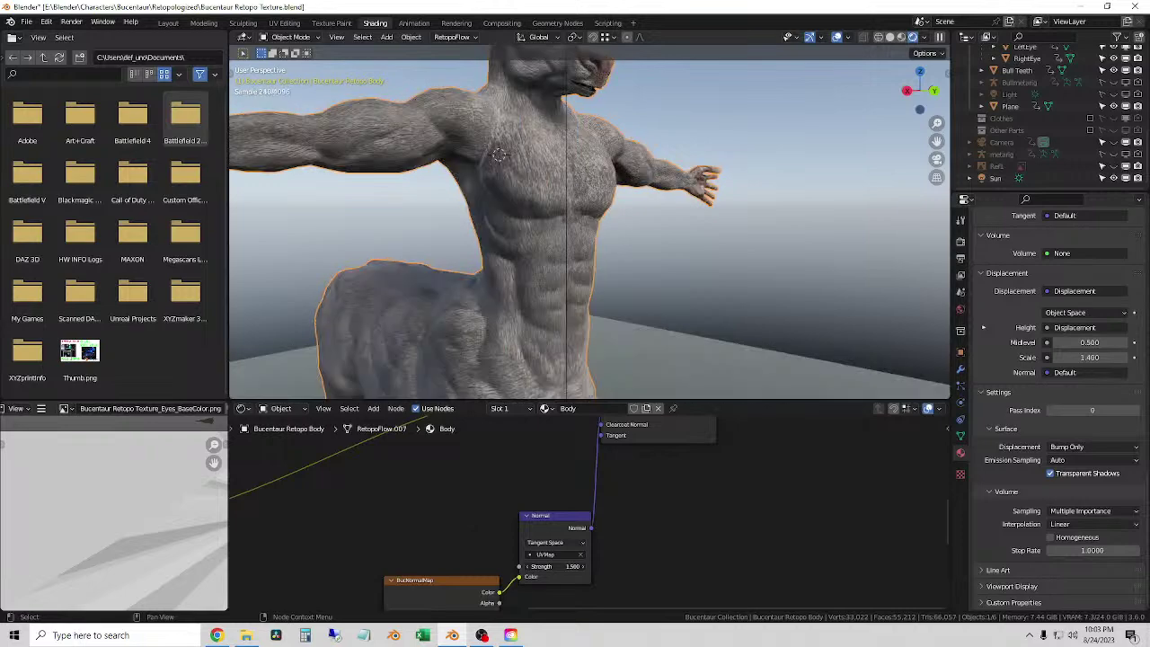
pyautogui.click(529, 567)
pyautogui.click(529, 567)
pyautogui.click(529, 567)
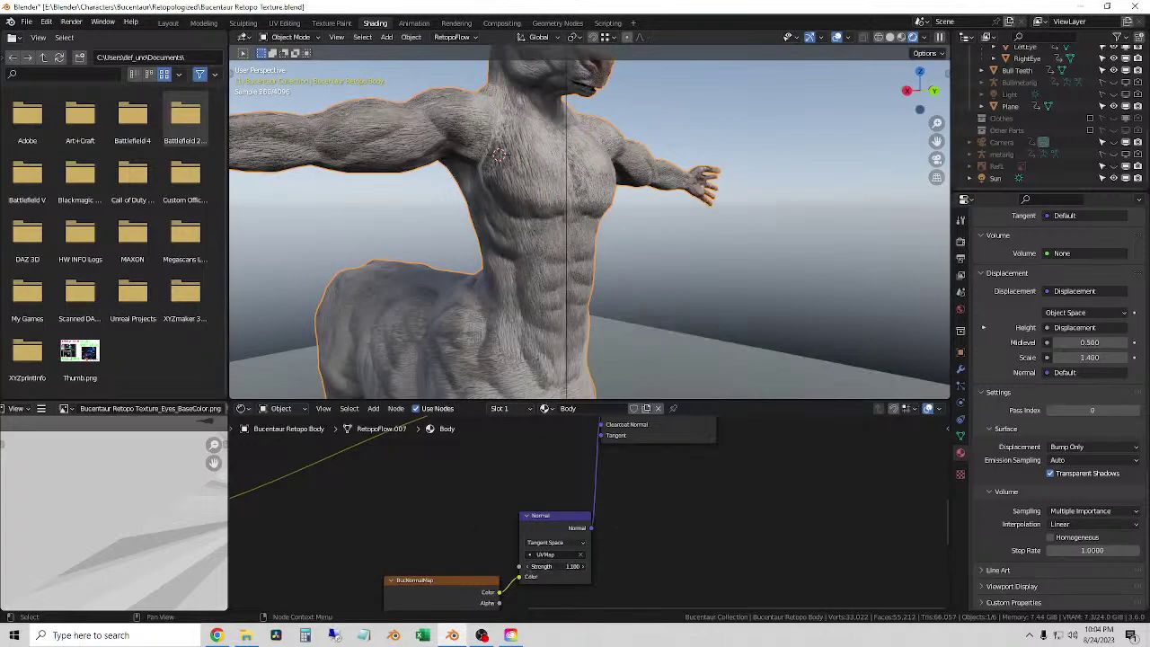
pyautogui.click(582, 567)
pyautogui.click(582, 567)
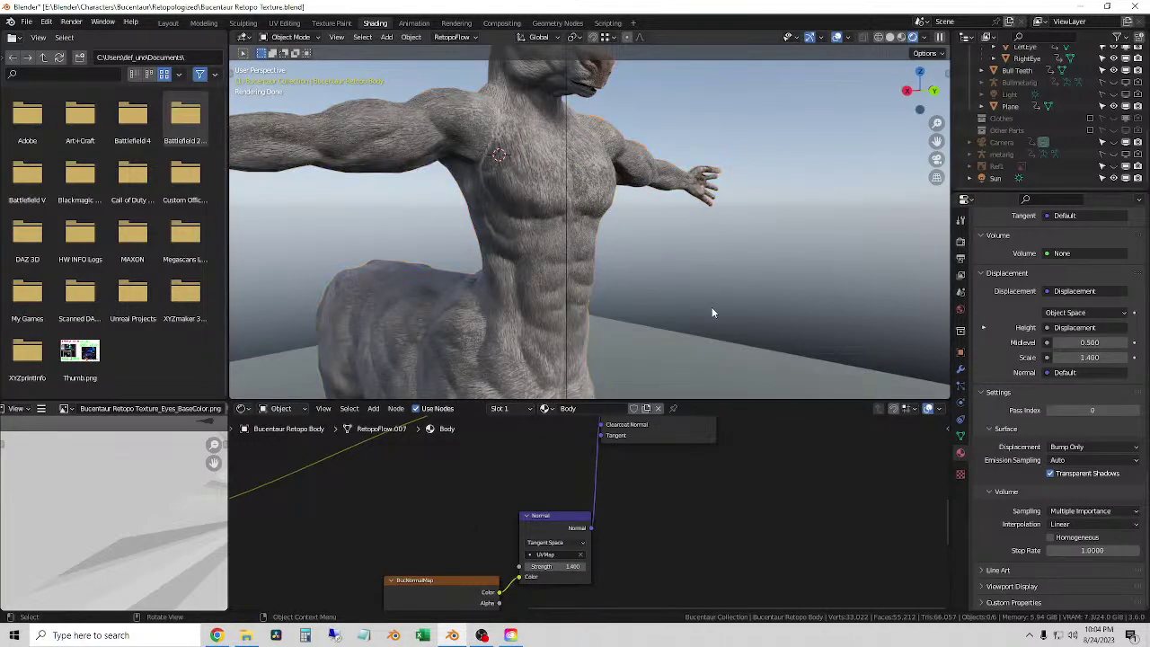
# - Save the Bucentaur Retopo Texture file and switch to the Layout workspace
pyautogui.moveTo(711, 313); pyautogui.dragTo(637, 340, button='middle')
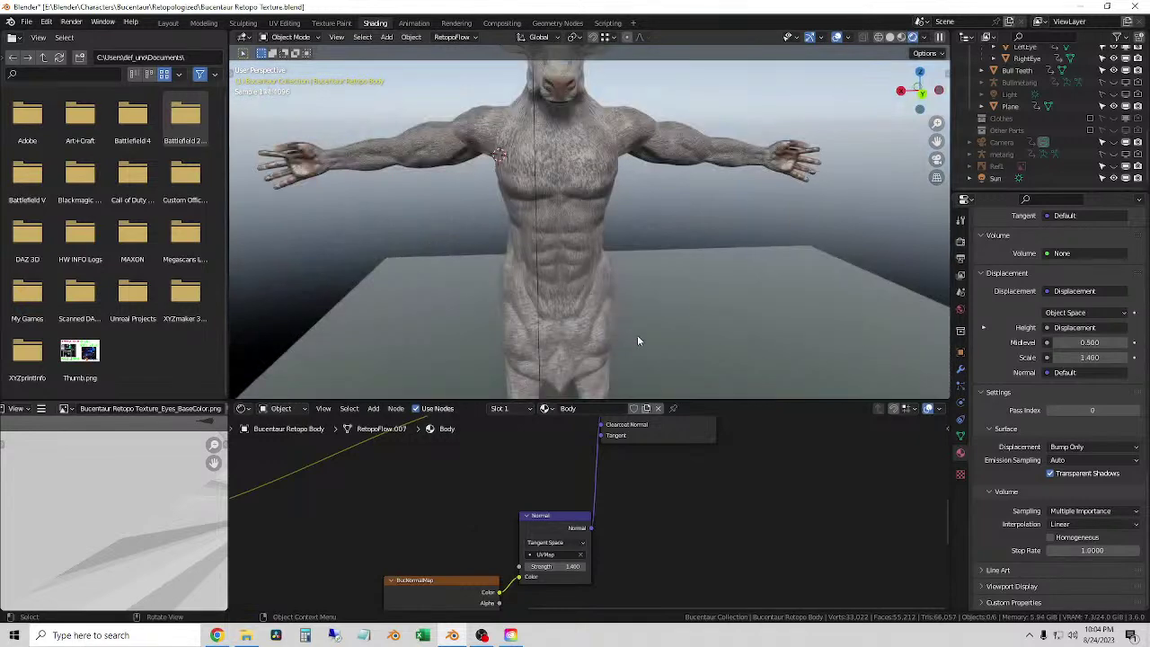
pyautogui.click(26, 20)
pyautogui.click(45, 101)
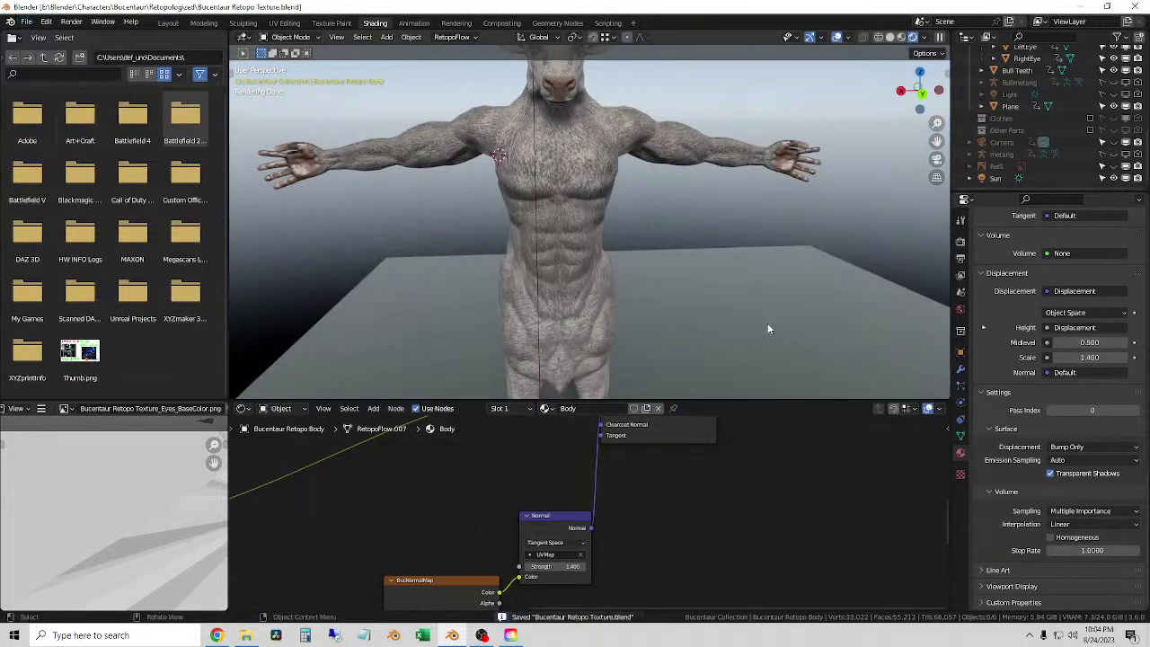
pyautogui.moveTo(686, 258); pyautogui.dragTo(671, 183, button='middle')
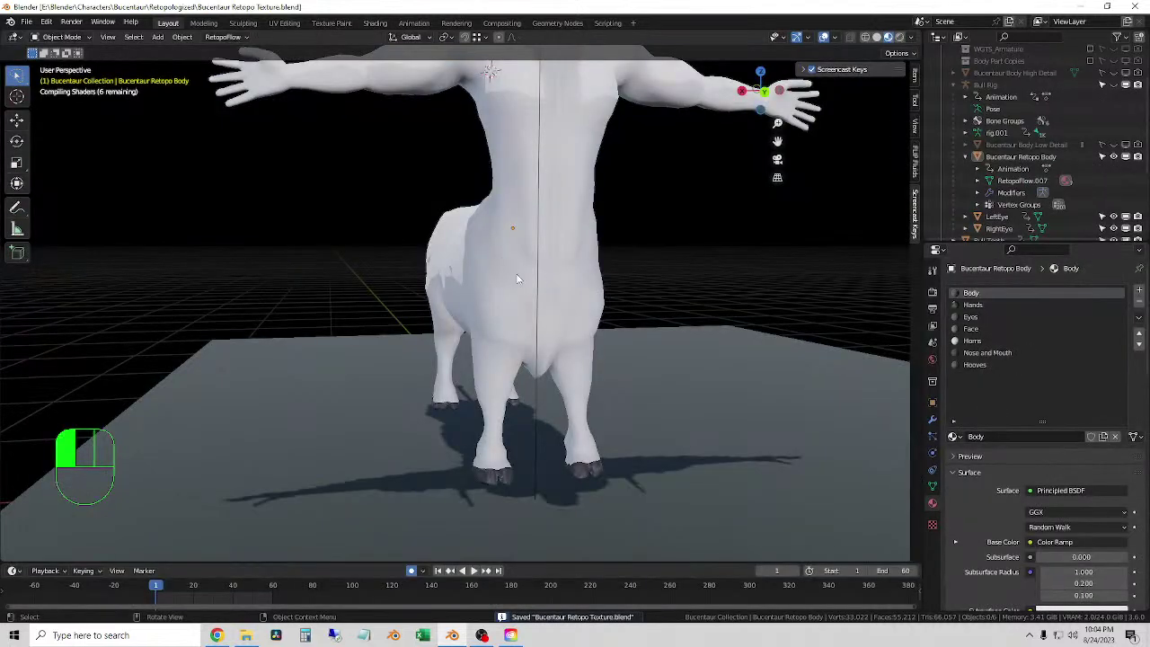
pyautogui.click(714, 251)
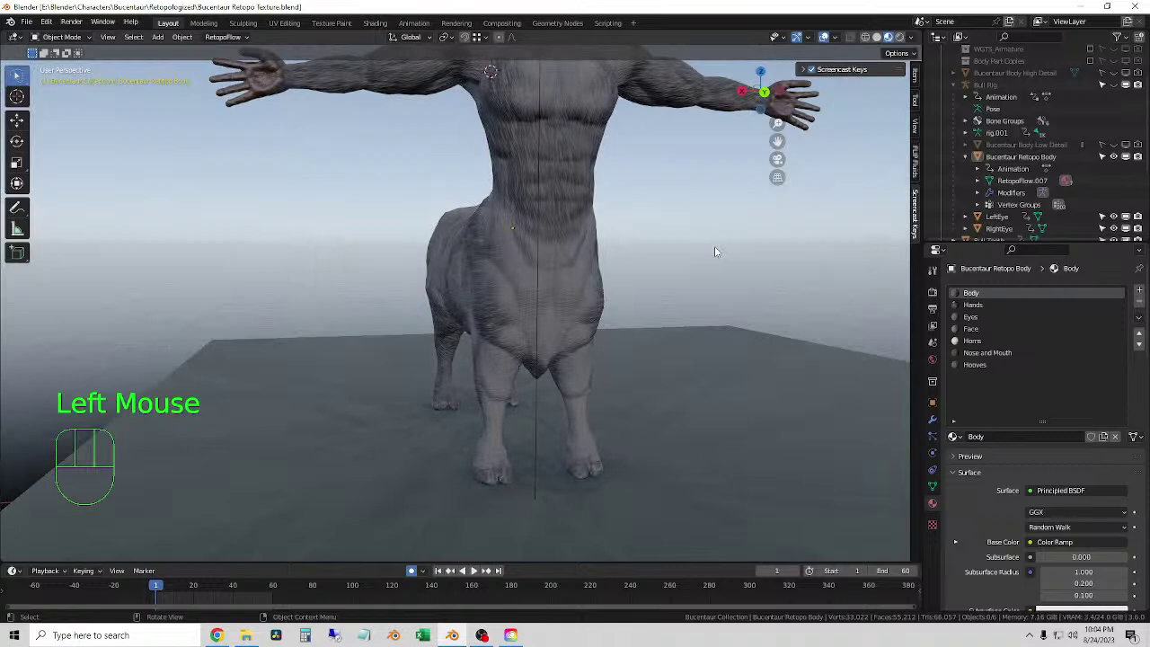
# - Check the bucentaur's body from several angles in Material Preview, and switch the viewport to rendered shading
pyautogui.scroll(-3, 567, 290)
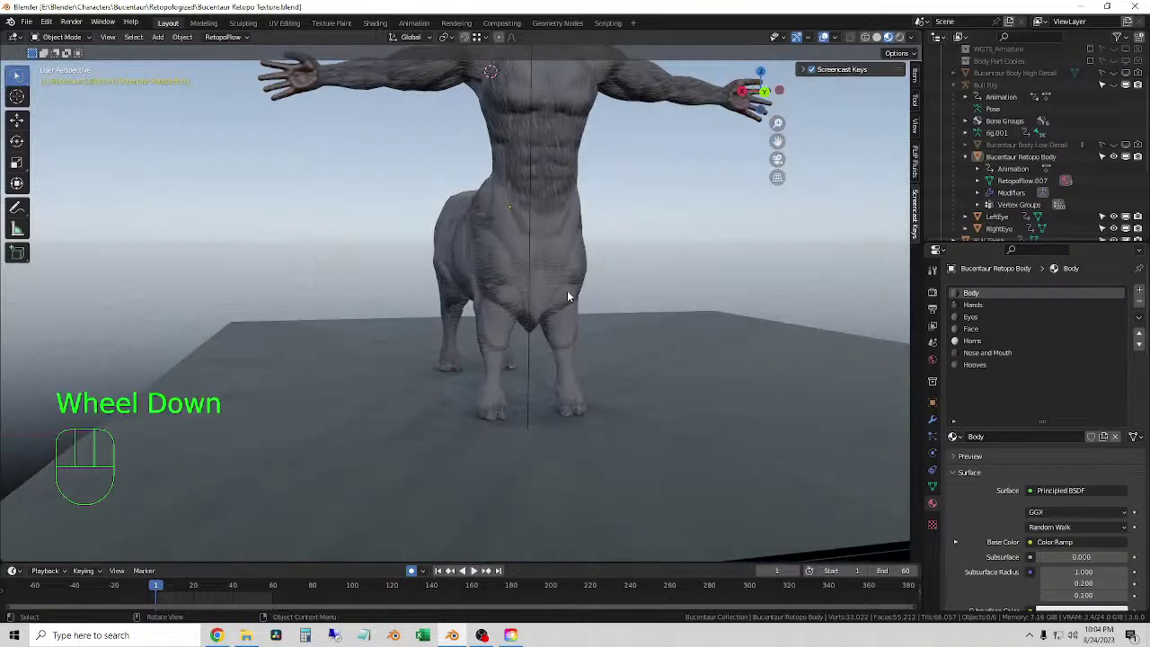
pyautogui.moveTo(578, 278); pyautogui.dragTo(772, 168, button='middle')
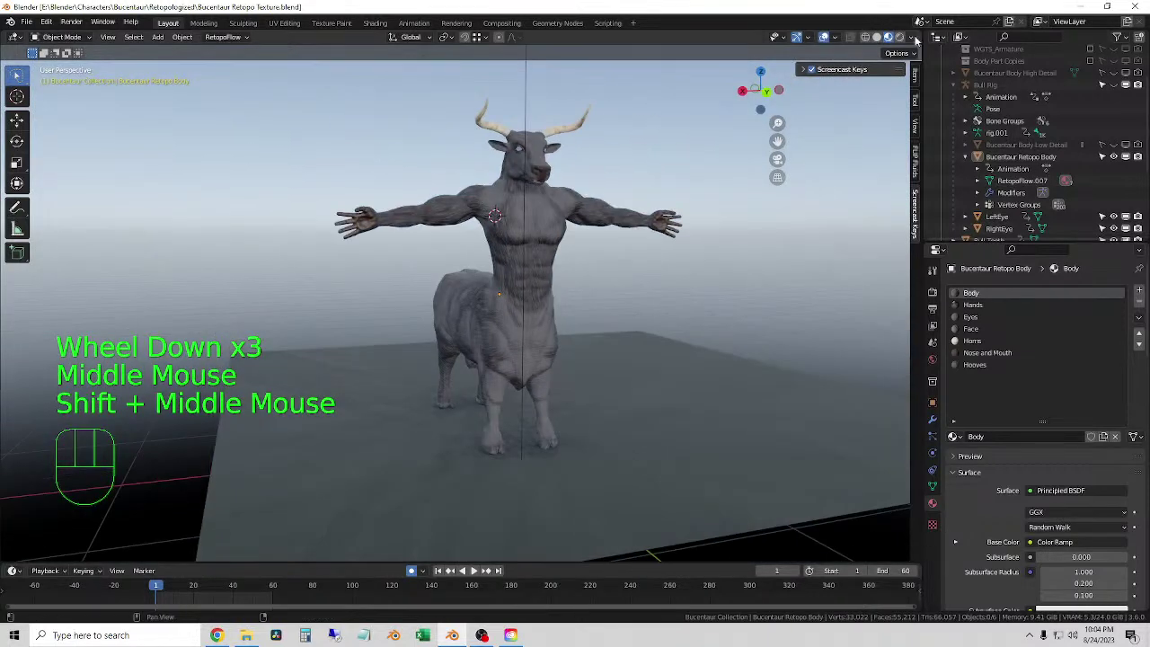
pyautogui.scroll(3, 514, 343)
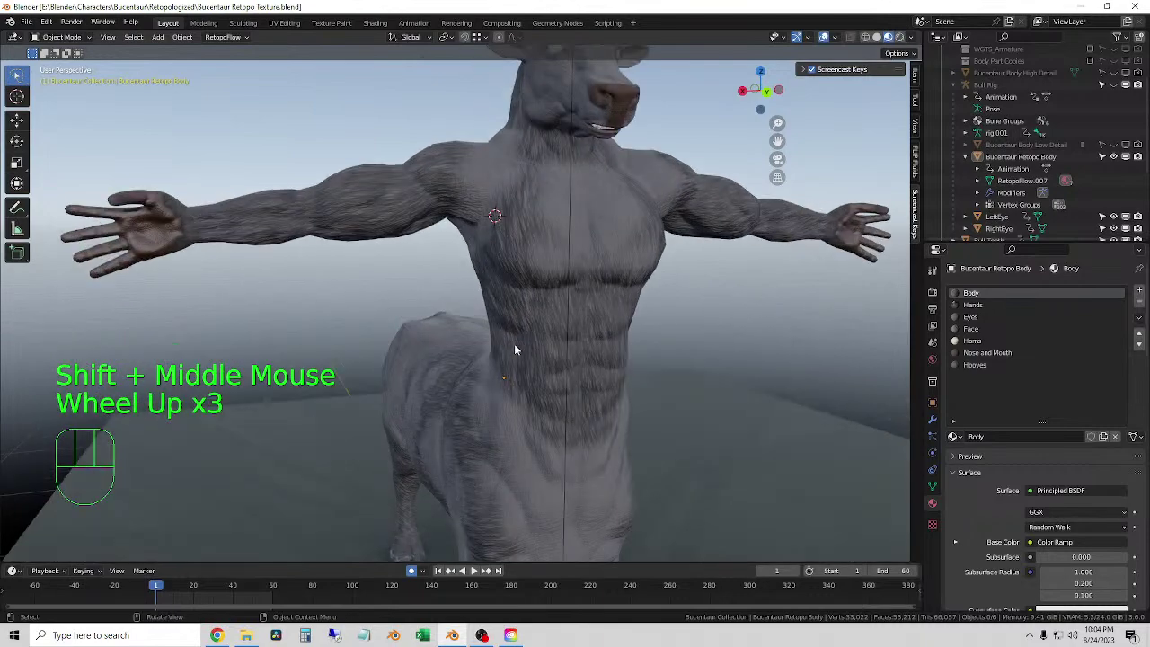
pyautogui.moveTo(514, 343); pyautogui.dragTo(553, 338, button='middle')
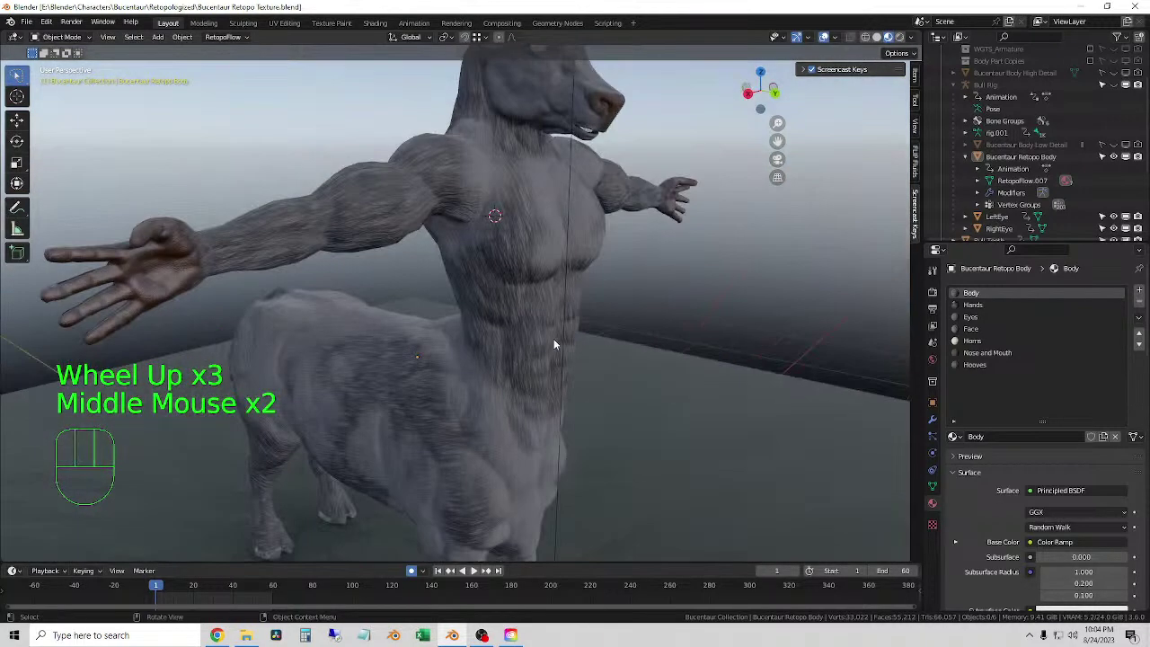
pyautogui.scroll(-1, 548, 341)
pyautogui.moveTo(649, 361)
pyautogui.mouseDown(button='middle')
pyautogui.moveTo(604, 363)
pyautogui.moveTo(665, 356)
pyautogui.mouseUp(button='middle')
pyautogui.click(899, 36)
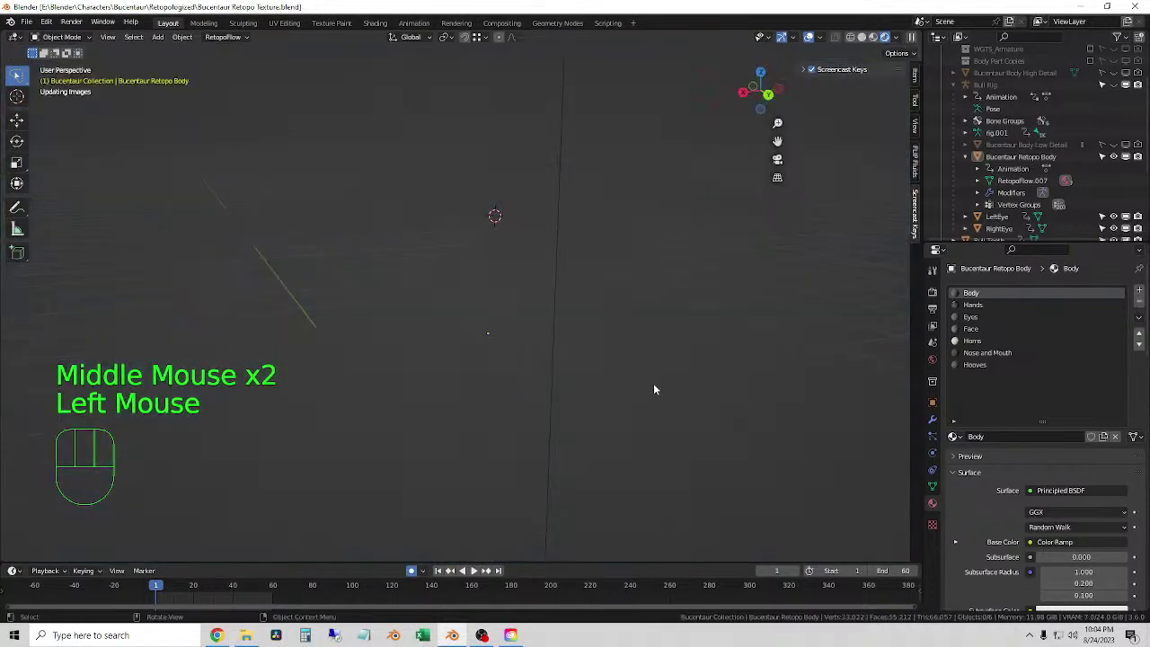
# - Set the Sun light's strength to 10
pyautogui.scroll(-4, 985, 227)
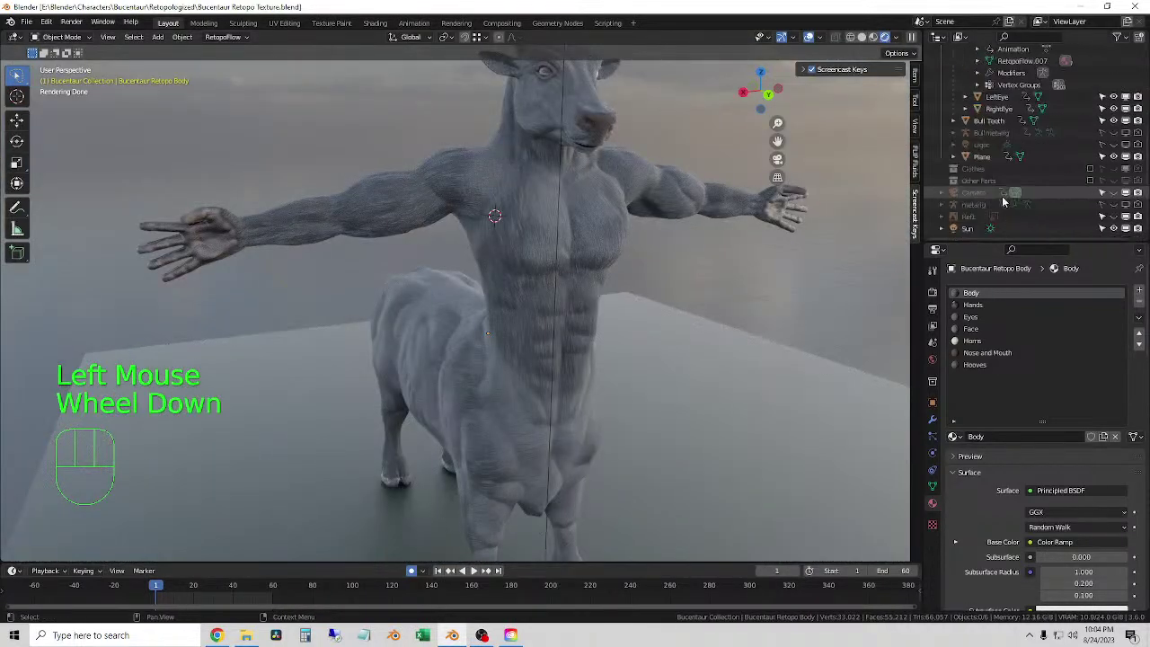
pyautogui.click(985, 227)
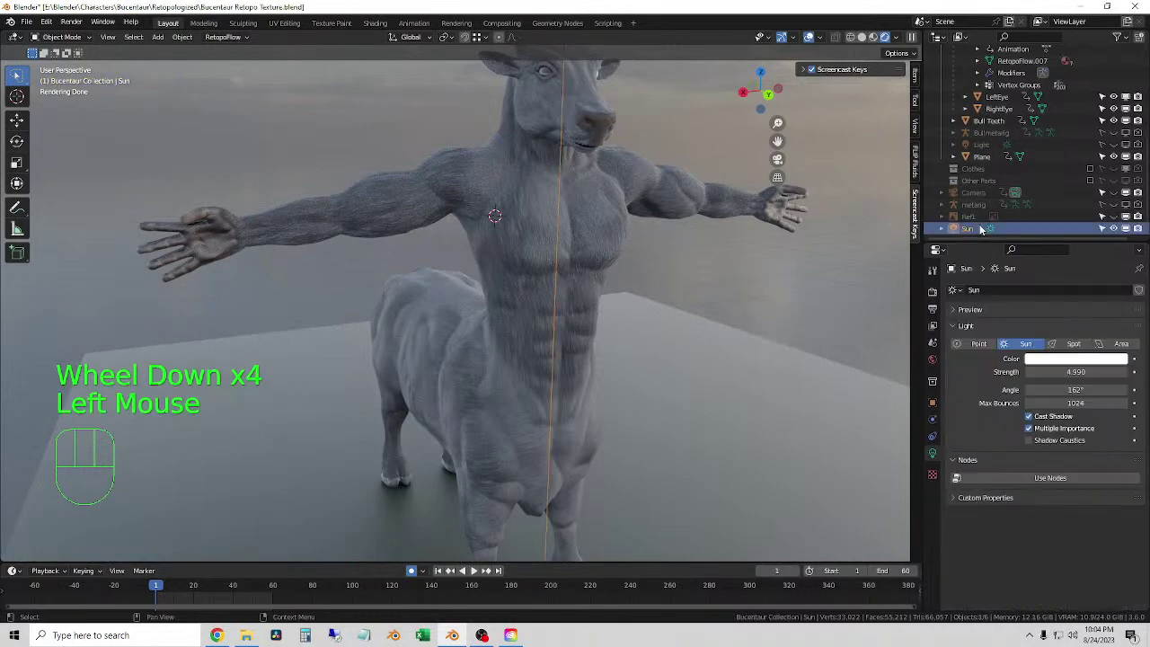
pyautogui.moveTo(1073, 371); pyautogui.dragTo(1083, 371)
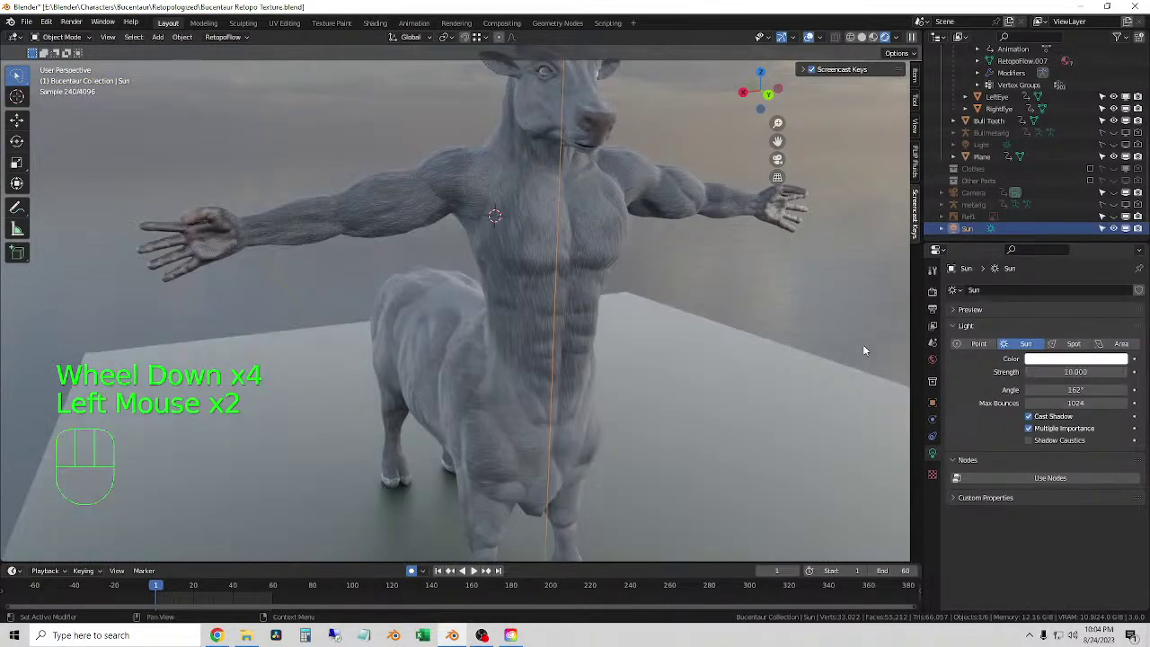
pyautogui.scroll(-1, 684, 309)
pyautogui.click(753, 307)
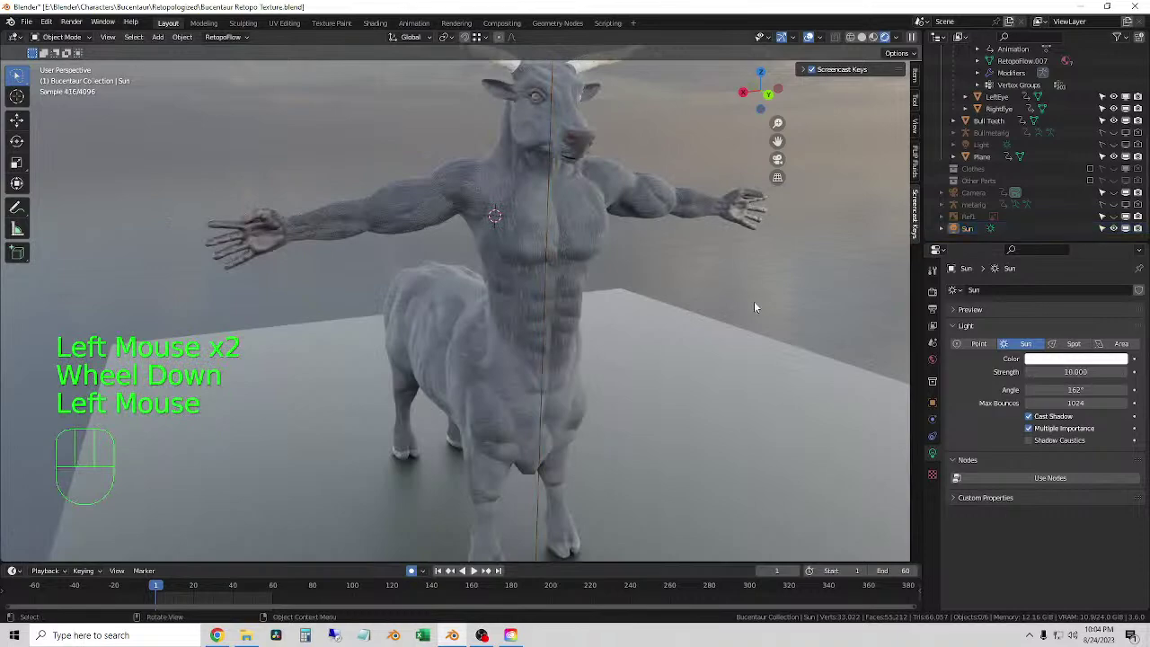
# - View the whole bucentaur from the front and rotate the viewport shading's HDRI environment to bring the sunset behind it
pyautogui.click(573, 222)
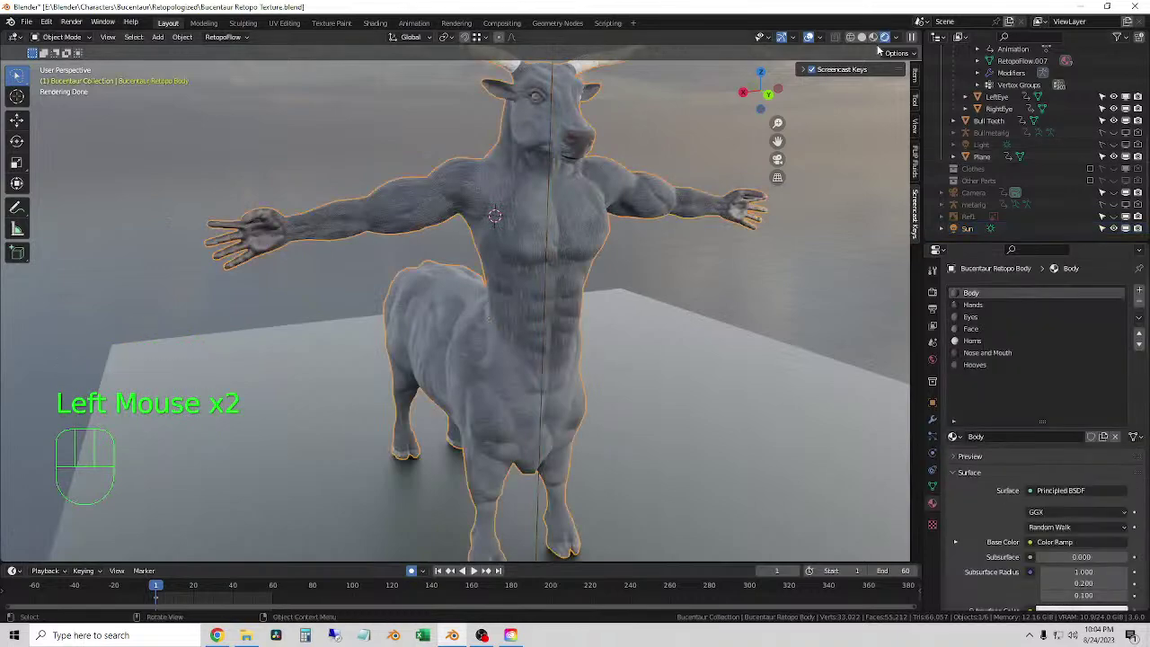
pyautogui.scroll(-1, 604, 269)
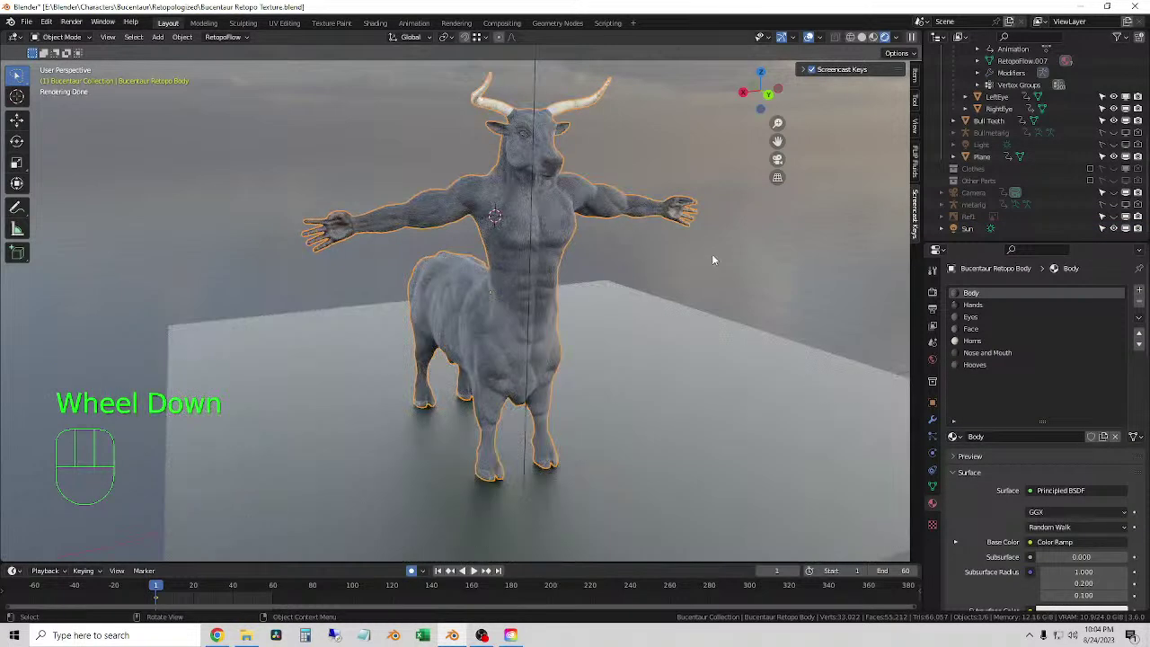
pyautogui.moveTo(499, 476); pyautogui.dragTo(493, 486, button='middle')
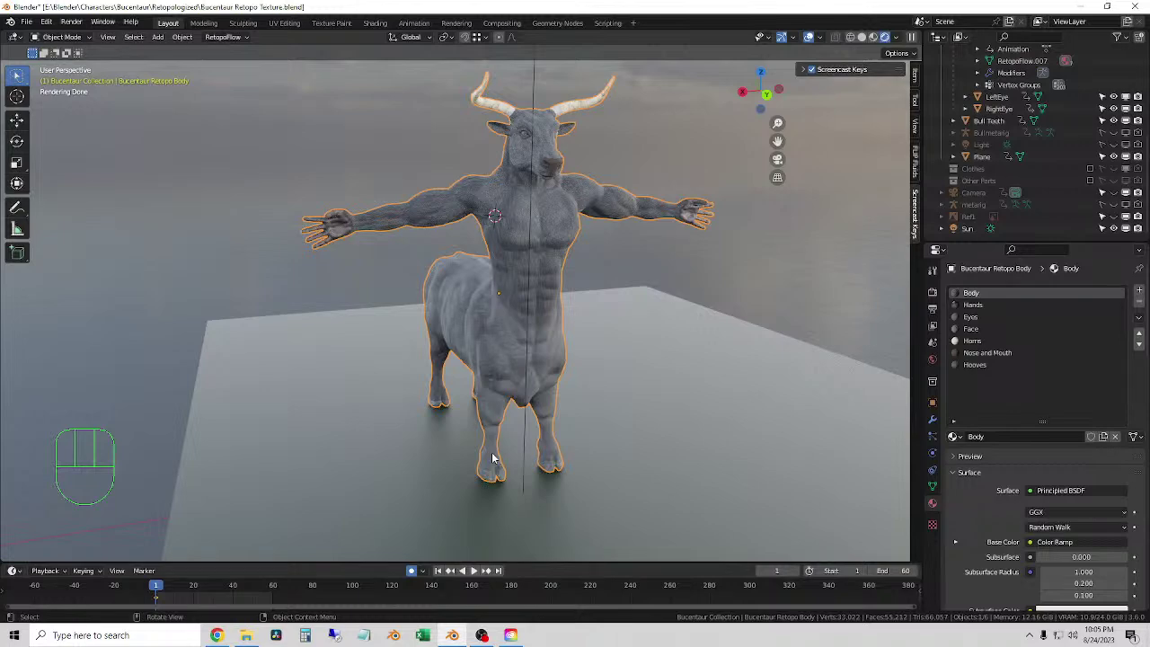
pyautogui.moveTo(491, 459); pyautogui.dragTo(741, 251, button='middle')
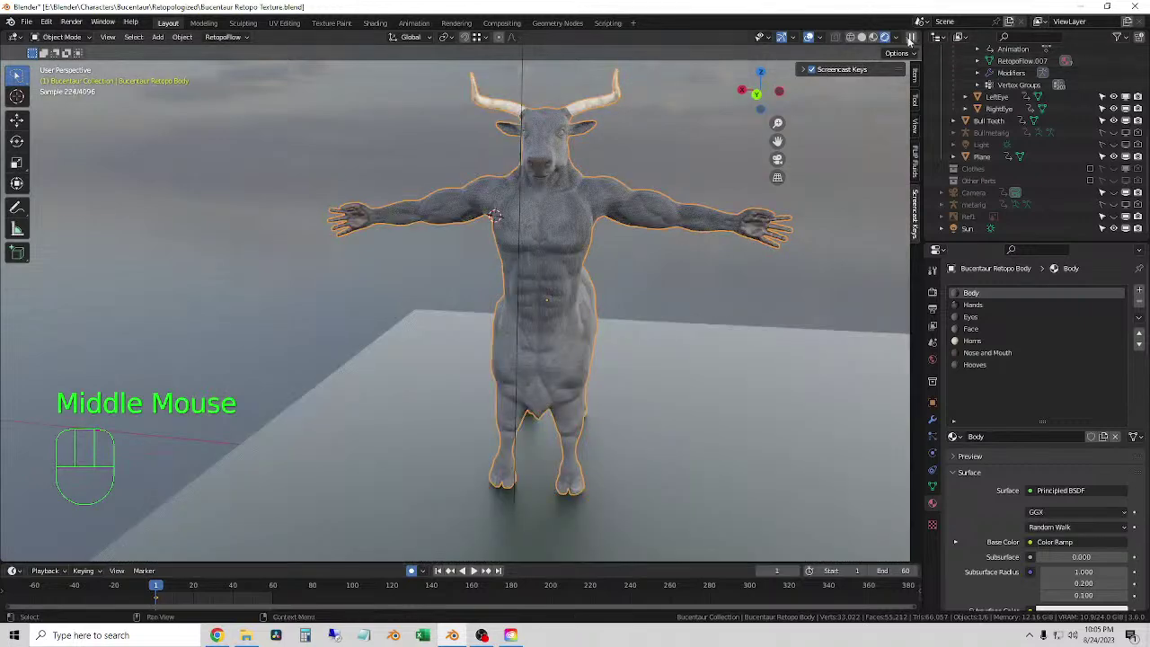
pyautogui.click(897, 38)
pyautogui.moveTo(885, 169)
pyautogui.mouseDown()
pyautogui.moveTo(902, 169)
pyautogui.moveTo(844, 170)
pyautogui.mouseUp()
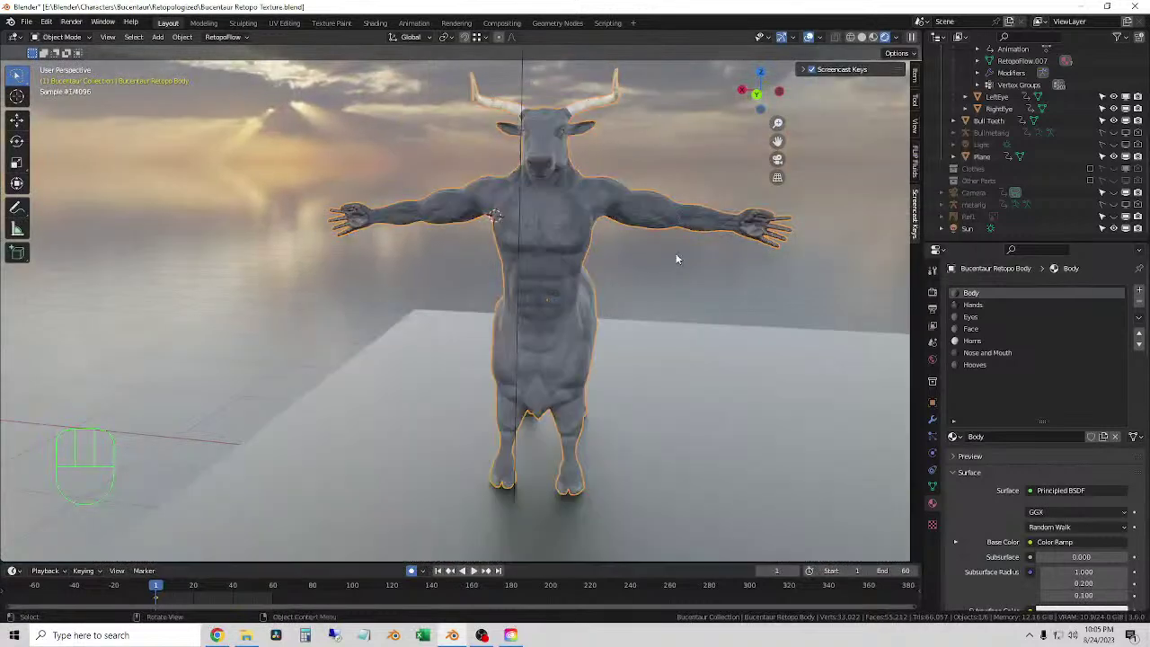
# - Place the 3D cursor on the bucentaur's open palm and examine the rendered hand, arms, chest and head around it
pyautogui.scroll(2, 508, 226)
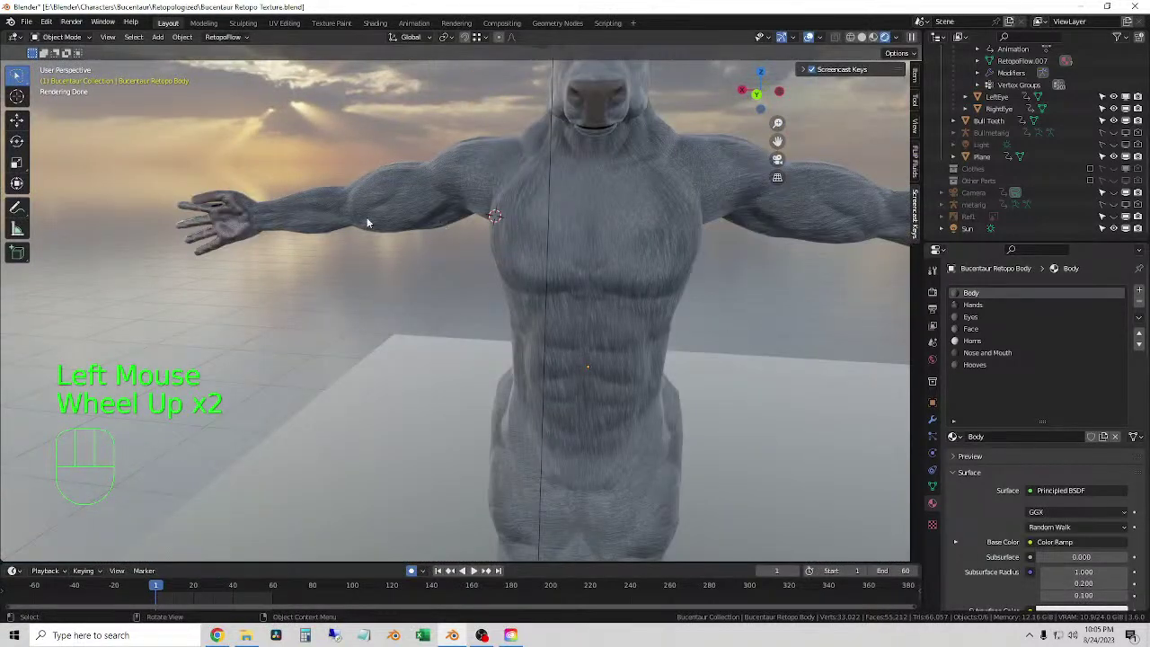
pyautogui.moveTo(313, 216); pyautogui.dragTo(428, 223, button='middle')
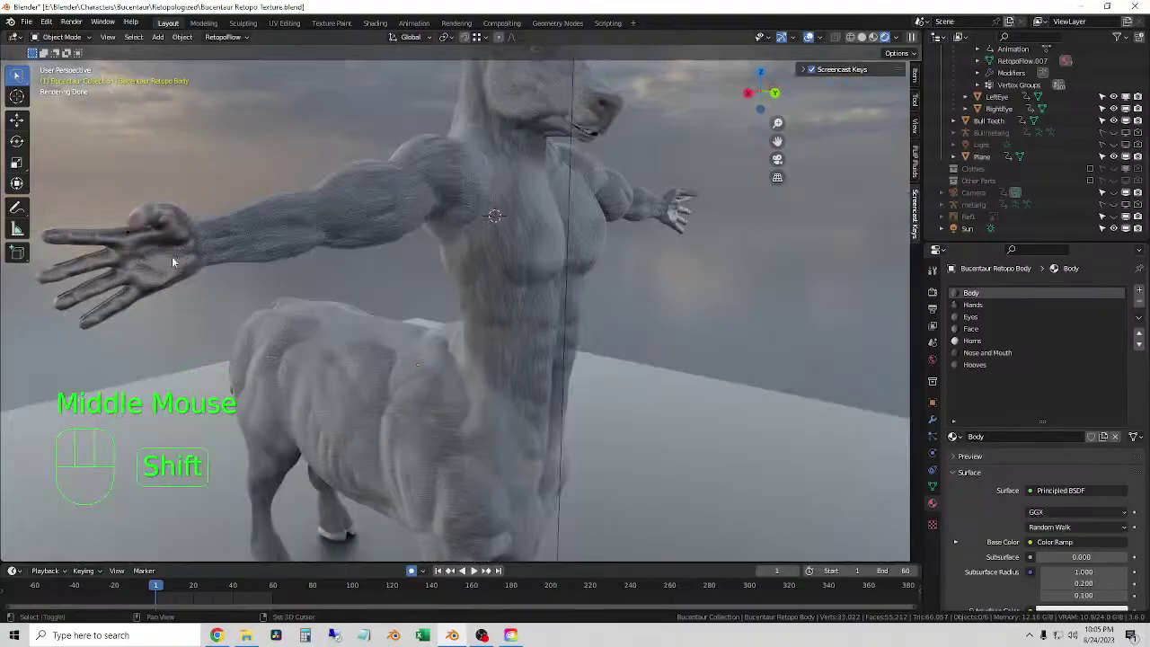
pyautogui.keyDown('shift'); pyautogui.rightClick(143, 253); pyautogui.keyUp('shift')
pyautogui.scroll(2, 143, 253)
pyautogui.scroll(-1, 359, 234)
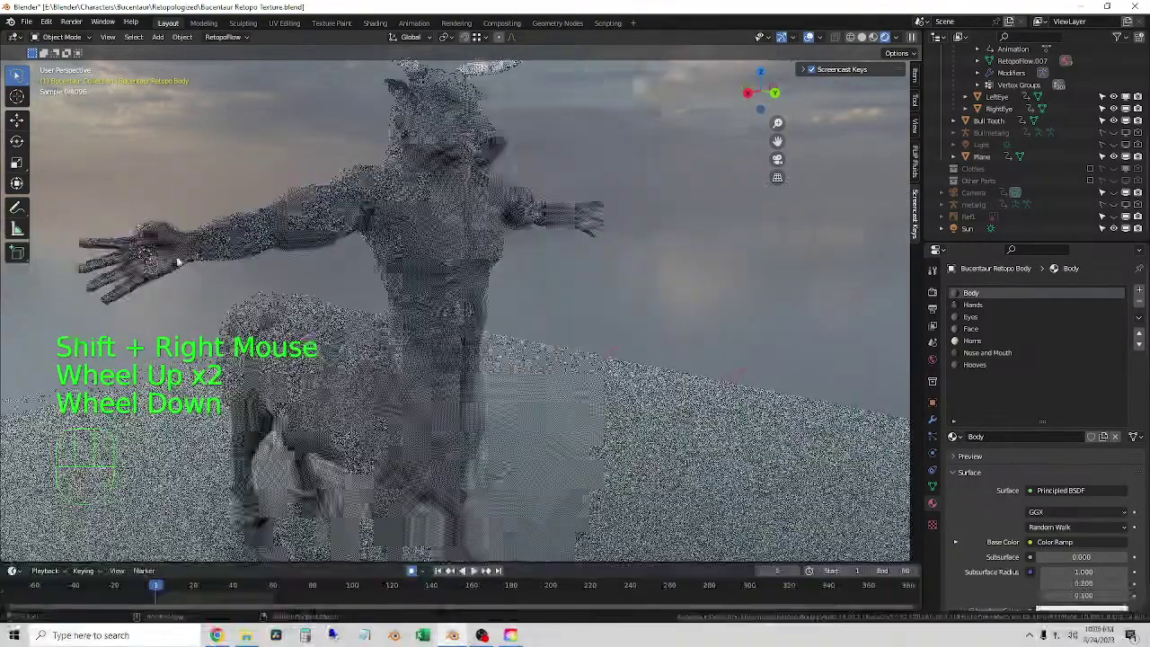
pyautogui.moveTo(449, 206); pyautogui.dragTo(527, 205, button='middle')
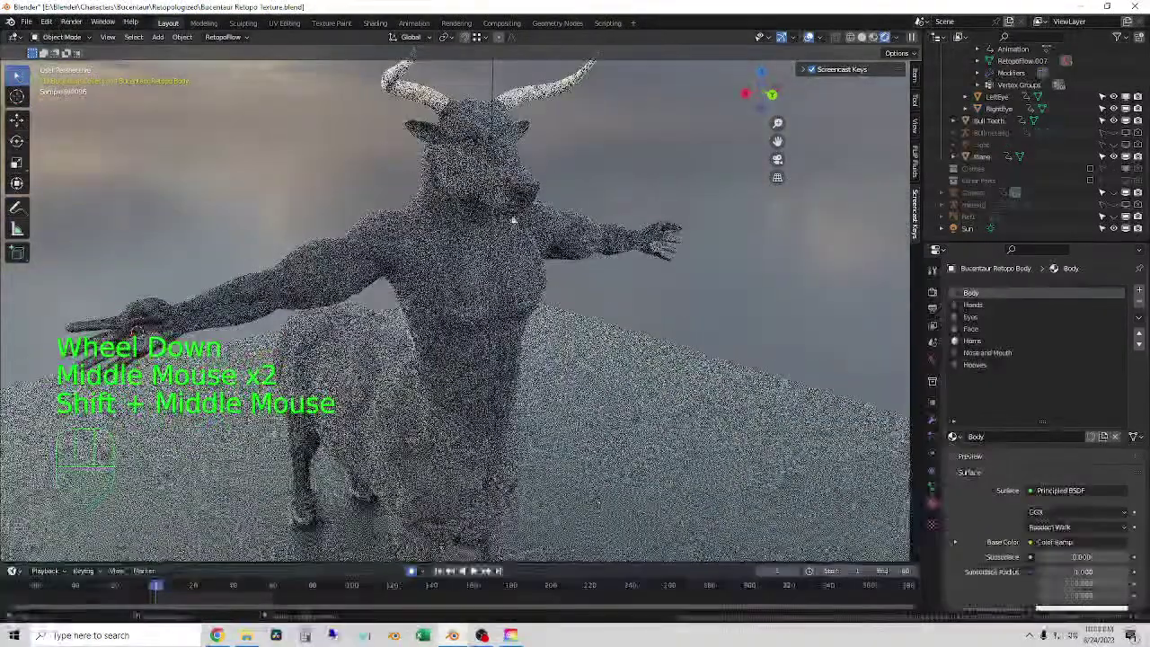
# - Place the 3D cursor at the bucentaur's muzzle and examine the rendered figure from the front, back and side
pyautogui.keyDown('shift'); pyautogui.rightClick(517, 209); pyautogui.keyUp('shift')
pyautogui.scroll(-1, 518, 230)
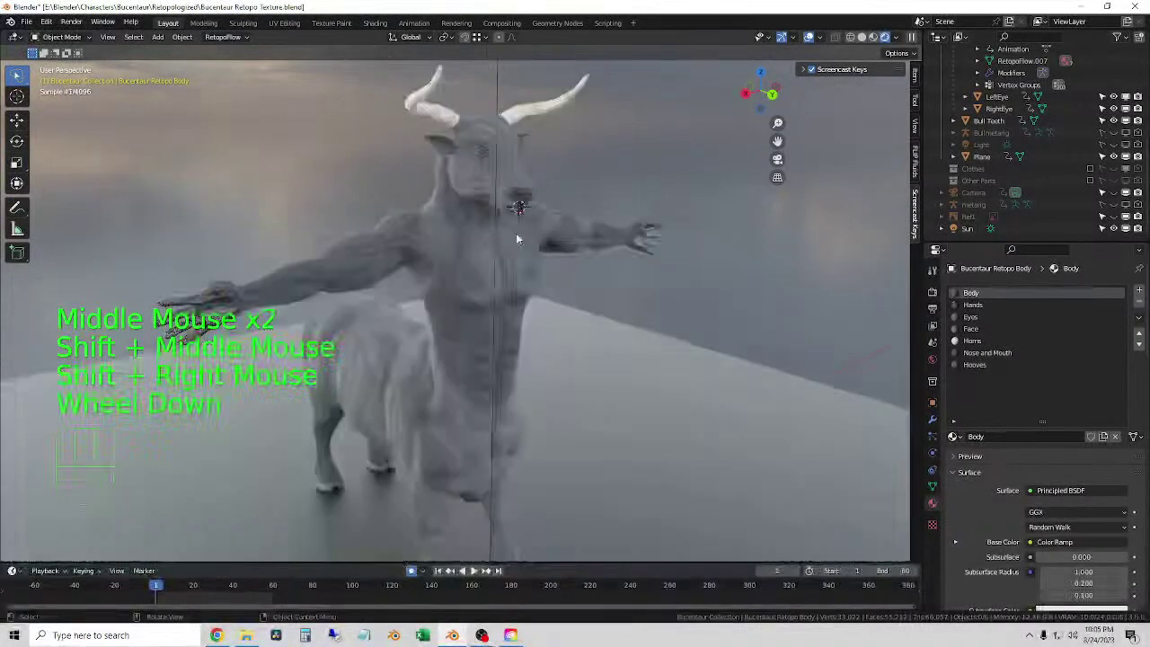
pyautogui.moveTo(635, 274); pyautogui.dragTo(552, 274, button='middle')
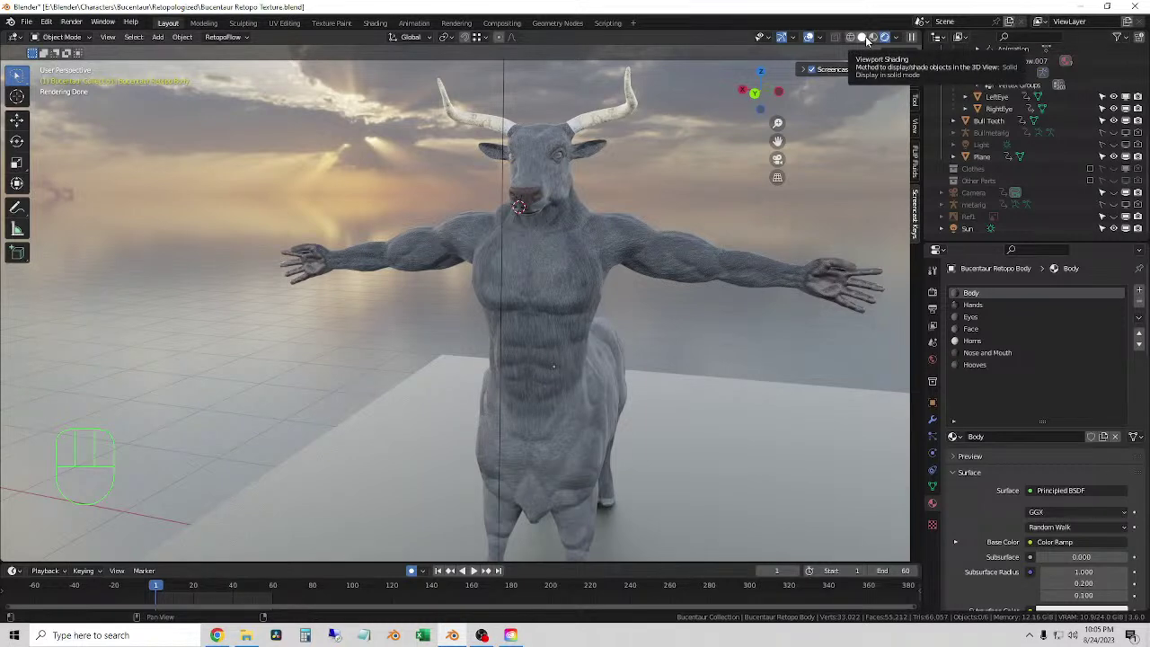
pyautogui.click(670, 225)
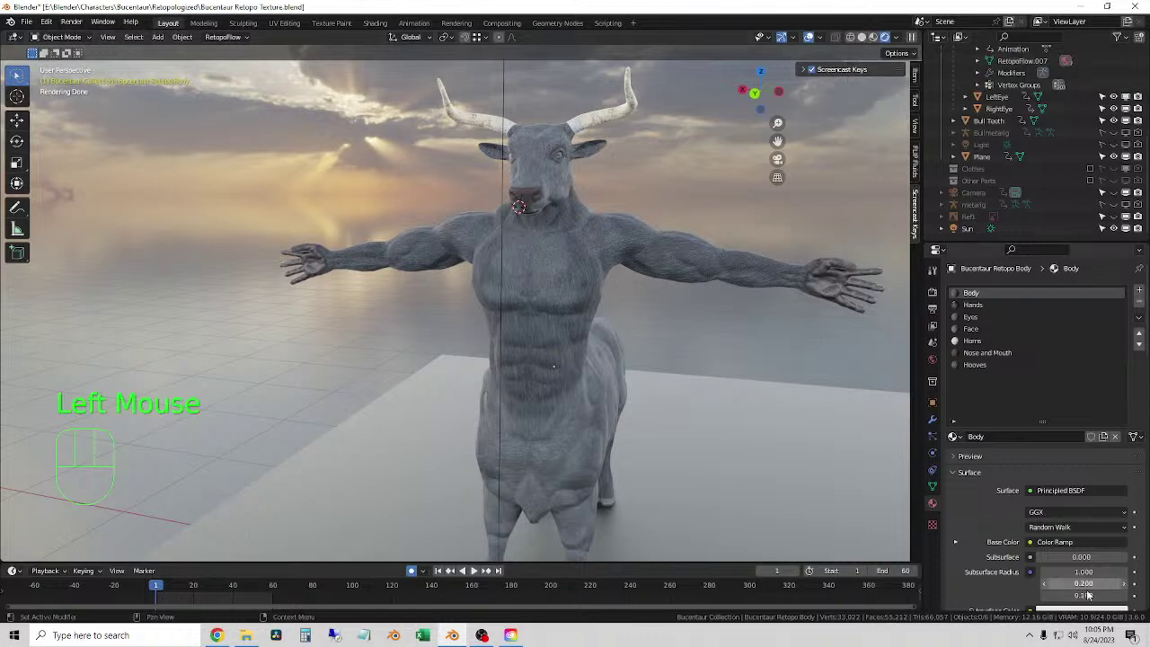
pyautogui.scroll(-2, 1111, 603)
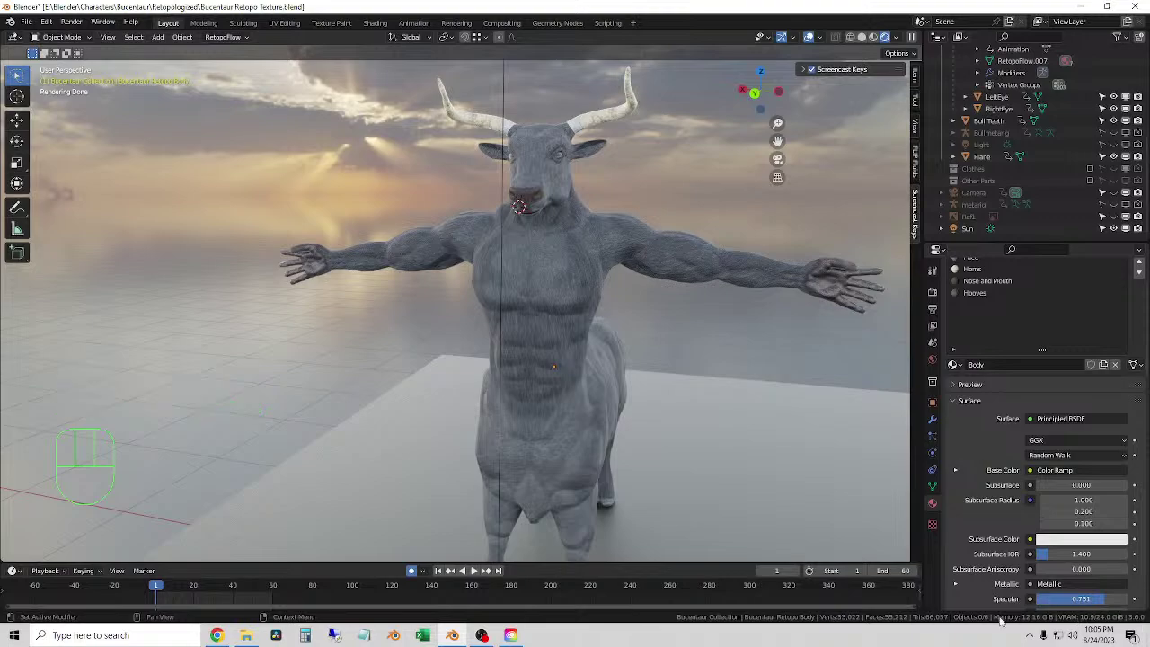
pyautogui.scroll(-1, 281, 211)
pyautogui.click(611, 316)
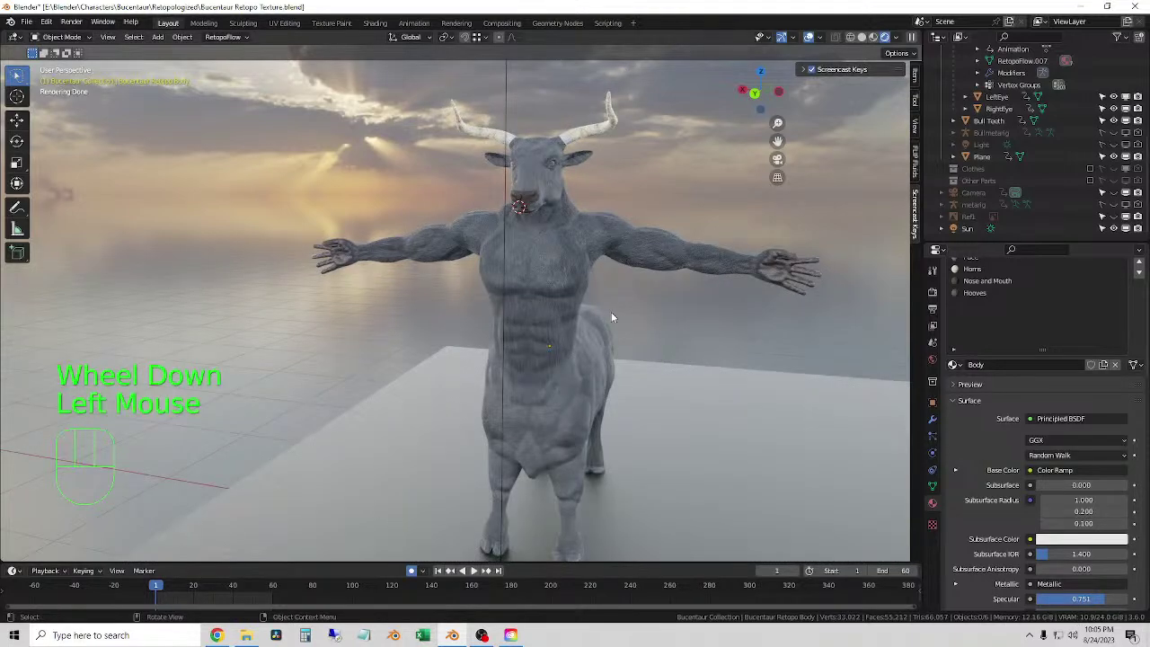
pyautogui.moveTo(611, 316); pyautogui.dragTo(621, 293, button='middle')
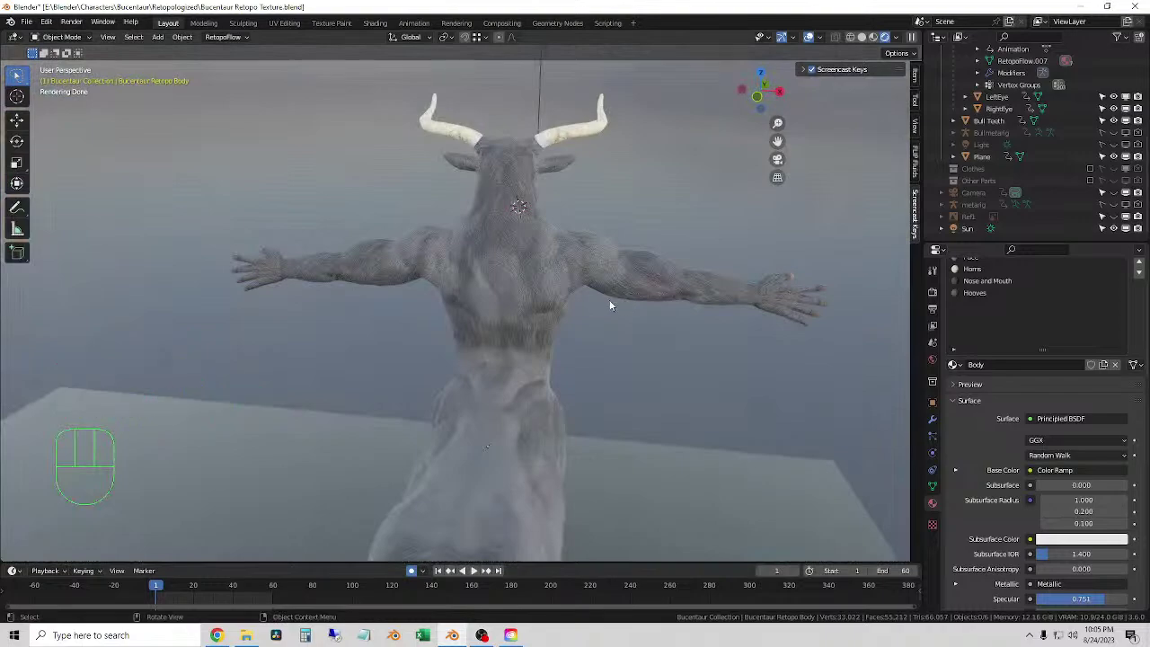
pyautogui.moveTo(552, 303); pyautogui.dragTo(557, 357, button='middle')
pyautogui.scroll(-1, 578, 321)
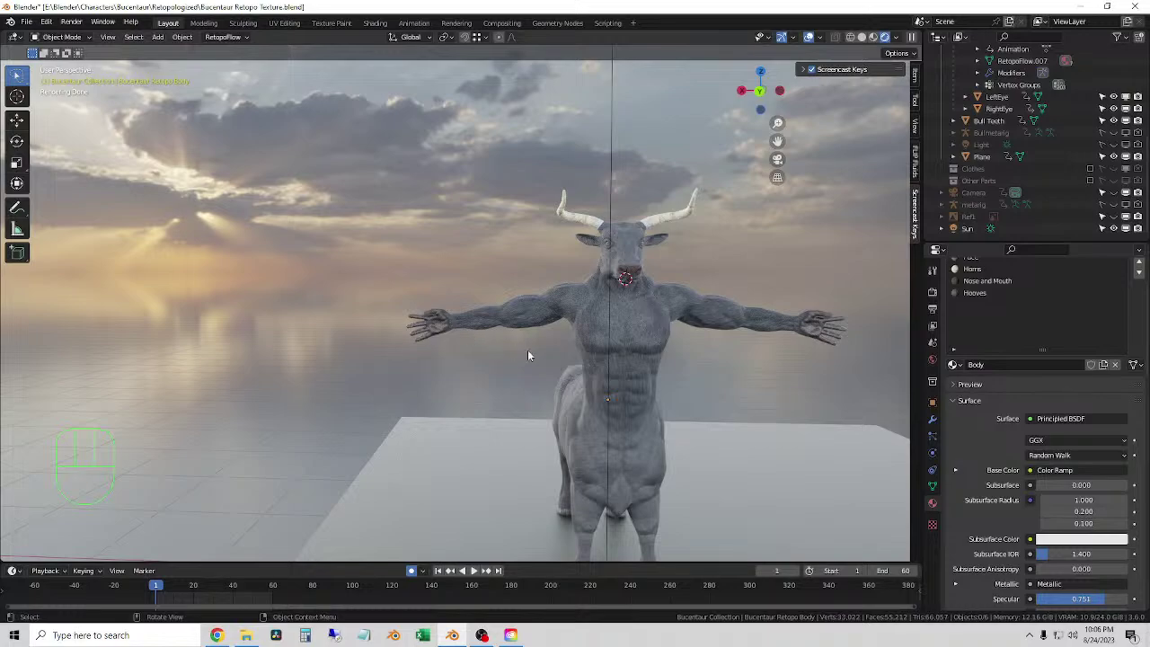
pyautogui.moveTo(527, 355); pyautogui.dragTo(634, 362, button='middle')
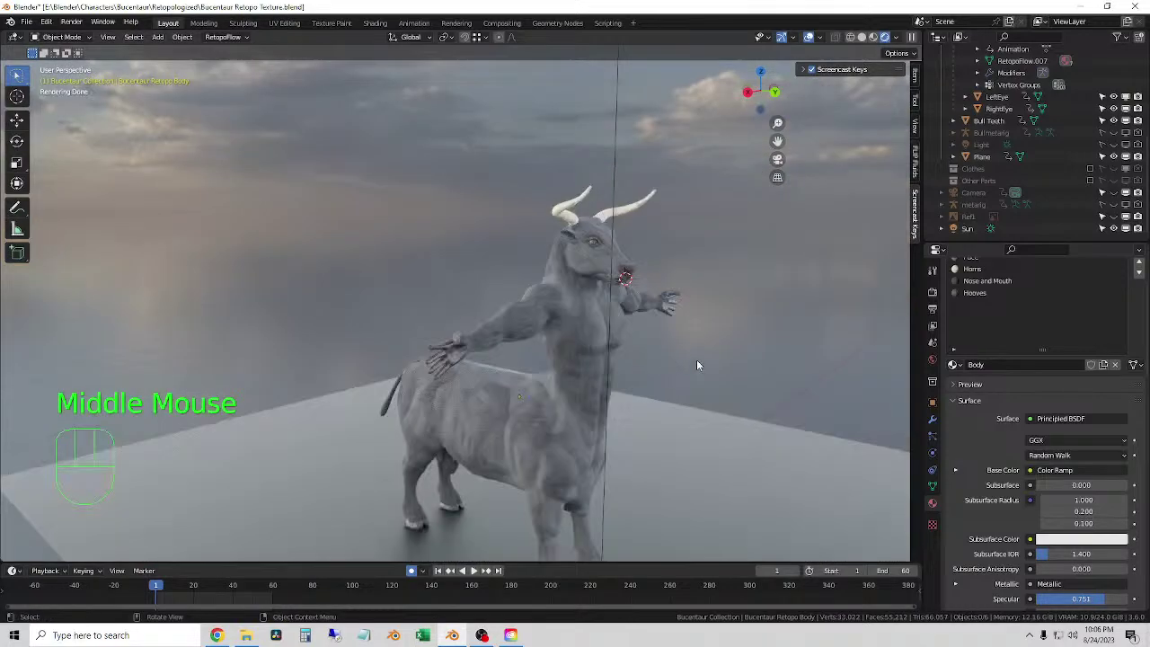
pyautogui.moveTo(721, 362); pyautogui.dragTo(470, 465, button='middle')
# - Select the bucentaur body and bring up its Hooves material in the Shading workspace's node editor
pyautogui.click(444, 443)
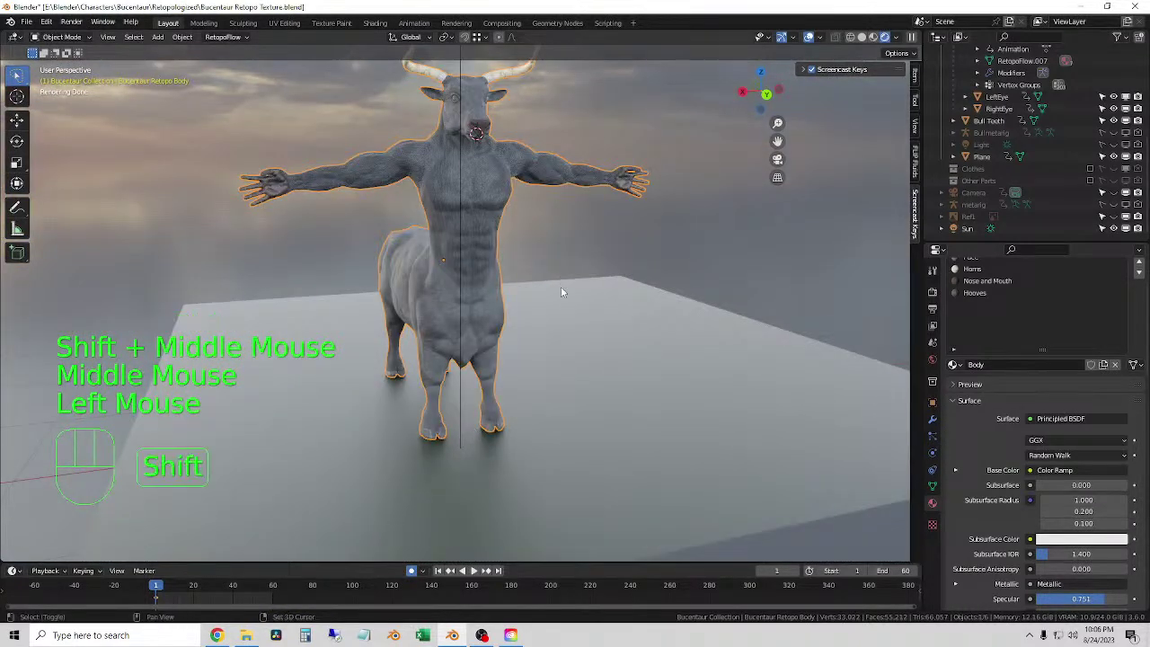
pyautogui.keyDown('shift'); pyautogui.moveTo(562, 292); pyautogui.dragTo(620, 387, button='middle'); pyautogui.keyUp('shift')
pyautogui.click(374, 22)
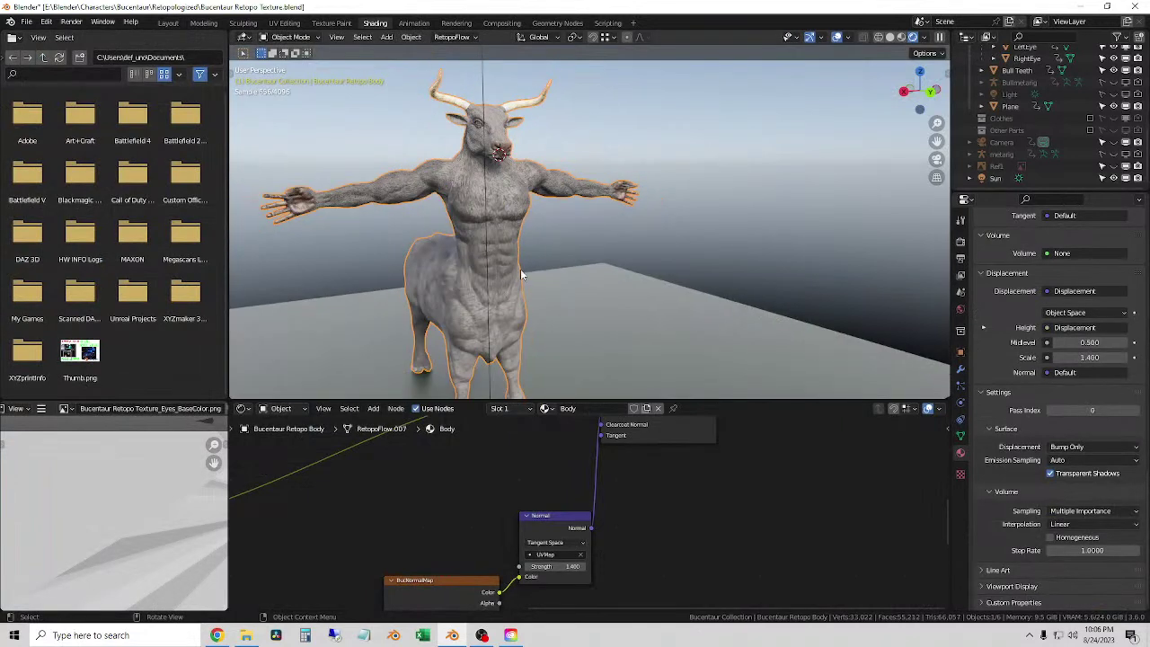
pyautogui.scroll(-5, 683, 552)
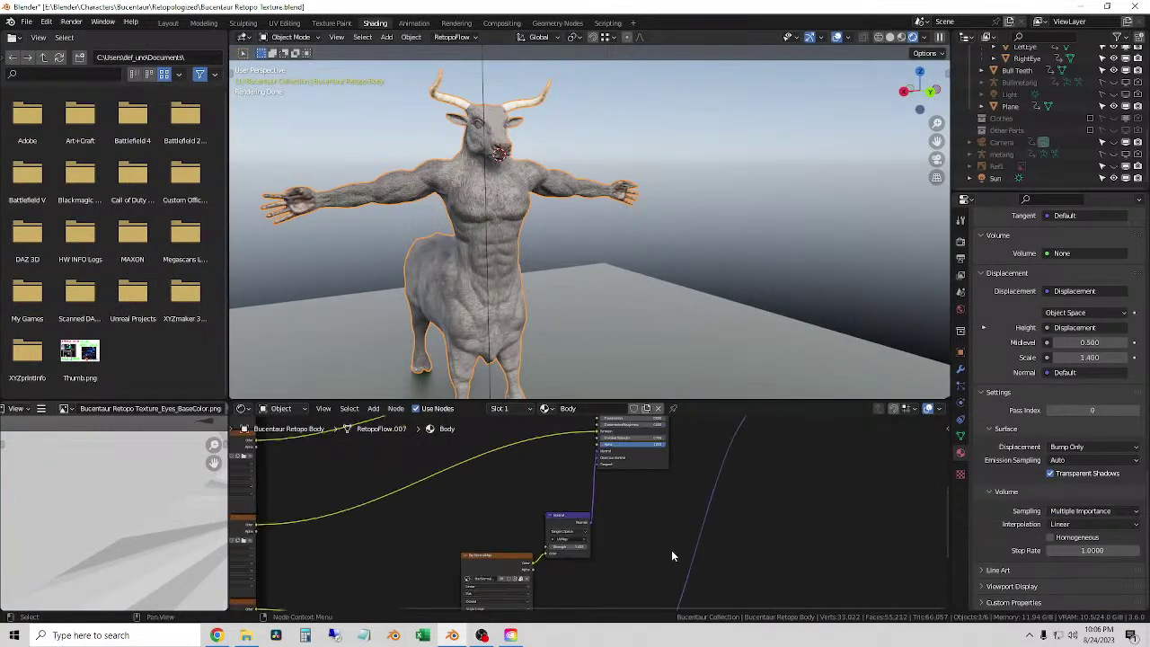
pyautogui.click(546, 409)
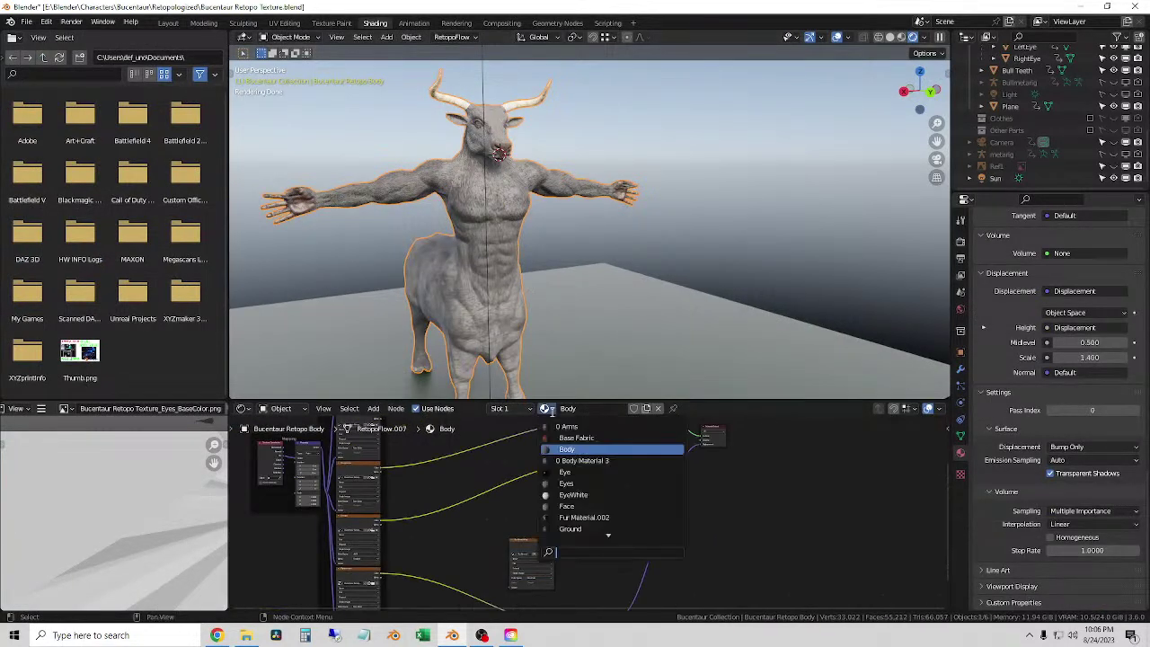
pyautogui.click(502, 409)
pyautogui.click(476, 483)
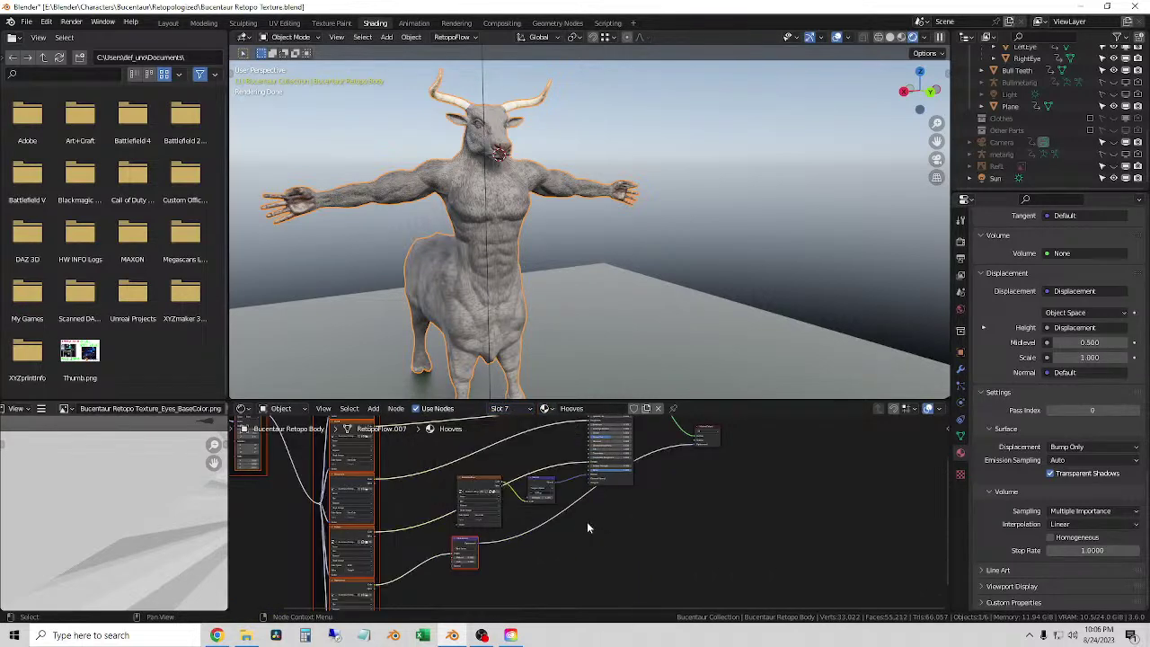
# - Paste the copied Color Ramp into the Hooves material and connect it between the Base Color texture and the Principled BSDF's Base Color
pyautogui.scroll(2, 587, 521)
pyautogui.scroll(4, 620, 530)
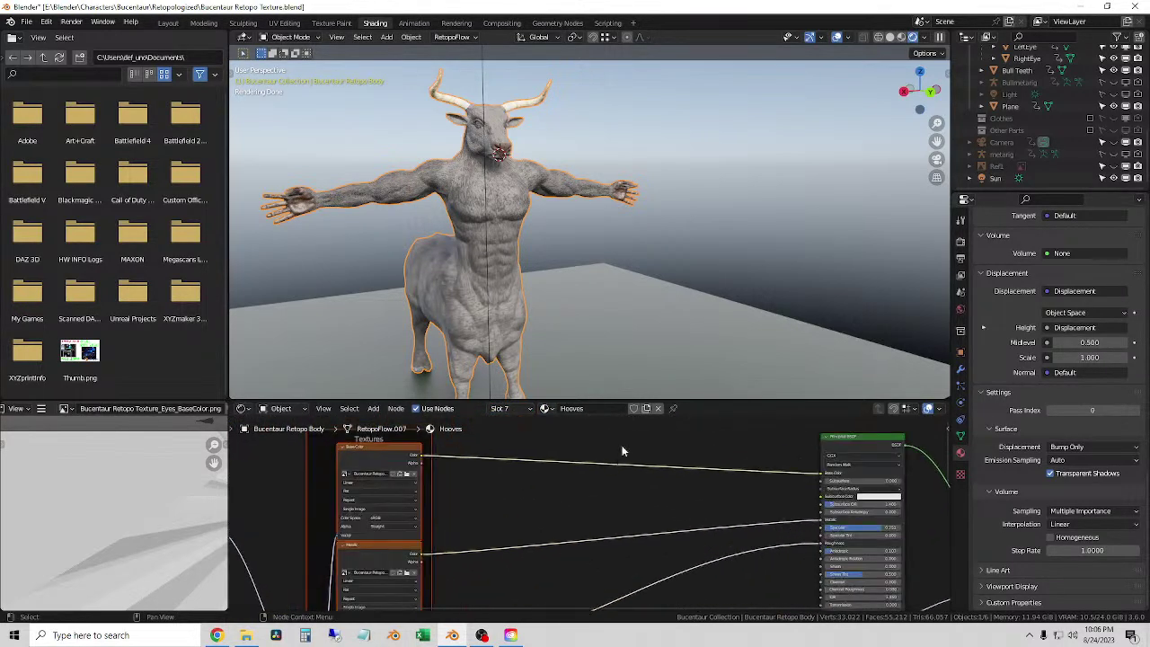
pyautogui.hotkey('ctrl', 'v')
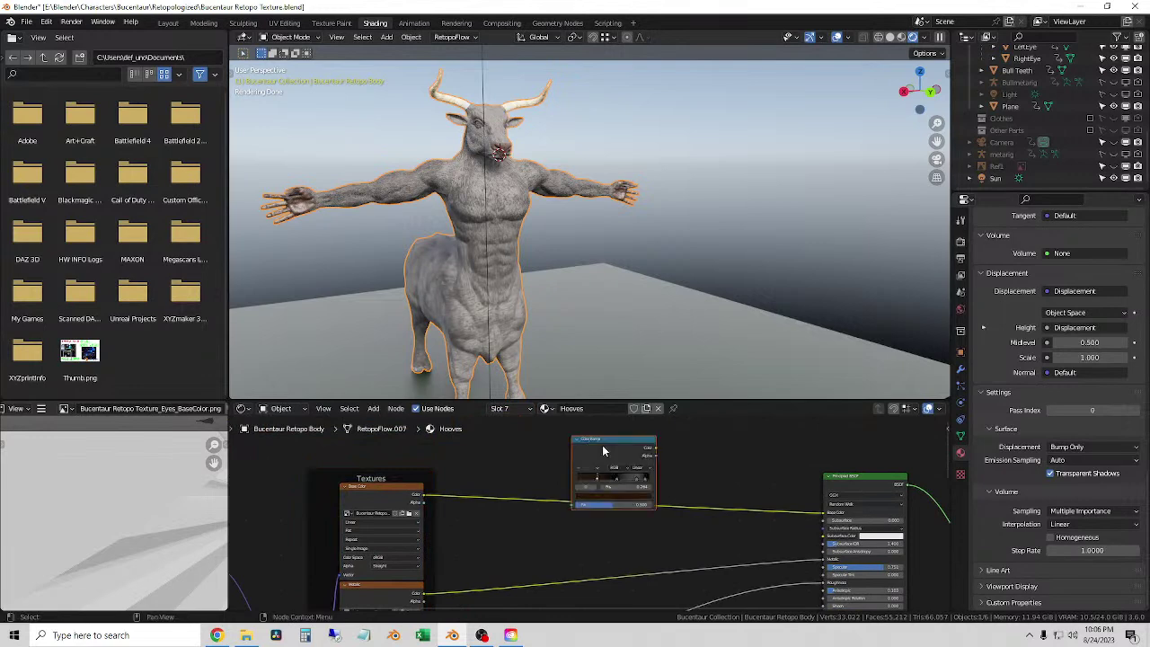
pyautogui.moveTo(821, 514); pyautogui.dragTo(571, 504)
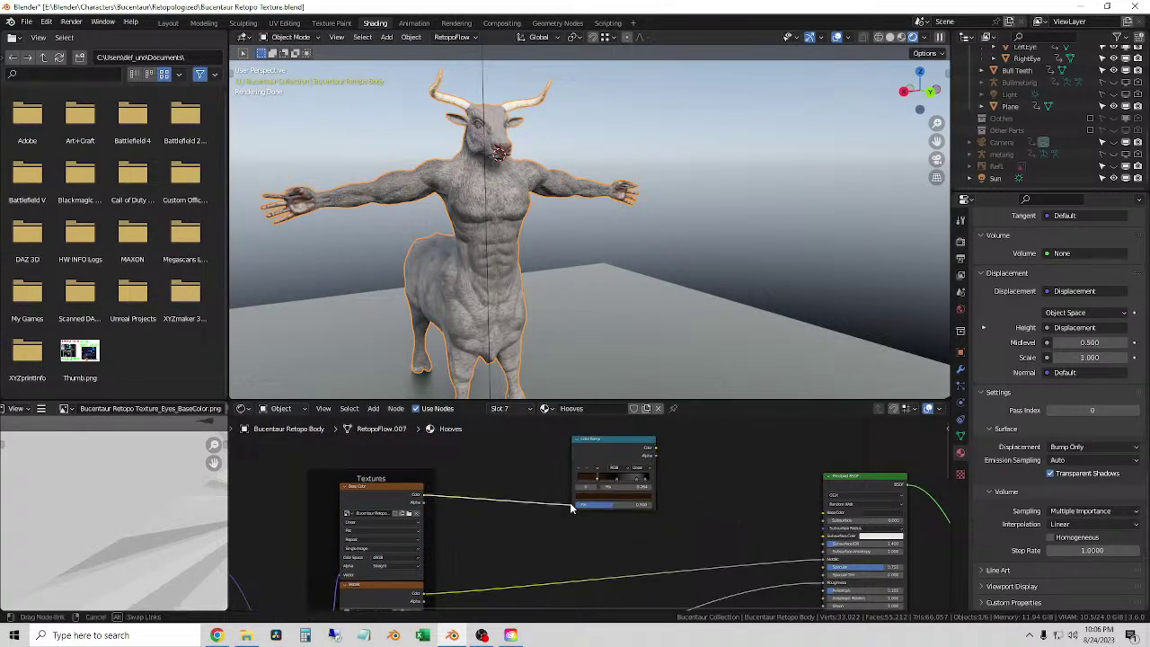
pyautogui.moveTo(655, 447); pyautogui.dragTo(823, 514)
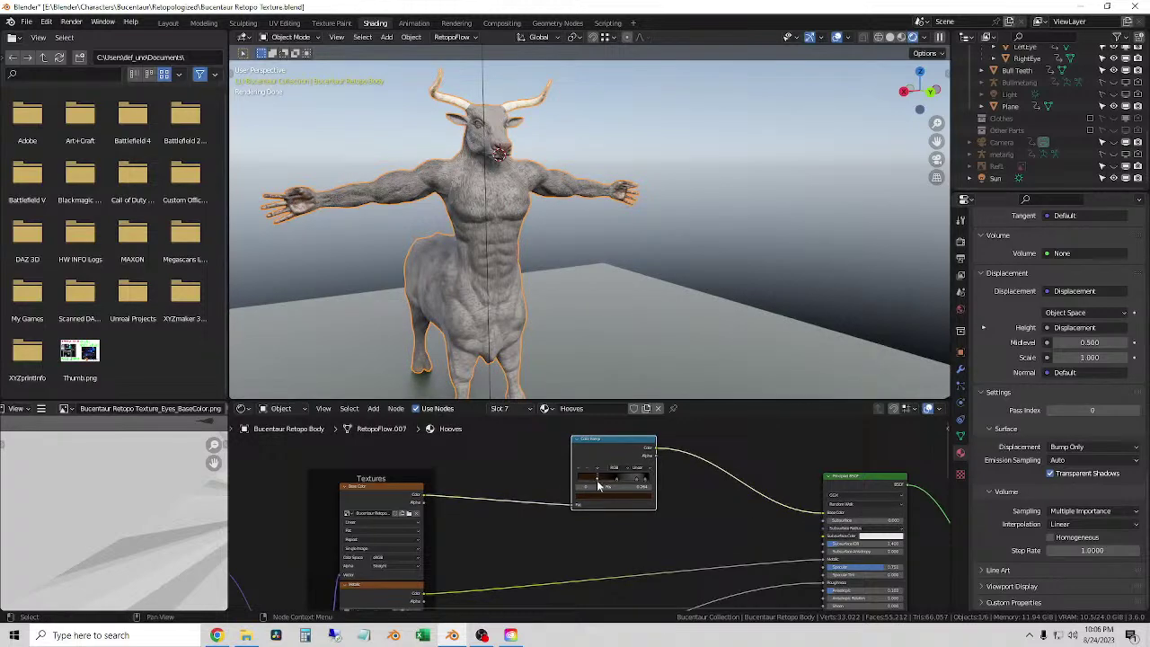
# - Darken the Color Ramp's dark brown first stop to black and inspect the front hooves up close
pyautogui.click(612, 500)
pyautogui.moveTo(637, 431); pyautogui.dragTo(638, 440)
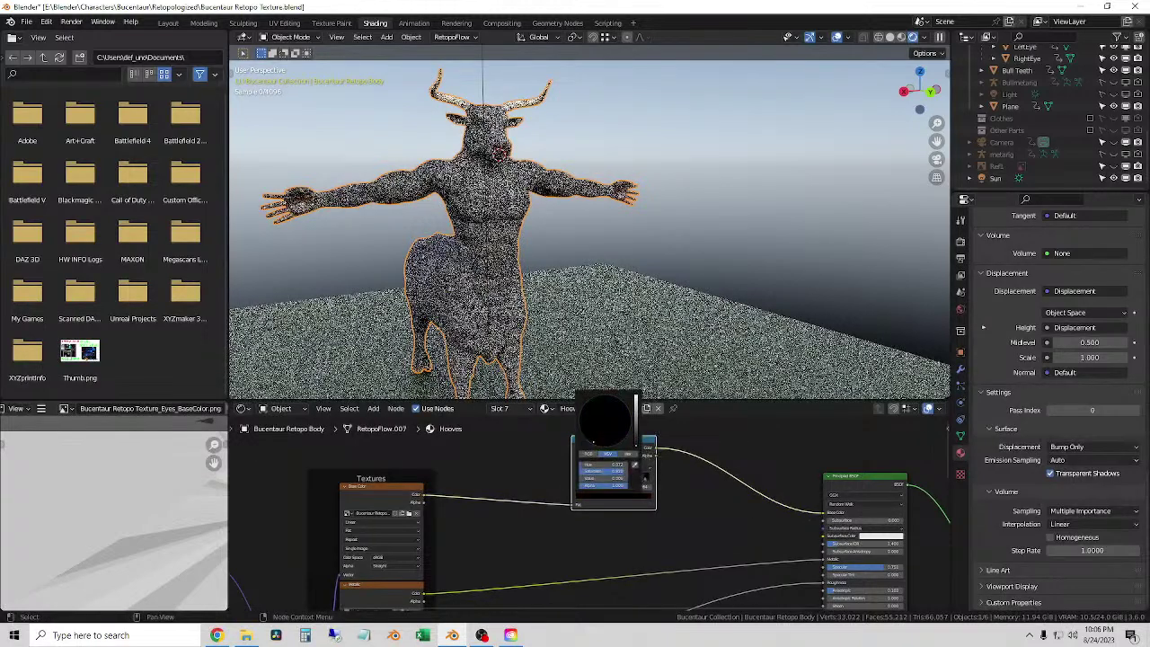
pyautogui.scroll(4, 483, 360)
pyautogui.keyDown('shift'); pyautogui.scroll(3, 482, 359); pyautogui.keyUp('shift')
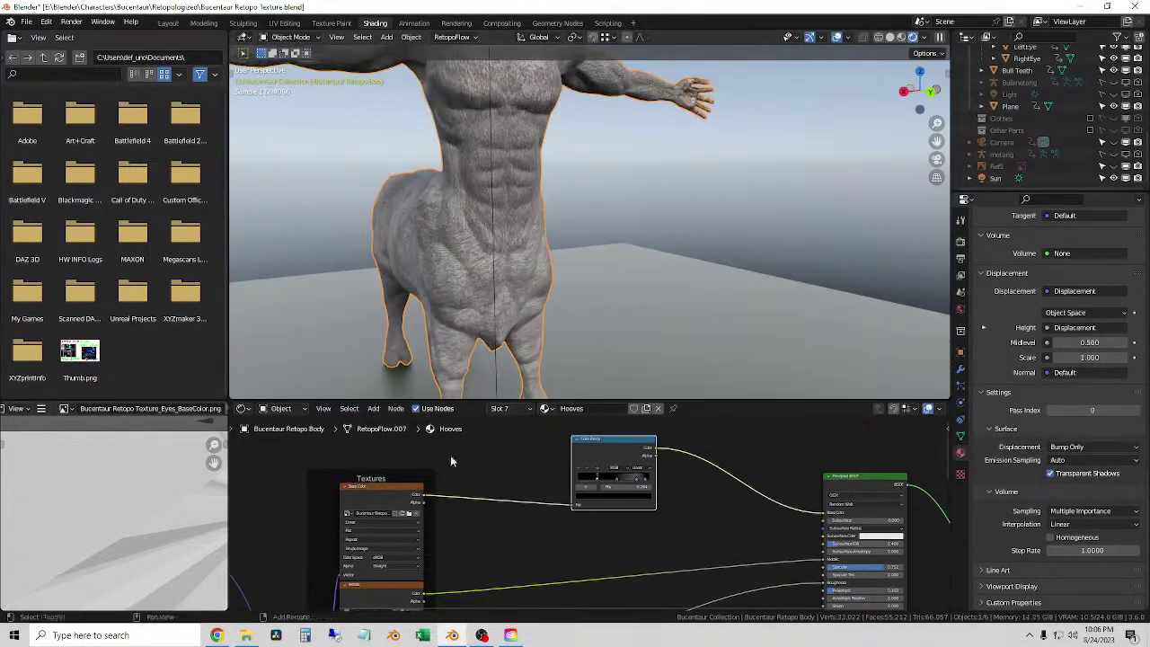
pyautogui.keyDown('shift'); pyautogui.scroll(-3, 482, 360); pyautogui.keyUp('shift')
pyautogui.scroll(4, 482, 359)
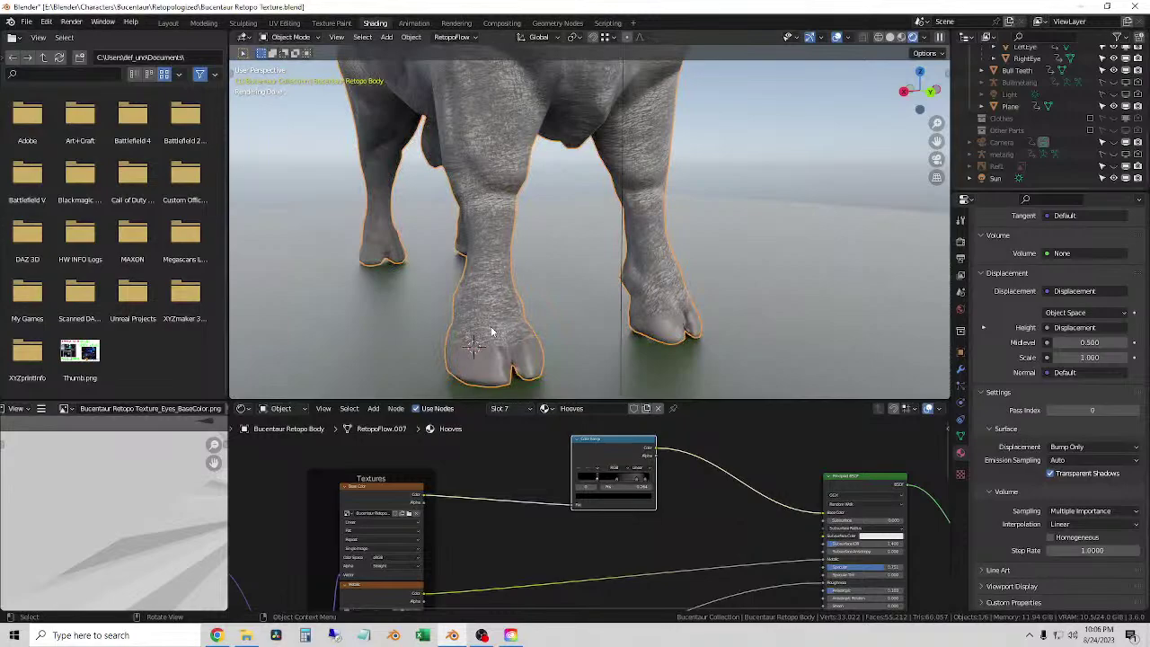
pyautogui.moveTo(505, 290); pyautogui.dragTo(536, 305, button='middle')
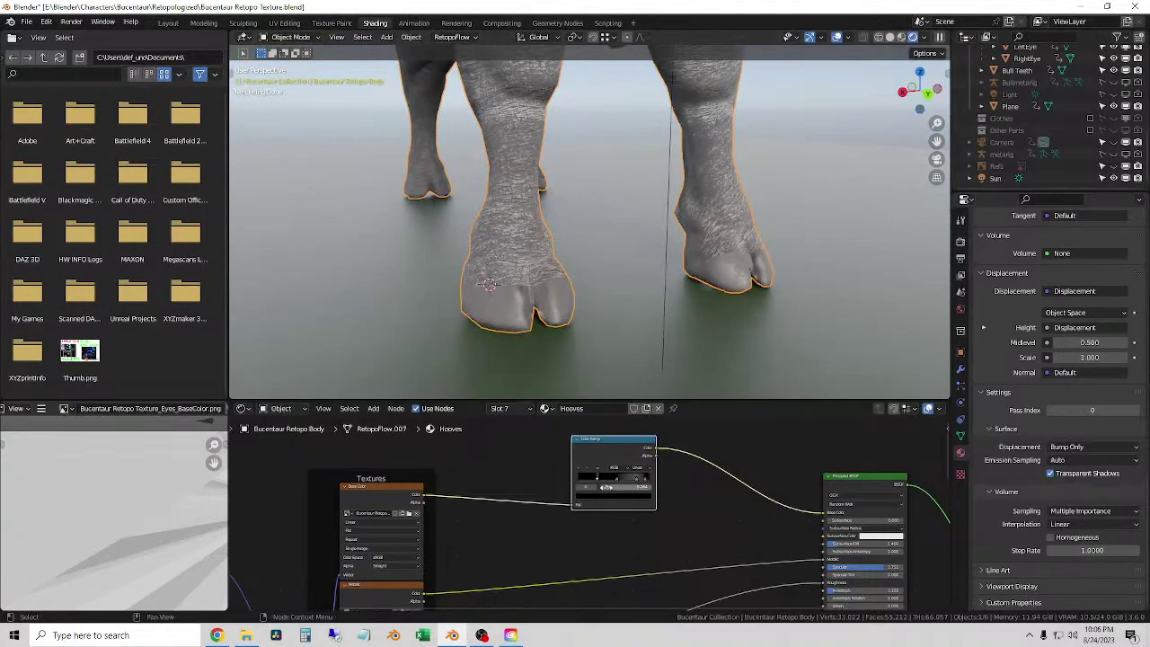
# - Shift the hooves' Color Ramp stops toward the start of the ramp, with the first stop at 0.055
pyautogui.scroll(2, 622, 476)
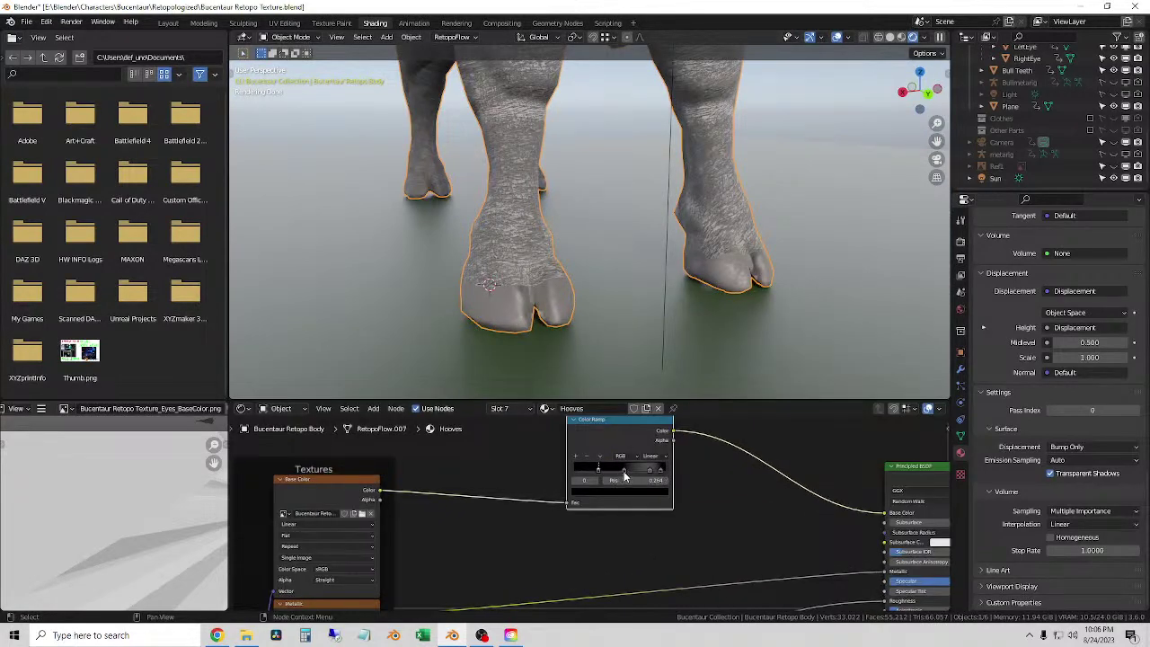
pyautogui.moveTo(586, 460); pyautogui.dragTo(572, 481)
pyautogui.press('g')
pyautogui.click(627, 476)
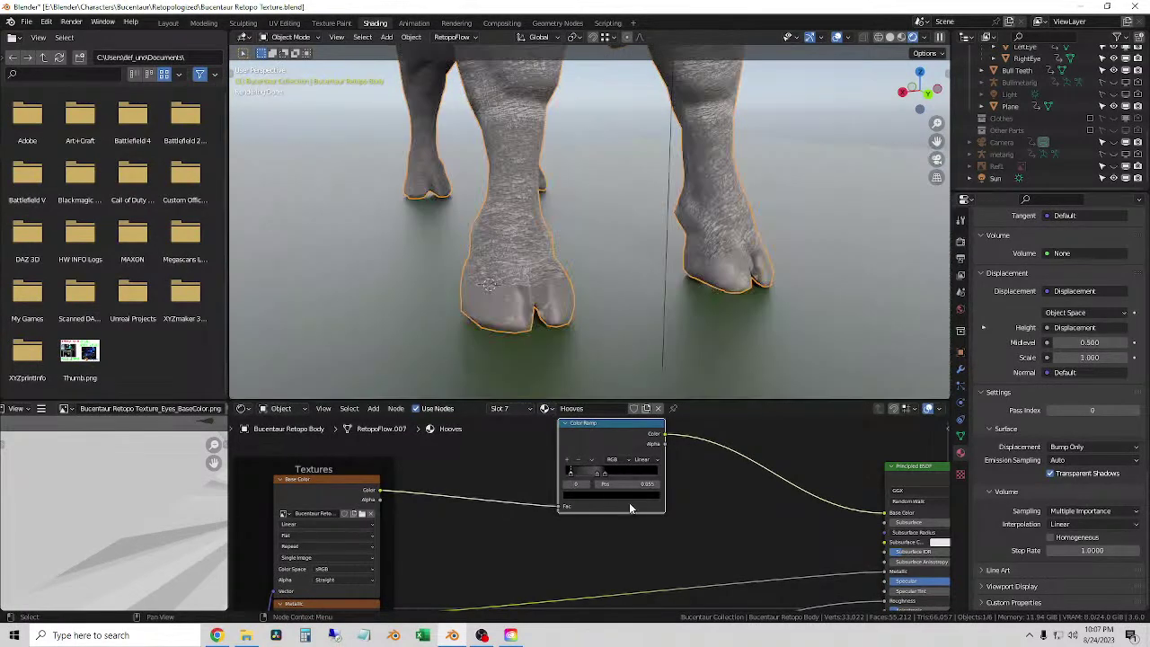
# - Lighten the Color Ramp's middle stop to a light grey and nudge the black first stop near the ramp's start
pyautogui.click(596, 473)
pyautogui.click(597, 494)
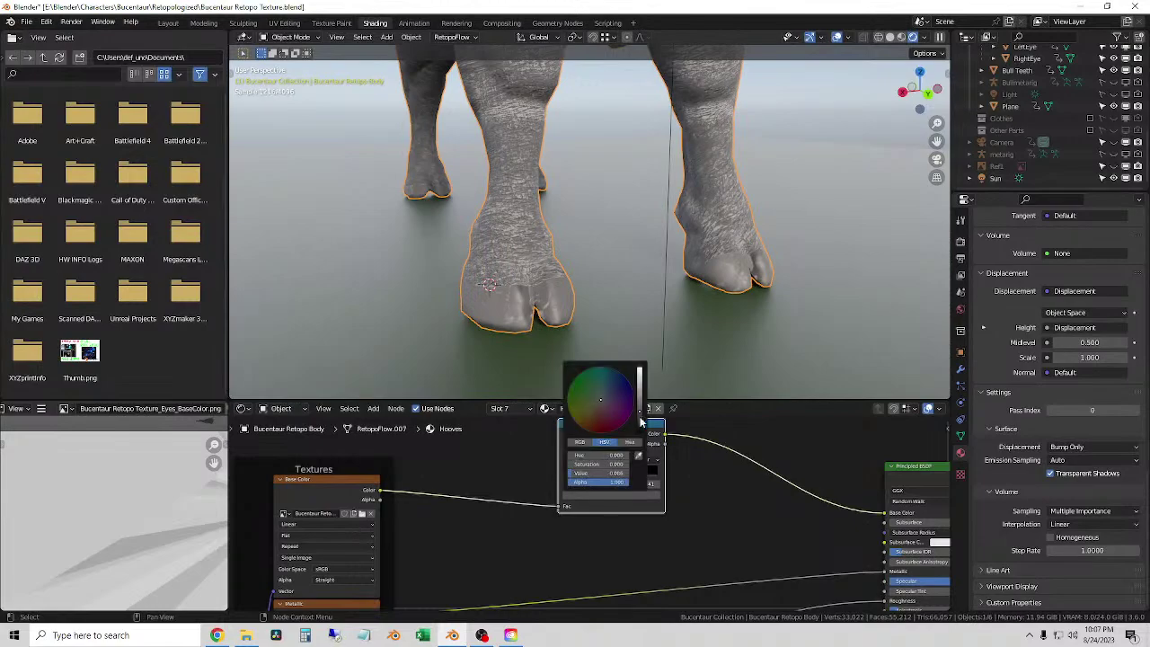
pyautogui.moveTo(641, 422); pyautogui.dragTo(638, 384)
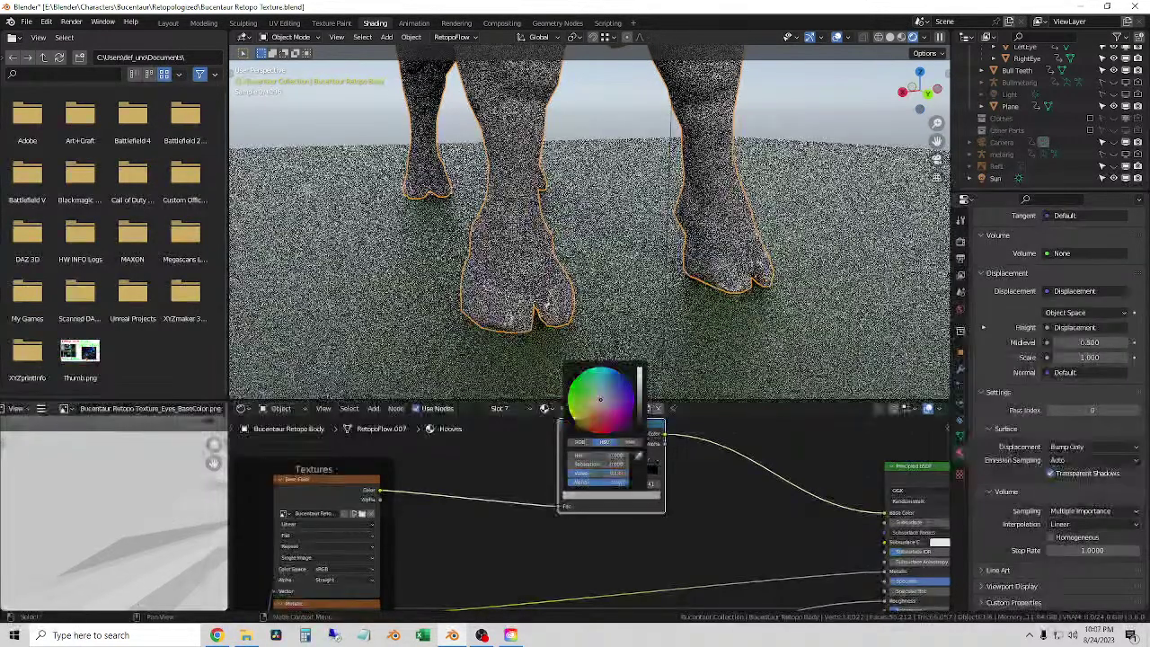
pyautogui.moveTo(571, 477)
pyautogui.mouseDown()
pyautogui.moveTo(588, 482)
pyautogui.moveTo(566, 483)
pyautogui.mouseUp()
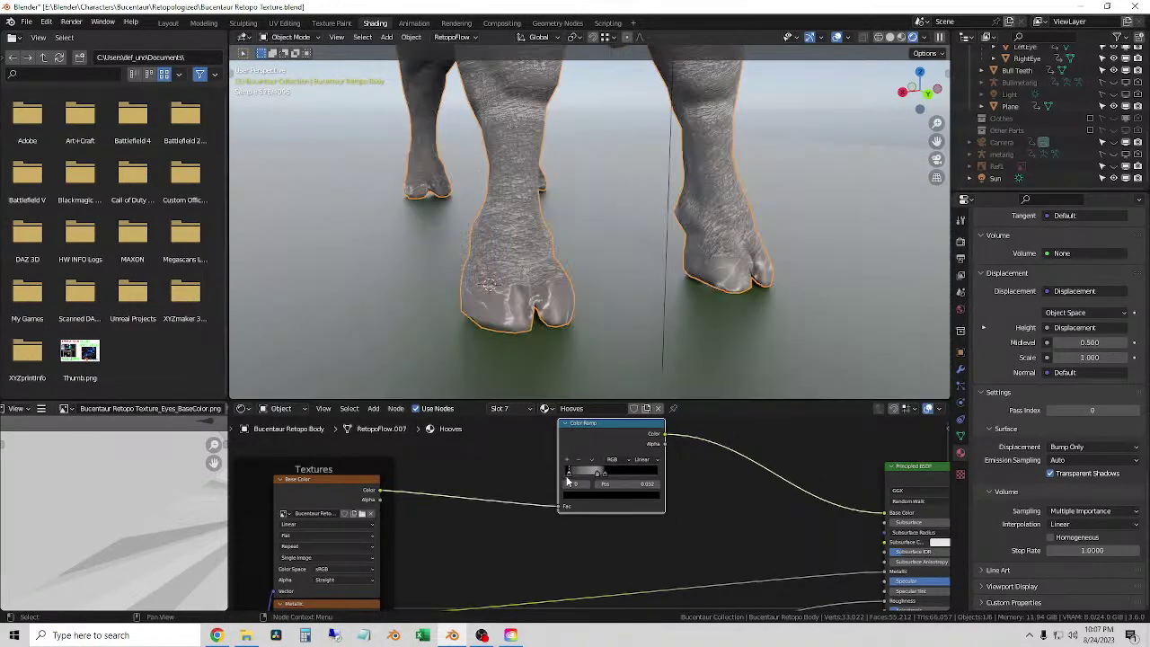
pyautogui.click(586, 499)
pyautogui.scroll(-1, 535, 533)
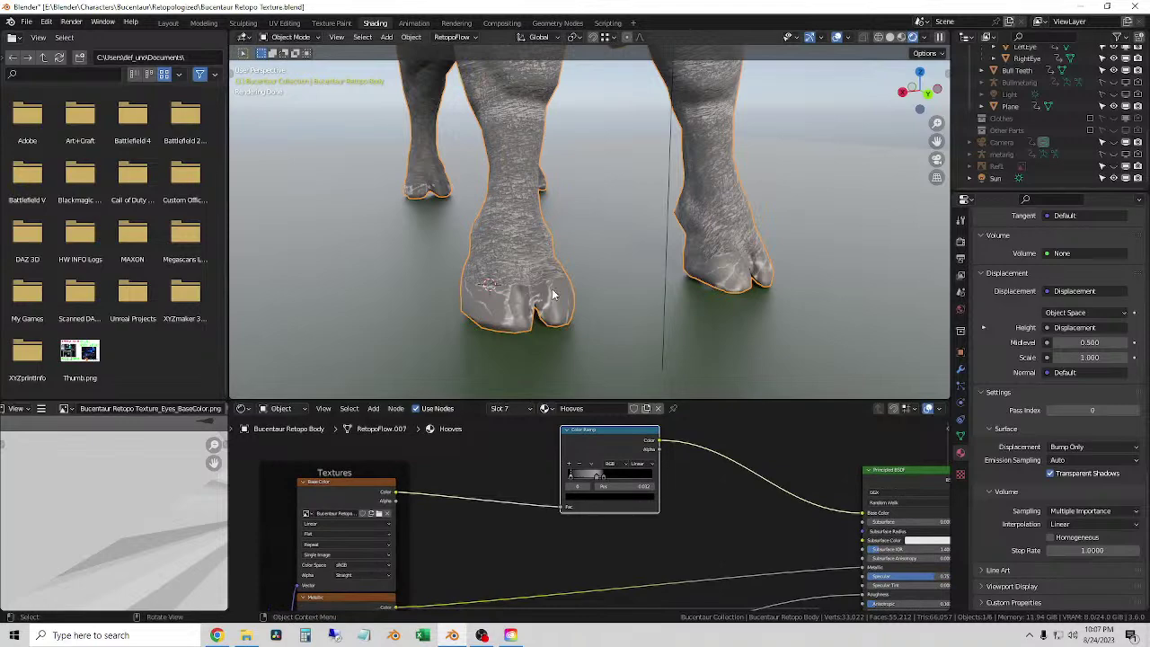
pyautogui.moveTo(553, 295); pyautogui.dragTo(555, 298, button='middle')
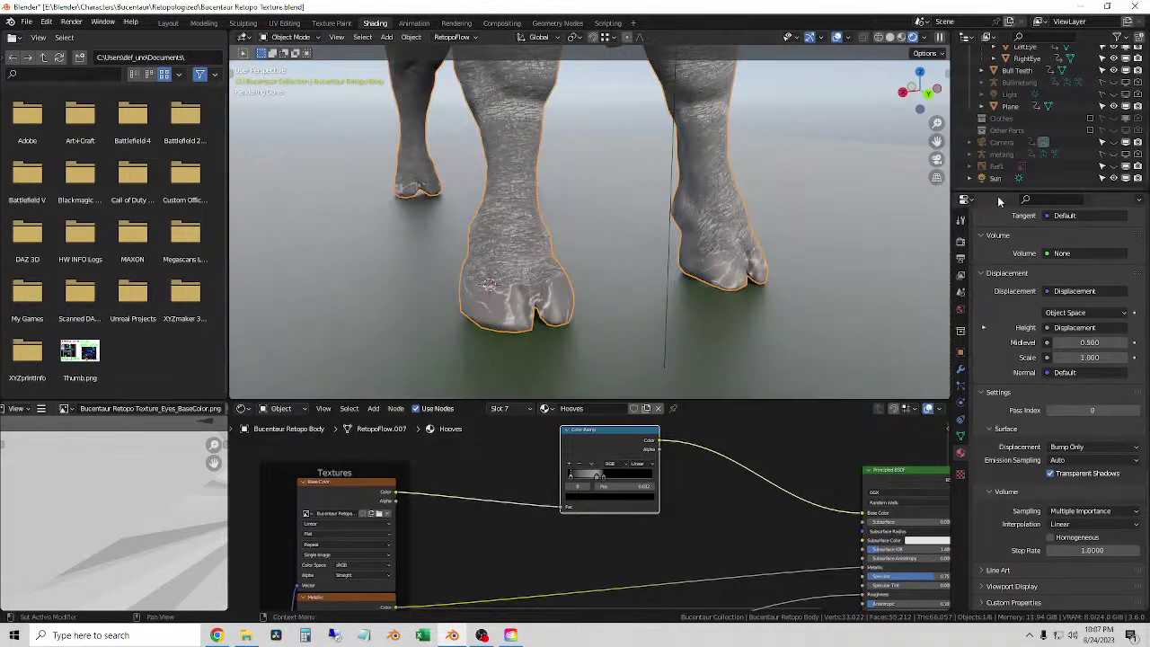
# - Turn off Scene World lighting for the rendered viewport and adjust the strength of the studio HDRI
pyautogui.click(925, 38)
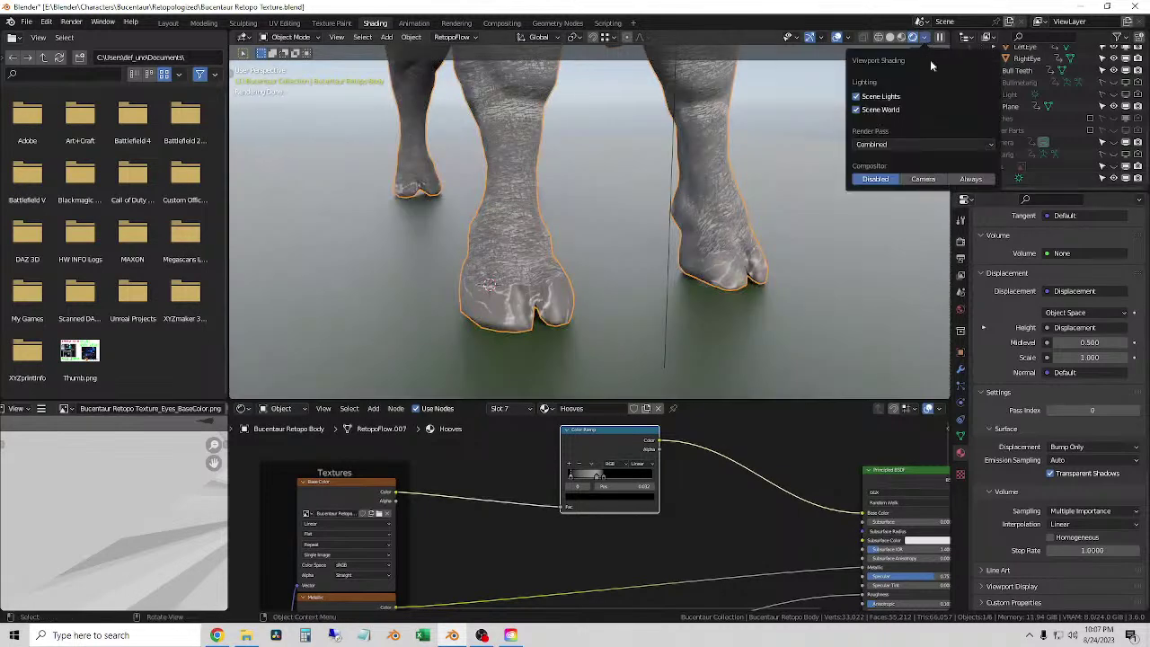
pyautogui.click(878, 111)
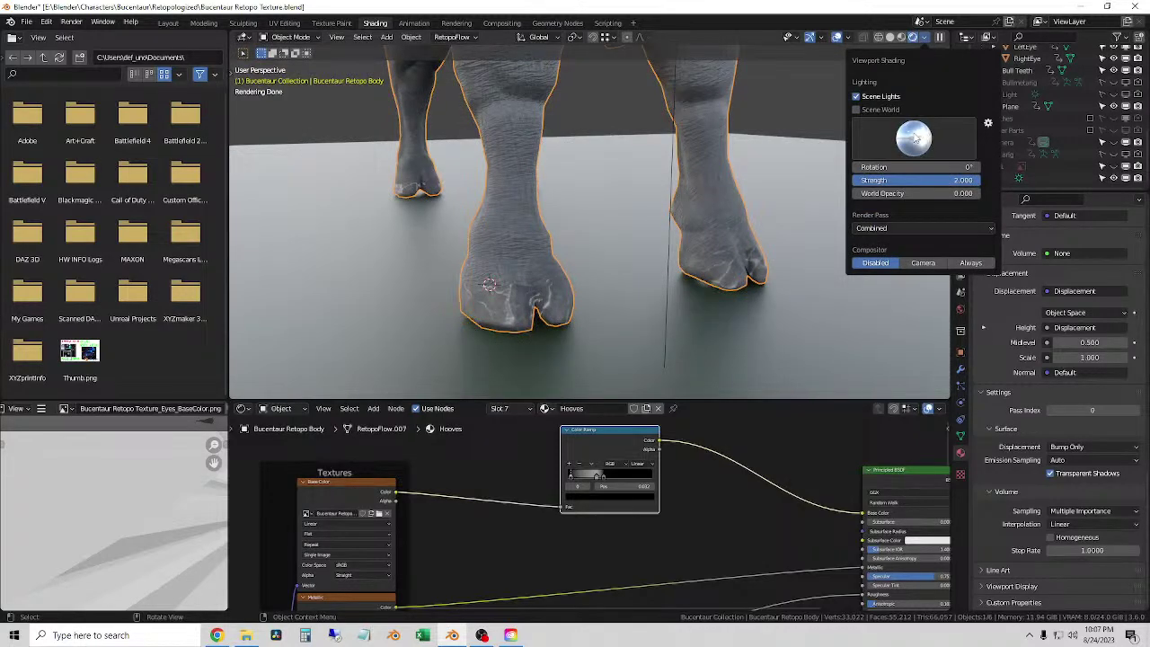
pyautogui.moveTo(943, 183)
pyautogui.mouseDown()
pyautogui.moveTo(862, 183)
pyautogui.moveTo(952, 182)
pyautogui.mouseUp()
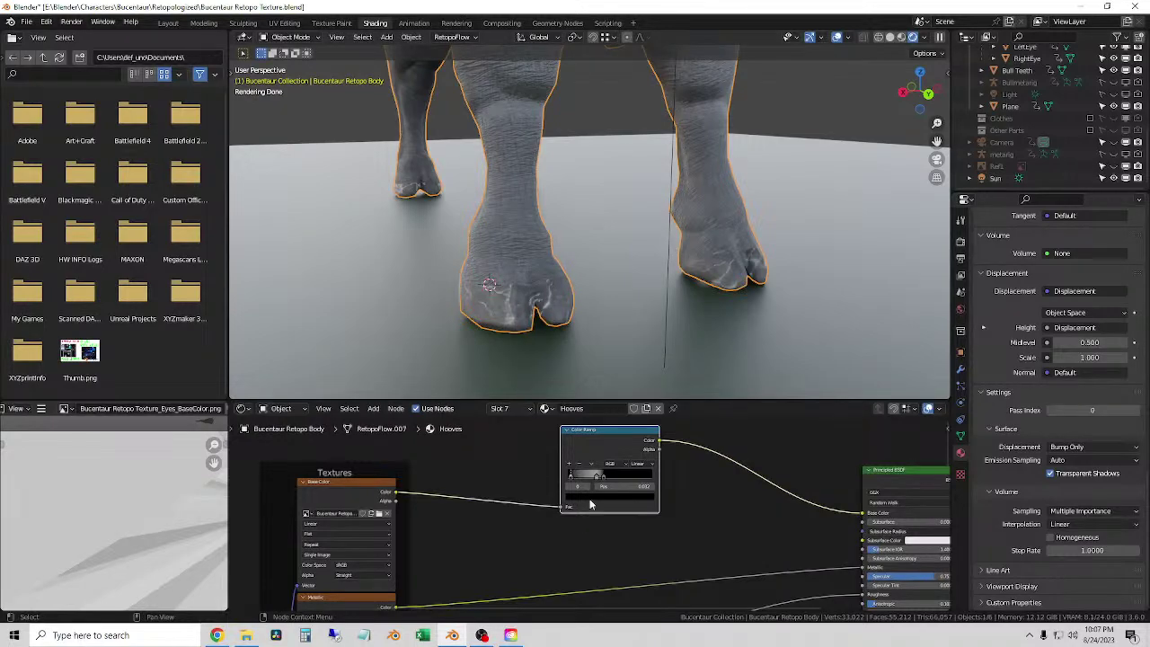
# - Move the hooves' first Color Ramp stop to 0.073 and check the hooves and the whole body
pyautogui.moveTo(571, 476); pyautogui.dragTo(576, 482)
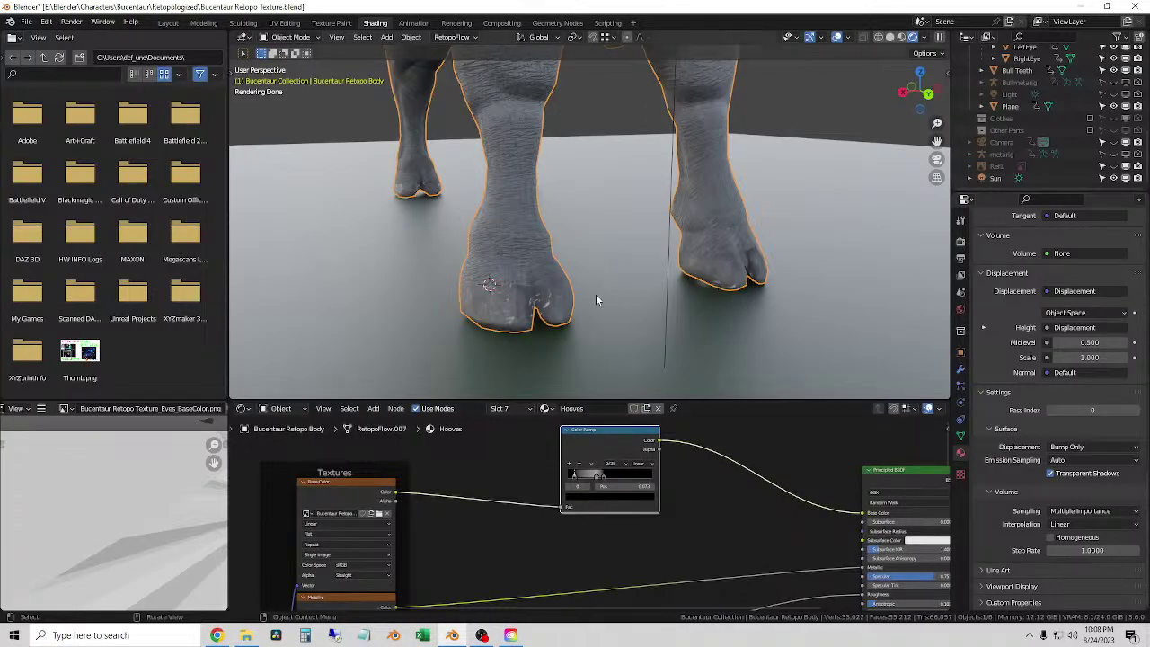
pyautogui.moveTo(596, 293); pyautogui.dragTo(611, 249, button='middle')
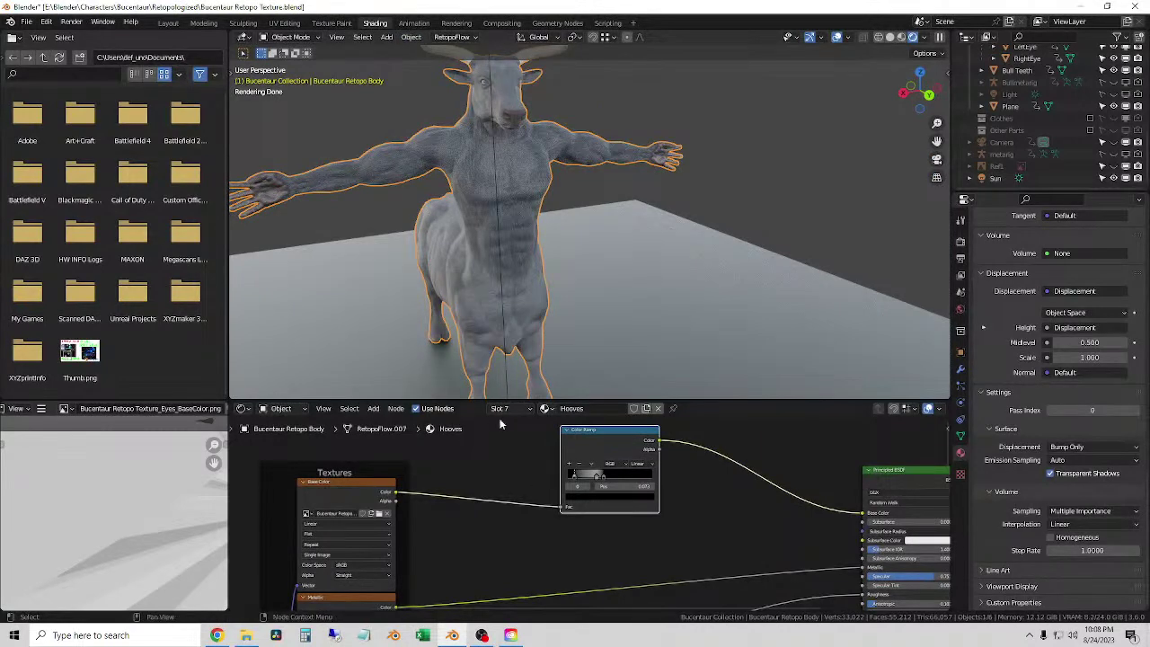
# - Review the body's material slots, keep Hooves active, deselect the body and look at the character from the side and front
pyautogui.click(500, 409)
pyautogui.scroll(2, 489, 467)
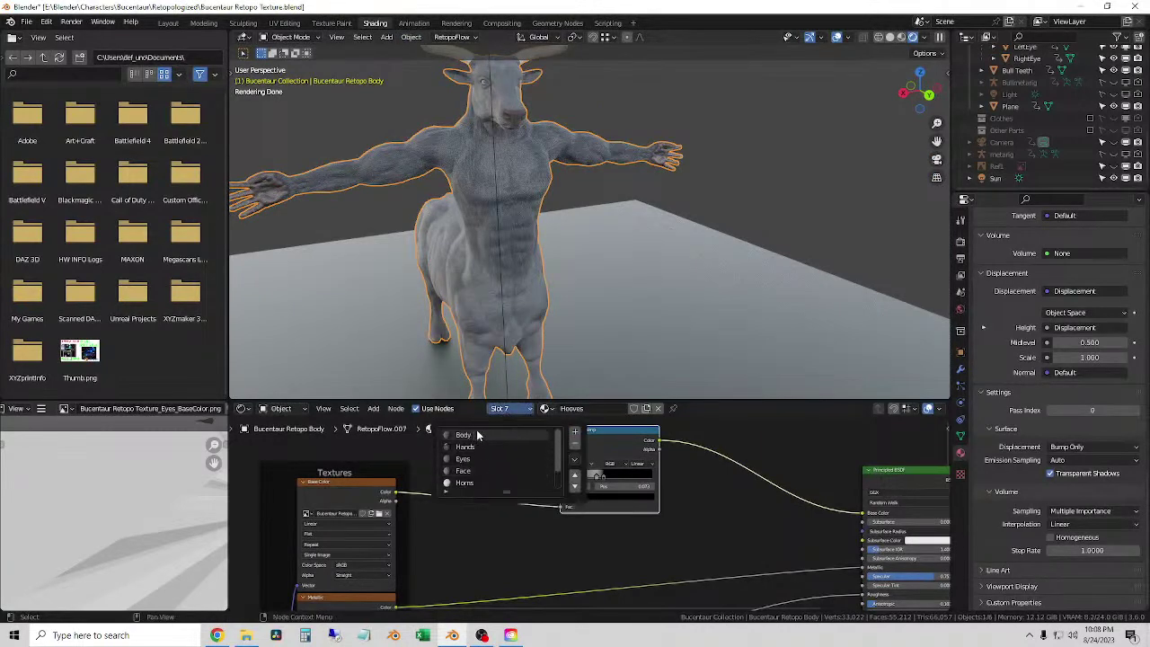
pyautogui.scroll(-2, 482, 473)
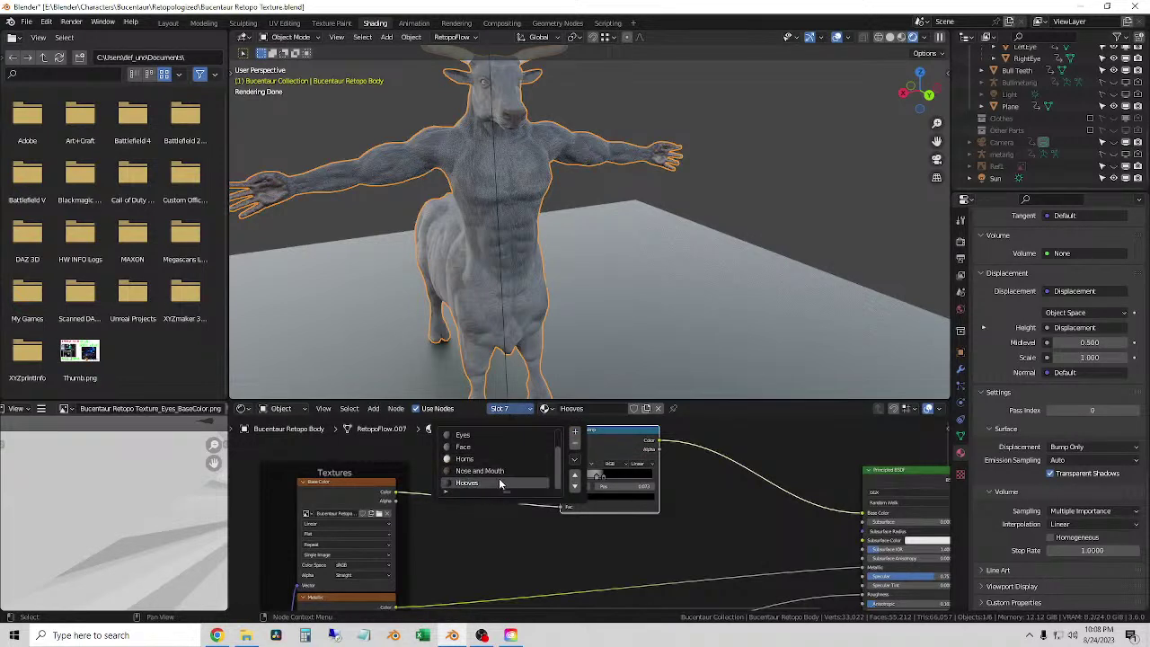
pyautogui.click(501, 483)
pyautogui.click(703, 200)
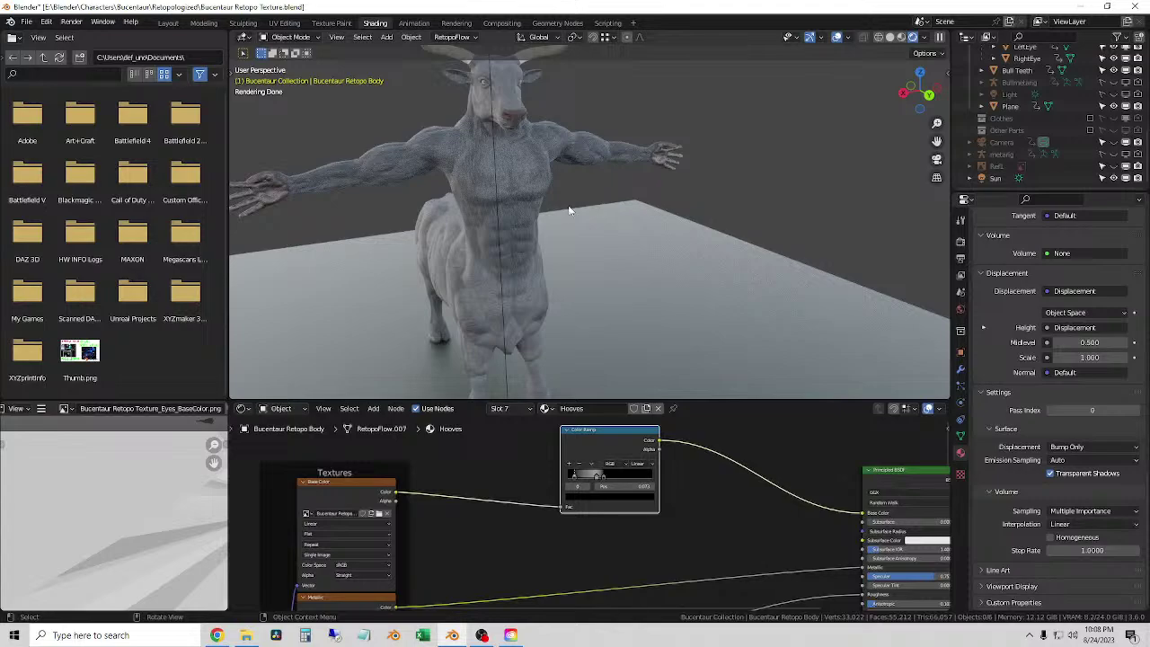
pyautogui.moveTo(494, 289); pyautogui.dragTo(637, 251, button='middle')
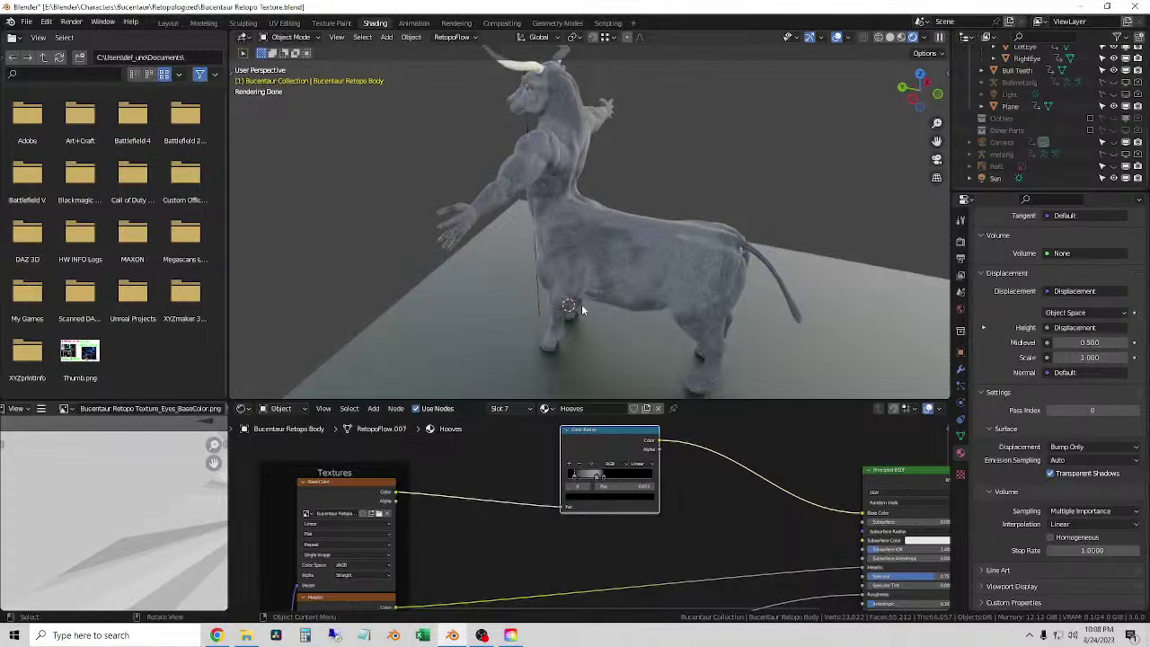
pyautogui.moveTo(581, 304); pyautogui.dragTo(920, 113, button='middle')
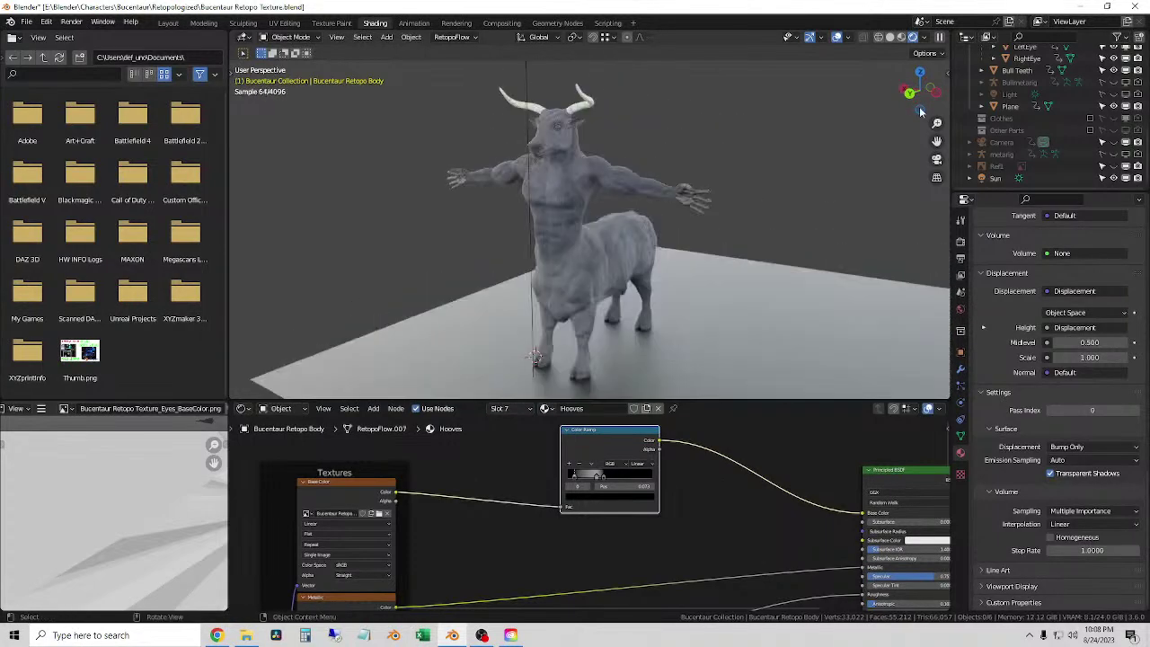
# - Change the rendered viewport's world lighting to show an environment background and examine the chest, arms and hands under it
pyautogui.click(924, 37)
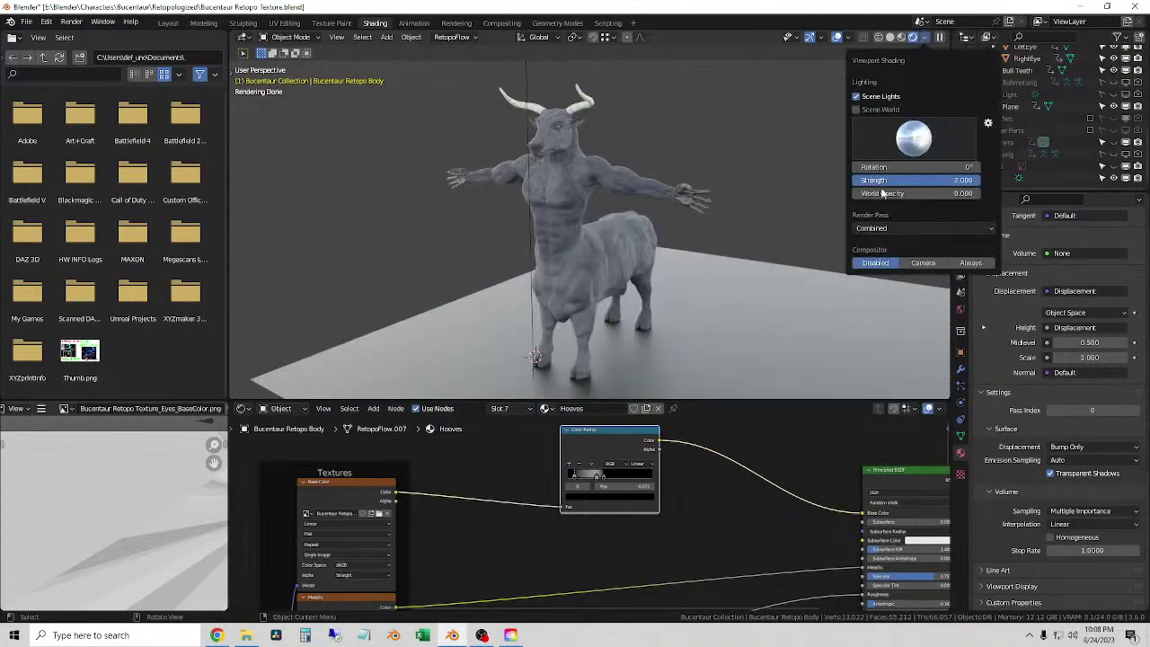
pyautogui.click(879, 111)
pyautogui.scroll(5, 556, 260)
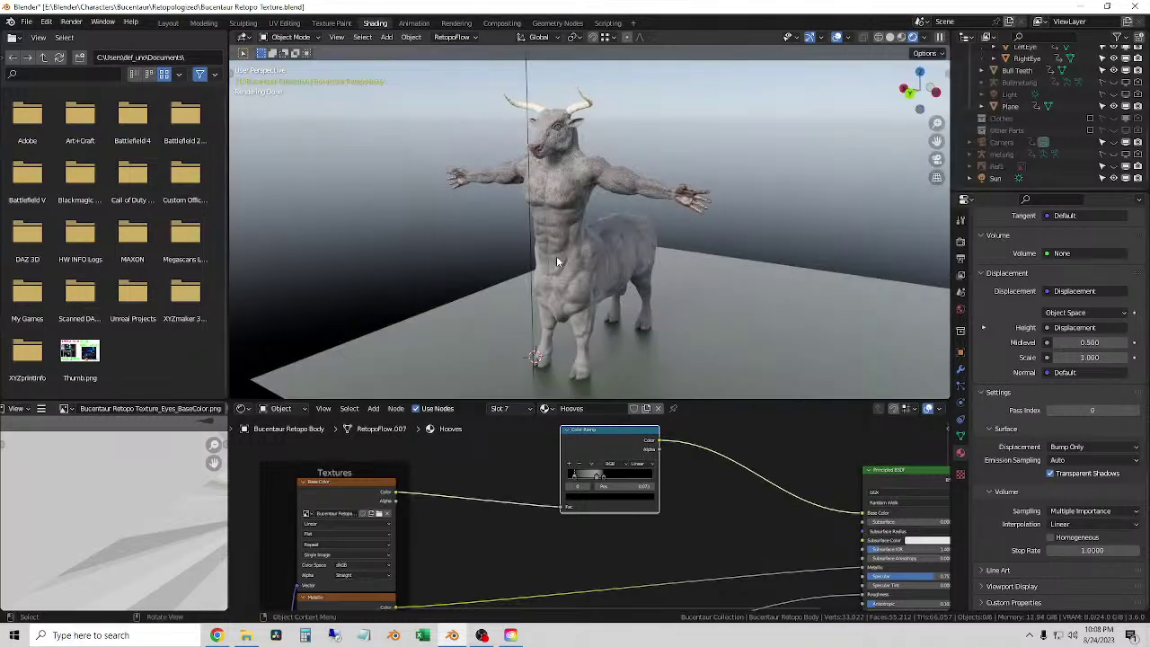
pyautogui.keyDown('shift'); pyautogui.moveTo(578, 183); pyautogui.dragTo(552, 260, button='middle'); pyautogui.keyUp('shift')
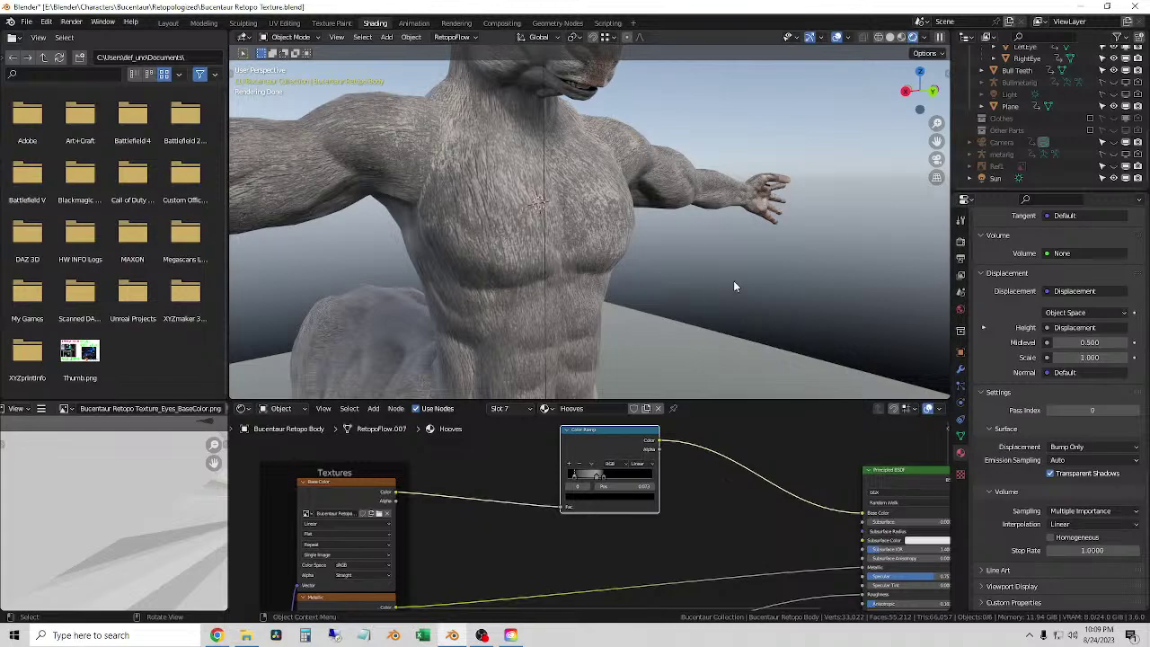
pyautogui.scroll(-2, 729, 282)
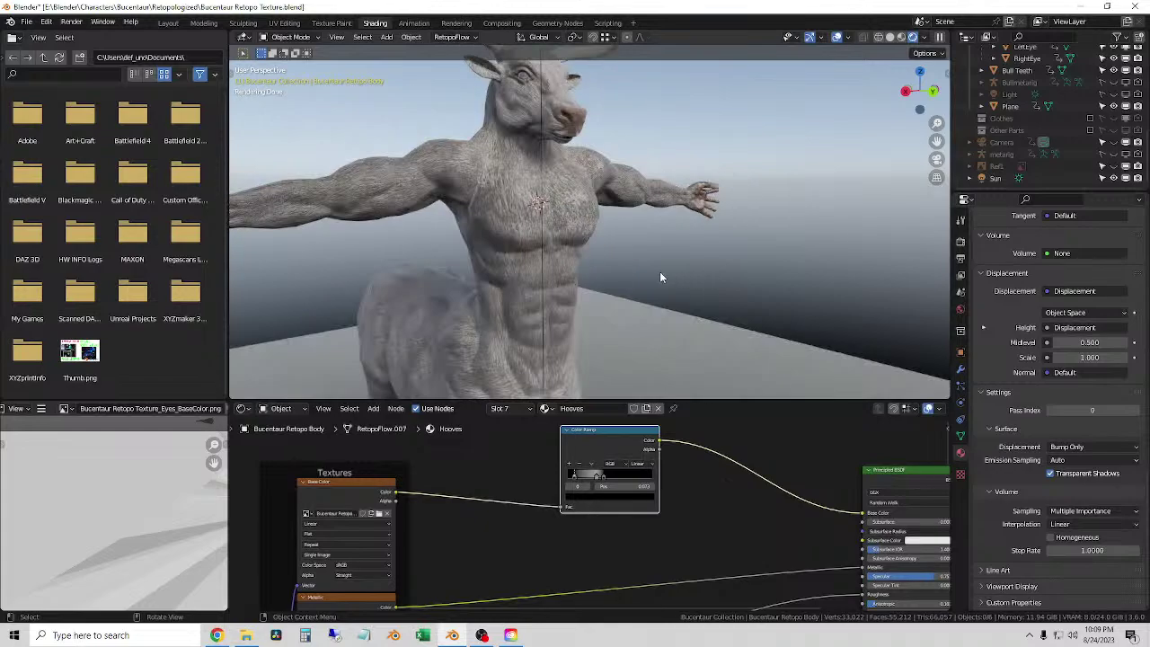
pyautogui.moveTo(659, 277); pyautogui.dragTo(640, 280, button='middle')
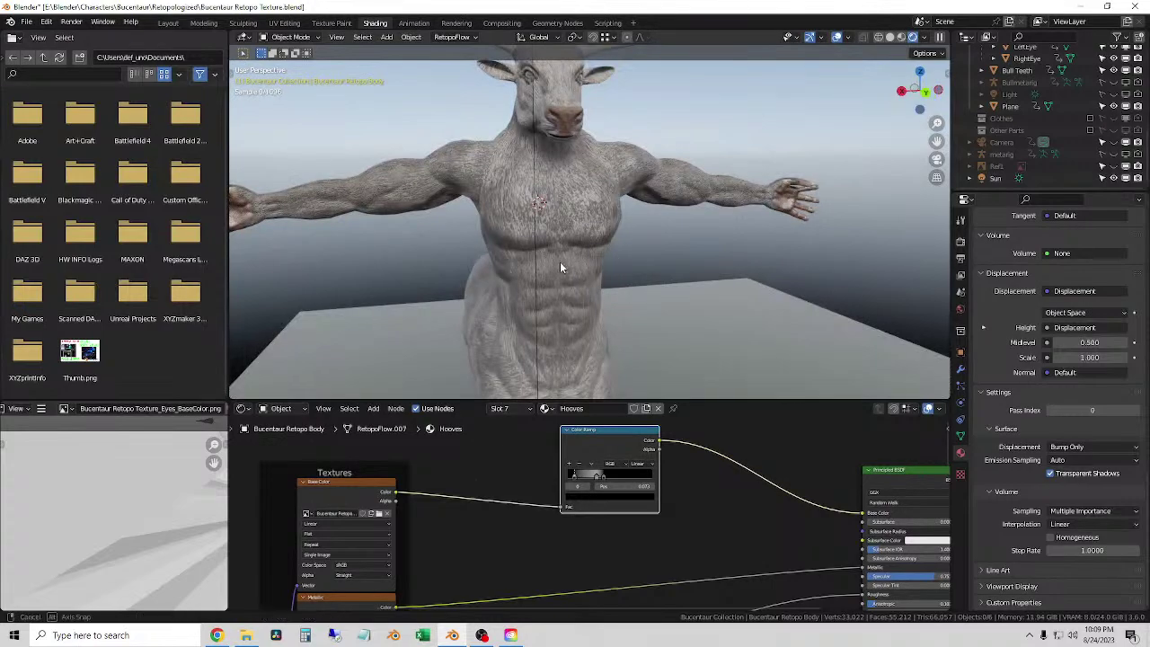
pyautogui.moveTo(559, 261); pyautogui.dragTo(619, 262, button='middle')
pyautogui.moveTo(653, 313); pyautogui.dragTo(636, 278, button='middle')
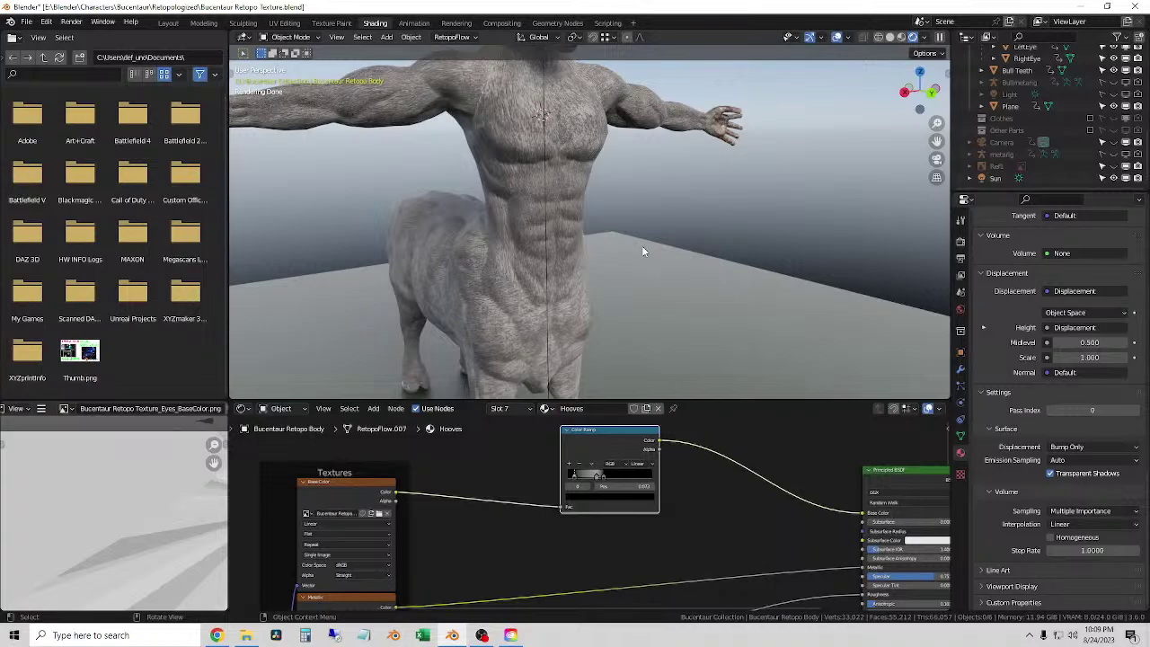
pyautogui.moveTo(620, 256); pyautogui.dragTo(689, 257, button='middle')
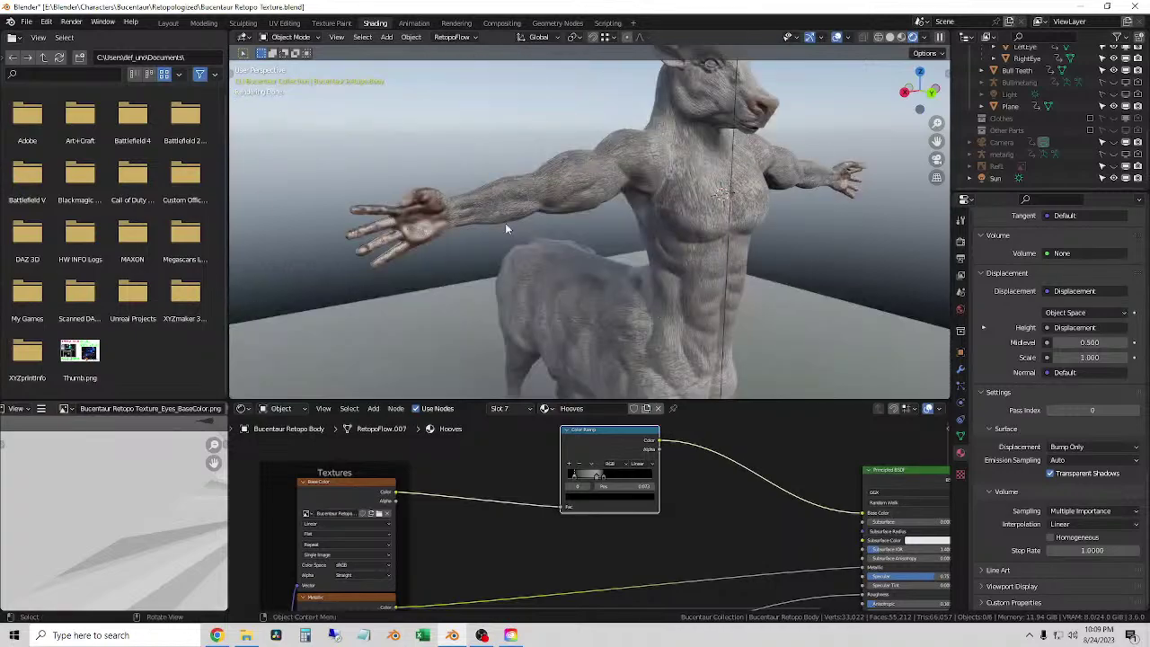
pyautogui.moveTo(506, 225)
pyautogui.mouseDown(button='middle')
pyautogui.moveTo(661, 217)
pyautogui.moveTo(550, 175)
pyautogui.mouseUp(button='middle')
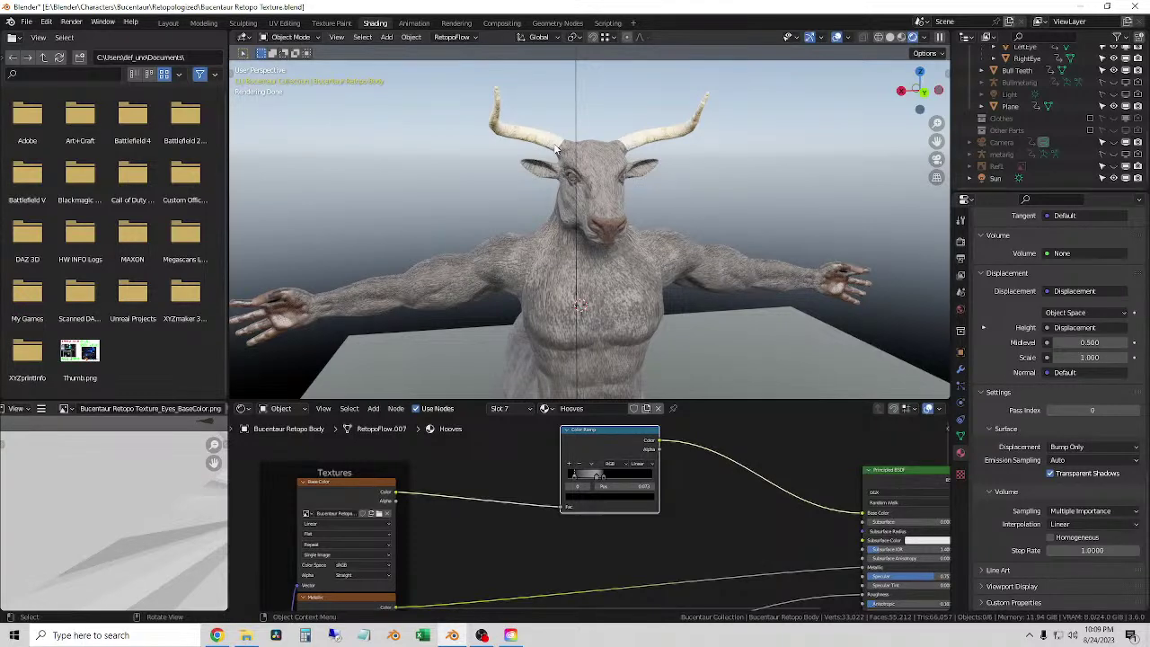
# - Save the blend file and set the Shading workspace's viewport to Solid shading
pyautogui.click(26, 21)
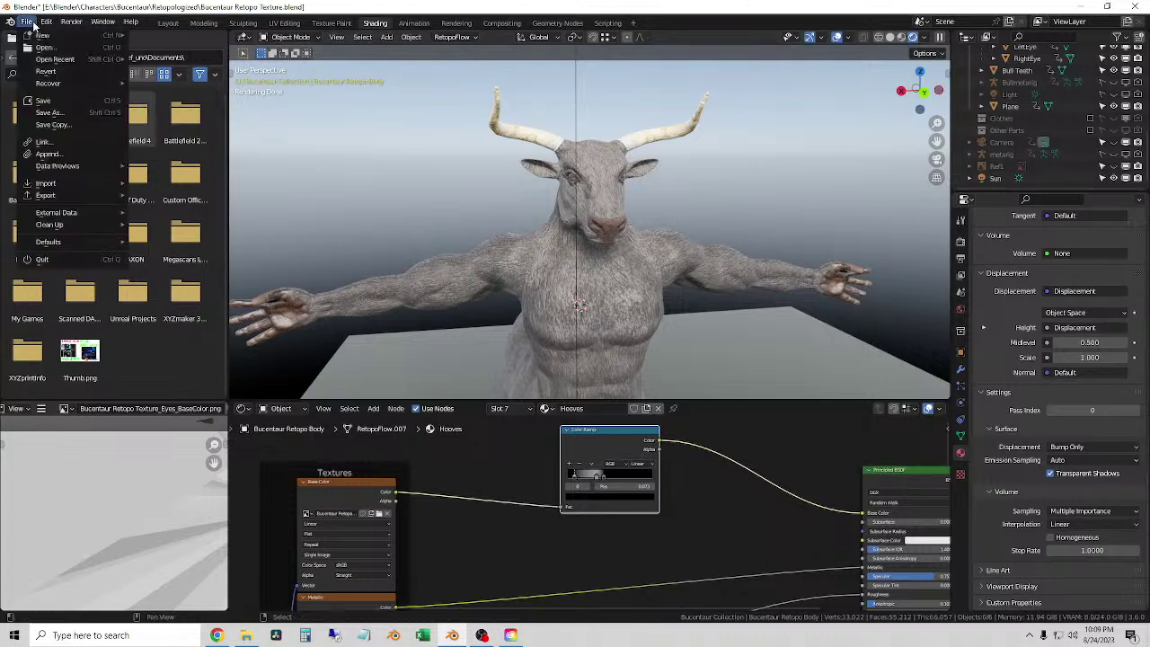
pyautogui.click(53, 101)
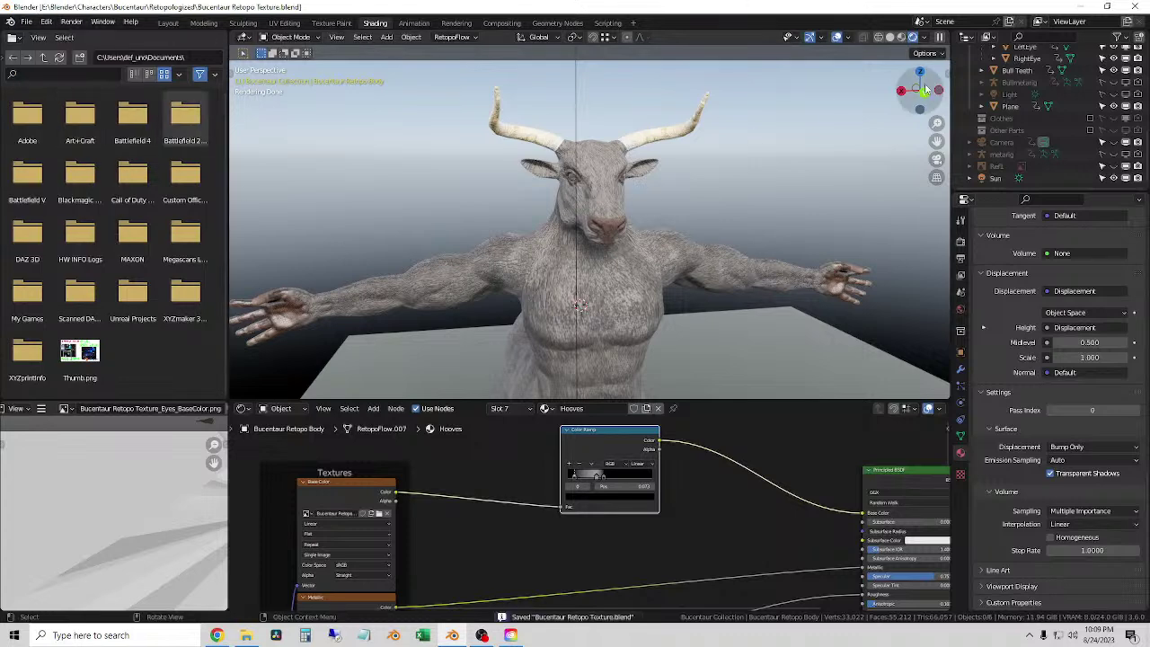
pyautogui.click(890, 38)
pyautogui.scroll(-3, 645, 277)
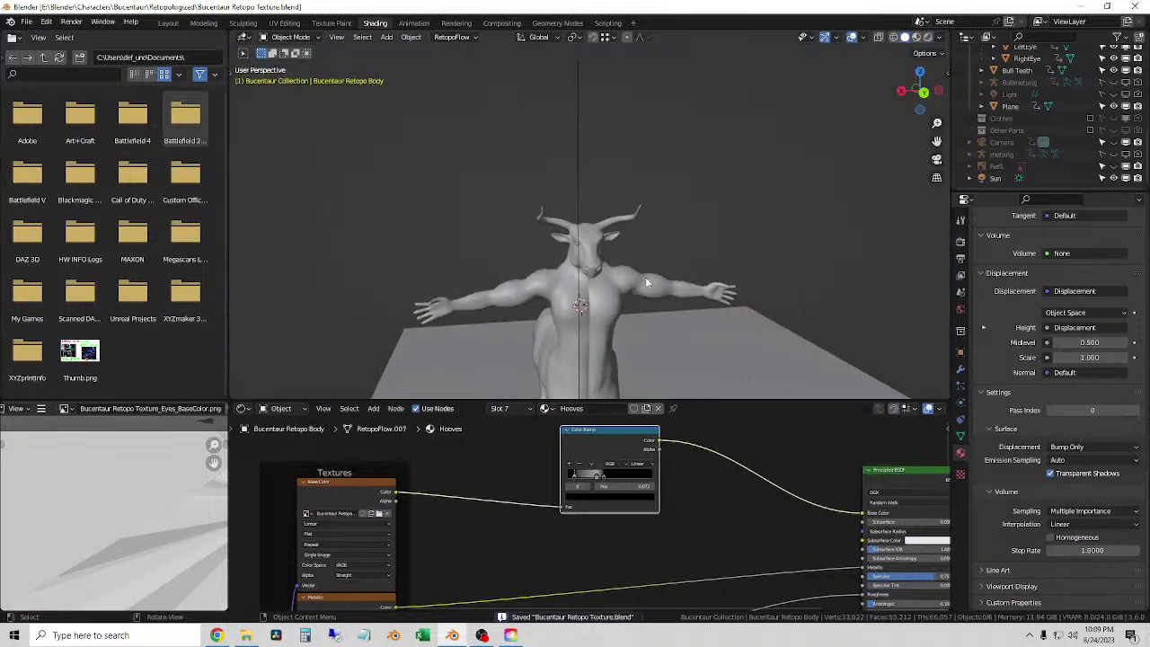
pyautogui.scroll(3, 645, 277)
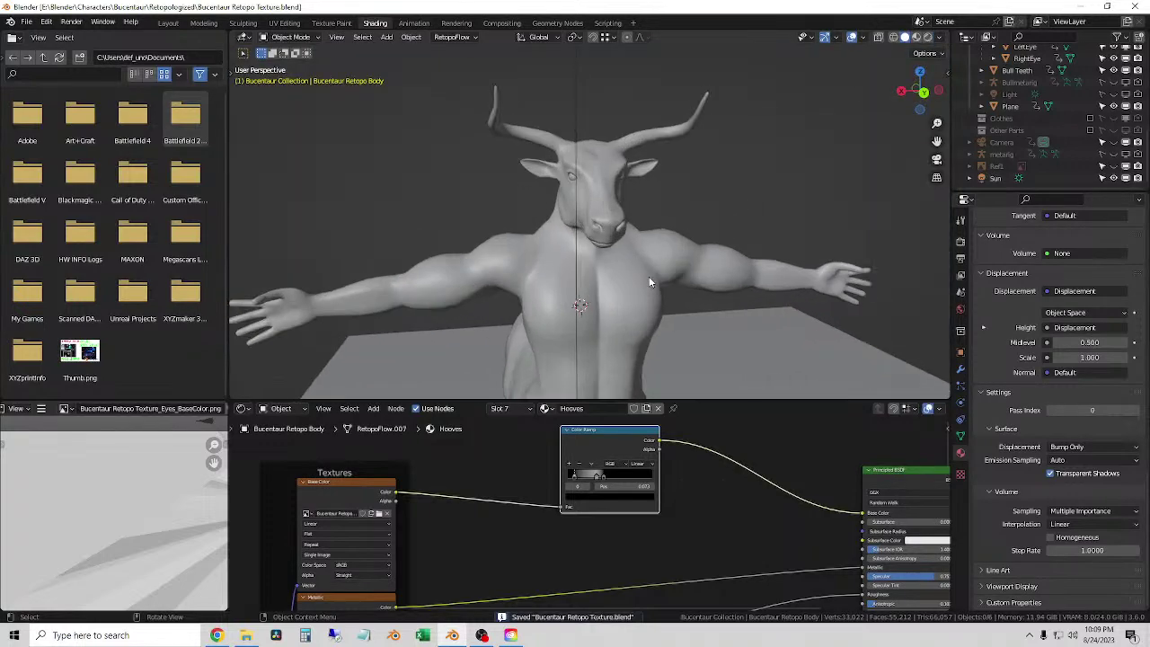
# - Open the Layout workspace and examine the rendered bucentaur from the front and side under the scene's sky lighting
pyautogui.click(167, 23)
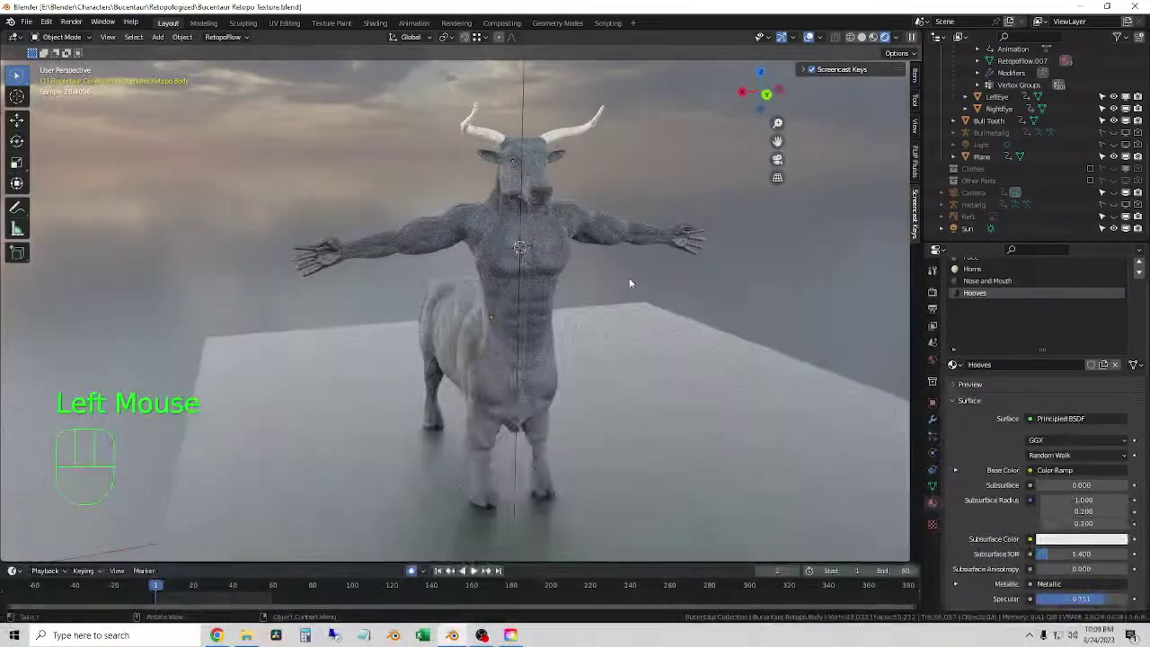
pyautogui.click(633, 277)
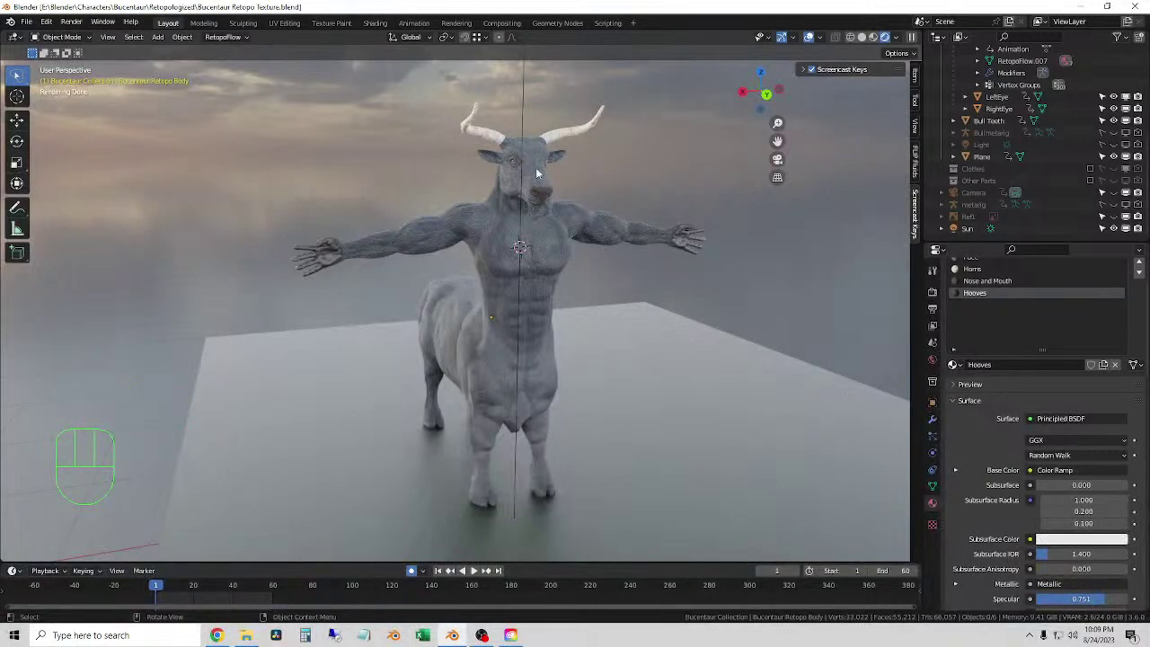
pyautogui.click(587, 297)
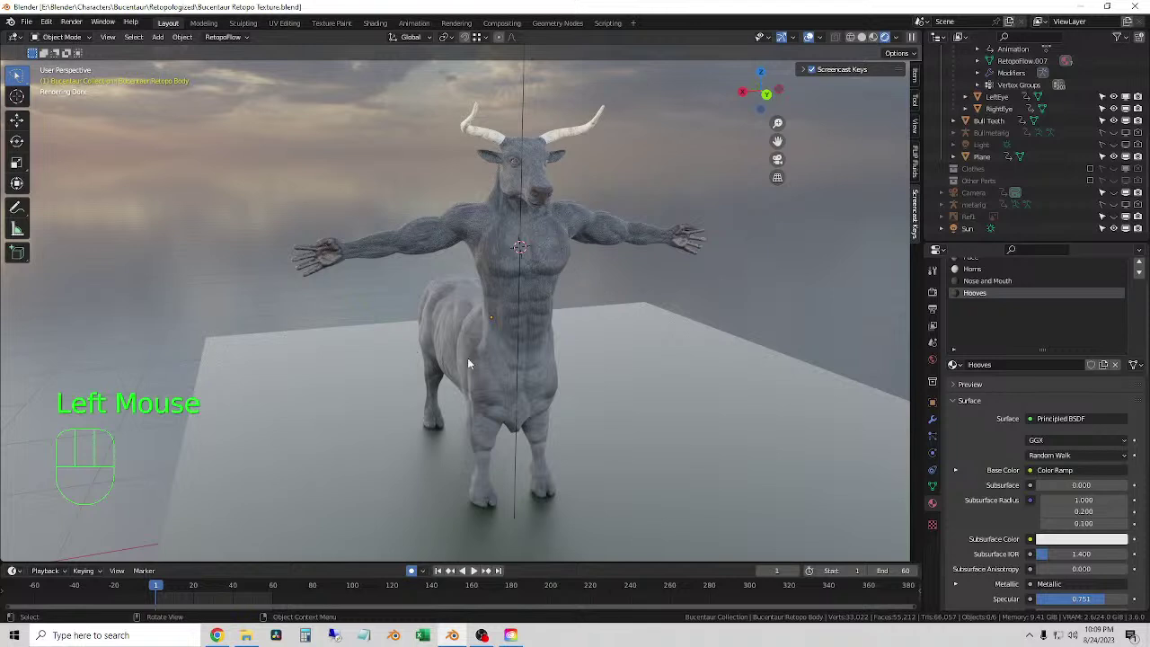
pyautogui.click(589, 297)
pyautogui.moveTo(598, 276)
pyautogui.mouseDown(button='middle')
pyautogui.moveTo(628, 282)
pyautogui.moveTo(605, 282)
pyautogui.mouseUp(button='middle')
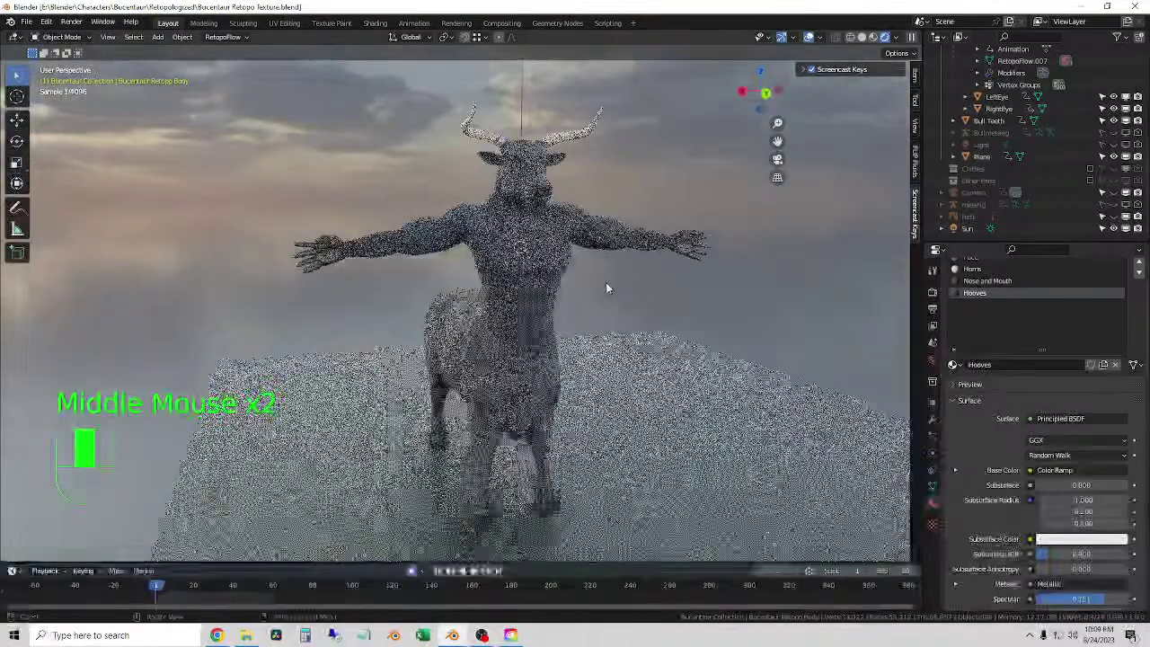
pyautogui.moveTo(472, 306); pyautogui.dragTo(582, 315, button='middle')
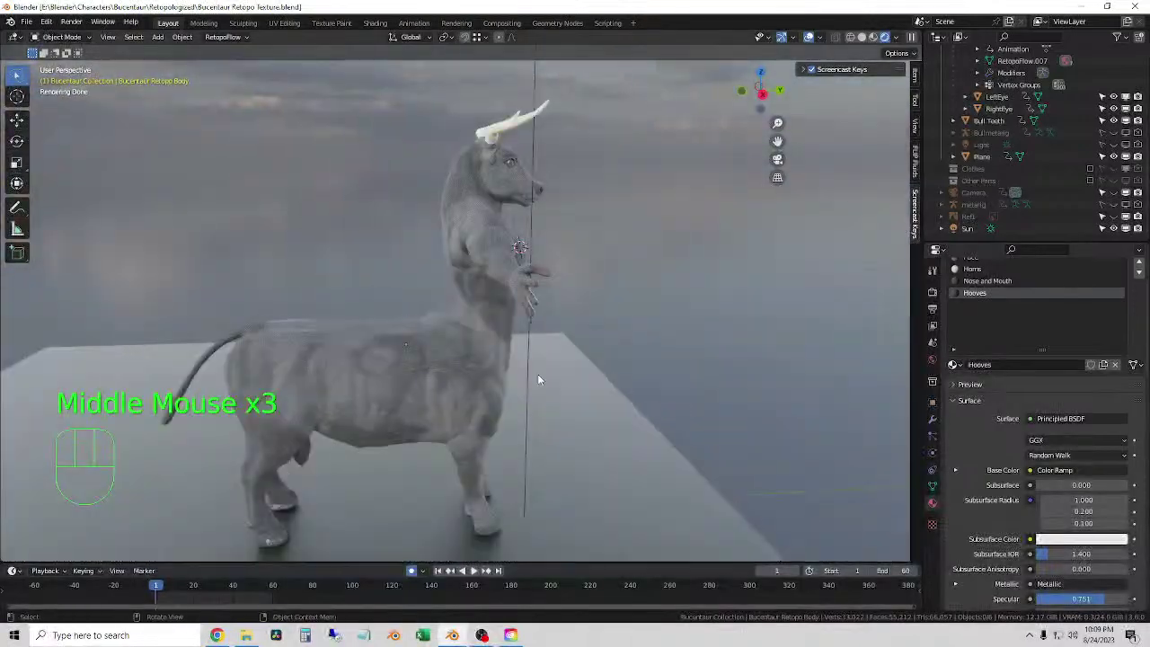
pyautogui.keyDown('shift'); pyautogui.moveTo(398, 449); pyautogui.dragTo(520, 272, button='middle'); pyautogui.keyUp('shift')
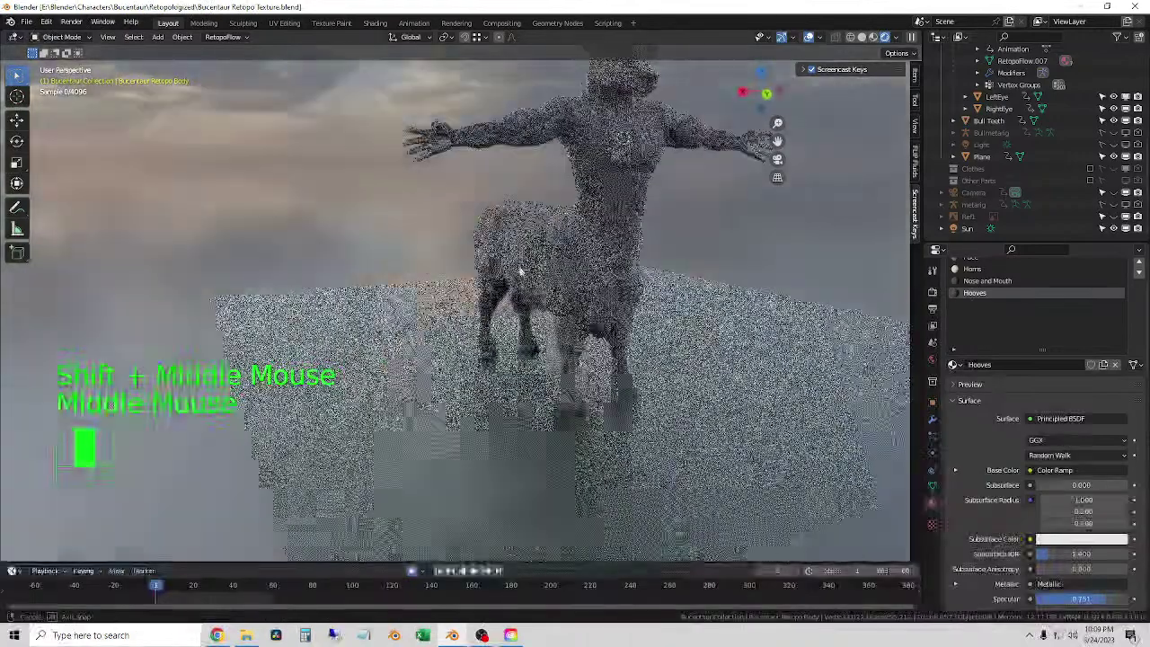
pyautogui.keyDown('shift'); pyautogui.moveTo(737, 239); pyautogui.dragTo(700, 270, button='middle'); pyautogui.keyUp('shift')
pyautogui.moveTo(700, 269); pyautogui.dragTo(634, 347, button='middle')
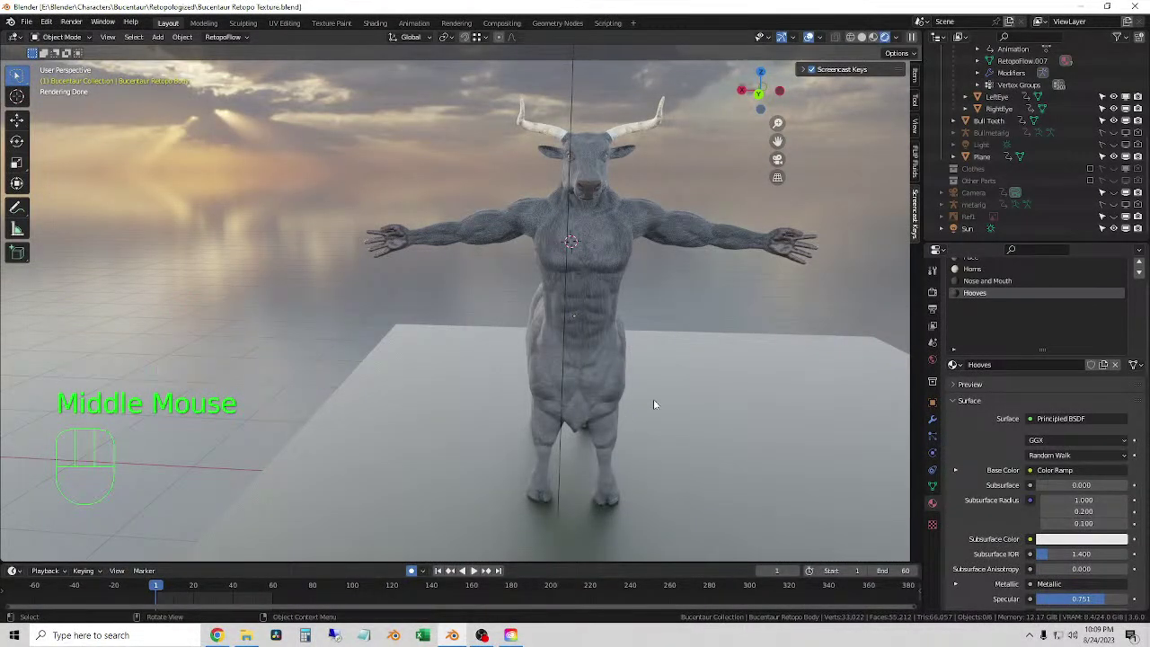
pyautogui.click(652, 306)
pyautogui.moveTo(629, 333); pyautogui.dragTo(651, 335, button='middle')
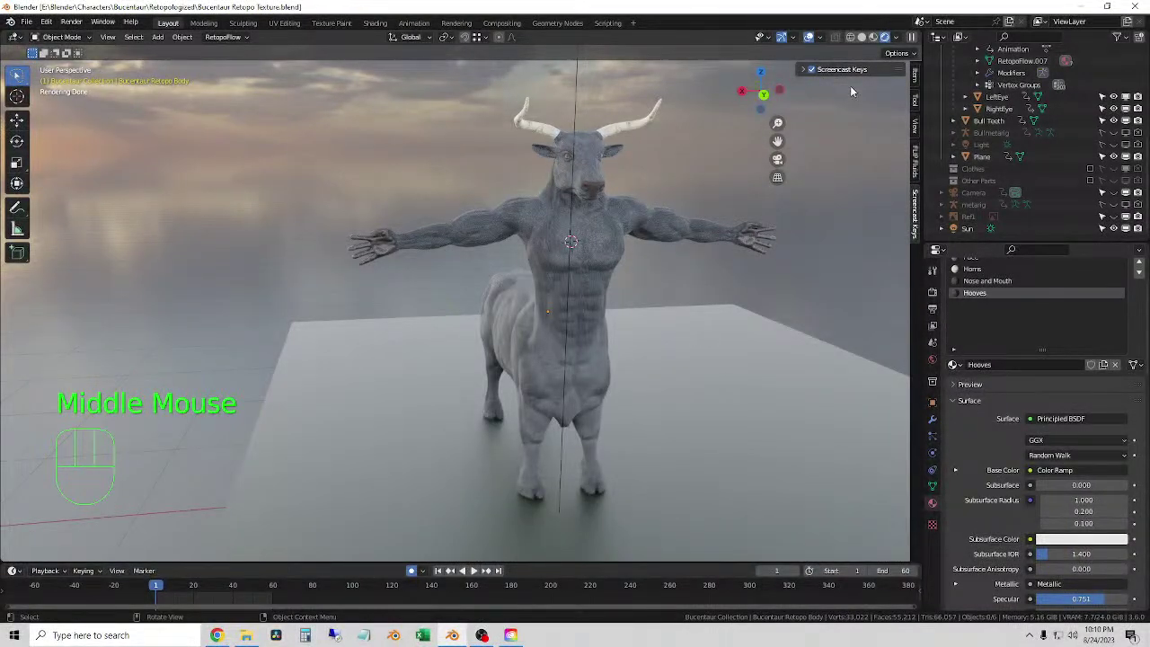
pyautogui.click(668, 294)
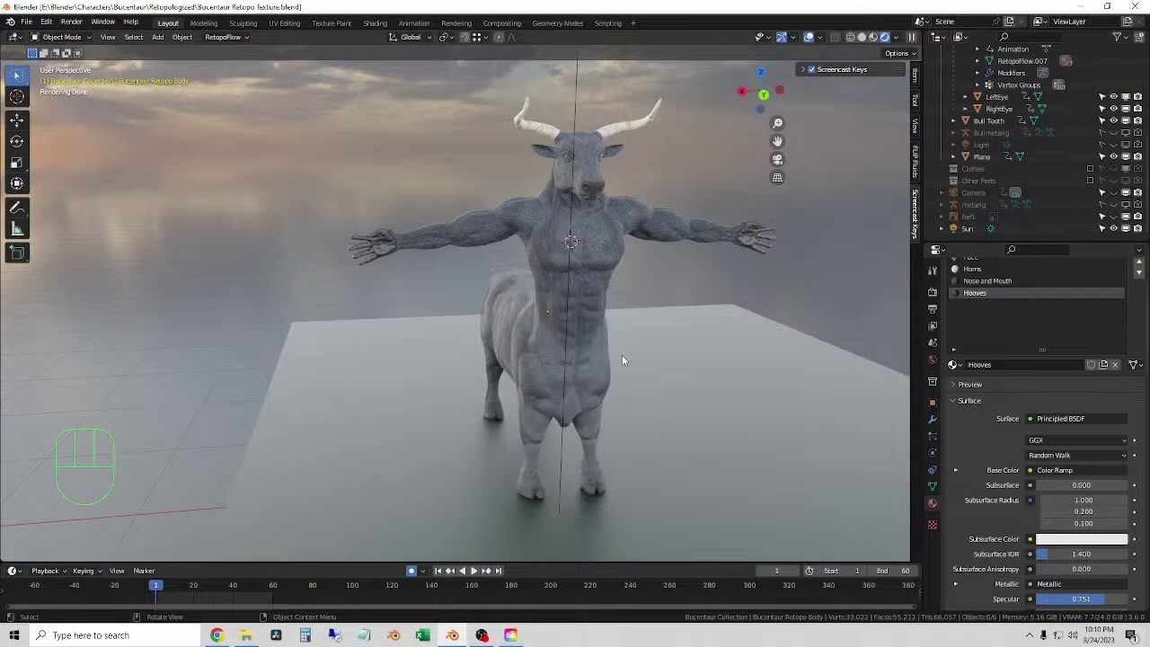
pyautogui.keyDown('shift'); pyautogui.moveTo(620, 344); pyautogui.dragTo(588, 365, button='middle'); pyautogui.keyUp('shift')
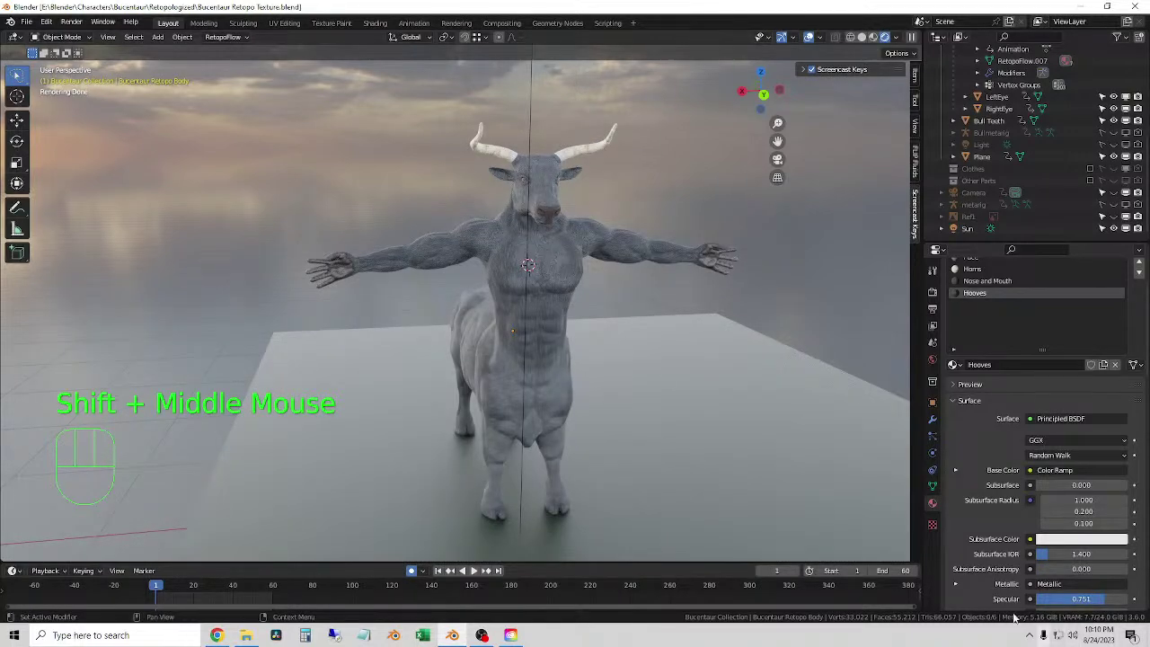
# - Examine the chest and arm fur up close in Material Preview shading
pyautogui.scroll(2, 539, 239)
pyautogui.scroll(2, 706, 347)
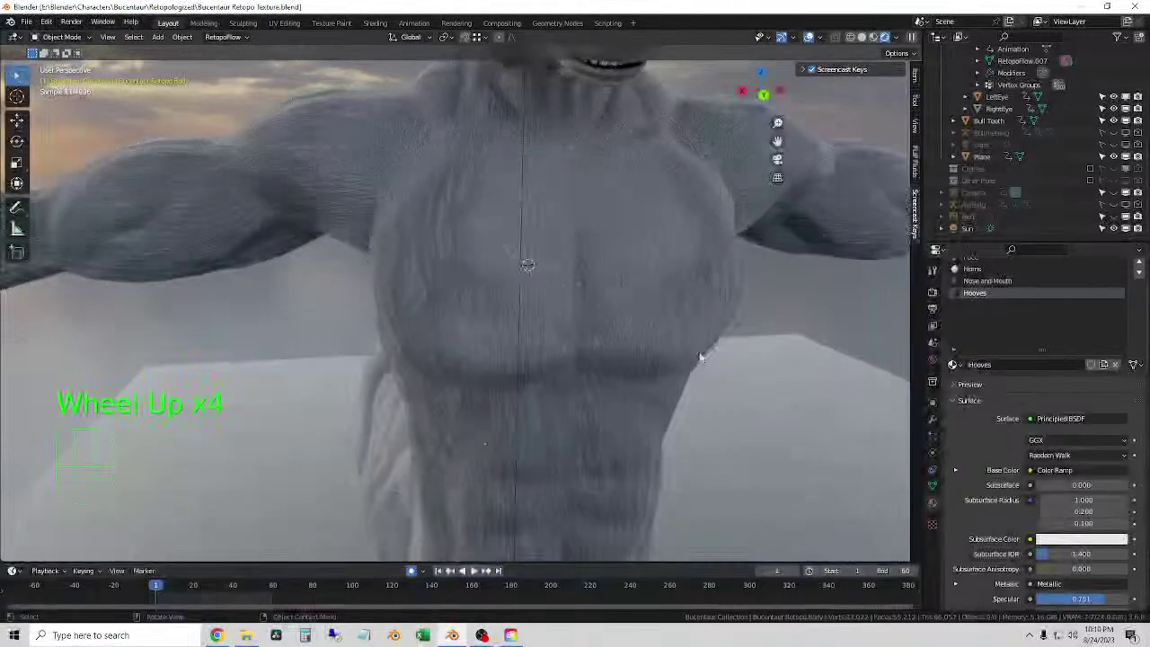
pyautogui.click(760, 310)
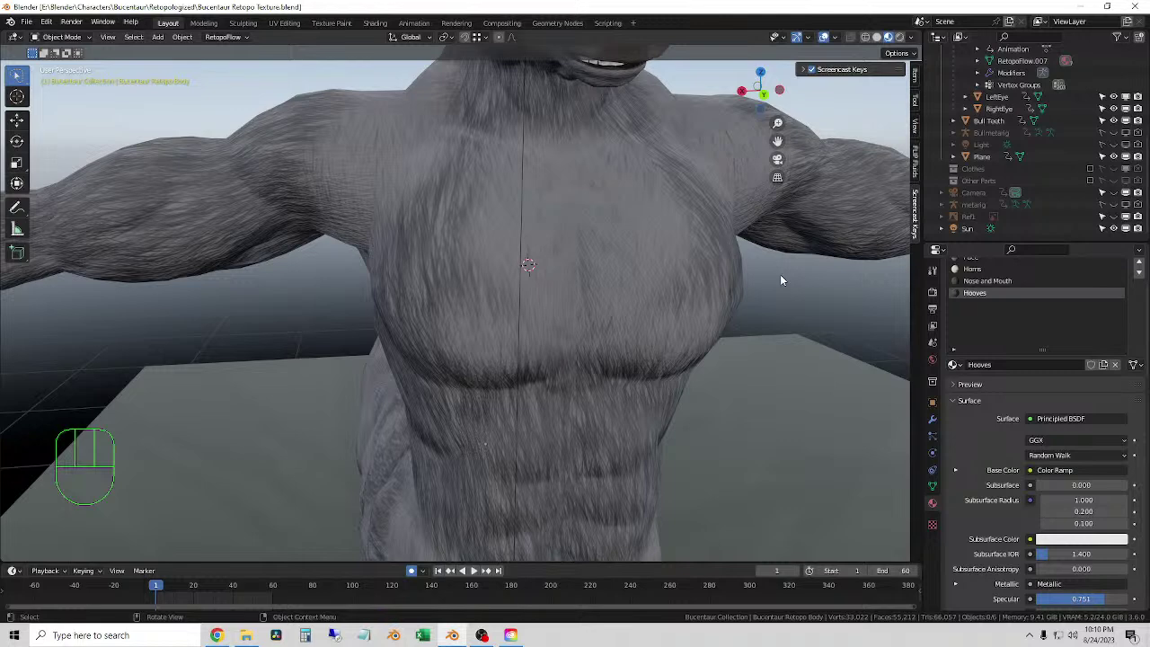
pyautogui.scroll(-3, 755, 286)
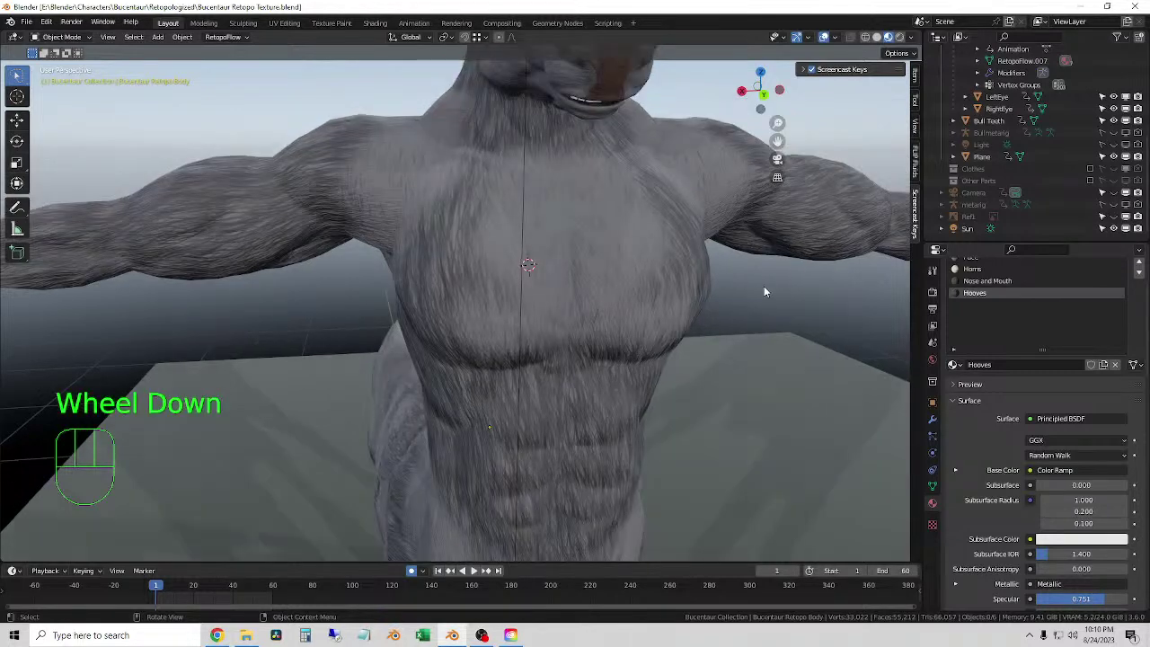
pyautogui.moveTo(718, 293); pyautogui.dragTo(707, 301, button='middle')
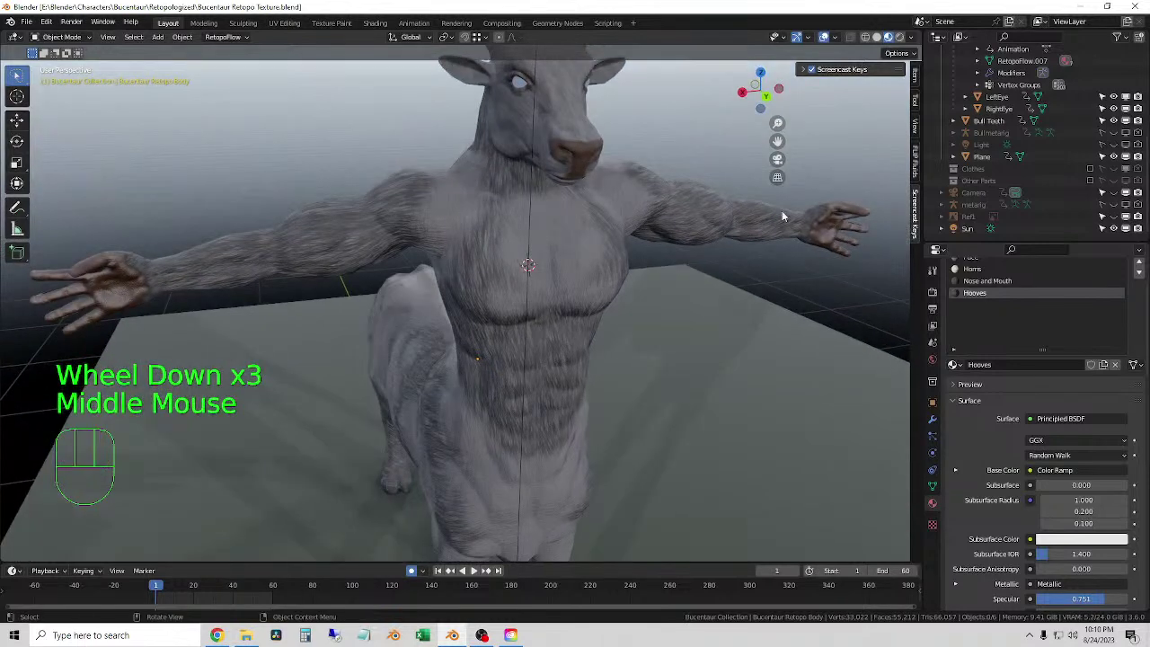
# - Check the model in Solid shading, return the viewport to Rendered shading and look over the upper body and horns
pyautogui.click(877, 38)
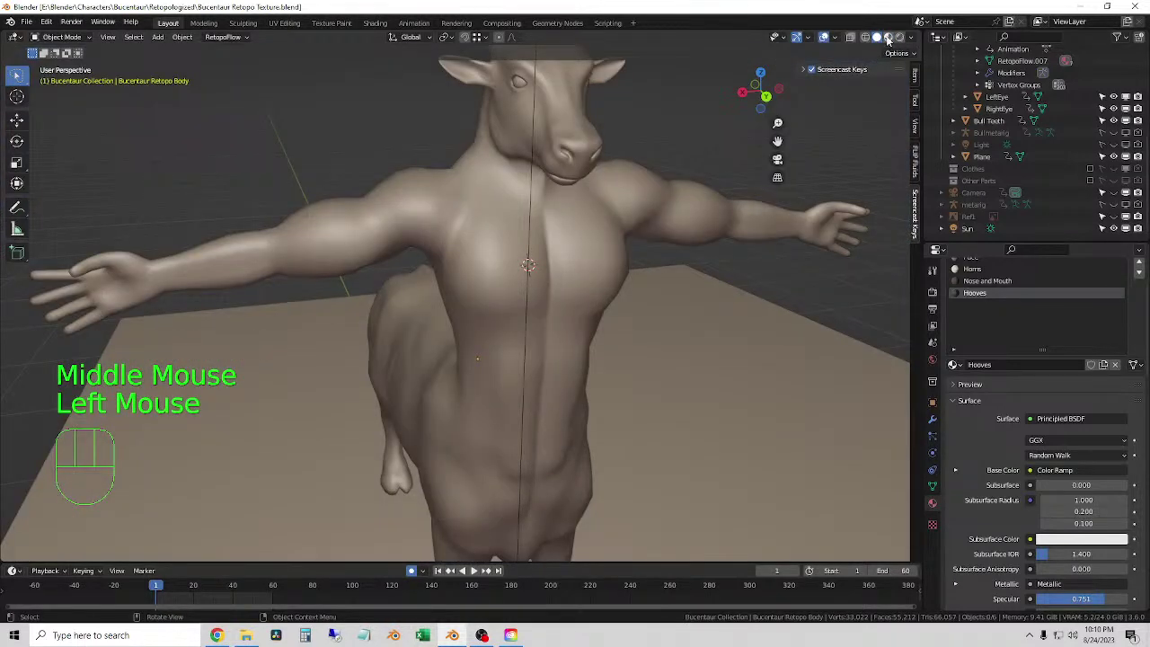
pyautogui.click(899, 38)
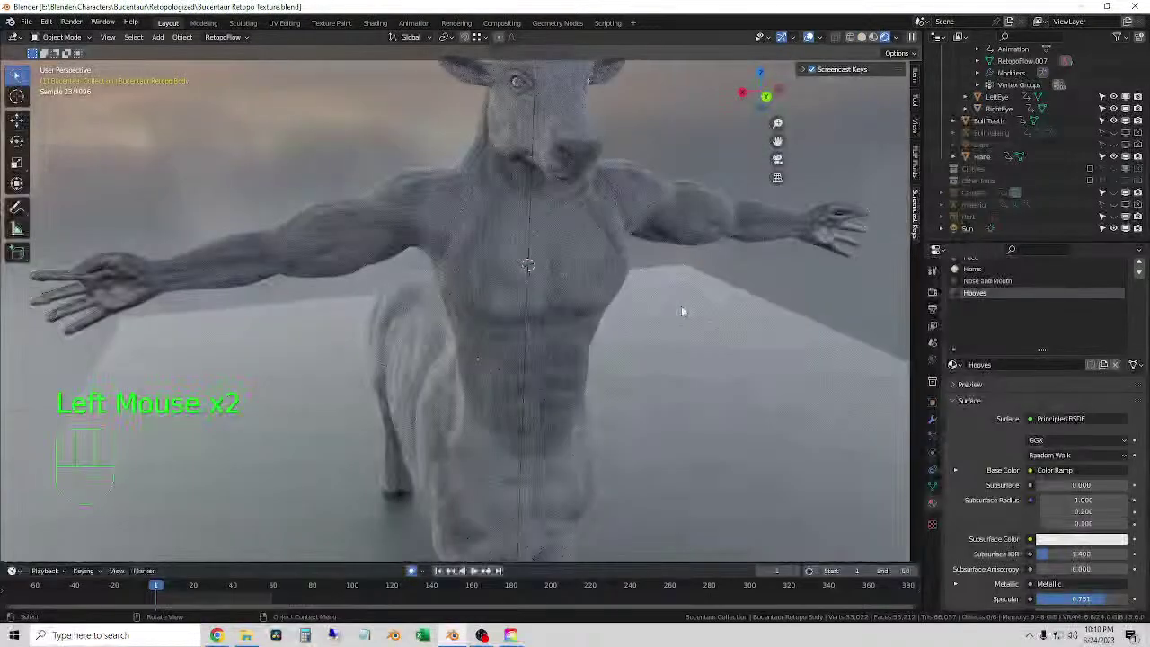
pyautogui.click(741, 280)
pyautogui.scroll(-1, 757, 273)
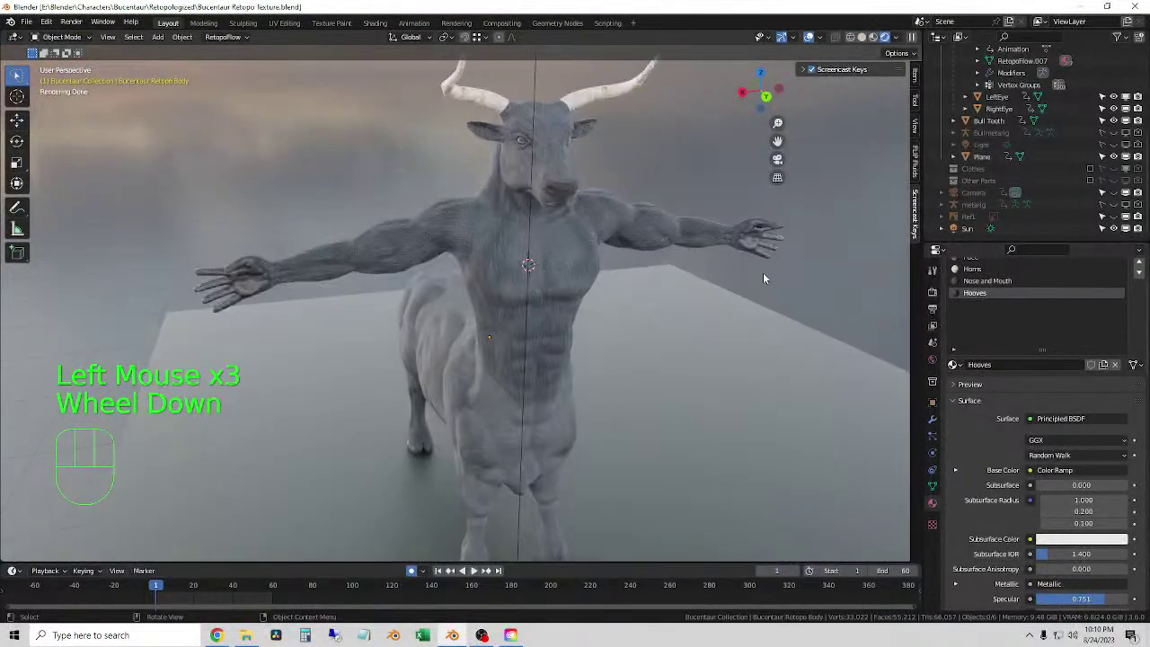
pyautogui.click(758, 273)
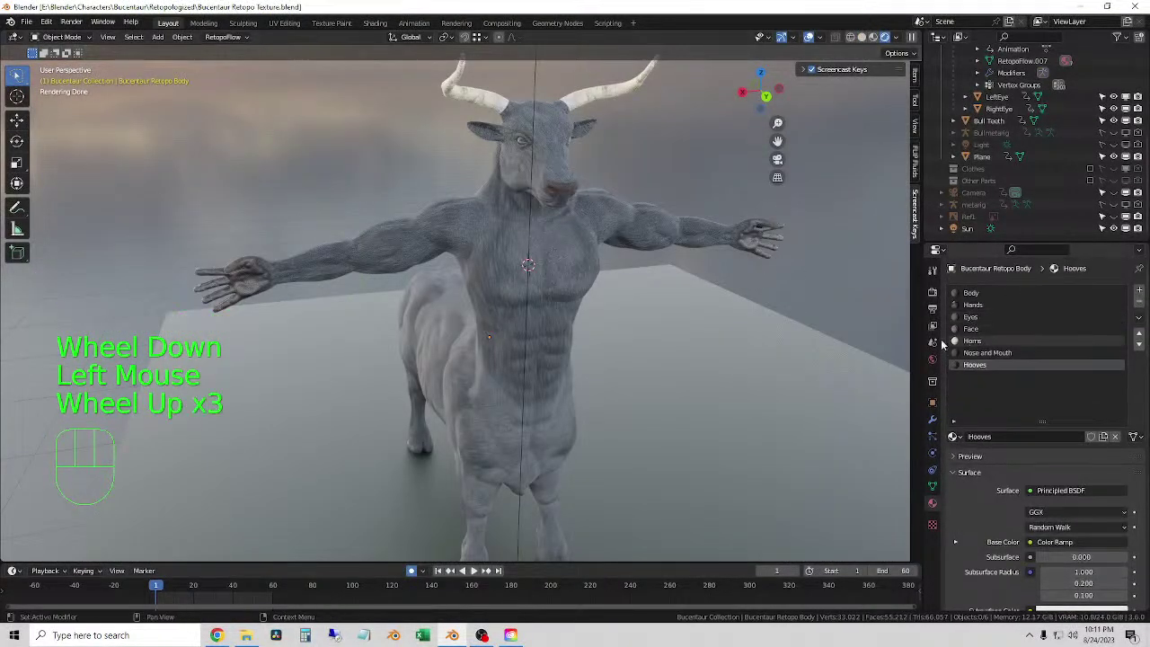
# - Select the bucentaur body and review the Hooves material's surface, normal and displacement settings
pyautogui.click(805, 262)
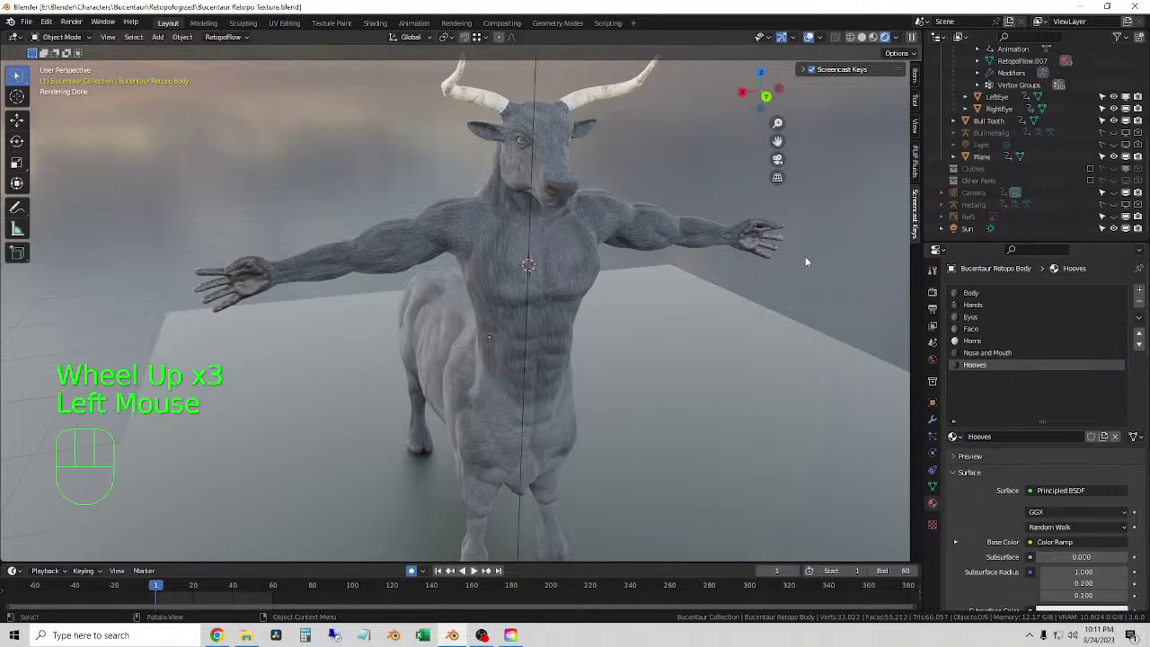
pyautogui.click(506, 361)
pyautogui.scroll(-3, 986, 533)
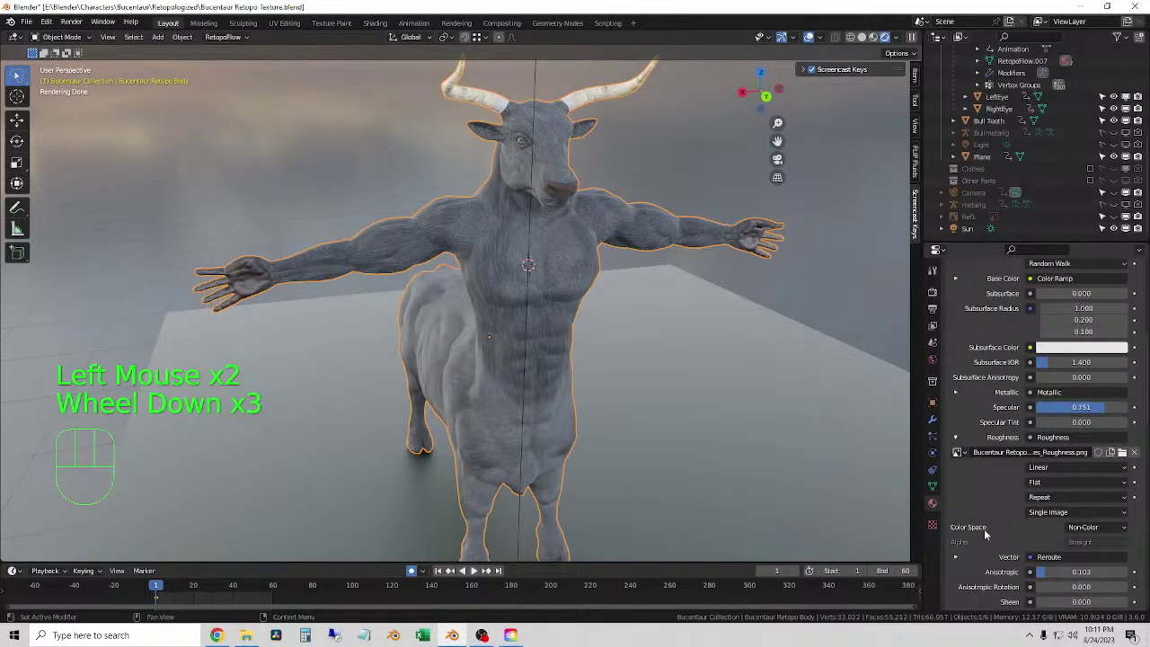
pyautogui.scroll(-2, 1024, 476)
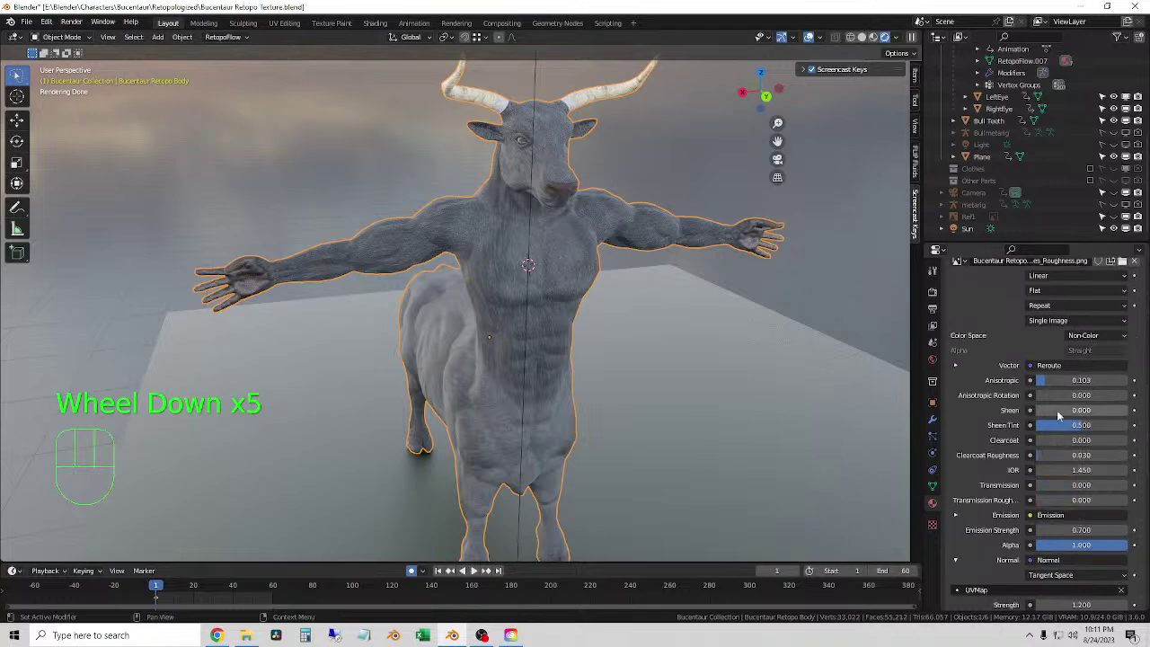
pyautogui.scroll(-4, 1078, 530)
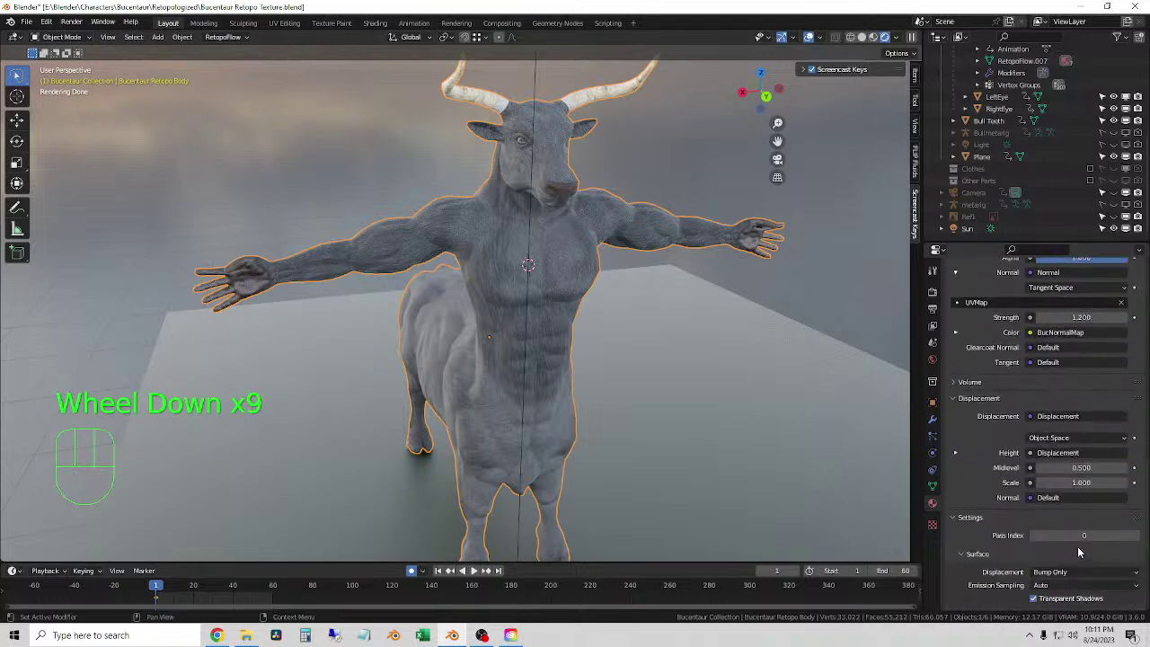
pyautogui.scroll(1, 1079, 552)
pyautogui.scroll(-2, 1083, 539)
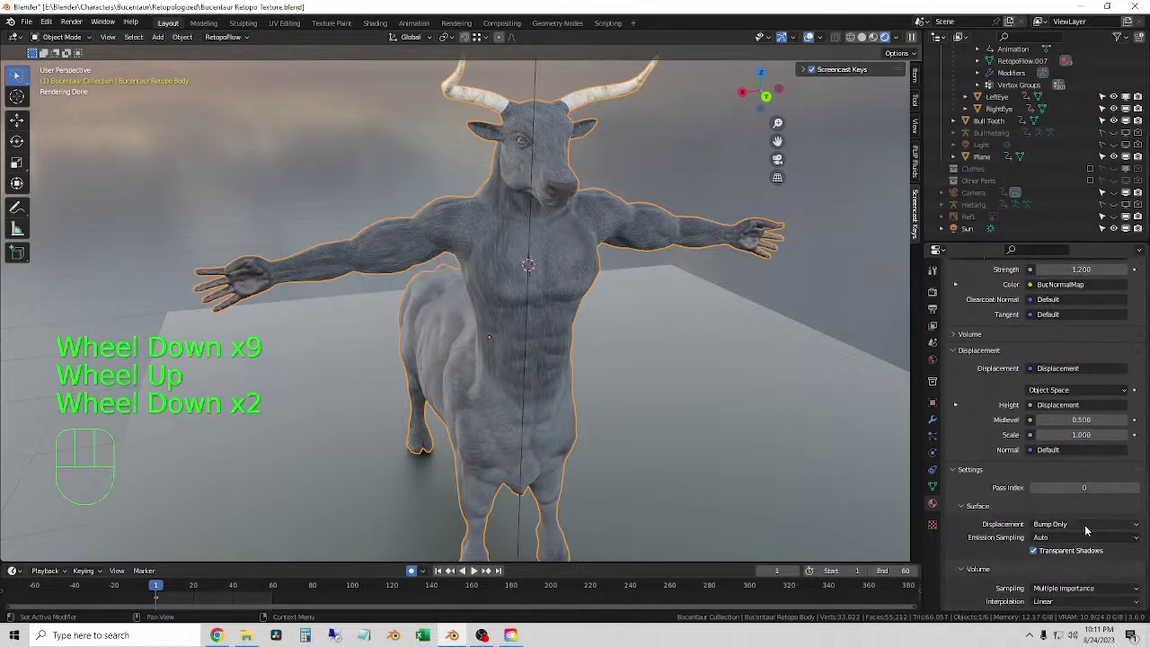
pyautogui.scroll(5, 1085, 530)
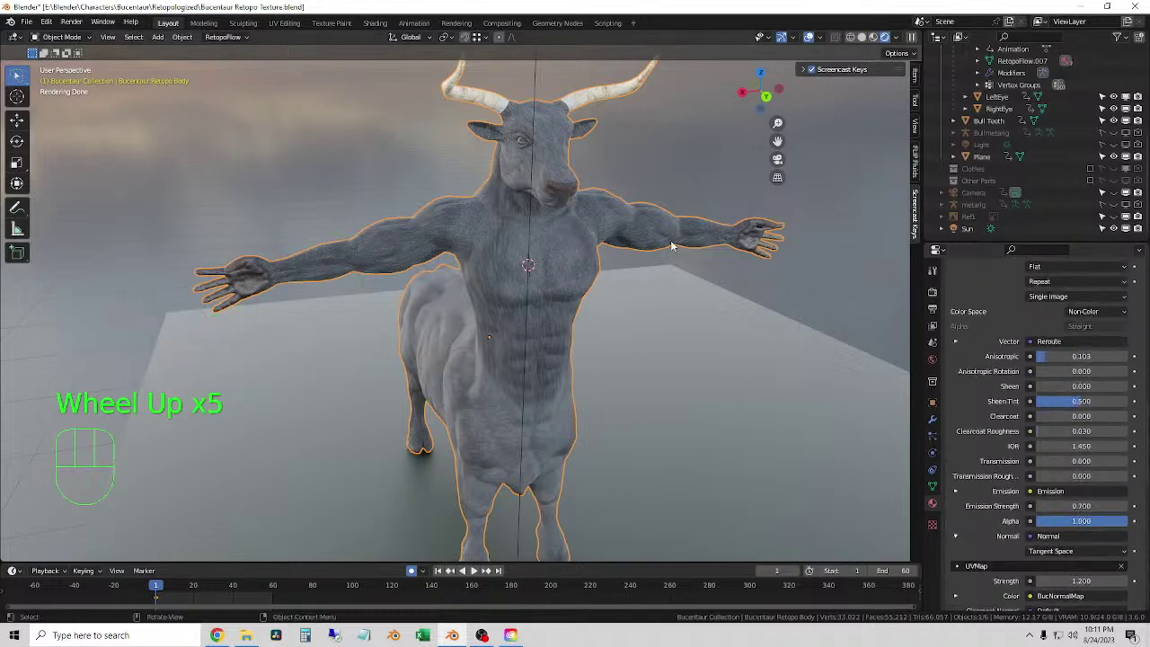
# - Deselect the body and rotate the rendered viewport's HDRI lighting to 180°
pyautogui.click(788, 277)
pyautogui.click(895, 36)
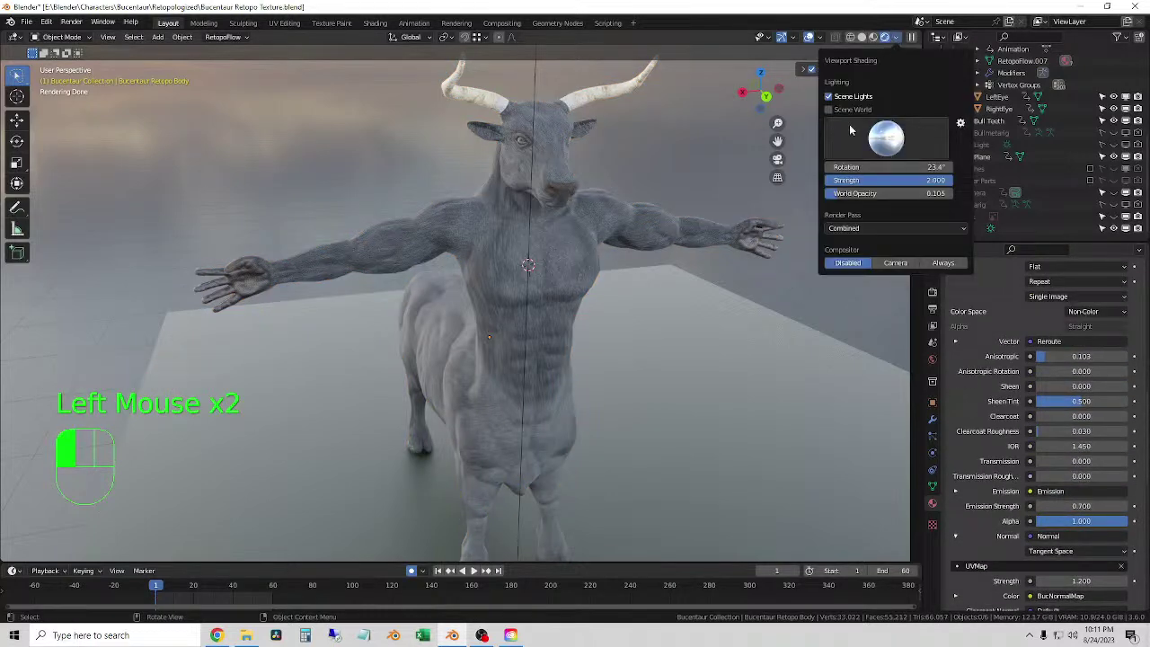
pyautogui.moveTo(898, 167)
pyautogui.mouseDown()
pyautogui.moveTo(992, 167)
pyautogui.moveTo(861, 141)
pyautogui.mouseUp()
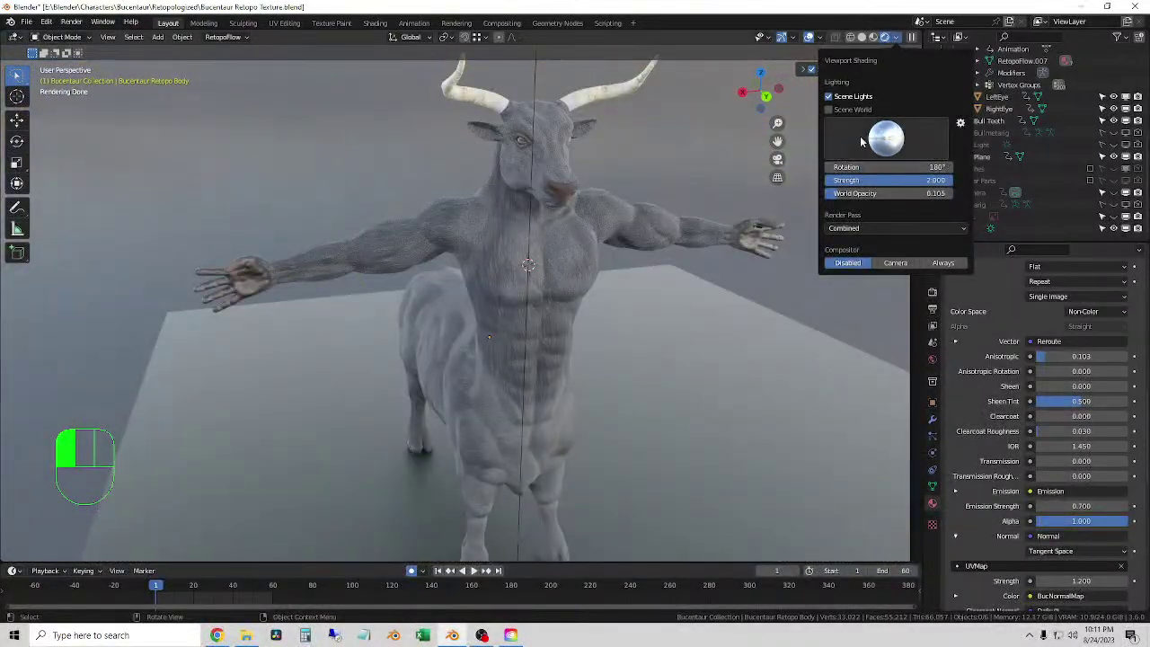
# - Remove the World's sky-textured surface shader and assign a fresh Background shader in its place
pyautogui.click(932, 360)
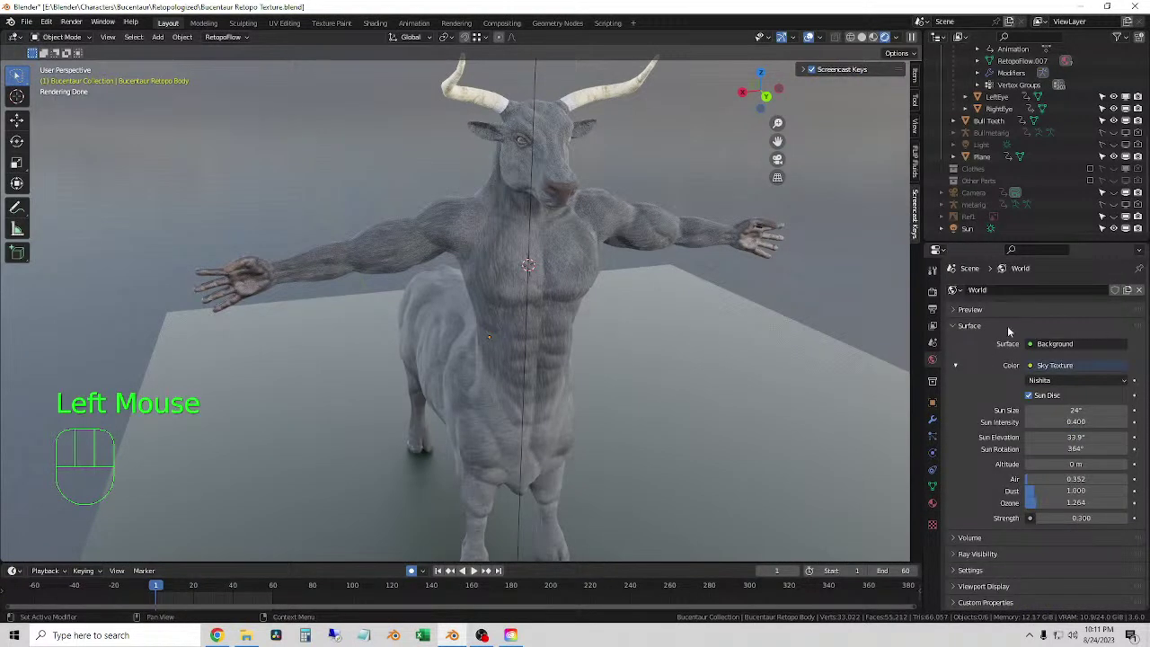
pyautogui.click(1051, 344)
pyautogui.click(1082, 50)
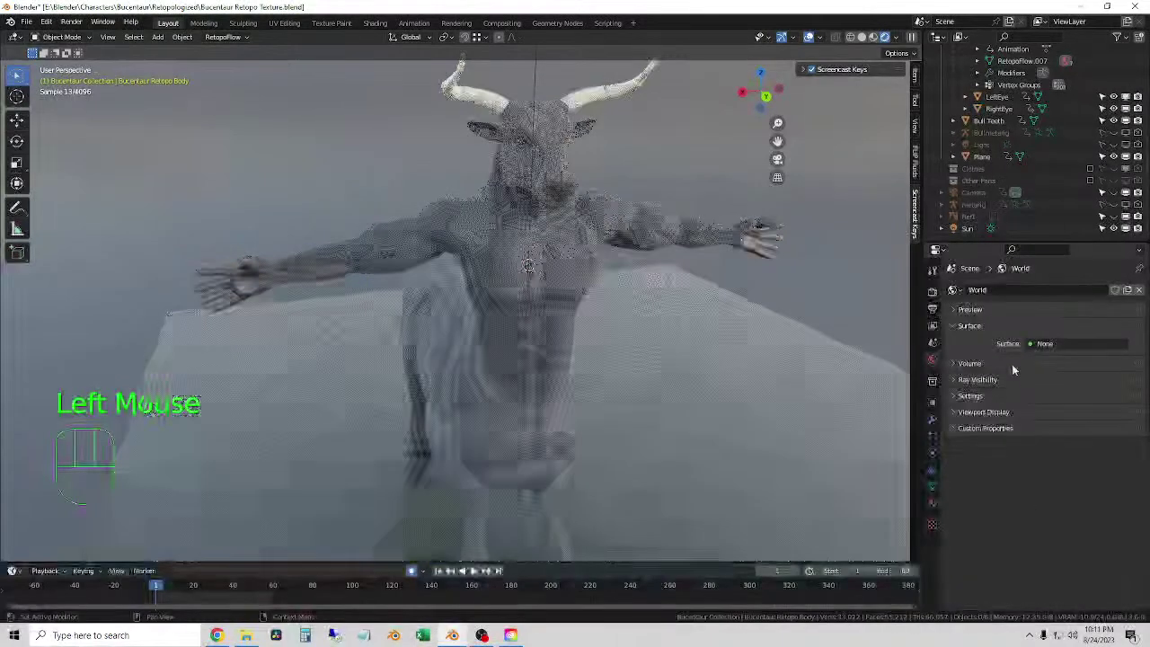
pyautogui.click(1046, 345)
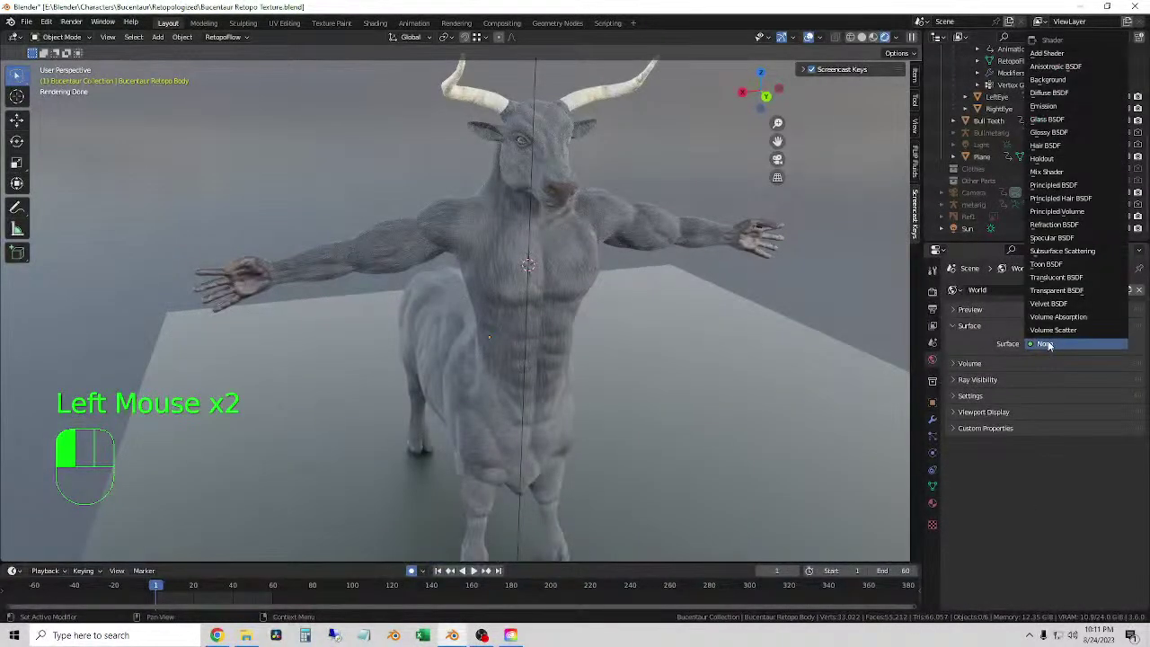
pyautogui.click(1047, 345)
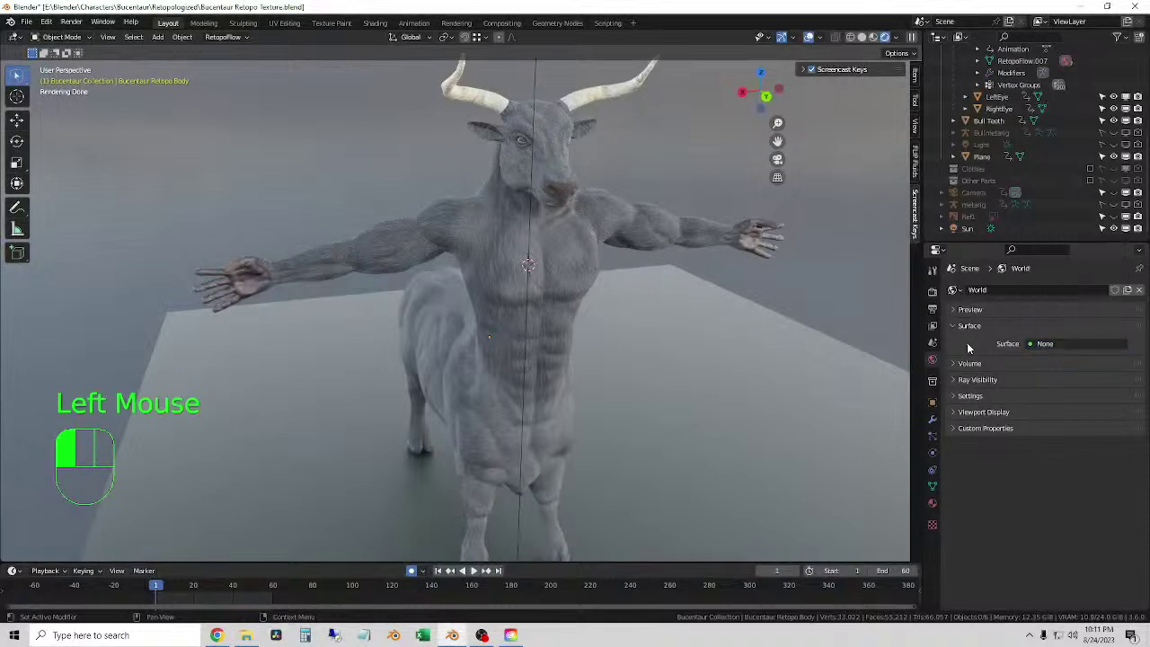
pyautogui.click(953, 331)
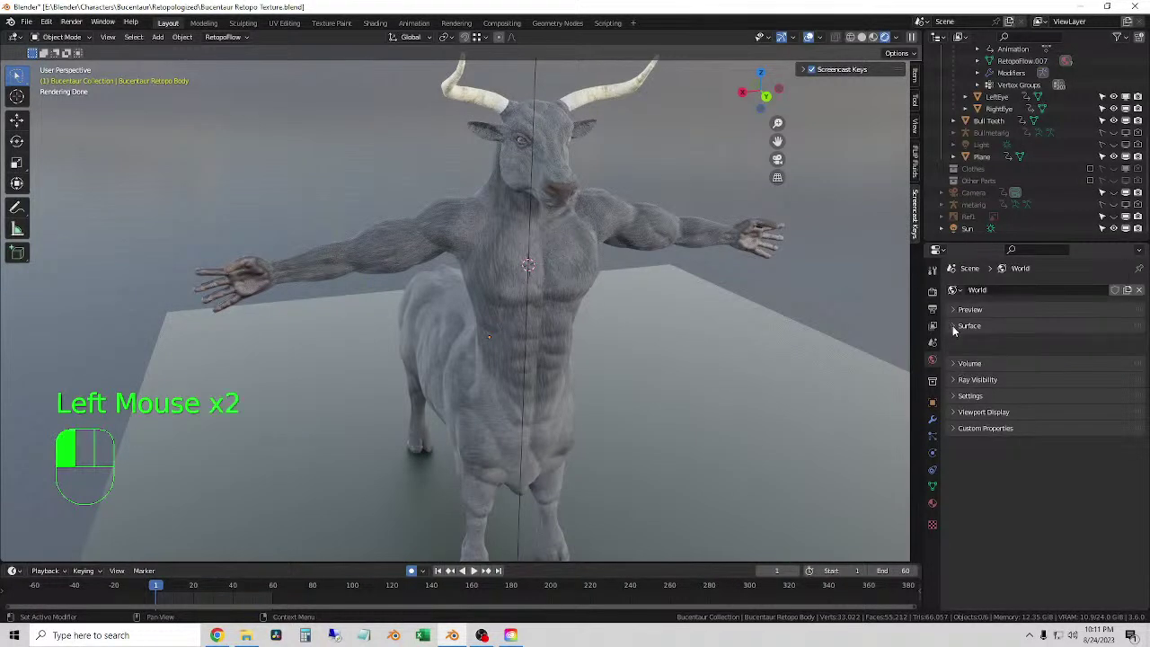
pyautogui.click(954, 329)
pyautogui.click(1052, 345)
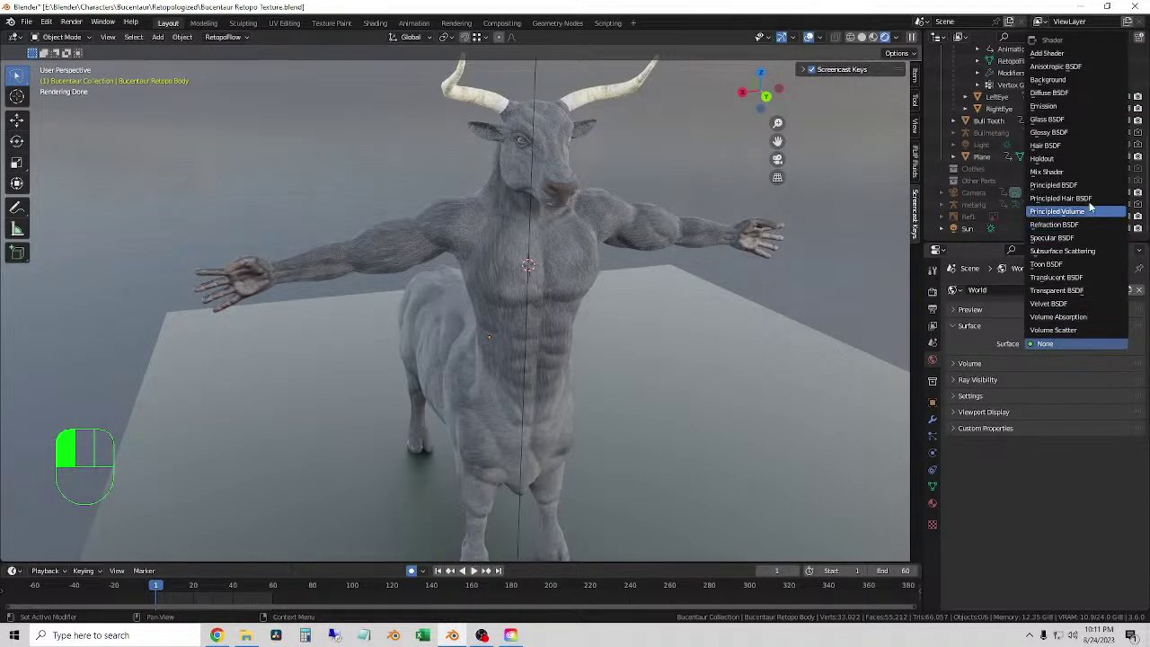
pyautogui.click(1058, 83)
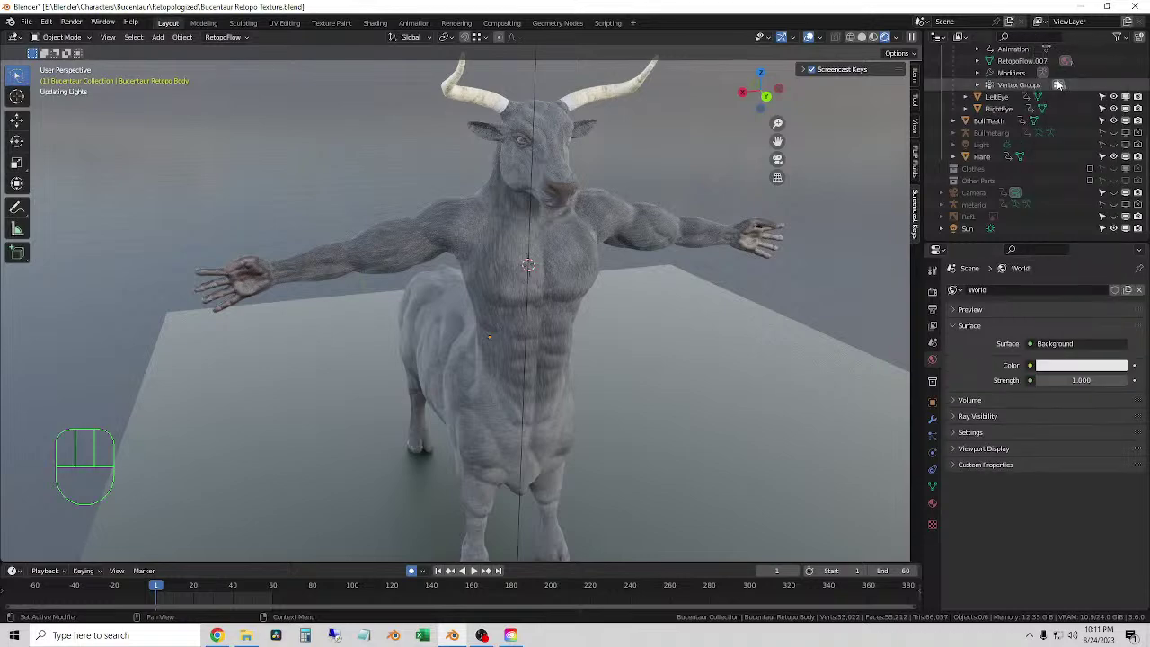
# - Use an Environment Texture for the World background colour and load kloppenheim_06_puresky_4k.exr into it
pyautogui.click(1029, 364)
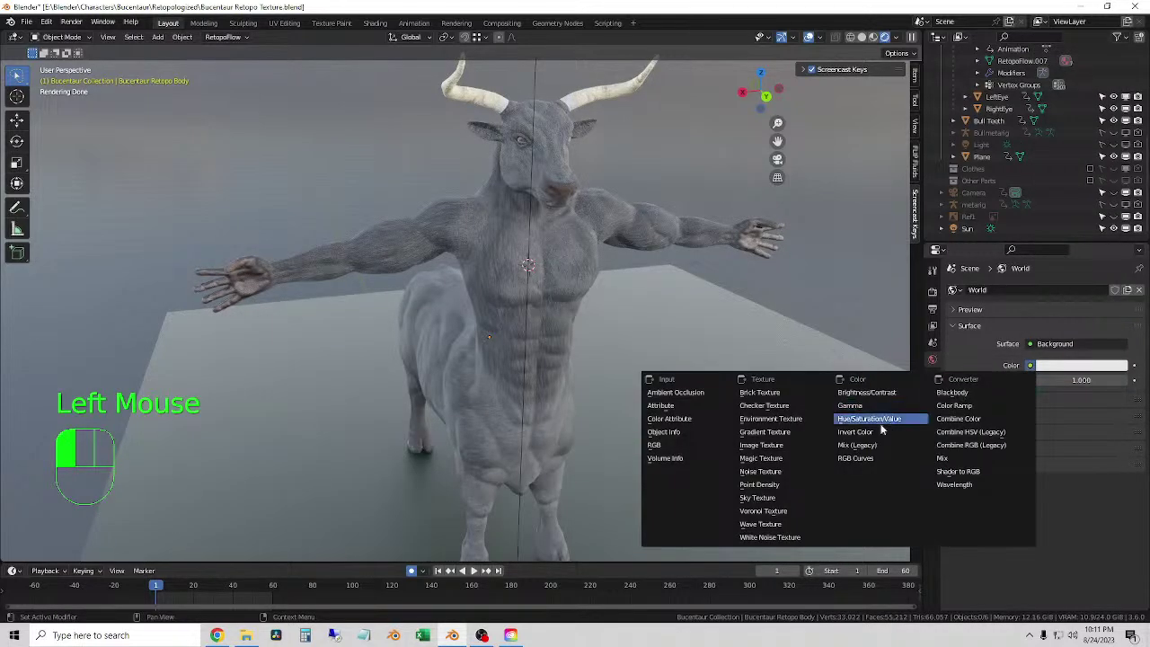
pyautogui.click(771, 418)
pyautogui.click(959, 380)
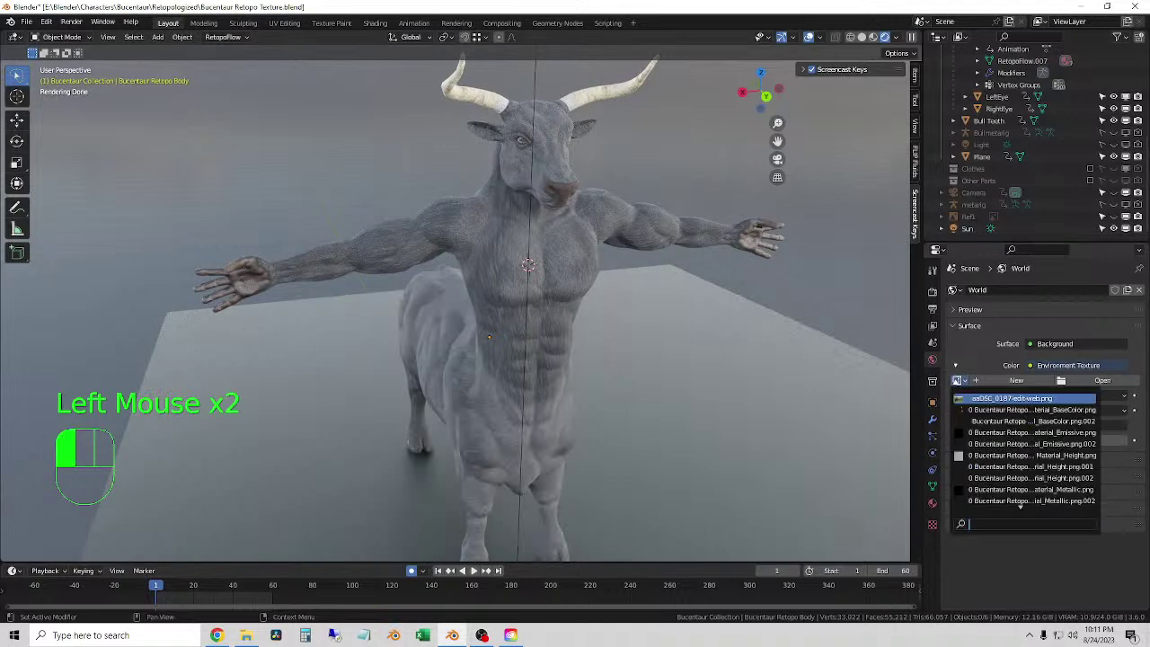
pyautogui.scroll(-15, 1019, 505)
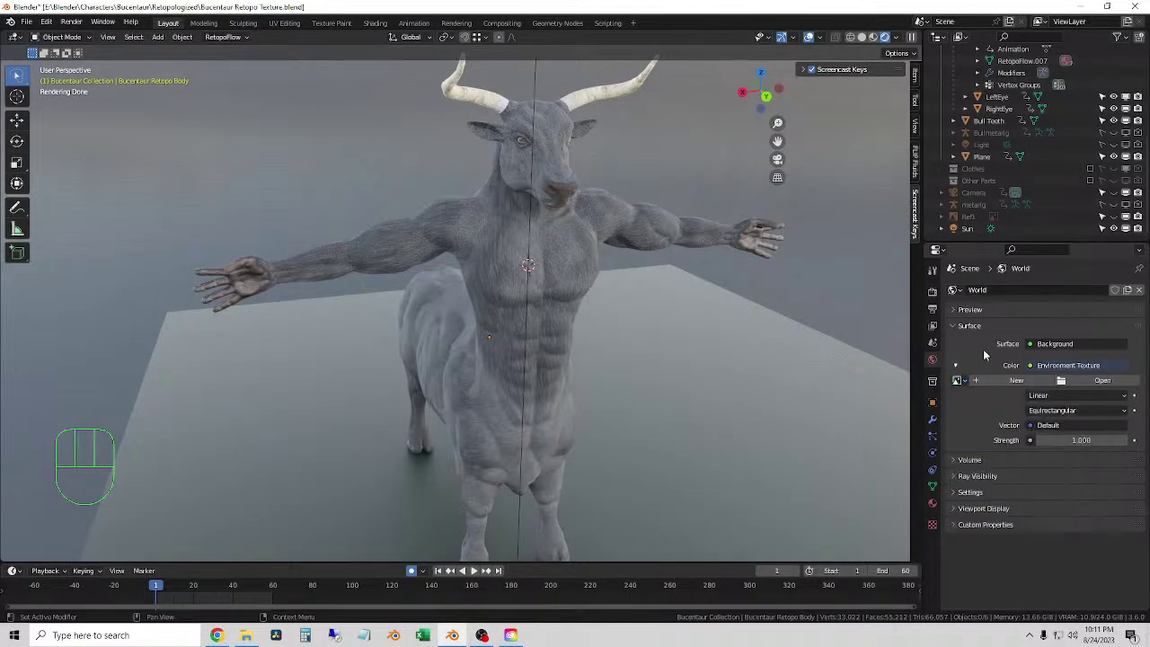
pyautogui.click(1101, 380)
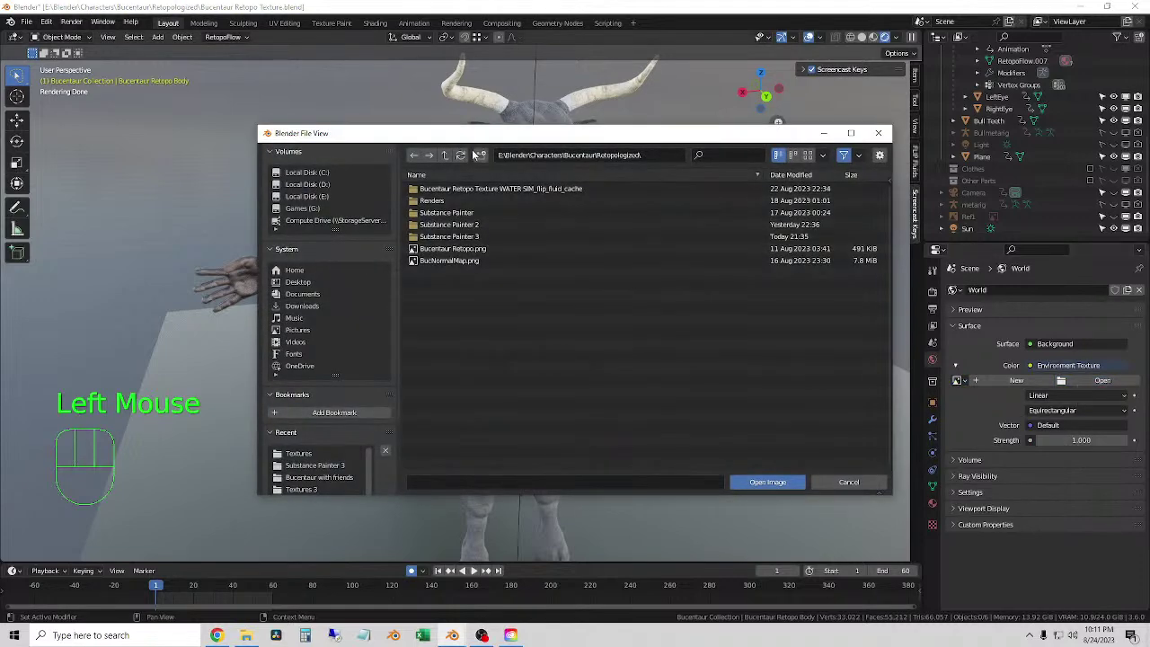
pyautogui.press('Escape')
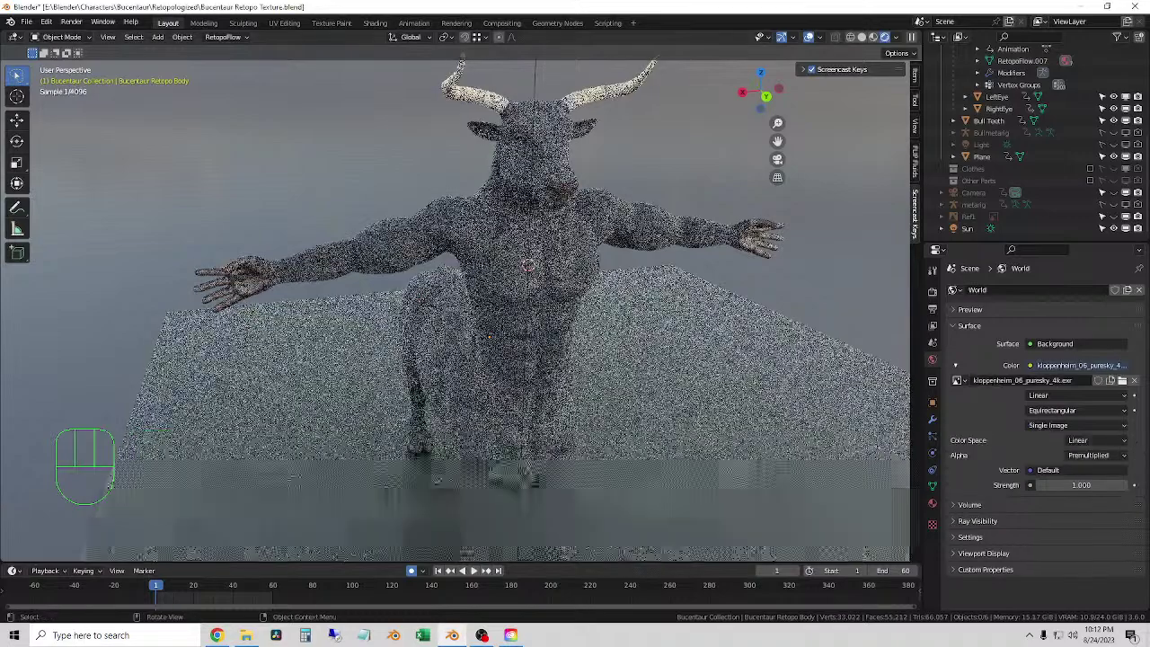
# - Hide the viewport sidebar and enable Scene World lighting for the rendered view
pyautogui.scroll(-3, 678, 271)
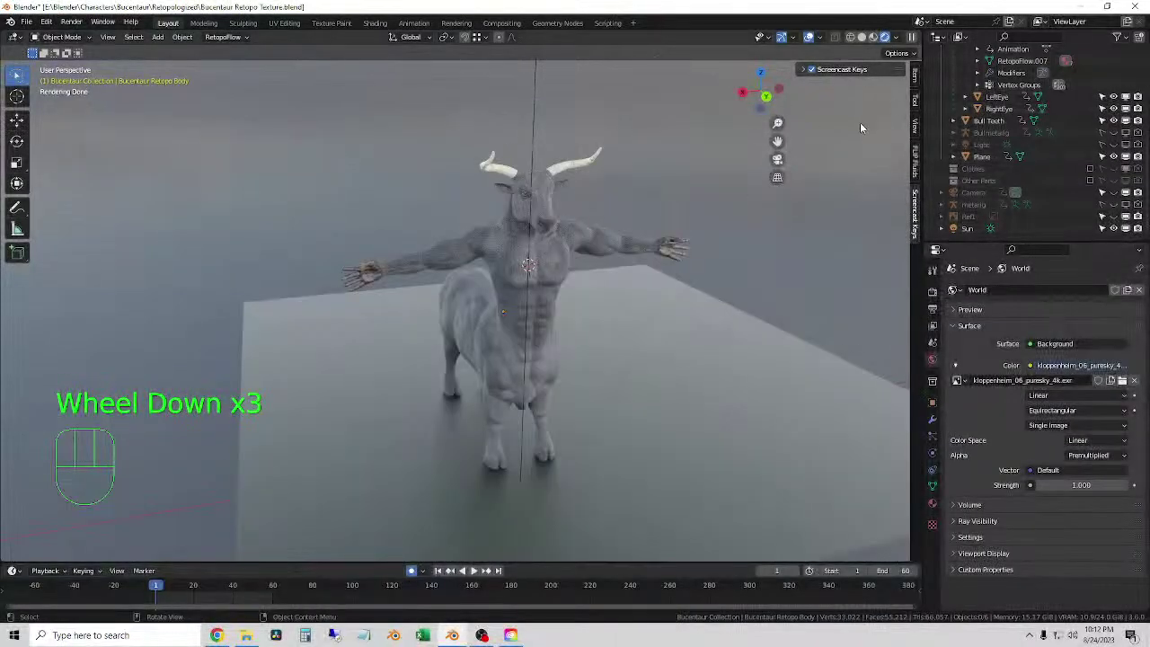
pyautogui.press('n')
pyautogui.click(896, 37)
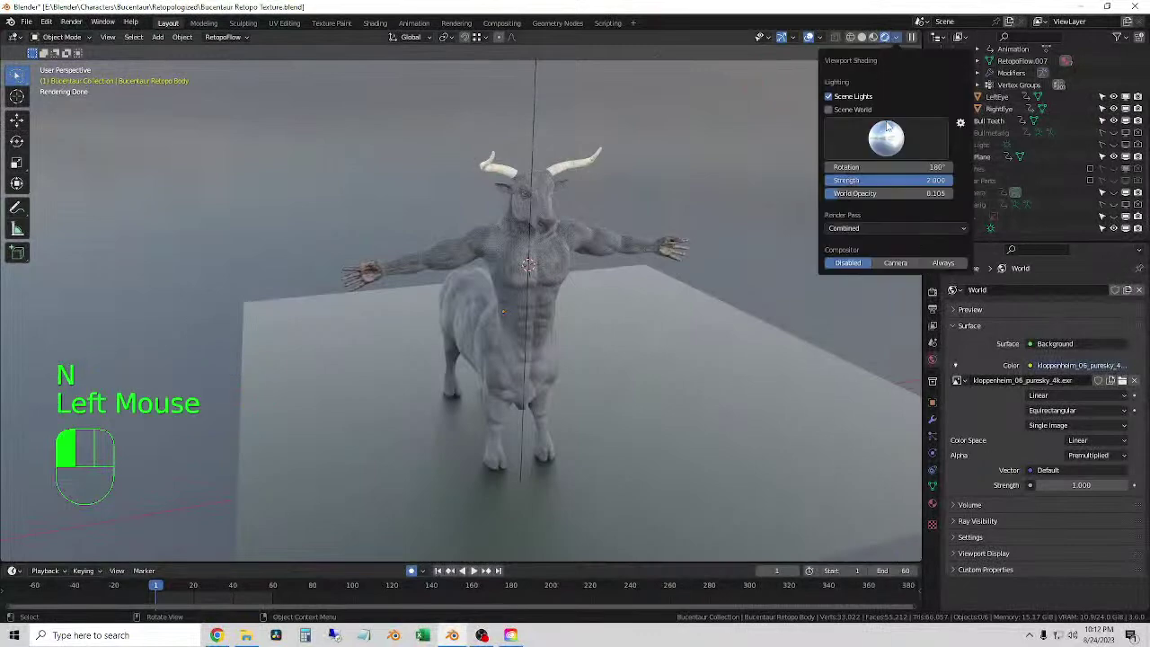
pyautogui.click(838, 111)
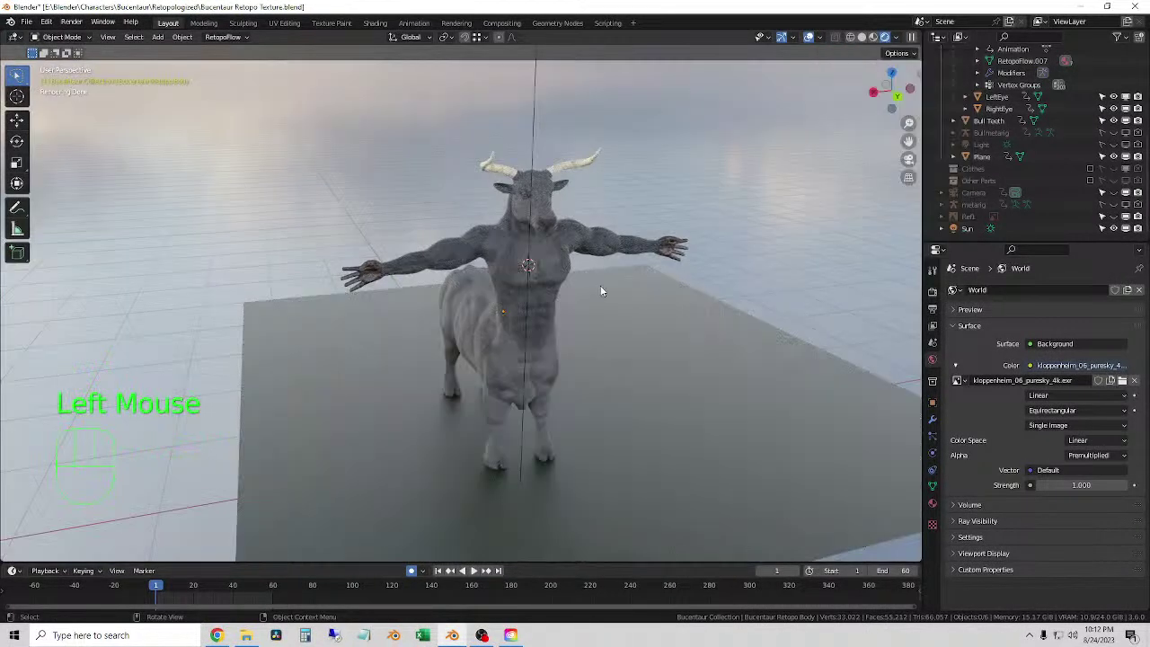
# - Hide the Sun light in the viewport and check the model lit by the world environment alone
pyautogui.scroll(-1, 984, 177)
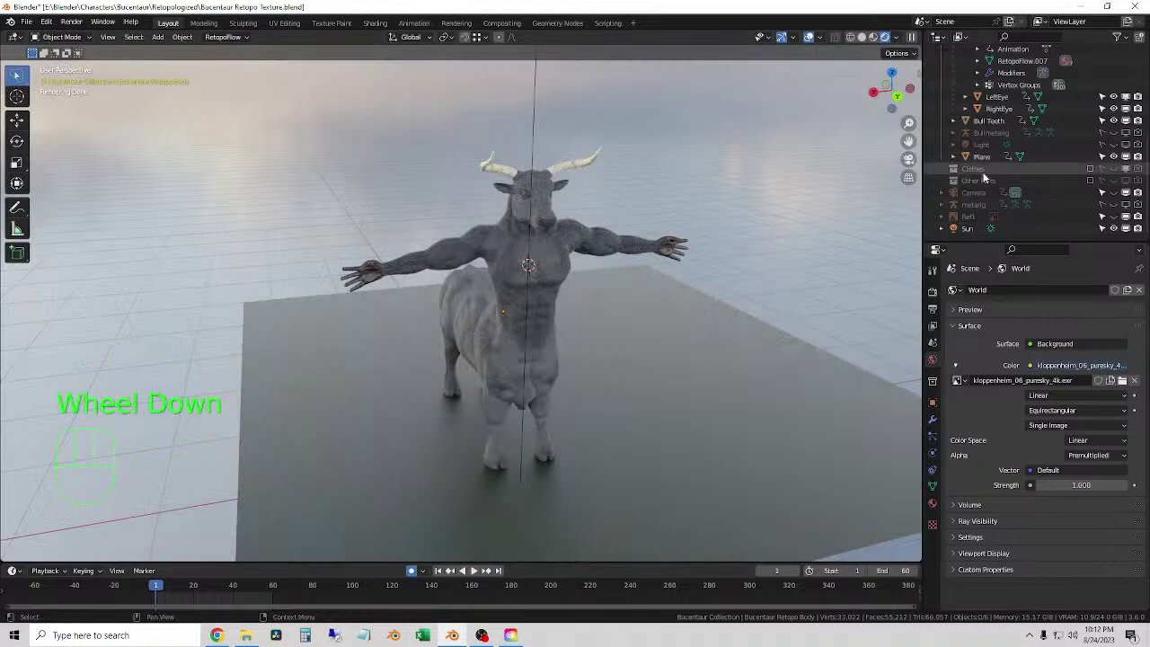
pyautogui.scroll(-1, 984, 177)
pyautogui.click(1114, 229)
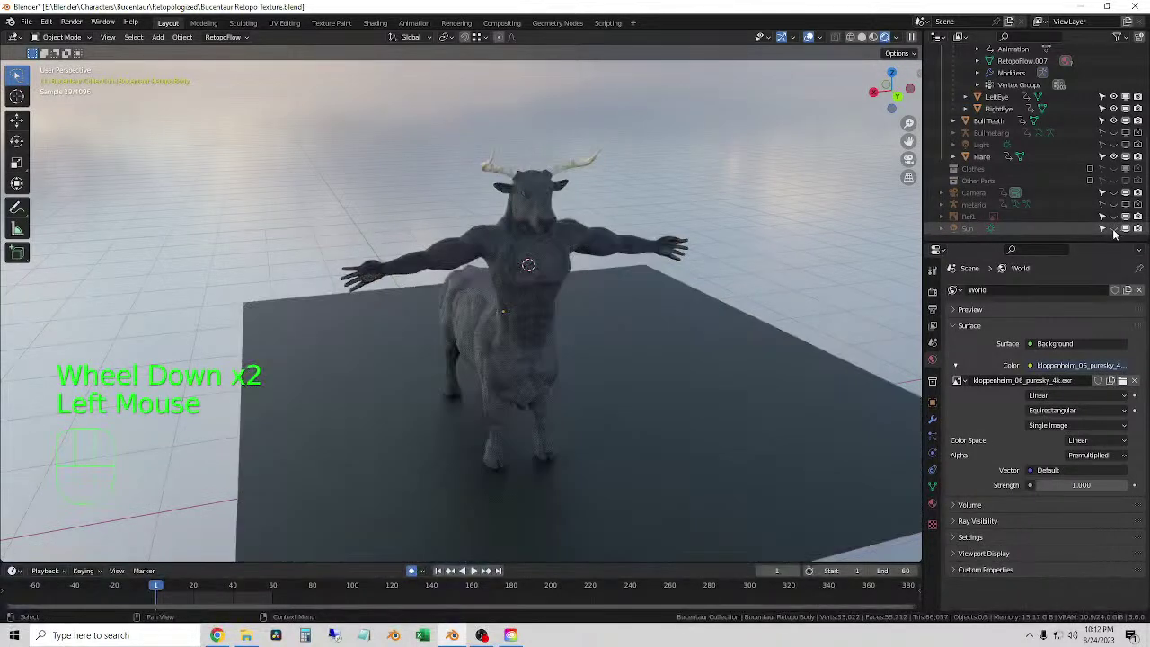
pyautogui.click(895, 39)
pyautogui.click(847, 148)
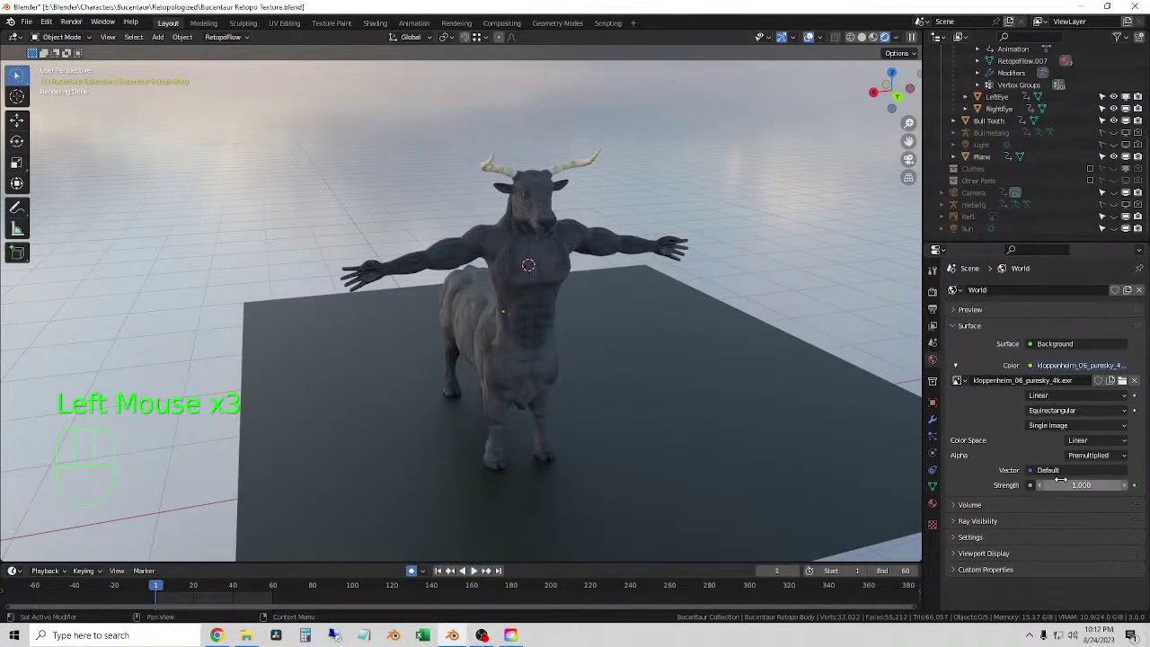
pyautogui.moveTo(1061, 485)
pyautogui.mouseDown()
pyautogui.moveTo(1100, 485)
pyautogui.moveTo(1061, 485)
pyautogui.mouseUp()
# - Disable Scene World lighting, rotate the viewport's HDRI and inspect the relit upper body
pyautogui.click(897, 38)
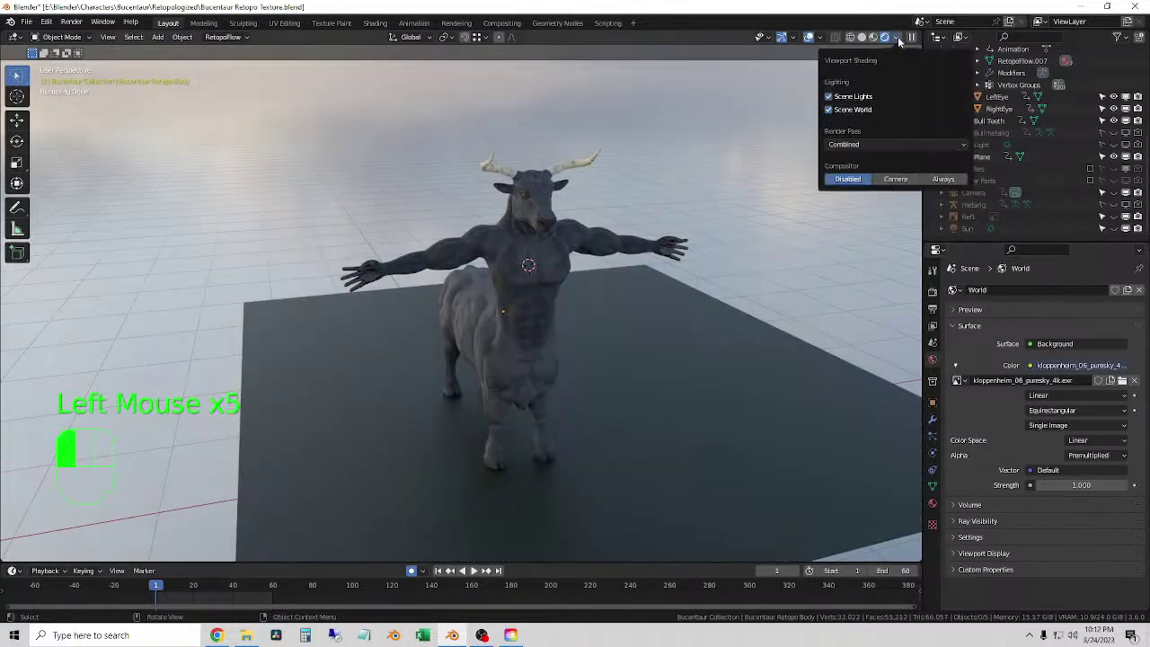
pyautogui.click(849, 111)
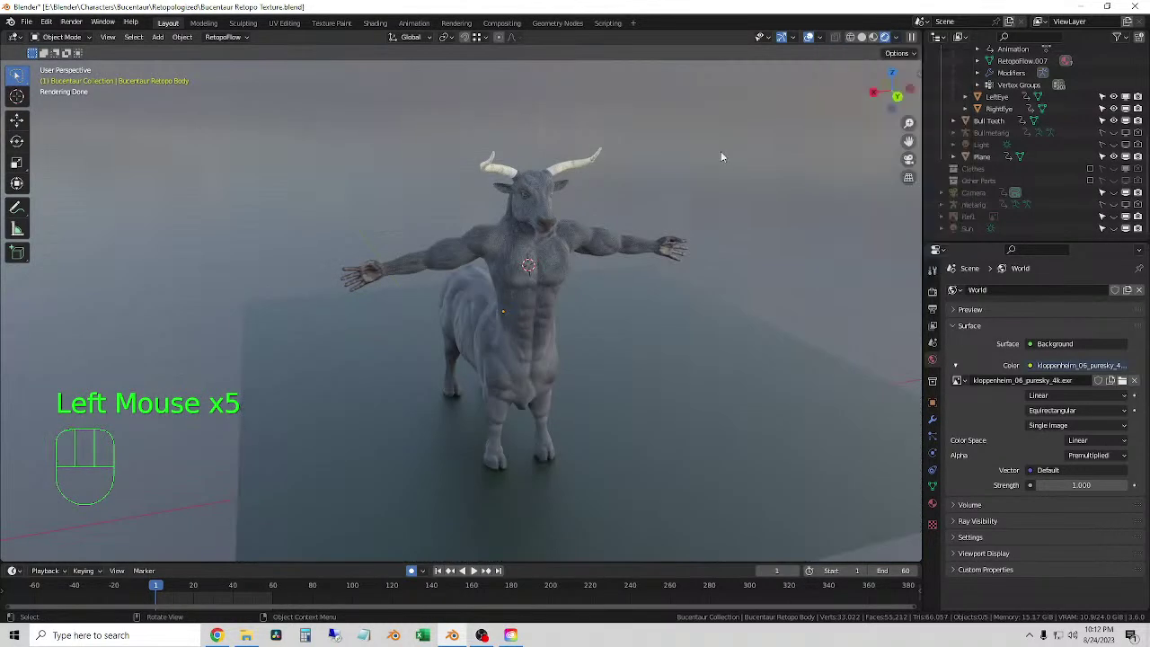
pyautogui.click(897, 39)
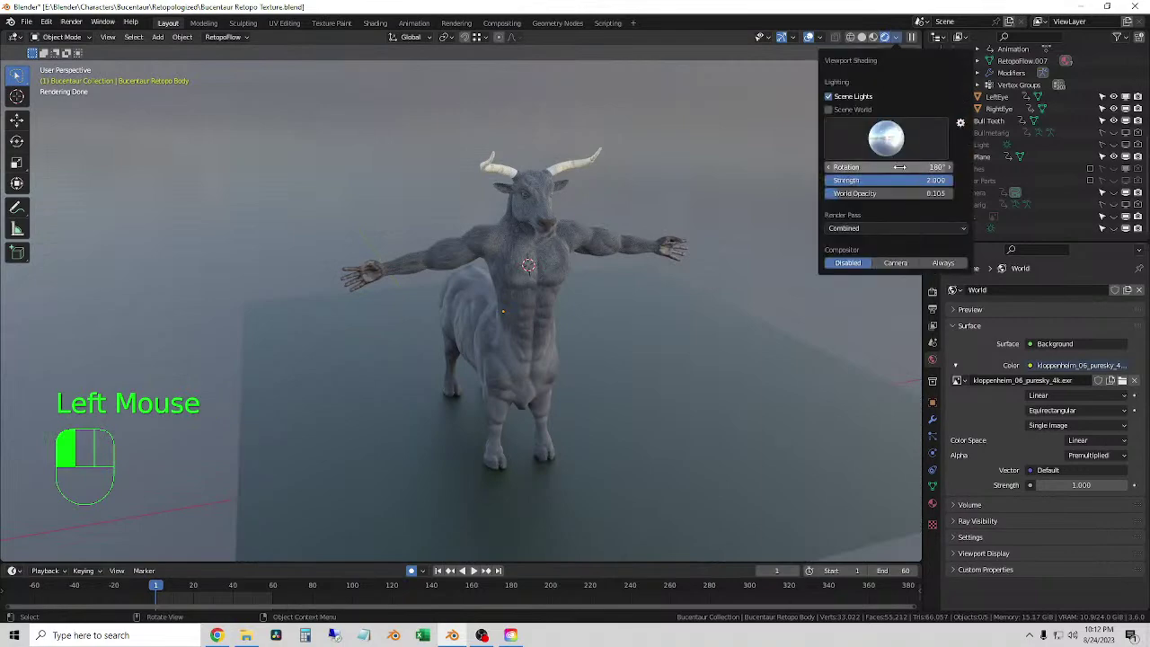
pyautogui.moveTo(884, 167)
pyautogui.mouseDown()
pyautogui.moveTo(907, 167)
pyautogui.moveTo(795, 167)
pyautogui.moveTo(777, 230)
pyautogui.mouseUp()
pyautogui.scroll(1, 713, 184)
pyautogui.click(772, 188)
pyautogui.scroll(2, 611, 345)
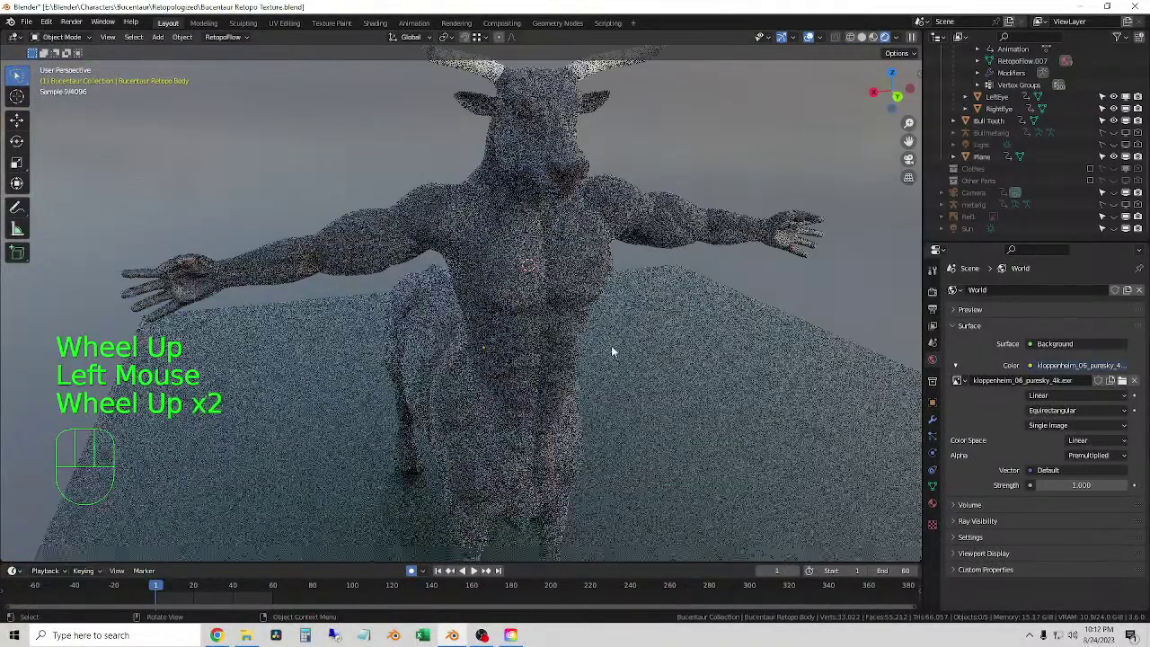
pyautogui.click(708, 174)
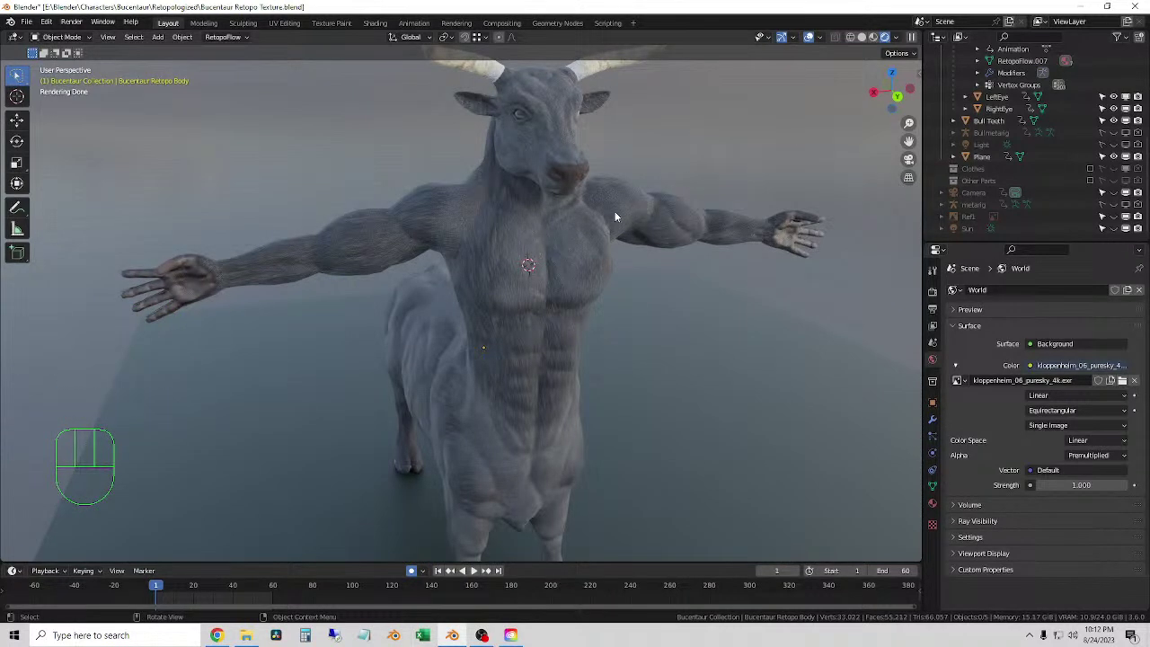
# - Save the blend file and view the rendered bucentaur from the front
pyautogui.scroll(-1, 609, 233)
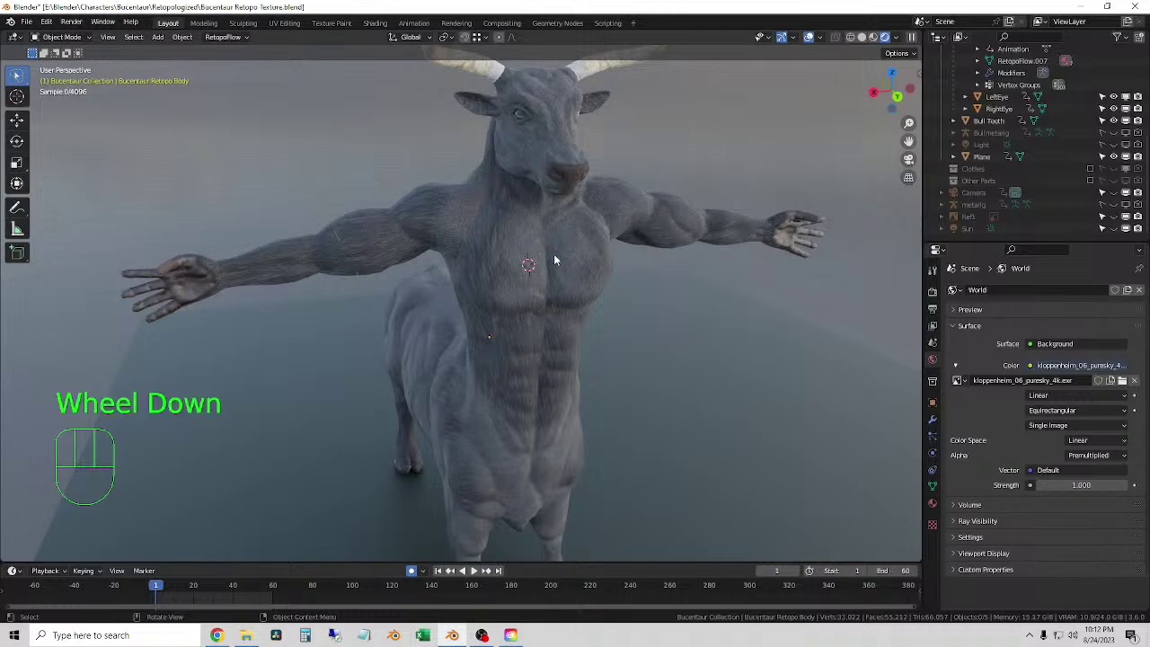
pyautogui.click(228, 99)
pyautogui.click(26, 21)
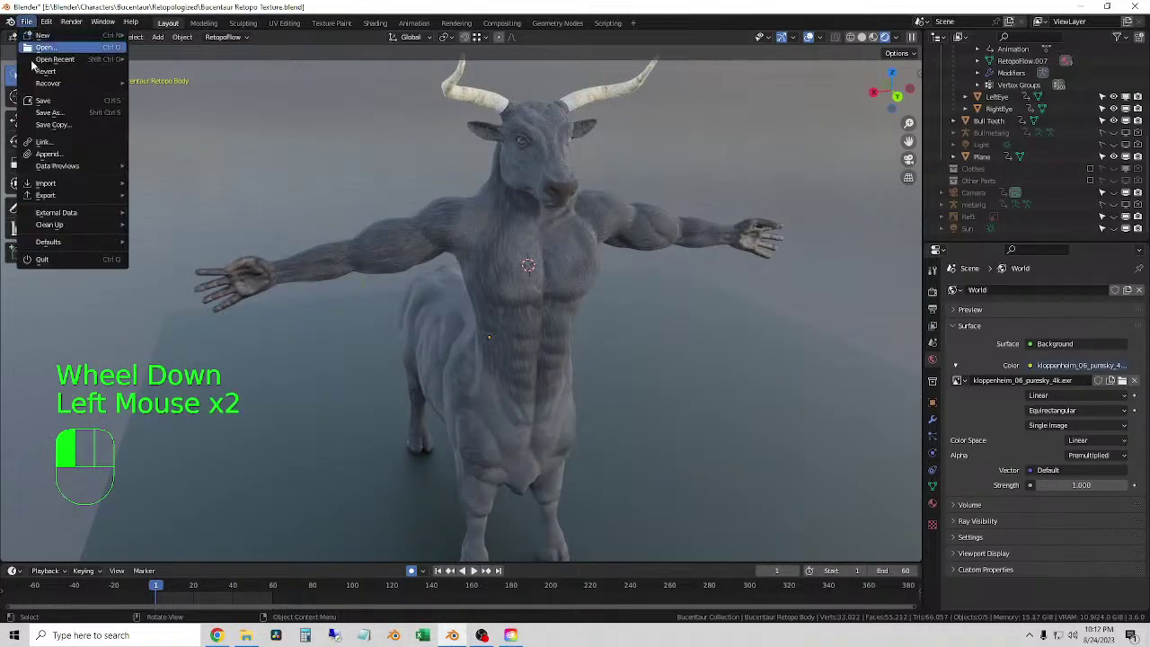
pyautogui.click(36, 116)
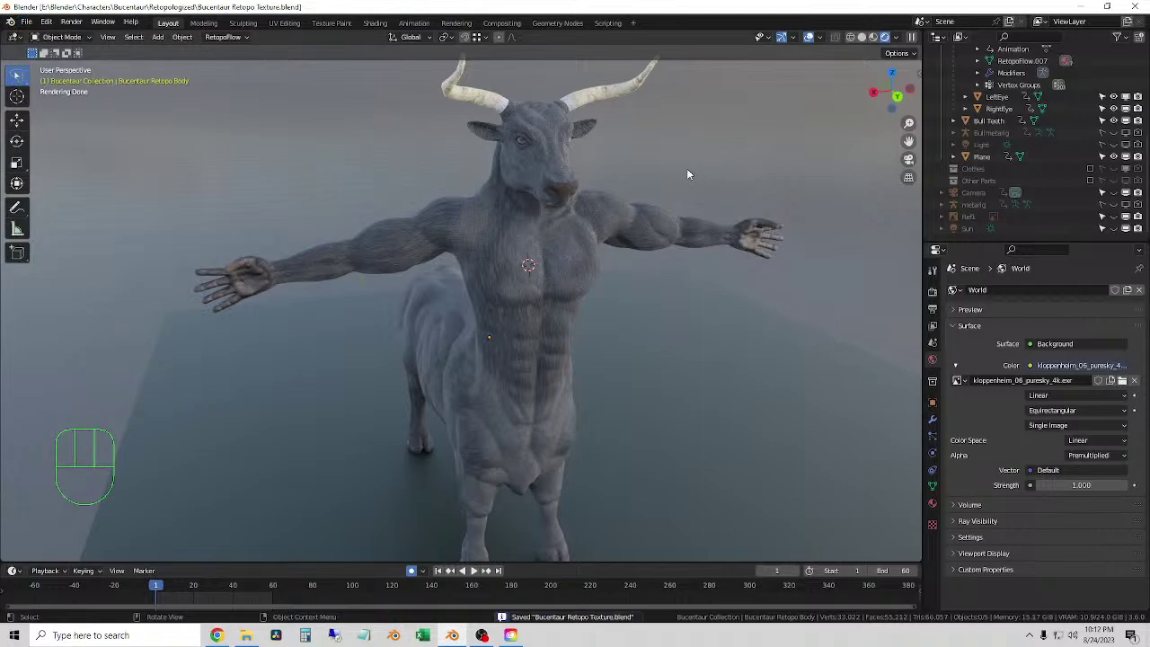
pyautogui.moveTo(687, 168); pyautogui.dragTo(643, 163, button='middle')
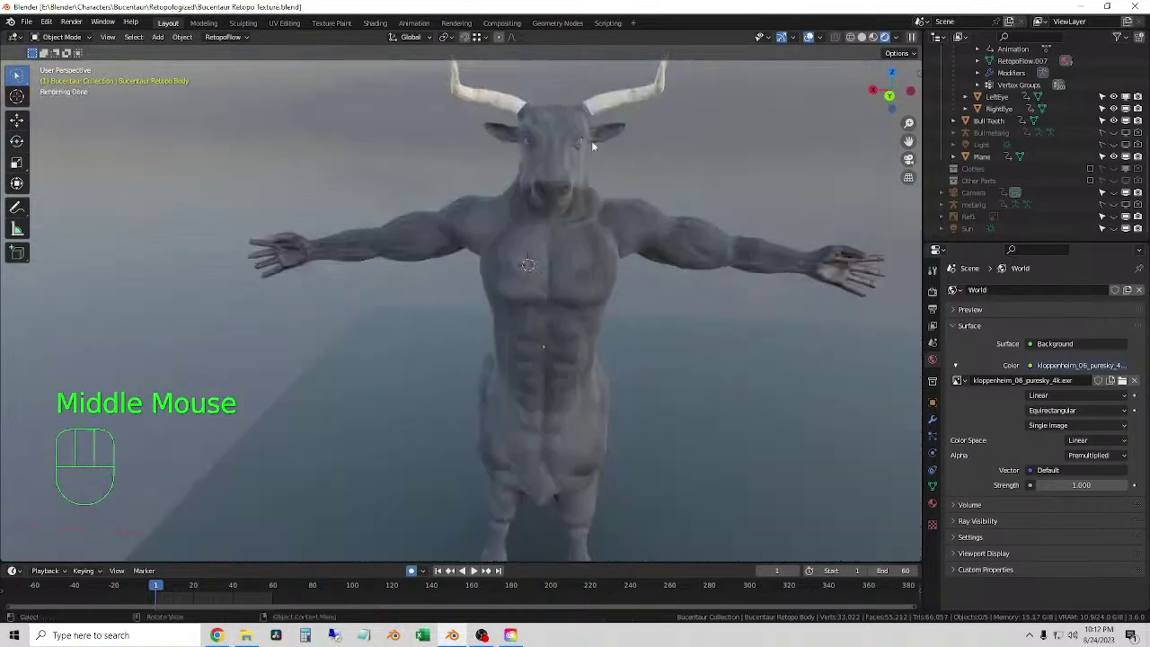
# - Inspect the rendered bucentaur's head, ear and horn base up close, and view the whole upper body
pyautogui.keyDown('shift'); pyautogui.rightClick(519, 106); pyautogui.keyUp('shift')
pyautogui.scroll(3, 518, 106)
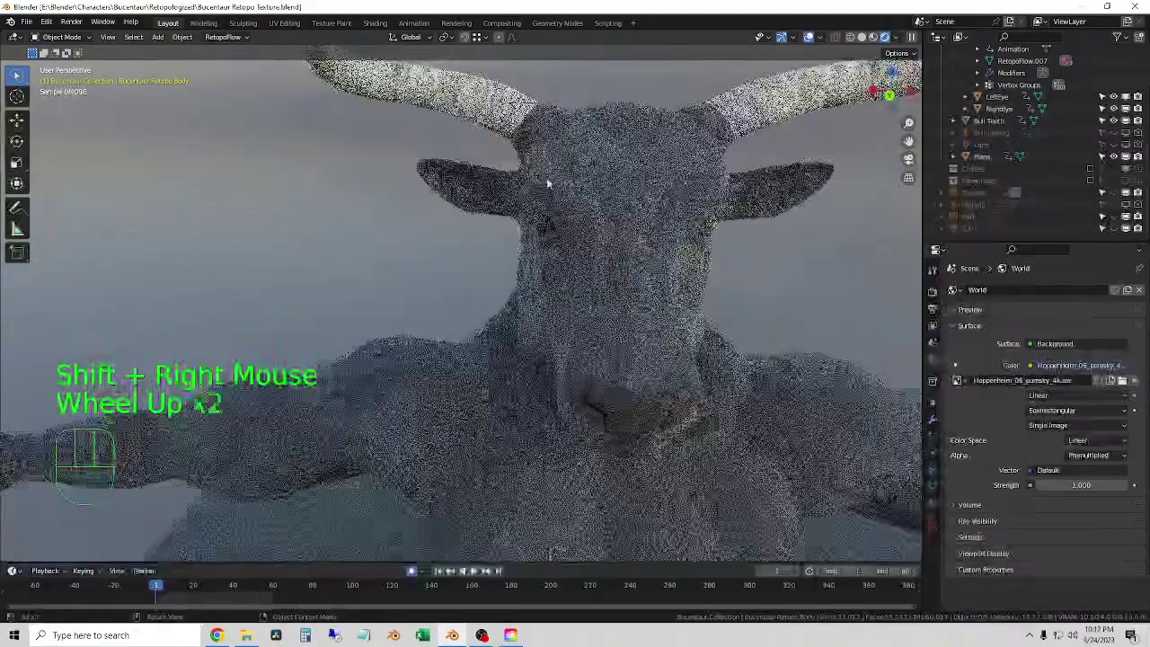
pyautogui.moveTo(505, 154); pyautogui.dragTo(599, 262, button='middle')
pyautogui.click(590, 160)
pyautogui.scroll(-1, 590, 161)
pyautogui.click(600, 262)
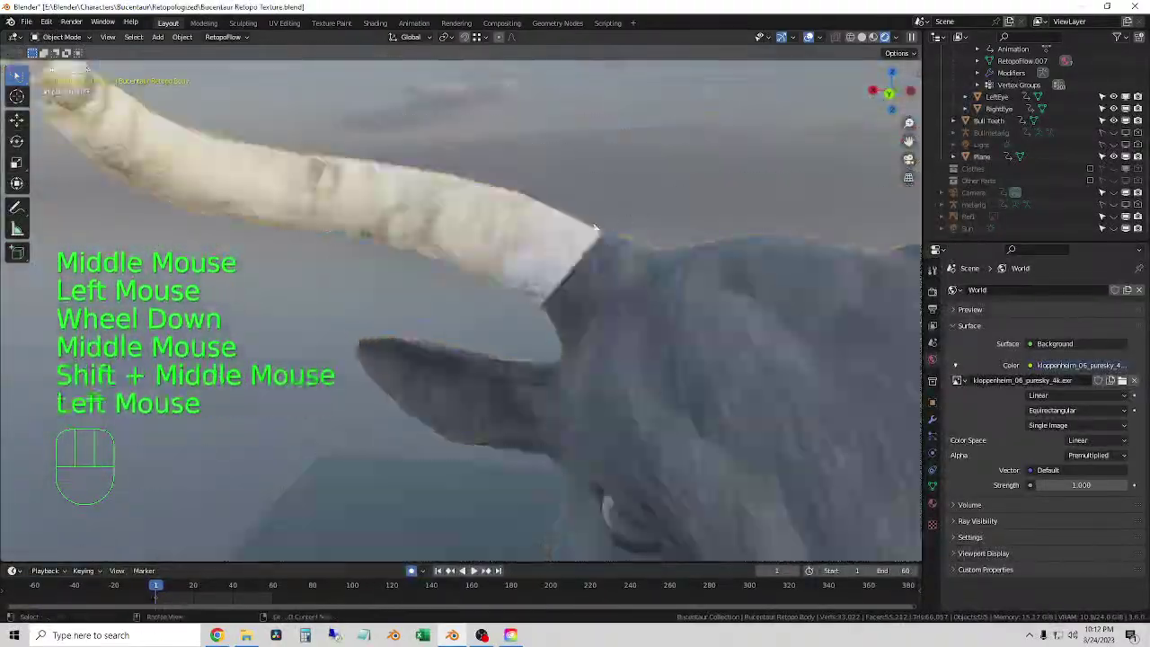
pyautogui.scroll(-3, 590, 244)
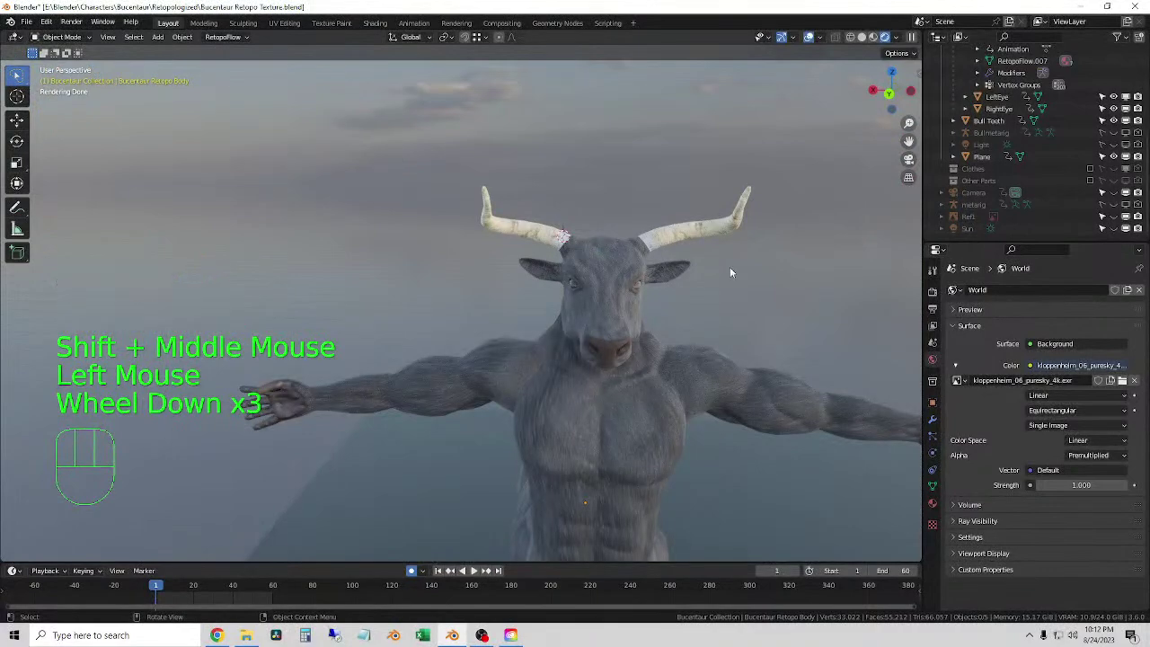
pyautogui.scroll(2, 1010, 194)
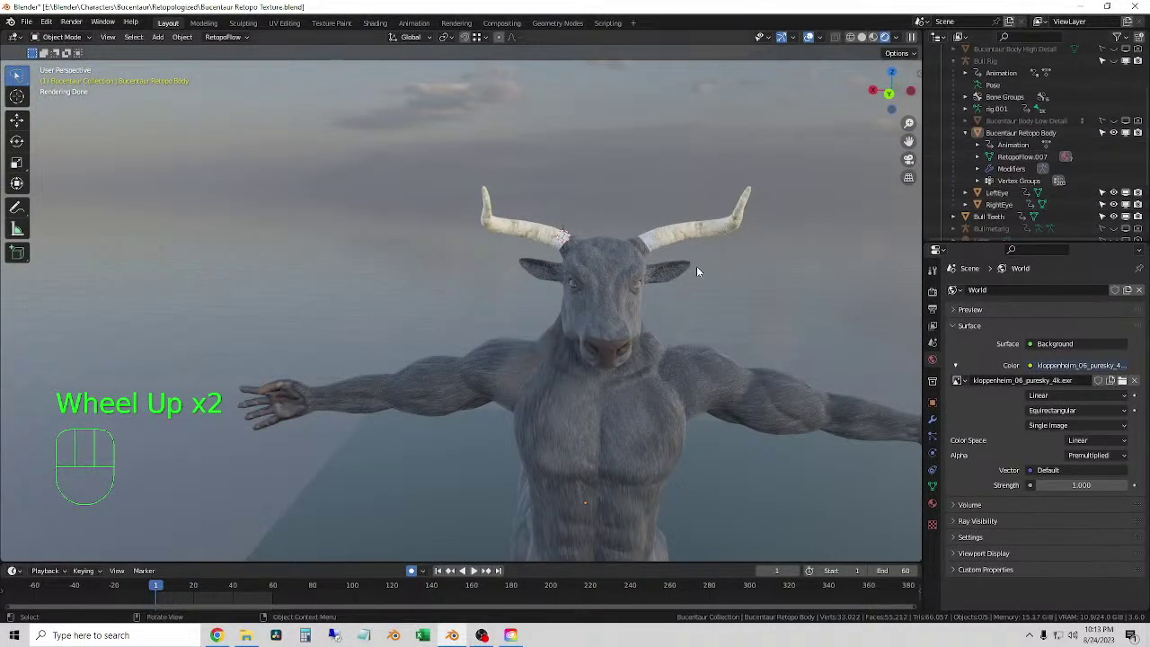
pyautogui.scroll(-1, 520, 361)
pyautogui.moveTo(520, 361); pyautogui.dragTo(584, 341, button='middle')
# - Switch the viewport to solid shading, save the blend file and leave the ground plane deselected
pyautogui.click(861, 37)
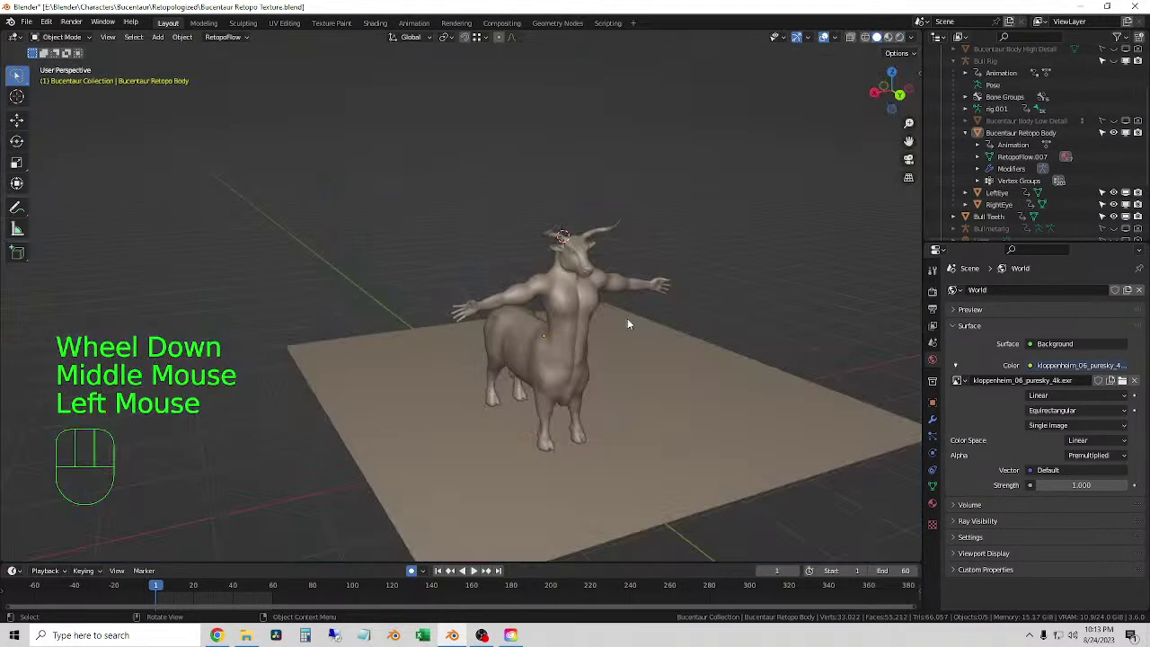
pyautogui.click(679, 279)
pyautogui.scroll(2, 660, 284)
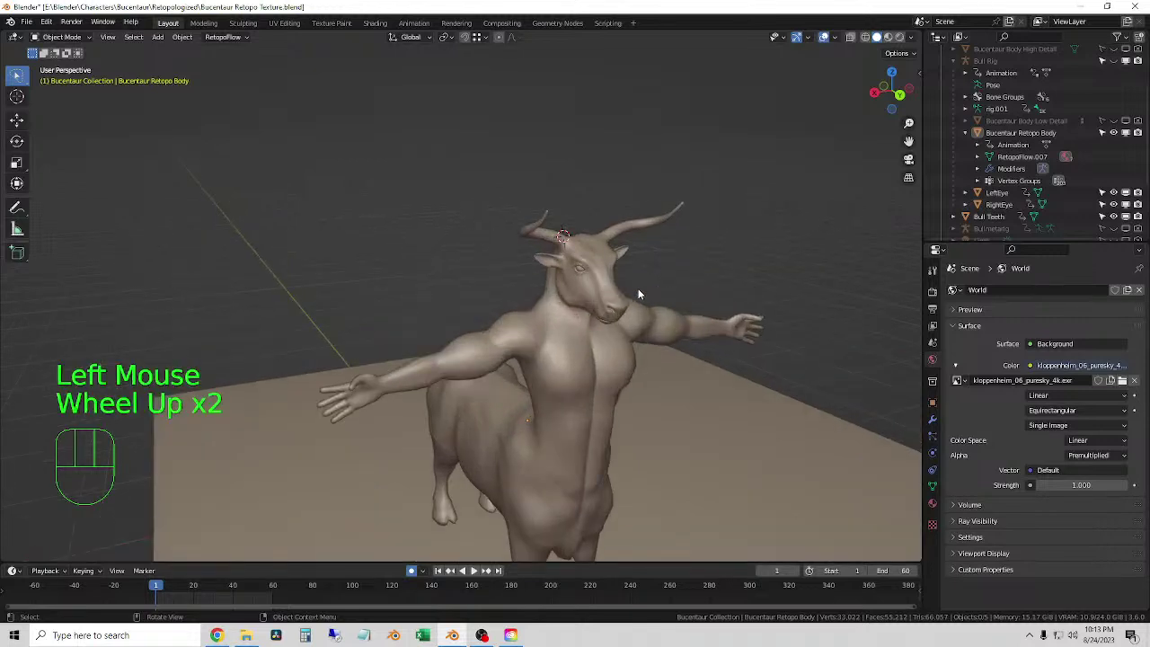
pyautogui.moveTo(637, 288); pyautogui.dragTo(565, 310, button='middle')
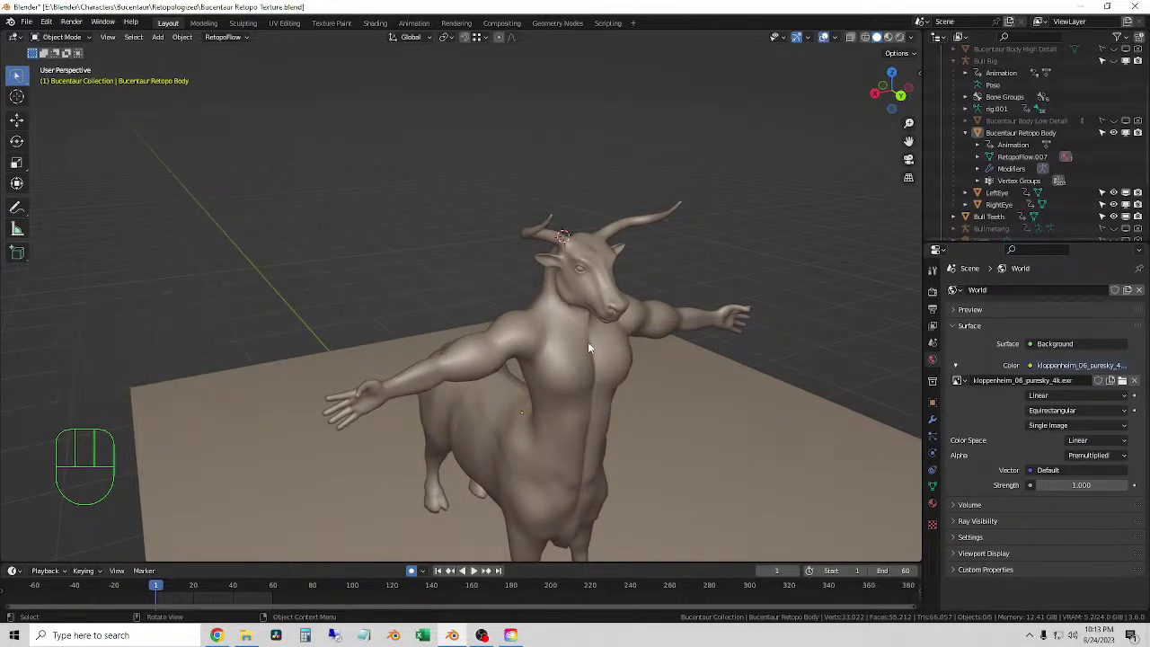
pyautogui.click(749, 375)
pyautogui.moveTo(749, 374); pyautogui.dragTo(719, 363, button='middle')
pyautogui.click(27, 22)
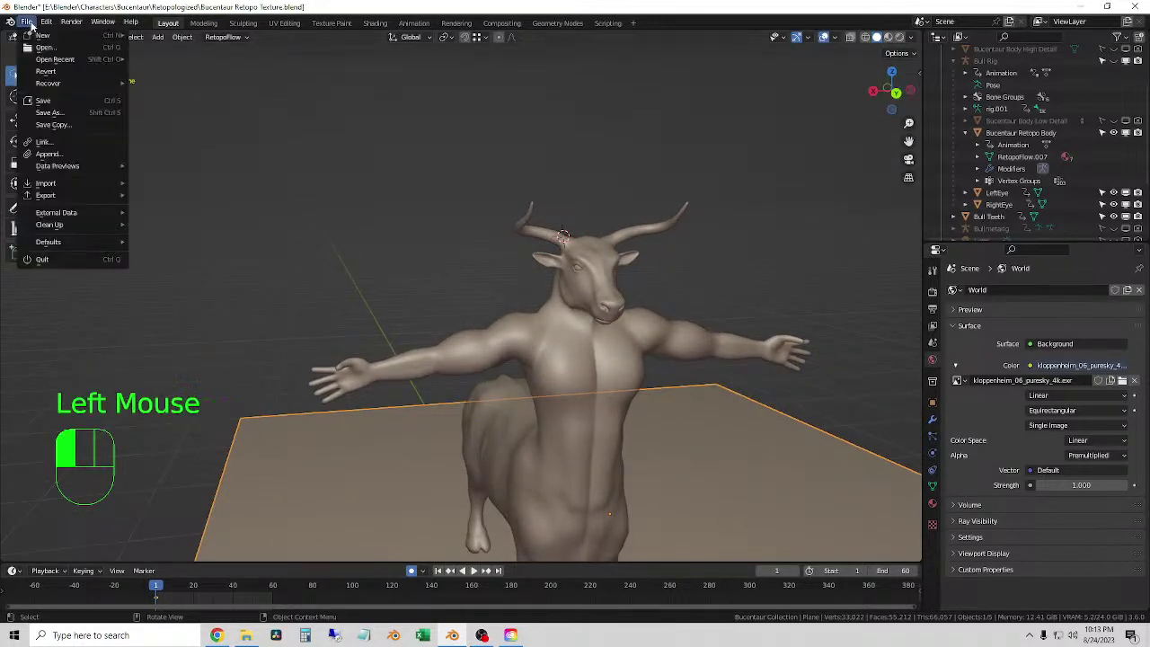
pyautogui.click(43, 100)
pyautogui.scroll(-2, 640, 384)
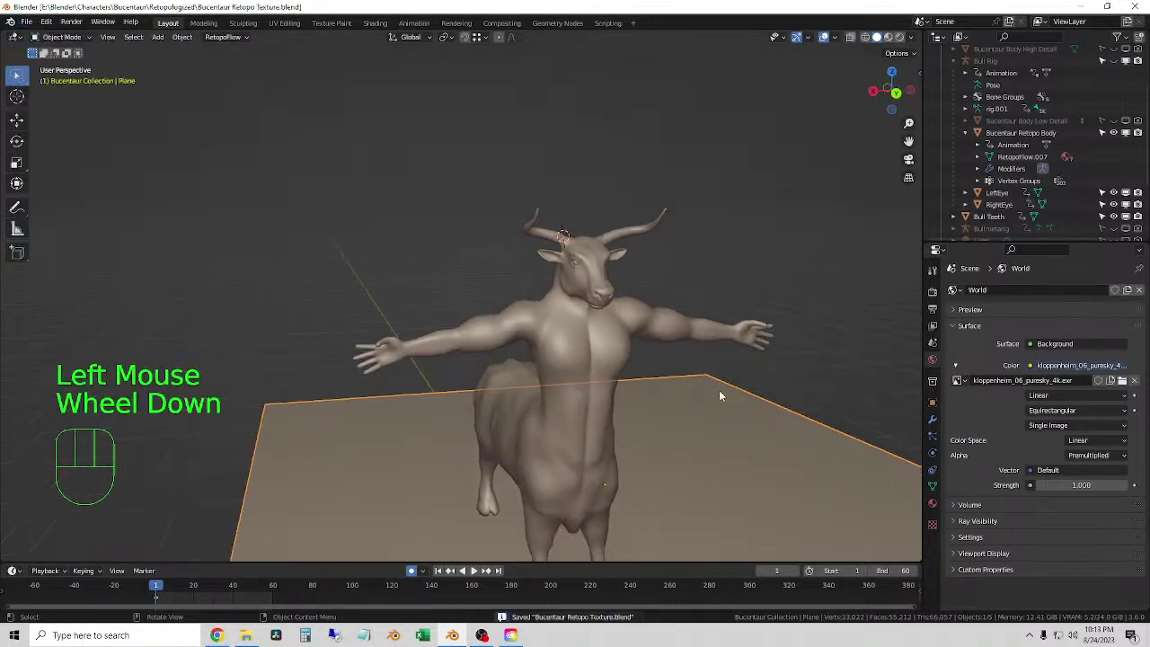
pyautogui.click(683, 474)
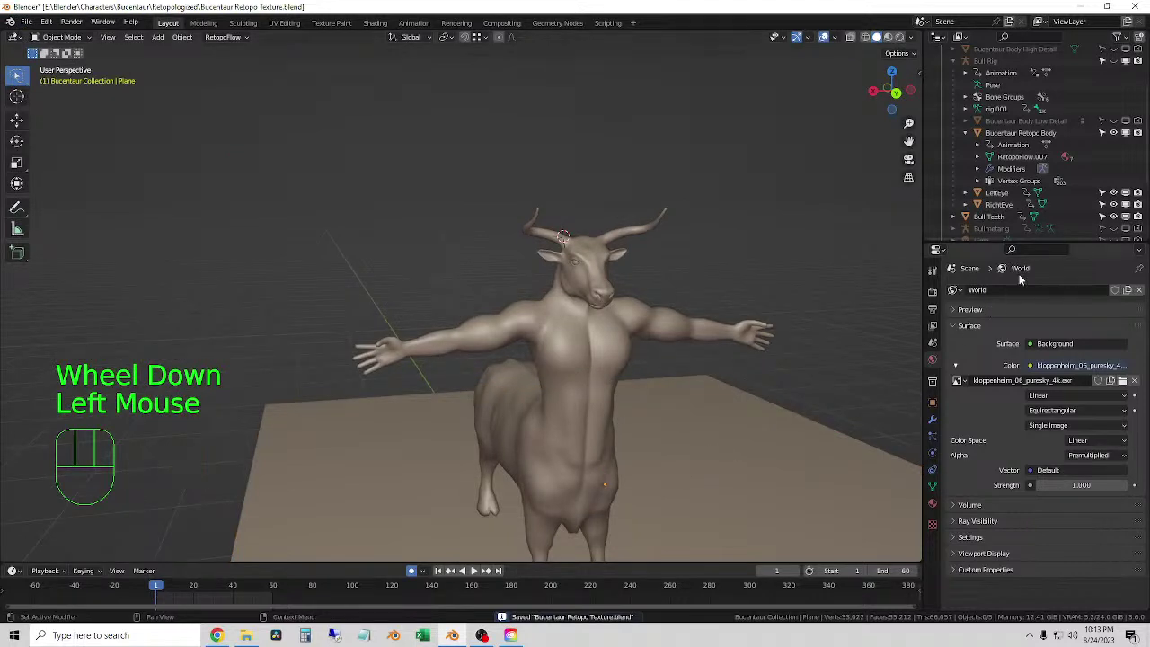
# - Enlarge the outliner area and view the whole bucentaur from the front
pyautogui.moveTo(1022, 240); pyautogui.dragTo(1024, 314)
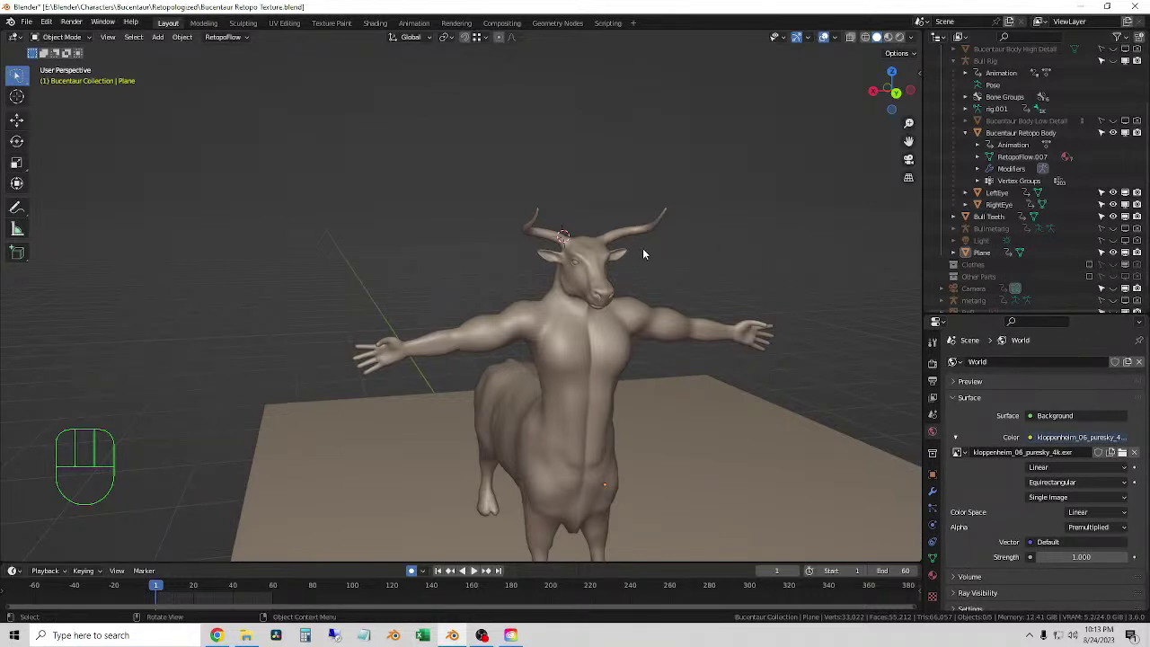
pyautogui.scroll(-2, 642, 247)
pyautogui.moveTo(630, 311); pyautogui.dragTo(611, 397, button='middle')
pyautogui.click(671, 373)
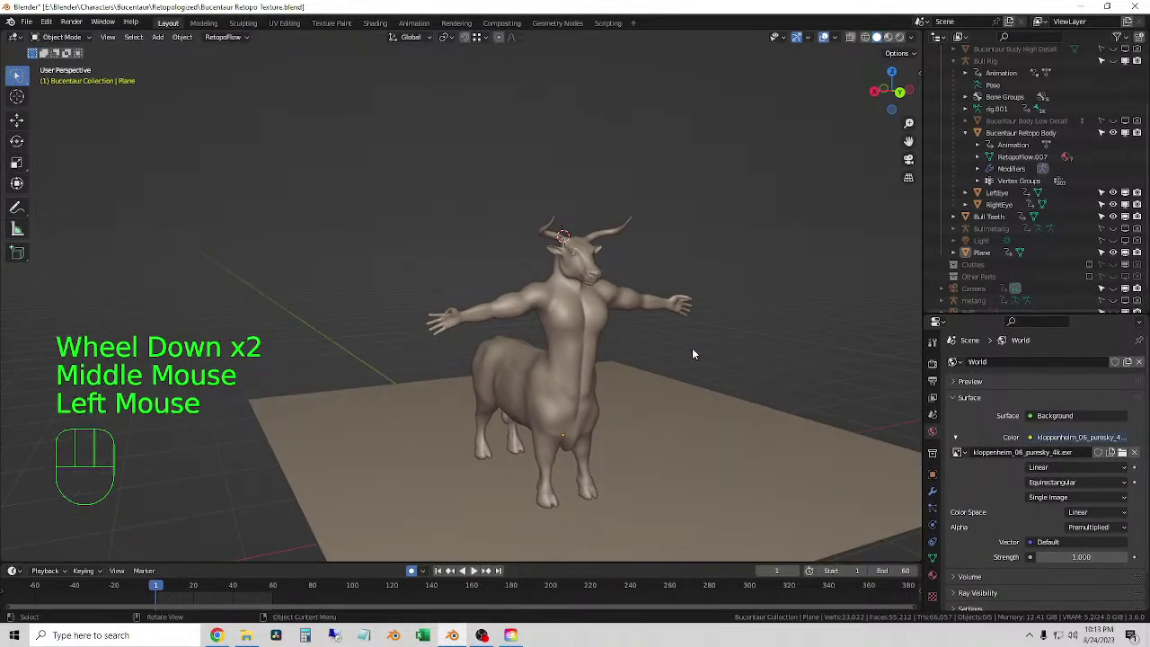
pyautogui.moveTo(692, 347); pyautogui.dragTo(669, 357, button='middle')
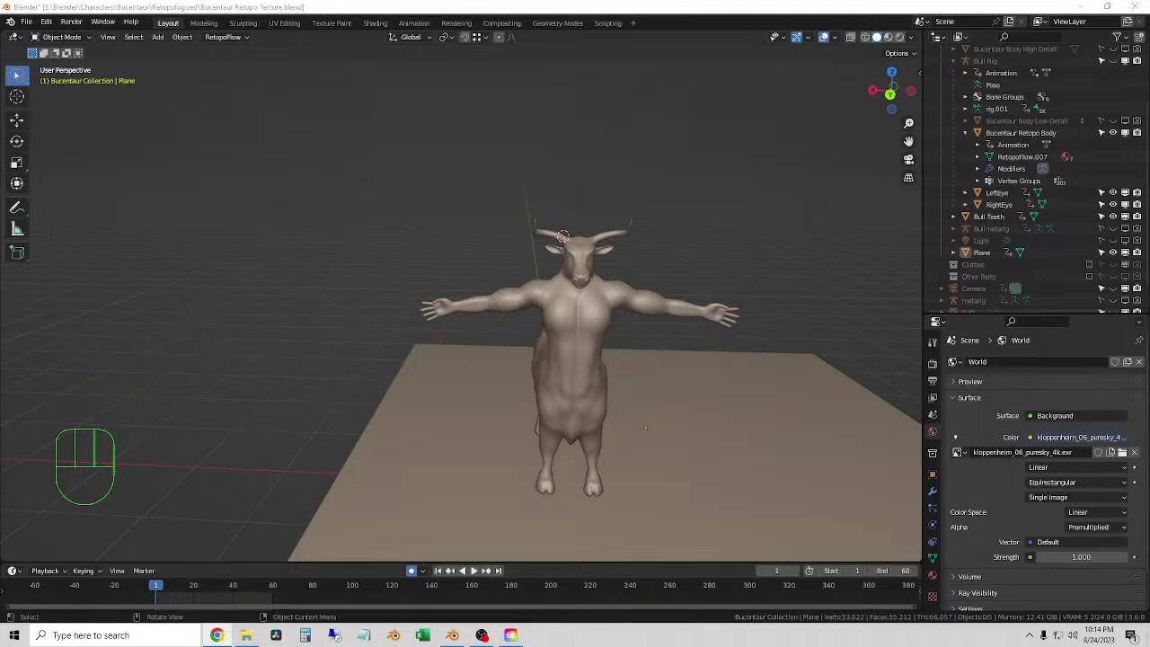
# - Review the render, output, Ground material and world settings, and return the viewport to rendered shading
pyautogui.click(931, 363)
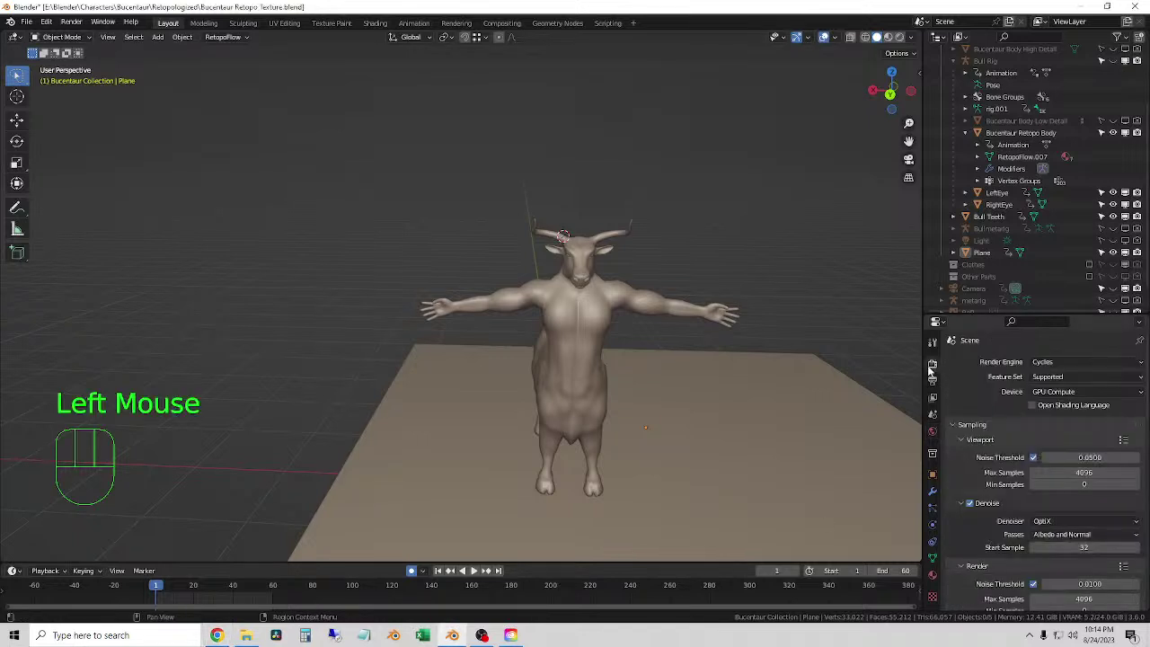
pyautogui.click(931, 379)
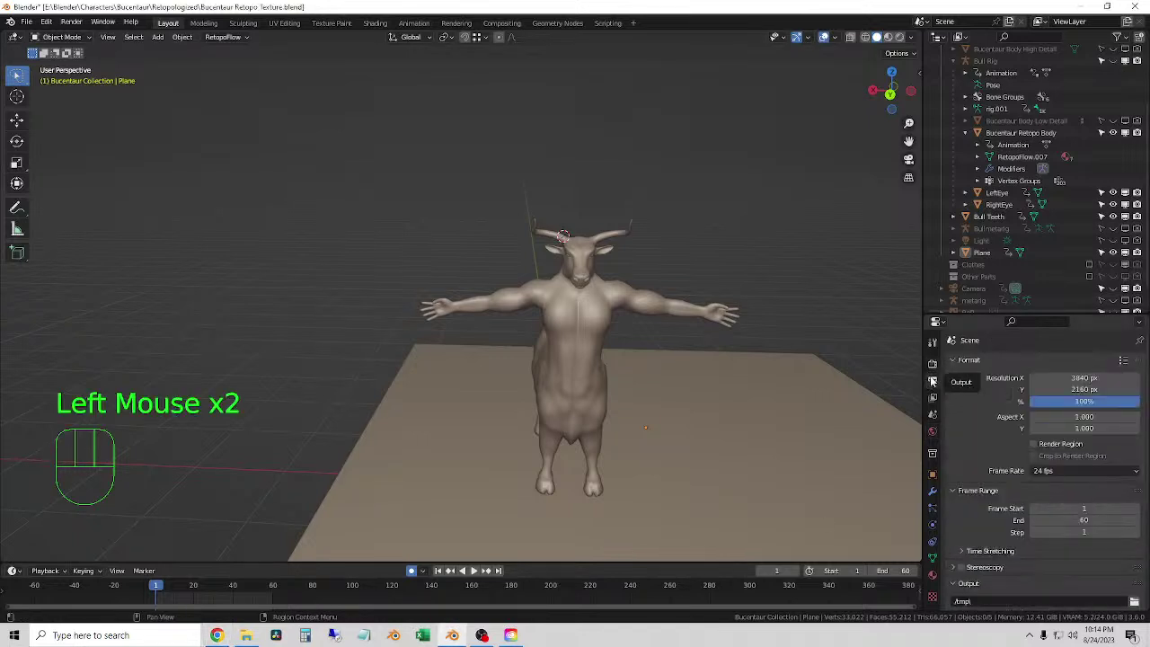
pyautogui.click(932, 365)
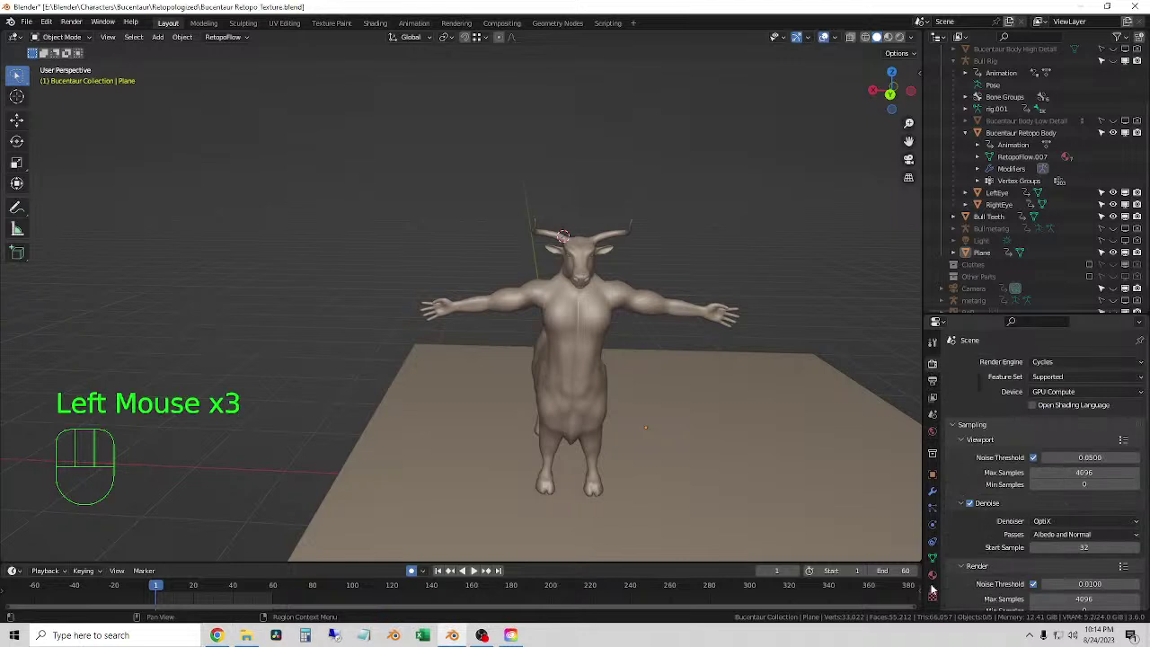
pyautogui.click(933, 576)
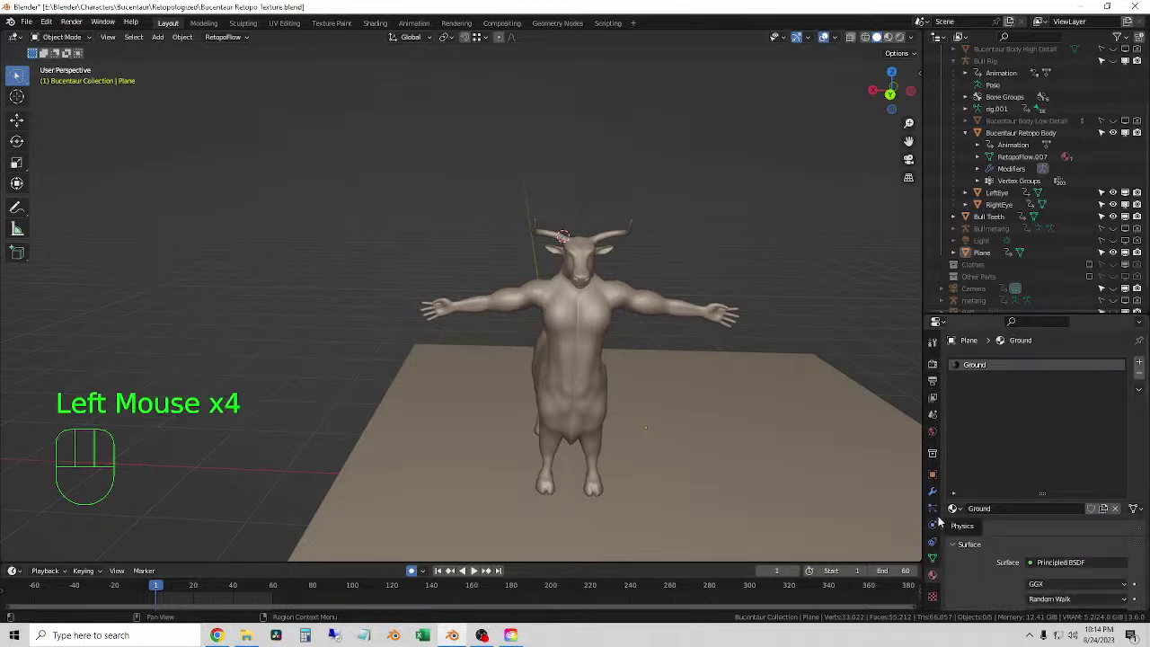
pyautogui.click(933, 434)
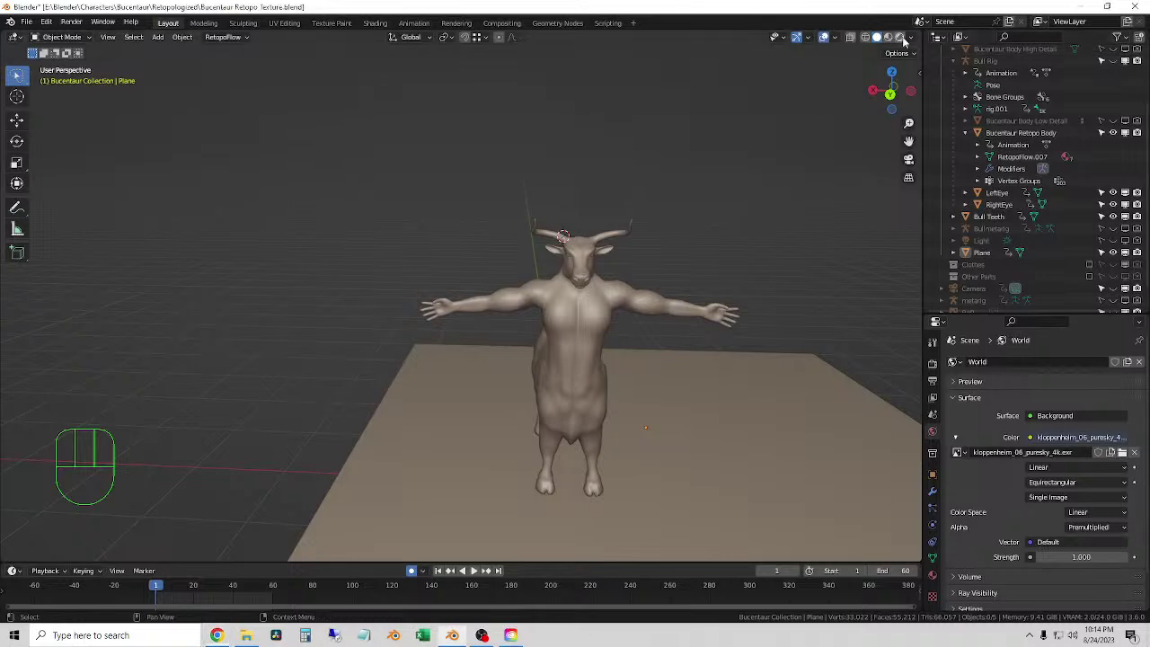
pyautogui.press('z')
pyautogui.click(402, 369)
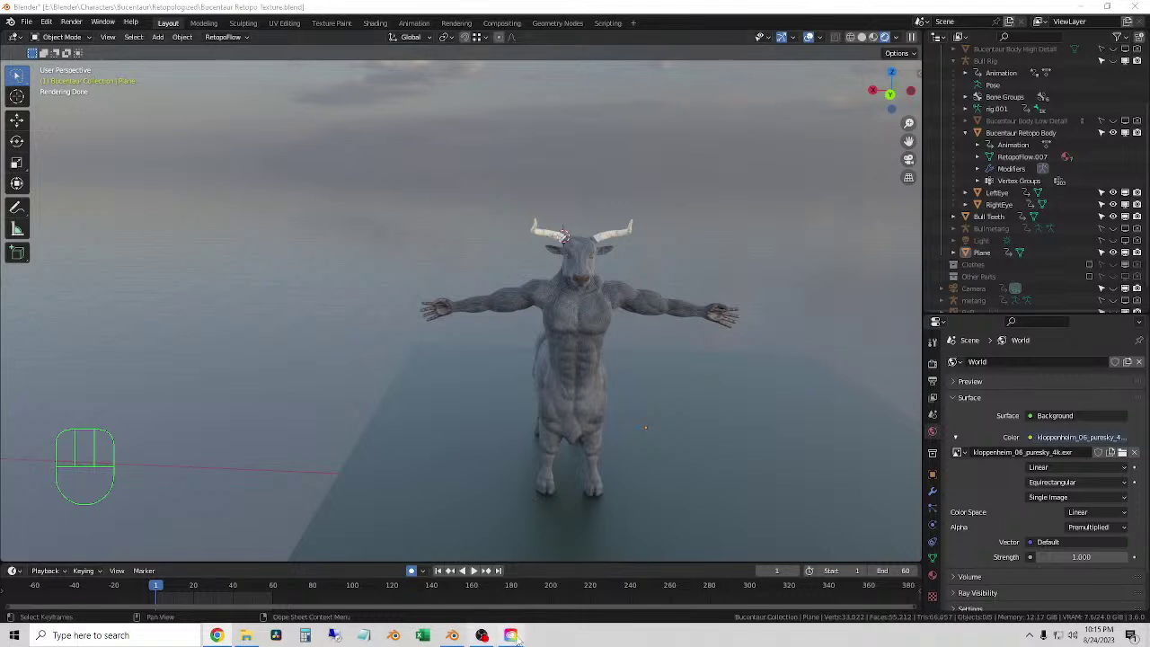
# - Switch to Creative Cloud Desktop, launch Substance 3D Painter and dismiss its home screen
pyautogui.moveTo(510, 635)
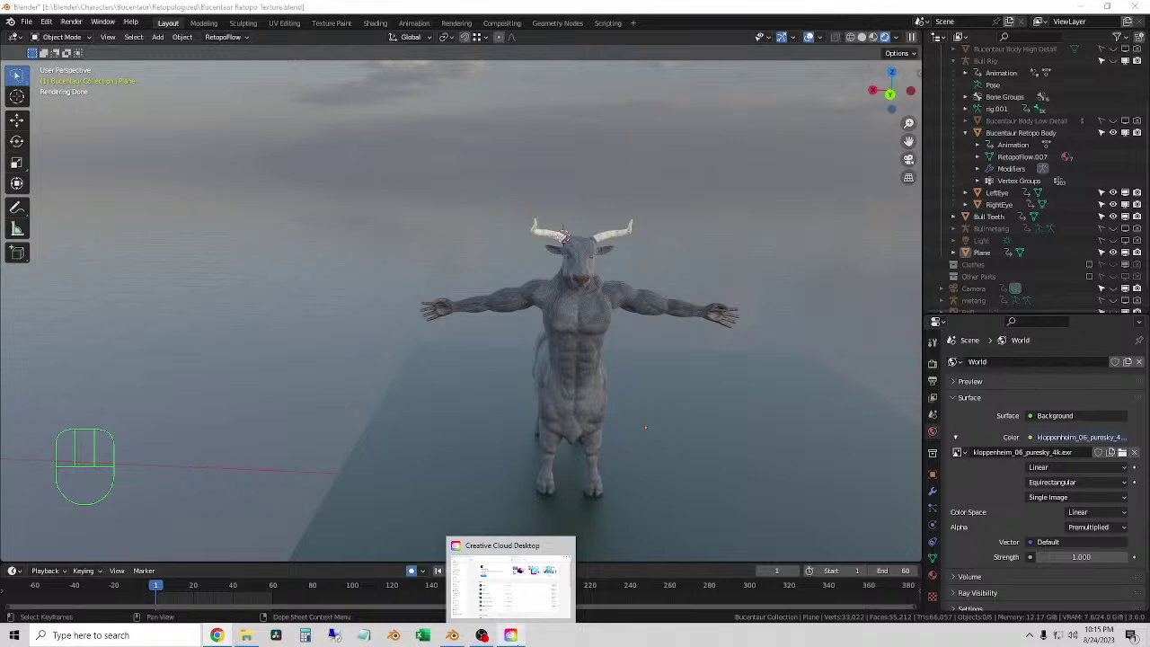
pyautogui.click(510, 635)
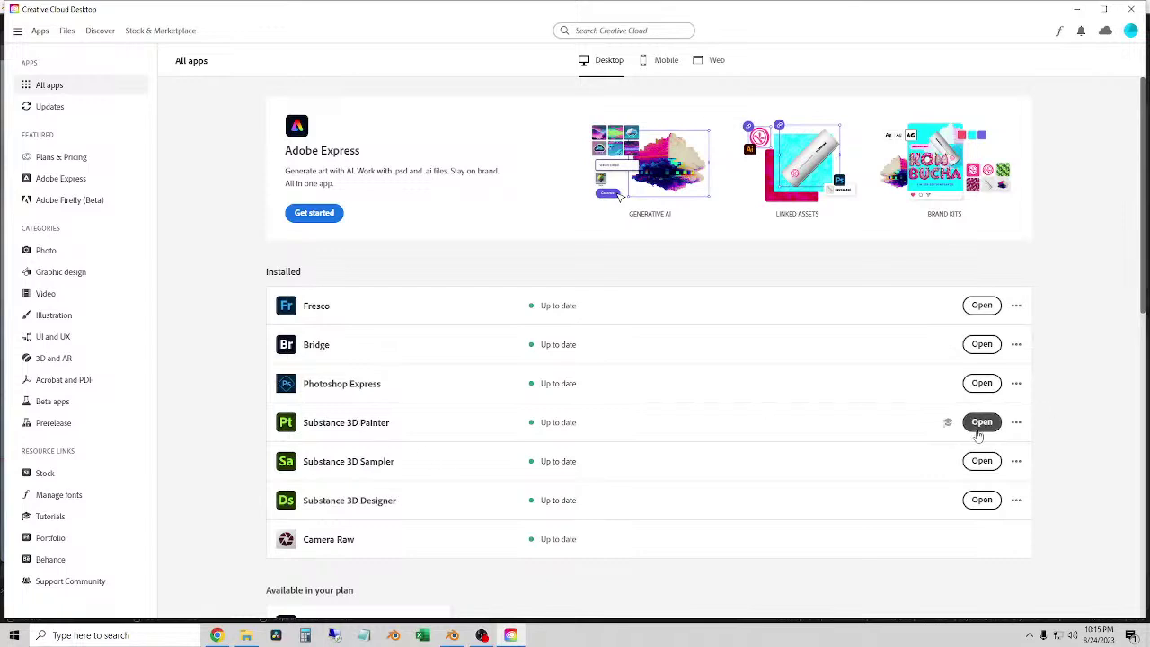
pyautogui.click(981, 422)
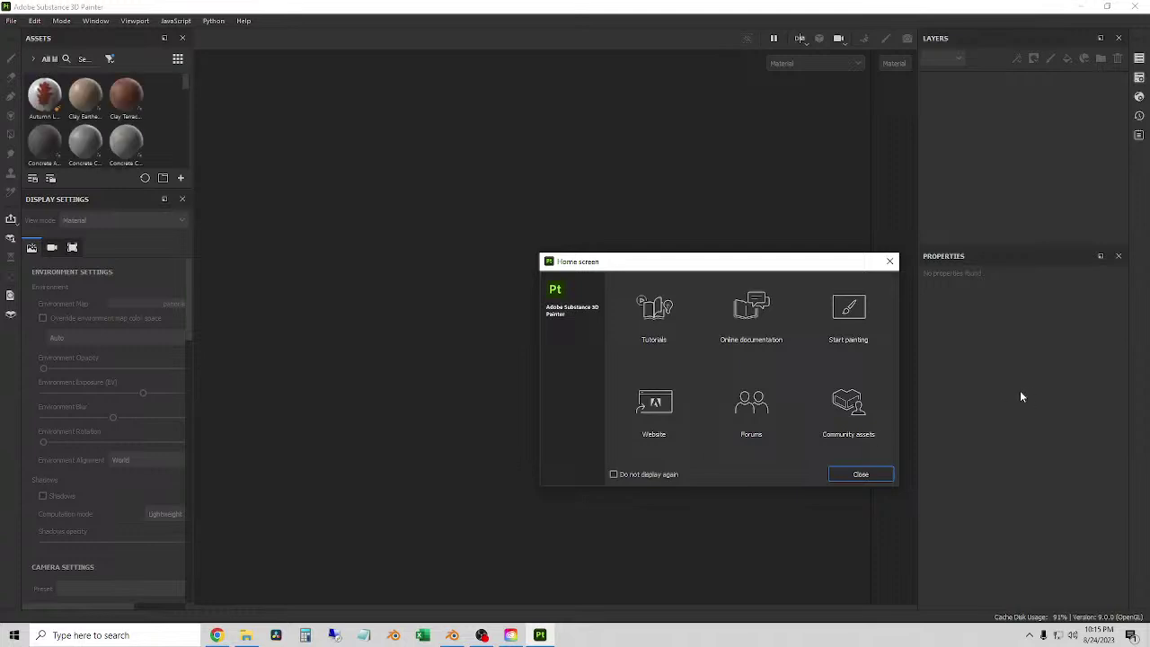
pyautogui.click(860, 473)
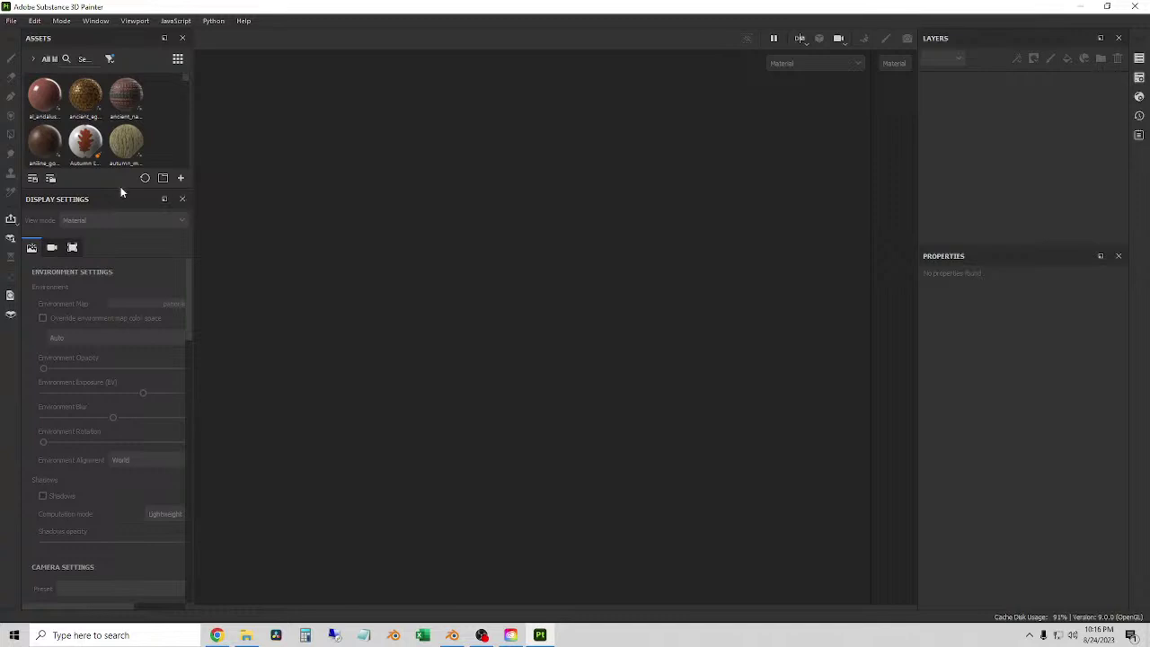
# - Enlarge the asset library area and open the recent bucentaur project Texture File.spp from the Substance Painter 3 folder
pyautogui.moveTo(121, 189); pyautogui.dragTo(176, 273)
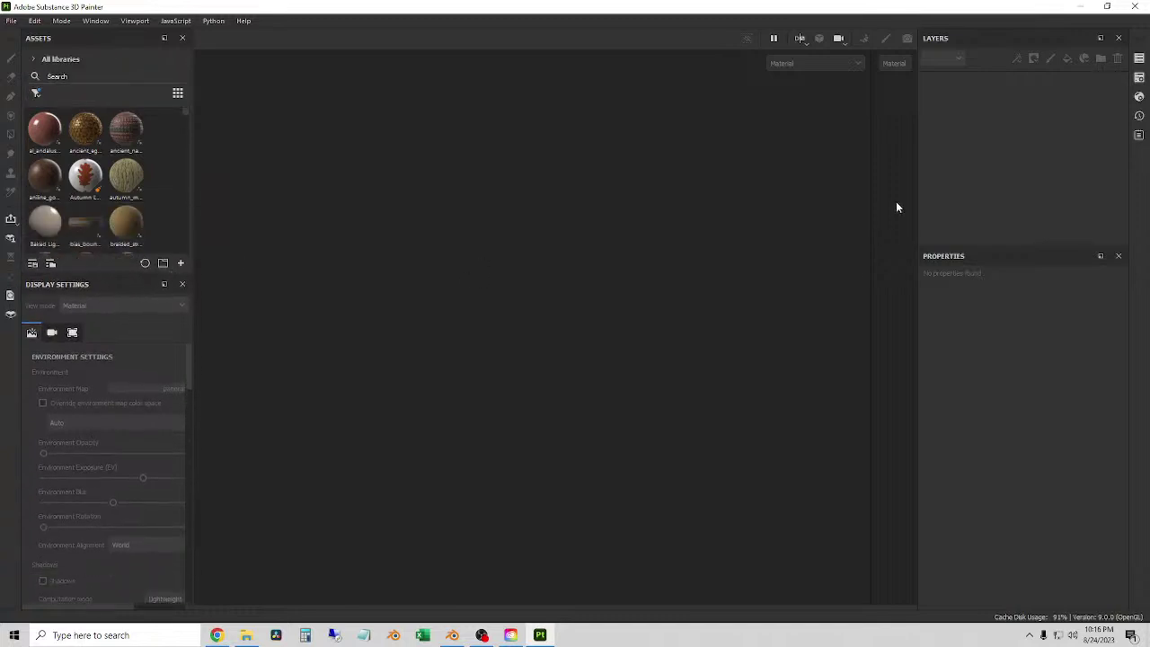
pyautogui.click(11, 21)
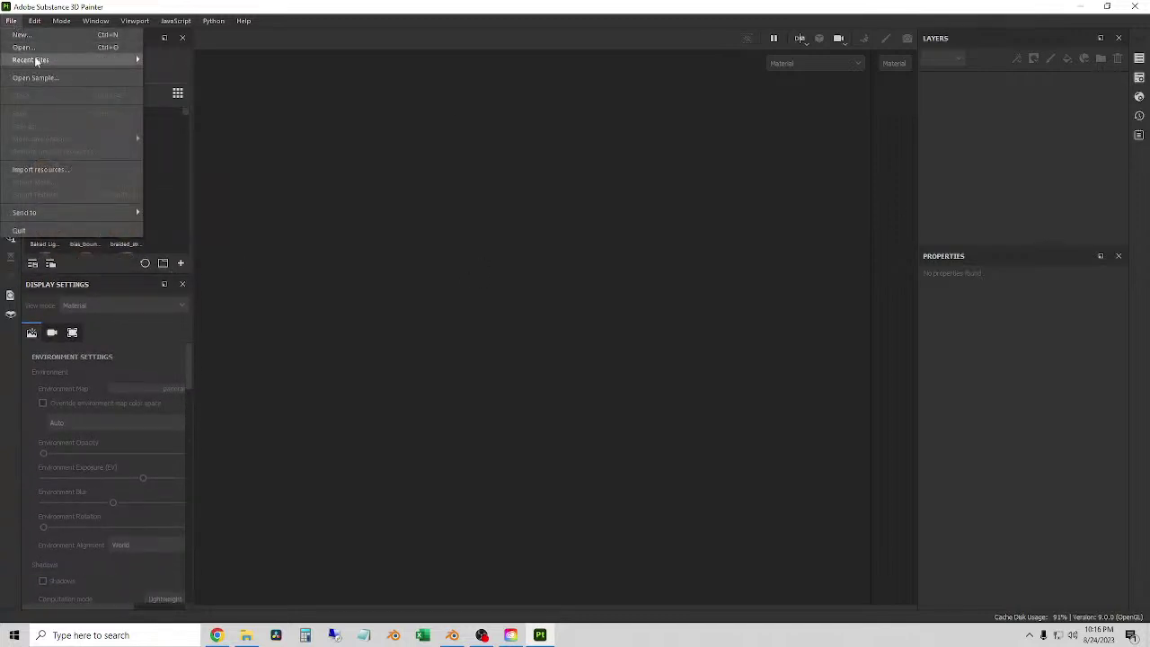
pyautogui.moveTo(36, 57)
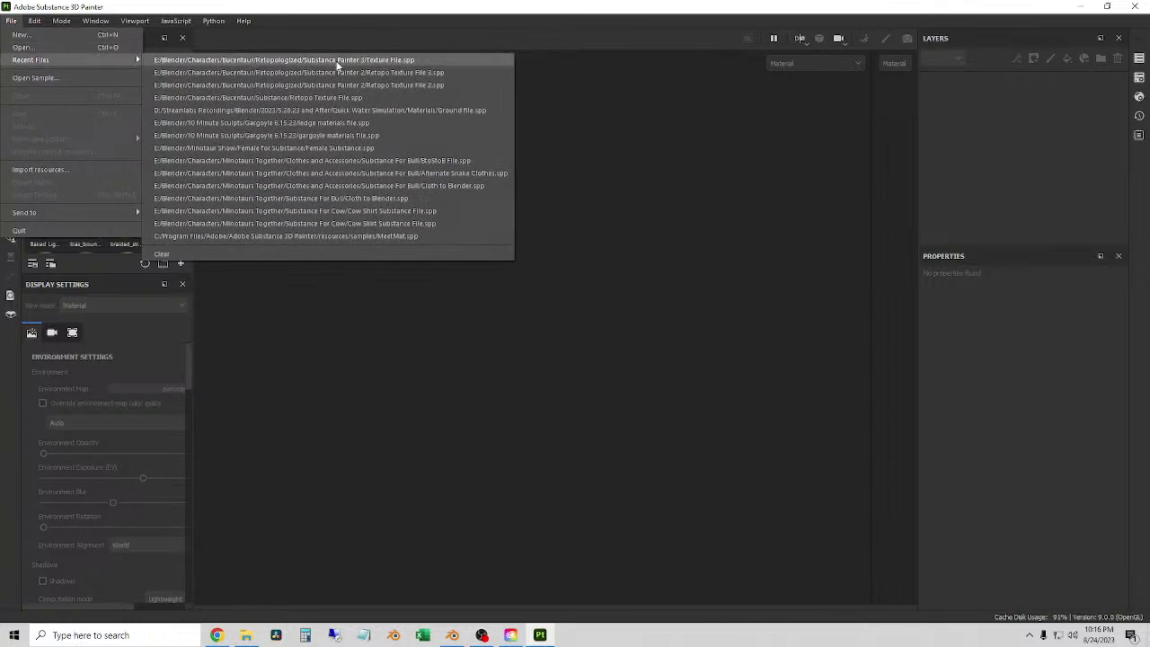
pyautogui.click(337, 60)
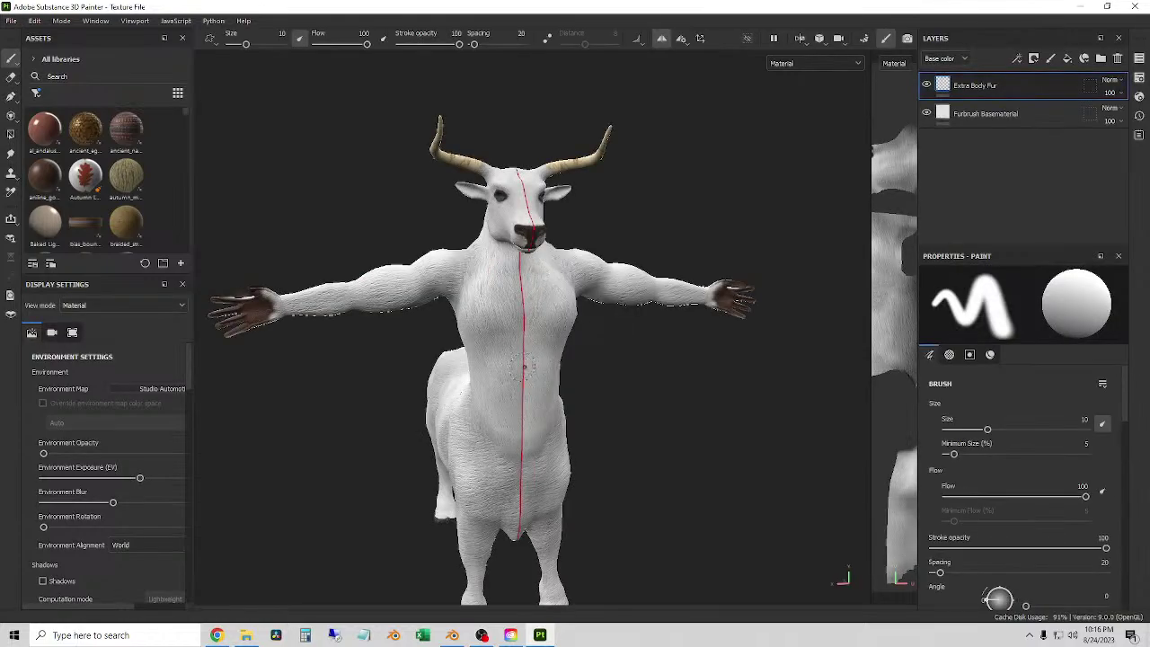
# - Select the Furbrush Basematerial layer, hide the Extra Body Fur layer and check the torso's fur from the side
pyautogui.scroll(5, 503, 377)
pyautogui.keyDown('alt'); pyautogui.moveTo(503, 377); pyautogui.dragTo(431, 367); pyautogui.keyUp('alt')
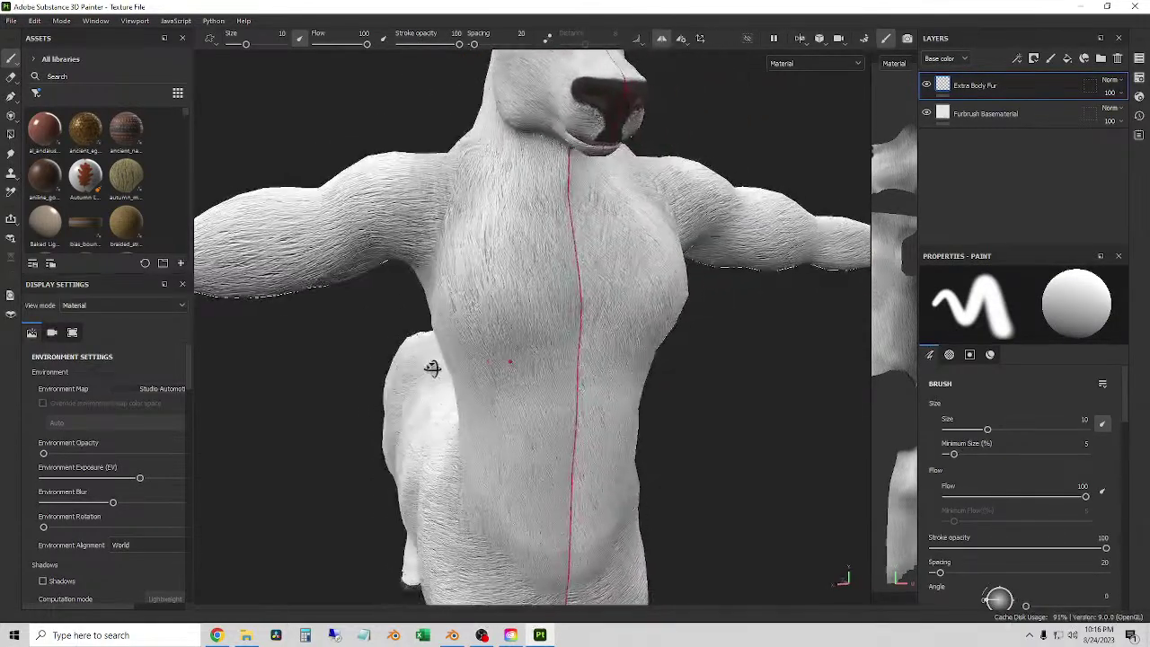
pyautogui.click(989, 117)
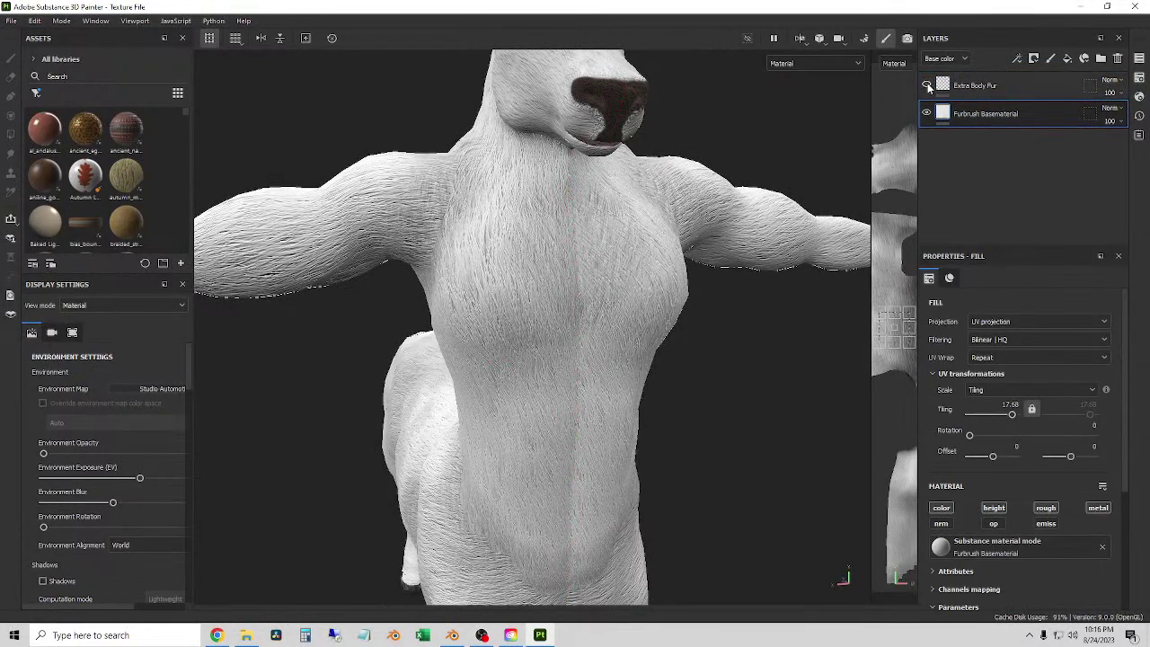
pyautogui.click(926, 85)
pyautogui.moveTo(539, 306)
pyautogui.keyDown('alt'); pyautogui.mouseDown()
pyautogui.moveTo(547, 336)
pyautogui.moveTo(513, 351)
pyautogui.moveTo(679, 346)
pyautogui.mouseUp(); pyautogui.keyUp('alt')
# - Search the asset library for "fur" and locate the Furbrush Basematerial
pyautogui.click(69, 75)
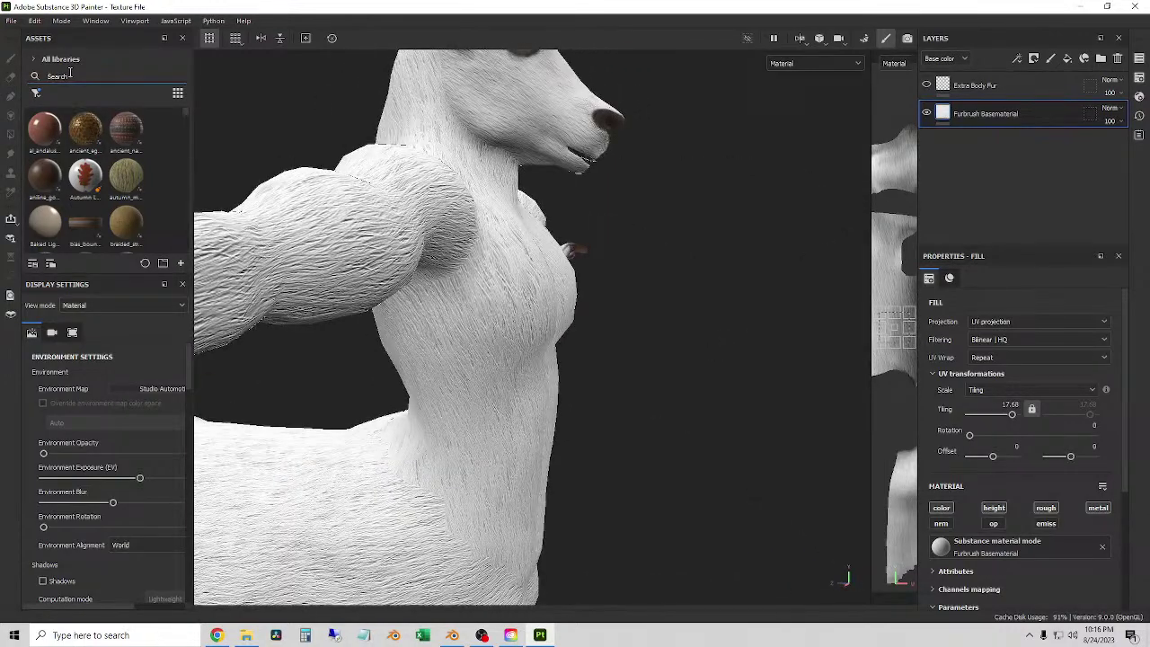
pyautogui.write('fur')
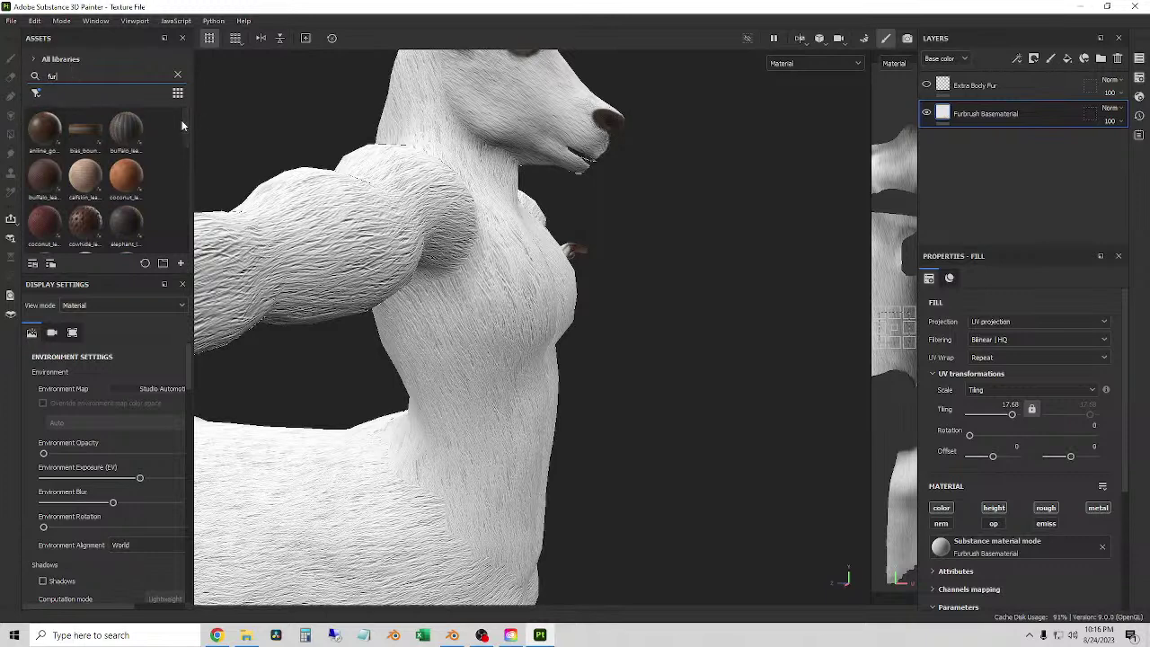
pyautogui.moveTo(183, 126); pyautogui.dragTo(184, 157)
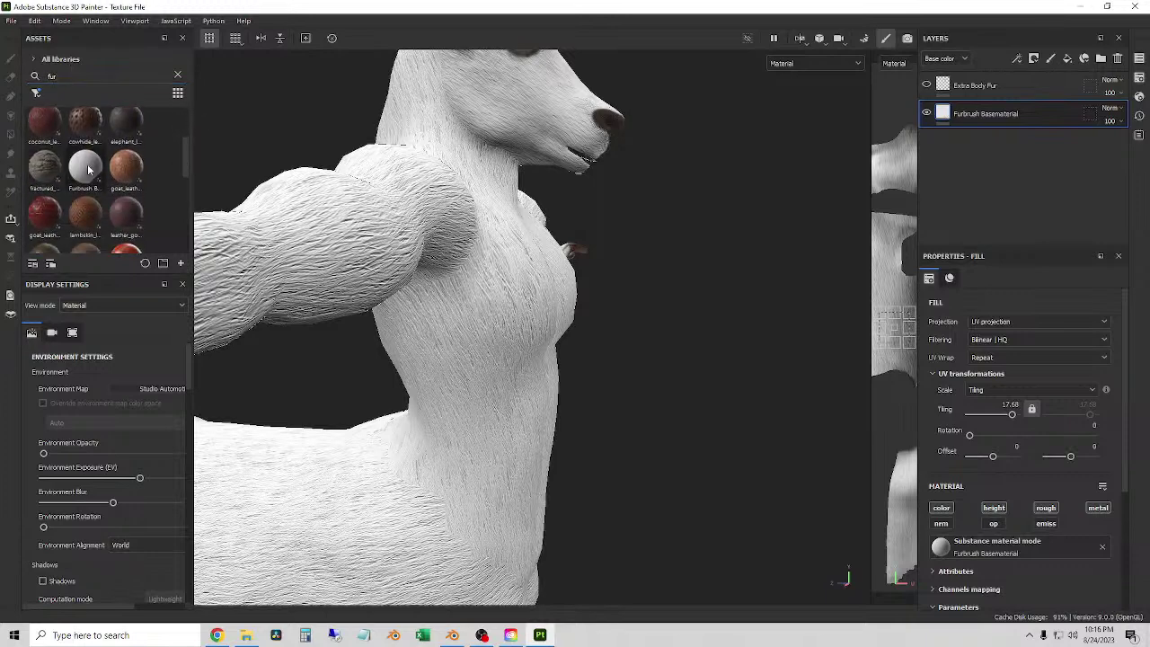
pyautogui.moveTo(88, 169)
# - View the fur over the whole body and bring up the Furbrush Basematerial fill layer's parameters
pyautogui.scroll(-3, 613, 318)
pyautogui.keyDown('alt'); pyautogui.moveTo(613, 318); pyautogui.dragTo(669, 261); pyautogui.keyUp('alt')
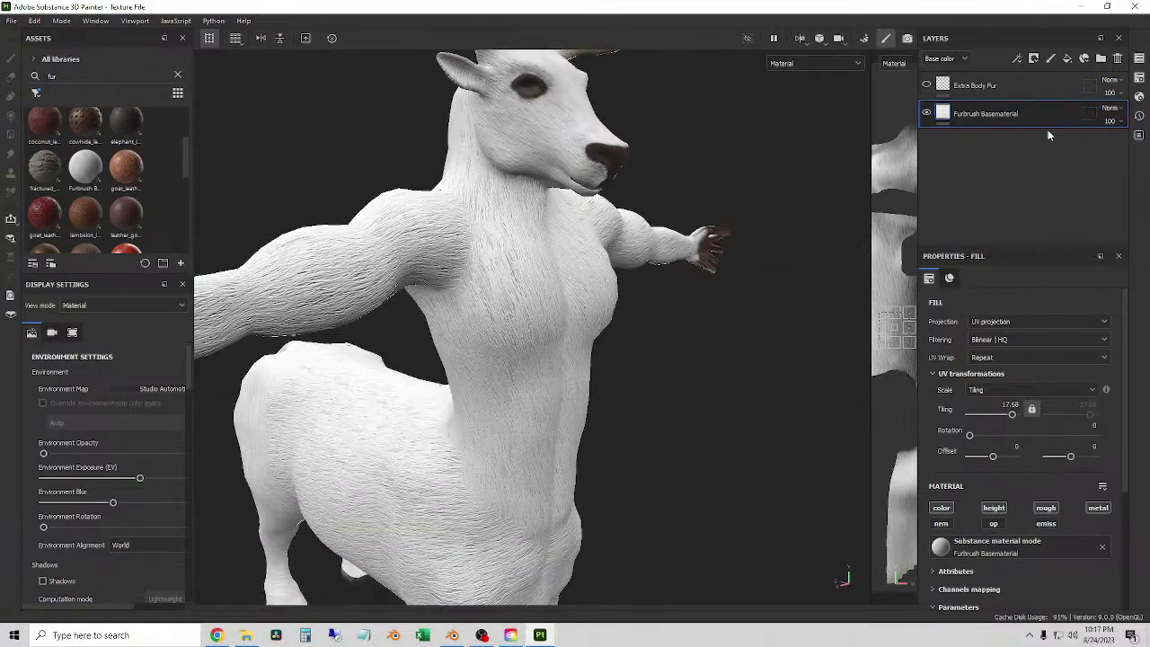
pyautogui.scroll(-2, 639, 287)
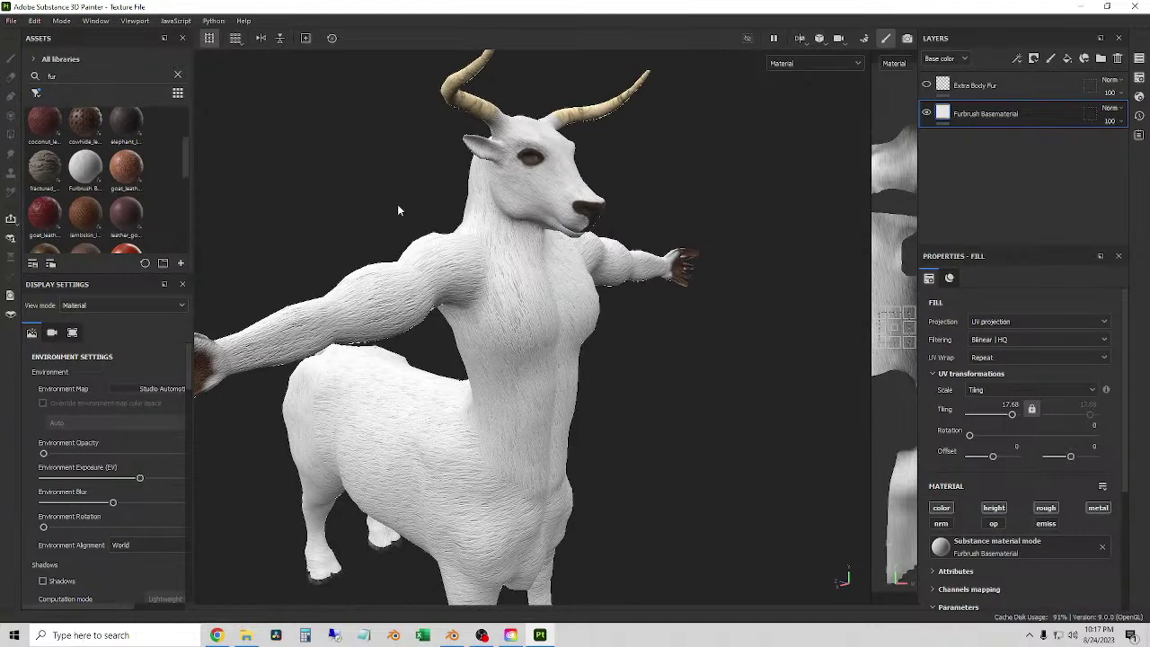
pyautogui.scroll(-2, 970, 498)
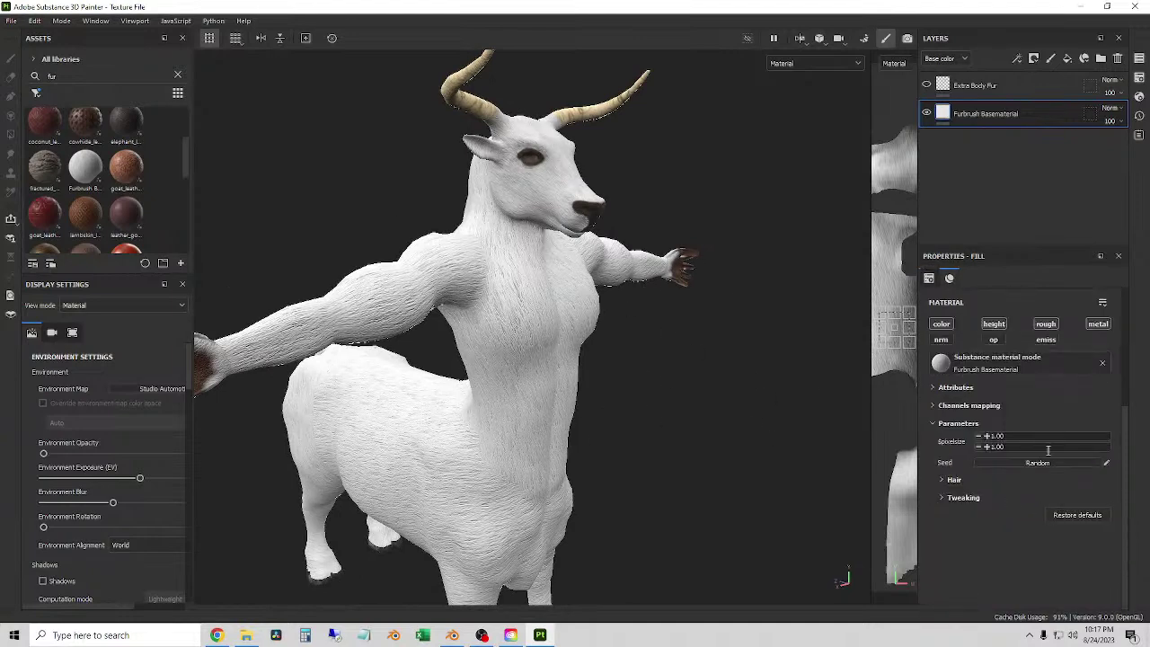
# - Review the attributes and channel mapping of the Furbrush Basematerial fill, including its base color channel
pyautogui.click(947, 387)
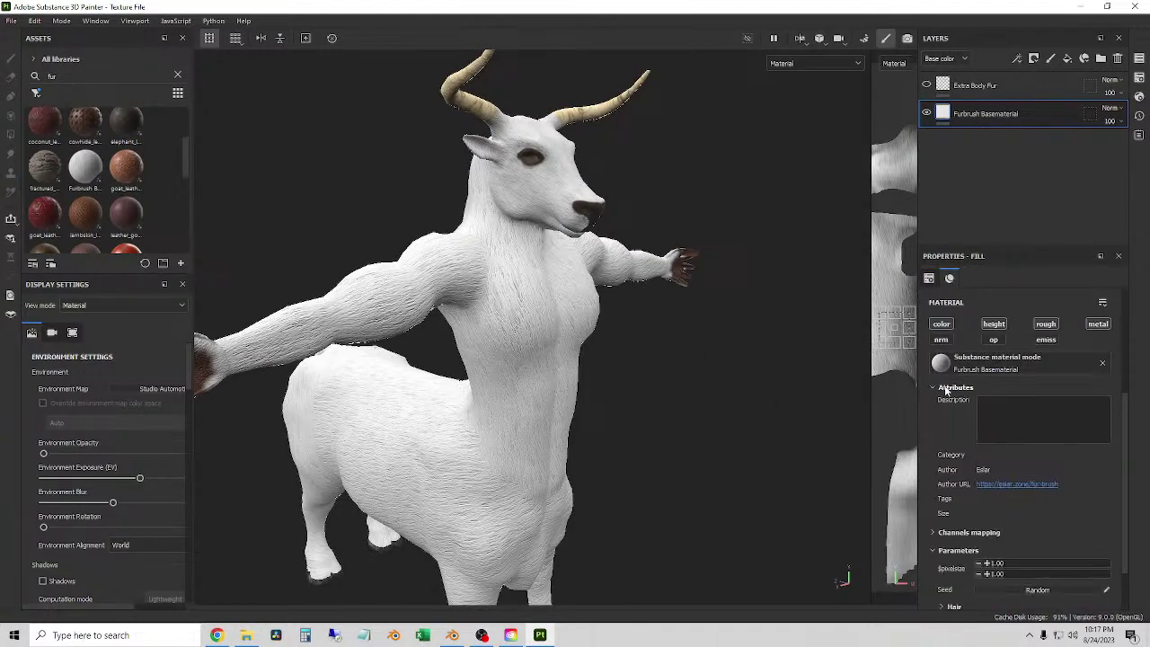
pyautogui.click(945, 388)
pyautogui.click(945, 406)
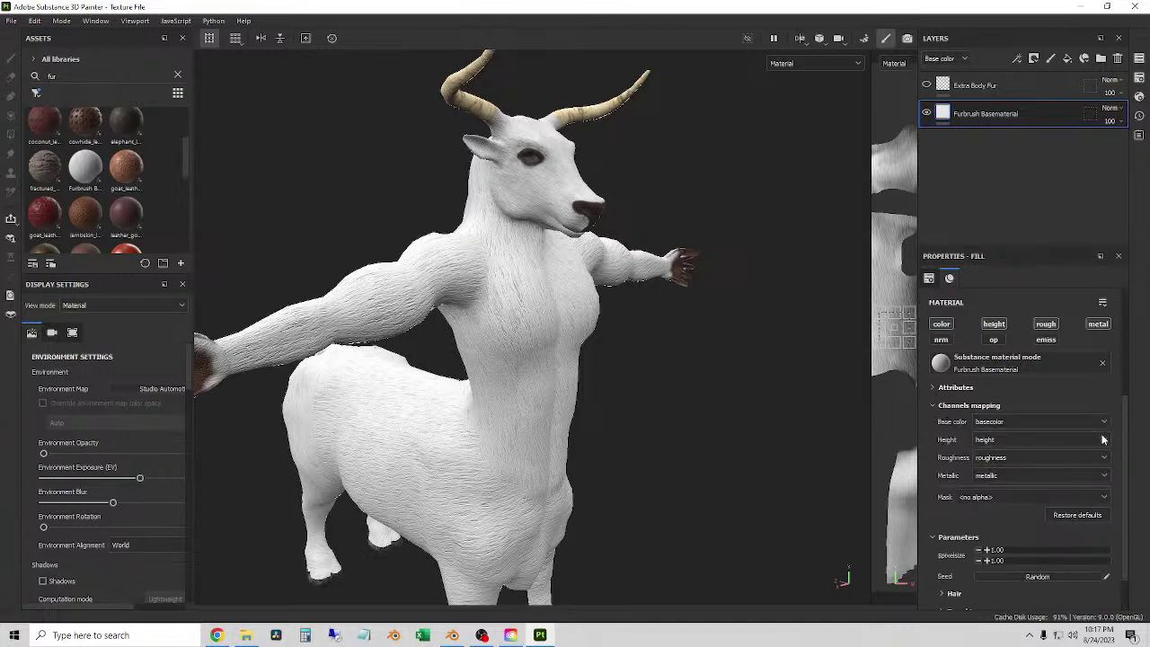
pyautogui.click(977, 421)
pyautogui.click(1008, 389)
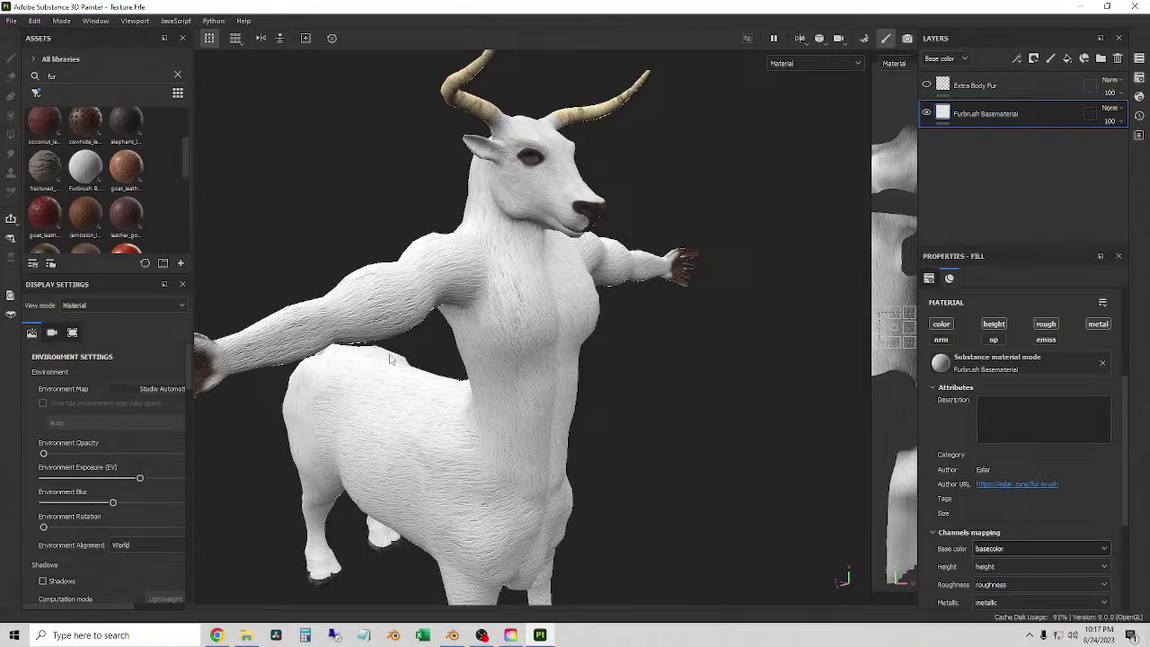
# - Examine the hand's palm texture and its blend into the forearm fur up close, and enlarge the asset library area
pyautogui.keyDown('alt'); pyautogui.moveTo(393, 360); pyautogui.dragTo(490, 350); pyautogui.keyUp('alt')
pyautogui.scroll(4, 504, 328)
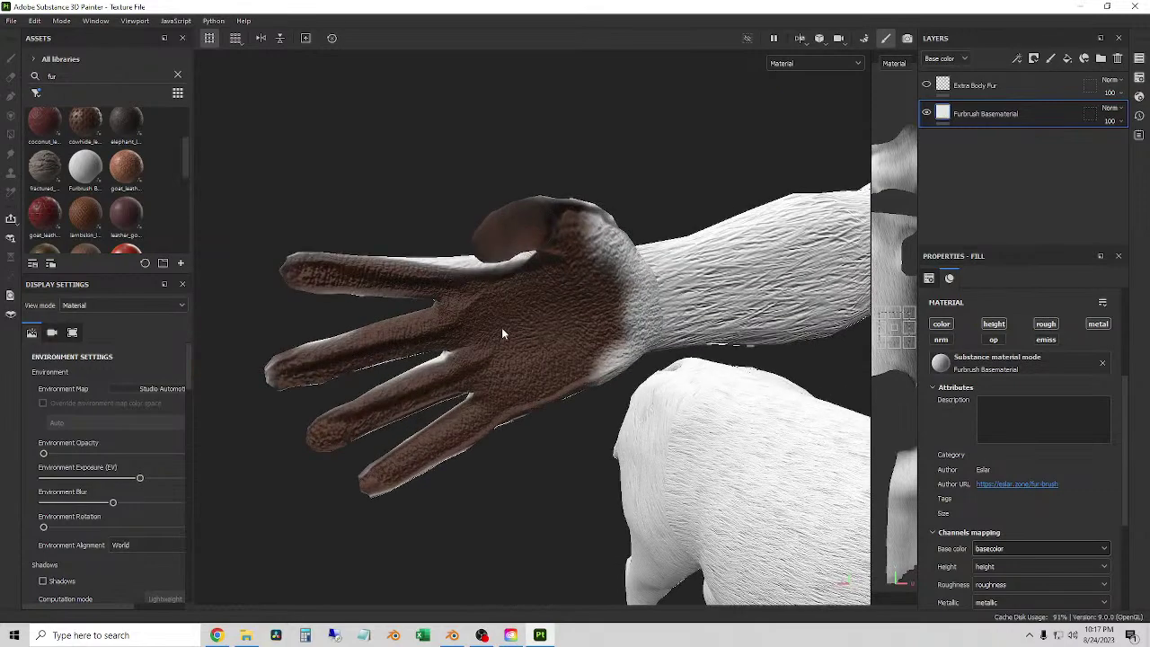
pyautogui.scroll(-5, 506, 325)
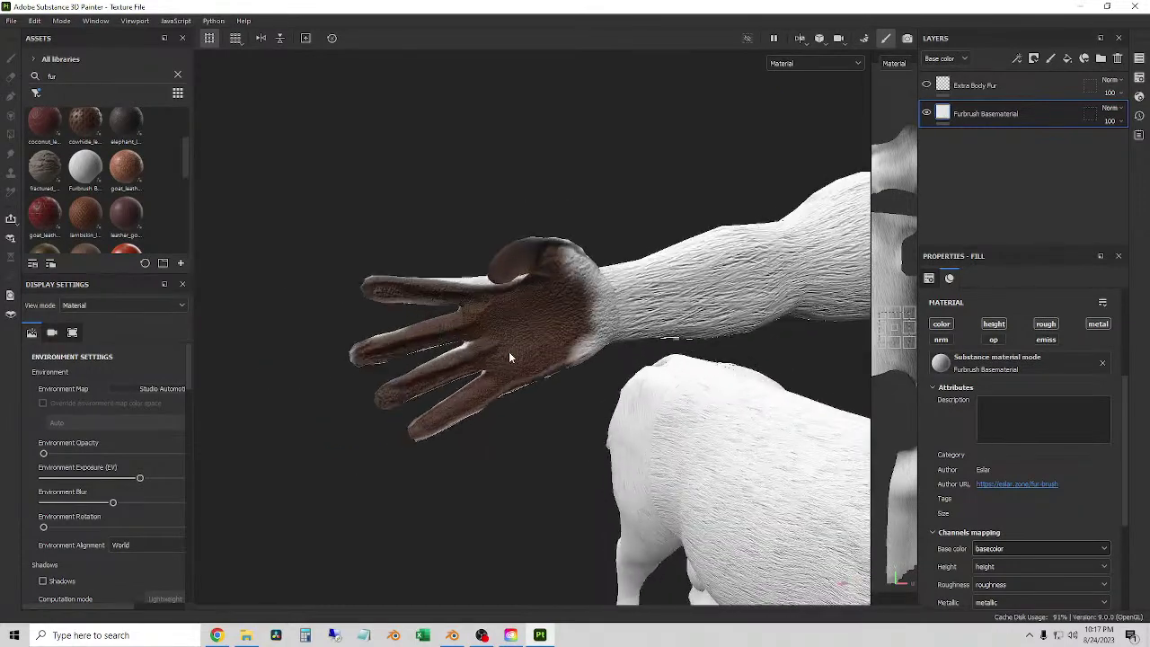
pyautogui.keyDown('alt'); pyautogui.moveTo(508, 351); pyautogui.dragTo(574, 367); pyautogui.keyUp('alt')
pyautogui.scroll(-3, 534, 370)
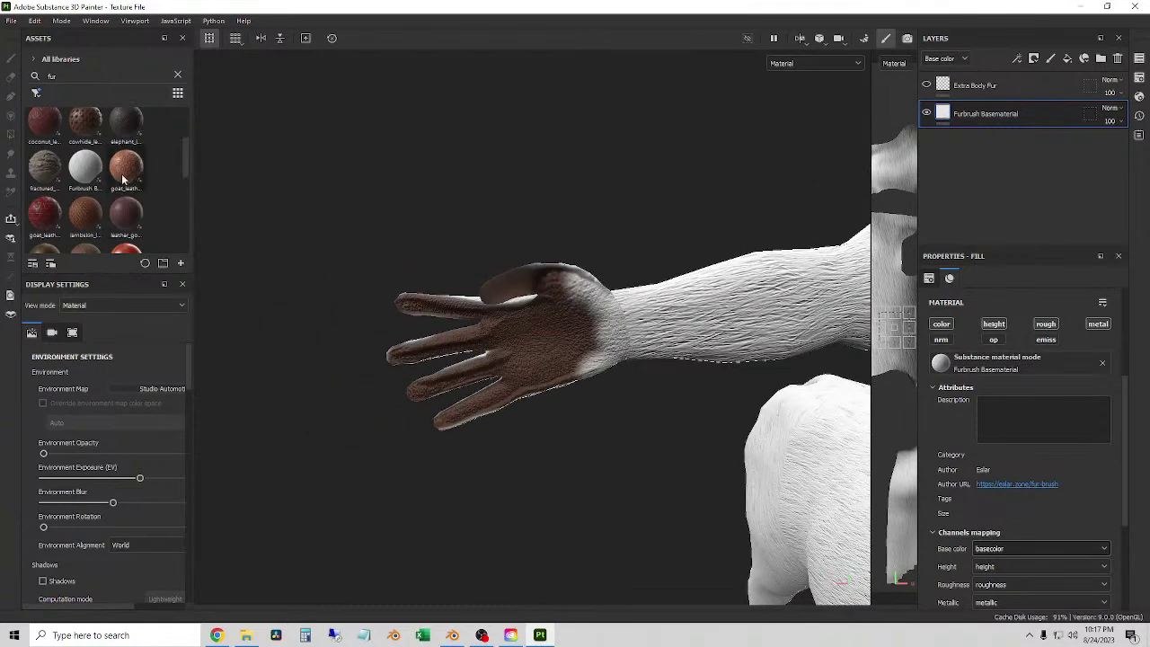
pyautogui.moveTo(139, 273); pyautogui.dragTo(159, 402)
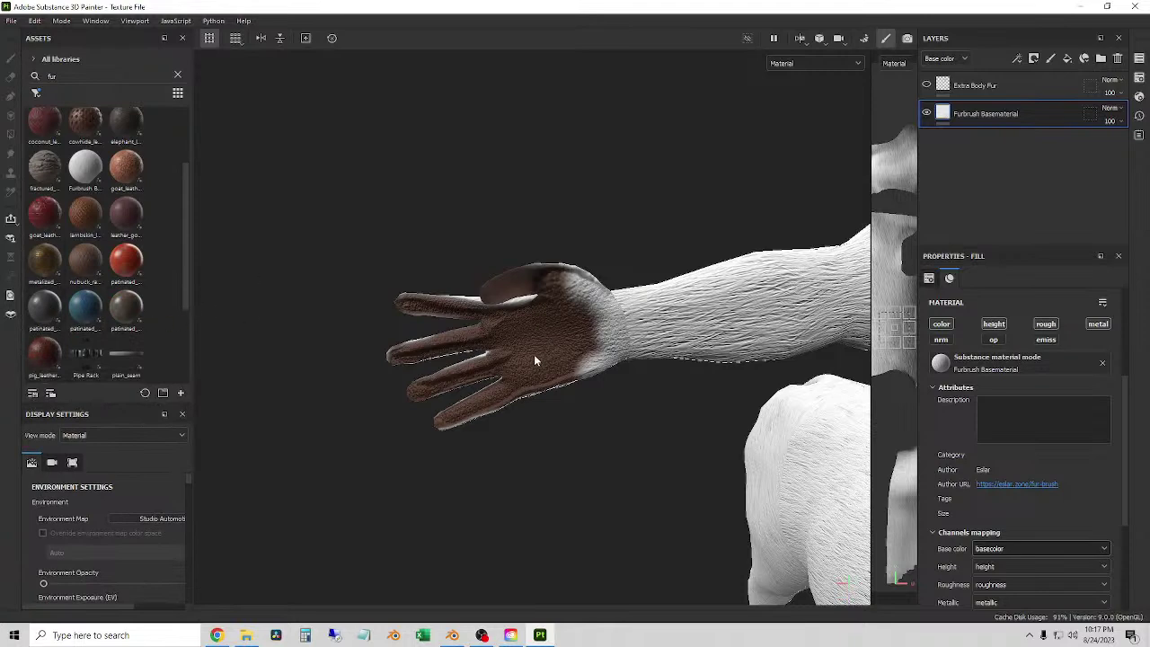
# - Search the asset library for "ivor" to find the ivory material used on the horns
pyautogui.keyDown('alt'); pyautogui.moveTo(532, 359); pyautogui.dragTo(575, 269); pyautogui.keyUp('alt')
pyautogui.scroll(2, 620, 153)
pyautogui.scroll(4, 692, 310)
pyautogui.doubleClick(51, 76)
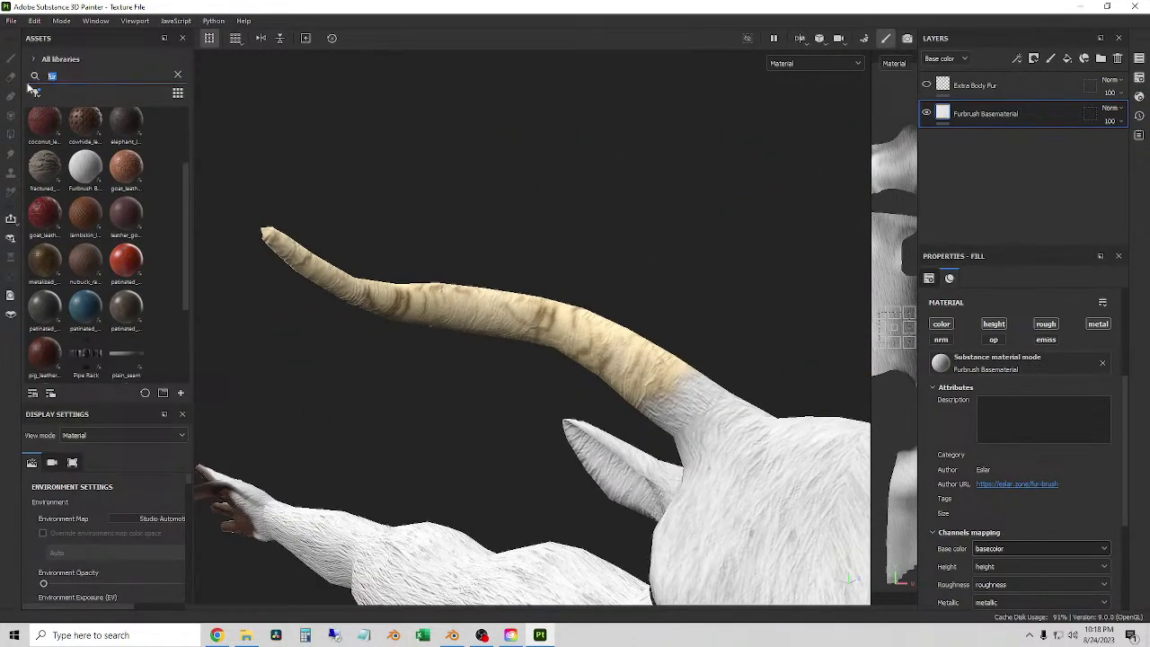
pyautogui.write('ivor')
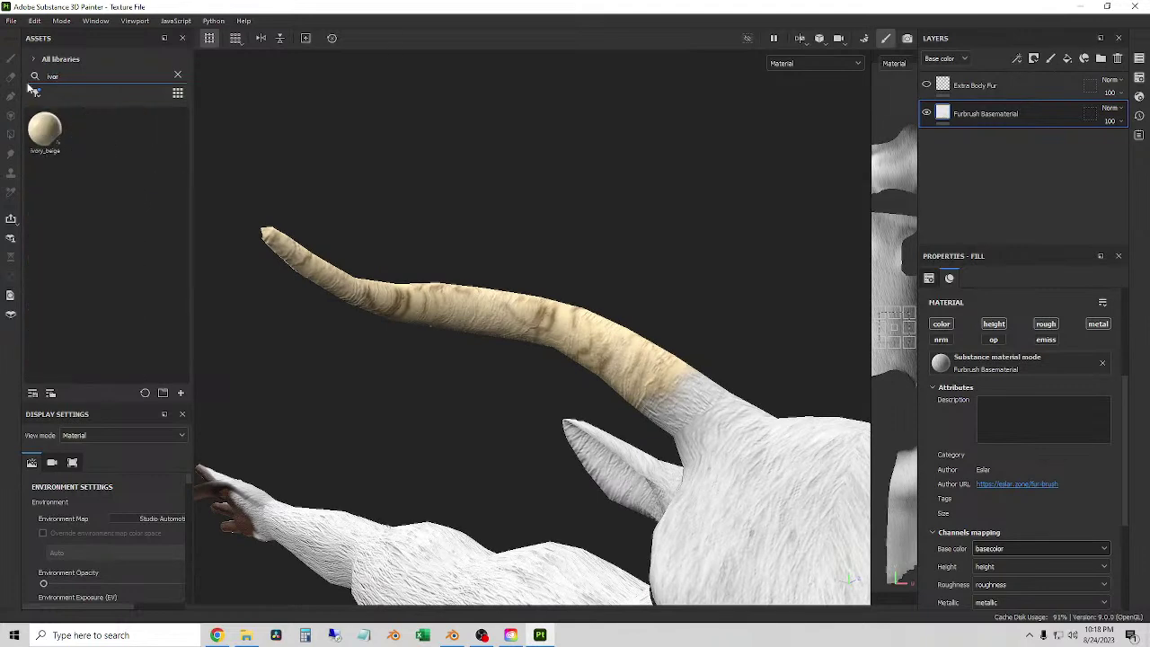
pyautogui.moveTo(42, 150)
# - Make the Horns texture set active, close the texture set list and widen the panel beside the 3D view
pyautogui.click(1139, 58)
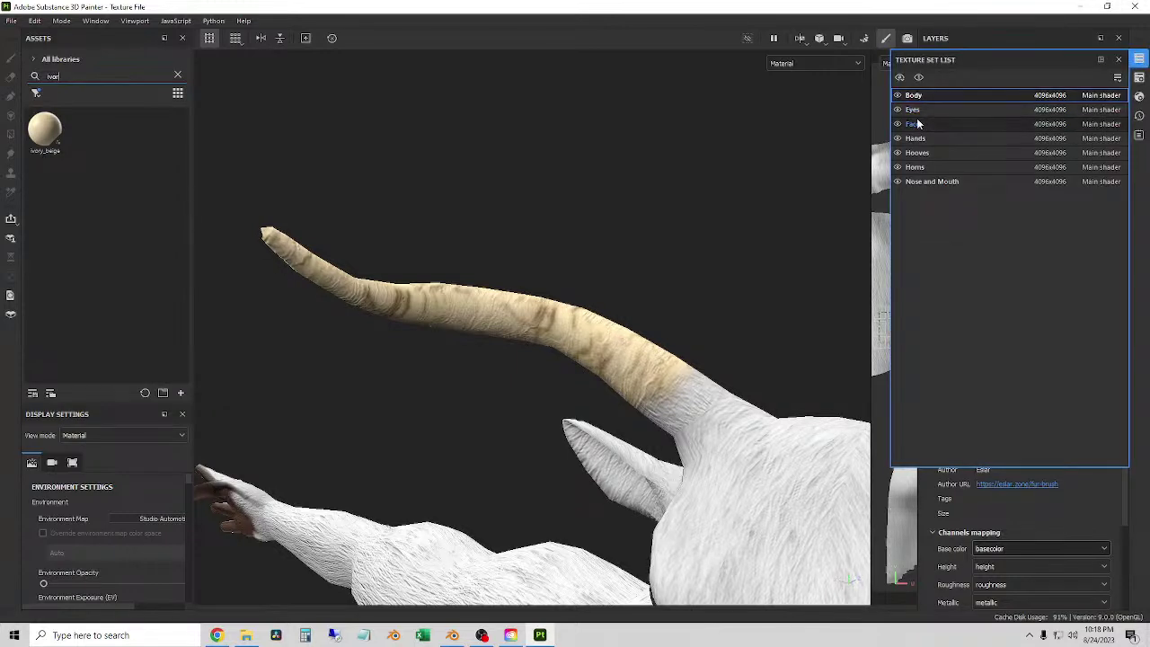
pyautogui.click(915, 168)
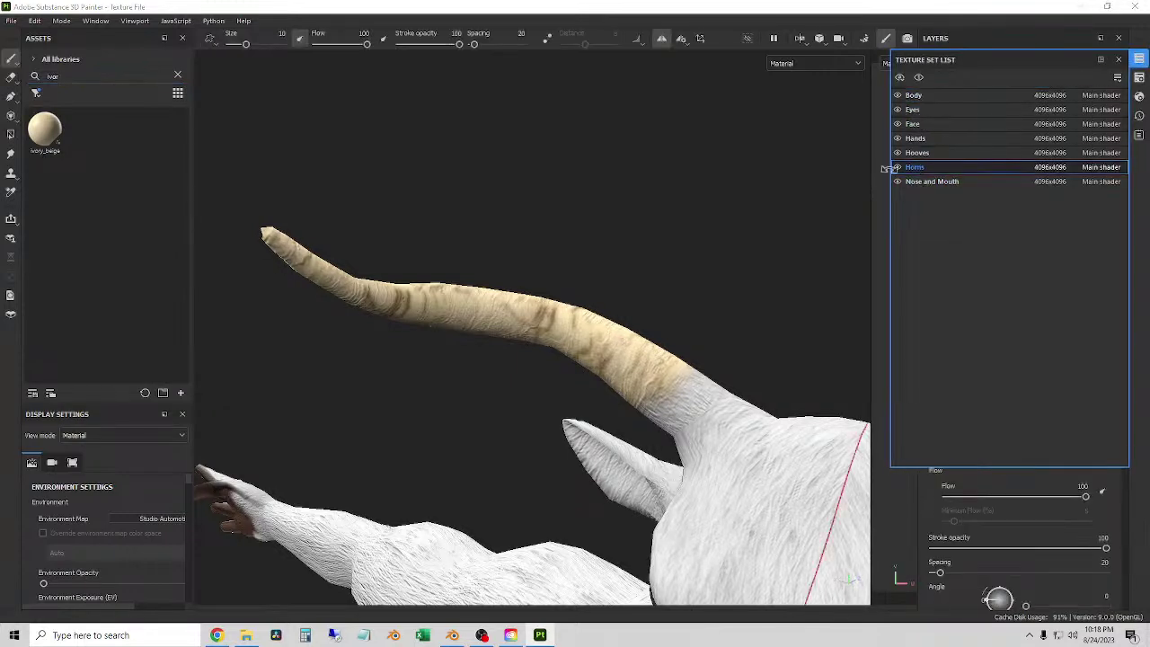
pyautogui.click(1118, 59)
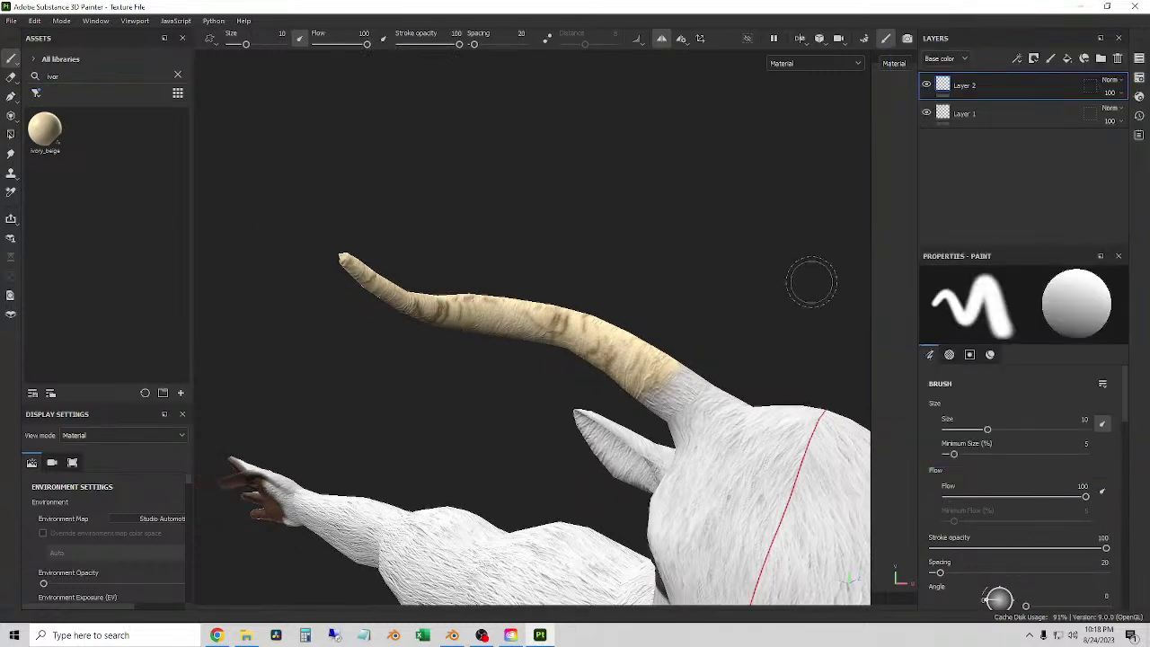
pyautogui.moveTo(871, 267)
pyautogui.mouseDown()
pyautogui.moveTo(332, 267)
pyautogui.moveTo(859, 318)
pyautogui.mouseUp()
pyautogui.scroll(5, 525, 368)
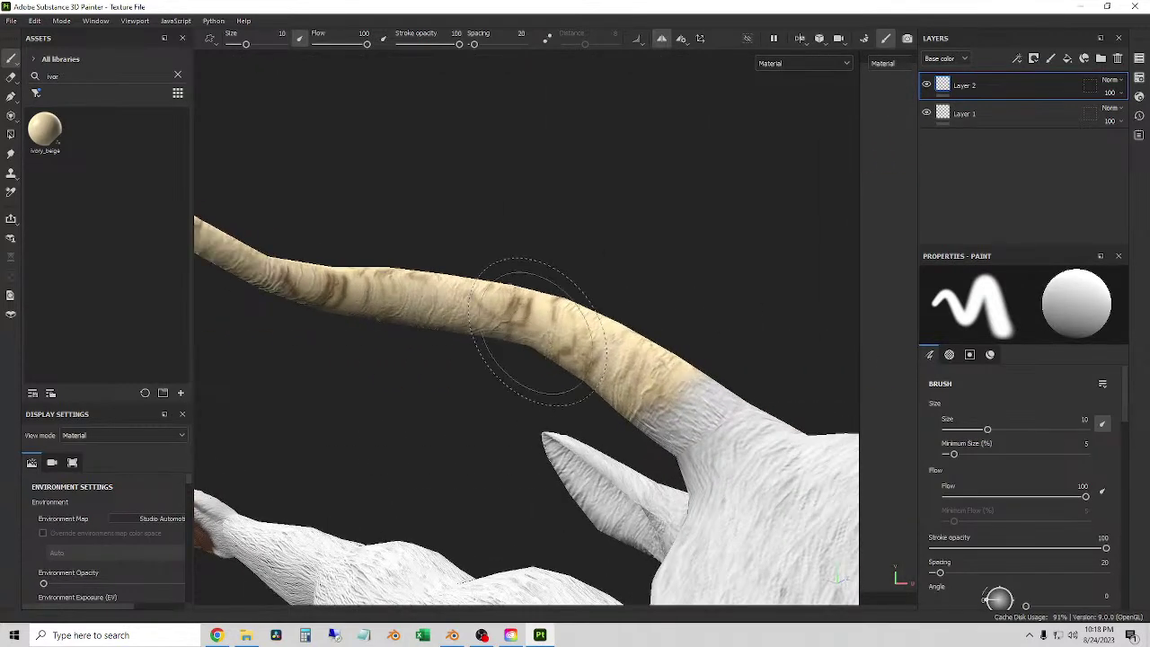
# - Undo a stray brush stroke on the horn and load the ivory_beige material into the paint brush
pyautogui.moveTo(526, 368); pyautogui.dragTo(485, 306)
pyautogui.hotkey('ctrl', 'z')
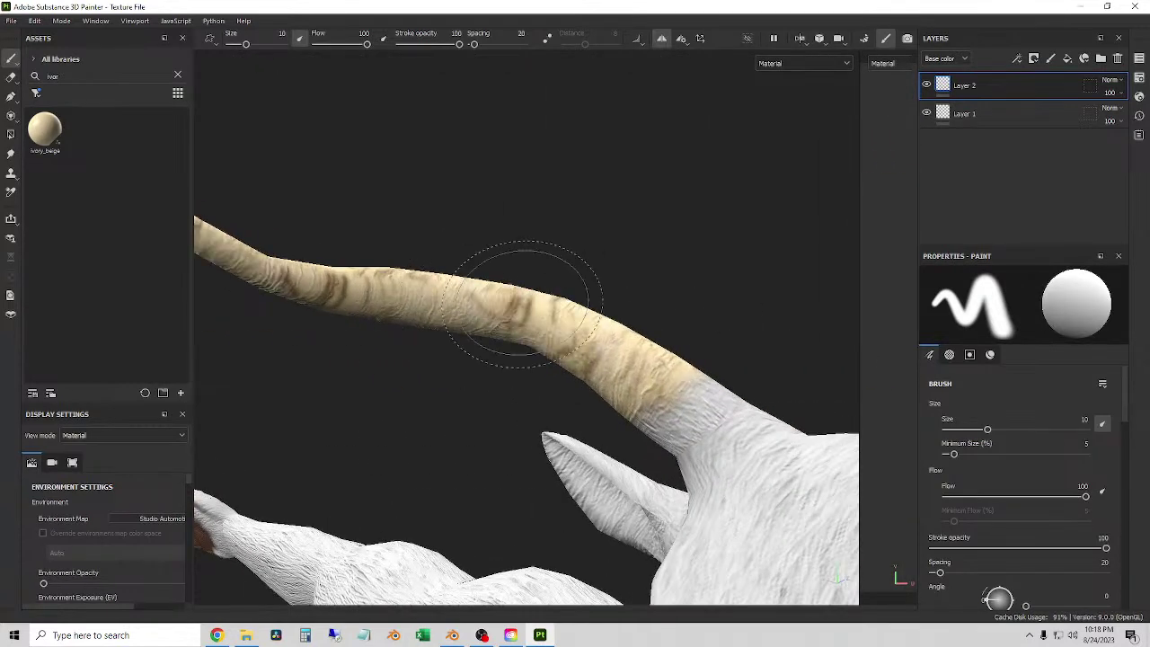
pyautogui.click(40, 141)
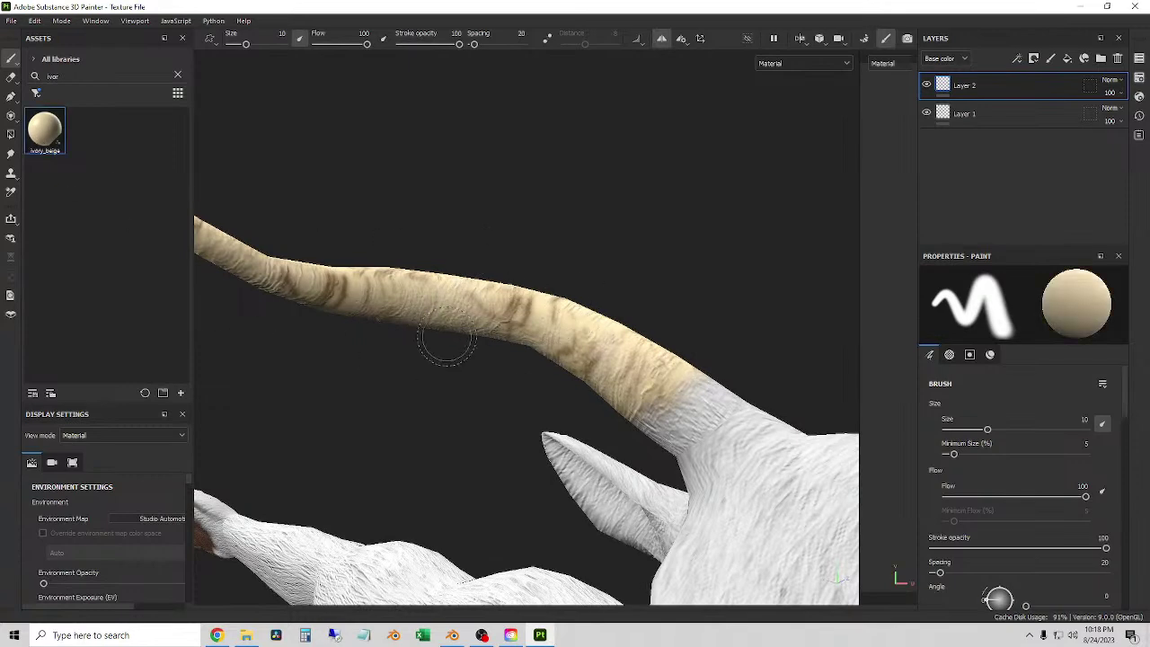
pyautogui.moveTo(455, 302)
pyautogui.mouseDown()
pyautogui.moveTo(333, 272)
pyautogui.moveTo(515, 272)
pyautogui.mouseUp()
# - Set ivory_beige's Natural Wear Intensity to 1 and Natural Wear Color Intensity to 0.74, then paint and undo a test stroke on the horn
pyautogui.scroll(-3, 724, 323)
pyautogui.scroll(-2, 1038, 371)
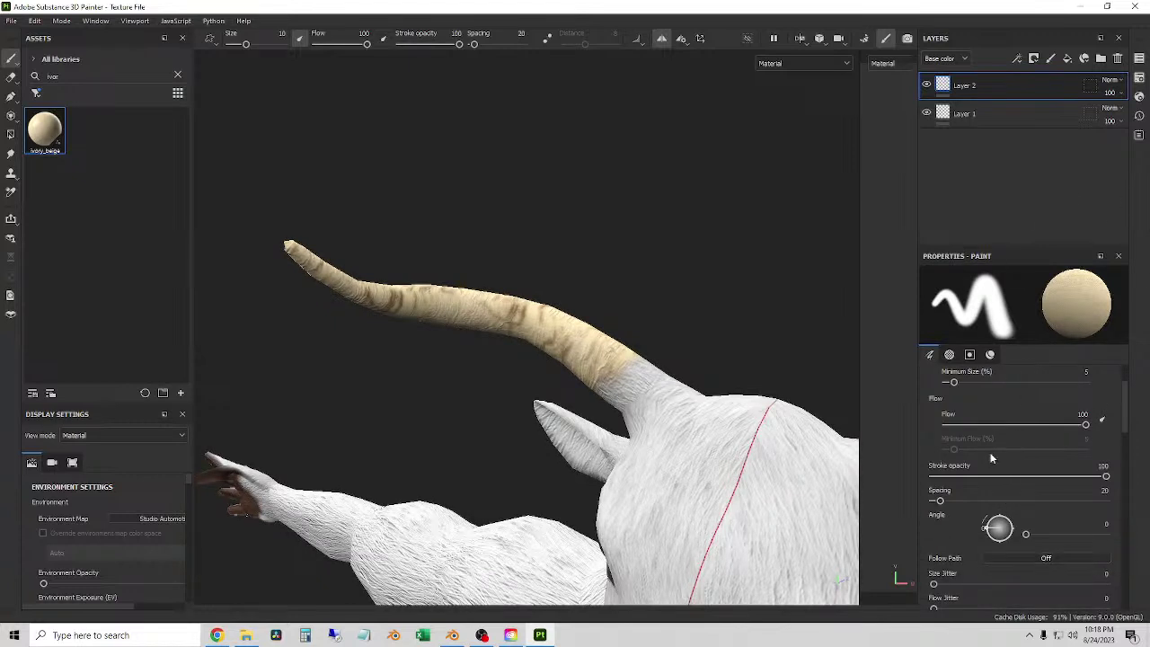
pyautogui.scroll(-6, 1004, 523)
pyautogui.scroll(-8, 1011, 520)
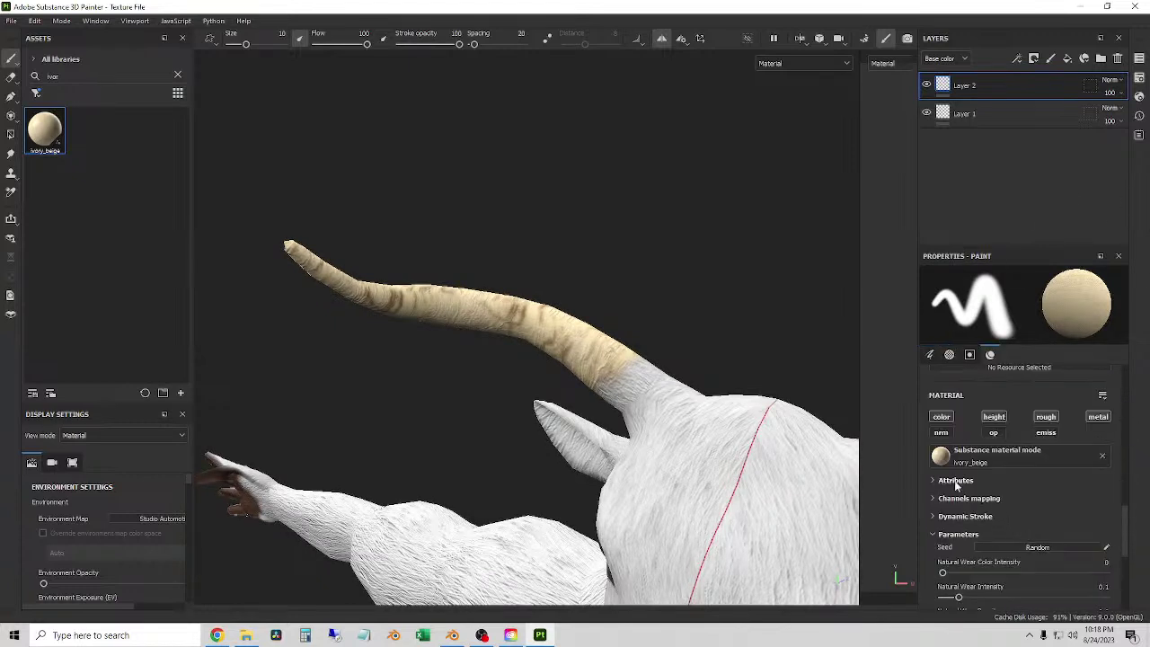
pyautogui.scroll(-4, 966, 489)
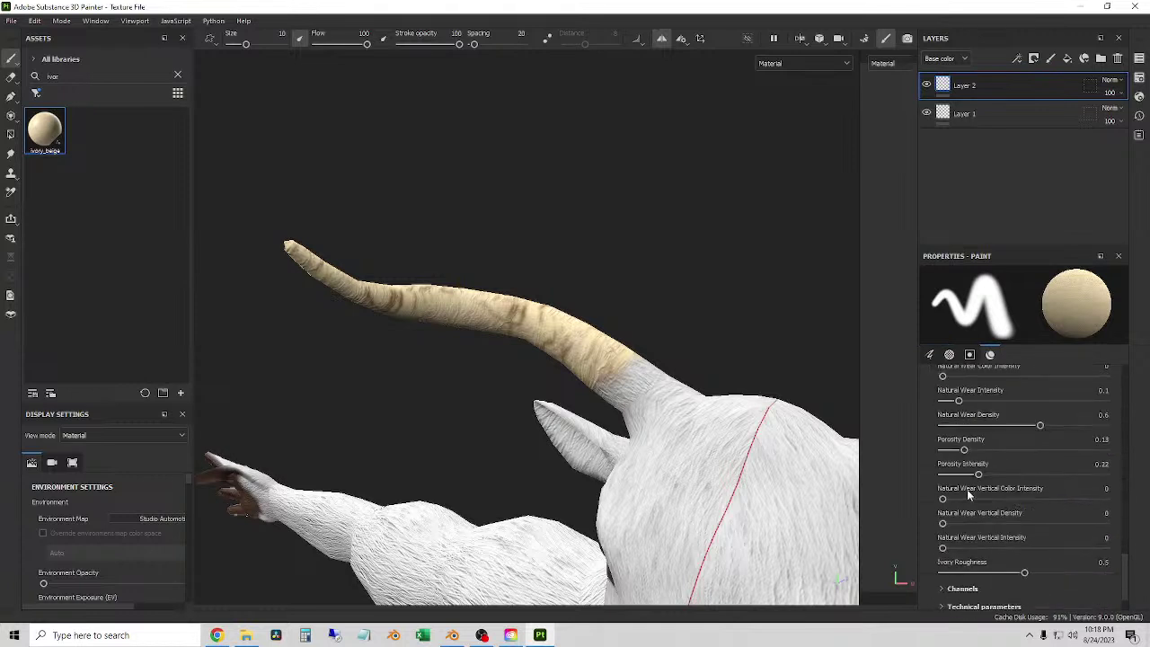
pyautogui.moveTo(960, 401); pyautogui.dragTo(1084, 402)
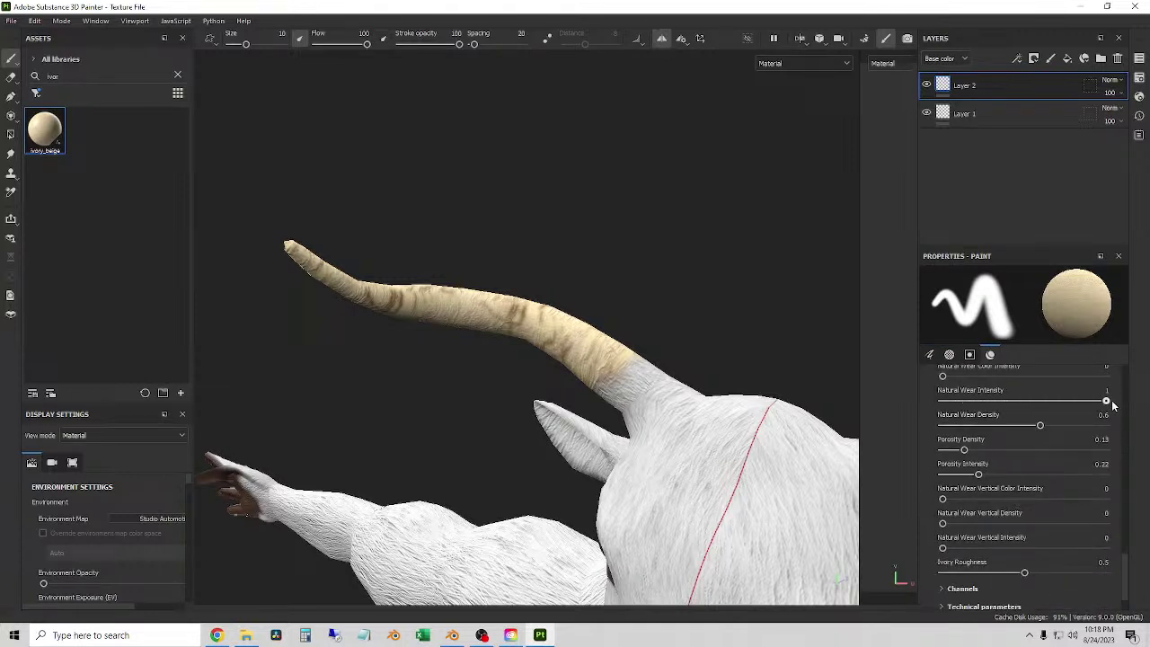
pyautogui.scroll(2, 1059, 449)
pyautogui.moveTo(959, 449)
pyautogui.mouseDown()
pyautogui.moveTo(1077, 450)
pyautogui.moveTo(1062, 453)
pyautogui.mouseUp()
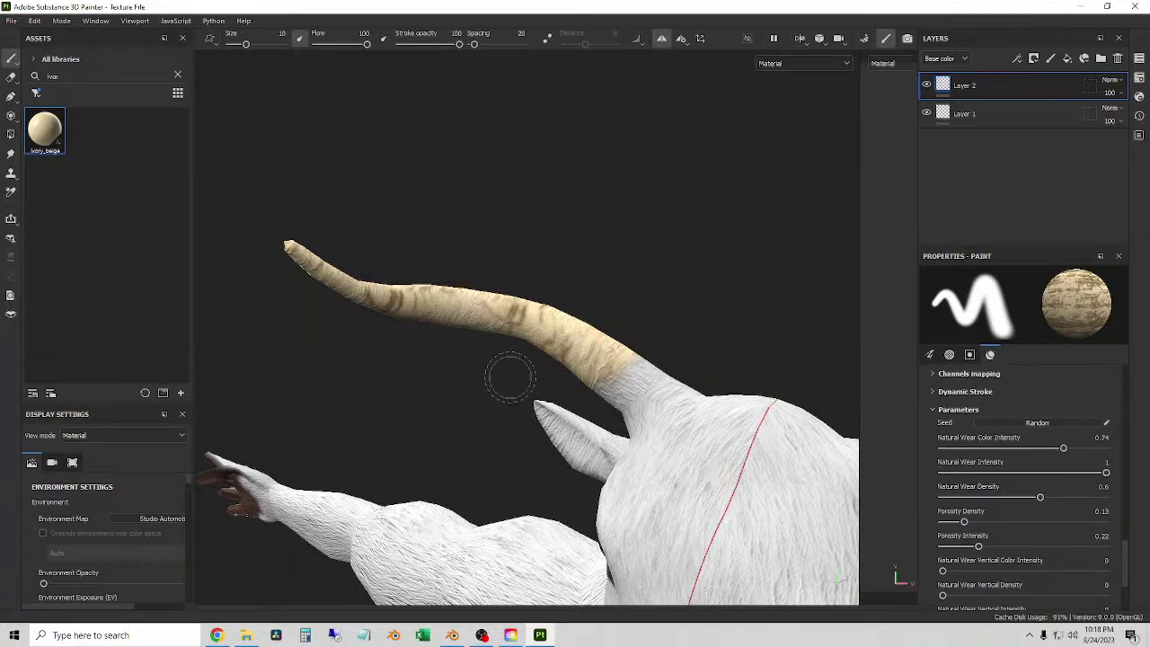
pyautogui.moveTo(530, 319)
pyautogui.mouseDown()
pyautogui.moveTo(410, 314)
pyautogui.moveTo(552, 341)
pyautogui.moveTo(555, 333)
pyautogui.mouseUp()
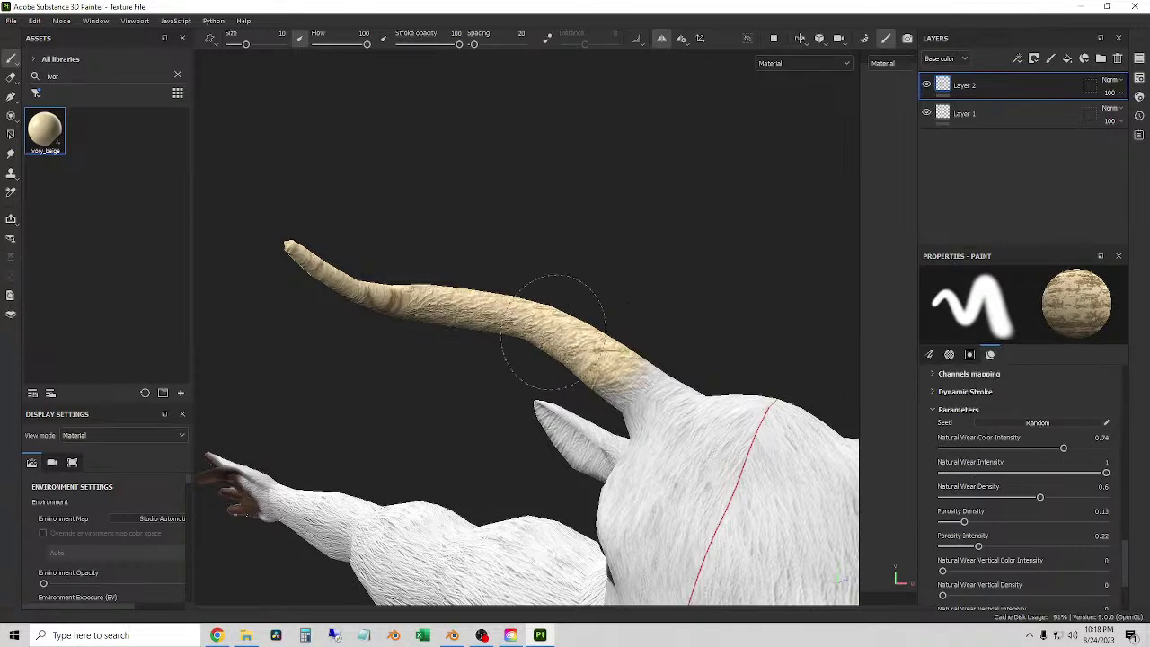
pyautogui.hotkey('ctrl', 'z')
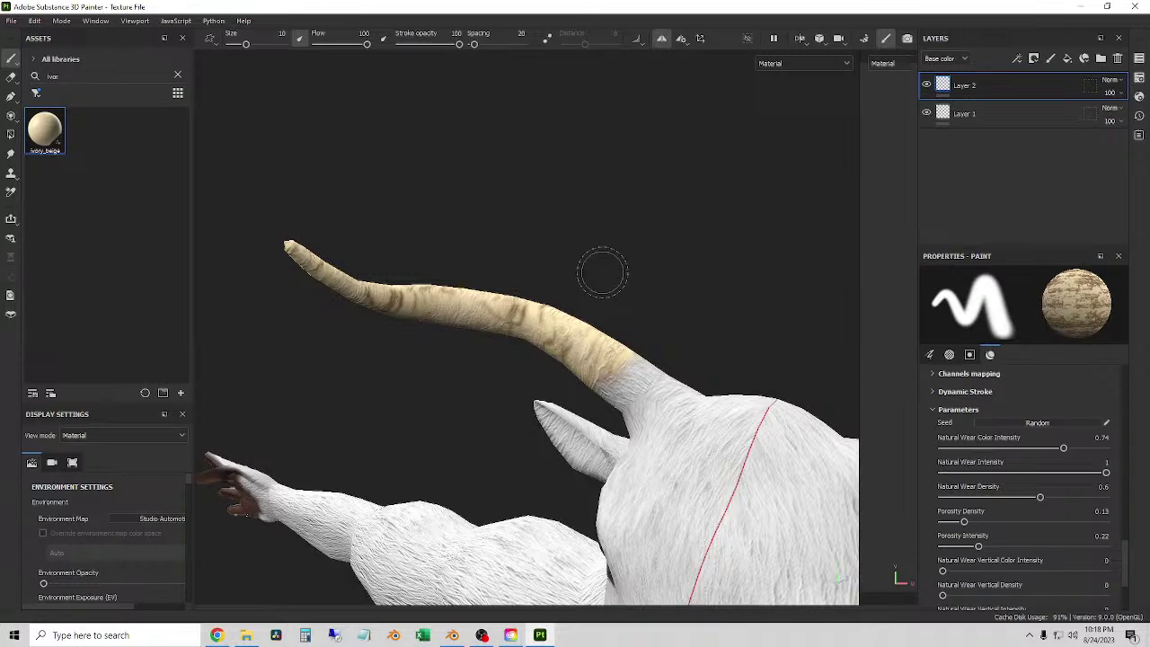
# - Close the Substance 3D Painter project, discarding its changes, and minimize Creative Cloud to return to Blender
pyautogui.moveTo(602, 272)
pyautogui.keyDown('alt'); pyautogui.mouseDown()
pyautogui.moveTo(500, 267)
pyautogui.moveTo(490, 319)
pyautogui.mouseUp(); pyautogui.keyUp('alt')
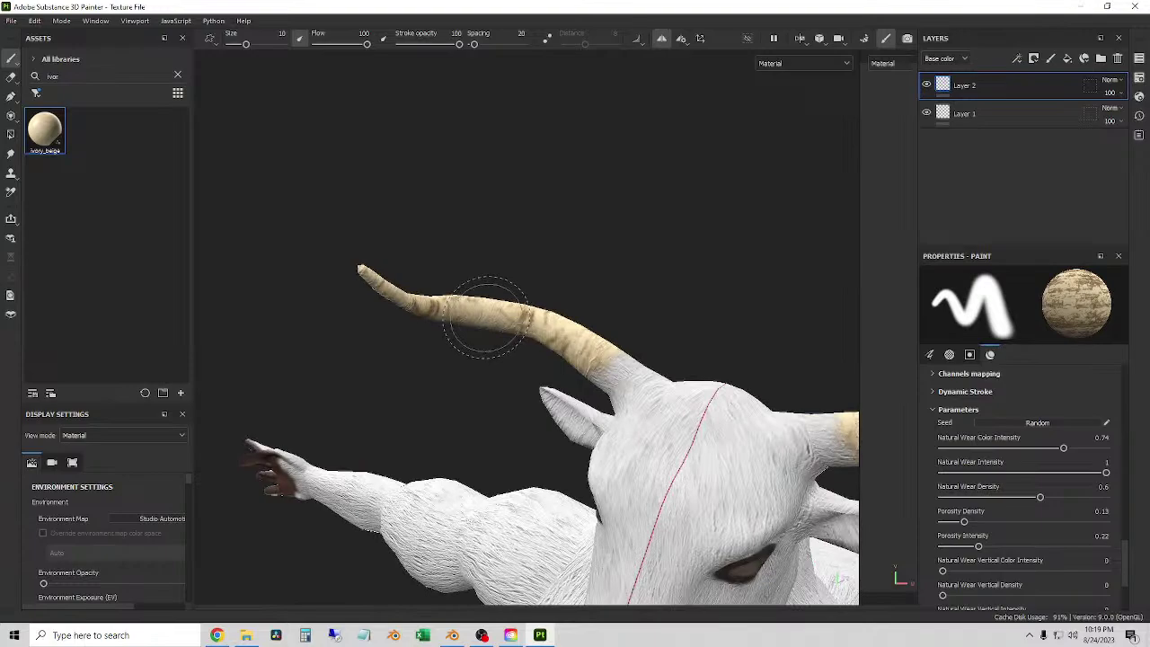
pyautogui.moveTo(444, 269)
pyautogui.keyDown('alt'); pyautogui.mouseDown()
pyautogui.moveTo(583, 277)
pyautogui.moveTo(457, 272)
pyautogui.moveTo(520, 252)
pyautogui.moveTo(431, 249)
pyautogui.moveTo(526, 373)
pyautogui.moveTo(635, 385)
pyautogui.mouseUp(); pyautogui.keyUp('alt')
pyautogui.keyDown('alt'); pyautogui.moveTo(636, 385); pyautogui.dragTo(638, 278, button='middle'); pyautogui.keyUp('alt')
pyautogui.scroll(-1, 638, 296)
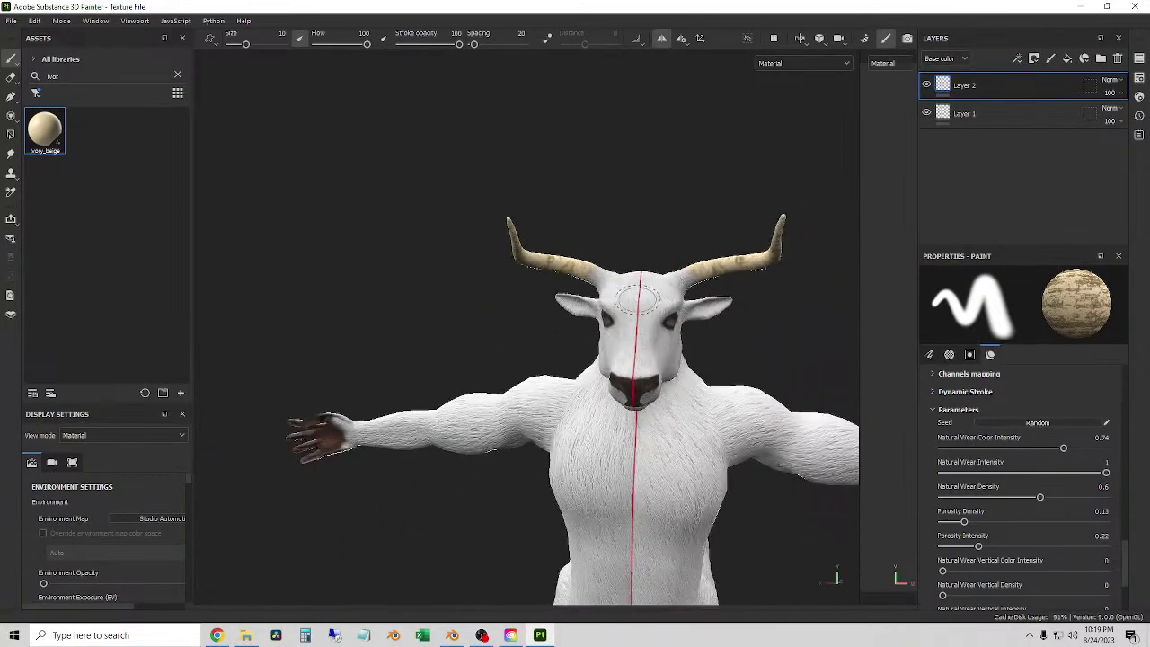
pyautogui.scroll(-4, 569, 329)
pyautogui.scroll(2, 570, 333)
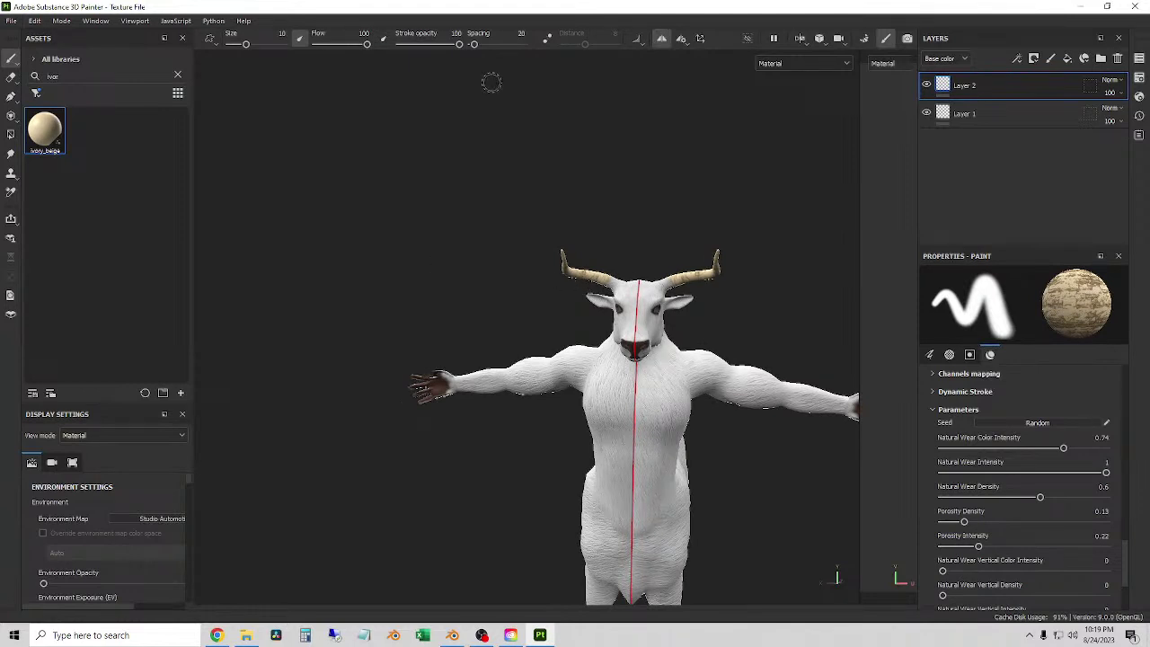
pyautogui.click(1129, 7)
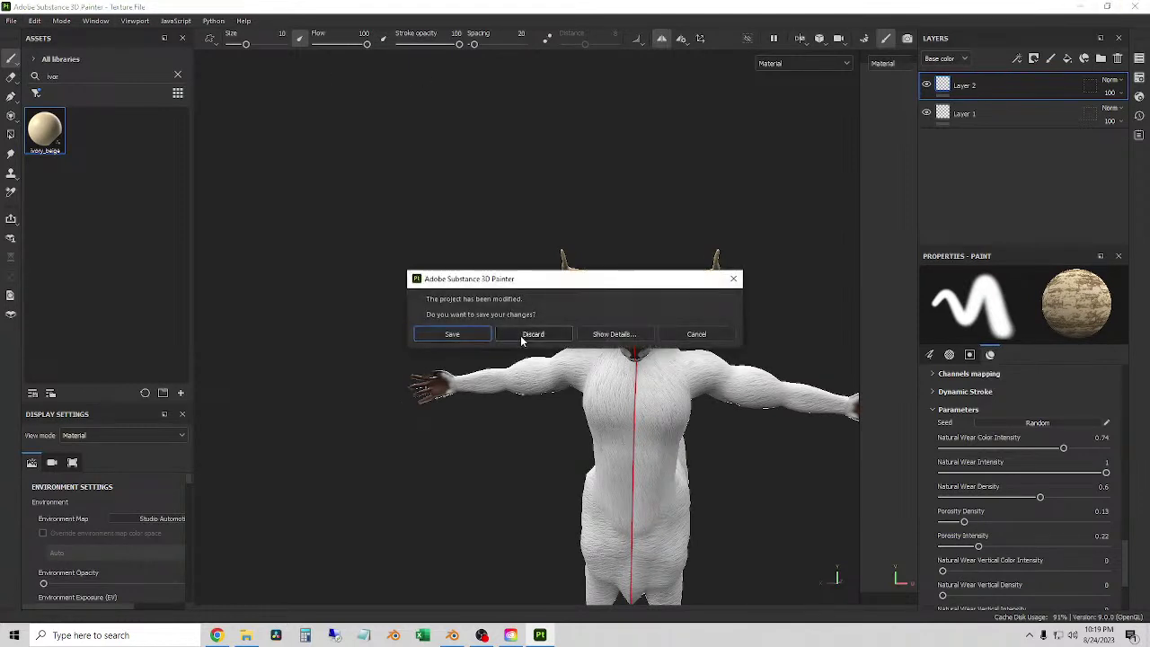
pyautogui.click(532, 333)
pyautogui.click(1130, 9)
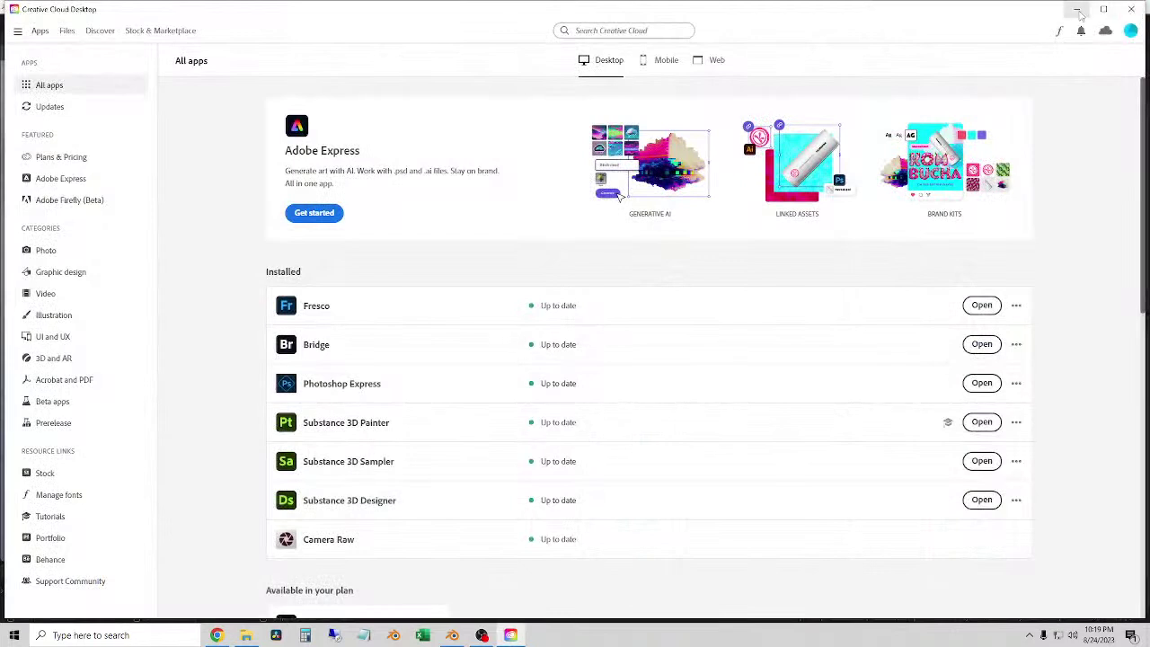
# - Examine the rendered bucentaur's horns, head and torso fur texture up close, and view the whole body from further away
pyautogui.scroll(-1, 593, 352)
pyautogui.scroll(2, 594, 351)
pyautogui.scroll(2, 594, 350)
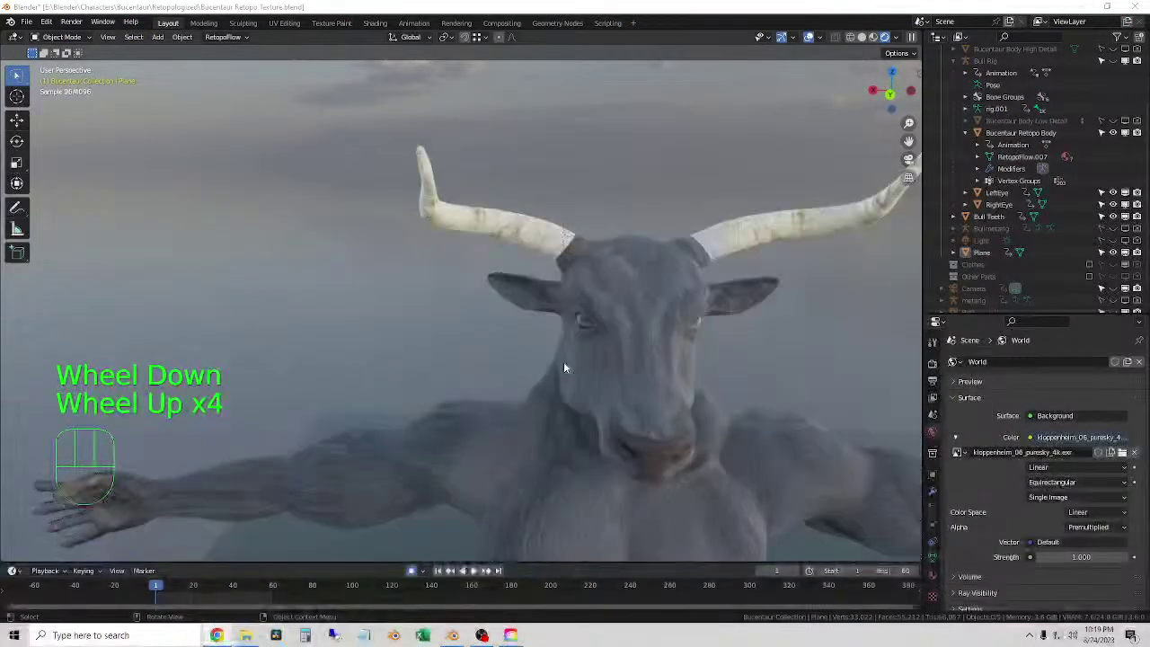
pyautogui.moveTo(564, 361); pyautogui.dragTo(597, 249, button='middle')
pyautogui.click(634, 213)
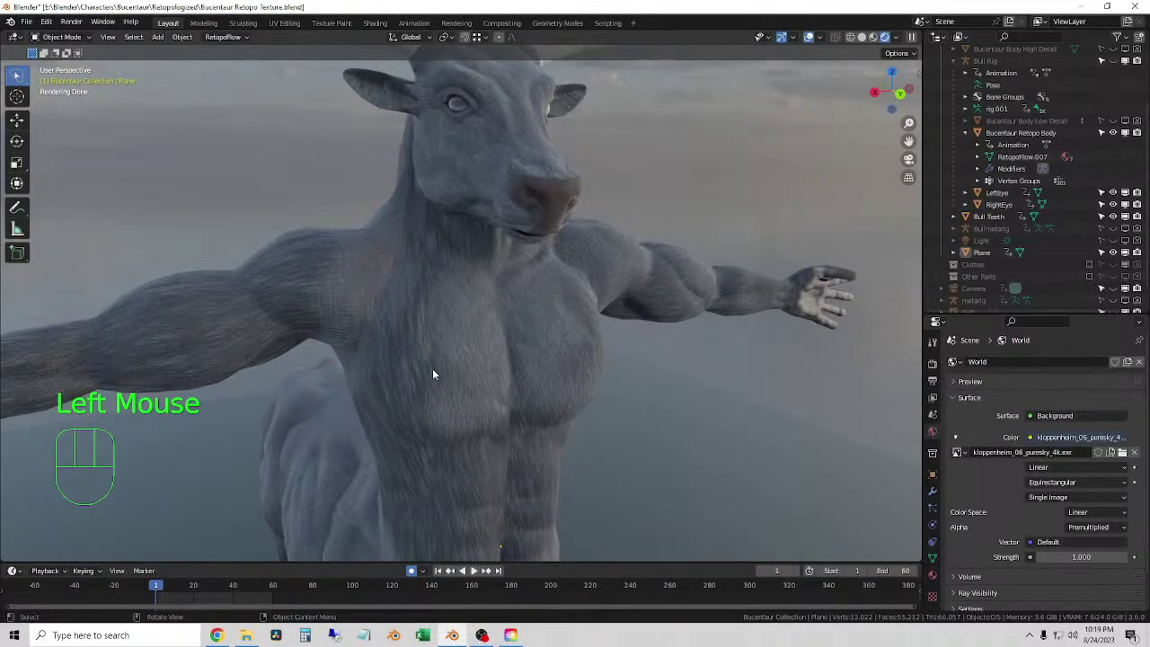
pyautogui.keyDown('shift'); pyautogui.moveTo(432, 368); pyautogui.dragTo(495, 255, button='middle'); pyautogui.keyUp('shift')
pyautogui.keyDown('shift'); pyautogui.rightClick(441, 258); pyautogui.keyUp('shift')
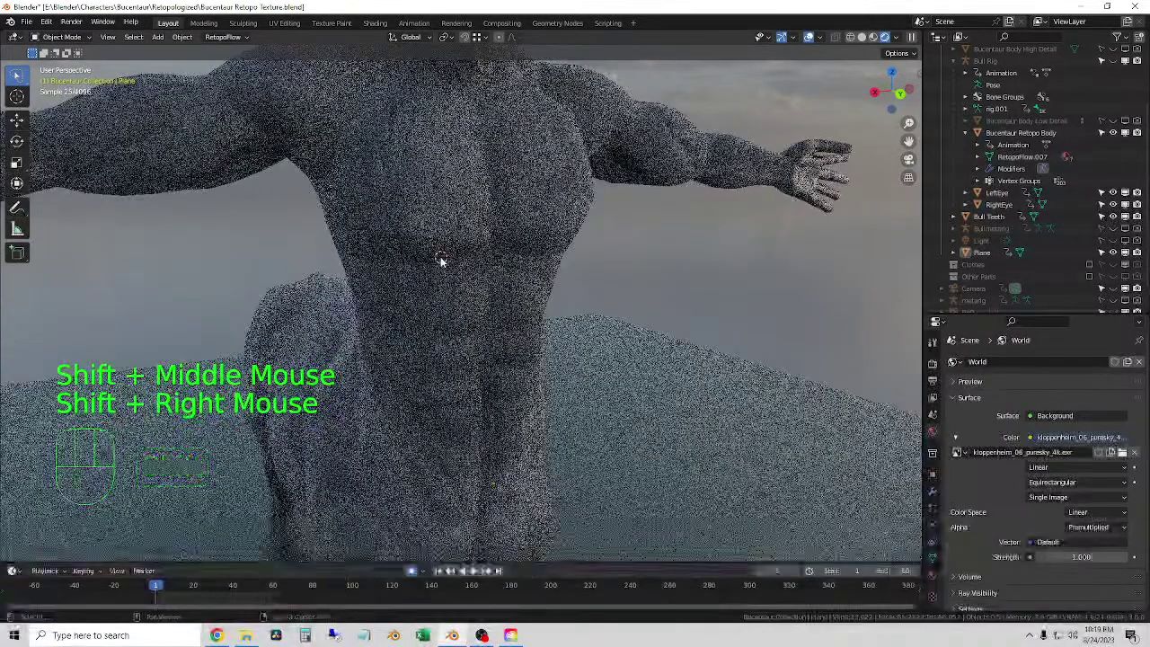
pyautogui.scroll(2, 441, 258)
pyautogui.click(775, 297)
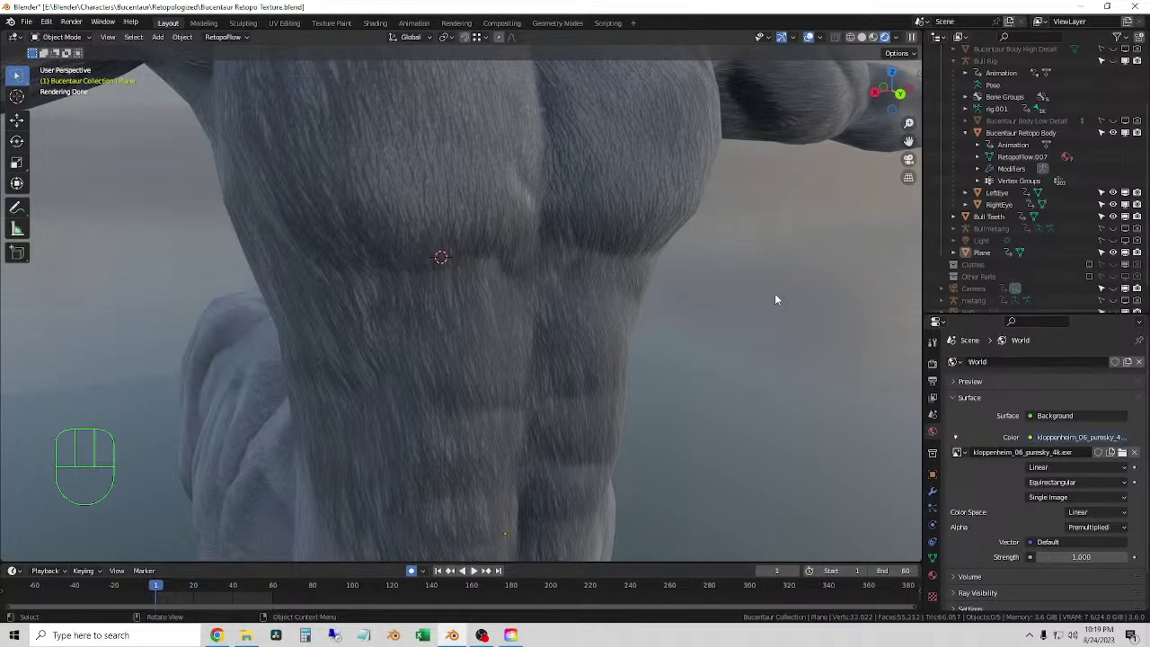
pyautogui.scroll(-2, 761, 293)
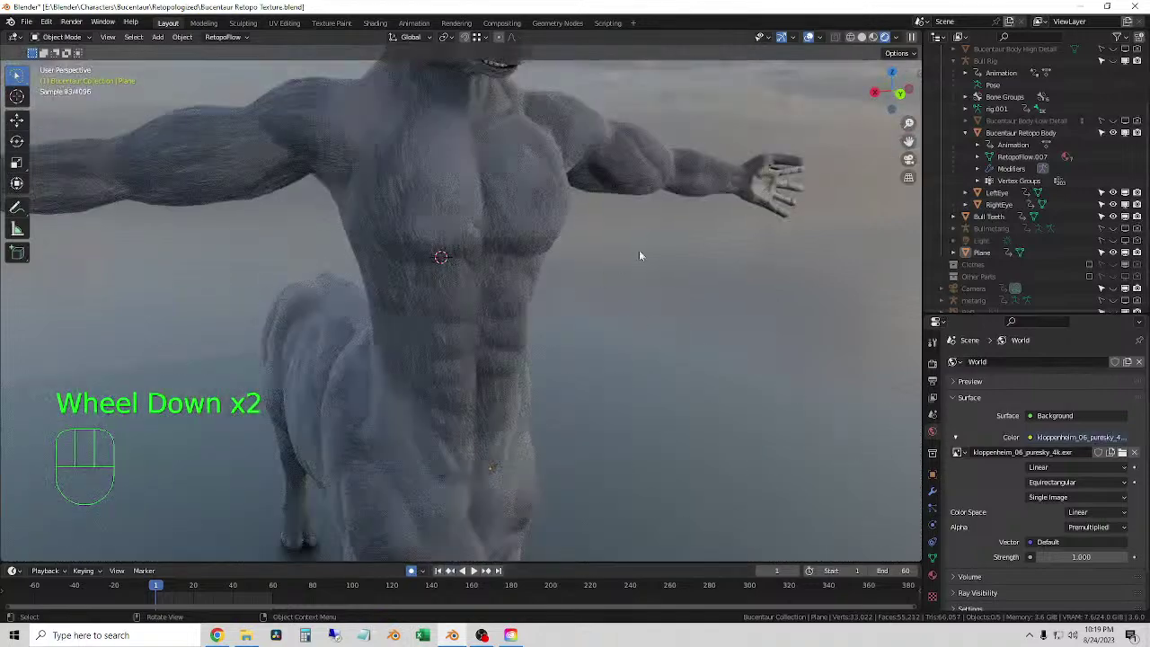
pyautogui.click(633, 252)
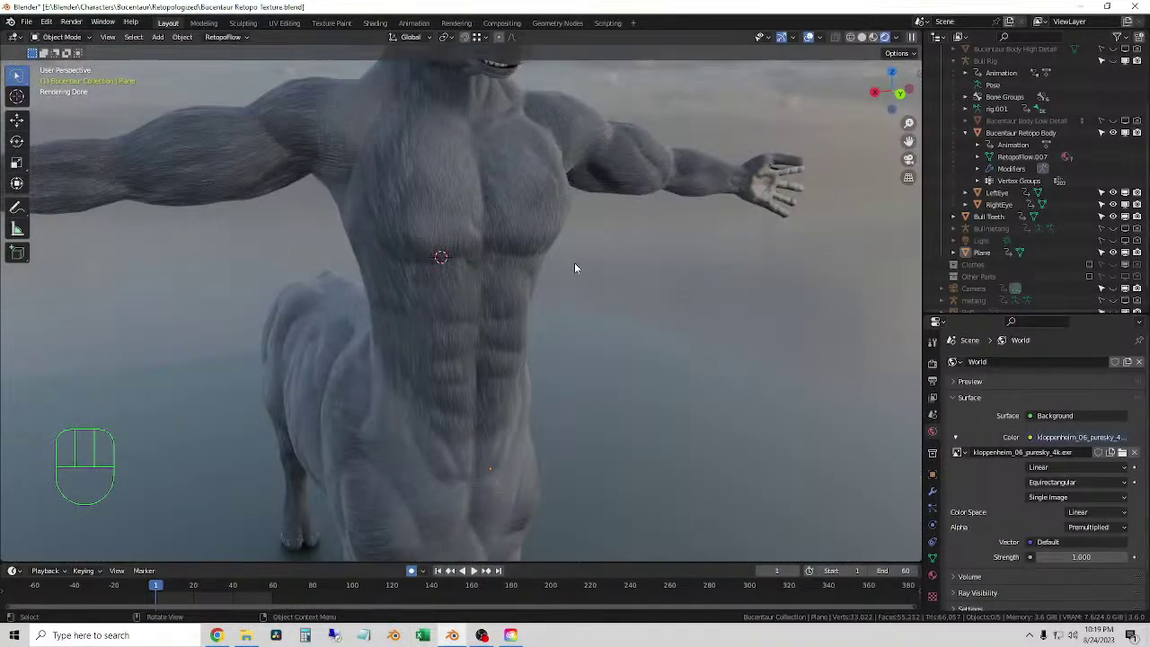
pyautogui.scroll(-2, 567, 266)
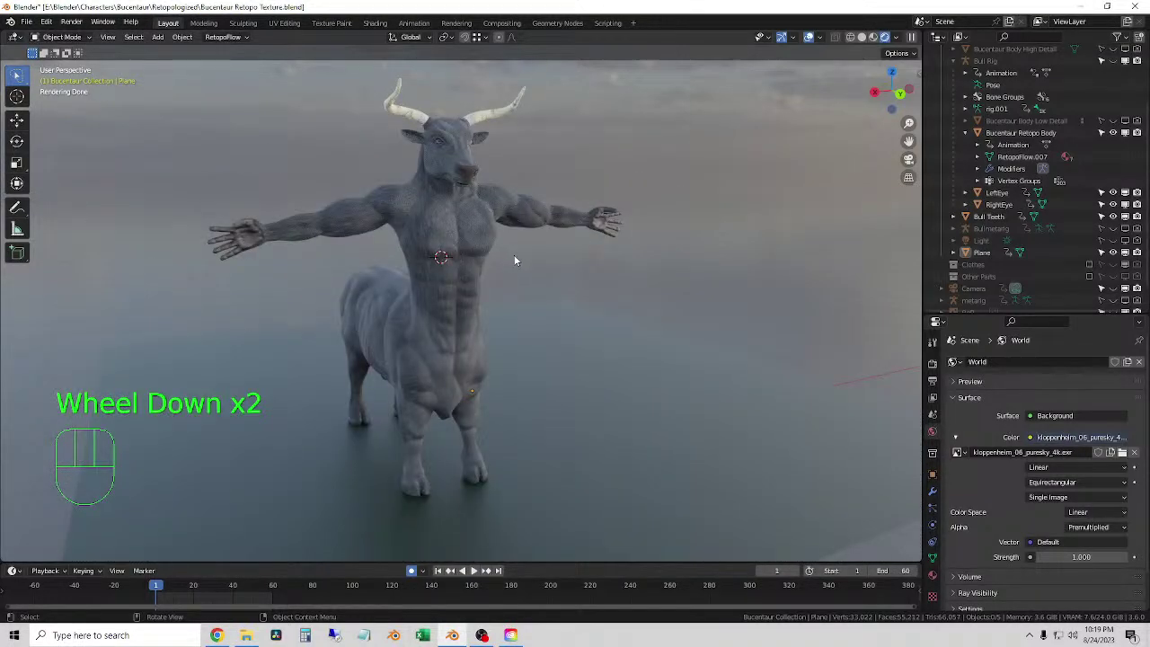
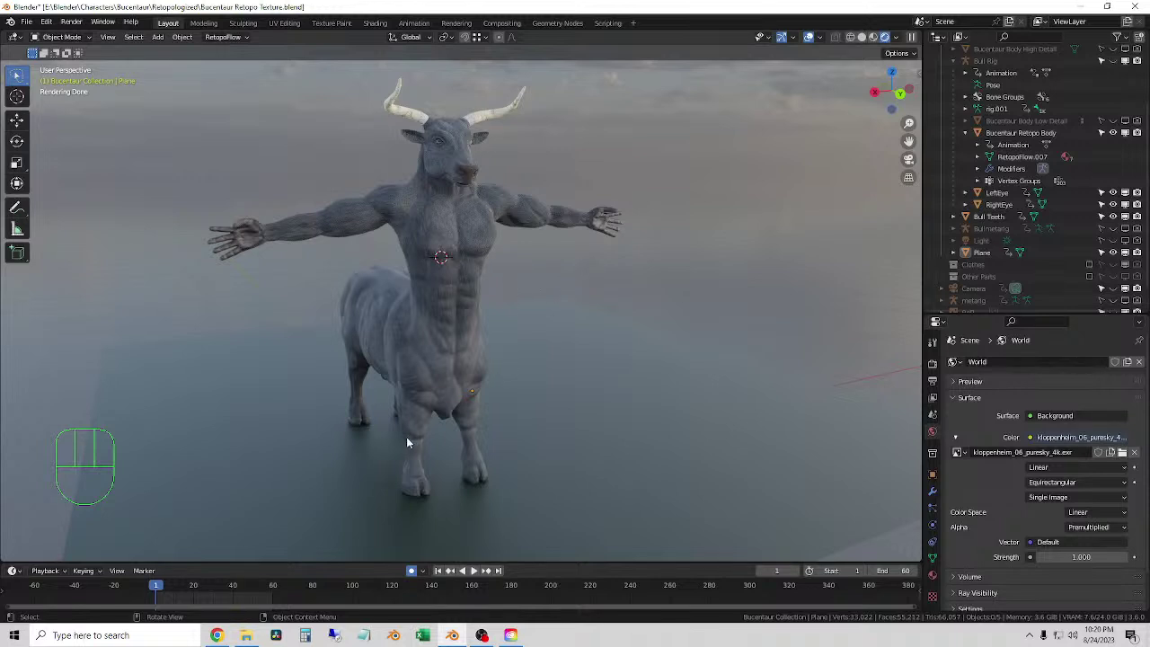
# - Clear the selection of the bucentaur body and switch the viewport to solid shading
pyautogui.click(417, 493)
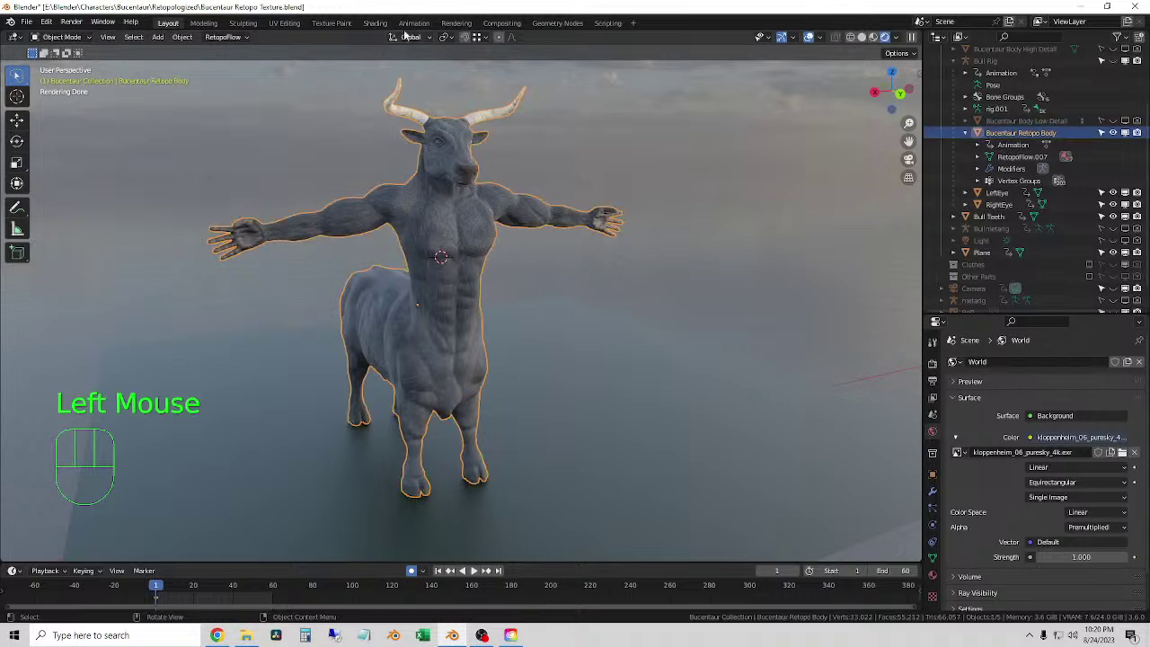
pyautogui.click(659, 256)
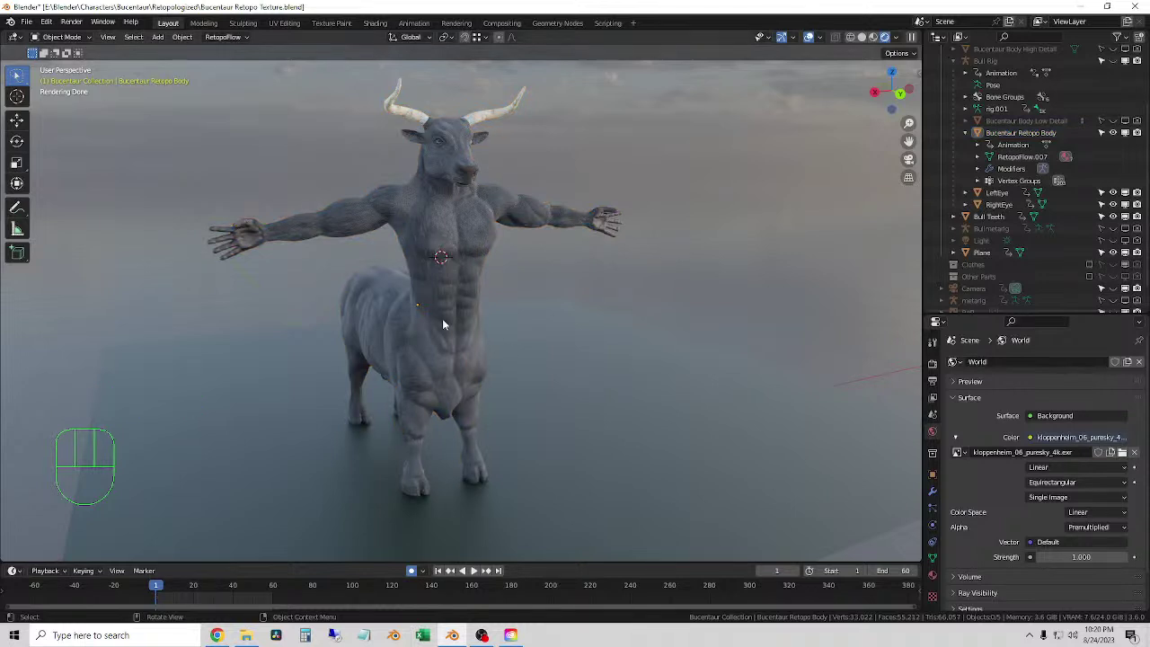
pyautogui.click(471, 229)
pyautogui.click(847, 76)
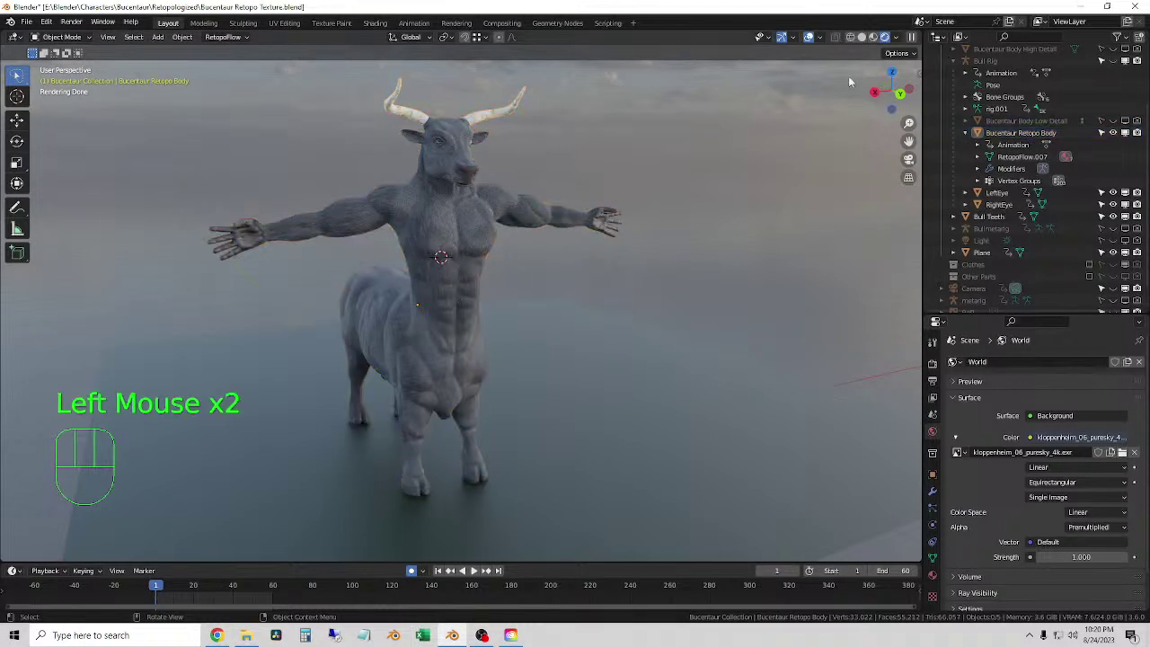
pyautogui.click(862, 38)
pyautogui.scroll(1, 755, 70)
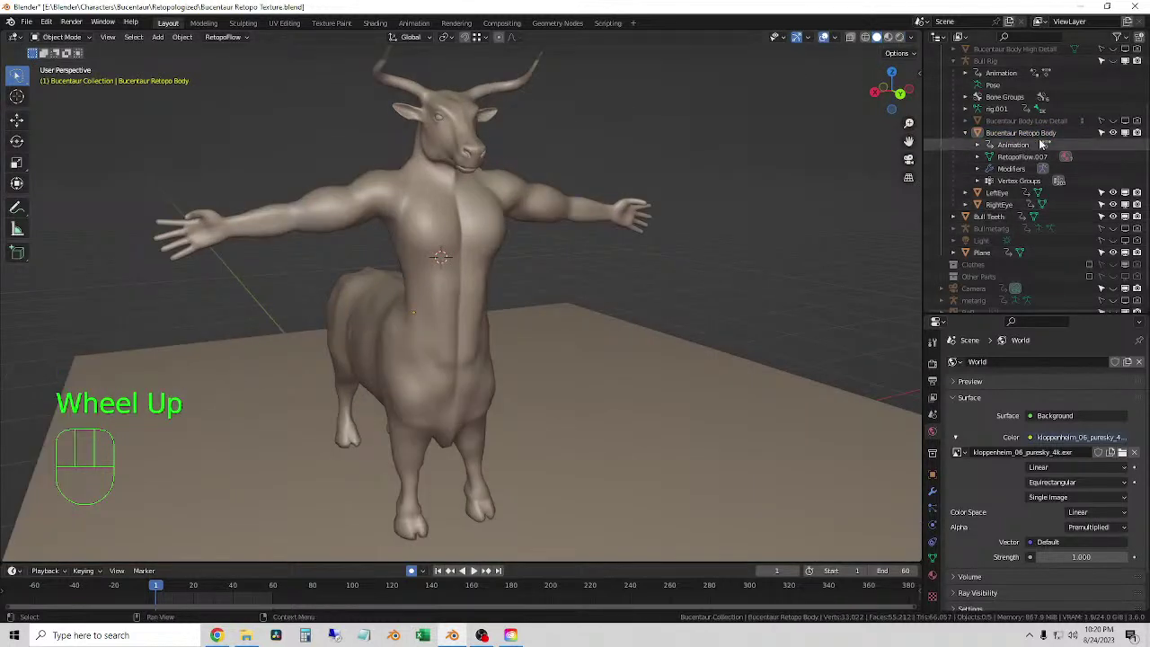
# - Collapse the Bull Rig hierarchy in the outliner and select the Bull Teeth object
pyautogui.click(993, 62)
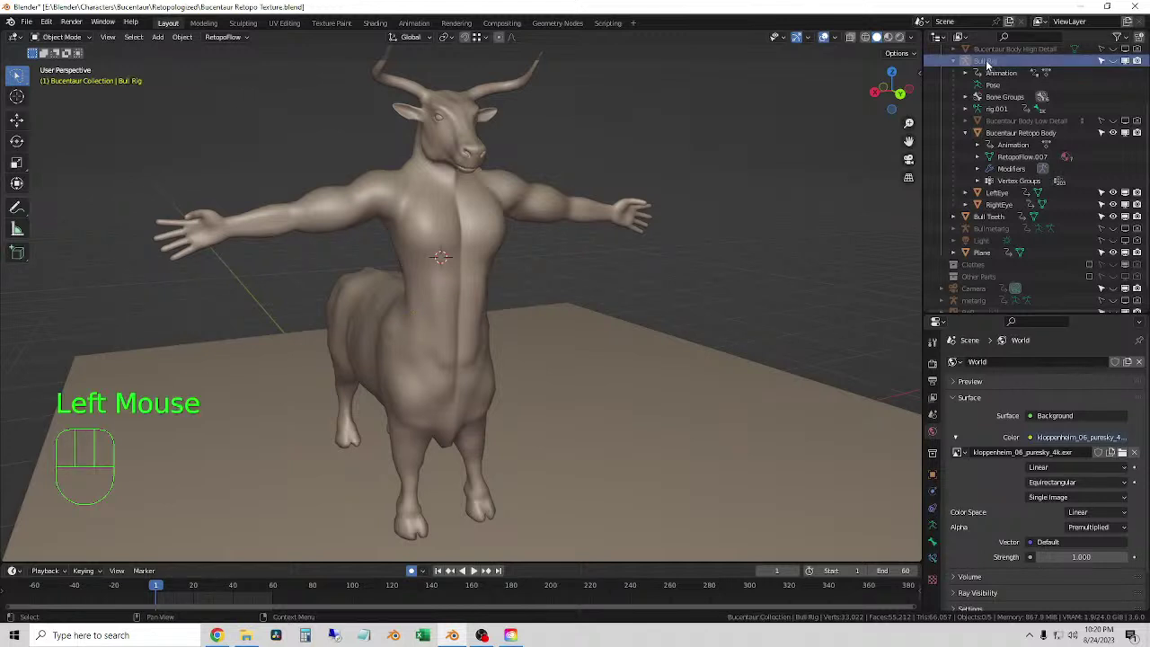
pyautogui.scroll(1, 960, 90)
pyautogui.click(954, 86)
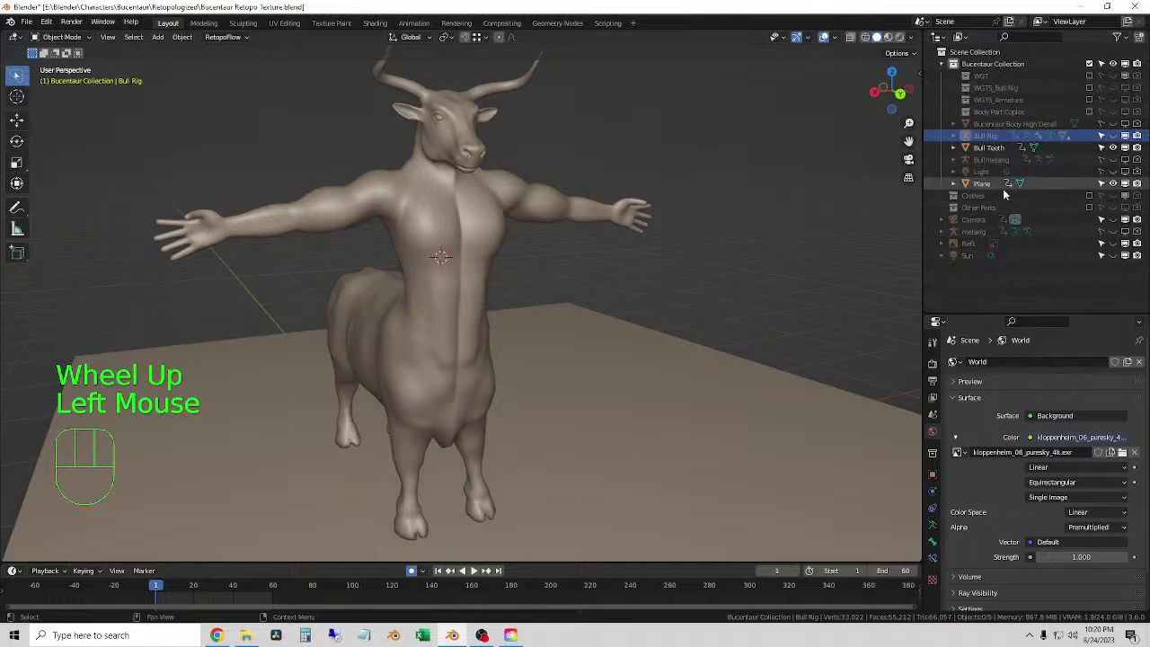
pyautogui.click(984, 148)
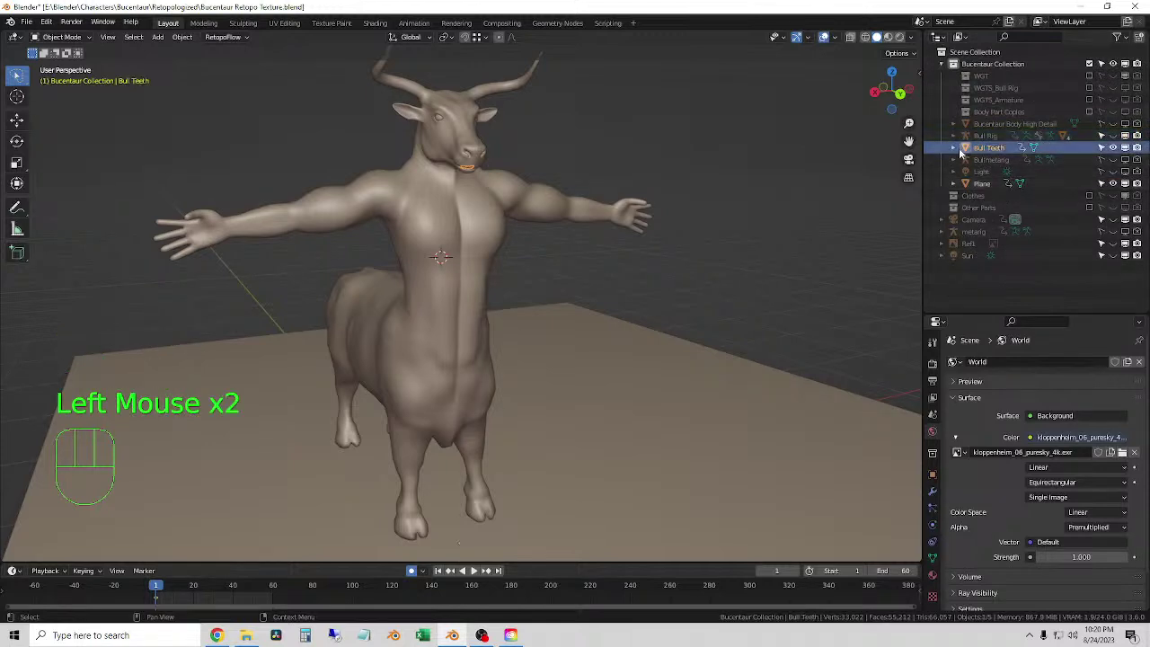
# - Frame the bucentaur's mouth up close and make the Bull Rig visible
pyautogui.scroll(2, 475, 163)
pyautogui.keyDown('shift'); pyautogui.moveTo(475, 162); pyautogui.dragTo(490, 189, button='middle'); pyautogui.keyUp('shift')
pyautogui.keyDown('shift'); pyautogui.rightClick(469, 215); pyautogui.keyUp('shift')
pyautogui.scroll(3, 447, 216)
pyautogui.click(683, 199)
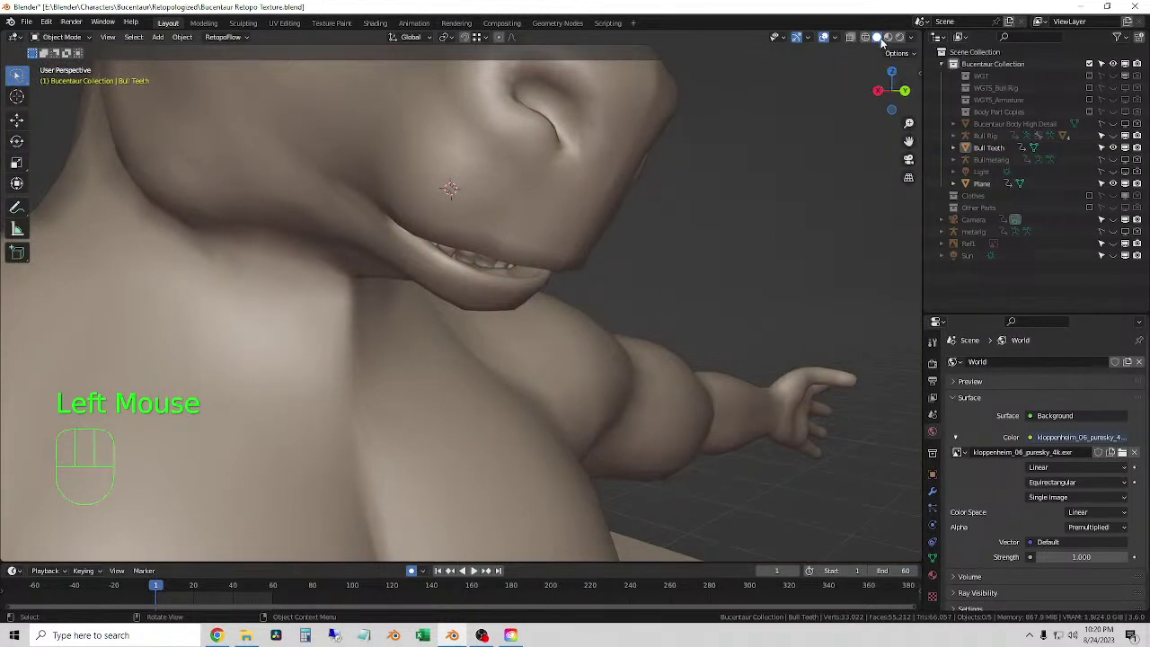
pyautogui.scroll(1, 1087, 160)
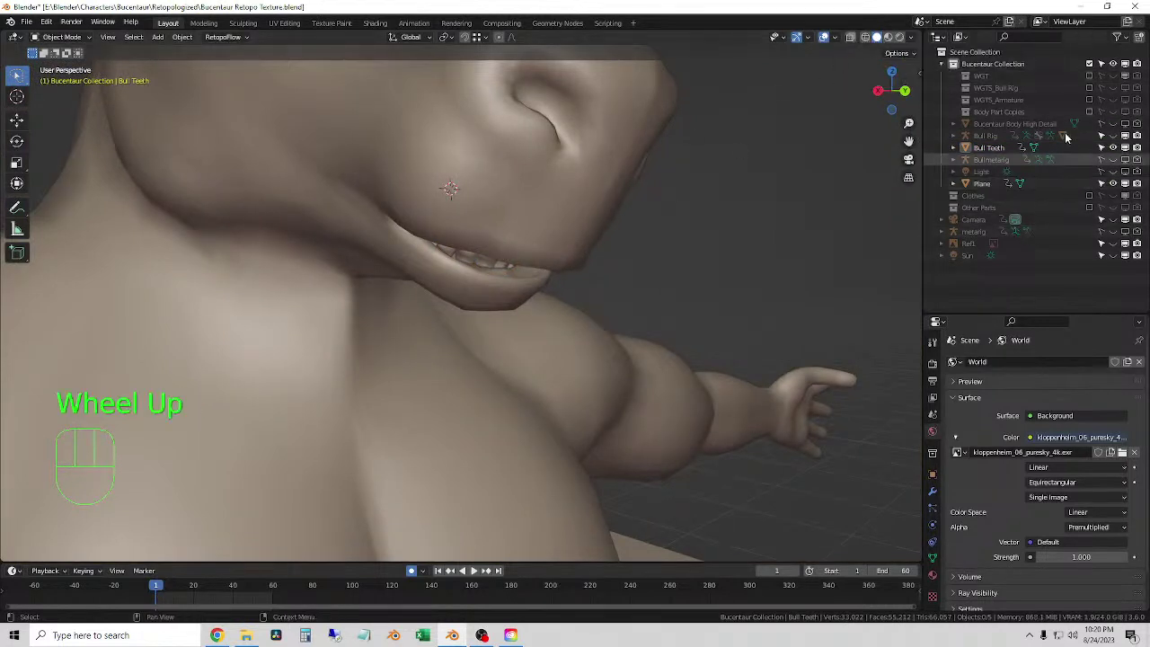
pyautogui.click(1113, 136)
# - Select the Bull Teeth in the mouth and add the Bull Rig to the selection as the active object
pyautogui.click(493, 264)
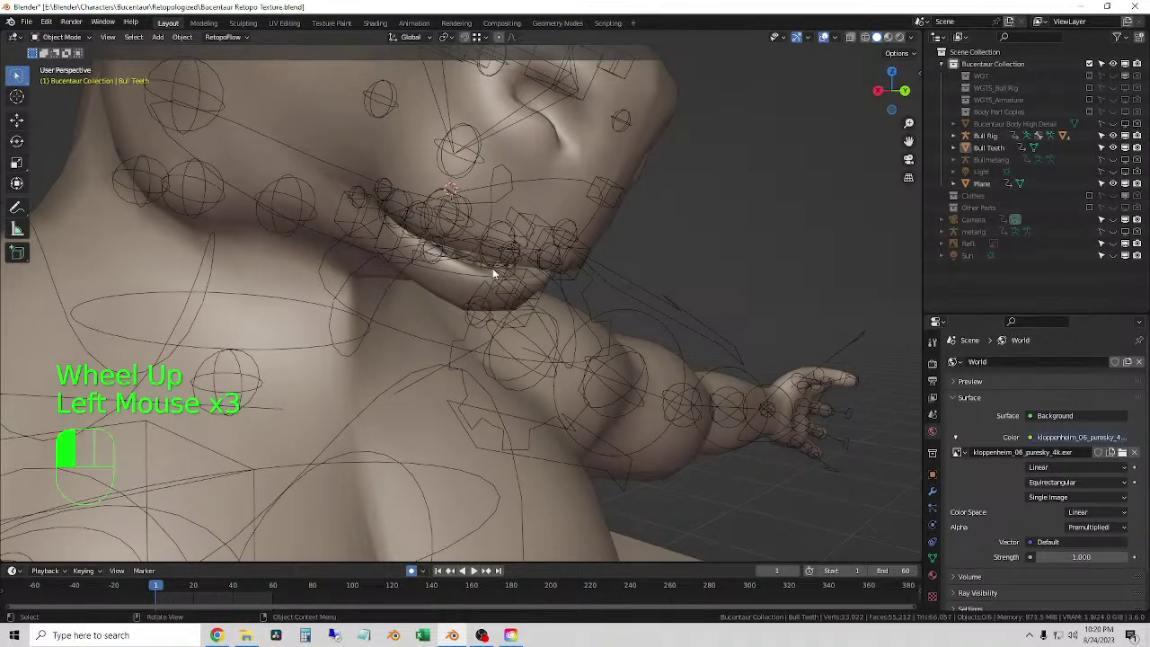
pyautogui.click(480, 263)
pyautogui.click(469, 258)
pyautogui.doubleClick(469, 257)
pyautogui.click(468, 258)
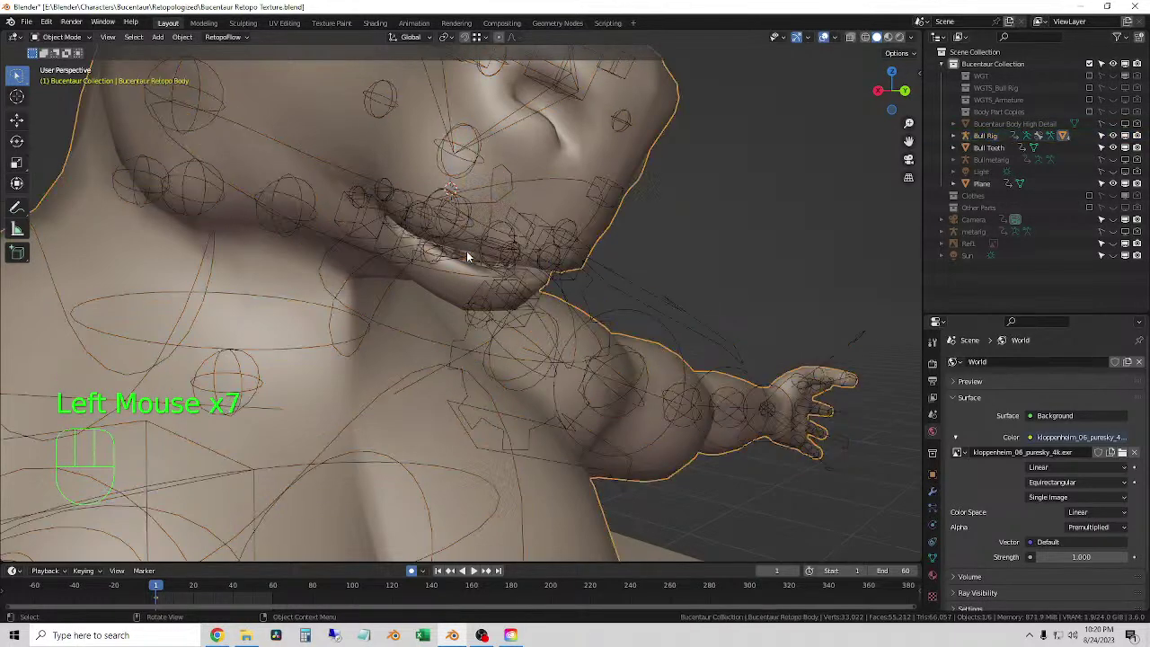
pyautogui.click(467, 257)
pyautogui.scroll(1, 467, 258)
pyautogui.moveTo(483, 258); pyautogui.dragTo(528, 267, button='middle')
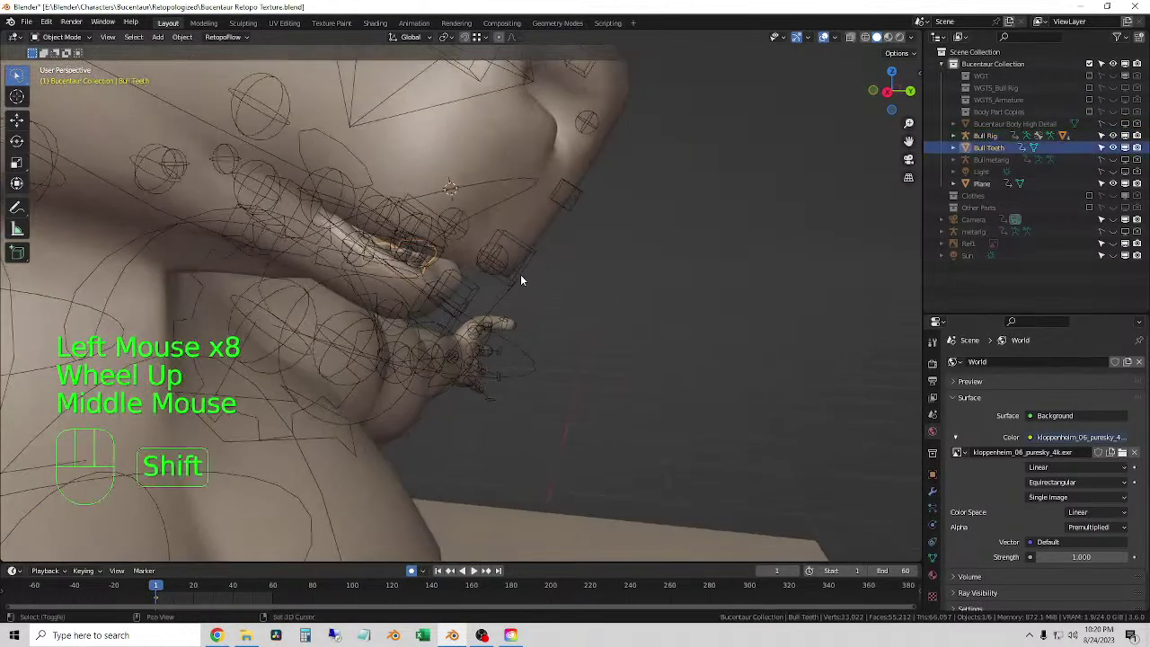
pyautogui.keyDown('shift'); pyautogui.click(520, 274); pyautogui.keyUp('shift')
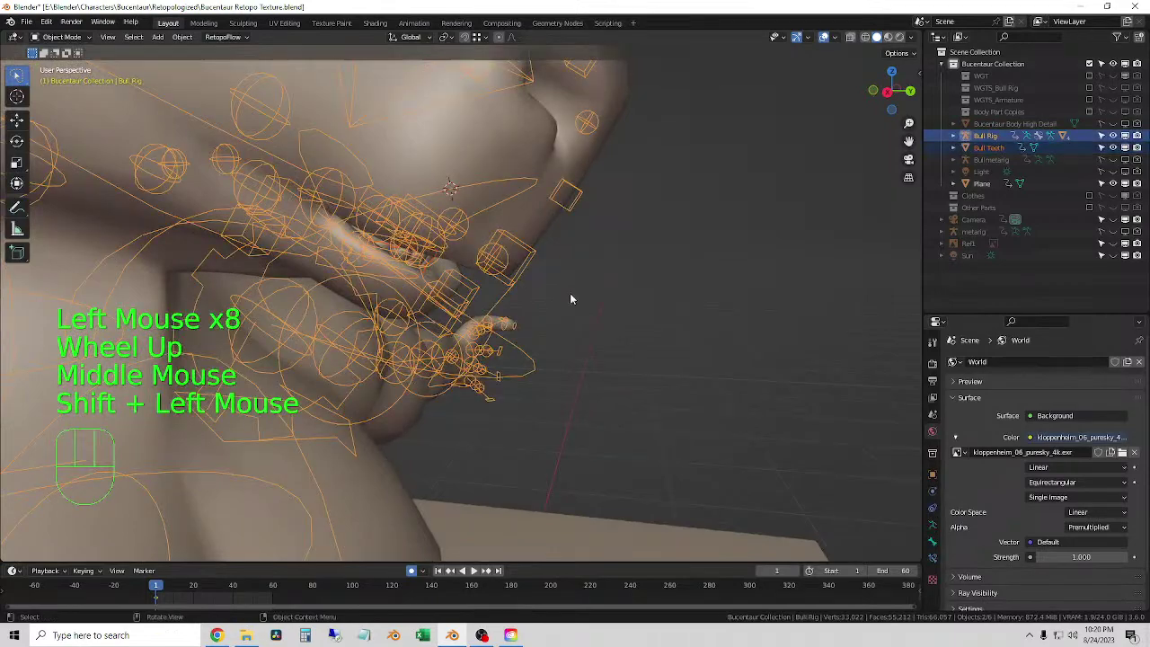
# - Switch the Bull Rig to Pose Mode and parent the Bull Teeth to its teethB.001 bone using the Bone option
pyautogui.click(28, 40)
pyautogui.click(55, 80)
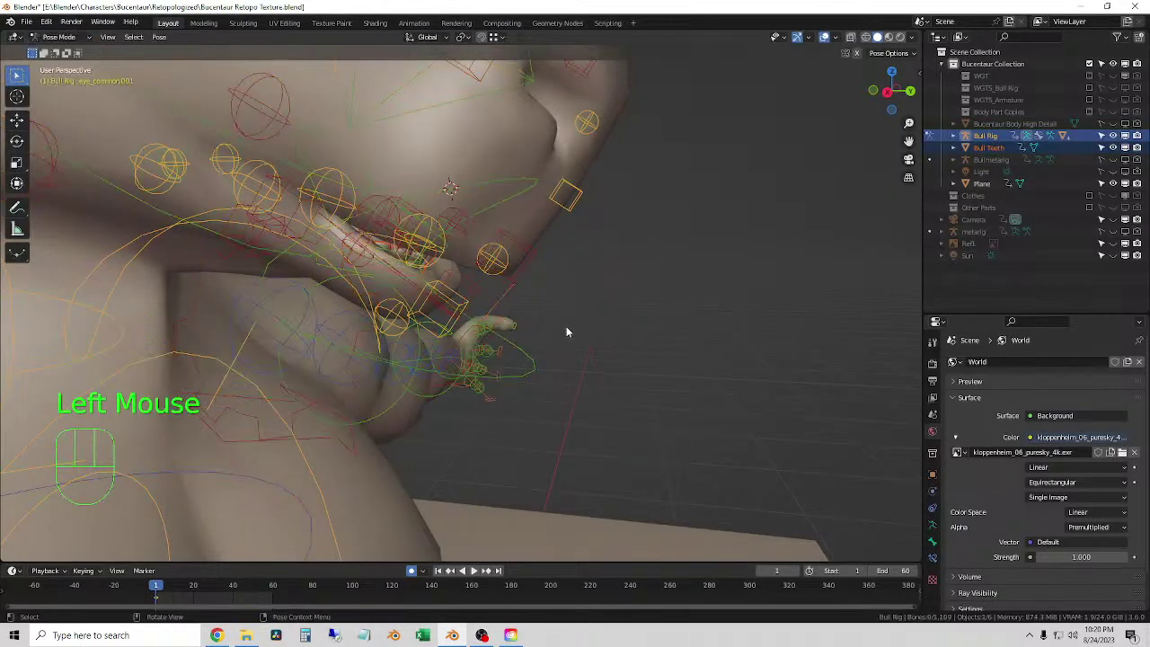
pyautogui.moveTo(566, 331); pyautogui.dragTo(400, 274, button='middle')
pyautogui.click(324, 269)
pyautogui.hotkey('ctrl', 'p')
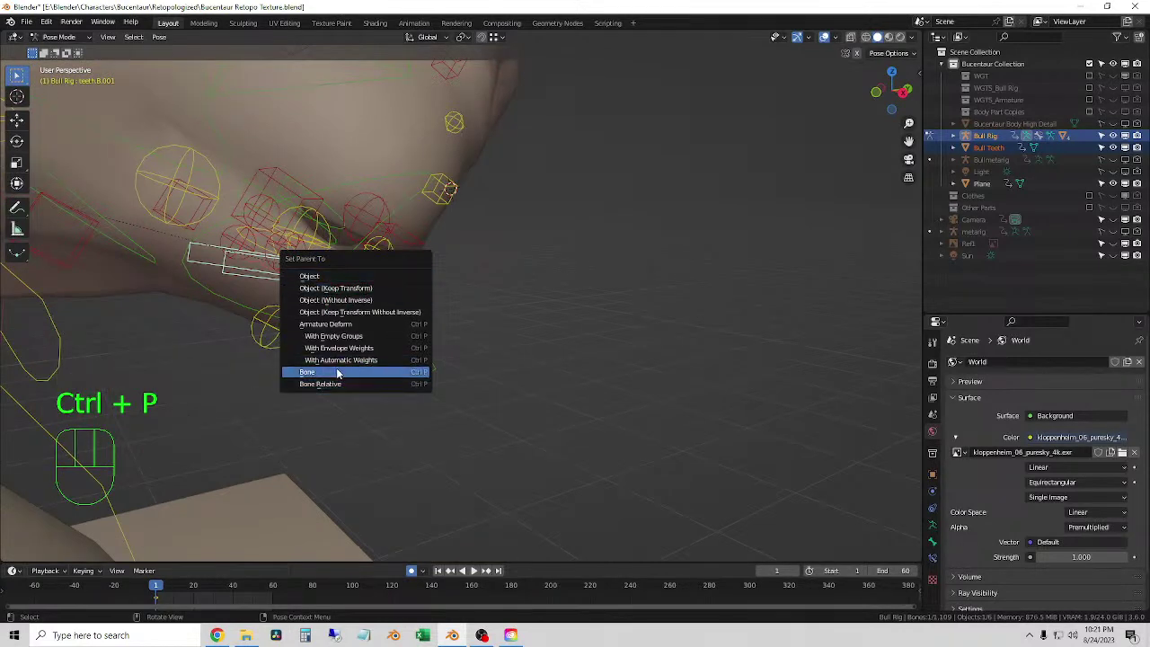
pyautogui.click(333, 371)
# - Try rotating the jaw_master.001 bone to test whether the parented teeth follow the jaw
pyautogui.moveTo(560, 313); pyautogui.dragTo(359, 314, button='middle')
pyautogui.click(456, 225)
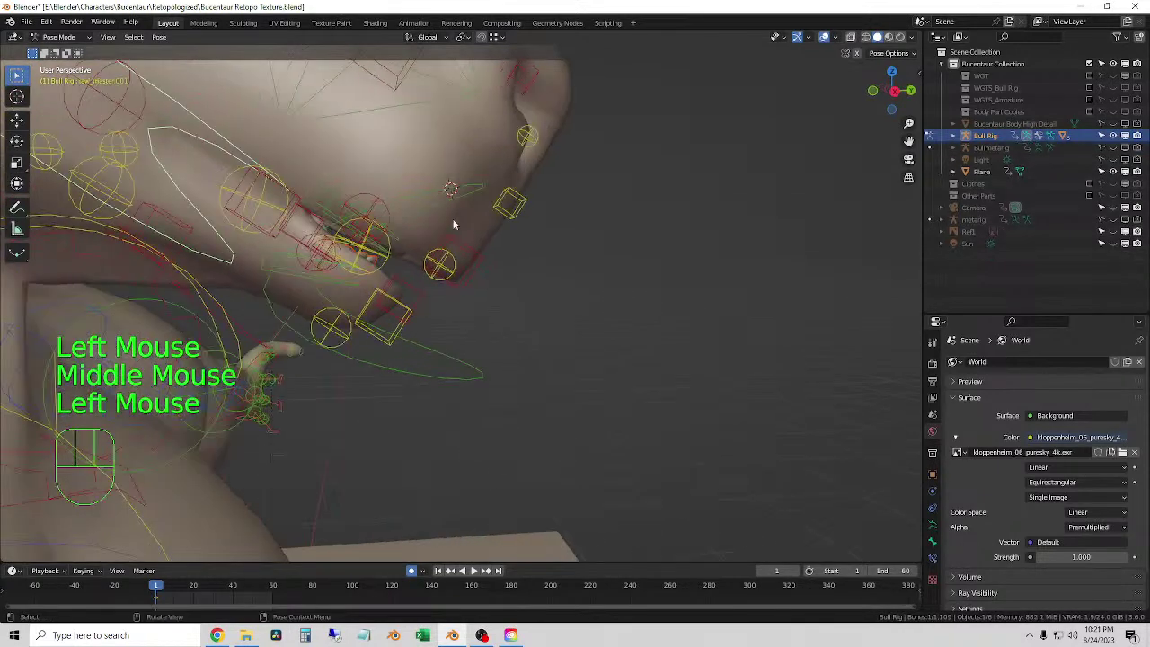
pyautogui.press('r')
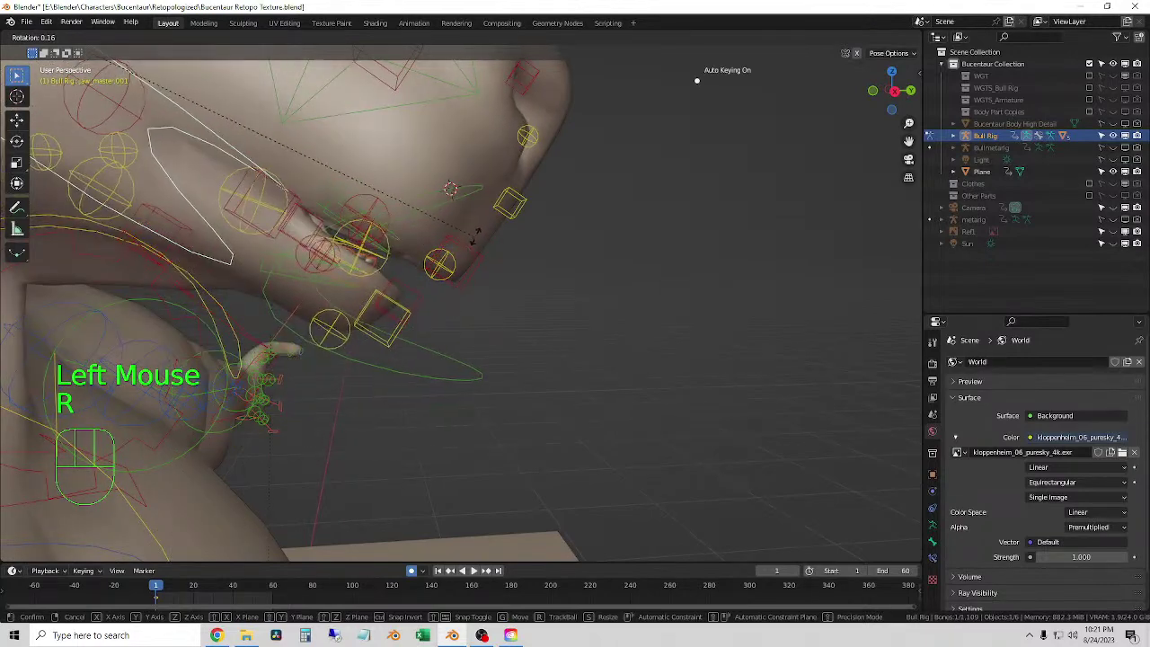
pyautogui.click(599, 292)
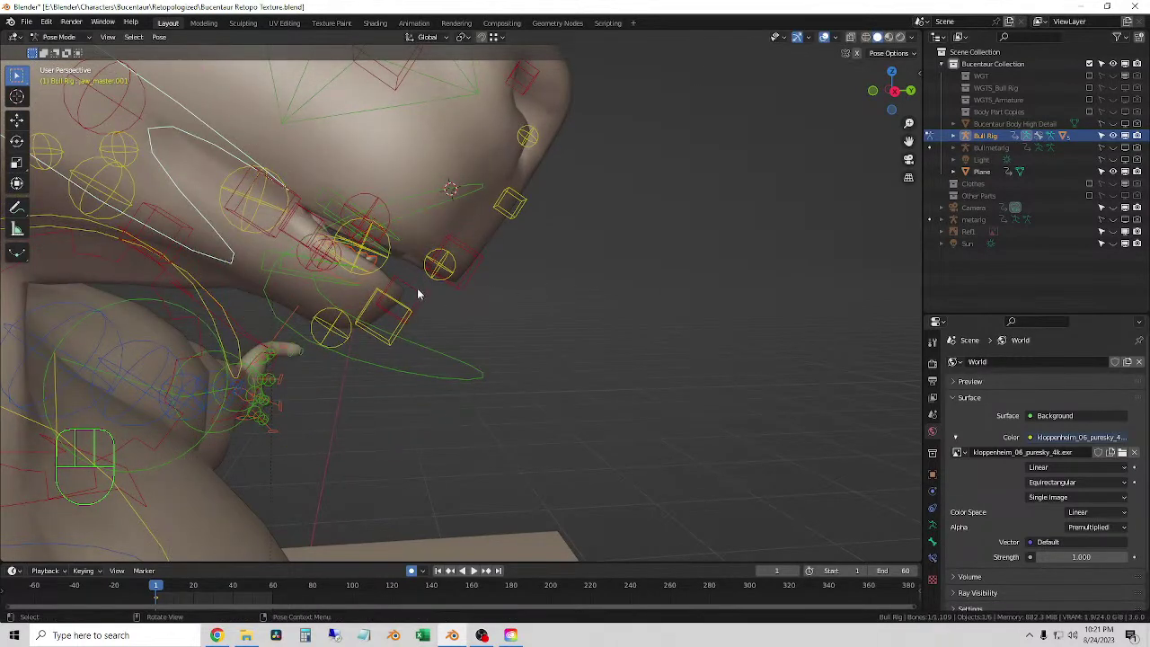
# - Return the Bull Rig to Object Mode and clear the selection
pyautogui.click(77, 39)
pyautogui.click(58, 51)
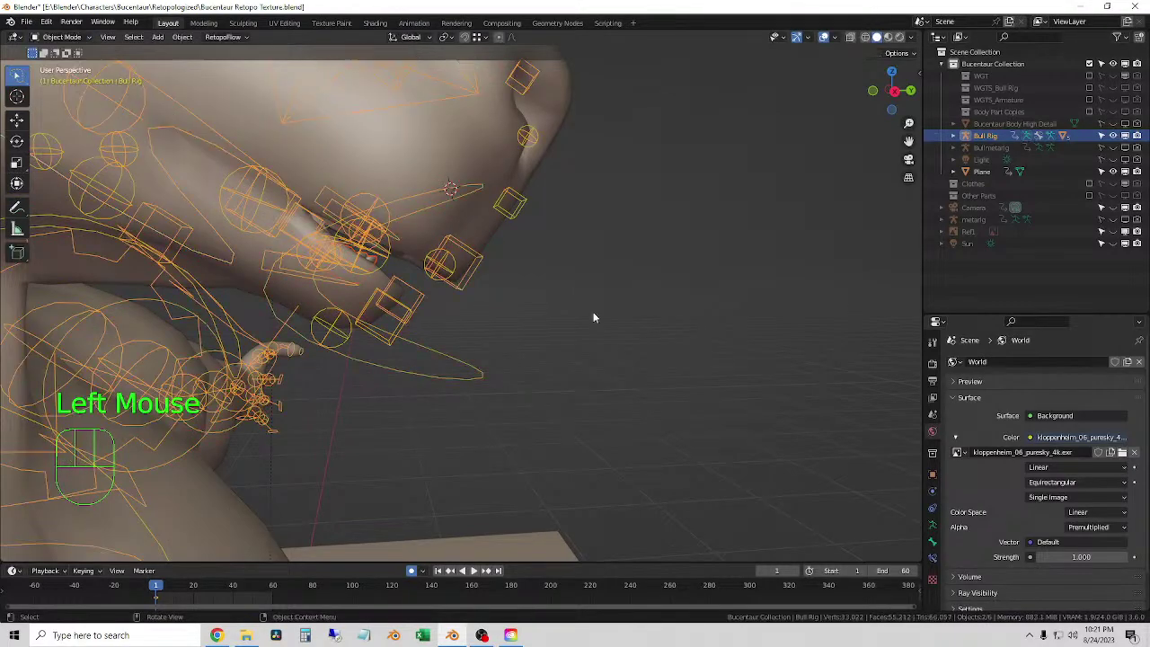
pyautogui.click(602, 300)
# - Save the Bucentaur Retopo Texture file with the whole head in view
pyautogui.scroll(-2, 616, 286)
pyautogui.moveTo(510, 259); pyautogui.dragTo(680, 461, button='middle')
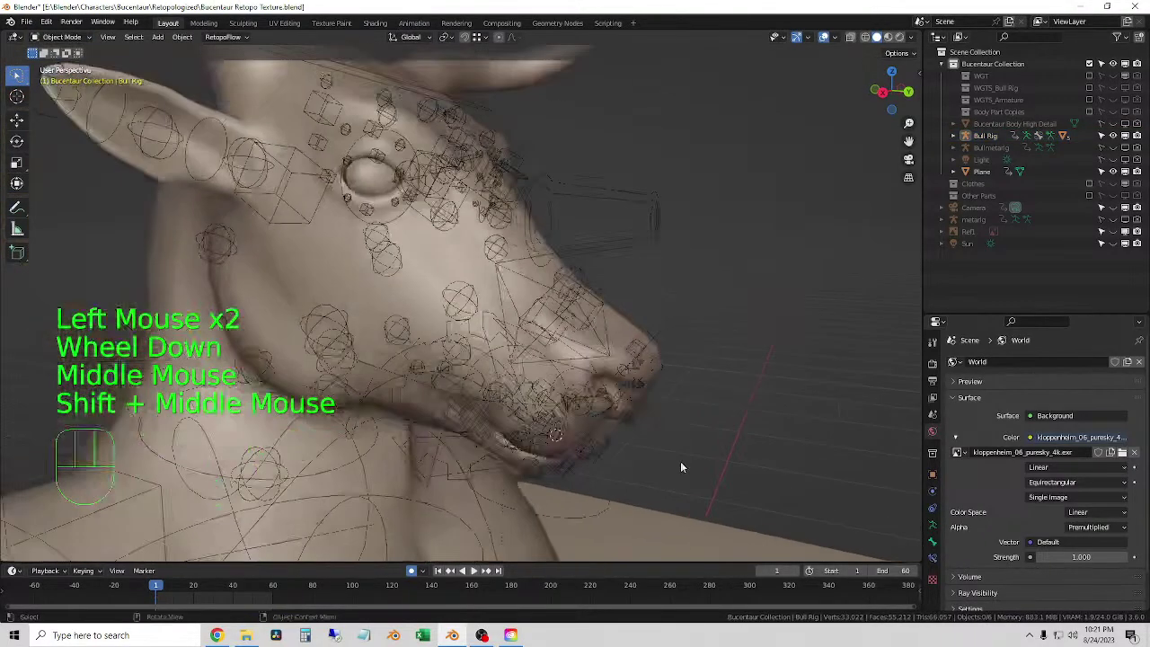
pyautogui.scroll(-3, 503, 395)
pyautogui.click(27, 21)
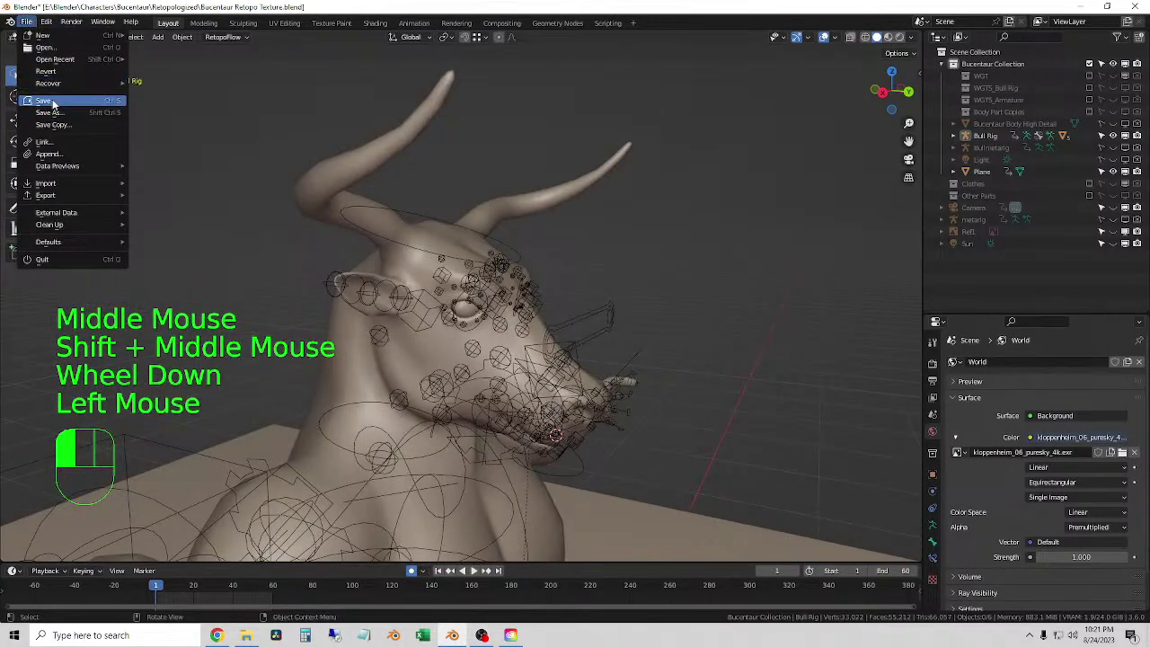
pyautogui.click(77, 99)
pyautogui.click(680, 289)
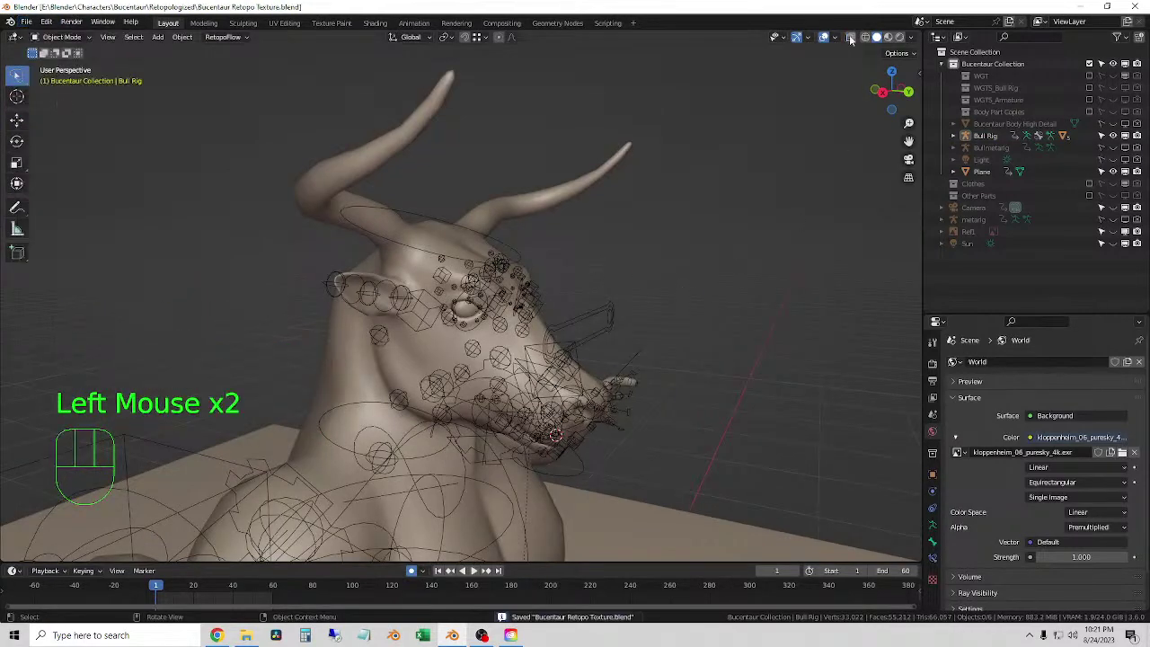
# - Select the Bull Rig, hide it and disable it in viewports
pyautogui.moveTo(564, 422); pyautogui.dragTo(514, 228, button='middle')
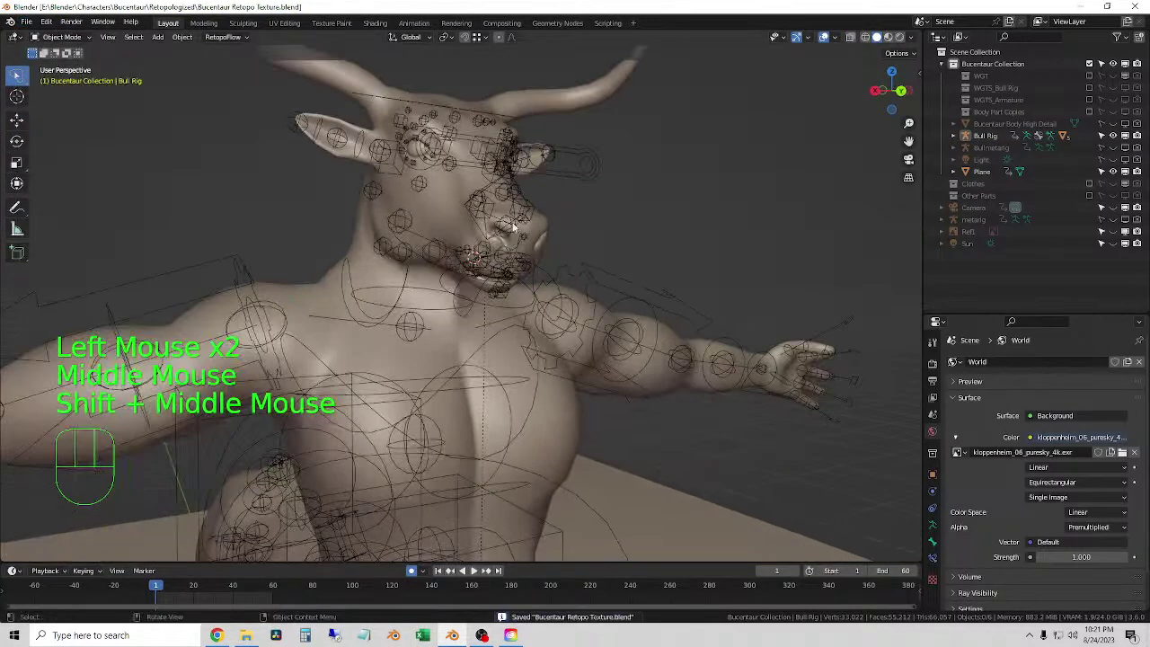
pyautogui.scroll(1, 513, 228)
pyautogui.scroll(-2, 514, 229)
pyautogui.click(1078, 136)
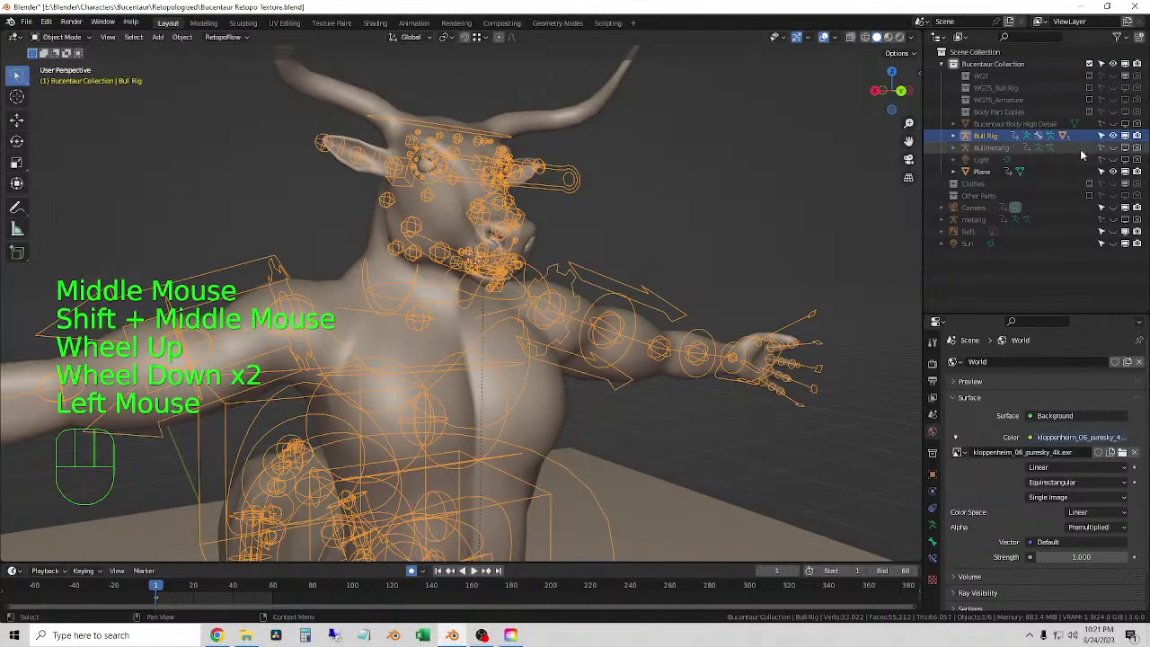
pyautogui.click(1113, 136)
pyautogui.click(1120, 143)
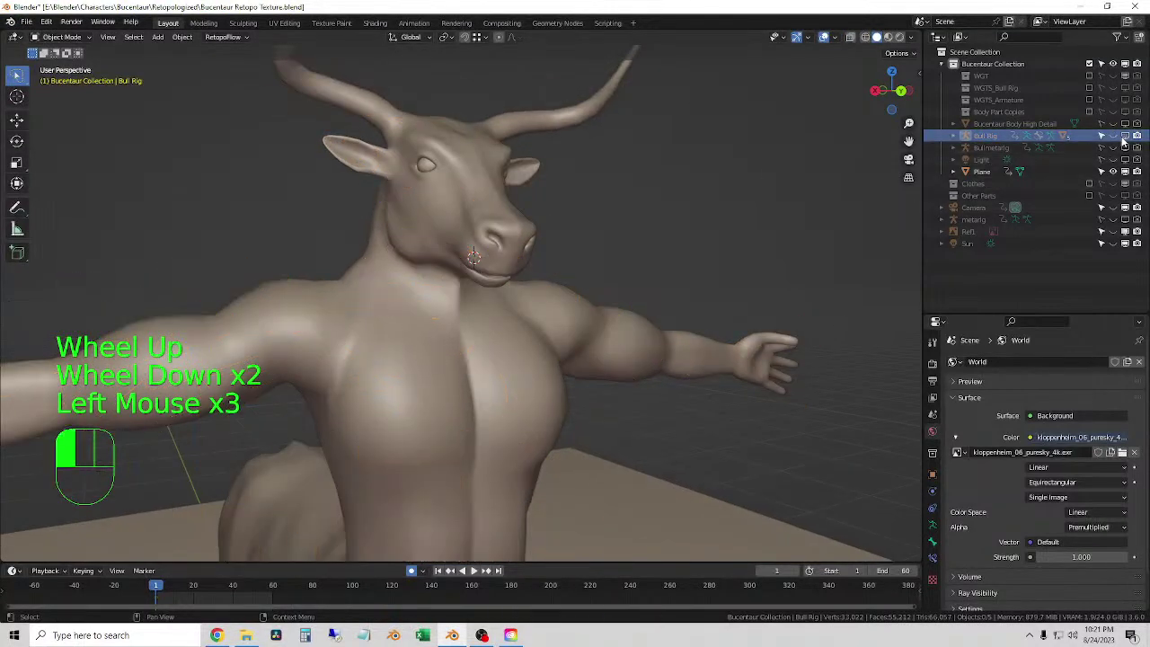
# - Move Bucentaur Body High Detail into Body Part Copies, and nest WGT, WGTS_Bull Rig, WGTS_Armature and Body Part Copies in Other Parts
pyautogui.click(994, 124)
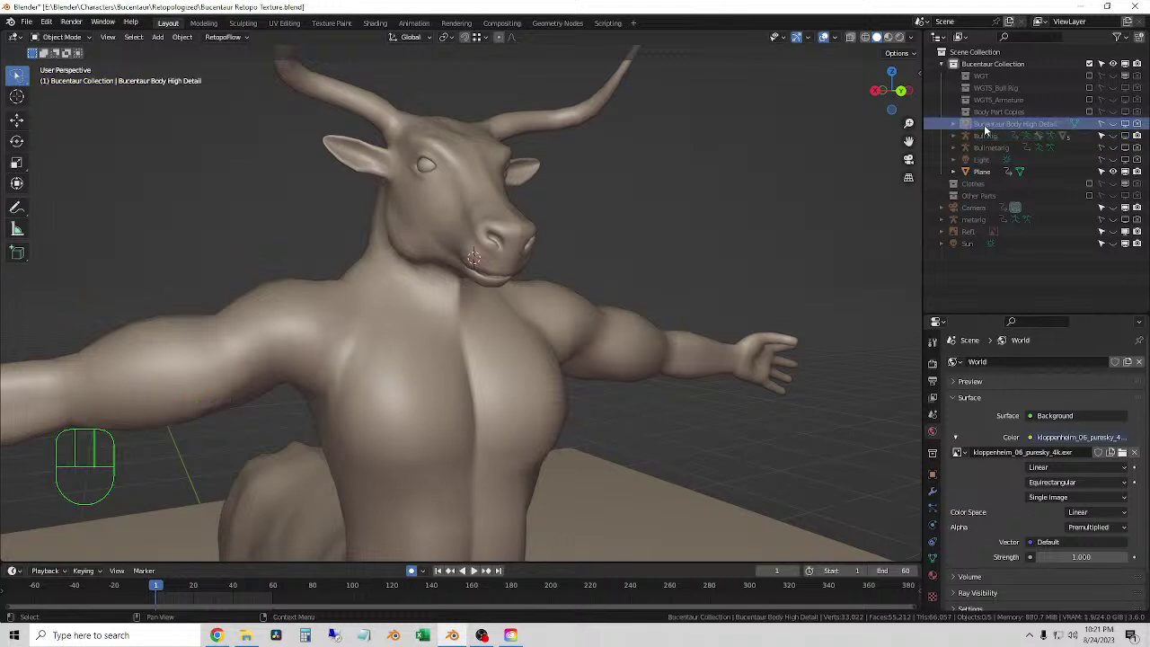
pyautogui.moveTo(986, 128); pyautogui.dragTo(1008, 118)
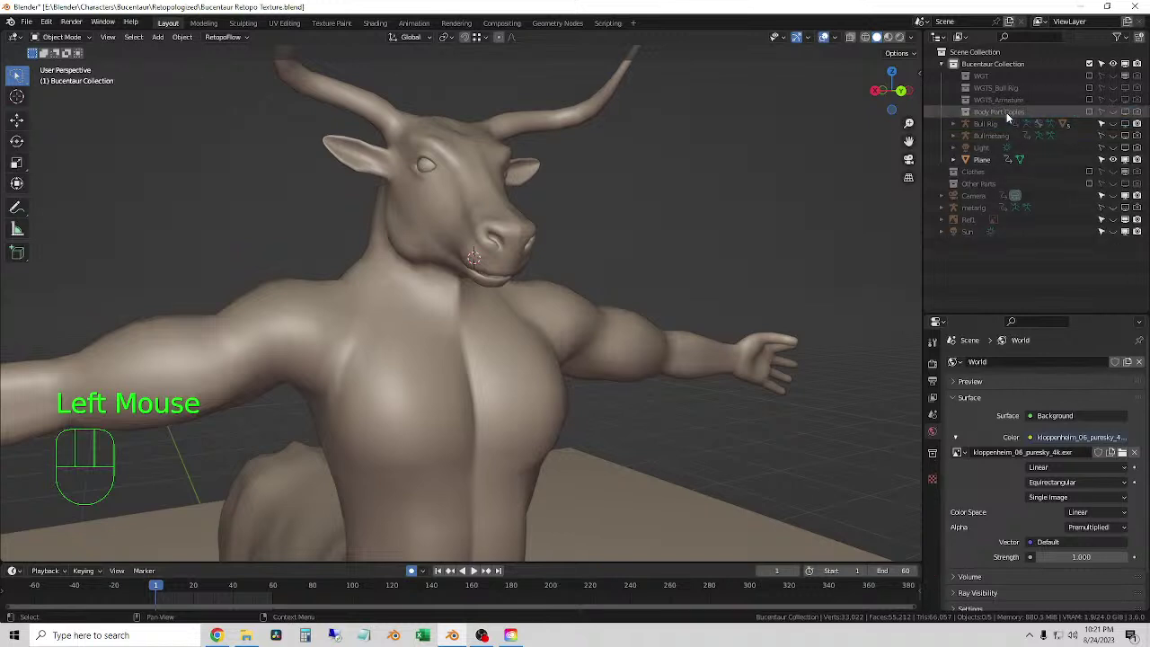
pyautogui.click(981, 77)
pyautogui.keyDown('shift'); pyautogui.click(1022, 112); pyautogui.keyUp('shift')
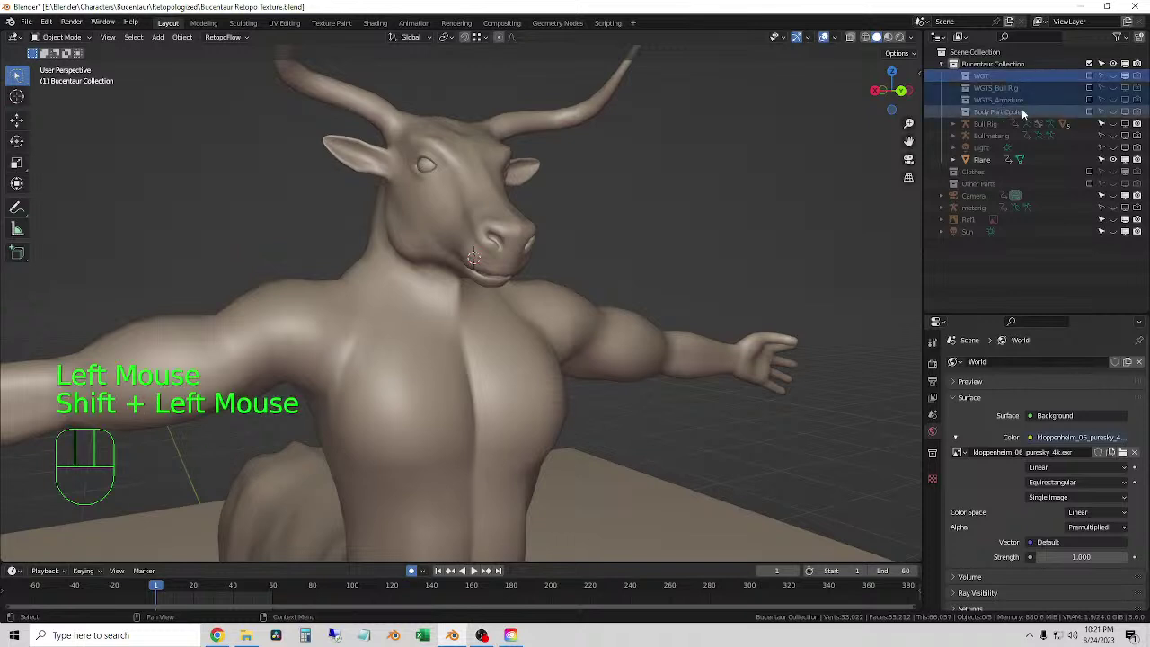
pyautogui.moveTo(1022, 113); pyautogui.dragTo(998, 185)
pyautogui.click(941, 135)
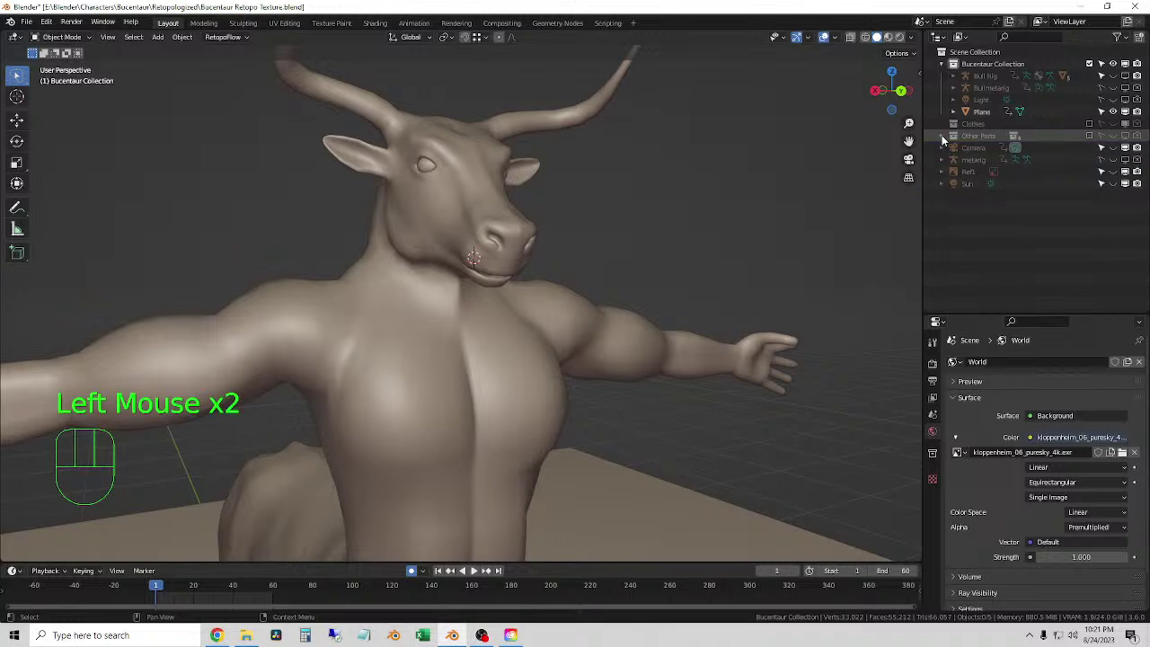
# - Create a new collection under the Scene Collection and name it Scene
pyautogui.scroll(2, 964, 223)
pyautogui.rightClick(962, 52)
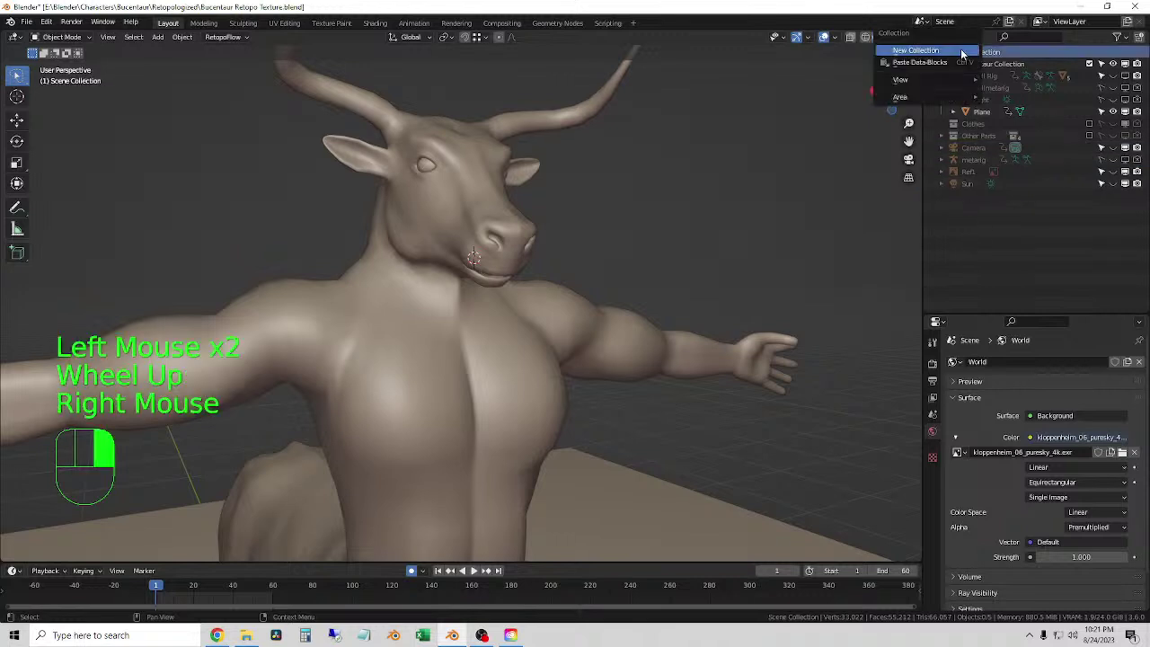
pyautogui.click(961, 52)
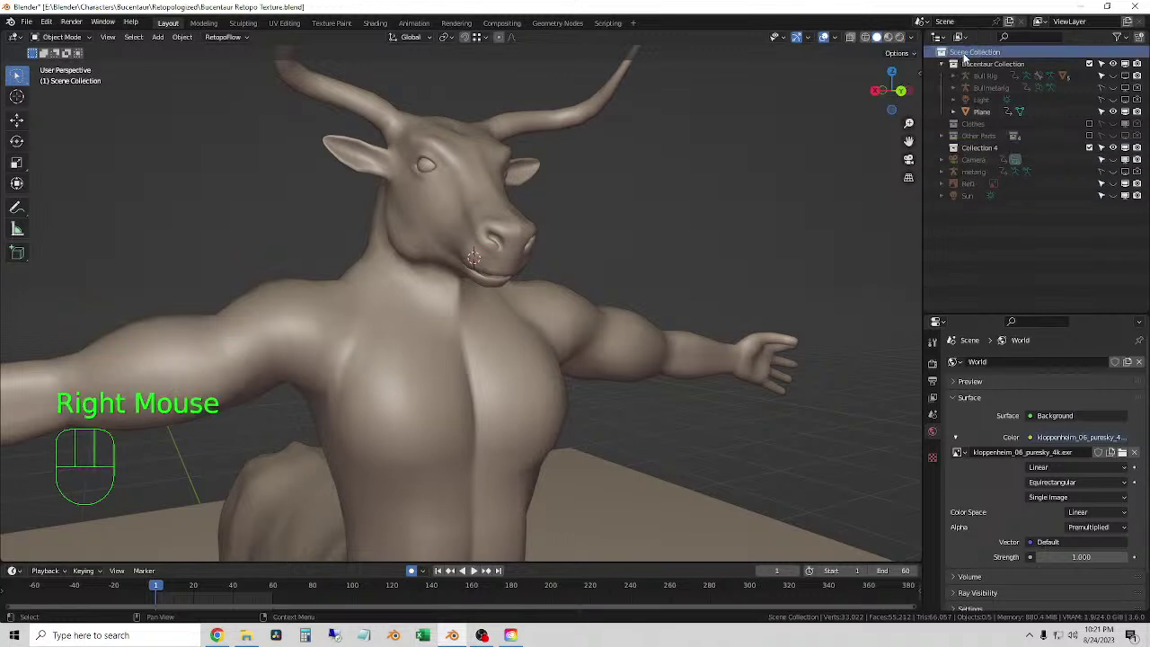
pyautogui.doubleClick(976, 147)
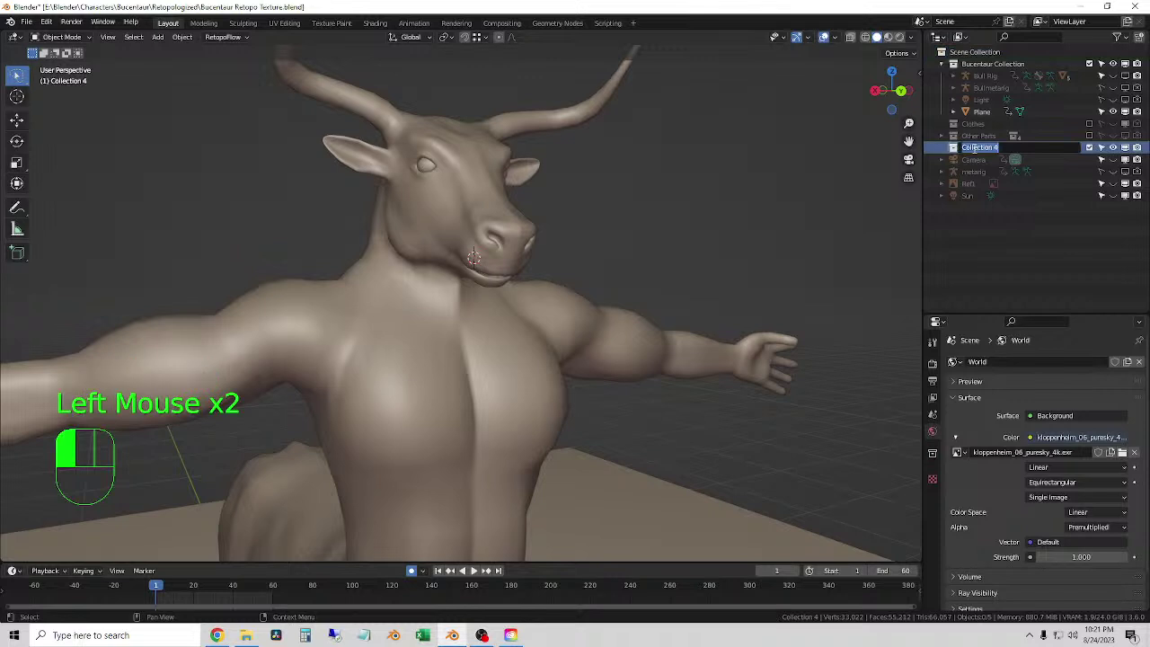
pyautogui.write('Scene')
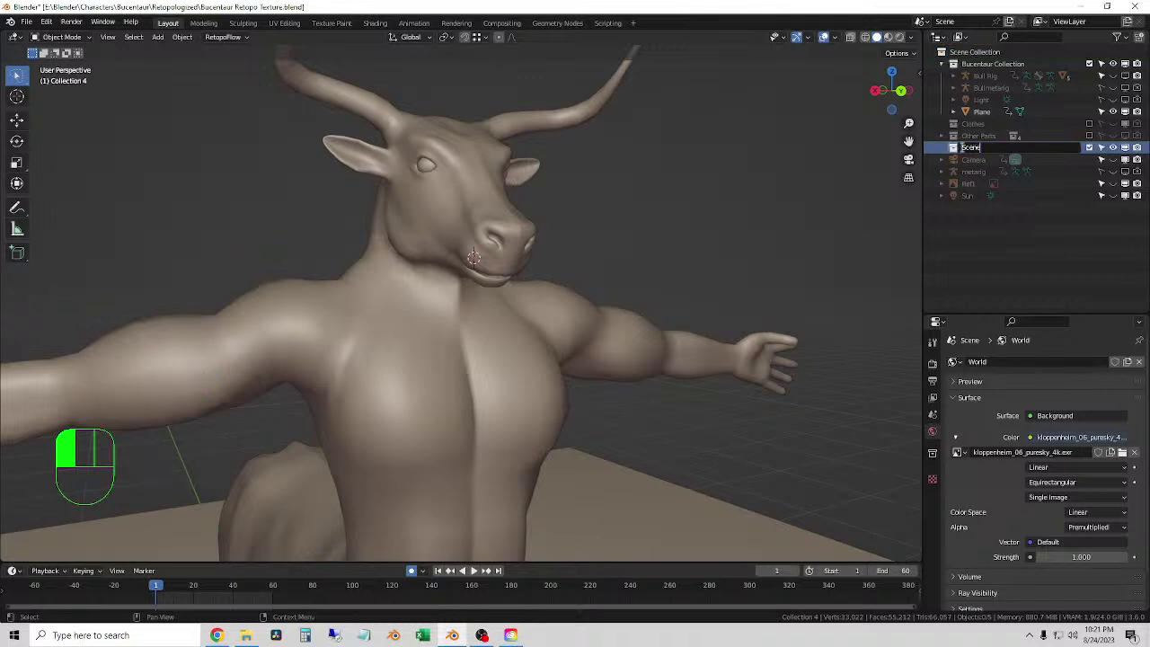
# - Move the metarig object into the Bucentaur Collection
pyautogui.click(973, 160)
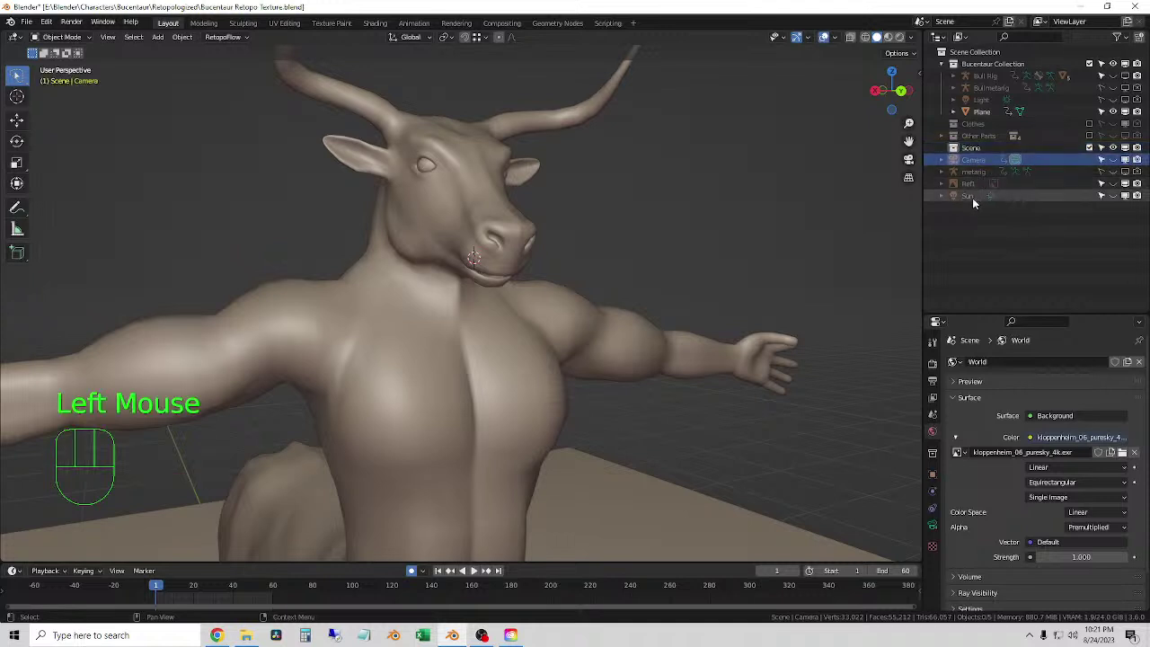
pyautogui.click(993, 175)
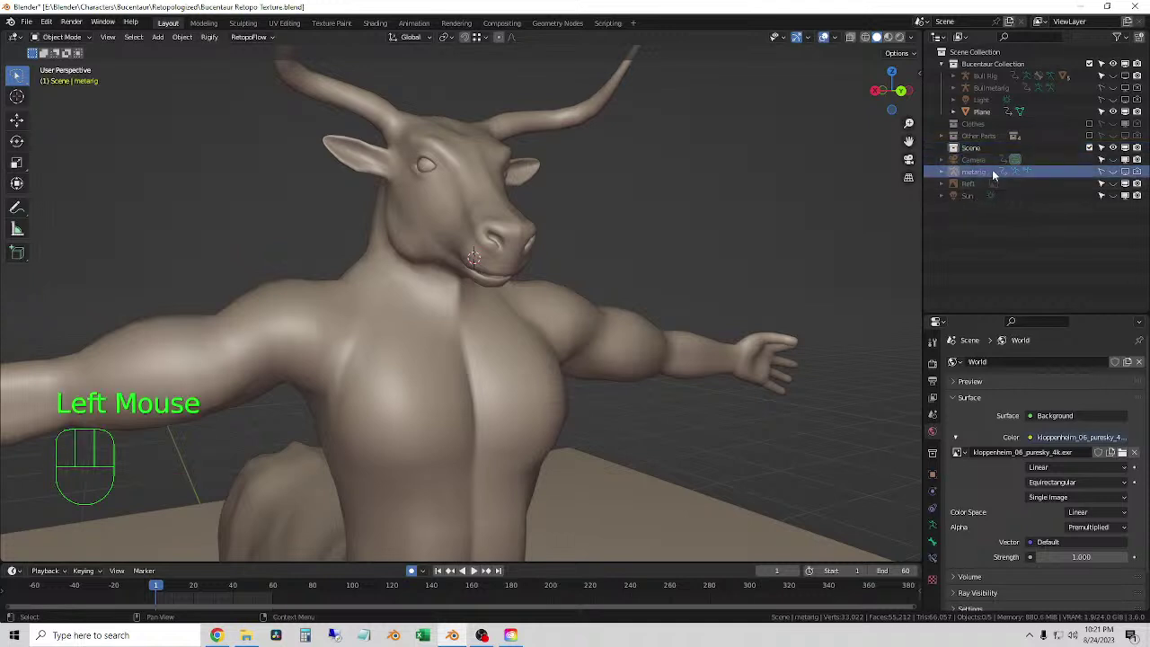
pyautogui.moveTo(993, 175); pyautogui.dragTo(1001, 64)
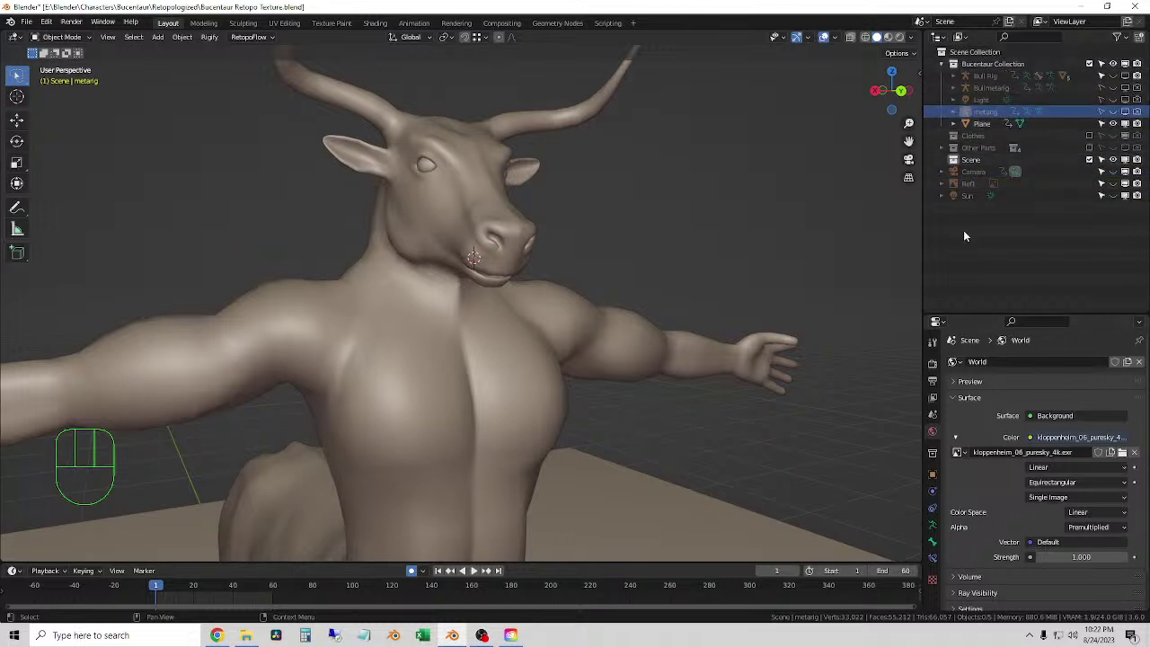
# - Move the Plane, Camera, reference image and Sun into the Scene collection and collapse it
pyautogui.click(985, 126)
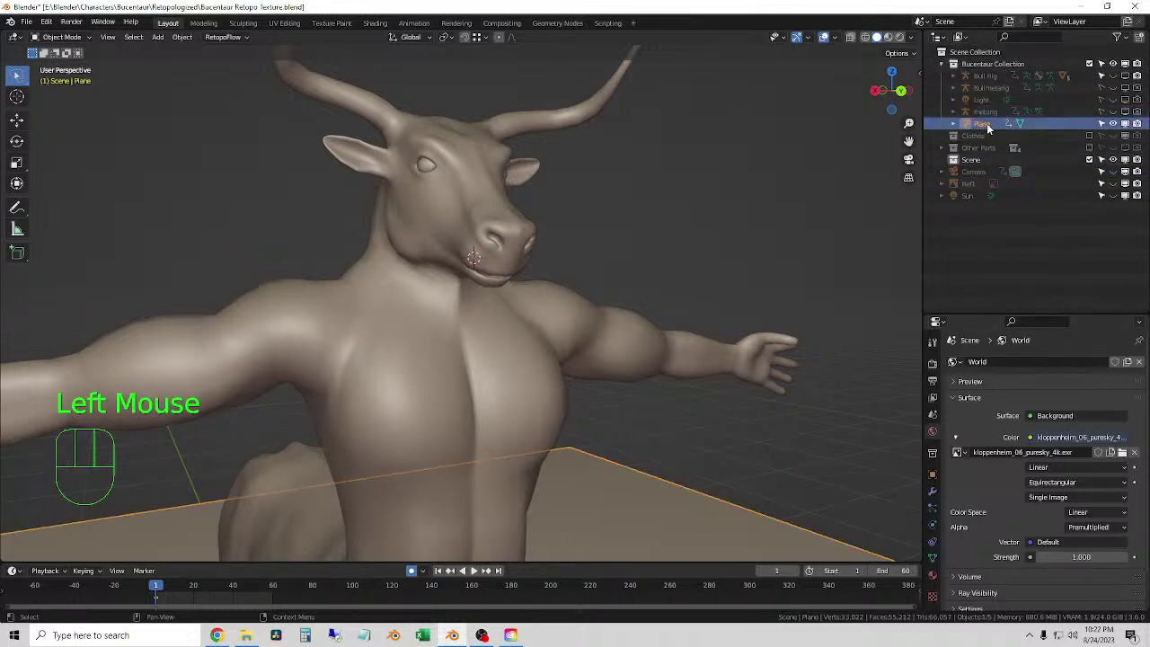
pyautogui.moveTo(987, 127); pyautogui.dragTo(995, 172)
pyautogui.click(975, 171)
pyautogui.click(974, 171)
pyautogui.click(975, 185)
pyautogui.click(986, 197)
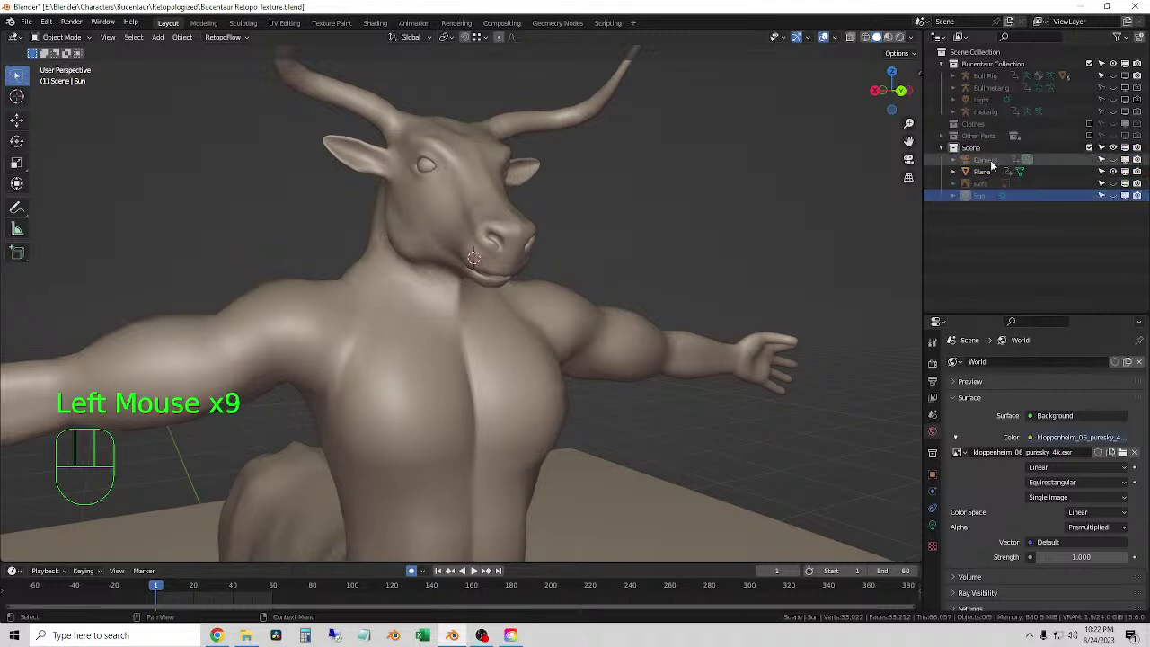
pyautogui.click(941, 148)
# - Enable the Clothes collection, expand it and select the Skirt Band object
pyautogui.click(975, 120)
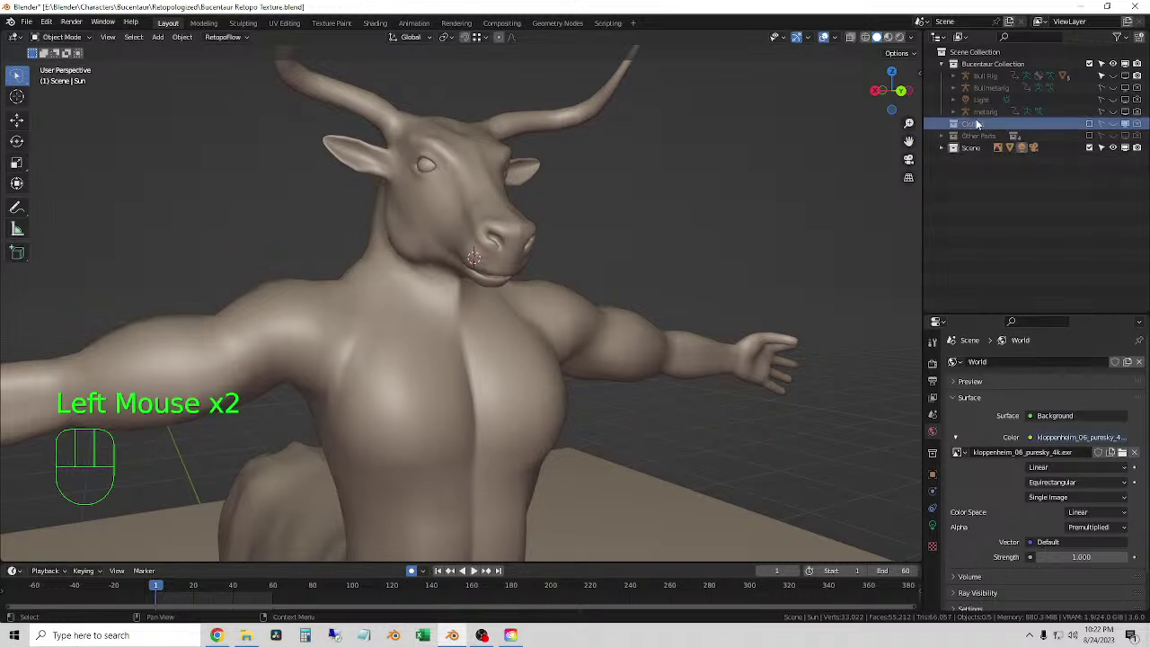
pyautogui.click(1090, 123)
pyautogui.click(1102, 124)
pyautogui.click(1113, 126)
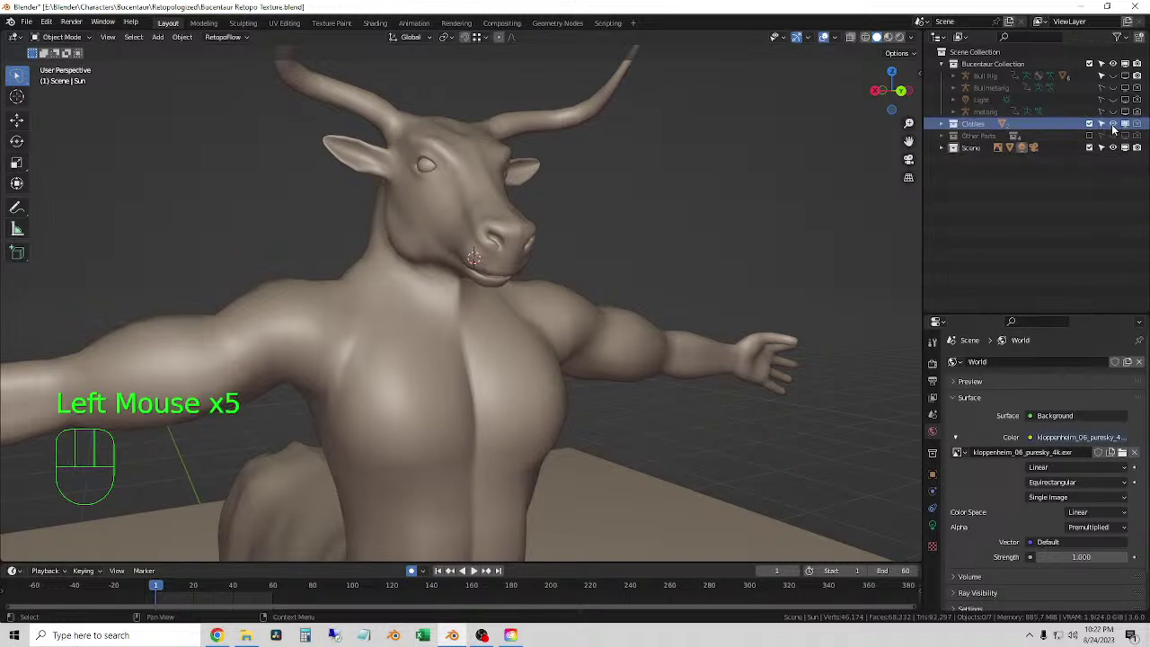
pyautogui.click(942, 124)
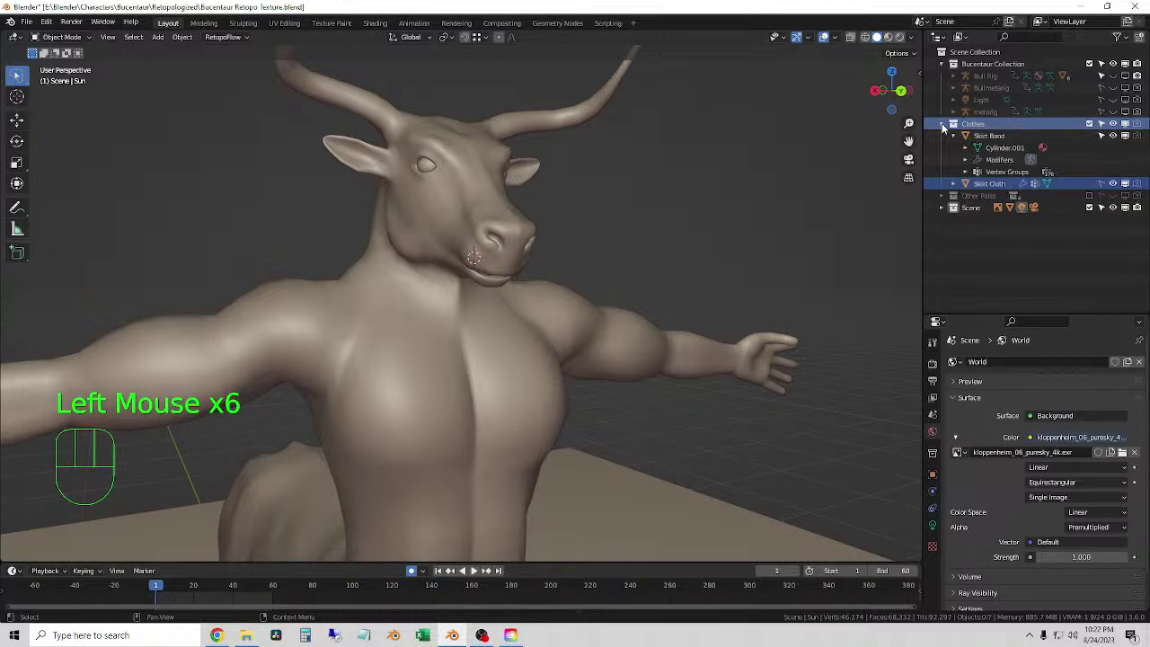
pyautogui.click(988, 135)
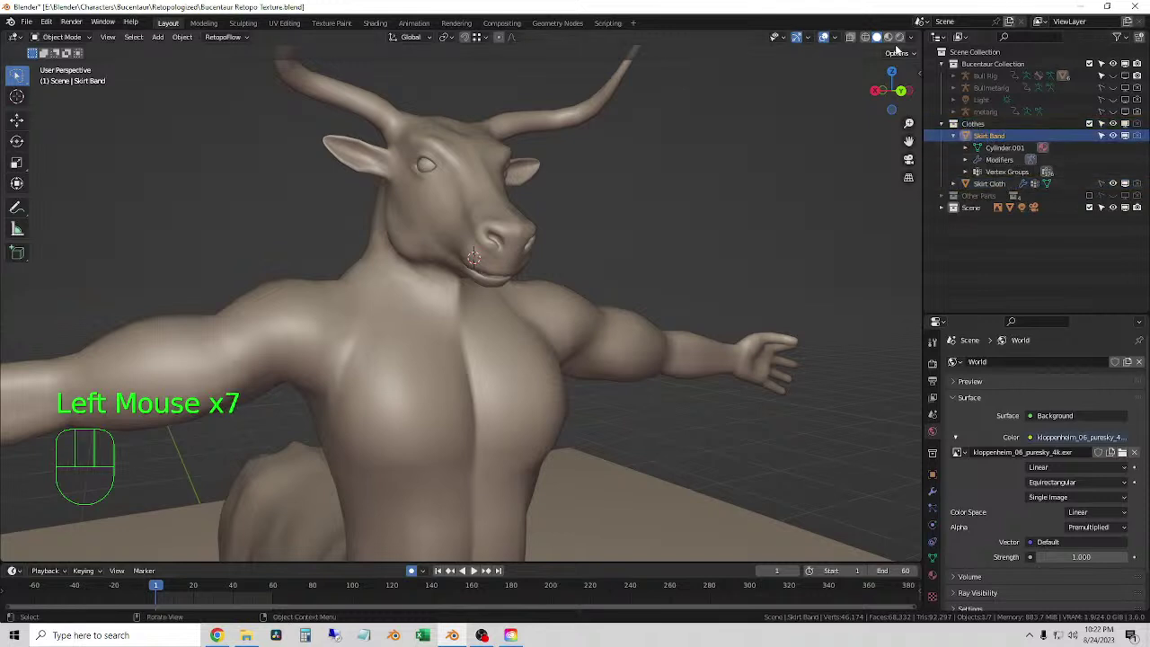
# - Show the bucentaur in Material Preview shading and select the Skirt Cloth object
pyautogui.scroll(-2, 653, 249)
pyautogui.moveTo(653, 249); pyautogui.dragTo(648, 255, button='middle')
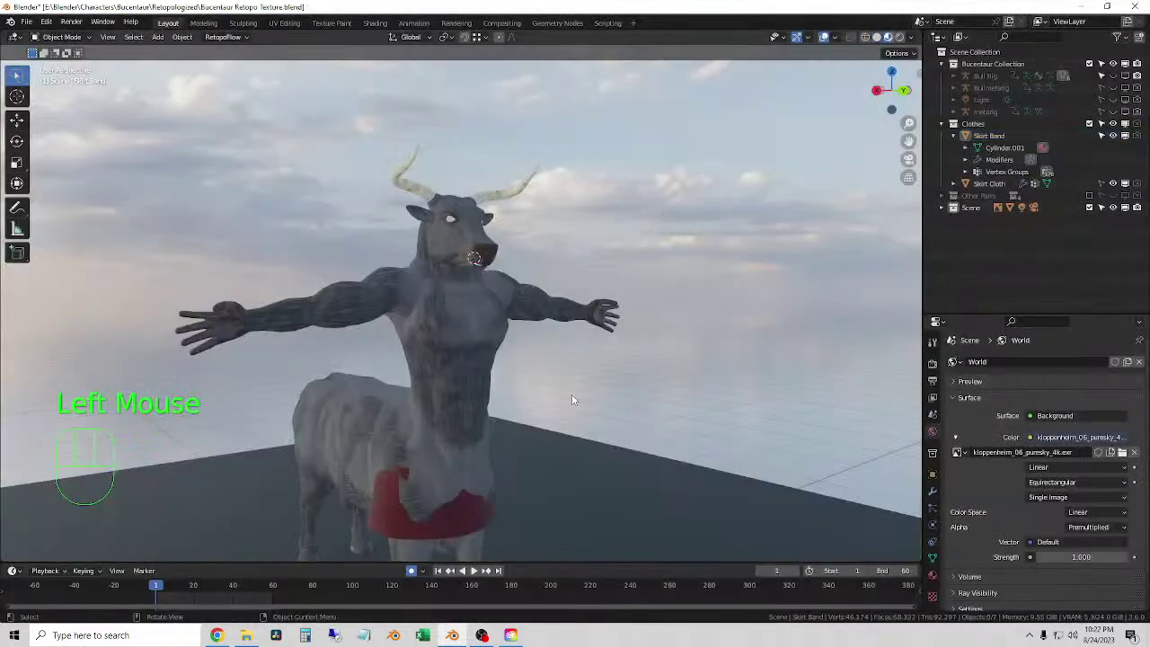
pyautogui.moveTo(572, 398)
pyautogui.mouseDown(button='middle')
pyautogui.moveTo(584, 398)
pyautogui.moveTo(559, 395)
pyautogui.moveTo(575, 386)
pyautogui.mouseUp(button='middle')
pyautogui.click(999, 183)
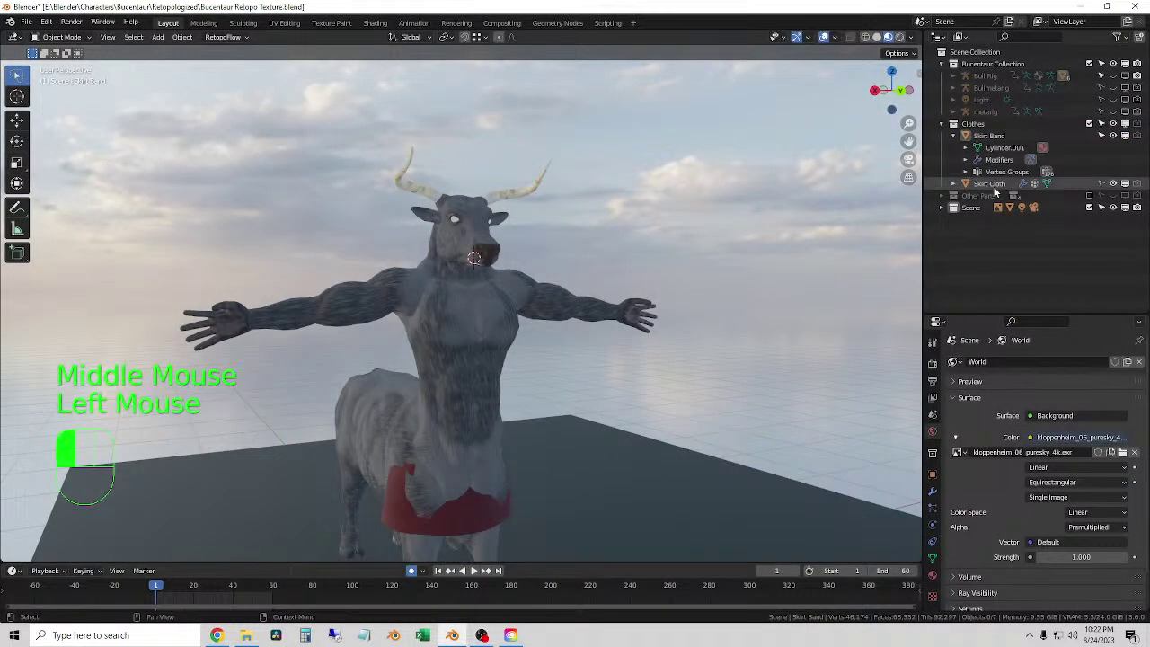
pyautogui.click(1103, 185)
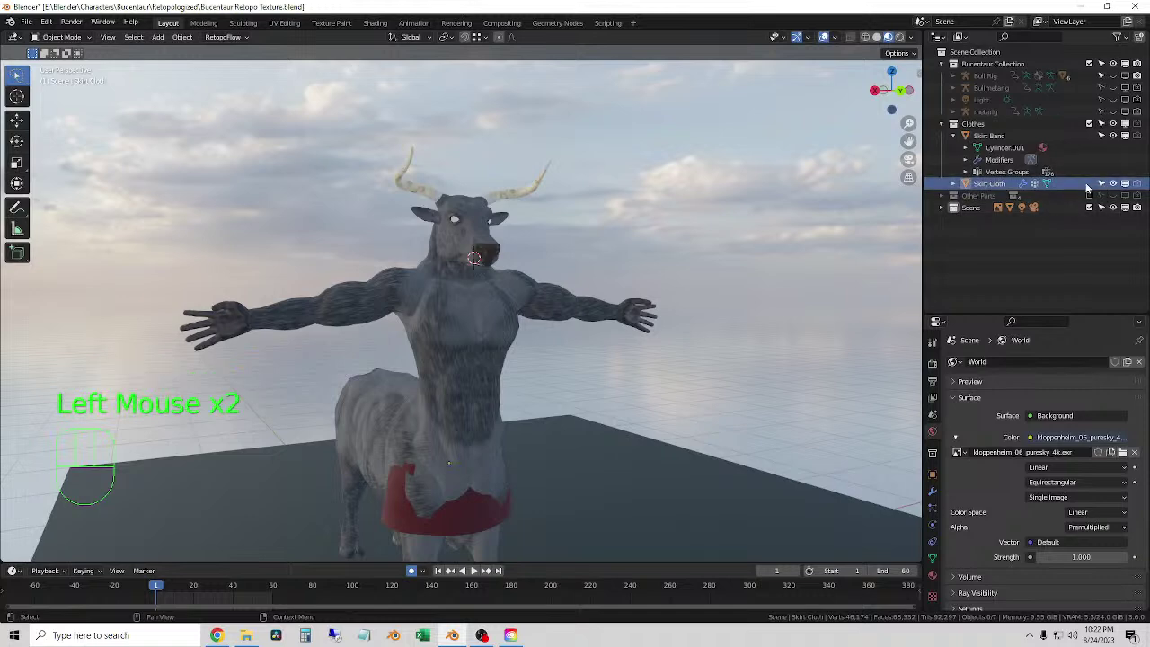
pyautogui.click(448, 517)
pyautogui.press('g')
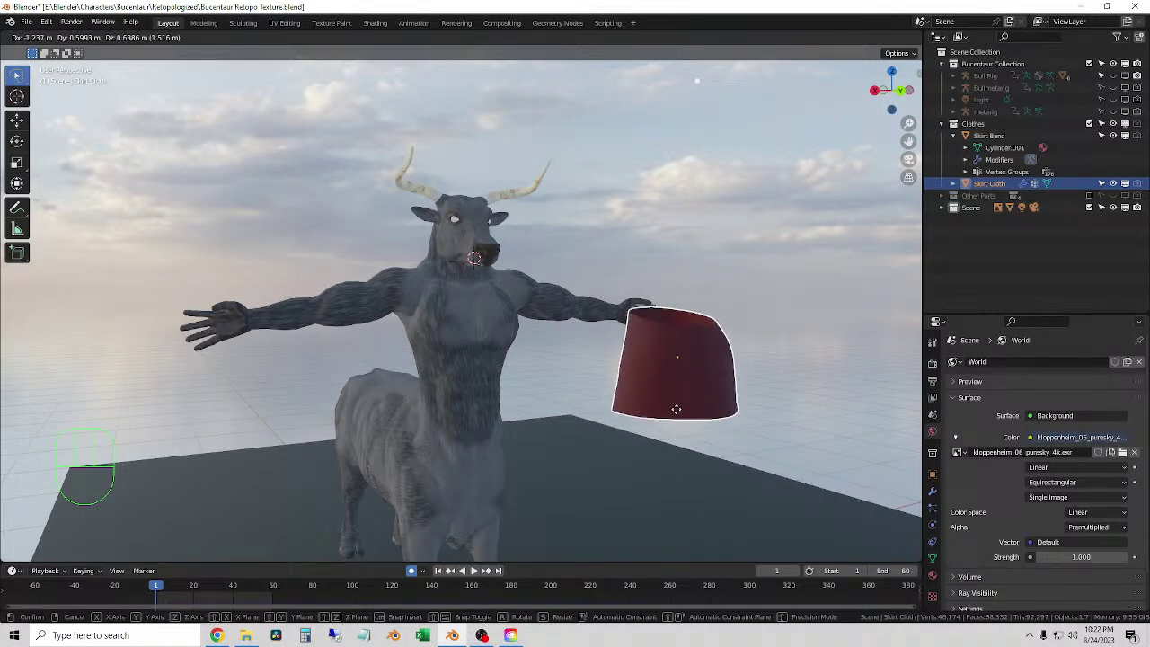
pyautogui.rightClick(677, 414)
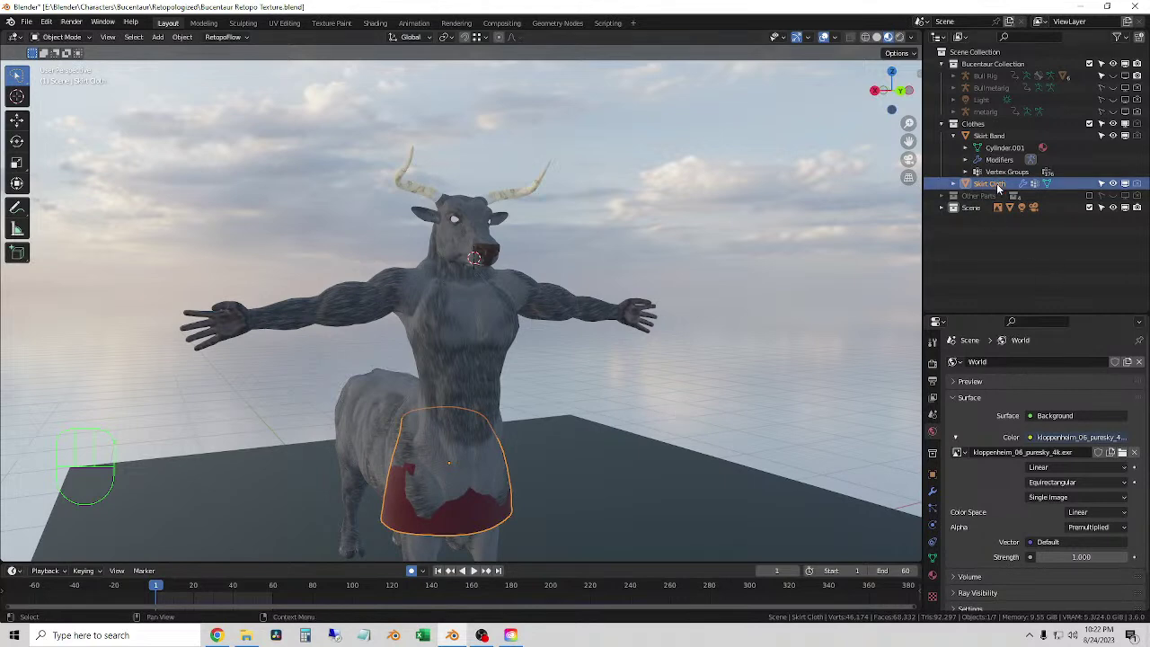
# - Delete the Skirt Band and Skirt Cloth objects, and enable the Clothes collection for rendering
pyautogui.keyDown('shift'); pyautogui.click(999, 137); pyautogui.keyUp('shift')
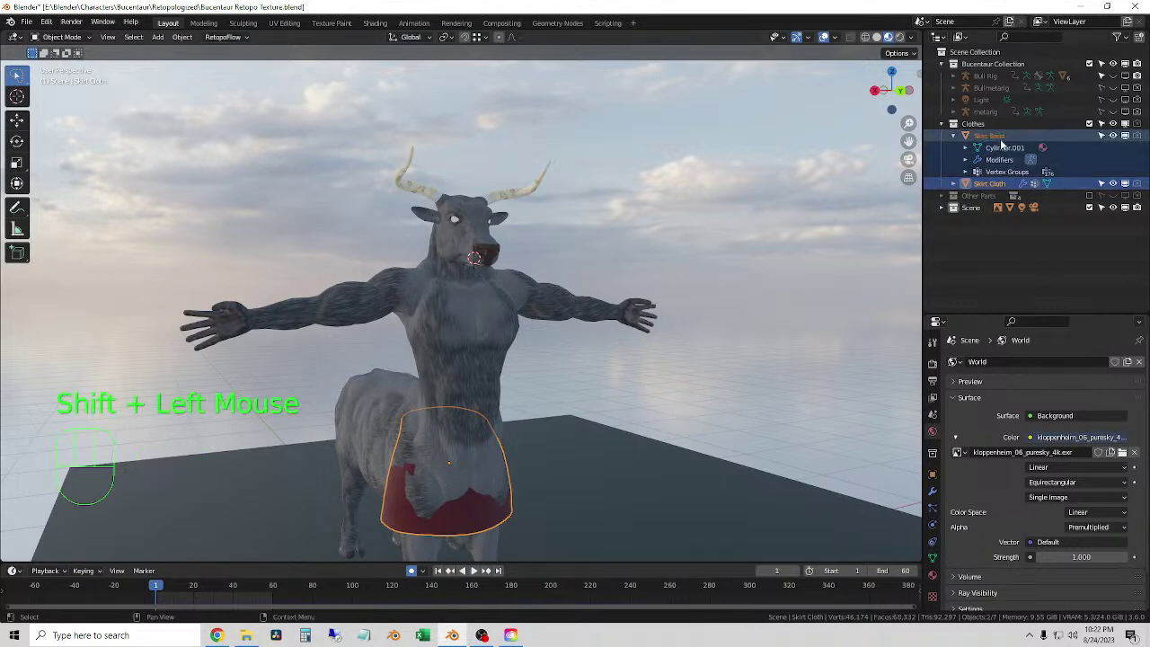
pyautogui.press('x')
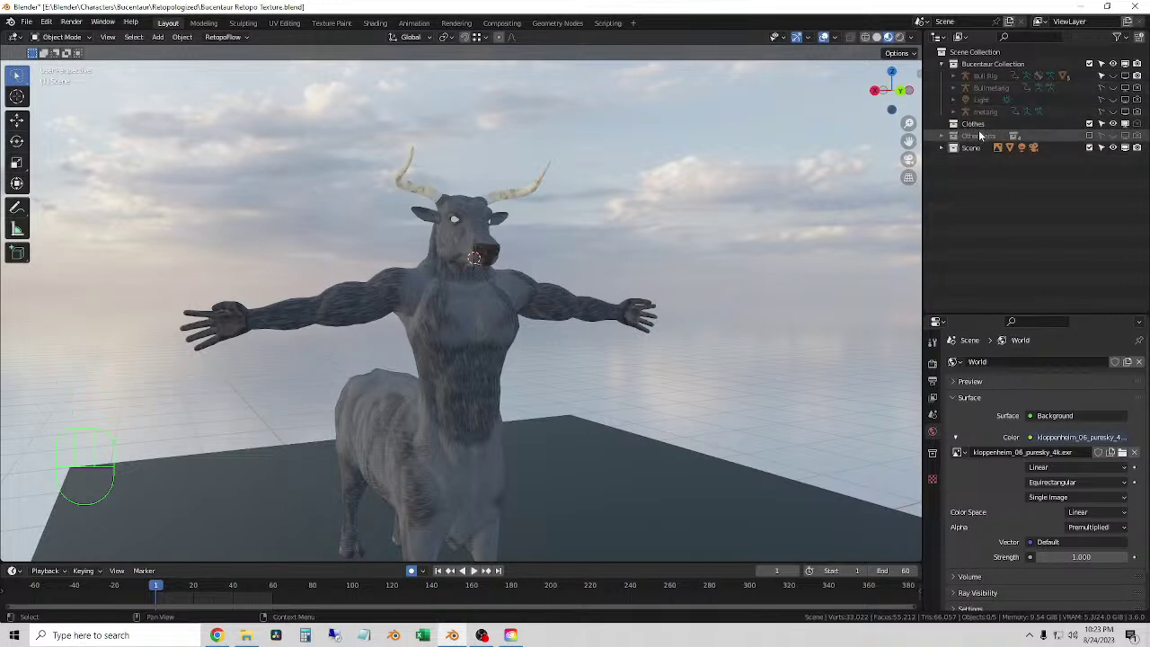
pyautogui.click(984, 66)
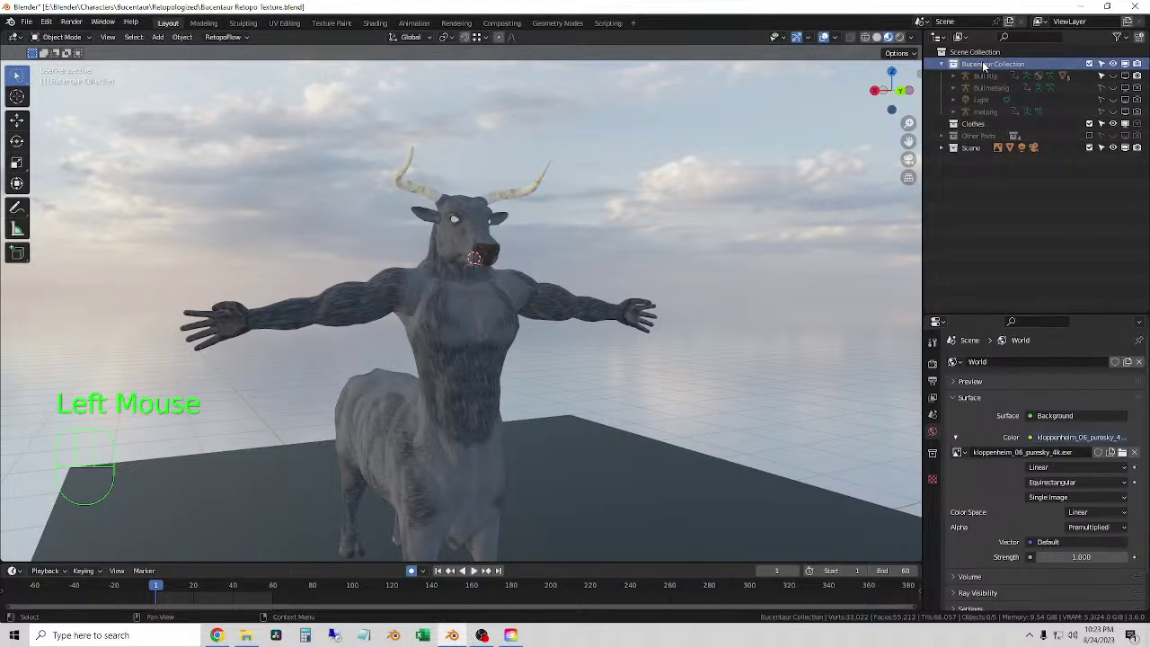
pyautogui.doubleClick(974, 123)
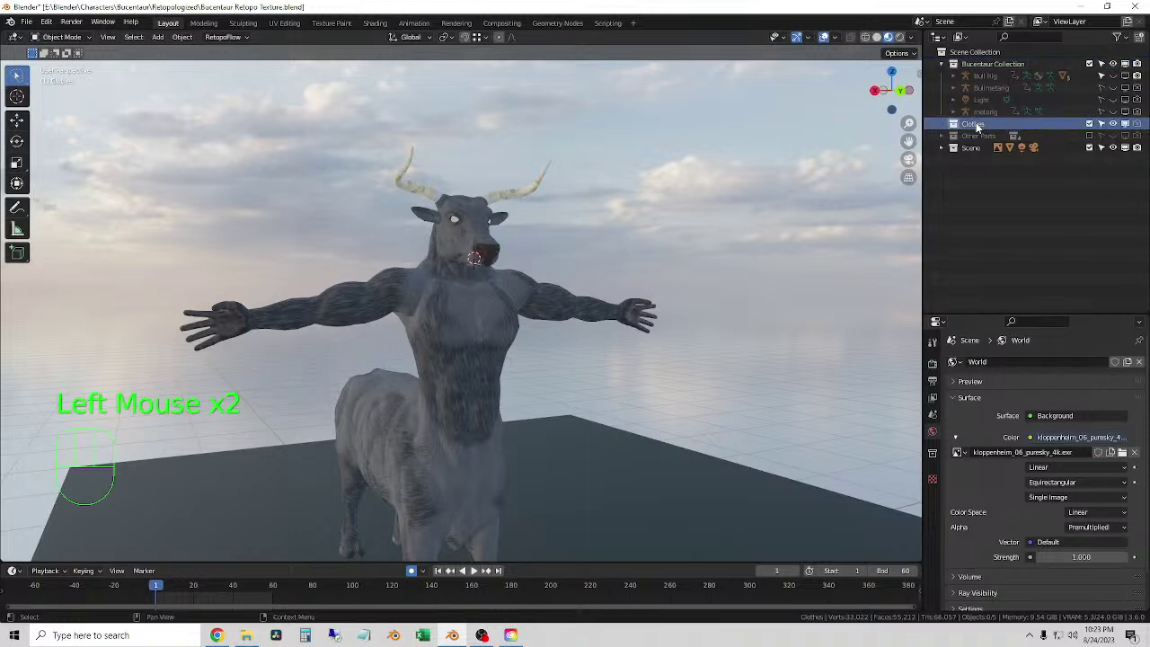
pyautogui.click(1138, 125)
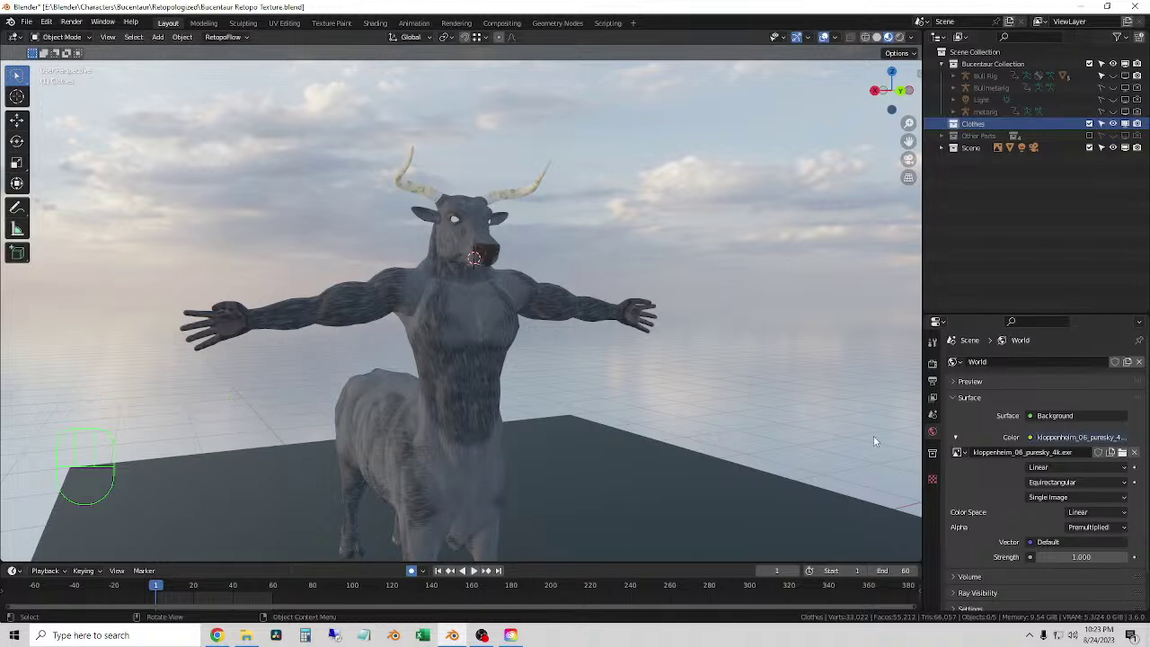
# - Display the 3D view's lock settings and save the blend file
pyautogui.click(916, 76)
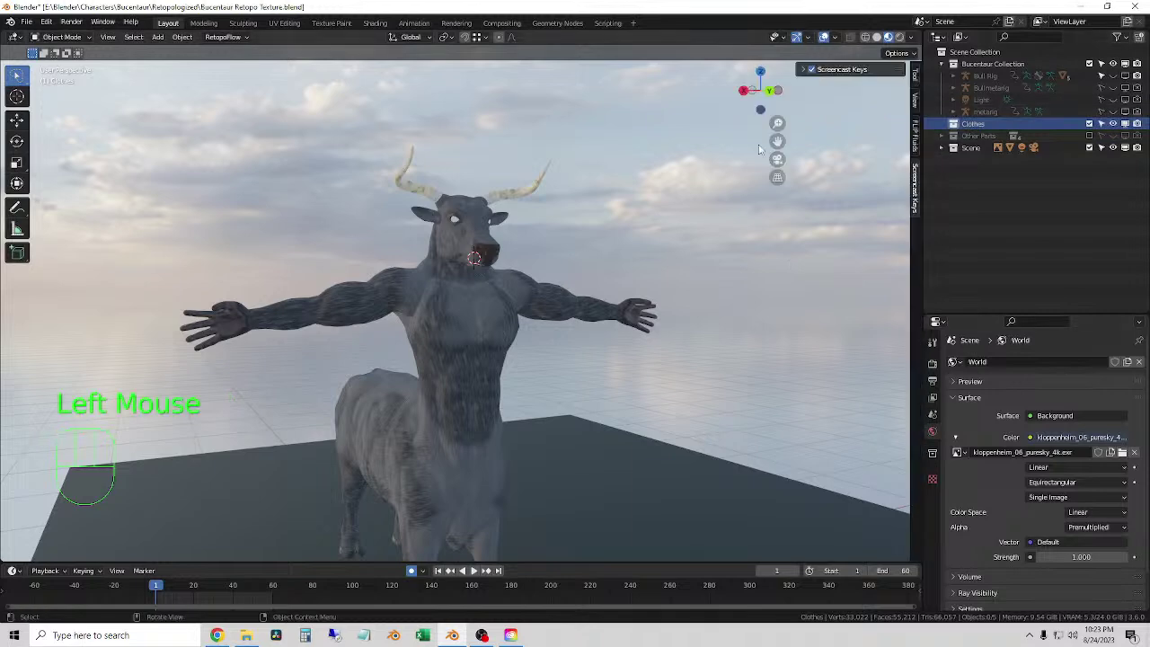
pyautogui.click(914, 102)
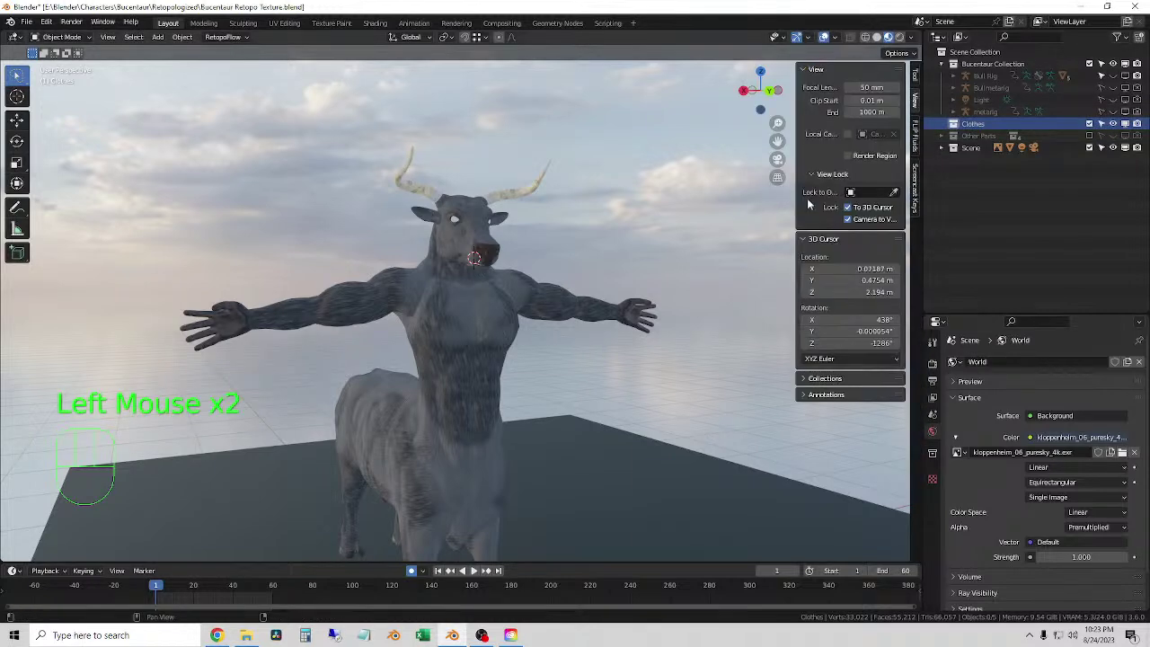
pyautogui.click(20, 21)
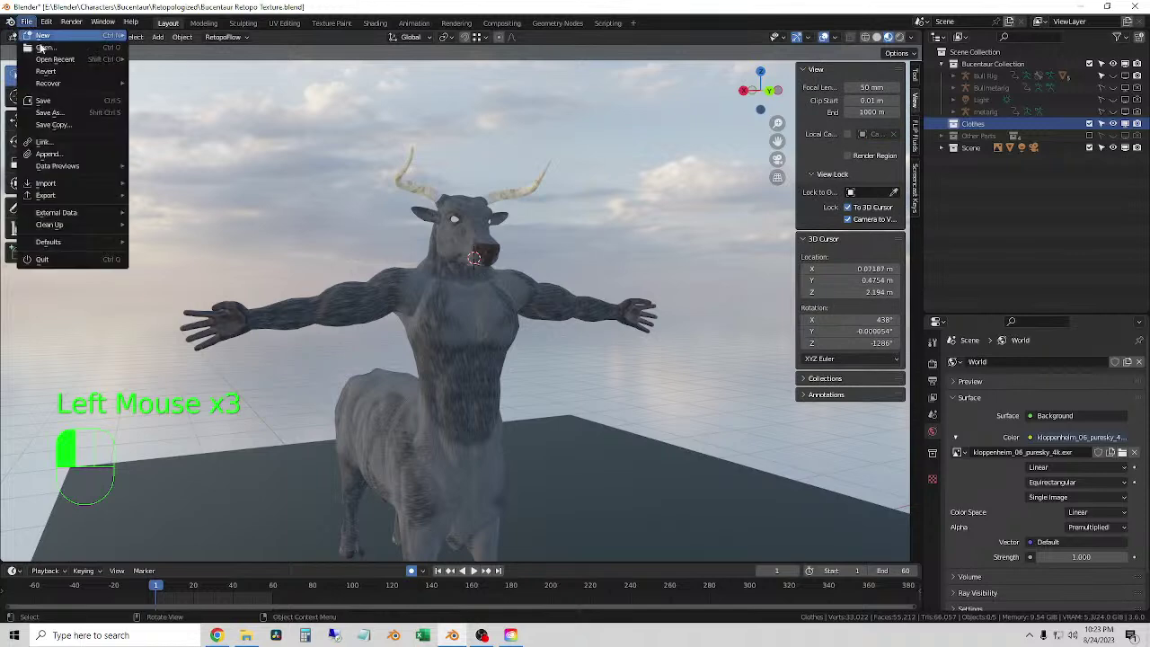
pyautogui.click(57, 105)
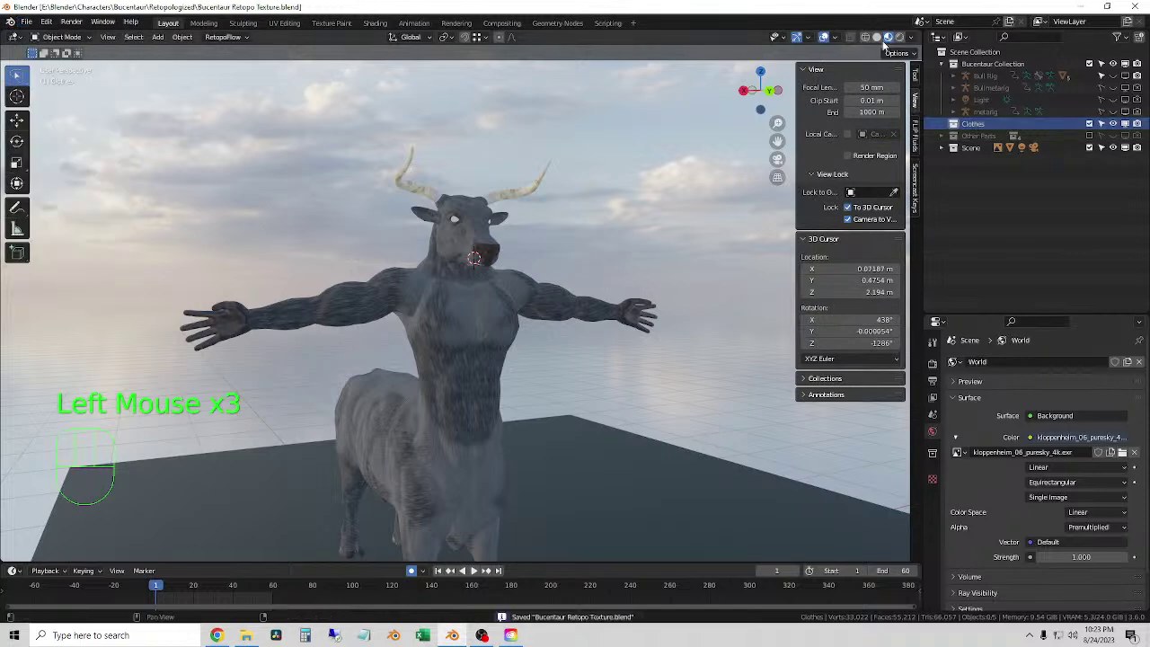
# - Switch the viewport to solid shading and place the 3D cursor on the body's flank at about X 0.21, Y 0.24, Z 1.07 m
pyautogui.click(877, 37)
pyautogui.scroll(-2, 557, 291)
pyautogui.moveTo(545, 293); pyautogui.dragTo(648, 318, button='middle')
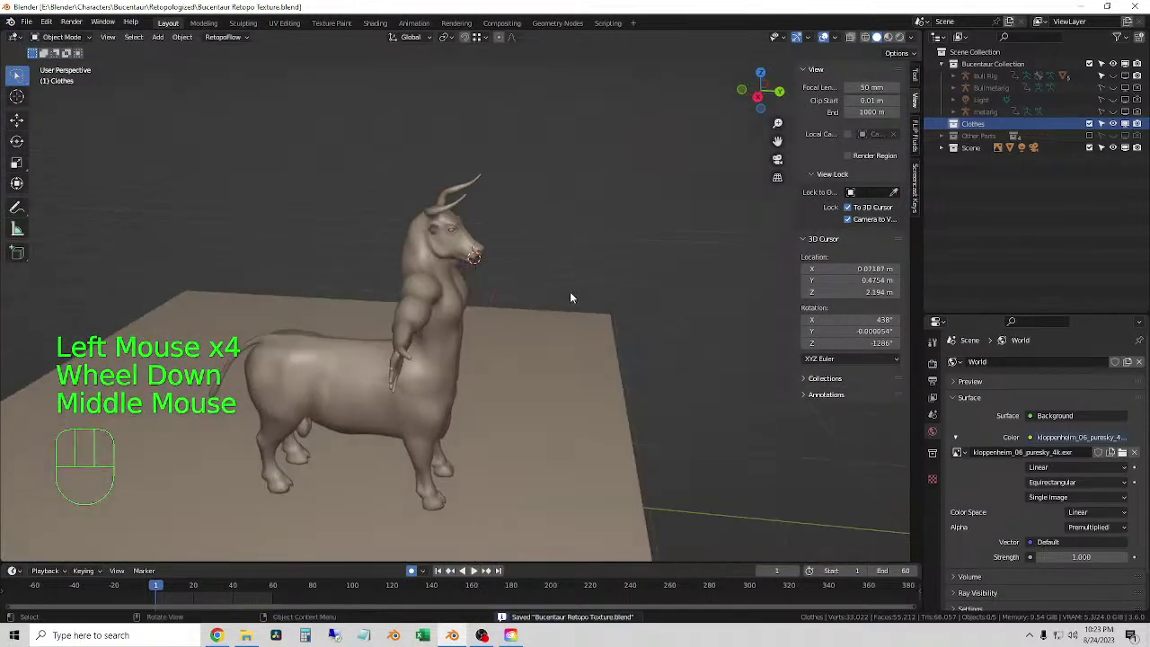
pyautogui.moveTo(570, 298); pyautogui.dragTo(204, 43, button='middle')
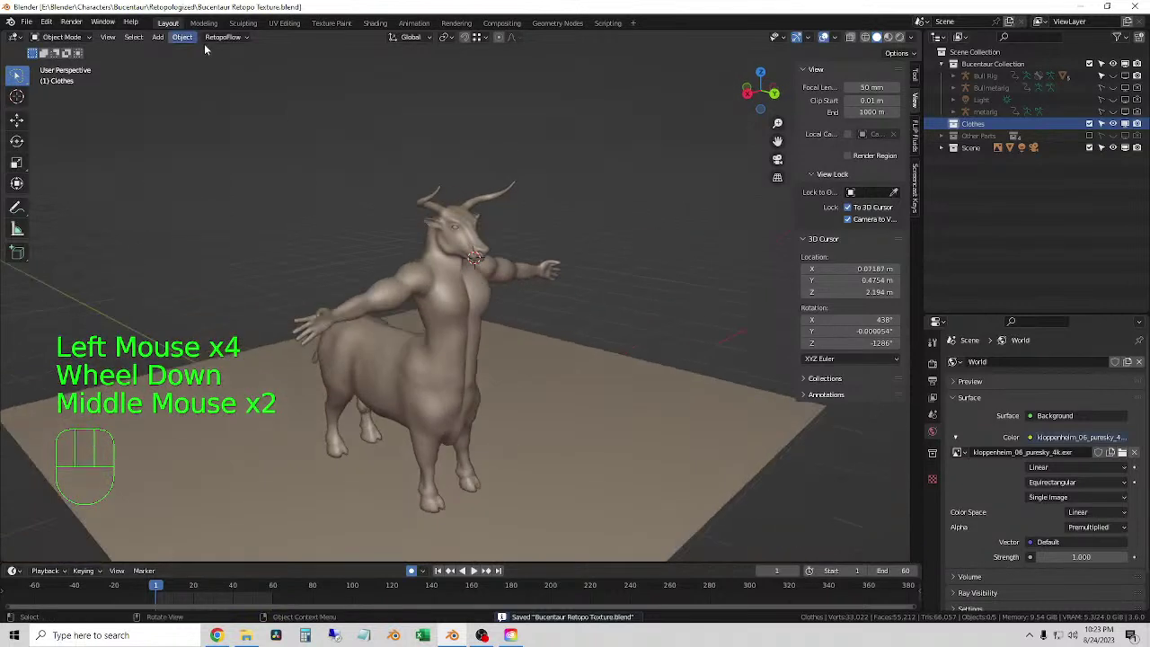
pyautogui.click(300, 129)
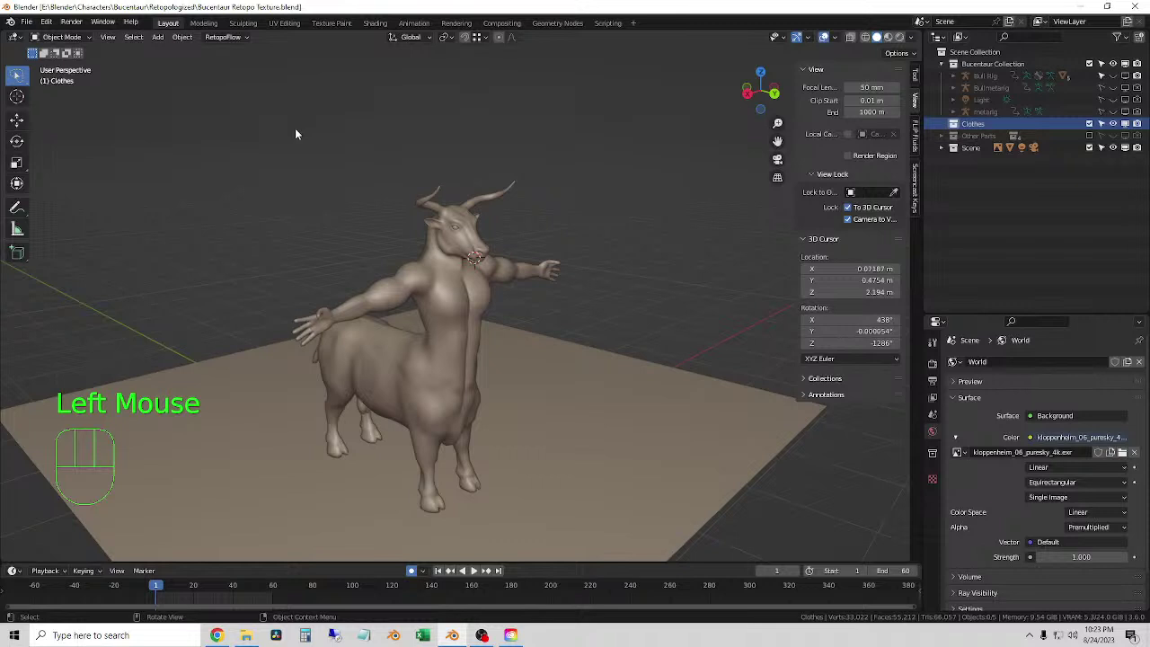
pyautogui.moveTo(296, 133); pyautogui.dragTo(413, 236, button='middle')
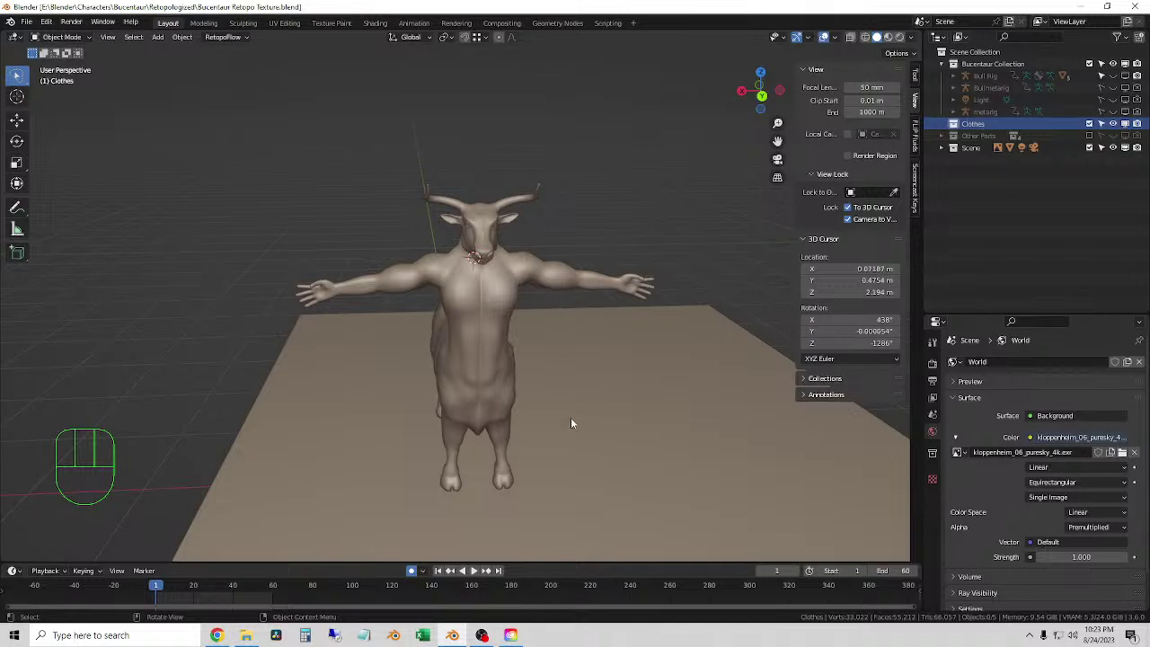
pyautogui.moveTo(534, 408); pyautogui.dragTo(465, 369, button='middle')
pyautogui.keyDown('shift'); pyautogui.rightClick(448, 302); pyautogui.keyUp('shift')
# - Examine the bucentaur's flank, waist and chest from the side and front
pyautogui.scroll(2, 448, 303)
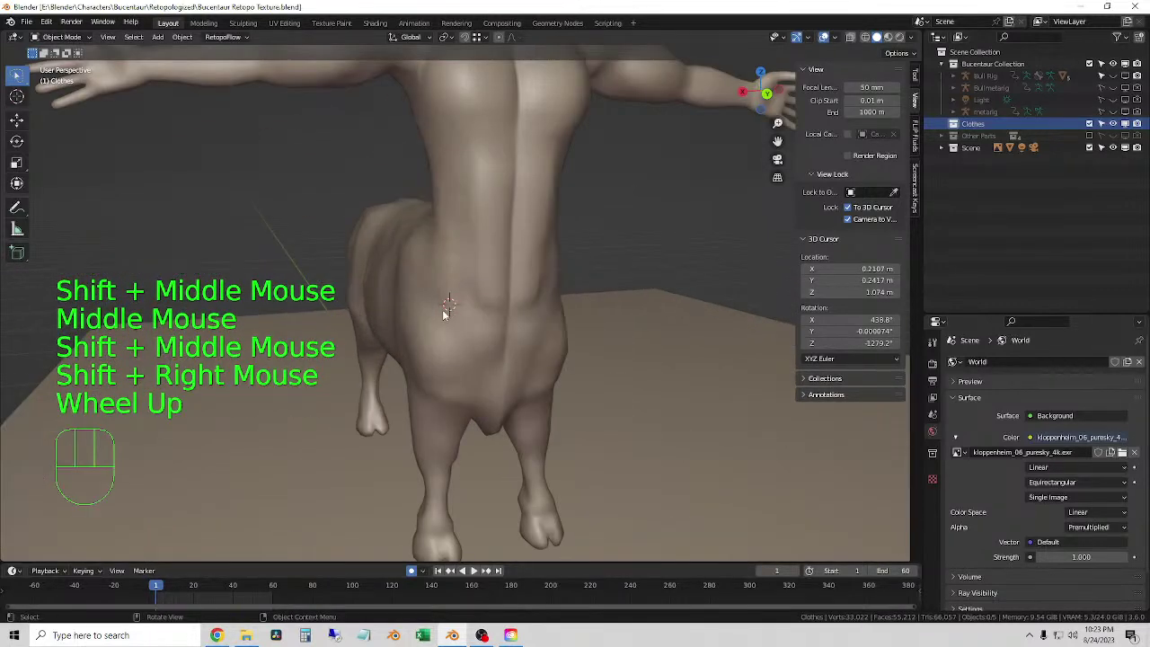
pyautogui.moveTo(449, 303); pyautogui.dragTo(539, 311, button='middle')
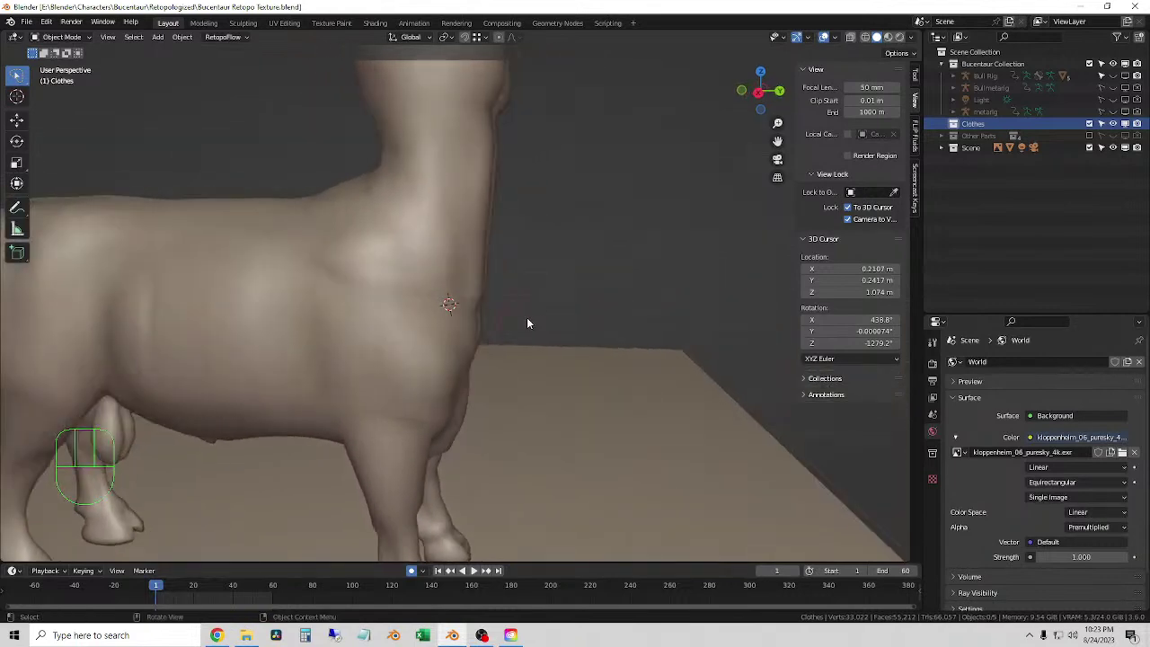
pyautogui.scroll(-1, 448, 308)
pyautogui.moveTo(448, 308); pyautogui.dragTo(527, 338, button='middle')
pyautogui.scroll(-3, 527, 338)
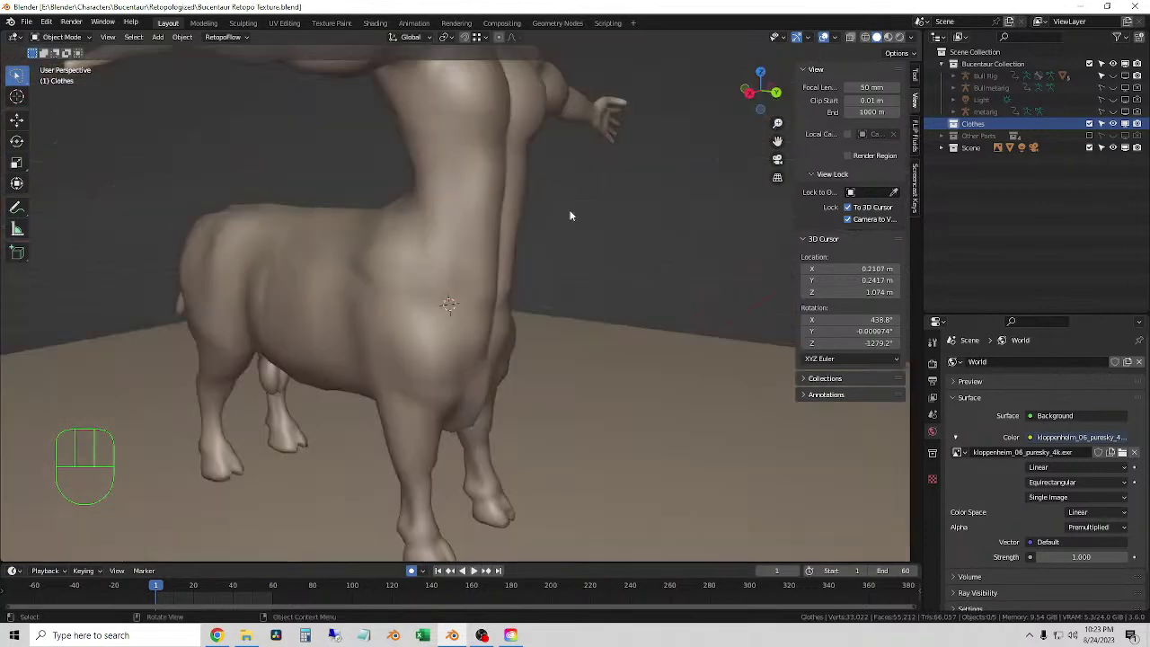
pyautogui.keyDown('shift'); pyautogui.moveTo(570, 213); pyautogui.dragTo(528, 375, button='middle'); pyautogui.keyUp('shift')
pyautogui.scroll(2, 548, 346)
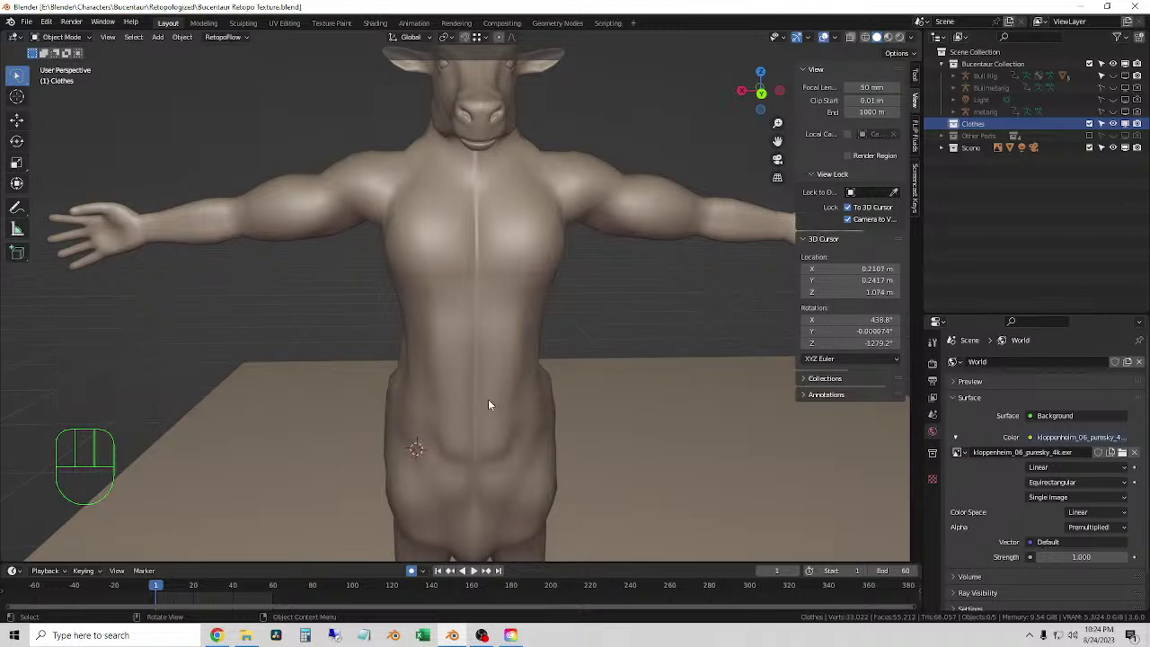
pyautogui.moveTo(533, 328); pyautogui.dragTo(544, 328, button='middle')
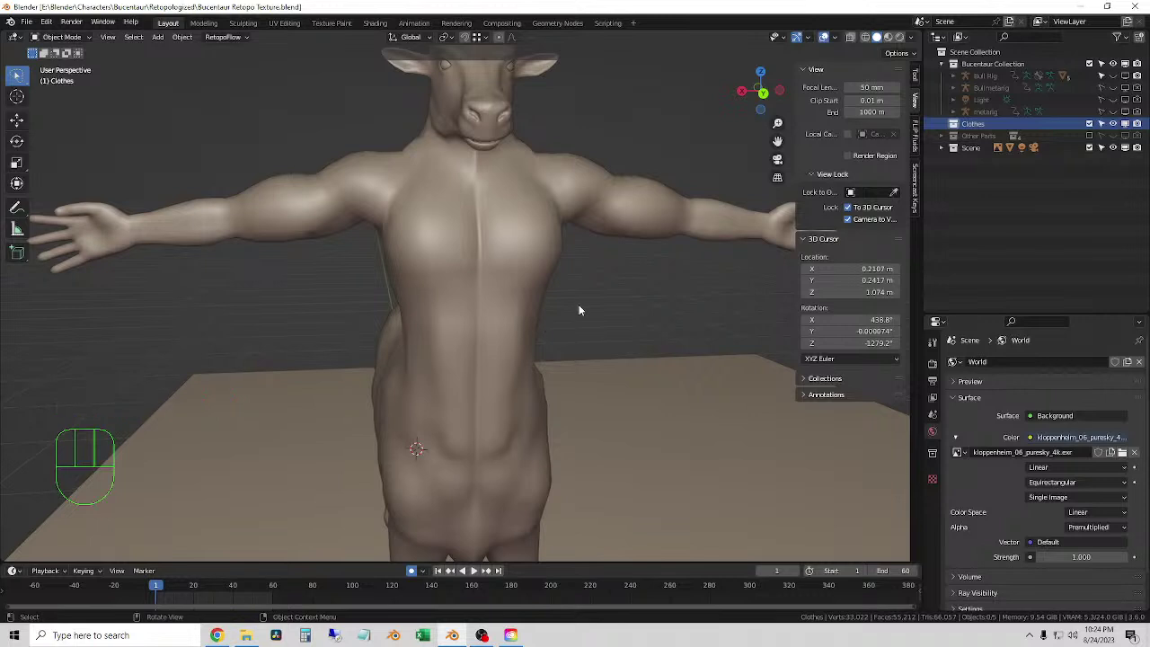
# - Make the Bucentaur Retopo Body the active object and the Clothes collection the active collection
pyautogui.click(580, 303)
pyautogui.click(410, 269)
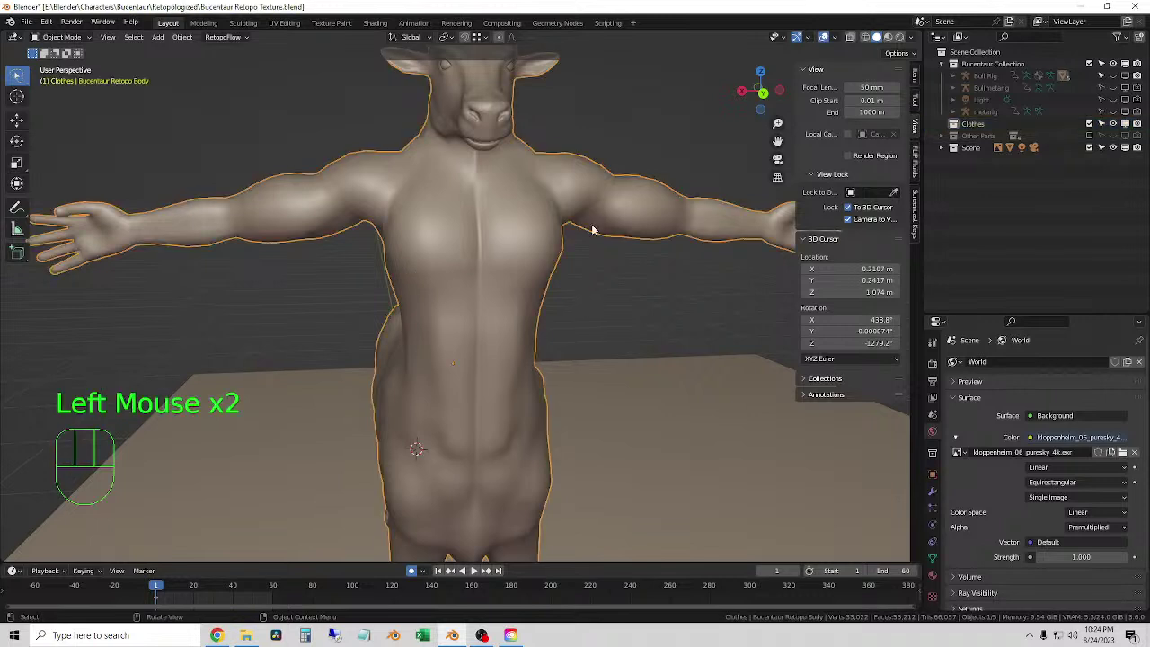
pyautogui.click(406, 310)
pyautogui.click(620, 325)
pyautogui.click(571, 380)
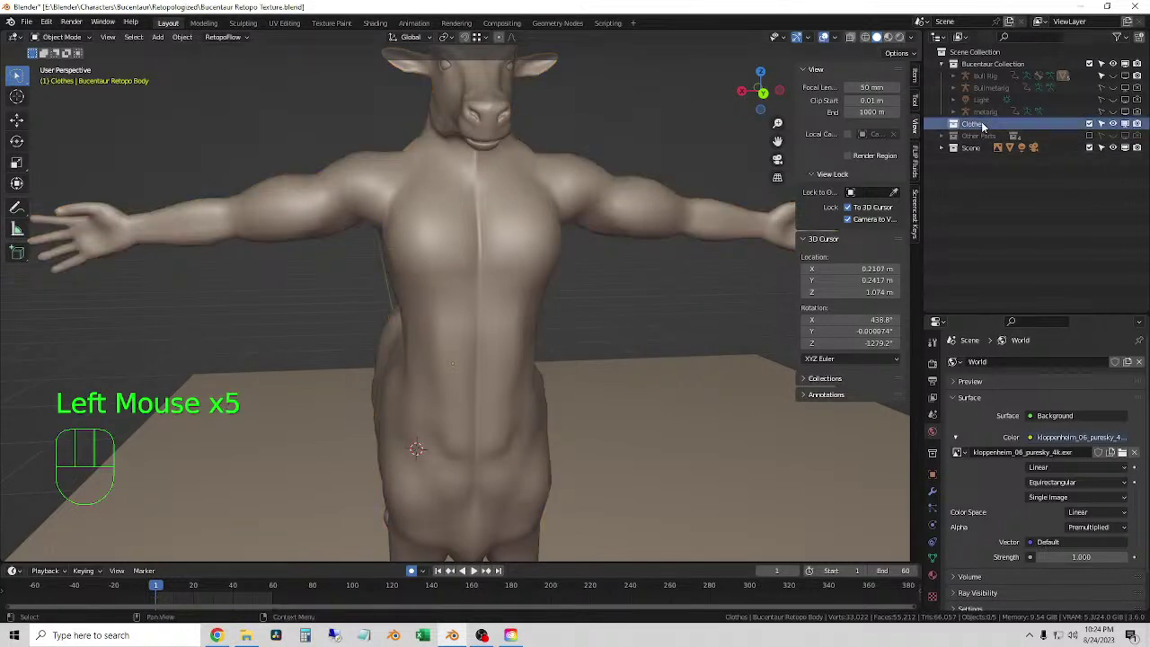
pyautogui.scroll(-2, 534, 363)
pyautogui.moveTo(534, 363); pyautogui.dragTo(567, 388, button='middle')
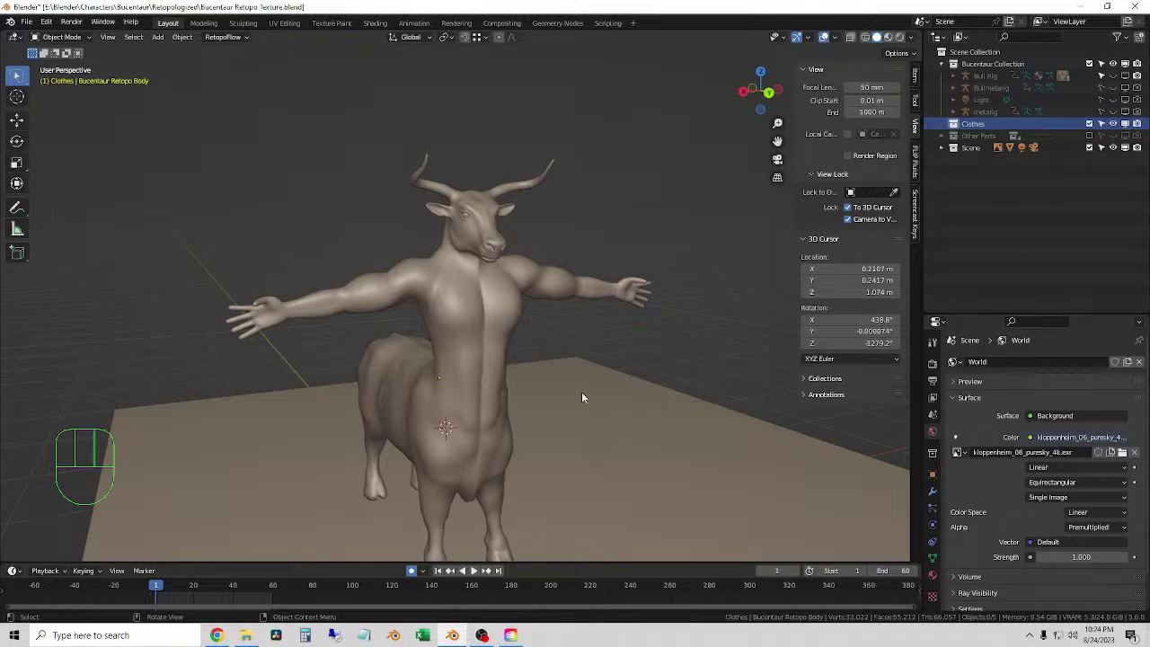
pyautogui.moveTo(551, 386)
pyautogui.mouseDown(button='middle')
pyautogui.moveTo(528, 386)
pyautogui.moveTo(581, 398)
pyautogui.moveTo(563, 392)
pyautogui.mouseUp(button='middle')
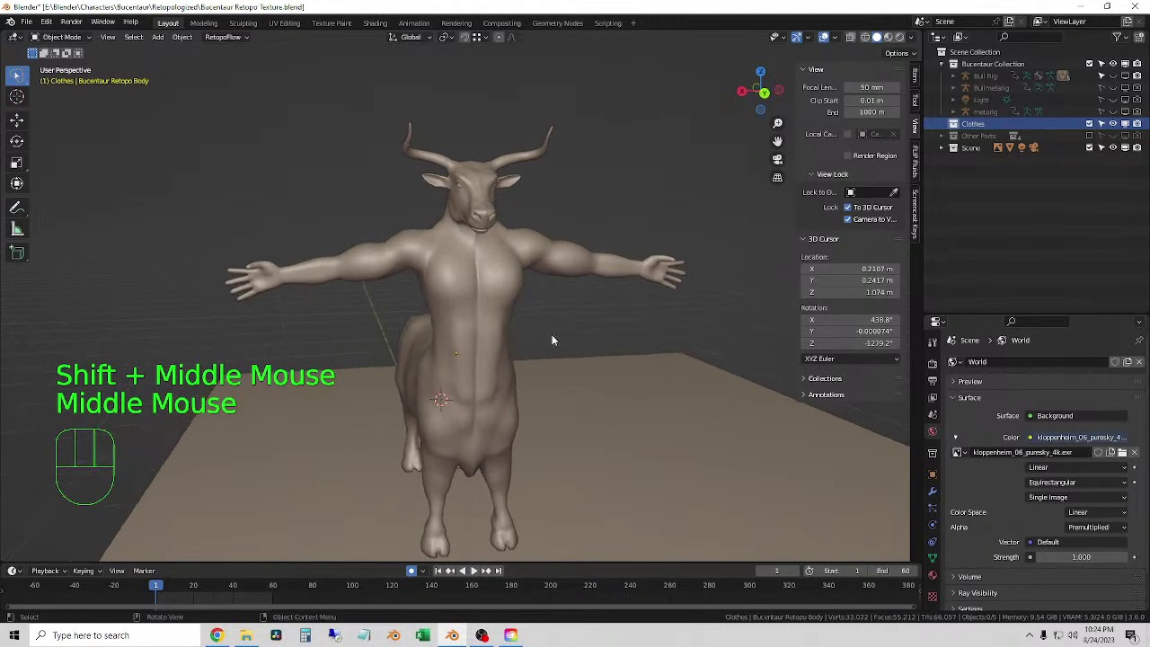
pyautogui.click(491, 257)
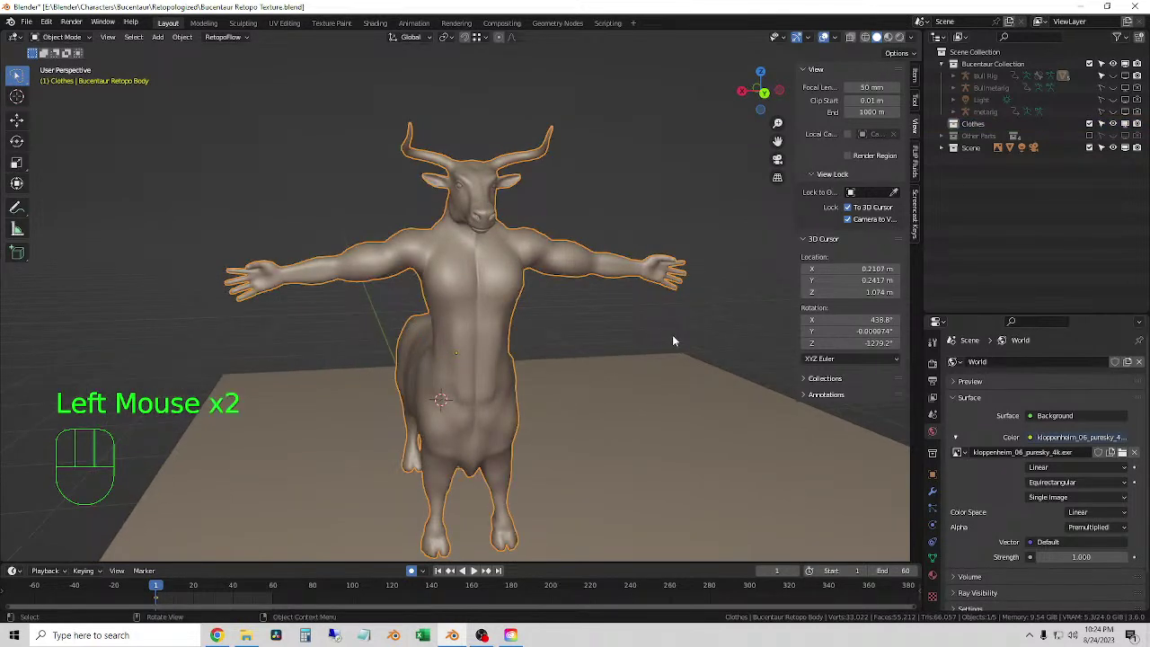
pyautogui.click(1002, 126)
pyautogui.click(985, 125)
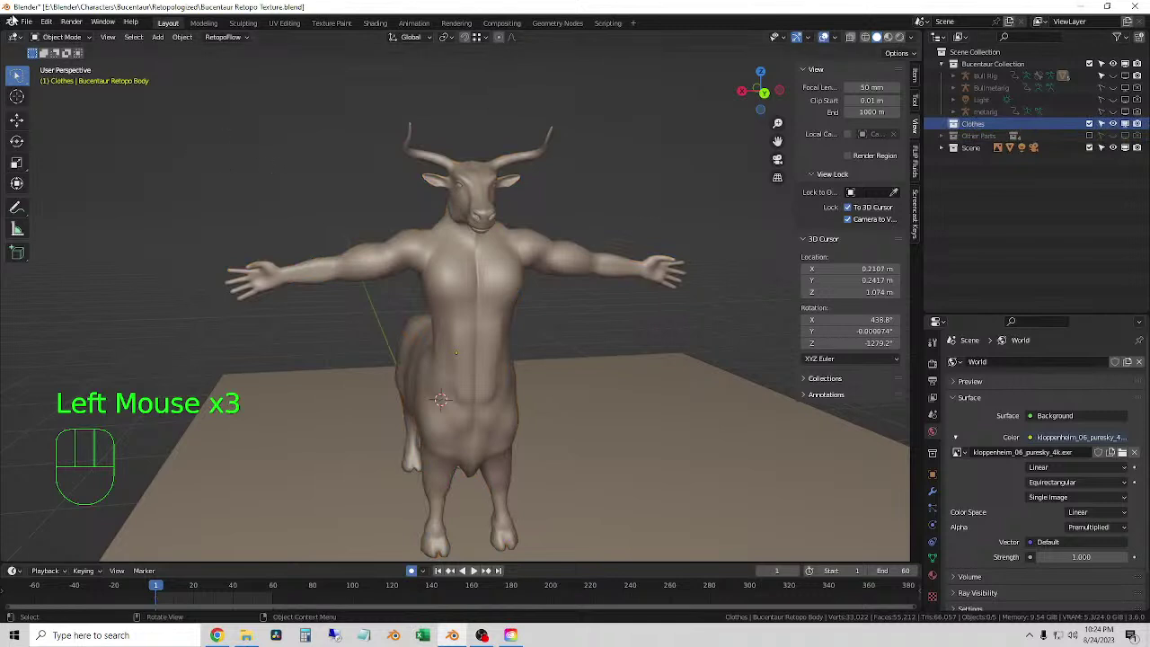
# - Check RetopoFlow's warnings, turn off the view lock to the 3D cursor and select the bucentaur body
pyautogui.click(227, 37)
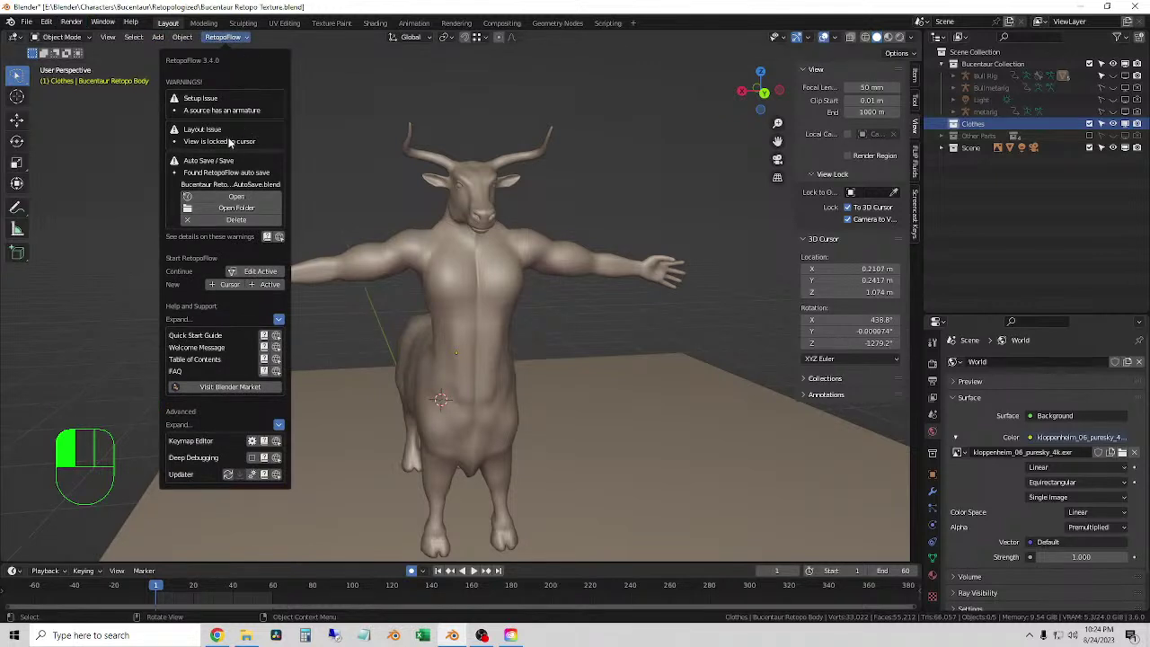
pyautogui.click(867, 208)
pyautogui.scroll(2, 626, 199)
pyautogui.click(600, 203)
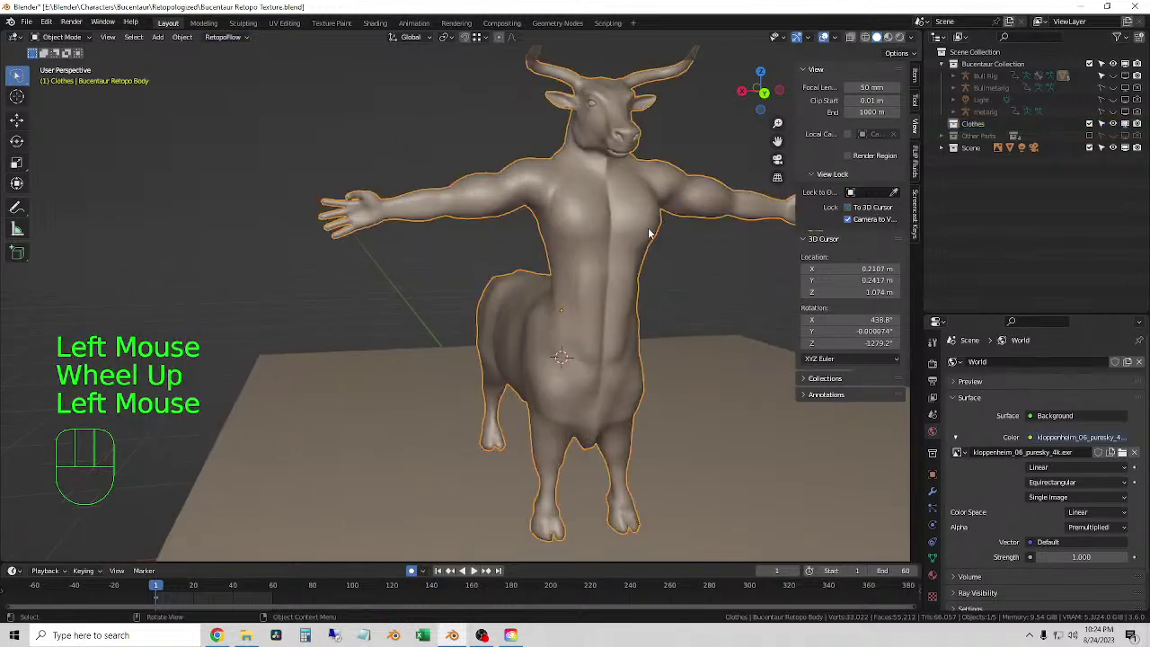
pyautogui.press('n')
# - Recheck the RetopoFlow warnings and save the blend file
pyautogui.click(221, 38)
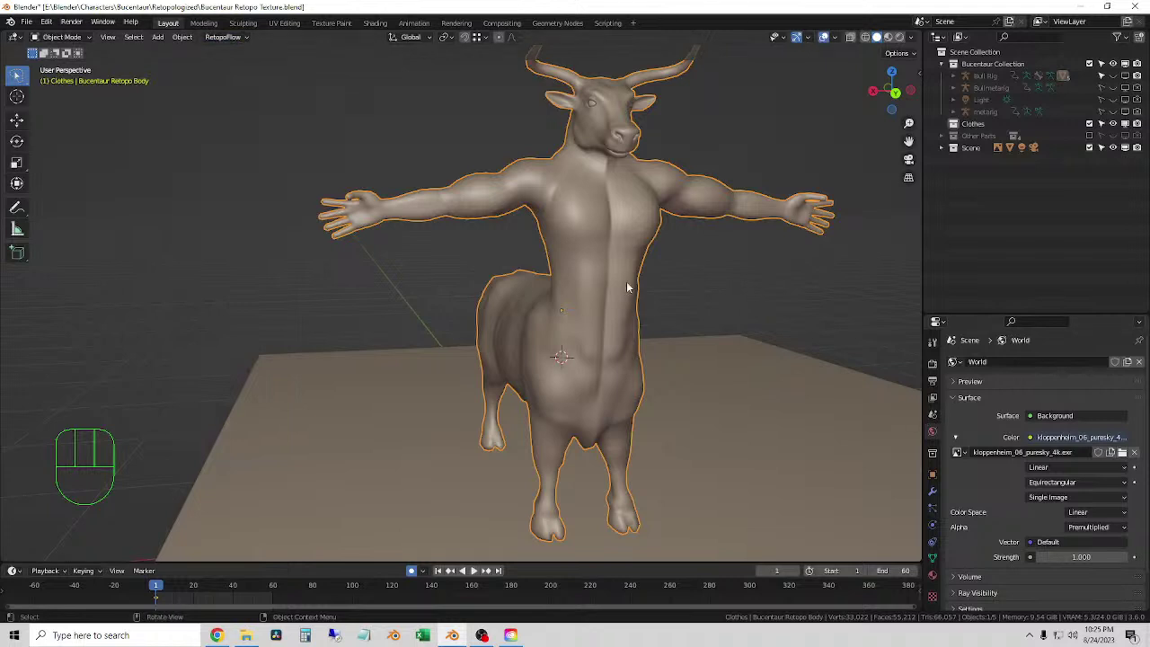
pyautogui.click(34, 20)
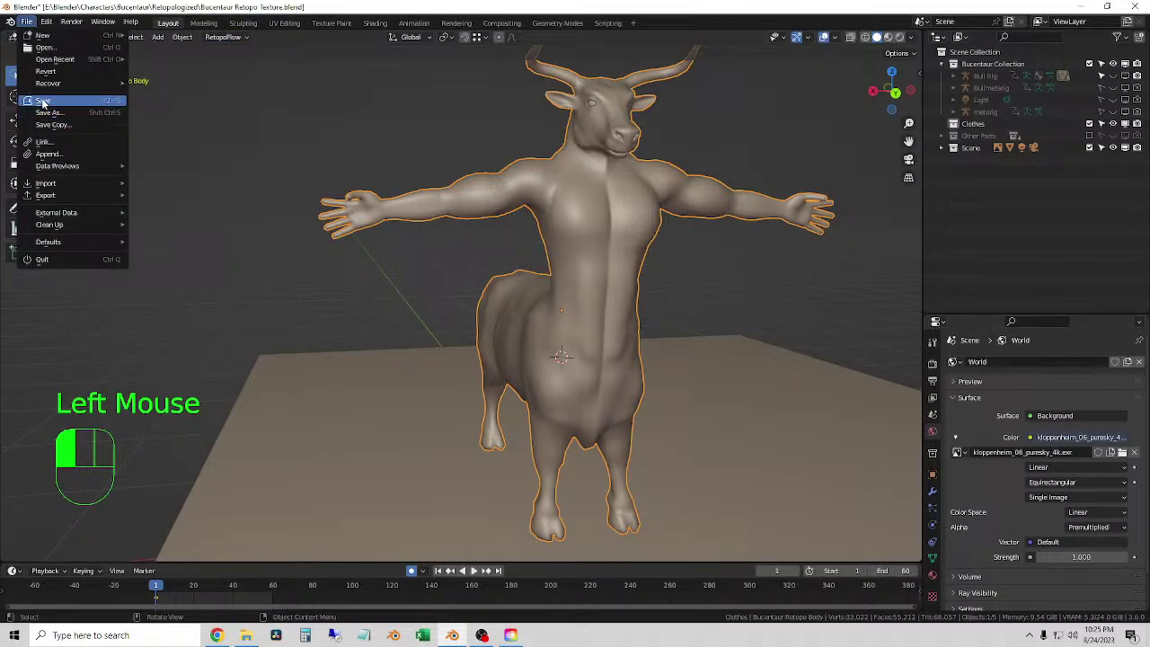
pyautogui.click(49, 98)
# - Start RetopoFlow with a new retopology mesh based on the active bucentaur body
pyautogui.keyDown('shift'); pyautogui.moveTo(691, 312); pyautogui.dragTo(534, 368, button='middle'); pyautogui.keyUp('shift')
pyautogui.click(223, 36)
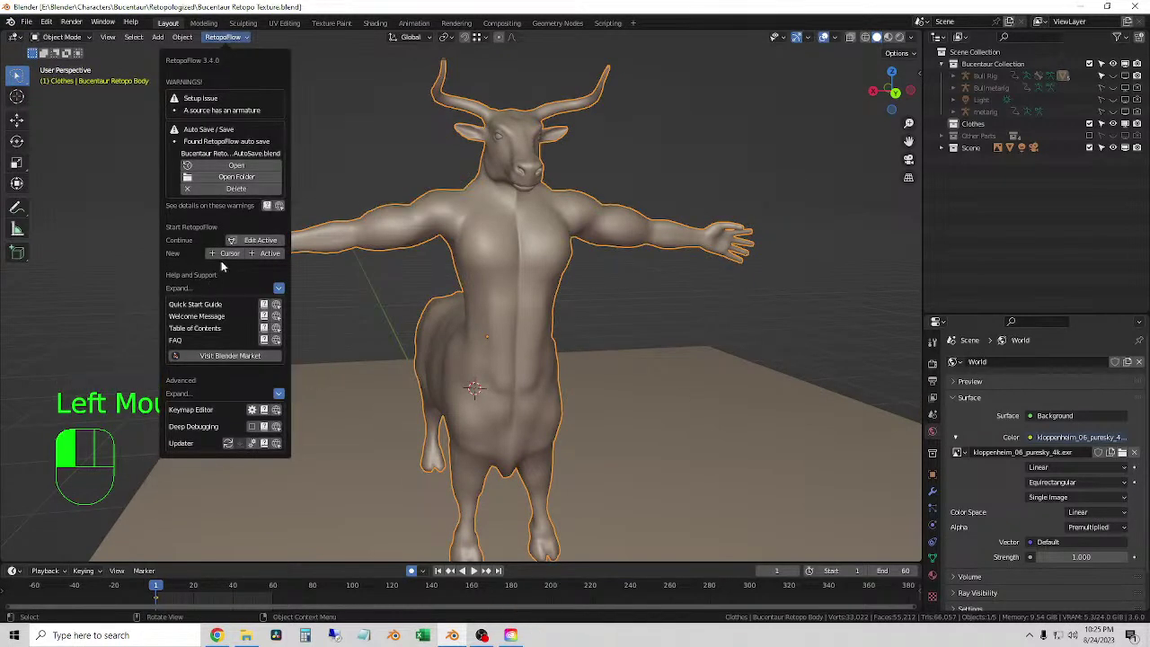
pyautogui.click(266, 256)
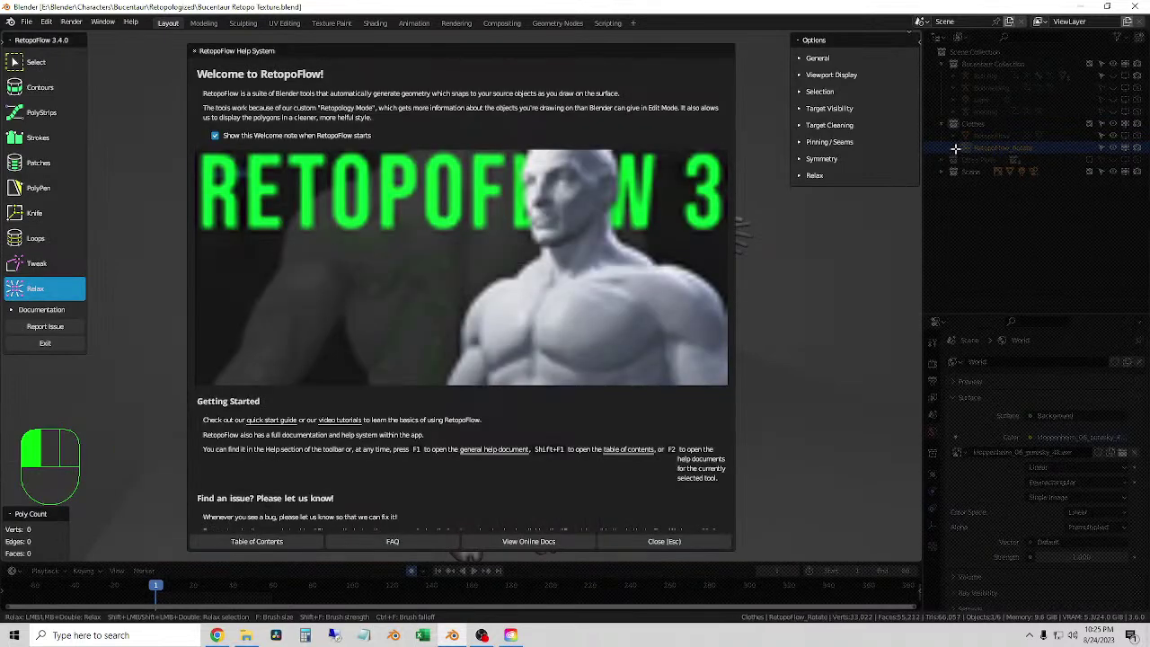
# - Dismiss the RetopoFlow welcome note and turn on X symmetry for the retopology mesh
pyautogui.click(659, 541)
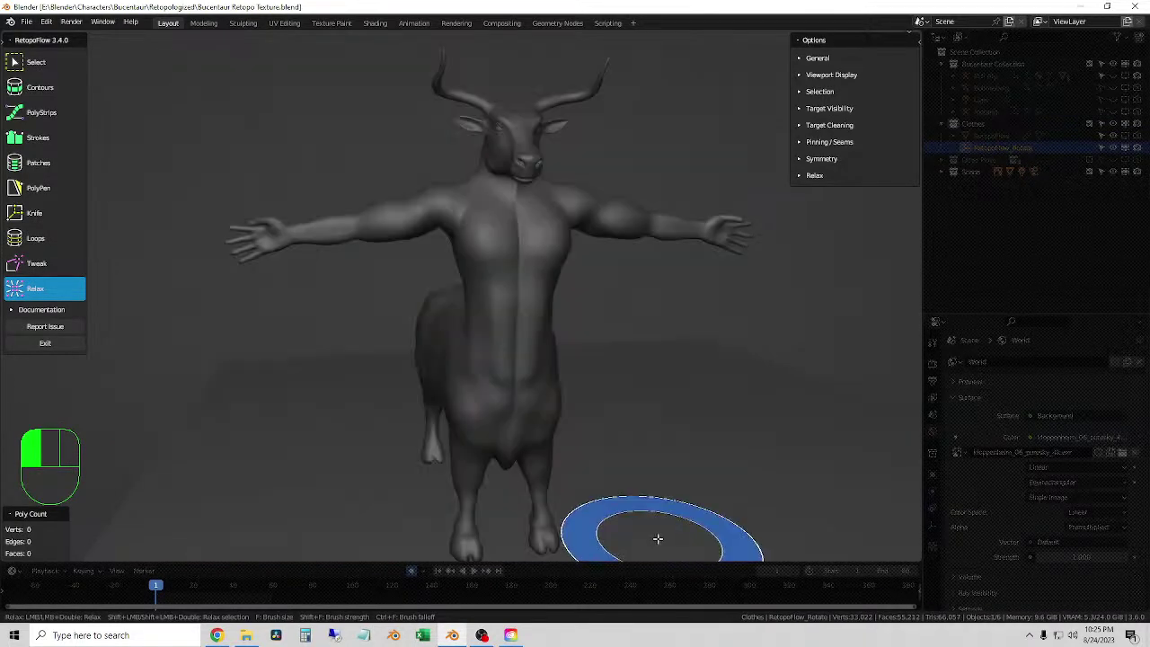
pyautogui.scroll(3, 523, 360)
pyautogui.scroll(1, 522, 360)
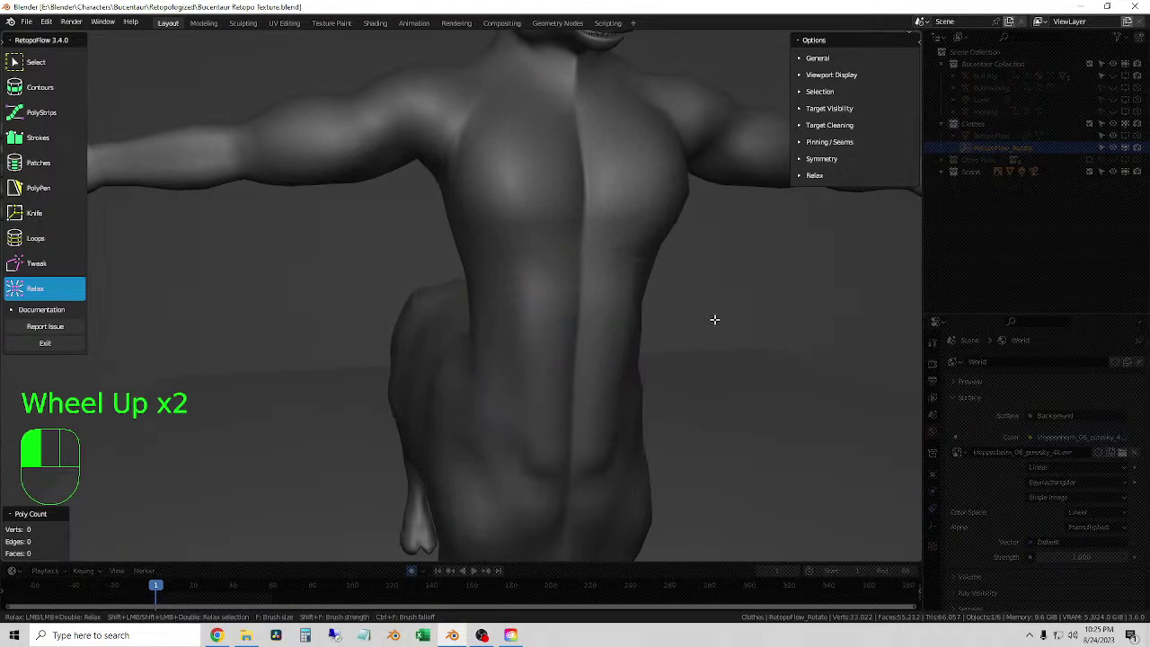
pyautogui.keyDown('shift'); pyautogui.moveTo(714, 319); pyautogui.dragTo(678, 340, button='middle'); pyautogui.keyUp('shift')
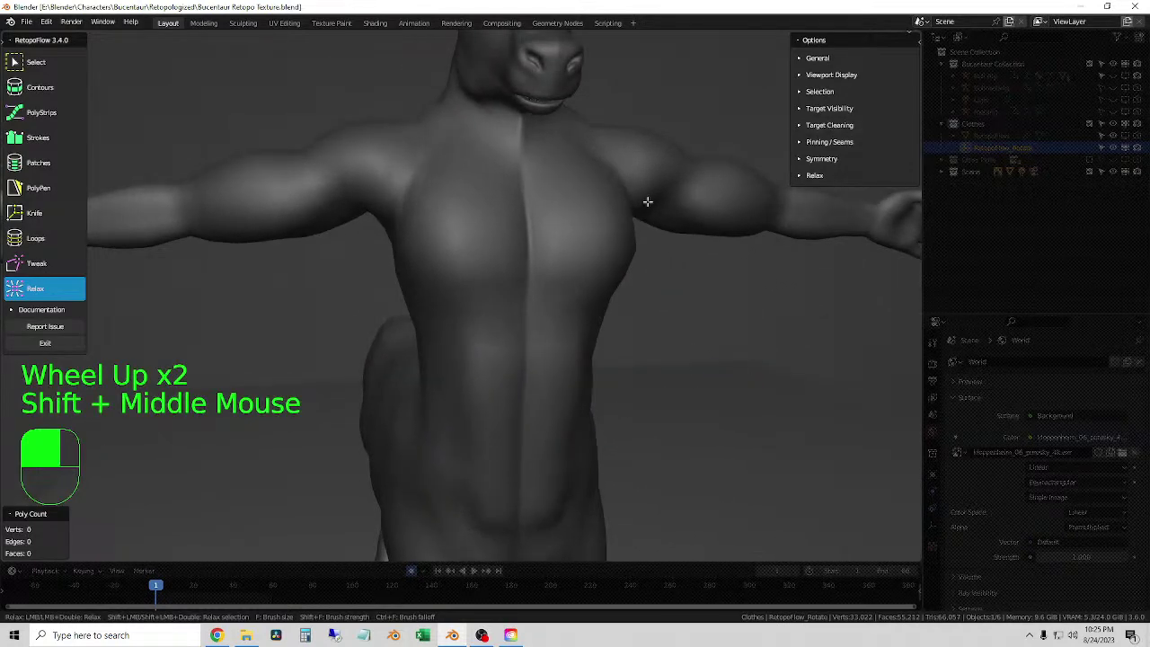
pyautogui.click(802, 160)
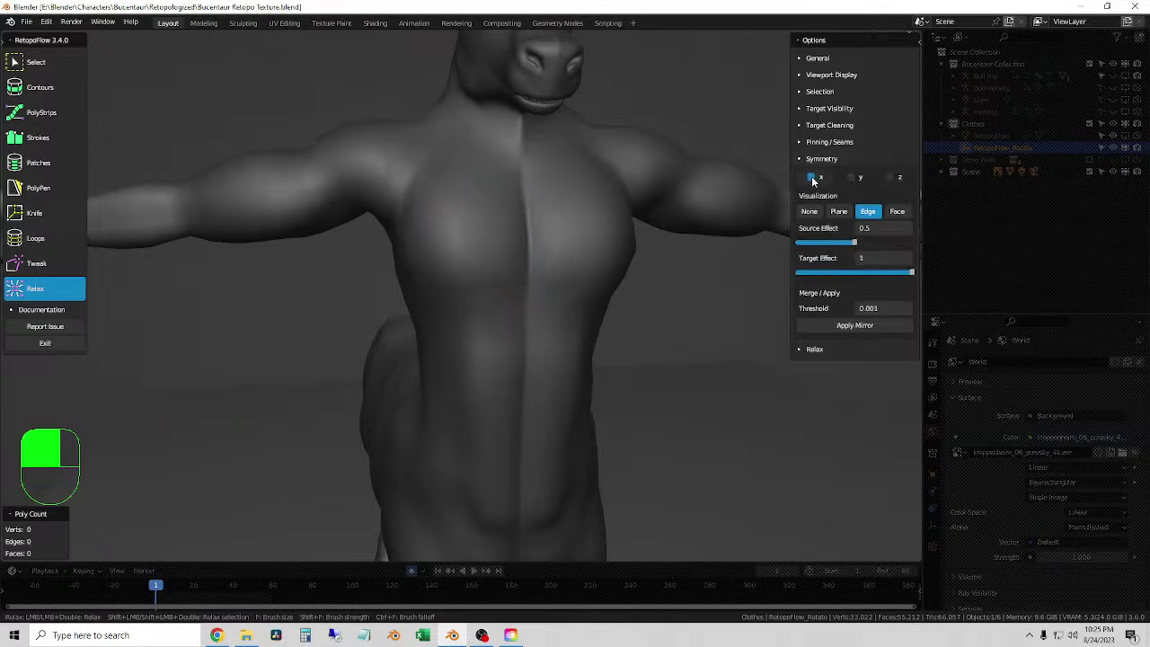
pyautogui.click(811, 177)
pyautogui.press('alt')
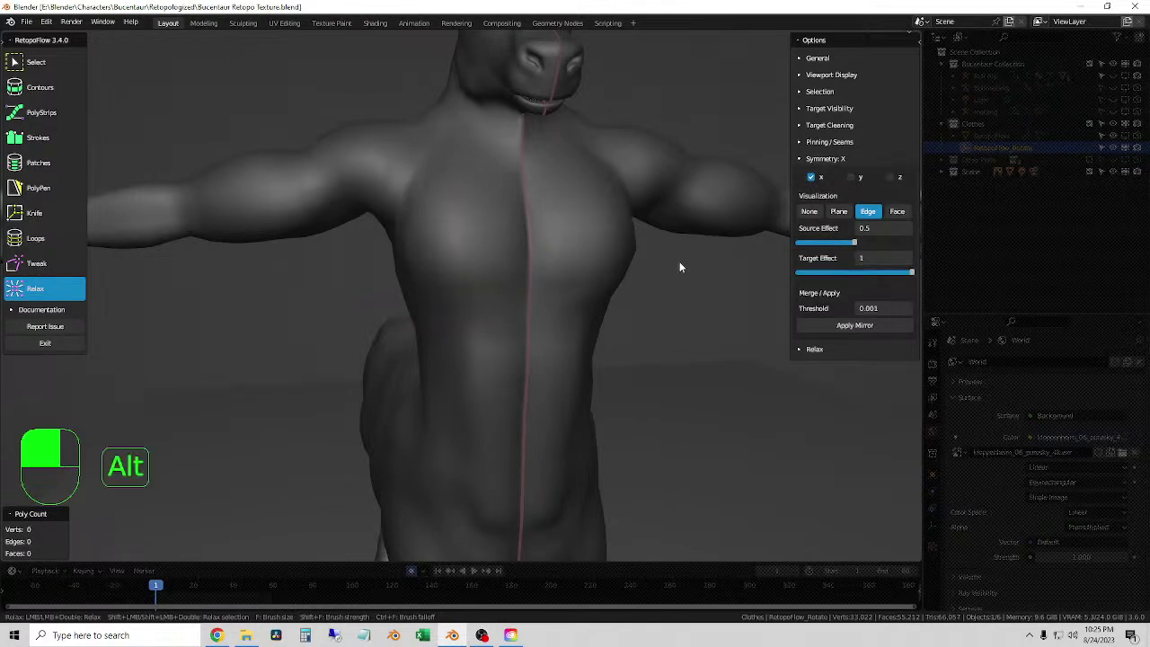
# - Examine the symmetry line along the bucentaur's head, chest and torso from several angles
pyautogui.moveTo(641, 239); pyautogui.dragTo(559, 239, button='middle')
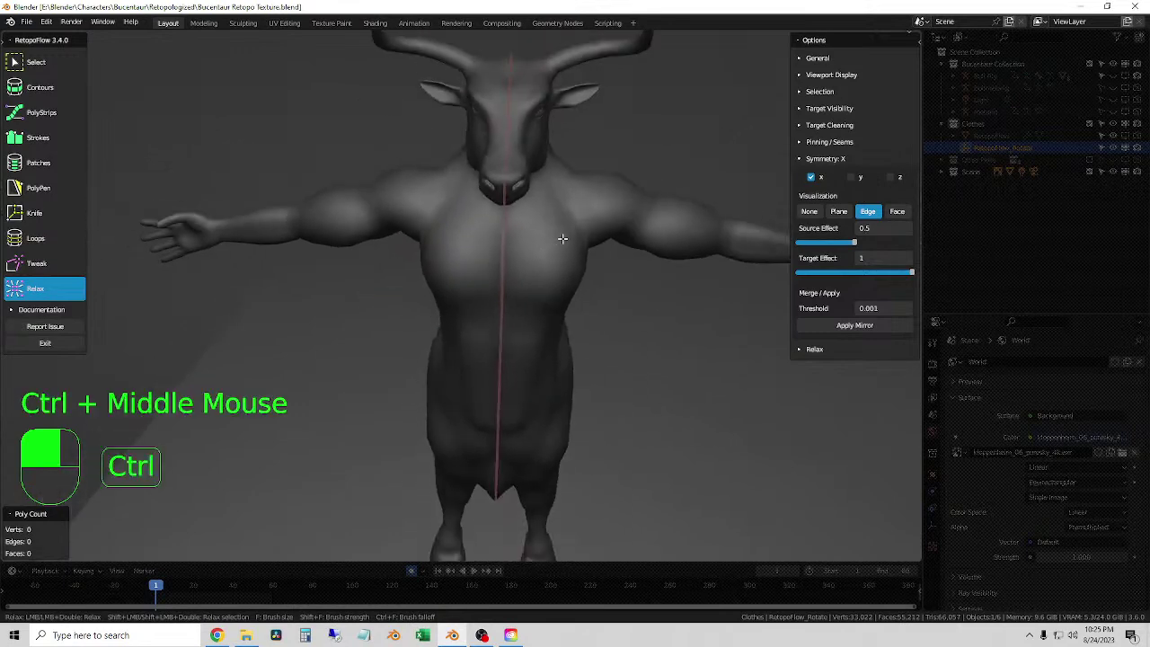
pyautogui.scroll(2, 563, 238)
pyautogui.keyDown('ctrl'); pyautogui.scroll(1, 563, 238); pyautogui.keyUp('ctrl')
pyautogui.moveTo(500, 128)
pyautogui.keyDown('shift'); pyautogui.mouseDown(button='middle')
pyautogui.moveTo(513, 346)
pyautogui.moveTo(560, 298)
pyautogui.mouseUp(button='middle'); pyautogui.keyUp('shift')
pyautogui.keyDown('shift'); pyautogui.scroll(2, 515, 341); pyautogui.keyUp('shift')
pyautogui.scroll(-1, 515, 338)
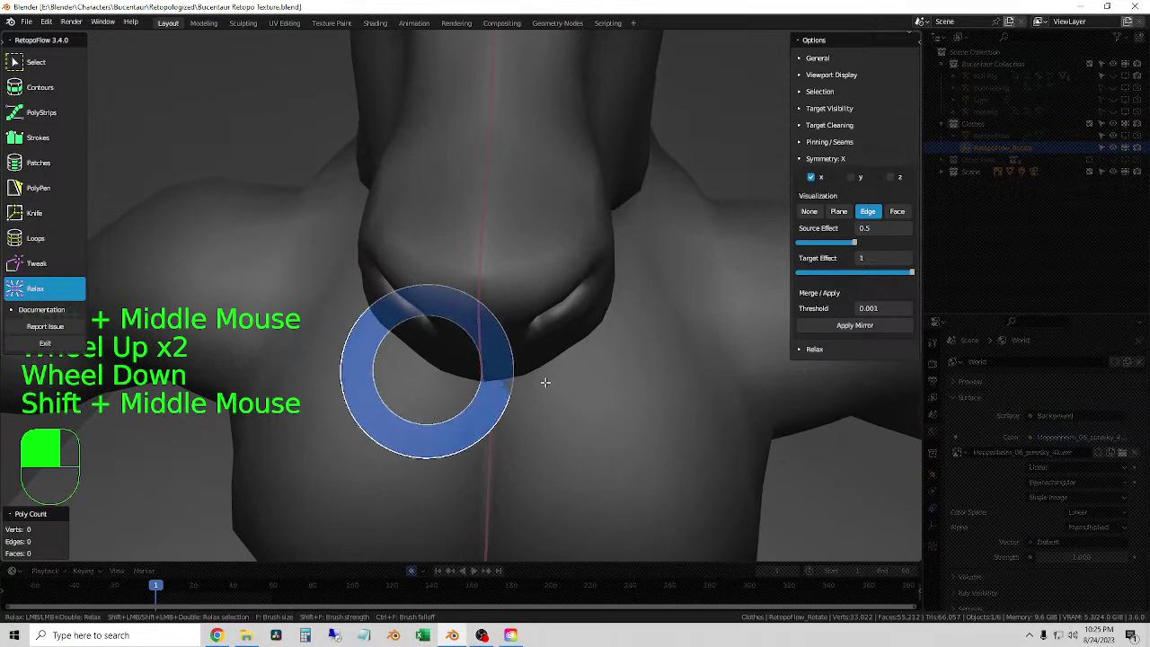
pyautogui.scroll(-4, 339, 360)
pyautogui.scroll(1, 377, 329)
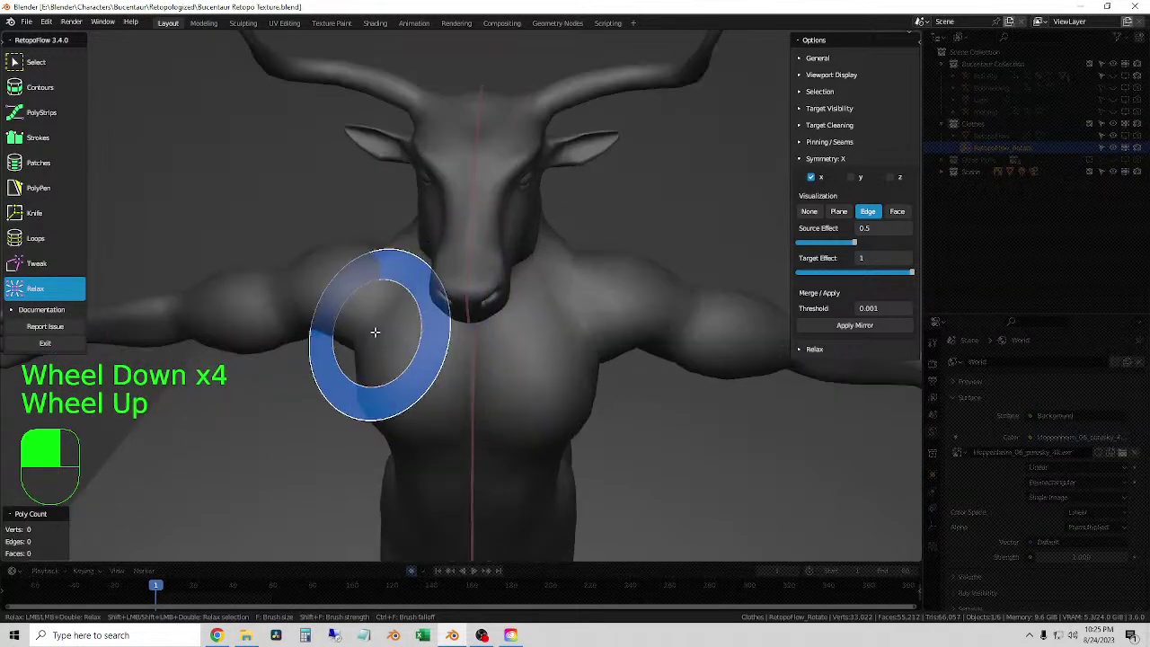
pyautogui.moveTo(377, 329); pyautogui.dragTo(398, 296, button='middle')
pyautogui.scroll(-1, 456, 323)
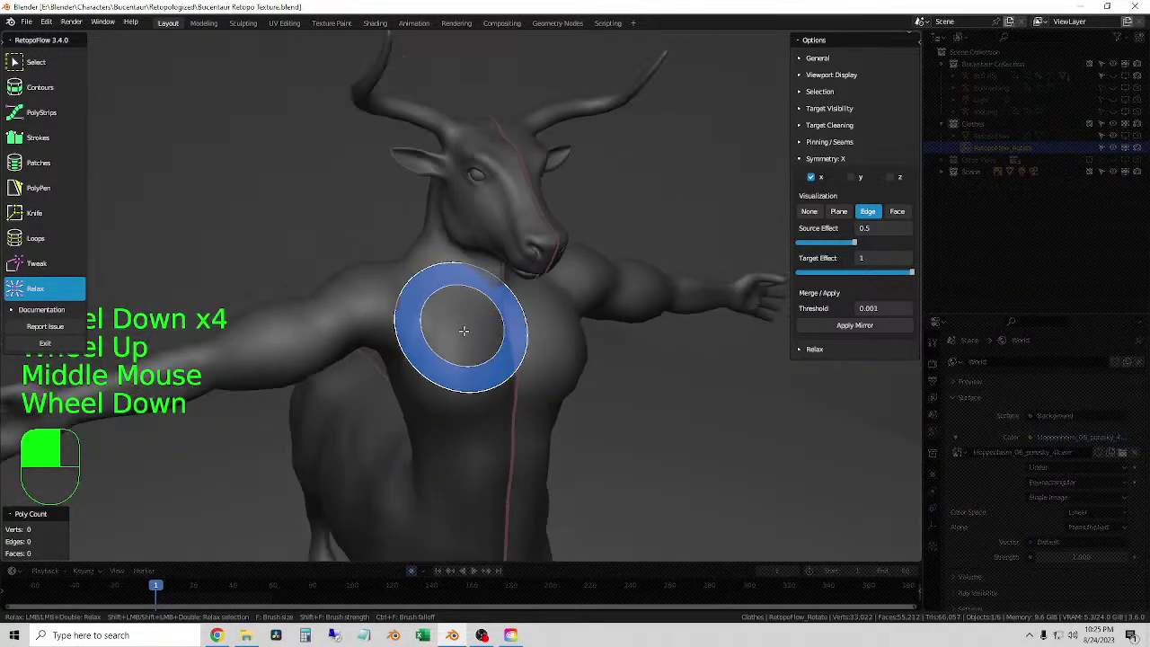
pyautogui.moveTo(456, 329)
pyautogui.mouseDown(button='middle')
pyautogui.moveTo(454, 421)
pyautogui.moveTo(508, 347)
pyautogui.mouseUp(button='middle')
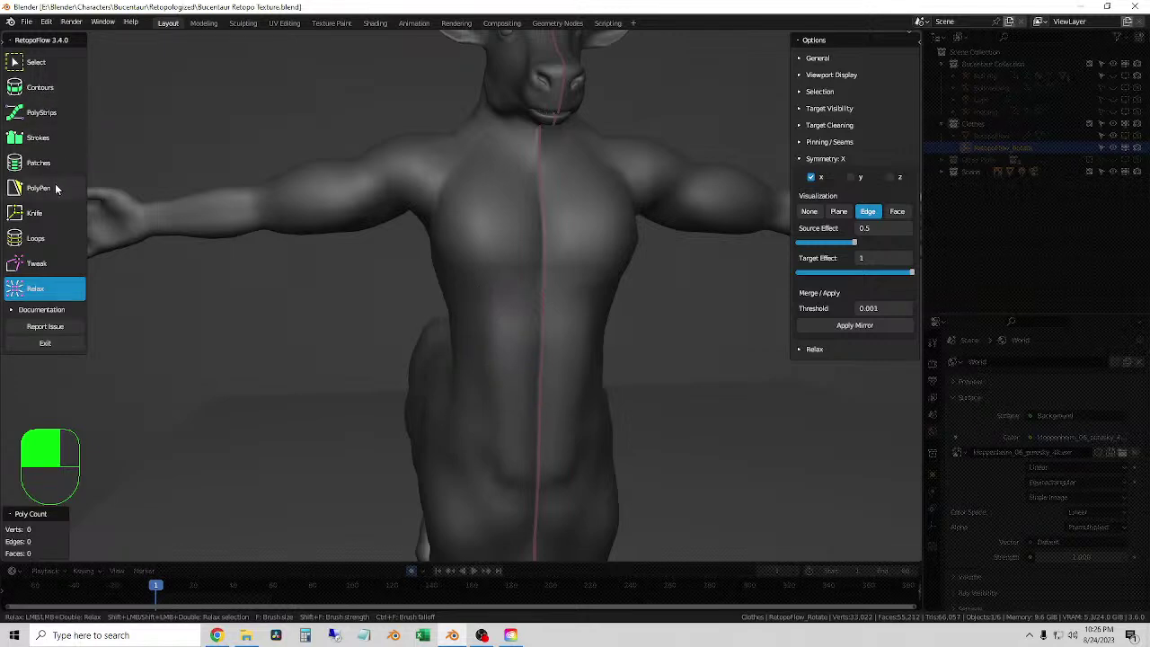
# - Use the Contours tool to cut a horizontal contour around the torso just below the chest muscles
pyautogui.click(36, 88)
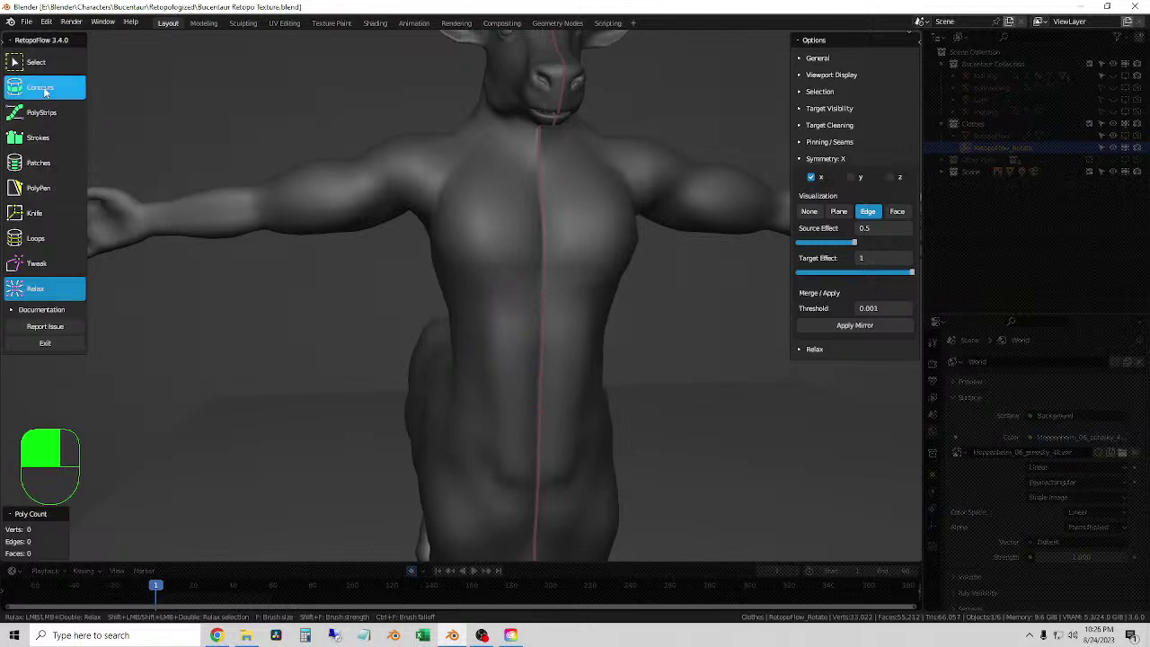
pyautogui.moveTo(654, 258)
pyautogui.mouseDown(button='middle')
pyautogui.moveTo(623, 266)
pyautogui.moveTo(643, 246)
pyautogui.mouseUp(button='middle')
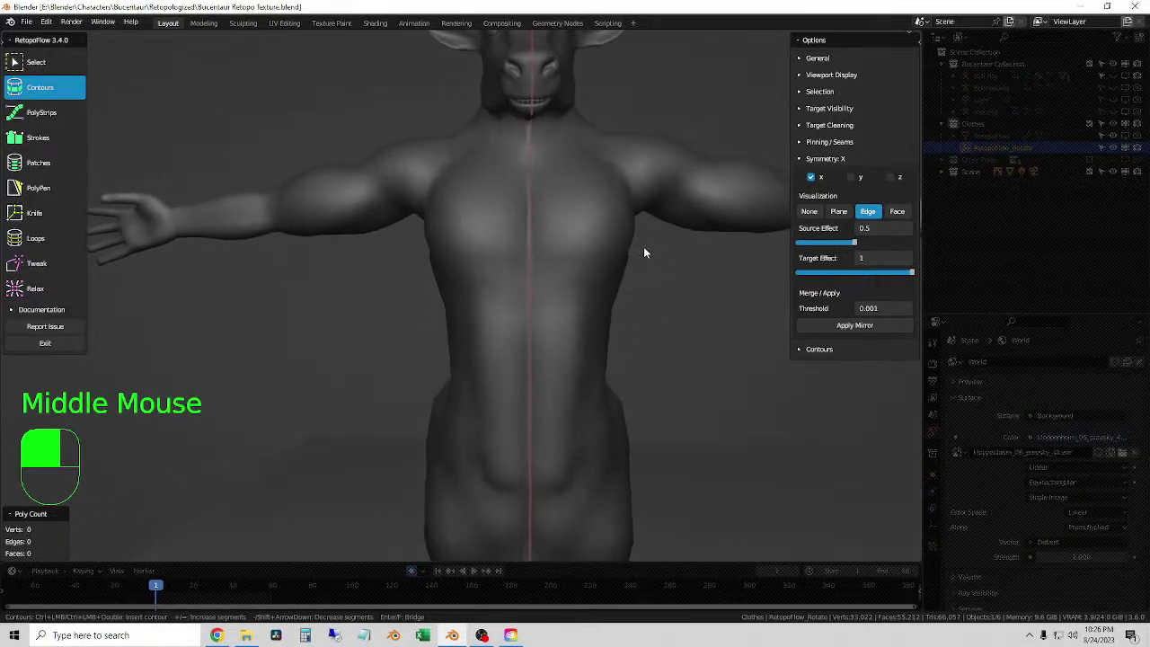
pyautogui.keyDown('ctrl'); pyautogui.moveTo(424, 273); pyautogui.dragTo(662, 271); pyautogui.keyUp('ctrl')
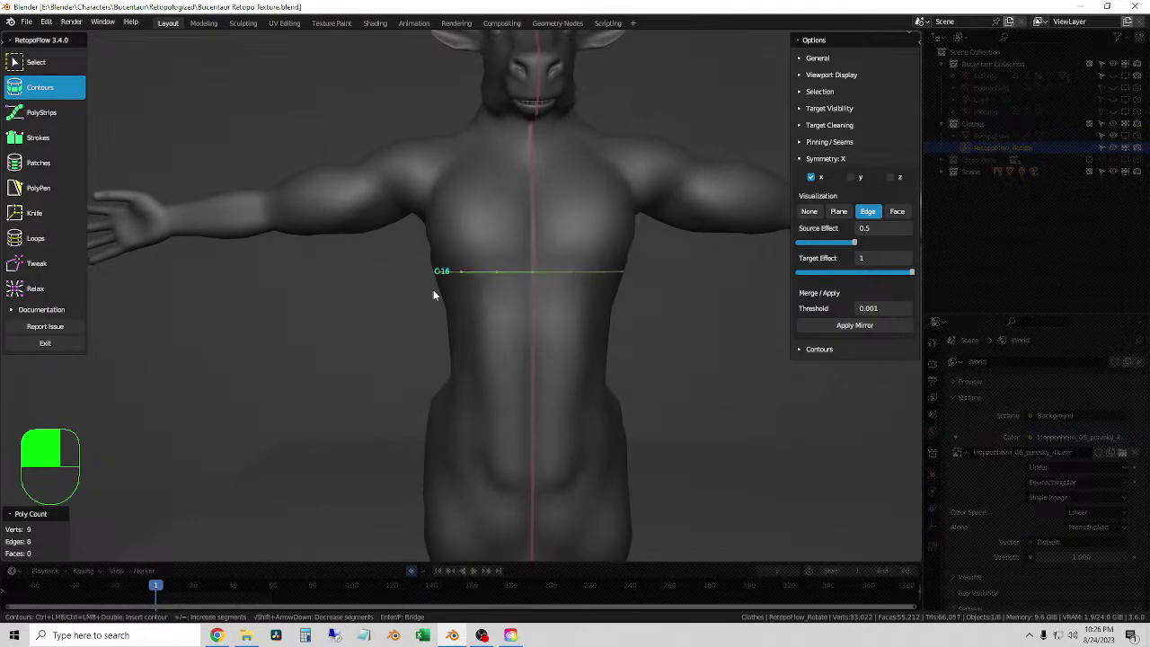
# - Add a slanted contour from below the armpit up across the chest to the centreline, and insert an edge loop between the two contours
pyautogui.scroll(2, 433, 295)
pyautogui.moveTo(428, 298)
pyautogui.mouseDown(button='middle')
pyautogui.moveTo(535, 330)
pyautogui.moveTo(670, 329)
pyautogui.moveTo(401, 307)
pyautogui.moveTo(452, 302)
pyautogui.moveTo(443, 315)
pyautogui.moveTo(431, 307)
pyautogui.mouseUp(button='middle')
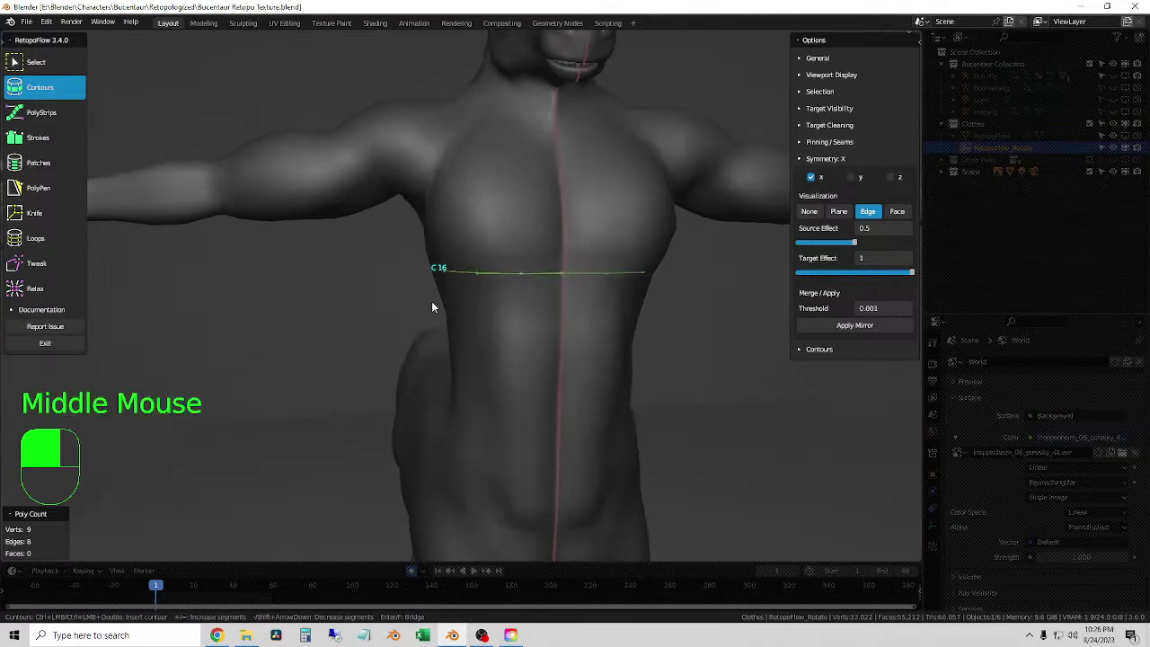
pyautogui.scroll(2, 412, 247)
pyautogui.scroll(-2, 405, 257)
pyautogui.moveTo(405, 256); pyautogui.dragTo(413, 249, button='middle')
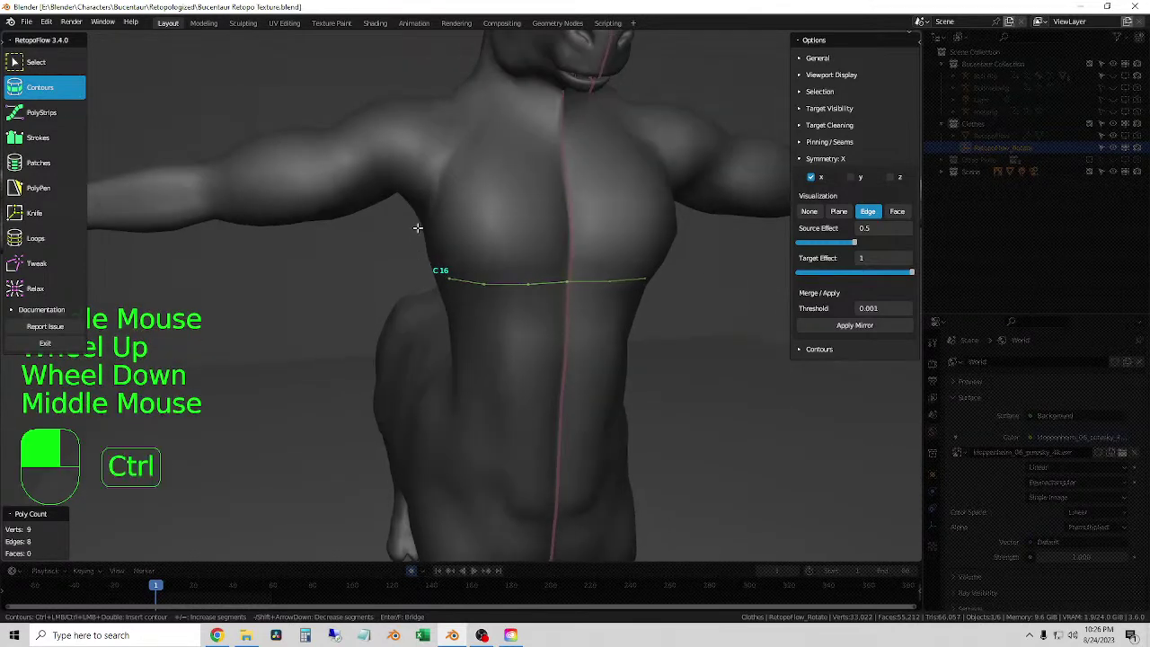
pyautogui.keyDown('ctrl'); pyautogui.moveTo(416, 227); pyautogui.dragTo(560, 169); pyautogui.keyUp('ctrl')
pyautogui.moveTo(561, 310)
pyautogui.mouseDown(button='middle')
pyautogui.moveTo(506, 314)
pyautogui.moveTo(573, 298)
pyautogui.moveTo(557, 313)
pyautogui.mouseUp(button='middle')
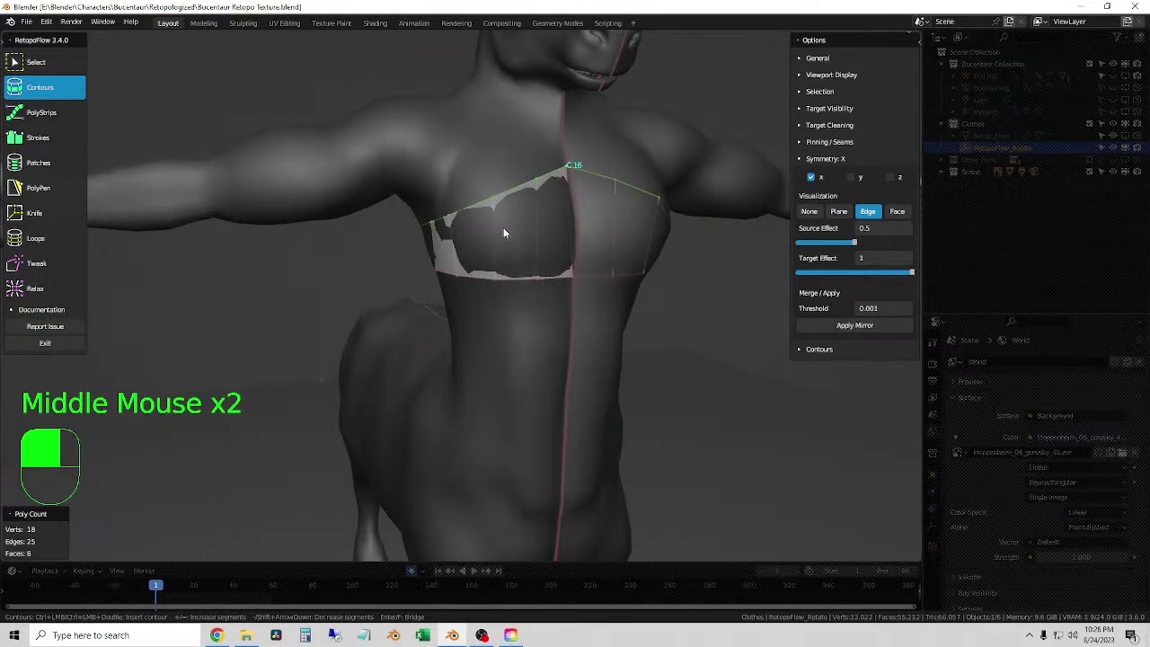
pyautogui.press('7')
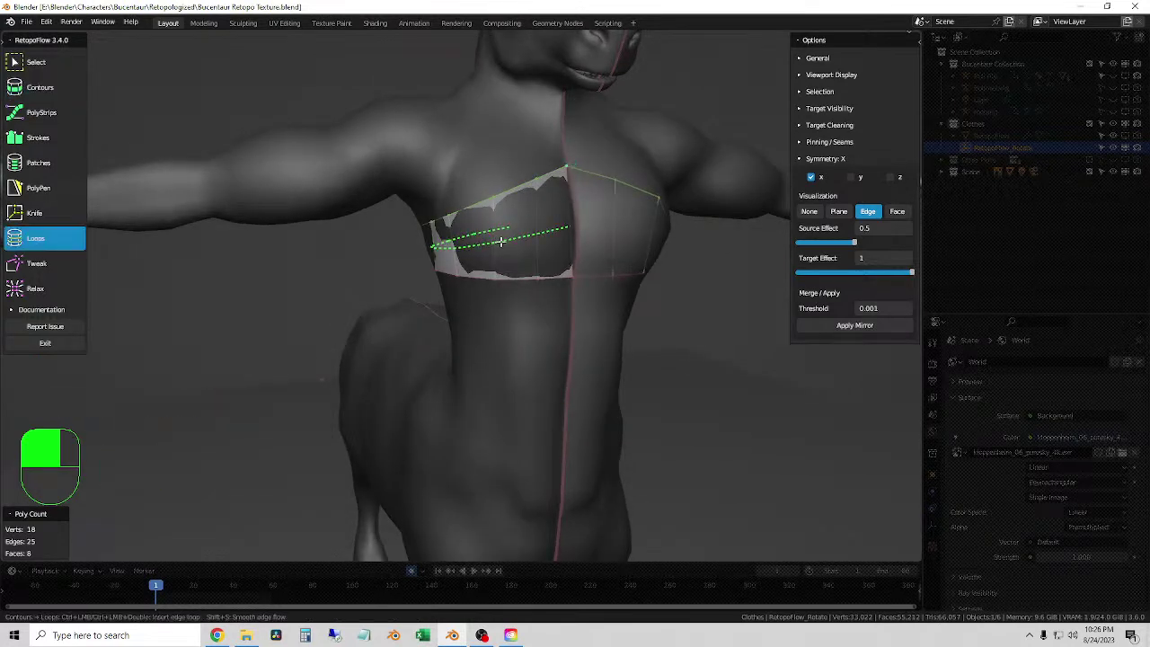
pyautogui.click(494, 242)
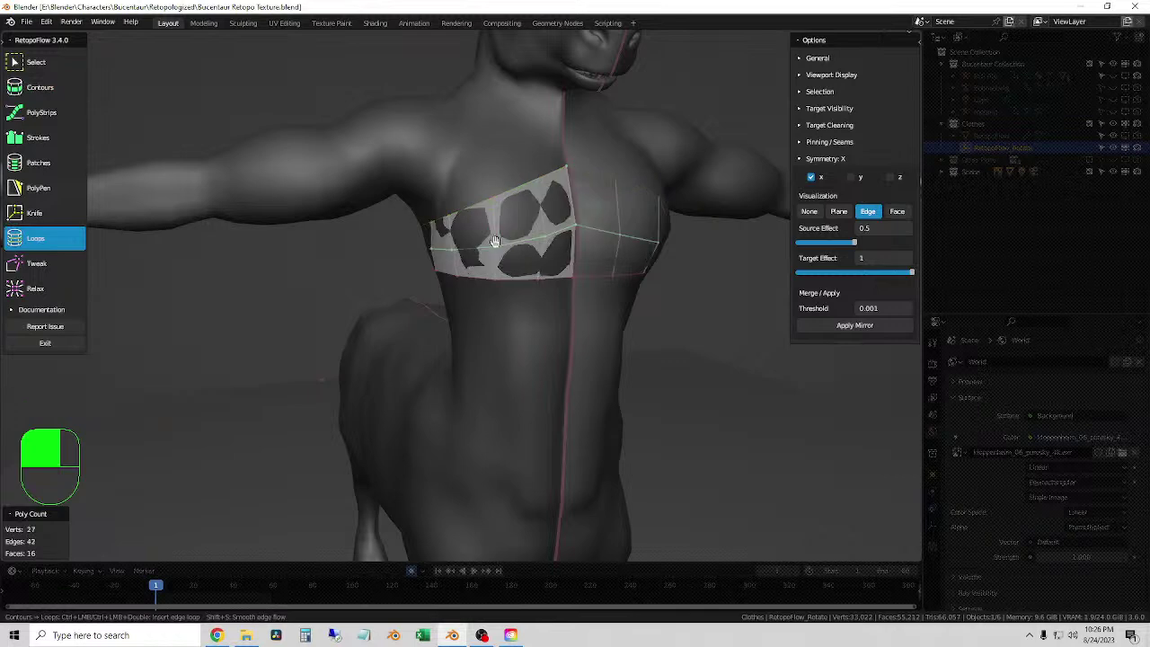
# - Extend the mesh down the torso with a contour around the waist, sloping from the lower back down to the front
pyautogui.press('1')
pyautogui.moveTo(412, 275)
pyautogui.mouseDown(button='middle')
pyautogui.moveTo(462, 281)
pyautogui.moveTo(403, 275)
pyautogui.moveTo(421, 272)
pyautogui.mouseUp(button='middle')
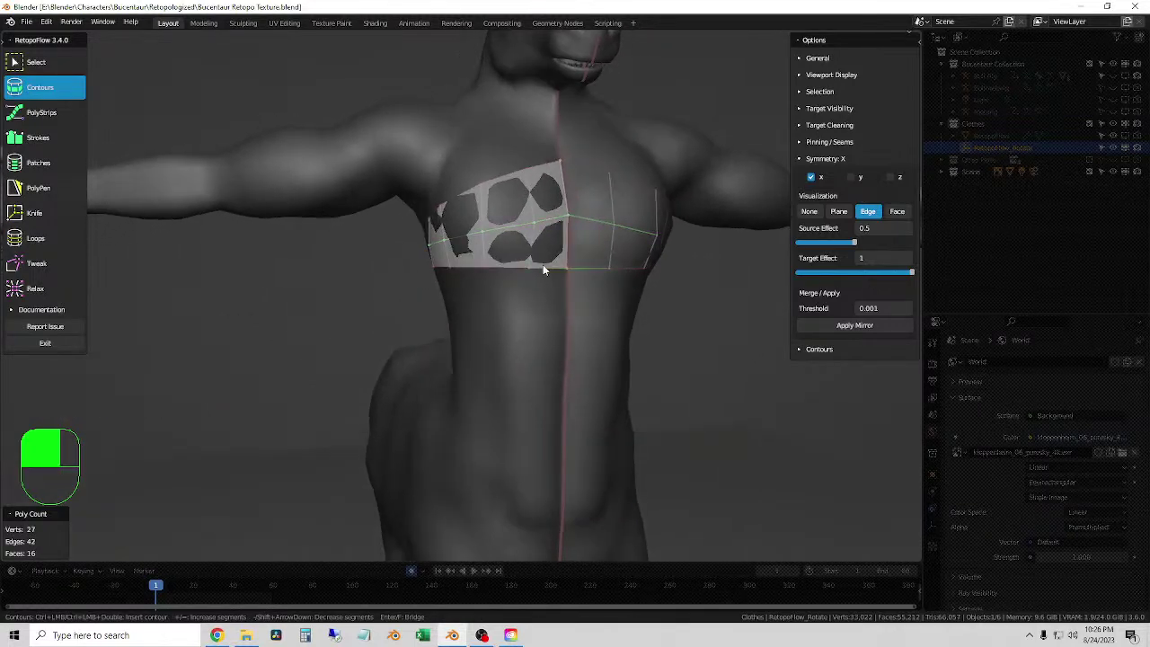
pyautogui.moveTo(462, 350); pyautogui.dragTo(437, 343, button='middle')
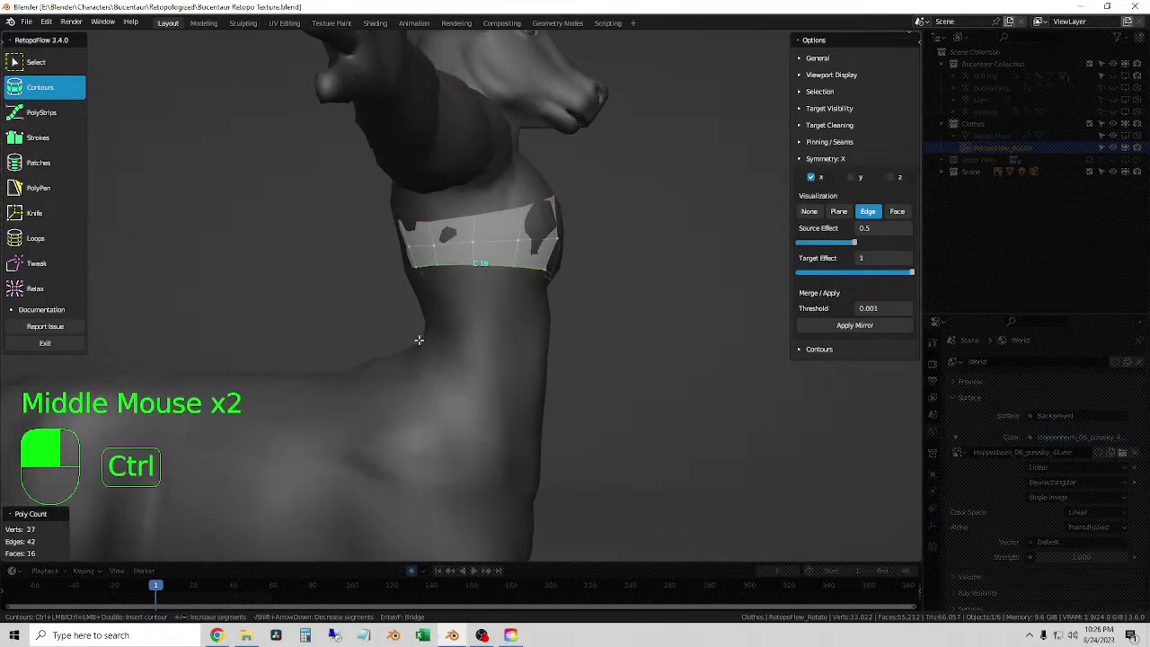
pyautogui.keyDown('ctrl'); pyautogui.moveTo(419, 340); pyautogui.dragTo(552, 371); pyautogui.keyUp('ctrl')
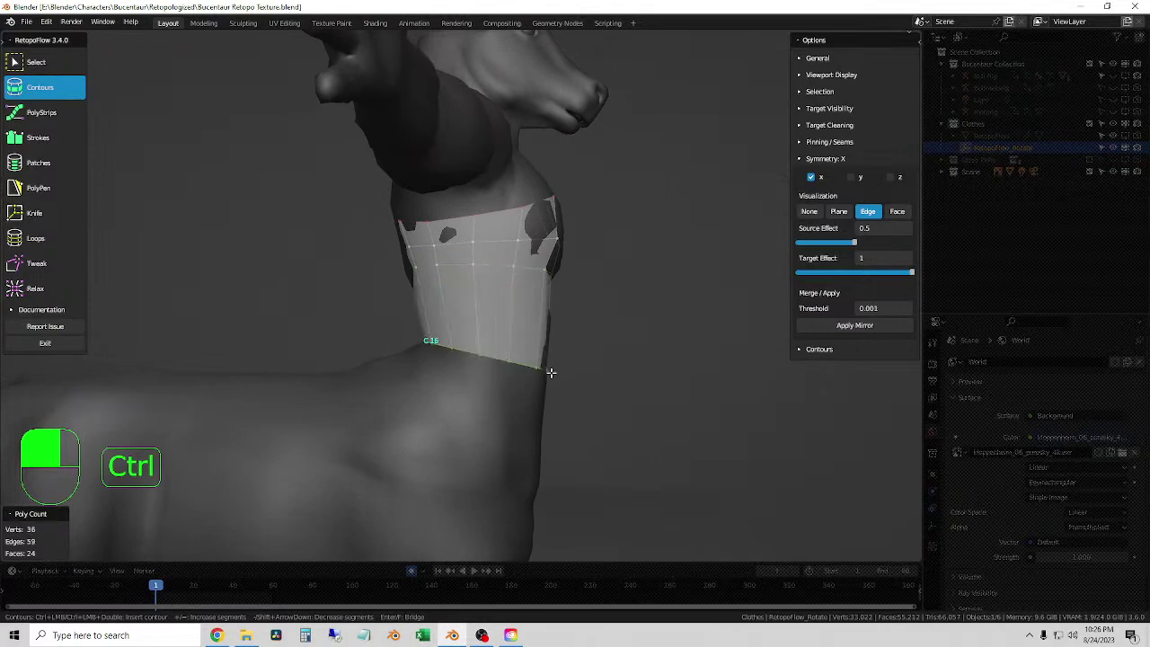
pyautogui.moveTo(551, 371)
pyautogui.mouseDown(button='middle')
pyautogui.moveTo(543, 384)
pyautogui.moveTo(518, 351)
pyautogui.moveTo(567, 339)
pyautogui.moveTo(501, 277)
pyautogui.mouseUp(button='middle')
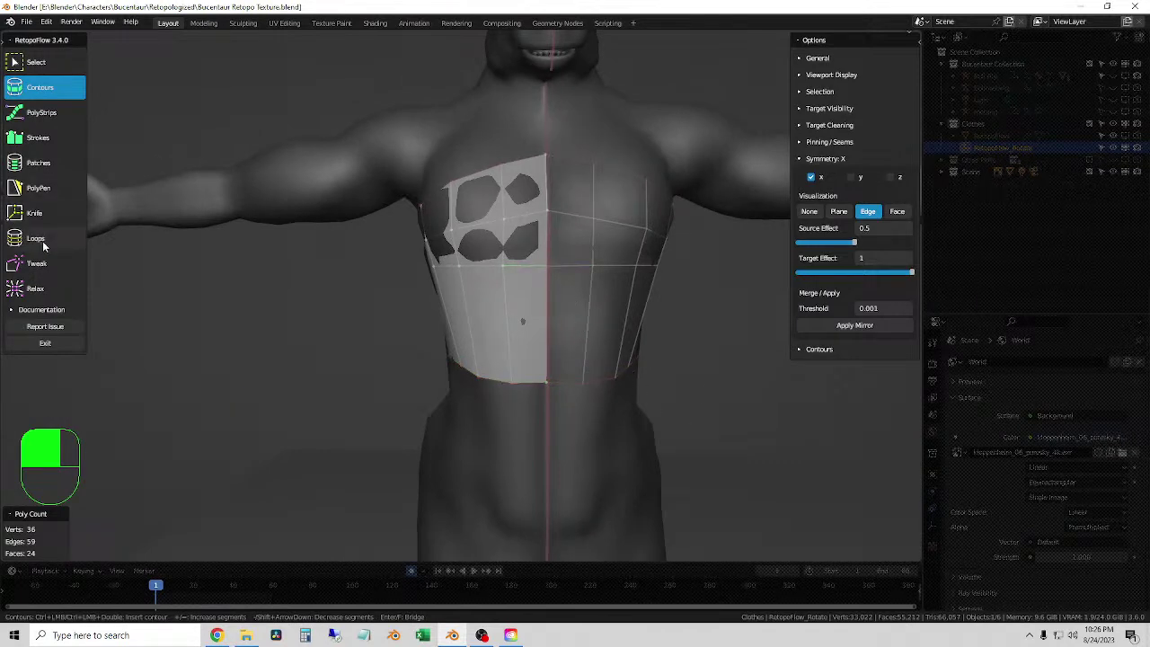
pyautogui.click(41, 189)
pyautogui.scroll(3, 564, 273)
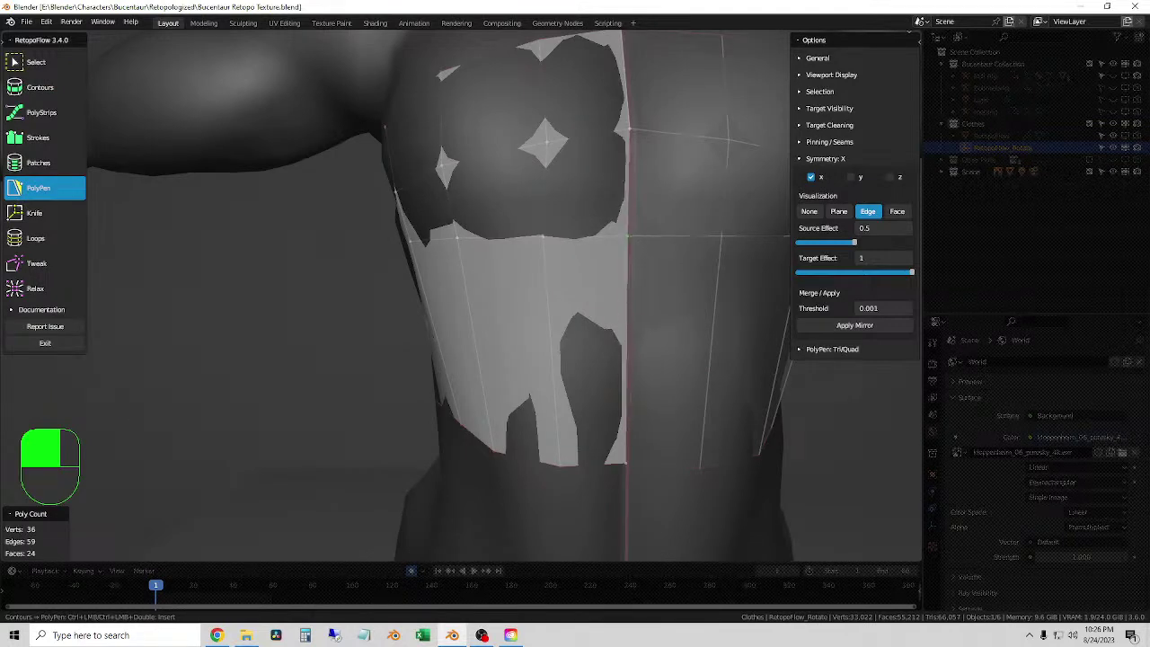
pyautogui.scroll(-2, 647, 335)
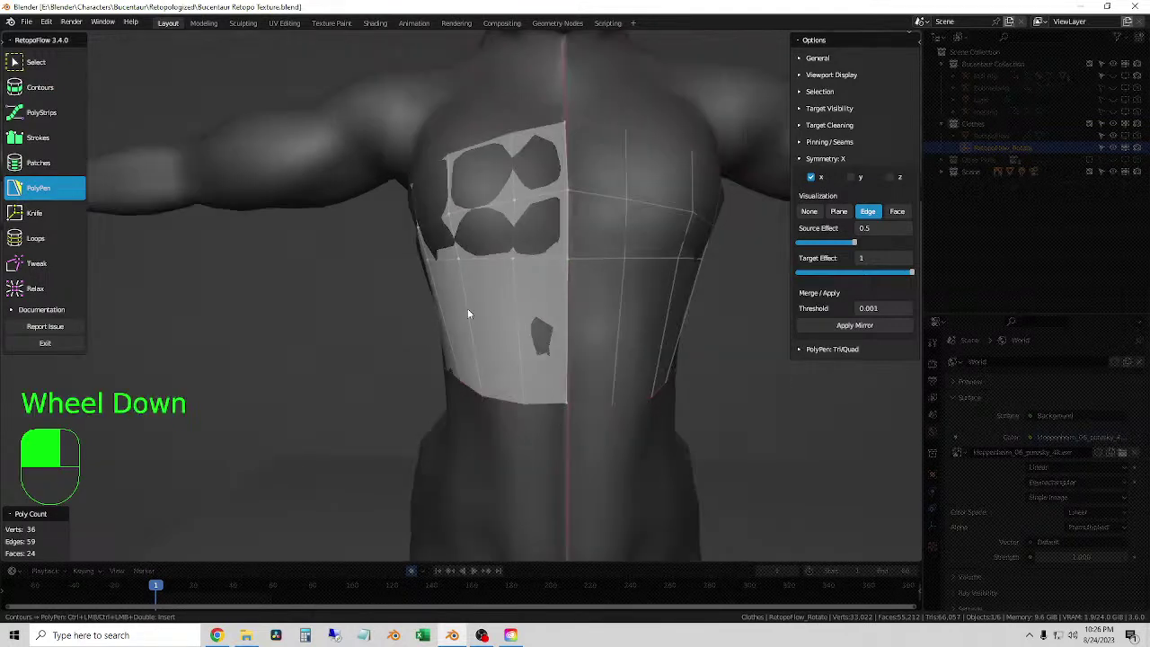
pyautogui.moveTo(550, 275); pyautogui.dragTo(13, 205, button='middle')
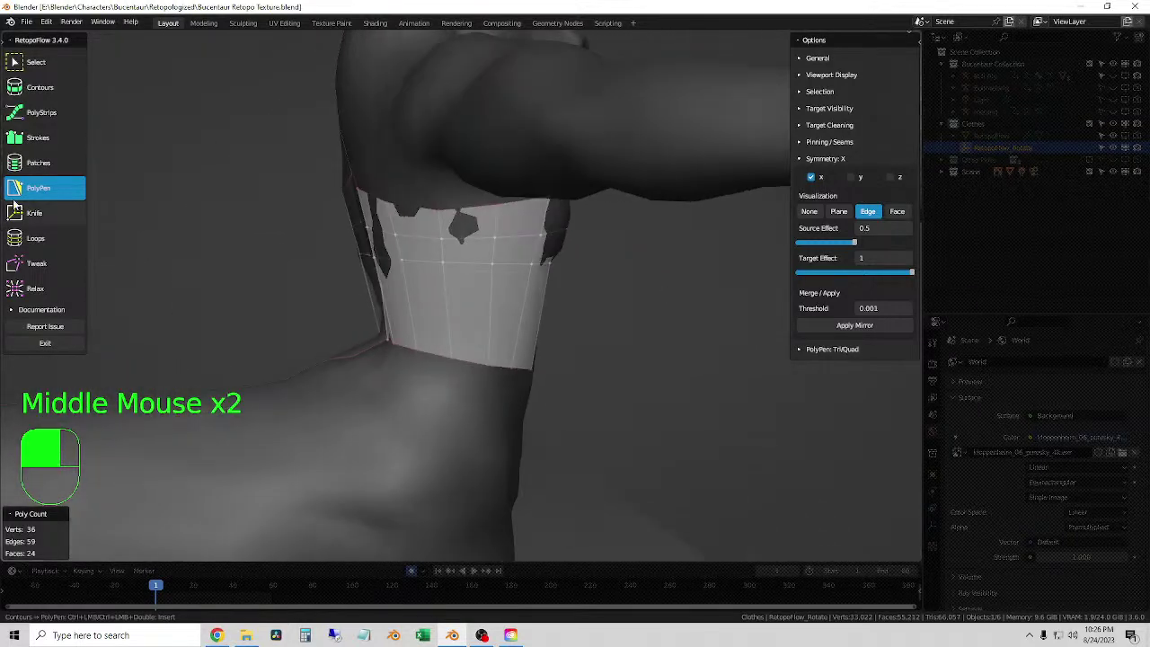
# - Insert two horizontal edge loops with the Loops tool between the contour below the chest and the waist contour
pyautogui.click(47, 239)
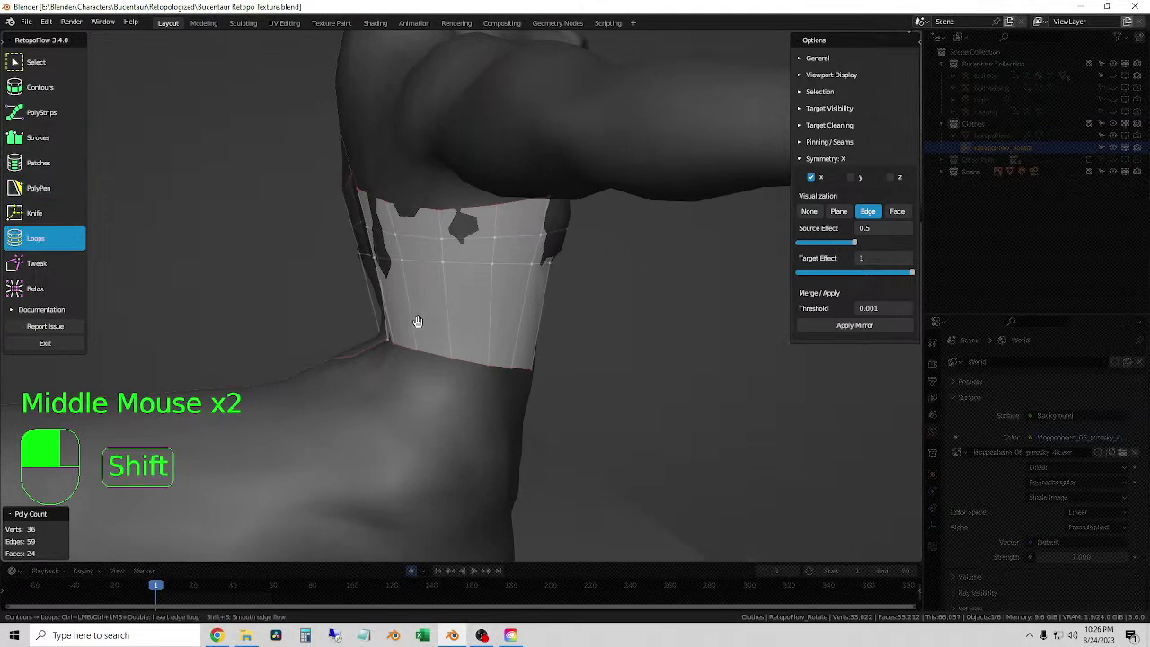
pyautogui.moveTo(416, 320); pyautogui.dragTo(392, 327, button='middle')
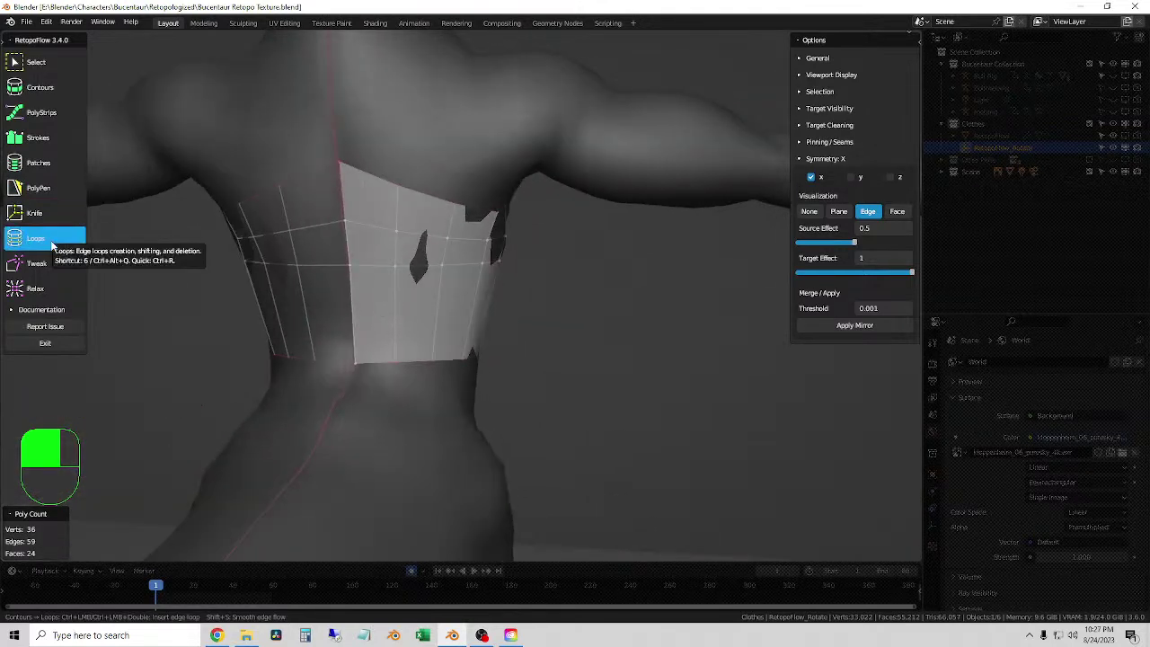
pyautogui.press('shift')
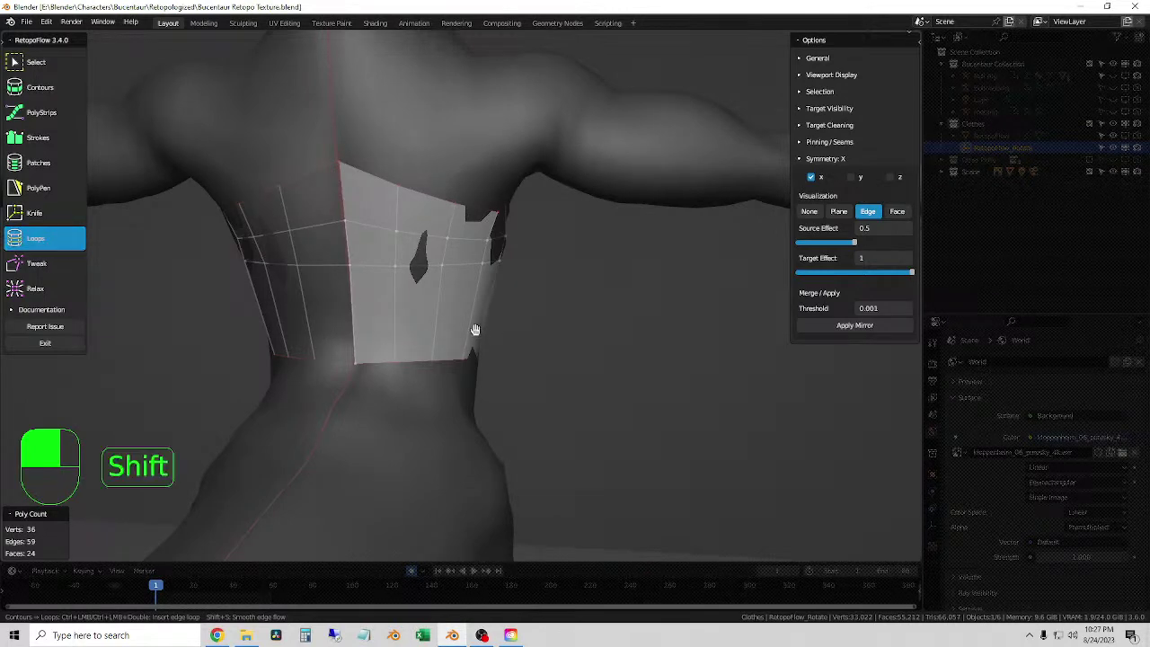
pyautogui.moveTo(568, 319); pyautogui.dragTo(374, 313, button='middle')
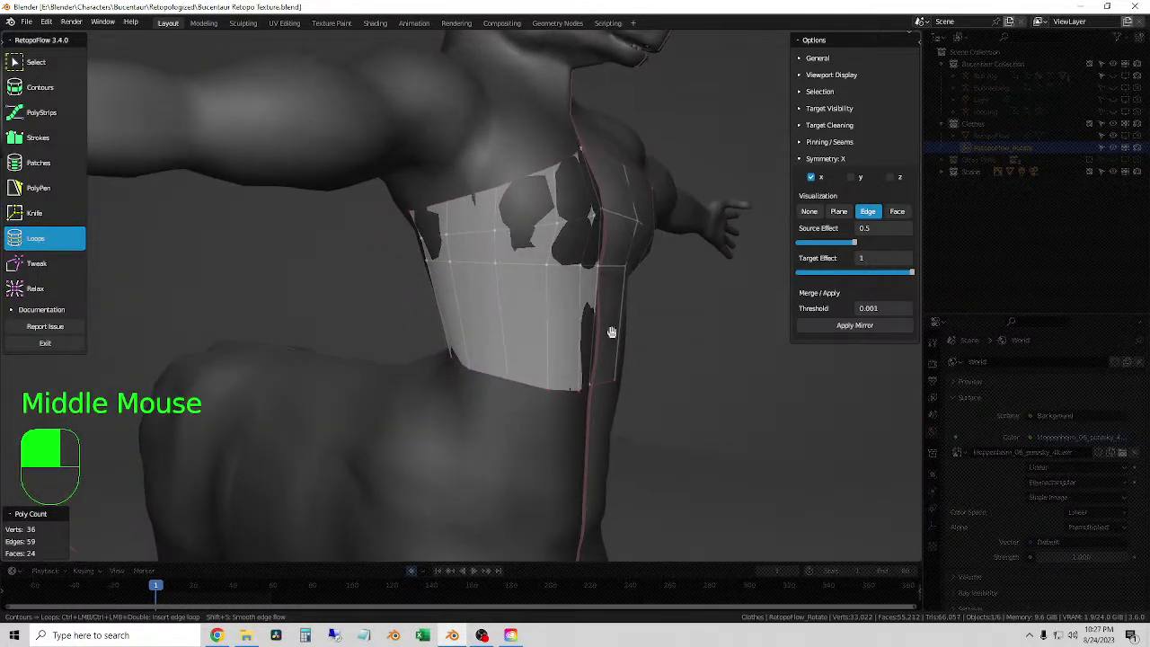
pyautogui.moveTo(611, 332); pyautogui.dragTo(526, 326, button='middle')
pyautogui.press('shift')
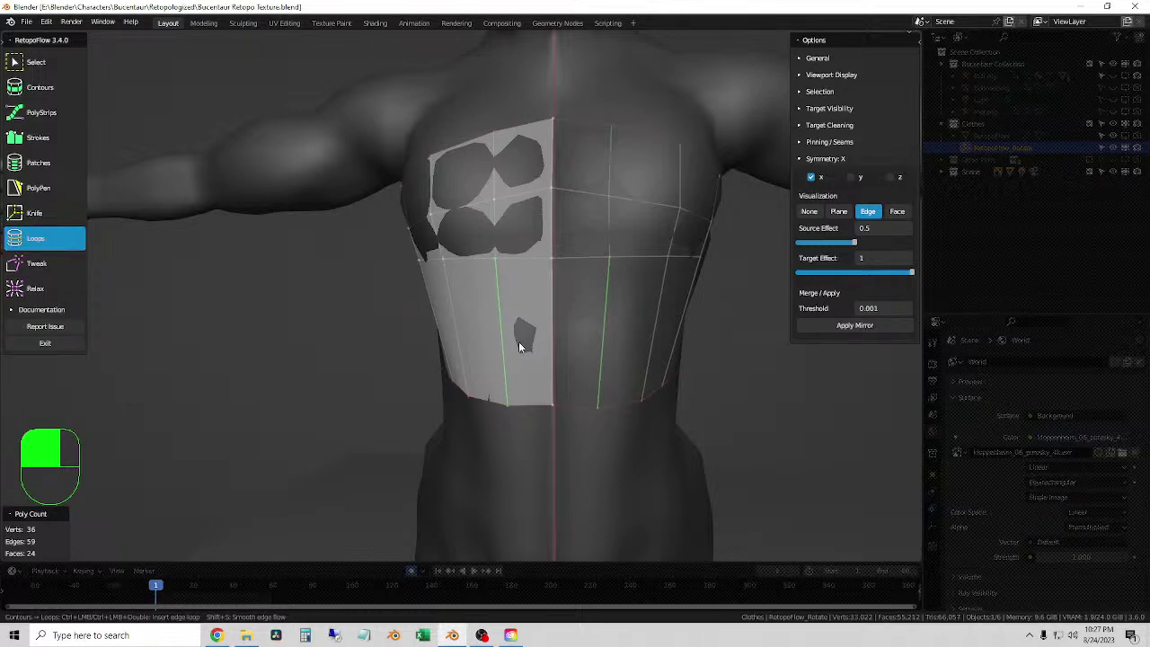
pyautogui.press('shift')
pyautogui.press('ctrl')
pyautogui.press('ctrl')
pyautogui.press('ctrl')
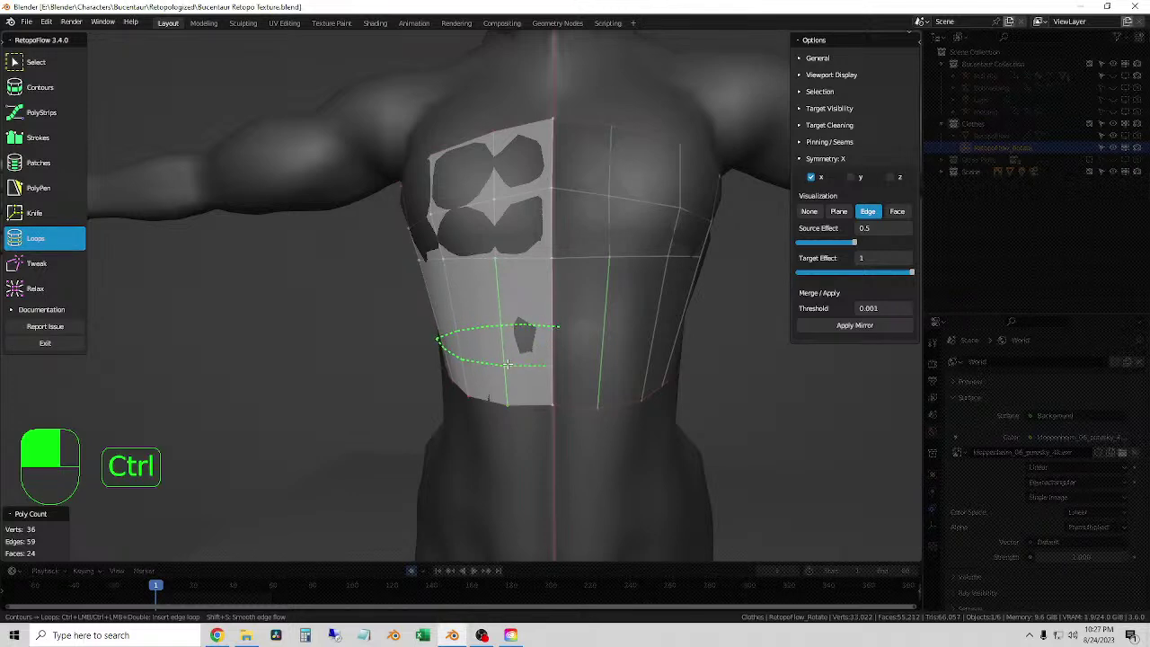
pyautogui.keyDown('ctrl'); pyautogui.click(500, 355); pyautogui.keyUp('ctrl')
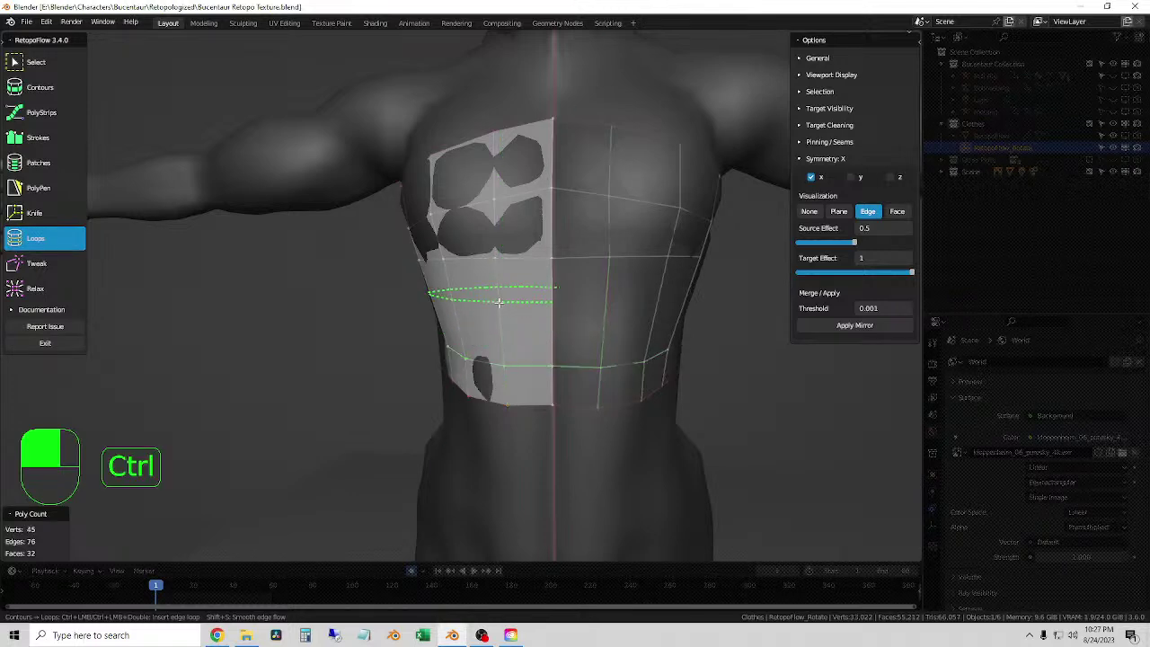
pyautogui.keyDown('ctrl'); pyautogui.click(504, 317); pyautogui.keyUp('ctrl')
pyautogui.moveTo(407, 309); pyautogui.dragTo(504, 314, button='middle')
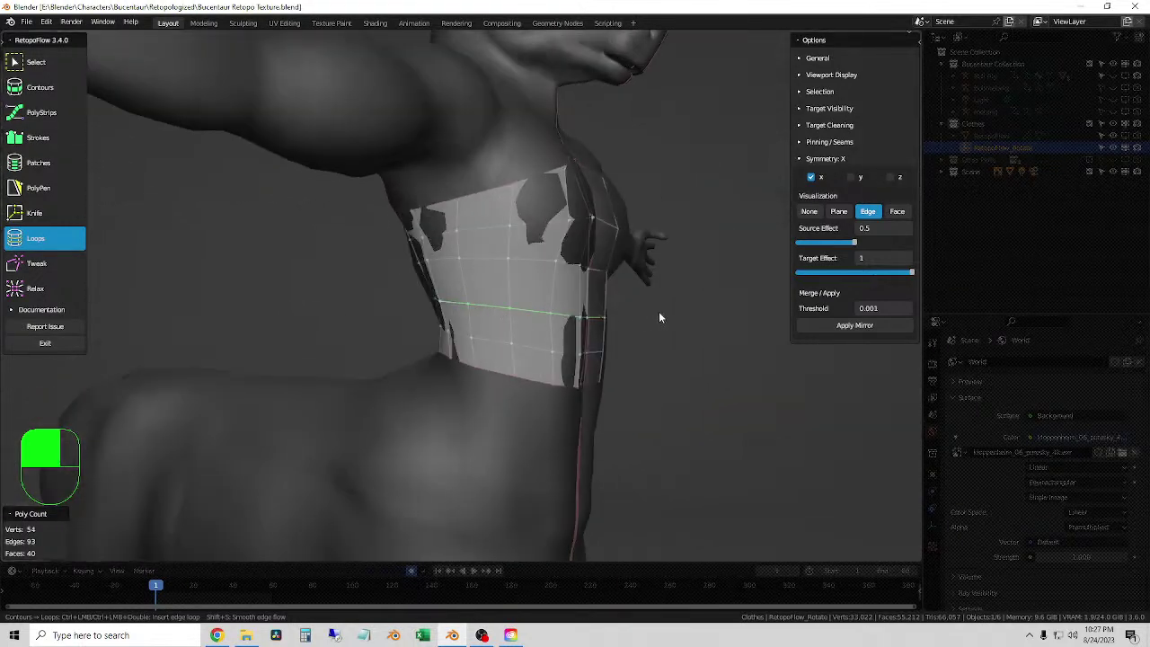
pyautogui.moveTo(658, 317); pyautogui.dragTo(524, 323, button='middle')
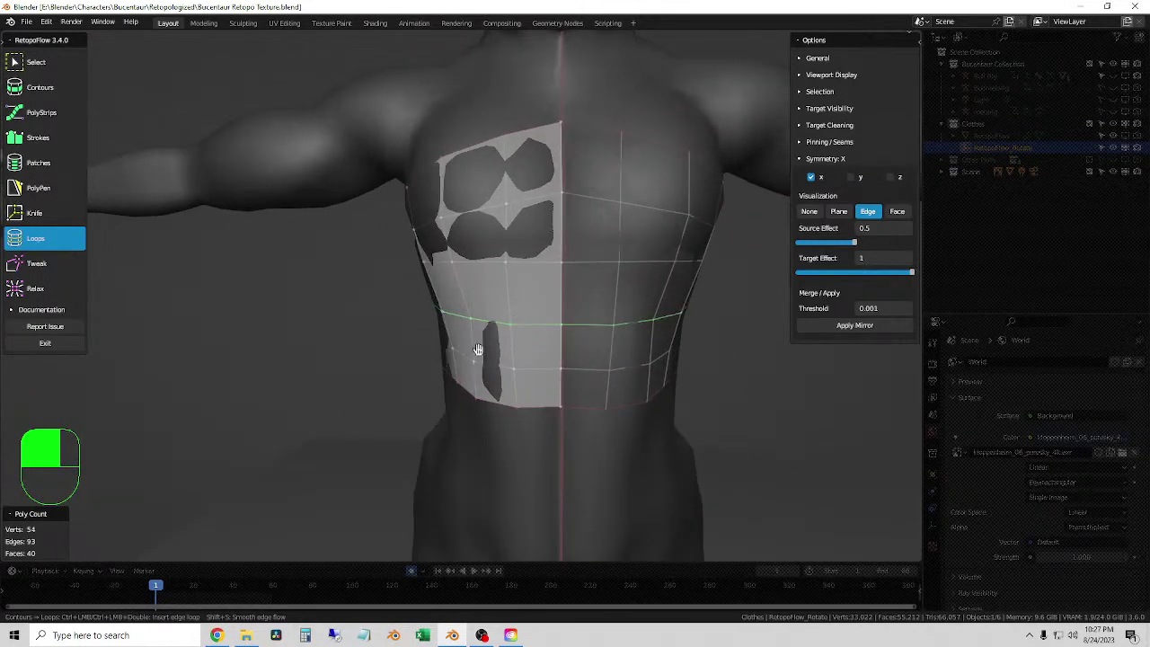
pyautogui.moveTo(478, 349); pyautogui.dragTo(512, 359, button='middle')
pyautogui.scroll(-2, 467, 341)
pyautogui.moveTo(527, 369); pyautogui.dragTo(422, 400, button='middle')
pyautogui.scroll(3, 456, 390)
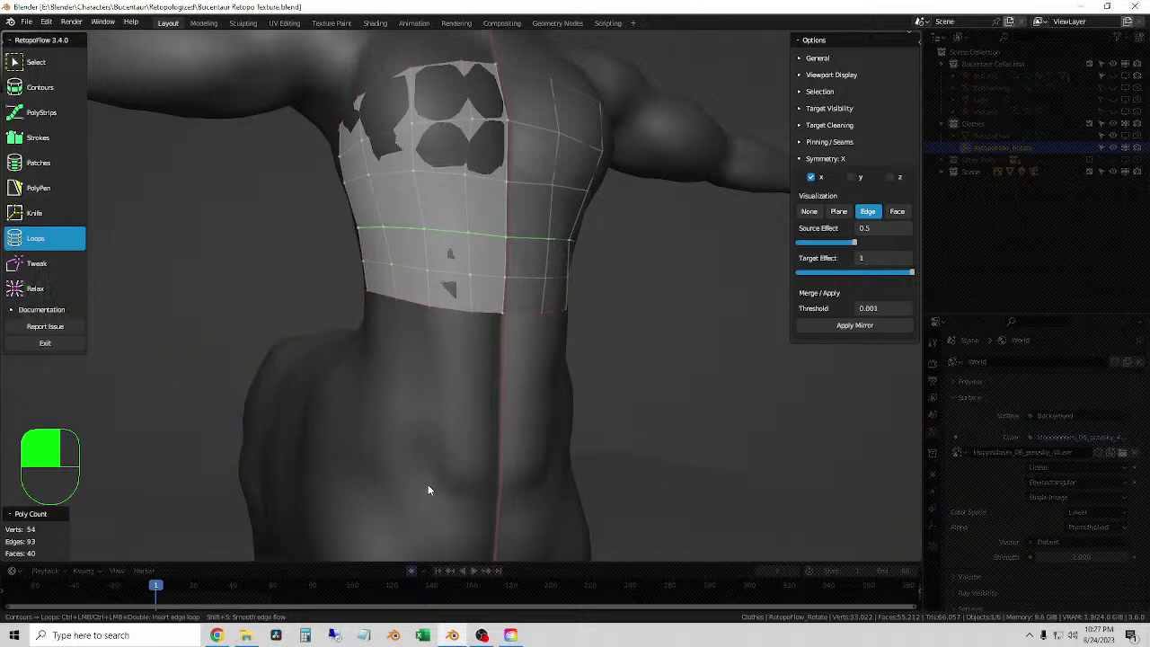
# - Examine the waist edge of the clothes mesh from the front, side and back of the torso
pyautogui.moveTo(362, 429); pyautogui.dragTo(426, 417, button='middle')
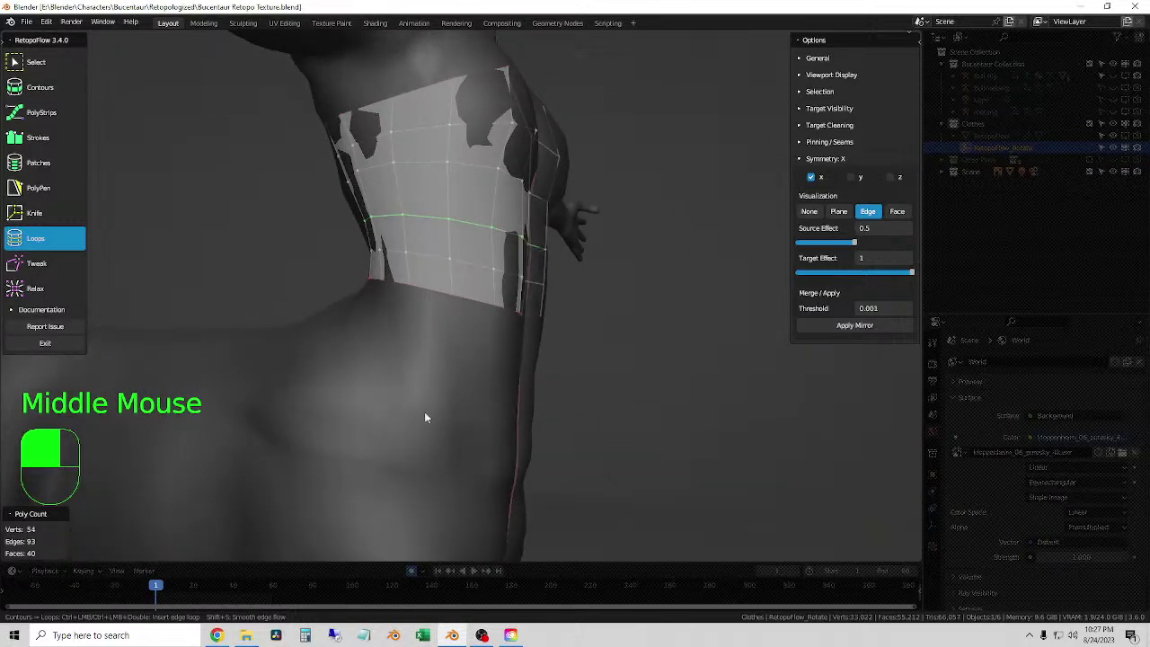
pyautogui.moveTo(490, 546); pyautogui.dragTo(442, 518, button='middle')
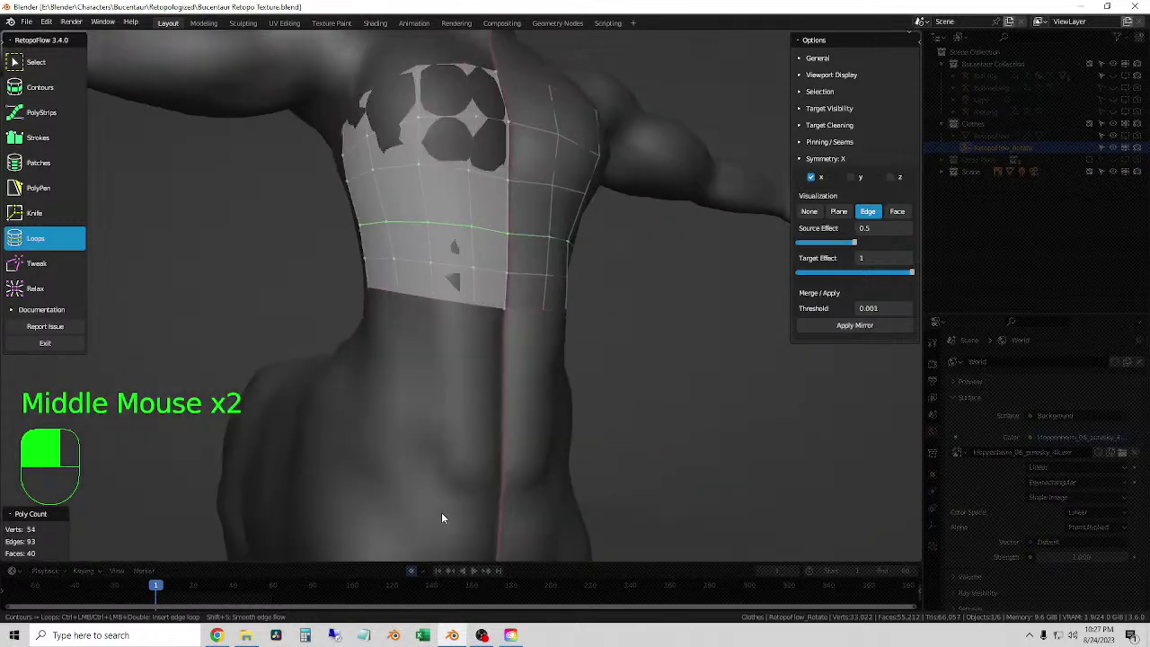
pyautogui.moveTo(360, 251); pyautogui.dragTo(455, 271, button='middle')
pyautogui.moveTo(500, 469); pyautogui.dragTo(449, 457, button='middle')
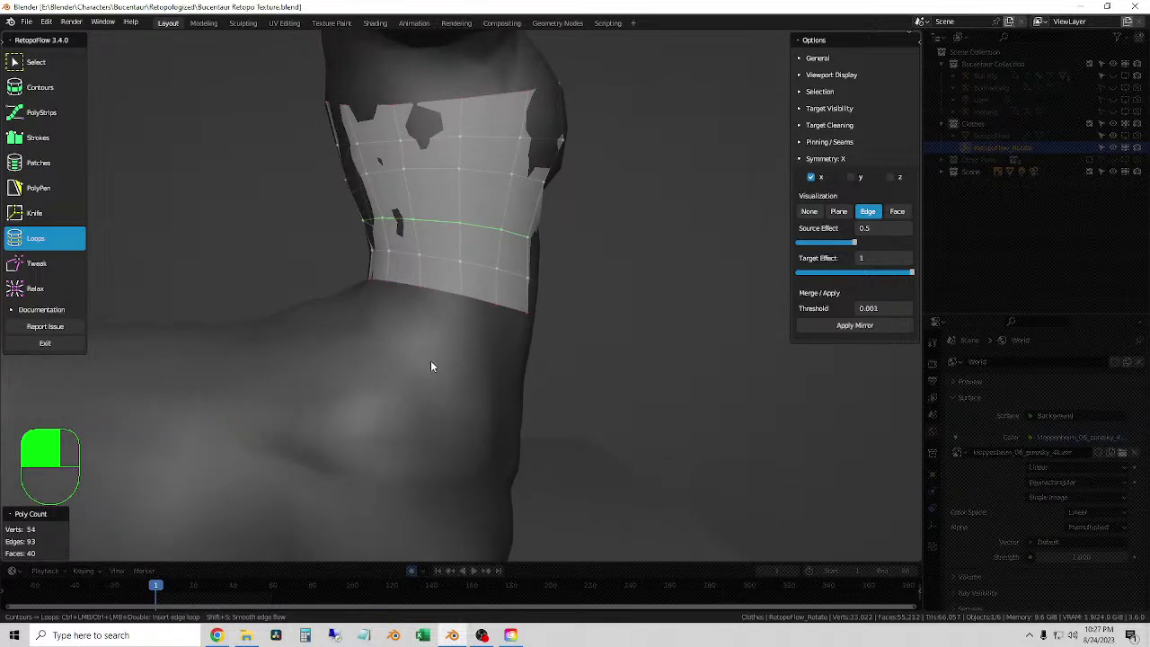
pyautogui.scroll(-1, 432, 364)
pyautogui.moveTo(521, 308)
pyautogui.mouseDown(button='middle')
pyautogui.moveTo(570, 314)
pyautogui.moveTo(472, 308)
pyautogui.moveTo(531, 310)
pyautogui.mouseUp(button='middle')
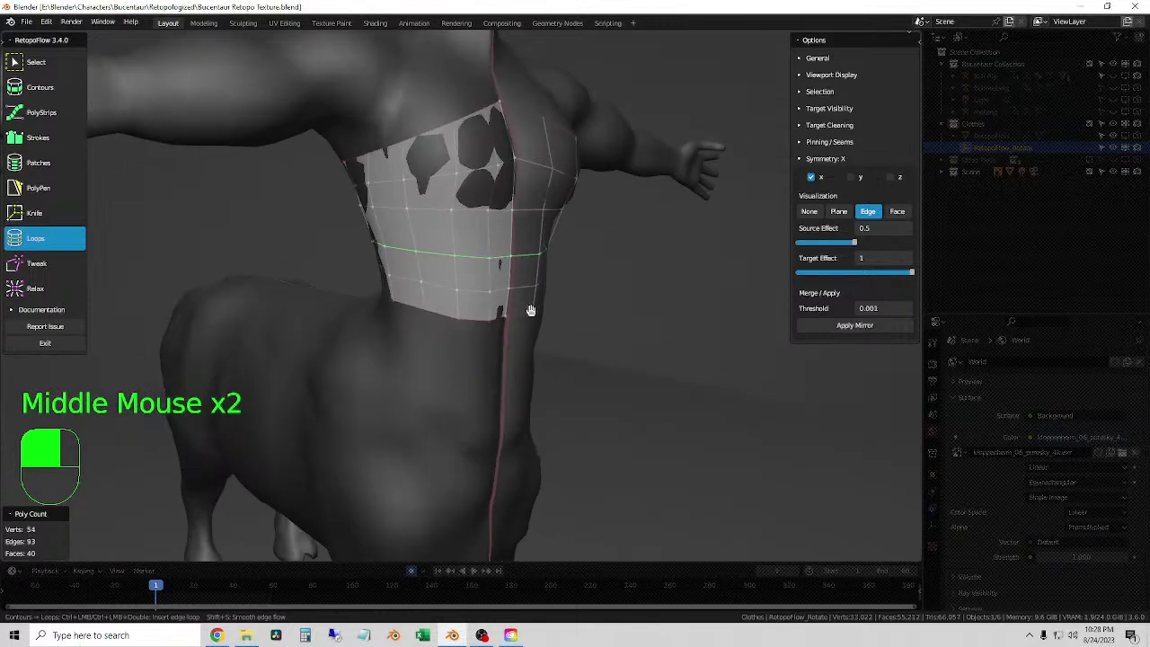
pyautogui.moveTo(537, 318); pyautogui.dragTo(501, 319, button='middle')
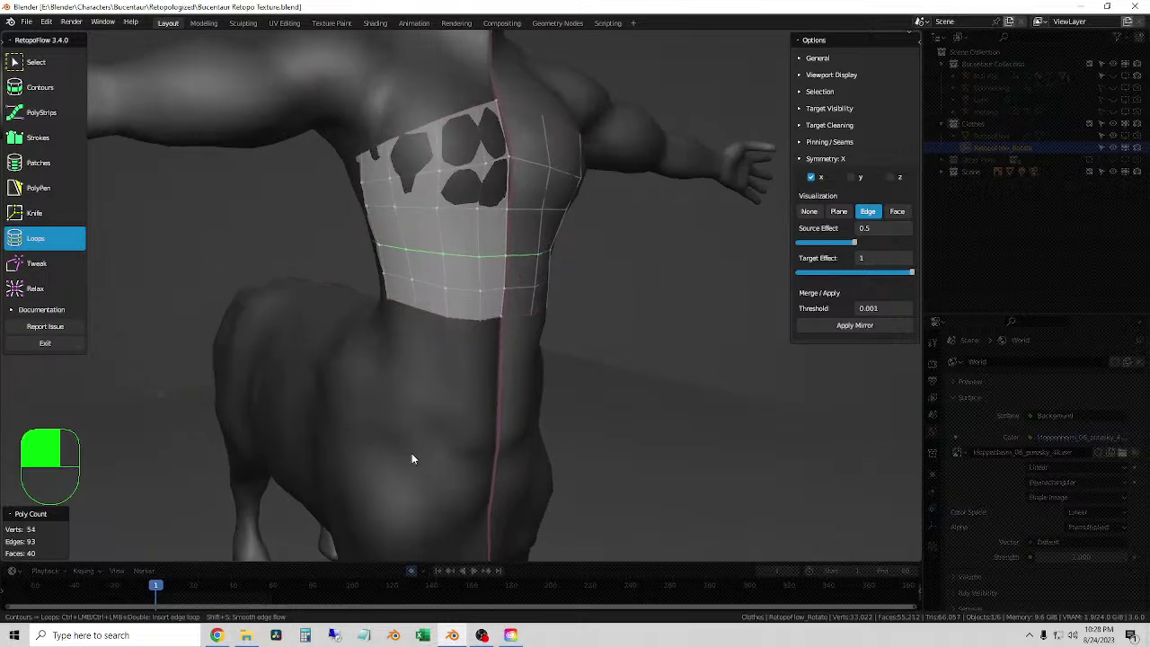
pyautogui.moveTo(371, 360); pyautogui.dragTo(561, 324, button='middle')
pyautogui.scroll(2, 393, 313)
pyautogui.scroll(-2, 423, 316)
pyautogui.scroll(2, 424, 296)
pyautogui.scroll(2, 461, 320)
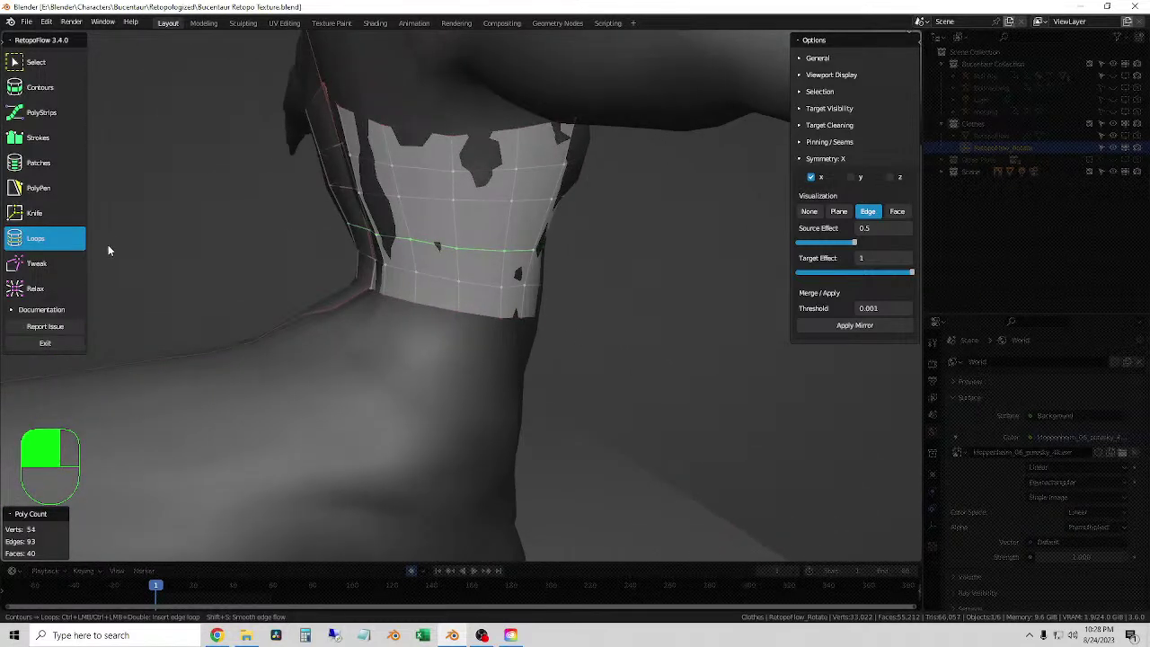
# - Select the waist contour and use the Strokes tool to extend its front edges down the abdomen as a panel three faces wide per half
pyautogui.click(43, 90)
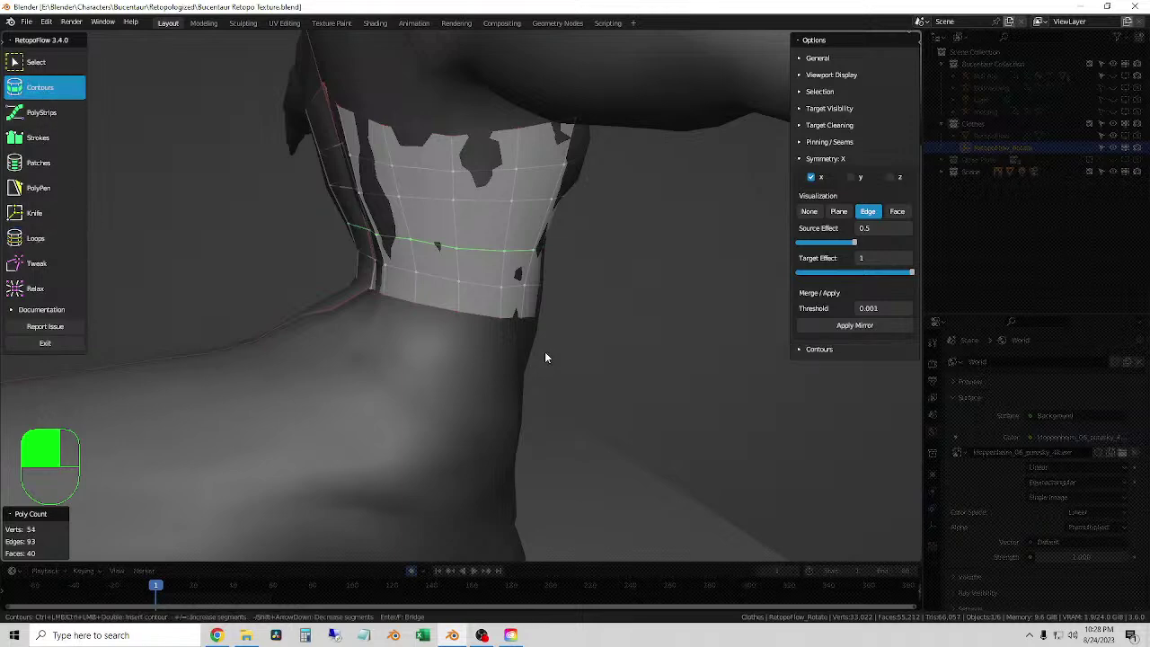
pyautogui.click(470, 308)
pyautogui.moveTo(470, 308); pyautogui.dragTo(447, 320, button='middle')
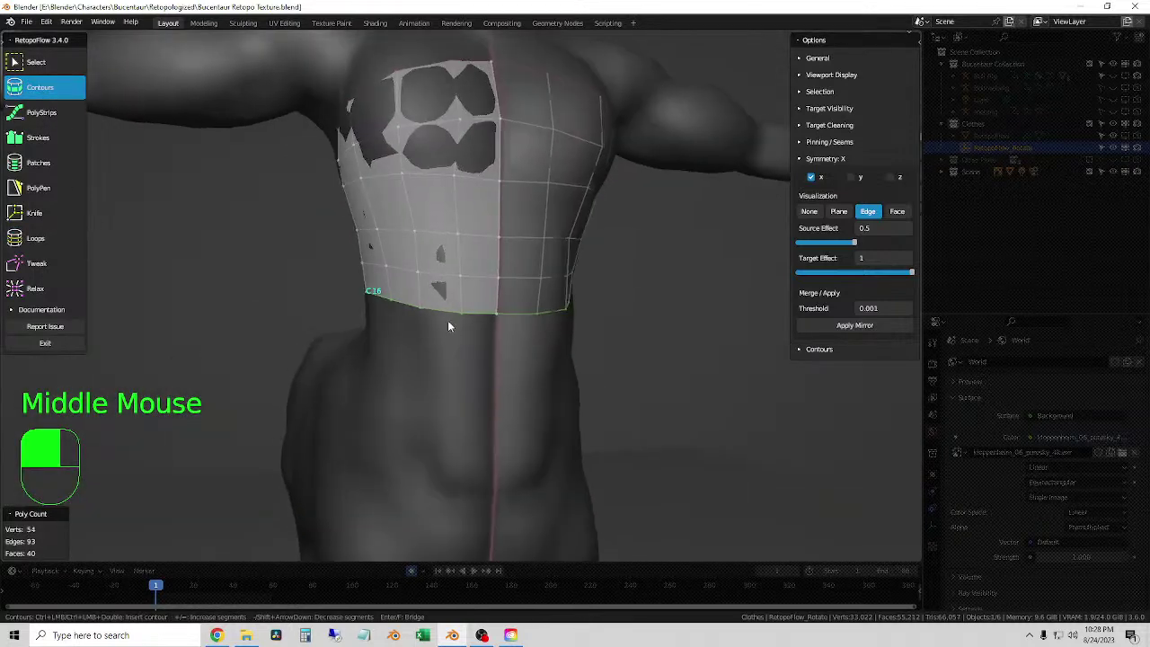
pyautogui.click(49, 141)
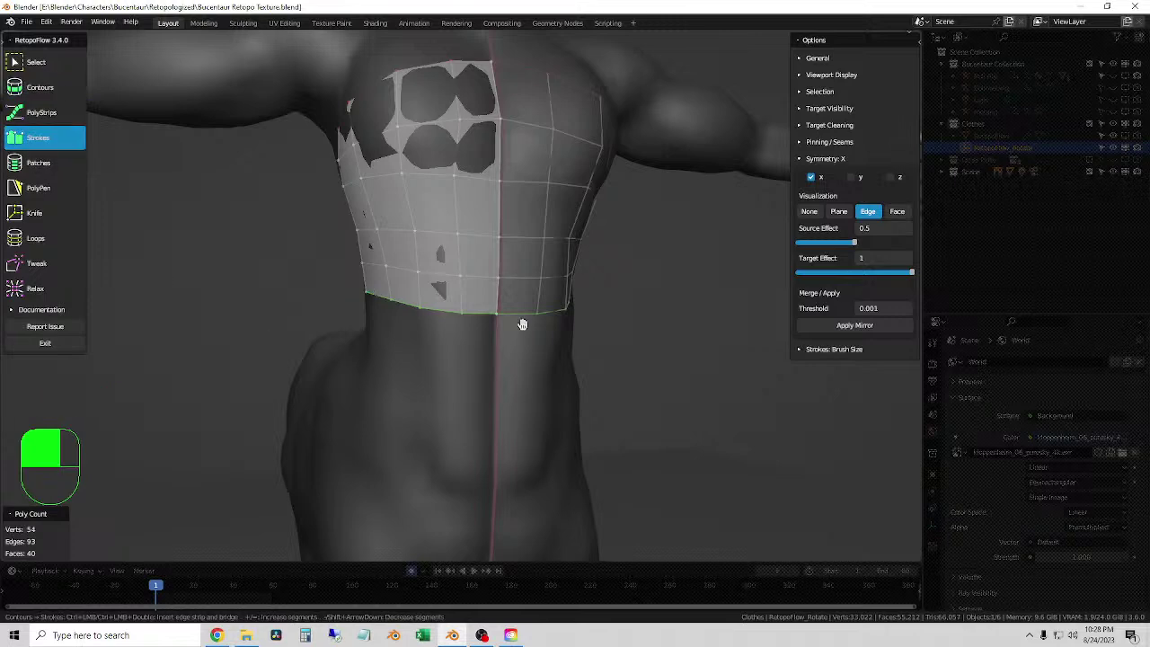
pyautogui.press('shift')
pyautogui.moveTo(411, 316)
pyautogui.mouseDown(button='middle')
pyautogui.moveTo(476, 354)
pyautogui.moveTo(483, 344)
pyautogui.moveTo(424, 334)
pyautogui.moveTo(414, 308)
pyautogui.mouseUp(button='middle')
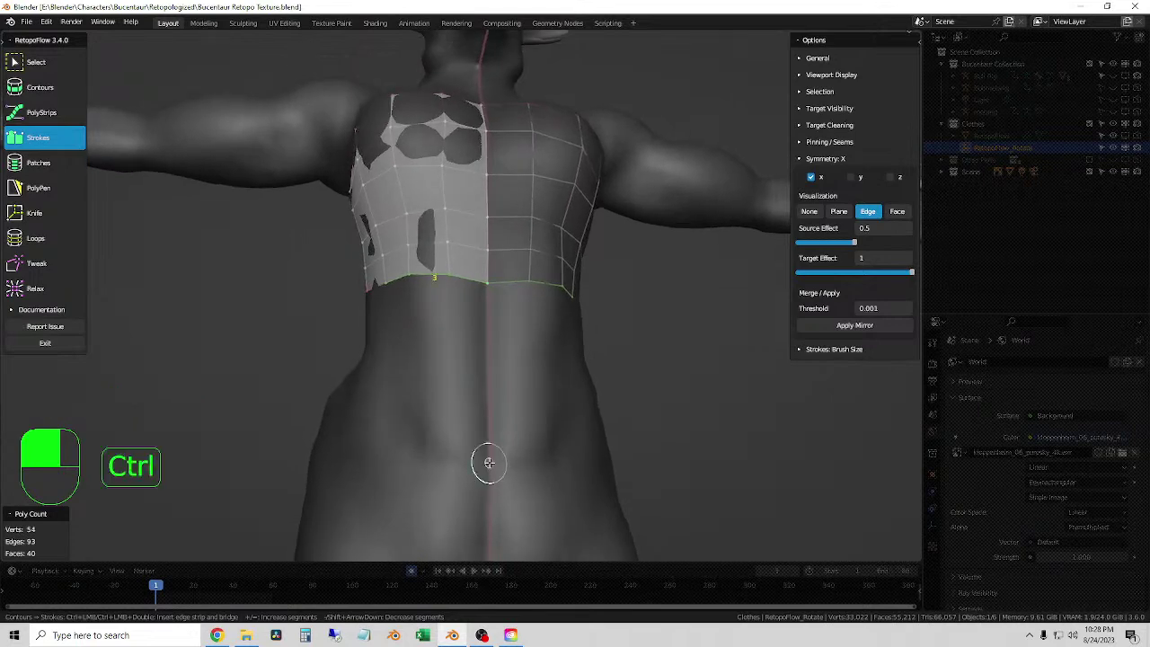
pyautogui.keyDown('ctrl'); pyautogui.moveTo(488, 462); pyautogui.dragTo(382, 440); pyautogui.keyUp('ctrl')
pyautogui.moveTo(382, 440)
pyautogui.mouseDown(button='middle')
pyautogui.moveTo(489, 464)
pyautogui.moveTo(374, 475)
pyautogui.moveTo(449, 476)
pyautogui.moveTo(432, 487)
pyautogui.moveTo(449, 487)
pyautogui.moveTo(472, 441)
pyautogui.mouseUp(button='middle')
pyautogui.scroll(-2, 433, 487)
pyautogui.scroll(3, 449, 487)
pyautogui.press('ctrl')
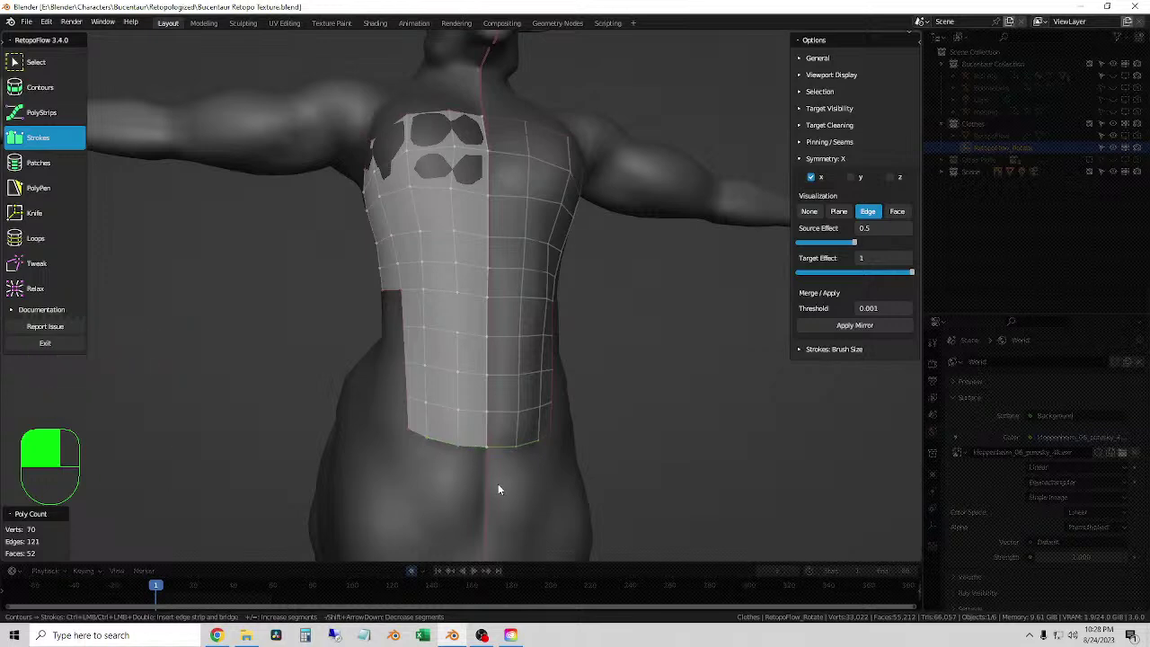
# - Extend the bottom centre edges of the front panel with another stroke, making a narrower flap two faces wide per half
pyautogui.scroll(-2, 497, 488)
pyautogui.moveTo(498, 488)
pyautogui.mouseDown(button='middle')
pyautogui.moveTo(496, 512)
pyautogui.moveTo(467, 411)
pyautogui.moveTo(452, 439)
pyautogui.moveTo(458, 406)
pyautogui.mouseUp(button='middle')
pyautogui.scroll(2, 467, 410)
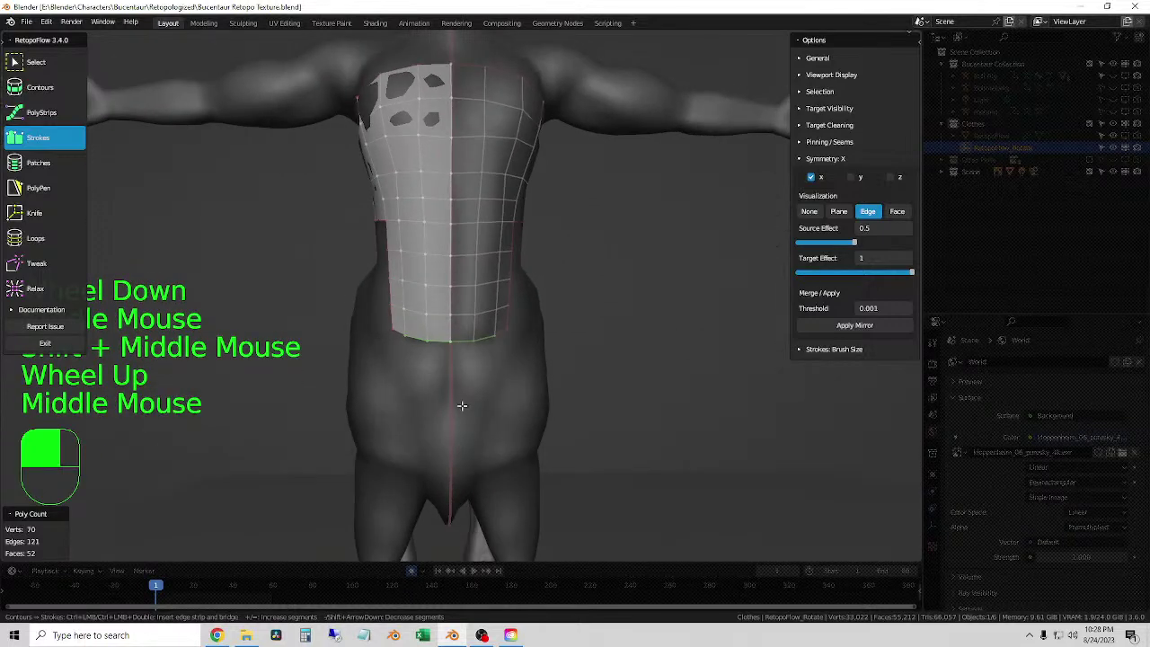
pyautogui.press('ctrl')
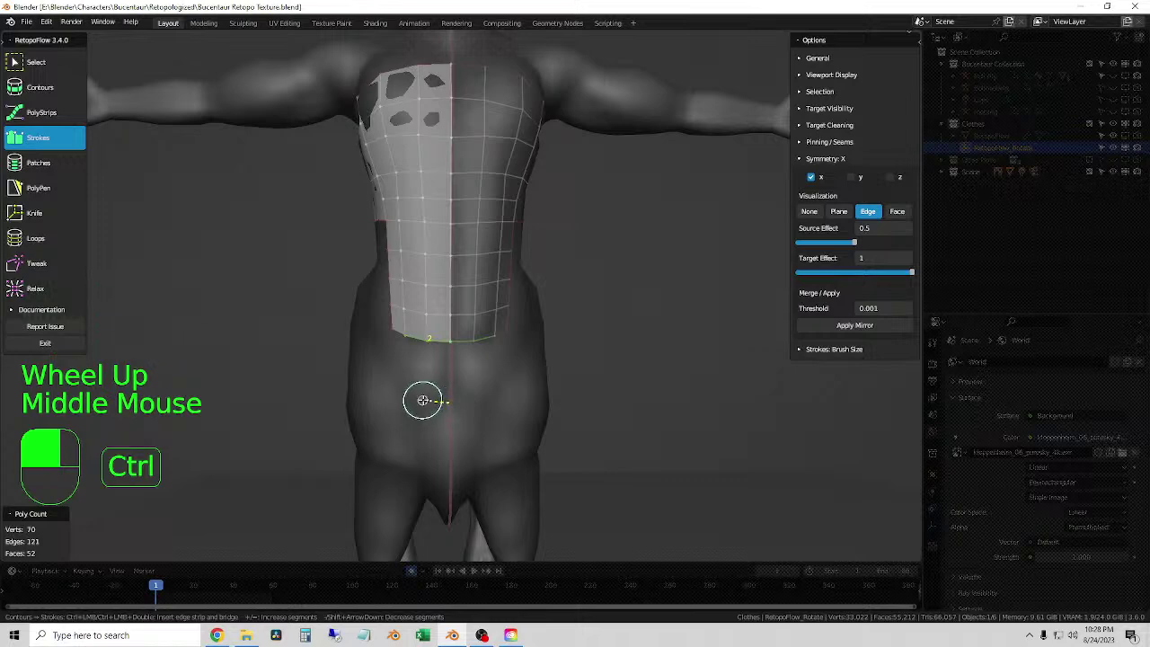
pyautogui.keyDown('ctrl'); pyautogui.moveTo(418, 398); pyautogui.dragTo(482, 401); pyautogui.keyUp('ctrl')
pyautogui.moveTo(437, 446); pyautogui.dragTo(455, 465, button='middle')
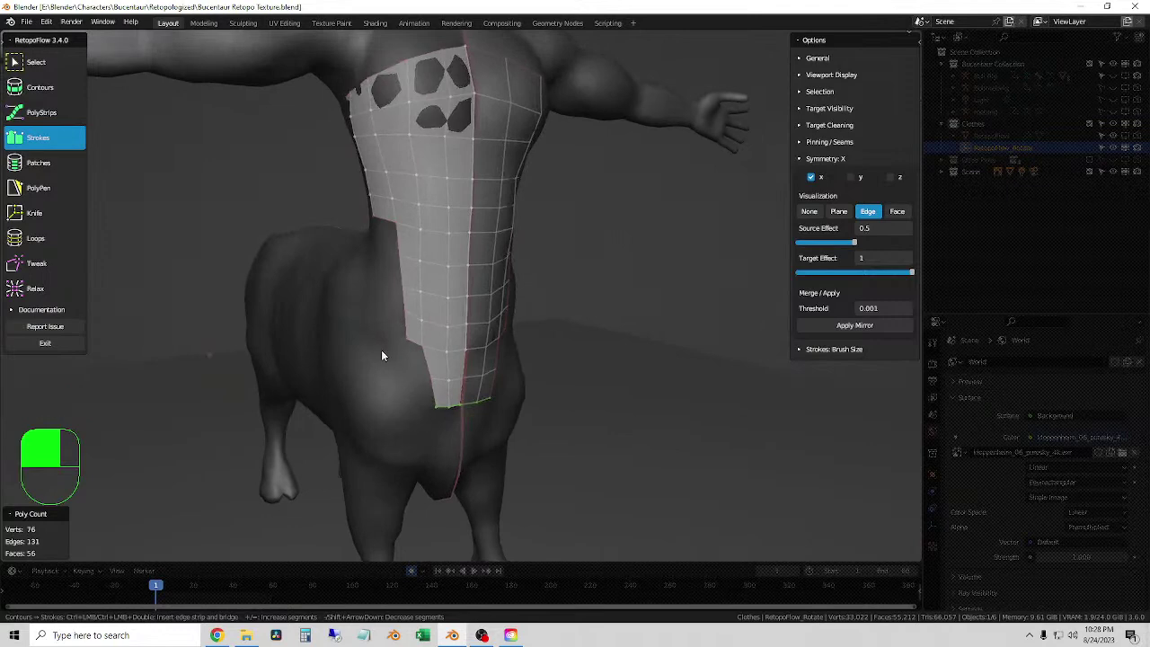
# - Examine the back of the waist and the front panel's lower flap, switching to the Select tool
pyautogui.moveTo(582, 297); pyautogui.dragTo(394, 235, button='middle')
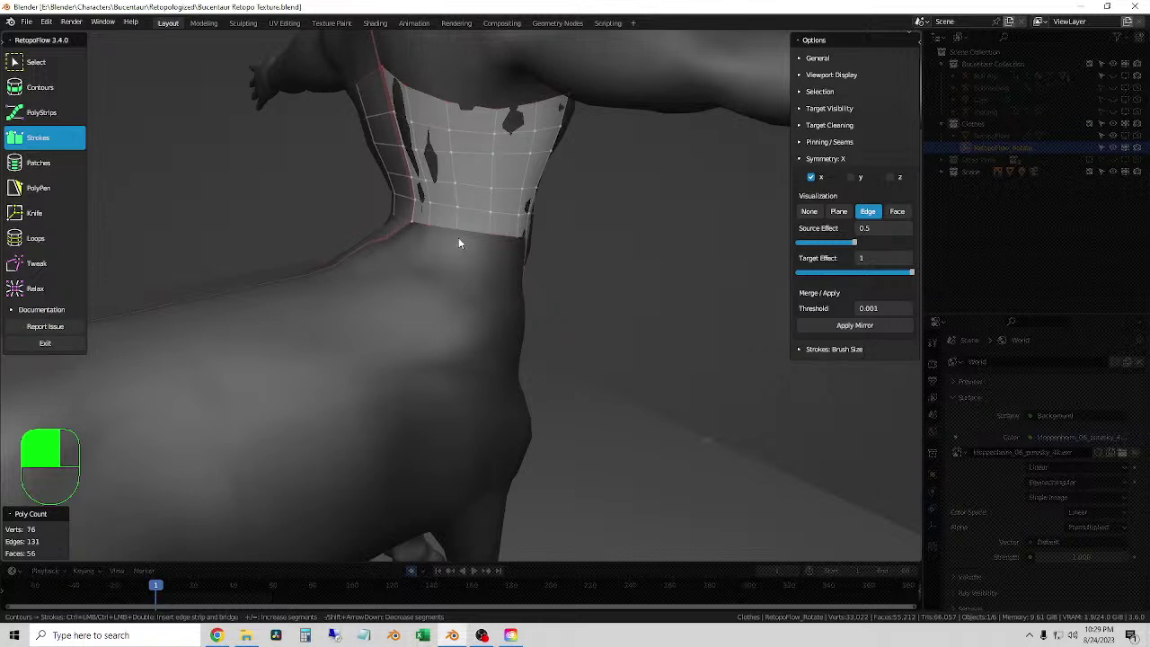
pyautogui.moveTo(458, 237); pyautogui.dragTo(533, 266, button='middle')
pyautogui.scroll(-2, 448, 227)
pyautogui.scroll(1, 446, 233)
pyautogui.click(38, 61)
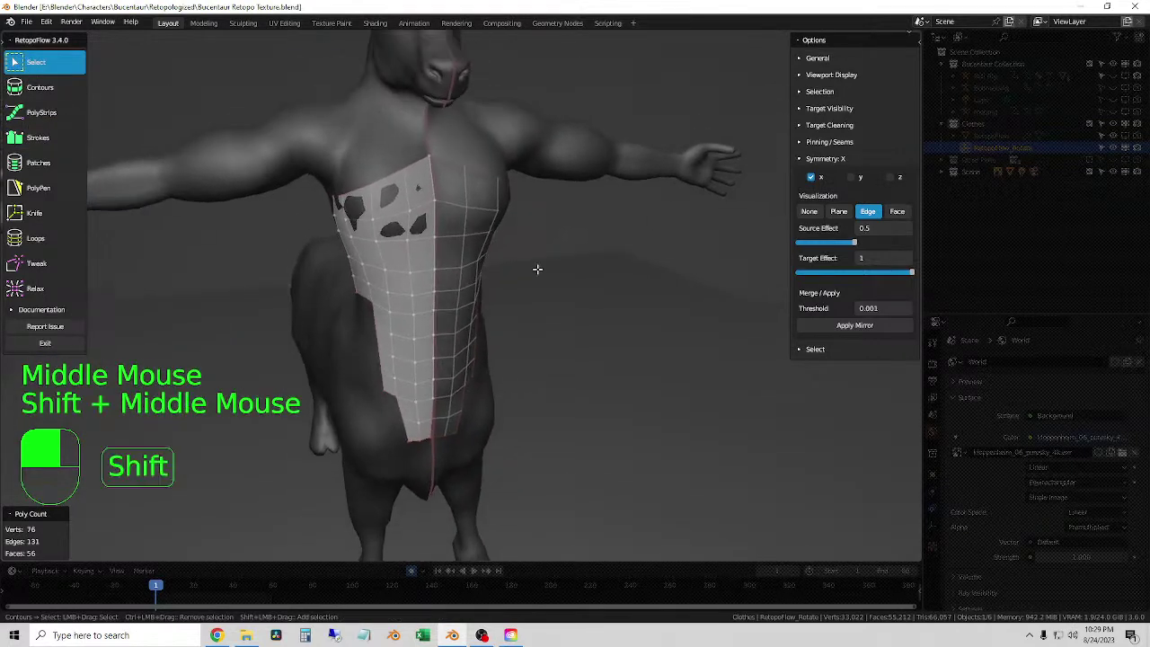
pyautogui.scroll(1, 526, 289)
pyautogui.scroll(2, 443, 463)
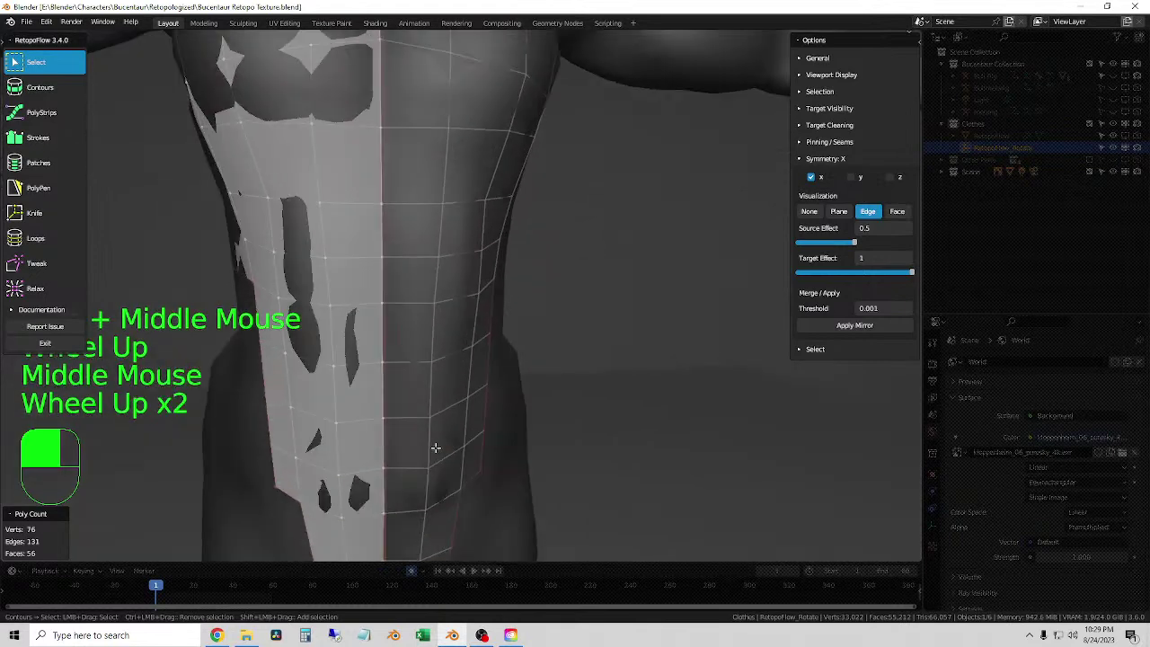
pyautogui.keyDown('shift'); pyautogui.moveTo(435, 451); pyautogui.dragTo(450, 314, button='middle'); pyautogui.keyUp('shift')
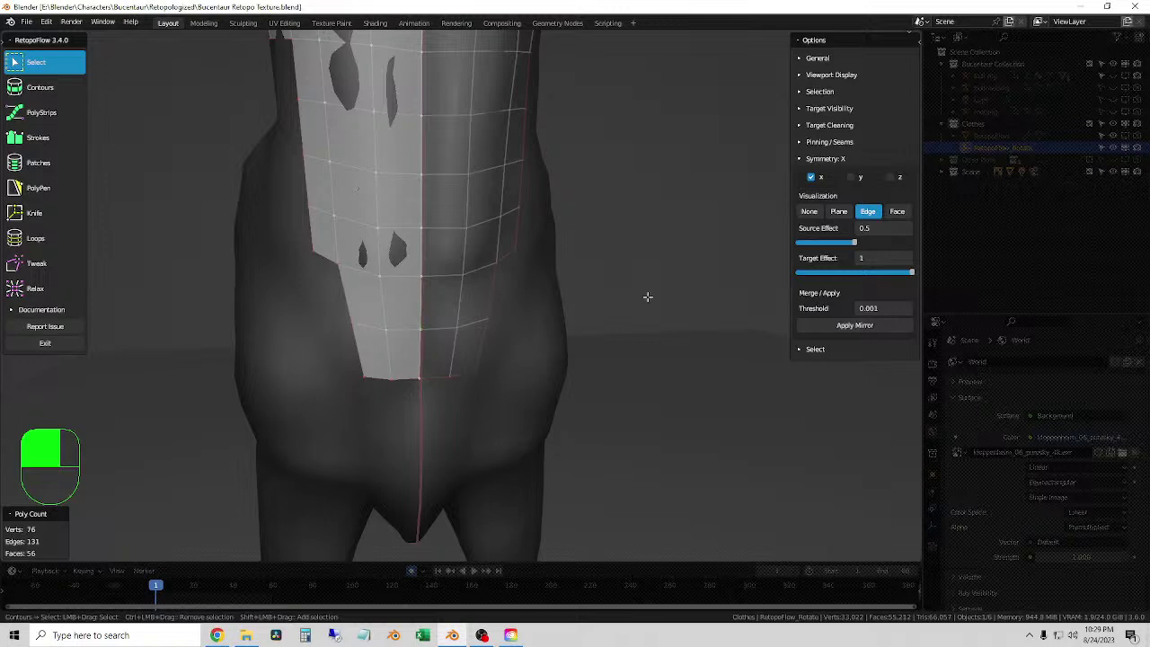
pyautogui.scroll(-3, 536, 252)
pyautogui.moveTo(537, 252); pyautogui.dragTo(525, 311, button='middle')
pyautogui.scroll(-2, 467, 317)
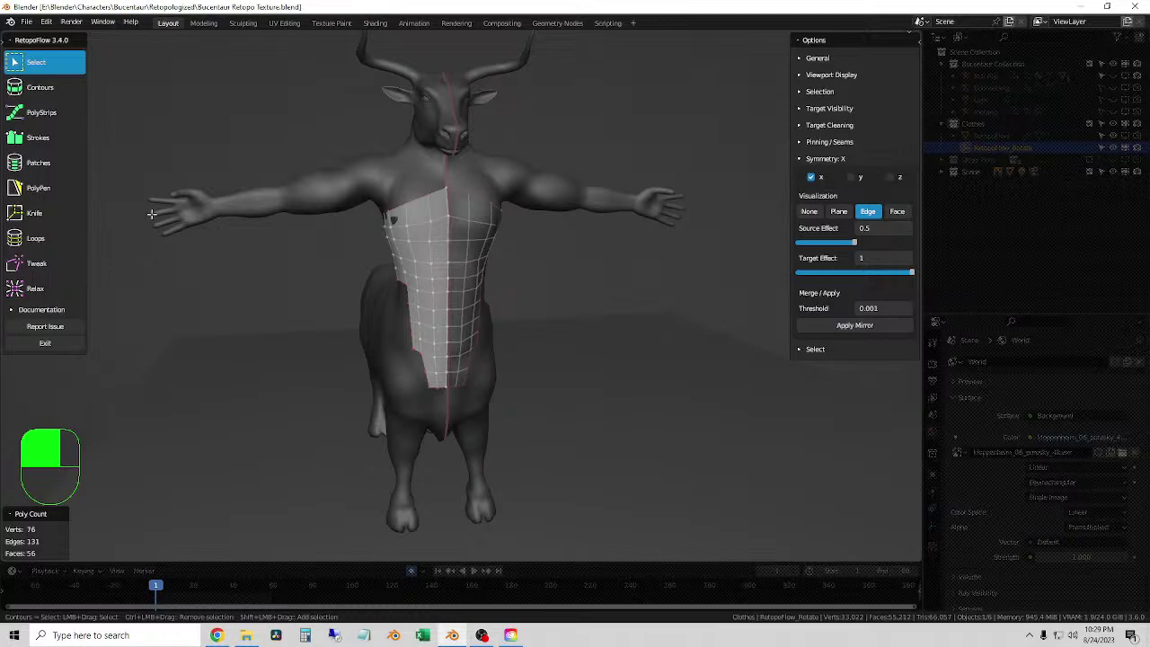
# - Exit RetopoFlow and switch the clothes mesh to Object Mode
pyautogui.click(61, 347)
pyautogui.click(56, 37)
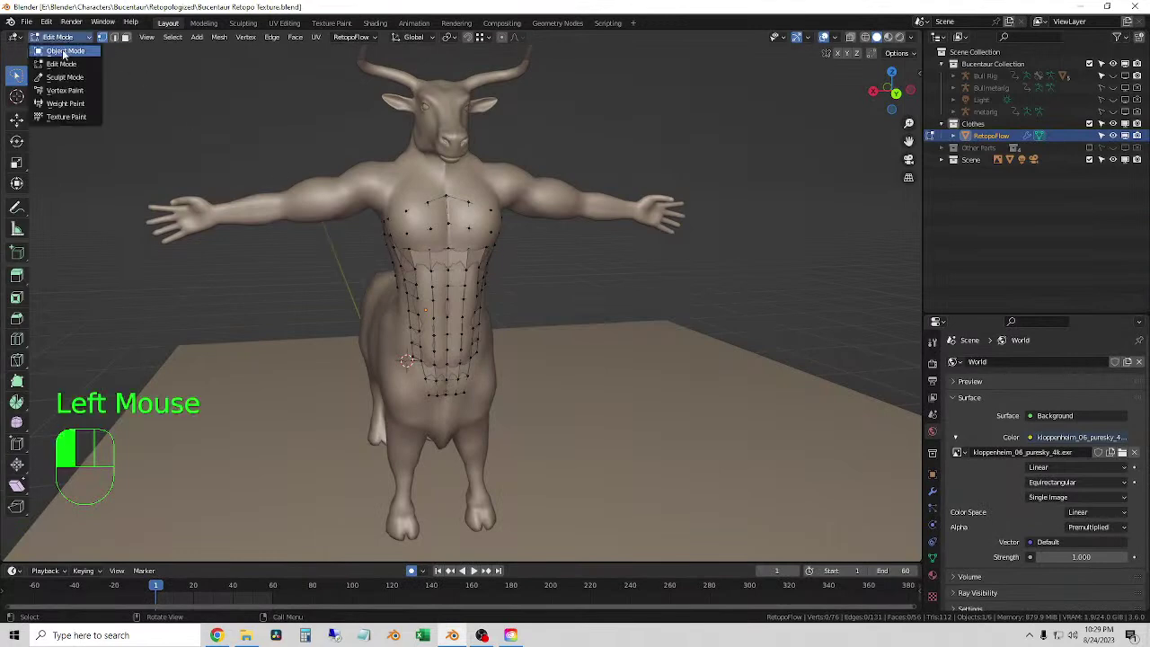
pyautogui.click(55, 47)
# - Select the clothes mesh and apply Shade Smooth to it
pyautogui.click(456, 298)
pyautogui.doubleClick(456, 298)
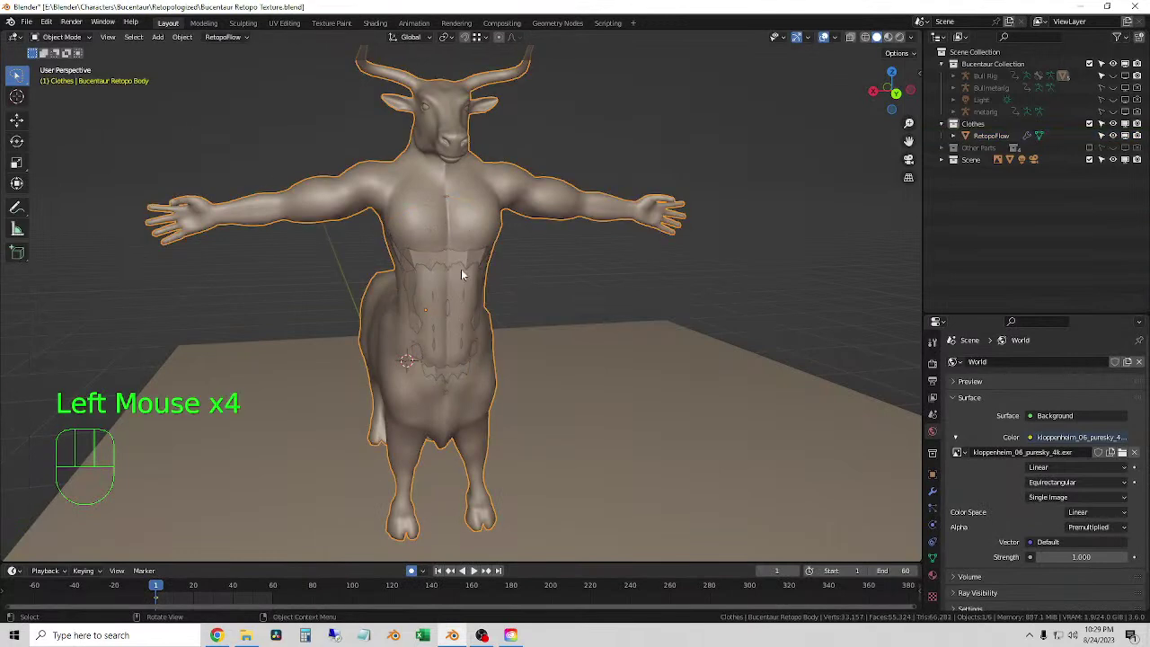
pyautogui.click(466, 257)
pyautogui.click(466, 256)
pyautogui.rightClick(465, 257)
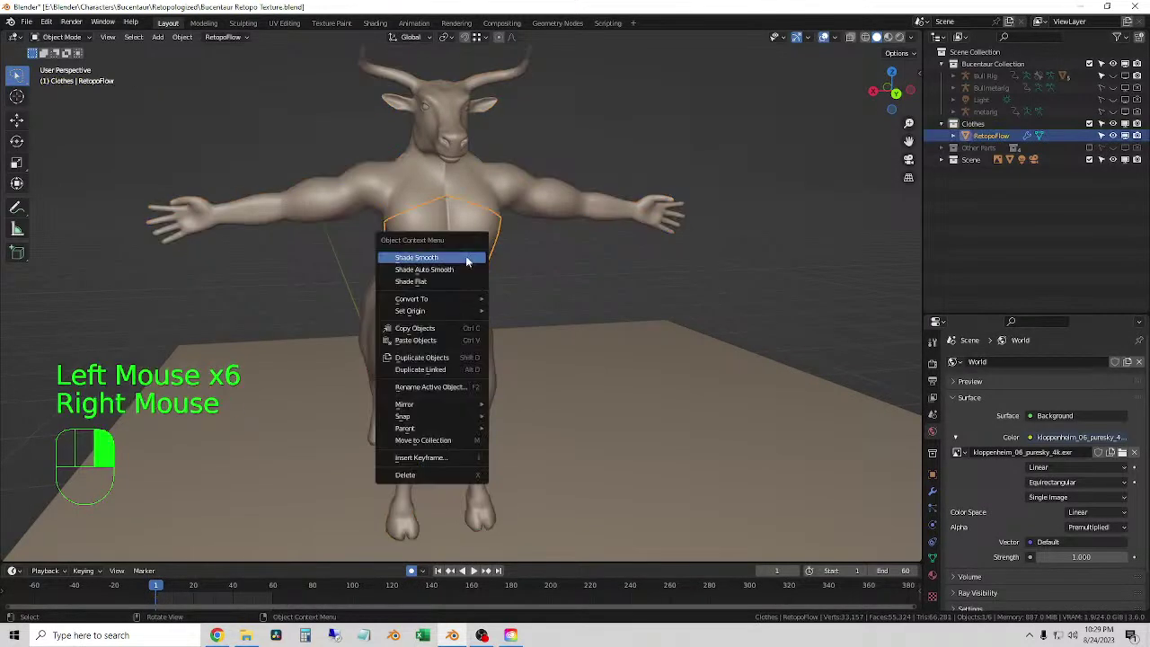
pyautogui.click(466, 258)
pyautogui.scroll(2, 499, 292)
pyautogui.moveTo(503, 295); pyautogui.dragTo(508, 153, button='middle')
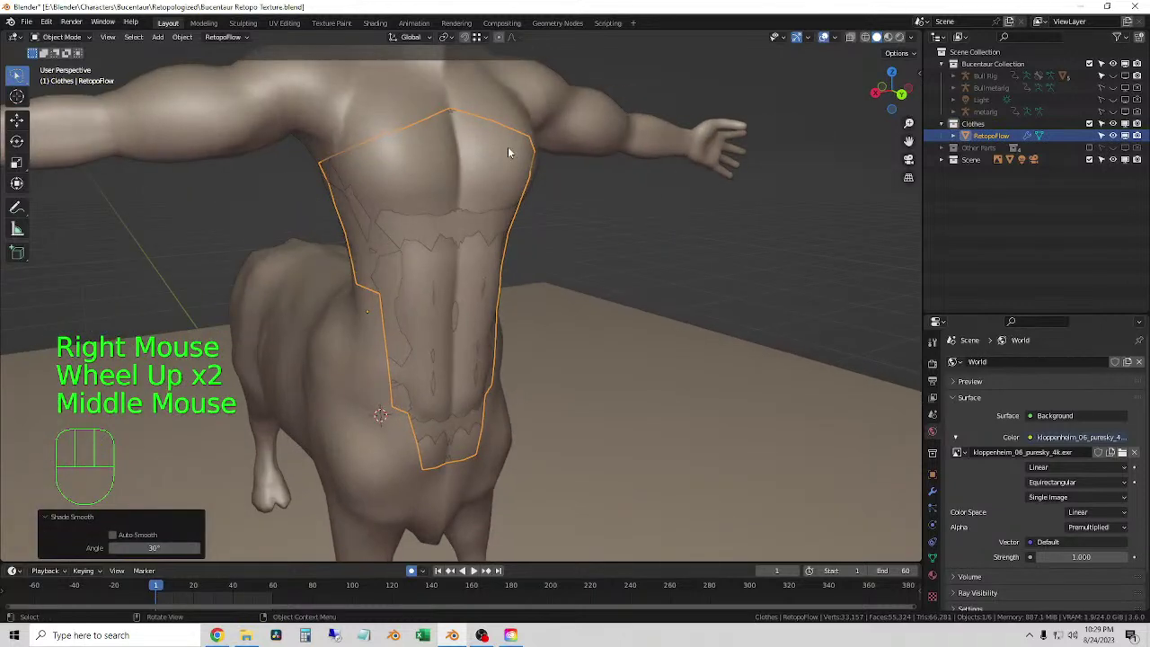
# - Expand Bull Rig in the scene hierarchy and move the Bucentaur Body Low Detail object into the Other Parts collection
pyautogui.click(526, 112)
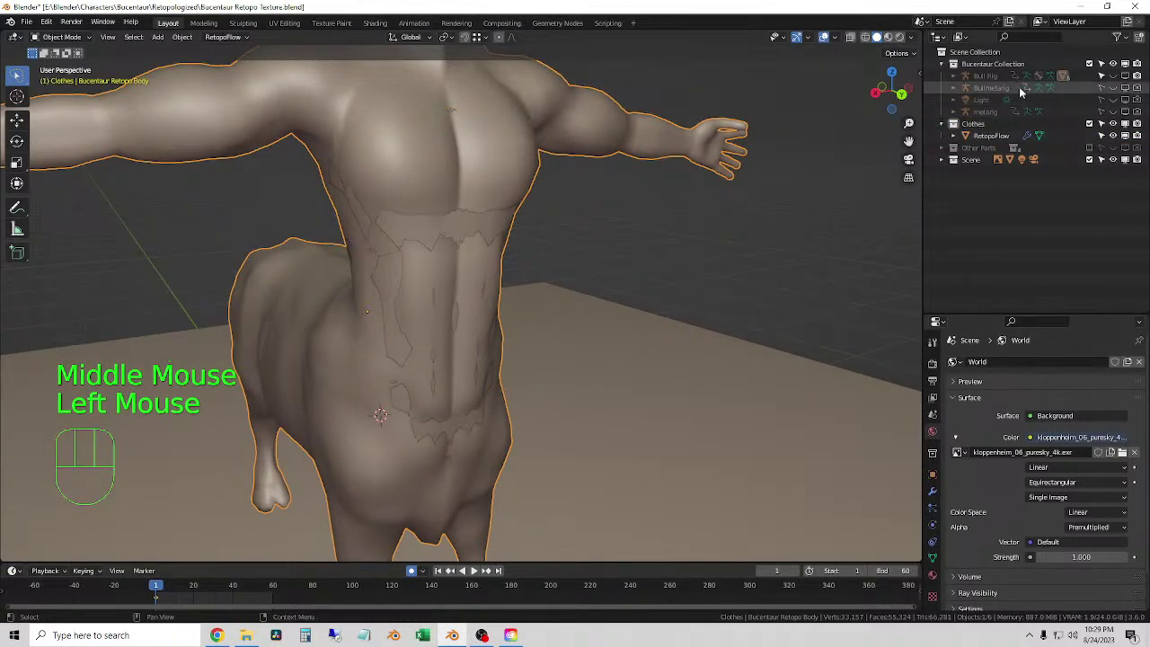
pyautogui.click(953, 75)
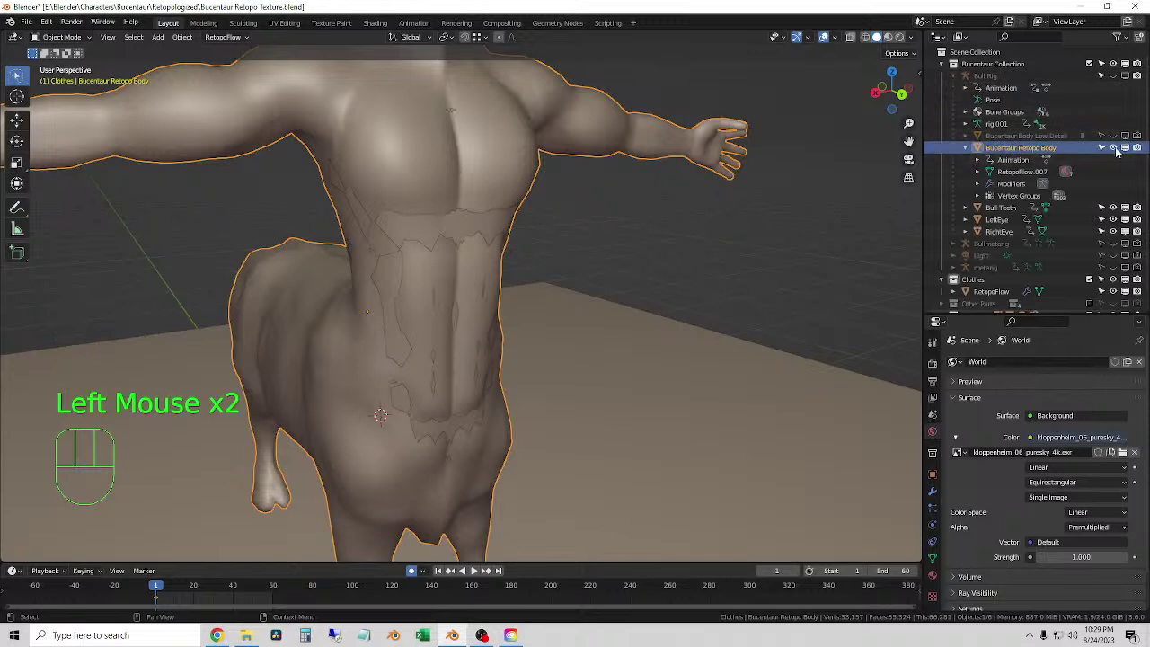
pyautogui.click(1021, 138)
pyautogui.moveTo(1020, 140); pyautogui.dragTo(988, 294)
pyautogui.scroll(1, 1033, 148)
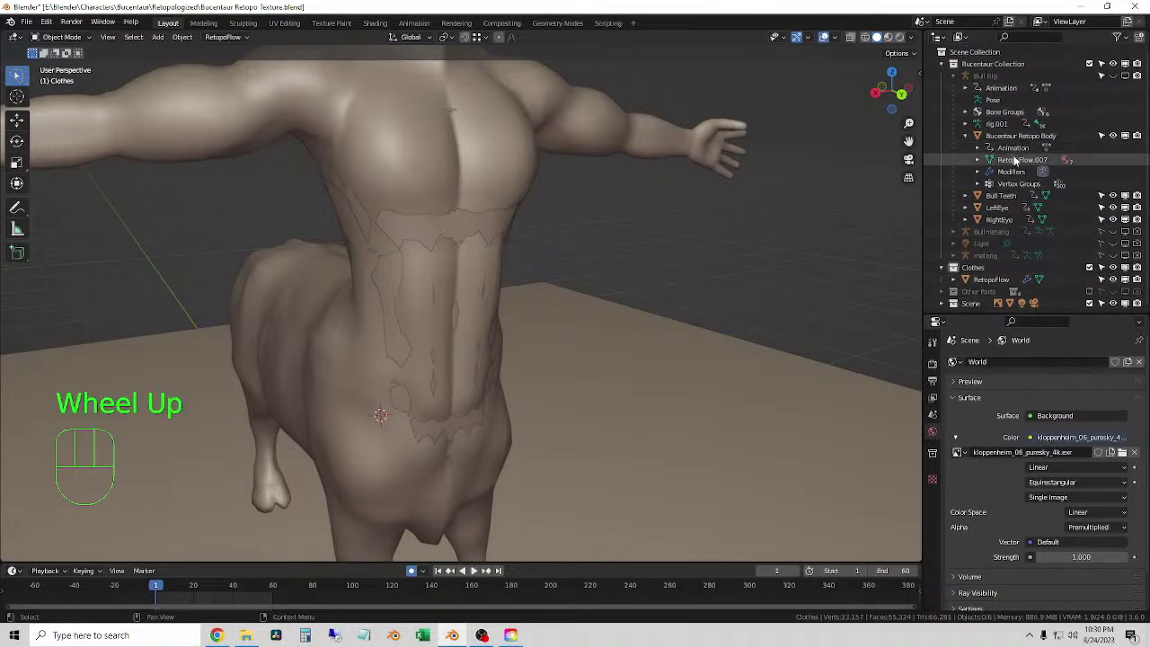
# - Hide the Bucentaur Retopo Body so that only the clothes mesh is shown on the torso
pyautogui.click(1033, 138)
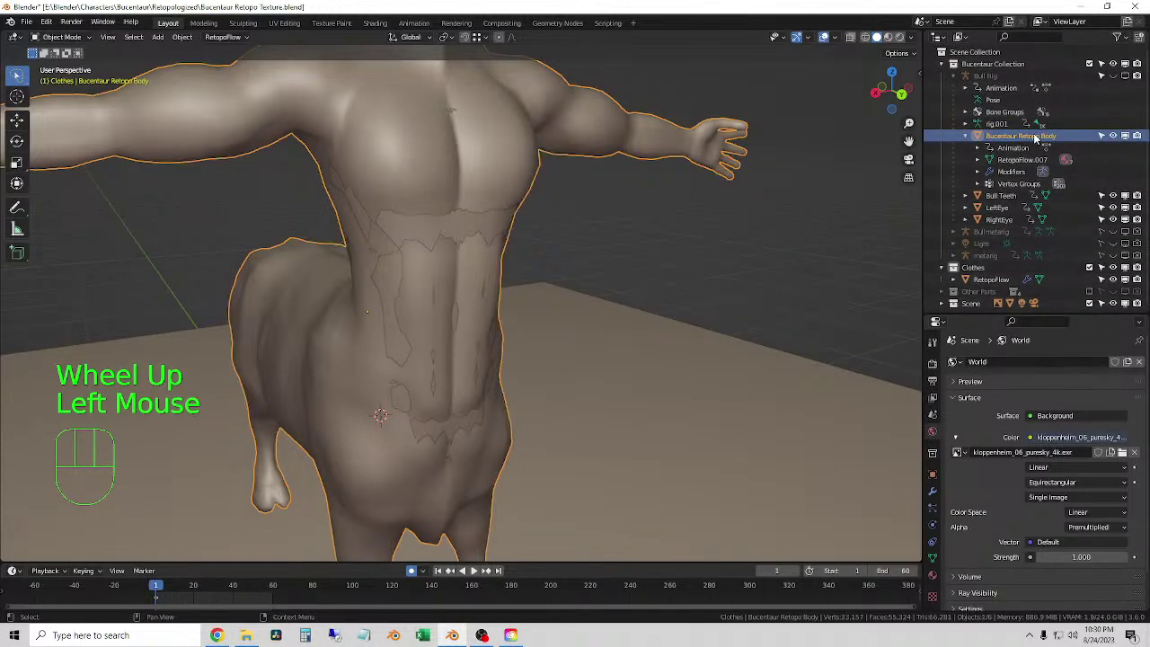
pyautogui.click(1113, 136)
pyautogui.click(541, 203)
pyautogui.moveTo(540, 203); pyautogui.dragTo(778, 208, button='middle')
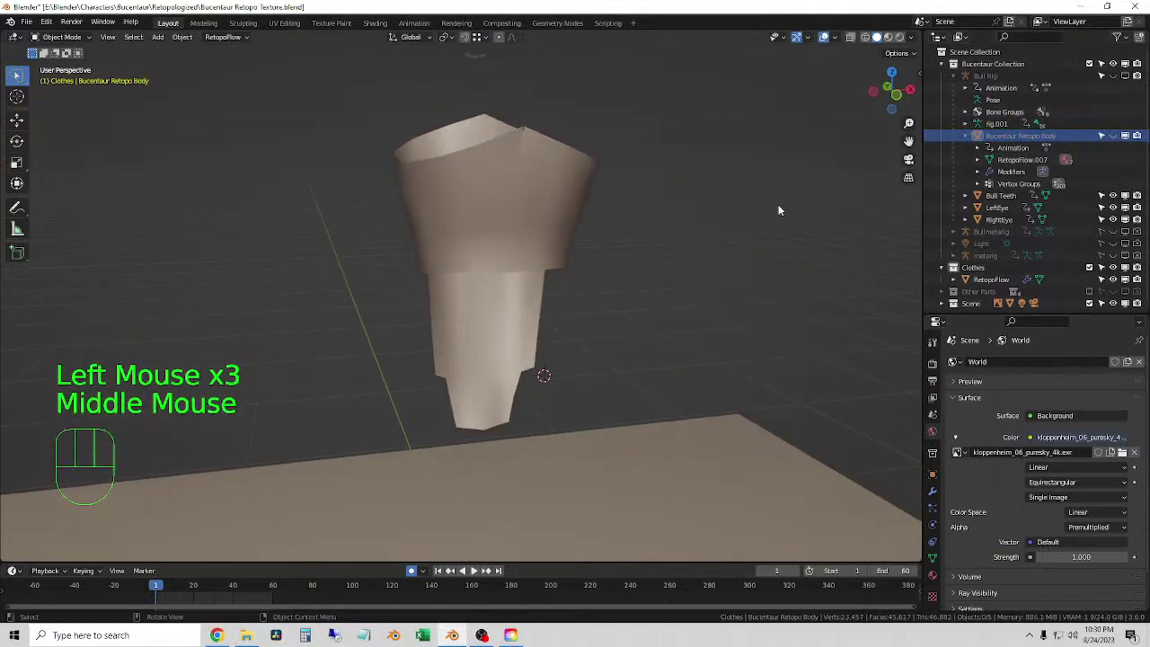
pyautogui.scroll(-1, 629, 212)
# - Select the clothes mesh and enter Edit Mode with its front neckline in view
pyautogui.click(571, 216)
pyautogui.moveTo(572, 216); pyautogui.dragTo(541, 243, button='middle')
pyautogui.scroll(-2, 426, 211)
pyautogui.scroll(2, 429, 228)
pyautogui.scroll(2, 563, 225)
pyautogui.press('Tab')
pyautogui.keyDown('shift'); pyautogui.moveTo(560, 198); pyautogui.dragTo(547, 232, button='middle'); pyautogui.keyUp('shift')
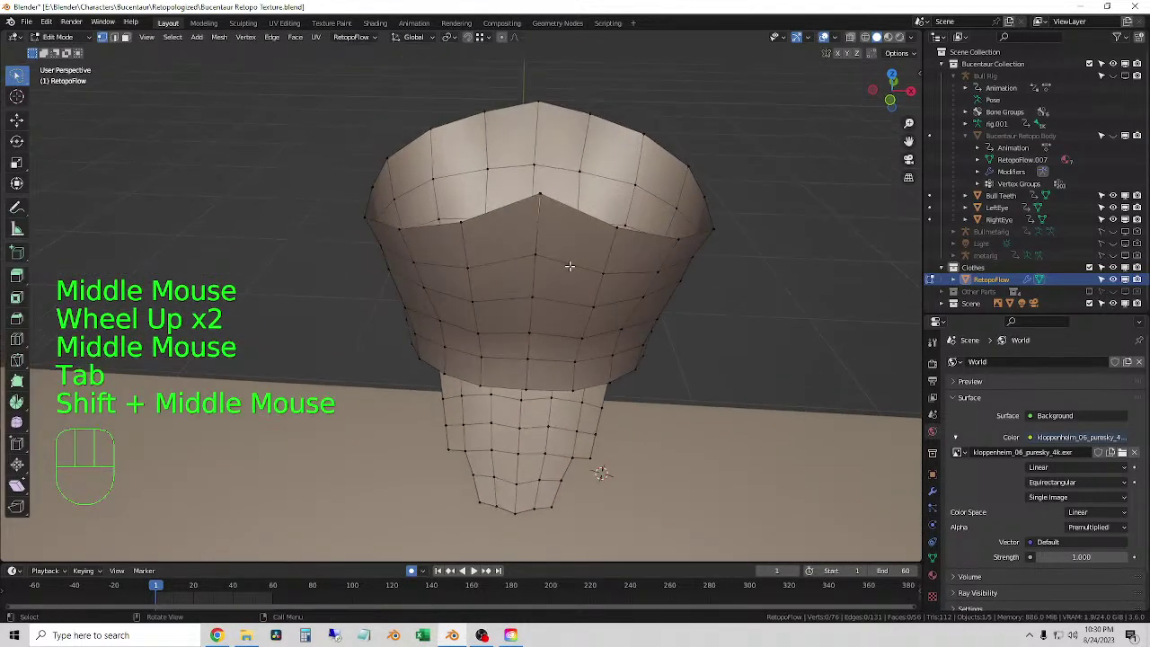
# - Try to merge the vertices at the peak of the front neckline using Merge At Center
pyautogui.keyDown('shift'); pyautogui.rightClick(539, 196); pyautogui.keyUp('shift')
pyautogui.scroll(1, 539, 196)
pyautogui.scroll(1, 539, 189)
pyautogui.scroll(-1, 539, 188)
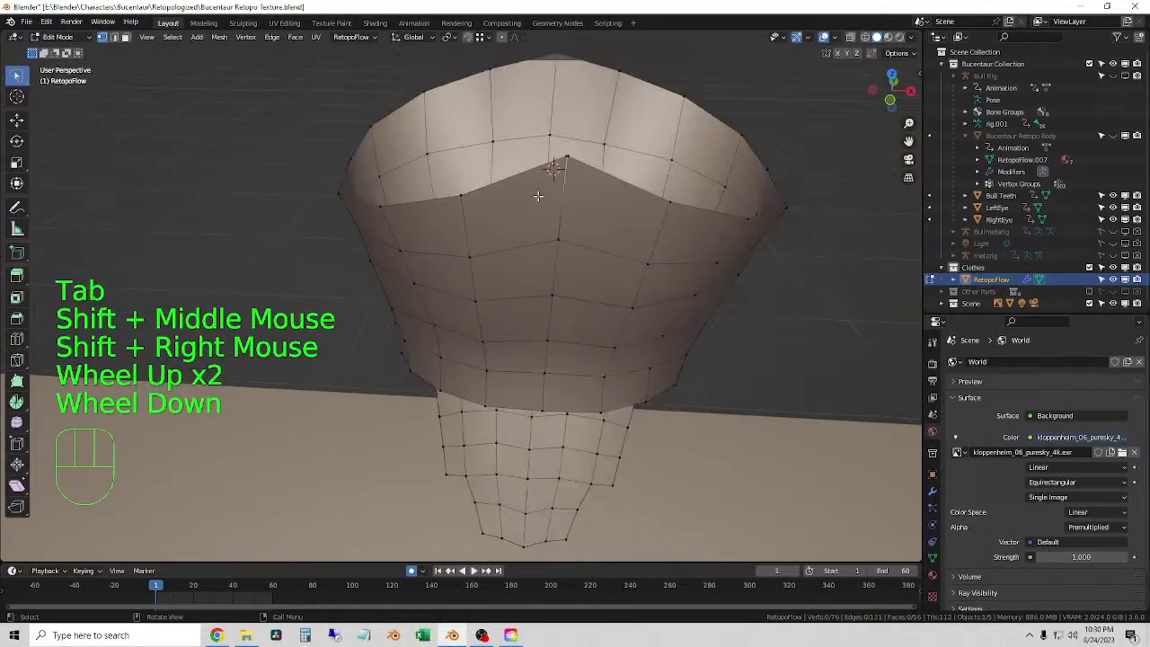
pyautogui.keyDown('shift'); pyautogui.rightClick(577, 183); pyautogui.keyUp('shift')
pyautogui.click(595, 160)
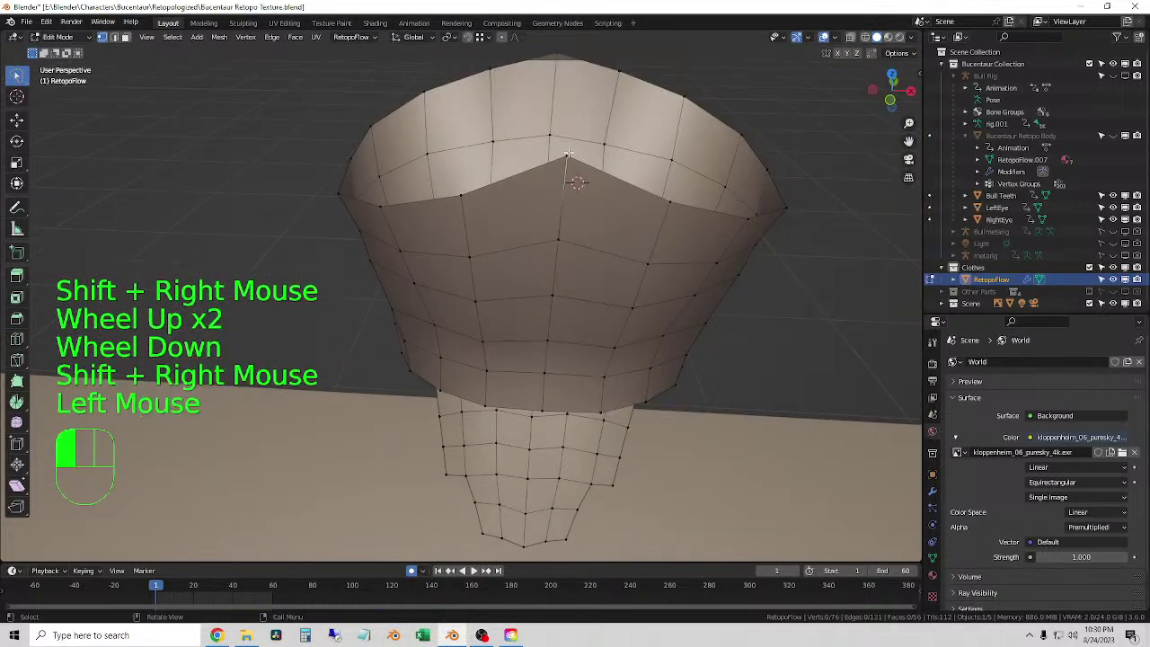
pyautogui.moveTo(593, 171); pyautogui.dragTo(608, 172, button='middle')
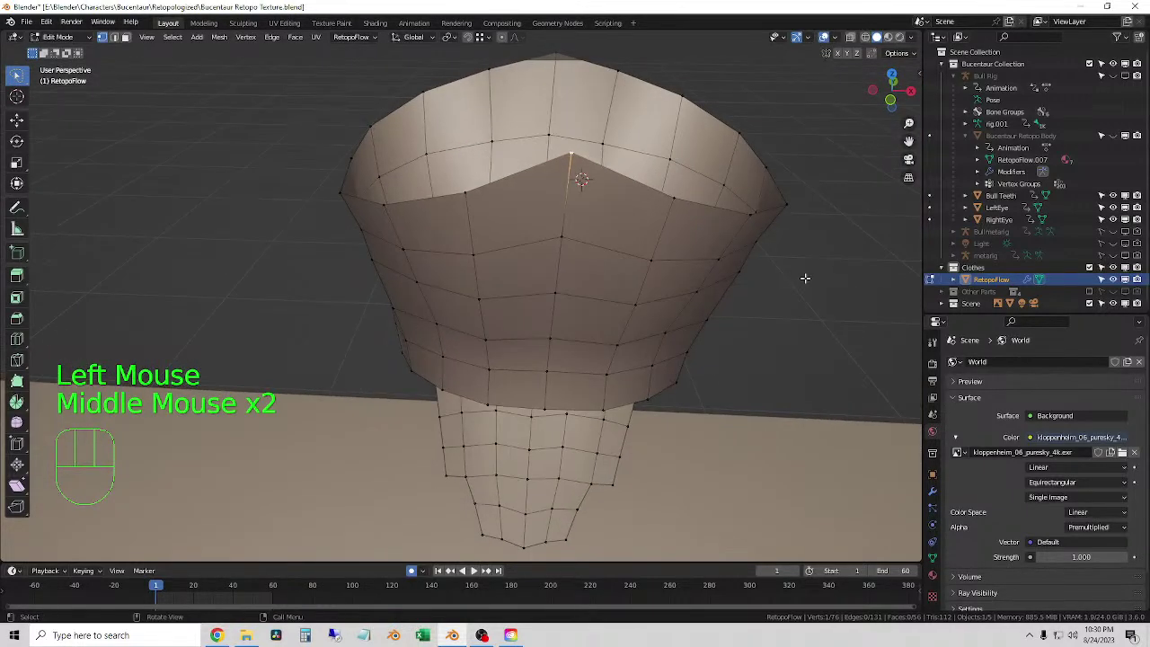
pyautogui.press('m')
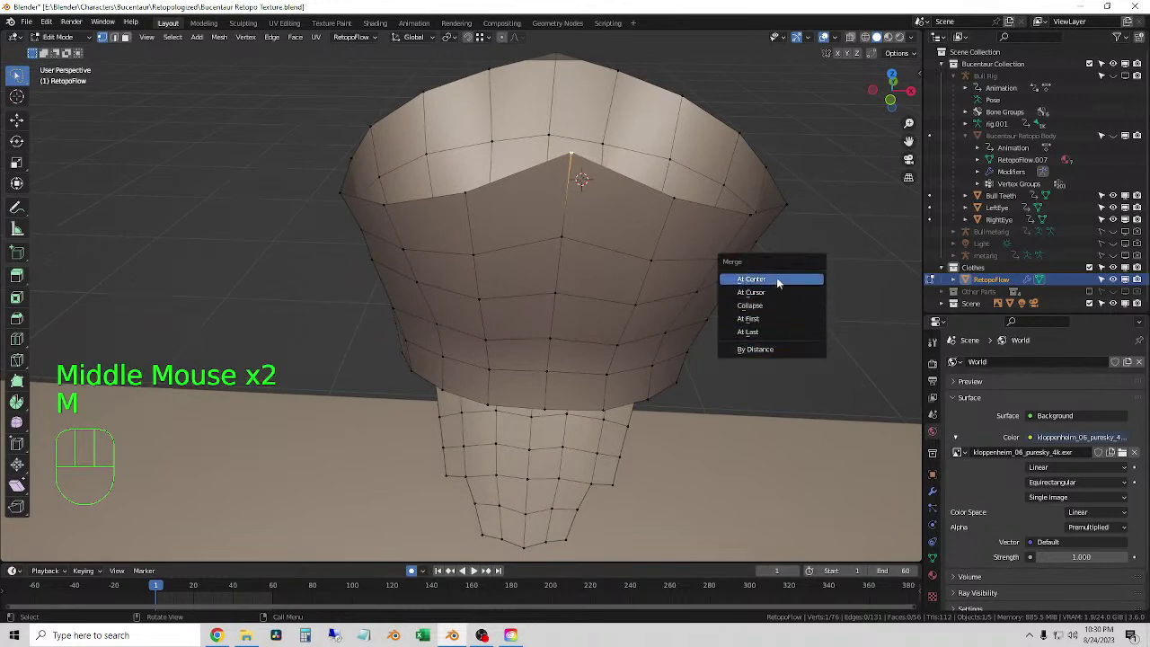
pyautogui.click(777, 278)
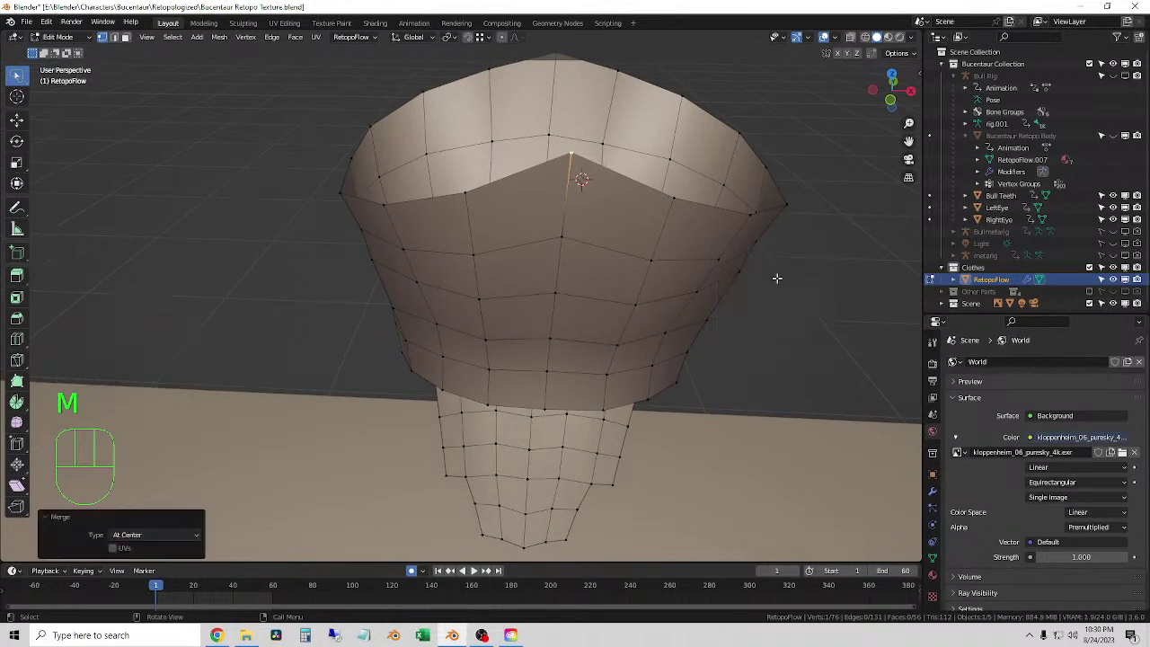
# - Try to merge the doubled vertices at the peak of the front neckline using Merge By Distance
pyautogui.click(245, 276)
pyautogui.click(571, 170)
pyautogui.press('g')
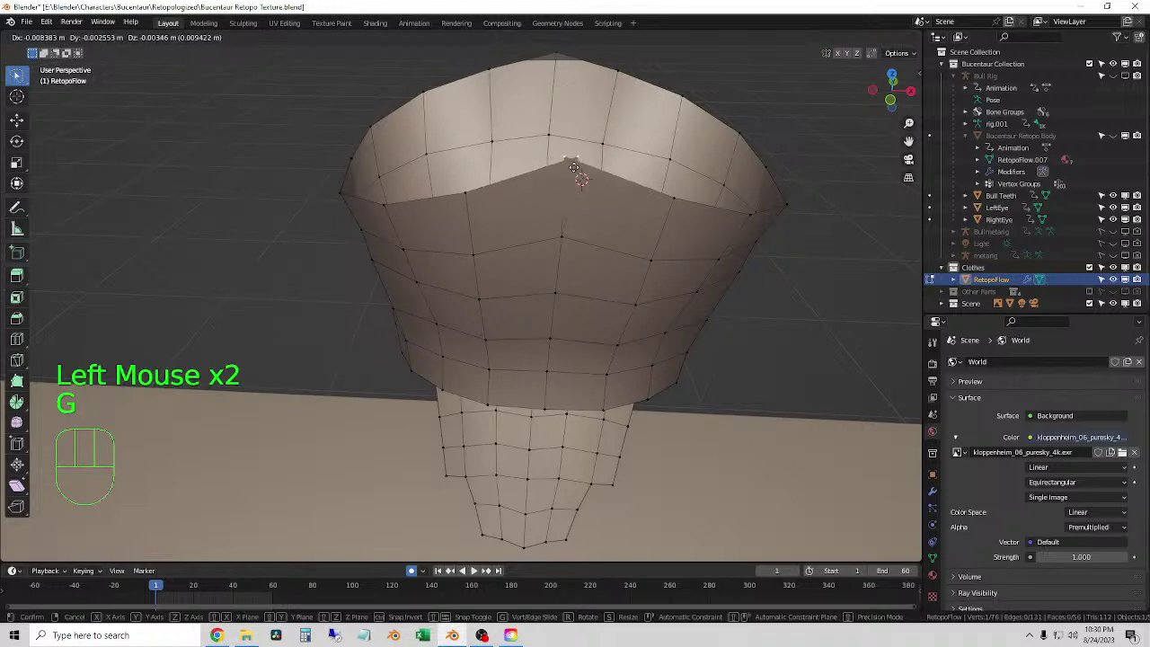
pyautogui.click(572, 162)
pyautogui.moveTo(571, 161); pyautogui.dragTo(569, 231, button='middle')
pyautogui.press('m')
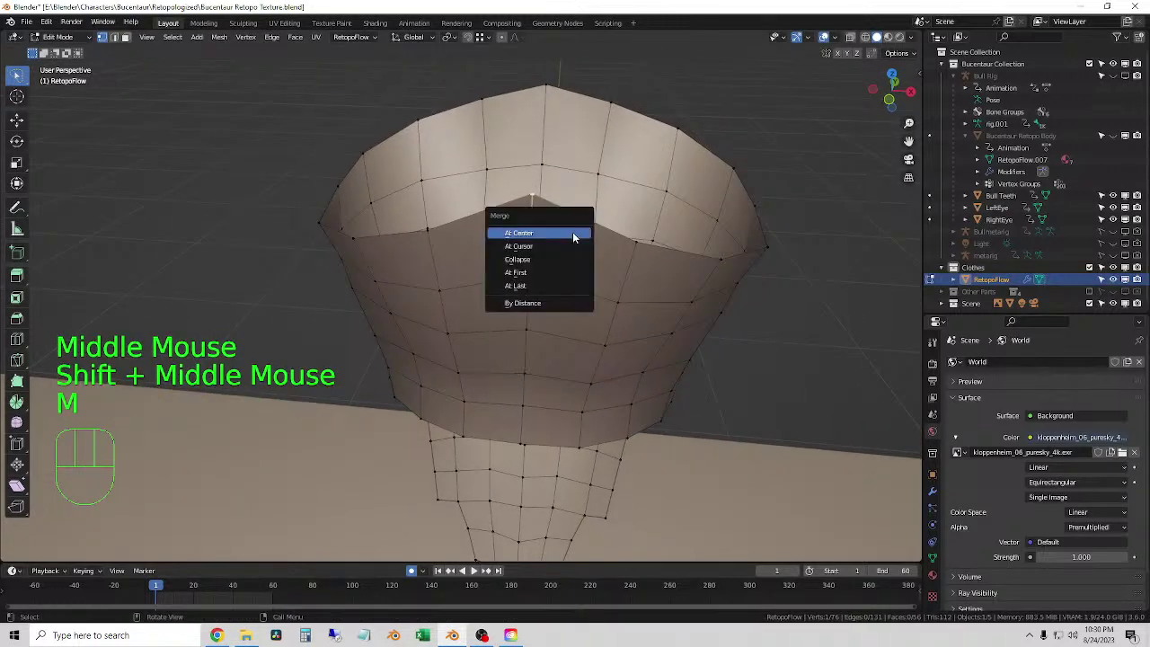
pyautogui.click(544, 303)
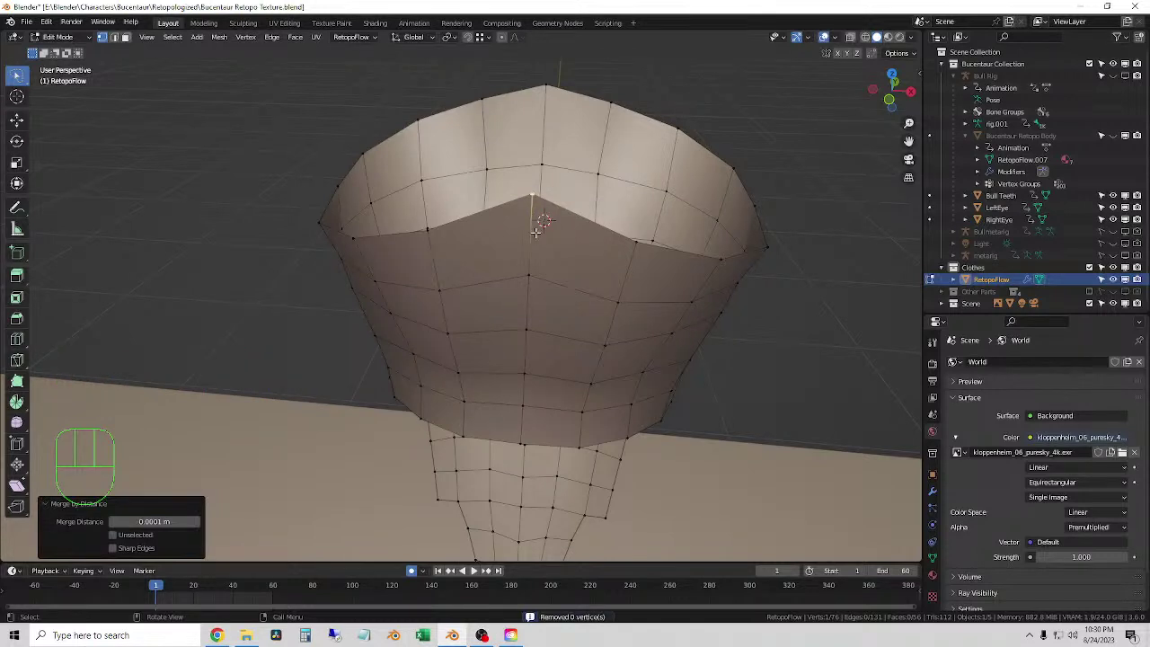
# - Enable Clipping in the clothes mesh's Mirror modifier with the neckline peak vertex selected
pyautogui.click(540, 198)
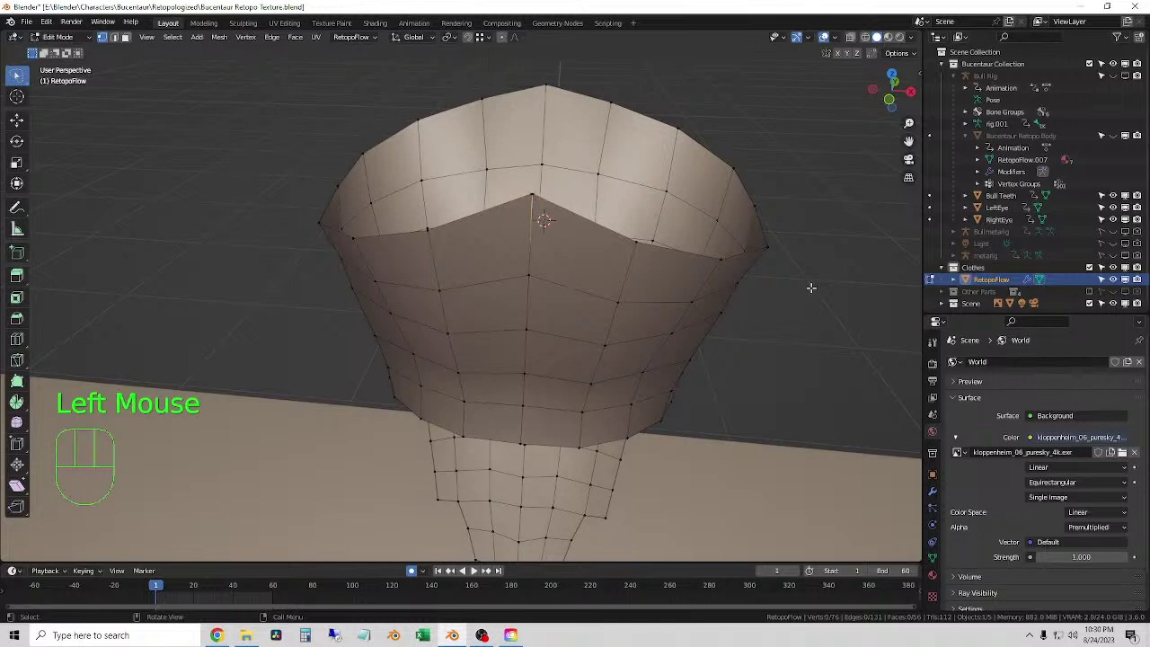
pyautogui.click(534, 195)
pyautogui.click(535, 196)
pyautogui.click(931, 490)
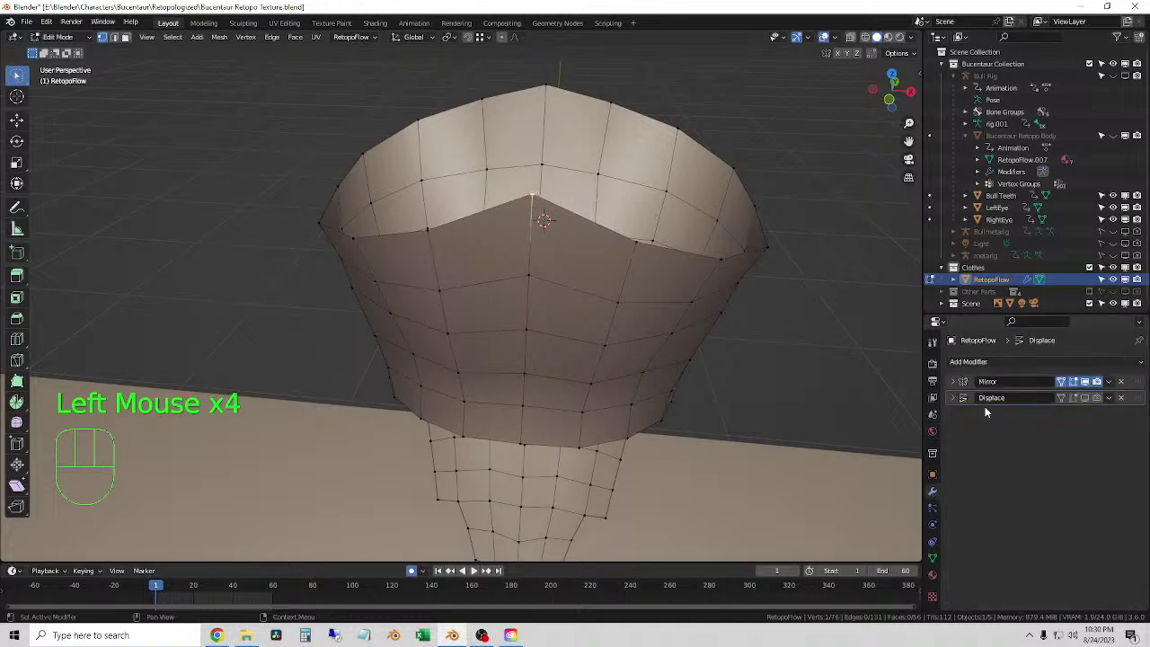
pyautogui.click(953, 380)
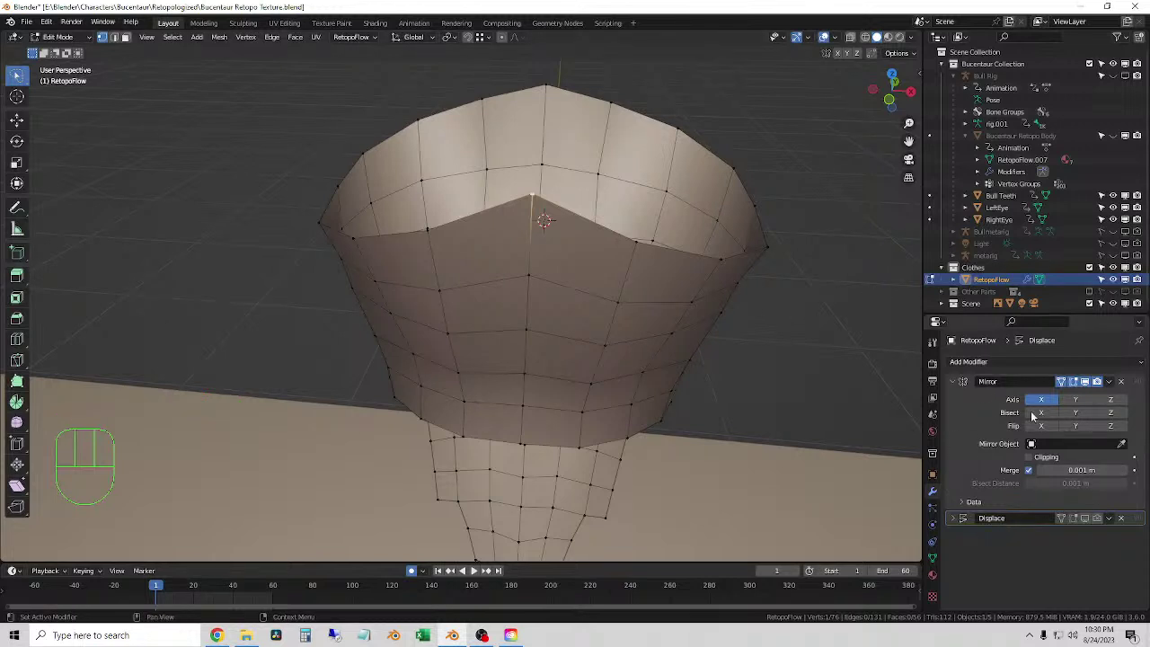
pyautogui.click(1029, 458)
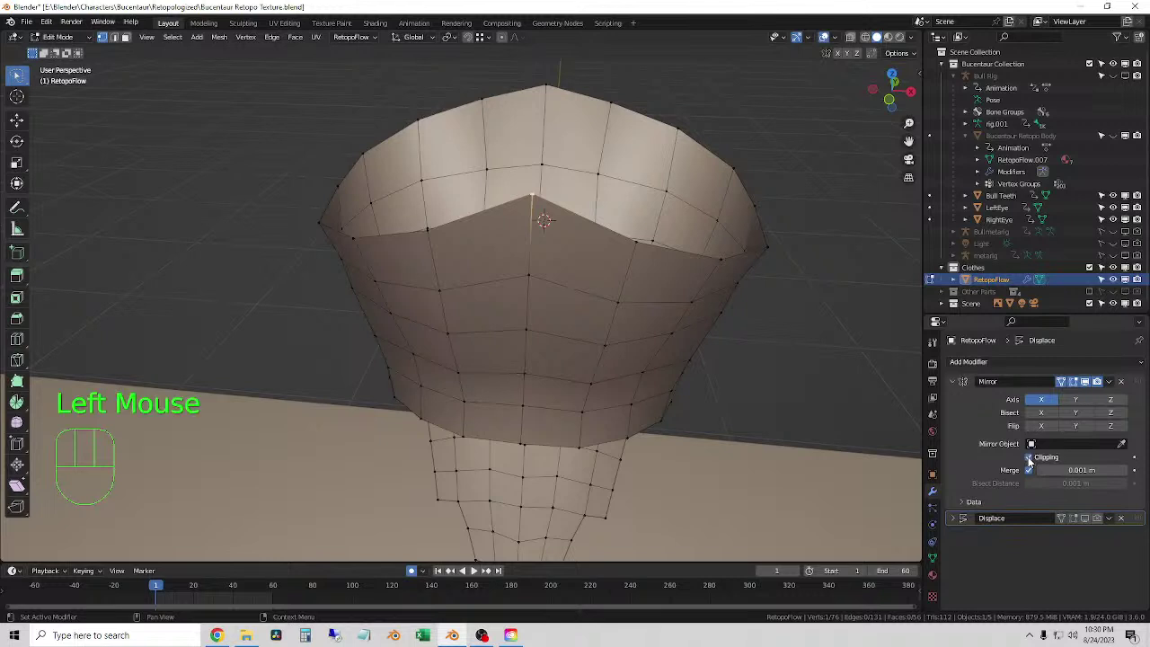
# - Nudge the neckline's peak vertex so that it clips to the mirror centreline
pyautogui.press('g')
pyautogui.click(795, 318)
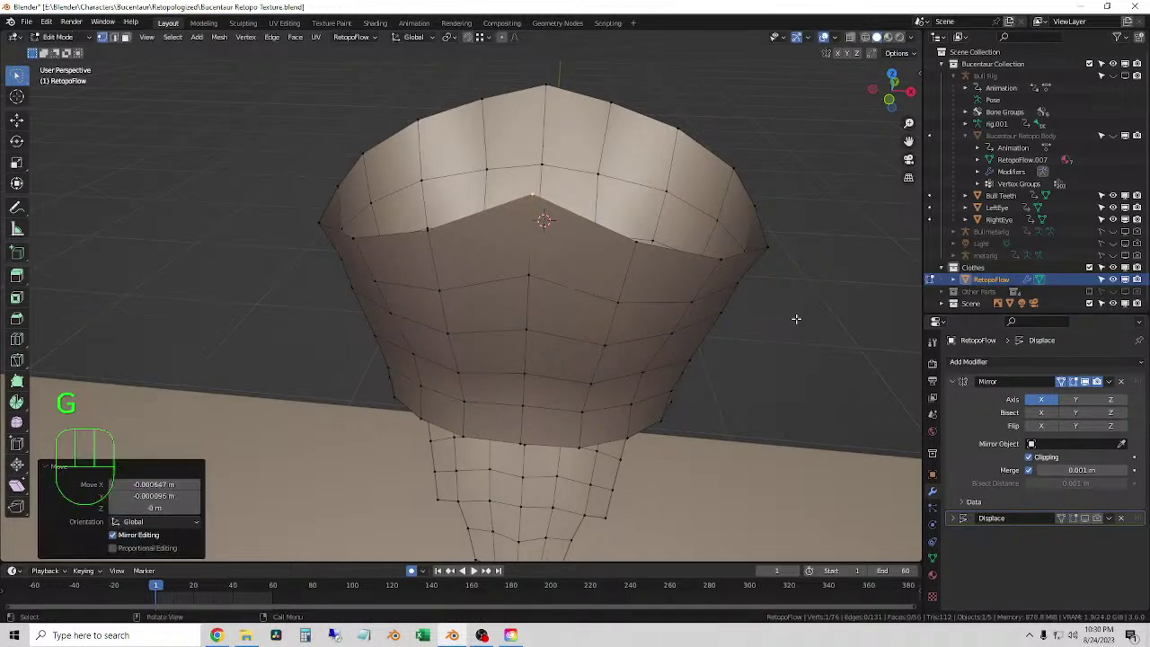
pyautogui.click(527, 194)
pyautogui.press('g')
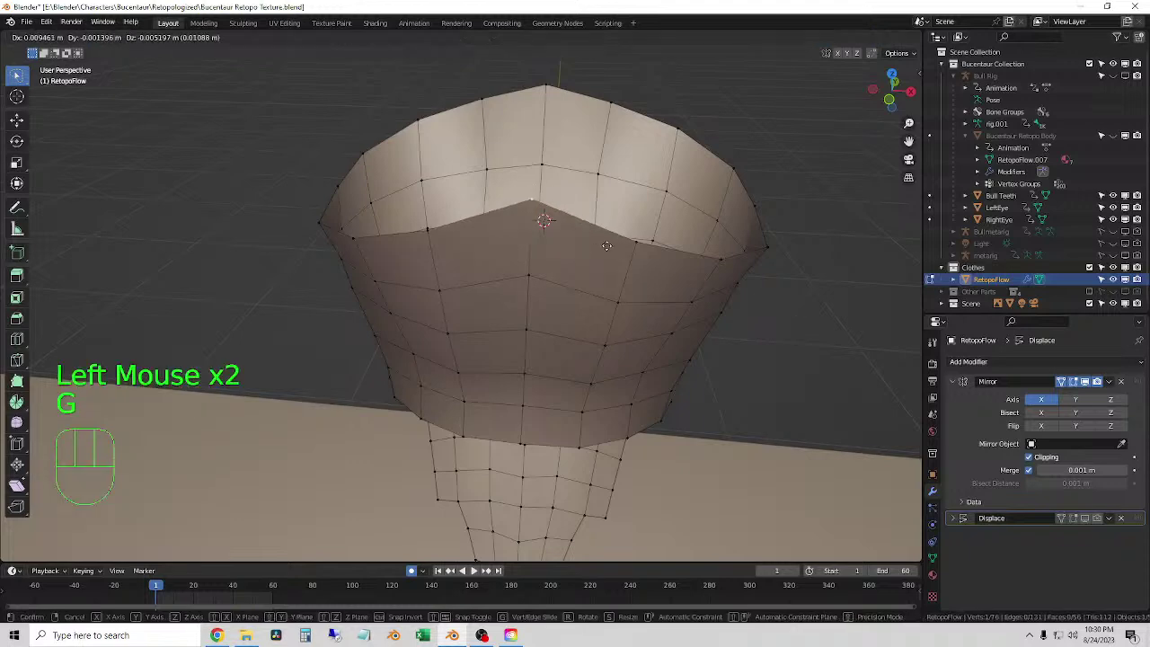
pyautogui.click(626, 258)
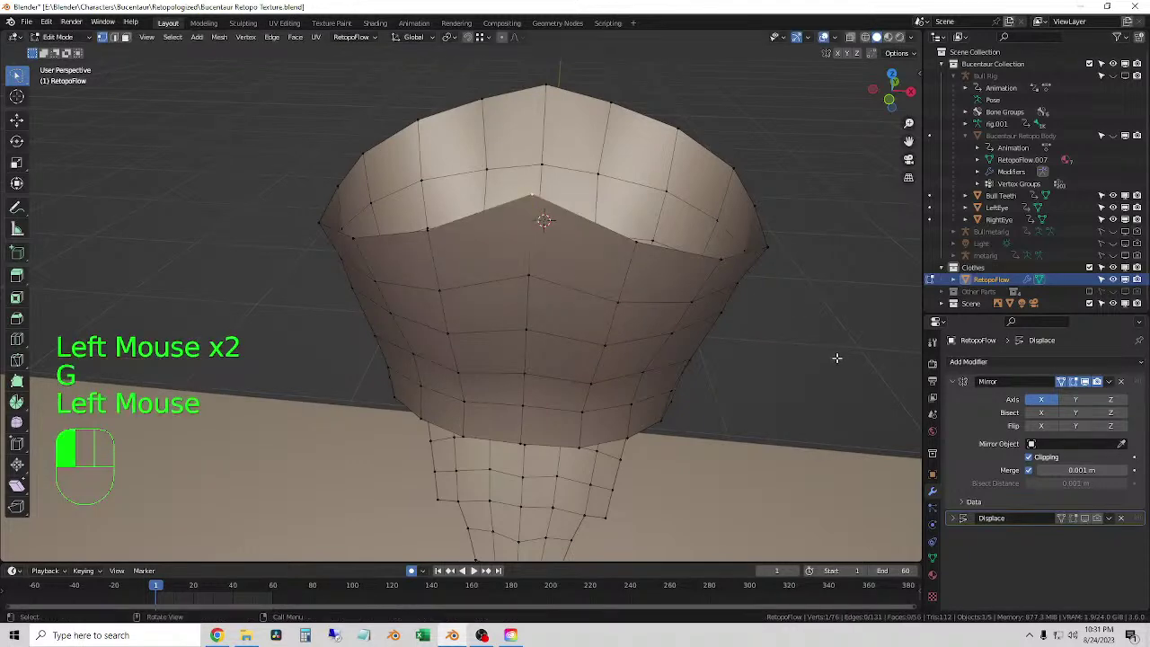
# - Return the clothes mesh to Object Mode
pyautogui.moveTo(834, 357); pyautogui.dragTo(621, 322, button='middle')
pyautogui.scroll(-2, 604, 314)
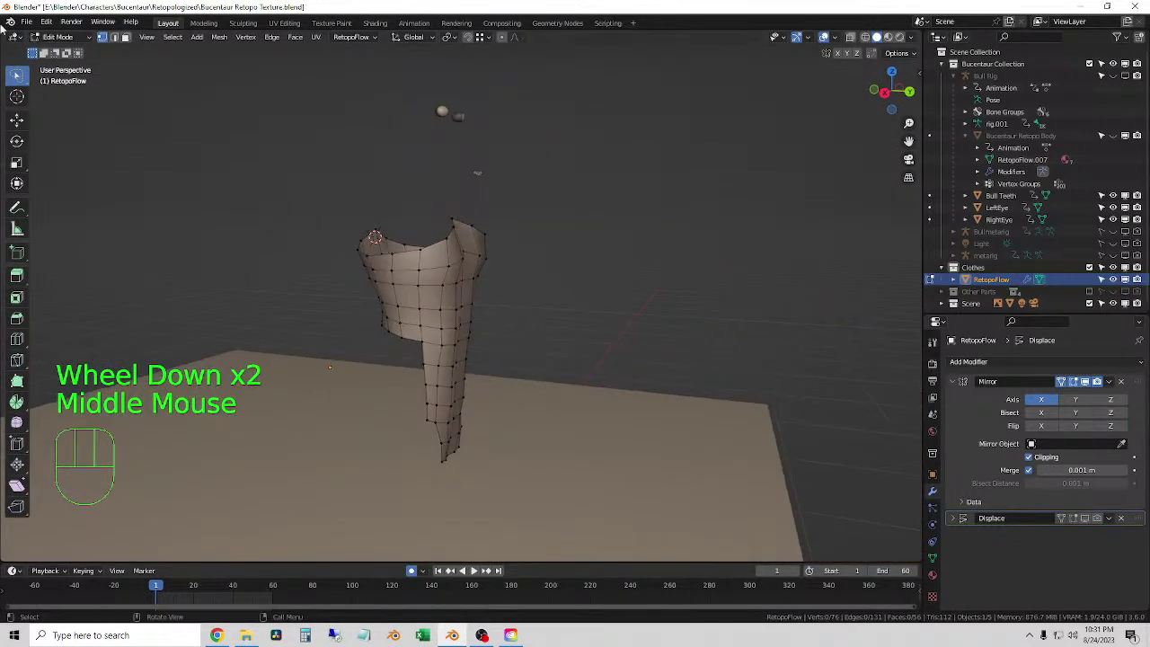
pyautogui.moveTo(75, 42); pyautogui.dragTo(68, 54)
pyautogui.click(619, 271)
pyautogui.moveTo(619, 271); pyautogui.dragTo(567, 283, button='middle')
pyautogui.click(462, 277)
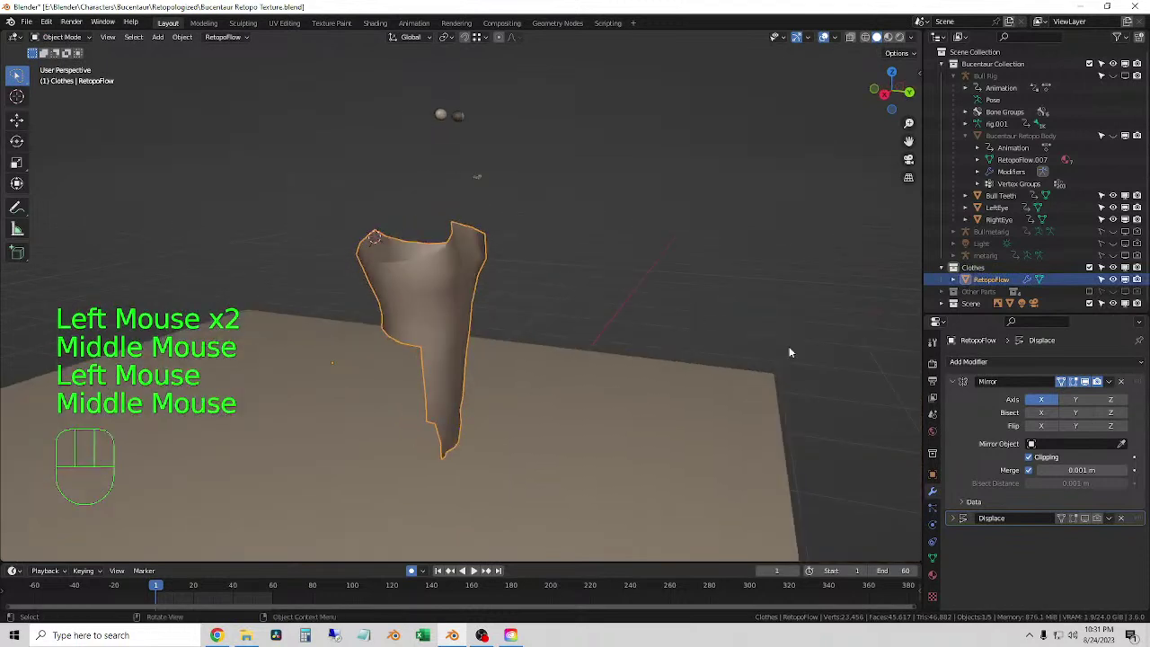
# - Show the Bucentaur Retopo Body again and select the clothes mesh on its torso
pyautogui.scroll(2, 561, 390)
pyautogui.moveTo(561, 390); pyautogui.dragTo(534, 277, button='middle')
pyautogui.click(1112, 136)
pyautogui.scroll(-2, 587, 303)
pyautogui.scroll(2, 557, 287)
pyautogui.click(543, 280)
pyautogui.click(450, 269)
pyautogui.click(455, 290)
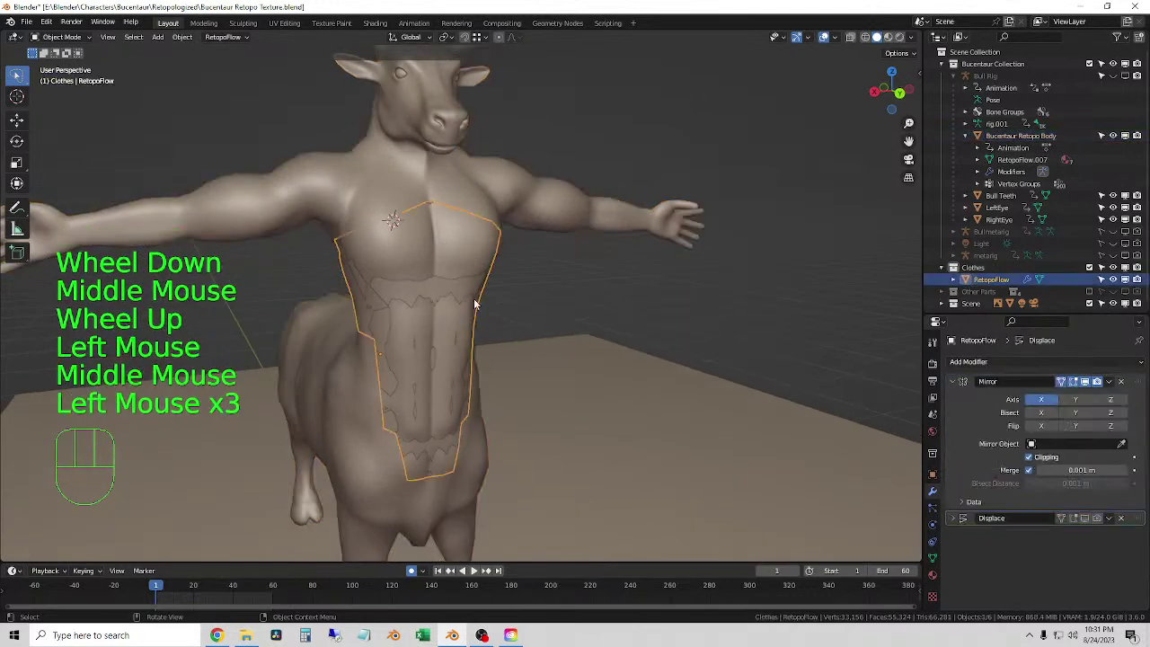
pyautogui.moveTo(457, 290); pyautogui.dragTo(551, 314, button='middle')
pyautogui.scroll(1, 519, 309)
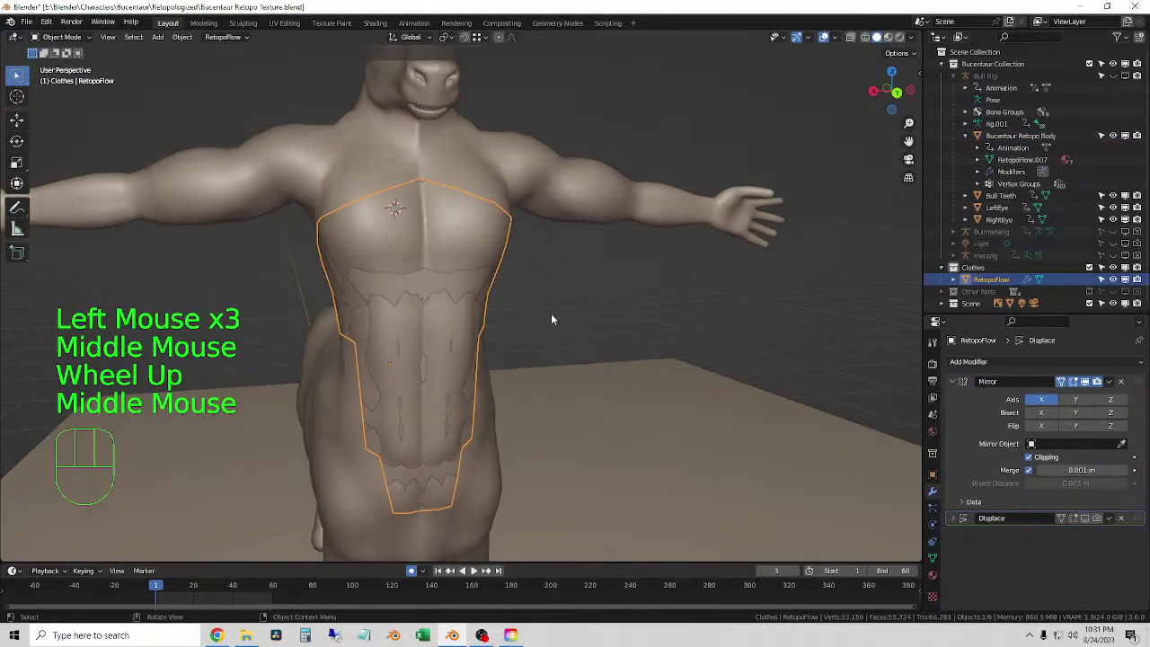
# - Try to scale the clothes mesh up off the torso about its existing origin
pyautogui.press('s')
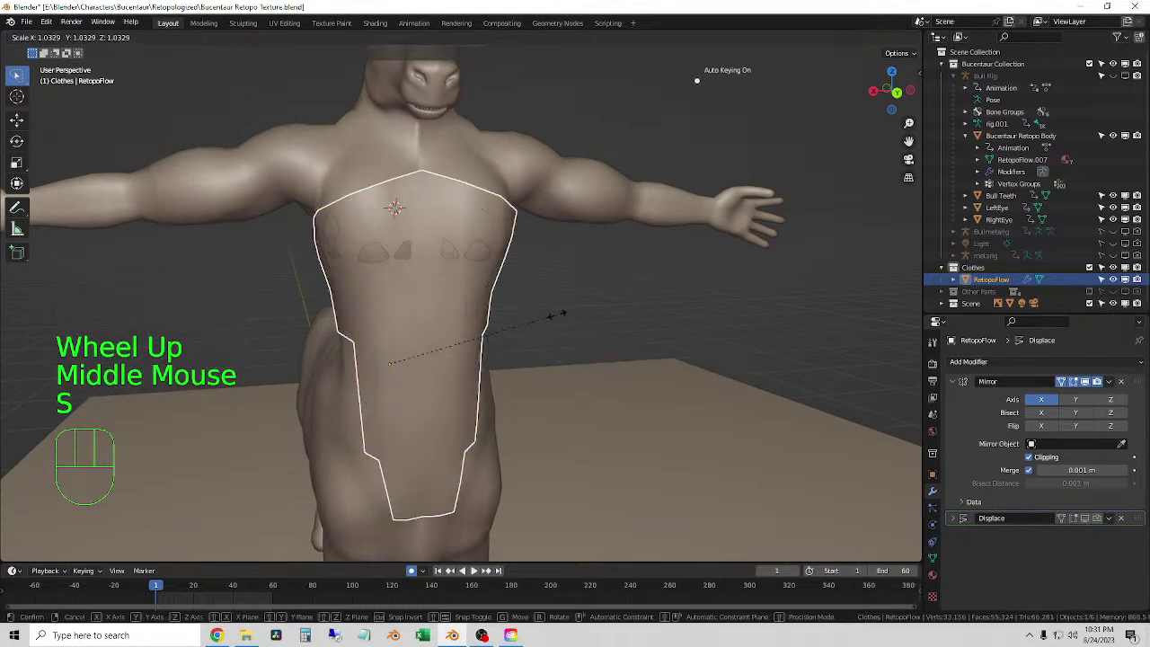
pyautogui.rightClick(558, 315)
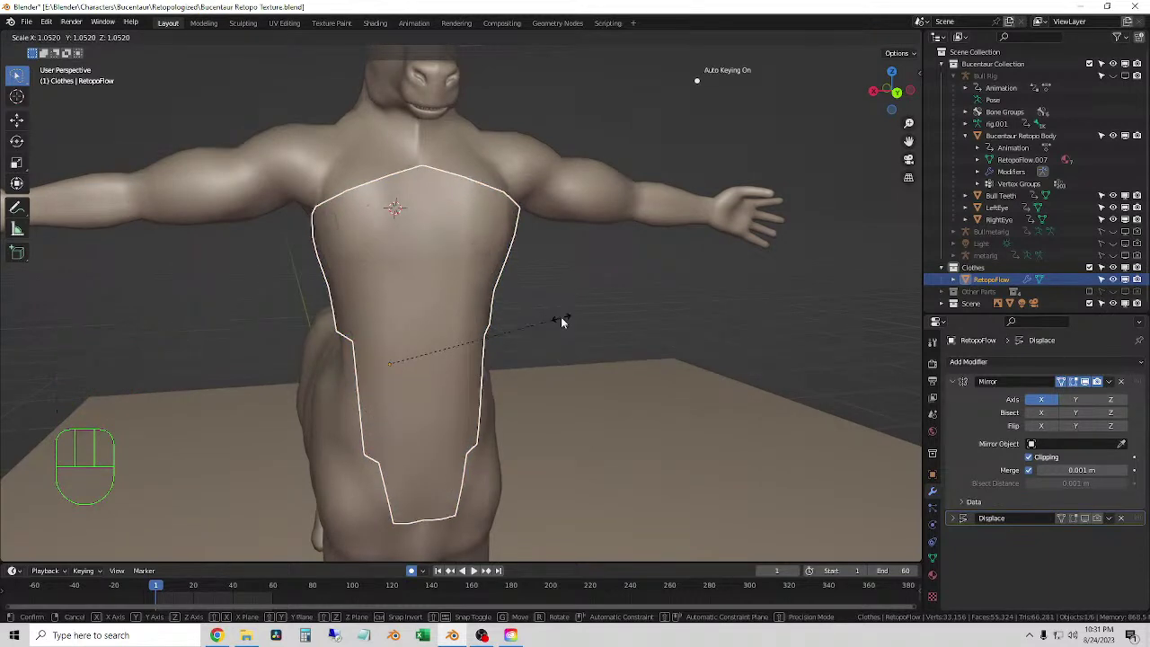
pyautogui.moveTo(560, 321); pyautogui.dragTo(588, 331, button='middle')
pyautogui.scroll(1, 481, 338)
pyautogui.moveTo(480, 338); pyautogui.dragTo(545, 333, button='middle')
pyautogui.press('s')
pyautogui.rightClick(514, 340)
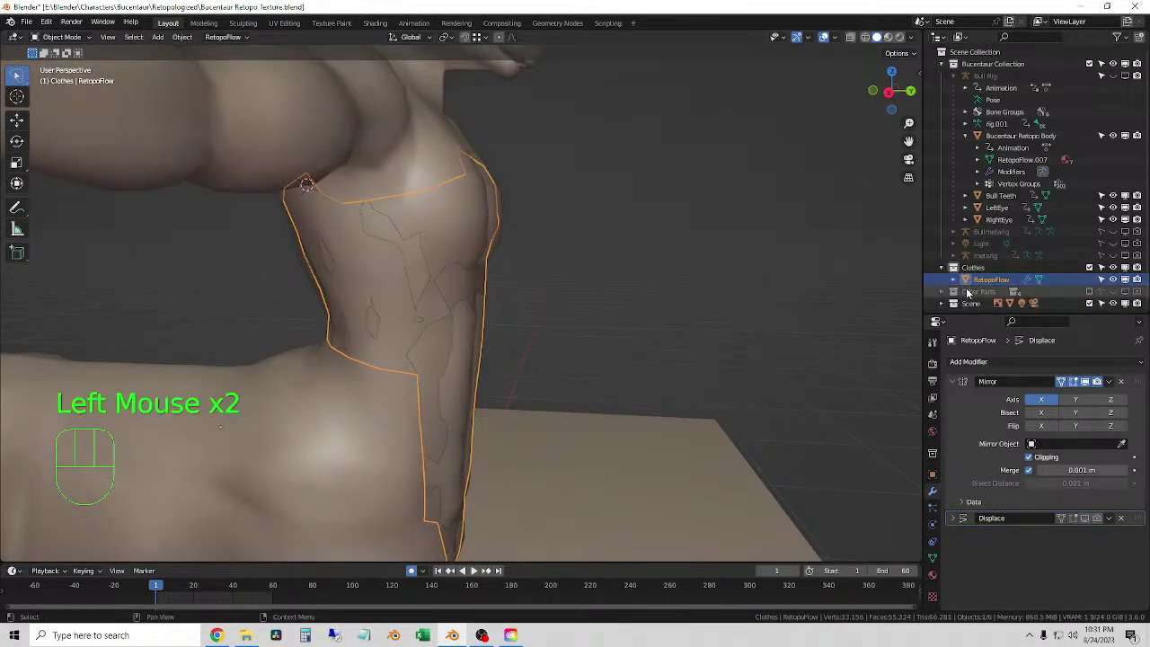
# - Try to set the mirrored clothes mesh's origin with Origin to Geometry and undo it
pyautogui.rightClick(612, 307)
pyautogui.moveTo(635, 353)
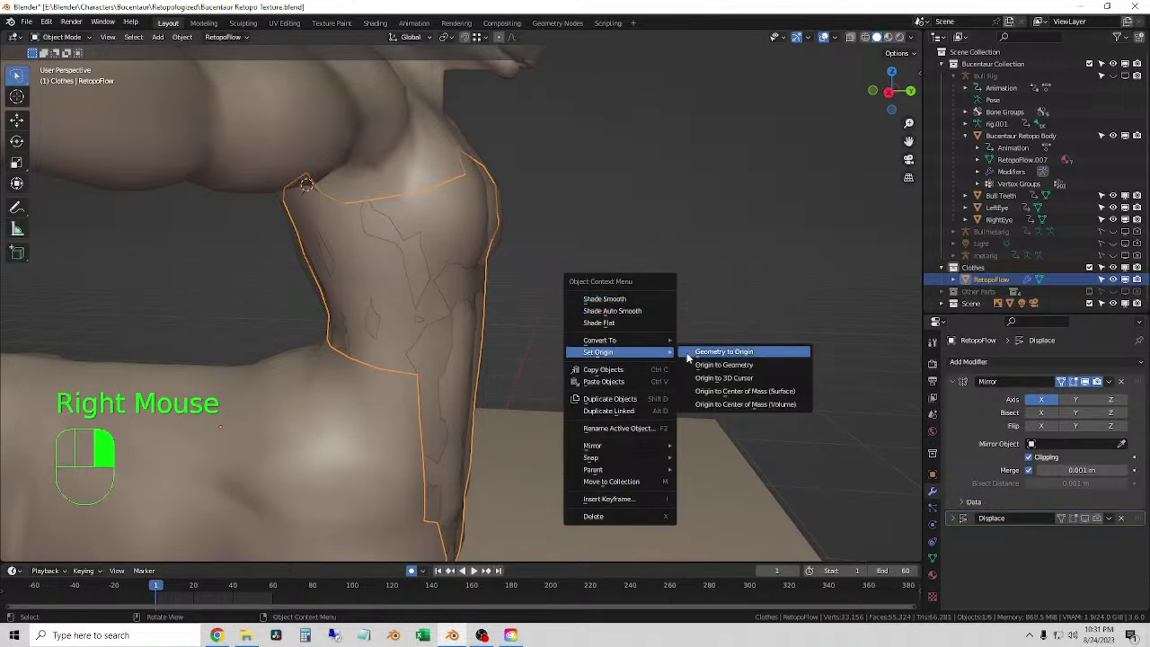
pyautogui.click(734, 365)
pyautogui.moveTo(599, 337); pyautogui.dragTo(551, 344, button='middle')
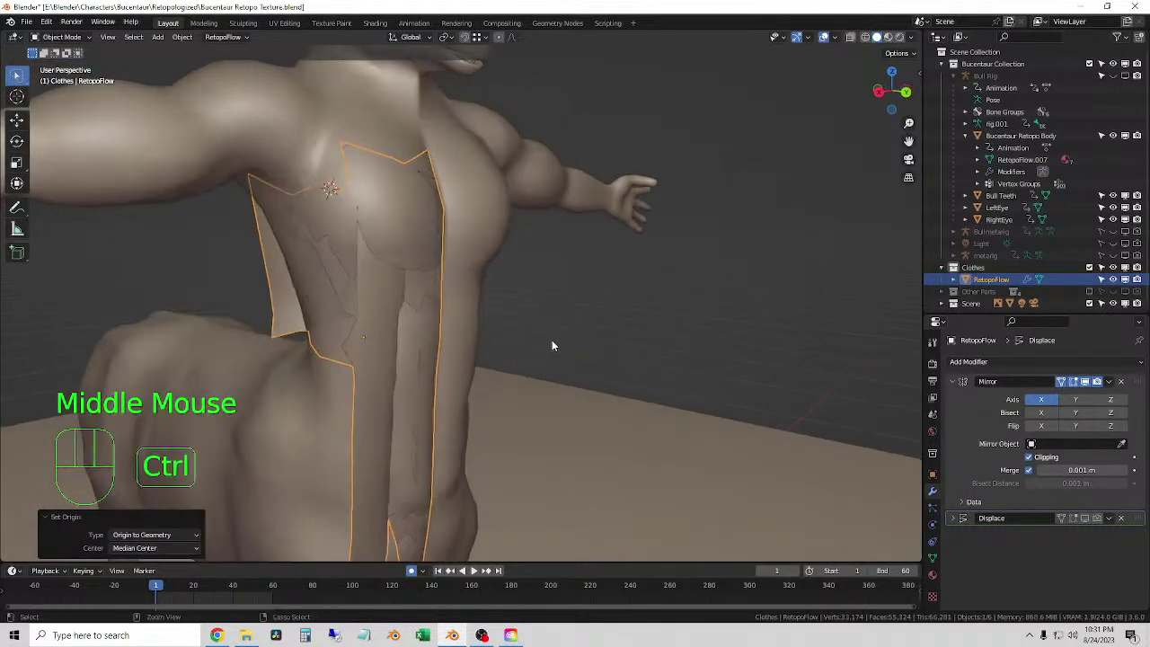
pyautogui.hotkey('ctrl', 'z')
# - Reselect the clothes mesh and apply its Mirror modifier
pyautogui.click(492, 256)
pyautogui.click(466, 278)
pyautogui.click(476, 286)
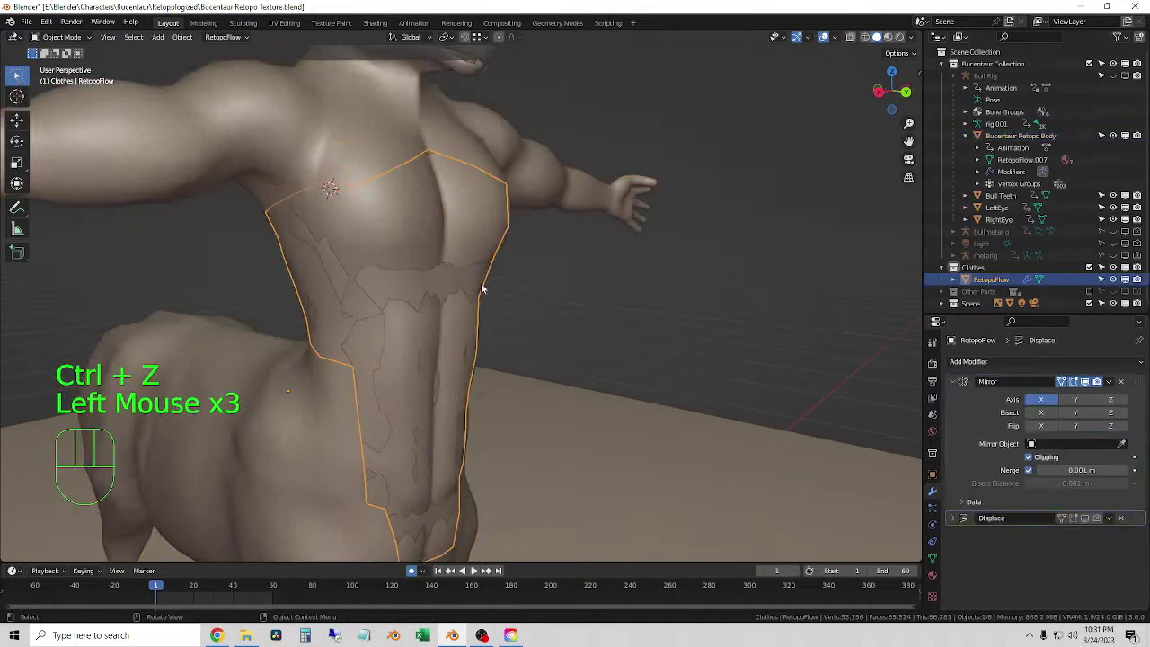
pyautogui.click(1110, 382)
pyautogui.click(1076, 398)
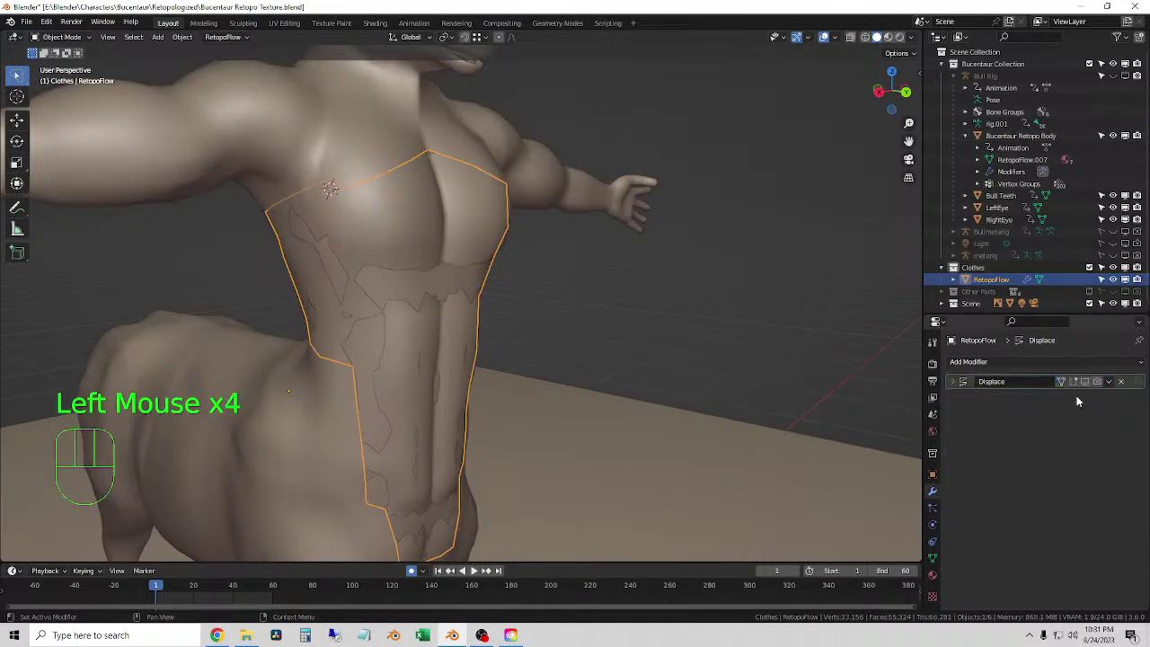
# - Try to apply the Displace modifier to the clothes mesh and undo it
pyautogui.click(1110, 382)
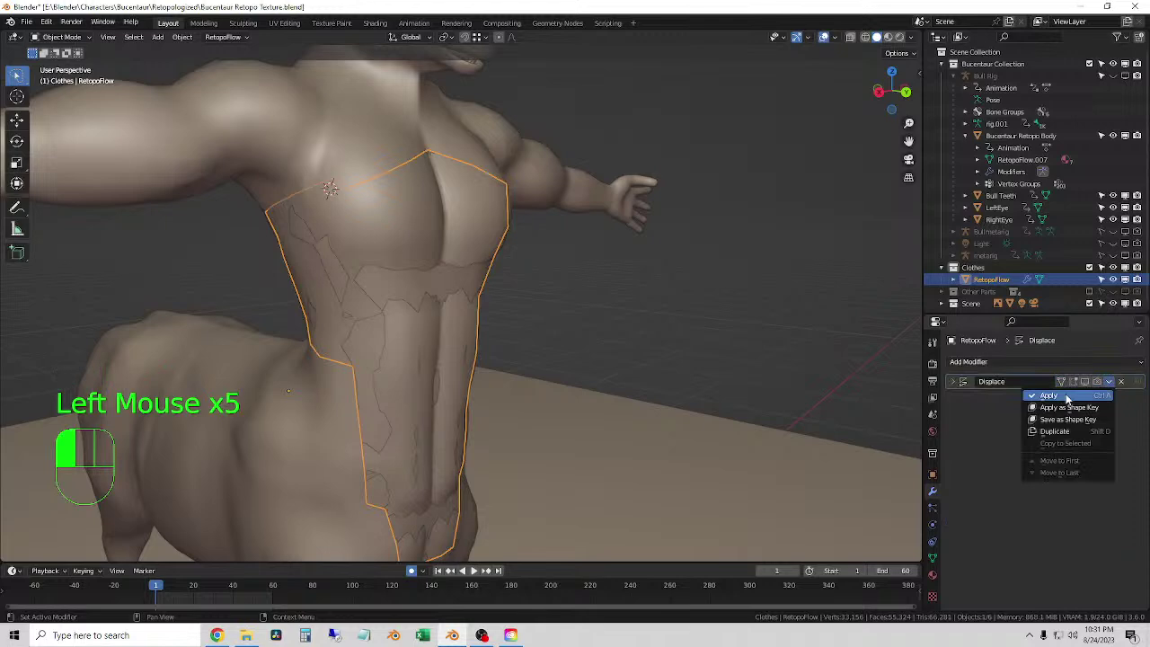
pyautogui.click(1067, 397)
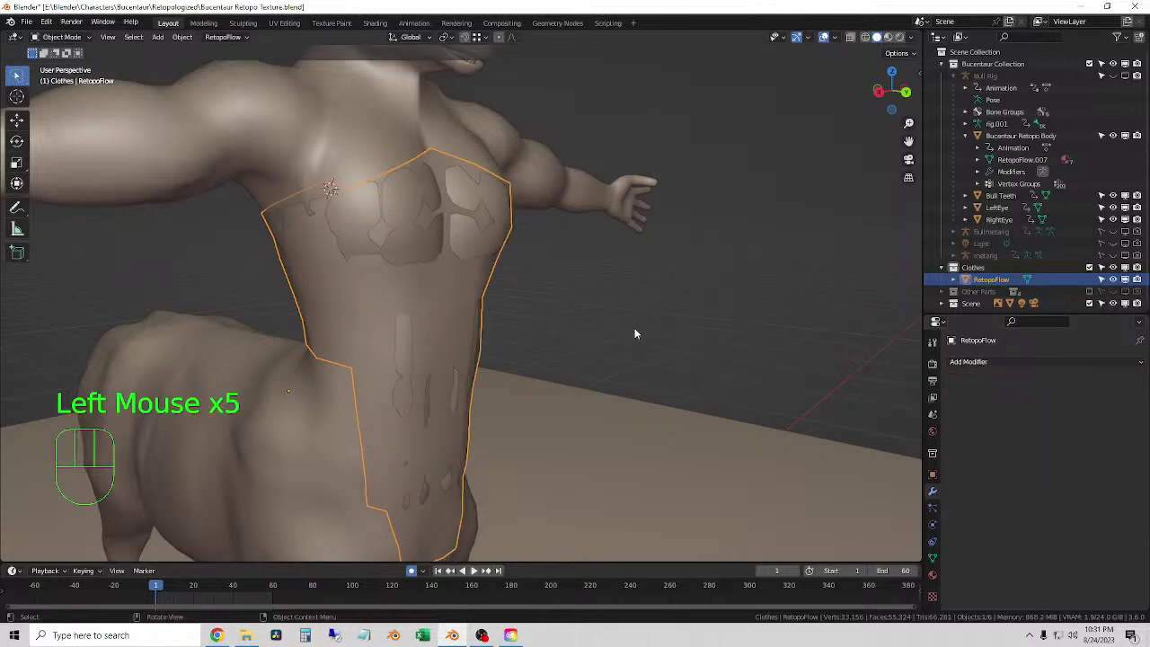
pyautogui.moveTo(635, 331); pyautogui.dragTo(657, 352, button='middle')
pyautogui.hotkey('ctrl', 'z')
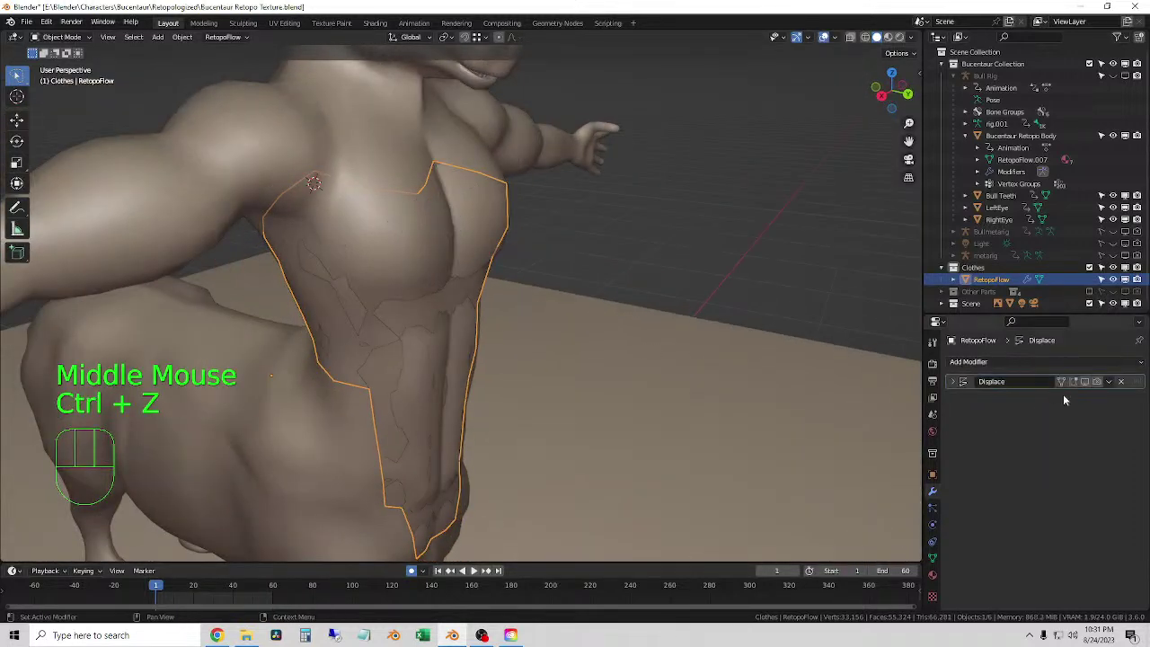
# - Remove the Displace modifier from the clothes mesh and keep the clothes selected
pyautogui.click(1121, 382)
pyautogui.moveTo(553, 374); pyautogui.dragTo(633, 283, button='middle')
pyautogui.click(645, 273)
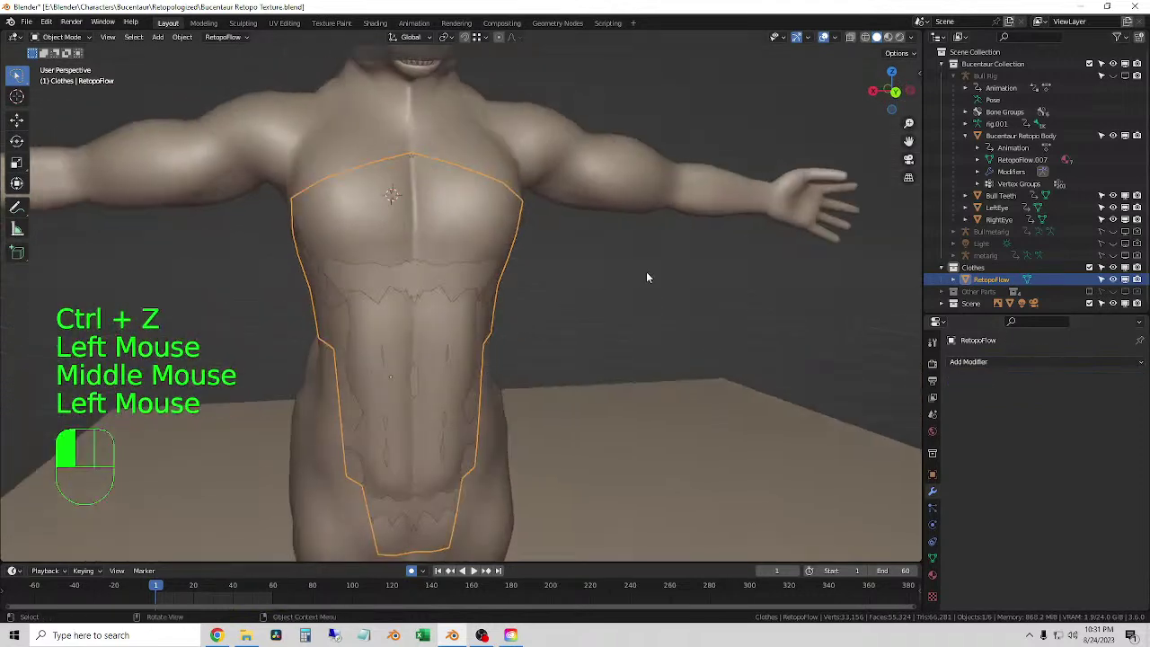
pyautogui.click(495, 225)
pyautogui.click(500, 272)
pyautogui.click(468, 287)
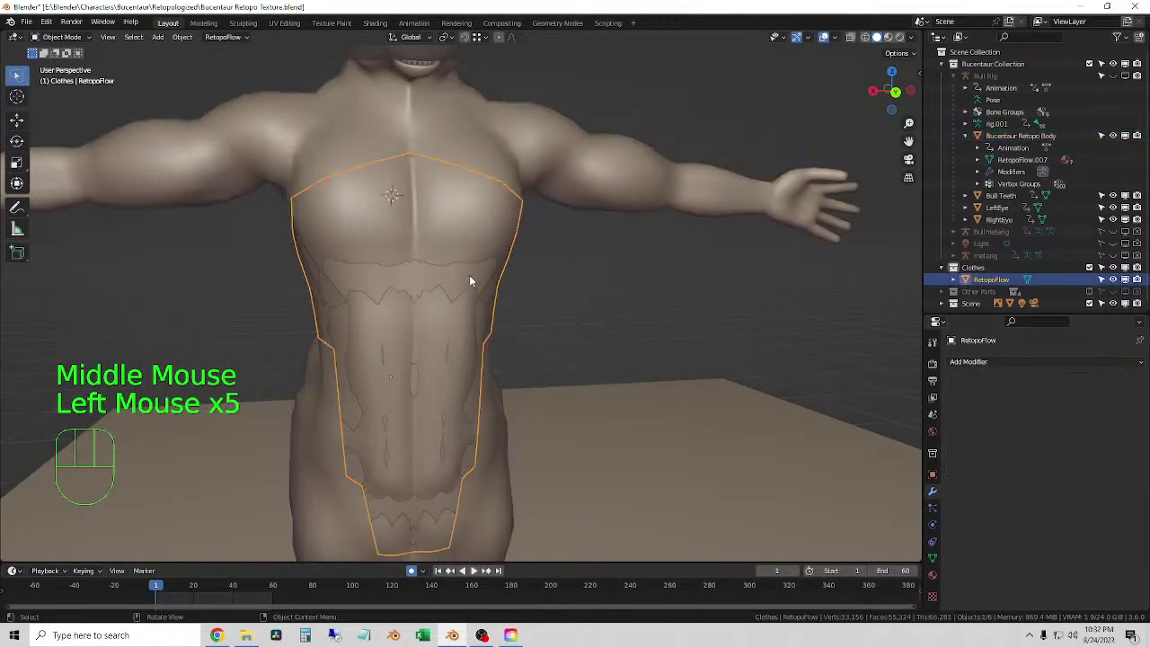
# - Set the clothes mesh's origin with Origin to Geometry
pyautogui.moveTo(470, 277); pyautogui.dragTo(592, 316, button='middle')
pyautogui.rightClick(593, 317)
pyautogui.moveTo(598, 314)
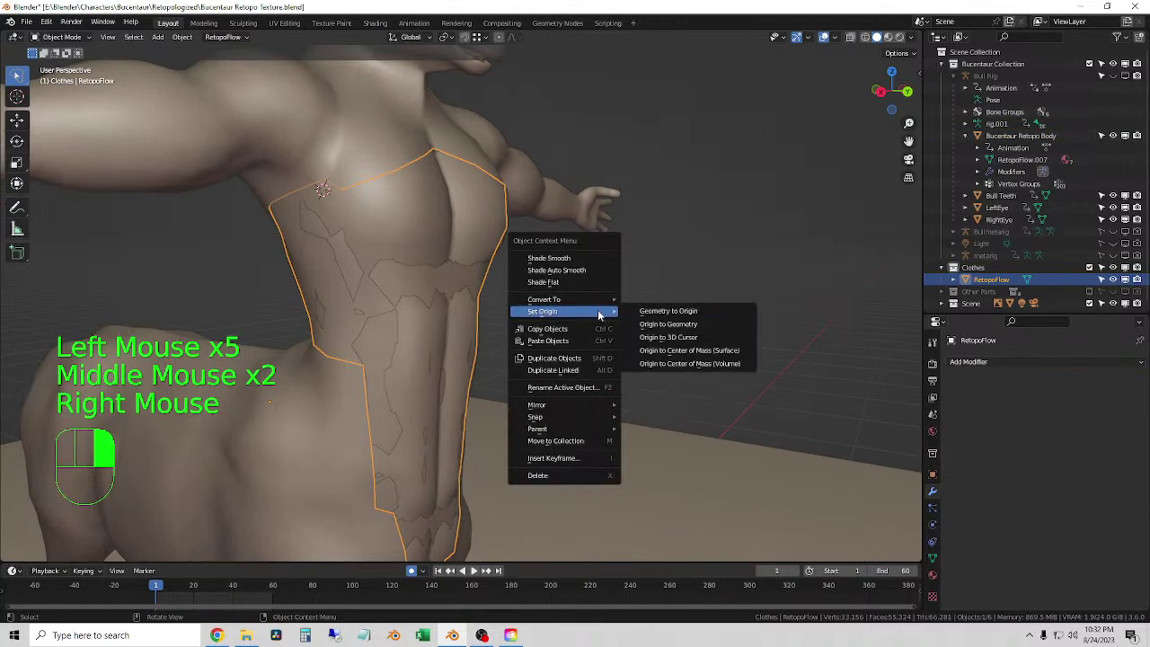
pyautogui.click(706, 322)
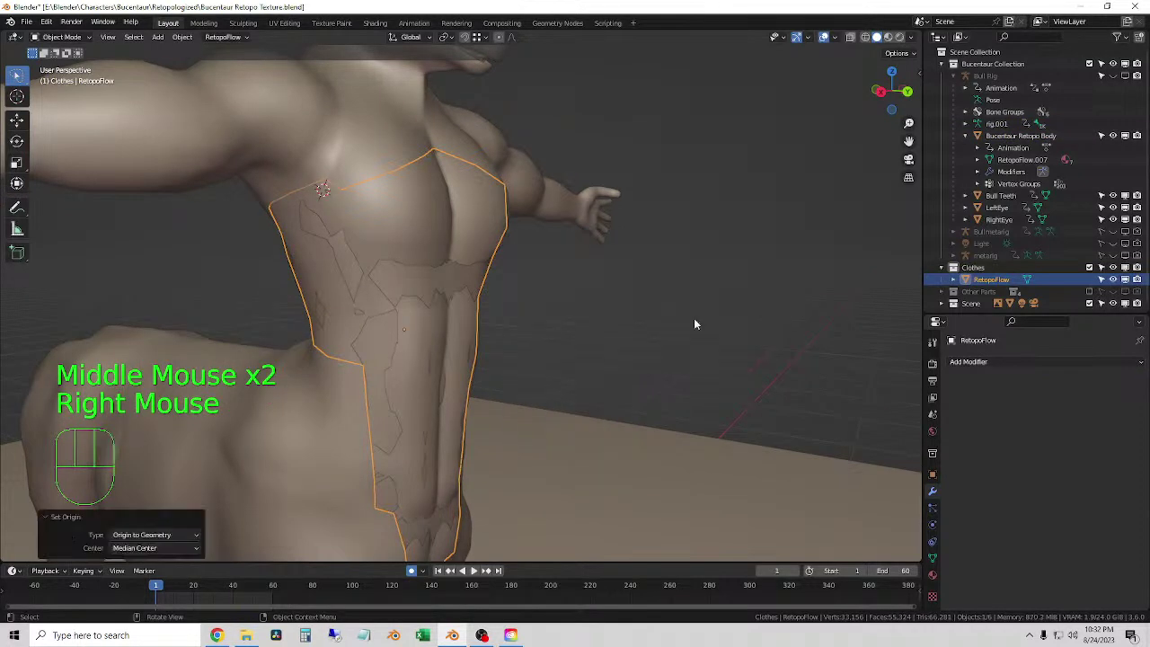
# - Try to enlarge the clothes mesh uniformly around its recentred origin
pyautogui.moveTo(694, 318); pyautogui.dragTo(608, 327, button='middle')
pyautogui.press('s')
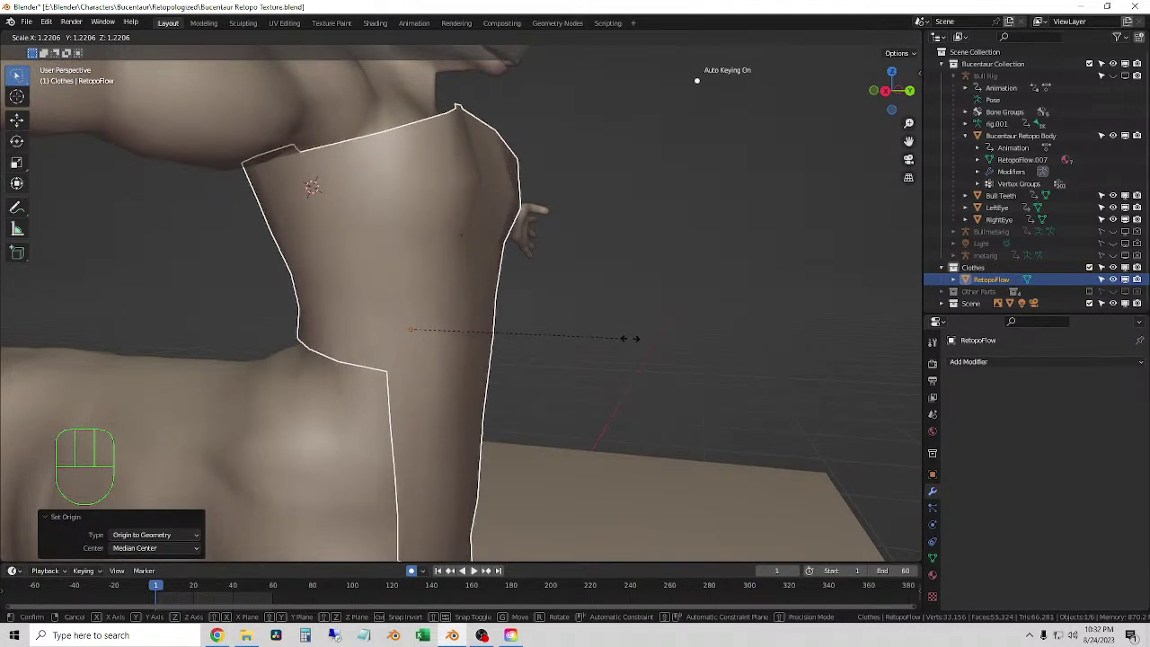
pyautogui.click(594, 339)
pyautogui.moveTo(594, 339); pyautogui.dragTo(449, 332, button='middle')
# - Enter Edit Mode on the clothes mesh and turn on proportional editing
pyautogui.press('Tab')
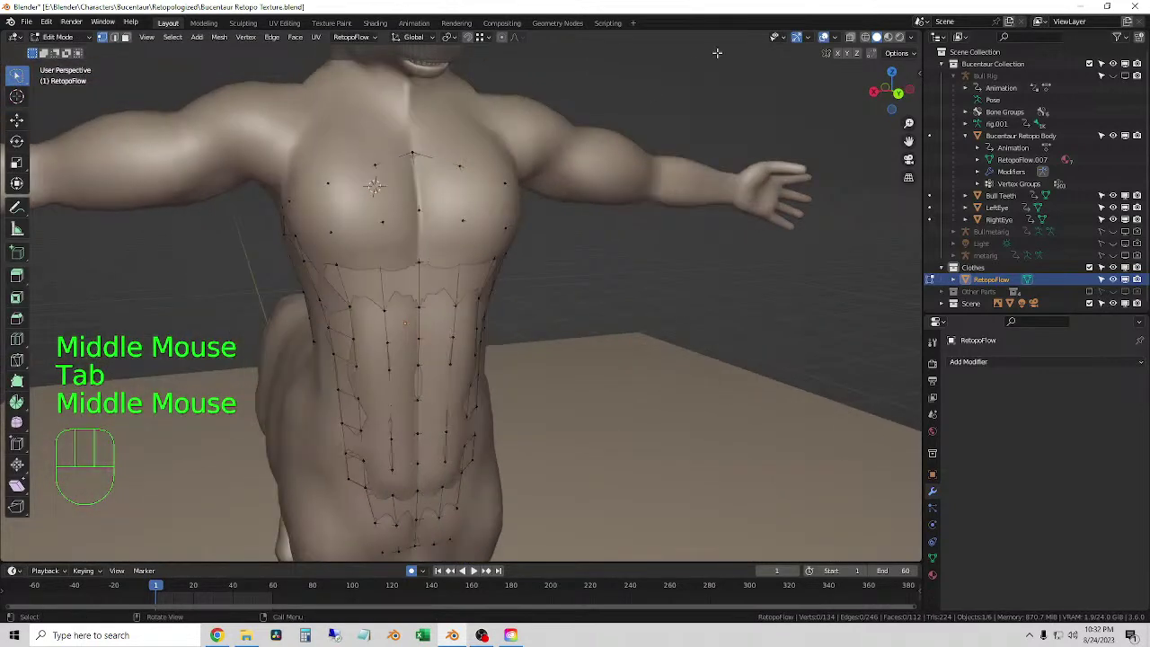
pyautogui.click(501, 41)
pyautogui.keyDown('shift'); pyautogui.moveTo(395, 251); pyautogui.dragTo(512, 255, button='middle'); pyautogui.keyUp('shift')
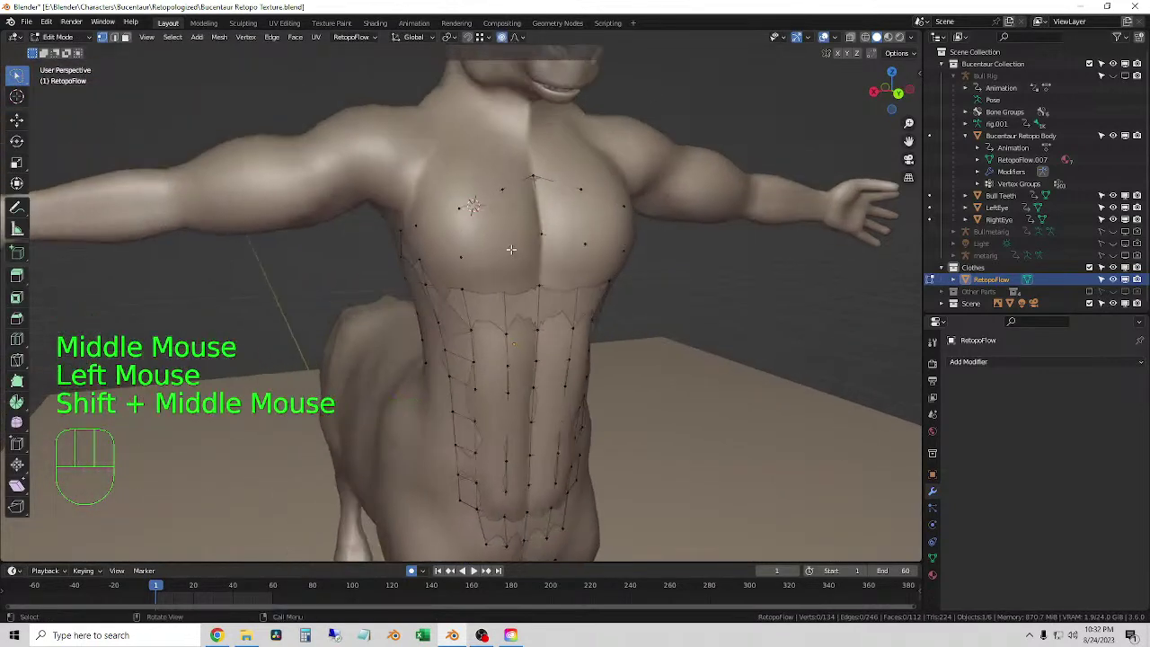
# - Select three vertices across the chest of the clothes mesh and enable X mirror symmetry
pyautogui.click(512, 252)
pyautogui.keyDown('shift'); pyautogui.click(540, 237); pyautogui.keyUp('shift')
pyautogui.keyDown('shift'); pyautogui.click(485, 263); pyautogui.keyUp('shift')
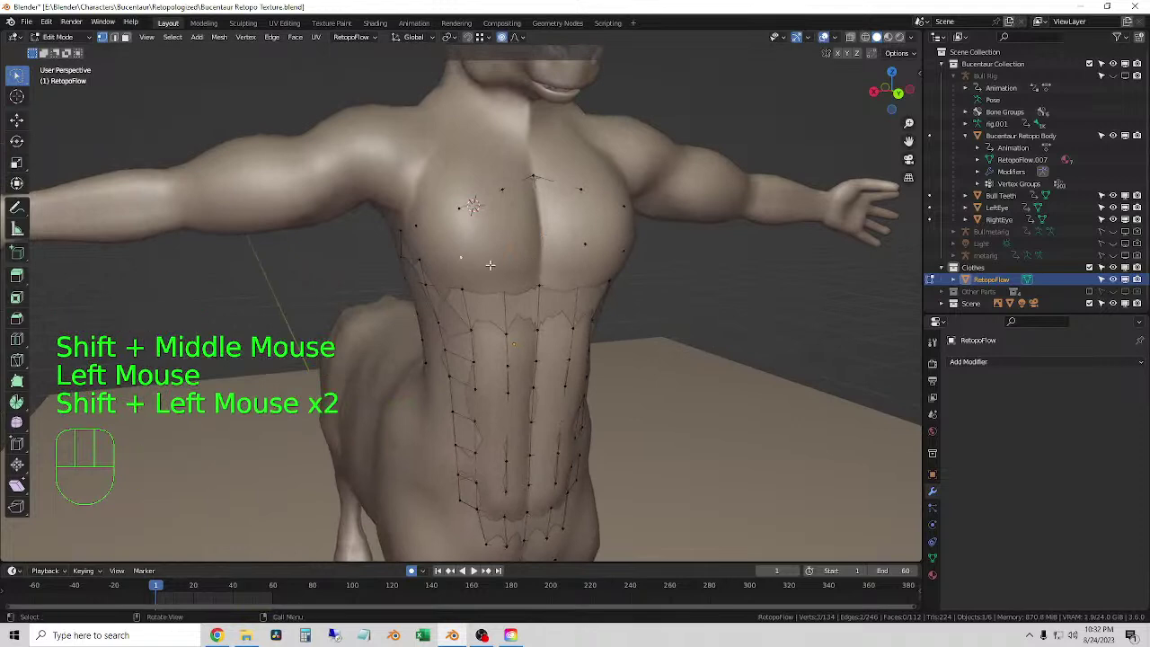
pyautogui.scroll(2, 527, 254)
pyautogui.keyDown('shift'); pyautogui.moveTo(527, 254); pyautogui.dragTo(502, 243, button='middle'); pyautogui.keyUp('shift')
pyautogui.click(442, 295)
pyautogui.press('g')
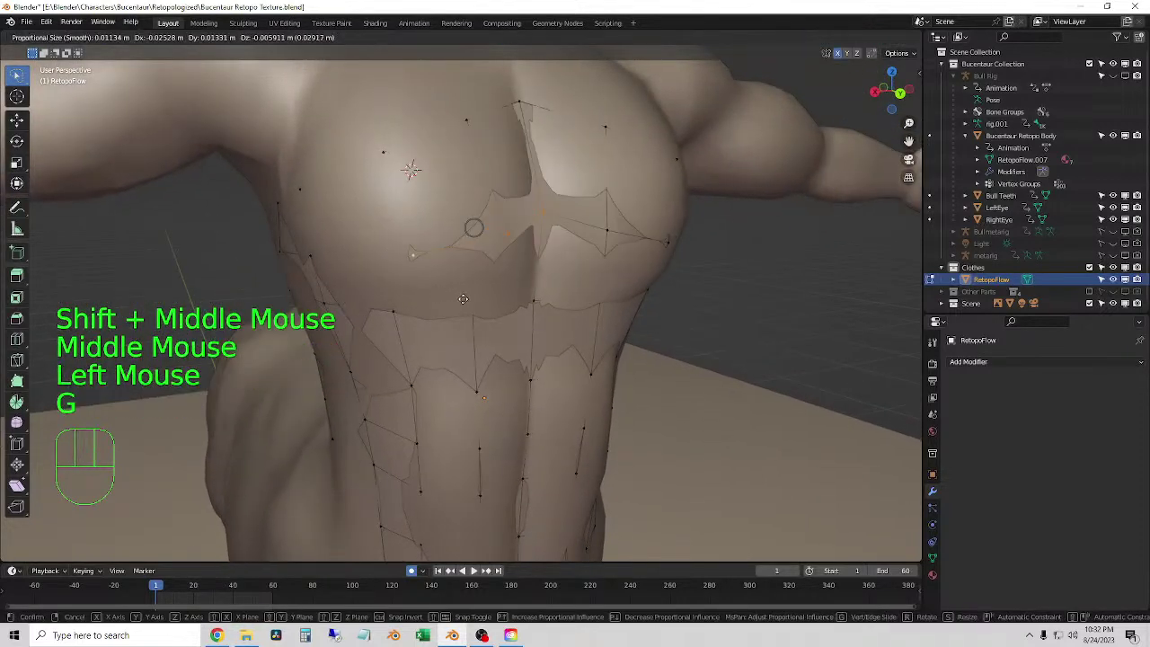
pyautogui.moveTo(442, 295); pyautogui.dragTo(433, 161, button='middle')
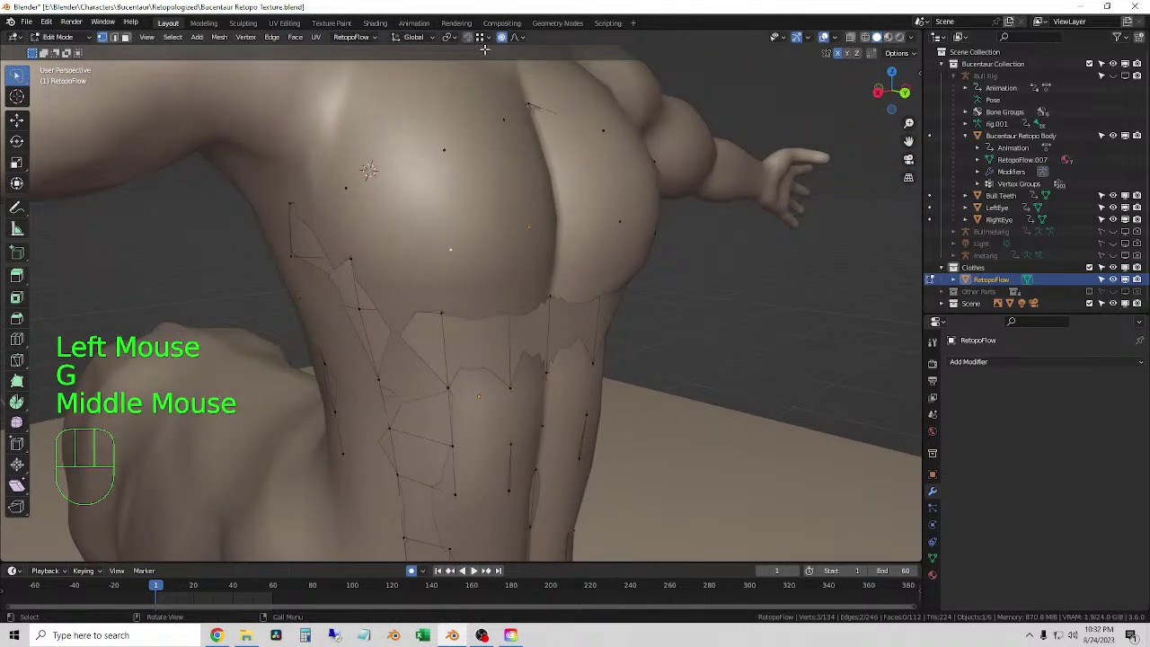
pyautogui.scroll(-2, 505, 116)
pyautogui.scroll(1, 509, 282)
# - Move the three selected chest vertices about 0.030 m forward along Y with a proportional size of about 0.18 m
pyautogui.press('g')
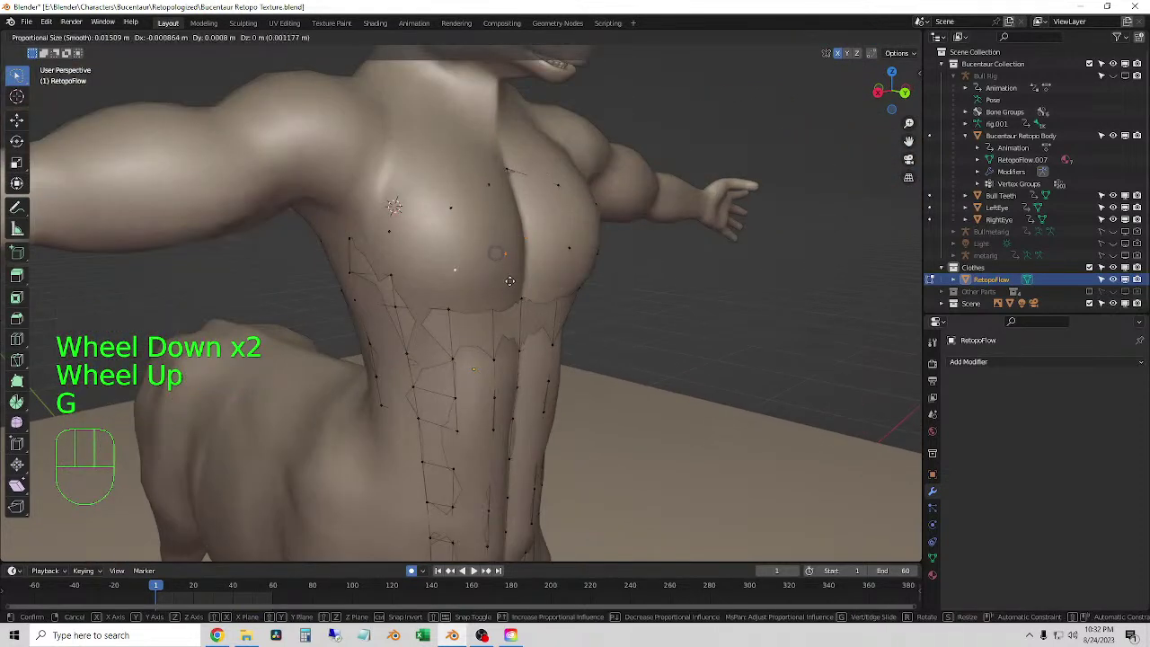
pyautogui.scroll(-20, 509, 281)
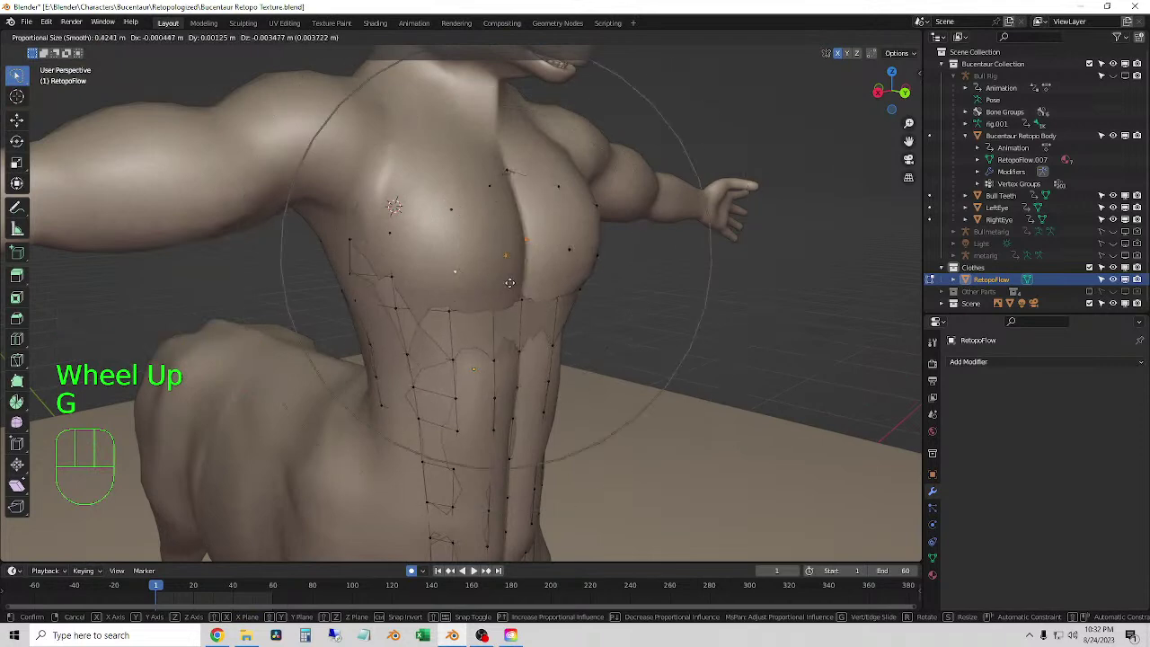
pyautogui.scroll(2, 508, 282)
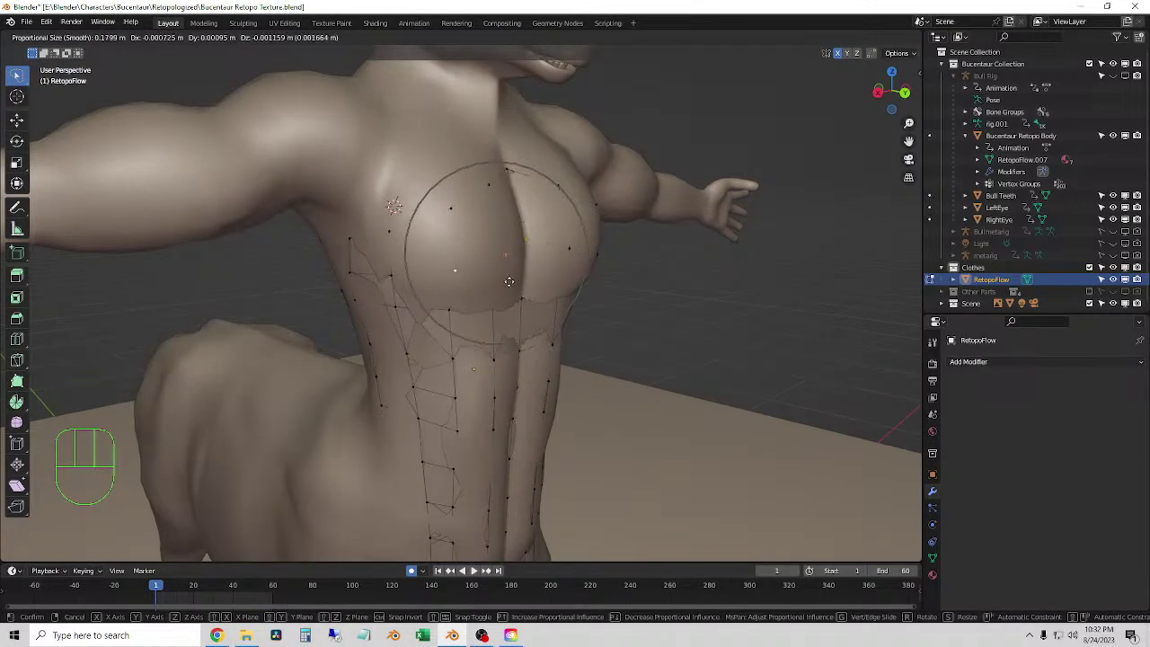
pyautogui.rightClick(519, 282)
pyautogui.press('g')
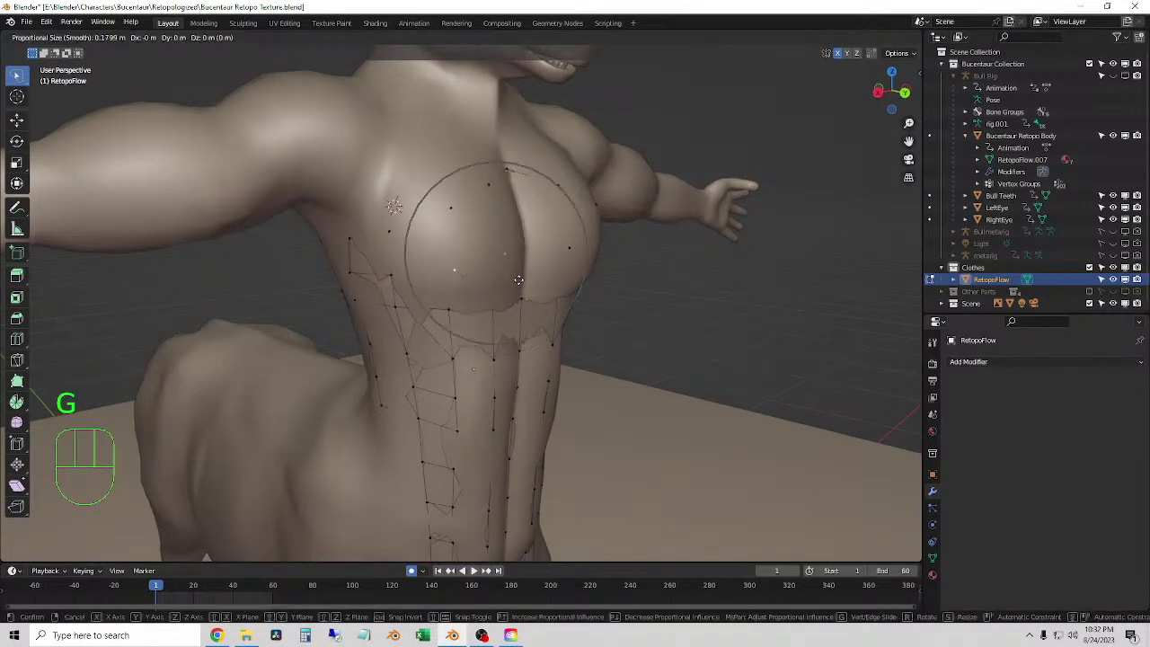
pyautogui.press('y')
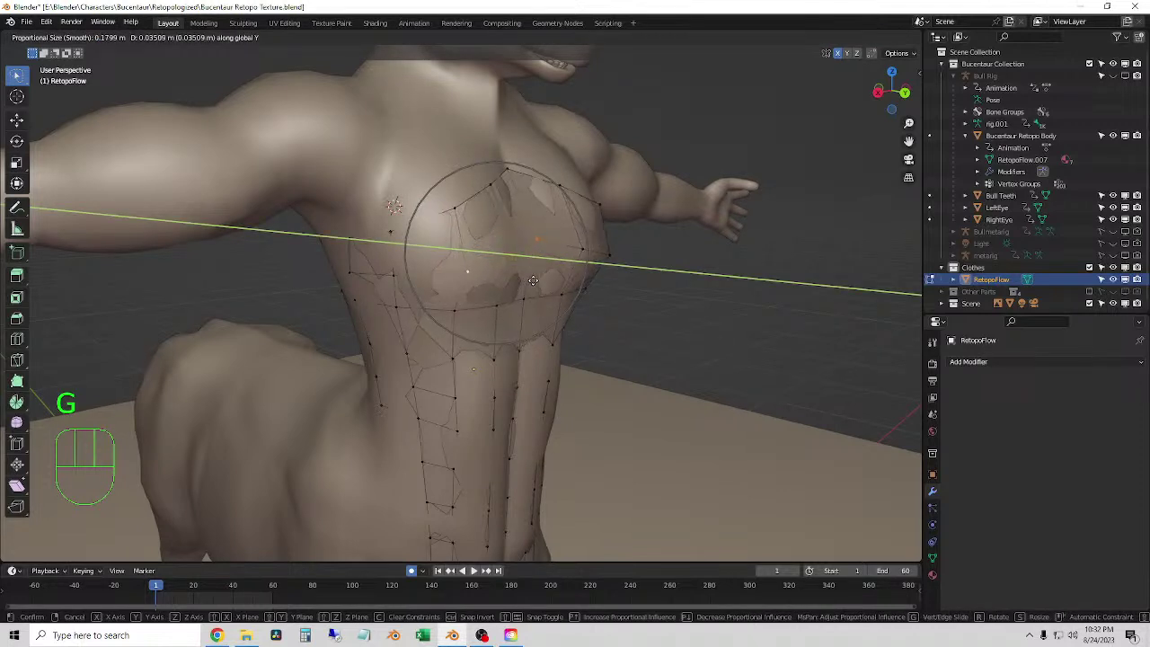
pyautogui.click(530, 281)
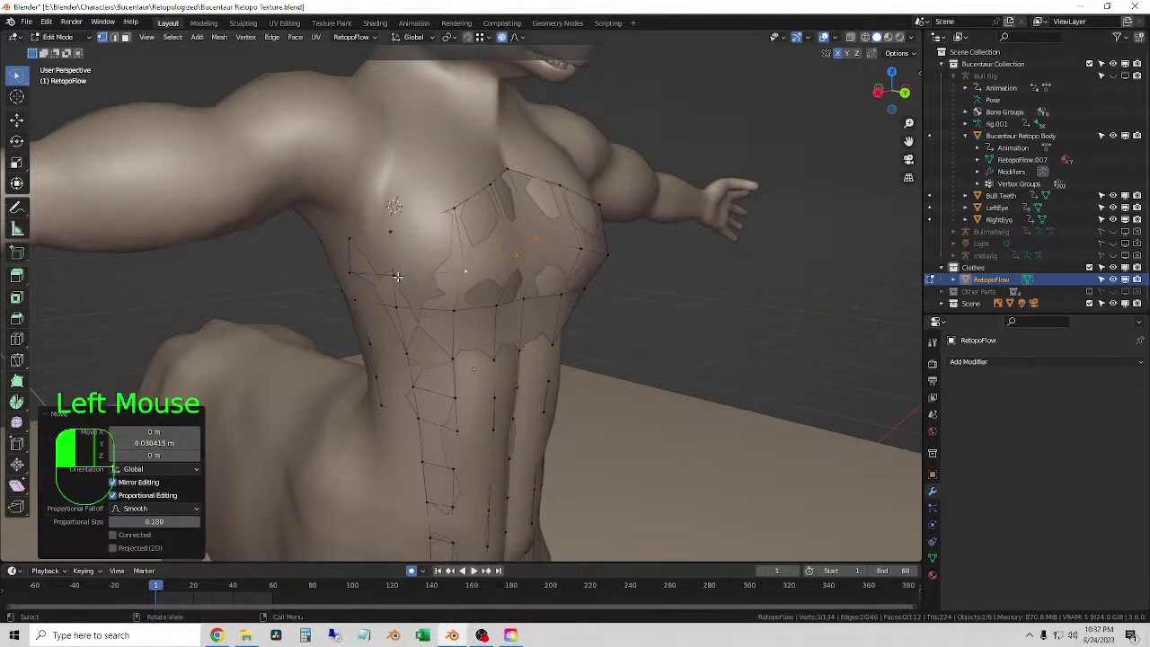
# - Select two vertices at the side of the chest and move them outward about 0.028 m along X with a proportional size of about 0.47 m
pyautogui.moveTo(397, 276); pyautogui.dragTo(432, 269, button='middle')
pyautogui.click(371, 231)
pyautogui.keyDown('shift'); pyautogui.click(372, 265); pyautogui.keyUp('shift')
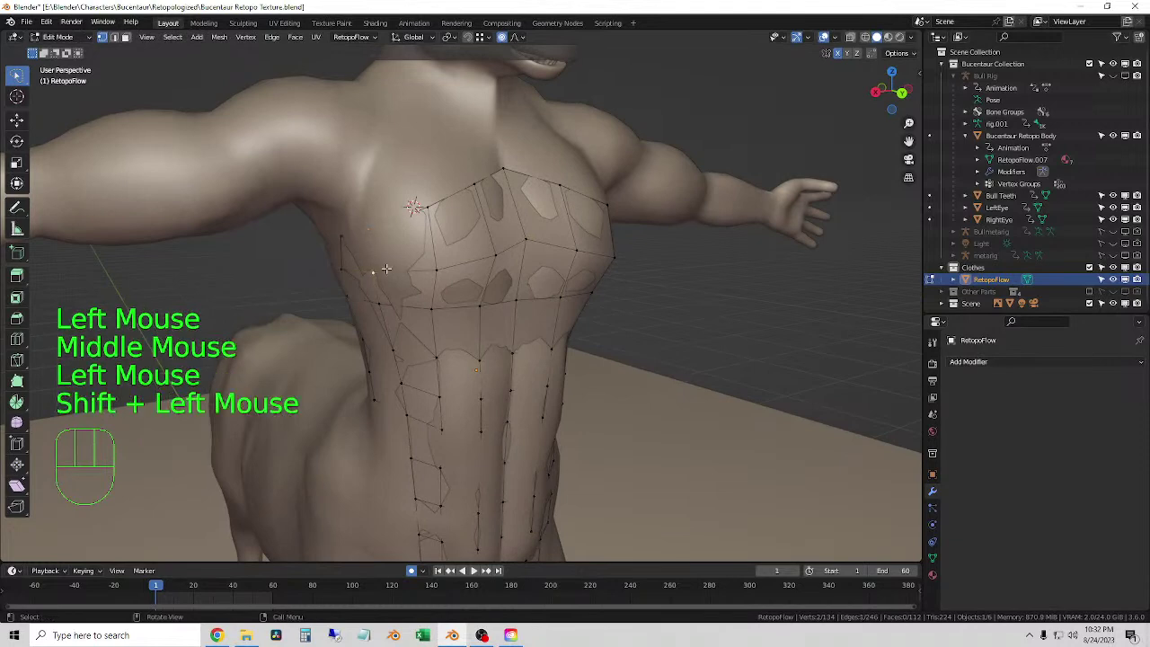
pyautogui.press('g')
pyautogui.press('x')
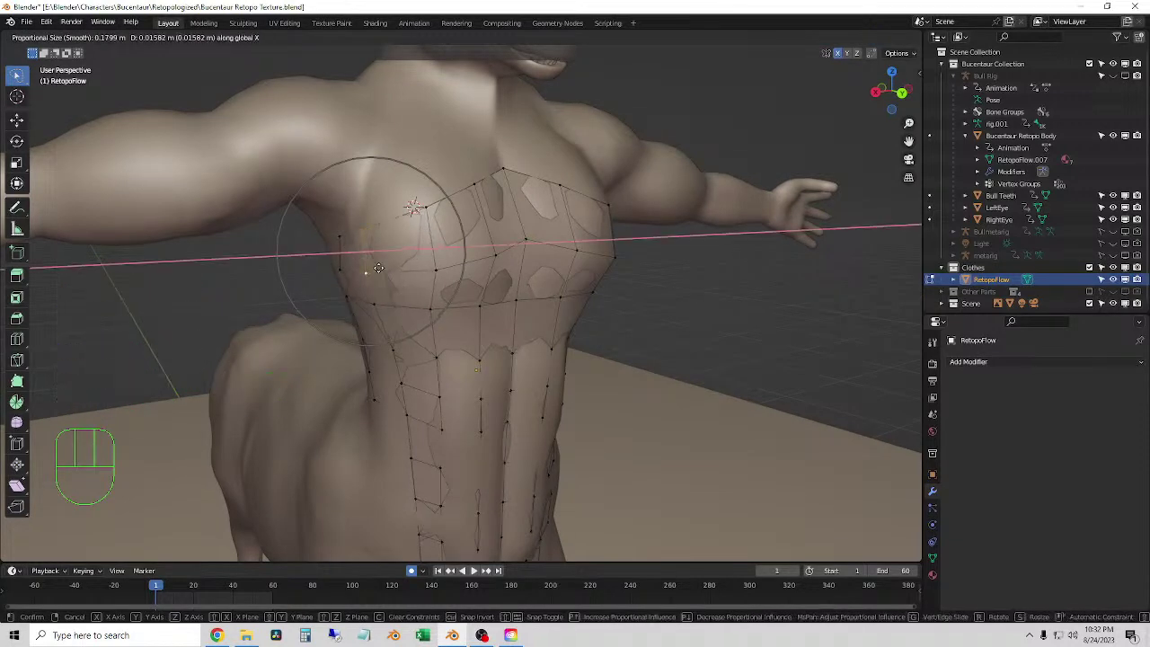
pyautogui.scroll(-4, 378, 268)
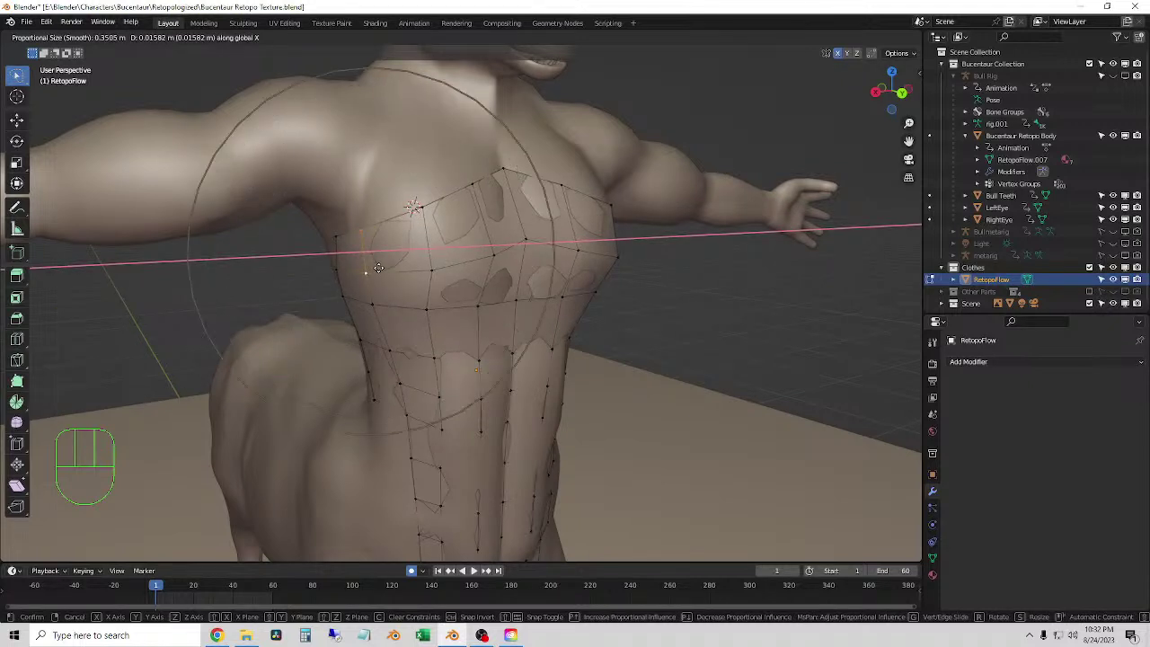
pyautogui.scroll(-3, 374, 268)
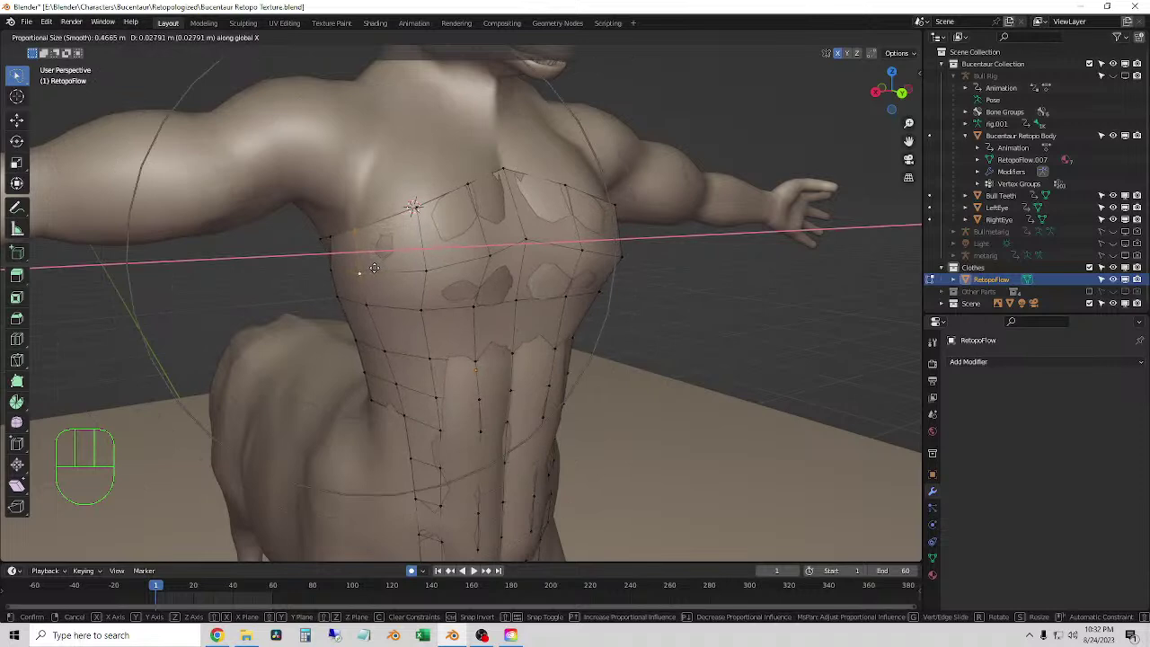
pyautogui.click(372, 267)
# - Move a mid-back vertex of the clothes mesh about -0.025 m along Y with a proportional size of about 0.47 m
pyautogui.moveTo(373, 268); pyautogui.dragTo(379, 292, button='middle')
pyautogui.click(379, 292)
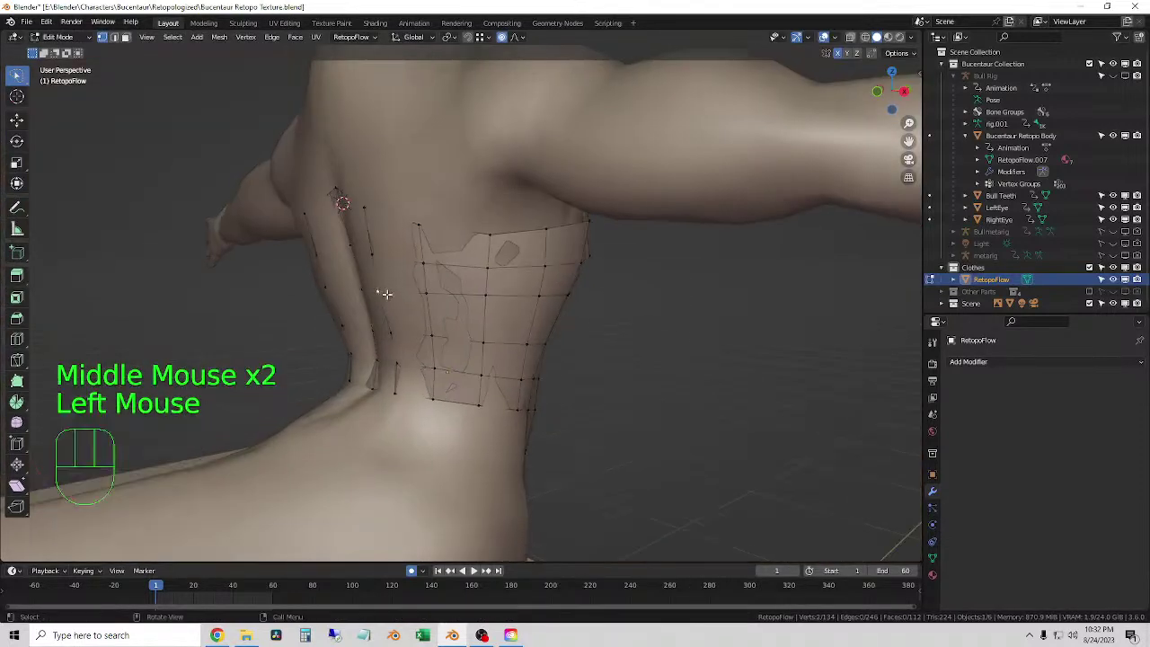
pyautogui.press('g')
pyautogui.press('y')
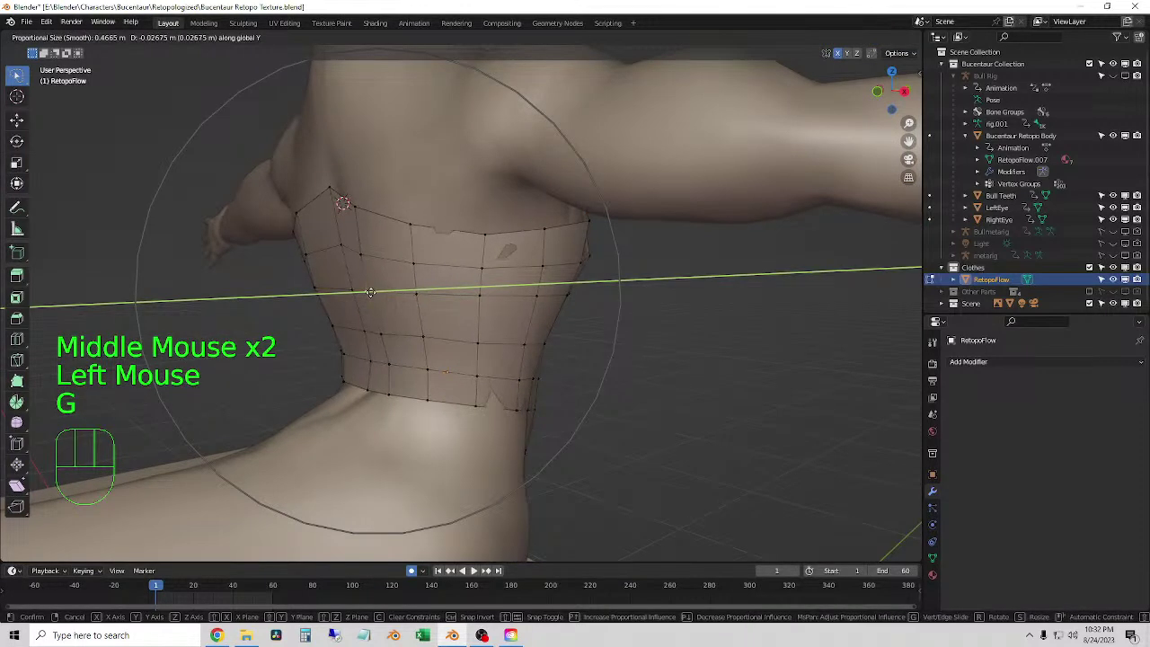
pyautogui.click(371, 292)
# - Move the chest's centreline vertex below the neckline about 0.046 m forward along Y with a proportional size of about 0.29 m
pyautogui.moveTo(371, 292); pyautogui.dragTo(226, 300, button='middle')
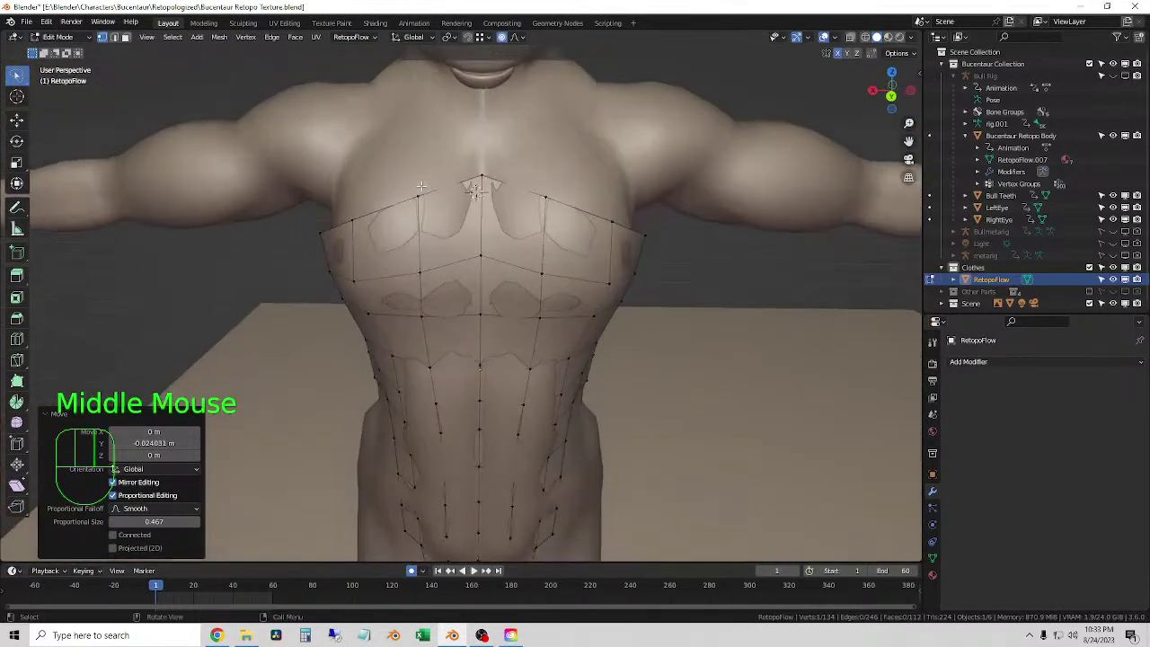
pyautogui.click(144, 175)
pyautogui.moveTo(143, 175); pyautogui.dragTo(513, 183, button='middle')
pyautogui.moveTo(557, 252); pyautogui.dragTo(583, 290, button='middle')
pyautogui.click(513, 239)
pyautogui.press('g')
pyautogui.press('y')
pyautogui.scroll(5, 593, 291)
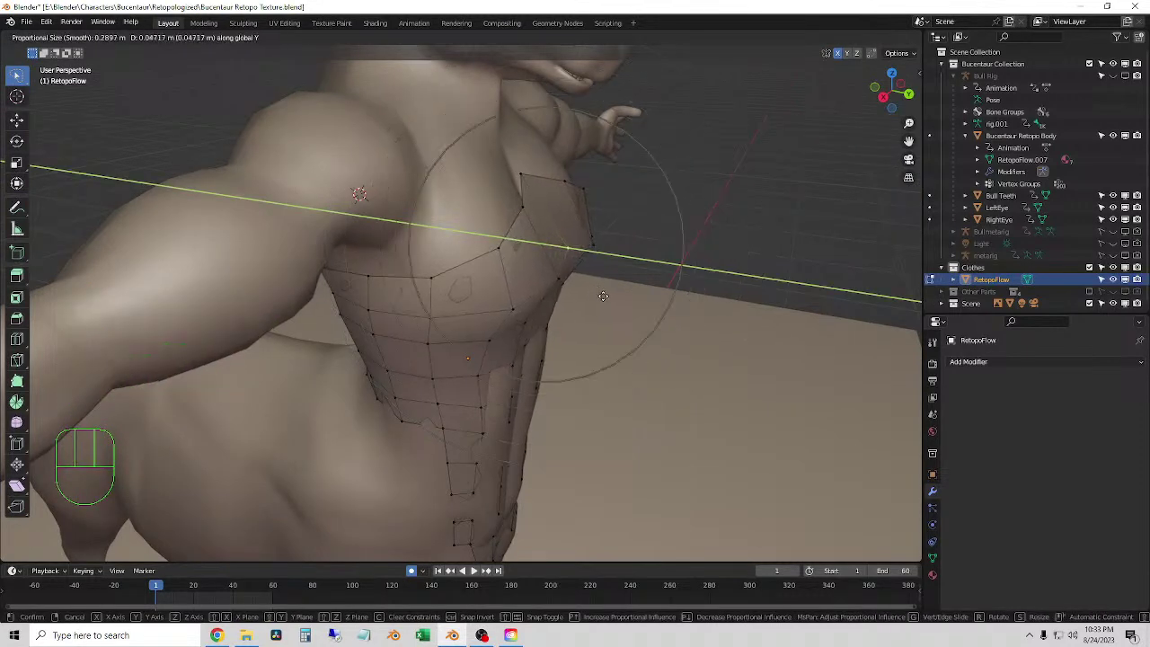
pyautogui.press('Return')
# - Move a mid-abdomen centreline vertex about 0.030 m forward along Y with a proportional size of about 0.42 m
pyautogui.moveTo(603, 295); pyautogui.dragTo(523, 374, button='middle')
pyautogui.click(493, 432)
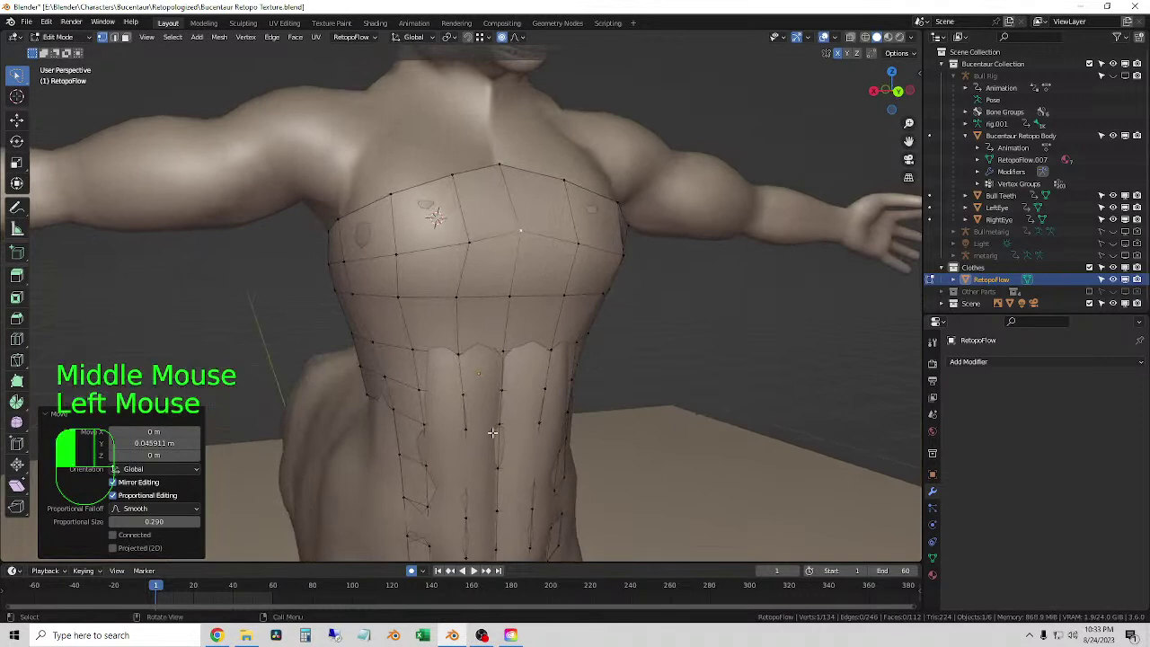
pyautogui.keyDown('shift'); pyautogui.moveTo(492, 432); pyautogui.dragTo(508, 387, button='middle'); pyautogui.keyUp('shift')
pyautogui.moveTo(507, 386); pyautogui.dragTo(542, 339, button='middle')
pyautogui.press('g')
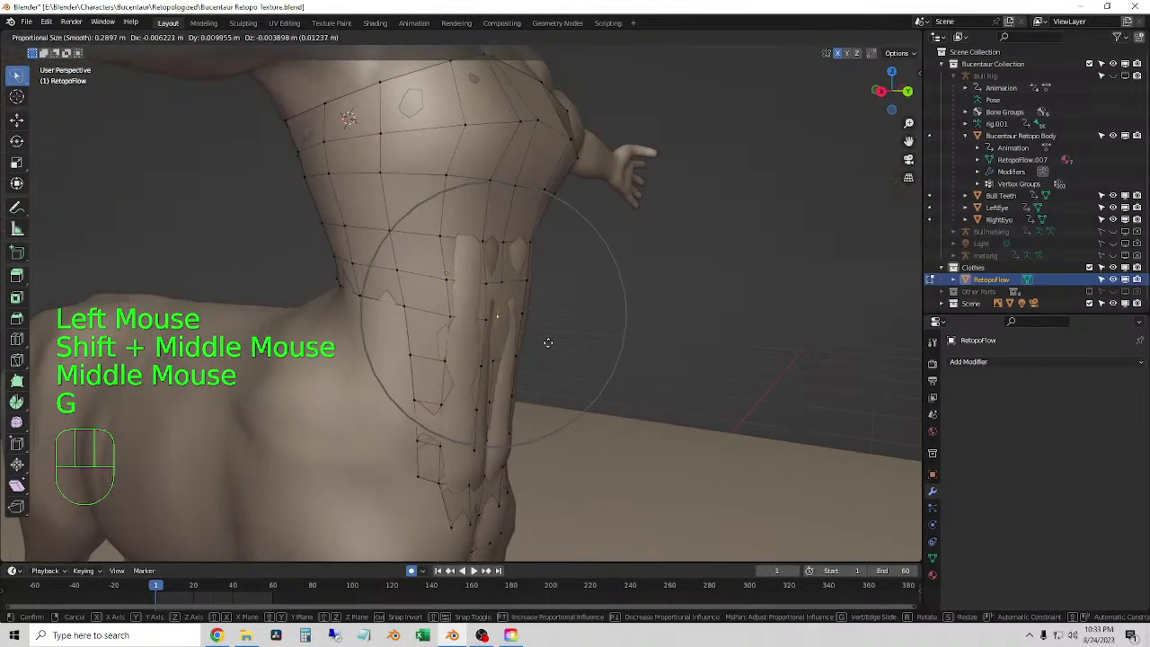
pyautogui.scroll(-4, 548, 342)
pyautogui.press('y')
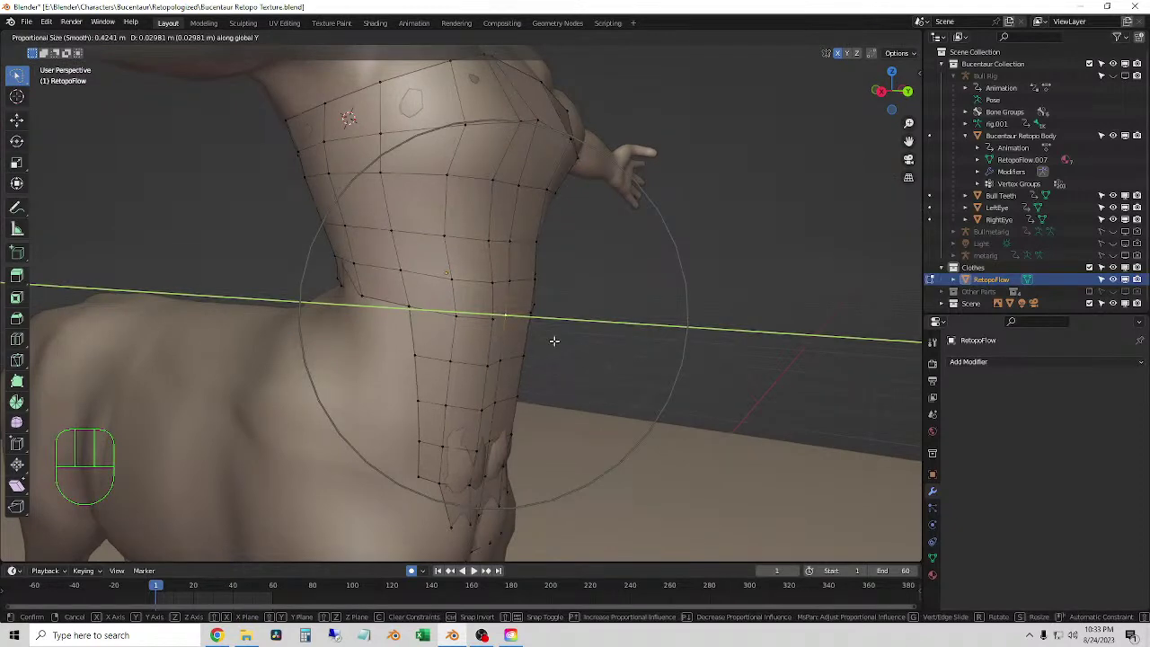
pyautogui.click(553, 340)
# - Move a lower-abdomen vertex about 0.042 m forward along Y with a proportional size of about 0.29 m
pyautogui.keyDown('shift'); pyautogui.moveTo(553, 340); pyautogui.dragTo(509, 308, button='middle'); pyautogui.keyUp('shift')
pyautogui.click(456, 295)
pyautogui.press('g')
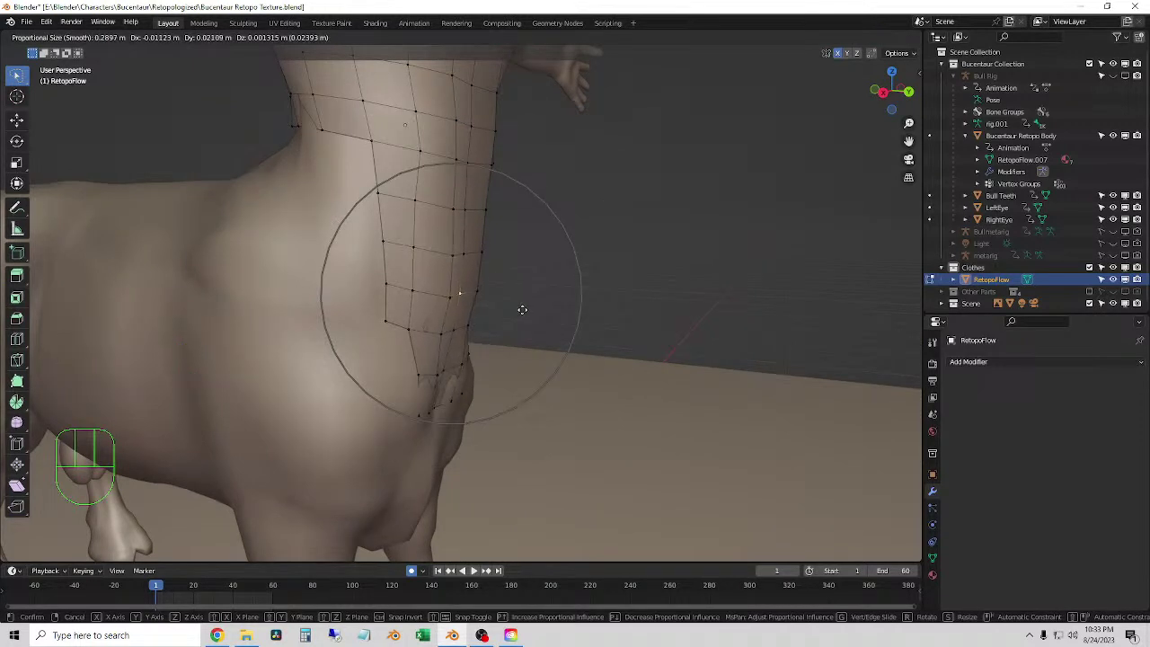
pyautogui.press('y')
pyautogui.click(484, 365)
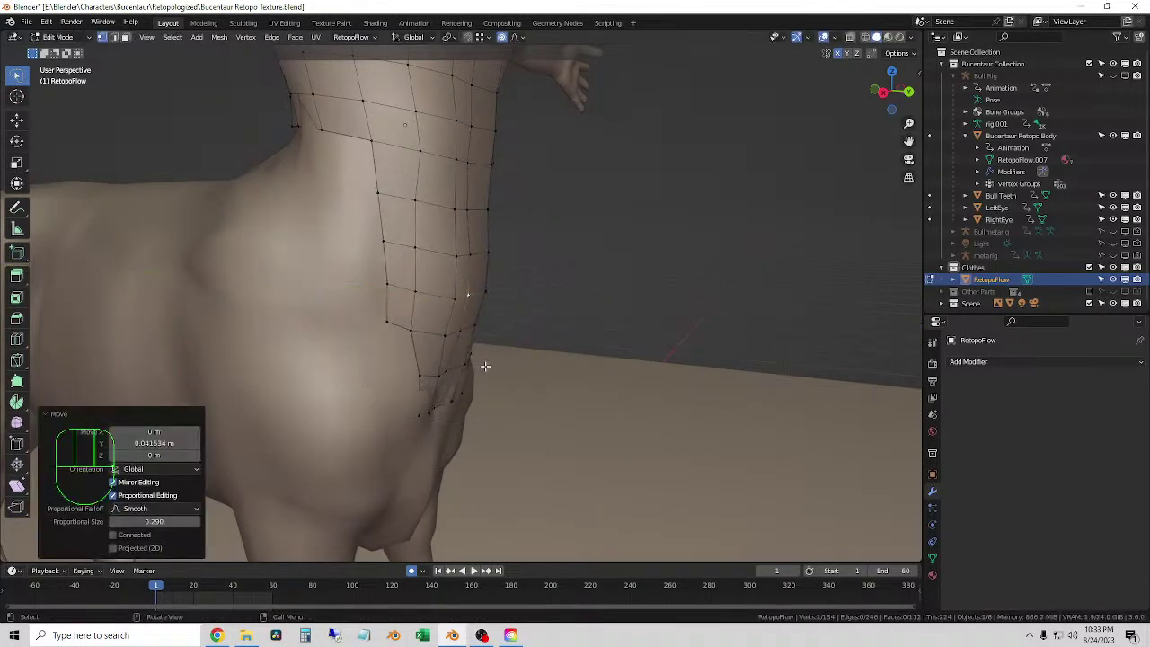
# - Move a vertex near the bottom front edge of the clothes about 0.033 m forward along Y with a proportional size of about 0.29 m
pyautogui.click(447, 370)
pyautogui.press('g')
pyautogui.press('y')
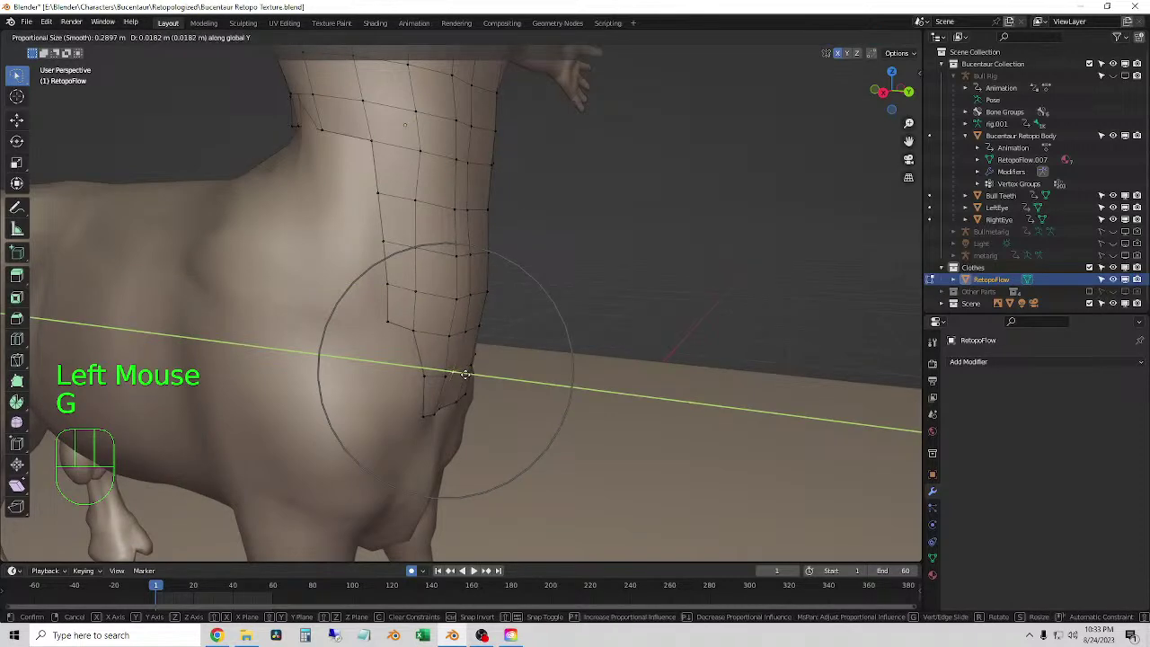
pyautogui.click(469, 374)
# - Select the vertex on the clothes' lower edge at the side of the waist and place the 3D cursor beside it
pyautogui.moveTo(462, 380); pyautogui.dragTo(499, 364, button='middle')
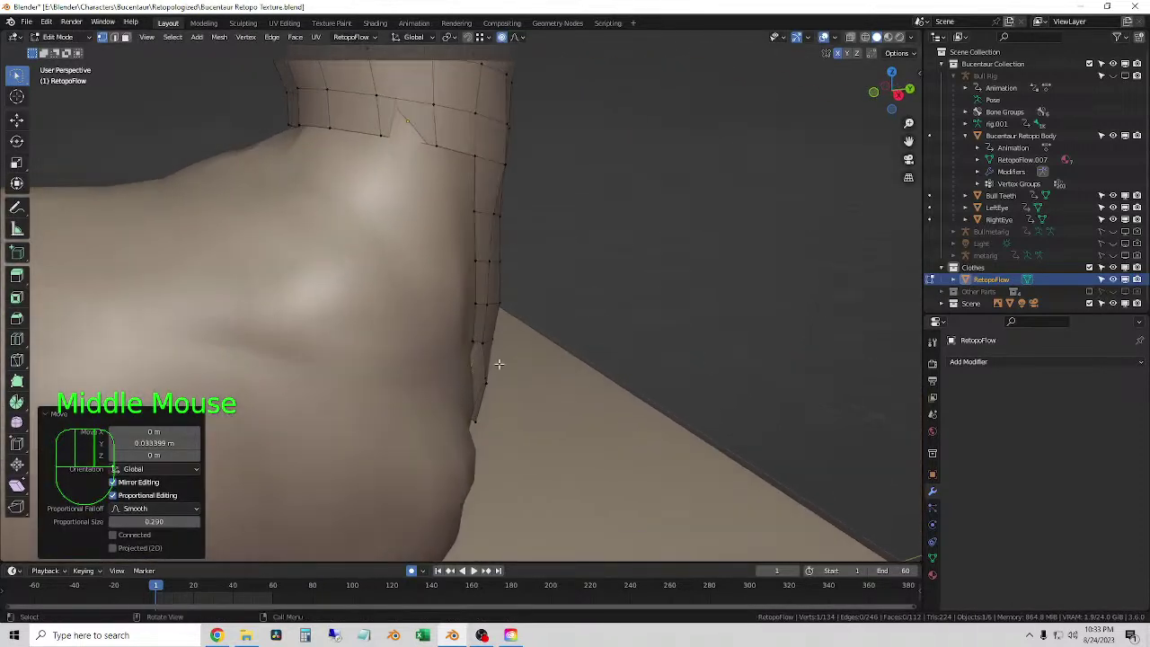
pyautogui.moveTo(433, 160); pyautogui.dragTo(475, 290, button='middle')
pyautogui.click(328, 167)
pyautogui.keyDown('shift'); pyautogui.rightClick(485, 320); pyautogui.keyUp('shift')
pyautogui.scroll(2, 484, 319)
pyautogui.press('g')
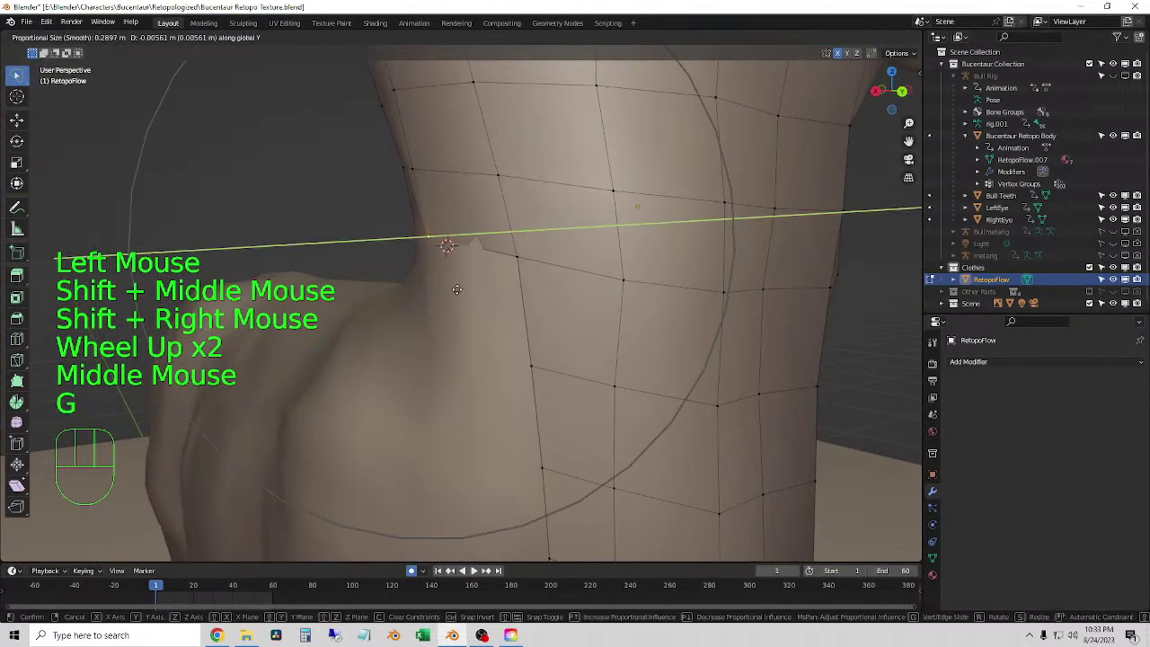
pyautogui.press('g')
pyautogui.scroll(4, 460, 288)
pyautogui.press('x')
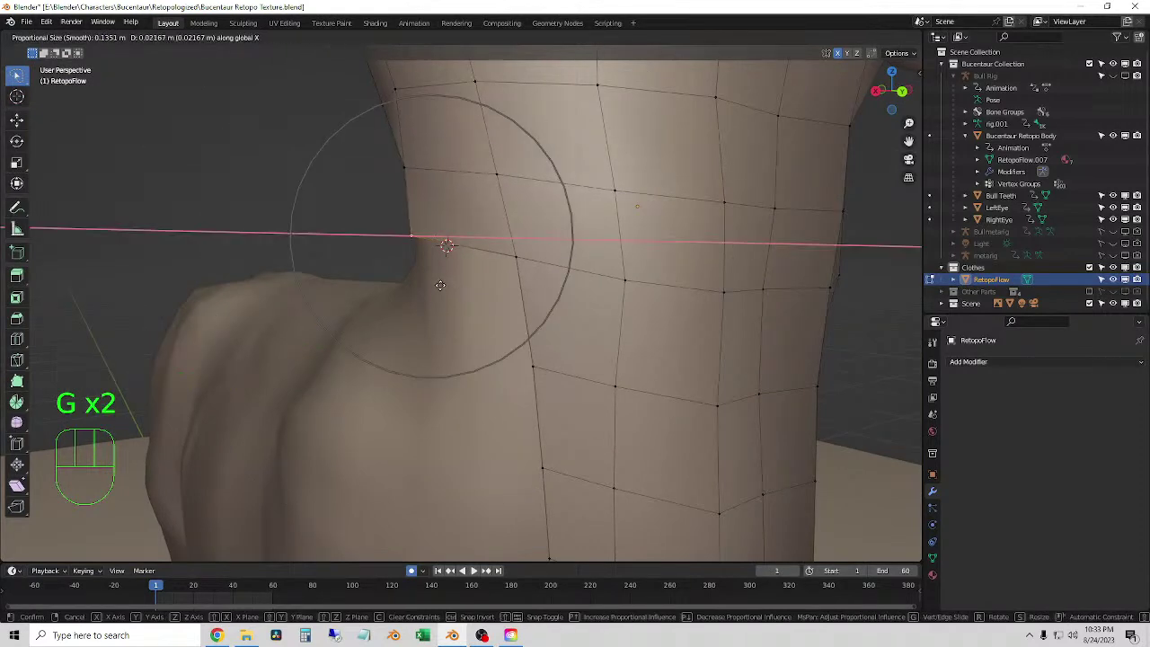
pyautogui.press('Escape')
# - Move the selected side-waist vertex outward about 0.012 m along X with a proportional size of about 0.26 m
pyautogui.scroll(-3, 438, 285)
pyautogui.moveTo(439, 285); pyautogui.dragTo(446, 282, button='middle')
pyautogui.press('g')
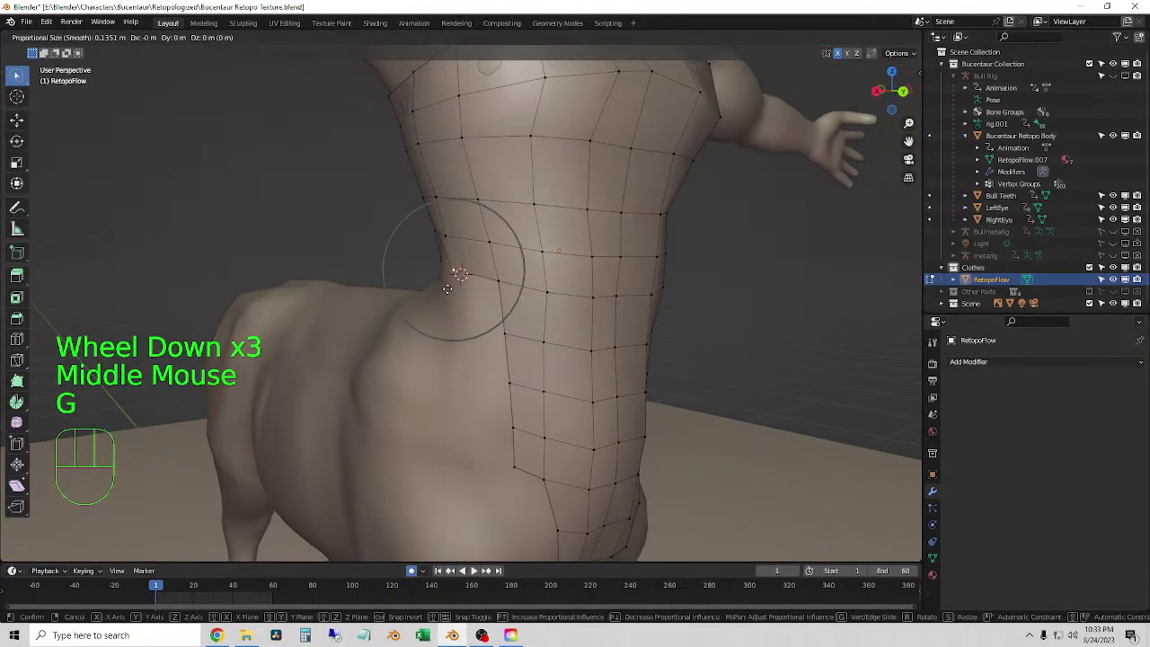
pyautogui.press('x')
pyautogui.scroll(-2, 444, 287)
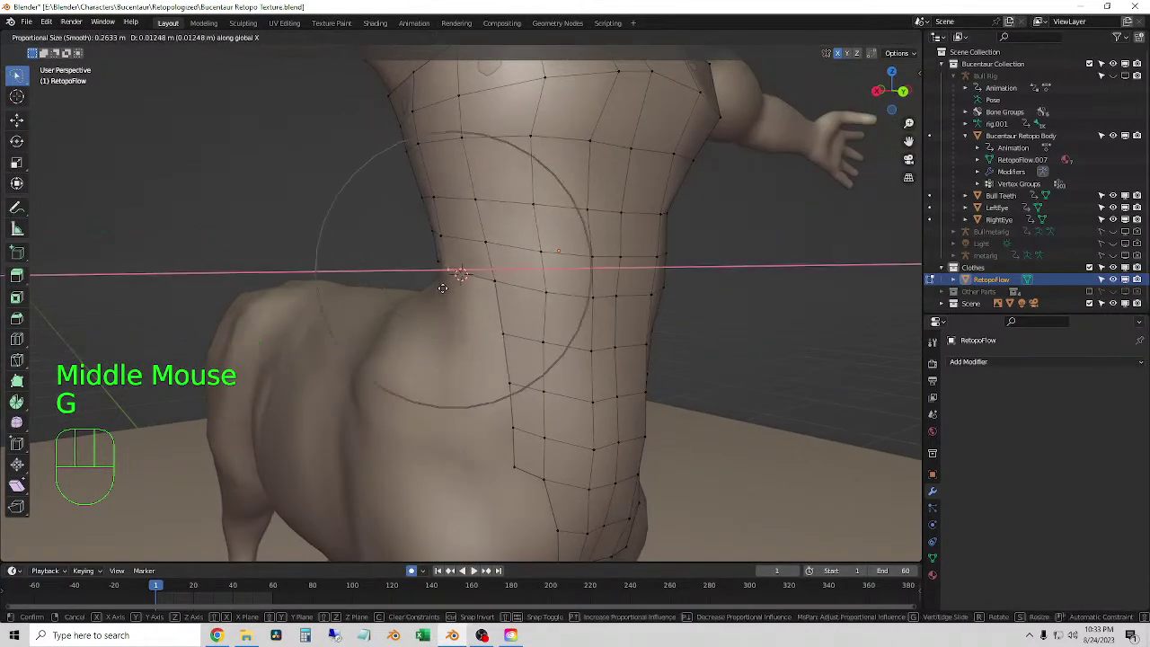
pyautogui.click(440, 286)
# - Return to Object Mode and scale the clothes mesh along X by about 1.048
pyautogui.moveTo(440, 286); pyautogui.dragTo(608, 331, button='middle')
pyautogui.click(525, 176)
pyautogui.click(57, 37)
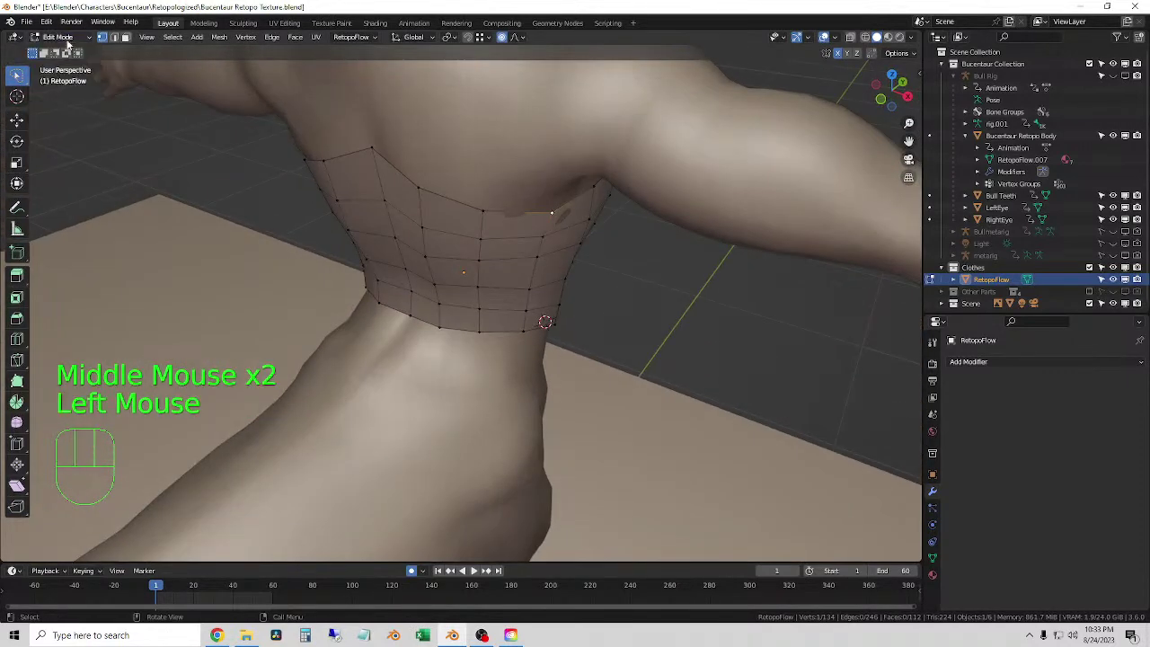
pyautogui.moveTo(57, 37); pyautogui.dragTo(54, 45)
pyautogui.moveTo(530, 269); pyautogui.dragTo(501, 268, button='middle')
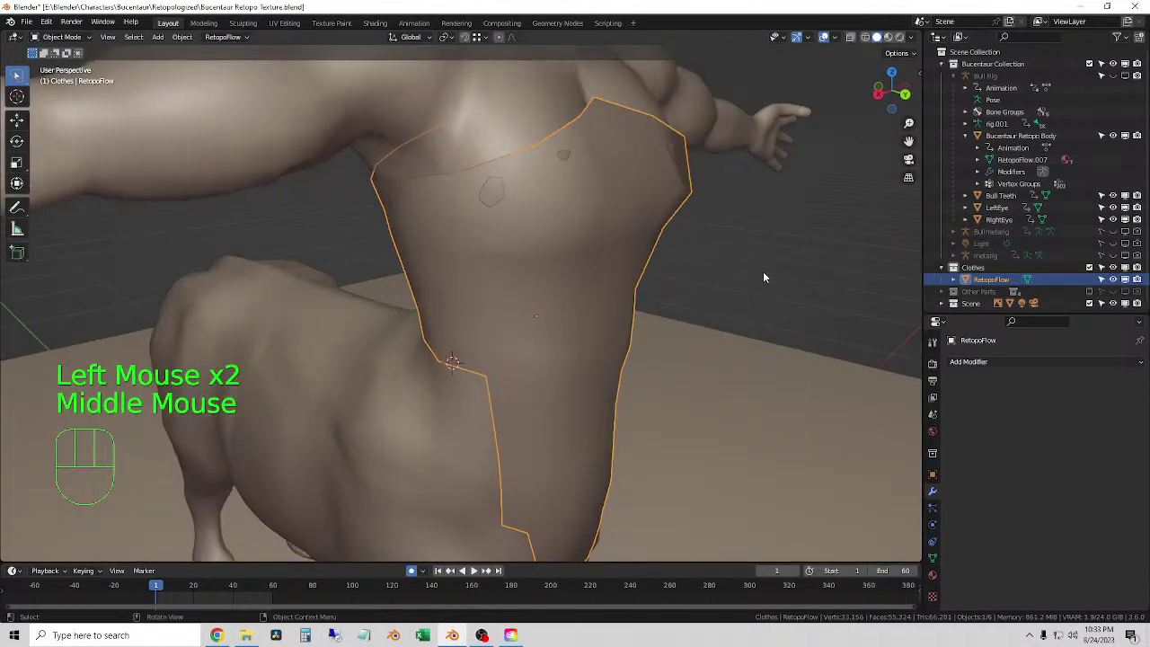
pyautogui.press('s')
pyautogui.press('x')
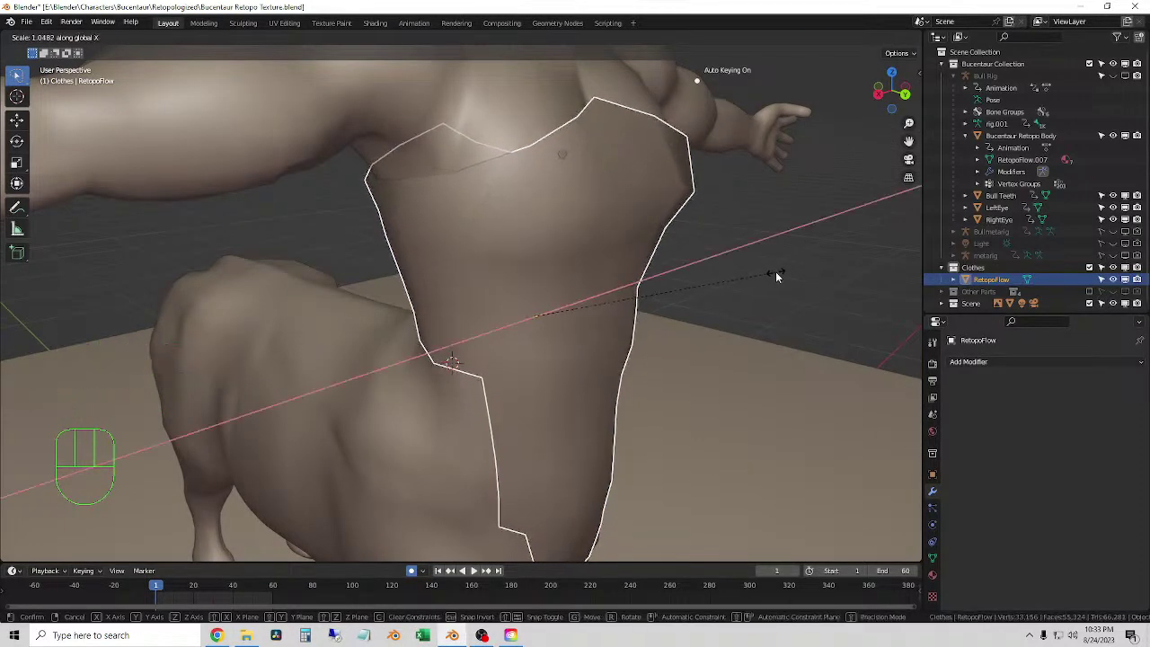
pyautogui.click(775, 276)
# - Scale the clothes mesh along Y in two small passes, by 1.006 and about 1.017
pyautogui.press('s')
pyautogui.press('y')
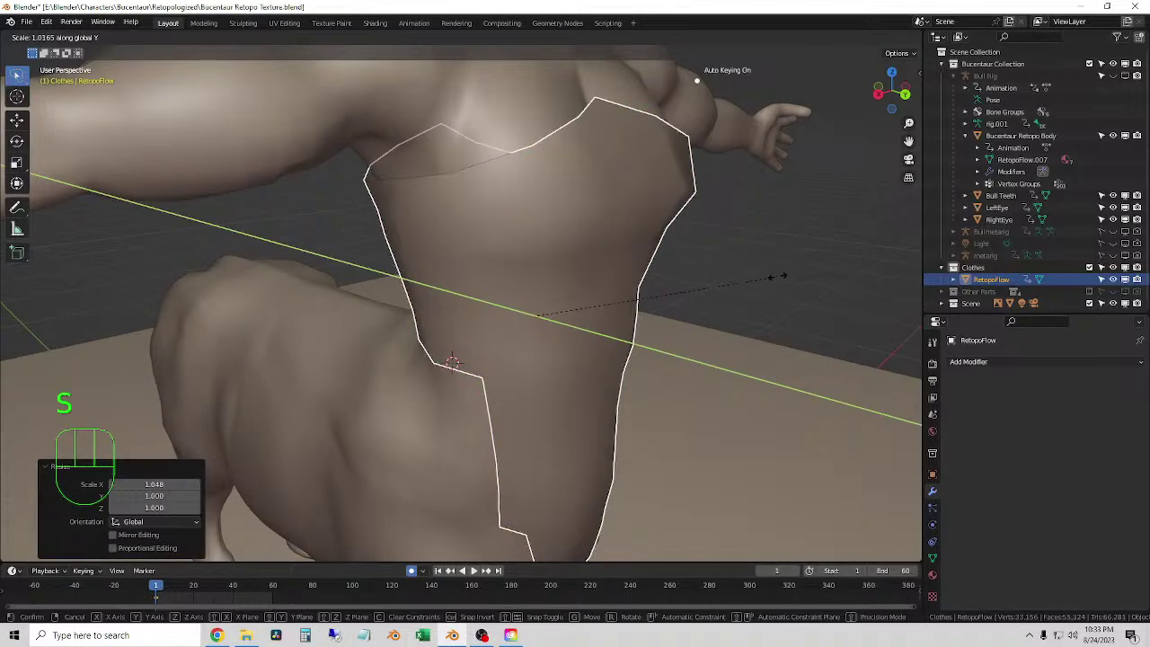
pyautogui.press('Escape')
pyautogui.press('s')
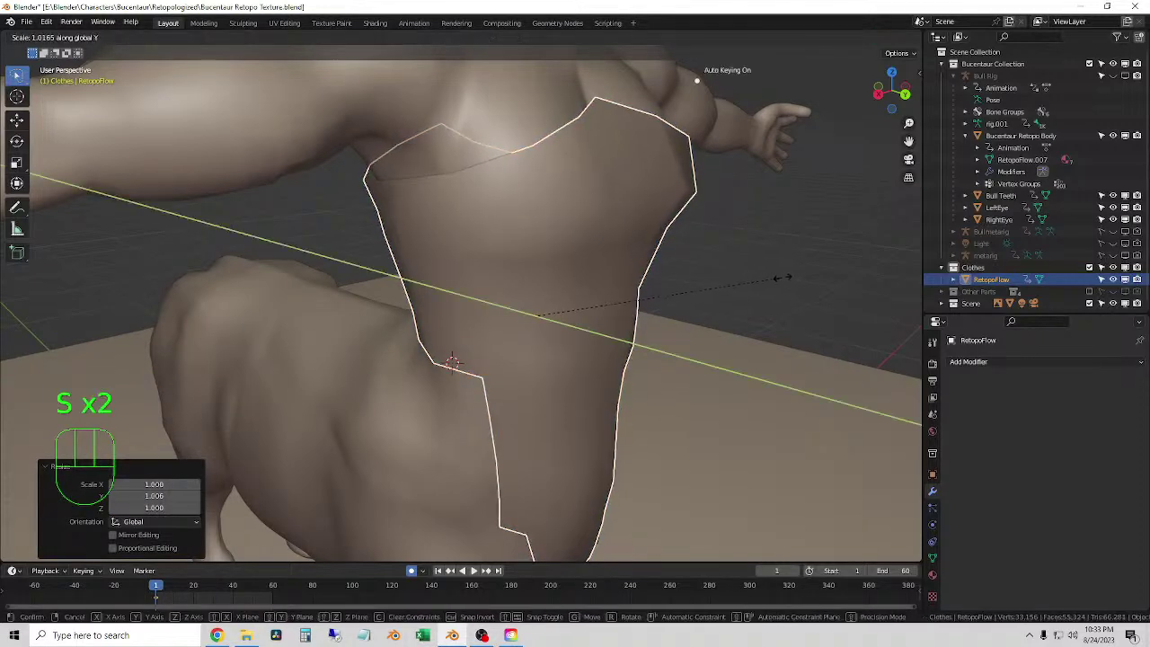
pyautogui.press('Escape')
pyautogui.click(783, 278)
# - Apply Shade Smooth to the clothes mesh and clear the selection
pyautogui.scroll(-2, 627, 260)
pyautogui.scroll(-1, 626, 253)
pyautogui.moveTo(626, 253); pyautogui.dragTo(566, 279, button='middle')
pyautogui.click(521, 263)
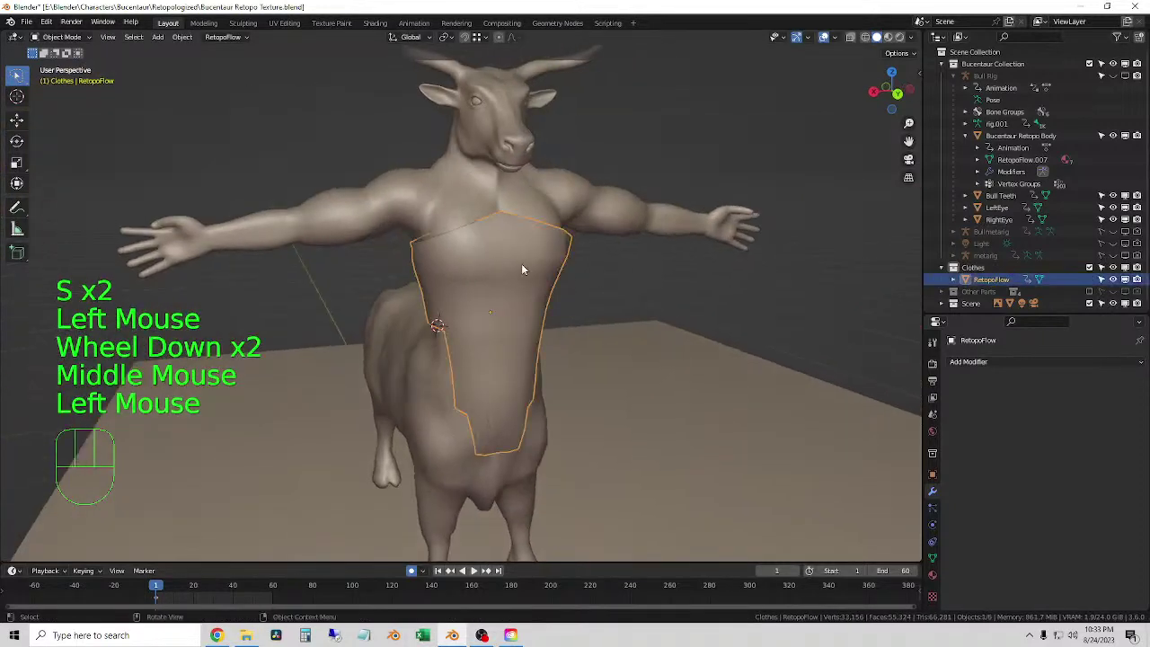
pyautogui.rightClick(521, 264)
pyautogui.click(490, 212)
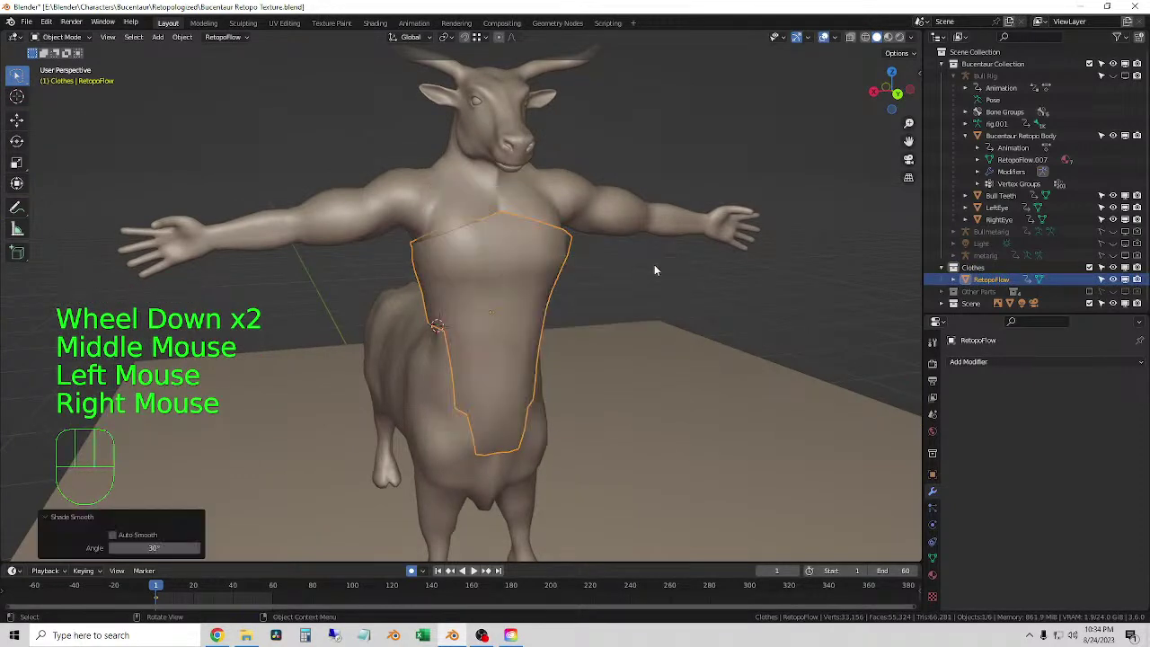
pyautogui.click(654, 264)
pyautogui.moveTo(675, 281); pyautogui.dragTo(522, 290, button='middle')
pyautogui.click(522, 290)
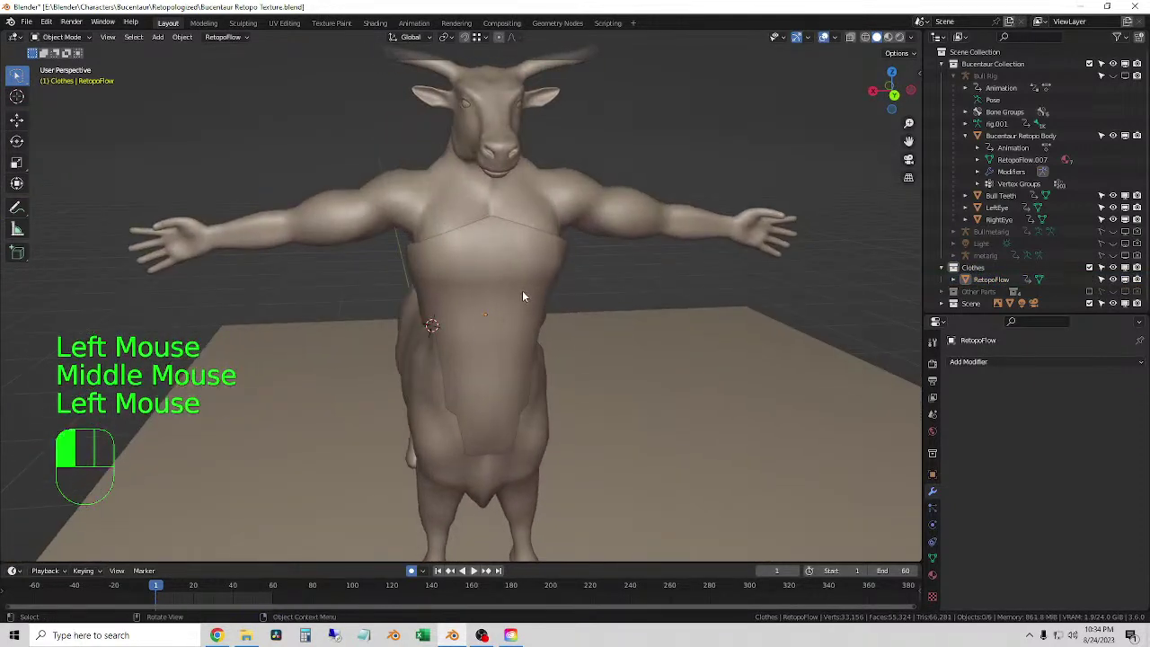
# - Switch the viewport to Rendered shading with the whole bucentaur and its clothes in view
pyautogui.moveTo(509, 381); pyautogui.dragTo(556, 294, button='middle')
pyautogui.scroll(-1, 610, 300)
pyautogui.click(610, 300)
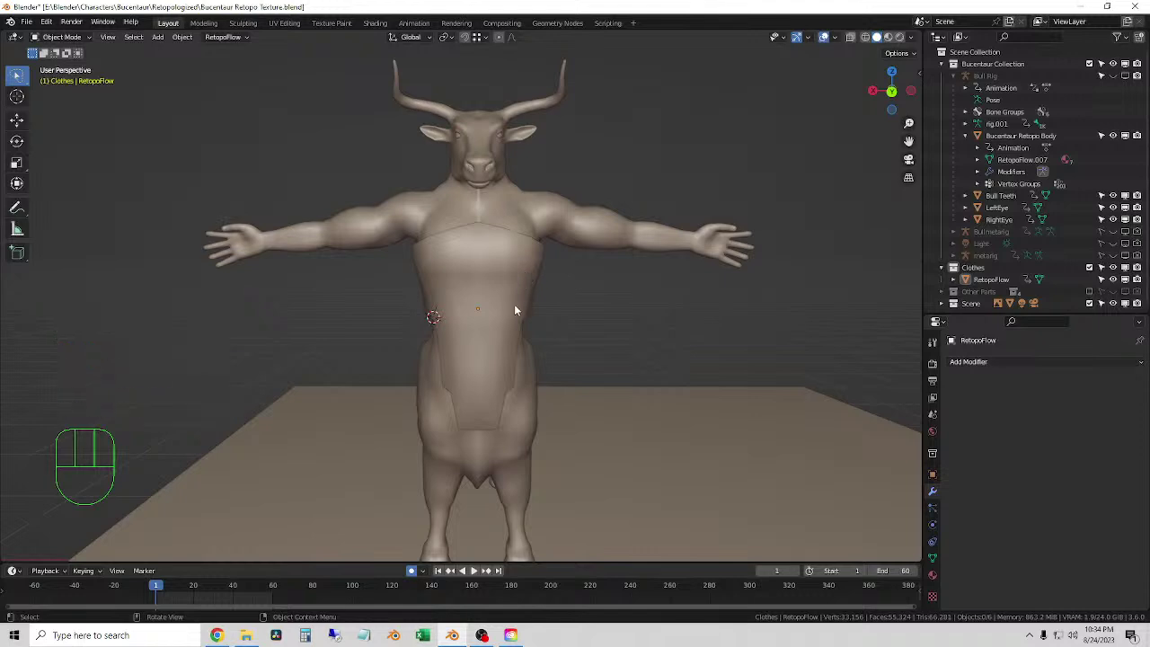
pyautogui.moveTo(490, 310); pyautogui.dragTo(715, 221, button='middle')
pyautogui.press('z')
pyautogui.click(591, 391)
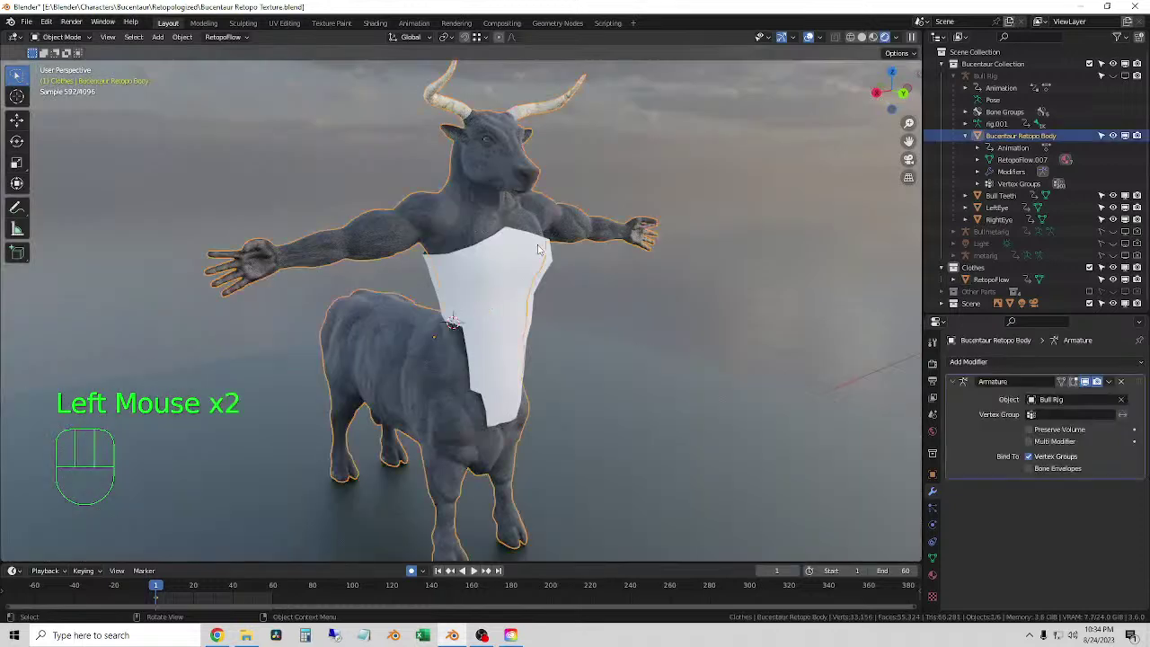
# - Add a new material to the clothes mesh and name it Armor Metal
pyautogui.click(544, 247)
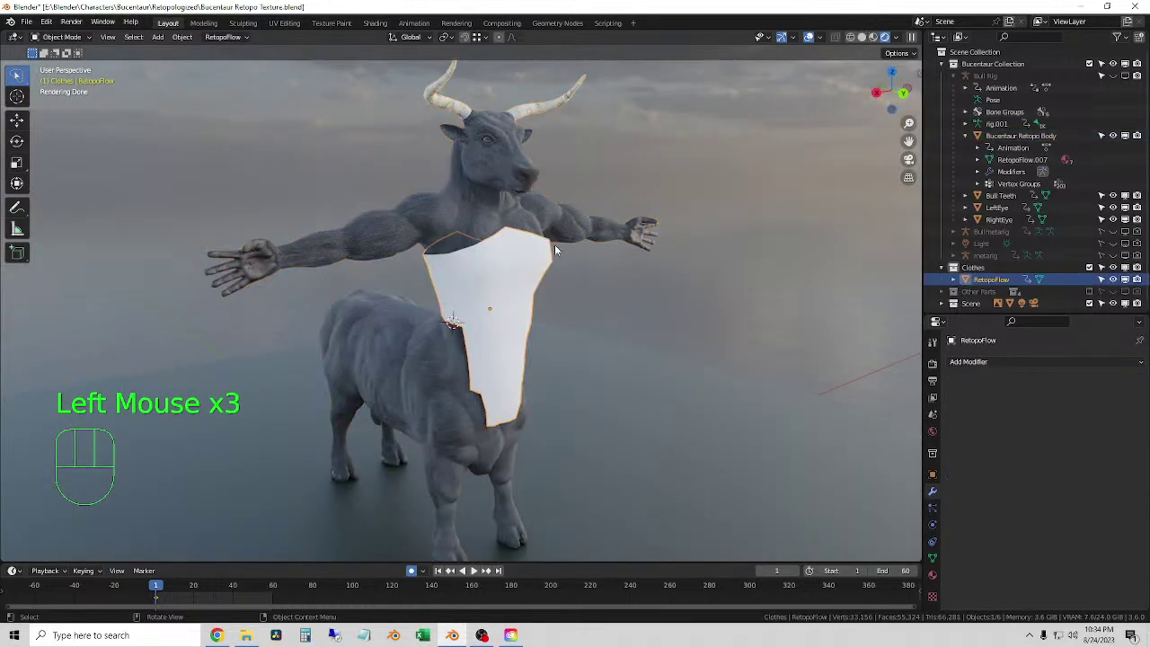
pyautogui.click(933, 575)
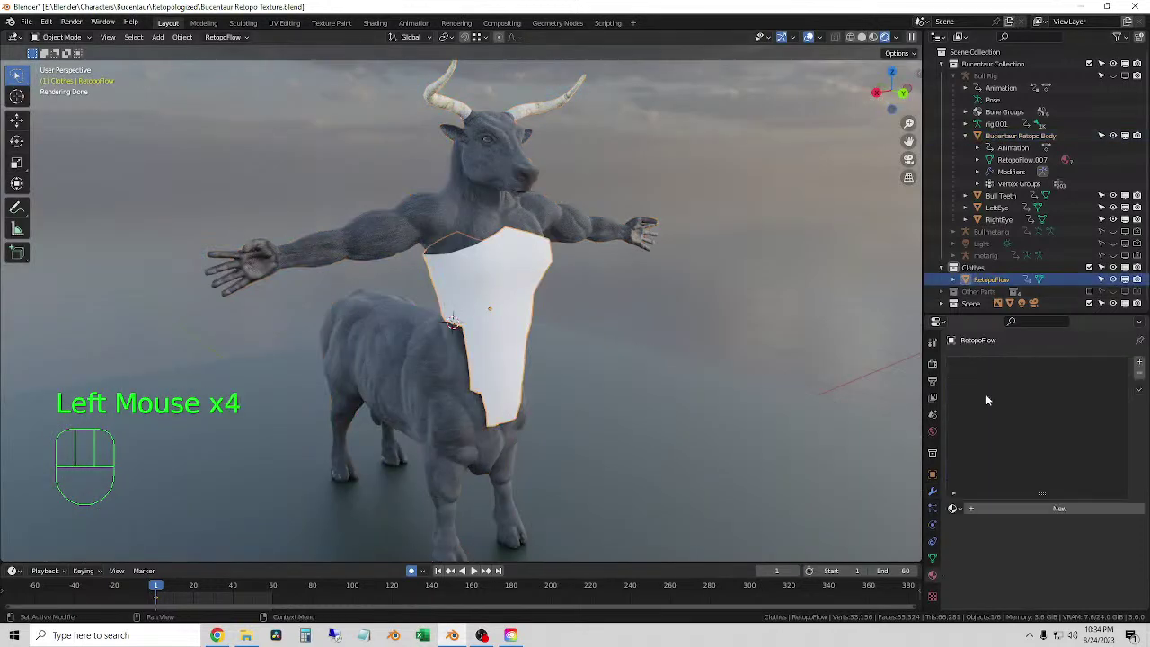
pyautogui.click(999, 508)
pyautogui.doubleClick(1002, 364)
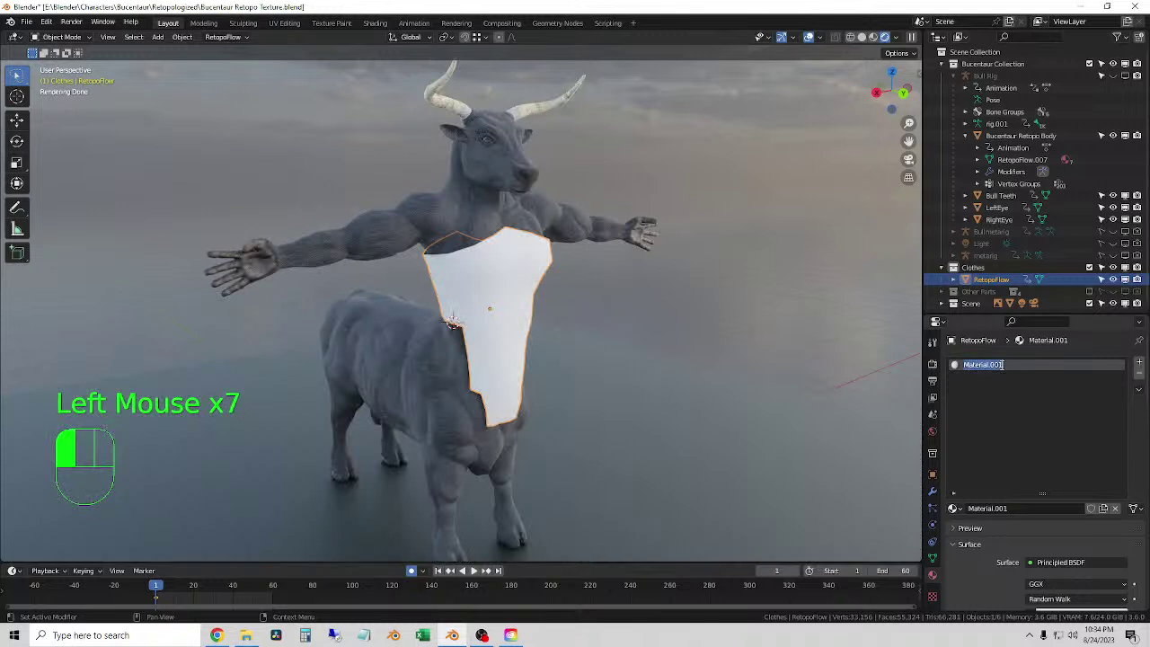
pyautogui.write('Armor Me')
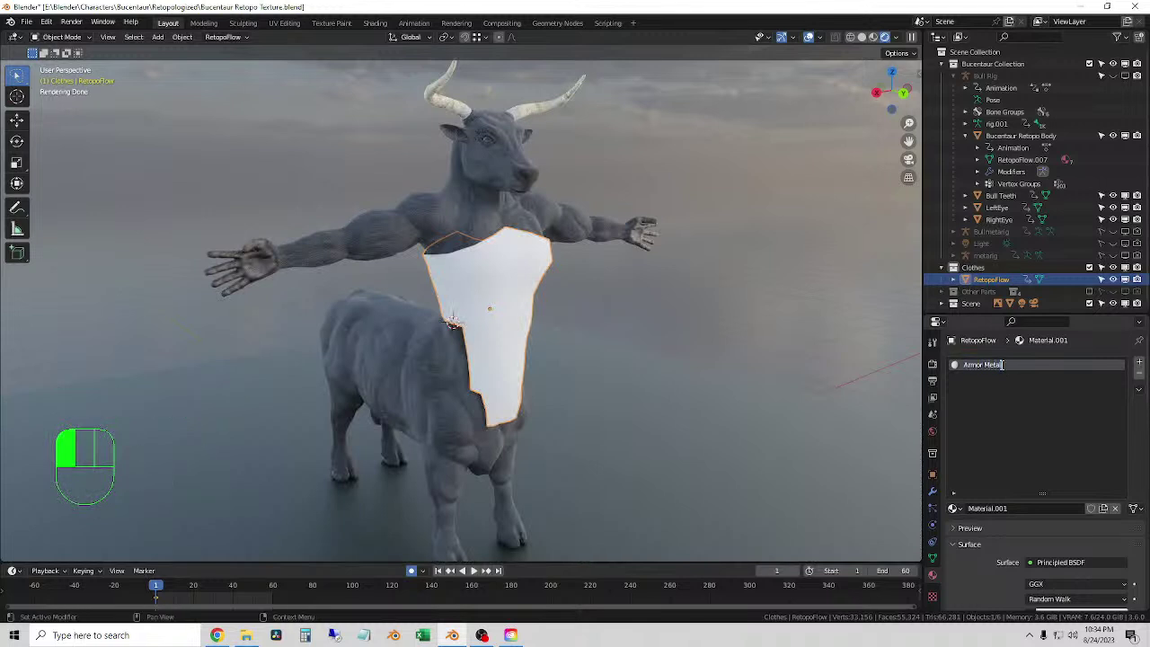
pyautogui.write('tal')
pyautogui.press('Return')
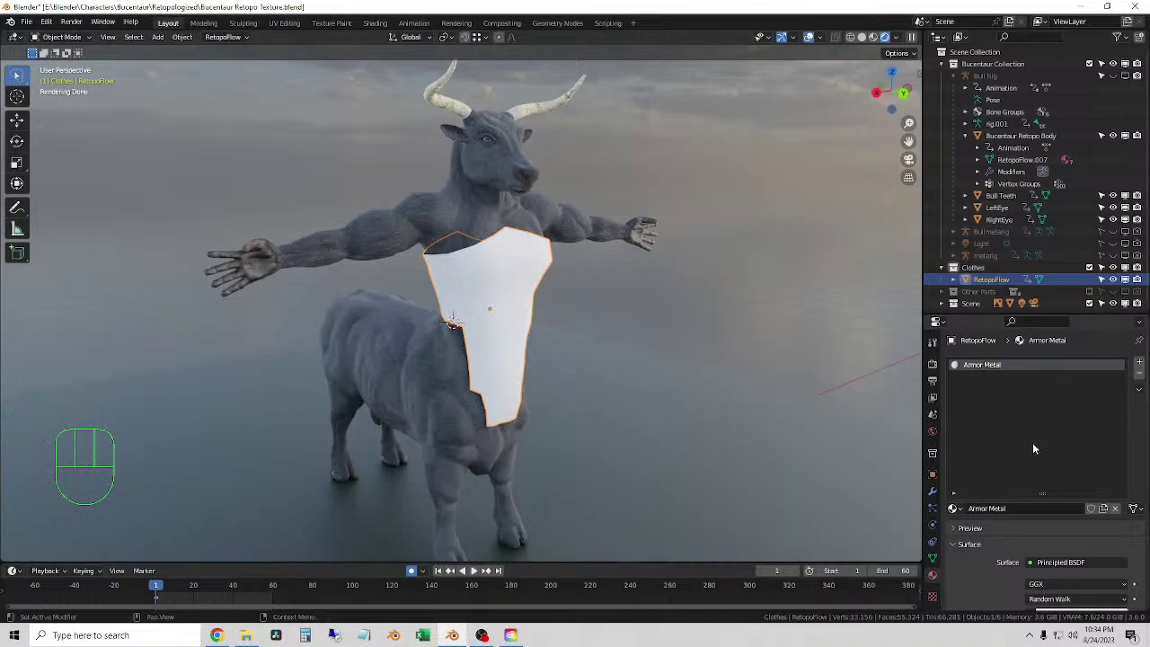
# - Darken the base color of the Armor Metal material
pyautogui.scroll(-2, 999, 554)
pyautogui.scroll(-3, 1010, 543)
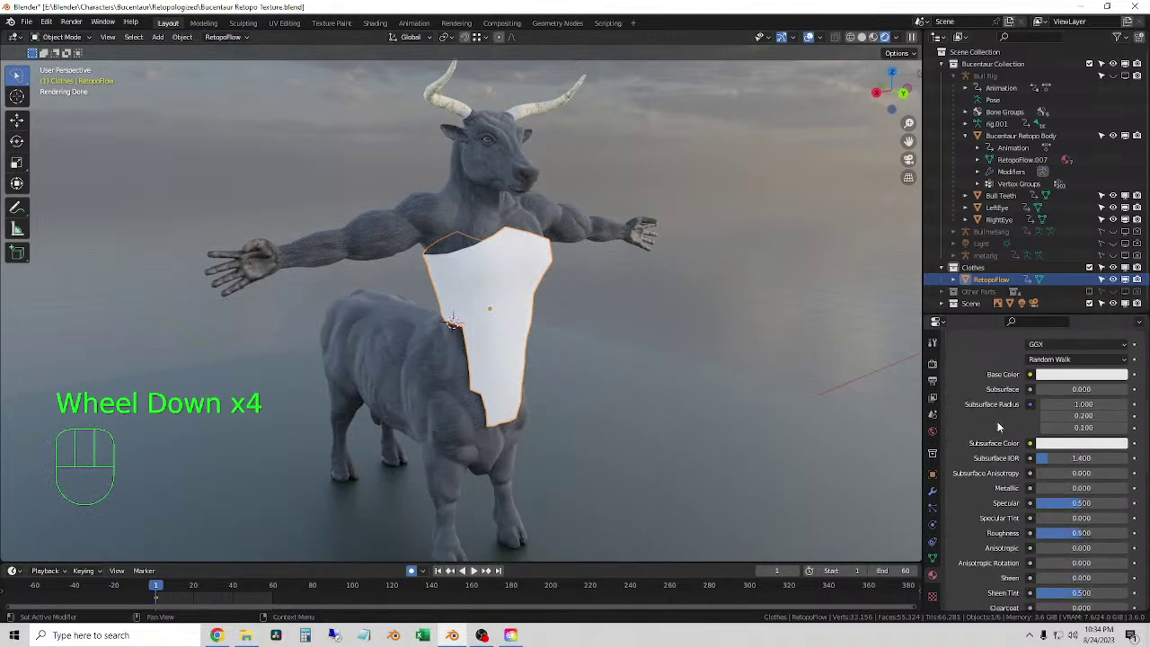
pyautogui.click(1065, 375)
pyautogui.click(1121, 264)
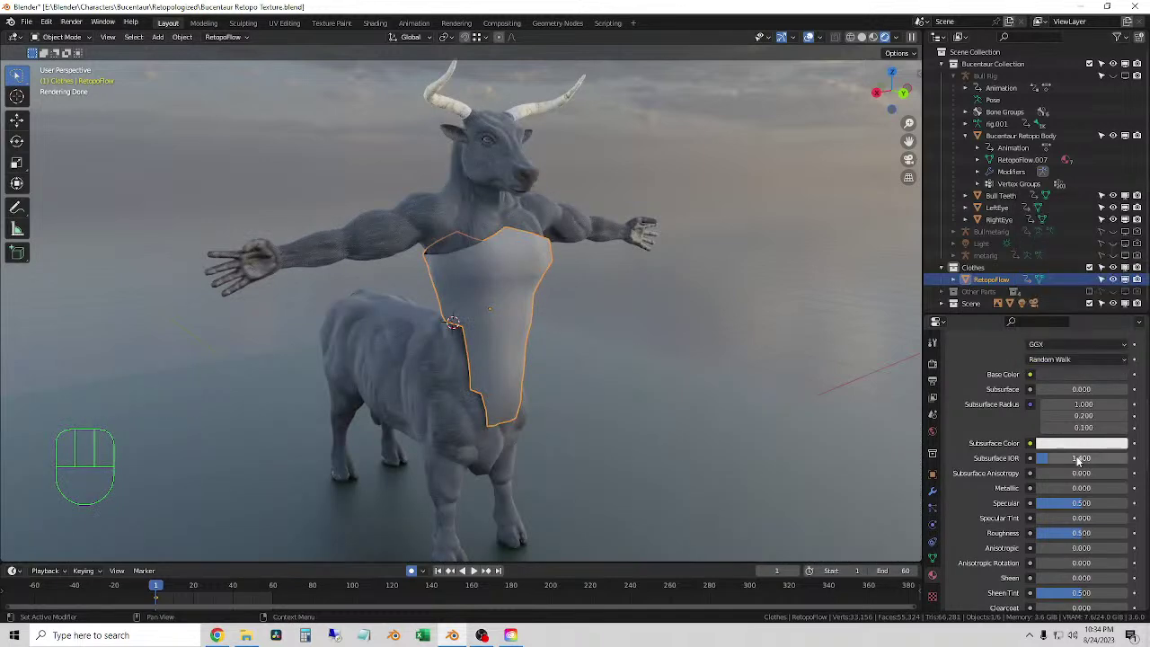
# - Set the Armor Metal material's roughness to about 0.208, metallic to 0.831 and specular to 0.649
pyautogui.scroll(-2, 1101, 449)
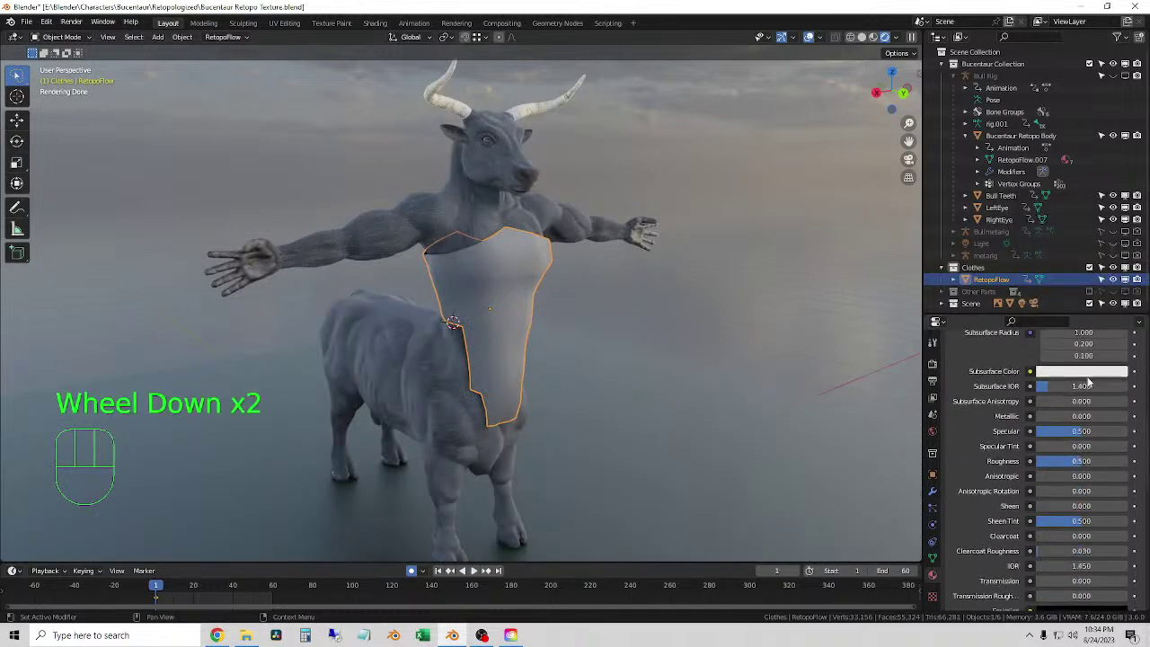
pyautogui.scroll(-1, 1057, 411)
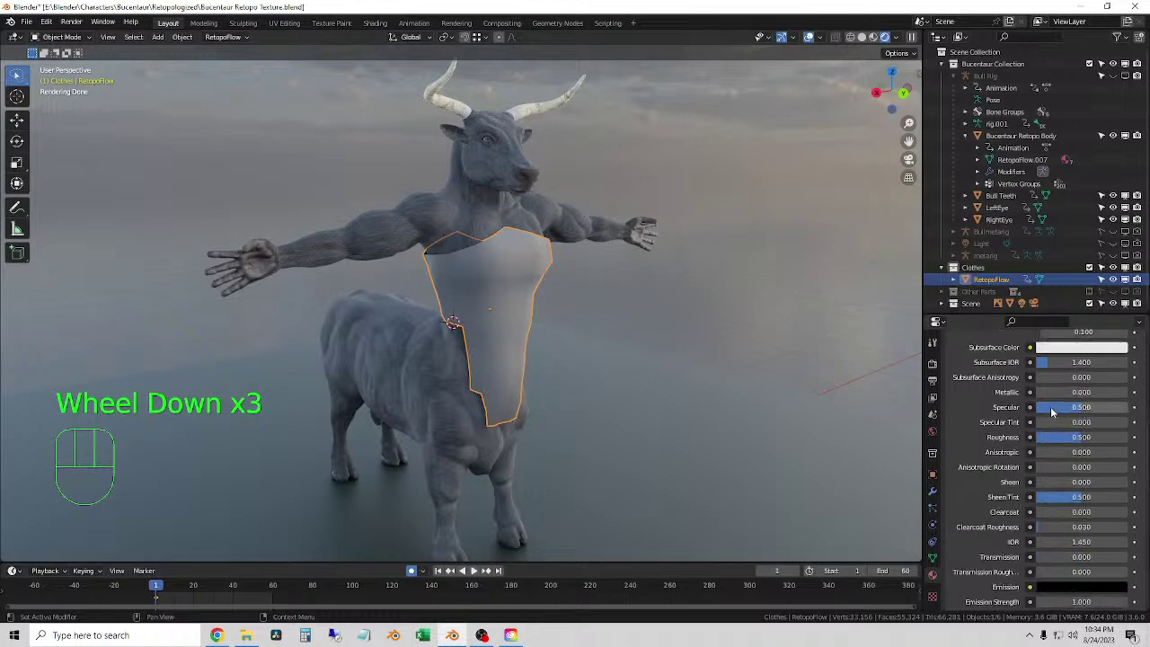
pyautogui.moveTo(1056, 438); pyautogui.dragTo(1033, 438)
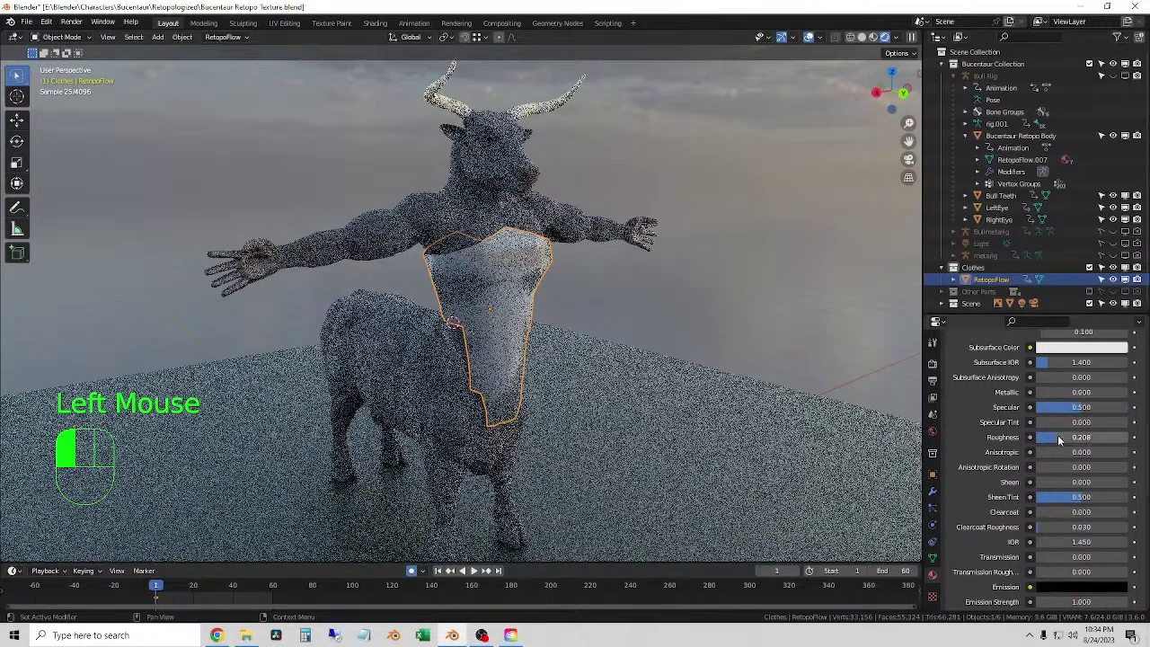
pyautogui.moveTo(1042, 393); pyautogui.dragTo(1128, 416)
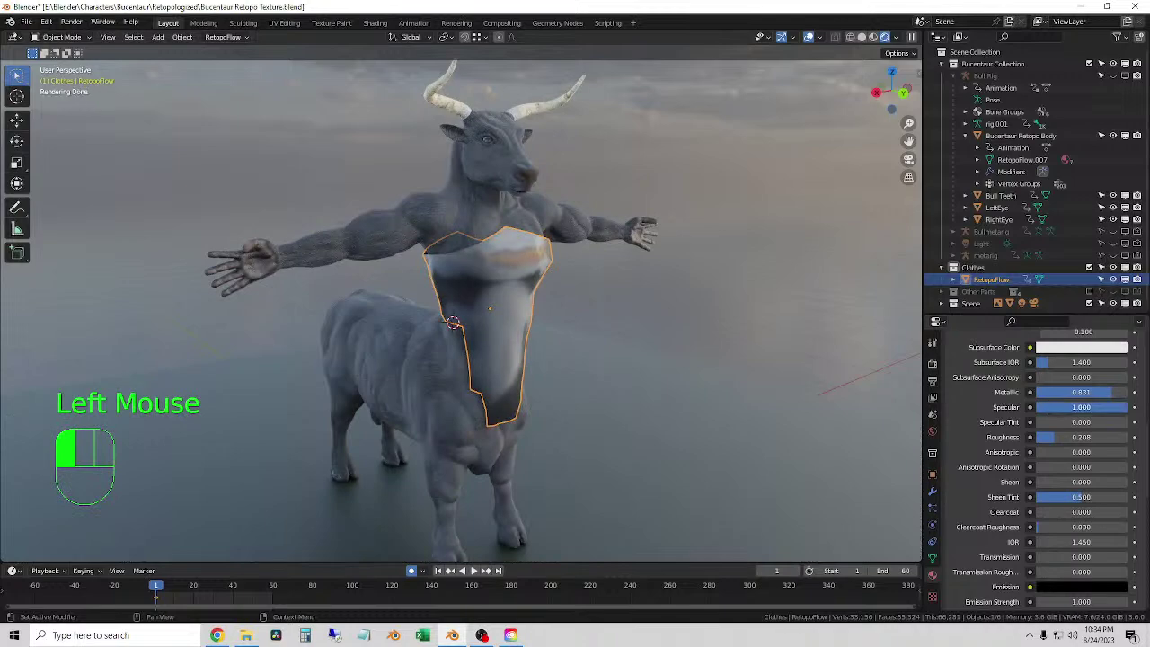
pyautogui.moveTo(1128, 407); pyautogui.dragTo(1096, 411)
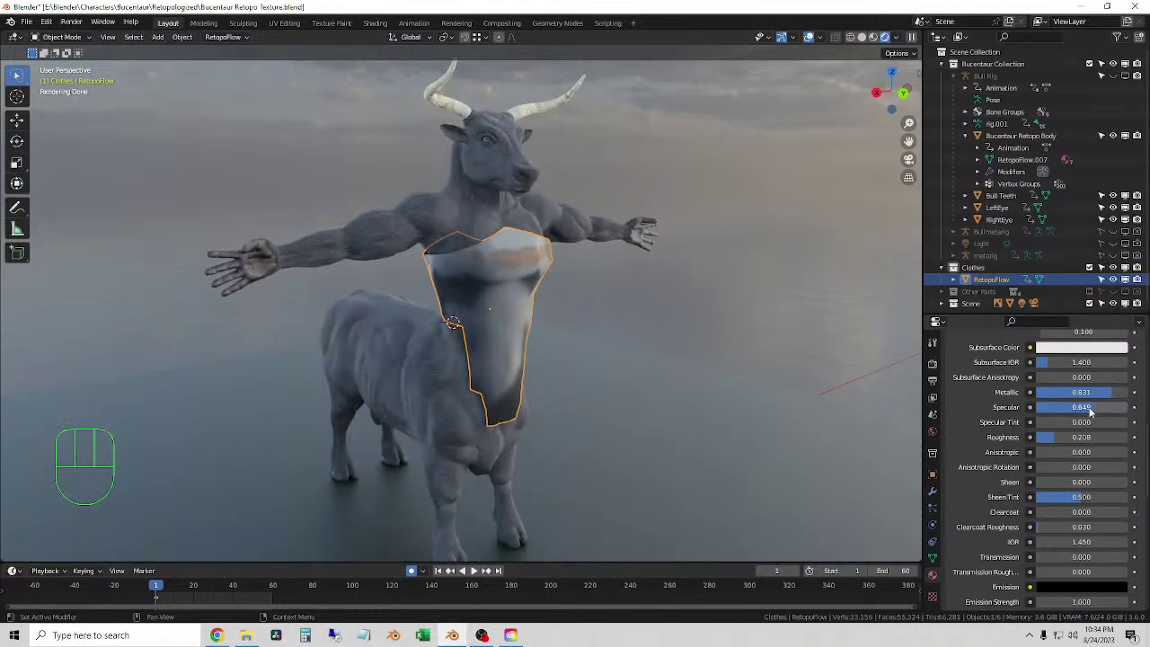
pyautogui.scroll(-2, 1090, 411)
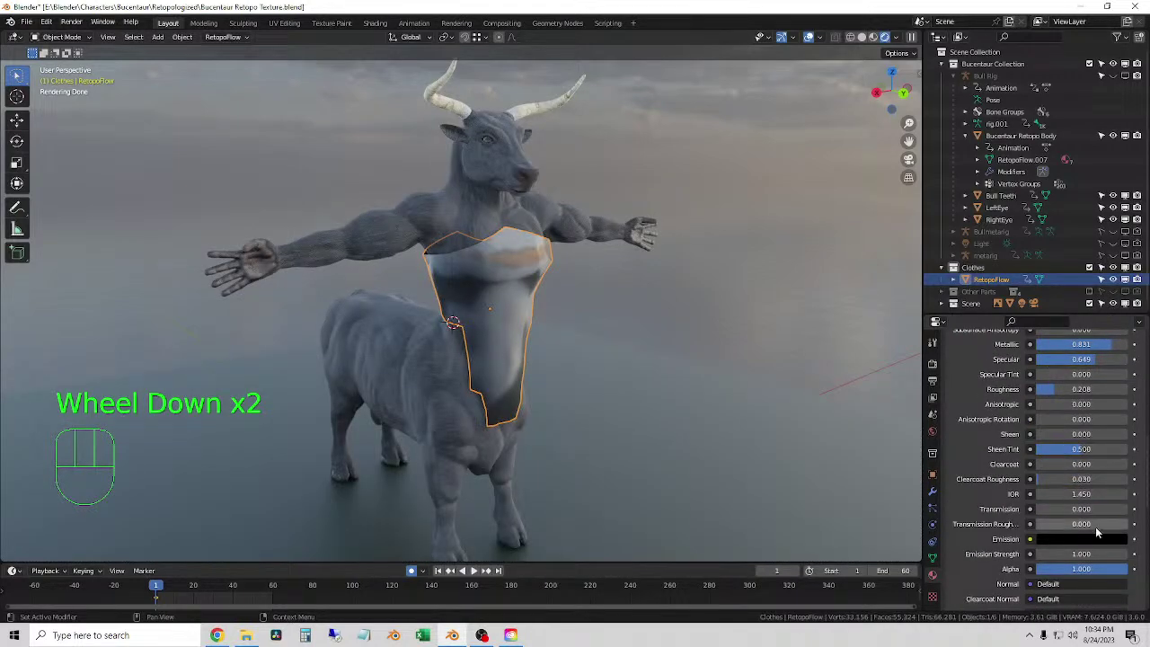
pyautogui.moveTo(1081, 449); pyautogui.dragTo(1080, 449)
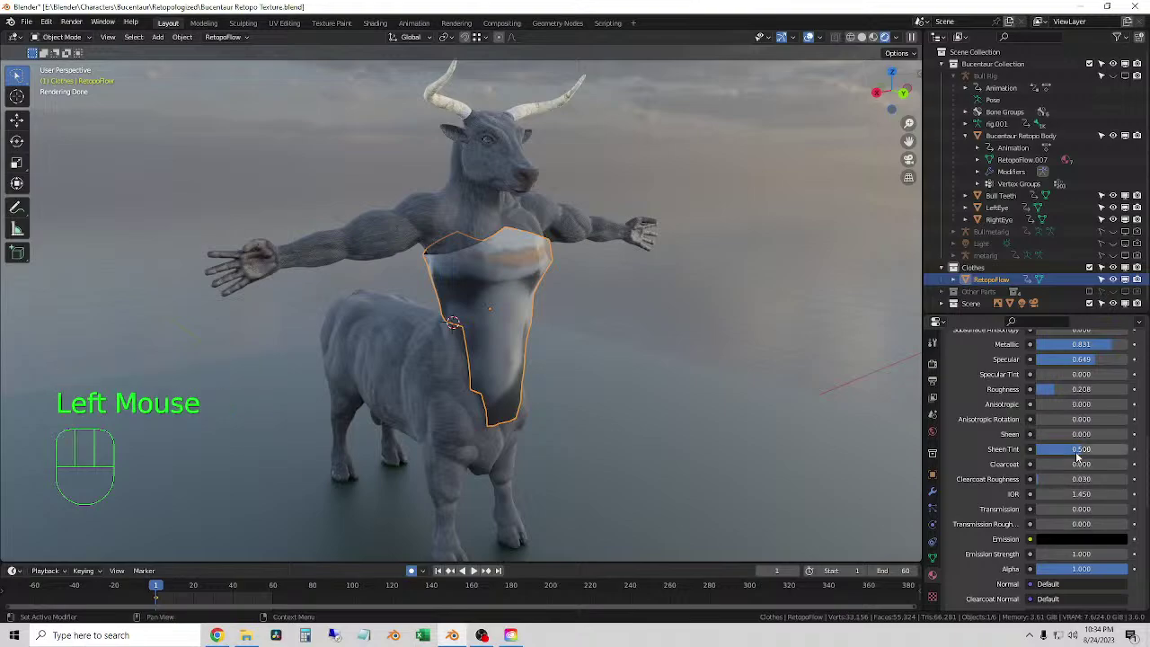
# - Change the Armor Metal base color to dark orange-brown with hue 0.058, saturation 0.949 and value 0.152
pyautogui.moveTo(730, 334); pyautogui.dragTo(591, 327, button='middle')
pyautogui.scroll(2, 427, 313)
pyautogui.moveTo(431, 314); pyautogui.dragTo(575, 324, button='middle')
pyautogui.scroll(4, 1068, 420)
pyautogui.scroll(-1, 1068, 420)
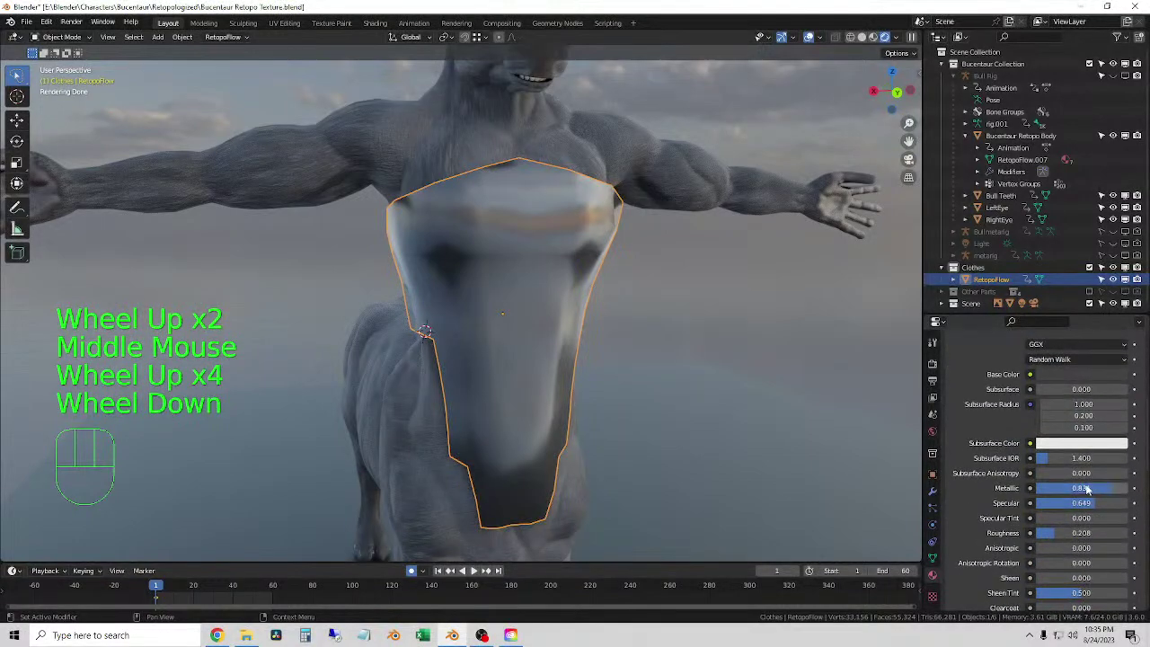
pyautogui.click(1068, 378)
pyautogui.moveTo(1112, 256)
pyautogui.mouseDown()
pyautogui.moveTo(1117, 205)
pyautogui.moveTo(1118, 237)
pyautogui.moveTo(1057, 258)
pyautogui.moveTo(1049, 284)
pyautogui.mouseUp()
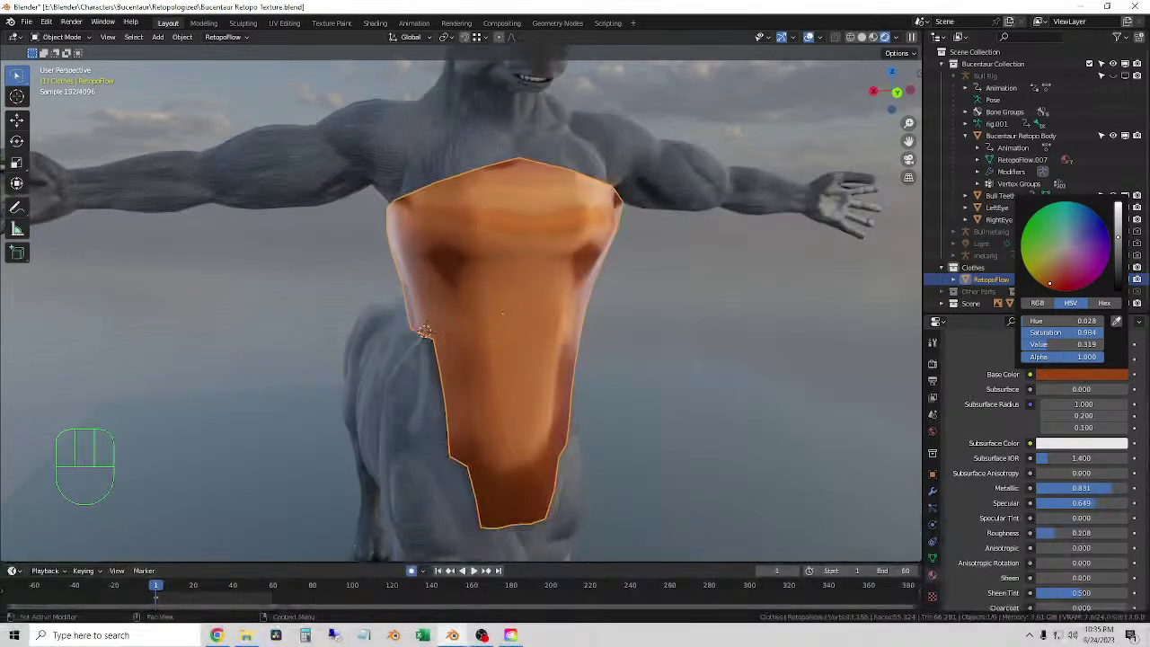
pyautogui.moveTo(1118, 249); pyautogui.dragTo(1118, 258)
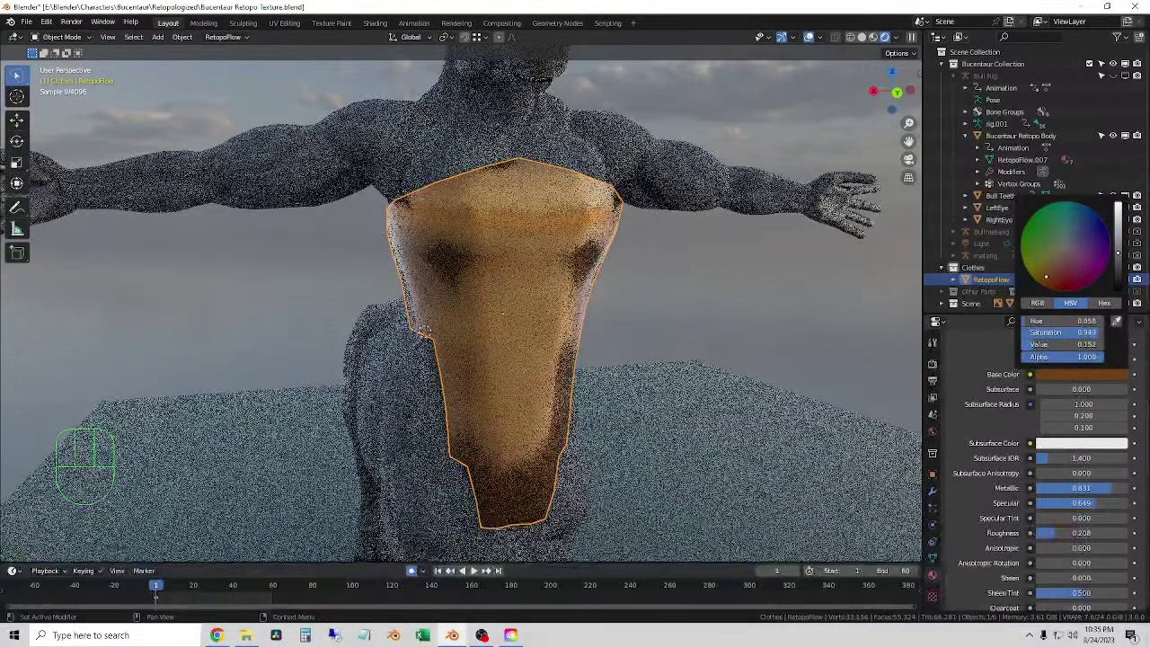
pyautogui.click(723, 318)
# - Clear the selection and switch the viewport to Material Preview shading
pyautogui.scroll(-2, 588, 291)
pyautogui.click(612, 285)
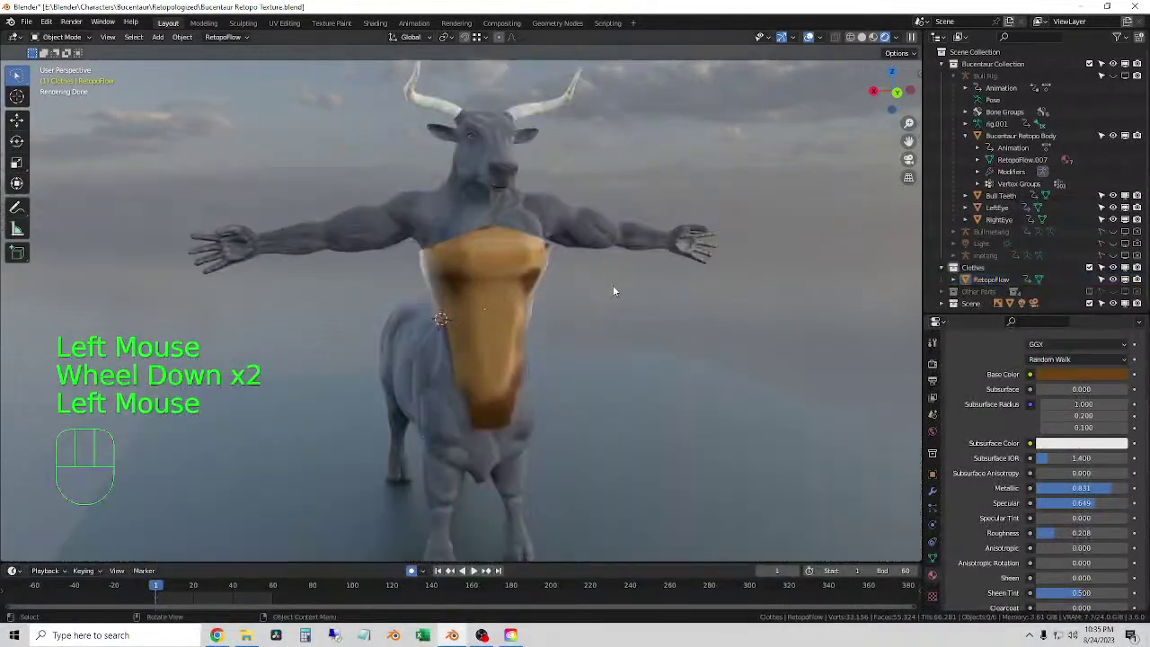
pyautogui.moveTo(613, 285)
pyautogui.mouseDown(button='middle')
pyautogui.moveTo(548, 285)
pyautogui.moveTo(601, 291)
pyautogui.mouseUp(button='middle')
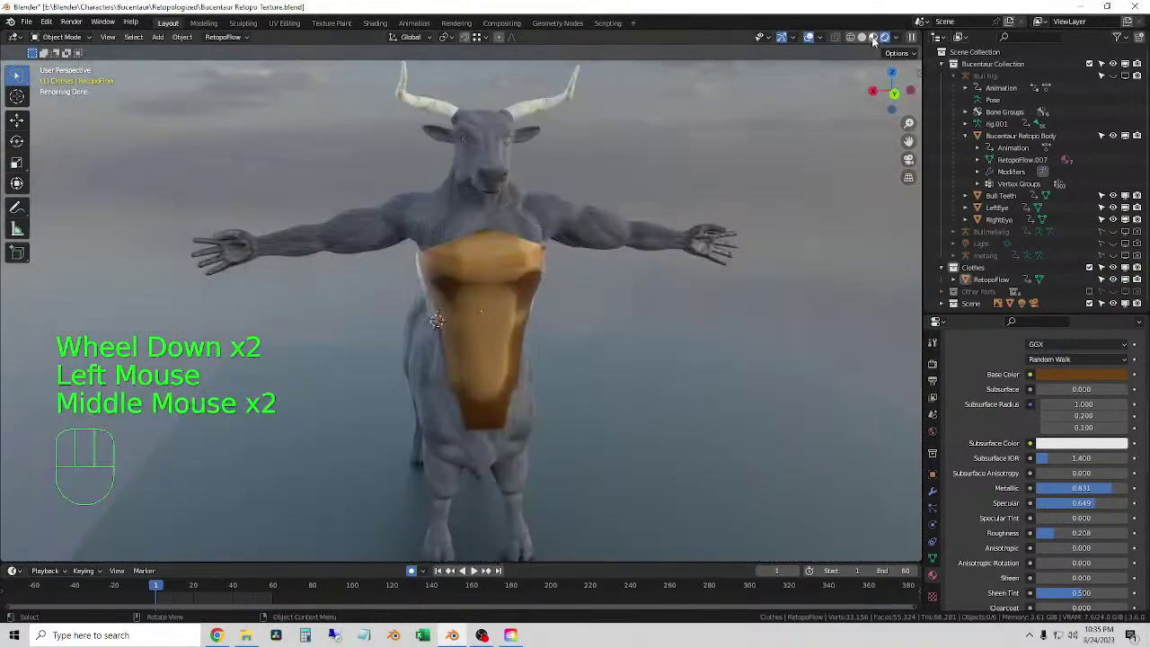
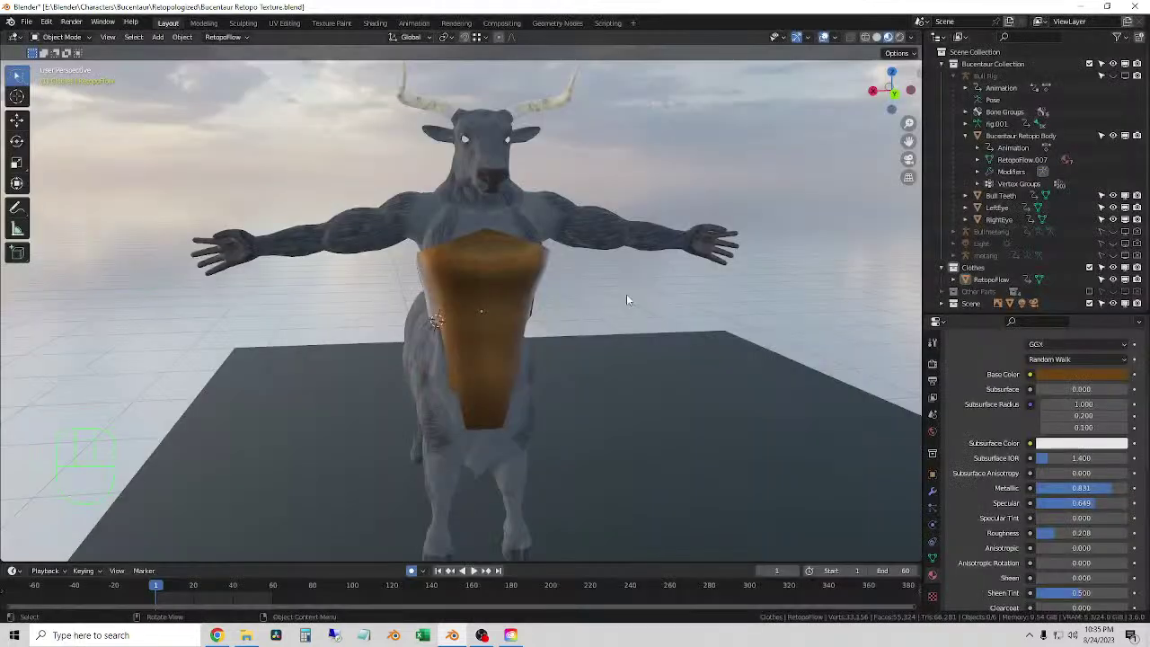
pyautogui.click(561, 273)
pyautogui.moveTo(561, 272); pyautogui.dragTo(539, 292, button='middle')
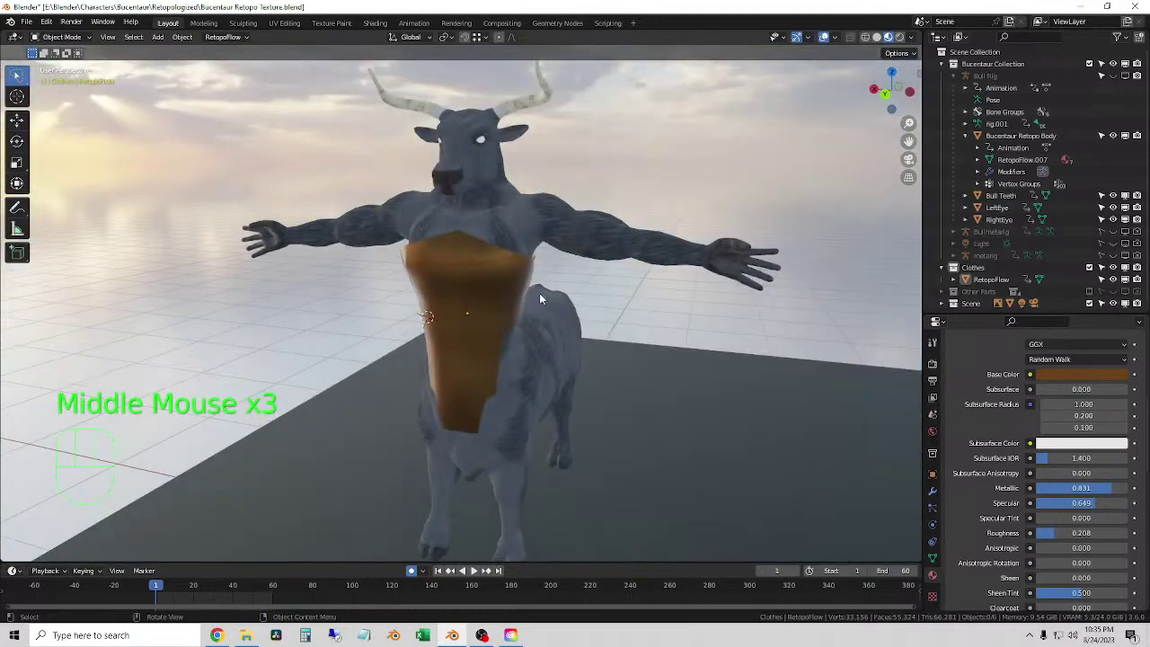
# - Examine the armor material on the torso from several front angles in Material Preview
pyautogui.scroll(2, 461, 321)
pyautogui.moveTo(459, 316); pyautogui.dragTo(758, 191, button='middle')
pyautogui.click(480, 245)
pyautogui.moveTo(519, 238); pyautogui.dragTo(584, 239, button='middle')
pyautogui.click(631, 241)
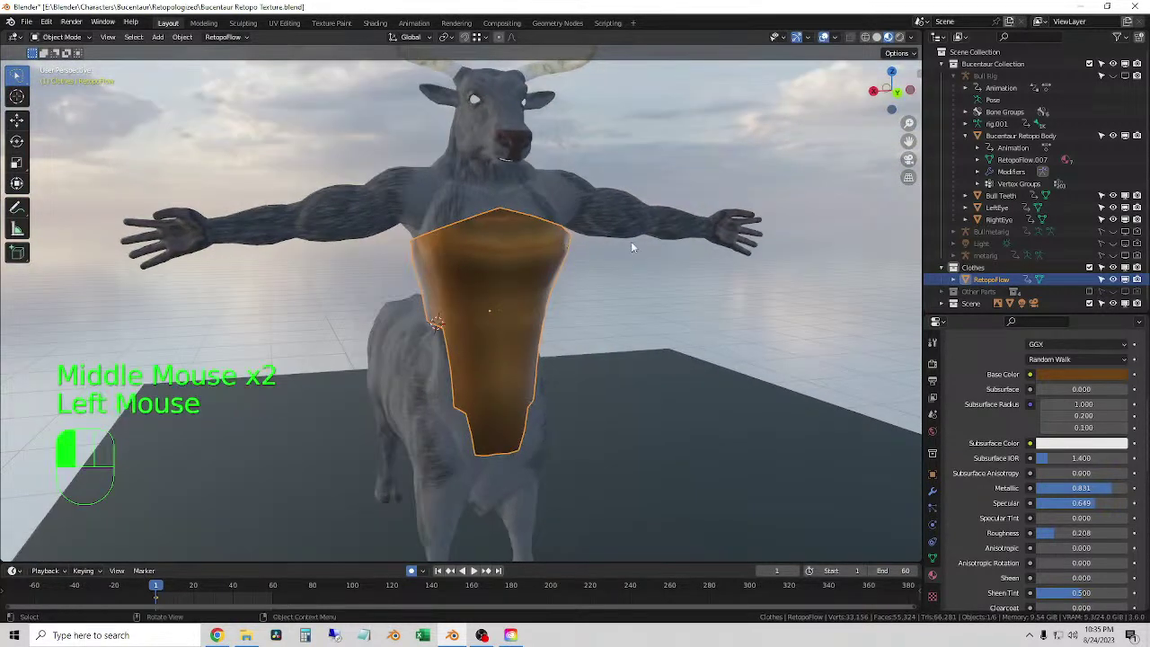
pyautogui.click(650, 283)
pyautogui.moveTo(632, 278); pyautogui.dragTo(607, 281, button='middle')
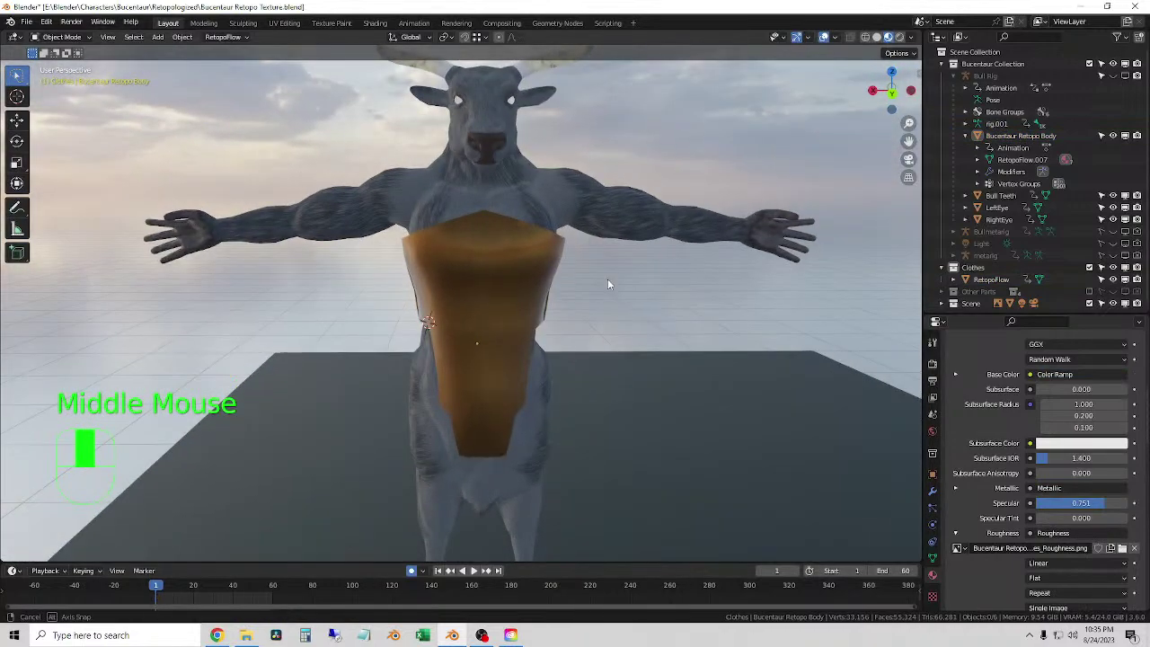
pyautogui.scroll(-1, 603, 281)
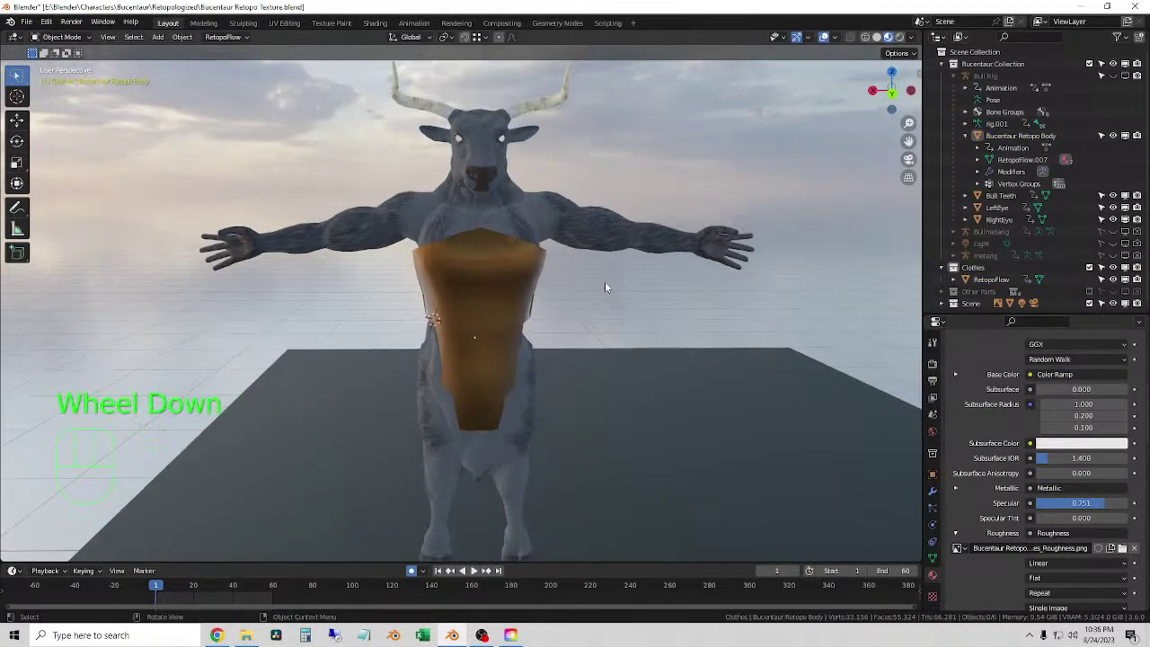
# - Save the current Blender file
pyautogui.click(26, 22)
pyautogui.click(55, 107)
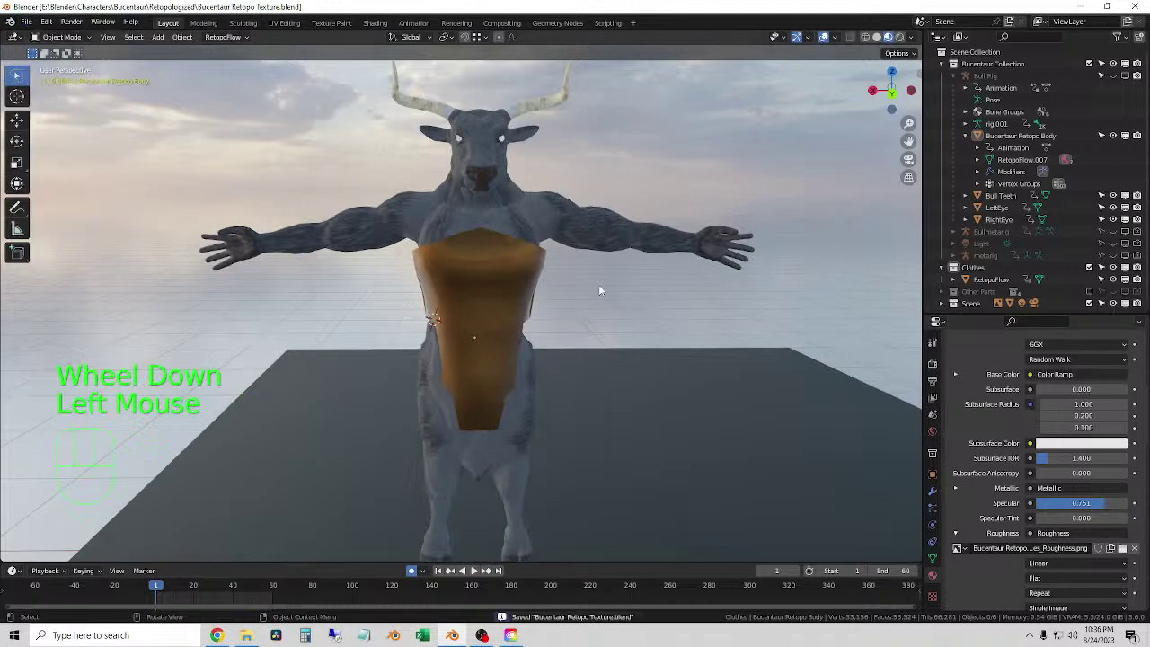
pyautogui.moveTo(600, 291); pyautogui.dragTo(596, 284, button='middle')
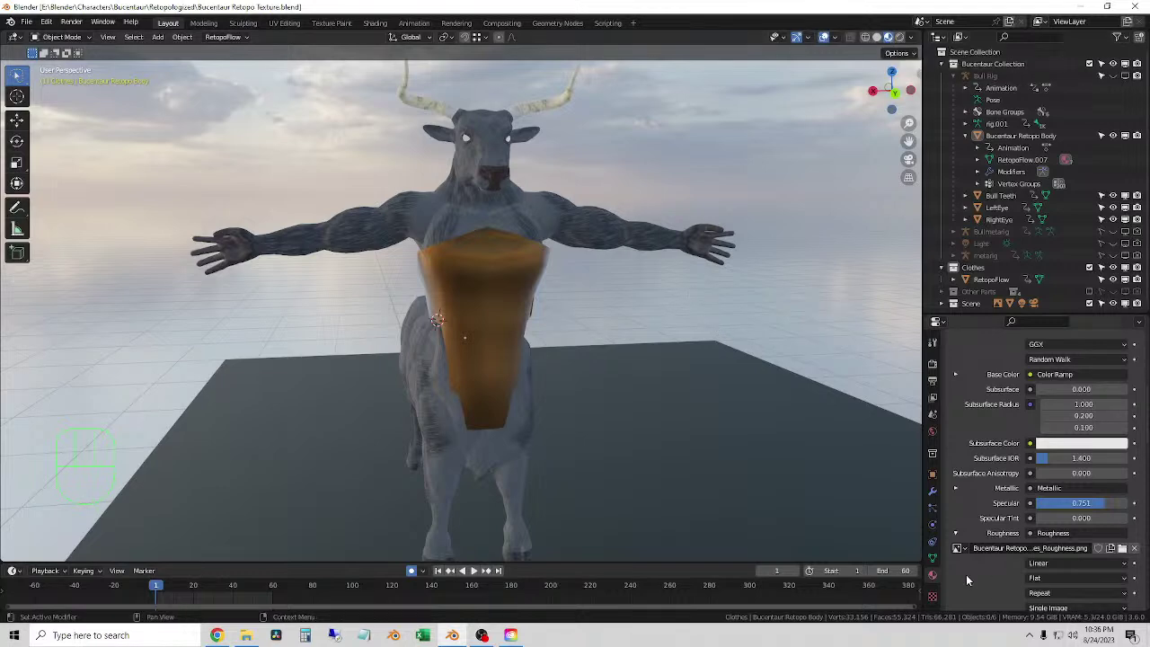
# - Move the Light object out of the Bucentaur Collection into the Scene collection
pyautogui.scroll(2, 522, 376)
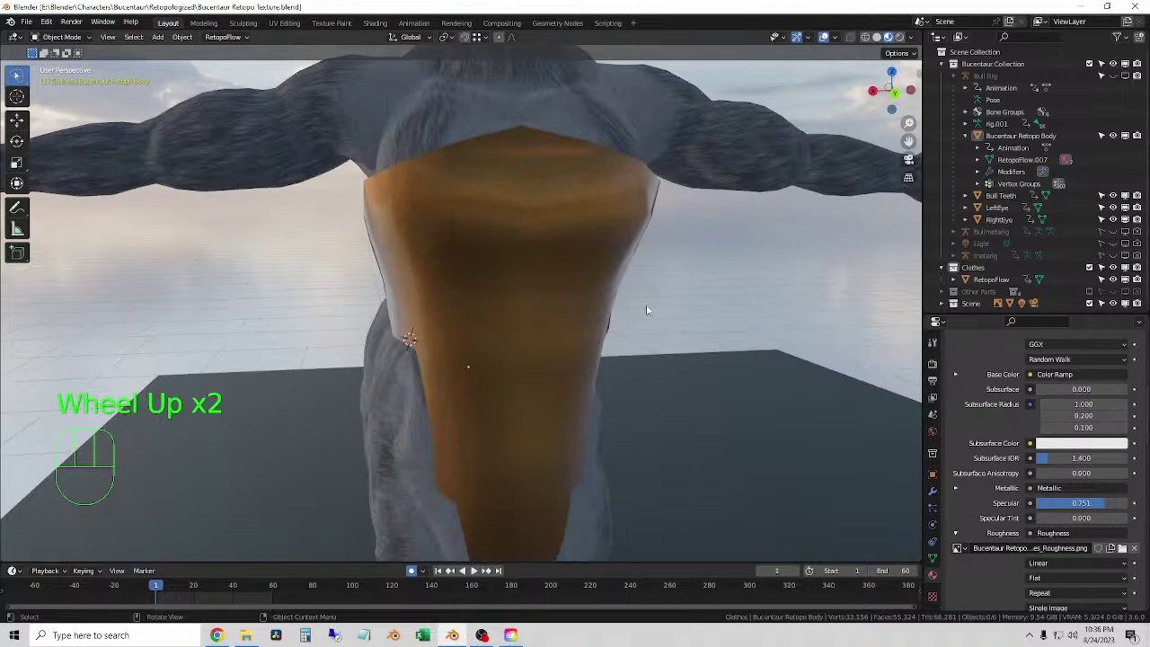
pyautogui.click(732, 306)
pyautogui.scroll(-4, 719, 304)
pyautogui.moveTo(724, 299); pyautogui.dragTo(686, 304, button='middle')
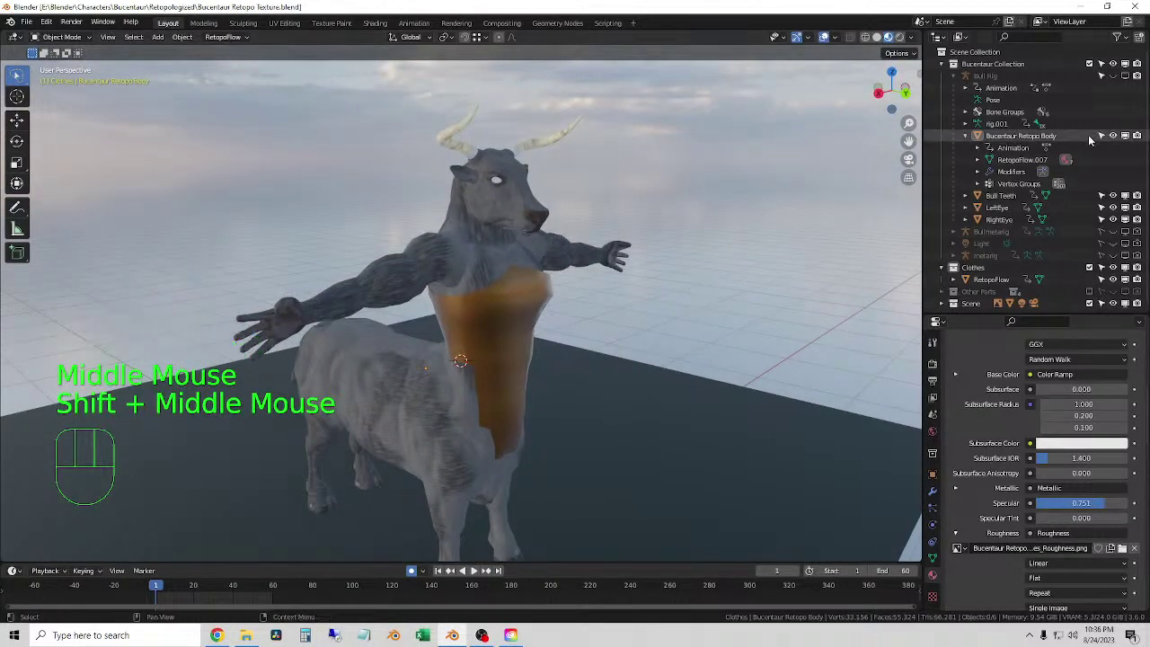
pyautogui.scroll(-3, 1091, 268)
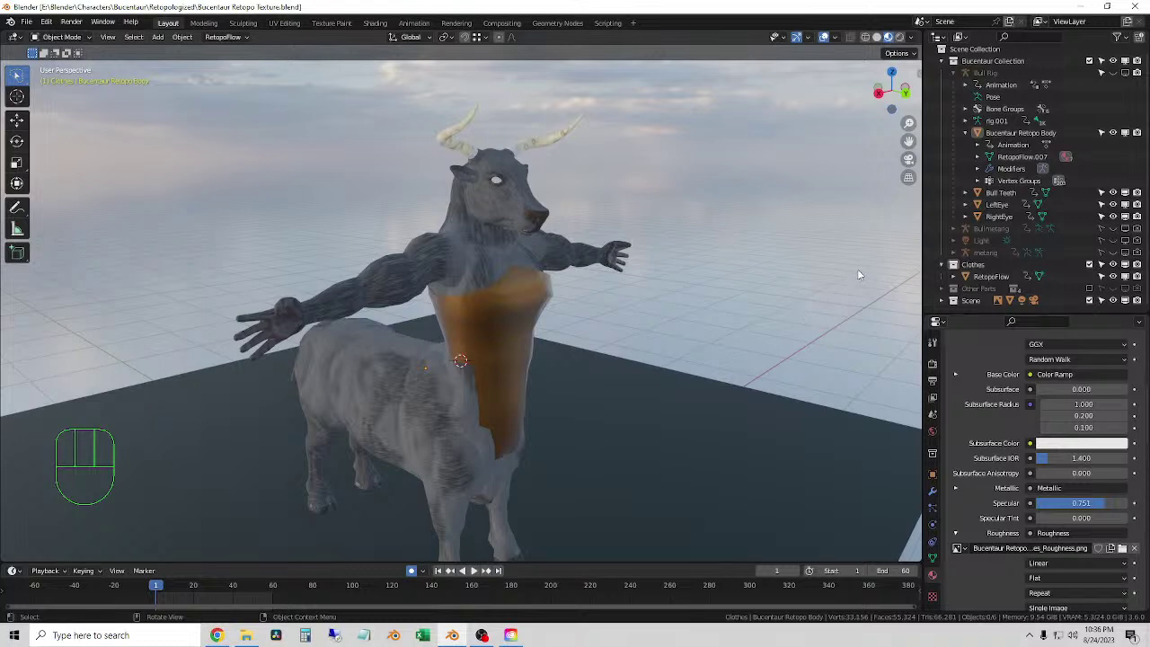
pyautogui.click(1003, 245)
pyautogui.moveTo(988, 243); pyautogui.dragTo(981, 304)
pyautogui.click(729, 202)
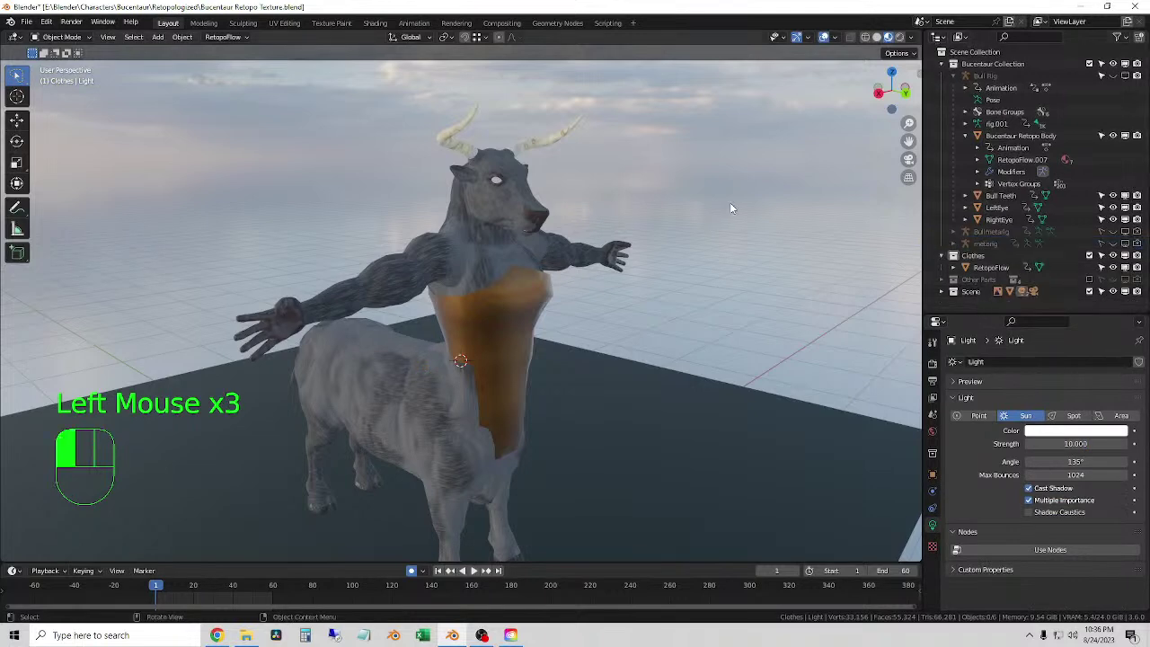
# - Examine the armor's fit around the torso from the front and side, and select the bucentaur body
pyautogui.scroll(1, 729, 202)
pyautogui.moveTo(730, 202); pyautogui.dragTo(681, 313, button='middle')
pyautogui.click(680, 313)
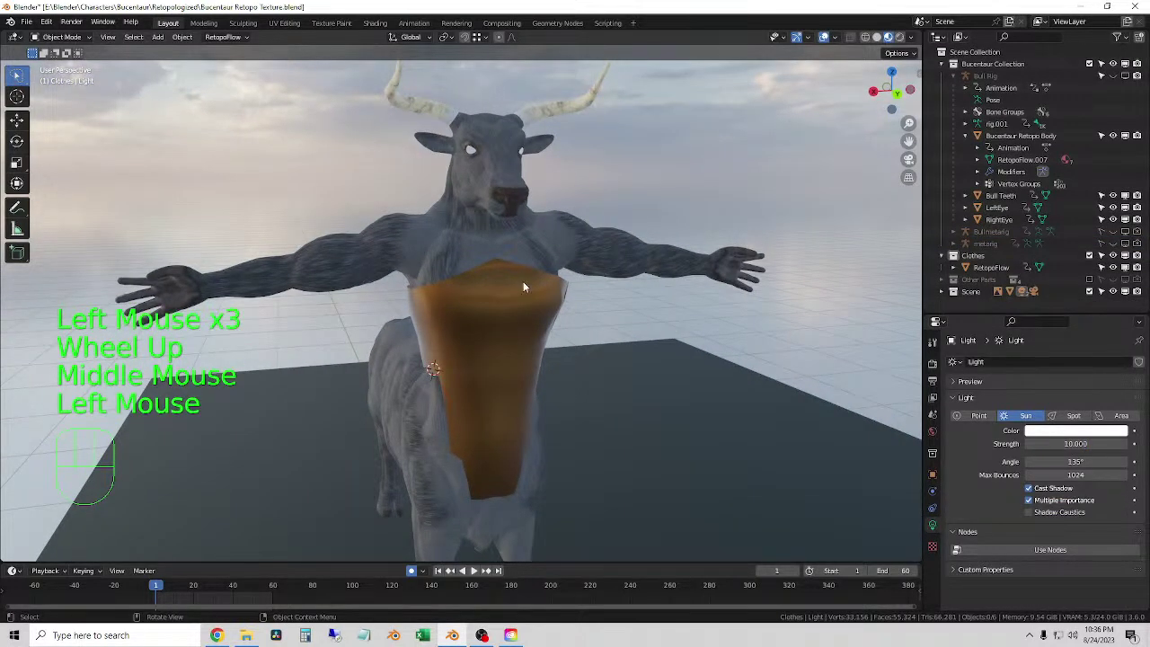
pyautogui.moveTo(524, 286); pyautogui.dragTo(665, 287, button='middle')
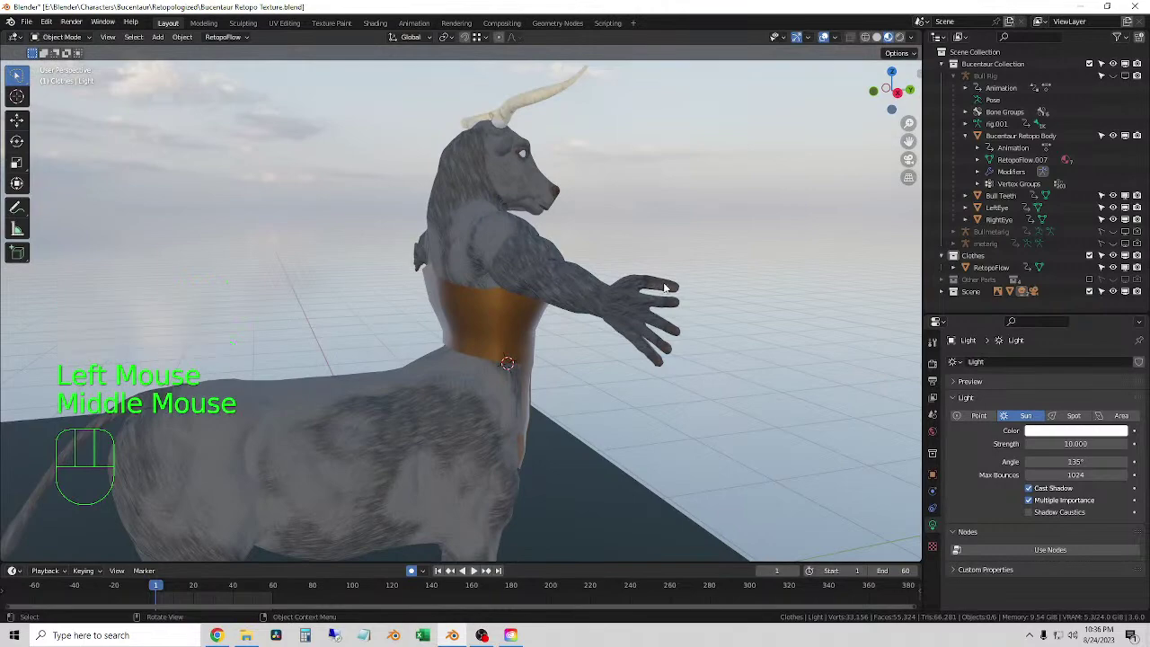
pyautogui.scroll(-2, 664, 287)
pyautogui.moveTo(652, 295); pyautogui.dragTo(552, 314, button='middle')
pyautogui.scroll(1, 595, 325)
pyautogui.scroll(1, 595, 325)
pyautogui.moveTo(553, 314); pyautogui.dragTo(526, 301, button='middle')
pyautogui.click(611, 207)
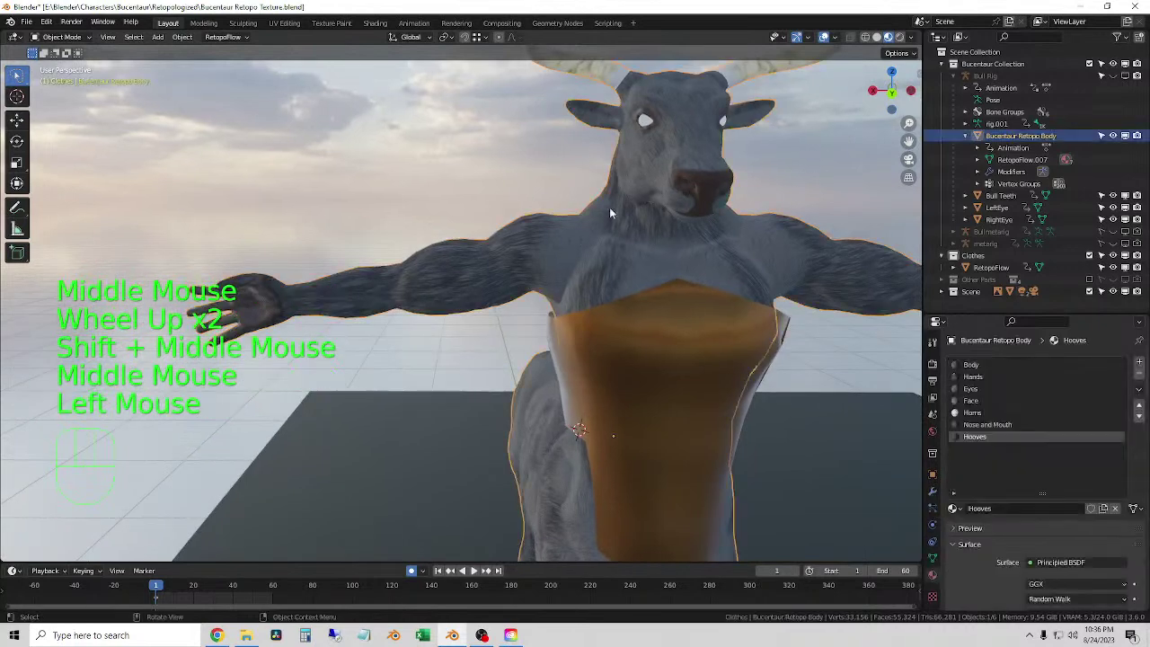
# - Switch the viewport to solid shading, rename the torso armor object as Chest Plate, and deselect it
pyautogui.click(876, 37)
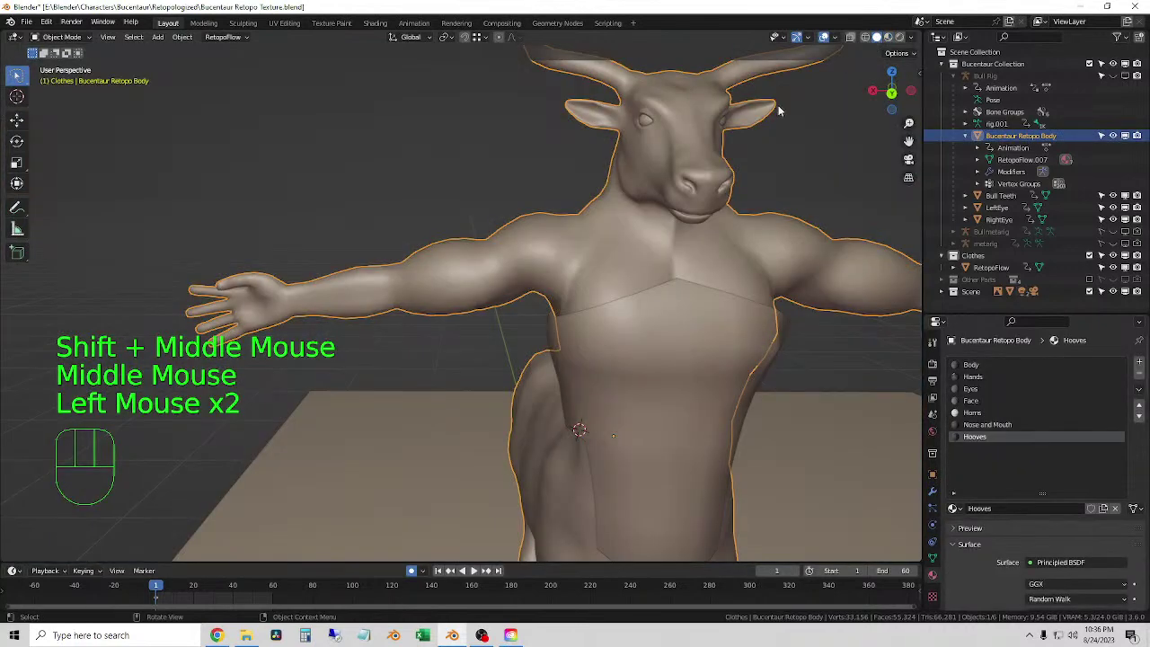
pyautogui.click(224, 37)
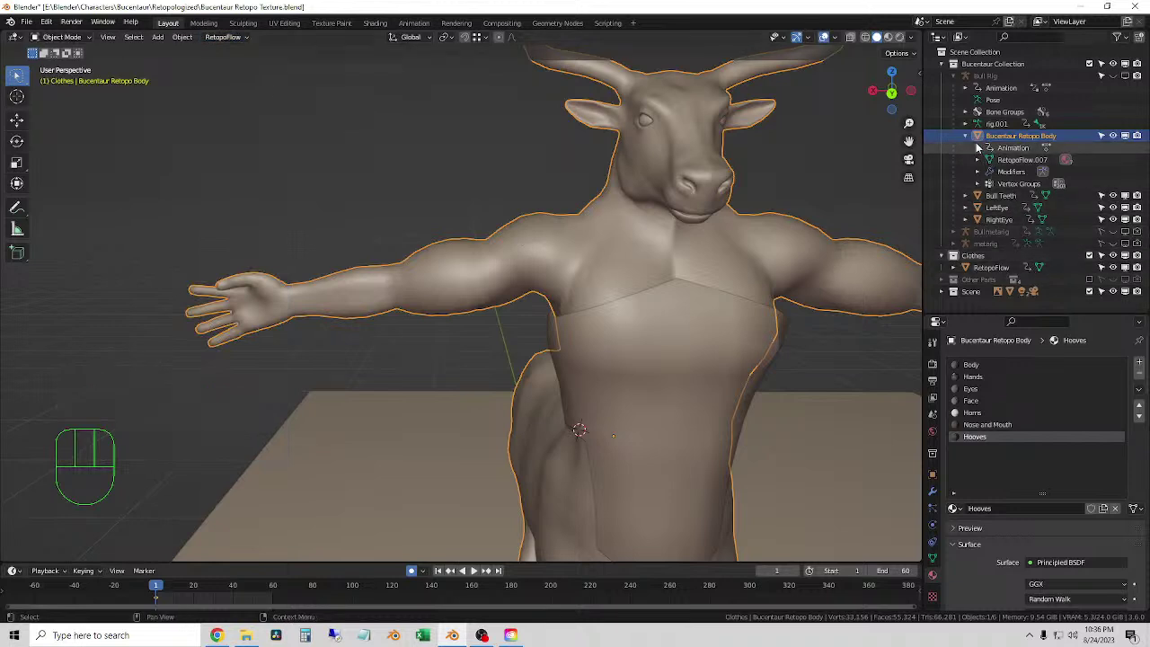
pyautogui.doubleClick(990, 267)
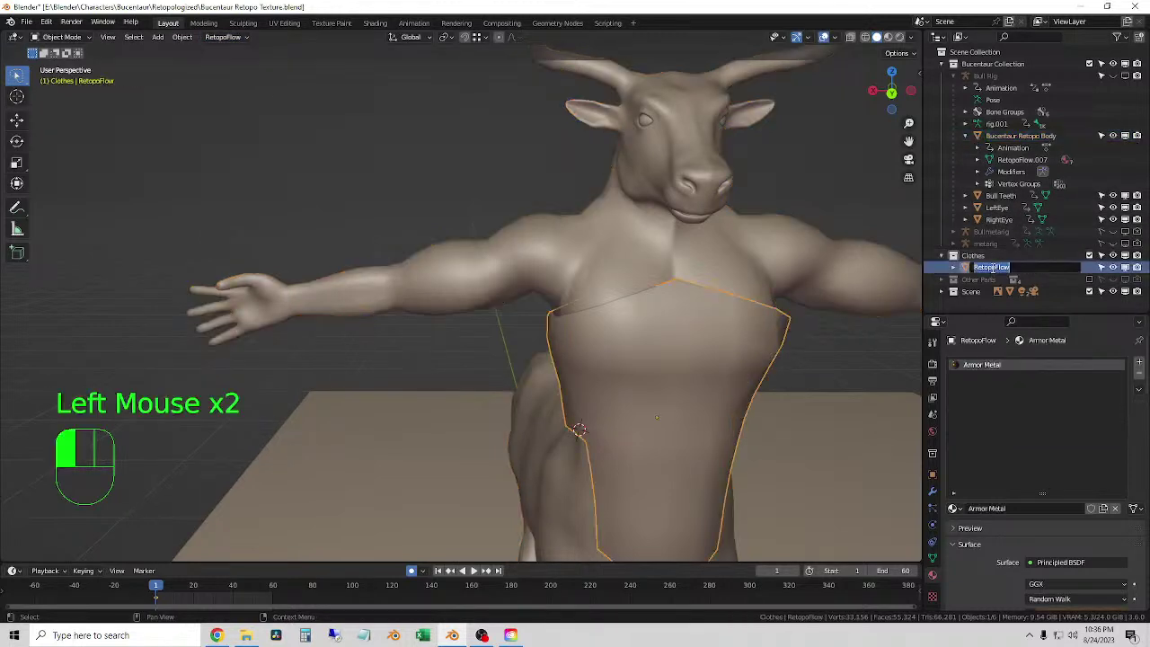
pyautogui.write('Chest Plate')
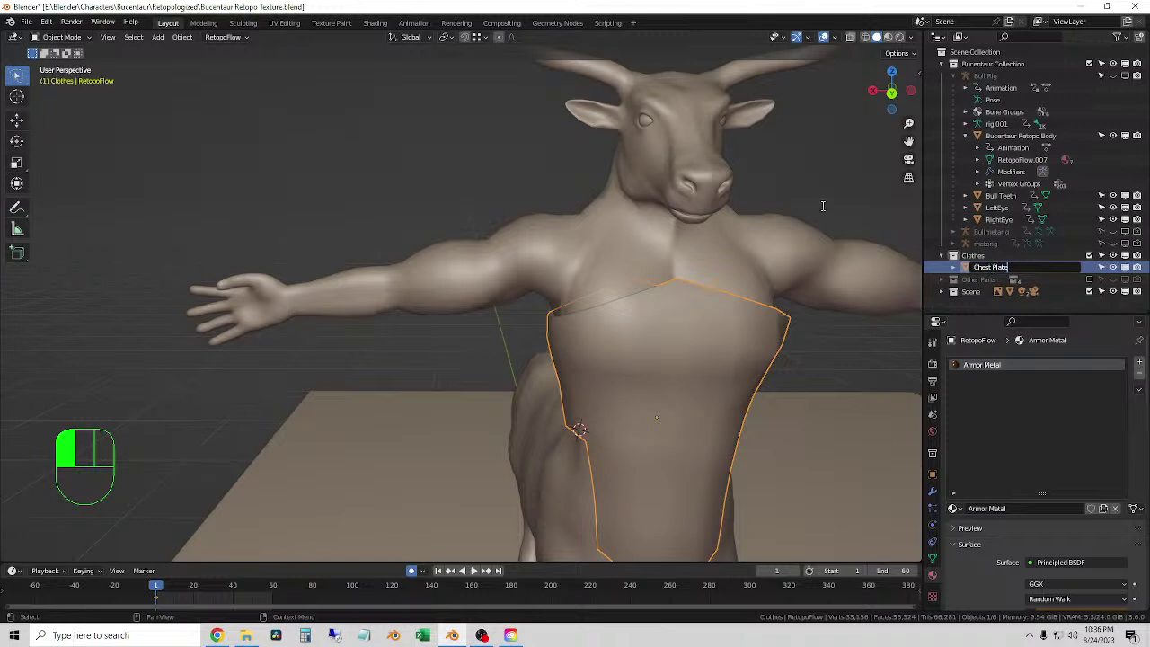
pyautogui.click(821, 205)
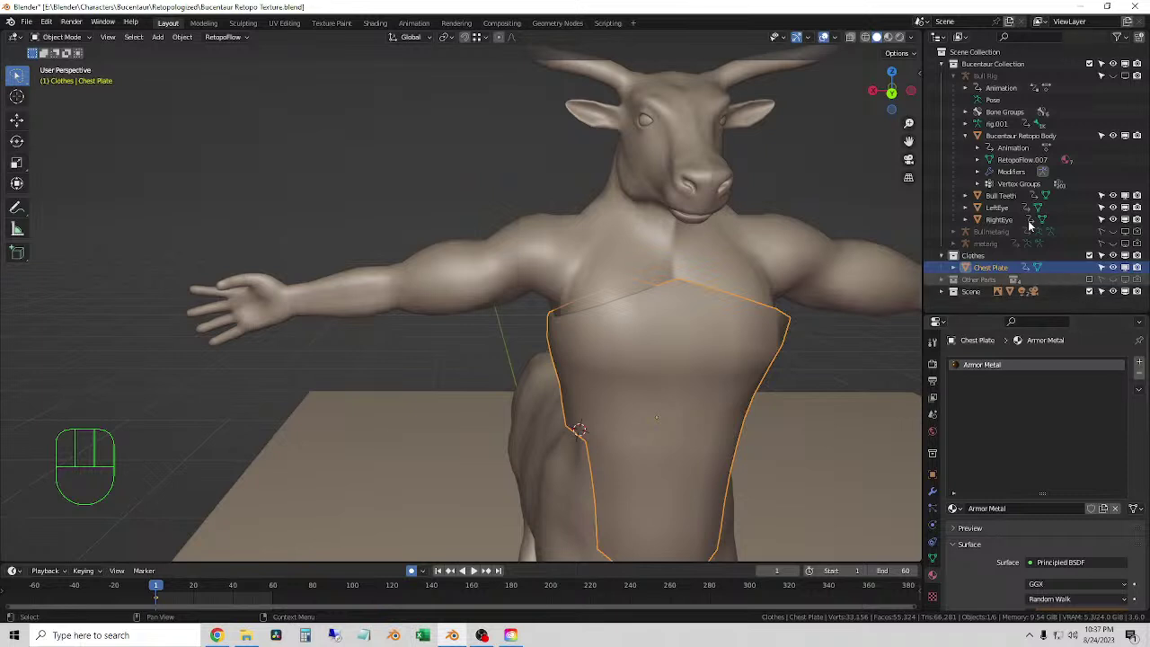
pyautogui.click(770, 182)
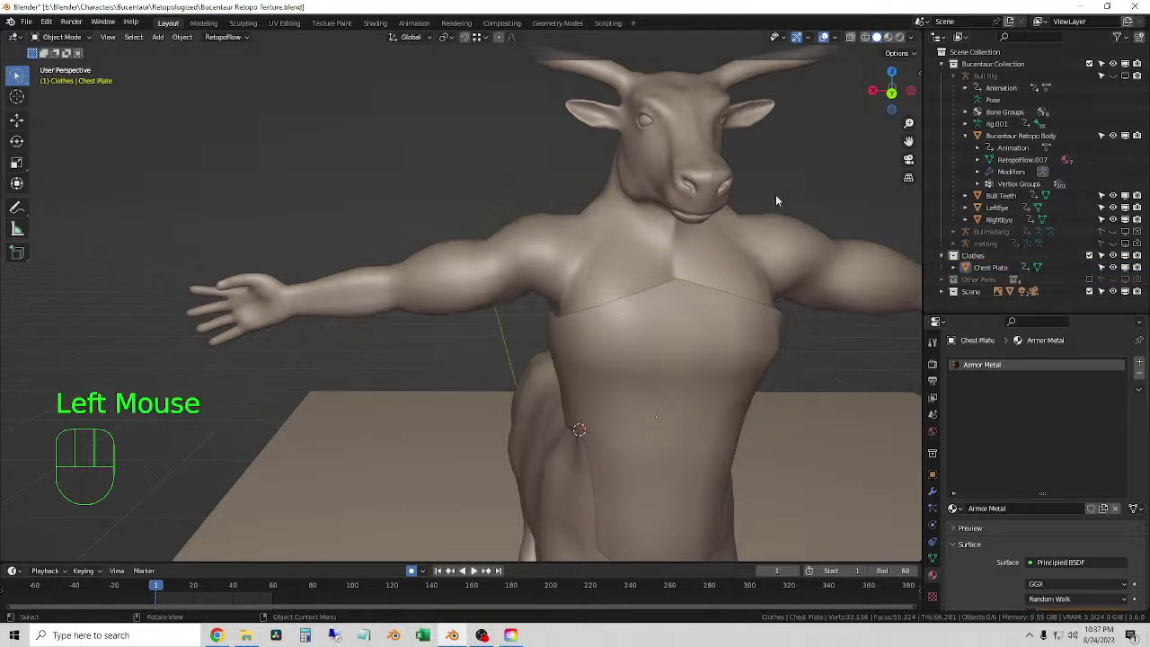
# - Place the 3D cursor on the bucentaur's right upper arm, select the body, and start a new RetopoFlow mesh from the active object
pyautogui.scroll(-2, 679, 234)
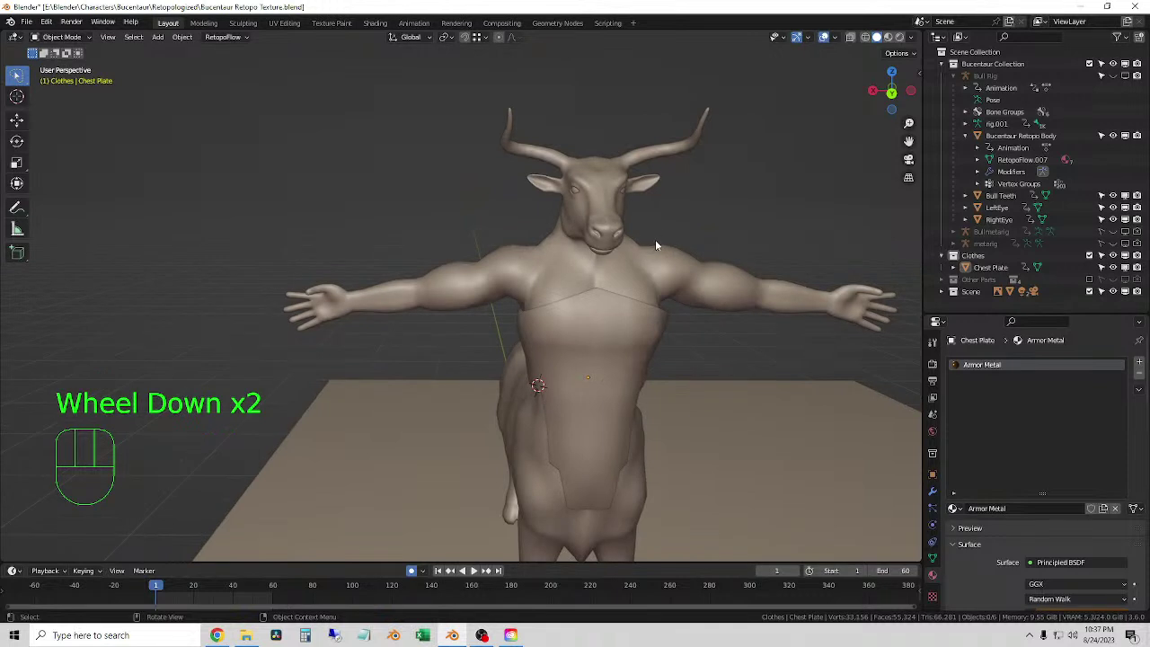
pyautogui.moveTo(655, 239); pyautogui.dragTo(510, 262, button='middle')
pyautogui.keyDown('shift'); pyautogui.rightClick(442, 290); pyautogui.keyUp('shift')
pyautogui.scroll(1, 442, 289)
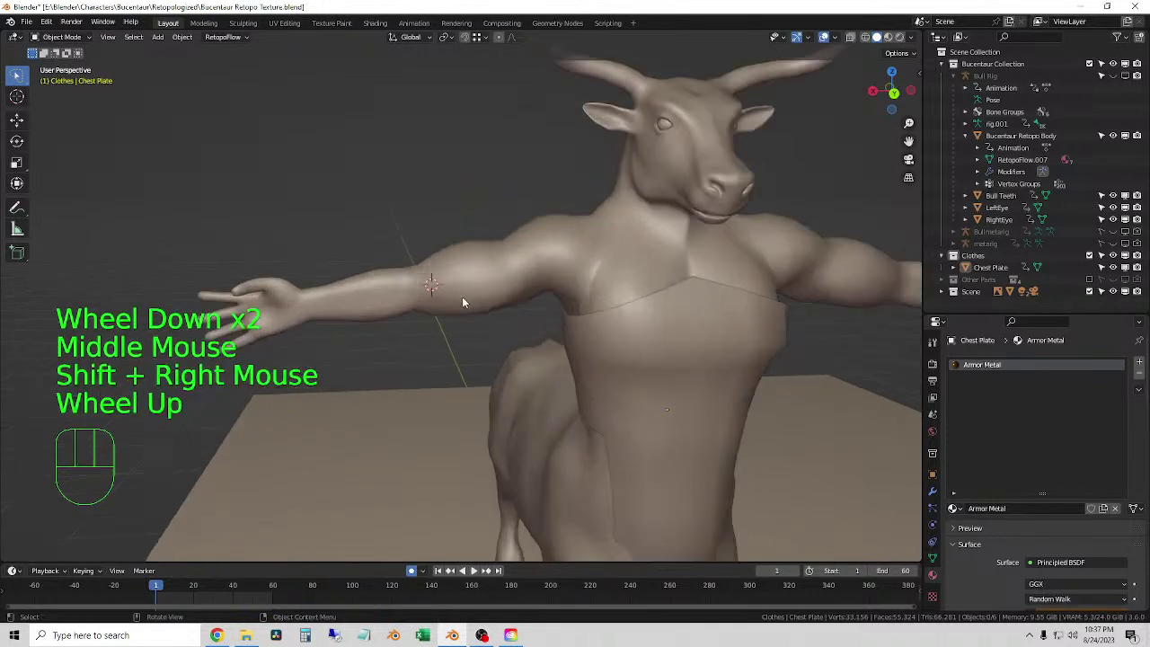
pyautogui.moveTo(461, 296); pyautogui.dragTo(509, 304, button='middle')
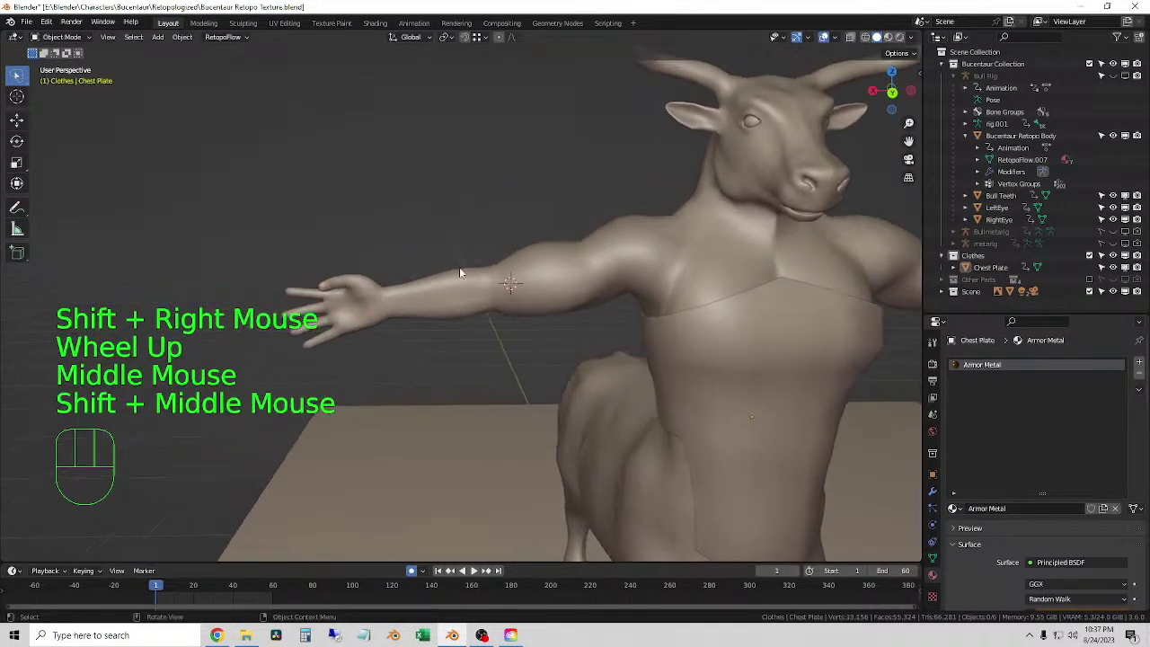
pyautogui.click(577, 246)
pyautogui.click(222, 37)
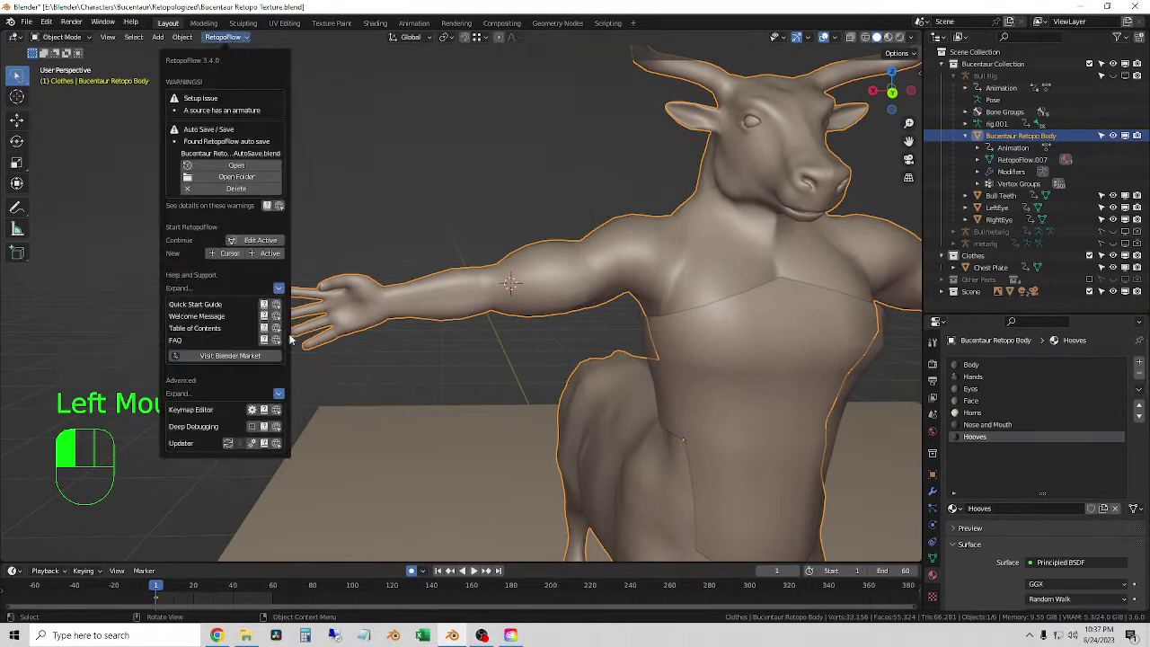
pyautogui.click(262, 253)
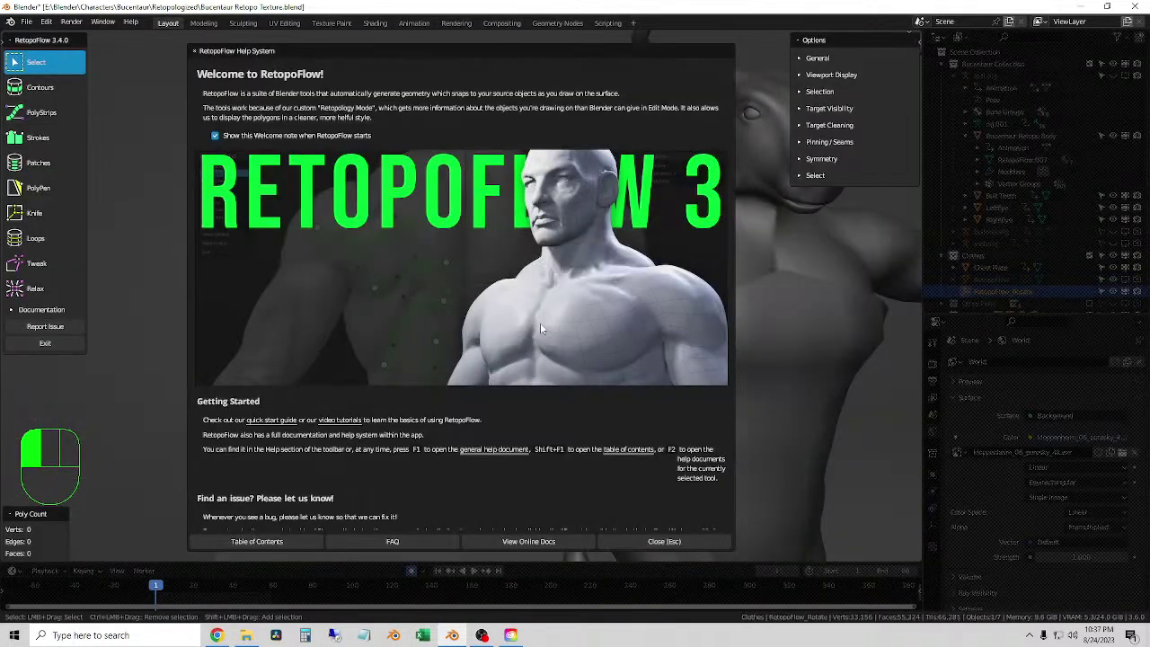
pyautogui.click(663, 542)
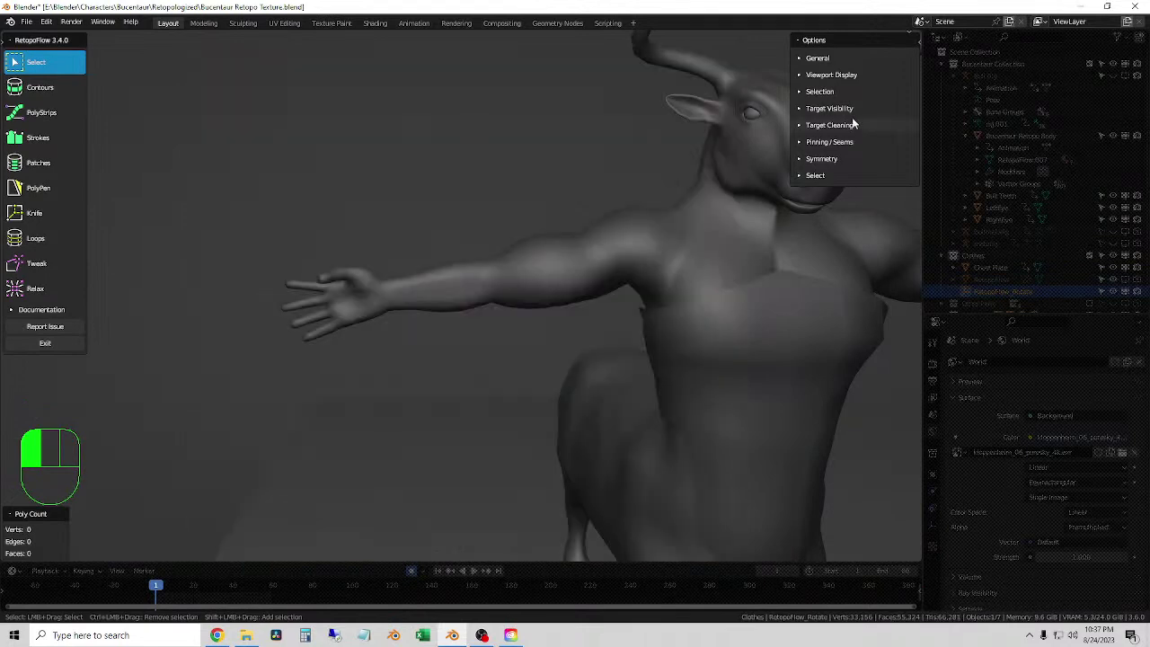
# - Turn on X symmetry for the new retopology mesh and frame the right arm and shoulder
pyautogui.click(819, 158)
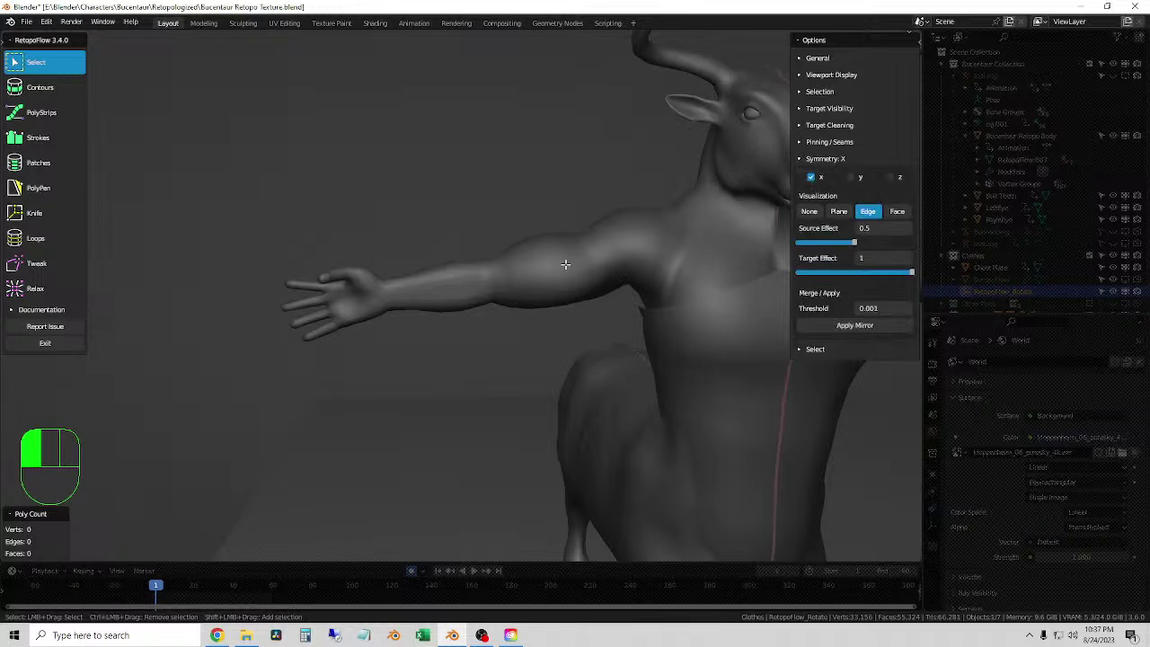
pyautogui.scroll(-2, 558, 269)
pyautogui.scroll(2, 564, 264)
pyautogui.scroll(2, 562, 263)
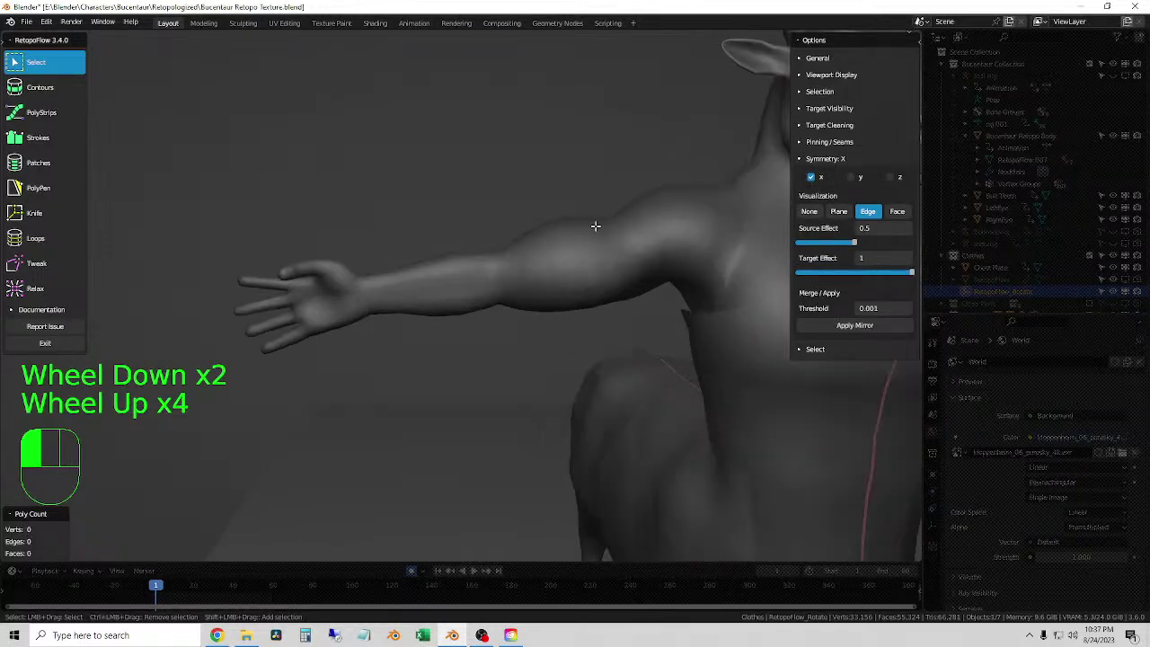
pyautogui.click(798, 40)
pyautogui.scroll(-1, 658, 150)
pyautogui.keyDown('shift'); pyautogui.moveTo(658, 151); pyautogui.dragTo(642, 201, button='middle'); pyautogui.keyUp('shift')
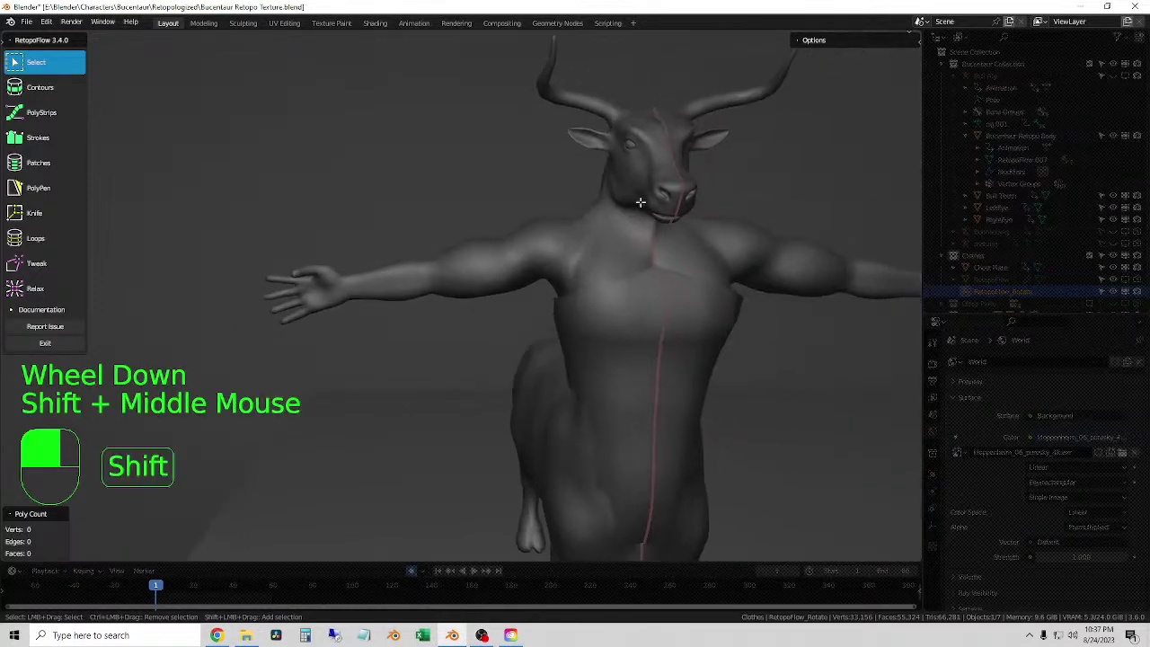
pyautogui.scroll(2, 621, 228)
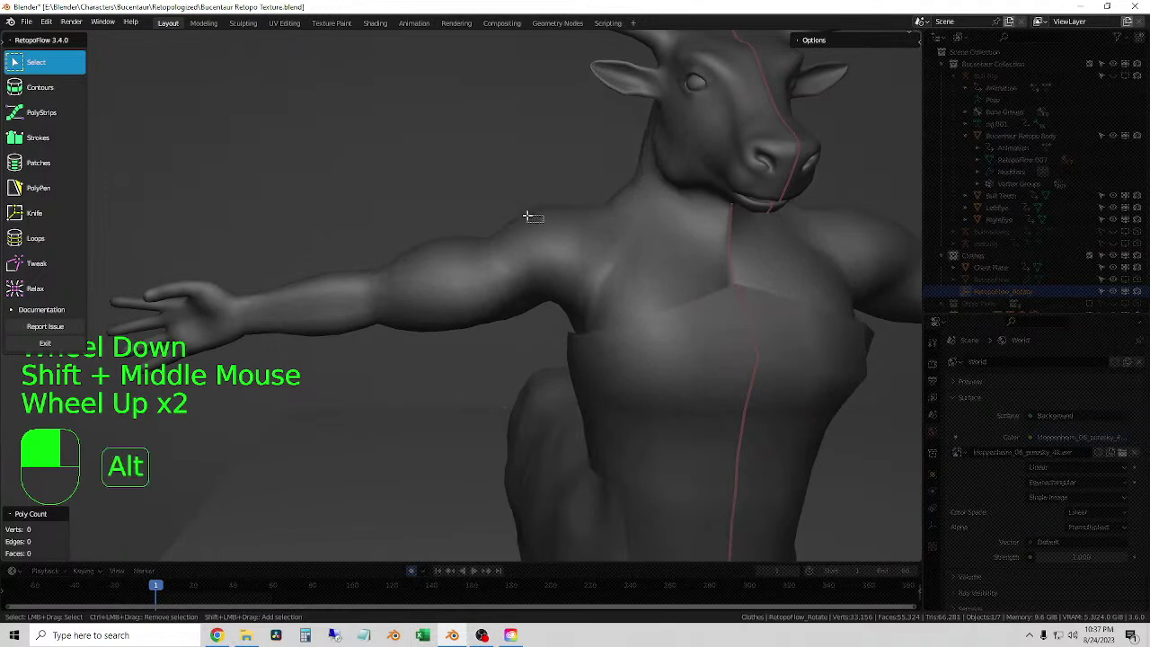
pyautogui.moveTo(539, 223); pyautogui.dragTo(380, 206, button='middle')
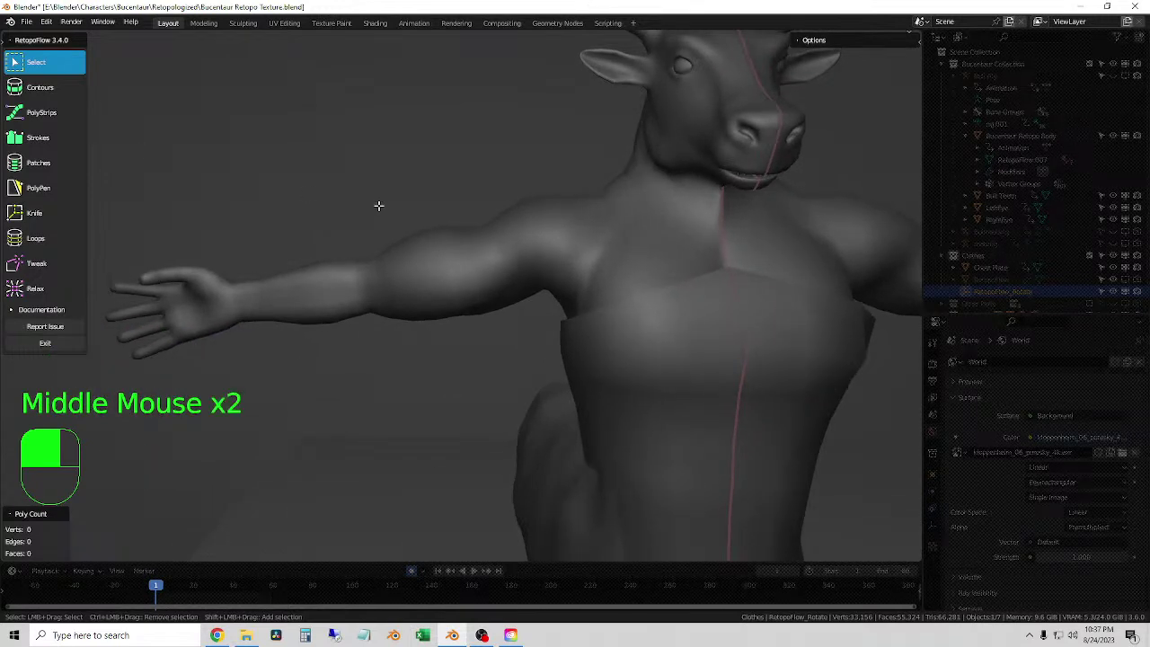
# - Draw three 16-segment contours around the right shoulder and upper arm with the Contours tool to begin a sleeve
pyautogui.click(39, 87)
pyautogui.press('ctrl')
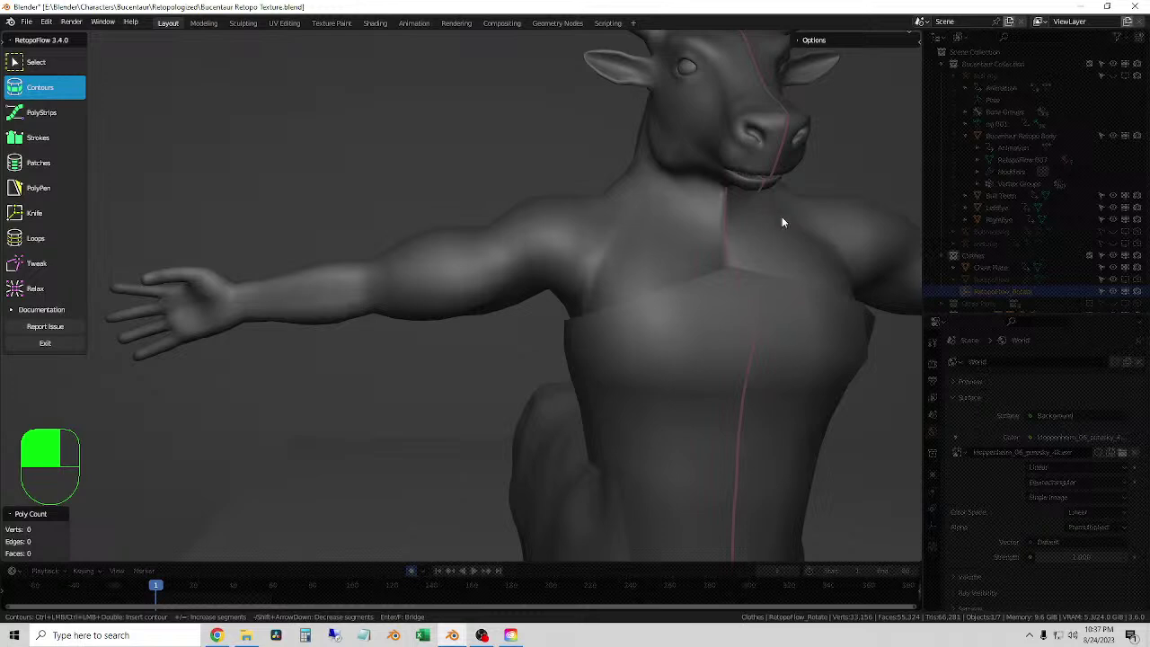
pyautogui.moveTo(550, 301); pyautogui.dragTo(527, 303, button='middle')
pyautogui.moveTo(513, 305)
pyautogui.keyDown('ctrl'); pyautogui.mouseDown()
pyautogui.moveTo(539, 269)
pyautogui.moveTo(566, 182)
pyautogui.mouseUp(); pyautogui.keyUp('ctrl')
pyautogui.moveTo(515, 276)
pyautogui.mouseDown(button='middle')
pyautogui.moveTo(546, 282)
pyautogui.moveTo(521, 278)
pyautogui.moveTo(512, 294)
pyautogui.mouseUp(button='middle')
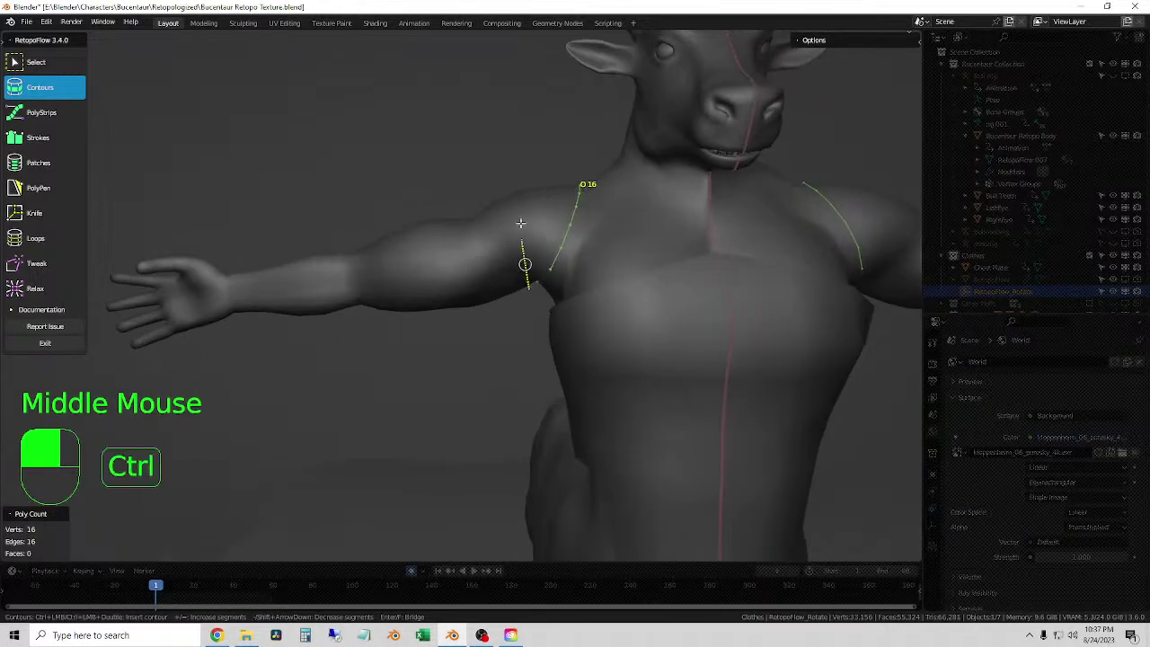
pyautogui.moveTo(520, 222)
pyautogui.keyDown('ctrl'); pyautogui.mouseDown()
pyautogui.moveTo(519, 185)
pyautogui.moveTo(536, 185)
pyautogui.moveTo(483, 200)
pyautogui.mouseUp(); pyautogui.keyUp('ctrl')
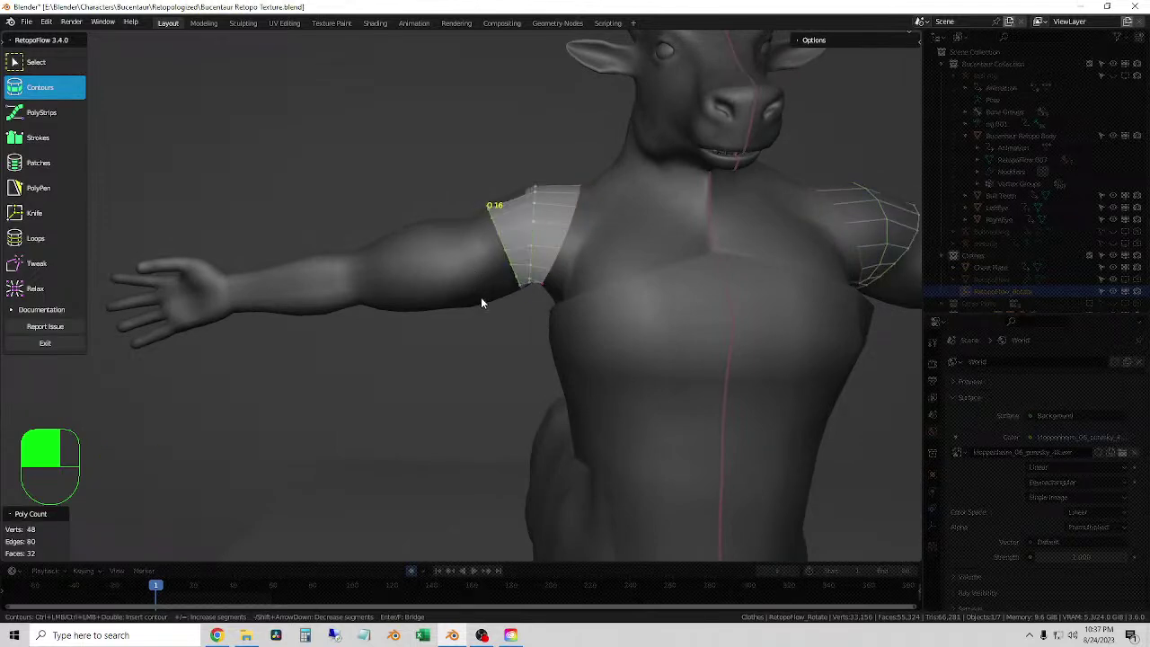
pyautogui.moveTo(525, 265)
pyautogui.mouseDown(button='middle')
pyautogui.moveTo(539, 219)
pyautogui.moveTo(543, 337)
pyautogui.moveTo(521, 282)
pyautogui.moveTo(530, 244)
pyautogui.mouseUp(button='middle')
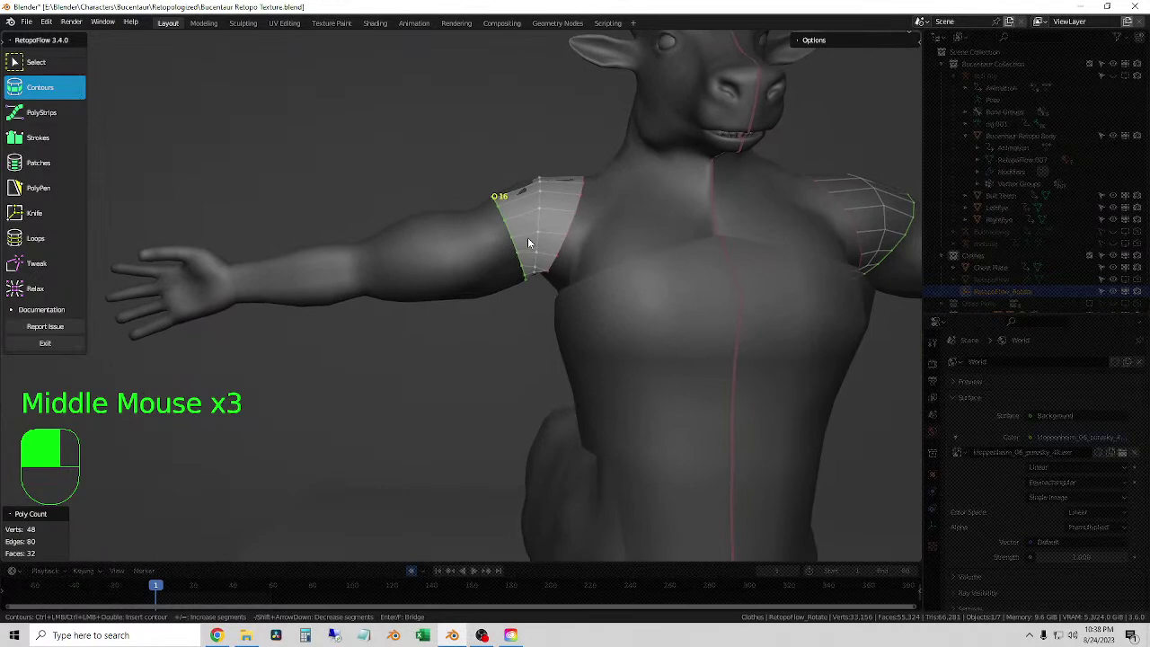
# - Insert two edge loops into the shoulder section of the sleeve, one on each side of its middle loop
pyautogui.press('7')
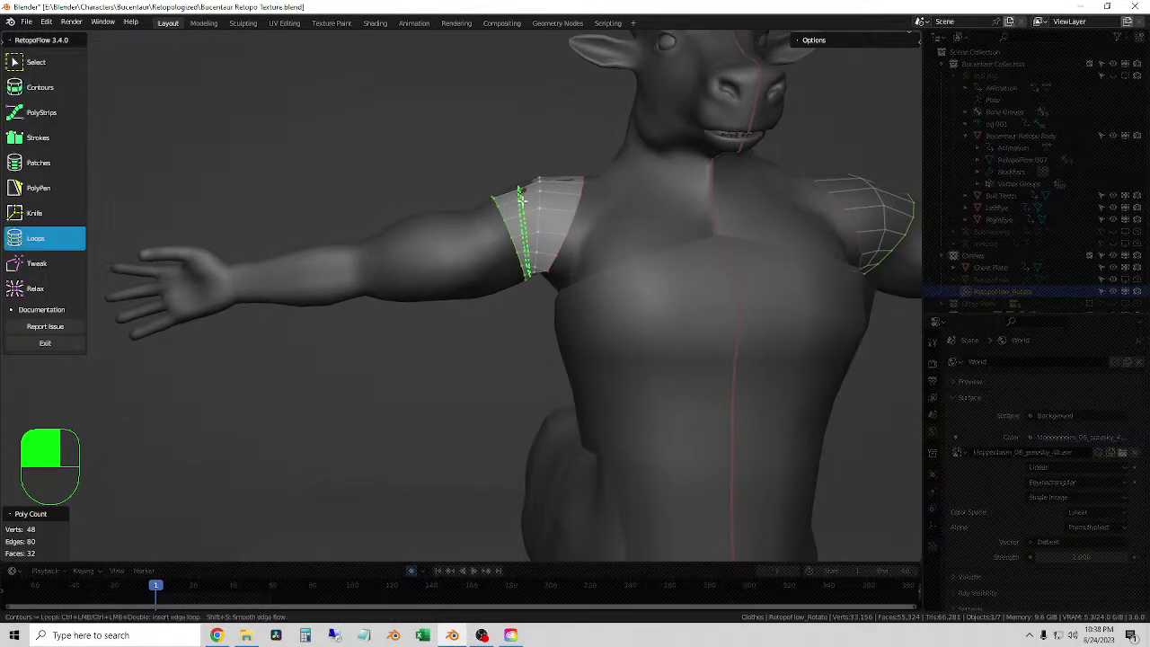
pyautogui.press('1')
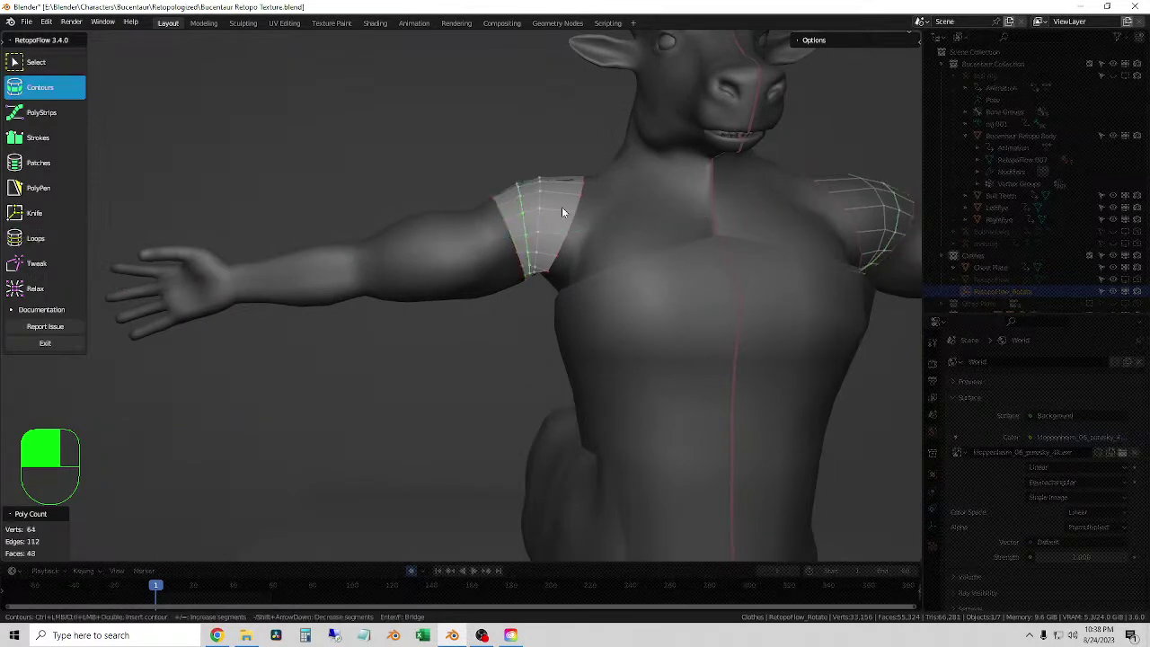
pyautogui.press('7')
pyautogui.keyDown('ctrl'); pyautogui.click(556, 193); pyautogui.keyUp('ctrl')
pyautogui.keyDown('ctrl'); pyautogui.click(558, 192); pyautogui.keyUp('ctrl')
pyautogui.press('1')
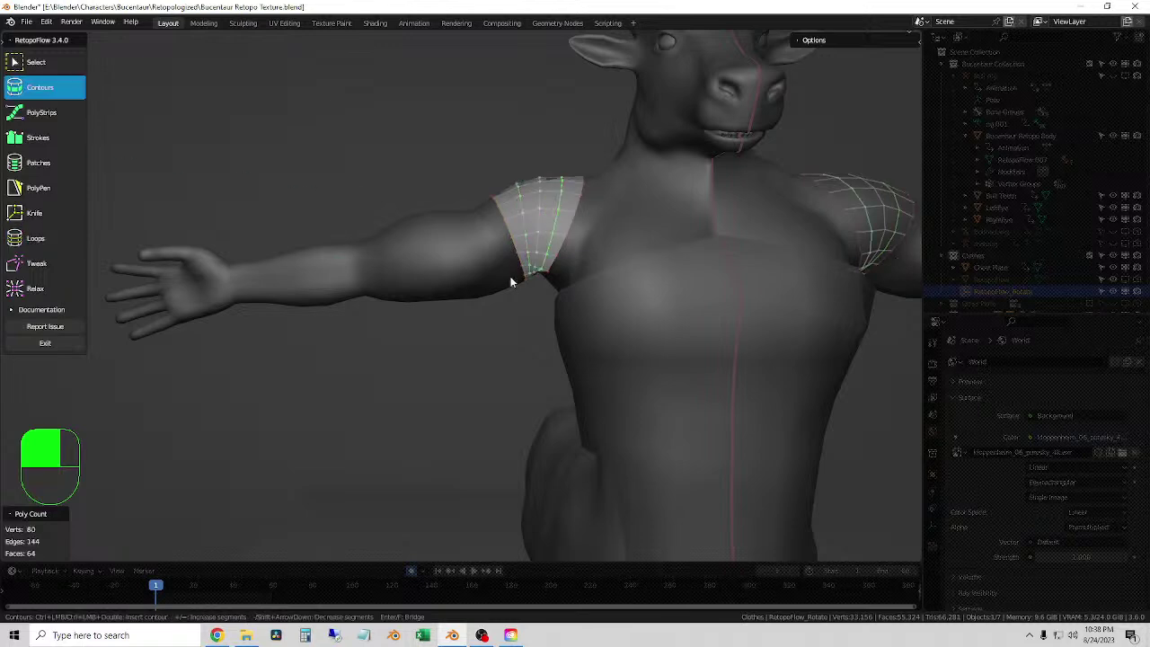
# - Extend the sleeve from the upper arm to the elbow with five more 16-segment contours
pyautogui.moveTo(513, 277)
pyautogui.mouseDown(button='middle')
pyautogui.moveTo(503, 290)
pyautogui.moveTo(507, 266)
pyautogui.mouseUp(button='middle')
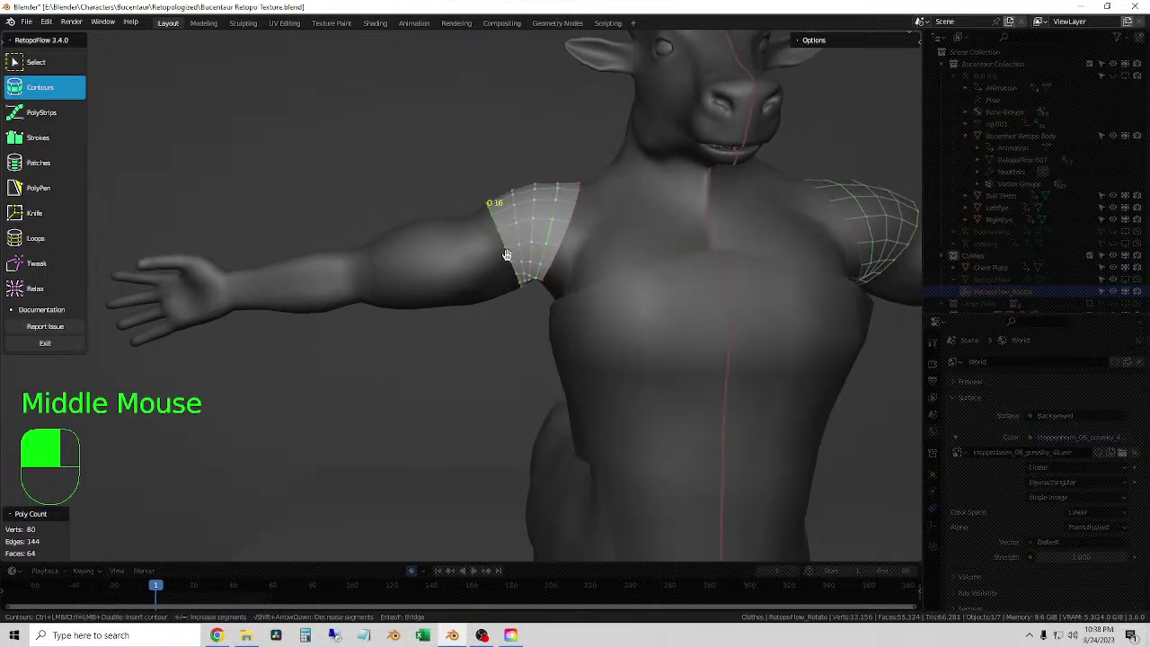
pyautogui.moveTo(498, 308); pyautogui.dragTo(497, 319, button='middle')
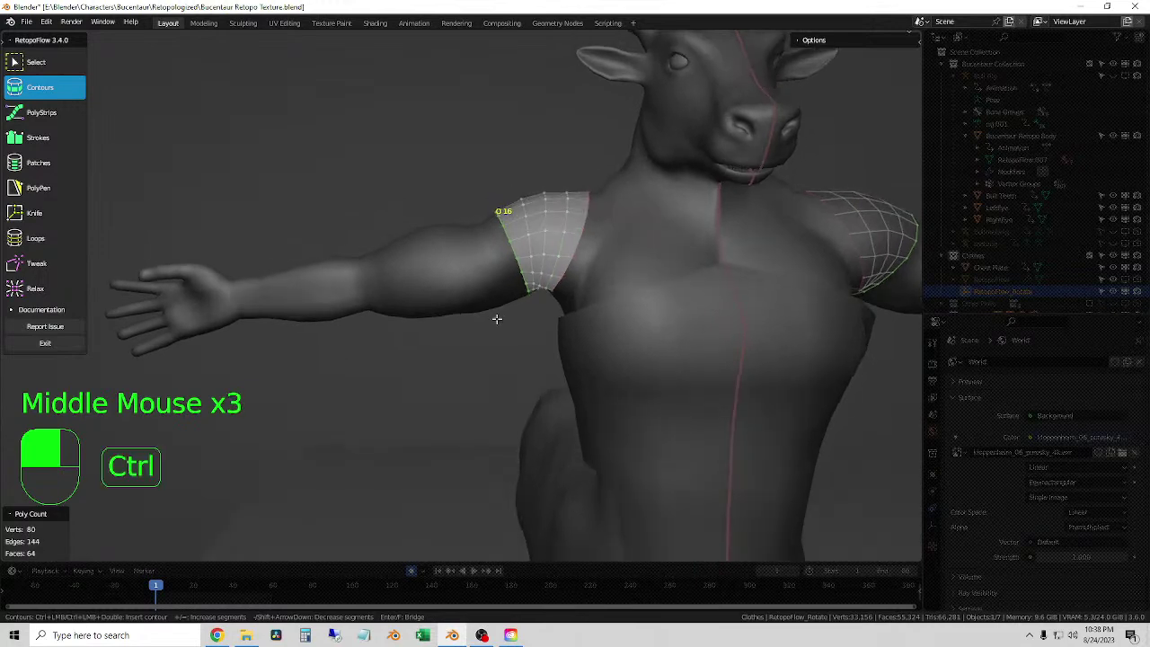
pyautogui.keyDown('ctrl'); pyautogui.click(475, 216); pyautogui.keyUp('ctrl')
pyautogui.moveTo(474, 216); pyautogui.dragTo(454, 313, button='middle')
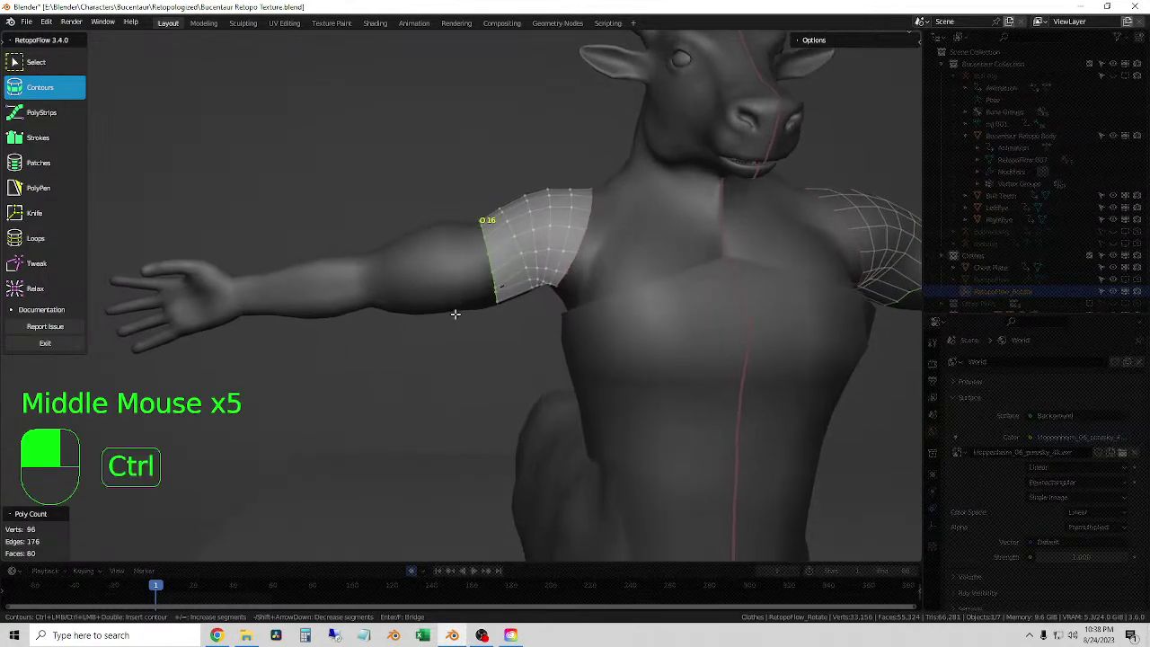
pyautogui.keyDown('ctrl'); pyautogui.click(455, 218); pyautogui.keyUp('ctrl')
pyautogui.moveTo(488, 323); pyautogui.dragTo(439, 313, button='middle')
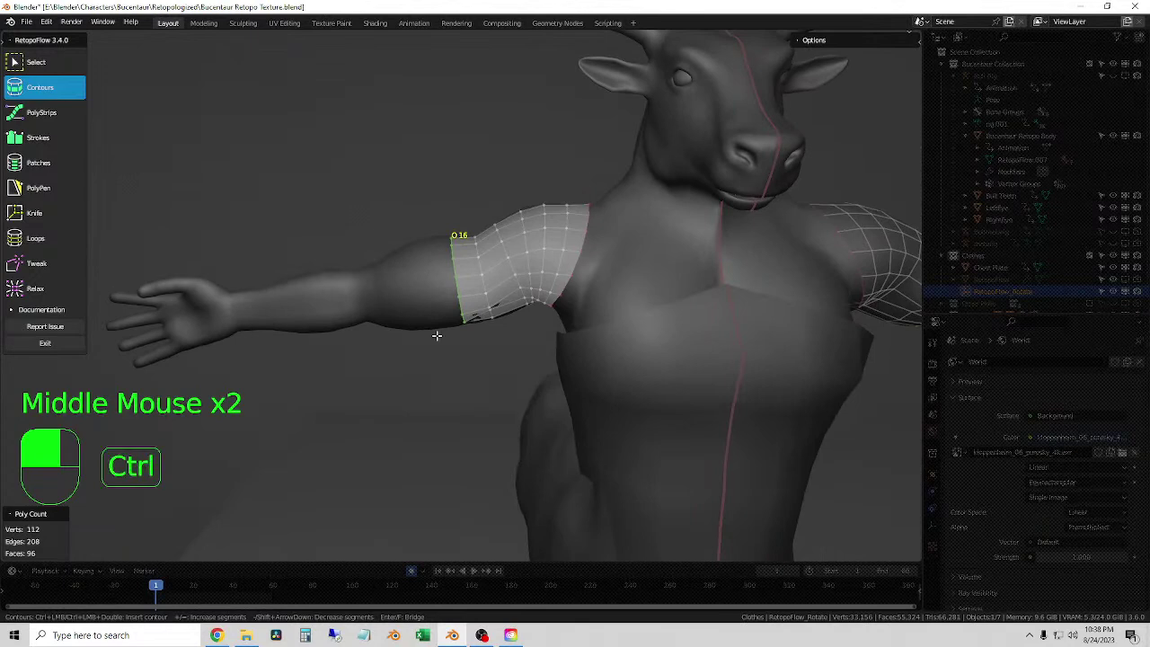
pyautogui.keyDown('ctrl'); pyautogui.click(414, 261); pyautogui.keyUp('ctrl')
pyautogui.moveTo(414, 262); pyautogui.dragTo(423, 306, button='middle')
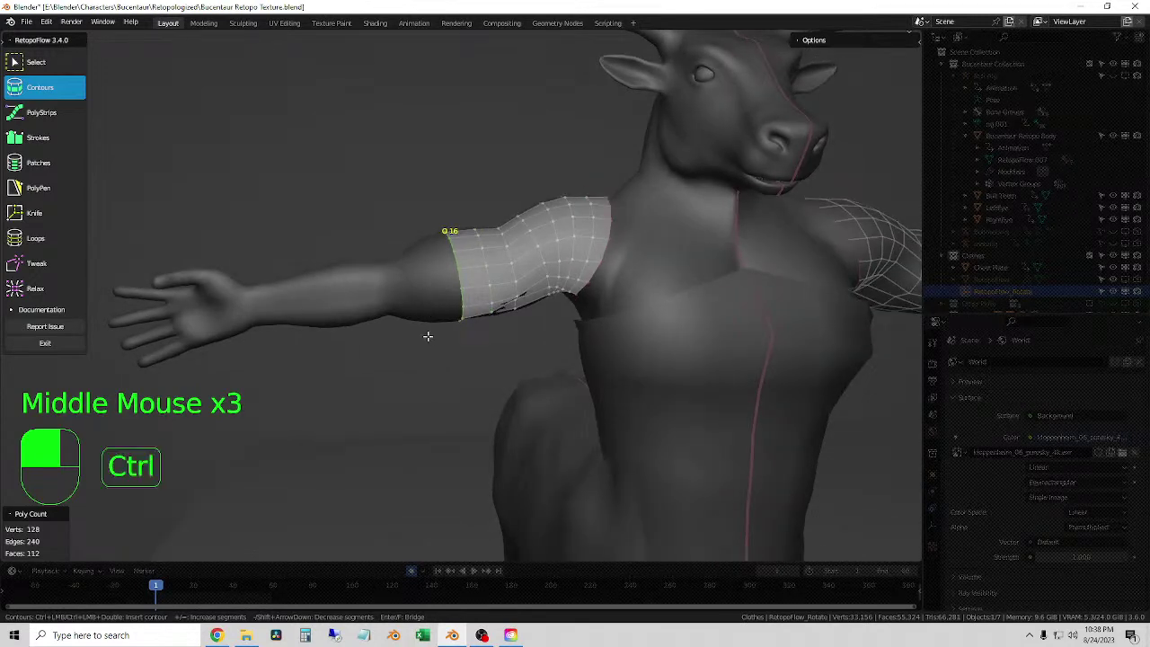
pyautogui.keyDown('ctrl'); pyautogui.click(408, 232); pyautogui.keyUp('ctrl')
pyautogui.moveTo(408, 233); pyautogui.dragTo(382, 246, button='middle')
pyautogui.keyDown('ctrl'); pyautogui.click(356, 211); pyautogui.keyUp('ctrl')
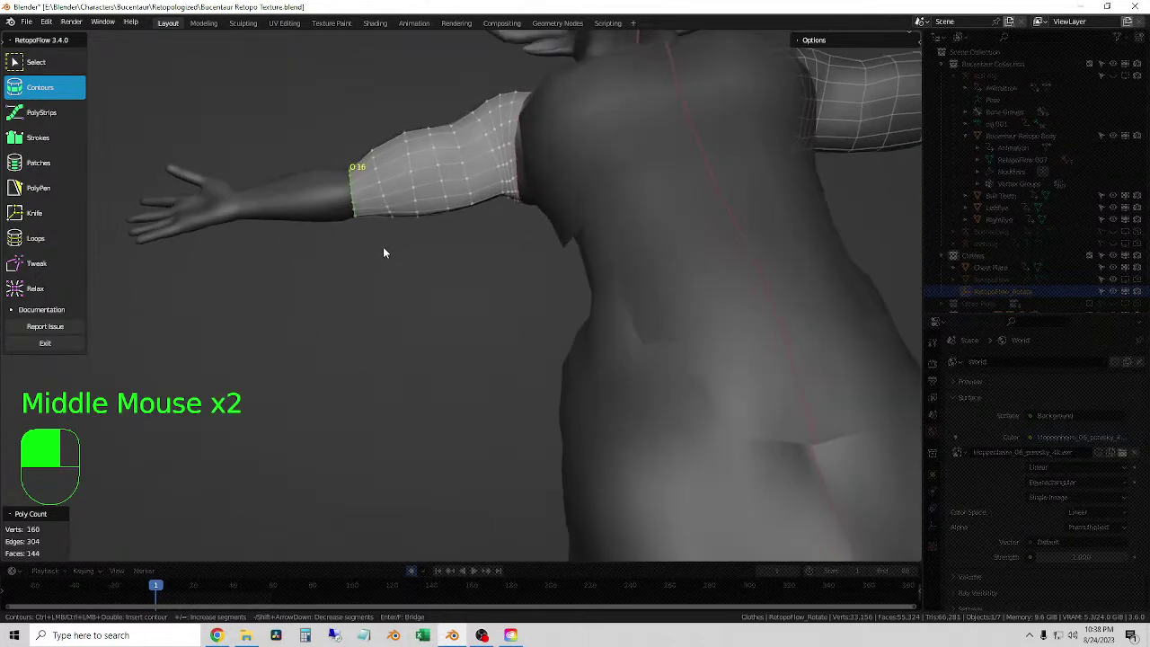
# - Smooth the sleeve's mesh around the shoulder, underarm and upper arm with the Relax brush, working from front, back and above
pyautogui.click(51, 289)
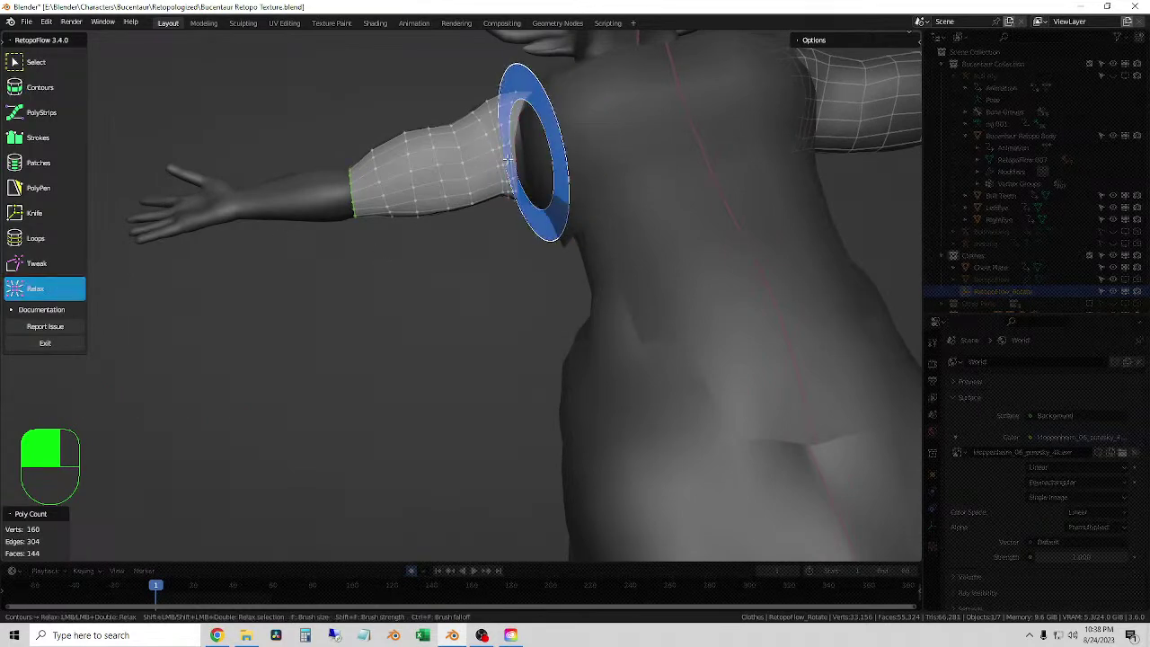
pyautogui.moveTo(500, 161); pyautogui.dragTo(554, 228, button='middle')
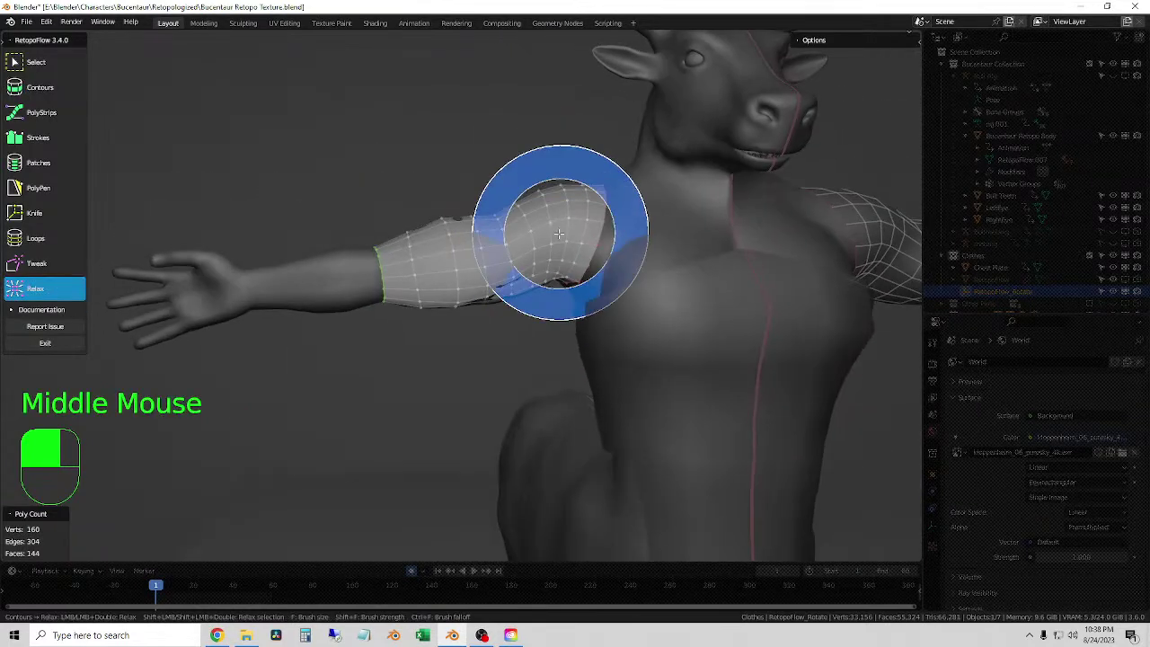
pyautogui.moveTo(484, 257)
pyautogui.mouseDown()
pyautogui.moveTo(476, 291)
pyautogui.moveTo(385, 288)
pyautogui.moveTo(387, 274)
pyautogui.mouseUp()
pyautogui.moveTo(446, 318); pyautogui.dragTo(716, 332, button='middle')
pyautogui.scroll(3, 398, 247)
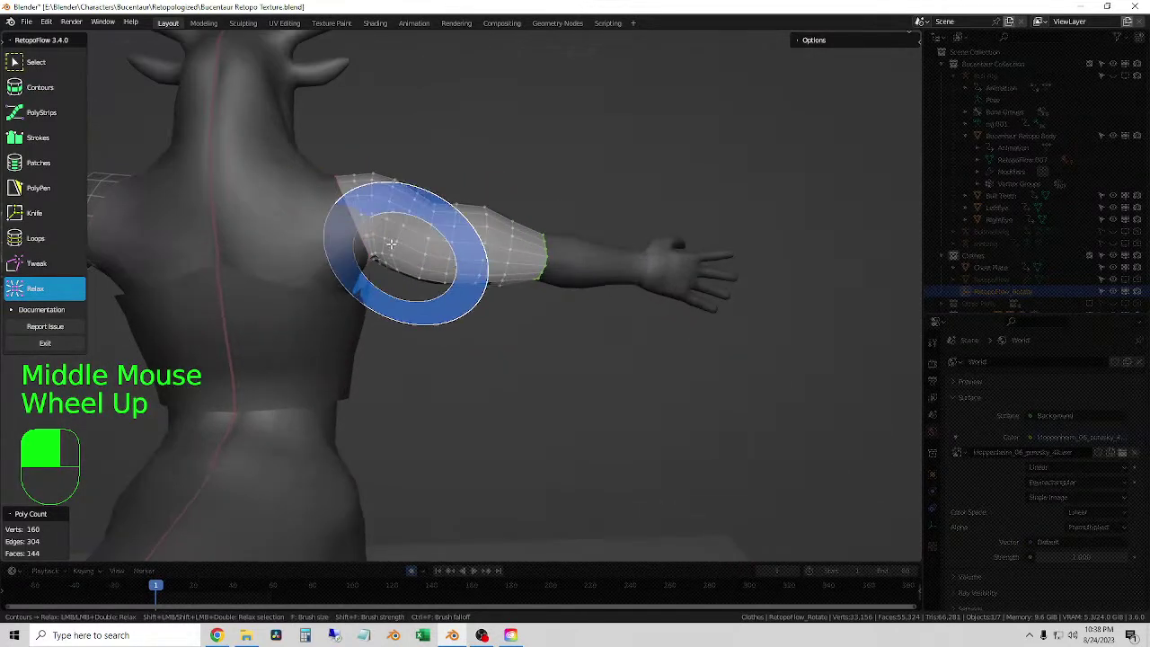
pyautogui.moveTo(464, 329)
pyautogui.mouseDown(button='middle')
pyautogui.moveTo(438, 348)
pyautogui.moveTo(439, 297)
pyautogui.mouseUp(button='middle')
pyautogui.scroll(3, 438, 348)
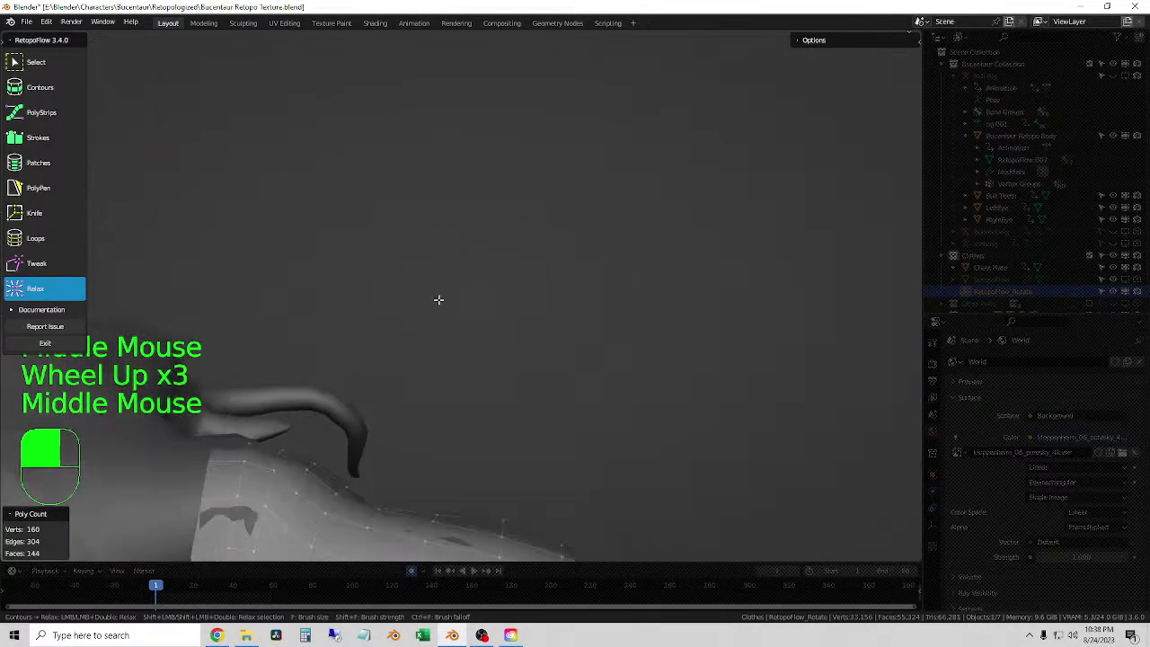
pyautogui.scroll(-3, 431, 329)
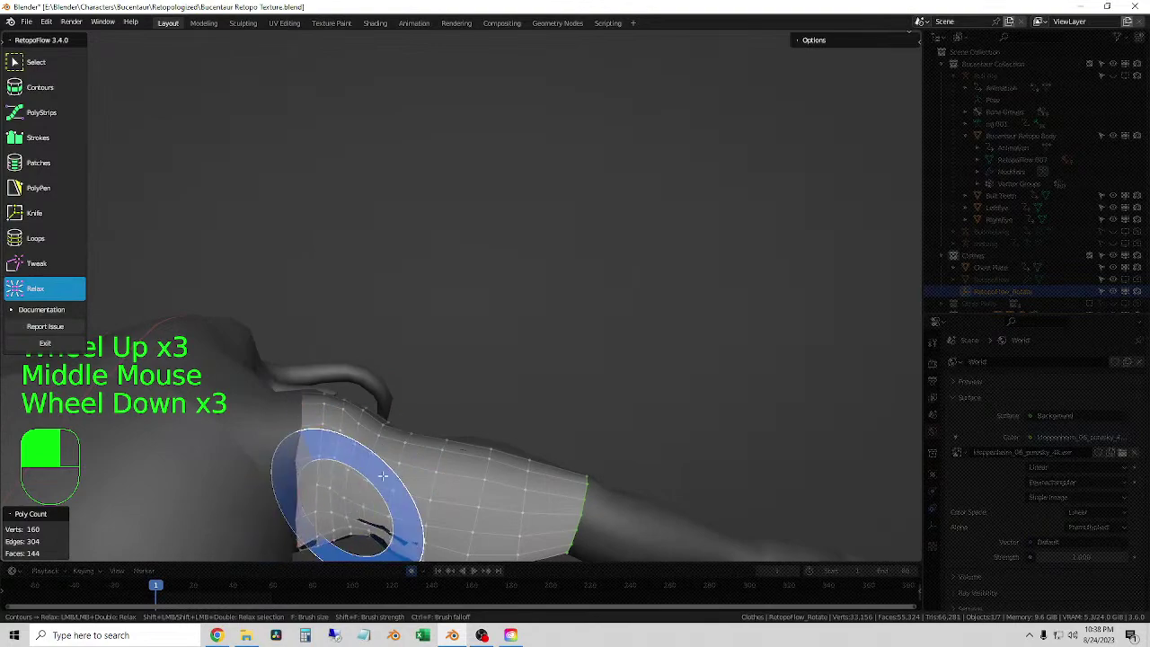
pyautogui.moveTo(333, 513)
pyautogui.mouseDown(button='middle')
pyautogui.moveTo(549, 372)
pyautogui.moveTo(501, 333)
pyautogui.moveTo(457, 329)
pyautogui.moveTo(459, 350)
pyautogui.moveTo(459, 301)
pyautogui.moveTo(473, 321)
pyautogui.mouseUp(button='middle')
pyautogui.scroll(-2, 549, 372)
pyautogui.scroll(-1, 500, 334)
pyautogui.scroll(-1, 457, 303)
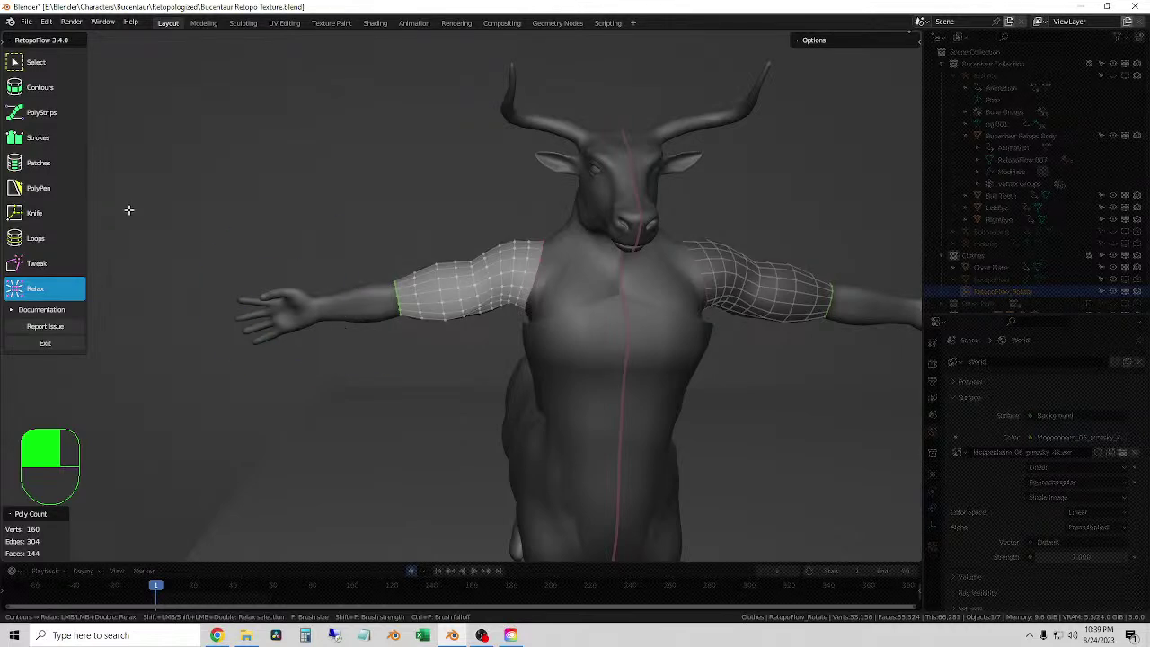
# - Extend the right sleeve down the forearm to just above the wrist with two more 16-segment contours
pyautogui.click(40, 87)
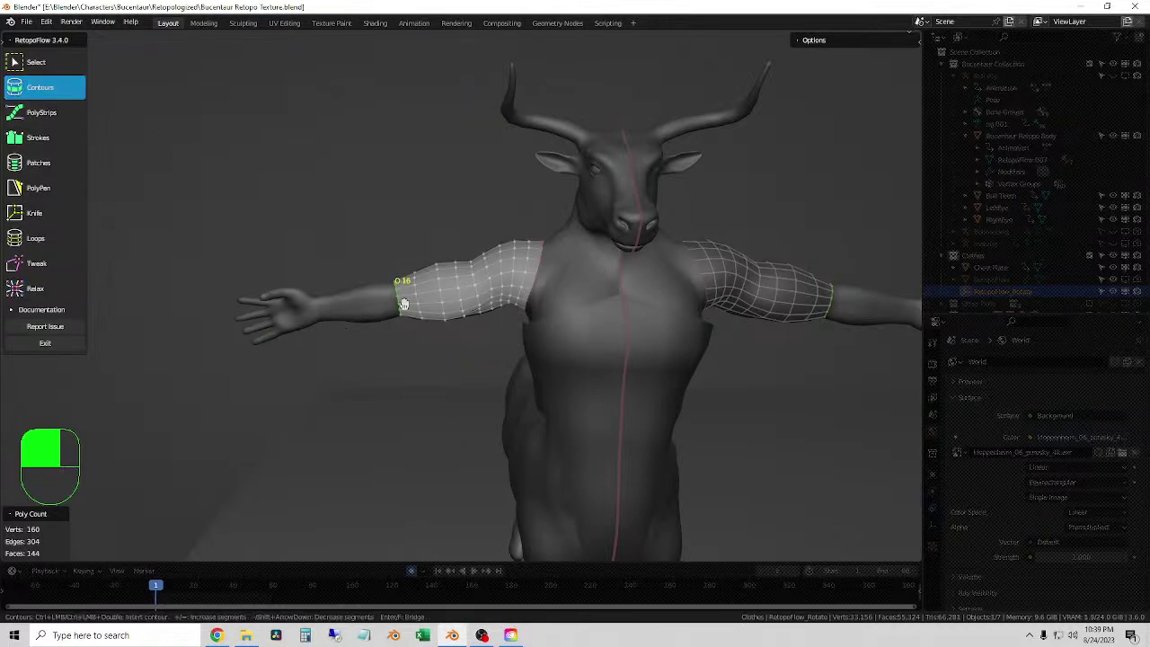
pyautogui.keyDown('shift'); pyautogui.moveTo(375, 330); pyautogui.dragTo(441, 349, button='middle'); pyautogui.keyUp('shift')
pyautogui.scroll(2, 453, 346)
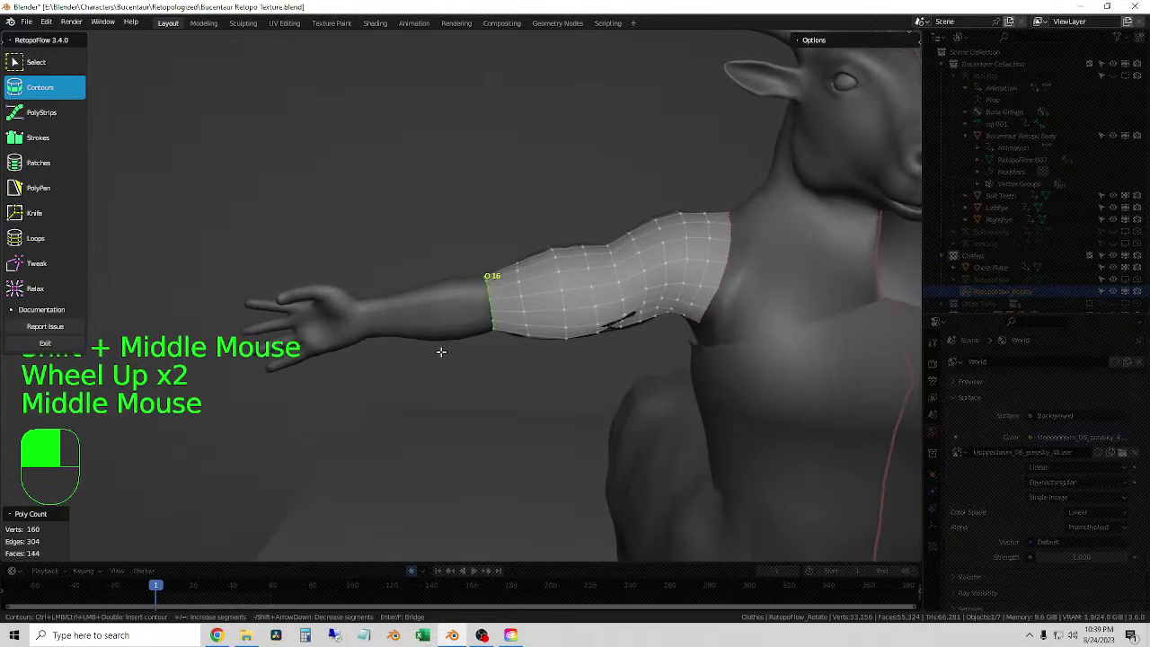
pyautogui.keyDown('ctrl'); pyautogui.moveTo(443, 269); pyautogui.dragTo(443, 270); pyautogui.keyUp('ctrl')
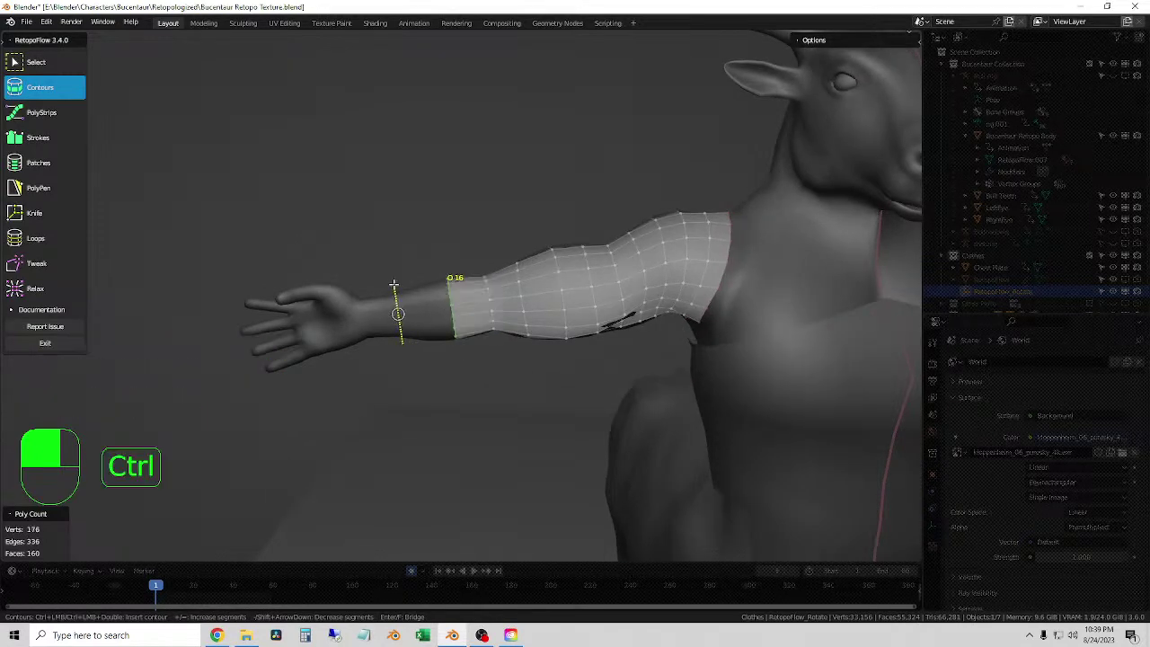
pyautogui.keyDown('ctrl'); pyautogui.moveTo(391, 284); pyautogui.dragTo(393, 286); pyautogui.keyUp('ctrl')
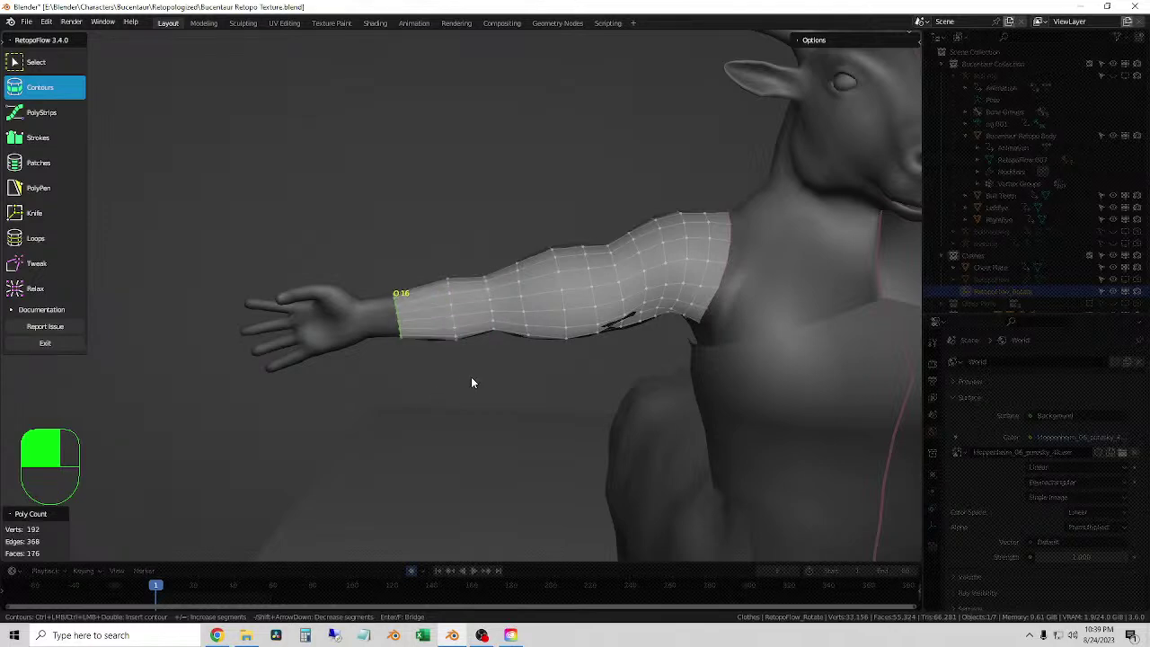
# - Insert three edge loops in the sleeve, one between the last two forearm contours and one on each side of the elbow loop
pyautogui.press('7')
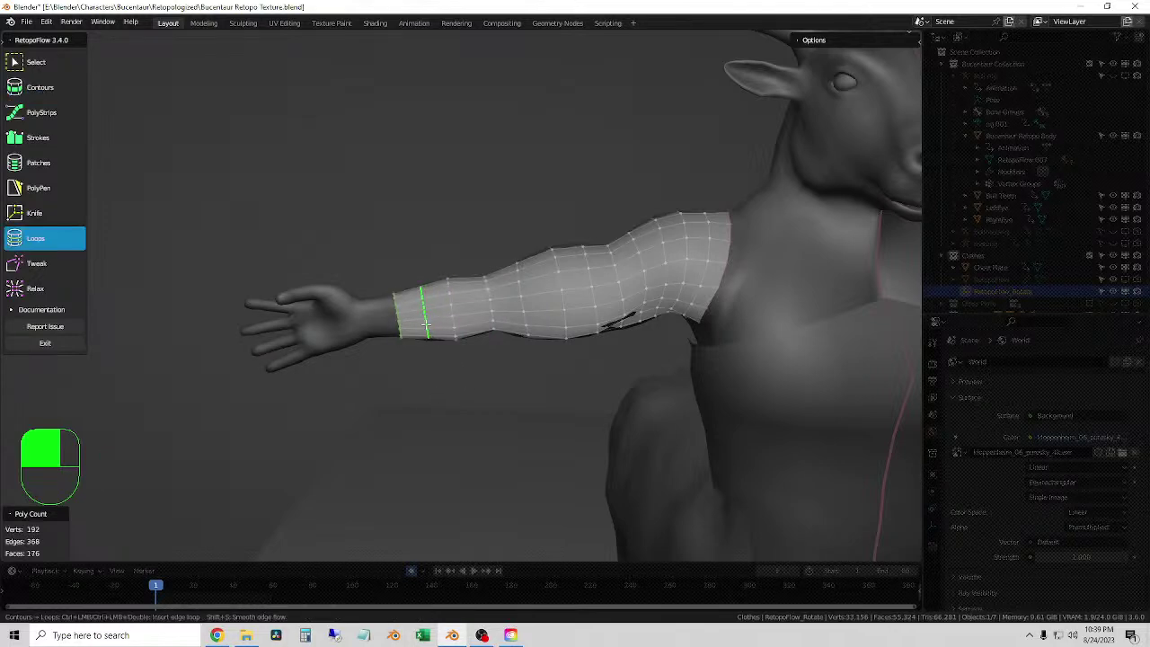
pyautogui.keyDown('ctrl'); pyautogui.click(426, 323); pyautogui.keyUp('ctrl')
pyautogui.press('1')
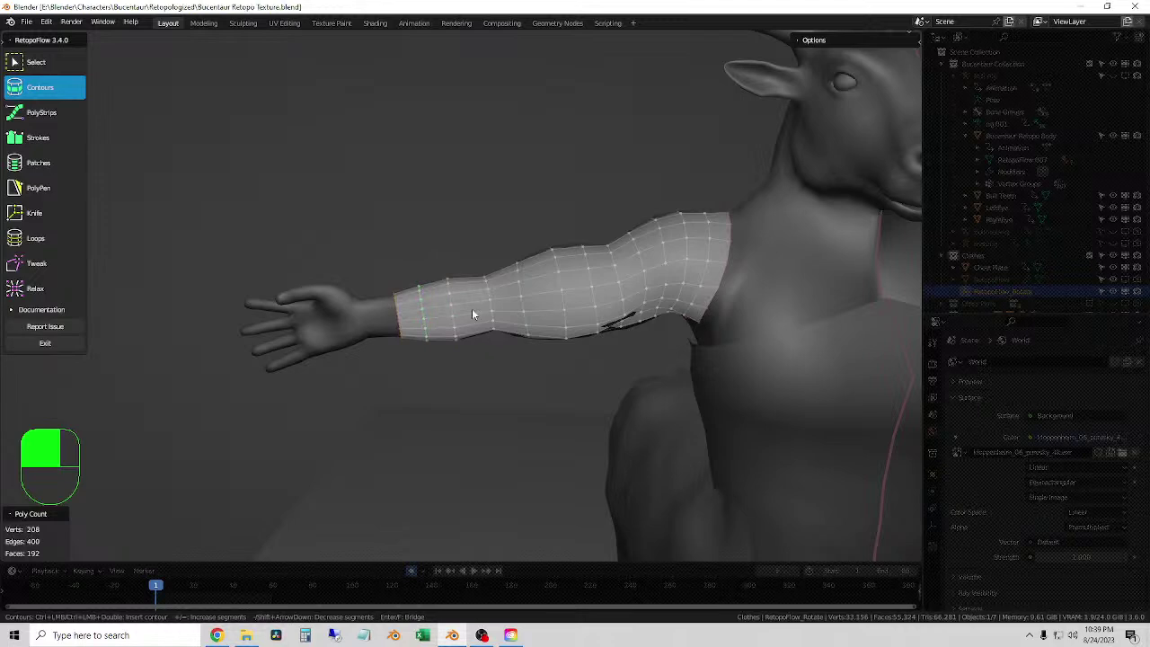
pyautogui.press('7')
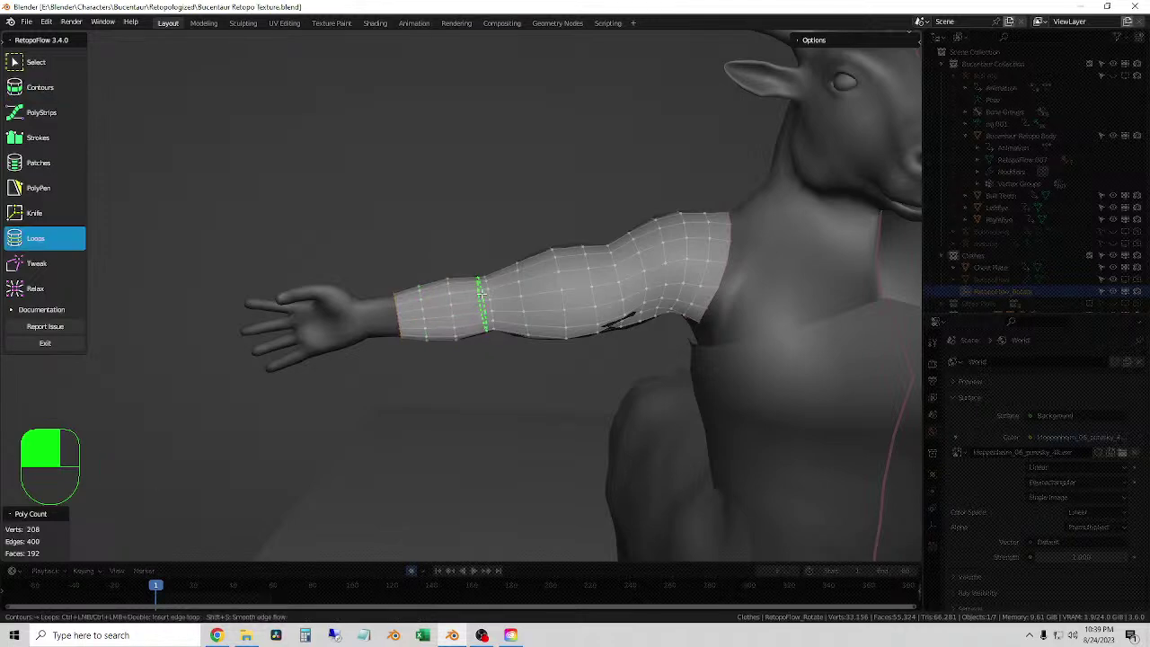
pyautogui.keyDown('ctrl'); pyautogui.click(478, 297); pyautogui.keyUp('ctrl')
pyautogui.press('1')
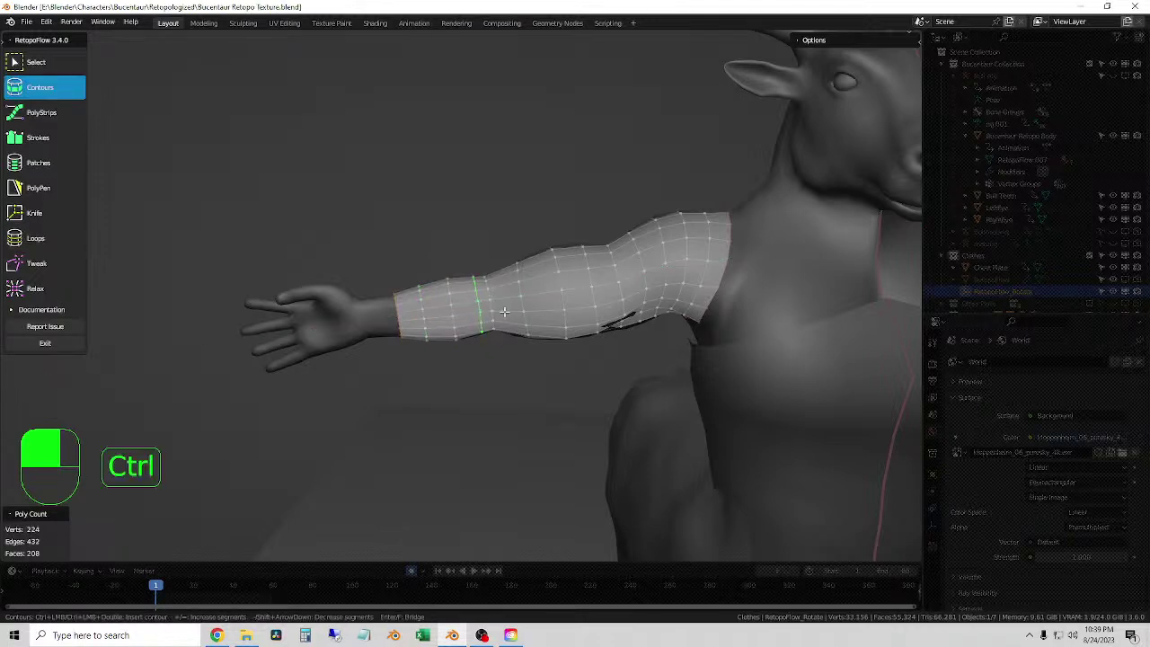
pyautogui.press('7')
pyautogui.keyDown('ctrl'); pyautogui.click(502, 310); pyautogui.keyUp('ctrl')
pyautogui.press('1')
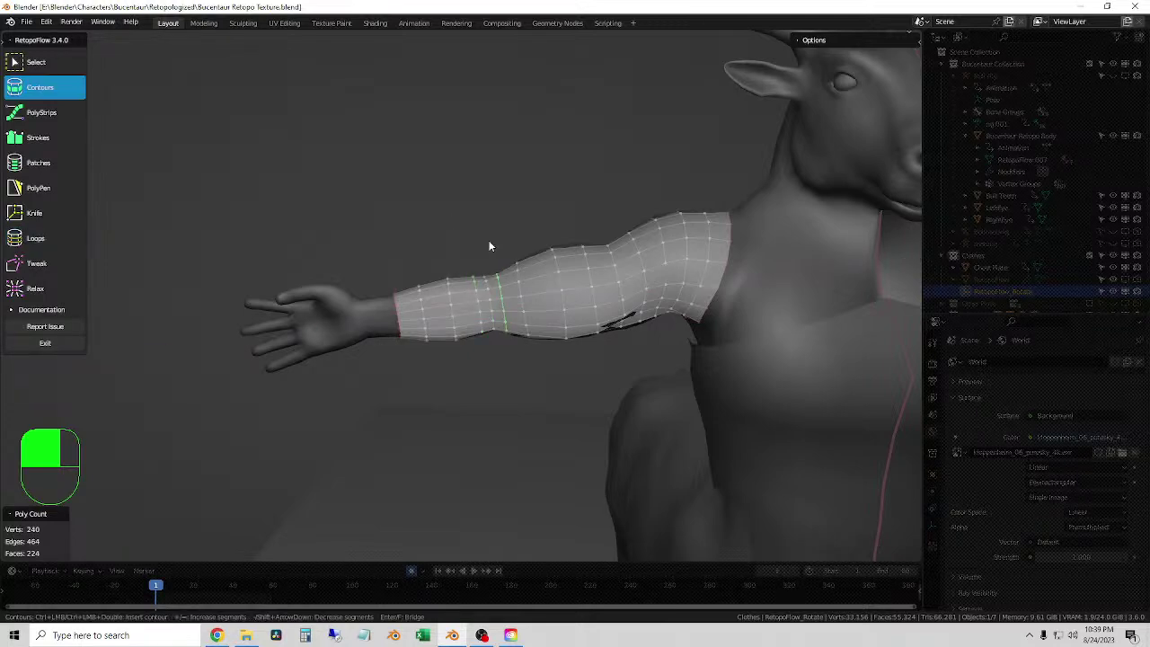
# - Insert two more edge loops in the upper arm section of the sleeve, one on each side of the biceps loop
pyautogui.press('7')
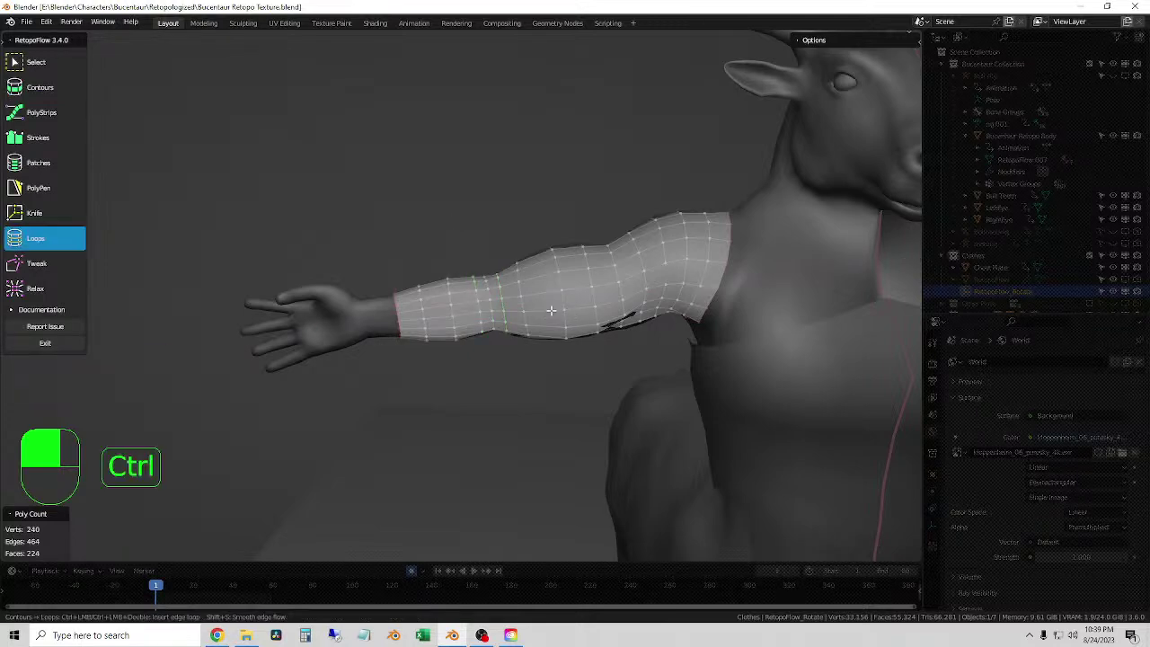
pyautogui.keyDown('ctrl'); pyautogui.click(545, 310); pyautogui.keyUp('ctrl')
pyautogui.press('1')
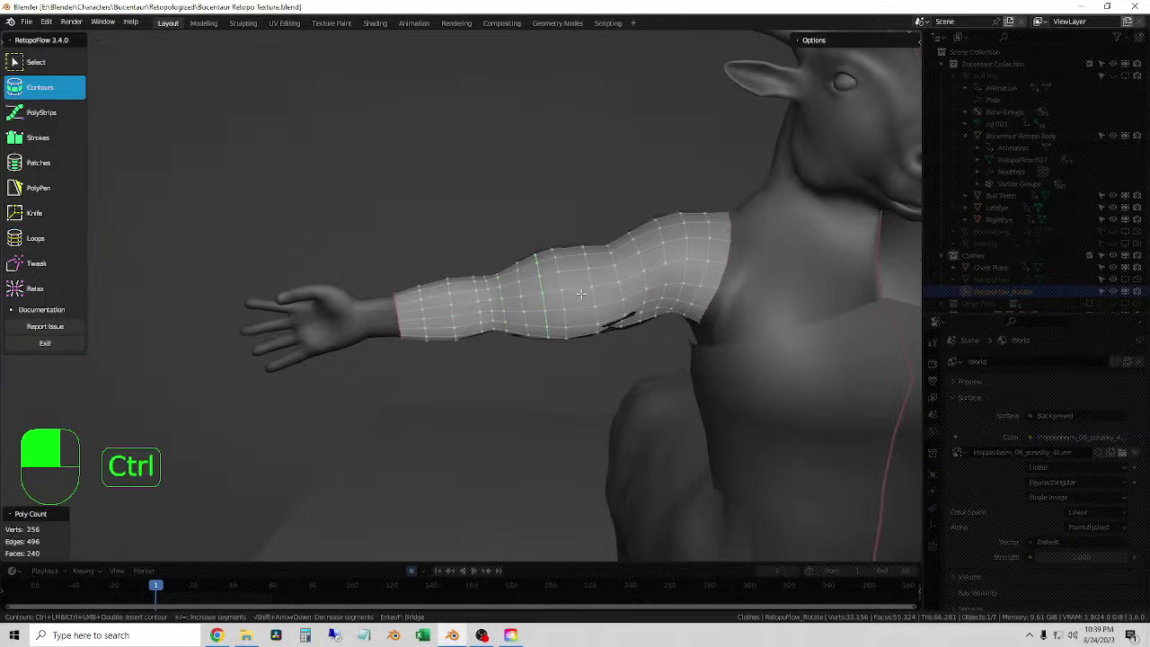
pyautogui.press('7')
pyautogui.keyDown('ctrl'); pyautogui.click(579, 288); pyautogui.keyUp('ctrl')
pyautogui.press('1')
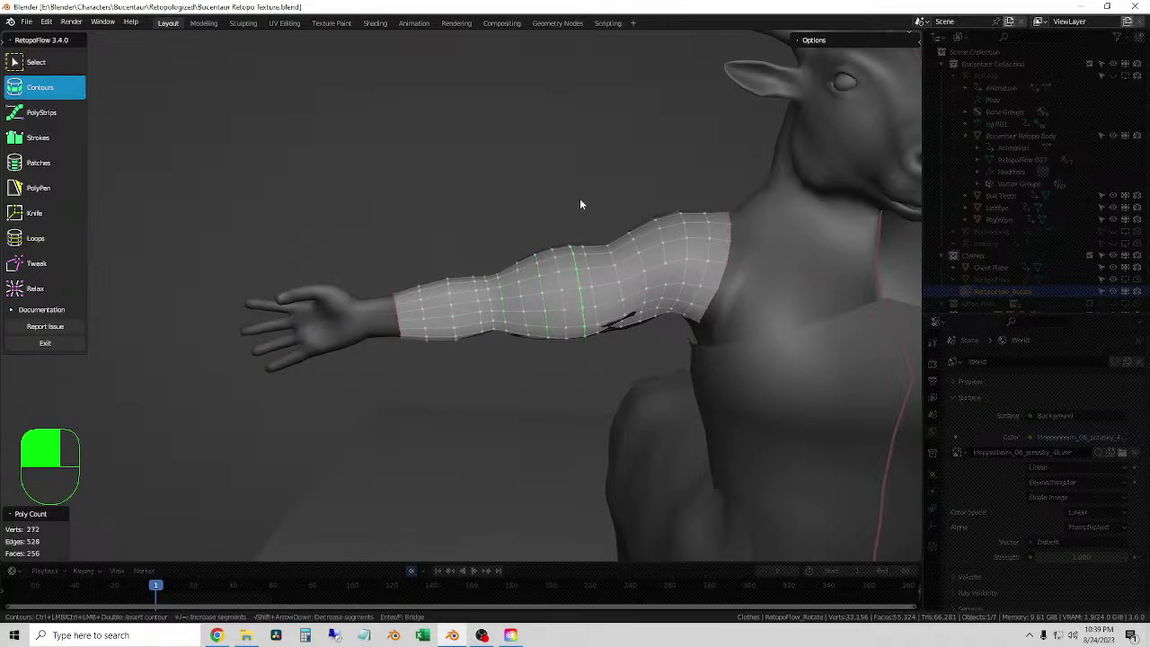
# - Exit RetopoFlow and return the sleeve mesh to Object Mode
pyautogui.moveTo(586, 320); pyautogui.dragTo(203, 205, button='middle')
pyautogui.scroll(-2, 618, 329)
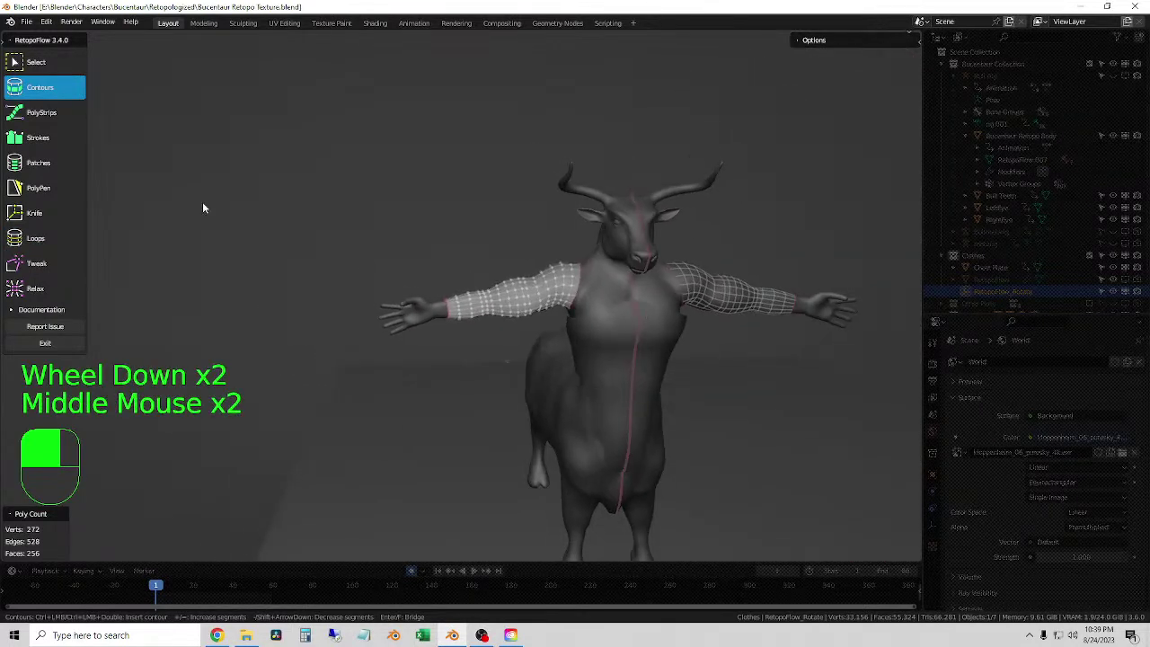
pyautogui.click(46, 344)
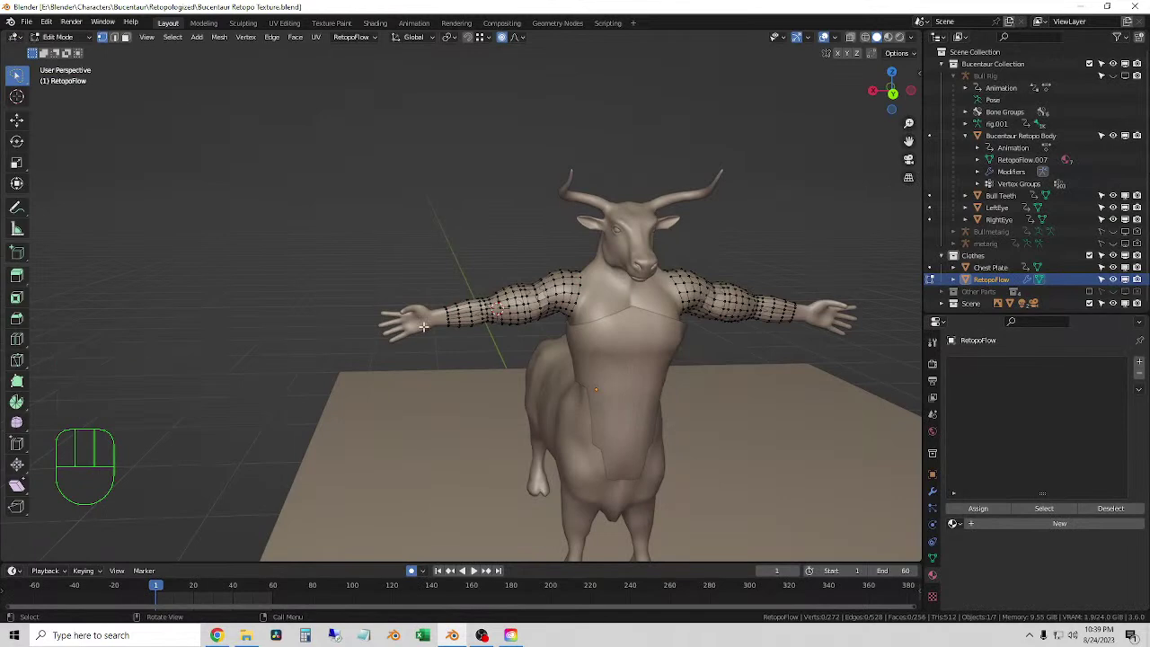
pyautogui.scroll(3, 440, 328)
pyautogui.moveTo(470, 330); pyautogui.dragTo(545, 304, button='middle')
pyautogui.click(59, 36)
pyautogui.click(57, 47)
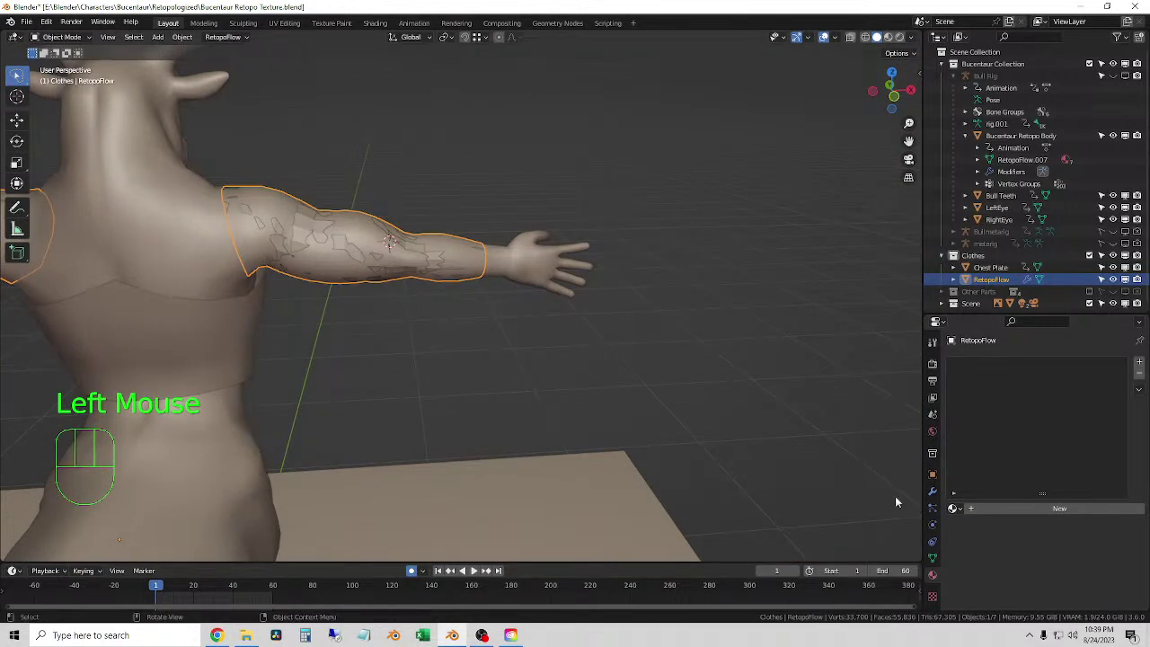
# - Apply the Mirror and Displace modifiers on the sleeves
pyautogui.click(932, 491)
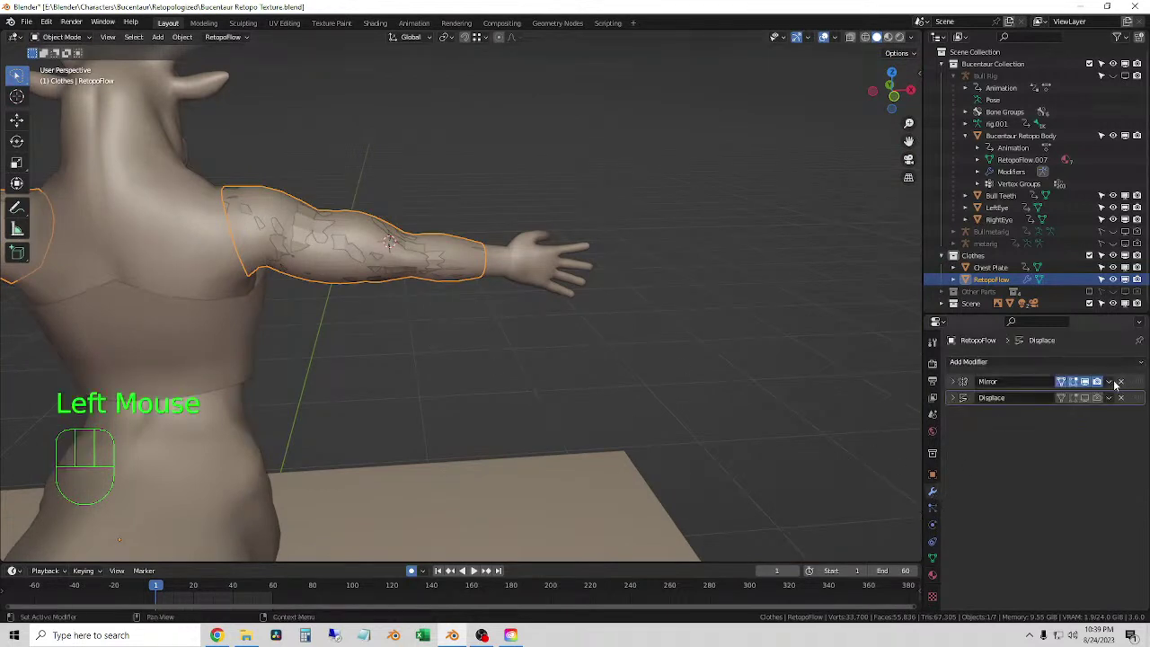
pyautogui.click(1110, 381)
pyautogui.click(1062, 396)
pyautogui.moveTo(1110, 382); pyautogui.dragTo(1088, 396)
# - Set the sleeves to smooth shading and deselect them
pyautogui.moveTo(645, 318); pyautogui.dragTo(451, 243, button='middle')
pyautogui.rightClick(552, 298)
pyautogui.click(553, 299)
pyautogui.click(559, 313)
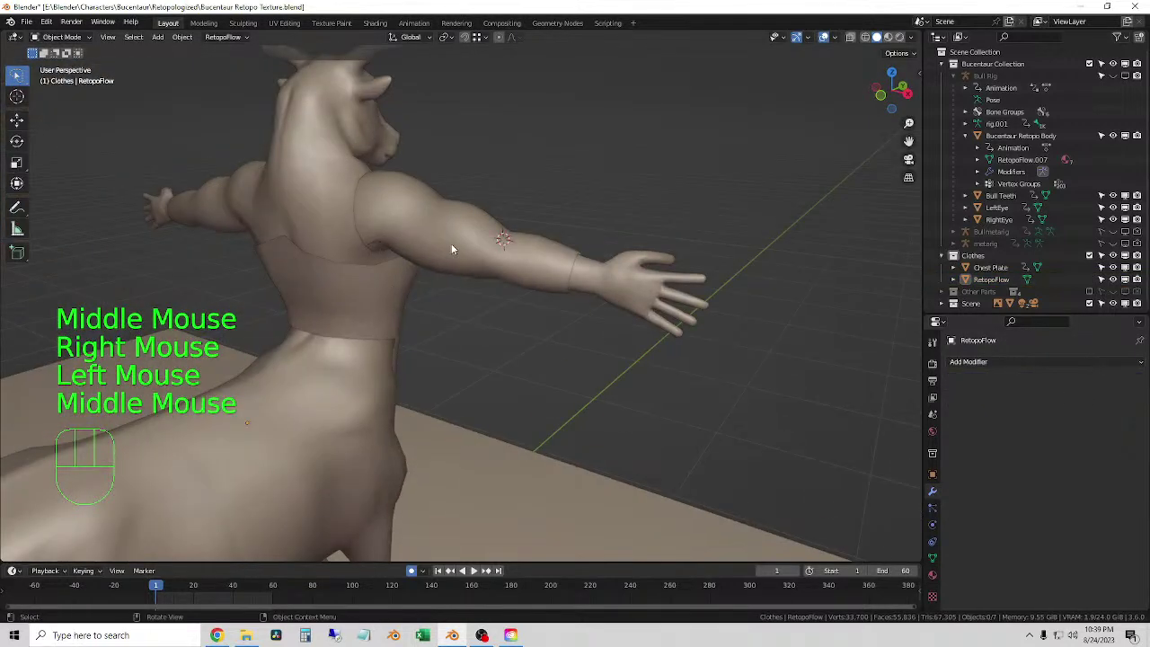
# - Set the sleeves to flat shading and deselect them
pyautogui.click(451, 243)
pyautogui.rightClick(450, 242)
pyautogui.click(395, 270)
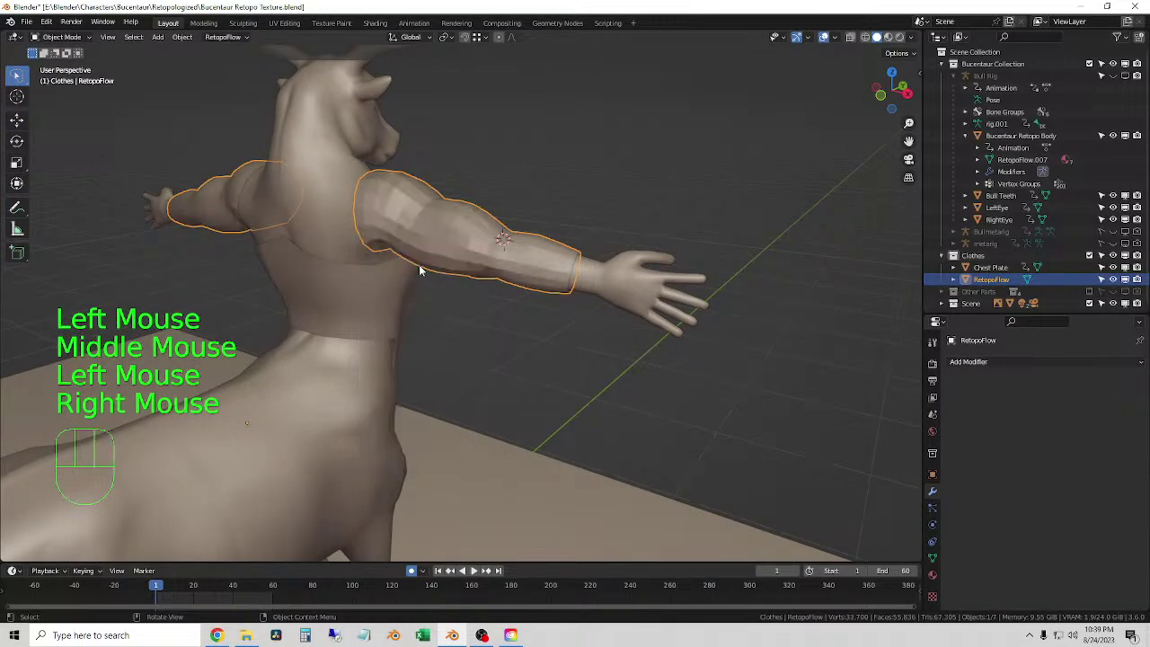
pyautogui.hotkey('alt', 'a')
# - Set the chest plate to flat shading, deselect it and save the file
pyautogui.moveTo(419, 264); pyautogui.dragTo(327, 283, button='middle')
pyautogui.scroll(-4, 483, 323)
pyautogui.moveTo(483, 323); pyautogui.dragTo(525, 333, button='middle')
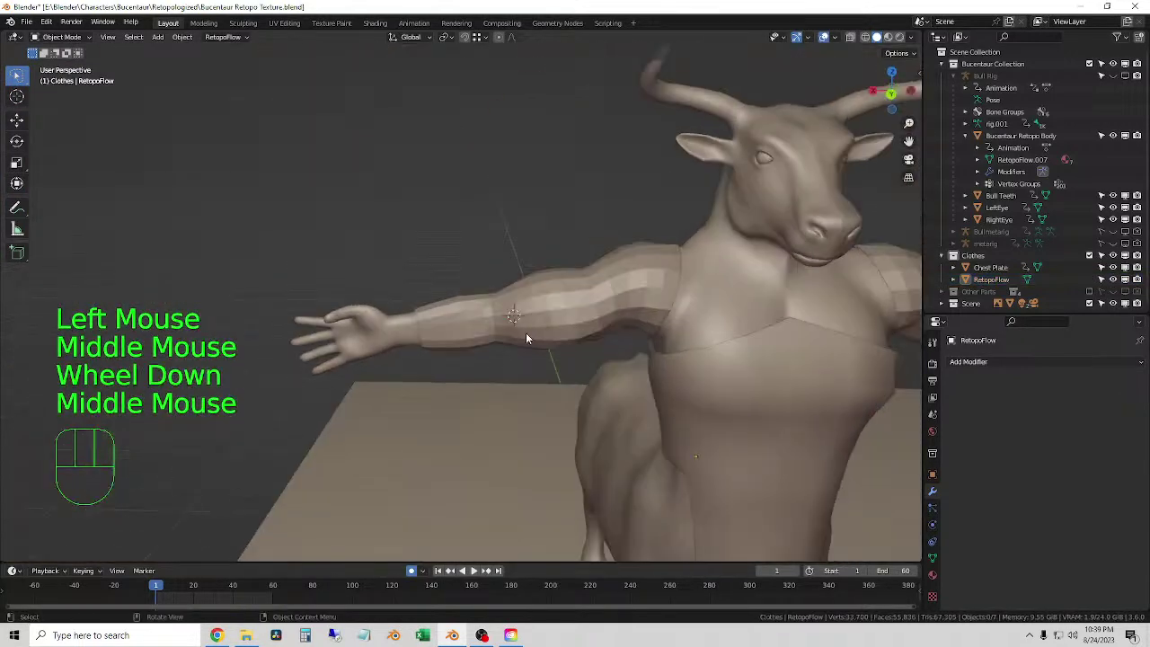
pyautogui.click(745, 405)
pyautogui.rightClick(742, 407)
pyautogui.click(743, 404)
pyautogui.scroll(-2, 742, 420)
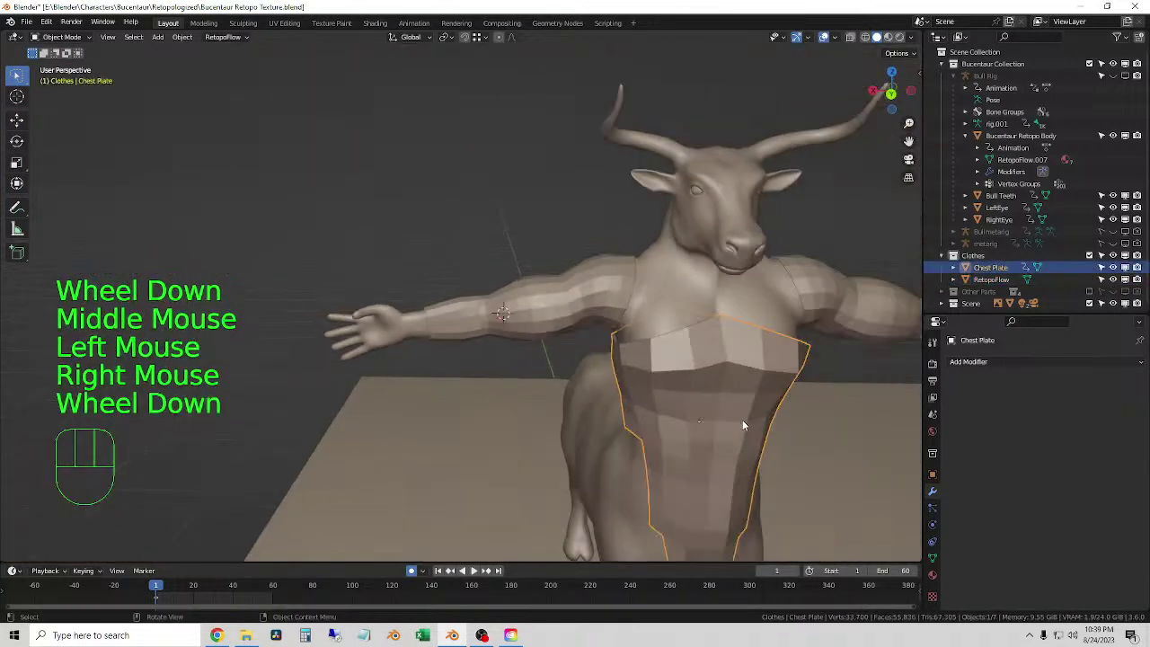
pyautogui.click(529, 226)
pyautogui.click(27, 21)
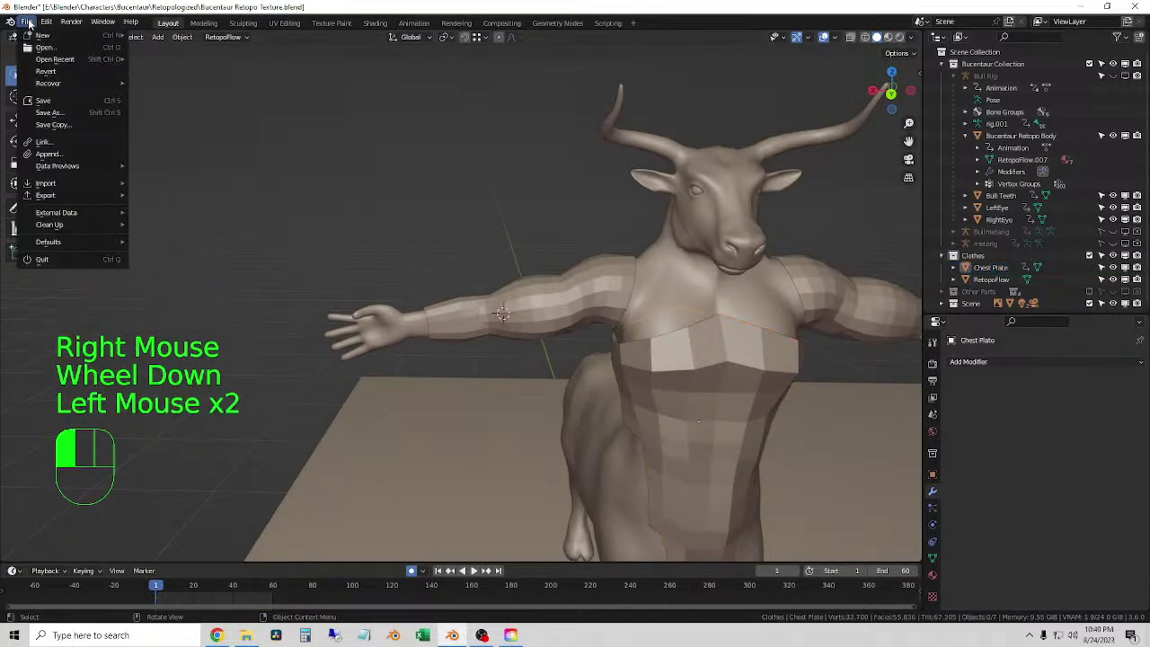
pyautogui.click(46, 101)
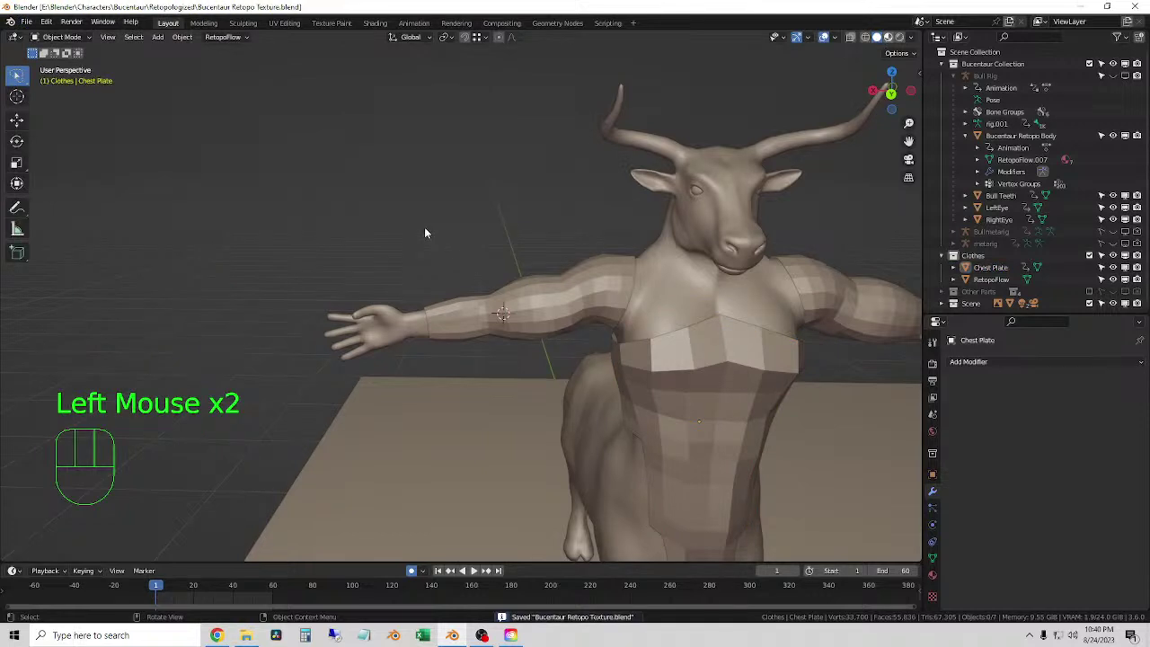
# - Switch the viewport to Material Preview and assign the existing Armor Metal material to the sleeves
pyautogui.press('z')
pyautogui.press('2')
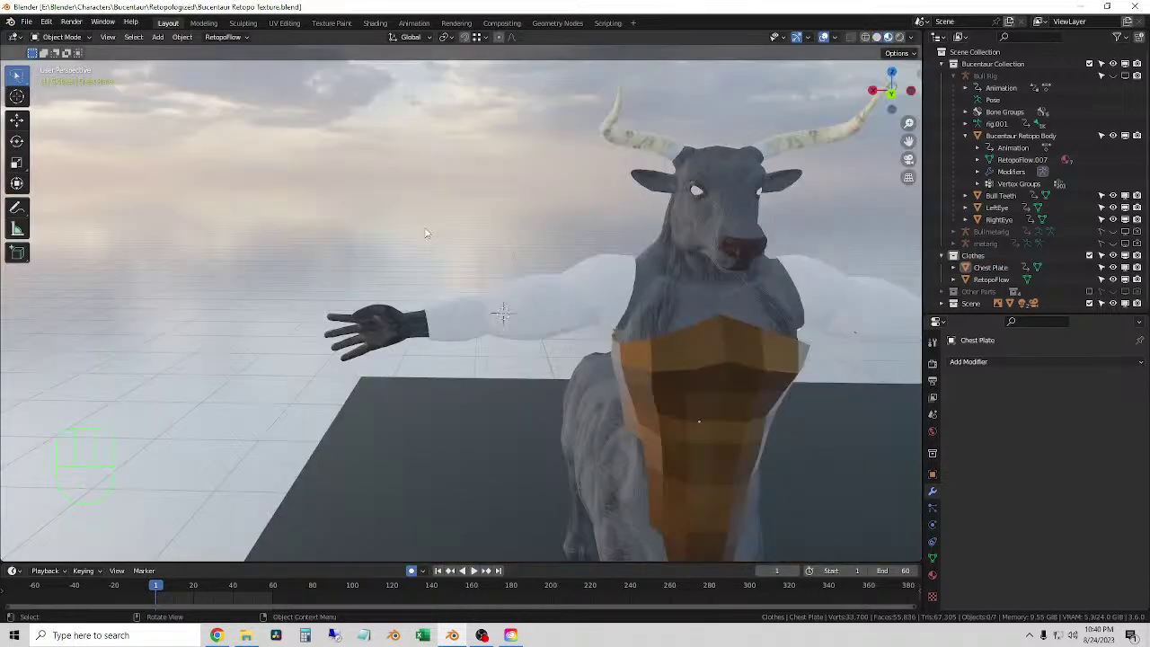
pyautogui.click(596, 313)
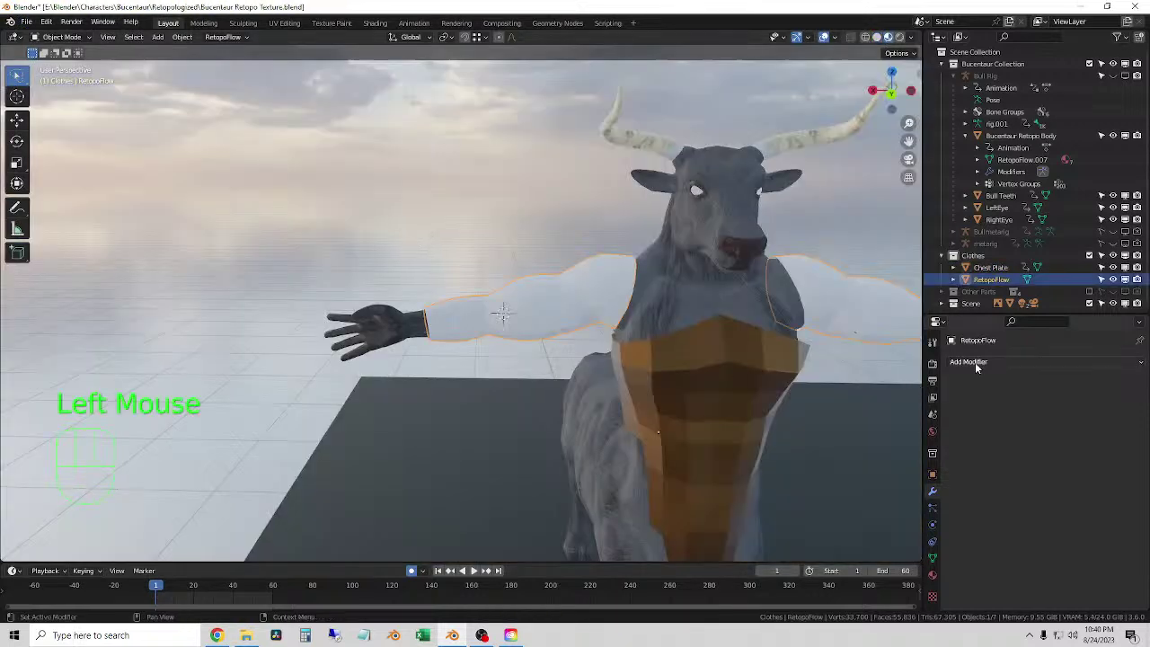
pyautogui.click(931, 577)
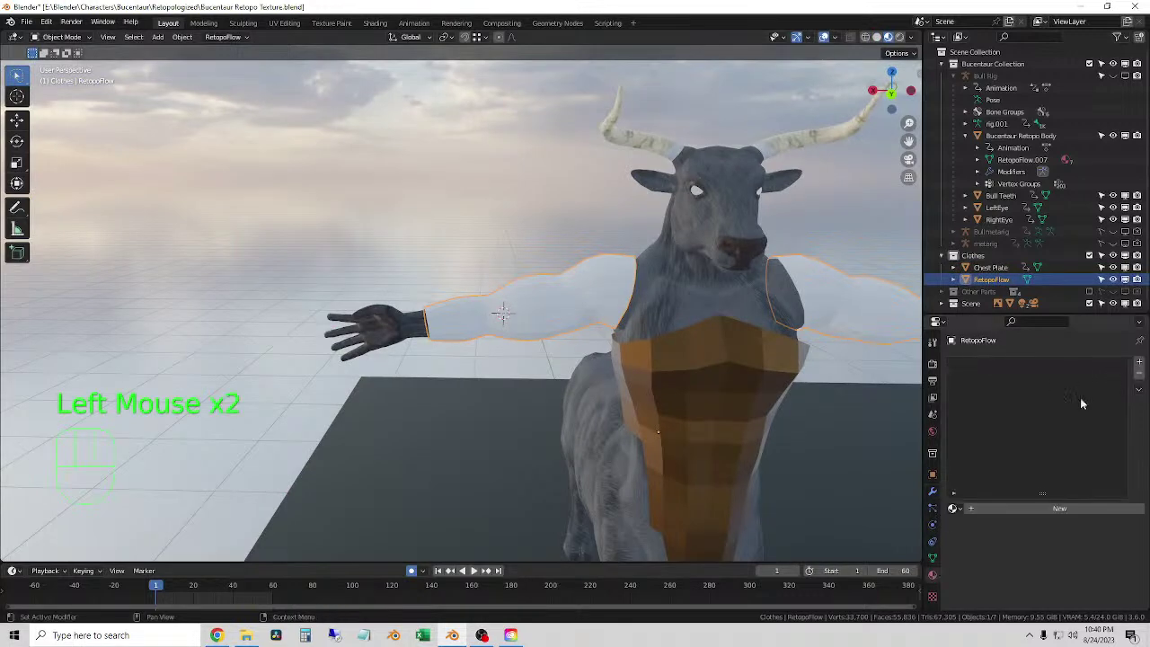
pyautogui.click(955, 509)
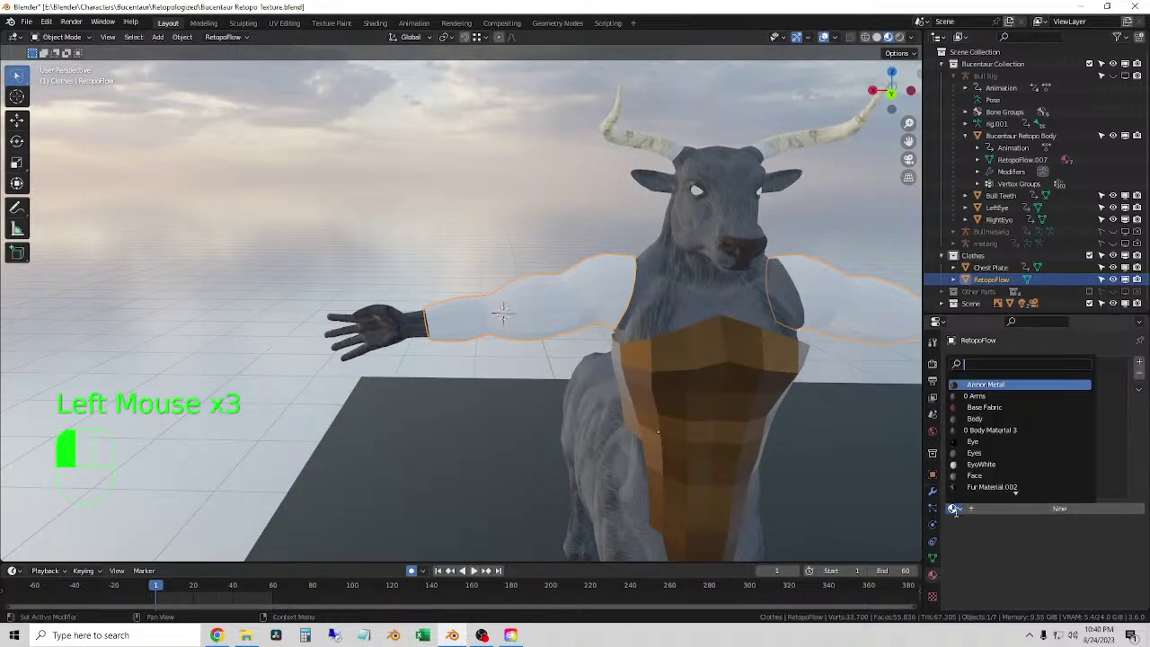
pyautogui.click(997, 384)
pyautogui.click(453, 185)
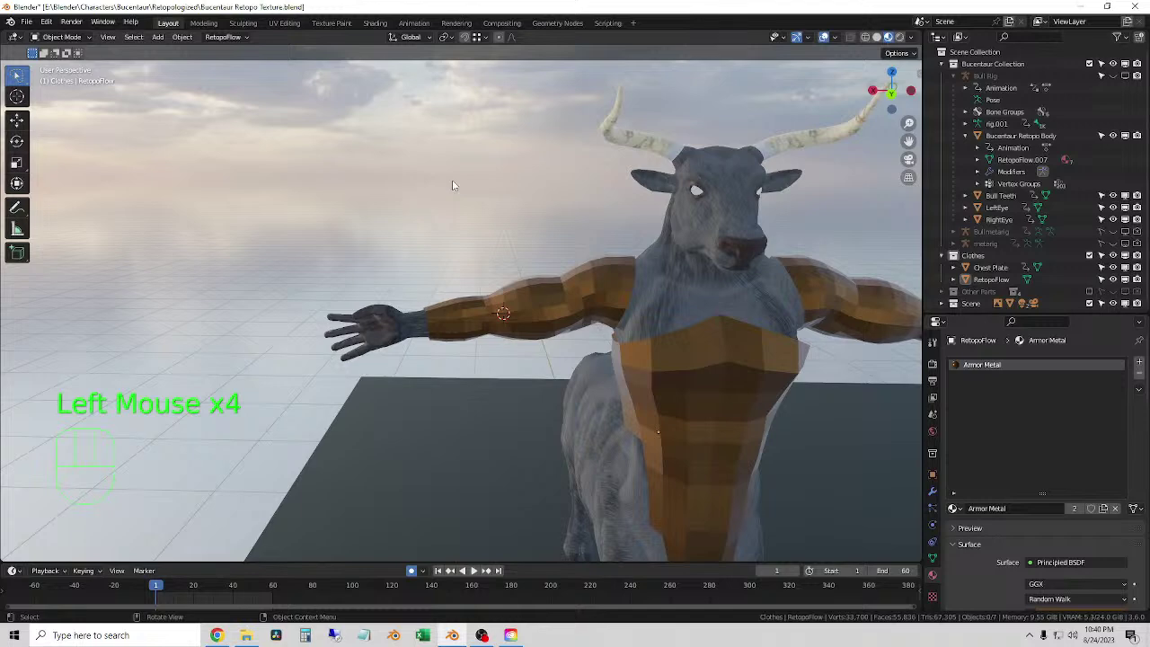
pyautogui.scroll(-3, 424, 200)
pyautogui.moveTo(462, 280); pyautogui.dragTo(467, 364, button='middle')
pyautogui.scroll(2, 503, 400)
pyautogui.keyDown('shift'); pyautogui.moveTo(467, 364); pyautogui.dragTo(460, 335, button='middle'); pyautogui.keyUp('shift')
pyautogui.scroll(-4, 450, 336)
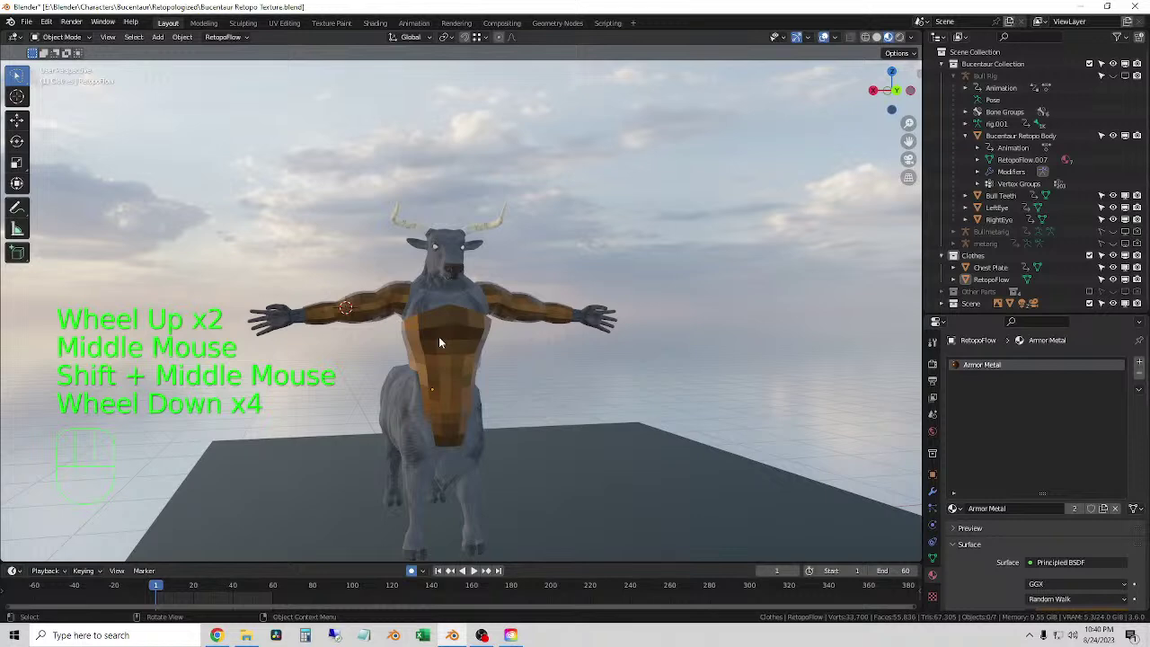
pyautogui.click(227, 249)
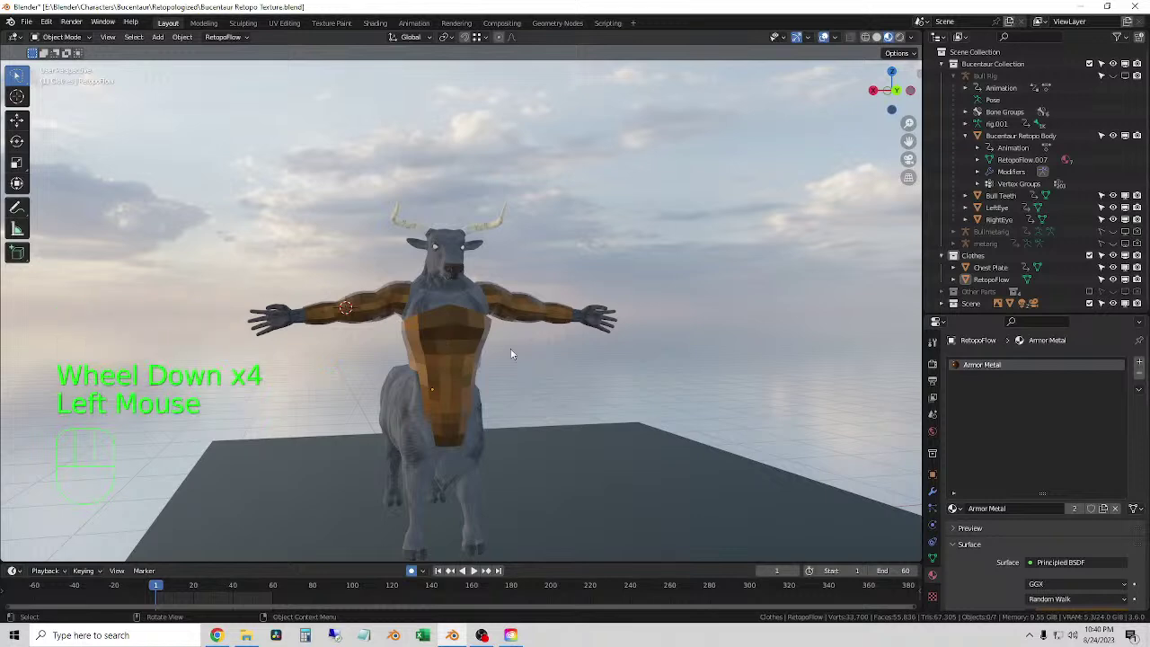
# - Adjust the overall scale of the chest plate on the torso slightly and deselect it
pyautogui.scroll(2, 430, 359)
pyautogui.moveTo(430, 358); pyautogui.dragTo(513, 380, button='middle')
pyautogui.click(419, 363)
pyautogui.scroll(1, 419, 363)
pyautogui.press('s')
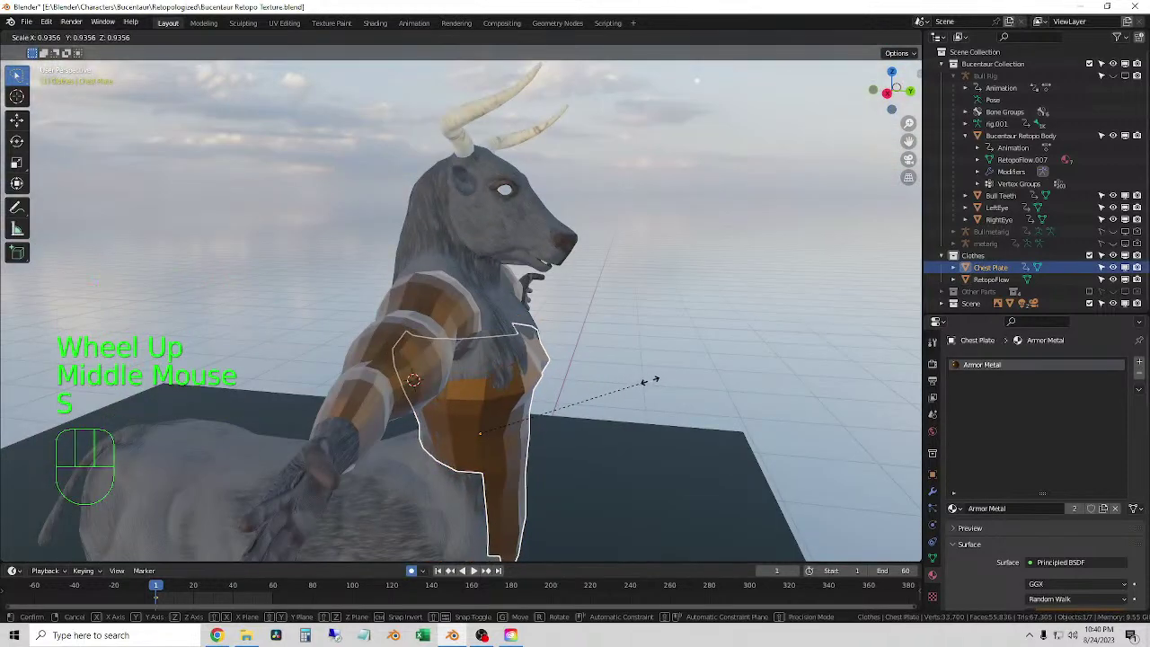
pyautogui.moveTo(632, 388); pyautogui.dragTo(553, 303, button='middle')
pyautogui.click(609, 380)
pyautogui.scroll(-2, 582, 382)
pyautogui.scroll(1, 550, 314)
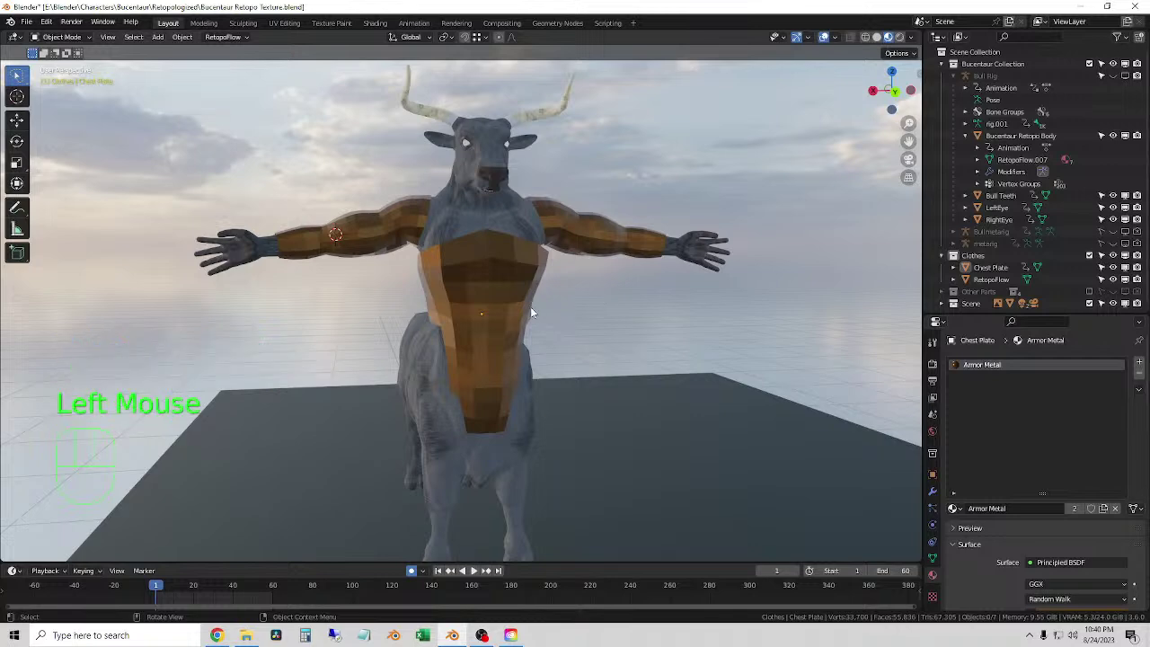
# - Place the 3D cursor on the bucentaur's lower front leg and select the body mesh
pyautogui.moveTo(530, 307); pyautogui.dragTo(388, 417, button='middle')
pyautogui.keyDown('shift'); pyautogui.rightClick(357, 489); pyautogui.keyUp('shift')
pyautogui.scroll(2, 357, 488)
pyautogui.scroll(-1, 327, 495)
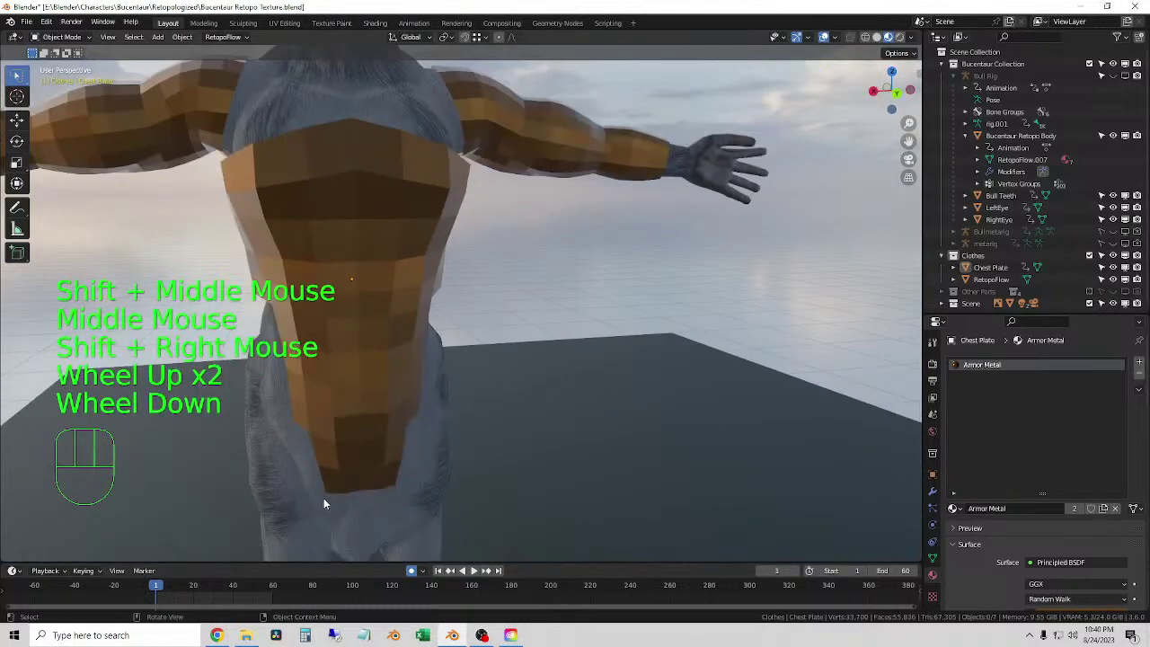
pyautogui.scroll(-1, 325, 504)
pyautogui.scroll(1, 418, 407)
pyautogui.keyDown('shift'); pyautogui.moveTo(361, 487); pyautogui.dragTo(476, 375, button='middle'); pyautogui.keyUp('shift')
pyautogui.moveTo(476, 376)
pyautogui.mouseDown(button='middle')
pyautogui.moveTo(548, 370)
pyautogui.moveTo(543, 377)
pyautogui.moveTo(522, 351)
pyautogui.mouseUp(button='middle')
pyautogui.click(516, 350)
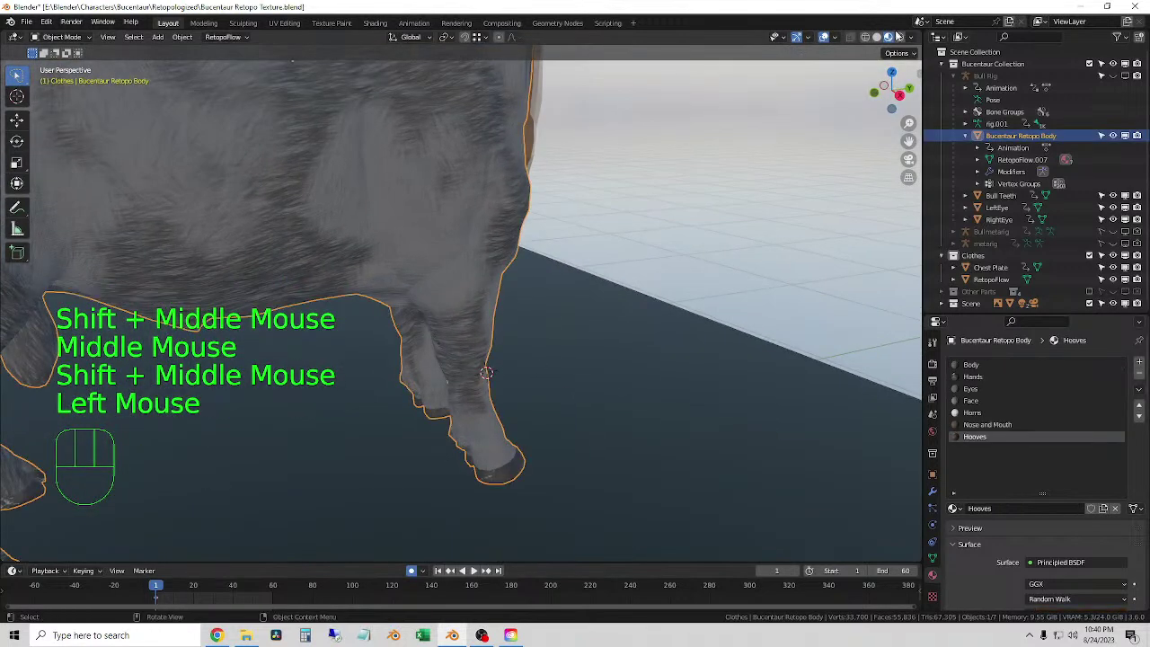
# - Switch the viewport to Solid shading and rename the RetopoFlow sleeves object as Greaves
pyautogui.click(877, 37)
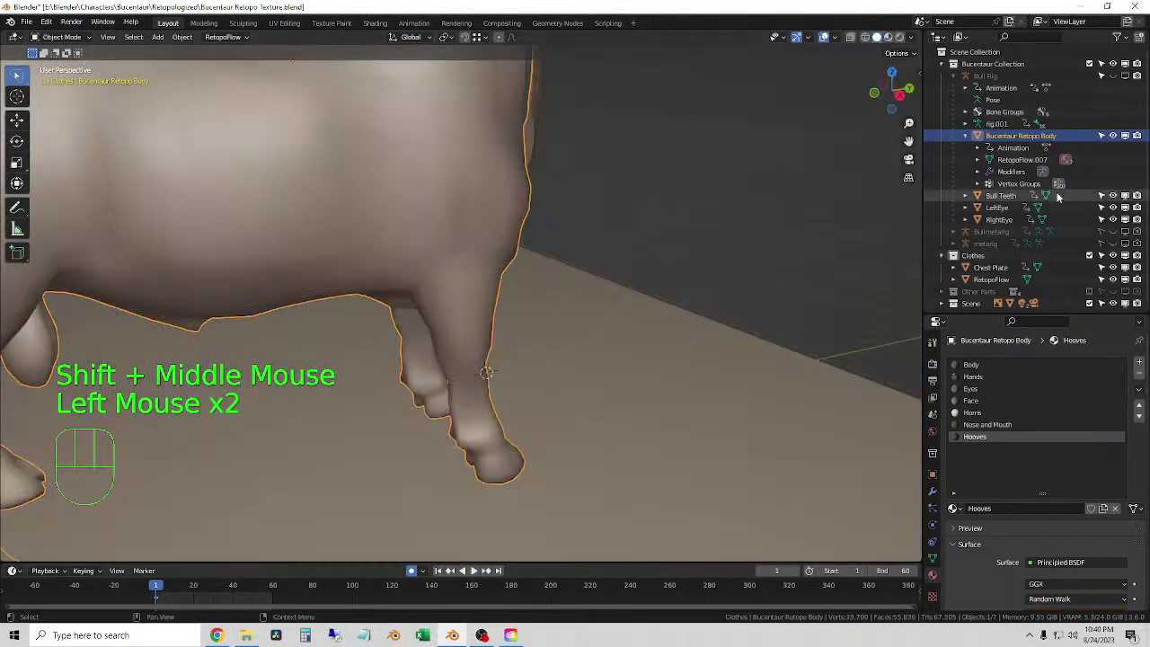
pyautogui.click(992, 280)
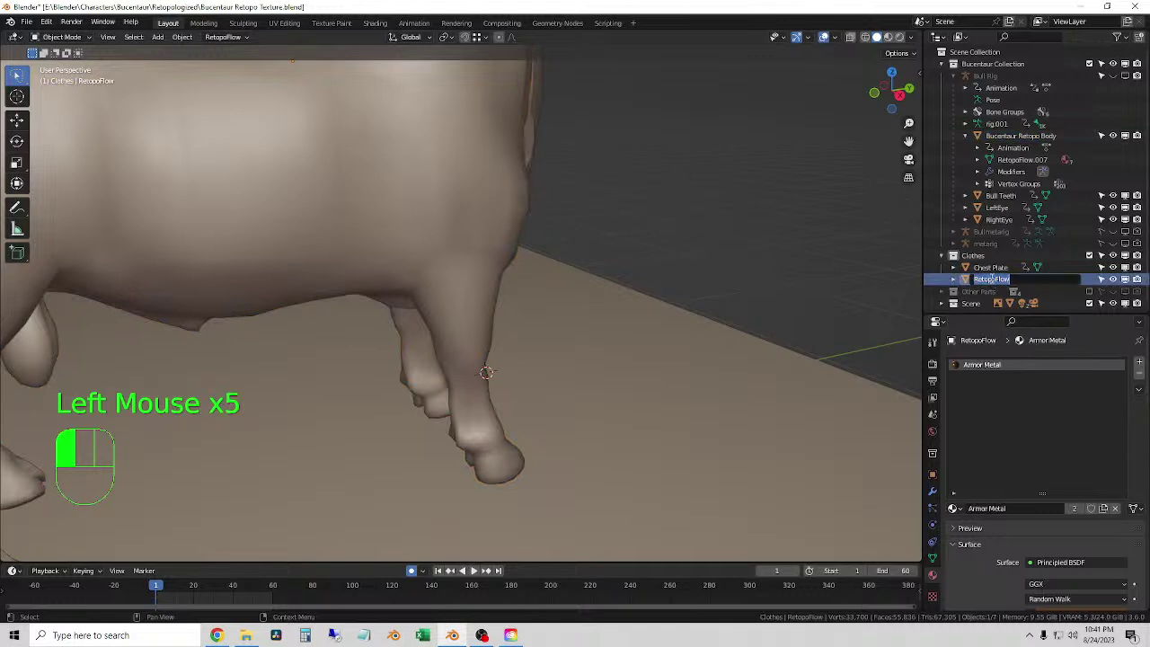
pyautogui.write('Gl')
pyautogui.write('eaves')
pyautogui.press('Return')
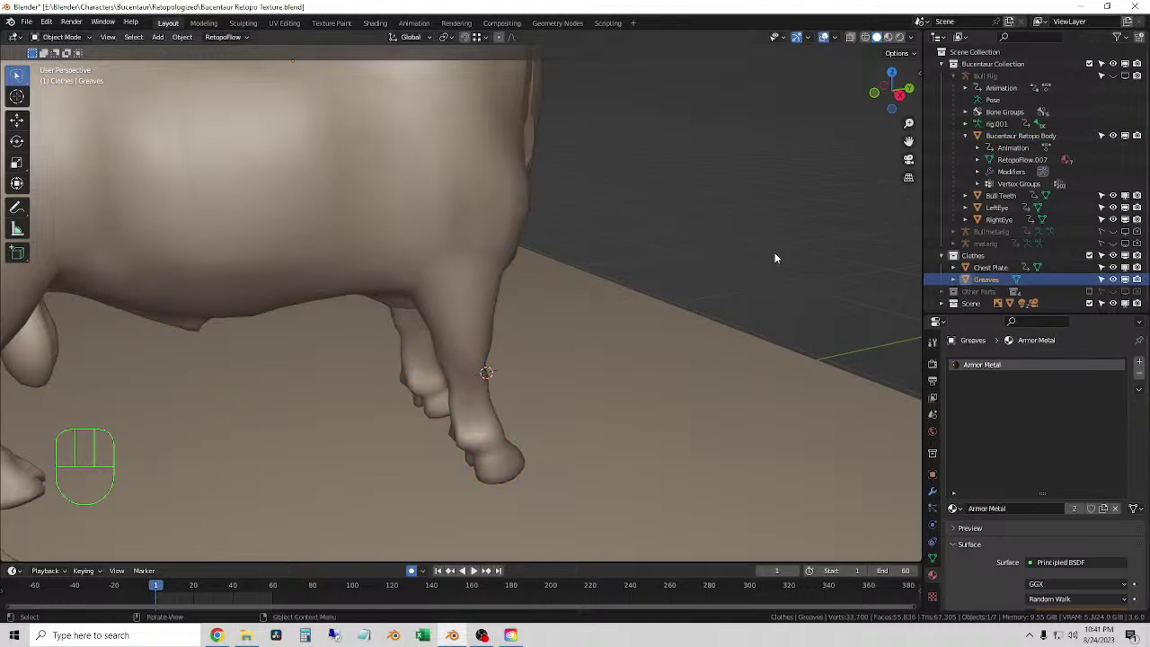
# - Examine the data nested under the Greaves and Chest Plate objects in the scene hierarchy
pyautogui.click(953, 280)
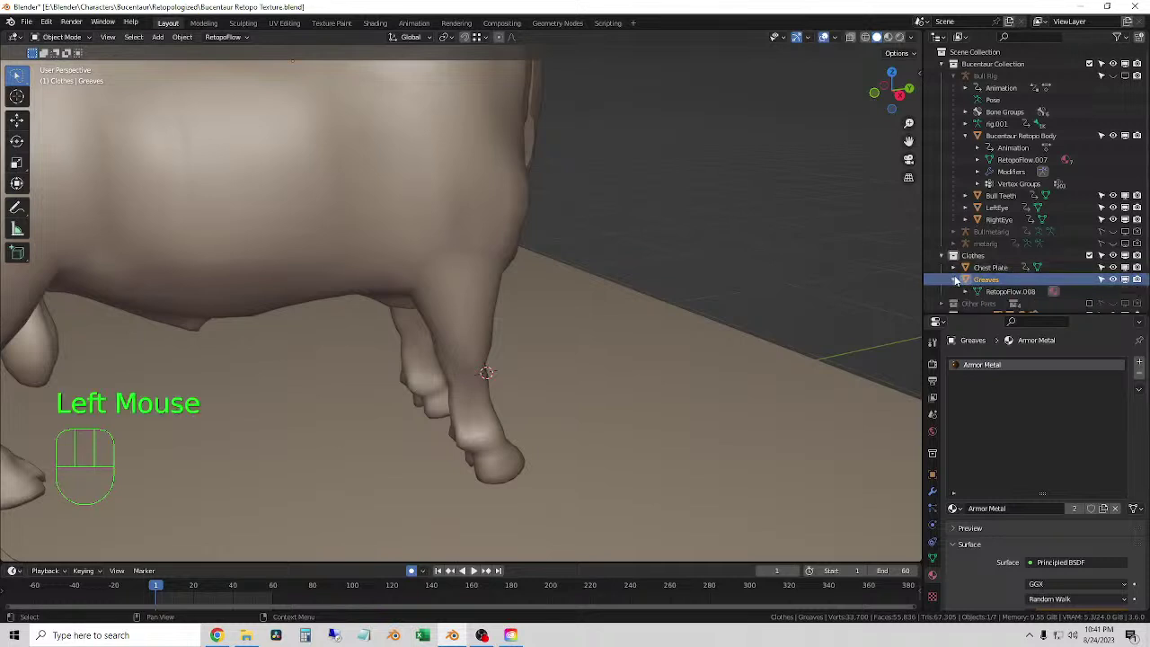
pyautogui.click(954, 279)
pyautogui.click(953, 269)
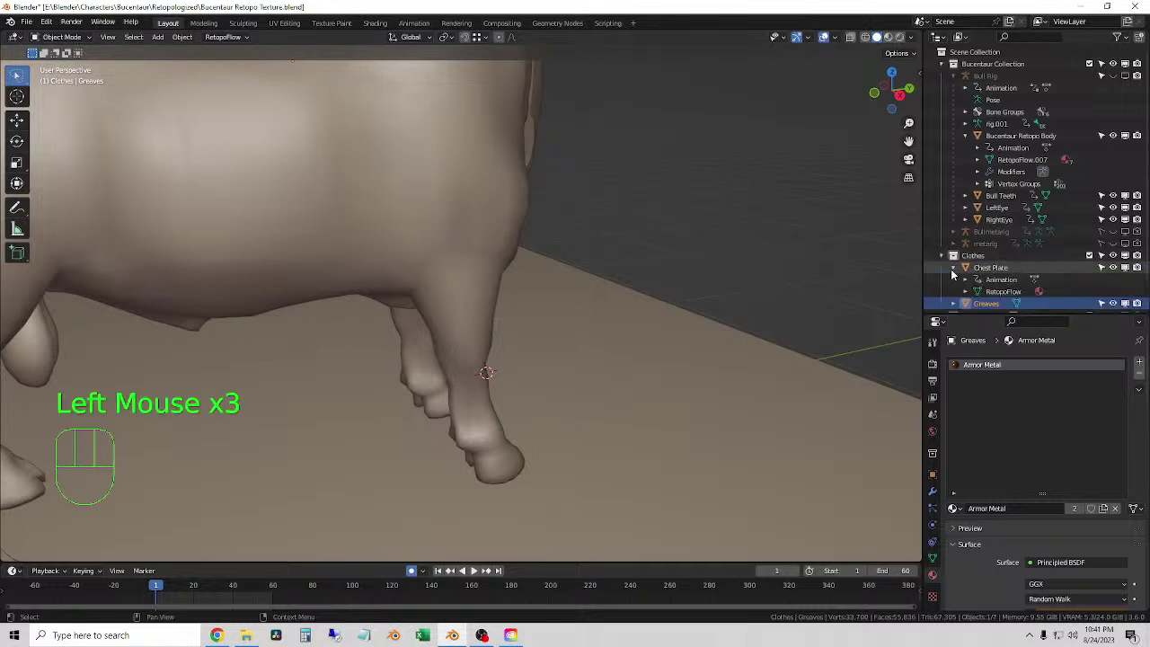
# - Collapse the Chest Plate entry in the outliner and deselect the Greaves object
pyautogui.click(953, 269)
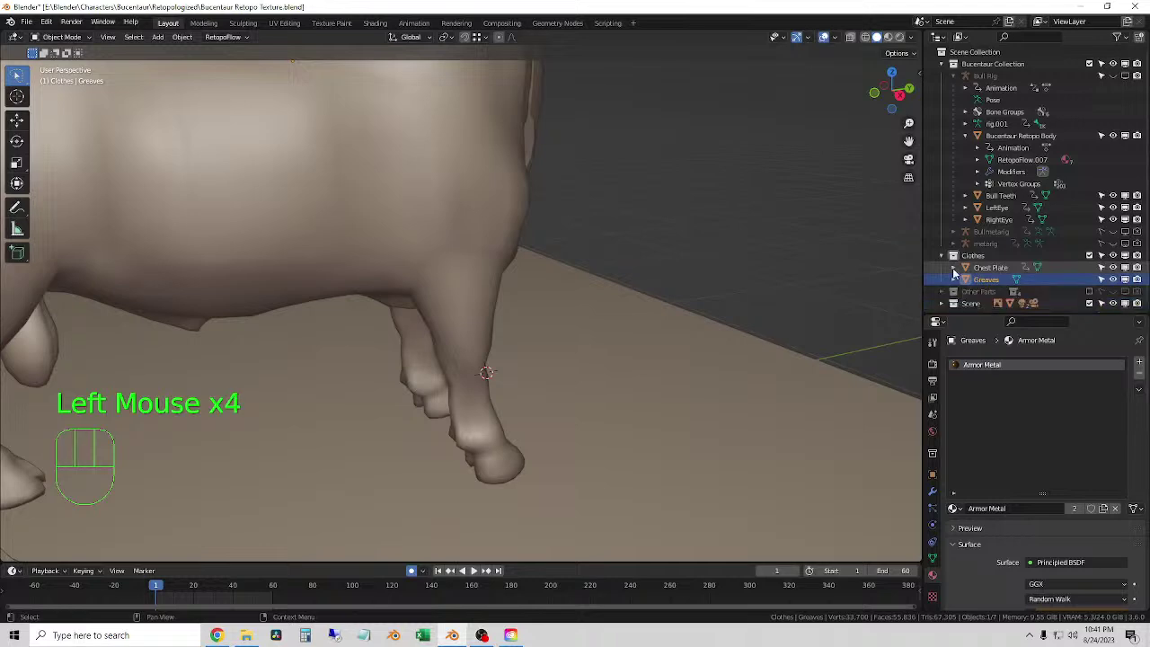
pyautogui.click(757, 199)
pyautogui.scroll(-2, 780, 207)
pyautogui.scroll(2, 736, 207)
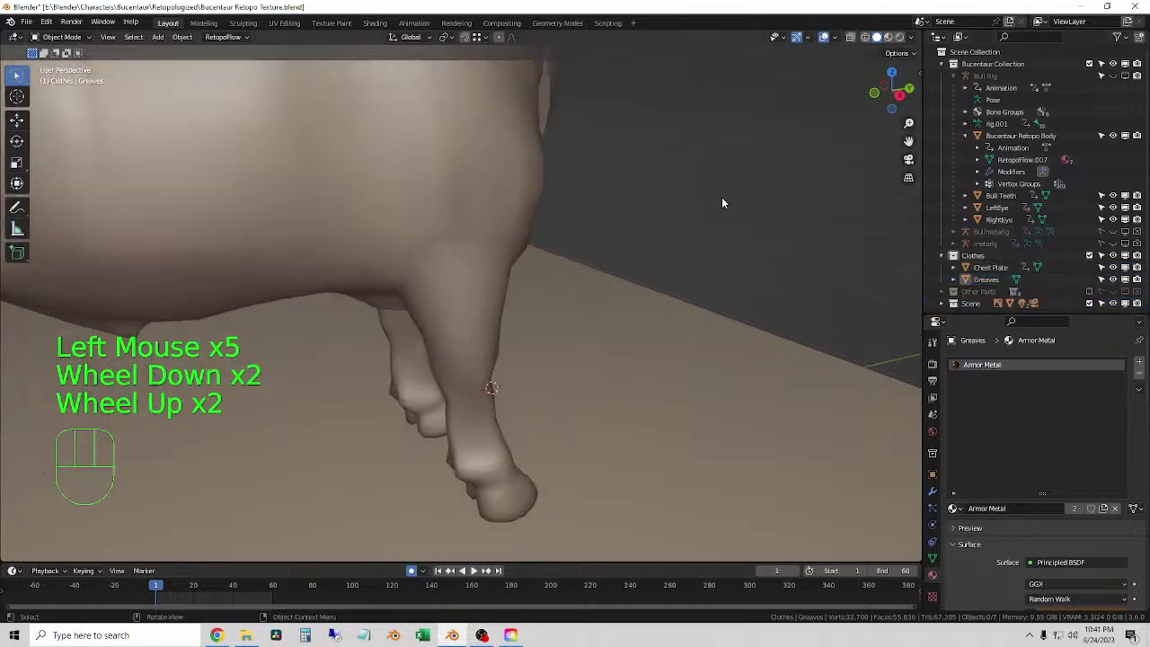
# - Start a new RetopoFlow mesh with the Bucentaur Retopo Body as the active source and dismiss the welcome note
pyautogui.keyDown('shift'); pyautogui.scroll(1, 661, 256); pyautogui.keyUp('shift')
pyautogui.moveTo(703, 215); pyautogui.dragTo(580, 313, button='middle')
pyautogui.scroll(1, 697, 312)
pyautogui.scroll(1, 587, 311)
pyautogui.click(360, 186)
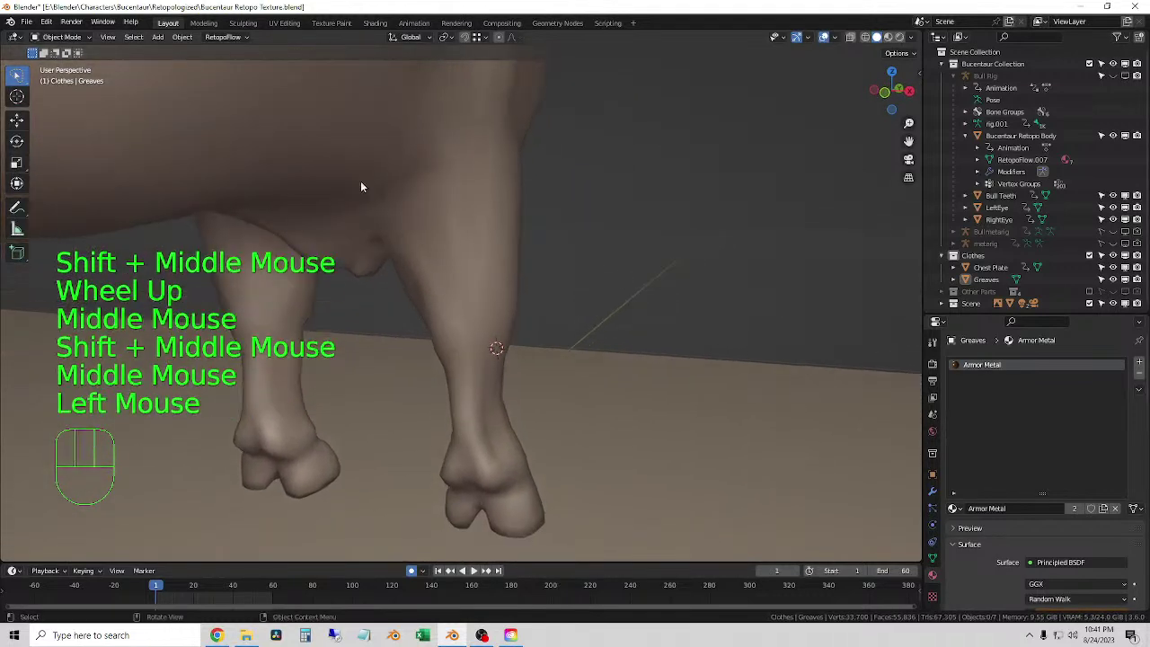
pyautogui.moveTo(475, 309); pyautogui.dragTo(551, 288, button='middle')
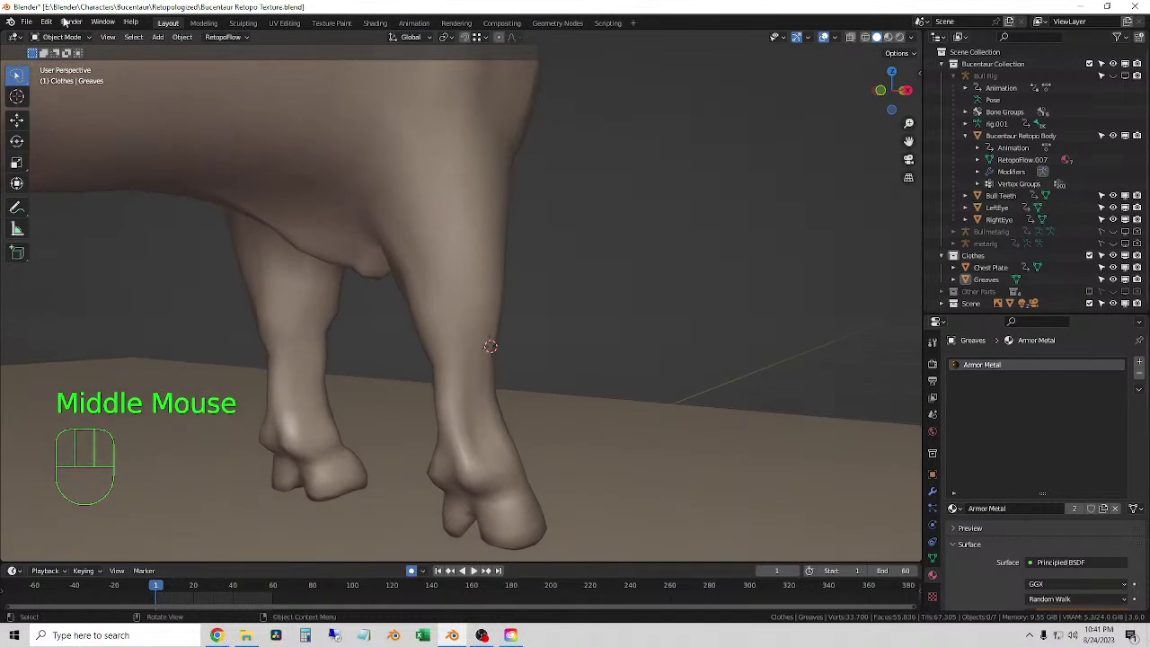
pyautogui.click(453, 210)
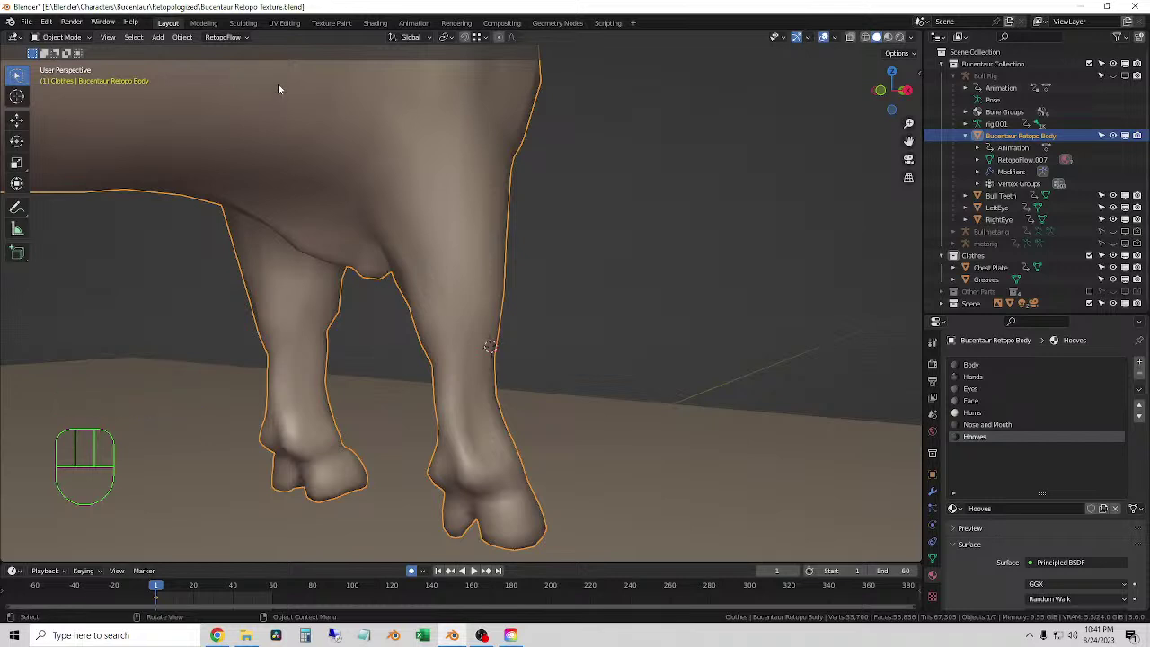
pyautogui.click(224, 38)
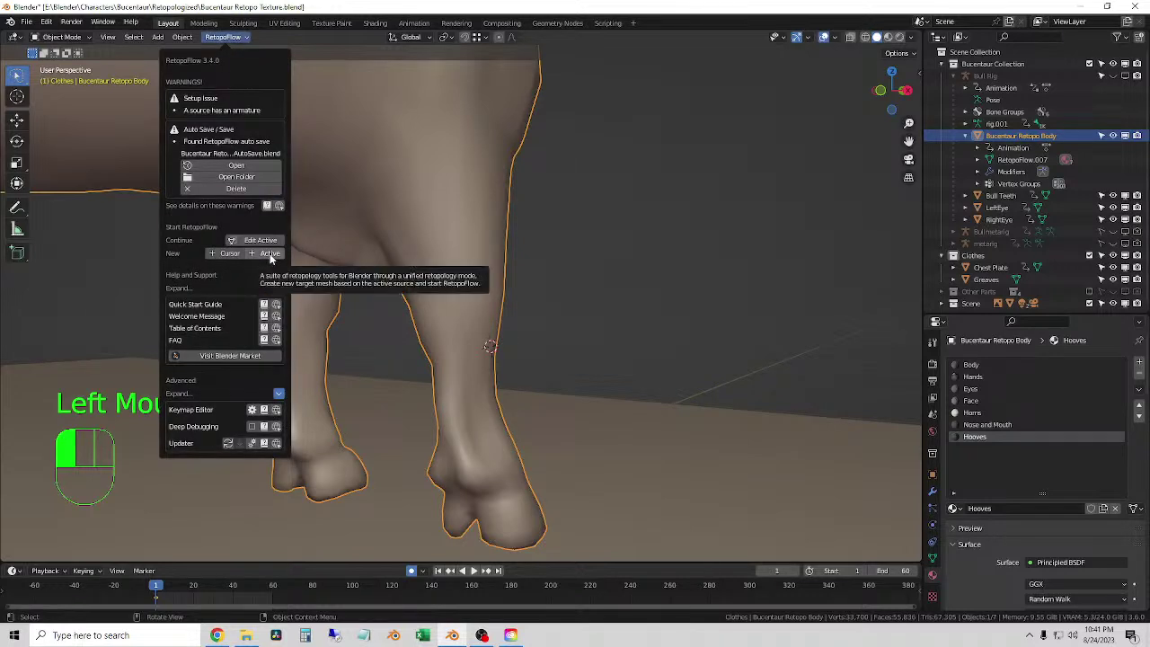
pyautogui.click(270, 255)
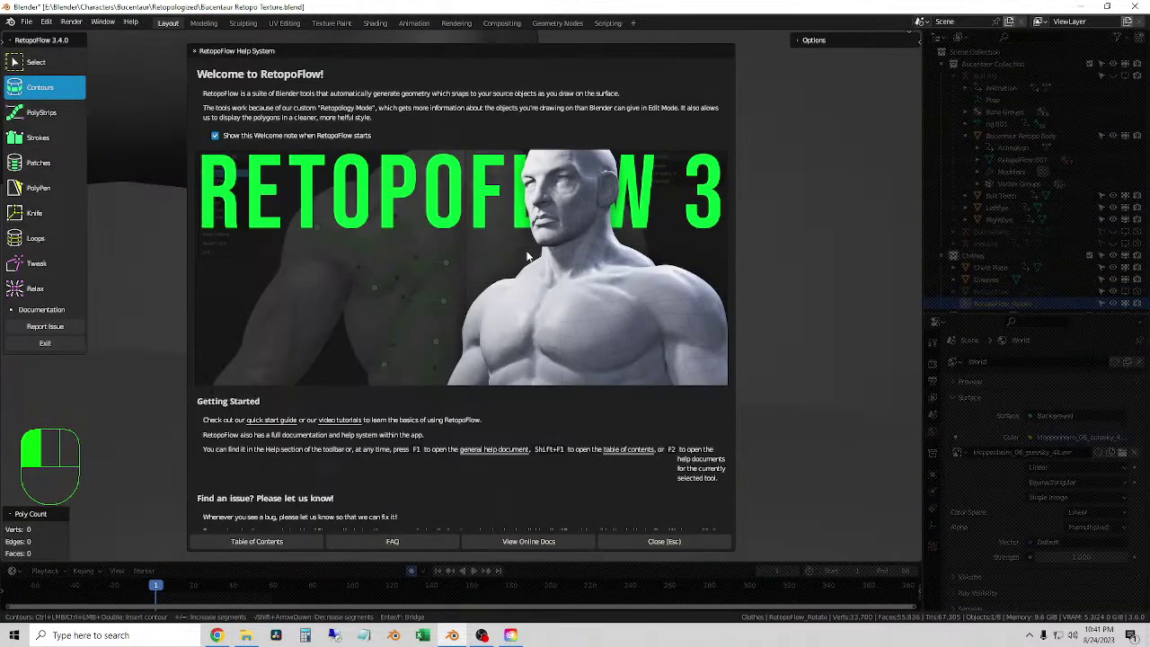
pyautogui.click(643, 542)
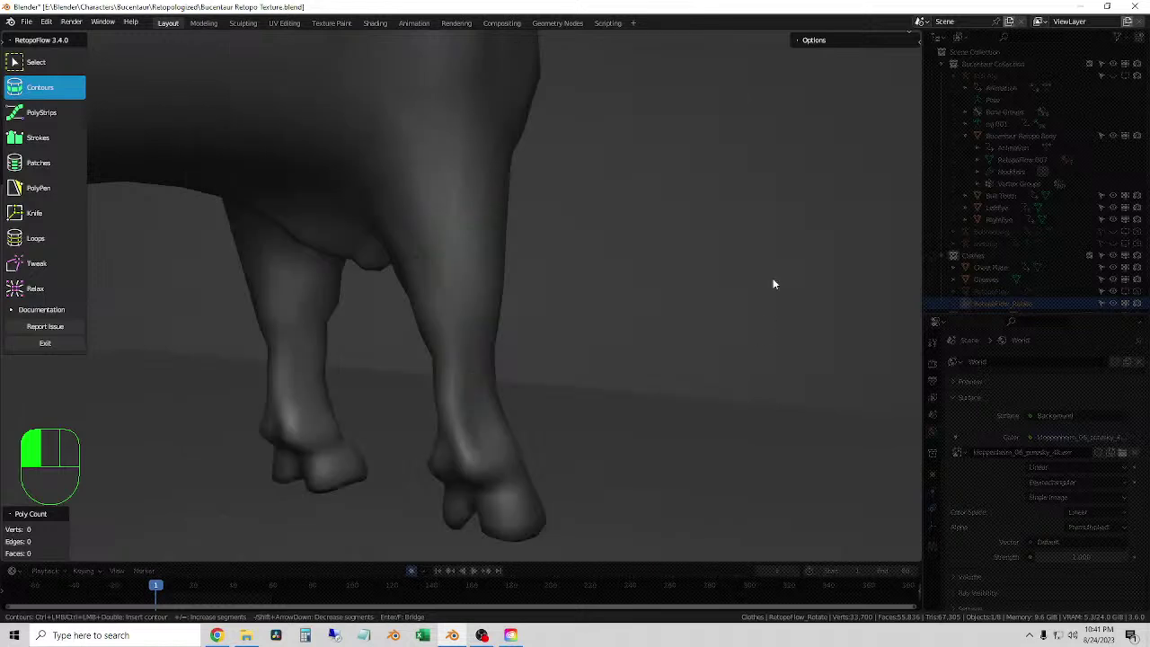
# - Turn on X symmetry in the RetopoFlow options with Edge visualization
pyautogui.click(797, 41)
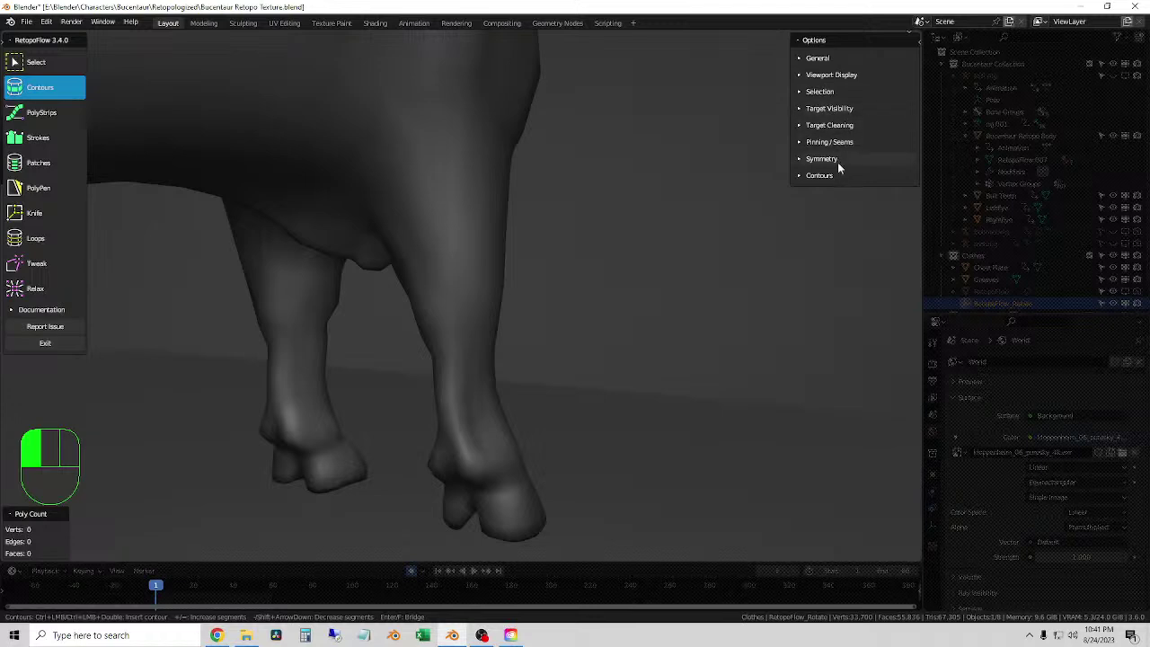
pyautogui.click(822, 160)
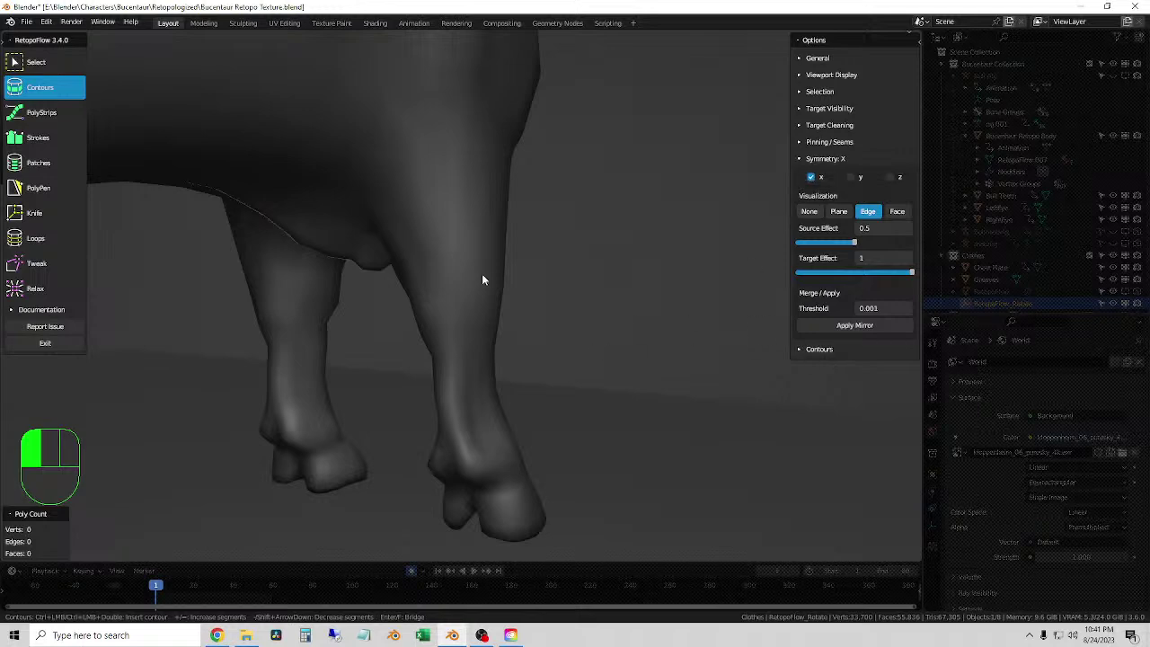
# - Draw three 16-segment contour loops around the upper part of the front leg, starting just below the body
pyautogui.moveTo(466, 310); pyautogui.dragTo(402, 291, button='middle')
pyautogui.scroll(-5, 377, 286)
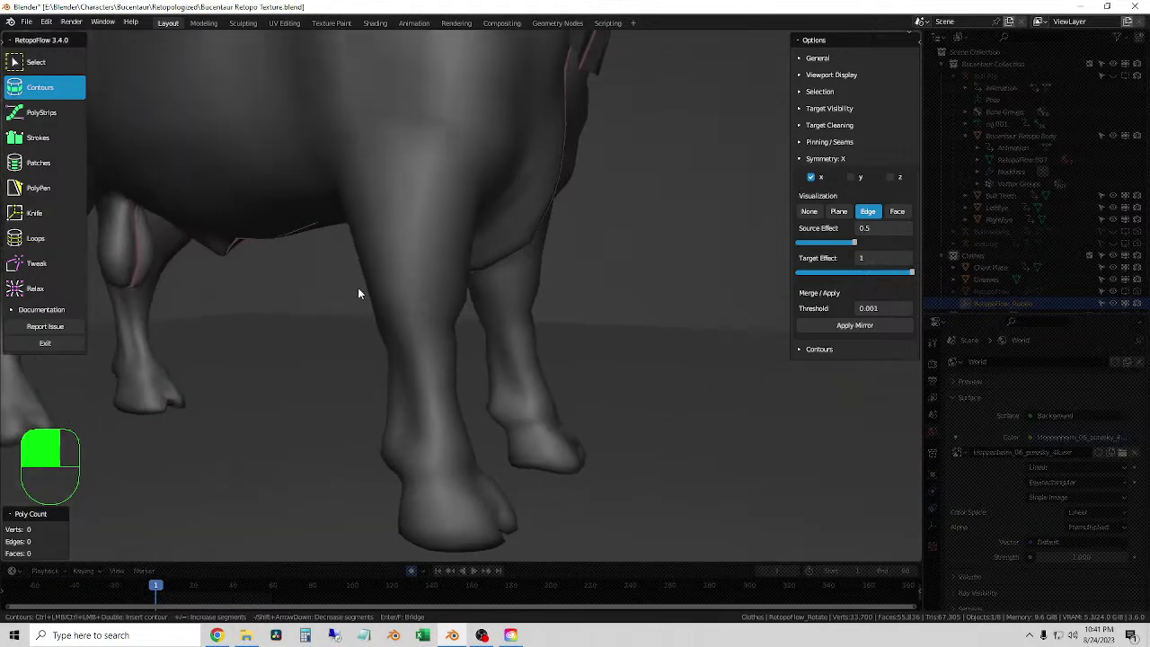
pyautogui.moveTo(521, 286); pyautogui.dragTo(527, 144, button='middle')
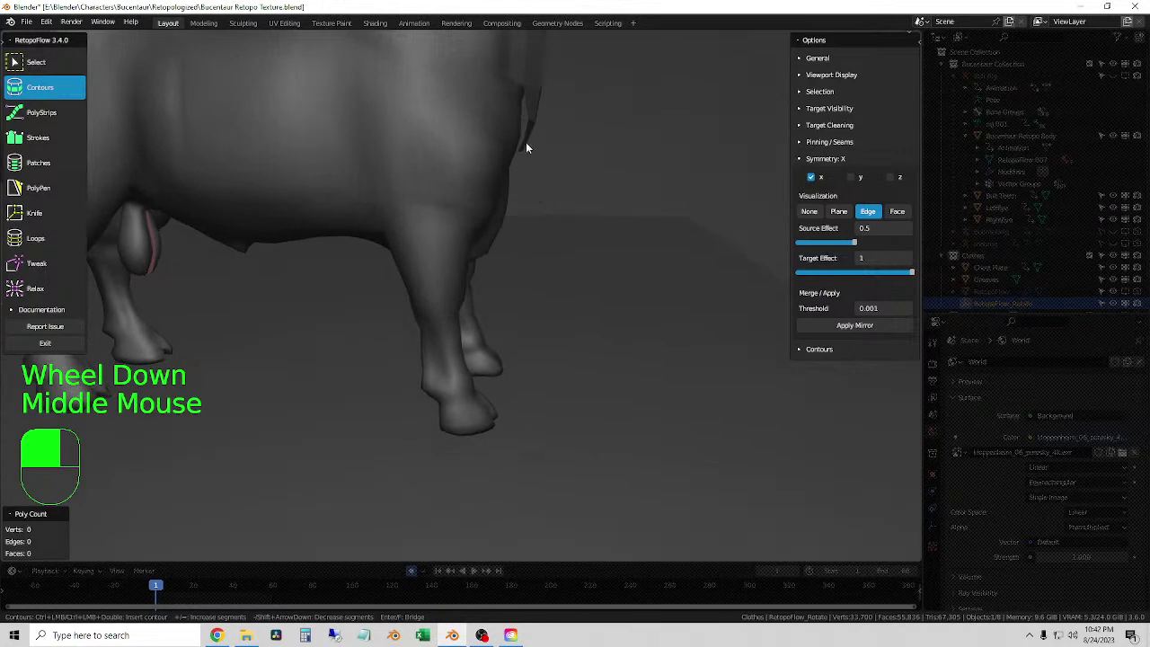
pyautogui.moveTo(412, 179); pyautogui.dragTo(503, 174, button='middle')
pyautogui.scroll(2, 533, 285)
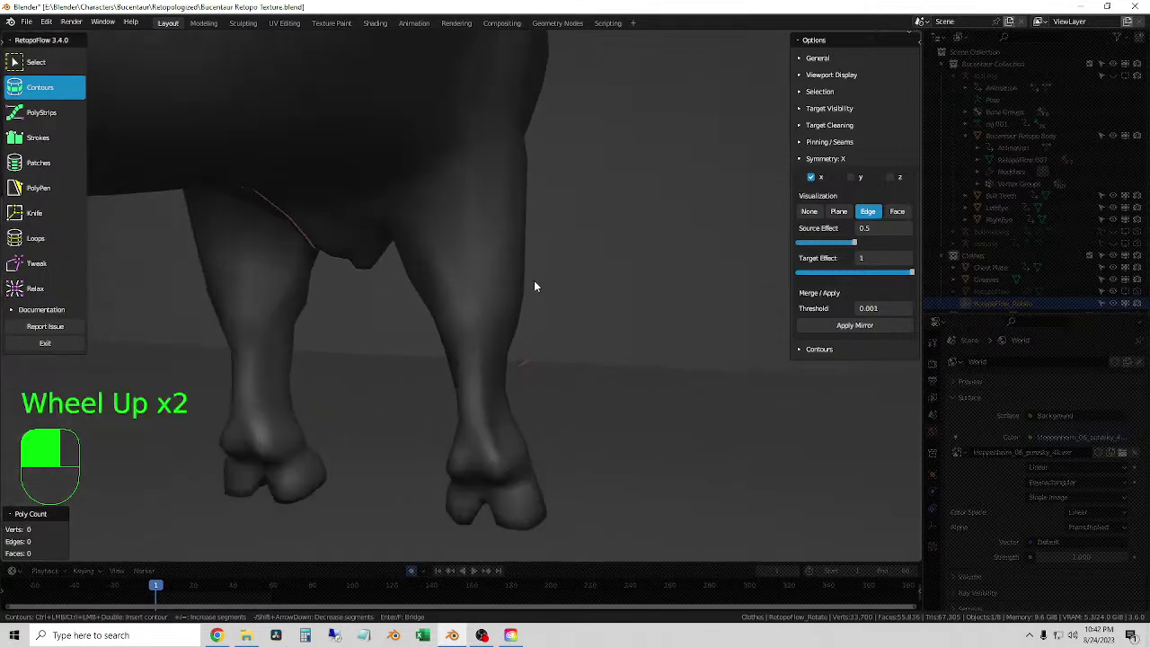
pyautogui.moveTo(534, 285); pyautogui.dragTo(395, 240, button='middle')
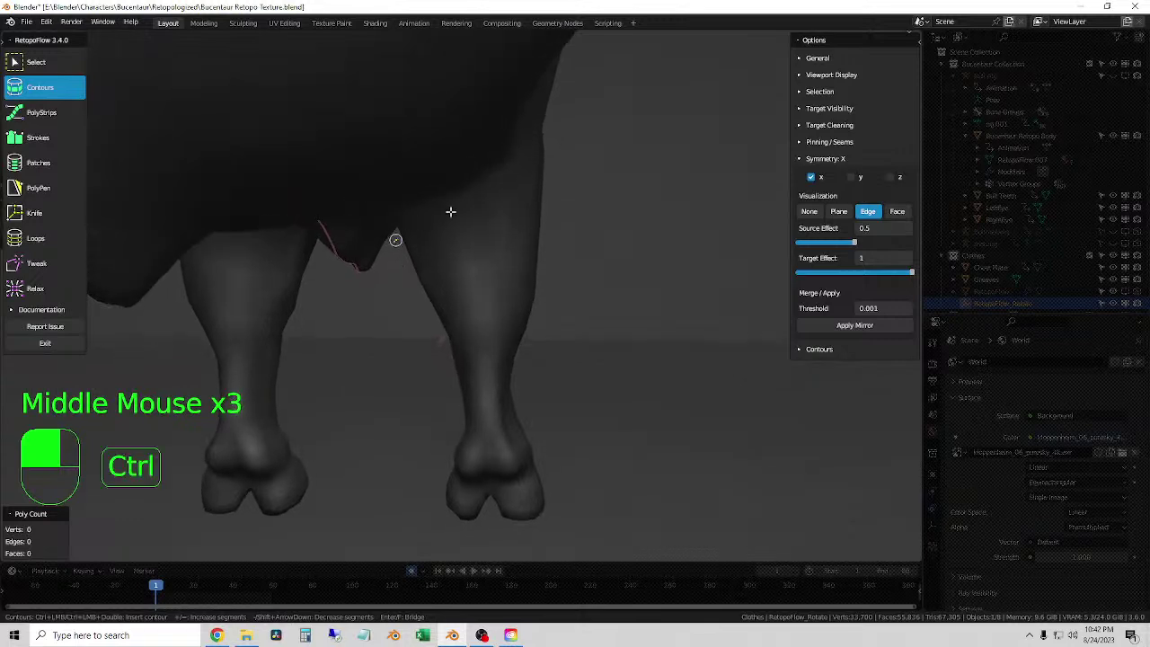
pyautogui.keyDown('ctrl'); pyautogui.moveTo(418, 243); pyautogui.dragTo(586, 164); pyautogui.keyUp('ctrl')
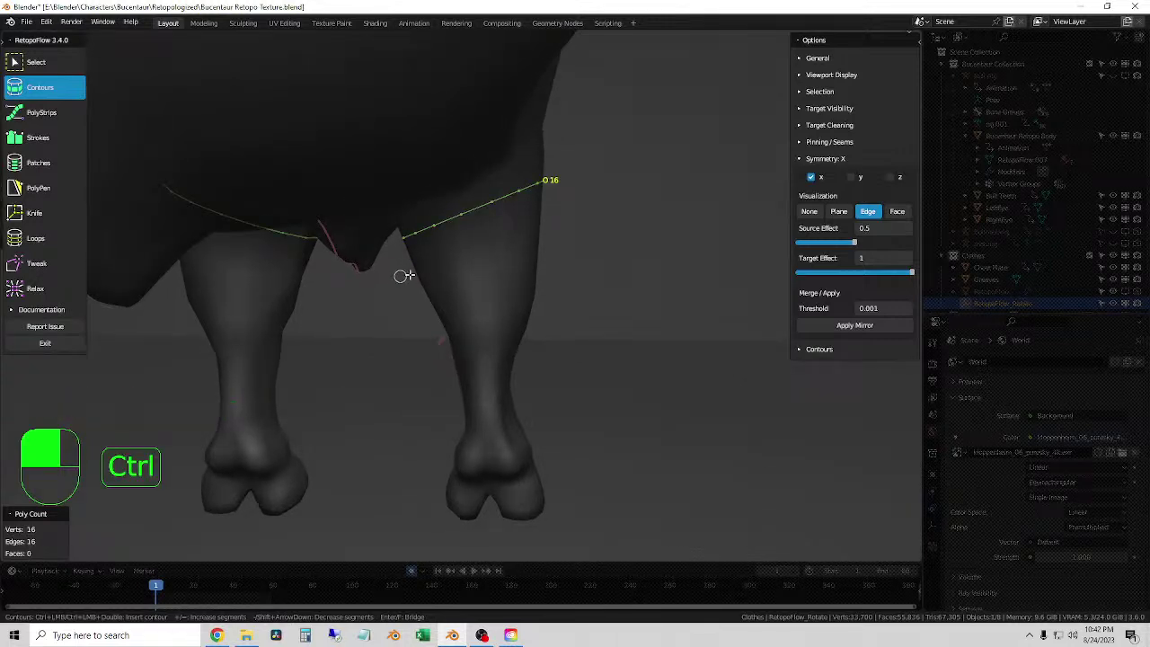
pyautogui.keyDown('ctrl'); pyautogui.moveTo(564, 225); pyautogui.dragTo(565, 226); pyautogui.keyUp('ctrl')
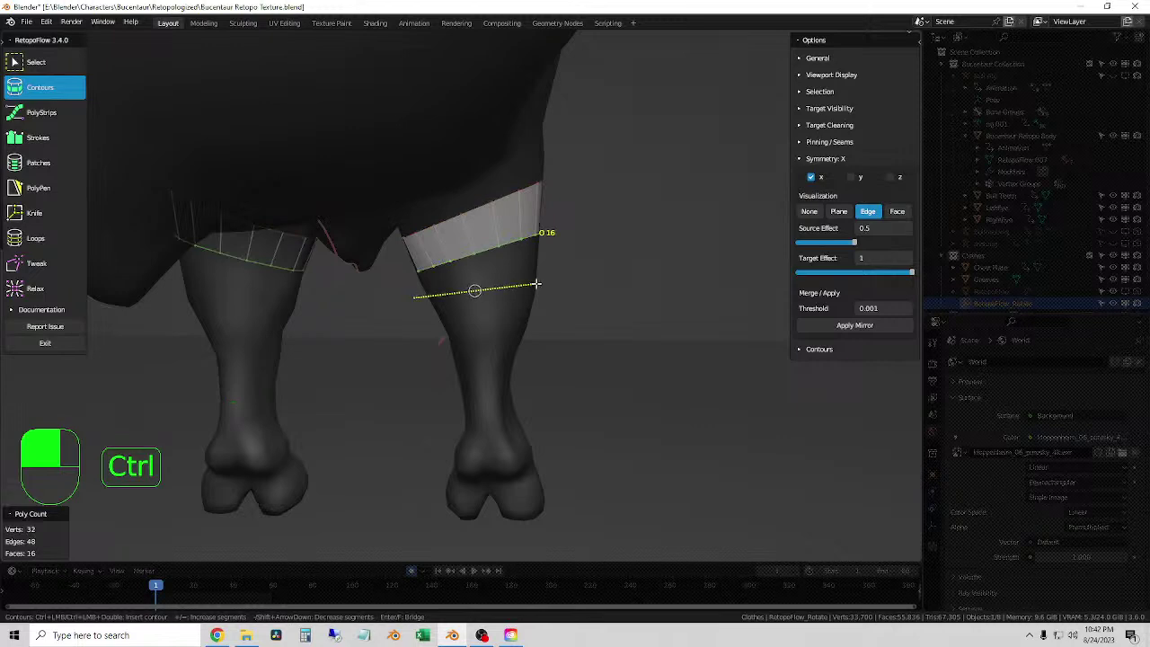
pyautogui.keyDown('ctrl'); pyautogui.moveTo(535, 284); pyautogui.dragTo(536, 284); pyautogui.keyUp('ctrl')
# - Continue the contour loops down the lower front leg, ending just above the hoof
pyautogui.moveTo(502, 341); pyautogui.dragTo(446, 346, button='middle')
pyautogui.moveTo(437, 327)
pyautogui.keyDown('ctrl'); pyautogui.mouseDown()
pyautogui.moveTo(526, 325)
pyautogui.moveTo(526, 354)
pyautogui.mouseUp(); pyautogui.keyUp('ctrl')
pyautogui.moveTo(461, 377)
pyautogui.mouseDown(button='middle')
pyautogui.moveTo(508, 385)
pyautogui.moveTo(456, 383)
pyautogui.mouseUp(button='middle')
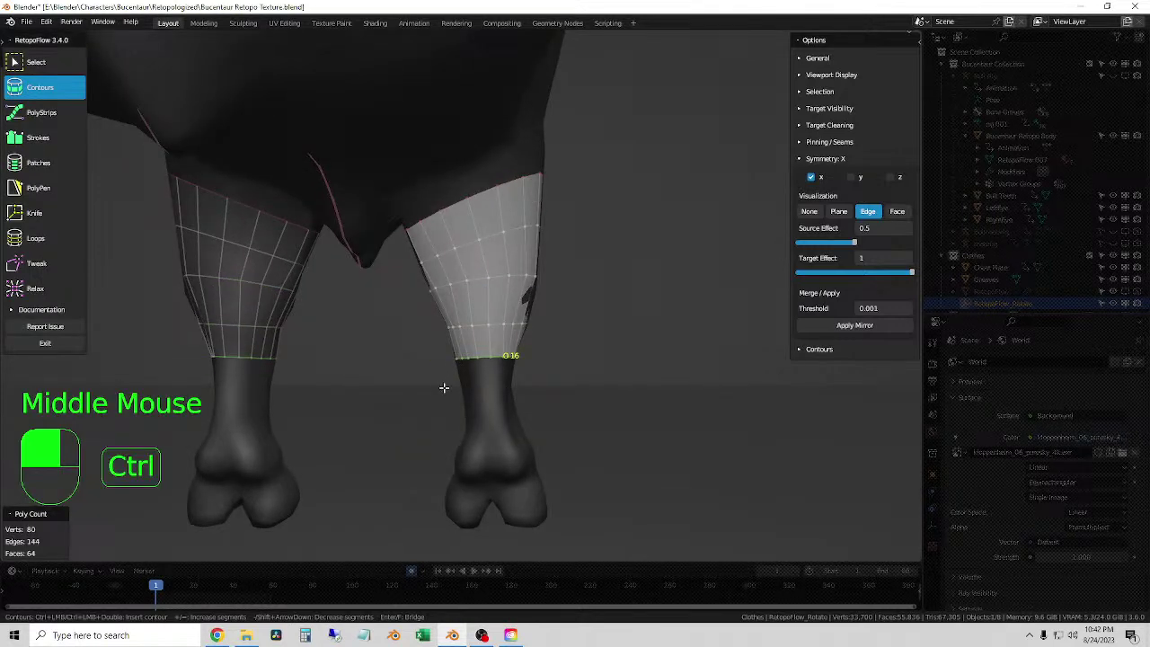
pyautogui.keyDown('ctrl'); pyautogui.moveTo(502, 385); pyautogui.dragTo(503, 386); pyautogui.keyUp('ctrl')
pyautogui.moveTo(503, 385); pyautogui.dragTo(469, 452, button='middle')
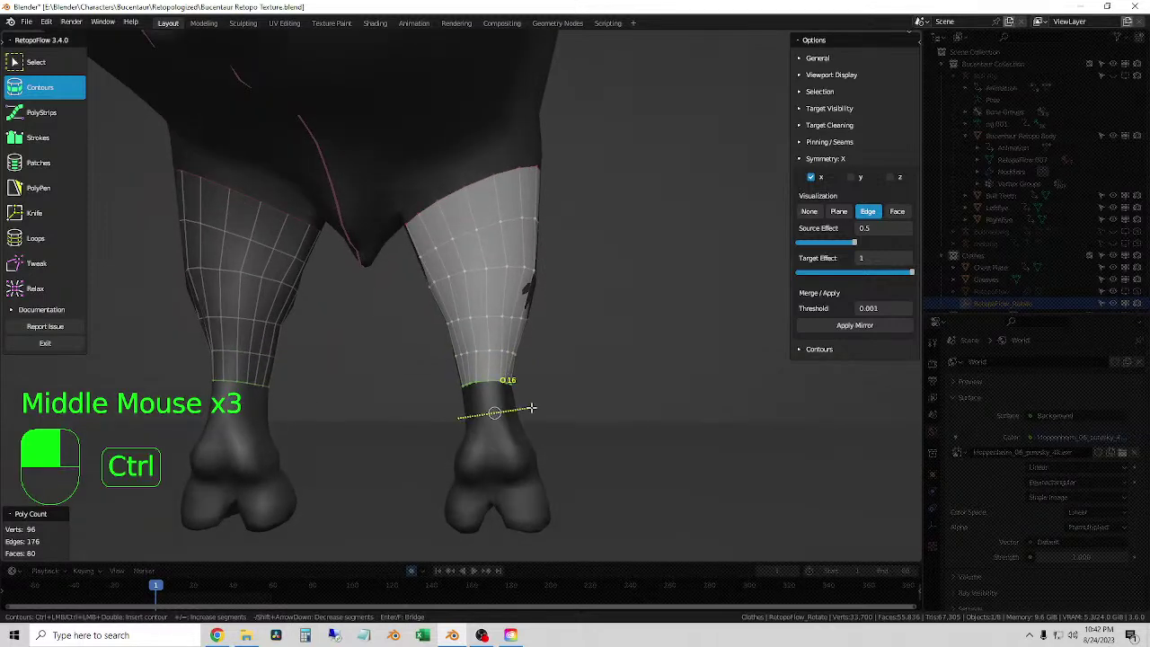
pyautogui.keyDown('ctrl'); pyautogui.moveTo(535, 411); pyautogui.dragTo(535, 411); pyautogui.keyUp('ctrl')
# - Smooth the new leg mesh with the Relax brush, working around all sides of the front leg
pyautogui.moveTo(478, 450); pyautogui.dragTo(440, 302, button='middle')
pyautogui.scroll(-3, 491, 379)
pyautogui.scroll(1, 505, 304)
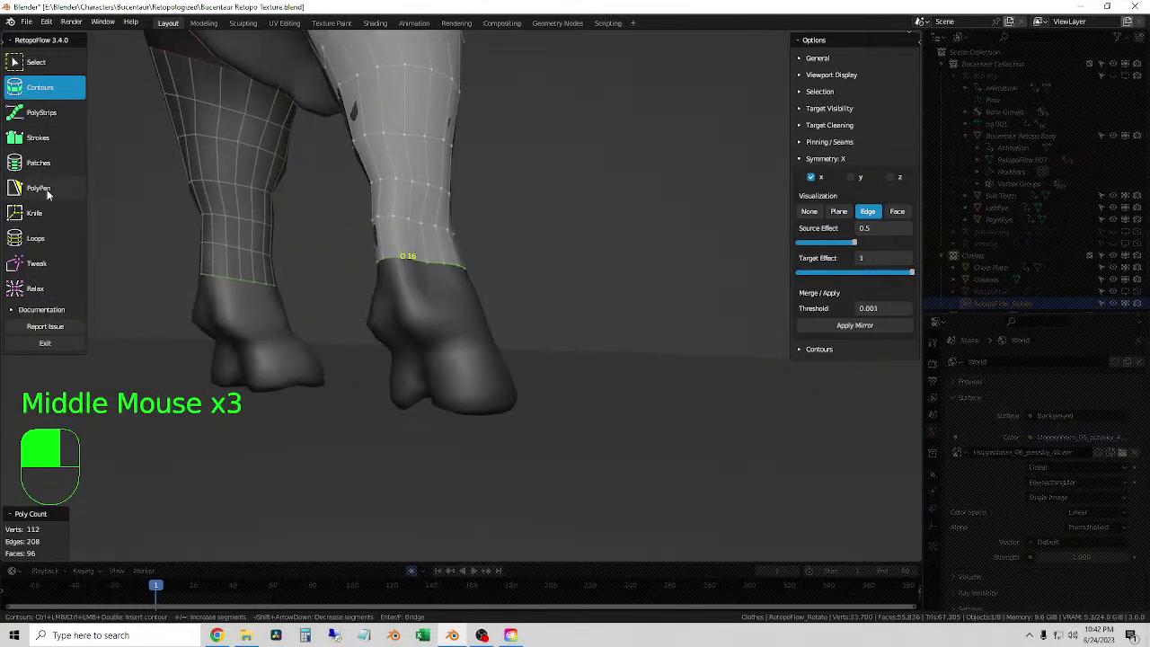
pyautogui.click(40, 290)
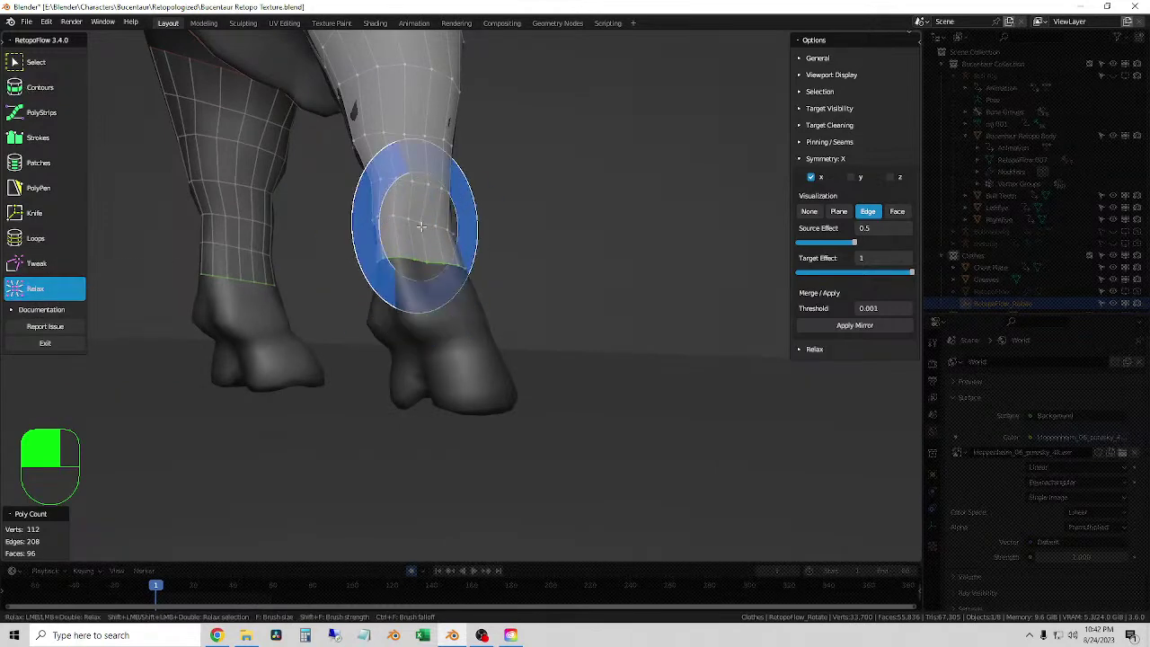
pyautogui.moveTo(381, 176)
pyautogui.mouseDown(button='middle')
pyautogui.moveTo(410, 192)
pyautogui.moveTo(437, 131)
pyautogui.mouseUp(button='middle')
pyautogui.moveTo(503, 144)
pyautogui.keyDown('shift'); pyautogui.mouseDown(button='middle')
pyautogui.moveTo(483, 260)
pyautogui.moveTo(445, 238)
pyautogui.moveTo(269, 257)
pyautogui.moveTo(308, 251)
pyautogui.mouseUp(button='middle'); pyautogui.keyUp('shift')
pyautogui.moveTo(416, 269); pyautogui.dragTo(445, 263, button='middle')
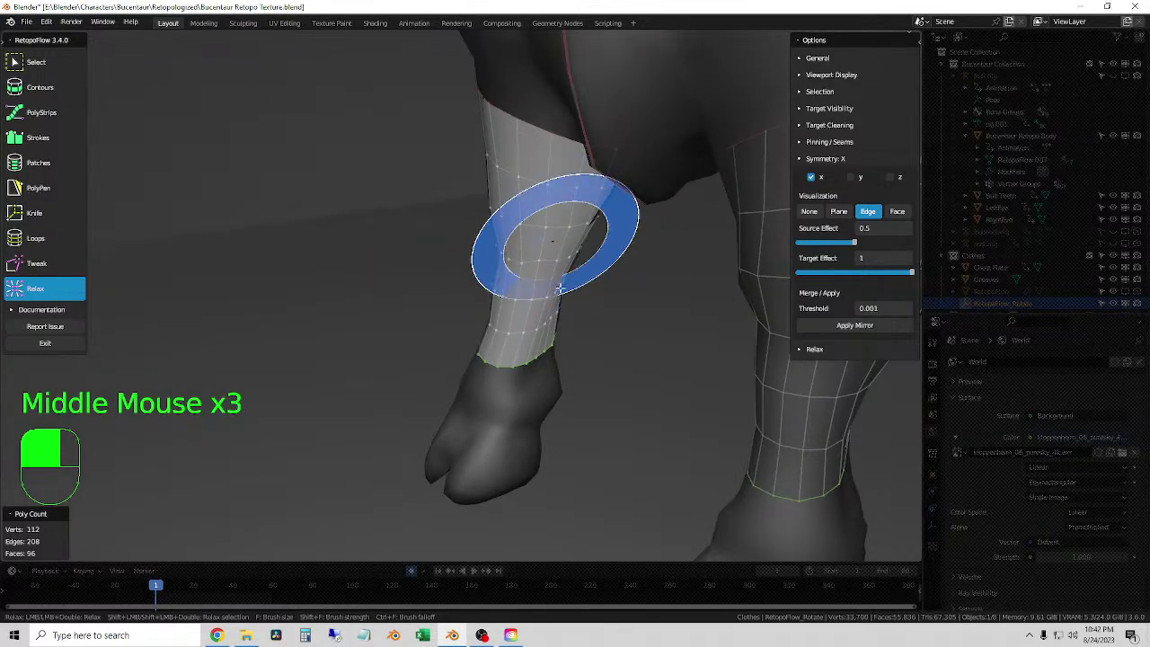
pyautogui.moveTo(560, 257); pyautogui.dragTo(522, 288, button='middle')
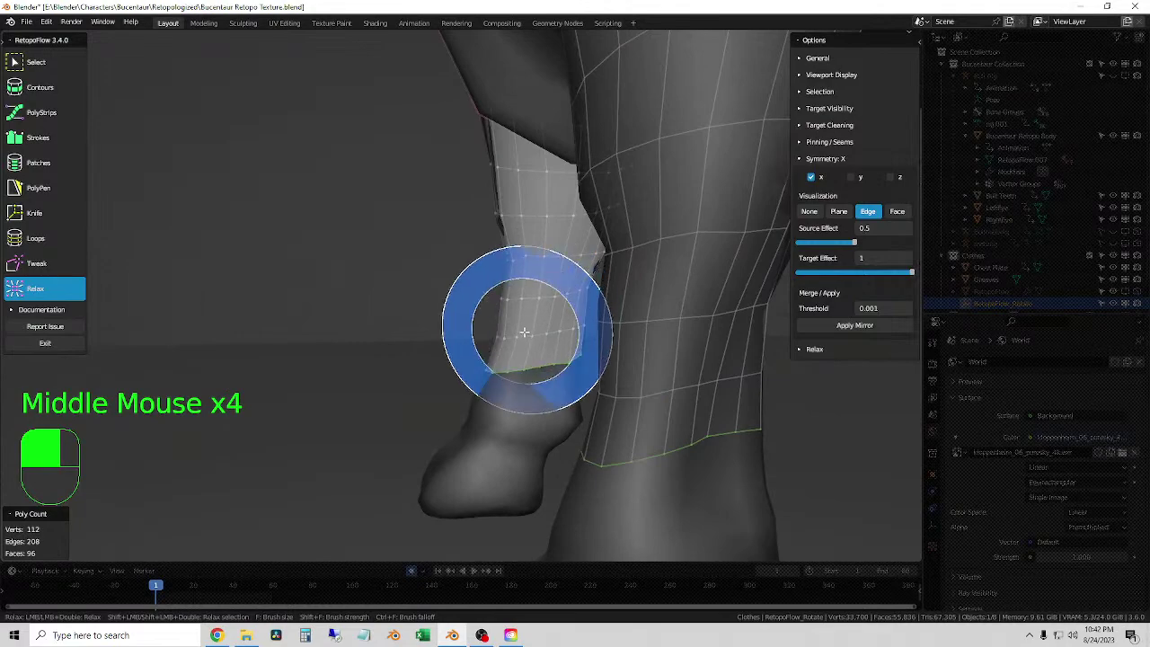
pyautogui.moveTo(527, 329)
pyautogui.mouseDown(button='middle')
pyautogui.moveTo(495, 299)
pyautogui.moveTo(544, 300)
pyautogui.moveTo(467, 287)
pyautogui.mouseUp(button='middle')
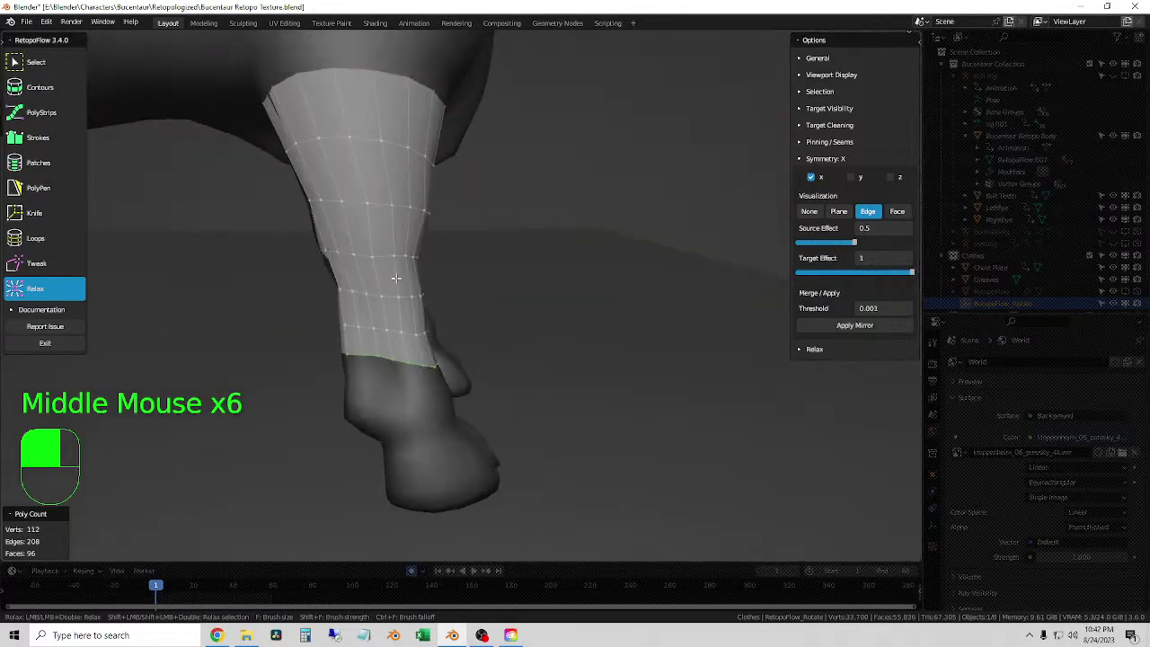
pyautogui.moveTo(328, 272); pyautogui.dragTo(407, 292, button='middle')
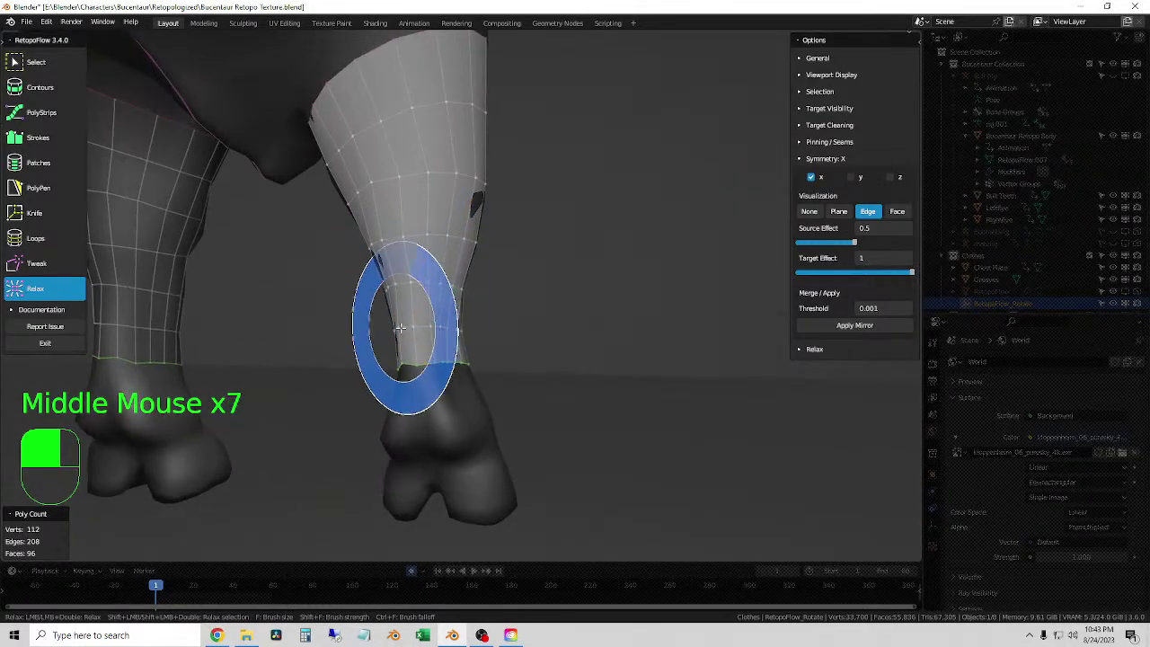
pyautogui.moveTo(391, 331)
pyautogui.mouseDown(button='middle')
pyautogui.moveTo(471, 350)
pyautogui.moveTo(457, 372)
pyautogui.moveTo(321, 359)
pyautogui.moveTo(418, 351)
pyautogui.moveTo(367, 378)
pyautogui.mouseUp(button='middle')
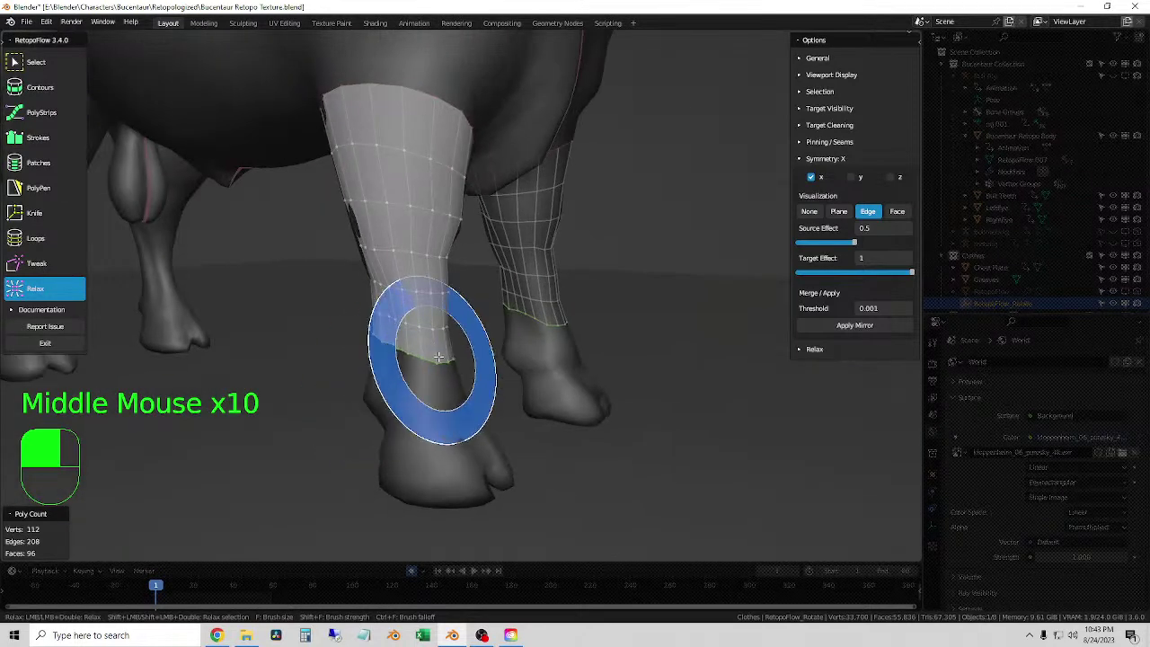
# - Insert an extra edge loop around the middle of the front leg mesh and return to the Contours tool
pyautogui.moveTo(416, 347)
pyautogui.mouseDown(button='middle')
pyautogui.moveTo(502, 358)
pyautogui.moveTo(463, 350)
pyautogui.moveTo(449, 218)
pyautogui.moveTo(542, 257)
pyautogui.mouseUp(button='middle')
pyautogui.scroll(-2, 508, 362)
pyautogui.scroll(2, 518, 359)
pyautogui.moveTo(349, 225); pyautogui.dragTo(386, 231, button='middle')
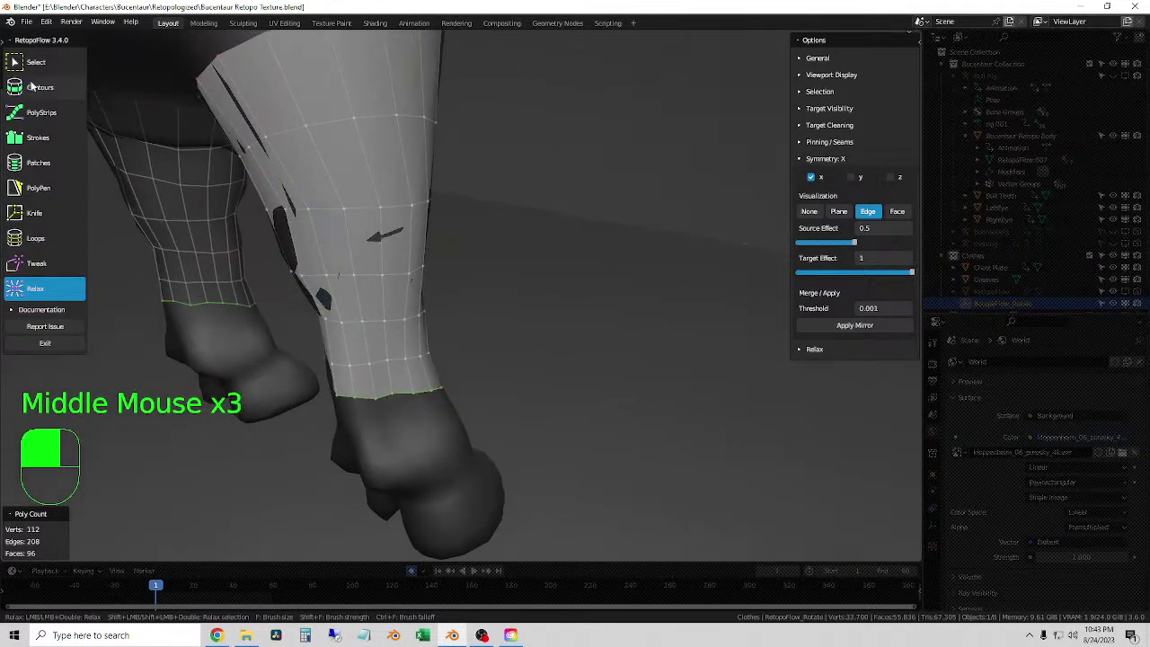
pyautogui.press('1')
pyautogui.press('7')
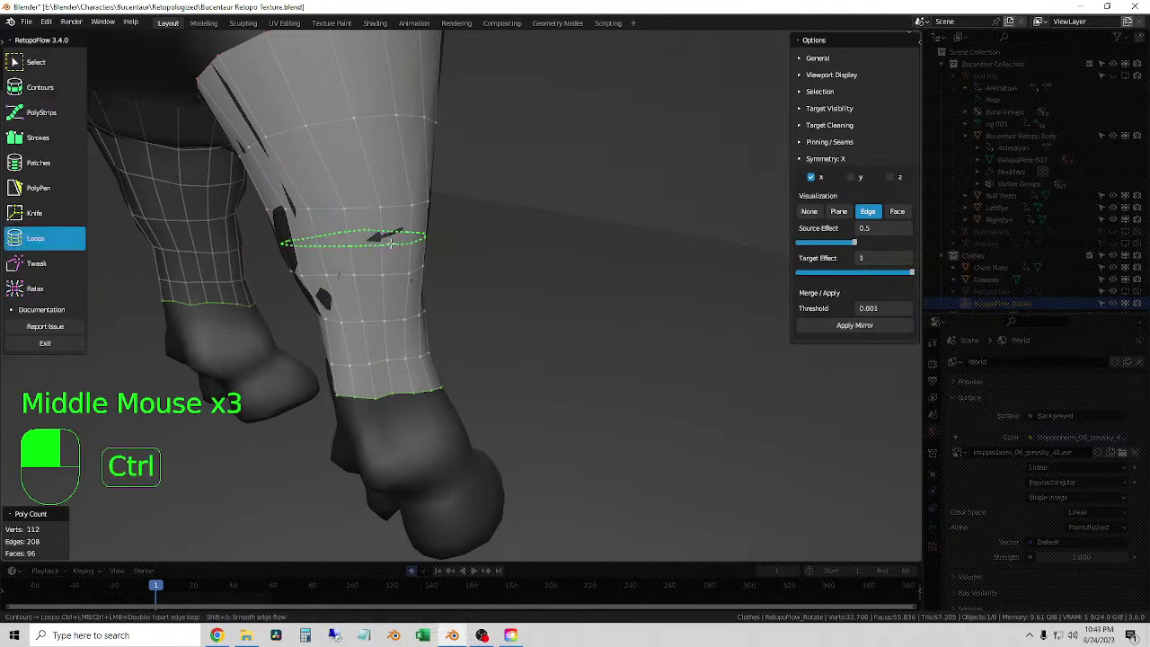
pyautogui.click(381, 235)
pyautogui.press('1')
# - Exit RetopoFlow and switch from Edit Mode to Object Mode
pyautogui.moveTo(382, 235); pyautogui.dragTo(339, 268, button='middle')
pyautogui.scroll(-2, 419, 311)
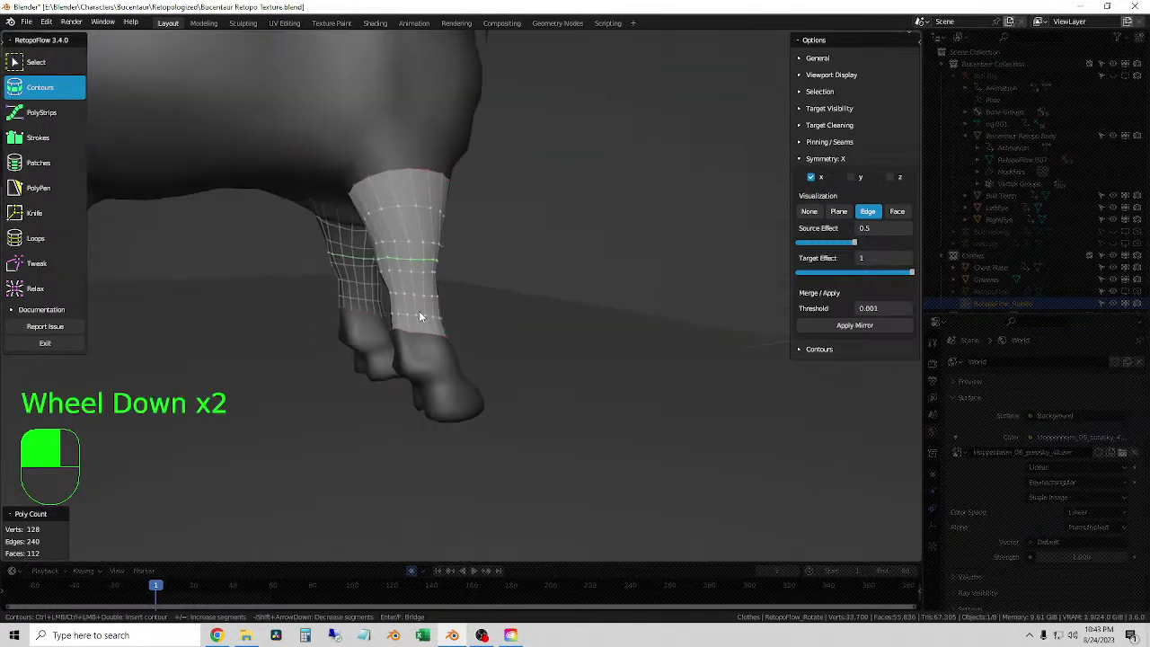
pyautogui.click(114, 336)
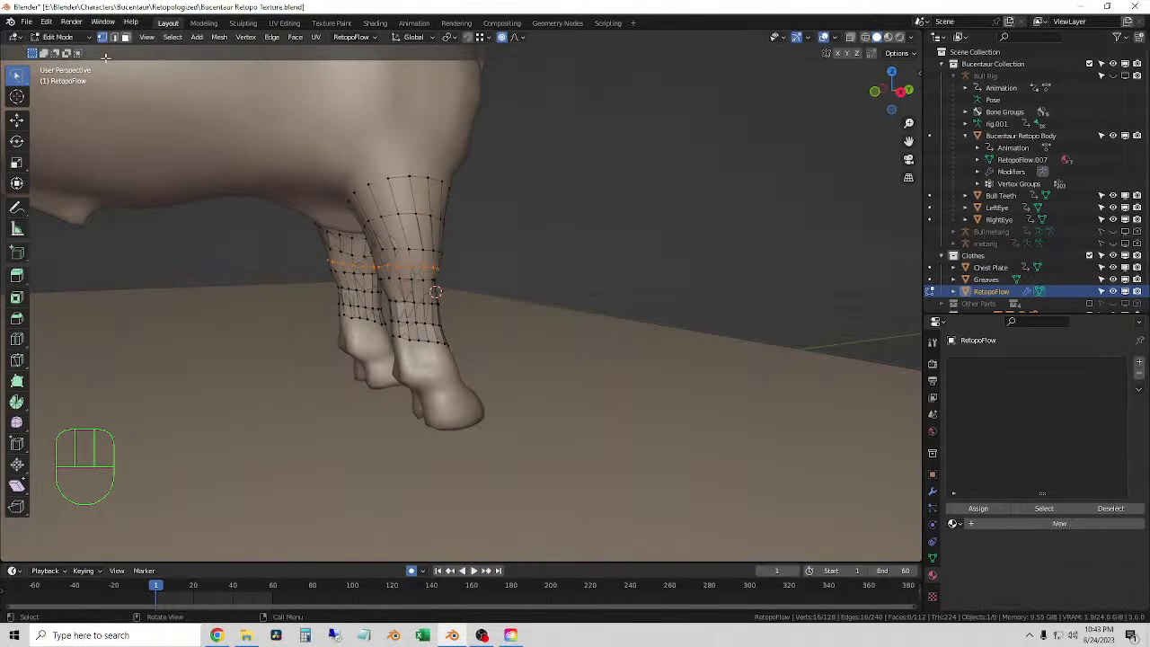
pyautogui.click(61, 37)
pyautogui.click(63, 54)
# - Select the new leg mesh and rename the object as "Front Leg Plates"
pyautogui.click(556, 199)
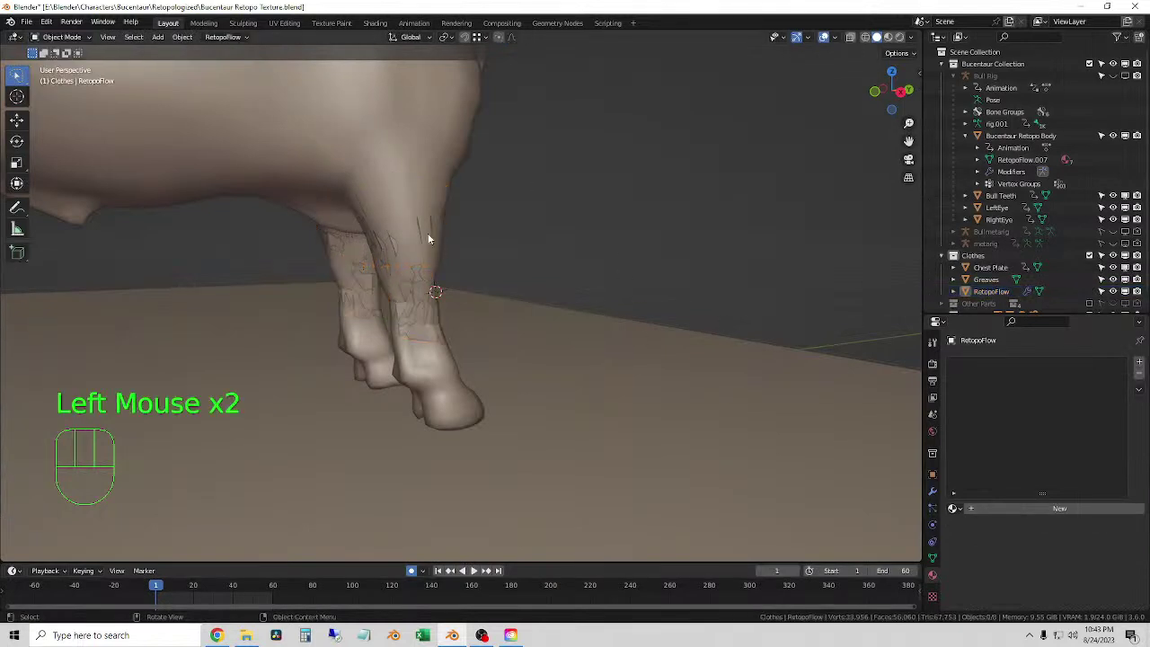
pyautogui.doubleClick(432, 231)
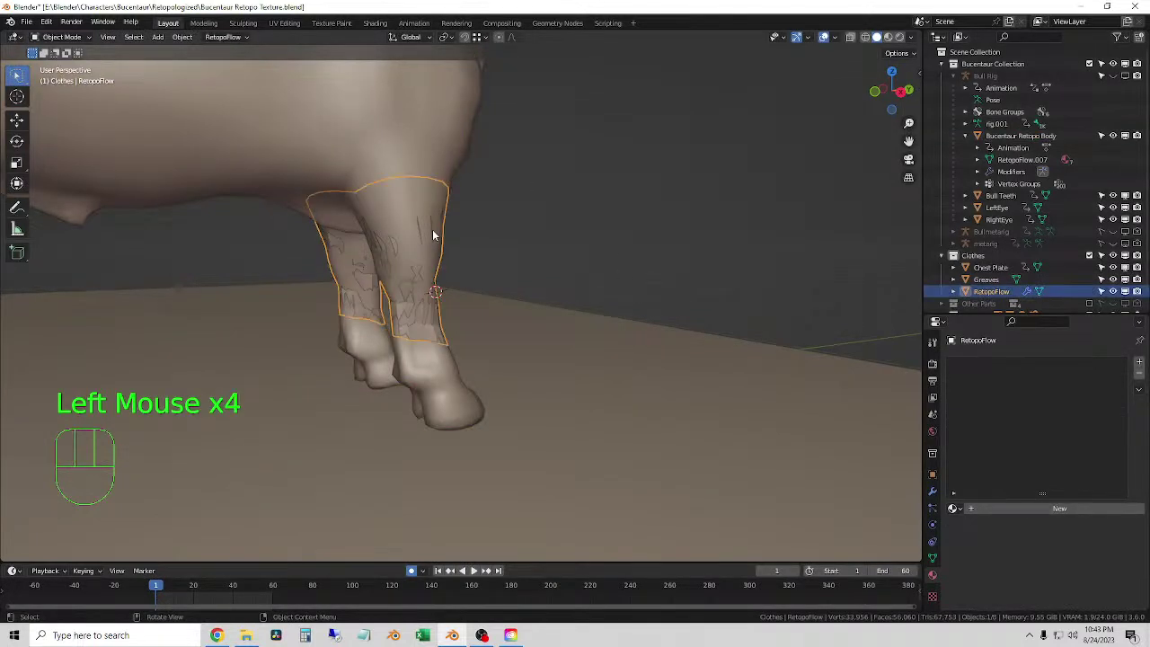
pyautogui.doubleClick(992, 292)
pyautogui.write('Front Leg')
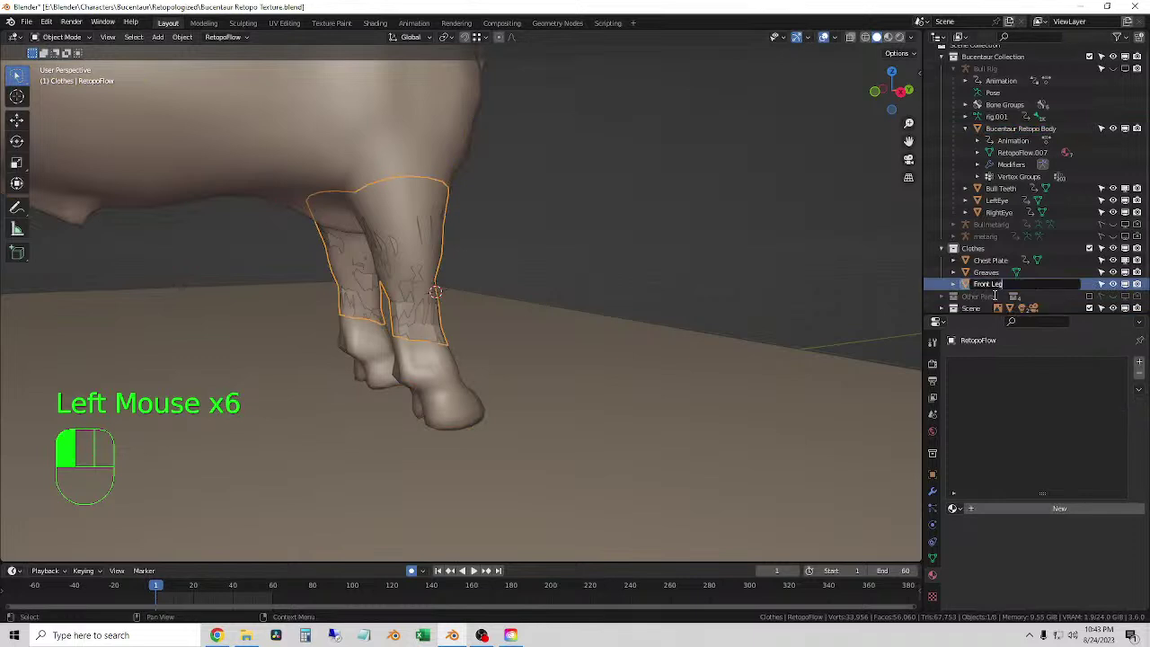
pyautogui.write(' Plates')
pyautogui.press('Return')
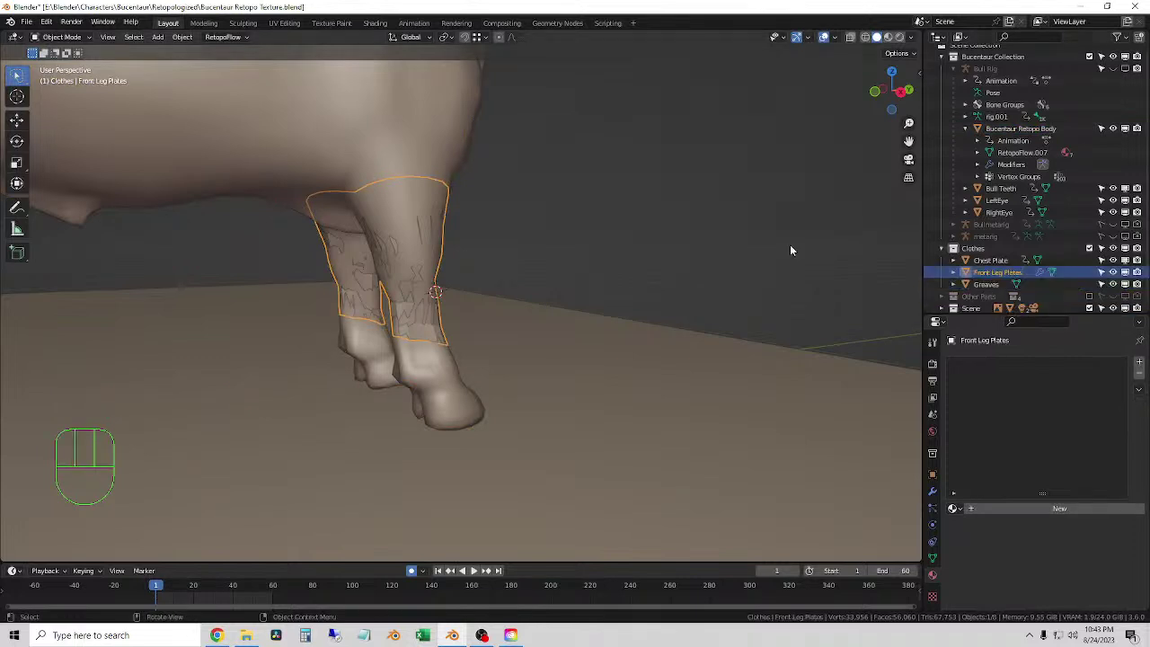
# - Apply the Mirror and Displace modifiers on the Front Leg Plates object
pyautogui.click(532, 233)
pyautogui.doubleClick(435, 220)
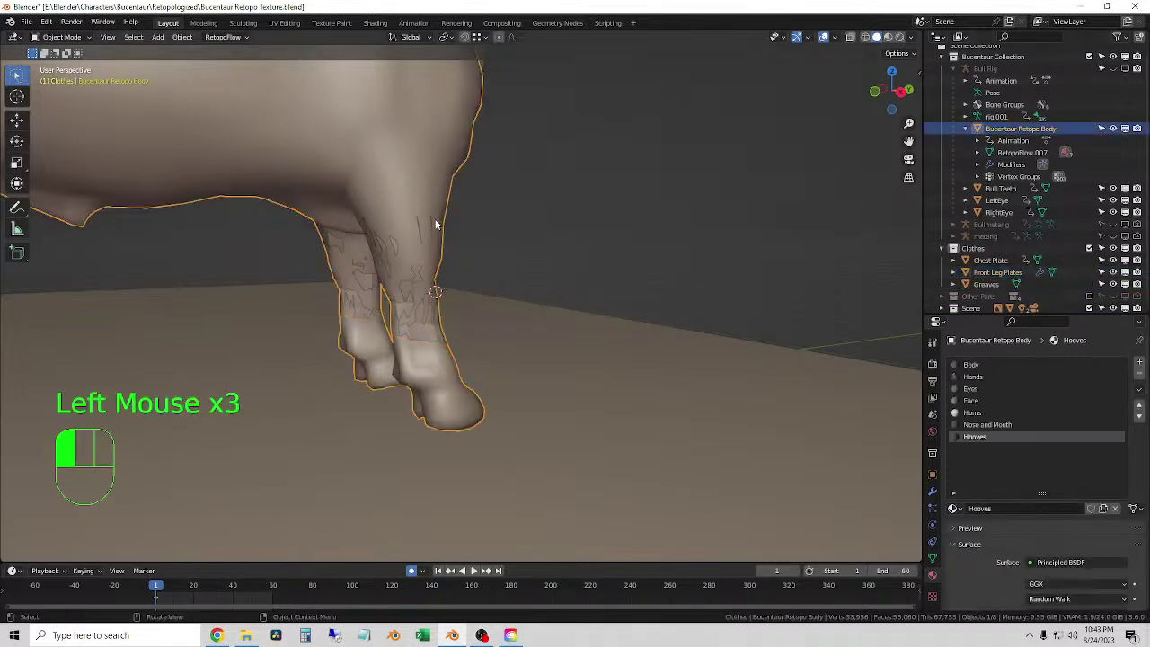
pyautogui.click(933, 491)
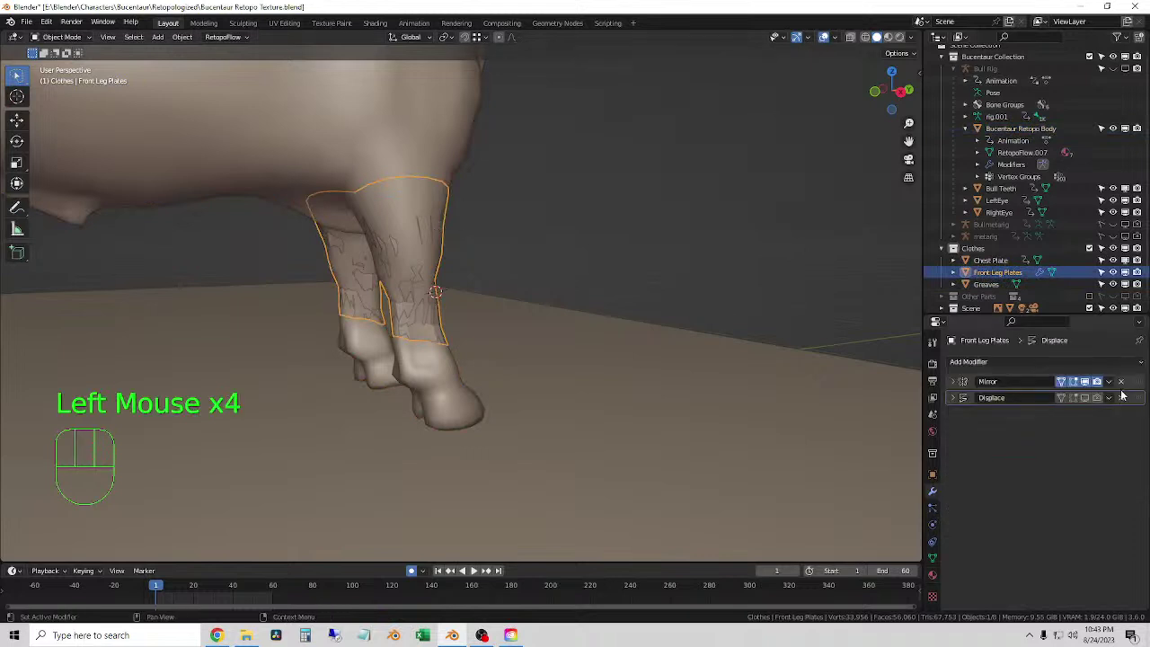
pyautogui.moveTo(1110, 386); pyautogui.dragTo(1081, 396)
pyautogui.click(1085, 383)
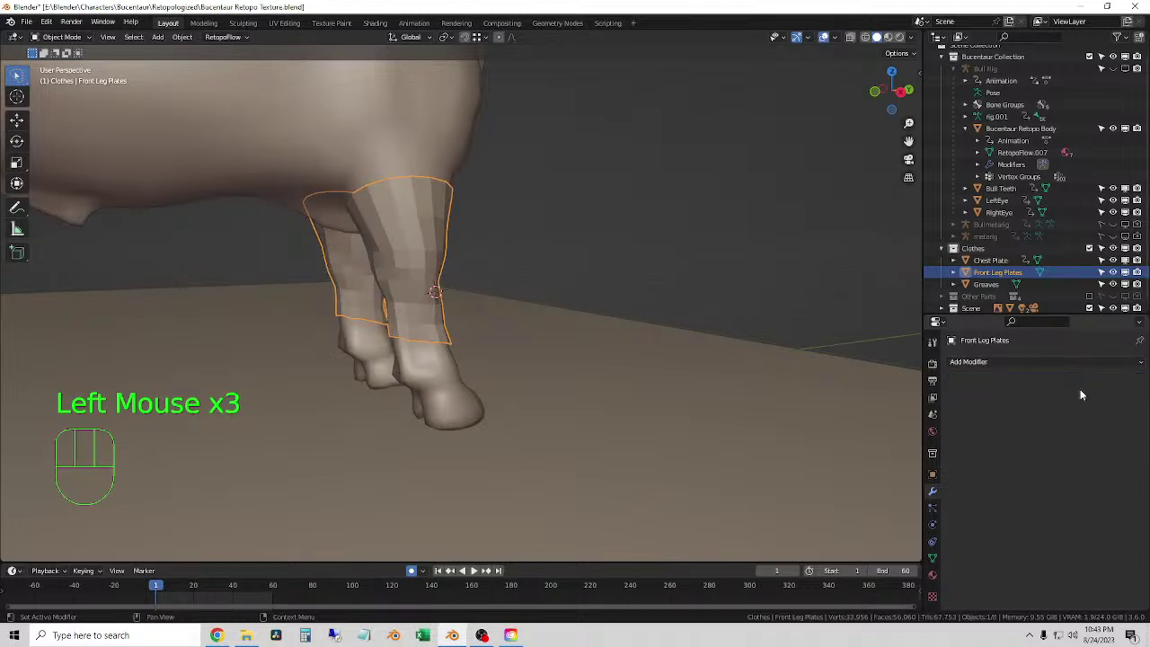
# - Assign the existing Armor Metal material to the Front Leg Plates and enlarge the view of its surface settings
pyautogui.scroll(2, 608, 206)
pyautogui.moveTo(629, 211); pyautogui.dragTo(495, 216, button='middle')
pyautogui.click(932, 576)
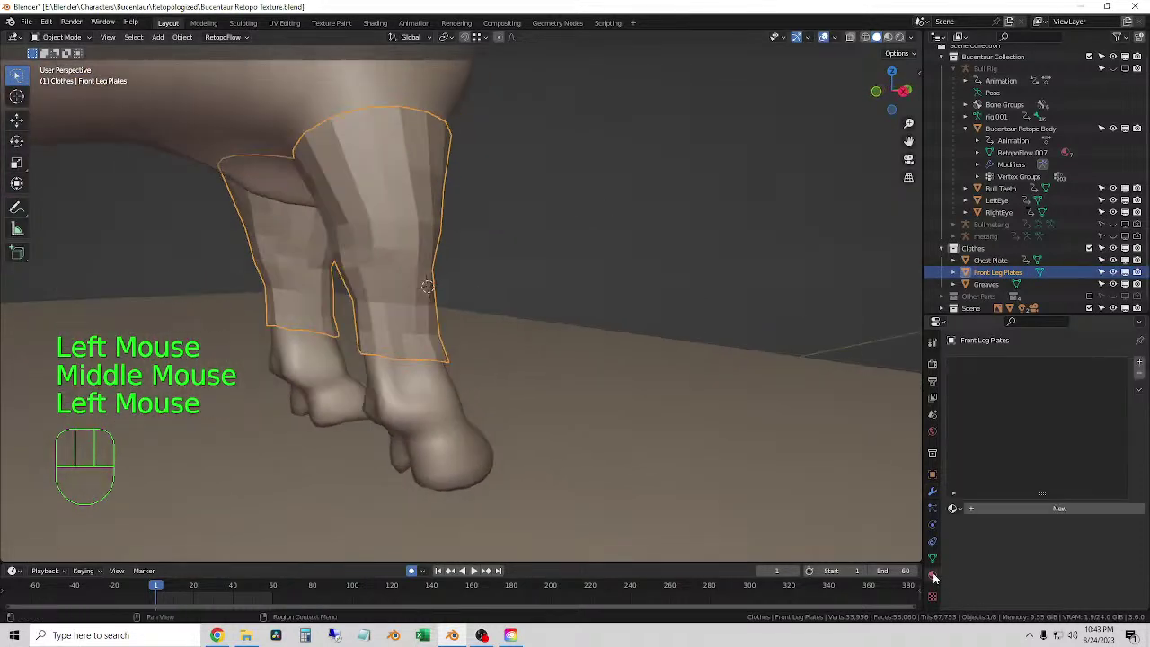
pyautogui.click(953, 508)
pyautogui.click(962, 509)
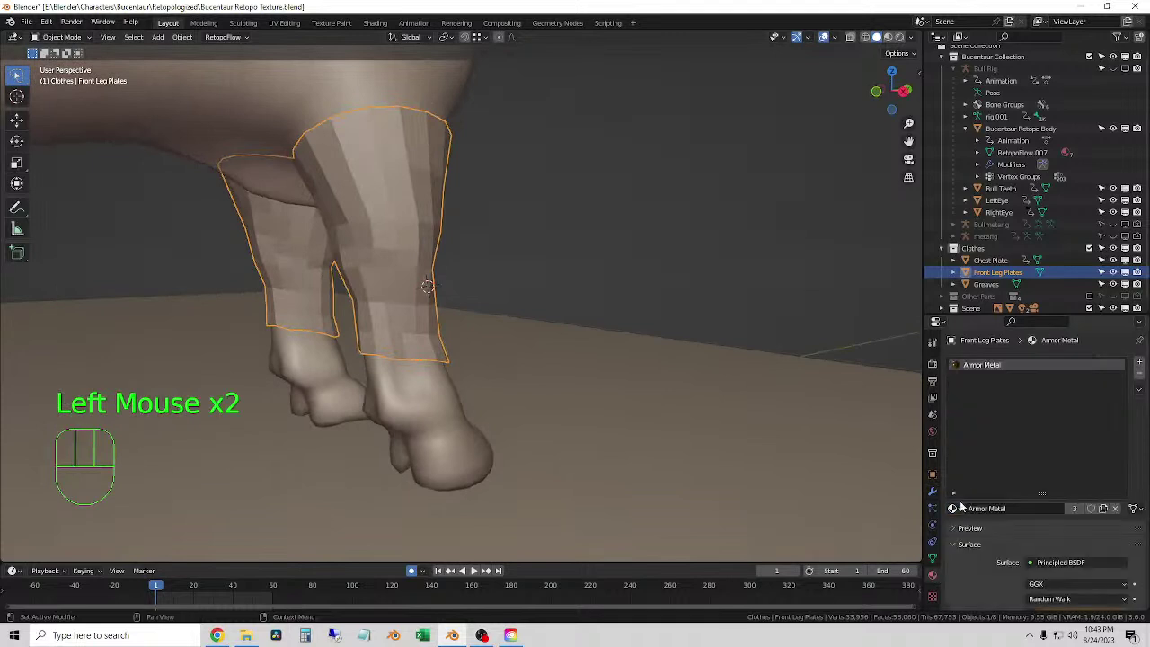
pyautogui.click(739, 291)
pyautogui.scroll(-1, 739, 291)
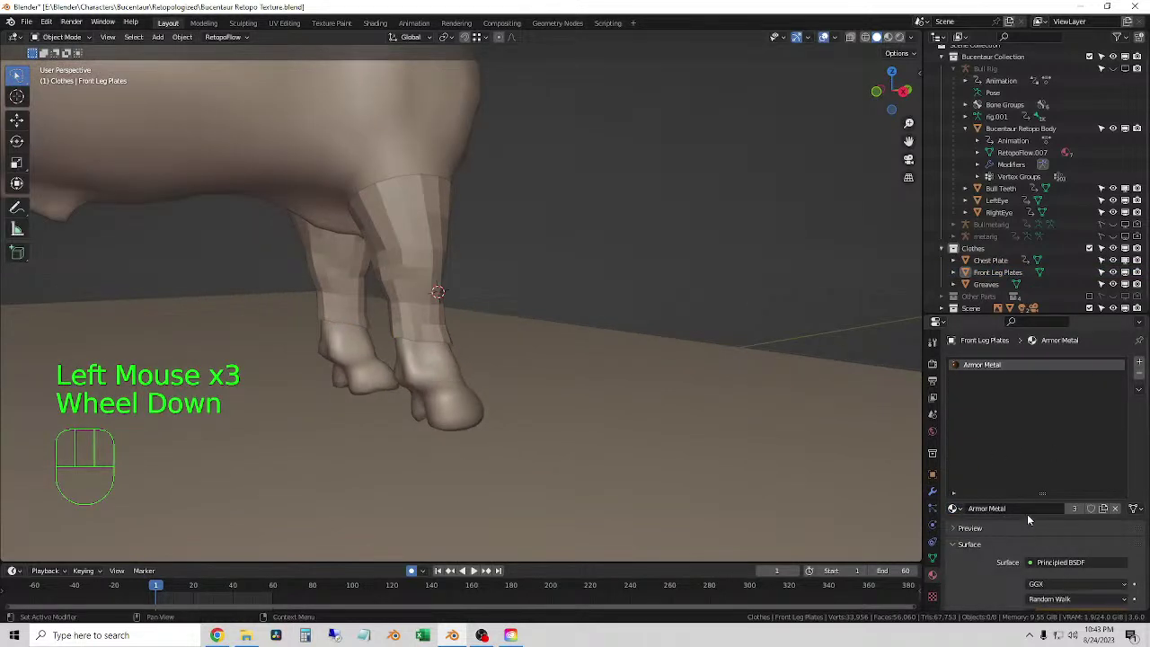
pyautogui.moveTo(1042, 492); pyautogui.dragTo(1041, 410)
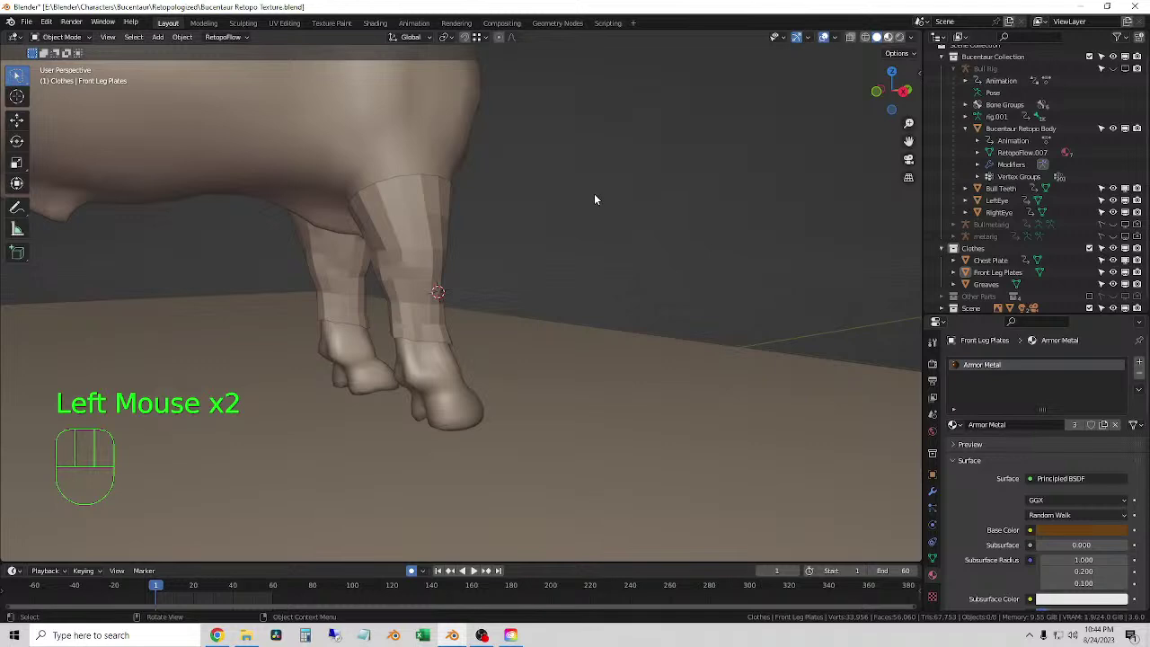
# - Switch the viewport to Material Preview and examine the chest plate, greaves and front leg plates from the front
pyautogui.press('z')
pyautogui.scroll(-2, 637, 206)
pyautogui.scroll(-2, 629, 212)
pyautogui.moveTo(628, 212); pyautogui.dragTo(575, 229, button='middle')
pyautogui.keyDown('shift'); pyautogui.moveTo(575, 229); pyautogui.dragTo(684, 268, button='middle'); pyautogui.keyUp('shift')
pyautogui.scroll(1, 624, 275)
pyautogui.click(677, 241)
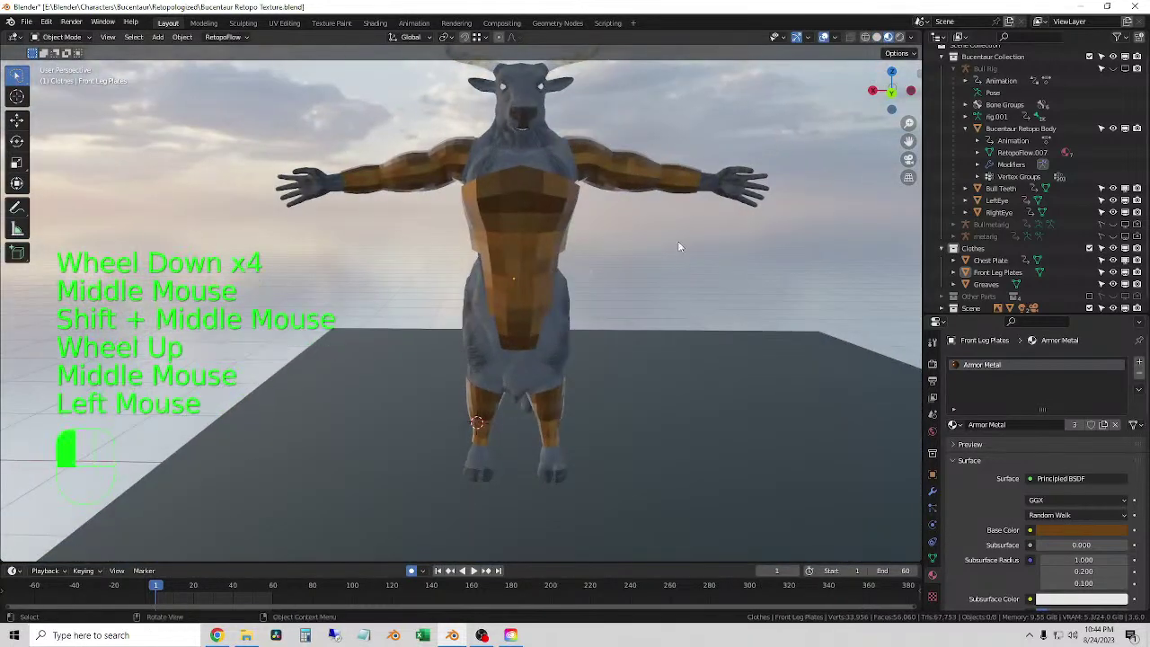
pyautogui.moveTo(629, 243)
pyautogui.mouseDown(button='middle')
pyautogui.moveTo(608, 247)
pyautogui.moveTo(620, 248)
pyautogui.mouseUp(button='middle')
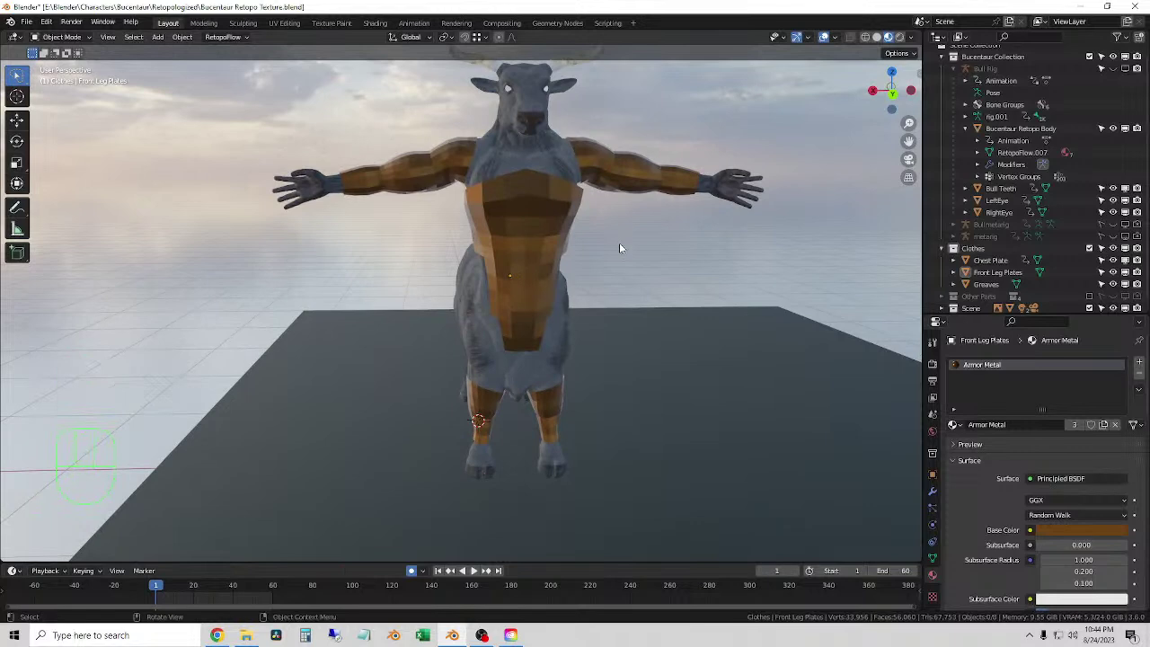
pyautogui.click(622, 246)
pyautogui.moveTo(628, 249); pyautogui.dragTo(503, 189, button='middle')
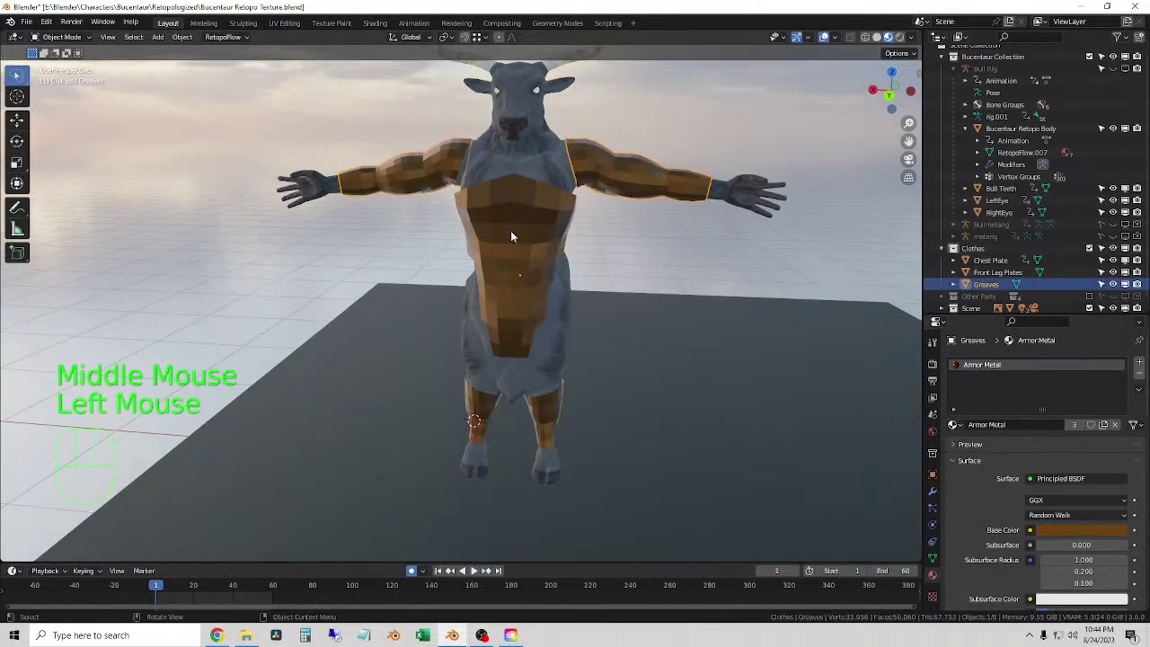
pyautogui.click(510, 230)
pyautogui.click(712, 231)
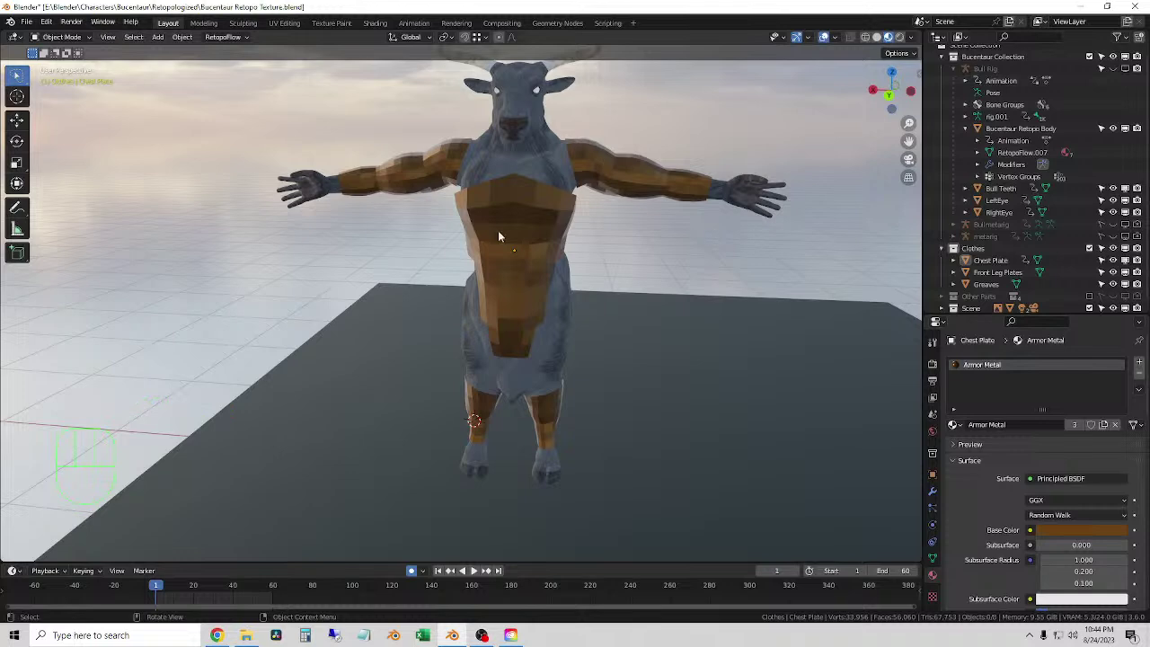
# - Inspect the chest plate and arm armor up close from several angles around the upper body
pyautogui.keyDown('shift'); pyautogui.rightClick(466, 197); pyautogui.keyUp('shift')
pyautogui.scroll(2, 467, 198)
pyautogui.scroll(-2, 501, 197)
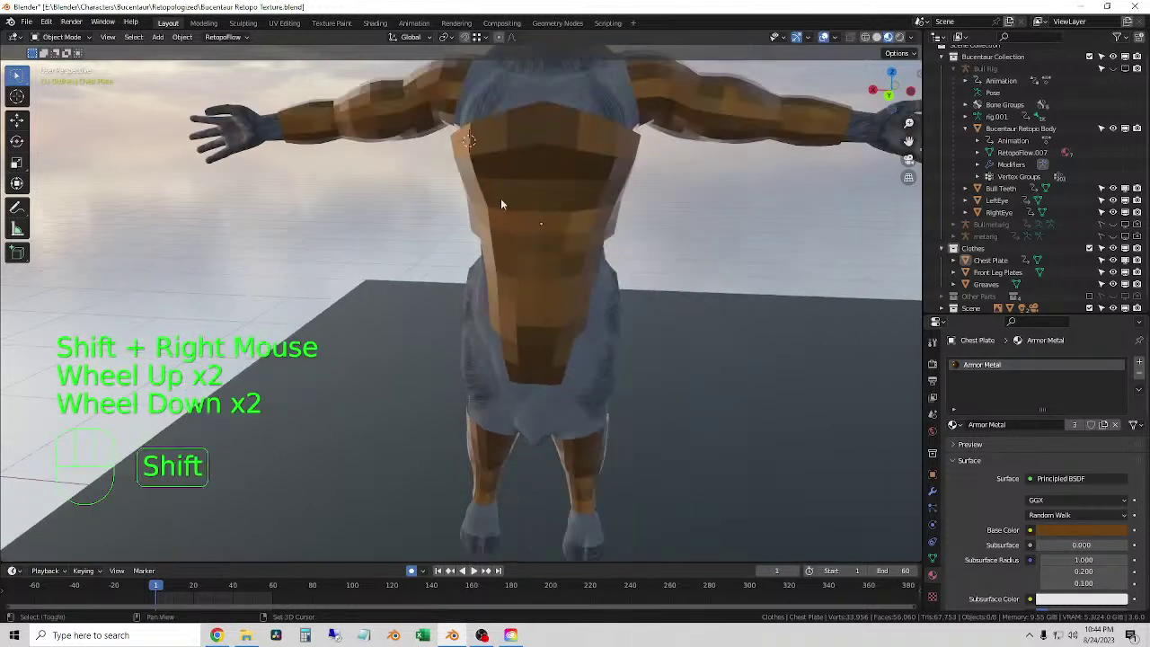
pyautogui.keyDown('shift'); pyautogui.moveTo(500, 198); pyautogui.dragTo(365, 331, button='middle'); pyautogui.keyUp('shift')
pyautogui.scroll(1, 420, 362)
pyautogui.scroll(1, 420, 363)
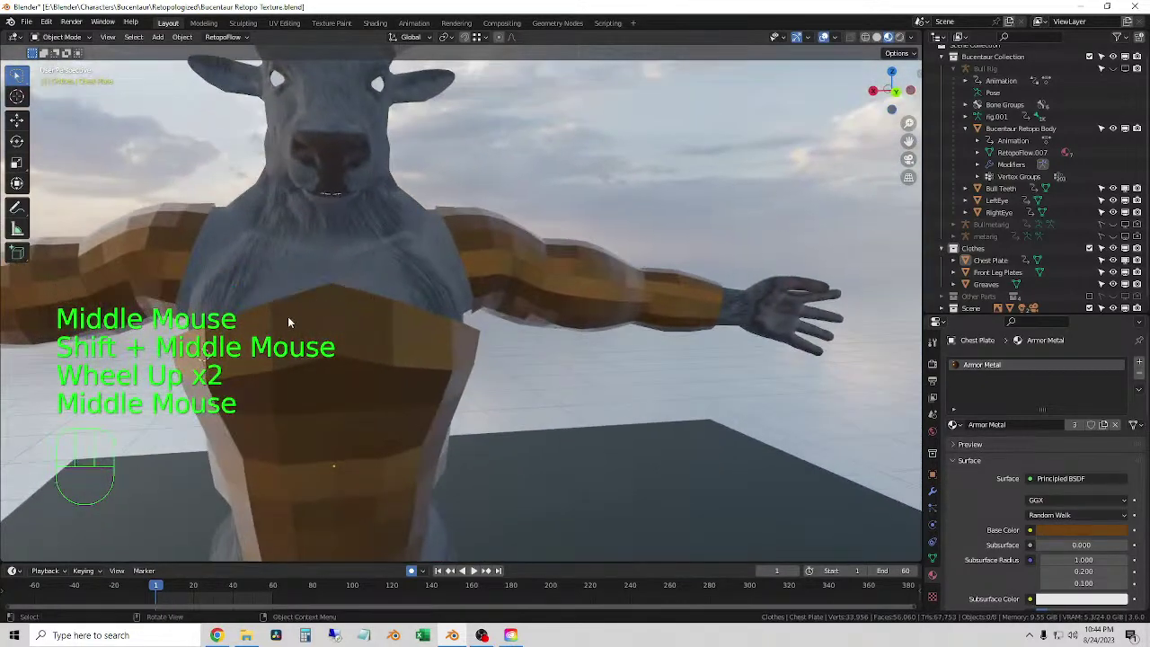
pyautogui.moveTo(287, 316); pyautogui.dragTo(391, 305, button='middle')
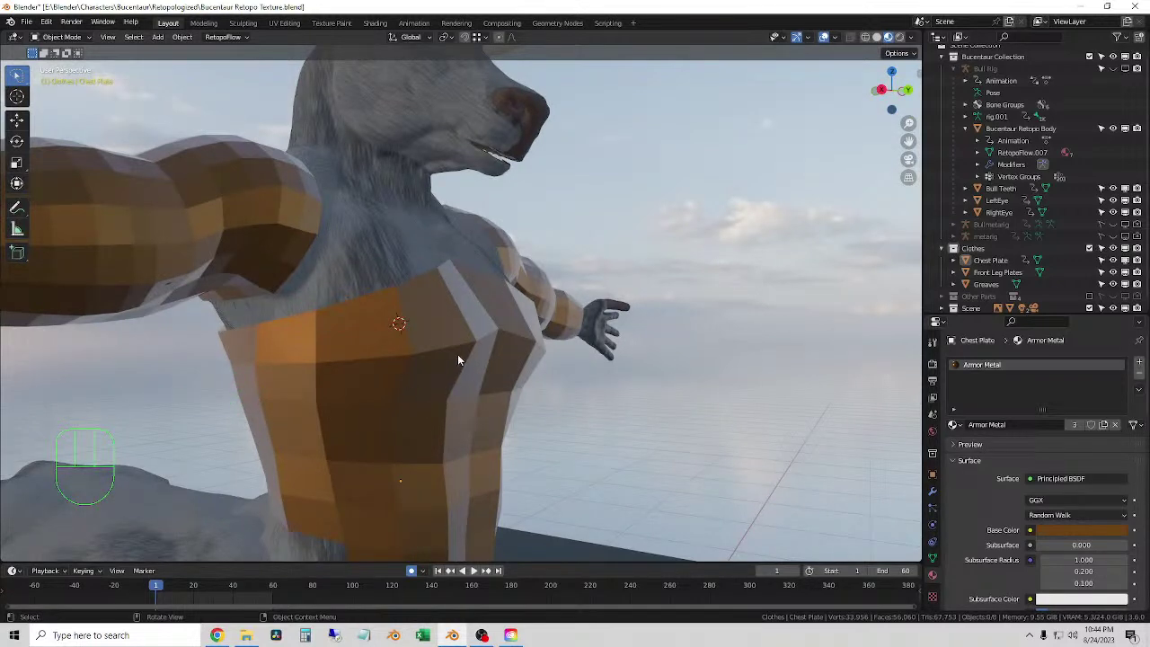
pyautogui.click(482, 304)
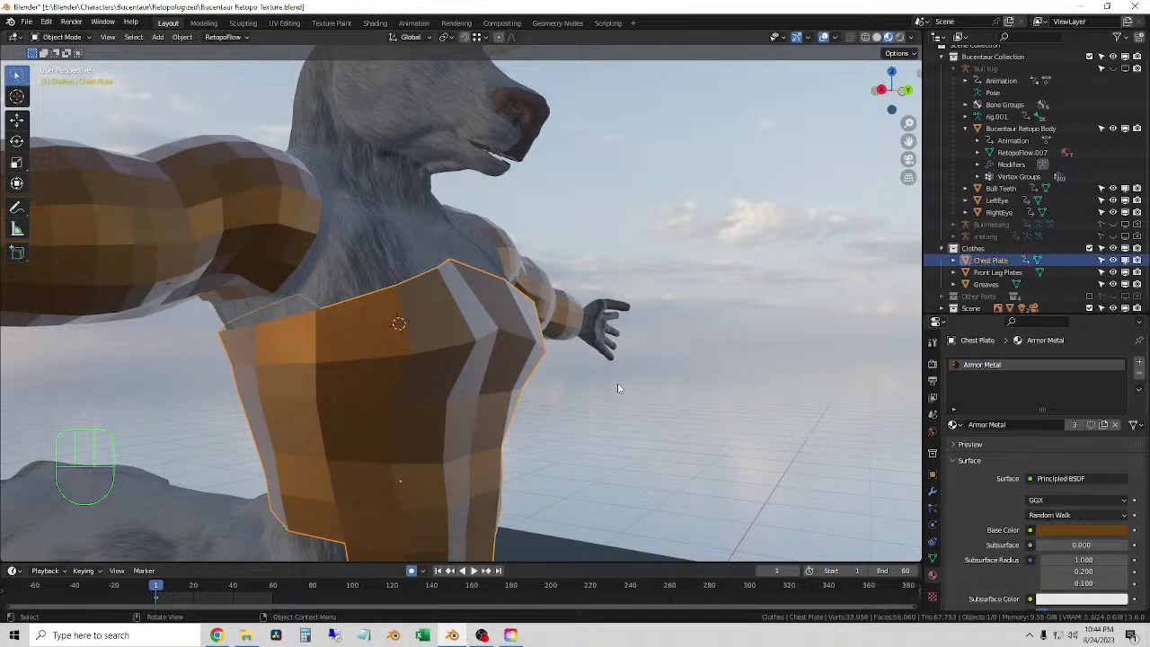
pyautogui.moveTo(634, 264); pyautogui.dragTo(613, 284, button='middle')
pyautogui.scroll(-1, 550, 240)
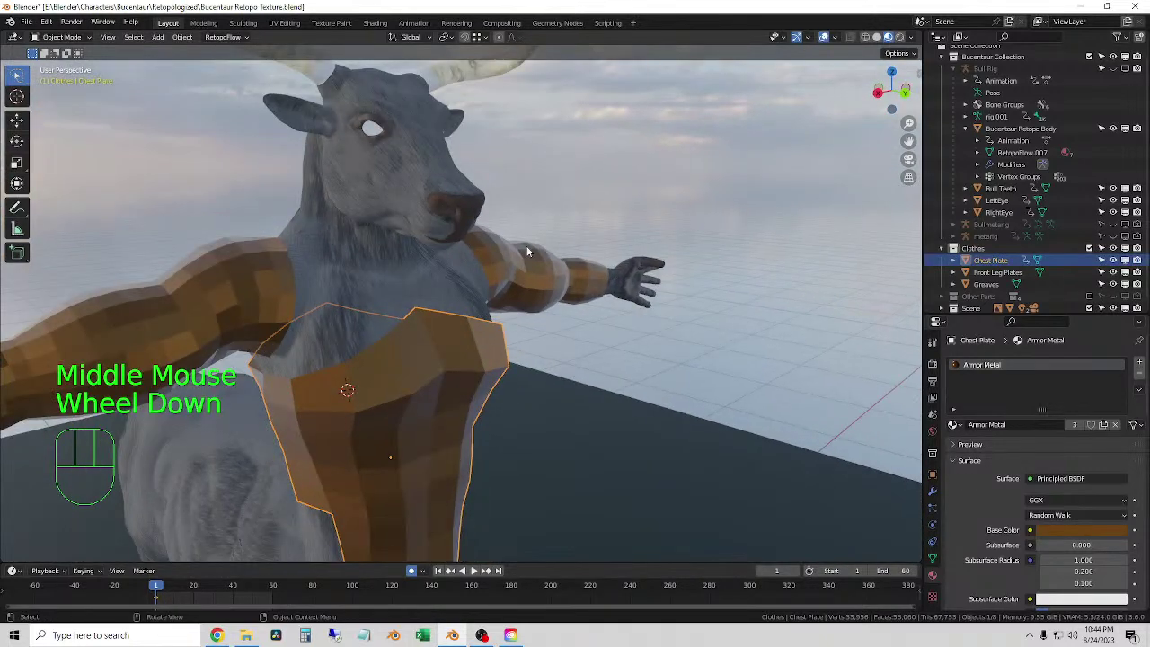
pyautogui.click(462, 258)
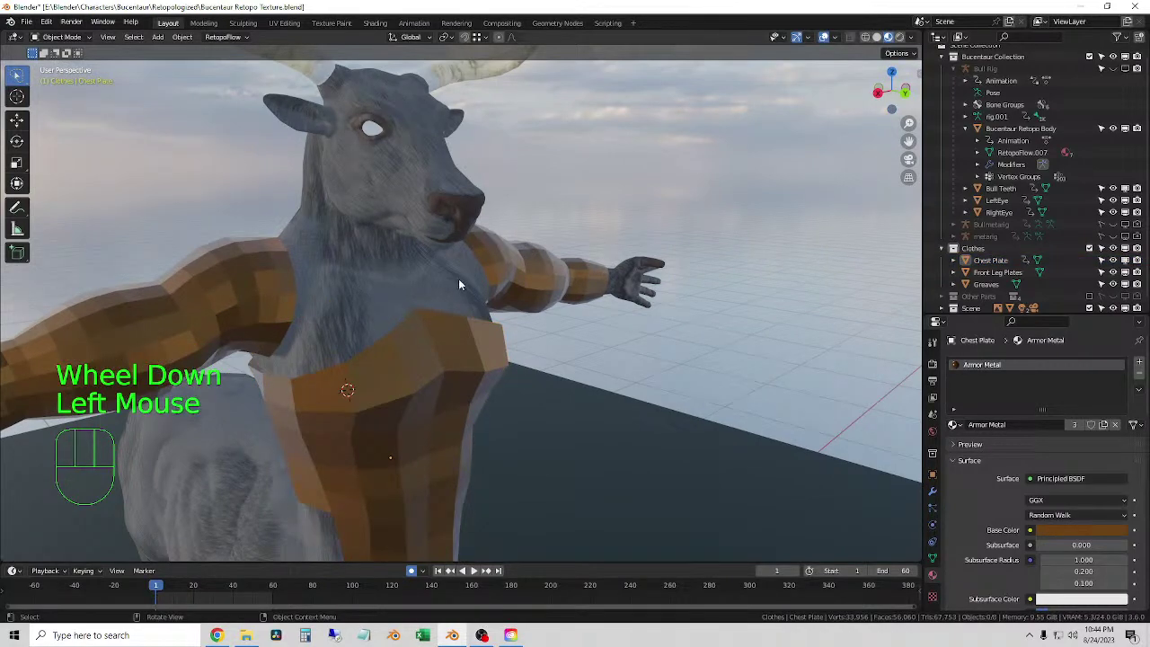
pyautogui.moveTo(462, 288); pyautogui.dragTo(710, 293, button='middle')
pyautogui.moveTo(672, 338); pyautogui.dragTo(404, 308, button='middle')
# - Set the Armor Metal material's Metallic to 1.000 and Roughness to 0.000
pyautogui.scroll(-2, 1111, 480)
pyautogui.scroll(-2, 1111, 480)
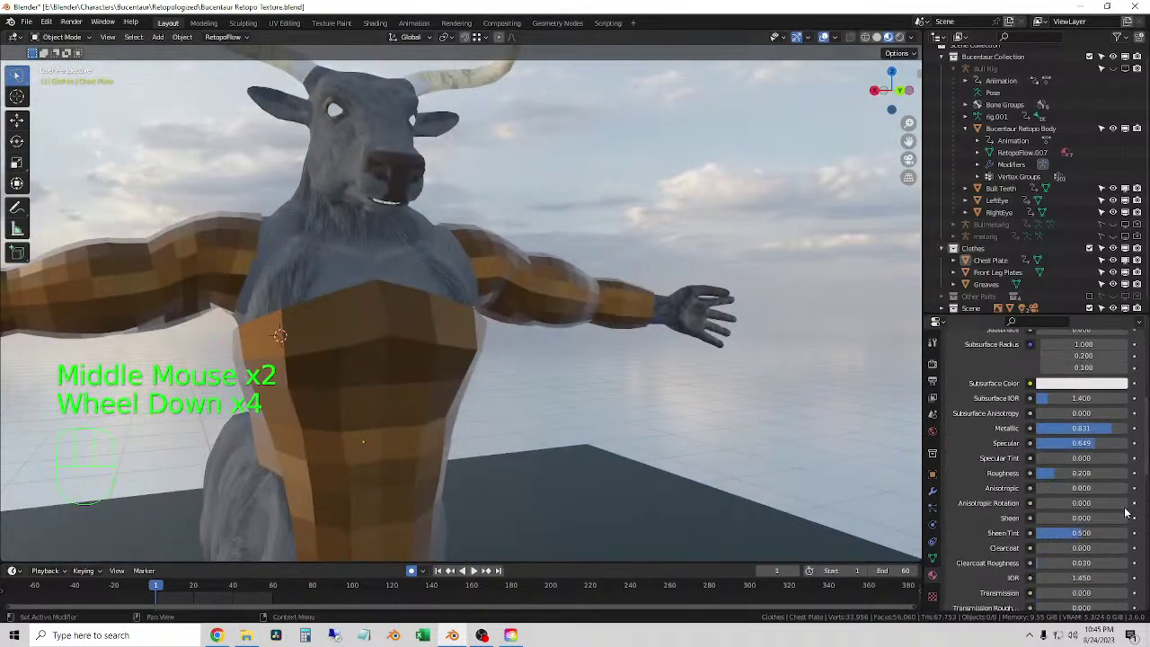
pyautogui.scroll(1, 1111, 481)
pyautogui.click(1119, 451)
pyautogui.moveTo(1104, 452)
pyautogui.mouseDown()
pyautogui.moveTo(1126, 452)
pyautogui.moveTo(1069, 467)
pyautogui.moveTo(1107, 467)
pyautogui.moveTo(1066, 497)
pyautogui.mouseUp()
pyautogui.scroll(-1, 615, 388)
pyautogui.click(615, 388)
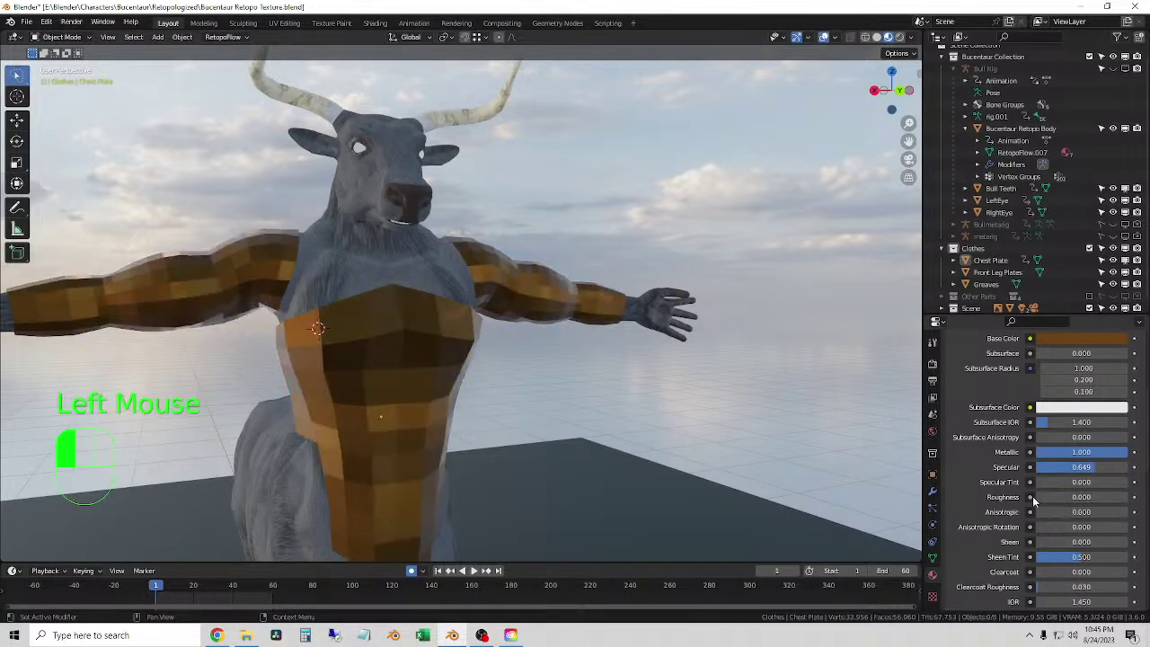
# - Examine the armor material from the front and the unarmored bull body from the side
pyautogui.click(585, 348)
pyautogui.scroll(-2, 618, 368)
pyautogui.moveTo(619, 368); pyautogui.dragTo(419, 321, button='middle')
pyautogui.scroll(2, 395, 320)
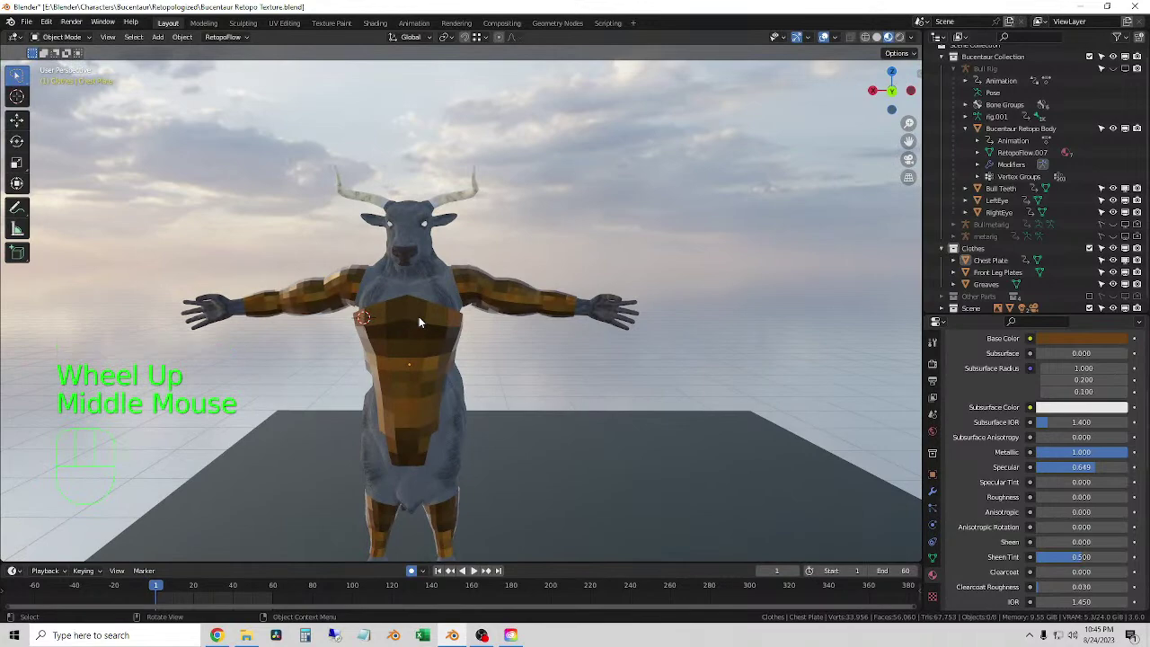
pyautogui.moveTo(419, 316); pyautogui.dragTo(600, 341, button='middle')
pyautogui.keyDown('shift'); pyautogui.moveTo(424, 387); pyautogui.dragTo(440, 410, button='middle'); pyautogui.keyUp('shift')
pyautogui.moveTo(441, 410)
pyautogui.mouseDown(button='middle')
pyautogui.moveTo(455, 432)
pyautogui.moveTo(455, 414)
pyautogui.mouseUp(button='middle')
pyautogui.moveTo(455, 414); pyautogui.dragTo(462, 410, button='middle')
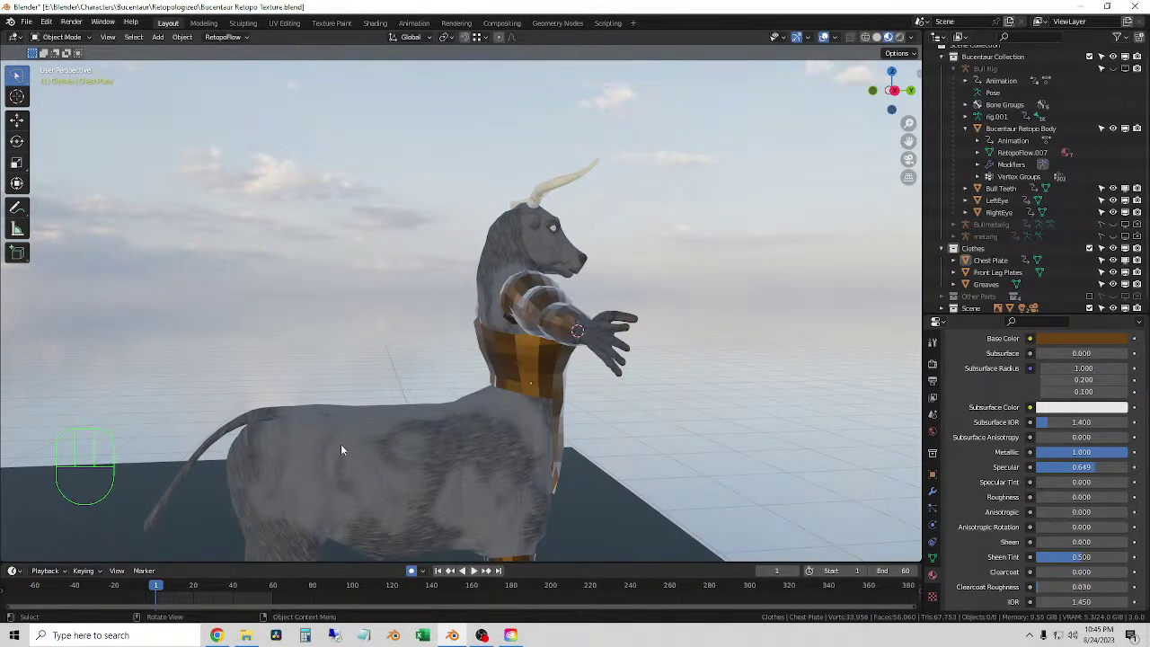
pyautogui.moveTo(341, 445); pyautogui.dragTo(493, 486, button='middle')
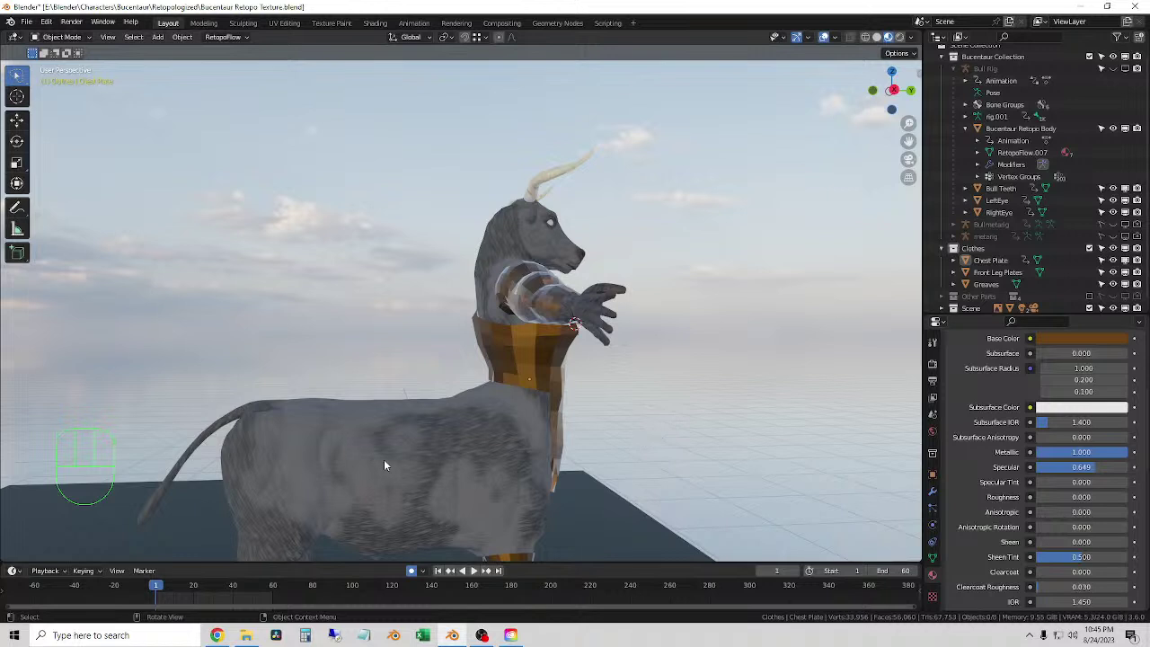
pyautogui.moveTo(383, 464); pyautogui.dragTo(379, 460, button='middle')
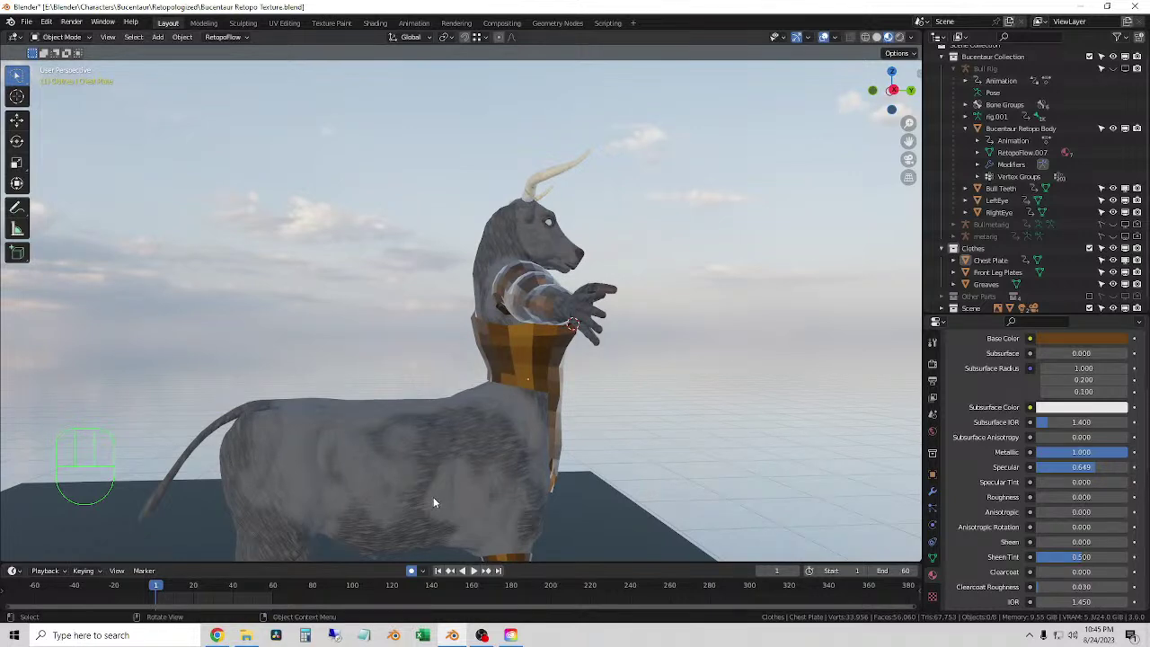
pyautogui.moveTo(433, 499); pyautogui.dragTo(434, 497, button='middle')
pyautogui.click(626, 431)
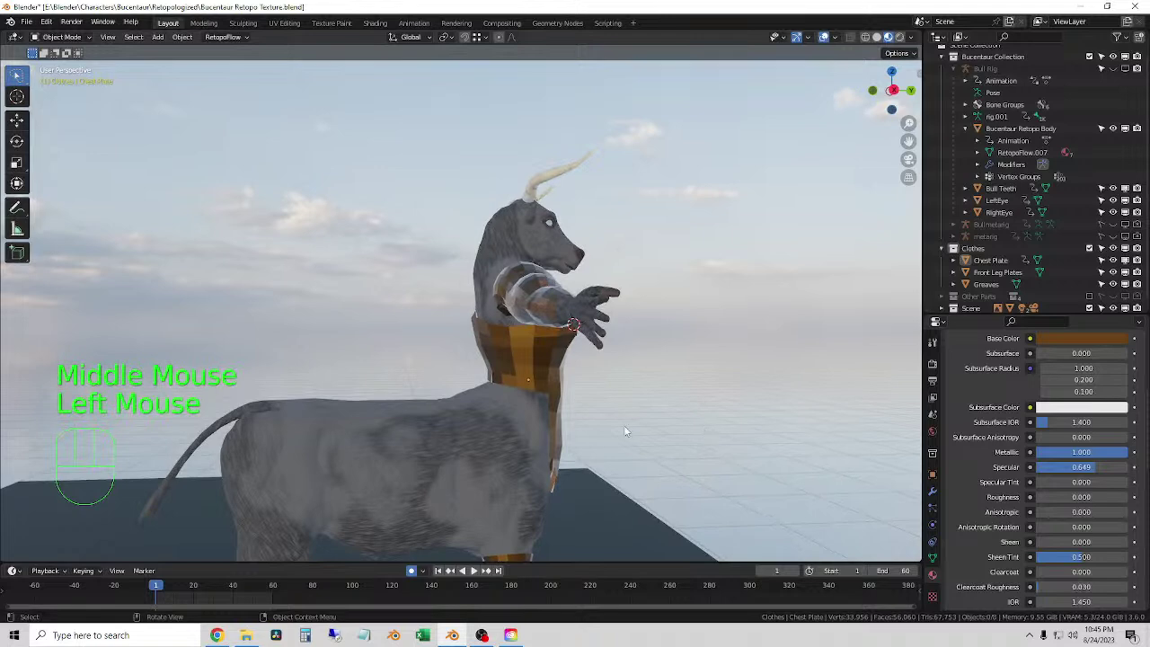
pyautogui.keyDown('shift'); pyautogui.moveTo(558, 439); pyautogui.dragTo(558, 410, button='middle'); pyautogui.keyUp('shift')
pyautogui.moveTo(310, 476); pyautogui.dragTo(351, 479, button='middle')
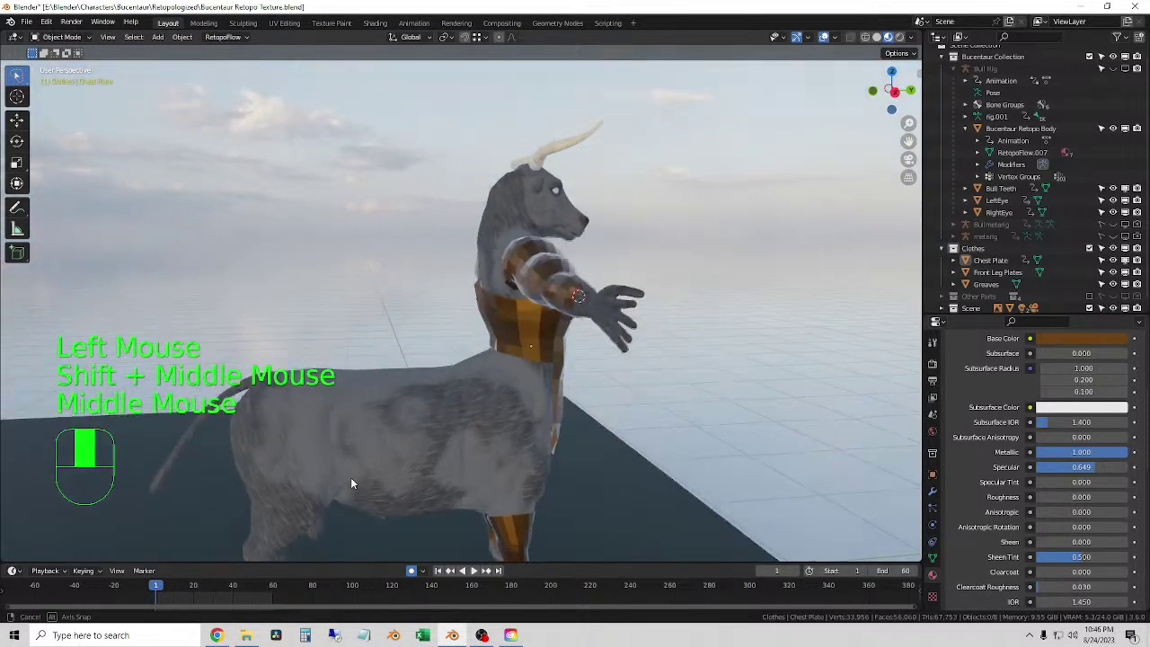
# - Select only the Bucentaur Retopo Body and return the viewport to Solid shading
pyautogui.moveTo(340, 397)
pyautogui.mouseDown()
pyautogui.moveTo(531, 413)
pyautogui.moveTo(422, 492)
pyautogui.moveTo(287, 474)
pyautogui.moveTo(262, 456)
pyautogui.mouseUp()
pyautogui.moveTo(261, 455); pyautogui.dragTo(508, 433, button='middle')
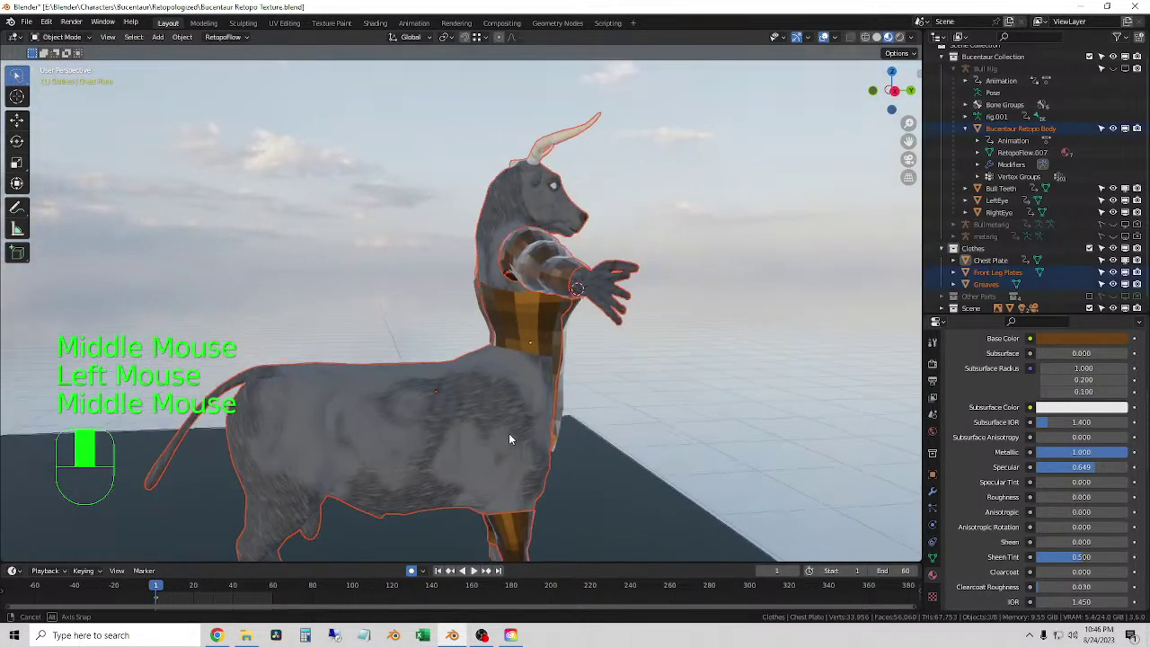
pyautogui.click(507, 431)
pyautogui.click(429, 397)
pyautogui.click(876, 37)
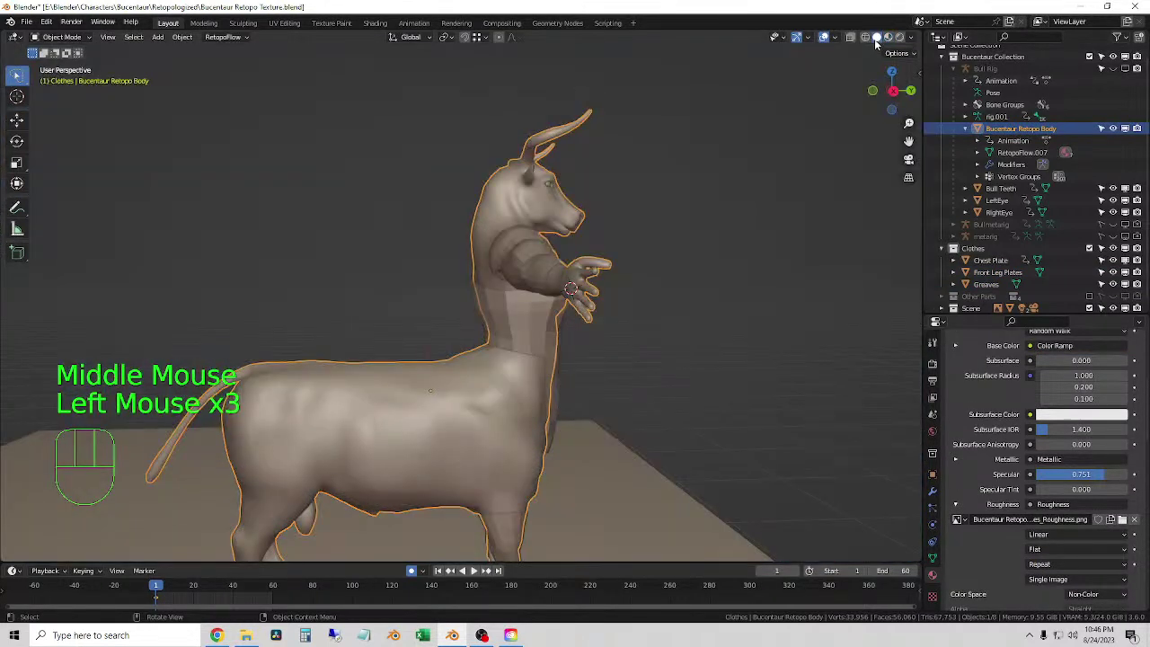
pyautogui.moveTo(665, 224)
pyautogui.keyDown('shift'); pyautogui.mouseDown(button='middle')
pyautogui.moveTo(727, 274)
pyautogui.moveTo(680, 359)
pyautogui.mouseUp(button='middle'); pyautogui.keyUp('shift')
pyautogui.keyDown('shift'); pyautogui.moveTo(475, 291); pyautogui.dragTo(478, 212, button='middle'); pyautogui.keyUp('shift')
# - Make the Clothes collection active and start a new RetopoFlow mesh at the active Bucentaur body, dismissing the welcome message
pyautogui.click(985, 252)
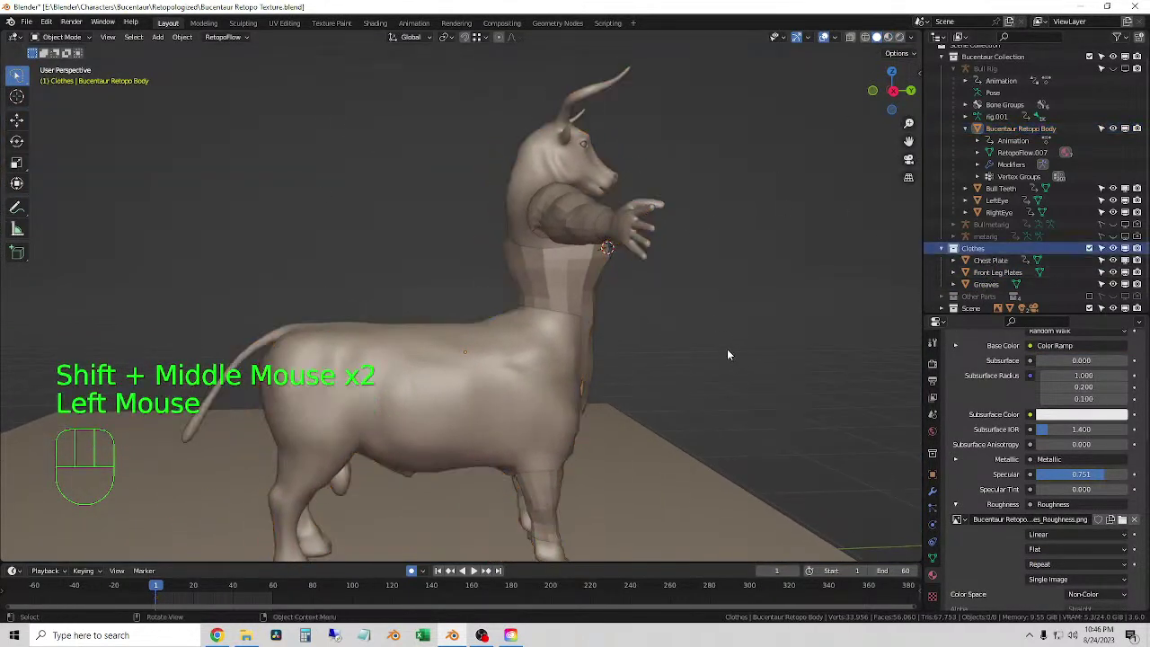
pyautogui.click(562, 349)
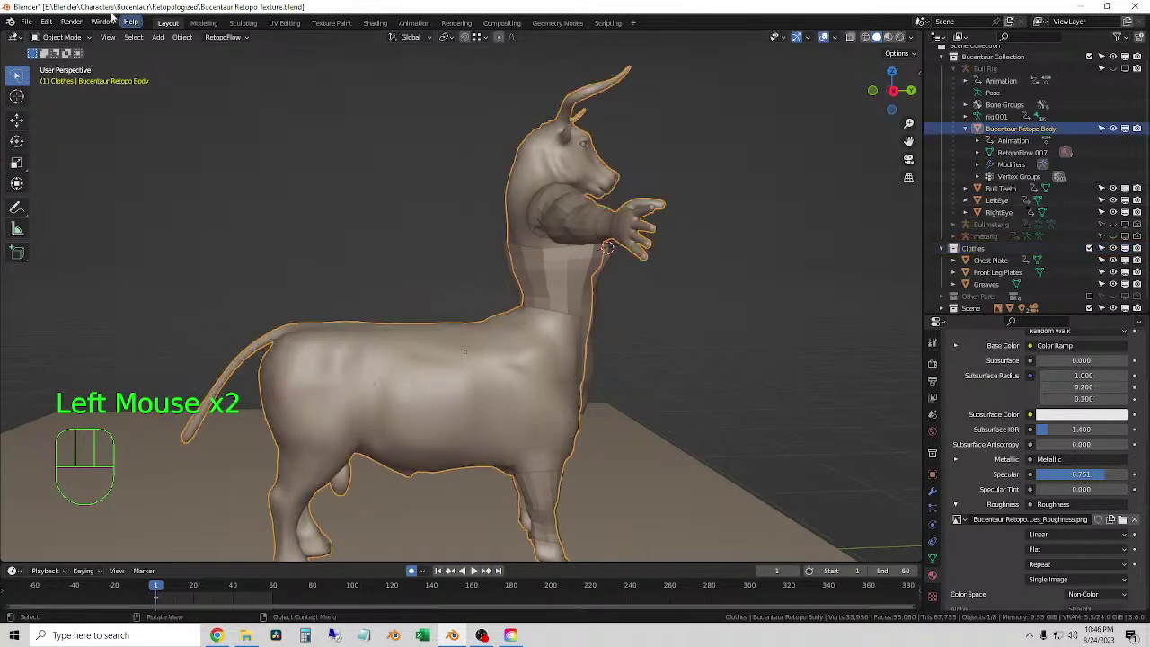
pyautogui.click(223, 37)
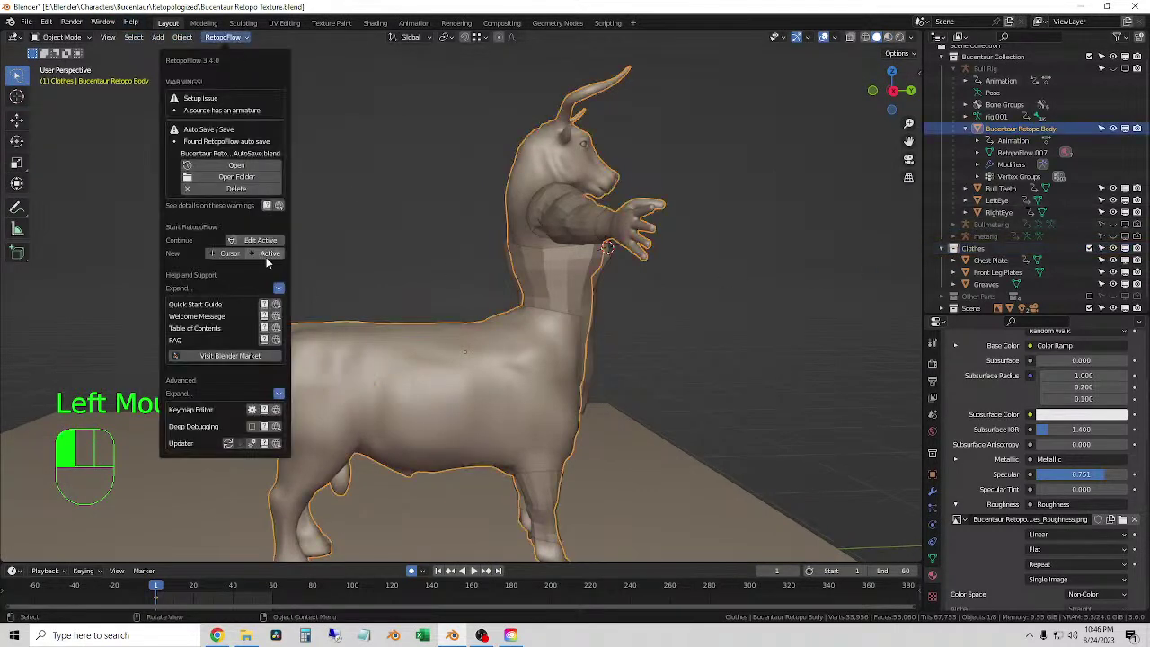
pyautogui.click(267, 256)
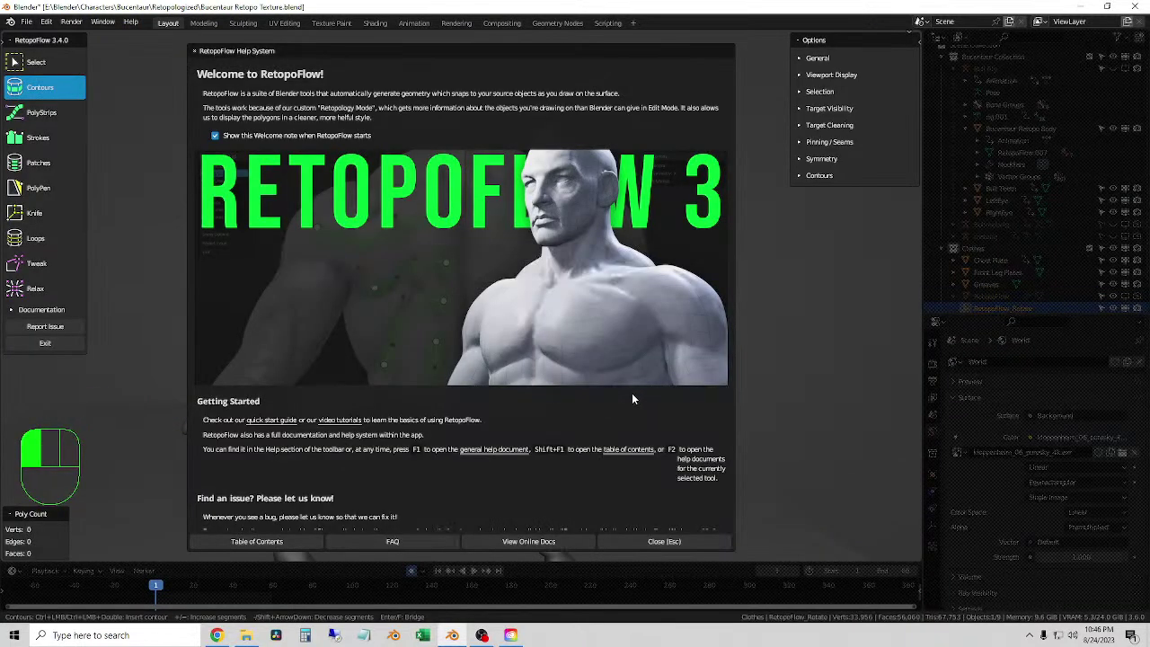
pyautogui.click(663, 543)
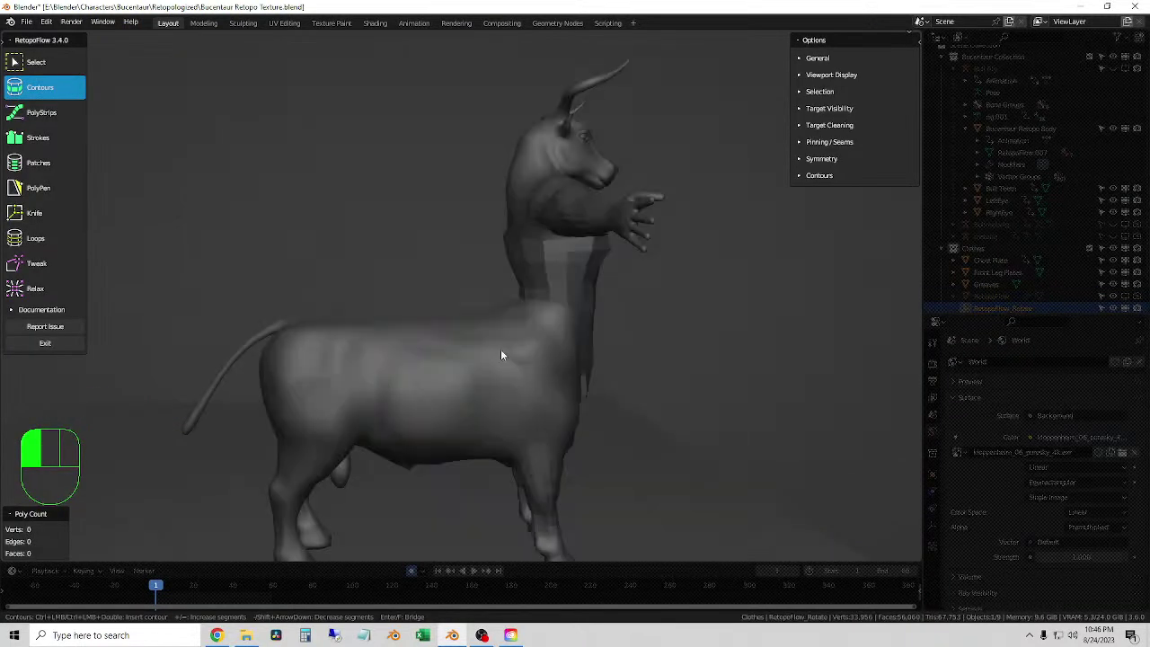
# - Enable X-axis symmetry for the new RetopoFlow mesh and frame the bull body for contour drawing
pyautogui.click(823, 161)
pyautogui.click(811, 177)
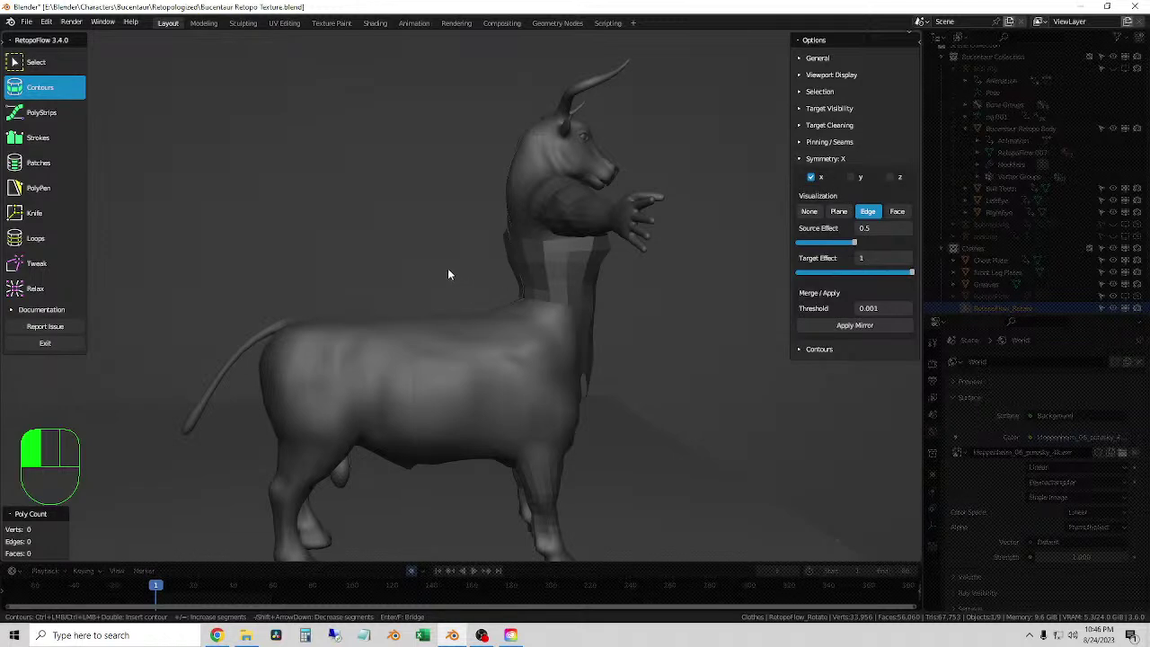
pyautogui.keyDown('shift'); pyautogui.moveTo(429, 269); pyautogui.dragTo(576, 395, button='middle'); pyautogui.keyUp('shift')
pyautogui.scroll(2, 516, 296)
pyautogui.press('shift')
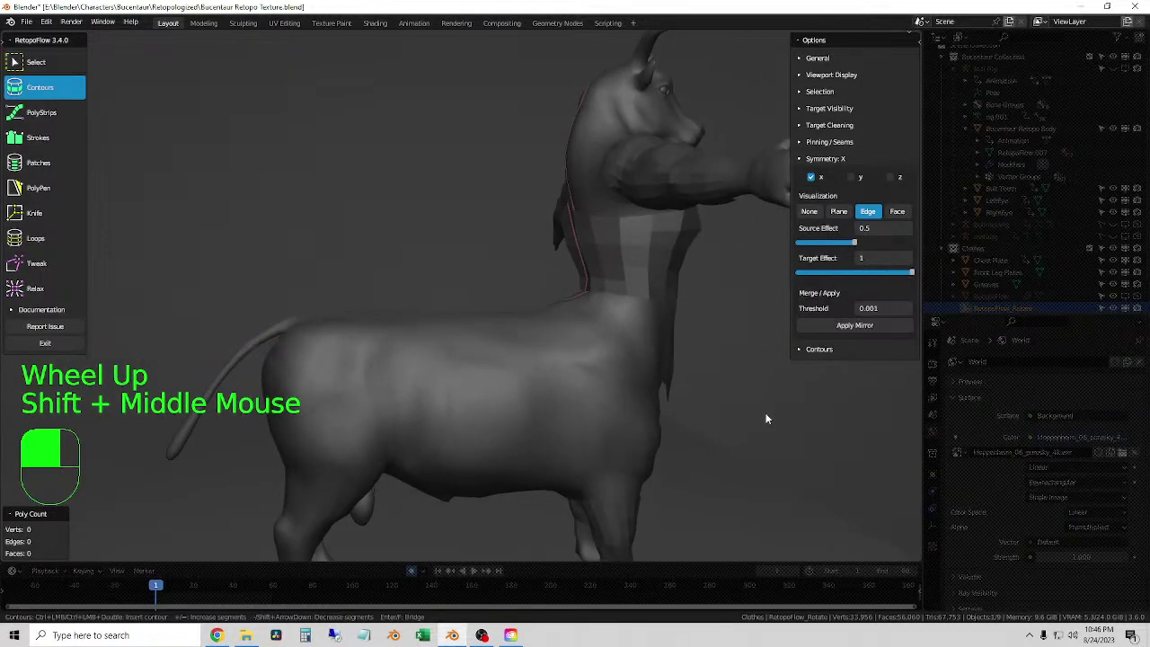
pyautogui.press('ctrl')
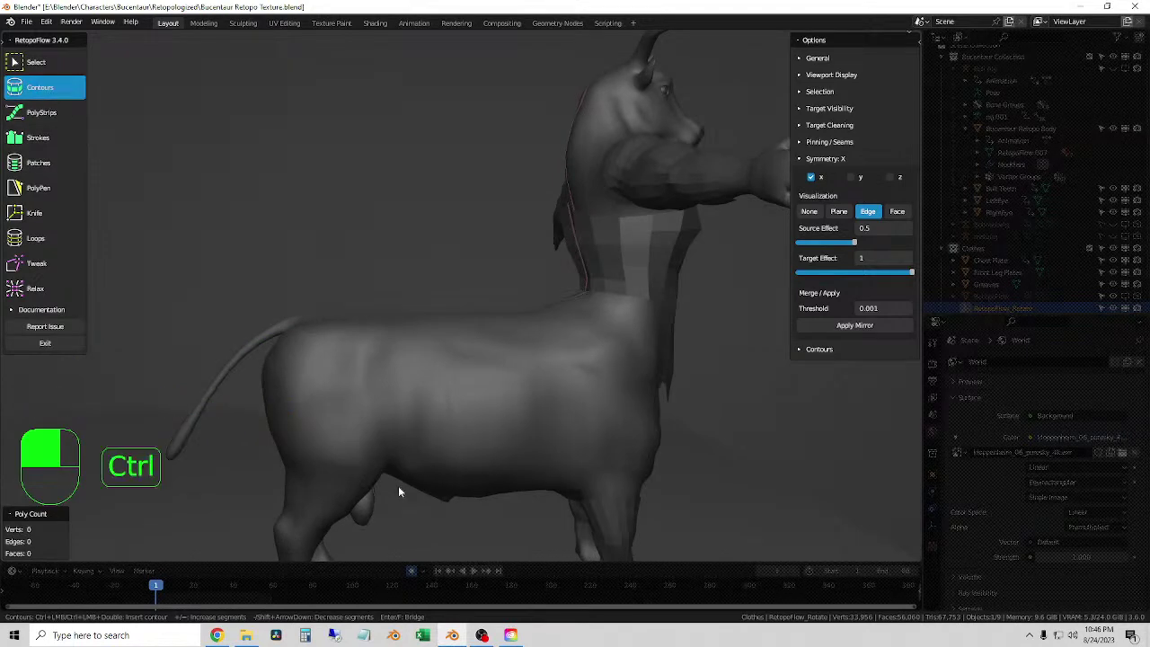
# - Draw two Contours cuts across the bull's torso just ahead of the hind legs to start the body band
pyautogui.moveTo(488, 286)
pyautogui.mouseDown(button='middle')
pyautogui.moveTo(477, 282)
pyautogui.moveTo(474, 302)
pyautogui.mouseUp(button='middle')
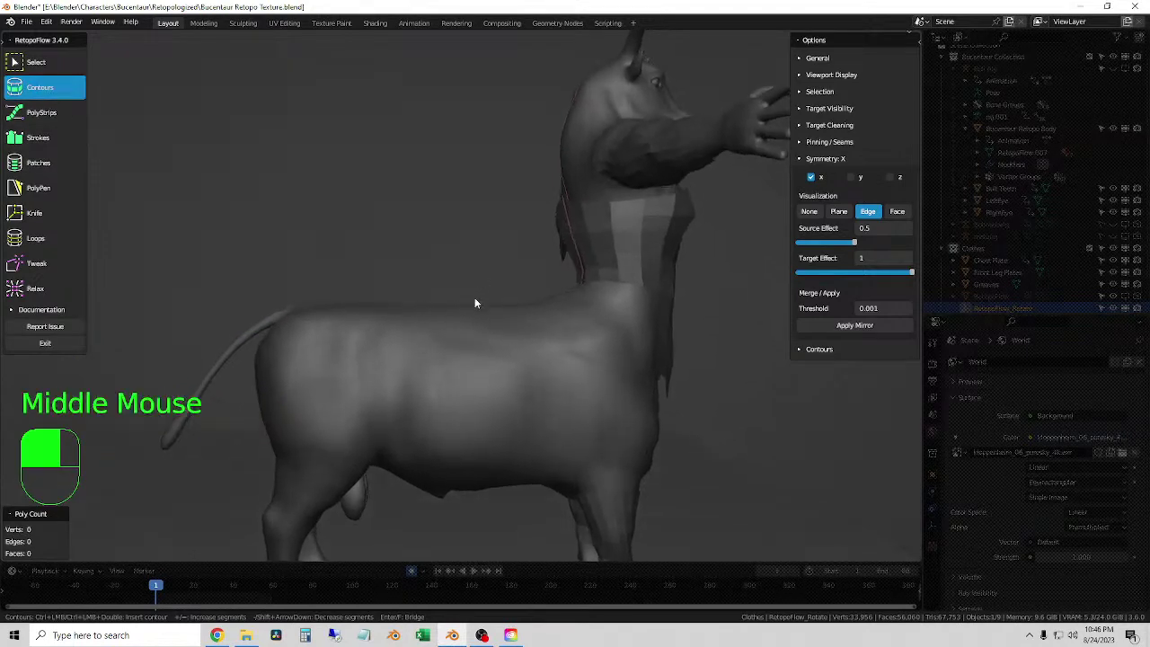
pyautogui.press('ctrl')
pyautogui.keyDown('ctrl'); pyautogui.moveTo(388, 475); pyautogui.dragTo(398, 299); pyautogui.keyUp('ctrl')
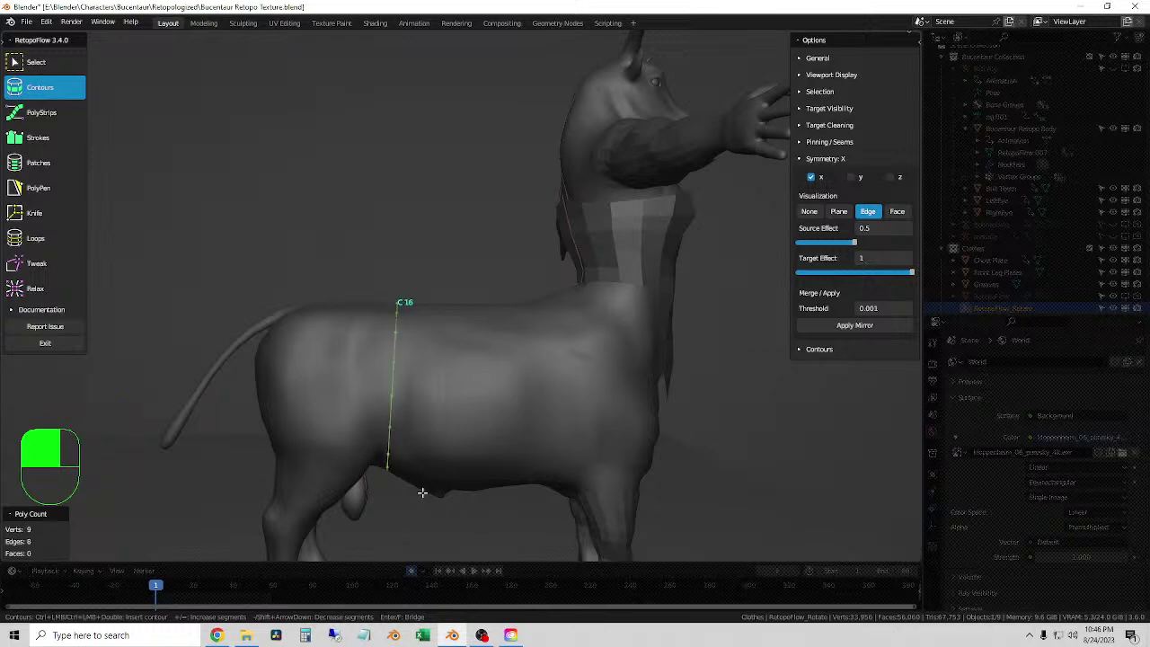
pyautogui.press('ctrl')
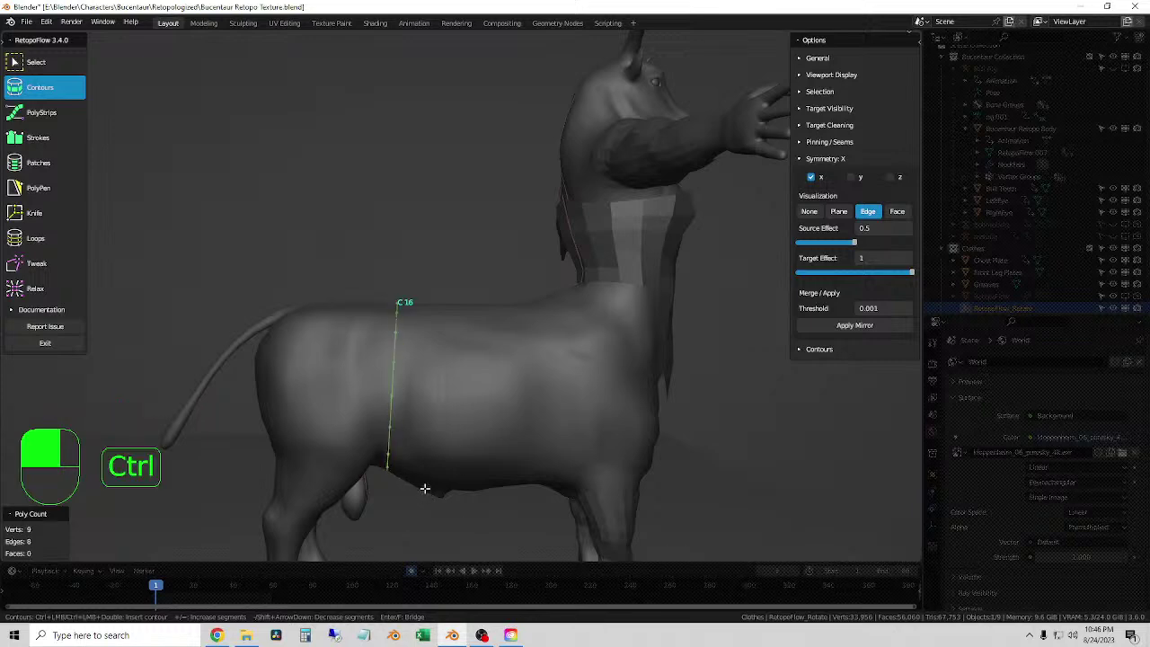
pyautogui.keyDown('ctrl'); pyautogui.moveTo(425, 488); pyautogui.dragTo(428, 304); pyautogui.keyUp('ctrl')
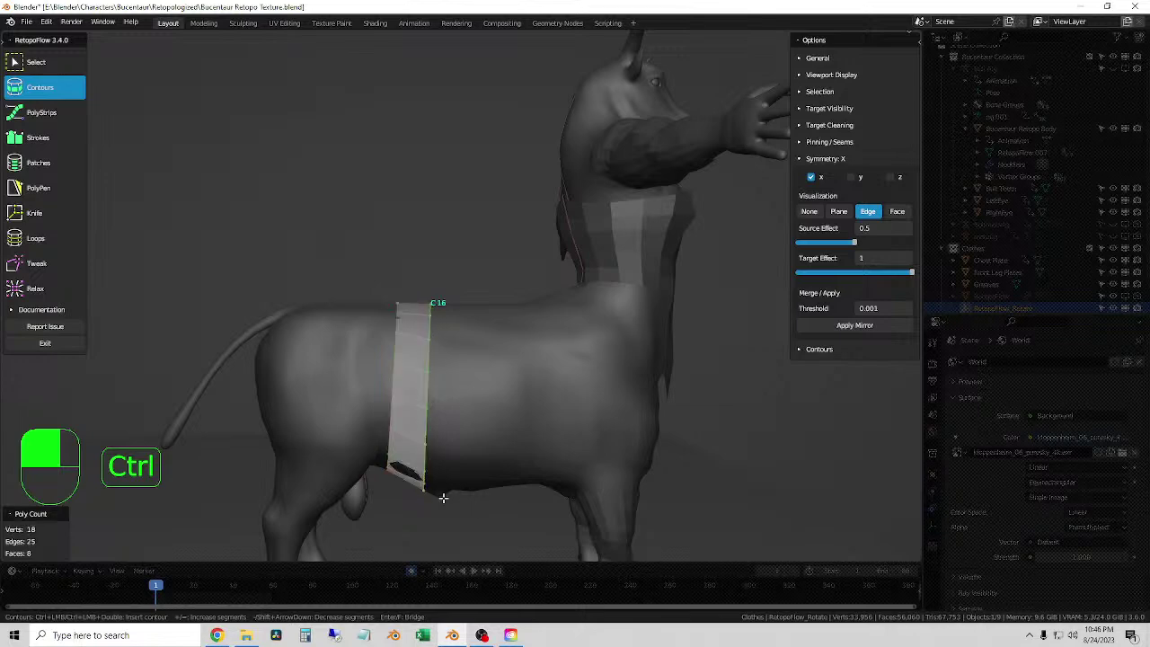
# - Continue the body band forward with five more Contours cuts, ending just behind the front legs
pyautogui.moveTo(441, 501)
pyautogui.keyDown('ctrl'); pyautogui.mouseDown()
pyautogui.moveTo(445, 300)
pyautogui.moveTo(452, 315)
pyautogui.mouseUp(); pyautogui.keyUp('ctrl')
pyautogui.keyDown('ctrl'); pyautogui.moveTo(454, 492); pyautogui.dragTo(459, 297); pyautogui.keyUp('ctrl')
pyautogui.keyDown('ctrl'); pyautogui.moveTo(477, 498); pyautogui.dragTo(469, 300); pyautogui.keyUp('ctrl')
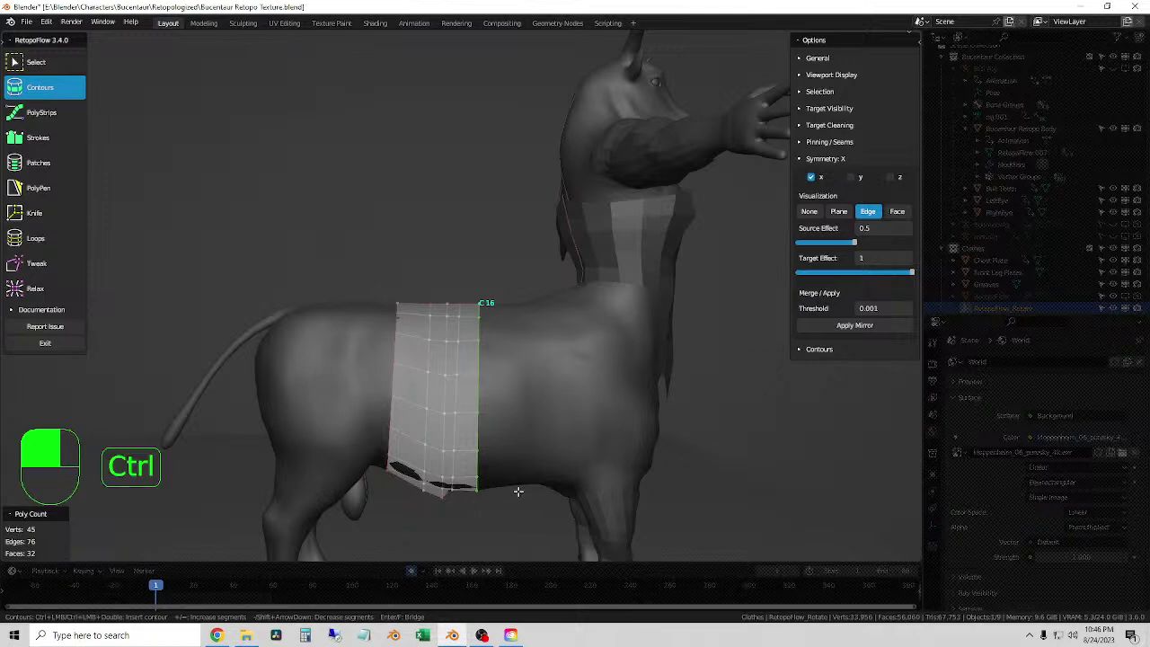
pyautogui.moveTo(518, 491)
pyautogui.keyDown('ctrl'); pyautogui.mouseDown()
pyautogui.moveTo(526, 352)
pyautogui.moveTo(512, 302)
pyautogui.mouseUp(); pyautogui.keyUp('ctrl')
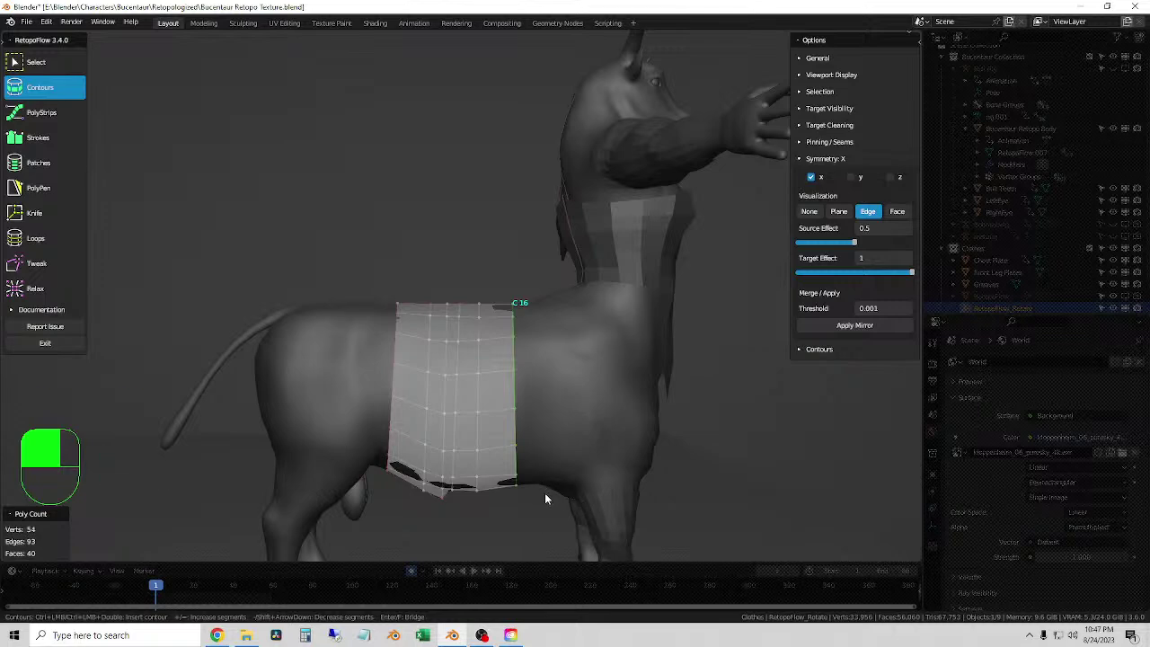
pyautogui.moveTo(544, 494); pyautogui.dragTo(535, 493, button='middle')
pyautogui.press('ctrl')
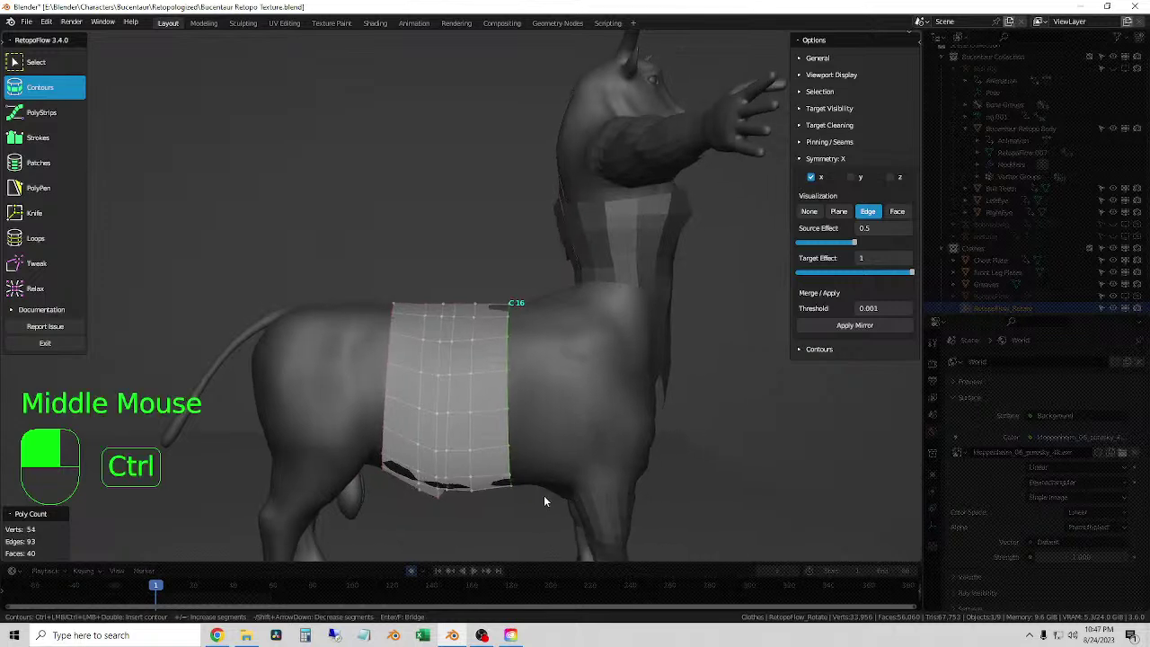
pyautogui.keyDown('ctrl'); pyautogui.moveTo(543, 491); pyautogui.dragTo(539, 301); pyautogui.keyUp('ctrl')
# - Examine the body band's mirror seam along the spine and its fit beneath the belly
pyautogui.moveTo(543, 378)
pyautogui.mouseDown(button='middle')
pyautogui.moveTo(557, 428)
pyautogui.moveTo(542, 428)
pyautogui.mouseUp(button='middle')
pyautogui.scroll(2, 542, 427)
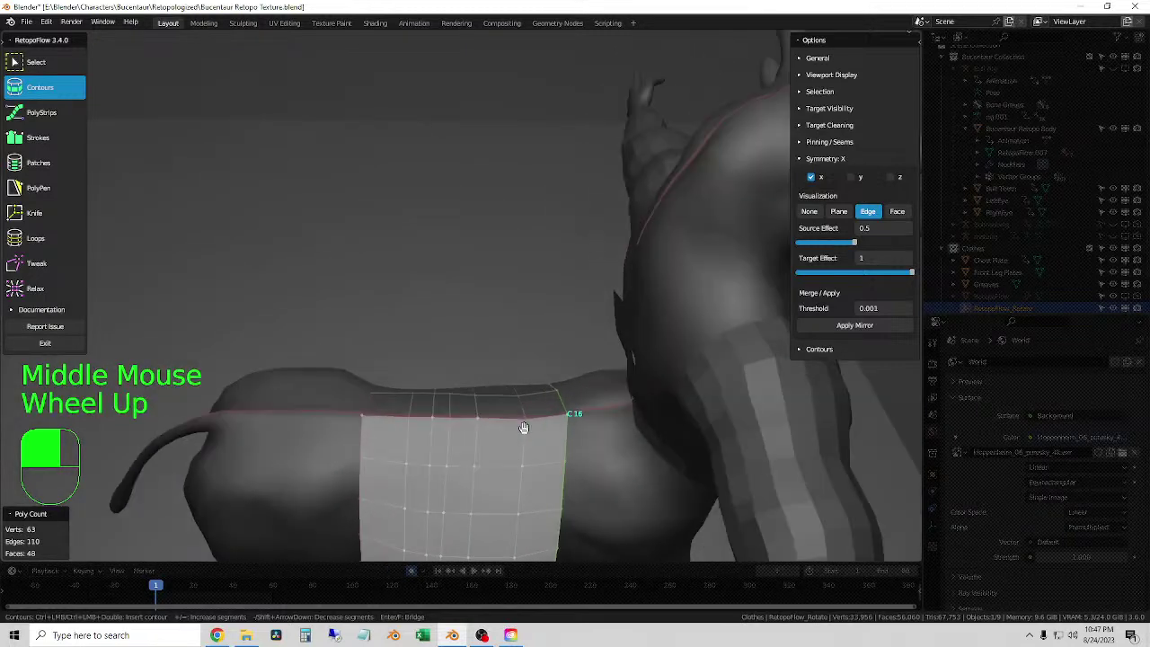
pyautogui.keyDown('shift'); pyautogui.scroll(1, 489, 370); pyautogui.keyUp('shift')
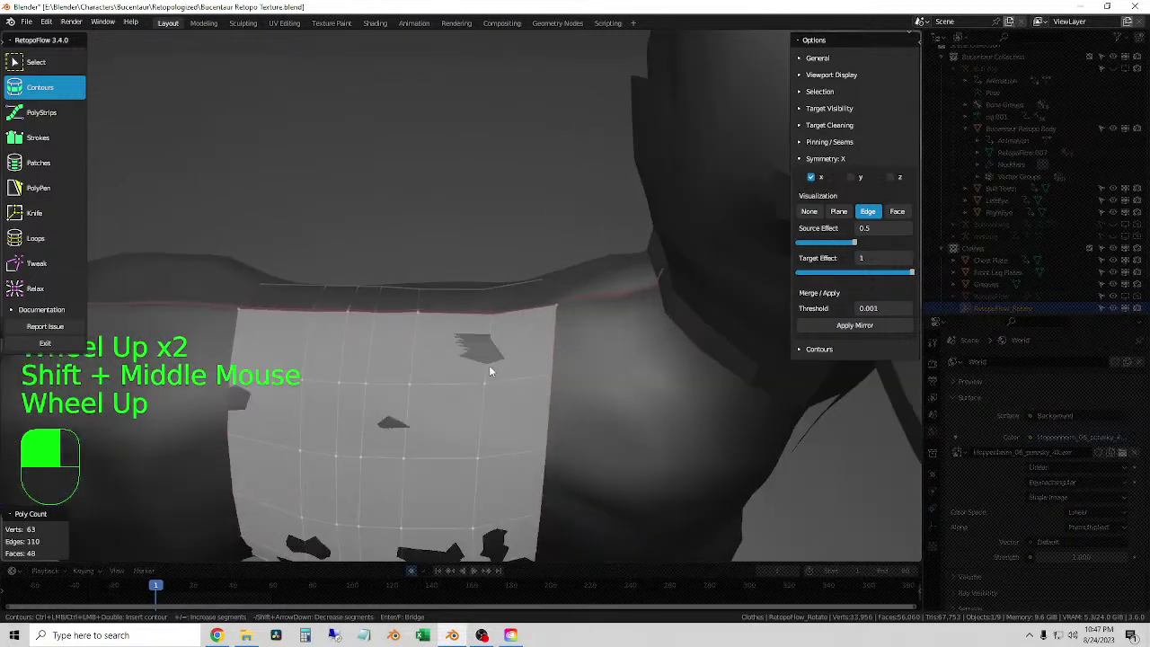
pyautogui.scroll(1, 491, 337)
pyautogui.moveTo(491, 337); pyautogui.dragTo(520, 311, button='middle')
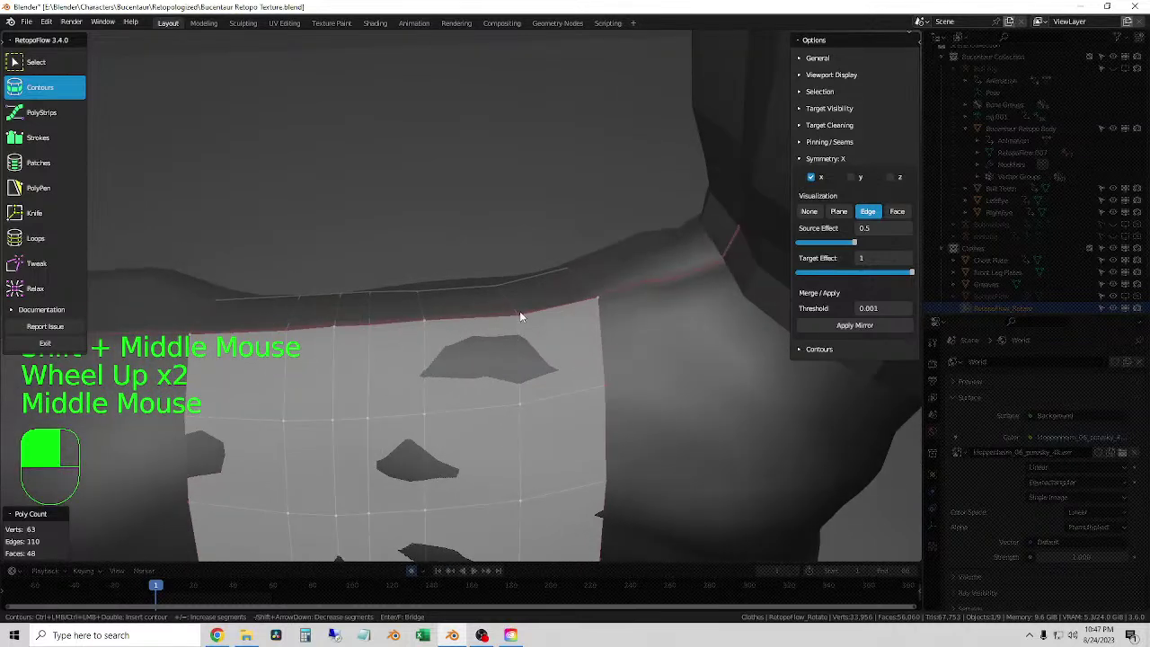
pyautogui.click(36, 188)
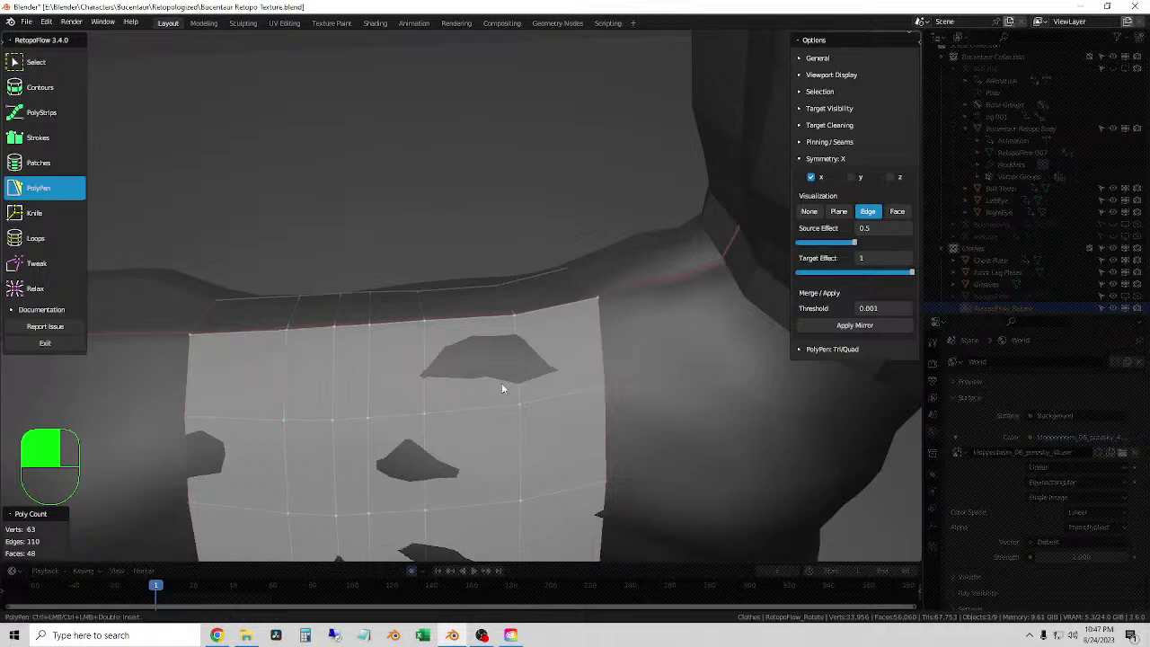
pyautogui.scroll(-2, 510, 393)
pyautogui.keyDown('shift'); pyautogui.moveTo(519, 400); pyautogui.dragTo(435, 539, button='middle'); pyautogui.keyUp('shift')
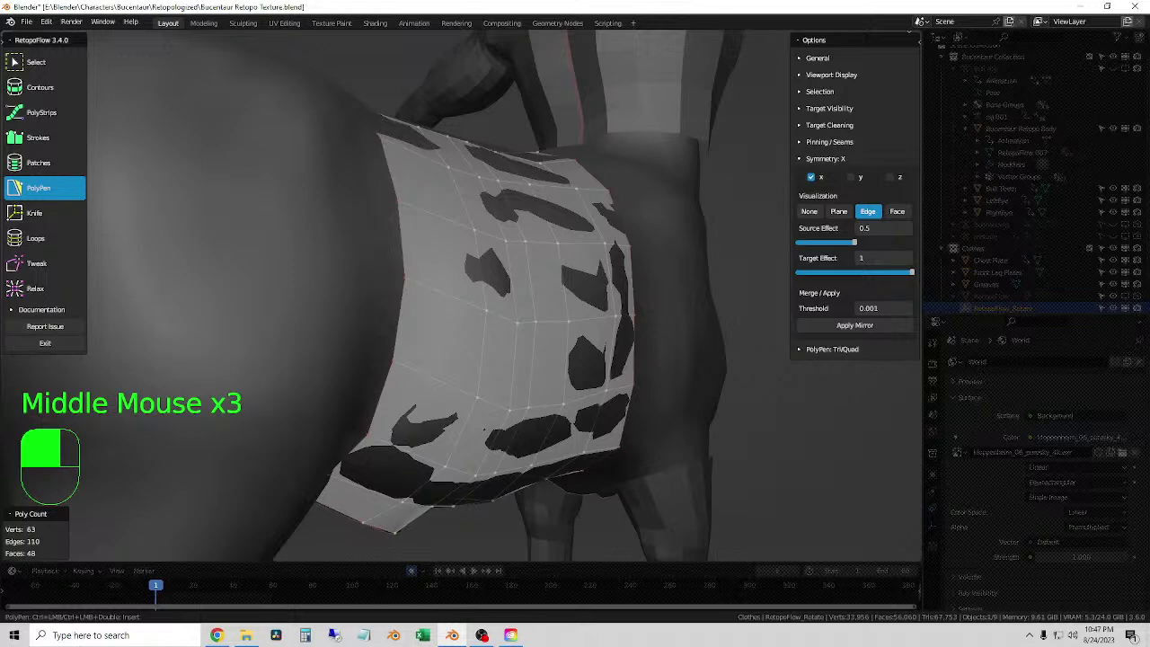
pyautogui.moveTo(527, 511); pyautogui.dragTo(517, 495, button='middle')
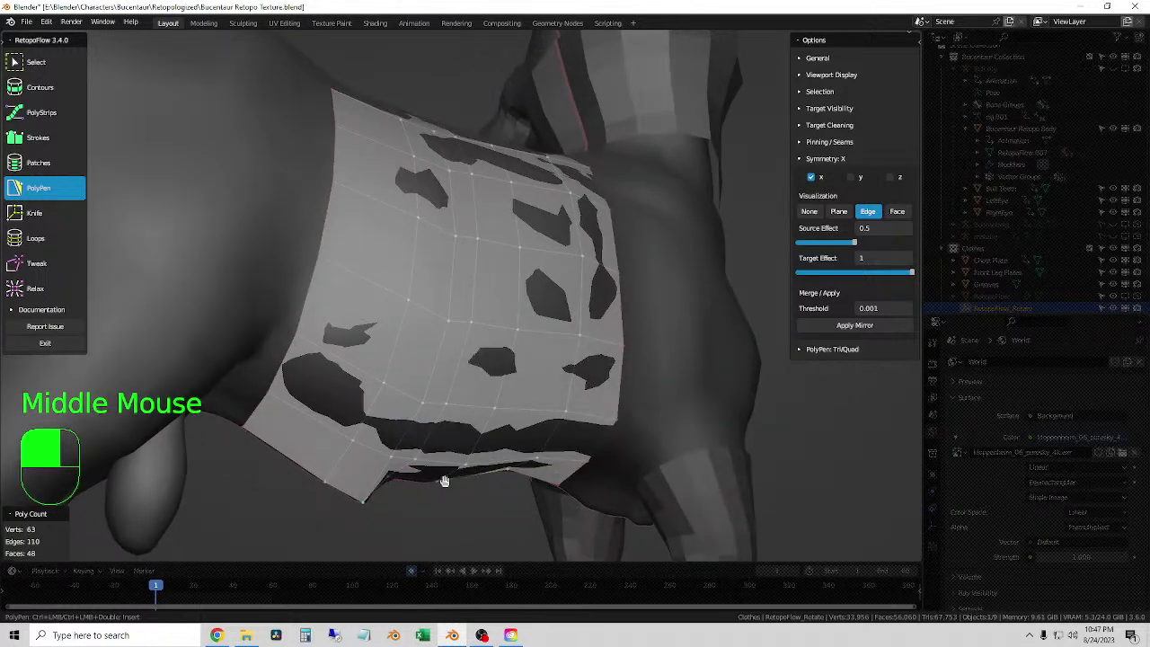
pyautogui.scroll(3, 476, 512)
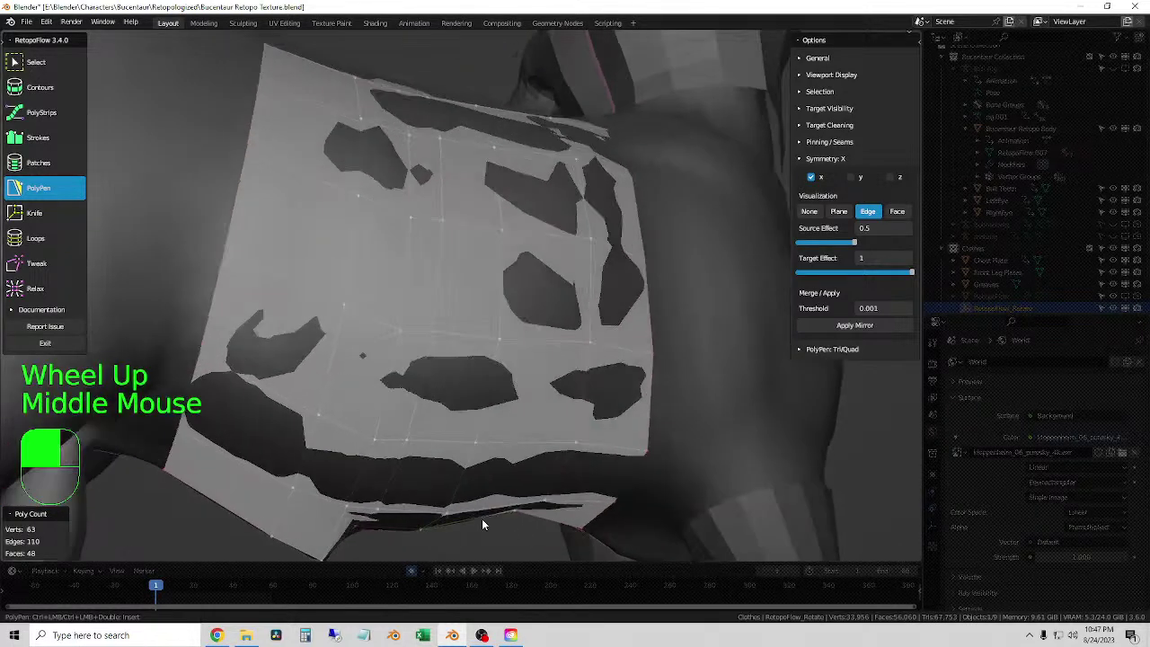
pyautogui.keyDown('shift'); pyautogui.moveTo(481, 518); pyautogui.dragTo(483, 413, button='middle'); pyautogui.keyUp('shift')
pyautogui.scroll(3, 440, 440)
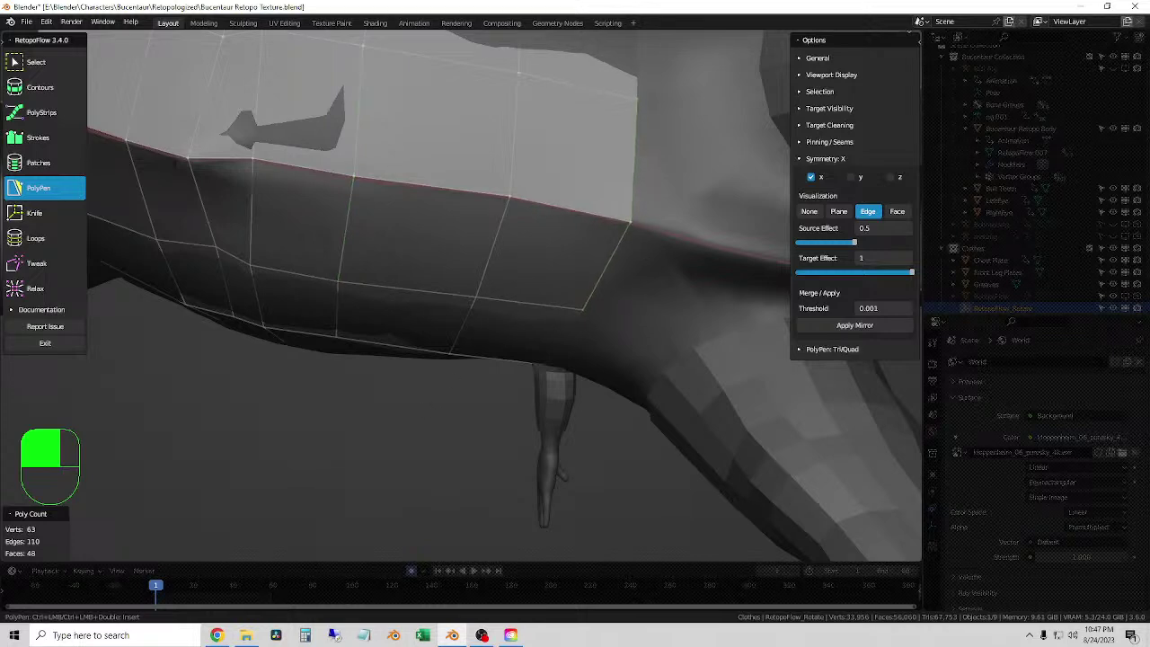
pyautogui.keyDown('shift'); pyautogui.moveTo(455, 406); pyautogui.dragTo(147, 201, button='middle'); pyautogui.keyUp('shift')
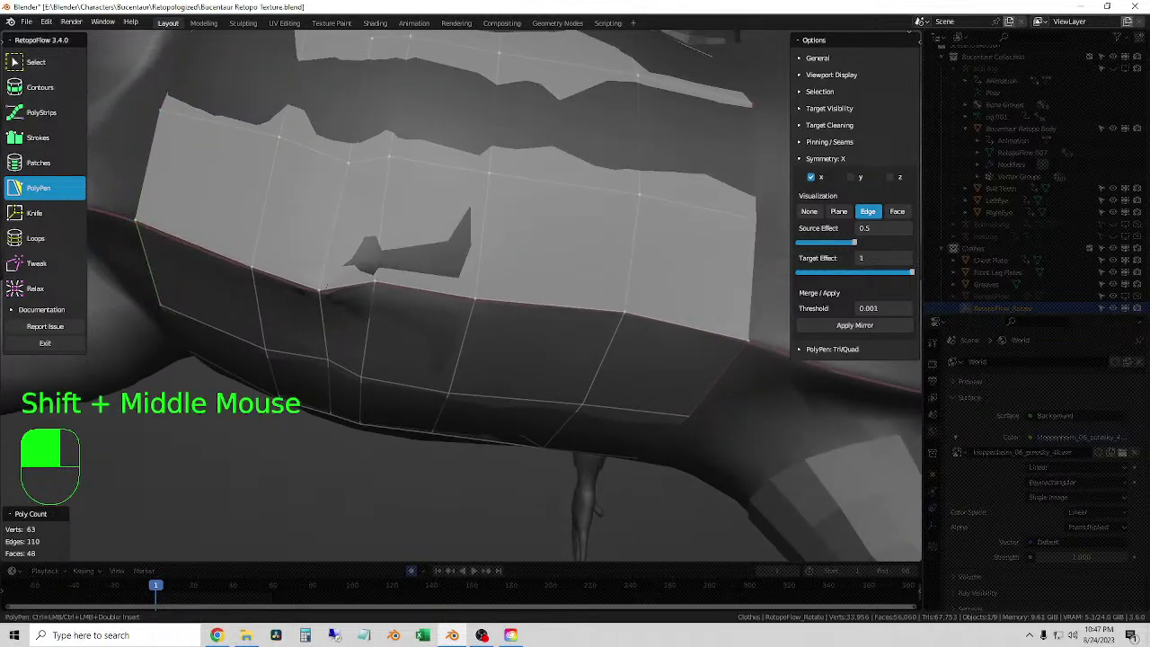
pyautogui.scroll(-3, 601, 218)
pyautogui.moveTo(602, 219); pyautogui.dragTo(518, 343, button='middle')
pyautogui.scroll(-2, 548, 291)
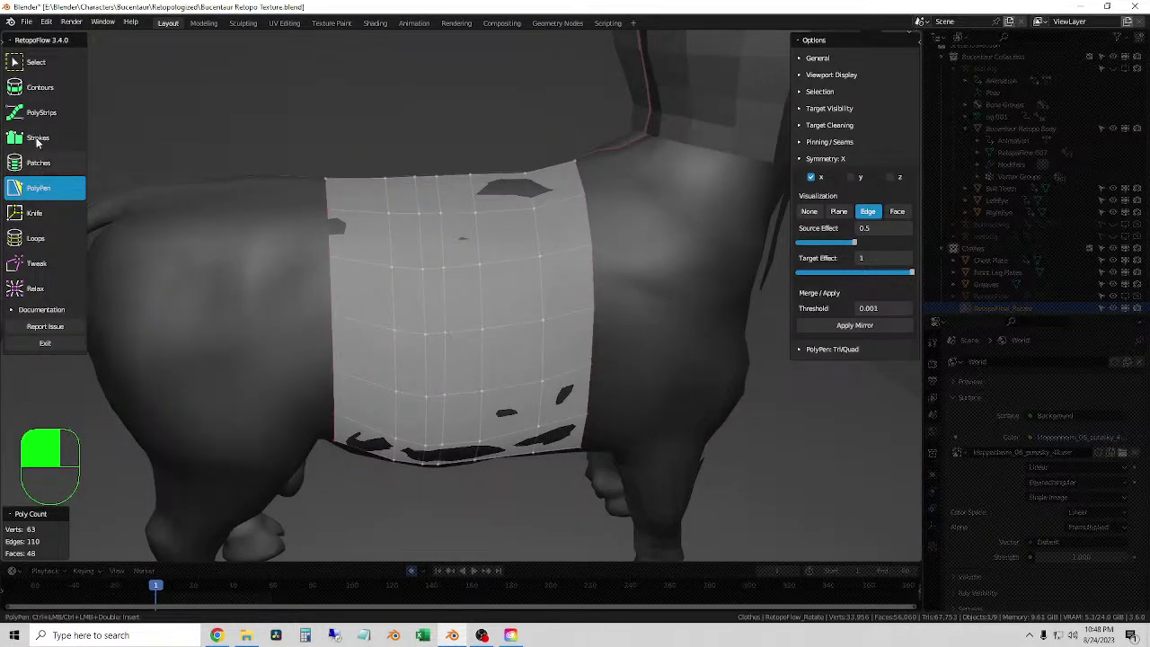
# - Insert two lengthwise edge loops along the upper flank of the body band, close to the spine
pyautogui.click(37, 139)
pyautogui.keyDown('shift'); pyautogui.moveTo(296, 272); pyautogui.dragTo(412, 190, button='middle'); pyautogui.keyUp('shift')
pyautogui.moveTo(431, 228); pyautogui.dragTo(393, 264, button='middle')
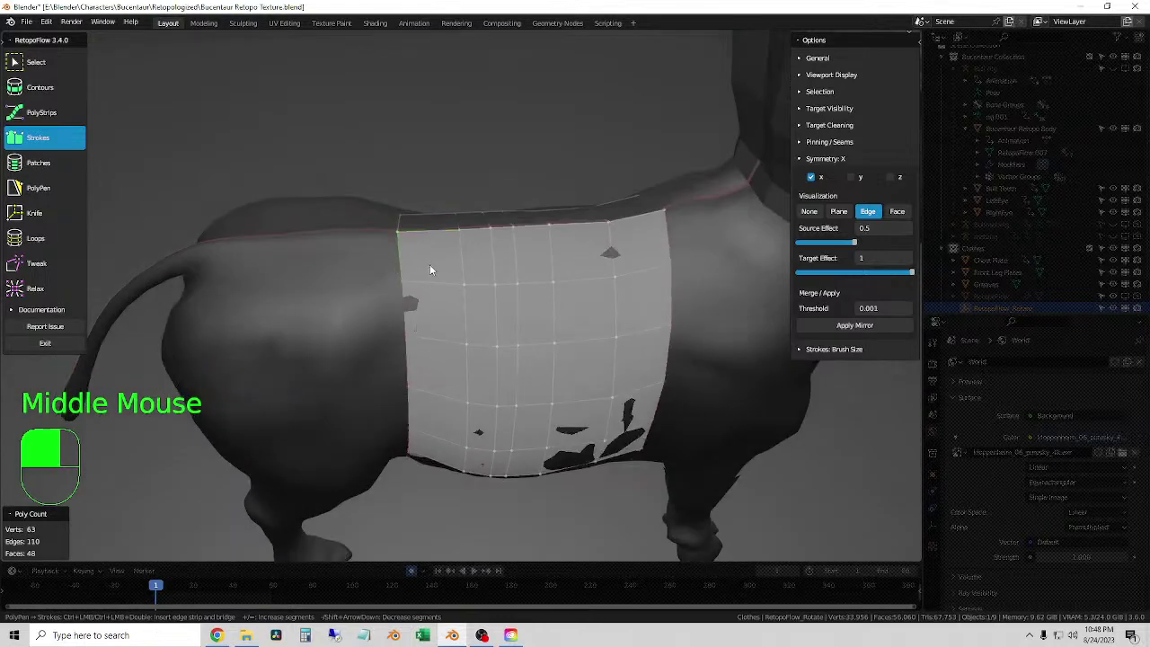
pyautogui.press('7')
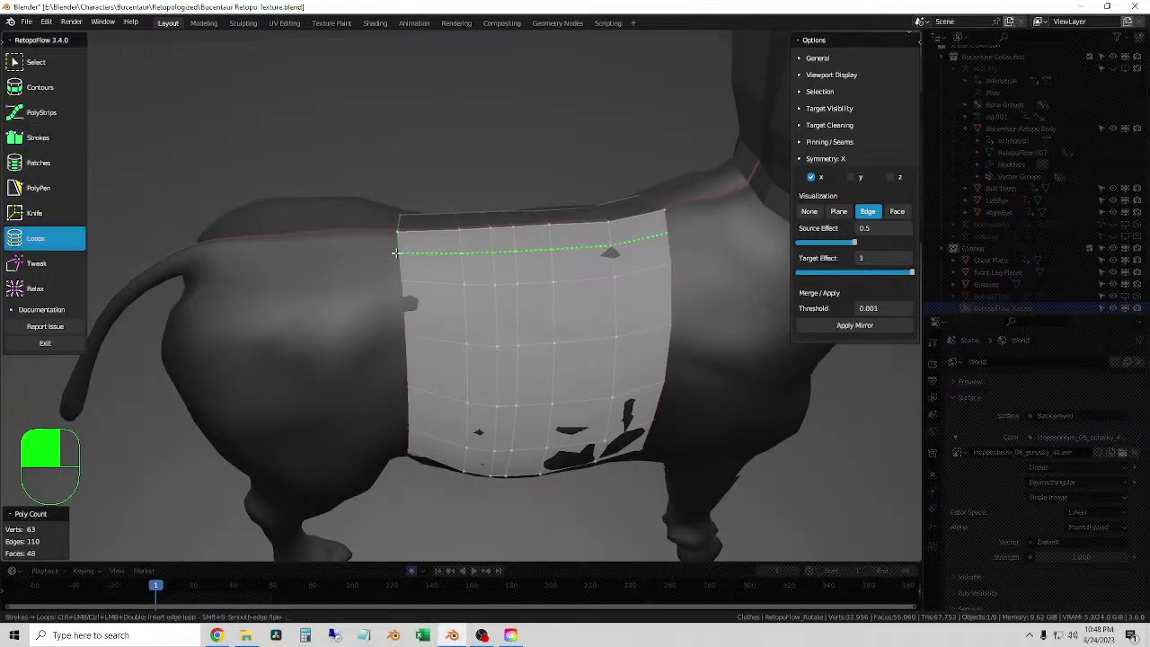
pyautogui.click(460, 257)
pyautogui.press('3')
pyautogui.press('7')
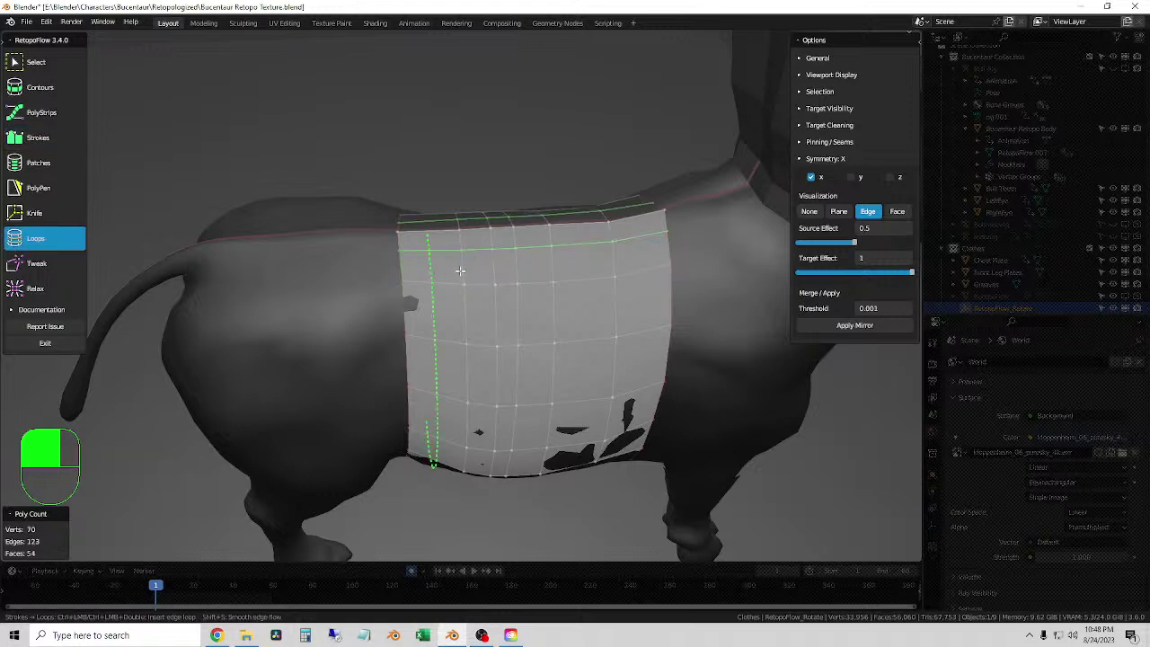
pyautogui.click(465, 268)
pyautogui.press('3')
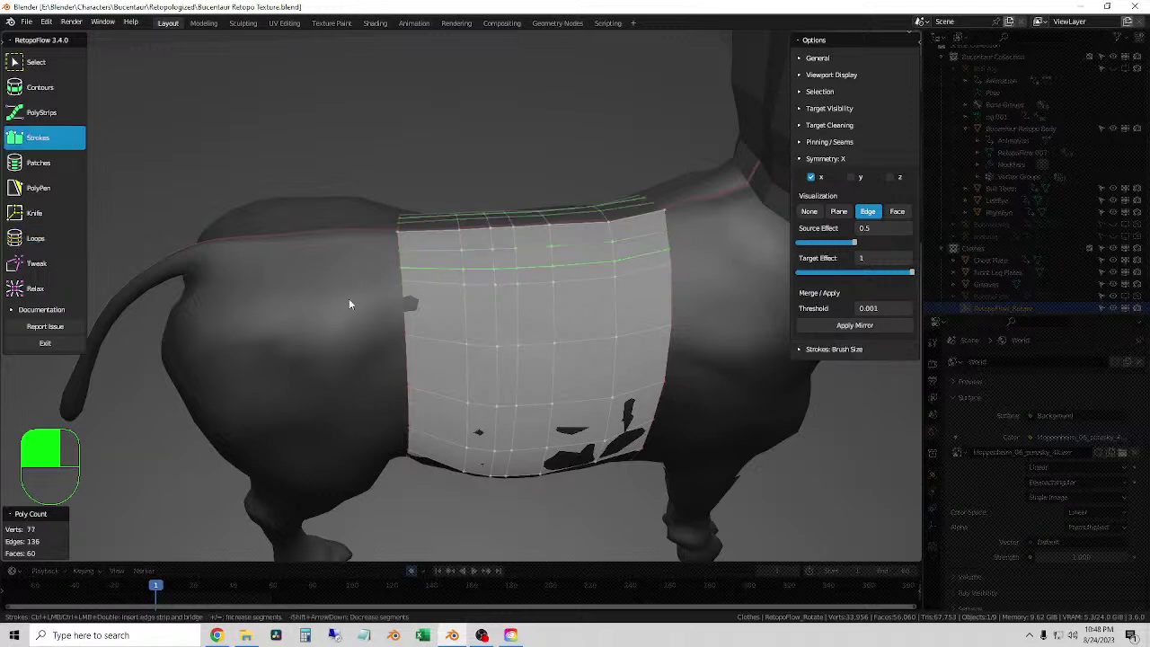
# - Select the side portion of the band's rear edge and extend it over the haunch with a Strokes strip drawn down the rump
pyautogui.moveTo(297, 310)
pyautogui.mouseDown(button='middle')
pyautogui.moveTo(305, 300)
pyautogui.moveTo(297, 309)
pyautogui.mouseUp(button='middle')
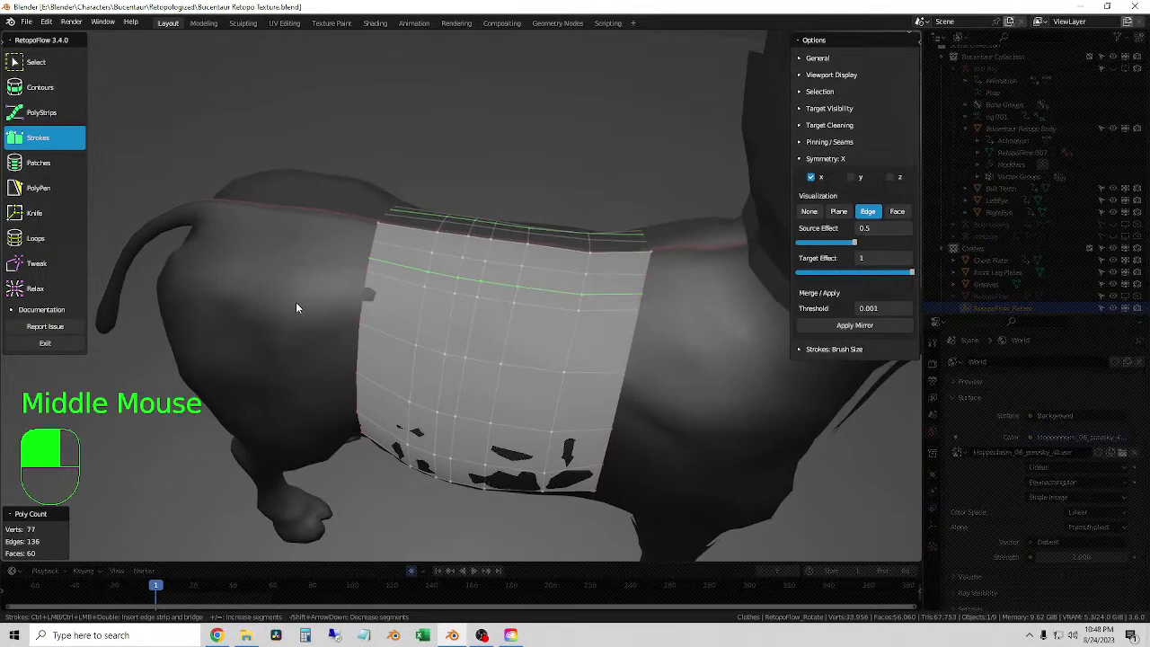
pyautogui.moveTo(472, 159); pyautogui.dragTo(388, 247, button='middle')
pyautogui.moveTo(375, 238)
pyautogui.mouseDown()
pyautogui.moveTo(261, 256)
pyautogui.moveTo(246, 303)
pyautogui.moveTo(218, 302)
pyautogui.mouseUp()
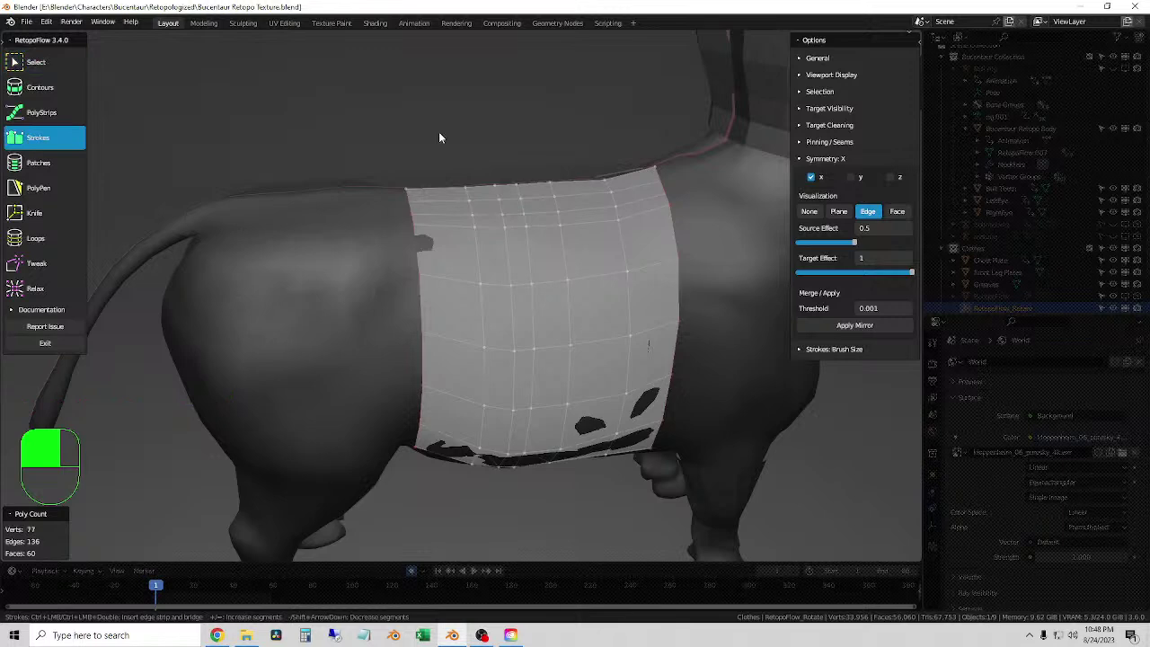
pyautogui.moveTo(443, 192); pyautogui.dragTo(404, 229, button='middle')
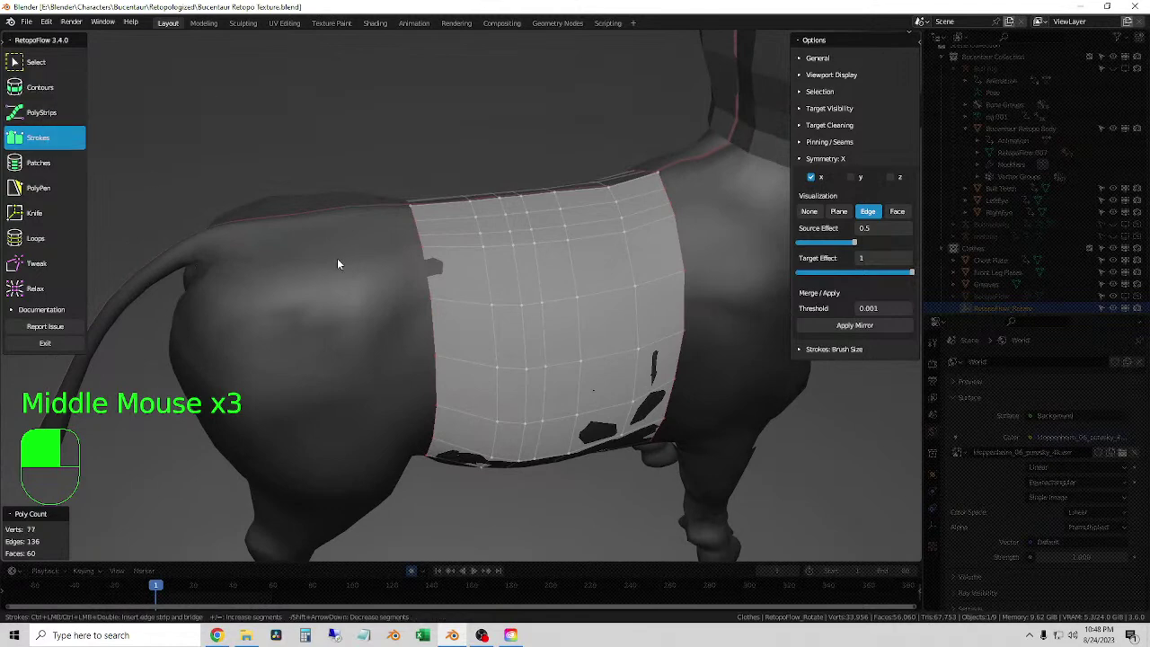
pyautogui.moveTo(337, 261); pyautogui.dragTo(331, 265, button='middle')
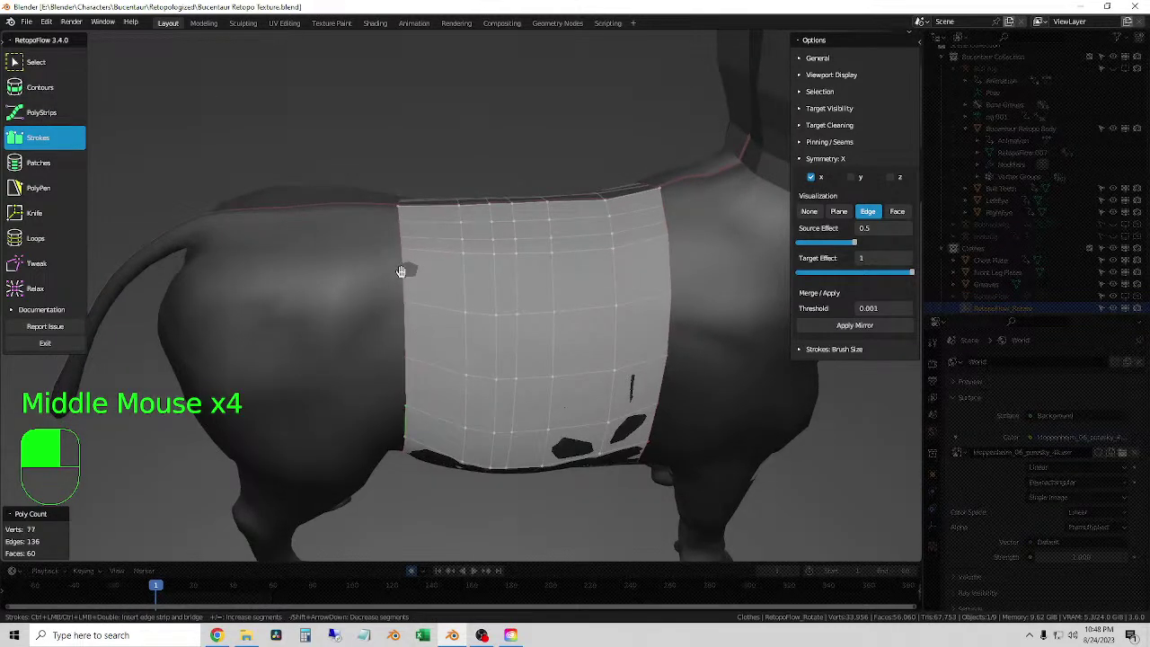
pyautogui.press('shift')
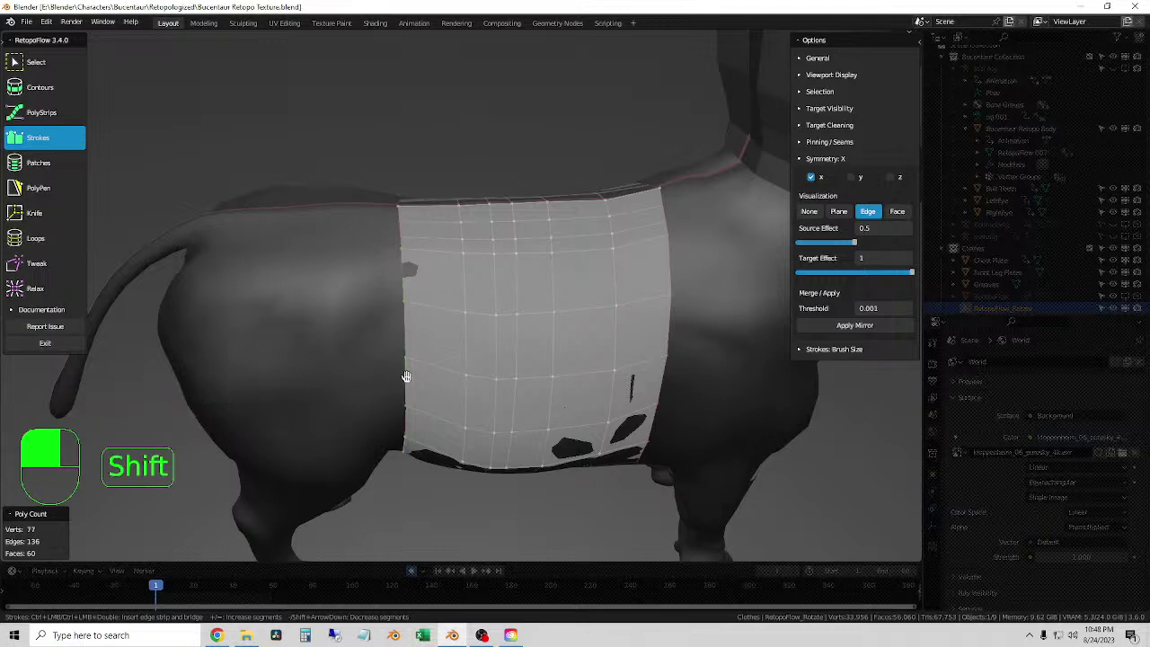
pyautogui.keyDown('shift'); pyautogui.moveTo(406, 376); pyautogui.dragTo(427, 297, button='middle'); pyautogui.keyUp('shift')
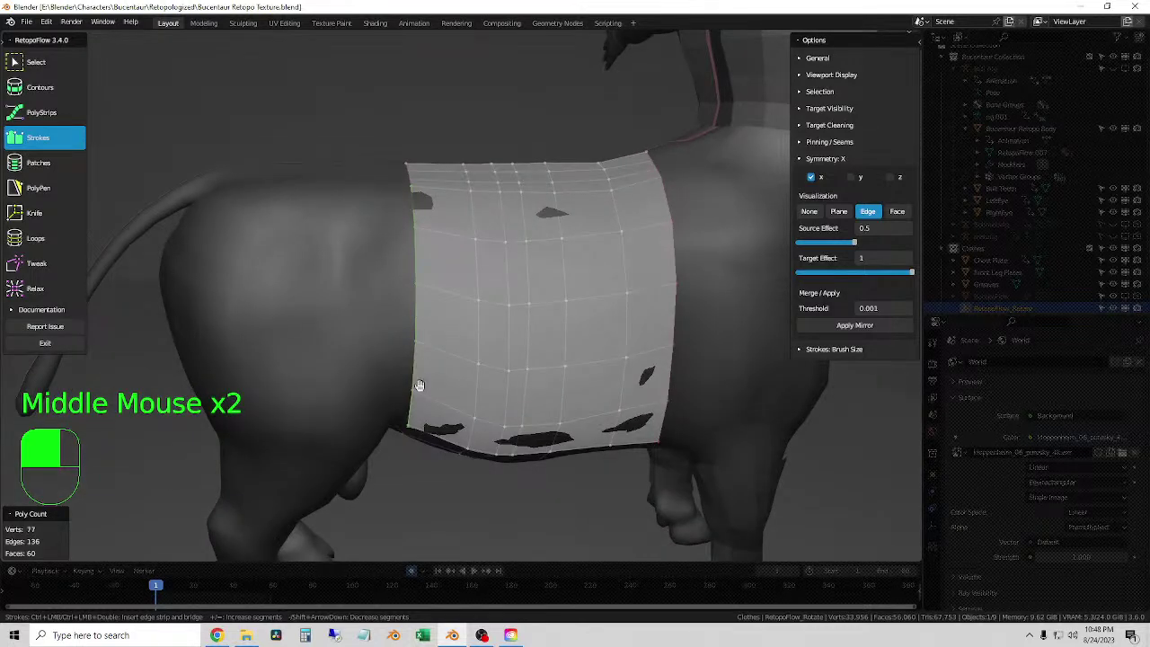
pyautogui.press('shift')
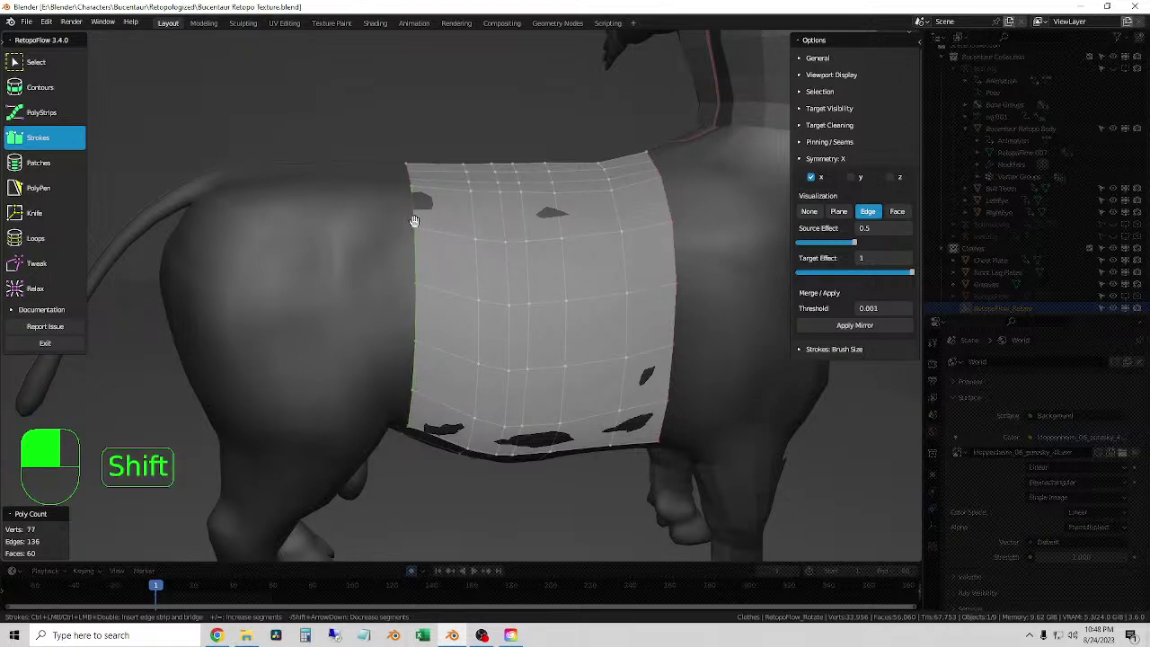
pyautogui.moveTo(414, 221); pyautogui.dragTo(426, 259, button='middle')
pyautogui.press('ctrl')
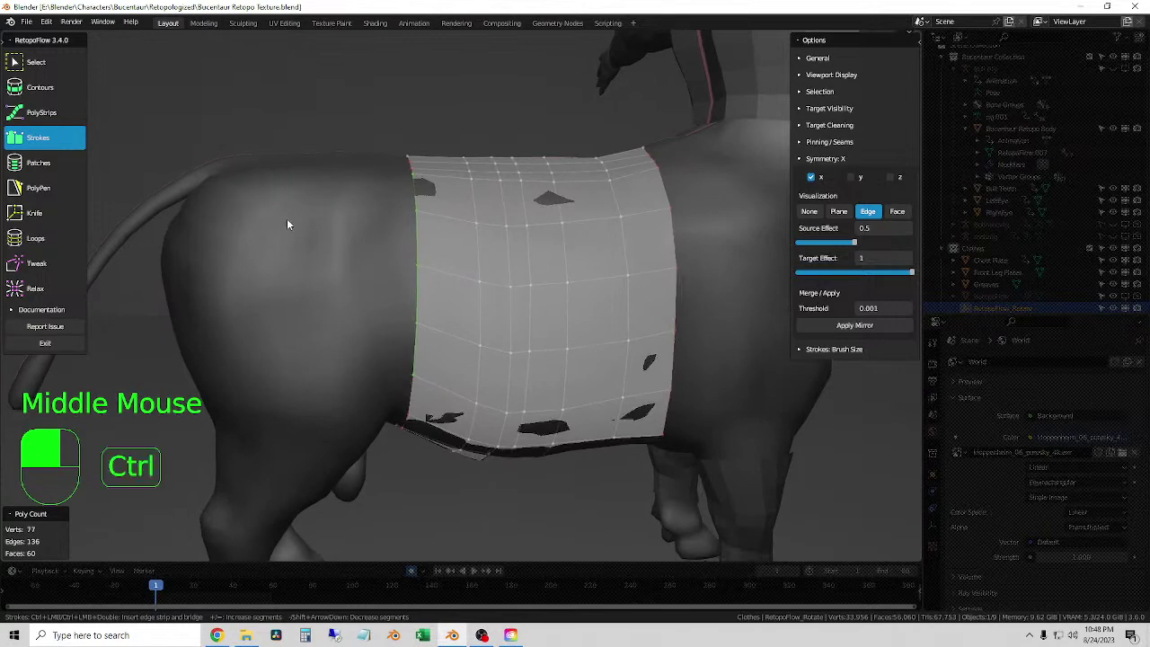
pyautogui.moveTo(287, 221); pyautogui.dragTo(268, 198, button='middle')
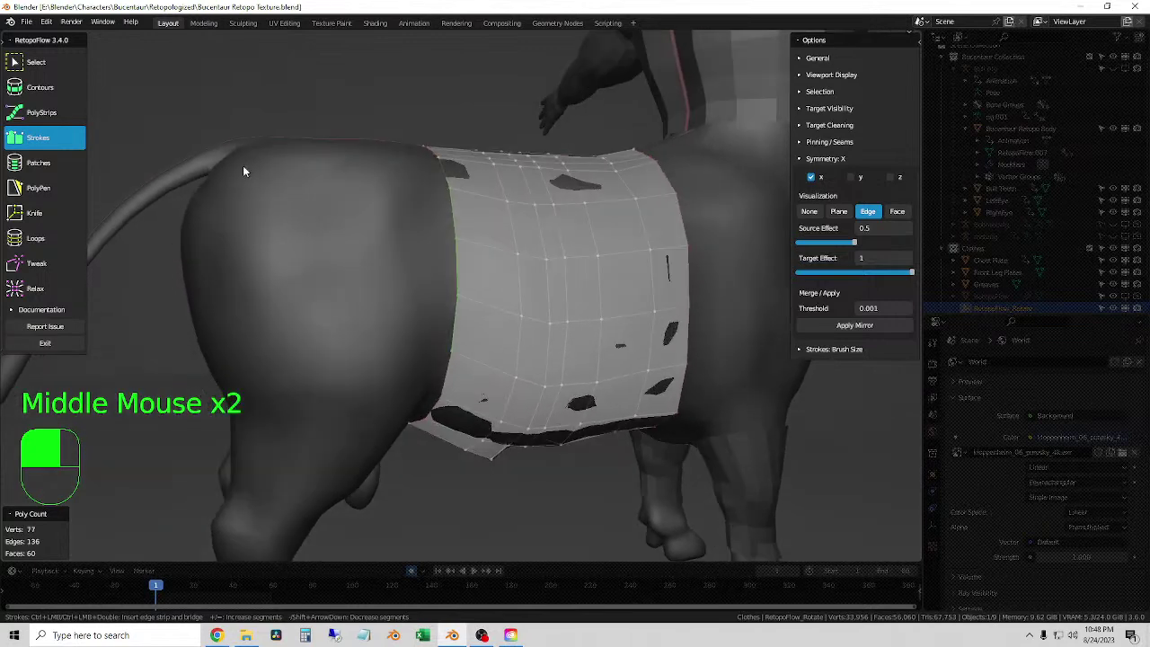
pyautogui.moveTo(230, 153)
pyautogui.keyDown('ctrl'); pyautogui.mouseDown()
pyautogui.moveTo(224, 212)
pyautogui.moveTo(261, 378)
pyautogui.mouseUp(); pyautogui.keyUp('ctrl')
# - Insert a vertical edge loop in the haunch strip near where it joins the body band
pyautogui.moveTo(355, 336)
pyautogui.mouseDown(button='middle')
pyautogui.moveTo(318, 362)
pyautogui.moveTo(375, 367)
pyautogui.moveTo(314, 371)
pyautogui.moveTo(349, 359)
pyautogui.mouseUp(button='middle')
pyautogui.press('7')
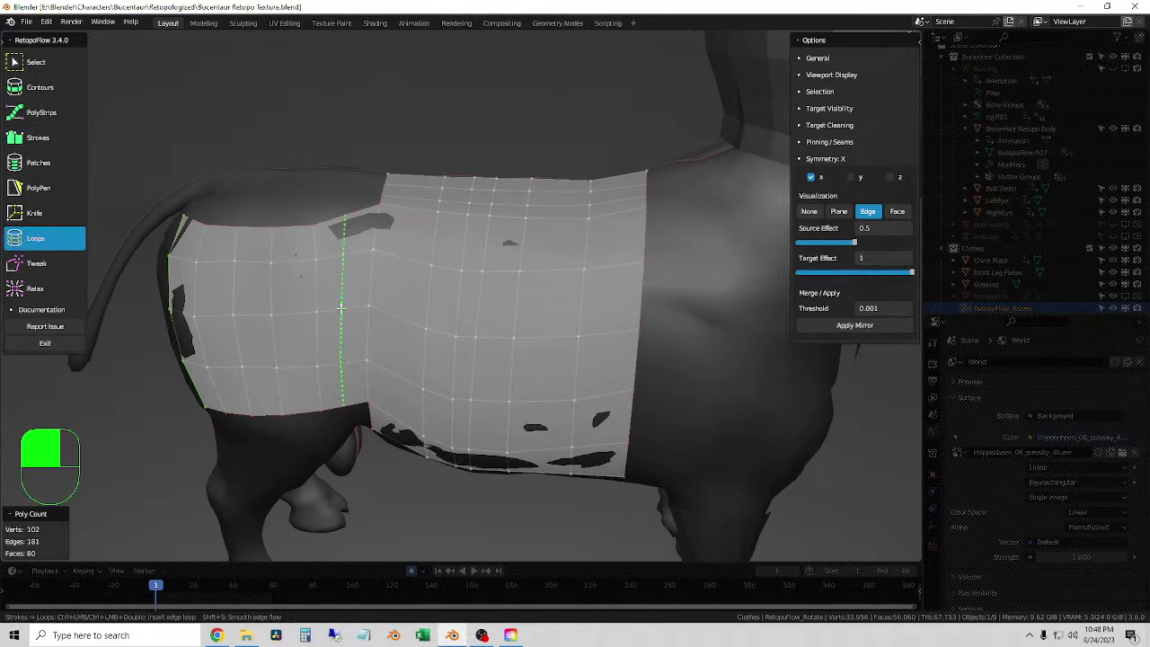
pyautogui.click(341, 308)
pyautogui.press('3')
# - Insert a vertical edge loop near the rear edge of the haunch strip and keep the Loops tool ready
pyautogui.moveTo(347, 326)
pyautogui.mouseDown(button='middle')
pyautogui.moveTo(393, 328)
pyautogui.moveTo(268, 326)
pyautogui.mouseUp(button='middle')
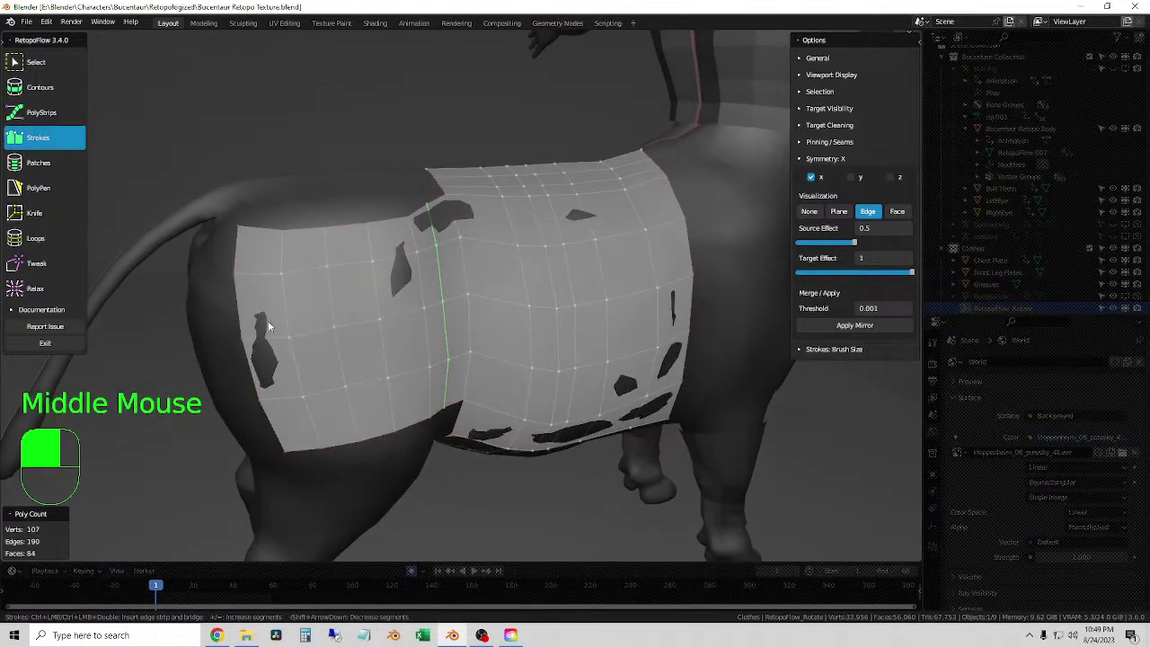
pyautogui.press('7')
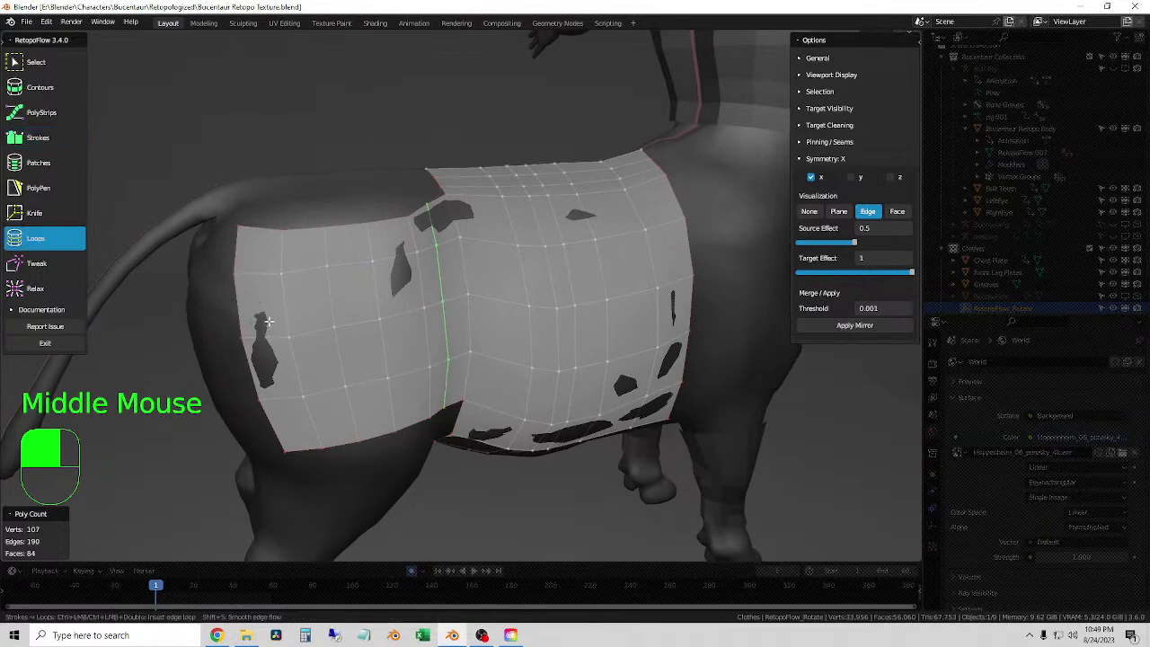
pyautogui.click(255, 271)
pyautogui.press('3')
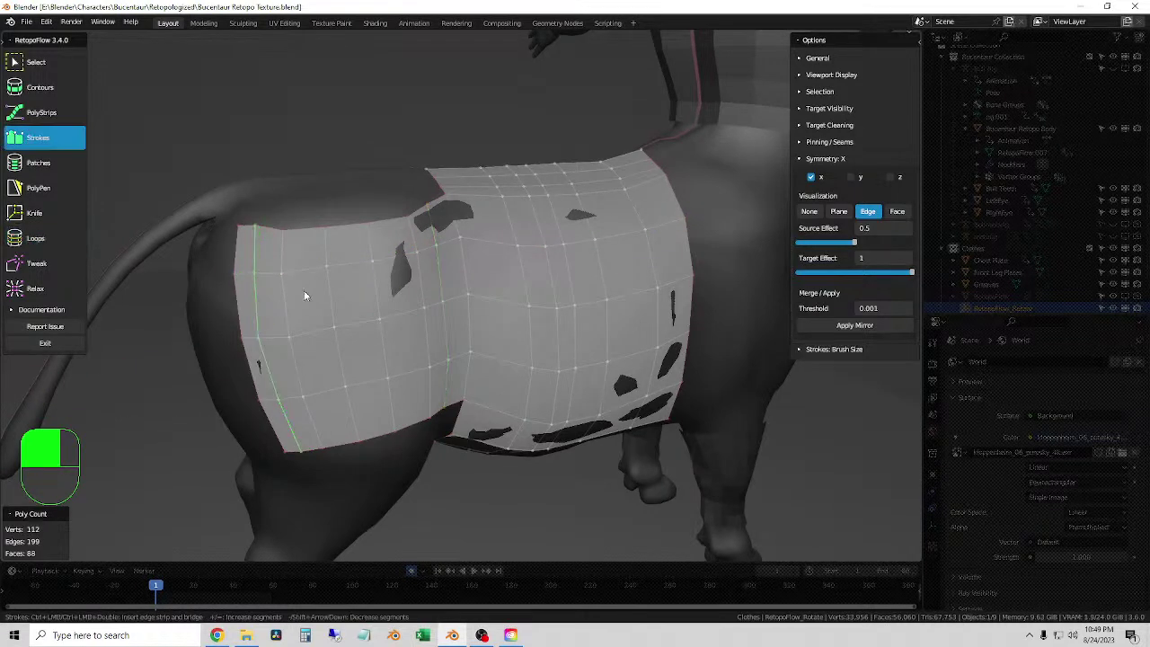
pyautogui.moveTo(302, 293); pyautogui.dragTo(274, 281, button='middle')
pyautogui.click(70, 243)
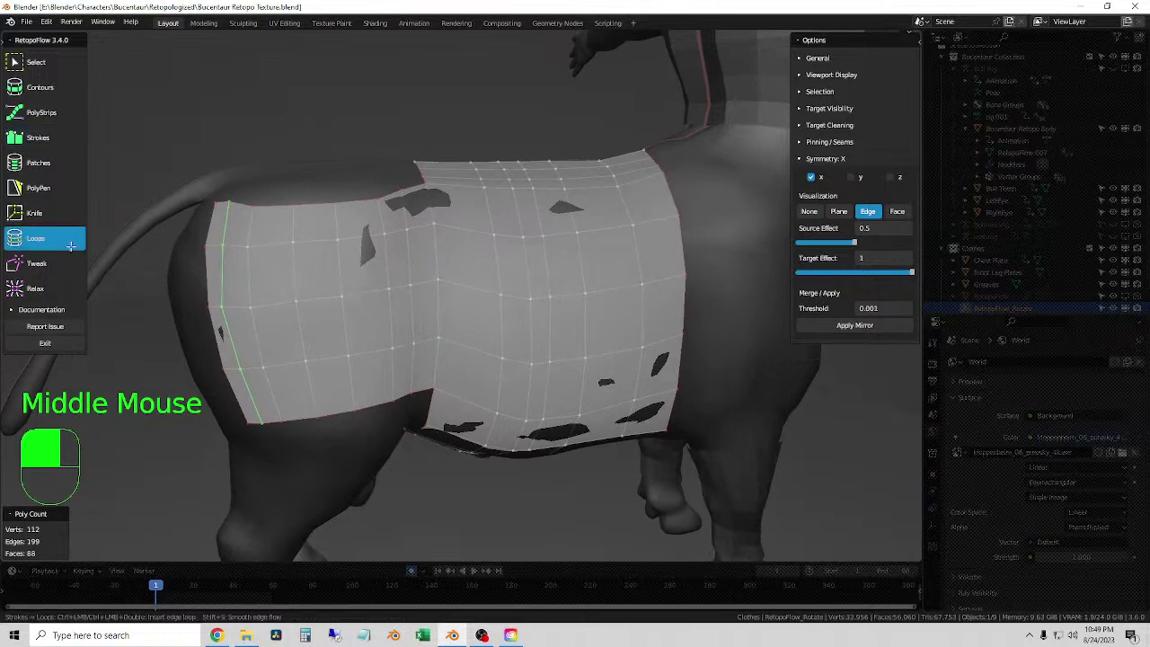
# - Insert three more vertical edge loops spaced across the haunch strip, working from the rear toward the body band
pyautogui.click(269, 244)
pyautogui.press('3')
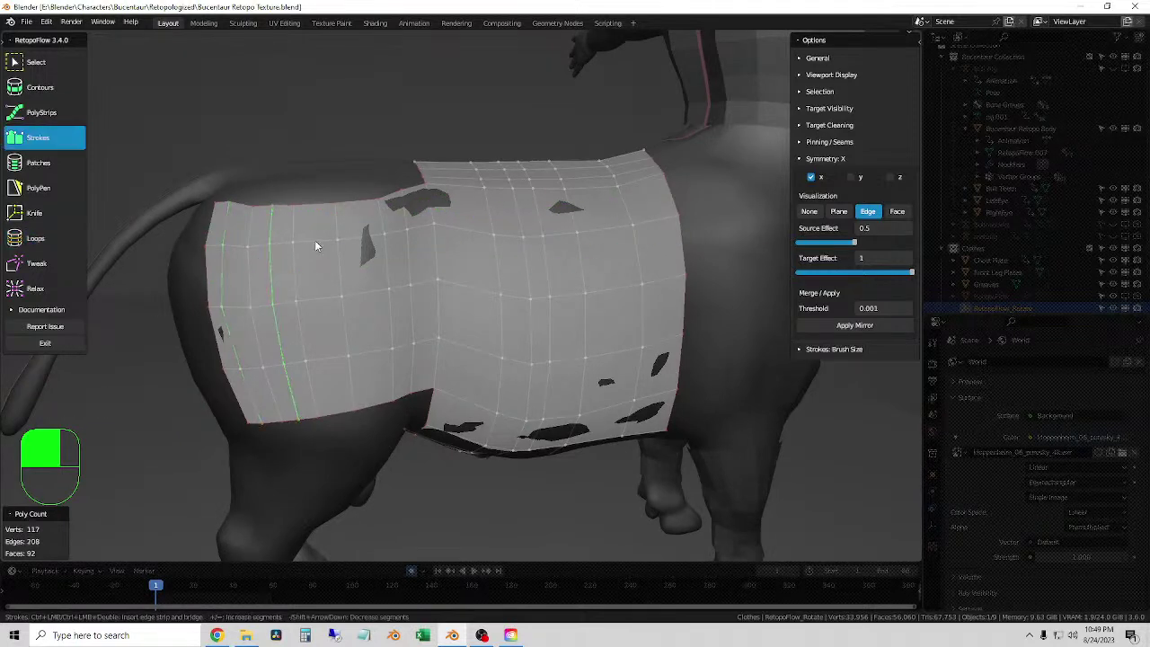
pyautogui.press('7')
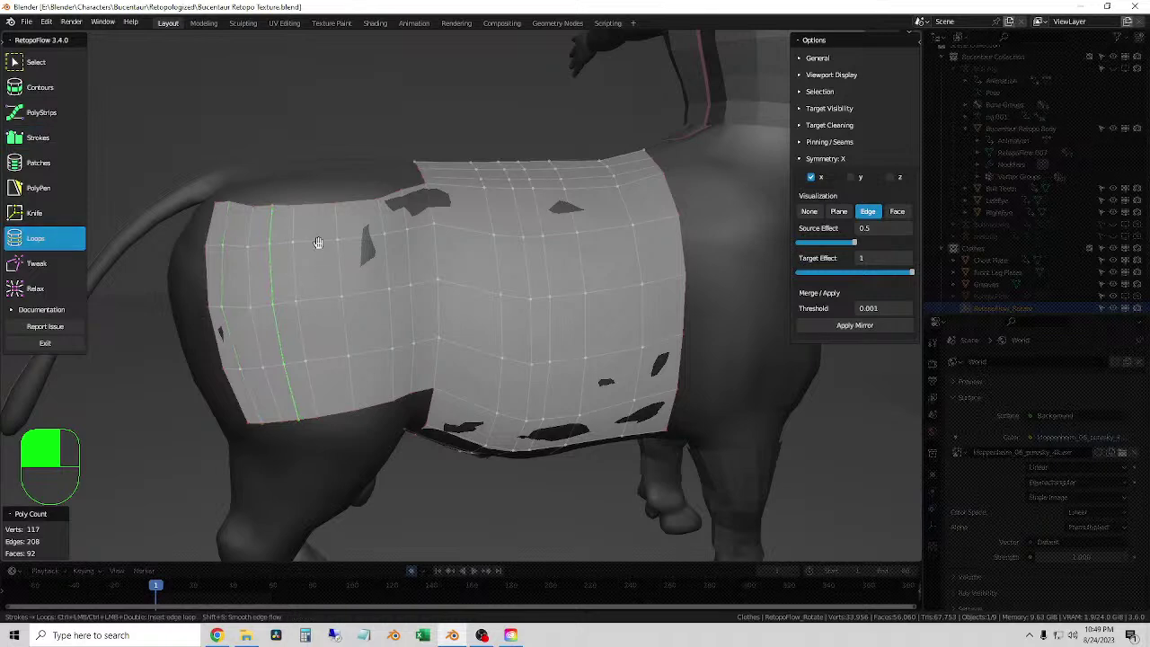
pyautogui.keyDown('ctrl'); pyautogui.click(315, 248); pyautogui.keyUp('ctrl')
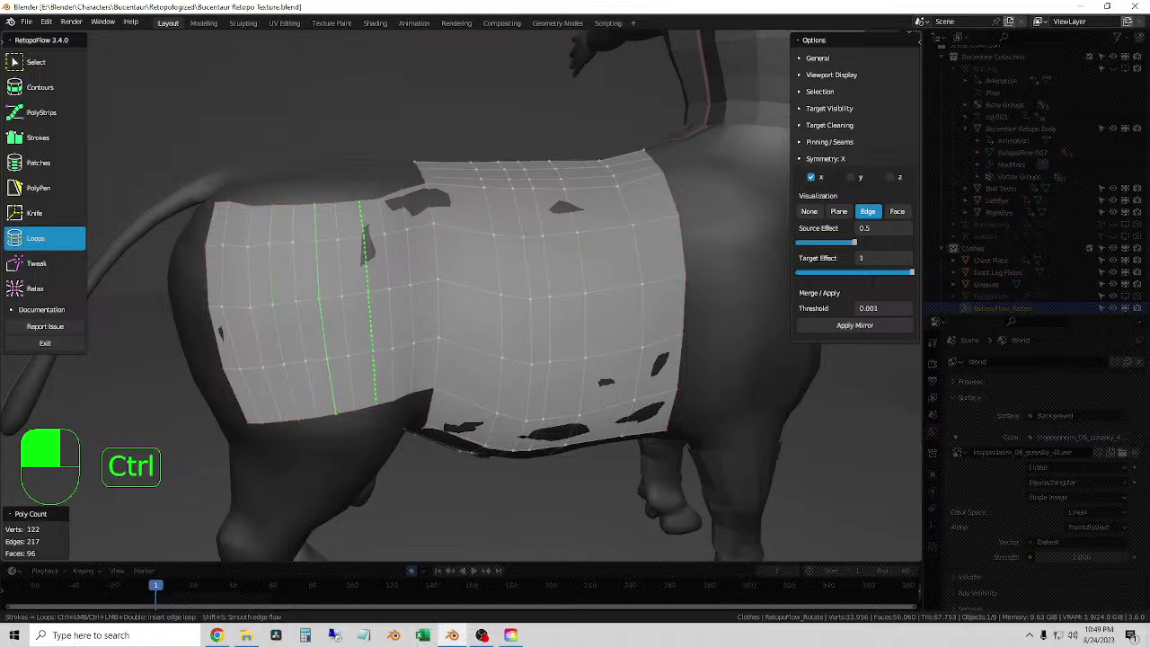
pyautogui.keyDown('ctrl'); pyautogui.click(366, 247); pyautogui.keyUp('ctrl')
pyautogui.moveTo(395, 252); pyautogui.dragTo(422, 256, button='middle')
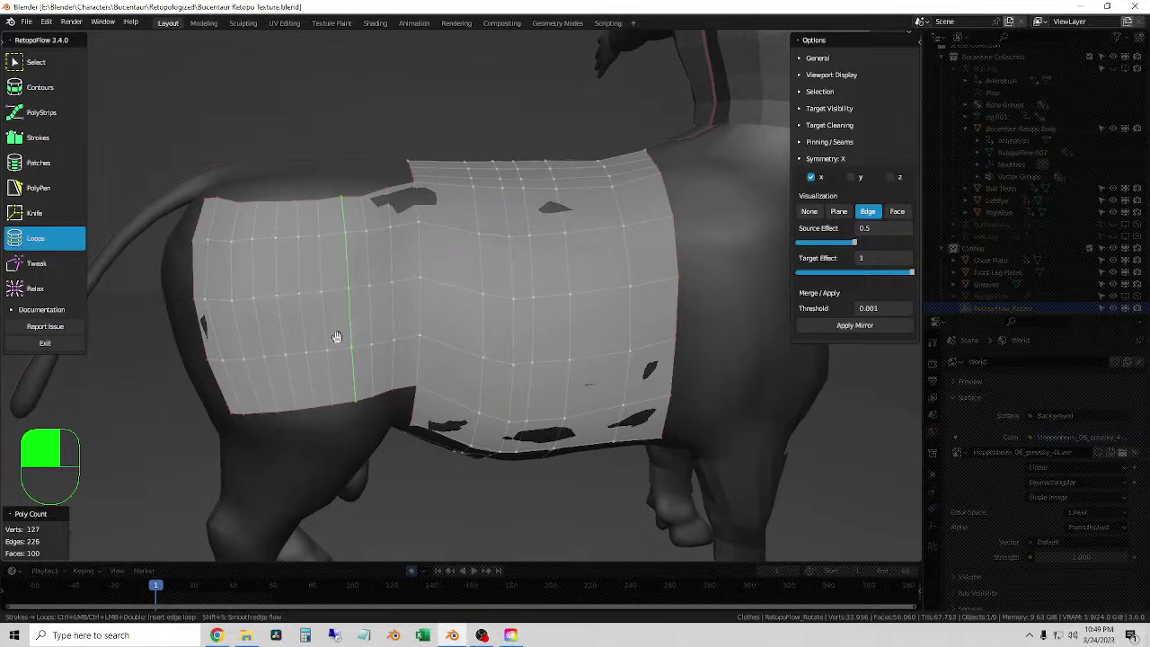
pyautogui.moveTo(343, 340); pyautogui.dragTo(377, 340, button='middle')
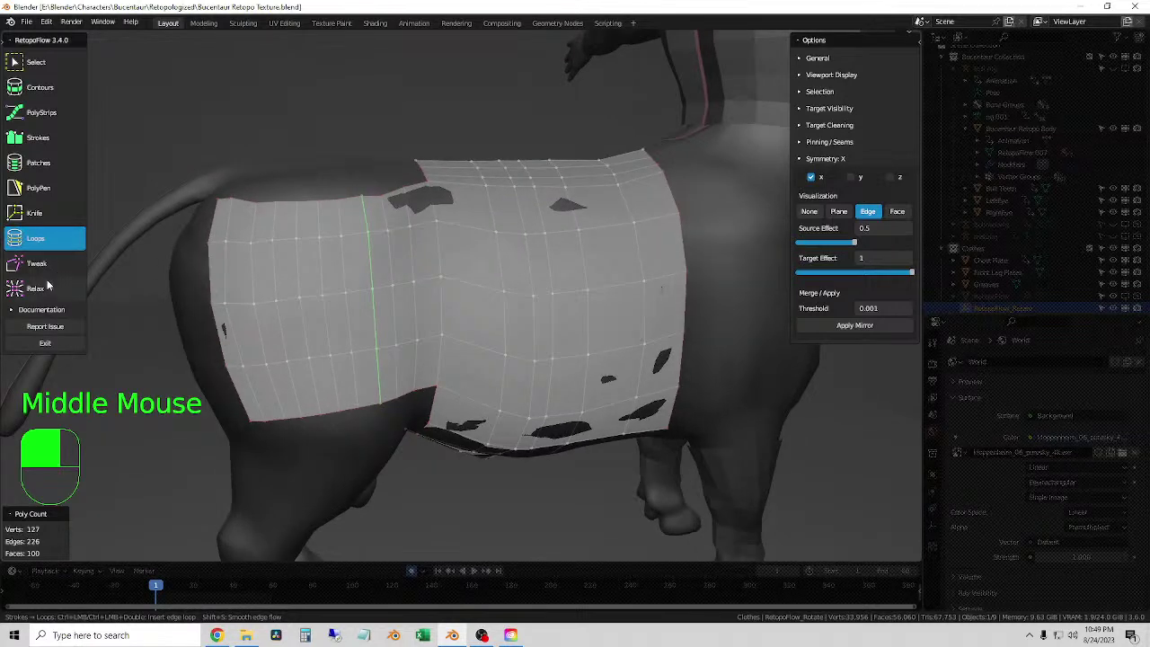
# - Smooth the armor mesh with the Relax brush over the upper back, haunch and lower flank
pyautogui.click(35, 289)
pyautogui.scroll(-2, 511, 311)
pyautogui.moveTo(505, 316)
pyautogui.mouseDown(button='middle')
pyautogui.moveTo(538, 385)
pyautogui.moveTo(506, 288)
pyautogui.mouseUp(button='middle')
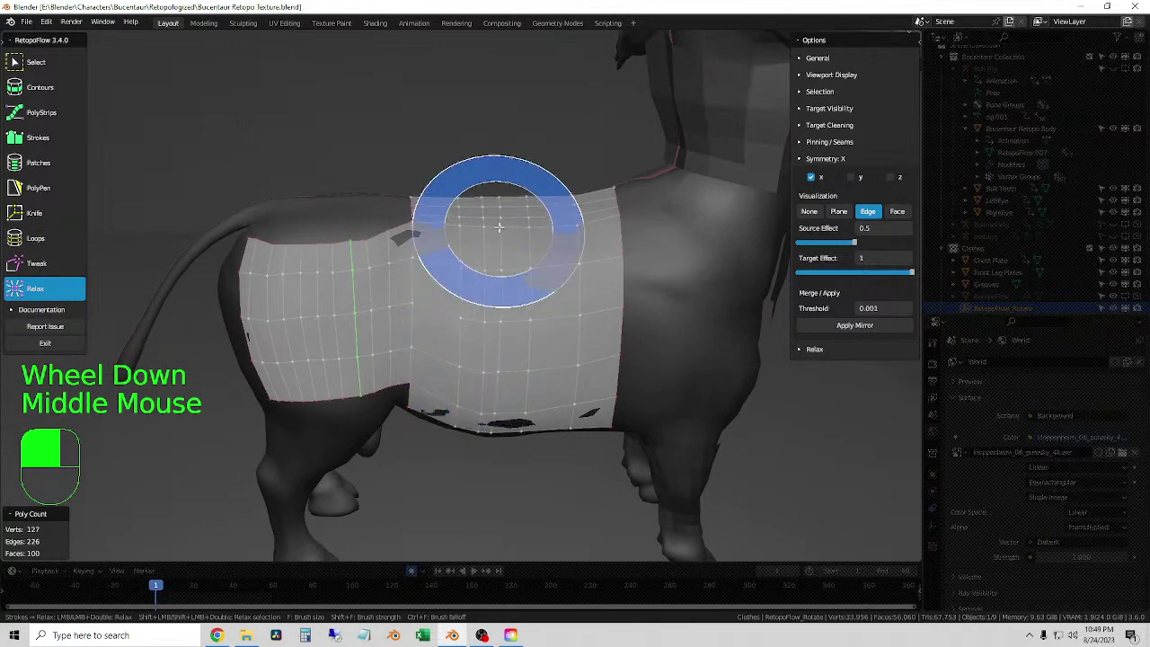
pyautogui.moveTo(469, 230)
pyautogui.mouseDown()
pyautogui.moveTo(421, 221)
pyautogui.moveTo(377, 249)
pyautogui.moveTo(334, 249)
pyautogui.moveTo(350, 317)
pyautogui.mouseUp()
pyautogui.moveTo(351, 317); pyautogui.dragTo(349, 365, button='middle')
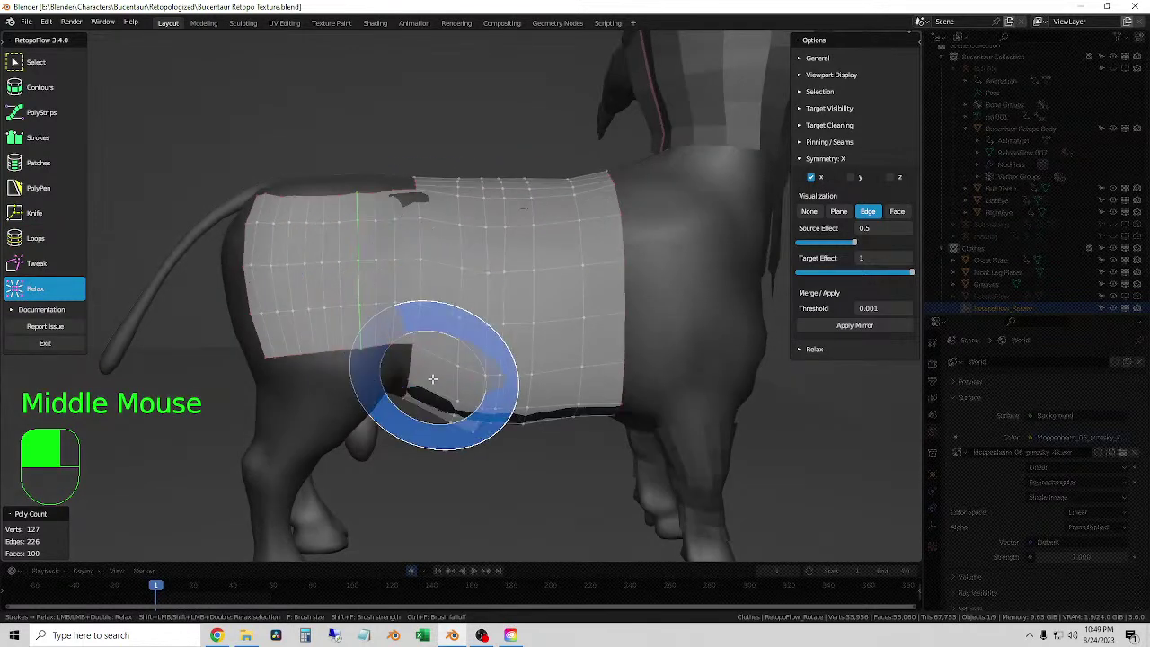
pyautogui.moveTo(454, 415)
pyautogui.mouseDown()
pyautogui.moveTo(494, 381)
pyautogui.moveTo(492, 212)
pyautogui.moveTo(490, 288)
pyautogui.mouseUp()
pyautogui.moveTo(489, 288); pyautogui.dragTo(521, 325, button='middle')
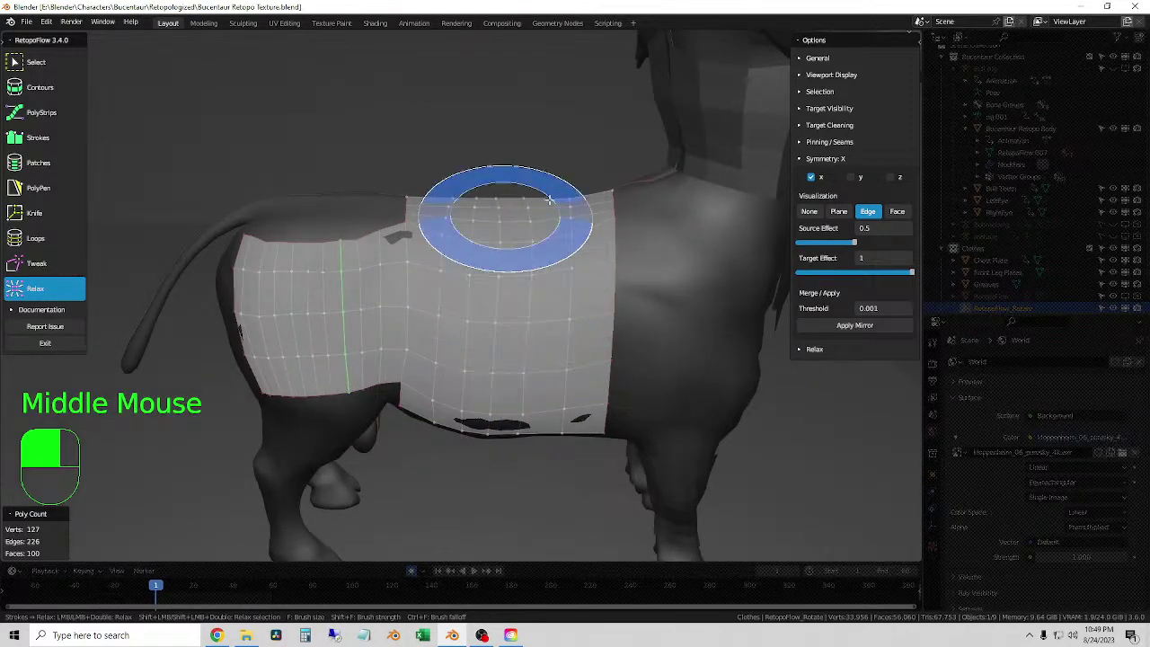
# - Insert three lengthwise edge loops along the underside and lower edge of the body band at the belly
pyautogui.moveTo(596, 418)
pyautogui.mouseDown(button='middle')
pyautogui.moveTo(623, 360)
pyautogui.moveTo(469, 380)
pyautogui.moveTo(506, 382)
pyautogui.moveTo(398, 380)
pyautogui.moveTo(346, 314)
pyautogui.mouseUp(button='middle')
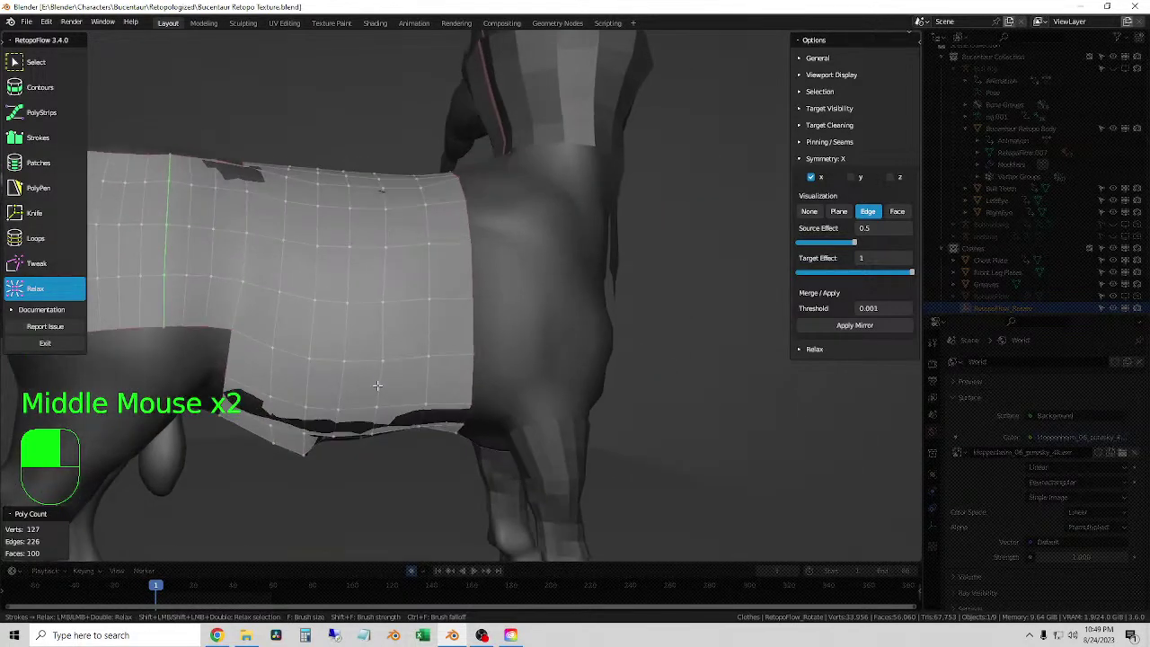
pyautogui.click(36, 238)
pyautogui.moveTo(282, 423); pyautogui.dragTo(313, 394, button='middle')
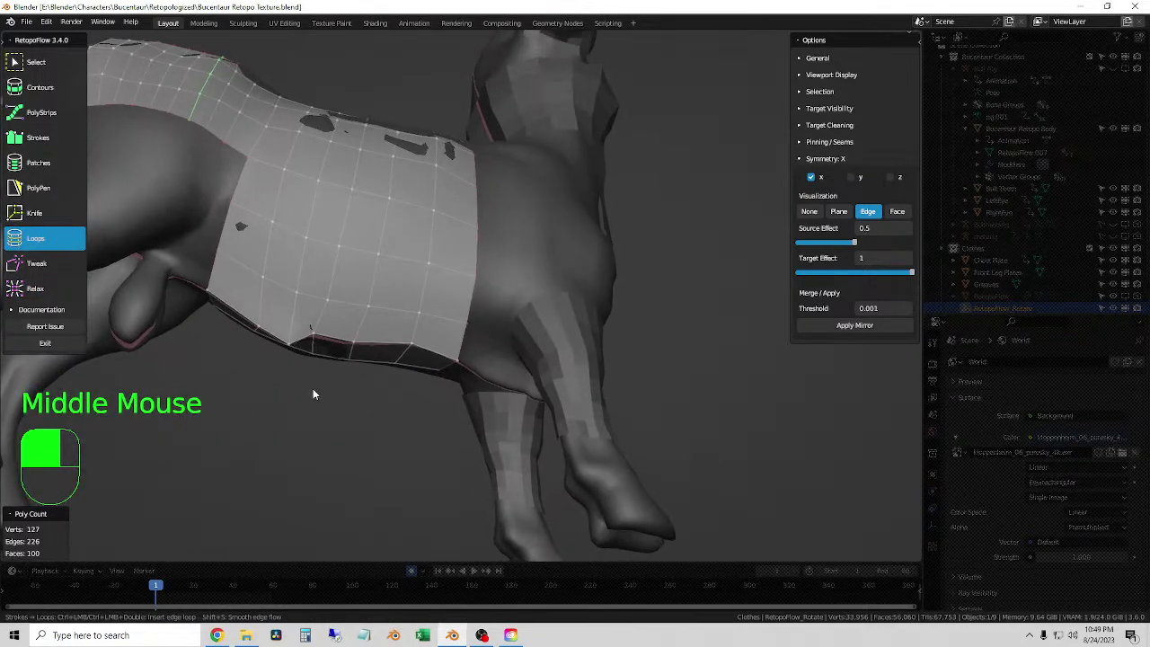
pyautogui.press('ctrl')
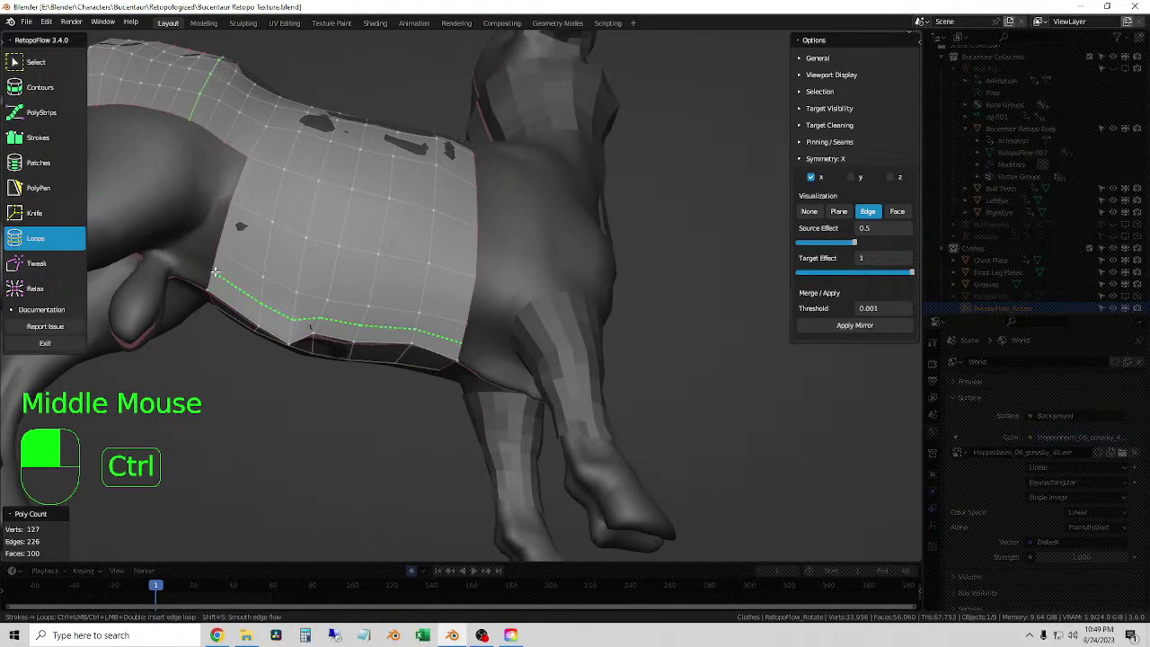
pyautogui.keyDown('ctrl'); pyautogui.click(216, 272); pyautogui.keyUp('ctrl')
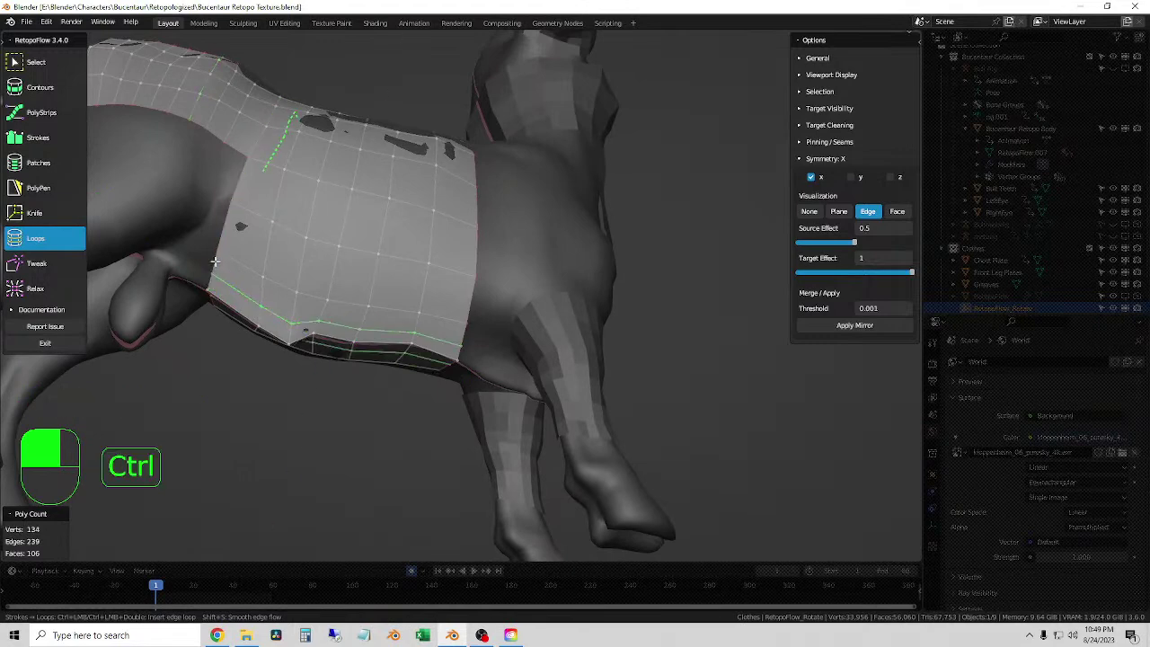
pyautogui.keyDown('ctrl'); pyautogui.click(259, 286); pyautogui.keyUp('ctrl')
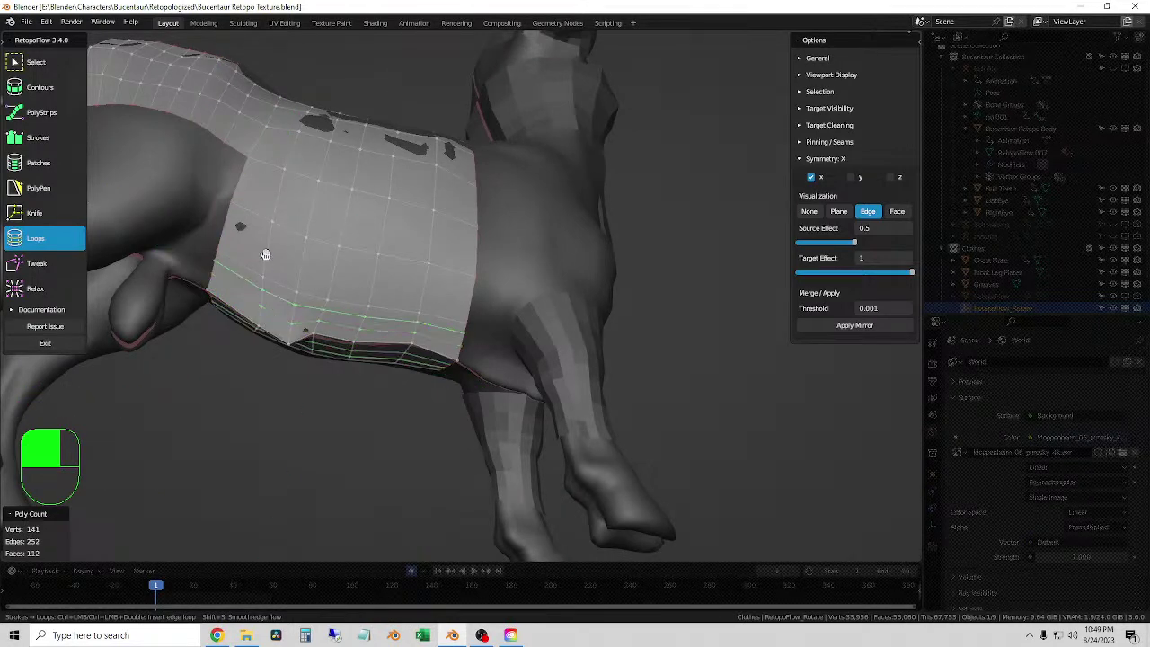
pyautogui.keyDown('ctrl'); pyautogui.click(267, 250); pyautogui.keyUp('ctrl')
# - Insert three more lengthwise edge loops on the flank, one above the belly and two continuing across the haunch
pyautogui.moveTo(354, 211); pyautogui.dragTo(264, 341, button='middle')
pyautogui.press('ctrl')
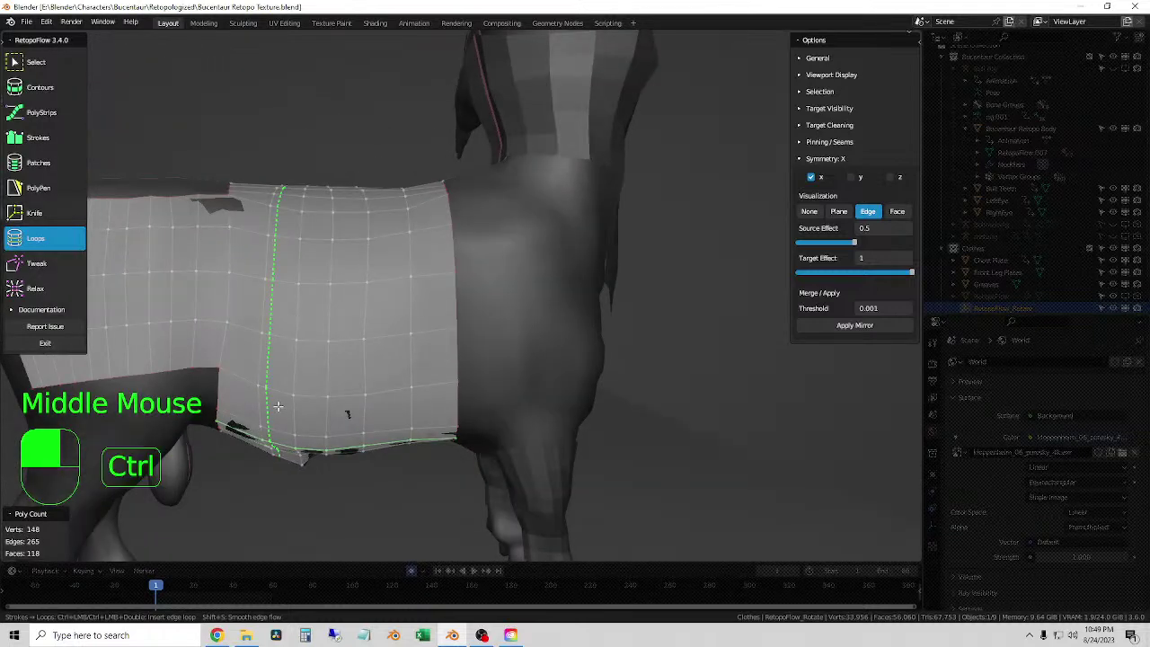
pyautogui.keyDown('ctrl'); pyautogui.click(260, 409); pyautogui.keyUp('ctrl')
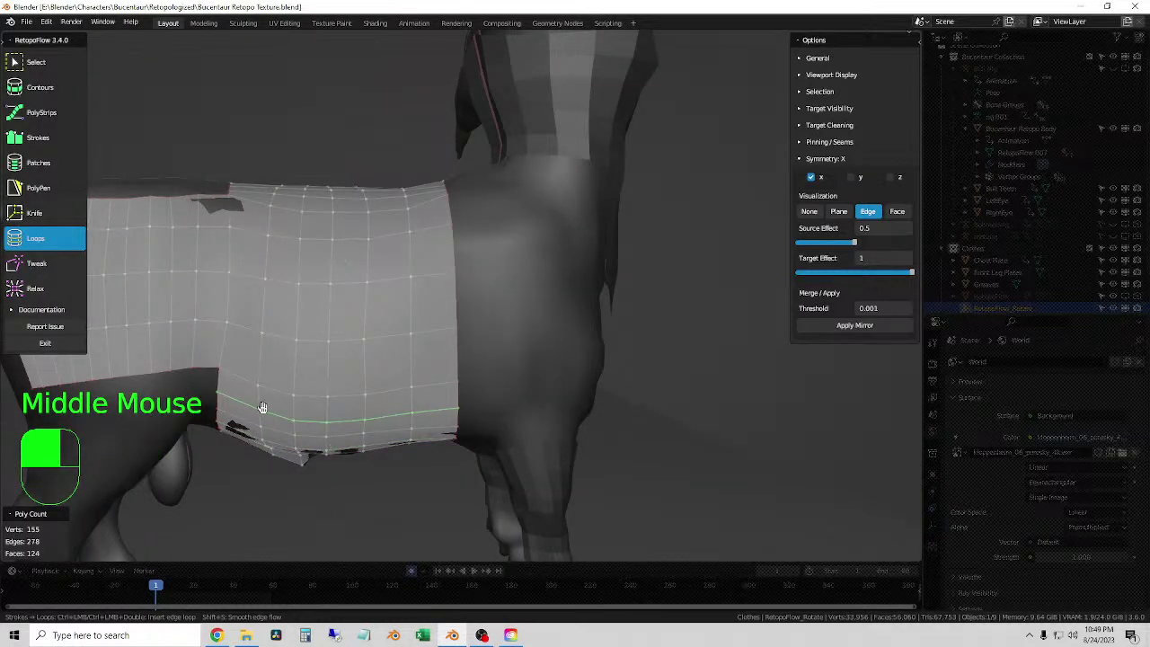
pyautogui.press('ctrl')
pyautogui.keyDown('ctrl'); pyautogui.click(259, 359); pyautogui.keyUp('ctrl')
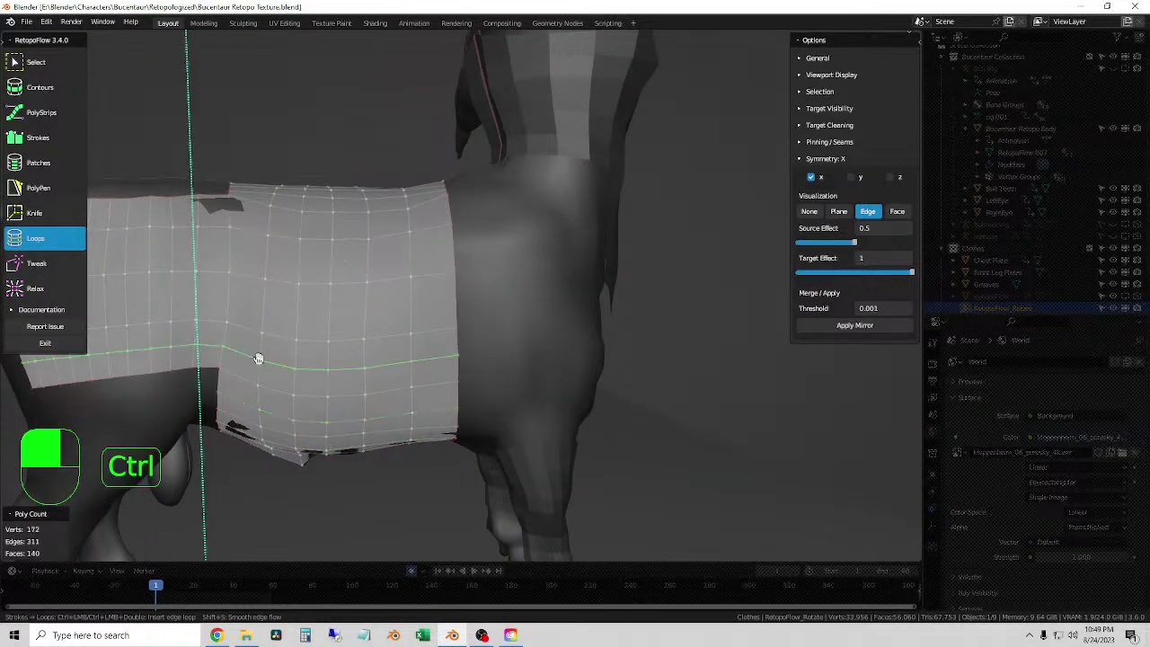
pyautogui.scroll(-2, 474, 397)
pyautogui.press('ctrl')
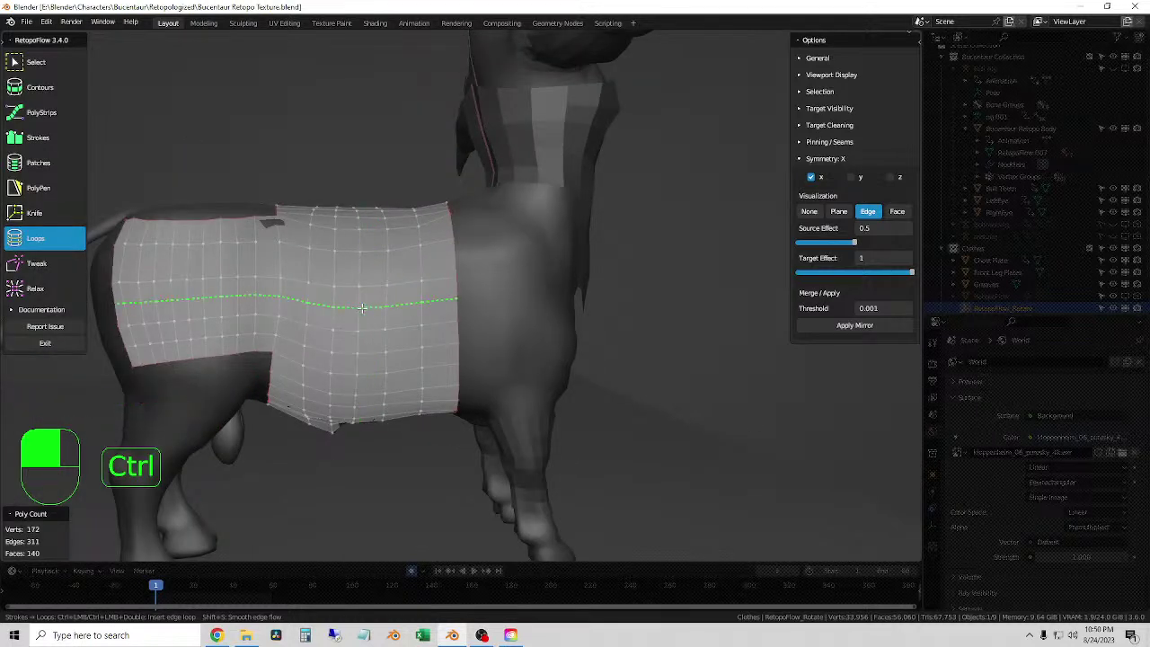
pyautogui.keyDown('ctrl'); pyautogui.click(362, 308); pyautogui.keyUp('ctrl')
# - Insert a vertical edge loop where the haunch strip meets the body band
pyautogui.moveTo(511, 332); pyautogui.dragTo(462, 336, button='middle')
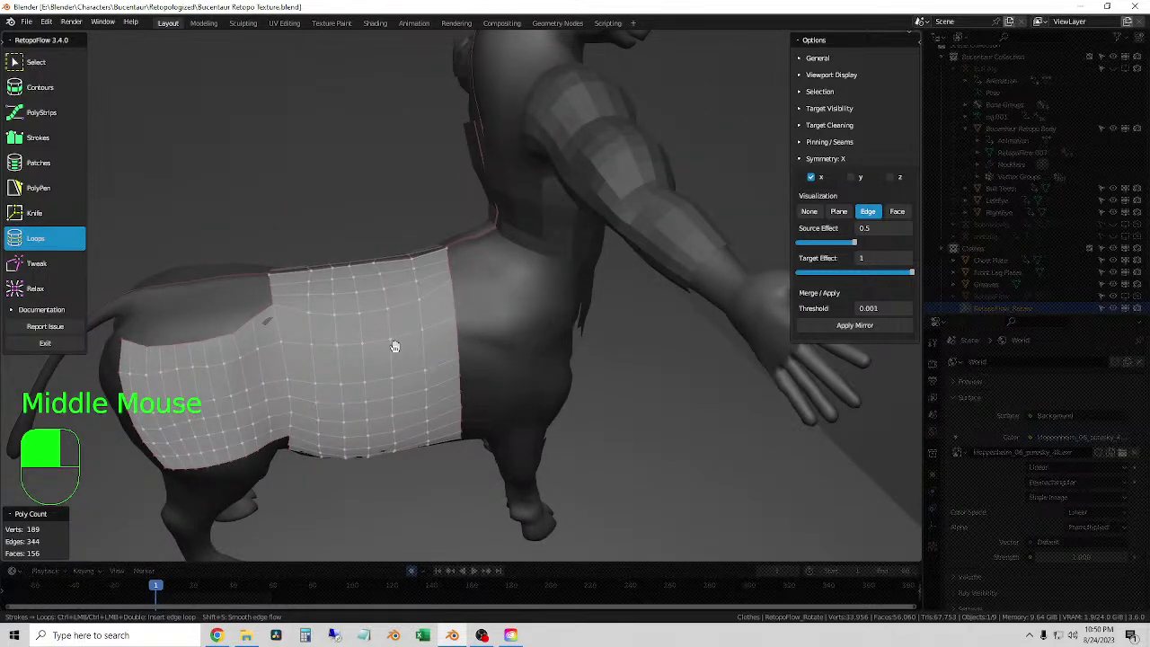
pyautogui.moveTo(390, 368); pyautogui.dragTo(308, 313, button='middle')
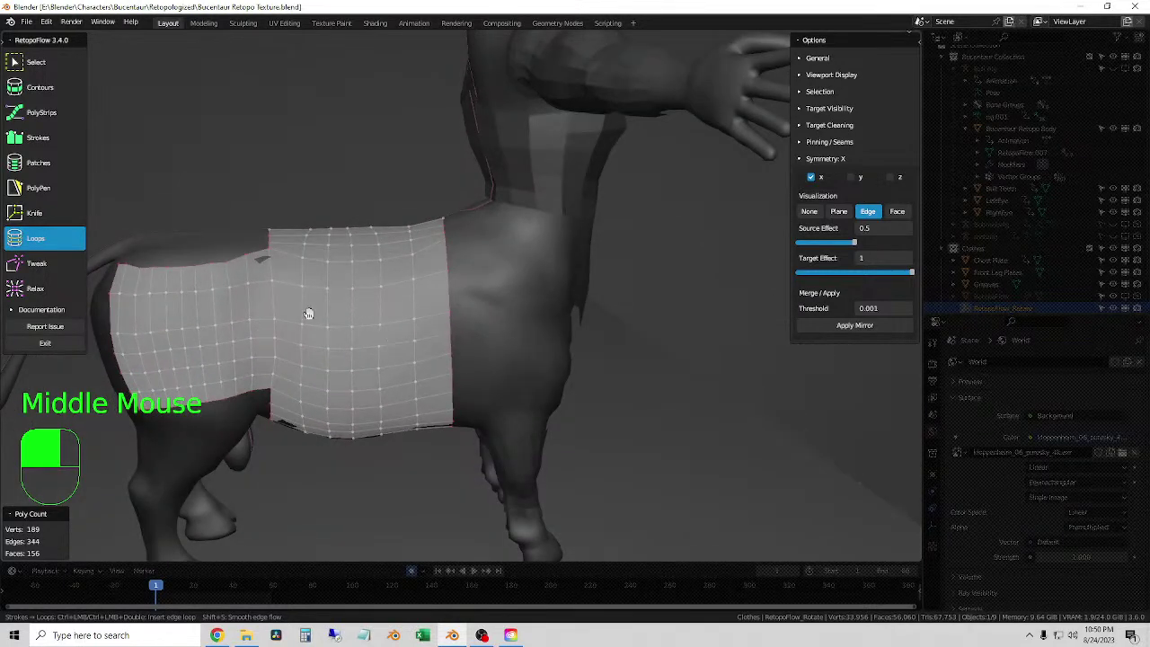
pyautogui.press('ctrl')
pyautogui.keyDown('ctrl'); pyautogui.click(260, 284); pyautogui.keyUp('ctrl')
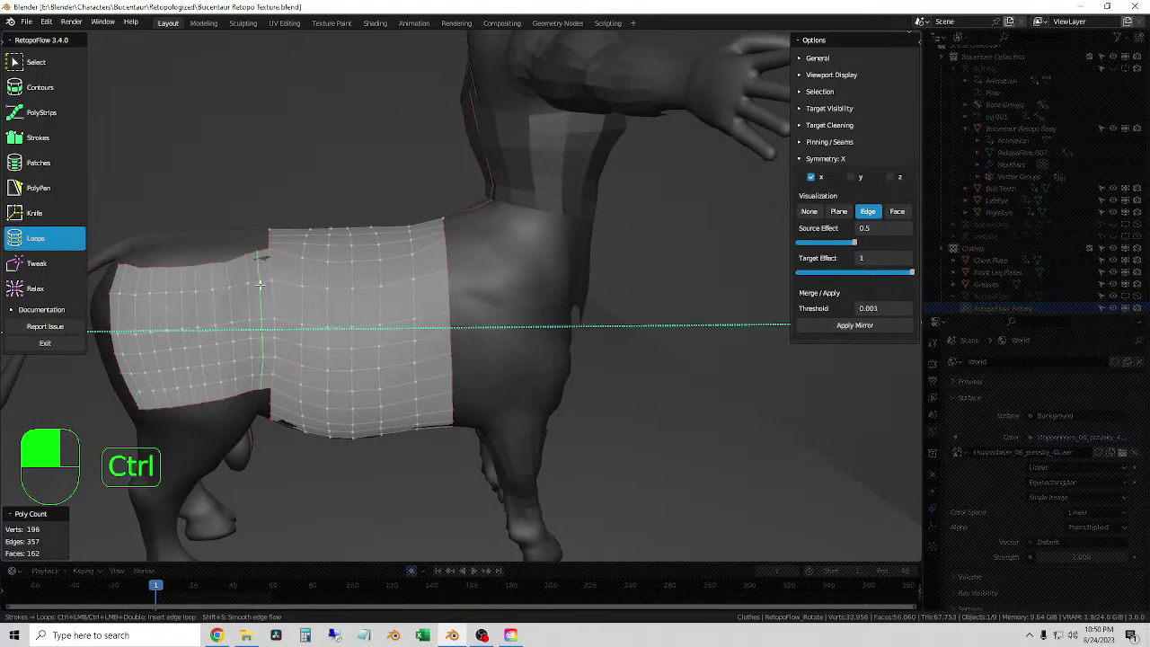
# - Even out the denser armor mesh with the Relax brush across the haunch and torso
pyautogui.click(36, 288)
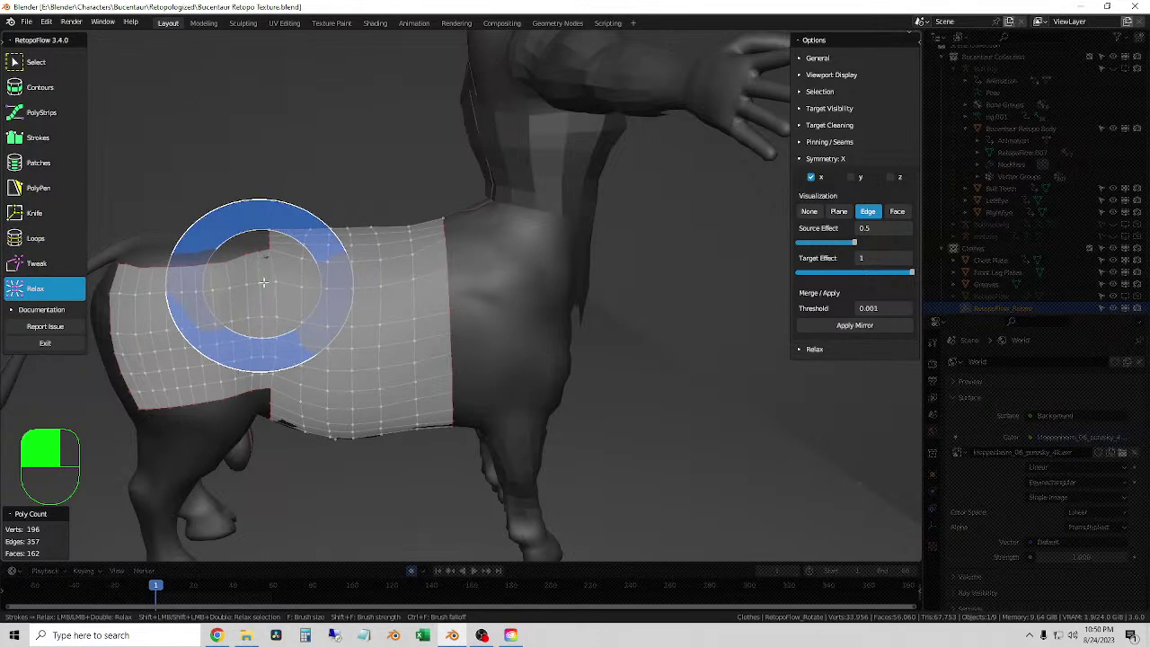
pyautogui.moveTo(263, 283)
pyautogui.mouseDown()
pyautogui.moveTo(115, 303)
pyautogui.moveTo(141, 308)
pyautogui.moveTo(177, 384)
pyautogui.moveTo(155, 330)
pyautogui.moveTo(249, 326)
pyautogui.moveTo(333, 278)
pyautogui.moveTo(387, 218)
pyautogui.moveTo(452, 243)
pyautogui.mouseUp()
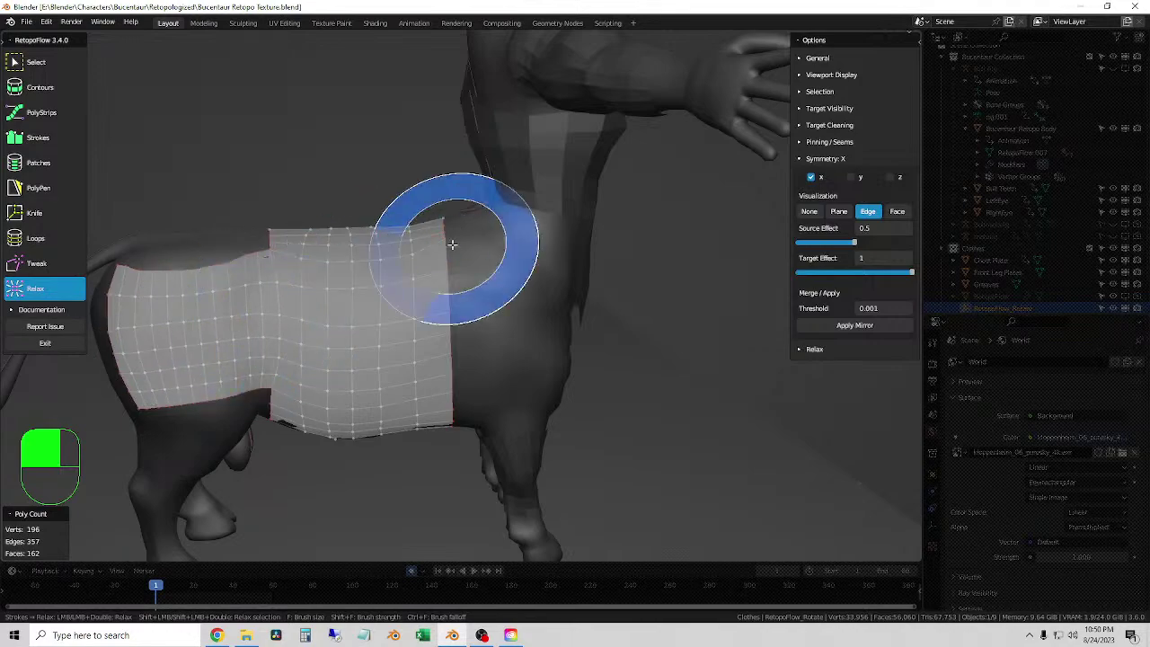
pyautogui.scroll(-3, 451, 243)
pyautogui.moveTo(452, 243)
pyautogui.mouseDown(button='middle')
pyautogui.moveTo(488, 360)
pyautogui.moveTo(507, 384)
pyautogui.moveTo(495, 341)
pyautogui.moveTo(503, 277)
pyautogui.moveTo(482, 192)
pyautogui.moveTo(503, 282)
pyautogui.moveTo(469, 303)
pyautogui.moveTo(497, 356)
pyautogui.mouseUp(button='middle')
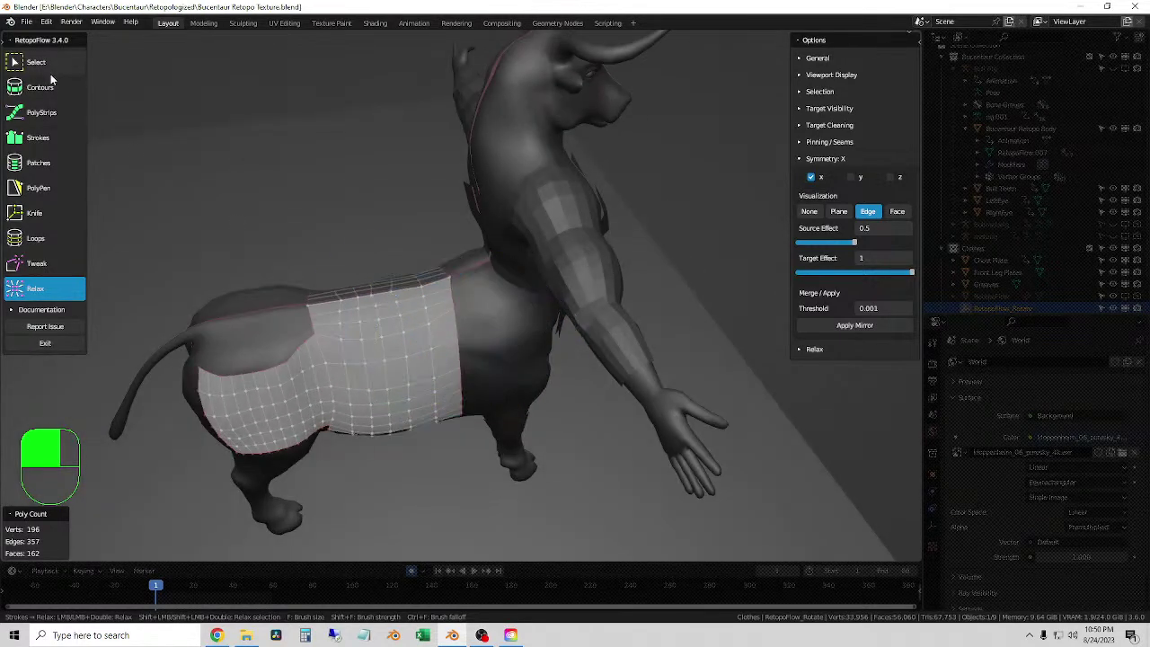
# - Exit RetopoFlow and switch the armor mesh to Object Mode
pyautogui.click(57, 344)
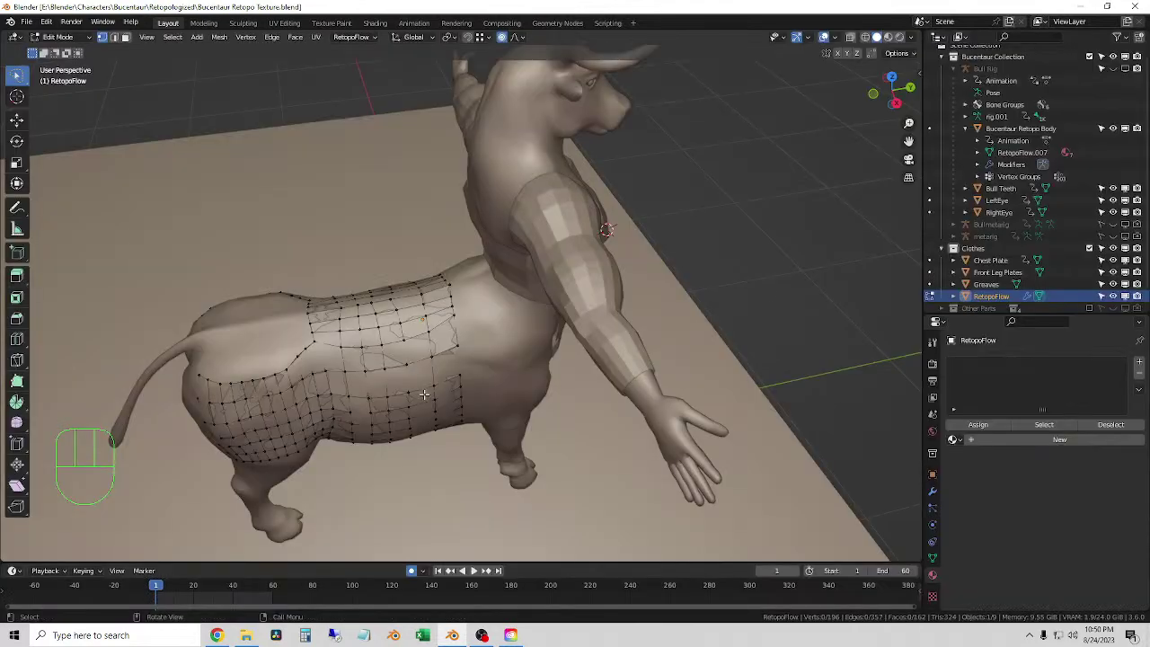
pyautogui.click(70, 41)
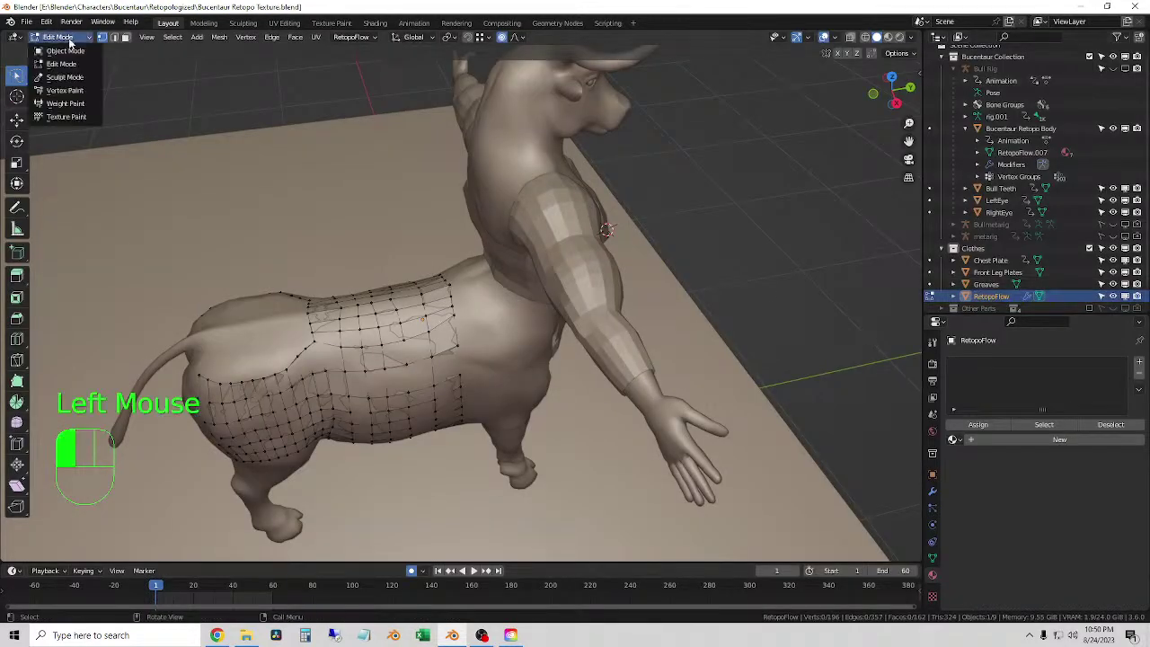
pyautogui.click(64, 51)
pyautogui.moveTo(663, 352); pyautogui.dragTo(980, 386, button='middle')
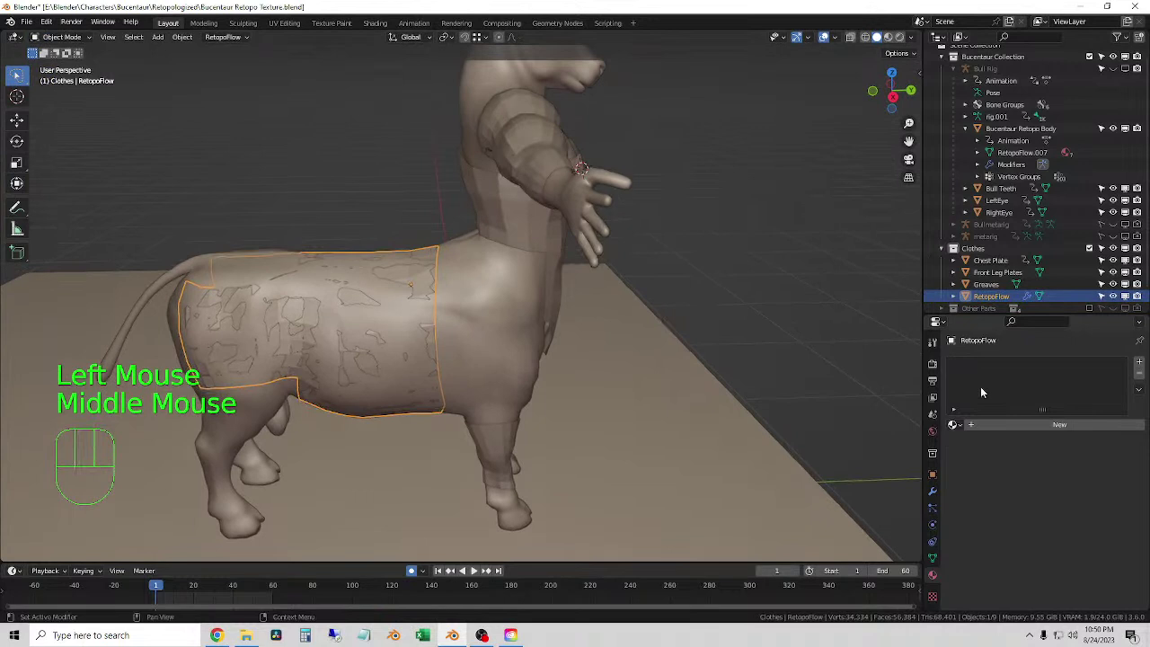
# - Apply the Mirror modifier and the Displace modifier on the RetopoFlow armor object
pyautogui.click(934, 488)
pyautogui.click(1114, 384)
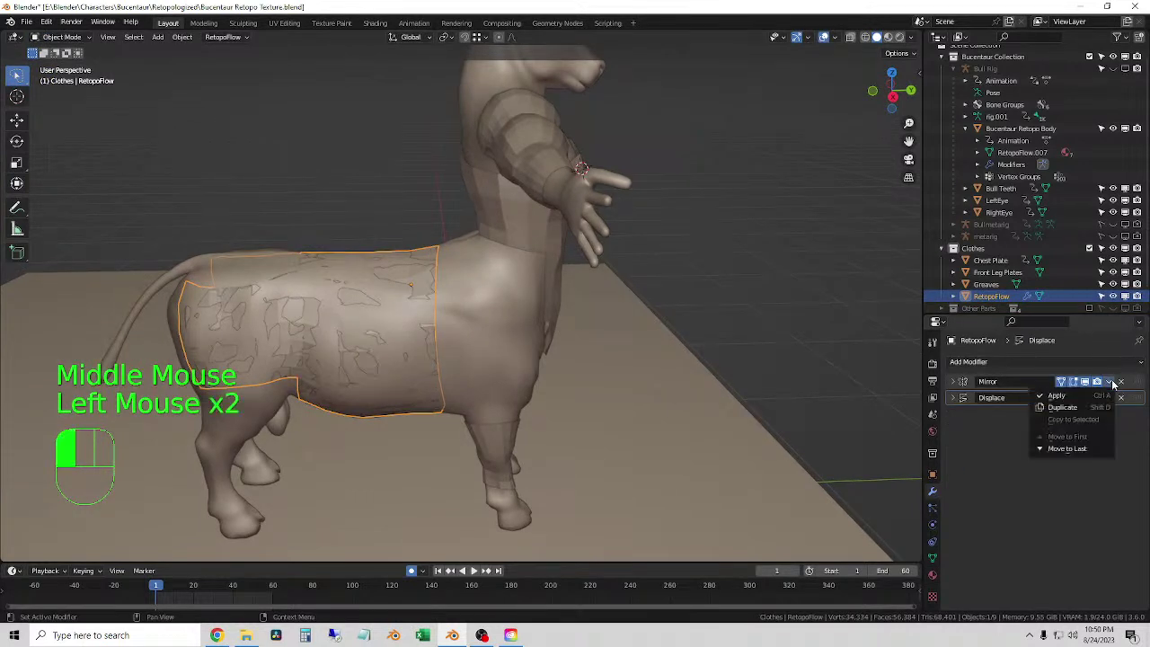
pyautogui.click(1078, 395)
pyautogui.click(1108, 381)
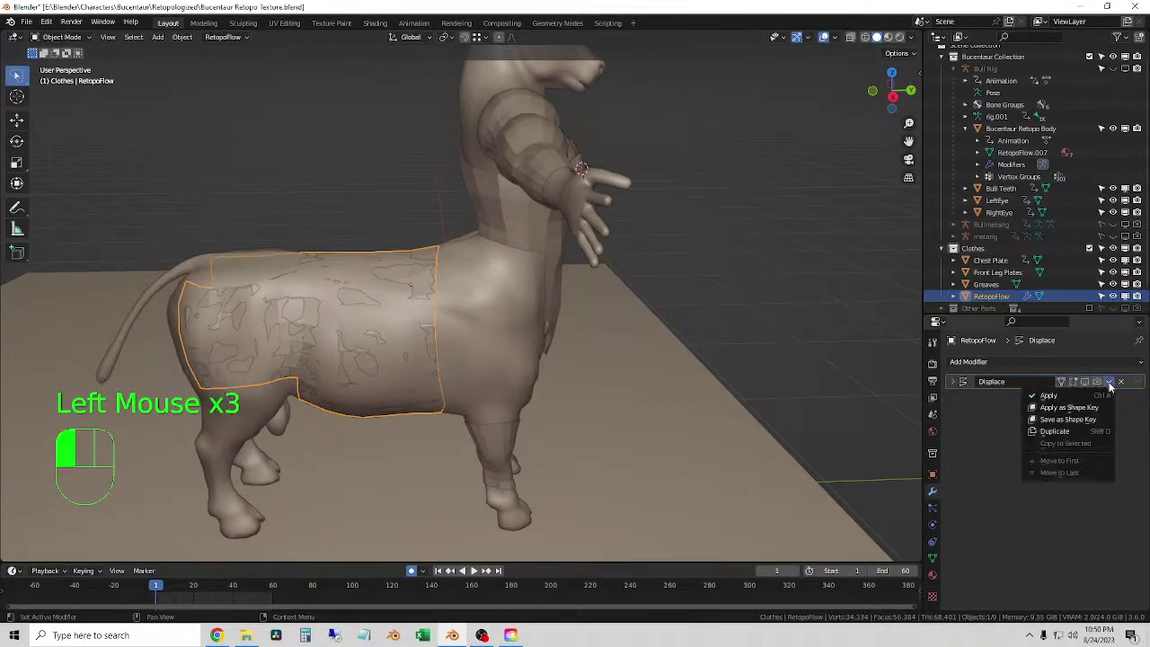
pyautogui.click(1068, 397)
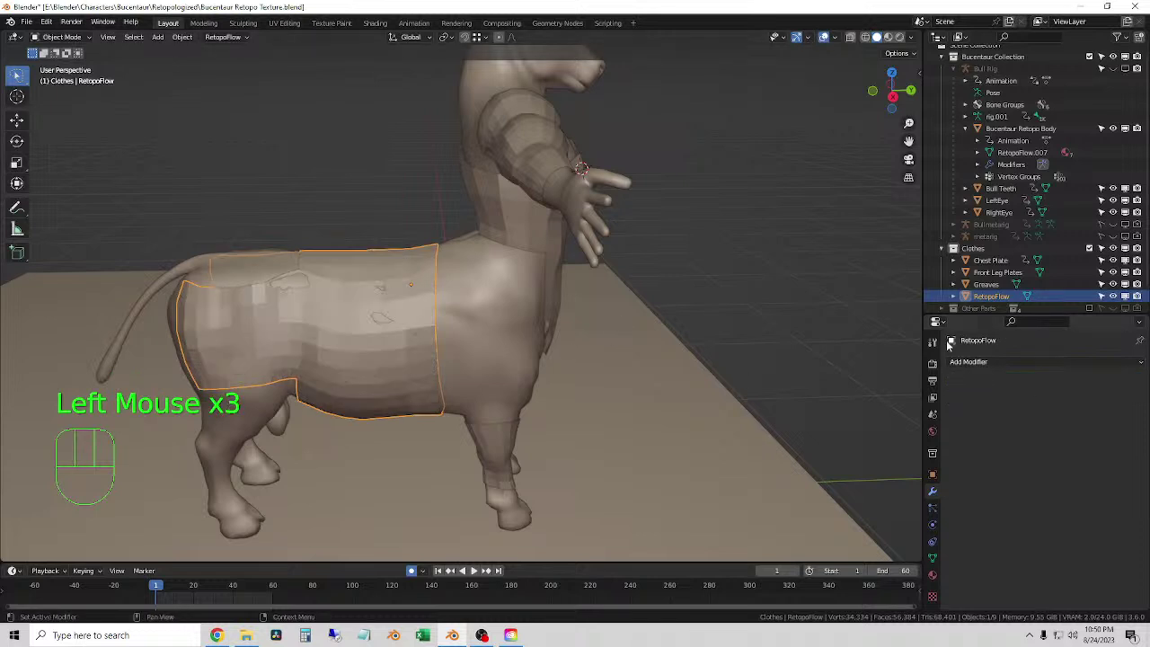
# - Rename the RetopoFlow object as Main Body Armor
pyautogui.doubleClick(997, 295)
pyautogui.scroll(-1, 1000, 294)
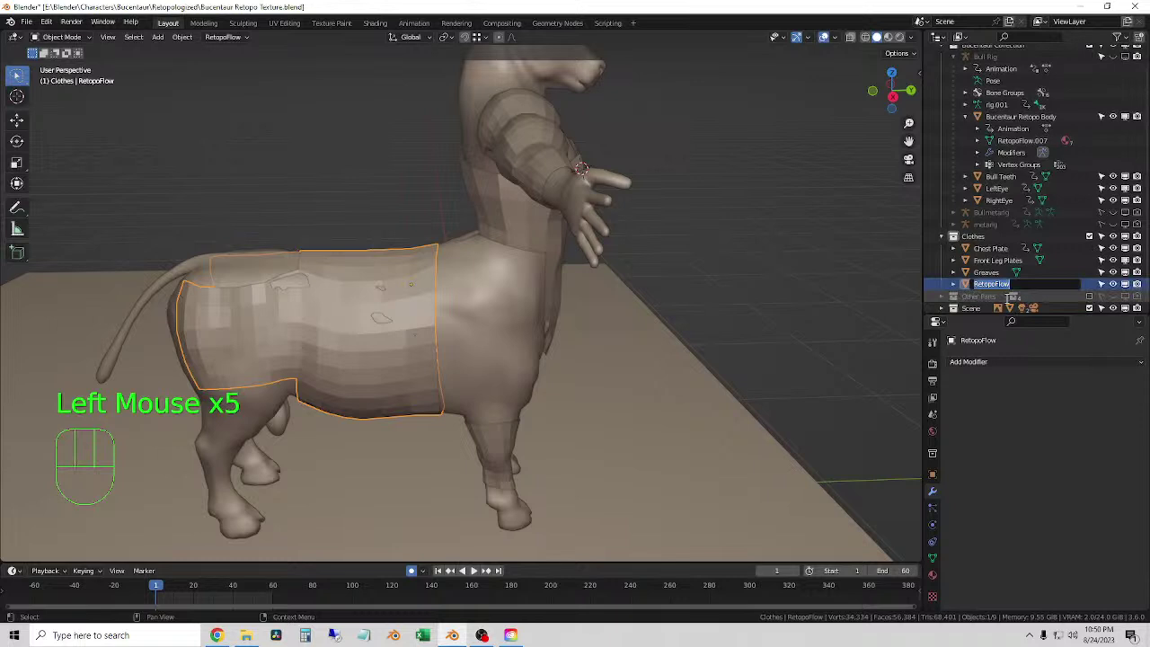
pyautogui.write('Body Armor')
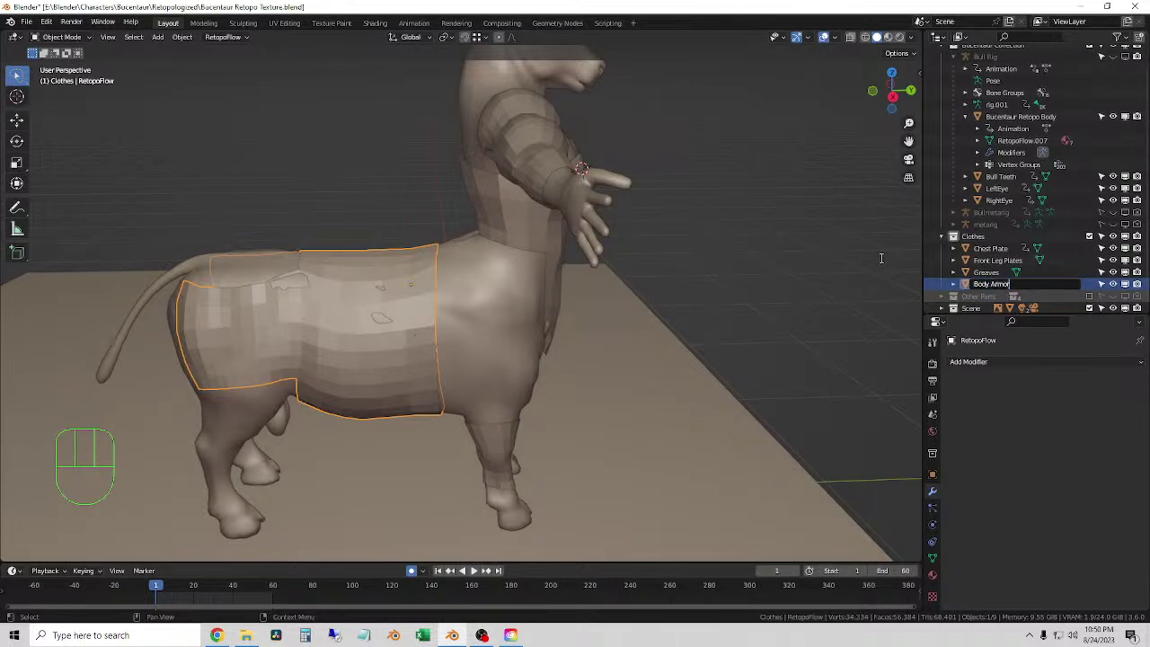
pyautogui.press('Return')
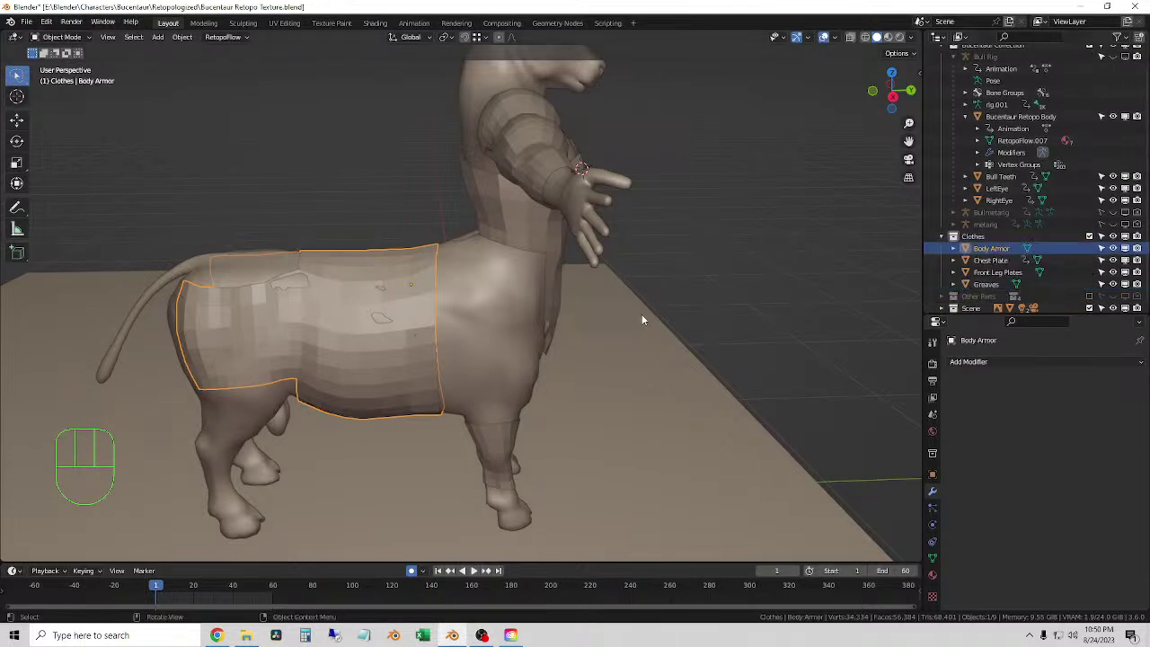
pyautogui.doubleClick(977, 249)
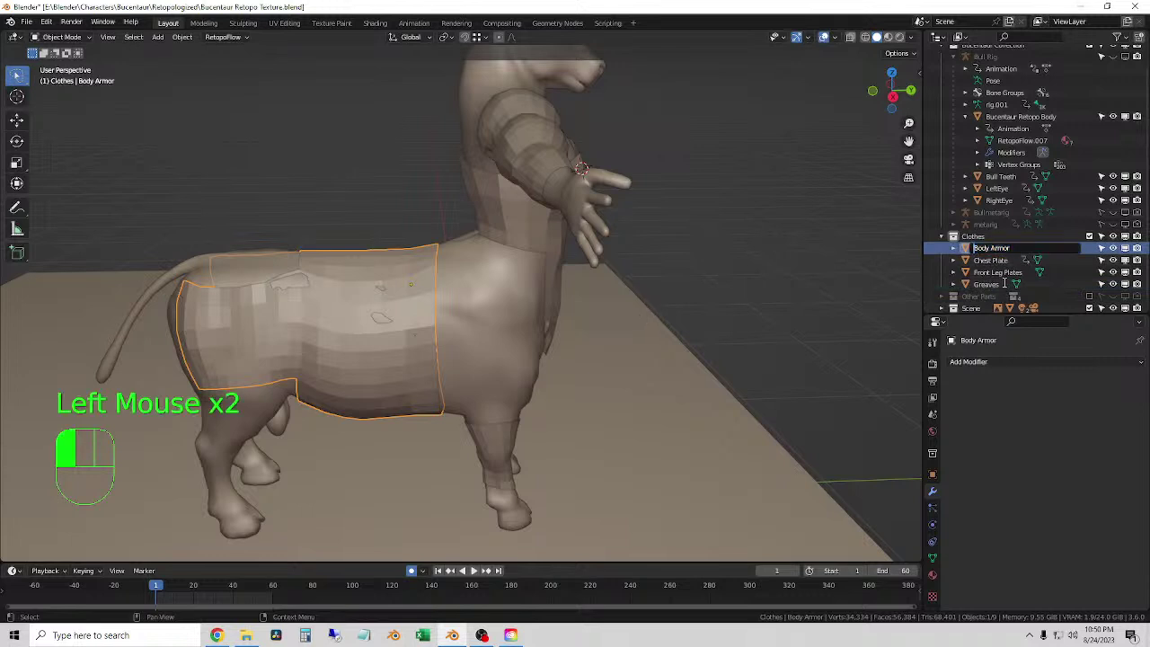
pyautogui.write('Main')
pyautogui.press('Return')
# - Try uniformly scaling the Main Body Armor object over the bull's body
pyautogui.moveTo(591, 327); pyautogui.dragTo(490, 328, button='middle')
pyautogui.scroll(2, 500, 349)
pyautogui.press('s')
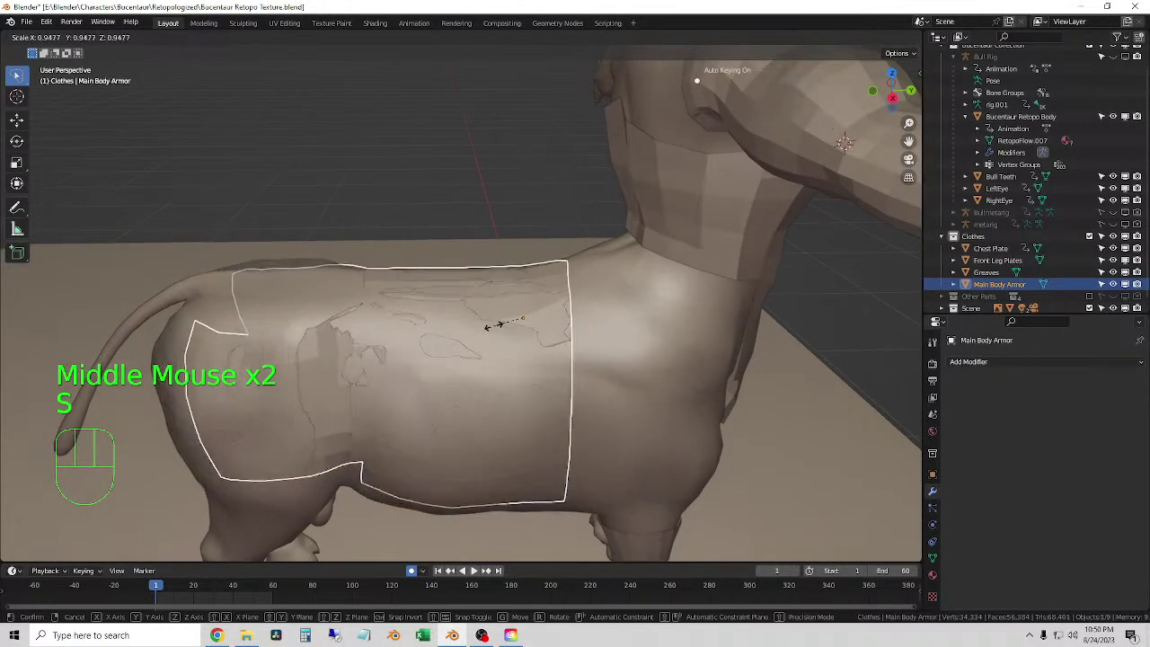
pyautogui.click(500, 230)
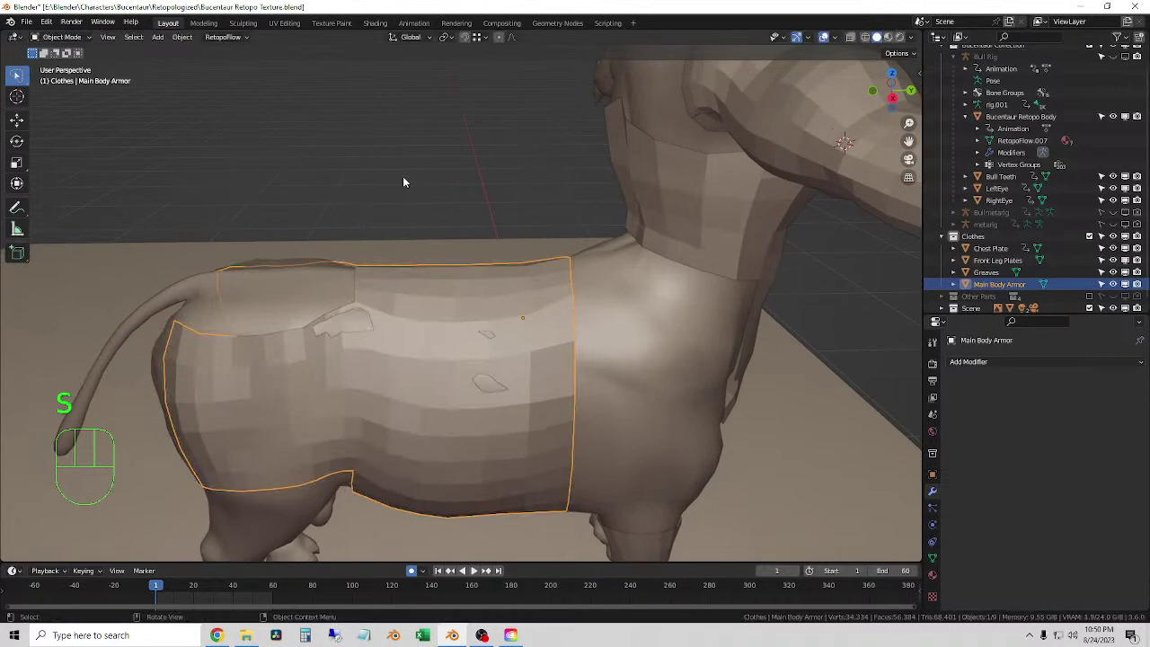
# - Set the Main Body Armor's origin to its geometry
pyautogui.moveTo(456, 335); pyautogui.dragTo(457, 331, button='middle')
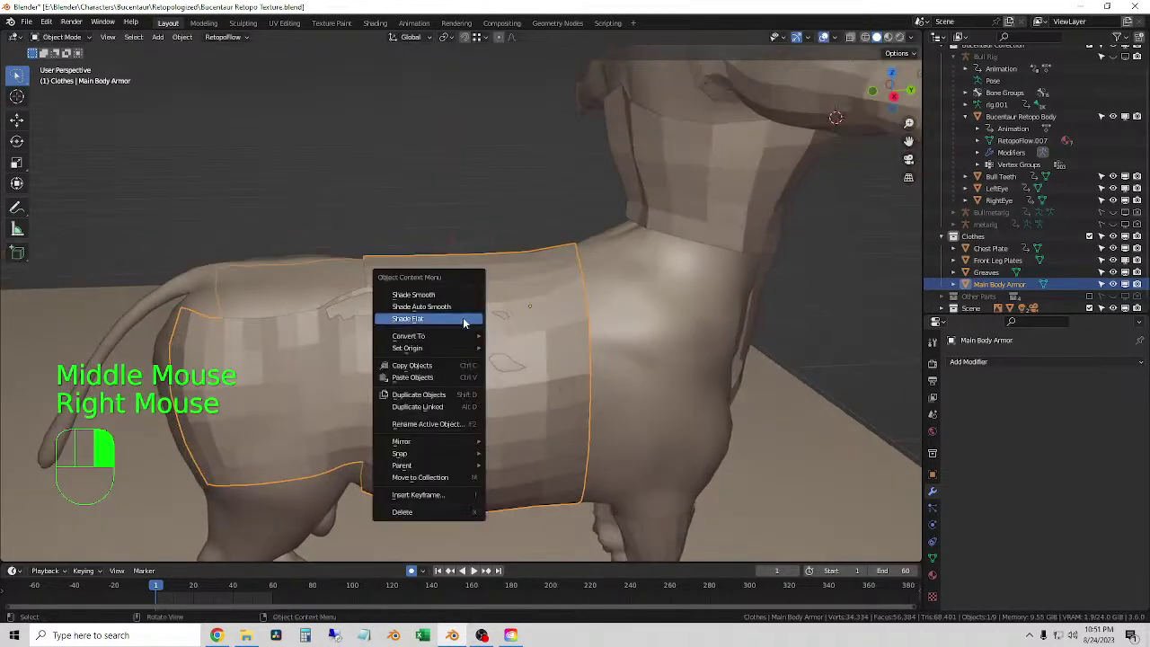
pyautogui.moveTo(450, 347)
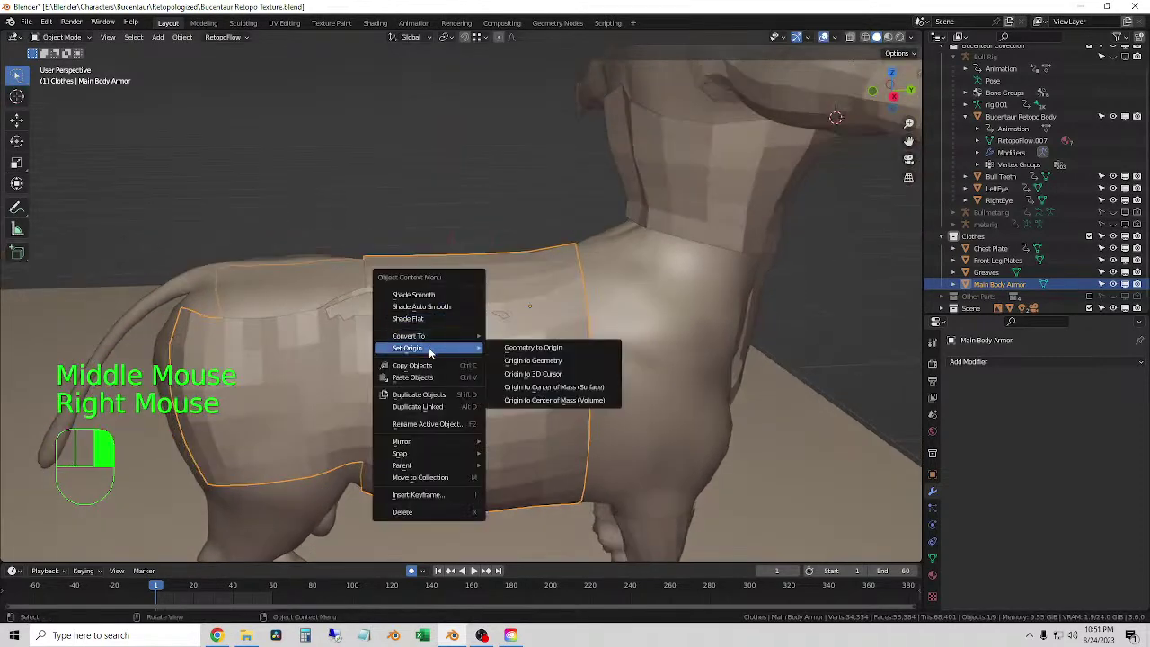
pyautogui.click(570, 362)
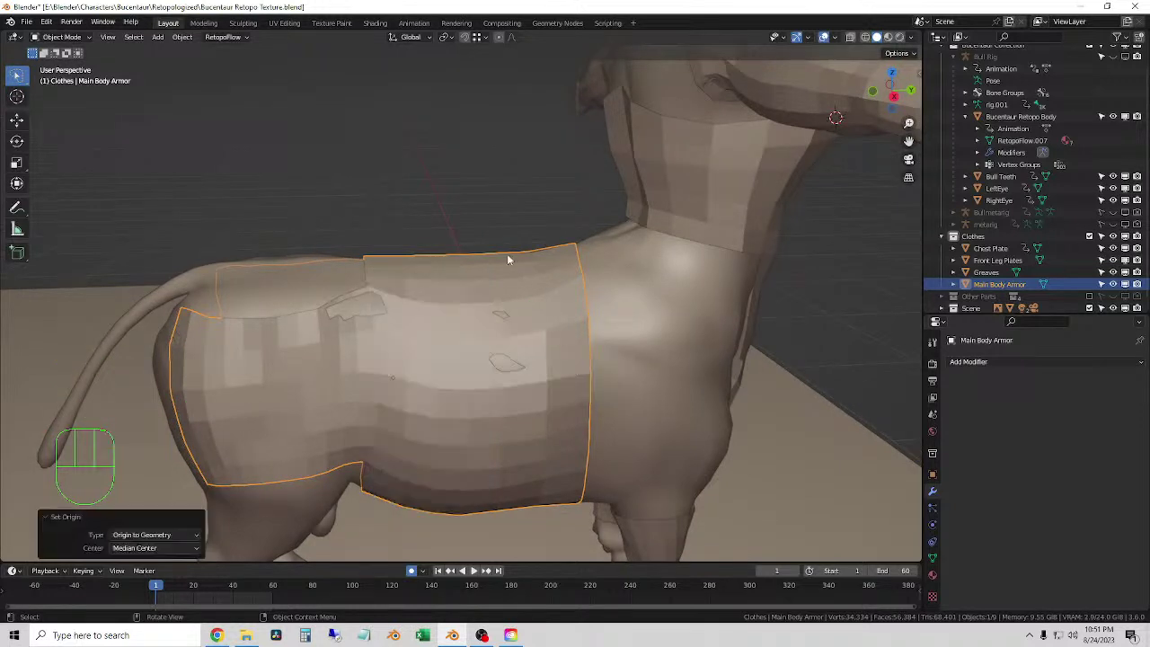
# - Scale the Main Body Armor uniformly by about 1.04 so it sits outside the bull's body
pyautogui.press('s')
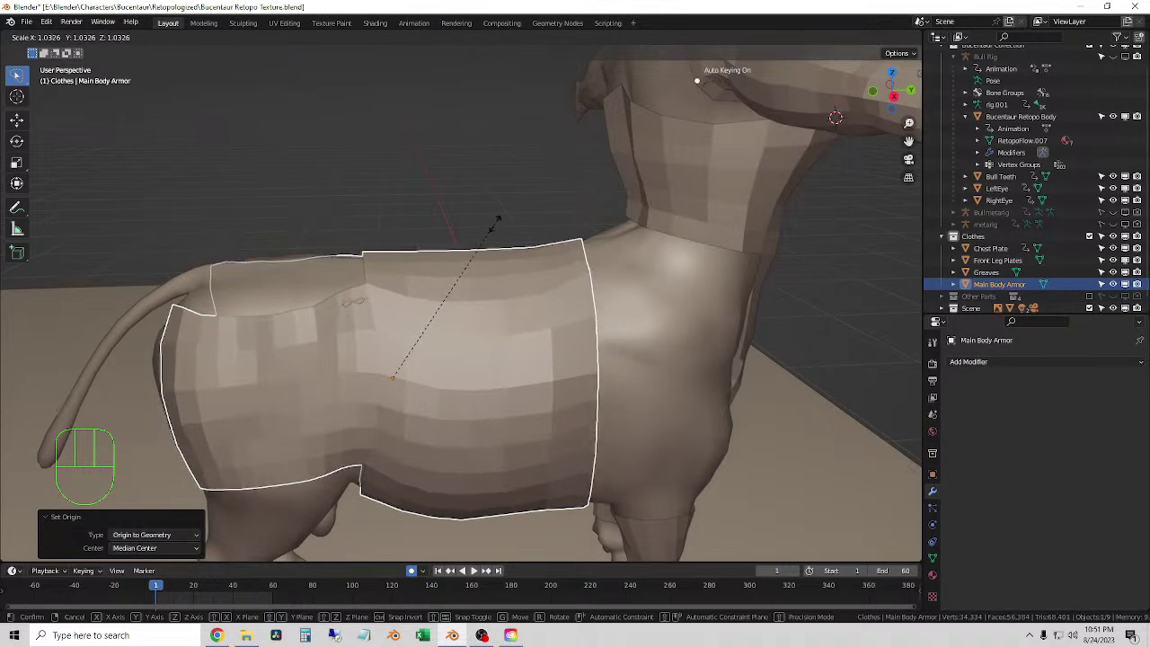
pyautogui.rightClick(496, 222)
pyautogui.press('s')
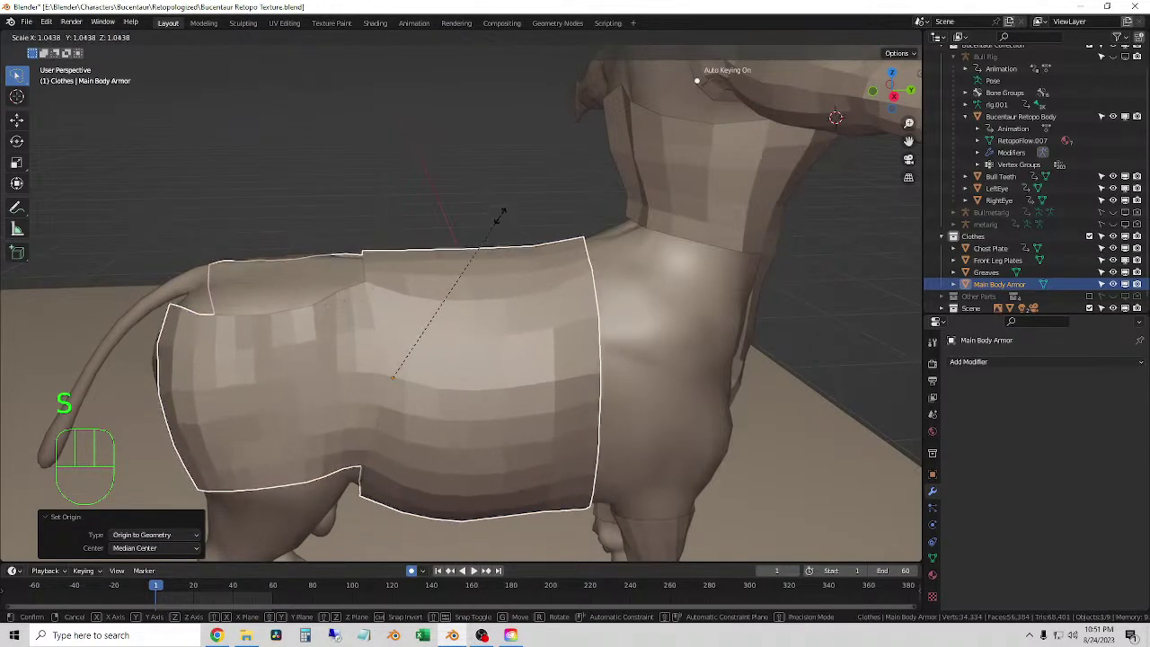
pyautogui.click(501, 214)
pyautogui.moveTo(500, 180); pyautogui.dragTo(483, 255, button='middle')
pyautogui.scroll(-2, 483, 220)
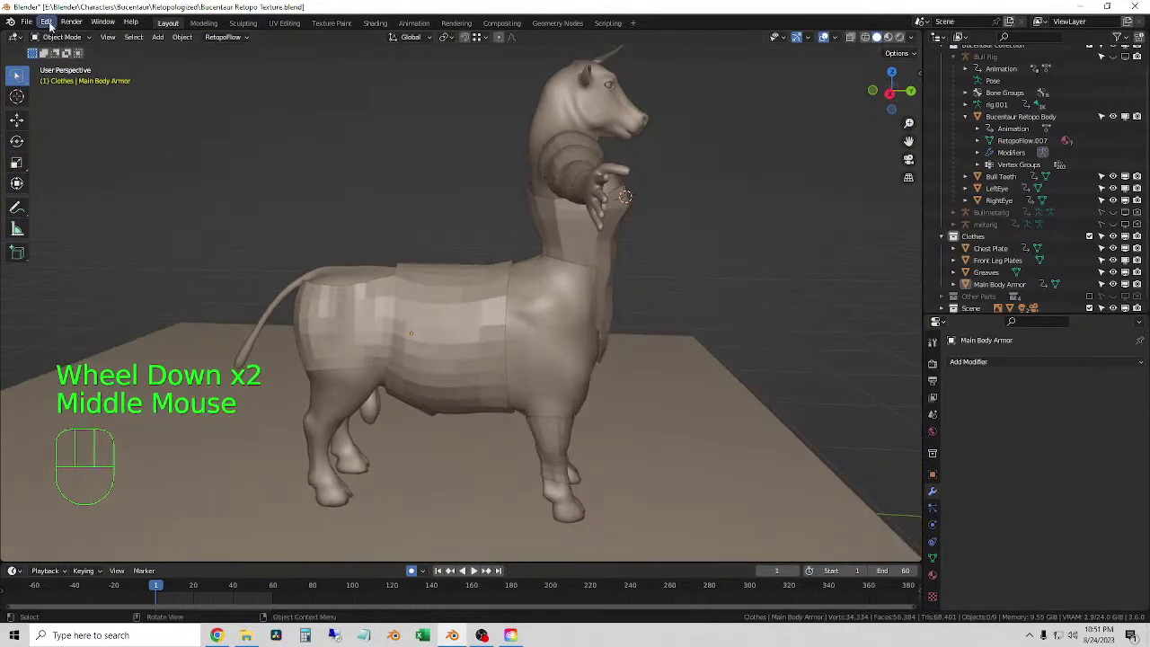
pyautogui.click(426, 227)
# - Assign the existing Armor Metal material to the Main Body Armor
pyautogui.click(489, 312)
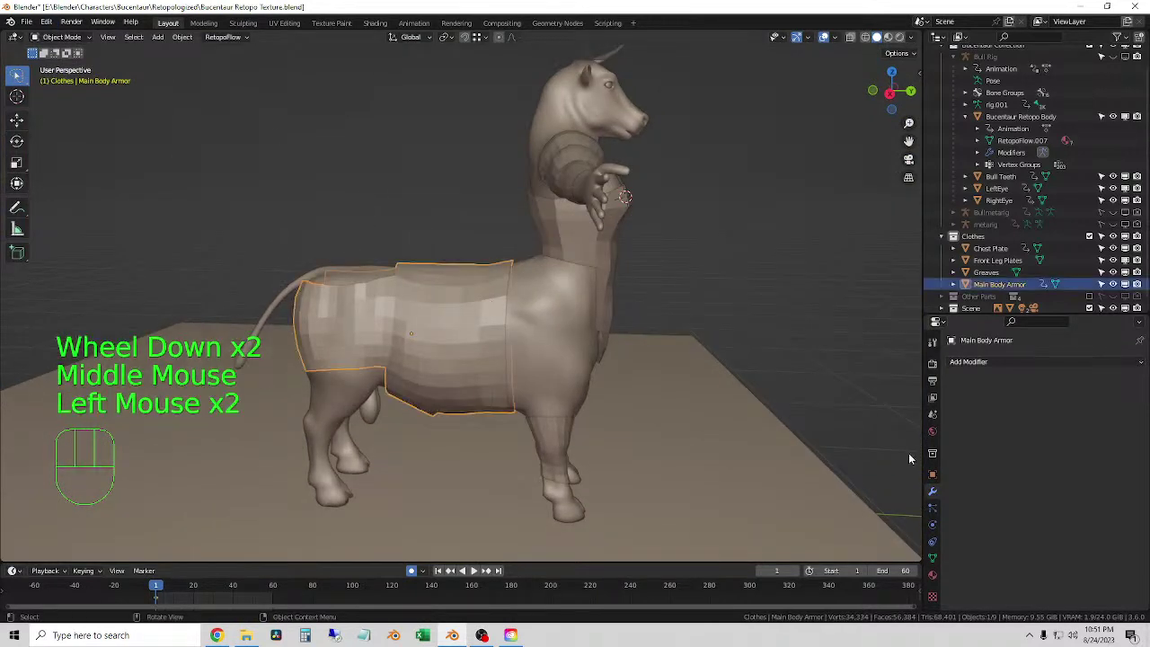
pyautogui.click(931, 576)
pyautogui.click(954, 425)
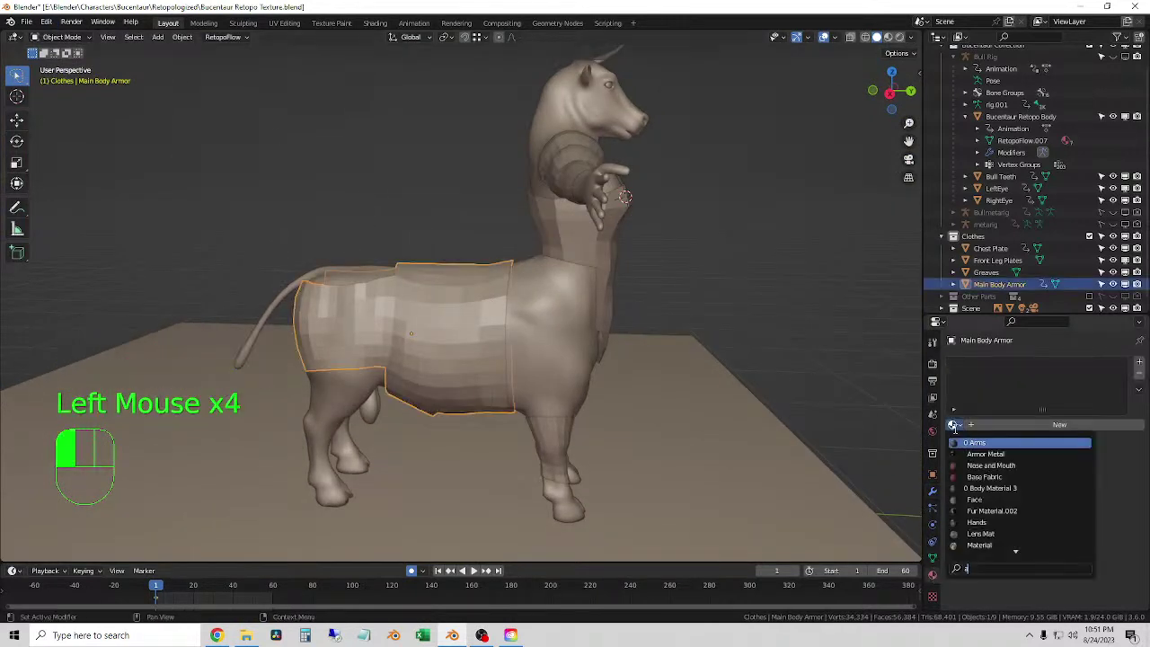
pyautogui.click(985, 454)
pyautogui.click(733, 273)
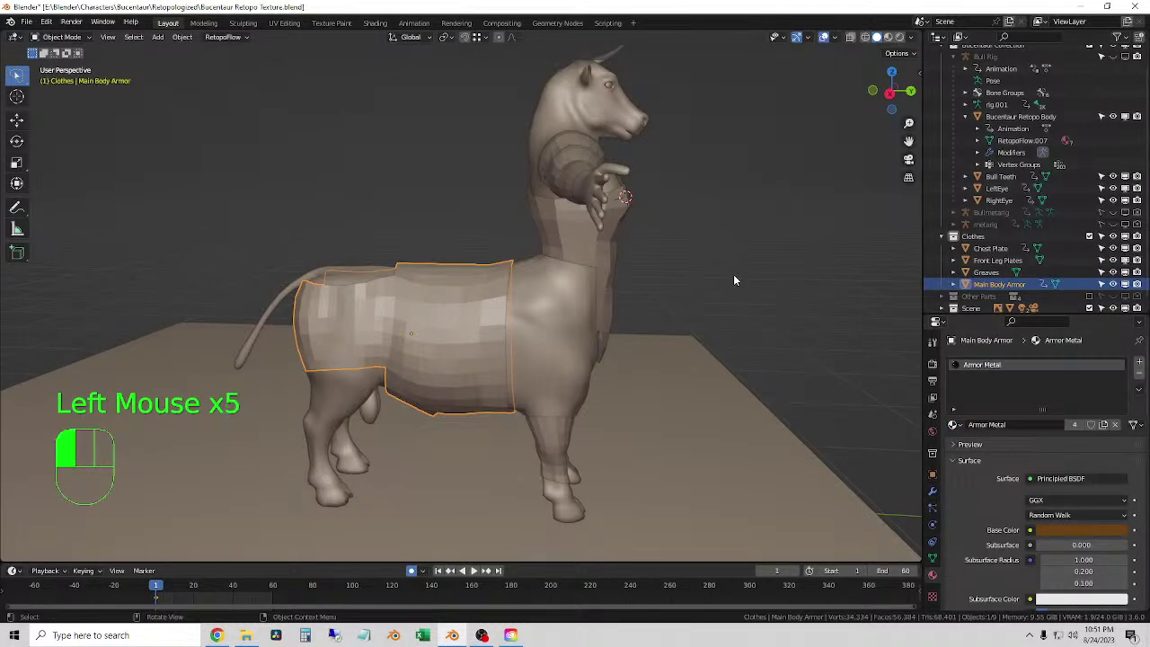
# - Put the Main Body Armor in Edit Mode with face selection
pyautogui.moveTo(733, 274); pyautogui.dragTo(683, 296, button='middle')
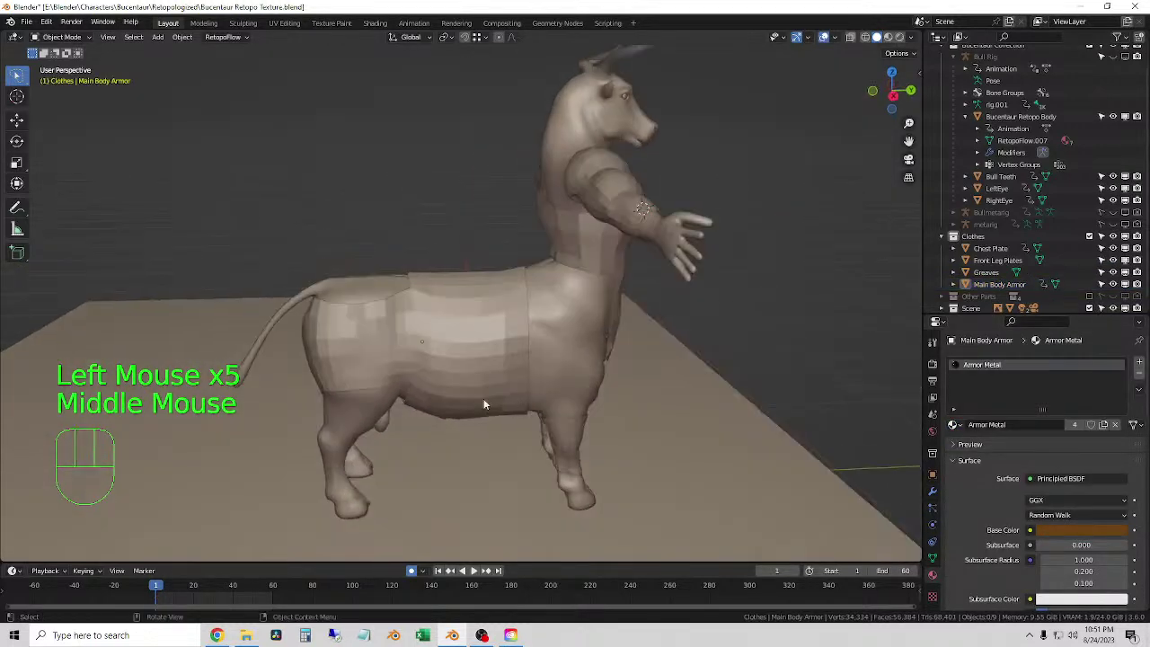
pyautogui.click(422, 337)
pyautogui.click(74, 42)
pyautogui.click(58, 66)
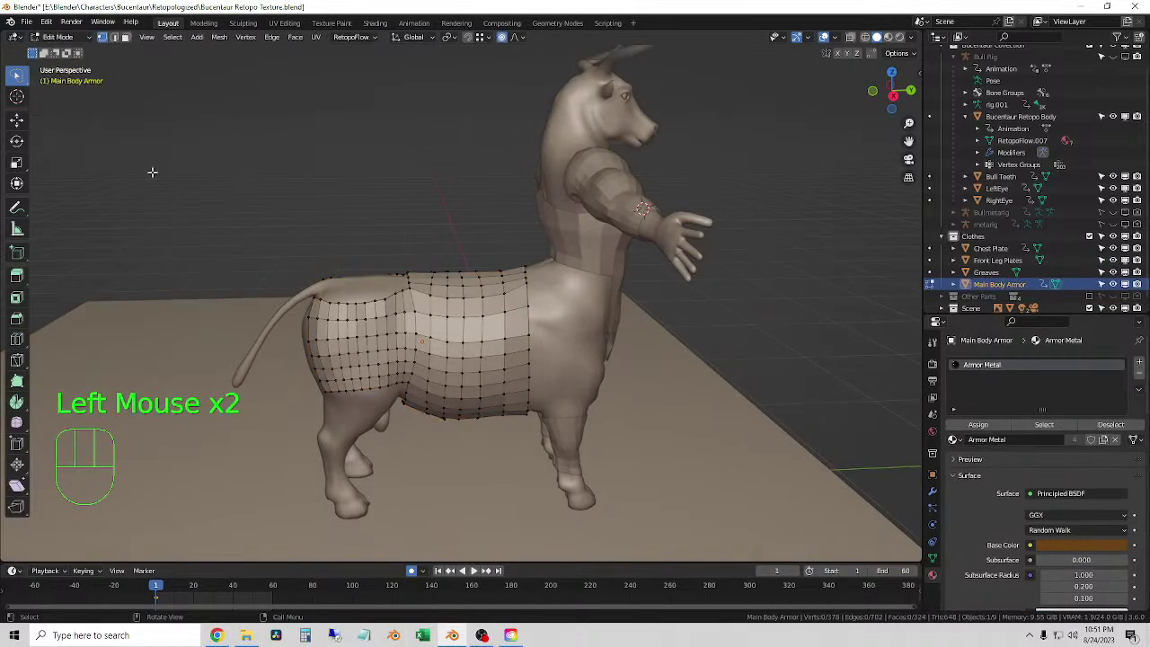
pyautogui.moveTo(469, 427); pyautogui.dragTo(406, 422, button='middle')
pyautogui.press('3')
pyautogui.keyDown('ctrl'); pyautogui.click(395, 462); pyautogui.keyUp('ctrl')
pyautogui.keyDown('alt'); pyautogui.click(402, 448); pyautogui.keyUp('alt')
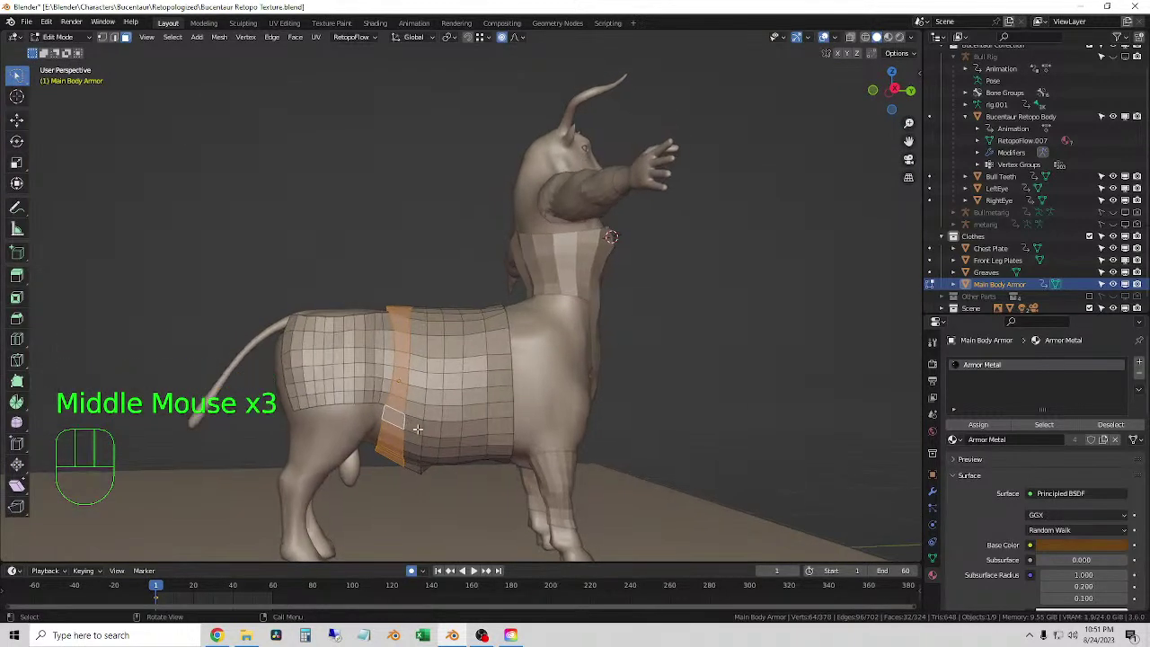
pyautogui.click(414, 452)
pyautogui.keyDown('alt'); pyautogui.click(421, 461); pyautogui.keyUp('alt')
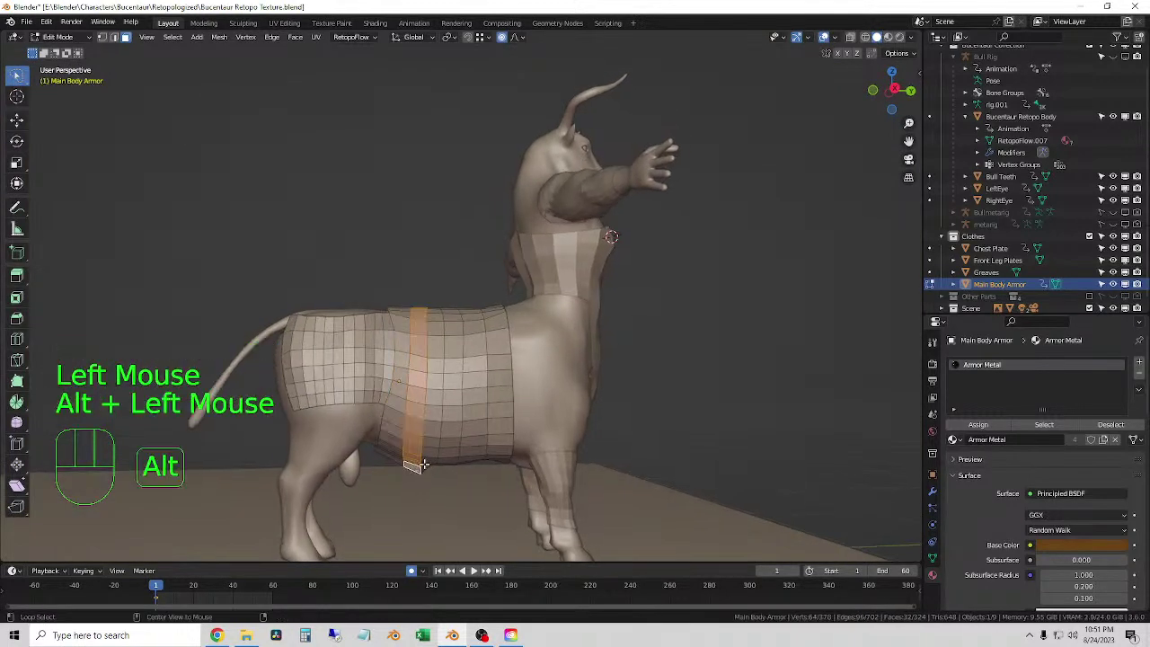
pyautogui.keyDown('alt'); pyautogui.click(433, 472); pyautogui.keyUp('alt')
pyautogui.keyDown('alt'); pyautogui.click(399, 460); pyautogui.keyUp('alt')
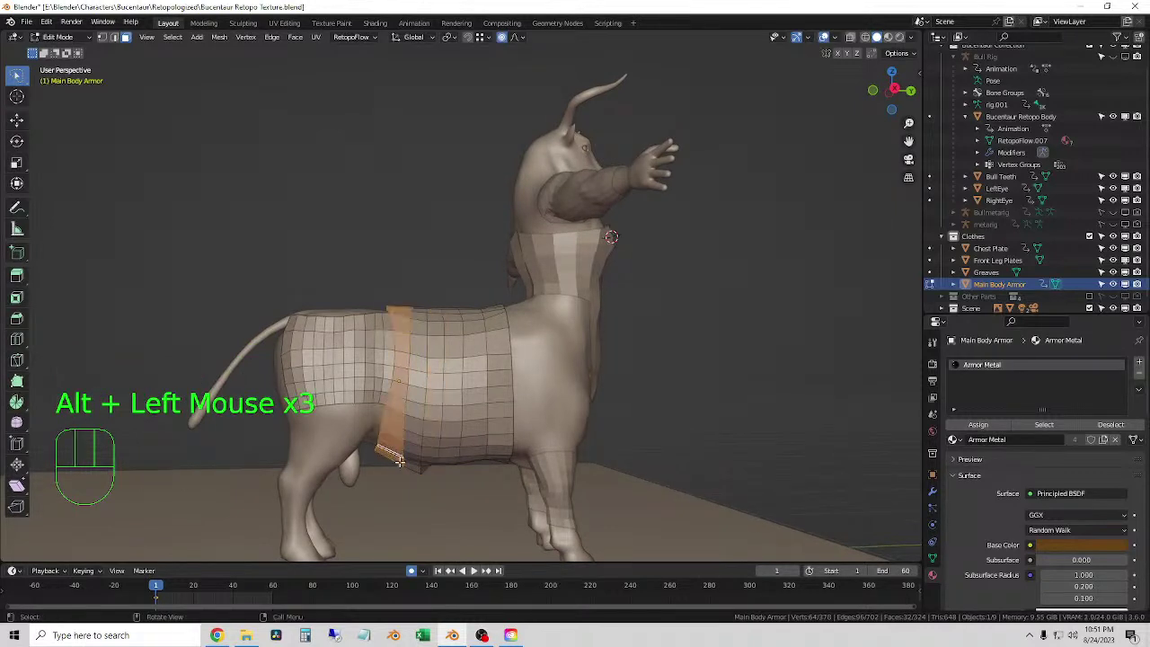
pyautogui.click(389, 452)
# - With X-ray on in the right orthographic view, delete the armor's underbelly faces just in front of the hind legs
pyautogui.click(849, 37)
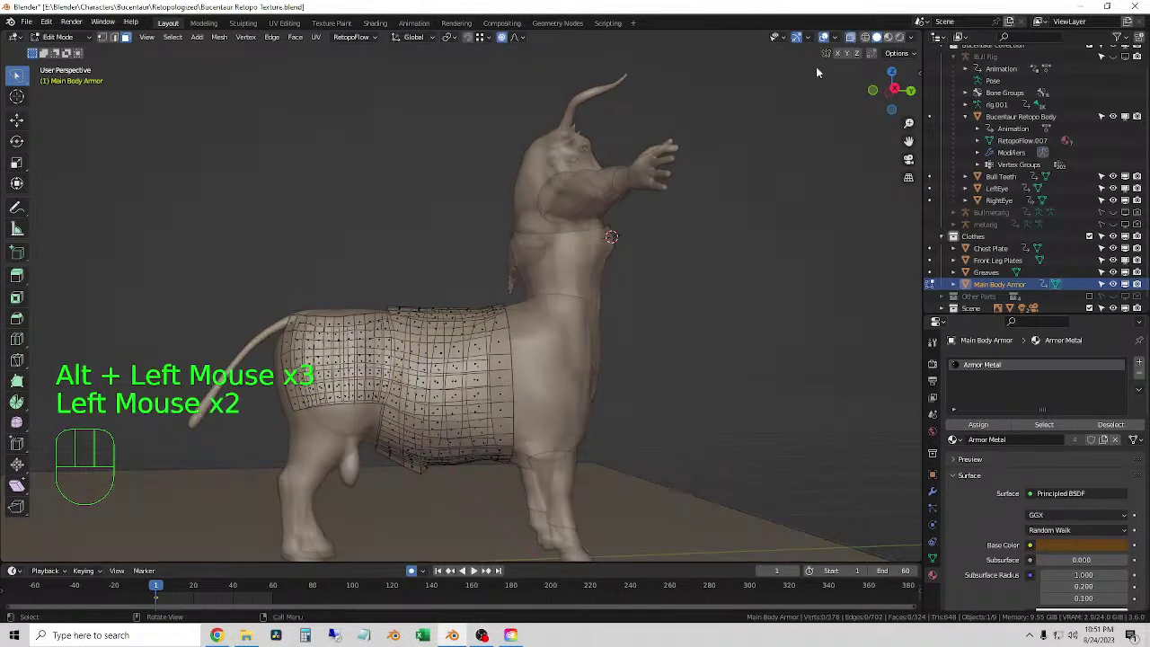
pyautogui.click(894, 91)
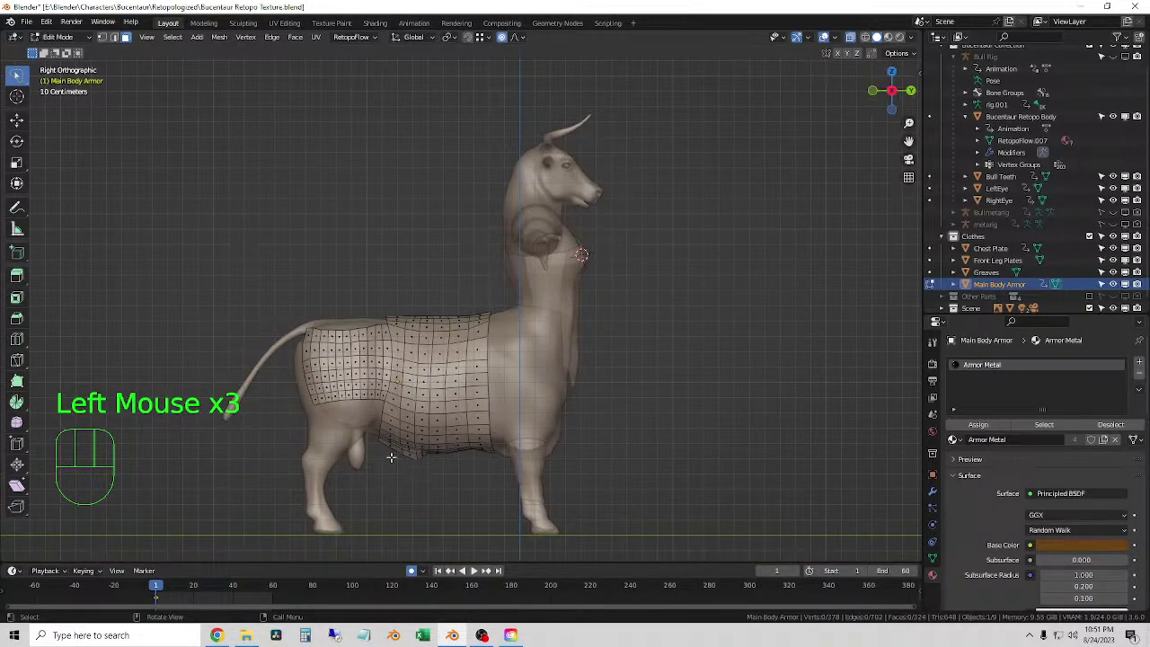
pyautogui.click(382, 427)
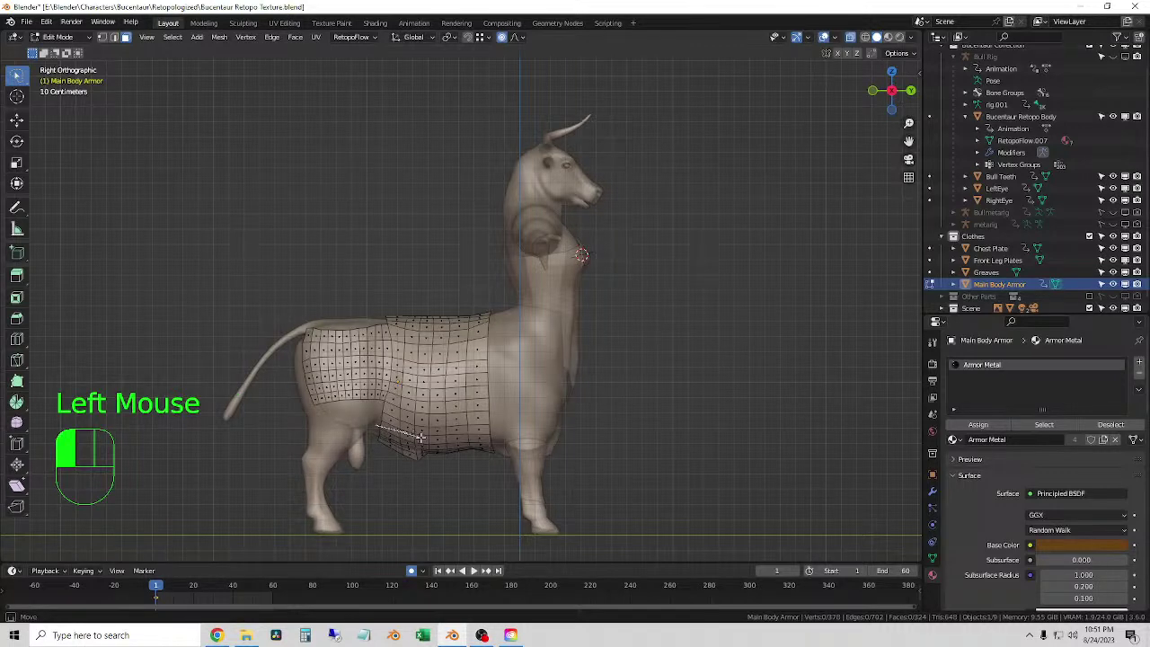
pyautogui.moveTo(419, 436); pyautogui.dragTo(426, 473)
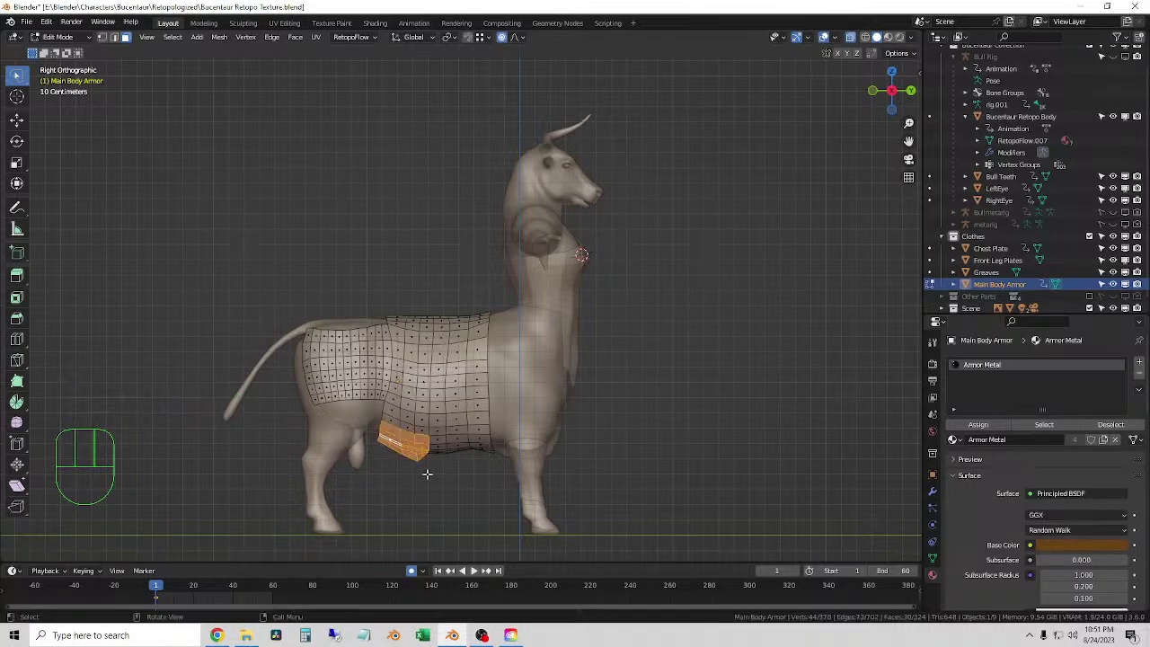
pyautogui.press('x')
pyautogui.click(393, 493)
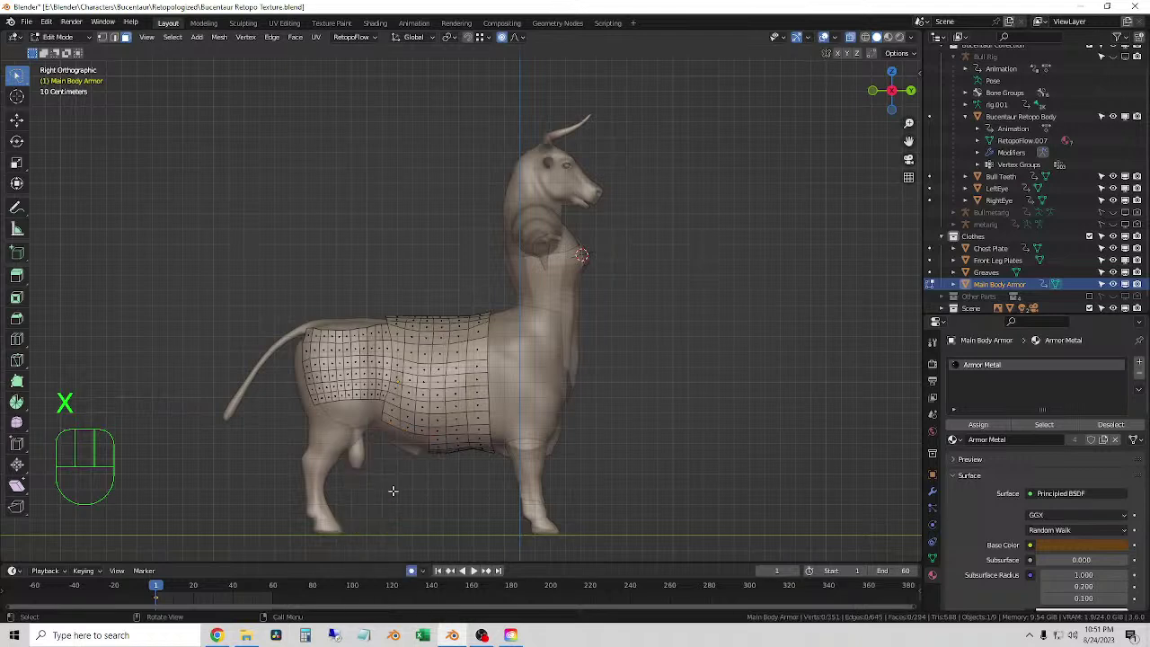
# - Delete the armor's underbelly faces at its front edge, just behind the front legs
pyautogui.moveTo(501, 454); pyautogui.dragTo(497, 446)
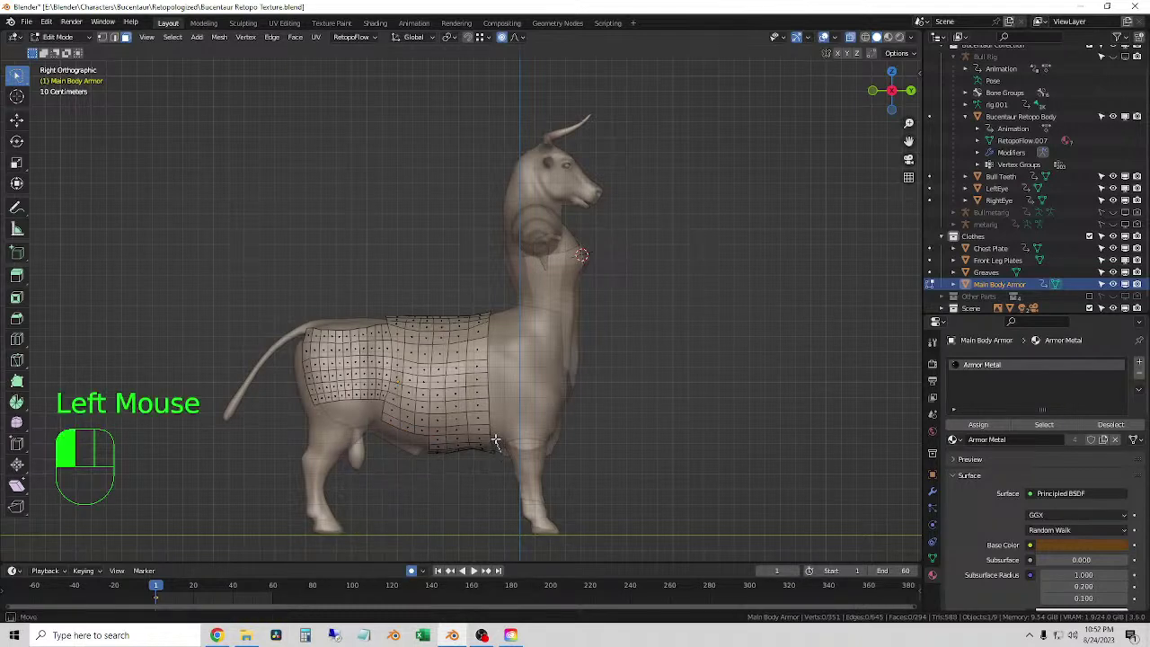
pyautogui.moveTo(483, 427); pyautogui.dragTo(485, 469)
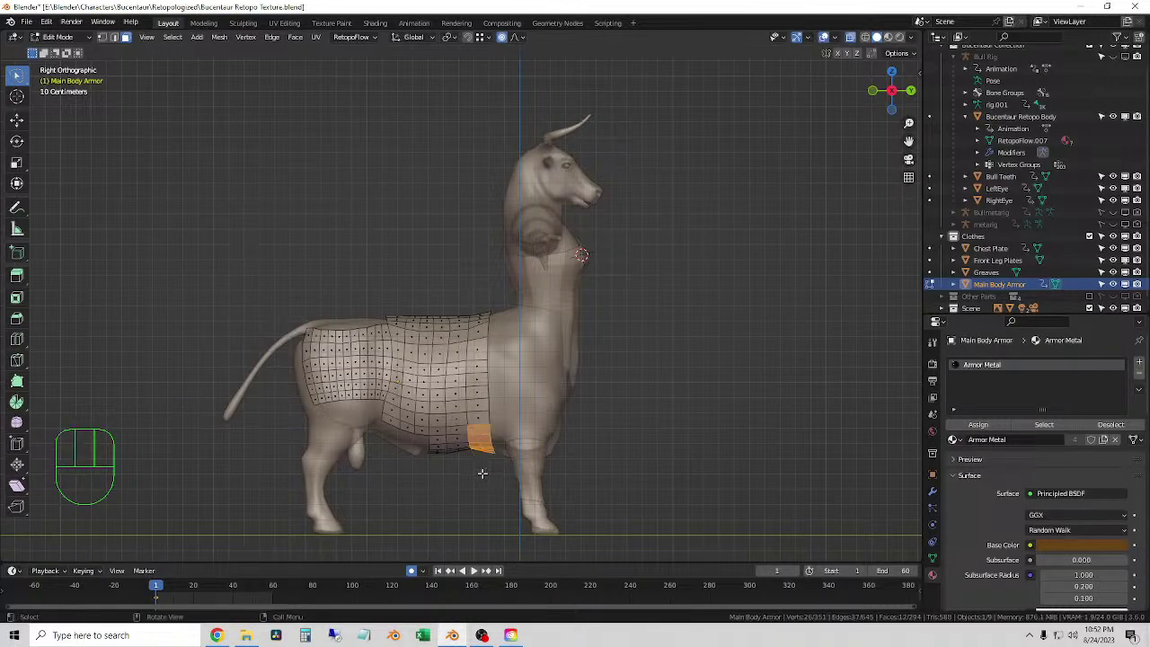
pyautogui.press('x')
pyautogui.click(483, 473)
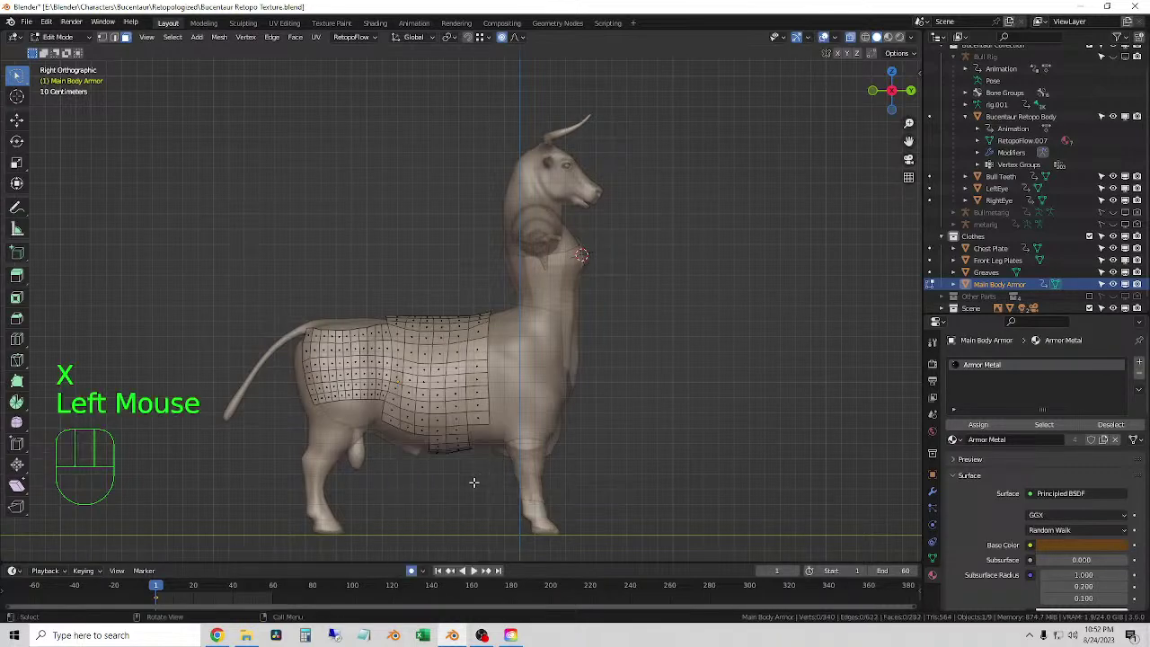
pyautogui.moveTo(460, 466); pyautogui.dragTo(498, 448, button='middle')
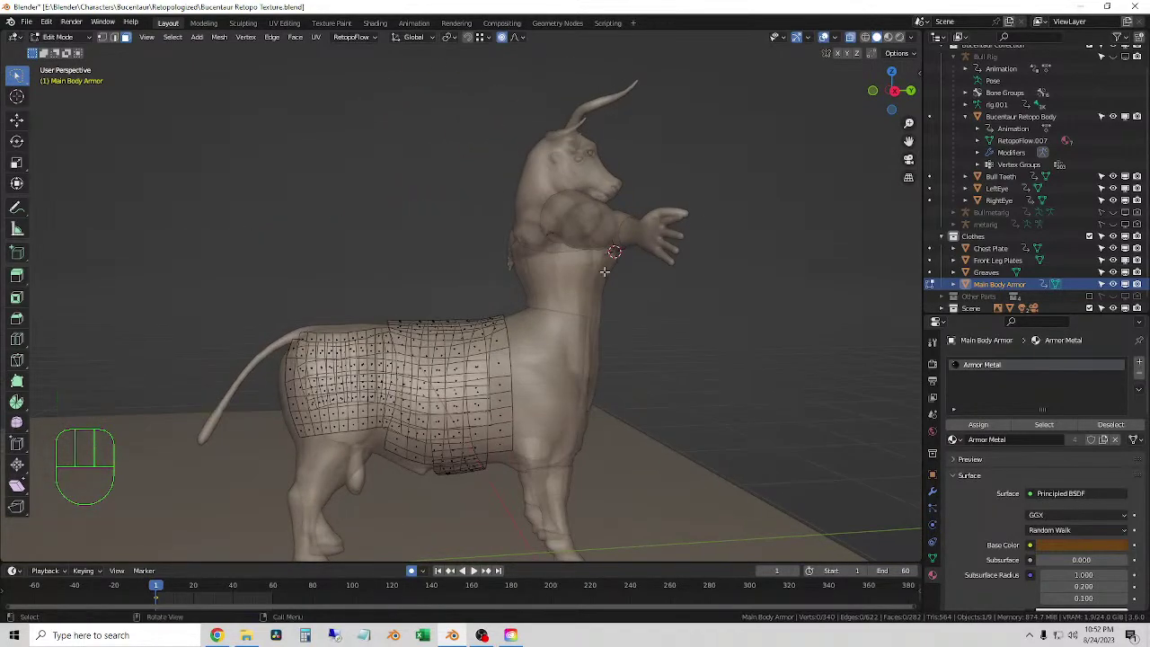
pyautogui.moveTo(624, 326); pyautogui.dragTo(852, 226, button='middle')
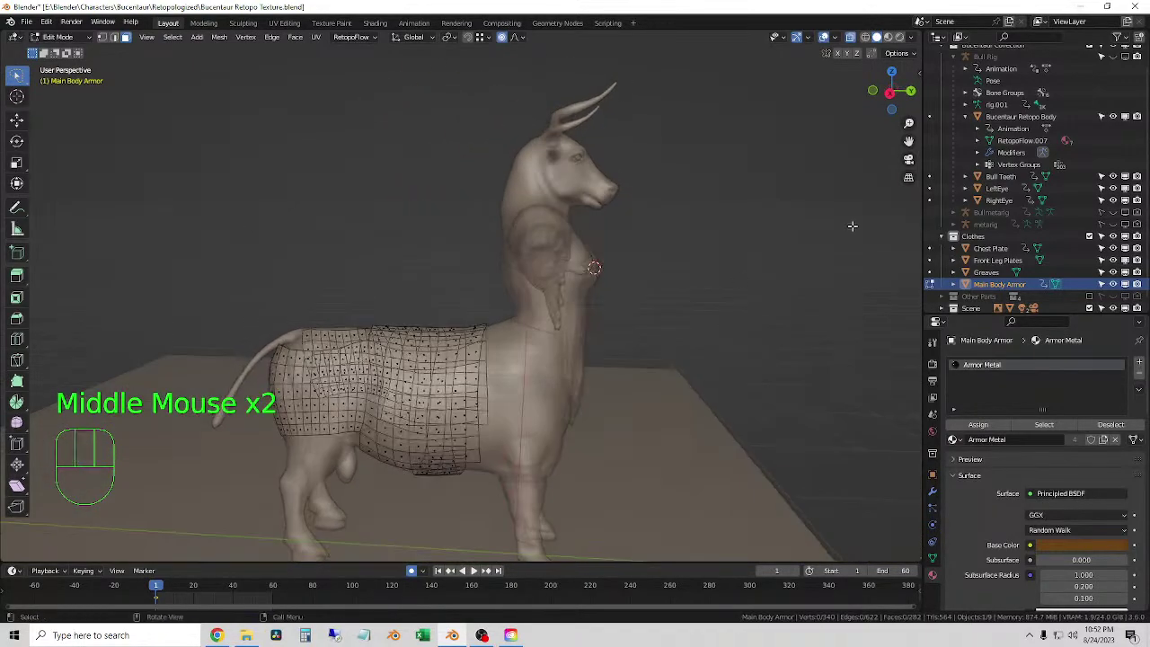
# - Turn X-ray off, return the Main Body Armor to Object Mode and deselect it
pyautogui.click(851, 37)
pyautogui.moveTo(639, 236); pyautogui.dragTo(741, 230, button='middle')
pyautogui.click(741, 230)
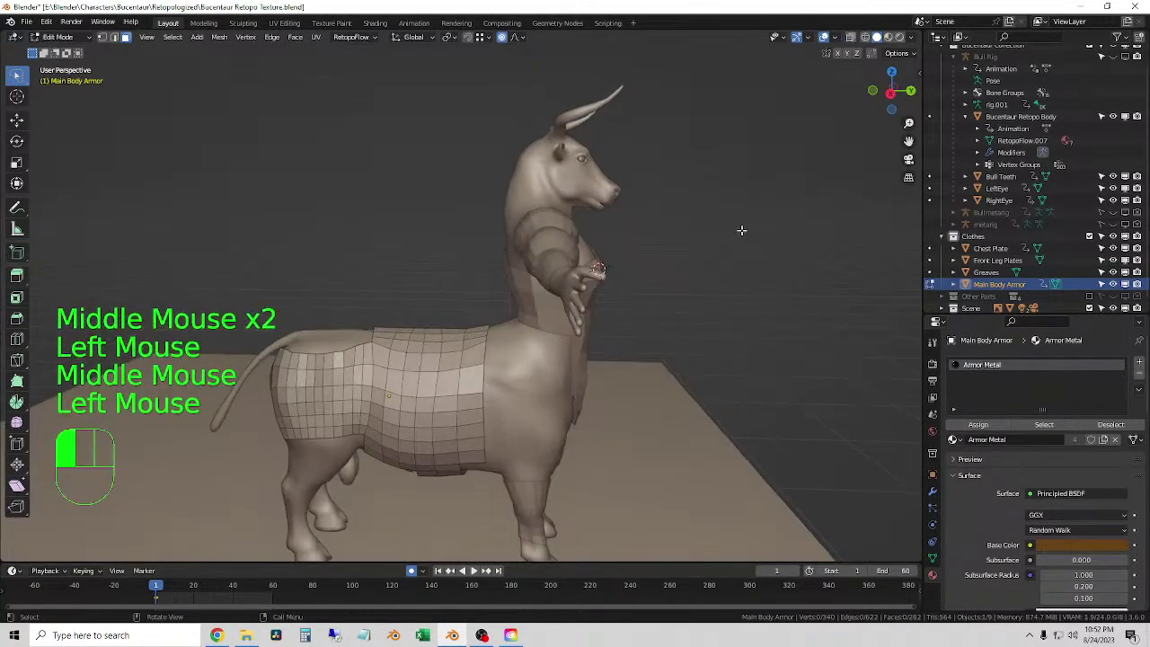
pyautogui.moveTo(61, 38); pyautogui.dragTo(56, 52)
pyautogui.click(740, 272)
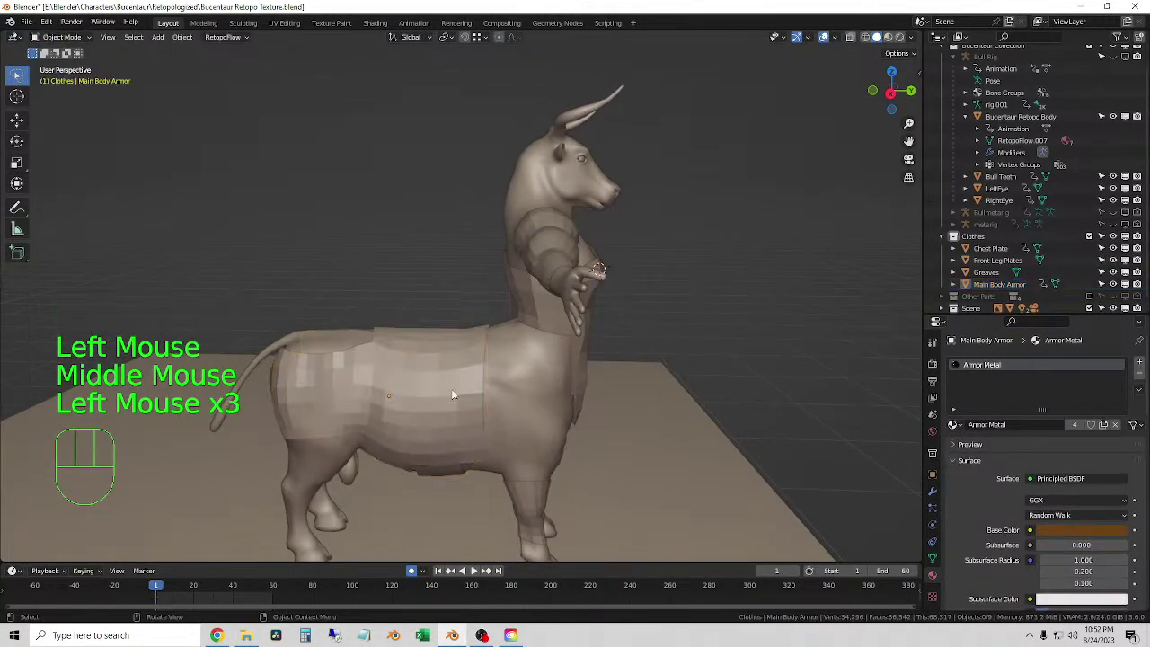
# - Set the viewport to rendered shading and examine the armored Bucentaur from the side and the front
pyautogui.click(899, 37)
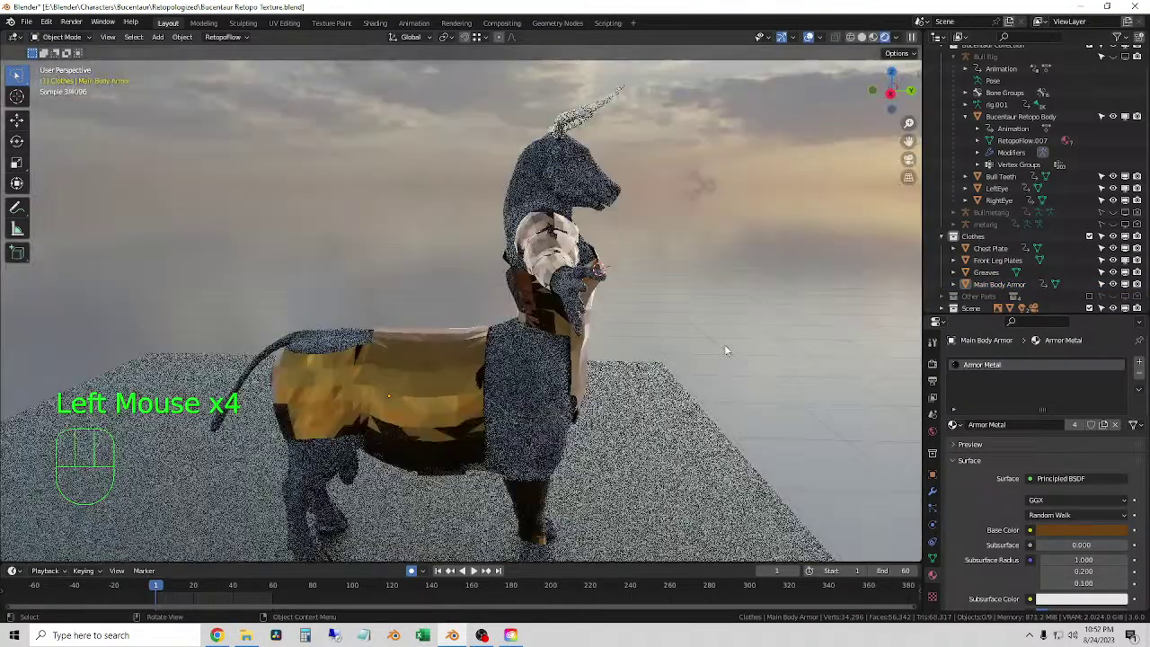
pyautogui.click(742, 321)
pyautogui.click(539, 404)
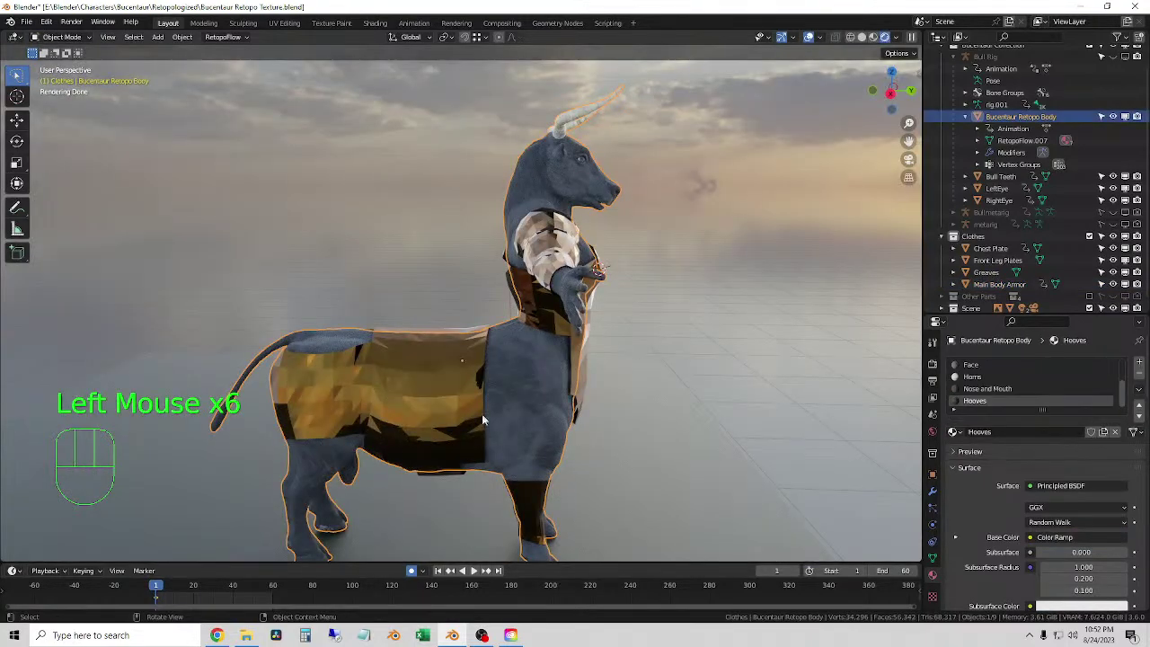
pyautogui.moveTo(539, 404); pyautogui.dragTo(508, 408, button='middle')
pyautogui.scroll(-3, 508, 409)
pyautogui.click(355, 315)
pyautogui.moveTo(355, 314); pyautogui.dragTo(608, 364, button='middle')
pyautogui.click(608, 364)
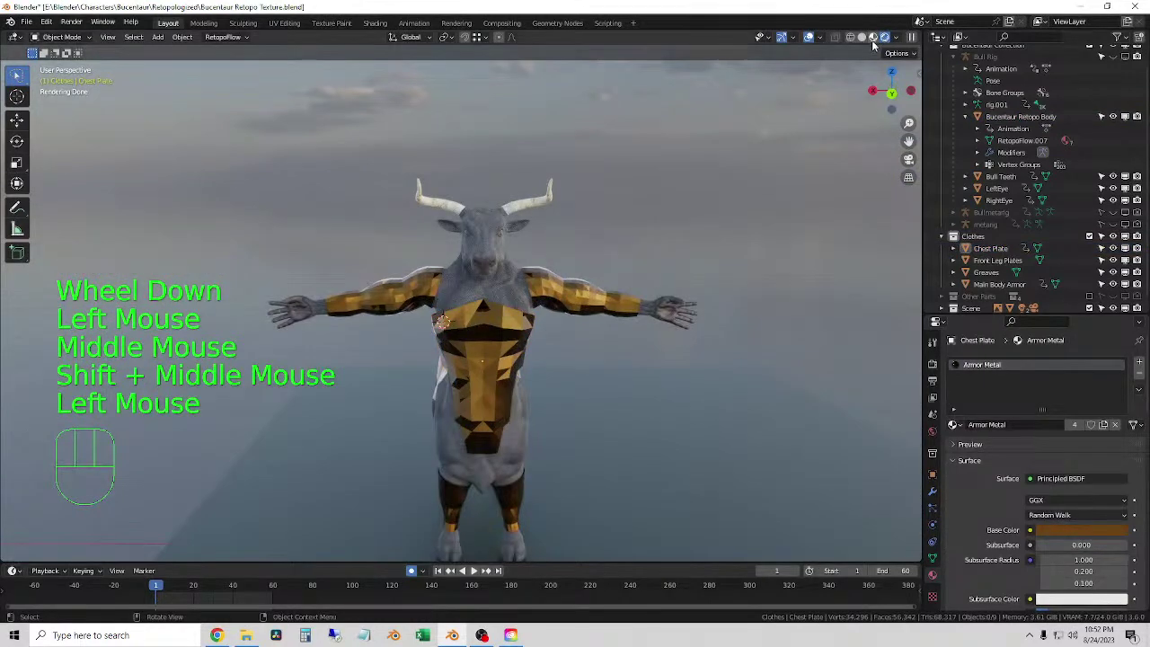
# - Apply smooth shading to the Chest Plate
pyautogui.moveTo(575, 305); pyautogui.dragTo(557, 351, button='middle')
pyautogui.click(503, 350)
pyautogui.rightClick(640, 339)
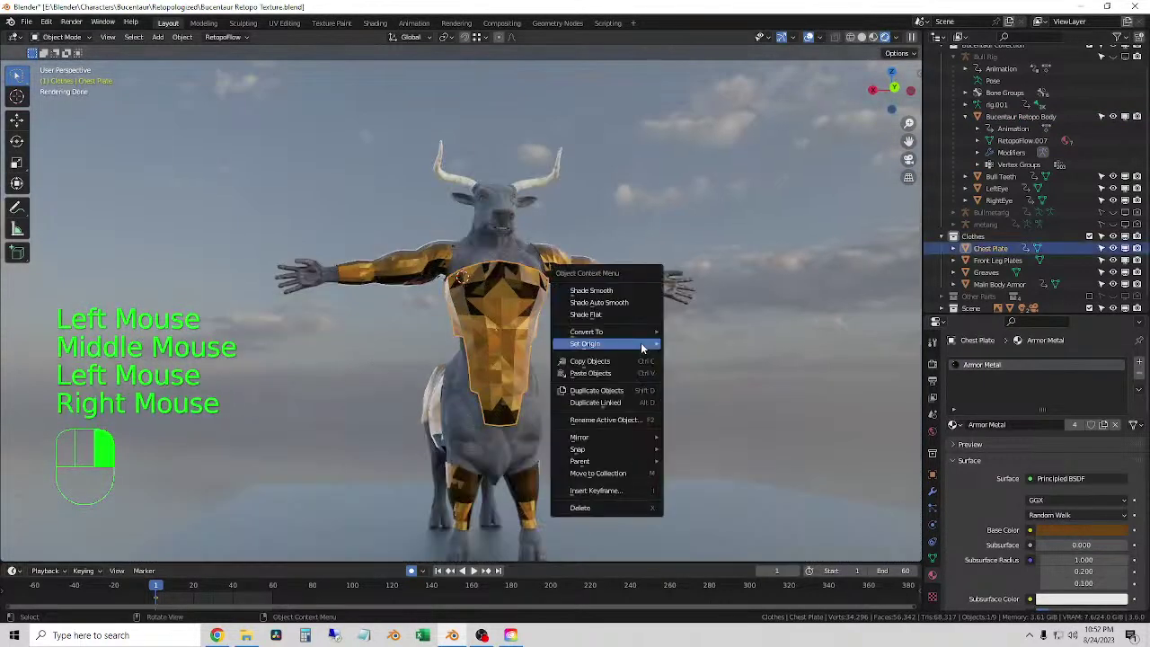
pyautogui.click(591, 290)
# - Apply smooth shading to the Greaves on the arms
pyautogui.click(574, 271)
pyautogui.rightClick(577, 270)
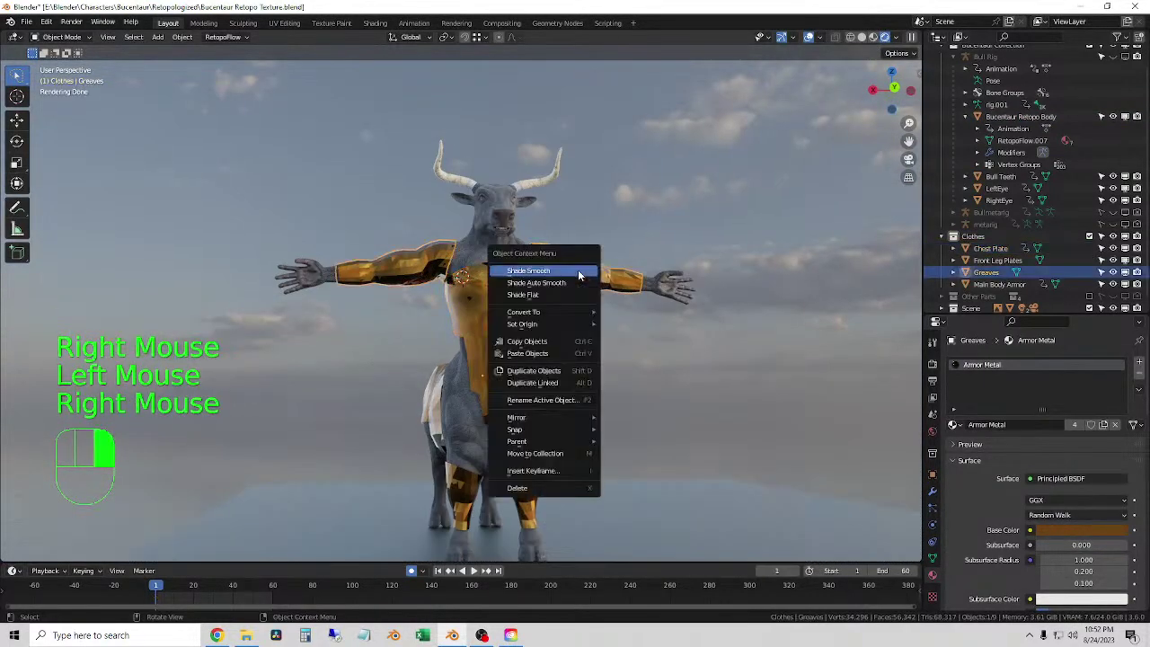
pyautogui.click(578, 269)
pyautogui.click(389, 261)
pyautogui.rightClick(389, 260)
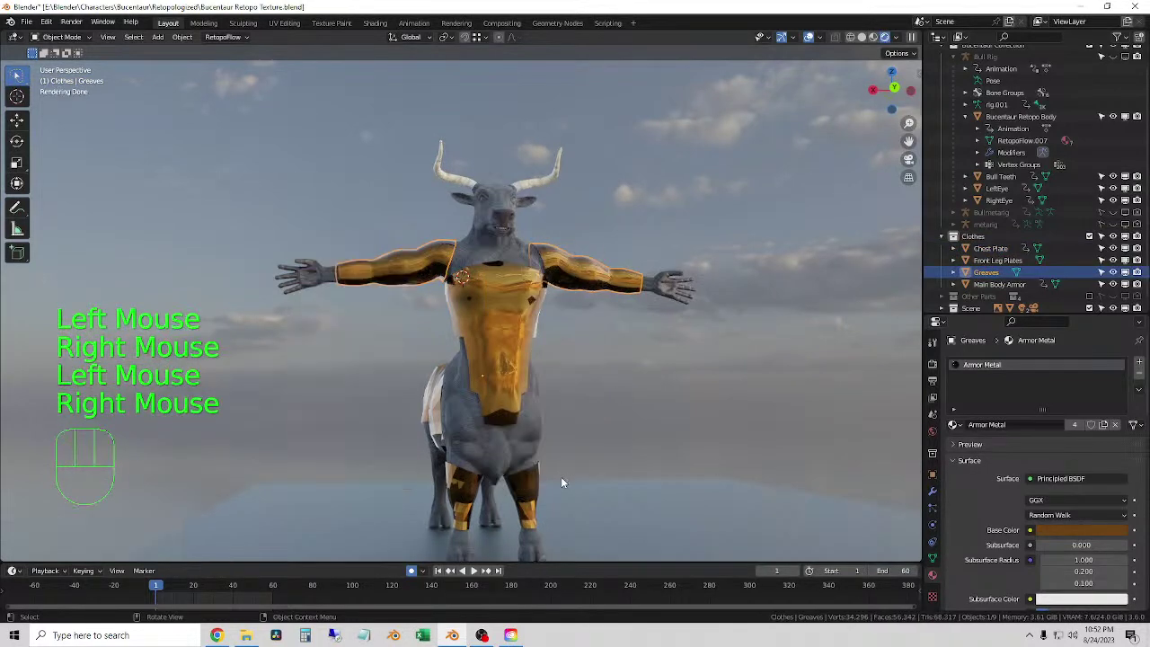
# - Apply smooth shading to the Front Leg Plates
pyautogui.click(530, 485)
pyautogui.rightClick(529, 485)
pyautogui.click(490, 384)
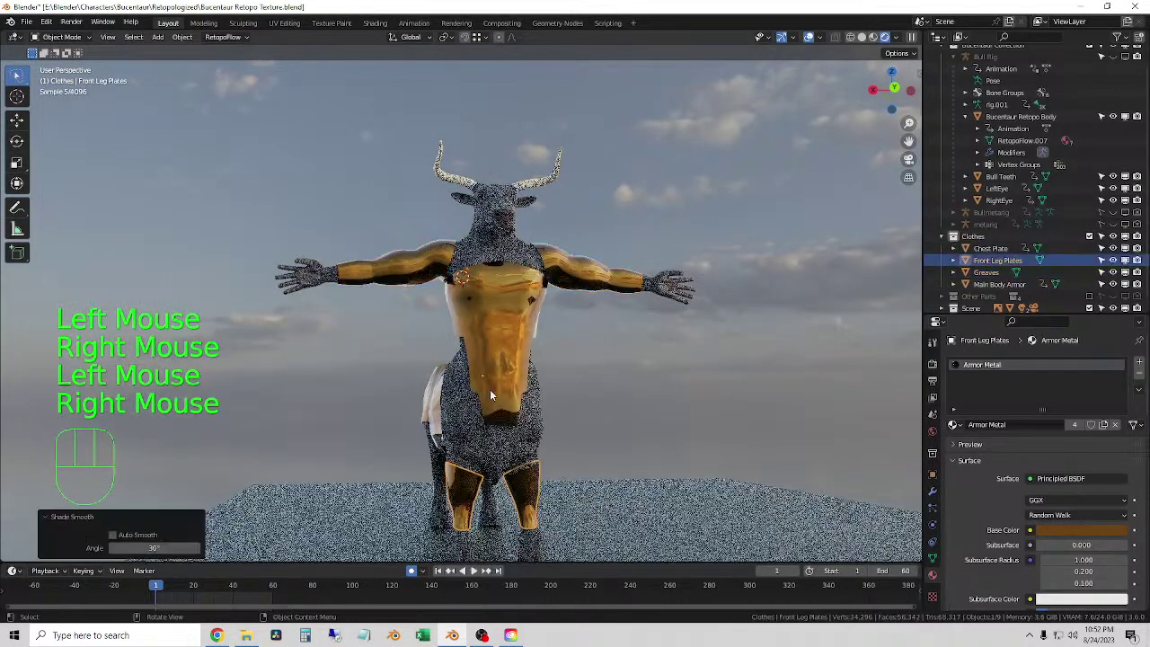
# - Apply smooth shading to the Main Body Armor, deselect it and check the result around the character
pyautogui.click(432, 428)
pyautogui.rightClick(400, 395)
pyautogui.click(400, 396)
pyautogui.click(592, 409)
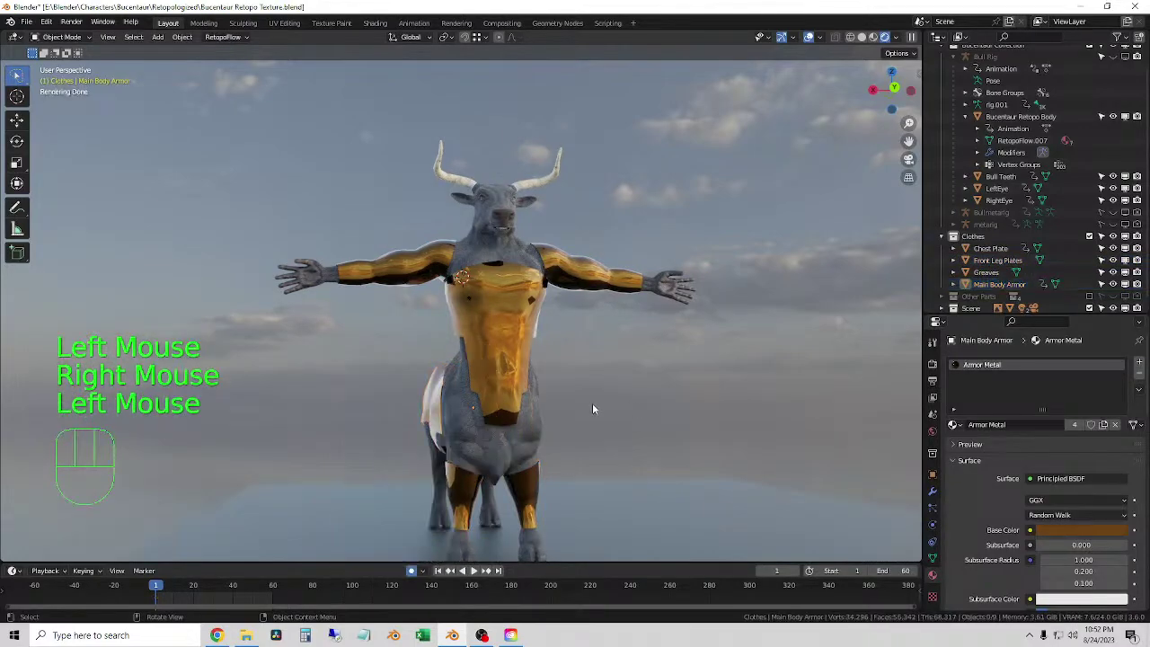
pyautogui.moveTo(592, 408); pyautogui.dragTo(553, 421, button='middle')
pyautogui.moveTo(628, 422); pyautogui.dragTo(530, 431, button='middle')
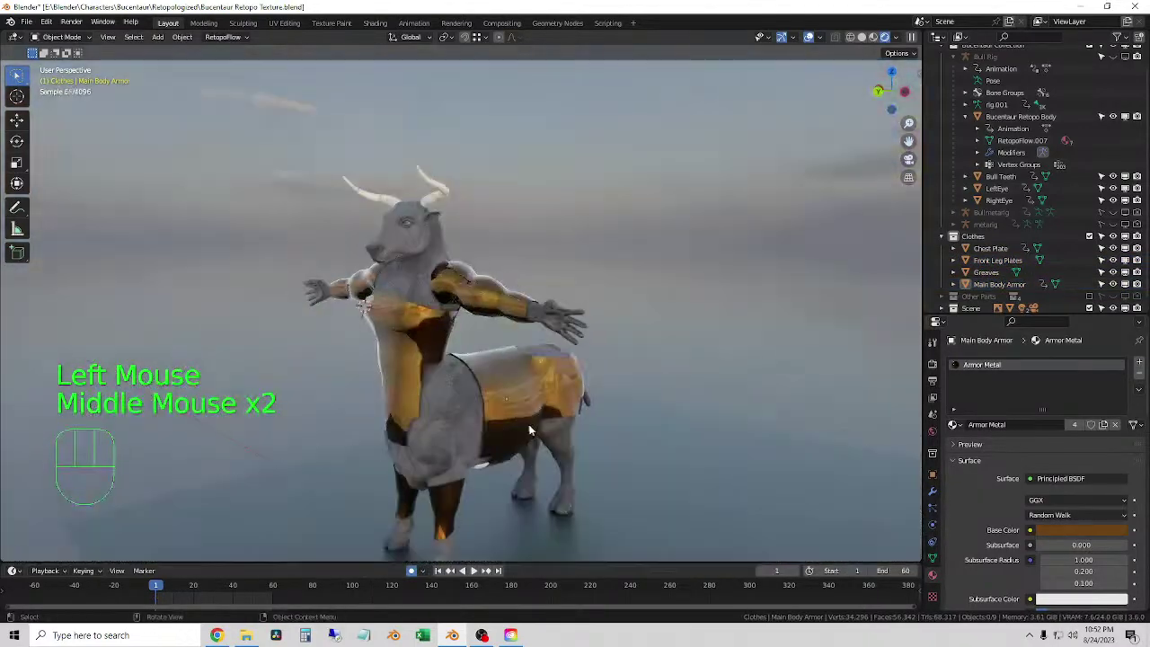
# - Select the Main Body Armor and set the Armor Metal material's roughness to 0.123
pyautogui.moveTo(435, 429); pyautogui.dragTo(425, 376, button='middle')
pyautogui.click(423, 385)
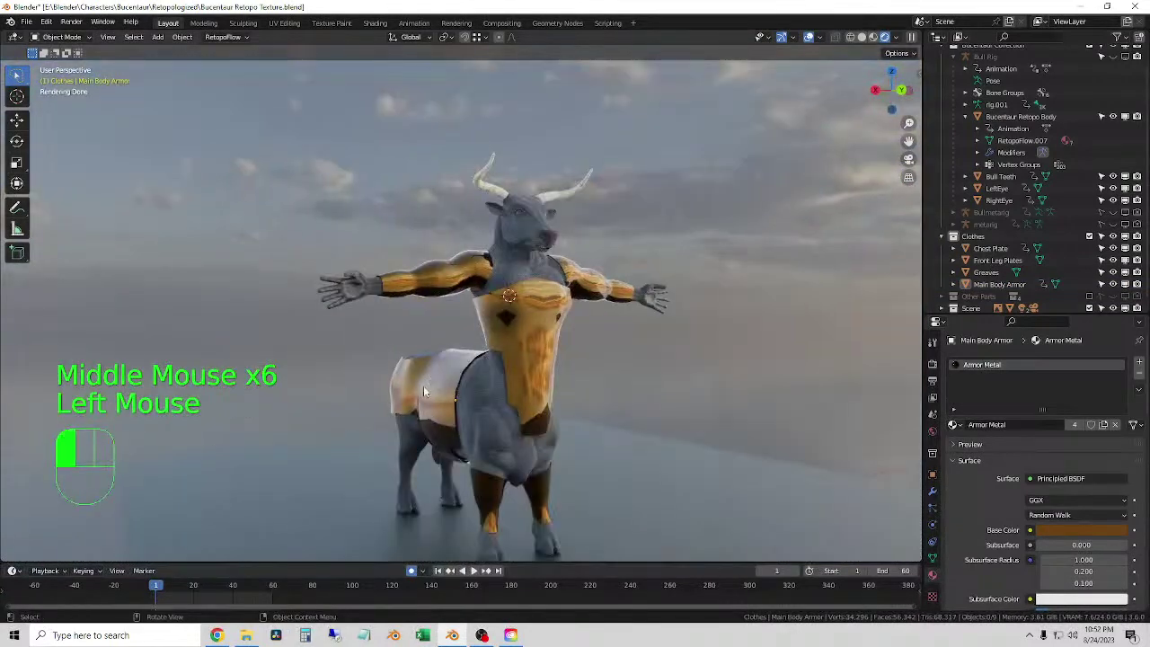
pyautogui.scroll(-3, 1068, 534)
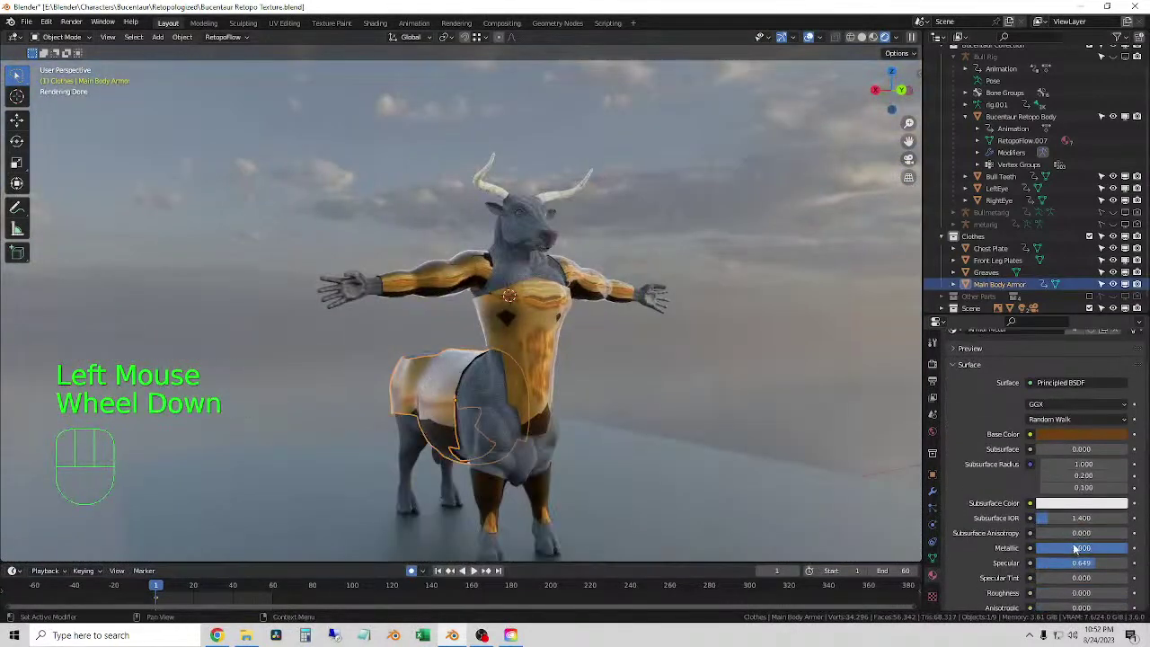
pyautogui.scroll(-3, 1084, 564)
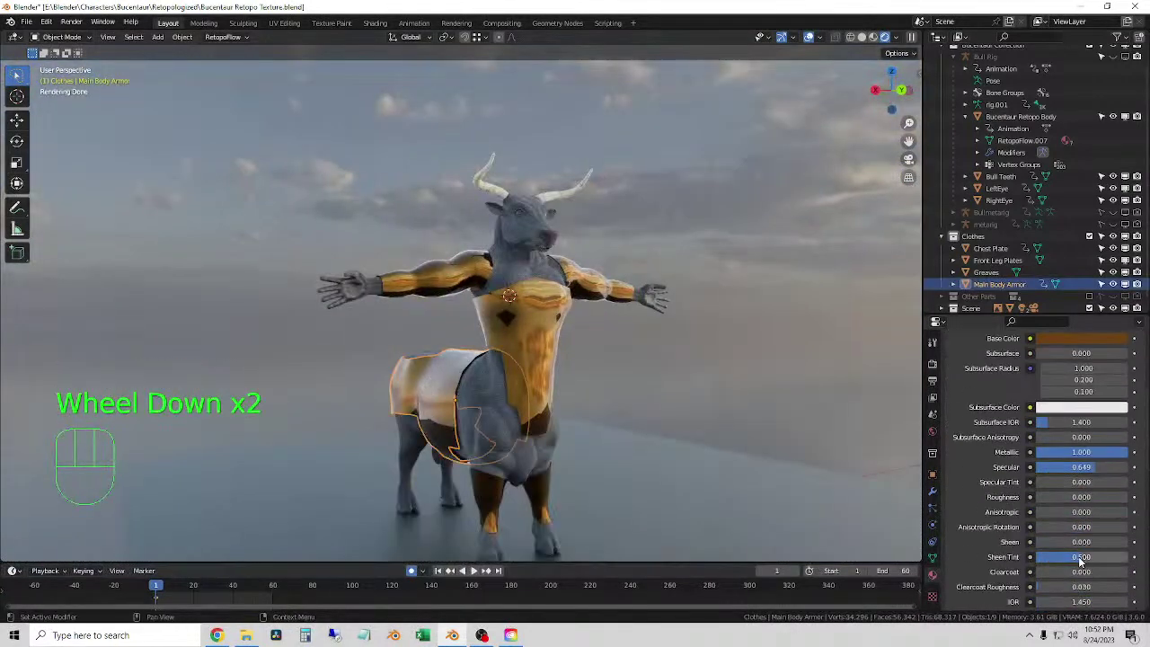
pyautogui.click(1070, 471)
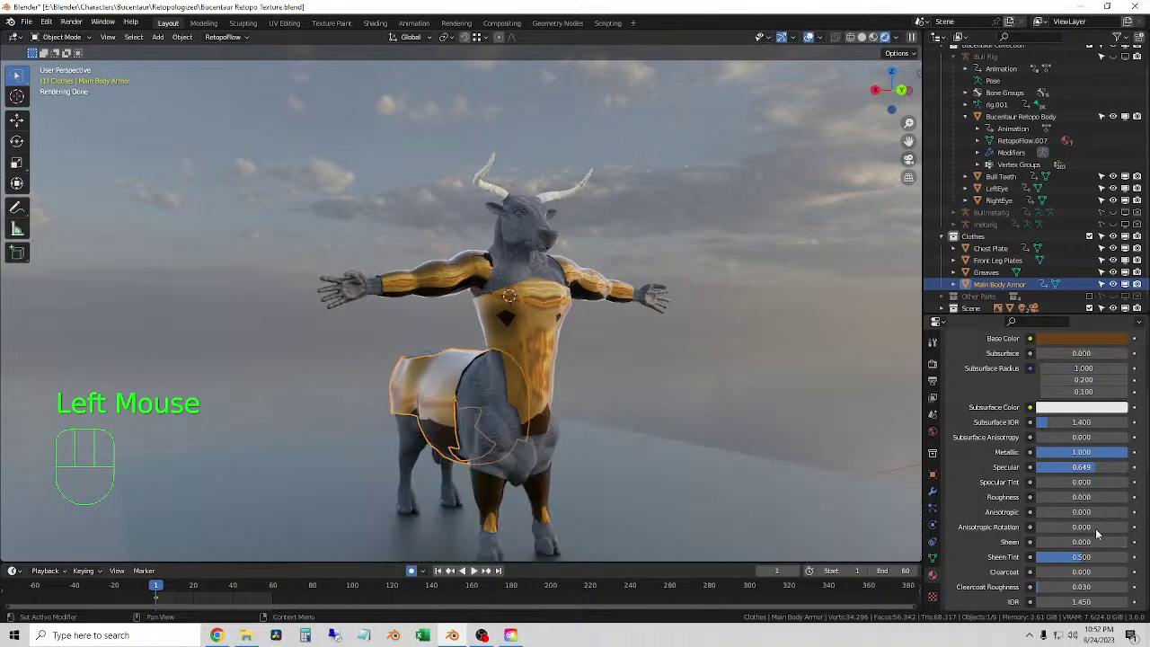
pyautogui.scroll(-2, 1075, 558)
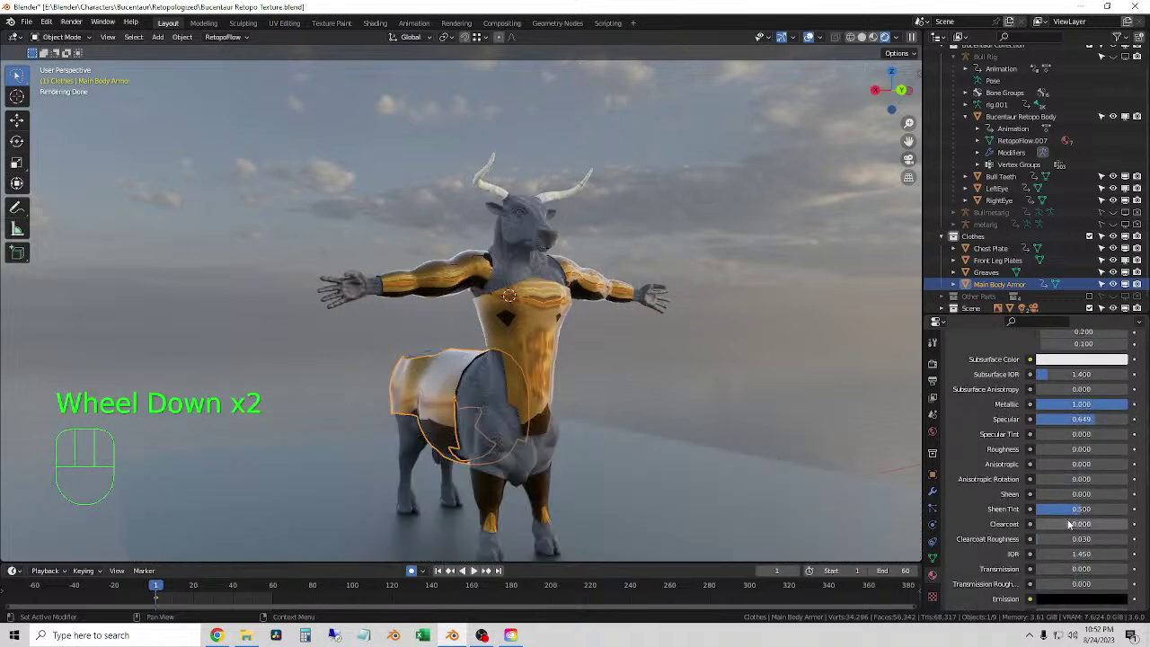
pyautogui.moveTo(1072, 449)
pyautogui.mouseDown()
pyautogui.moveTo(1097, 450)
pyautogui.moveTo(1078, 449)
pyautogui.mouseUp()
pyautogui.click(714, 369)
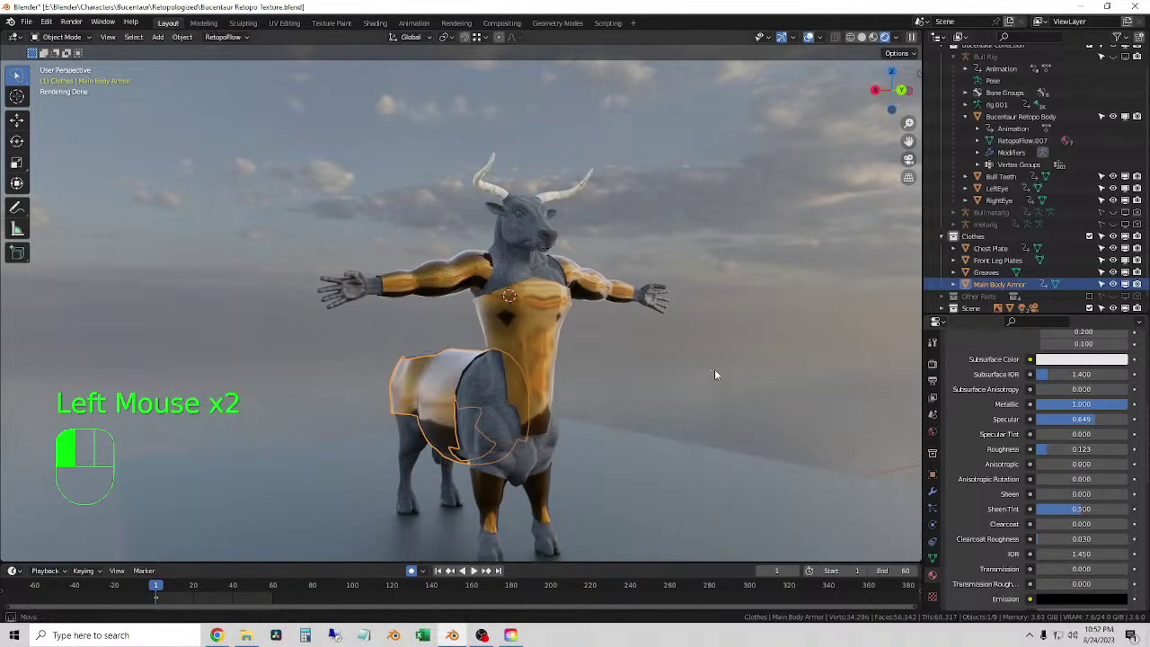
pyautogui.moveTo(654, 332); pyautogui.dragTo(594, 350, button='middle')
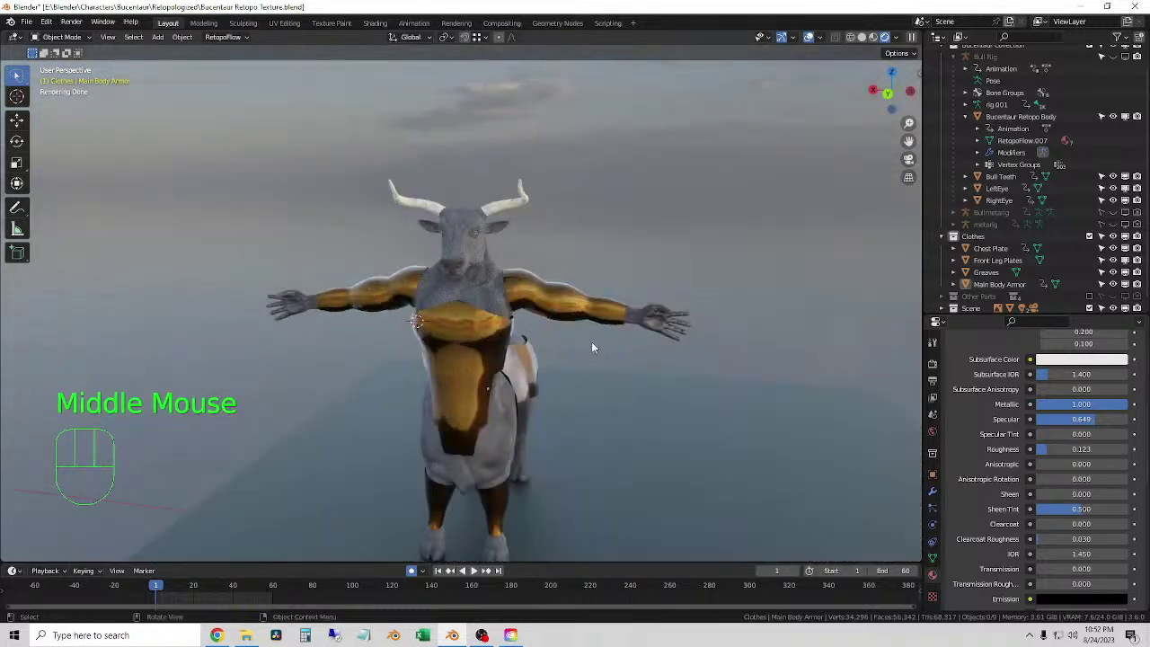
pyautogui.scroll(-1, 12, 631)
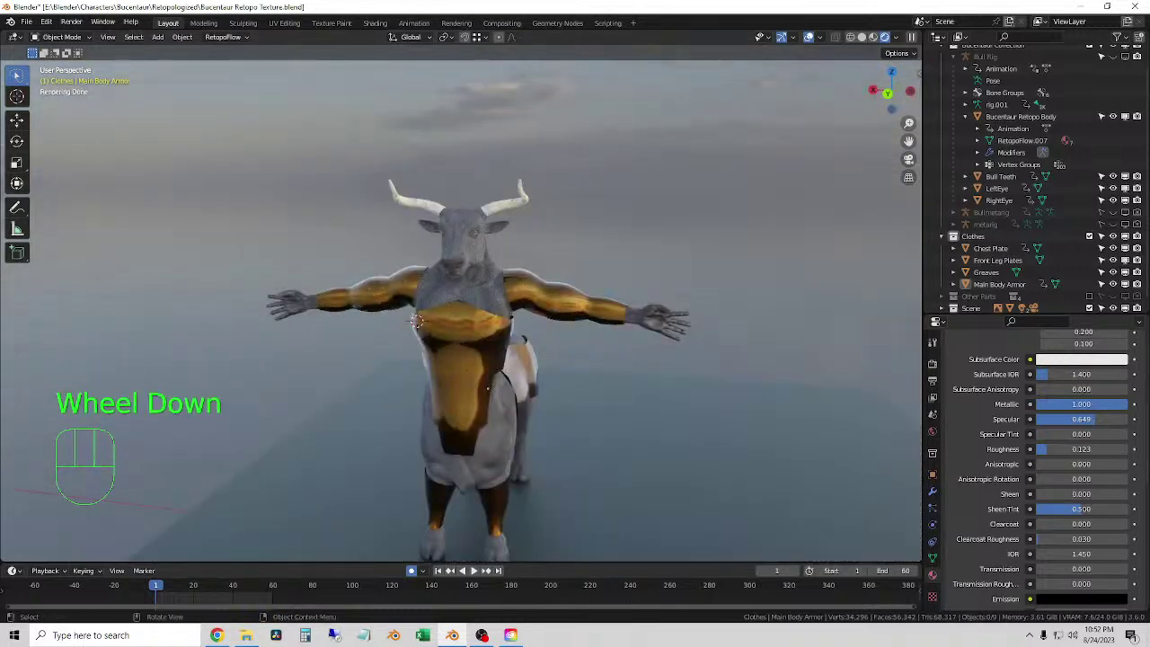
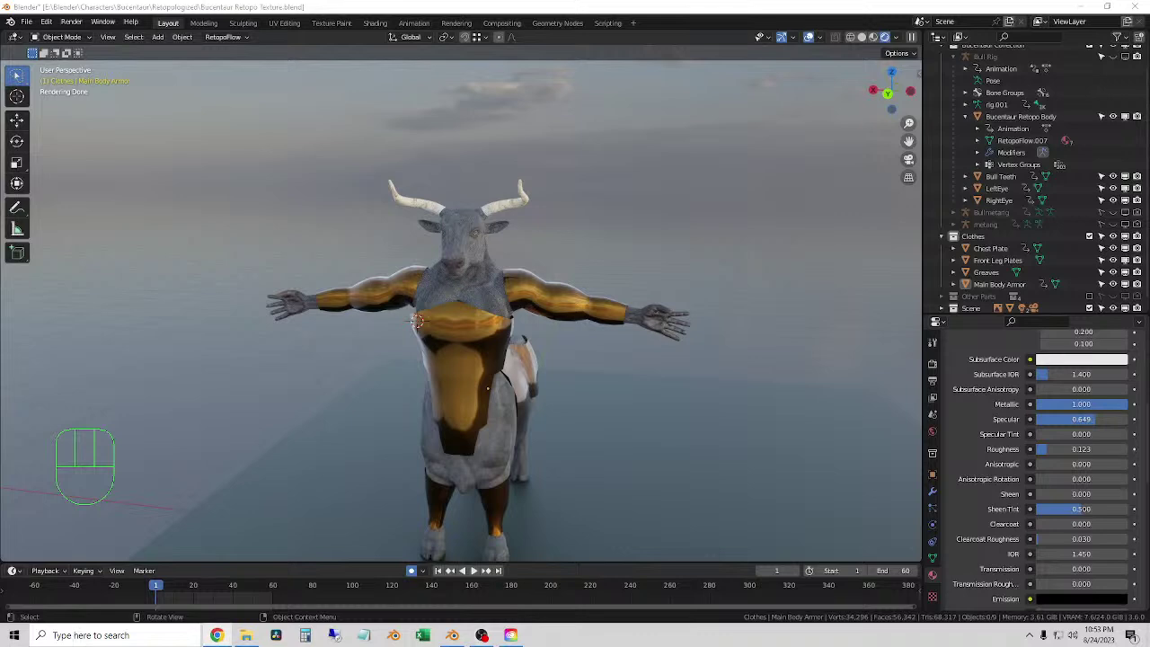
# - Select the Chest Plate and set the Armor Metal material's specular to 0.494
pyautogui.moveTo(538, 270); pyautogui.dragTo(605, 238, button='middle')
pyautogui.keyDown('shift'); pyautogui.moveTo(583, 429); pyautogui.dragTo(485, 333, button='middle'); pyautogui.keyUp('shift')
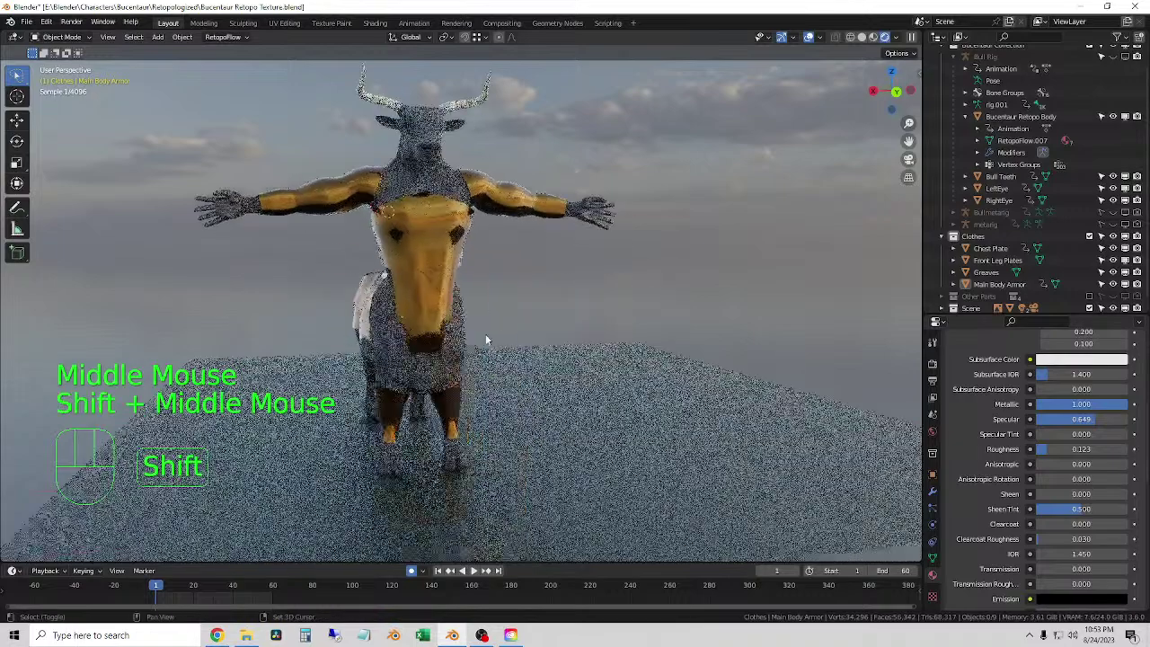
pyautogui.scroll(3, 557, 277)
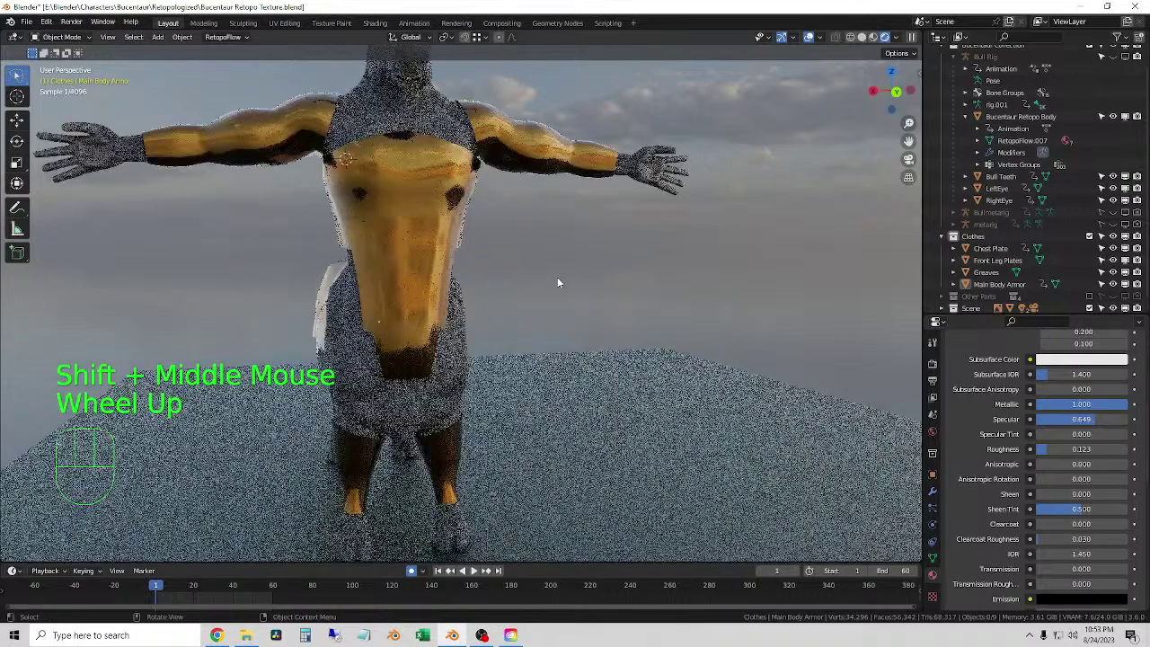
pyautogui.click(553, 259)
pyautogui.moveTo(553, 261); pyautogui.dragTo(563, 284, button='middle')
pyautogui.click(449, 292)
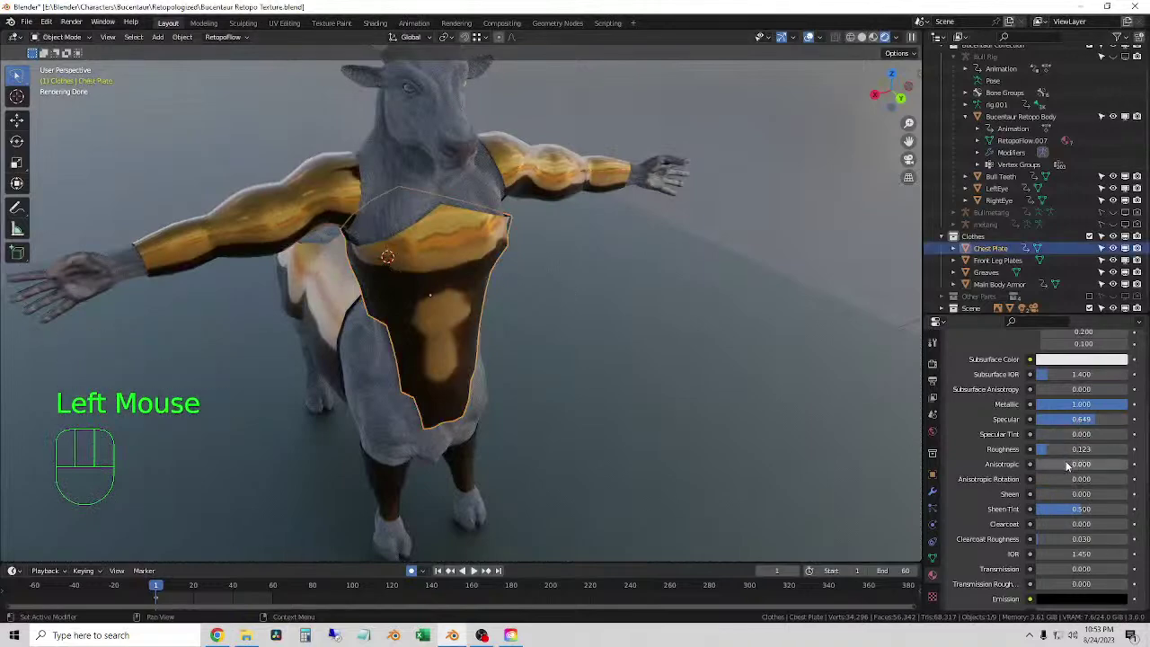
pyautogui.moveTo(1067, 465); pyautogui.dragTo(1044, 465)
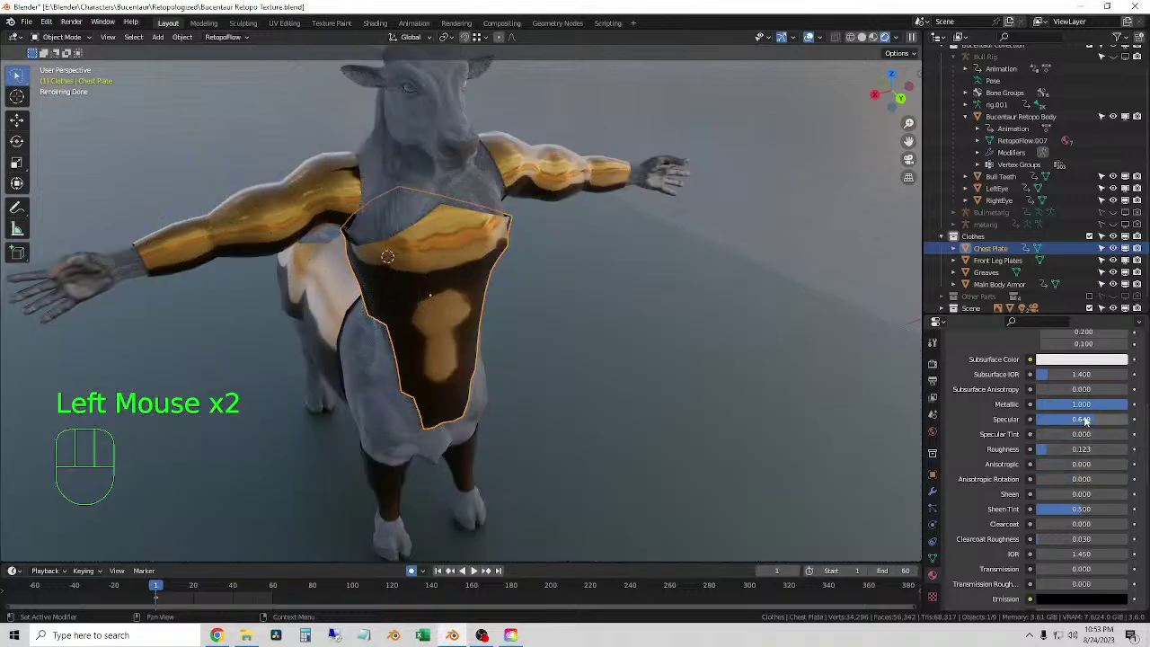
pyautogui.moveTo(1080, 420)
pyautogui.mouseDown()
pyautogui.moveTo(1051, 419)
pyautogui.moveTo(1116, 410)
pyautogui.mouseUp()
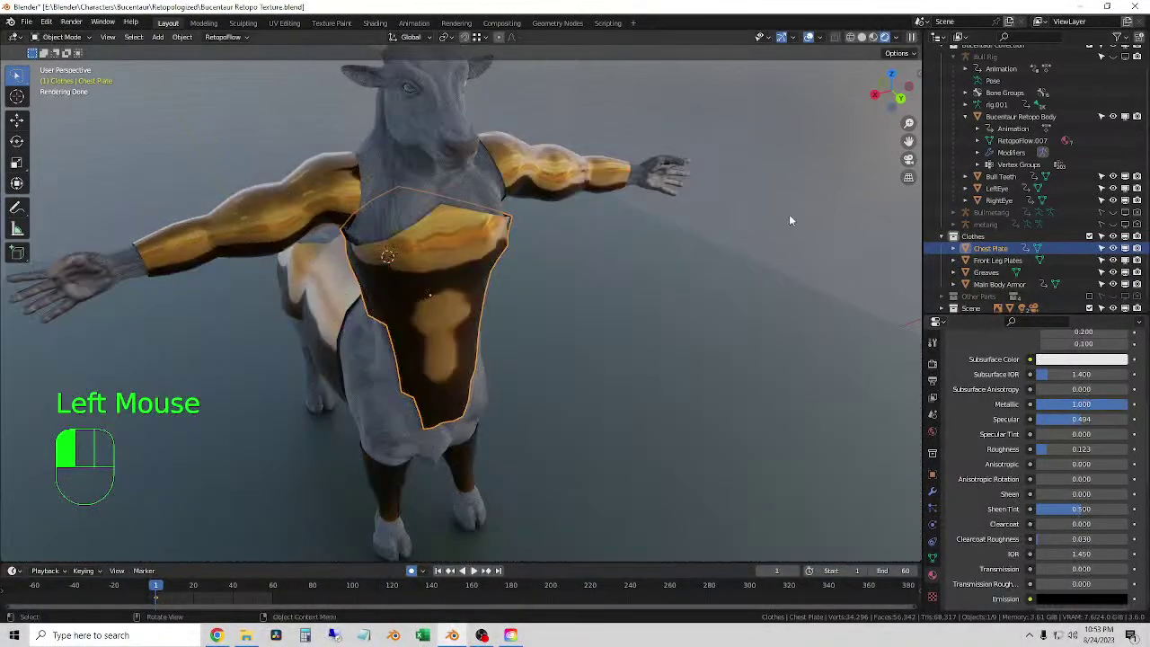
# - Apply auto smooth shading with a 30° angle to the Chest Plate
pyautogui.click(471, 278)
pyautogui.rightClick(471, 278)
pyautogui.click(475, 280)
# - Apply auto smooth shading with a 30° angle to the Greaves on the arms
pyautogui.moveTo(474, 280); pyautogui.dragTo(530, 244, button='middle')
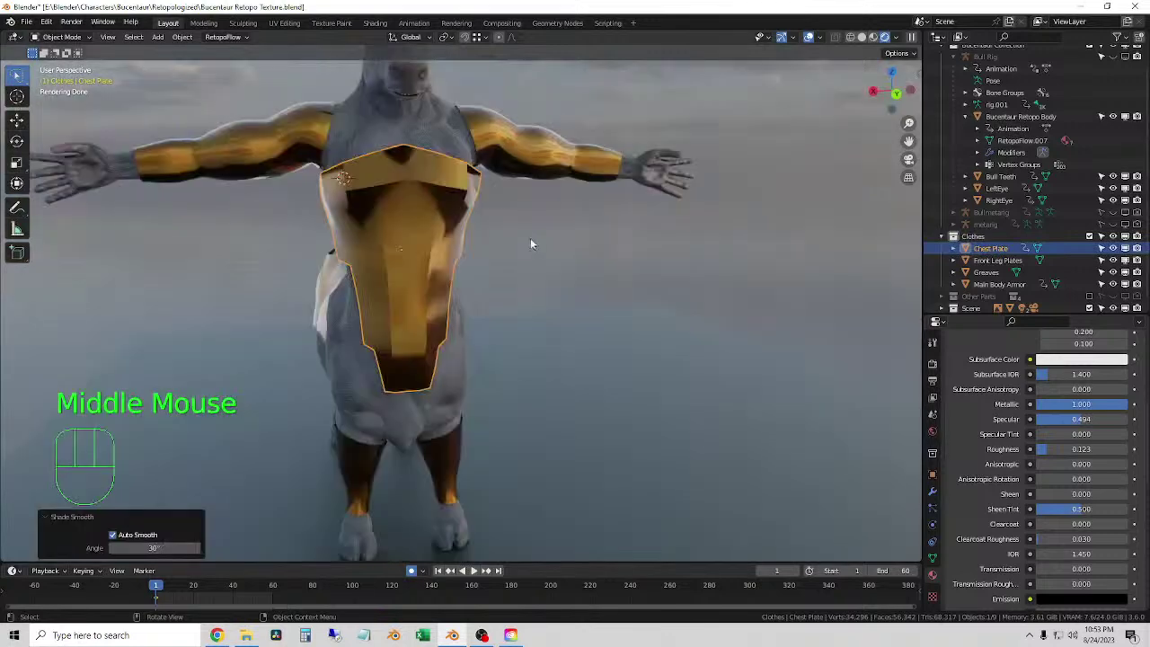
pyautogui.click(528, 141)
pyautogui.rightClick(518, 141)
pyautogui.click(518, 141)
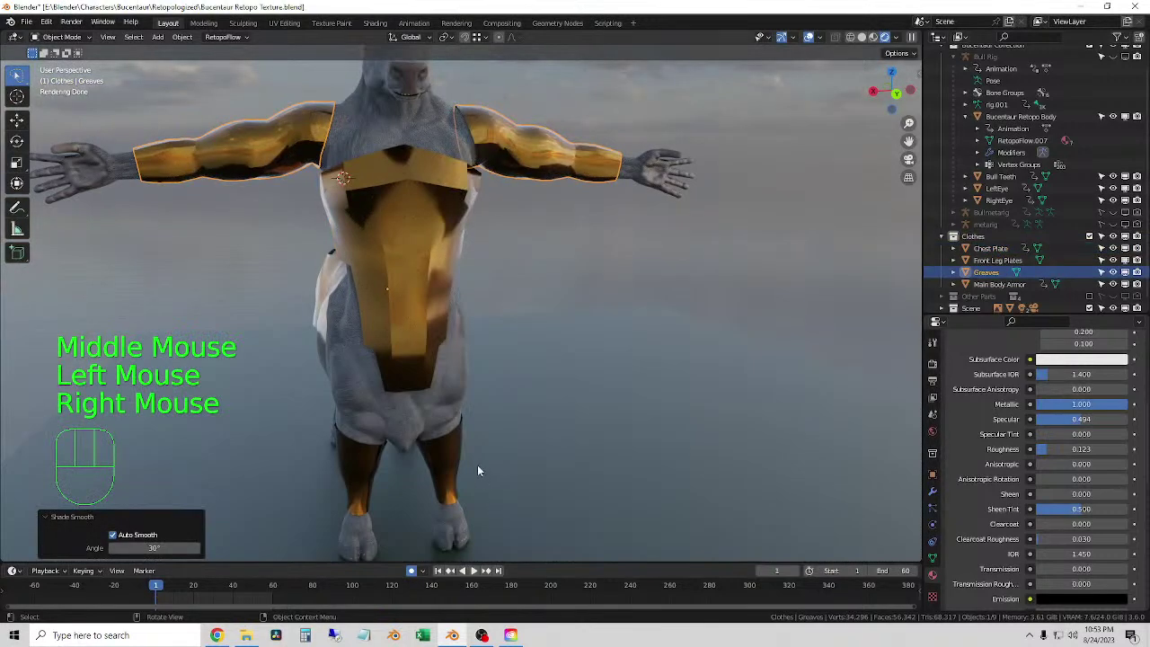
# - Apply auto smooth shading with a 30° angle to the Front Leg Plates
pyautogui.click(449, 508)
pyautogui.click(449, 508)
pyautogui.rightClick(417, 402)
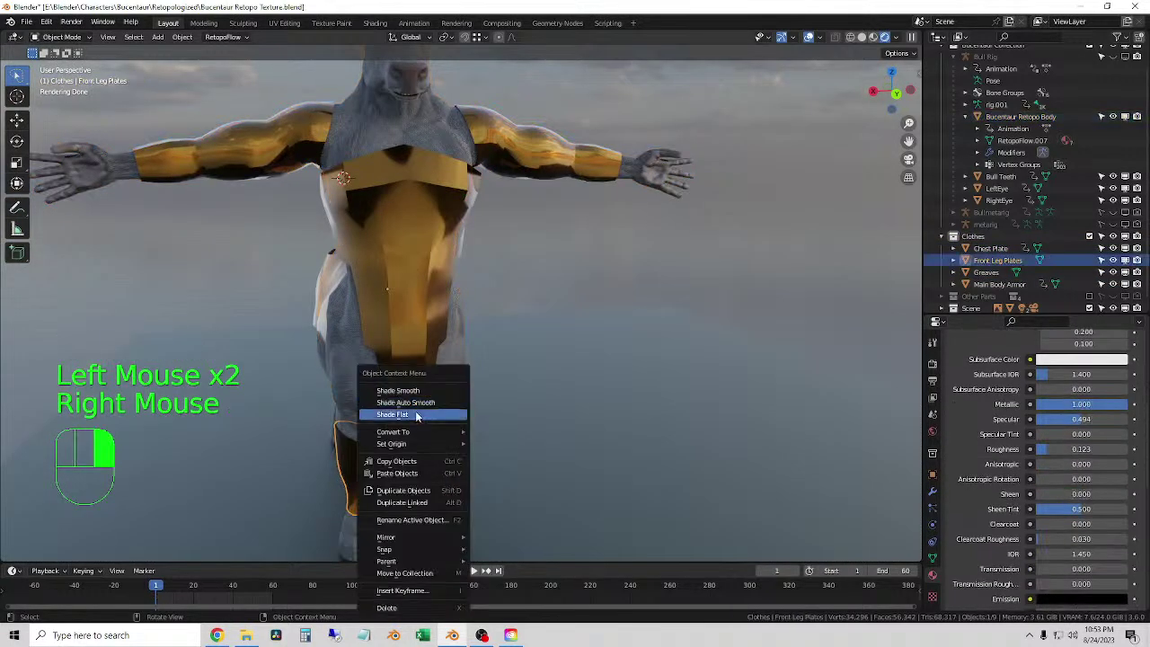
pyautogui.click(420, 404)
# - Apply auto smooth shading to the Main Body Armor over the bull's back and flanks
pyautogui.moveTo(494, 442); pyautogui.dragTo(317, 314, button='middle')
pyautogui.click(316, 314)
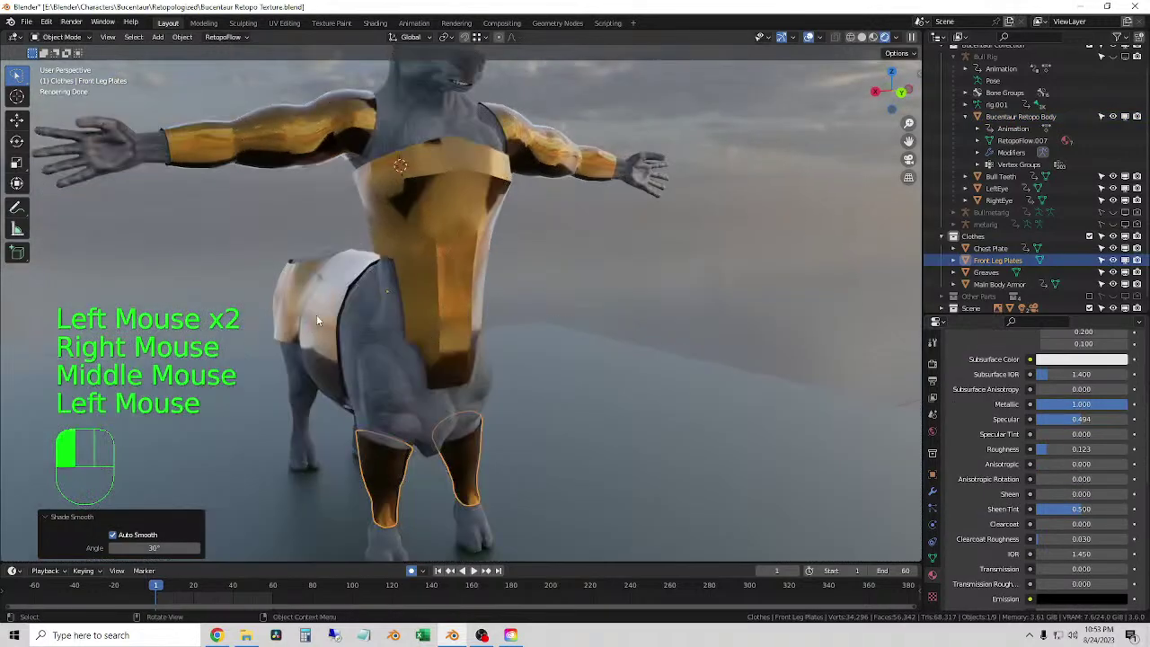
pyautogui.rightClick(318, 321)
pyautogui.click(318, 321)
pyautogui.scroll(-2, 400, 321)
# - Deselect the armor and examine how the shading and coverage look from the side, rear and front
pyautogui.moveTo(401, 321); pyautogui.dragTo(584, 316, button='middle')
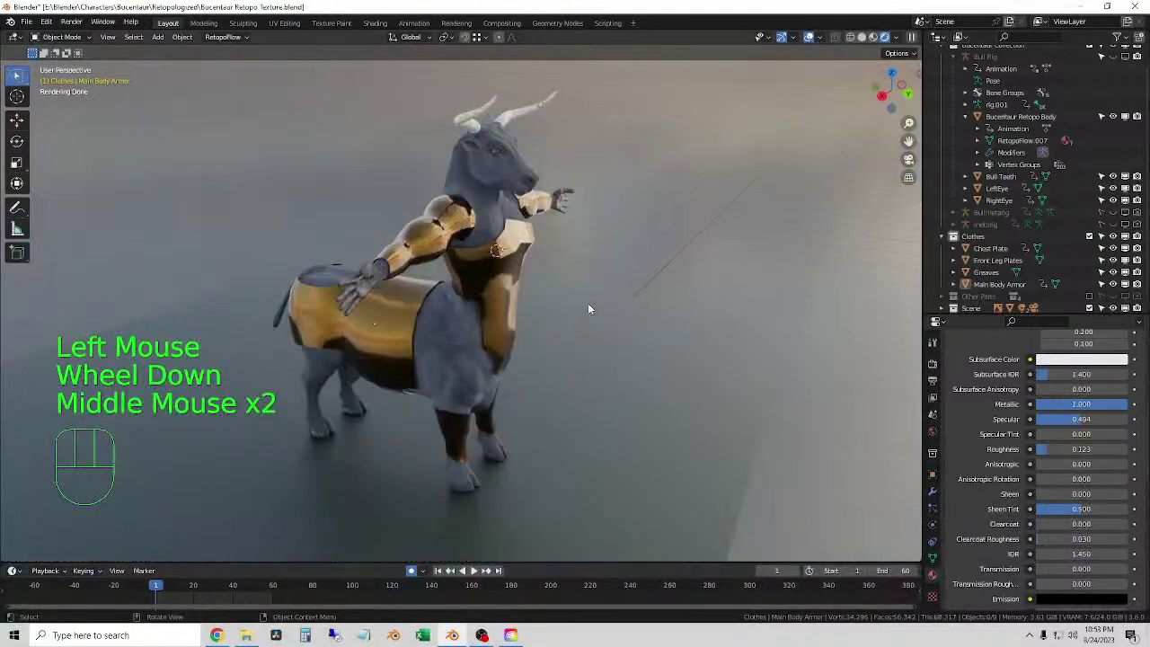
pyautogui.moveTo(568, 318); pyautogui.dragTo(508, 326, button='middle')
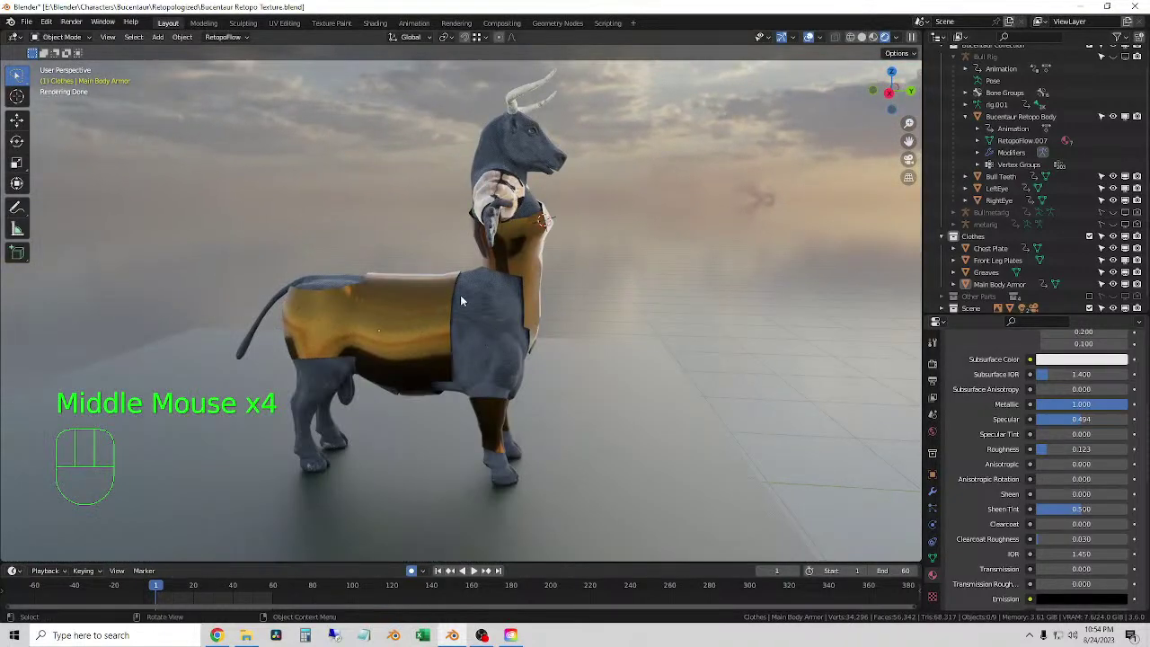
pyautogui.moveTo(470, 293)
pyautogui.mouseDown()
pyautogui.moveTo(528, 350)
pyautogui.moveTo(482, 379)
pyautogui.moveTo(457, 355)
pyautogui.moveTo(465, 291)
pyautogui.mouseUp()
pyautogui.moveTo(464, 291); pyautogui.dragTo(318, 354, button='middle')
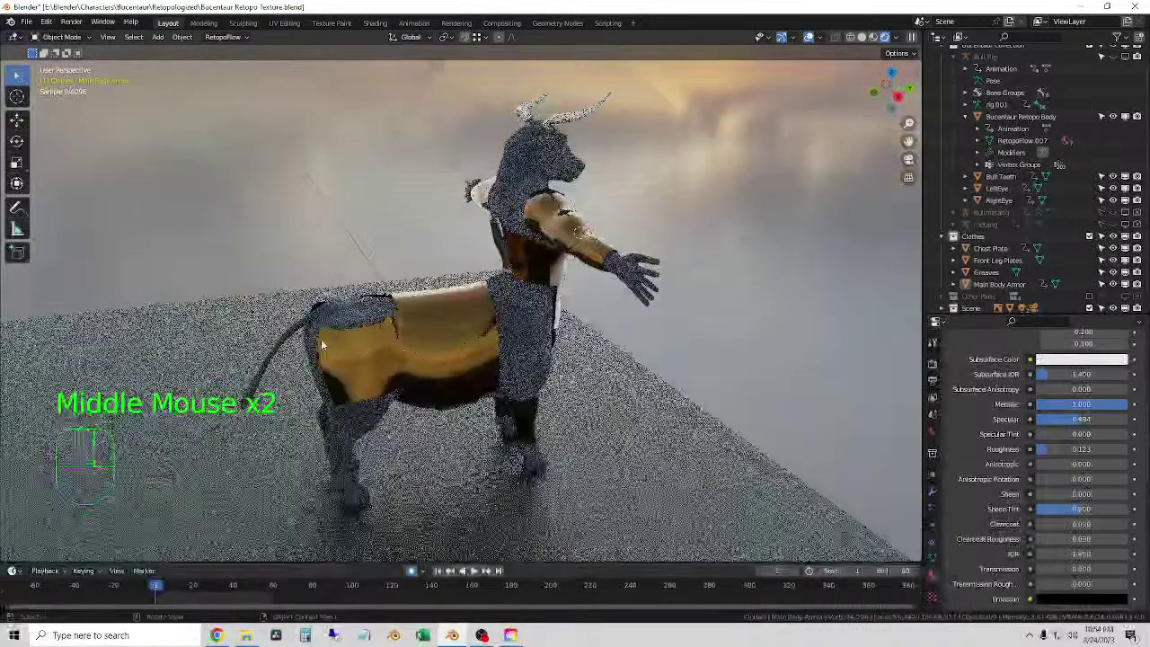
pyautogui.moveTo(319, 304)
pyautogui.mouseDown()
pyautogui.moveTo(390, 402)
pyautogui.moveTo(299, 323)
pyautogui.mouseUp()
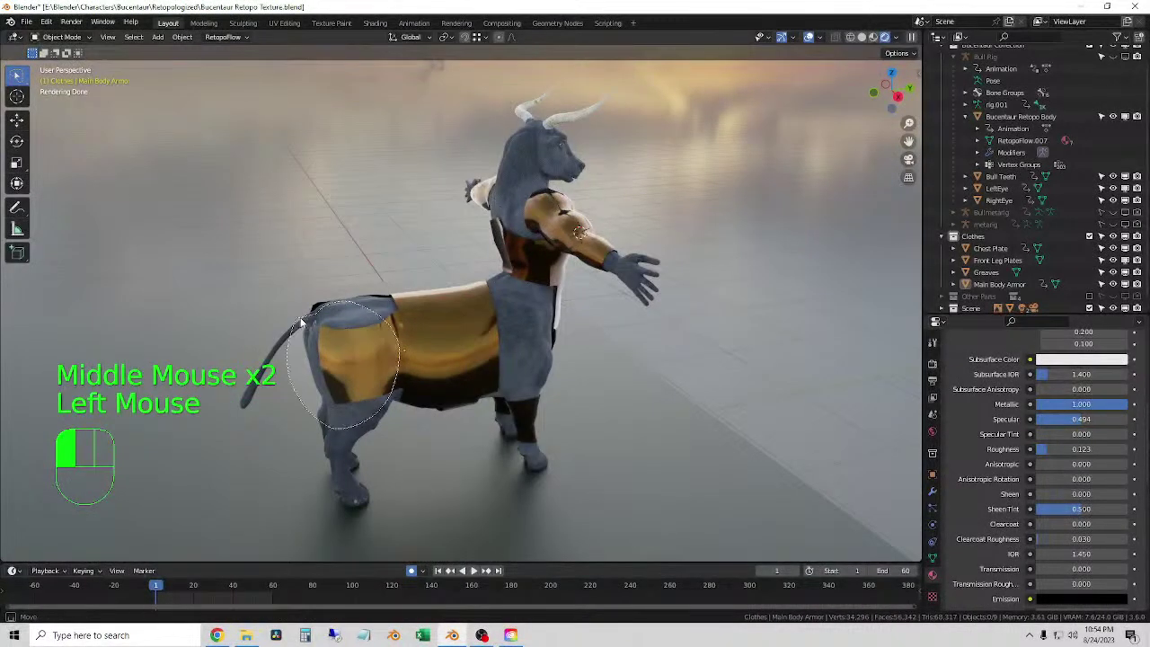
pyautogui.moveTo(302, 321); pyautogui.dragTo(446, 397, button='middle')
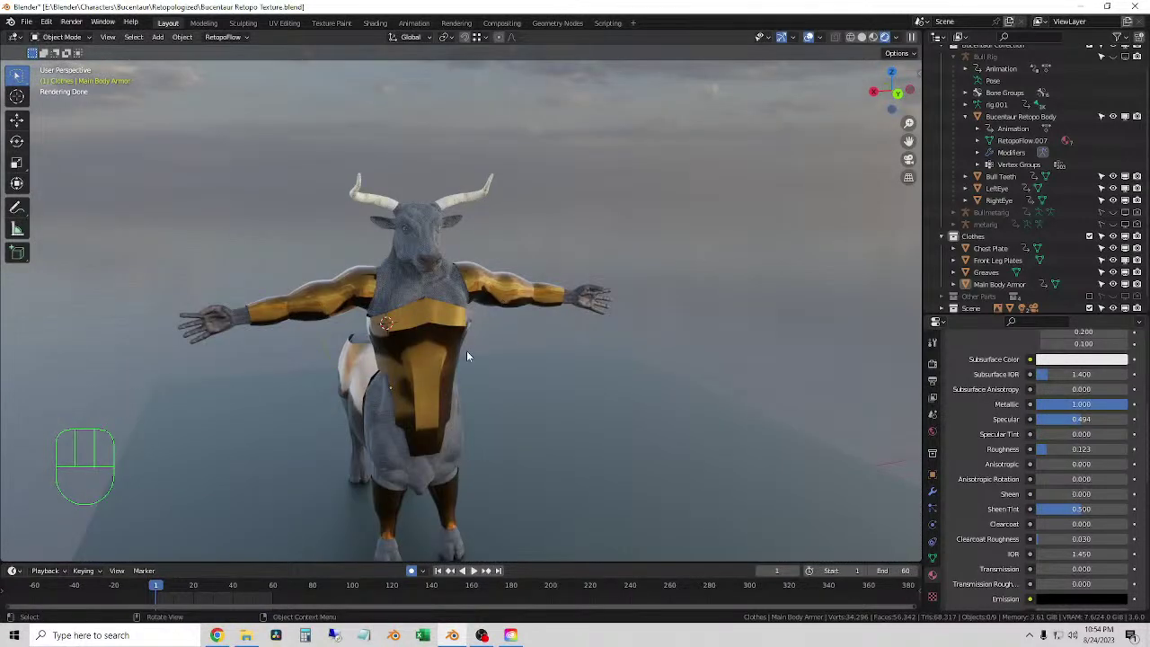
# - Place the 3D cursor on the lower jaw of the bull's head
pyautogui.moveTo(468, 353); pyautogui.dragTo(565, 314, button='middle')
pyautogui.keyDown('shift'); pyautogui.rightClick(488, 300); pyautogui.keyUp('shift')
pyautogui.scroll(2, 488, 300)
pyautogui.moveTo(384, 262); pyautogui.dragTo(480, 312, button='middle')
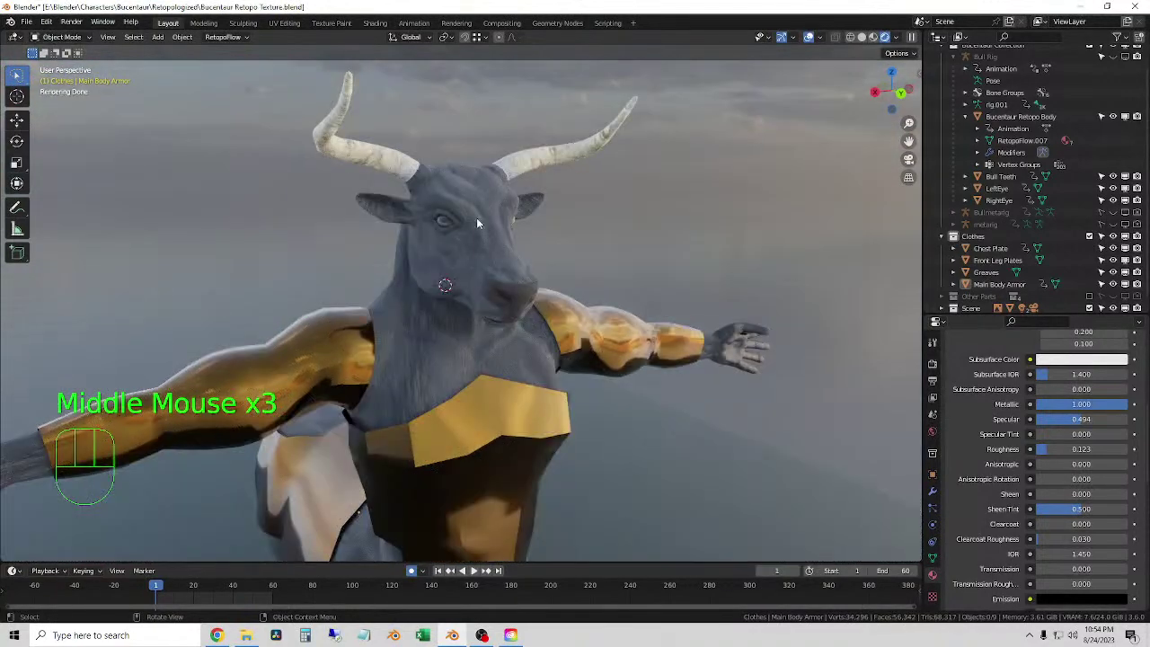
# - Switch the viewport to solid shading and save the Bucentaur Retopo Texture file
pyautogui.click(860, 38)
pyautogui.click(812, 188)
pyautogui.click(27, 22)
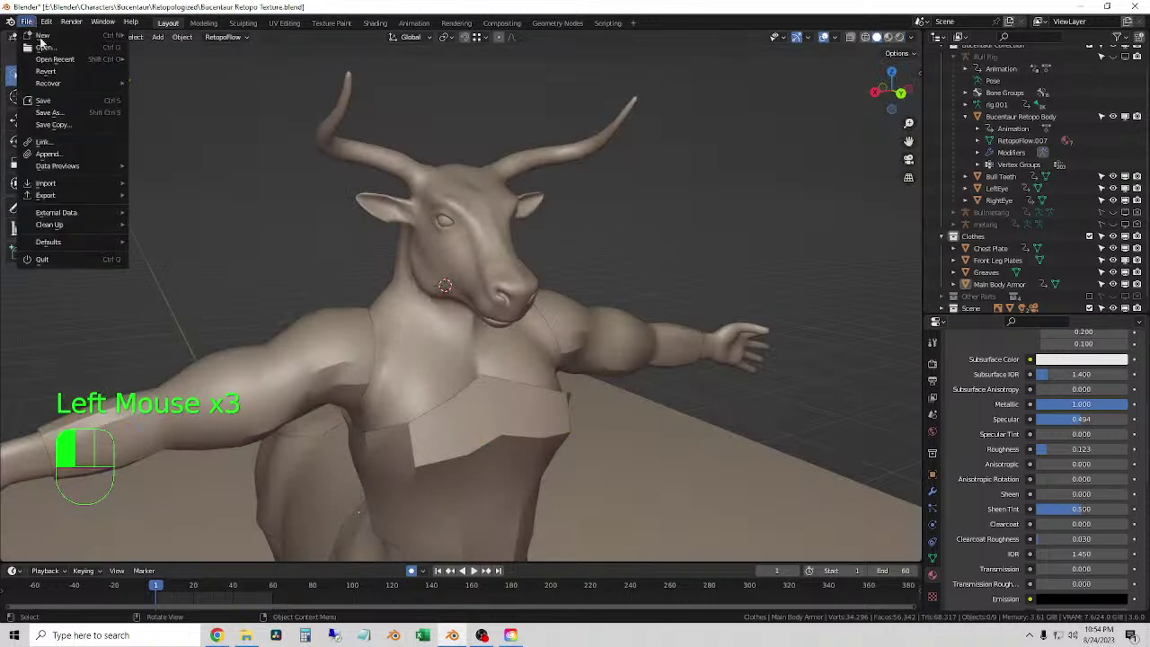
pyautogui.click(43, 101)
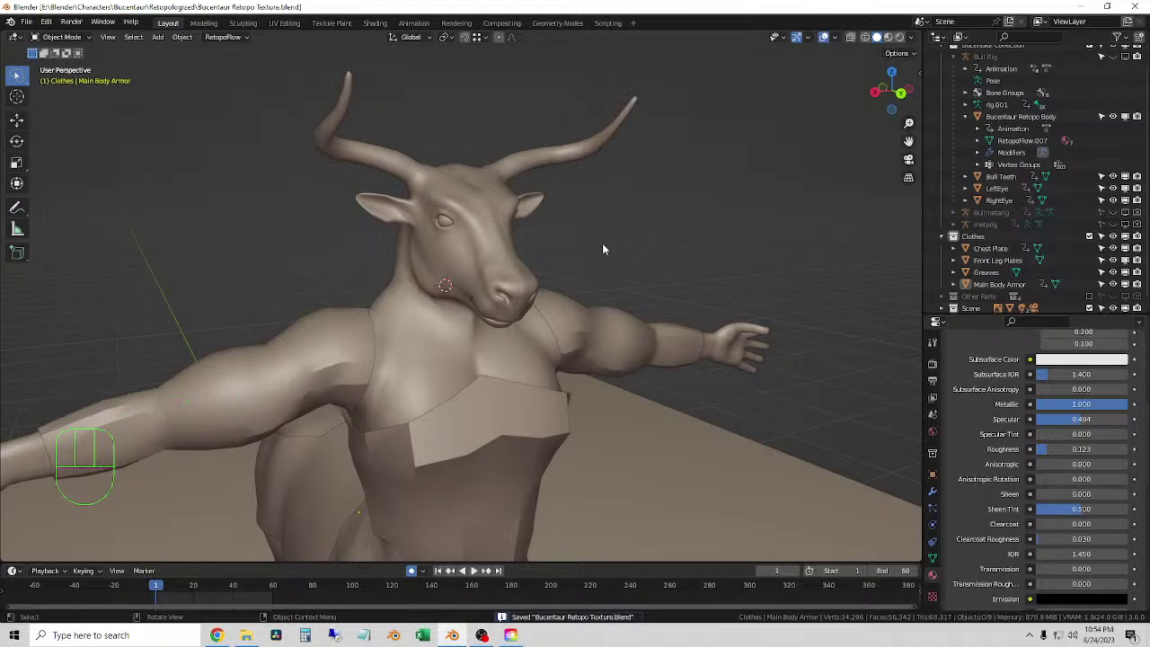
pyautogui.click(458, 188)
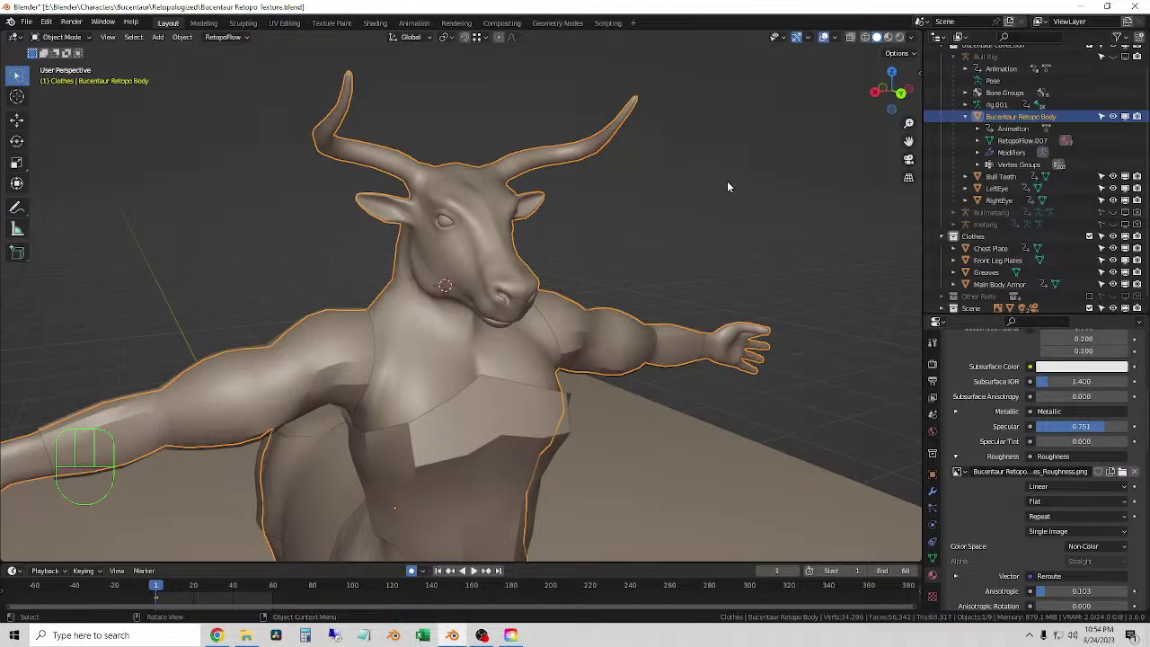
pyautogui.moveTo(629, 229)
pyautogui.mouseDown(button='middle')
pyautogui.moveTo(644, 223)
pyautogui.moveTo(616, 212)
pyautogui.mouseUp(button='middle')
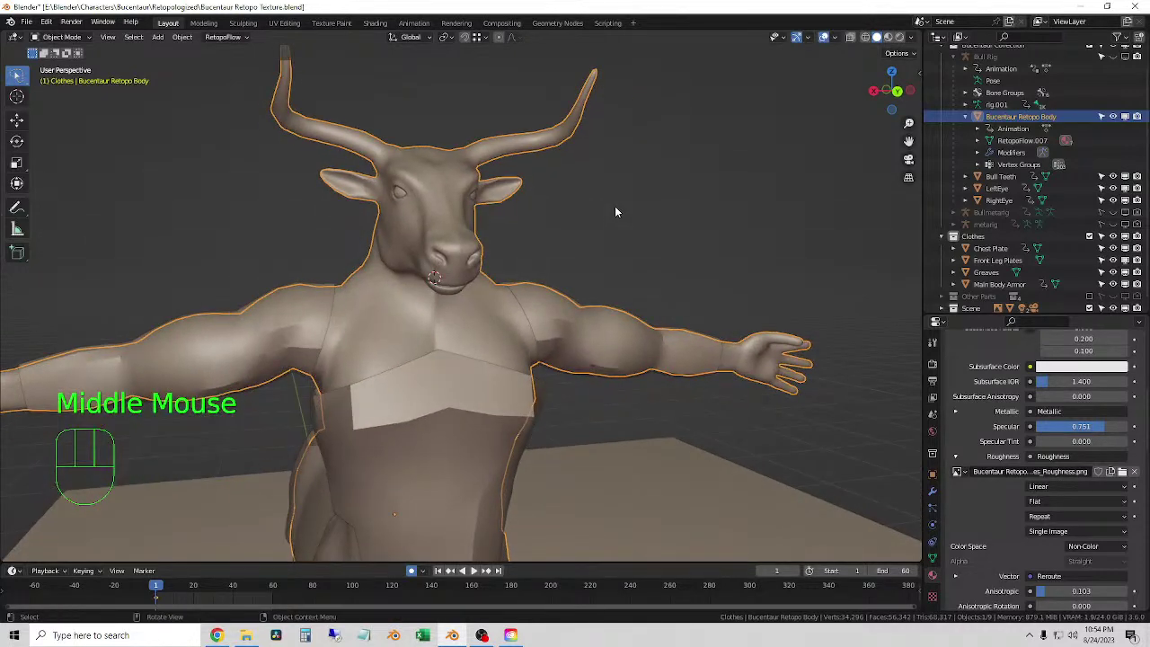
pyautogui.click(450, 410)
pyautogui.scroll(-2, 569, 303)
pyautogui.moveTo(570, 303); pyautogui.dragTo(542, 296, button='middle')
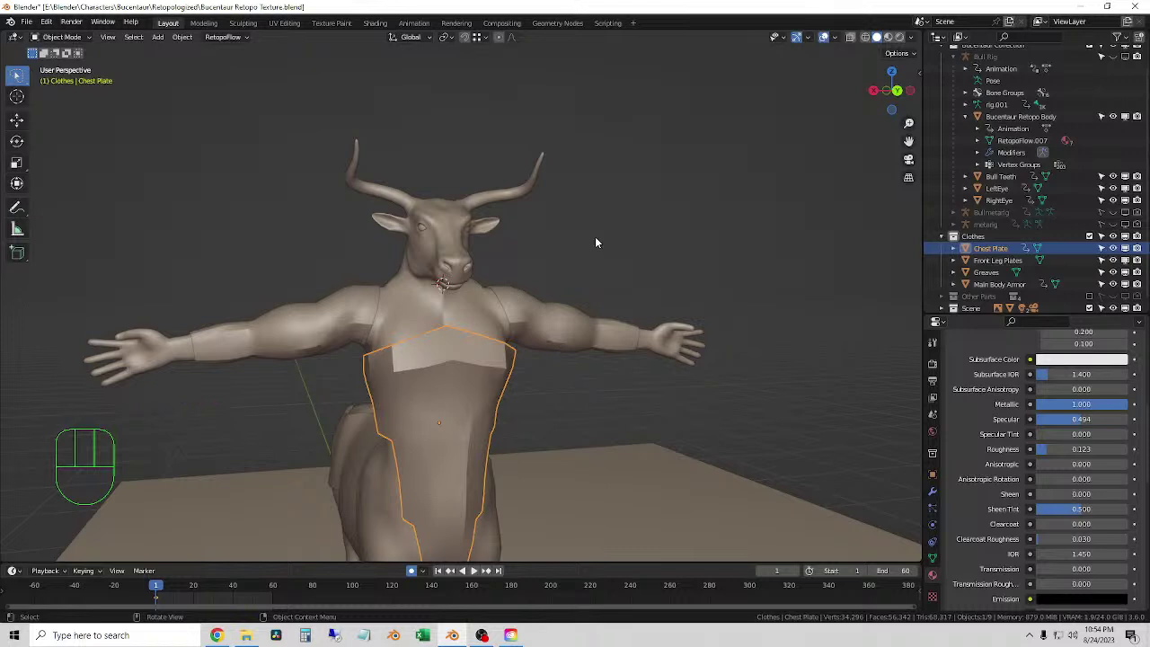
pyautogui.click(407, 306)
pyautogui.click(544, 330)
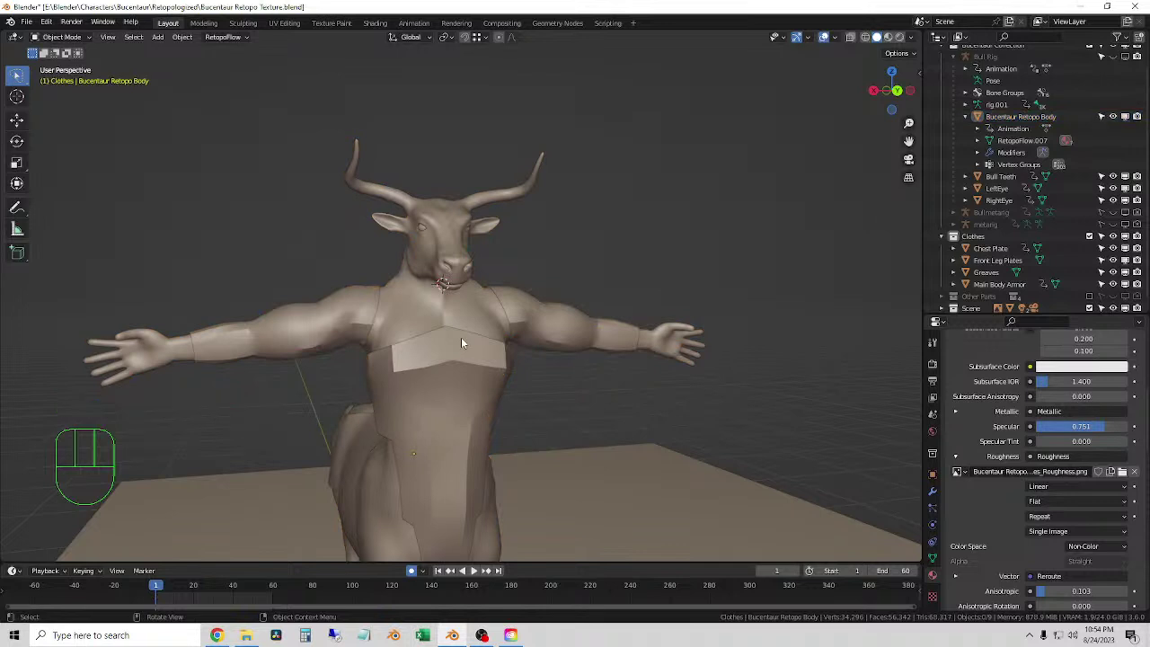
pyautogui.click(591, 243)
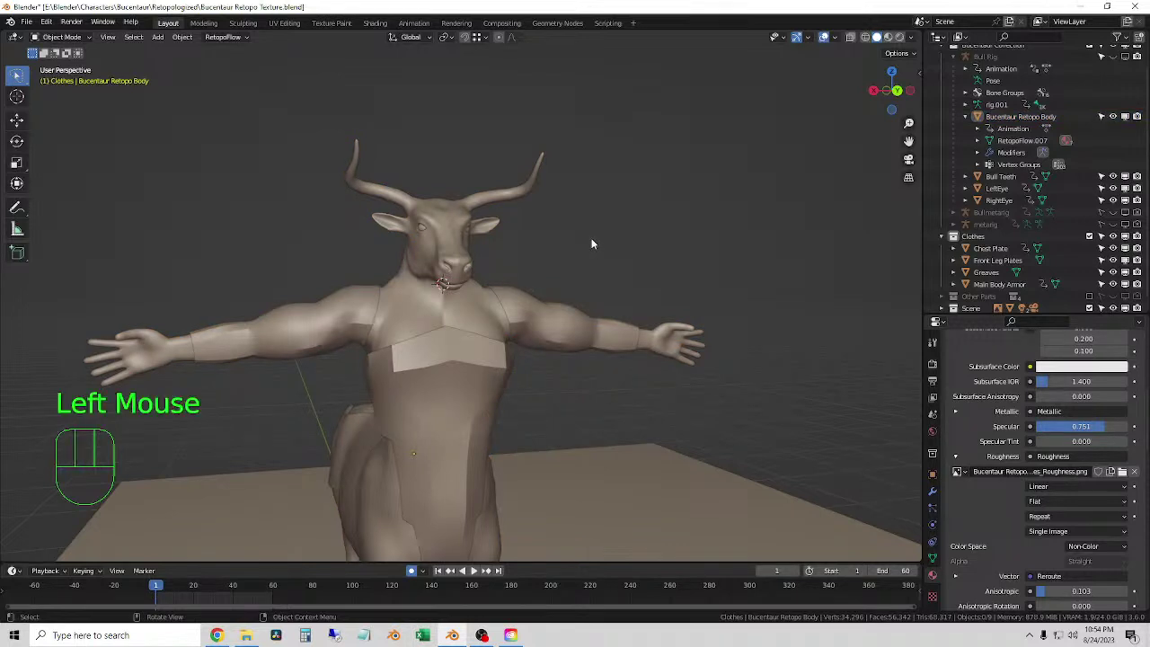
pyautogui.click(595, 233)
# - Start a new RetopoFlow mesh from the active Bucentaur Retopo Body and close the welcome help
pyautogui.click(446, 211)
pyautogui.moveTo(447, 211); pyautogui.dragTo(476, 233, button='middle')
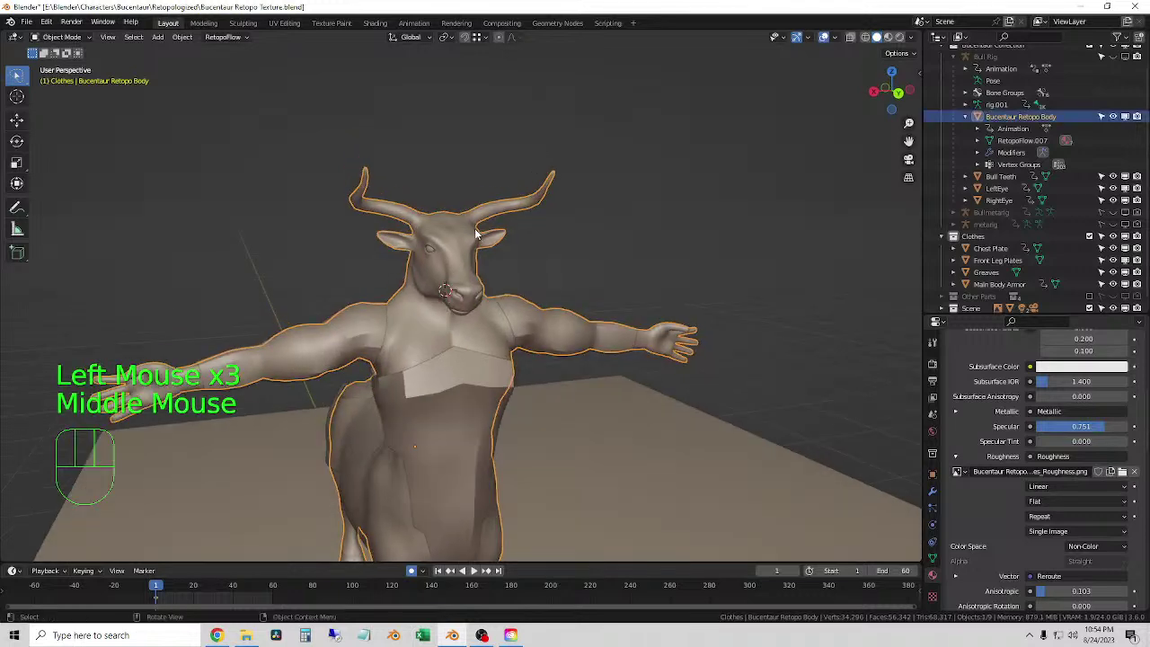
pyautogui.click(222, 37)
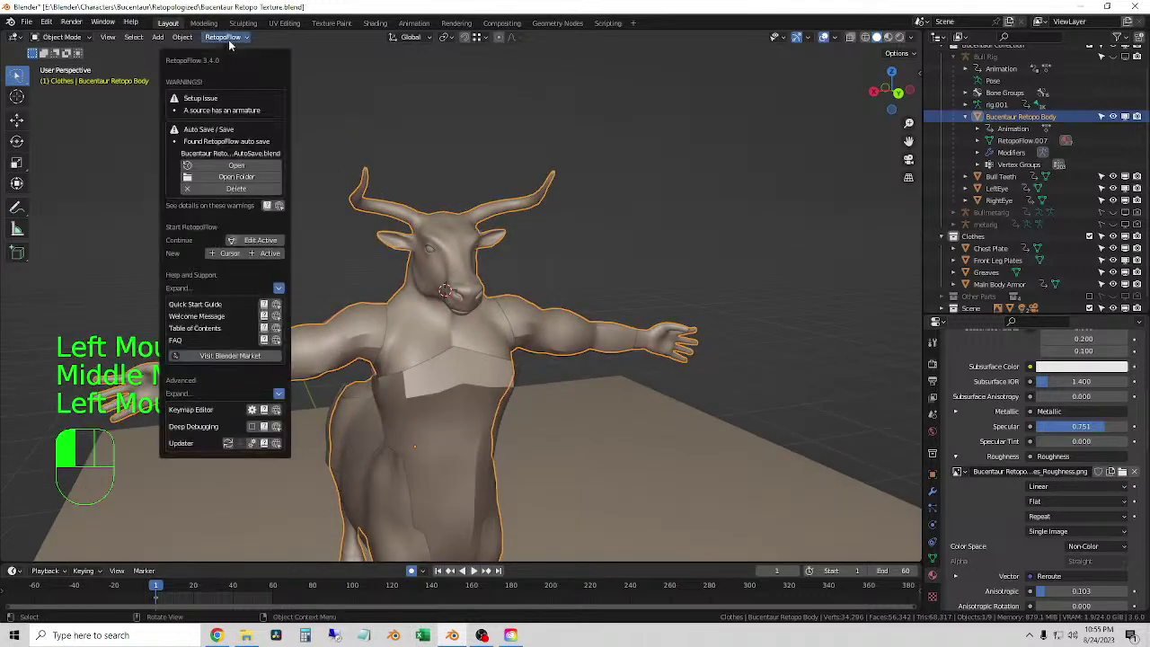
pyautogui.click(260, 254)
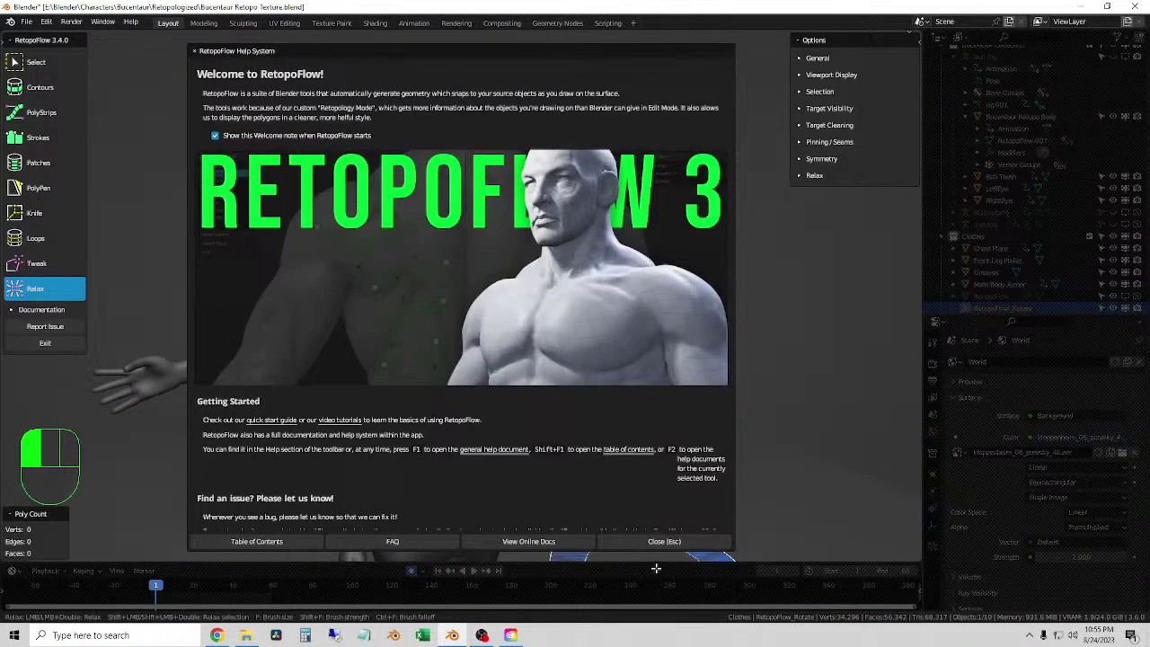
pyautogui.click(664, 541)
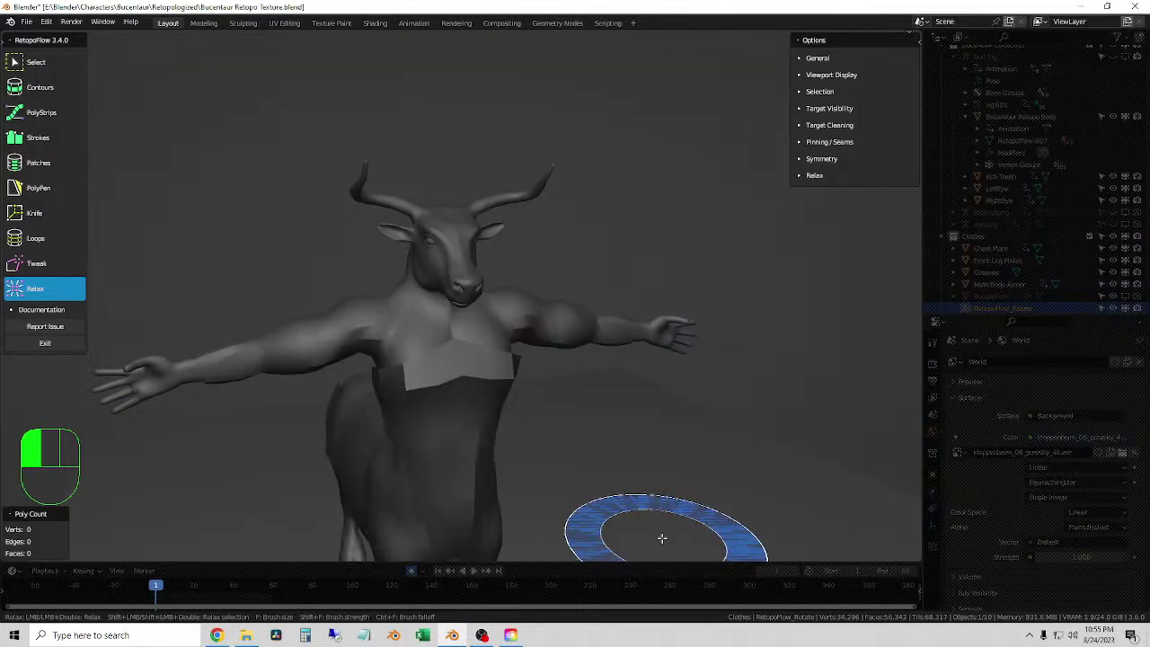
# - Turn on X-axis symmetry for the new retopology mesh, centred on the bull's head
pyautogui.scroll(3, 495, 205)
pyautogui.scroll(-2, 495, 205)
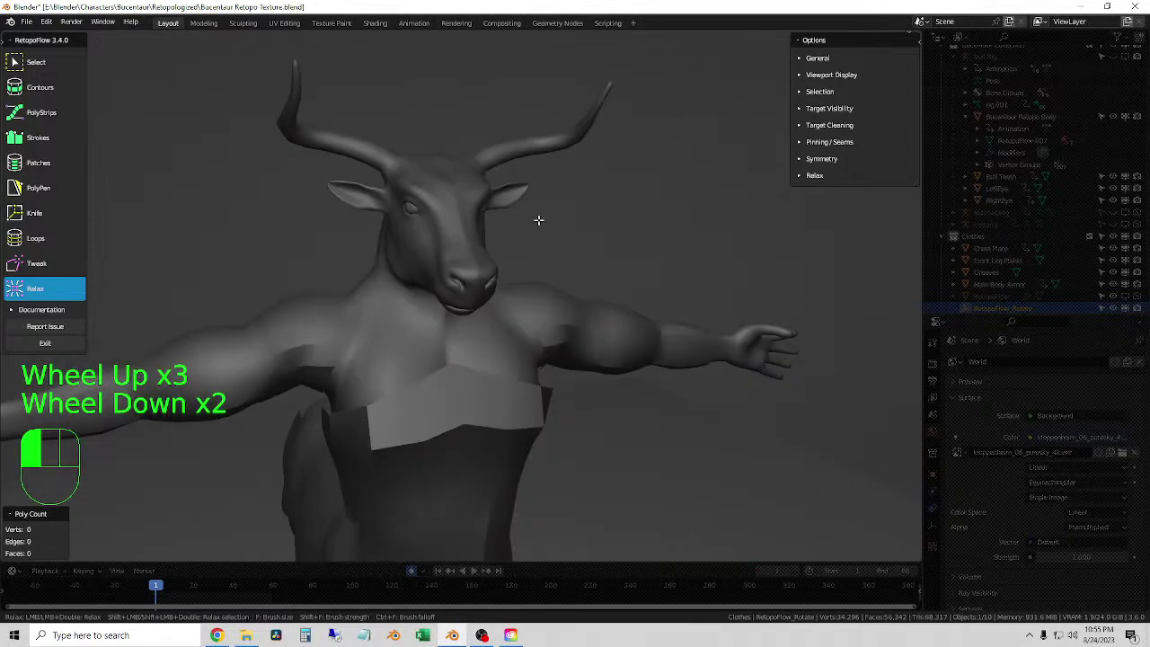
pyautogui.keyDown('shift'); pyautogui.moveTo(550, 220); pyautogui.dragTo(619, 285, button='middle'); pyautogui.keyUp('shift')
pyautogui.scroll(1, 642, 303)
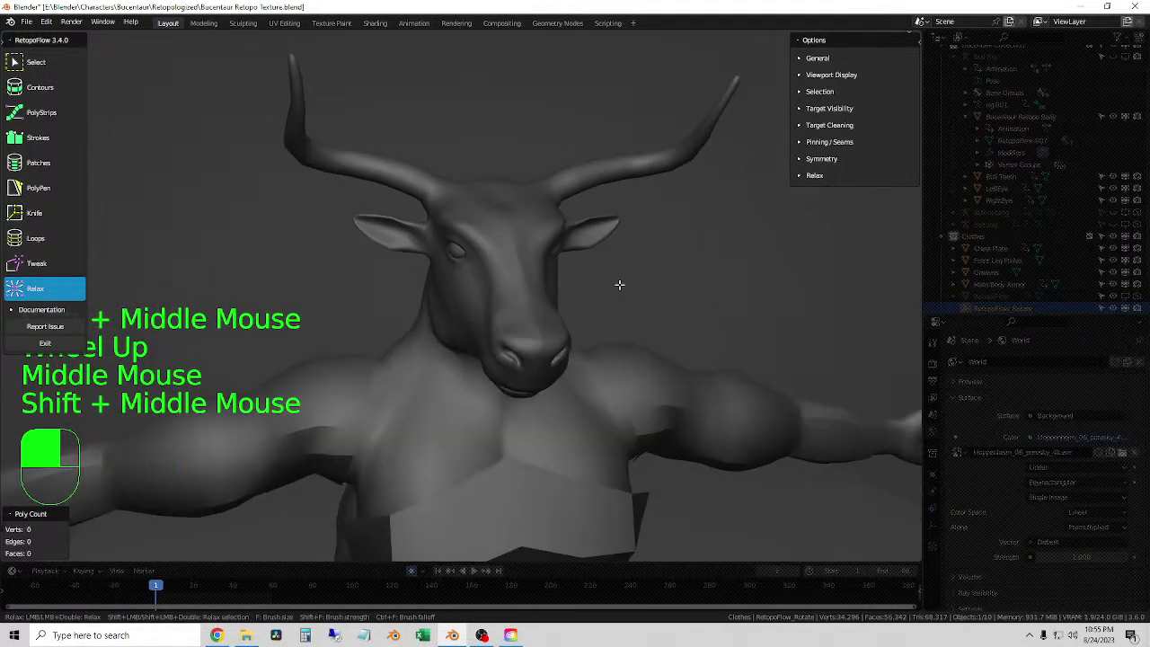
pyautogui.click(816, 158)
pyautogui.click(811, 178)
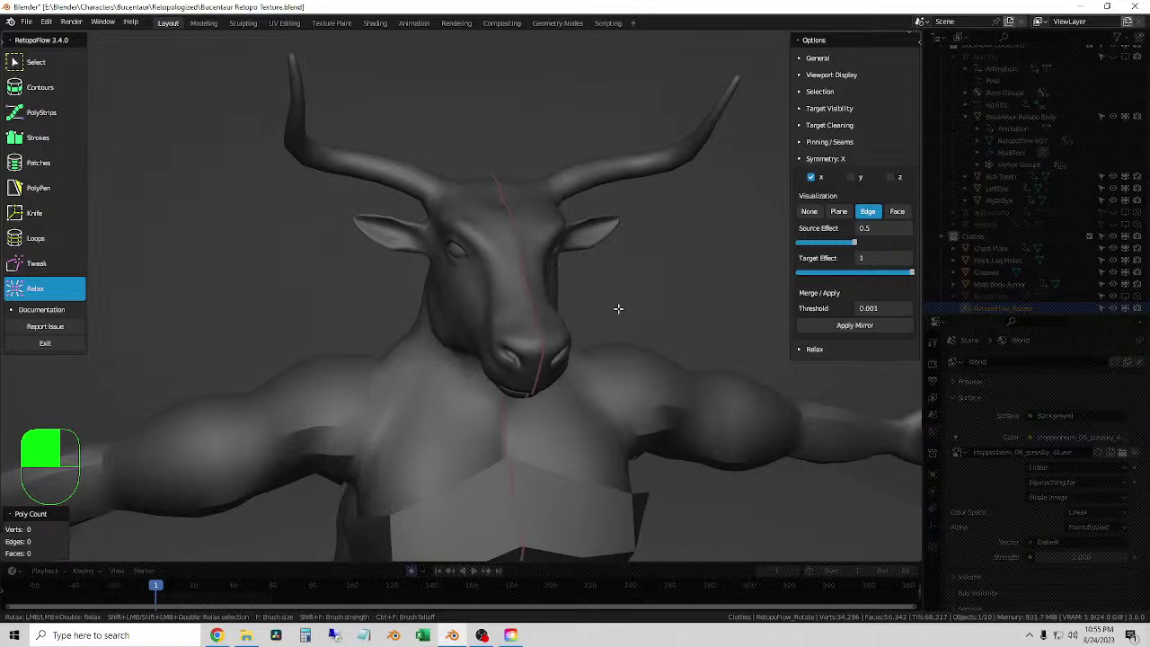
pyautogui.scroll(-1, 591, 307)
pyautogui.scroll(1, 567, 281)
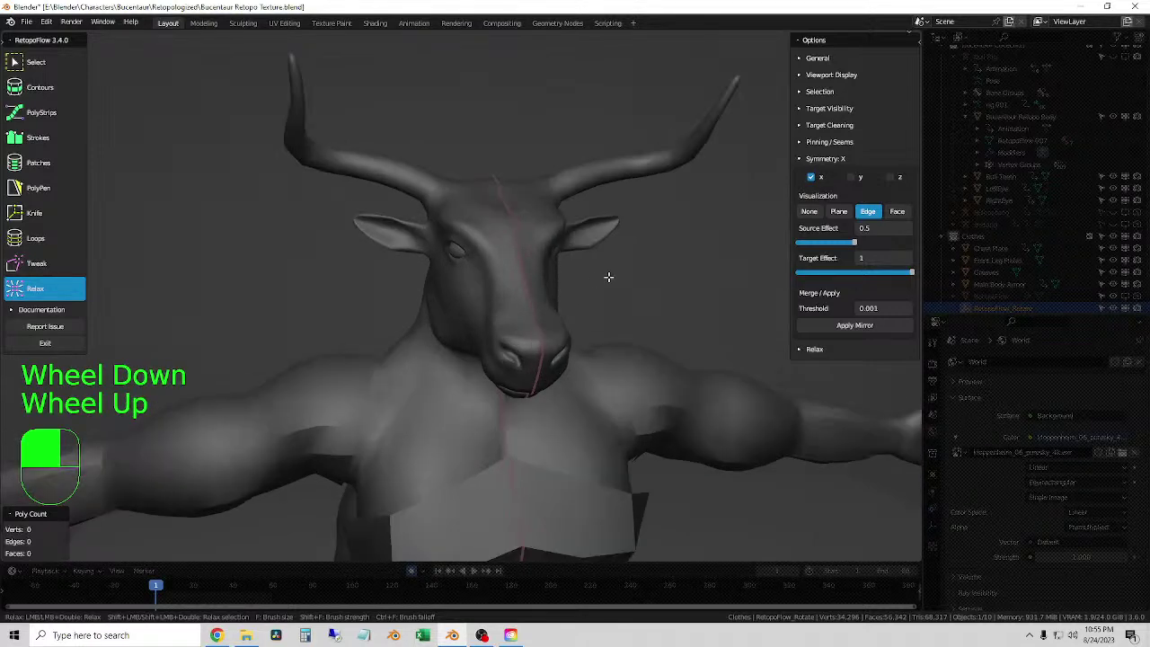
pyautogui.scroll(1, 628, 277)
pyautogui.keyDown('shift'); pyautogui.moveTo(629, 278); pyautogui.dragTo(594, 307, button='middle'); pyautogui.keyUp('shift')
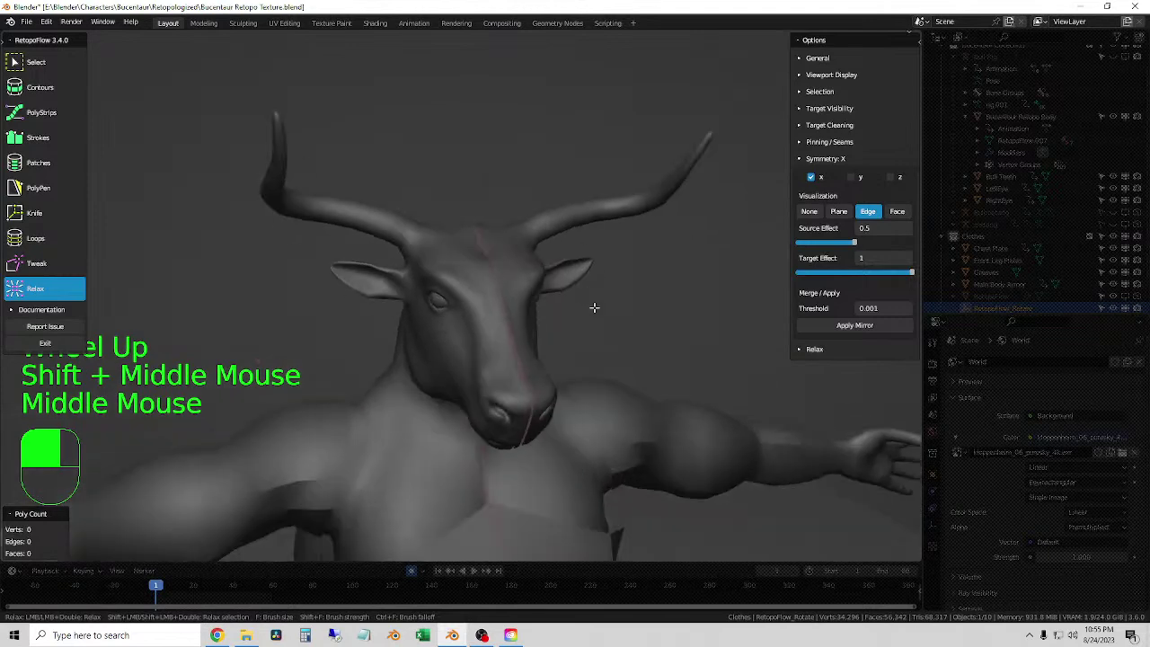
# - Use Contours to cut a loop around the bull's muzzle behind the mouth and raise it to 20 segments
pyautogui.click(52, 91)
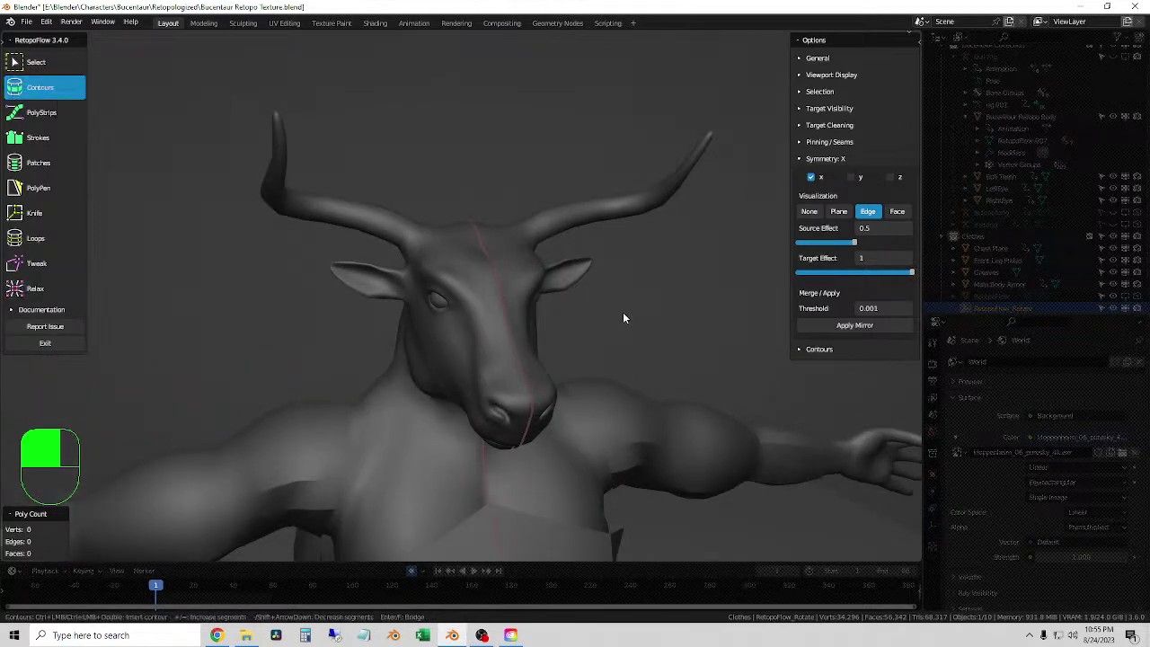
pyautogui.moveTo(528, 319); pyautogui.dragTo(226, 188, button='middle')
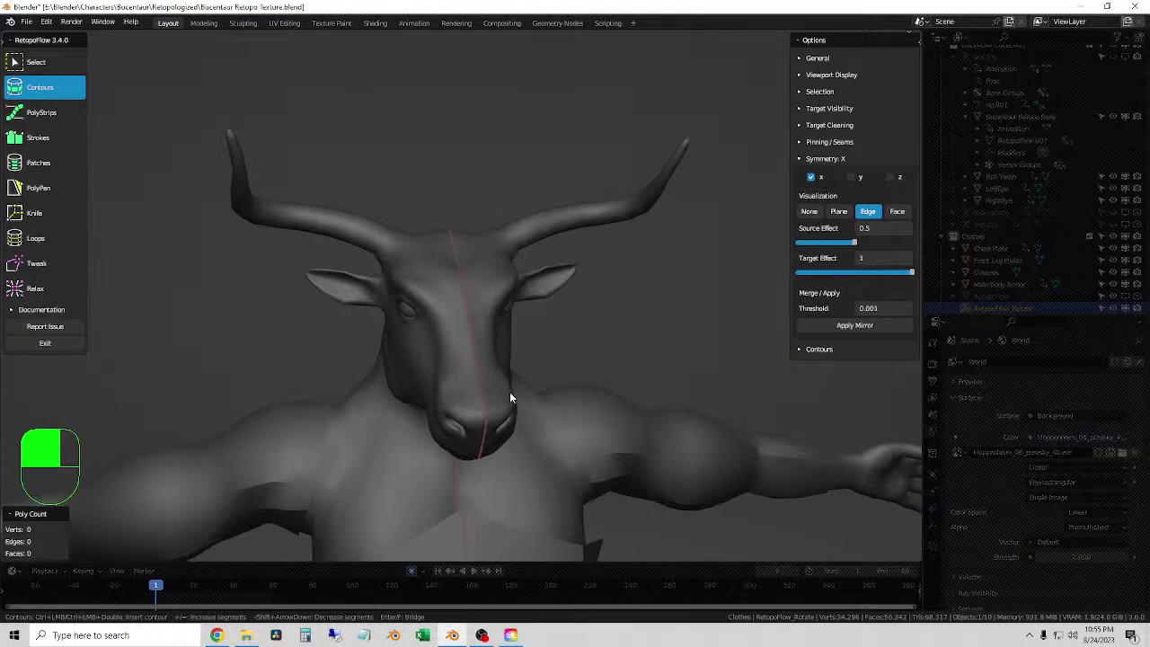
pyautogui.moveTo(508, 396)
pyautogui.mouseDown(button='middle')
pyautogui.moveTo(589, 410)
pyautogui.moveTo(411, 403)
pyautogui.moveTo(465, 365)
pyautogui.moveTo(493, 394)
pyautogui.mouseUp(button='middle')
pyautogui.scroll(2, 429, 397)
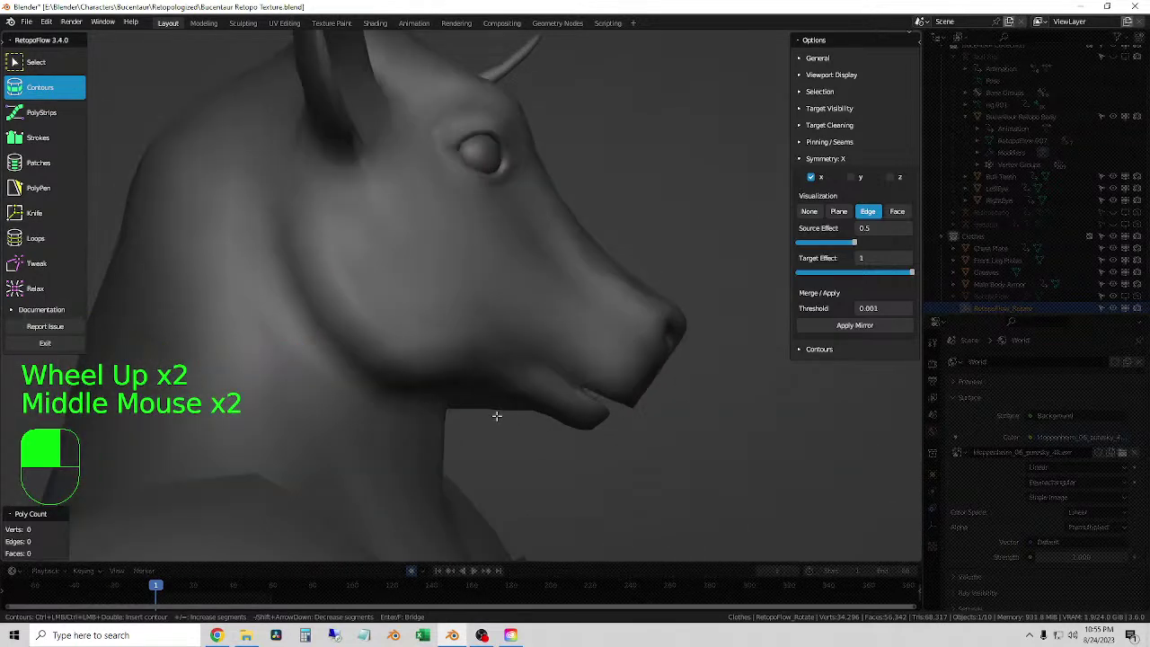
pyautogui.keyDown('ctrl'); pyautogui.moveTo(494, 412); pyautogui.dragTo(615, 232); pyautogui.keyUp('ctrl')
pyautogui.moveTo(655, 272)
pyautogui.mouseDown(button='middle')
pyautogui.moveTo(601, 279)
pyautogui.moveTo(659, 273)
pyautogui.moveTo(649, 282)
pyautogui.mouseUp(button='middle')
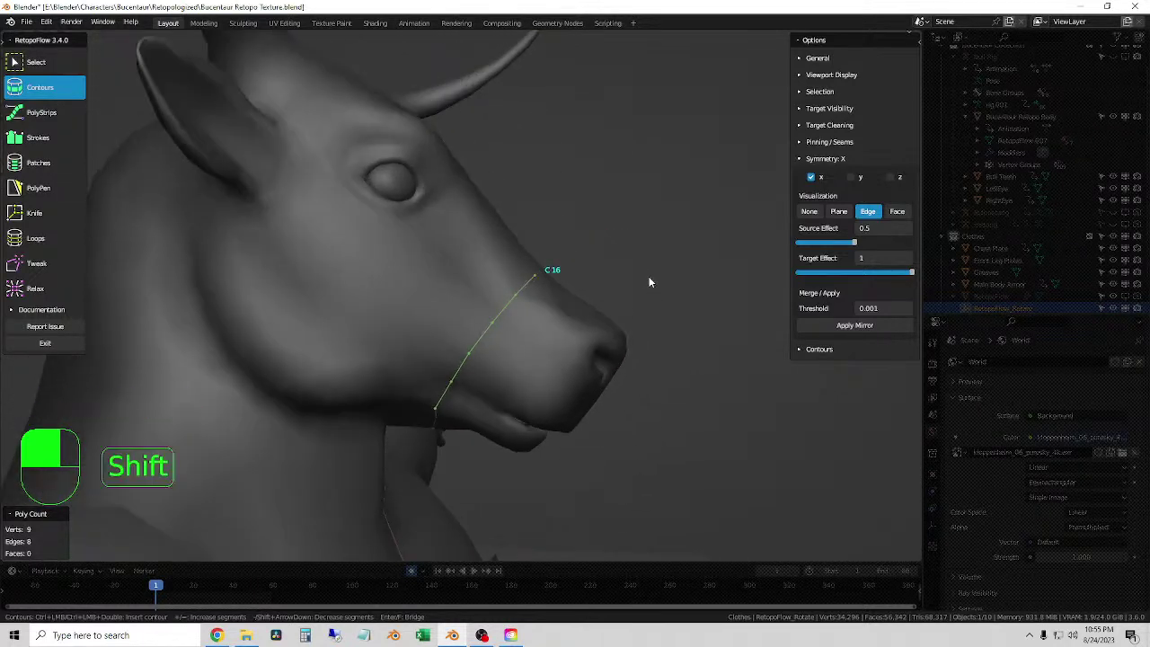
pyautogui.keyDown('shift'); pyautogui.scroll(1, 650, 282); pyautogui.keyUp('shift')
pyautogui.moveTo(641, 300); pyautogui.dragTo(567, 369, button='middle')
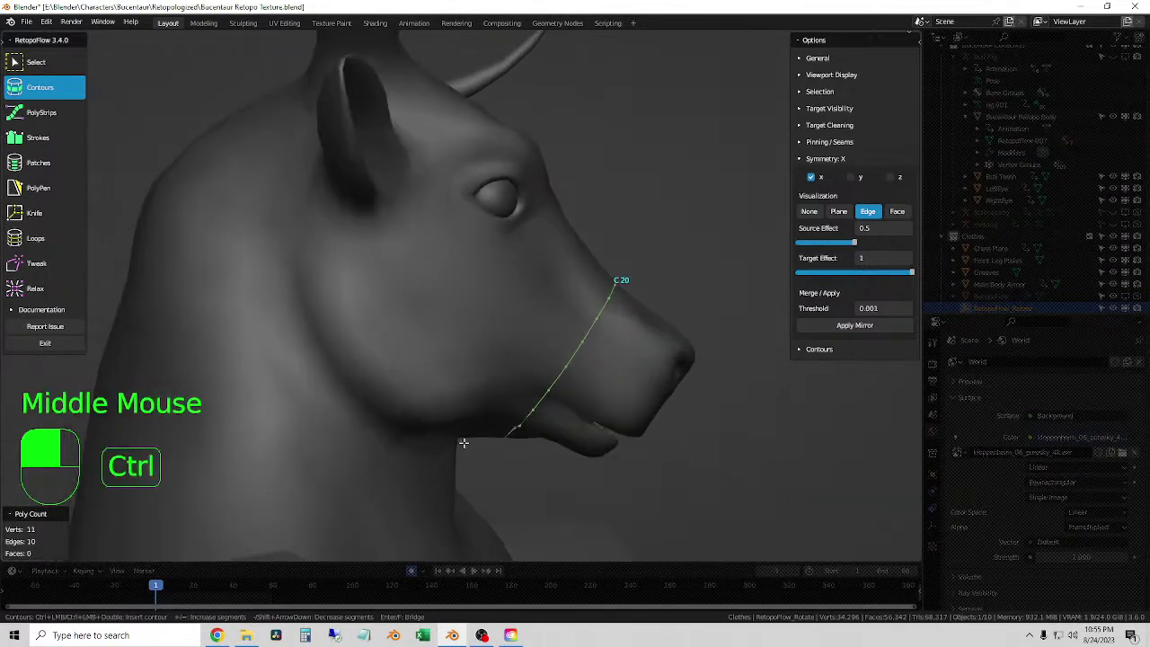
# - Cut a second contour from the throat to the nose bridge below the eyes, forming a band around the muzzle
pyautogui.keyDown('ctrl'); pyautogui.moveTo(462, 441); pyautogui.dragTo(560, 203); pyautogui.keyUp('ctrl')
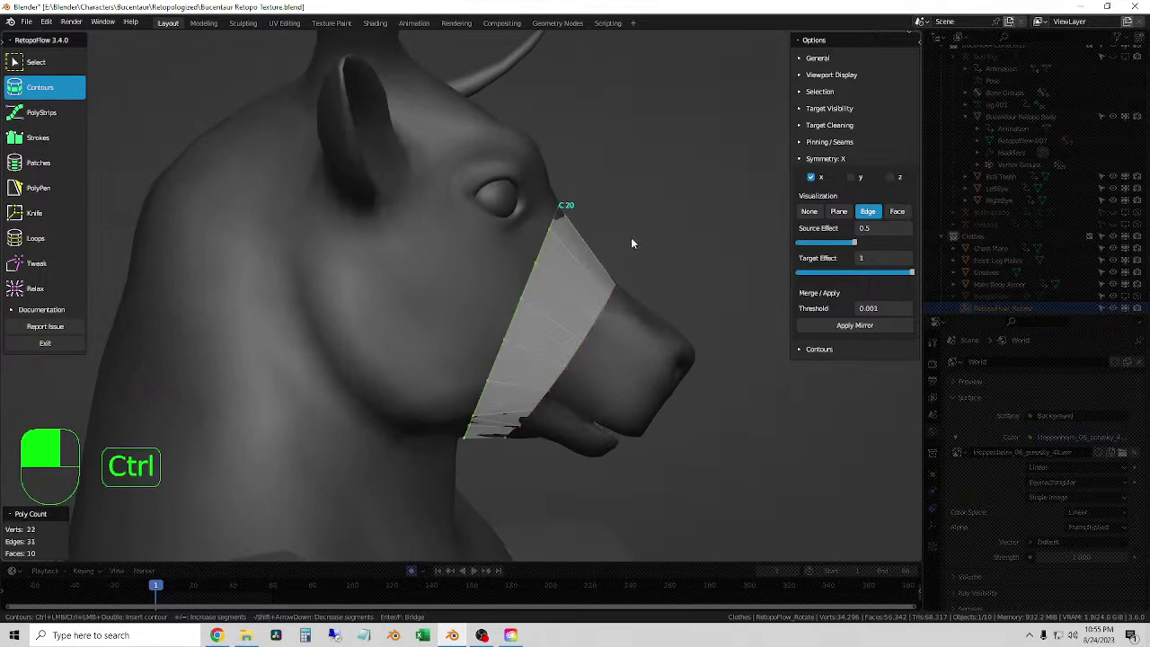
pyautogui.moveTo(630, 237)
pyautogui.mouseDown(button='middle')
pyautogui.moveTo(597, 250)
pyautogui.moveTo(582, 230)
pyautogui.moveTo(592, 208)
pyautogui.moveTo(608, 218)
pyautogui.moveTo(597, 255)
pyautogui.mouseUp(button='middle')
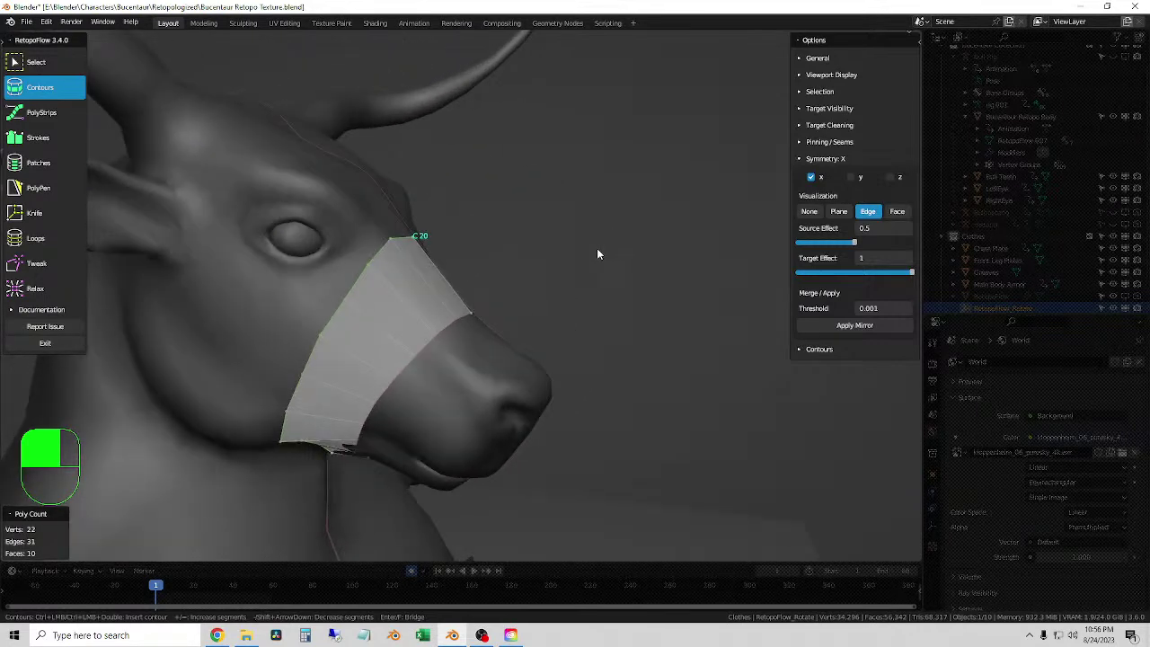
pyautogui.moveTo(367, 377); pyautogui.dragTo(339, 396, button='middle')
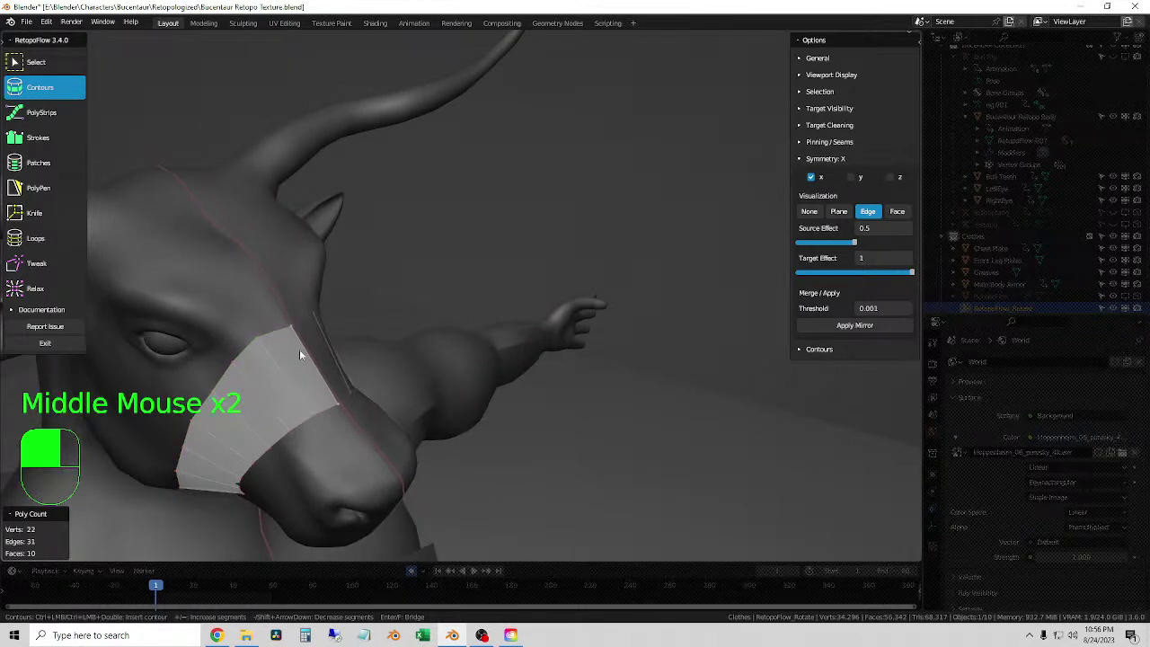
# - Extend the band's two uppermost front edges along the nose bridge toward the nostrils with the Strokes tool
pyautogui.press('3')
pyautogui.press('shift')
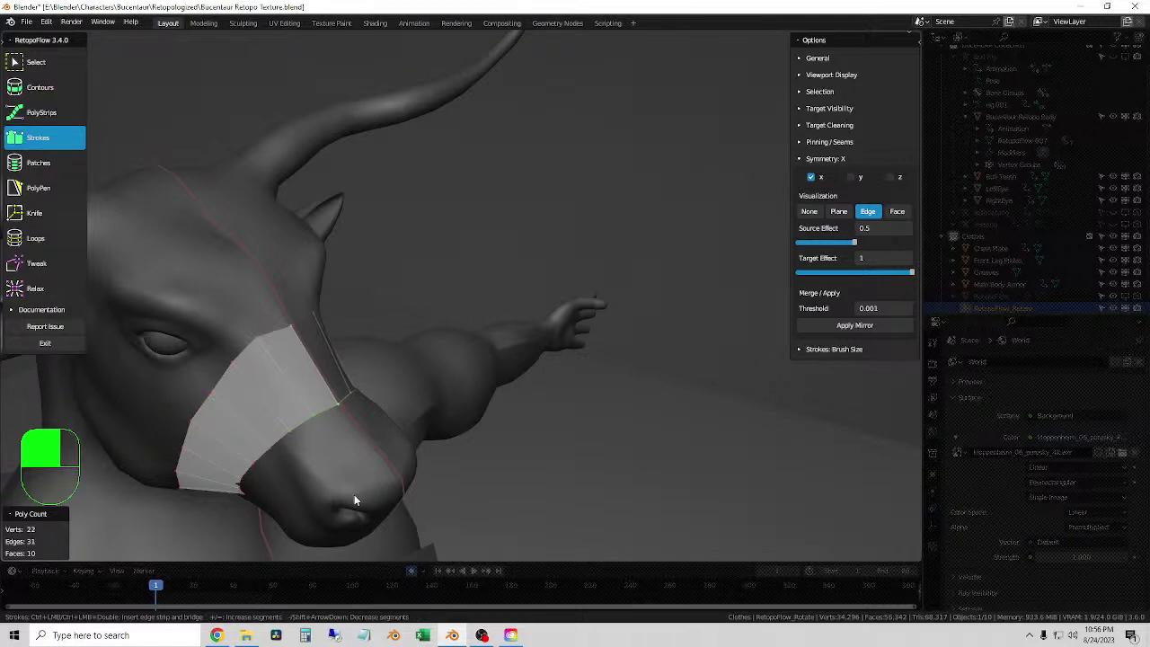
pyautogui.press('ctrl')
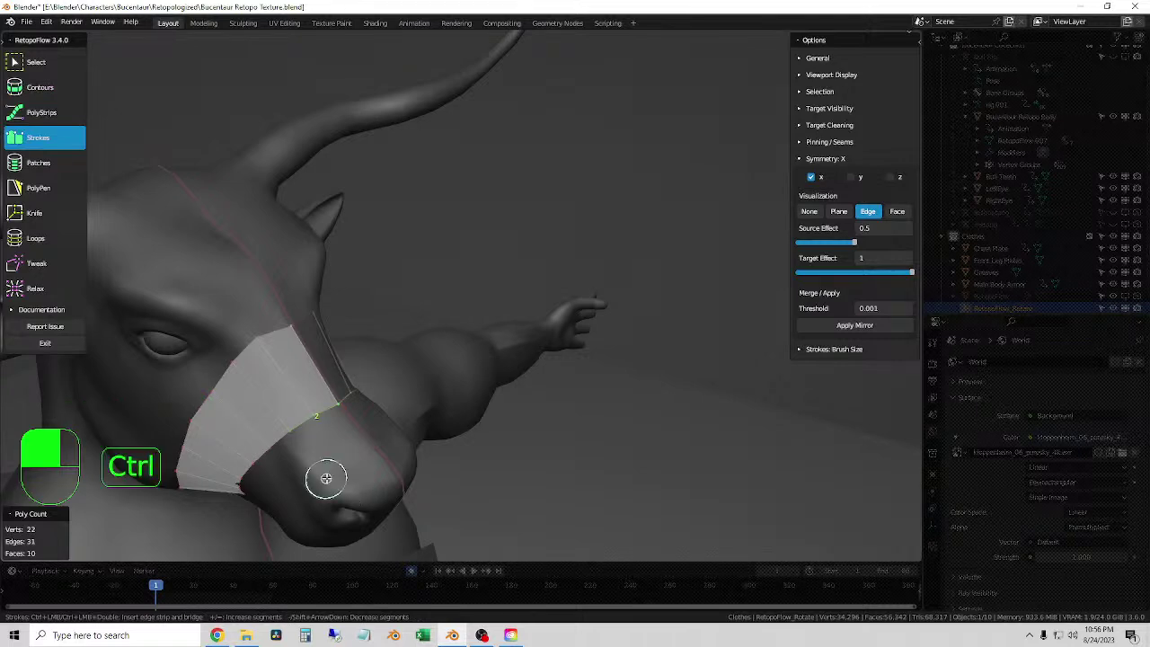
pyautogui.keyDown('ctrl'); pyautogui.moveTo(326, 478); pyautogui.dragTo(385, 467); pyautogui.keyUp('ctrl')
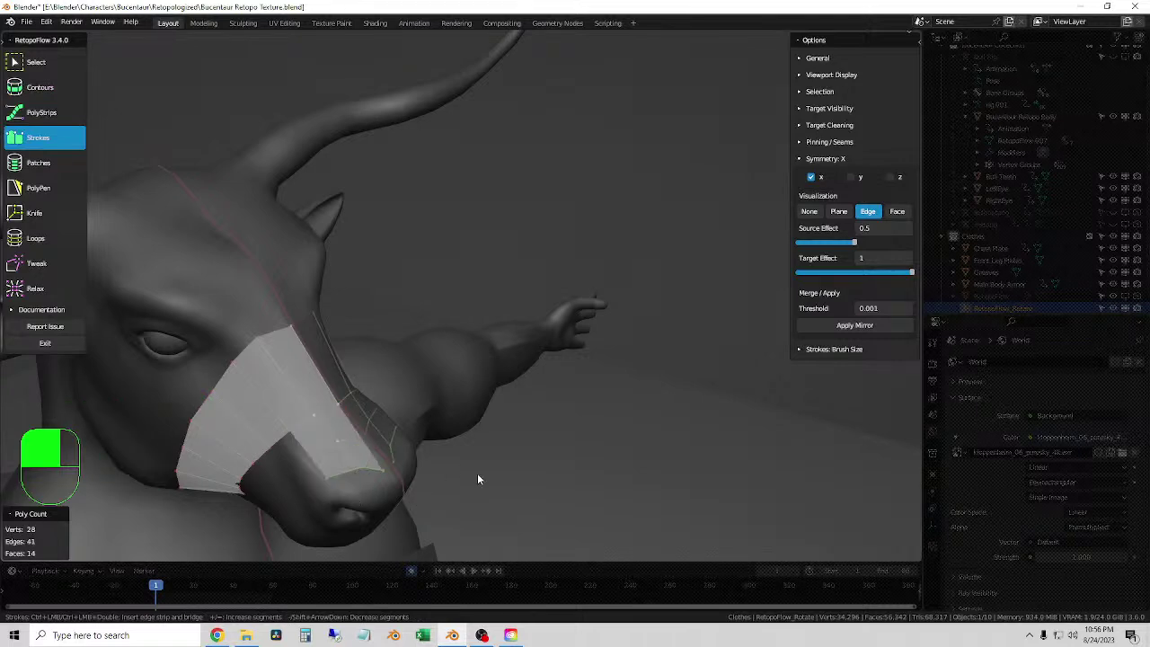
pyautogui.press('5')
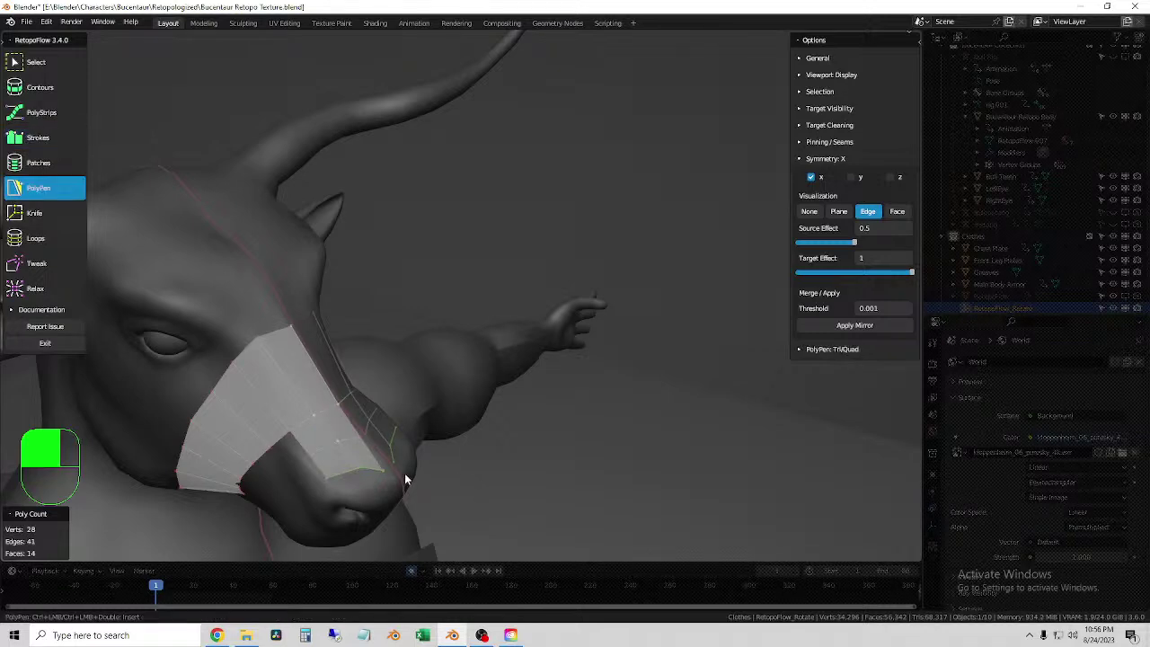
pyautogui.keyDown('shift'); pyautogui.moveTo(406, 480); pyautogui.dragTo(329, 402, button='middle'); pyautogui.keyUp('shift')
pyautogui.scroll(2, 501, 372)
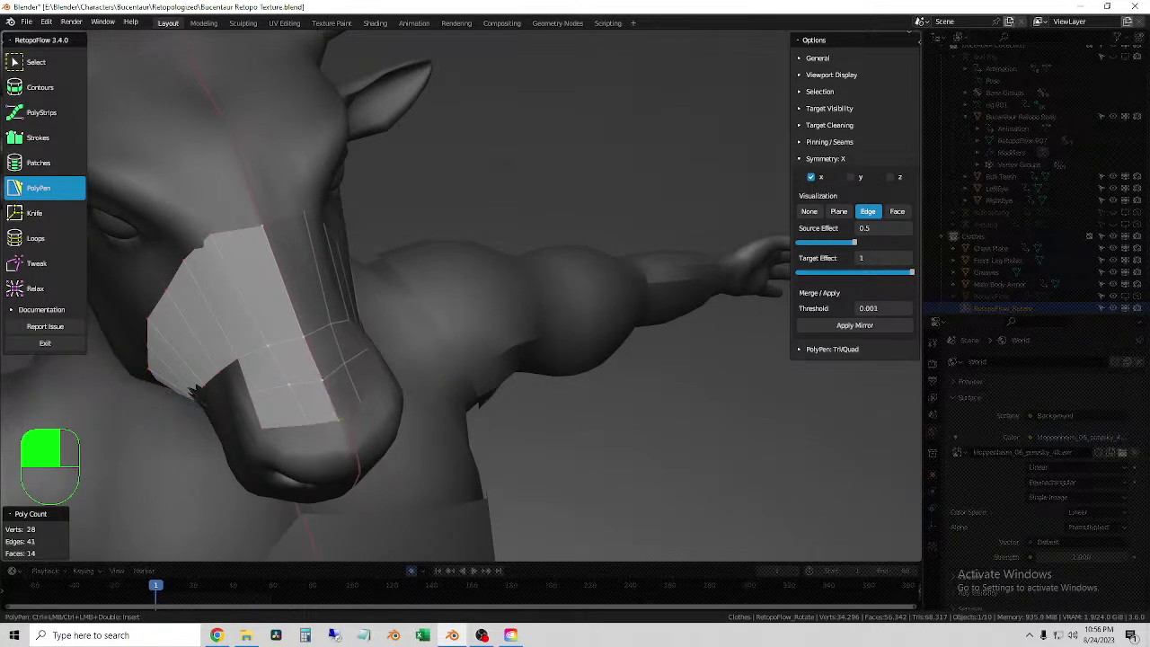
pyautogui.scroll(-3, 520, 447)
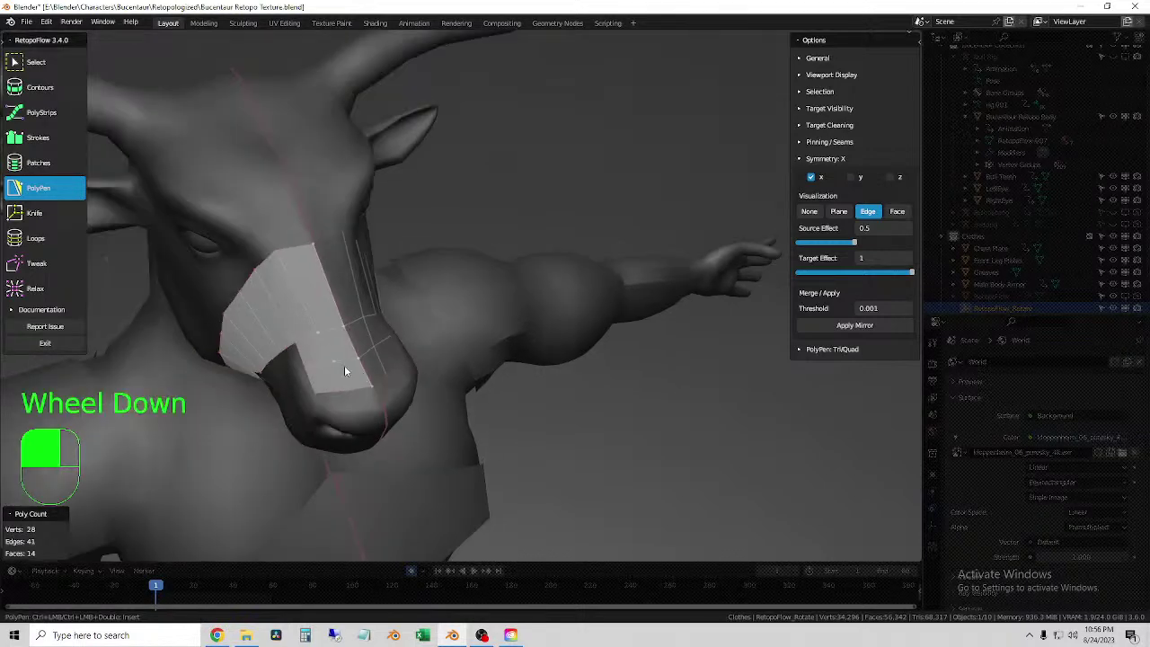
pyautogui.moveTo(341, 372); pyautogui.dragTo(432, 376, button='middle')
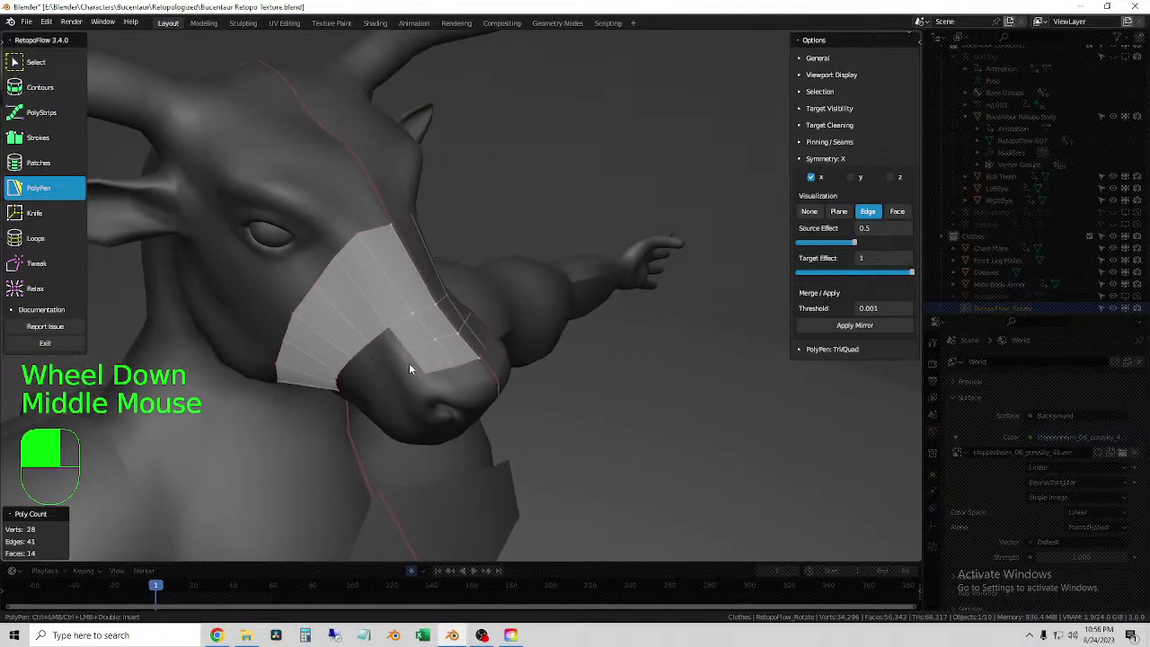
# - Shrink the Tweak brush and reshape the inner corner where the nose strip meets the muzzle band
pyautogui.click(40, 266)
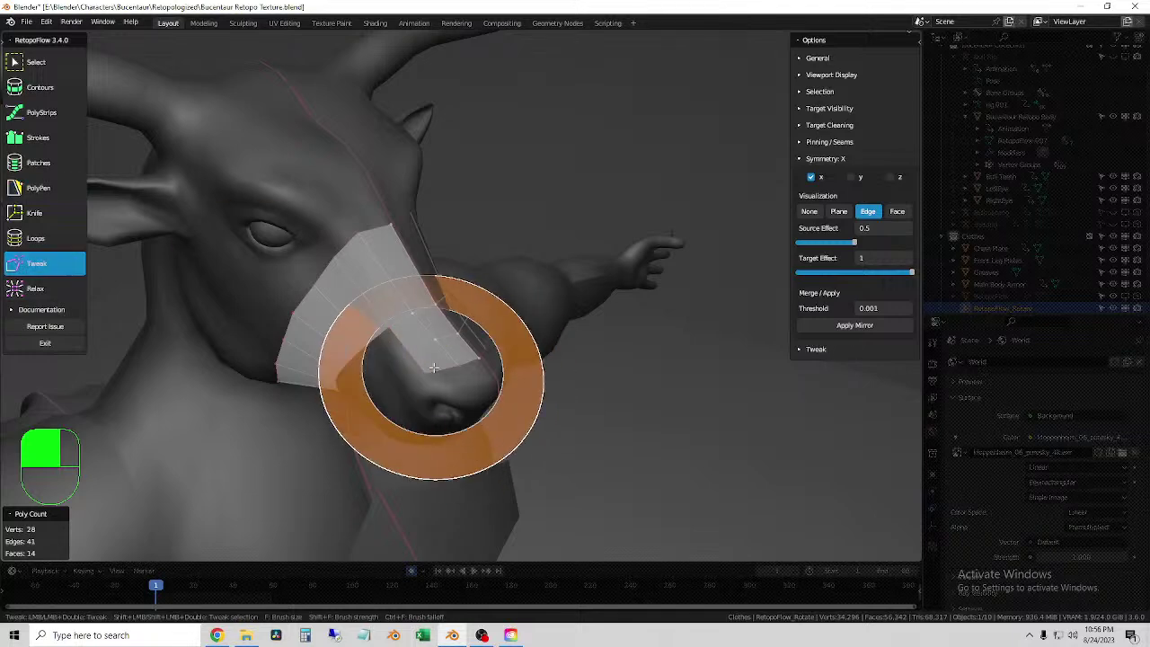
pyautogui.press('f')
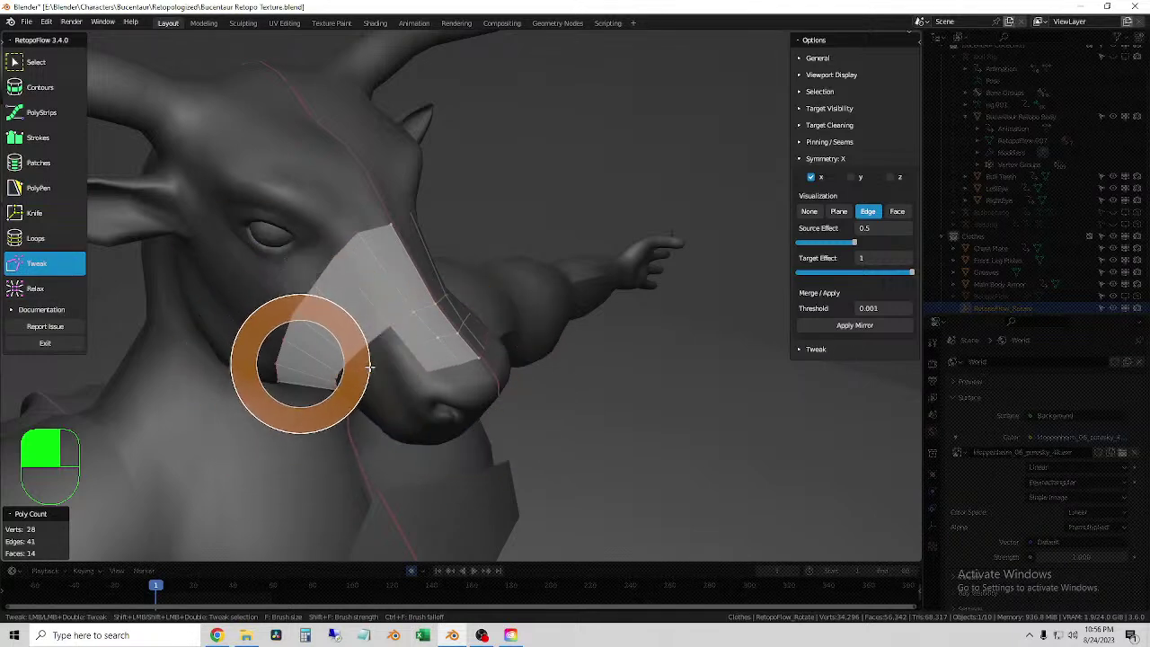
pyautogui.moveTo(456, 361); pyautogui.dragTo(425, 386, button='middle')
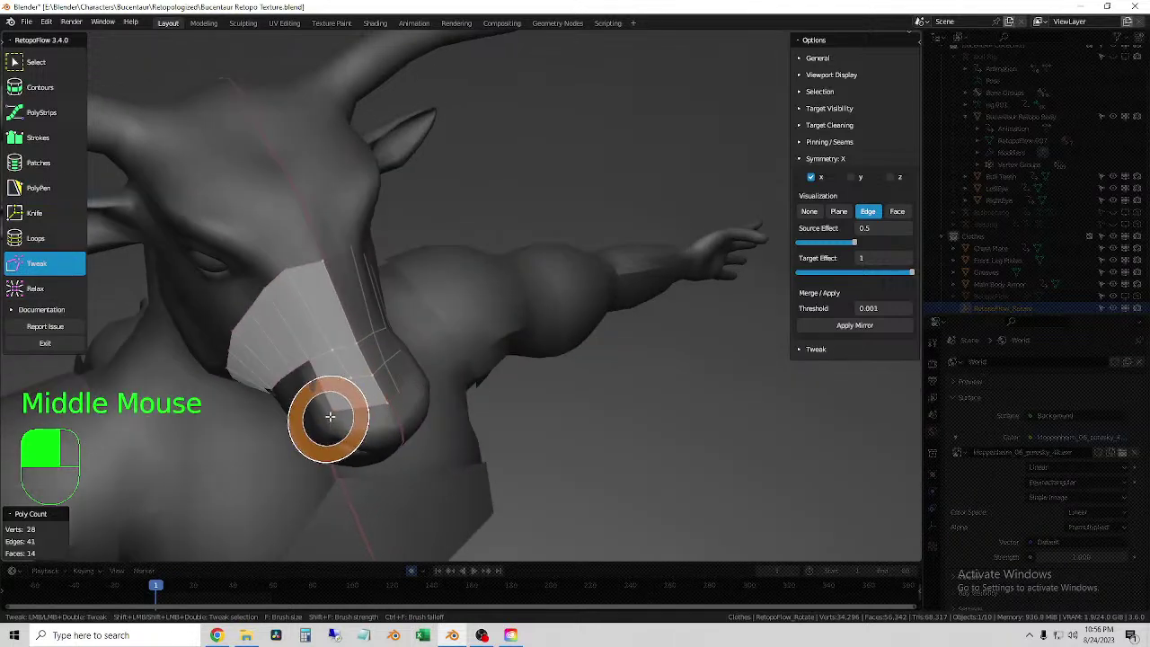
pyautogui.moveTo(326, 410); pyautogui.dragTo(303, 360)
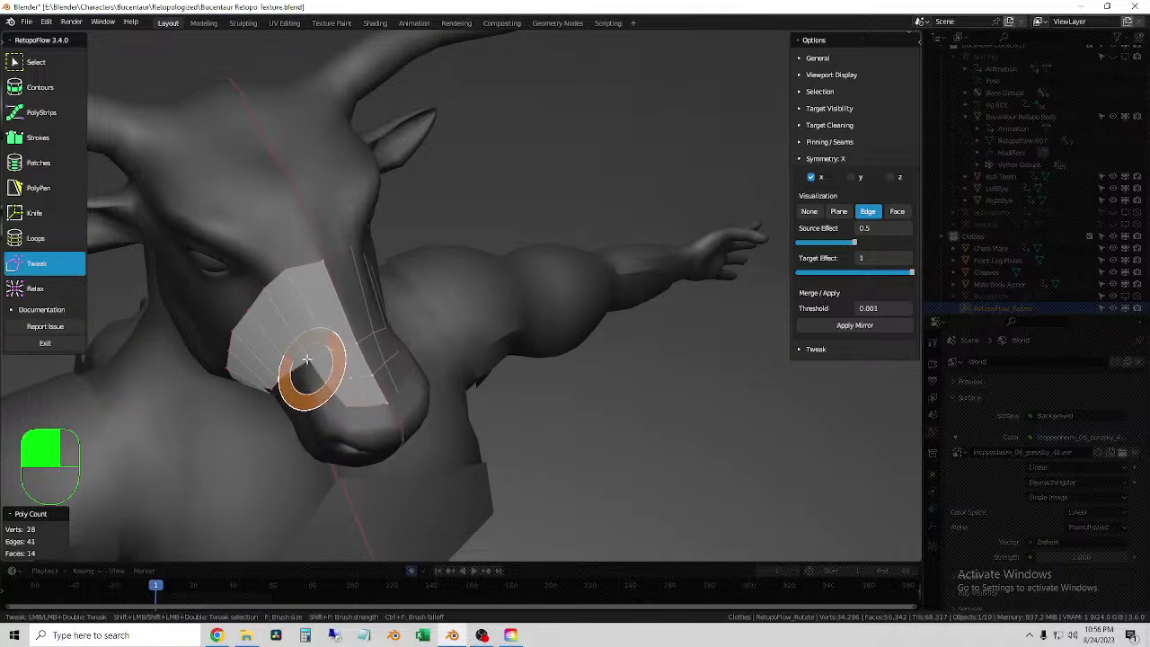
# - Insert an edge loop along the middle of the muzzle band with the Loops tool
pyautogui.moveTo(398, 431); pyautogui.dragTo(450, 402, button='middle')
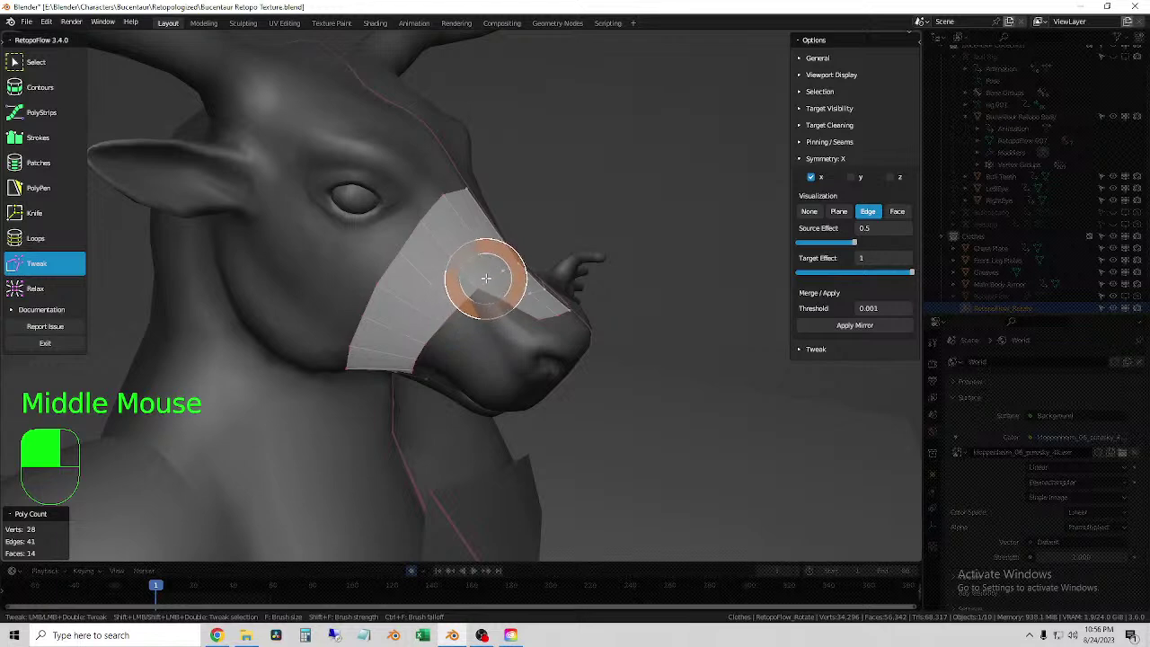
pyautogui.moveTo(483, 282)
pyautogui.mouseDown(button='middle')
pyautogui.moveTo(425, 350)
pyautogui.moveTo(452, 333)
pyautogui.mouseUp(button='middle')
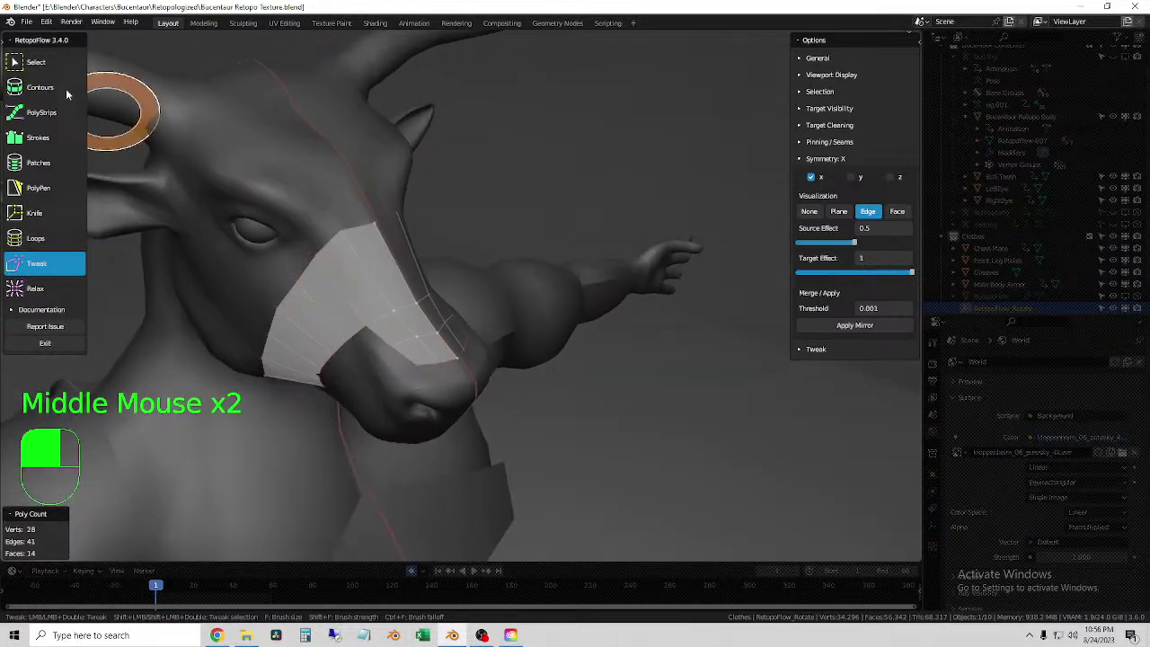
pyautogui.click(45, 239)
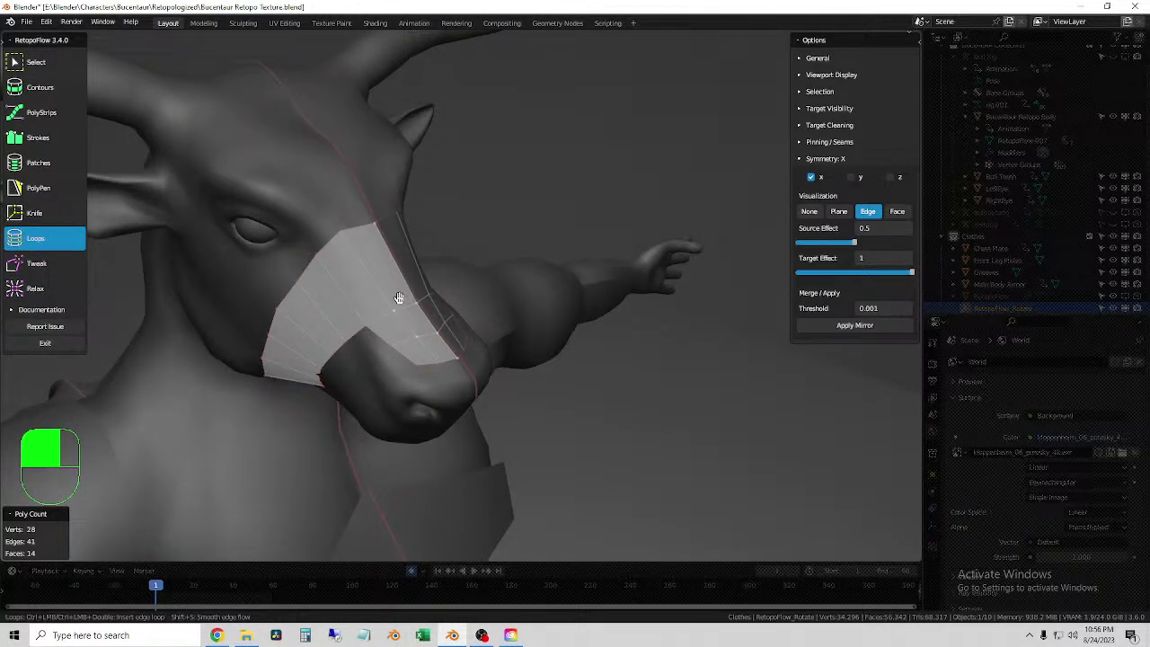
pyautogui.keyDown('ctrl'); pyautogui.click(343, 288); pyautogui.keyUp('ctrl')
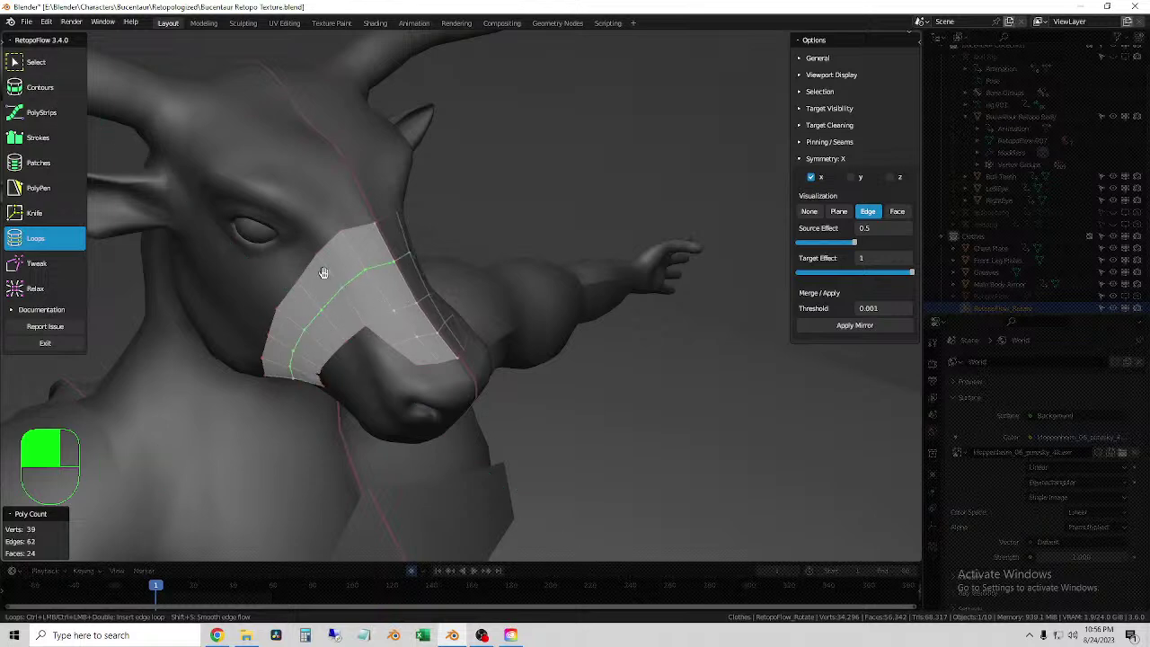
# - Examine the muzzle band's fit around the snout and nose bridge from the front, side and above
pyautogui.click(37, 264)
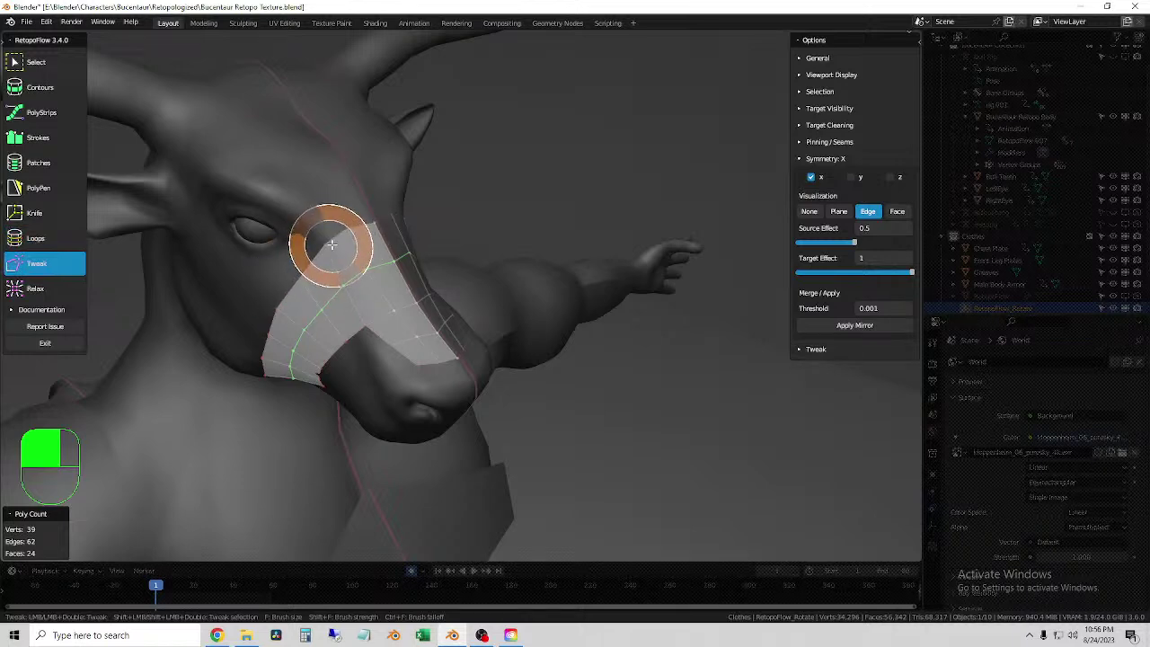
pyautogui.moveTo(331, 299); pyautogui.dragTo(380, 303, button='middle')
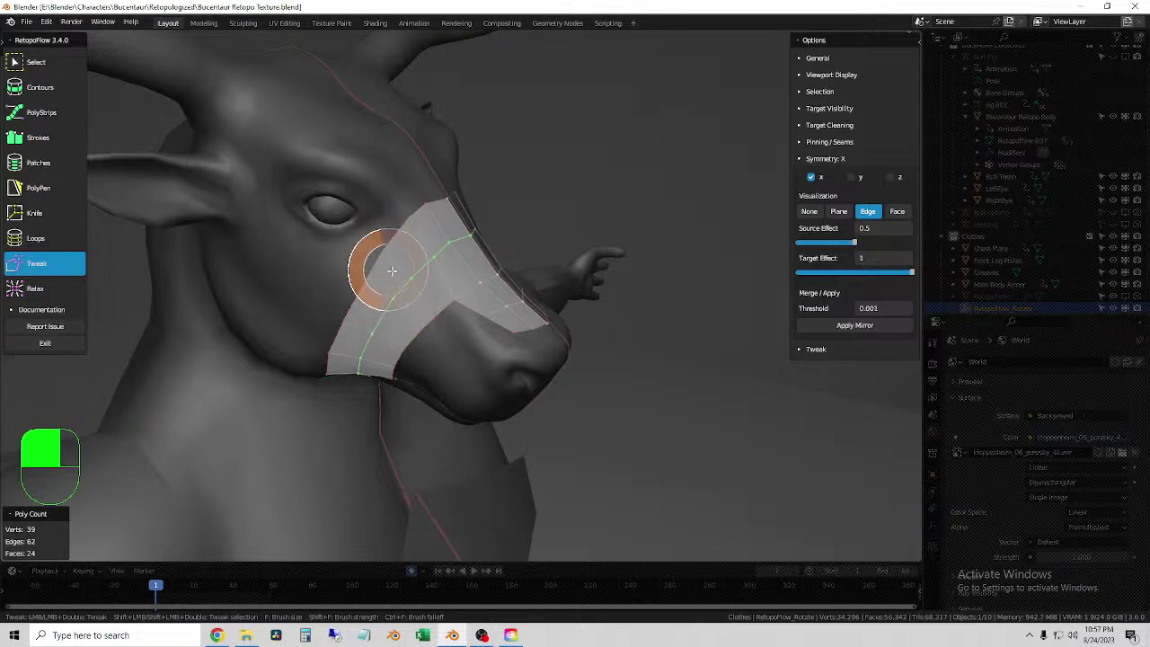
pyautogui.moveTo(391, 270)
pyautogui.mouseDown(button='middle')
pyautogui.moveTo(422, 266)
pyautogui.moveTo(418, 285)
pyautogui.mouseUp(button='middle')
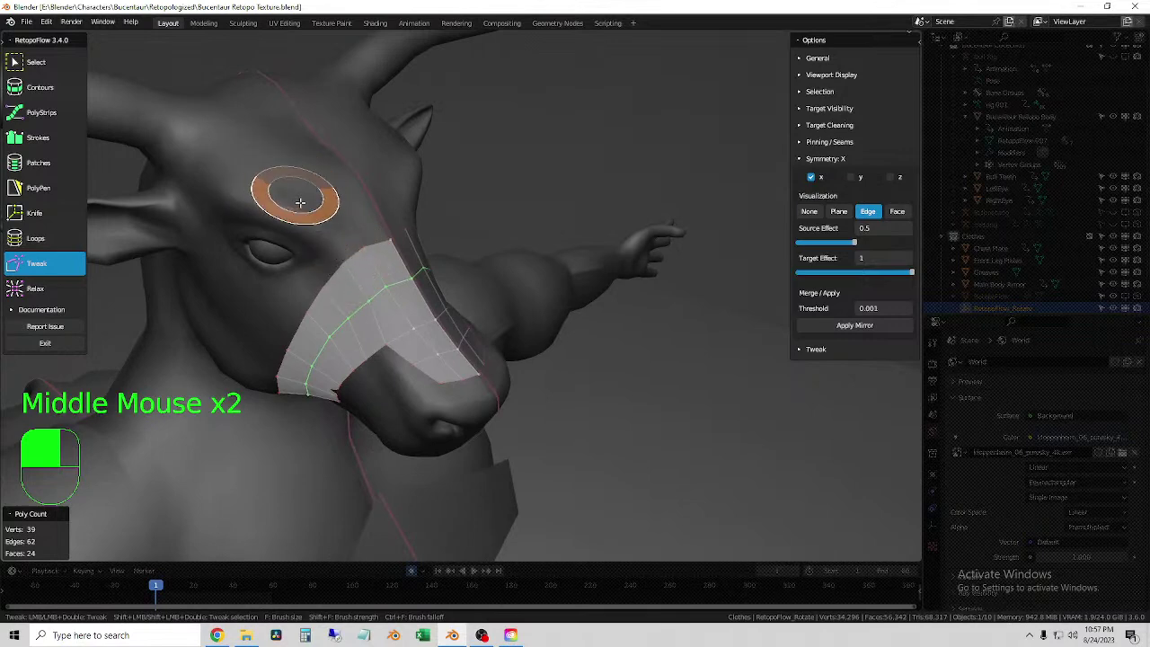
pyautogui.moveTo(290, 192); pyautogui.dragTo(331, 268, button='middle')
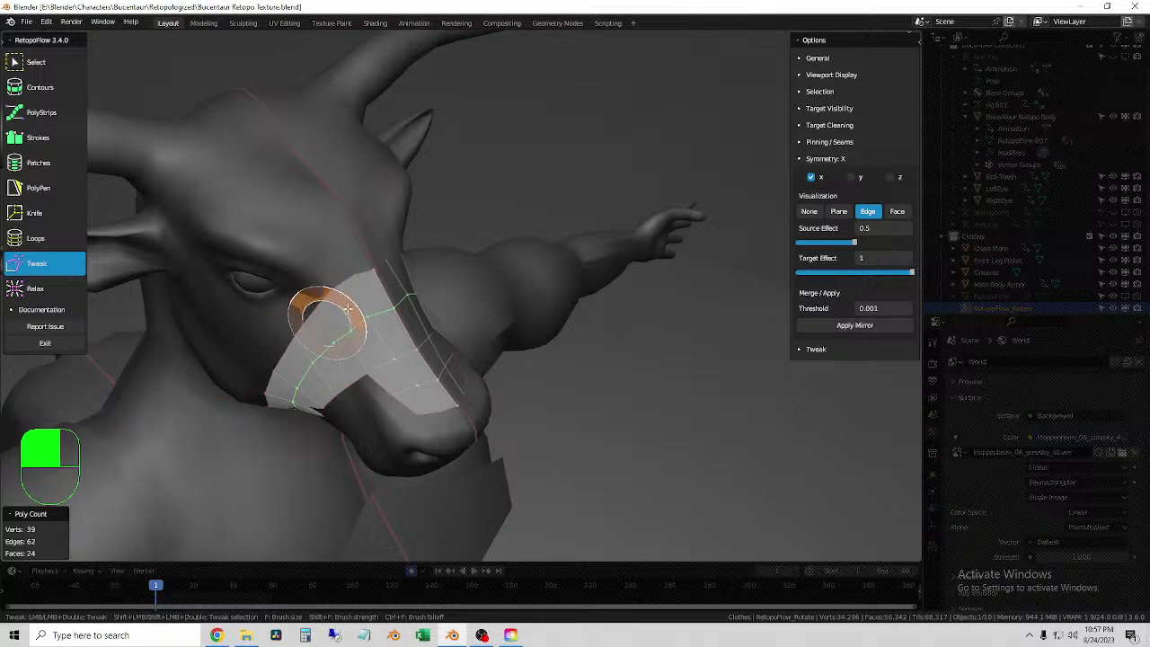
pyautogui.moveTo(346, 310); pyautogui.dragTo(351, 300, button='middle')
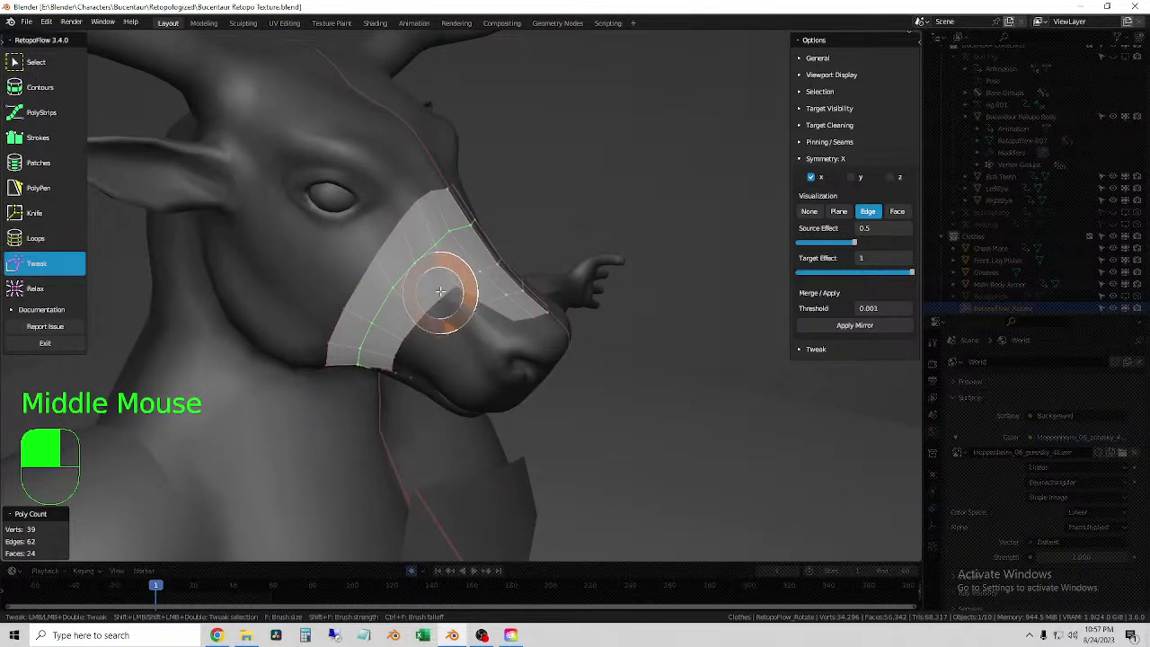
pyautogui.moveTo(440, 291)
pyautogui.mouseDown(button='middle')
pyautogui.moveTo(380, 305)
pyautogui.moveTo(423, 329)
pyautogui.mouseUp(button='middle')
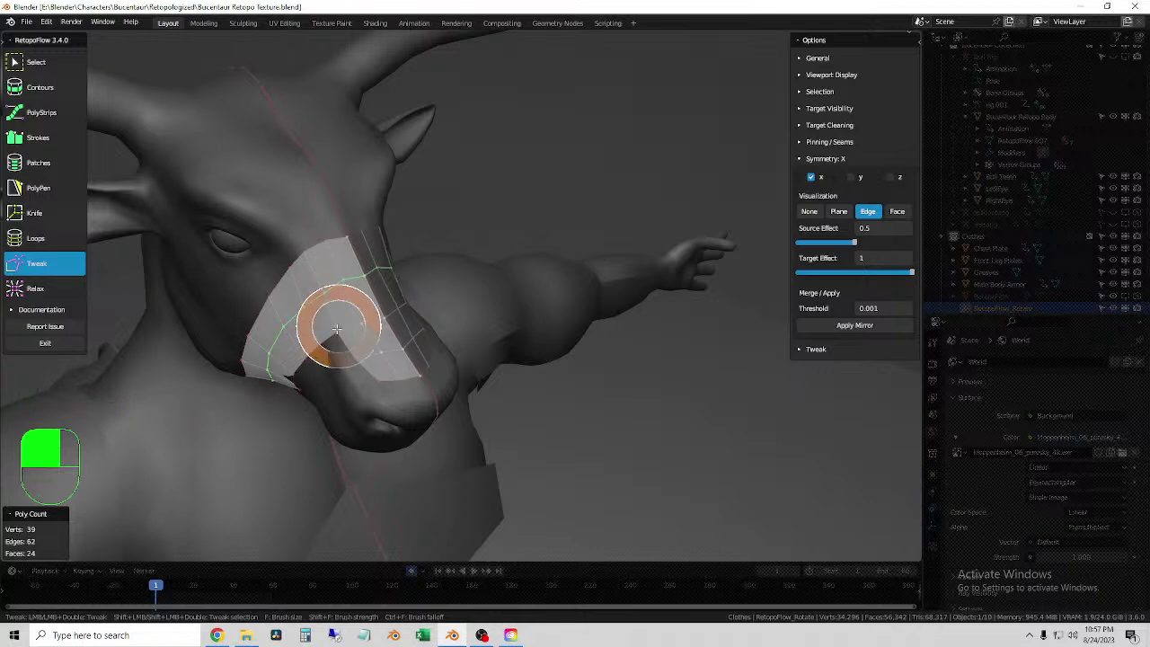
pyautogui.moveTo(329, 333)
pyautogui.mouseDown(button='middle')
pyautogui.moveTo(369, 324)
pyautogui.moveTo(362, 351)
pyautogui.mouseUp(button='middle')
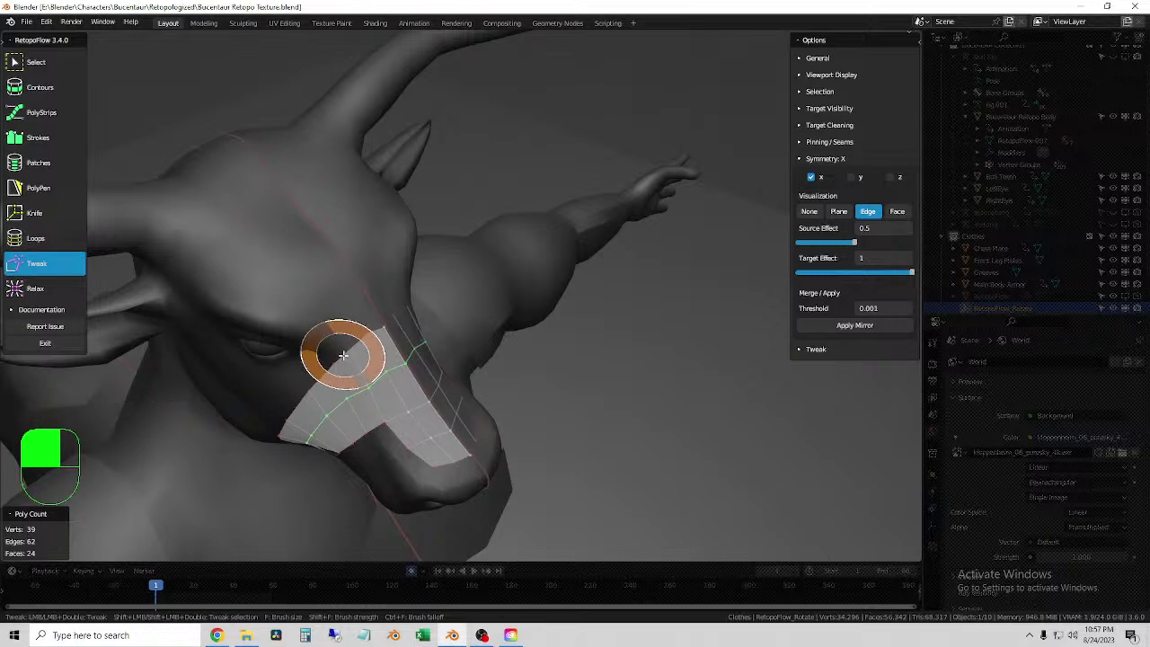
pyautogui.moveTo(179, 603); pyautogui.dragTo(359, 385, button='middle')
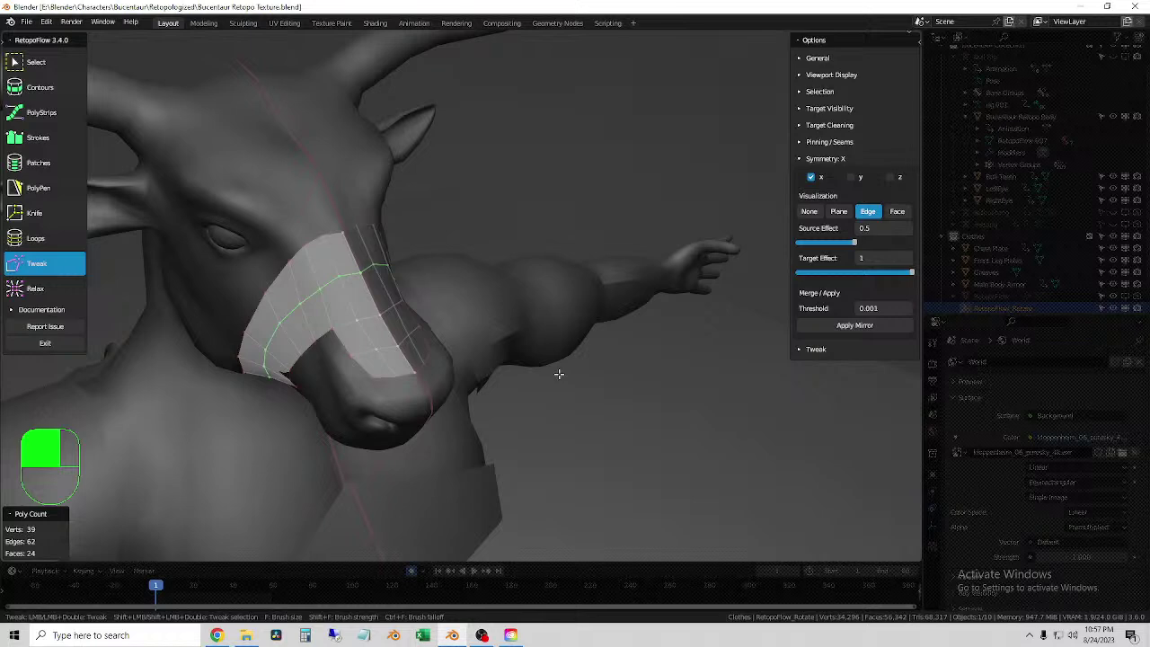
pyautogui.scroll(-2, 446, 277)
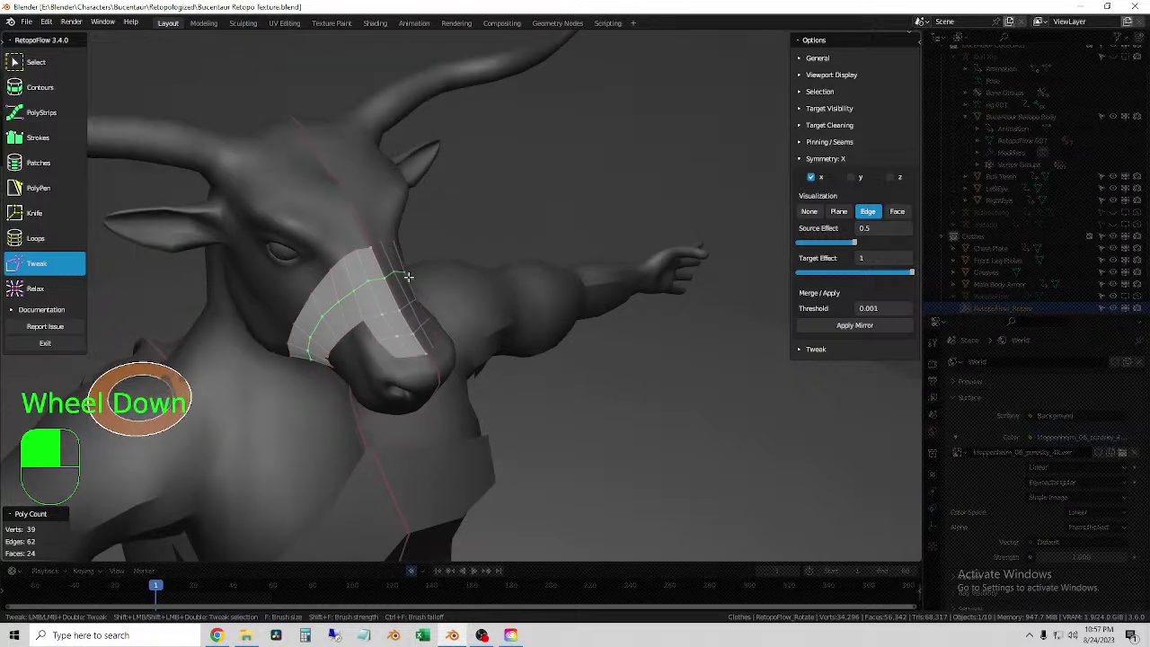
pyautogui.moveTo(445, 277); pyautogui.dragTo(448, 301, button='middle')
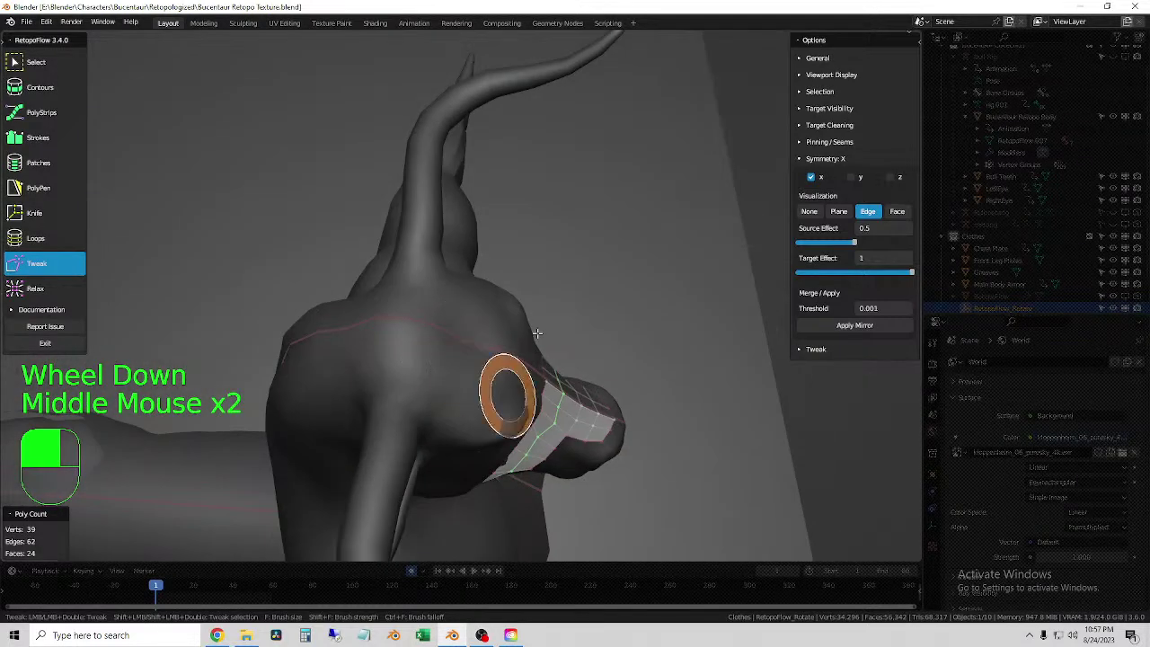
pyautogui.moveTo(501, 328); pyautogui.dragTo(472, 320, button='middle')
pyautogui.scroll(1, 420, 271)
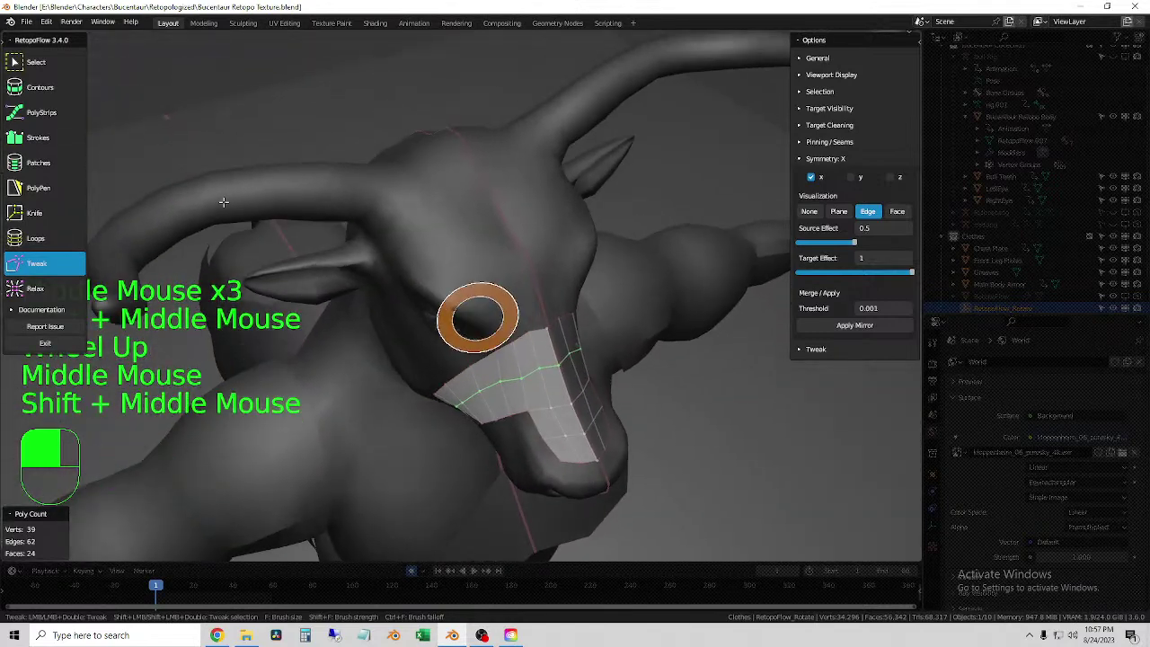
# - Extend the band's two uppermost rear edges from the nose bridge up the forehead to between the horns with the Strokes tool
pyautogui.click(46, 137)
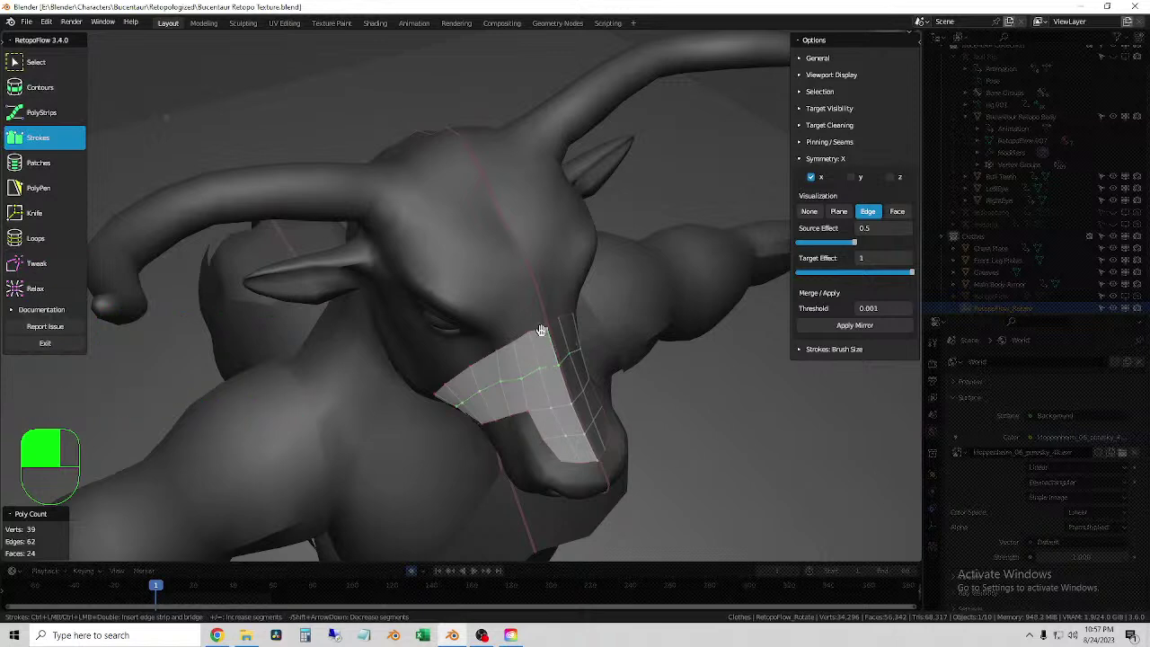
pyautogui.moveTo(537, 353); pyautogui.dragTo(520, 376, button='middle')
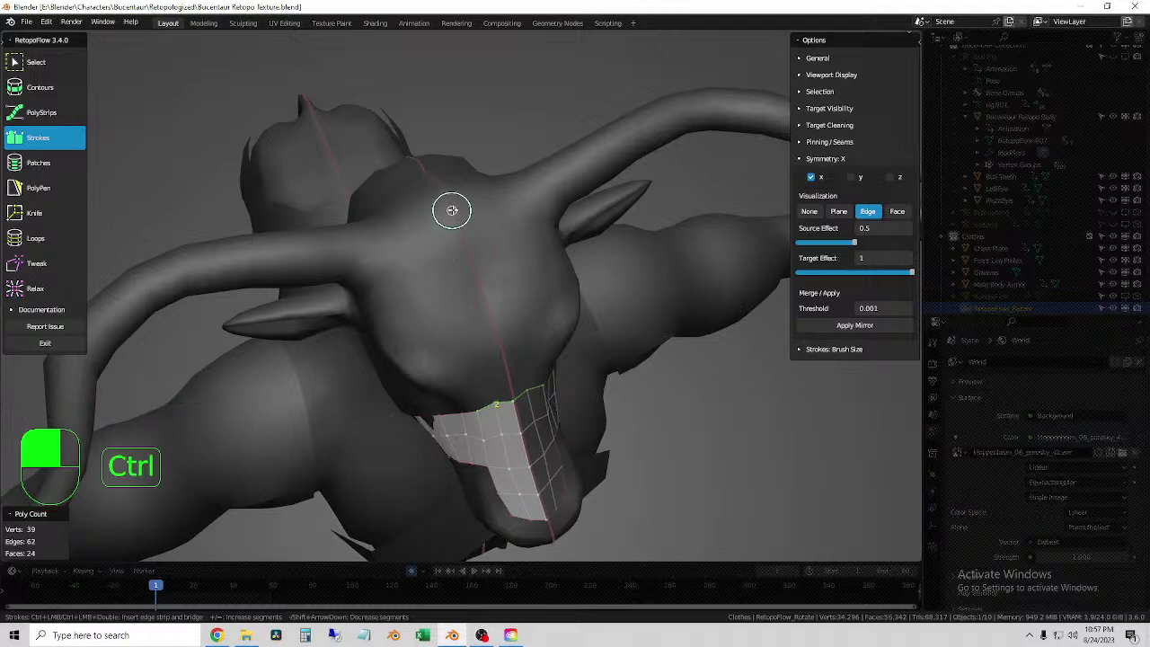
pyautogui.keyDown('ctrl'); pyautogui.click(398, 236); pyautogui.keyUp('ctrl')
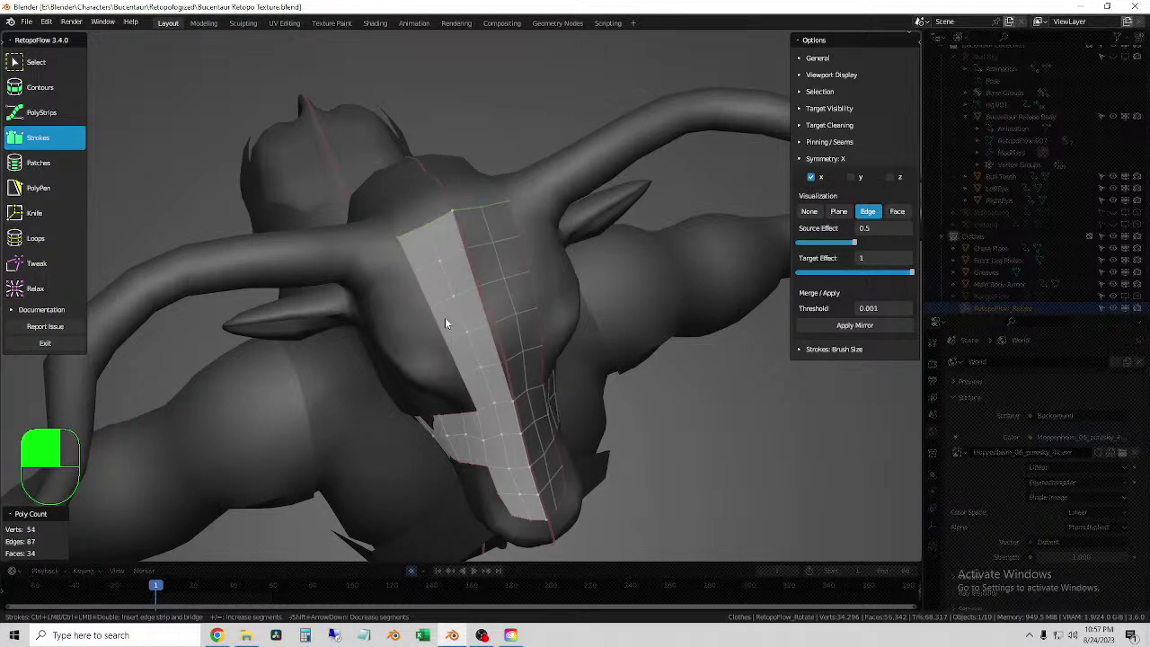
pyautogui.moveTo(445, 317); pyautogui.dragTo(400, 269, button='middle')
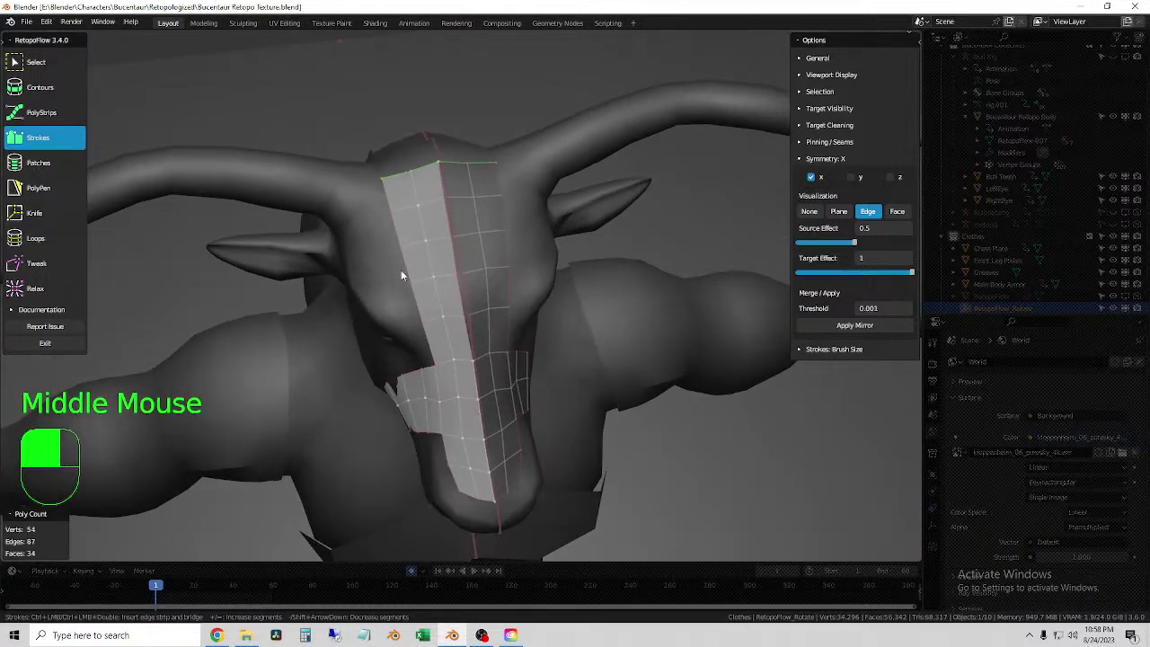
# - Shrink the Tweak brush and widen the band on the cheek, pulling its rear edge up below the eye and its front edge forward
pyautogui.click(37, 265)
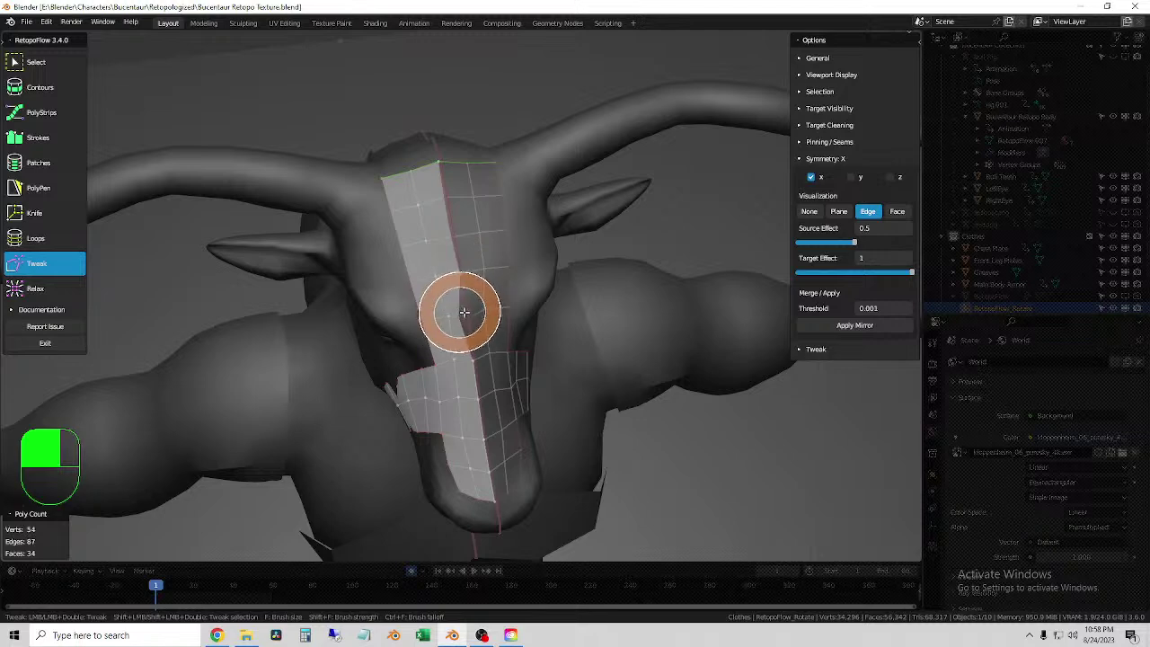
pyautogui.click(403, 318)
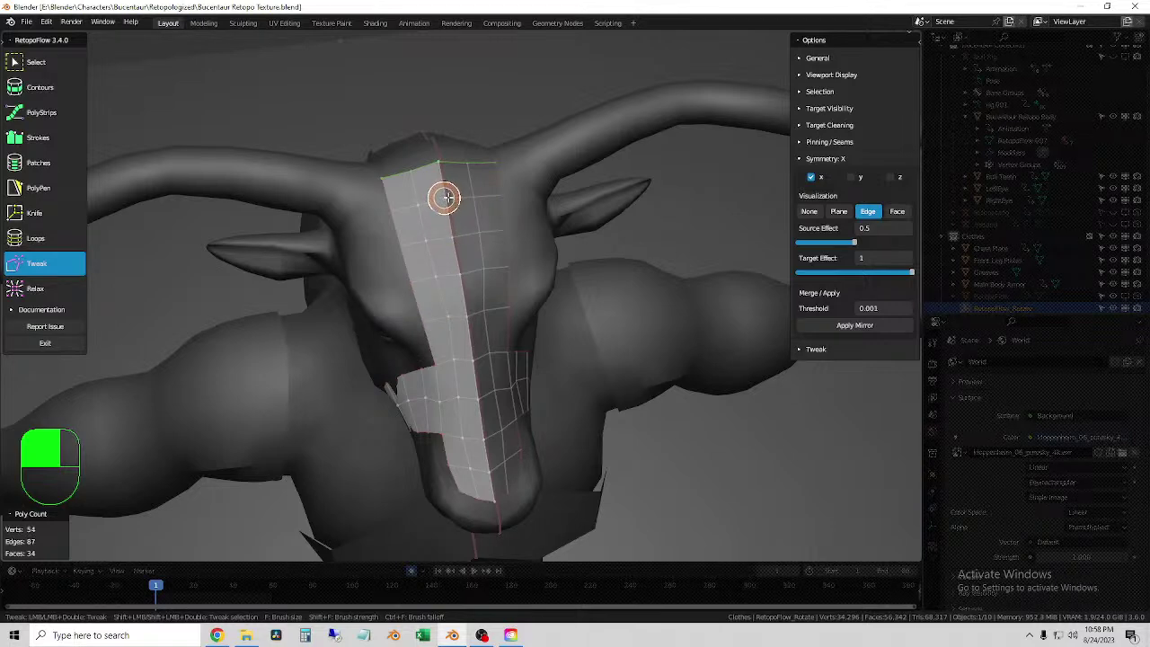
pyautogui.moveTo(454, 315); pyautogui.dragTo(467, 280, button='middle')
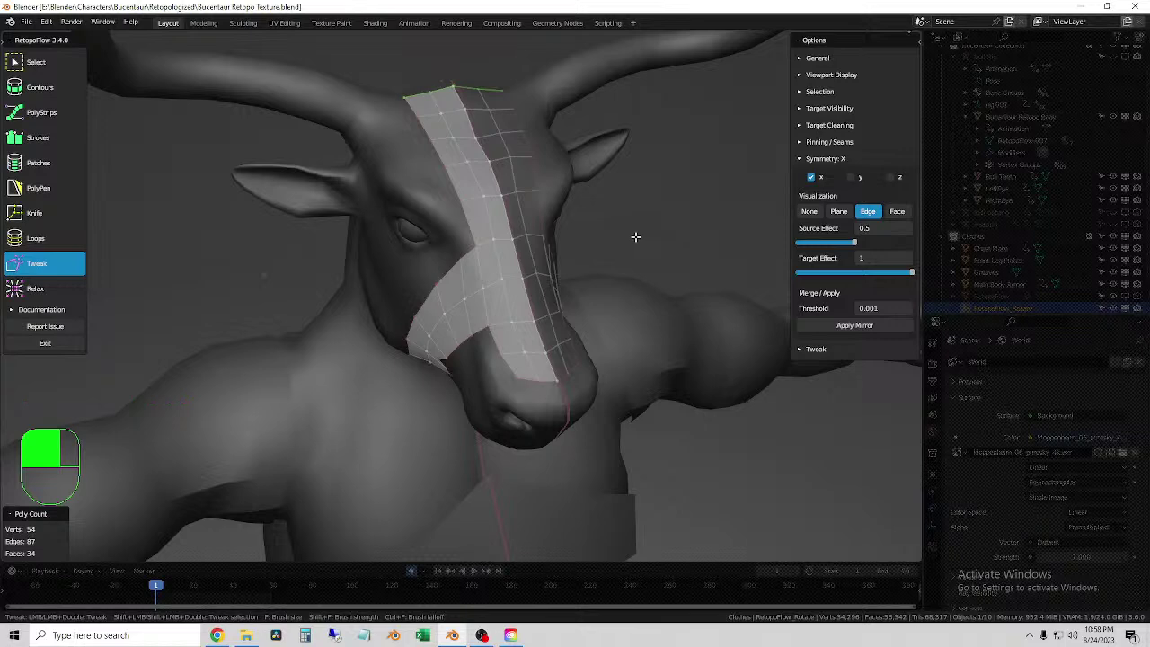
pyautogui.moveTo(563, 281); pyautogui.dragTo(125, 252, button='middle')
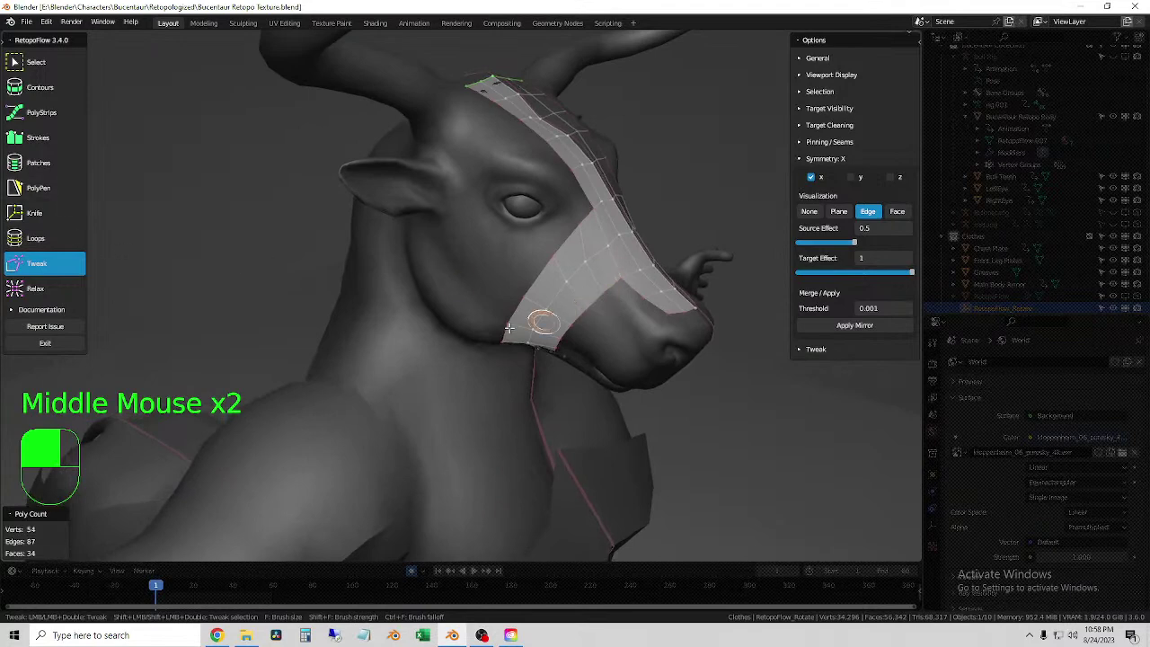
pyautogui.moveTo(509, 329)
pyautogui.mouseDown()
pyautogui.moveTo(519, 301)
pyautogui.moveTo(476, 231)
pyautogui.mouseUp()
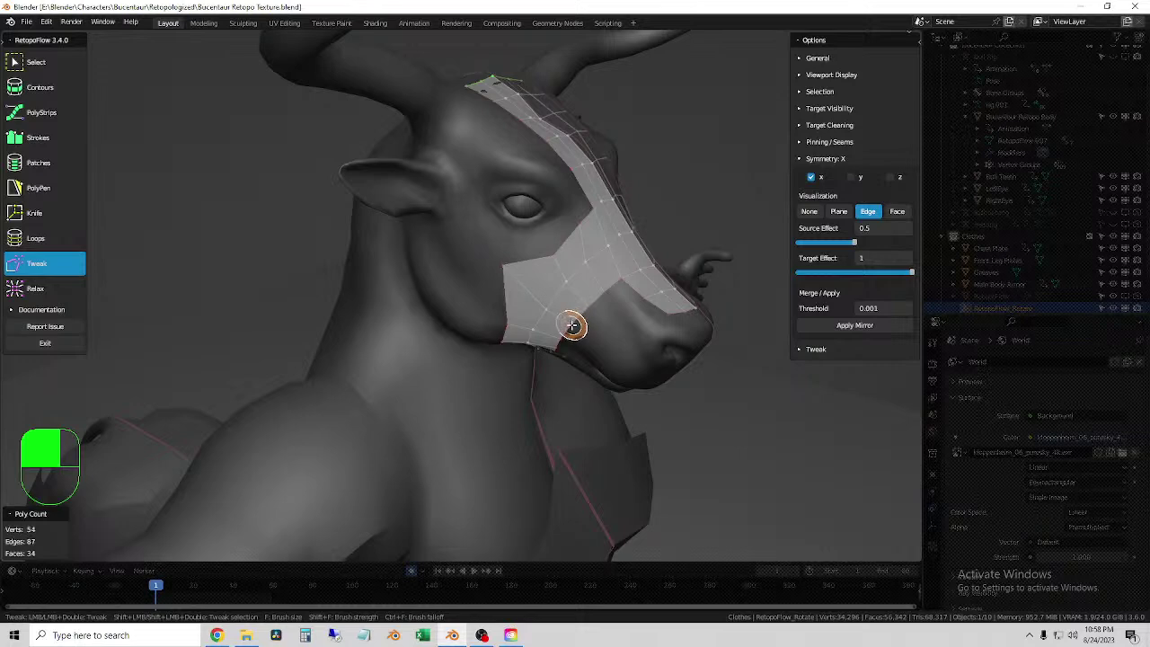
pyautogui.moveTo(572, 325); pyautogui.dragTo(616, 333)
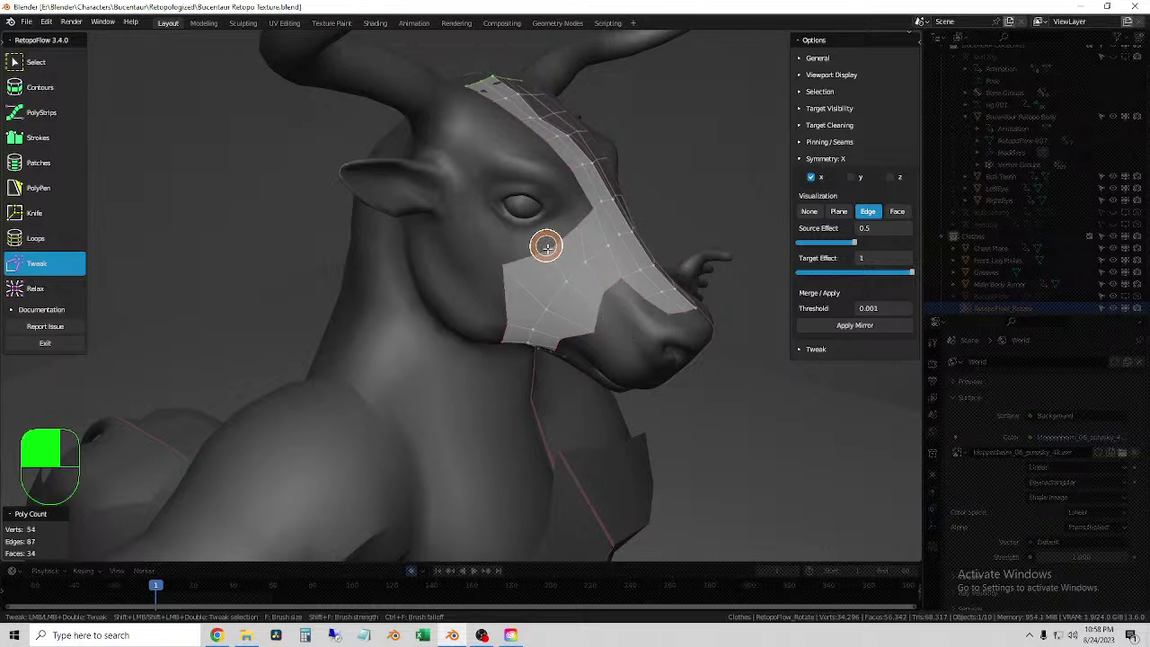
pyautogui.moveTo(544, 251)
pyautogui.mouseDown(button='middle')
pyautogui.moveTo(595, 226)
pyautogui.moveTo(573, 230)
pyautogui.moveTo(557, 281)
pyautogui.moveTo(547, 269)
pyautogui.mouseUp(button='middle')
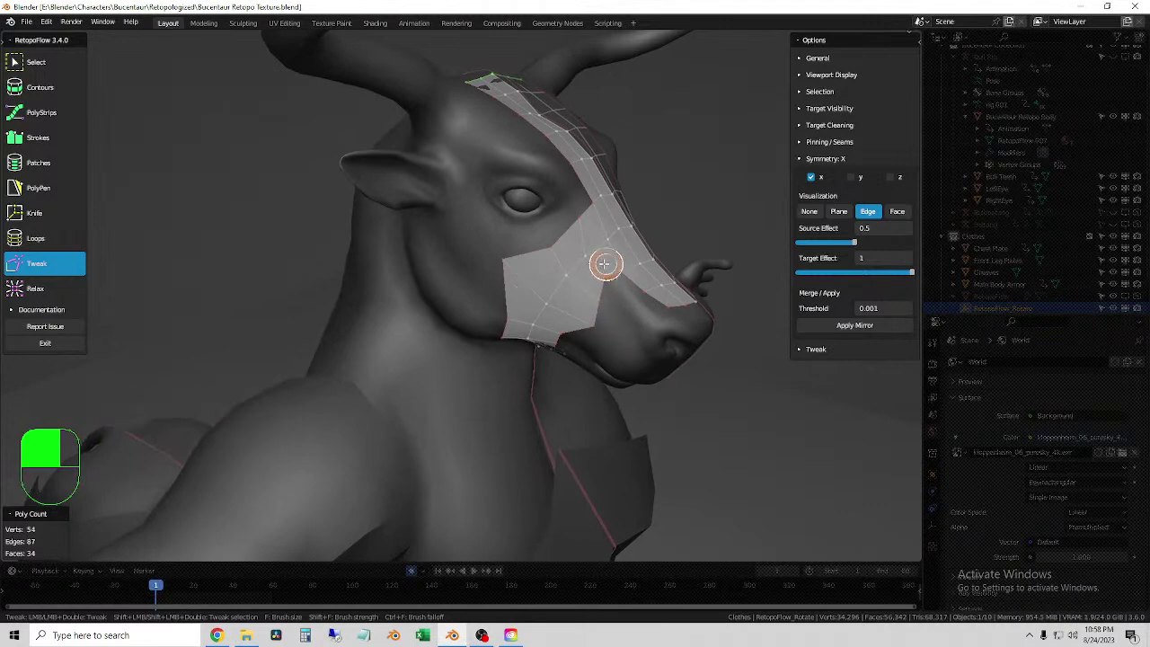
# - Insert crosswise edge loops through the stretched cheek faces between the jaw and the nose bridge with the Loops tool
pyautogui.click(42, 241)
pyautogui.press('ctrl')
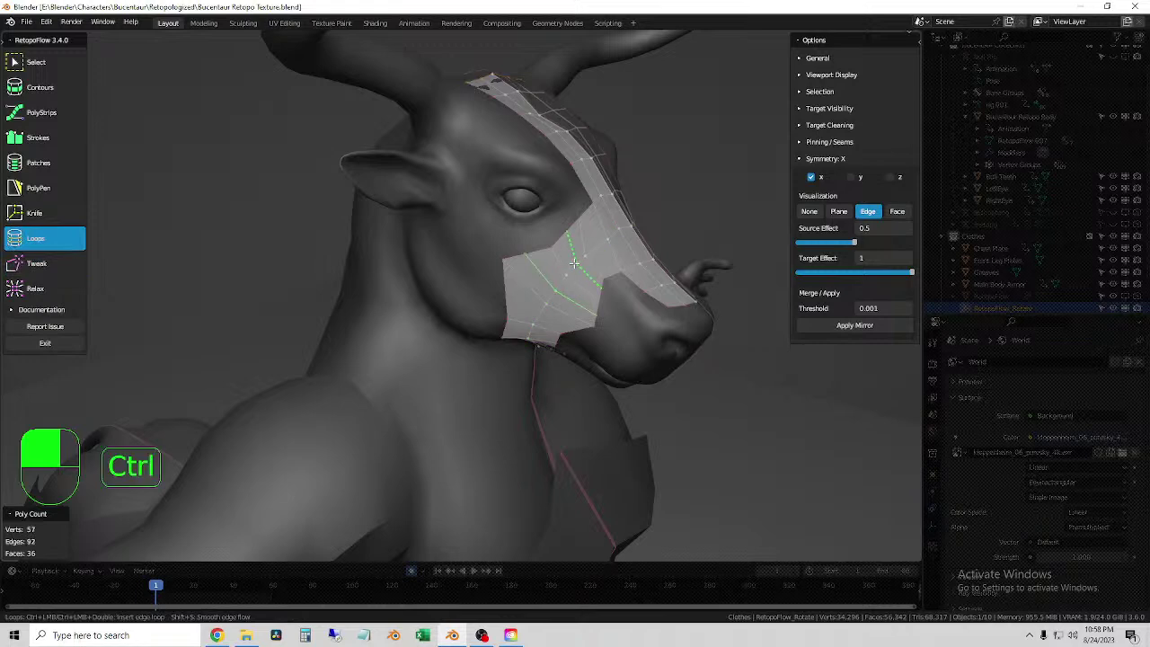
pyautogui.keyDown('ctrl'); pyautogui.click(573, 263); pyautogui.keyUp('ctrl')
pyautogui.keyDown('ctrl'); pyautogui.click(599, 248); pyautogui.keyUp('ctrl')
pyautogui.moveTo(599, 249); pyautogui.dragTo(589, 265, button='middle')
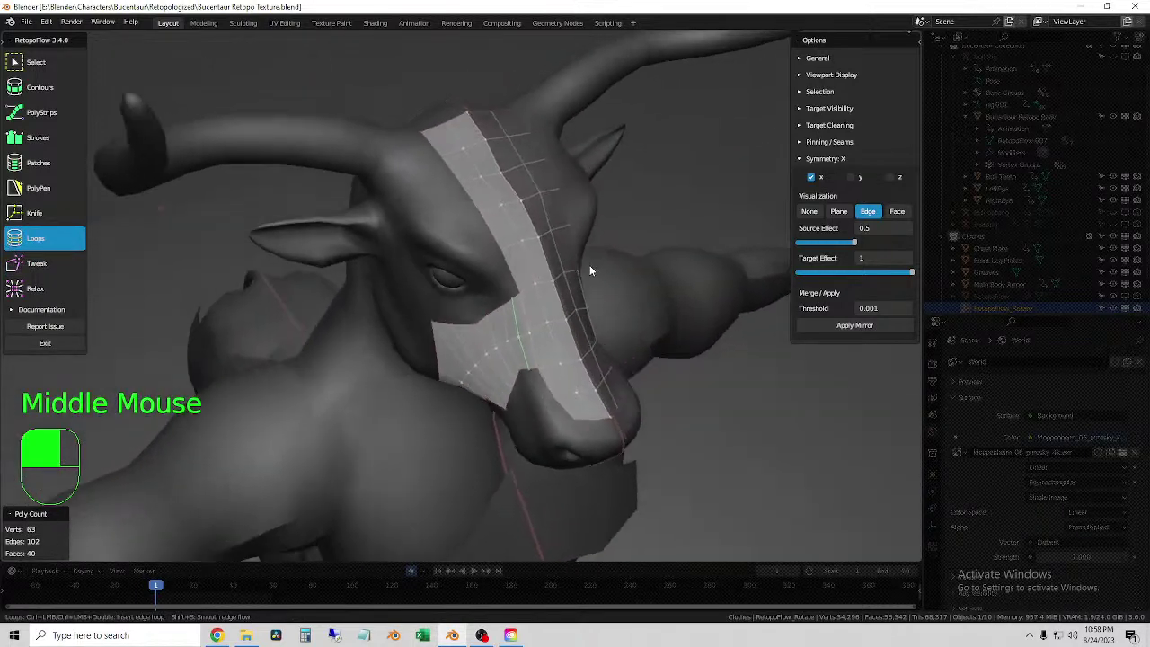
# - Insert edge loops lengthwise through the cheek band and crosswise on the nose strip toward its front end
pyautogui.keyDown('ctrl'); pyautogui.click(553, 343); pyautogui.keyUp('ctrl')
pyautogui.press('ctrl')
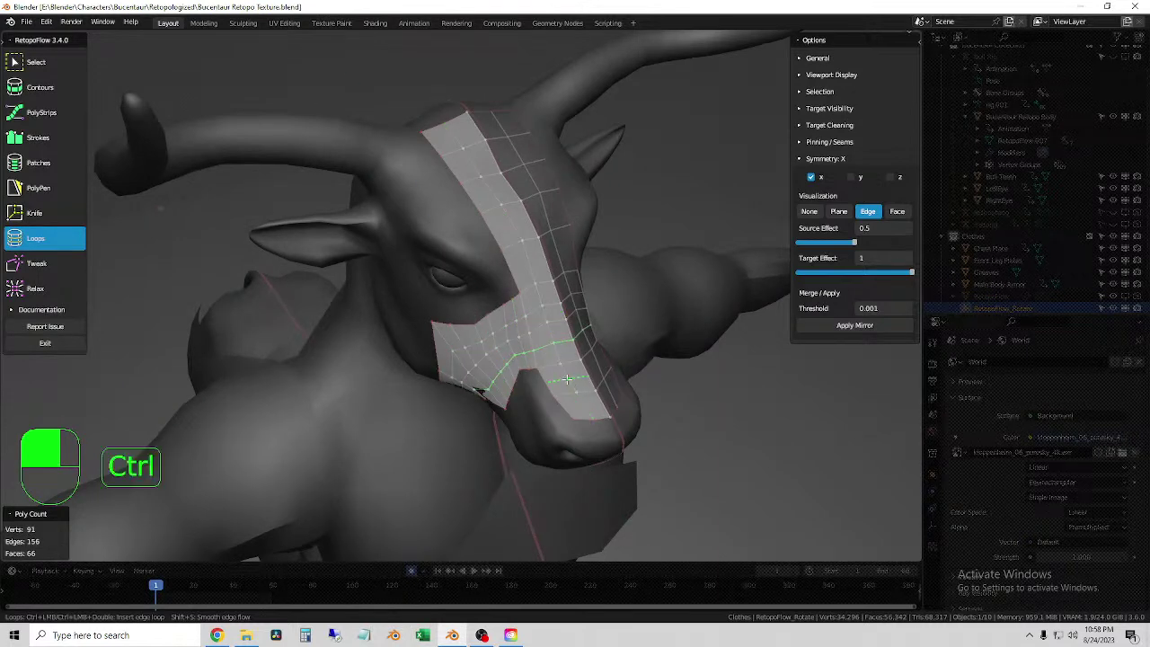
pyautogui.keyDown('ctrl'); pyautogui.click(567, 379); pyautogui.keyUp('ctrl')
pyautogui.press('ctrl')
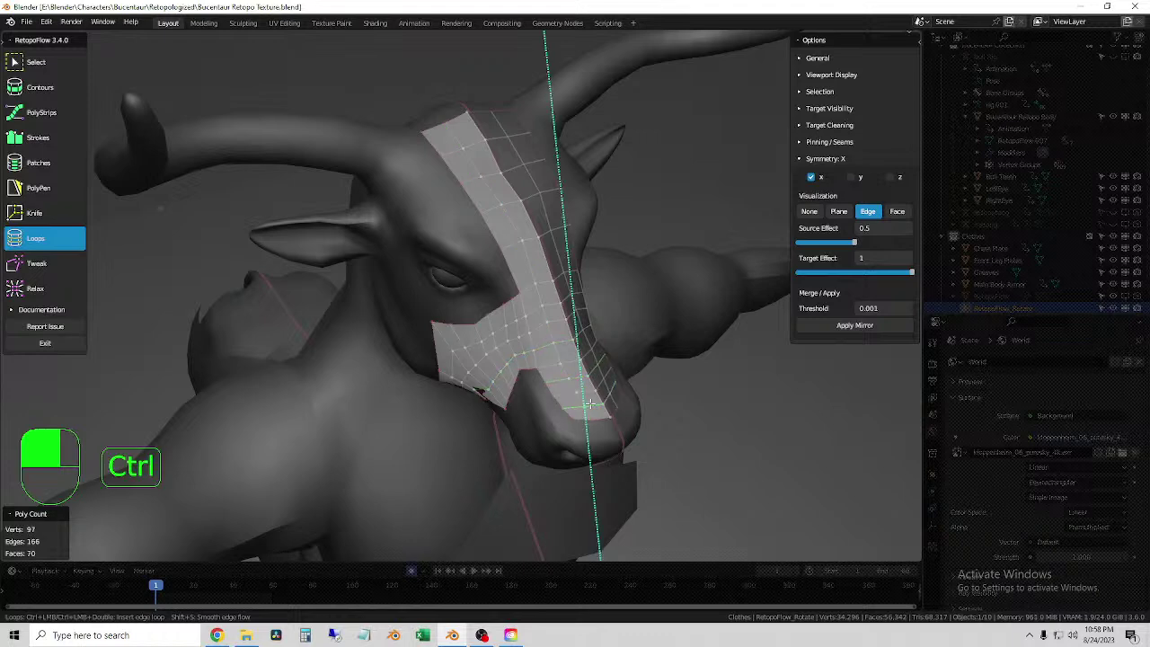
pyautogui.keyDown('ctrl'); pyautogui.click(585, 399); pyautogui.keyUp('ctrl')
pyautogui.press('ctrl')
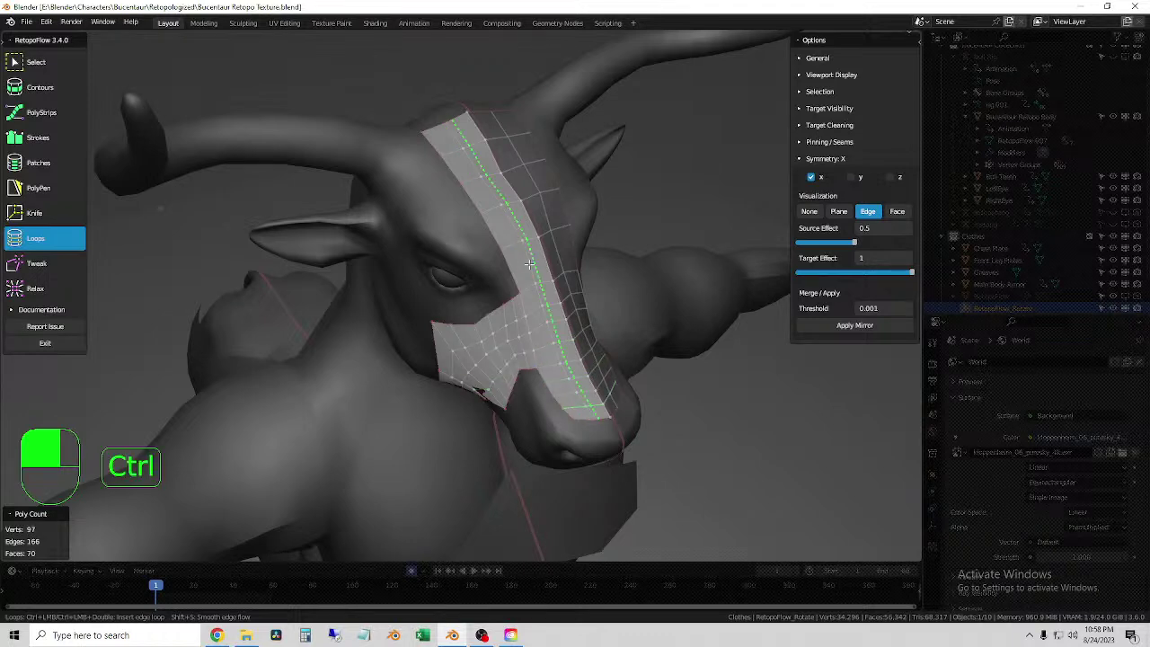
# - Insert evenly spaced crosswise edge loops along the forehead strip up to its end between the horns
pyautogui.keyDown('ctrl'); pyautogui.click(527, 263); pyautogui.keyUp('ctrl')
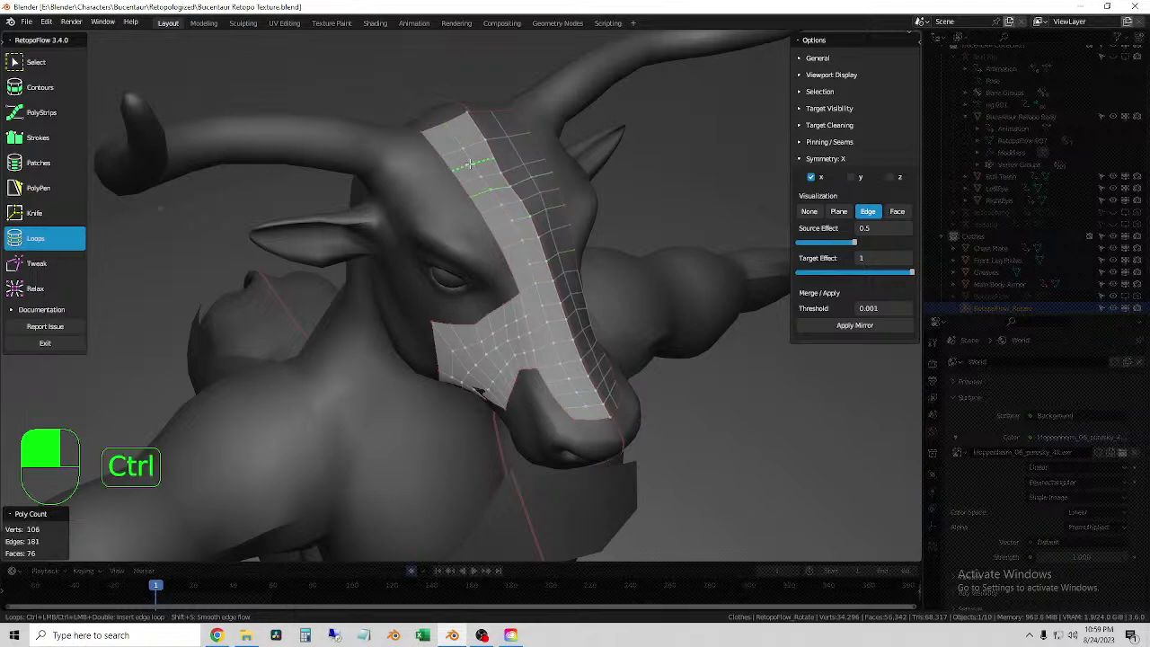
pyautogui.keyDown('ctrl'); pyautogui.click(451, 137); pyautogui.keyUp('ctrl')
pyautogui.keyDown('ctrl'); pyautogui.click(455, 137); pyautogui.keyUp('ctrl')
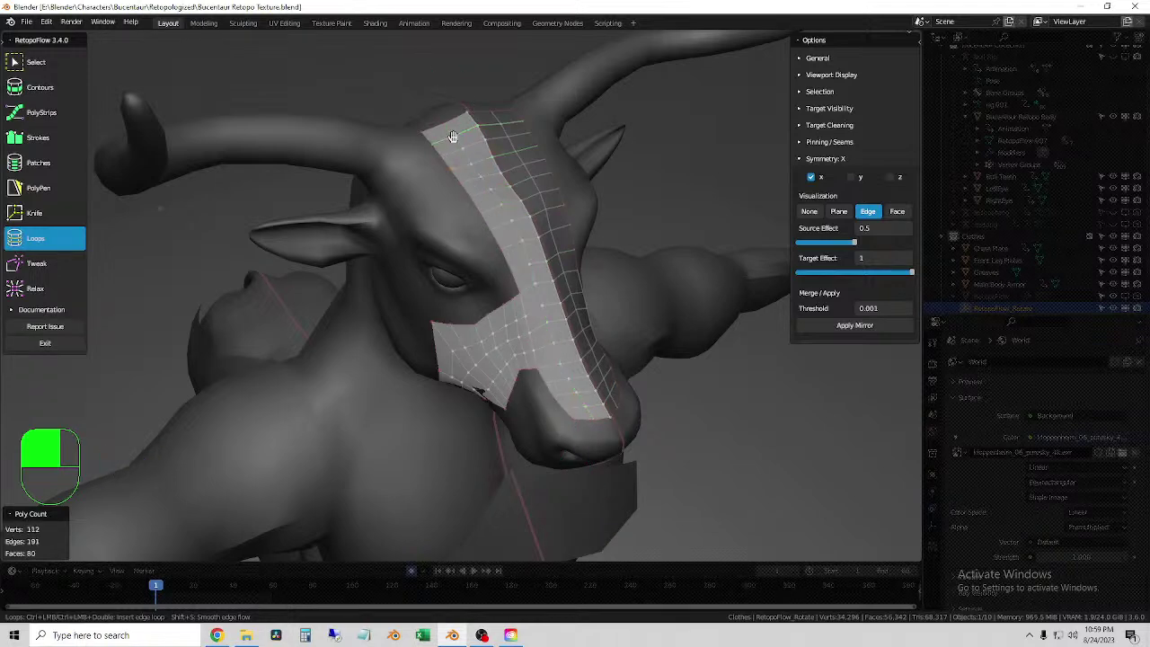
# - Extend the forehead strip's end edges from between the horns onto the back of the head with the Strokes tool
pyautogui.scroll(-3, 498, 257)
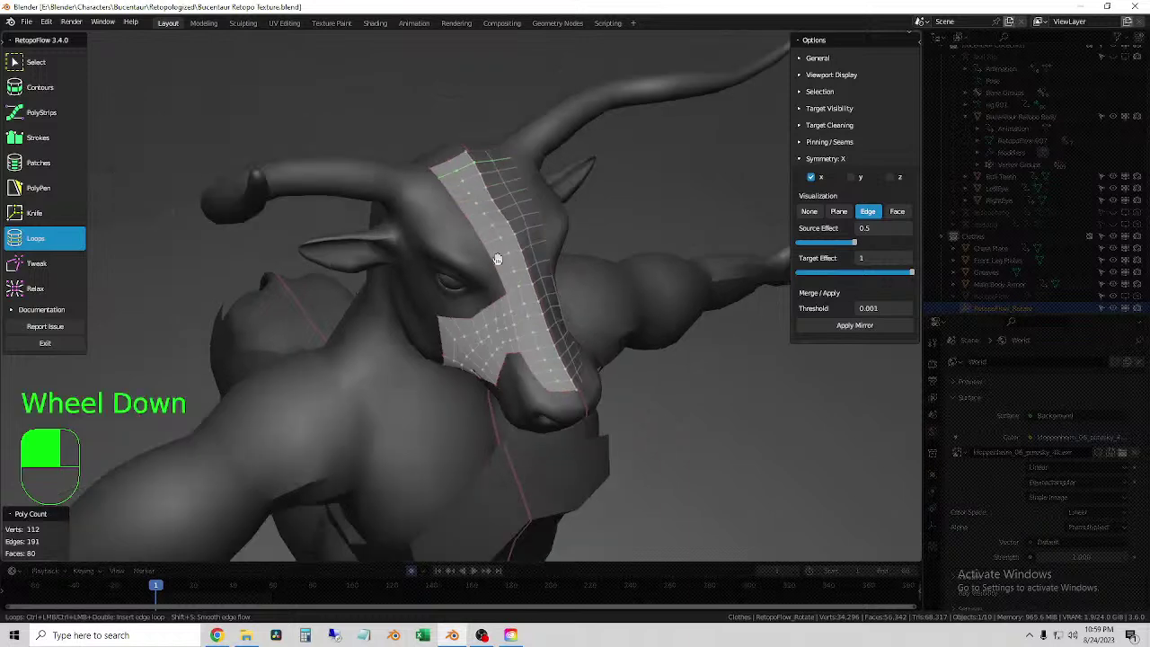
pyautogui.moveTo(498, 257); pyautogui.dragTo(465, 250, button='middle')
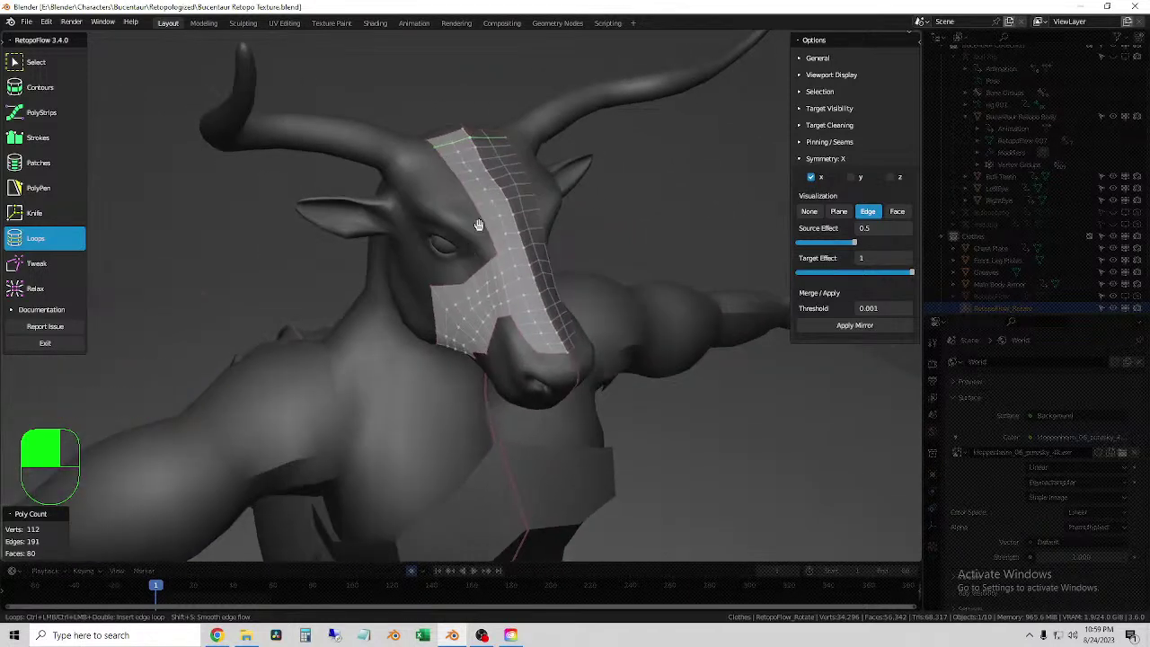
pyautogui.keyDown('shift'); pyautogui.moveTo(478, 225); pyautogui.dragTo(574, 228, button='middle'); pyautogui.keyUp('shift')
pyautogui.scroll(2, 477, 252)
pyautogui.moveTo(577, 395); pyautogui.dragTo(475, 280, button='middle')
pyautogui.click(41, 87)
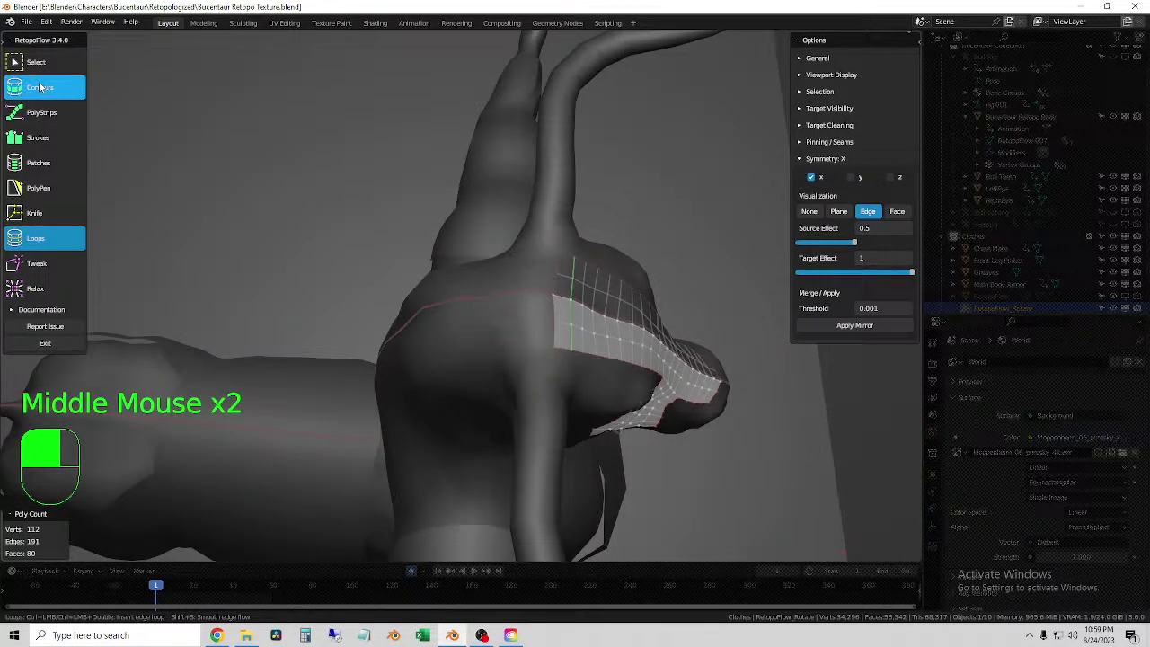
pyautogui.click(38, 142)
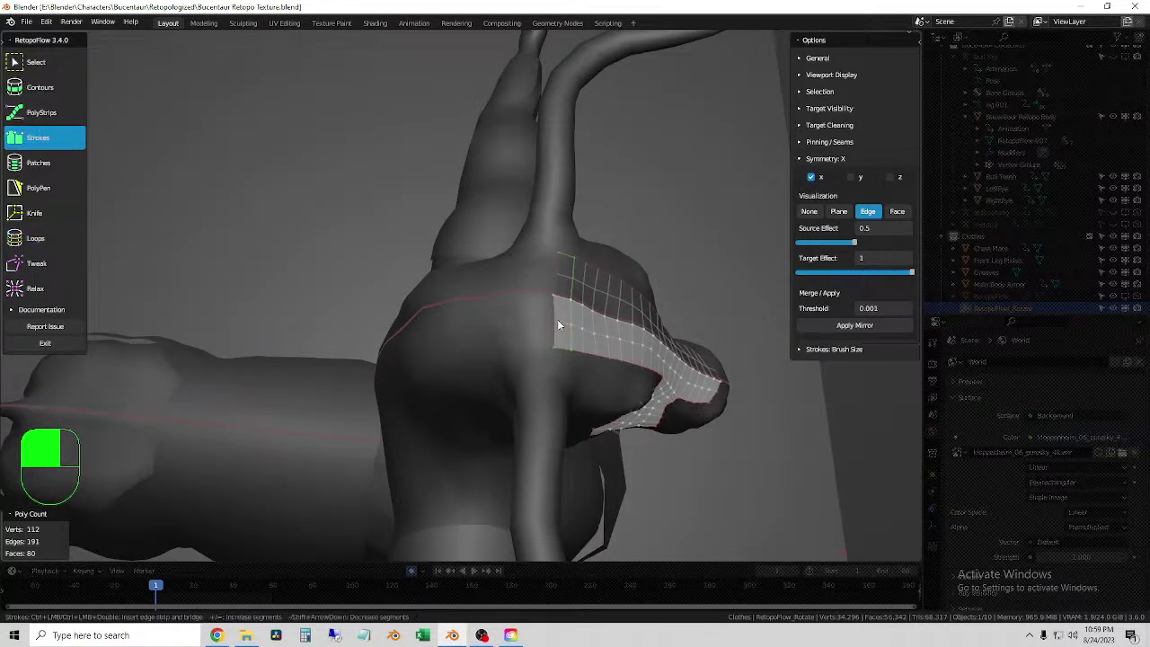
pyautogui.press('shift')
pyautogui.moveTo(539, 329)
pyautogui.mouseDown(button='middle')
pyautogui.moveTo(529, 332)
pyautogui.moveTo(603, 316)
pyautogui.moveTo(645, 287)
pyautogui.moveTo(647, 311)
pyautogui.moveTo(552, 221)
pyautogui.mouseUp(button='middle')
pyautogui.press('ctrl')
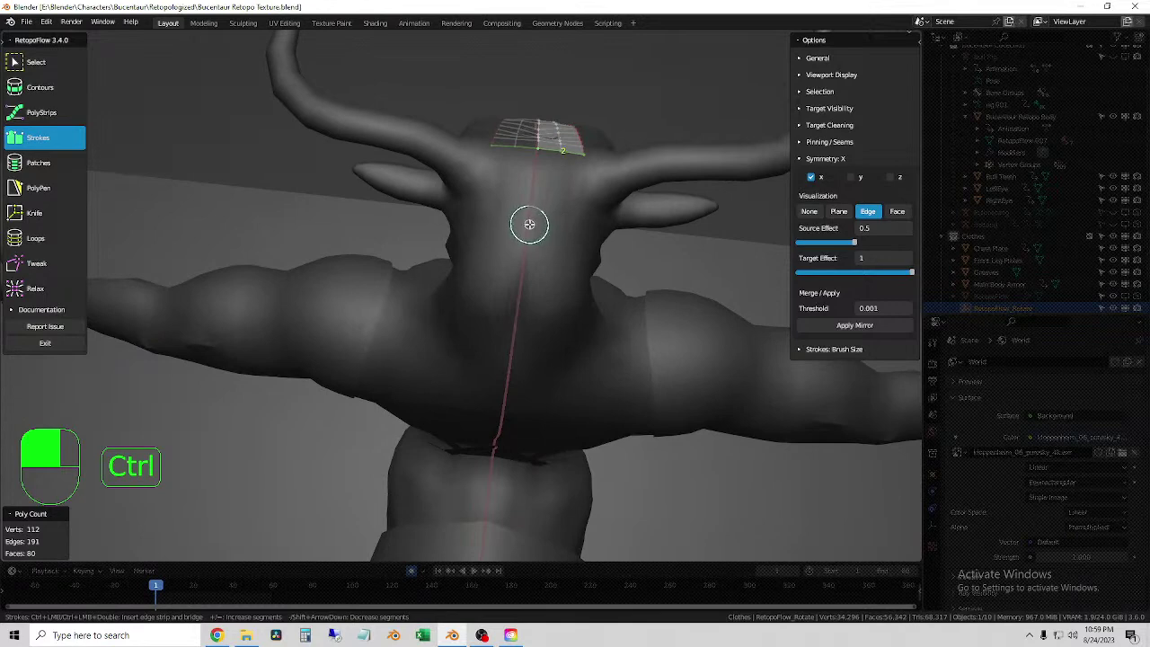
pyautogui.keyDown('ctrl'); pyautogui.click(572, 232); pyautogui.keyUp('ctrl')
pyautogui.moveTo(575, 255); pyautogui.dragTo(523, 267, button='middle')
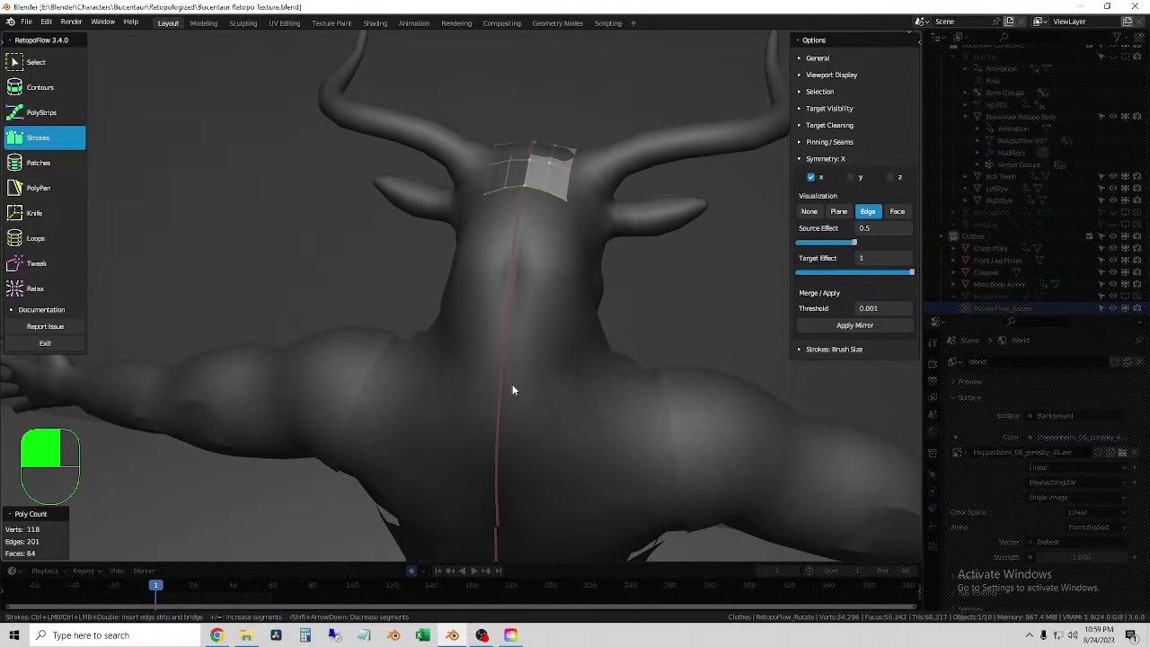
# - Extend the head strip's rear edge farther down the back of the head with the Strokes tool
pyautogui.moveTo(512, 390); pyautogui.dragTo(477, 282, button='middle')
pyautogui.press('ctrl')
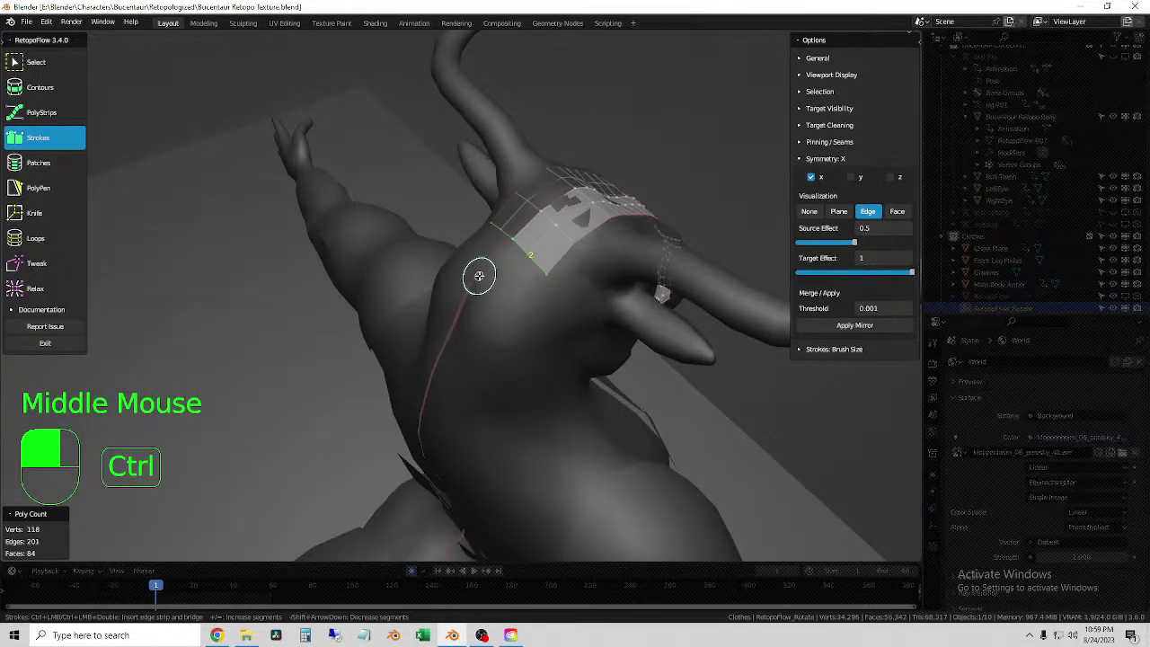
pyautogui.keyDown('ctrl'); pyautogui.click(513, 321); pyautogui.keyUp('ctrl')
pyautogui.moveTo(513, 321)
pyautogui.mouseDown(button='middle')
pyautogui.moveTo(553, 332)
pyautogui.moveTo(518, 296)
pyautogui.moveTo(554, 318)
pyautogui.mouseUp(button='middle')
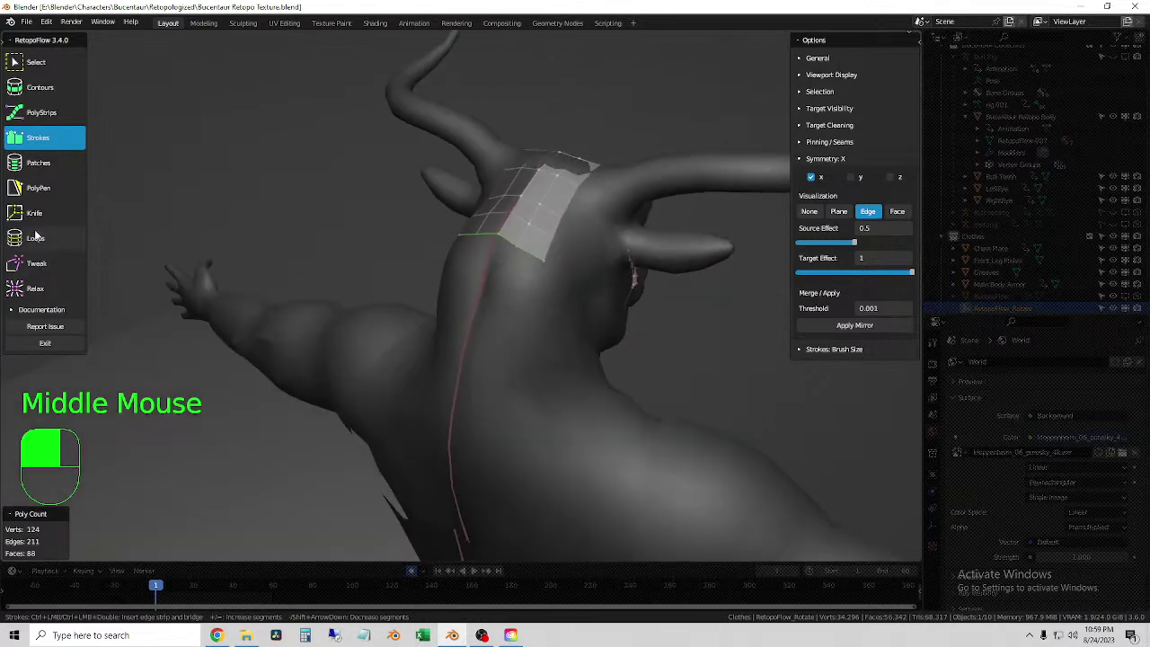
# - Reshape the strip's outer edge around the horn base and back of the head with a larger Tweak brush
pyautogui.click(38, 263)
pyautogui.moveTo(485, 269); pyautogui.dragTo(509, 262, button='middle')
pyautogui.scroll(3, 572, 214)
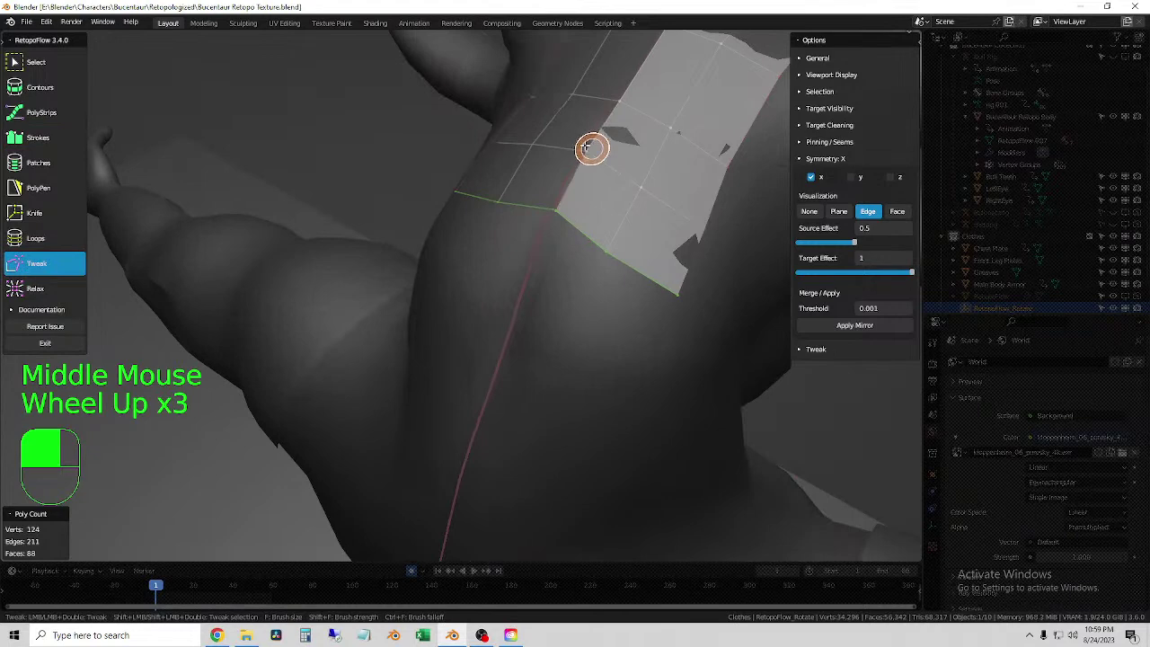
pyautogui.scroll(-3, 438, 253)
pyautogui.moveTo(438, 252); pyautogui.dragTo(434, 347, button='middle')
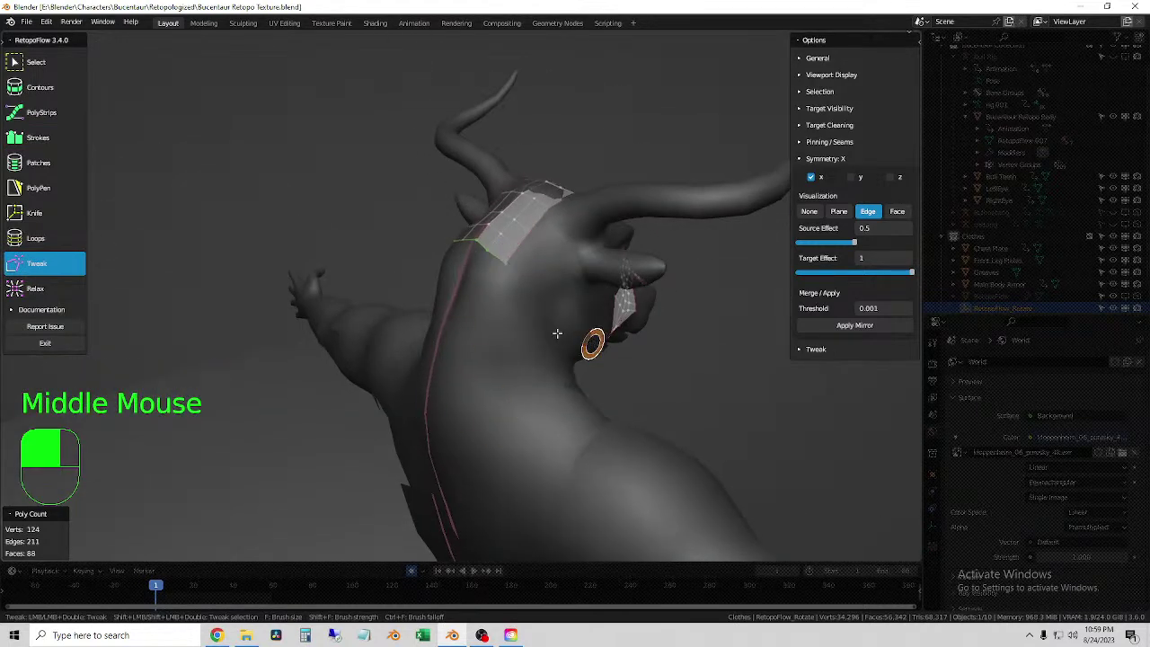
pyautogui.moveTo(567, 330)
pyautogui.mouseDown(button='middle')
pyautogui.moveTo(536, 318)
pyautogui.moveTo(577, 347)
pyautogui.moveTo(539, 372)
pyautogui.moveTo(571, 425)
pyautogui.moveTo(578, 403)
pyautogui.mouseUp(button='middle')
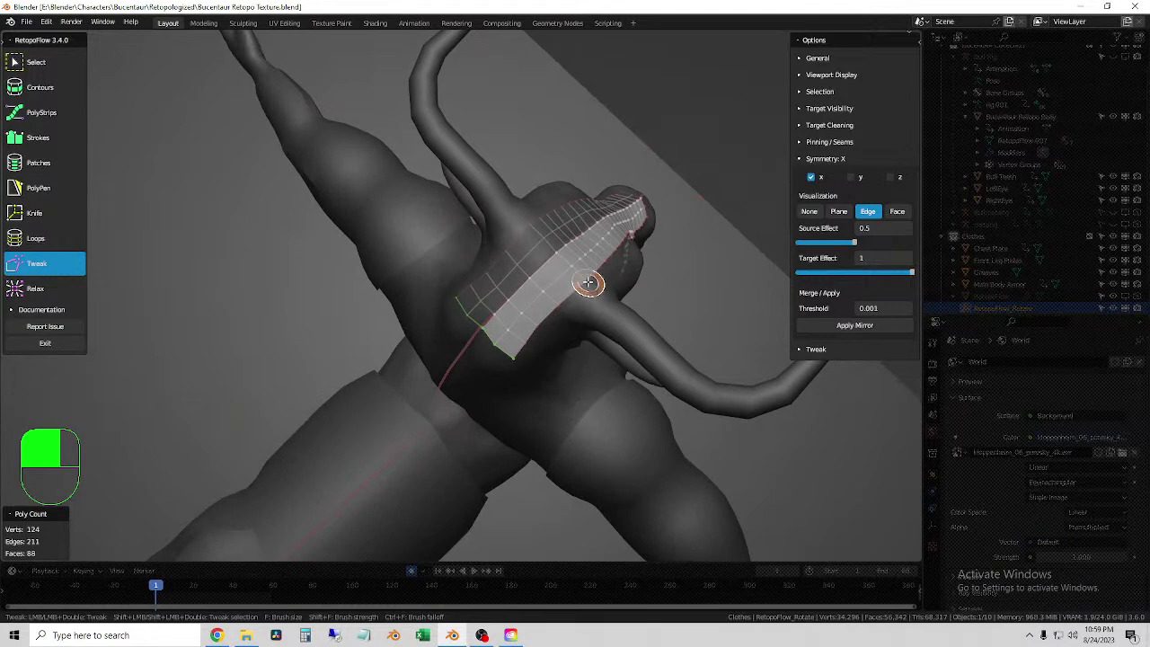
pyautogui.press('f')
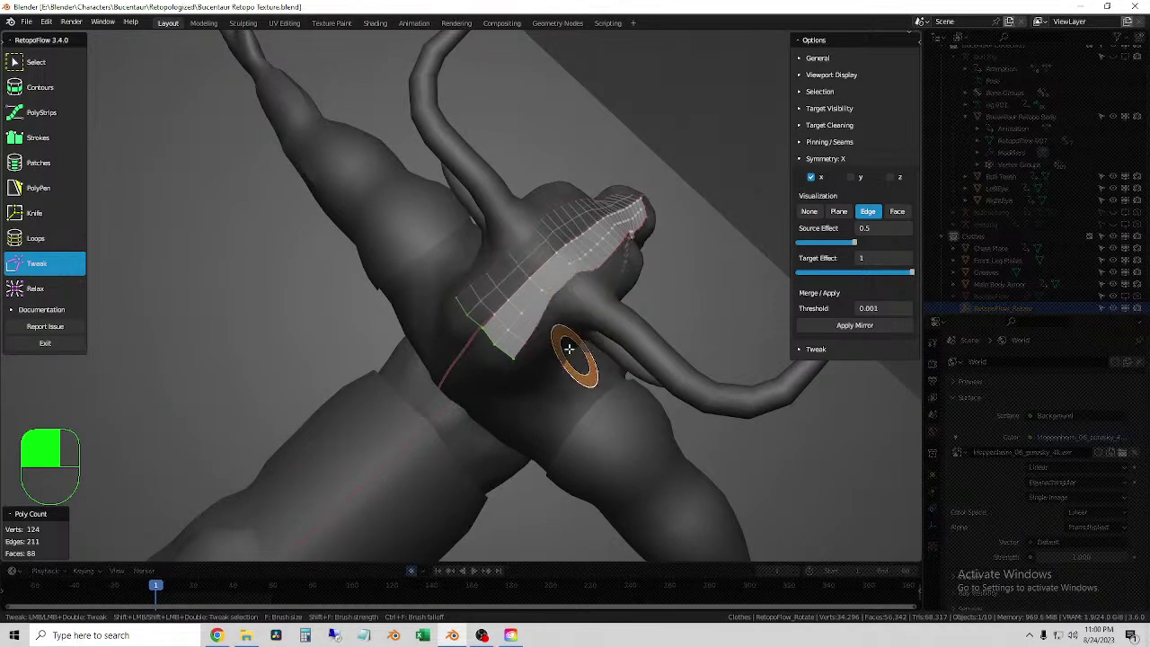
pyautogui.moveTo(575, 290); pyautogui.dragTo(515, 297, button='middle')
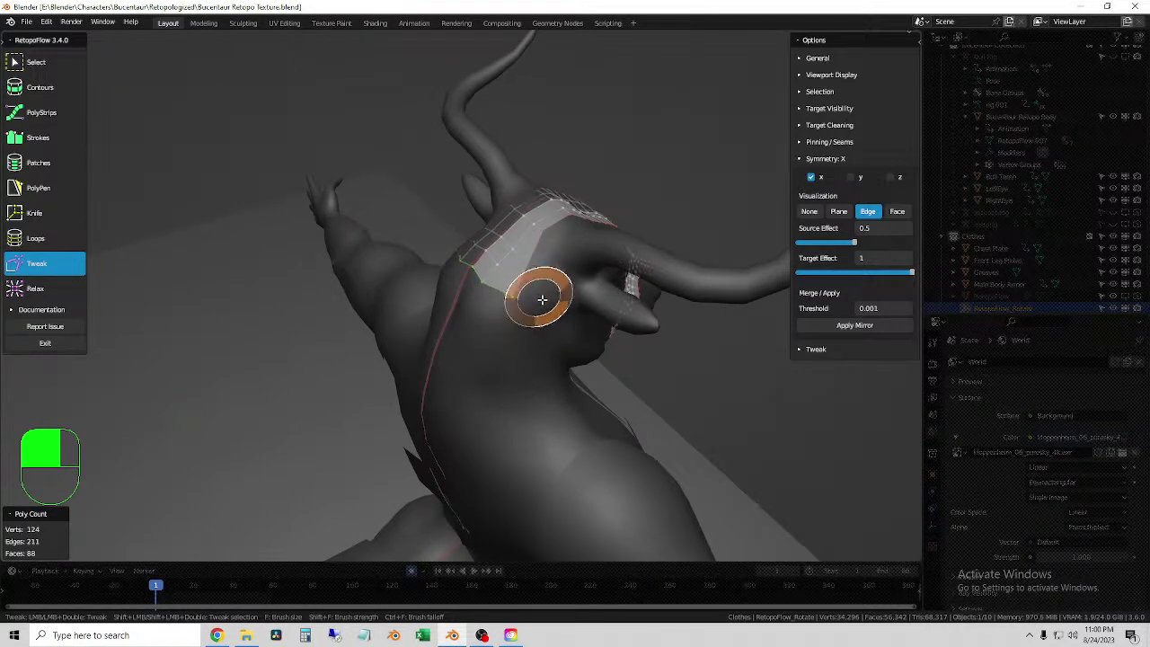
pyautogui.moveTo(597, 352)
pyautogui.mouseDown(button='middle')
pyautogui.moveTo(587, 329)
pyautogui.moveTo(547, 310)
pyautogui.mouseUp(button='middle')
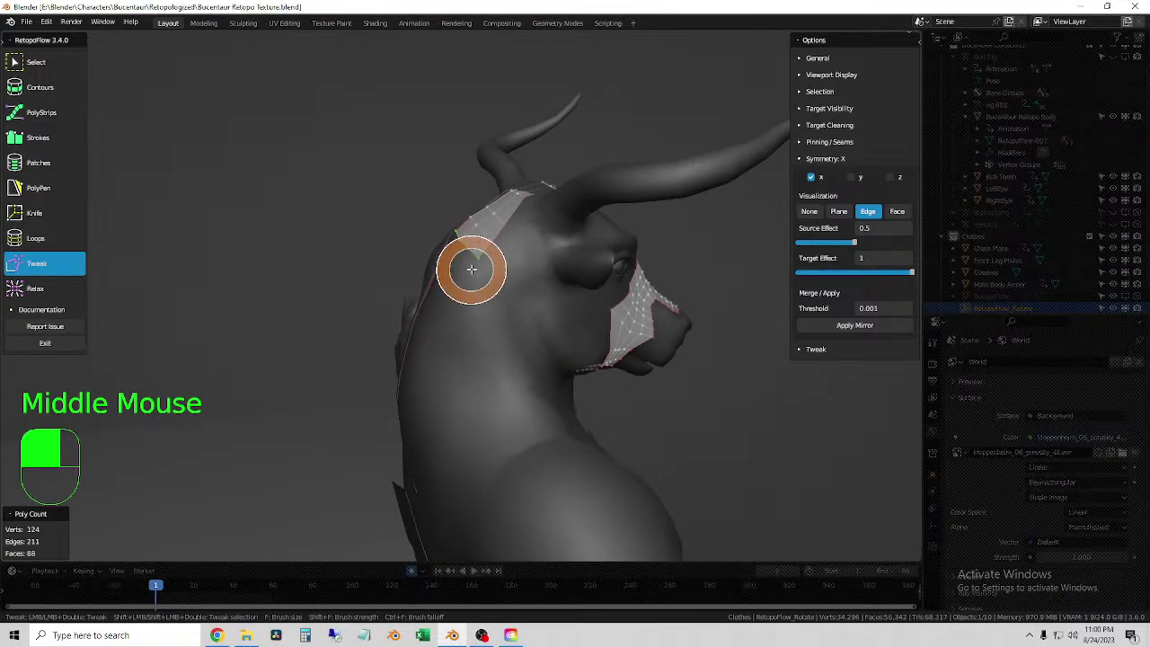
pyautogui.moveTo(471, 269); pyautogui.dragTo(437, 365, button='middle')
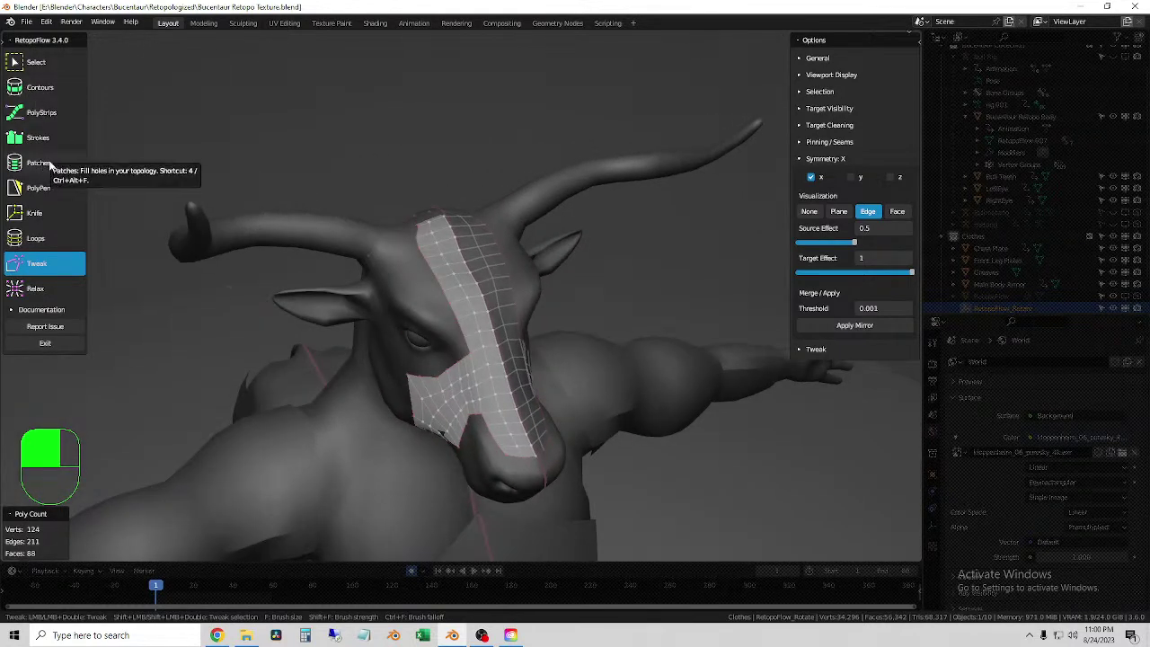
# - Extend the forehead strip's outer side edges across the brow above the eye toward the horn base with the Strokes tool
pyautogui.click(42, 140)
pyautogui.moveTo(450, 301); pyautogui.dragTo(465, 334, button='middle')
pyautogui.press('shift')
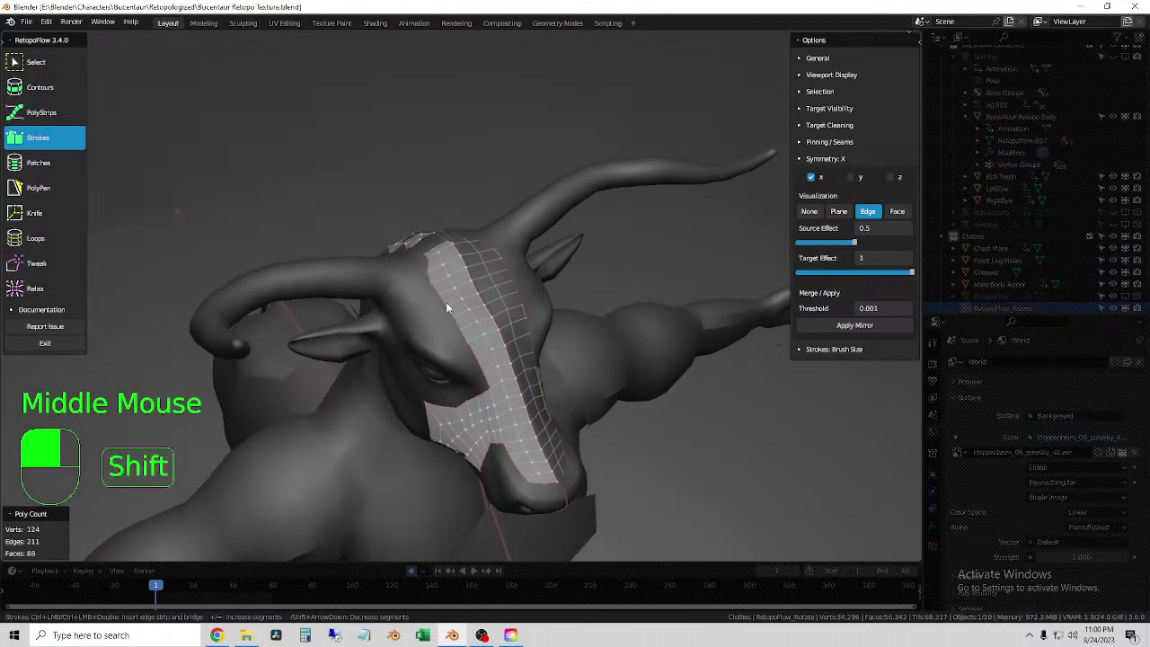
pyautogui.press('shift')
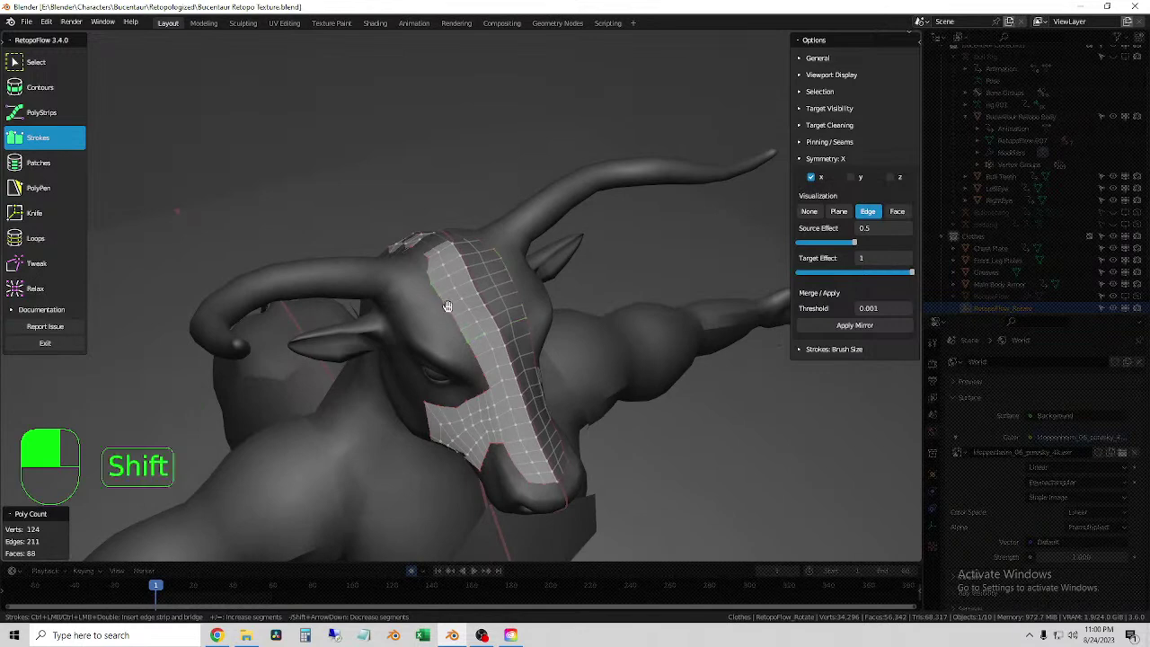
pyautogui.moveTo(467, 332); pyautogui.dragTo(436, 363, button='middle')
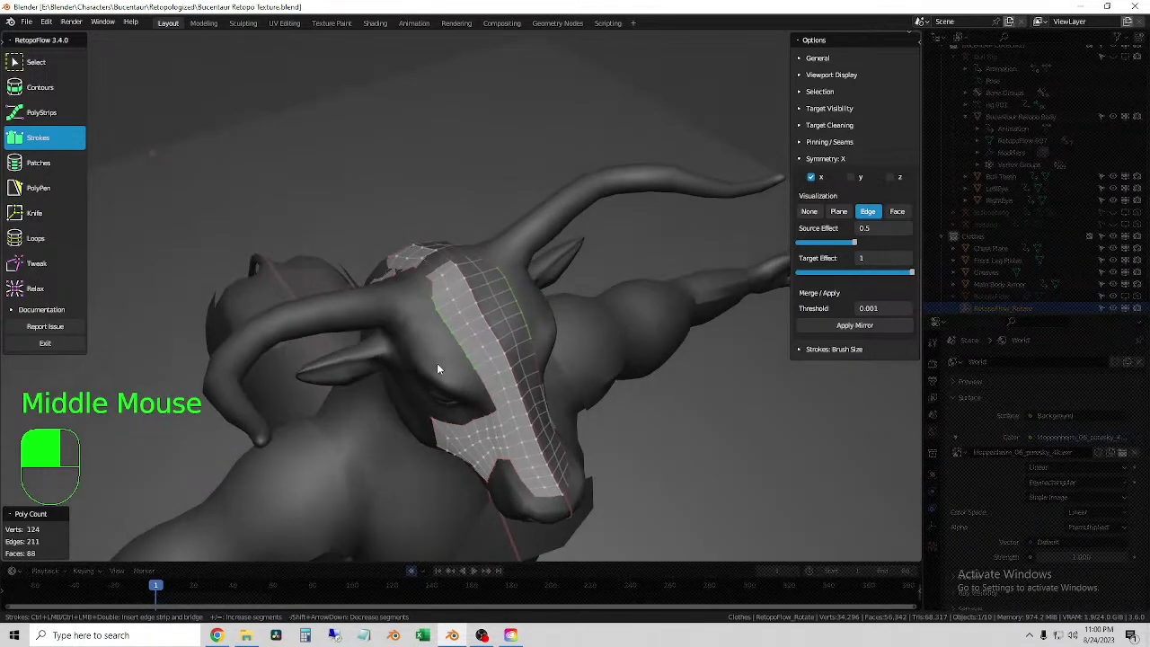
pyautogui.scroll(3, 437, 363)
pyautogui.press('ctrl')
pyautogui.keyDown('ctrl'); pyautogui.moveTo(432, 384); pyautogui.dragTo(402, 315); pyautogui.keyUp('ctrl')
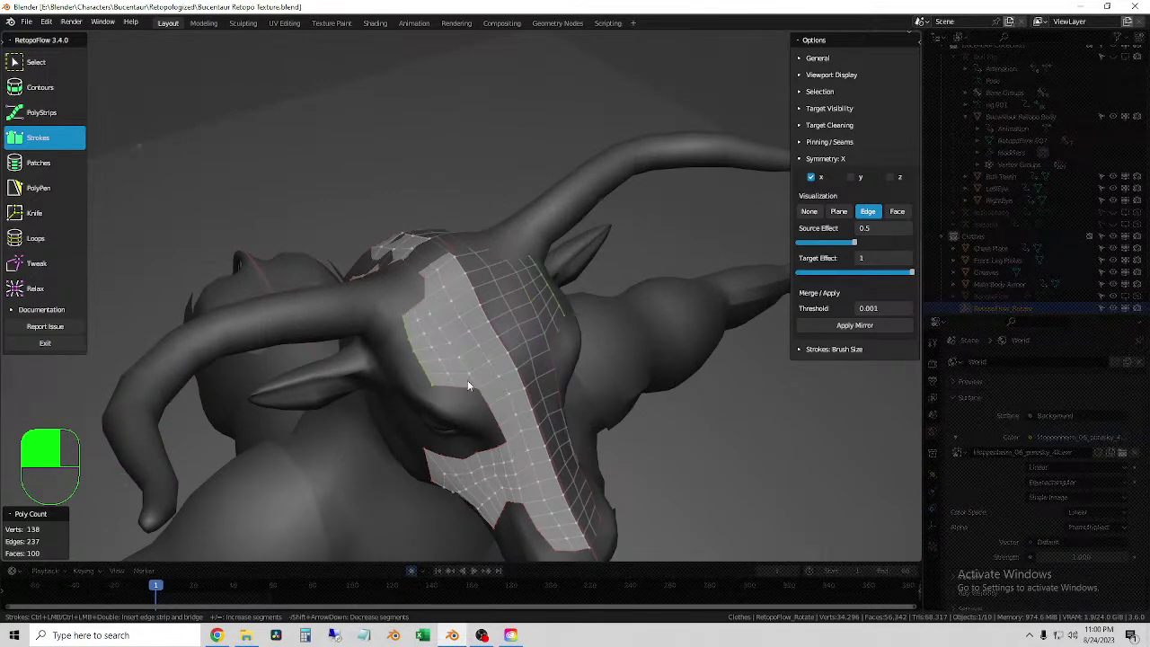
pyautogui.moveTo(467, 385); pyautogui.dragTo(496, 359, button='middle')
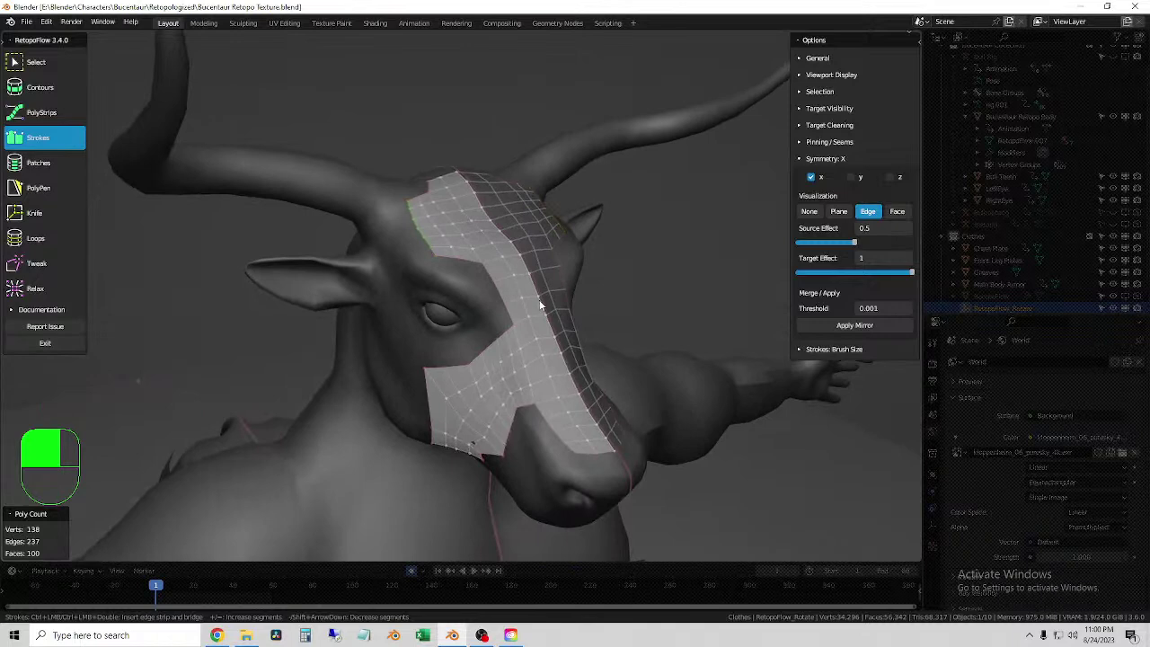
# - Insert four crosswise edge loops along the strip between the horns and the back of the head with the Loops tool
pyautogui.moveTo(517, 299); pyautogui.dragTo(570, 213, button='middle')
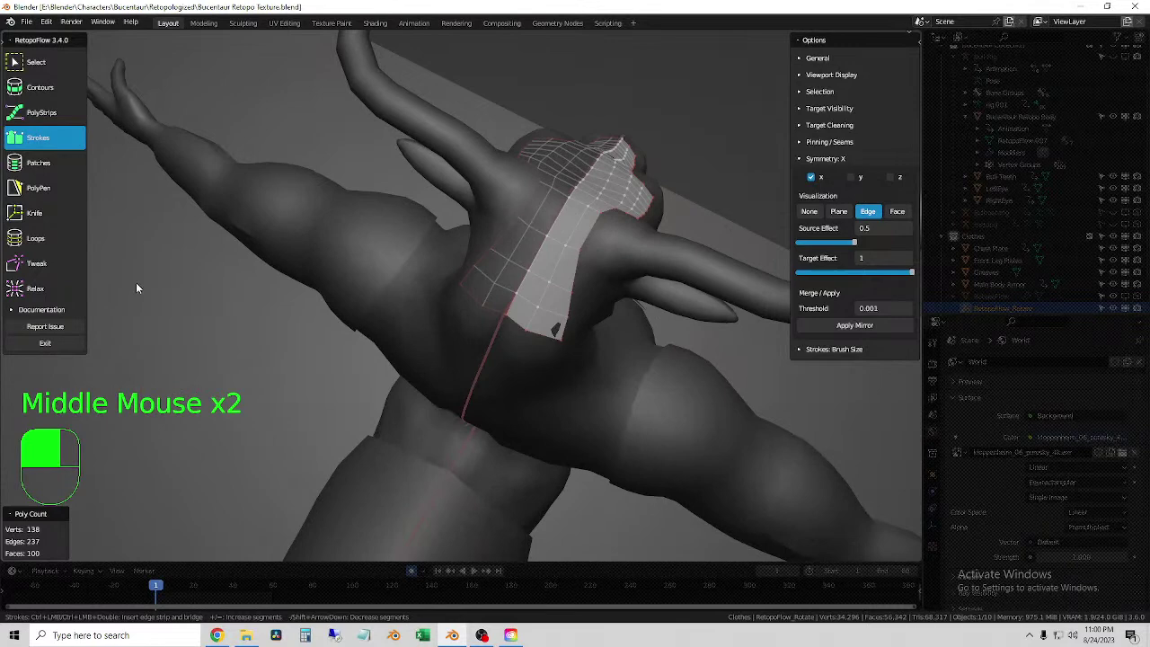
pyautogui.click(32, 237)
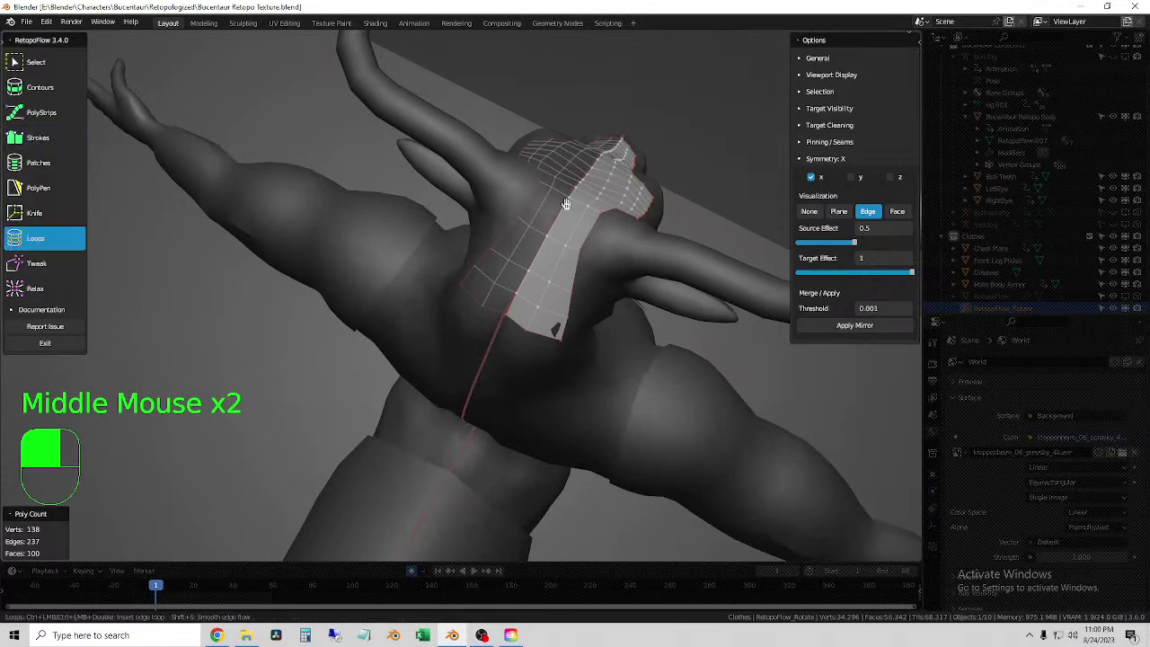
pyautogui.keyDown('ctrl'); pyautogui.click(570, 269); pyautogui.keyUp('ctrl')
pyautogui.keyDown('ctrl'); pyautogui.click(568, 268); pyautogui.keyUp('ctrl')
pyautogui.moveTo(585, 329); pyautogui.dragTo(546, 308, button='middle')
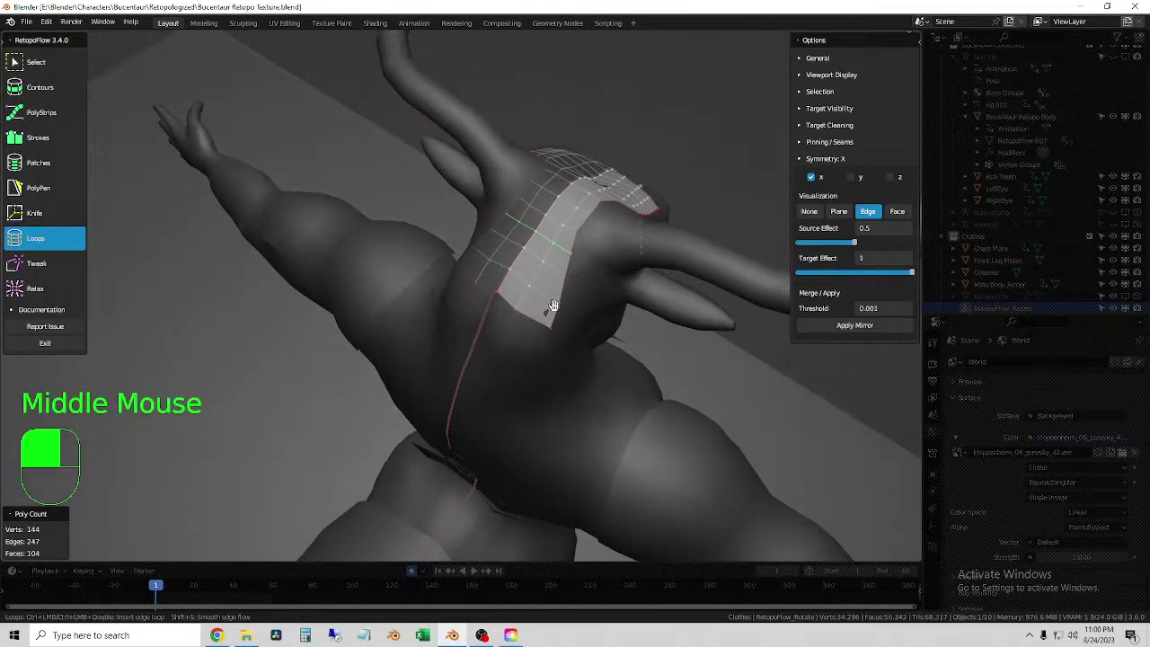
pyautogui.keyDown('ctrl'); pyautogui.click(534, 269); pyautogui.keyUp('ctrl')
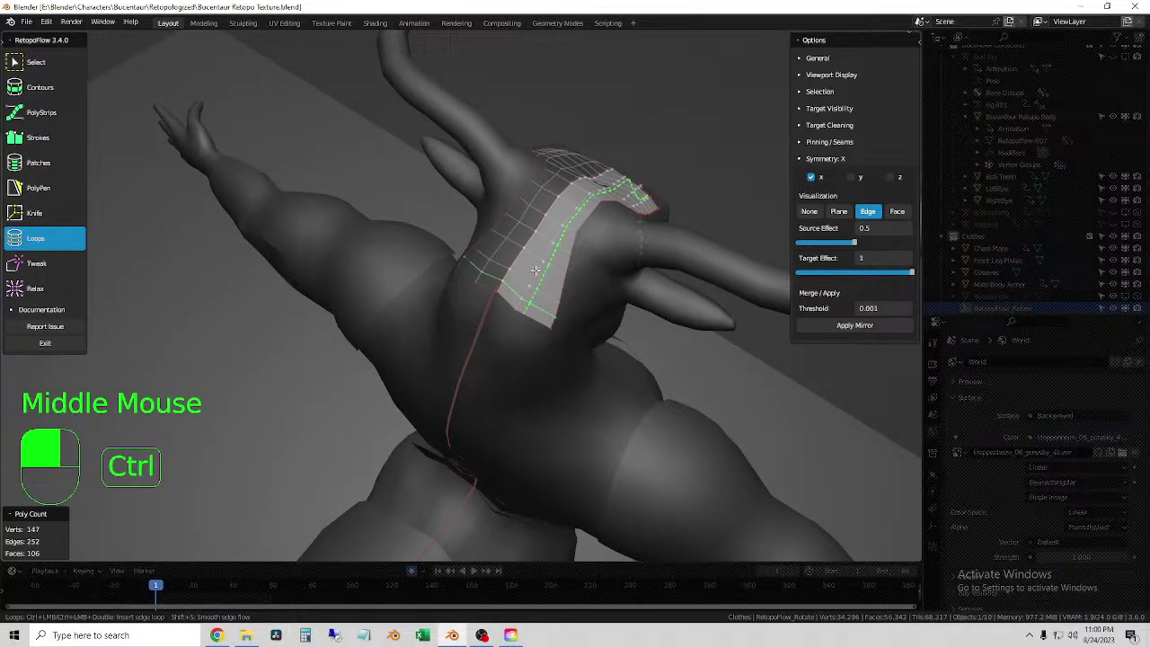
pyautogui.keyDown('ctrl'); pyautogui.click(541, 278); pyautogui.keyUp('ctrl')
# - Pull the cheek piece's rear and lower jaw edges back toward the jaw corner with the Tweak brush
pyautogui.moveTo(580, 303); pyautogui.dragTo(538, 323, button='middle')
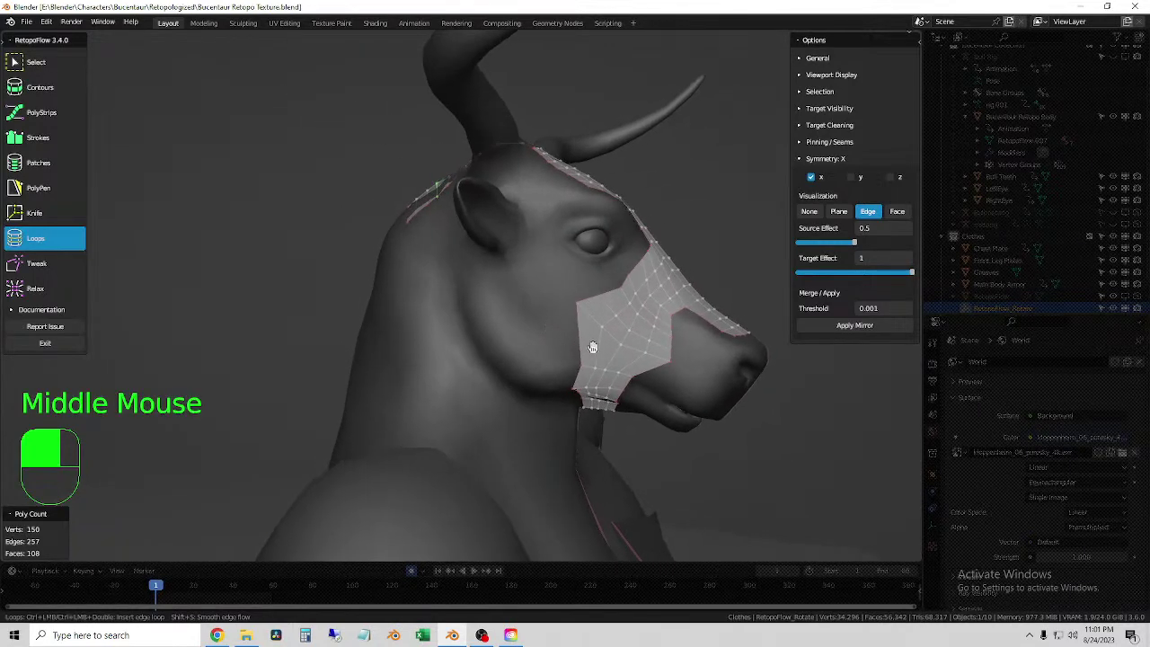
pyautogui.click(51, 261)
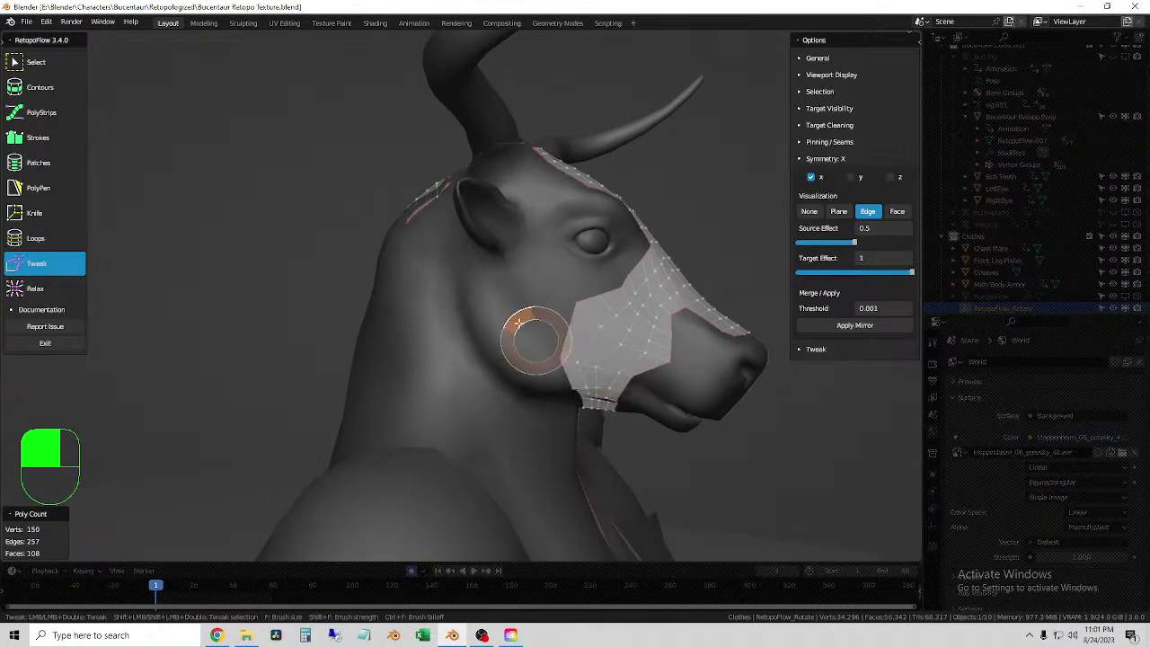
pyautogui.moveTo(518, 321); pyautogui.dragTo(507, 307)
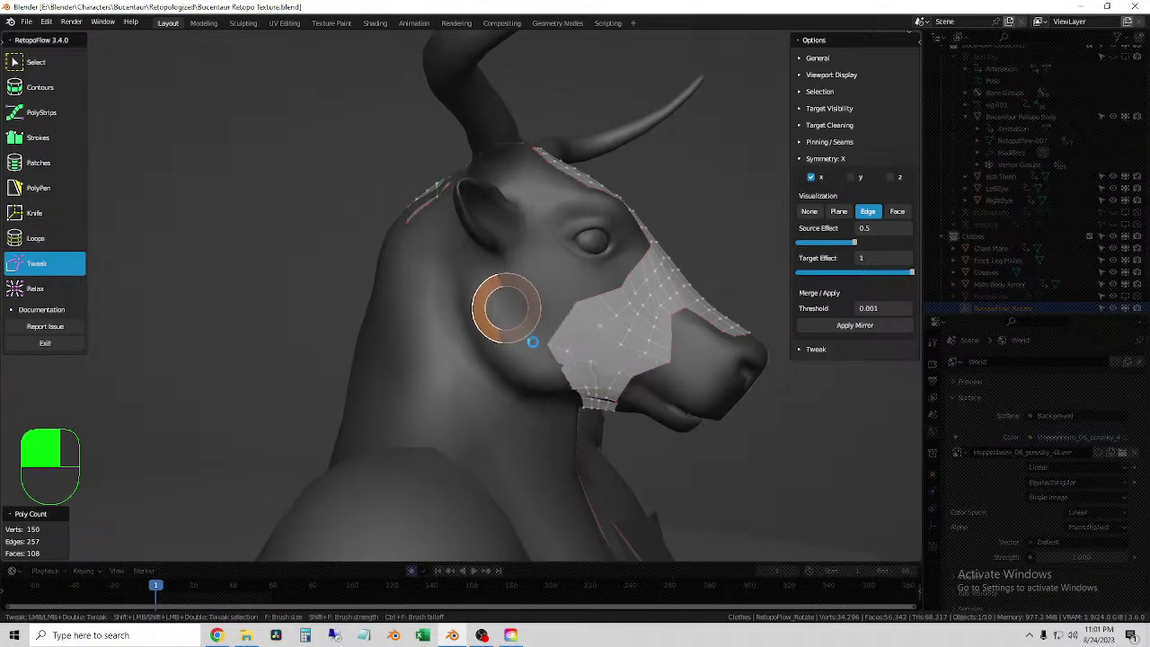
pyautogui.moveTo(584, 398); pyautogui.dragTo(570, 380, button='middle')
pyautogui.scroll(3, 569, 380)
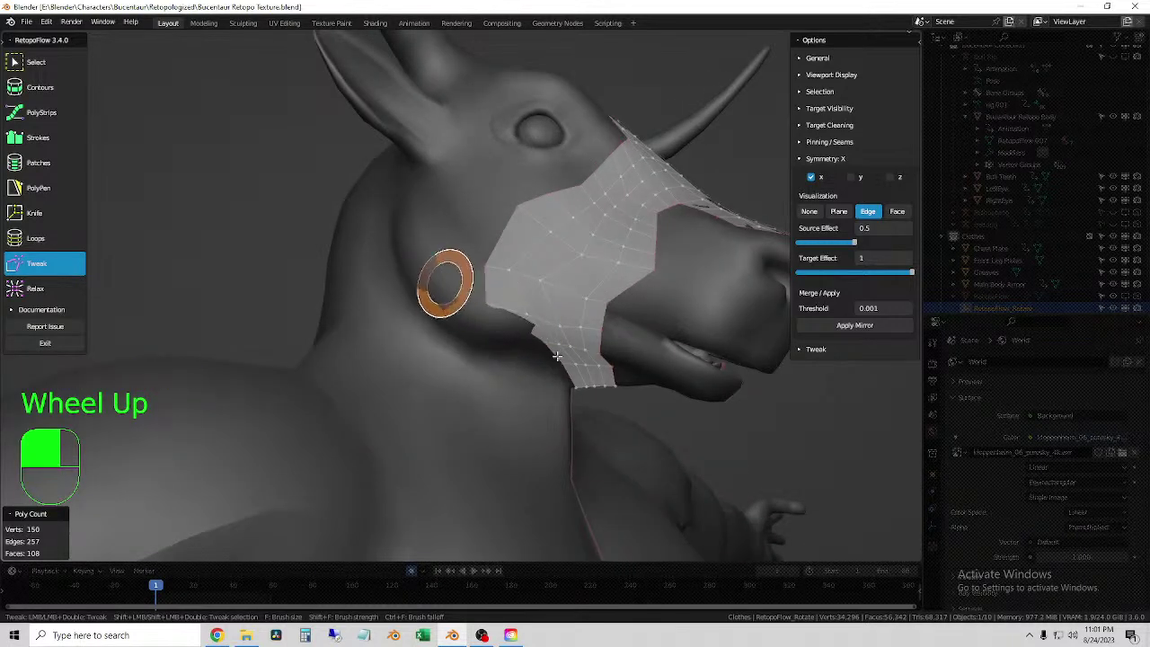
pyautogui.moveTo(557, 356)
pyautogui.mouseDown()
pyautogui.moveTo(550, 339)
pyautogui.moveTo(565, 338)
pyautogui.moveTo(470, 289)
pyautogui.mouseUp()
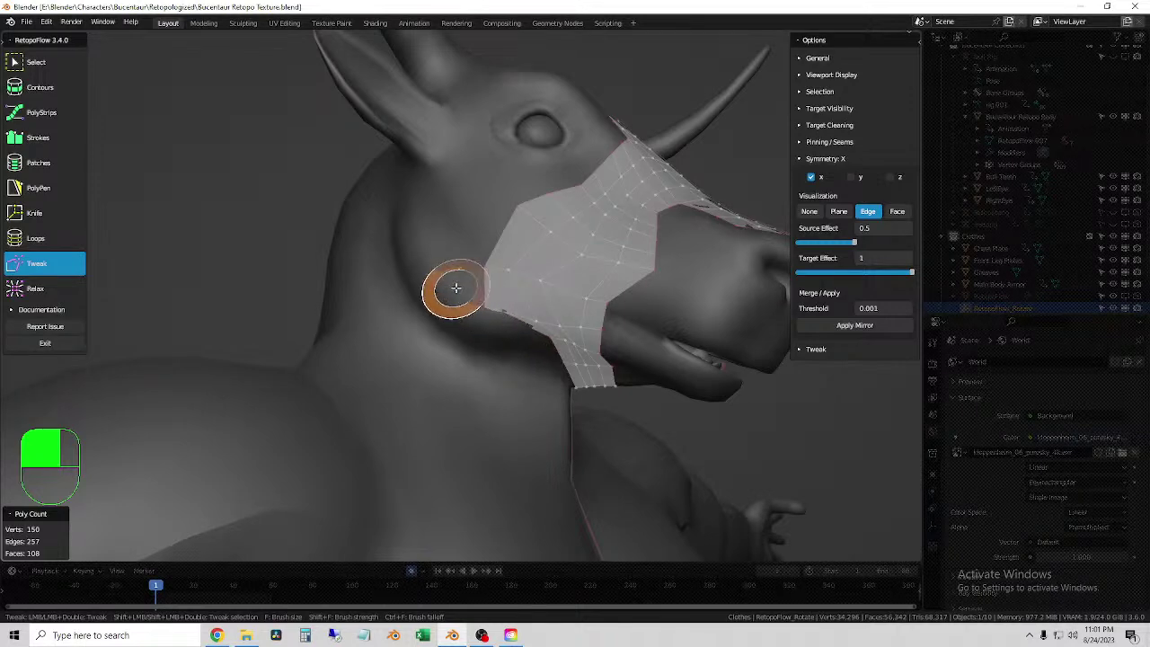
# - Even out the topology of the cheek and underjaw faces with the Relax brush
pyautogui.click(41, 289)
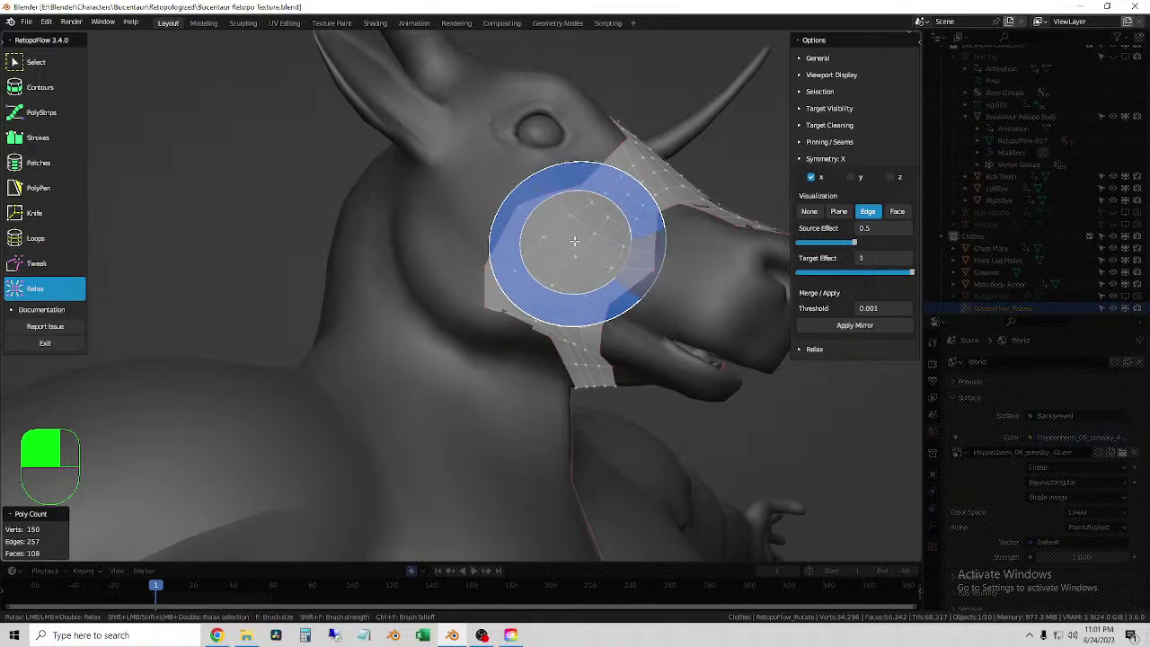
pyautogui.moveTo(575, 241)
pyautogui.mouseDown()
pyautogui.moveTo(548, 264)
pyautogui.moveTo(647, 309)
pyautogui.moveTo(593, 362)
pyautogui.moveTo(621, 371)
pyautogui.moveTo(615, 244)
pyautogui.moveTo(578, 214)
pyautogui.moveTo(596, 239)
pyautogui.mouseUp()
pyautogui.moveTo(595, 239)
pyautogui.mouseDown(button='middle')
pyautogui.moveTo(653, 327)
pyautogui.moveTo(614, 287)
pyautogui.mouseUp(button='middle')
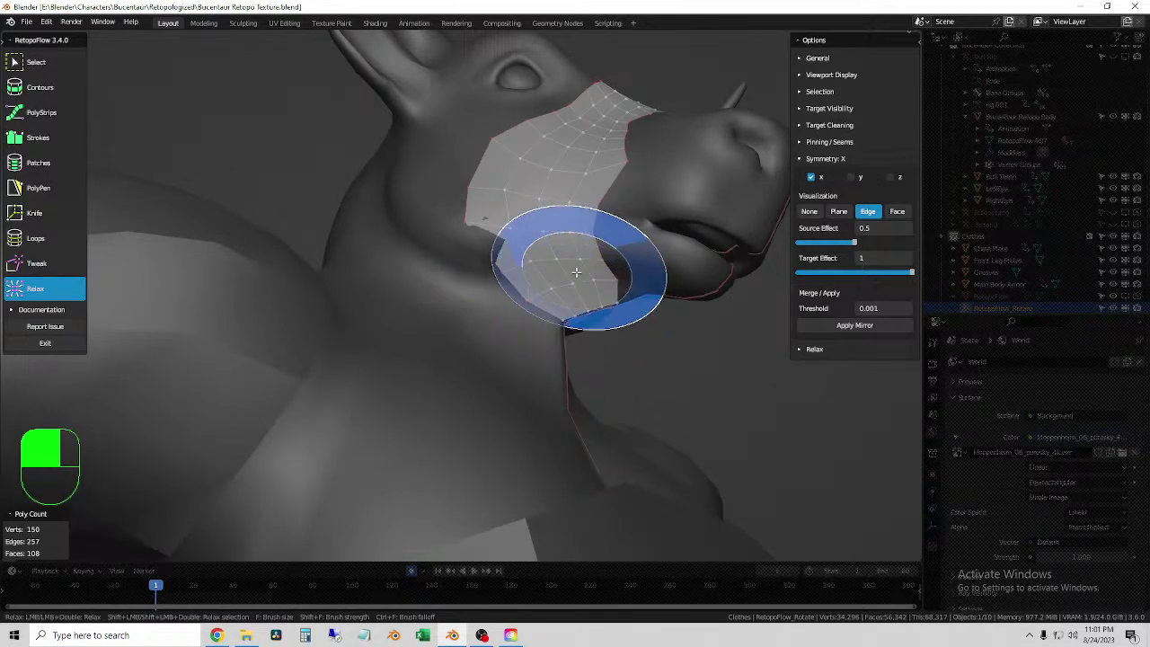
pyautogui.moveTo(576, 272); pyautogui.dragTo(616, 342, button='middle')
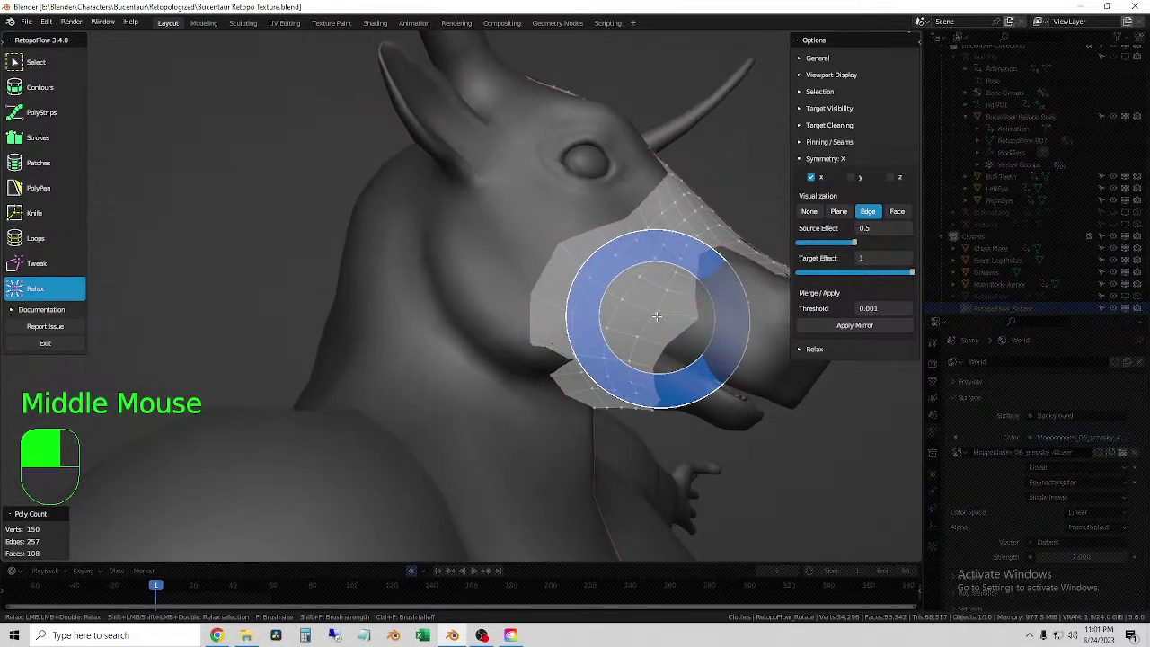
pyautogui.moveTo(661, 316)
pyautogui.mouseDown()
pyautogui.moveTo(683, 409)
pyautogui.moveTo(607, 311)
pyautogui.mouseUp()
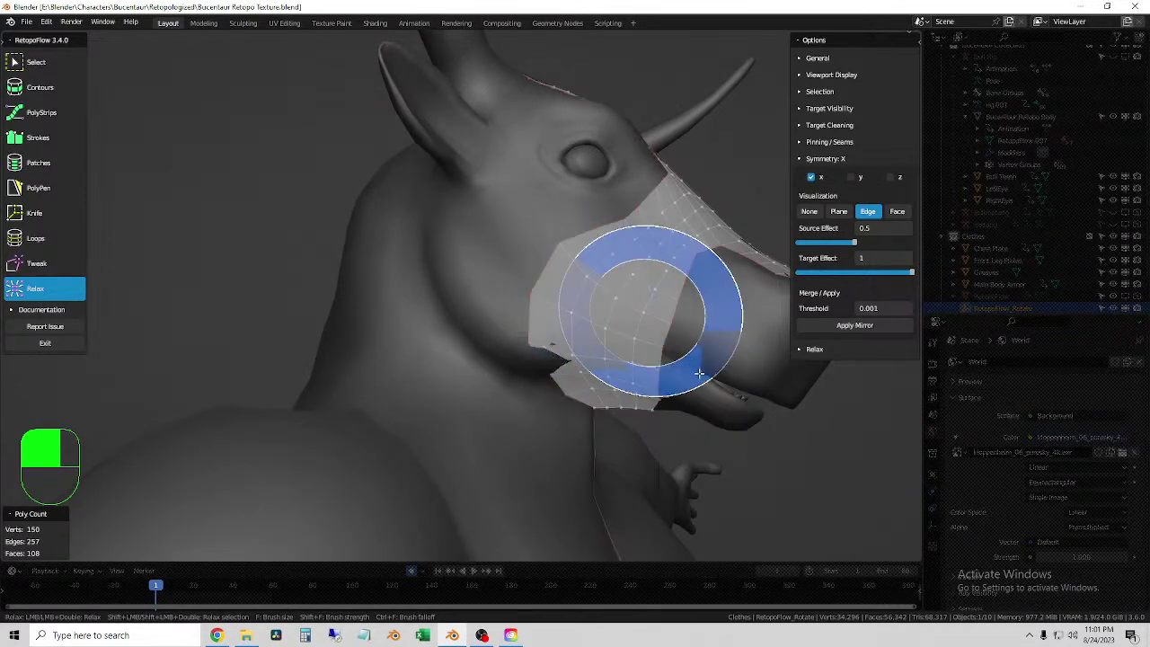
pyautogui.moveTo(657, 308); pyautogui.dragTo(674, 326, button='middle')
pyautogui.moveTo(552, 314); pyautogui.dragTo(594, 300, button='middle')
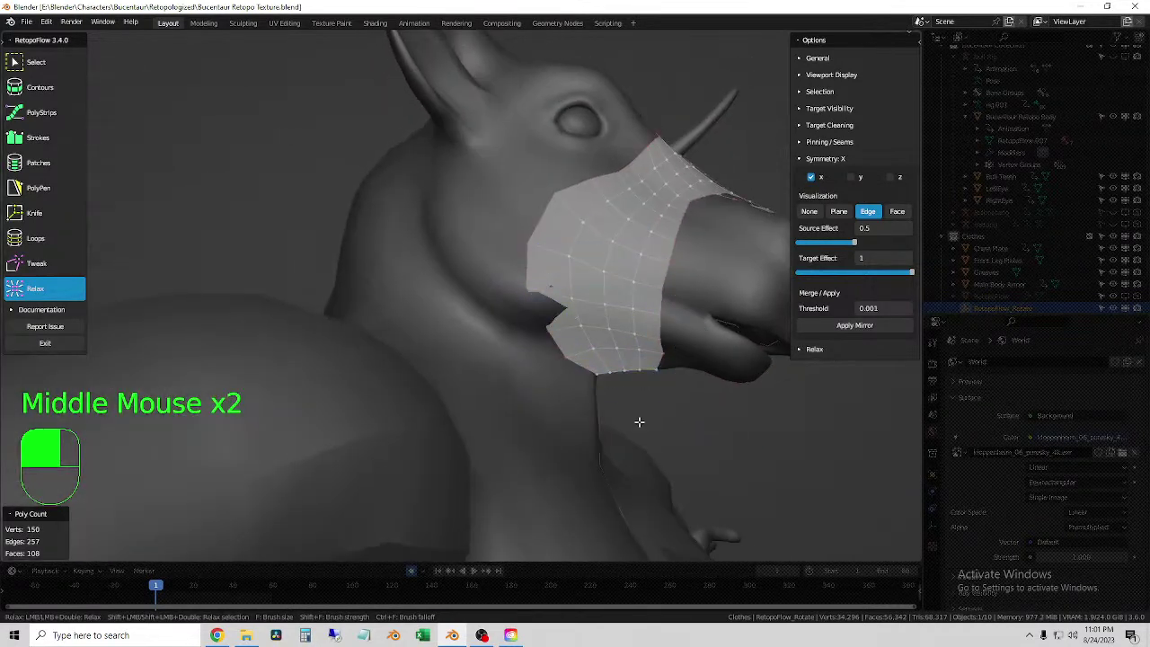
# - Extend the underjaw band's rear edge backward beneath the jaw with the Strokes tool
pyautogui.moveTo(639, 418)
pyautogui.mouseDown(button='middle')
pyautogui.moveTo(577, 390)
pyautogui.moveTo(580, 369)
pyautogui.moveTo(638, 382)
pyautogui.moveTo(610, 357)
pyautogui.mouseUp(button='middle')
pyautogui.moveTo(416, 222); pyautogui.dragTo(108, 125, button='middle')
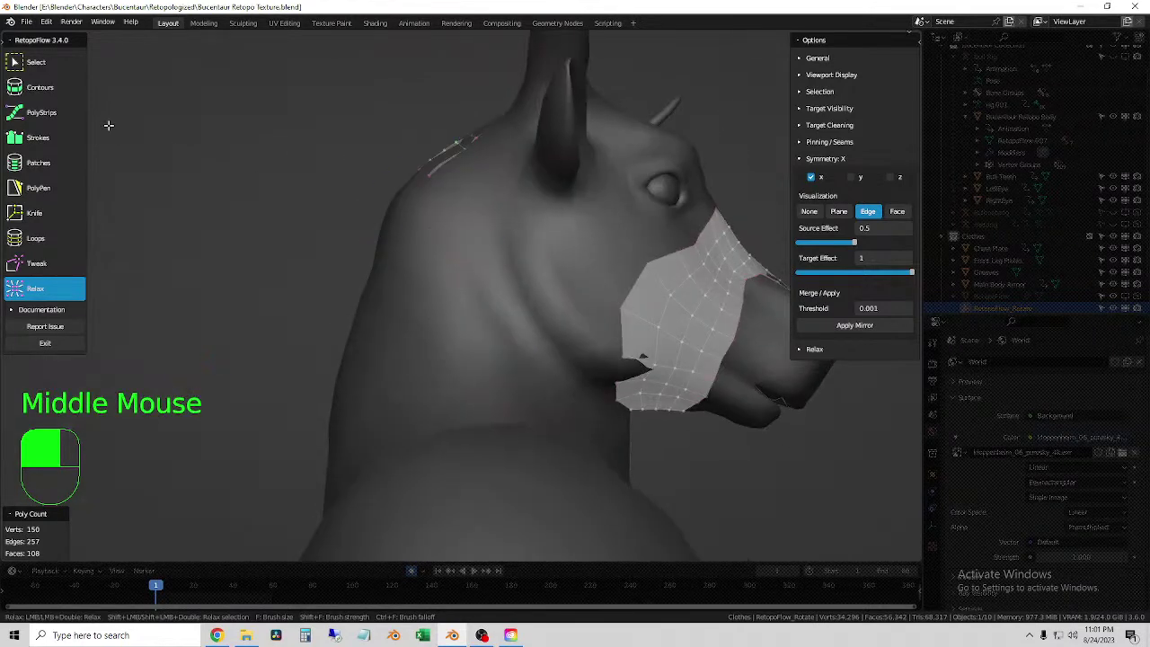
pyautogui.click(32, 138)
pyautogui.moveTo(501, 356)
pyautogui.mouseDown(button='middle')
pyautogui.moveTo(554, 320)
pyautogui.moveTo(585, 403)
pyautogui.moveTo(537, 382)
pyautogui.moveTo(557, 390)
pyautogui.mouseUp(button='middle')
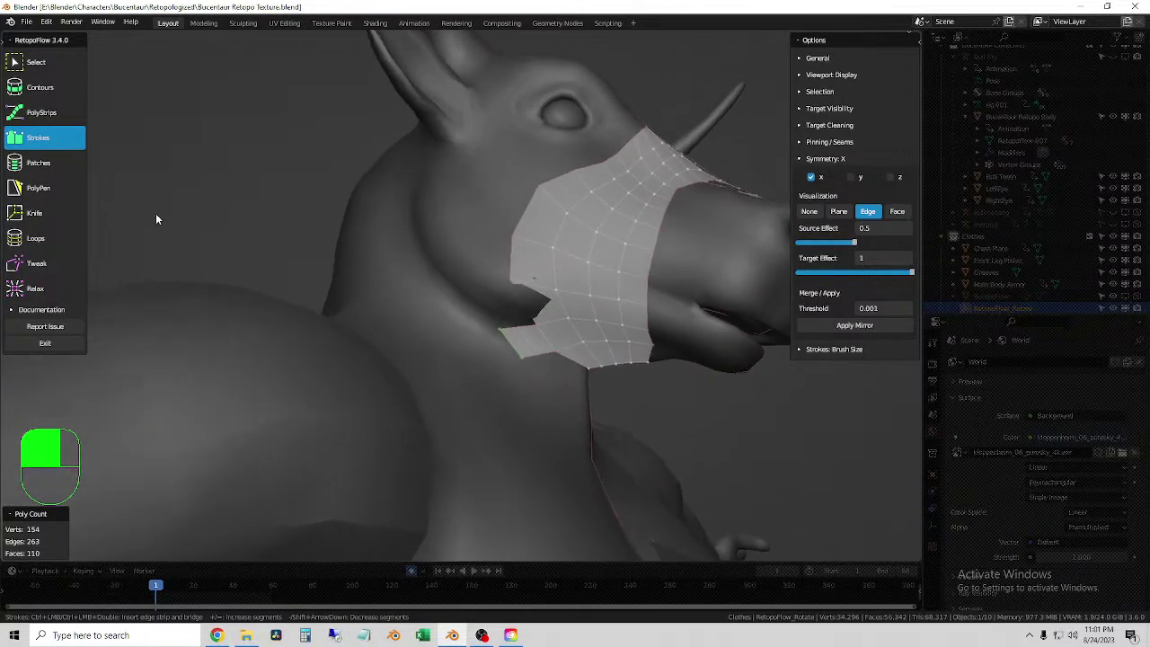
# - Reposition the rear vertices of the new underjaw faces with PolyPen so the band follows beneath the jawline
pyautogui.click(41, 188)
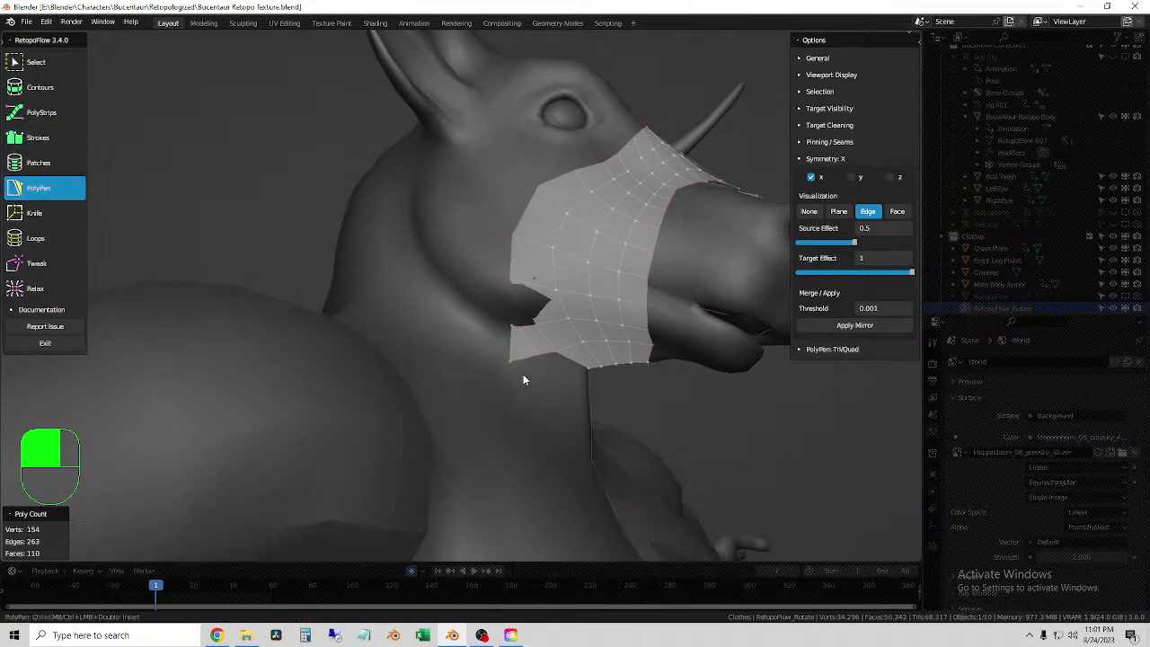
pyautogui.moveTo(512, 359); pyautogui.dragTo(489, 353)
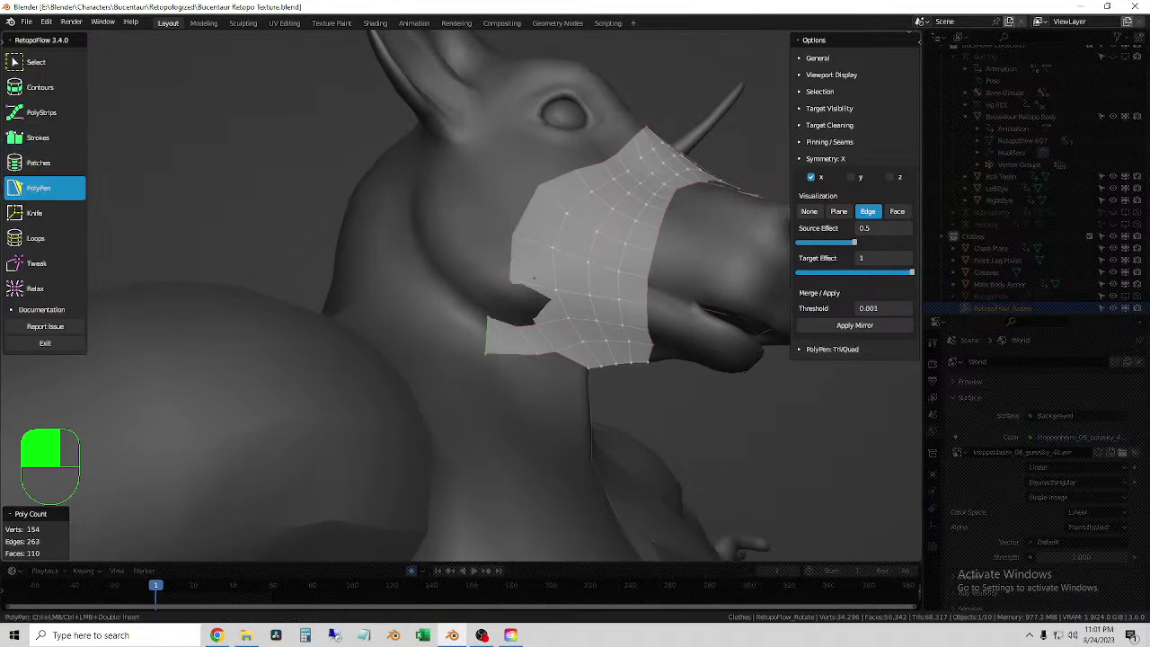
pyautogui.click(544, 356)
pyautogui.scroll(2, 543, 356)
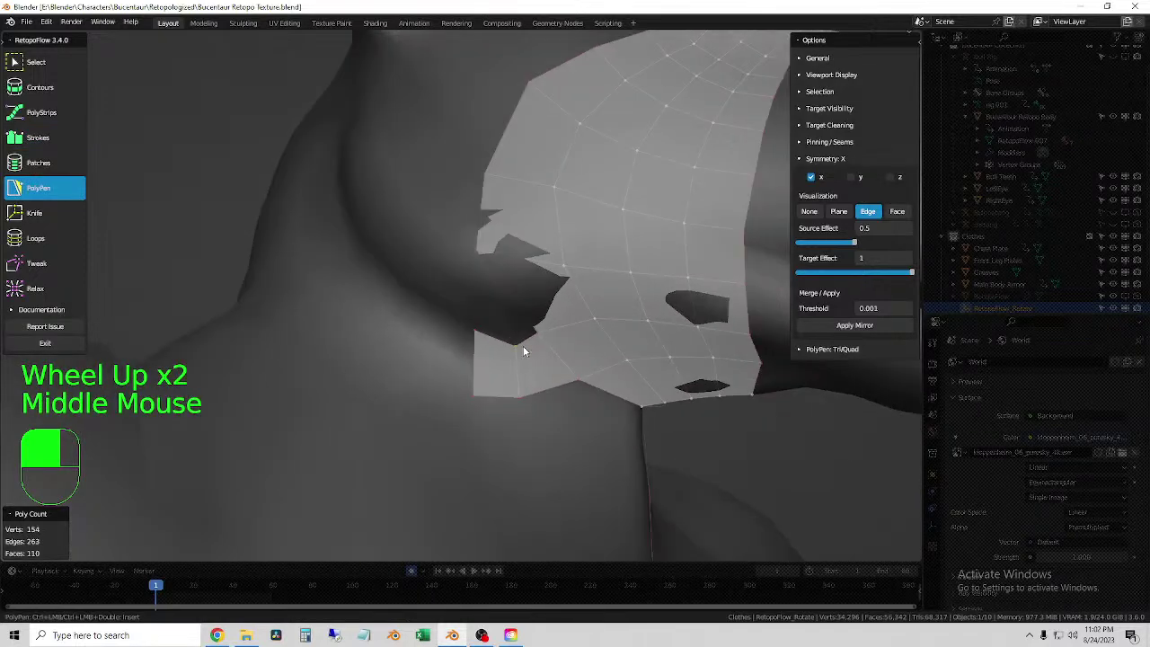
pyautogui.moveTo(524, 350); pyautogui.dragTo(508, 351, button='middle')
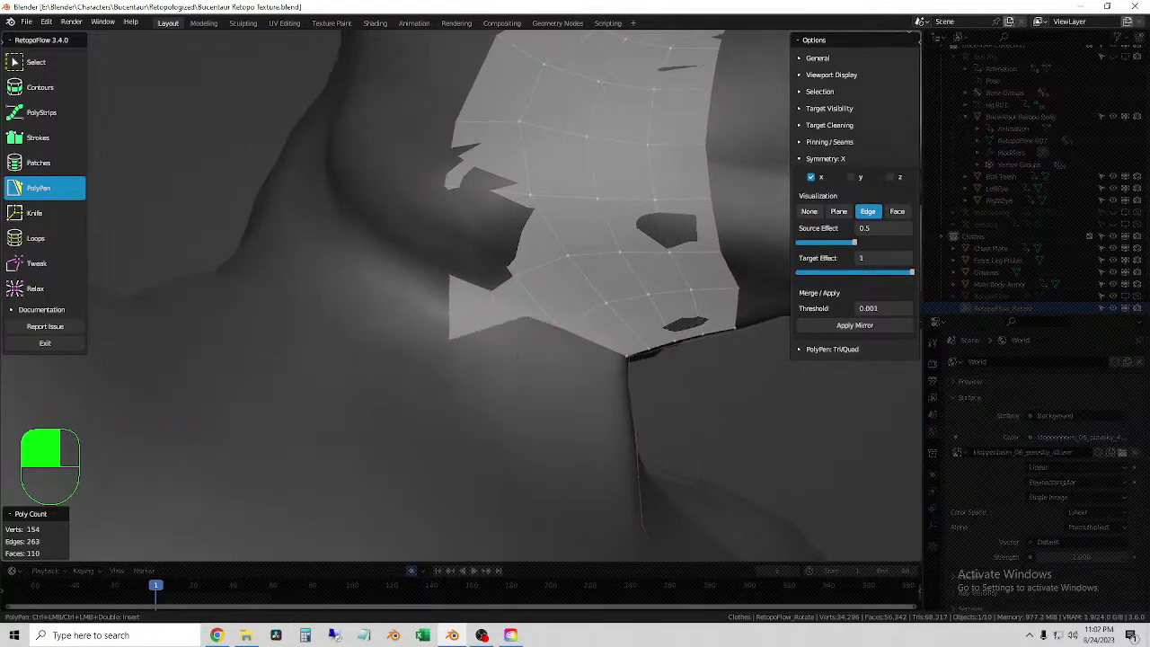
pyautogui.moveTo(449, 338); pyautogui.dragTo(449, 319)
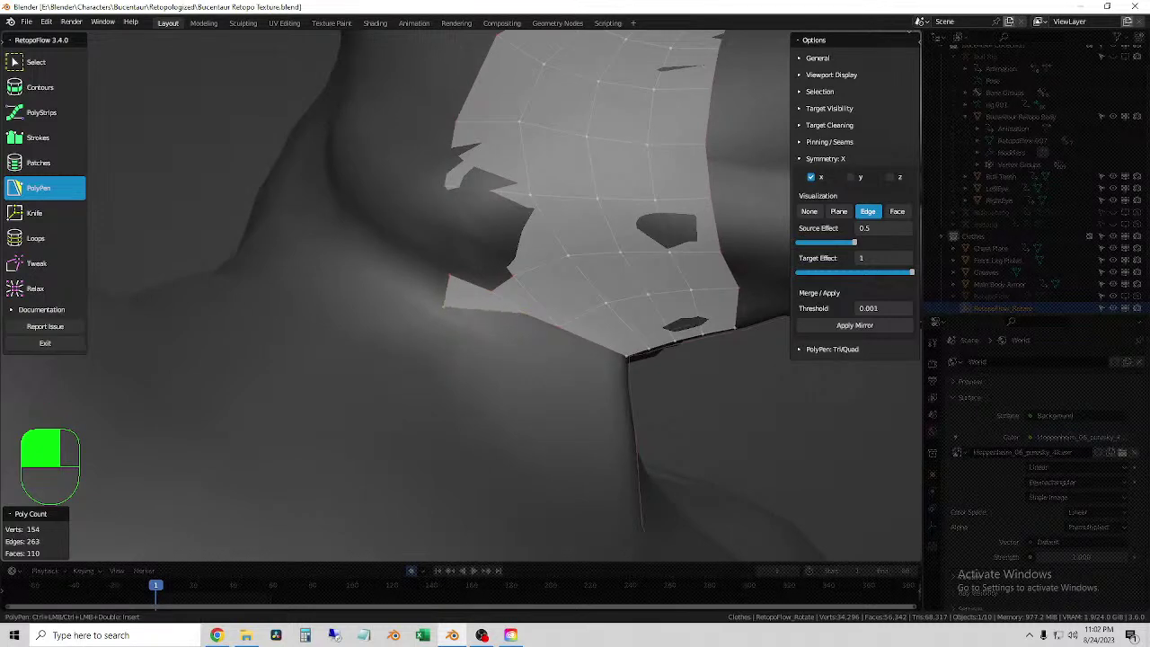
# - Smooth the rearmost underjaw faces below the jaw corner with the Relax brush
pyautogui.moveTo(459, 345); pyautogui.dragTo(351, 330, button='middle')
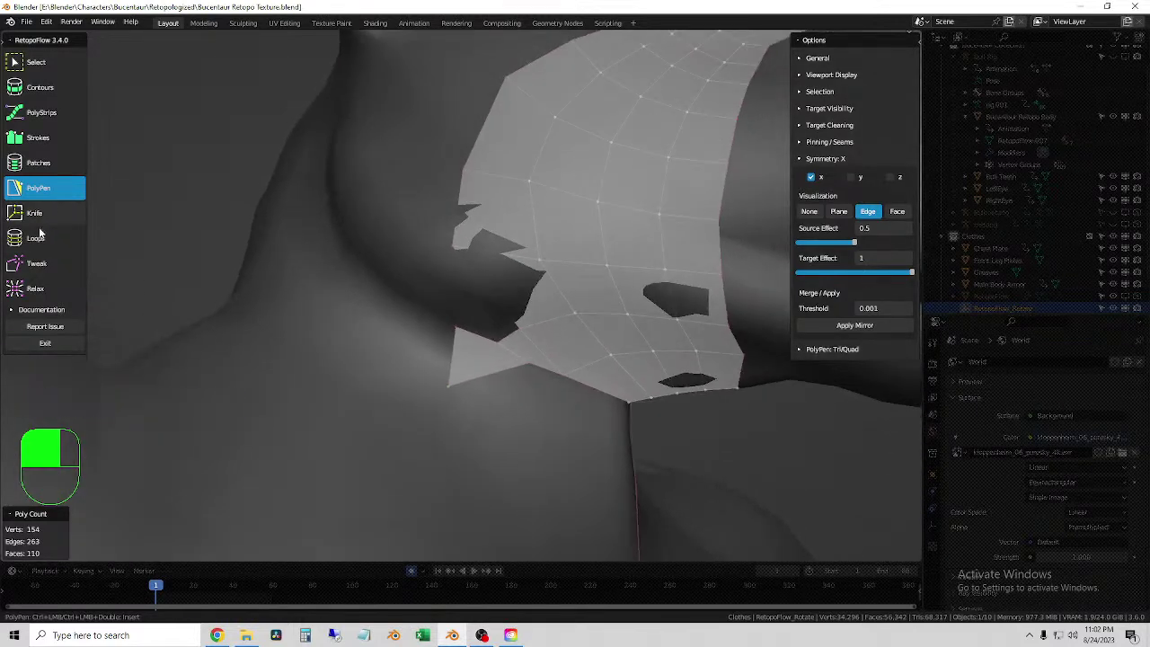
pyautogui.click(39, 293)
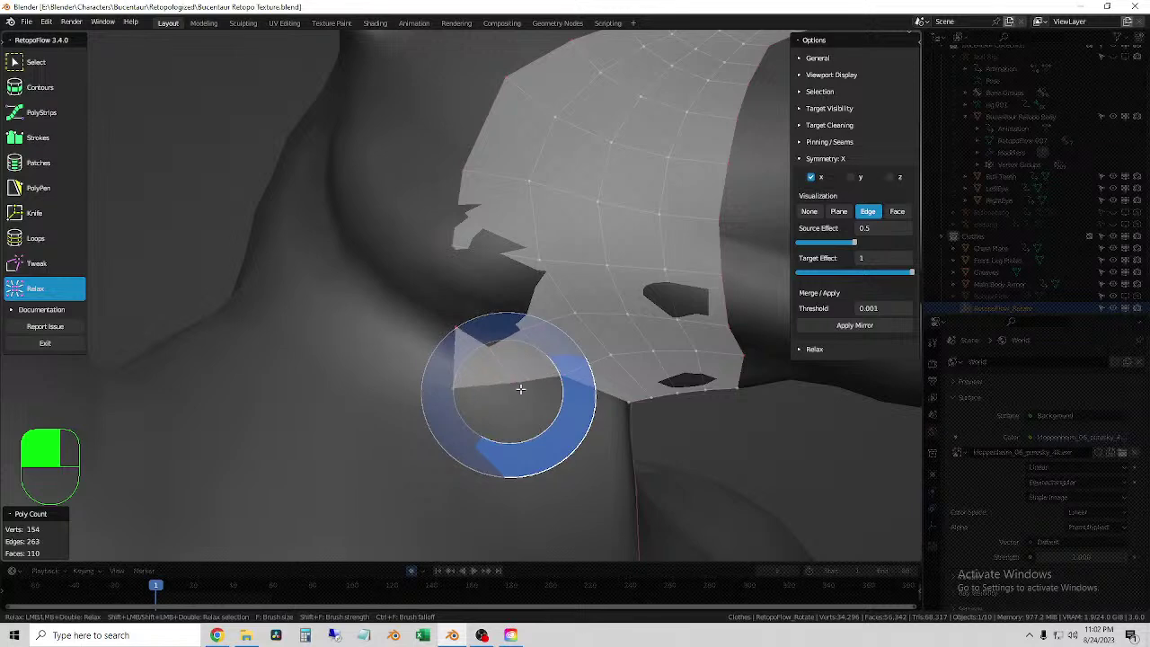
pyautogui.moveTo(520, 384)
pyautogui.mouseDown()
pyautogui.moveTo(469, 380)
pyautogui.moveTo(553, 417)
pyautogui.mouseUp()
pyautogui.moveTo(553, 418)
pyautogui.mouseDown(button='middle')
pyautogui.moveTo(579, 425)
pyautogui.moveTo(565, 418)
pyautogui.mouseUp(button='middle')
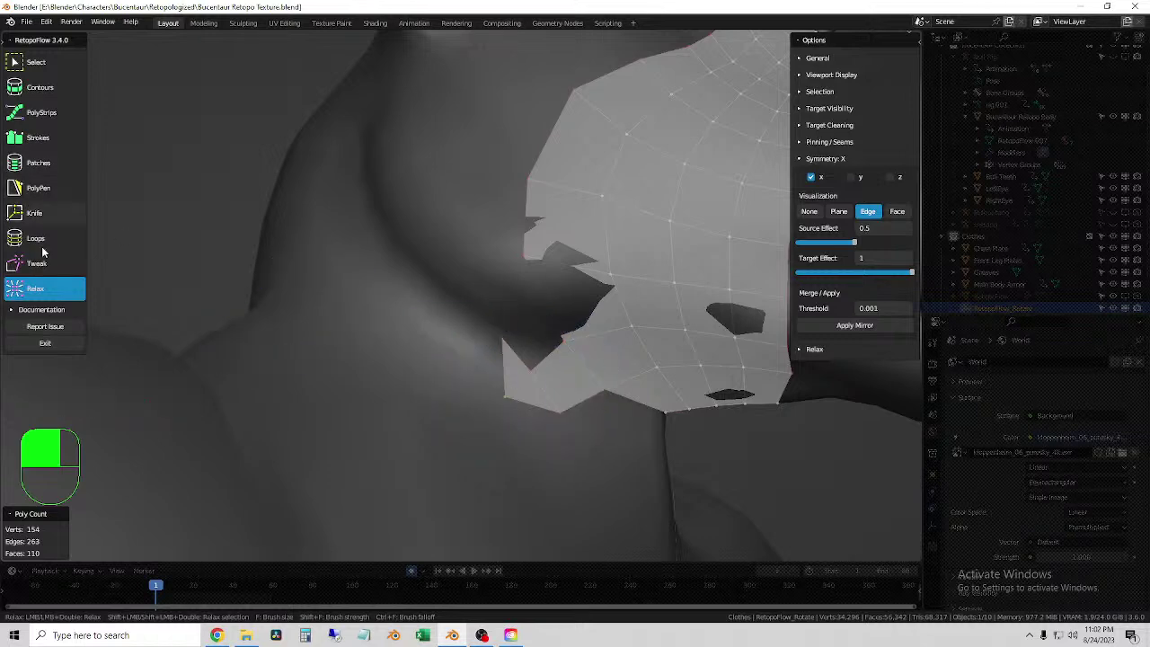
# - Adjust the rear edge vertices of the underjaw band with the Tweak brush
pyautogui.press('8')
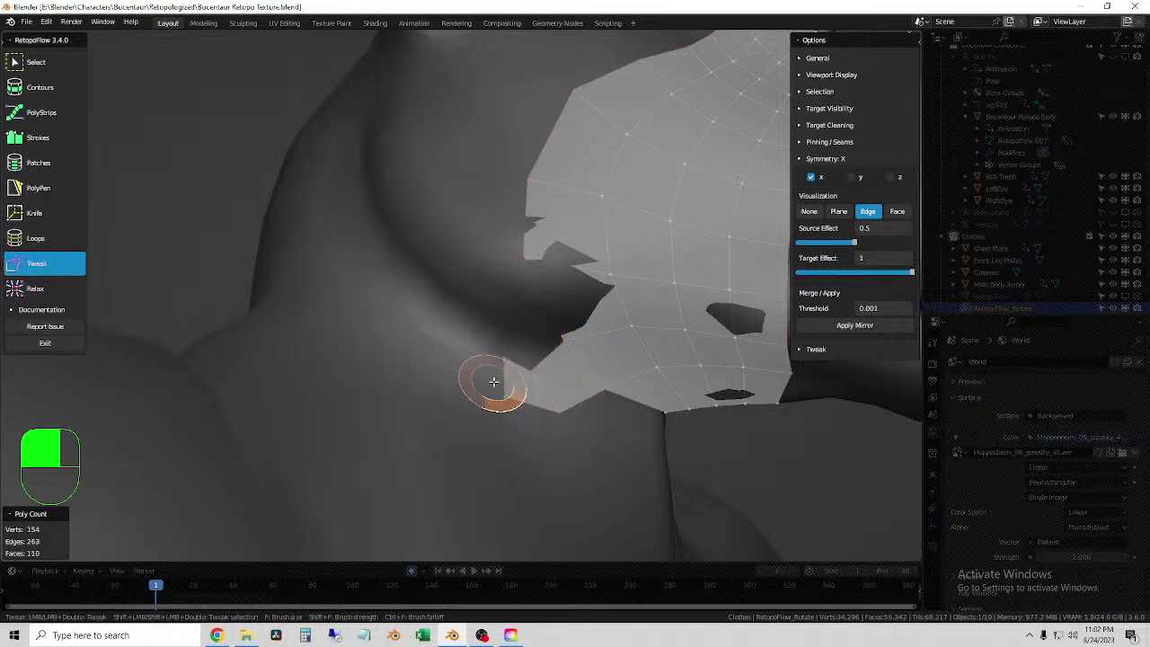
pyautogui.moveTo(551, 429)
pyautogui.mouseDown(button='middle')
pyautogui.moveTo(570, 444)
pyautogui.moveTo(551, 441)
pyautogui.mouseUp(button='middle')
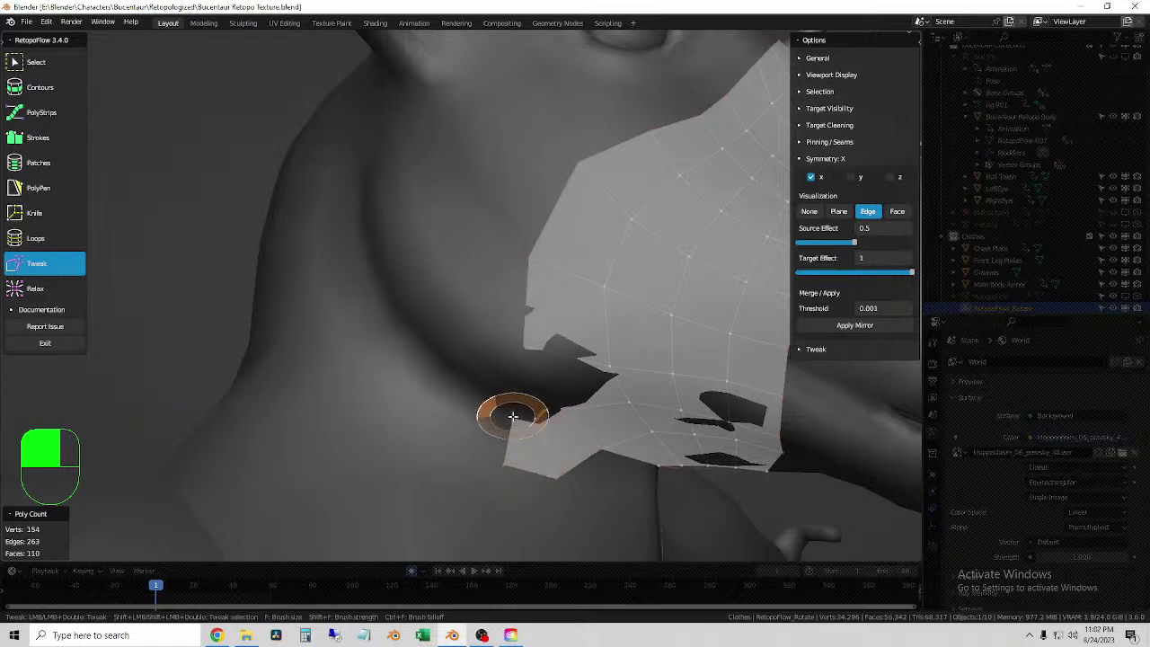
pyautogui.moveTo(510, 460)
pyautogui.mouseDown()
pyautogui.moveTo(483, 437)
pyautogui.moveTo(550, 481)
pyautogui.moveTo(547, 454)
pyautogui.mouseUp()
# - Extend the underjaw band's rear edge up behind the cheek toward the back of the head with two strokes of the Strokes tool
pyautogui.moveTo(546, 455)
pyautogui.mouseDown(button='middle')
pyautogui.moveTo(567, 450)
pyautogui.moveTo(296, 231)
pyautogui.mouseUp(button='middle')
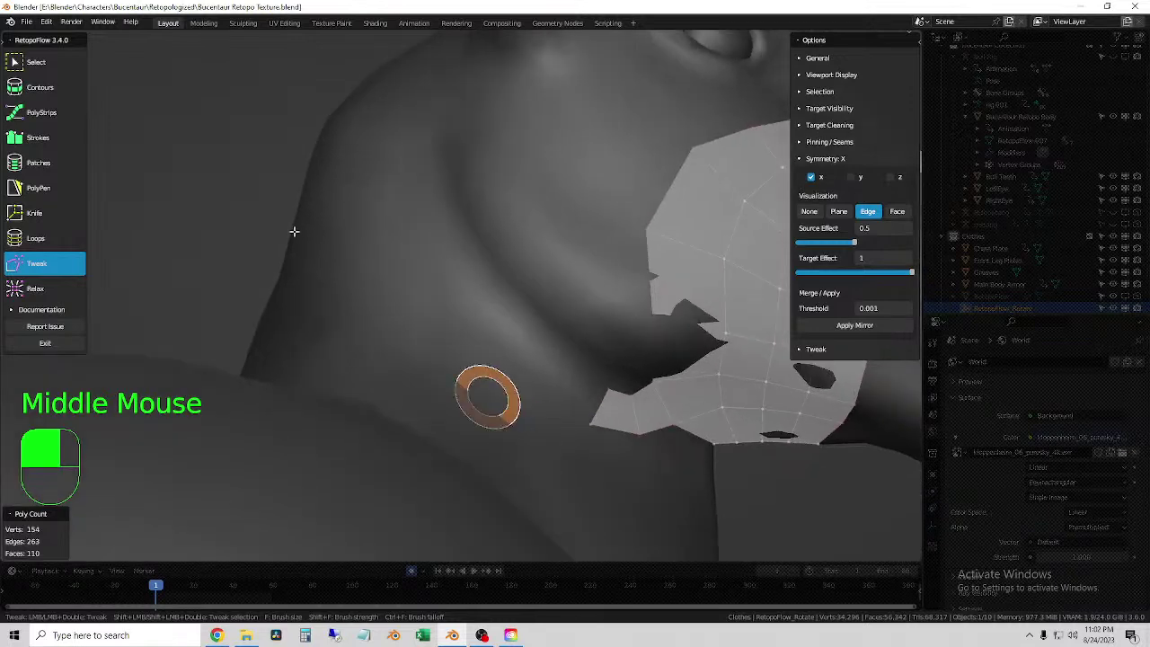
pyautogui.click(42, 140)
pyautogui.moveTo(595, 404)
pyautogui.mouseDown(button='middle')
pyautogui.moveTo(579, 416)
pyautogui.moveTo(588, 420)
pyautogui.moveTo(479, 171)
pyautogui.mouseUp(button='middle')
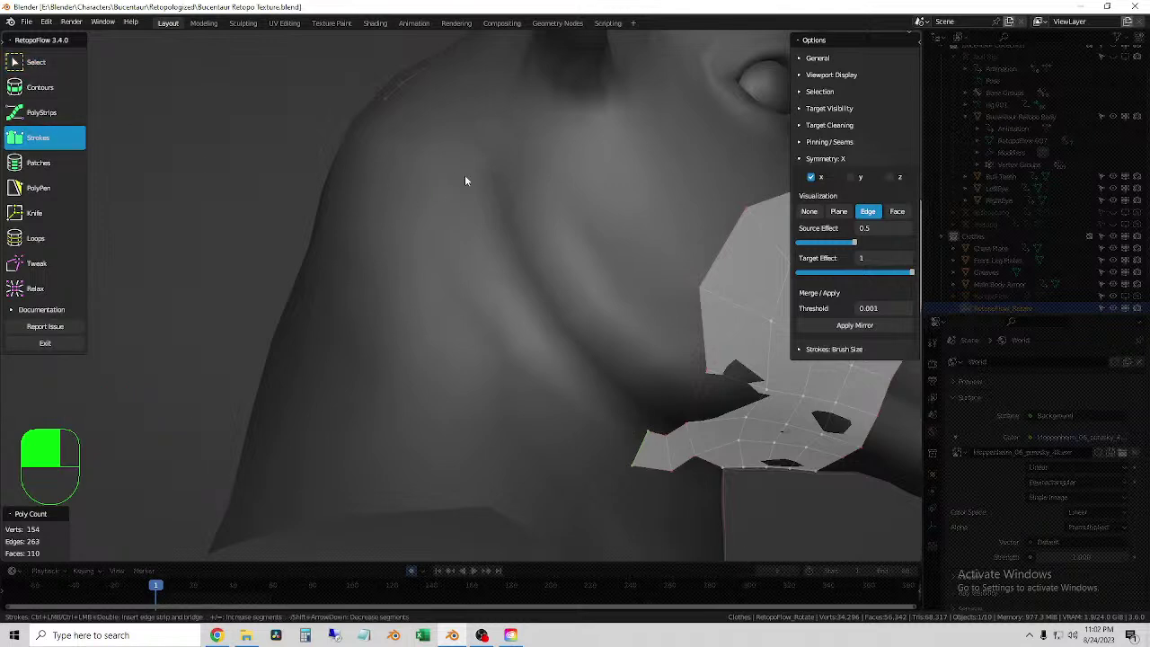
pyautogui.press('shift')
pyautogui.moveTo(483, 182)
pyautogui.keyDown('shift'); pyautogui.mouseDown()
pyautogui.moveTo(422, 210)
pyautogui.moveTo(480, 187)
pyautogui.mouseUp(); pyautogui.keyUp('shift')
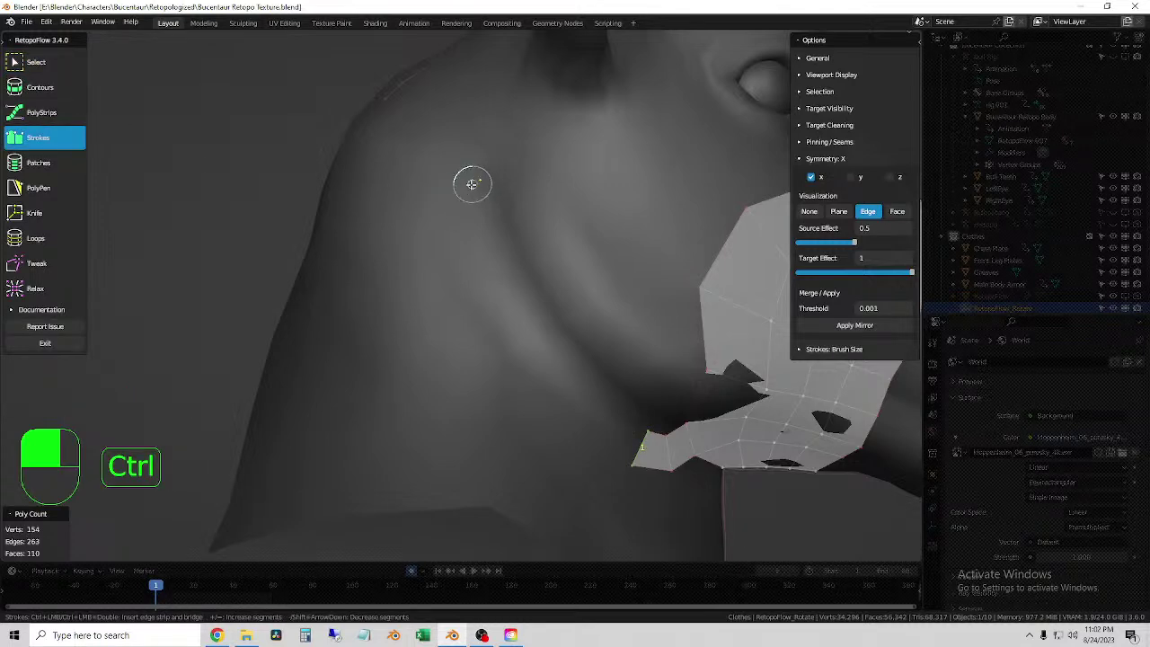
pyautogui.keyDown('ctrl'); pyautogui.click(423, 210); pyautogui.keyUp('ctrl')
pyautogui.moveTo(423, 210)
pyautogui.mouseDown(button='middle')
pyautogui.moveTo(560, 362)
pyautogui.moveTo(547, 365)
pyautogui.moveTo(603, 377)
pyautogui.moveTo(548, 377)
pyautogui.moveTo(625, 404)
pyautogui.mouseUp(button='middle')
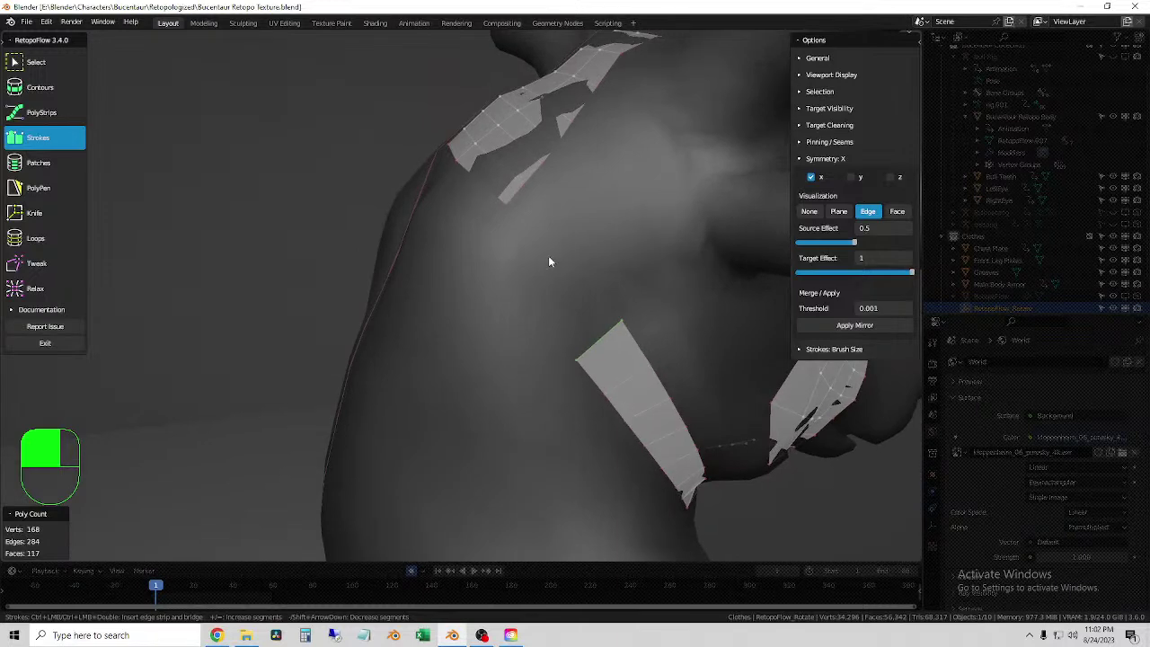
pyautogui.press('ctrl')
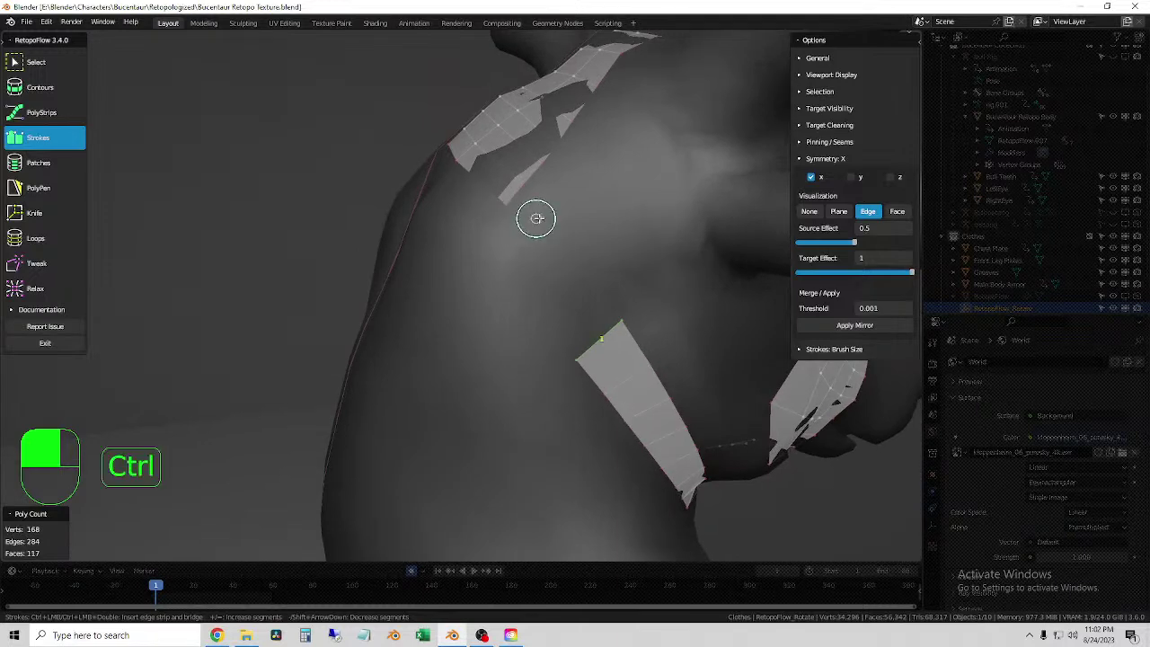
pyautogui.keyDown('ctrl'); pyautogui.click(488, 253); pyautogui.keyUp('ctrl')
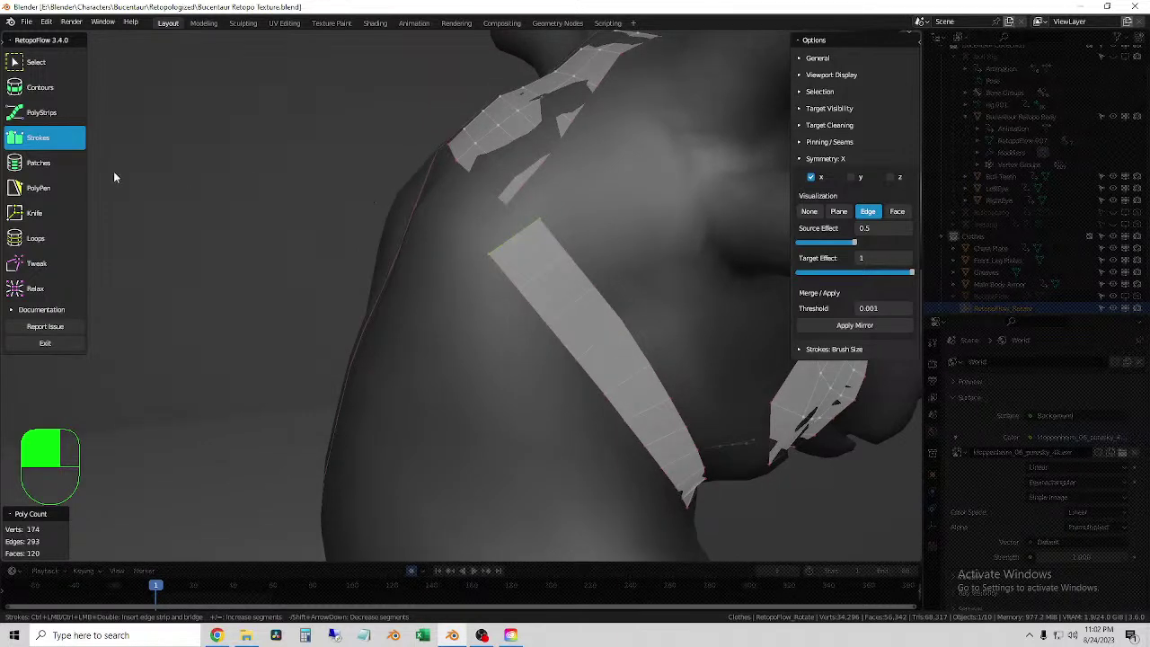
# - Join the upper end of the new strap to the back-of-head piece by merging their corner vertices with PolyPen
pyautogui.click(45, 184)
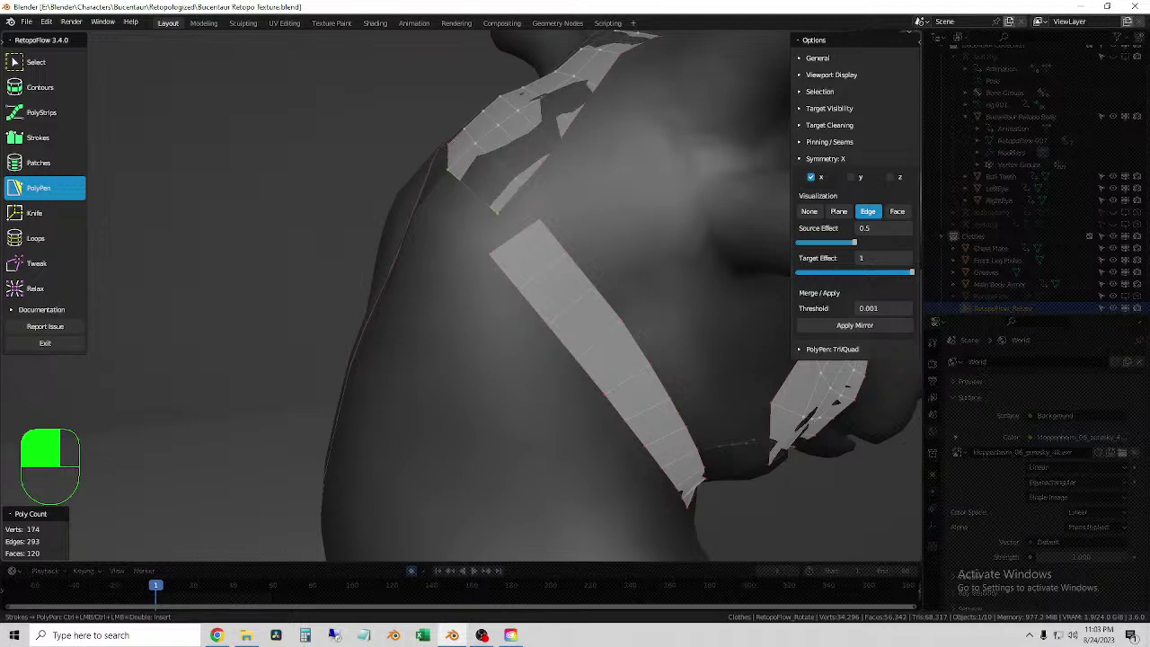
pyautogui.moveTo(516, 220); pyautogui.dragTo(500, 193, button='middle')
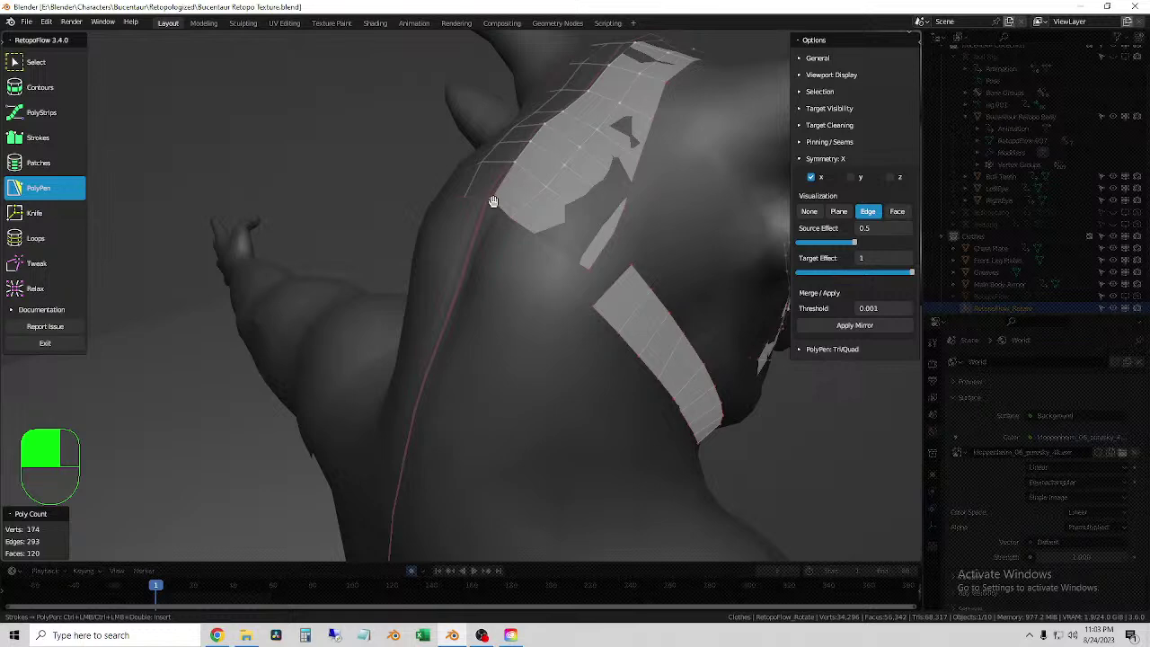
pyautogui.scroll(2, 492, 202)
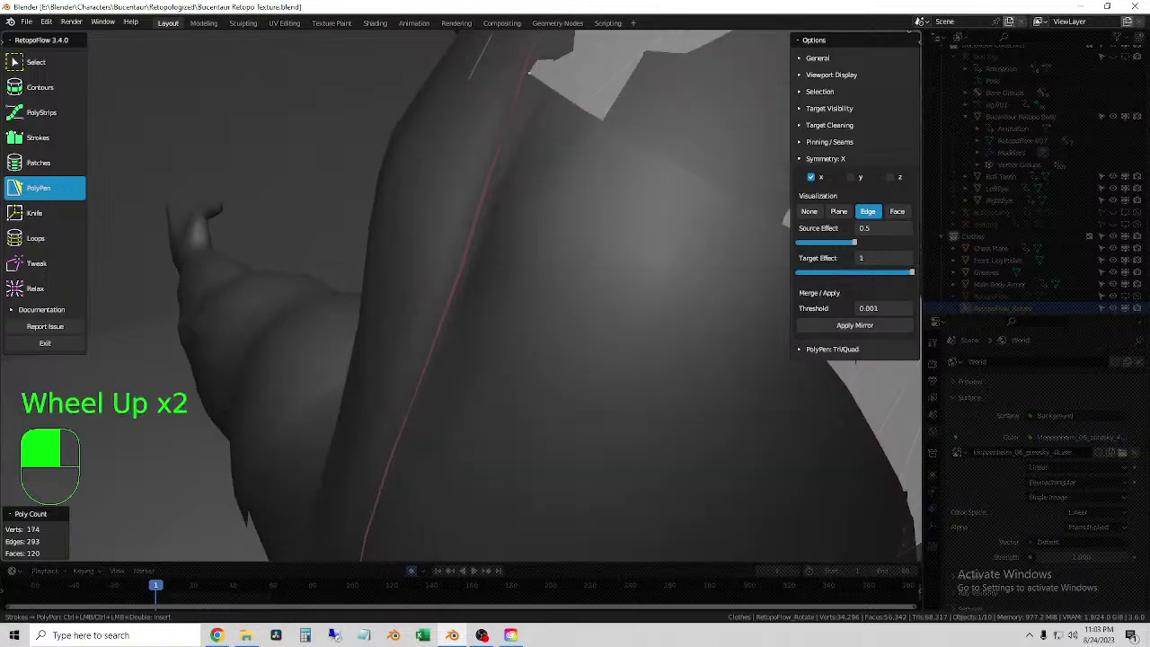
pyautogui.moveTo(552, 108); pyautogui.dragTo(484, 212, button='middle')
pyautogui.scroll(-1, 563, 225)
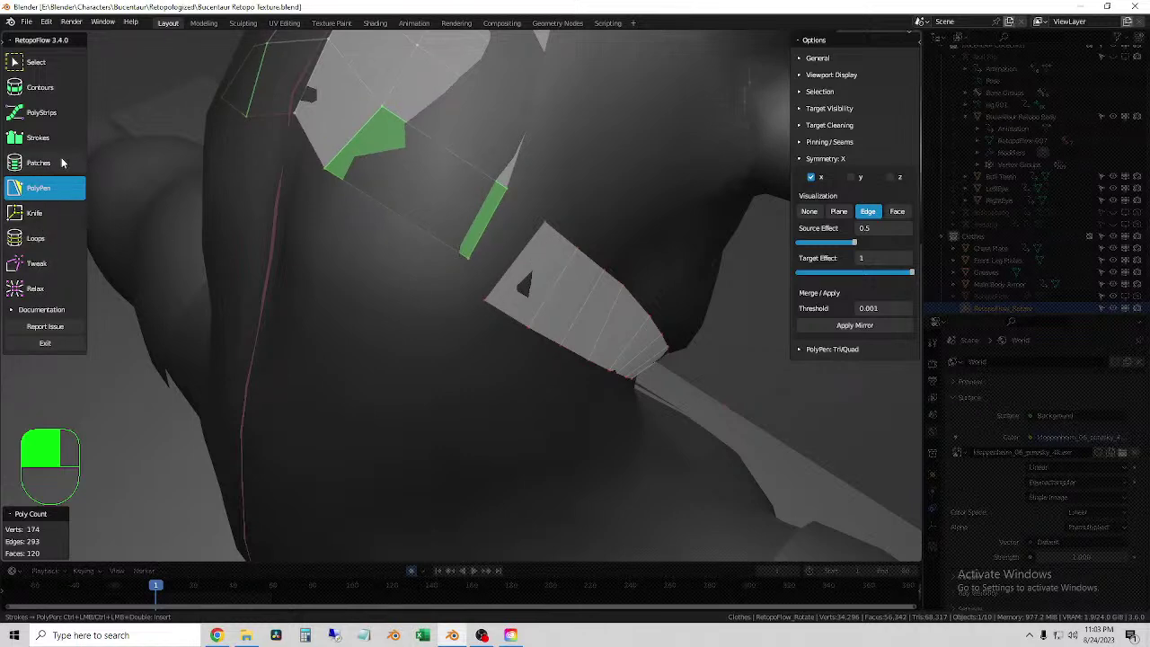
pyautogui.moveTo(350, 273); pyautogui.dragTo(520, 269, button='middle')
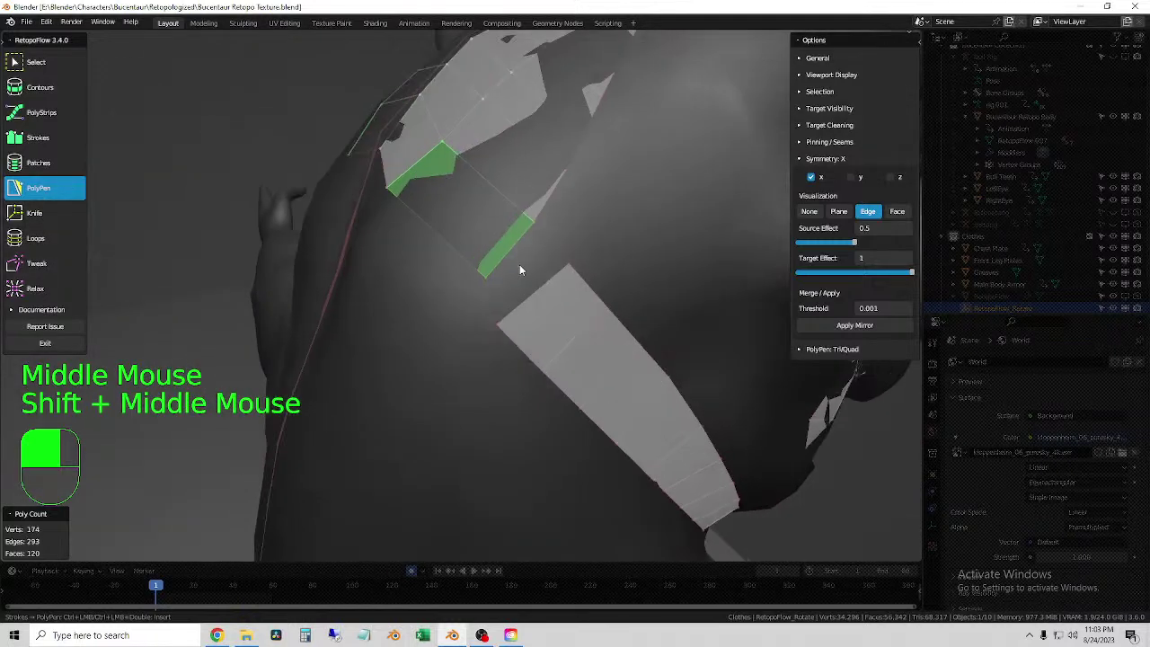
pyautogui.keyDown('ctrl'); pyautogui.click(567, 265); pyautogui.keyUp('ctrl')
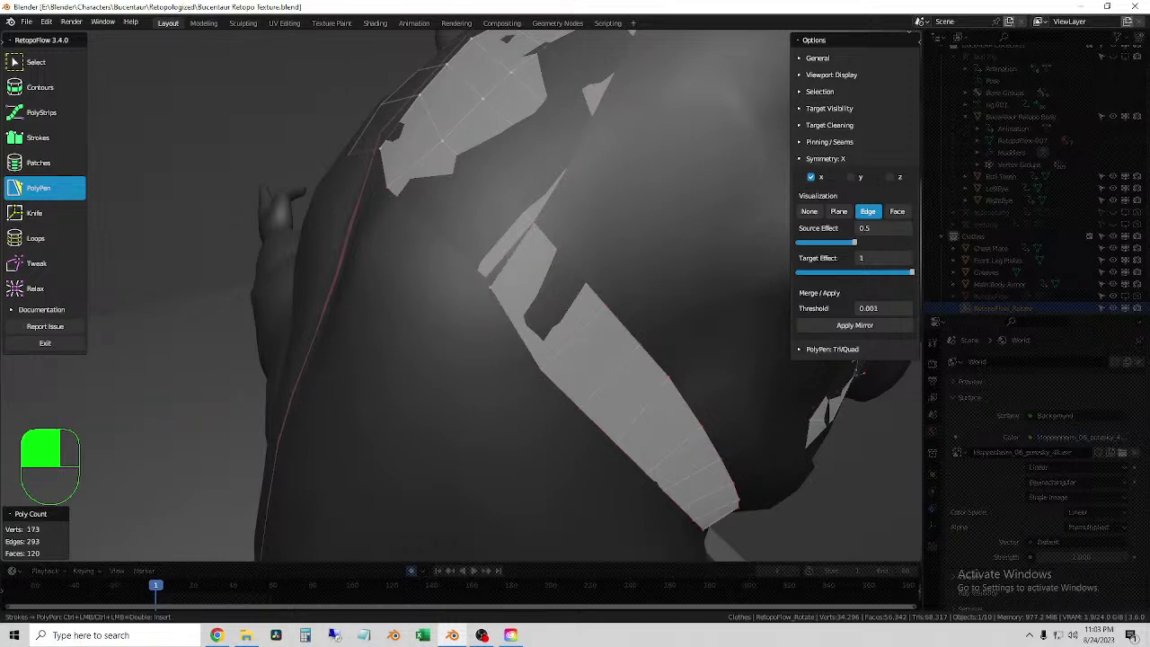
pyautogui.scroll(-2, 503, 279)
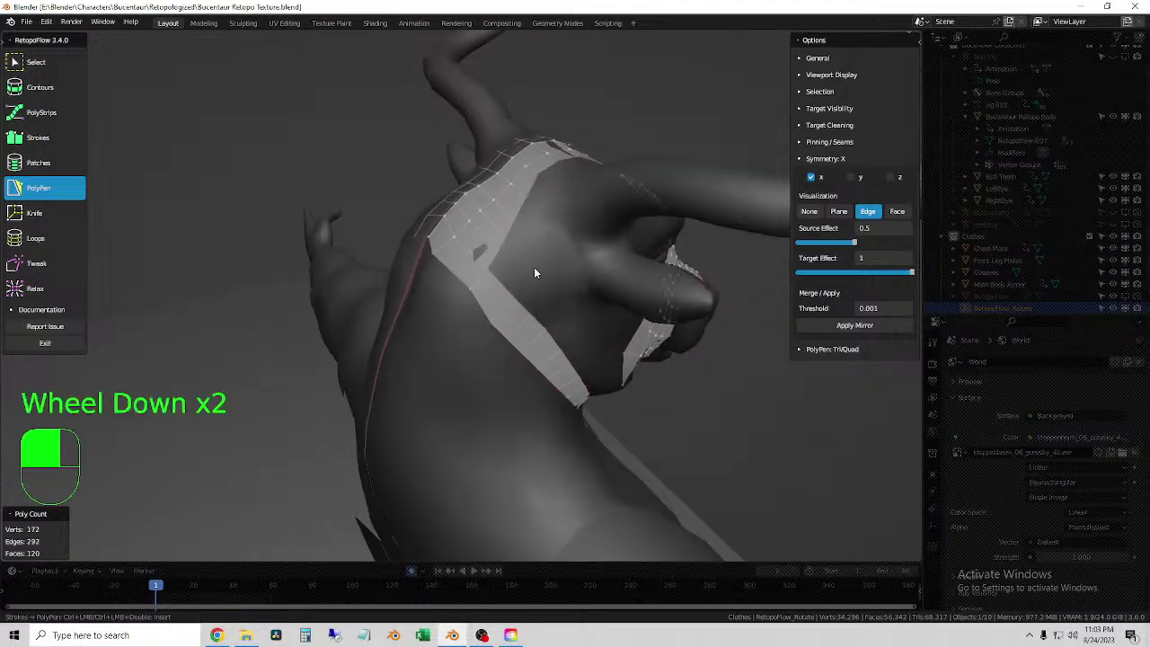
# - Even out the back-of-head faces and the strap running down behind the cheek with the Relax brush
pyautogui.moveTo(500, 276); pyautogui.dragTo(289, 250, button='middle')
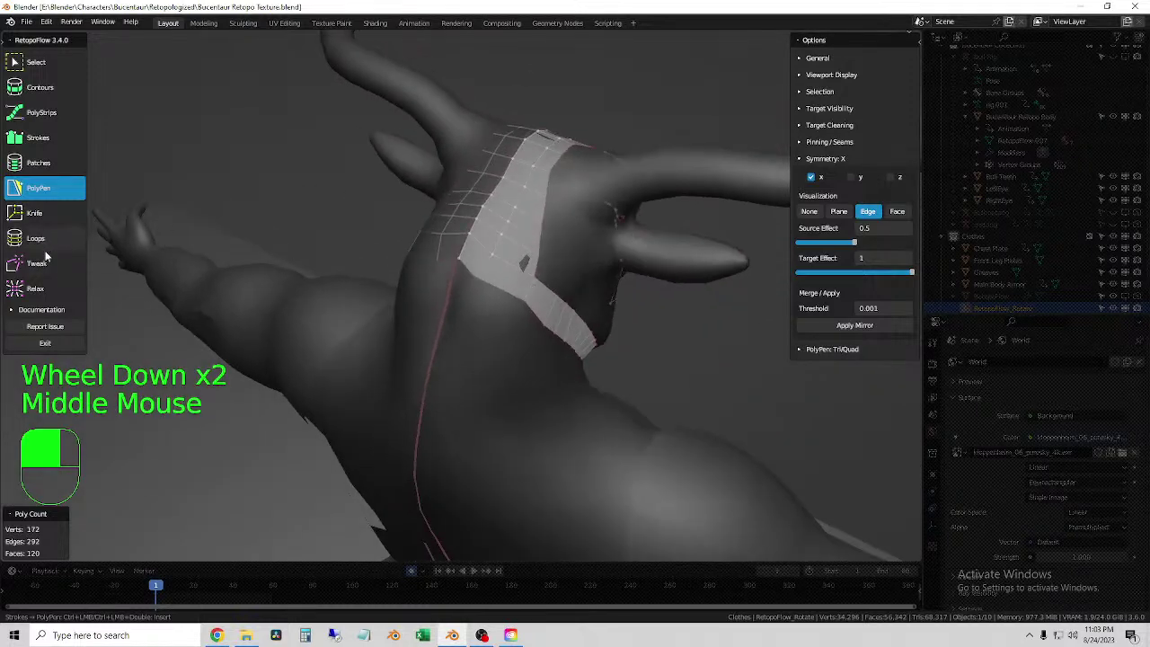
pyautogui.click(53, 288)
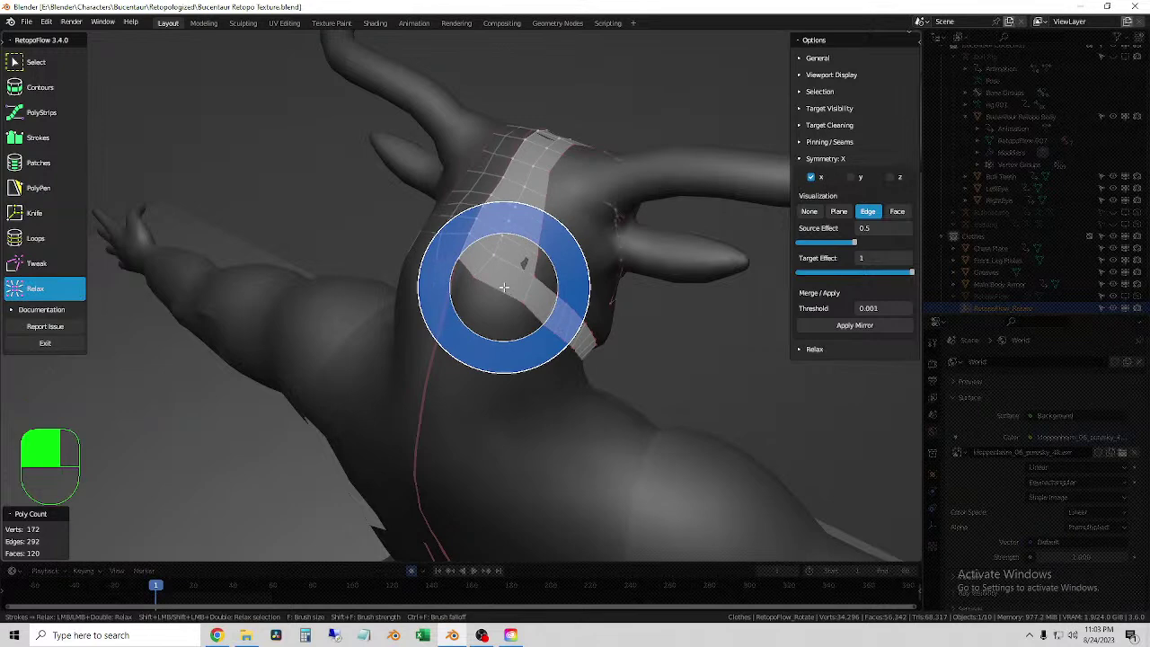
pyautogui.moveTo(504, 287)
pyautogui.mouseDown()
pyautogui.moveTo(475, 269)
pyautogui.moveTo(505, 200)
pyautogui.moveTo(520, 206)
pyautogui.mouseUp()
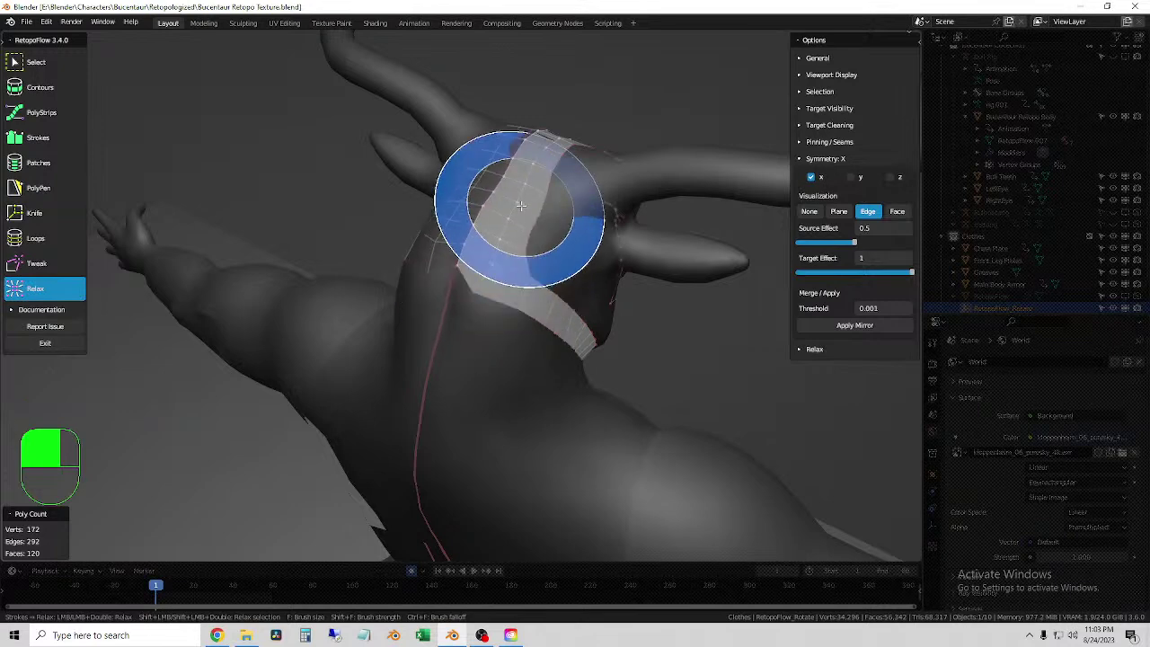
pyautogui.moveTo(539, 189)
pyautogui.mouseDown(button='middle')
pyautogui.moveTo(508, 256)
pyautogui.moveTo(446, 230)
pyautogui.moveTo(494, 345)
pyautogui.moveTo(441, 304)
pyautogui.mouseUp(button='middle')
pyautogui.scroll(2, 468, 285)
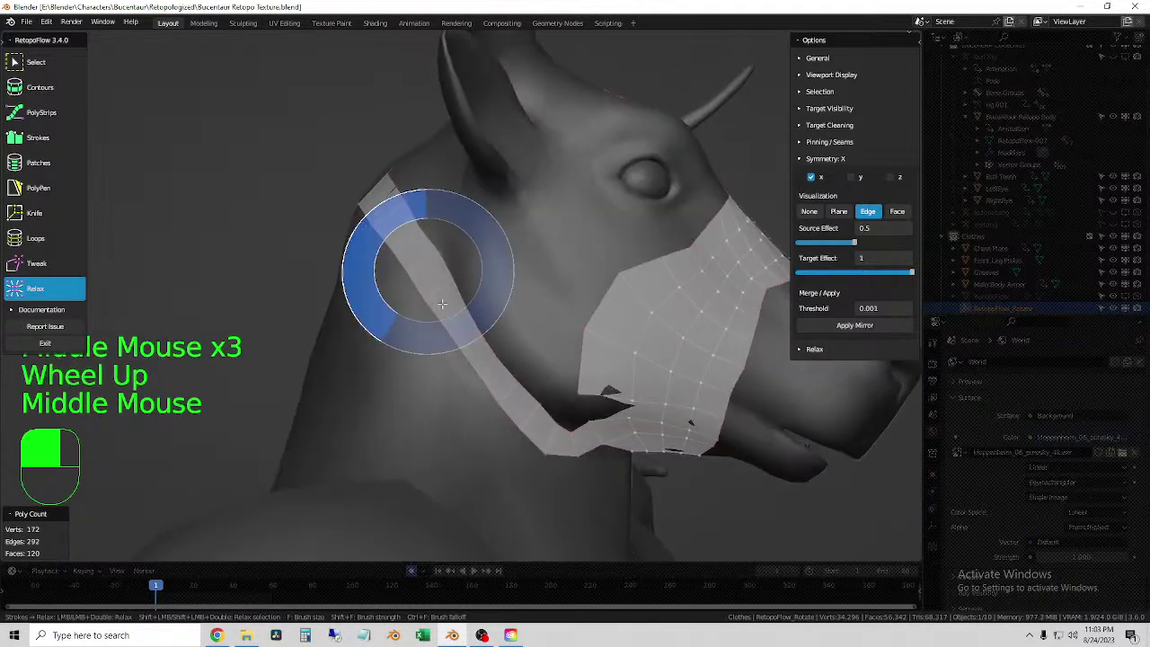
pyautogui.moveTo(441, 304); pyautogui.dragTo(527, 420)
# - Examine the connected face piece from behind, the front, below and the side of the head
pyautogui.moveTo(528, 420); pyautogui.dragTo(494, 380, button='middle')
pyautogui.moveTo(451, 270); pyautogui.dragTo(501, 272, button='middle')
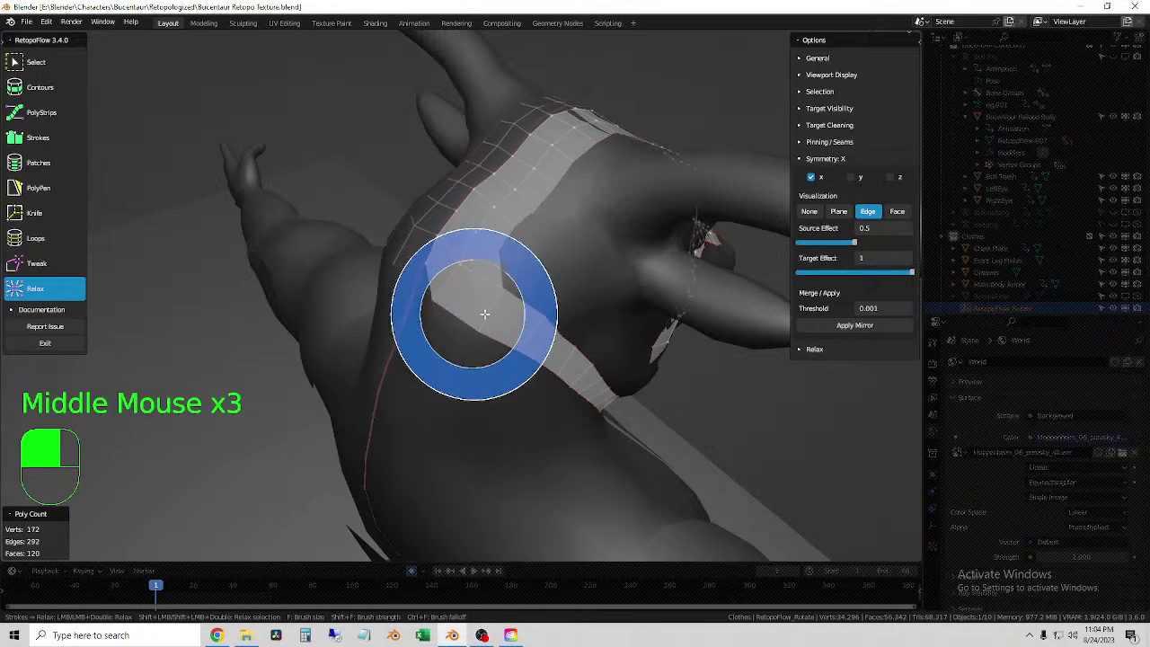
pyautogui.moveTo(484, 314); pyautogui.dragTo(502, 281, button='middle')
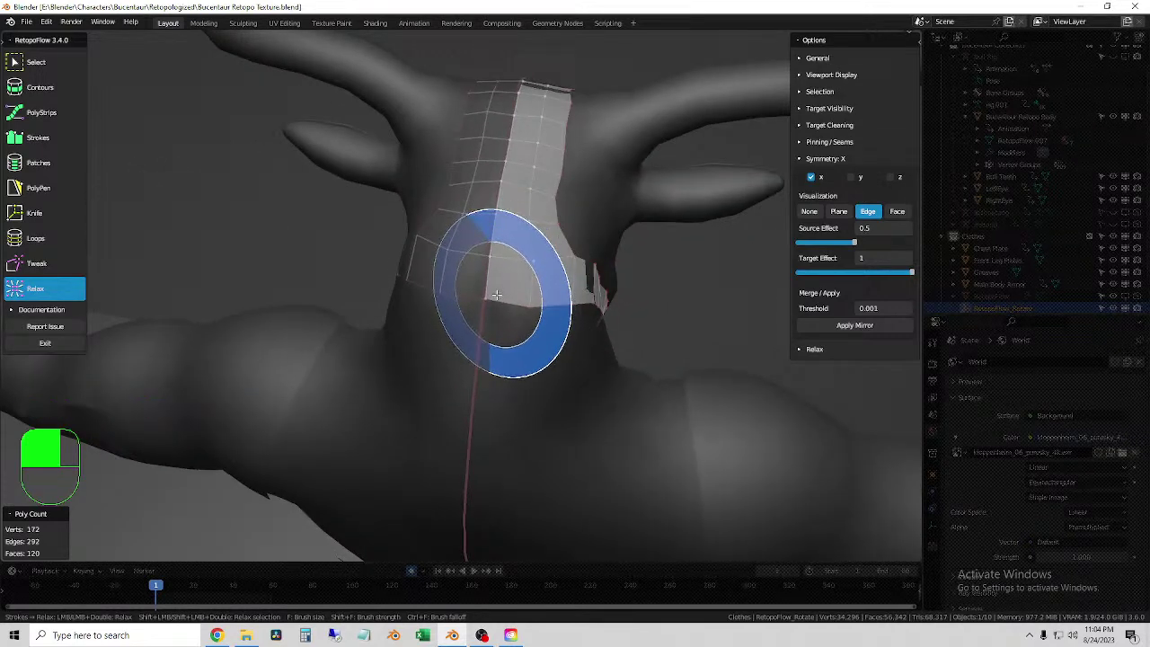
pyautogui.moveTo(497, 295); pyautogui.dragTo(398, 270, button='middle')
pyautogui.scroll(-2, 418, 245)
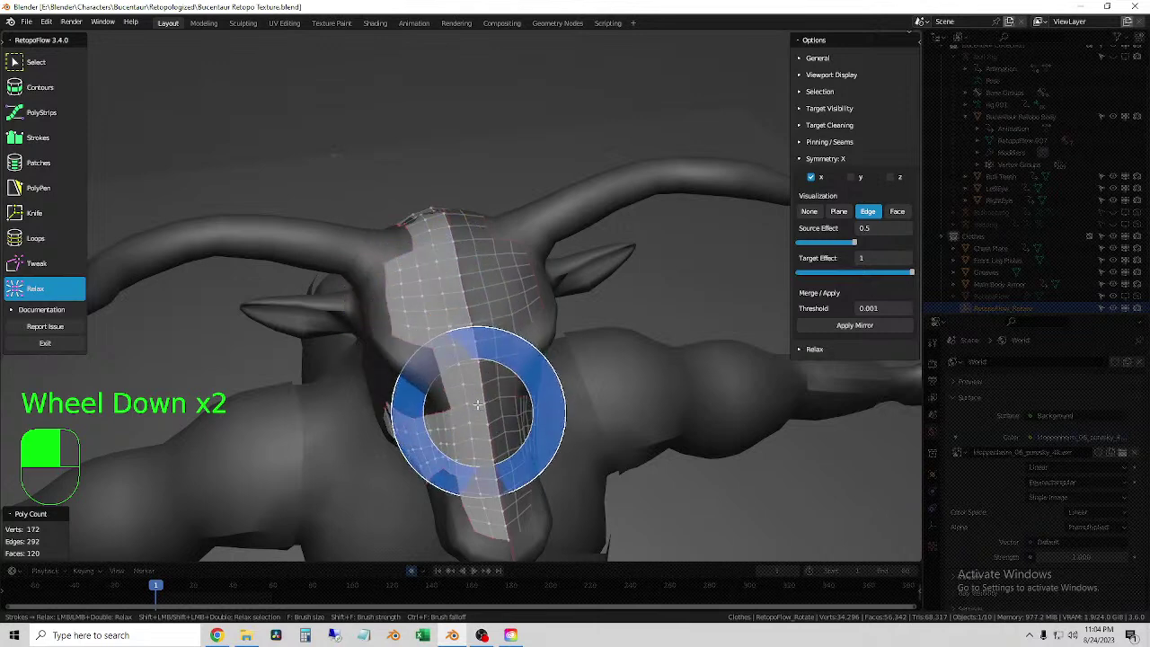
pyautogui.moveTo(477, 405); pyautogui.dragTo(452, 383, button='middle')
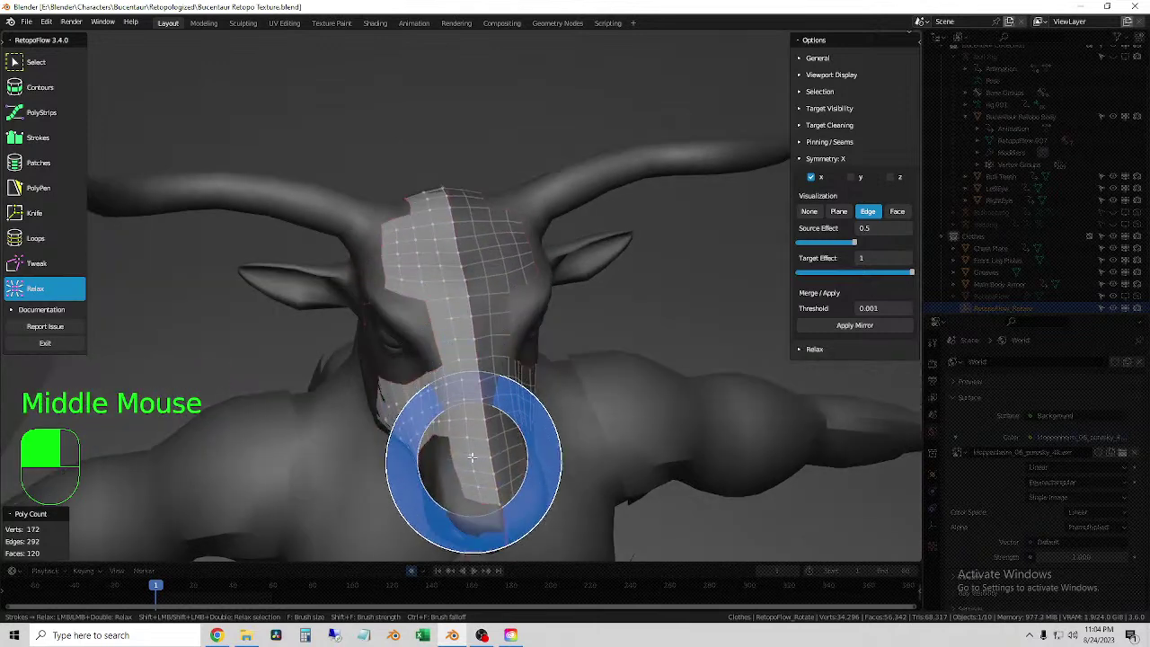
pyautogui.moveTo(472, 457); pyautogui.dragTo(547, 311, button='middle')
pyautogui.scroll(1, 579, 368)
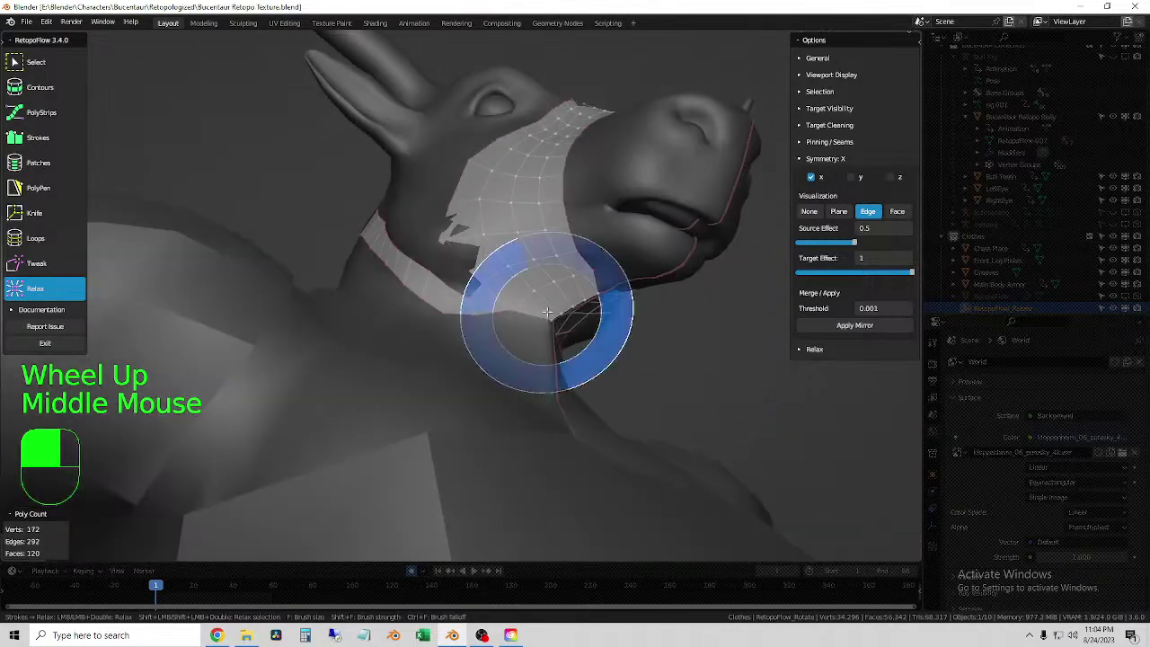
pyautogui.moveTo(478, 262); pyautogui.dragTo(608, 413, button='middle')
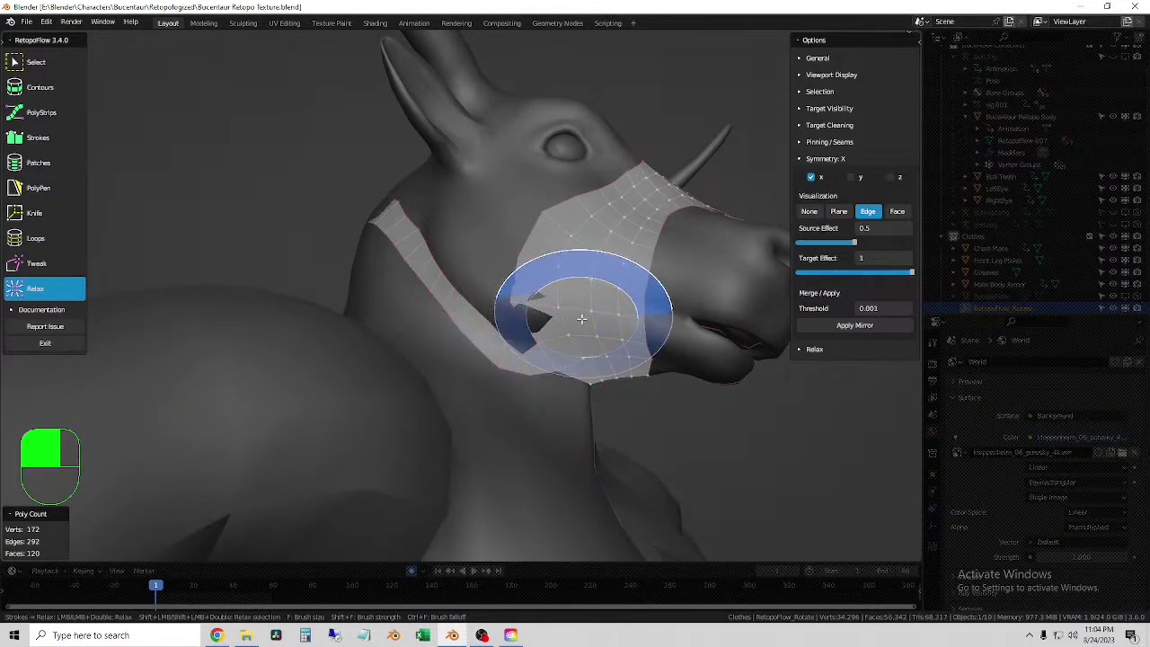
pyautogui.moveTo(547, 324)
pyautogui.mouseDown(button='middle')
pyautogui.moveTo(567, 359)
pyautogui.moveTo(525, 345)
pyautogui.moveTo(719, 441)
pyautogui.moveTo(437, 410)
pyautogui.moveTo(523, 396)
pyautogui.moveTo(655, 402)
pyautogui.moveTo(368, 267)
pyautogui.mouseUp(button='middle')
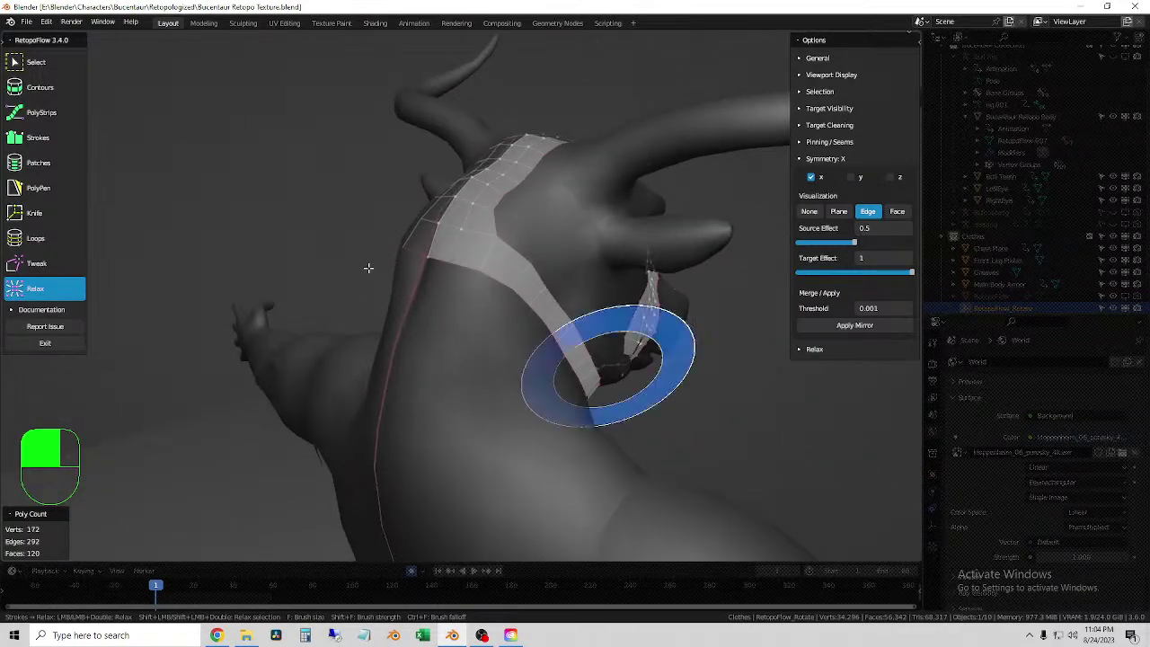
# - Insert a lengthwise edge loop through the strap from the back of the head to the underjaw with the Loops tool
pyautogui.moveTo(395, 358); pyautogui.dragTo(620, 375, button='middle')
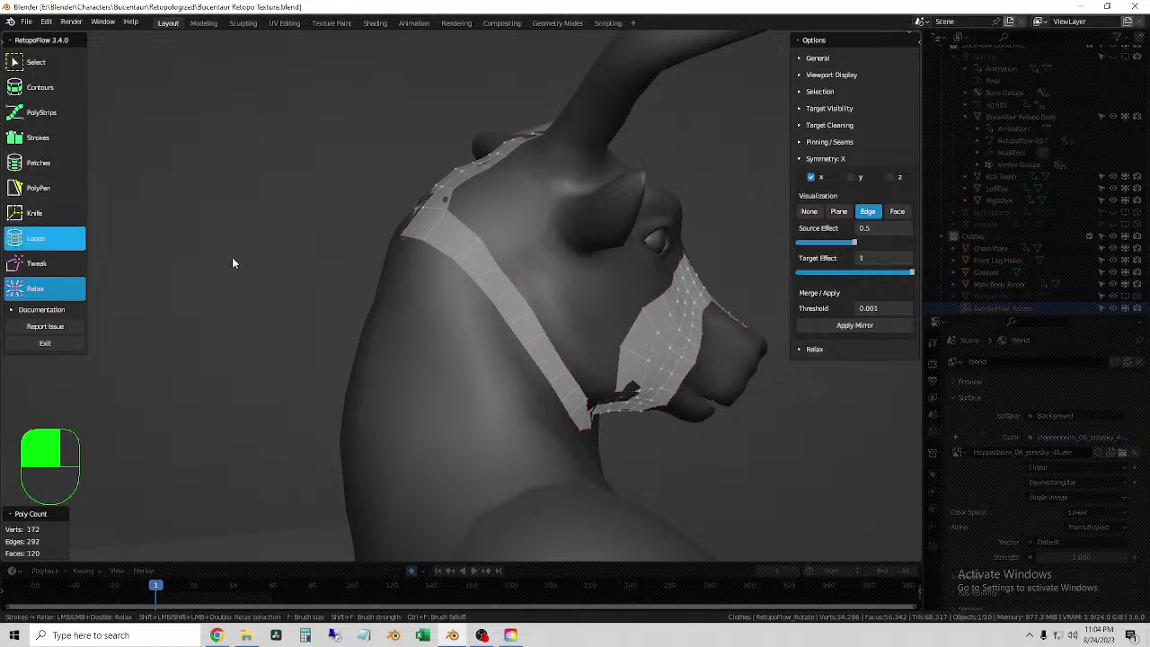
pyautogui.press('ctrl')
pyautogui.keyDown('ctrl'); pyautogui.click(464, 251); pyautogui.keyUp('ctrl')
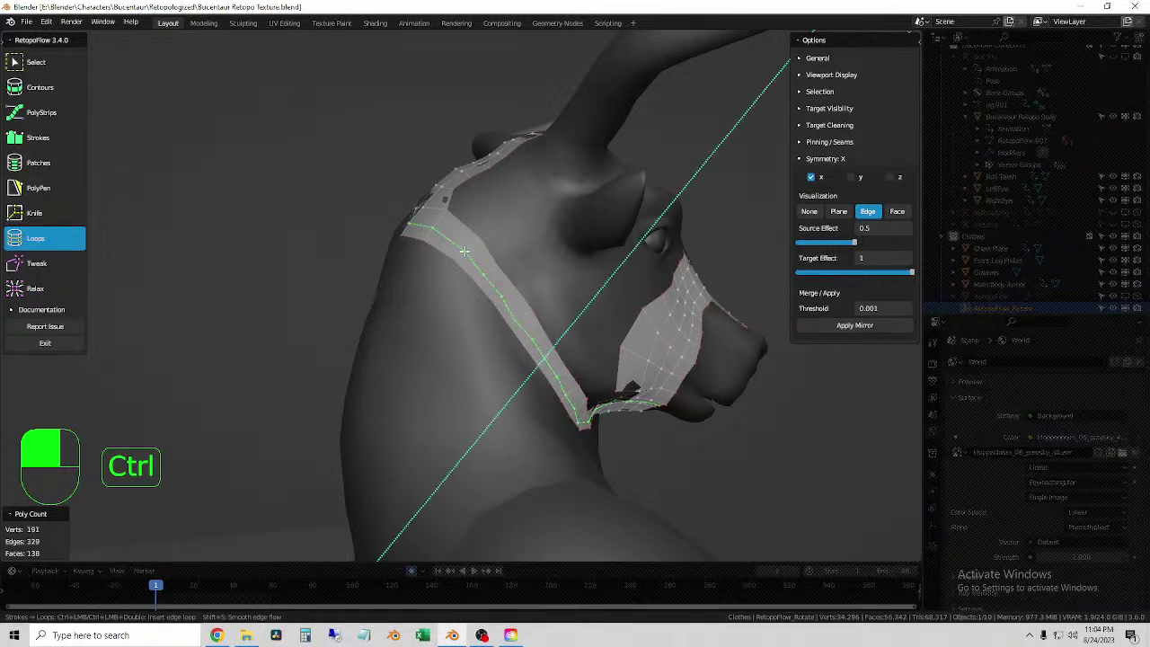
pyautogui.moveTo(464, 252); pyautogui.dragTo(530, 306, button='middle')
# - Adjust the upper part of the strap behind the ear with the Tweak brush
pyautogui.click(49, 266)
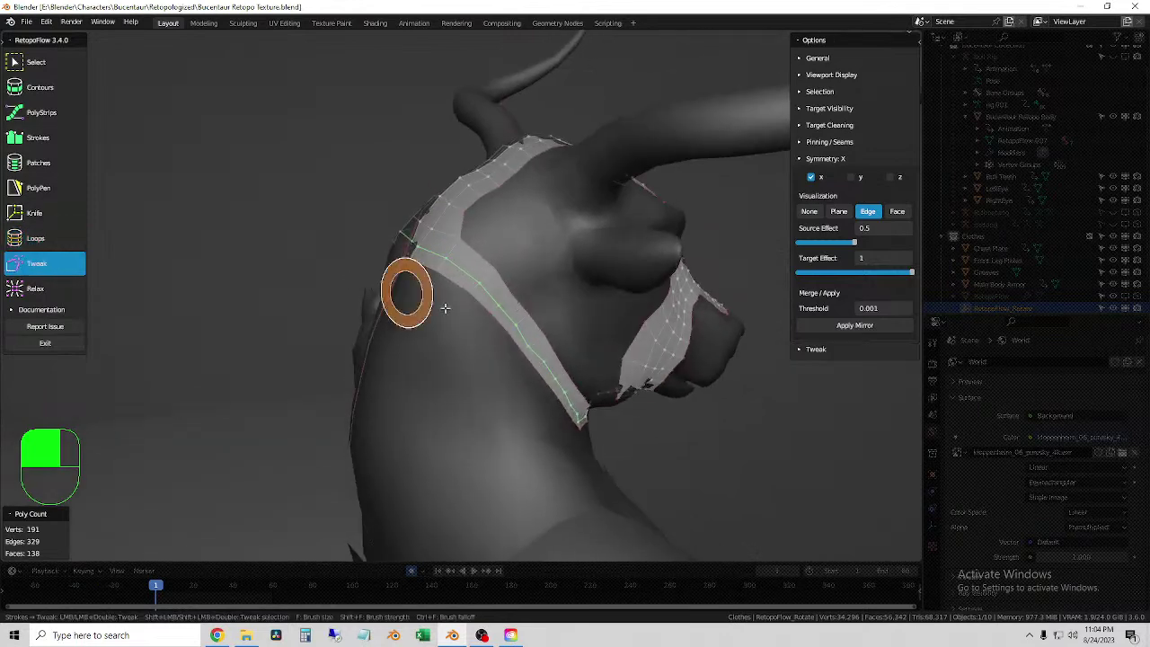
pyautogui.moveTo(395, 289); pyautogui.dragTo(478, 340, button='middle')
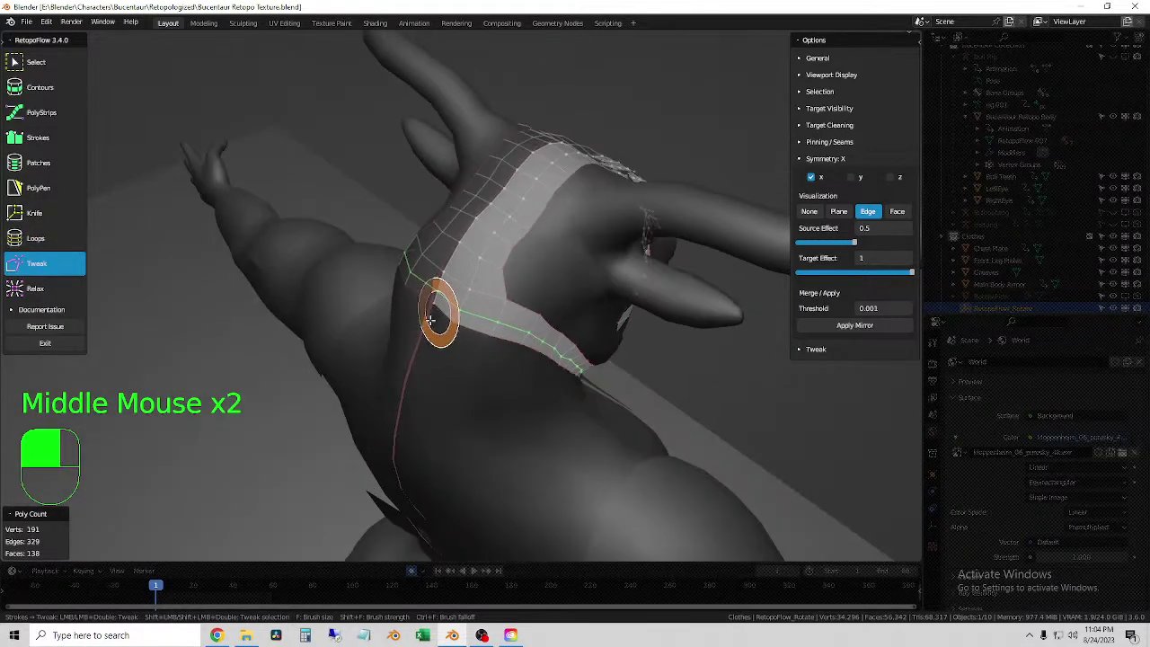
pyautogui.moveTo(440, 334)
pyautogui.mouseDown(button='middle')
pyautogui.moveTo(449, 277)
pyautogui.moveTo(480, 325)
pyautogui.moveTo(423, 264)
pyautogui.mouseUp(button='middle')
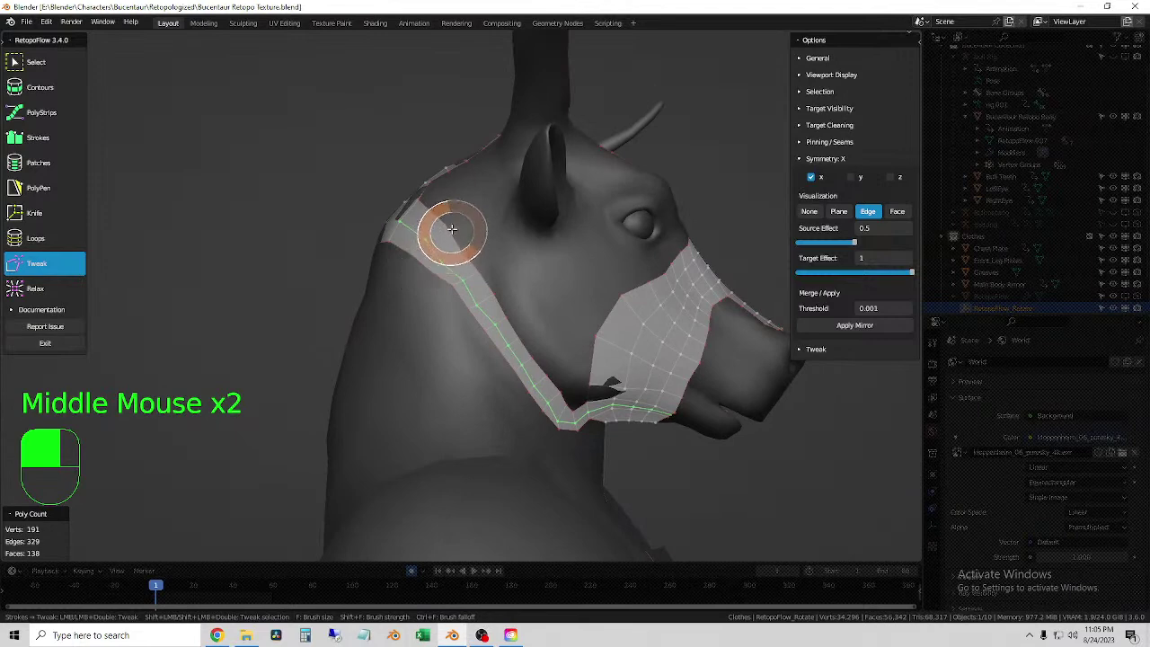
pyautogui.moveTo(451, 229)
pyautogui.mouseDown()
pyautogui.moveTo(462, 219)
pyautogui.moveTo(475, 256)
pyautogui.moveTo(467, 243)
pyautogui.moveTo(485, 243)
pyautogui.mouseUp()
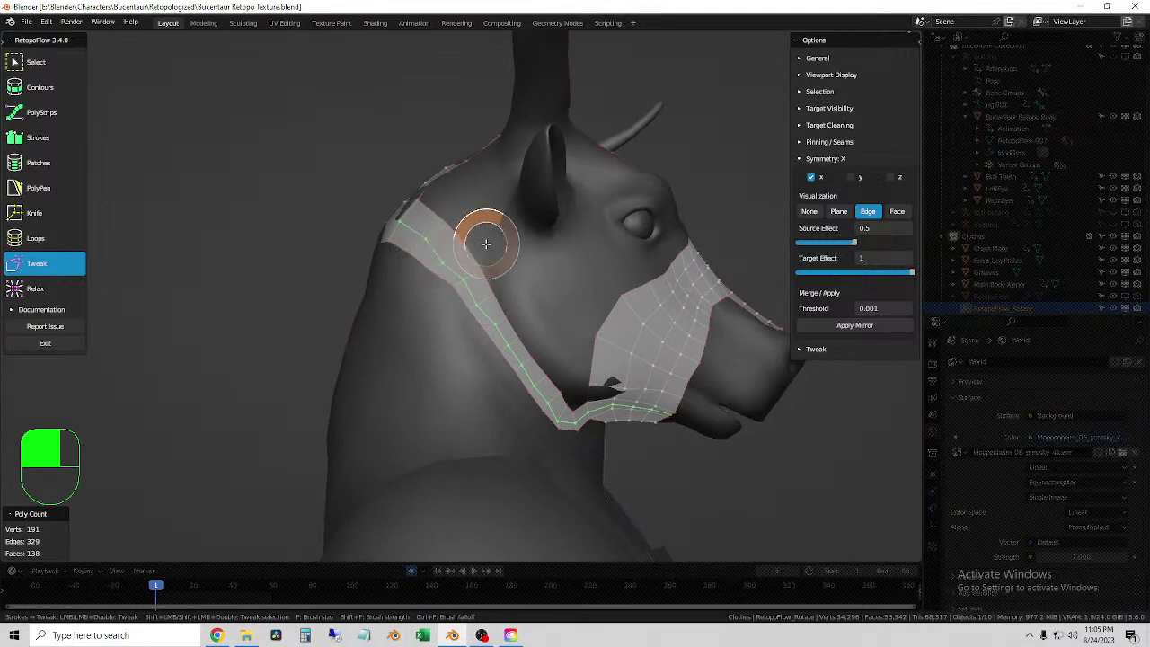
# - Resize the Tweak brush and reshape the strap from behind the cheek down to its bend below the jaw corner
pyautogui.press('f')
pyautogui.click(457, 297)
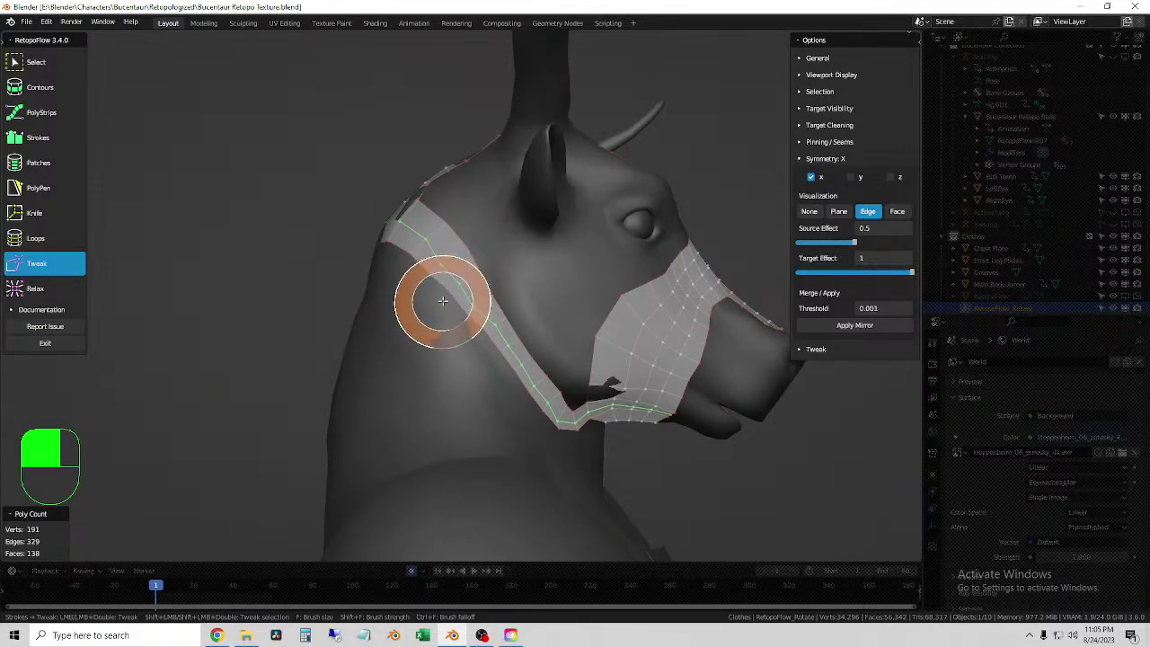
pyautogui.moveTo(461, 351); pyautogui.dragTo(436, 359, button='middle')
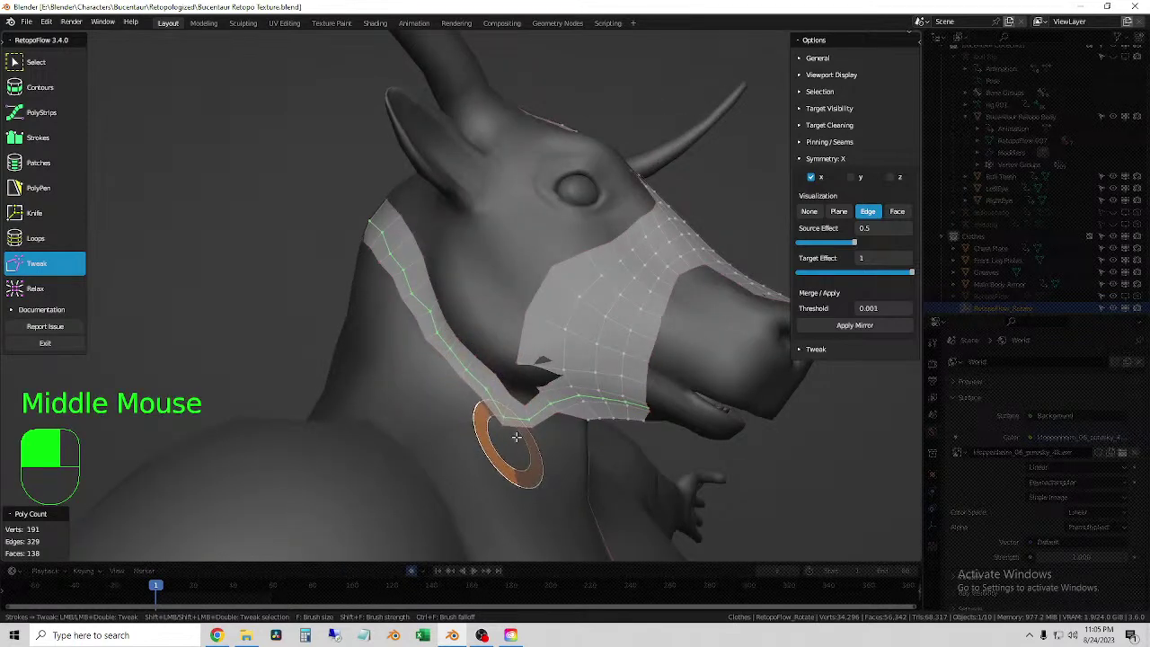
pyautogui.moveTo(516, 437); pyautogui.dragTo(494, 396, button='middle')
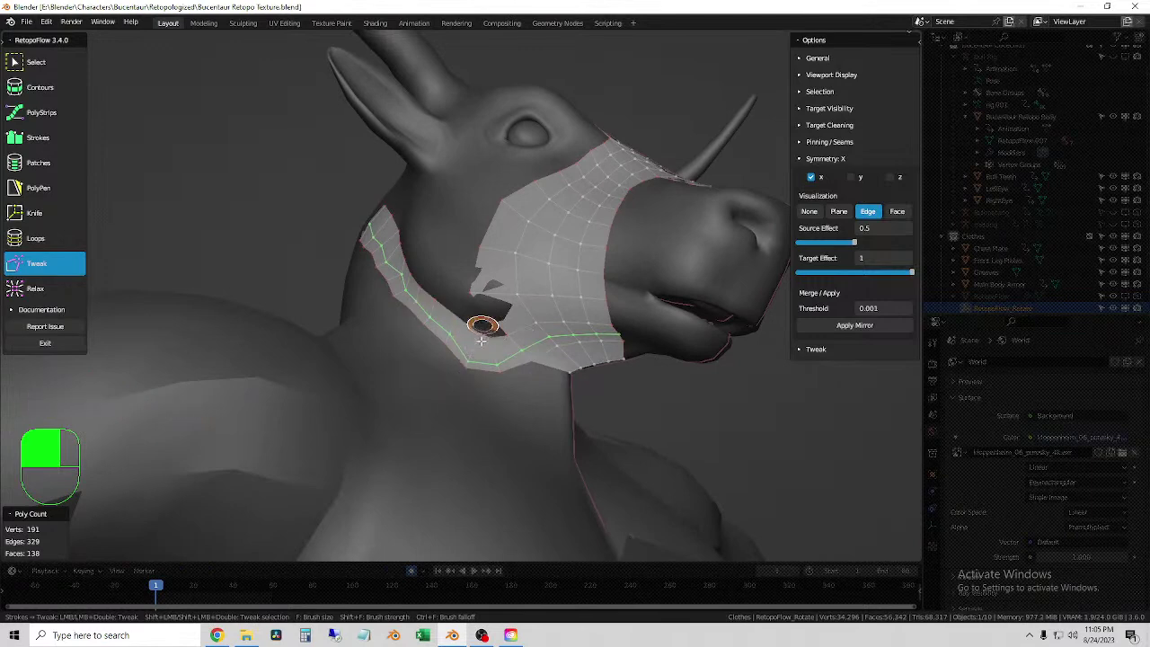
pyautogui.moveTo(482, 340)
pyautogui.mouseDown(button='middle')
pyautogui.moveTo(464, 352)
pyautogui.moveTo(452, 409)
pyautogui.mouseUp(button='middle')
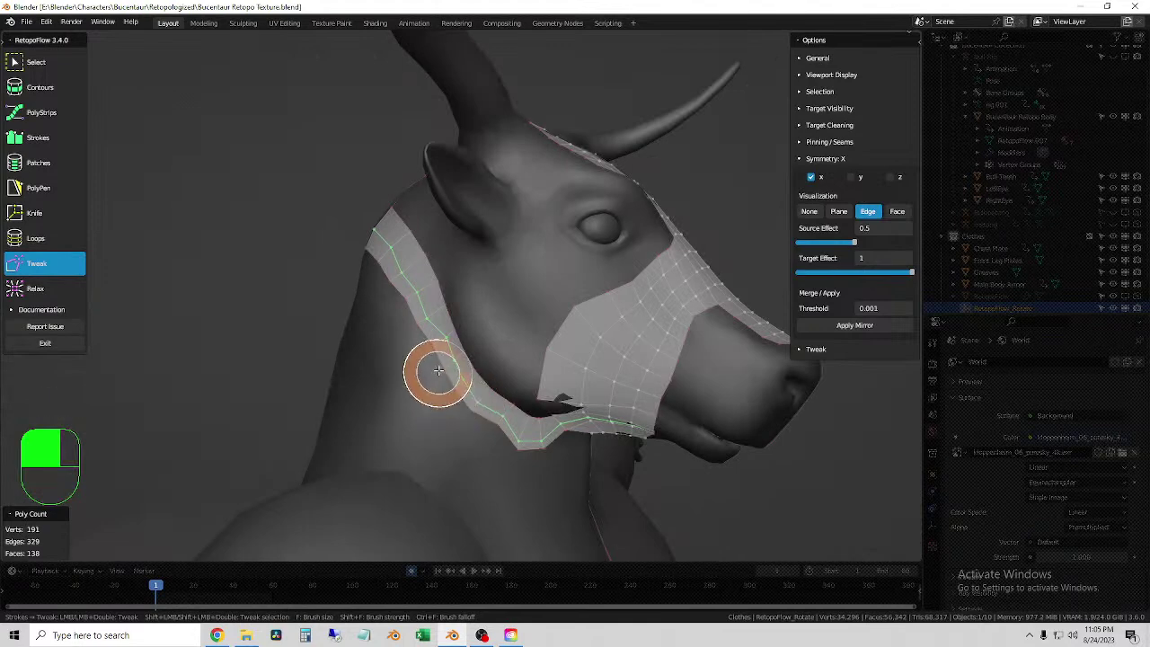
# - Smooth the strap's lower run and its bend into the underjaw band with the Relax brush
pyautogui.click(56, 284)
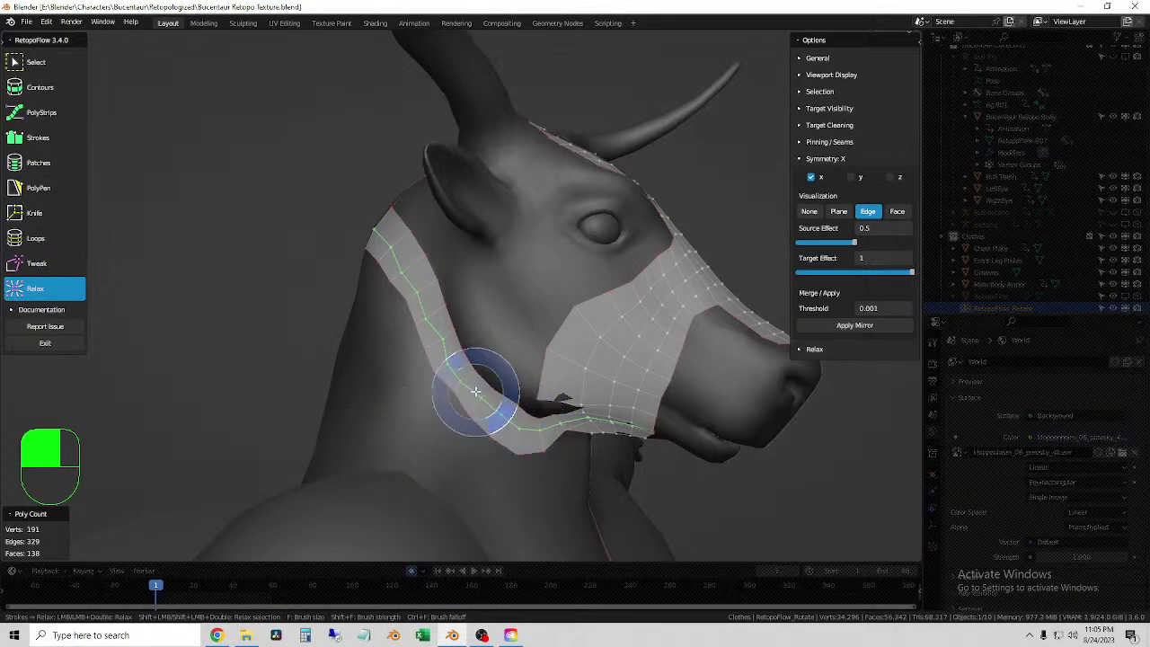
pyautogui.moveTo(437, 332)
pyautogui.mouseDown(button='middle')
pyautogui.moveTo(480, 296)
pyautogui.moveTo(507, 308)
pyautogui.moveTo(476, 284)
pyautogui.moveTo(482, 274)
pyautogui.moveTo(458, 299)
pyautogui.moveTo(449, 336)
pyautogui.mouseUp(button='middle')
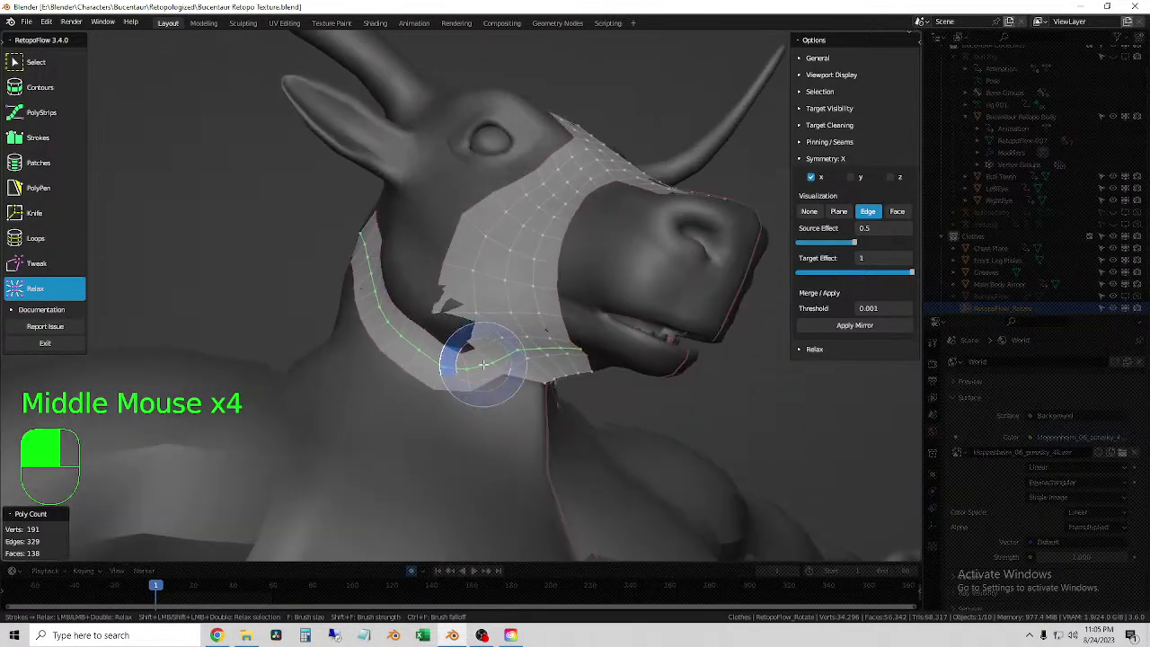
pyautogui.moveTo(565, 436); pyautogui.dragTo(503, 391, button='middle')
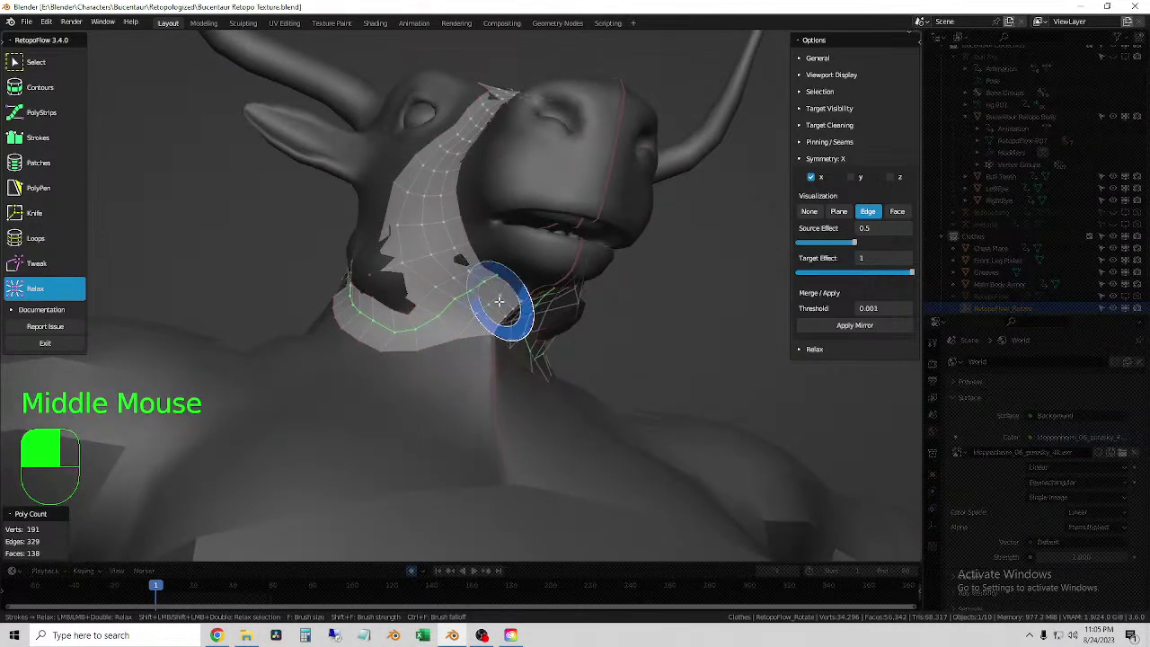
pyautogui.moveTo(500, 300); pyautogui.dragTo(489, 334, button='middle')
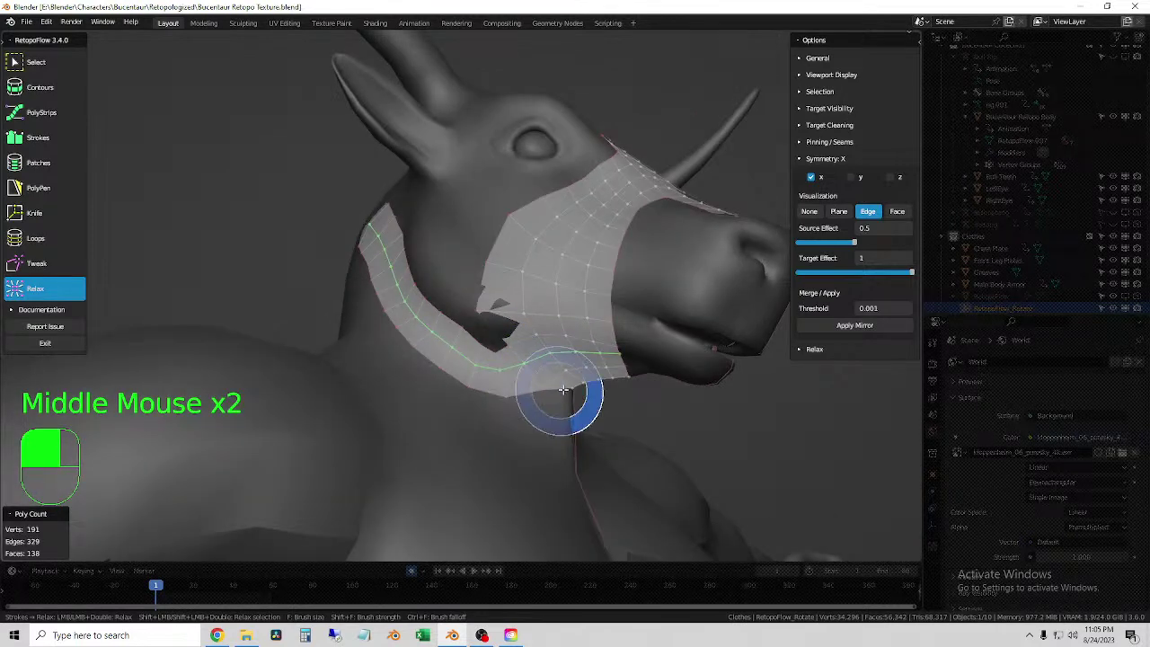
# - Examine the helmet mesh around the jaw and cheek from several angles with the PolyPen tool active
pyautogui.moveTo(566, 385)
pyautogui.mouseDown(button='middle')
pyautogui.moveTo(543, 391)
pyautogui.moveTo(551, 403)
pyautogui.mouseUp(button='middle')
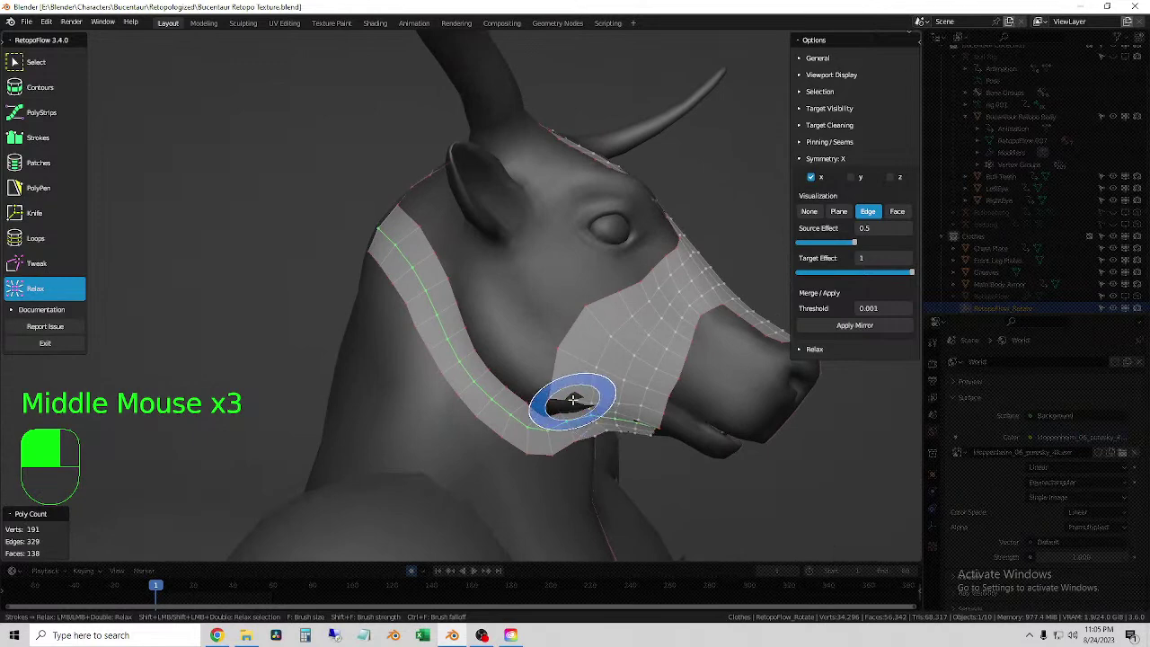
pyautogui.click(38, 187)
pyautogui.click(568, 406)
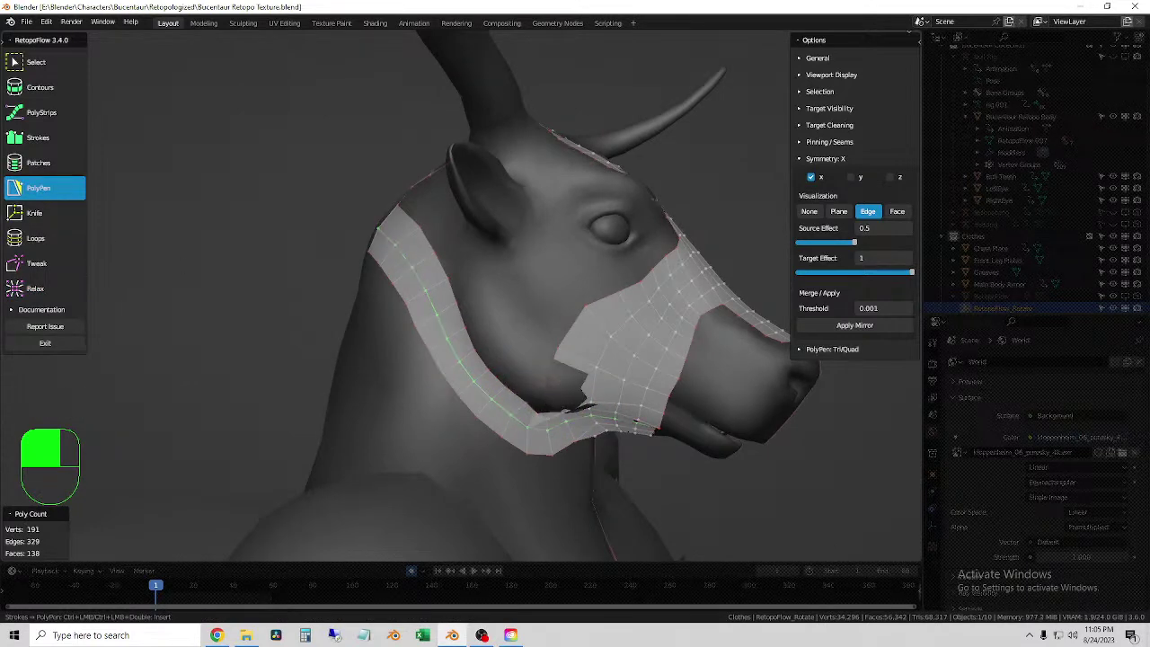
pyautogui.click(549, 395)
pyautogui.moveTo(570, 416); pyautogui.dragTo(551, 398, button='middle')
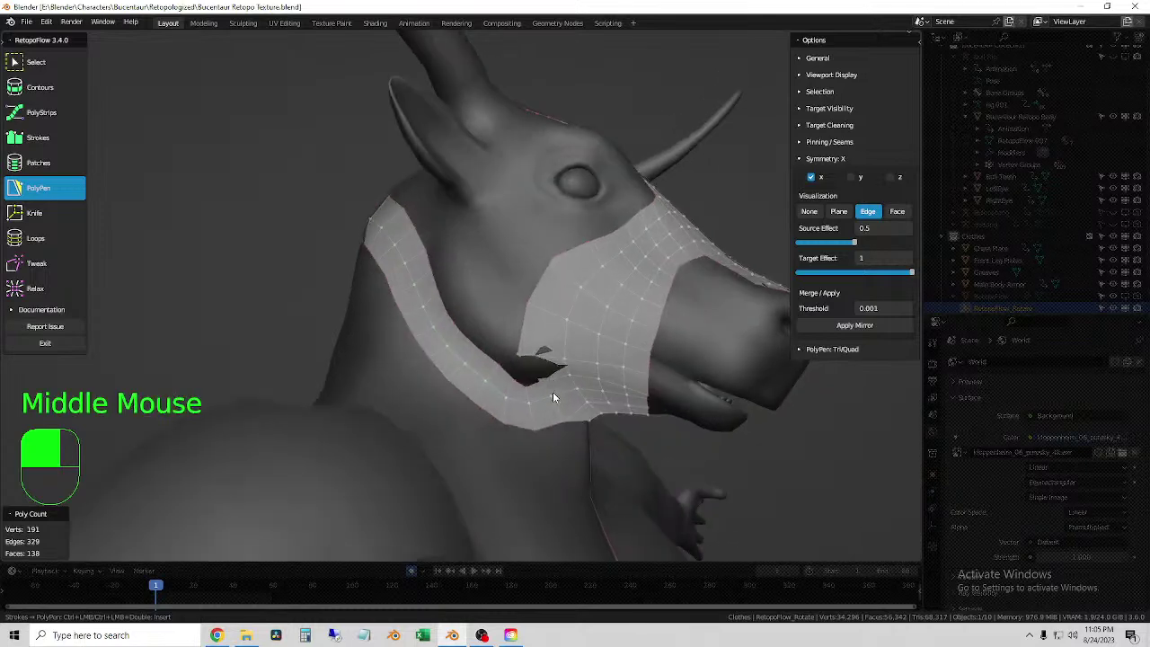
pyautogui.scroll(3, 564, 414)
pyautogui.hotkey('ctrl', 'z')
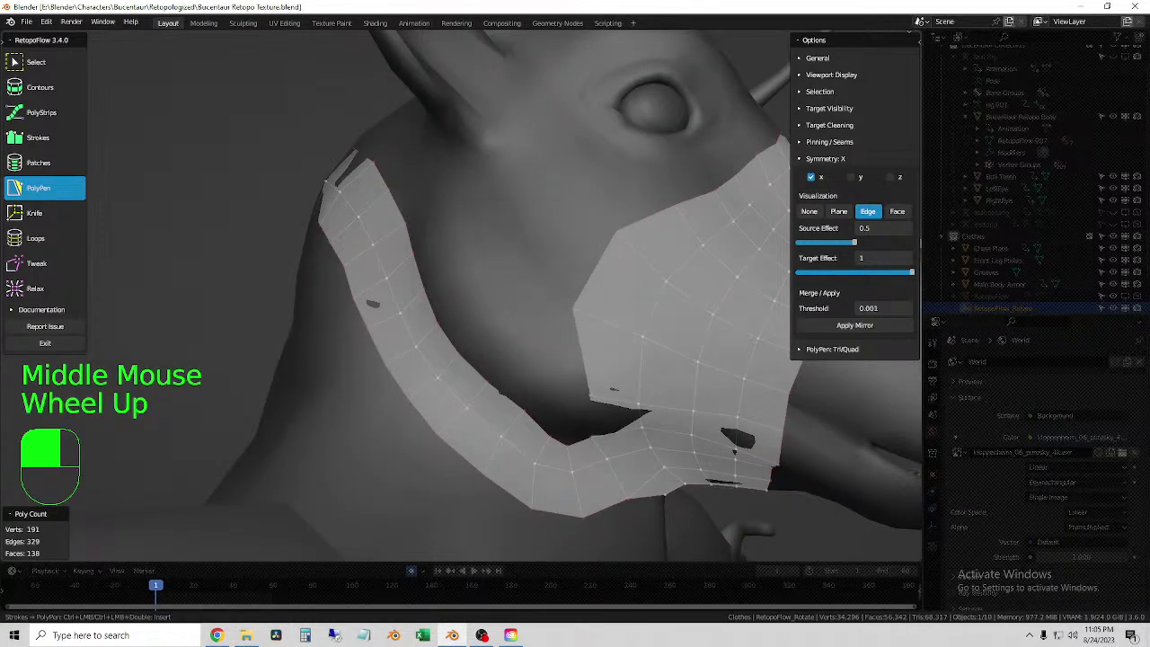
pyautogui.scroll(-5, 573, 413)
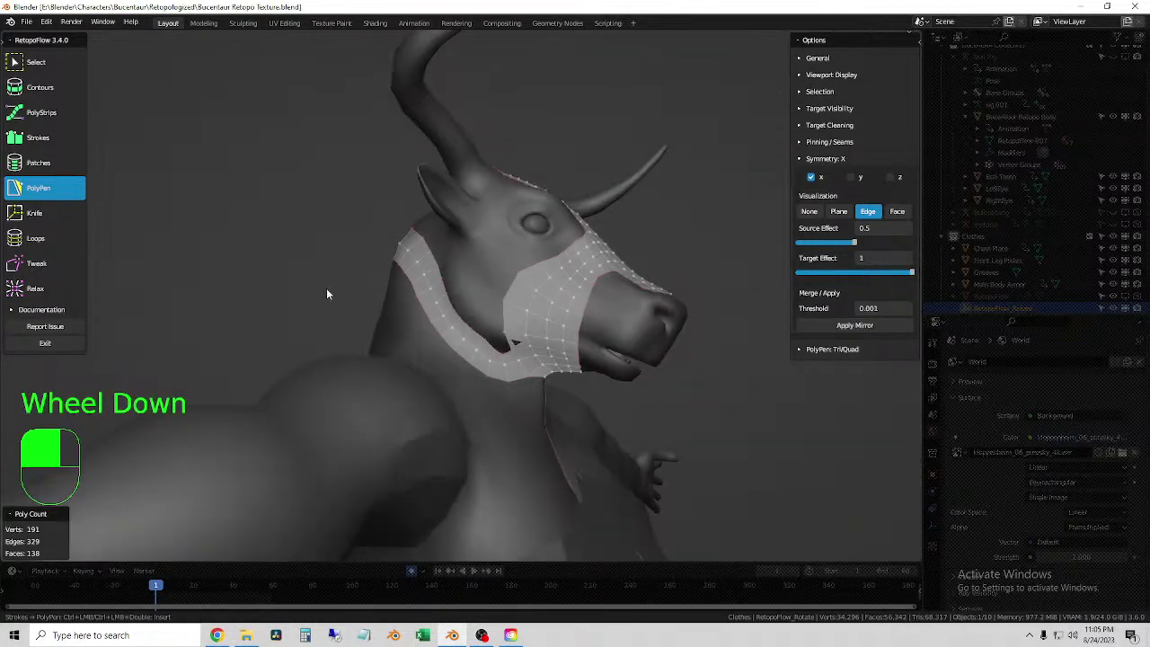
pyautogui.moveTo(326, 294); pyautogui.dragTo(431, 339, button='middle')
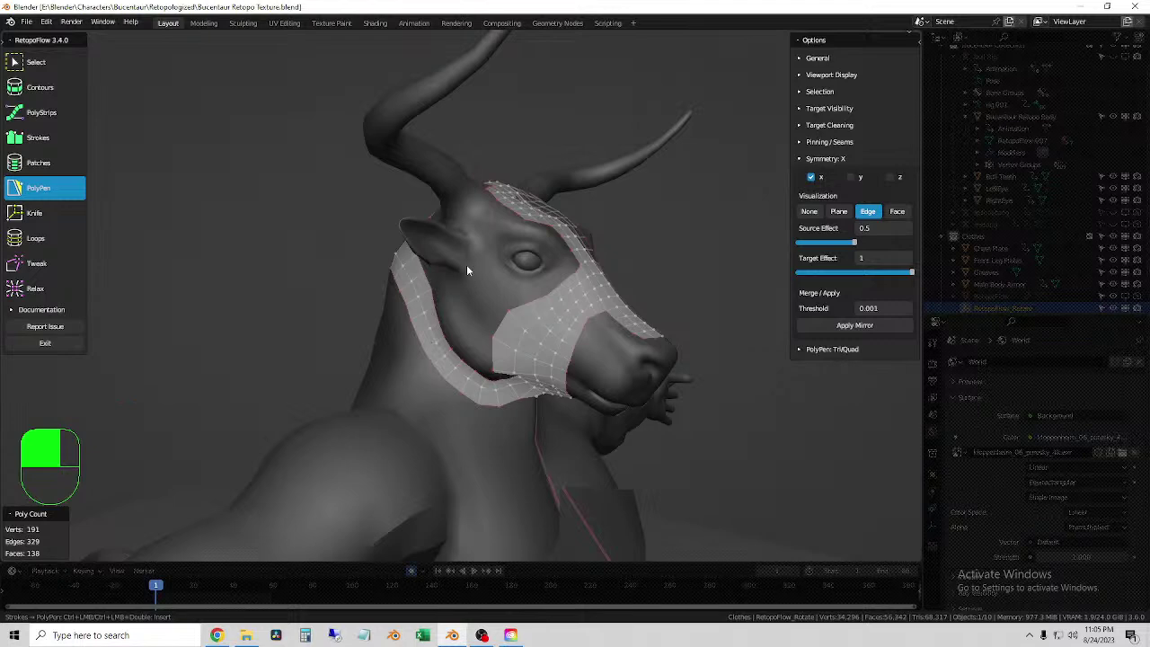
pyautogui.scroll(-2, 467, 264)
pyautogui.moveTo(467, 264); pyautogui.dragTo(423, 281, button='middle')
# - Exit RetopoFlow and put the retopologized head mesh in Object Mode
pyautogui.click(44, 342)
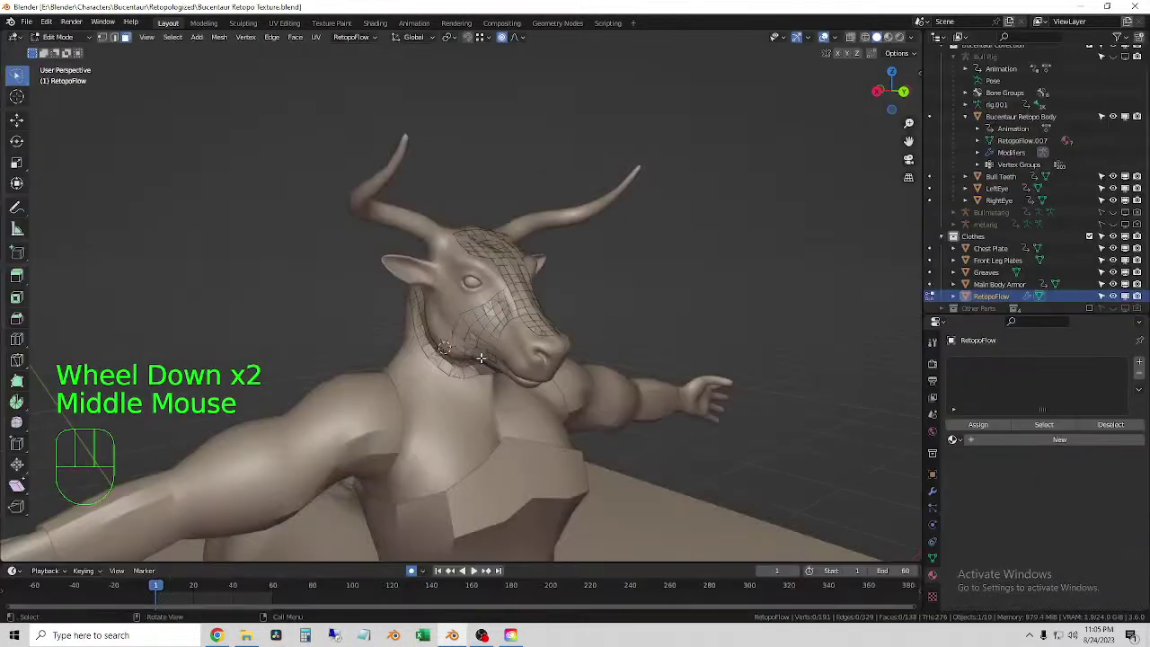
pyautogui.click(515, 309)
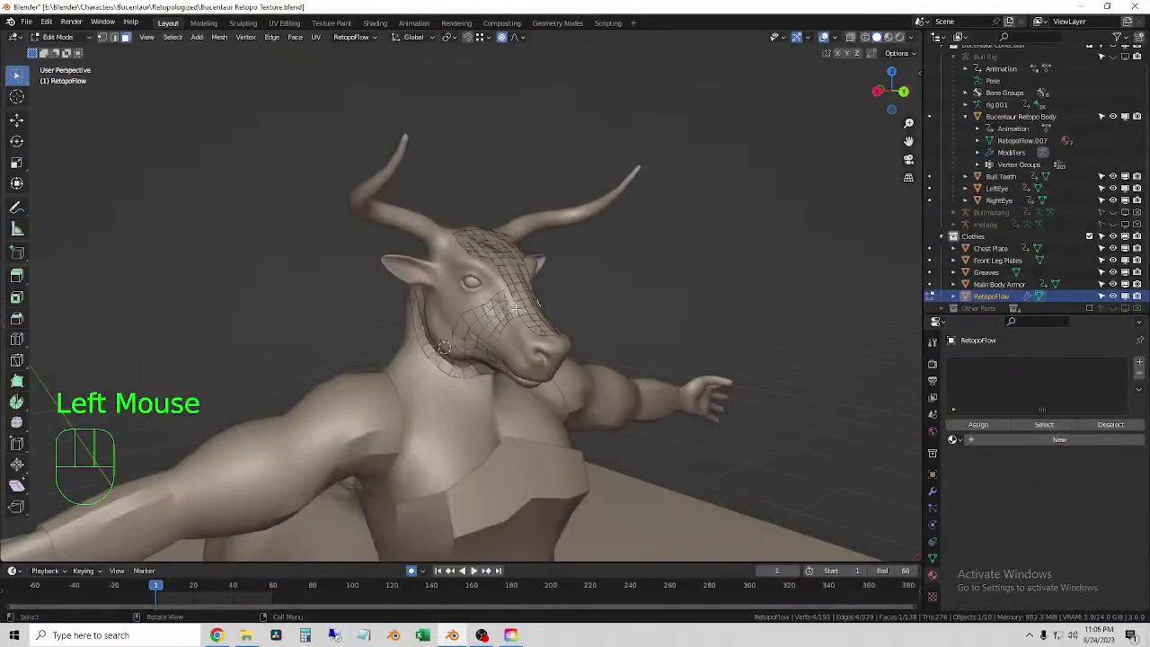
pyautogui.click(61, 37)
pyautogui.click(56, 47)
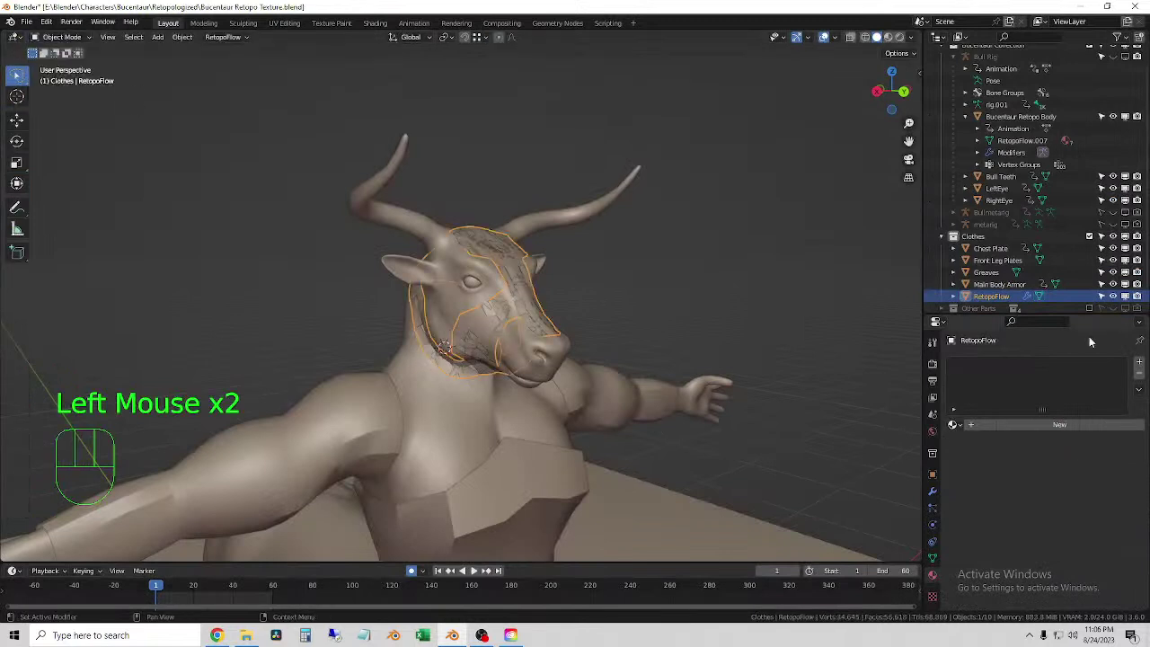
# - Rename the RetopoFlow object in the Clothes collection to Helmet
pyautogui.doubleClick(1003, 295)
pyautogui.scroll(-1, 1003, 295)
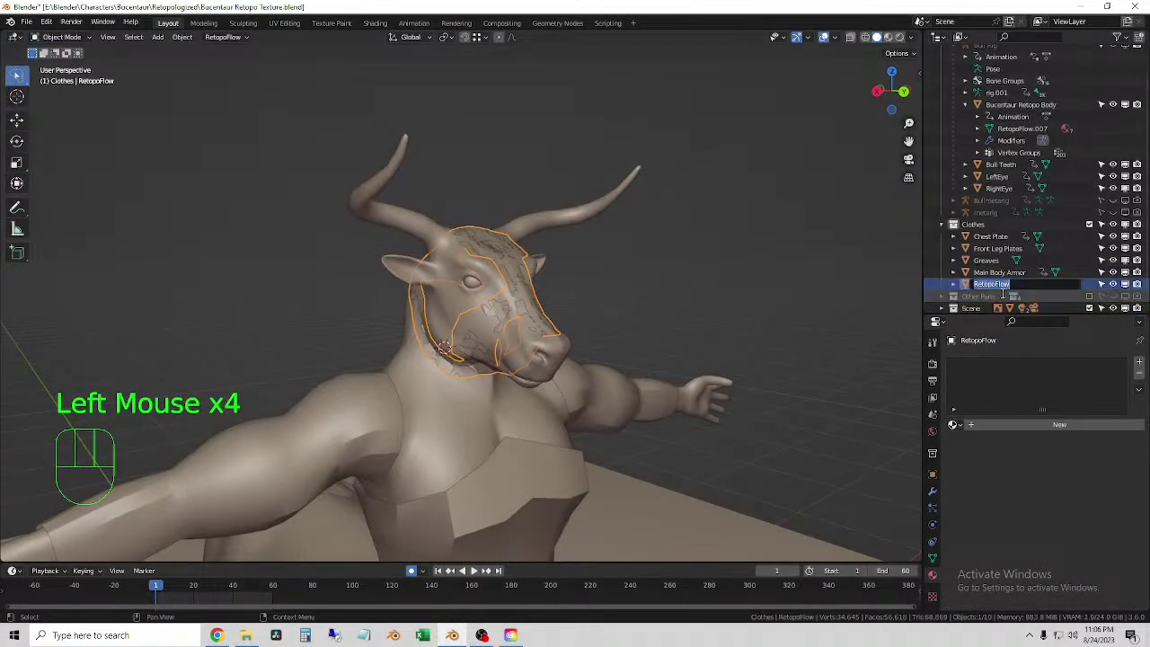
pyautogui.write('NE')
pyautogui.press('BackSpace')
pyautogui.press('BackSpace')
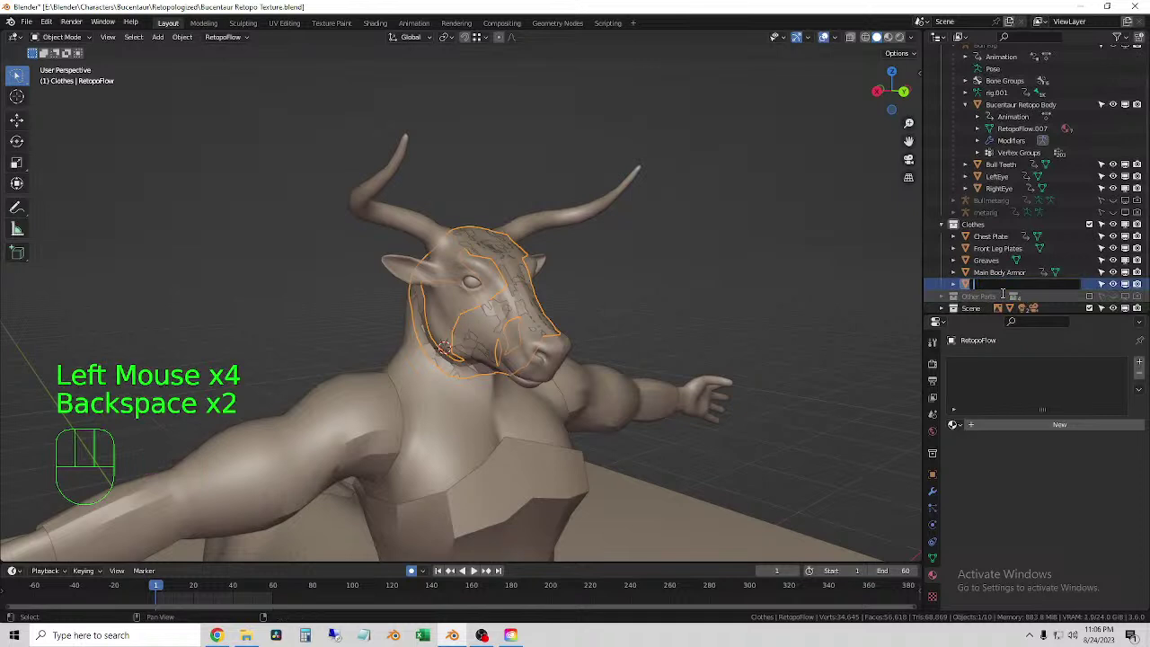
pyautogui.write('Hem')
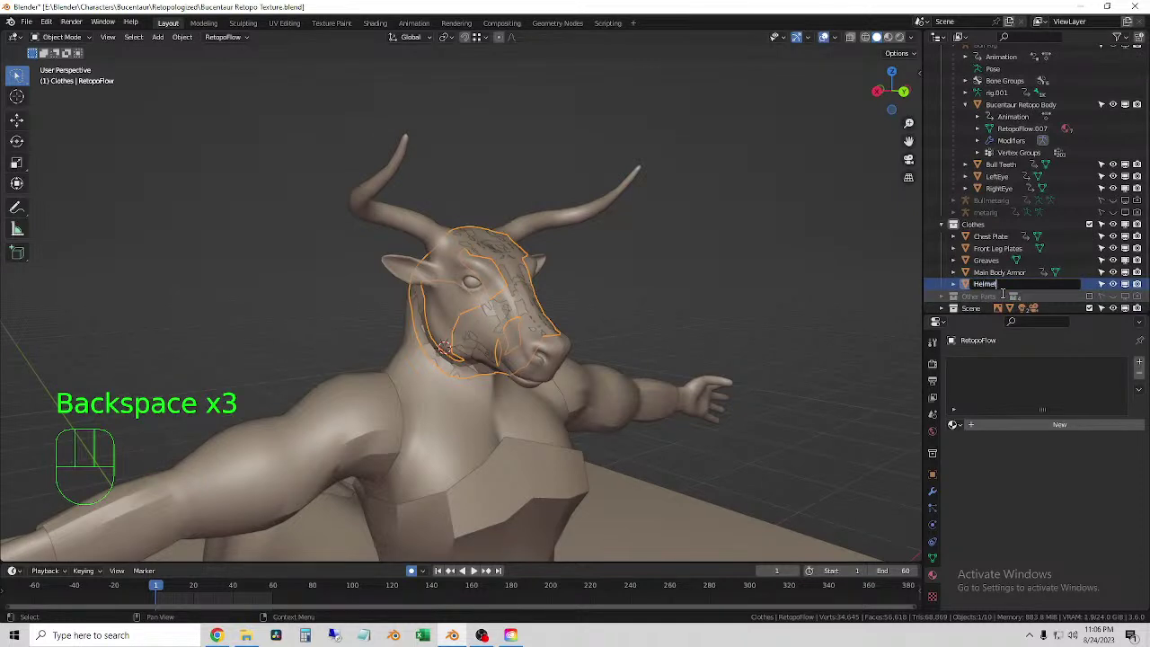
pyautogui.press('Return')
# - Apply the Mirror modifier and the Displace modifier on the Helmet
pyautogui.click(933, 491)
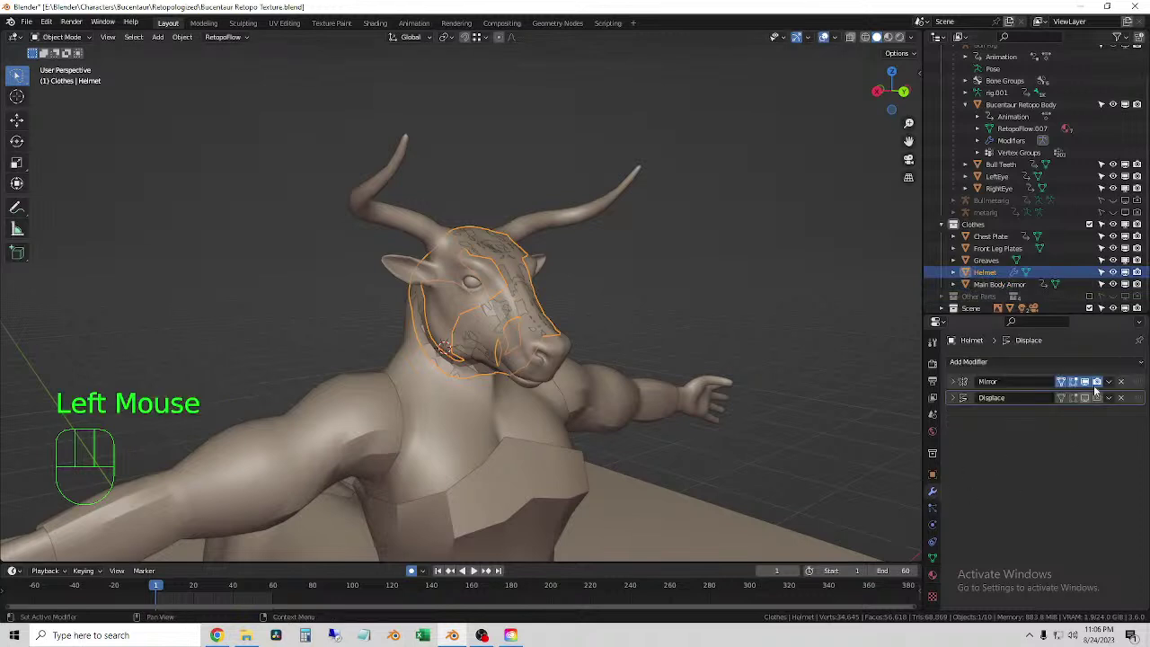
pyautogui.click(1109, 382)
pyautogui.click(1093, 393)
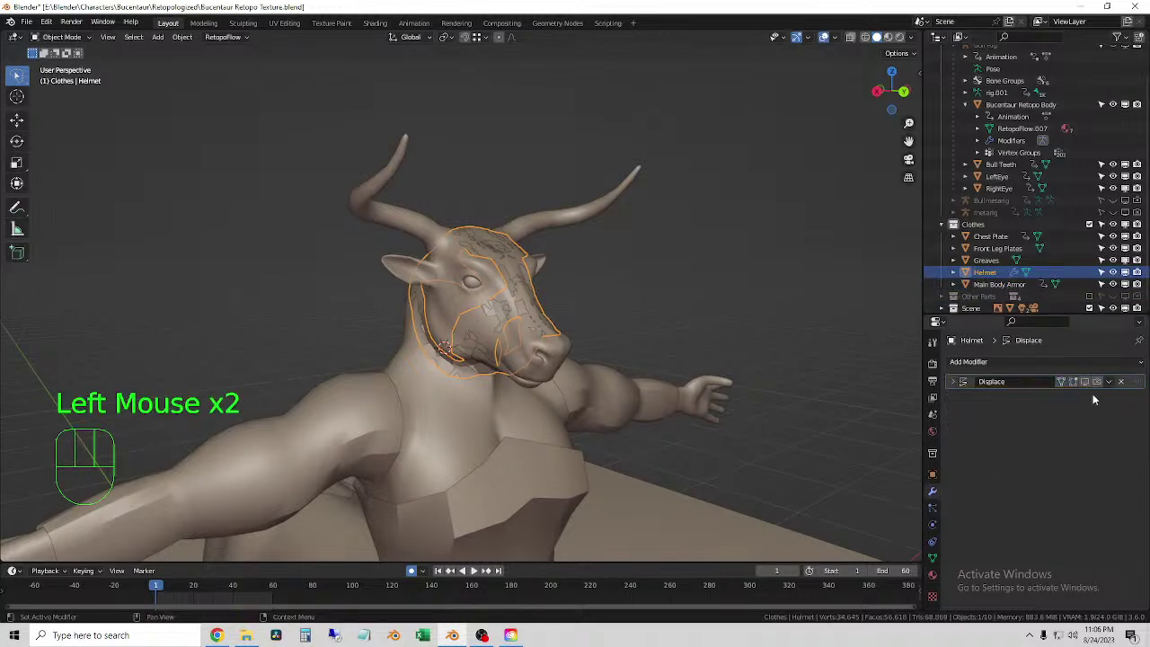
pyautogui.click(1108, 382)
pyautogui.click(1068, 395)
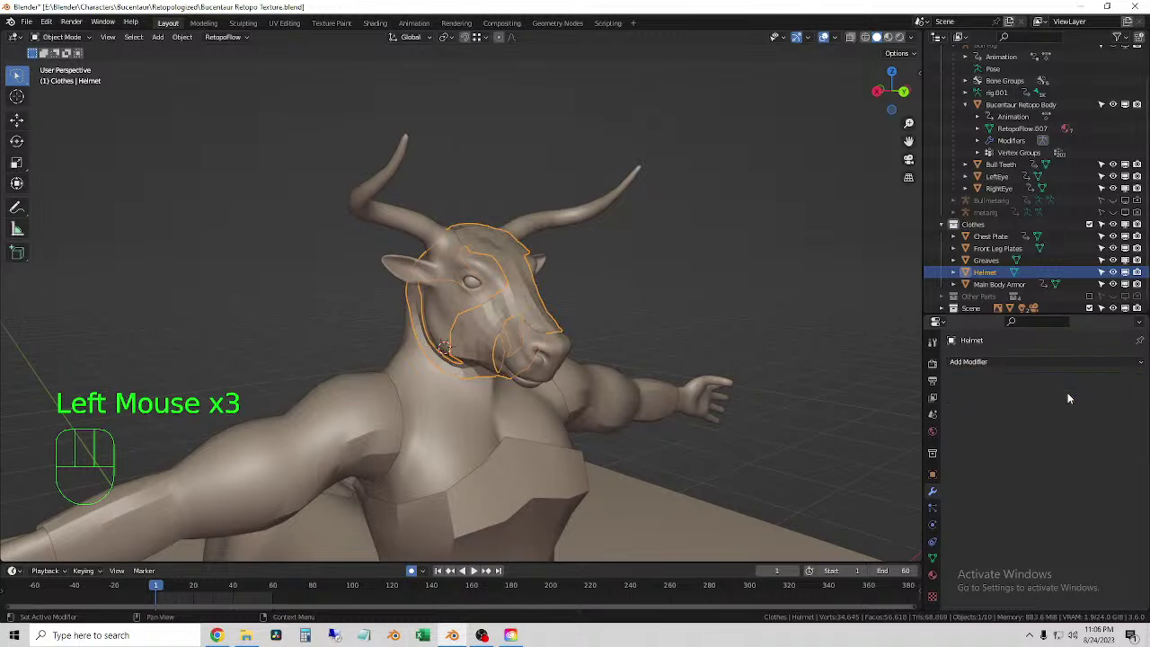
# - Assign the existing Armor Metal material to the Helmet and show the model in Material Preview shading
pyautogui.moveTo(750, 269); pyautogui.dragTo(488, 296, button='middle')
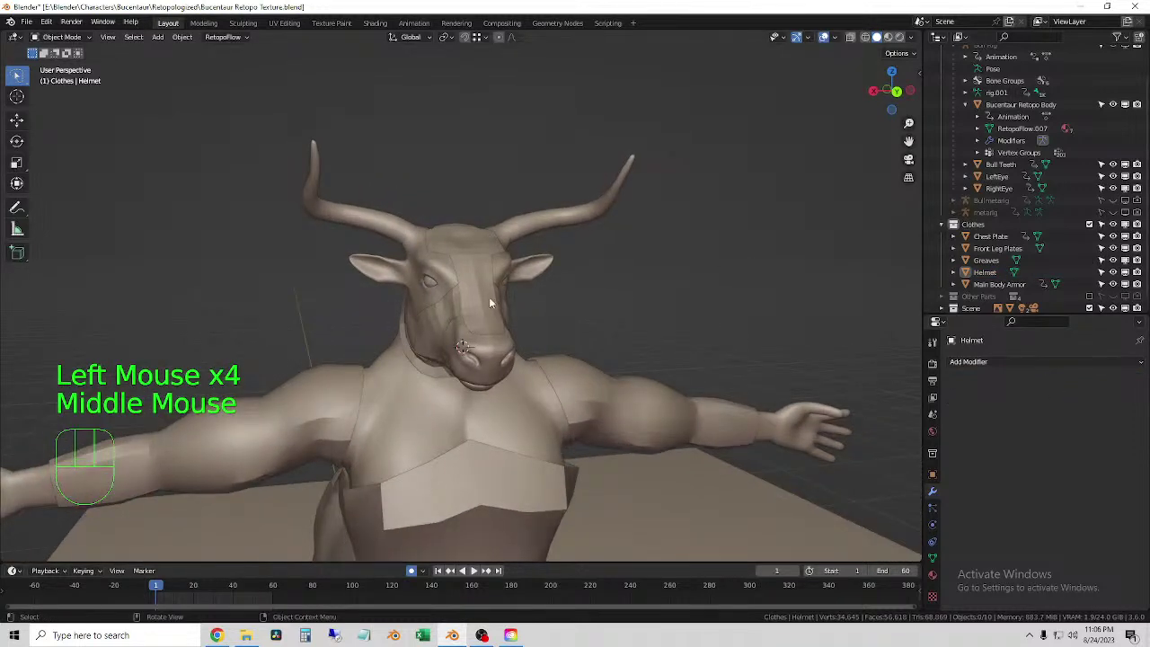
pyautogui.click(489, 296)
pyautogui.click(932, 573)
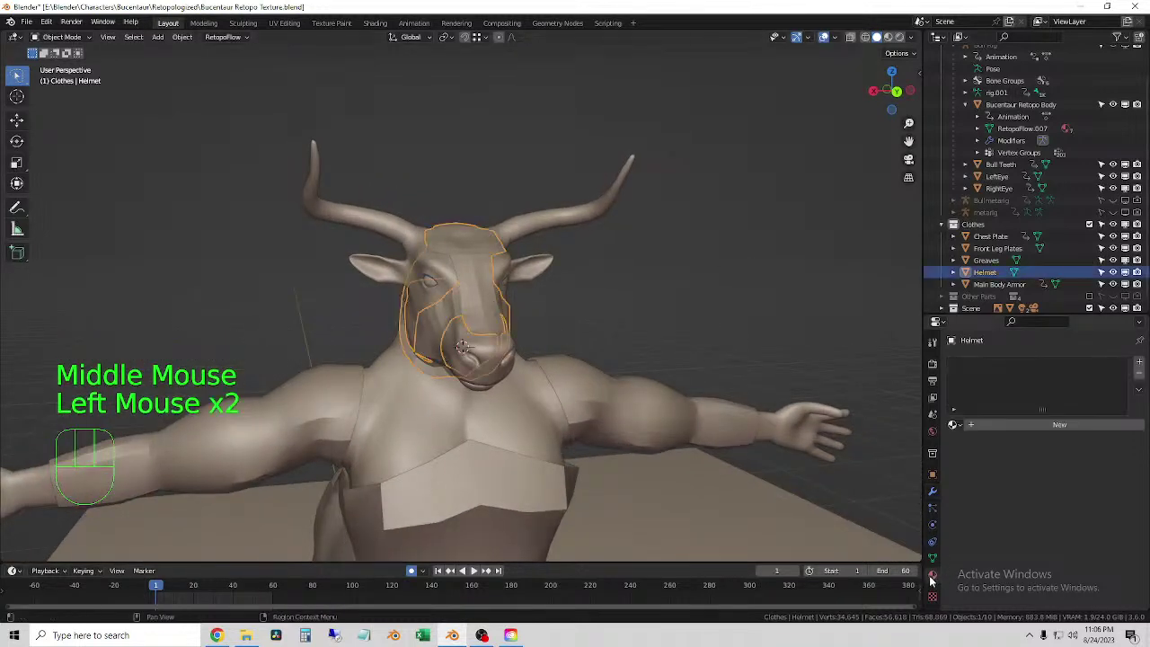
pyautogui.click(954, 425)
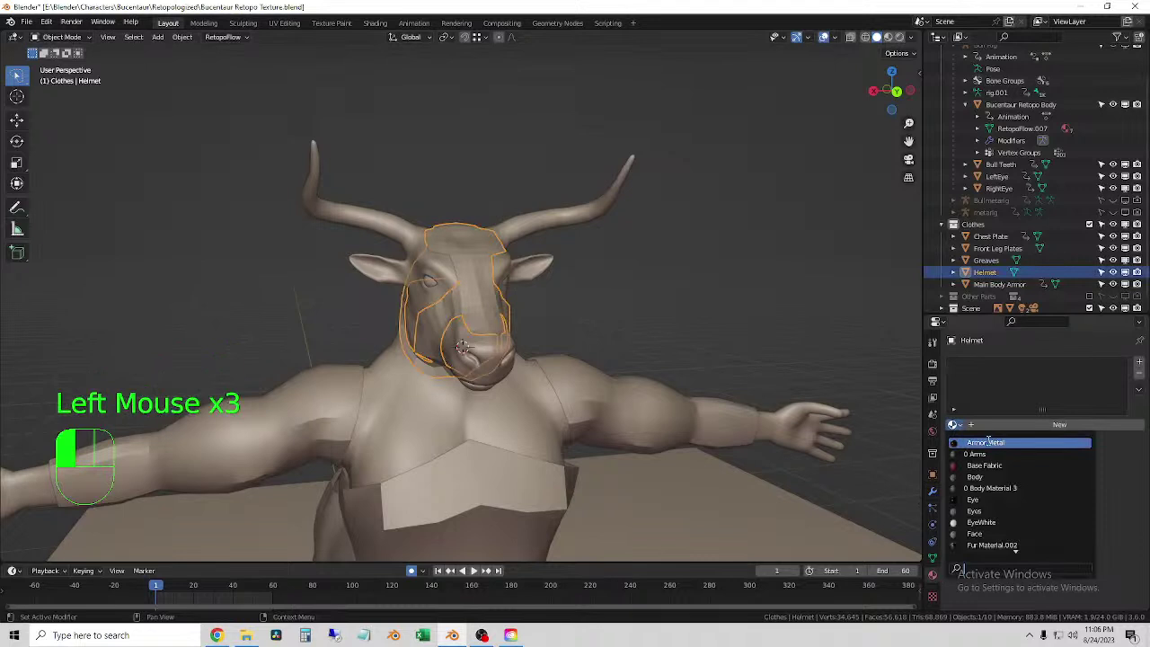
pyautogui.click(988, 442)
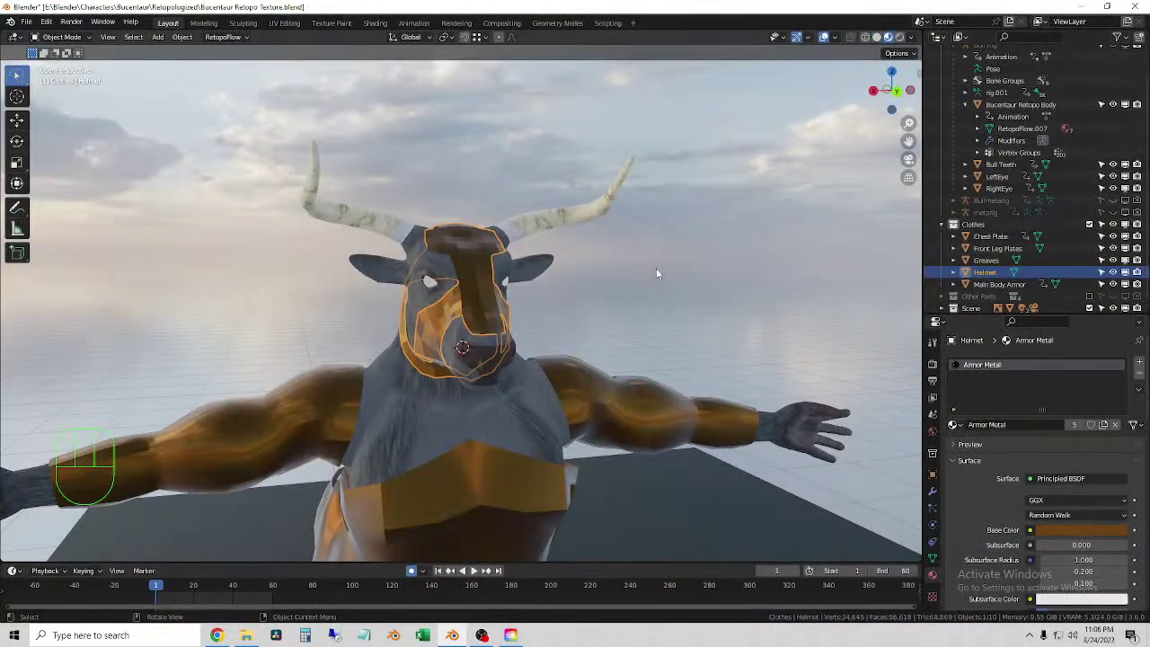
# - Apply Shade Auto Smooth to the Helmet and deselect it
pyautogui.scroll(-2, 629, 271)
pyautogui.scroll(-1, 618, 278)
pyautogui.click(575, 297)
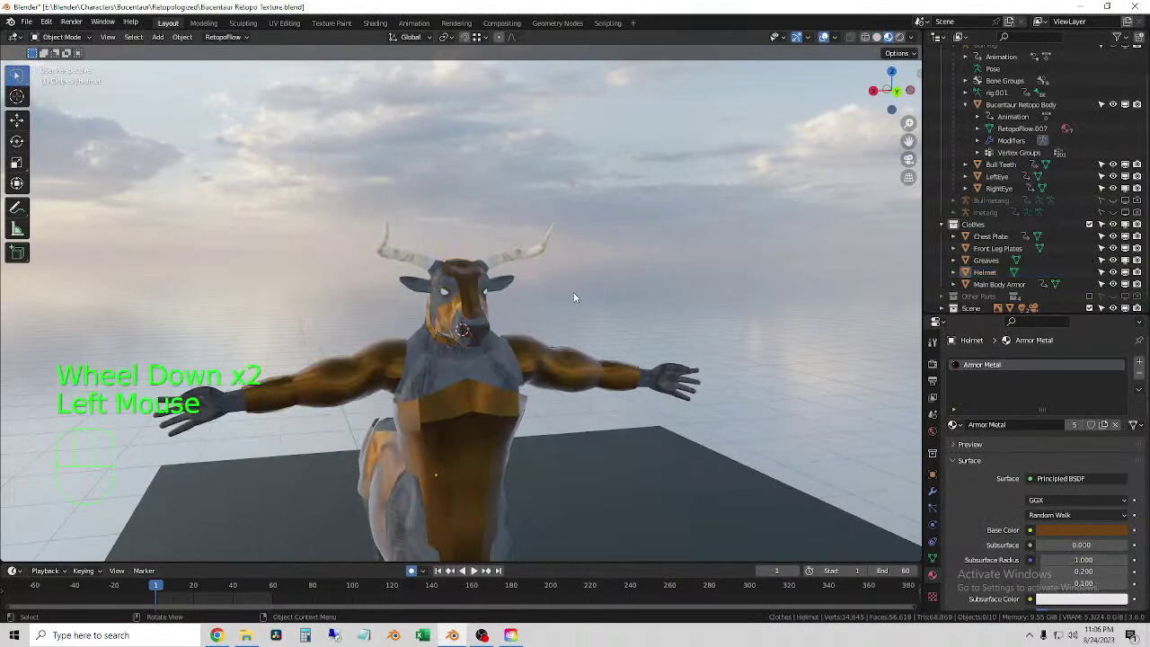
pyautogui.moveTo(573, 292); pyautogui.dragTo(468, 297, button='middle')
pyautogui.click(468, 298)
pyautogui.rightClick(468, 298)
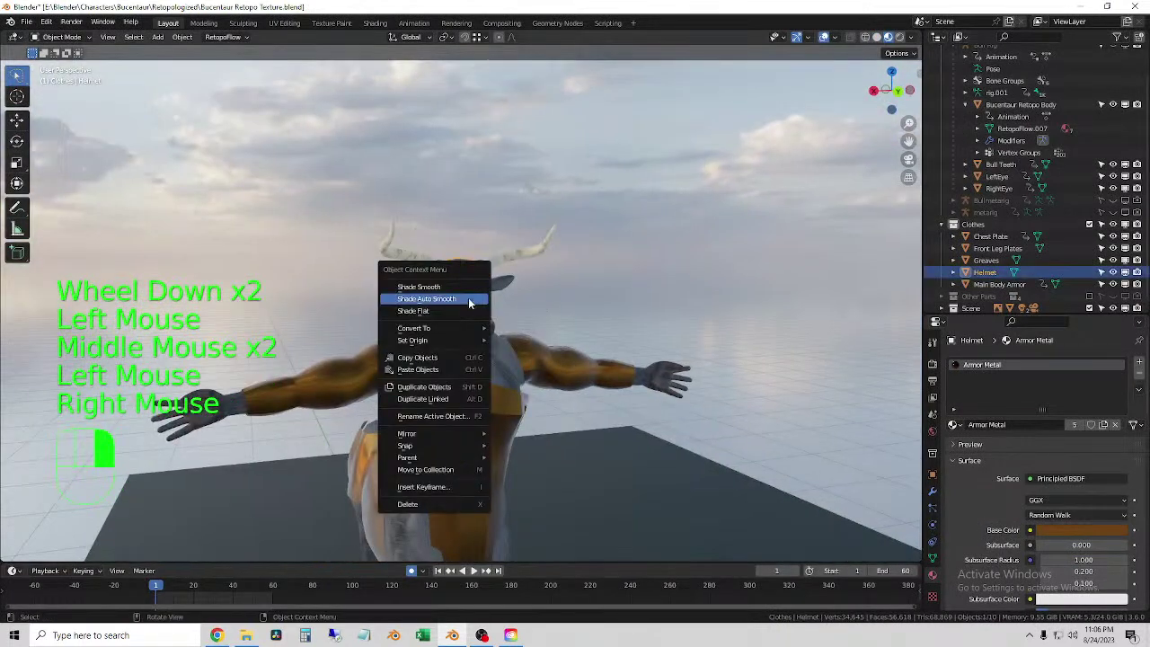
pyautogui.rightClick(466, 293)
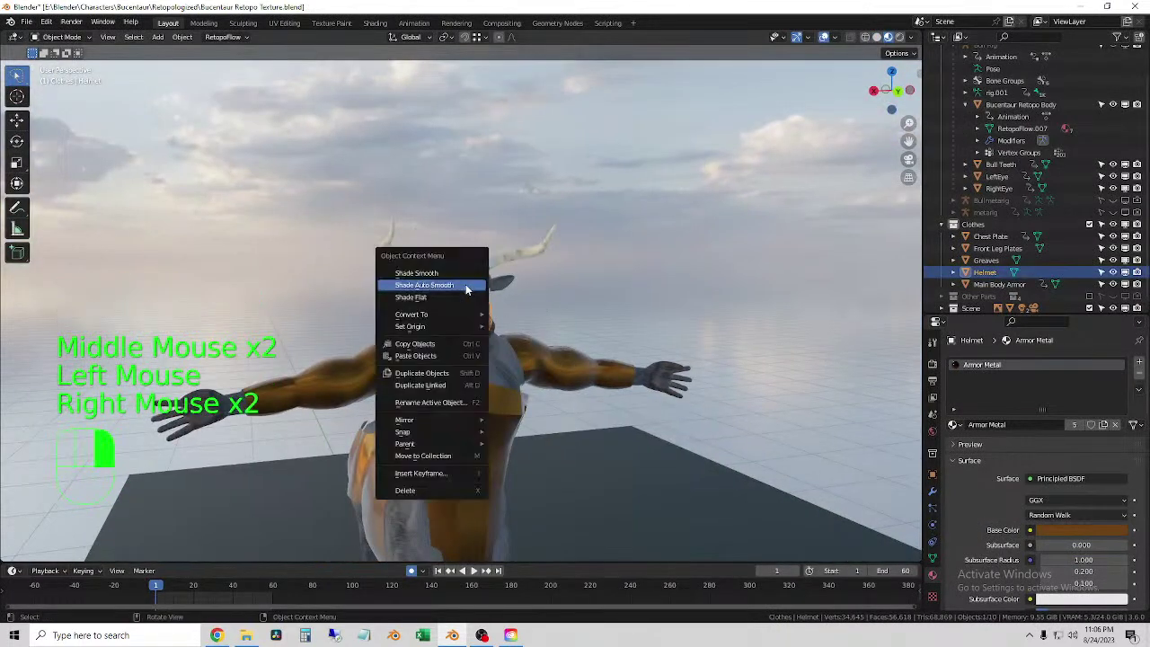
pyautogui.scroll(2, 476, 314)
pyautogui.click(484, 331)
# - Show the whole armored bull centaur in Rendered viewport shading and inspect it from the front and side
pyautogui.scroll(-1, 483, 331)
pyautogui.moveTo(485, 333); pyautogui.dragTo(505, 311, button='middle')
pyautogui.scroll(-2, 563, 304)
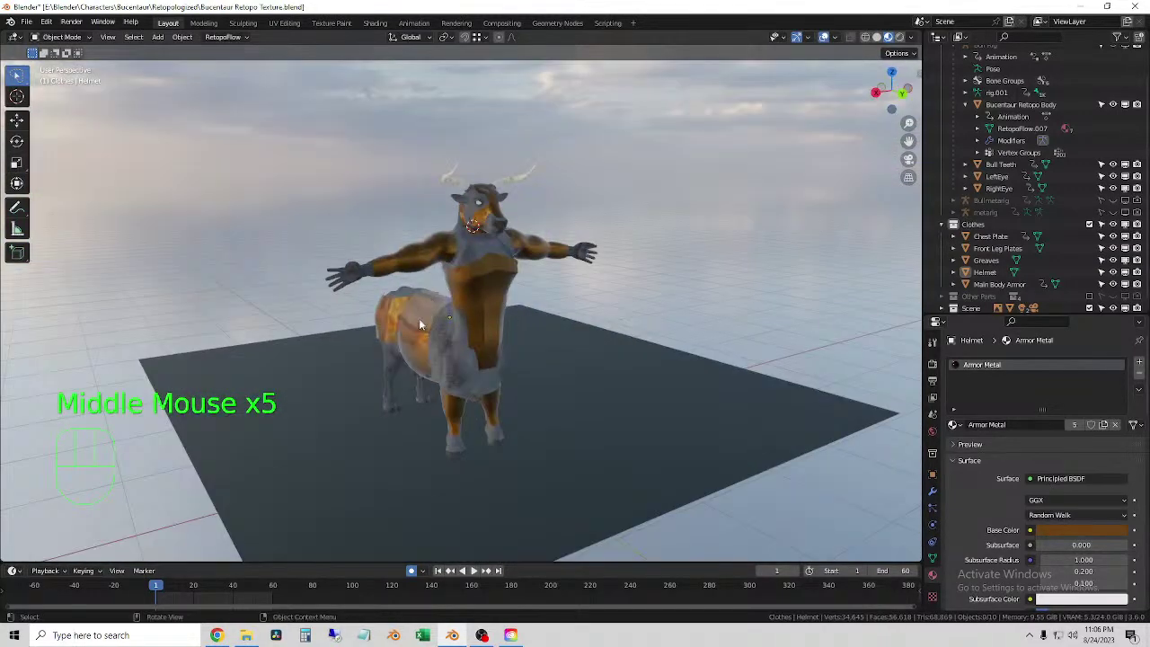
pyautogui.moveTo(419, 318); pyautogui.dragTo(591, 313, button='middle')
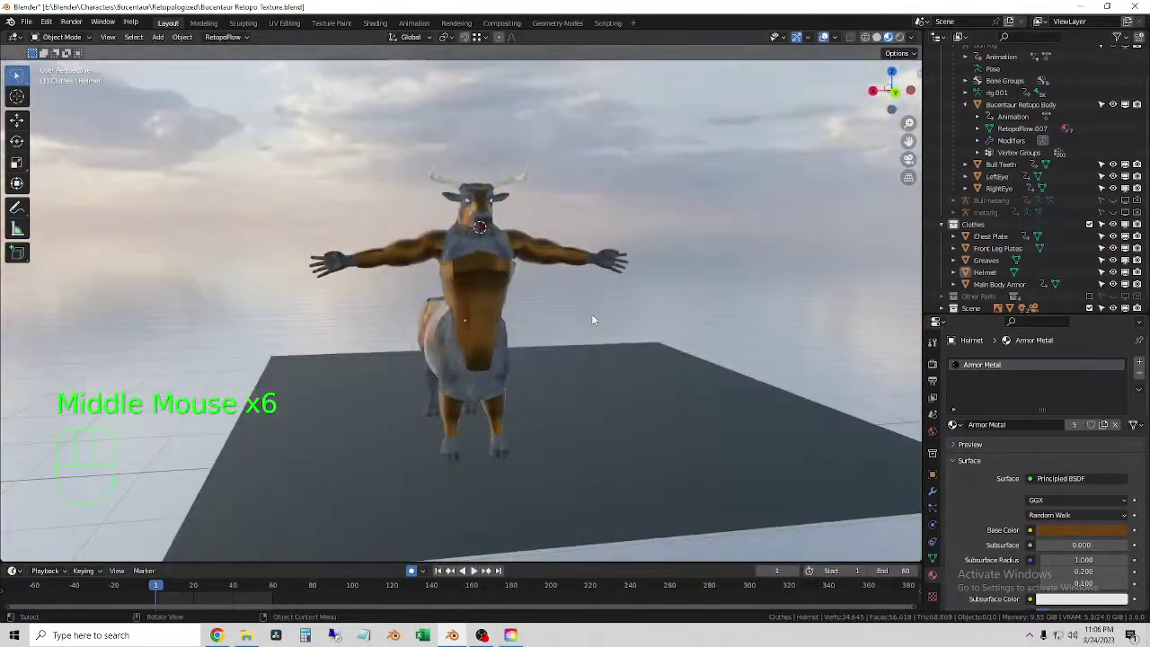
pyautogui.click(899, 38)
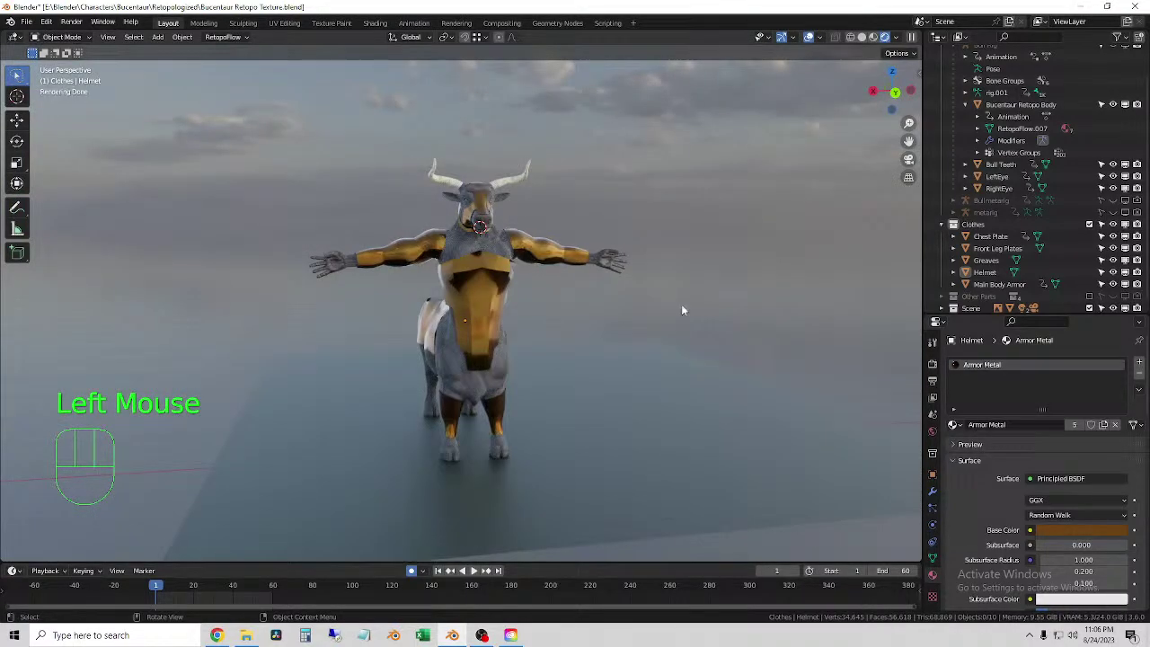
pyautogui.click(594, 303)
pyautogui.moveTo(595, 303); pyautogui.dragTo(508, 344, button='middle')
pyautogui.scroll(1, 423, 324)
pyautogui.moveTo(423, 323); pyautogui.dragTo(339, 298, button='middle')
pyautogui.click(328, 282)
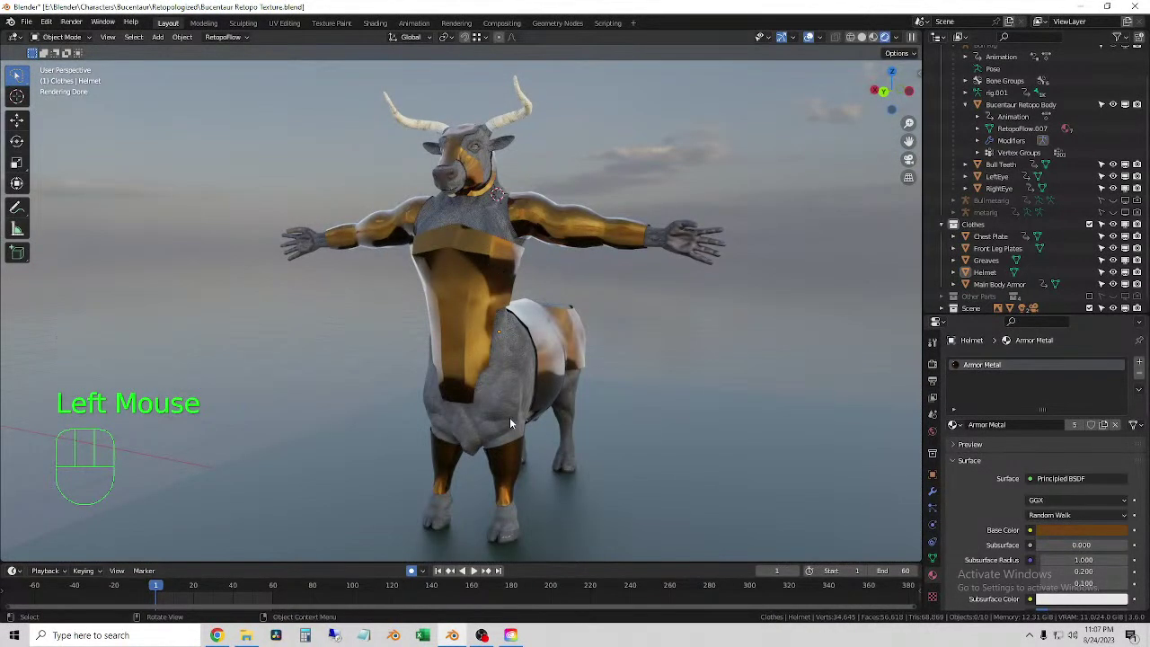
# - Set the Roughness of the ground plane's Ground material to 0.247
pyautogui.click(676, 401)
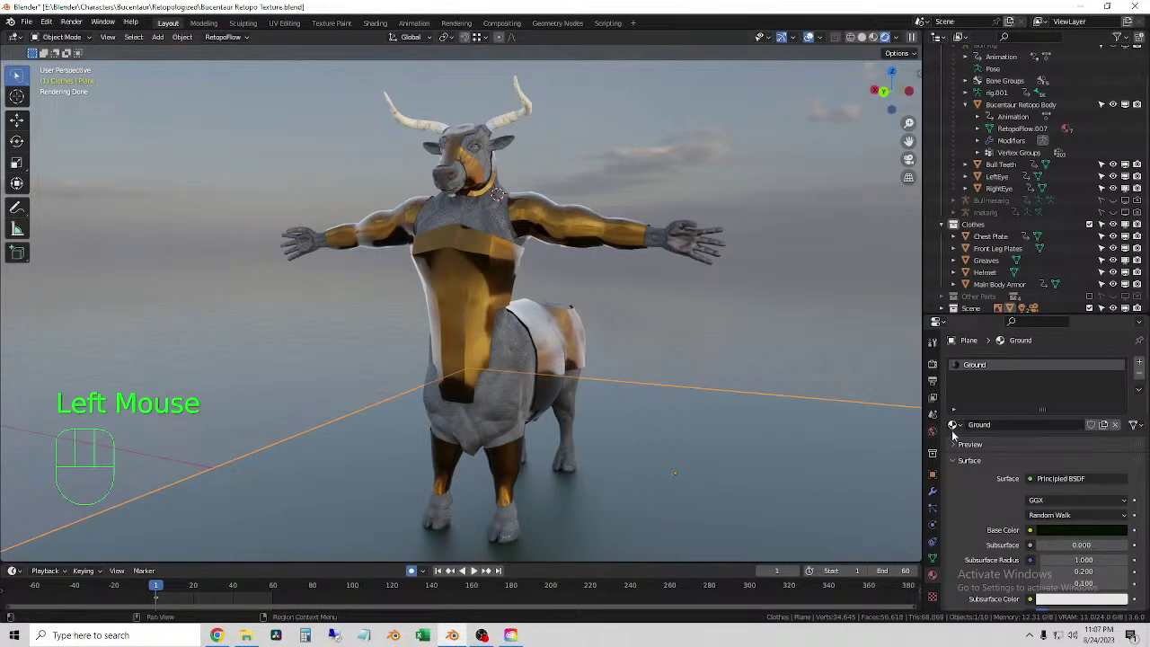
pyautogui.scroll(-2, 1025, 558)
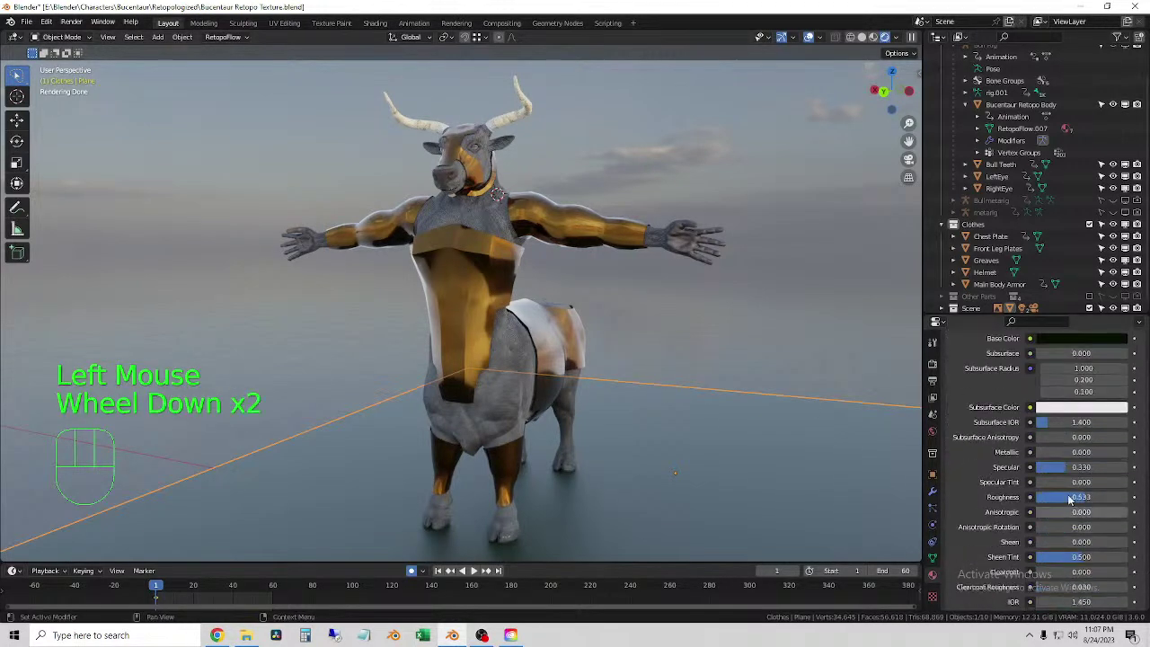
pyautogui.click(1078, 497)
pyautogui.moveTo(1078, 497)
pyautogui.mouseDown()
pyautogui.moveTo(1065, 496)
pyautogui.moveTo(1077, 497)
pyautogui.mouseUp()
pyautogui.scroll(-1, 1075, 543)
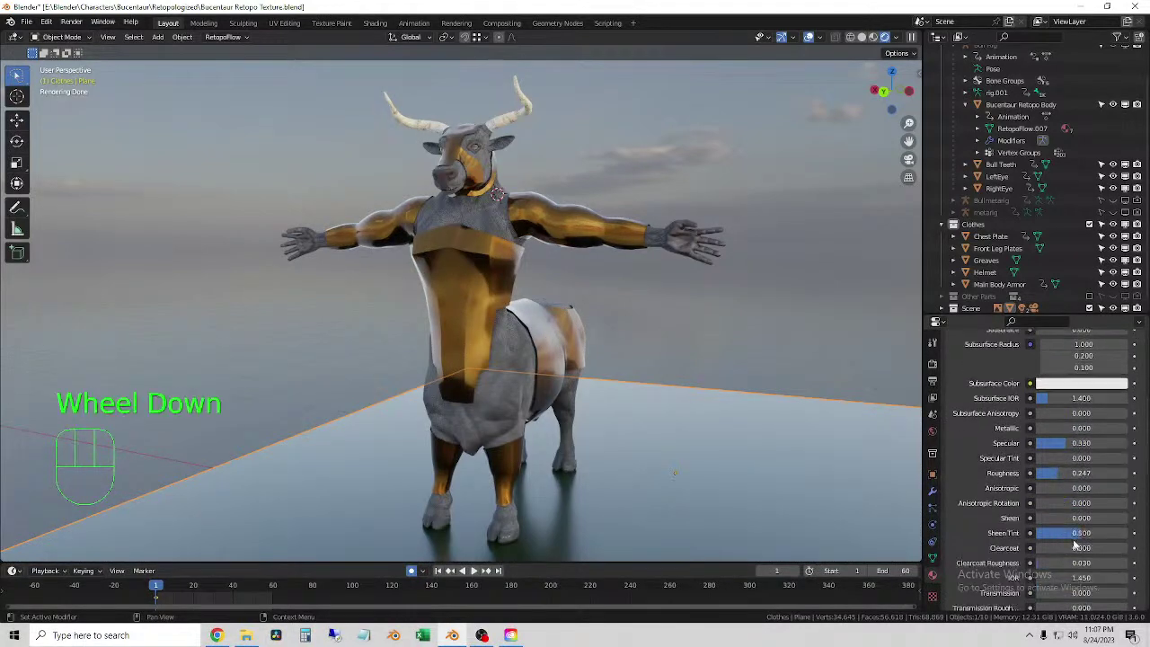
# - Set the Metallic value of the Ground material to 0.383 and deselect the plane
pyautogui.scroll(-1, 1075, 544)
pyautogui.scroll(2, 1075, 544)
pyautogui.moveTo(1060, 429); pyautogui.dragTo(1082, 428)
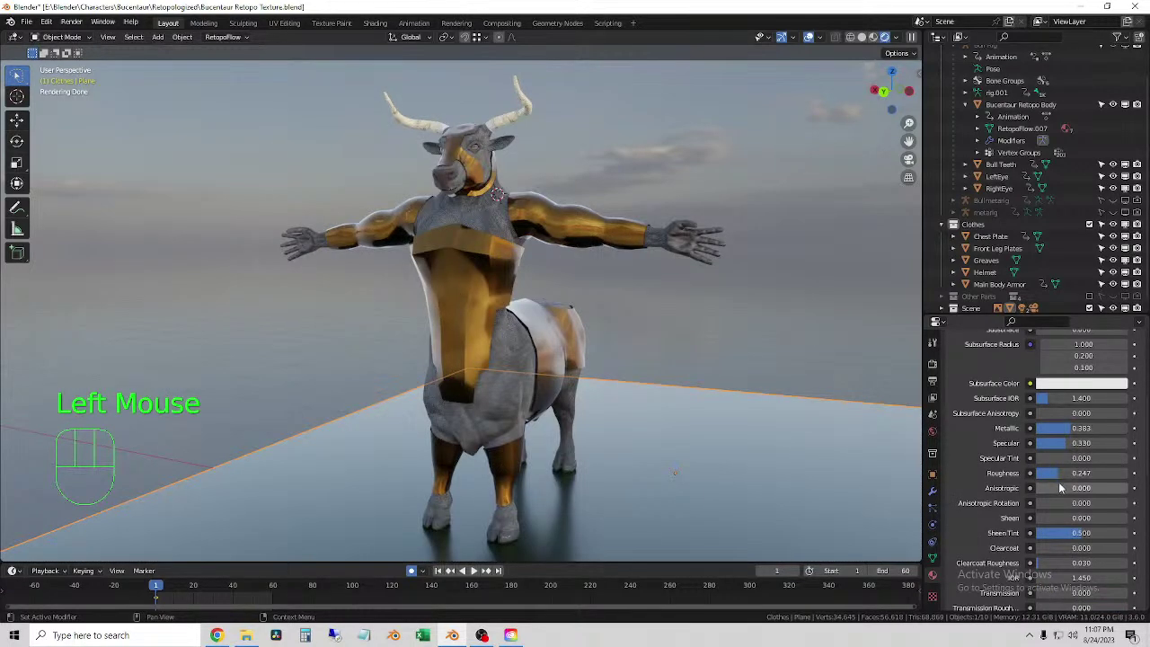
pyautogui.scroll(-1, 703, 328)
pyautogui.click(625, 362)
# - Raise the Specular value of the Ground material to 1.000 and check the reflections beneath the character
pyautogui.moveTo(625, 359); pyautogui.dragTo(698, 398, button='middle')
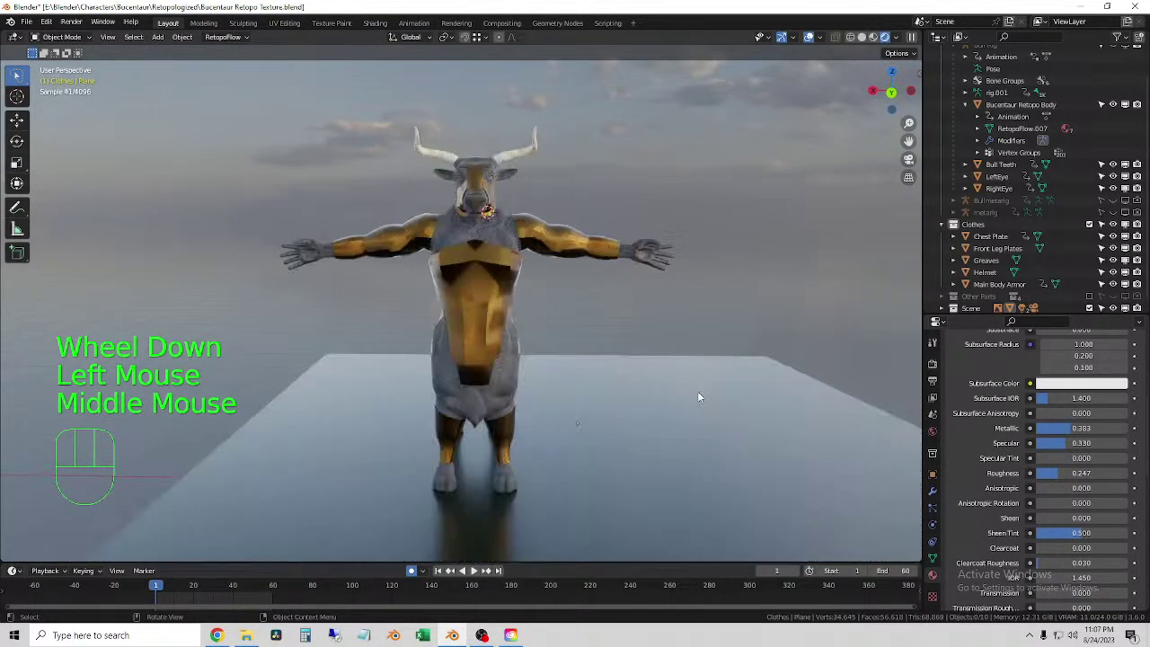
pyautogui.moveTo(621, 338)
pyautogui.mouseDown(button='middle')
pyautogui.moveTo(650, 324)
pyautogui.moveTo(619, 320)
pyautogui.mouseUp(button='middle')
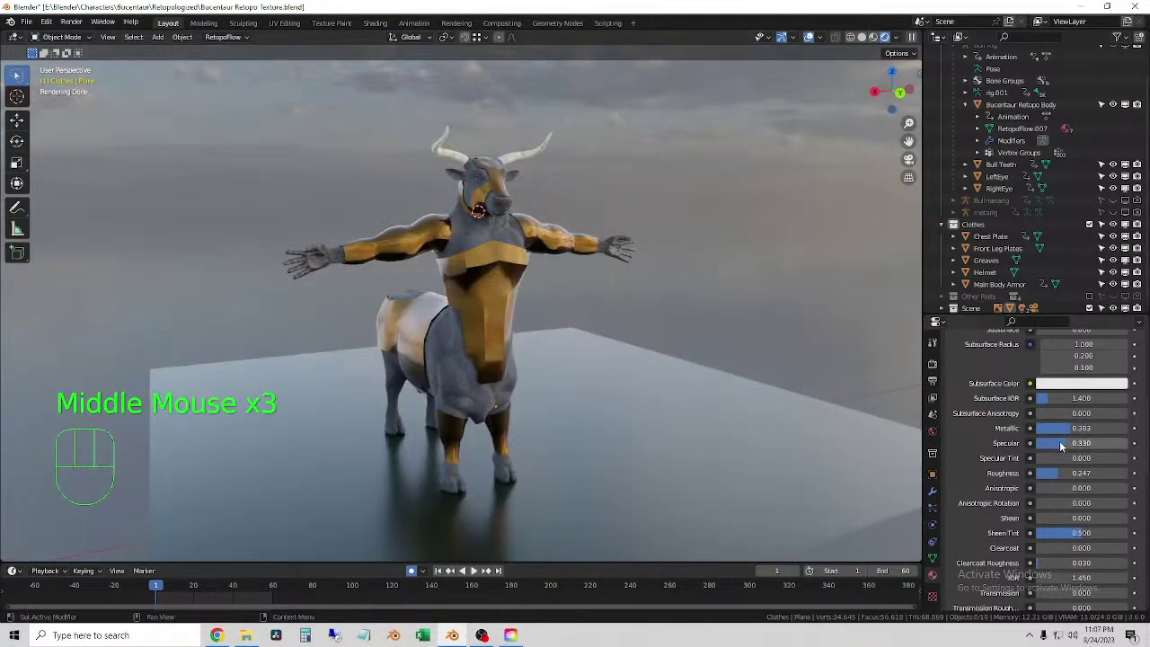
pyautogui.moveTo(1069, 443); pyautogui.dragTo(1130, 443)
pyautogui.click(742, 353)
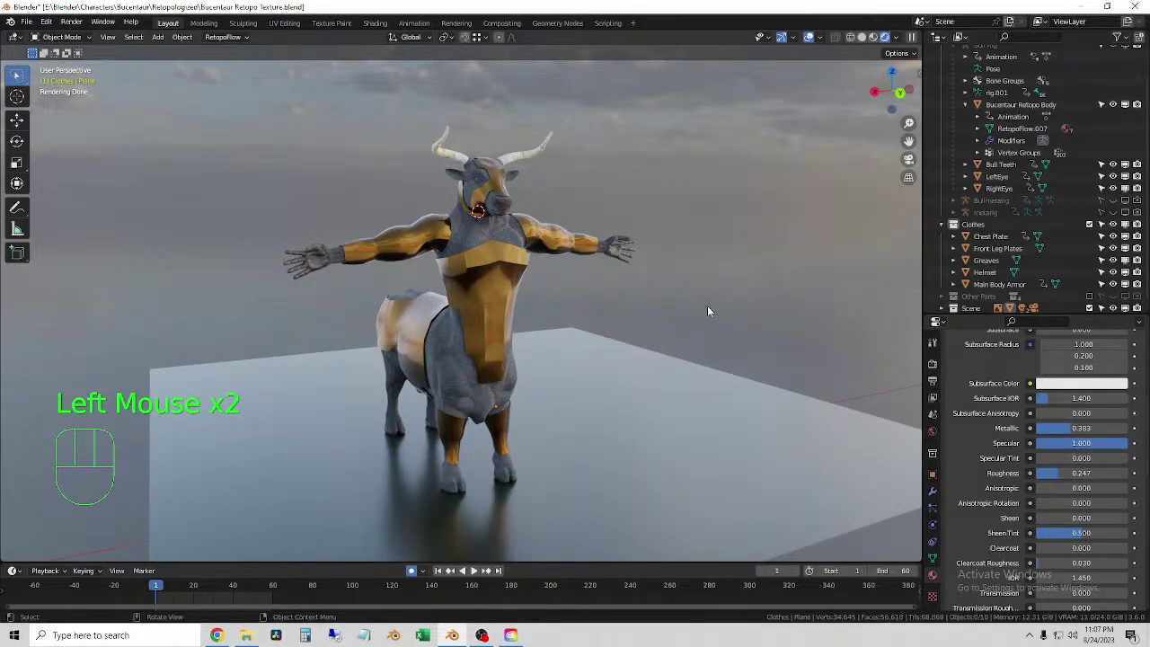
pyautogui.moveTo(707, 306); pyautogui.dragTo(587, 314, button='middle')
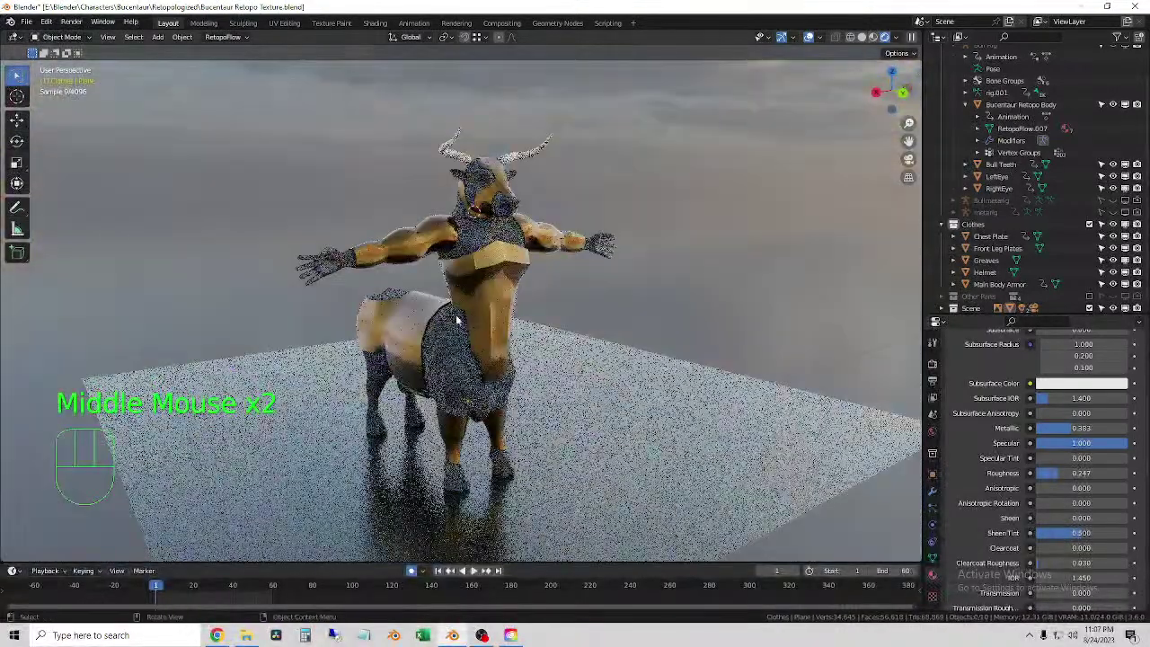
pyautogui.click(588, 314)
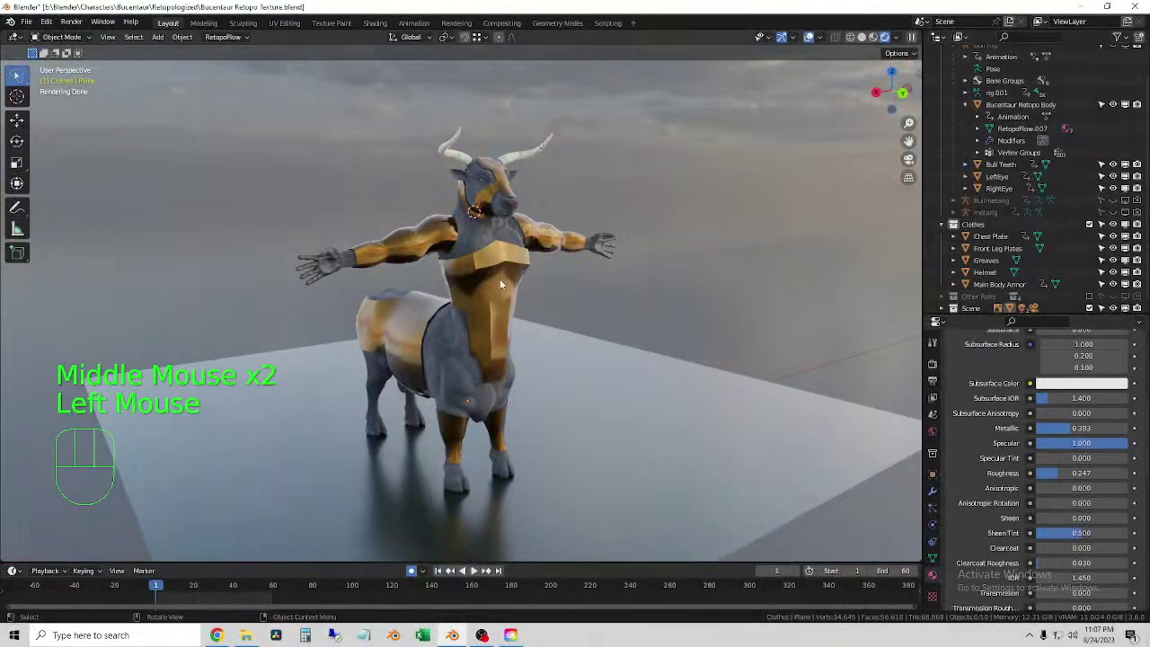
# - Examine the helmet from several angles and the torso and flank armor down to the bare hind legs in the rendered view
pyautogui.scroll(2, 498, 270)
pyautogui.moveTo(496, 259)
pyautogui.mouseDown(button='middle')
pyautogui.moveTo(560, 229)
pyautogui.moveTo(559, 360)
pyautogui.moveTo(462, 209)
pyautogui.moveTo(513, 258)
pyautogui.moveTo(562, 277)
pyautogui.moveTo(514, 265)
pyautogui.mouseUp(button='middle')
pyautogui.keyDown('shift'); pyautogui.rightClick(521, 233); pyautogui.keyUp('shift')
pyautogui.scroll(2, 521, 234)
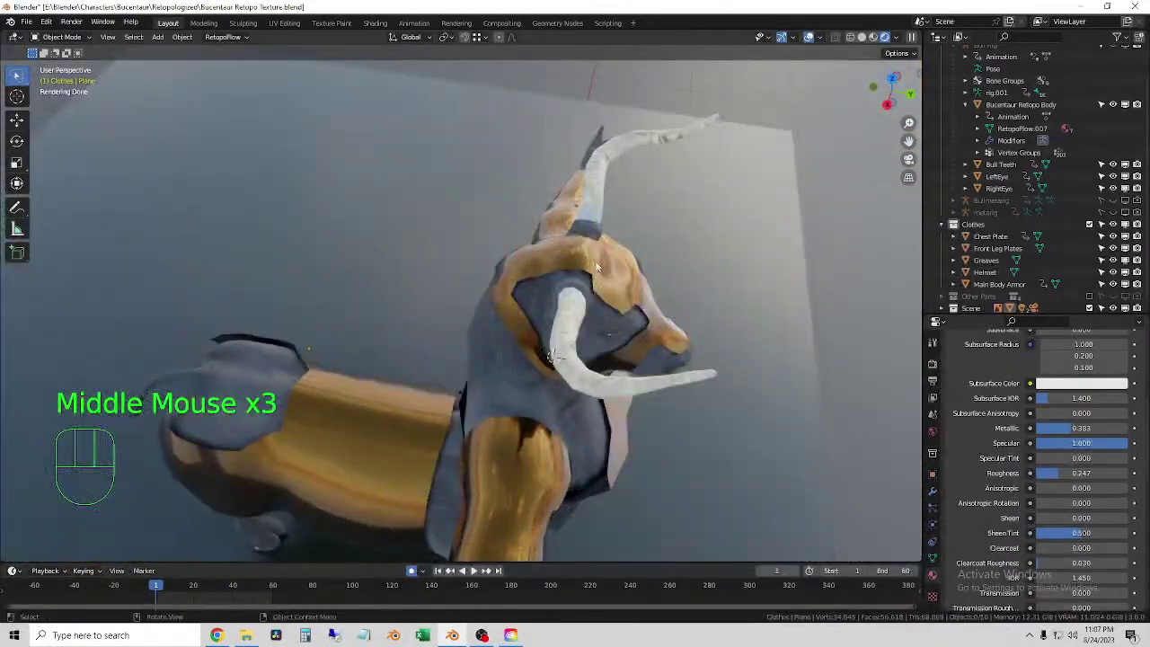
pyautogui.moveTo(597, 265); pyautogui.dragTo(528, 223, button='middle')
pyautogui.moveTo(599, 399); pyautogui.dragTo(565, 342, button='middle')
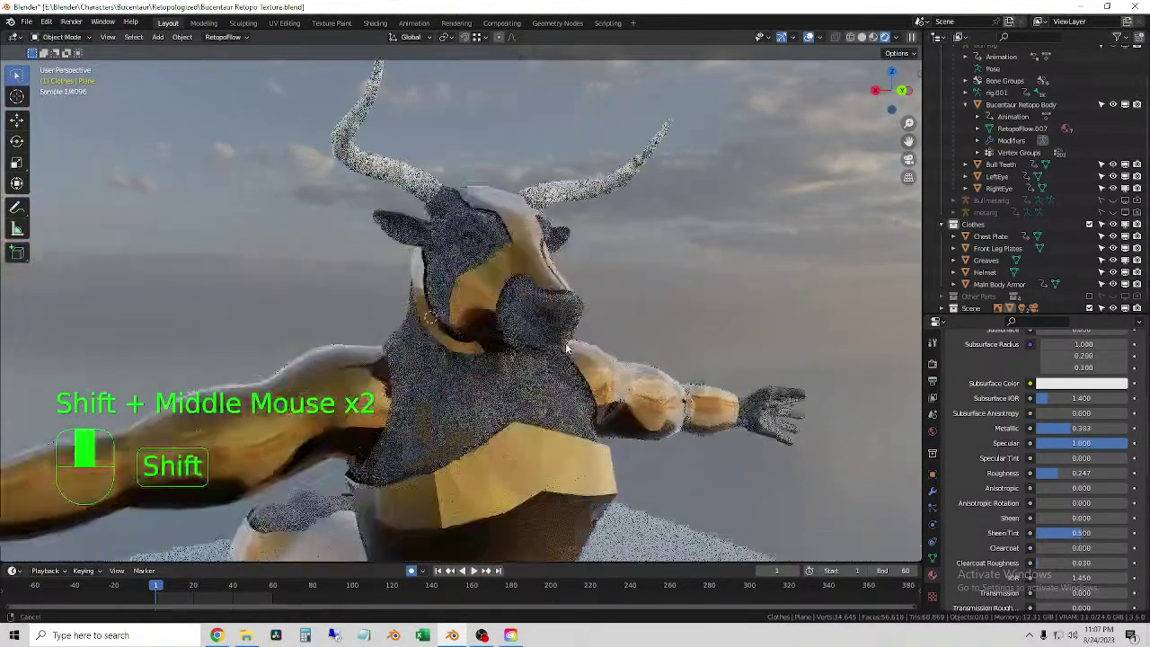
pyautogui.scroll(1, 515, 304)
pyautogui.moveTo(515, 305); pyautogui.dragTo(500, 307, button='middle')
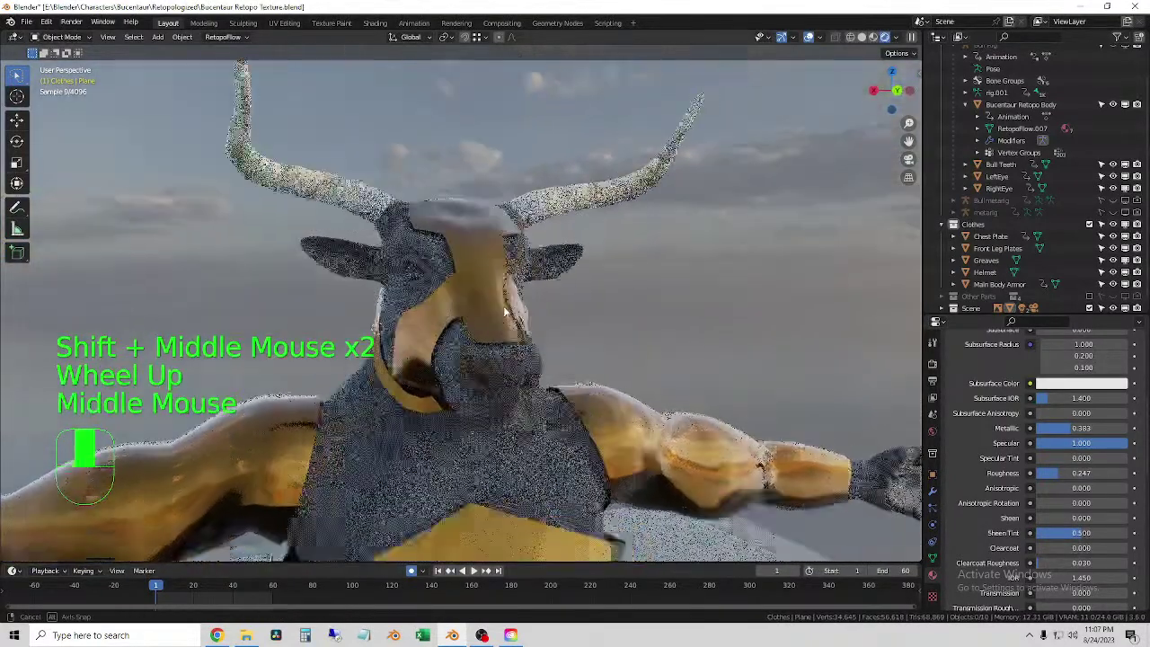
pyautogui.scroll(1, 499, 307)
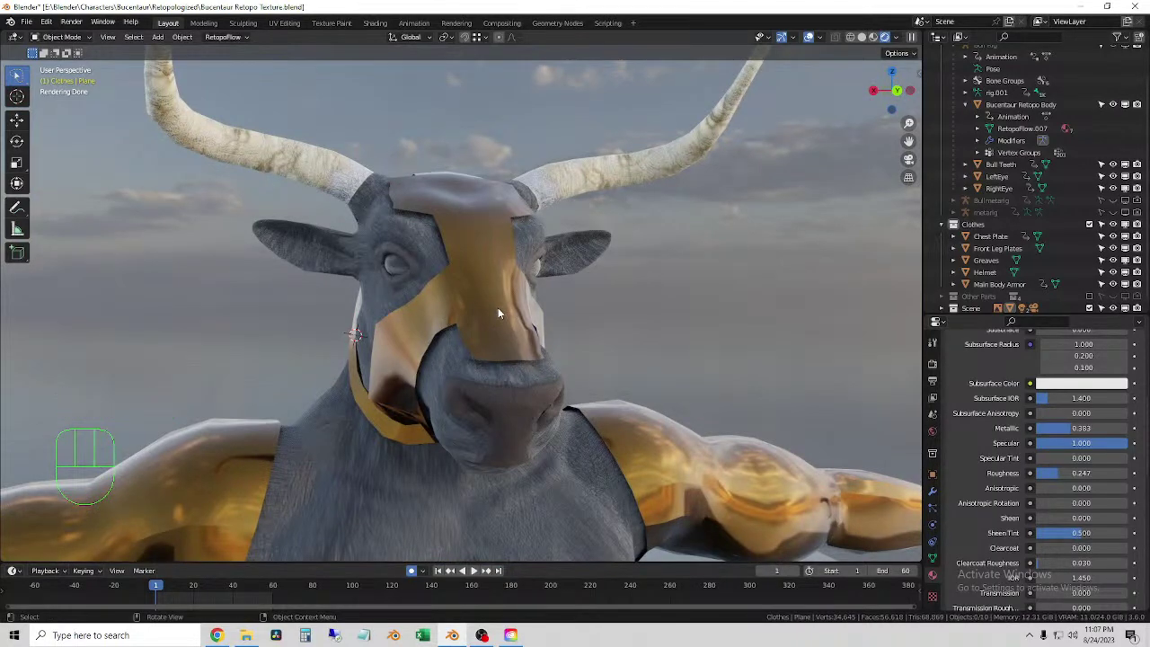
pyautogui.scroll(-3, 498, 312)
pyautogui.moveTo(497, 313); pyautogui.dragTo(428, 278, button='middle')
pyautogui.moveTo(507, 279); pyautogui.dragTo(400, 278, button='middle')
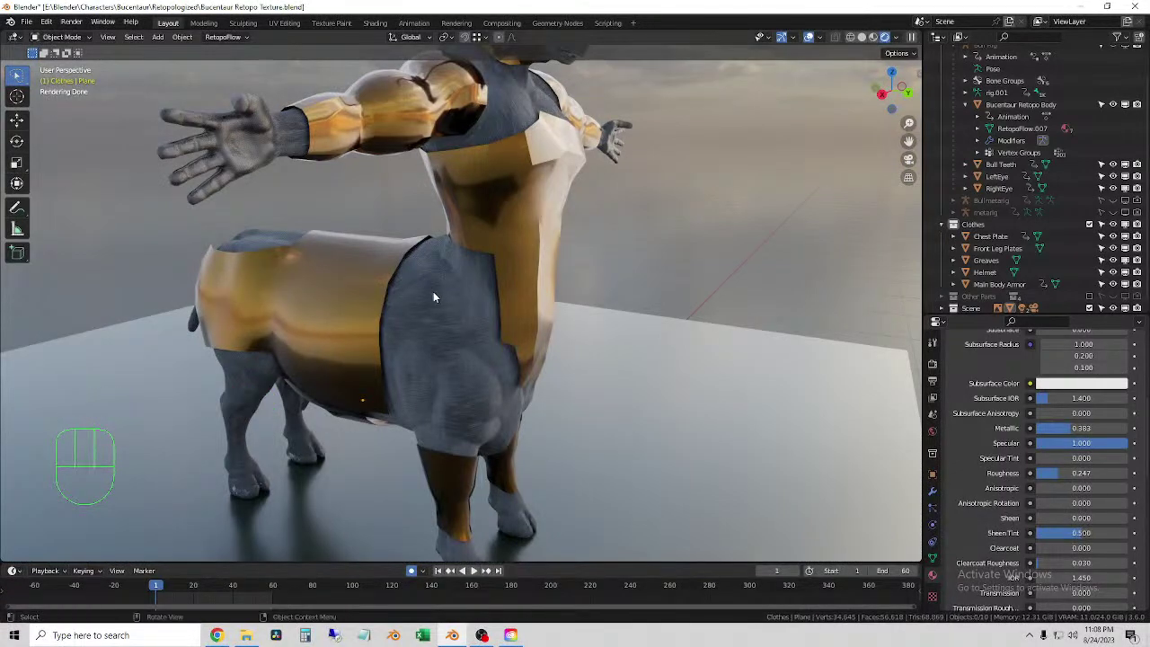
pyautogui.moveTo(424, 282); pyautogui.dragTo(413, 290, button='middle')
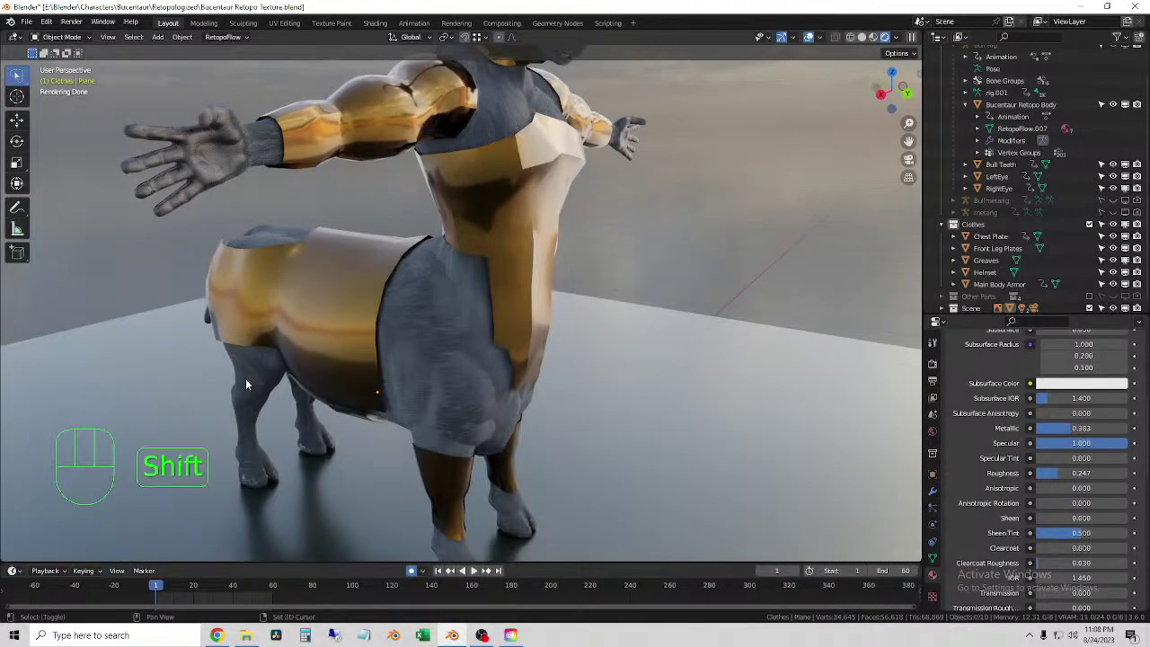
pyautogui.keyDown('shift'); pyautogui.moveTo(245, 379); pyautogui.dragTo(468, 402, button='middle'); pyautogui.keyUp('shift')
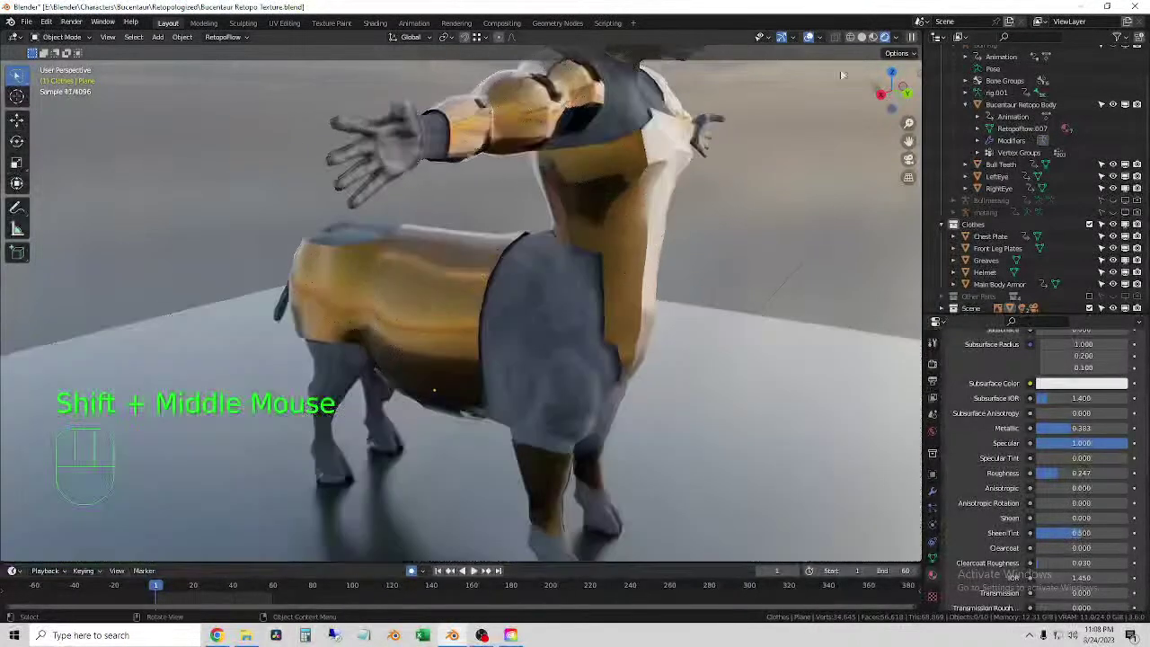
# - Switch the viewport to Solid shading and select the Bucentaur Retopo Body mesh, viewing its hind legs from the side
pyautogui.click(862, 37)
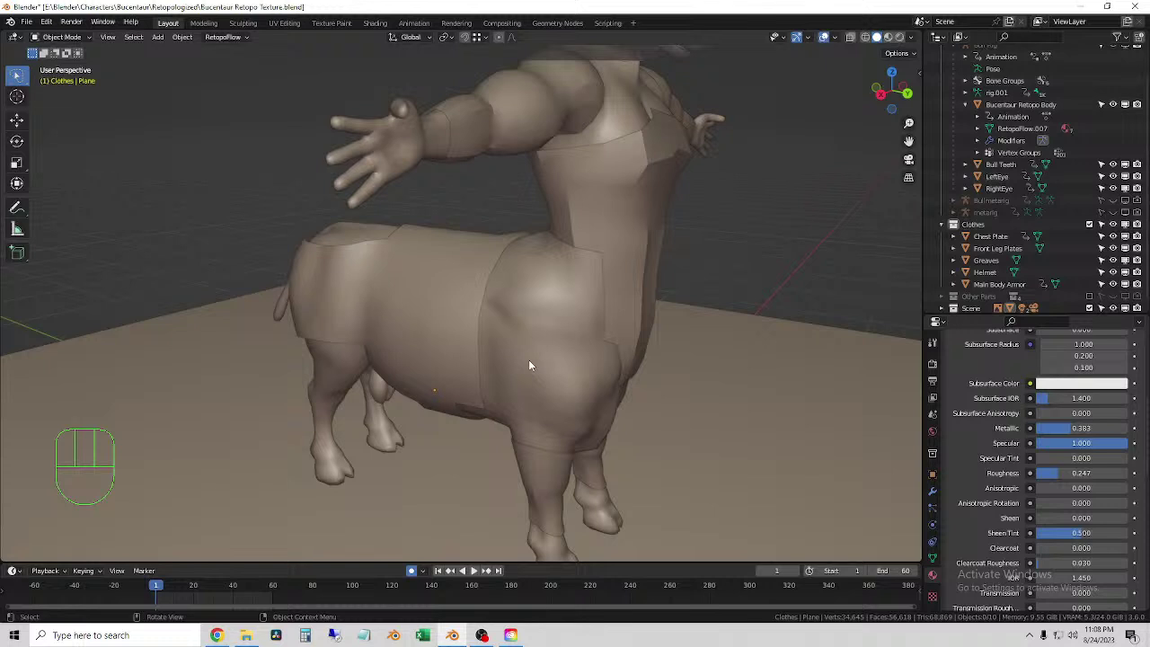
pyautogui.click(568, 270)
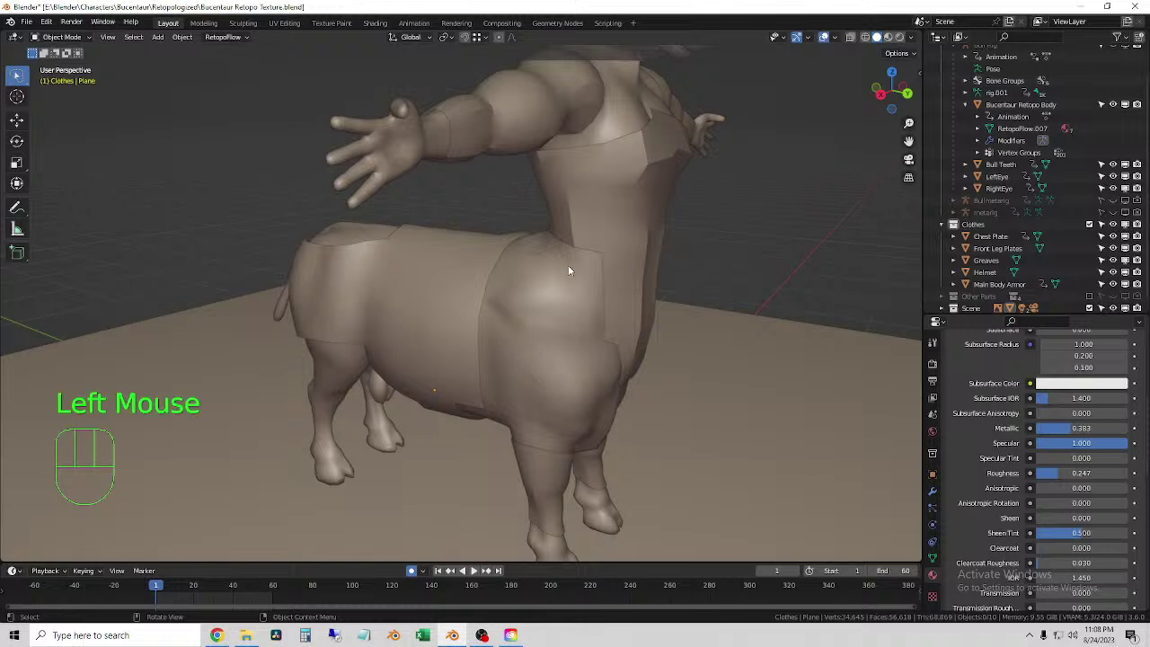
pyautogui.moveTo(526, 273); pyautogui.dragTo(686, 355, button='middle')
pyautogui.scroll(5, 638, 364)
pyautogui.keyDown('shift'); pyautogui.rightClick(657, 334); pyautogui.keyUp('shift')
pyautogui.scroll(-3, 687, 355)
pyautogui.moveTo(557, 298); pyautogui.dragTo(539, 316, button='middle')
pyautogui.click(412, 317)
pyautogui.keyDown('shift'); pyautogui.moveTo(539, 316); pyautogui.dragTo(553, 309, button='middle'); pyautogui.keyUp('shift')
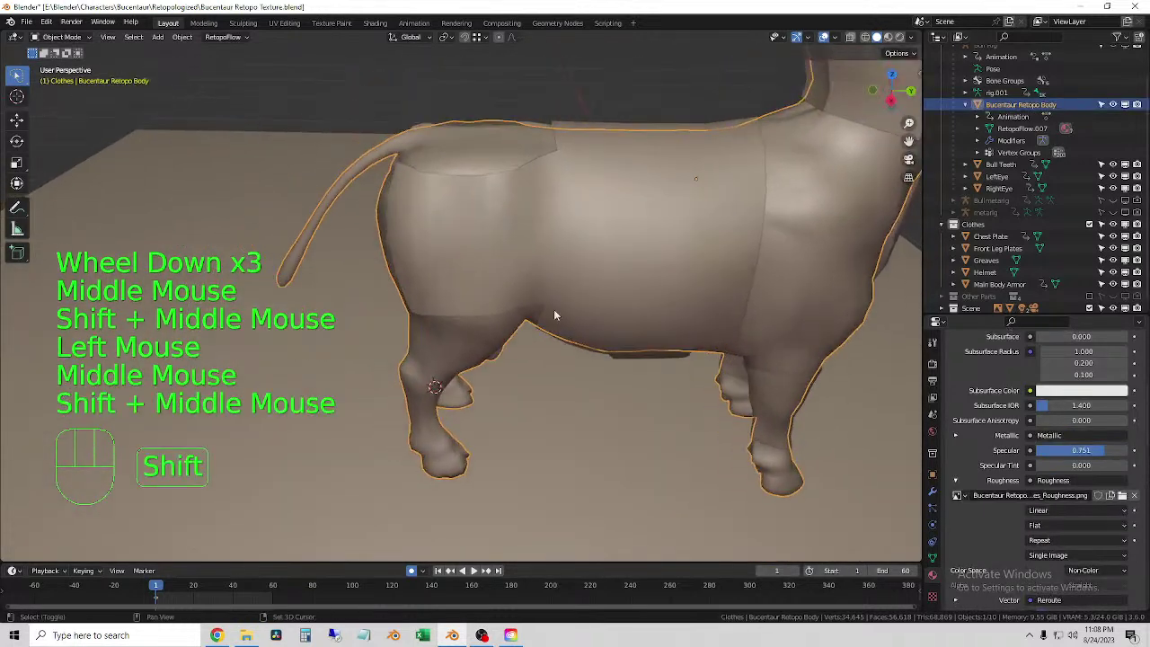
# - Start a new RetopoFlow mesh at the active object, dismiss the welcome help, and enable X symmetry
pyautogui.click(225, 37)
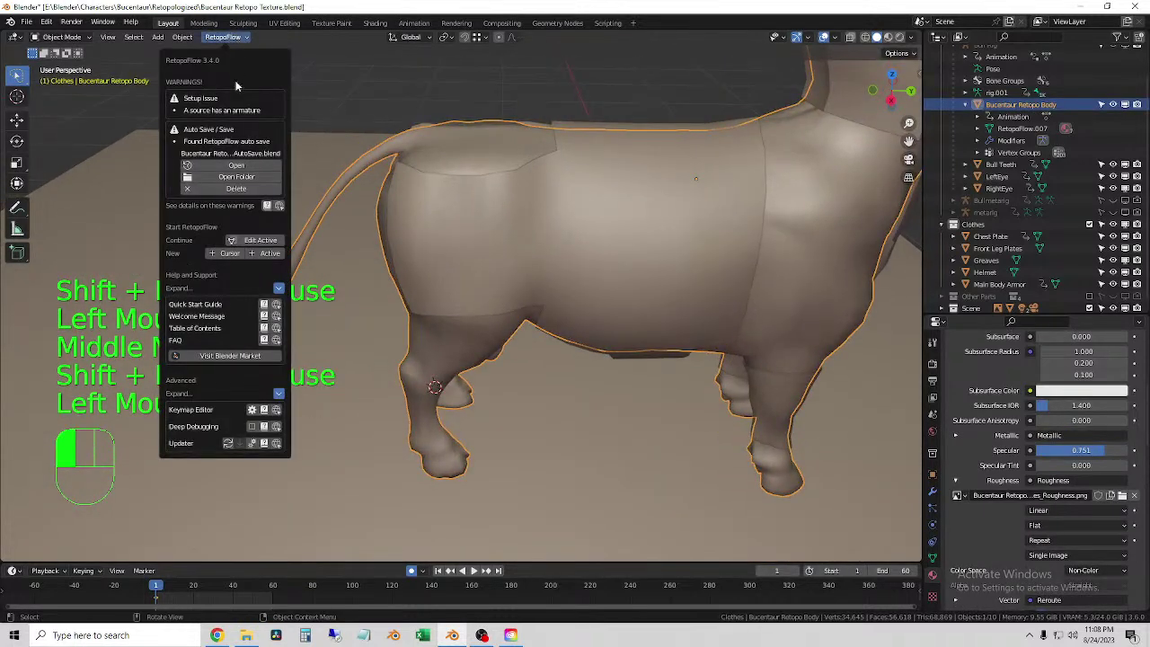
pyautogui.click(255, 257)
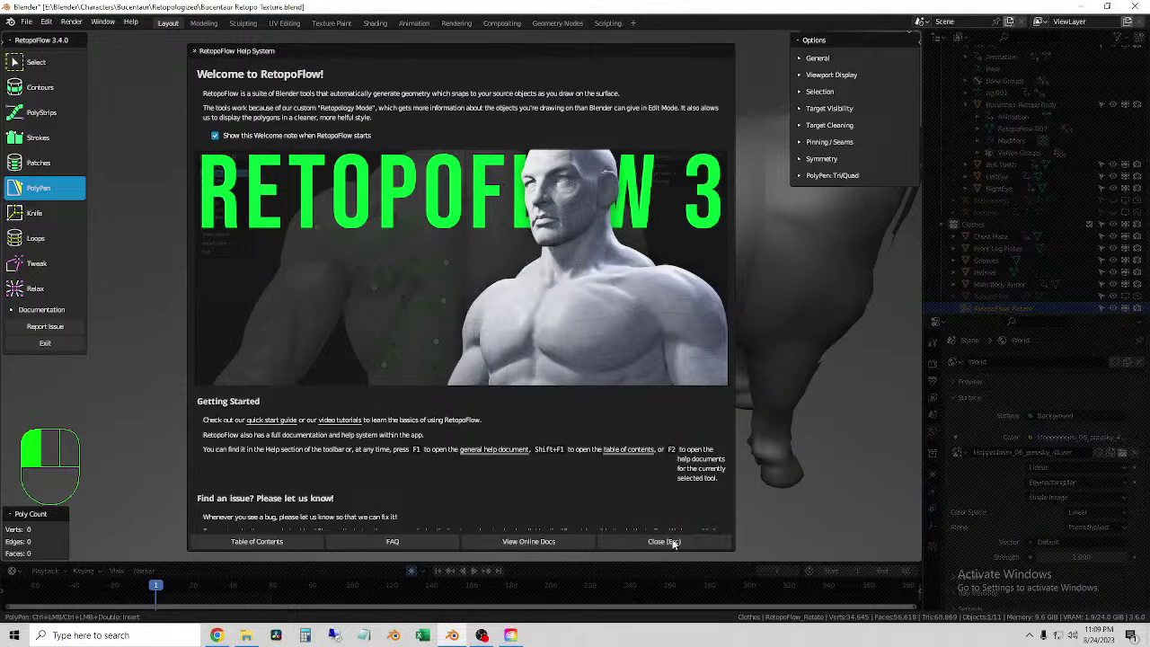
pyautogui.click(674, 541)
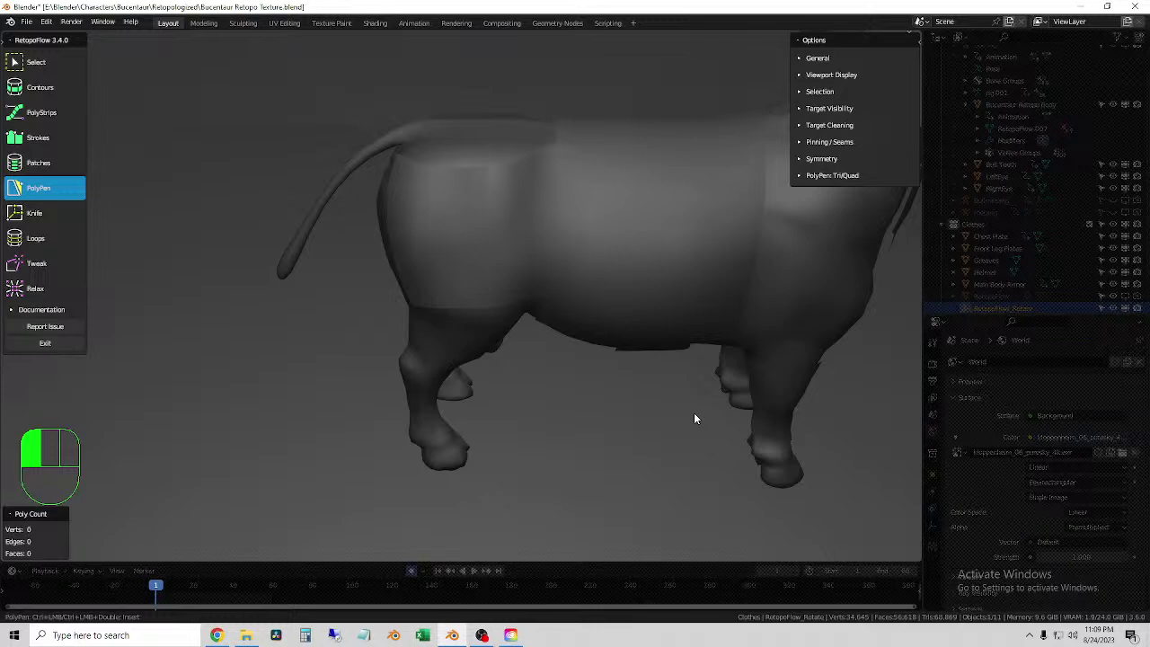
pyautogui.click(821, 159)
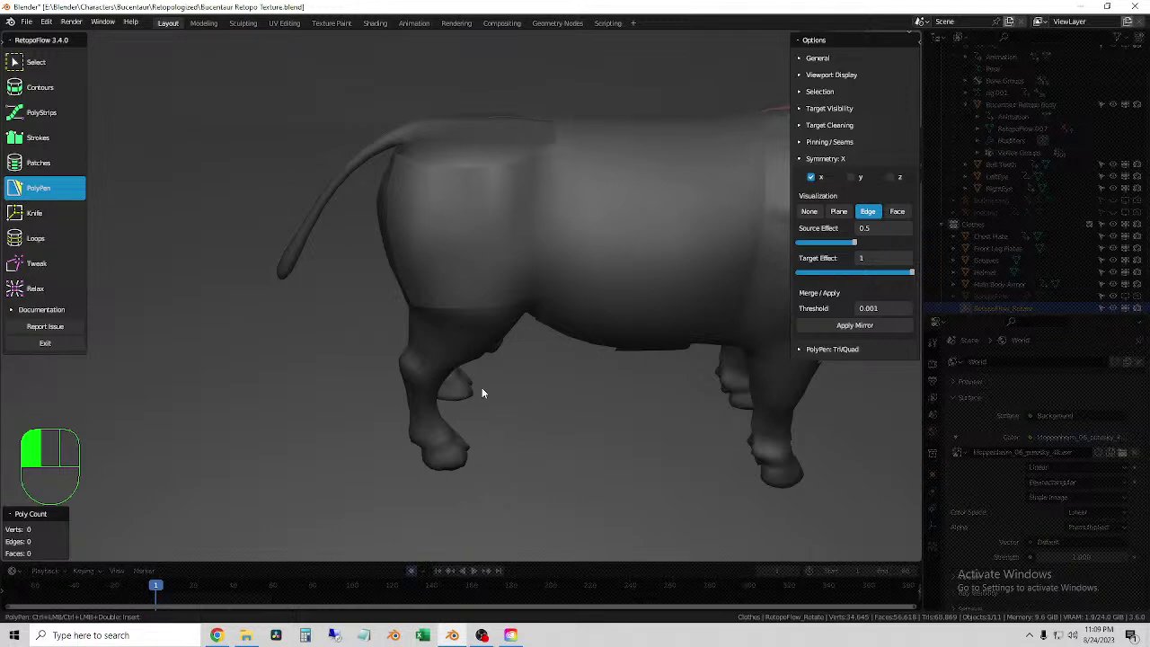
# - Use the Contours tool to draw two loops around the hind leg just above the hock, forming the first ring of faces
pyautogui.scroll(5, 426, 400)
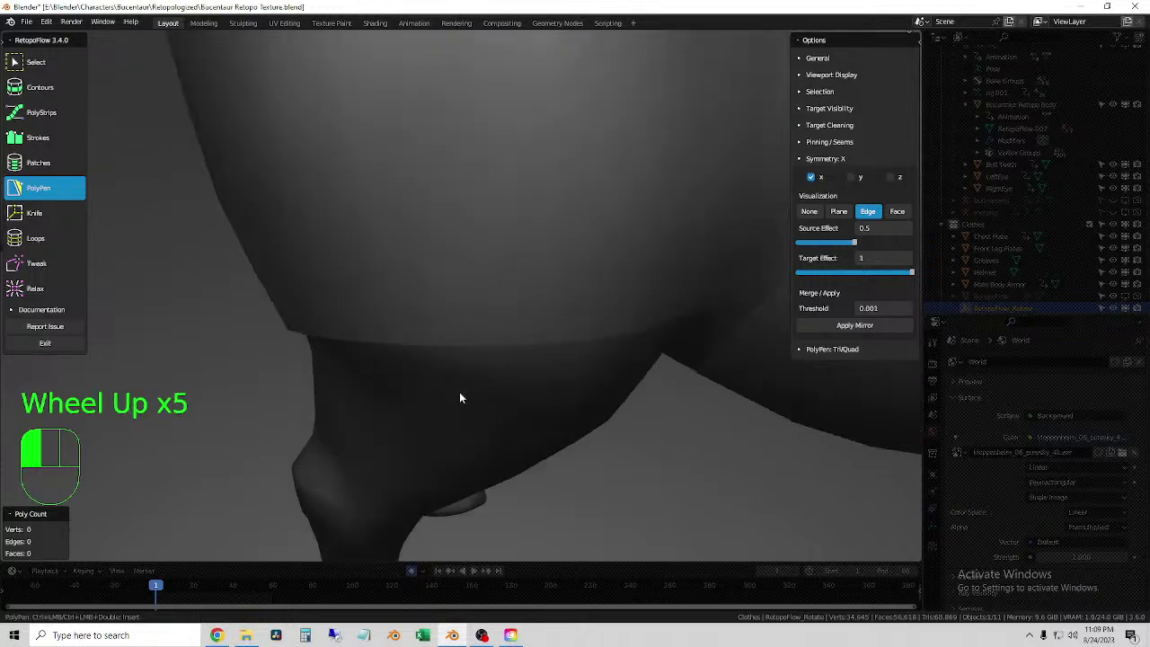
pyautogui.scroll(-1, 460, 397)
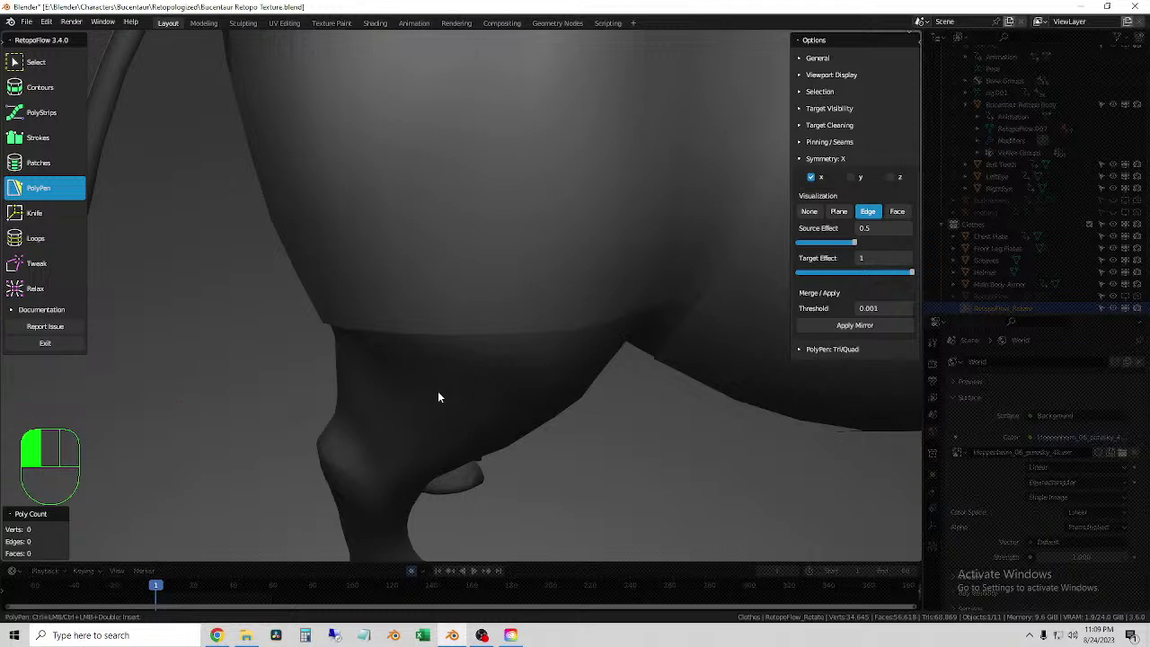
pyautogui.keyDown('shift'); pyautogui.moveTo(438, 397); pyautogui.dragTo(480, 319, button='middle'); pyautogui.keyUp('shift')
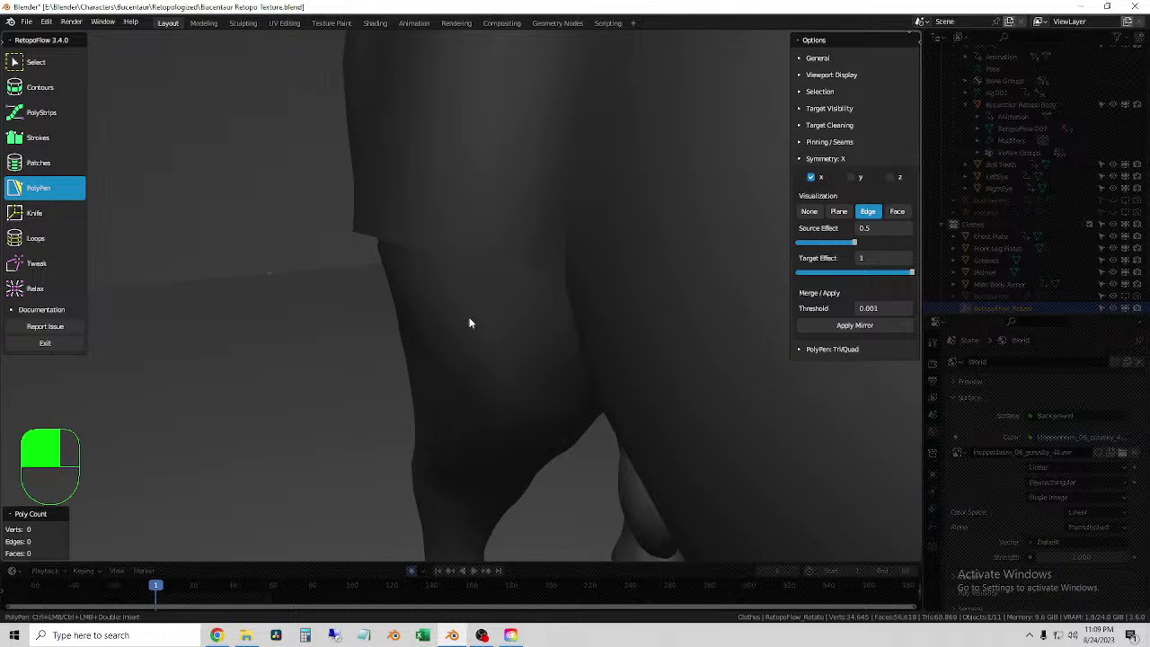
pyautogui.moveTo(461, 320); pyautogui.dragTo(648, 336, button='middle')
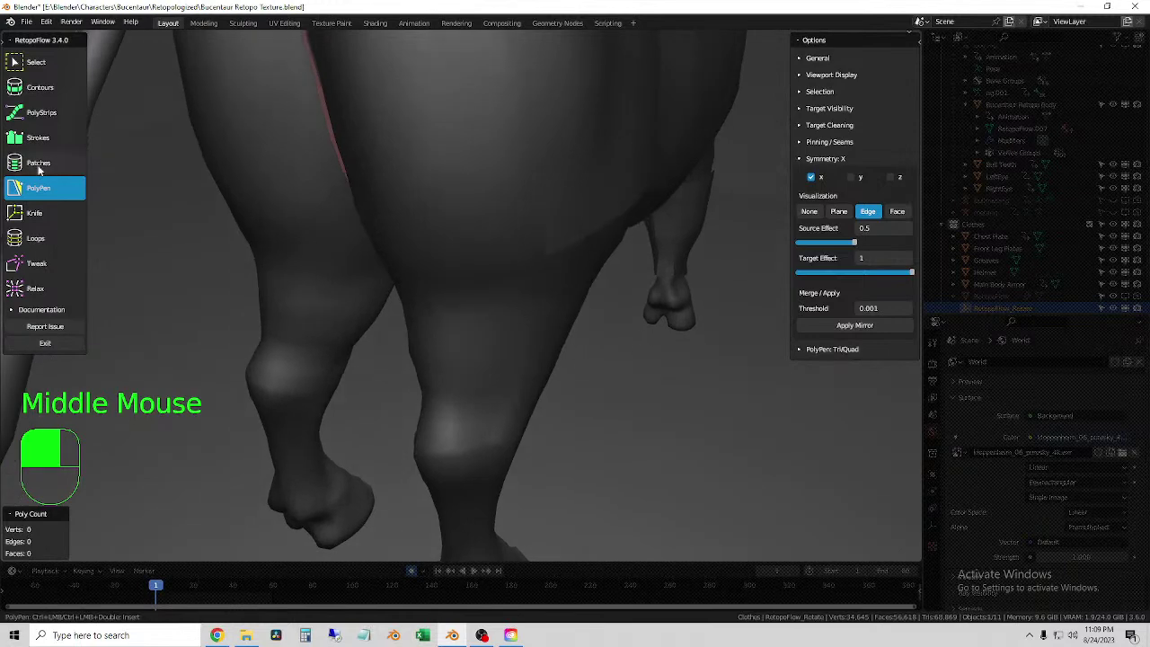
pyautogui.click(45, 87)
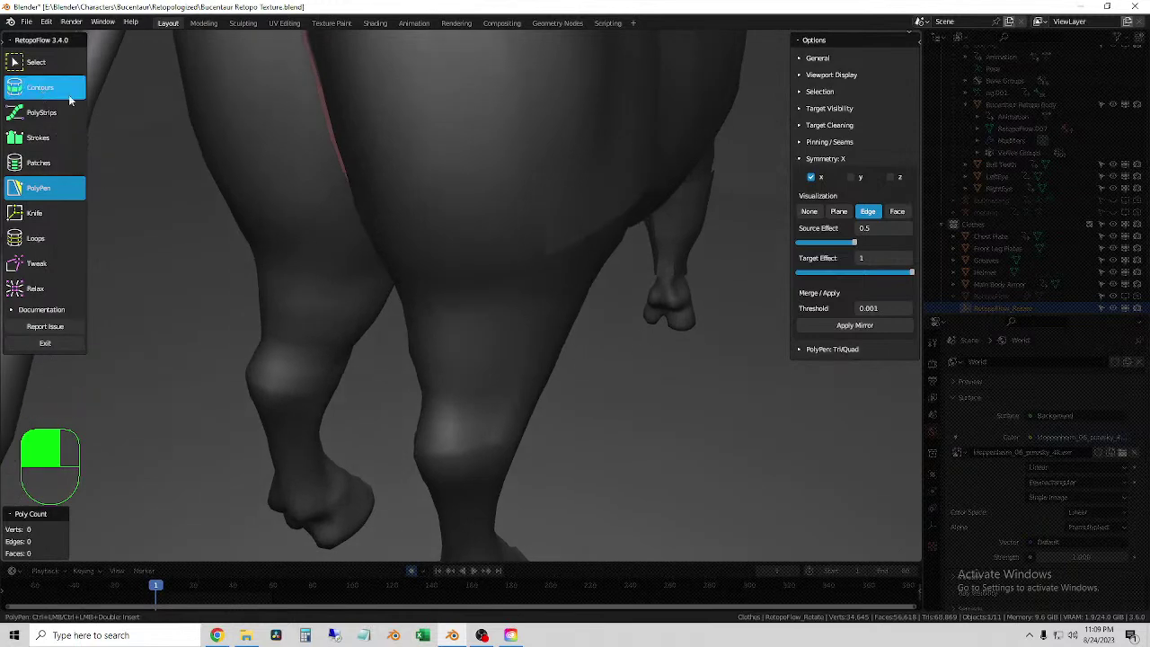
pyautogui.moveTo(476, 433); pyautogui.dragTo(595, 414, button='middle')
pyautogui.moveTo(505, 429)
pyautogui.keyDown('shift'); pyautogui.mouseDown(button='middle')
pyautogui.moveTo(462, 393)
pyautogui.moveTo(298, 375)
pyautogui.moveTo(383, 404)
pyautogui.mouseUp(button='middle'); pyautogui.keyUp('shift')
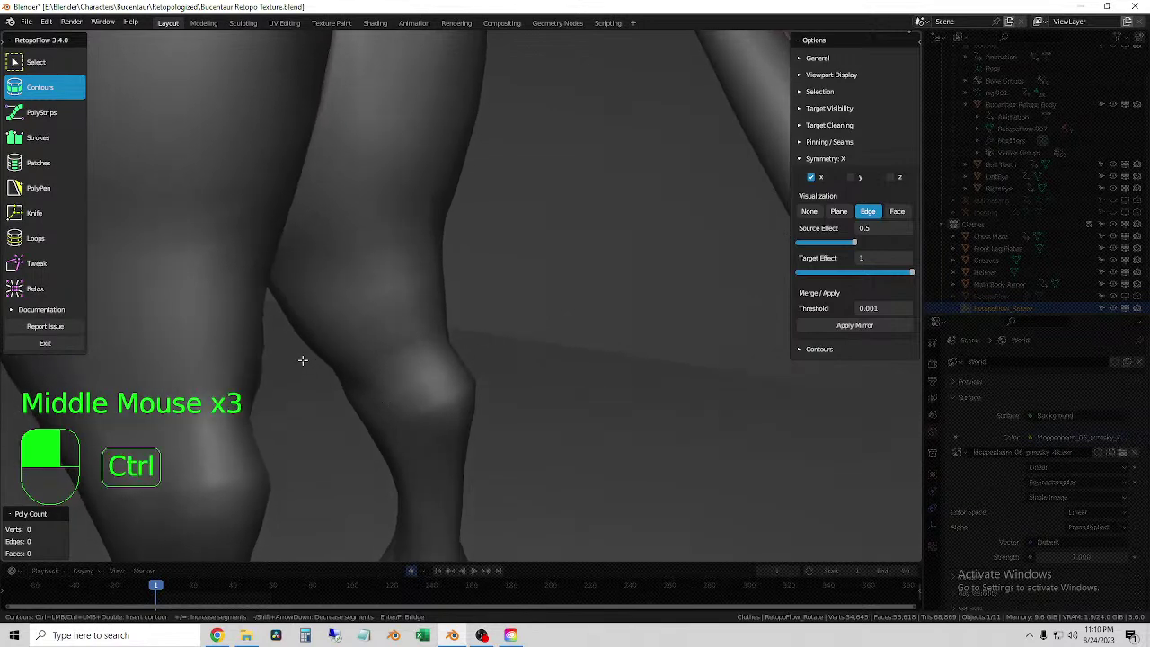
pyautogui.keyDown('ctrl'); pyautogui.moveTo(297, 356); pyautogui.dragTo(456, 289); pyautogui.keyUp('ctrl')
pyautogui.moveTo(456, 289)
pyautogui.mouseDown(button='middle')
pyautogui.moveTo(398, 393)
pyautogui.moveTo(327, 386)
pyautogui.mouseUp(button='middle')
pyautogui.keyDown('ctrl'); pyautogui.moveTo(322, 388); pyautogui.dragTo(457, 331); pyautogui.keyUp('ctrl')
# - Add three more contour loops around the hind leg's hock to extend the plate mesh over the joint
pyautogui.keyDown('ctrl'); pyautogui.moveTo(398, 408); pyautogui.dragTo(482, 374); pyautogui.keyUp('ctrl')
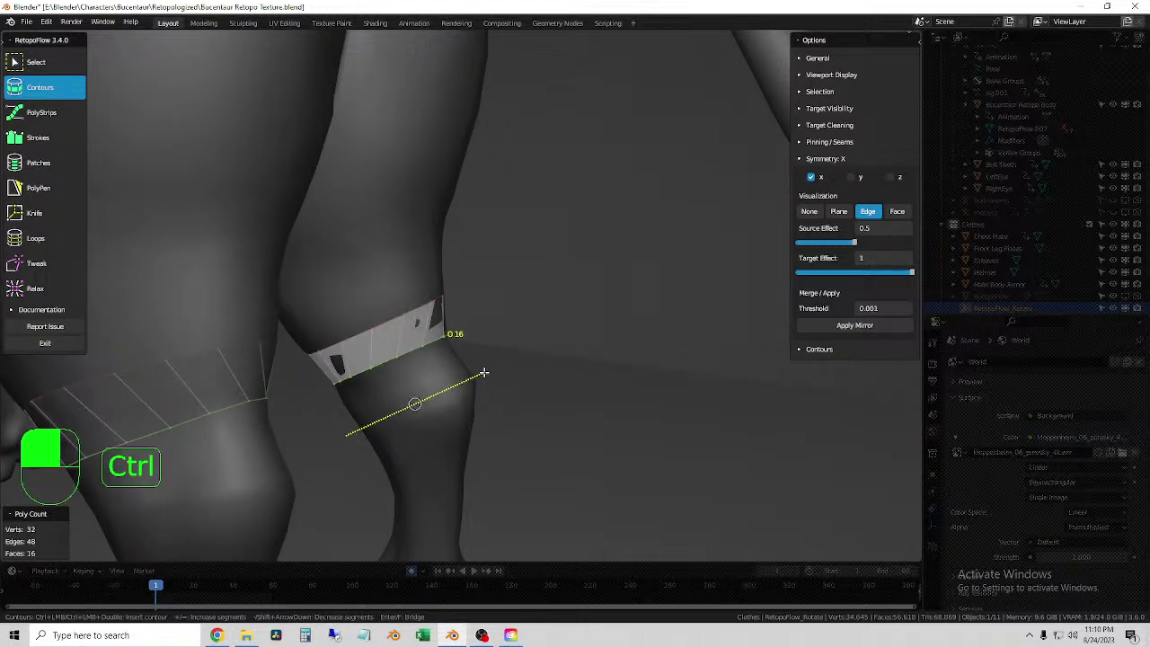
pyautogui.keyDown('ctrl'); pyautogui.moveTo(334, 416); pyautogui.dragTo(479, 357); pyautogui.keyUp('ctrl')
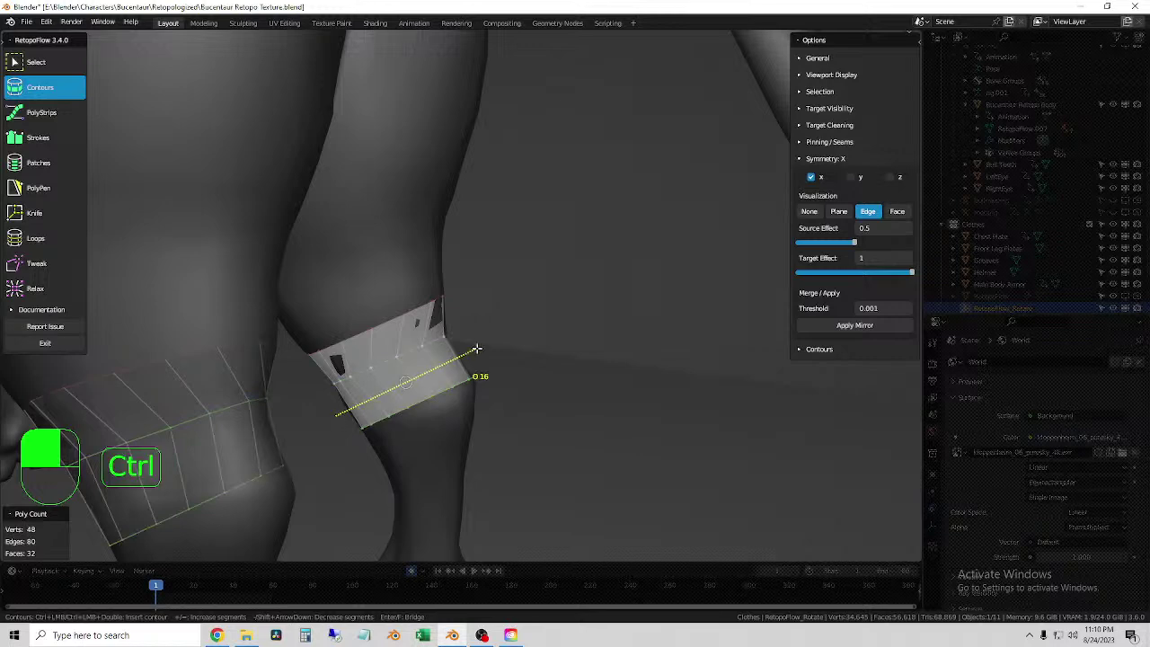
pyautogui.moveTo(414, 430); pyautogui.dragTo(367, 458, button='middle')
pyautogui.moveTo(367, 458)
pyautogui.keyDown('ctrl'); pyautogui.mouseDown()
pyautogui.moveTo(467, 438)
pyautogui.moveTo(481, 413)
pyautogui.mouseUp(); pyautogui.keyUp('ctrl')
# - Continue the leg plate mesh with five contour loops from below the hock down to just above the hoof
pyautogui.moveTo(433, 485)
pyautogui.mouseDown(button='middle')
pyautogui.moveTo(422, 466)
pyautogui.moveTo(397, 491)
pyautogui.moveTo(404, 336)
pyautogui.mouseUp(button='middle')
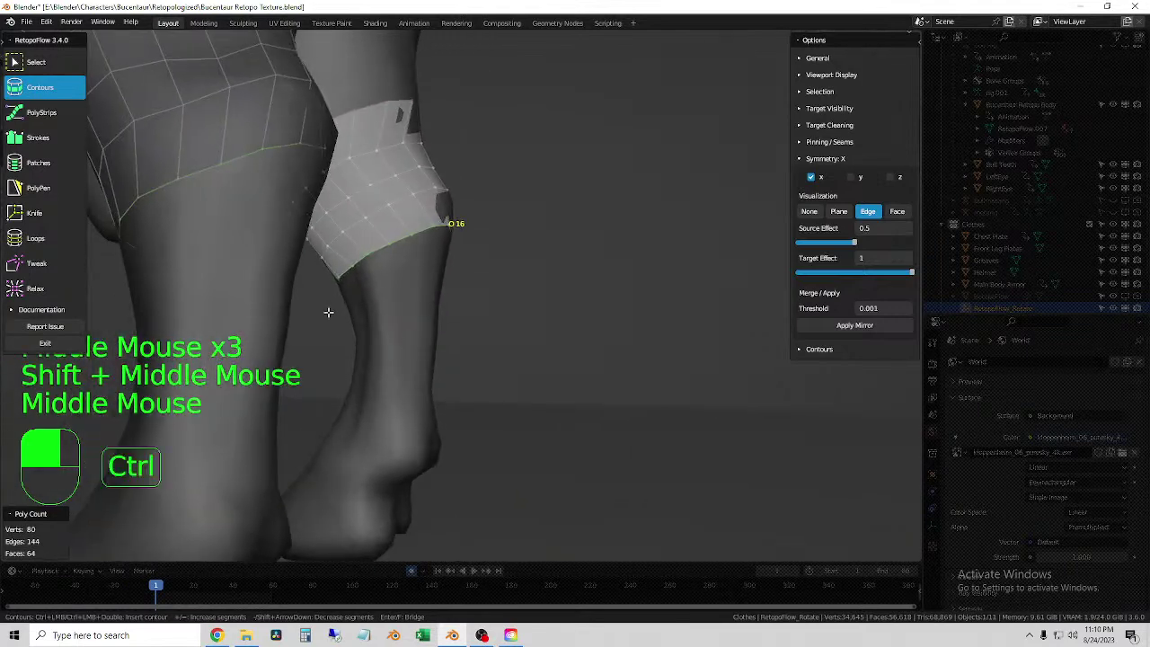
pyautogui.keyDown('ctrl'); pyautogui.moveTo(326, 314); pyautogui.dragTo(454, 282); pyautogui.keyUp('ctrl')
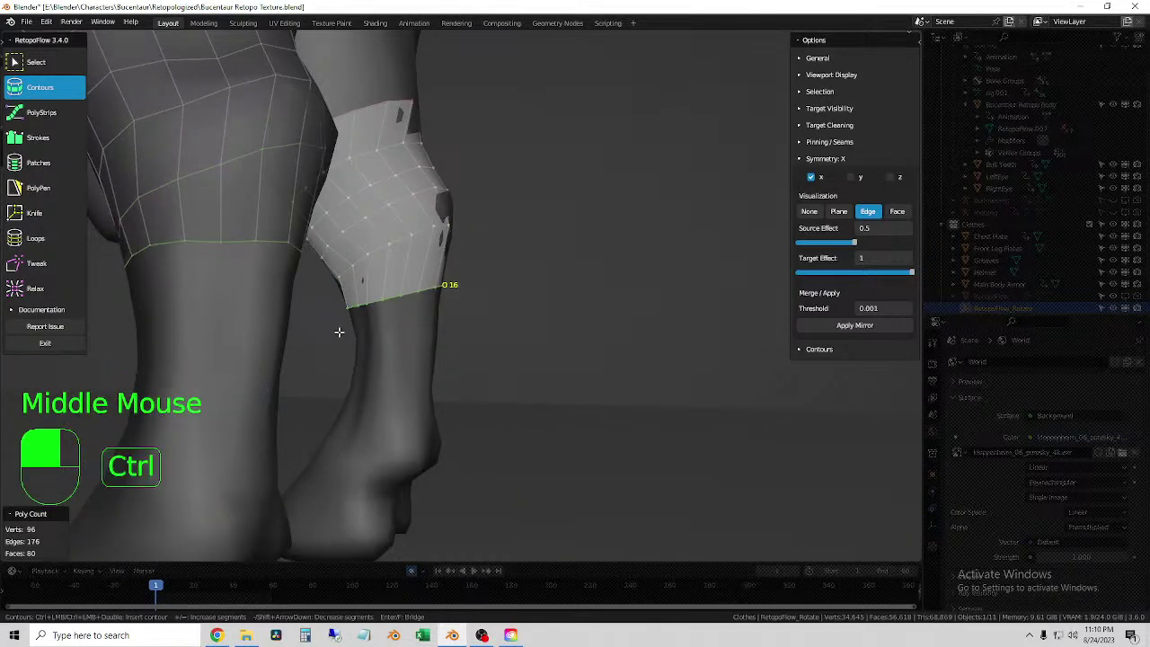
pyautogui.keyDown('ctrl'); pyautogui.moveTo(341, 336); pyautogui.dragTo(467, 335); pyautogui.keyUp('ctrl')
pyautogui.keyDown('ctrl'); pyautogui.moveTo(334, 394); pyautogui.dragTo(458, 388); pyautogui.keyUp('ctrl')
pyautogui.keyDown('ctrl'); pyautogui.moveTo(338, 360); pyautogui.dragTo(454, 362); pyautogui.keyUp('ctrl')
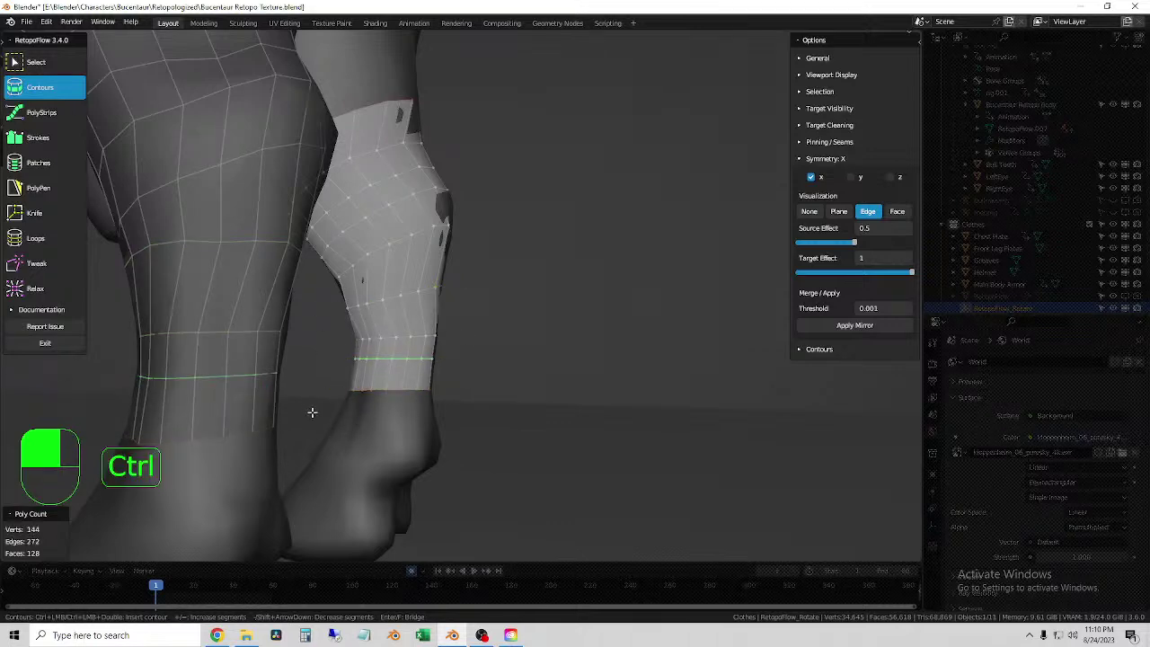
pyautogui.keyDown('ctrl'); pyautogui.moveTo(324, 422); pyautogui.dragTo(453, 420); pyautogui.keyUp('ctrl')
pyautogui.moveTo(457, 428)
pyautogui.mouseDown(button='middle')
pyautogui.moveTo(447, 428)
pyautogui.moveTo(477, 429)
pyautogui.moveTo(446, 428)
pyautogui.mouseUp(button='middle')
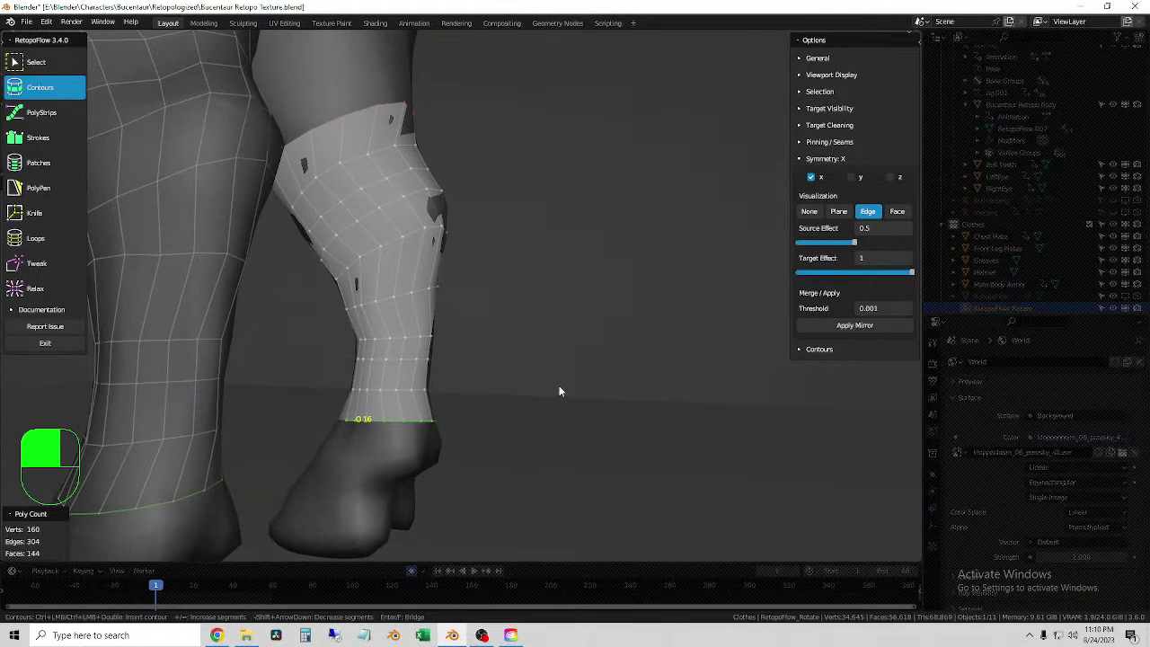
# - Resize the Relax brush and smooth the leg plate mesh from the ankle up to the hock
pyautogui.click(41, 288)
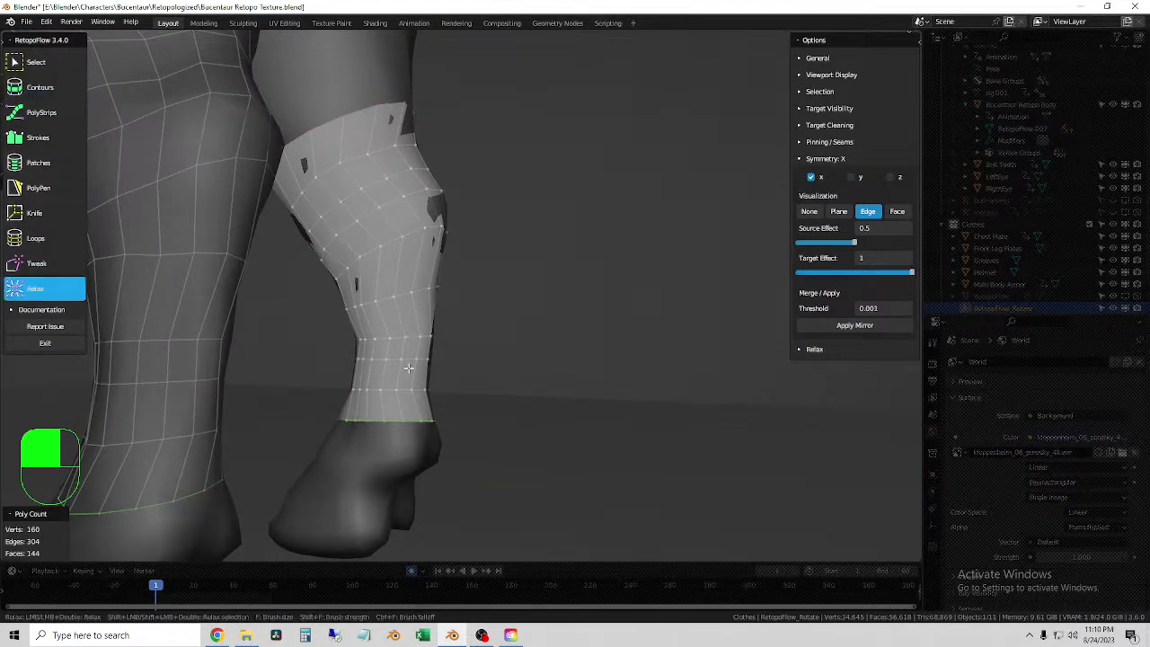
pyautogui.press('f')
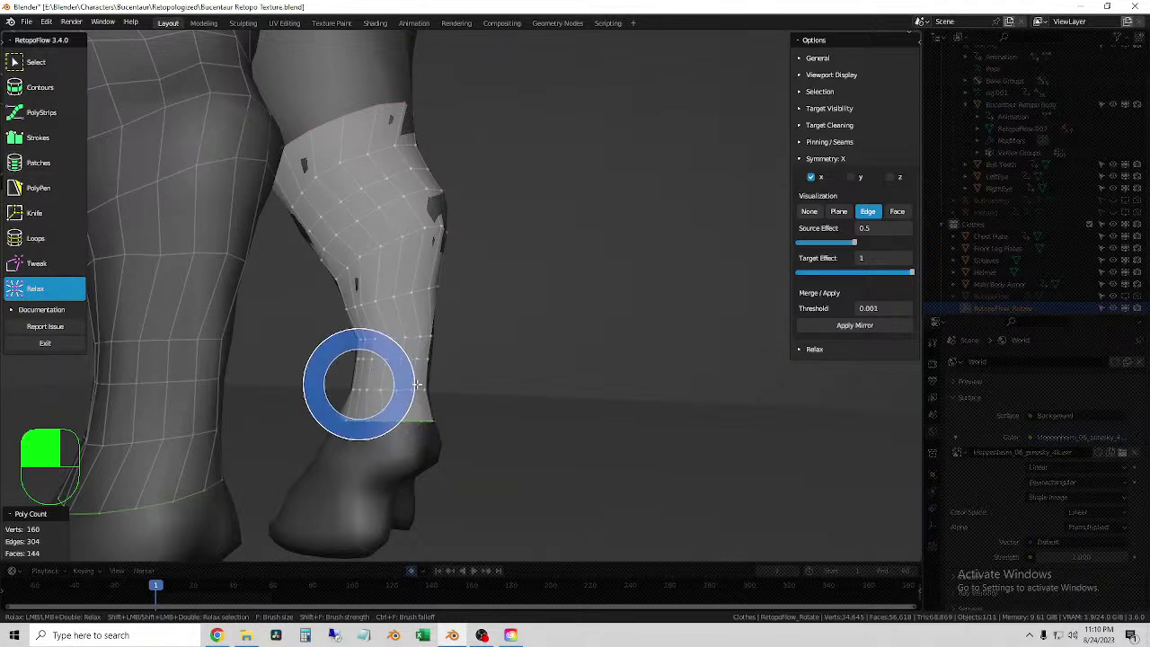
pyautogui.click(417, 384)
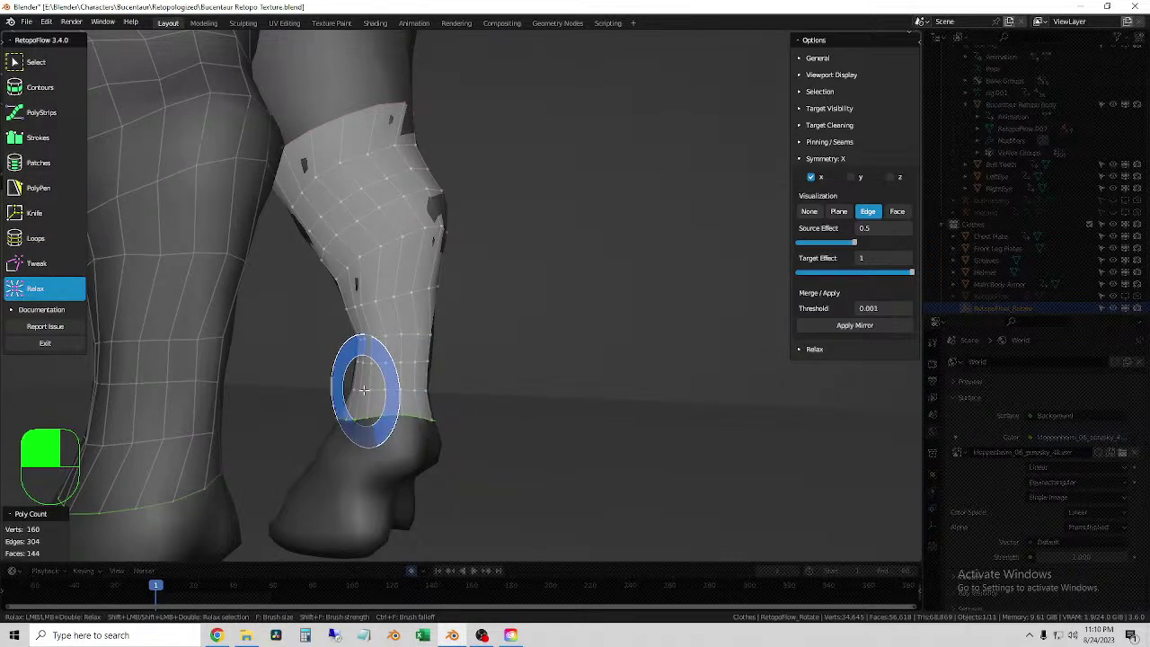
pyautogui.moveTo(493, 400); pyautogui.dragTo(434, 398, button='middle')
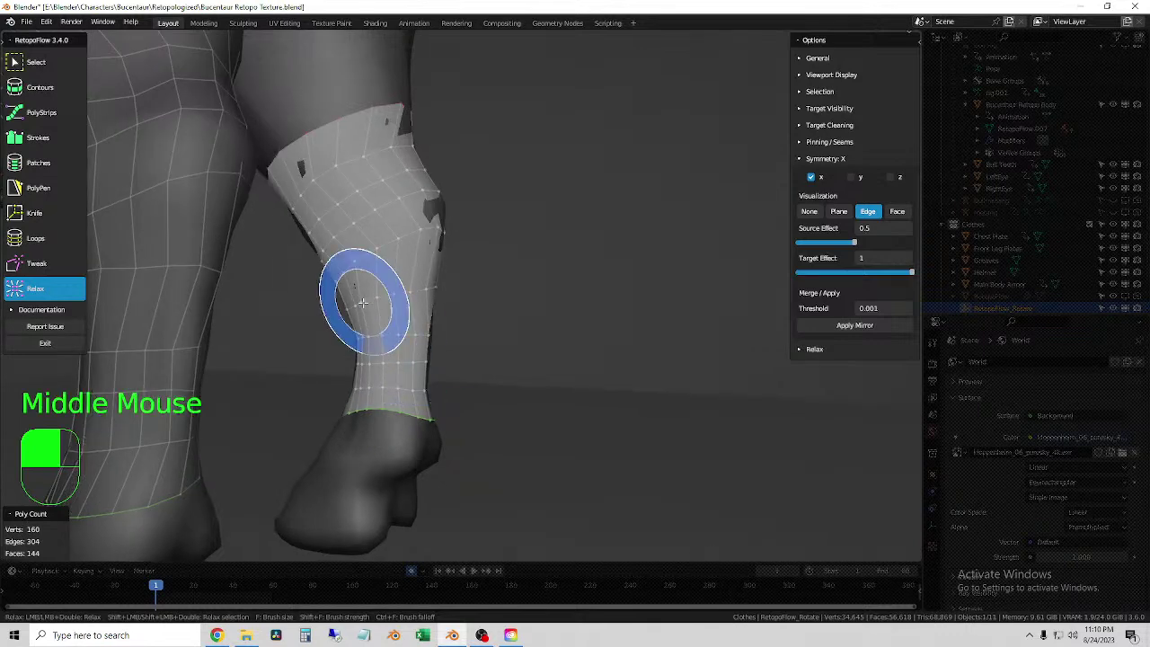
pyautogui.moveTo(360, 303)
pyautogui.mouseDown()
pyautogui.moveTo(406, 227)
pyautogui.moveTo(396, 142)
pyautogui.moveTo(314, 184)
pyautogui.moveTo(303, 208)
pyautogui.moveTo(312, 247)
pyautogui.moveTo(319, 239)
pyautogui.moveTo(363, 290)
pyautogui.moveTo(363, 368)
pyautogui.moveTo(418, 339)
pyautogui.moveTo(418, 261)
pyautogui.mouseUp()
# - Smooth the hind leg plate mesh around the hock with the Relax brush, working from several sides of the leg
pyautogui.moveTo(419, 261)
pyautogui.mouseDown(button='middle')
pyautogui.moveTo(336, 314)
pyautogui.moveTo(495, 262)
pyautogui.moveTo(511, 327)
pyautogui.mouseUp(button='middle')
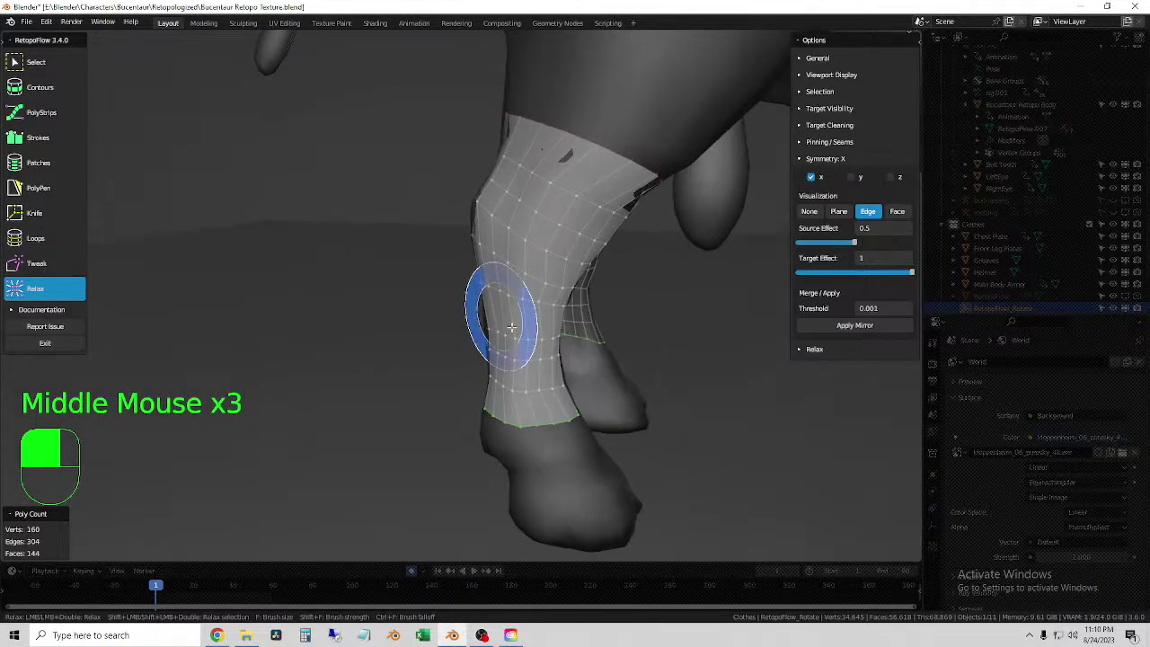
pyautogui.moveTo(511, 327)
pyautogui.mouseDown()
pyautogui.moveTo(518, 389)
pyautogui.moveTo(573, 211)
pyautogui.mouseUp()
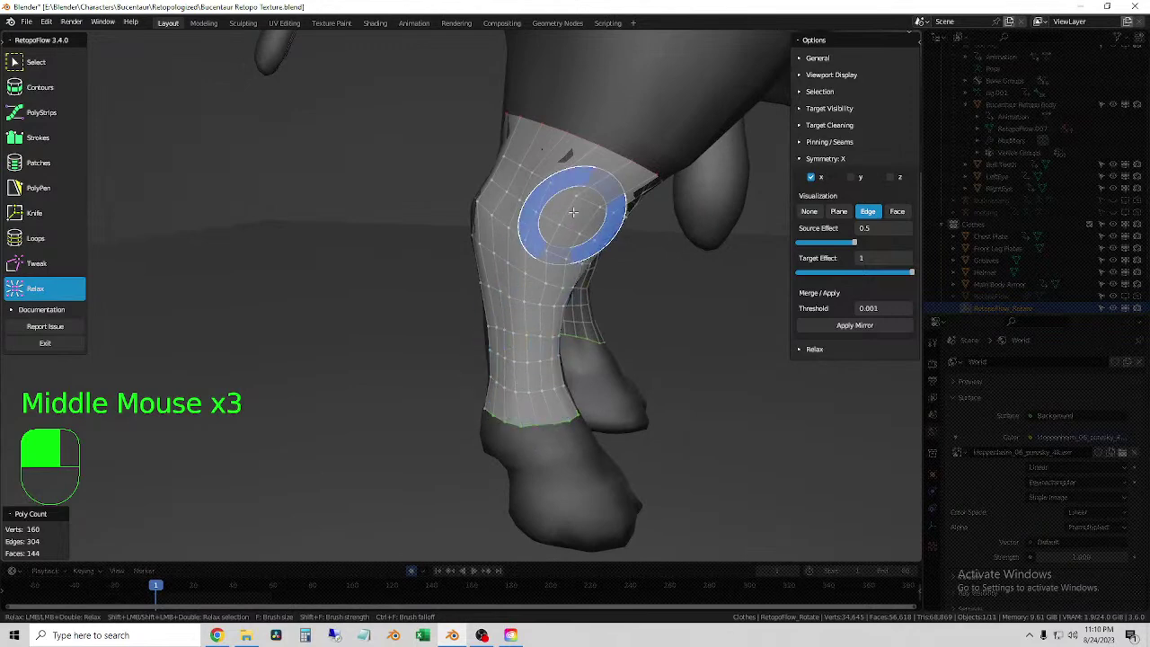
pyautogui.moveTo(572, 179)
pyautogui.mouseDown(button='middle')
pyautogui.moveTo(479, 132)
pyautogui.moveTo(488, 224)
pyautogui.mouseUp(button='middle')
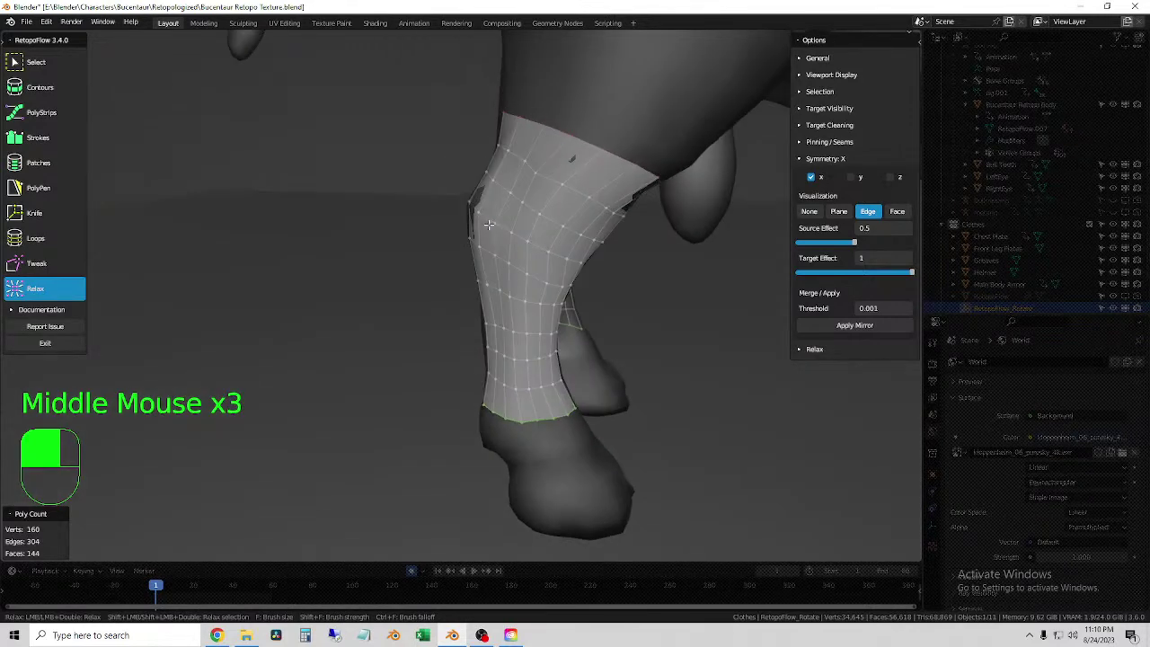
pyautogui.moveTo(602, 192); pyautogui.dragTo(495, 192, button='middle')
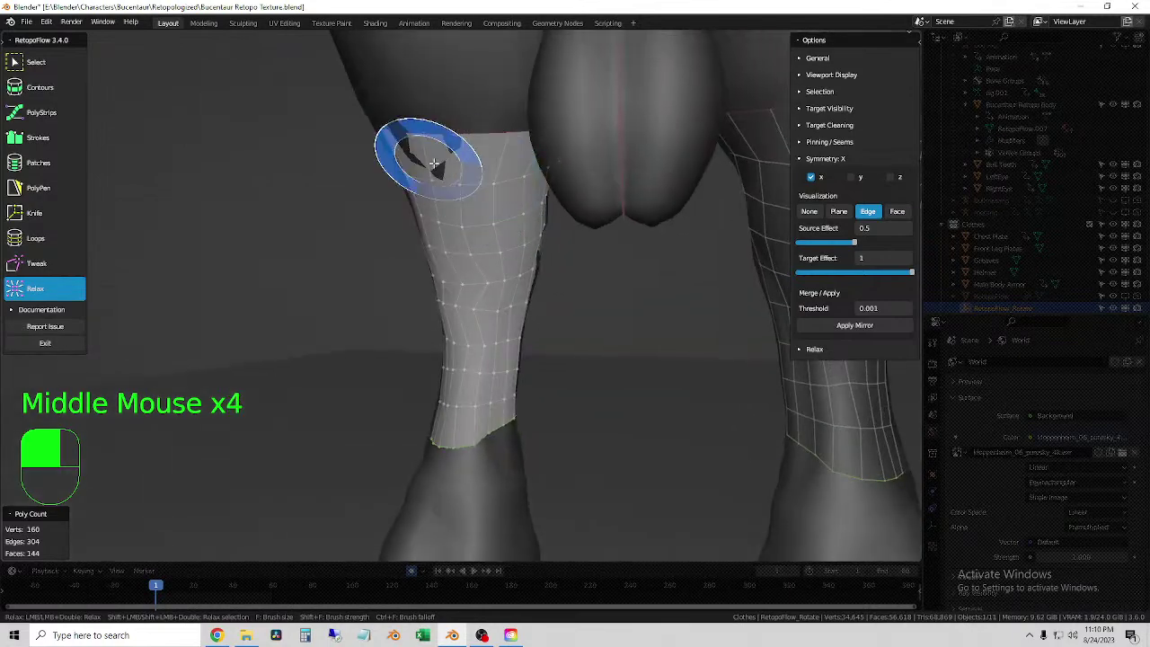
pyautogui.moveTo(509, 351)
pyautogui.mouseDown(button='middle')
pyautogui.moveTo(436, 292)
pyautogui.moveTo(320, 275)
pyautogui.mouseUp(button='middle')
pyautogui.moveTo(393, 206); pyautogui.dragTo(407, 190, button='middle')
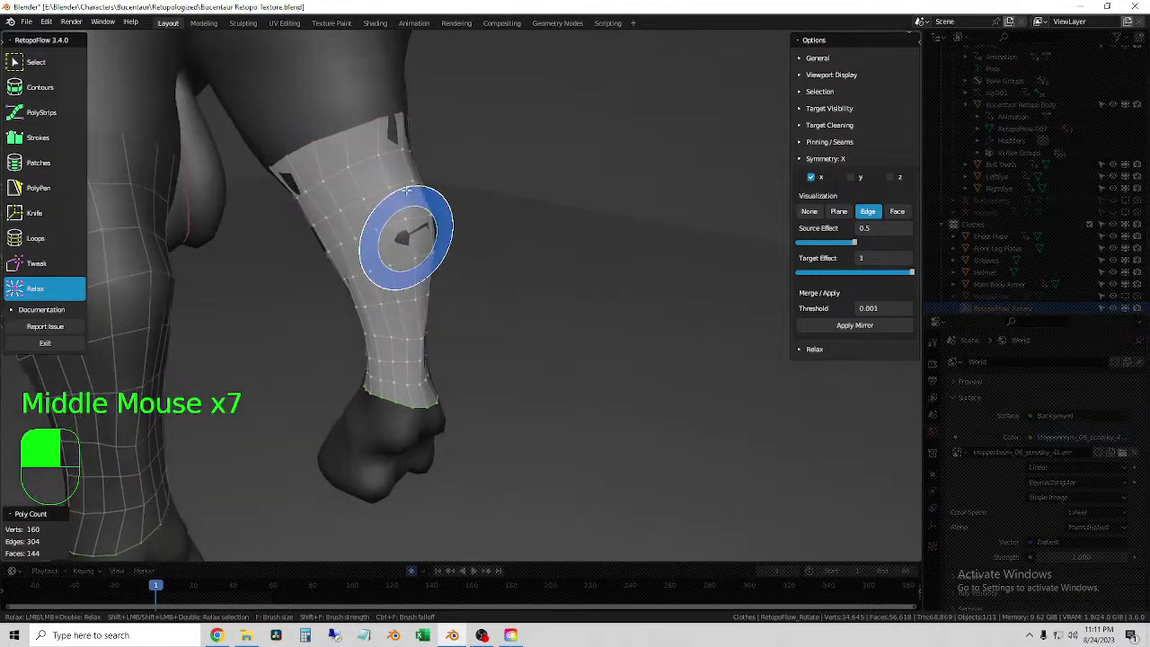
pyautogui.middleClick(461, 196)
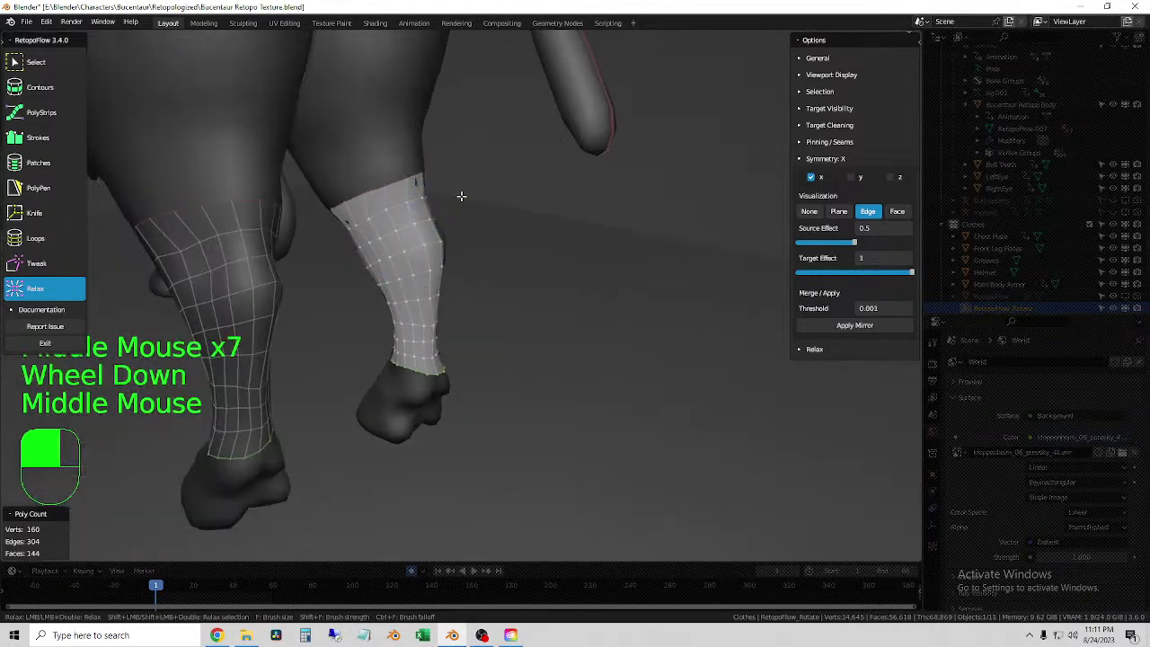
# - Even out the remaining faces on the outer and inner sides of the hind leg plate with the Relax brush
pyautogui.moveTo(462, 195); pyautogui.dragTo(500, 267, button='middle')
pyautogui.scroll(2, 496, 396)
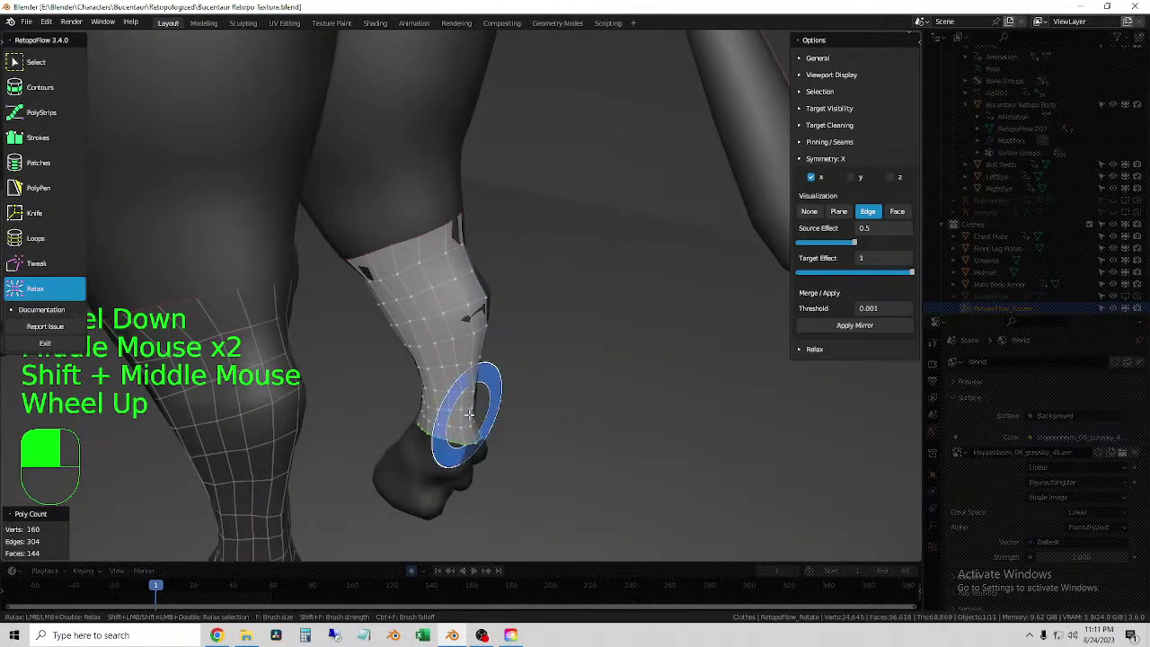
pyautogui.moveTo(470, 423); pyautogui.dragTo(479, 297, button='middle')
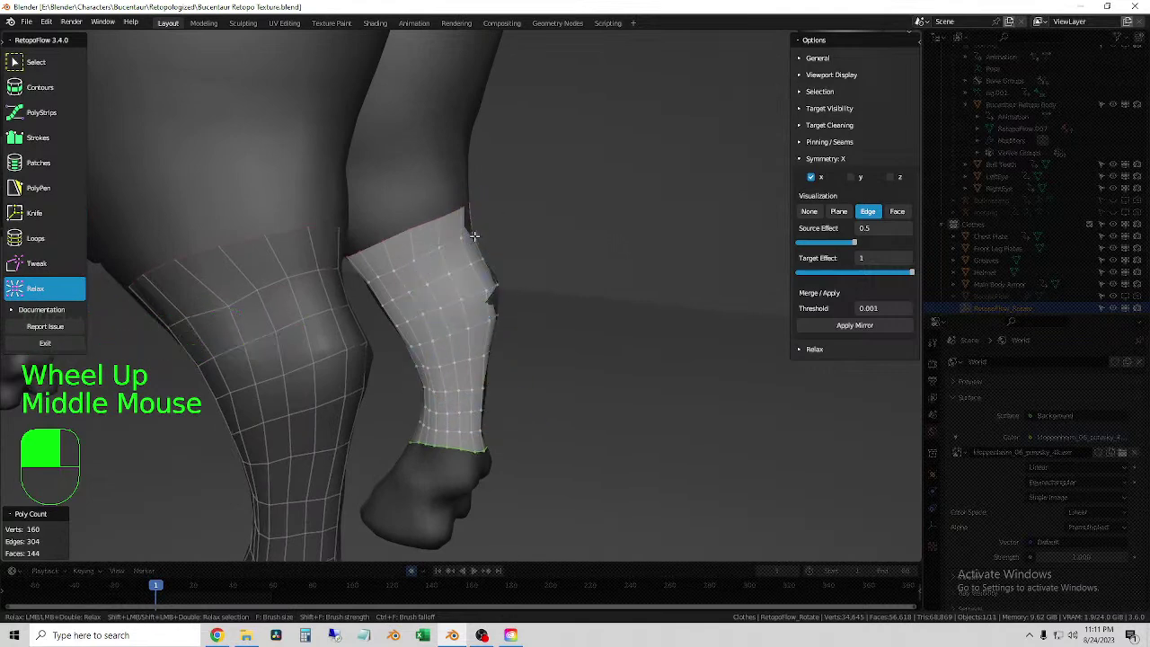
pyautogui.moveTo(536, 265)
pyautogui.mouseDown(button='middle')
pyautogui.moveTo(423, 231)
pyautogui.moveTo(437, 244)
pyautogui.mouseUp(button='middle')
pyautogui.moveTo(398, 290)
pyautogui.mouseDown(button='middle')
pyautogui.moveTo(458, 344)
pyautogui.moveTo(505, 308)
pyautogui.mouseUp(button='middle')
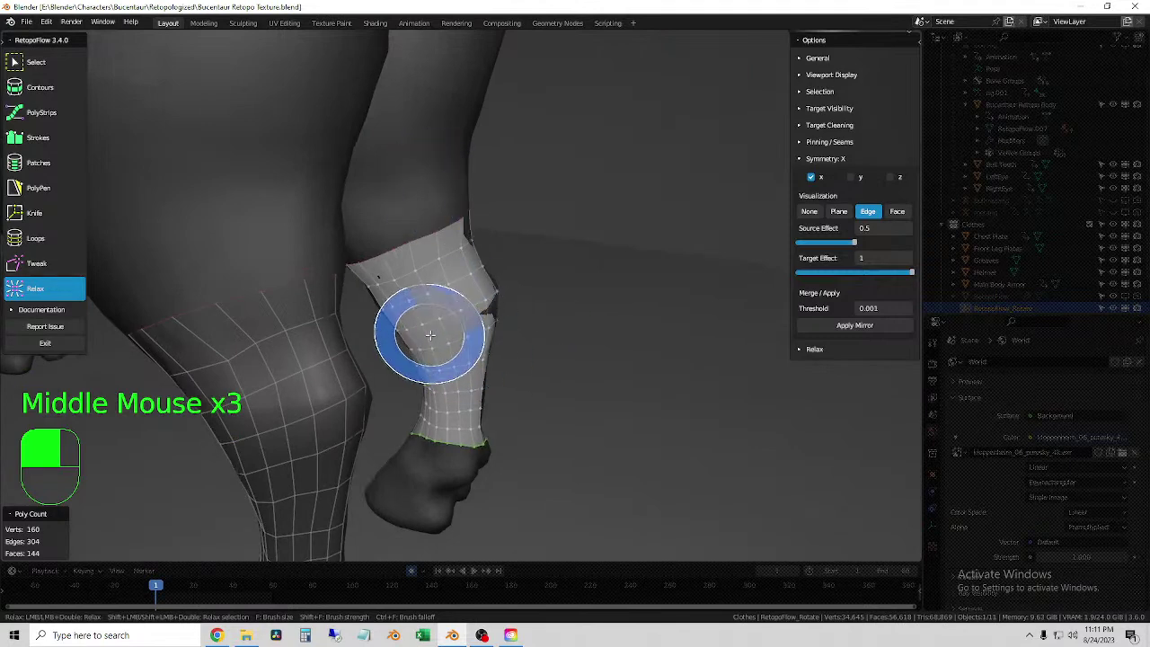
pyautogui.moveTo(431, 375)
pyautogui.mouseDown(button='middle')
pyautogui.moveTo(464, 380)
pyautogui.moveTo(457, 334)
pyautogui.moveTo(508, 359)
pyautogui.mouseUp(button='middle')
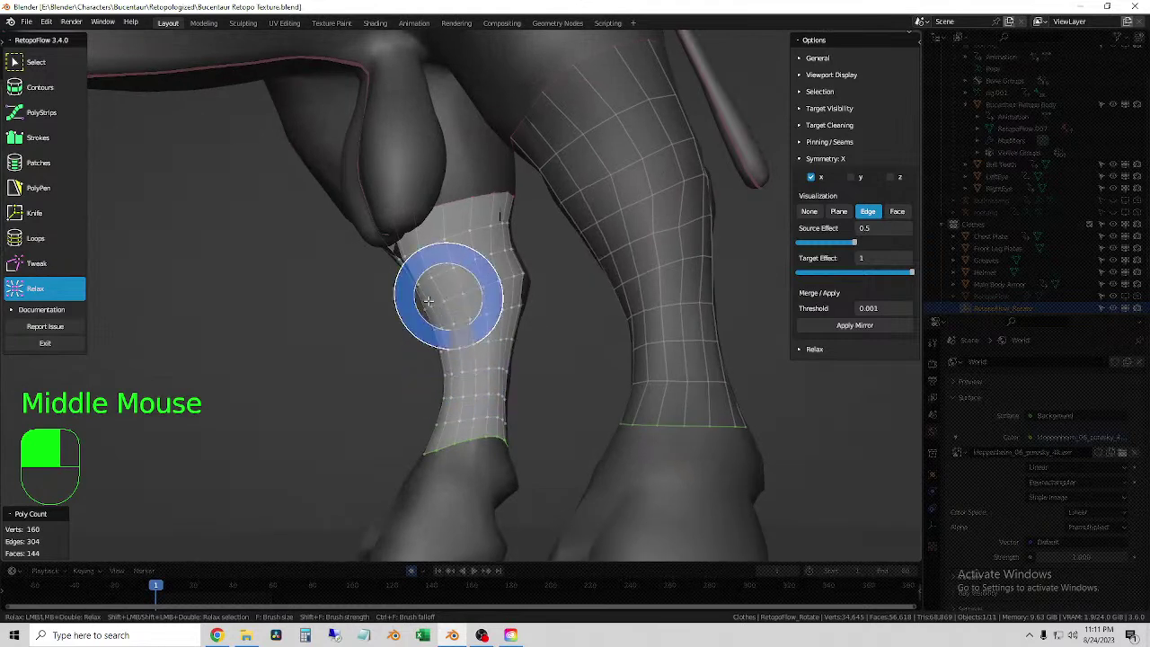
pyautogui.moveTo(449, 295)
pyautogui.mouseDown(button='middle')
pyautogui.moveTo(565, 320)
pyautogui.moveTo(487, 333)
pyautogui.moveTo(560, 387)
pyautogui.mouseUp(button='middle')
pyautogui.scroll(-2, 507, 332)
pyautogui.moveTo(508, 332); pyautogui.dragTo(464, 336, button='middle')
pyautogui.scroll(-1, 488, 303)
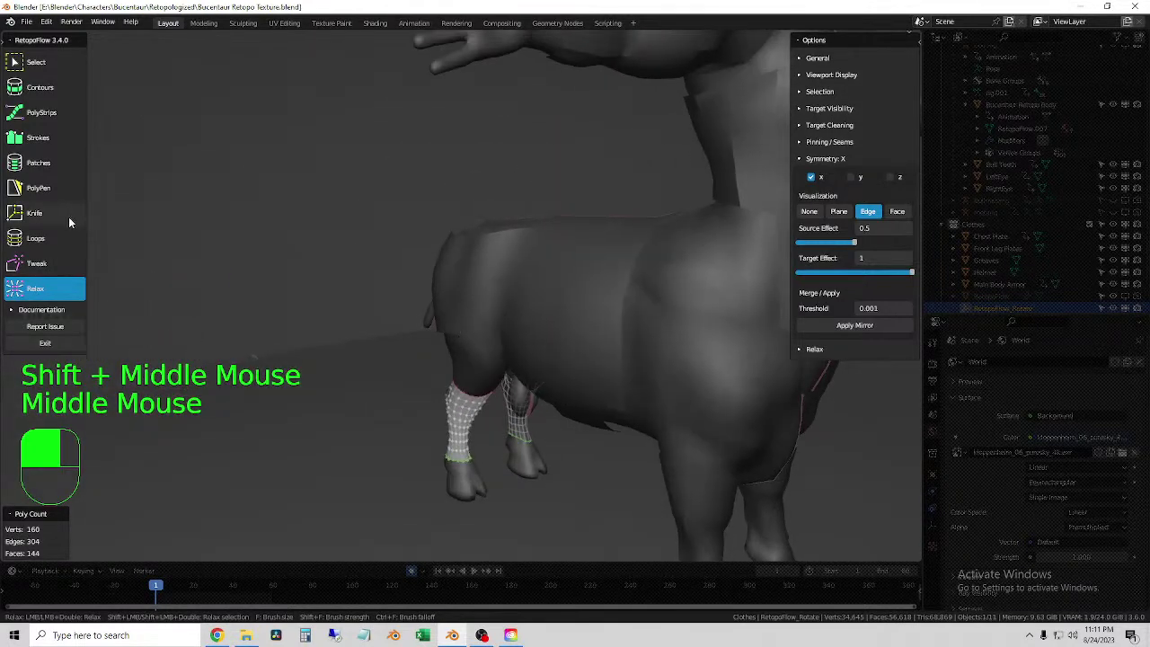
# - Exit RetopoFlow and switch the hind leg plate mesh to Object Mode
pyautogui.click(45, 344)
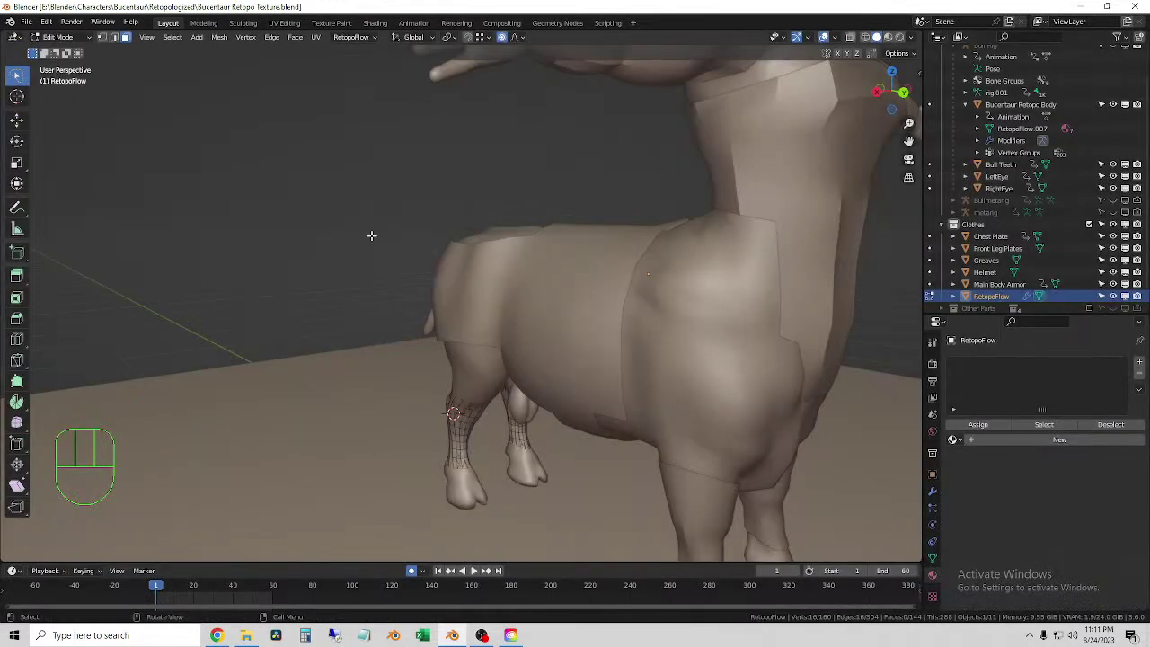
pyautogui.scroll(-2, 475, 397)
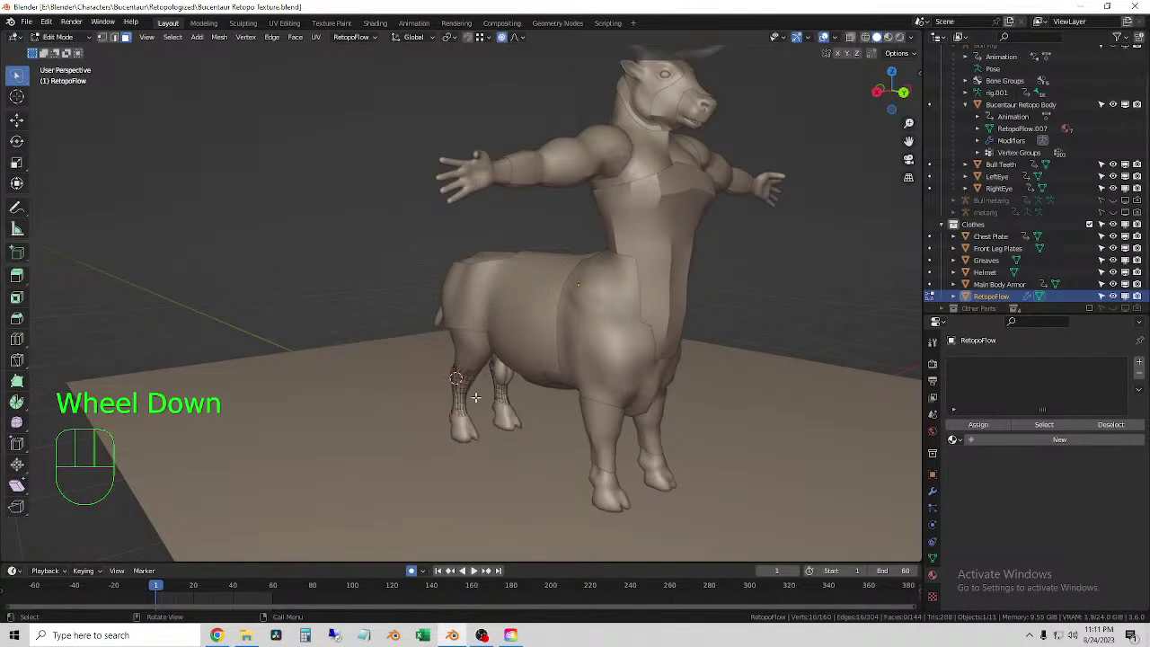
pyautogui.click(63, 37)
pyautogui.click(60, 39)
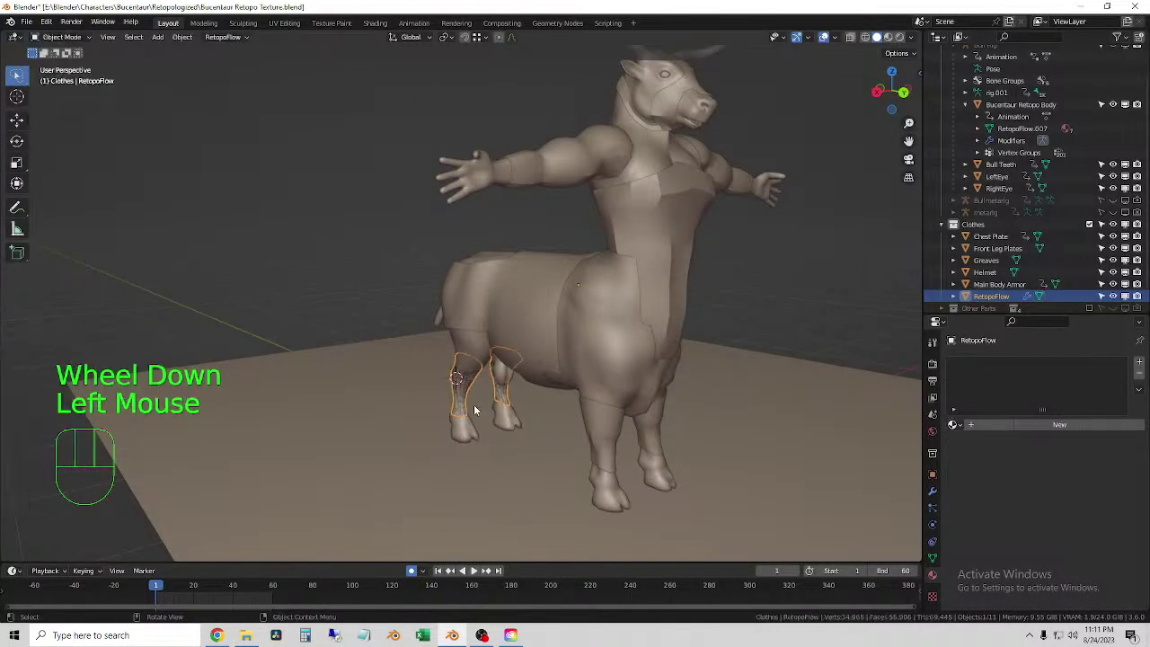
# - Apply the Mirror and Displace modifiers on the hind leg plates
pyautogui.click(933, 492)
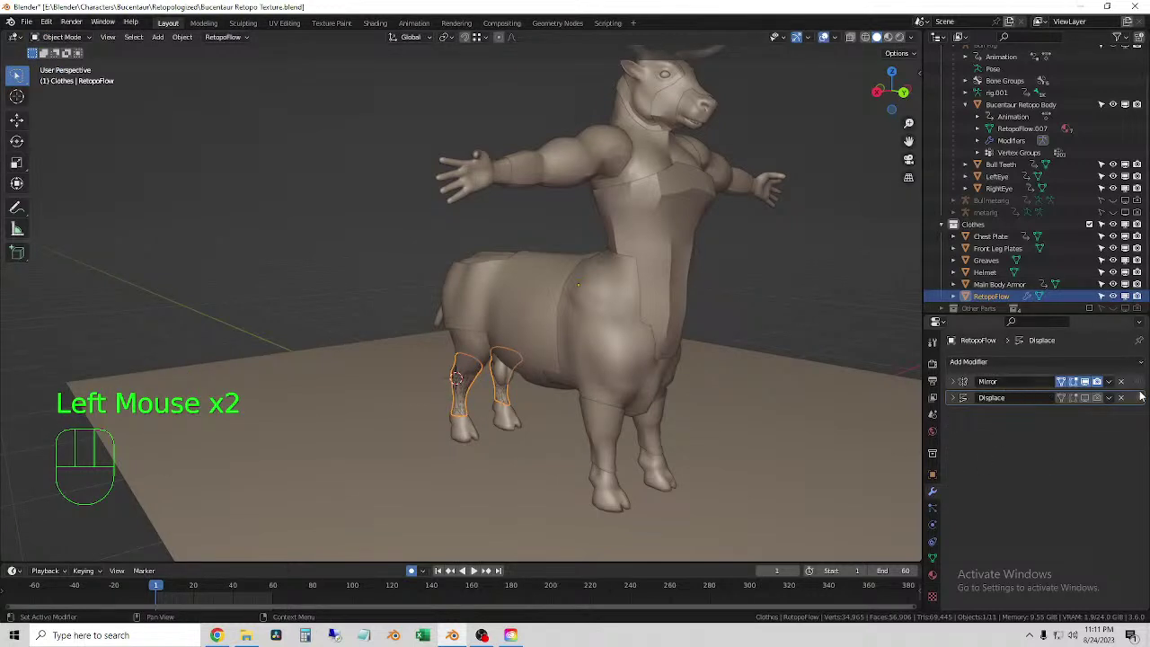
pyautogui.click(1108, 381)
pyautogui.click(1089, 395)
pyautogui.click(1109, 381)
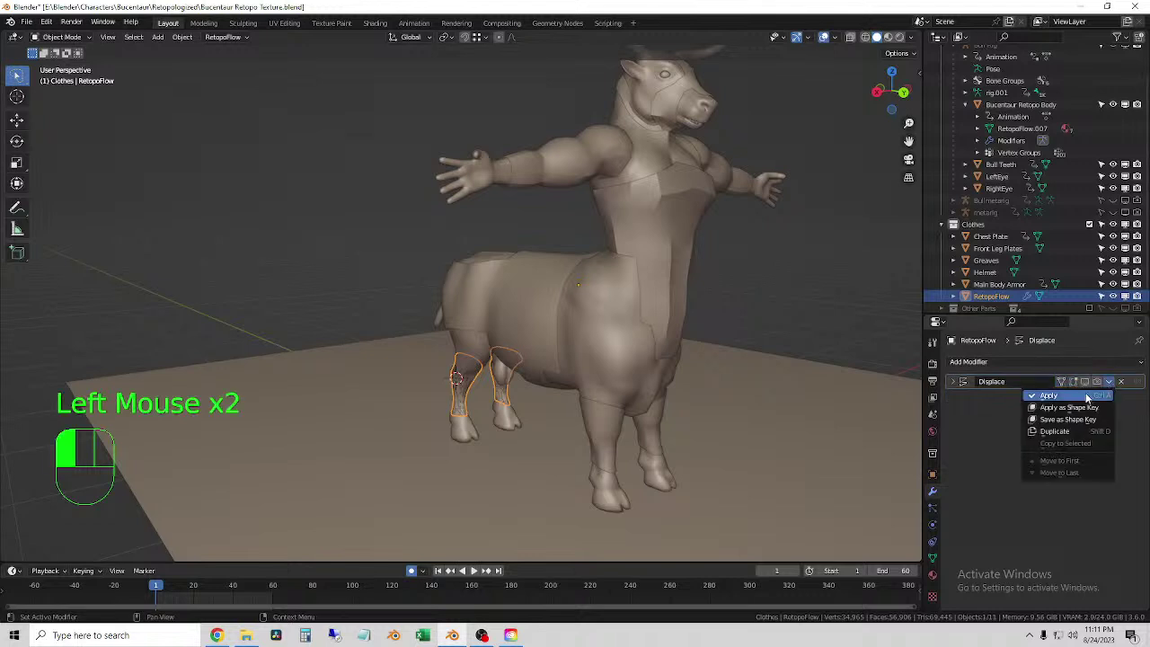
pyautogui.click(1086, 395)
pyautogui.click(616, 377)
pyautogui.click(457, 410)
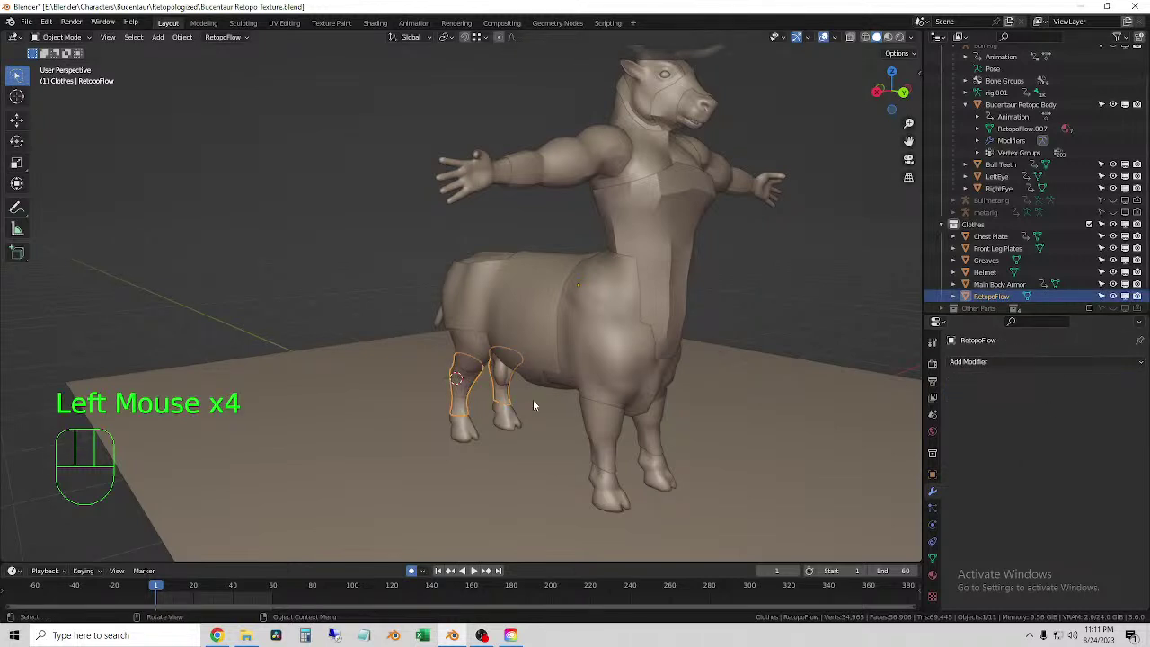
# - Assign the existing Armor Metal material to the hind leg plates
pyautogui.click(930, 575)
pyautogui.click(954, 423)
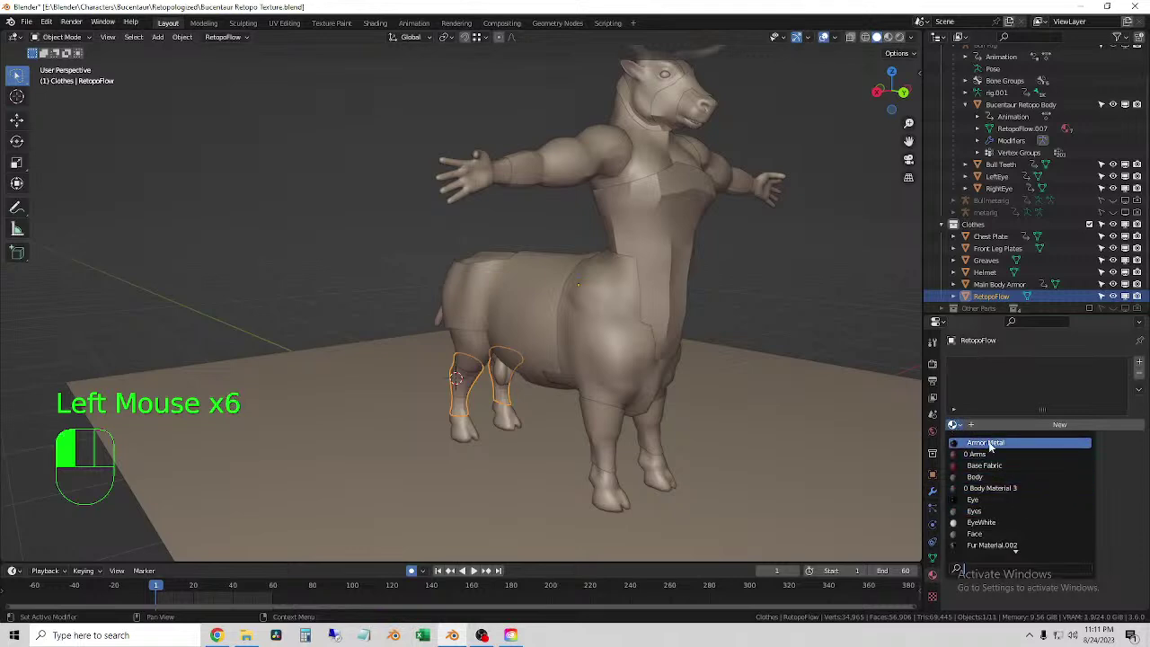
pyautogui.click(988, 442)
# - Switch the viewport to rendered shading and view the whole armored bull centaur
pyautogui.click(770, 317)
pyautogui.click(899, 38)
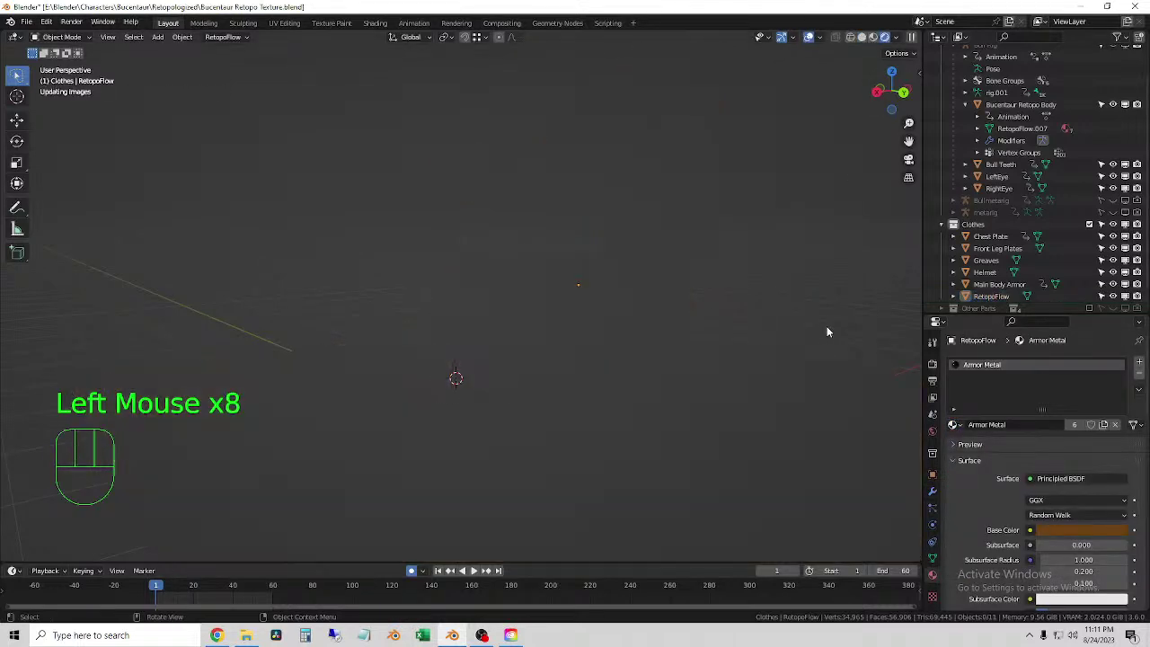
pyautogui.scroll(-1, 790, 330)
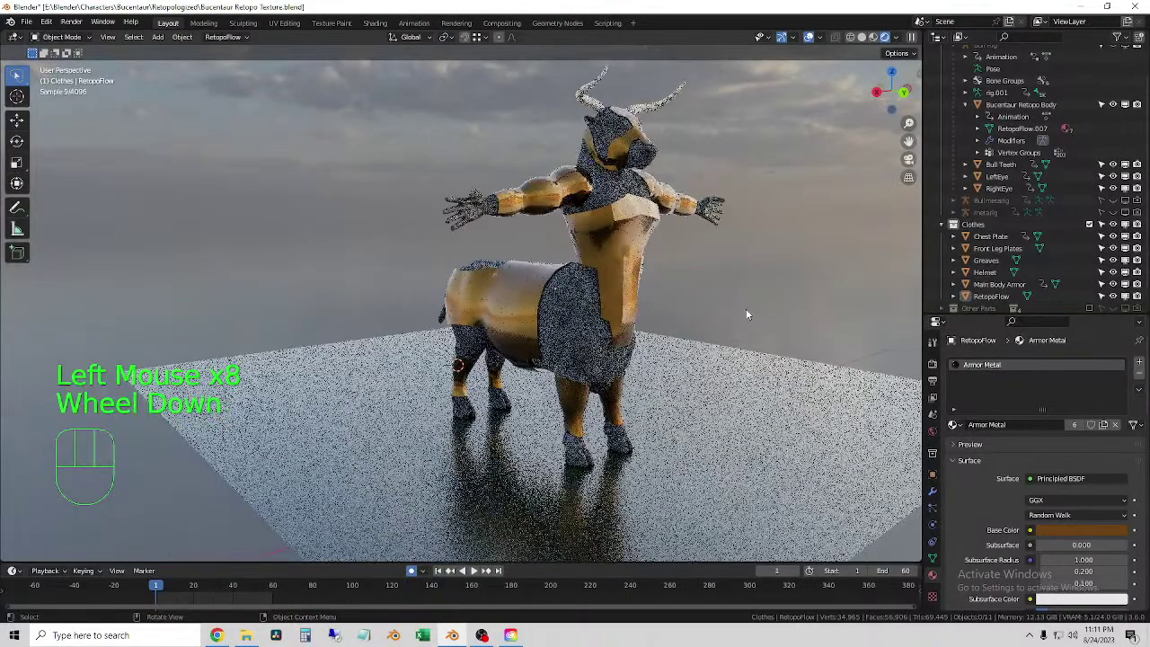
pyautogui.click(636, 311)
pyautogui.moveTo(636, 311); pyautogui.dragTo(593, 344, button='middle')
pyautogui.scroll(-1, 539, 314)
pyautogui.click(594, 298)
pyautogui.scroll(-1, 535, 310)
pyautogui.click(621, 334)
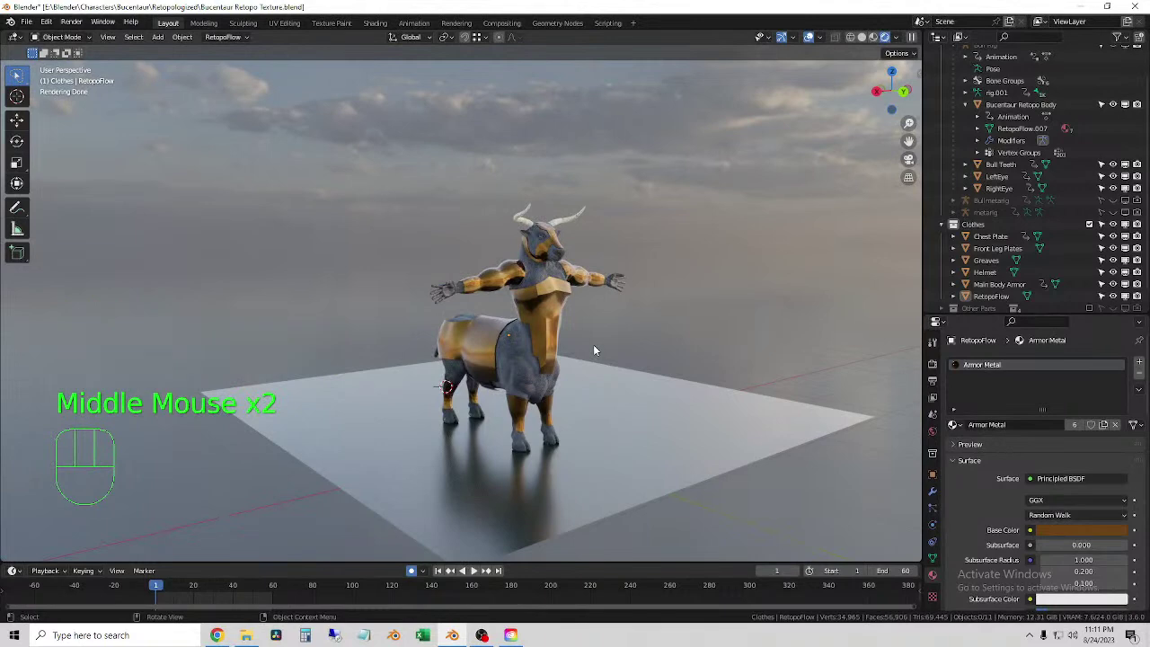
# - Recolor the Armor Metal base color to a bluish grey with hue 0.689 and saturation 0.146, then adjust its brightness
pyautogui.click(455, 352)
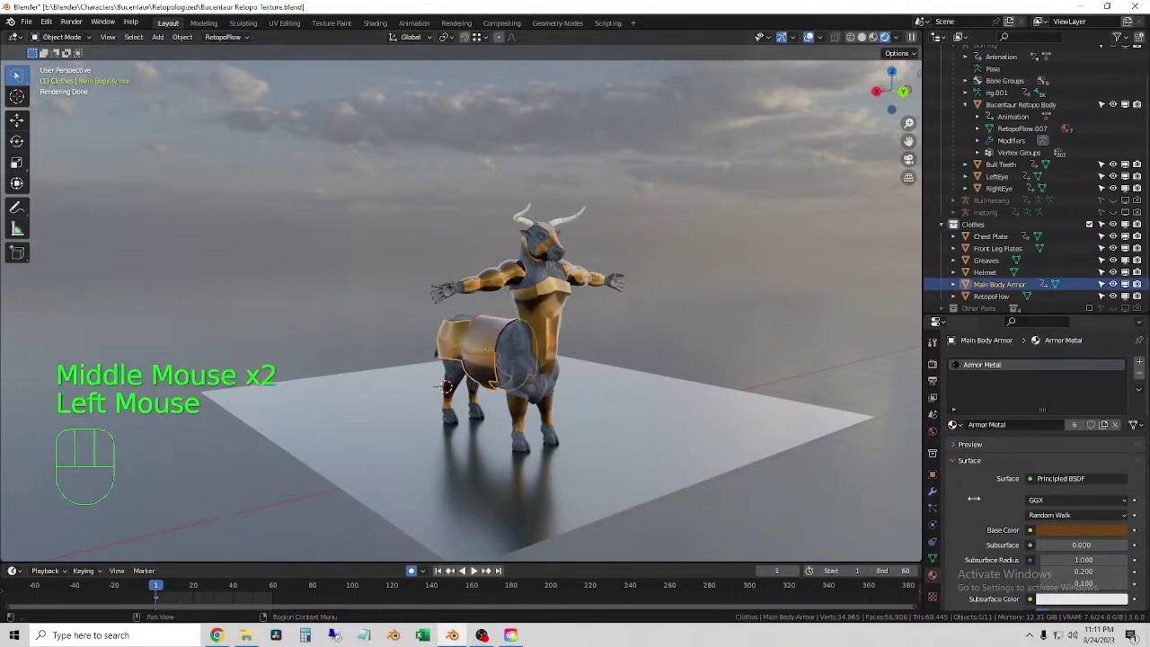
pyautogui.click(1056, 529)
pyautogui.moveTo(1046, 432); pyautogui.dragTo(1068, 400)
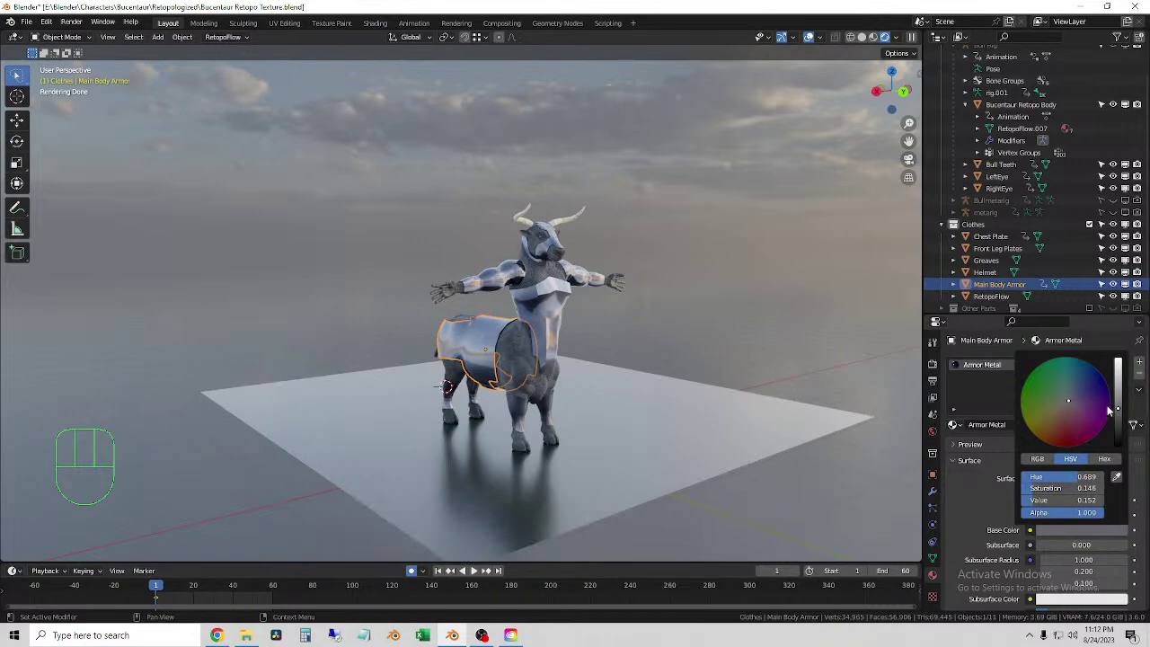
pyautogui.moveTo(1119, 424)
pyautogui.mouseDown()
pyautogui.moveTo(1118, 392)
pyautogui.moveTo(1118, 415)
pyautogui.mouseUp()
pyautogui.click(867, 390)
# - Apply smooth shading to the chest plate
pyautogui.scroll(2, 809, 382)
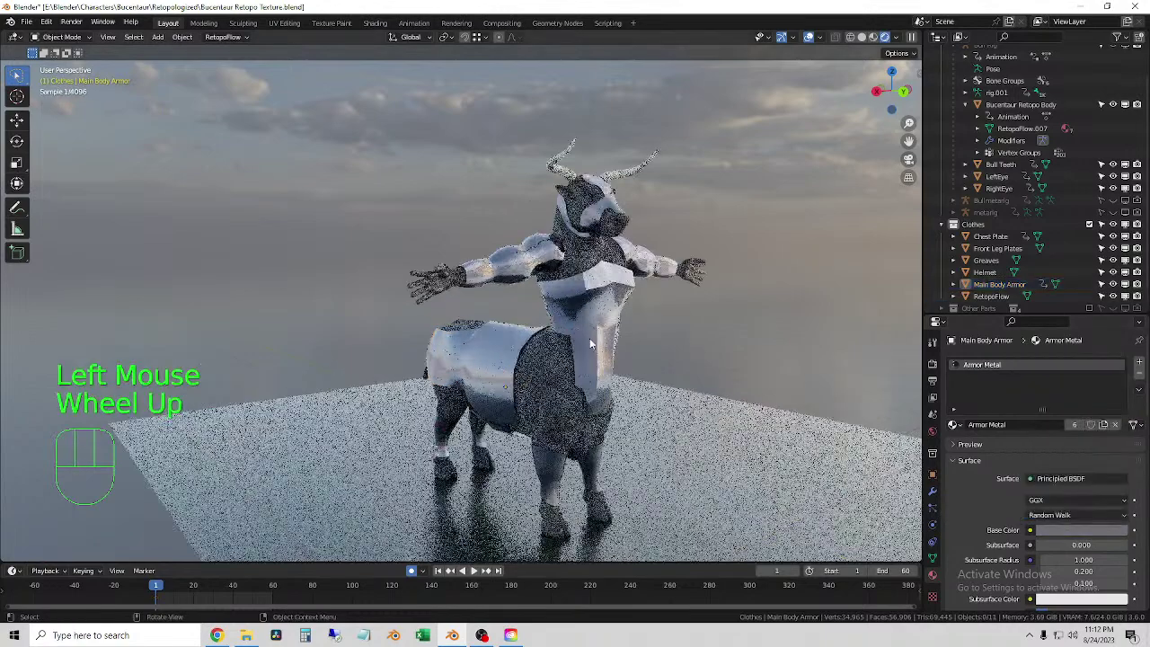
pyautogui.moveTo(683, 372); pyautogui.dragTo(503, 337, button='middle')
pyautogui.click(425, 317)
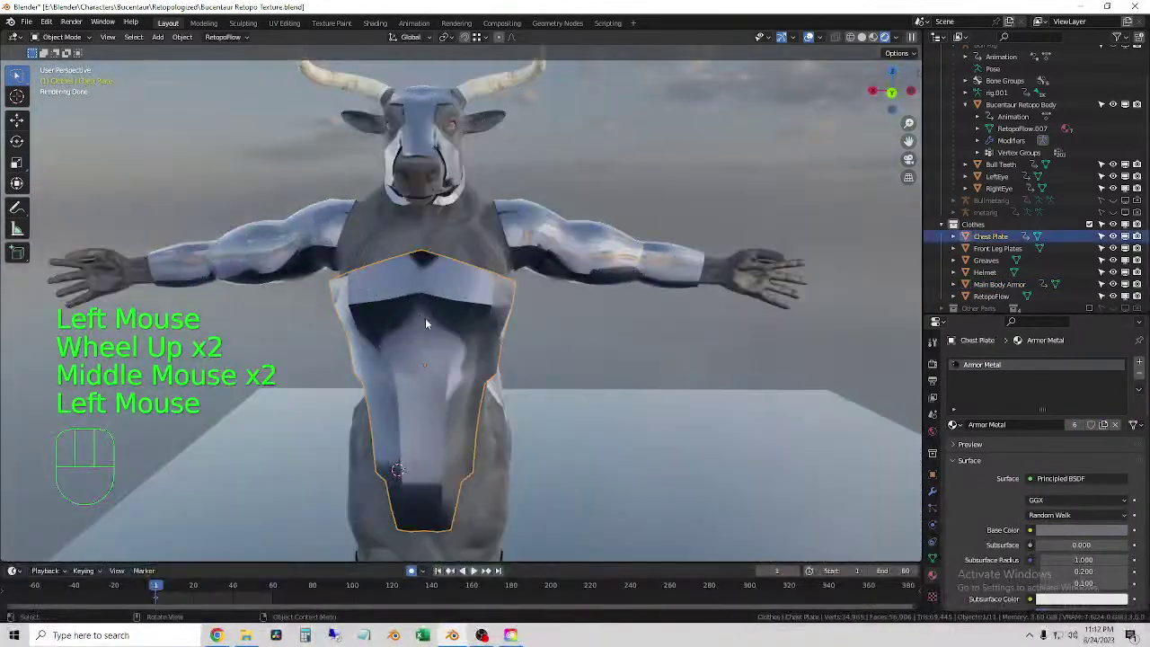
pyautogui.rightClick(439, 325)
pyautogui.click(389, 309)
pyautogui.moveTo(588, 395); pyautogui.dragTo(635, 369, button='middle')
pyautogui.moveTo(635, 366); pyautogui.dragTo(637, 379, button='right')
pyautogui.click(552, 356)
# - Shade the hind leg plates smooth with Auto Smooth at 30°
pyautogui.scroll(-1, 552, 357)
pyautogui.moveTo(553, 357); pyautogui.dragTo(490, 445, button='middle')
pyautogui.click(490, 445)
pyautogui.rightClick(451, 479)
pyautogui.moveTo(451, 479); pyautogui.dragTo(402, 402, button='right')
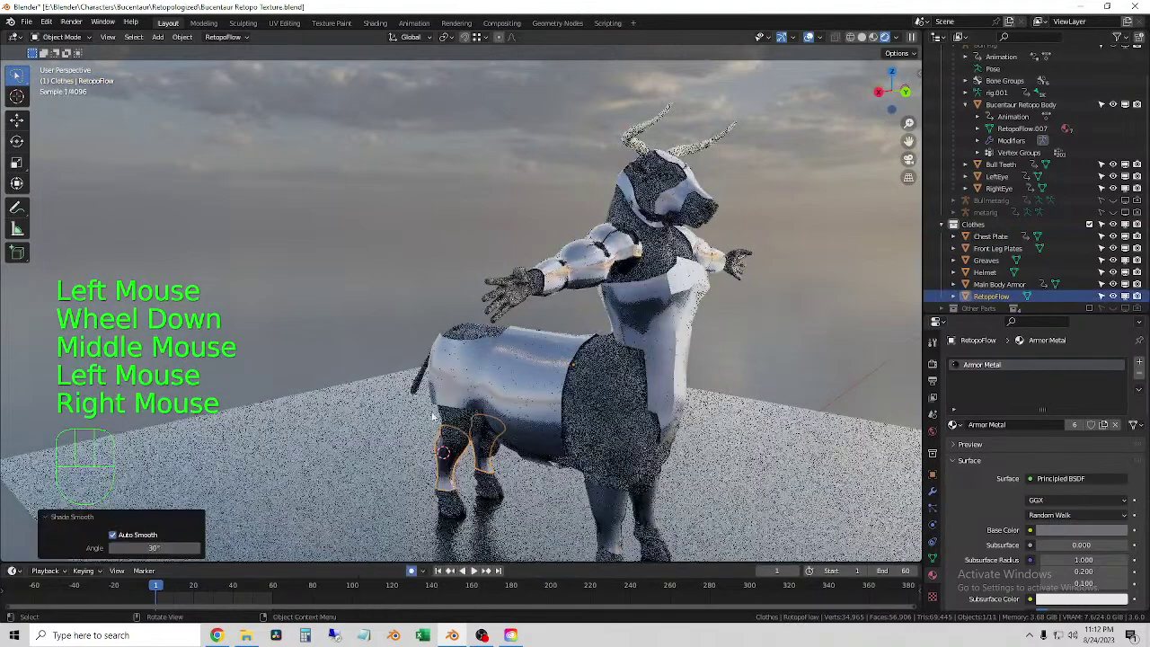
pyautogui.click(806, 336)
# - Examine the silver armor on the whole character from the front and side, including the chest plate and front leg plates
pyautogui.moveTo(657, 449); pyautogui.dragTo(365, 379, button='middle')
pyautogui.click(634, 301)
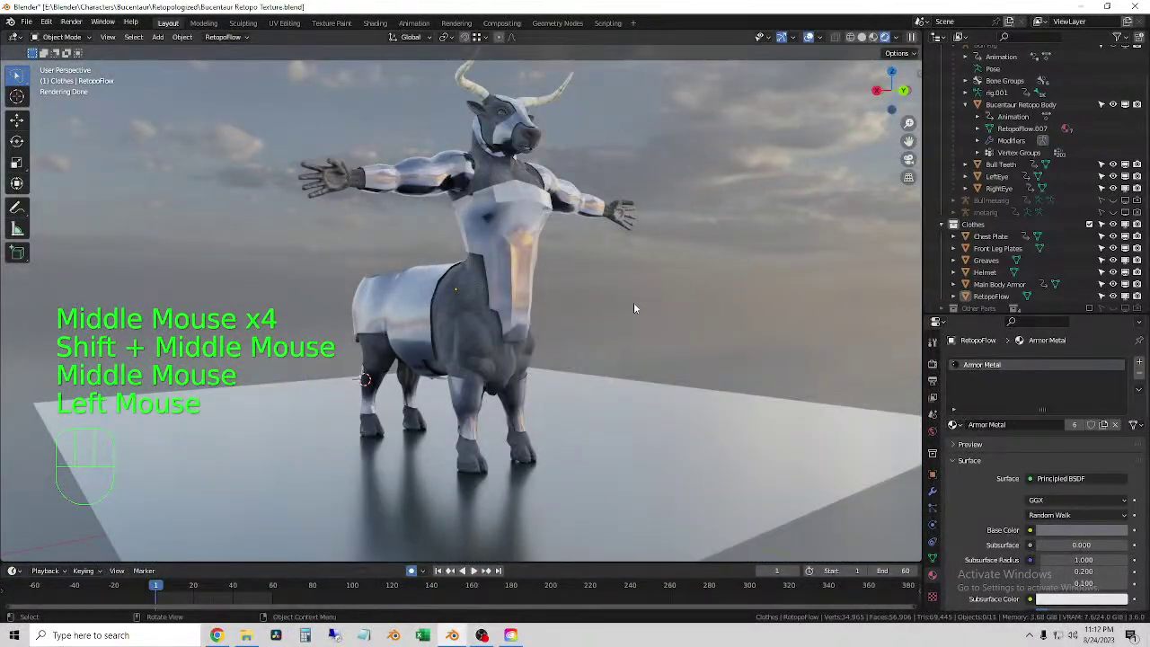
pyautogui.moveTo(633, 302); pyautogui.dragTo(602, 300, button='middle')
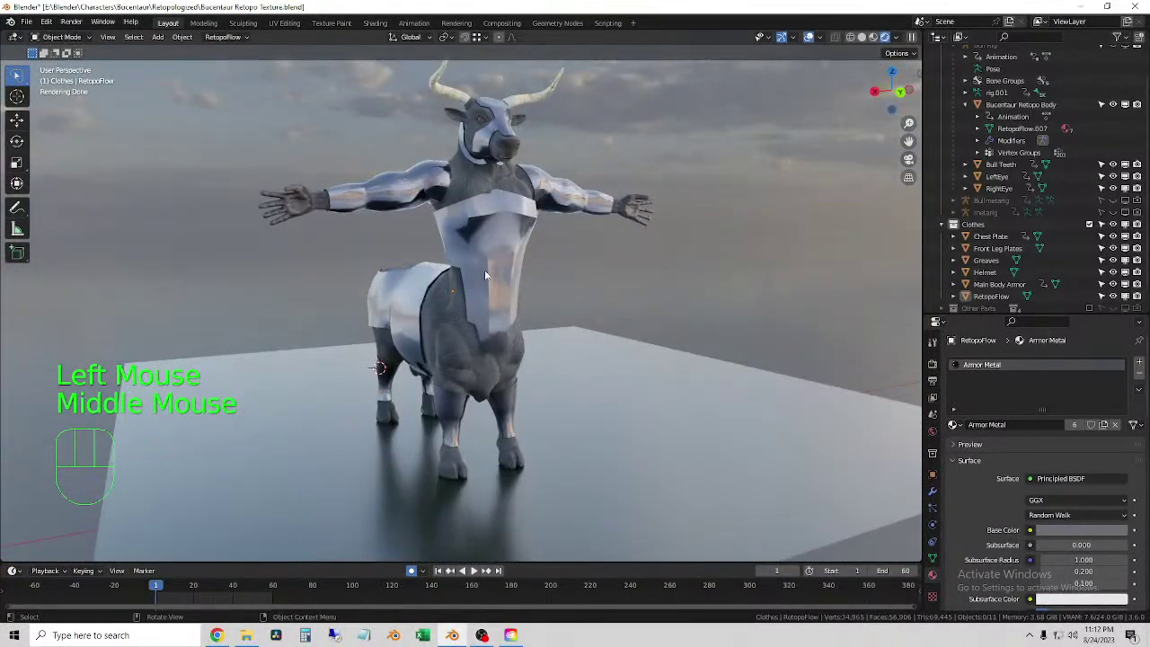
pyautogui.click(583, 286)
pyautogui.moveTo(584, 286); pyautogui.dragTo(556, 314, button='middle')
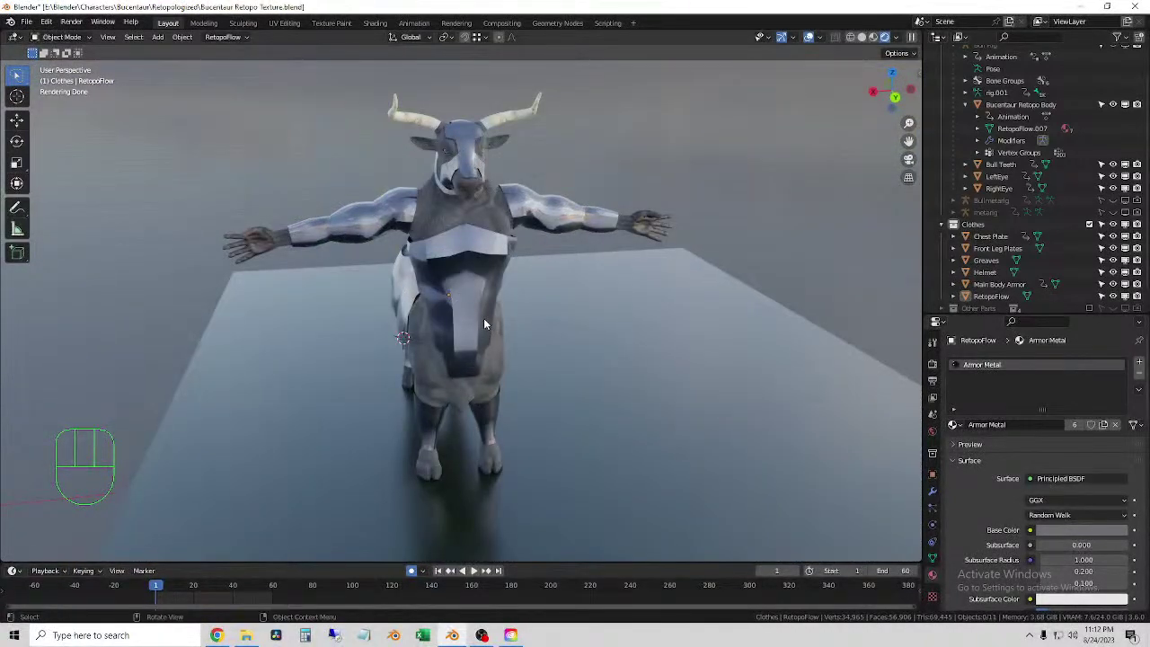
pyautogui.moveTo(558, 335); pyautogui.dragTo(597, 288, button='middle')
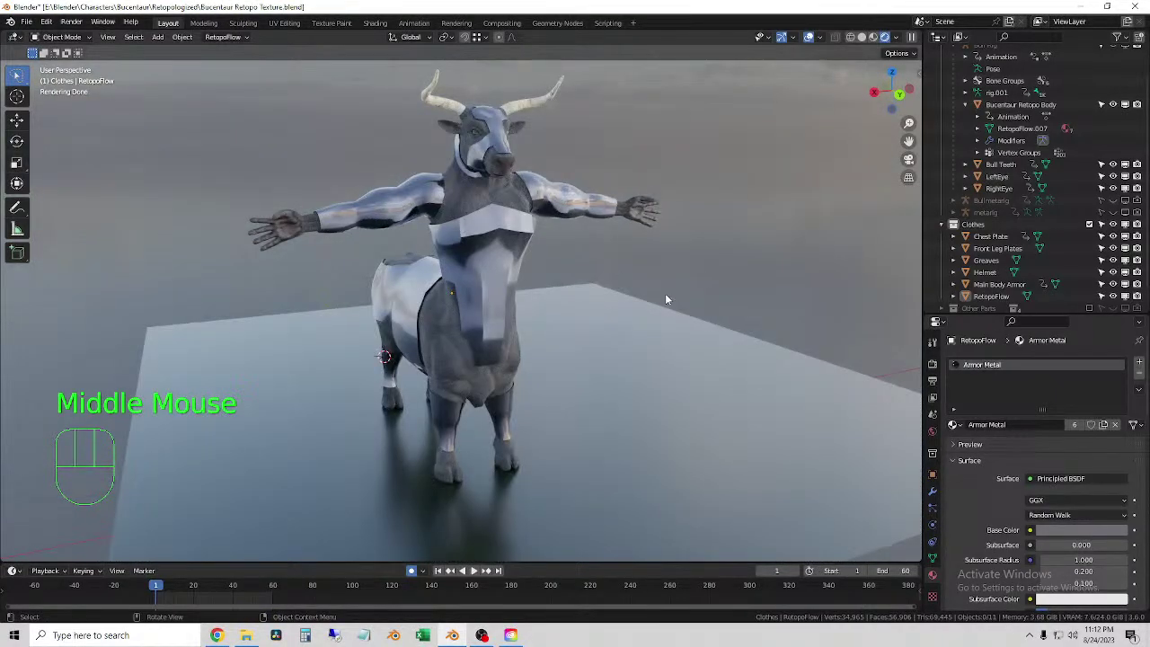
pyautogui.moveTo(656, 296); pyautogui.dragTo(655, 300, button='middle')
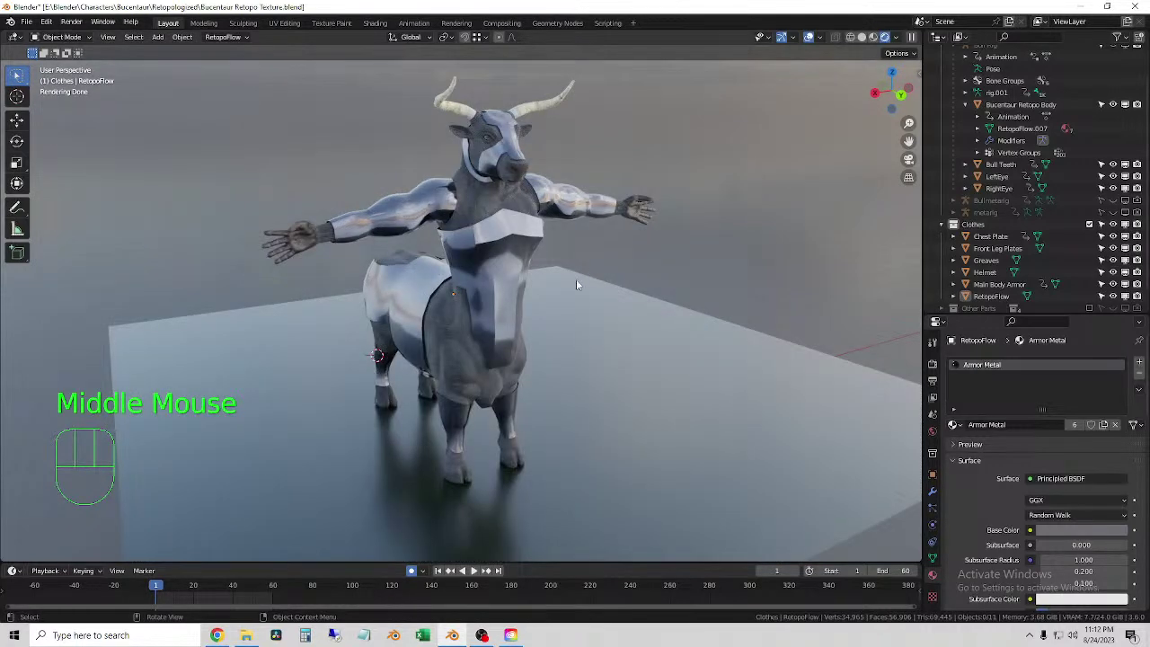
pyautogui.moveTo(535, 347); pyautogui.dragTo(545, 351, button='middle')
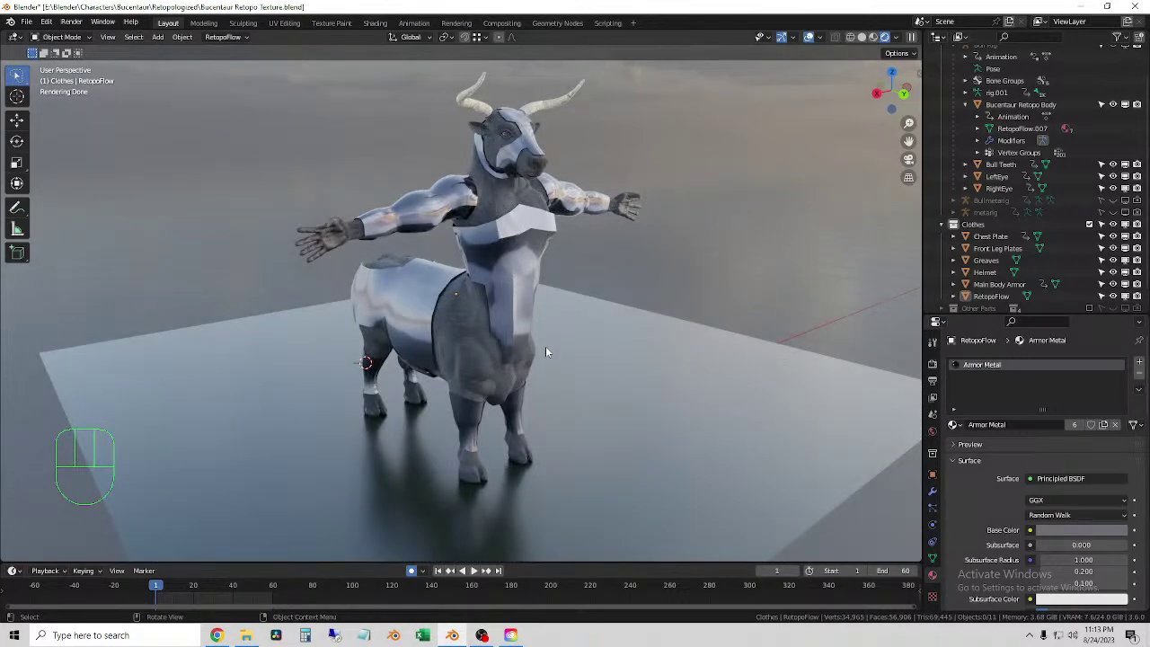
pyautogui.click(632, 255)
pyautogui.moveTo(631, 256); pyautogui.dragTo(559, 288, button='middle')
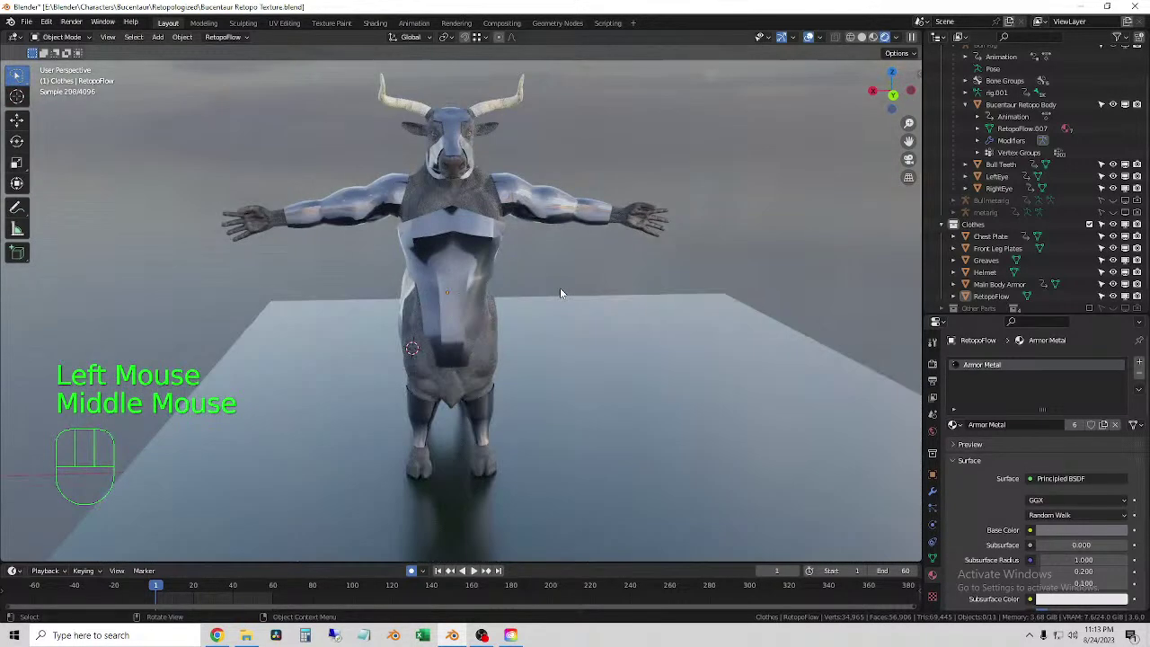
pyautogui.moveTo(410, 330); pyautogui.dragTo(542, 323, button='middle')
pyautogui.click(438, 420)
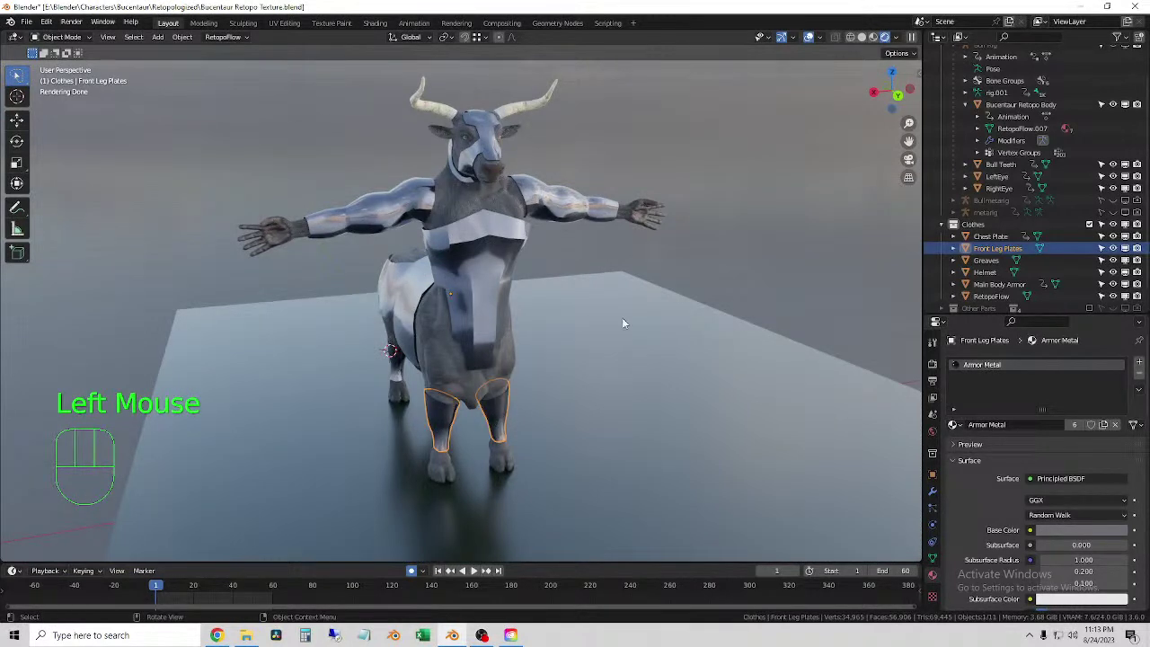
pyautogui.click(666, 305)
pyautogui.click(728, 259)
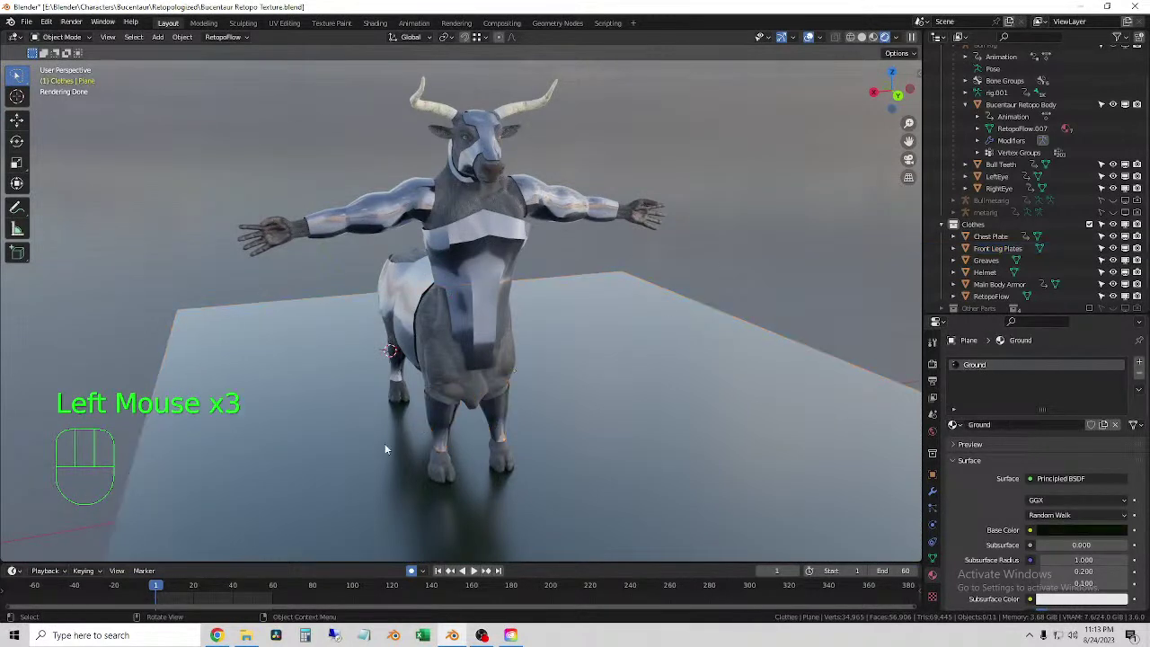
# - Deselect the front leg plates and save the file
pyautogui.click(436, 429)
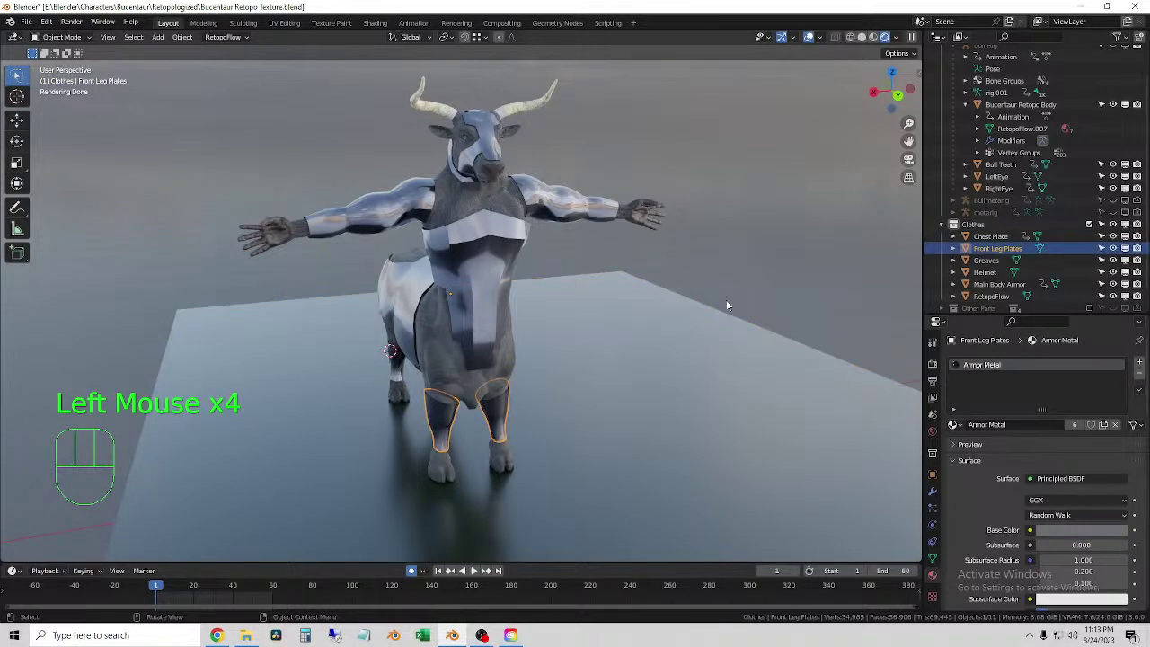
pyautogui.click(424, 372)
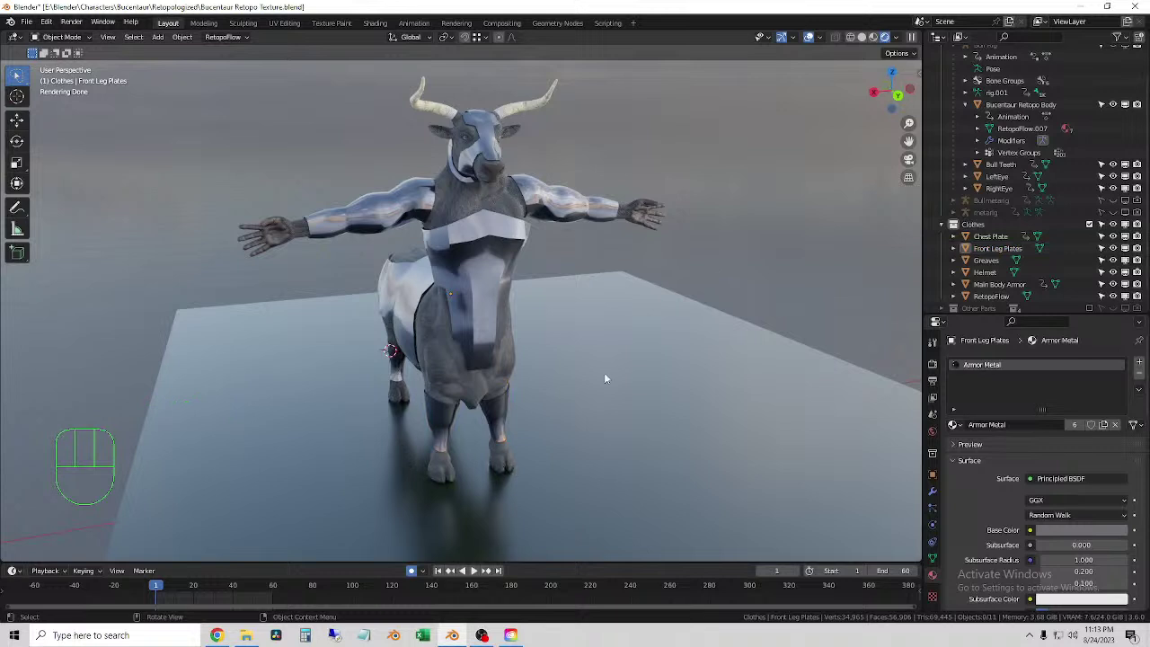
pyautogui.click(27, 22)
pyautogui.click(54, 101)
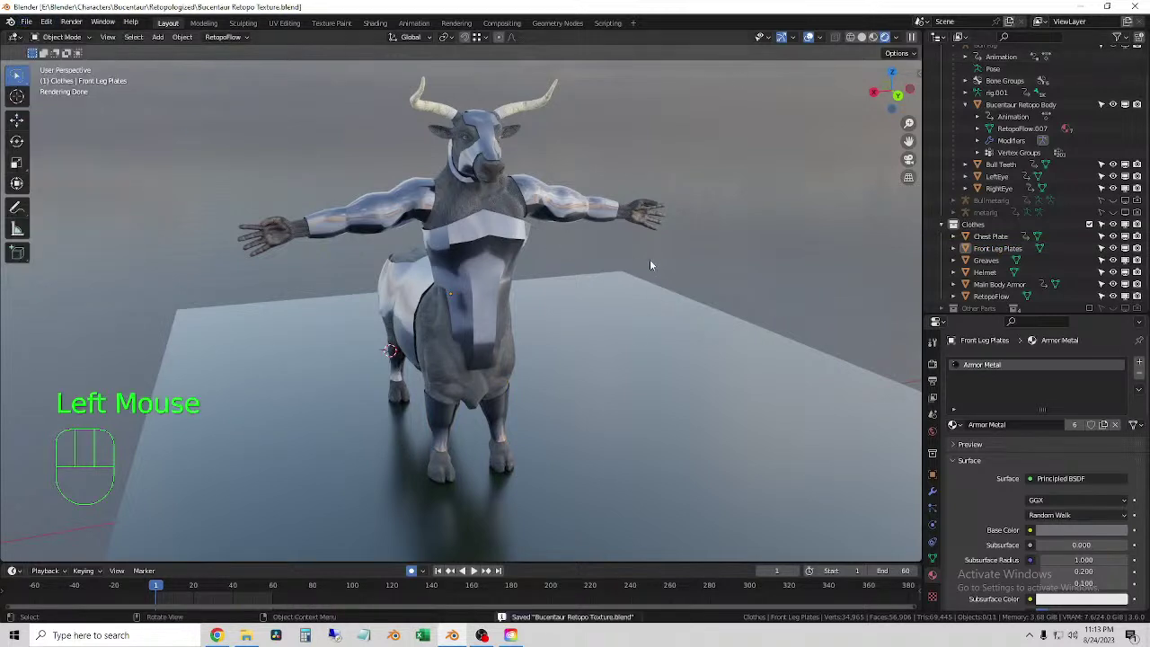
# - Switch the viewport to solid shading and unhide the Bull Rig armature in the Bucentaur Collection
pyautogui.scroll(-2, 640, 260)
pyautogui.keyDown('shift'); pyautogui.moveTo(640, 261); pyautogui.dragTo(552, 393, button='middle'); pyautogui.keyUp('shift')
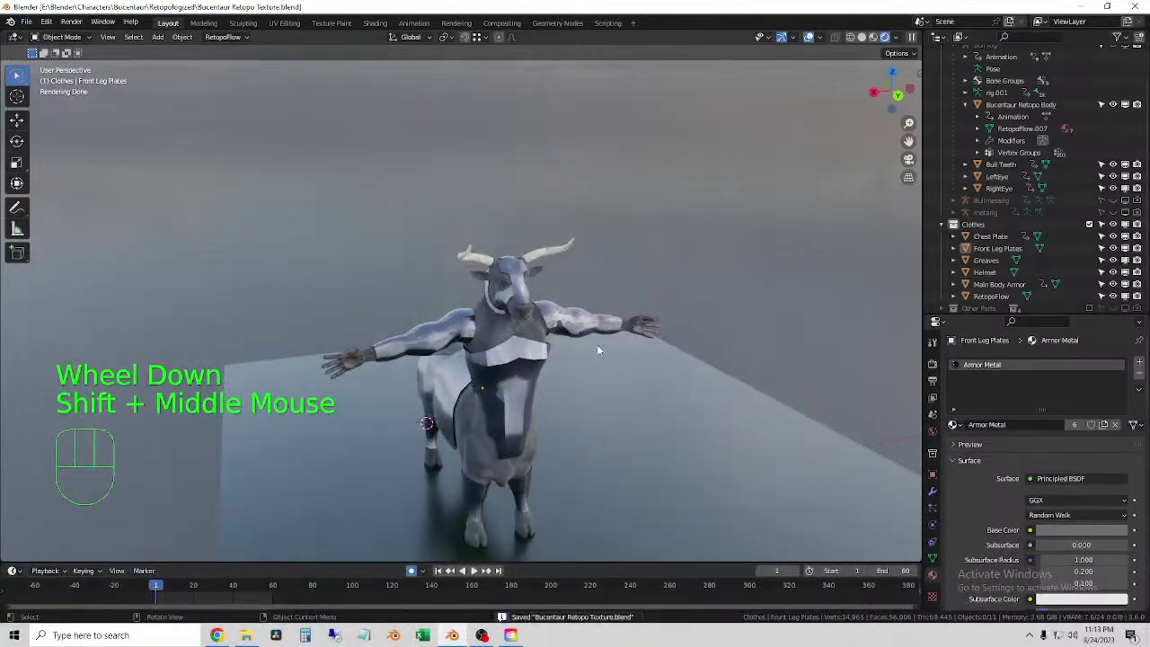
pyautogui.keyDown('shift'); pyautogui.moveTo(641, 332); pyautogui.dragTo(639, 320, button='middle'); pyautogui.keyUp('shift')
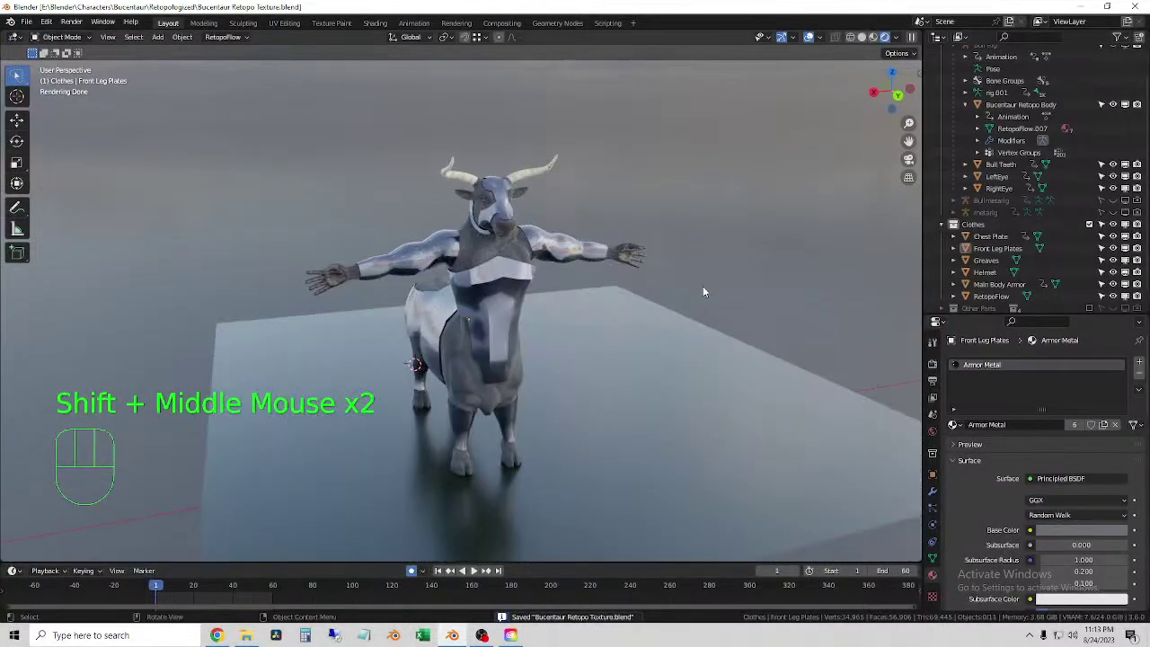
pyautogui.click(863, 39)
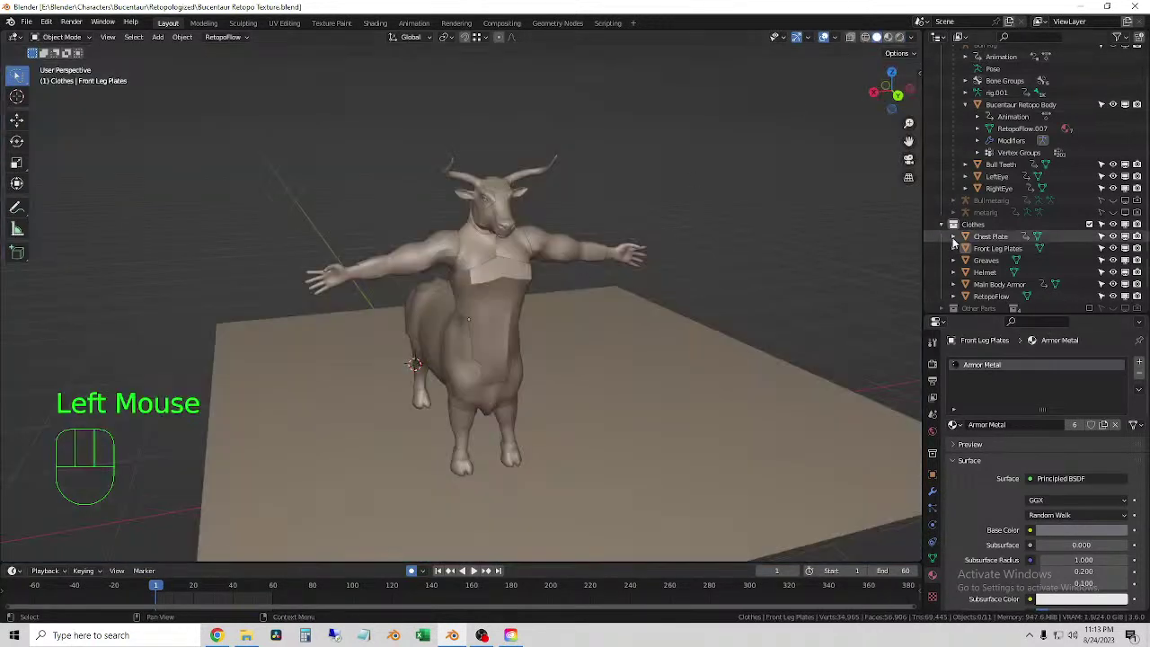
pyautogui.scroll(1, 1084, 222)
pyautogui.scroll(1, 1084, 222)
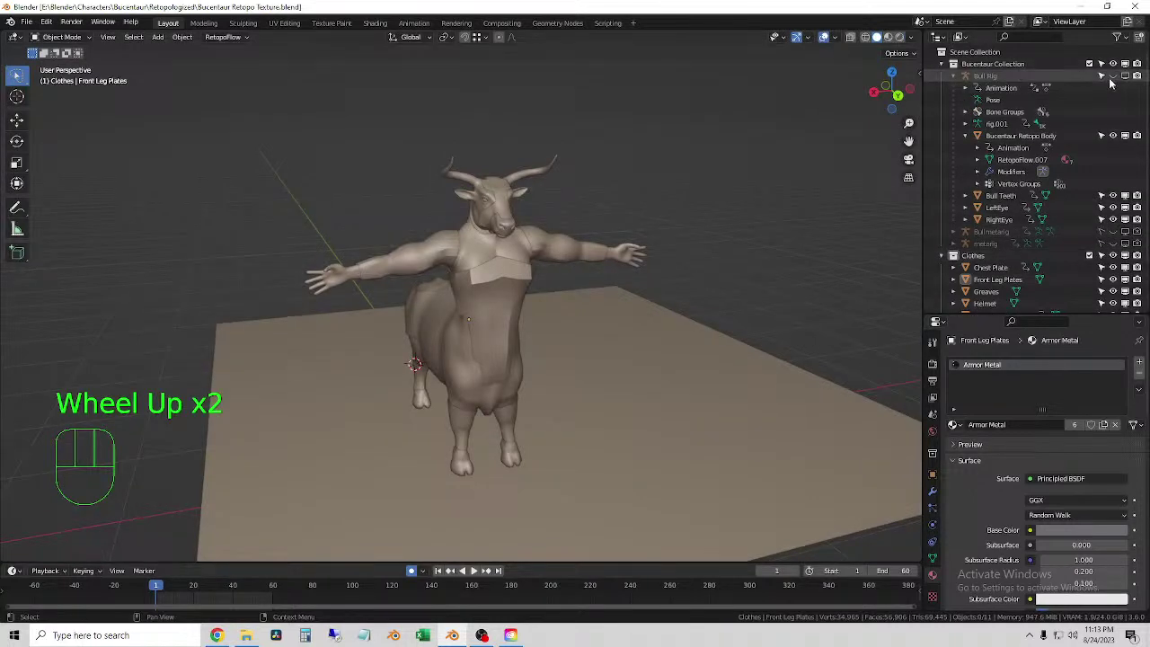
pyautogui.click(1111, 78)
pyautogui.click(1124, 77)
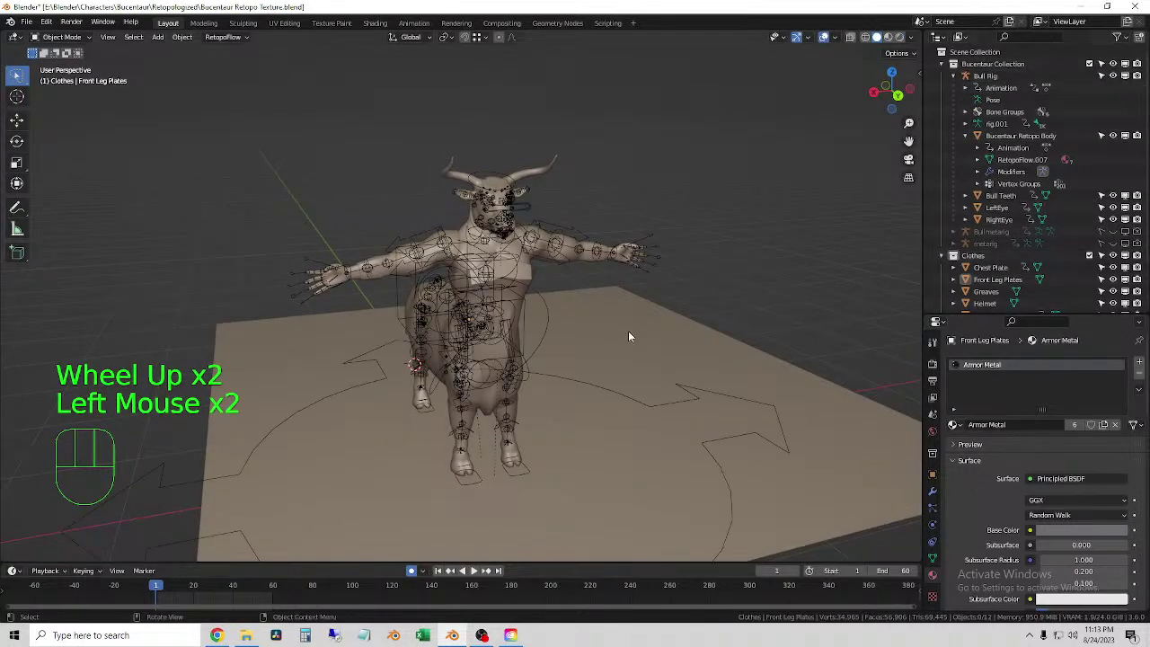
pyautogui.click(572, 221)
pyautogui.press('g')
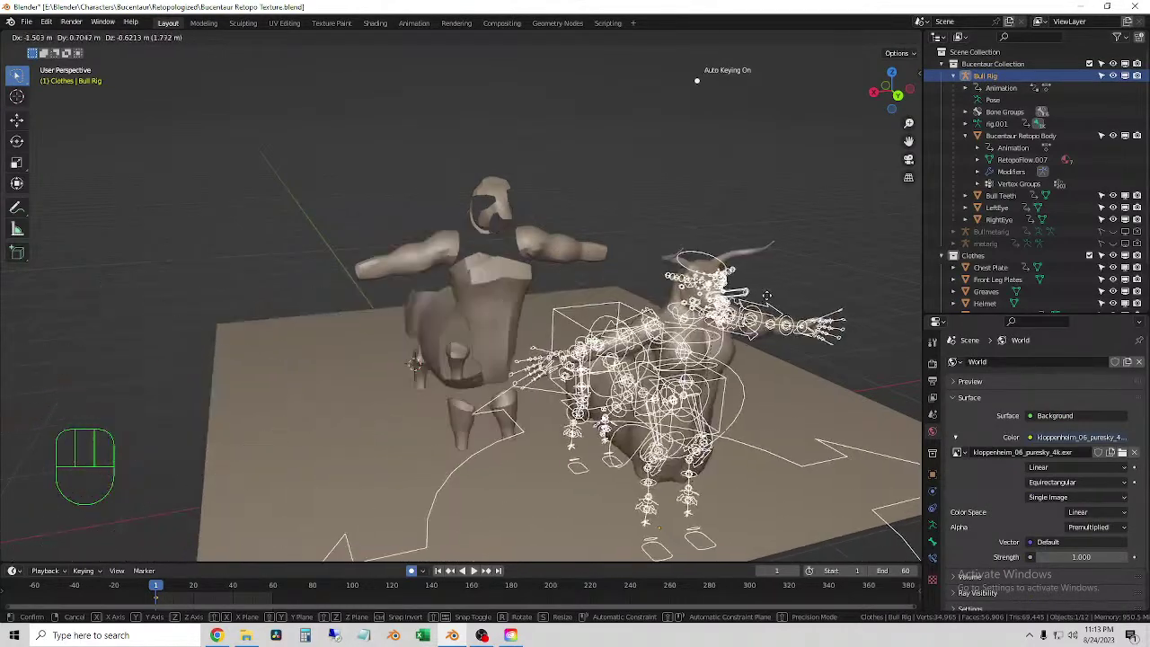
pyautogui.rightClick(627, 256)
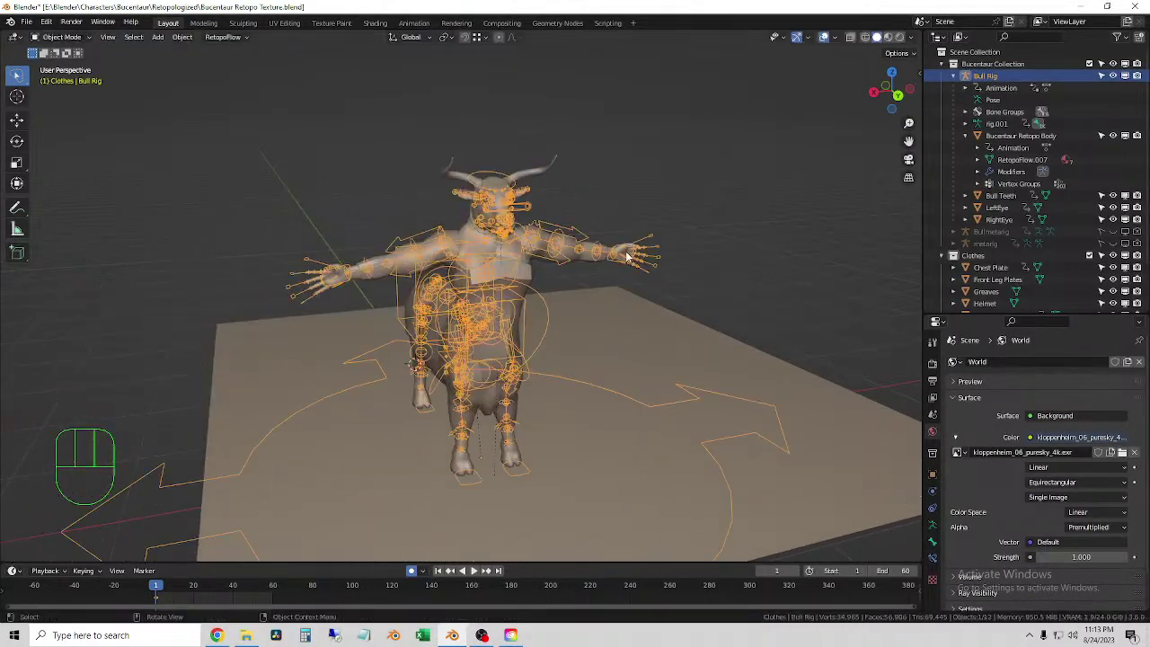
# - Turn off Auto Keying and try moving the Bull Rig to check whether the armor follows it
pyautogui.click(412, 573)
pyautogui.press('g')
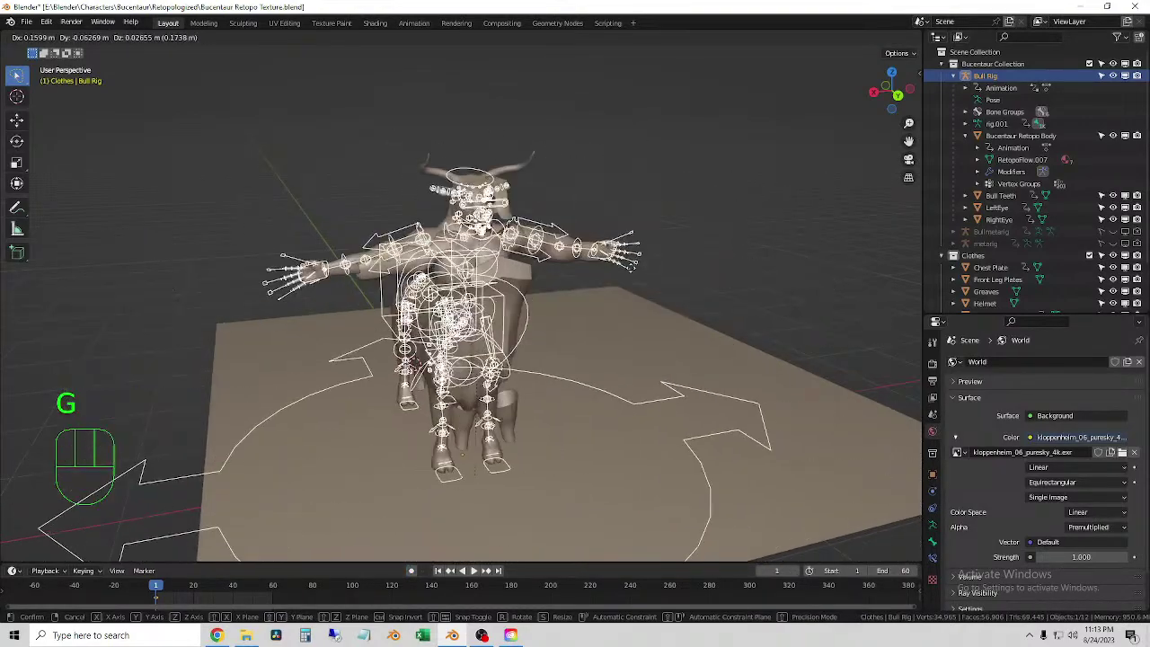
pyautogui.rightClick(632, 272)
pyautogui.click(727, 288)
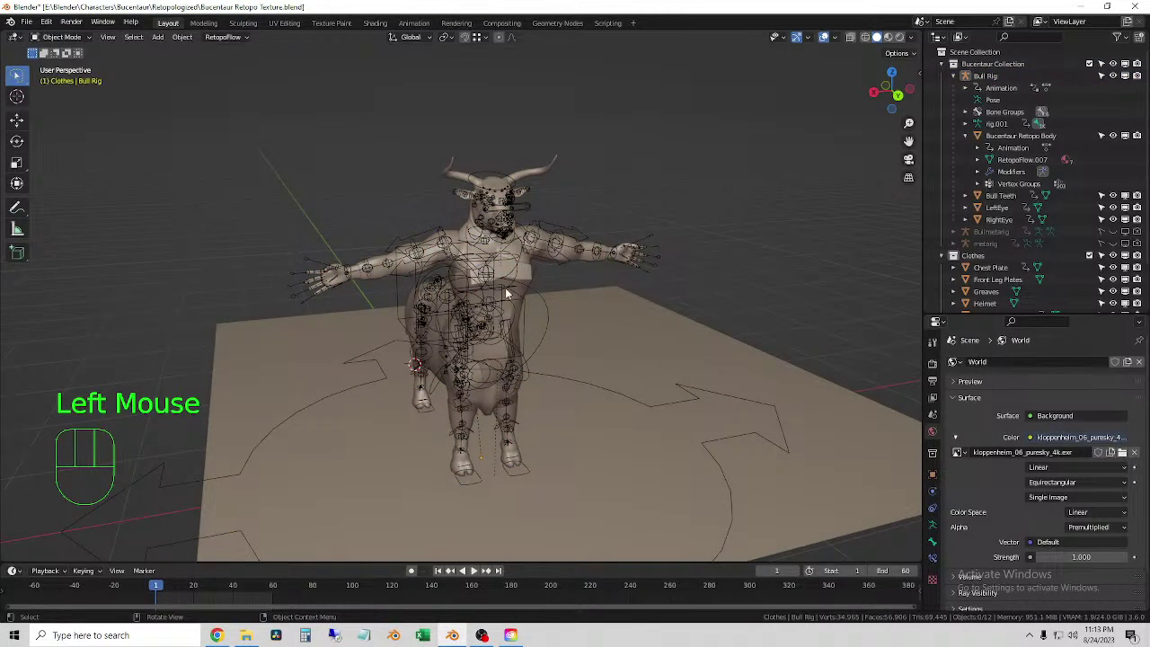
# - Check the chest plate's modifier stack for an armature binding, leaving everything deselected
pyautogui.scroll(2, 507, 284)
pyautogui.moveTo(508, 283); pyautogui.dragTo(512, 287, button='middle')
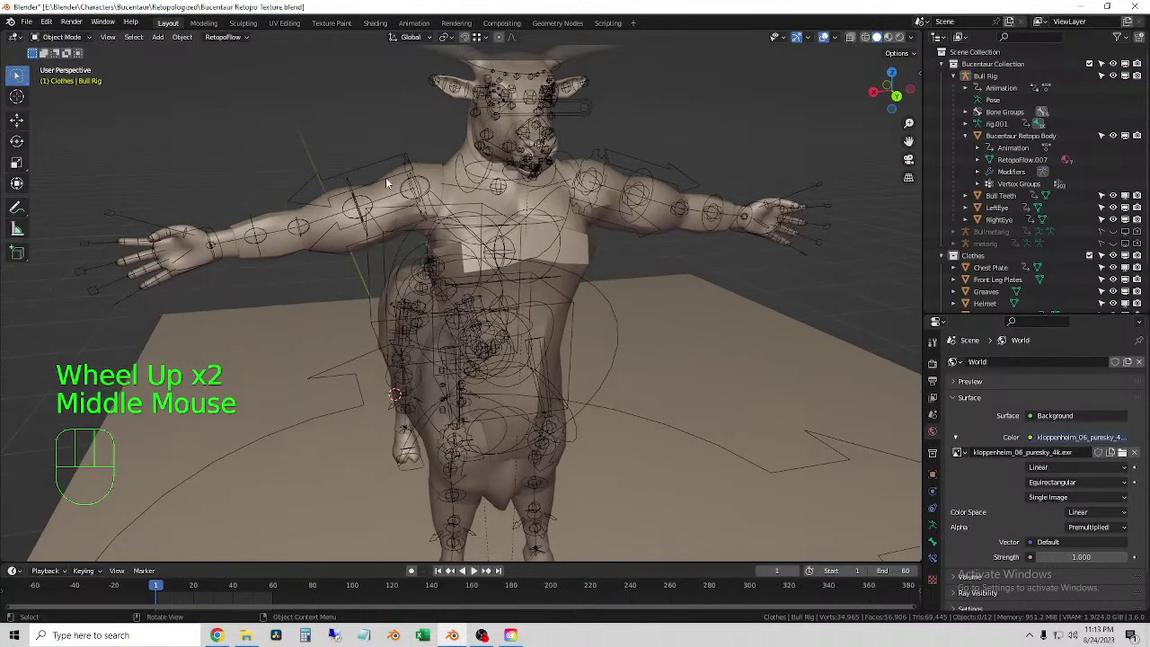
pyautogui.click(340, 142)
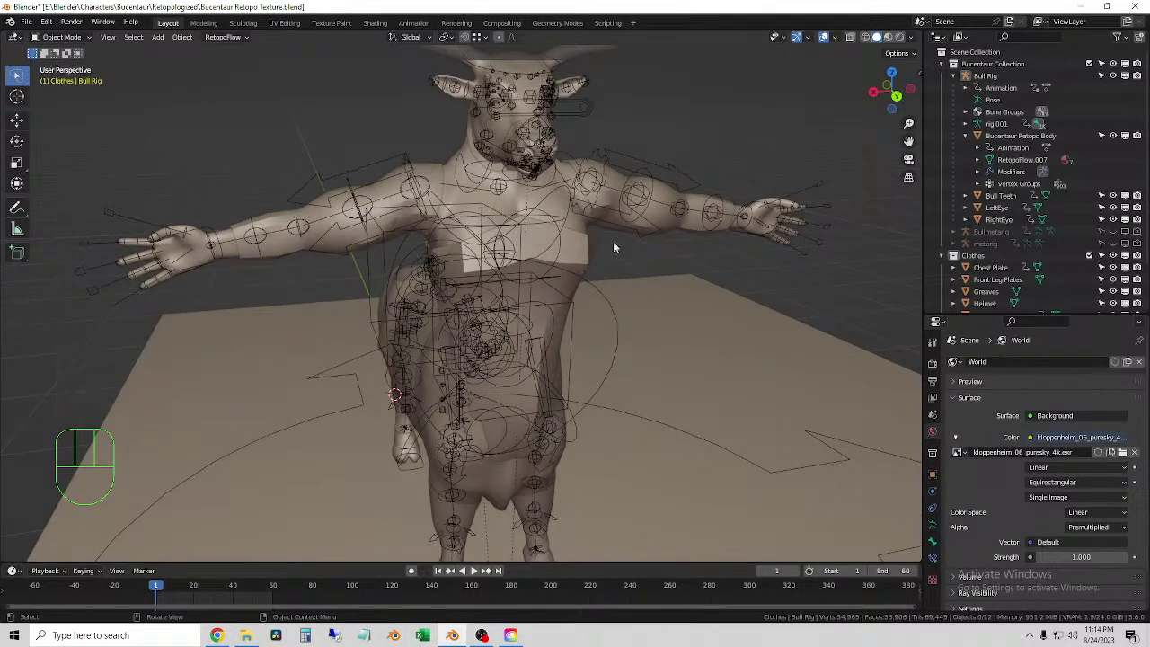
pyautogui.click(677, 257)
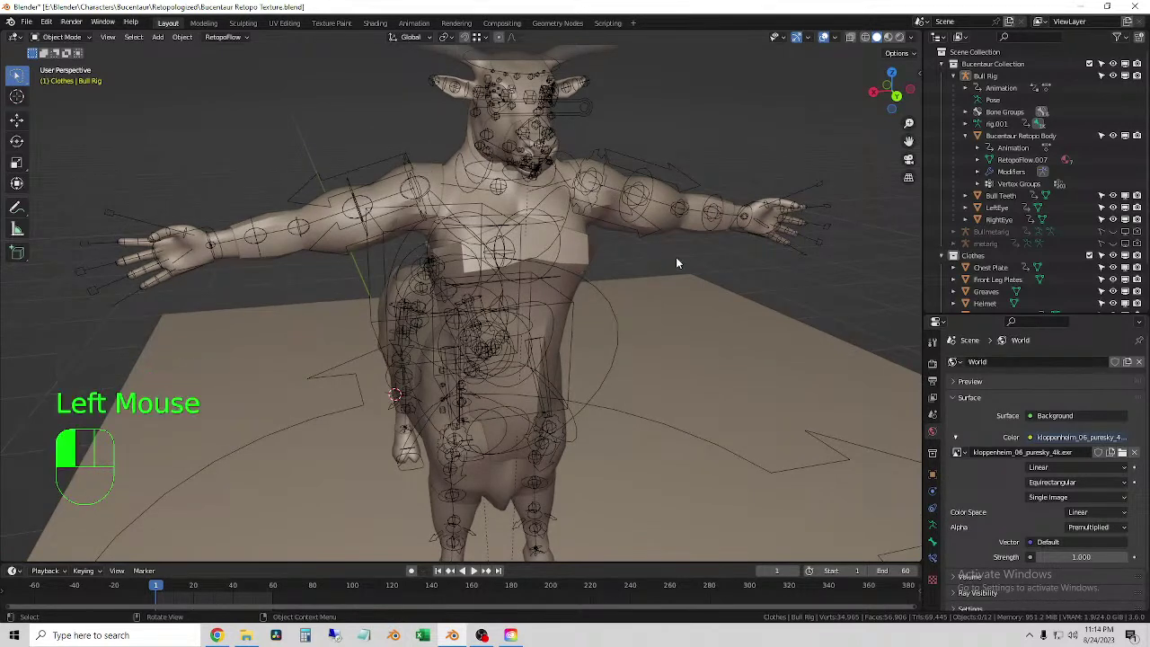
pyautogui.click(569, 238)
pyautogui.click(932, 491)
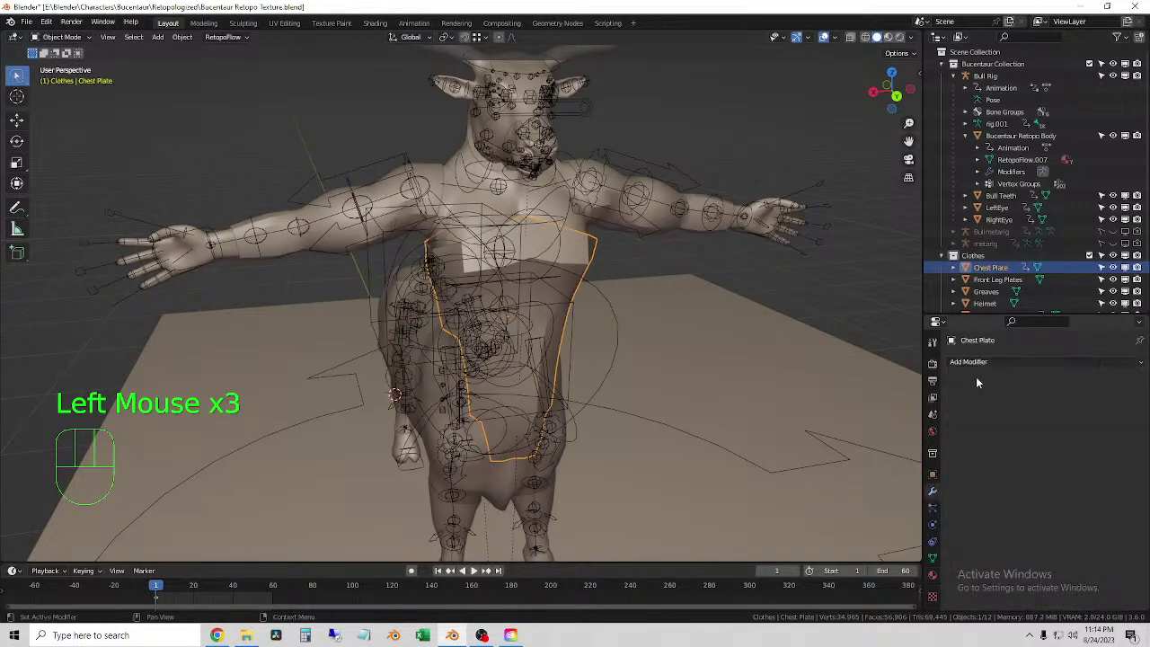
pyautogui.click(980, 362)
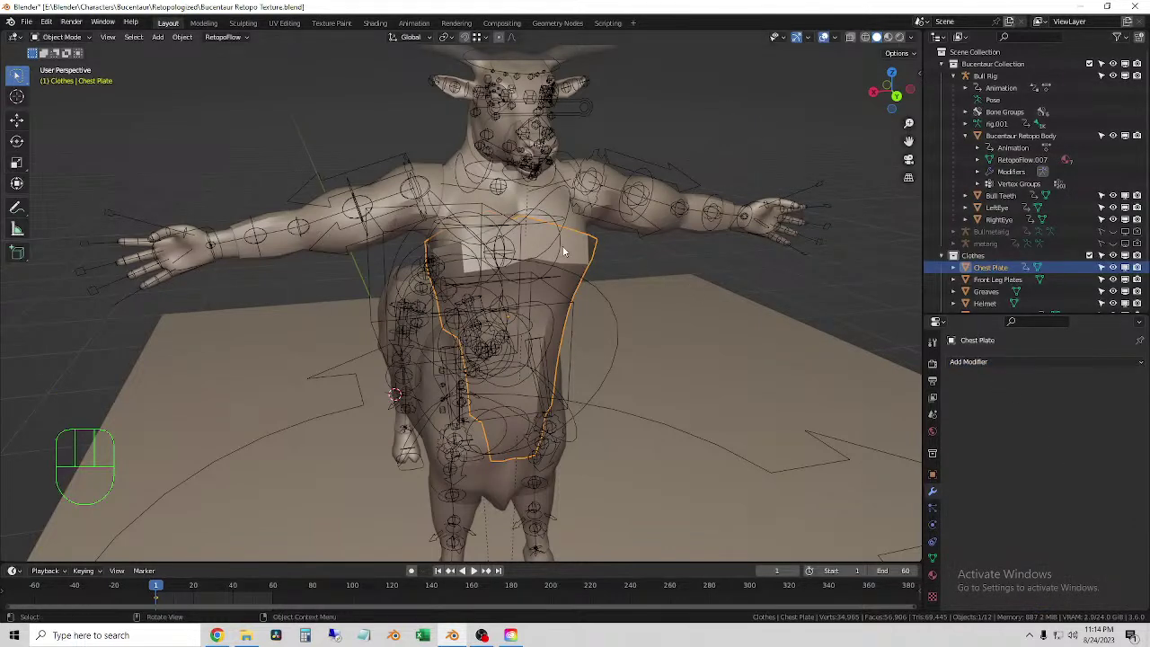
pyautogui.click(663, 172)
pyautogui.click(709, 145)
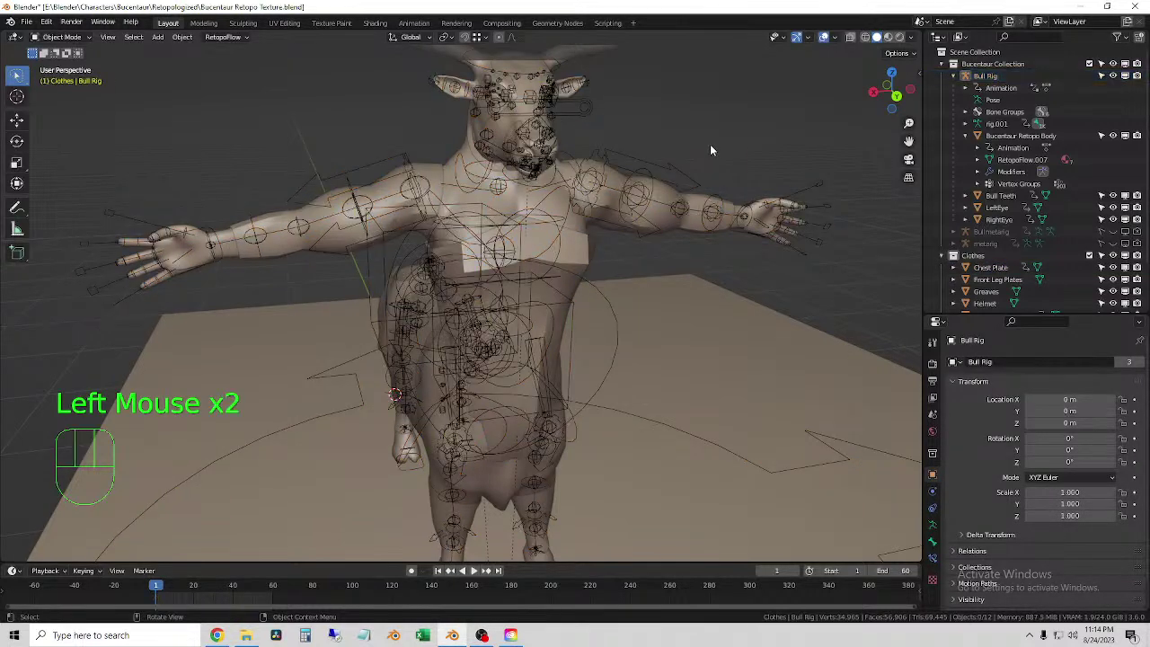
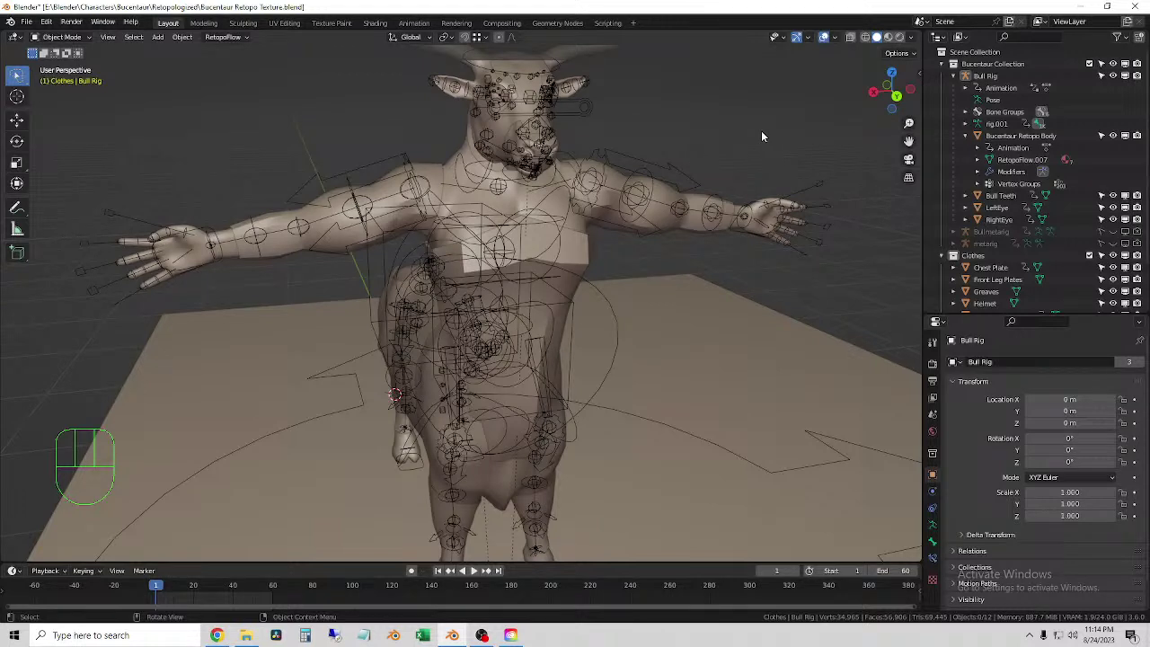
# - Save the file and hide the viewport overlays to view the armor without the rig bones
pyautogui.click(675, 238)
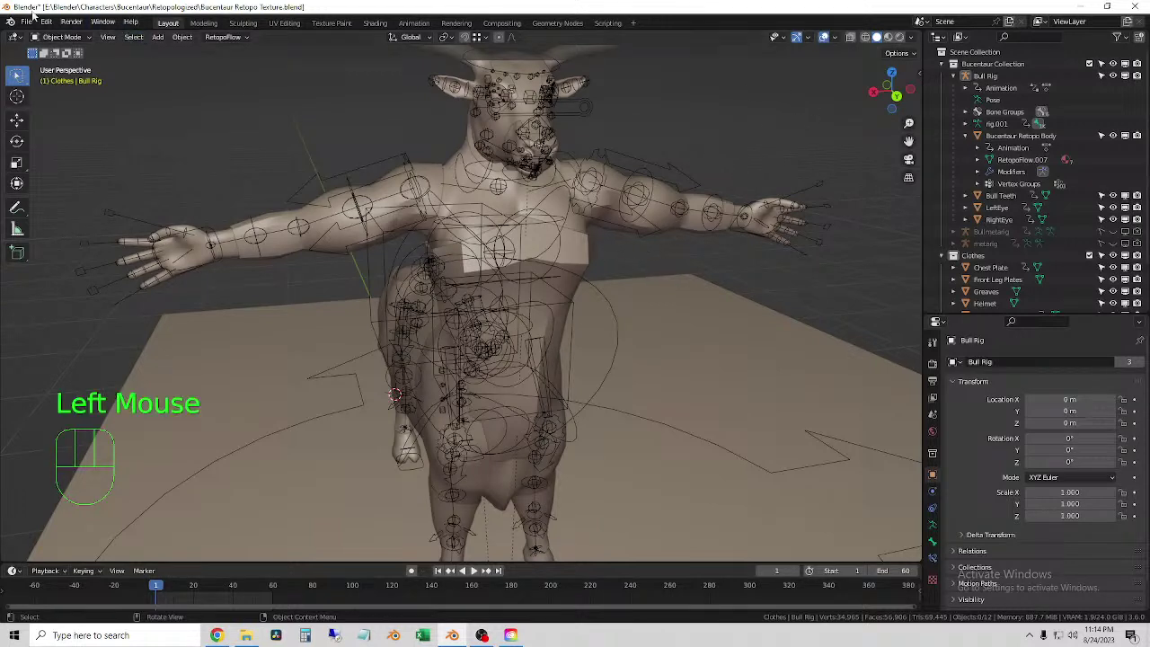
pyautogui.moveTo(27, 21); pyautogui.dragTo(40, 101)
pyautogui.moveTo(448, 242); pyautogui.dragTo(612, 261, button='middle')
pyautogui.click(824, 41)
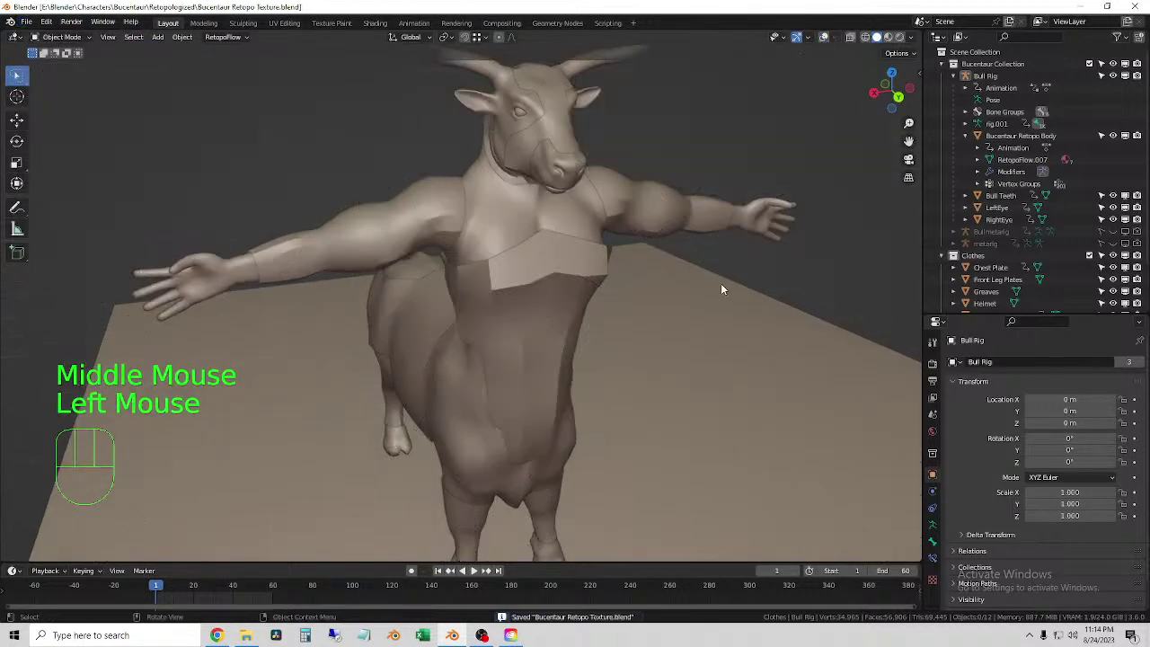
pyautogui.moveTo(720, 283); pyautogui.dragTo(490, 244, button='middle')
pyautogui.scroll(-1, 499, 236)
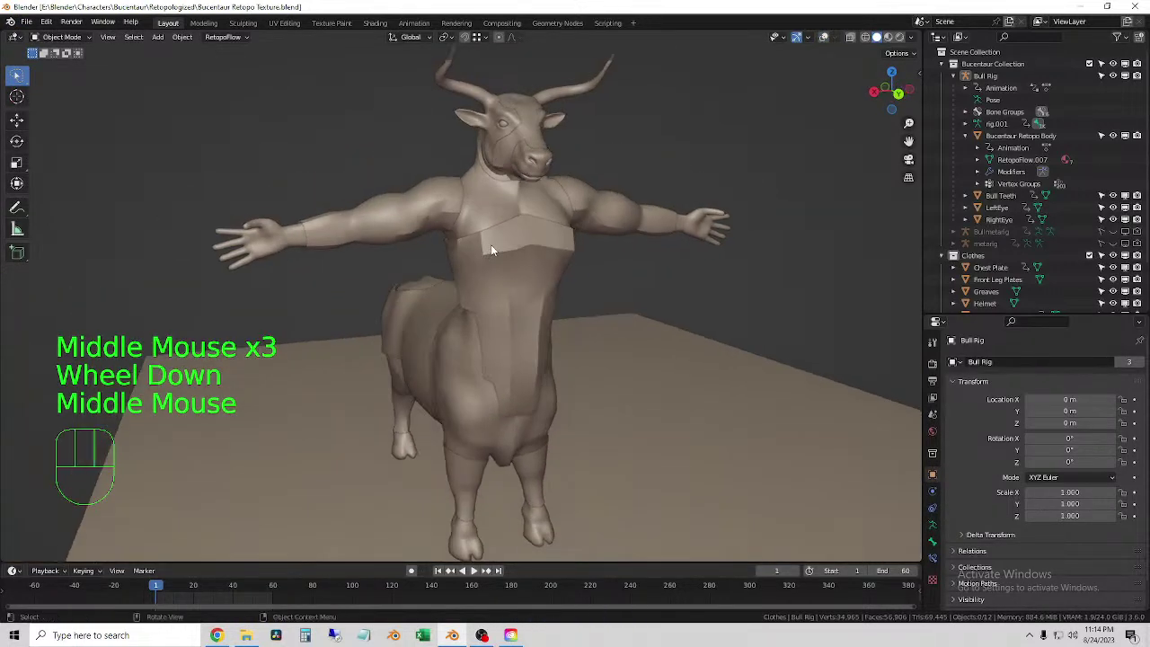
# - Select the RetopoFlow armor object in the Clothes collection and turn the viewport overlays back on
pyautogui.click(439, 218)
pyautogui.scroll(-2, 728, 276)
pyautogui.scroll(-2, 988, 280)
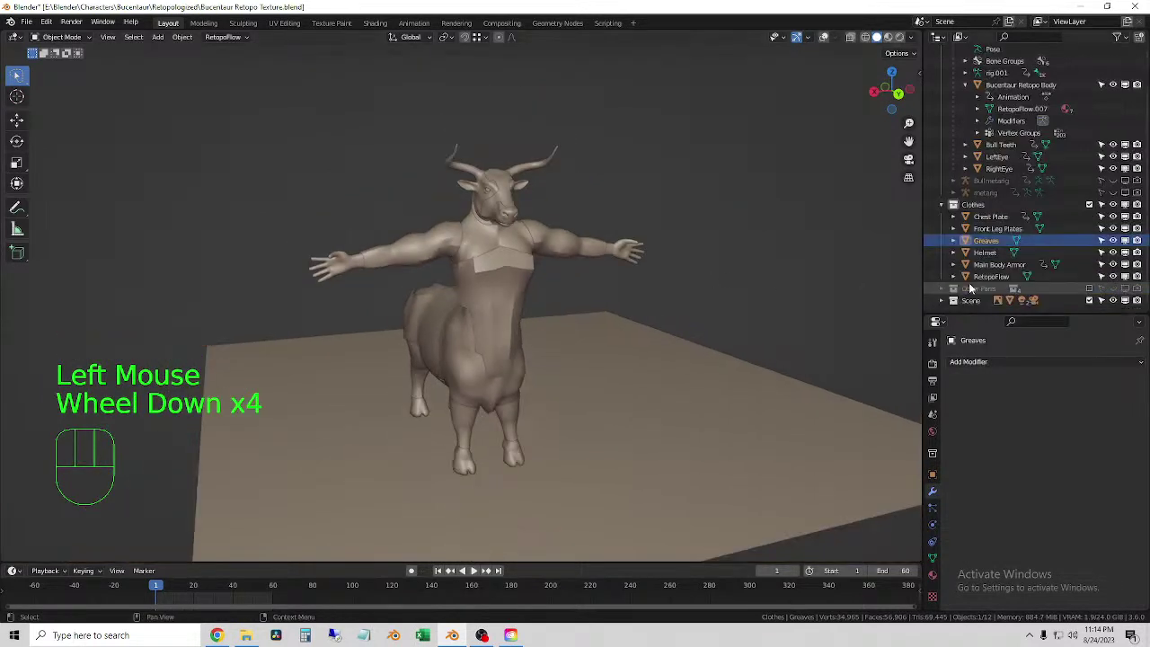
pyautogui.click(980, 276)
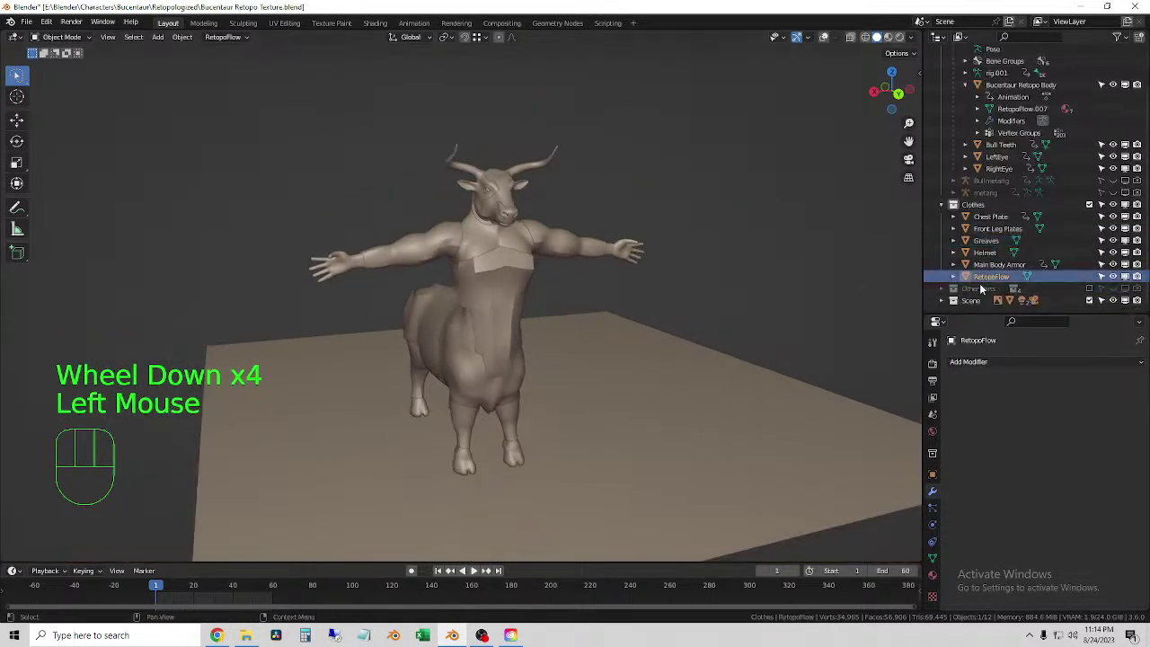
pyautogui.moveTo(773, 306); pyautogui.dragTo(710, 320, button='middle')
pyautogui.click(823, 36)
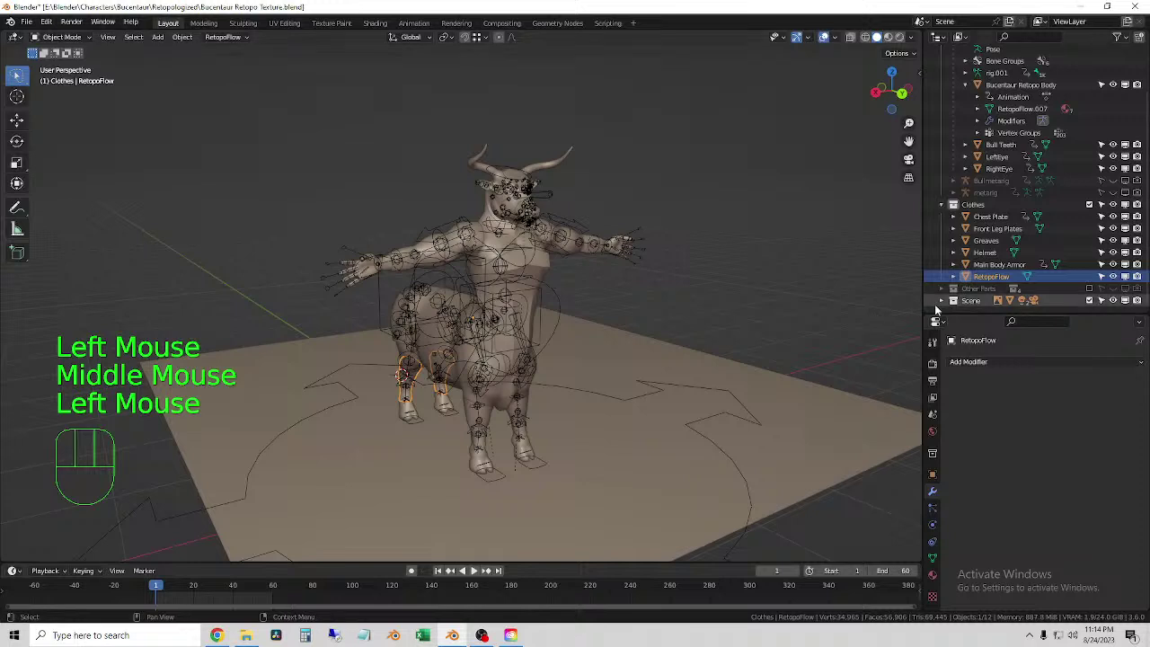
# - Rename the selected RetopoFlow armor object to Rear Leg Plates and save the file
pyautogui.doubleClick(1004, 276)
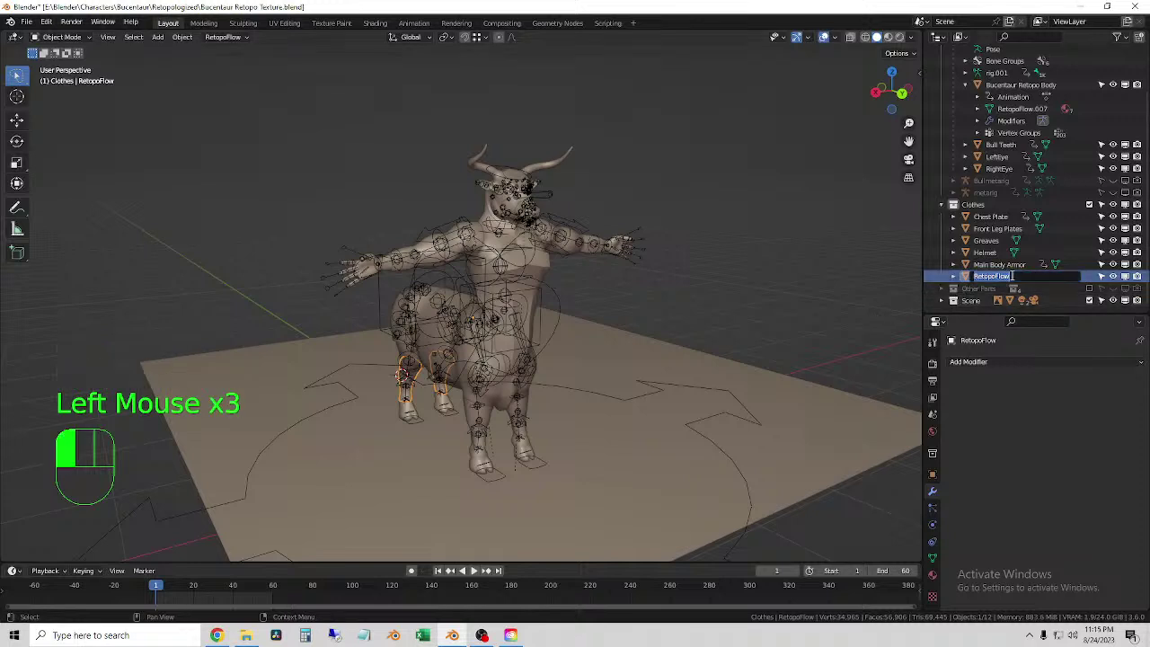
pyautogui.write('Res')
pyautogui.write('r Leg')
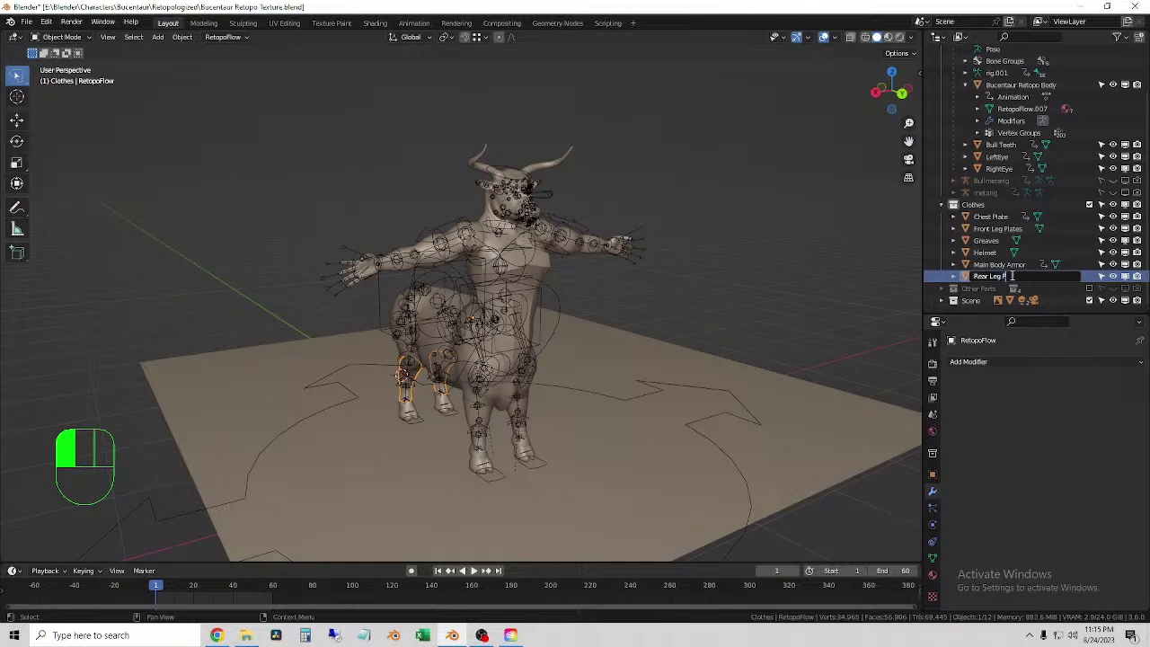
pyautogui.write(' Plates')
pyautogui.press('Return')
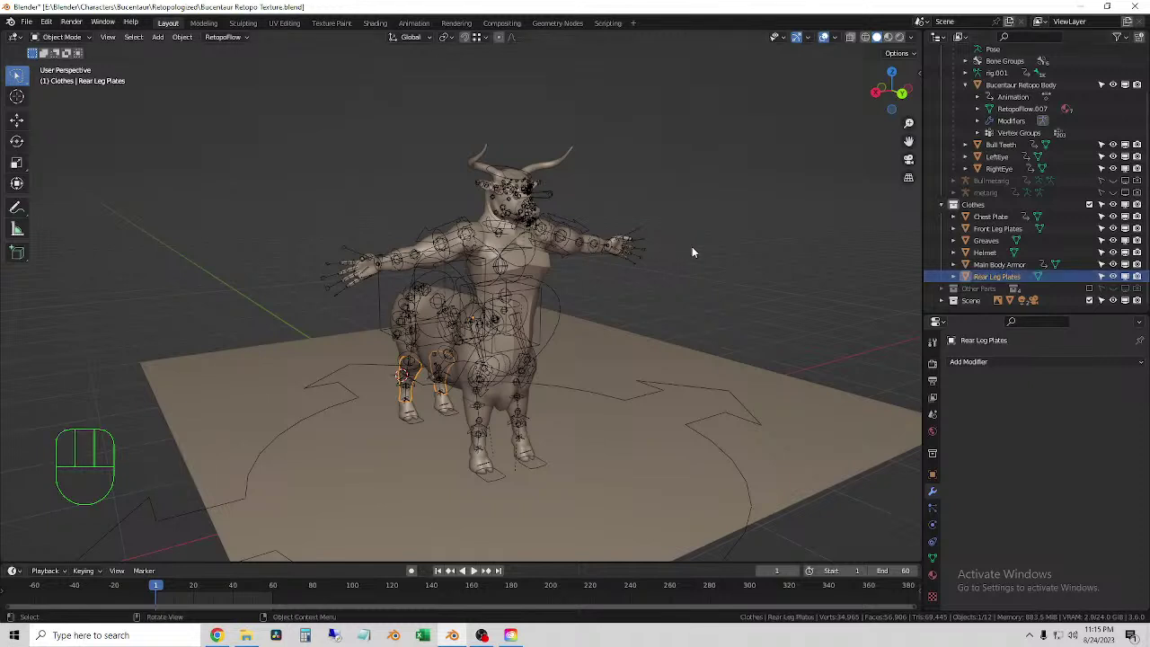
pyautogui.click(26, 26)
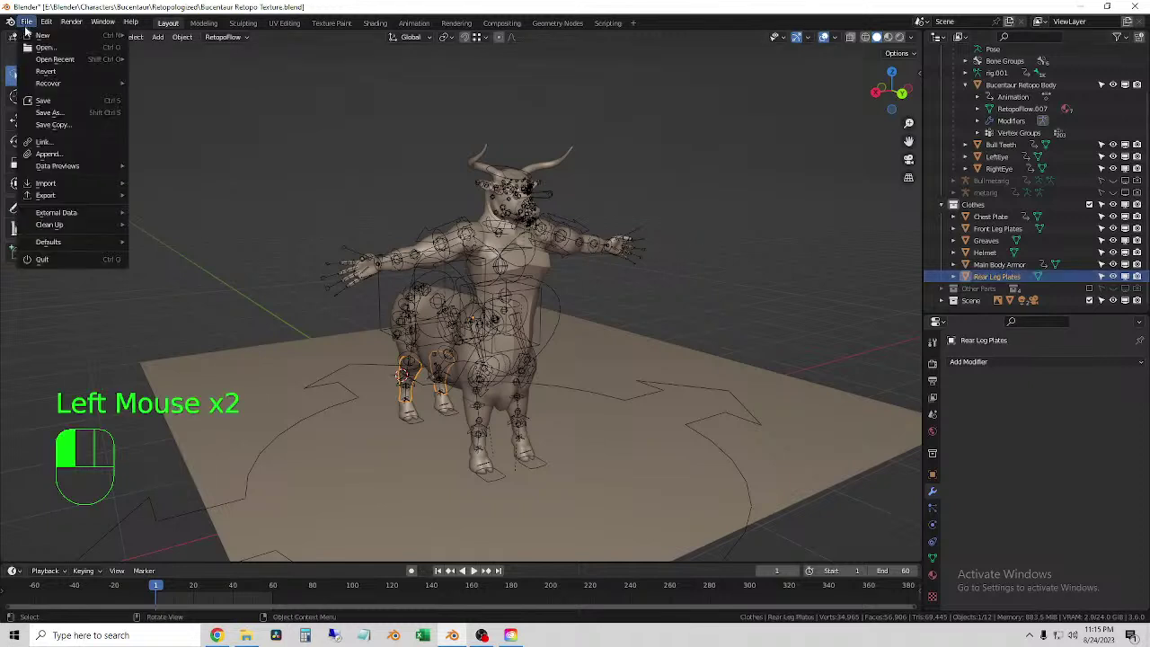
pyautogui.click(42, 100)
pyautogui.click(720, 315)
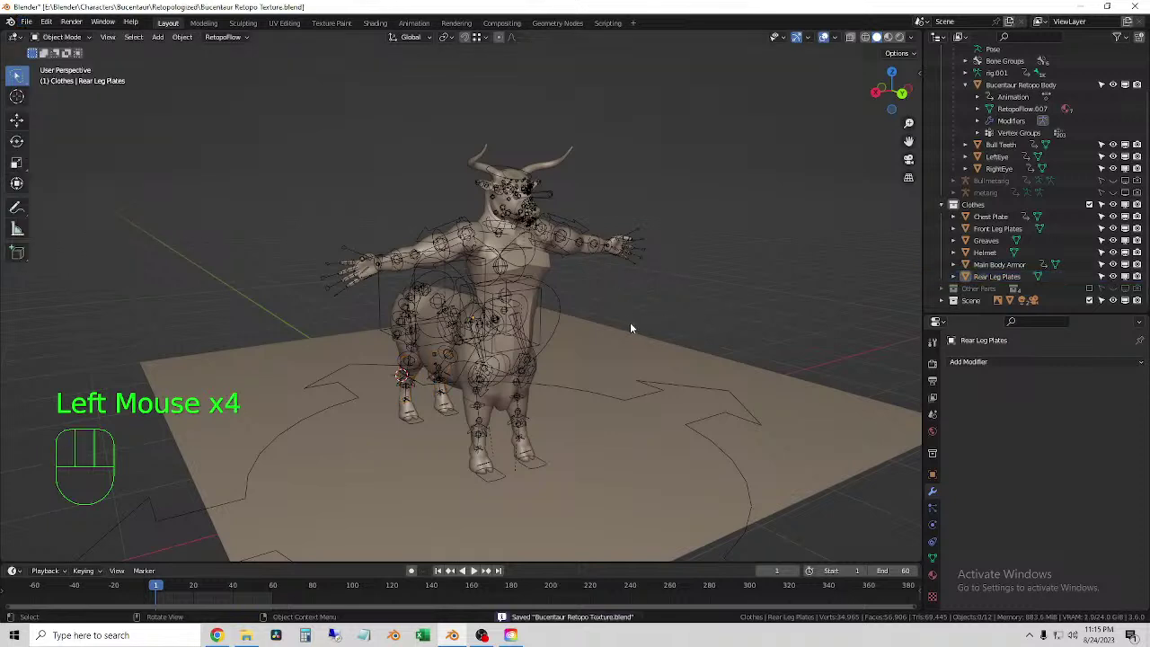
# - Place the 3D cursor near the hind legs and inspect the rigged character from the side and front
pyautogui.moveTo(554, 305); pyautogui.dragTo(543, 388, button='middle')
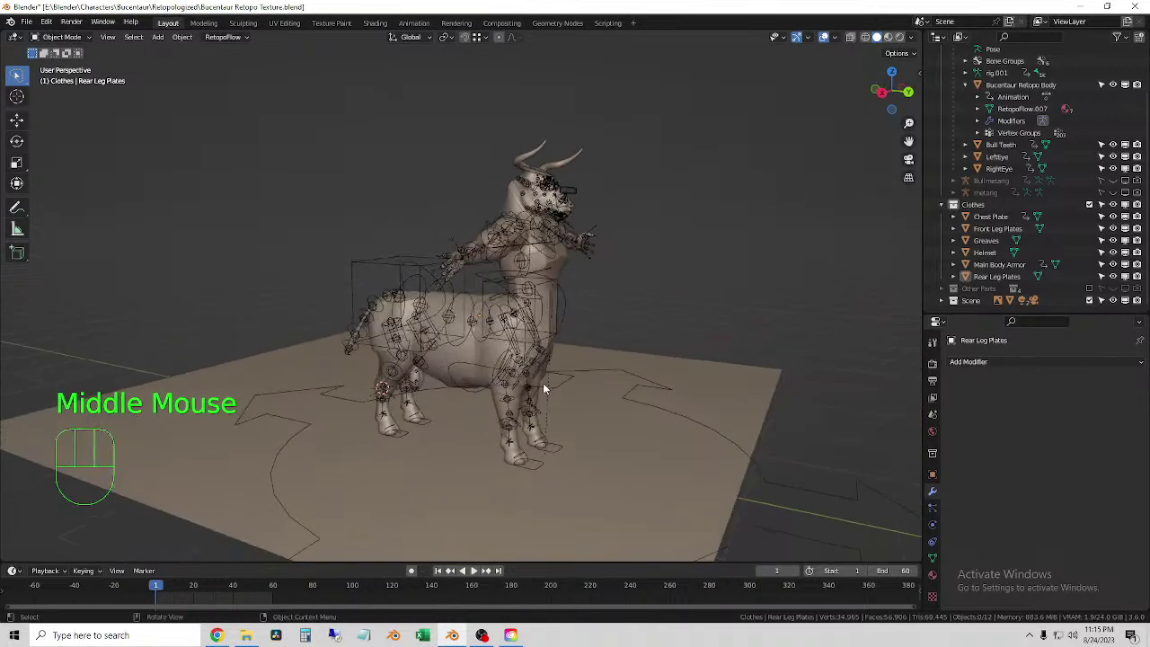
pyautogui.moveTo(427, 402); pyautogui.dragTo(476, 318, button='middle')
pyautogui.keyDown('shift'); pyautogui.rightClick(418, 389); pyautogui.keyUp('shift')
pyautogui.scroll(3, 418, 390)
pyautogui.moveTo(476, 274)
pyautogui.mouseDown()
pyautogui.moveTo(406, 271)
pyautogui.moveTo(432, 323)
pyautogui.moveTo(474, 290)
pyautogui.moveTo(449, 253)
pyautogui.moveTo(410, 274)
pyautogui.moveTo(420, 326)
pyautogui.moveTo(452, 314)
pyautogui.moveTo(404, 264)
pyautogui.moveTo(419, 320)
pyautogui.moveTo(473, 315)
pyautogui.mouseUp()
pyautogui.moveTo(472, 316); pyautogui.dragTo(479, 334, button='middle')
pyautogui.scroll(-5, 479, 334)
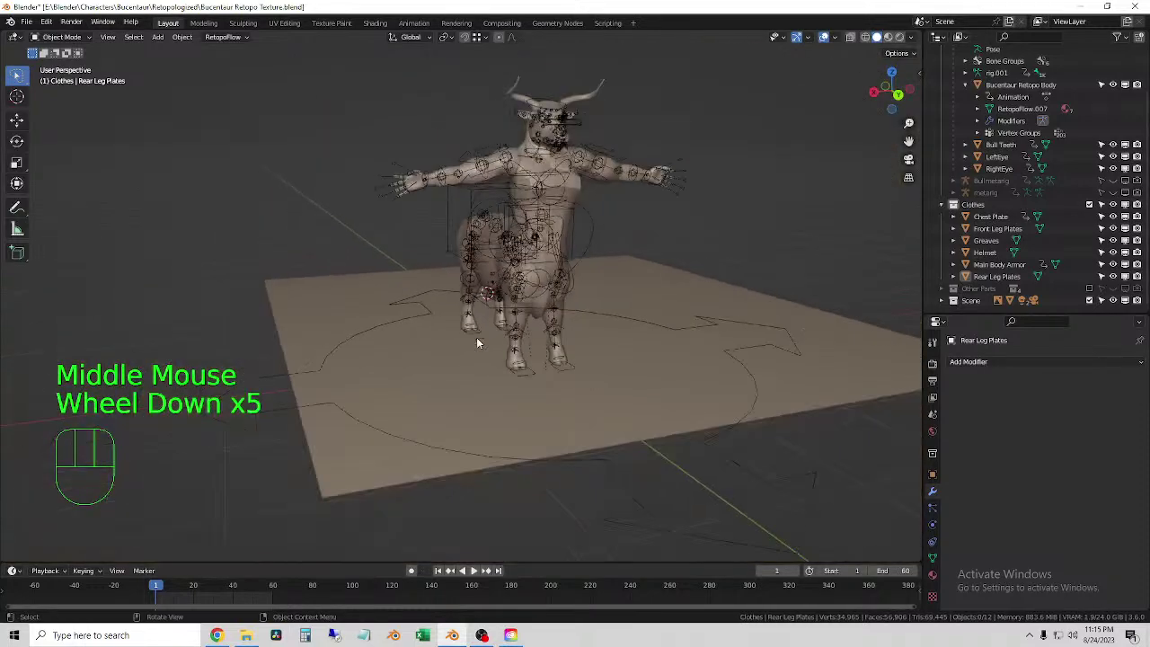
pyautogui.keyDown('shift'); pyautogui.moveTo(622, 214); pyautogui.dragTo(602, 284, button='middle'); pyautogui.keyUp('shift')
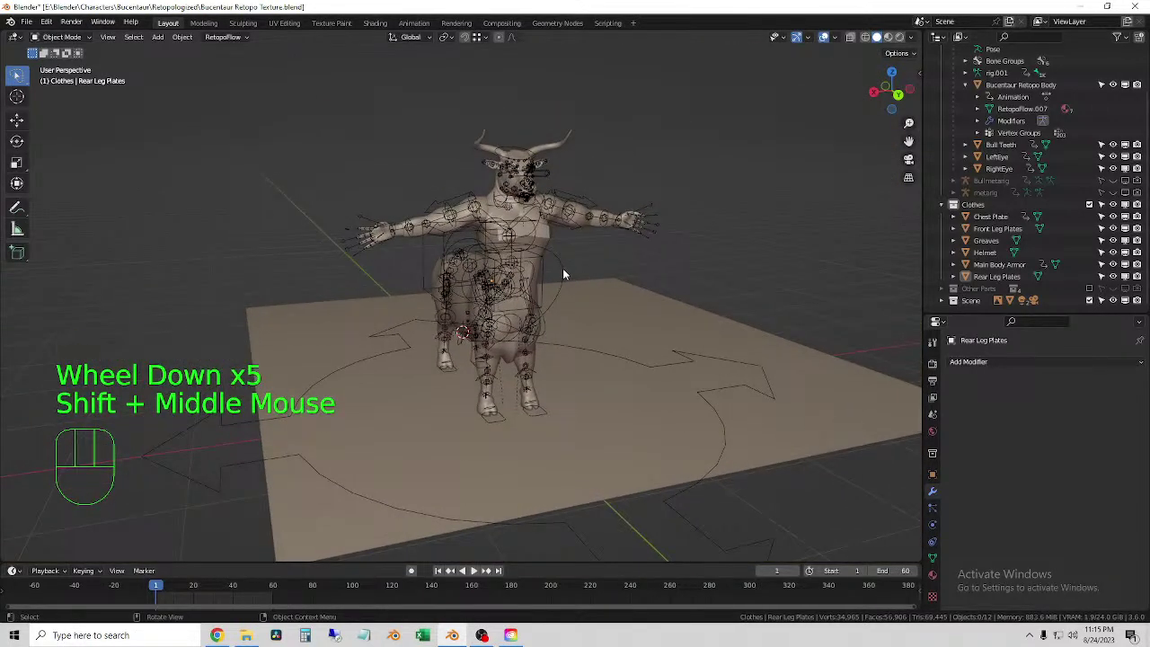
# - Clear the selection in the scene and save the file
pyautogui.click(564, 268)
pyautogui.middleClick(620, 236)
pyautogui.click(620, 236)
pyautogui.click(592, 253)
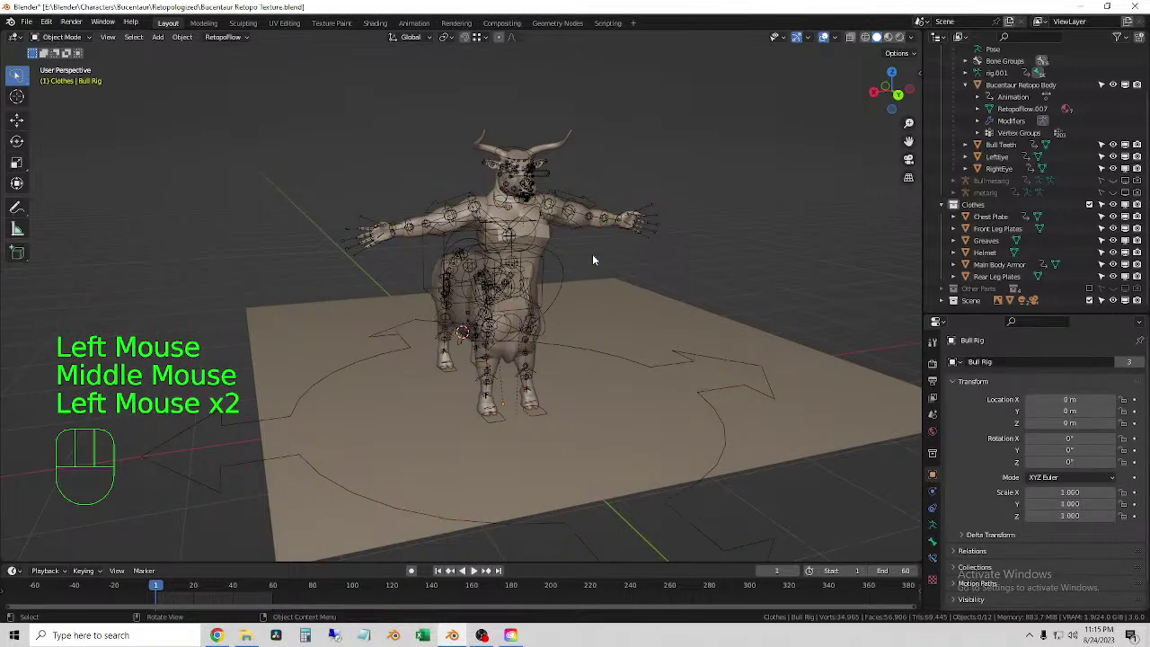
pyautogui.click(26, 22)
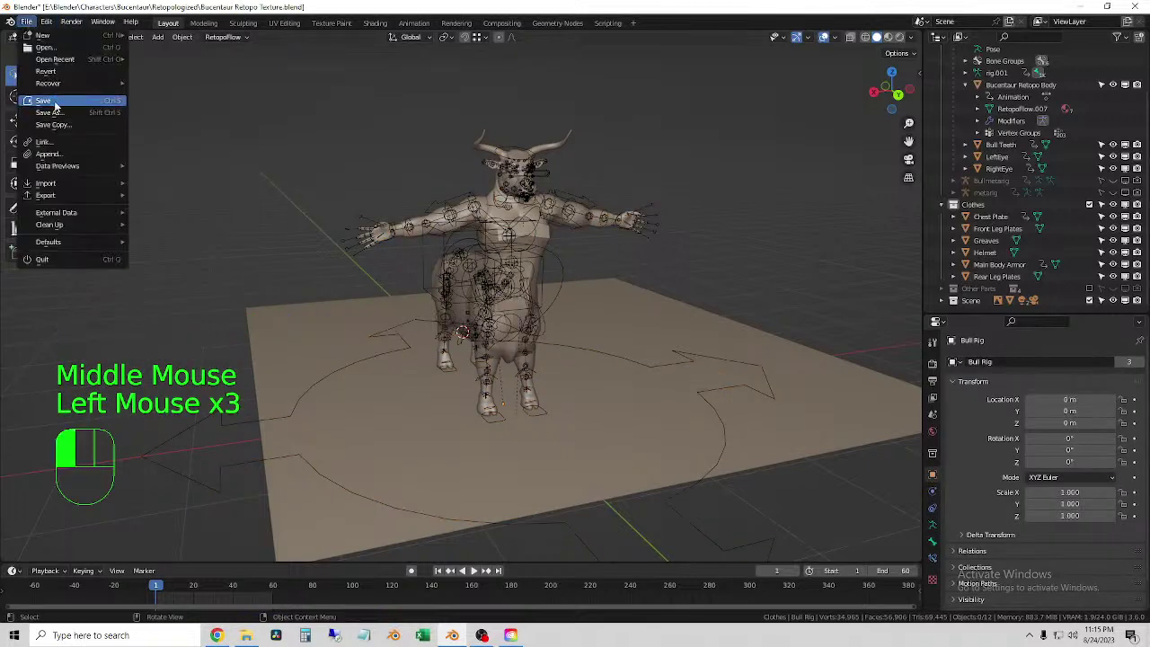
pyautogui.click(56, 101)
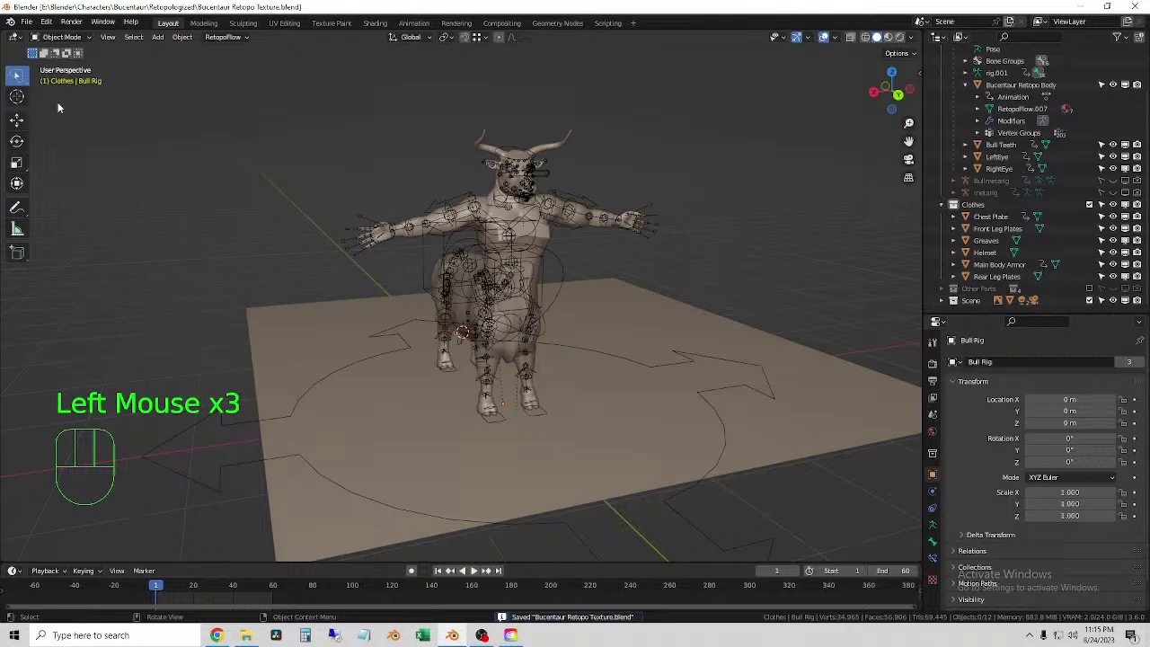
pyautogui.click(713, 184)
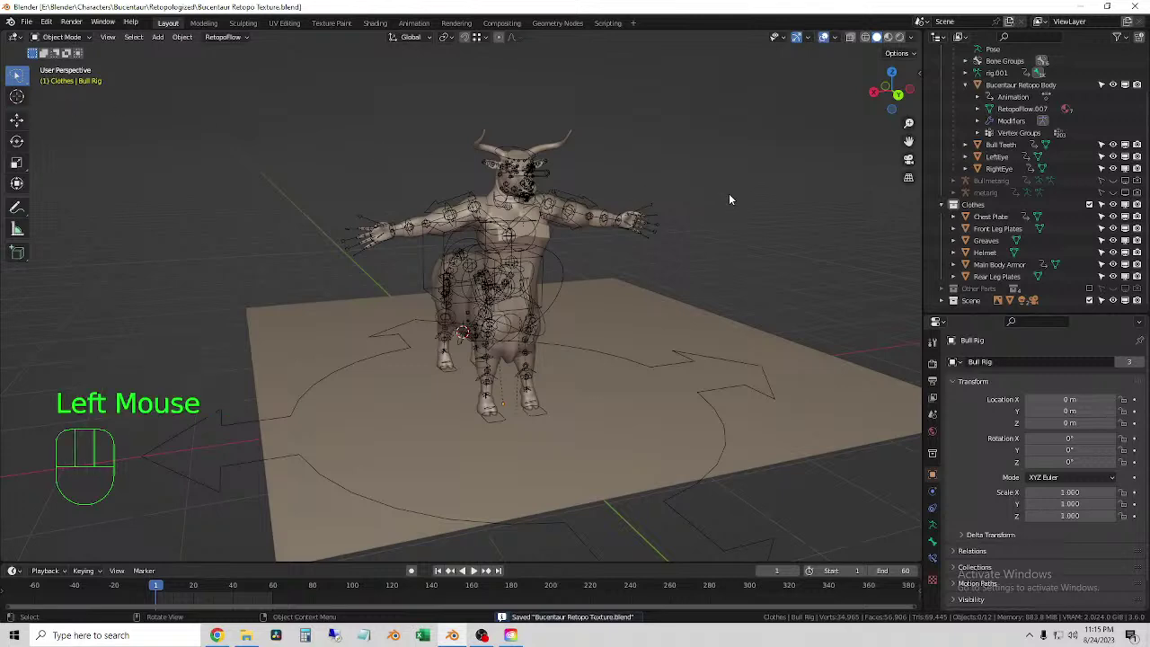
# - Switch the viewport to rendered shading, hide the overlays and view the metal armor up close
pyautogui.click(899, 37)
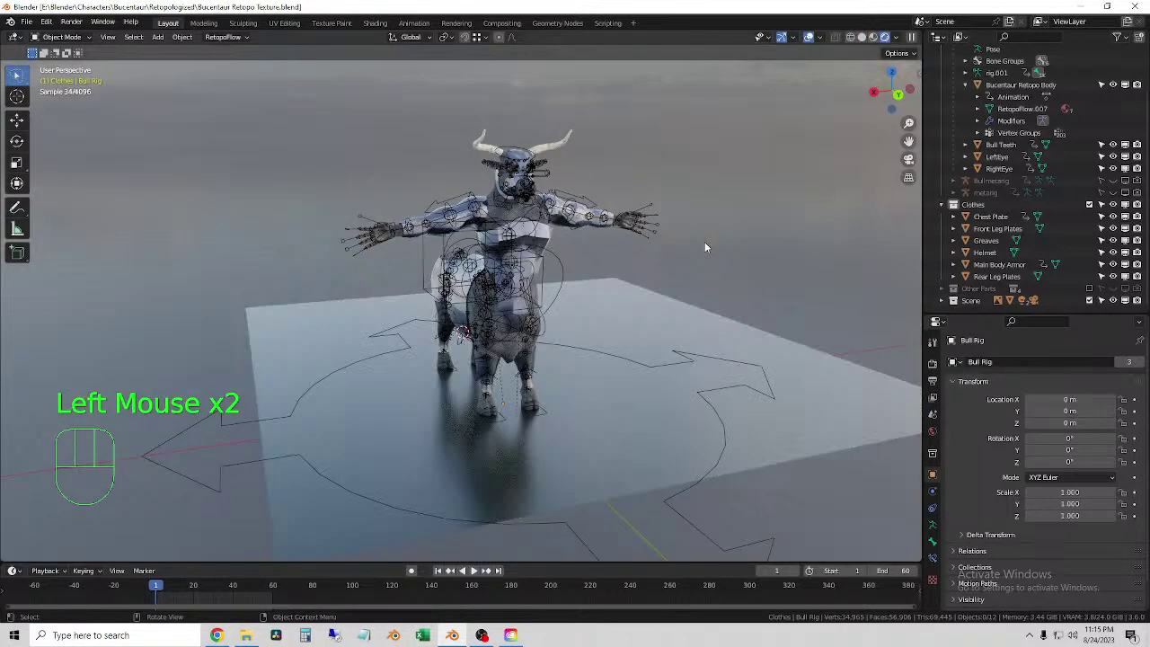
pyautogui.click(704, 264)
pyautogui.click(809, 37)
pyautogui.scroll(5, 675, 221)
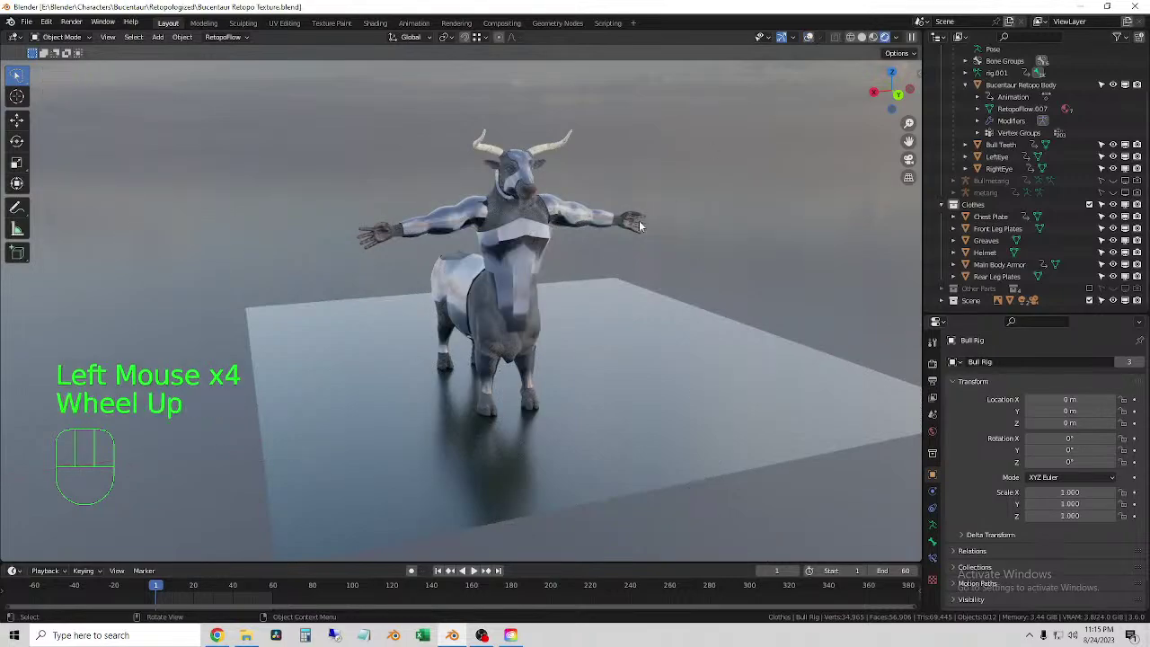
pyautogui.keyDown('shift'); pyautogui.moveTo(675, 221); pyautogui.dragTo(684, 285, button='middle'); pyautogui.keyUp('shift')
pyautogui.click(692, 286)
pyautogui.click(510, 248)
pyautogui.click(677, 281)
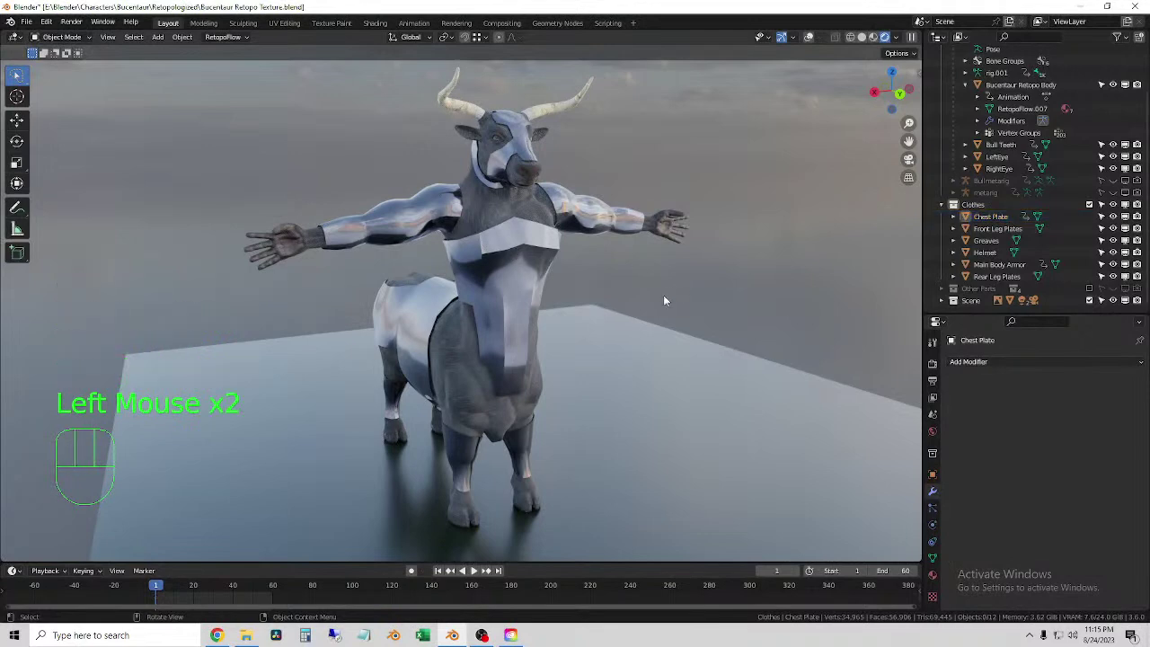
pyautogui.click(614, 268)
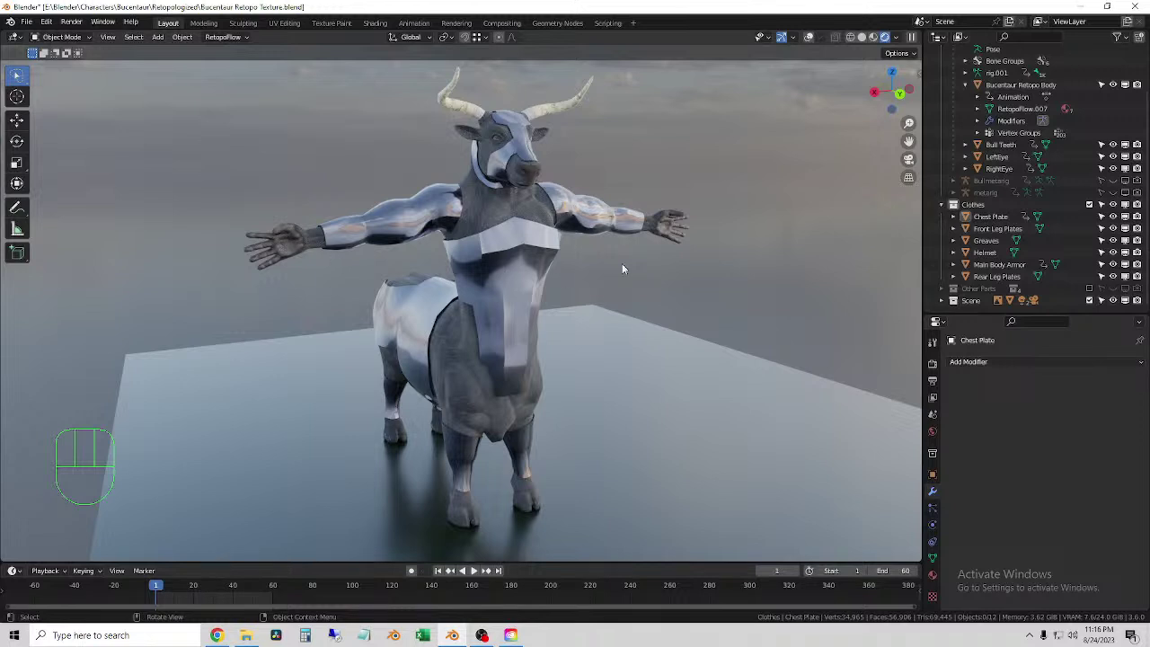
pyautogui.click(552, 472)
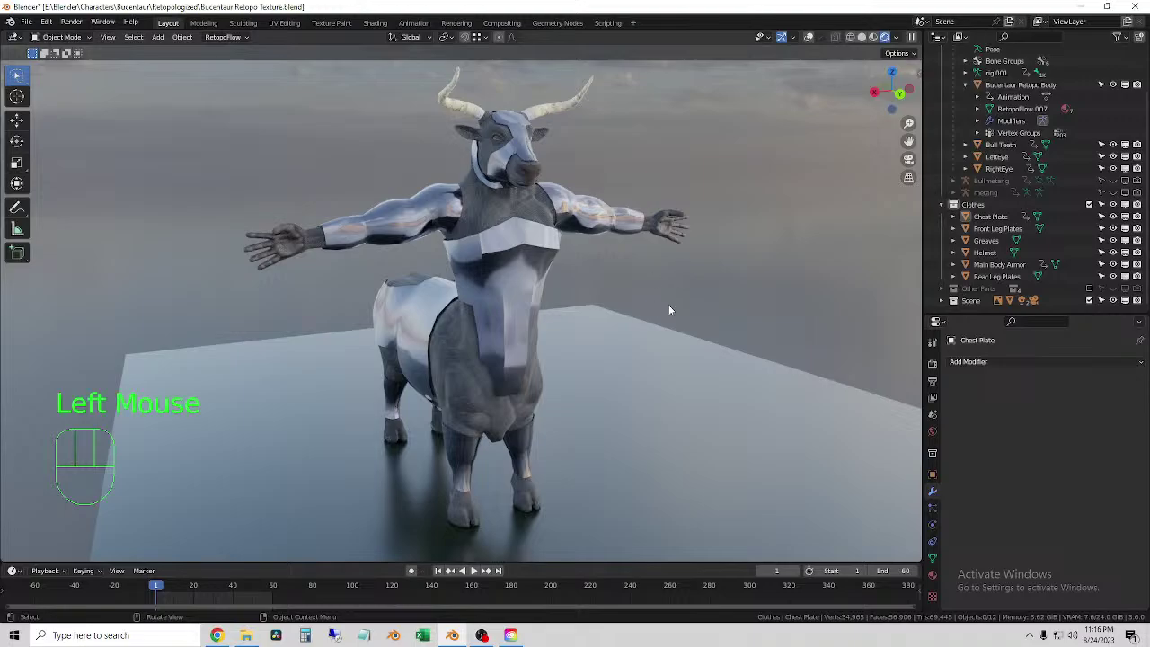
pyautogui.click(643, 290)
pyautogui.moveTo(643, 290)
pyautogui.mouseDown(button='middle')
pyautogui.moveTo(447, 277)
pyautogui.moveTo(691, 256)
pyautogui.moveTo(665, 296)
pyautogui.mouseUp(button='middle')
pyautogui.click(677, 282)
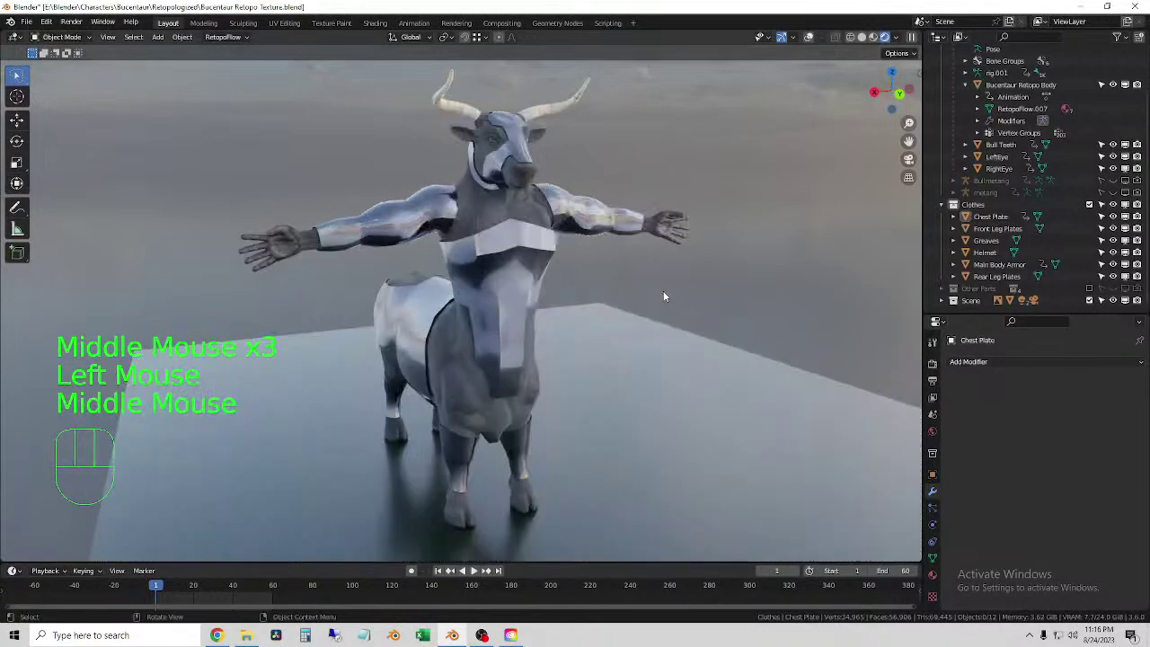
pyautogui.click(662, 291)
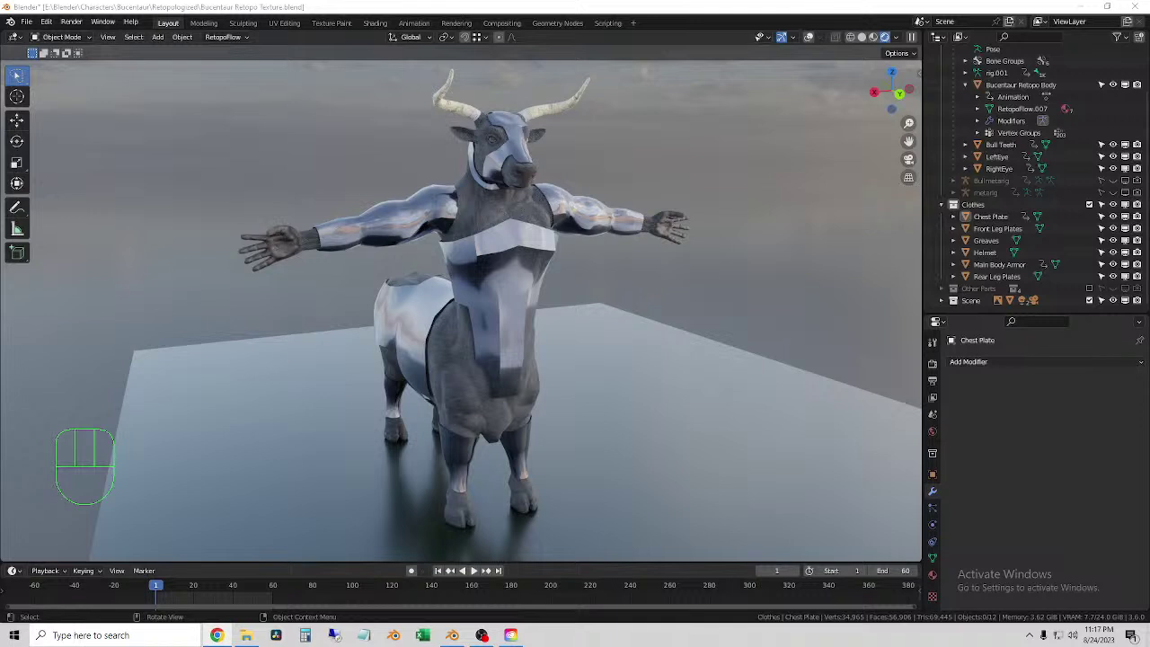
pyautogui.click(639, 342)
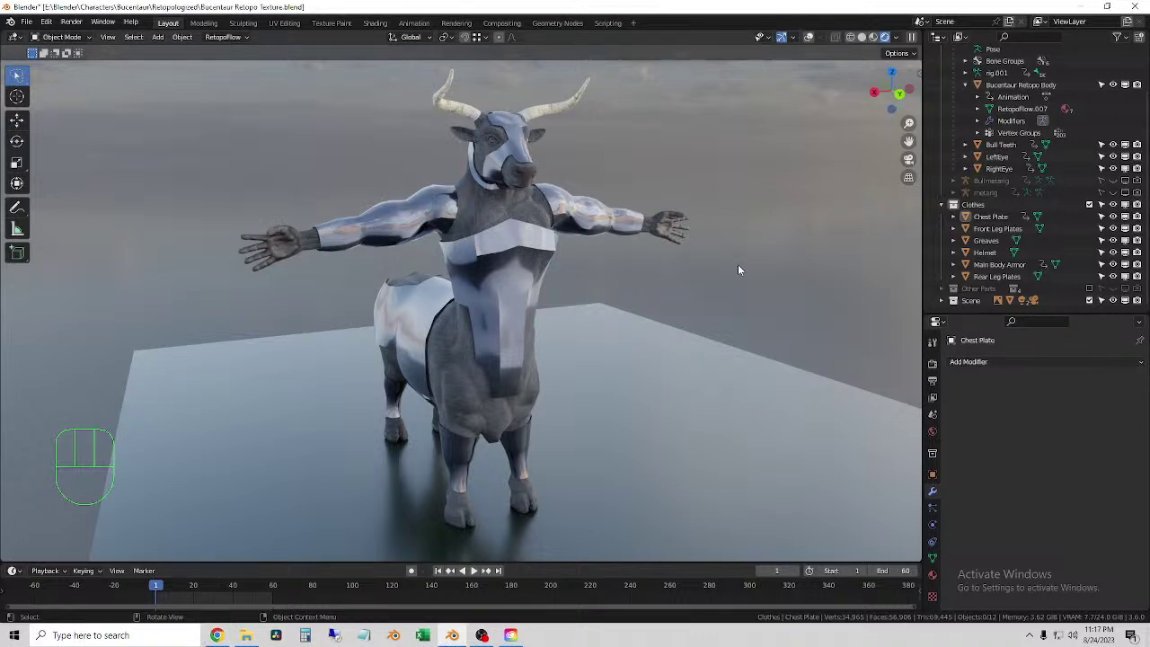
pyautogui.click(670, 296)
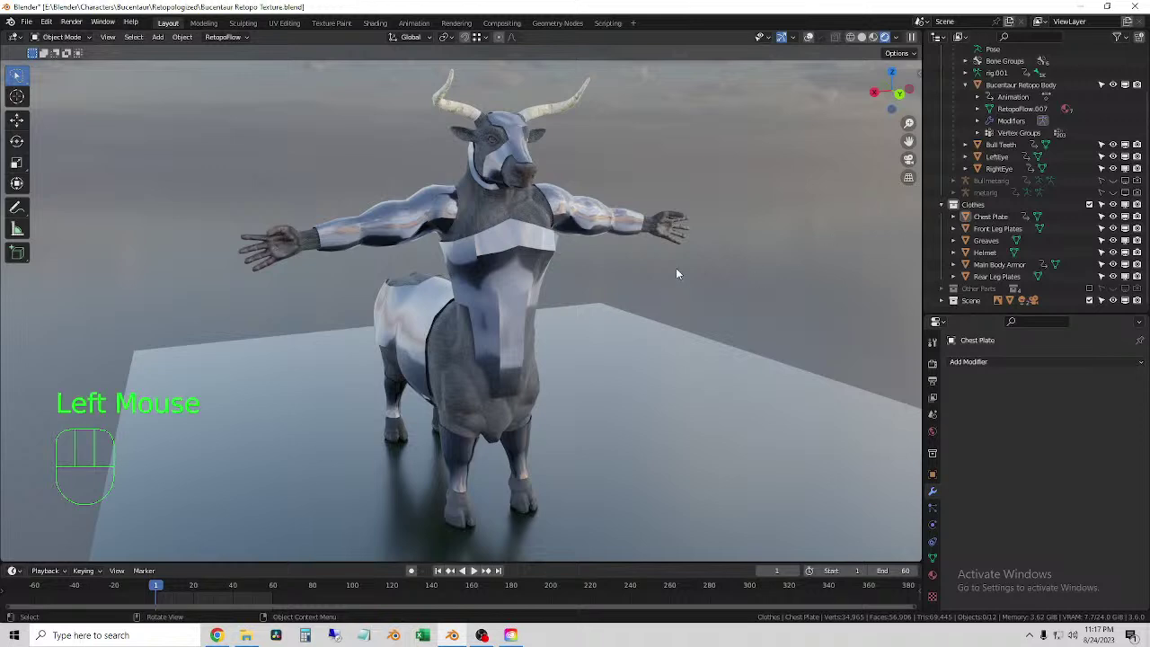
pyautogui.moveTo(675, 268); pyautogui.dragTo(672, 273, button='middle')
pyautogui.click(671, 274)
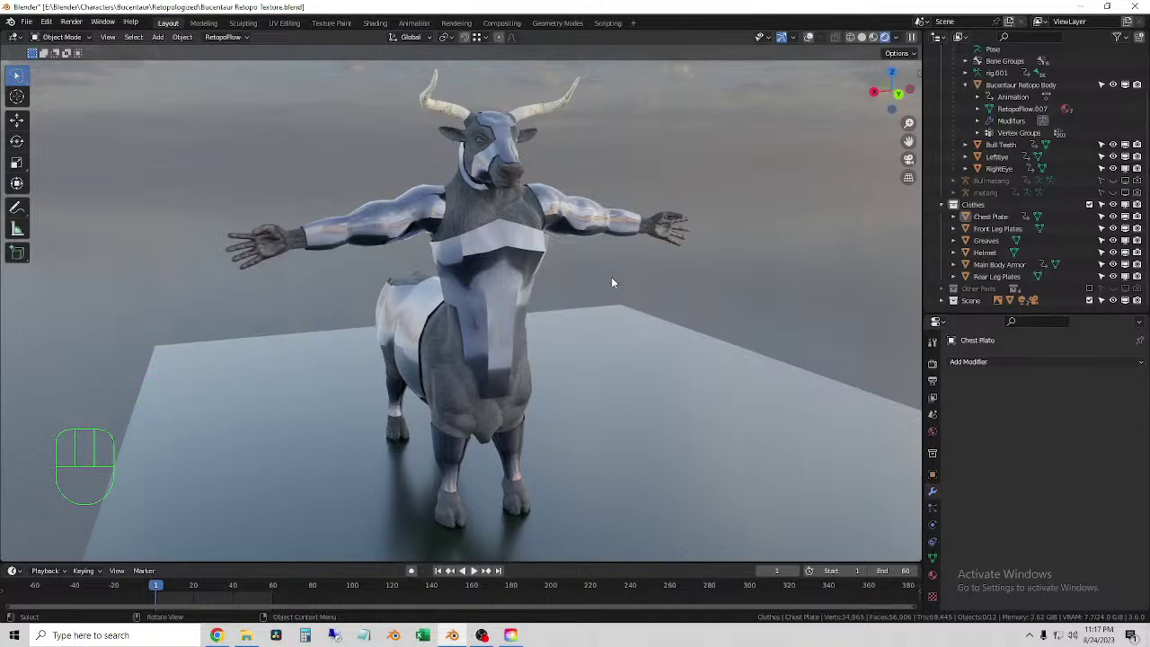
pyautogui.scroll(-2, 571, 314)
pyautogui.moveTo(566, 310); pyautogui.dragTo(553, 298, button='middle')
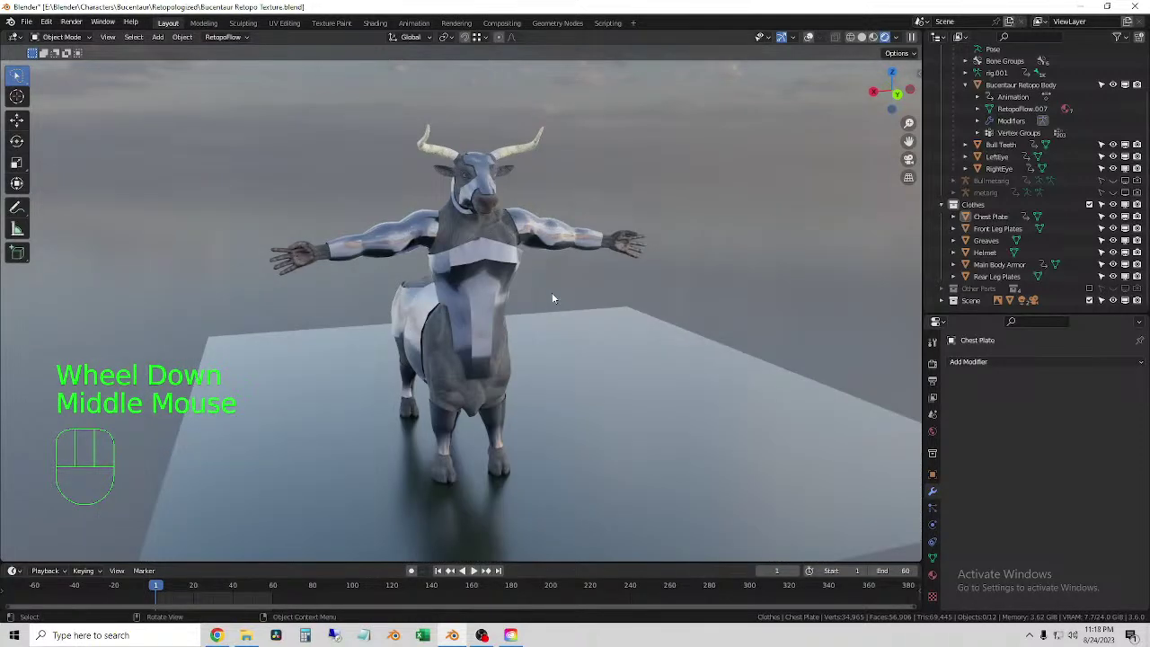
# - Save the file with the armored character in rendered view
pyautogui.click(579, 282)
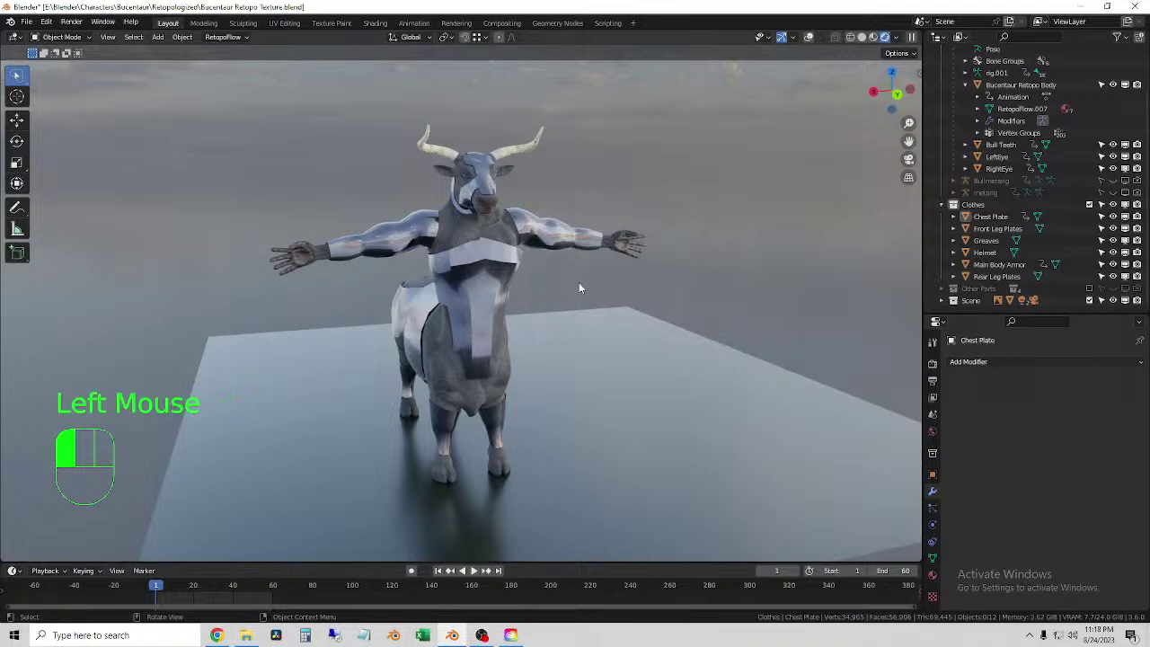
pyautogui.click(26, 21)
pyautogui.click(54, 99)
pyautogui.click(622, 268)
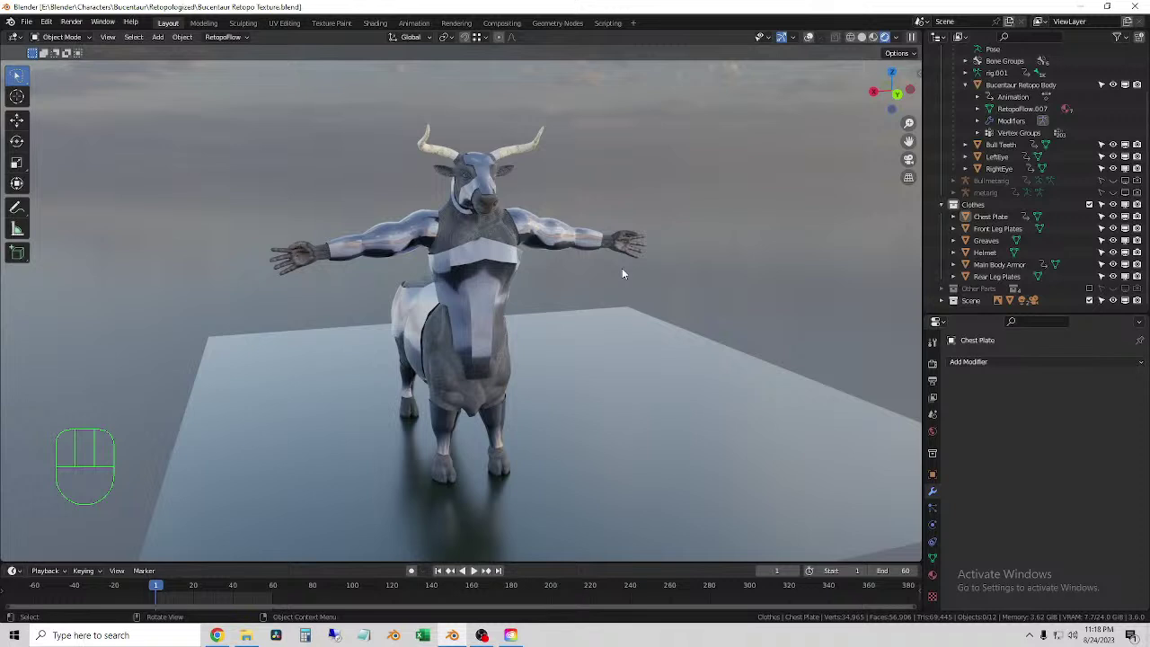
pyautogui.click(565, 280)
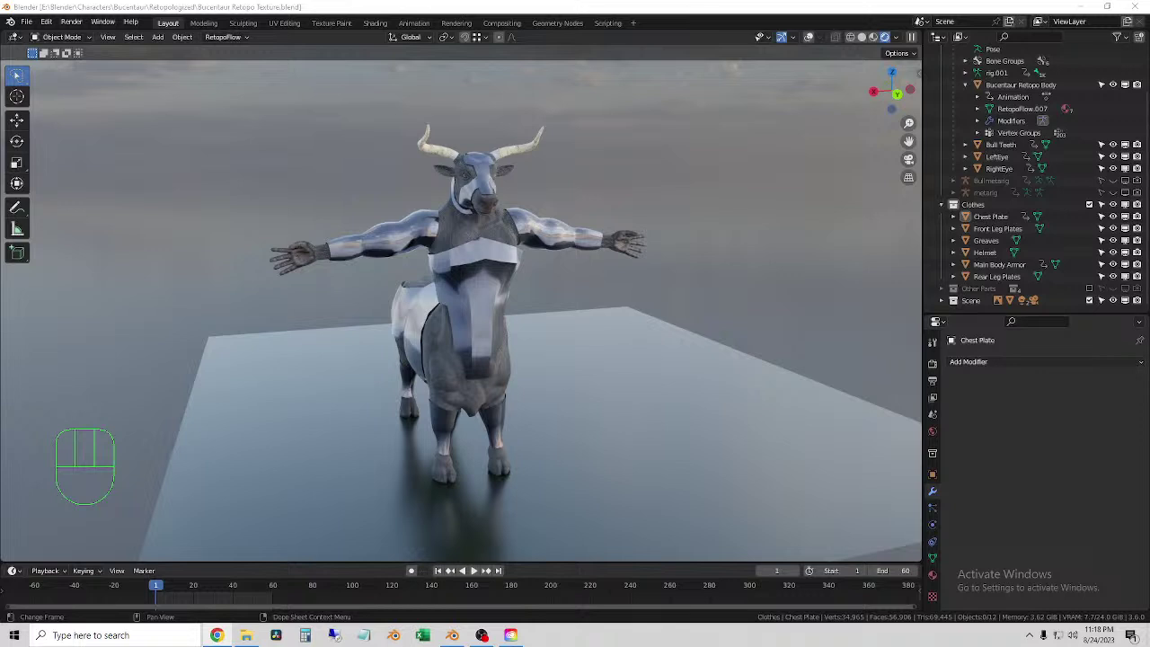
# - Turn the viewport overlays back on and select the Bucentaur Retopo Body object
pyautogui.click(571, 284)
pyautogui.moveTo(534, 287); pyautogui.dragTo(596, 313, button='middle')
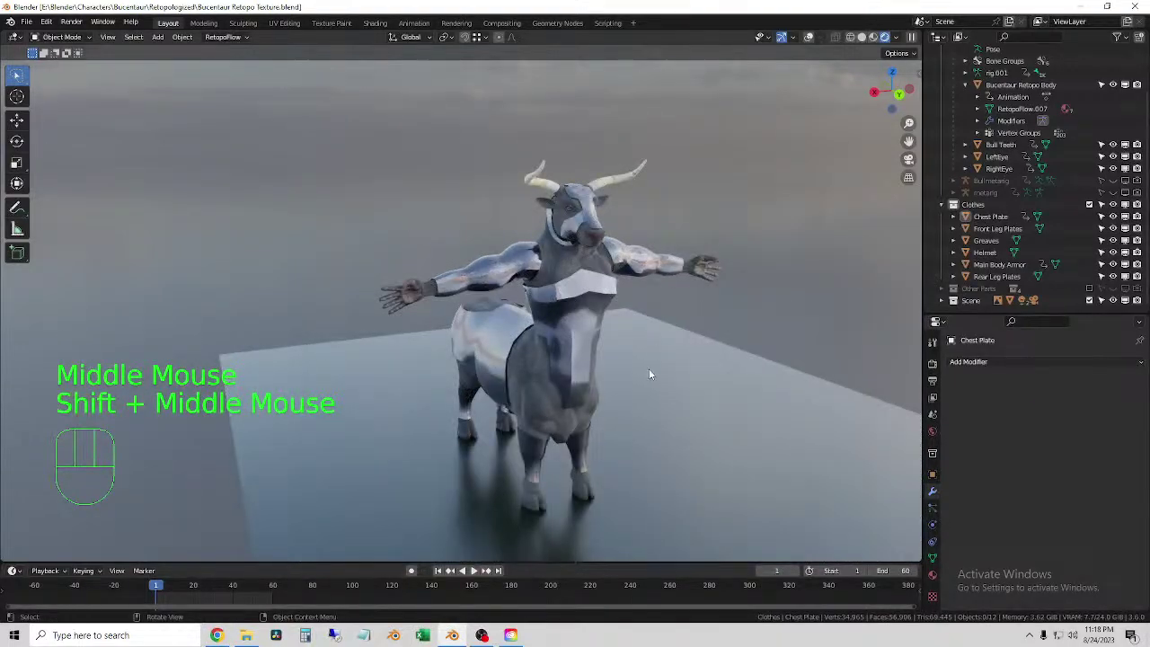
pyautogui.moveTo(648, 369); pyautogui.dragTo(640, 332, button='middle')
pyautogui.click(809, 37)
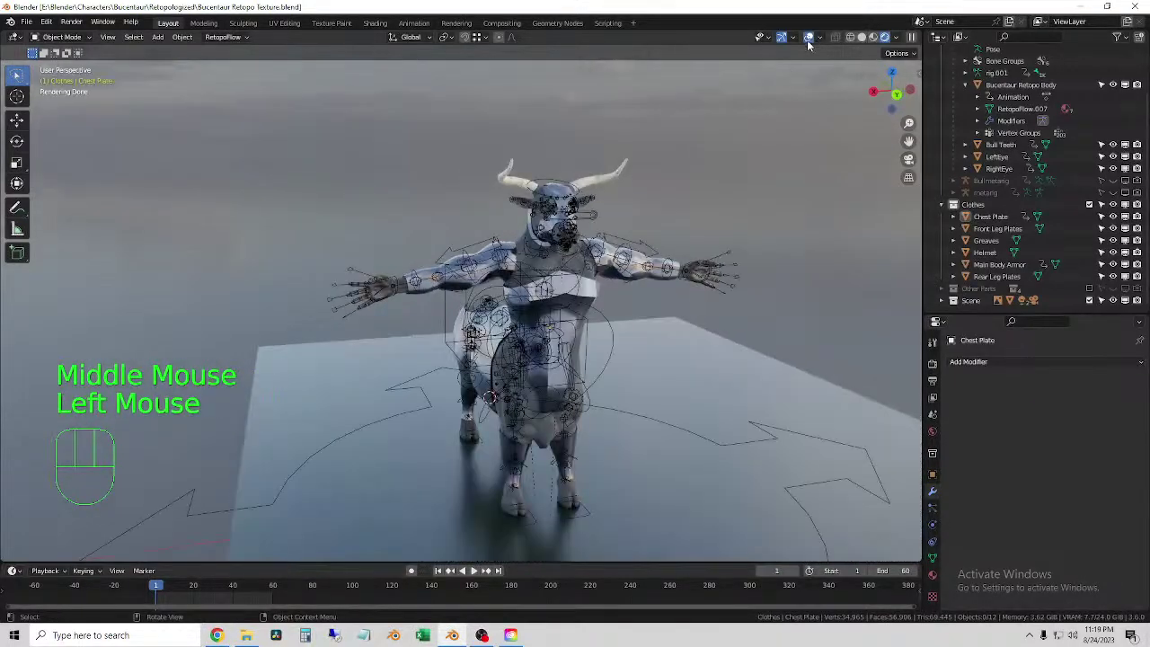
pyautogui.scroll(2, 700, 325)
pyautogui.click(603, 225)
pyautogui.scroll(-2, 701, 293)
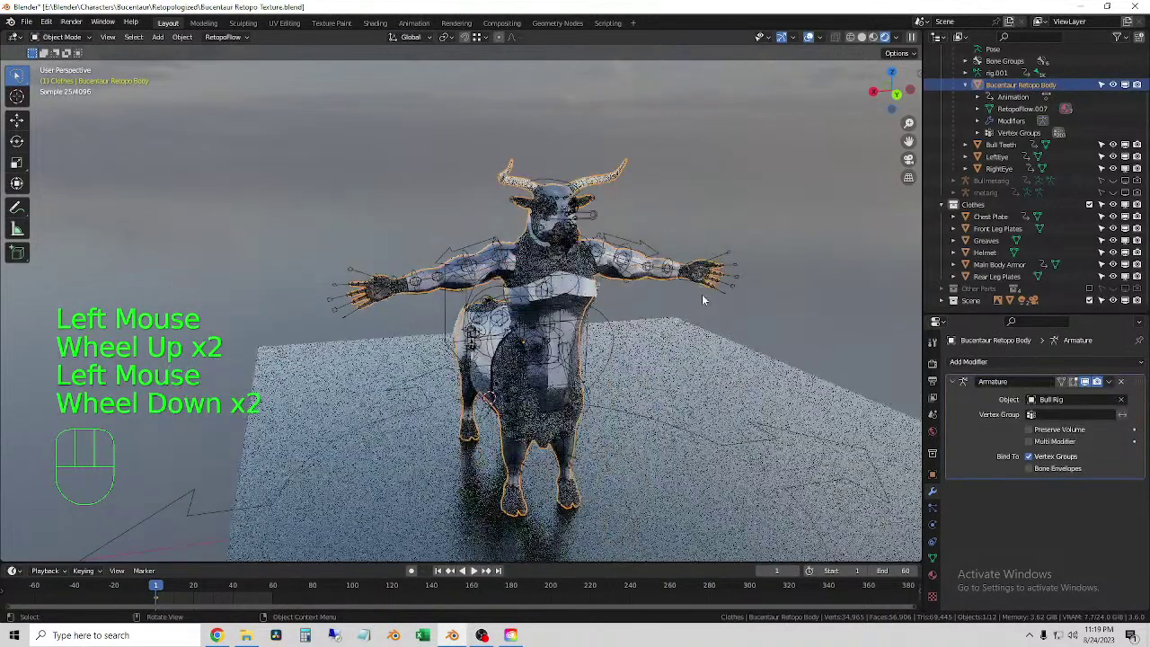
# - Return the viewport to solid shading and leave all objects deselected
pyautogui.click(674, 309)
pyautogui.moveTo(619, 316); pyautogui.dragTo(598, 303, button='middle')
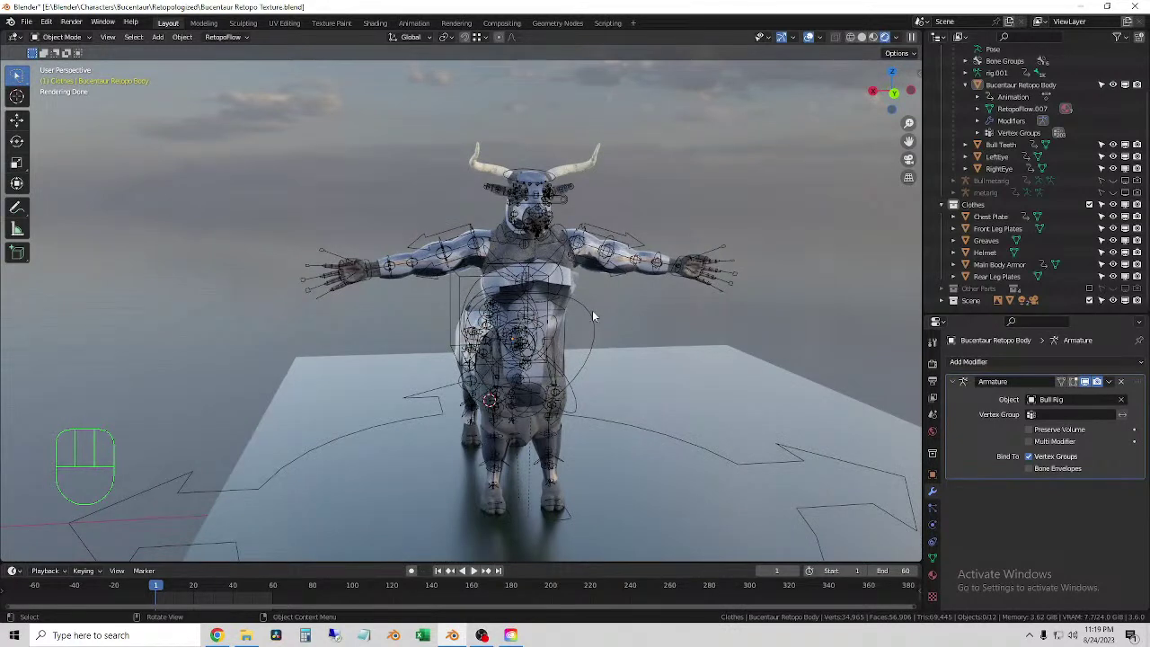
pyautogui.click(597, 313)
pyautogui.click(863, 40)
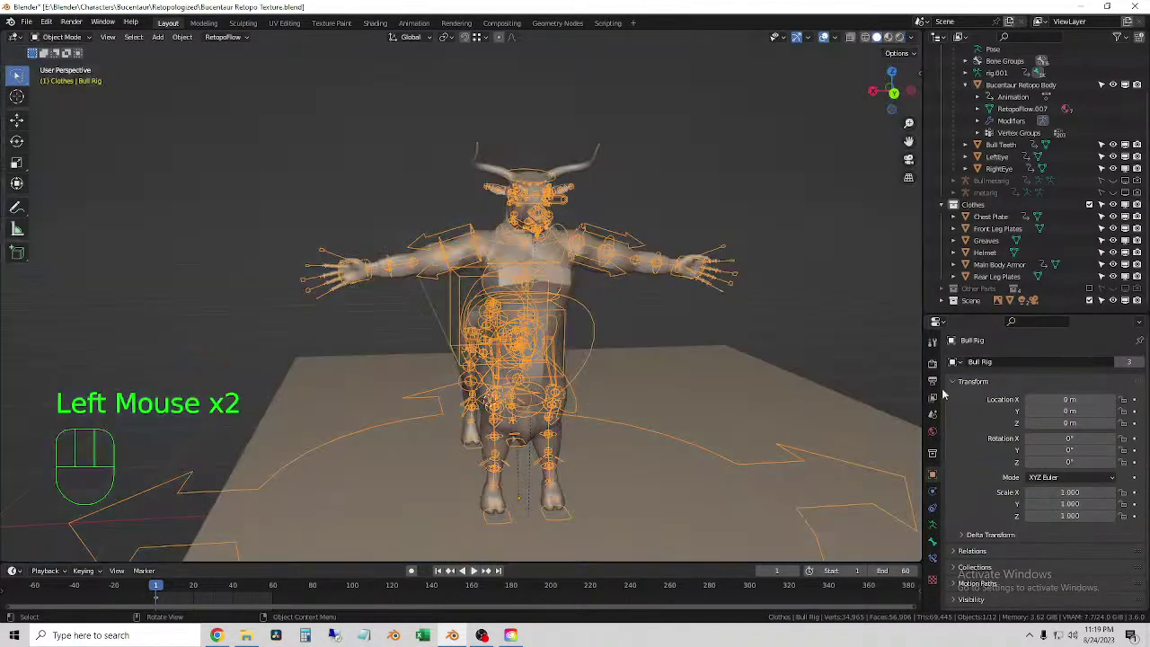
pyautogui.click(580, 315)
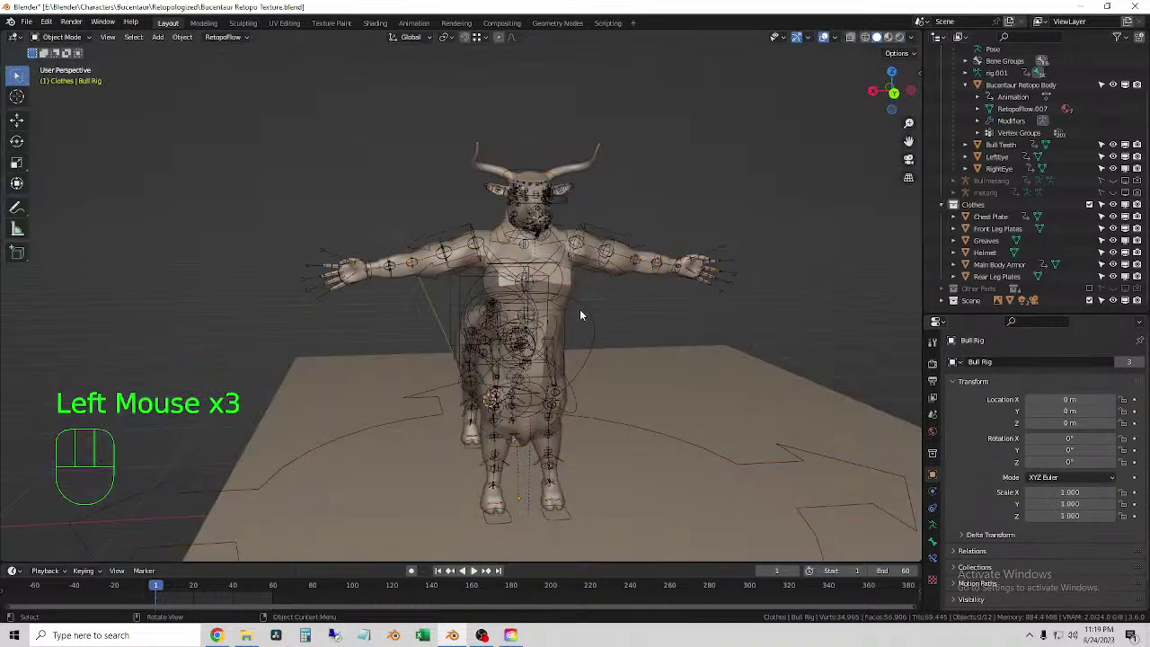
# - Place the 3D cursor on the character's upper chest with the Greaves deselected
pyautogui.scroll(1, 392, 271)
pyautogui.click(391, 271)
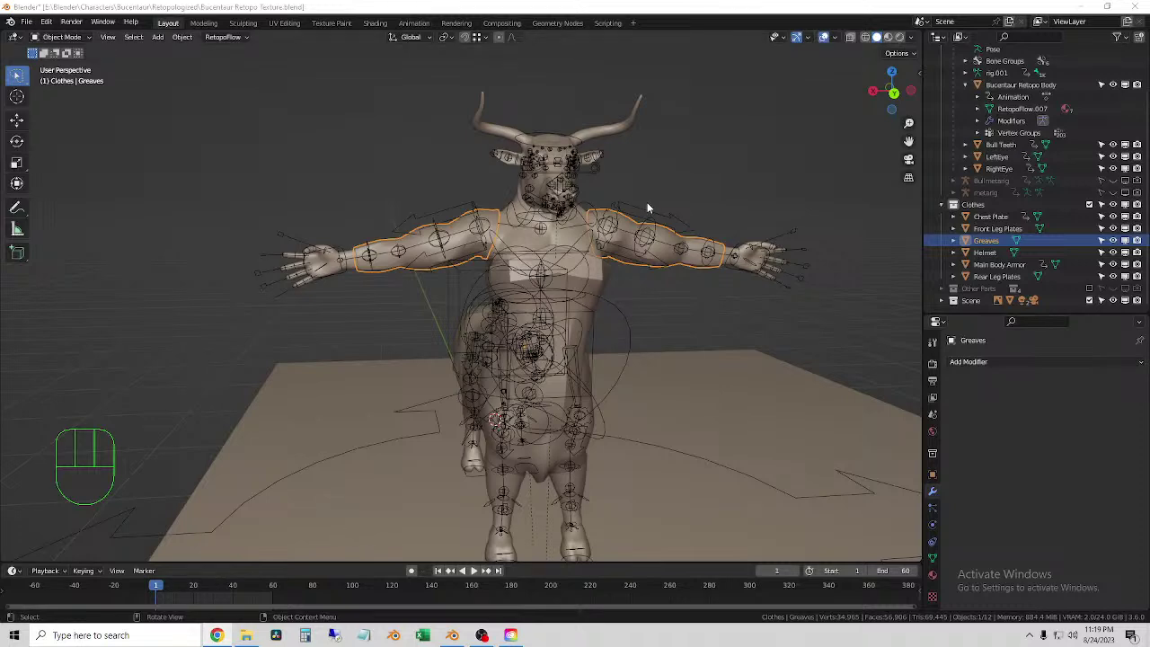
pyautogui.click(617, 298)
pyautogui.moveTo(591, 271); pyautogui.dragTo(523, 259, button='middle')
pyautogui.keyDown('shift'); pyautogui.rightClick(531, 258); pyautogui.keyUp('shift')
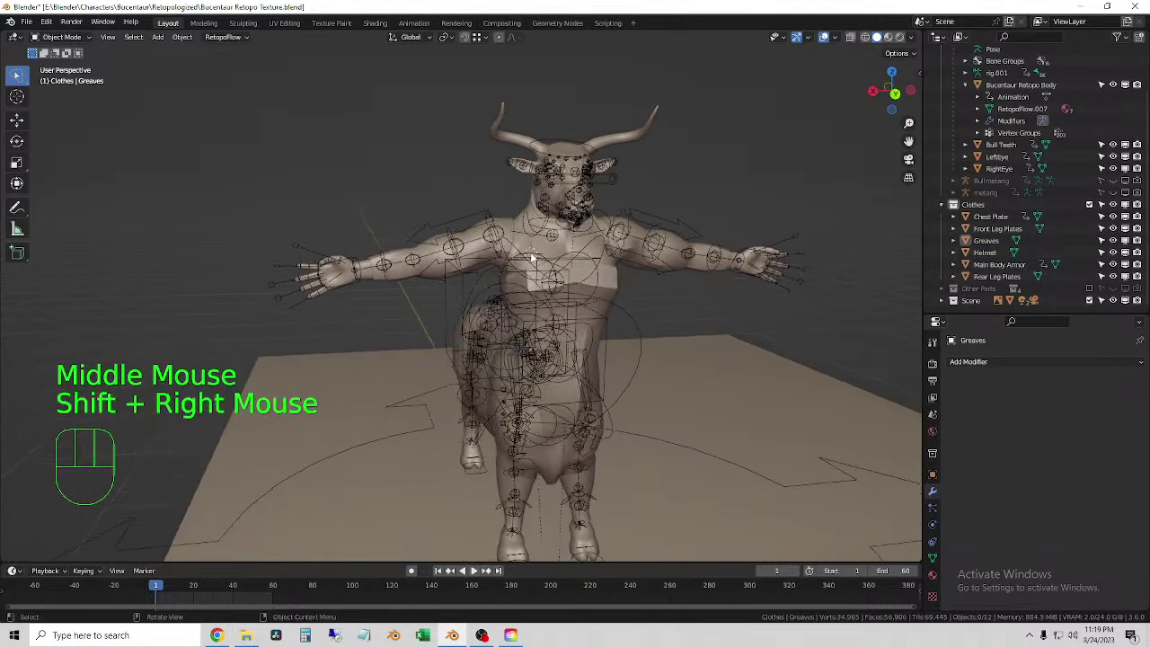
pyautogui.scroll(1, 531, 258)
pyautogui.scroll(-2, 531, 258)
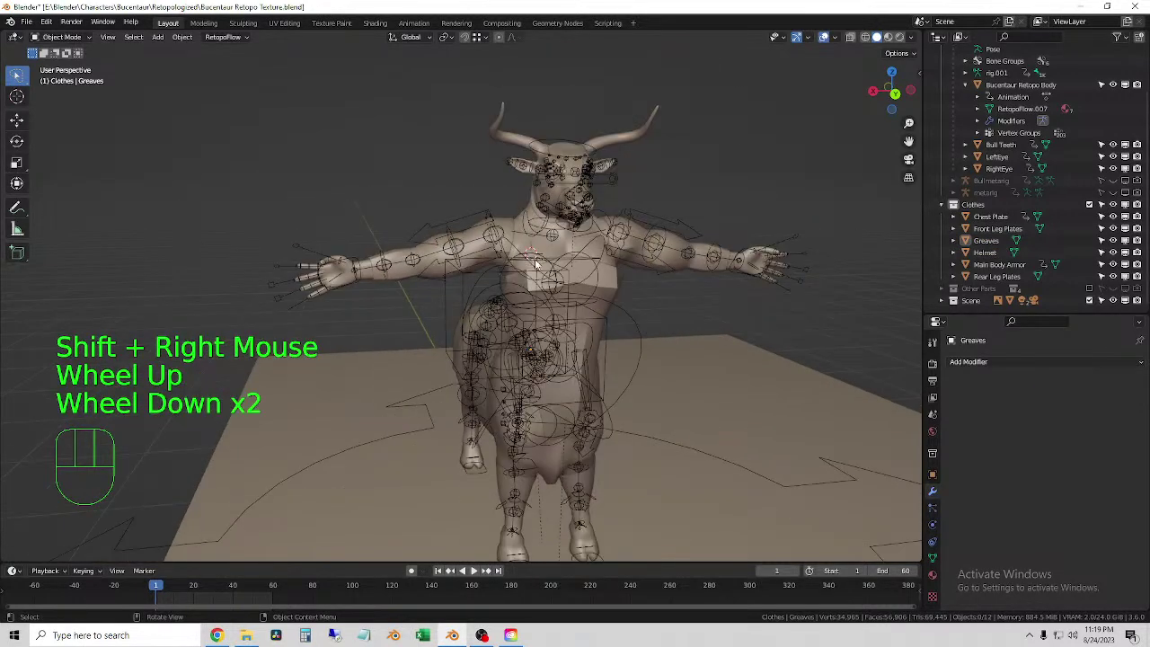
# - Select the linked faces of the Greaves object on the character's right arm and separate the selection into its own object
pyautogui.moveTo(587, 272); pyautogui.dragTo(732, 198, button='middle')
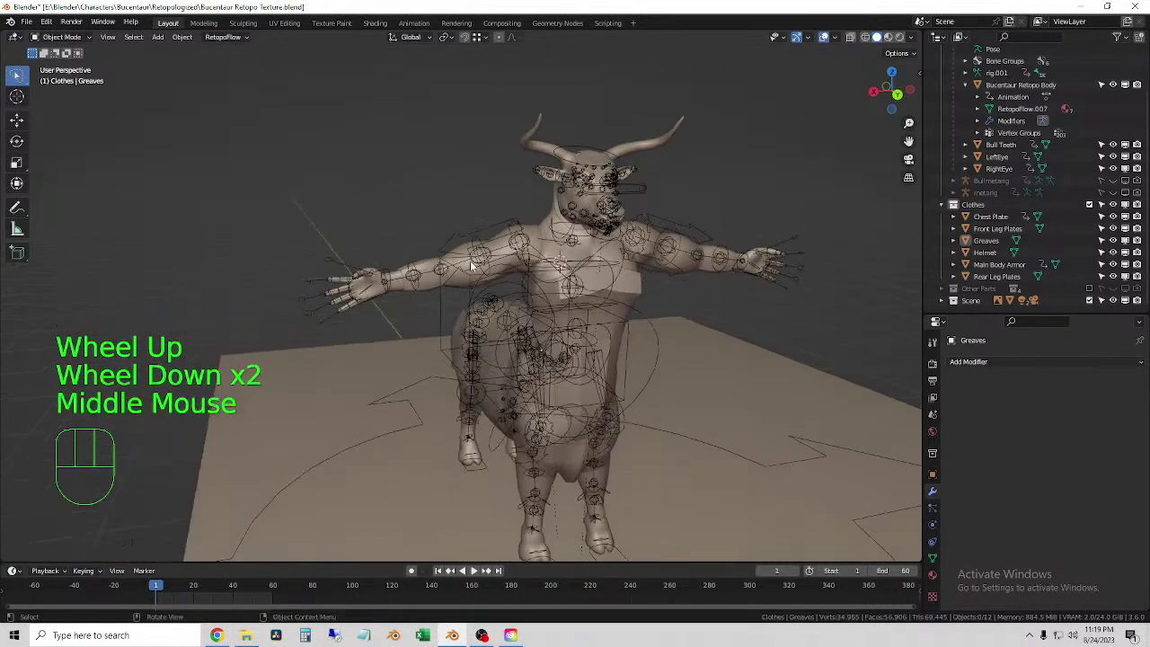
pyautogui.click(444, 280)
pyautogui.click(418, 287)
pyautogui.click(431, 300)
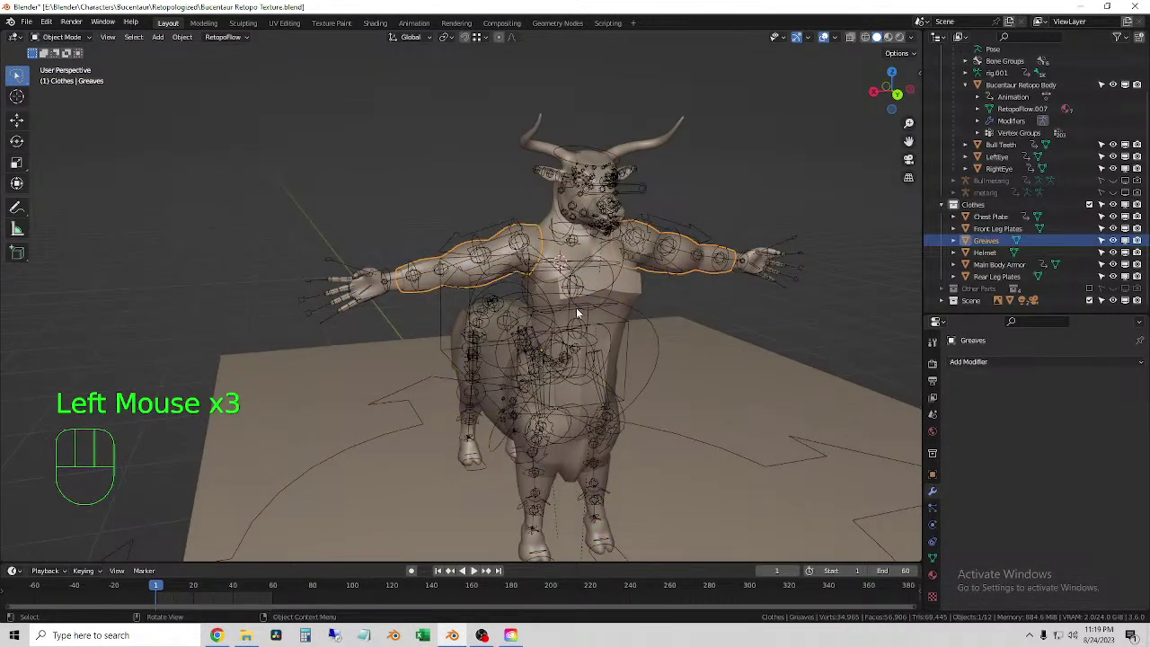
pyautogui.moveTo(439, 304); pyautogui.dragTo(588, 310, button='middle')
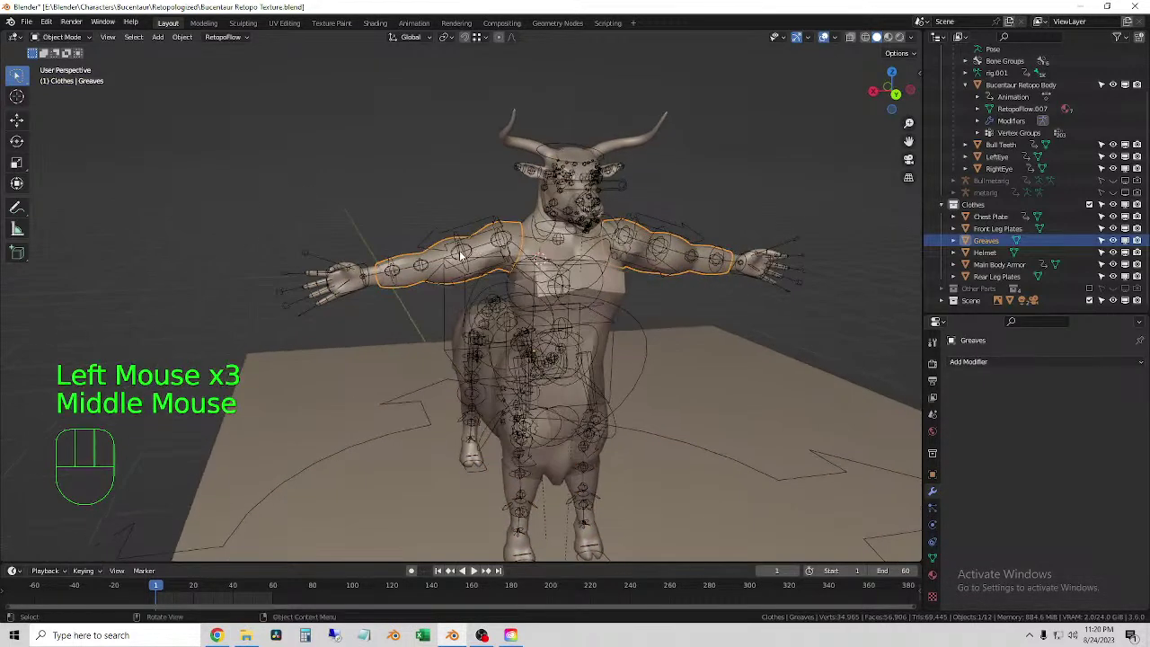
pyautogui.moveTo(460, 256); pyautogui.dragTo(460, 254, button='middle')
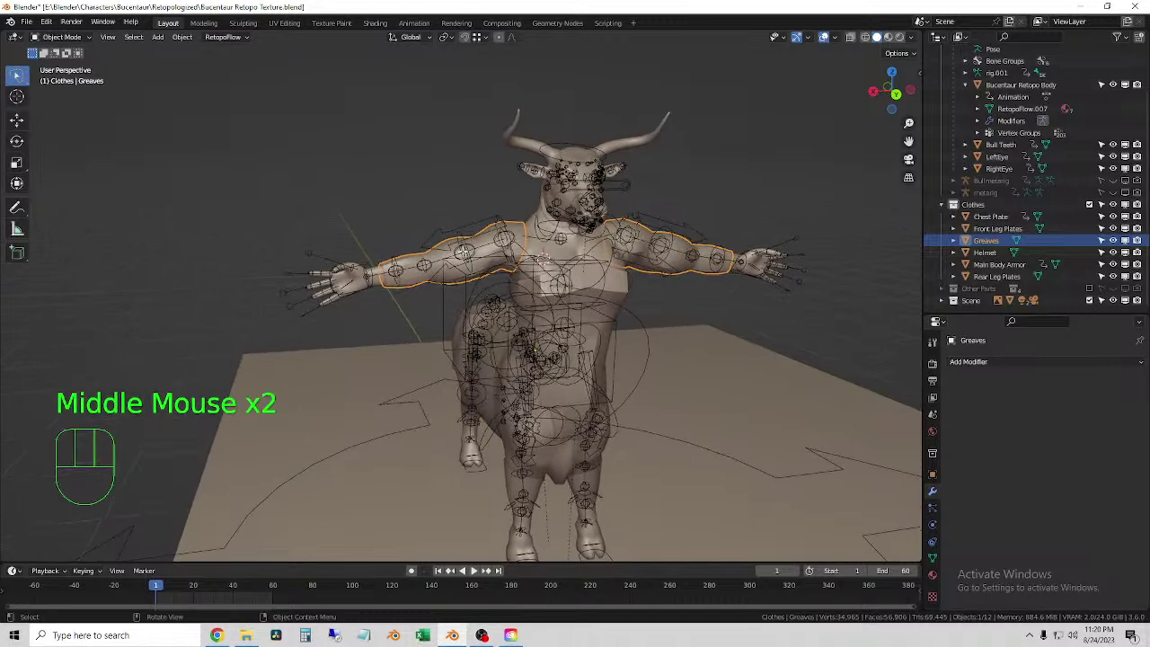
pyautogui.press('Tab')
pyautogui.press('l')
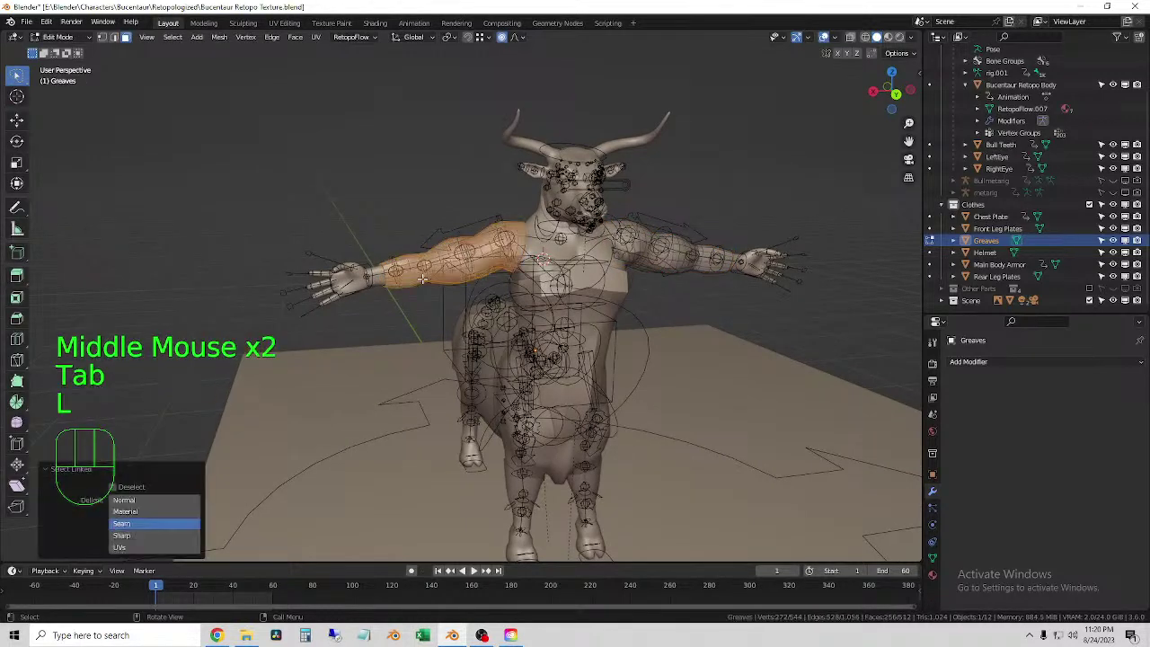
pyautogui.moveTo(421, 275); pyautogui.dragTo(425, 263, button='middle')
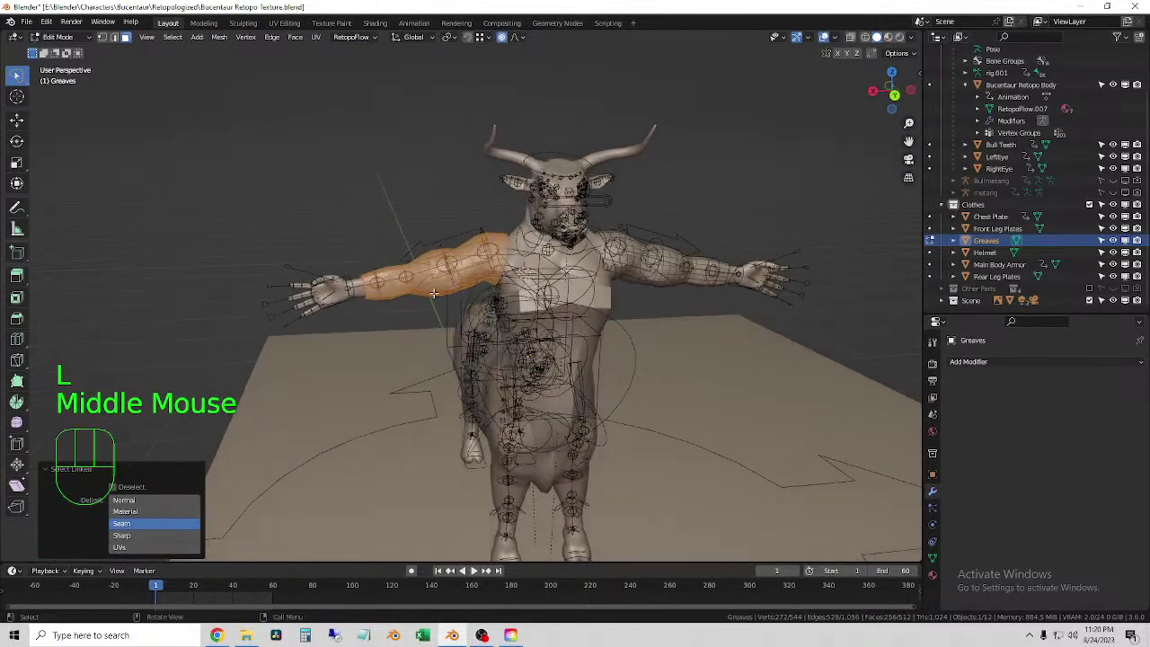
pyautogui.rightClick(360, 215)
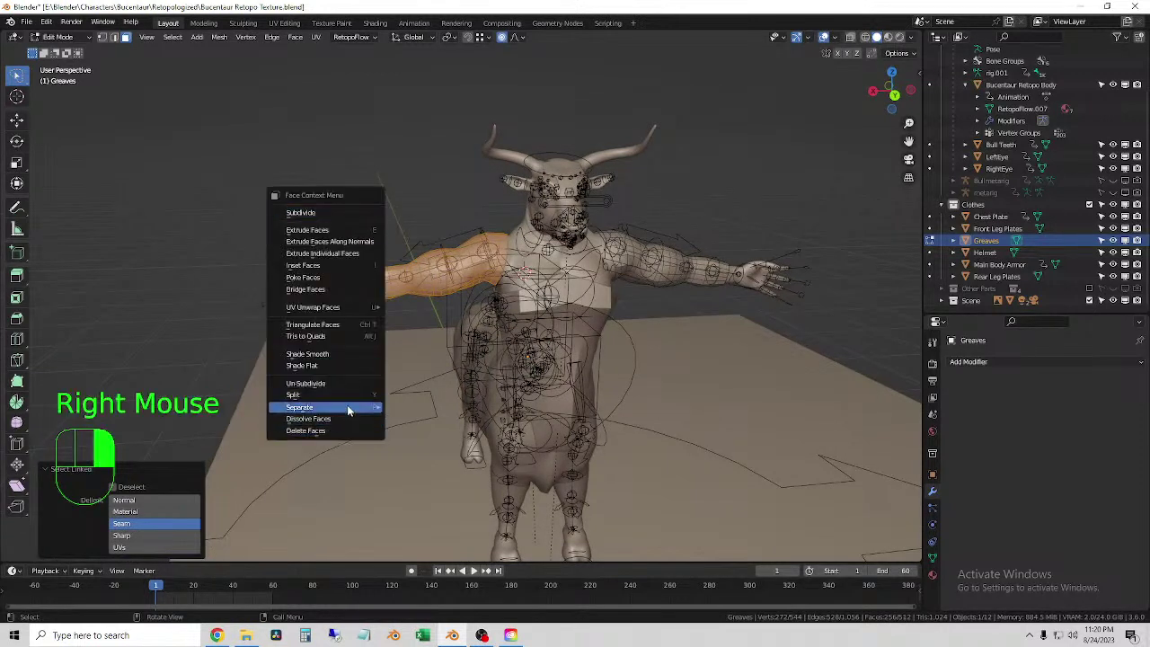
pyautogui.moveTo(350, 408)
pyautogui.click(440, 411)
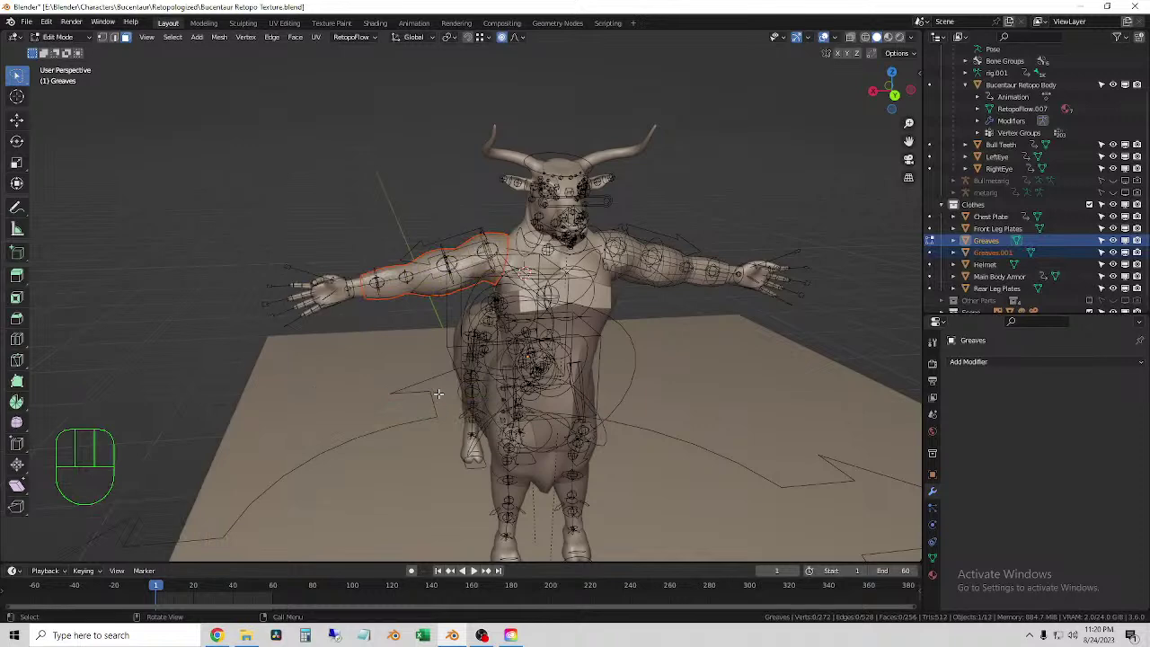
# - Return to Object Mode and select only the separated greave on the character's right arm
pyautogui.moveTo(635, 285); pyautogui.dragTo(625, 279, button='middle')
pyautogui.click(613, 312)
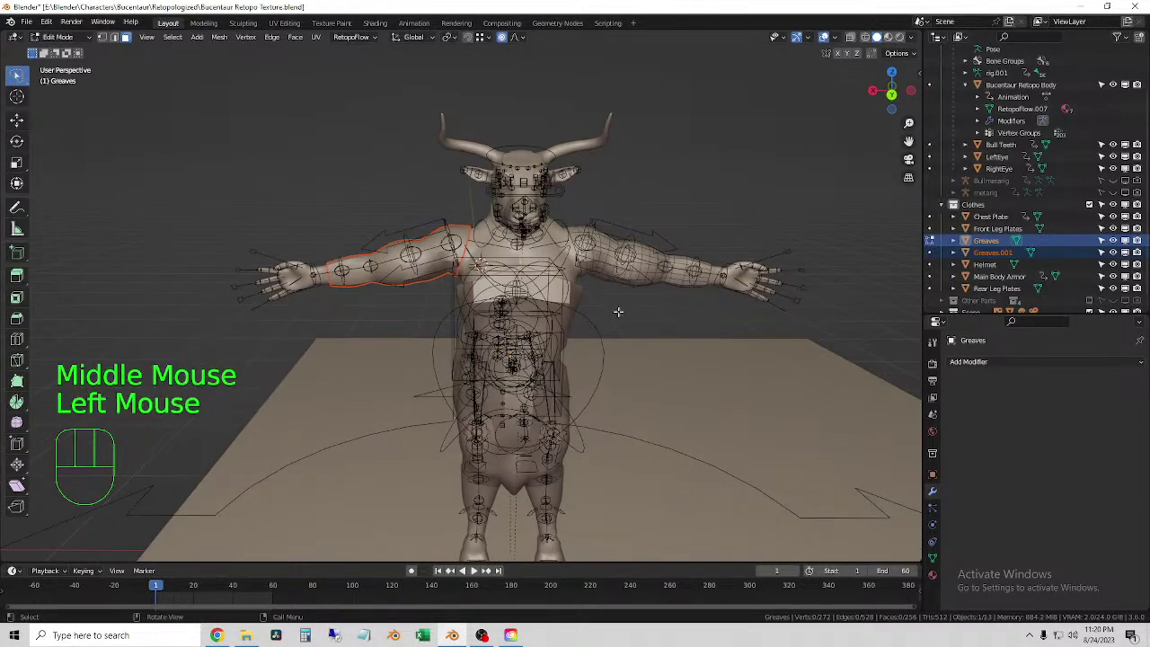
pyautogui.click(59, 38)
pyautogui.click(65, 51)
pyautogui.click(376, 294)
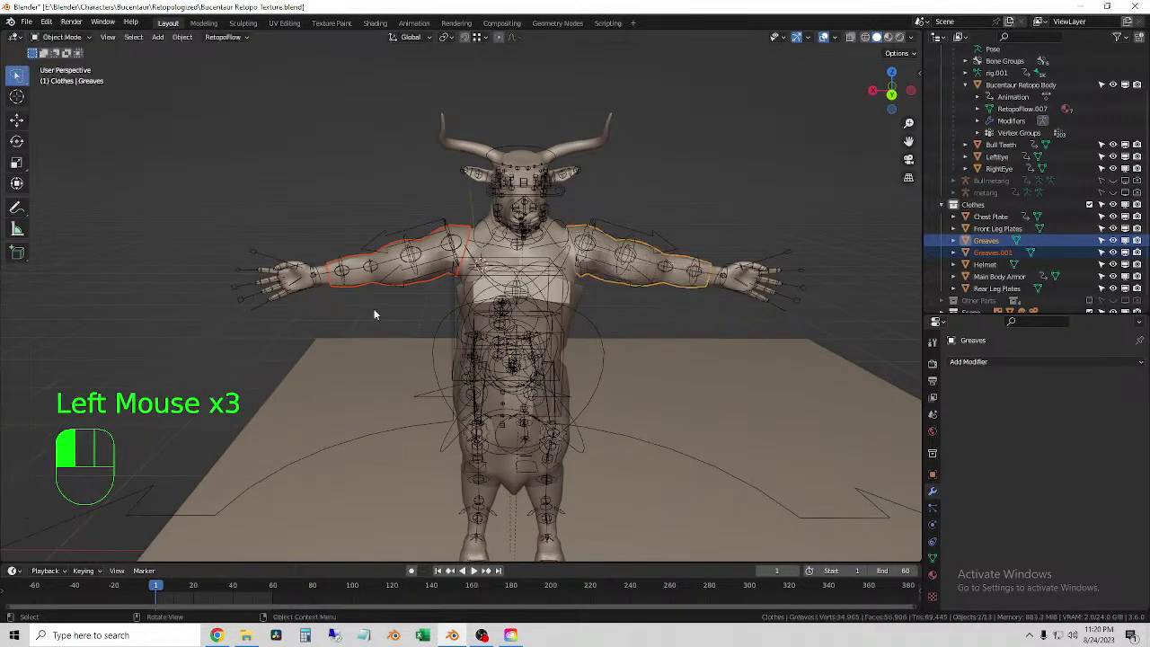
pyautogui.click(378, 285)
pyautogui.click(379, 281)
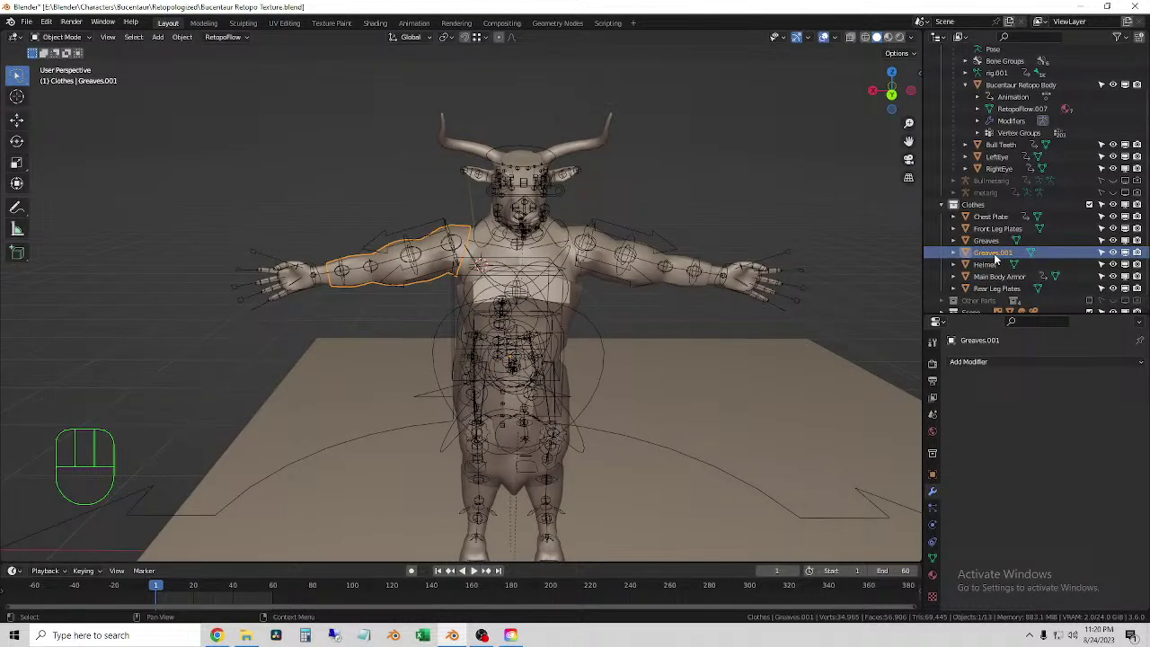
# - Rename the Greaves object on the character's left arm as Greaves Left
pyautogui.click(761, 171)
pyautogui.click(996, 244)
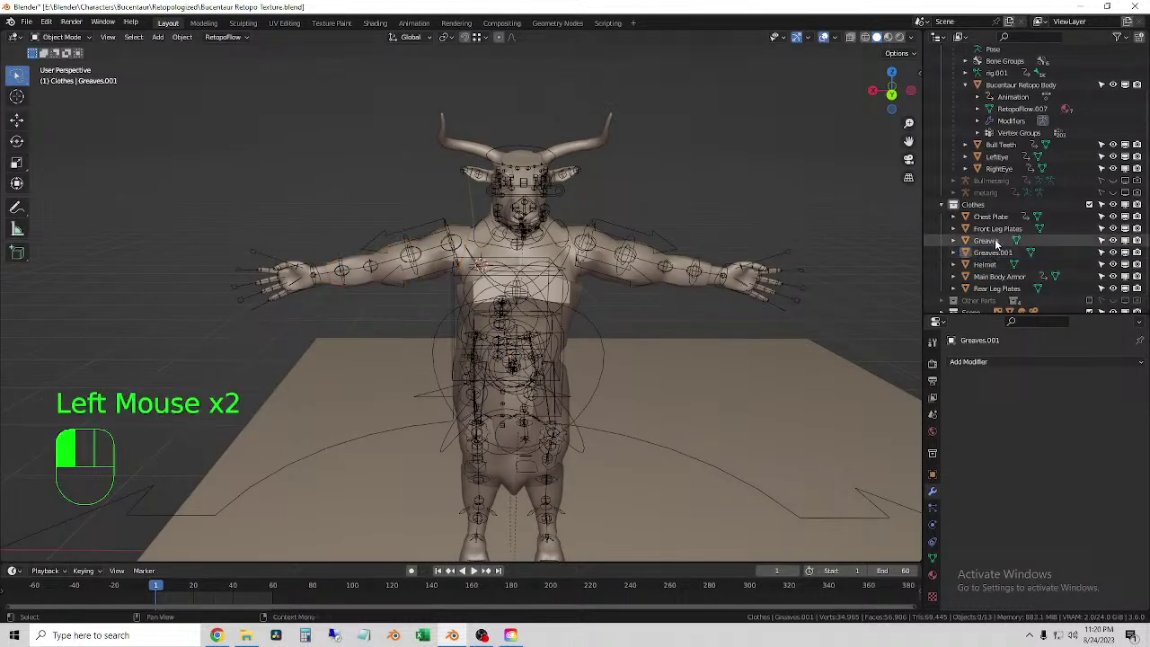
pyautogui.doubleClick(995, 243)
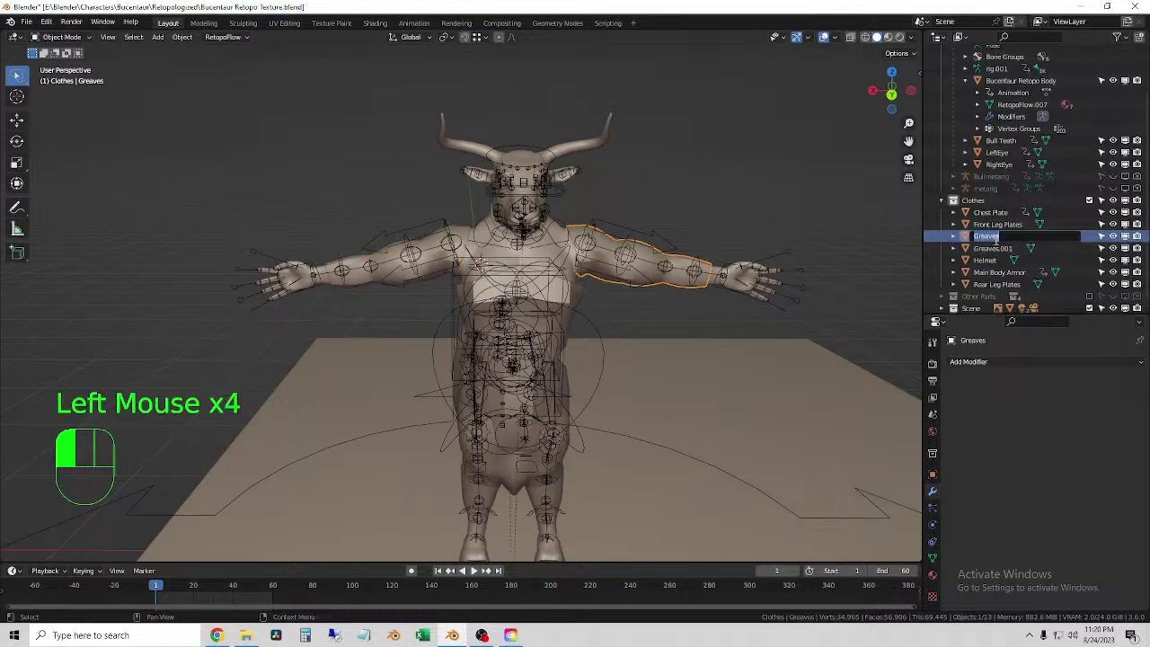
pyautogui.click(1005, 237)
pyautogui.write('Left')
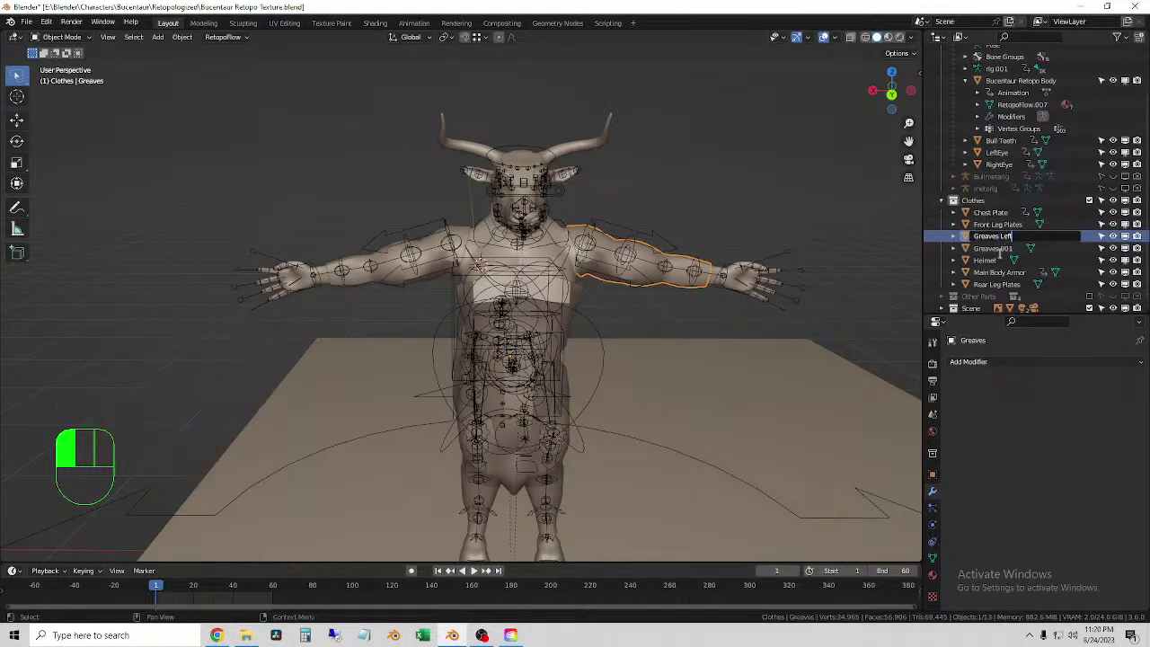
pyautogui.click(998, 253)
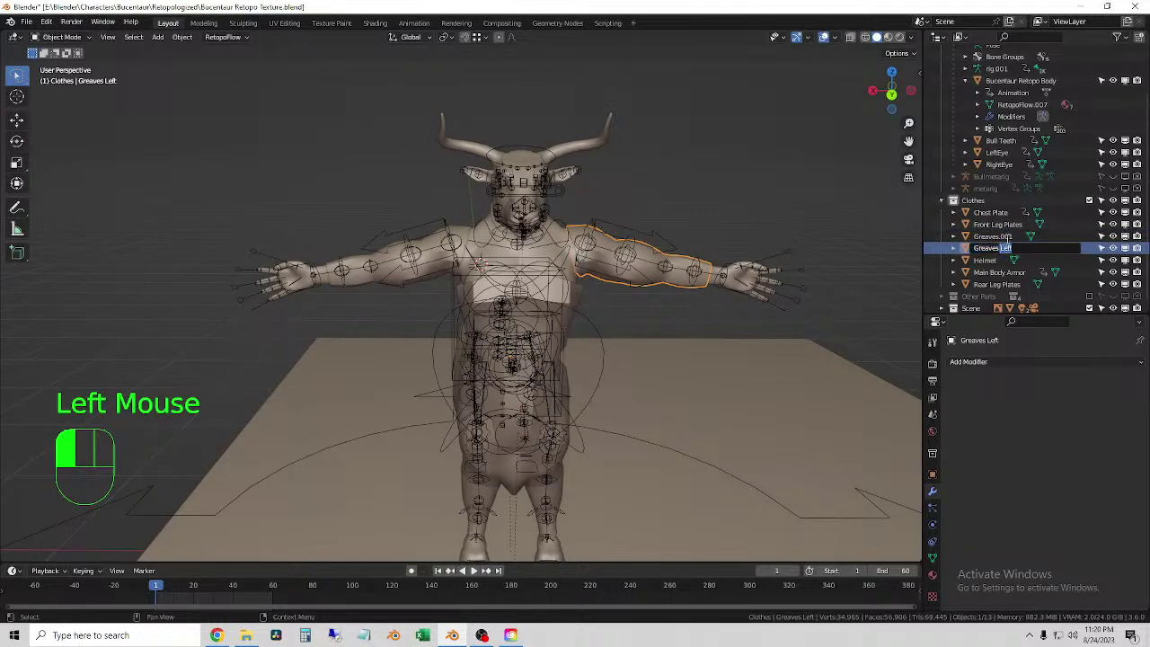
# - Rename the separated Greaves.001 object on the character's right arm as Greaves Right
pyautogui.click(1008, 242)
pyautogui.click(1016, 238)
pyautogui.click(1016, 238)
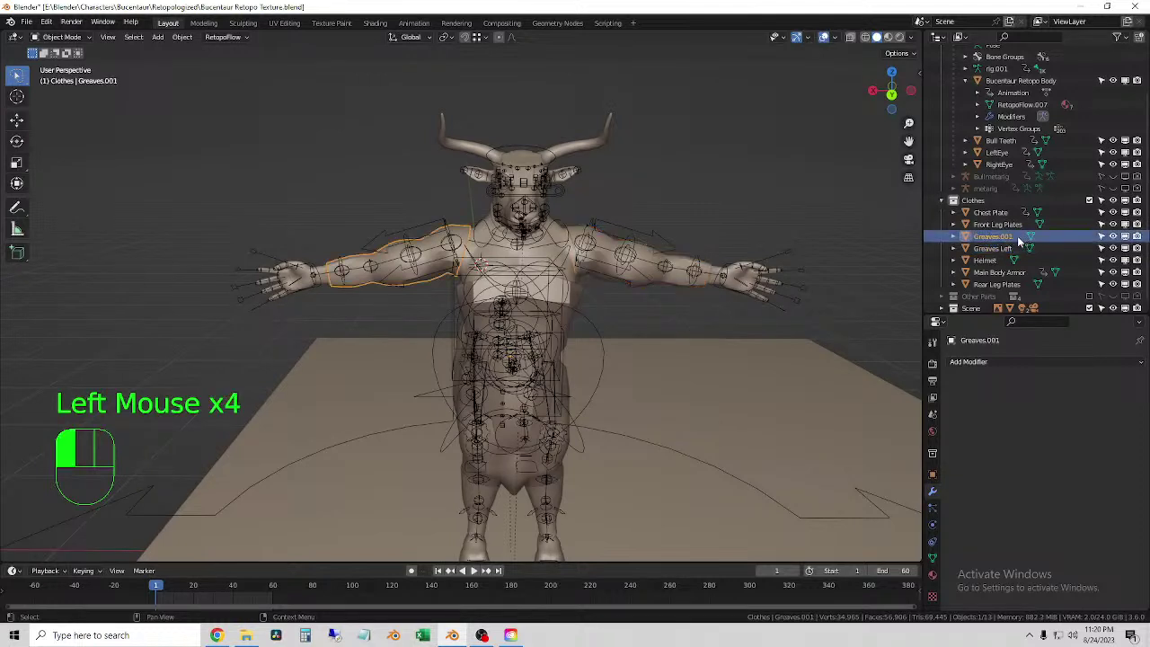
pyautogui.doubleClick(1017, 236)
pyautogui.press('BackSpace')
pyautogui.press('BackSpace')
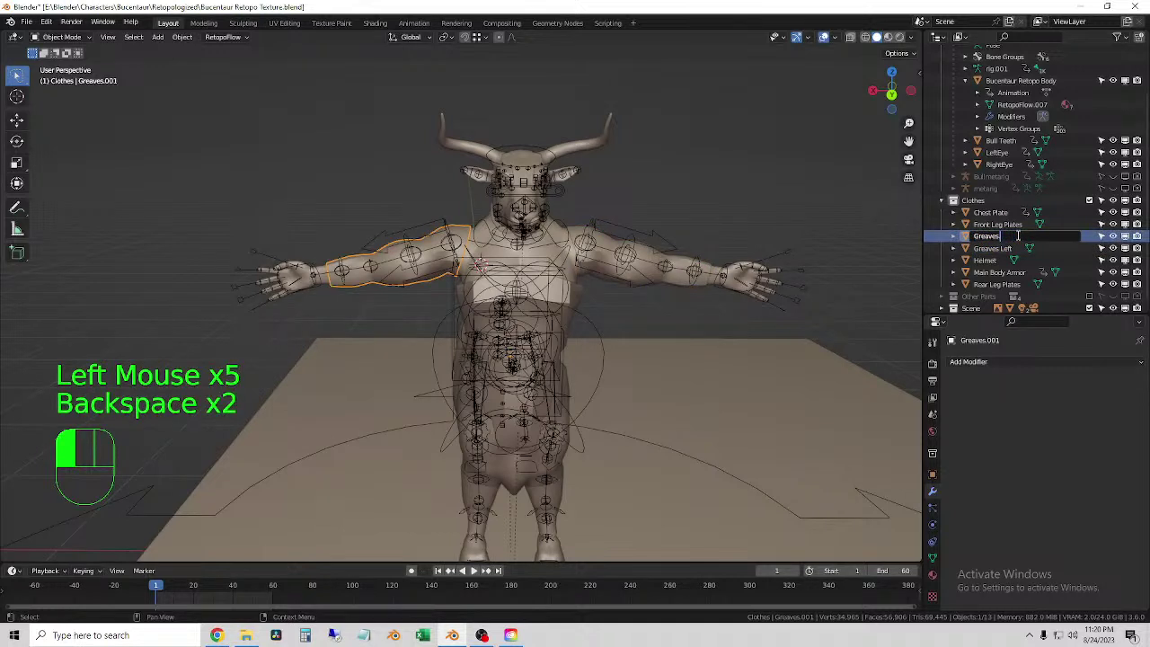
pyautogui.write('Rig')
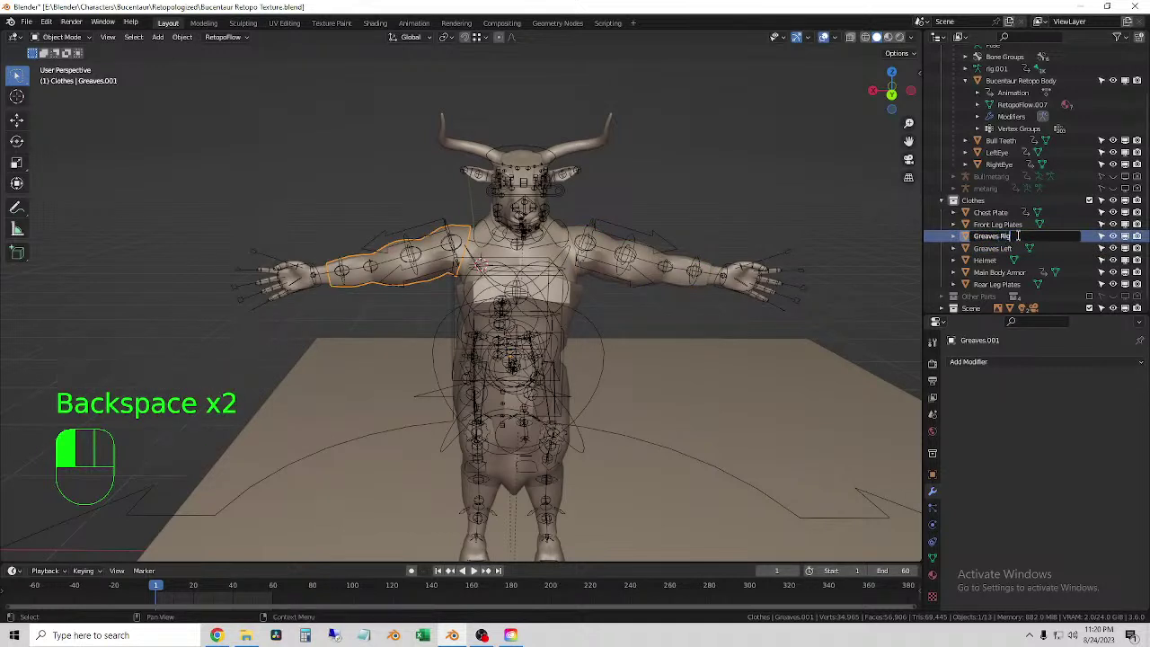
pyautogui.write('ht')
pyautogui.press('Return')
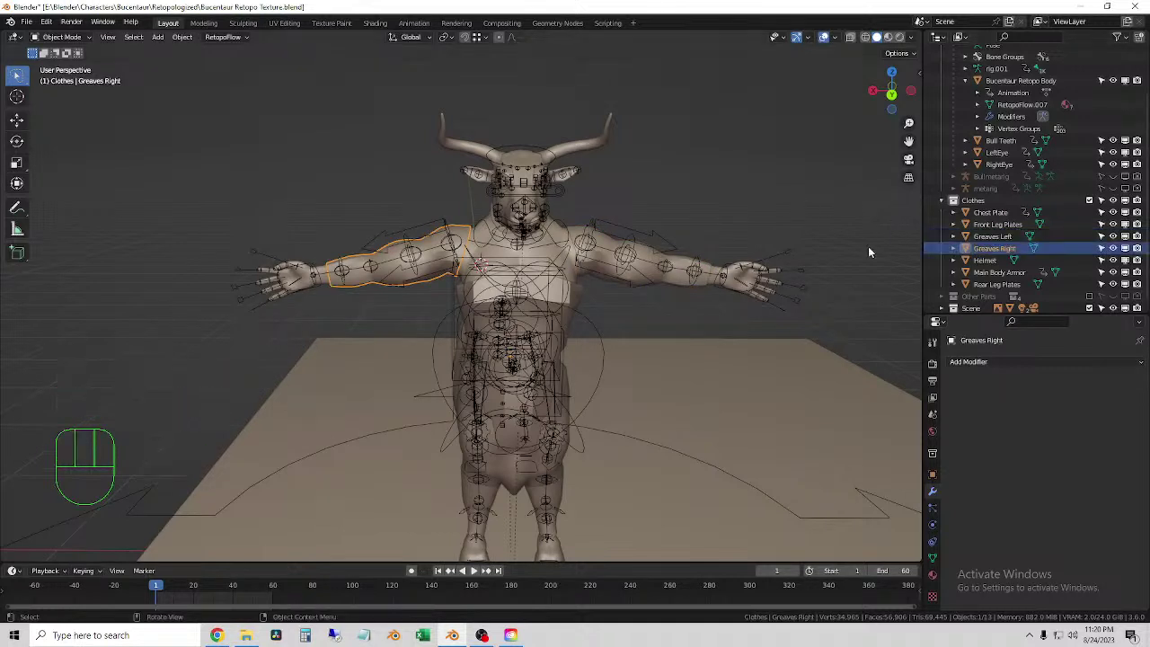
# - Select the linked faces of Front Leg Plates on the character's right front leg and separate the selection into its own object
pyautogui.click(997, 224)
pyautogui.keyDown('shift'); pyautogui.moveTo(530, 449); pyautogui.dragTo(534, 302, button='middle'); pyautogui.keyUp('shift')
pyautogui.press('Tab')
pyautogui.press('l')
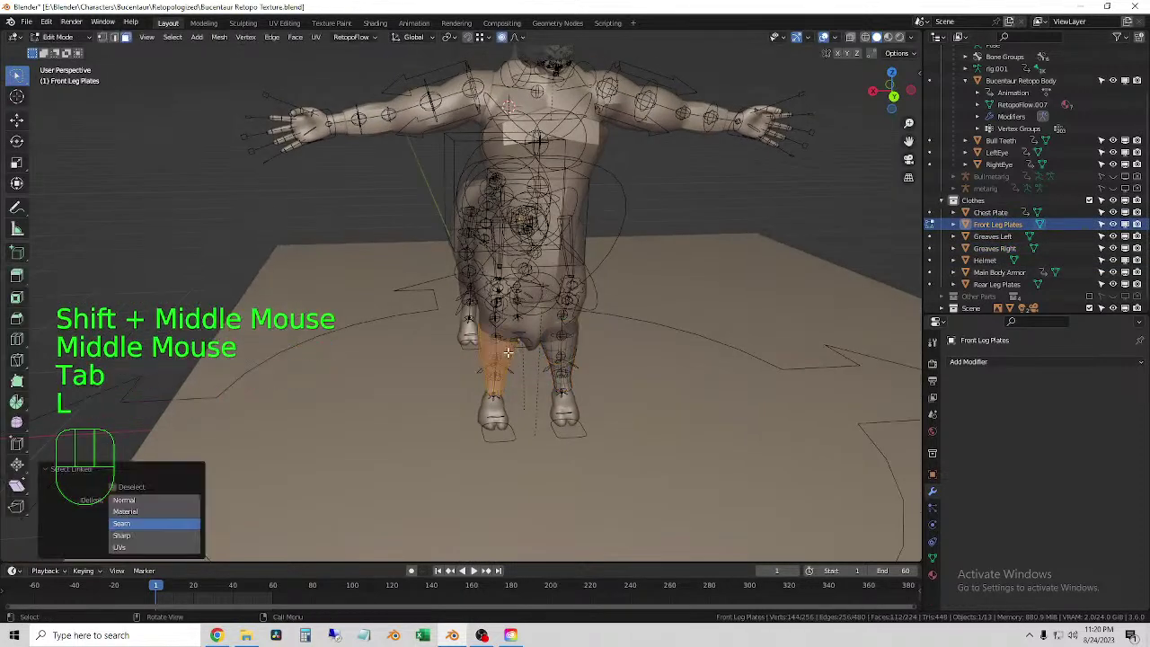
pyautogui.click(331, 209)
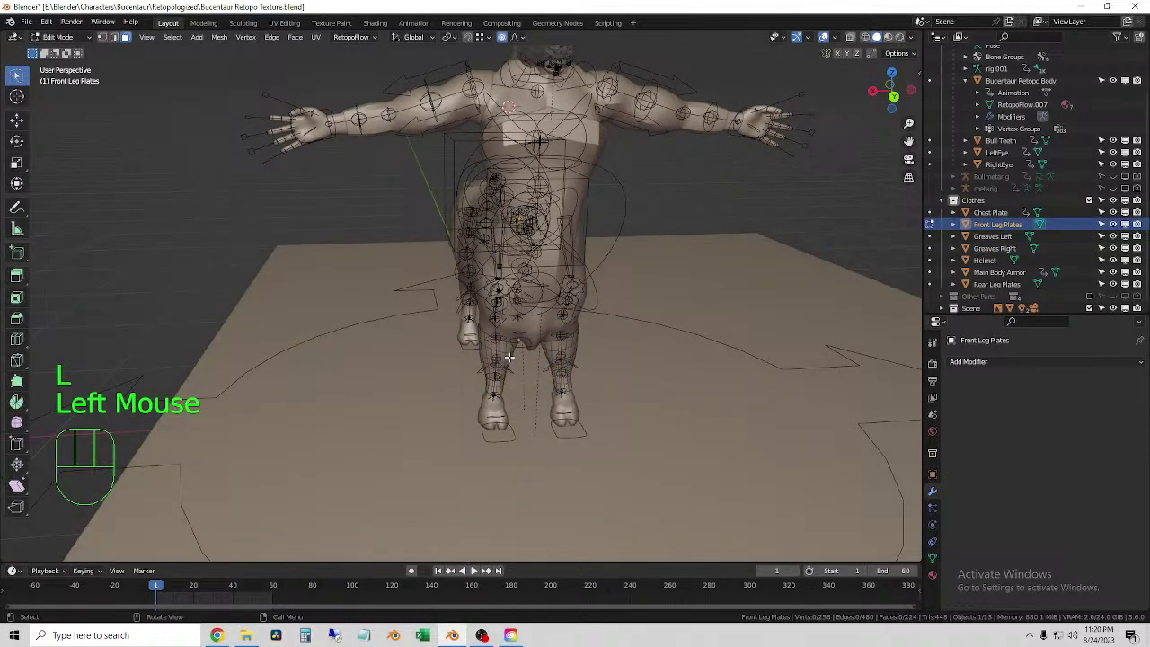
pyautogui.press('l')
pyautogui.rightClick(336, 267)
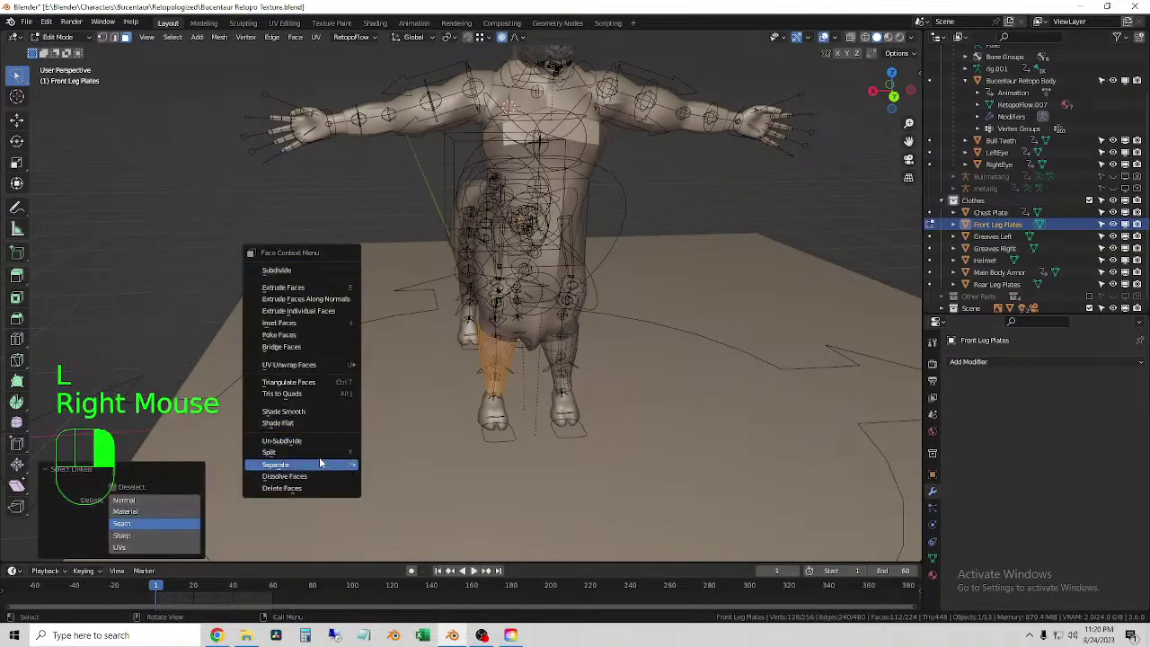
pyautogui.moveTo(320, 462)
pyautogui.click(420, 464)
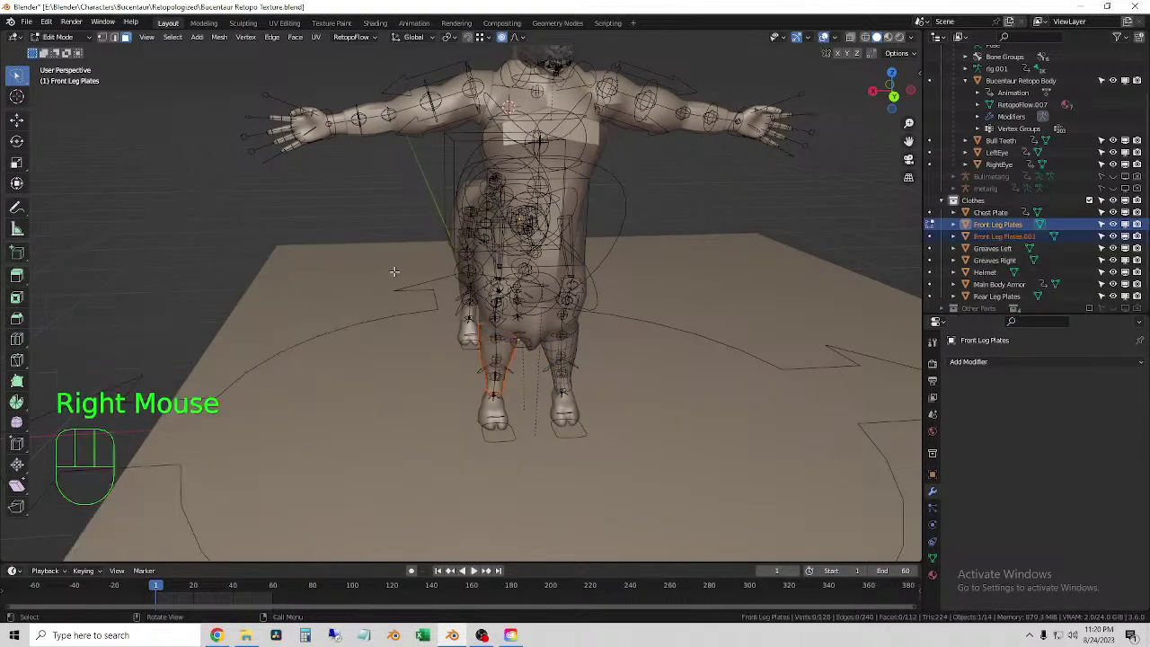
# - Return to Object Mode and rename the separated plate on the right front leg as Front Leg Plates Right
pyautogui.click(57, 37)
pyautogui.click(55, 51)
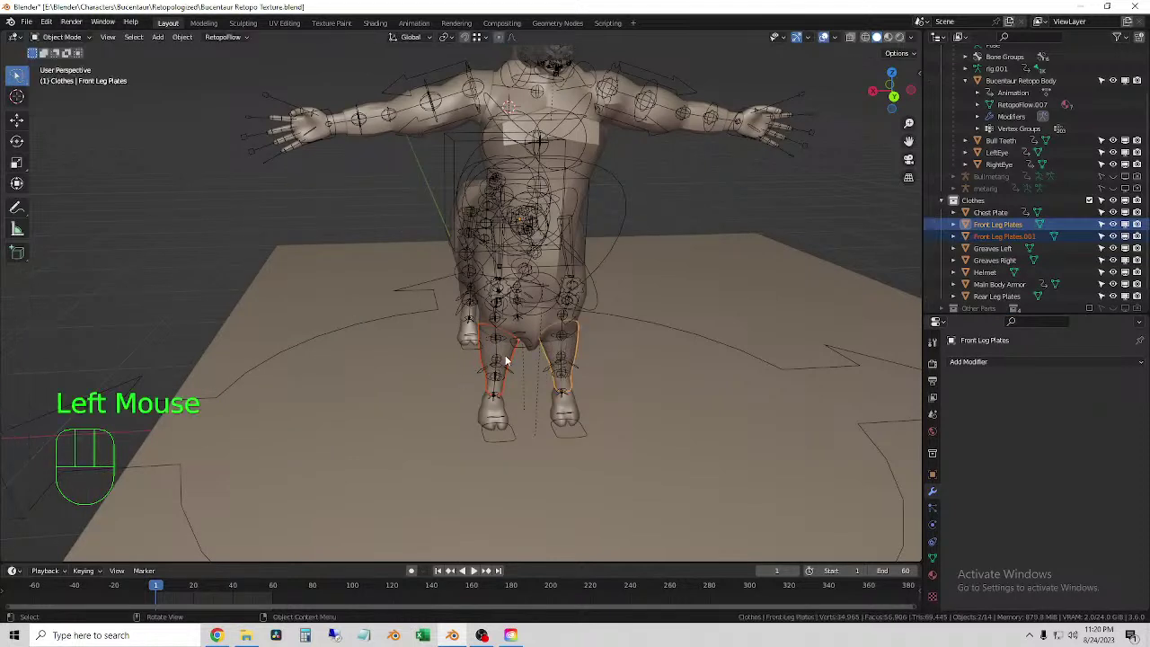
pyautogui.click(505, 359)
pyautogui.click(997, 236)
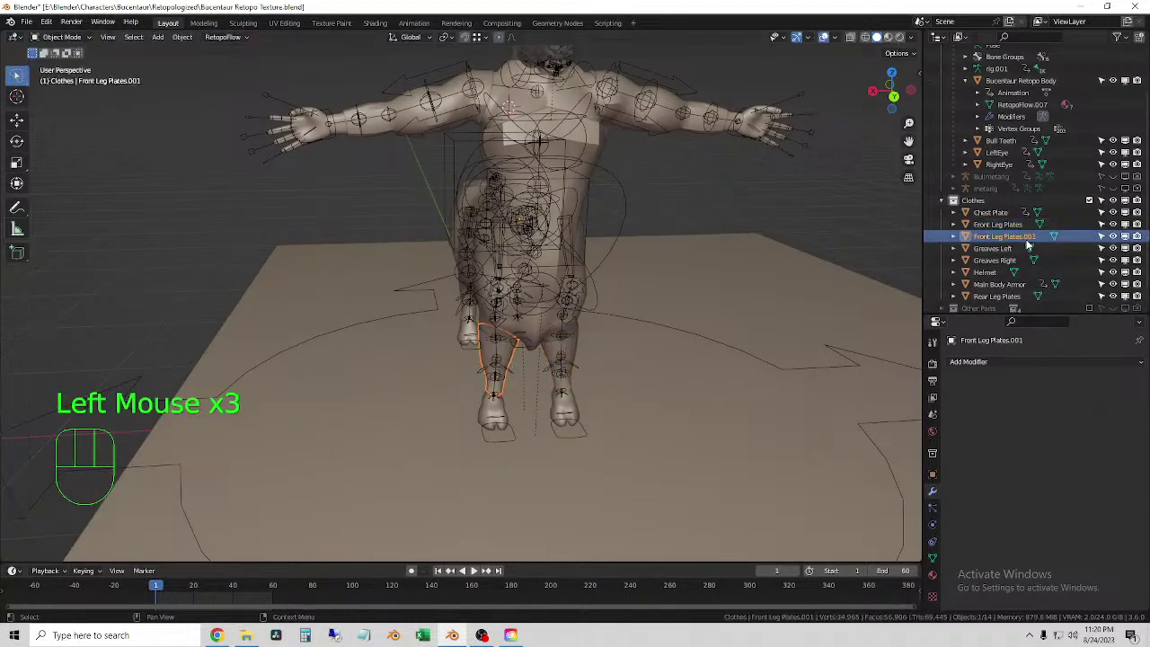
pyautogui.scroll(-1, 1028, 244)
pyautogui.doubleClick(1032, 226)
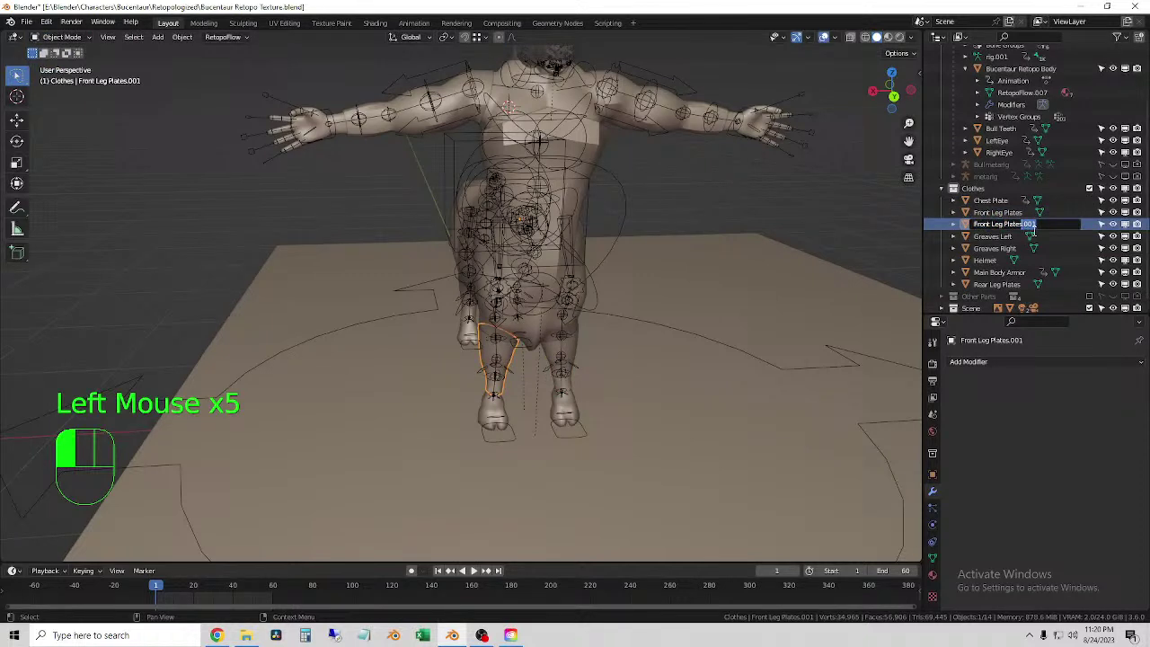
pyautogui.write('Right')
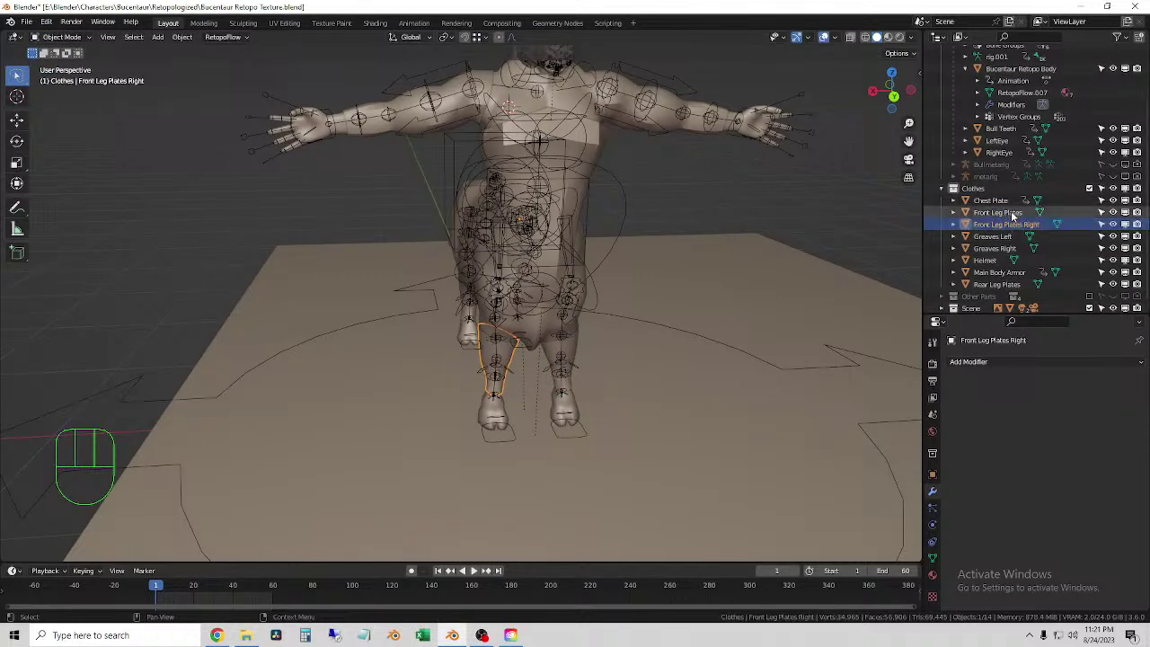
# - Rename the remaining Front Leg Plates object as Front Leg Plates Left
pyautogui.click(1012, 216)
pyautogui.click(1013, 215)
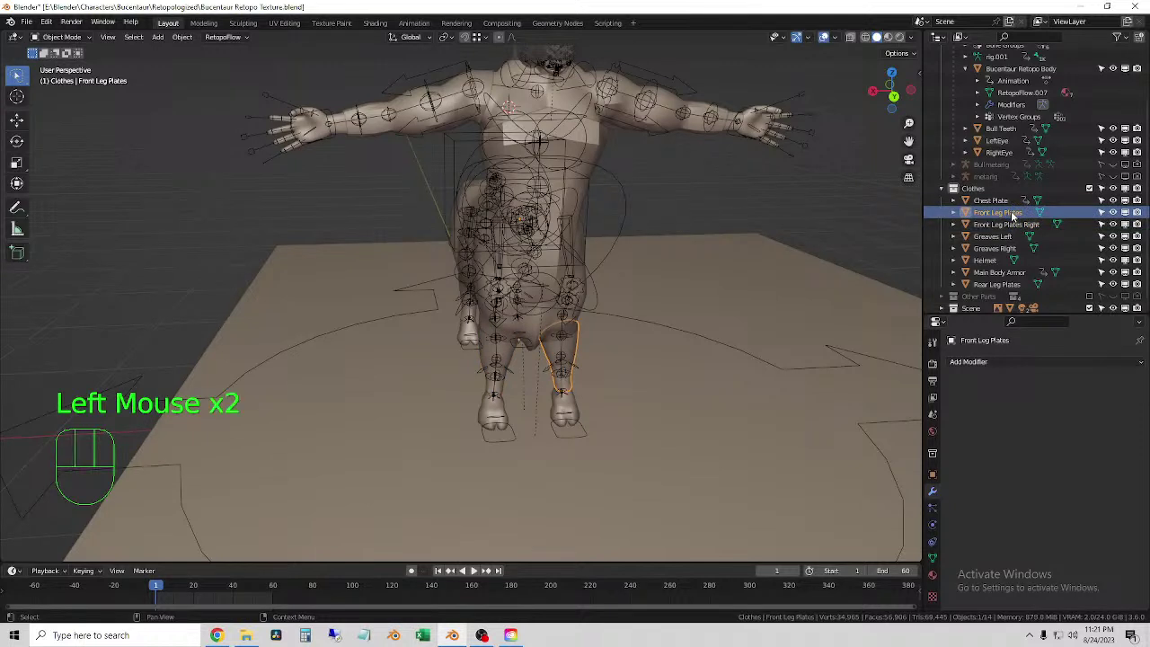
pyautogui.doubleClick(1013, 214)
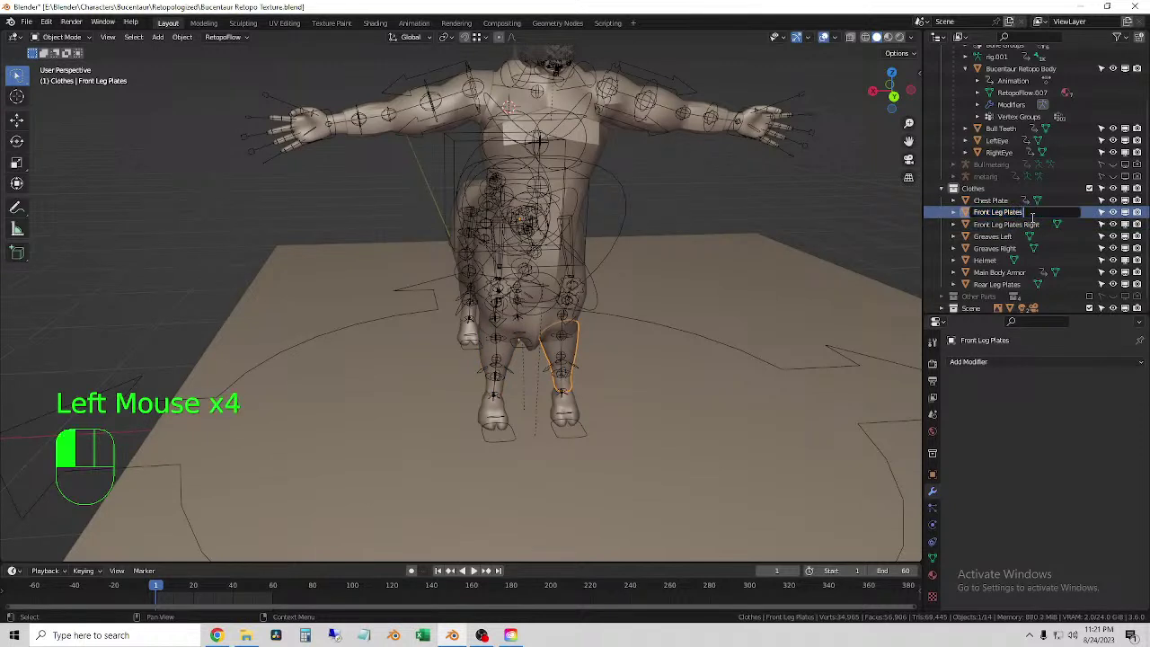
pyautogui.write('Left')
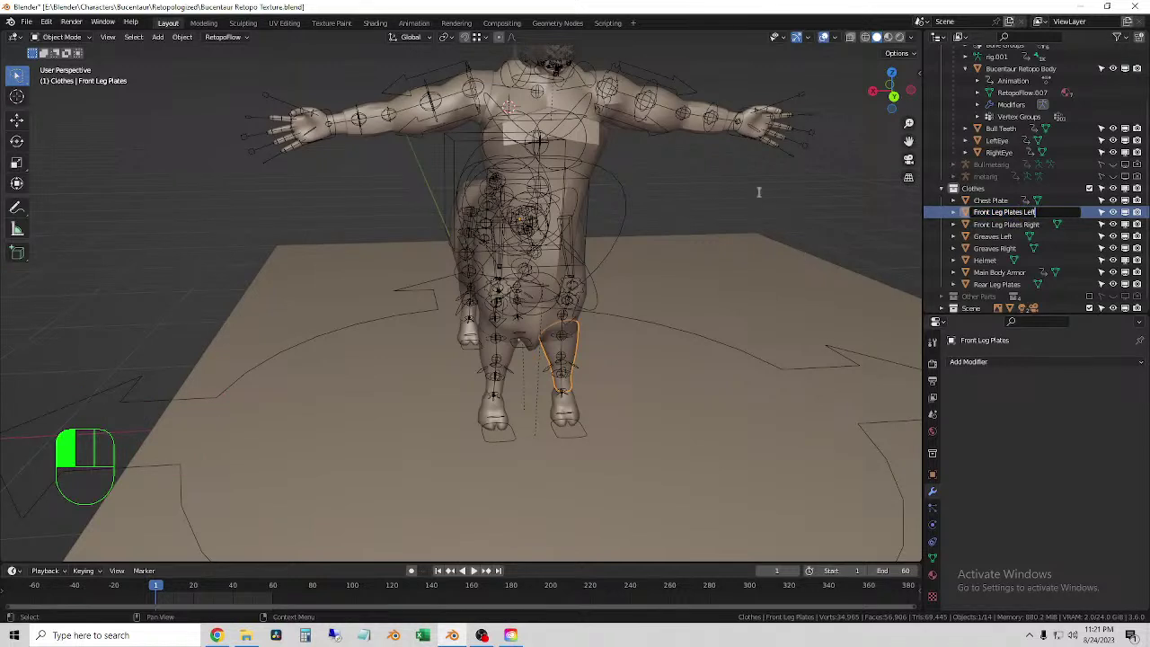
pyautogui.press('Return')
# - Select the linked faces of Rear Leg Plates on the character's right rear leg and separate the selection into its own object
pyautogui.click(512, 344)
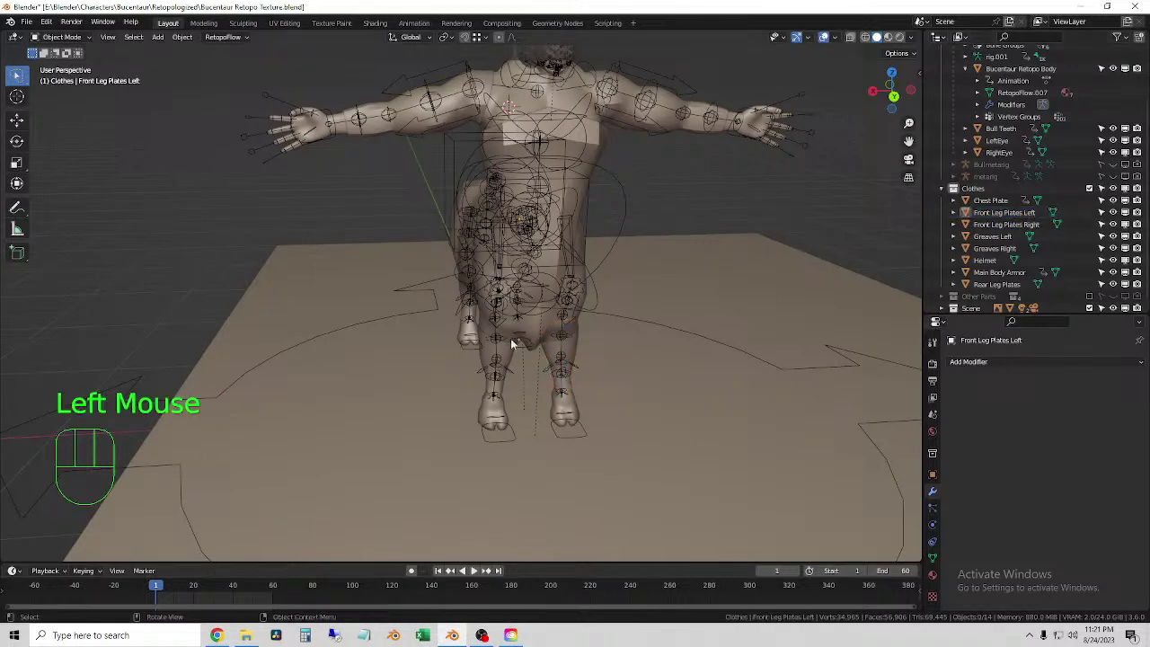
pyautogui.moveTo(473, 344); pyautogui.dragTo(466, 328, button='middle')
pyautogui.click(461, 326)
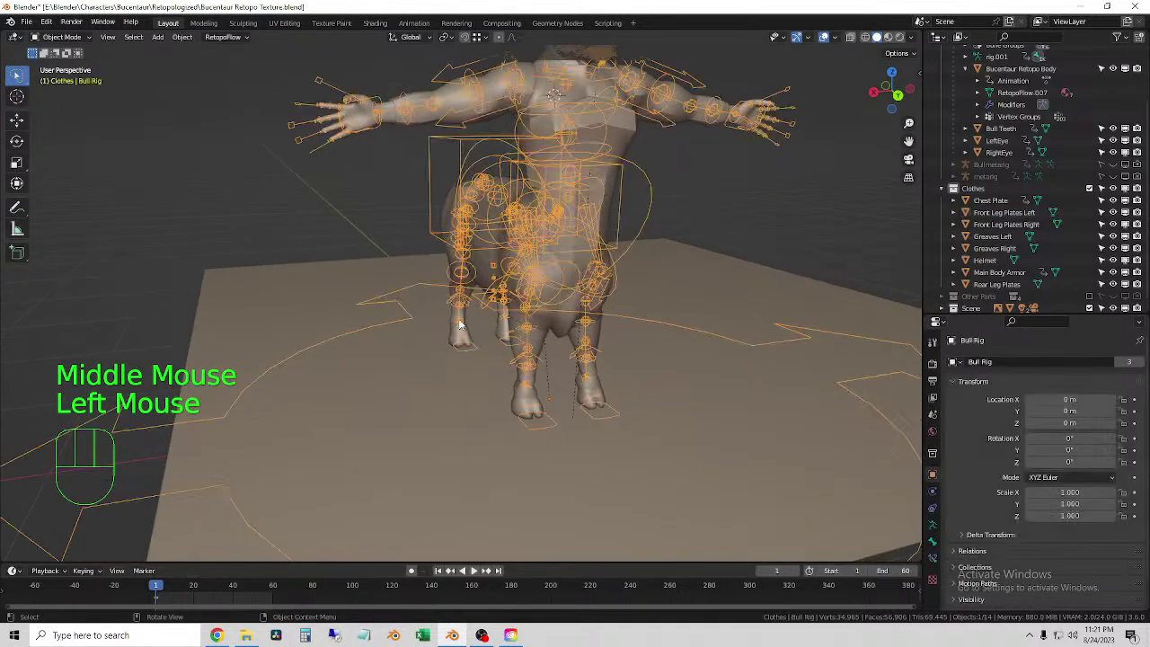
pyautogui.click(456, 323)
pyautogui.click(454, 321)
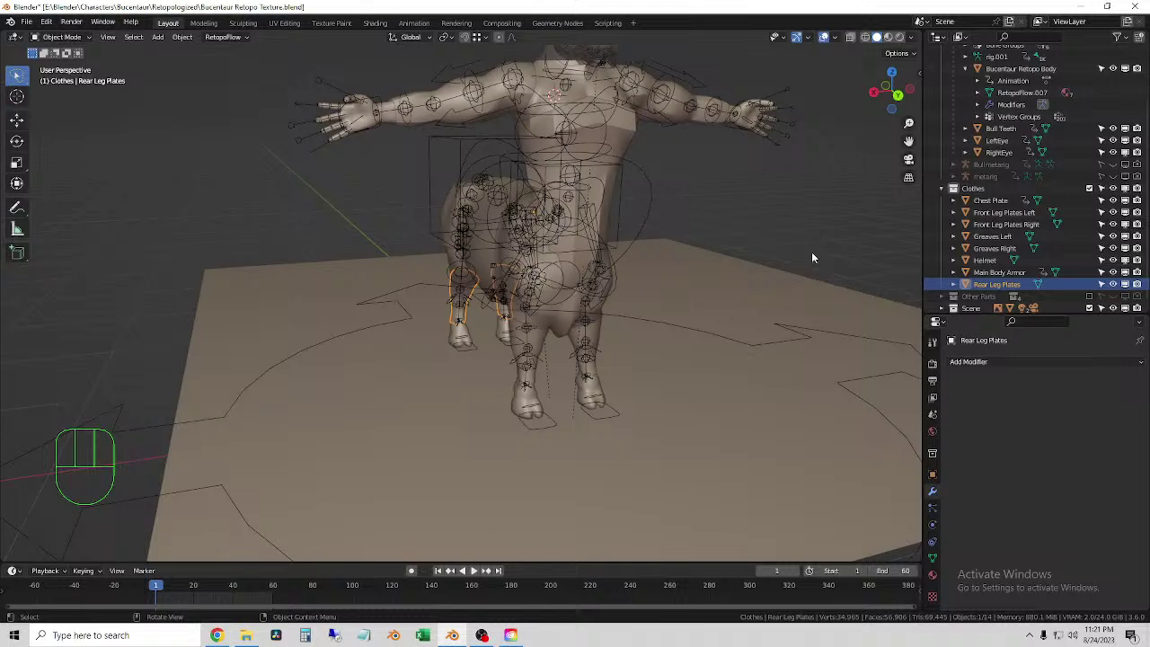
pyautogui.press('Tab')
pyautogui.click(333, 161)
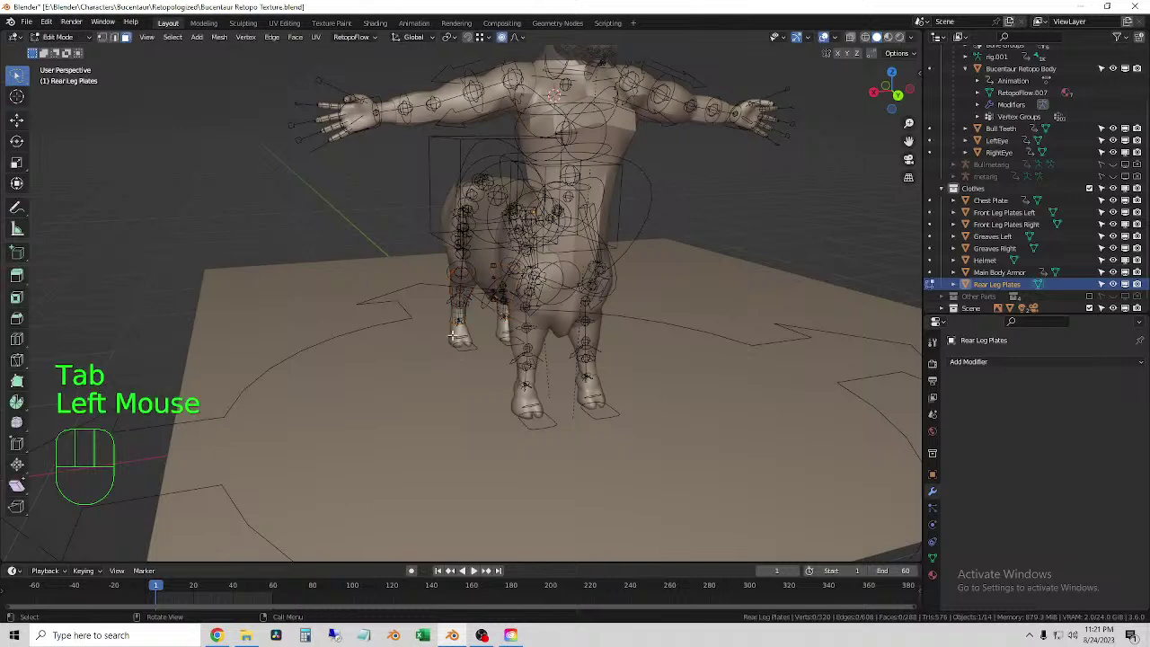
pyautogui.press('l')
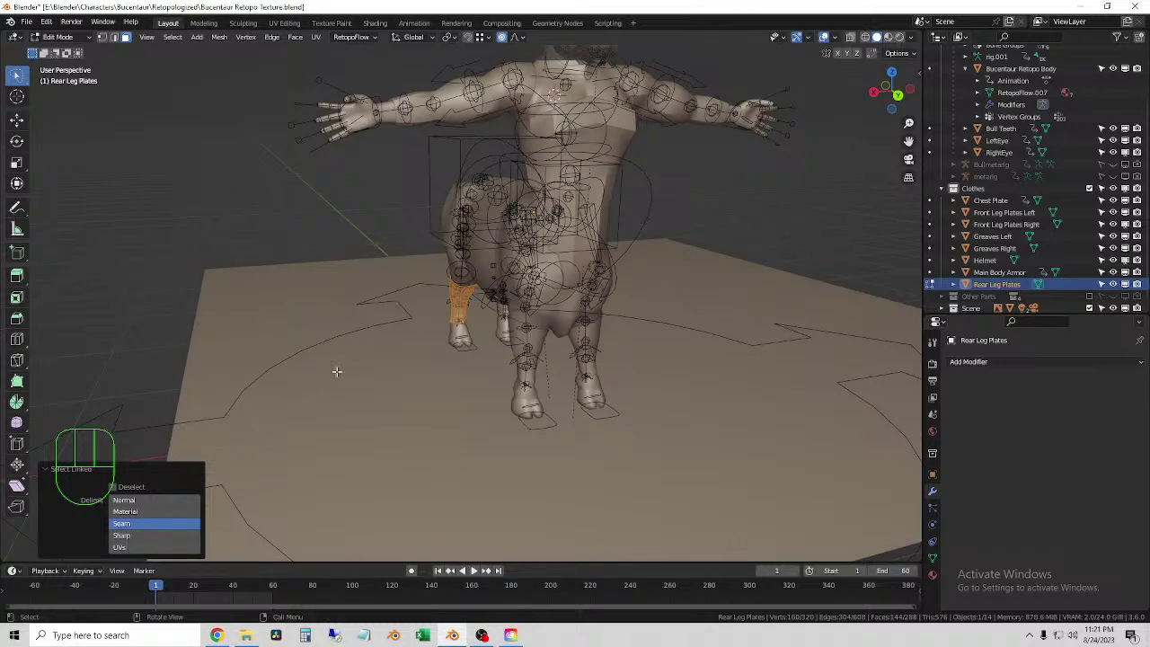
pyautogui.moveTo(282, 288); pyautogui.dragTo(459, 352, button='middle')
pyautogui.scroll(2, 359, 296)
pyautogui.rightClick(260, 204)
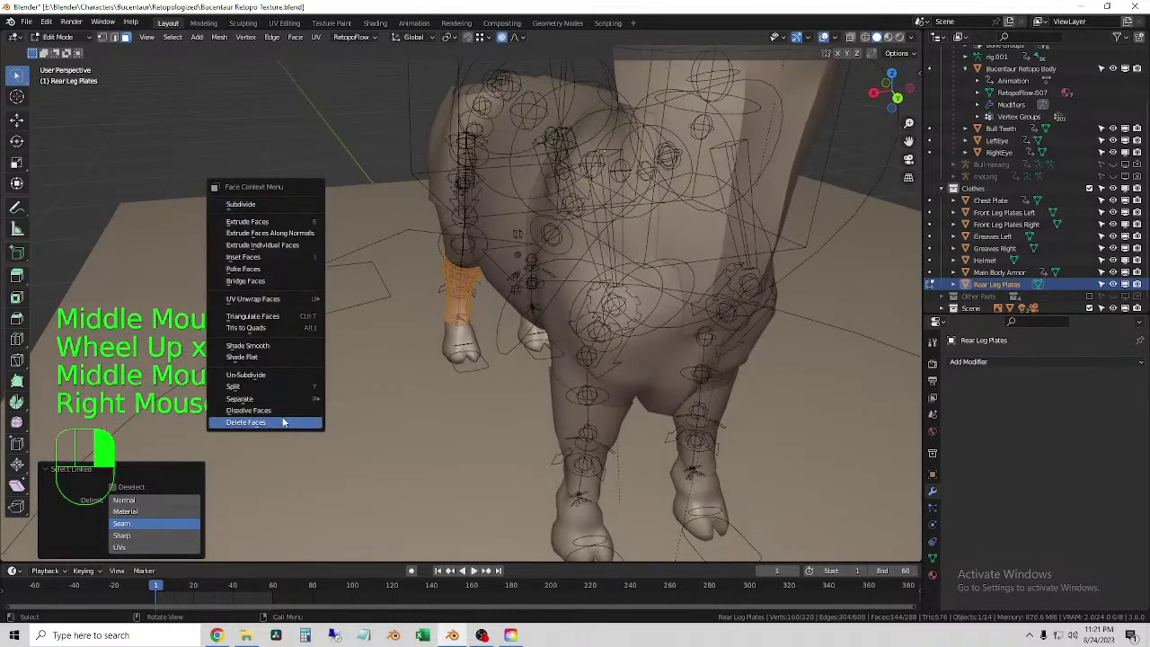
pyautogui.moveTo(261, 400)
pyautogui.click(359, 398)
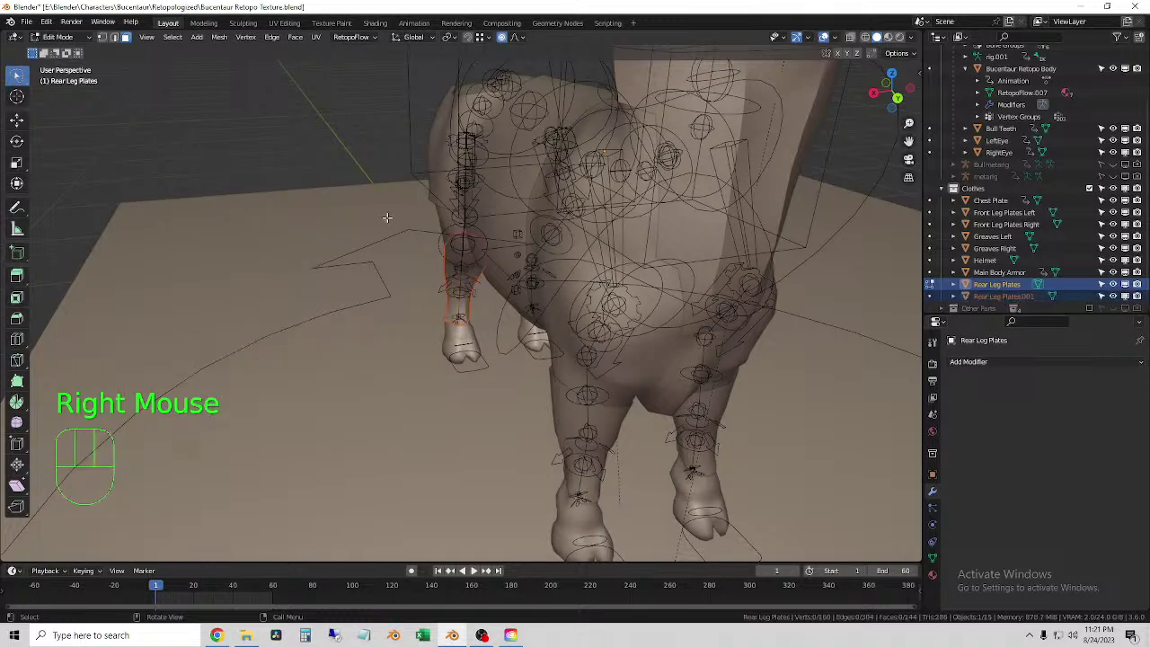
# - Return to Object Mode and rename the separated plate on the right rear leg as Rear Leg Plates Right
pyautogui.click(59, 36)
pyautogui.click(62, 51)
pyautogui.click(299, 160)
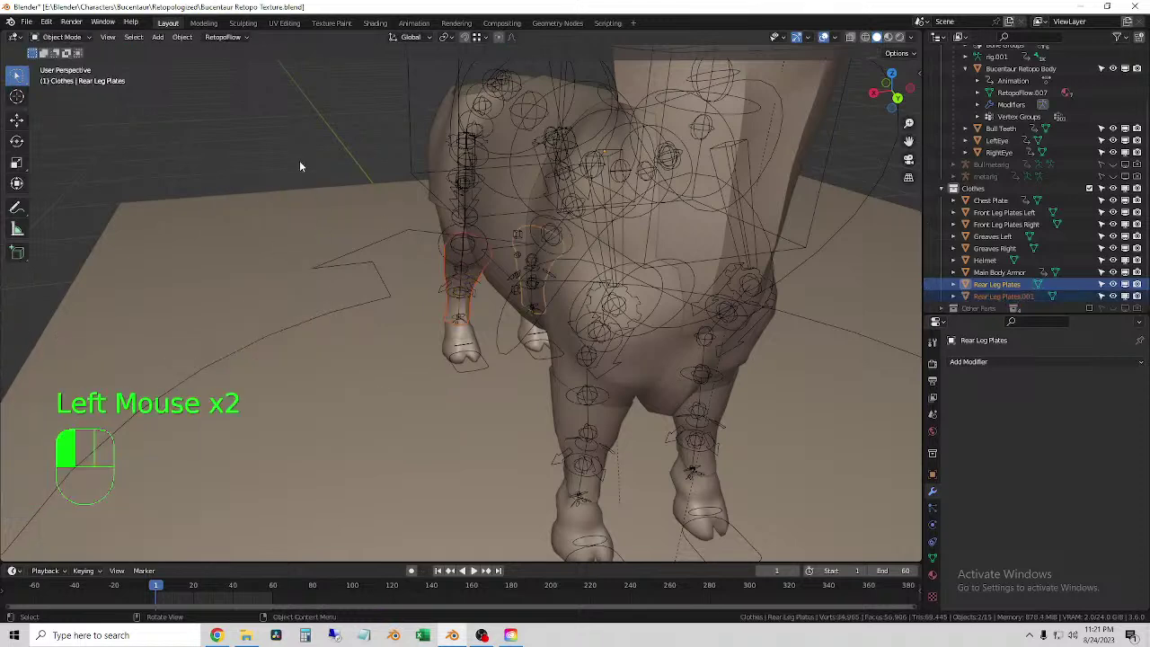
pyautogui.click(464, 319)
pyautogui.moveTo(503, 322); pyautogui.dragTo(314, 252, button='middle')
pyautogui.click(507, 321)
pyautogui.click(503, 325)
pyautogui.click(433, 320)
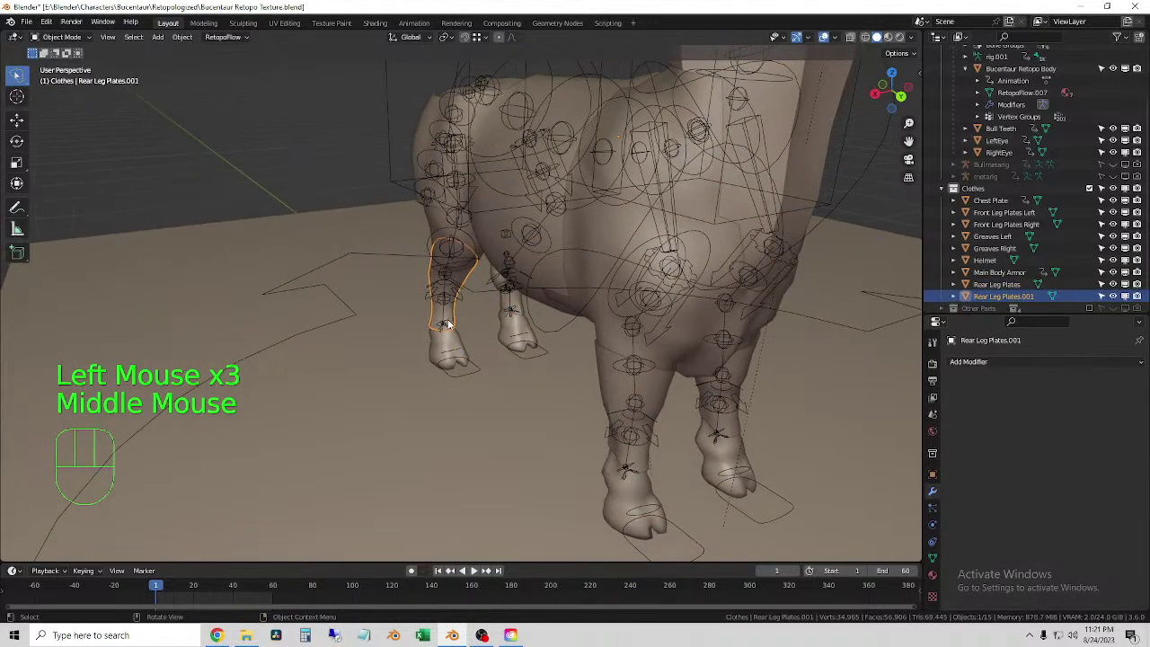
pyautogui.doubleClick(1019, 297)
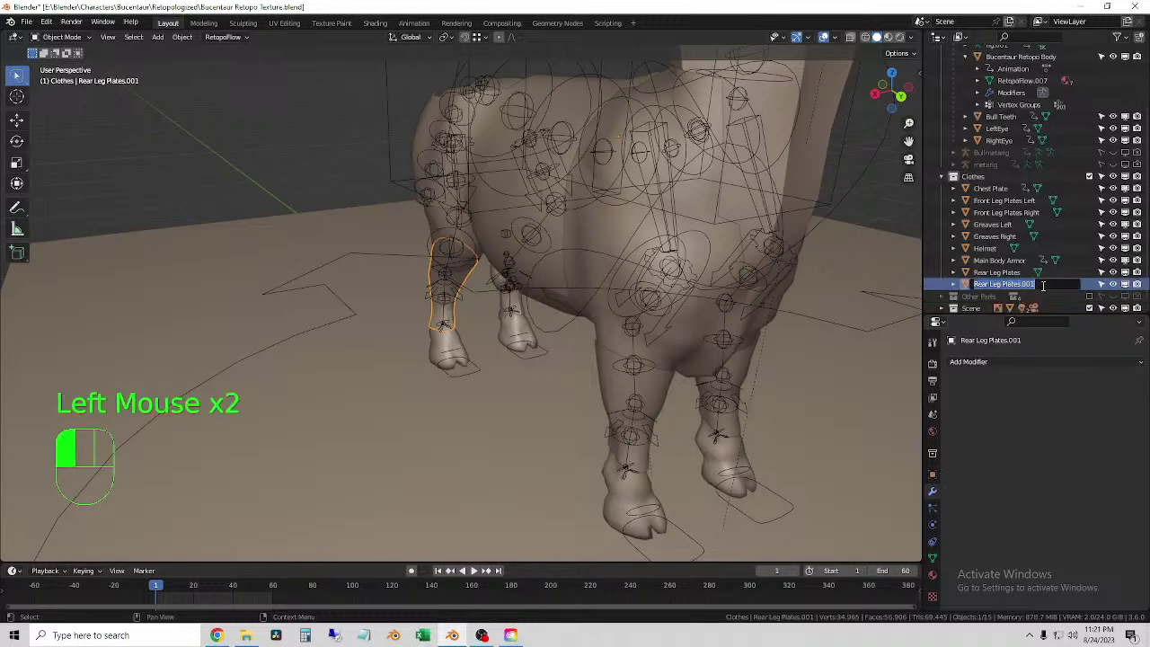
pyautogui.doubleClick(1022, 284)
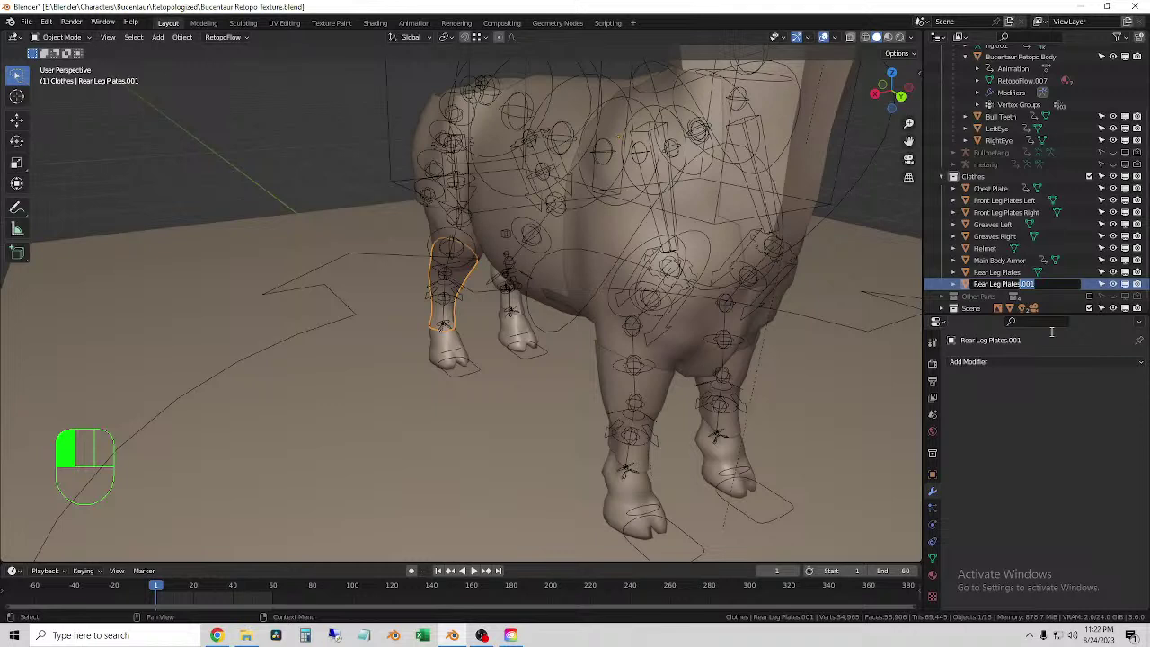
pyautogui.write('Right')
# - Rename the remaining Rear Leg Plates object as Rear Leg Plates Left
pyautogui.click(998, 274)
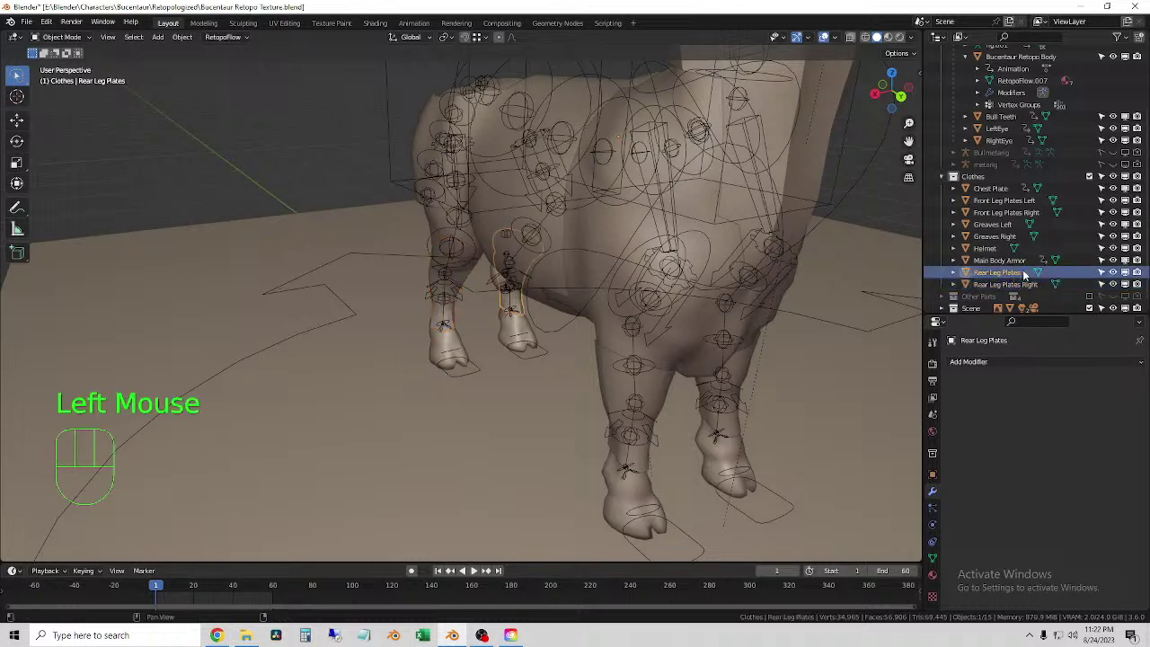
pyautogui.click(1027, 274)
pyautogui.click(1026, 274)
pyautogui.click(1027, 274)
pyautogui.press('End')
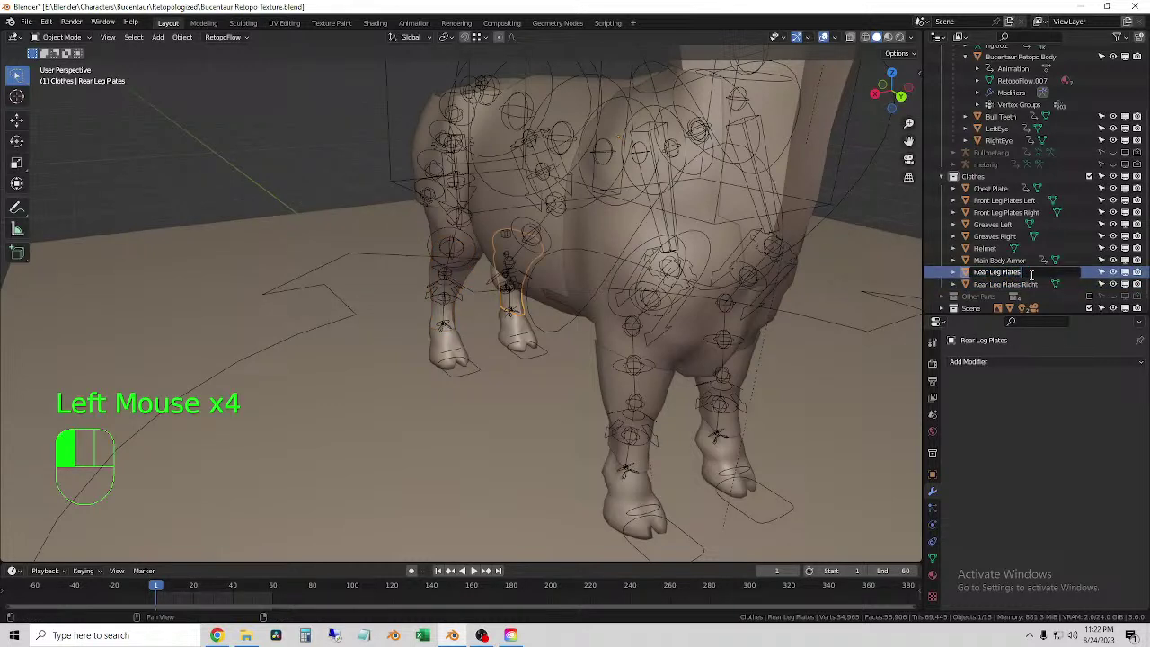
pyautogui.write('Left')
pyautogui.click(872, 202)
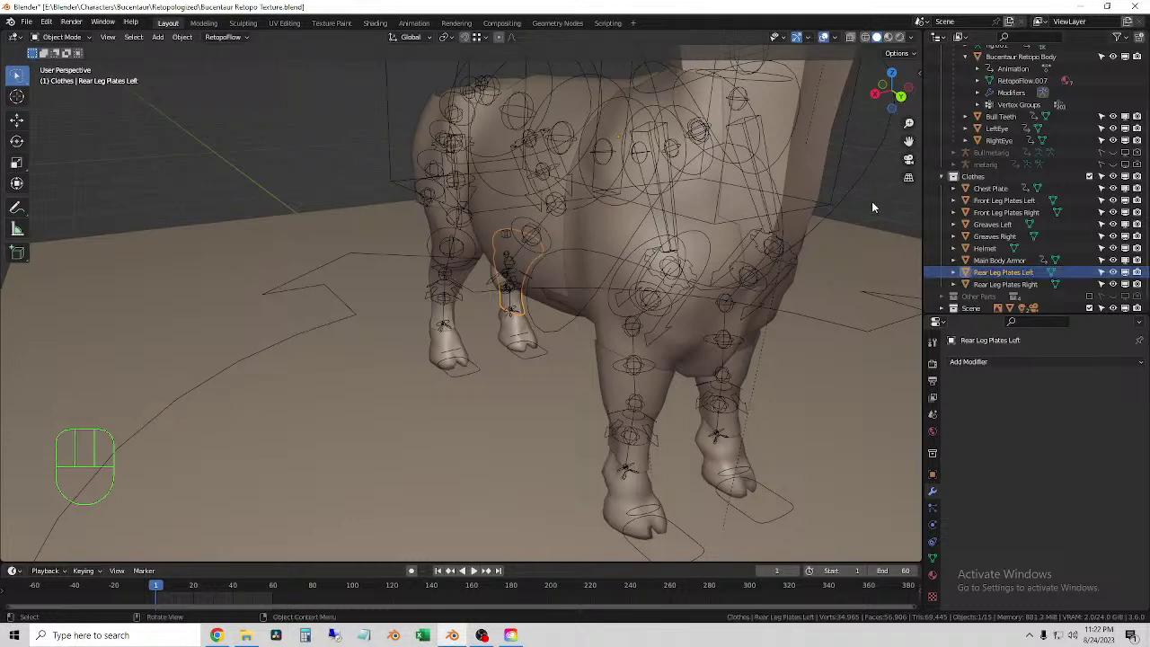
# - Select the right greave, main body armor, right front leg plate and chest plate in turn to check that they are separate objects
pyautogui.click(998, 235)
pyautogui.scroll(-2, 711, 282)
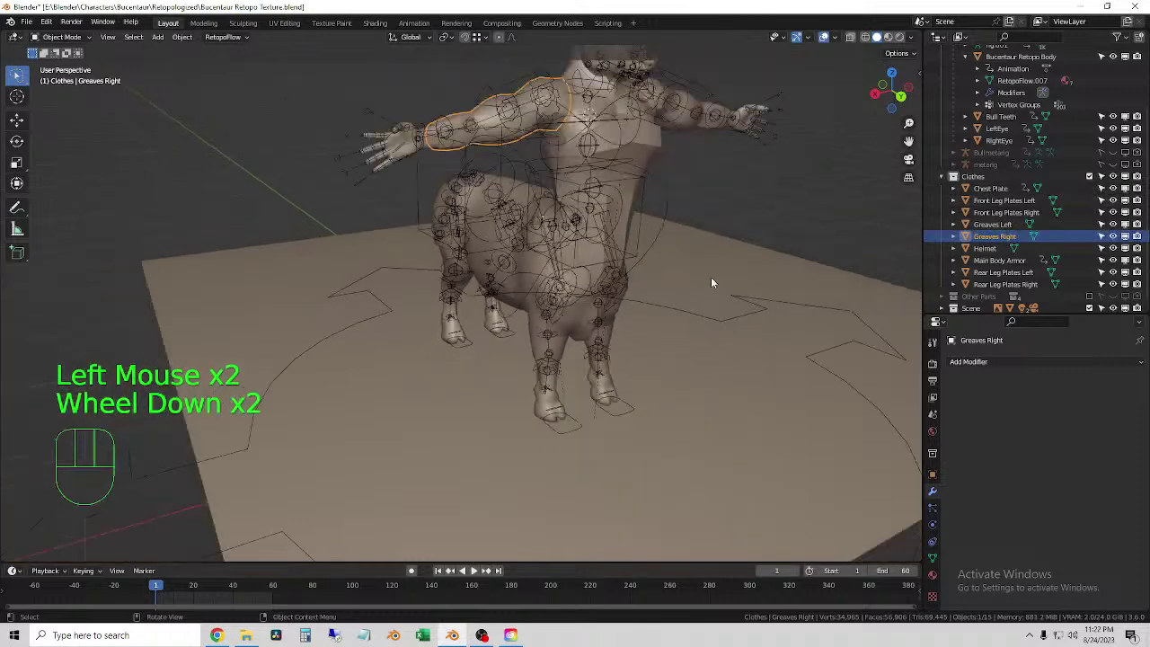
pyautogui.click(479, 252)
pyautogui.click(477, 244)
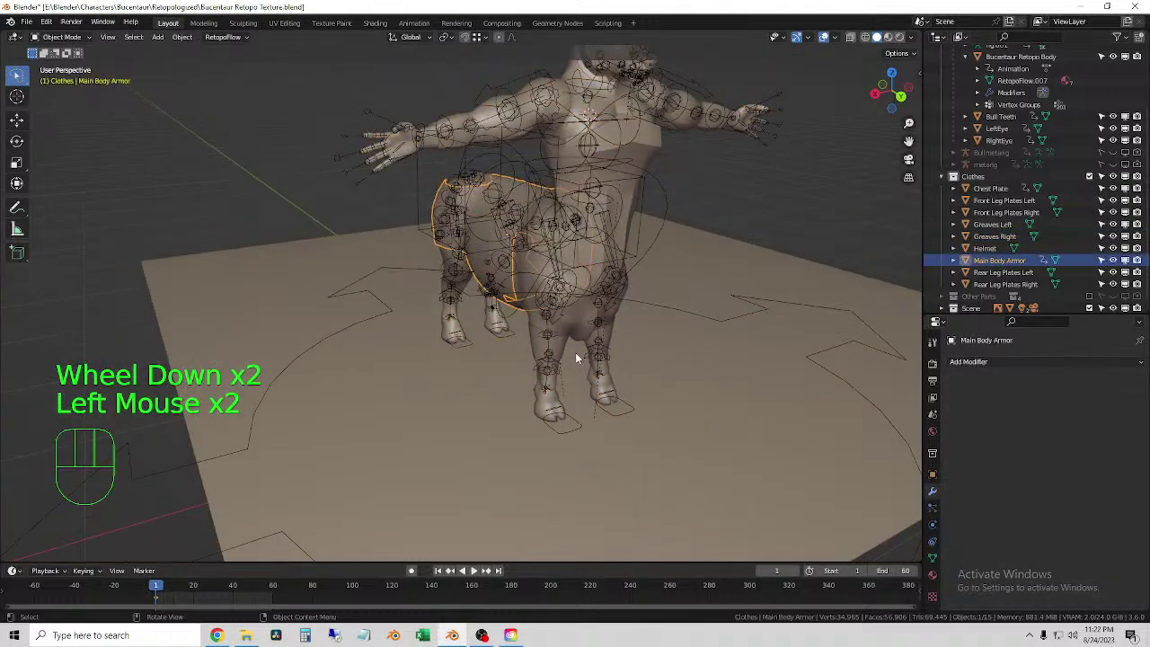
pyautogui.click(543, 355)
pyautogui.click(531, 342)
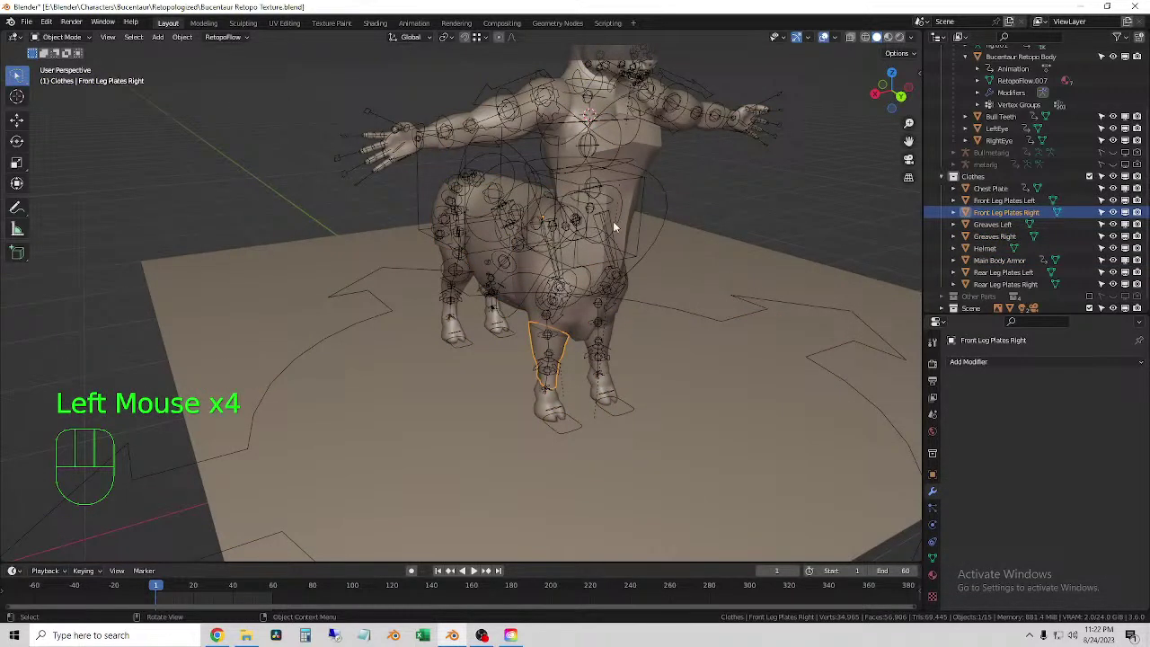
pyautogui.click(638, 164)
pyautogui.click(756, 222)
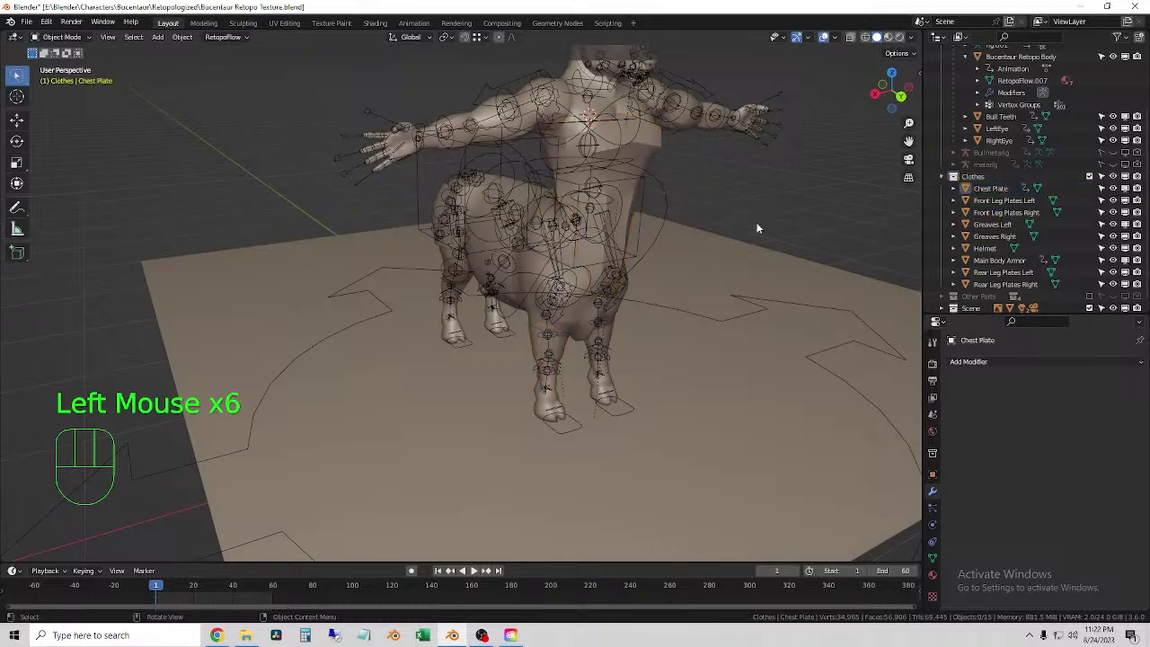
# - Save the Blender file under its existing name
pyautogui.click(27, 22)
pyautogui.click(51, 101)
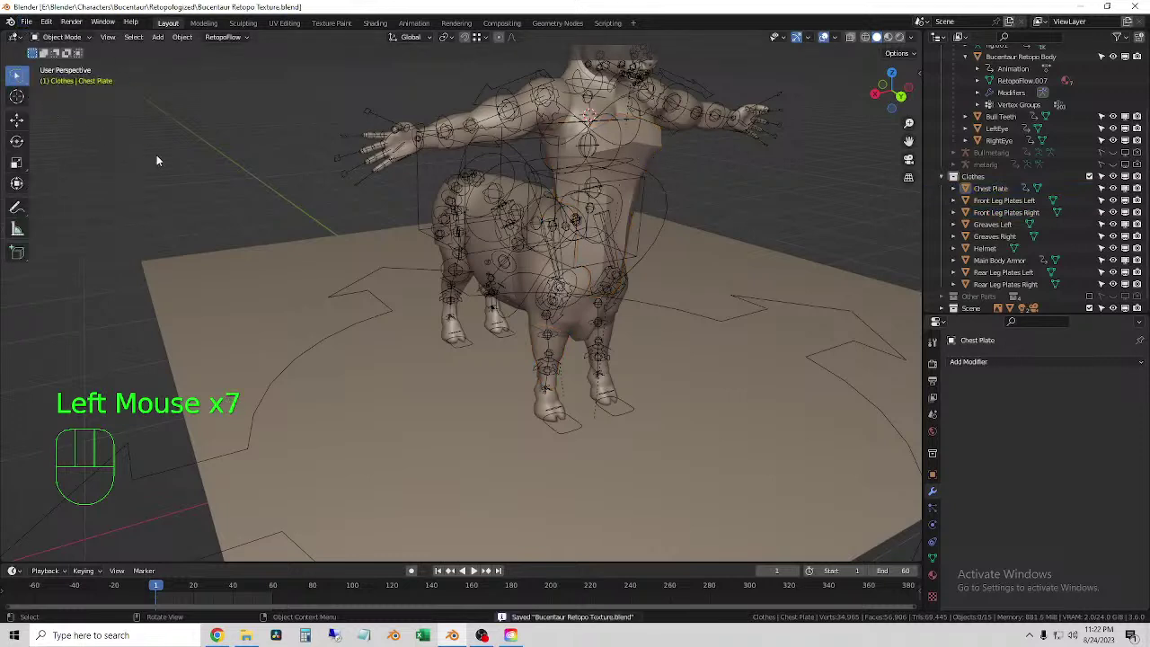
pyautogui.click(213, 148)
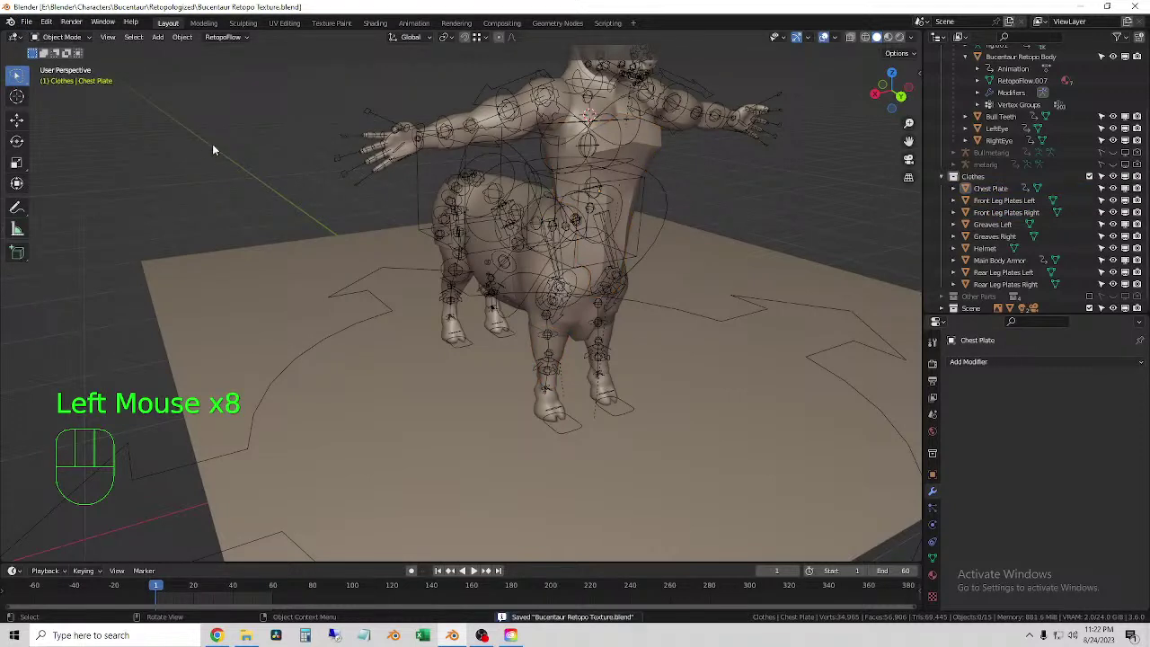
# - Select Main Body Armor and add a Data Transfer modifier to it
pyautogui.click(475, 248)
pyautogui.moveTo(476, 255); pyautogui.dragTo(508, 248, button='middle')
pyautogui.click(521, 256)
pyautogui.click(521, 257)
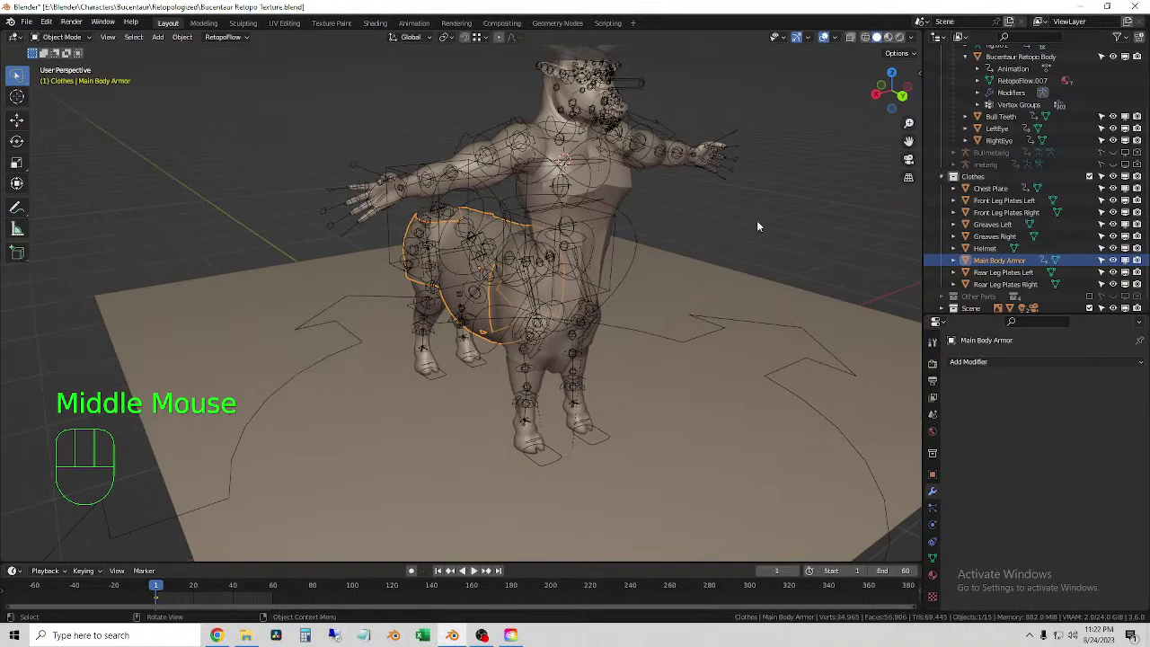
pyautogui.click(446, 277)
pyautogui.moveTo(446, 278); pyautogui.dragTo(516, 315, button='middle')
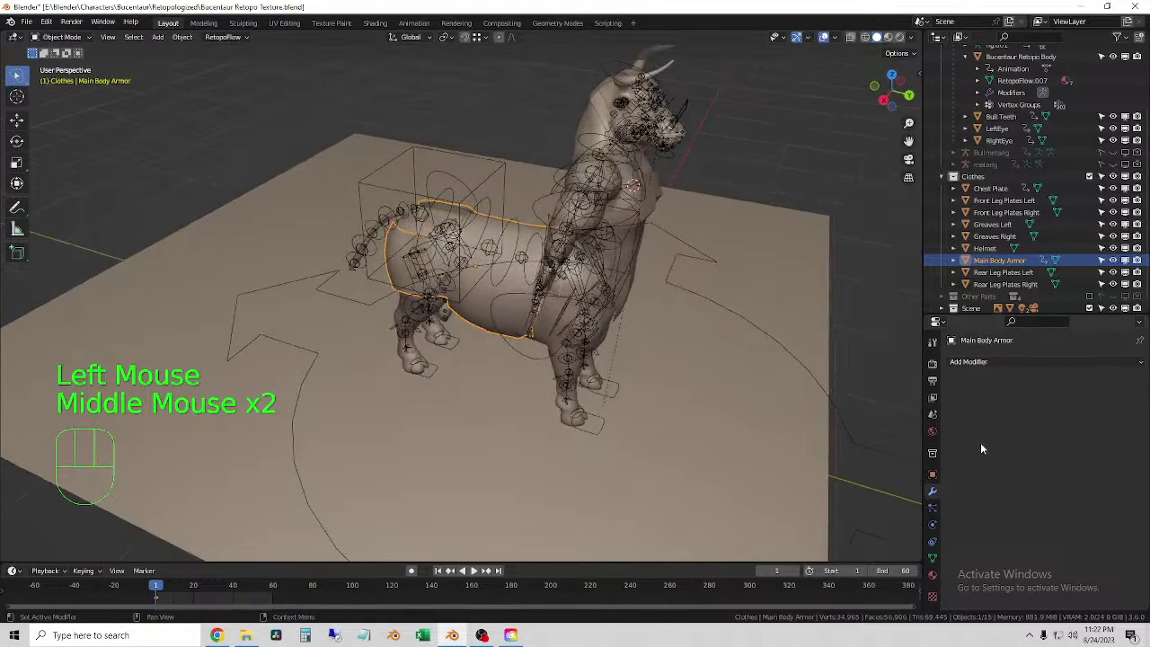
pyautogui.click(993, 363)
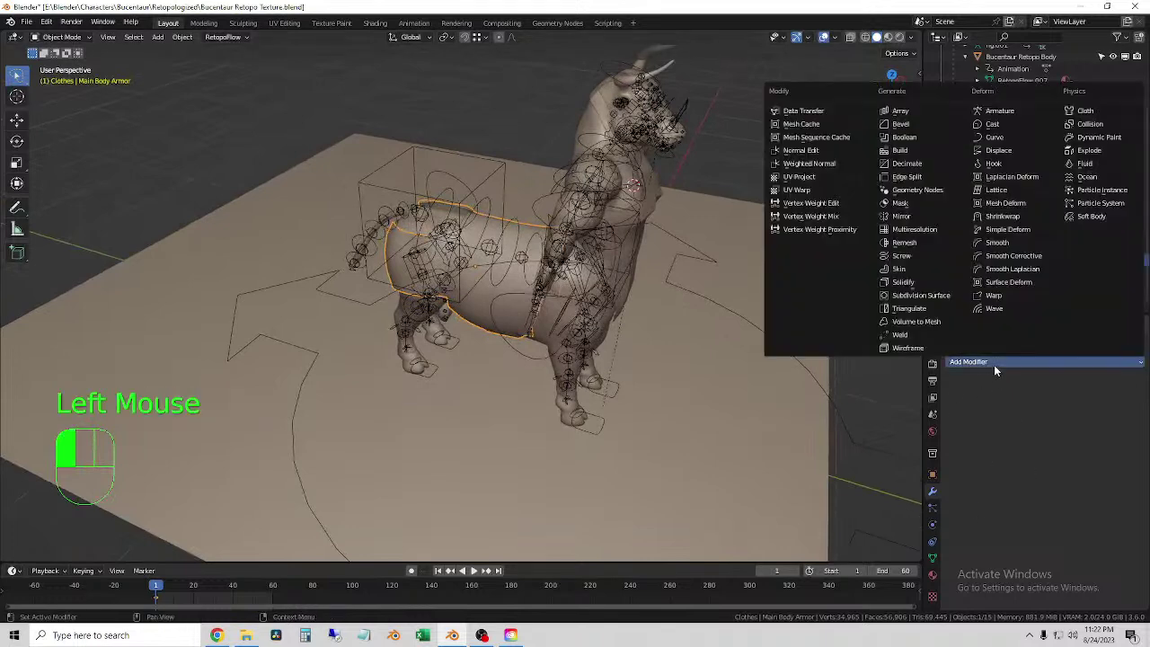
pyautogui.click(813, 110)
# - Pick the Bucentaur Retopo Body mesh as the source of Main Body Armor's Data Transfer modifier
pyautogui.scroll(2, 510, 319)
pyautogui.moveTo(510, 319); pyautogui.dragTo(575, 310, button='middle')
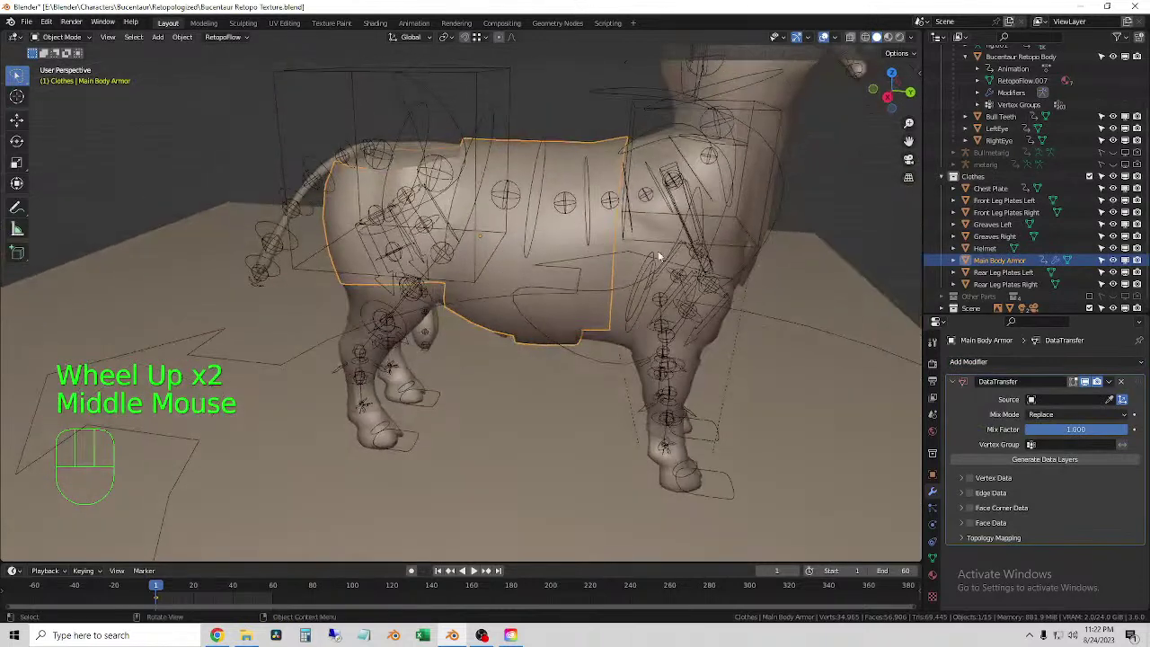
pyautogui.click(822, 36)
pyautogui.keyDown('shift'); pyautogui.moveTo(705, 179); pyautogui.dragTo(610, 290, button='middle'); pyautogui.keyUp('shift')
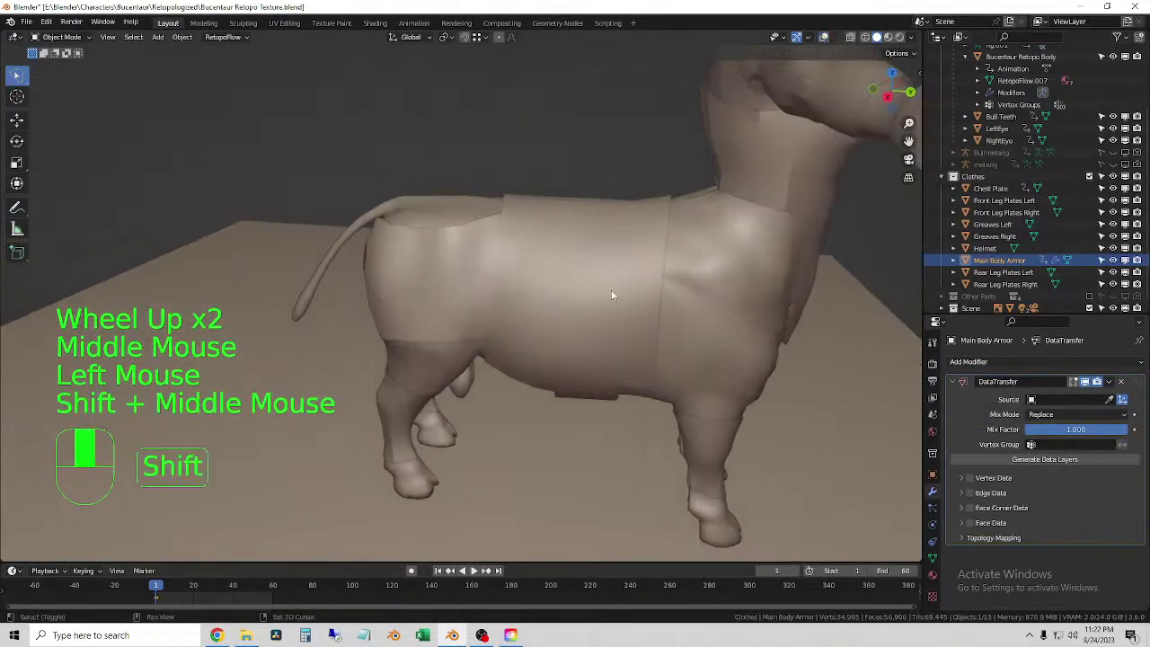
pyautogui.click(822, 37)
pyautogui.click(599, 157)
pyautogui.click(558, 205)
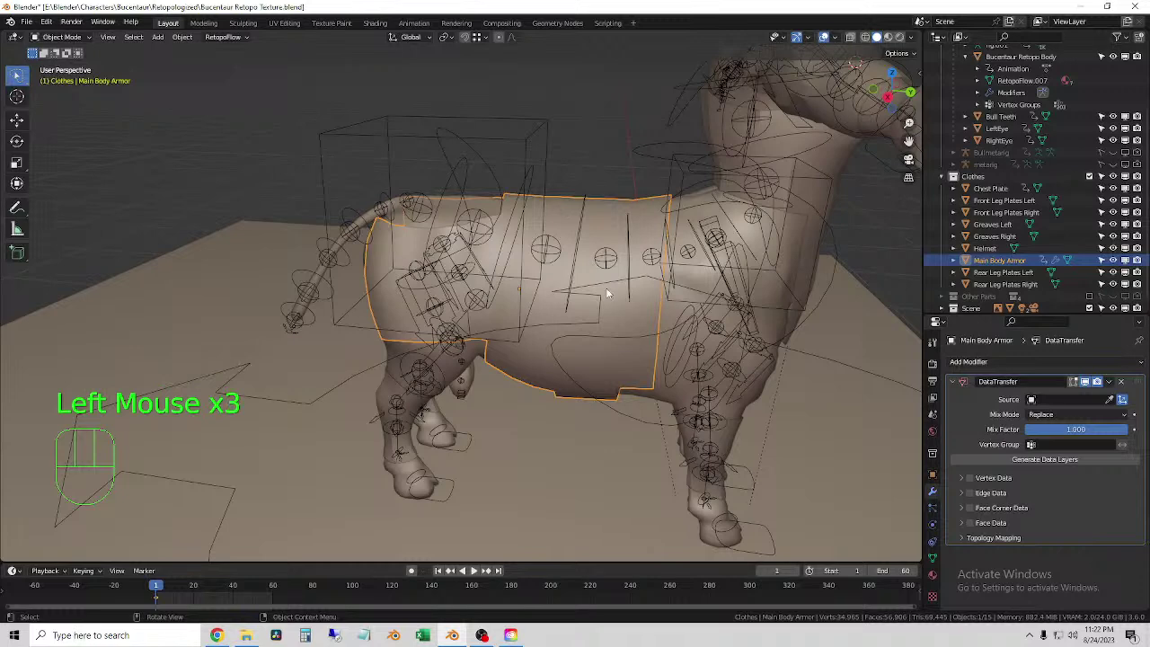
pyautogui.moveTo(580, 261); pyautogui.dragTo(603, 305, button='middle')
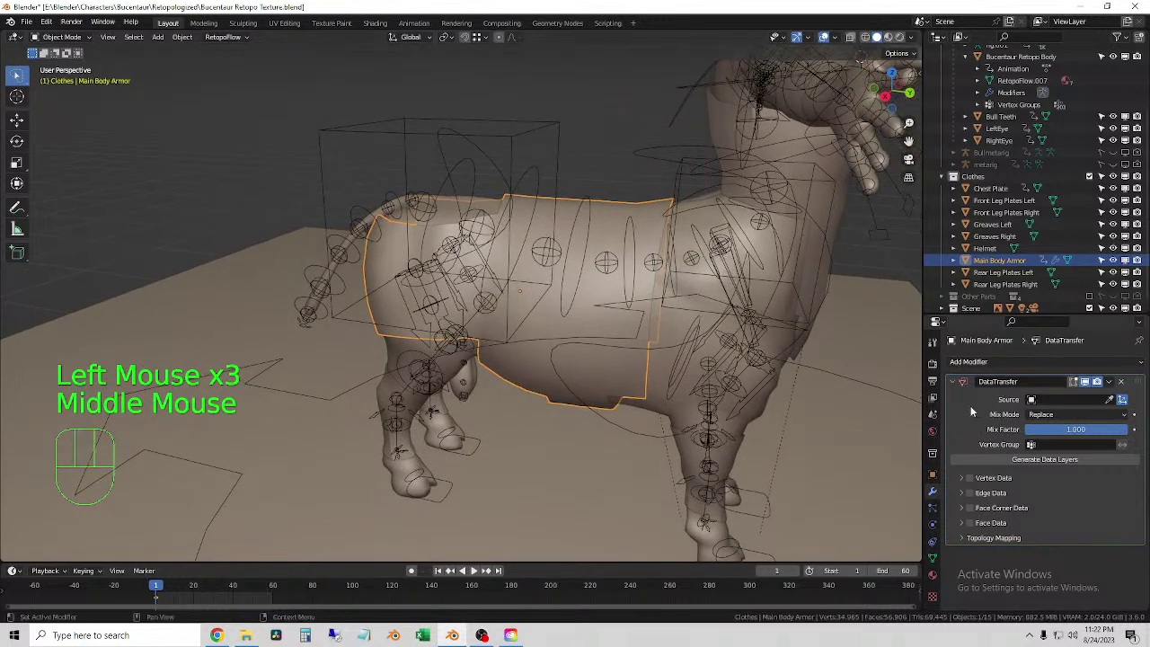
pyautogui.click(1108, 401)
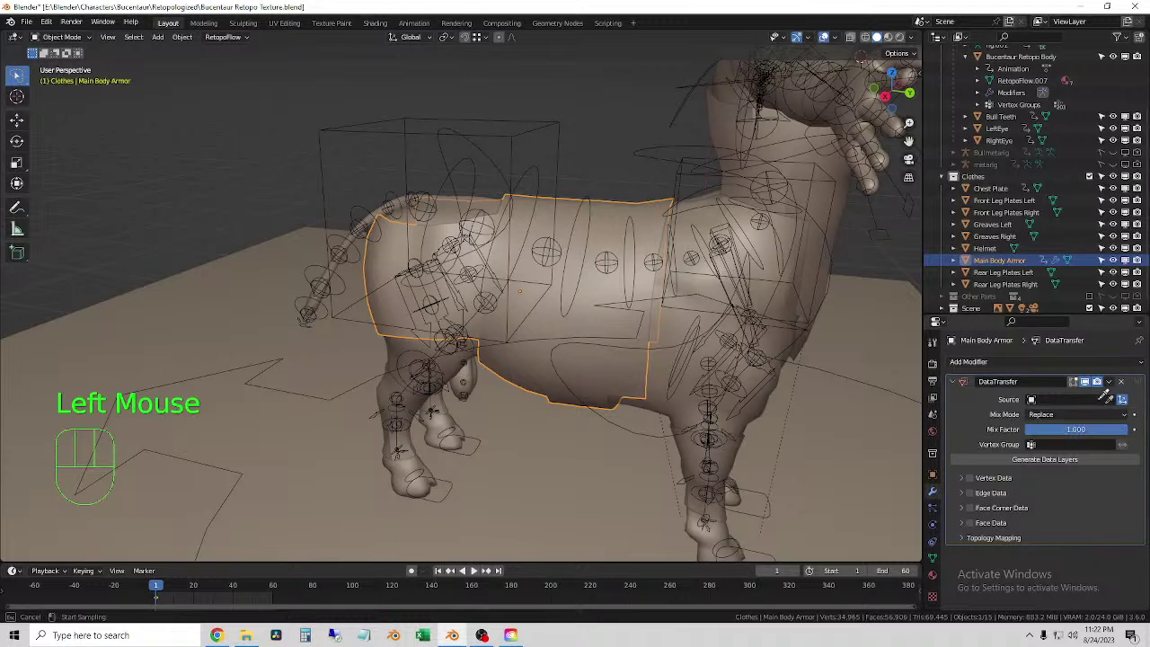
pyautogui.click(675, 321)
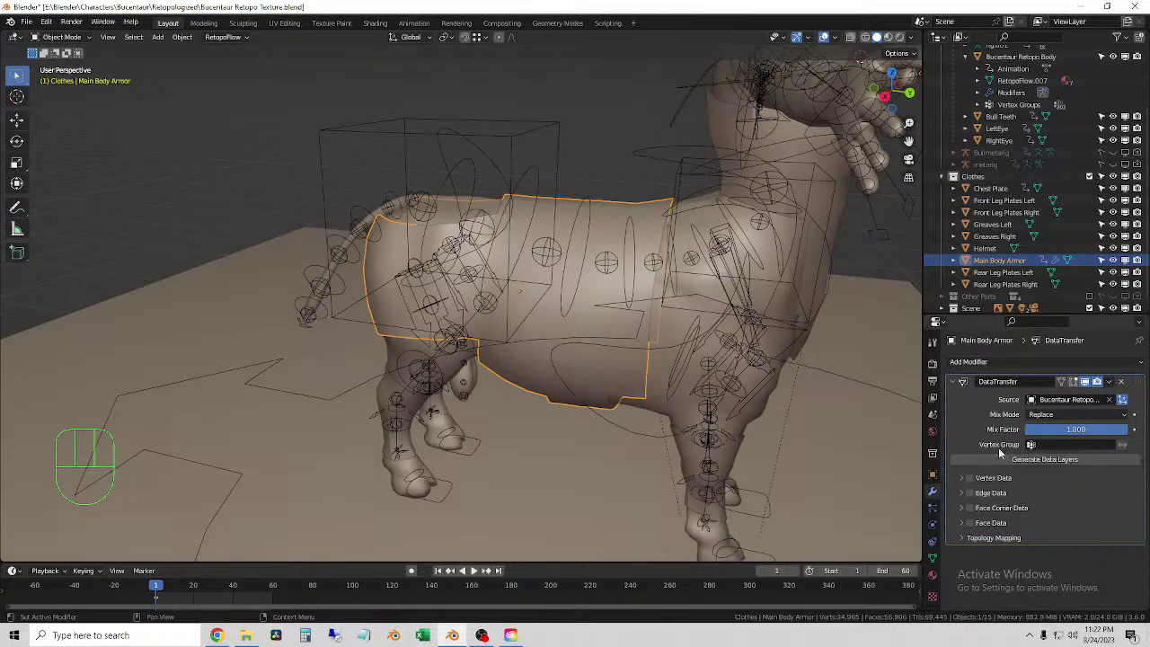
# - Enable Vertex Data transfer for Vertex Groups and set its mapping to Nearest Edge Vertex
pyautogui.click(962, 477)
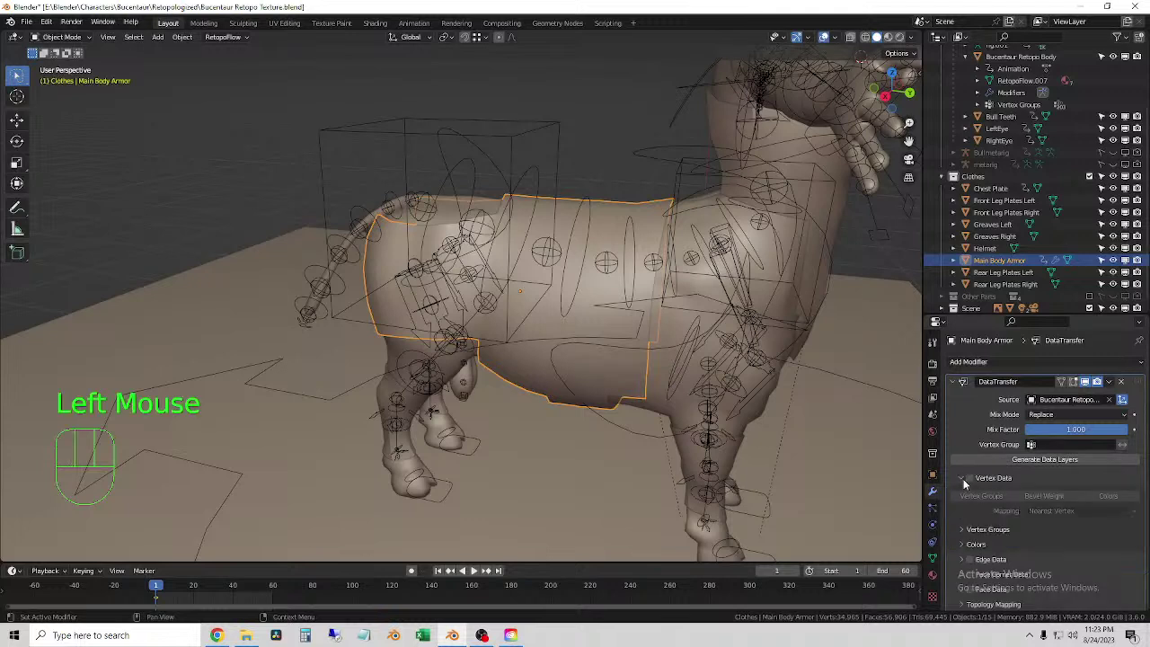
pyautogui.click(969, 480)
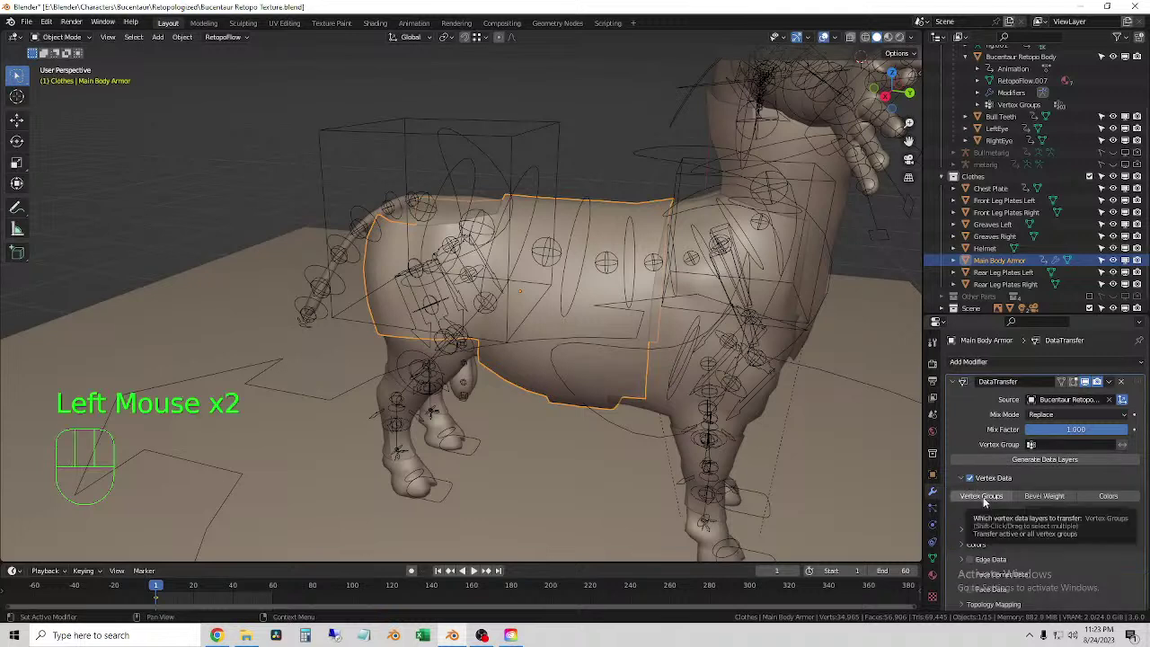
pyautogui.click(983, 497)
pyautogui.click(1083, 510)
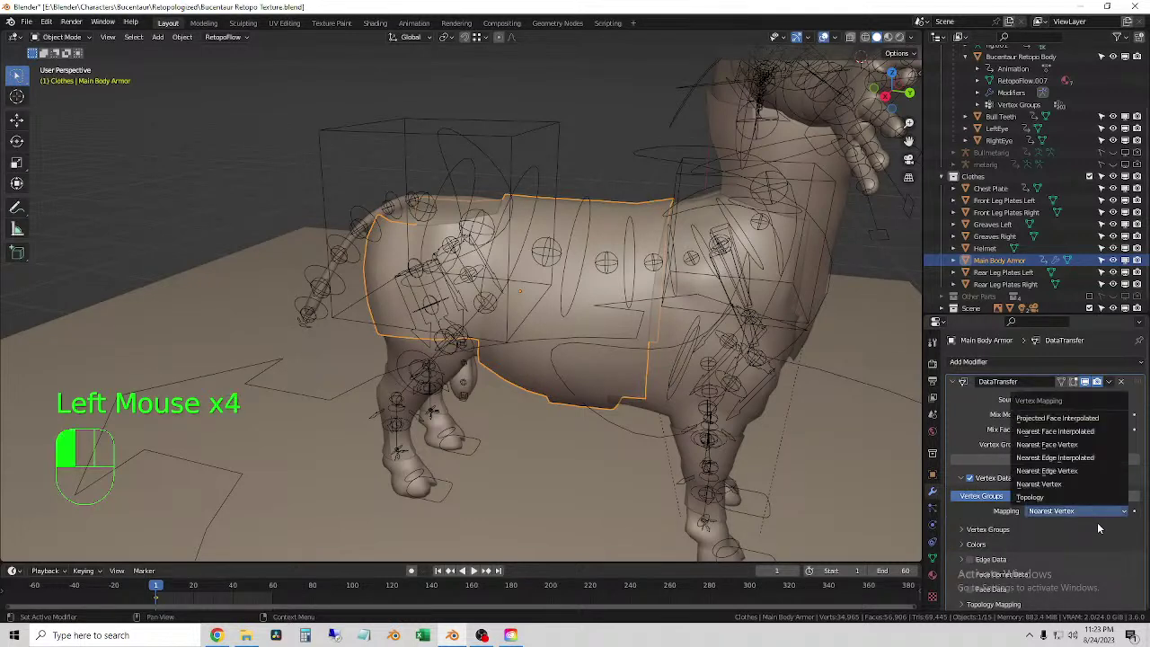
pyautogui.click(1077, 507)
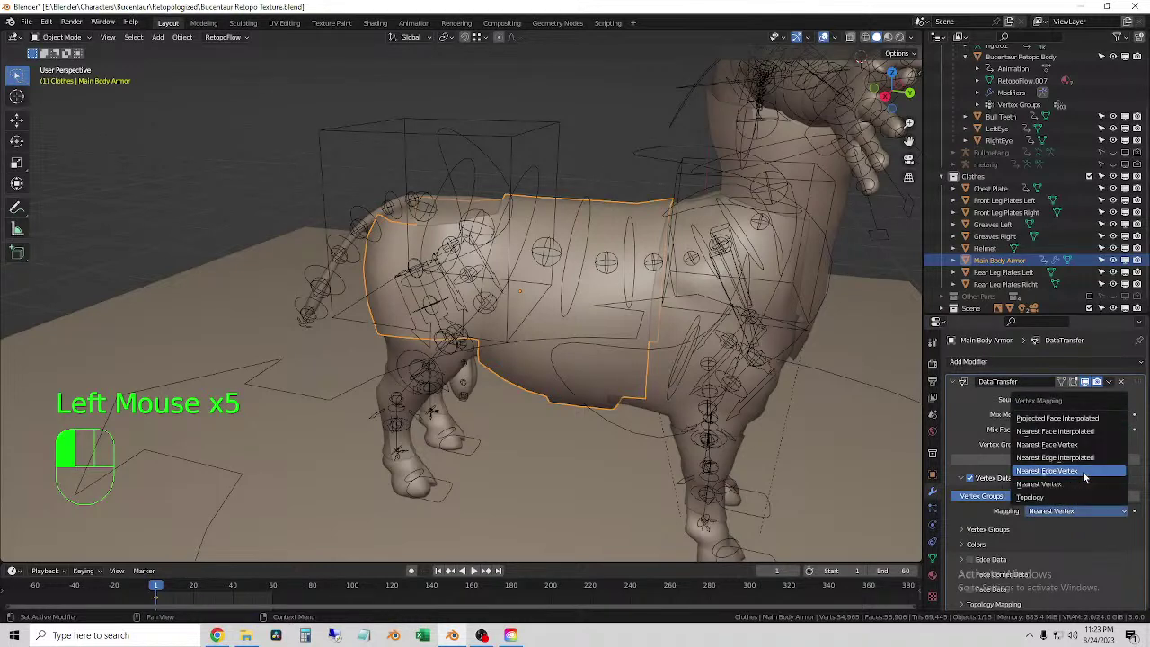
pyautogui.click(1083, 471)
# - Examine the Data Transfer modifier's Topology Mapping settings and its Vertex Groups layer options
pyautogui.scroll(-2, 1096, 479)
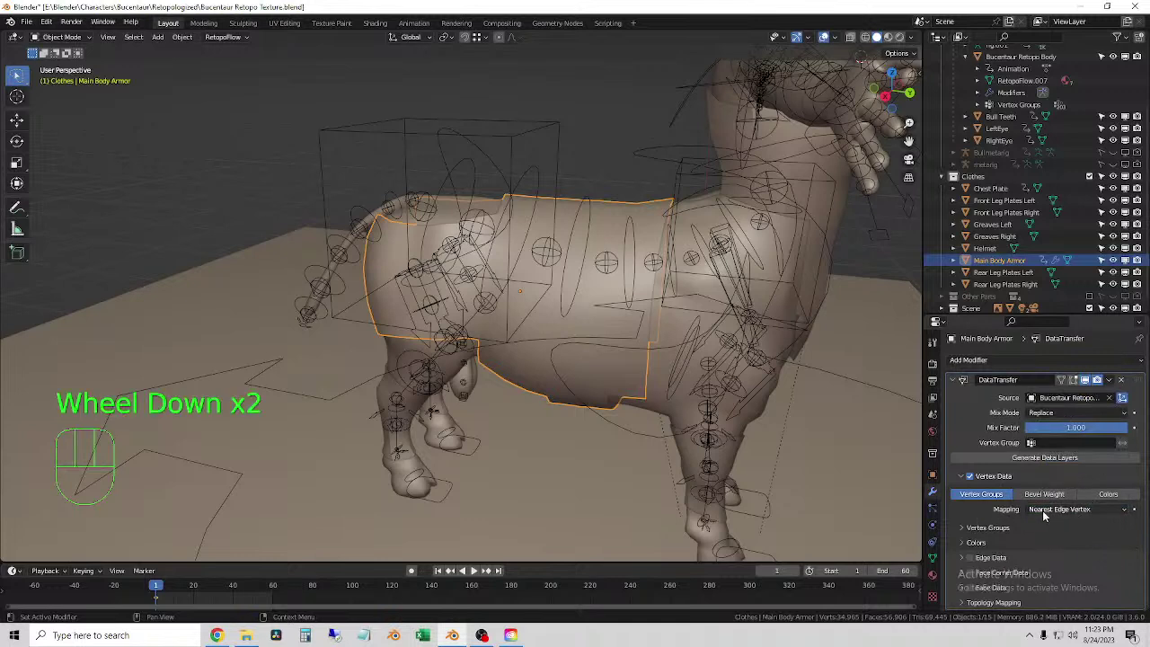
pyautogui.scroll(-2, 975, 516)
pyautogui.click(975, 604)
pyautogui.scroll(-4, 979, 603)
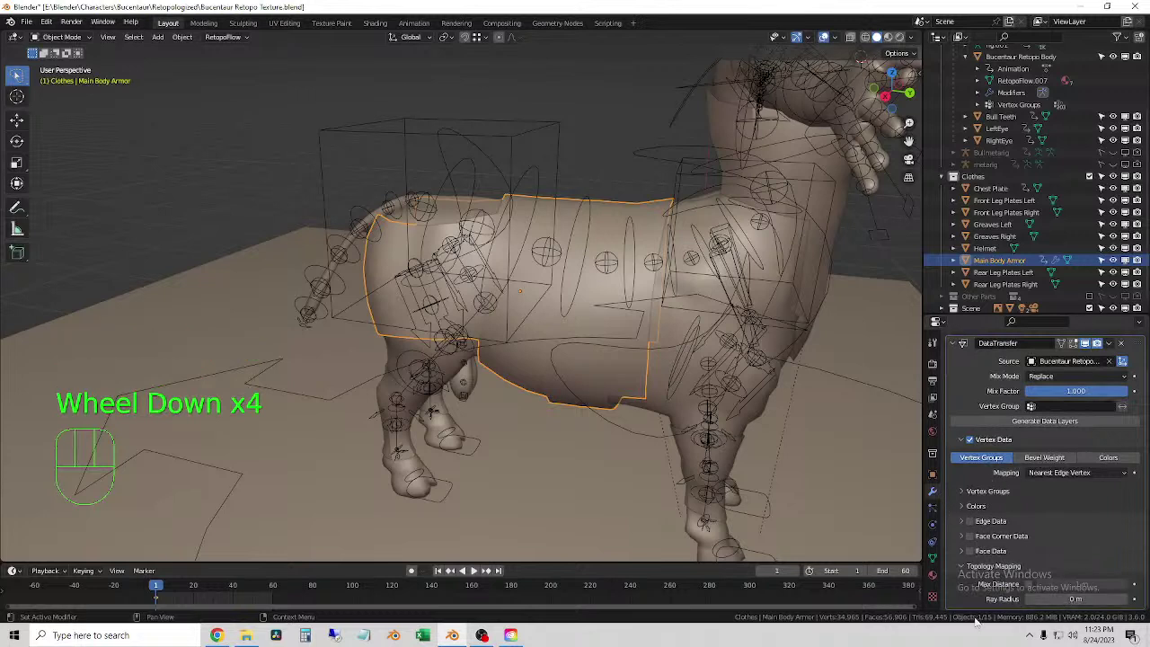
pyautogui.scroll(1, 1007, 582)
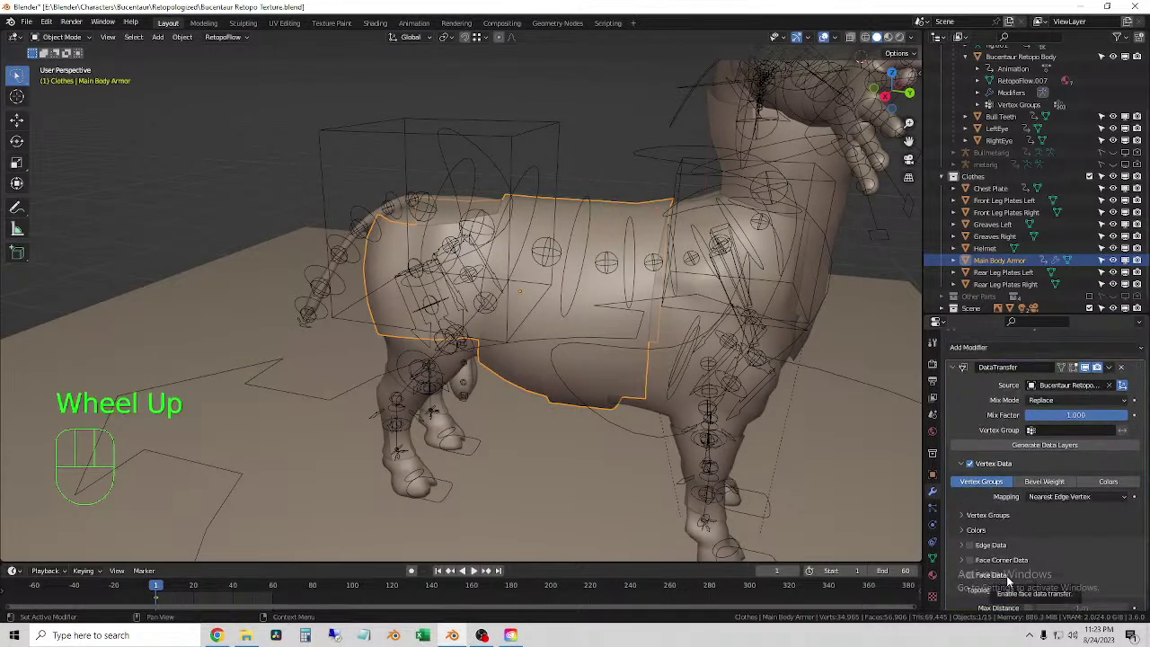
pyautogui.click(968, 515)
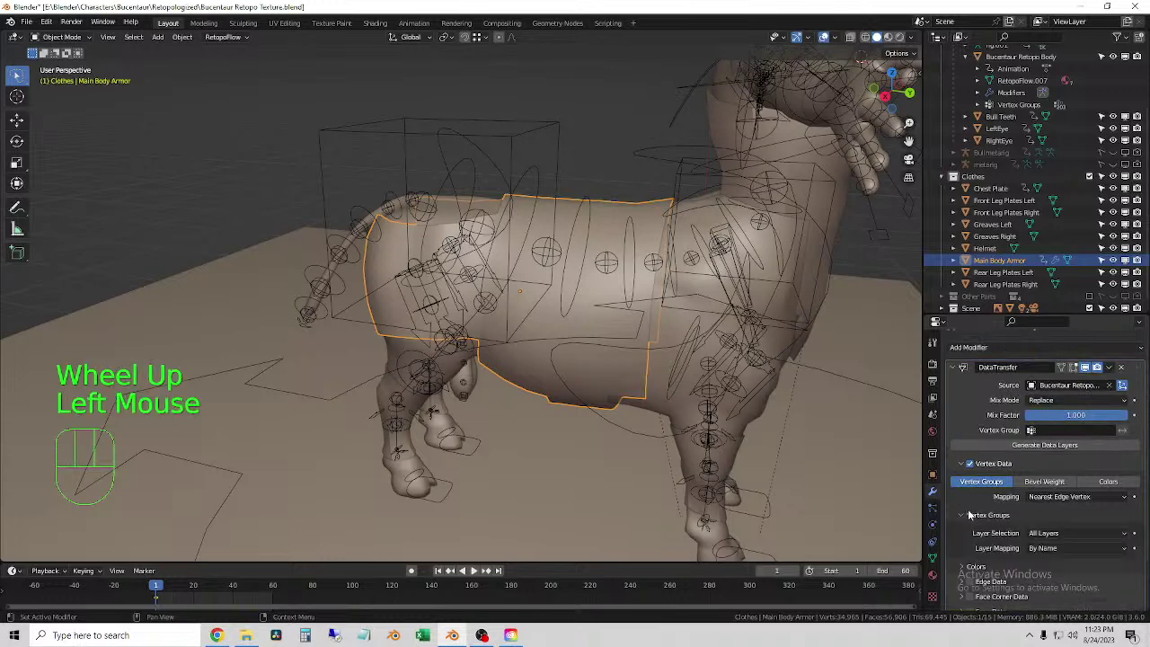
pyautogui.click(966, 516)
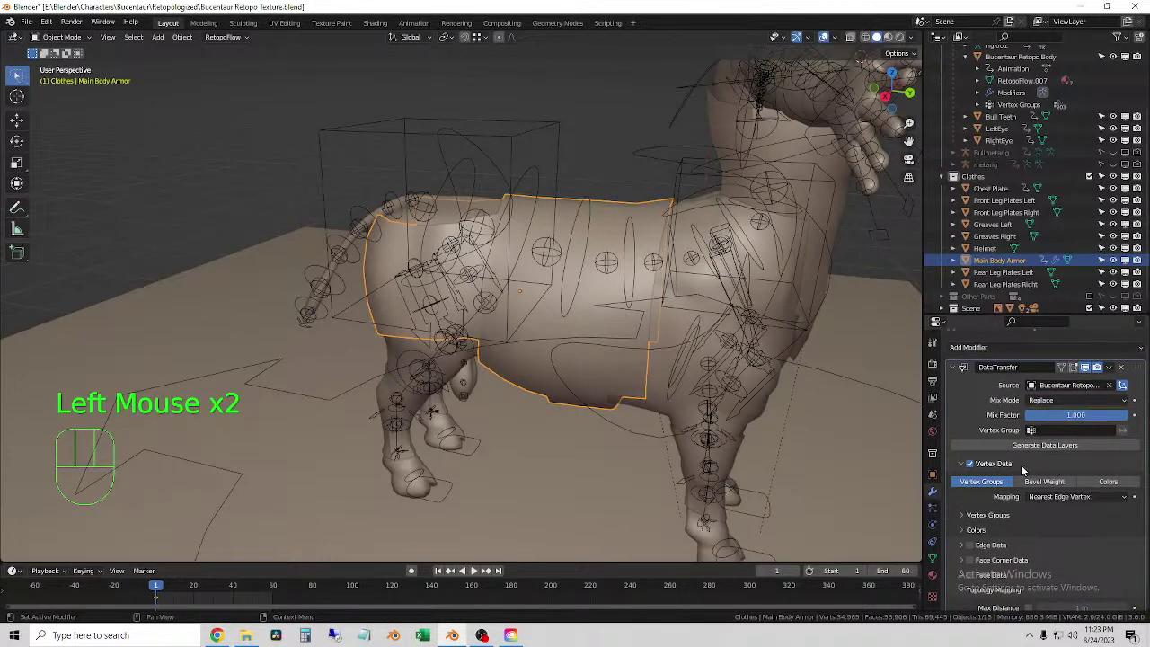
# - Parent Main Body Armor to the Bull Rig armature using Armature Deform With Empty Groups and deselect both objects
pyautogui.scroll(-2, 776, 384)
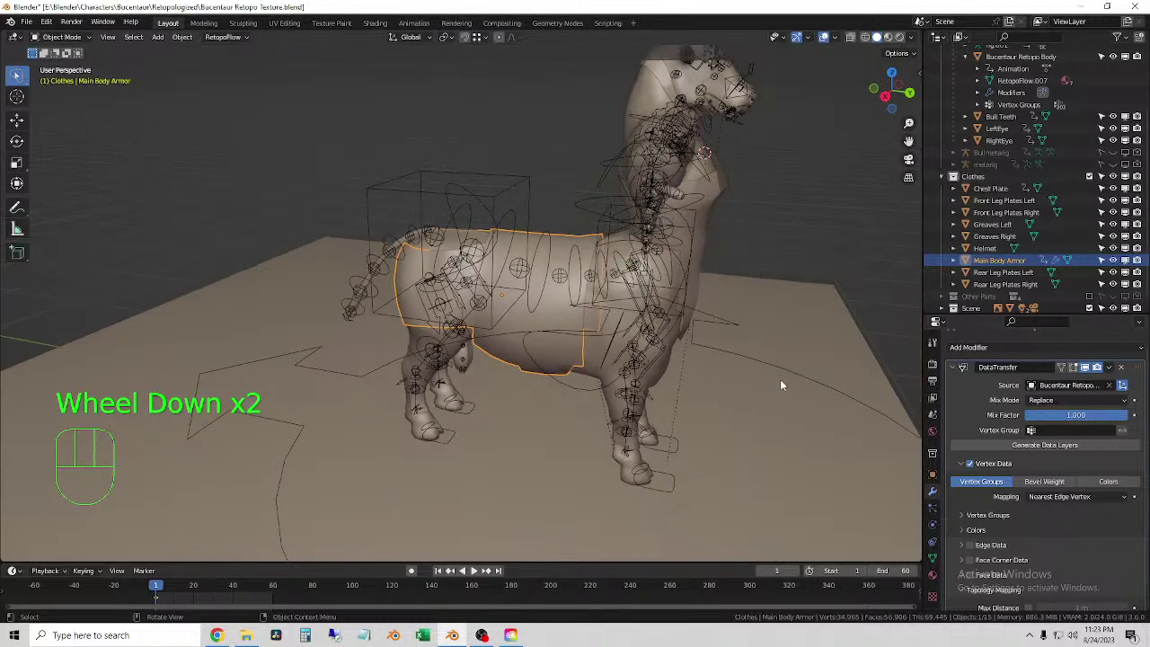
pyautogui.moveTo(839, 347); pyautogui.dragTo(620, 252, button='middle')
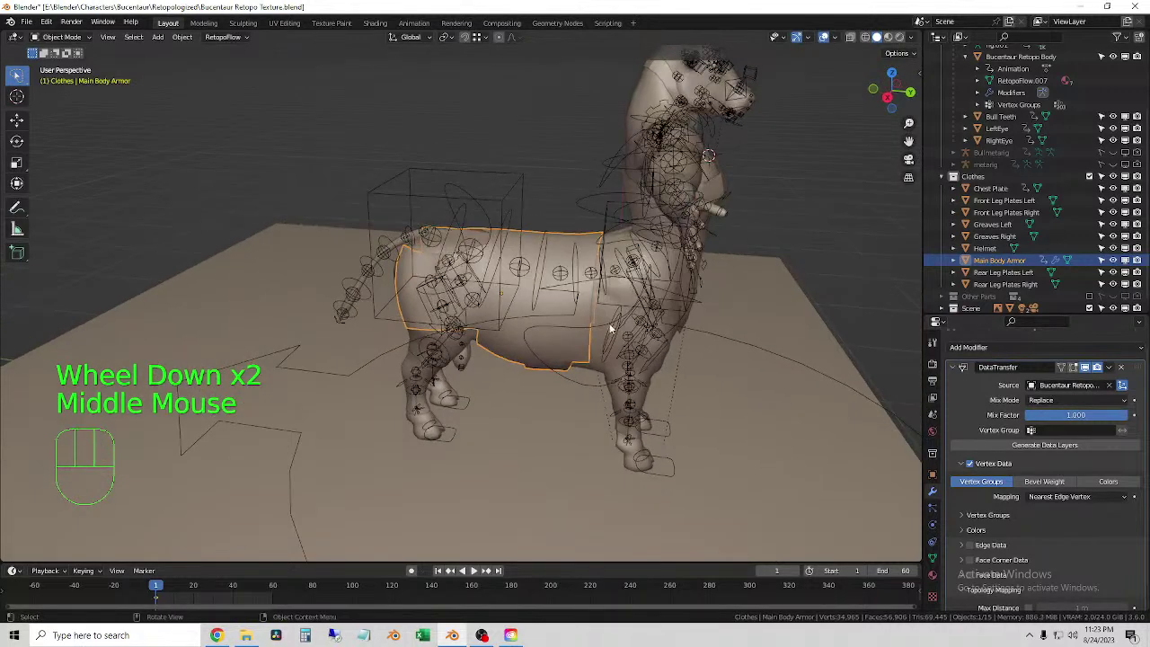
pyautogui.click(572, 216)
pyautogui.click(563, 237)
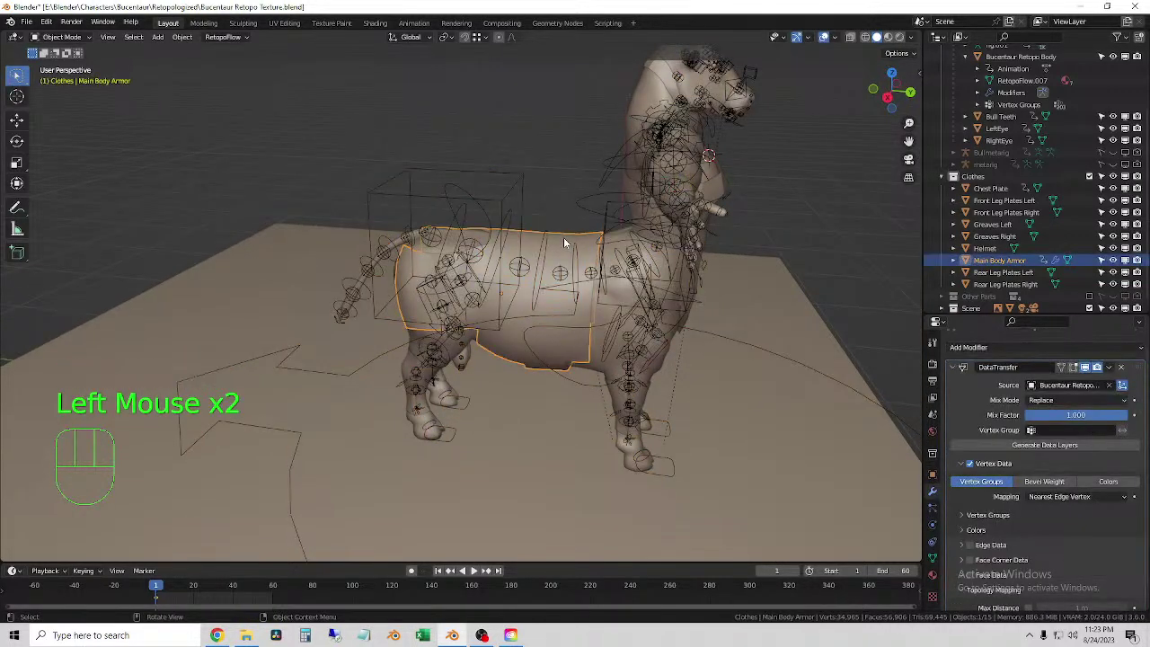
pyautogui.keyDown('shift'); pyautogui.click(523, 194); pyautogui.keyUp('shift')
pyautogui.rightClick(556, 202)
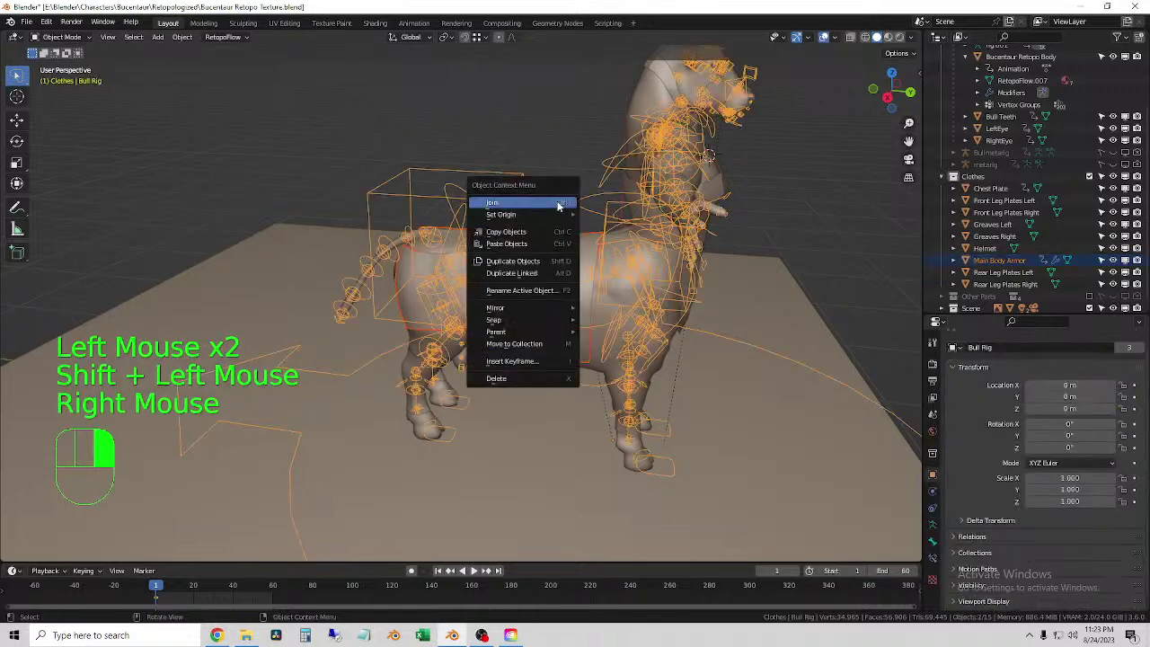
pyautogui.moveTo(534, 334)
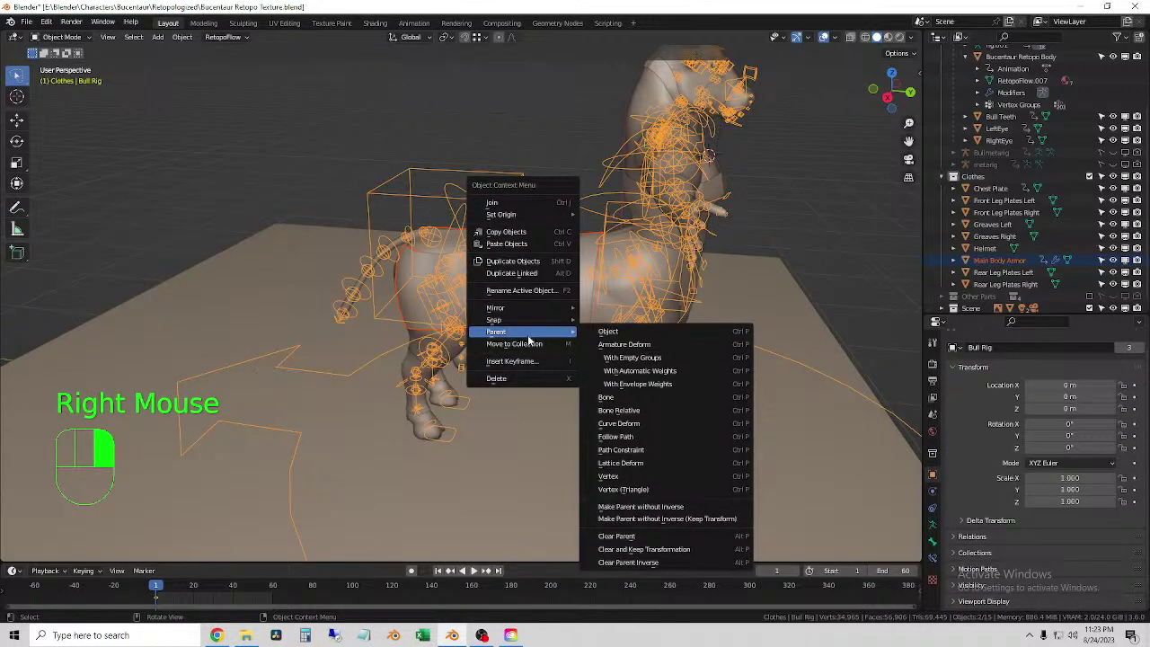
pyautogui.click(665, 360)
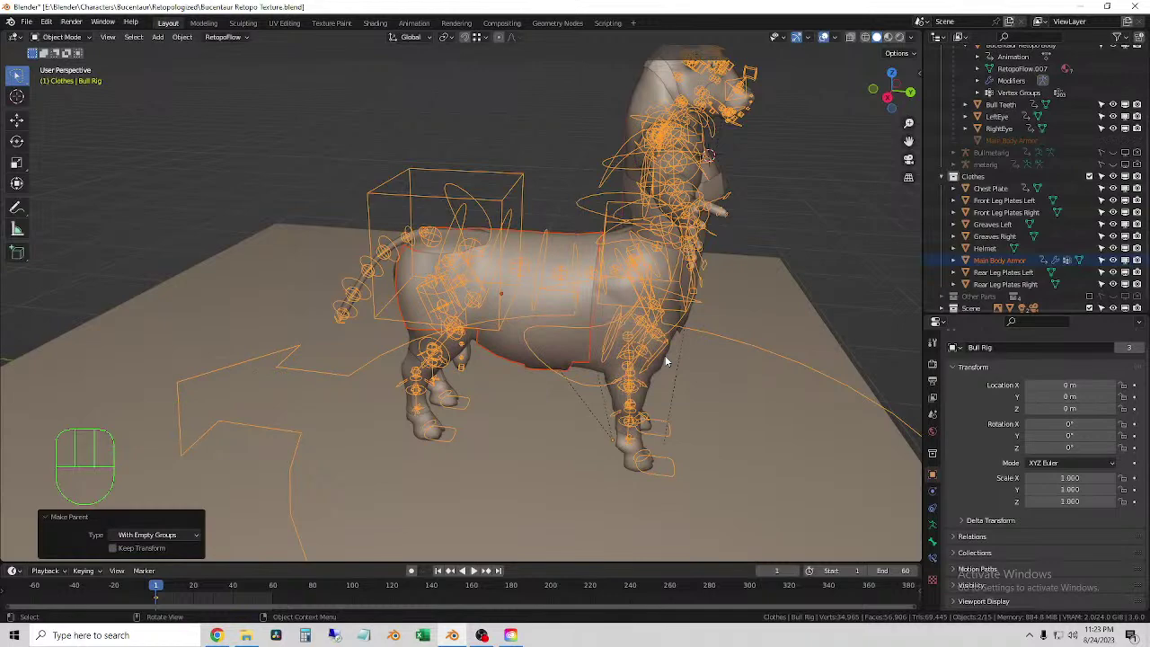
pyautogui.moveTo(731, 292)
pyautogui.mouseDown(button='middle')
pyautogui.moveTo(716, 276)
pyautogui.moveTo(749, 282)
pyautogui.moveTo(742, 290)
pyautogui.mouseUp(button='middle')
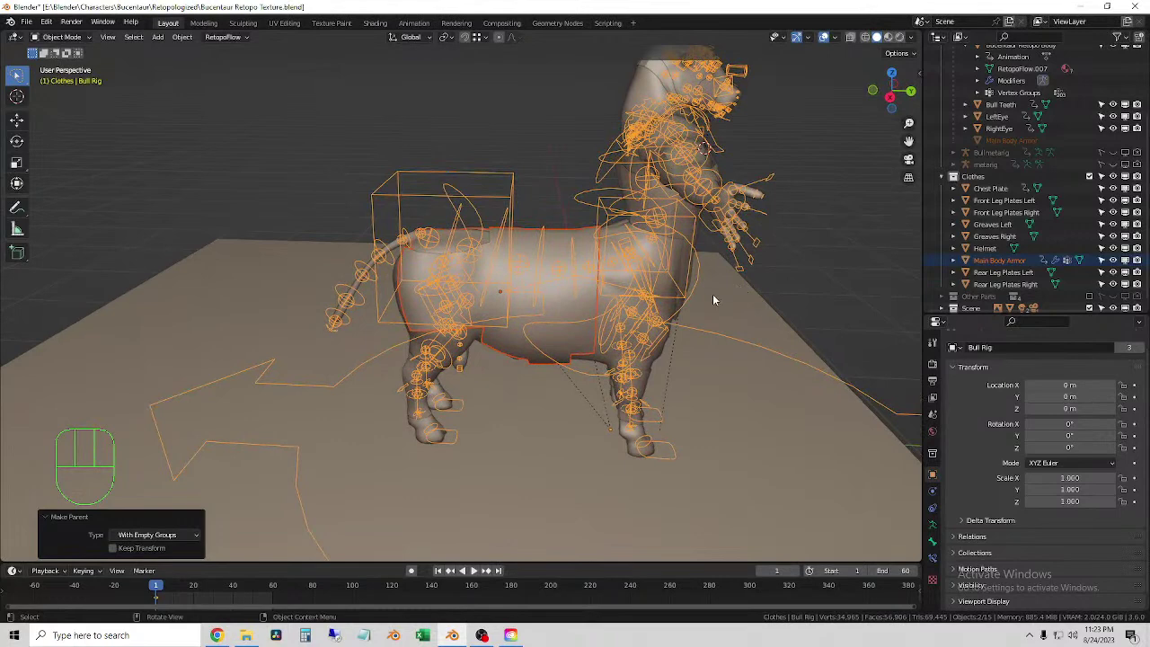
pyautogui.doubleClick(536, 231)
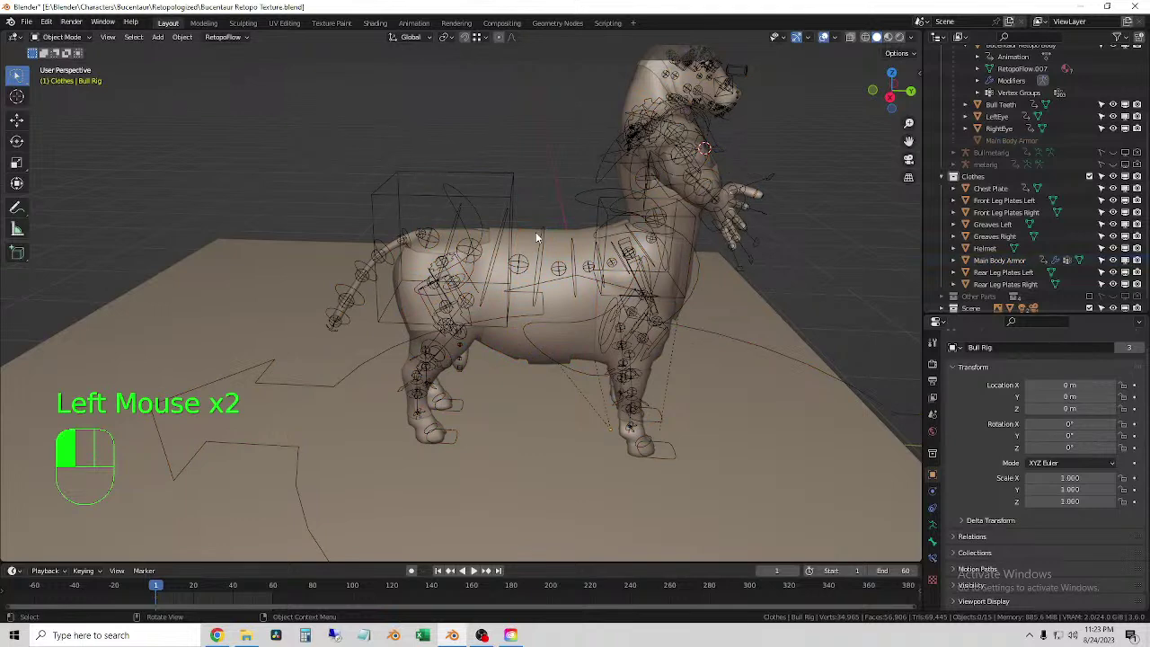
# - Examine the Data Transfer and Armature modifiers on Main Body Armor
pyautogui.scroll(-2, 990, 449)
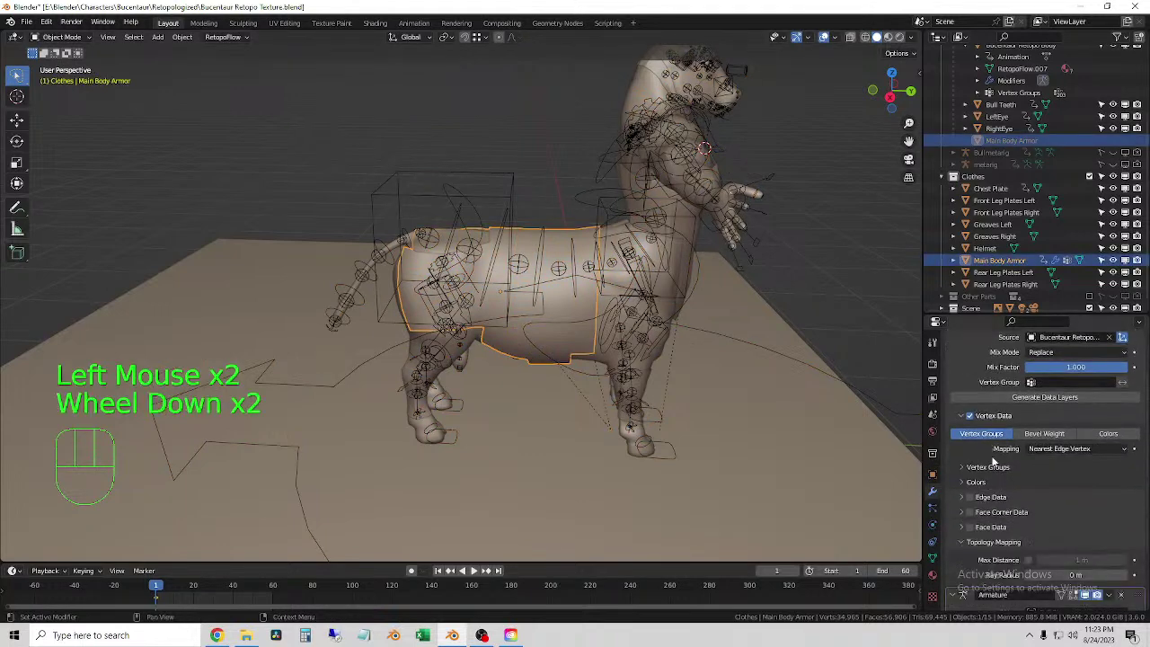
pyautogui.scroll(1, 1016, 438)
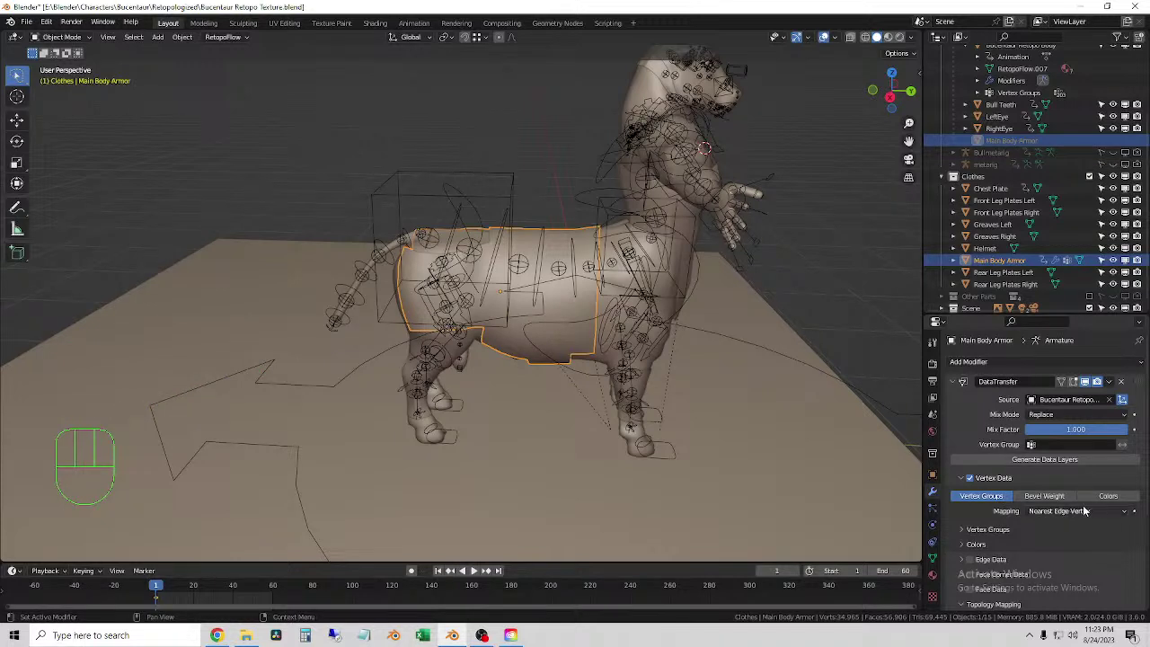
pyautogui.click(525, 230)
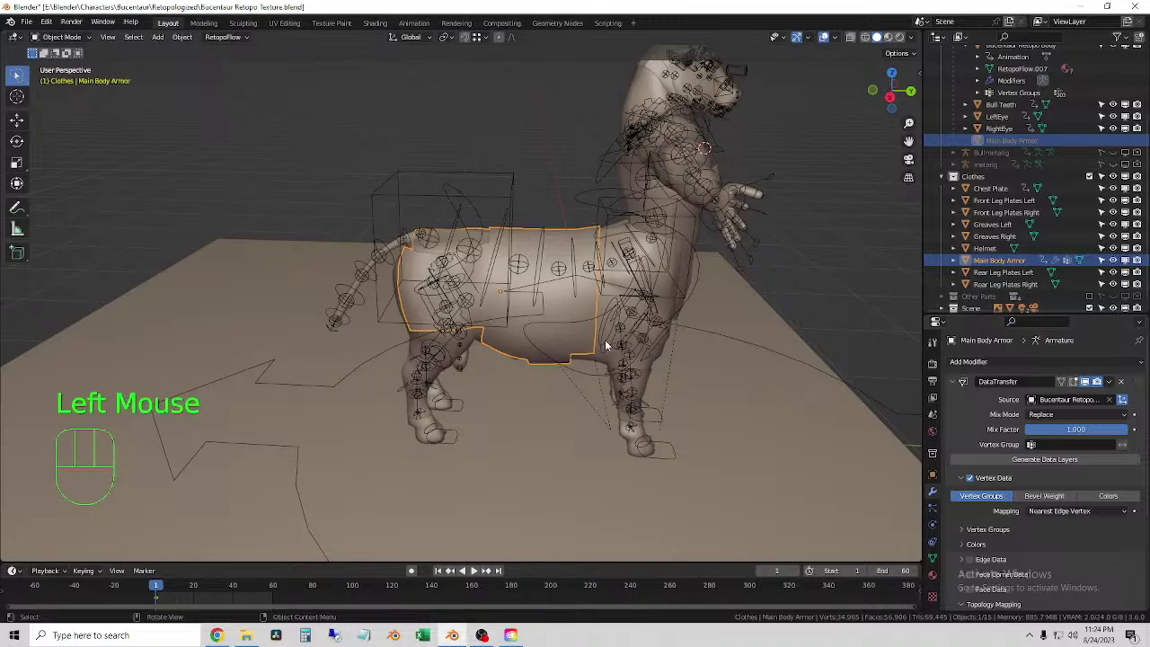
# - Try moving the whole Bull Rig to test whether the armor follows it
pyautogui.click(670, 371)
pyautogui.press('g')
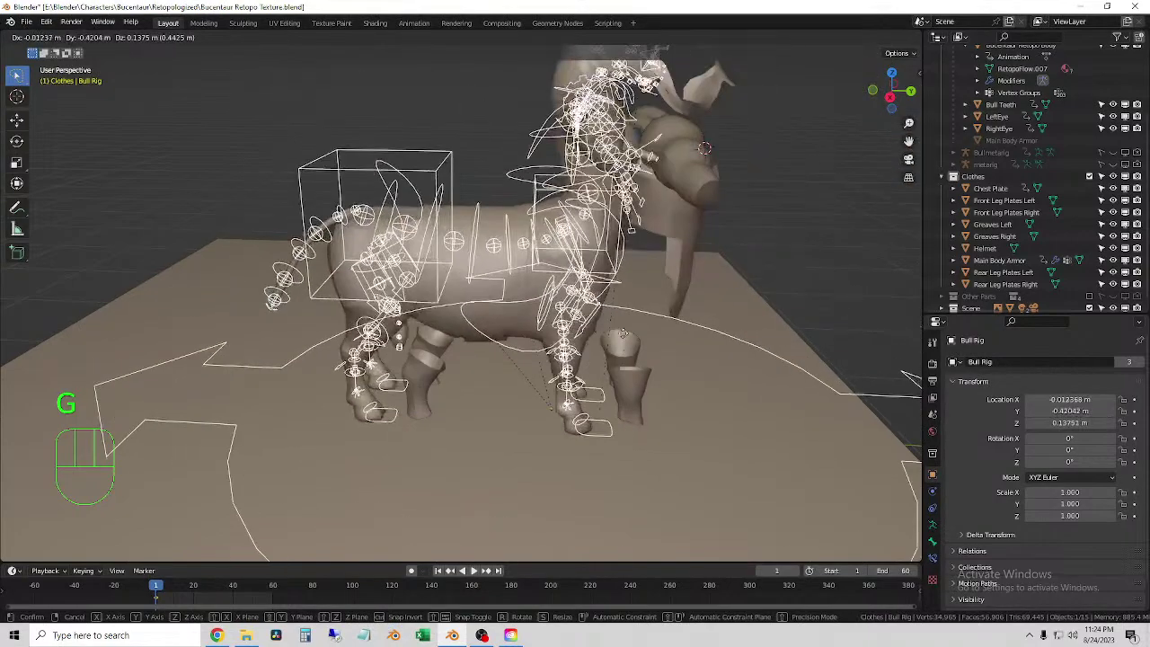
pyautogui.rightClick(570, 290)
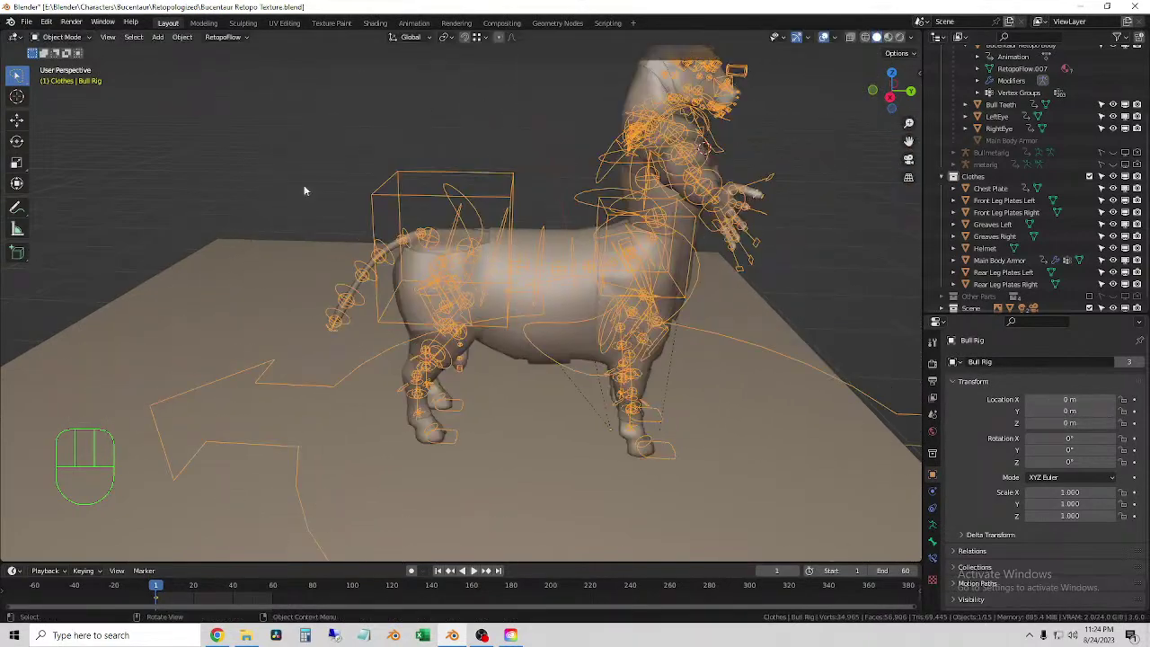
# - Put the Bull Rig into Pose Mode and try rotating its torso control
pyautogui.click(61, 37)
pyautogui.click(63, 77)
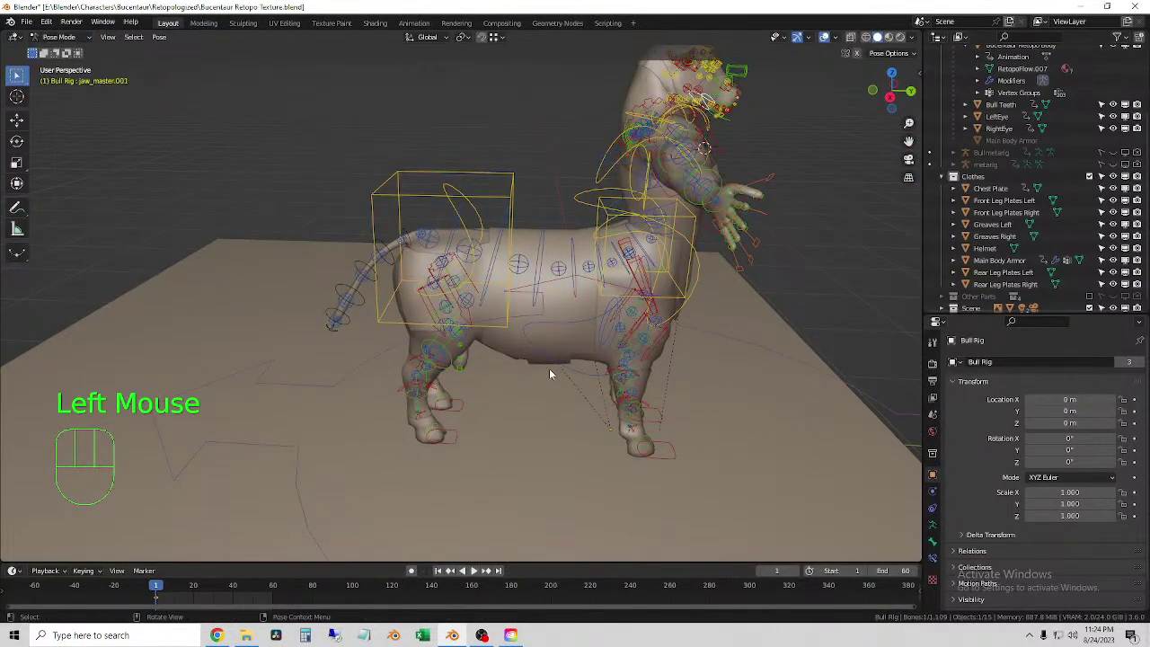
pyautogui.click(506, 200)
pyautogui.press('r')
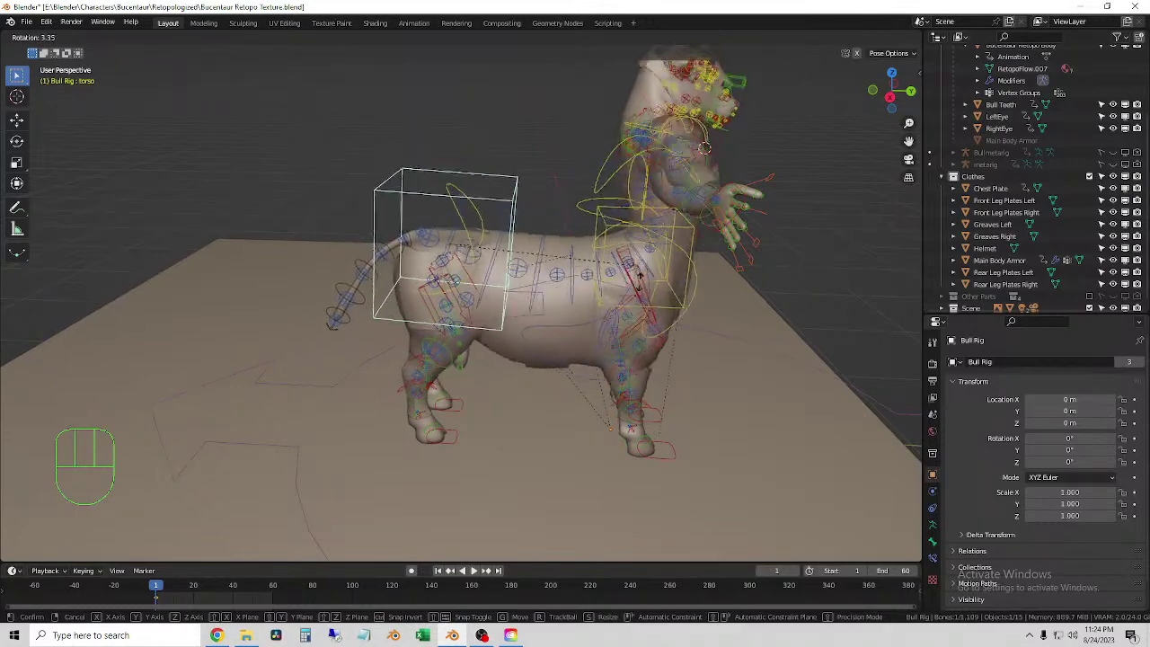
pyautogui.rightClick(624, 329)
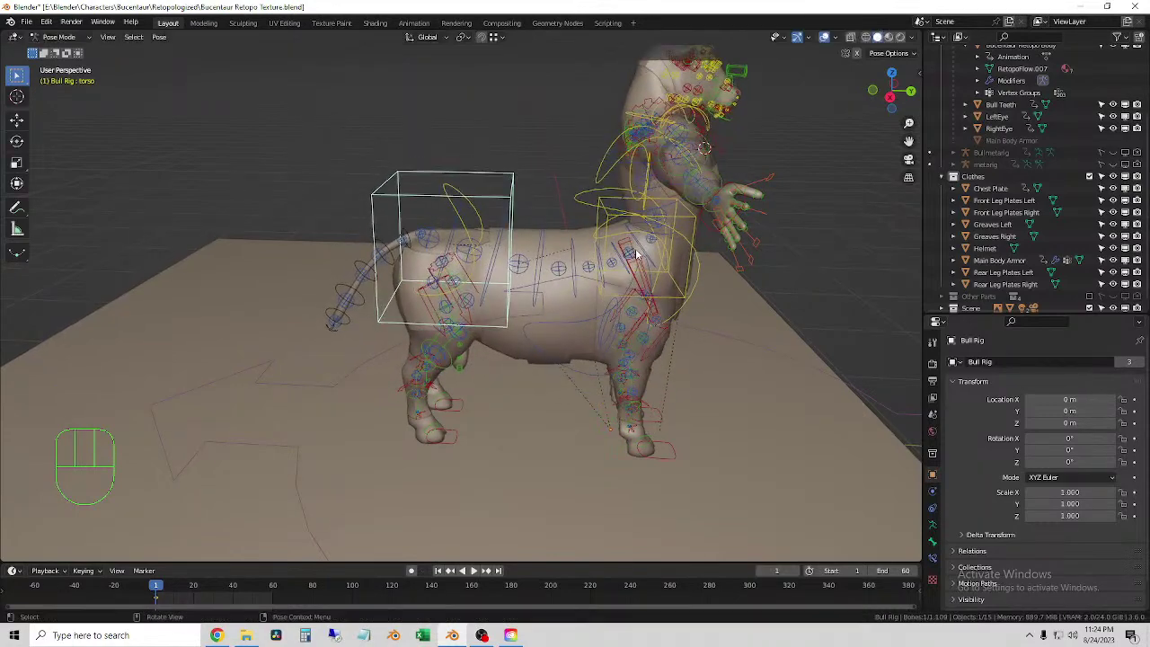
# - Rotate the torso control about -8.56° around the global X axis to test the armor's deformation
pyautogui.scroll(2, 584, 296)
pyautogui.moveTo(584, 297); pyautogui.dragTo(571, 300, button='middle')
pyautogui.moveTo(560, 352); pyautogui.dragTo(588, 361, button='middle')
pyautogui.moveTo(629, 319); pyautogui.dragTo(661, 347, button='middle')
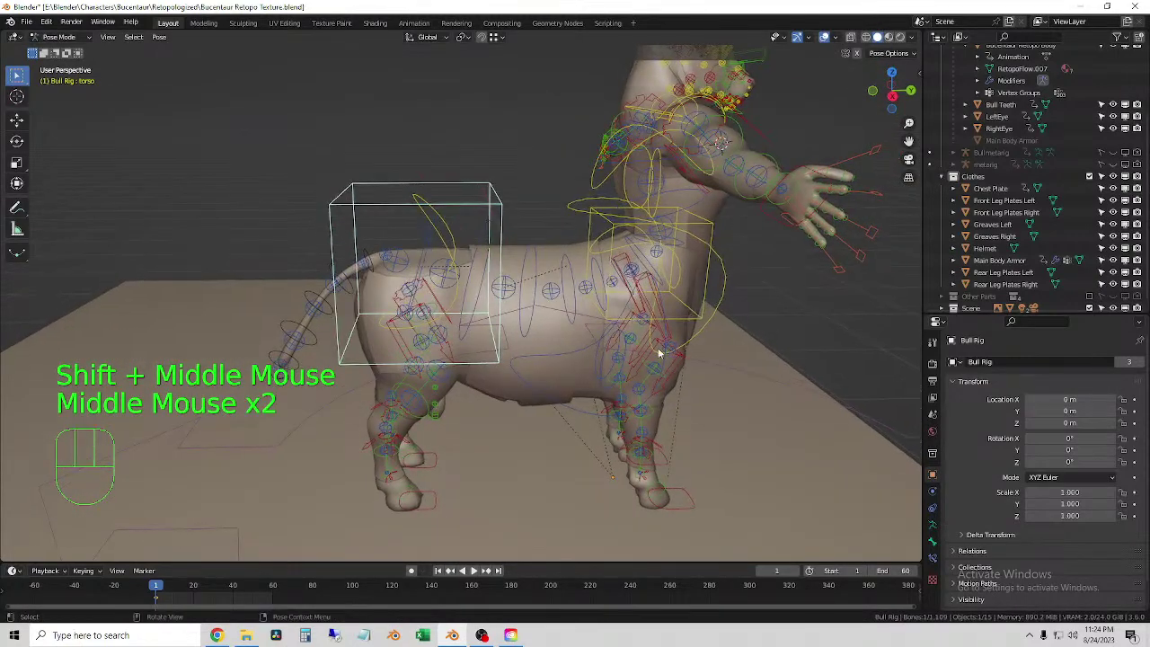
pyautogui.press('r')
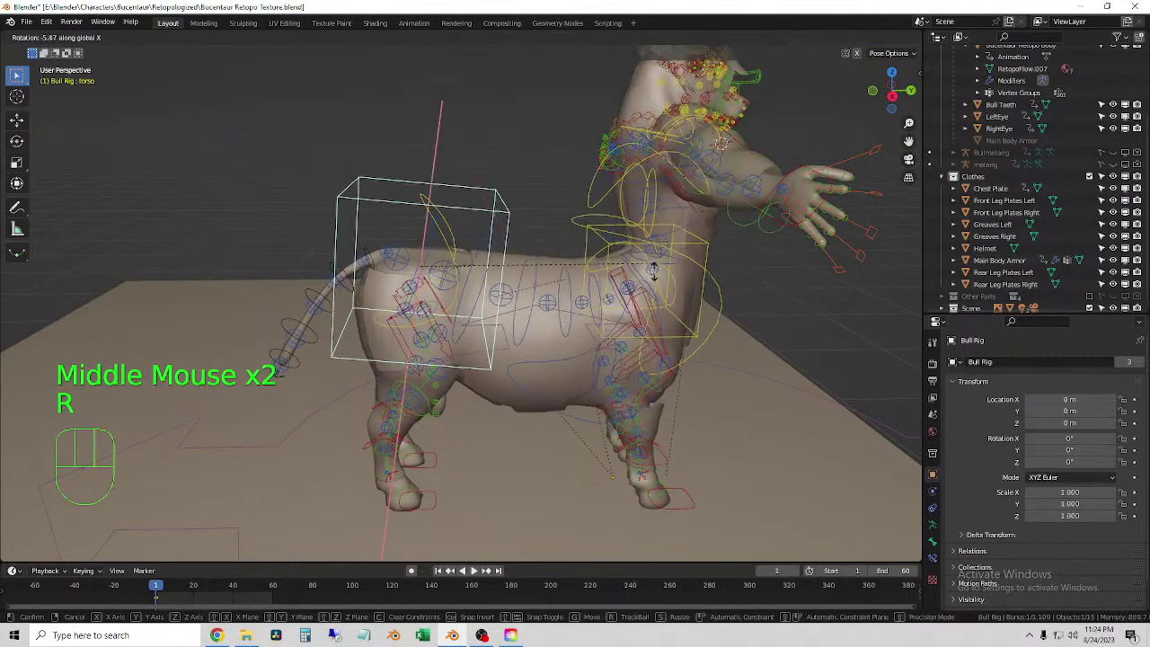
pyautogui.moveTo(628, 350)
pyautogui.mouseDown(button='middle')
pyautogui.moveTo(585, 342)
pyautogui.moveTo(628, 337)
pyautogui.mouseUp(button='middle')
pyautogui.press('r')
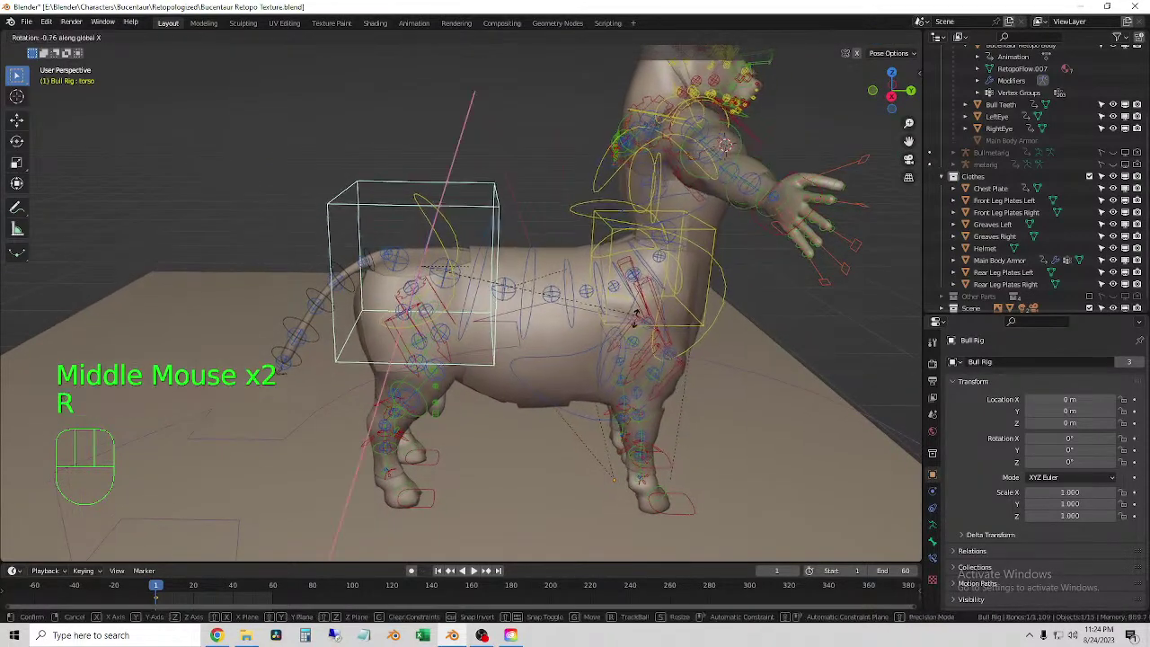
pyautogui.click(633, 346)
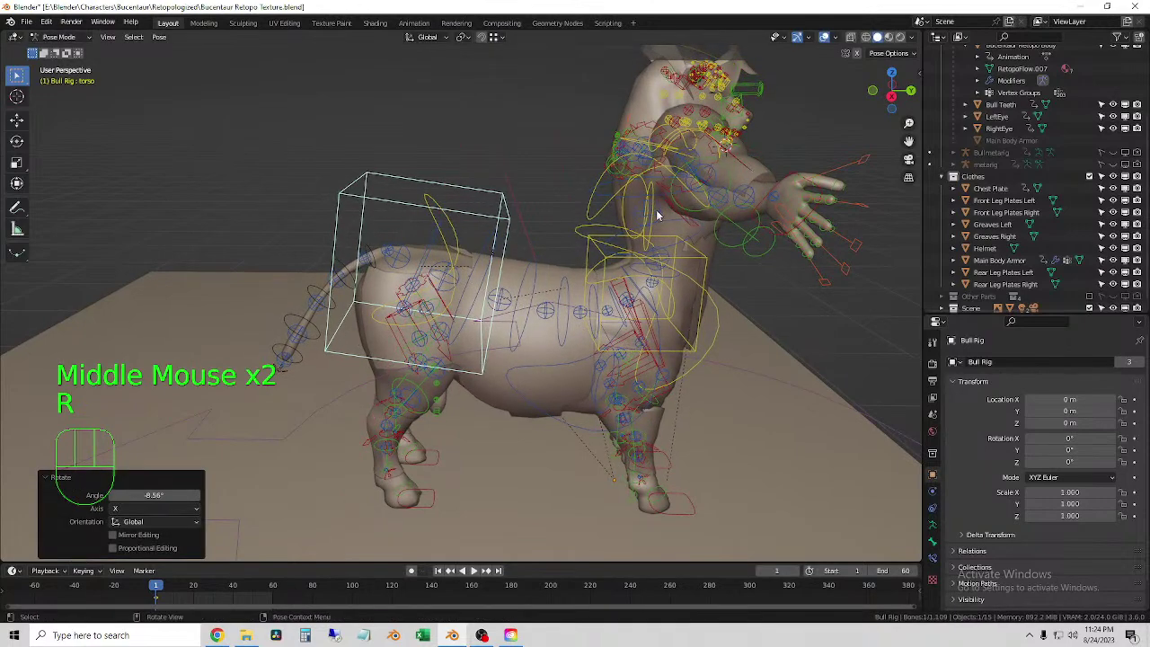
# - Move the right forefoot IK control slightly forward along the global Y axis
pyautogui.moveTo(634, 350); pyautogui.dragTo(643, 421, button='middle')
pyautogui.click(687, 513)
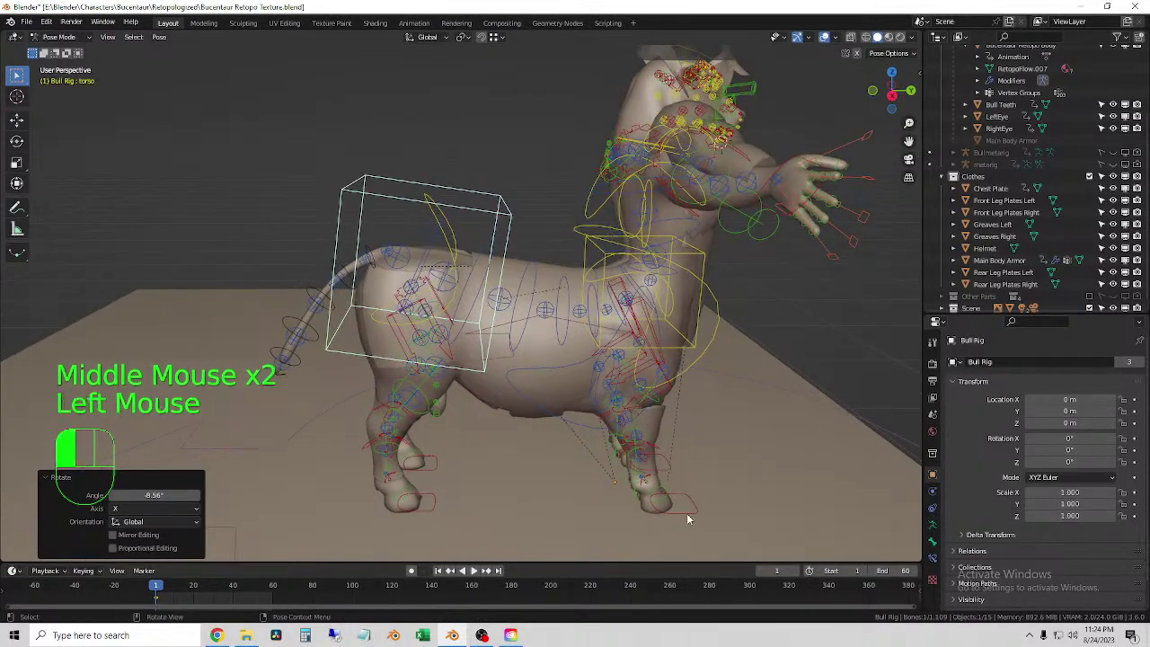
pyautogui.press('g')
pyautogui.press('y')
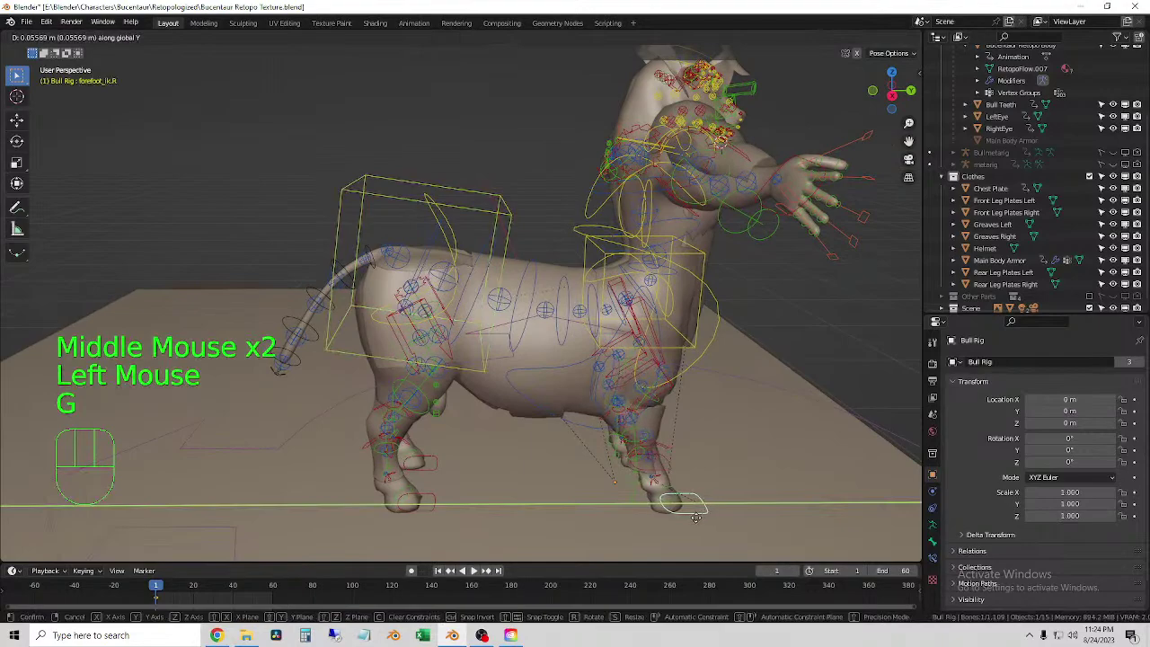
pyautogui.click(692, 524)
# - Inspect how Main Body Armor follows the posed belly and hindquarters, with the viewport overlays hidden
pyautogui.moveTo(467, 384); pyautogui.dragTo(482, 237, button='middle')
pyautogui.keyDown('shift'); pyautogui.rightClick(517, 378); pyautogui.keyUp('shift')
pyautogui.scroll(2, 517, 379)
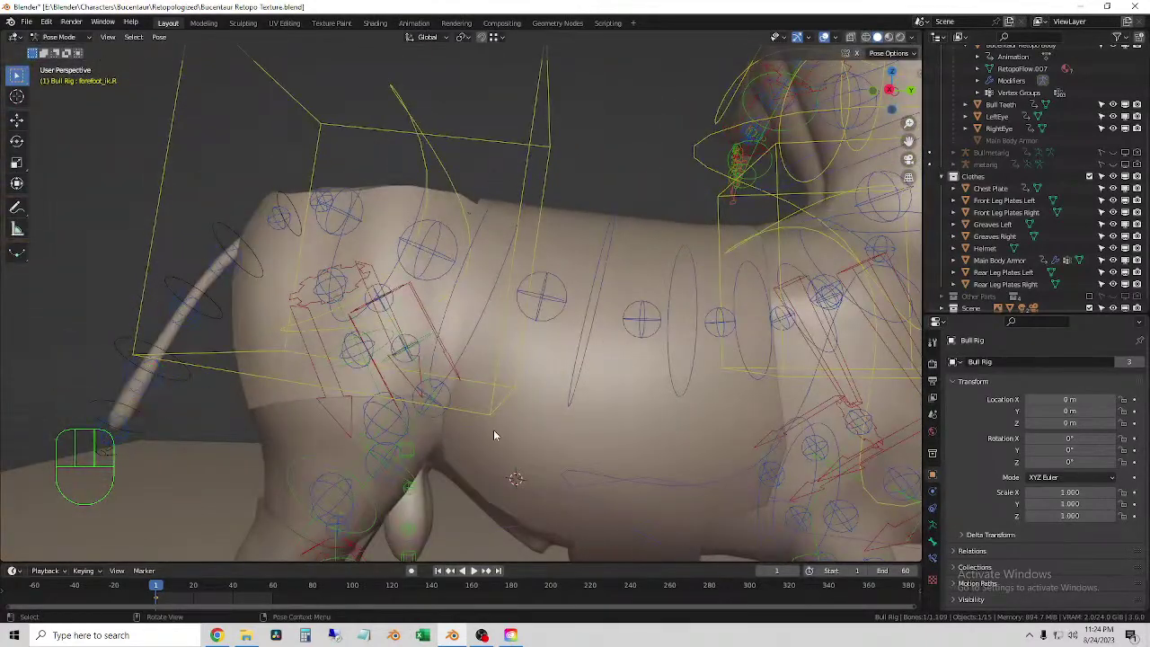
pyautogui.moveTo(493, 436); pyautogui.dragTo(647, 401, button='middle')
pyautogui.scroll(-2, 503, 449)
pyautogui.keyDown('shift'); pyautogui.scroll(1, 539, 395); pyautogui.keyUp('shift')
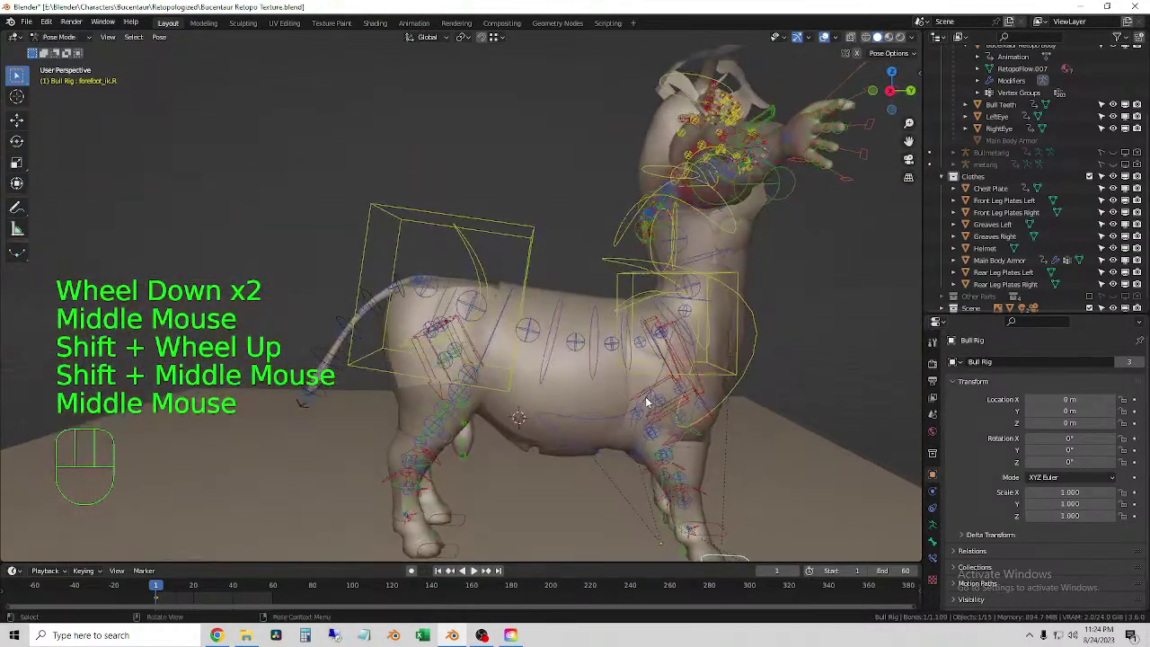
pyautogui.click(824, 38)
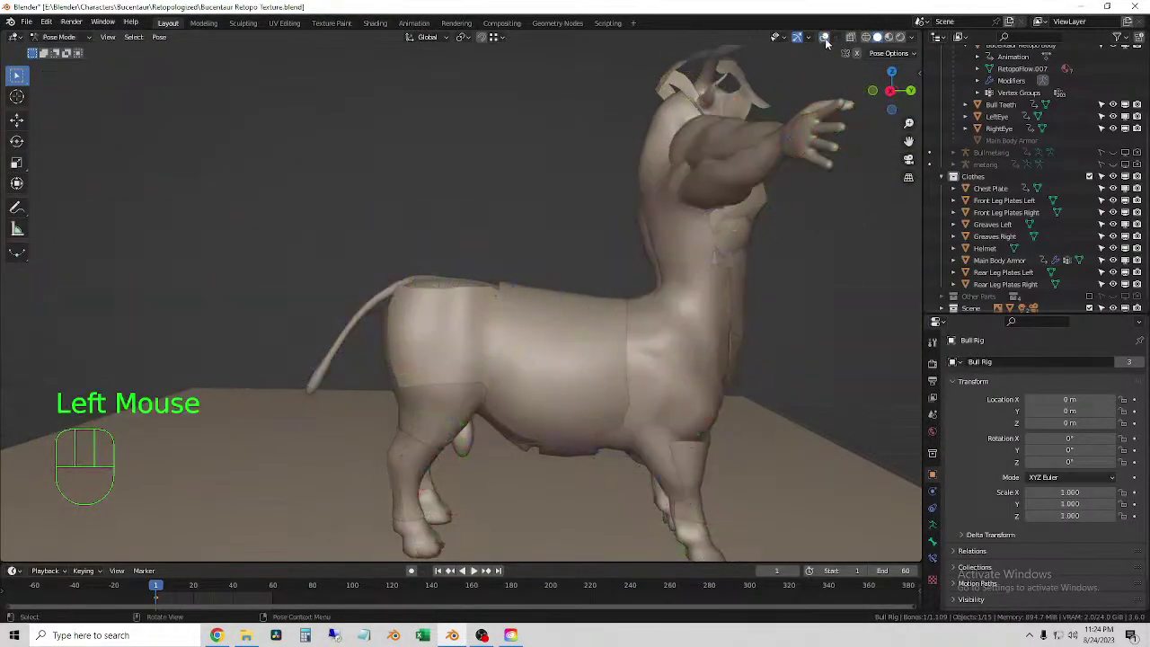
pyautogui.moveTo(719, 355)
pyautogui.mouseDown(button='middle')
pyautogui.moveTo(701, 368)
pyautogui.moveTo(708, 343)
pyautogui.mouseUp(button='middle')
# - Reselect the torso control and try rotating it around the global X axis with the overlays hidden
pyautogui.press('r')
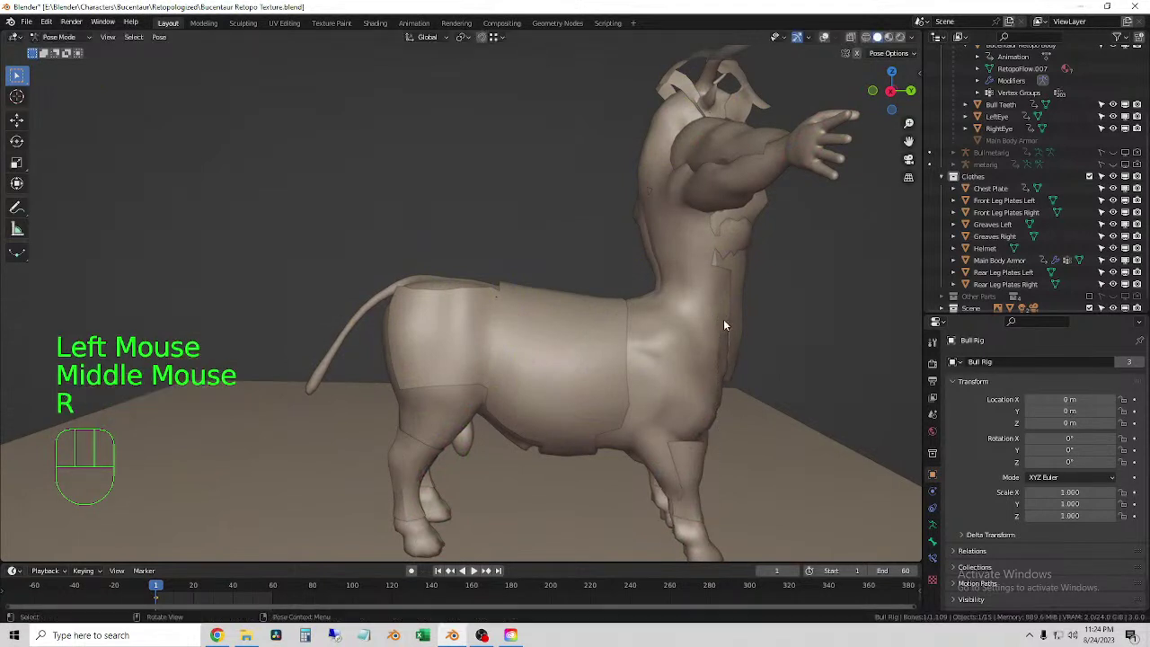
pyautogui.click(656, 205)
pyautogui.click(825, 41)
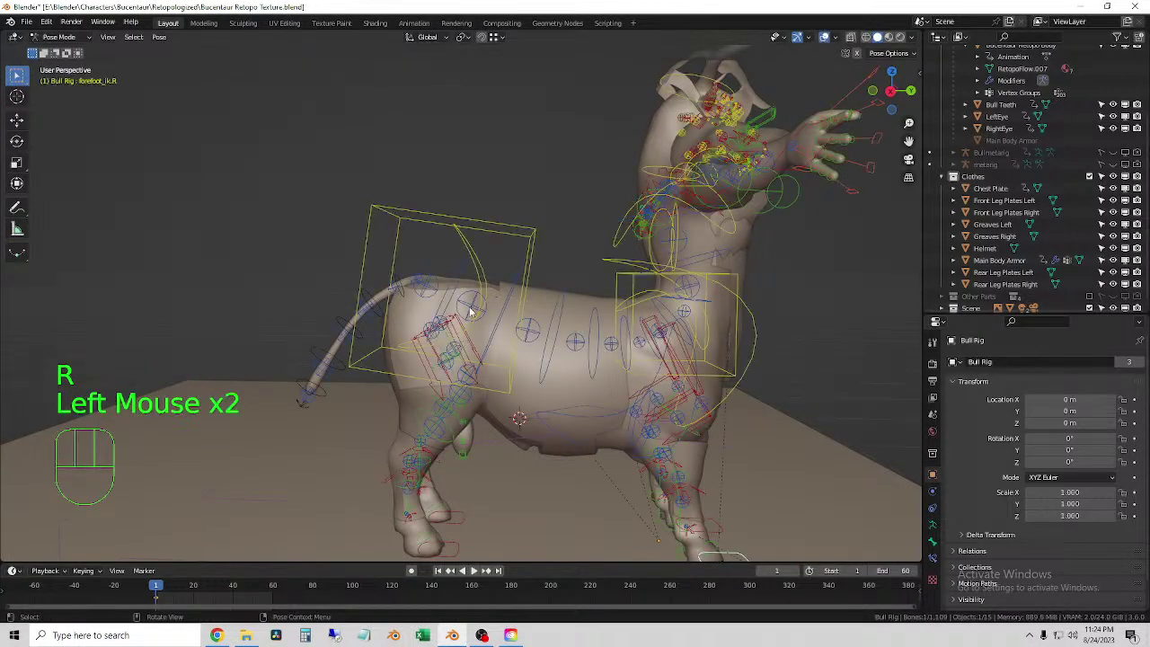
pyautogui.click(535, 235)
pyautogui.click(834, 41)
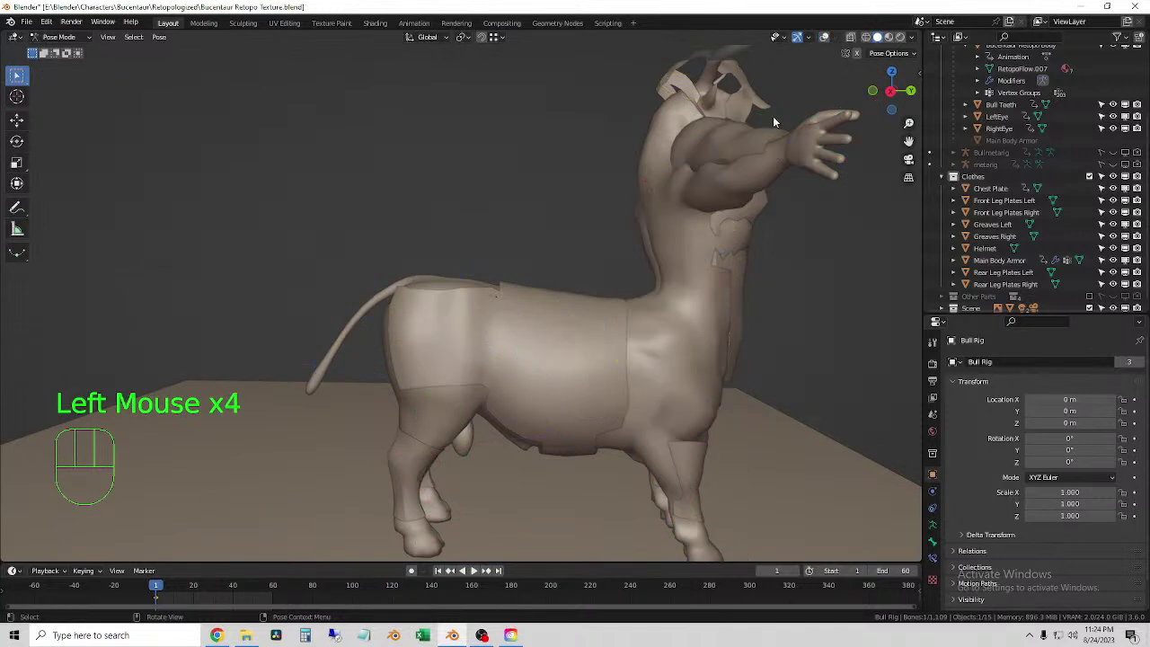
pyautogui.middleClick(656, 318)
pyautogui.press('r')
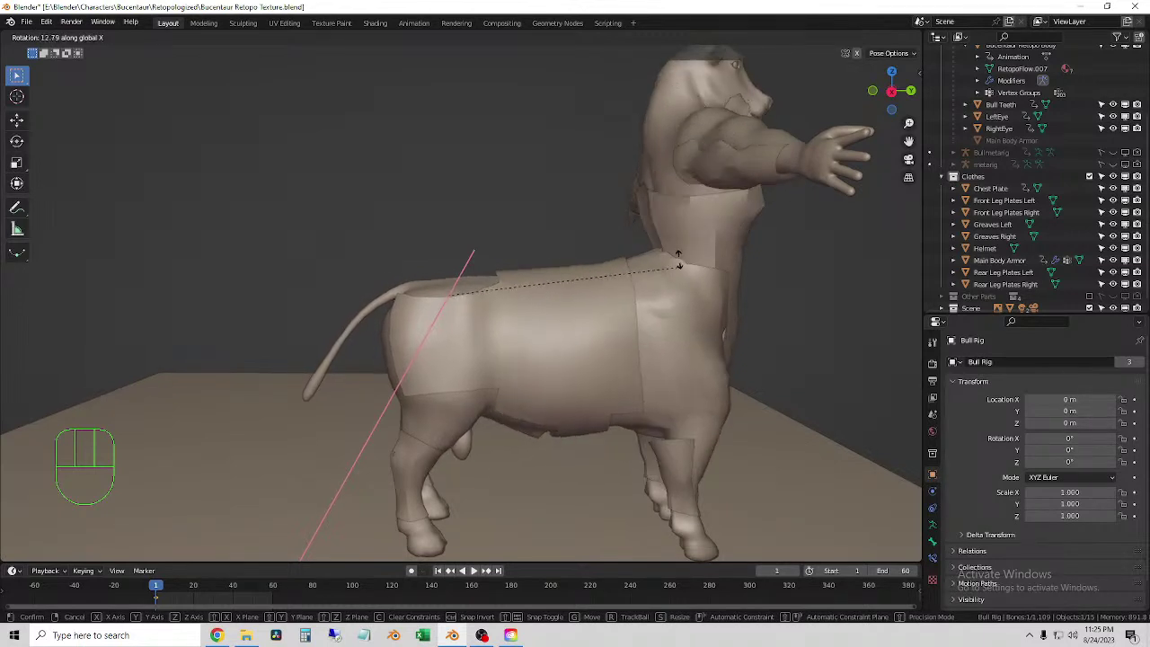
pyautogui.click(578, 315)
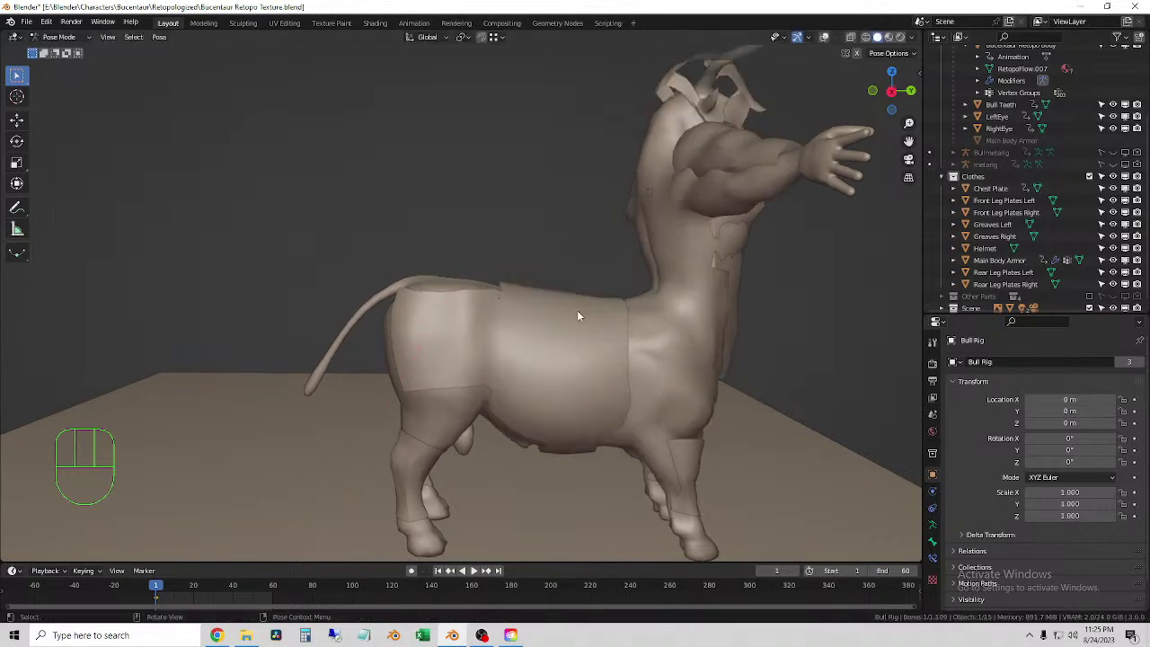
# - Try rotating the torso control without an axis constraint and clear the bone selection
pyautogui.middleClick(621, 381)
pyautogui.press('r')
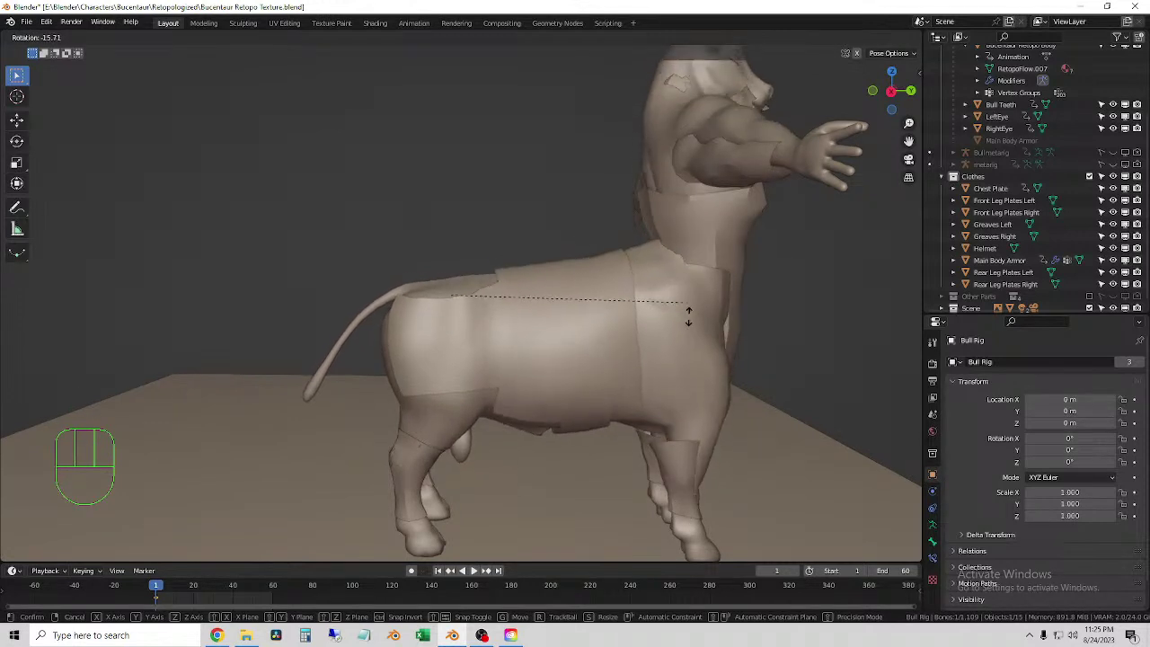
pyautogui.click(518, 364)
pyautogui.moveTo(545, 330); pyautogui.dragTo(603, 419)
pyautogui.press('r')
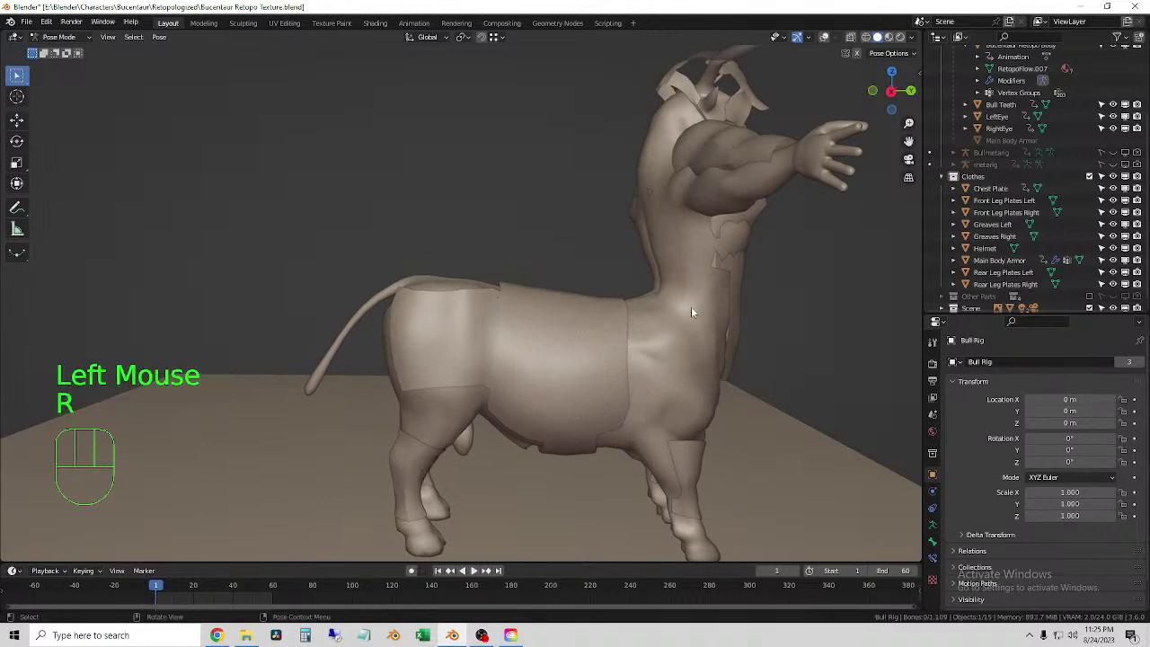
# - Select the torso control again with overlays shown, try one more rotation, and deselect it with overlays hidden
pyautogui.click(824, 38)
pyautogui.click(531, 252)
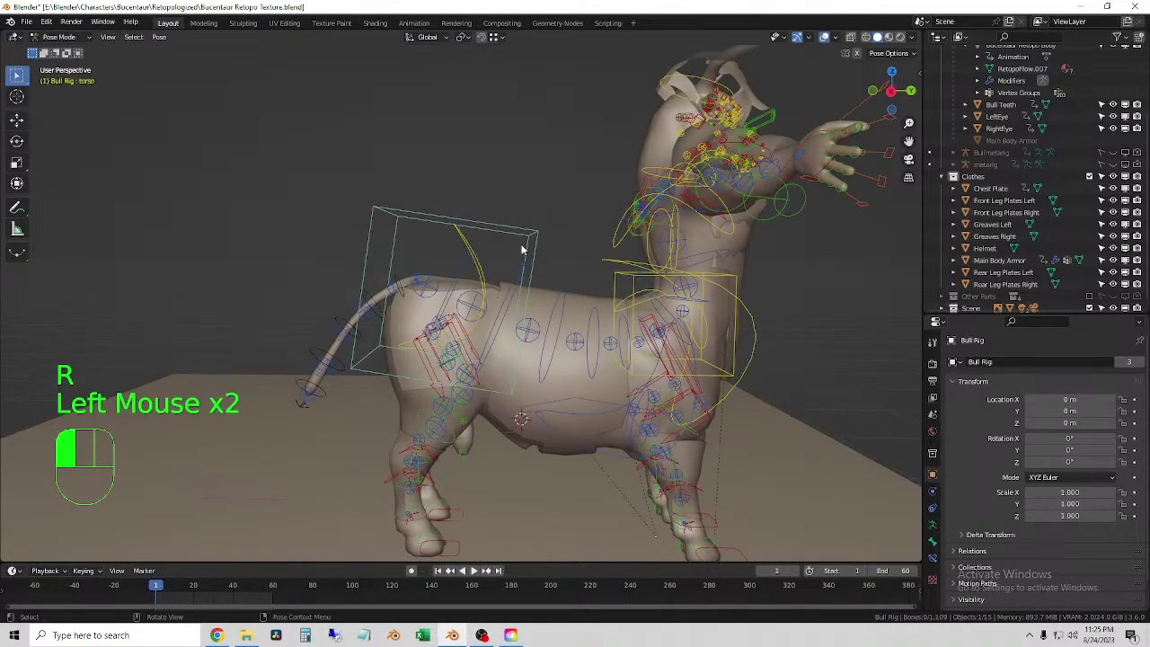
pyautogui.press('r')
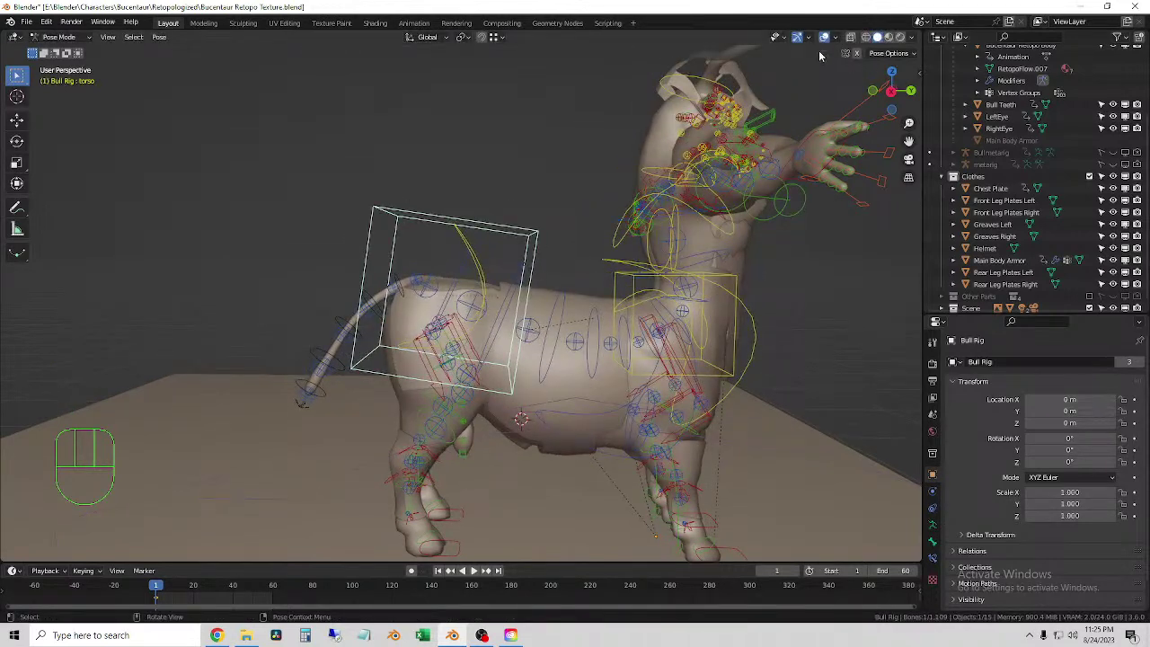
pyautogui.click(461, 316)
pyautogui.moveTo(414, 299); pyautogui.dragTo(463, 358)
pyautogui.click(157, 140)
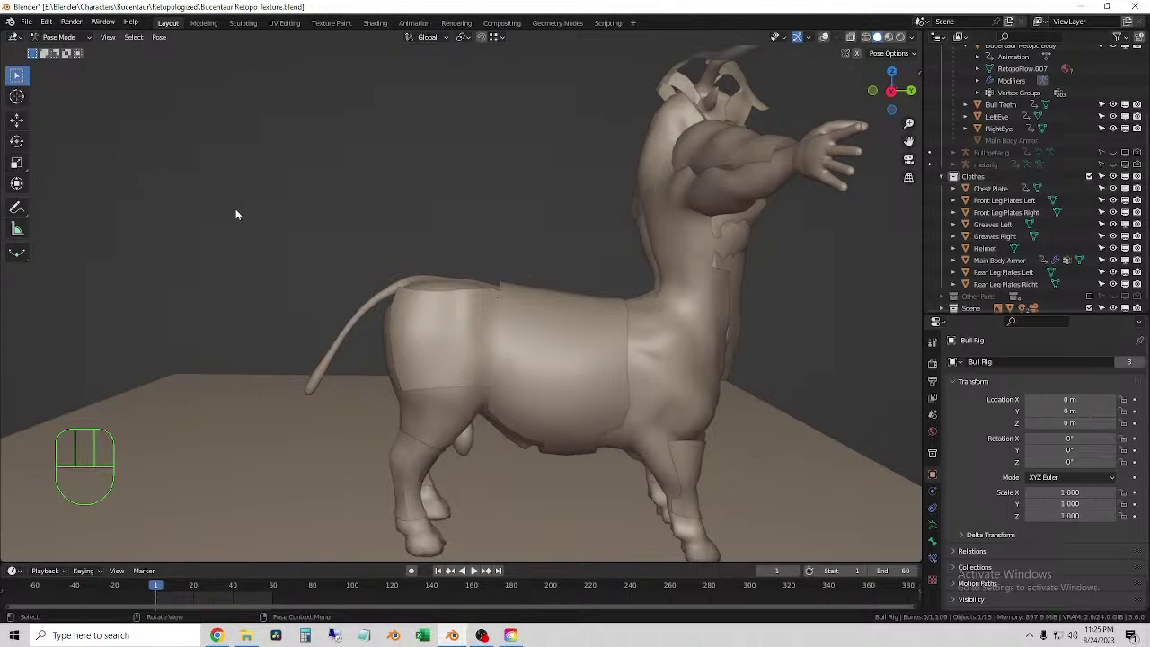
# - Return the Bull Rig to Object Mode and show the viewport overlays
pyautogui.scroll(-2, 431, 283)
pyautogui.moveTo(504, 286); pyautogui.dragTo(449, 306, button='middle')
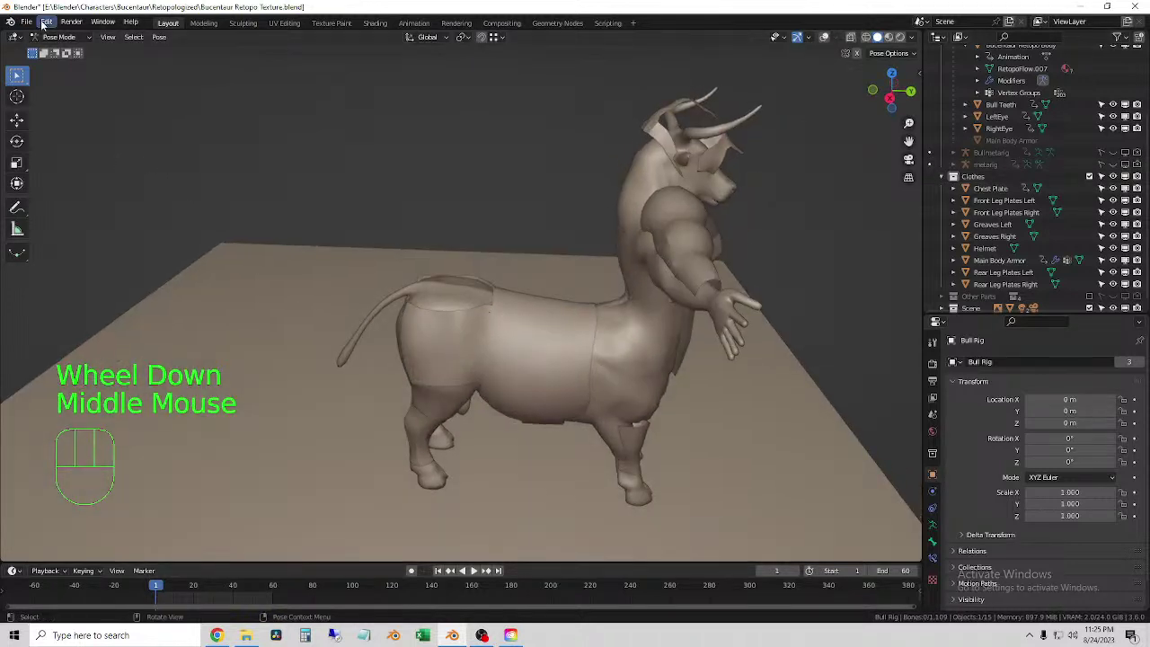
pyautogui.click(59, 36)
pyautogui.click(65, 51)
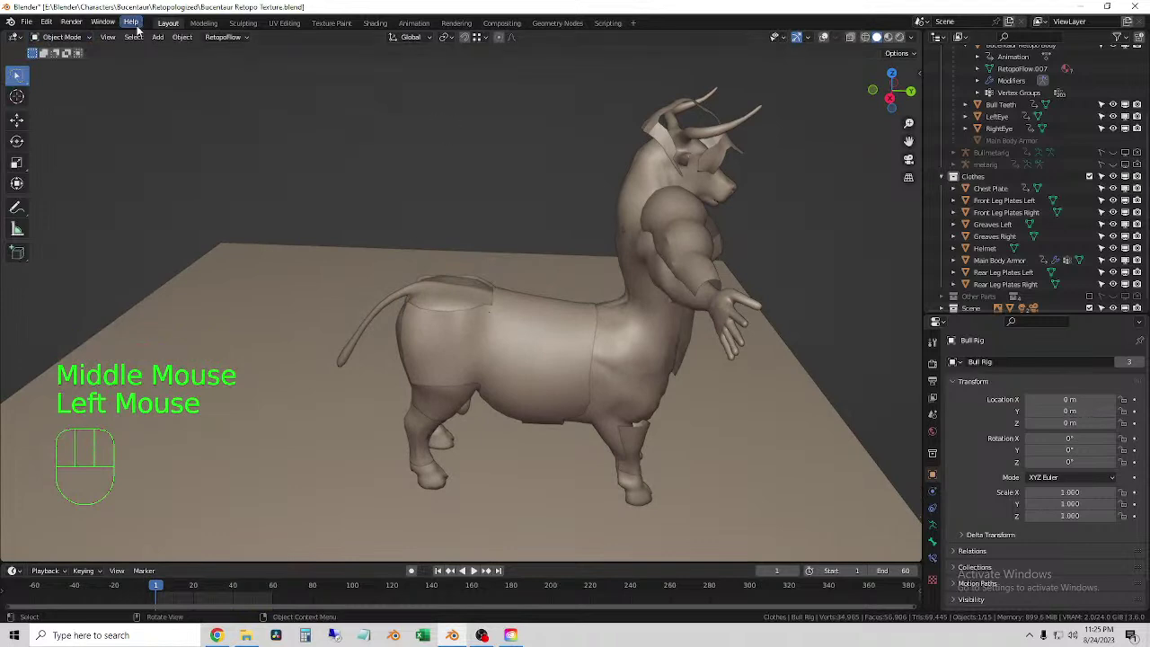
pyautogui.click(829, 41)
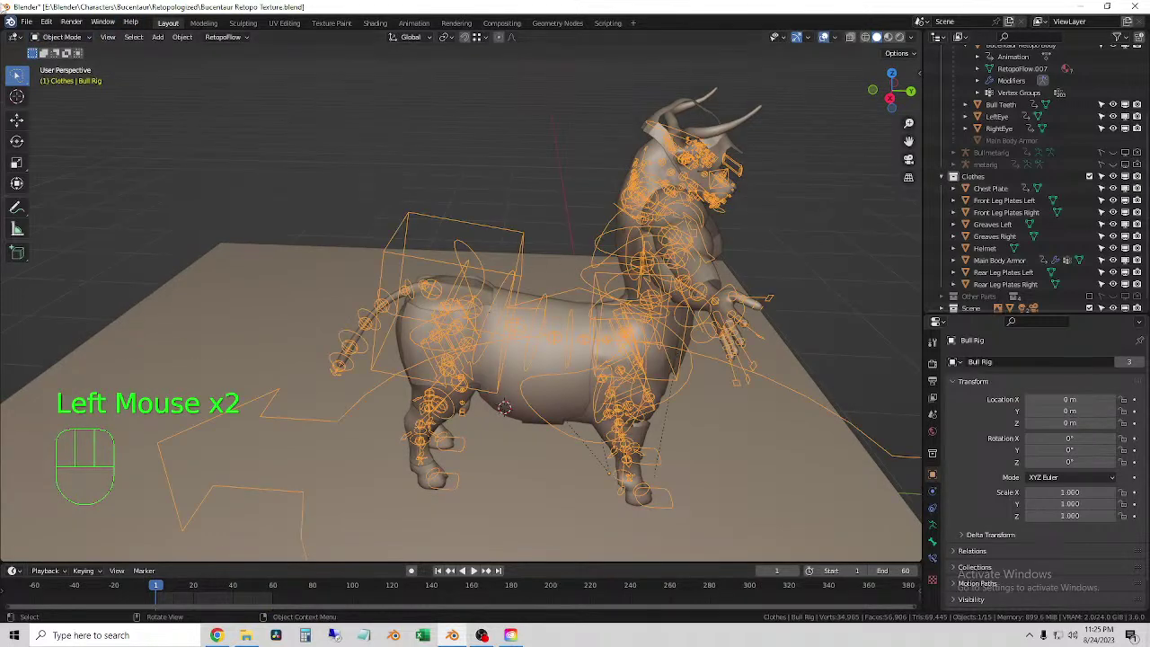
# - Clear all pose transforms on every bone of the Bull Rig, return to Object Mode and deselect the rig
pyautogui.click(60, 36)
pyautogui.click(77, 77)
pyautogui.click(158, 37)
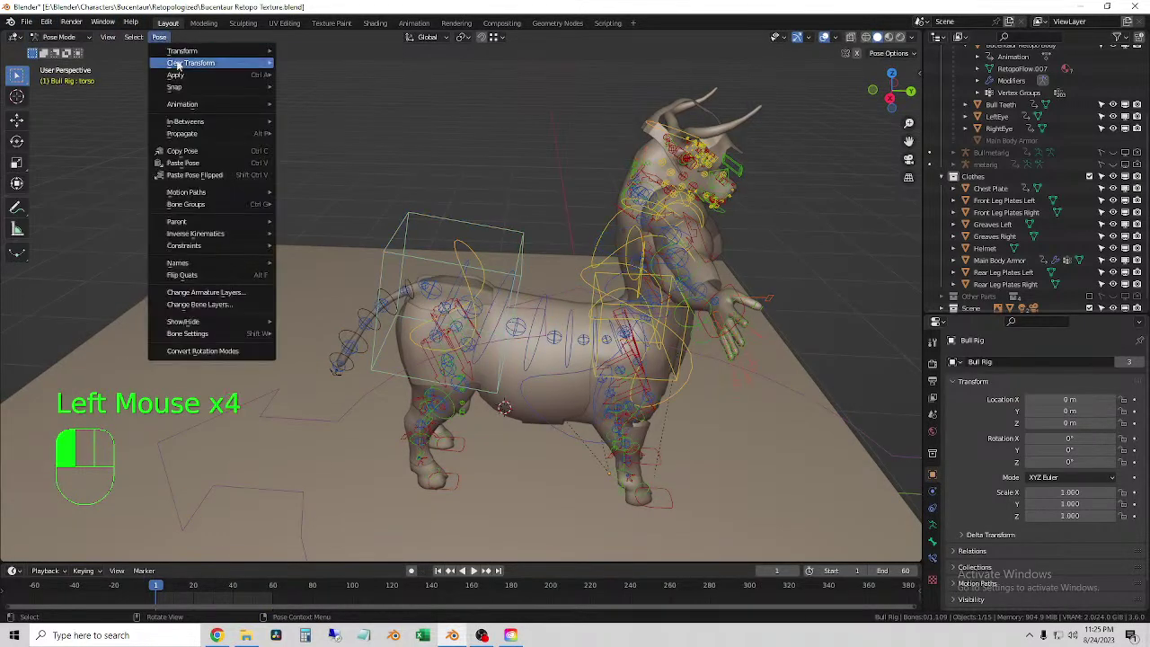
pyautogui.moveTo(184, 66)
pyautogui.press('a')
pyautogui.click(158, 37)
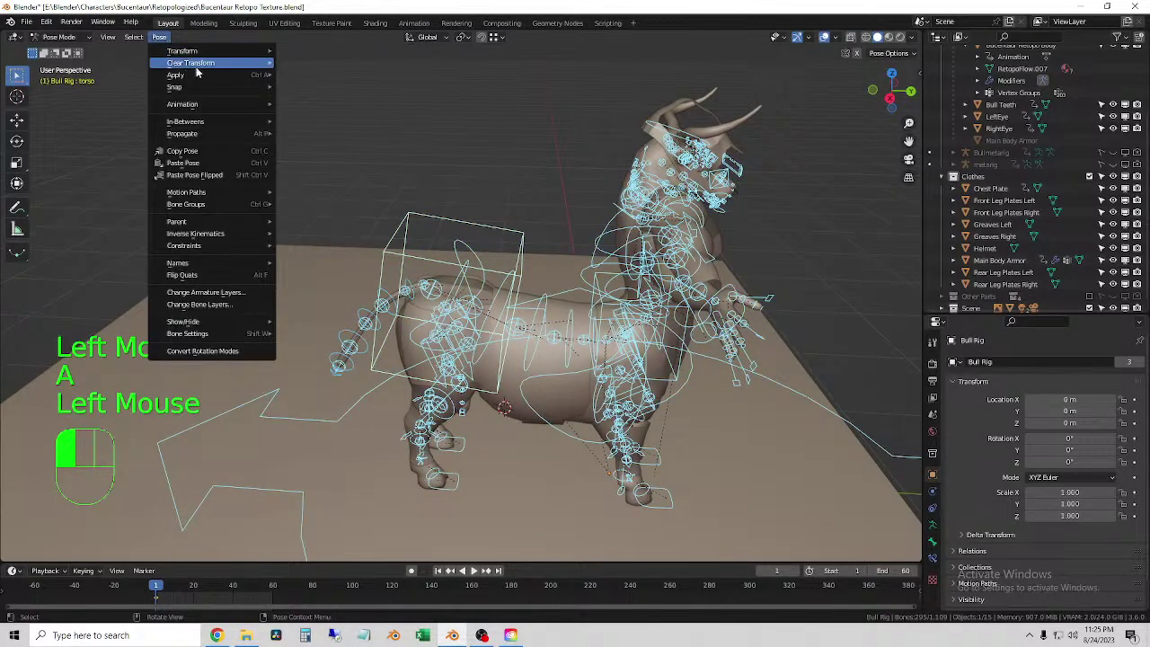
pyautogui.click(305, 61)
pyautogui.click(315, 119)
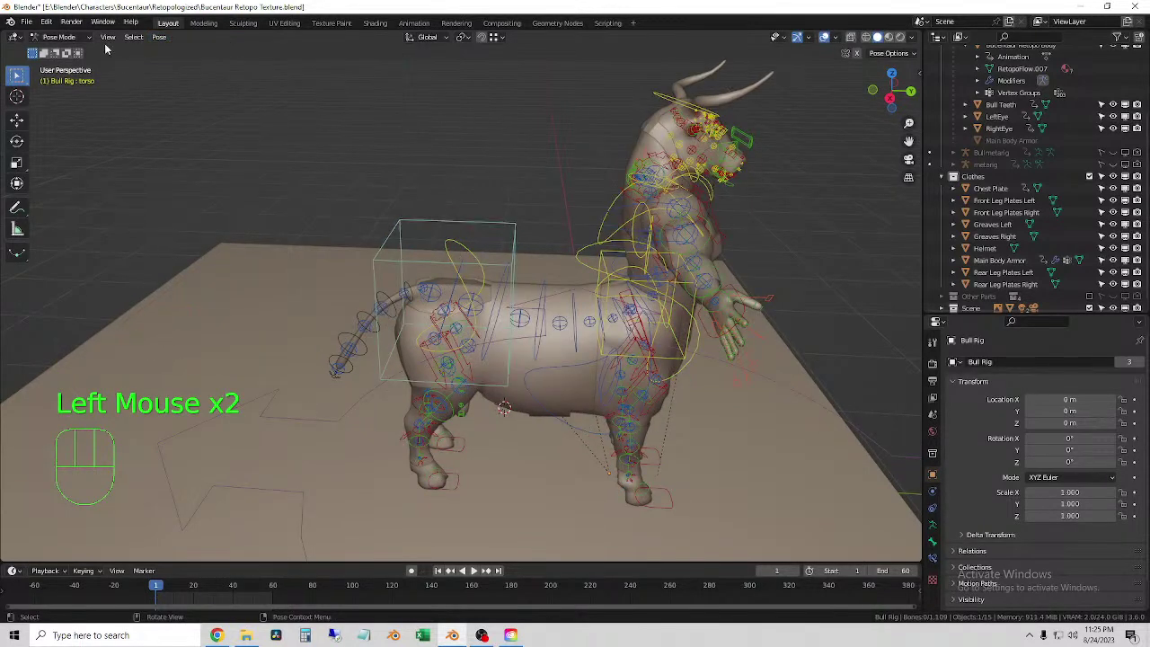
pyautogui.click(59, 37)
pyautogui.click(64, 50)
pyautogui.click(496, 193)
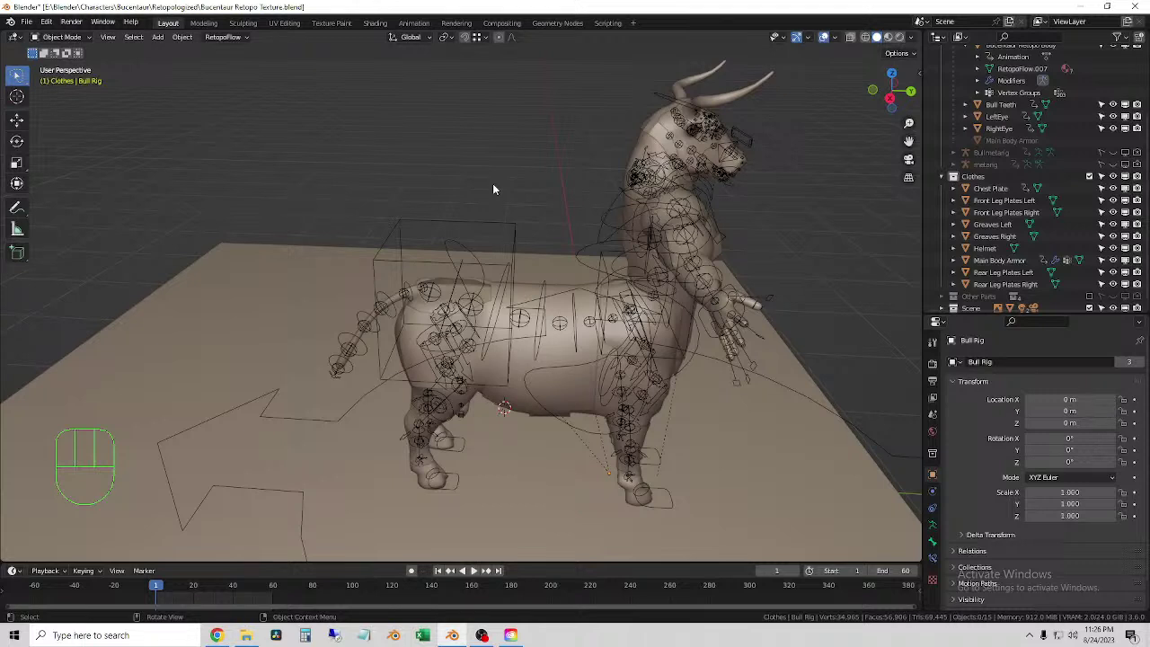
pyautogui.scroll(2, 492, 187)
pyautogui.moveTo(492, 187); pyautogui.dragTo(596, 302, button='middle')
pyautogui.click(577, 276)
pyautogui.keyDown('shift'); pyautogui.click(546, 221); pyautogui.keyUp('shift')
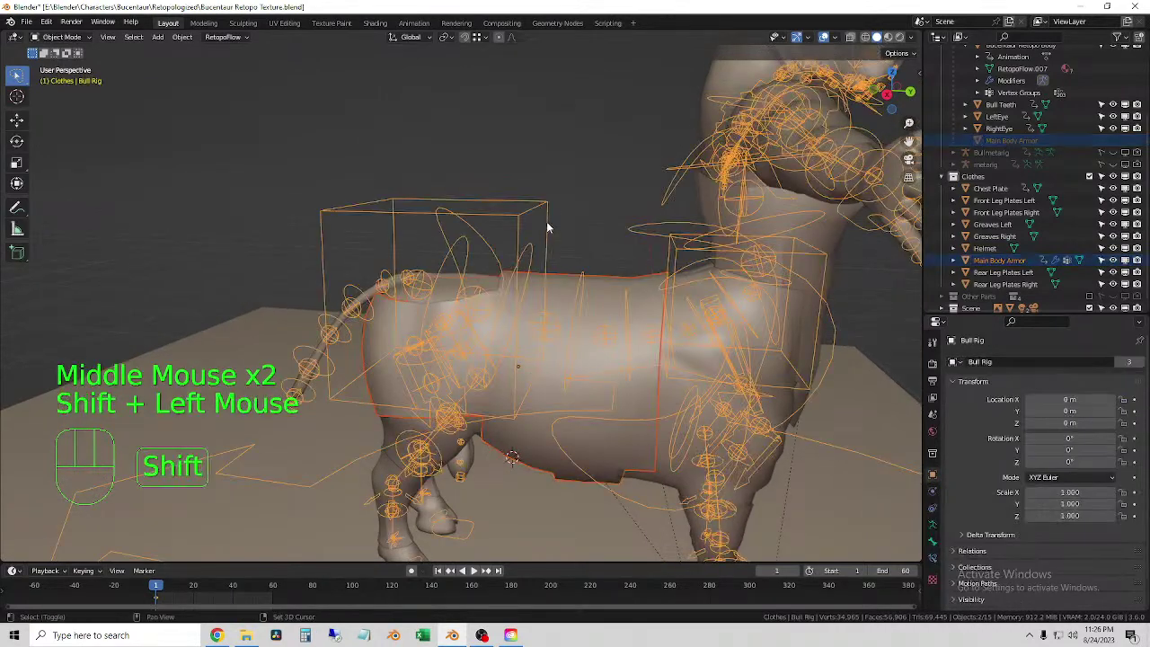
pyautogui.rightClick(566, 241)
pyautogui.moveTo(566, 241)
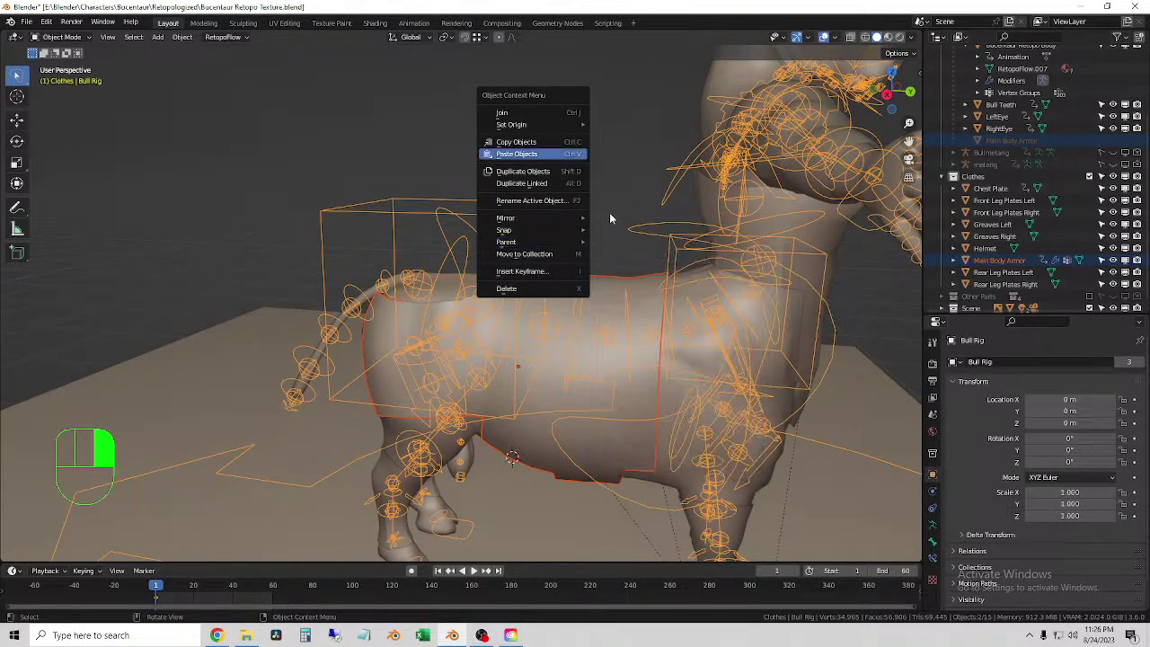
pyautogui.click(577, 228)
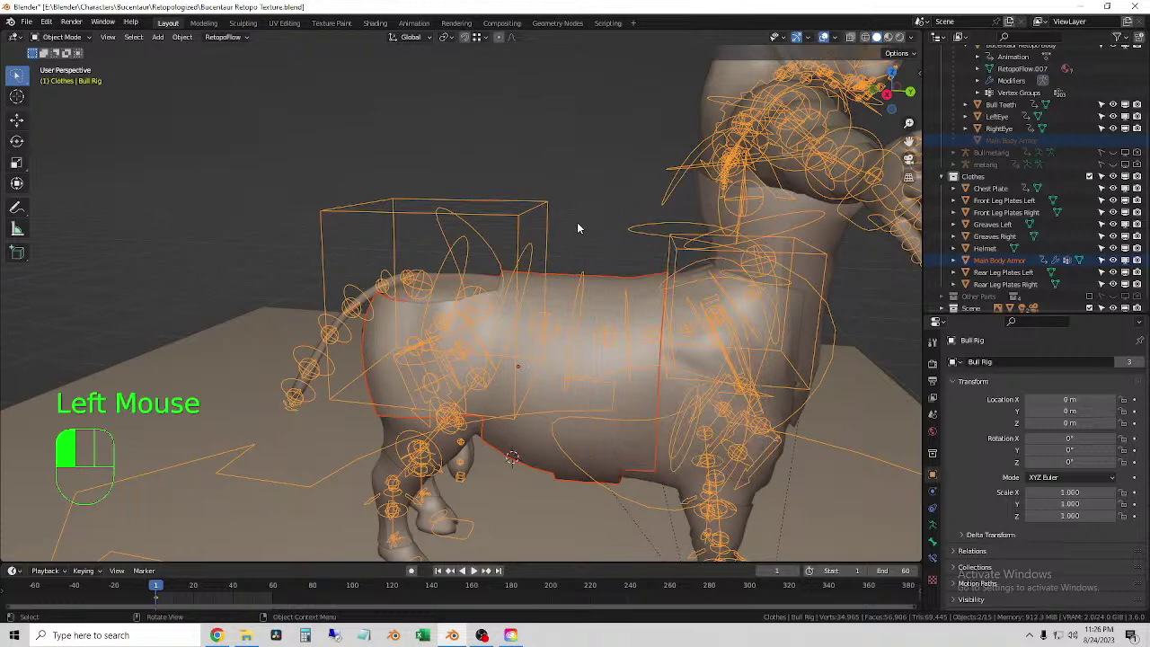
pyautogui.click(371, 321)
pyautogui.click(455, 283)
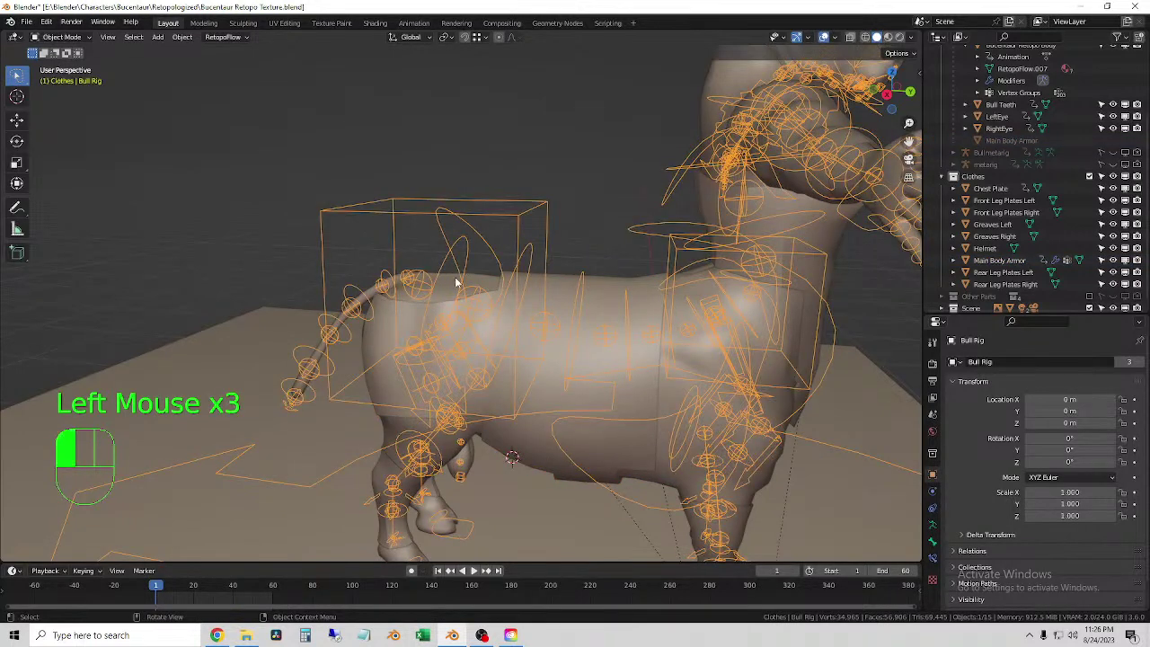
# - Select Bucentaur Retopo Body, place the 3D cursor on the upper back of the animal body, and clear the selection
pyautogui.moveTo(529, 273); pyautogui.dragTo(396, 269, button='middle')
pyautogui.click(538, 297)
pyautogui.scroll(-2, 540, 301)
pyautogui.keyDown('shift'); pyautogui.rightClick(525, 299); pyautogui.keyUp('shift')
pyautogui.scroll(2, 539, 296)
pyautogui.scroll(3, 449, 284)
pyautogui.scroll(-2, 539, 285)
pyautogui.scroll(-2, 557, 303)
pyautogui.scroll(-1, 532, 298)
pyautogui.click(382, 264)
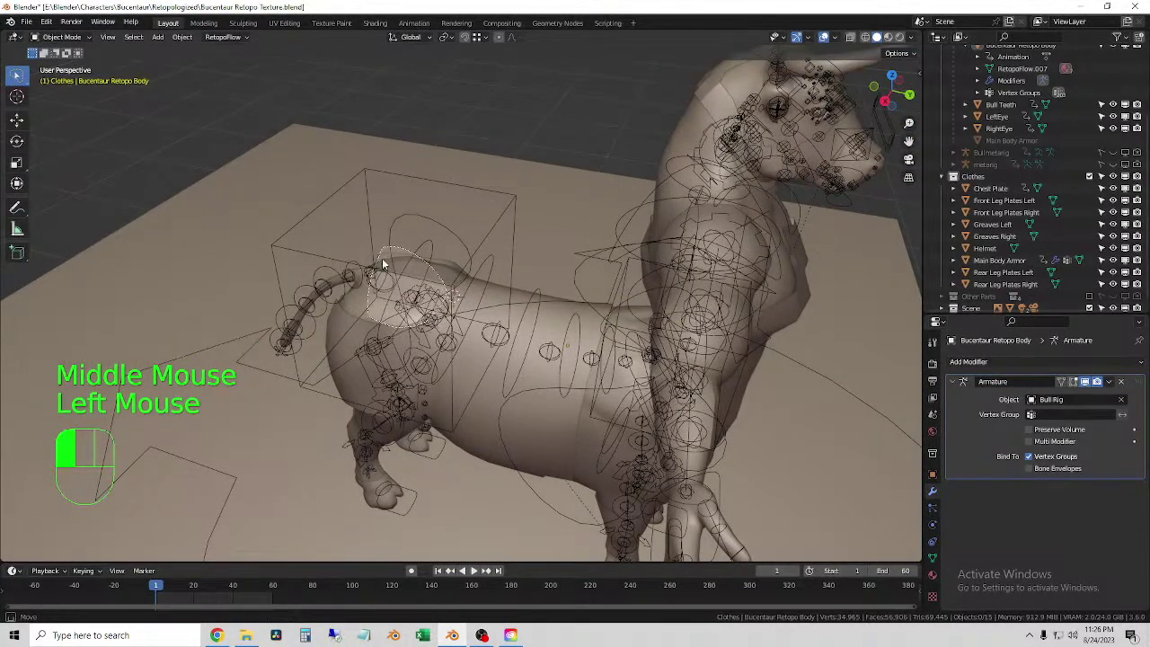
pyautogui.click(505, 303)
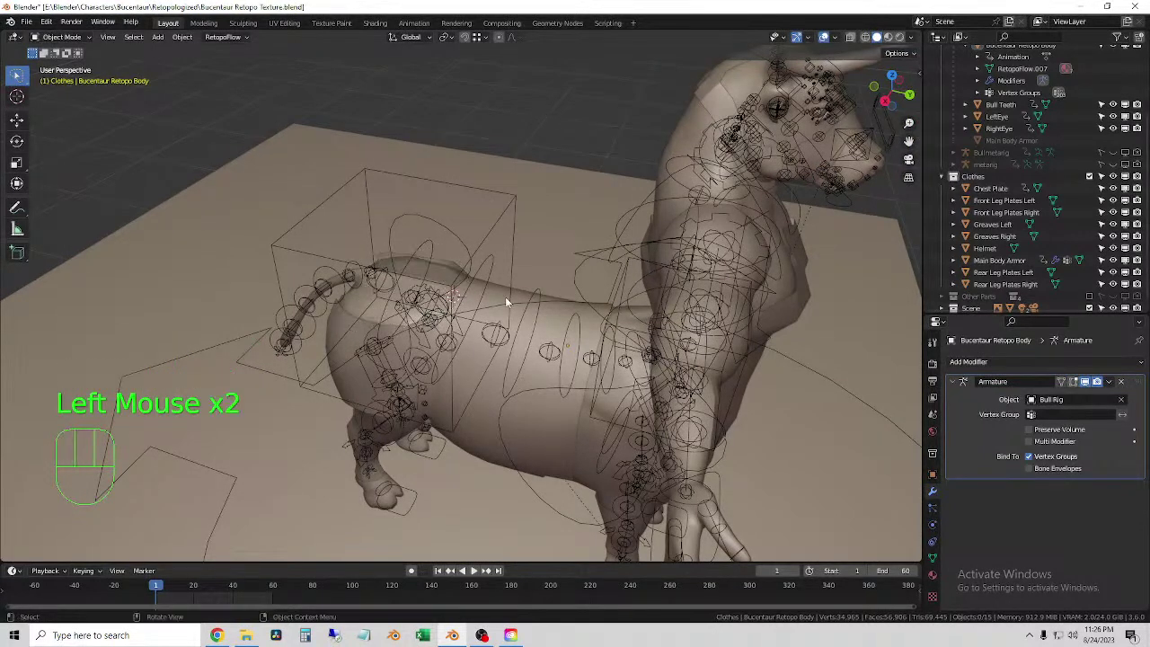
# - Select Main Body Armor and look at its Data Transfer modifier settings
pyautogui.scroll(-1, 506, 302)
pyautogui.moveTo(475, 307); pyautogui.dragTo(504, 302, button='middle')
pyautogui.click(527, 377)
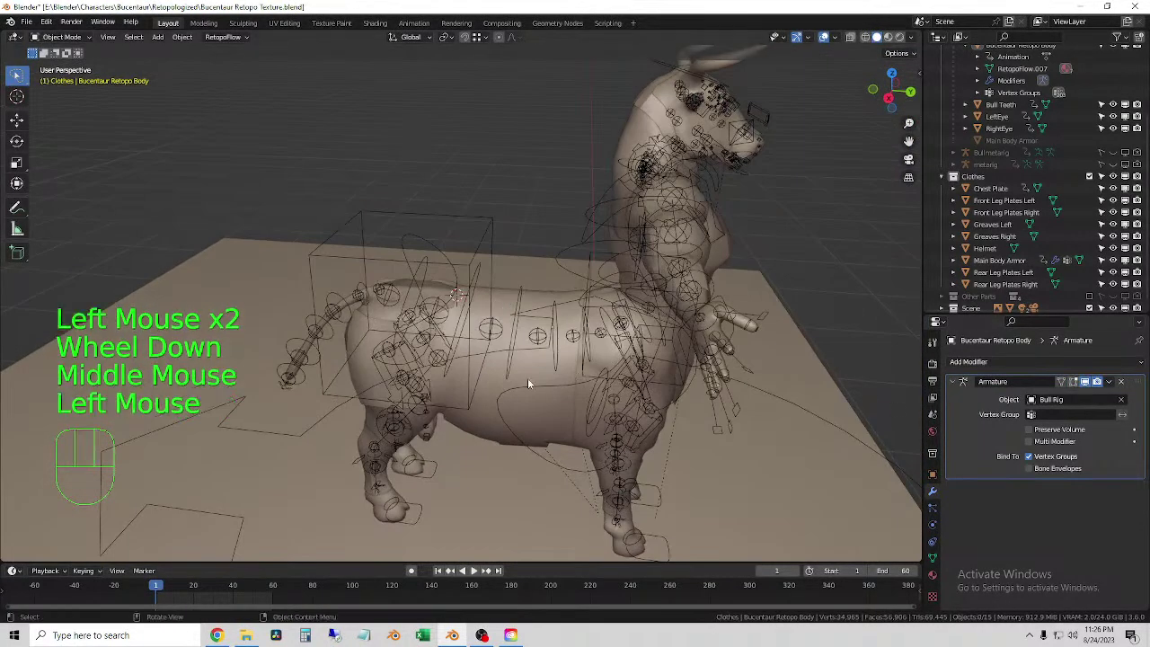
pyautogui.click(528, 378)
pyautogui.scroll(-1, 1094, 436)
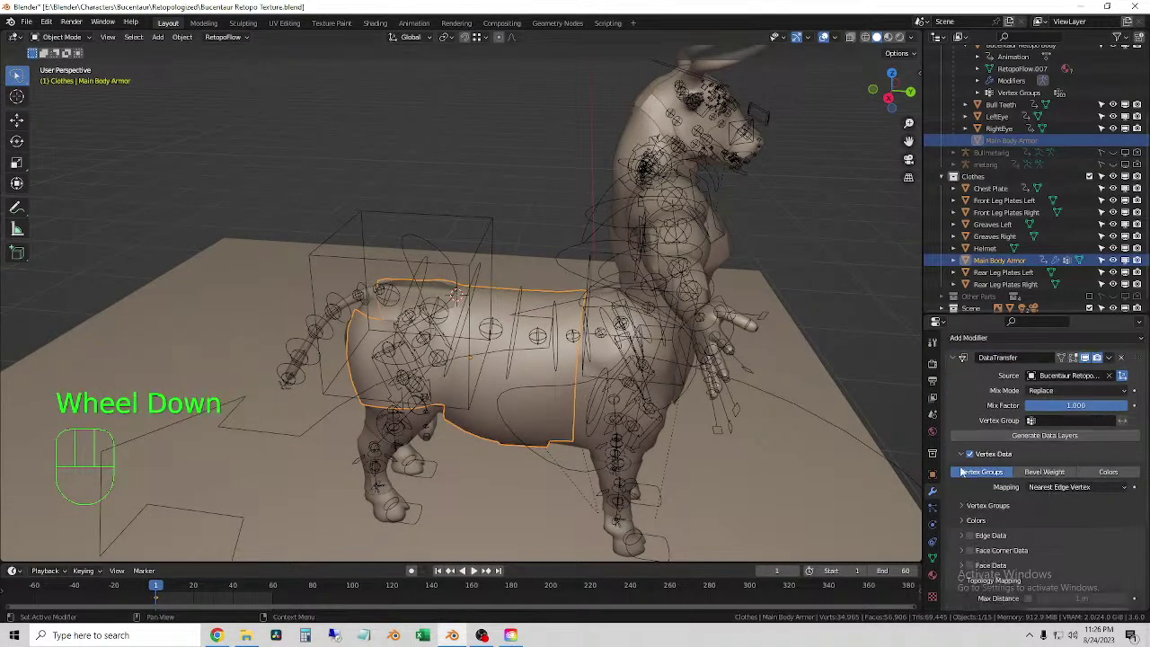
pyautogui.moveTo(616, 406)
pyautogui.mouseDown(button='middle')
pyautogui.moveTo(629, 413)
pyautogui.moveTo(619, 424)
pyautogui.mouseUp(button='middle')
pyautogui.keyDown('shift'); pyautogui.moveTo(620, 424); pyautogui.dragTo(559, 446, button='middle'); pyautogui.keyUp('shift')
pyautogui.scroll(2, 576, 459)
# - Compare the modifier on Bucentaur Retopo Body with the Data Transfer and Armature modifiers on Main Body Armor
pyautogui.click(548, 328)
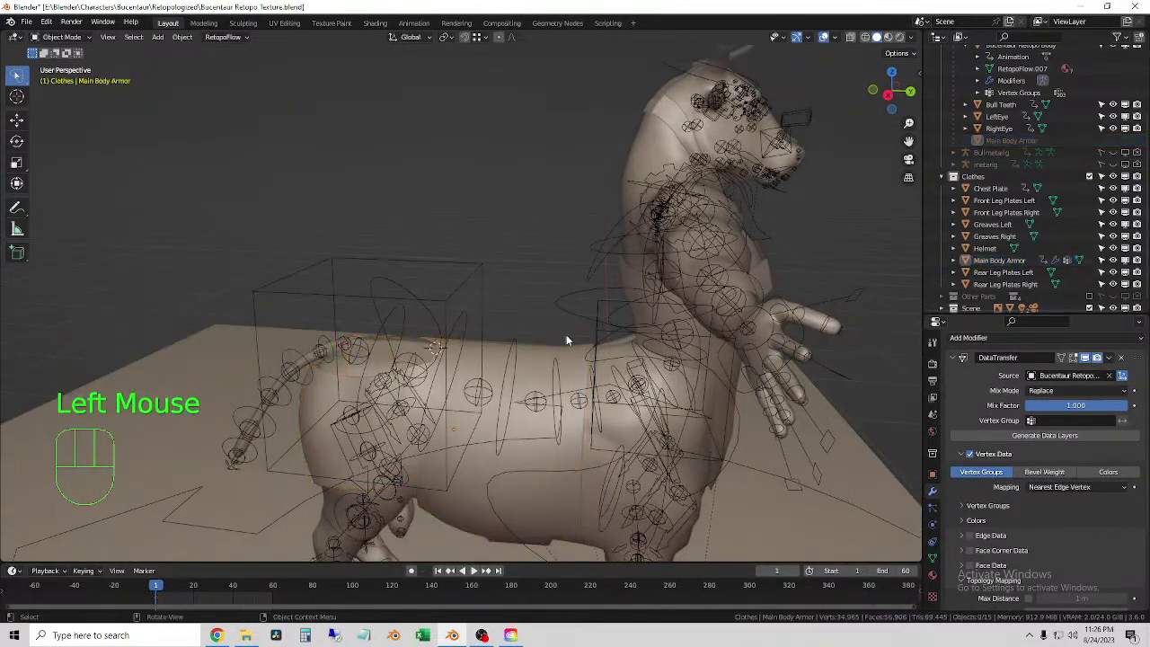
pyautogui.click(616, 420)
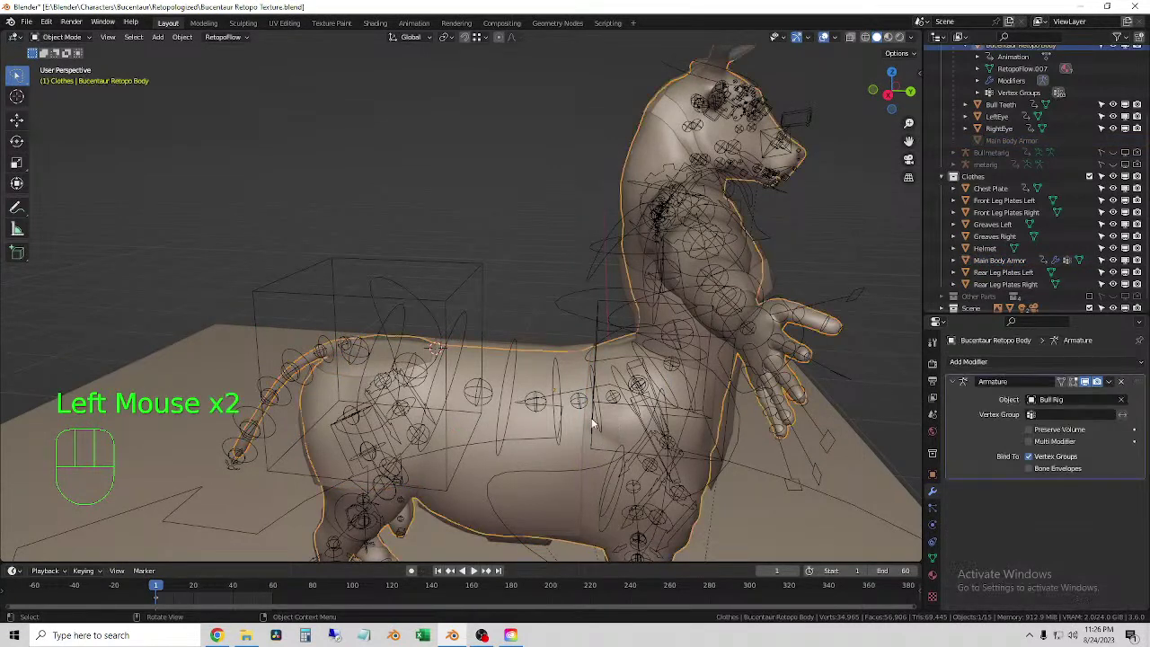
pyautogui.click(542, 361)
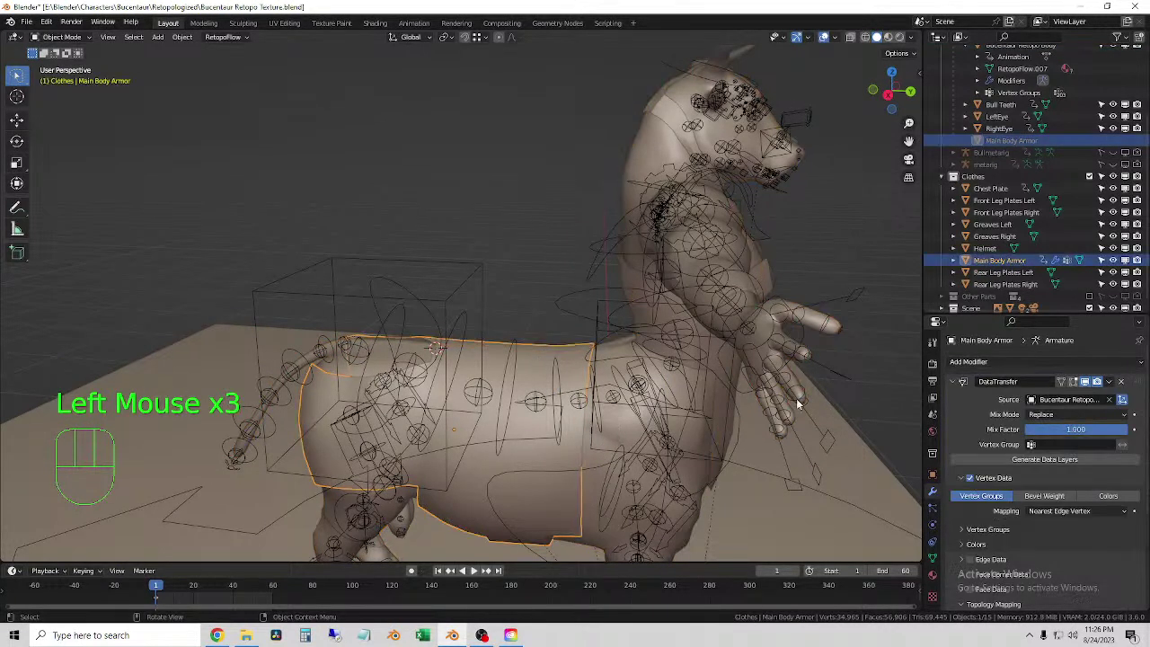
pyautogui.click(1076, 417)
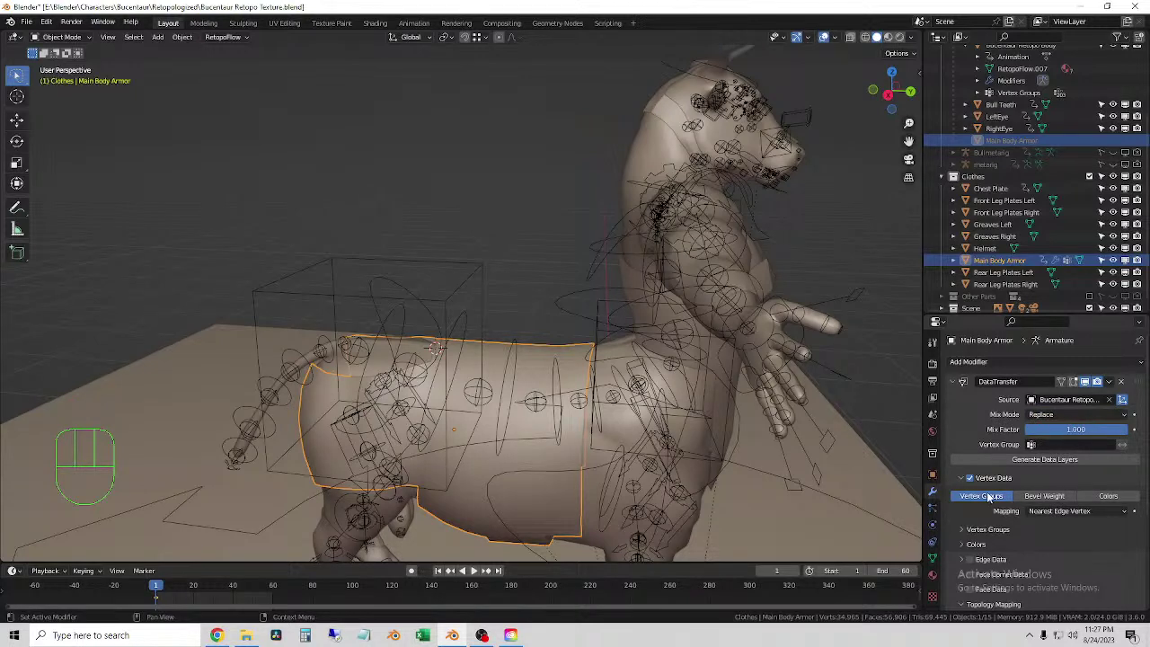
pyautogui.scroll(-2, 1015, 512)
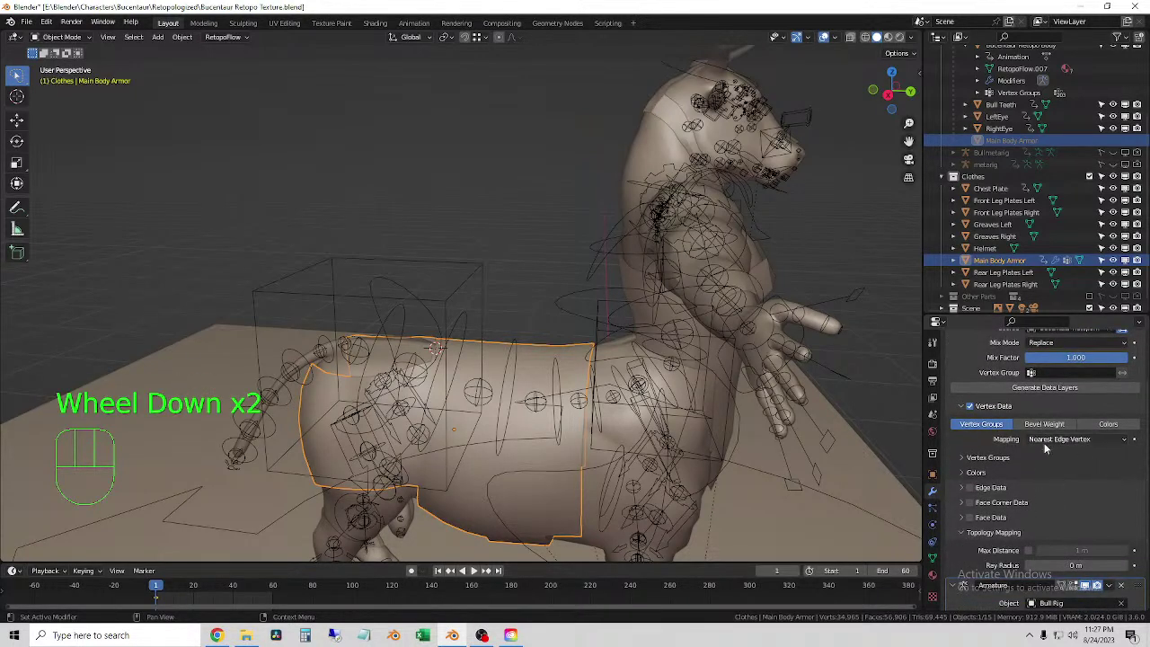
pyautogui.scroll(2, 542, 340)
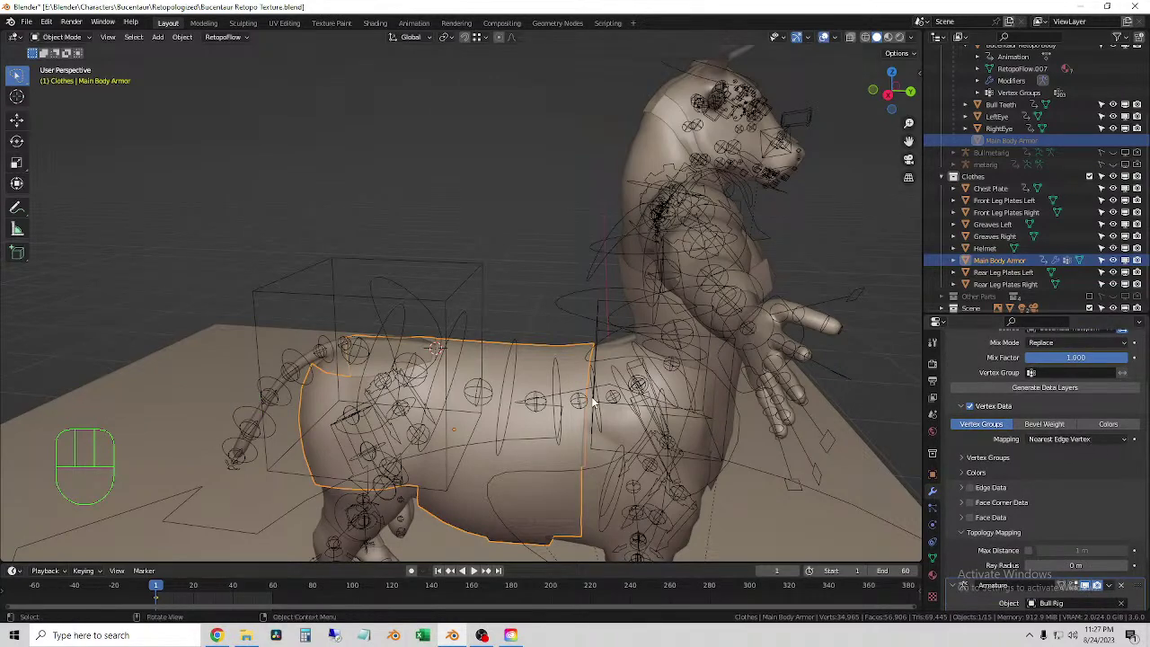
# - Examine how Main Body Armor sits along the body's back, selecting the rig and the armor briefly, and clear the selection
pyautogui.moveTo(541, 339); pyautogui.dragTo(539, 341, button='middle')
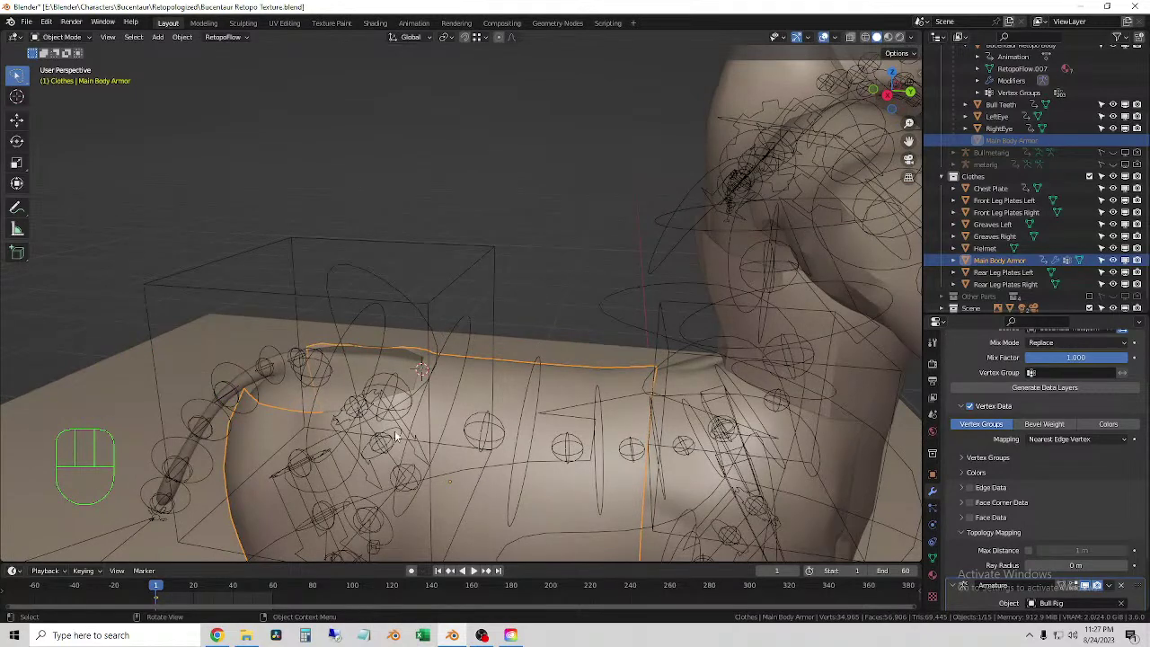
pyautogui.moveTo(396, 436); pyautogui.dragTo(679, 387, button='middle')
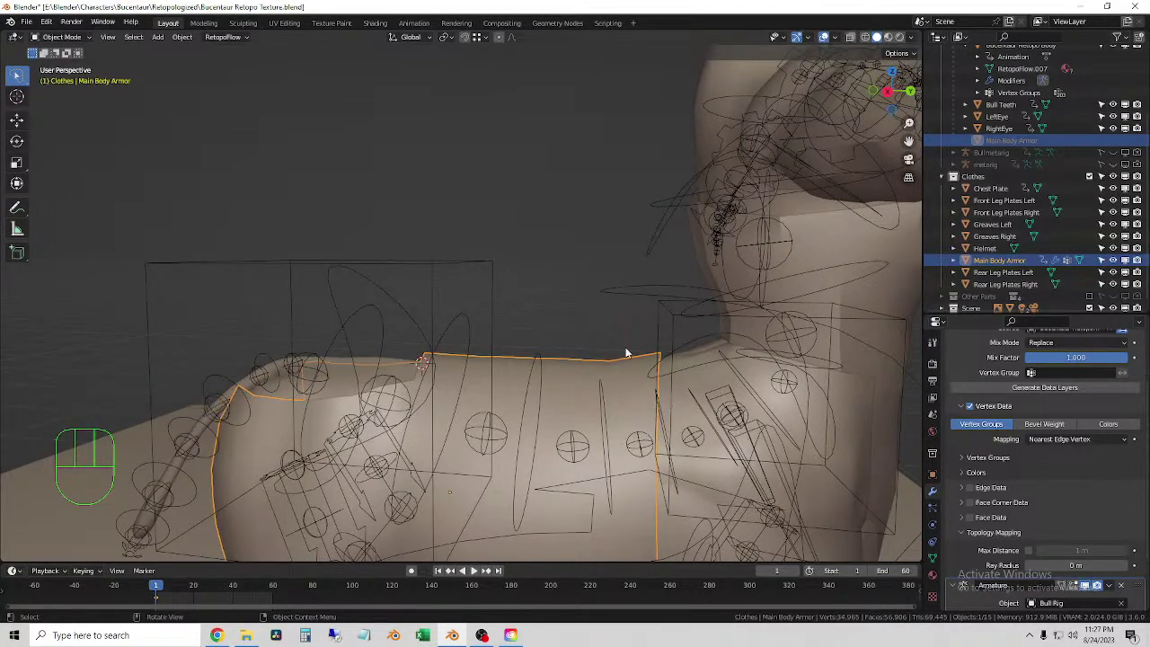
pyautogui.click(558, 304)
pyautogui.scroll(-2, 557, 310)
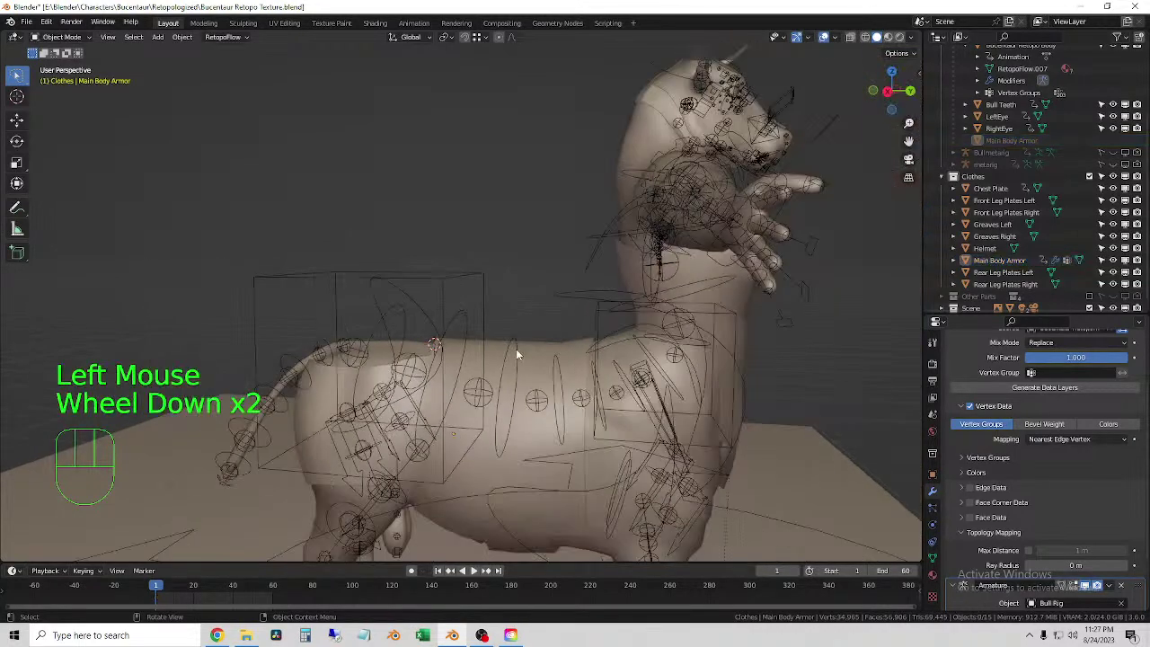
pyautogui.moveTo(515, 351); pyautogui.dragTo(517, 347, button='middle')
pyautogui.click(517, 348)
pyautogui.click(539, 355)
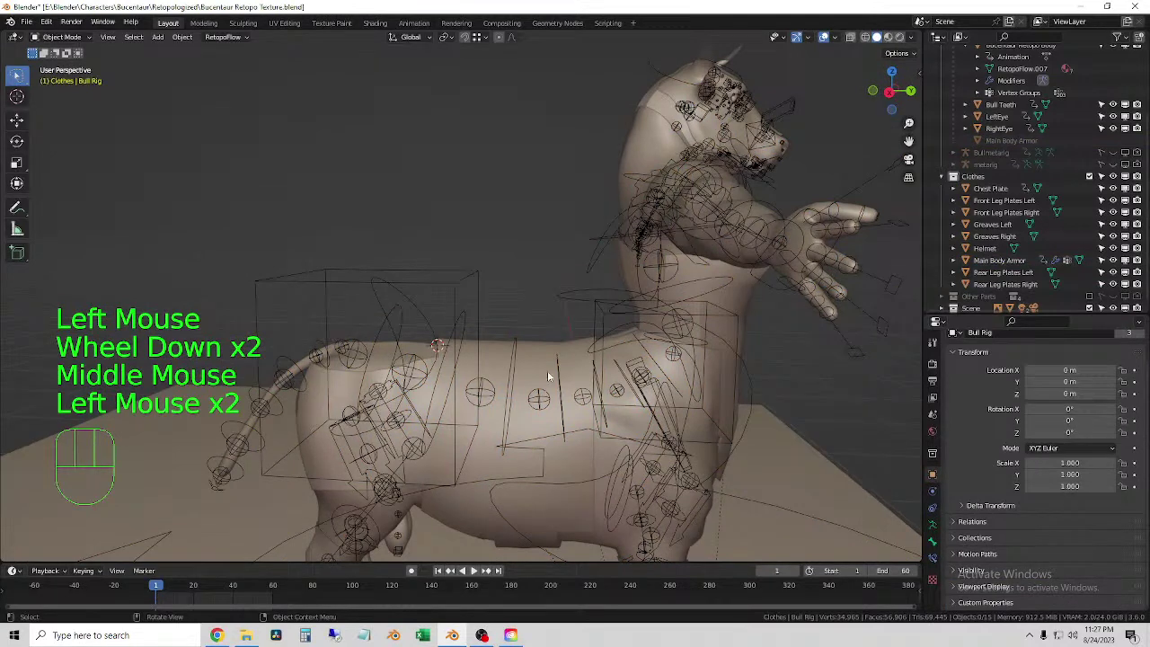
pyautogui.moveTo(539, 405); pyautogui.dragTo(540, 408, button='middle')
pyautogui.click(530, 350)
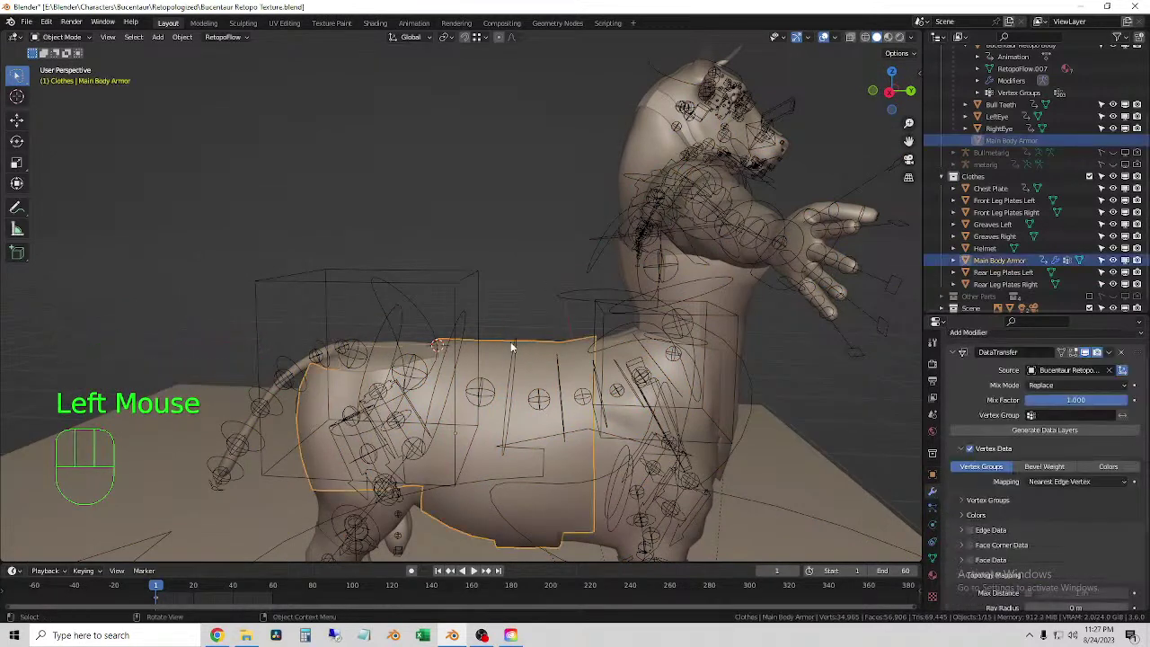
pyautogui.click(516, 291)
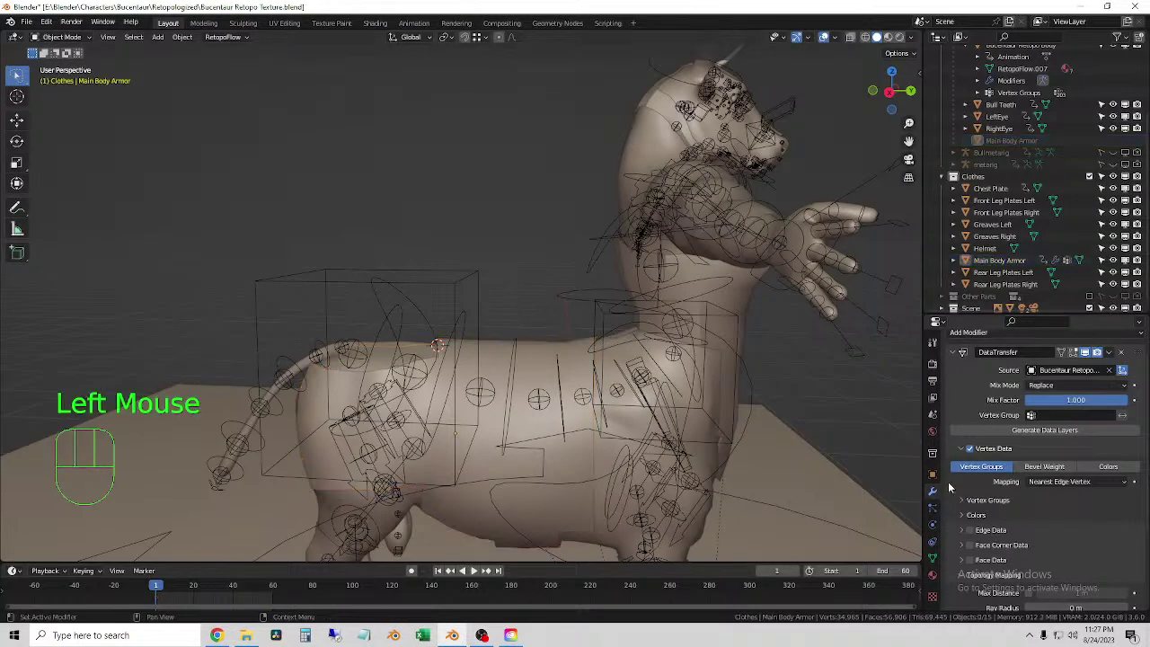
pyautogui.moveTo(536, 191); pyautogui.dragTo(508, 225, button='middle')
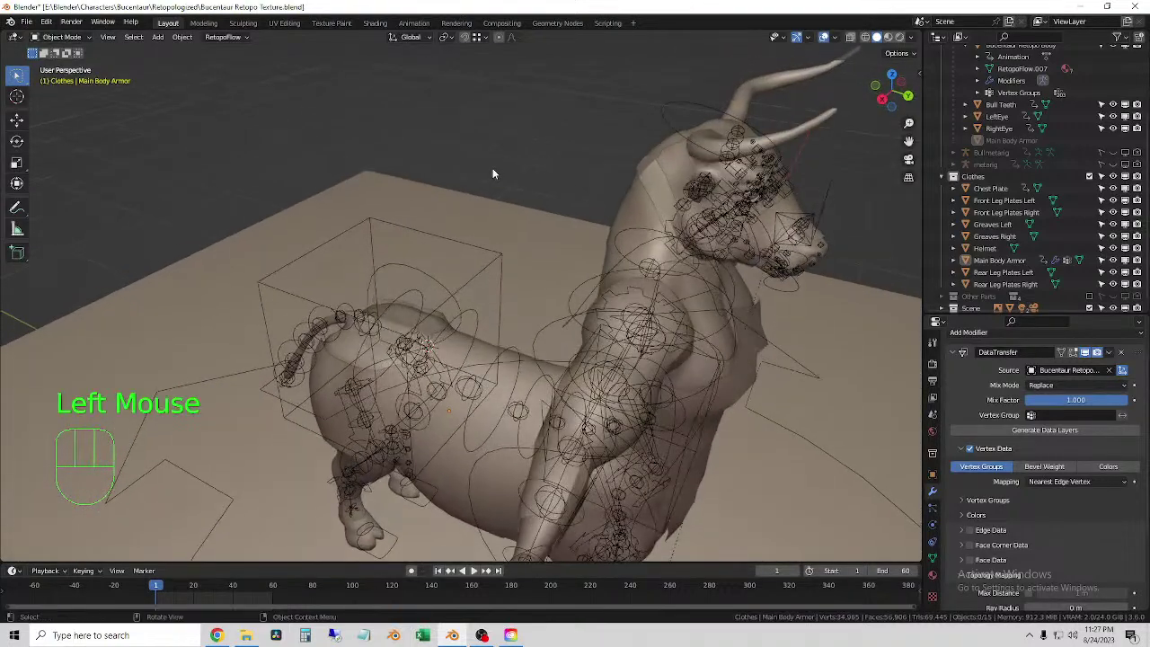
# - Select Main Body Armor, display the scene in wireframe shading, and hide the armor to expose the body mesh
pyautogui.click(503, 367)
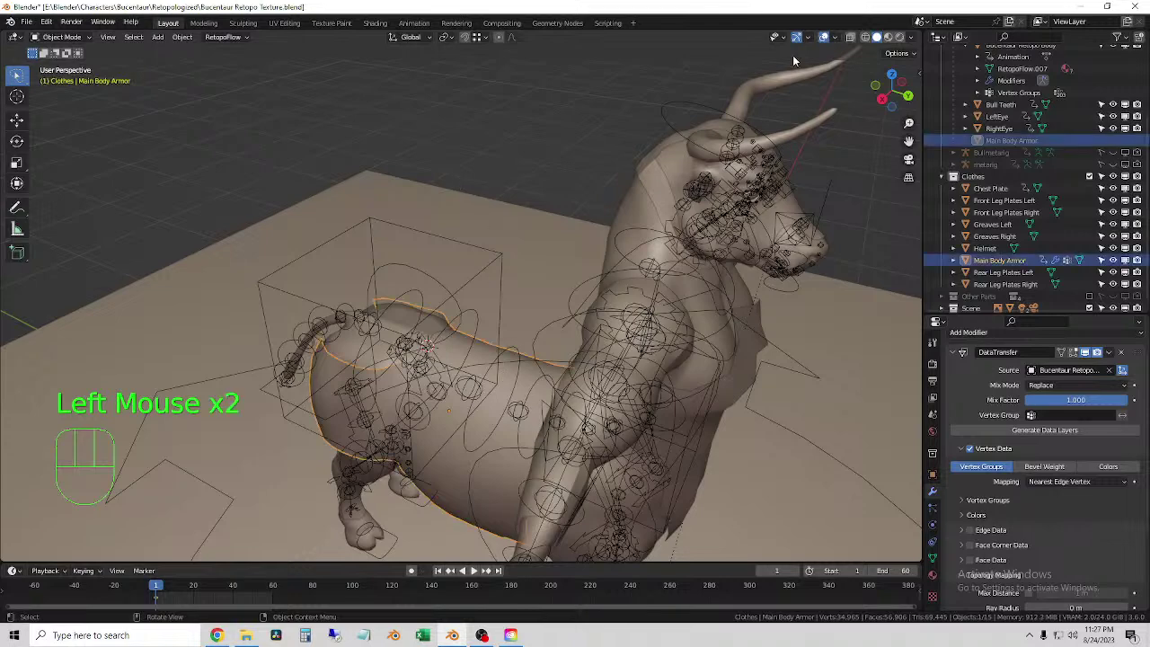
pyautogui.click(865, 37)
pyautogui.moveTo(539, 296); pyautogui.dragTo(523, 323, button='middle')
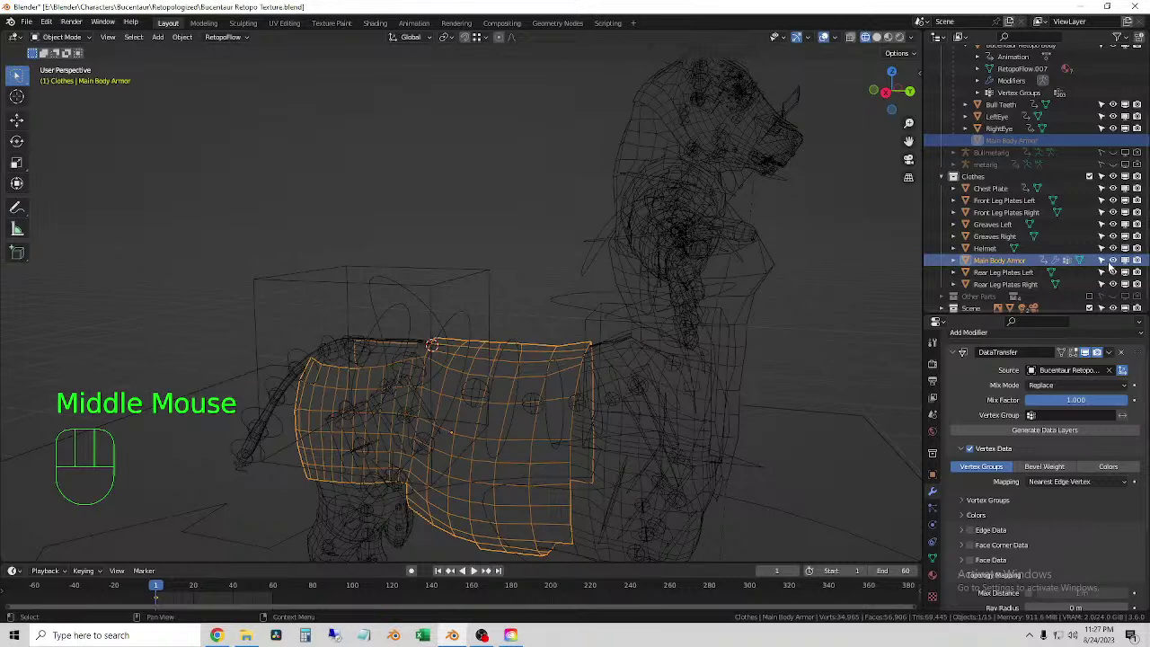
pyautogui.click(465, 474)
pyautogui.moveTo(476, 468); pyautogui.dragTo(539, 463, button='middle')
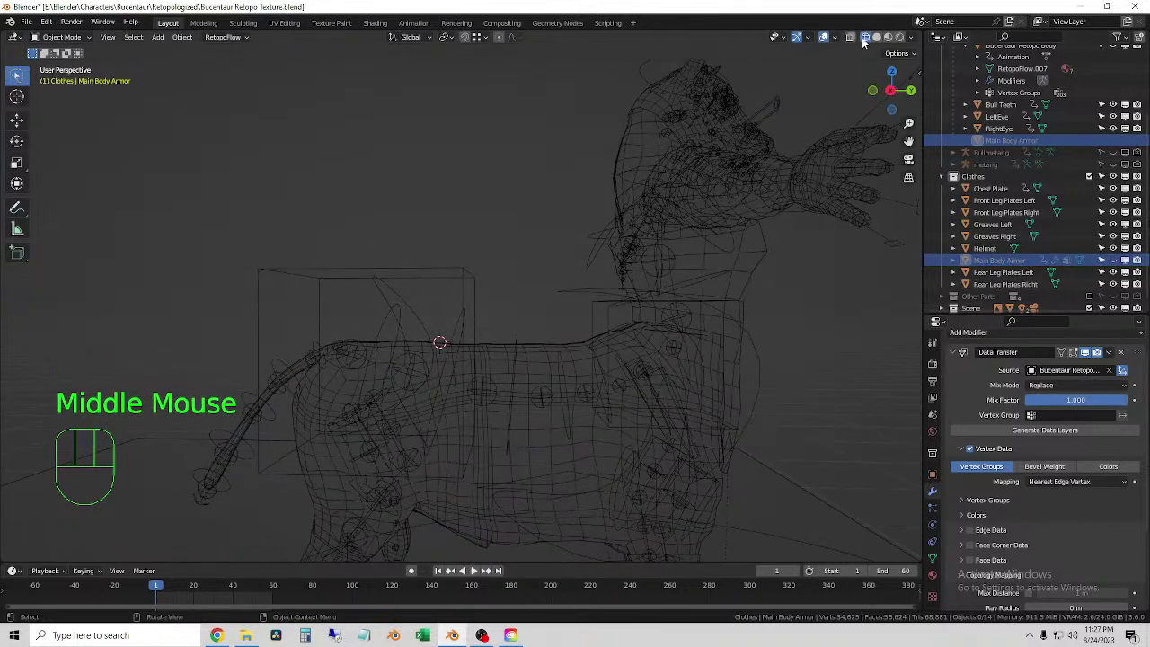
# - Hide the viewport overlays, examine the body's wireframe topology, and make Main Body Armor visible again
pyautogui.click(823, 38)
pyautogui.moveTo(478, 395); pyautogui.dragTo(471, 396, button='middle')
pyautogui.moveTo(470, 390)
pyautogui.mouseDown()
pyautogui.moveTo(464, 349)
pyautogui.moveTo(473, 549)
pyautogui.moveTo(479, 285)
pyautogui.moveTo(467, 336)
pyautogui.mouseUp()
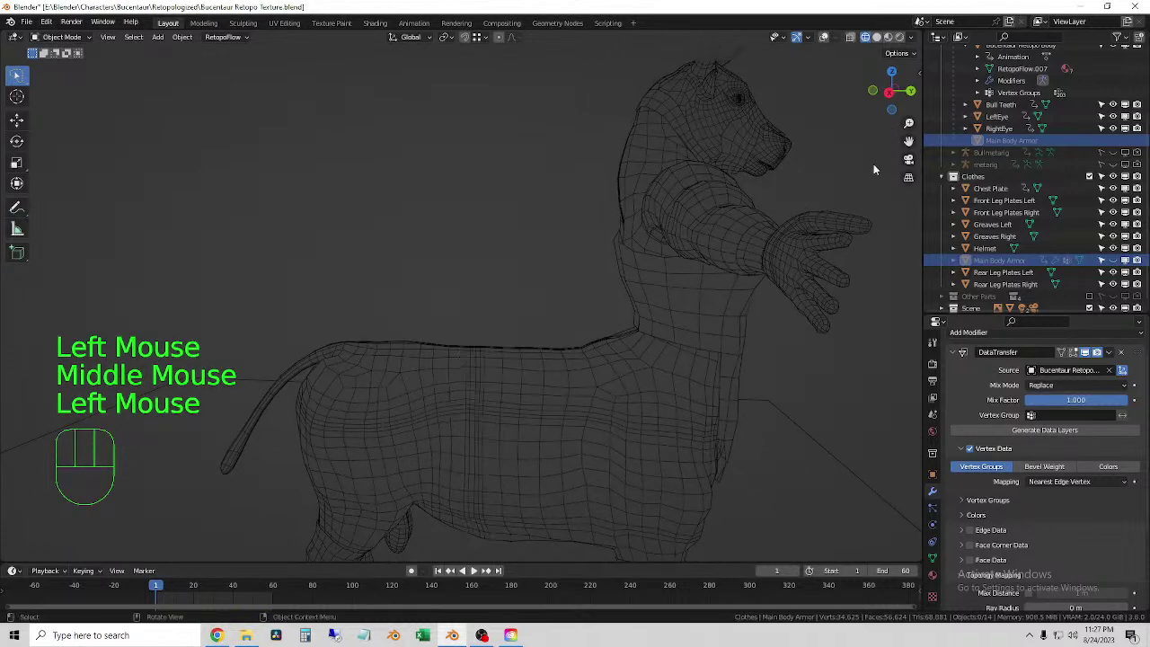
pyautogui.click(1113, 260)
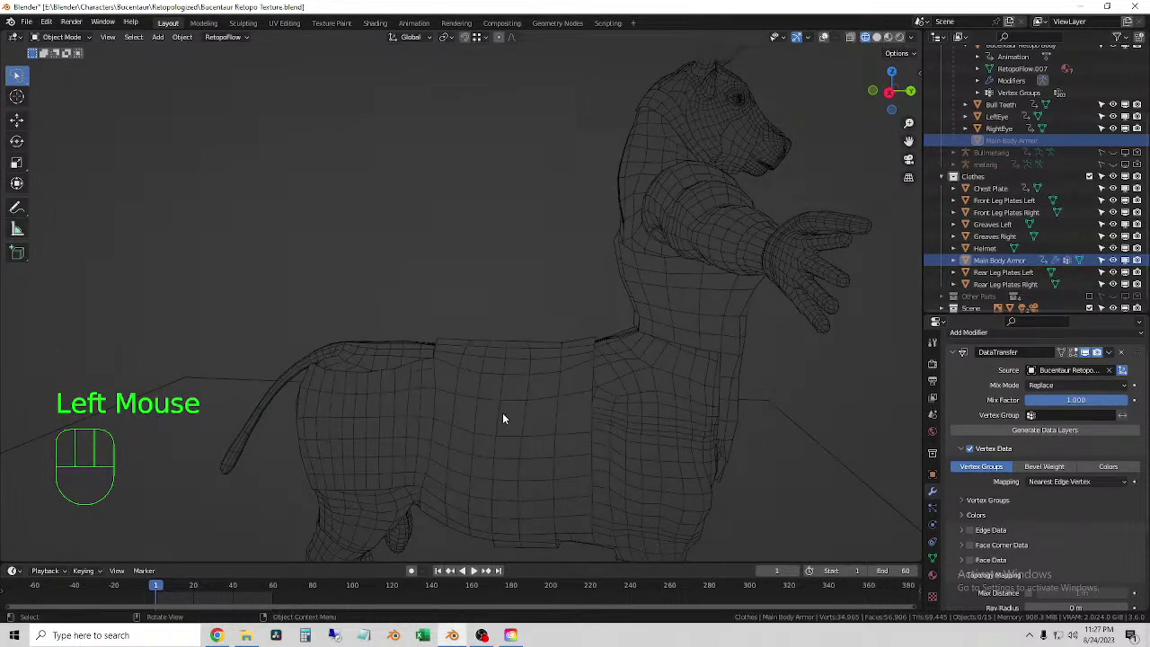
# - Compare the armor's wireframe with the body's, return the viewport to solid shading, and deselect Main Body Armor
pyautogui.doubleClick(502, 416)
pyautogui.moveTo(557, 425); pyautogui.dragTo(571, 423, button='middle')
pyautogui.click(849, 37)
pyautogui.moveTo(539, 359); pyautogui.dragTo(548, 357, button='middle')
pyautogui.click(871, 39)
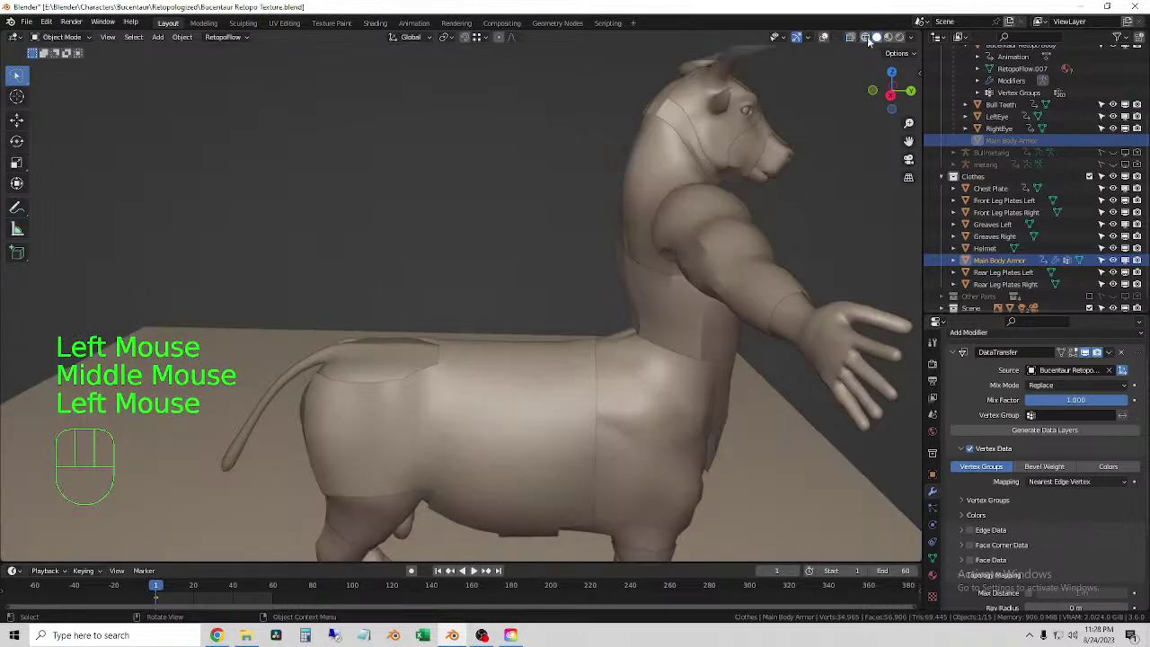
pyautogui.click(865, 36)
pyautogui.click(850, 36)
pyautogui.click(877, 36)
pyautogui.click(528, 285)
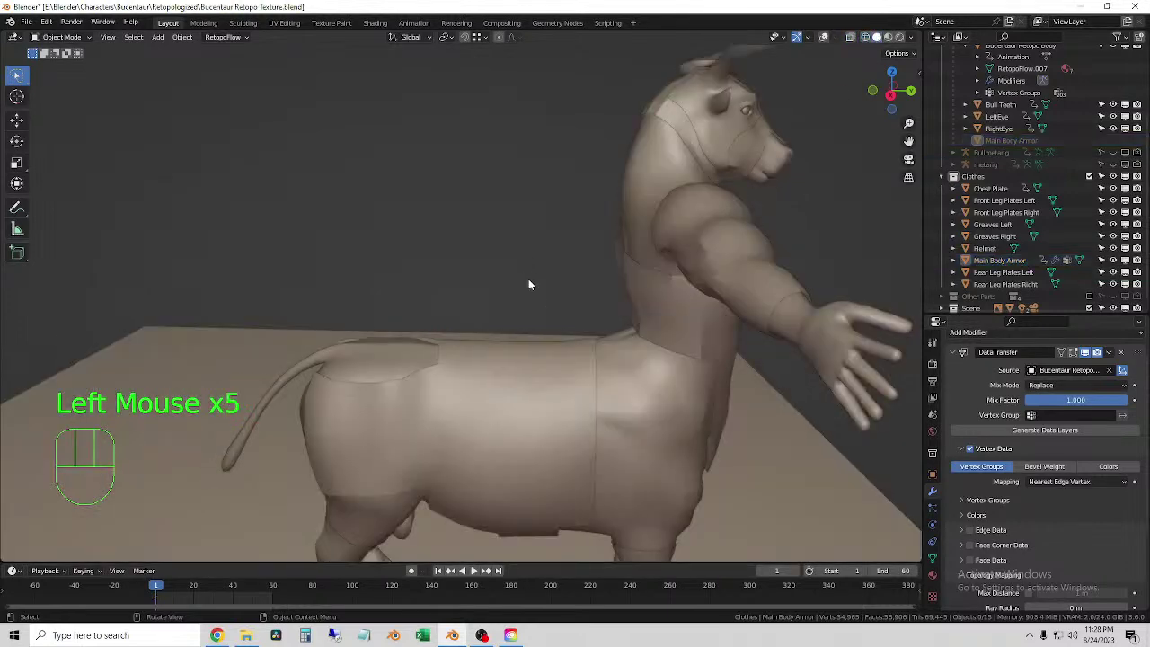
# - Examine the whole bull centaur with its armor from the side and the front
pyautogui.scroll(-2, 528, 284)
pyautogui.moveTo(525, 287)
pyautogui.mouseDown(button='middle')
pyautogui.moveTo(505, 270)
pyautogui.moveTo(515, 284)
pyautogui.mouseUp(button='middle')
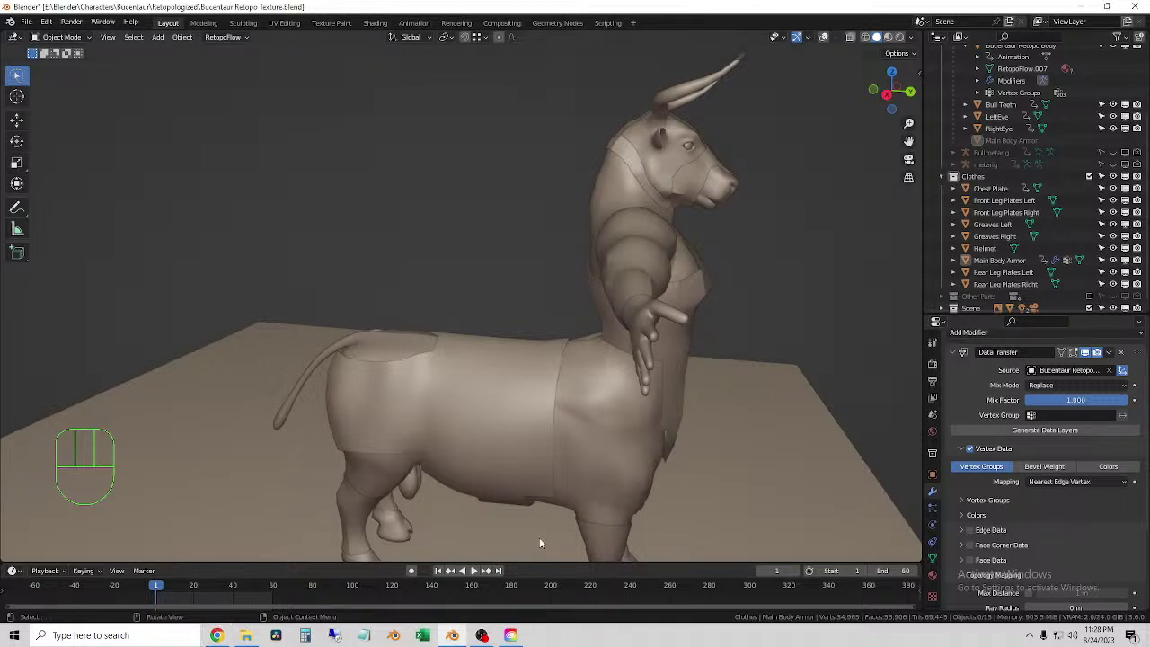
pyautogui.scroll(-2, 368, 318)
pyautogui.moveTo(367, 318); pyautogui.dragTo(486, 359, button='middle')
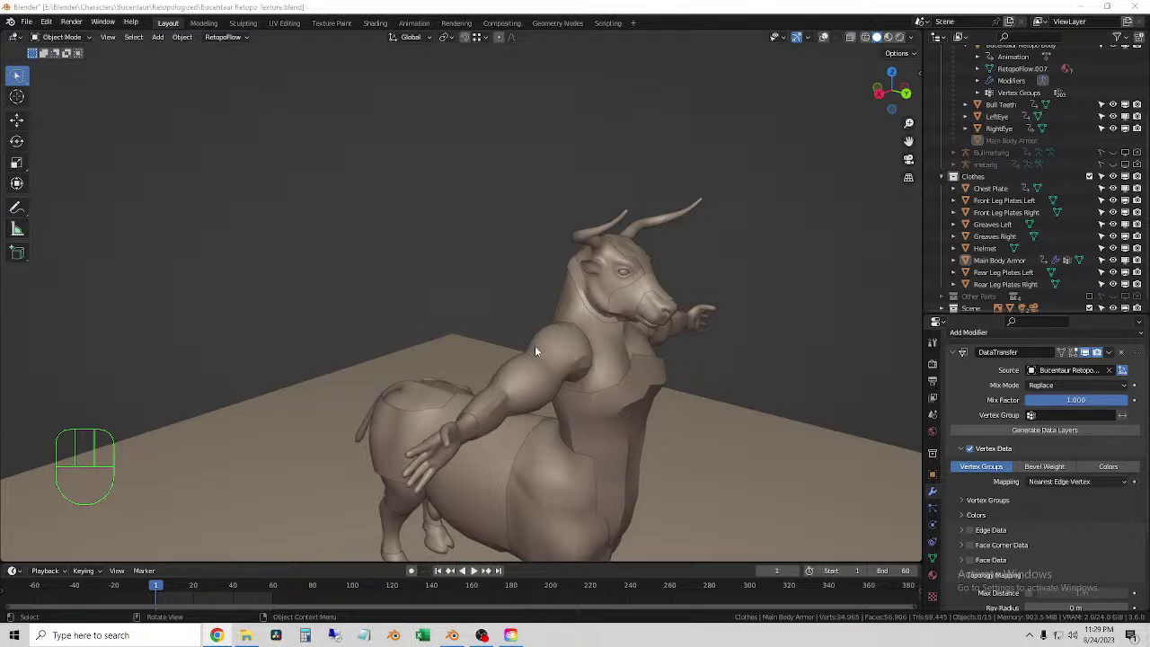
pyautogui.scroll(1, 489, 446)
pyautogui.scroll(-1, 500, 442)
pyautogui.moveTo(526, 453); pyautogui.dragTo(452, 334, button='middle')
pyautogui.moveTo(457, 415); pyautogui.dragTo(462, 415, button='middle')
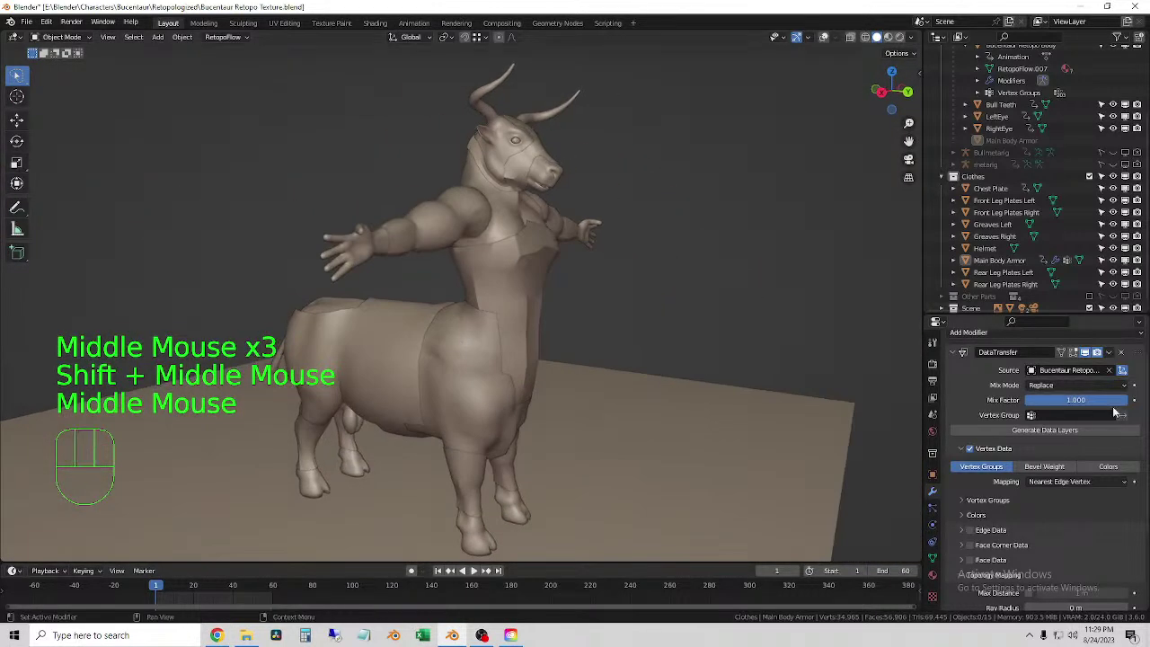
# - Review the Data Transfer mapping and the Armature modifier settings of Main Body Armor
pyautogui.scroll(-3, 1060, 494)
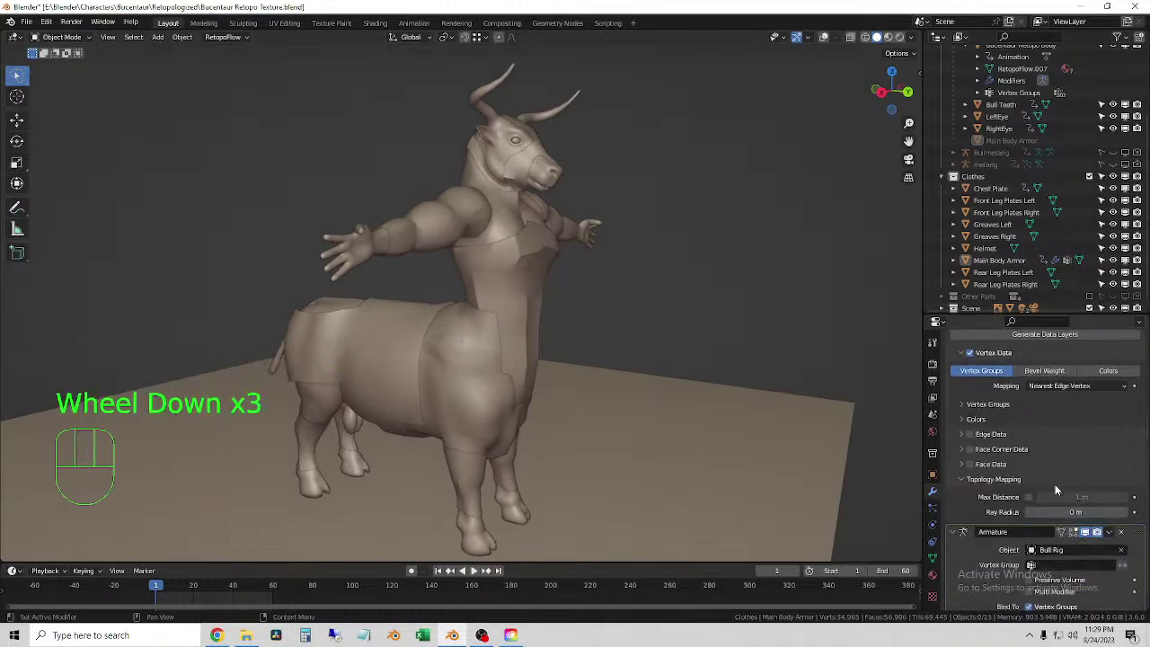
pyautogui.click(1058, 386)
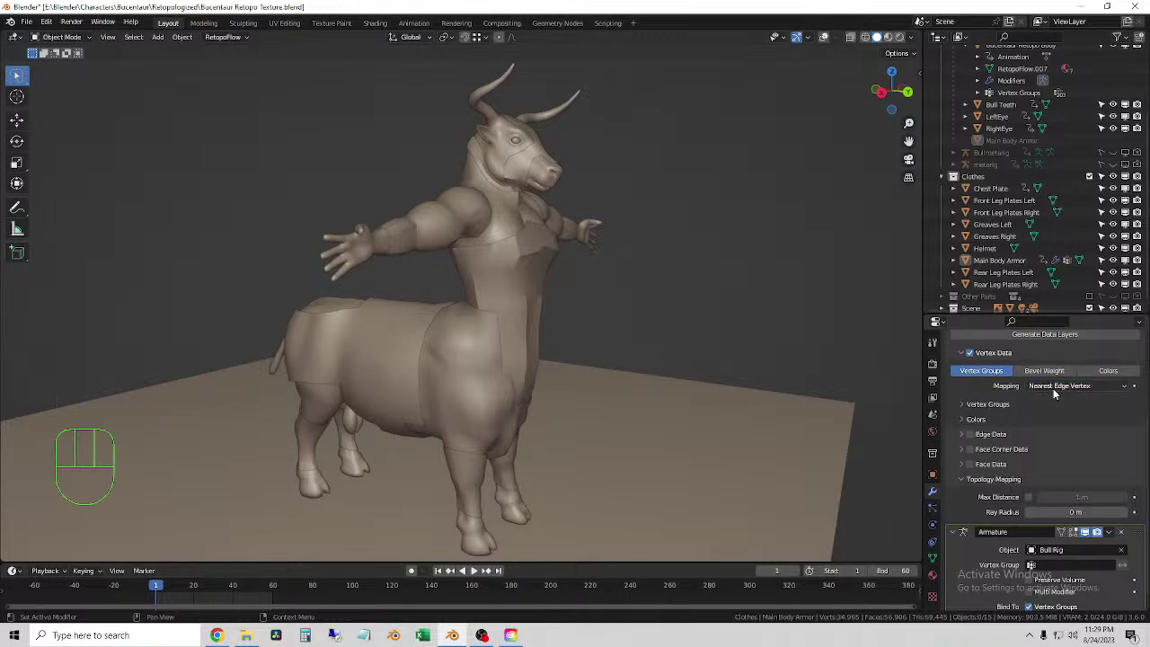
pyautogui.moveTo(761, 334); pyautogui.dragTo(742, 341, button='middle')
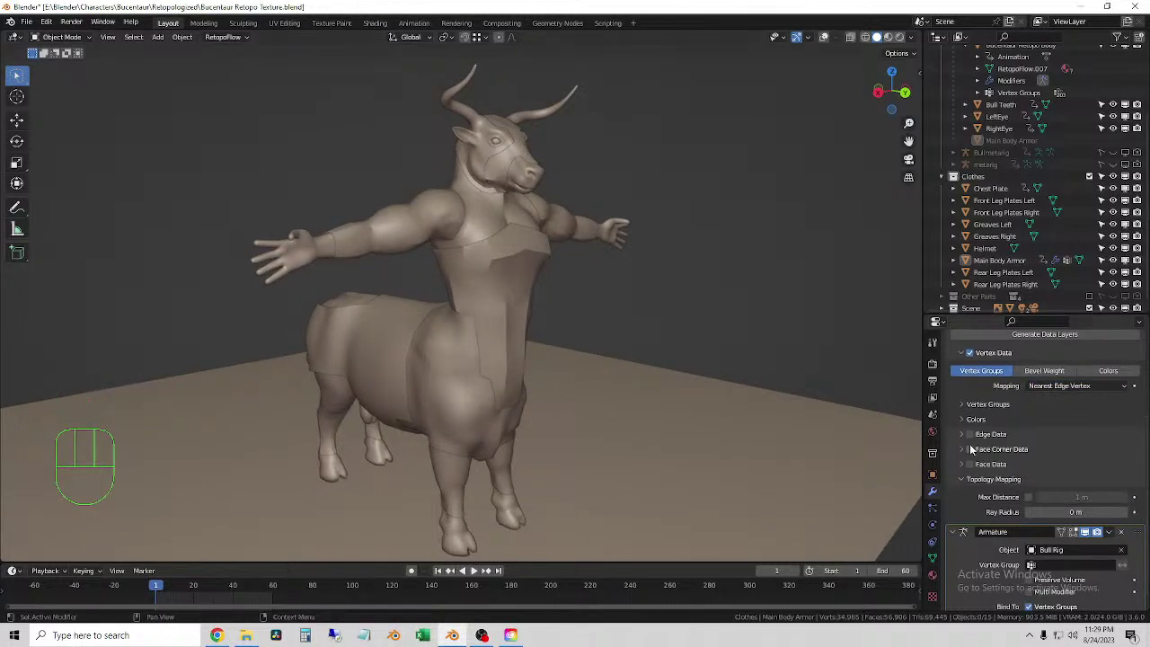
pyautogui.scroll(-3, 976, 452)
pyautogui.scroll(4, 1037, 505)
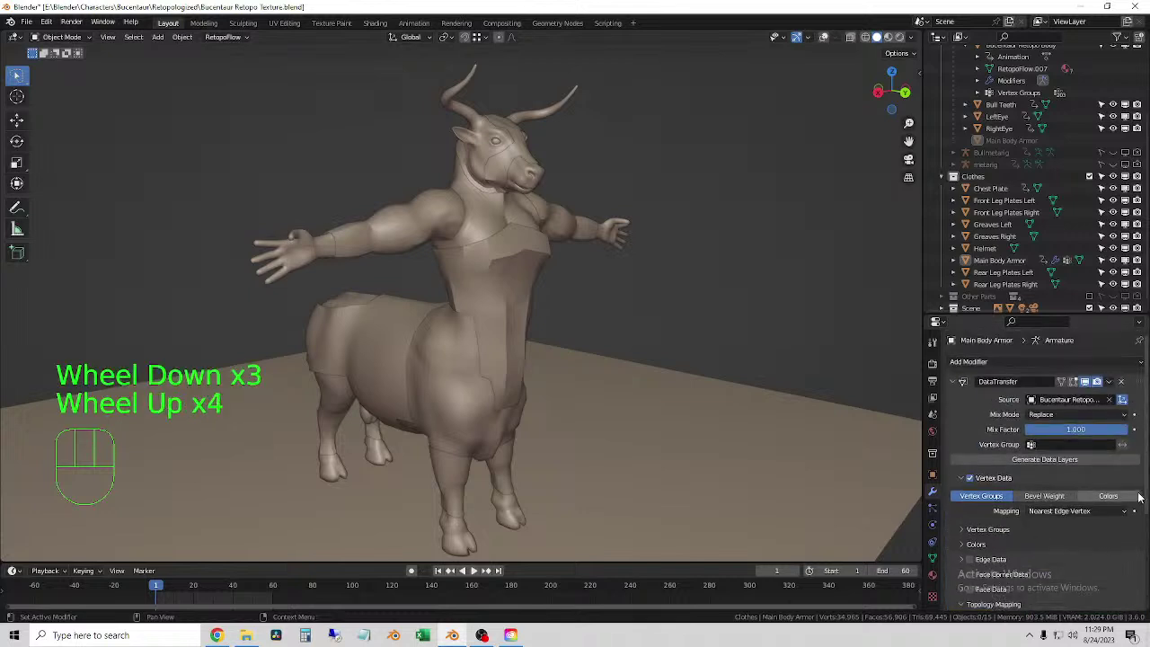
# - Show the viewport overlays, select the Bull Rig, and switch it to Pose Mode
pyautogui.moveTo(857, 290); pyautogui.dragTo(810, 79, button='middle')
pyautogui.click(824, 37)
pyautogui.moveTo(789, 170); pyautogui.dragTo(366, 353, button='middle')
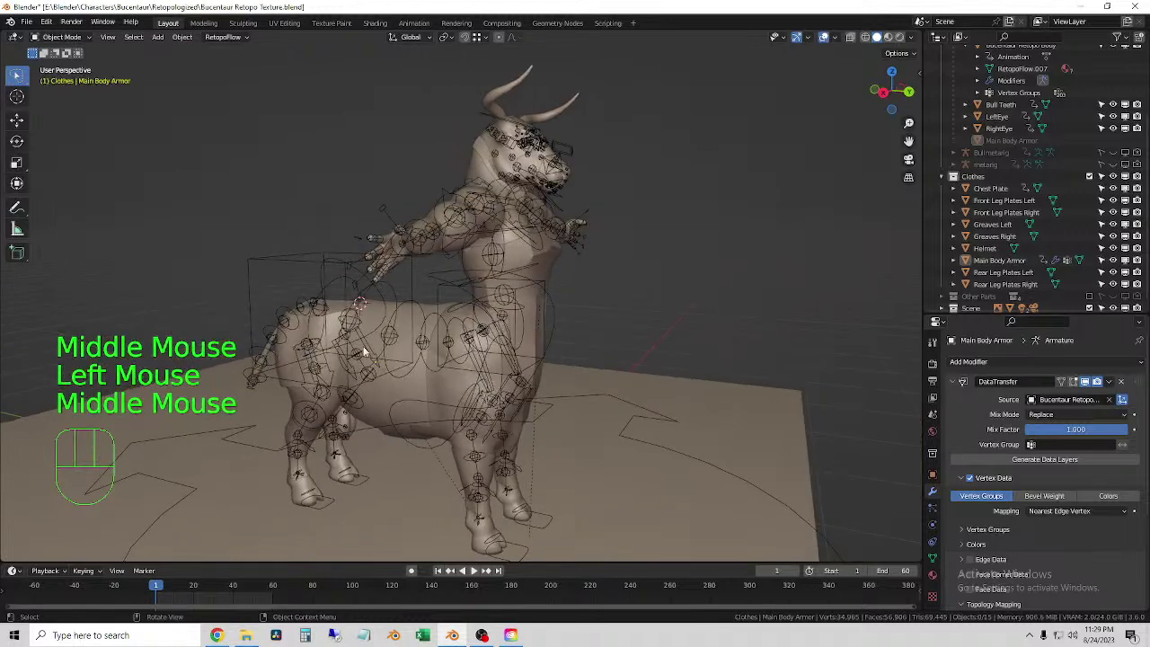
pyautogui.click(423, 317)
pyautogui.click(423, 316)
pyautogui.moveTo(423, 316); pyautogui.dragTo(395, 287, button='middle')
pyautogui.click(61, 37)
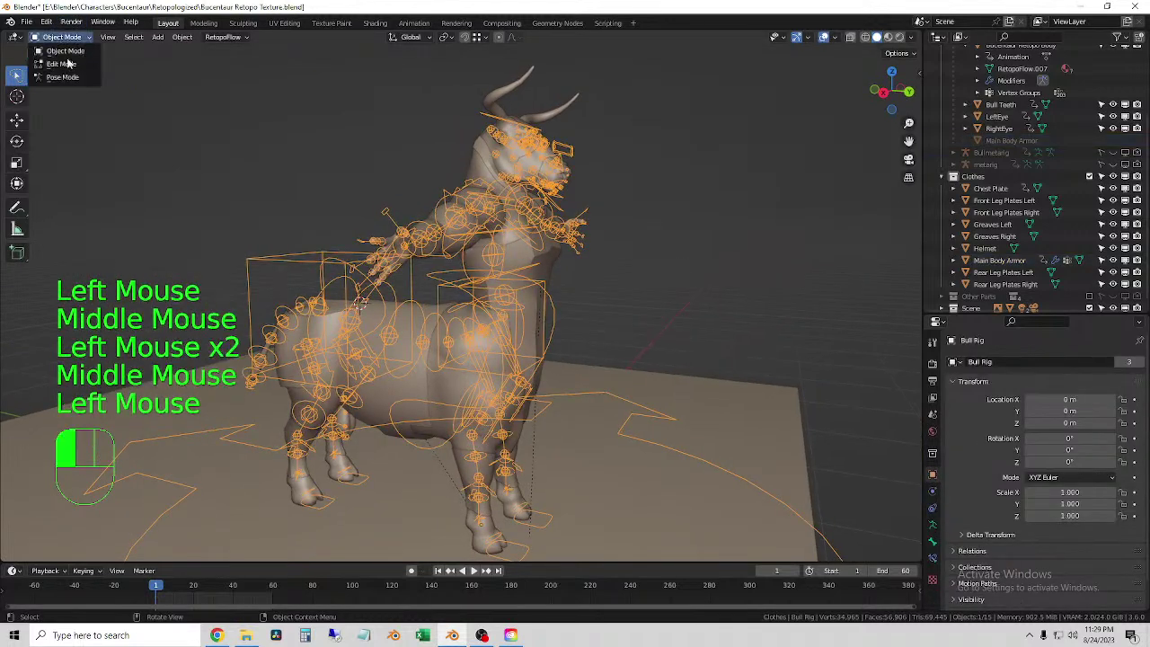
pyautogui.moveTo(63, 53); pyautogui.dragTo(94, 77, button='middle')
pyautogui.click(61, 37)
pyautogui.click(53, 77)
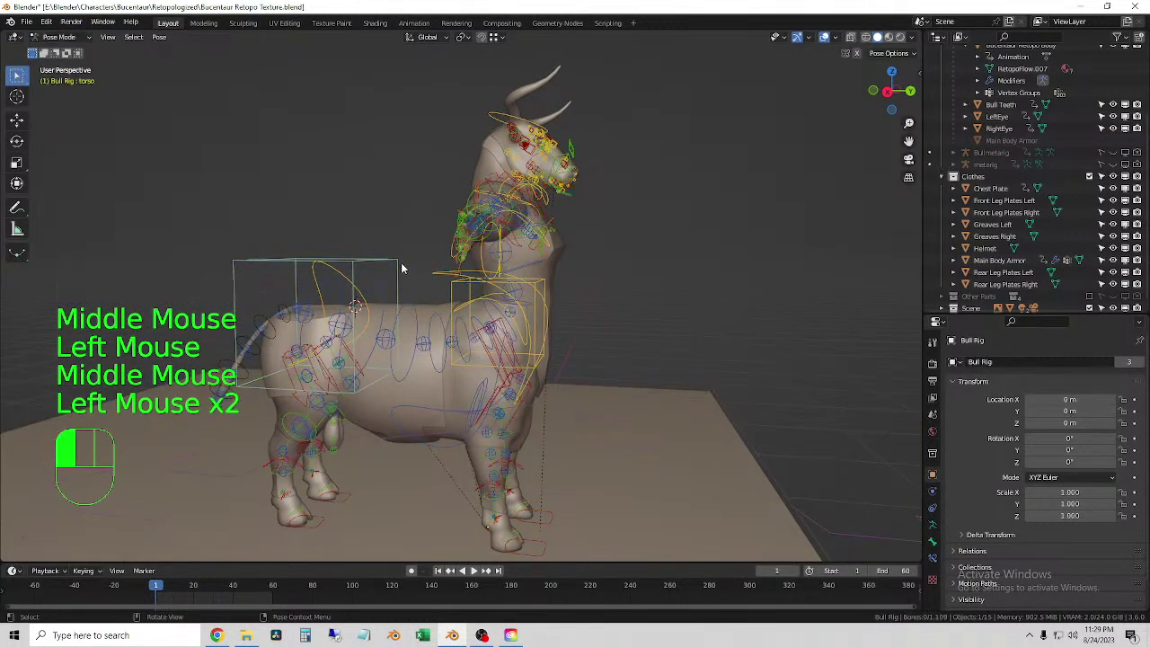
# - Try rotating the torso control and moving the right hind foot IK control of the Bull Rig, cancelling both transforms
pyautogui.moveTo(398, 264); pyautogui.dragTo(420, 284, button='middle')
pyautogui.click(421, 284)
pyautogui.press('r')
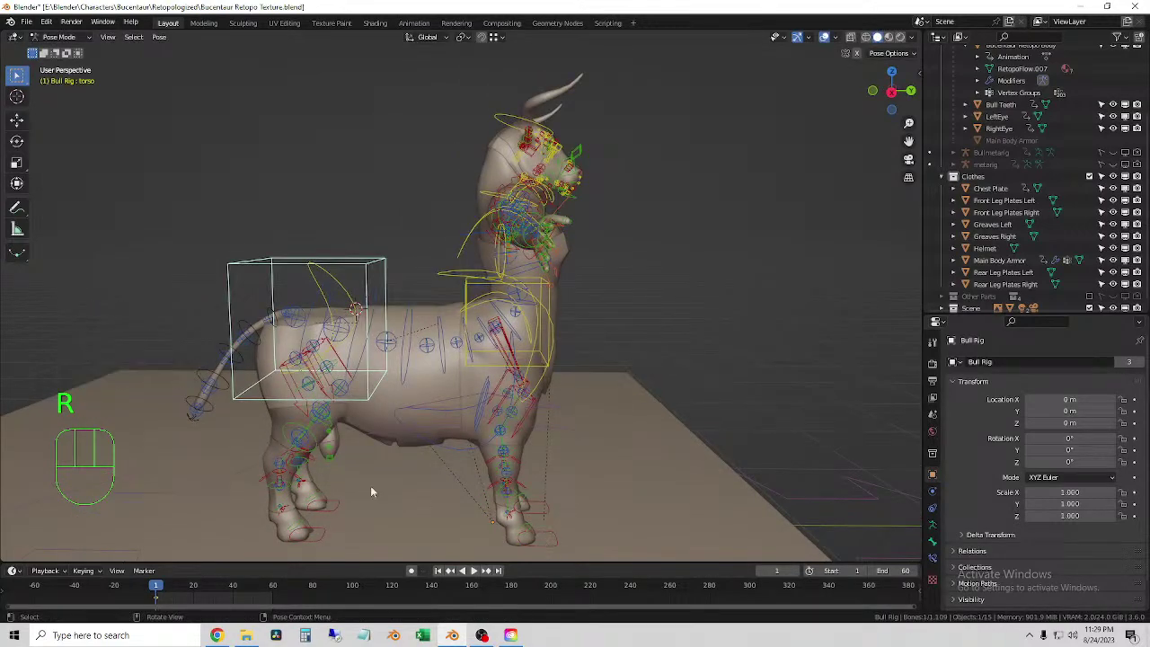
pyautogui.click(315, 538)
pyautogui.press('g')
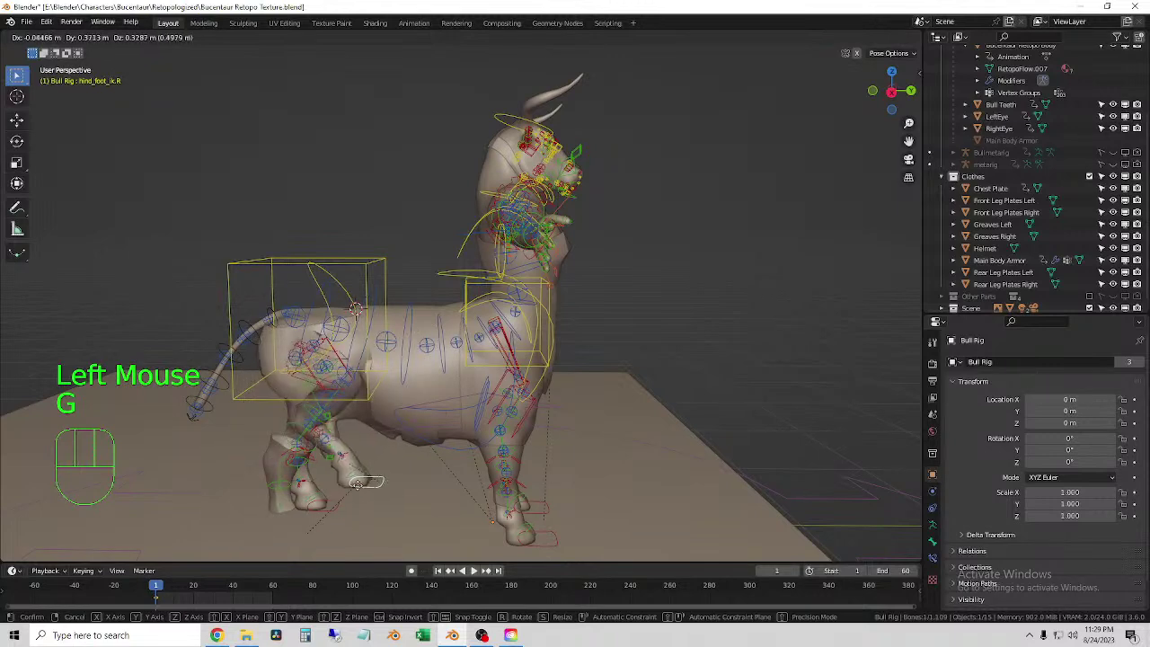
pyautogui.click(406, 478)
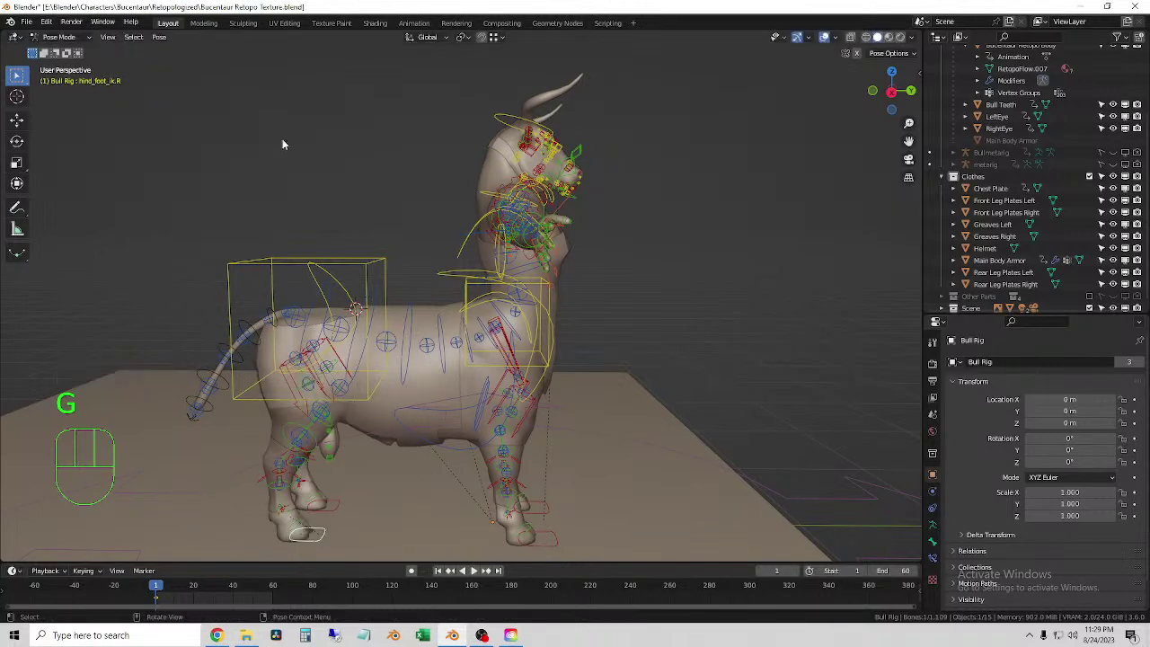
# - Return the Bull Rig to Object Mode and clear the selection
pyautogui.click(56, 37)
pyautogui.click(67, 49)
pyautogui.moveTo(359, 173); pyautogui.dragTo(413, 281, button='middle')
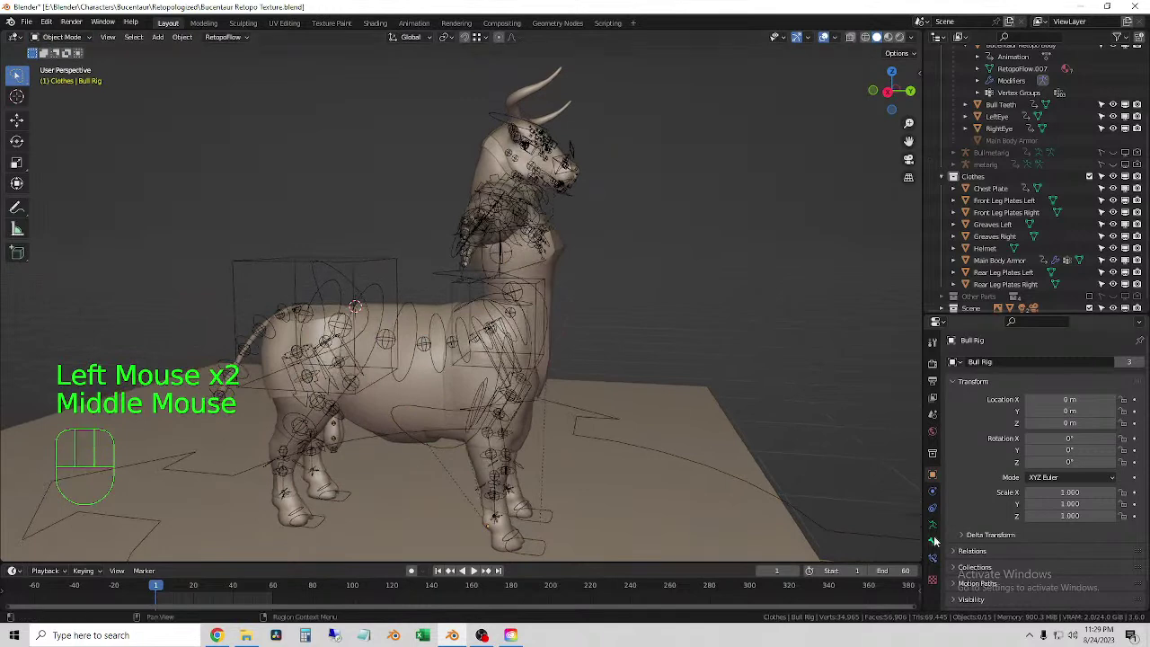
pyautogui.click(656, 253)
pyautogui.moveTo(645, 260); pyautogui.dragTo(544, 310, button='middle')
pyautogui.click(544, 310)
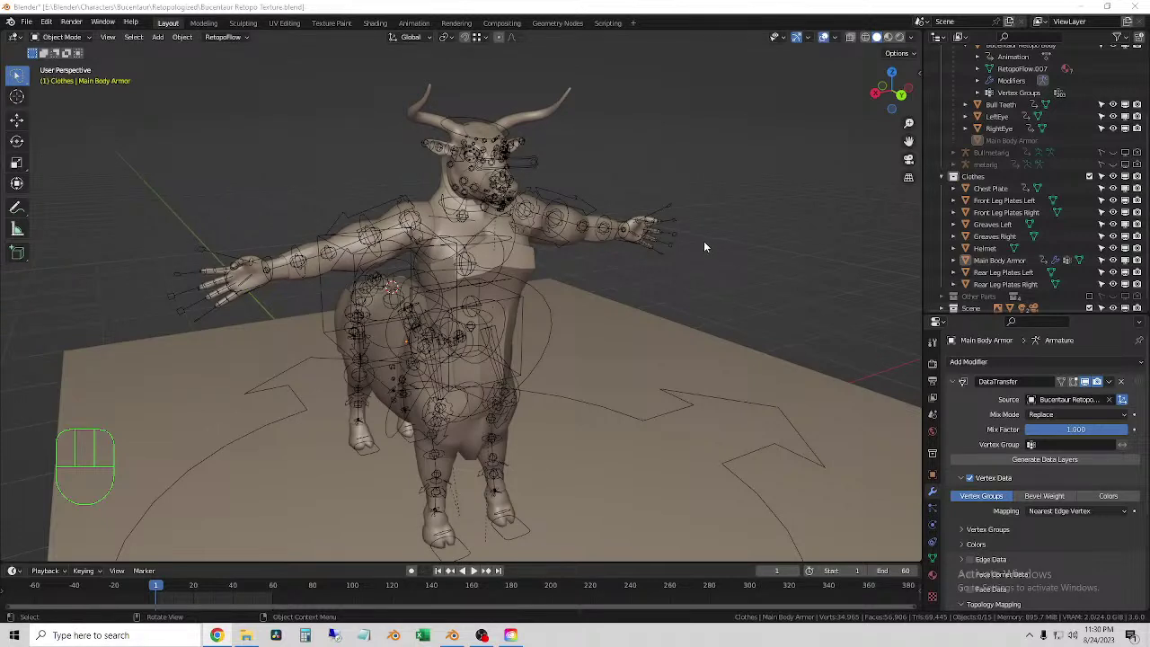
pyautogui.click(703, 290)
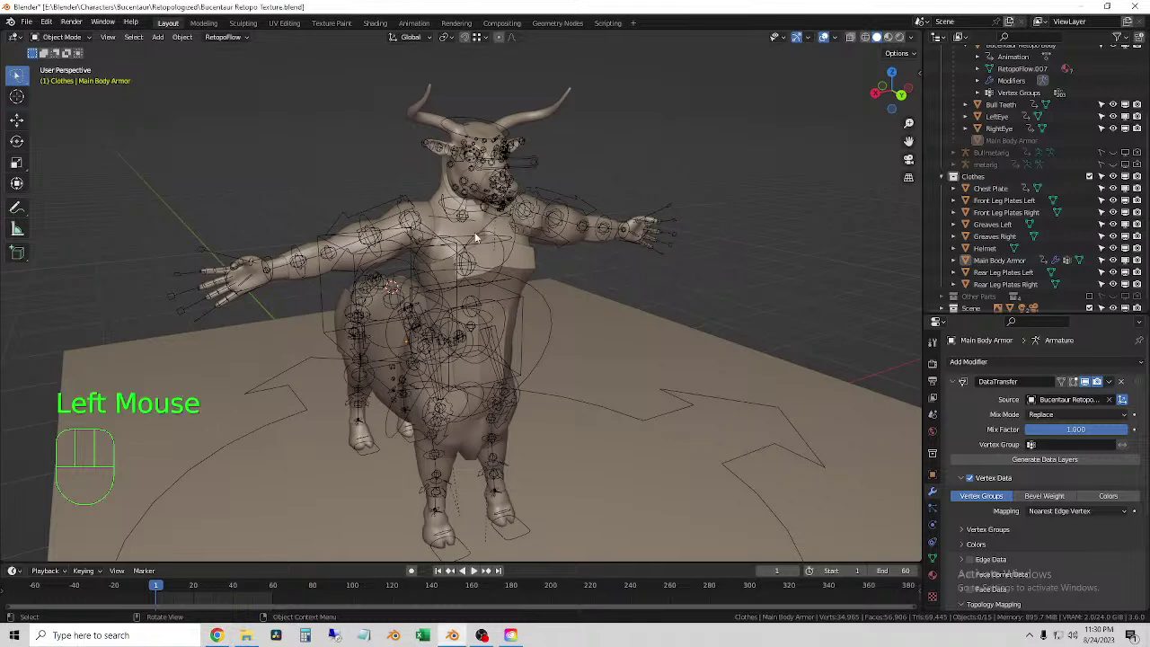
pyautogui.moveTo(476, 238); pyautogui.dragTo(421, 168, button='middle')
pyautogui.click(392, 122)
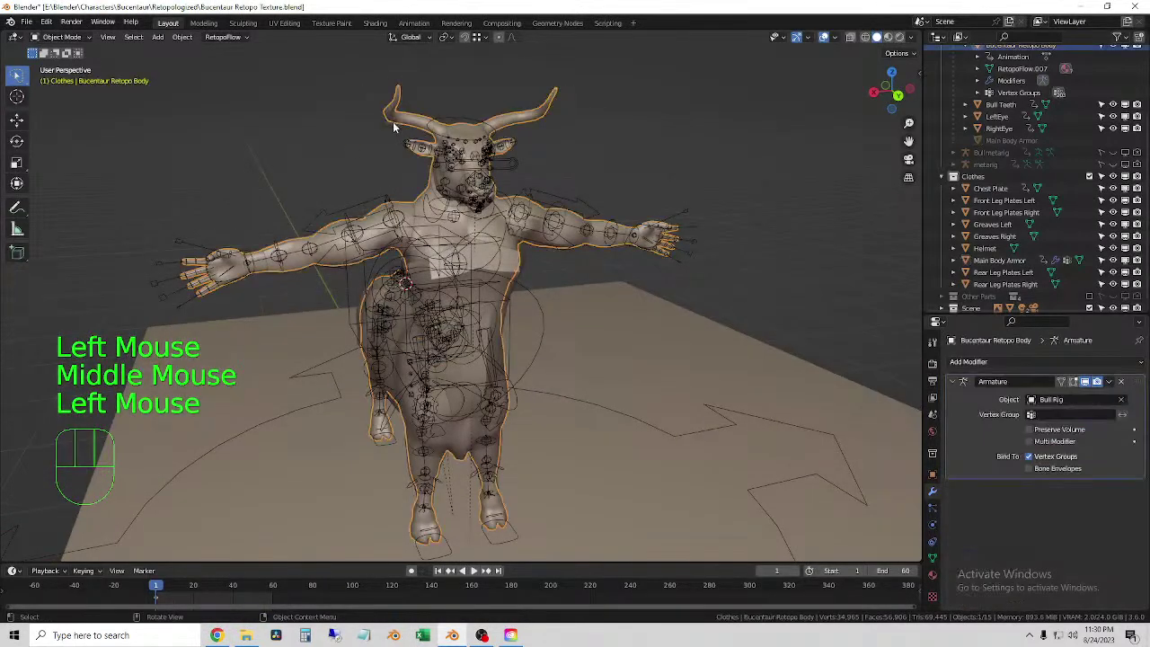
pyautogui.click(350, 138)
pyautogui.scroll(-2, 659, 265)
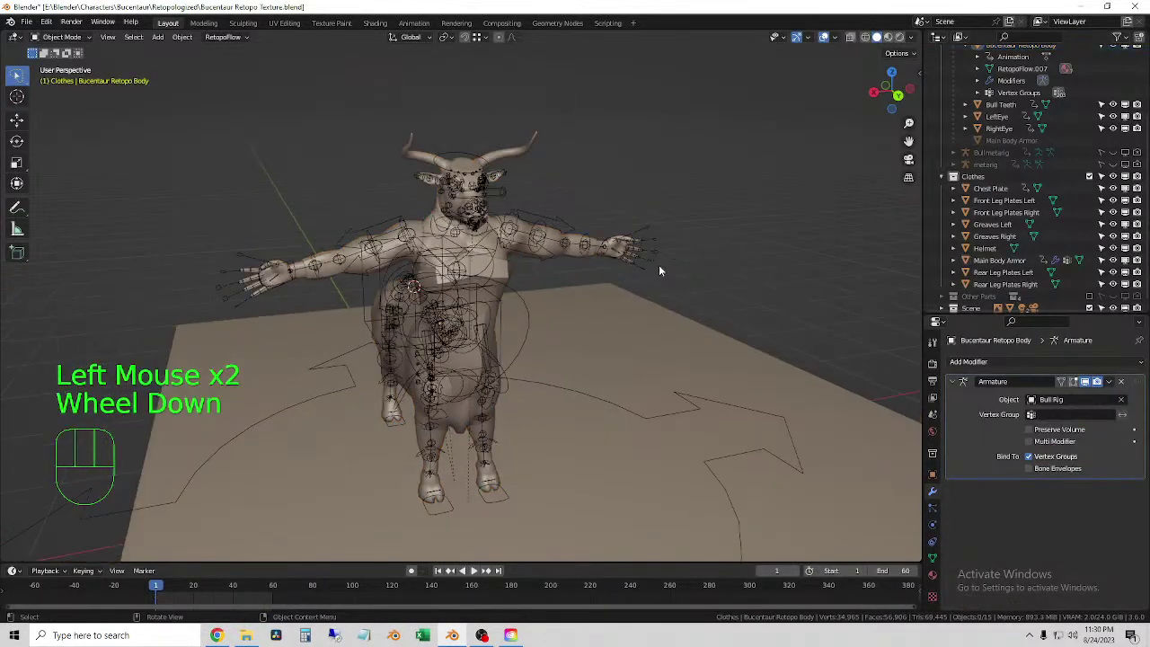
pyautogui.moveTo(659, 266); pyautogui.dragTo(638, 281, button='middle')
pyautogui.scroll(2, 626, 278)
pyautogui.click(614, 277)
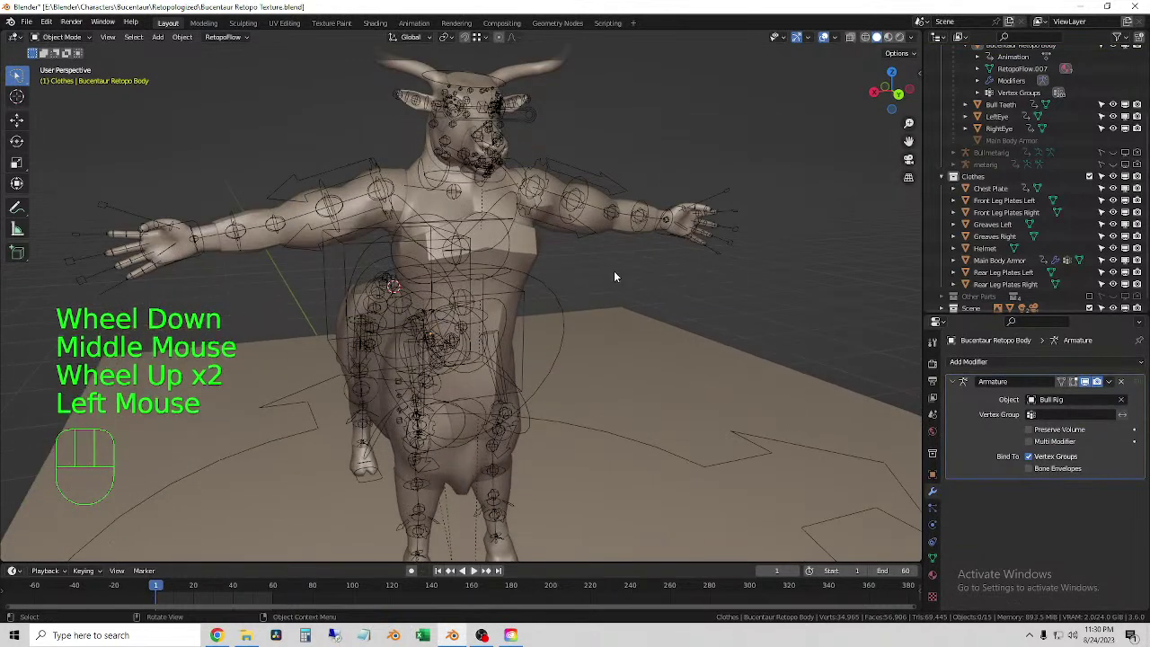
pyautogui.click(621, 261)
pyautogui.moveTo(622, 261); pyautogui.dragTo(609, 262, button='middle')
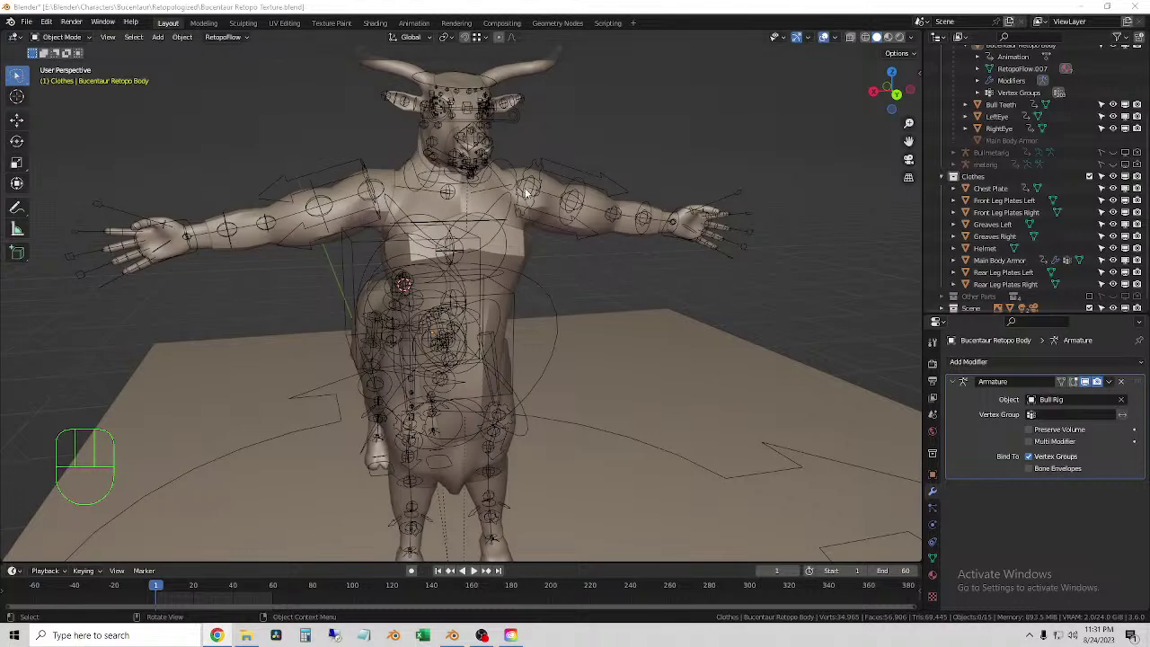
pyautogui.scroll(-2, 529, 192)
pyautogui.click(599, 294)
pyautogui.moveTo(599, 294)
pyautogui.mouseDown(button='middle')
pyautogui.moveTo(461, 269)
pyautogui.moveTo(597, 271)
pyautogui.mouseUp(button='middle')
pyautogui.click(614, 318)
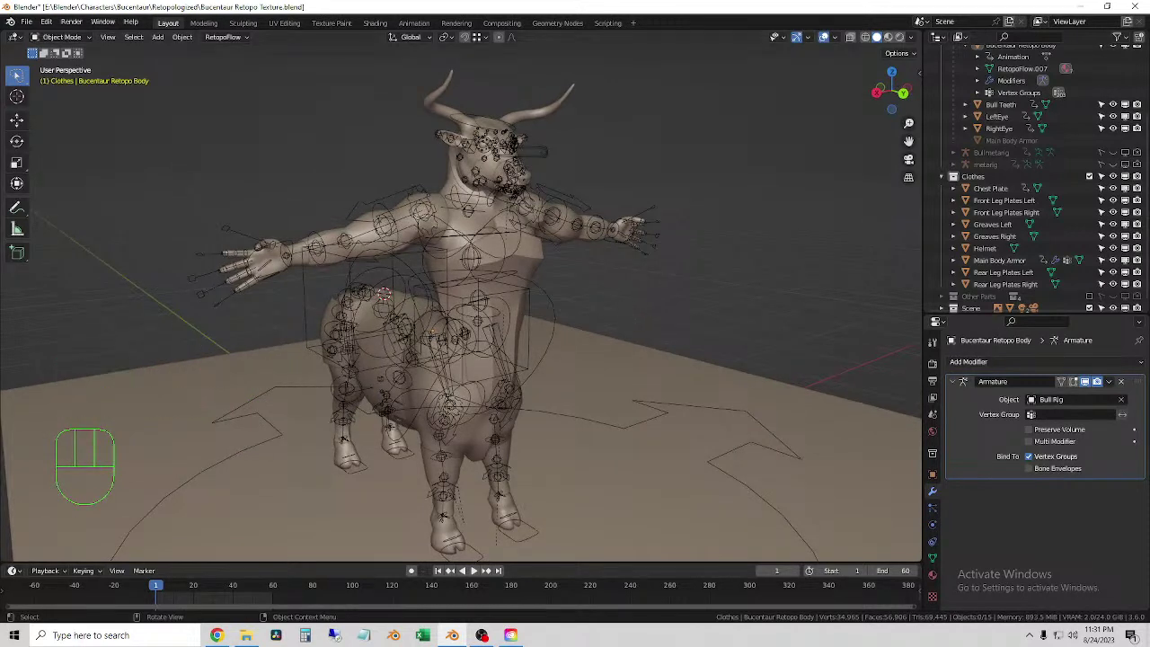
pyautogui.click(597, 315)
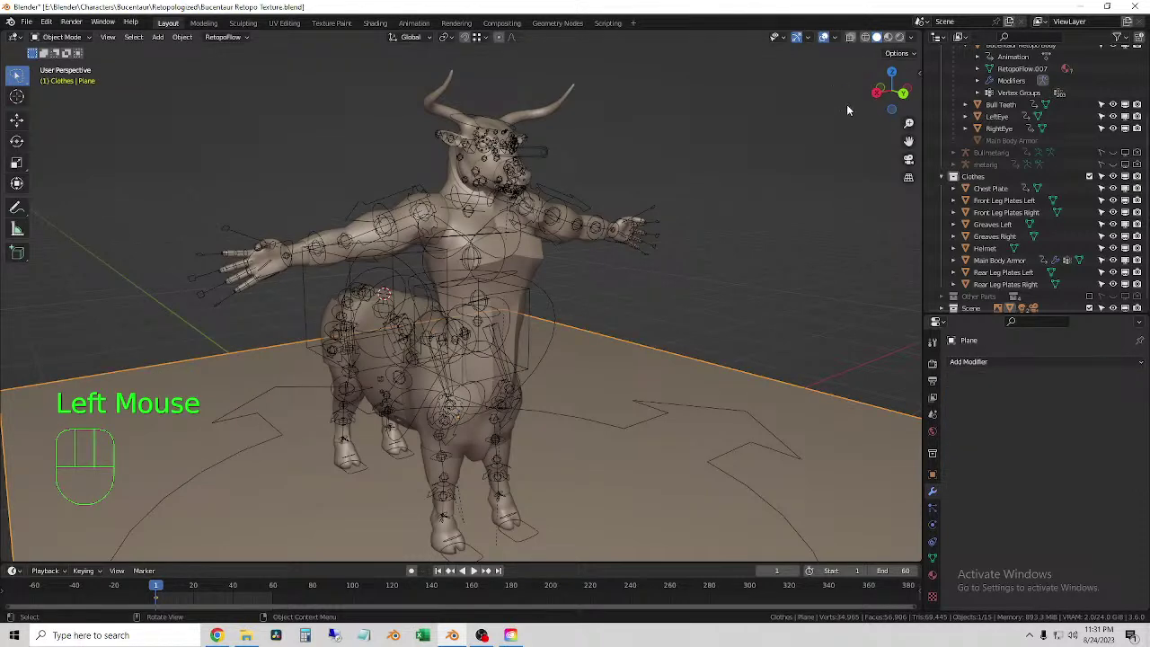
pyautogui.moveTo(847, 105); pyautogui.dragTo(816, 118, button='middle')
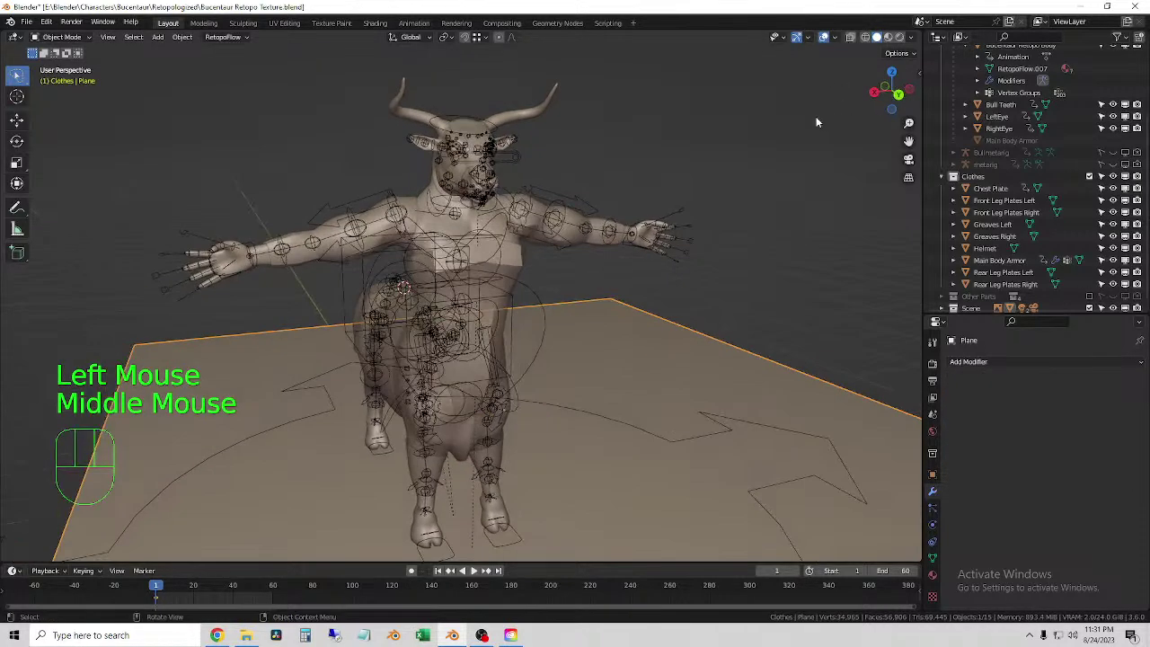
# - Hide the viewport overlays and examine how the armor sits on the bull centaur from the front
pyautogui.click(822, 36)
pyautogui.moveTo(712, 203); pyautogui.dragTo(715, 212, button='middle')
pyautogui.click(718, 211)
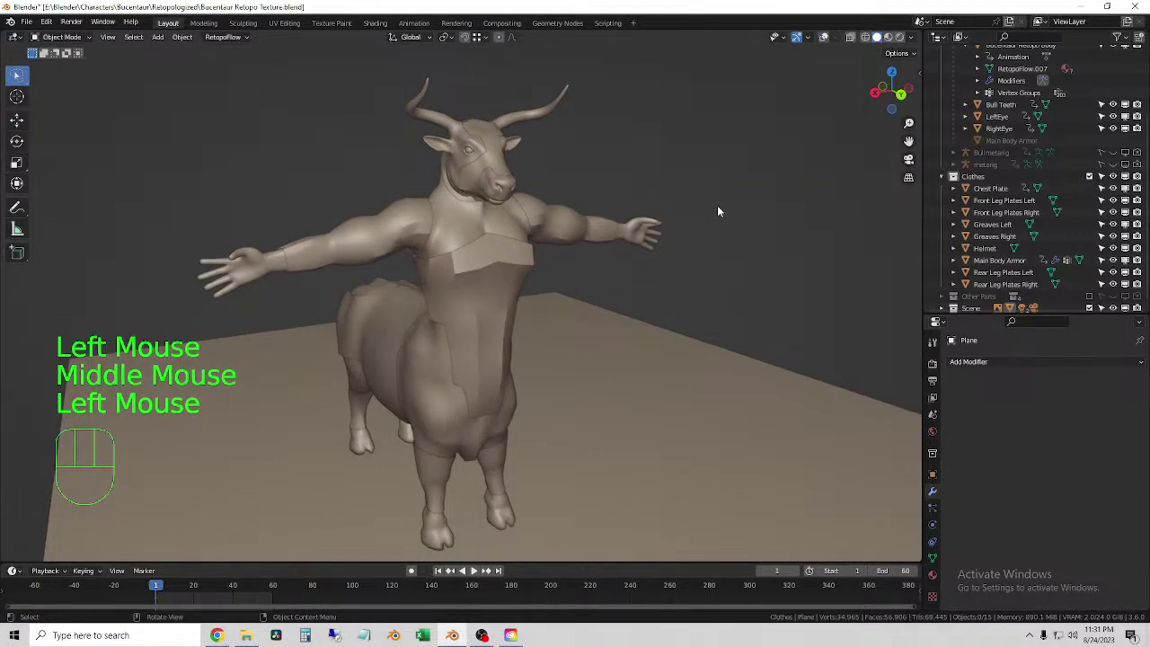
pyautogui.click(635, 305)
pyautogui.moveTo(517, 272); pyautogui.dragTo(649, 262, button='middle')
pyautogui.click(718, 286)
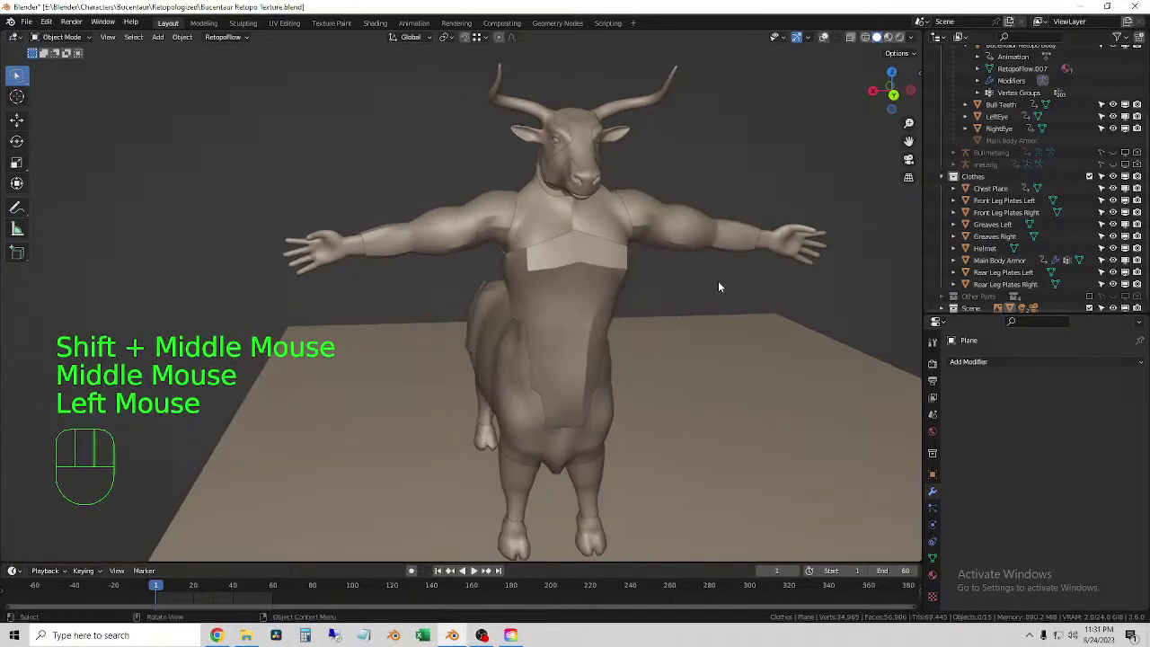
pyautogui.moveTo(718, 286); pyautogui.dragTo(694, 284, button='middle')
# - Turn the viewport overlays back on and select the Chest Plate on the torso
pyautogui.click(822, 38)
pyautogui.moveTo(683, 135); pyautogui.dragTo(647, 130, button='middle')
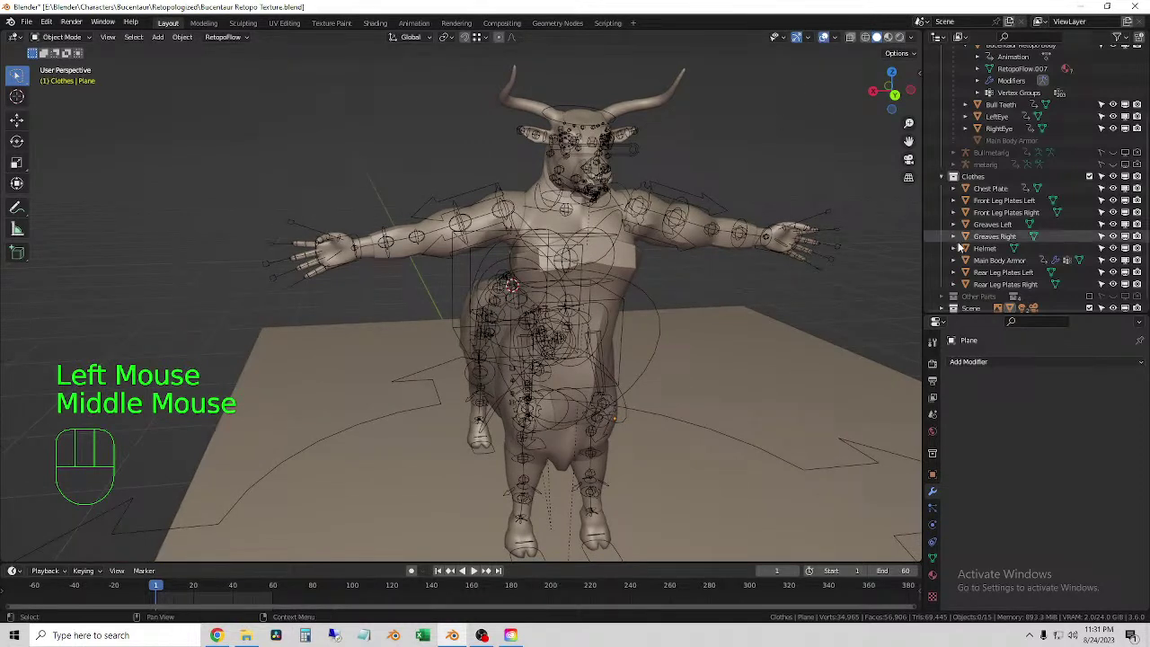
pyautogui.scroll(-1, 979, 256)
pyautogui.click(805, 194)
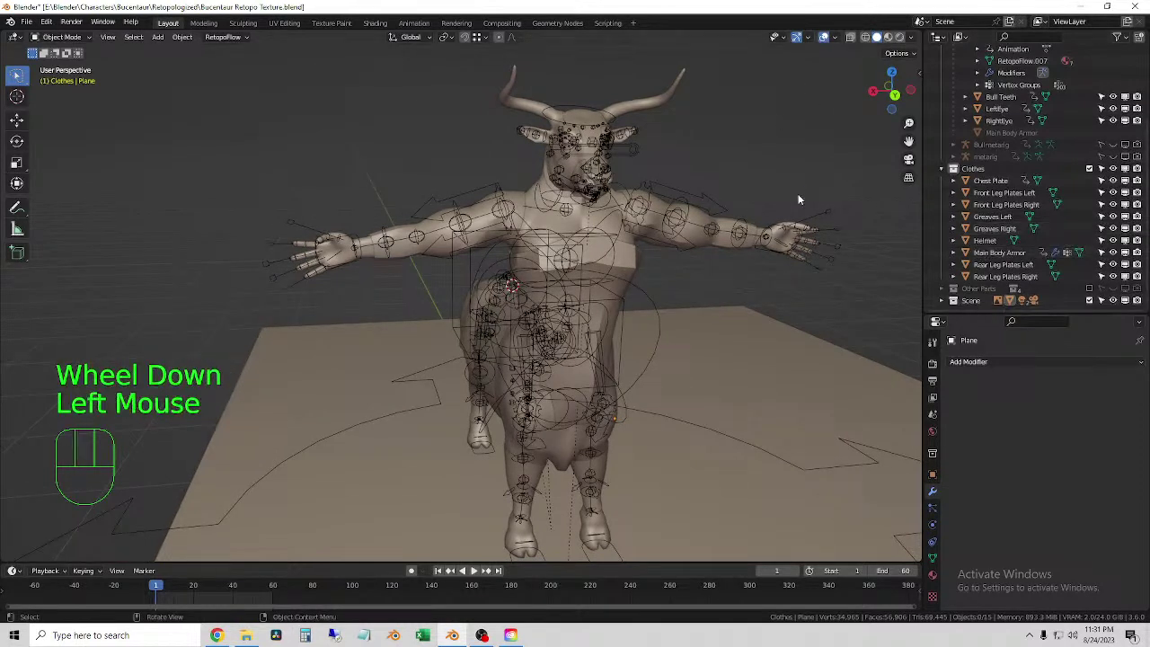
pyautogui.moveTo(715, 287); pyautogui.dragTo(710, 360, button='middle')
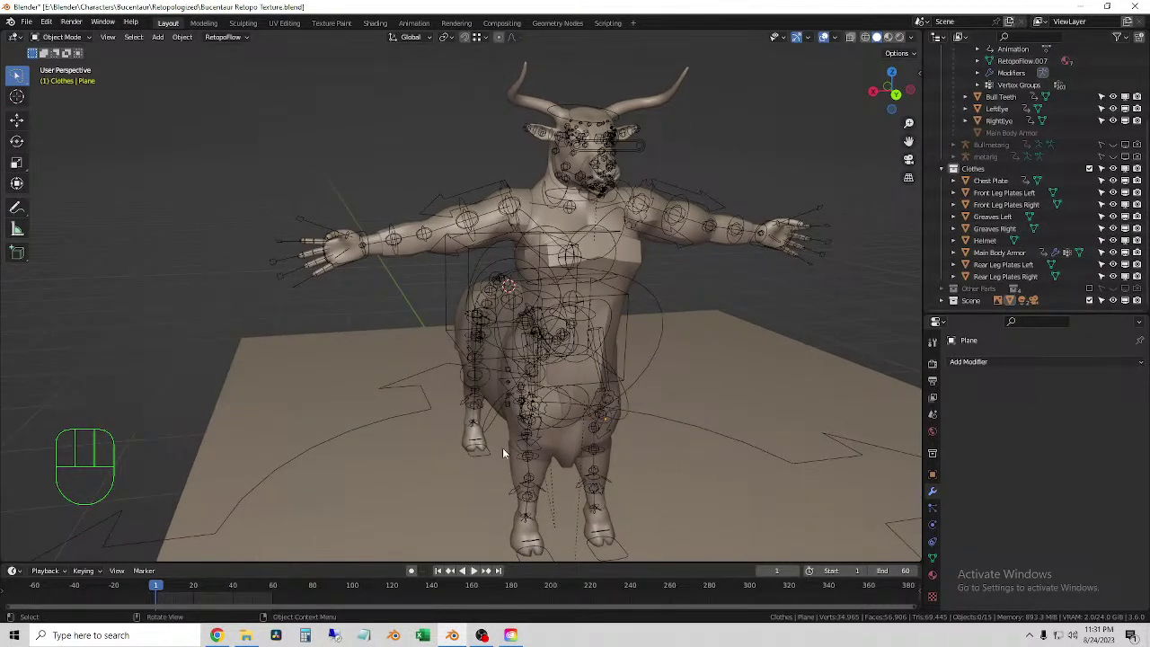
pyautogui.click(714, 284)
pyautogui.moveTo(713, 284); pyautogui.dragTo(663, 281, button='middle')
pyautogui.click(664, 281)
pyautogui.doubleClick(664, 281)
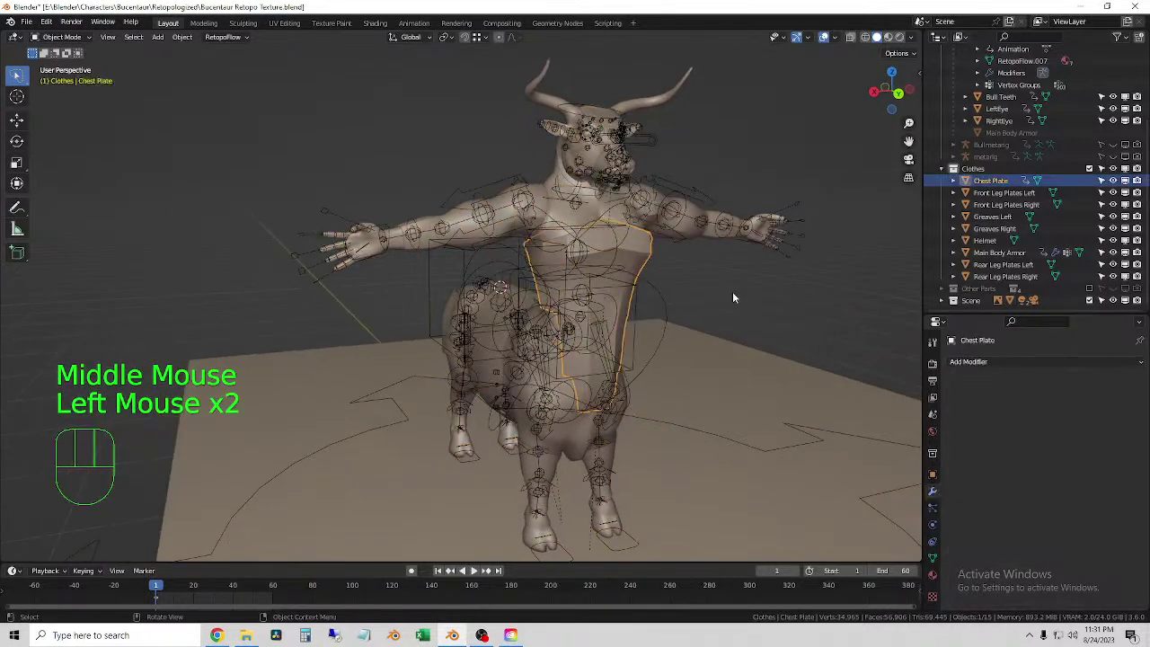
# - Add a Data Transfer modifier to the Chest Plate with Bucentaur Retopo Body as its source
pyautogui.click(994, 361)
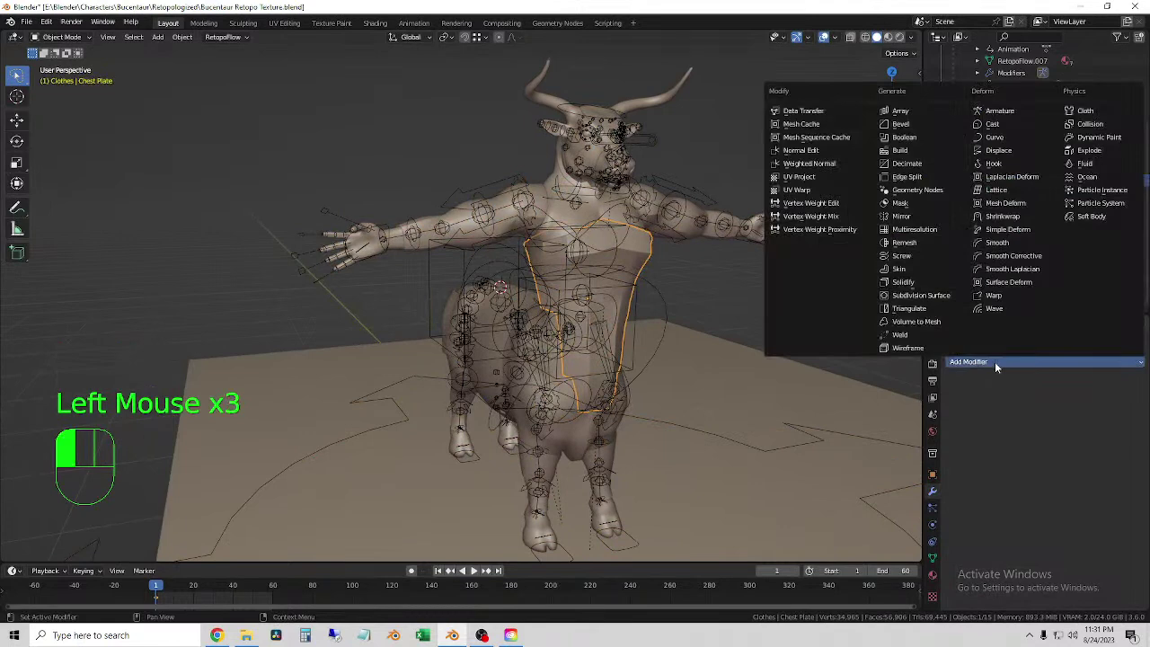
pyautogui.click(968, 362)
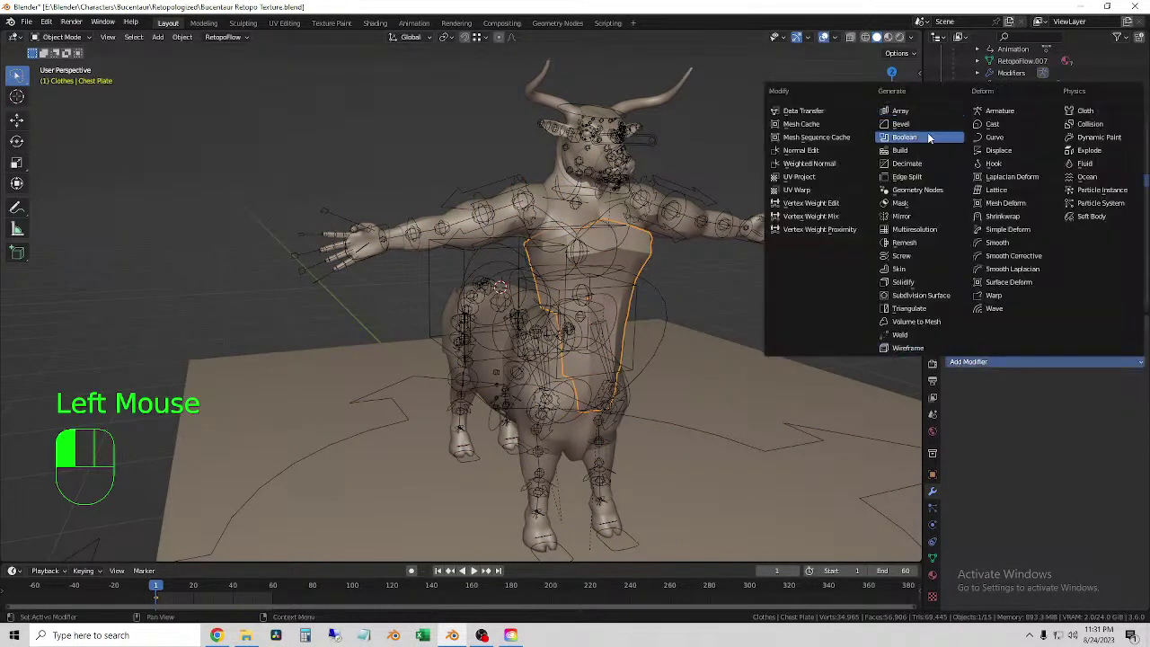
pyautogui.click(803, 111)
pyautogui.click(1078, 400)
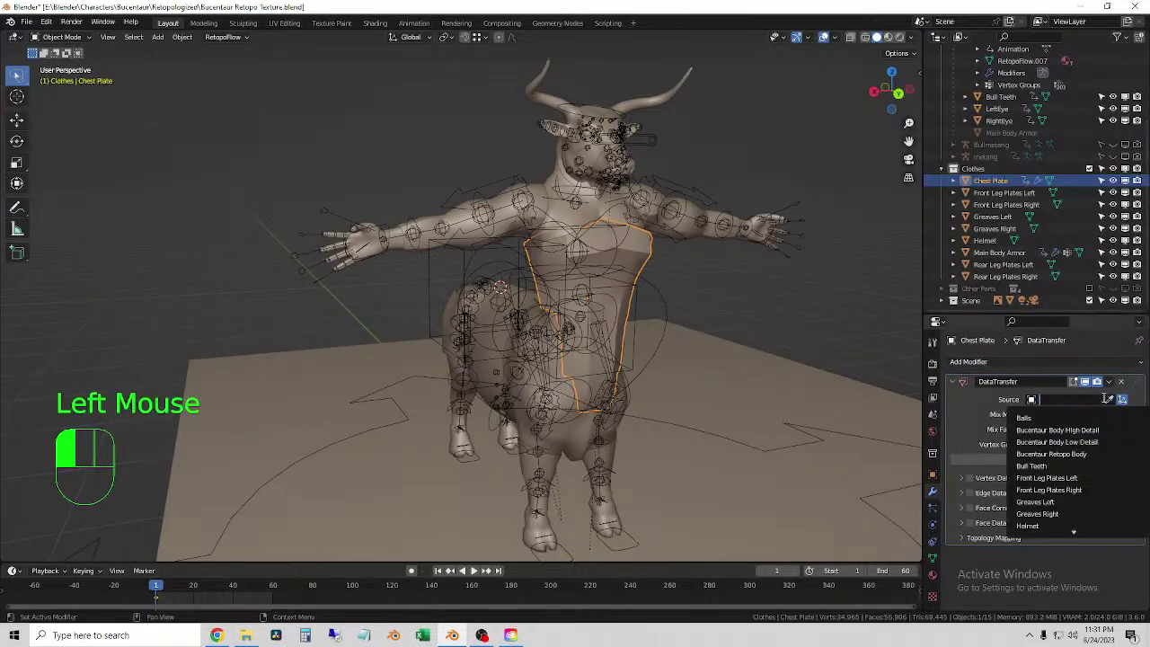
pyautogui.click(1119, 398)
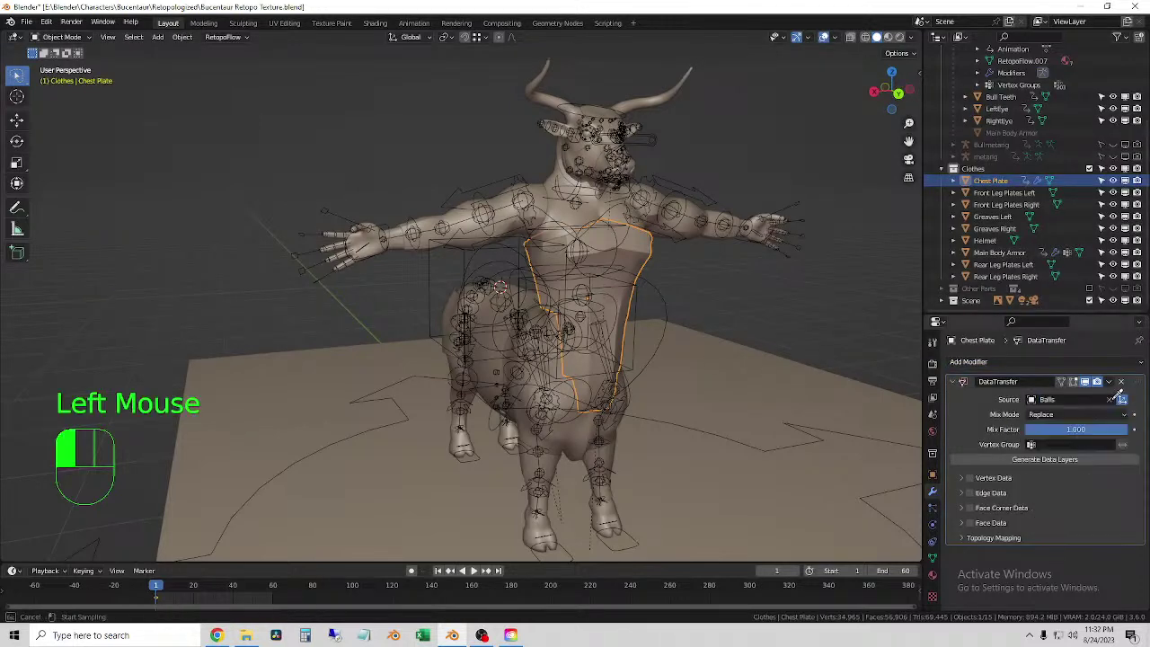
pyautogui.click(563, 202)
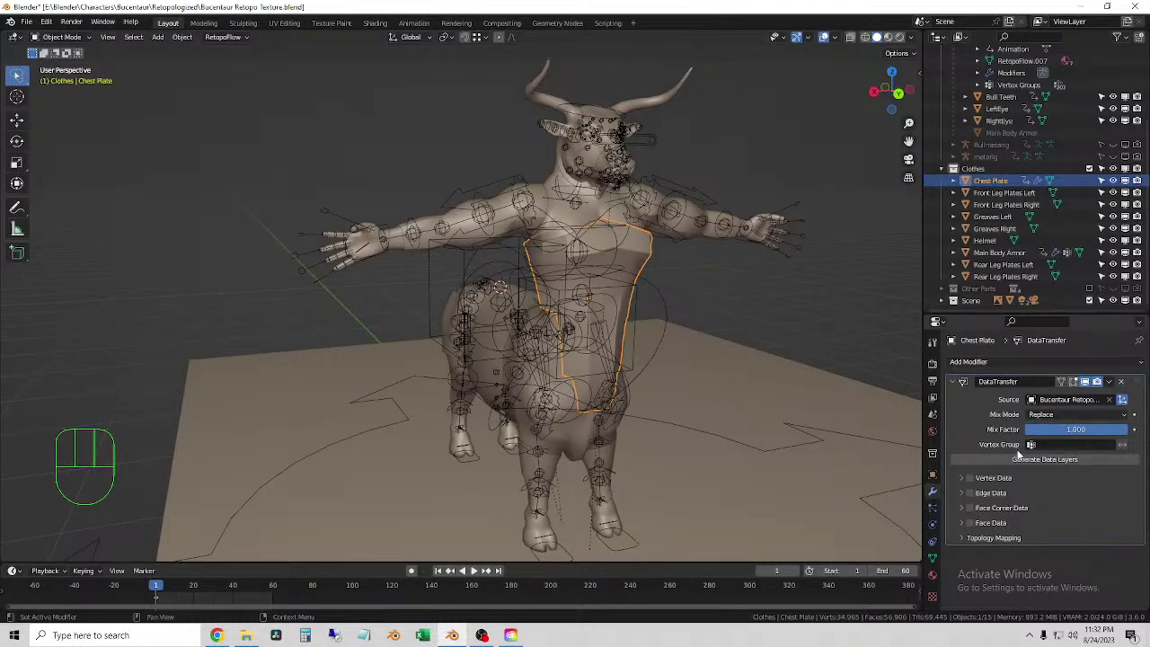
# - Enable Vertex Data transfer of Vertex Groups on the Chest Plate and set its mapping to Nearest Edge Vertex
pyautogui.doubleClick(966, 479)
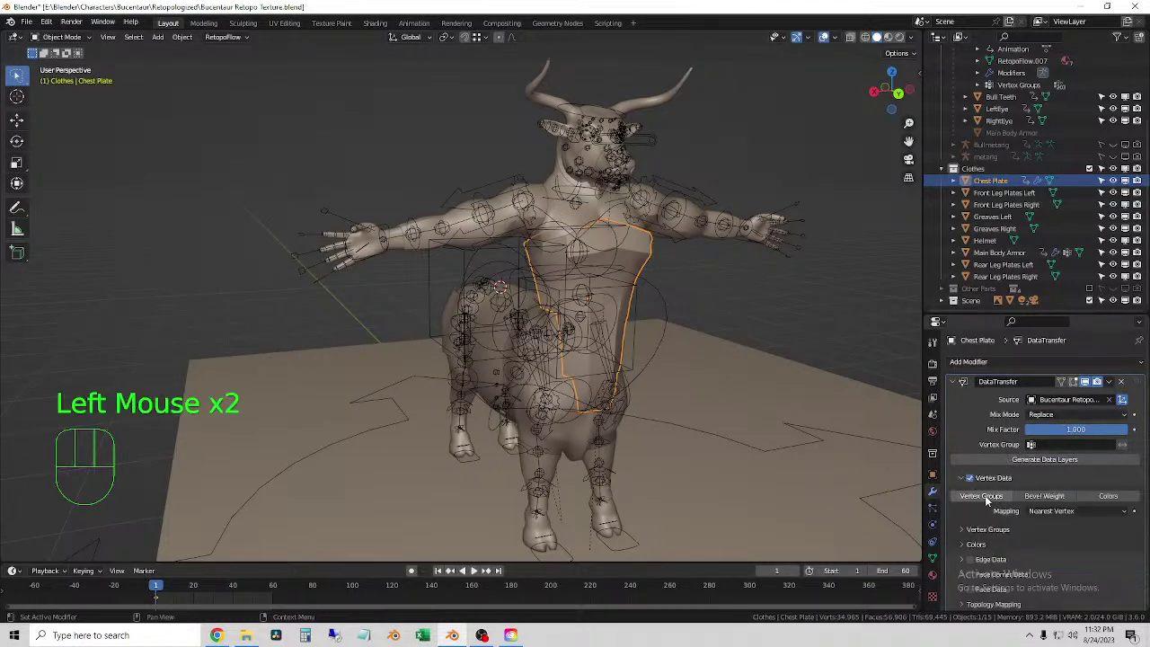
pyautogui.click(970, 531)
pyautogui.scroll(-2, 970, 537)
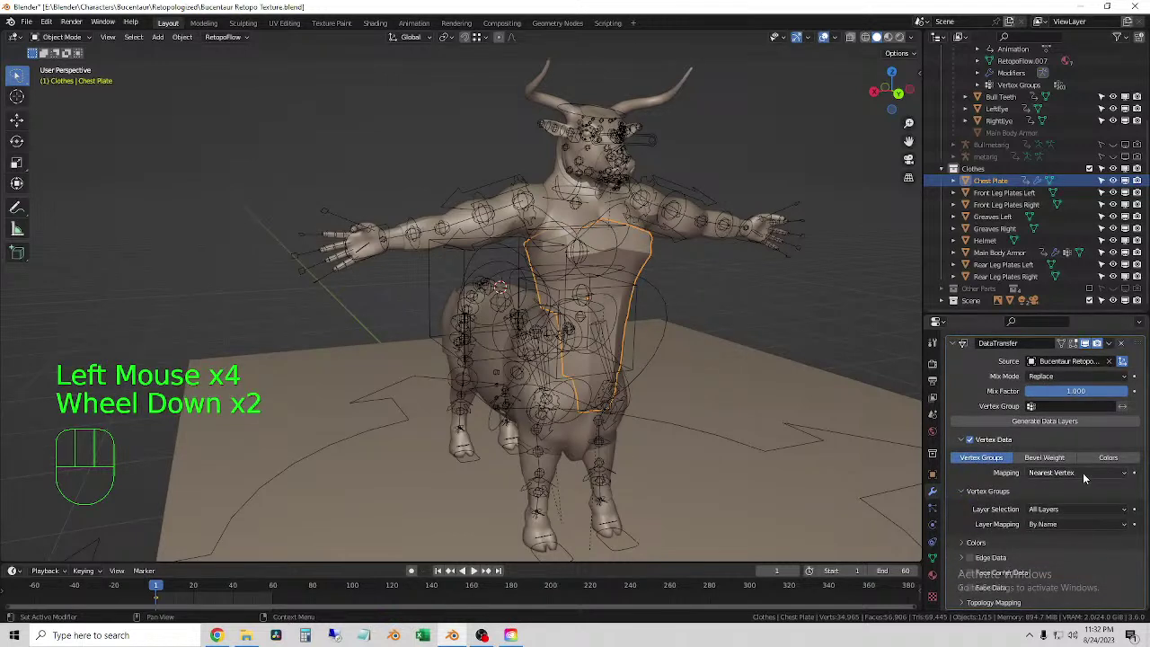
pyautogui.click(1083, 474)
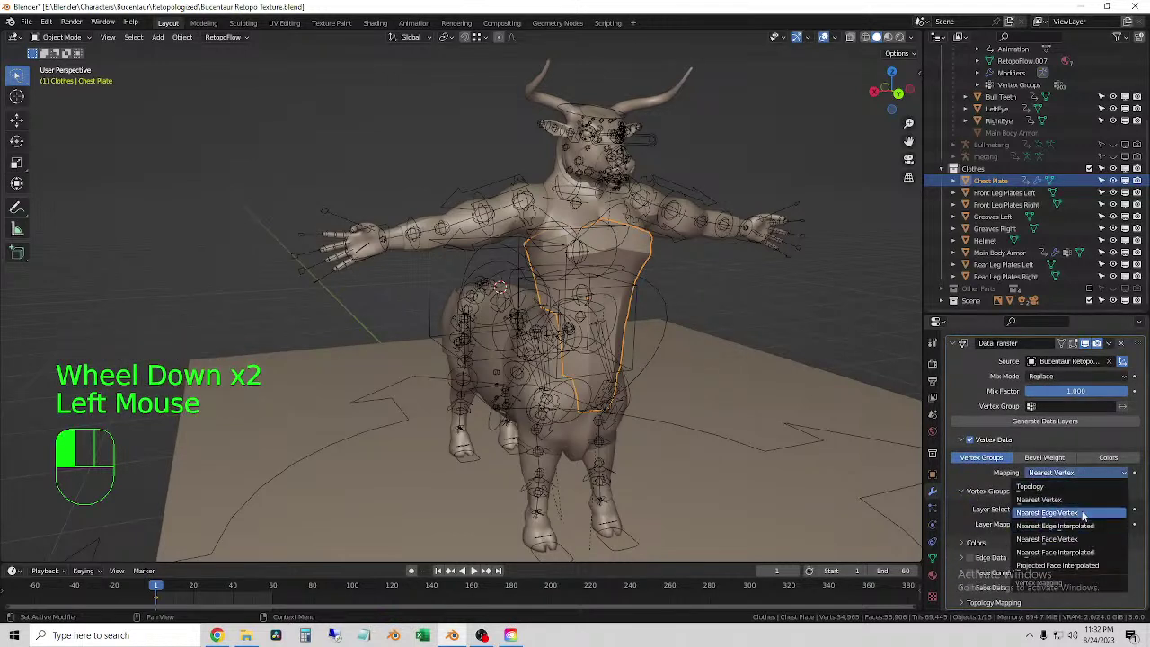
pyautogui.click(1082, 515)
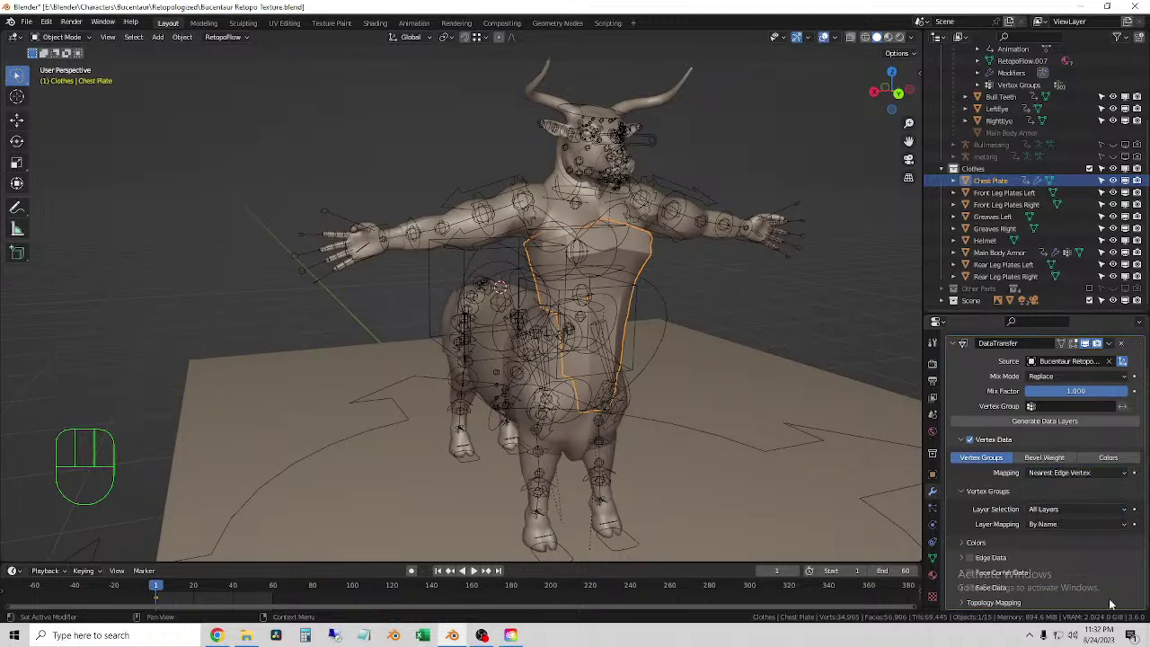
# - Add the Bull Rig to the selection as the active object alongside the Chest Plate
pyautogui.moveTo(641, 263); pyautogui.dragTo(711, 271, button='middle')
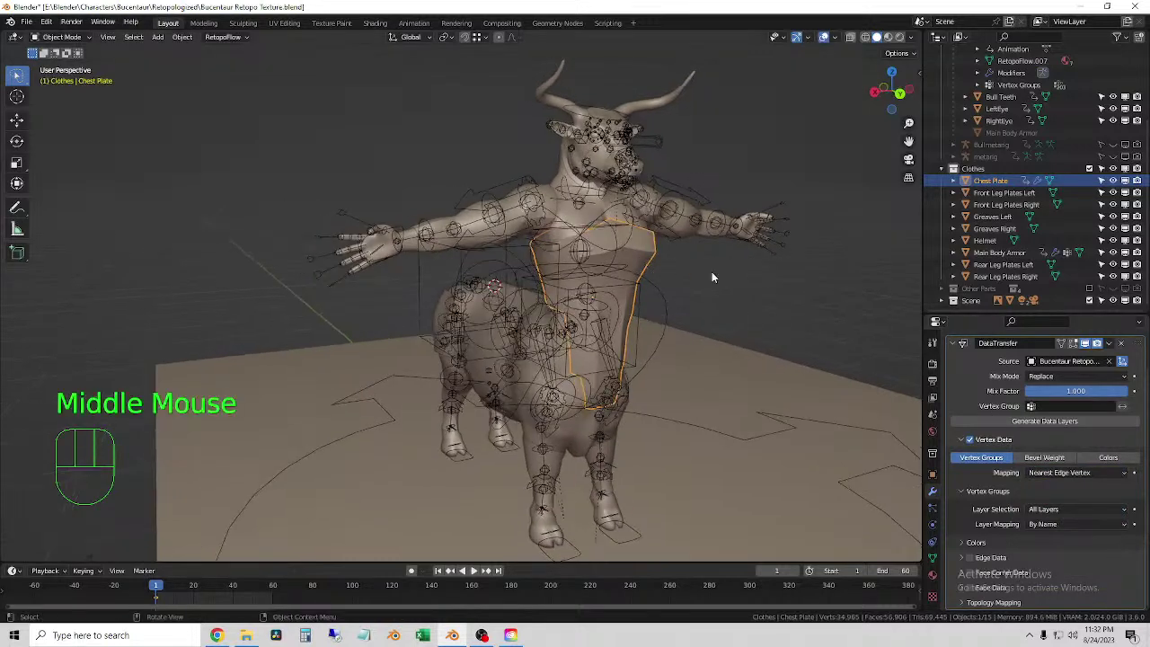
pyautogui.doubleClick(670, 293)
pyautogui.keyDown('shift'); pyautogui.click(665, 300); pyautogui.keyUp('shift')
# - Place the 3D cursor on the centaur's chest and lock the view to the 3D cursor
pyautogui.scroll(2, 660, 279)
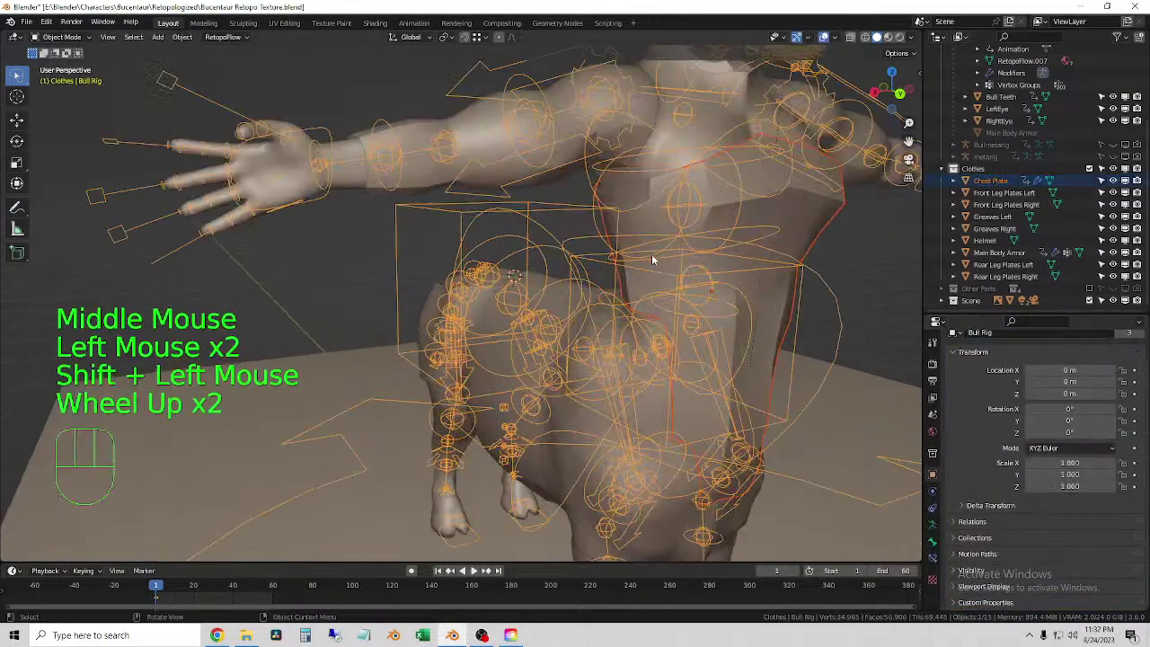
pyautogui.keyDown('shift'); pyautogui.moveTo(701, 244); pyautogui.dragTo(556, 194, button='middle'); pyautogui.keyUp('shift')
pyautogui.keyDown('shift'); pyautogui.rightClick(576, 196); pyautogui.keyUp('shift')
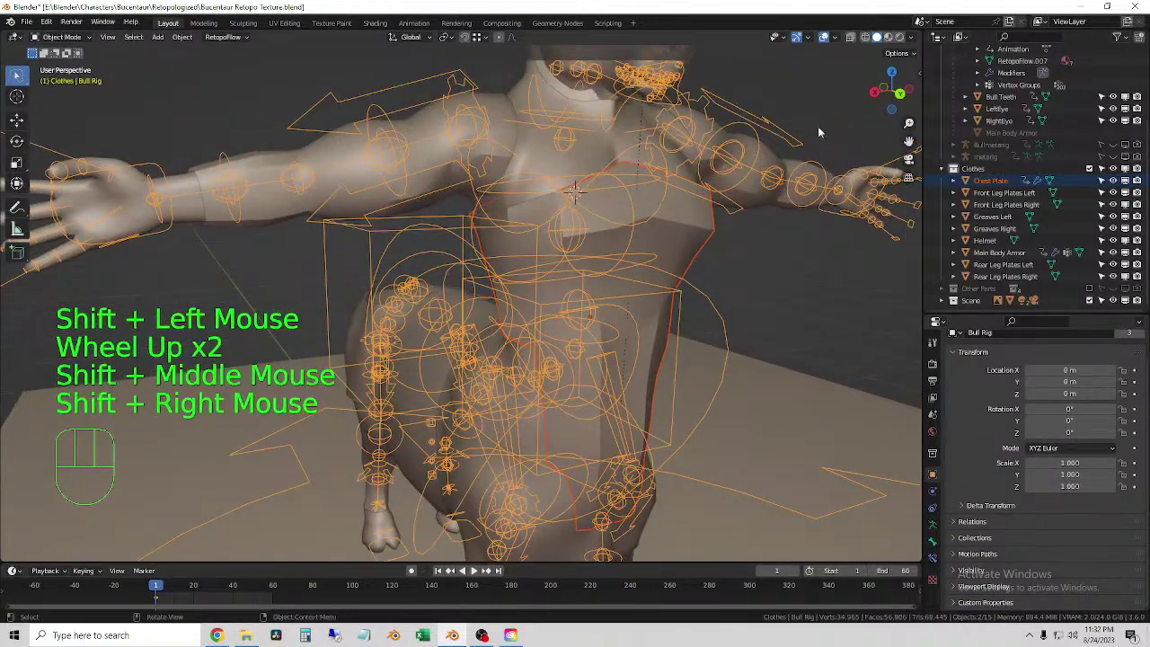
pyautogui.press('n')
pyautogui.click(869, 207)
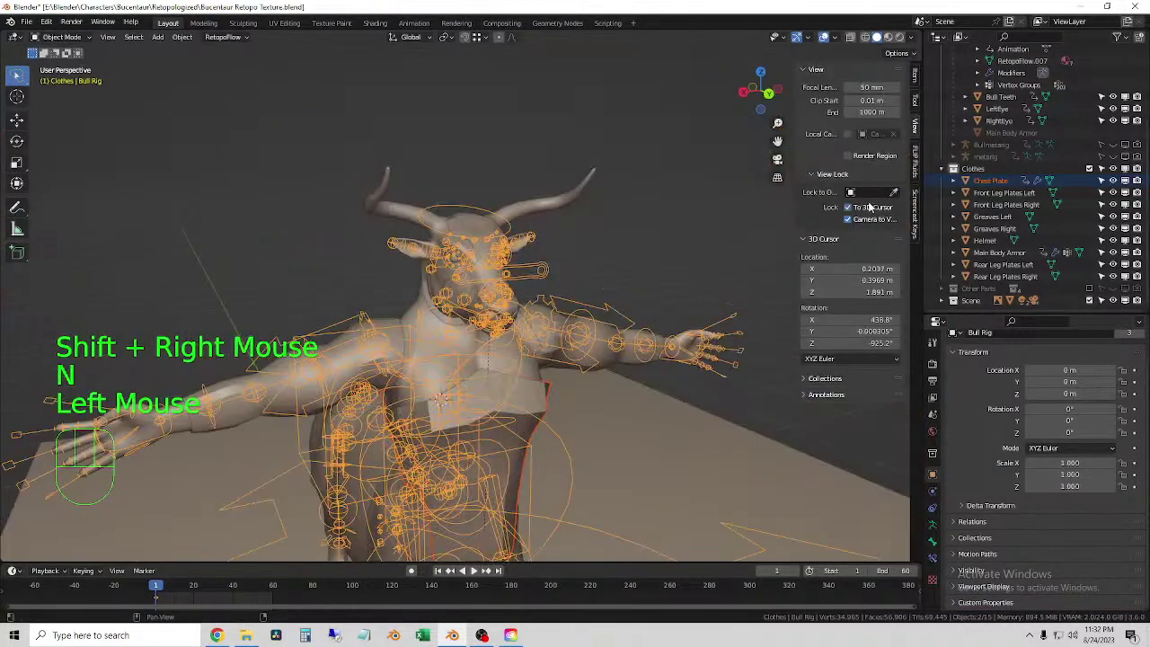
# - Inspect how the Chest Plate fits around the chest from the side and select the Bucentaur Retopo Body beneath it
pyautogui.scroll(3, 475, 369)
pyautogui.moveTo(476, 369); pyautogui.dragTo(556, 393, button='middle')
pyautogui.scroll(2, 480, 378)
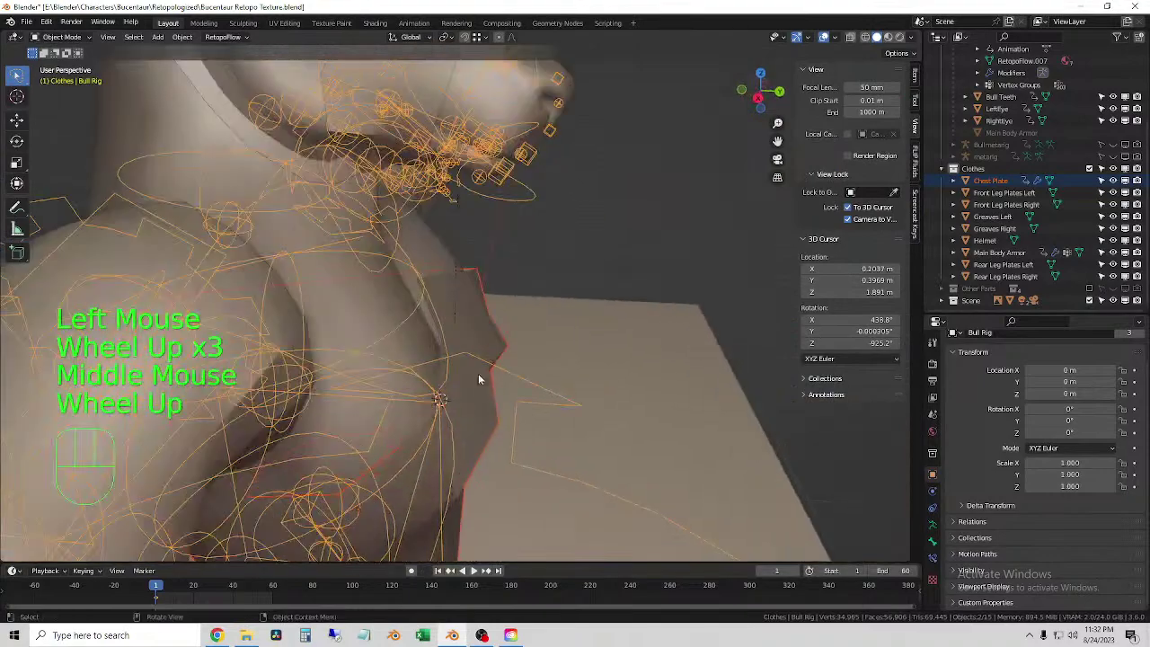
pyautogui.moveTo(479, 377); pyautogui.dragTo(493, 294, button='middle')
pyautogui.click(493, 295)
pyautogui.click(401, 319)
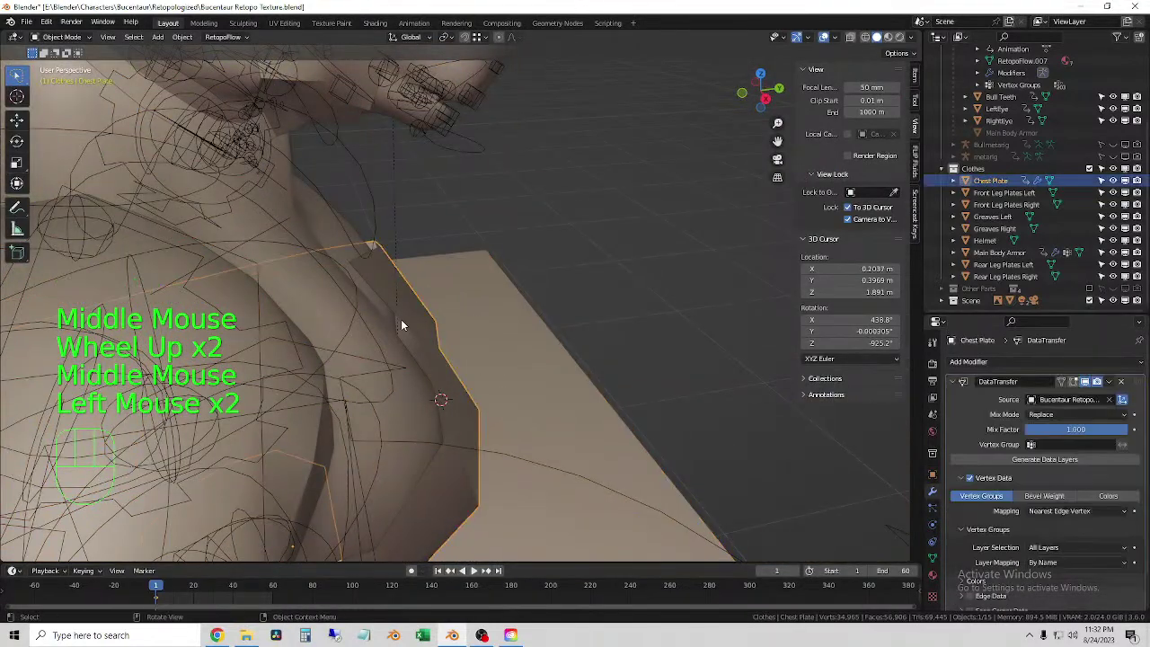
pyautogui.moveTo(401, 319)
pyautogui.mouseDown(button='middle')
pyautogui.moveTo(432, 343)
pyautogui.moveTo(396, 309)
pyautogui.mouseUp(button='middle')
pyautogui.click(395, 309)
pyautogui.click(396, 310)
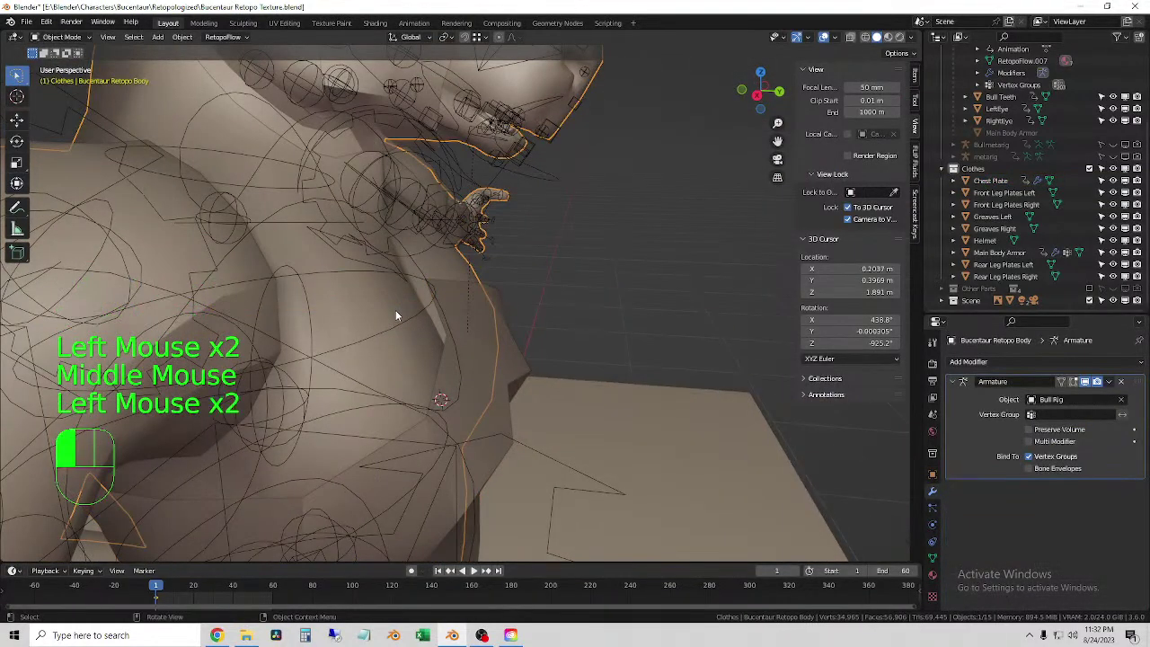
# - Examine the gap between the Chest Plate and the body mesh in wireframe shading with the viewport overlays hidden
pyautogui.click(866, 36)
pyautogui.scroll(-3, 467, 350)
pyautogui.moveTo(467, 350)
pyautogui.mouseDown(button='middle')
pyautogui.moveTo(462, 377)
pyautogui.moveTo(476, 359)
pyautogui.mouseUp(button='middle')
pyautogui.click(852, 38)
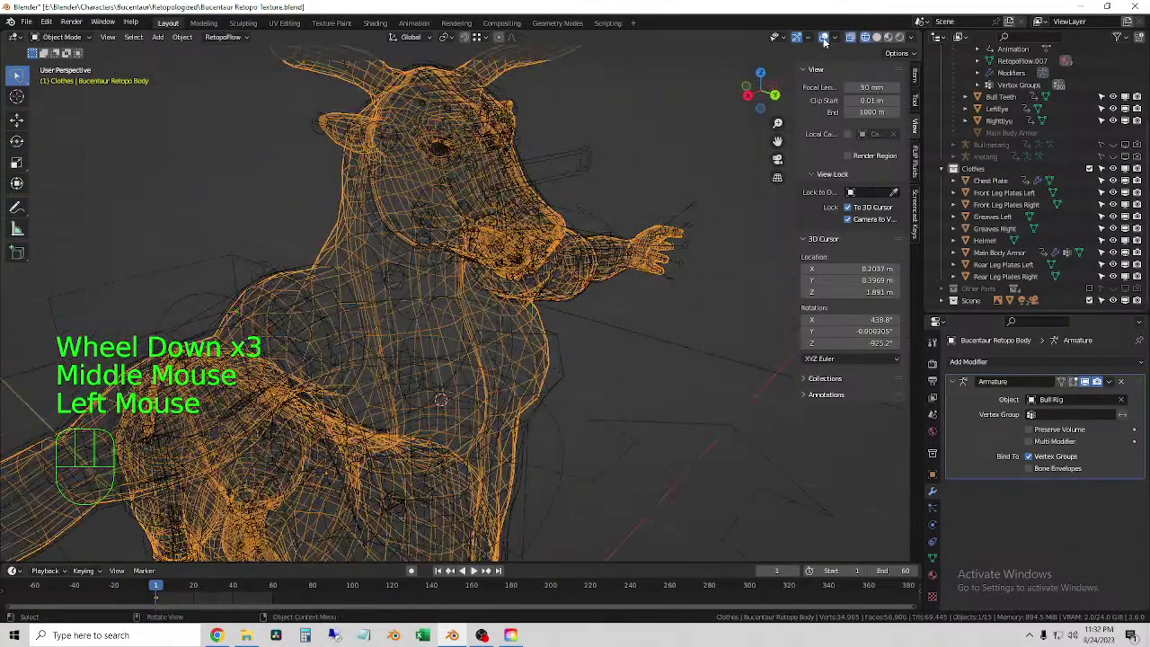
pyautogui.click(823, 39)
pyautogui.moveTo(622, 321); pyautogui.dragTo(349, 311, button='middle')
pyautogui.scroll(2, 485, 244)
pyautogui.moveTo(485, 244); pyautogui.dragTo(718, 167, button='middle')
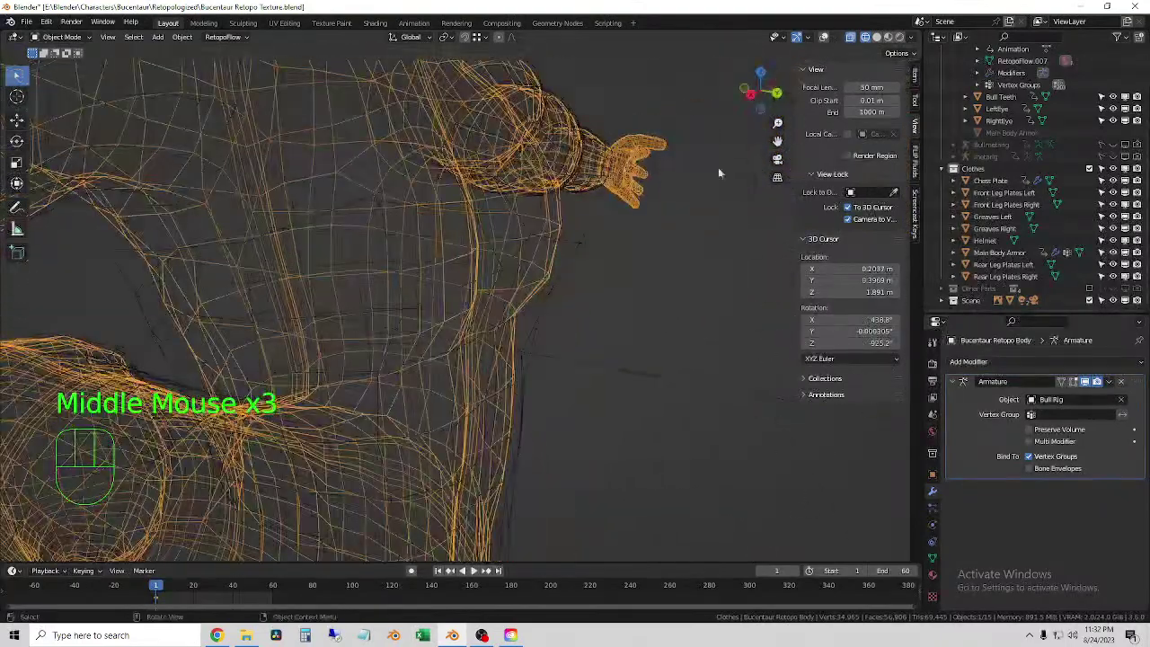
pyautogui.click(876, 37)
pyautogui.click(864, 37)
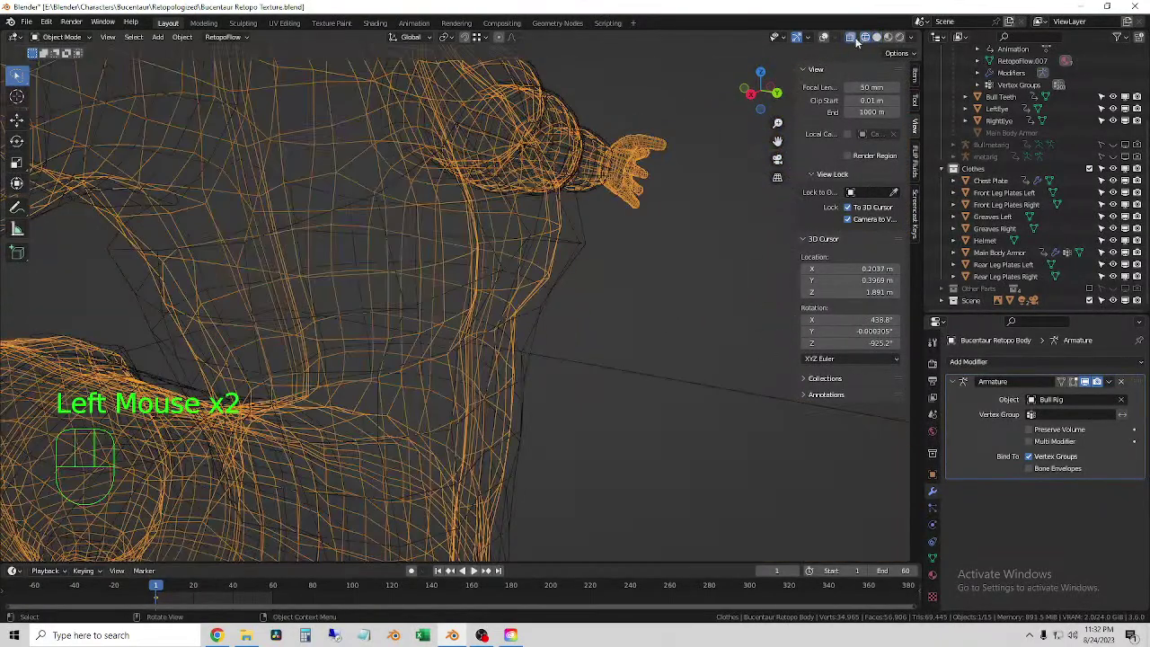
# - Return the viewport to solid shading, clear the selection and examine the armor on the torso from the front
pyautogui.click(849, 37)
pyautogui.click(875, 37)
pyautogui.scroll(-2, 540, 340)
pyautogui.click(539, 339)
pyautogui.moveTo(540, 340); pyautogui.dragTo(522, 253, button='middle')
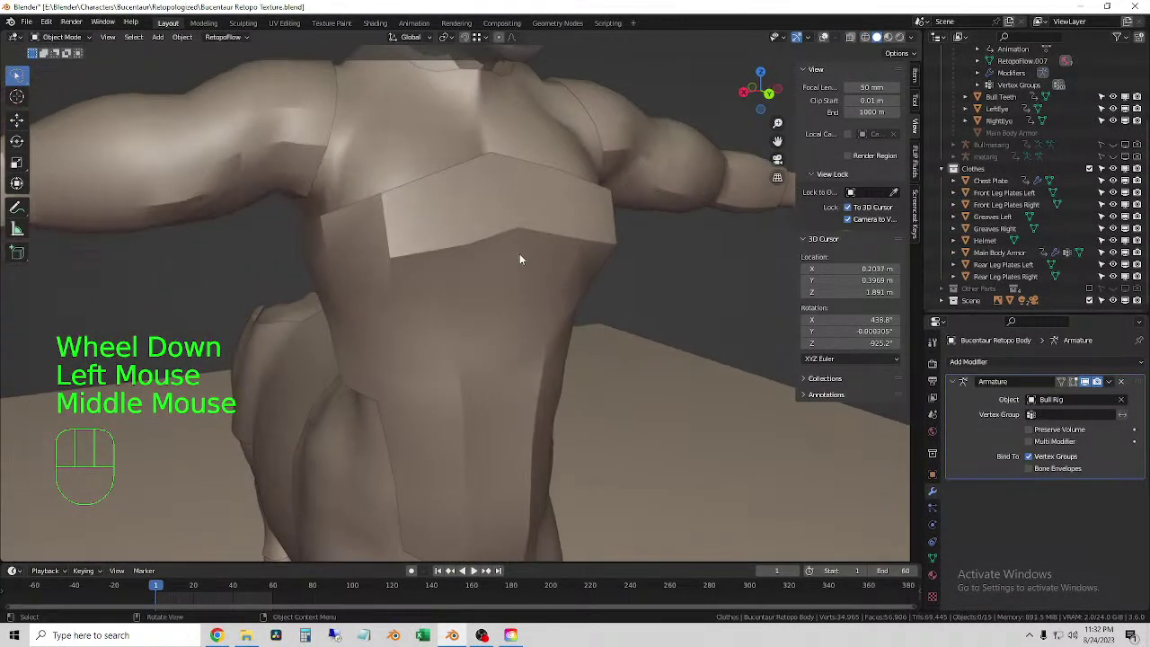
pyautogui.click(665, 288)
pyautogui.scroll(-2, 647, 275)
pyautogui.keyDown('shift'); pyautogui.moveTo(646, 275); pyautogui.dragTo(441, 178, button='middle'); pyautogui.keyUp('shift')
pyautogui.click(441, 179)
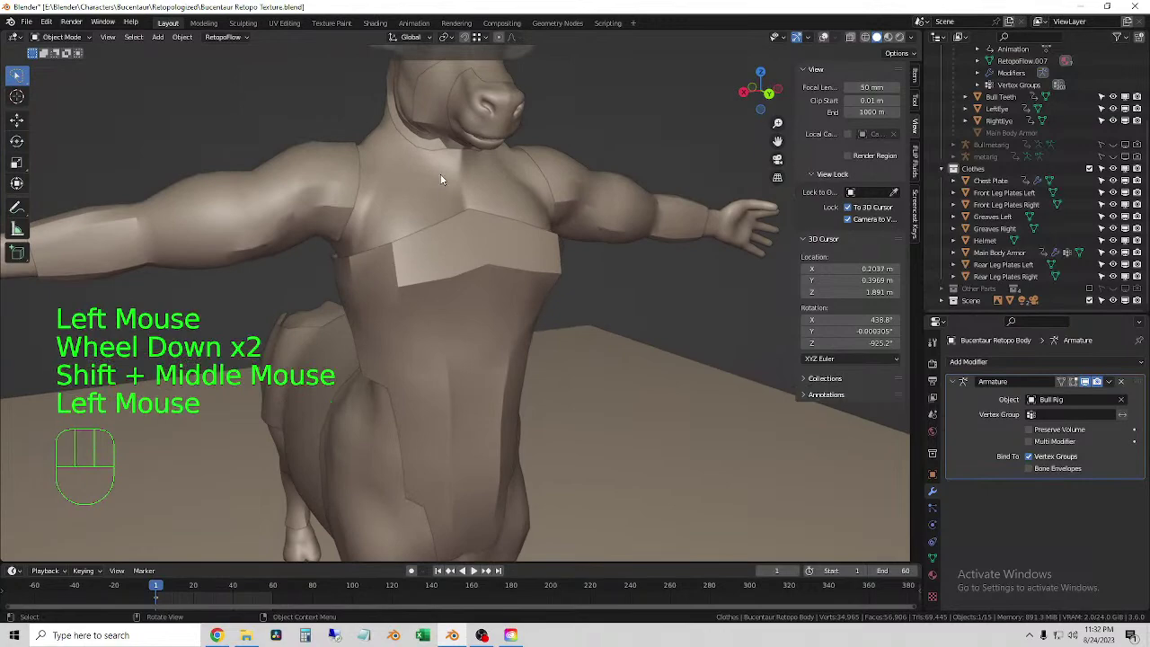
# - Show the viewport overlays again and select the Chest Plate together with the Bull Rig as the active object
pyautogui.click(825, 36)
pyautogui.moveTo(709, 185); pyautogui.dragTo(555, 314, button='middle')
pyautogui.click(609, 287)
pyautogui.click(556, 285)
pyautogui.keyDown('shift'); pyautogui.click(555, 315); pyautogui.keyUp('shift')
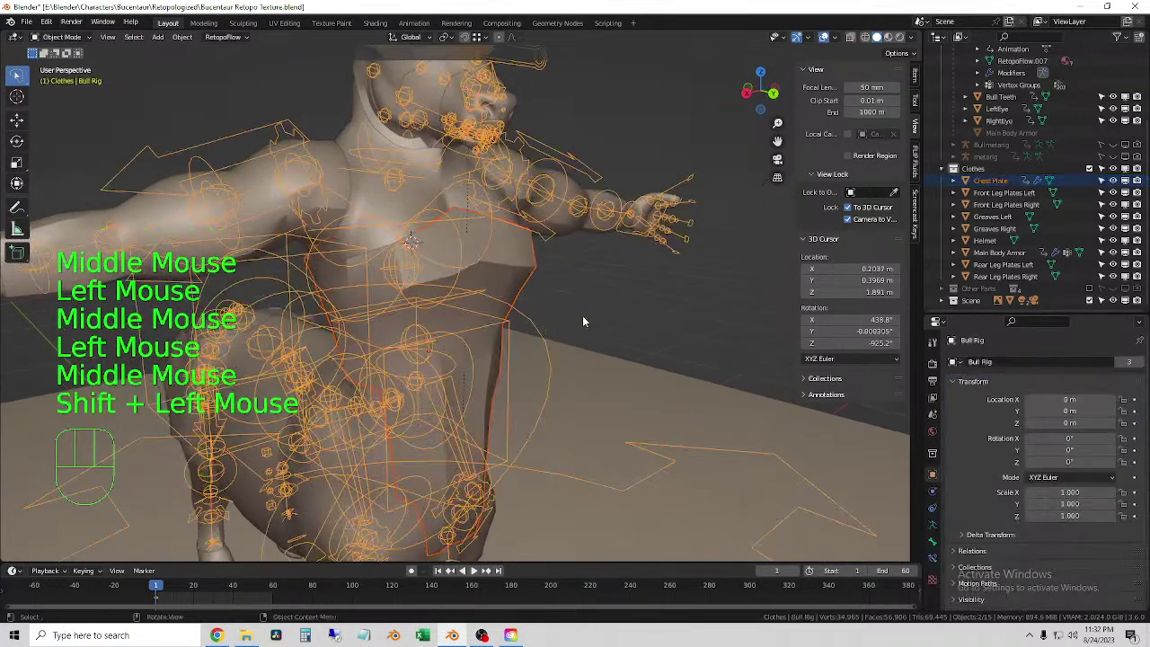
# - Parent the Chest Plate to the Bull Rig using the With Empty Groups option
pyautogui.rightClick(582, 321)
pyautogui.moveTo(582, 321)
pyautogui.click(693, 342)
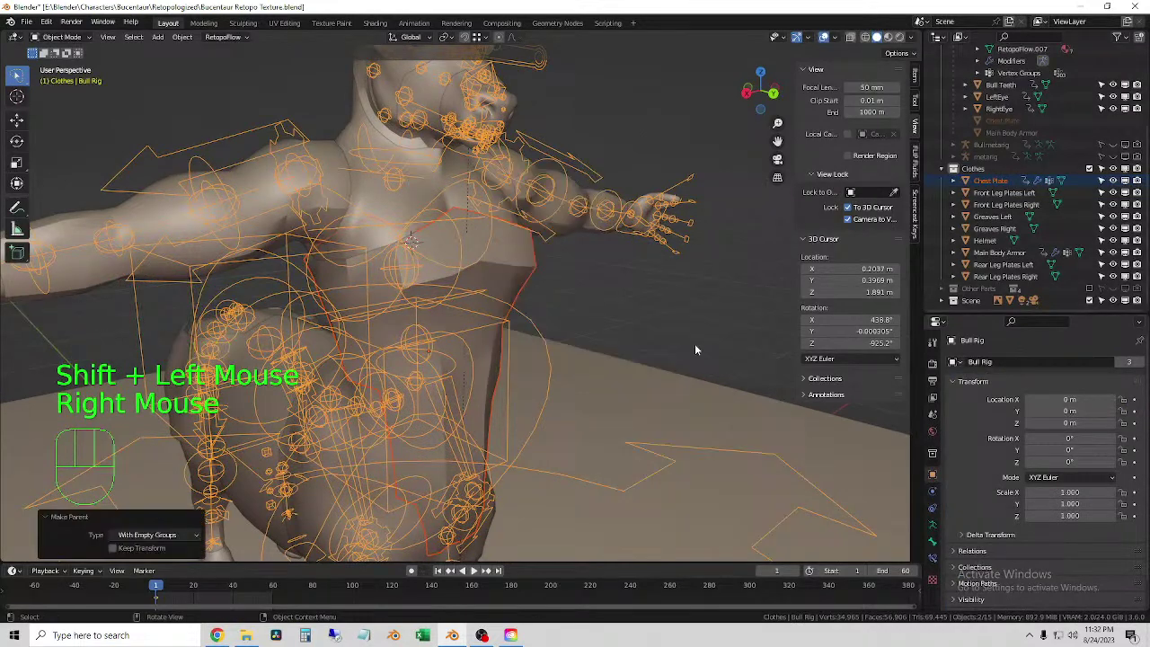
# - Select the Chest Plate and review its DataTransfer and Armature modifier settings
pyautogui.click(525, 273)
pyautogui.click(932, 491)
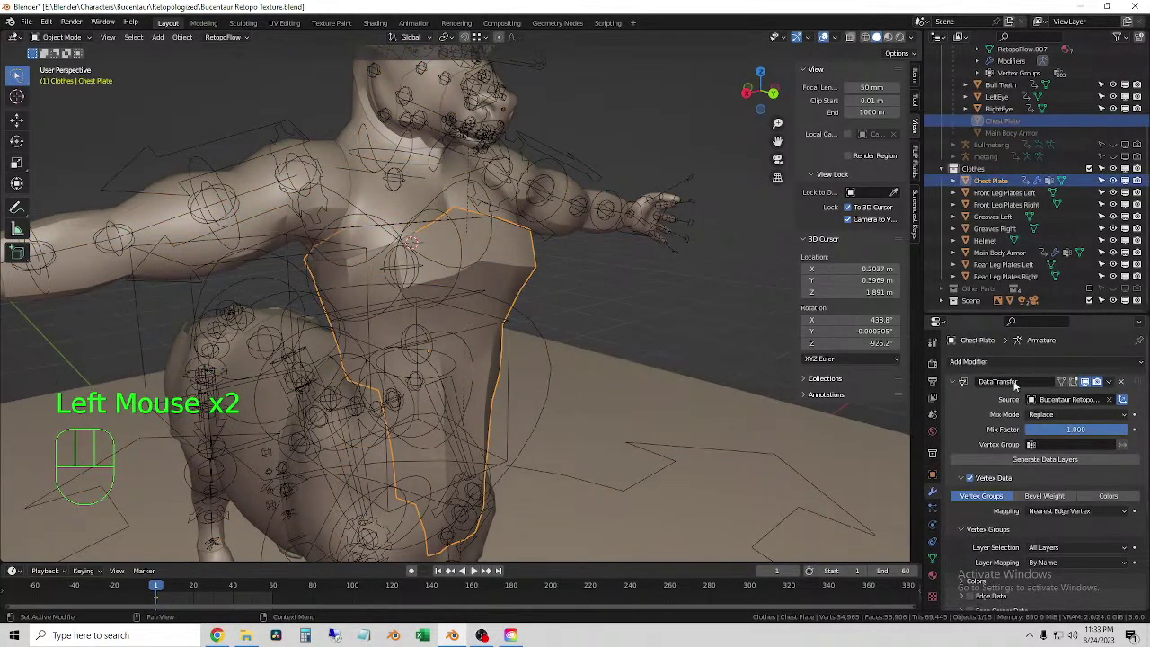
pyautogui.scroll(-5, 1015, 384)
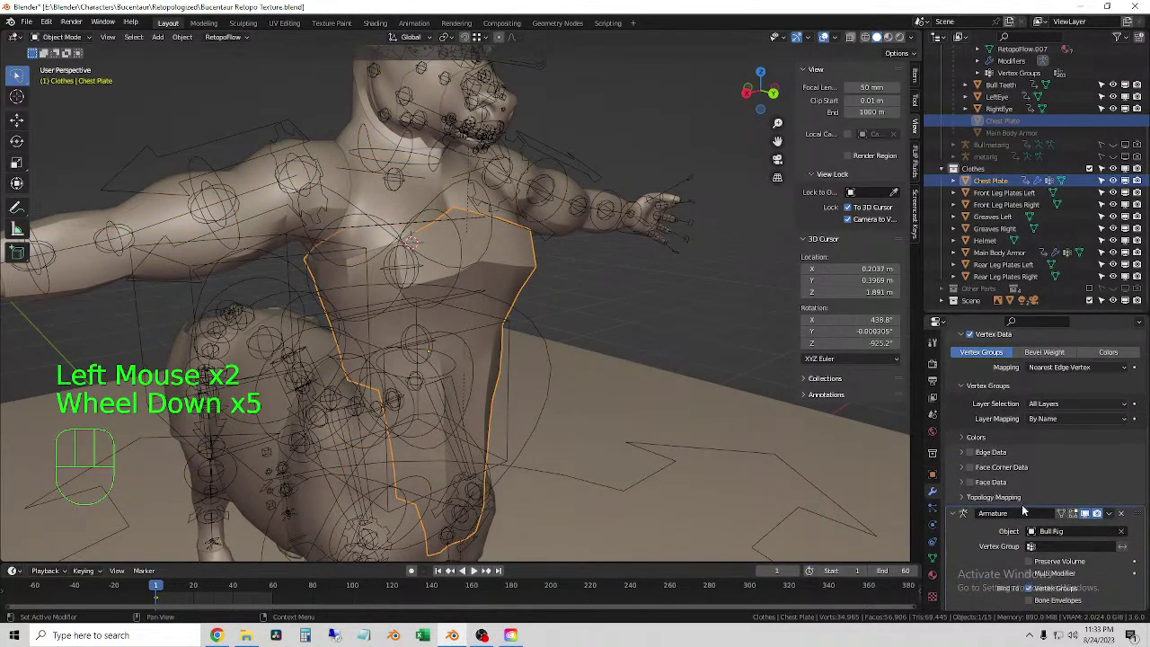
pyautogui.scroll(2, 1045, 497)
pyautogui.click(533, 351)
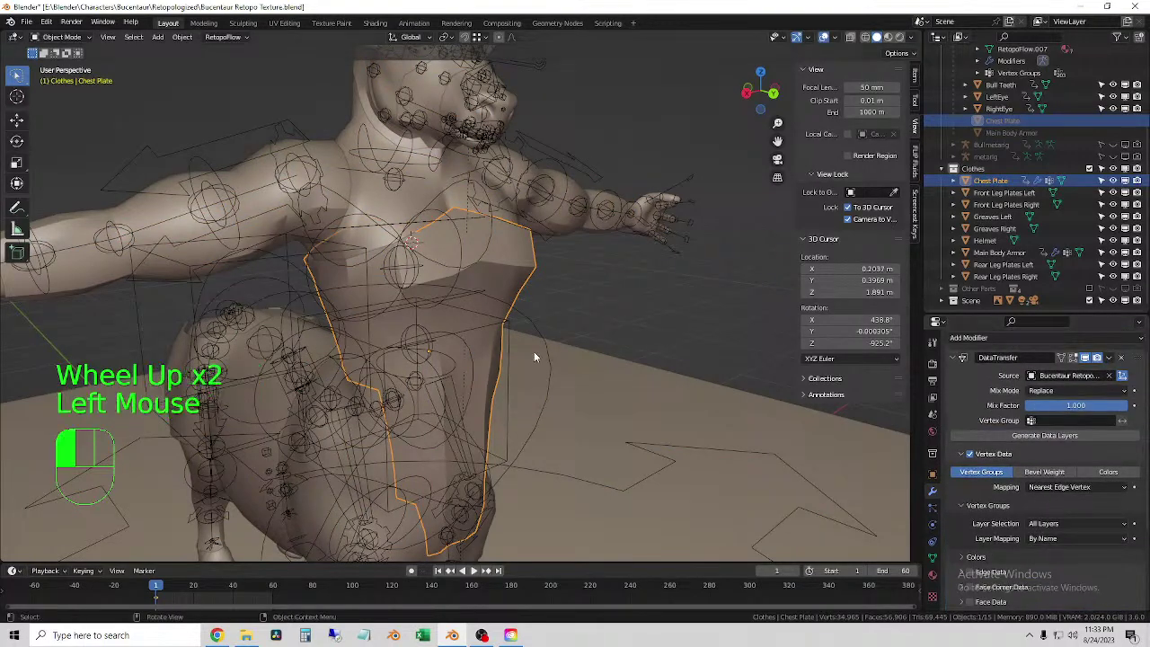
# - Select the Bull Rig and switch it to Pose Mode
pyautogui.click(544, 337)
pyautogui.press('g')
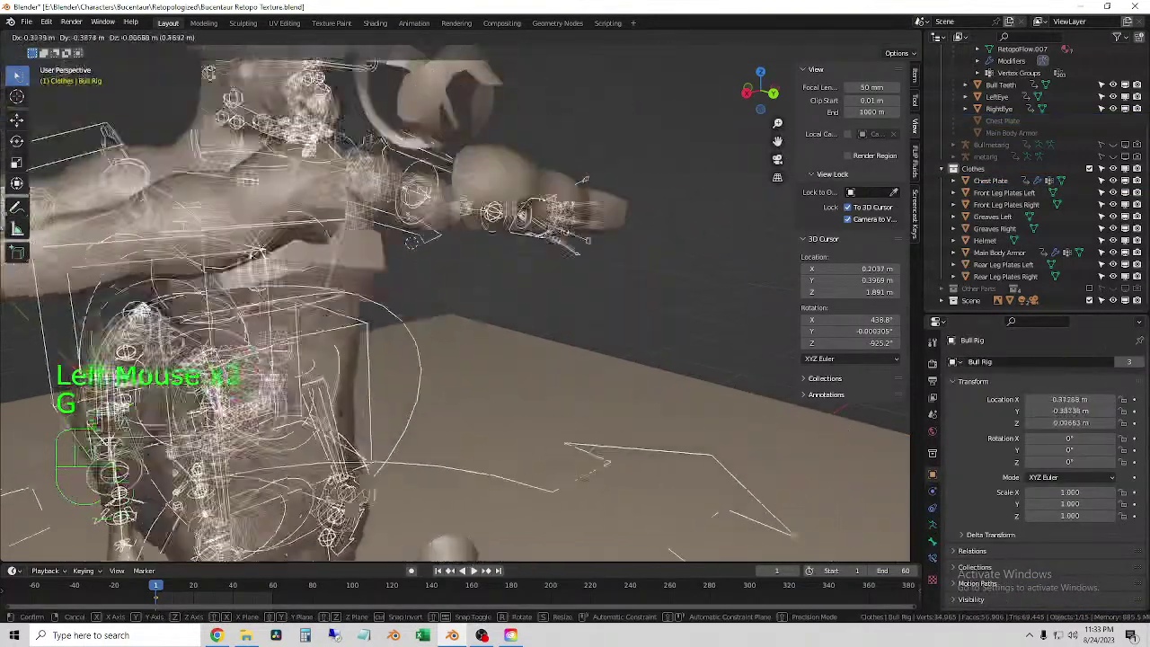
pyautogui.press('Escape')
pyautogui.click(47, 36)
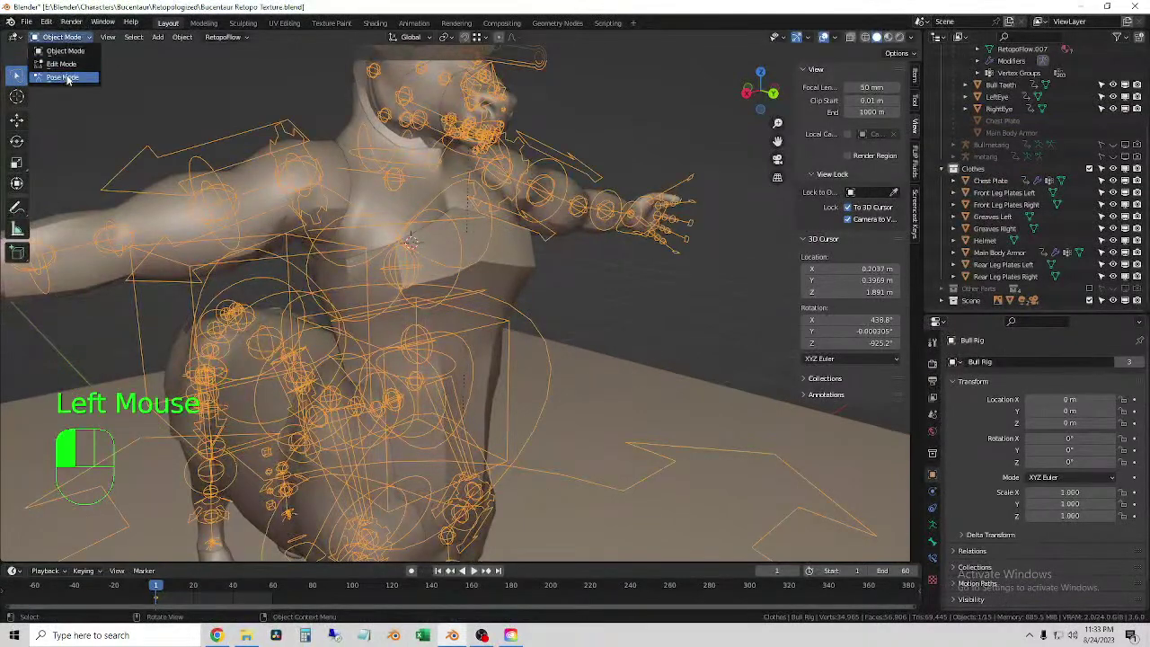
pyautogui.click(68, 79)
# - Rotate the torso control 9.54° in the view and hide the viewport overlays to check the armor deformation
pyautogui.scroll(-2, 490, 341)
pyautogui.click(493, 304)
pyautogui.click(493, 304)
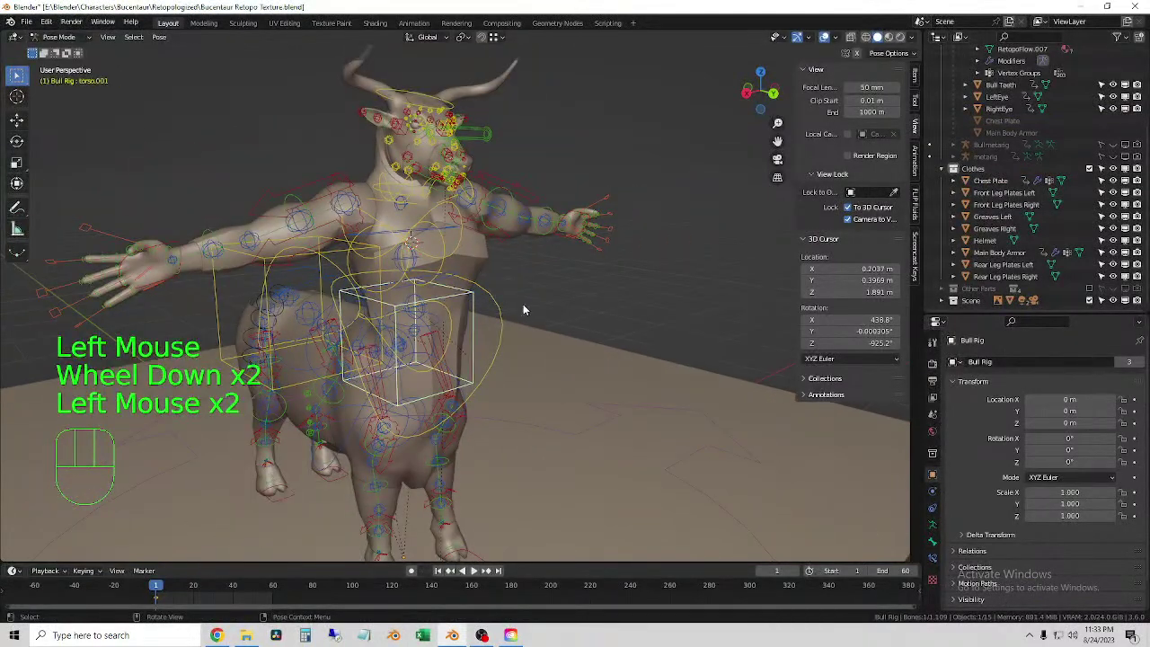
pyautogui.moveTo(523, 304); pyautogui.dragTo(550, 286, button='middle')
pyautogui.press('r')
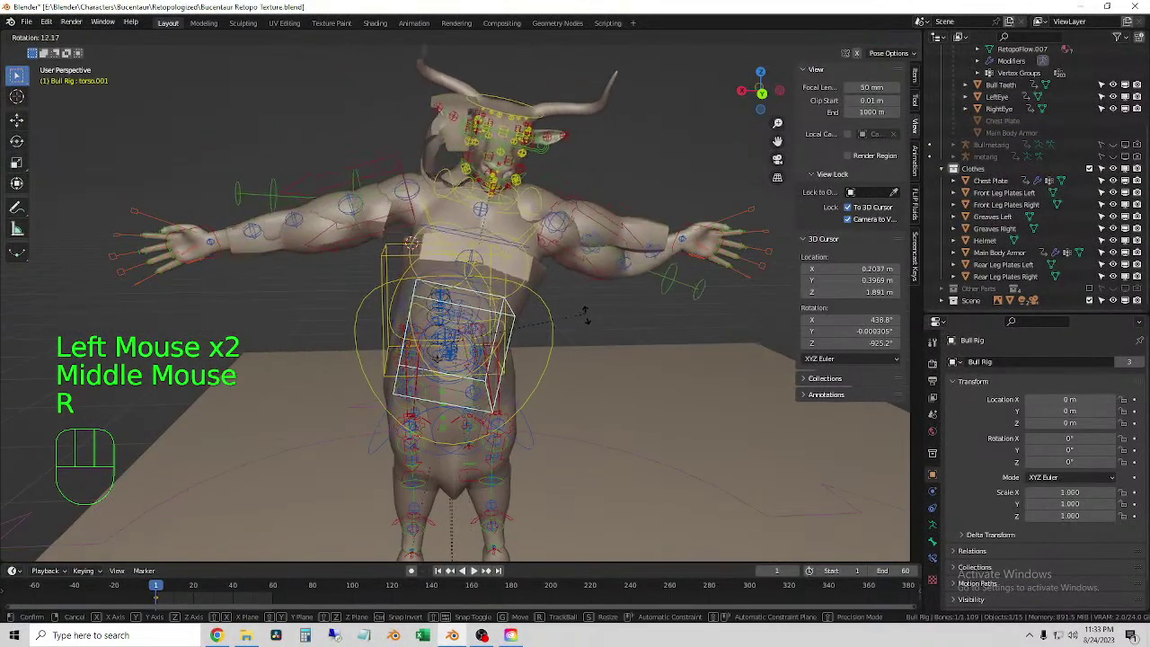
pyautogui.click(578, 341)
pyautogui.moveTo(577, 341); pyautogui.dragTo(620, 335, button='middle')
pyautogui.click(823, 38)
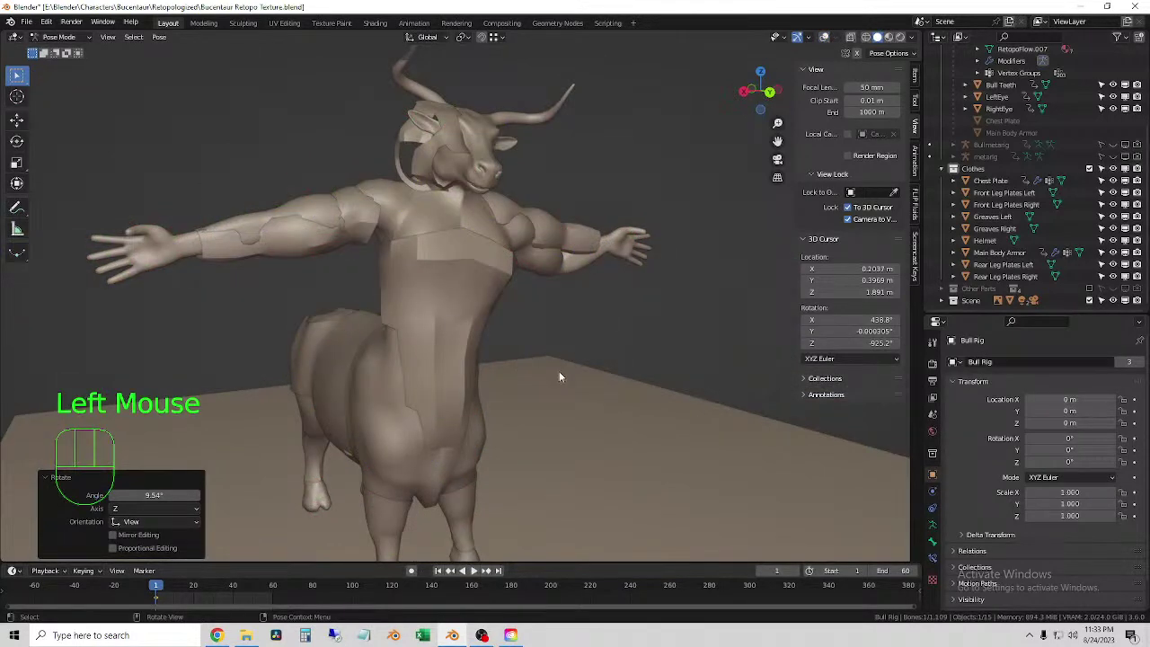
# - Inspect the bent torso from several angles and try further free rotations to see how the chest plate follows
pyautogui.scroll(3, 559, 371)
pyautogui.moveTo(558, 371); pyautogui.dragTo(532, 365, button='middle')
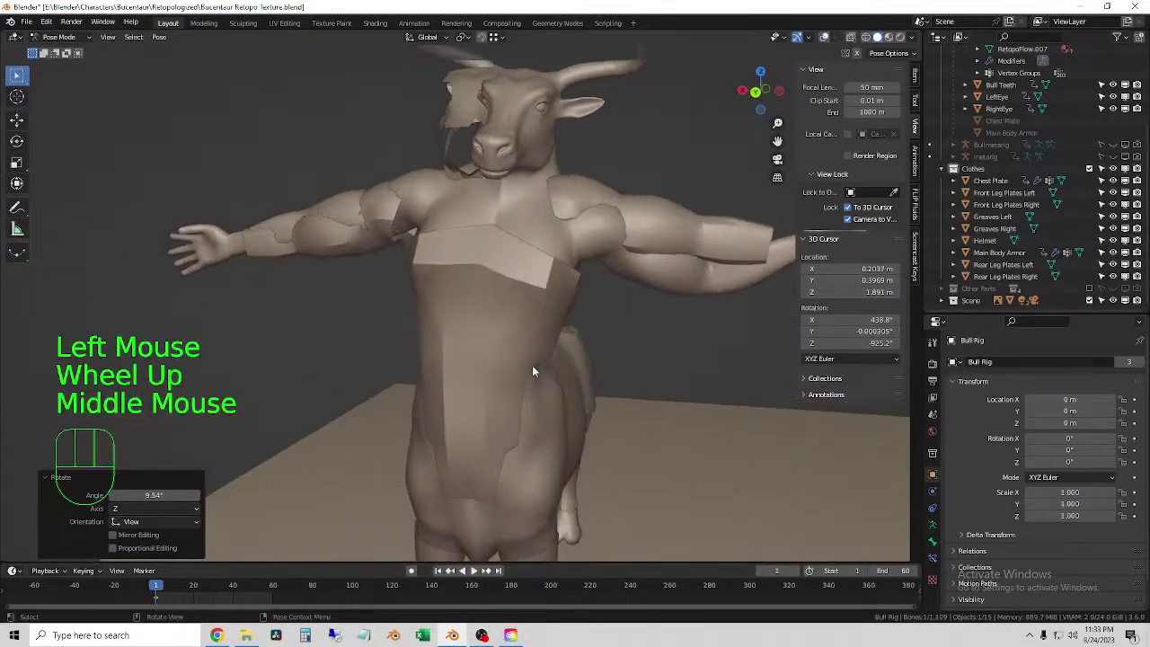
pyautogui.scroll(-3, 488, 372)
pyautogui.moveTo(487, 372); pyautogui.dragTo(526, 364, button='middle')
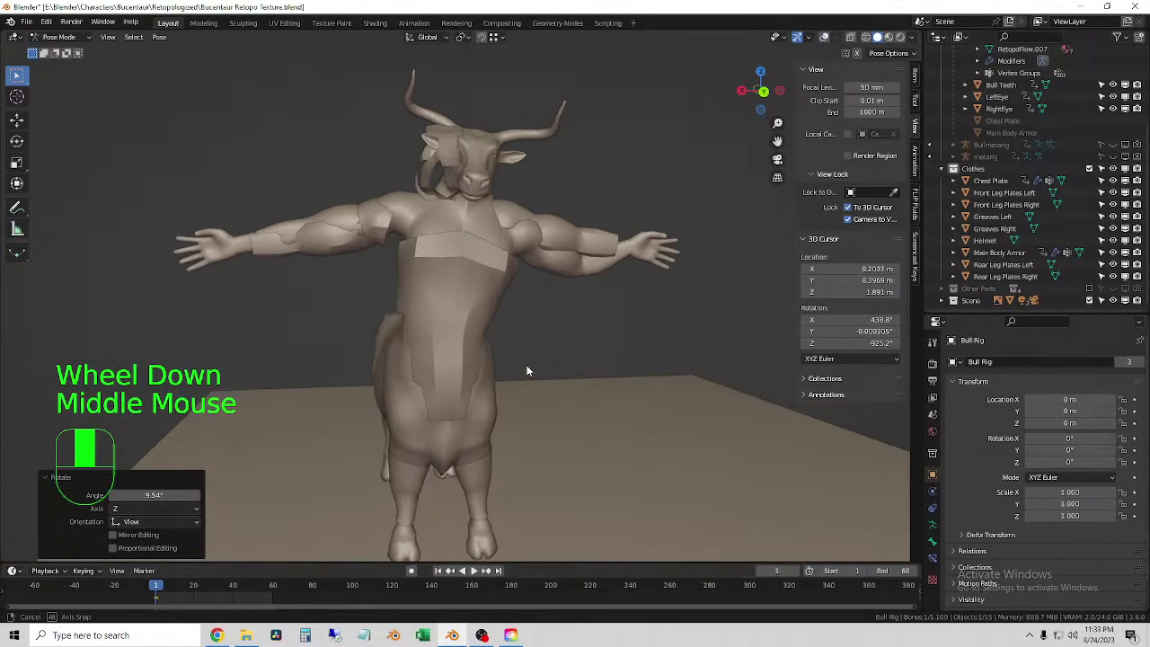
pyautogui.moveTo(597, 322); pyautogui.dragTo(576, 329, button='middle')
pyautogui.press('r')
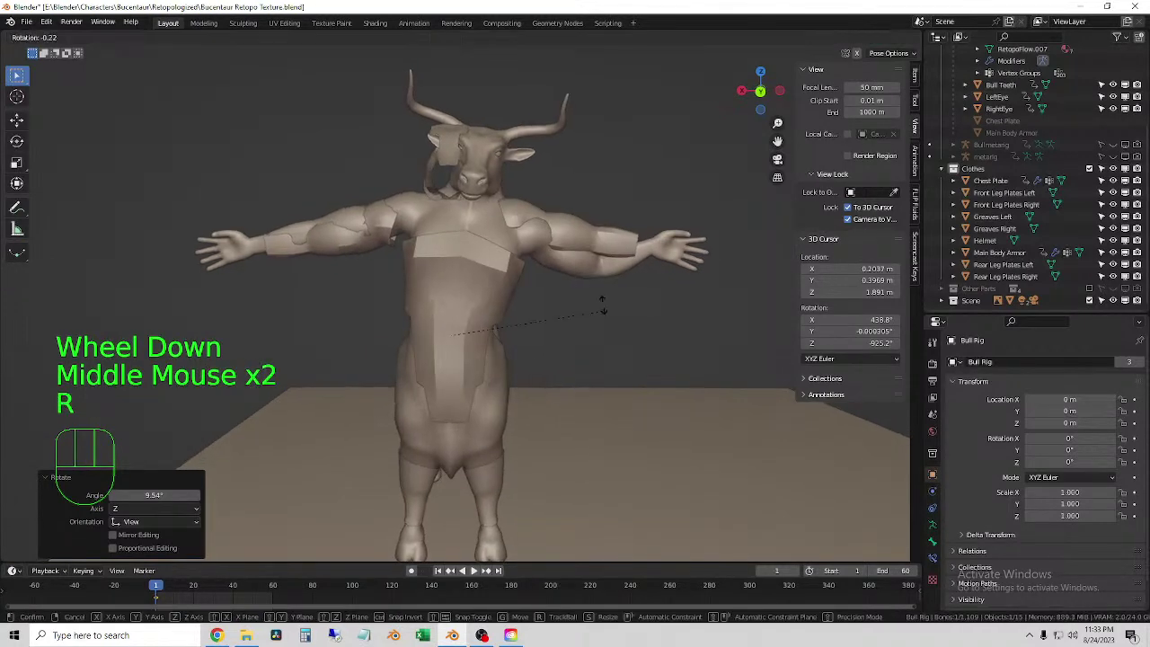
pyautogui.moveTo(587, 350); pyautogui.dragTo(619, 325, button='middle')
pyautogui.scroll(1, 526, 363)
pyautogui.press('r')
pyautogui.press('r')
pyautogui.moveTo(570, 256); pyautogui.dragTo(455, 341, button='middle')
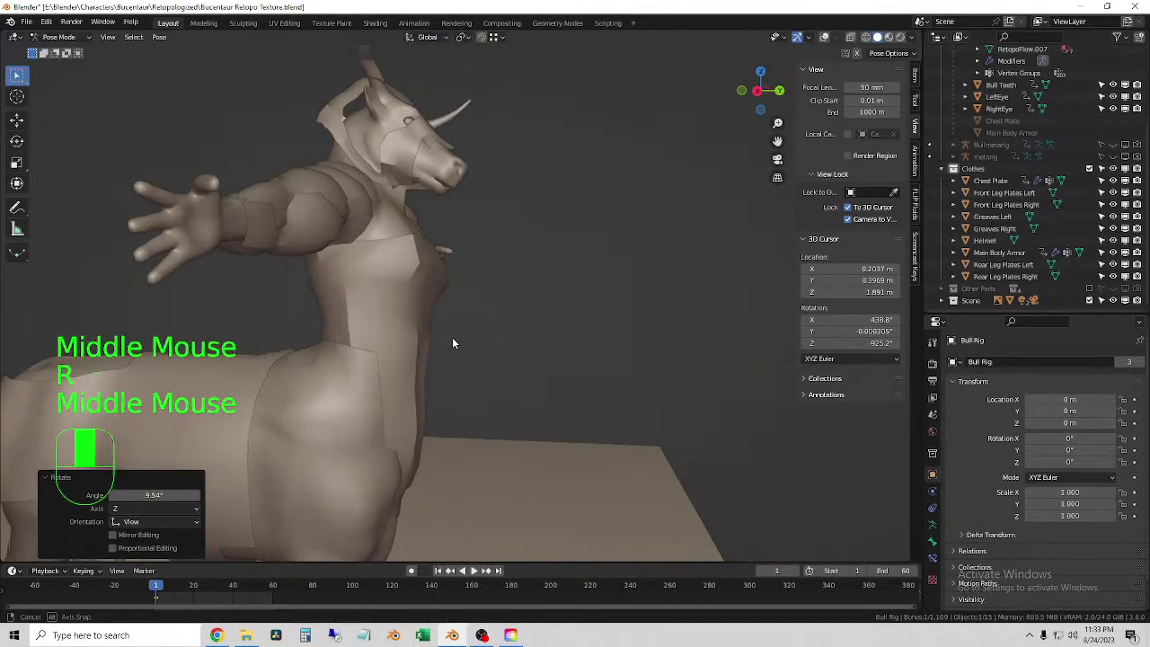
# - Rotate the torso control -22.6° about the global X axis and inspect the armor from the back and side
pyautogui.press('r')
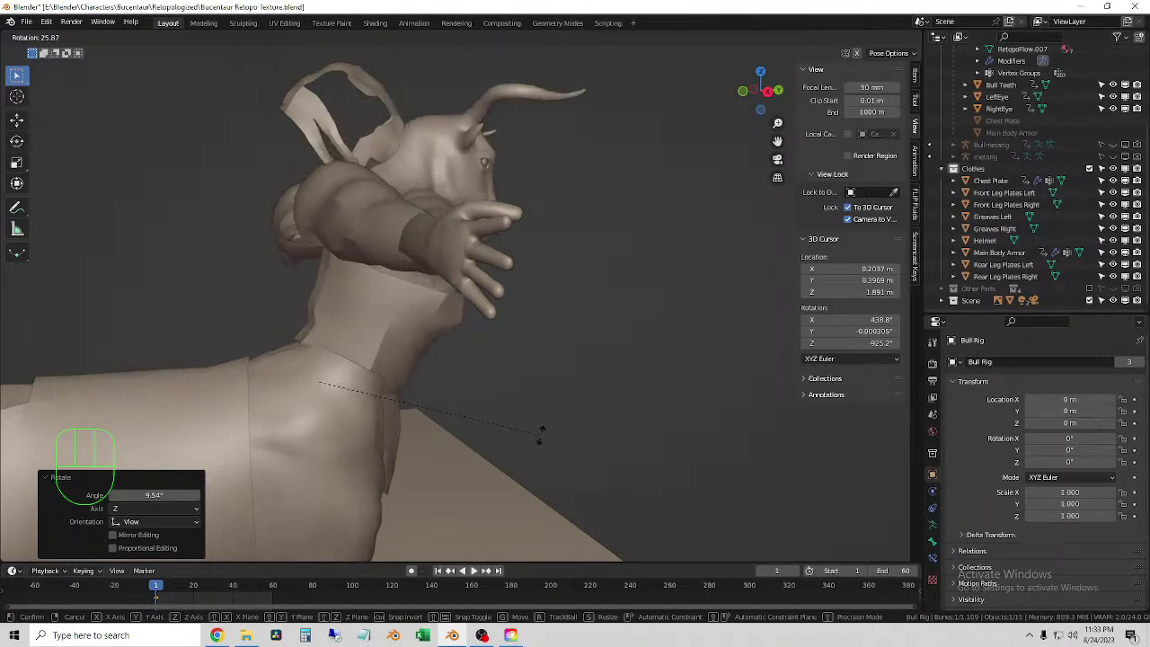
pyautogui.press('x')
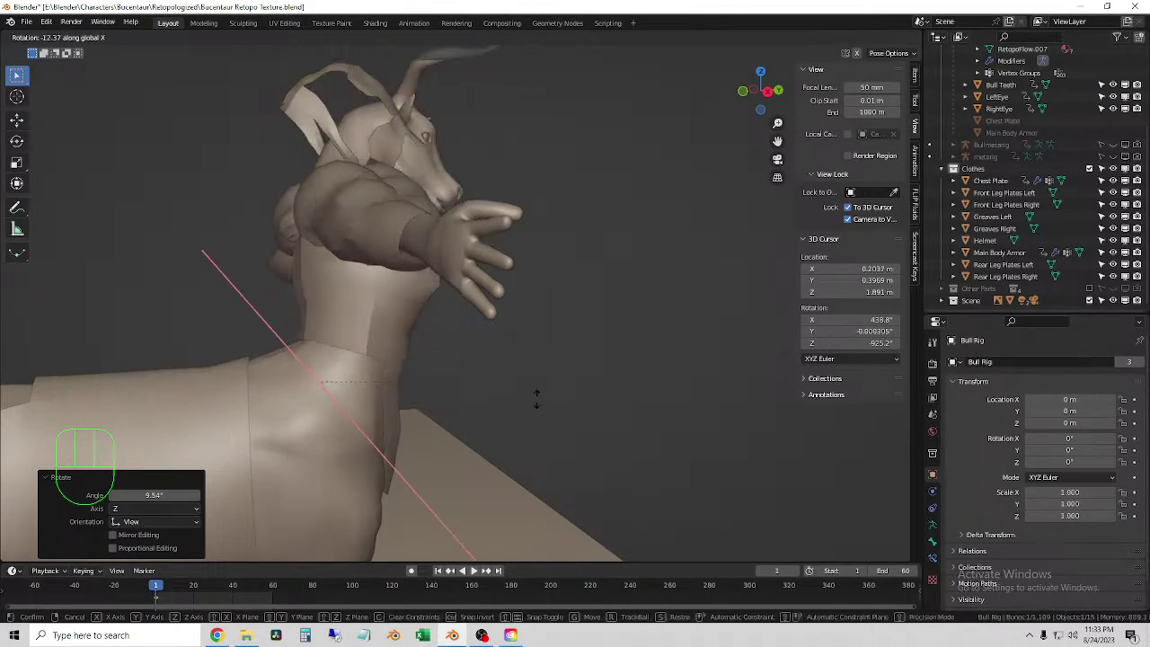
pyautogui.click(403, 379)
pyautogui.moveTo(403, 379); pyautogui.dragTo(390, 350, button='middle')
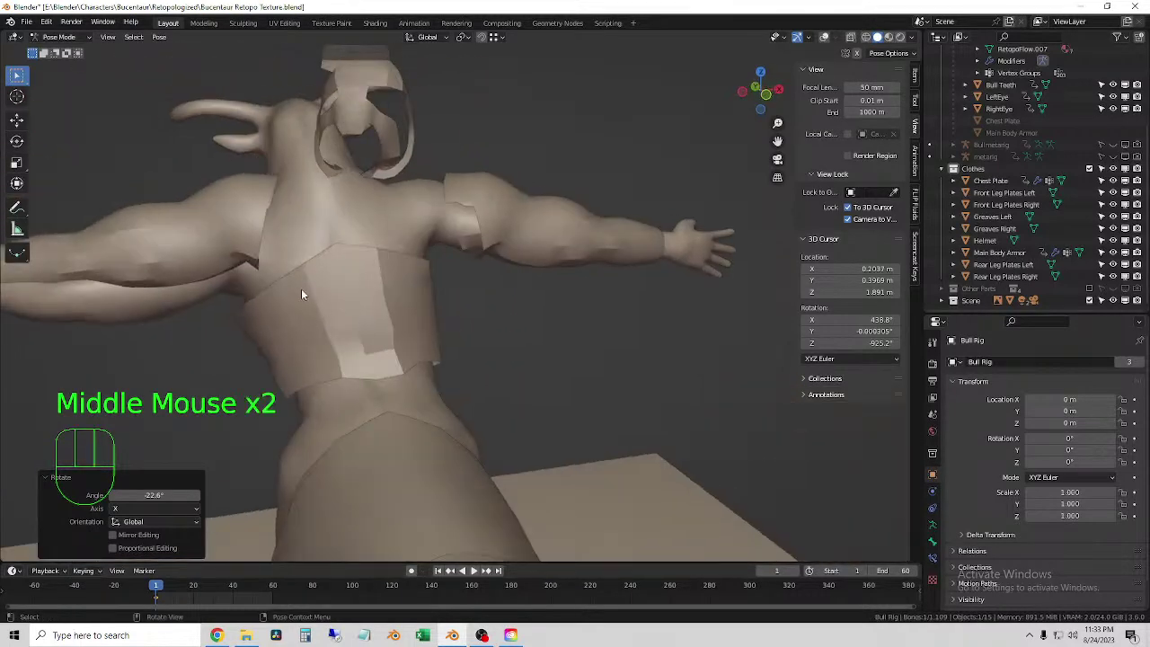
pyautogui.click(297, 390)
pyautogui.moveTo(297, 390); pyautogui.dragTo(535, 345, button='middle')
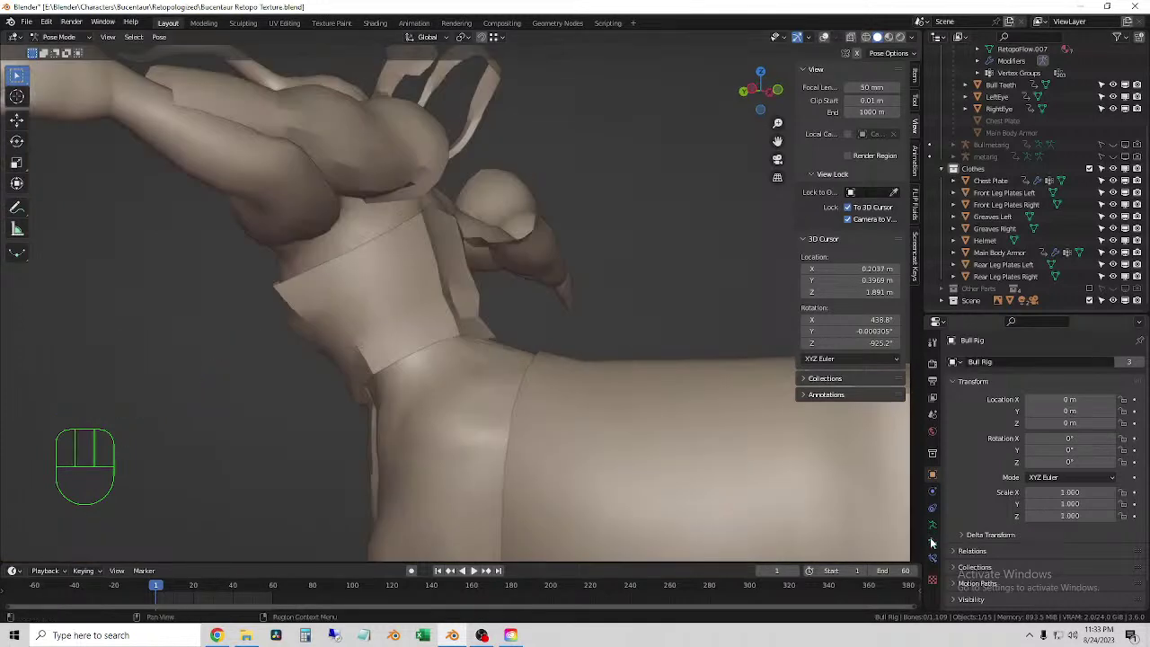
# - Select all bones of the rig and clear all their pose transforms
pyautogui.moveTo(628, 360); pyautogui.dragTo(539, 360, button='middle')
pyautogui.press('a')
pyautogui.click(159, 36)
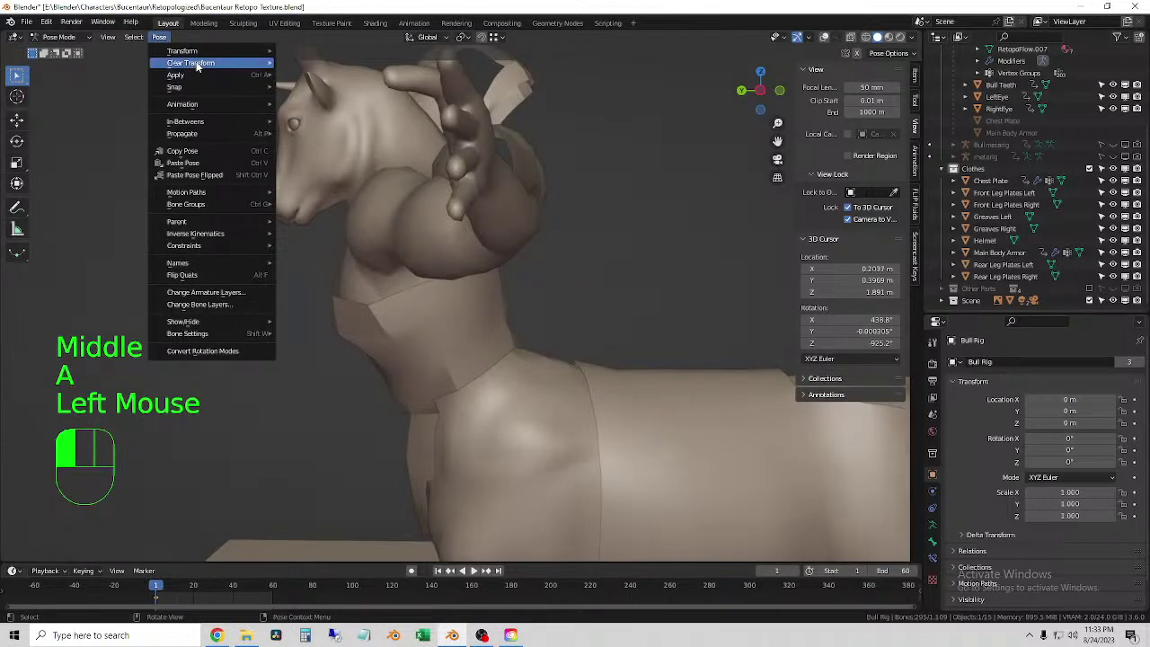
pyautogui.click(299, 63)
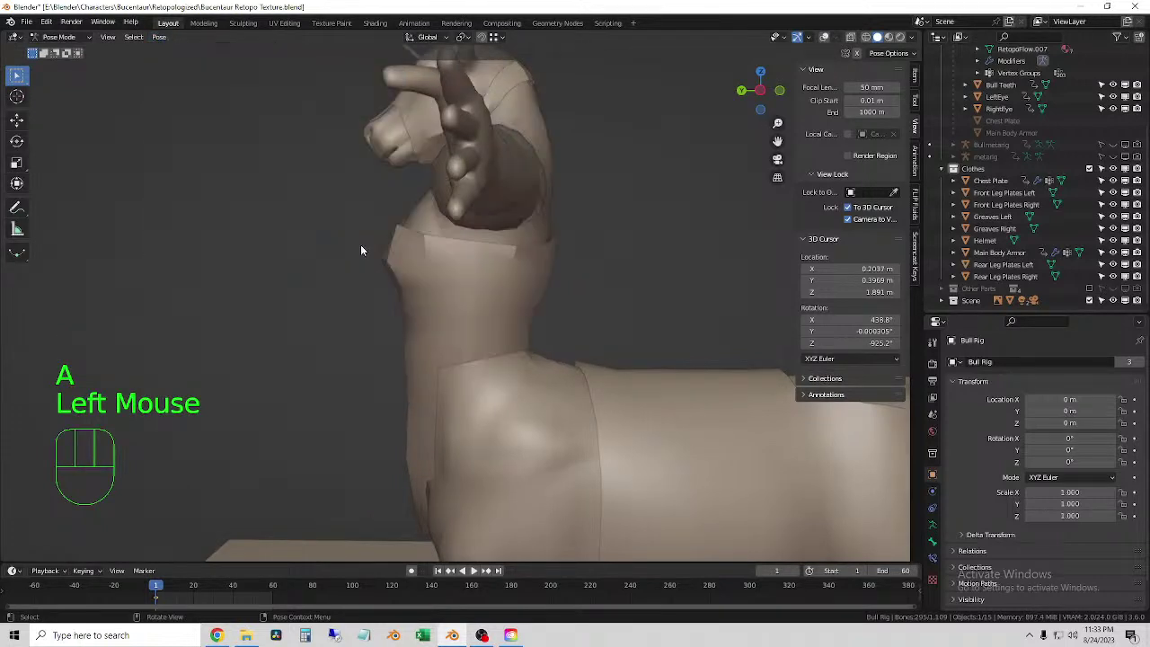
pyautogui.moveTo(361, 250); pyautogui.dragTo(589, 343, button='middle')
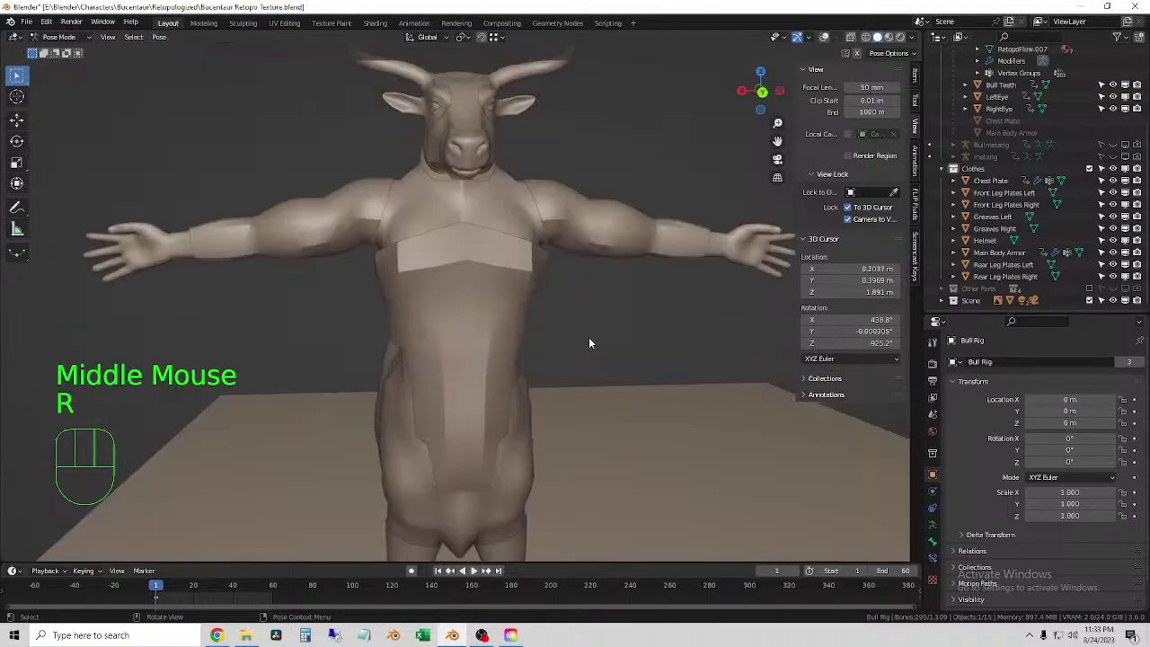
pyautogui.press('r')
pyautogui.press('r')
pyautogui.rightClick(446, 338)
pyautogui.moveTo(446, 338); pyautogui.dragTo(578, 317, button='middle')
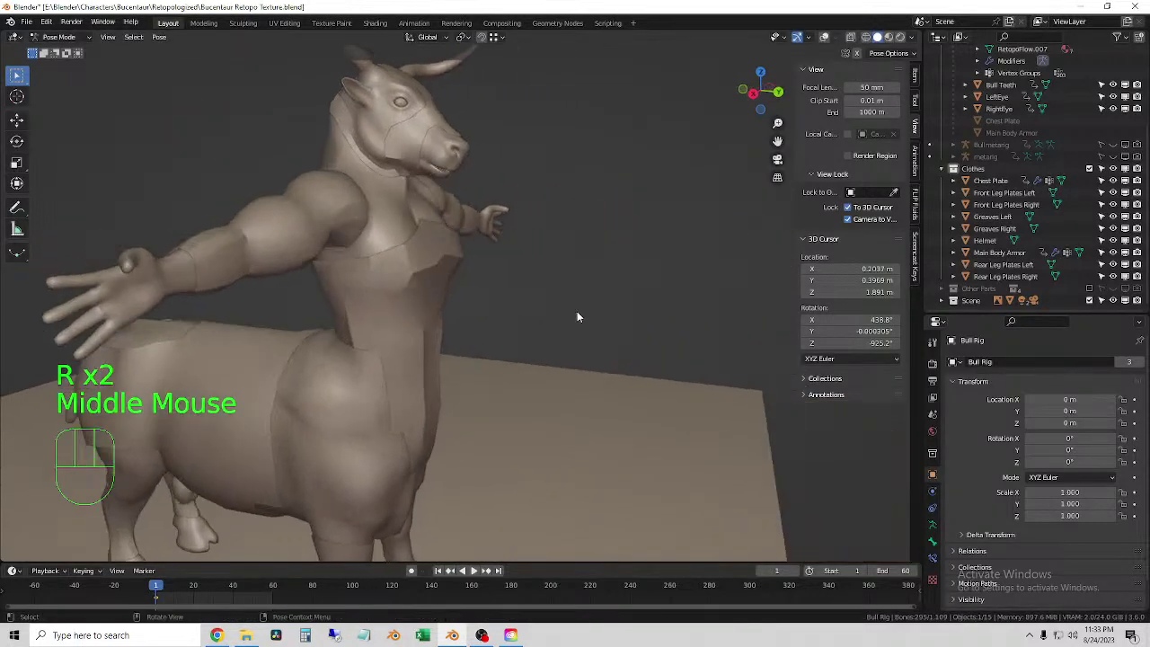
# - Show the viewport overlays again and try rotating the chest control
pyautogui.click(822, 40)
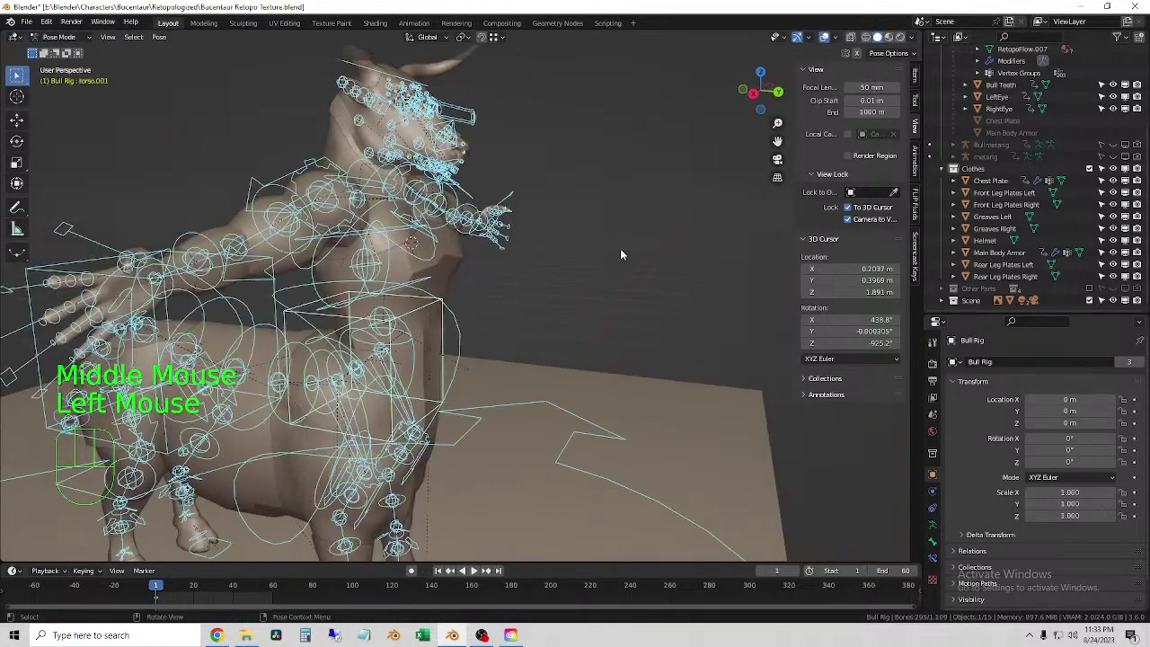
pyautogui.scroll(-2, 620, 248)
pyautogui.doubleClick(451, 351)
pyautogui.moveTo(620, 248); pyautogui.dragTo(580, 354, button='middle')
pyautogui.press('r')
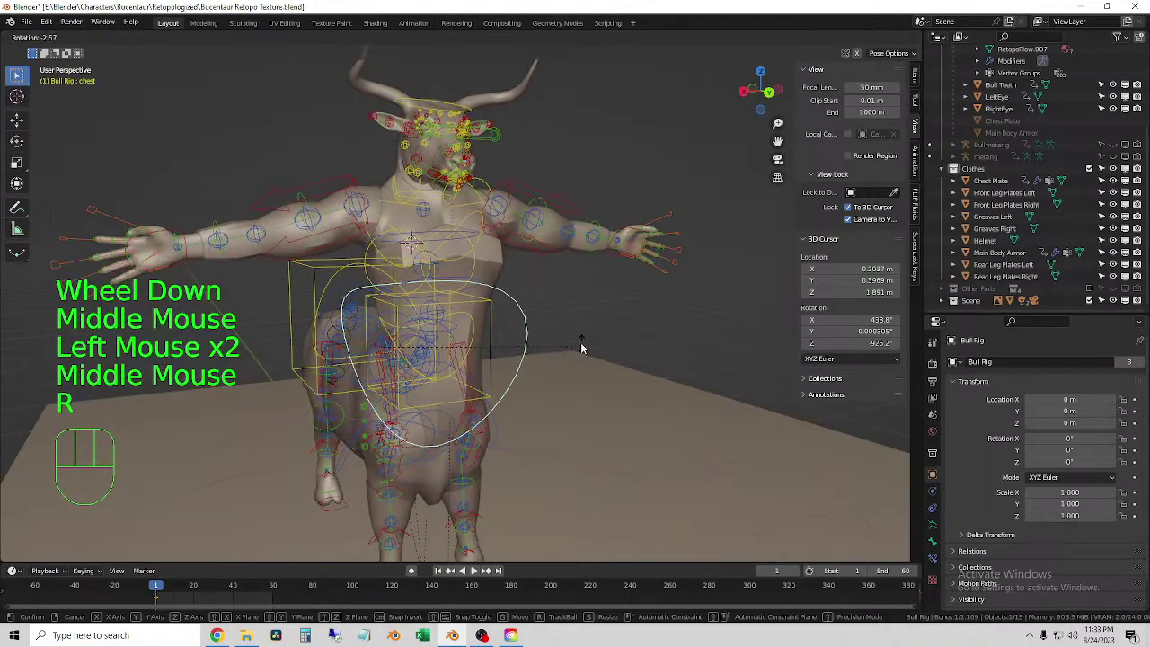
# - Rotate the torso control -15.8° in the front view and hide the overlays to check the chest plate
pyautogui.click(489, 330)
pyautogui.moveTo(489, 331); pyautogui.dragTo(577, 346, button='middle')
pyautogui.scroll(2, 595, 368)
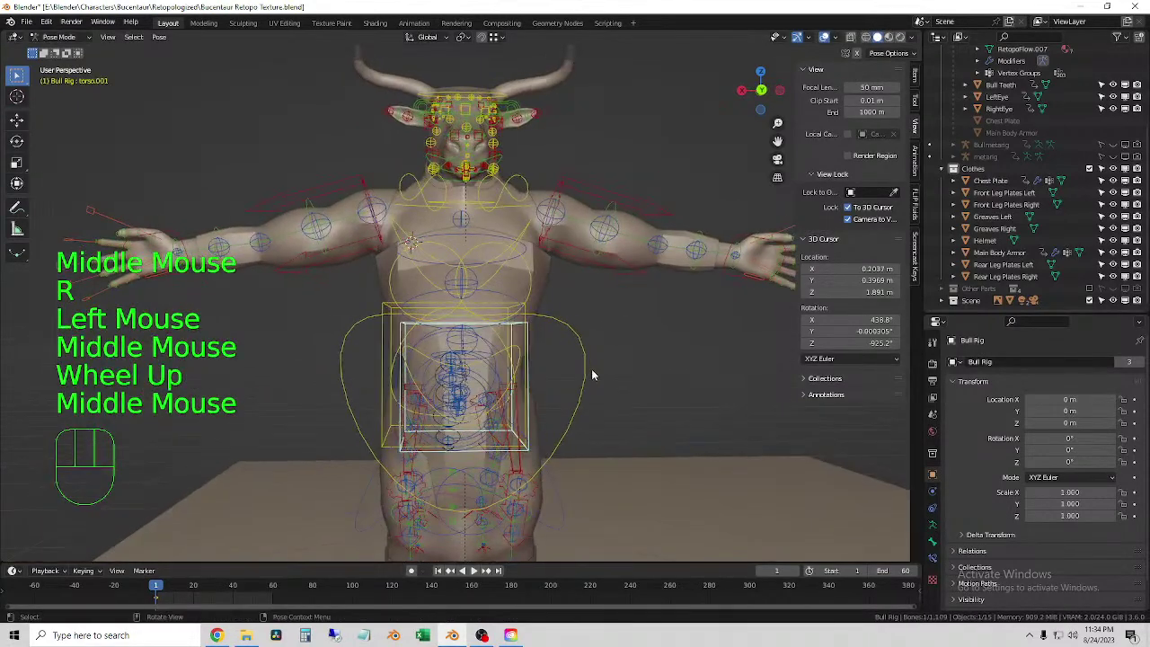
pyautogui.press('r')
pyautogui.click(599, 321)
pyautogui.click(824, 36)
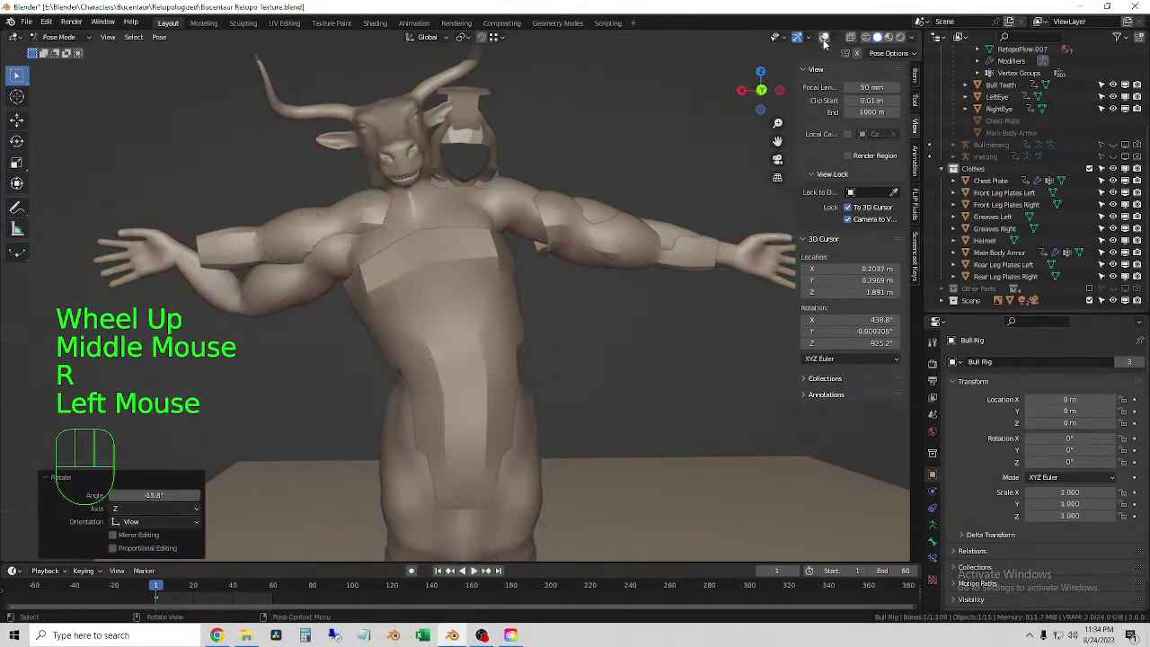
pyautogui.press('r')
pyautogui.click(572, 409)
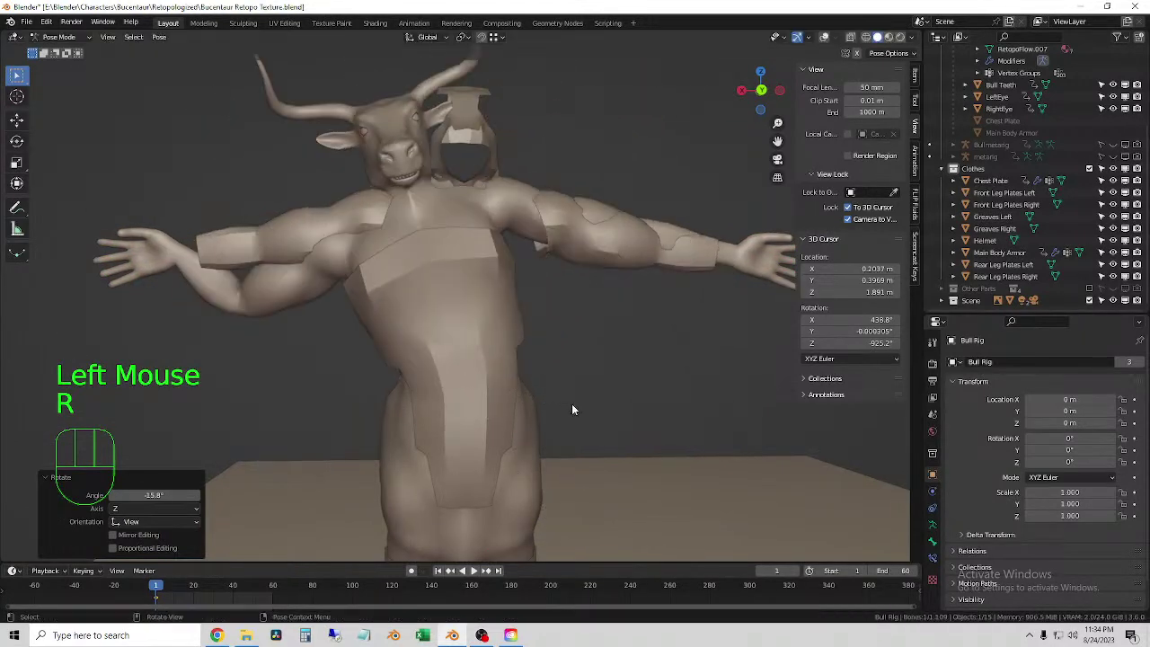
# - Turn the overlays back on and move the left front foot control about -0.32 m in X, 0.26 m in Y and 0.22 m in Z
pyautogui.moveTo(453, 500); pyautogui.dragTo(512, 440, button='middle')
pyautogui.click(824, 37)
pyautogui.keyDown('shift'); pyautogui.moveTo(485, 503); pyautogui.dragTo(507, 543, button='middle'); pyautogui.keyUp('shift')
pyautogui.click(507, 539)
pyautogui.press('g')
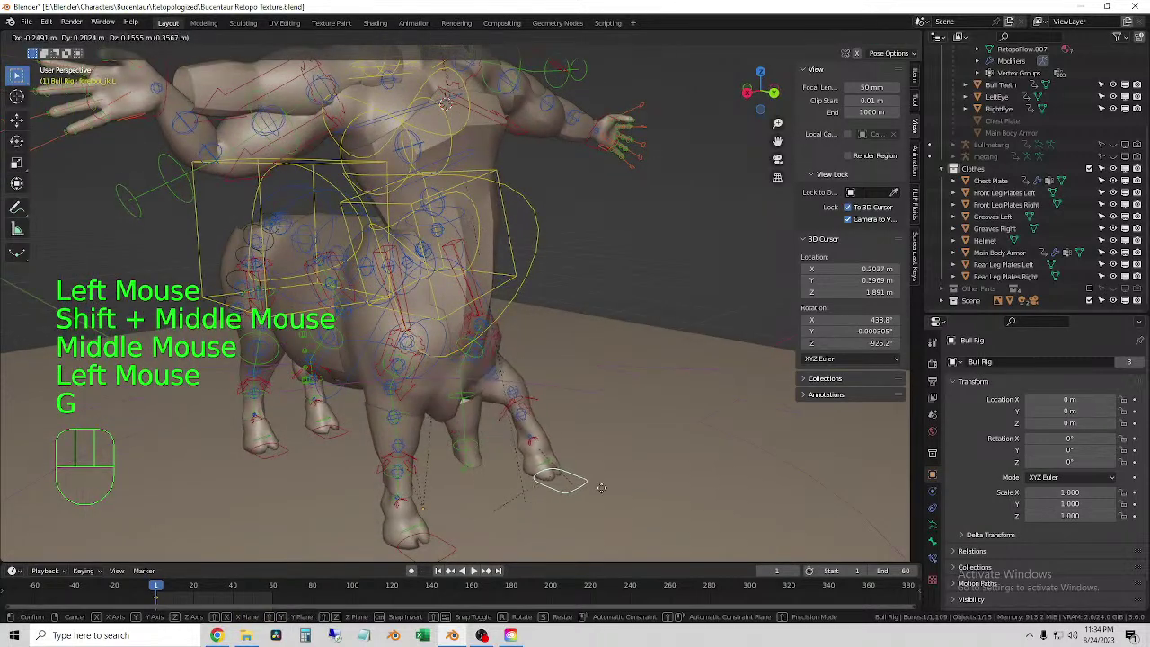
pyautogui.click(579, 468)
pyautogui.moveTo(580, 469); pyautogui.dragTo(553, 456, button='middle')
# - Move the left front foot control farther outward to test the lower part of the chest plate
pyautogui.press('g')
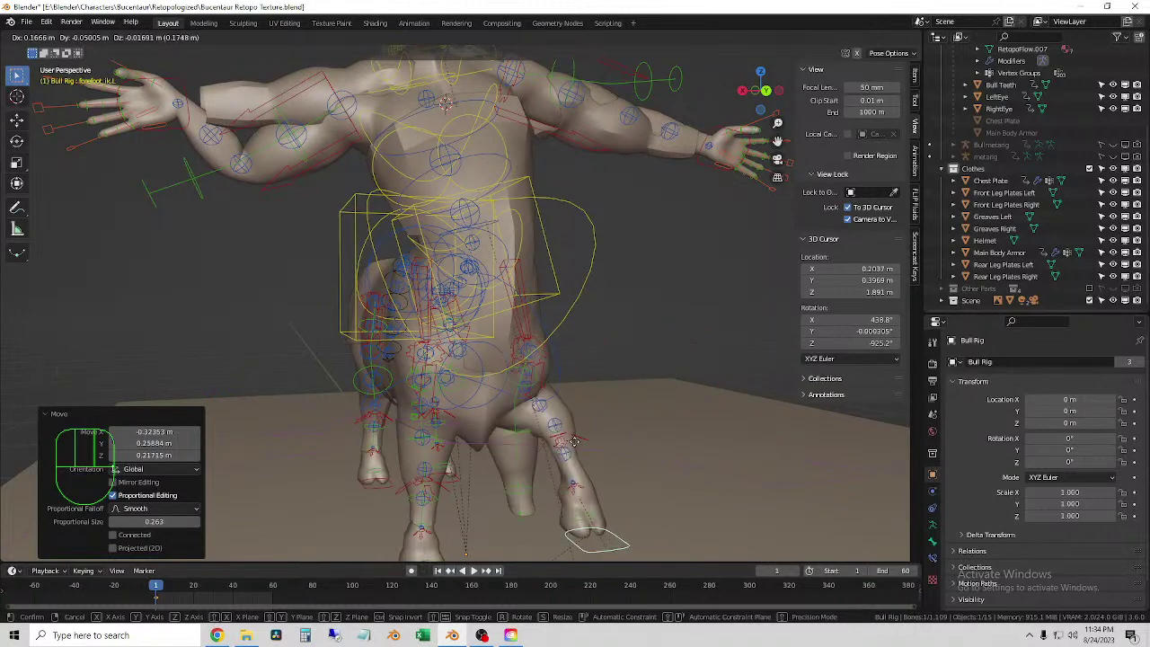
pyautogui.click(519, 509)
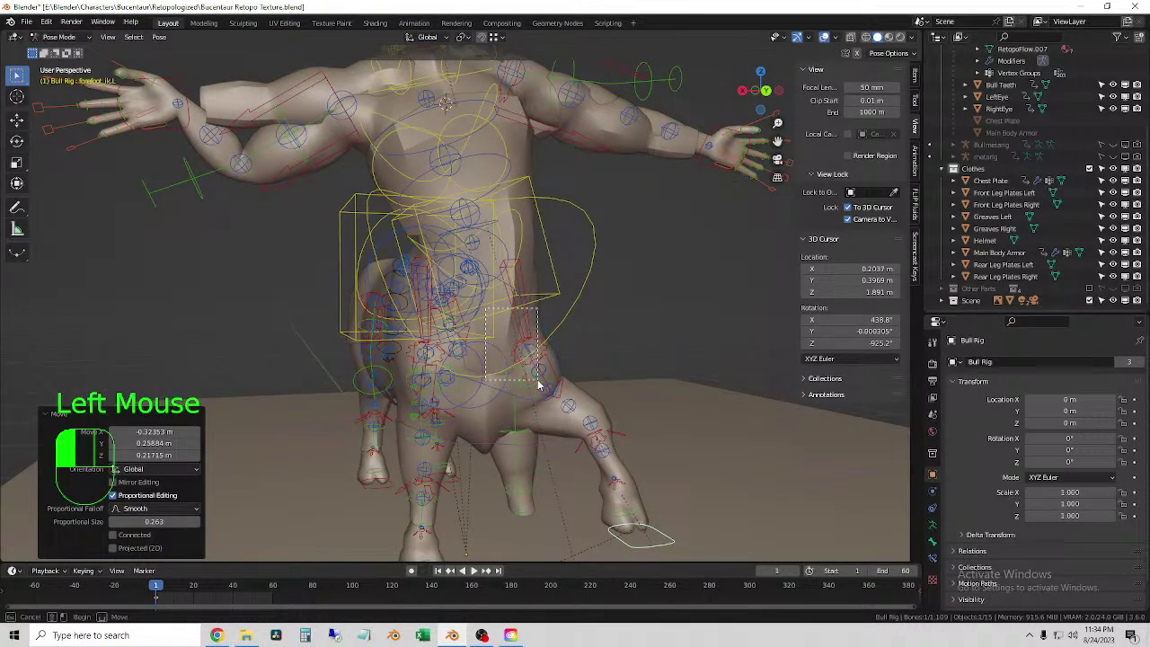
pyautogui.moveTo(539, 385); pyautogui.dragTo(541, 386)
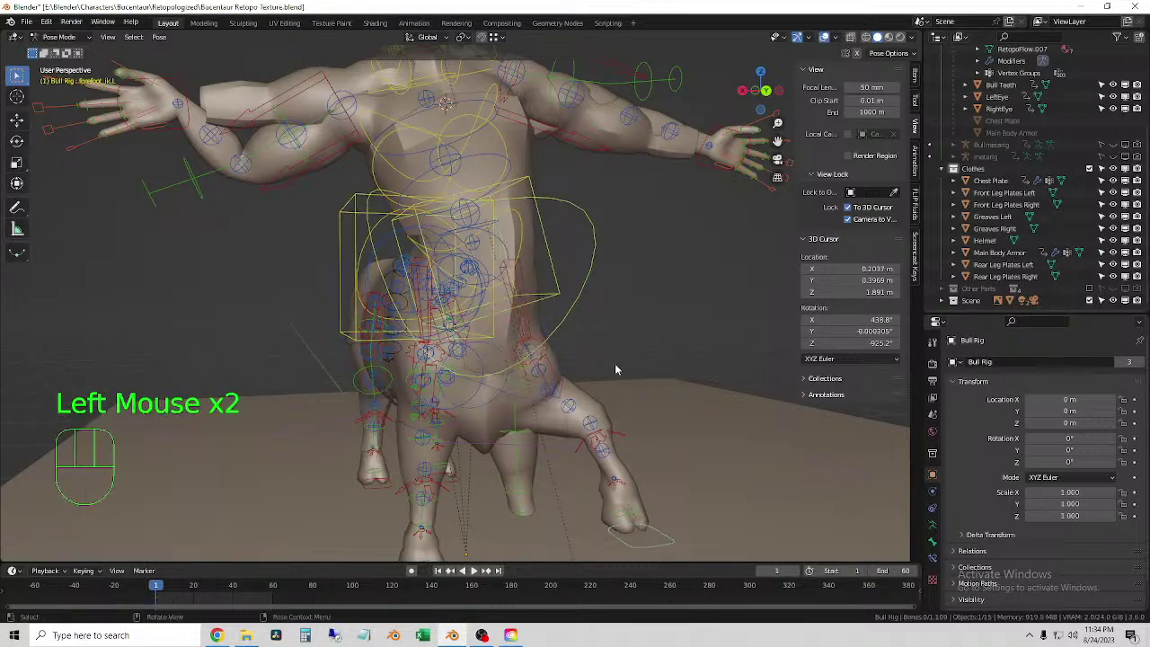
# - Return the whole rig to its rest pose by clearing all transforms on every bone
pyautogui.press('a')
pyautogui.moveTo(184, 63)
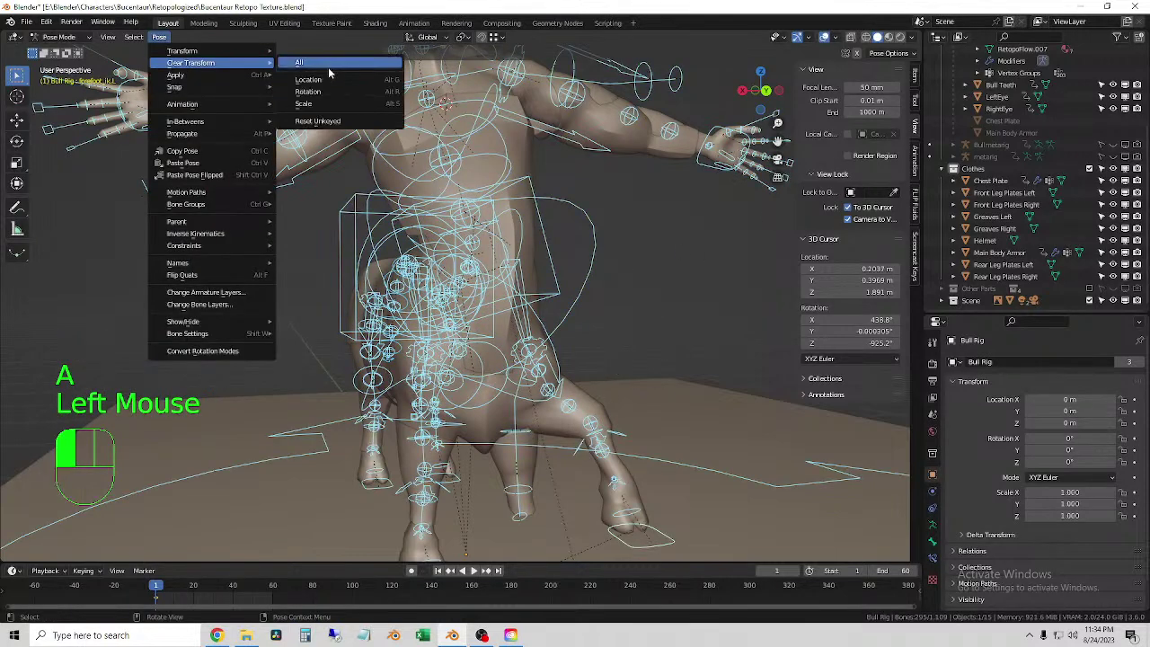
pyautogui.click(328, 67)
# - Switch the rig back to Object Mode and select the Chest Plate
pyautogui.click(545, 262)
pyautogui.click(530, 225)
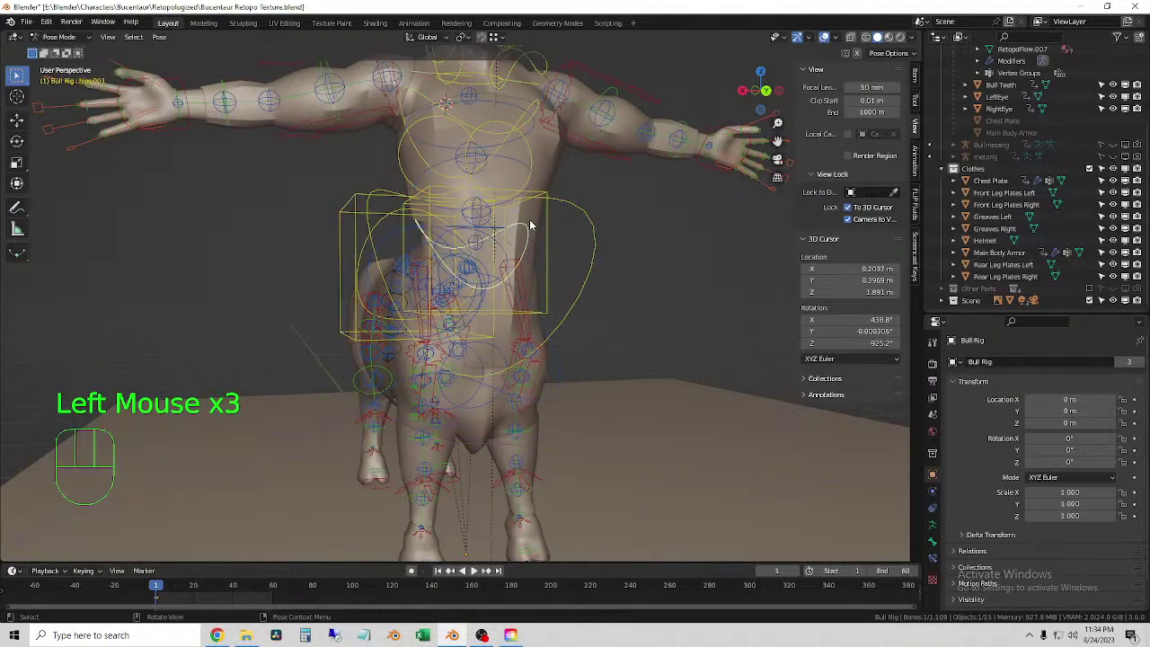
pyautogui.click(527, 226)
pyautogui.moveTo(59, 36); pyautogui.dragTo(55, 46)
pyautogui.click(558, 179)
# - Go through the Chest Plate's modifier stack, checking the DataTransfer vertex group mapping and the Armature modifier
pyautogui.scroll(-2, 1053, 476)
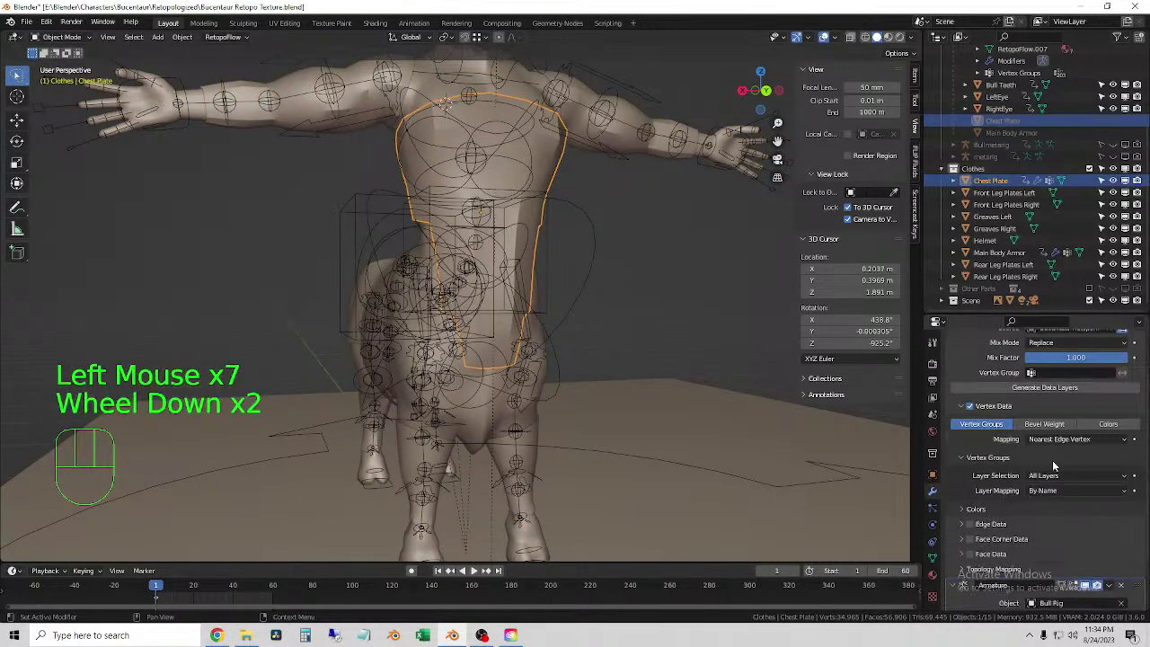
pyautogui.scroll(2, 1052, 467)
pyautogui.scroll(-1, 1050, 460)
pyautogui.scroll(2, 1069, 431)
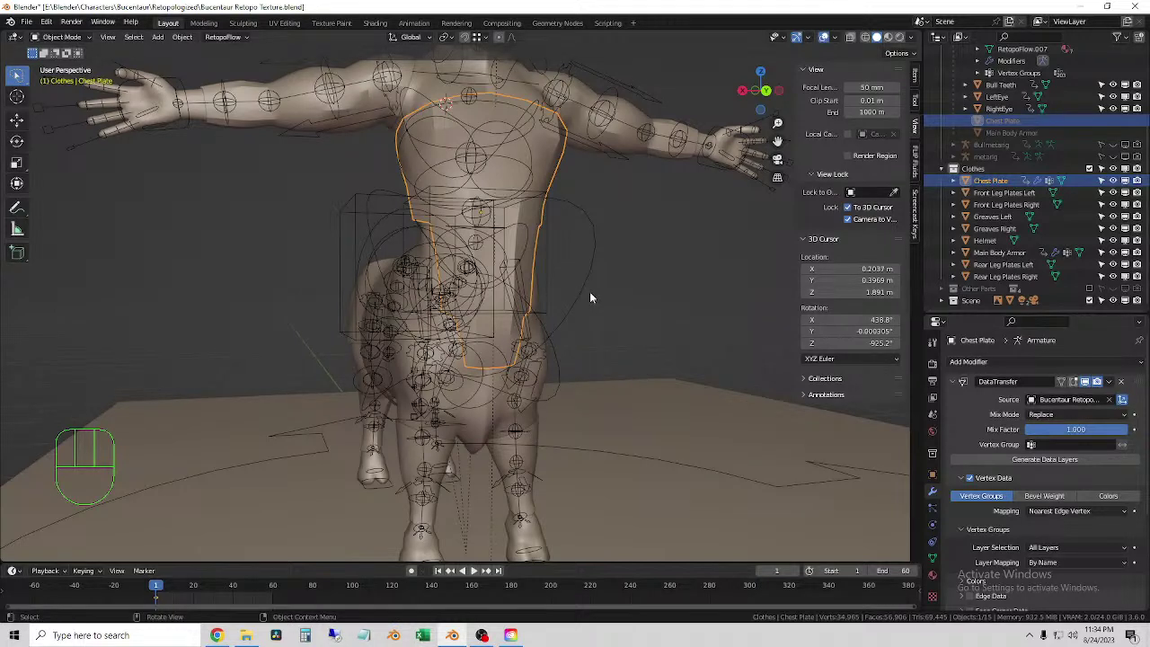
pyautogui.click(552, 189)
pyautogui.click(552, 189)
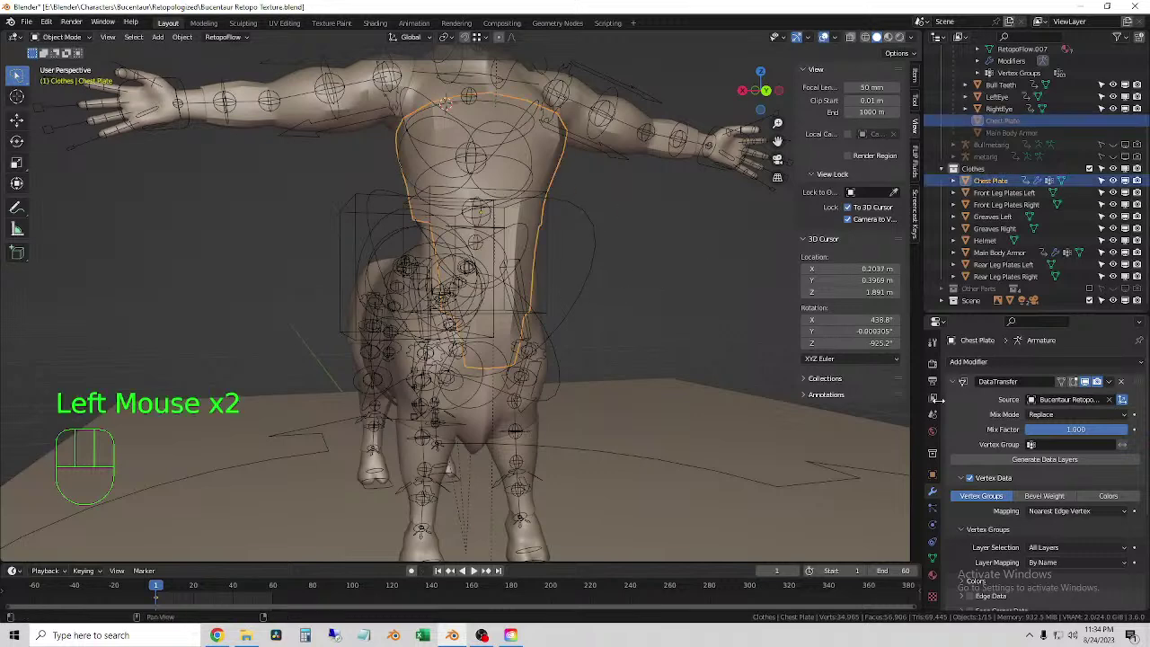
# - Deselect the Chest Plate and select the Greaves Right armor on the bucentaur's arm
pyautogui.scroll(-1, 1052, 435)
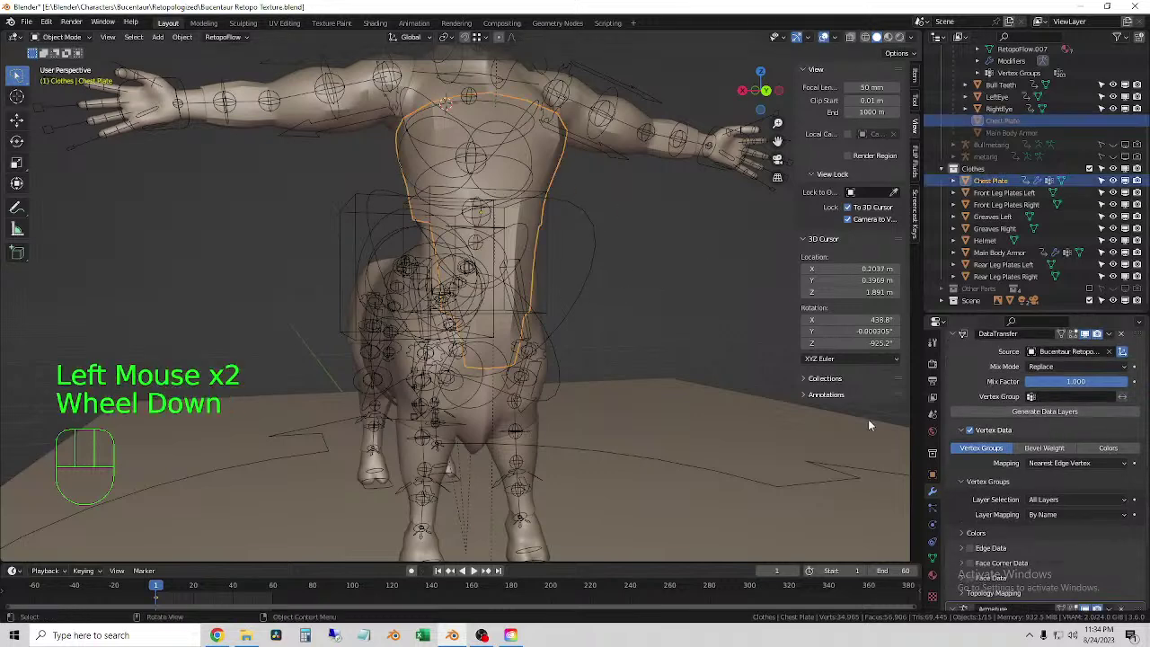
pyautogui.scroll(-2, 1053, 445)
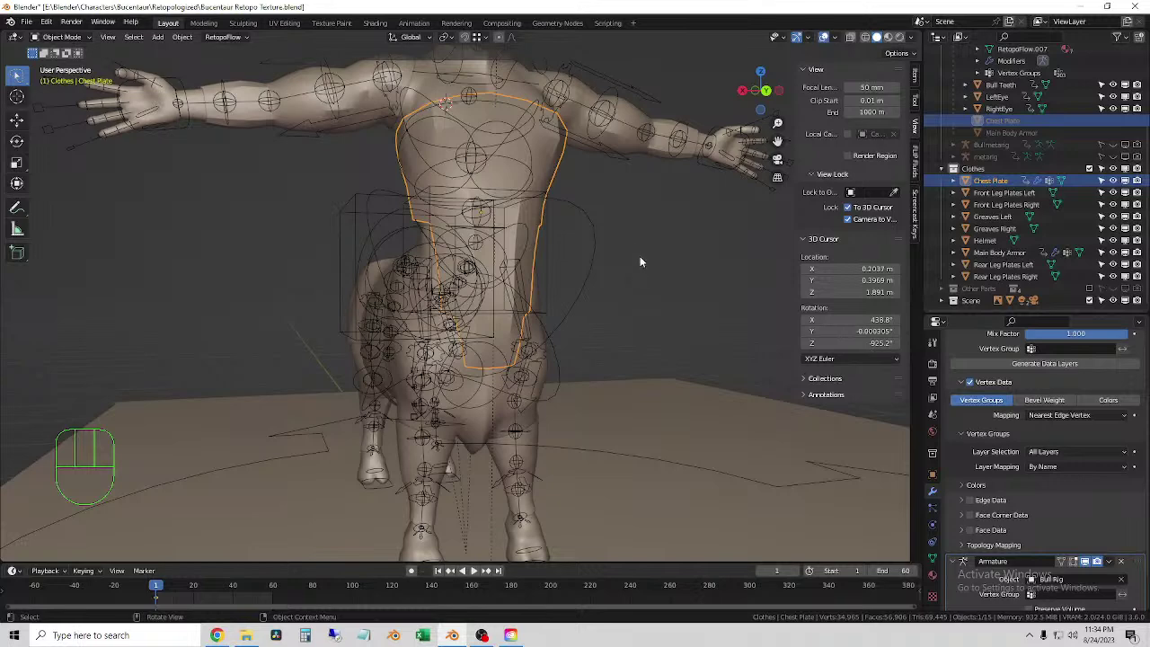
pyautogui.click(632, 217)
pyautogui.scroll(-2, 600, 254)
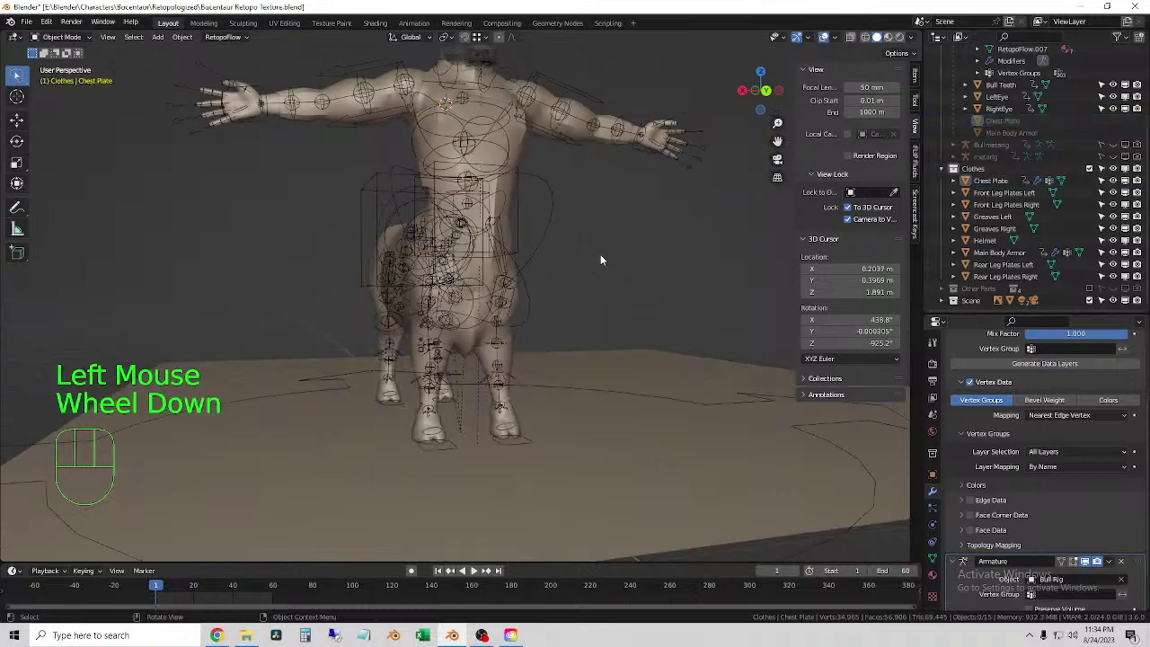
pyautogui.moveTo(600, 255)
pyautogui.mouseDown(button='middle')
pyautogui.moveTo(612, 221)
pyautogui.moveTo(612, 251)
pyautogui.mouseUp(button='middle')
pyautogui.keyDown('shift'); pyautogui.moveTo(613, 252); pyautogui.dragTo(585, 296, button='middle'); pyautogui.keyUp('shift')
pyautogui.scroll(2, 604, 309)
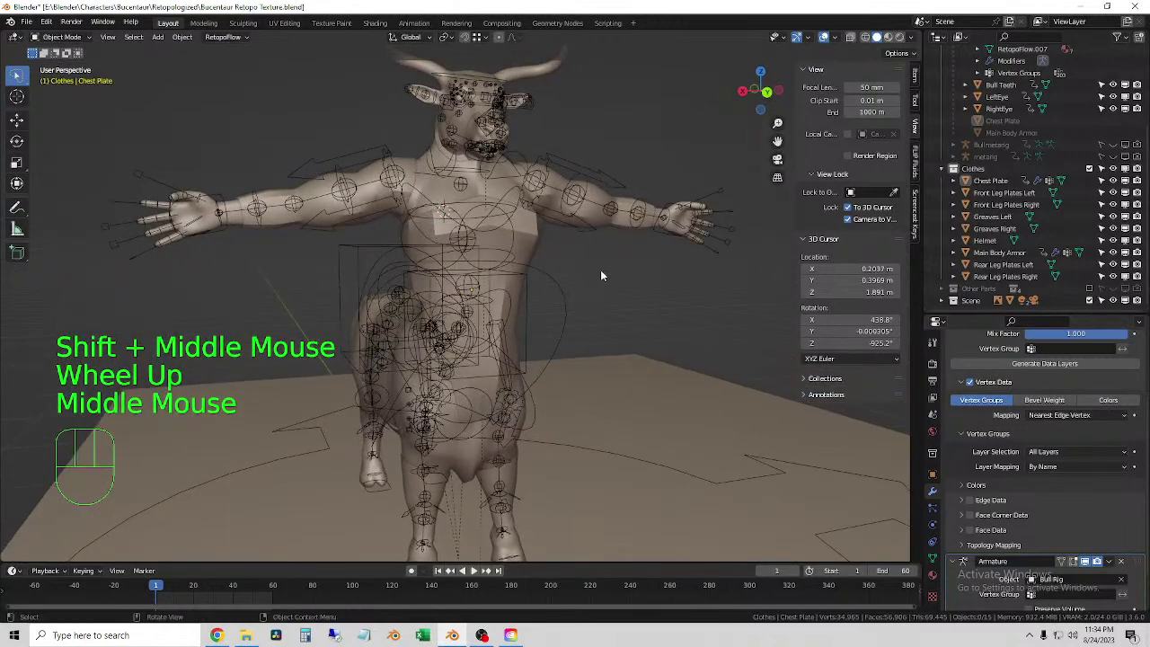
pyautogui.click(370, 182)
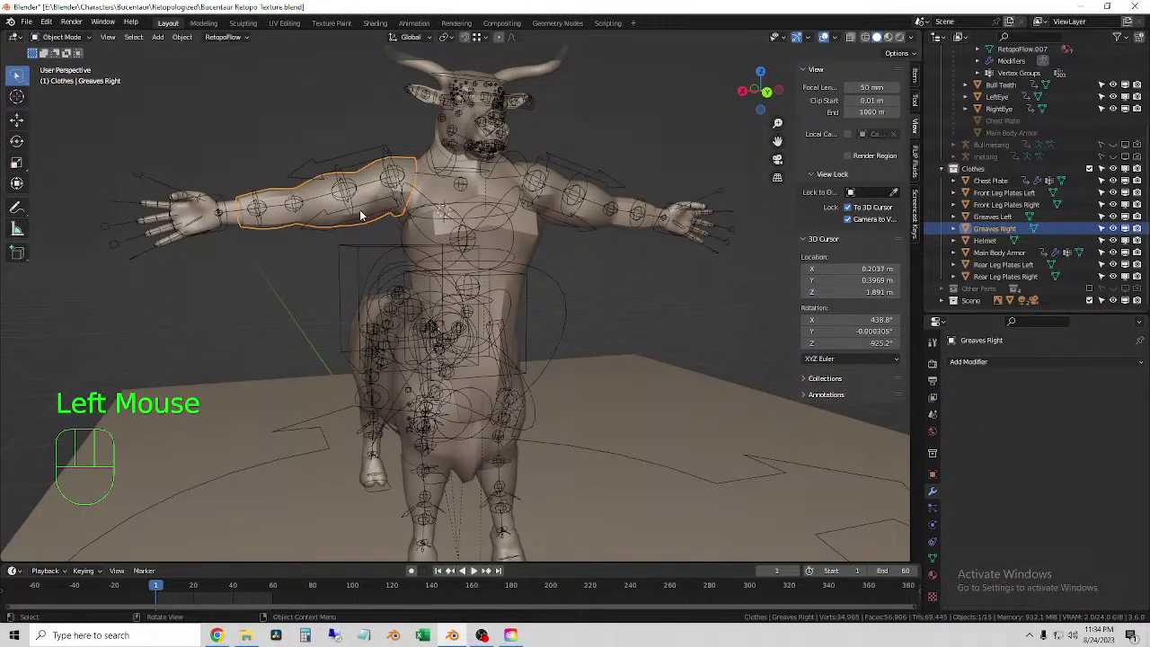
pyautogui.keyDown('shift'); pyautogui.moveTo(360, 216); pyautogui.dragTo(377, 229, button='middle'); pyautogui.keyUp('shift')
pyautogui.keyDown('shift'); pyautogui.rightClick(462, 216); pyautogui.keyUp('shift')
pyautogui.scroll(2, 462, 215)
pyautogui.keyDown('shift'); pyautogui.moveTo(463, 215); pyautogui.dragTo(501, 274, button='middle'); pyautogui.keyUp('shift')
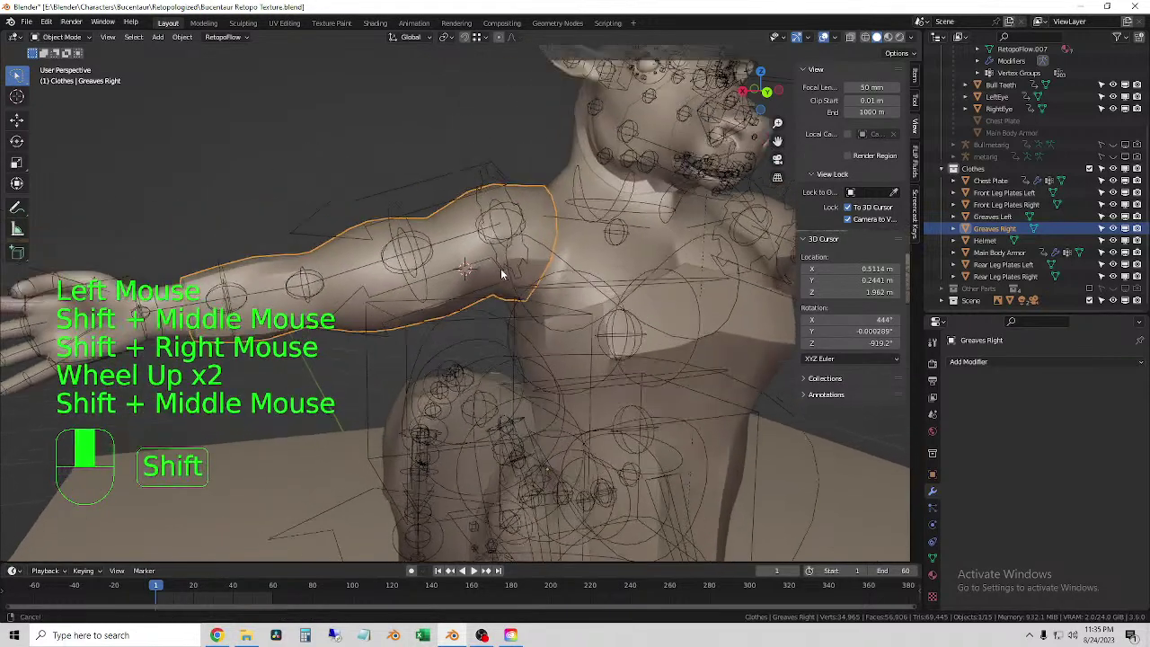
pyautogui.scroll(-1, 501, 274)
pyautogui.click(520, 225)
pyautogui.moveTo(520, 225); pyautogui.dragTo(513, 225, button='middle')
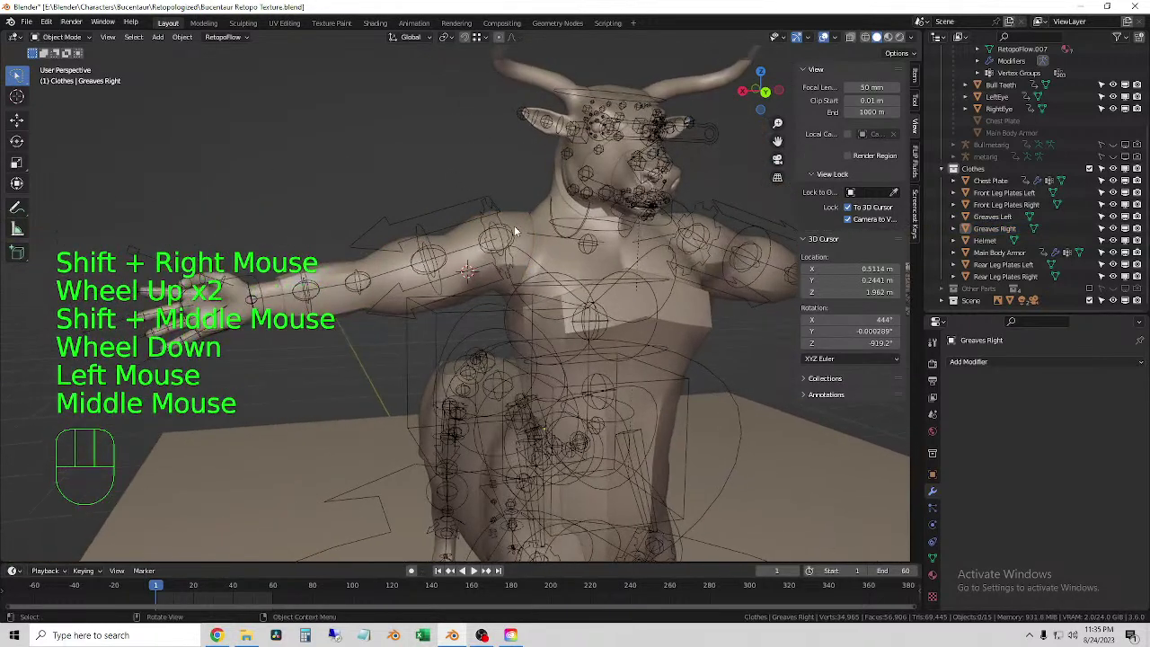
pyautogui.click(514, 226)
pyautogui.click(514, 225)
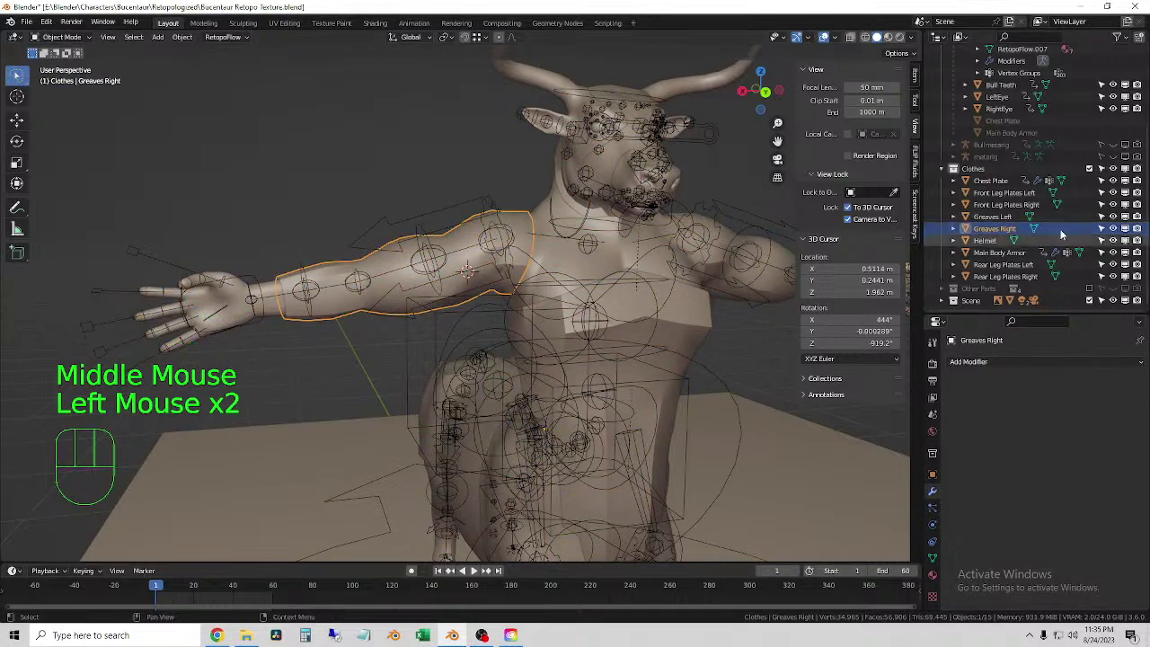
# - Add a Data Transfer modifier to Greaves Right with the Bucentaur Retopo body mesh as its source
pyautogui.rightClick(285, 128)
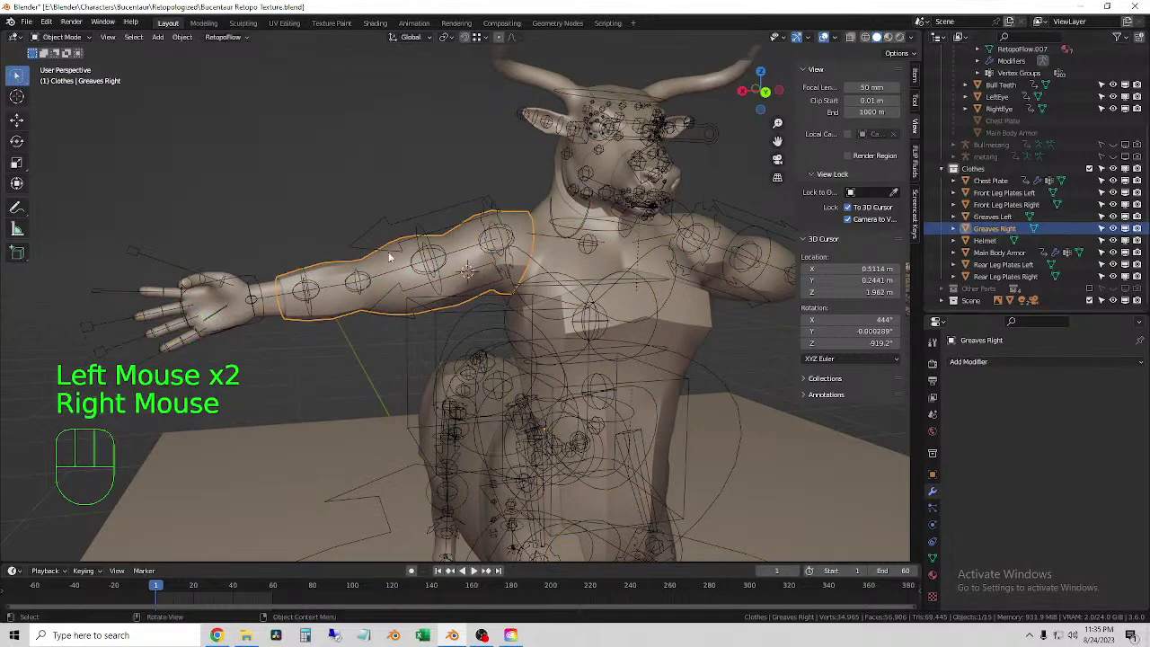
pyautogui.click(331, 262)
pyautogui.click(328, 263)
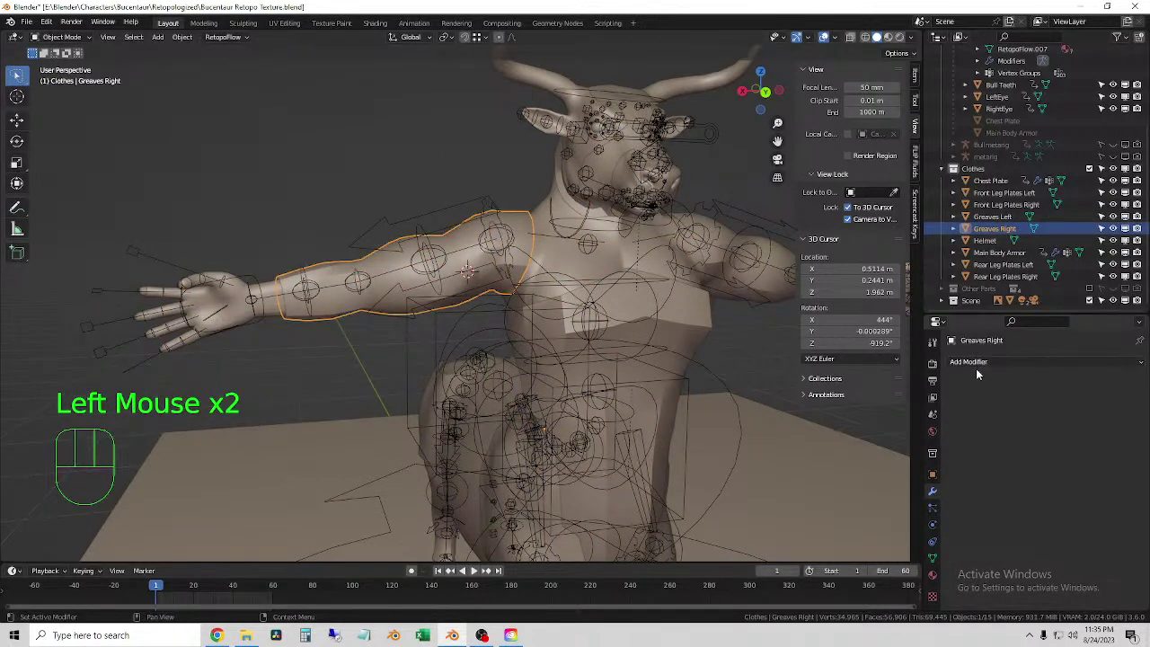
pyautogui.click(375, 160)
pyautogui.click(446, 260)
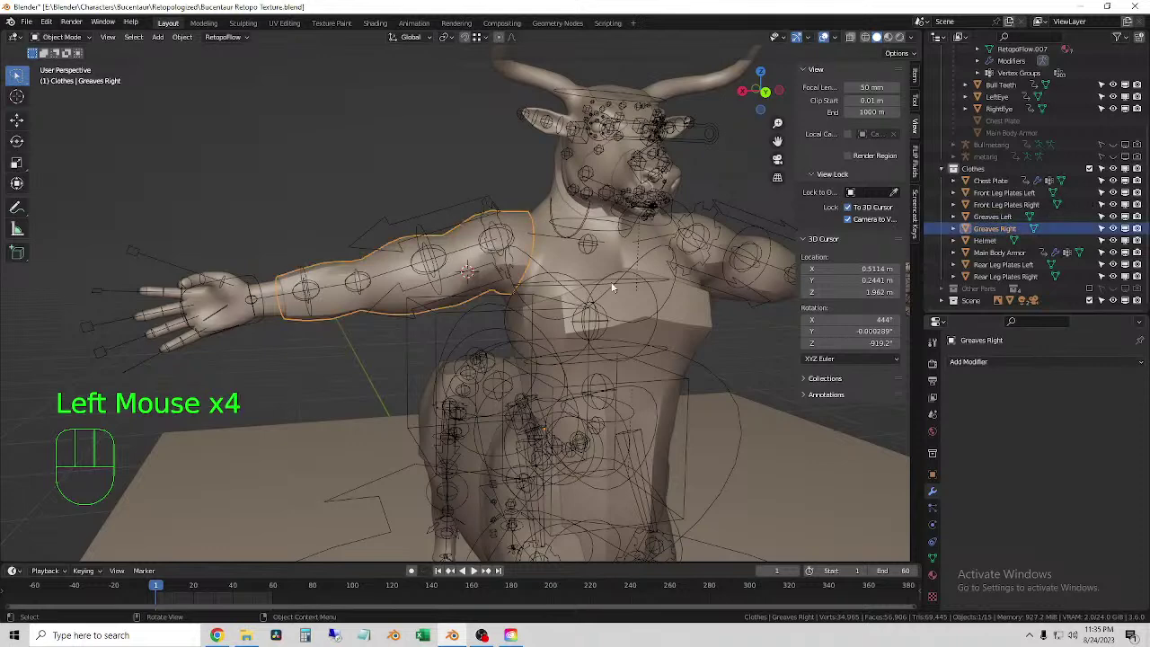
pyautogui.click(959, 360)
pyautogui.click(806, 112)
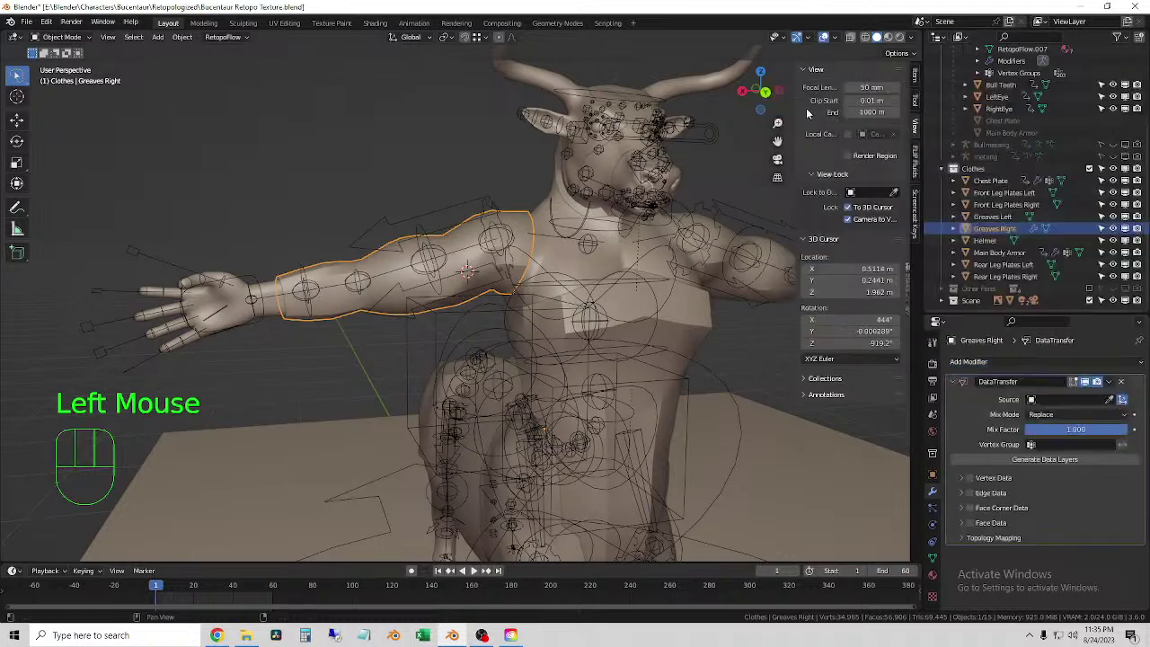
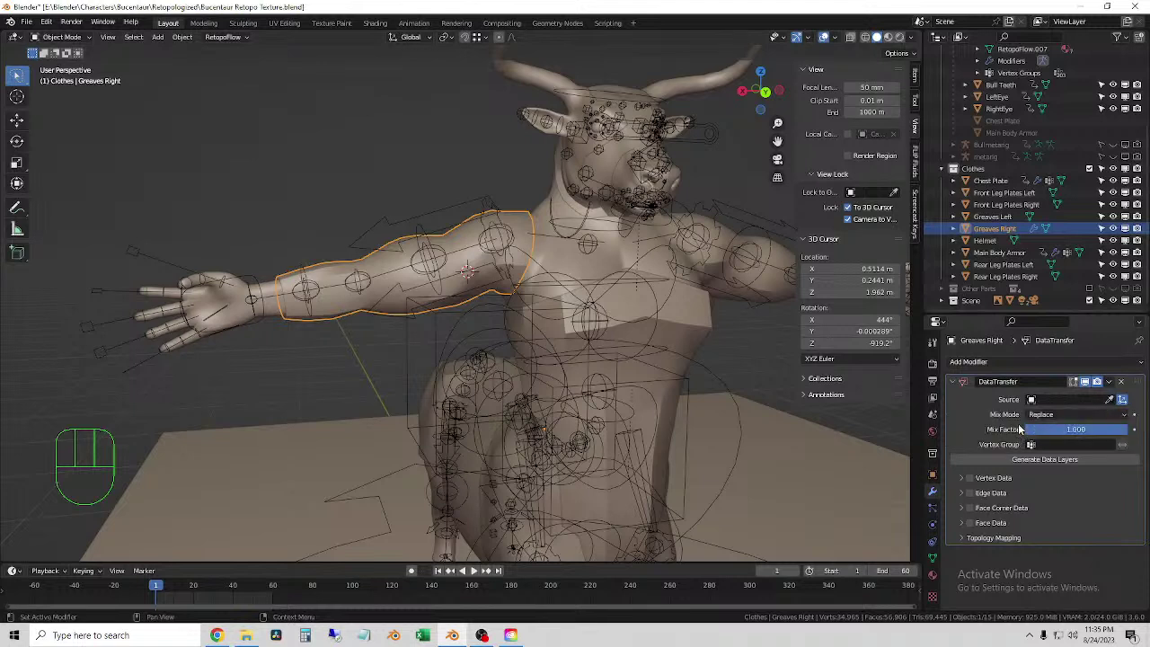
pyautogui.click(1109, 401)
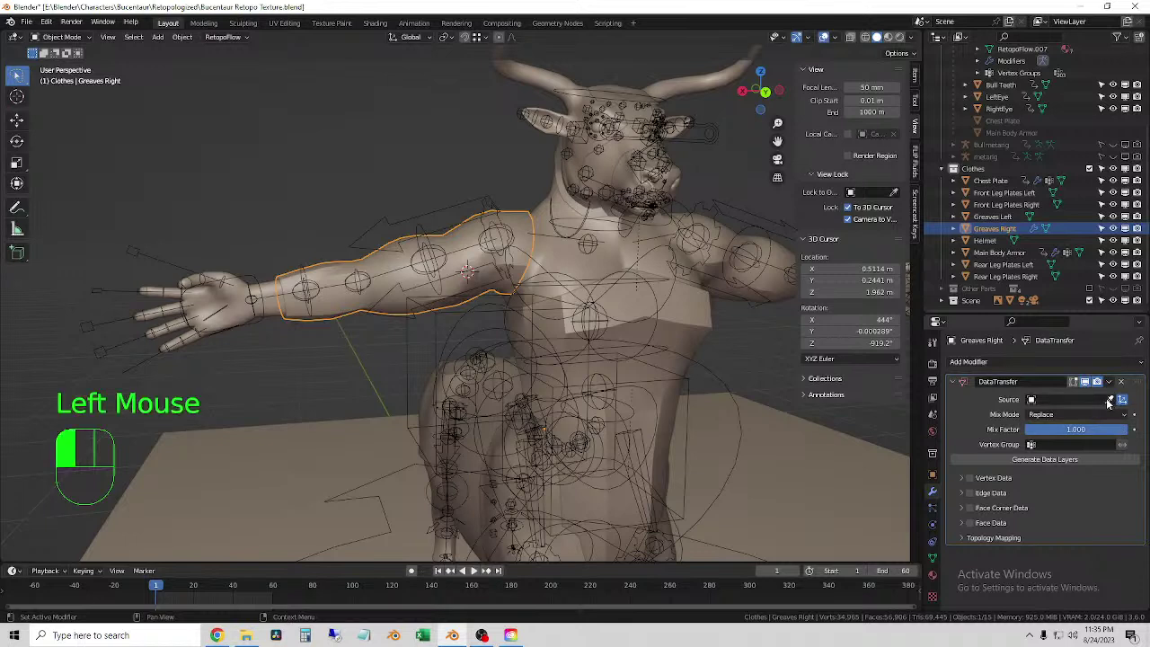
pyautogui.click(551, 261)
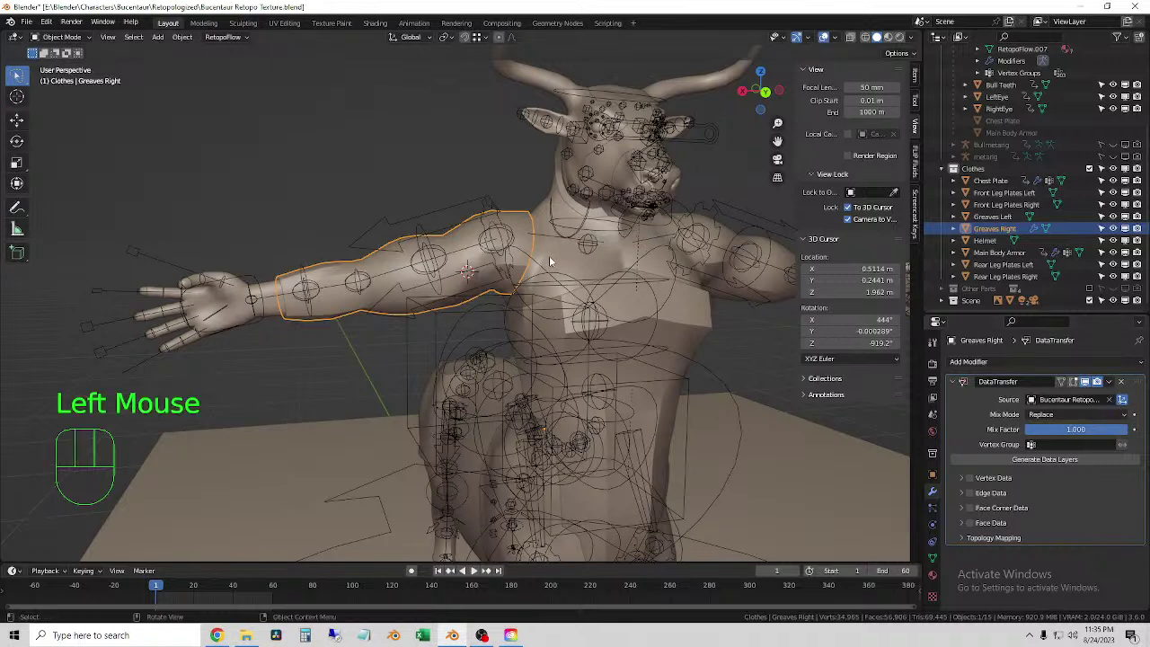
# - Enable Vertex Data transfer of Vertex Groups for Greaves Right with Nearest Face Vertex mapping
pyautogui.click(969, 478)
pyautogui.click(992, 477)
pyautogui.click(1074, 511)
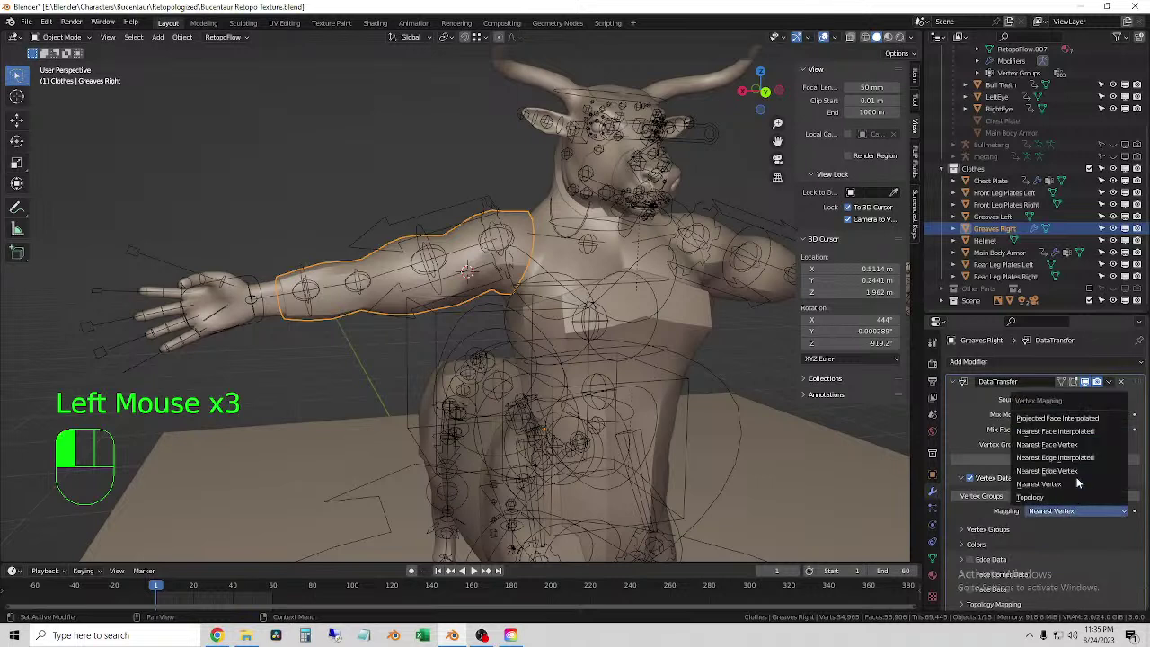
pyautogui.click(1078, 444)
pyautogui.scroll(-2, 1007, 532)
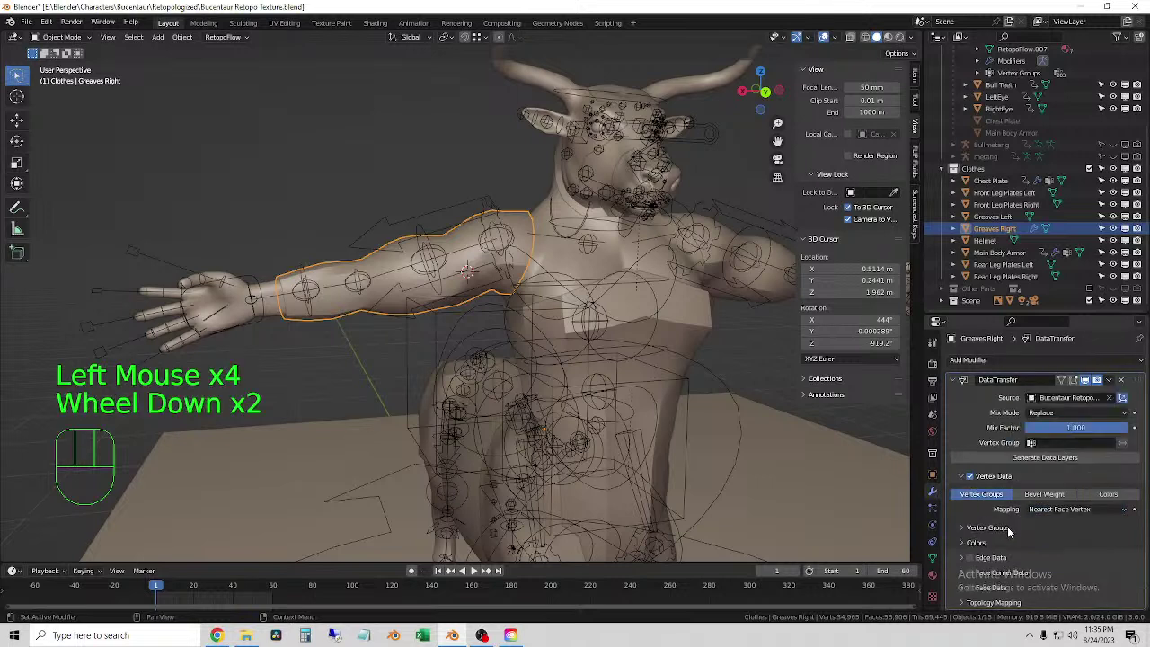
pyautogui.click(987, 528)
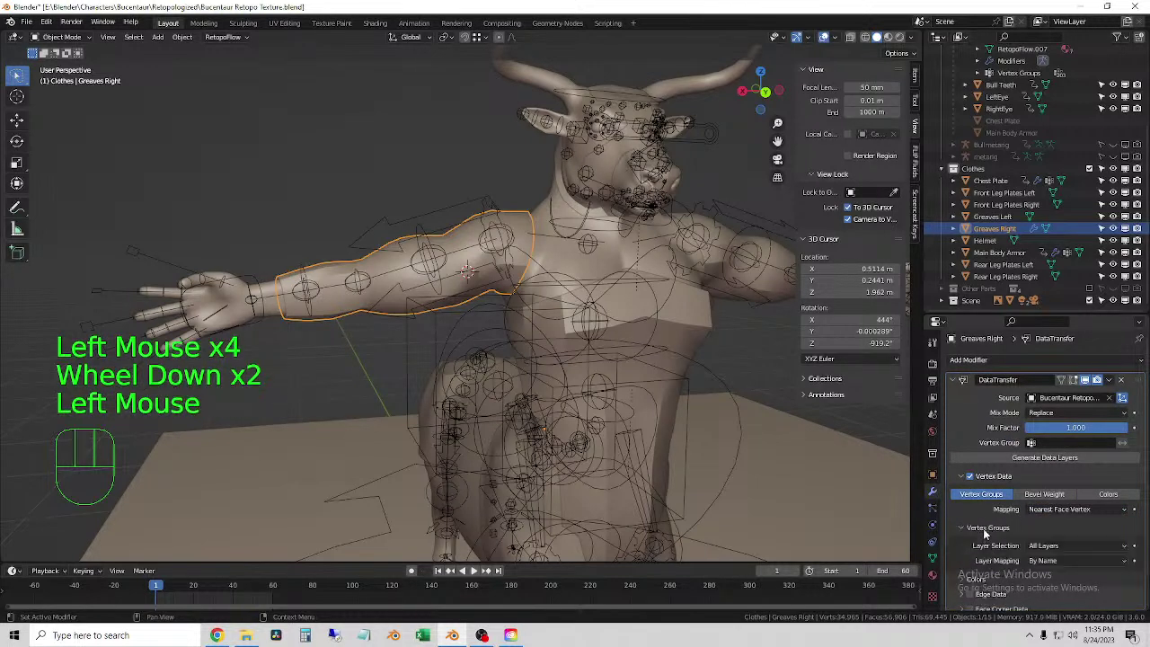
pyautogui.click(987, 528)
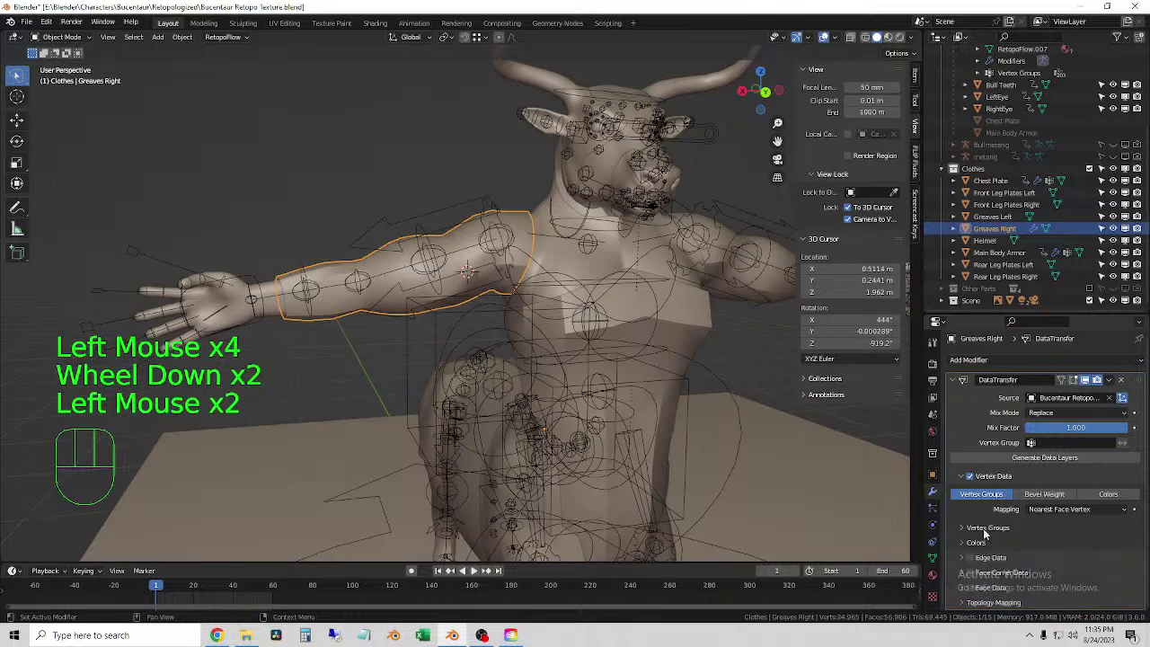
# - Parent Greaves Right to the Bull Rig using Armature Deform With Empty Groups, and clear the selection
pyautogui.keyDown('ctrl'); pyautogui.click(498, 206); pyautogui.keyUp('ctrl')
pyautogui.click(510, 212)
pyautogui.click(512, 212)
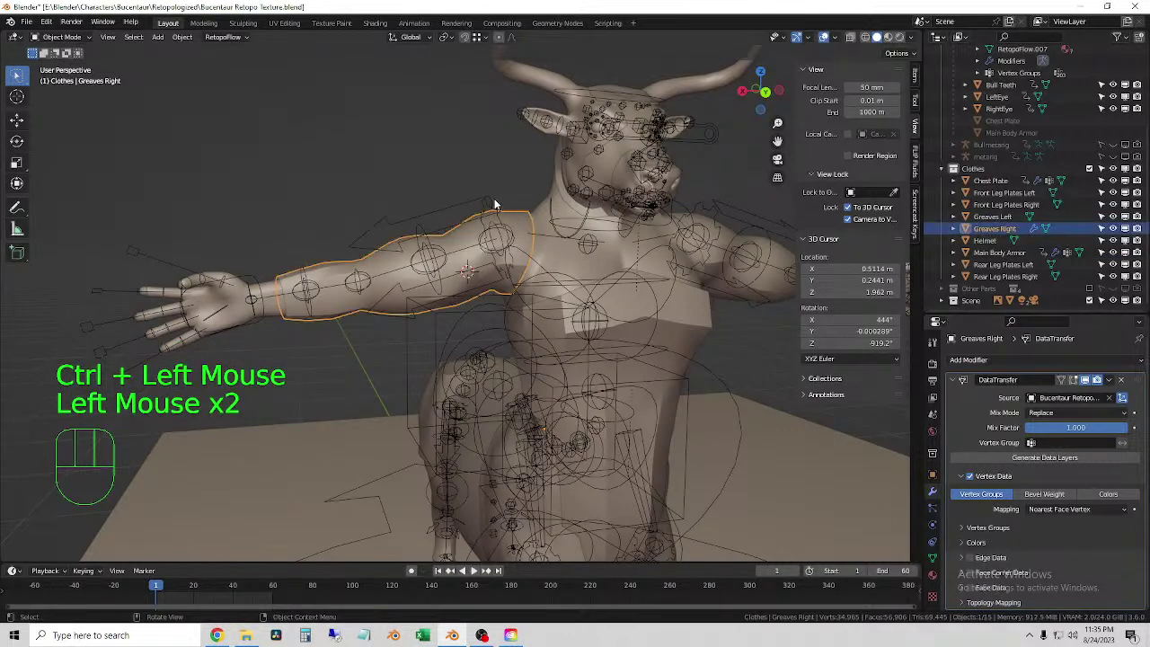
pyautogui.keyDown('shift'); pyautogui.click(512, 212); pyautogui.keyUp('shift')
pyautogui.rightClick(505, 179)
pyautogui.moveTo(506, 181)
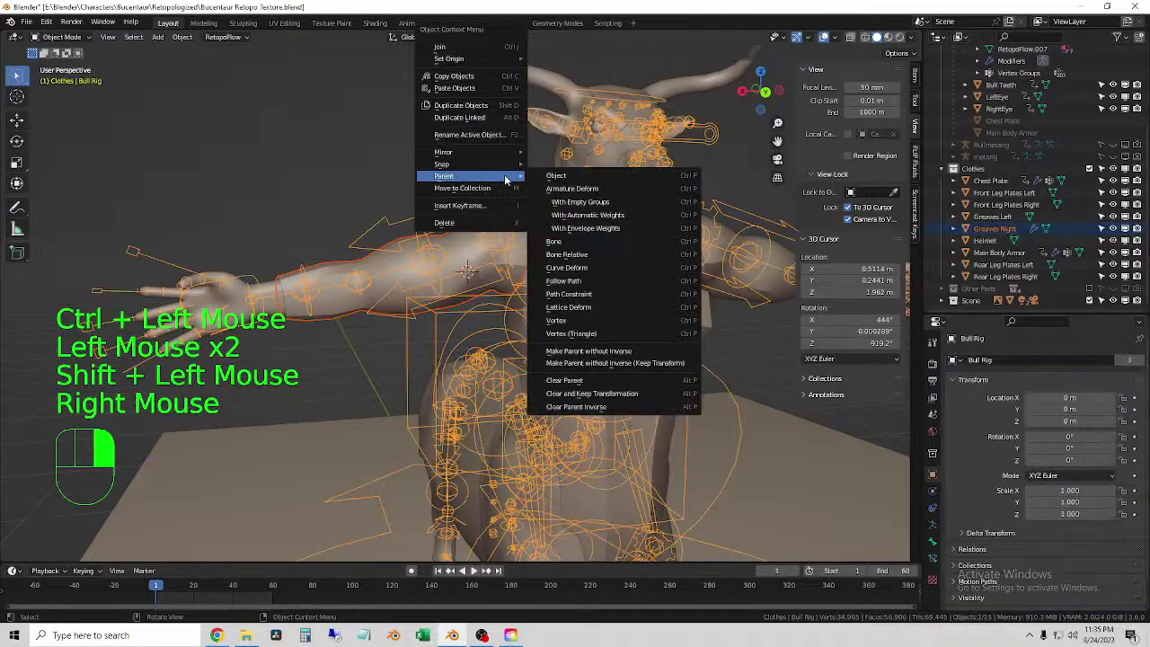
pyautogui.click(600, 205)
pyautogui.click(483, 169)
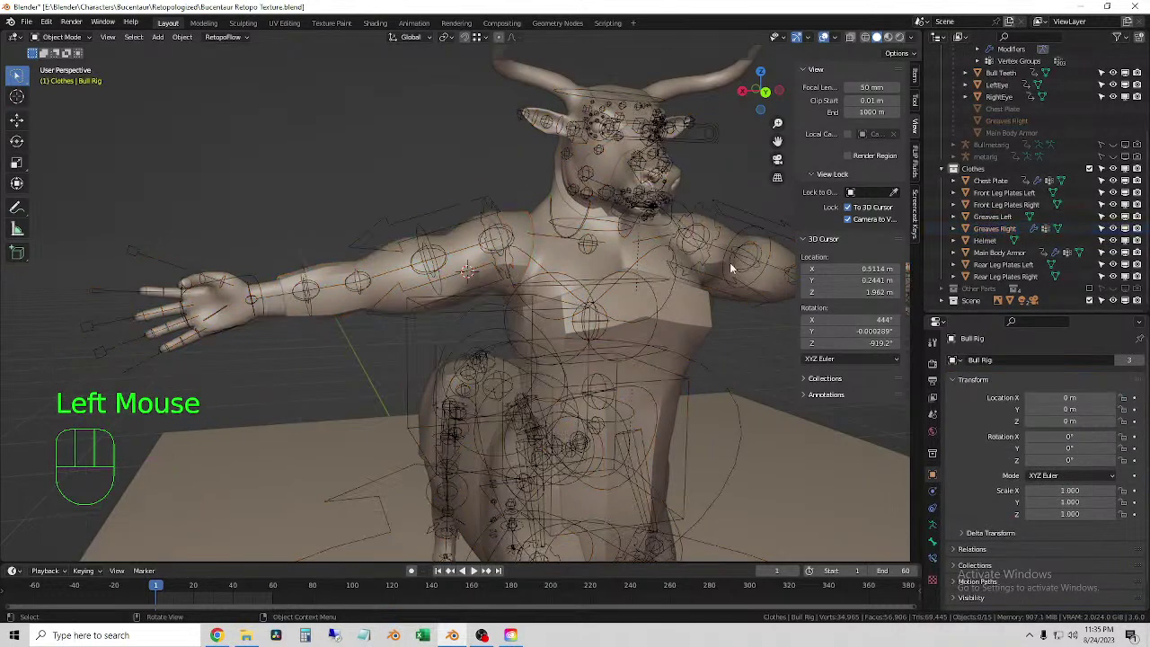
# - Parent Greaves Left to the Bull Rig using Armature Deform With Empty Groups
pyautogui.moveTo(573, 226); pyautogui.dragTo(530, 247, button='middle')
pyautogui.keyDown('shift'); pyautogui.moveTo(530, 247); pyautogui.dragTo(594, 257, button='middle'); pyautogui.keyUp('shift')
pyautogui.click(615, 261)
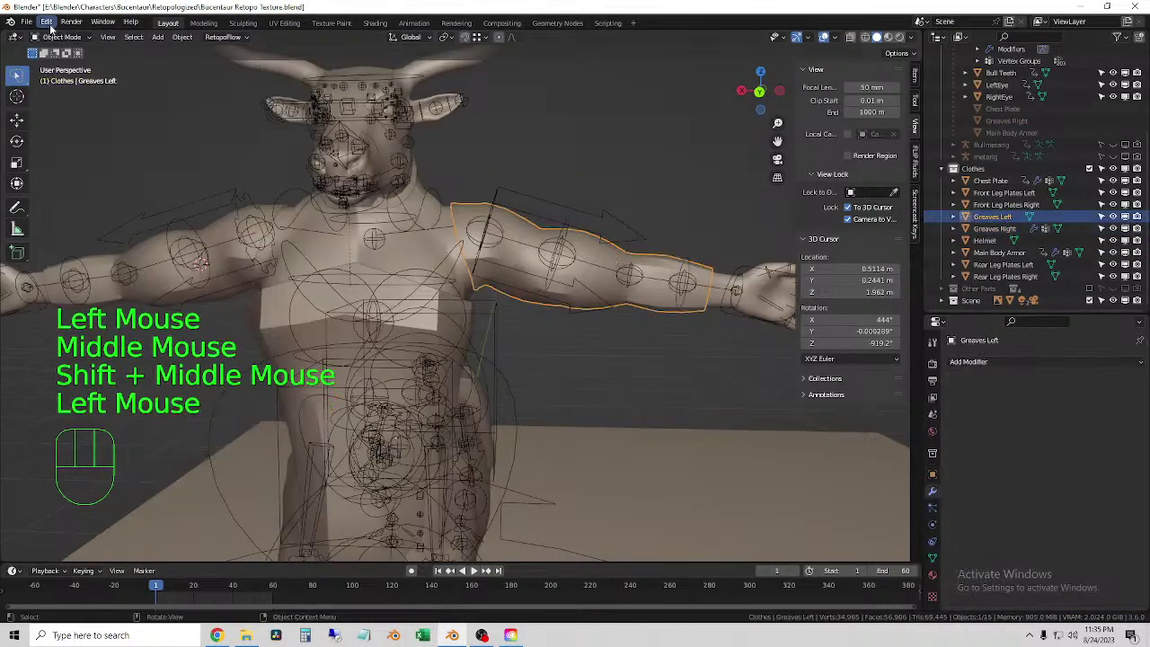
pyautogui.moveTo(575, 215); pyautogui.dragTo(614, 212, button='middle')
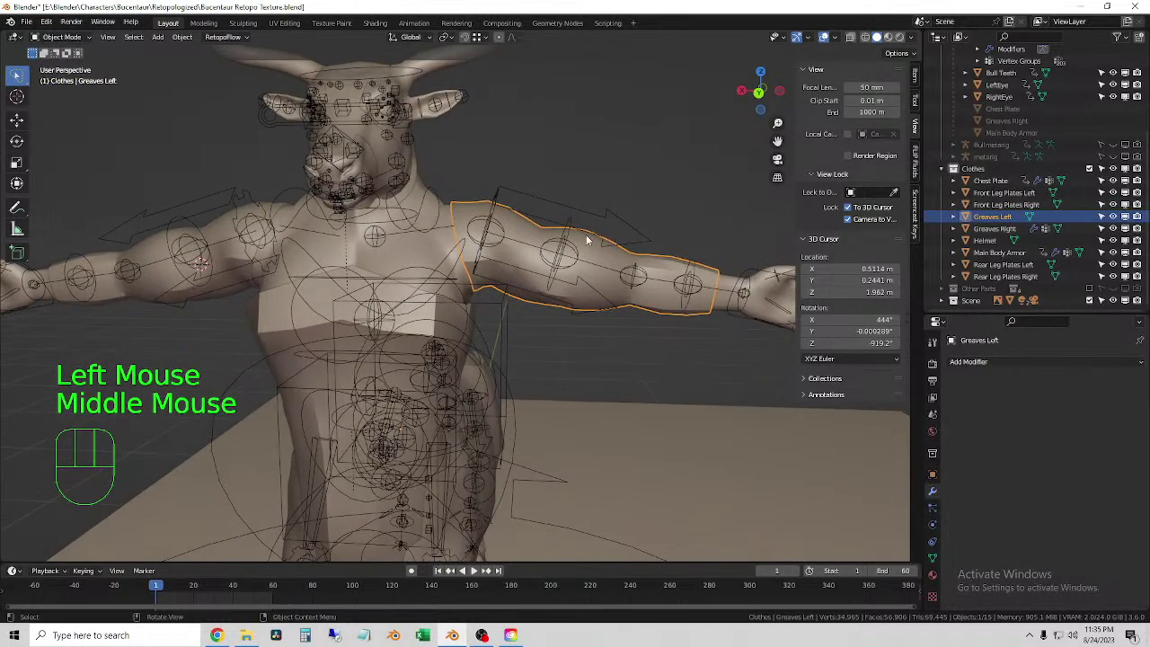
pyautogui.keyDown('shift'); pyautogui.click(614, 212); pyautogui.keyUp('shift')
pyautogui.rightClick(696, 226)
pyautogui.moveTo(693, 225)
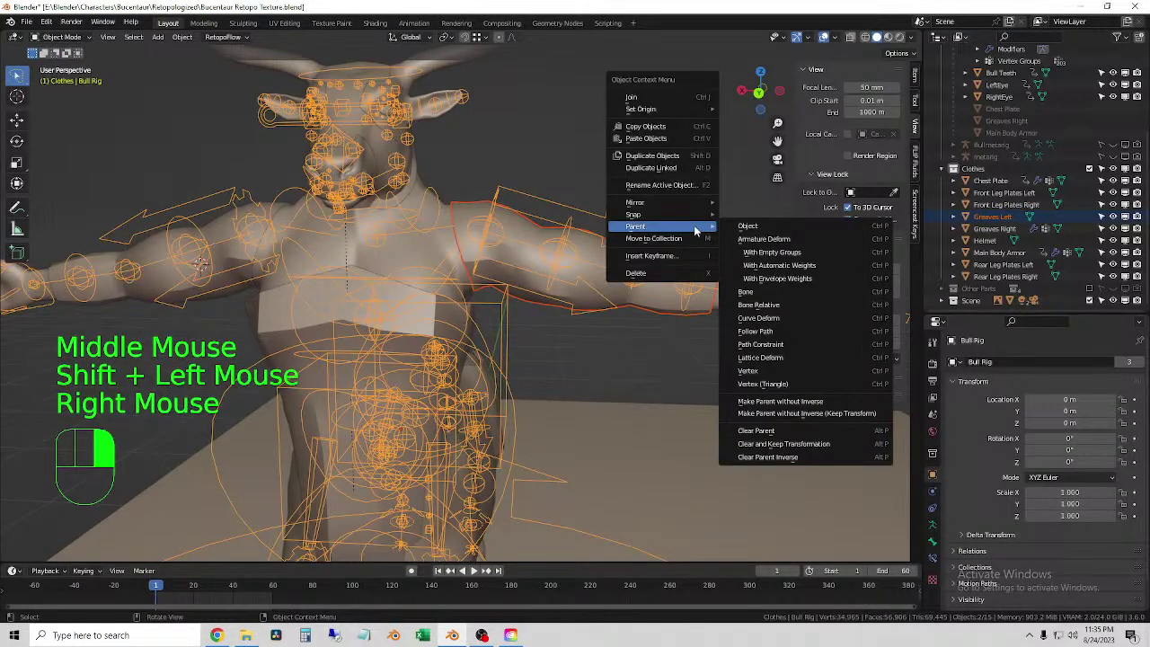
pyautogui.click(795, 256)
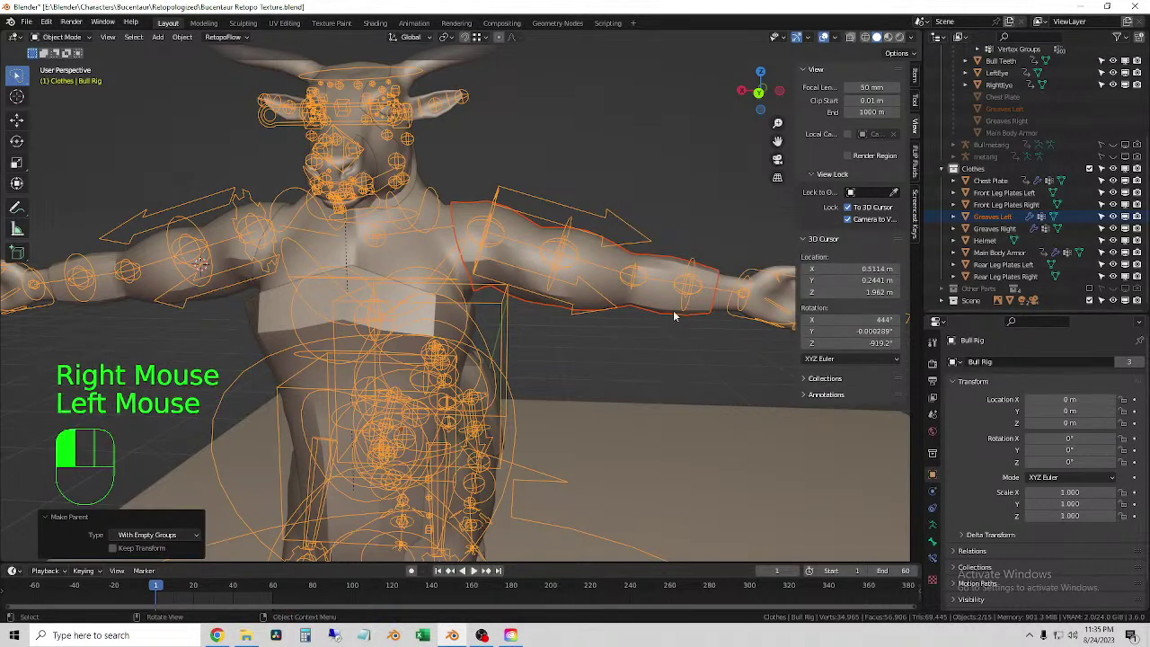
# - Add a Data Transfer modifier to Greaves Left and move it above the Armature modifier
pyautogui.click(682, 286)
pyautogui.click(977, 362)
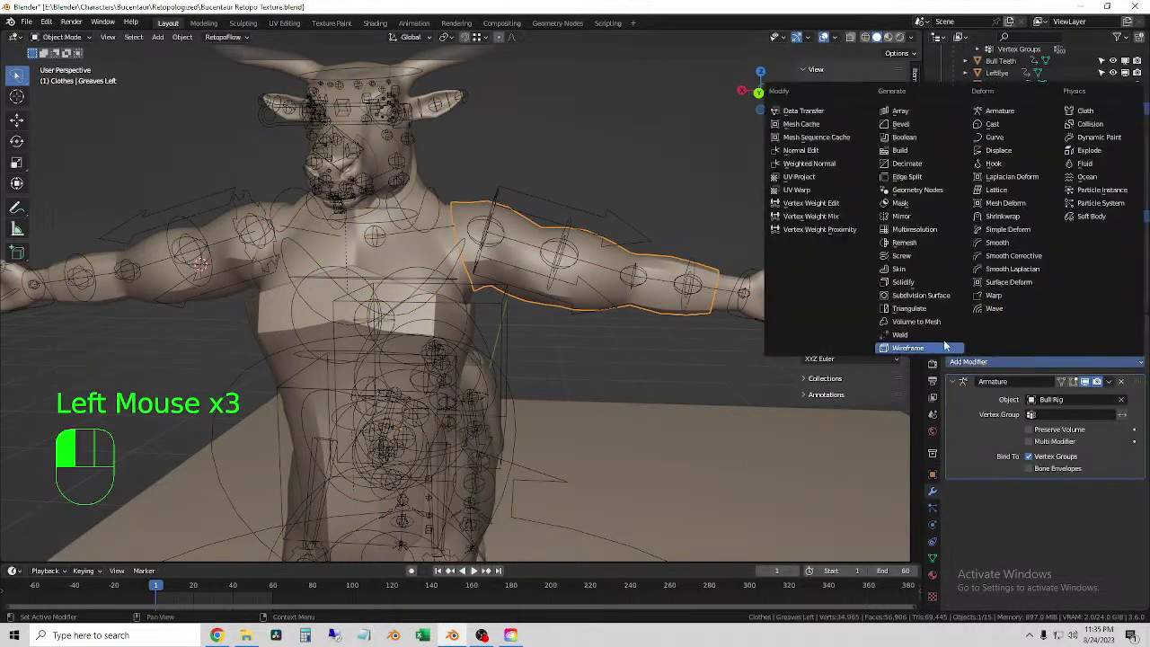
pyautogui.click(791, 109)
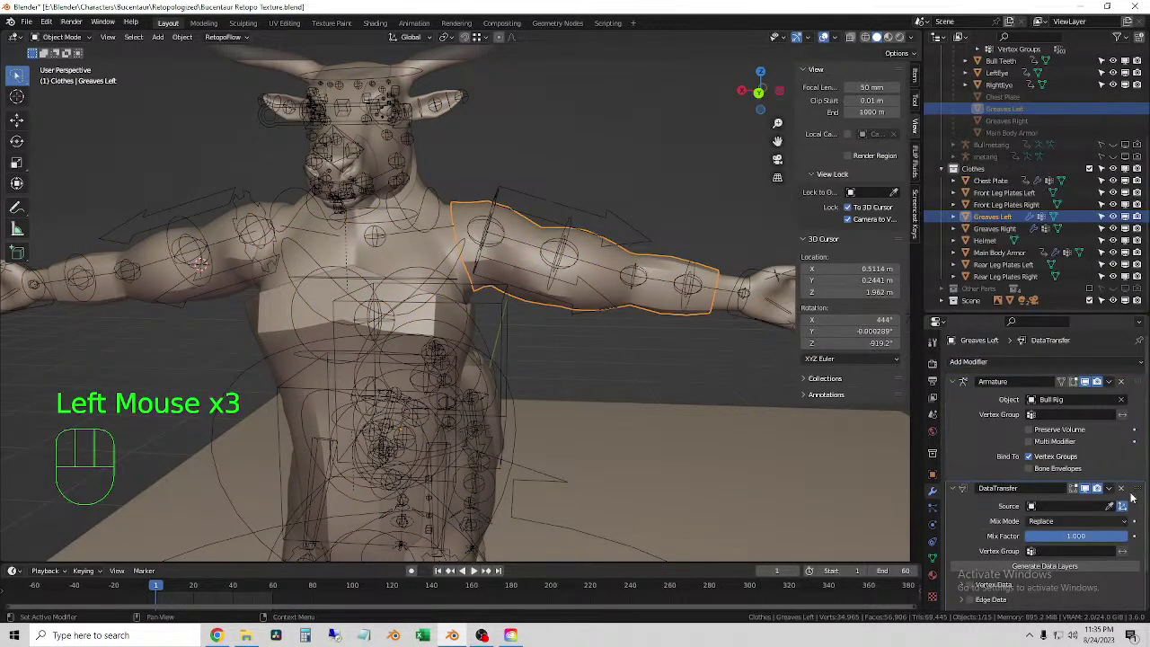
pyautogui.moveTo(1132, 494); pyautogui.dragTo(1107, 392)
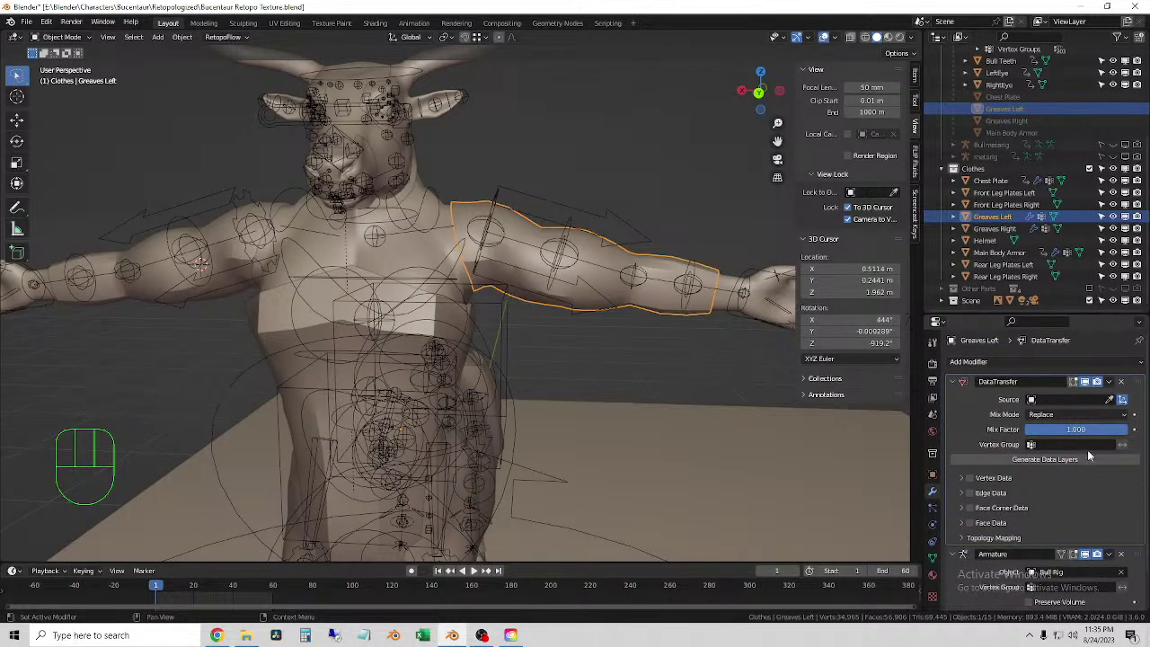
# - Set the Bucentaur Retopo body mesh as the source of the Greaves Left Data Transfer modifier
pyautogui.scroll(-1, 1098, 459)
pyautogui.scroll(1, 1100, 450)
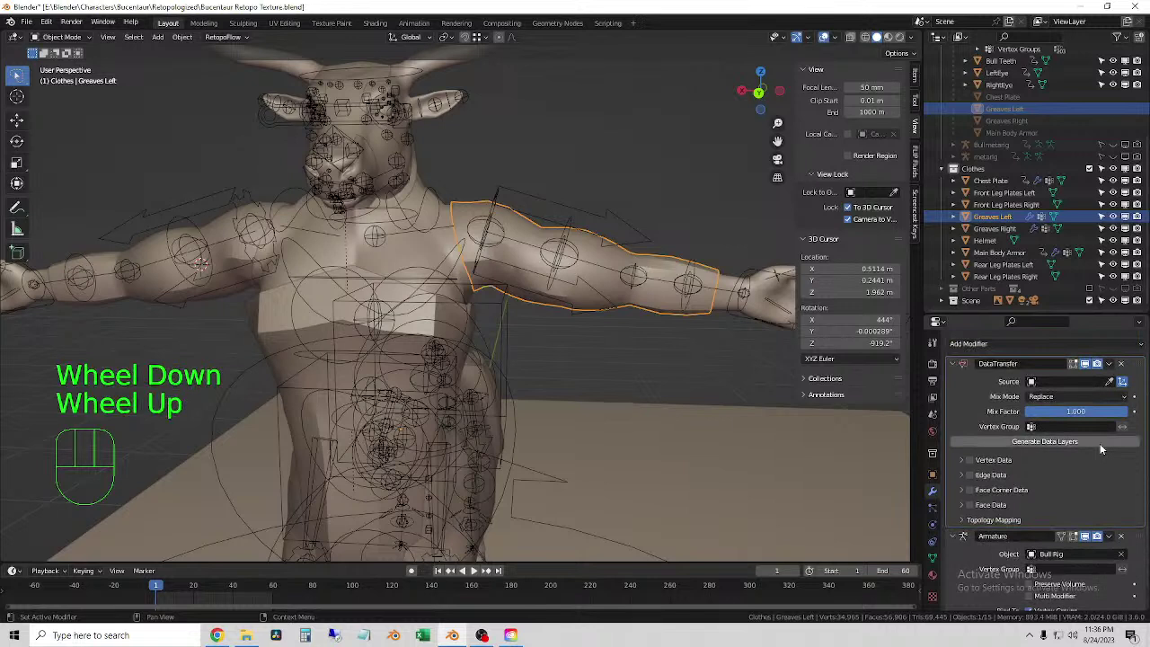
pyautogui.click(1110, 381)
pyautogui.click(728, 266)
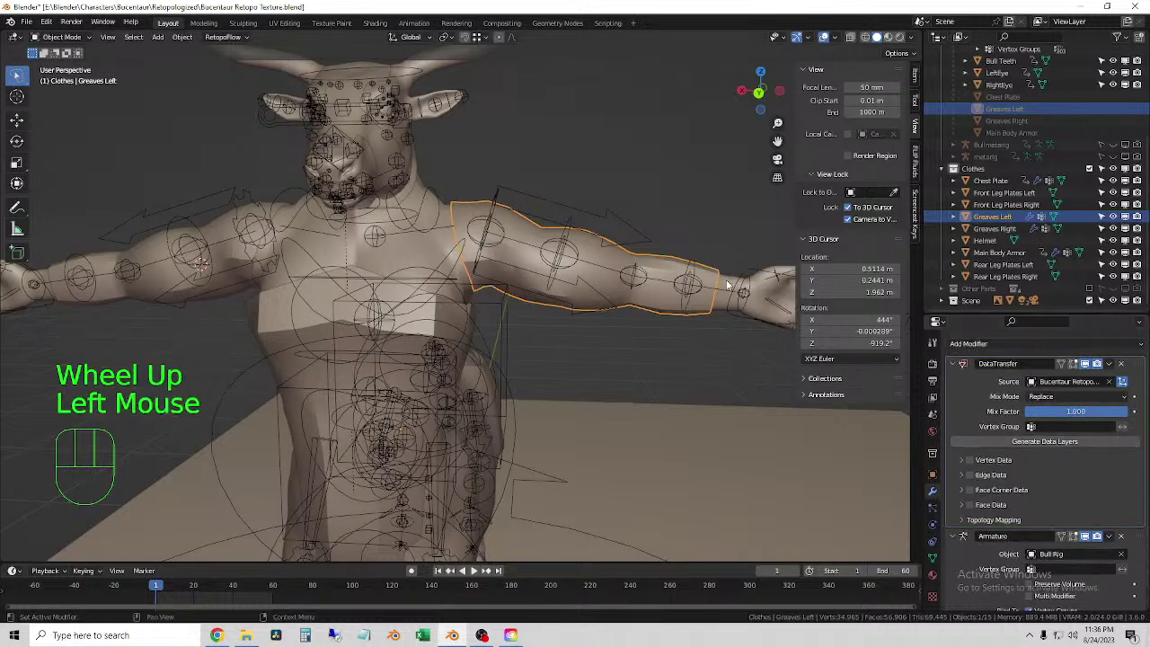
# - Enable Vertex Data transfer of Vertex Groups for Greaves Left with Nearest Edge Interpolated mapping
pyautogui.click(969, 460)
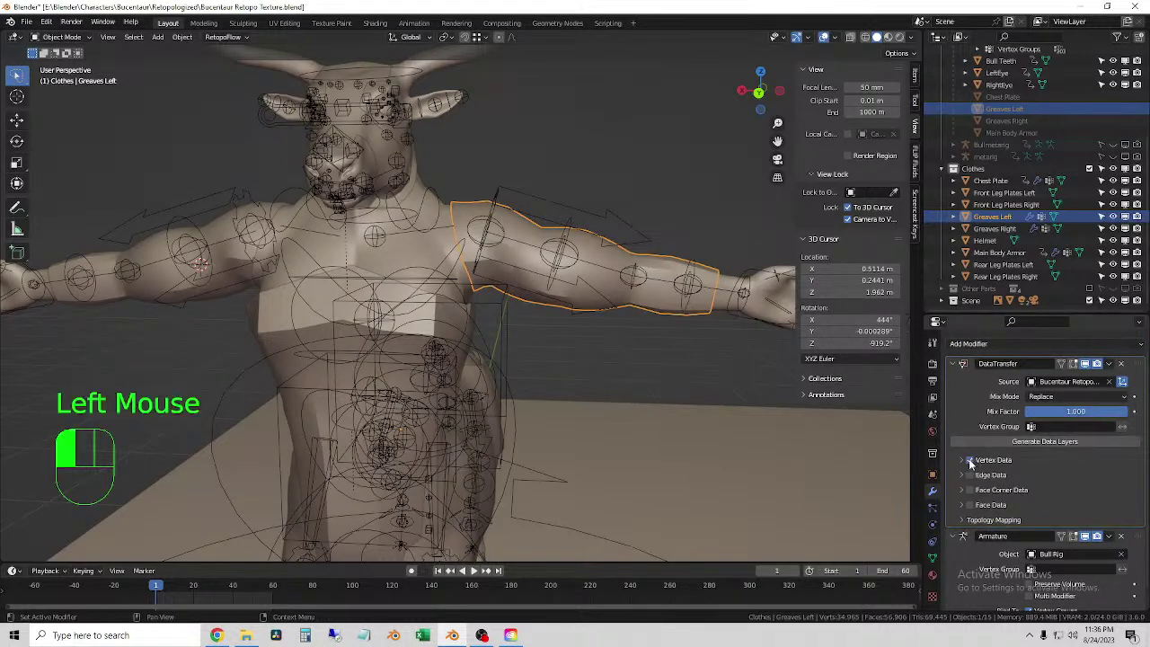
pyautogui.click(984, 460)
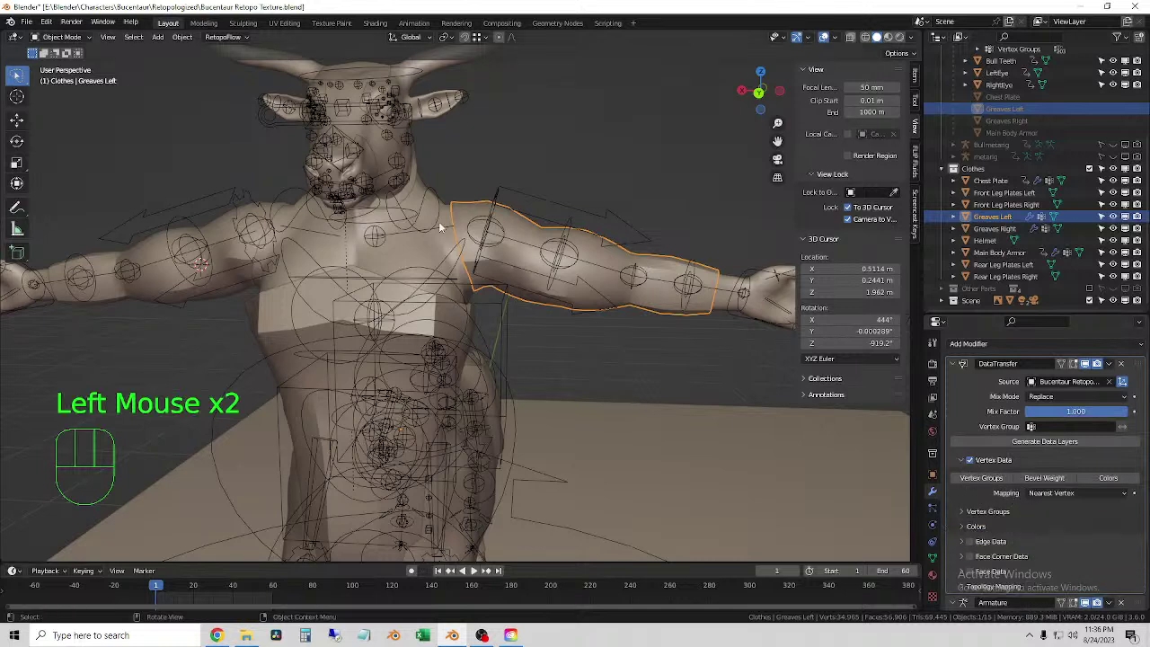
pyautogui.click(982, 479)
pyautogui.click(1055, 494)
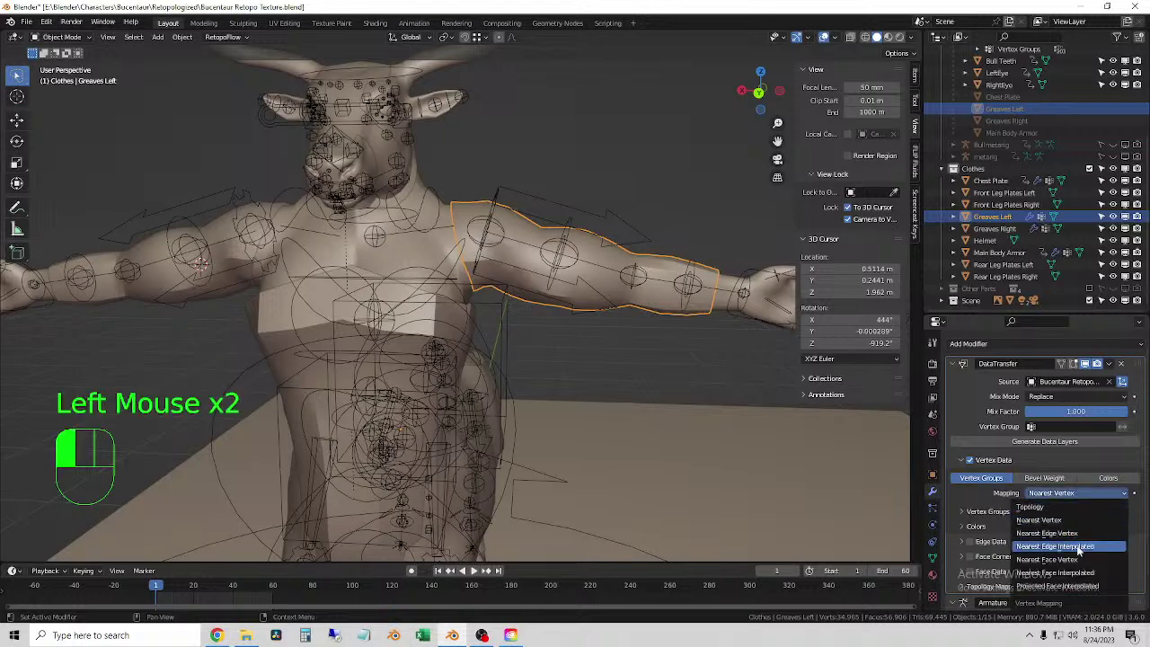
pyautogui.click(1079, 548)
# - Select the Bull Rig and switch it to Pose Mode
pyautogui.click(668, 350)
pyautogui.click(549, 216)
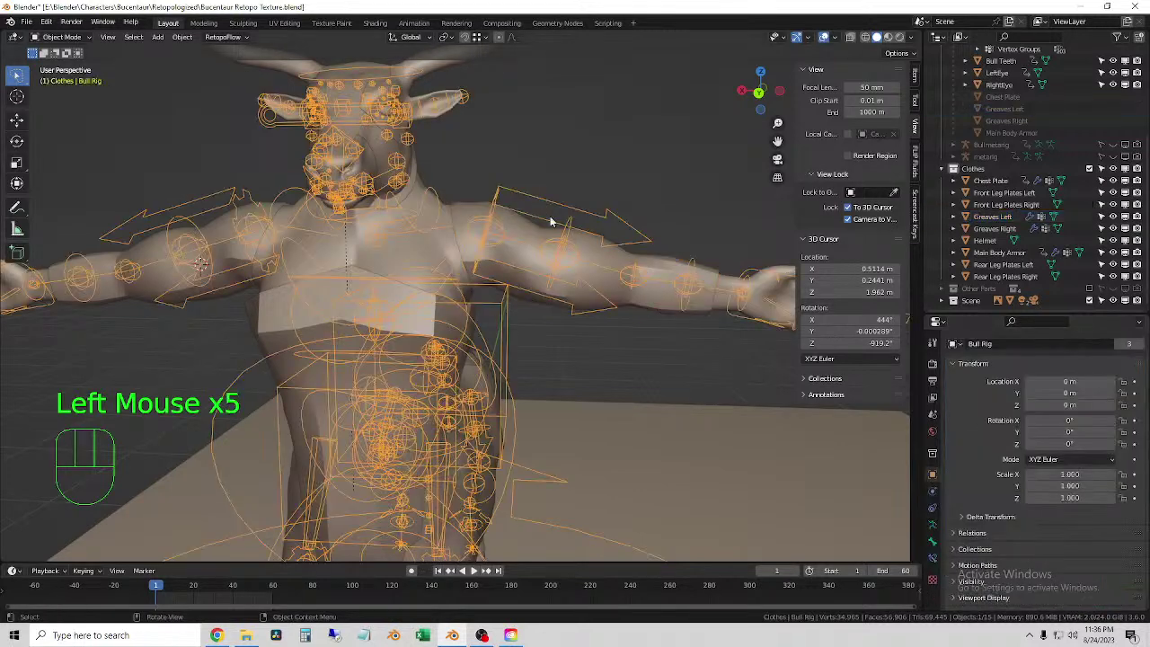
pyautogui.click(59, 37)
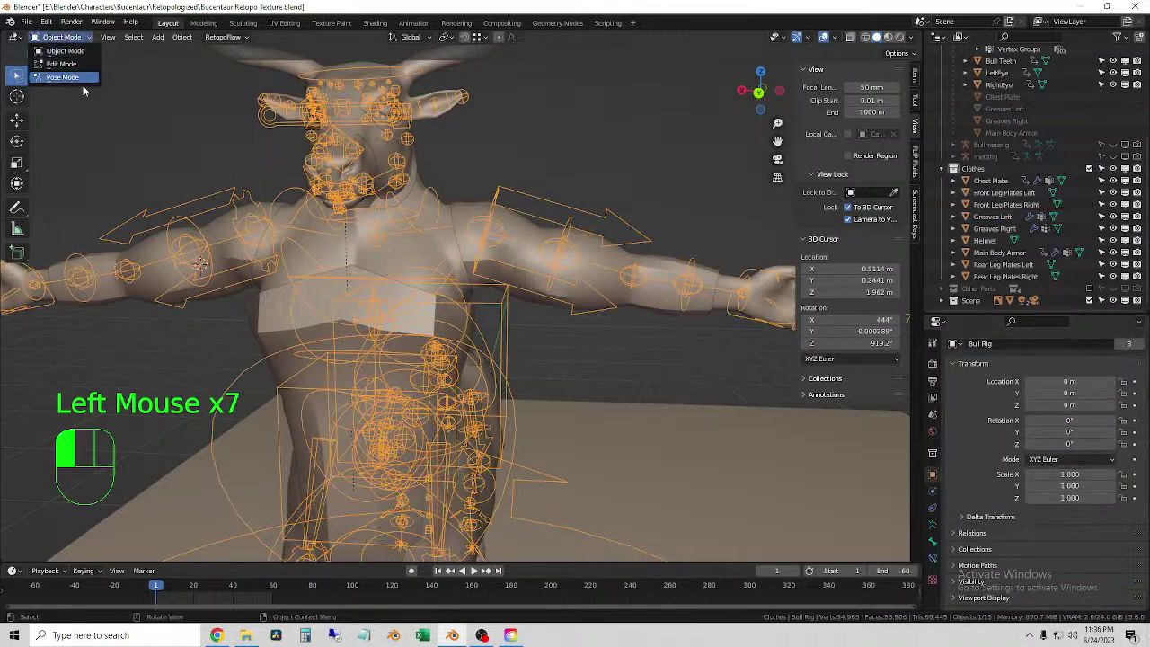
pyautogui.click(56, 77)
# - Hide the viewport overlays and rotate the rig's torso control -13.6° in view orientation to bend the arms for a deformation test
pyautogui.scroll(-2, 480, 275)
pyautogui.moveTo(480, 276); pyautogui.dragTo(431, 270, button='middle')
pyautogui.keyDown('shift'); pyautogui.moveTo(431, 270); pyautogui.dragTo(574, 261, button='middle'); pyautogui.keyUp('shift')
pyautogui.scroll(2, 503, 279)
pyautogui.click(585, 367)
pyautogui.click(586, 367)
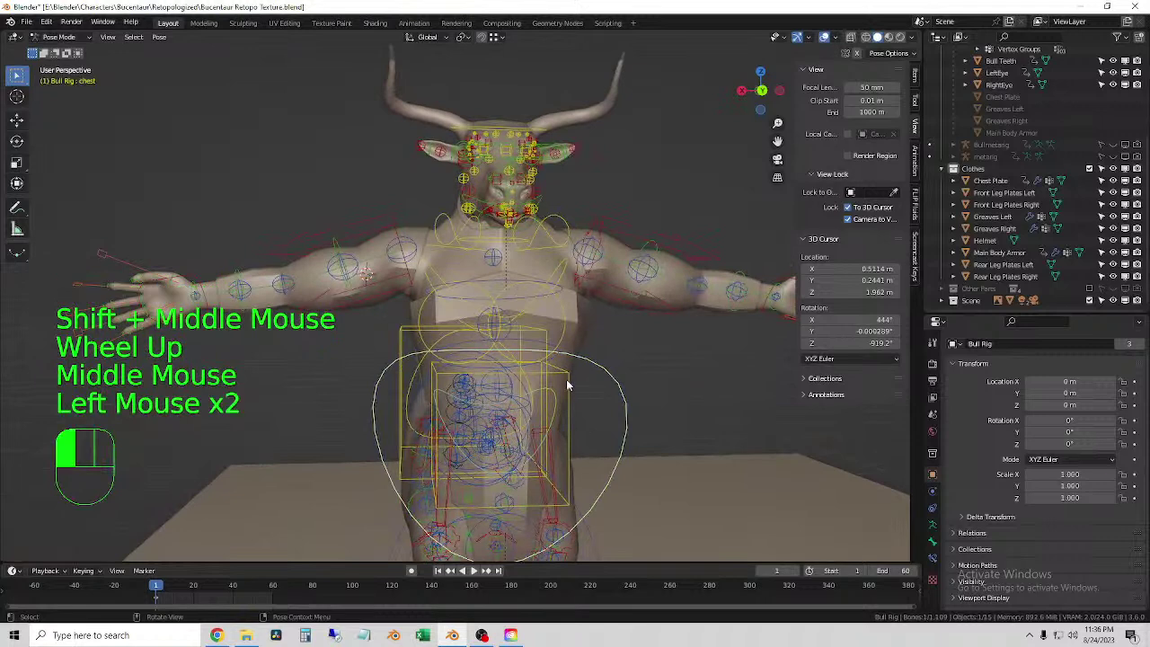
pyautogui.click(824, 40)
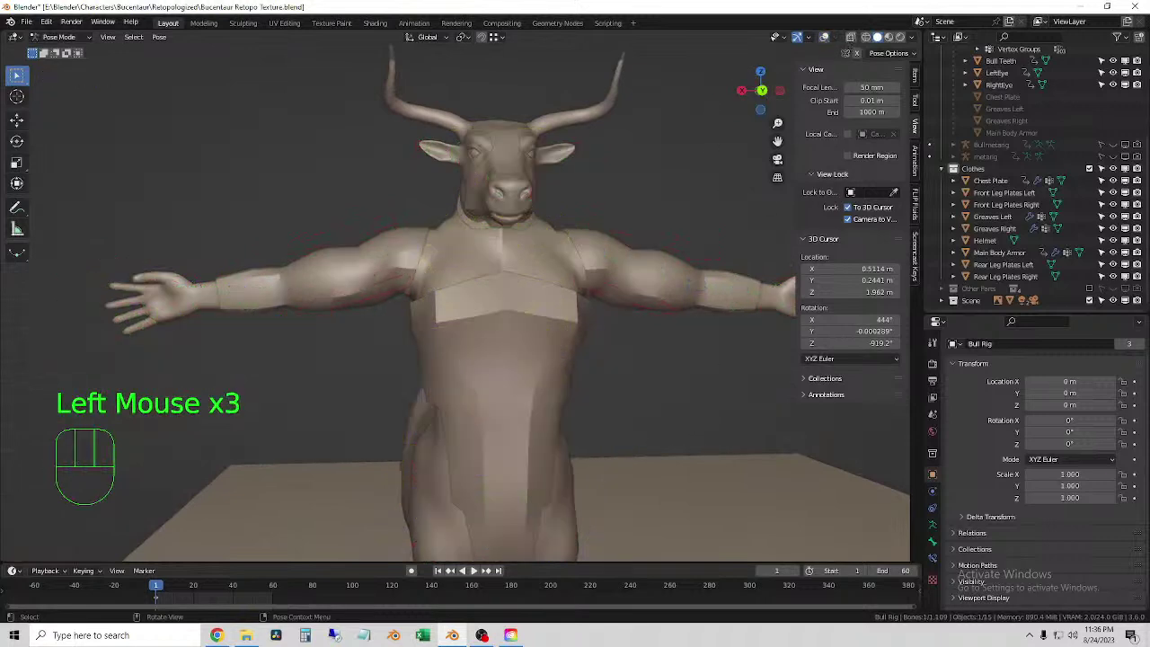
pyautogui.press('r')
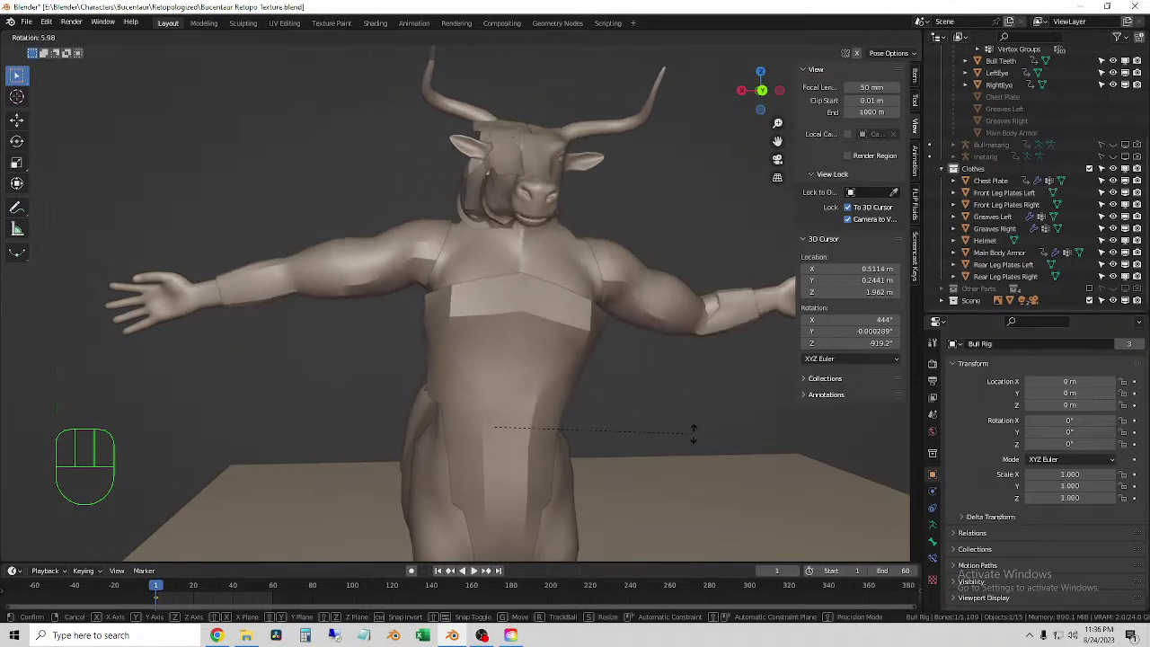
pyautogui.click(678, 363)
# - Examine the deformation of the right greave around the bent elbow and forearm from several sides
pyautogui.moveTo(247, 418); pyautogui.dragTo(225, 332, button='middle')
pyautogui.keyDown('shift'); pyautogui.rightClick(225, 332); pyautogui.keyUp('shift')
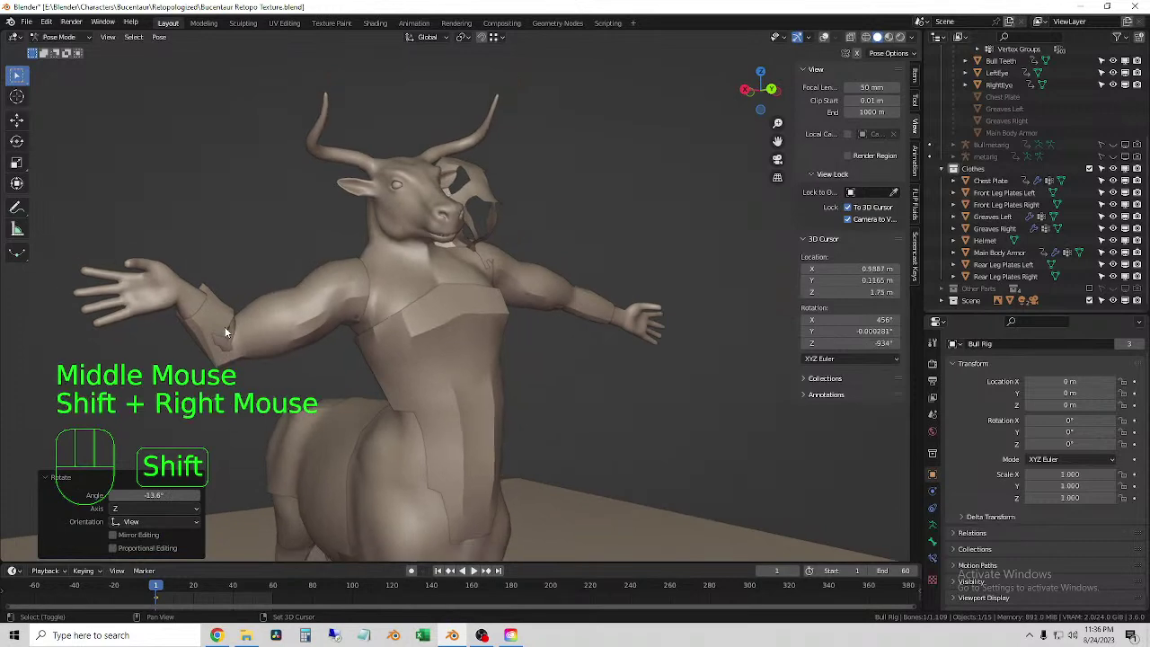
pyautogui.scroll(3, 225, 332)
pyautogui.moveTo(244, 389); pyautogui.dragTo(372, 382, button='middle')
pyautogui.scroll(-2, 241, 338)
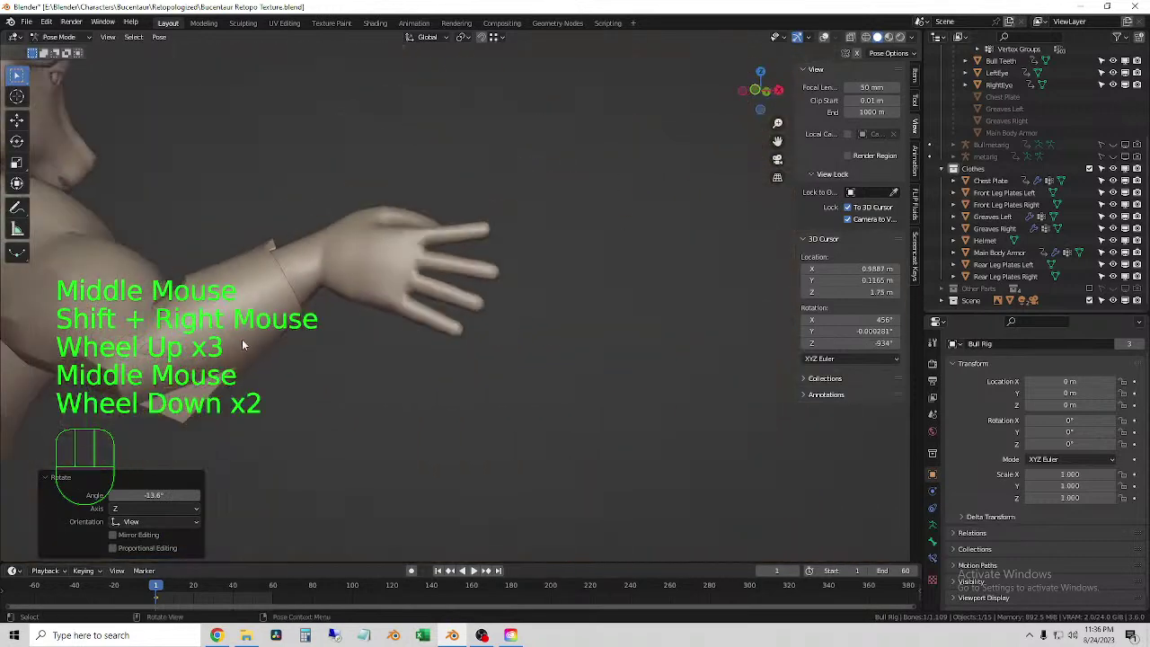
pyautogui.moveTo(241, 339); pyautogui.dragTo(449, 275, button='middle')
pyautogui.scroll(-2, 409, 205)
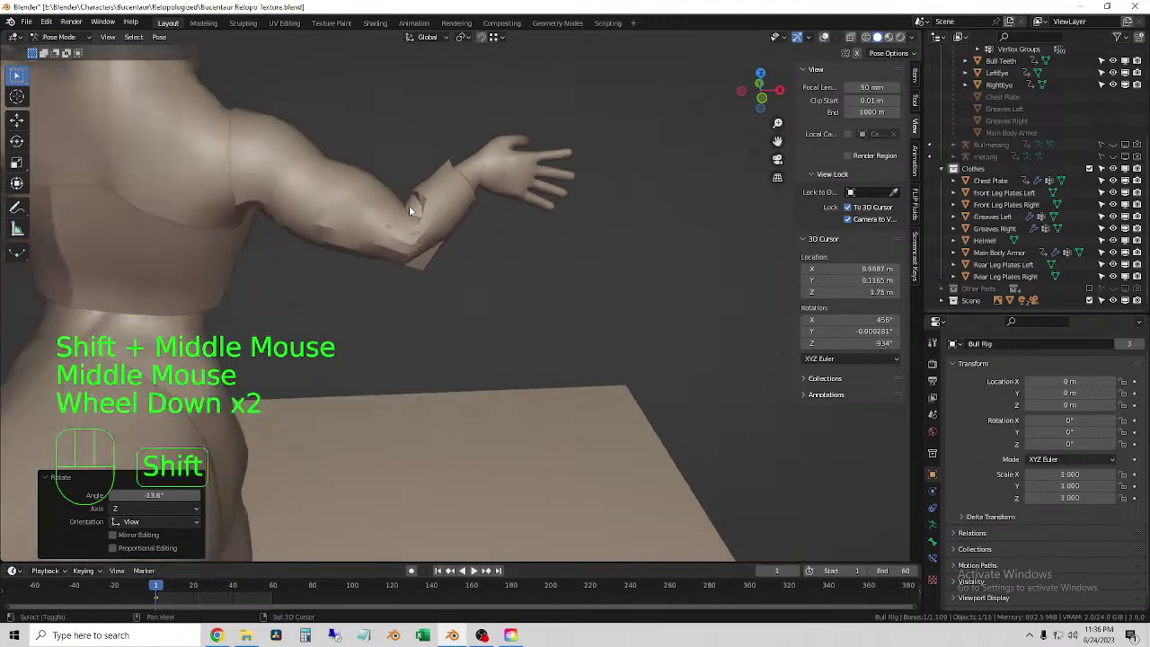
pyautogui.keyDown('shift'); pyautogui.moveTo(409, 205); pyautogui.dragTo(513, 327, button='middle'); pyautogui.keyUp('shift')
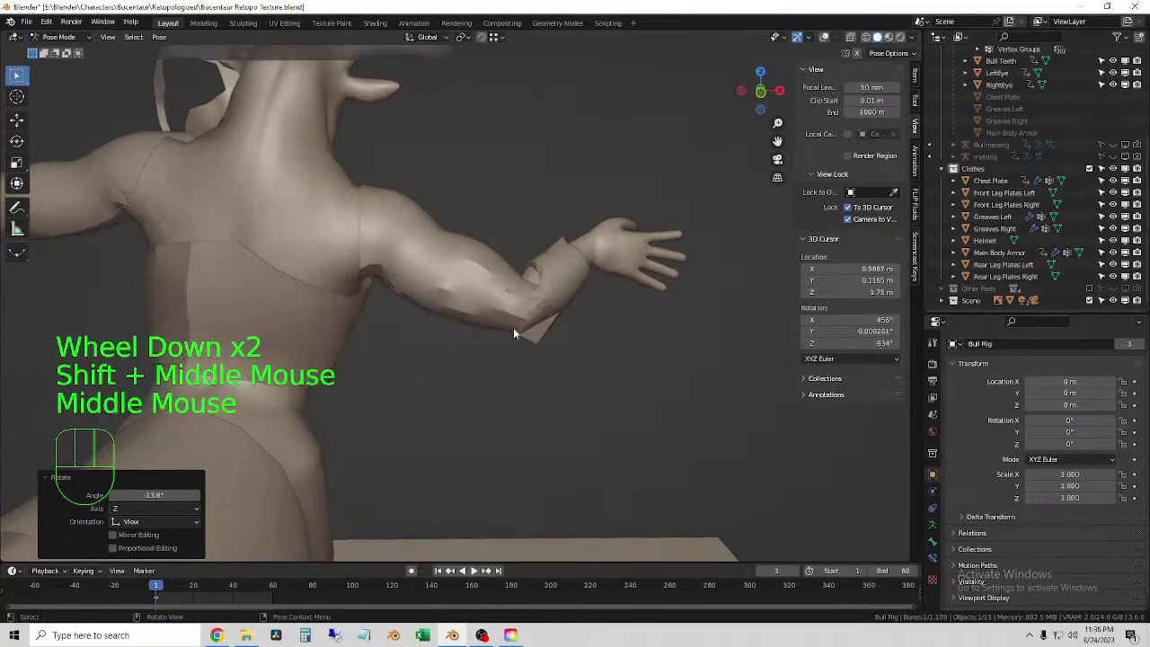
# - Show the viewport overlays again and switch Greaves Right to Weight Paint mode
pyautogui.moveTo(458, 205); pyautogui.dragTo(584, 373)
pyautogui.click(59, 37)
pyautogui.click(61, 47)
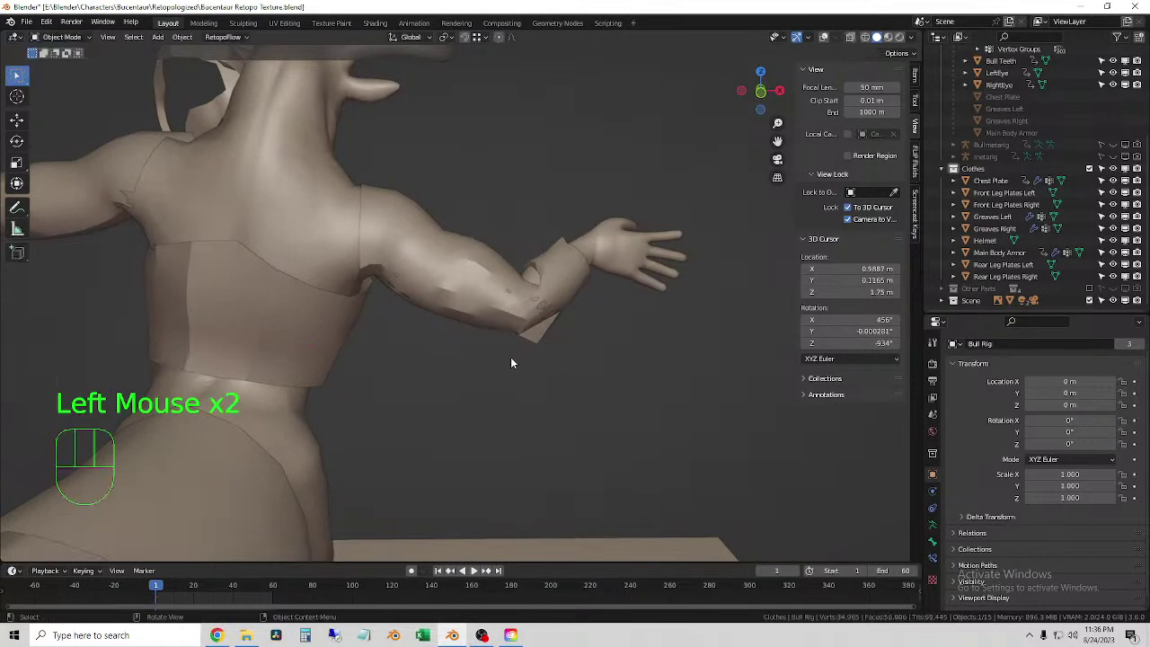
pyautogui.moveTo(512, 359); pyautogui.dragTo(594, 292, button='middle')
pyautogui.click(824, 37)
pyautogui.doubleClick(584, 277)
pyautogui.click(59, 37)
pyautogui.click(53, 104)
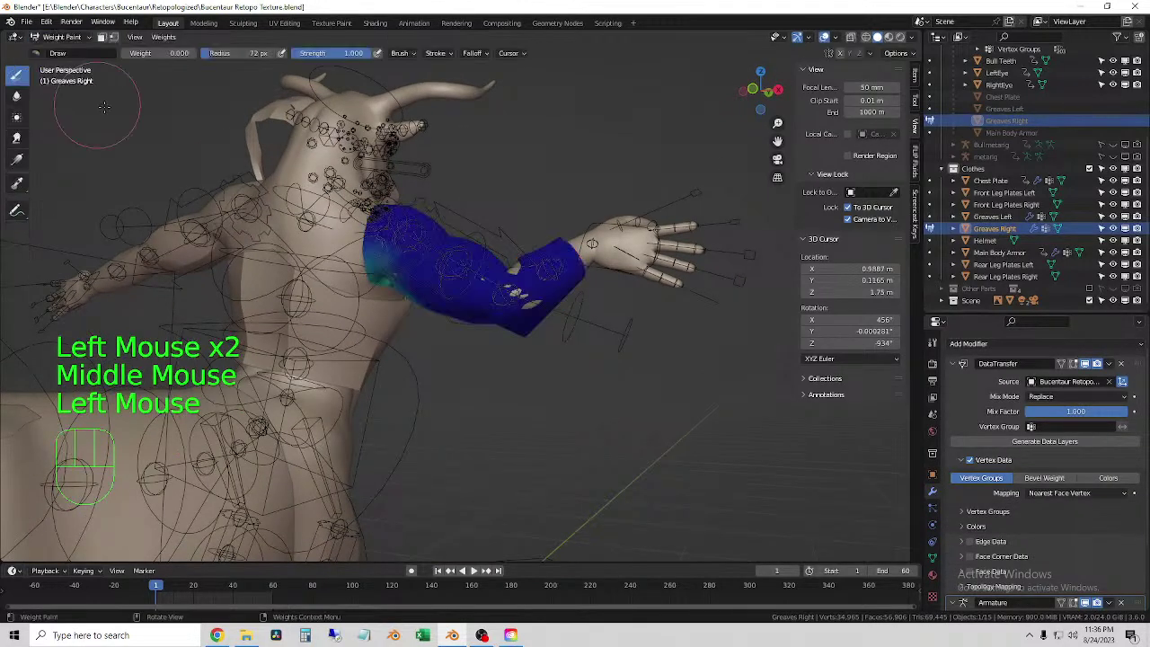
pyautogui.scroll(2, 558, 352)
pyautogui.moveTo(560, 362); pyautogui.dragTo(954, 499, button='middle')
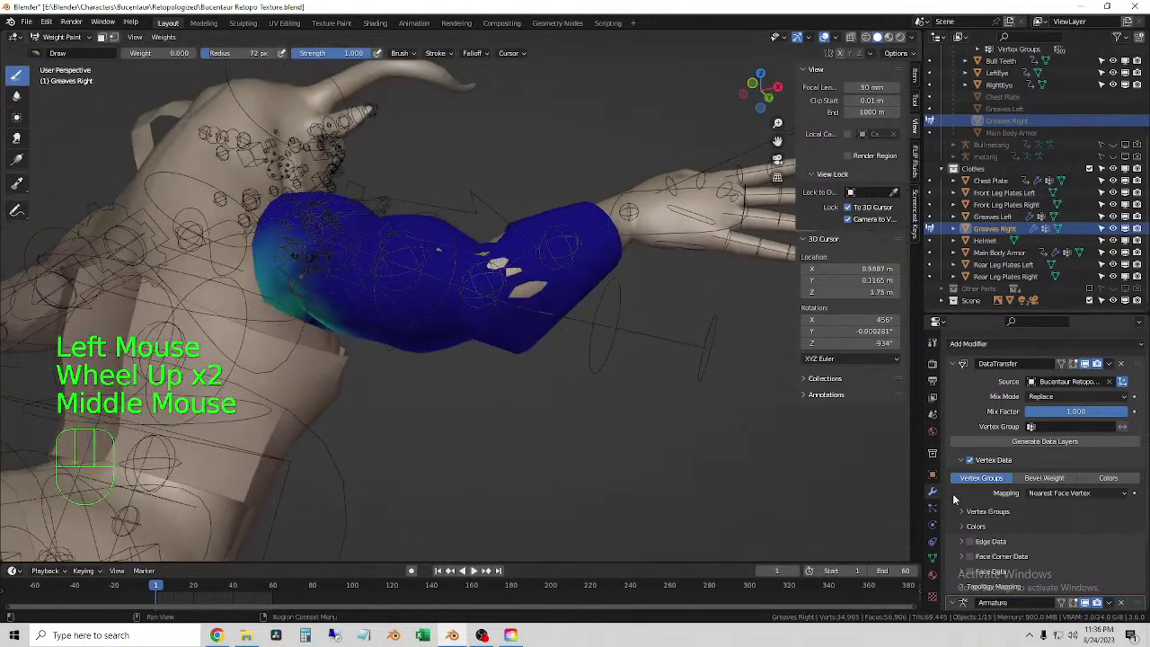
# - Check the Greaves Right weights of the vertex groups DEF-forearm.L.001, L.002, R.001 and R.002
pyautogui.scroll(-1, 931, 539)
pyautogui.click(931, 557)
pyautogui.click(1008, 385)
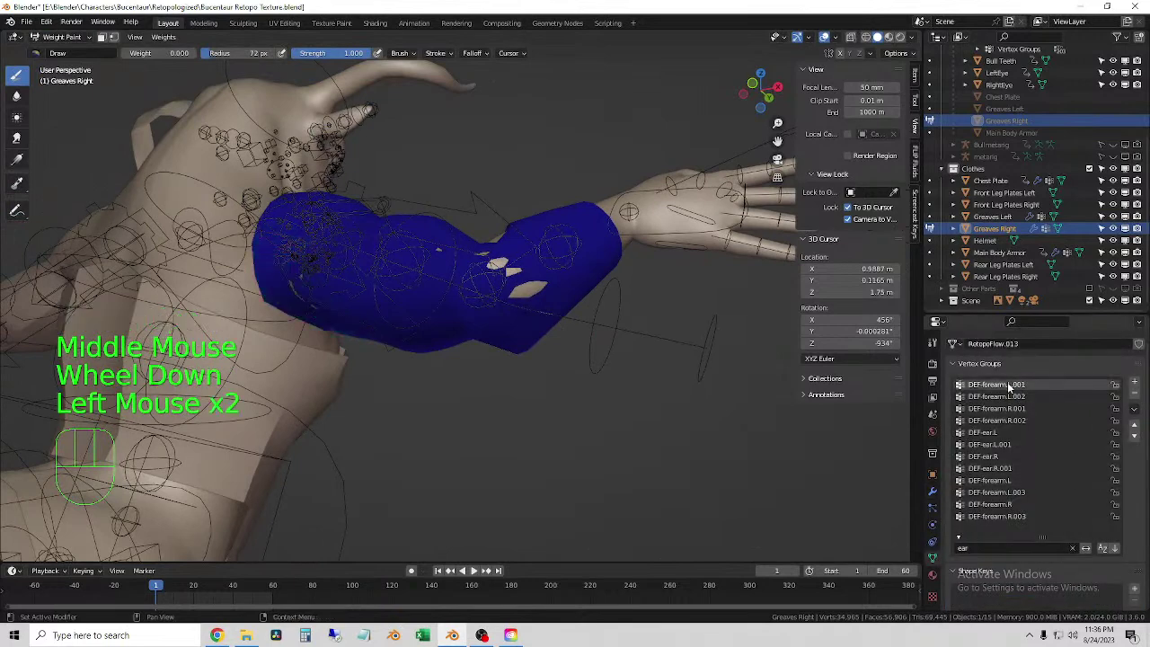
pyautogui.click(1010, 396)
pyautogui.click(1012, 408)
pyautogui.click(1015, 421)
pyautogui.scroll(1, 1017, 422)
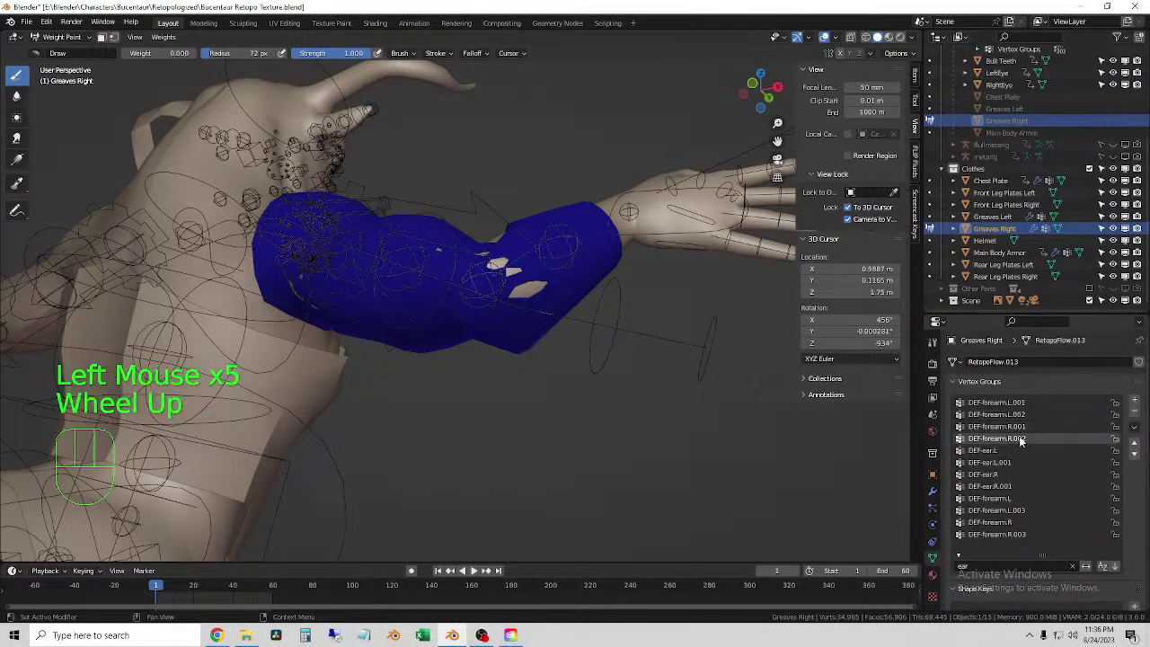
# - Filter the Greaves Right vertex groups by "arm" and check the weights of the left upper arm and both forearms' groups
pyautogui.click(1006, 567)
pyautogui.write('ar')
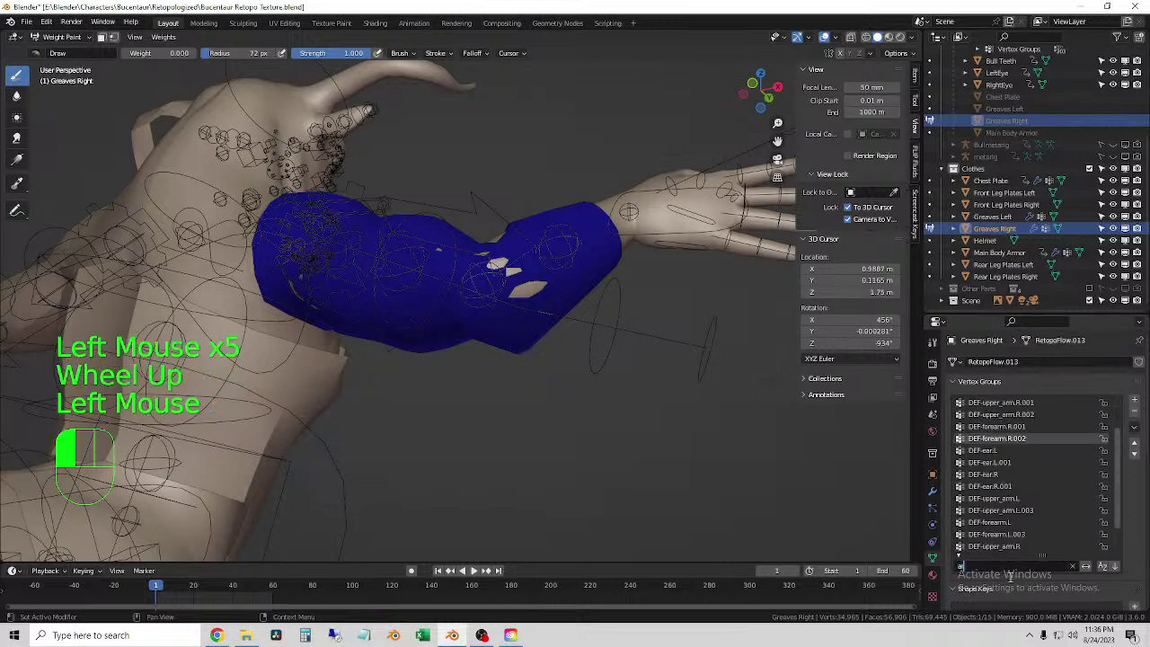
pyautogui.write('m')
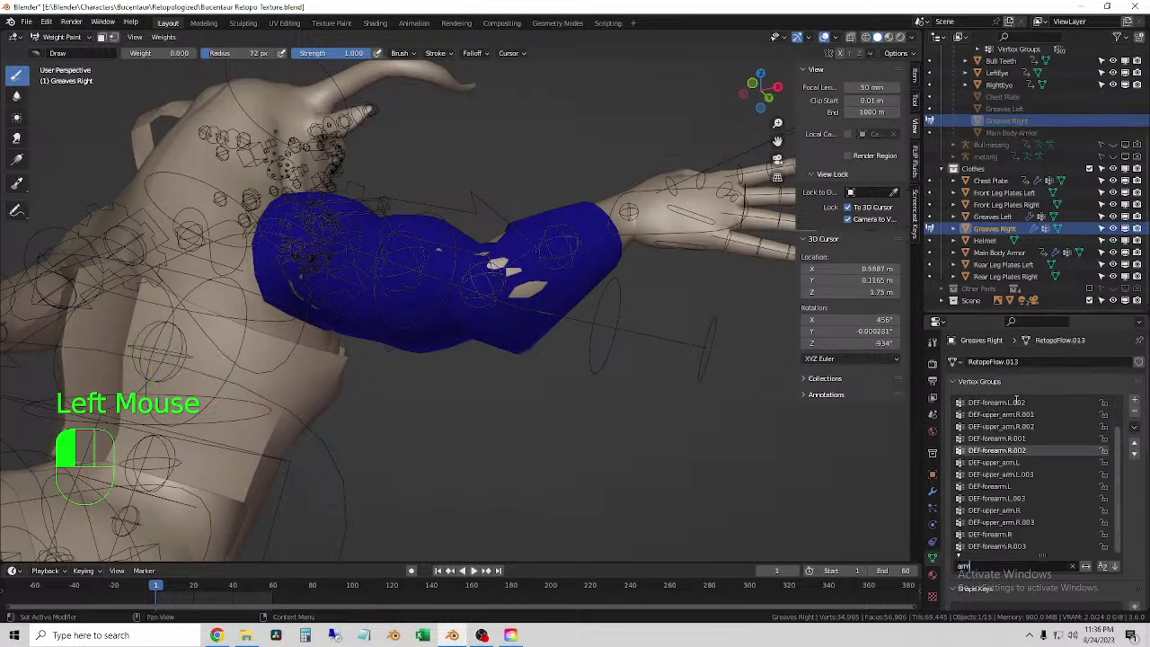
pyautogui.click(1019, 462)
pyautogui.click(1019, 474)
pyautogui.click(1020, 486)
pyautogui.click(1019, 498)
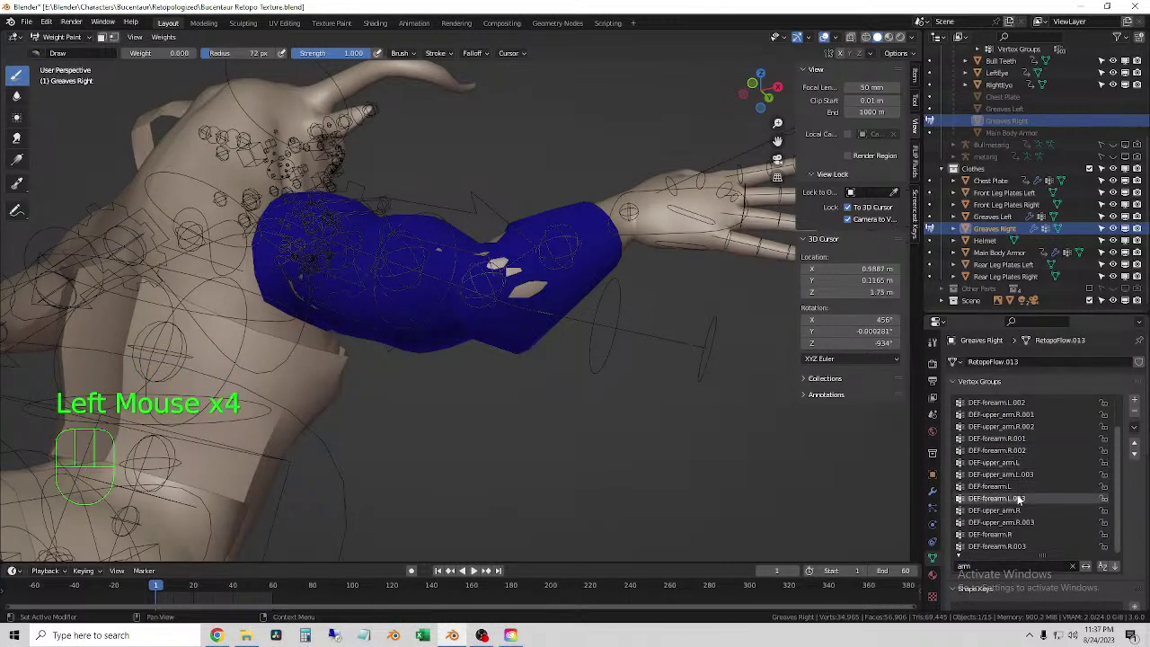
pyautogui.click(1014, 404)
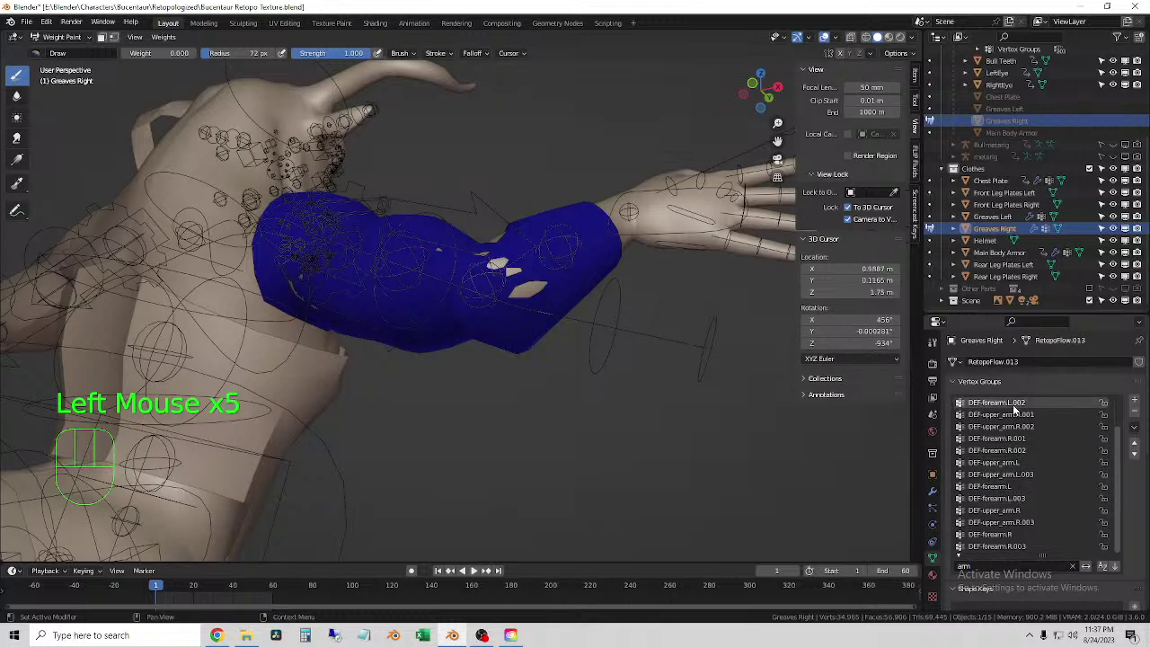
pyautogui.click(1014, 439)
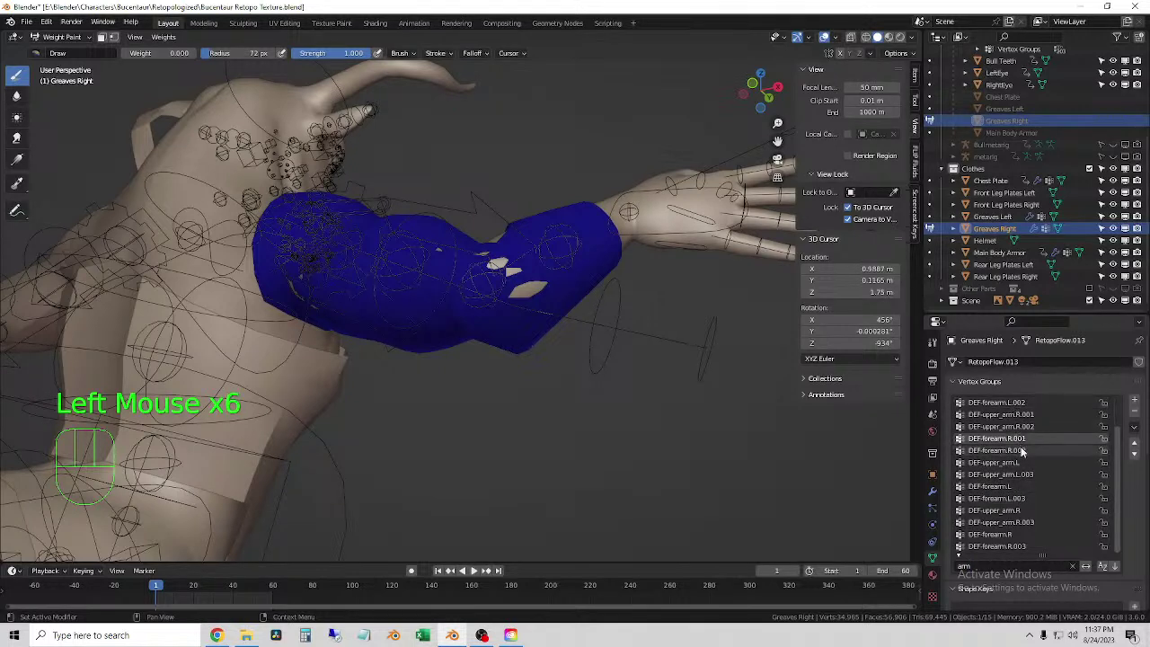
pyautogui.click(1015, 450)
# - Check the Greaves Right weights of DEF-forearm.R, DEF-forearm.R.003 and DEF-upper_arm.R.003
pyautogui.scroll(-2, 1024, 499)
pyautogui.click(1028, 533)
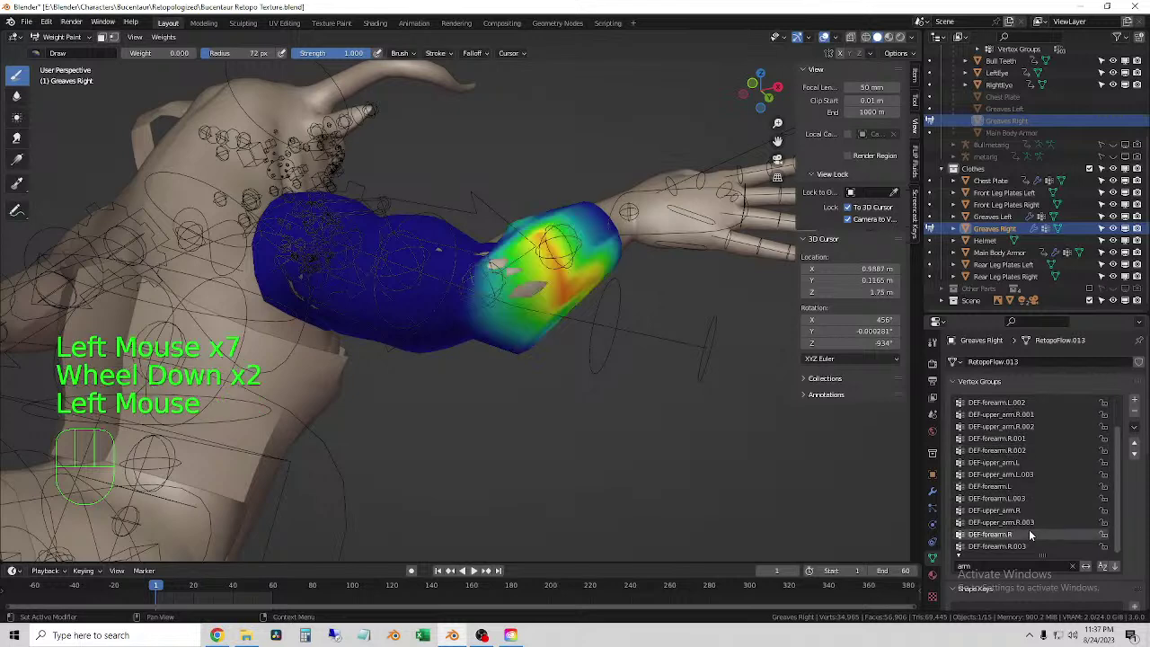
pyautogui.click(1033, 547)
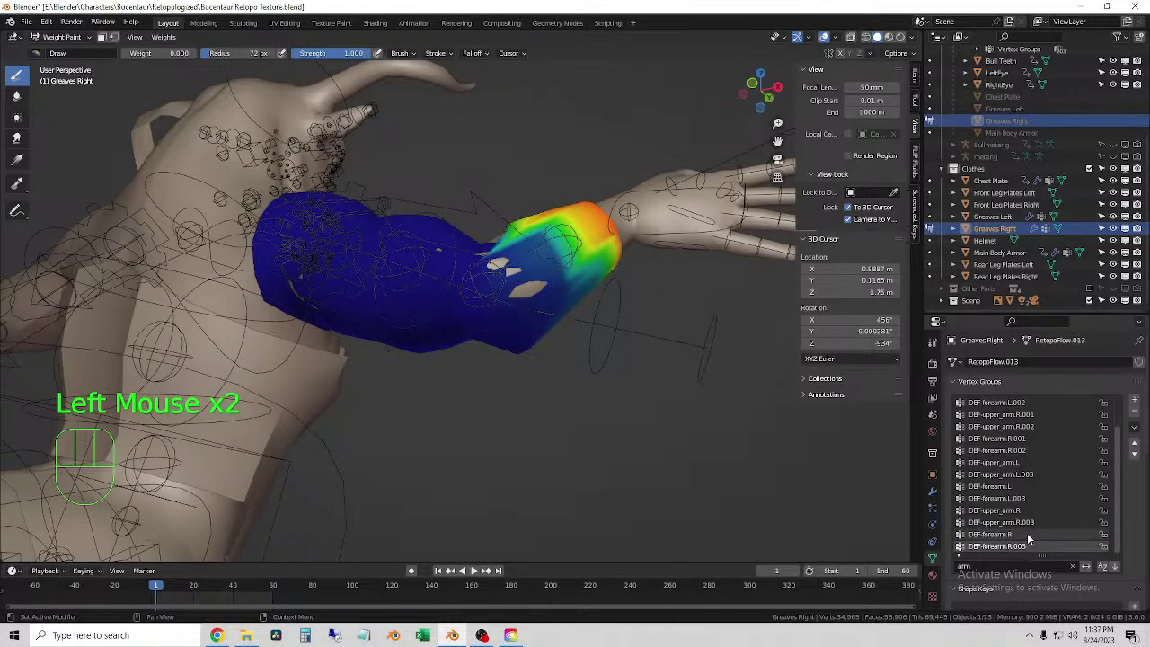
pyautogui.click(1026, 533)
pyautogui.scroll(-2, 1026, 524)
pyautogui.click(1026, 522)
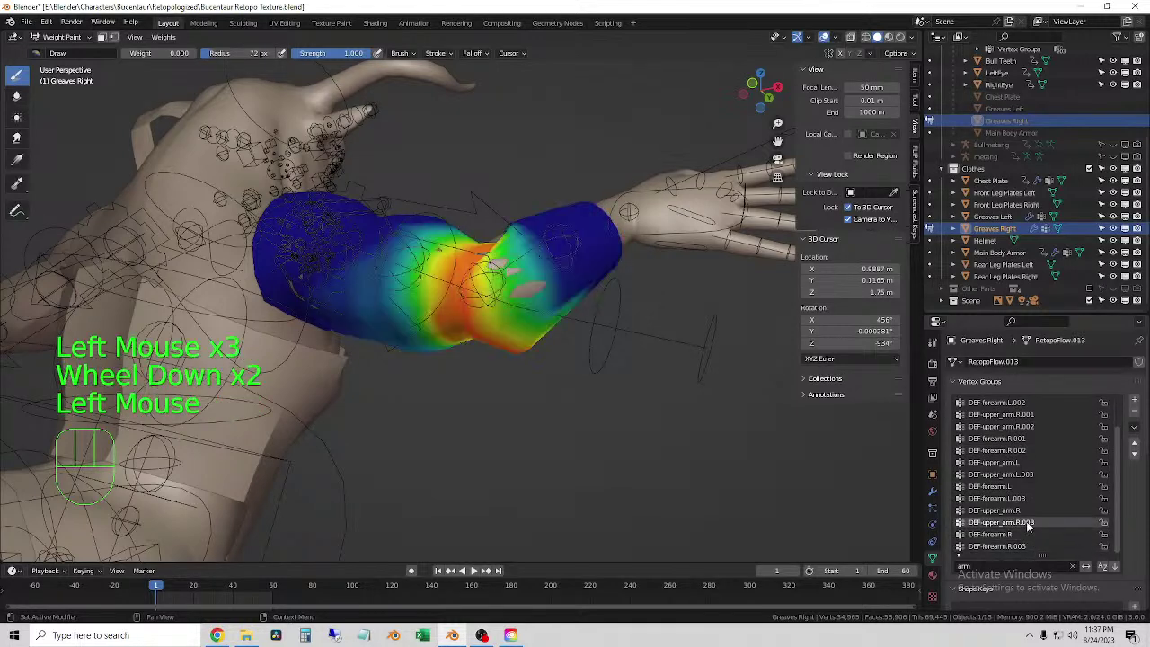
pyautogui.moveTo(552, 382)
pyautogui.mouseDown(button='middle')
pyautogui.moveTo(577, 375)
pyautogui.moveTo(518, 394)
pyautogui.moveTo(459, 340)
pyautogui.moveTo(584, 235)
pyautogui.mouseUp(button='middle')
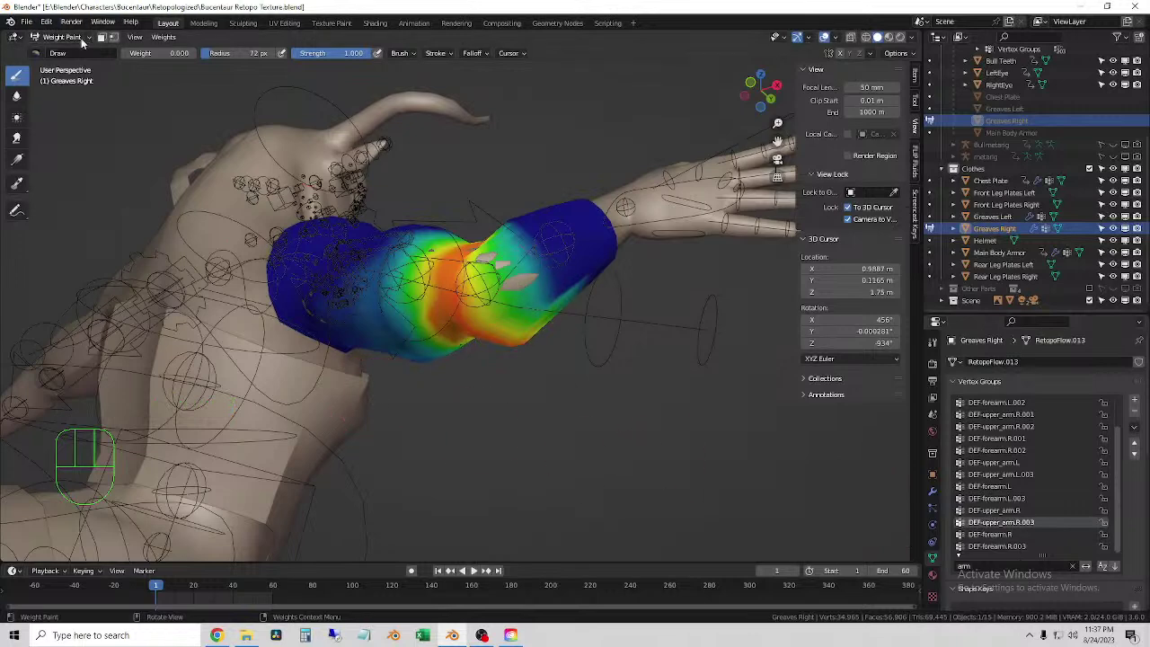
# - Return to the Bull Rig in Pose Mode and clear all transforms on every bone
pyautogui.click(82, 39)
pyautogui.click(54, 51)
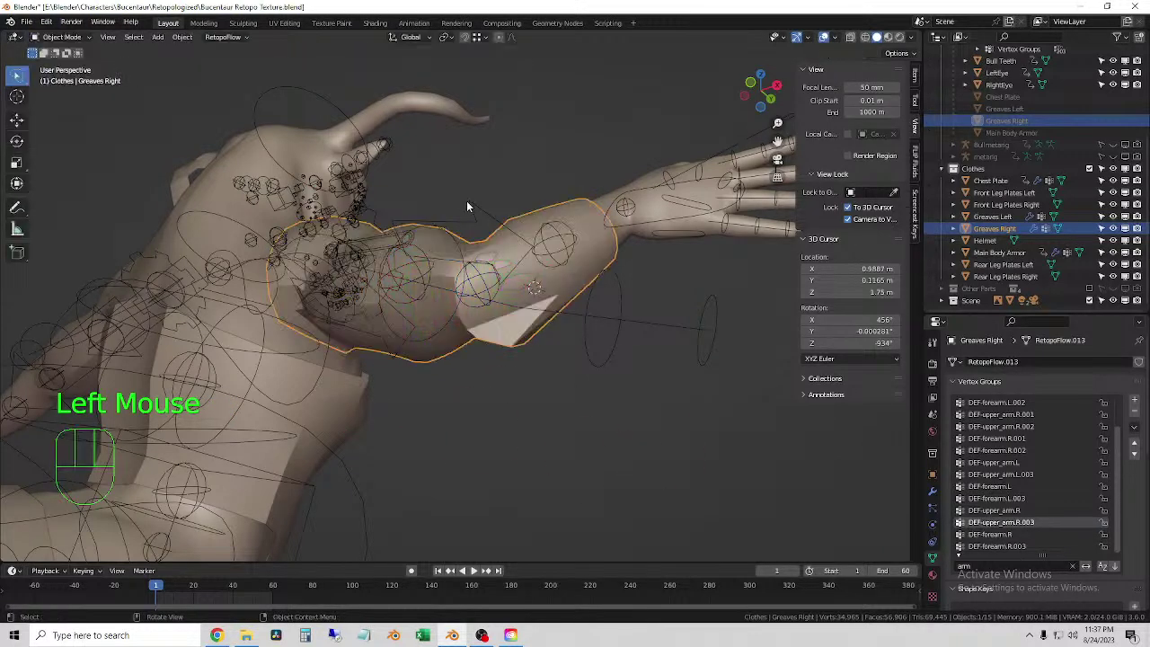
pyautogui.click(468, 202)
pyautogui.moveTo(76, 37); pyautogui.dragTo(70, 82)
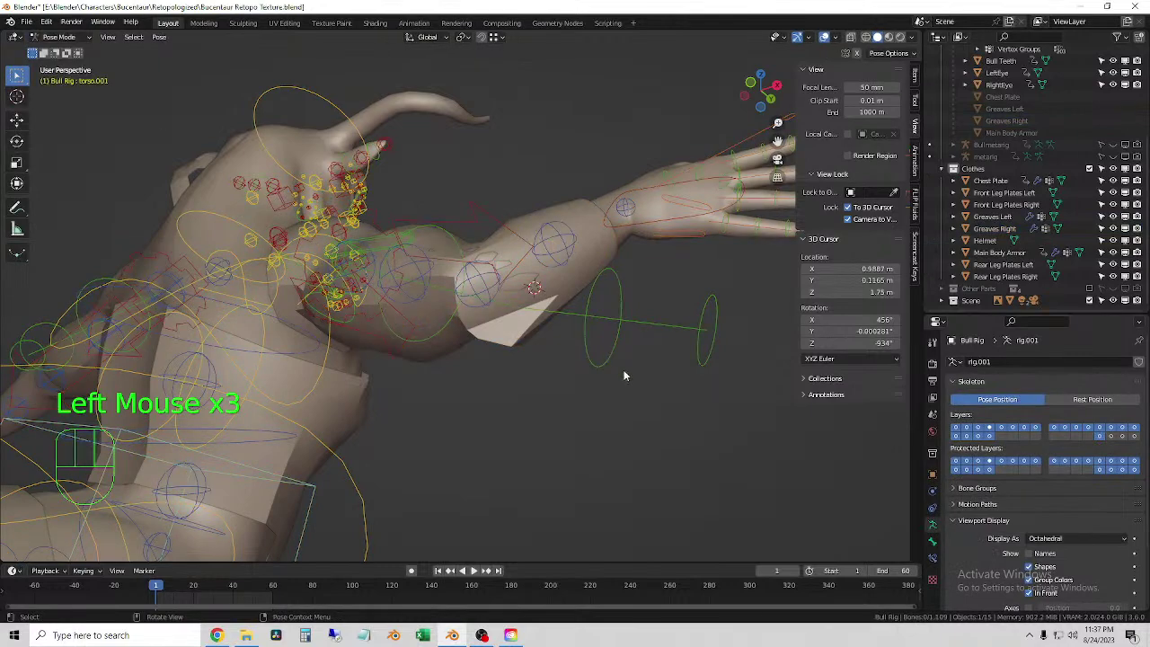
pyautogui.press('a')
pyautogui.click(157, 38)
pyautogui.moveTo(244, 64)
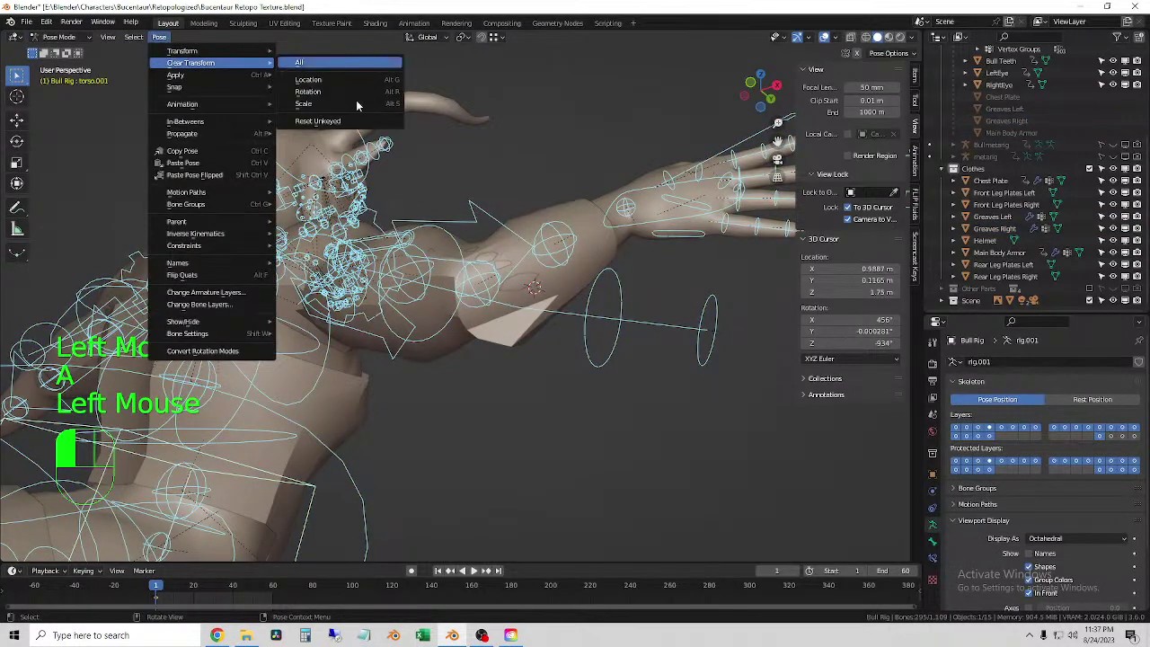
pyautogui.click(305, 65)
# - Apply the Data Transfer modifier of Greaves Right in Object Mode
pyautogui.scroll(-2, 539, 284)
pyautogui.moveTo(539, 284); pyautogui.dragTo(501, 289, button='middle')
pyautogui.keyDown('shift'); pyautogui.moveTo(501, 289); pyautogui.dragTo(508, 310, button='middle'); pyautogui.keyUp('shift')
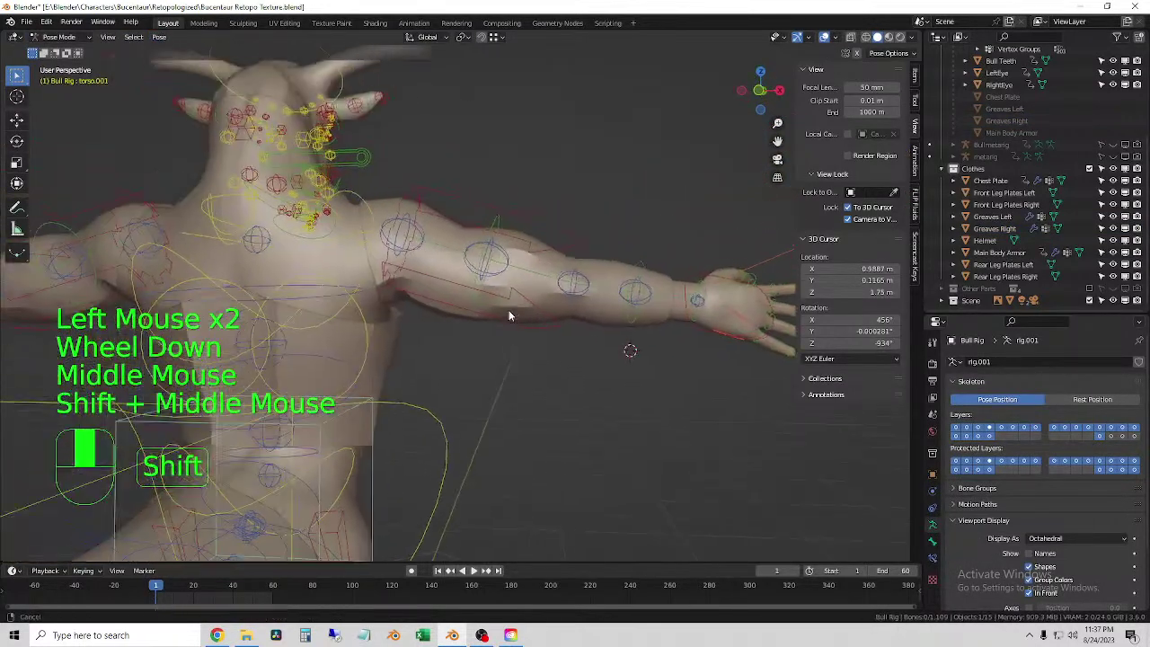
pyautogui.click(60, 38)
pyautogui.click(63, 51)
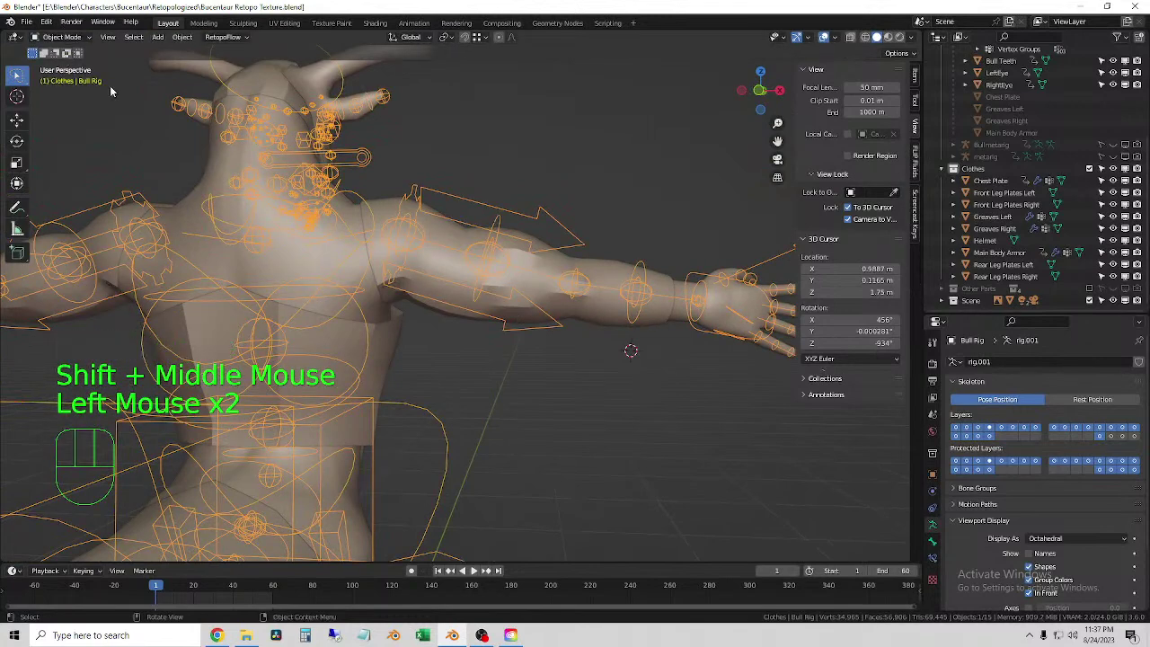
pyautogui.click(575, 288)
pyautogui.click(932, 491)
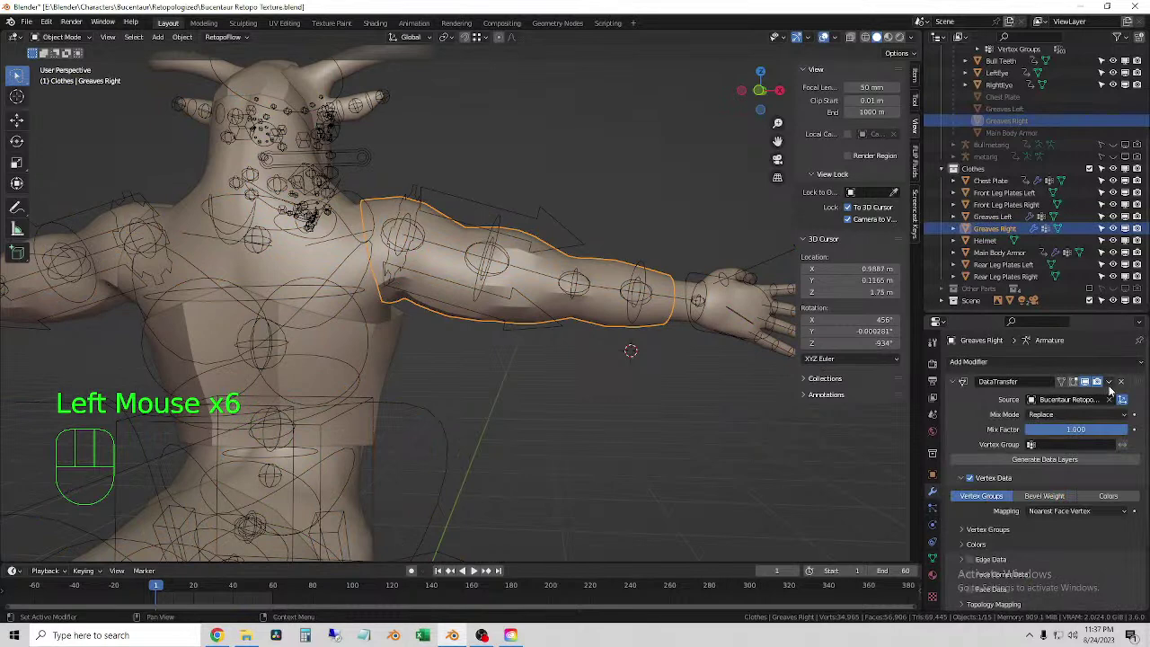
pyautogui.moveTo(1108, 382); pyautogui.dragTo(1078, 392)
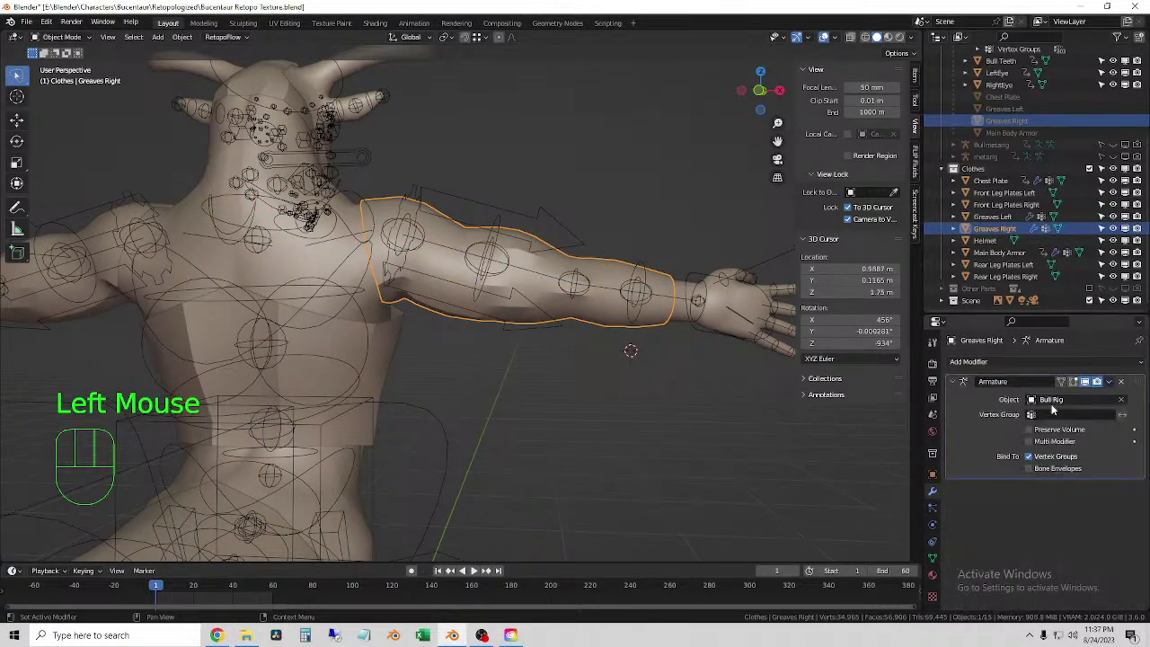
# - Select the Bull Rig again and put it in Pose Mode for another deformation test
pyautogui.click(534, 214)
pyautogui.click(533, 214)
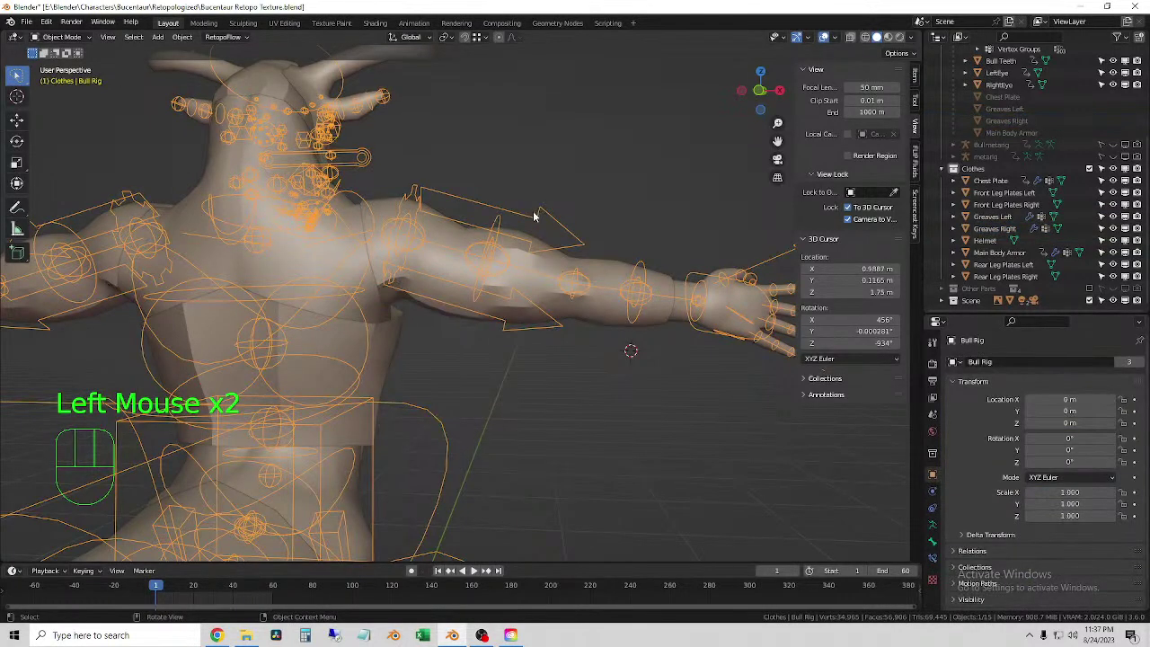
pyautogui.doubleClick(697, 274)
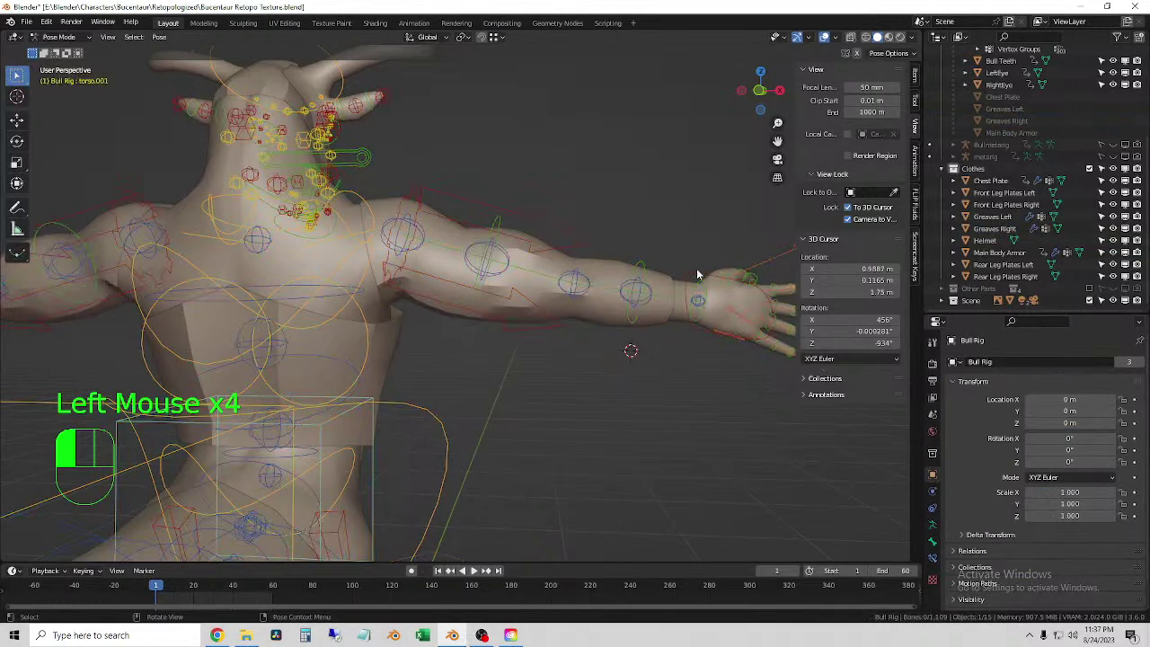
pyautogui.click(696, 268)
pyautogui.press('g')
pyautogui.press('Escape')
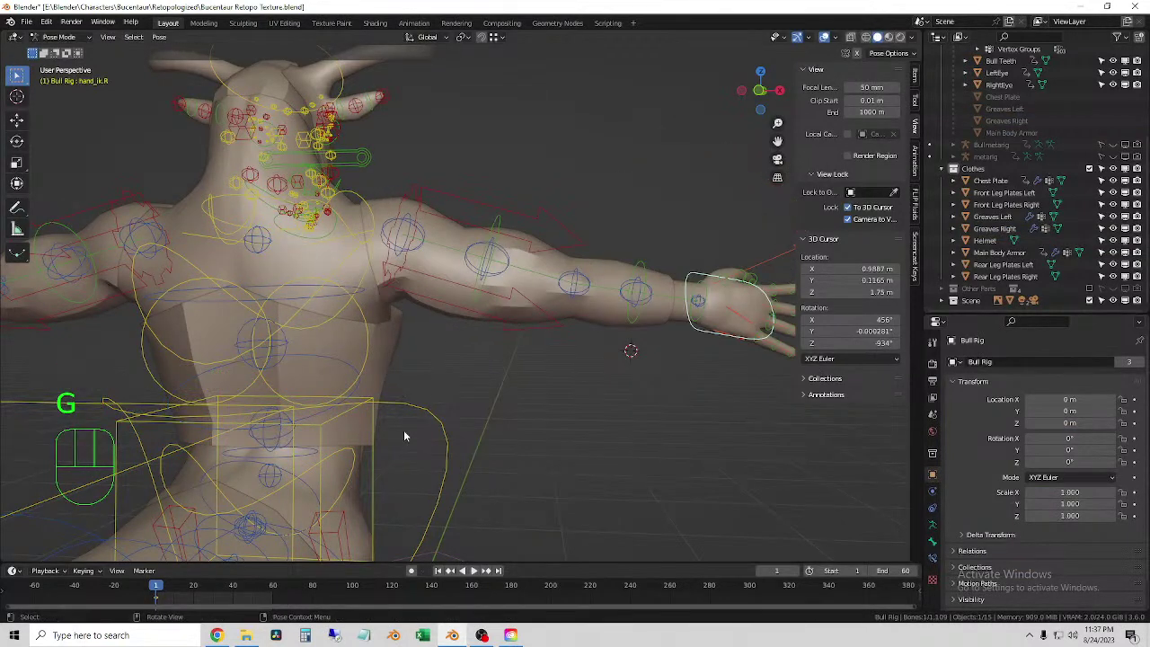
# - Rotate the torso.001 control 13.5° in view orientation to bend the right arm, and inspect the right greave at the elbow
pyautogui.click(369, 417)
pyautogui.press('r')
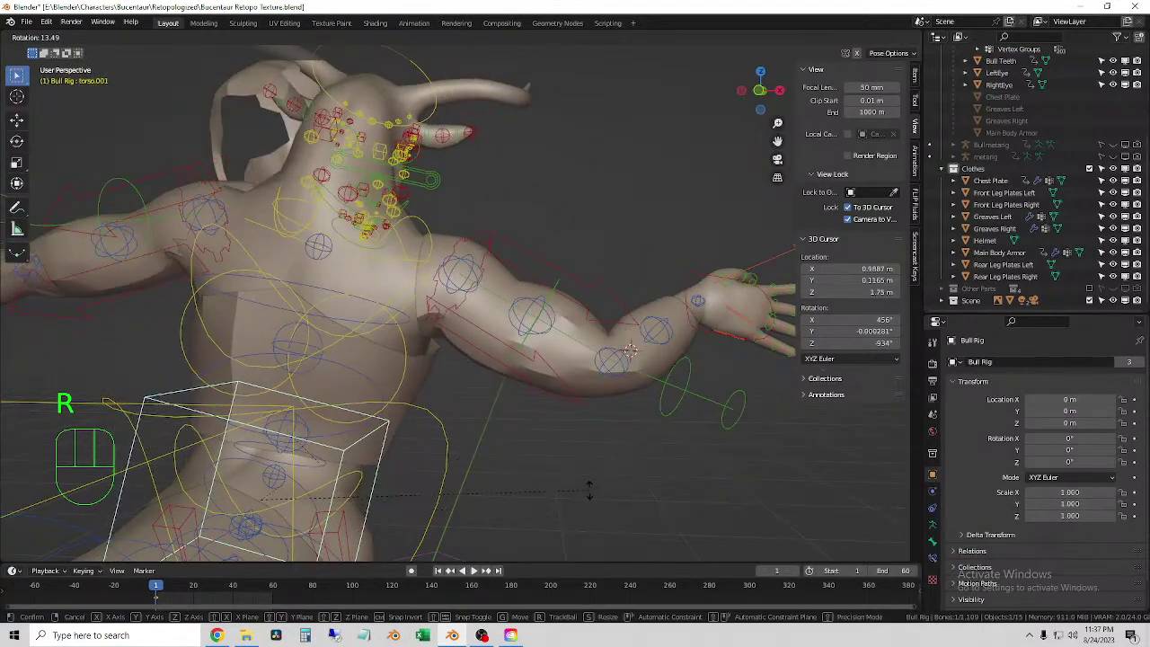
pyautogui.click(592, 435)
pyautogui.moveTo(593, 436); pyautogui.dragTo(710, 421, button='middle')
pyautogui.keyDown('shift'); pyautogui.rightClick(653, 398); pyautogui.keyUp('shift')
pyautogui.scroll(2, 653, 399)
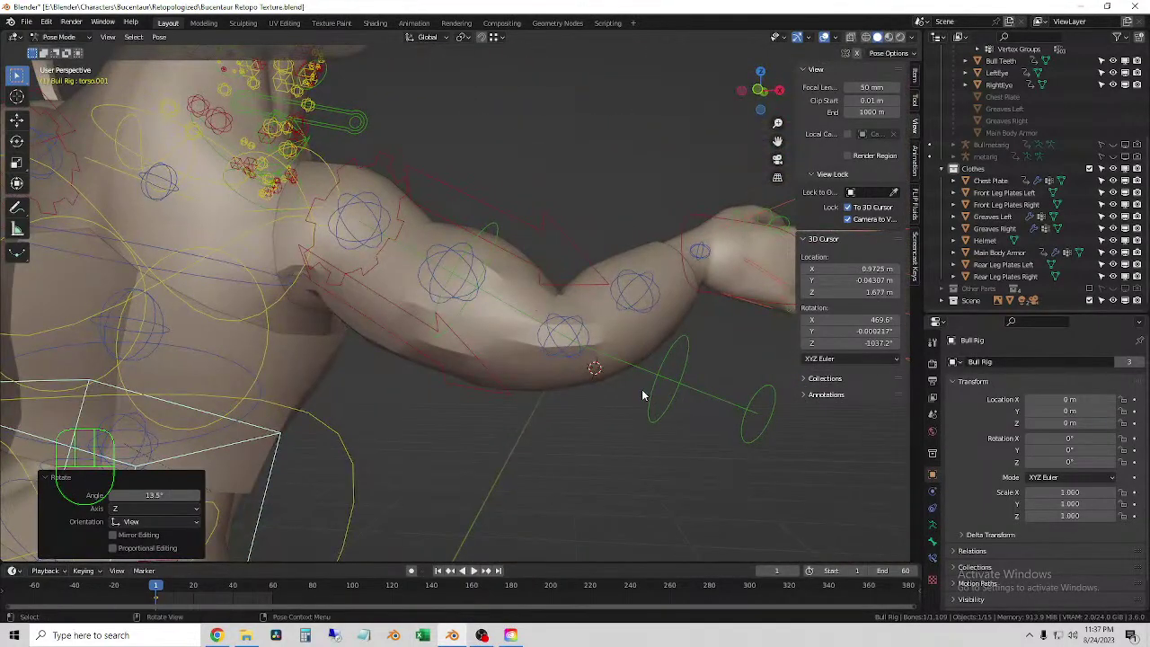
# - Move the hand_ik.R control to test the bent right arm, and inspect the right greave around the armpit
pyautogui.scroll(-2, 644, 395)
pyautogui.moveTo(568, 396); pyautogui.dragTo(574, 407, button='middle')
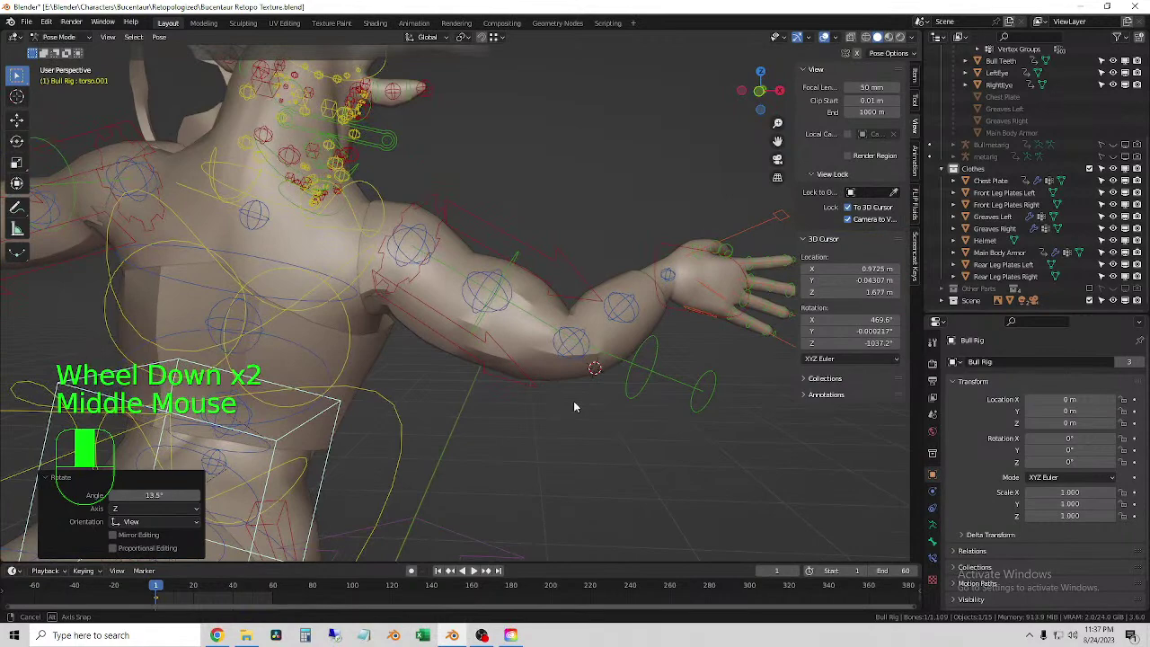
pyautogui.click(719, 283)
pyautogui.press('g')
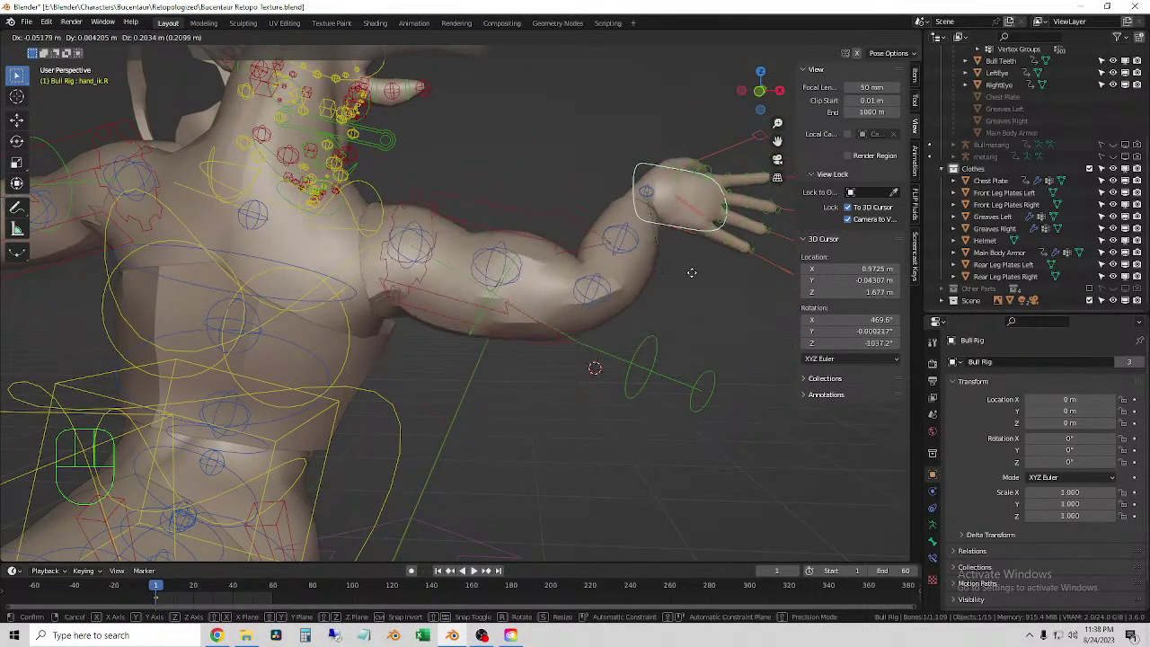
pyautogui.moveTo(667, 273); pyautogui.dragTo(403, 302, button='middle')
pyautogui.keyDown('shift'); pyautogui.rightClick(355, 292); pyautogui.keyUp('shift')
pyautogui.scroll(2, 359, 297)
pyautogui.click(401, 310)
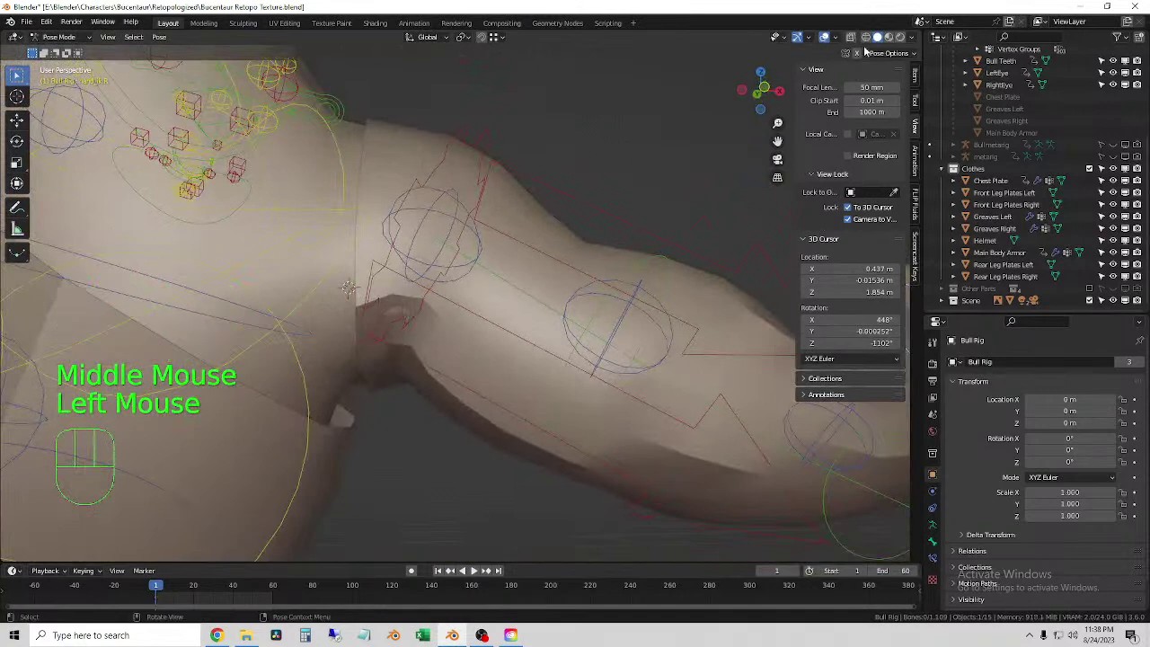
# - Box-select the upper arm bones near the right armpit, deselect them, and examine the right greave's deformation at the shoulder
pyautogui.moveTo(378, 263); pyautogui.dragTo(326, 353)
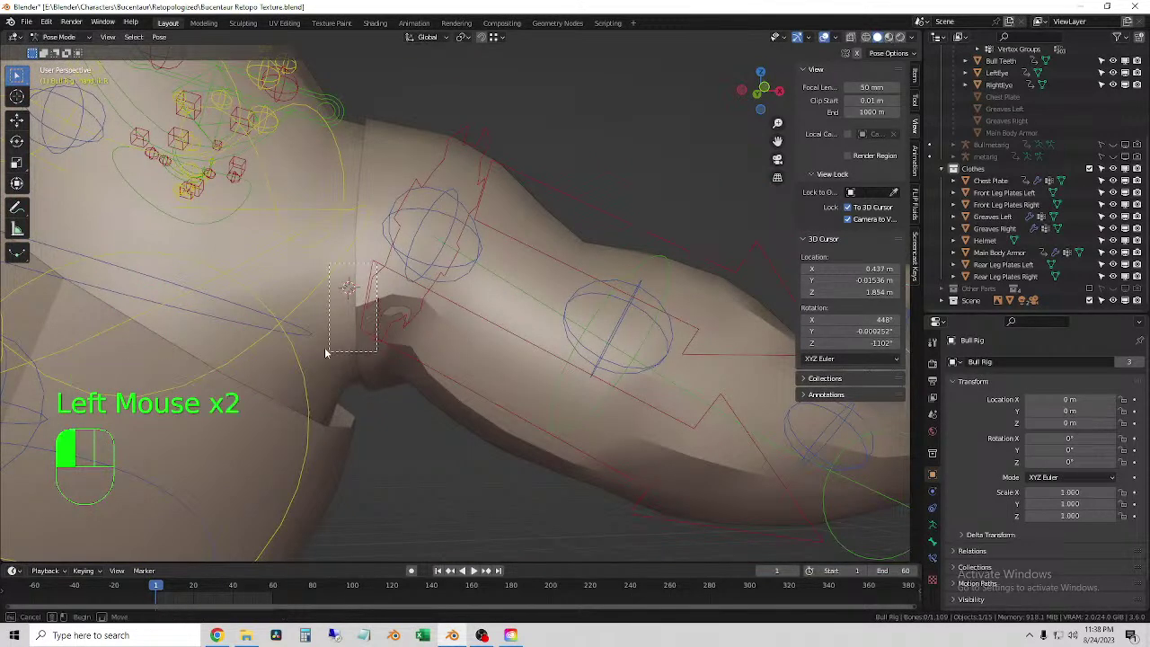
pyautogui.moveTo(421, 344); pyautogui.dragTo(420, 341)
pyautogui.scroll(-1, 420, 340)
pyautogui.click(445, 346)
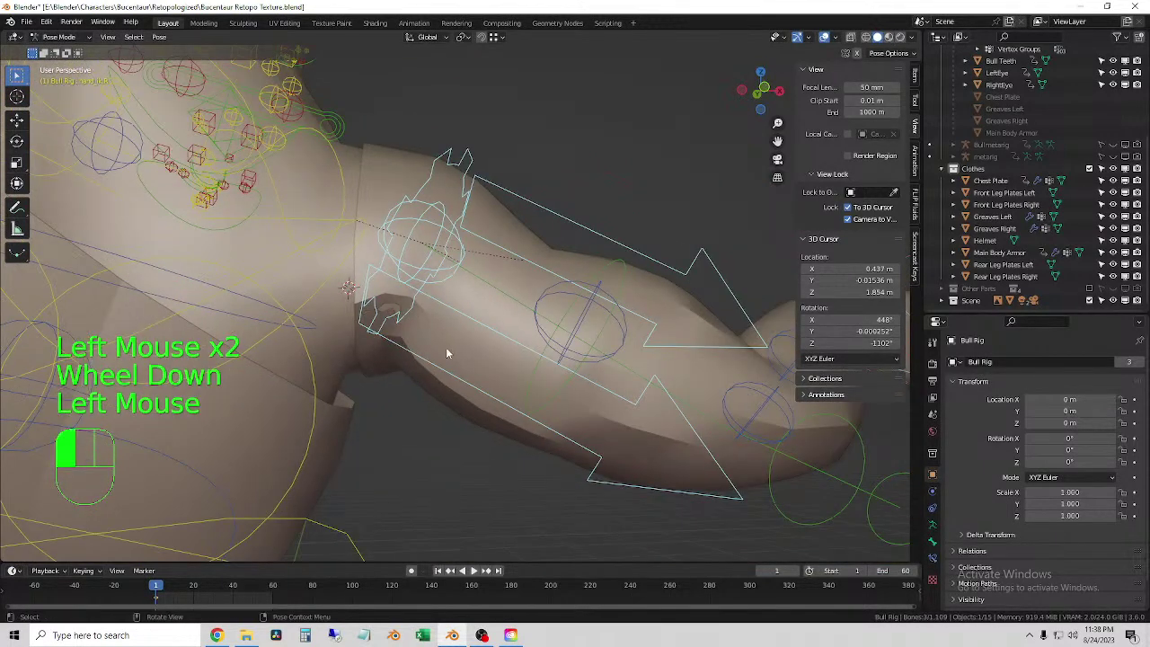
pyautogui.click(558, 111)
pyautogui.scroll(-1, 515, 377)
pyautogui.moveTo(502, 371); pyautogui.dragTo(547, 350, button='middle')
pyautogui.scroll(-3, 370, 305)
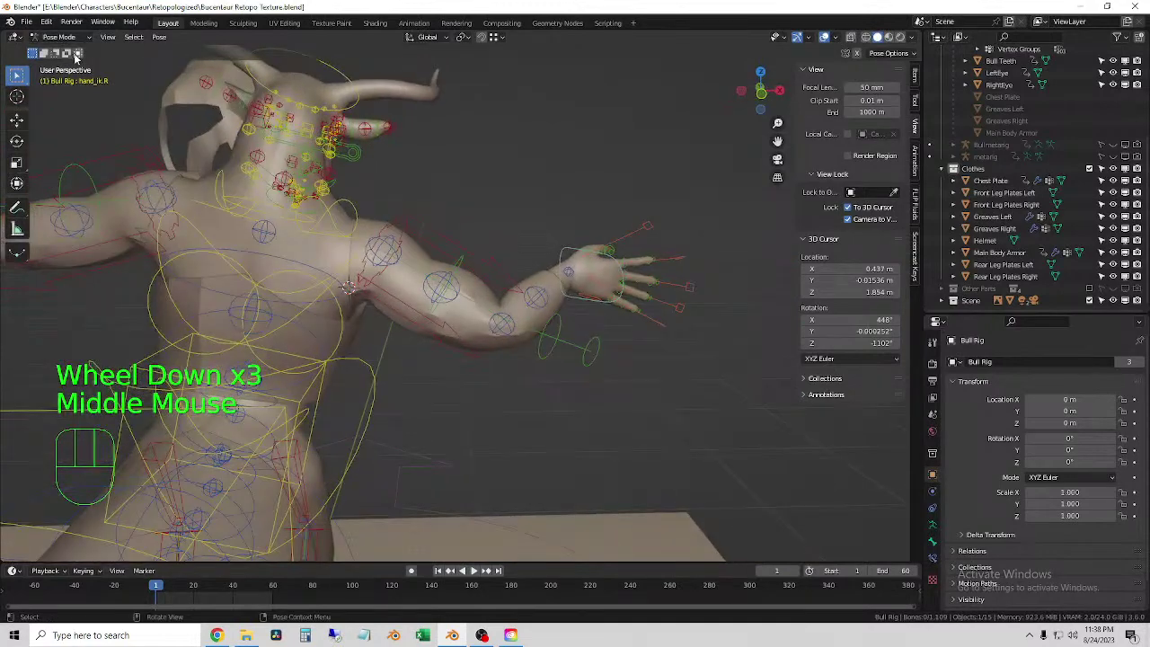
pyautogui.moveTo(304, 281); pyautogui.dragTo(390, 315, button='middle')
pyautogui.scroll(2, 390, 314)
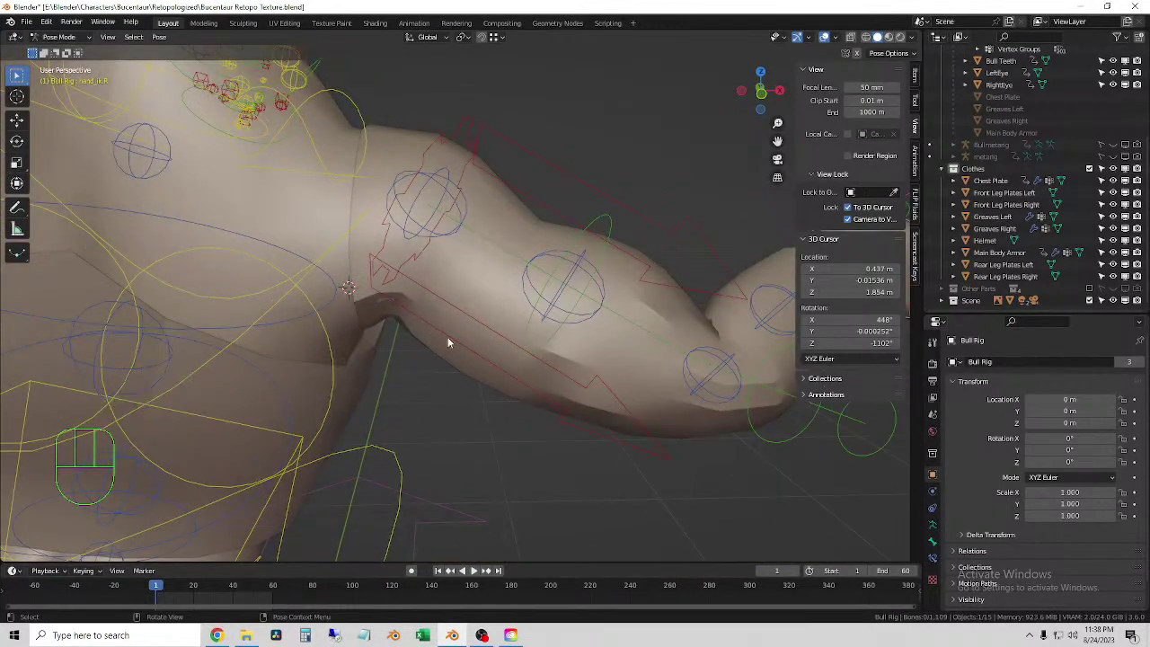
pyautogui.scroll(-2, 381, 235)
# - Select every bone of the Bull Rig and clear all pose transforms
pyautogui.press('a')
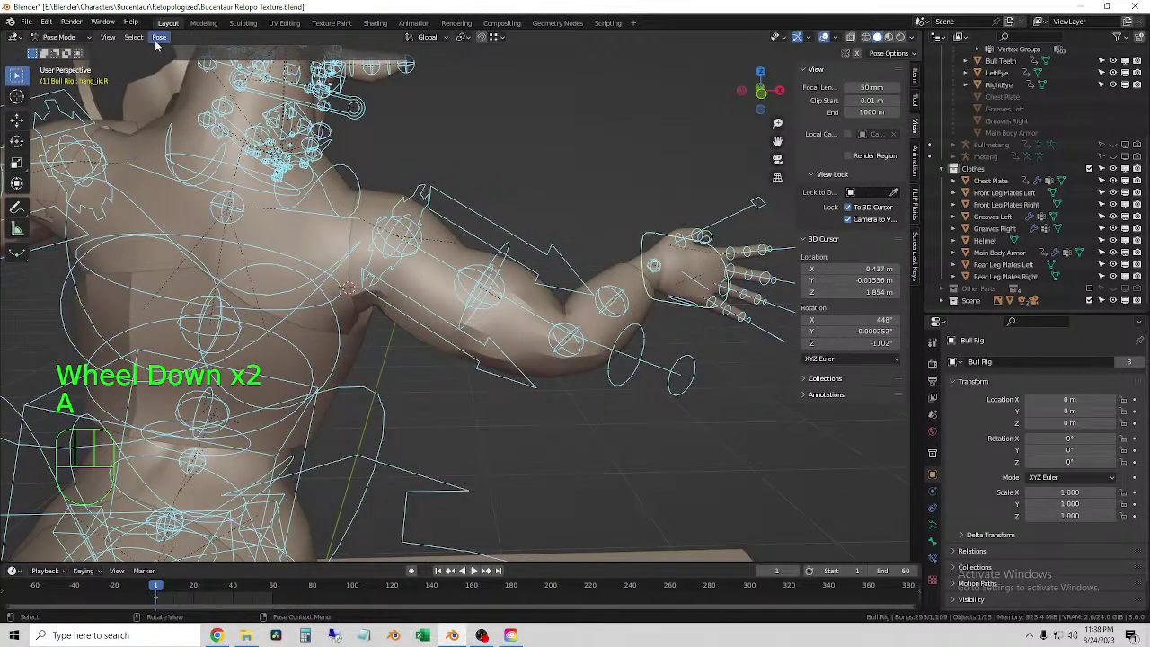
pyautogui.click(159, 37)
pyautogui.moveTo(261, 63)
pyautogui.click(308, 63)
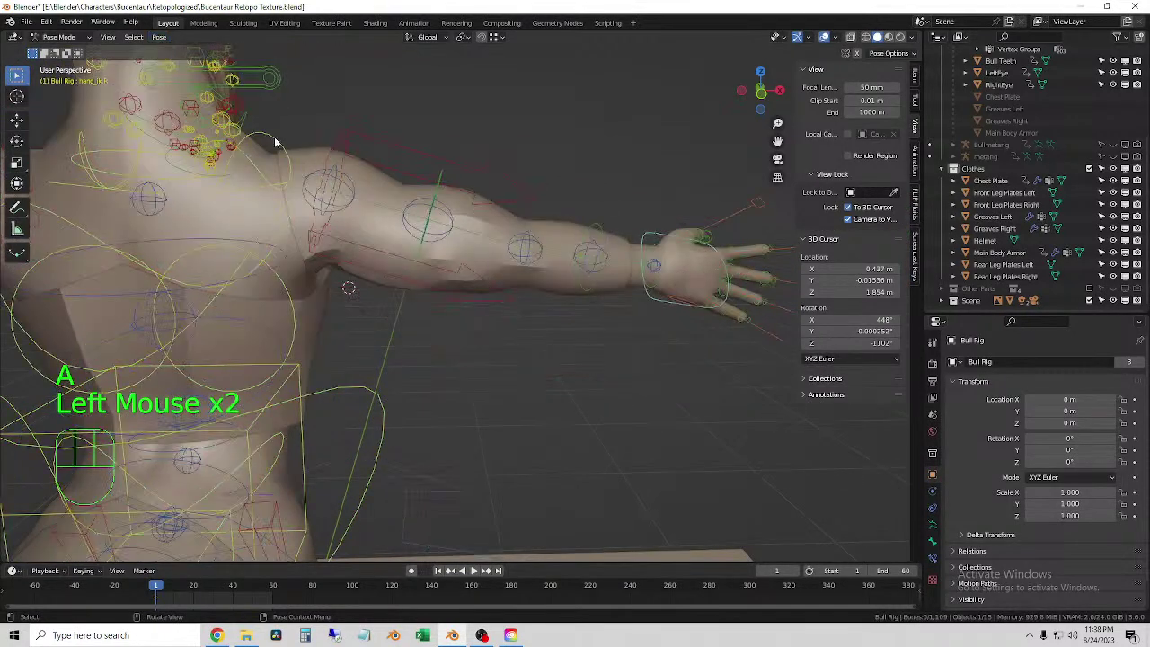
# - Examine the unposed right greave close up at the armpit, selecting the upper_arm_ik.R control
pyautogui.click(59, 37)
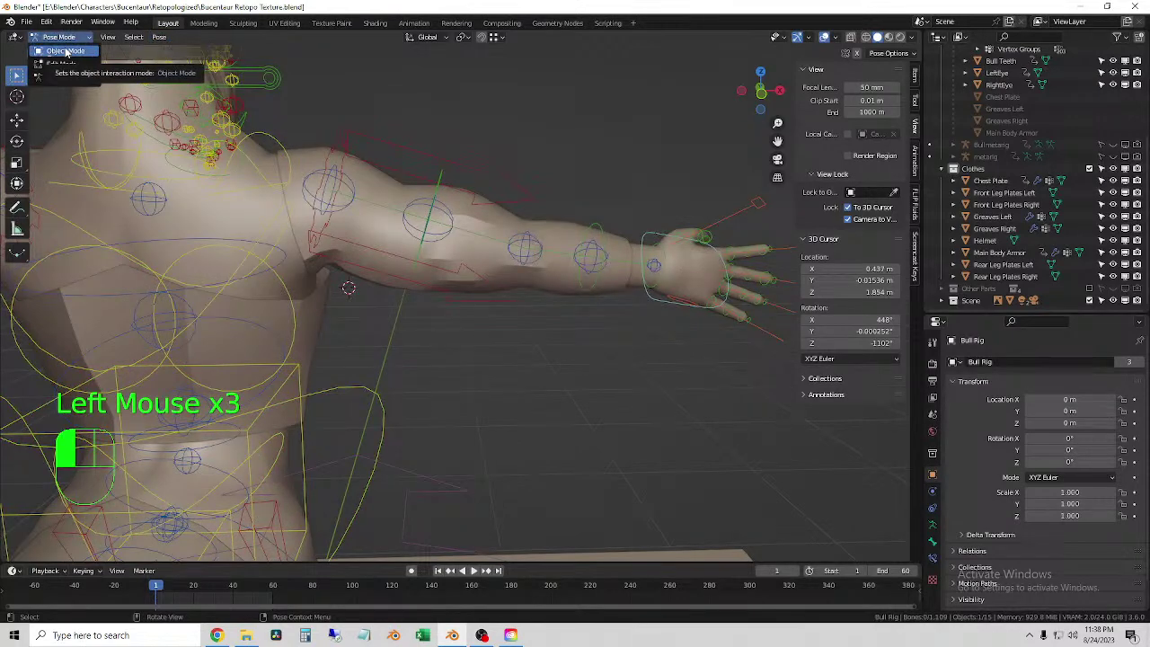
pyautogui.scroll(2, 347, 286)
pyautogui.keyDown('shift'); pyautogui.rightClick(296, 235); pyautogui.keyUp('shift')
pyautogui.scroll(2, 302, 247)
pyautogui.moveTo(302, 247); pyautogui.dragTo(909, 485, button='middle')
pyautogui.scroll(2, 350, 253)
pyautogui.scroll(-1, 346, 259)
pyautogui.scroll(-2, 320, 253)
pyautogui.scroll(4, 320, 253)
pyautogui.click(388, 192)
pyautogui.scroll(-3, 409, 222)
pyautogui.click(367, 183)
pyautogui.click(359, 187)
pyautogui.click(353, 189)
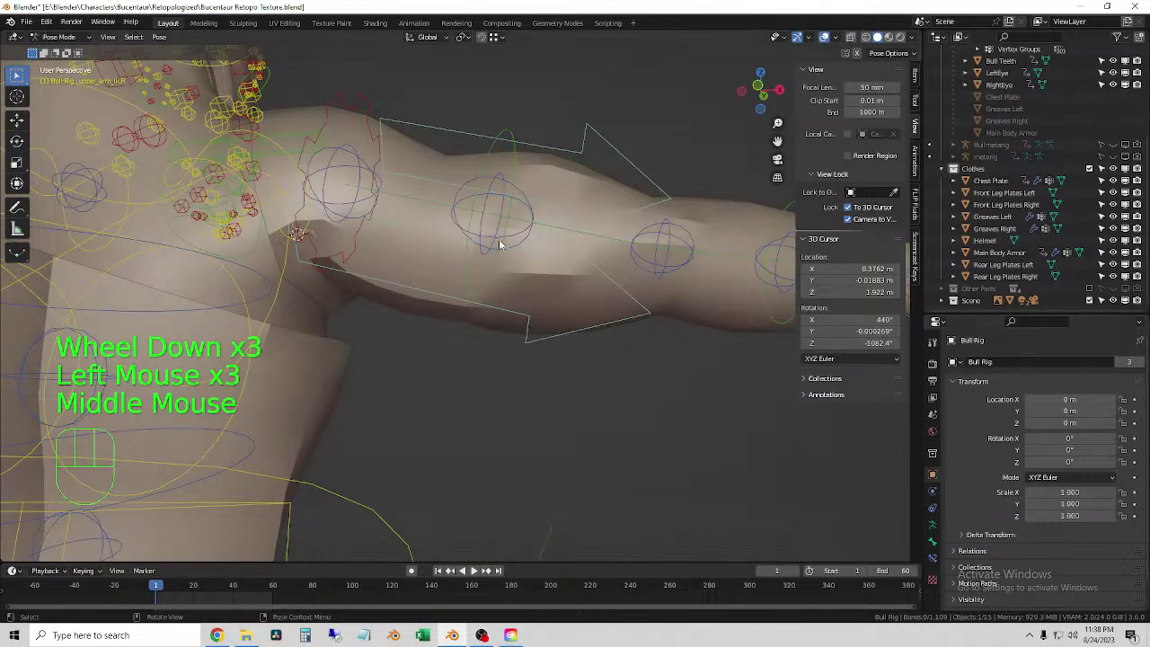
# - Select Greaves Right in Object Mode, undo back to before its Data Transfer modifier was applied, and deselect it
pyautogui.click(58, 37)
pyautogui.click(50, 47)
pyautogui.click(552, 197)
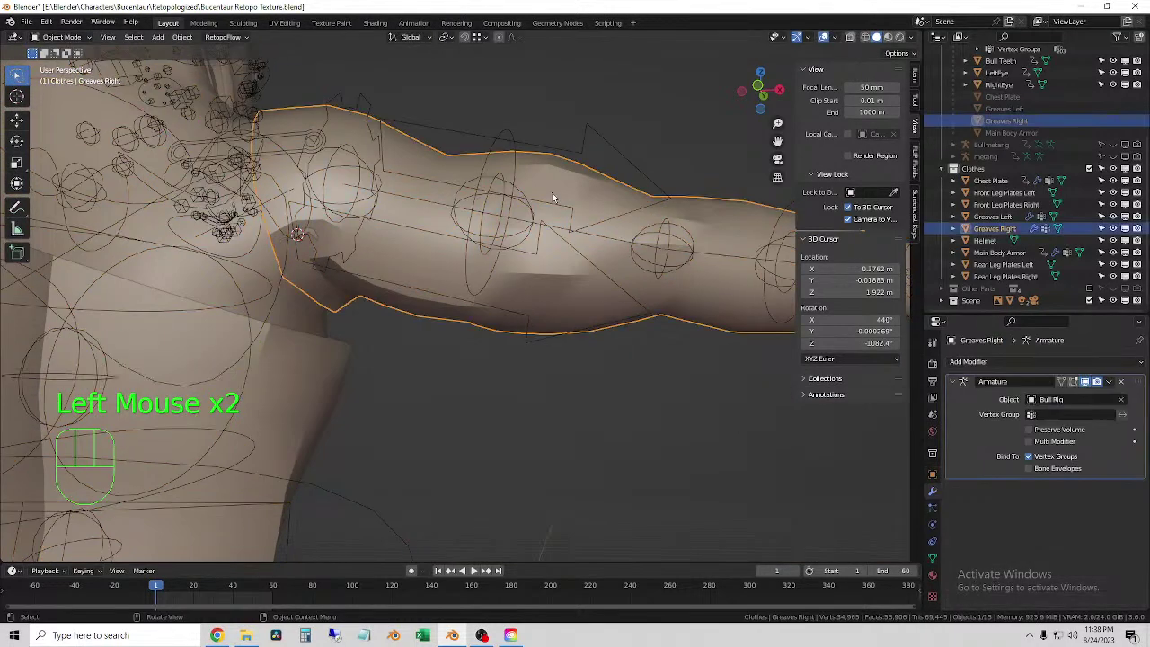
pyautogui.hotkey('ctrl', 'z')
pyautogui.hotkey('ctrl', 'z')
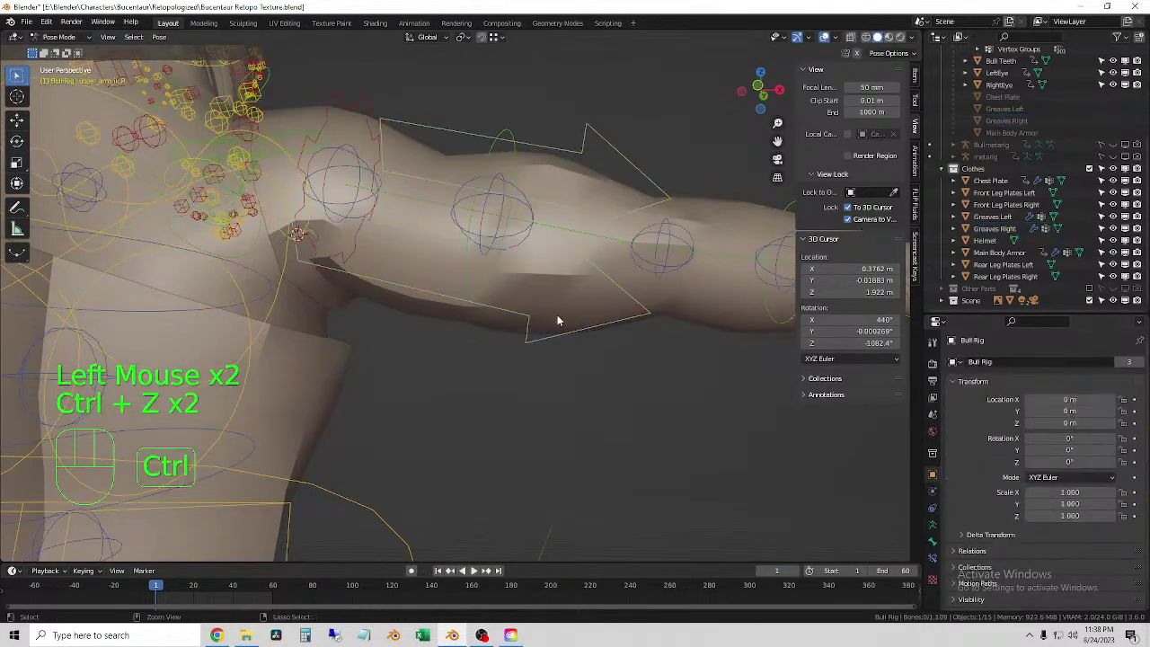
pyautogui.hotkey('ctrl', 'z')
pyautogui.hotkey('ctrl', 'z')
pyautogui.hotkey('ctrl', 'z')
pyautogui.hotkey('ctrl', 'z')
pyautogui.hotkey('ctrl', 'z')
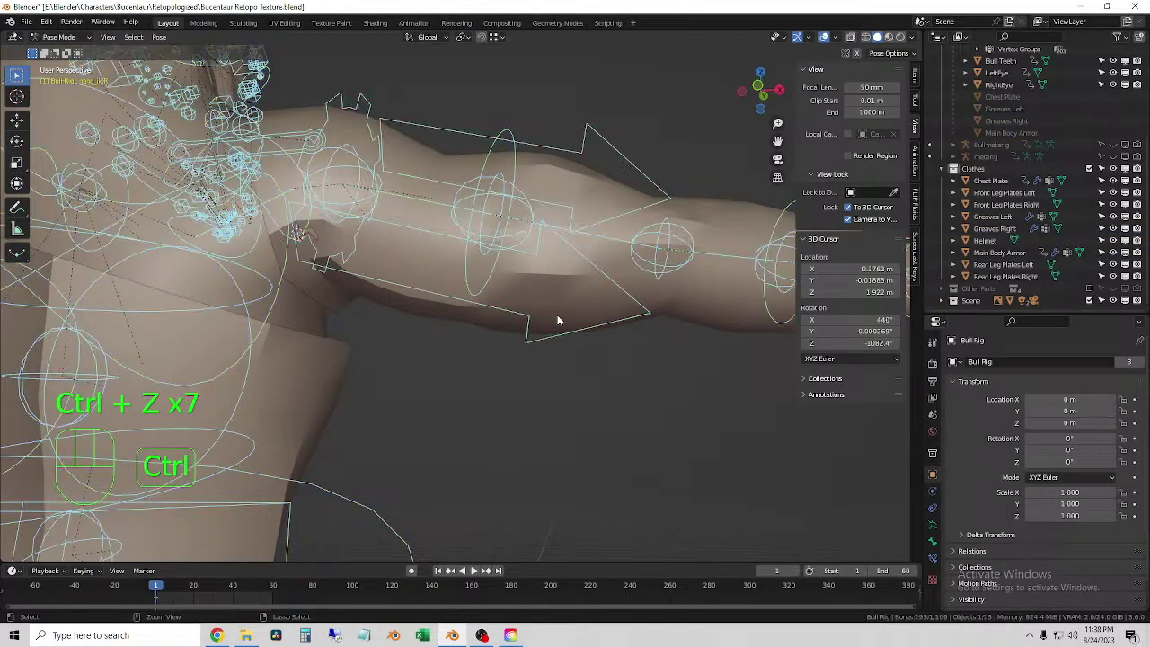
pyautogui.hotkey('ctrl', 'z')
pyautogui.hotkey('ctrl', 'z')
pyautogui.hotkey('ctrl', 'z')
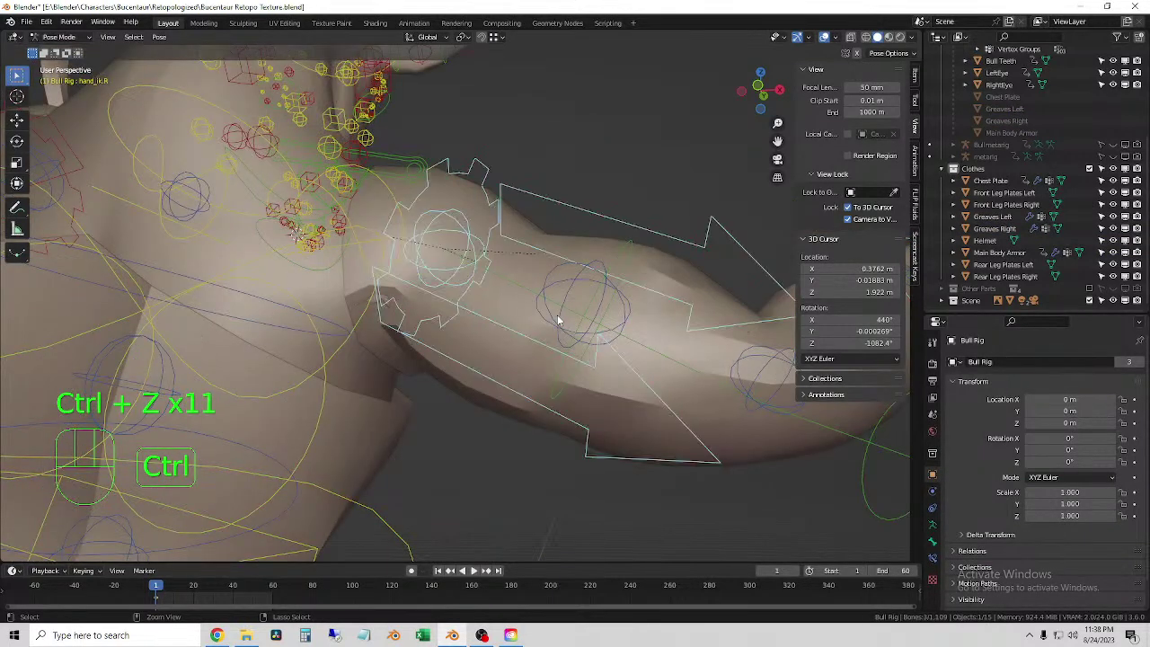
pyautogui.hotkey('ctrl', 'z')
pyautogui.hotkey('ctrl', 'z')
pyautogui.hotkey('ctrl', 'z')
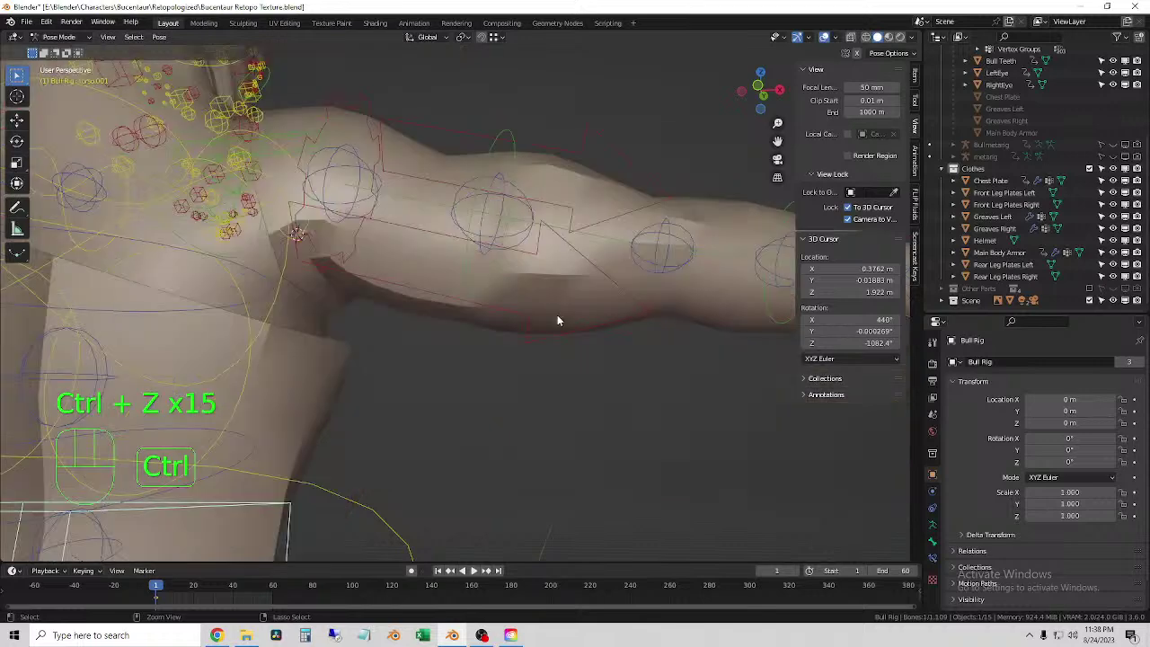
pyautogui.hotkey('ctrl', 'z')
pyautogui.hotkey('ctrl', 'z')
pyautogui.hotkey('ctrl', 'z')
pyautogui.hotkey('ctrl', 'z')
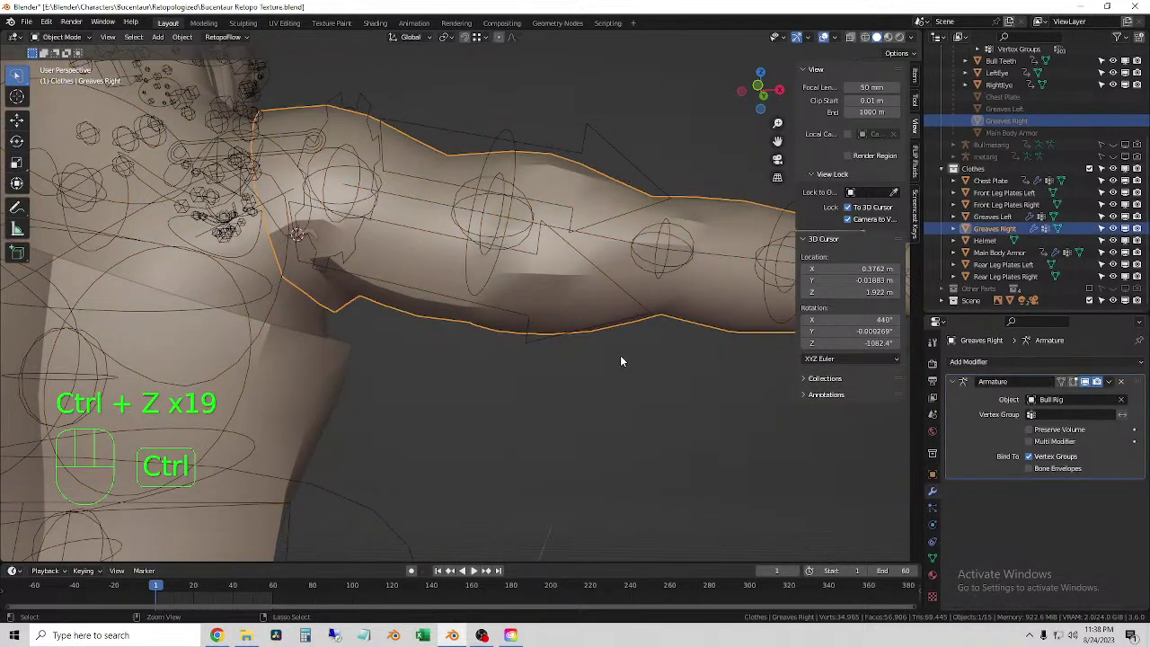
pyautogui.hotkey('ctrl', 'z')
pyautogui.click(653, 375)
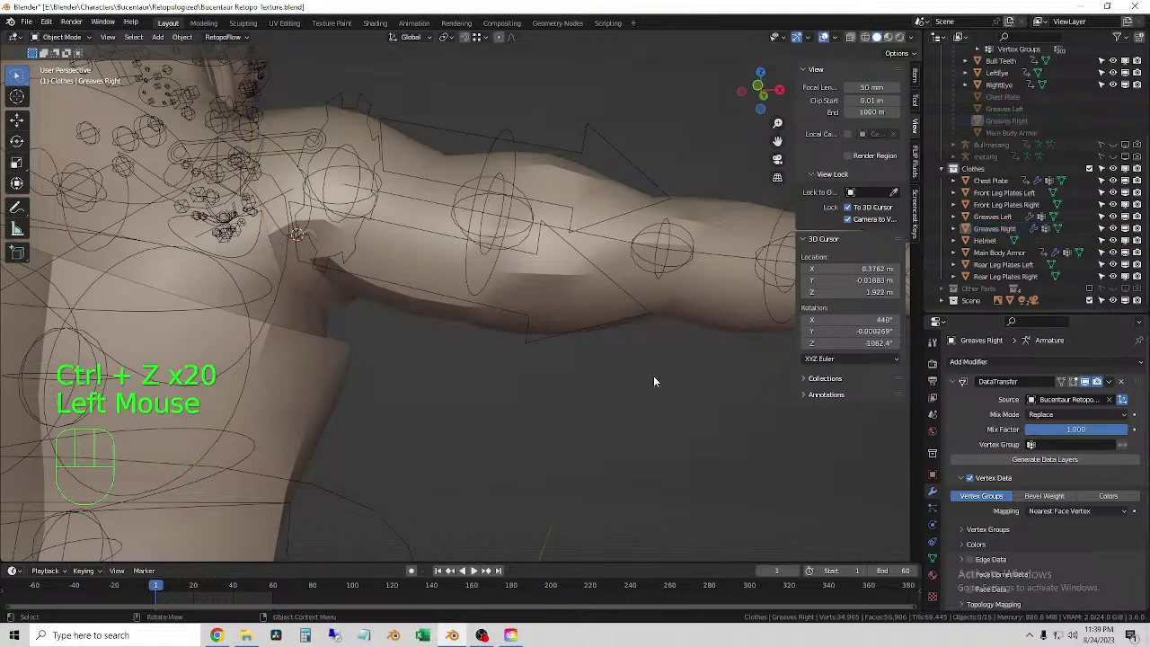
# - Select the Helmet and parent it to the Bucentaur Retopo Body with empty groups
pyautogui.scroll(-2, 653, 375)
pyautogui.scroll(-1, 561, 358)
pyautogui.keyDown('shift'); pyautogui.moveTo(400, 298); pyautogui.dragTo(406, 289, button='middle'); pyautogui.keyUp('shift')
pyautogui.moveTo(406, 289); pyautogui.dragTo(431, 389, button='middle')
pyautogui.click(412, 216)
pyautogui.scroll(2, 557, 243)
pyautogui.click(336, 364)
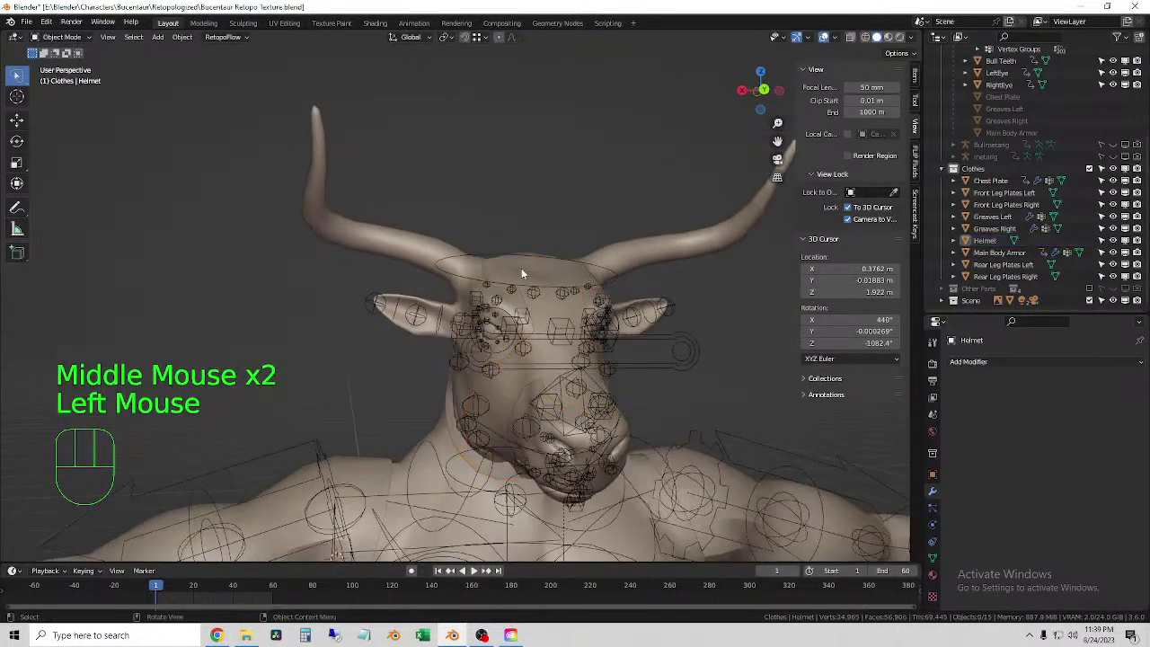
pyautogui.click(523, 266)
pyautogui.keyDown('shift'); pyautogui.click(422, 245); pyautogui.keyUp('shift')
pyautogui.rightClick(449, 211)
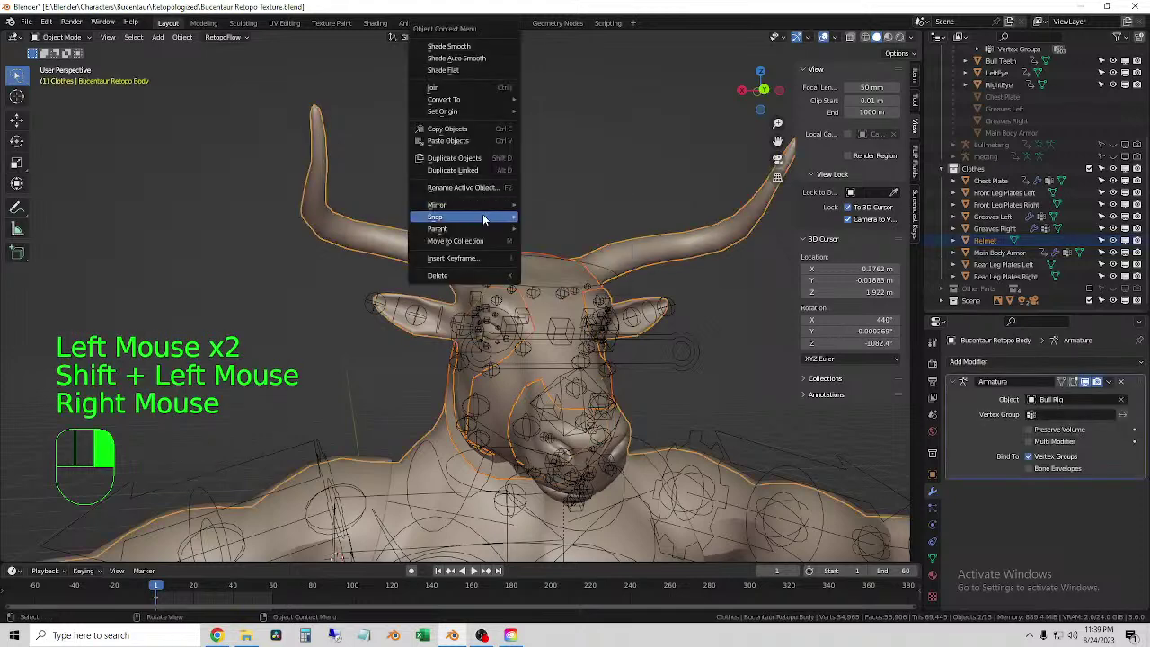
pyautogui.moveTo(447, 230)
pyautogui.click(616, 256)
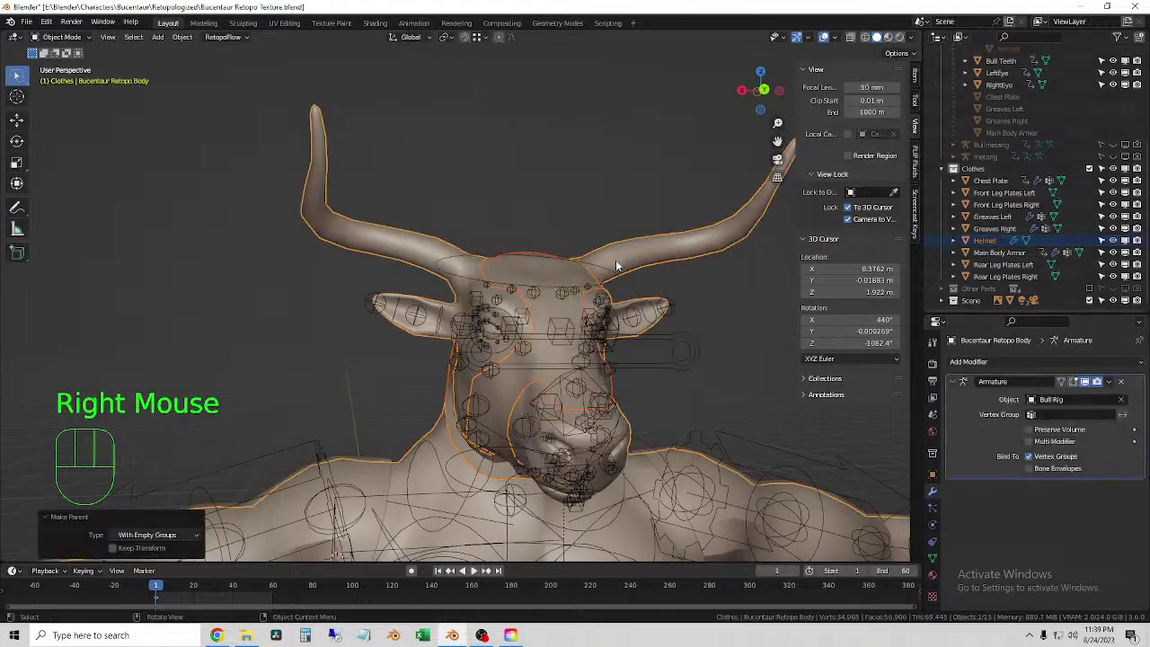
# - Select only the Helmet and remove its Armature modifier that targets the Bucentaur Retopo Body
pyautogui.click(540, 248)
pyautogui.click(536, 261)
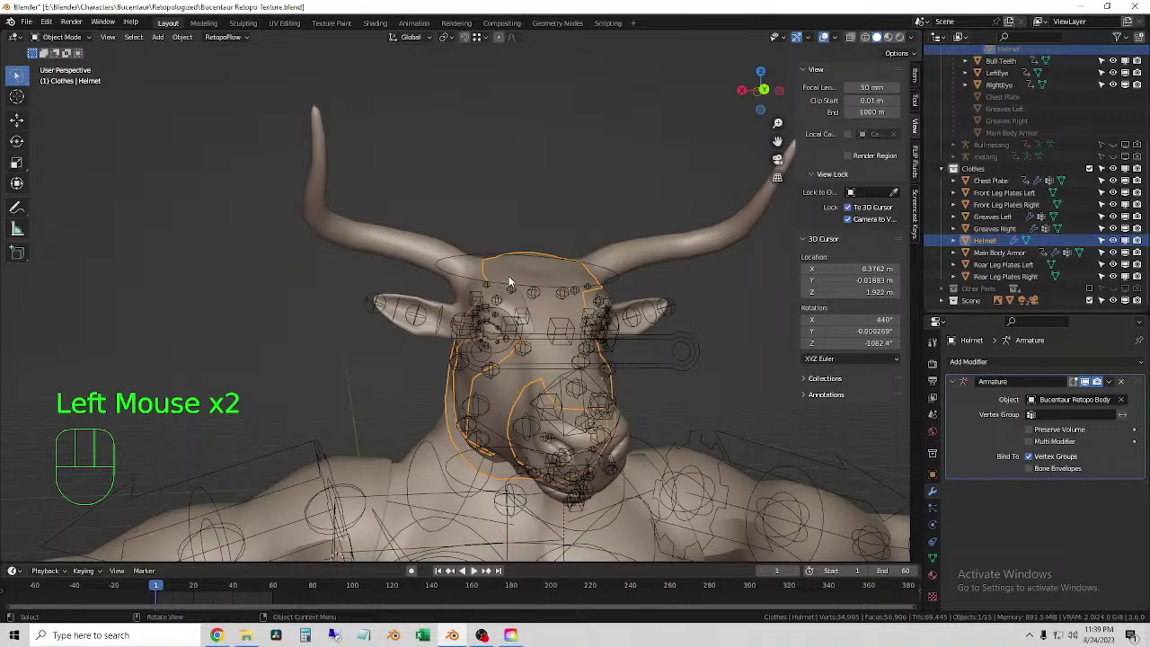
pyautogui.click(1121, 384)
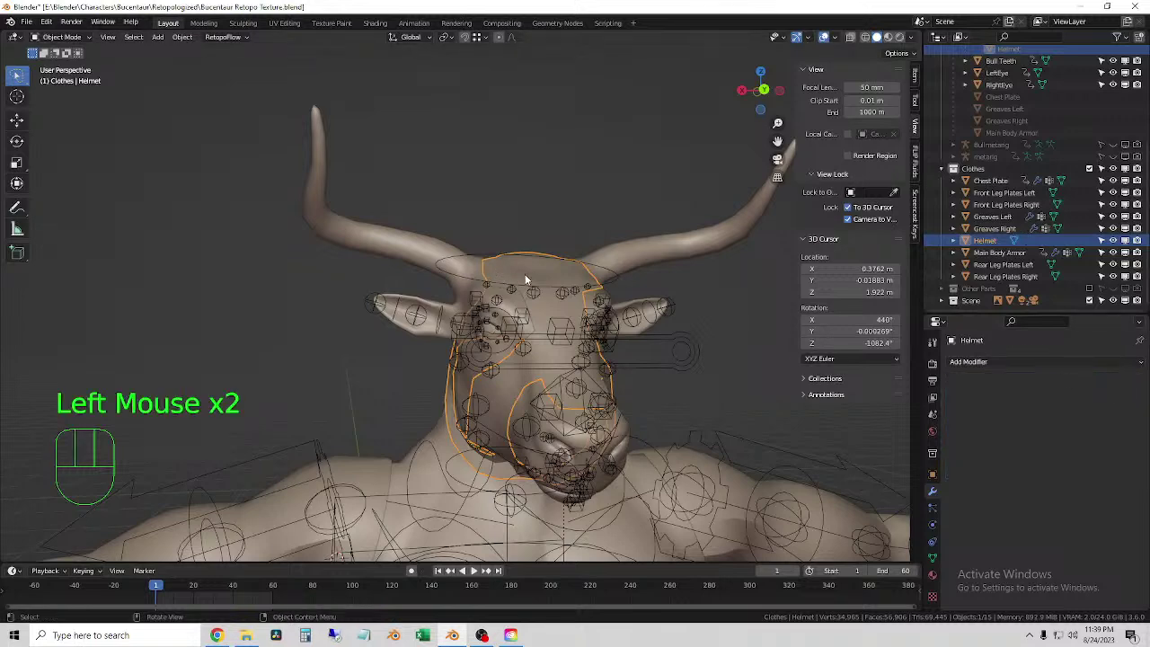
# - Parent the Helmet to the Bull Rig using Armature Deform With Empty Groups, and clear the selection
pyautogui.keyDown('shift'); pyautogui.click(482, 258); pyautogui.keyUp('shift')
pyautogui.rightClick(519, 227)
pyautogui.moveTo(530, 231)
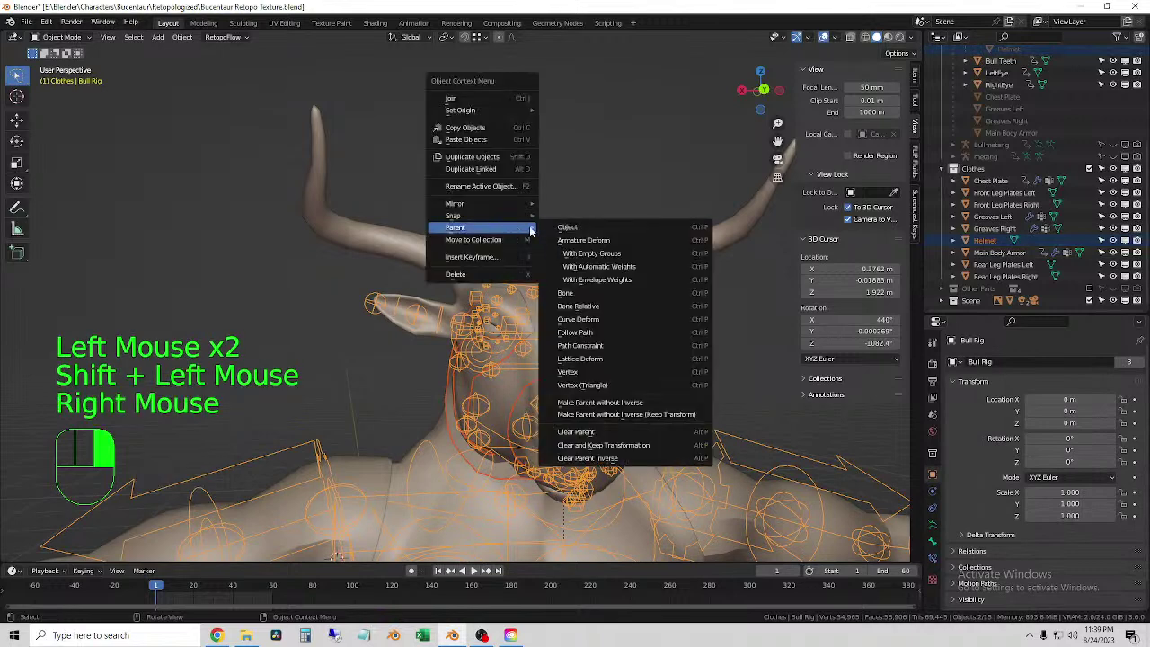
pyautogui.click(591, 253)
pyautogui.click(563, 211)
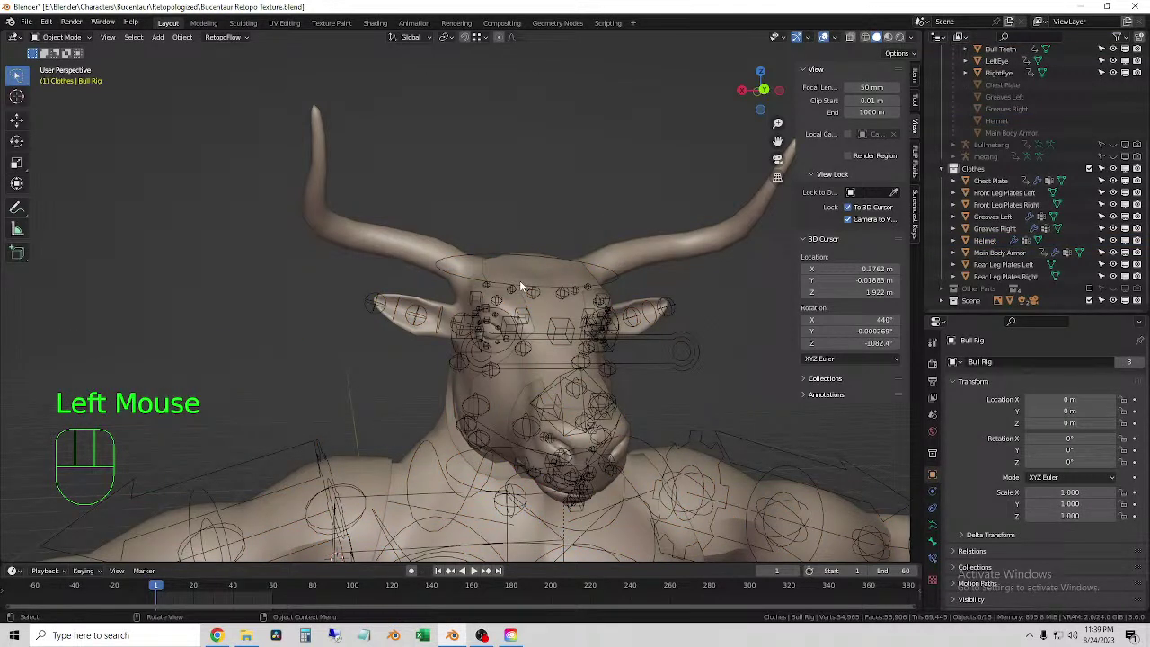
# - Add a Data Transfer modifier to the Helmet and place it above the Armature modifier
pyautogui.click(495, 260)
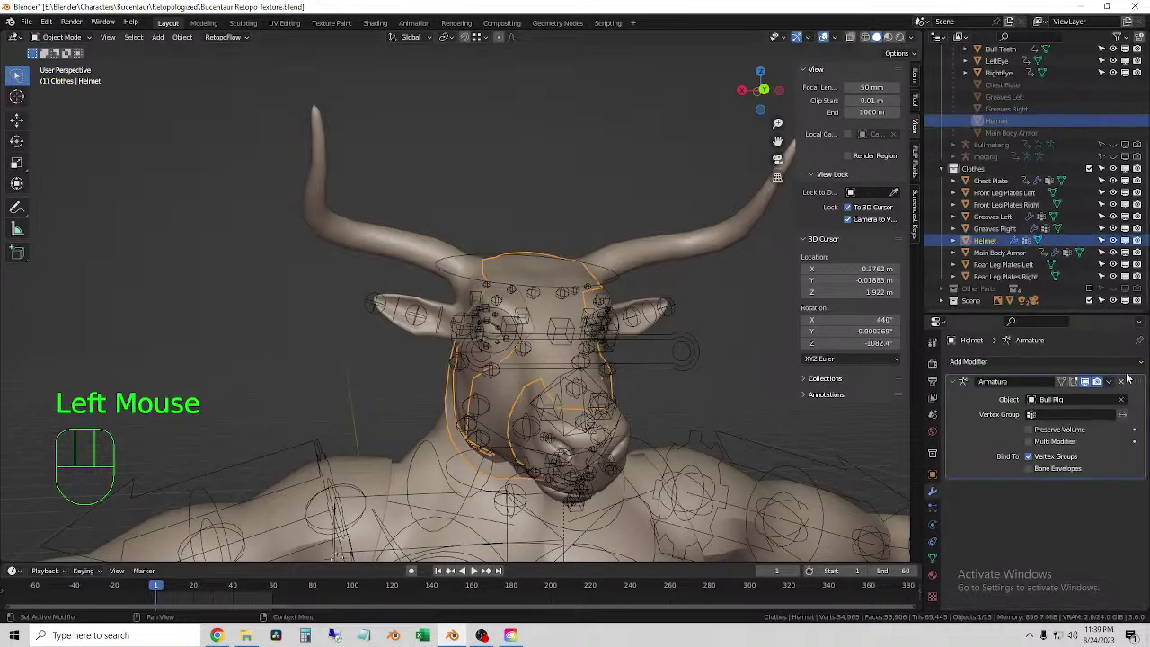
pyautogui.click(1004, 362)
pyautogui.click(804, 112)
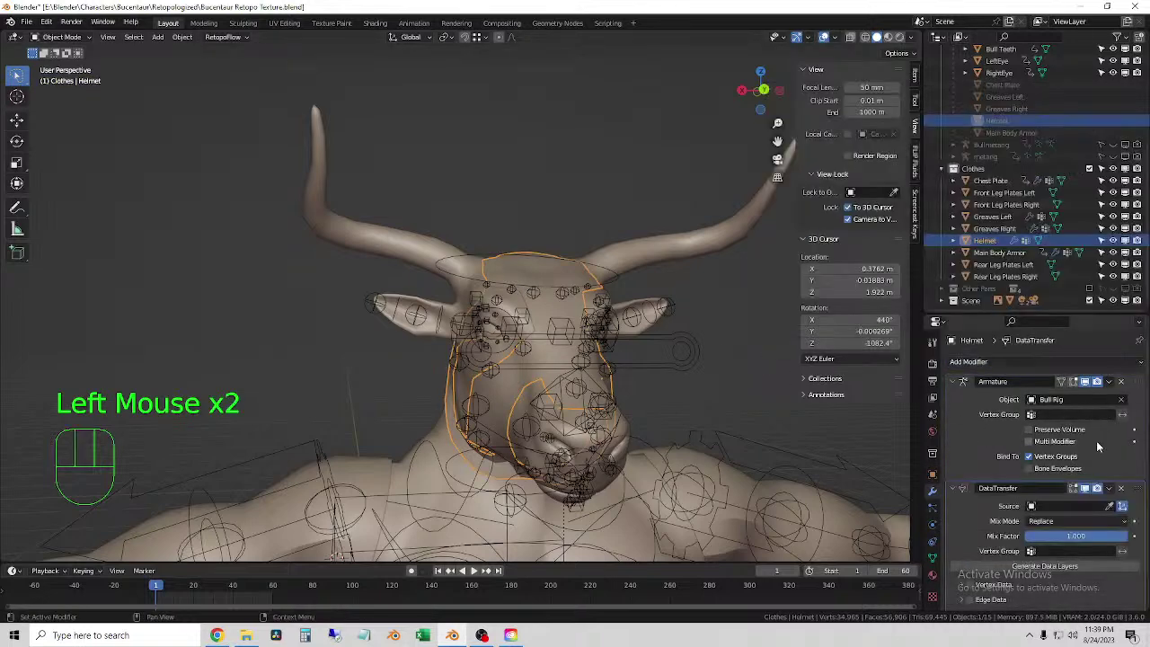
pyautogui.moveTo(1144, 491); pyautogui.dragTo(1137, 385)
# - Set the Helmet's Data Transfer source to Bucentaur Retopo Body and enable Vertex Data for Vertex Groups with Nearest Edge Vertex mapping
pyautogui.click(1101, 402)
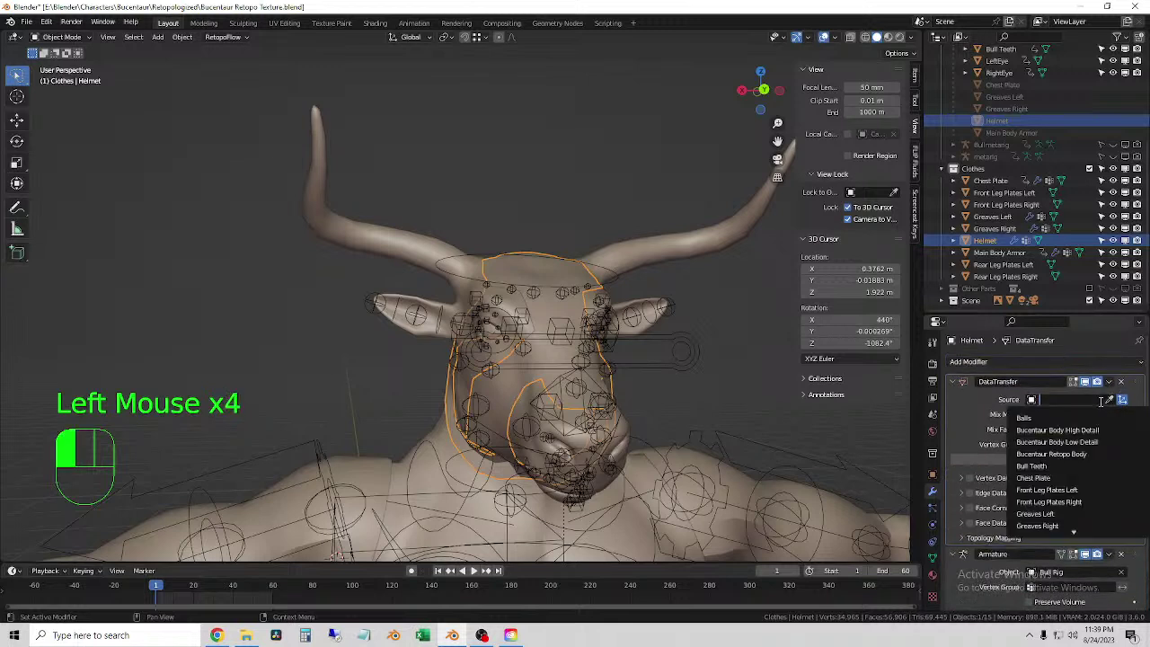
pyautogui.click(1109, 399)
pyautogui.click(633, 257)
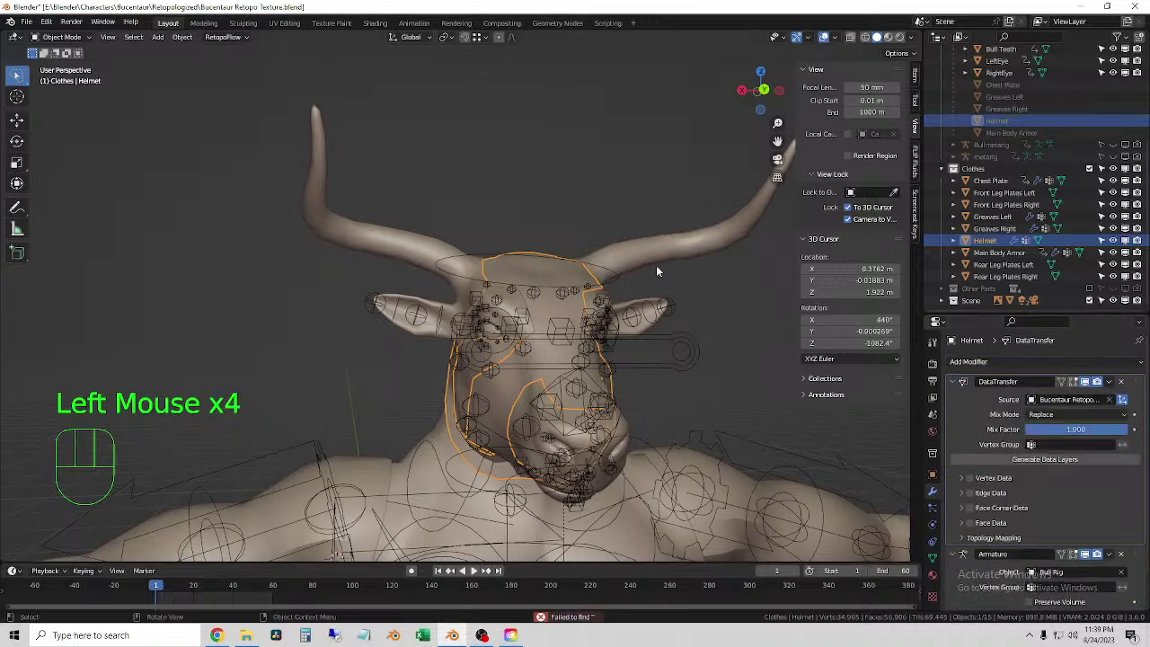
pyautogui.click(961, 478)
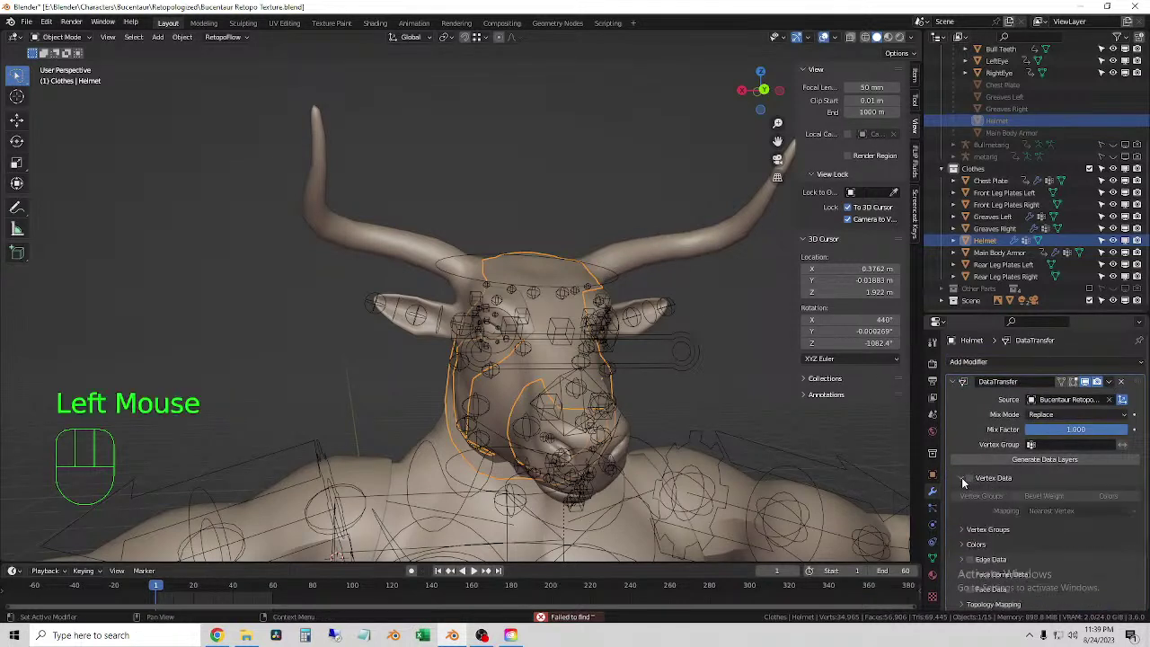
pyautogui.click(969, 479)
pyautogui.click(1068, 512)
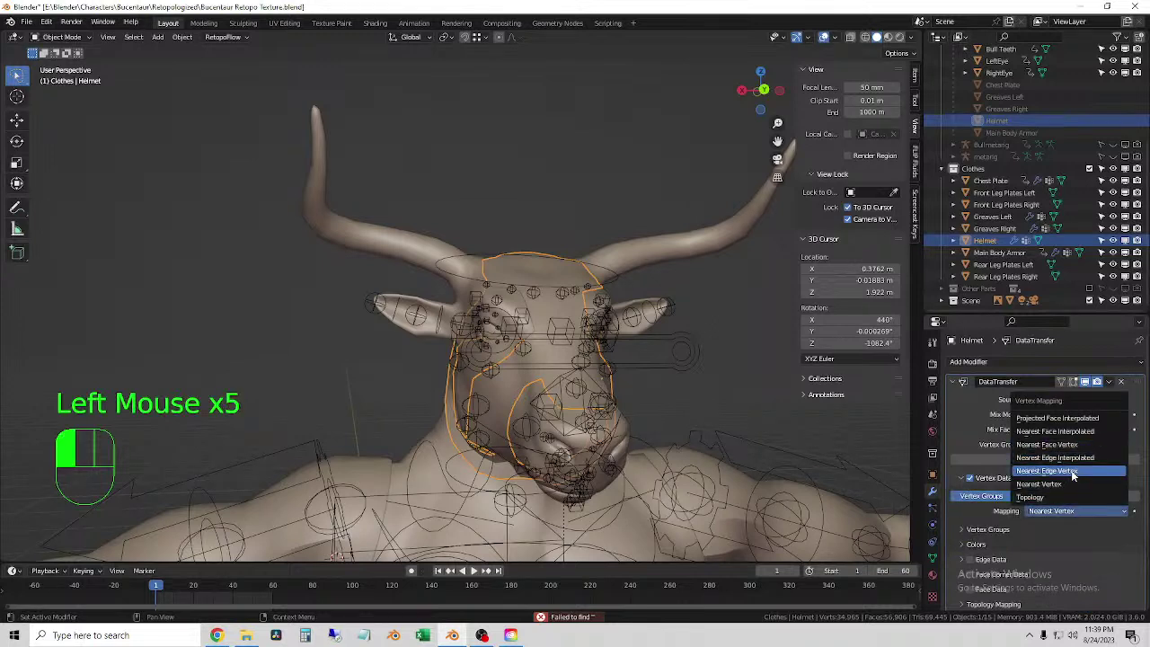
pyautogui.click(1070, 470)
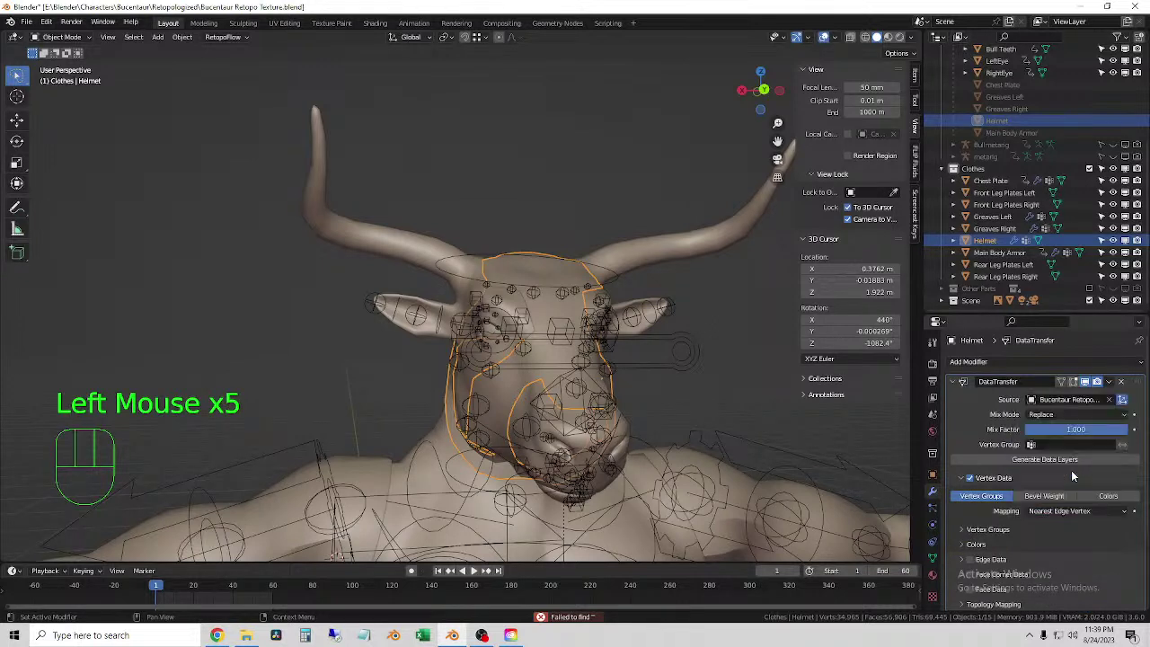
# - Put the Bull Rig in Pose Mode and rotate the head control 34.6° in view orientation to test the Helmet
pyautogui.click(667, 345)
pyautogui.click(660, 340)
pyautogui.click(87, 39)
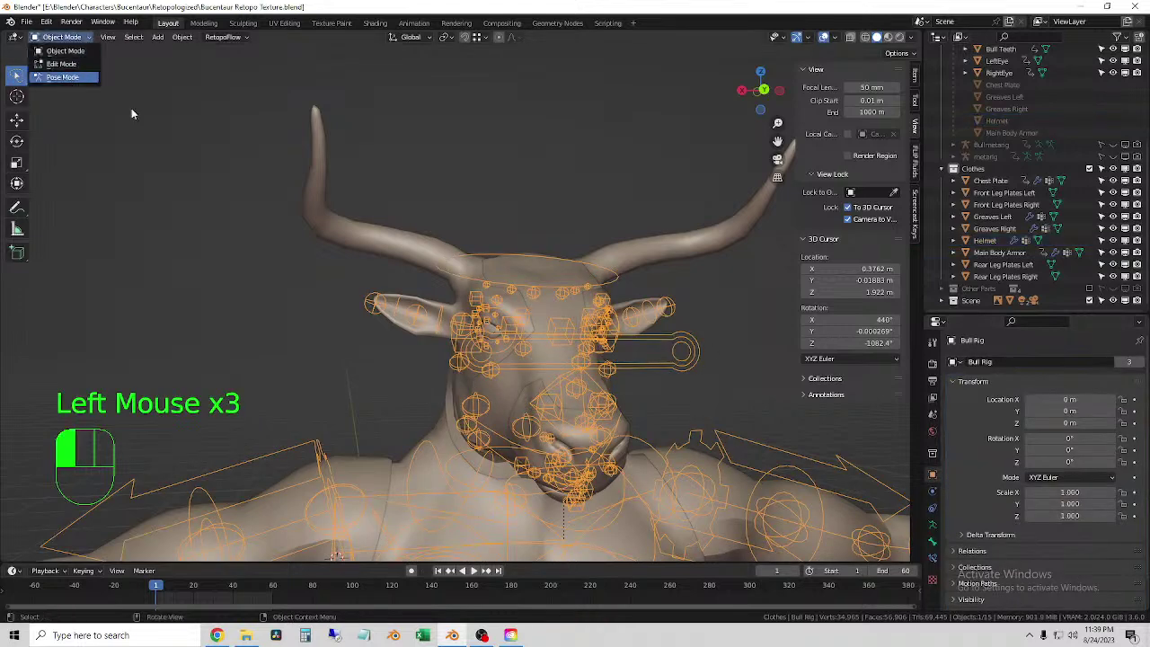
pyautogui.press('Return')
pyautogui.press('r')
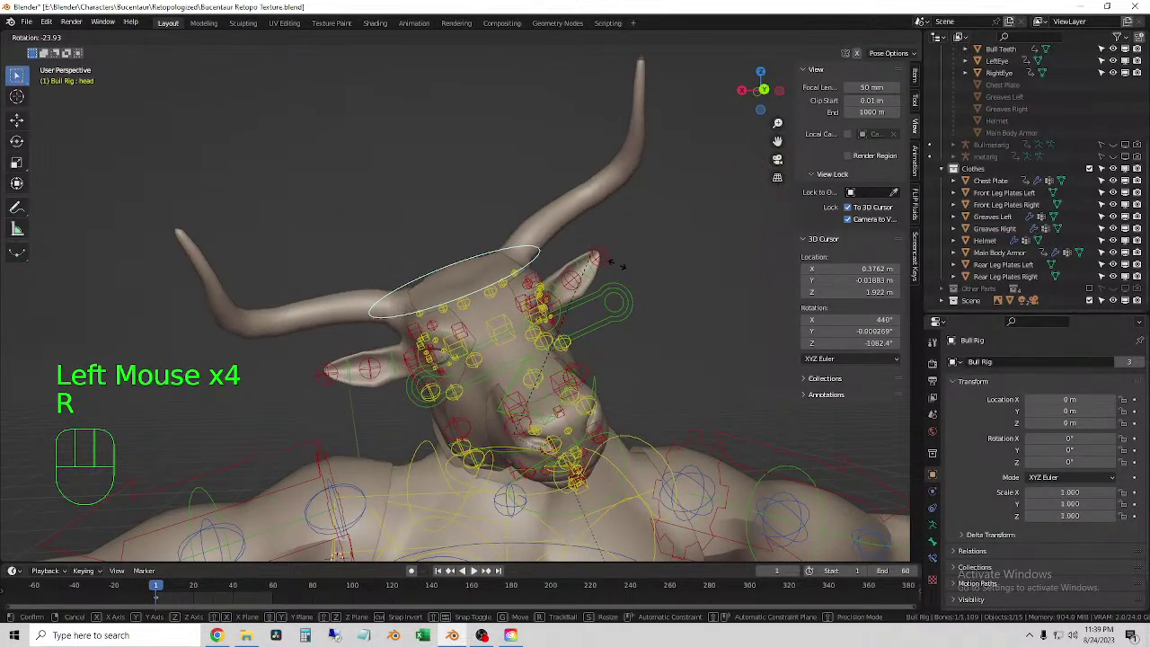
pyautogui.click(687, 423)
# - Rotate the Bull Rig's head control 40.2° about the global X axis to test the Helmet's deformation
pyautogui.moveTo(687, 422); pyautogui.dragTo(548, 422, button='middle')
pyautogui.keyDown('shift'); pyautogui.rightClick(508, 424); pyautogui.keyUp('shift')
pyautogui.scroll(2, 508, 424)
pyautogui.press('r')
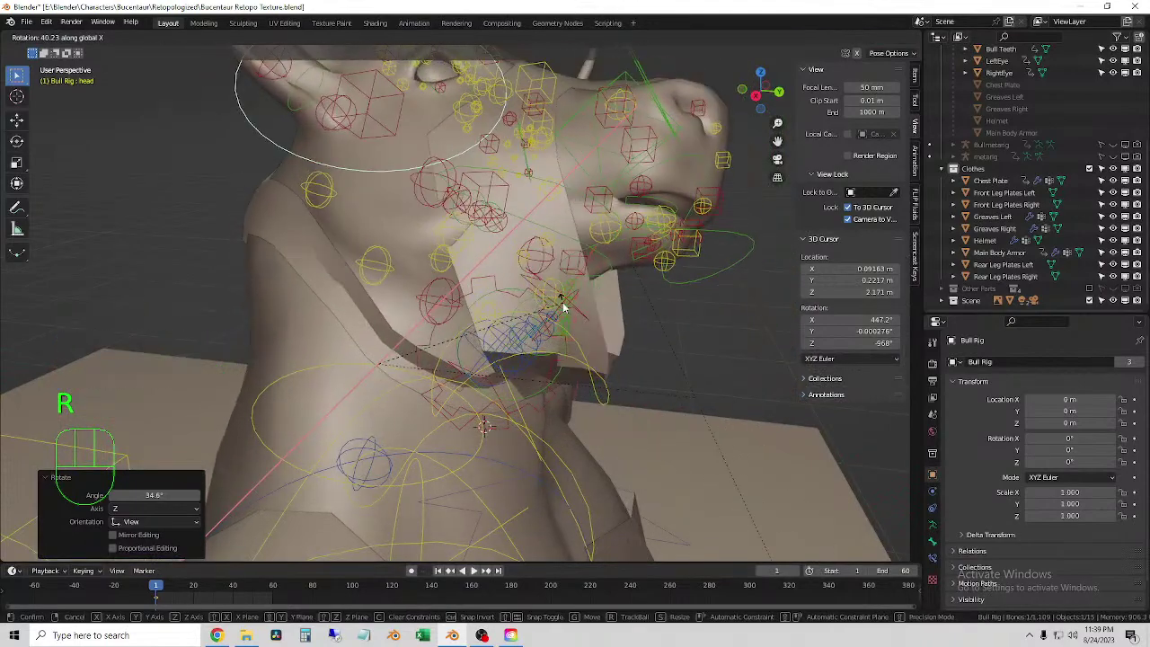
pyautogui.click(556, 306)
pyautogui.moveTo(557, 306); pyautogui.dragTo(427, 376, button='middle')
pyautogui.scroll(-2, 427, 376)
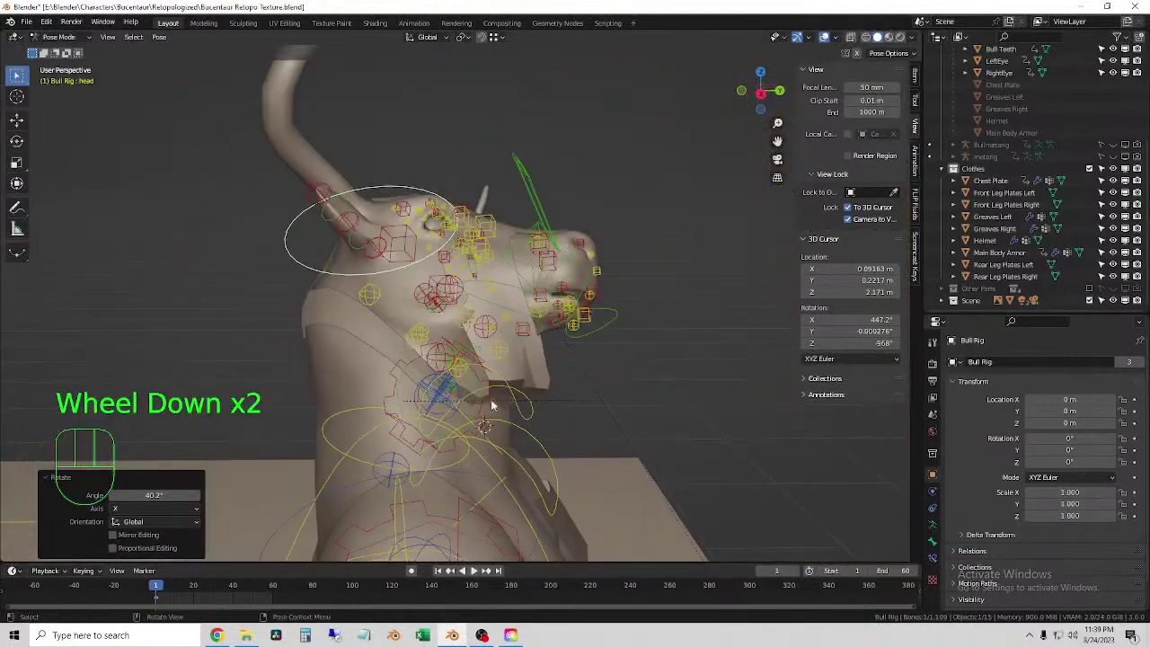
# - Select the neck control and rotate it to test how the Helmet follows the neck
pyautogui.click(492, 406)
pyautogui.moveTo(493, 406); pyautogui.dragTo(548, 415, button='middle')
pyautogui.press('r')
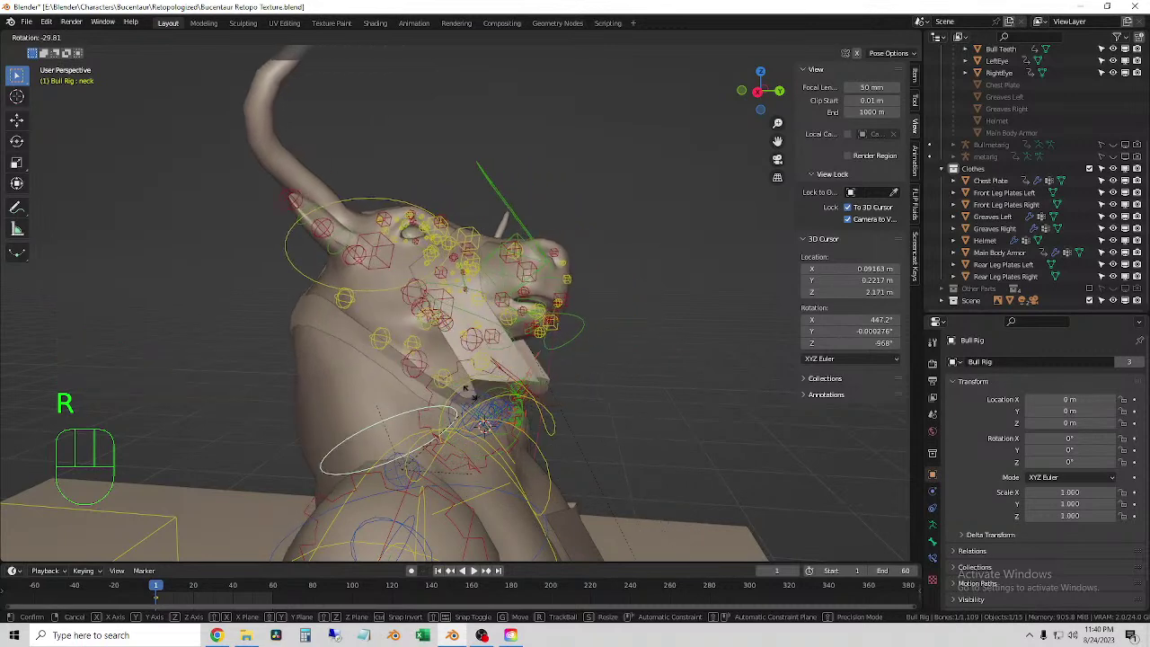
pyautogui.click(692, 528)
pyautogui.moveTo(691, 528); pyautogui.dragTo(573, 382, button='middle')
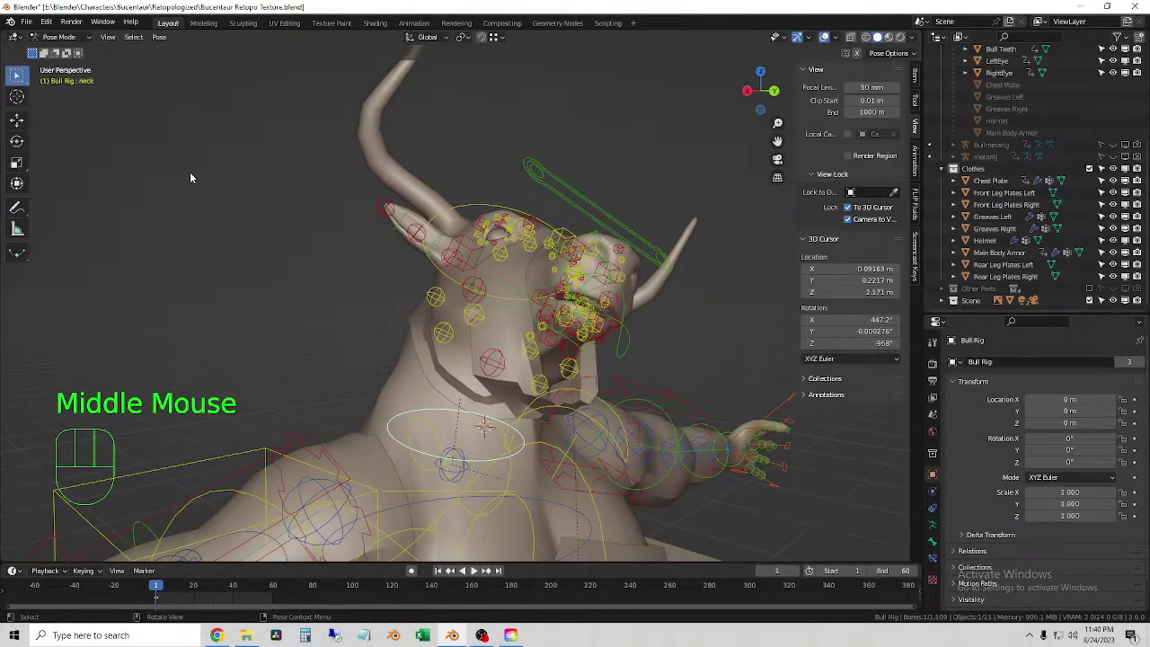
# - Select all bones of the Bull Rig and clear all their pose transforms
pyautogui.press('a')
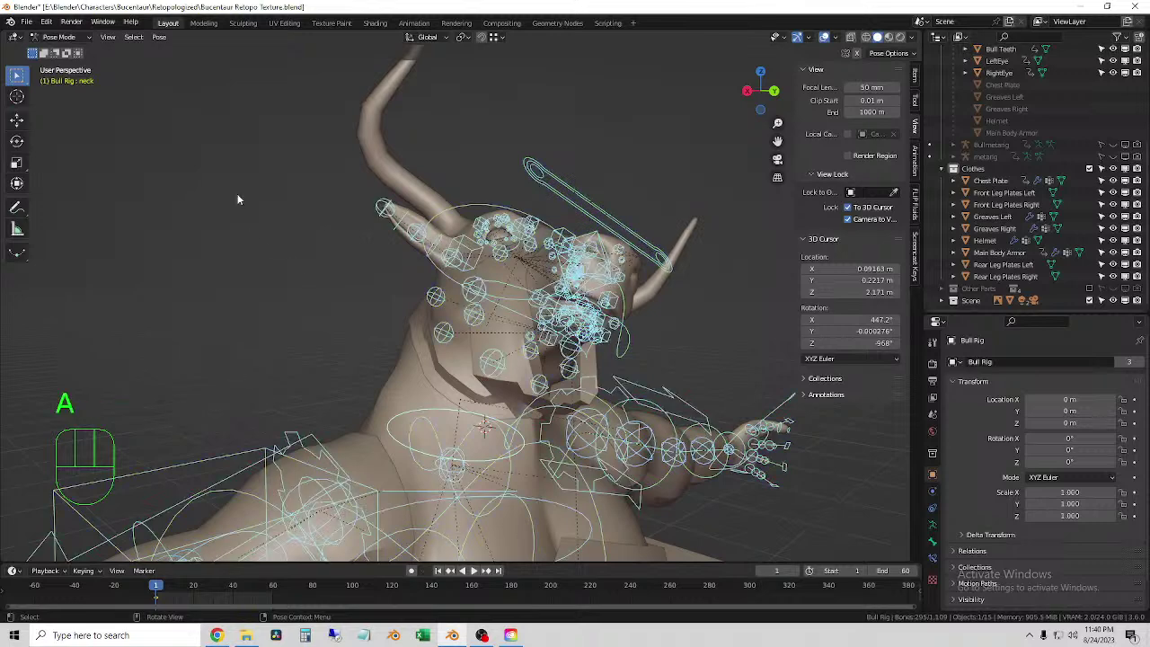
pyautogui.click(159, 37)
pyautogui.moveTo(224, 63)
pyautogui.click(298, 63)
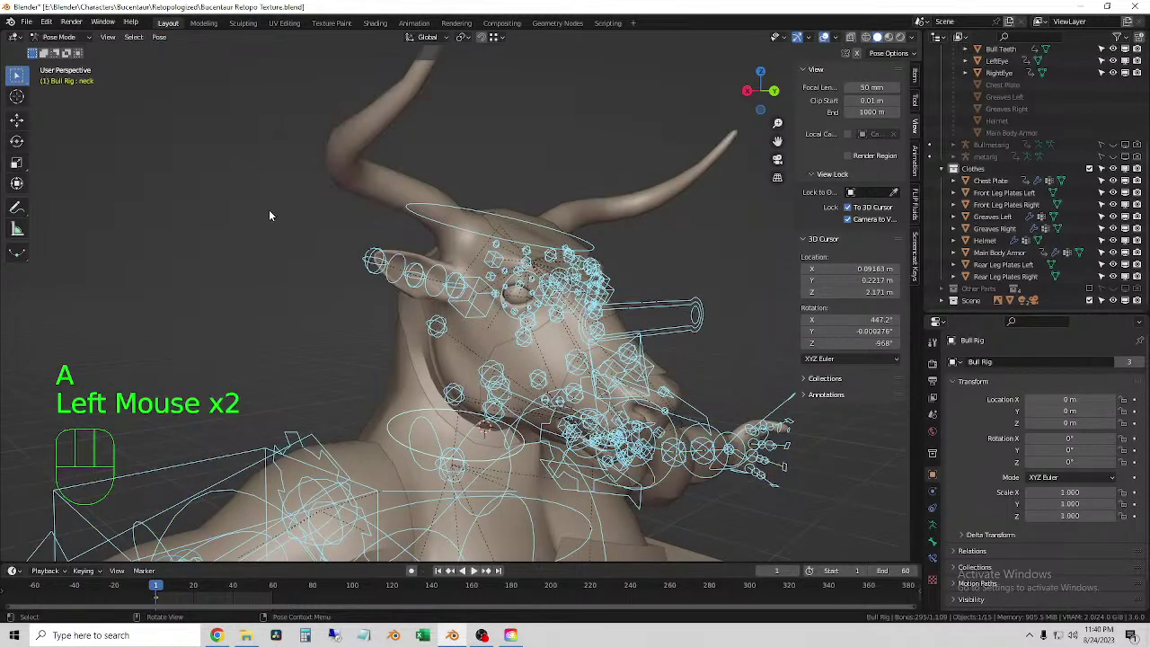
# - Return to Object Mode and add a Data Transfer modifier to Front Leg Plates Right
pyautogui.scroll(-3, 496, 348)
pyautogui.keyDown('shift'); pyautogui.moveTo(496, 348); pyautogui.dragTo(464, 310, button='middle'); pyautogui.keyUp('shift')
pyautogui.keyDown('shift'); pyautogui.moveTo(480, 435); pyautogui.dragTo(393, 243, button='middle'); pyautogui.keyUp('shift')
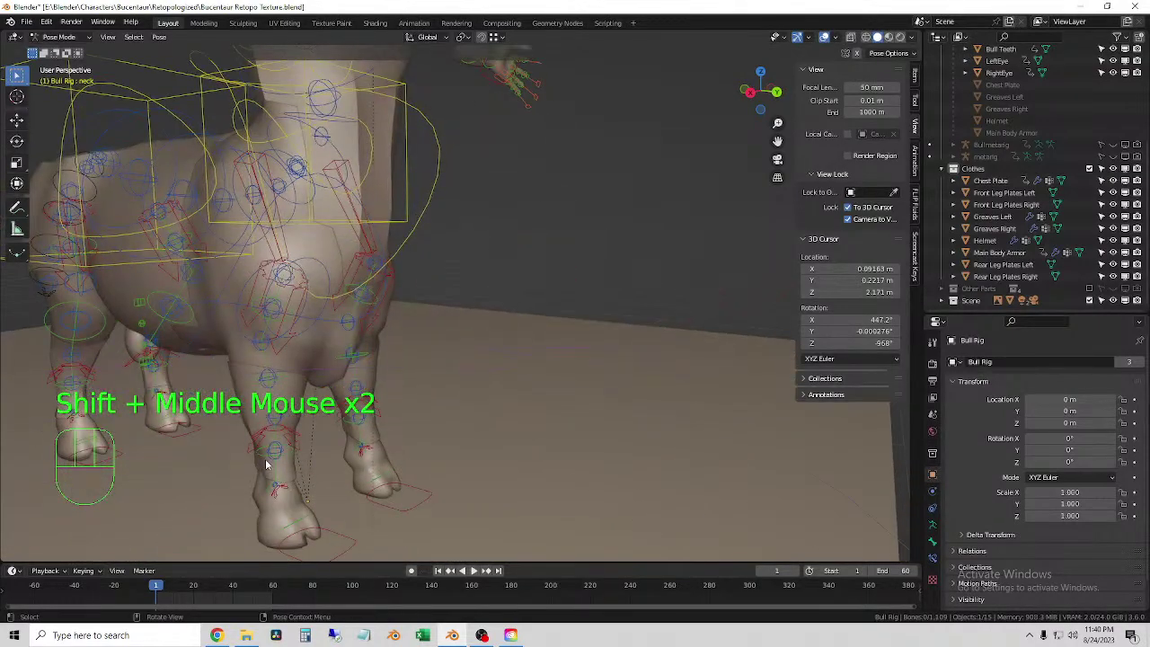
pyautogui.doubleClick(252, 415)
pyautogui.click(59, 37)
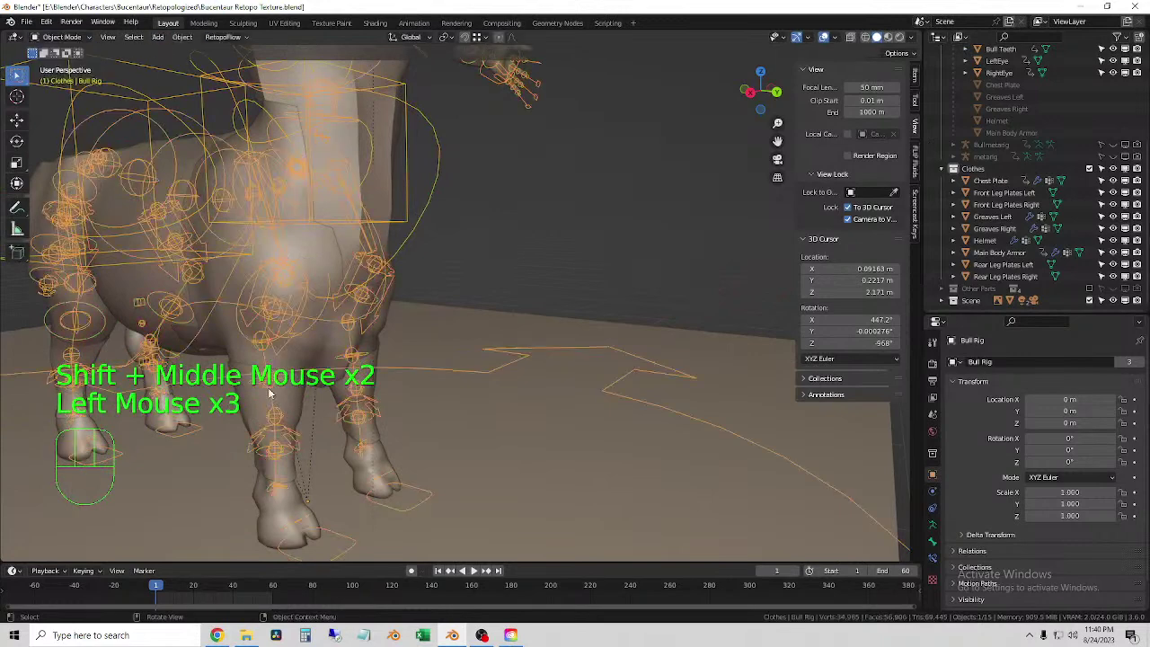
pyautogui.click(261, 394)
pyautogui.moveTo(961, 363); pyautogui.dragTo(808, 110)
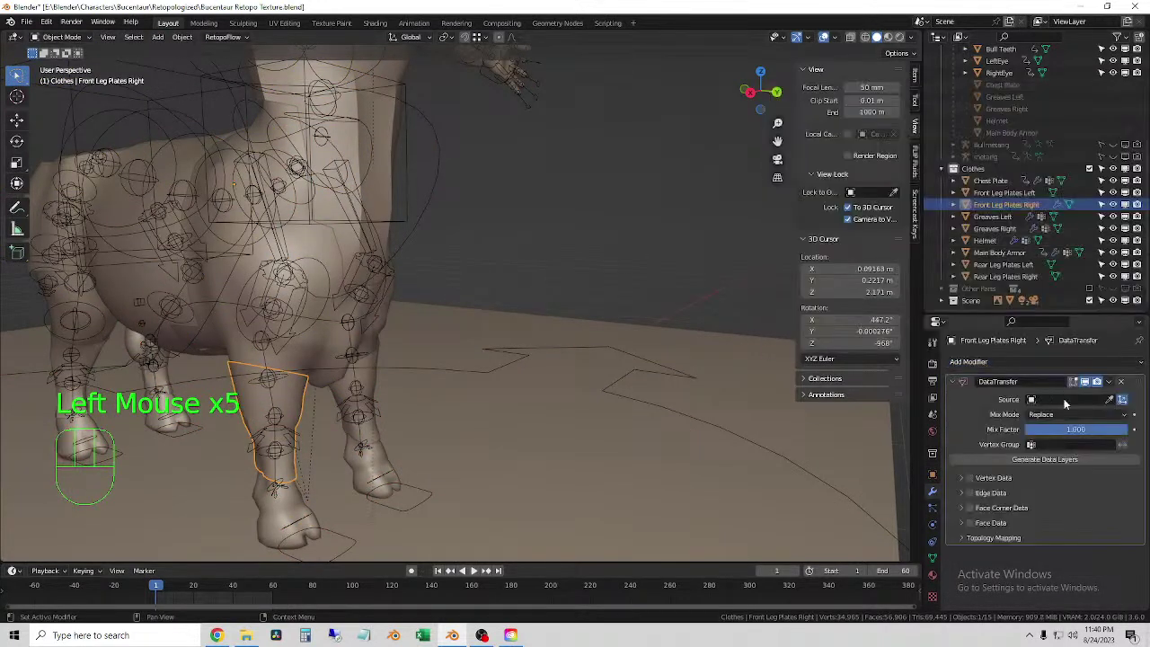
# - Set Front Leg Plates Right's Data Transfer source to Bucentaur Retopo Body and enable Vertex Data for Vertex Groups with Nearest Edge Vertex mapping
pyautogui.click(1109, 400)
pyautogui.click(320, 239)
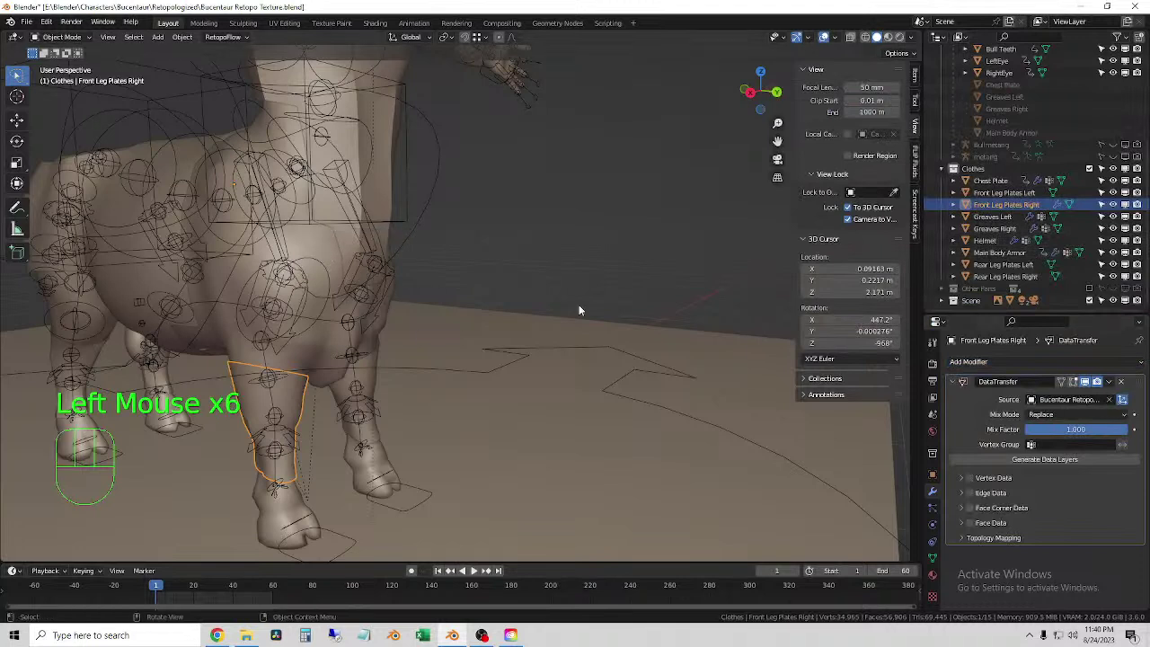
pyautogui.click(979, 479)
pyautogui.click(962, 478)
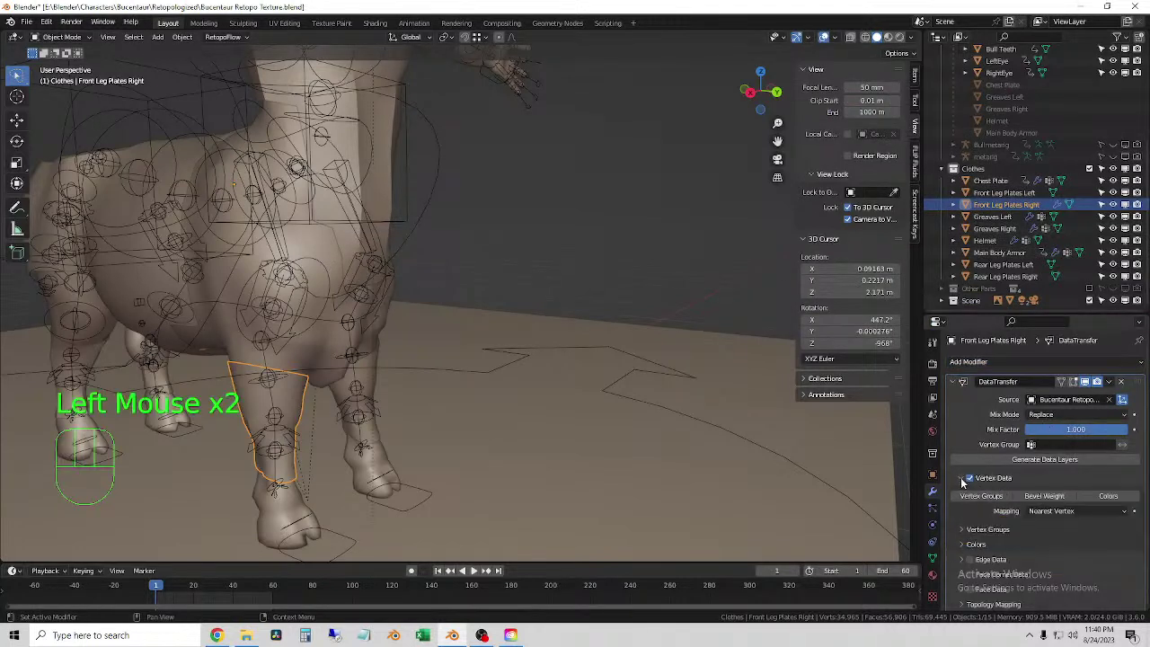
pyautogui.moveTo(1072, 511); pyautogui.dragTo(1069, 476)
pyautogui.click(974, 535)
pyautogui.click(973, 536)
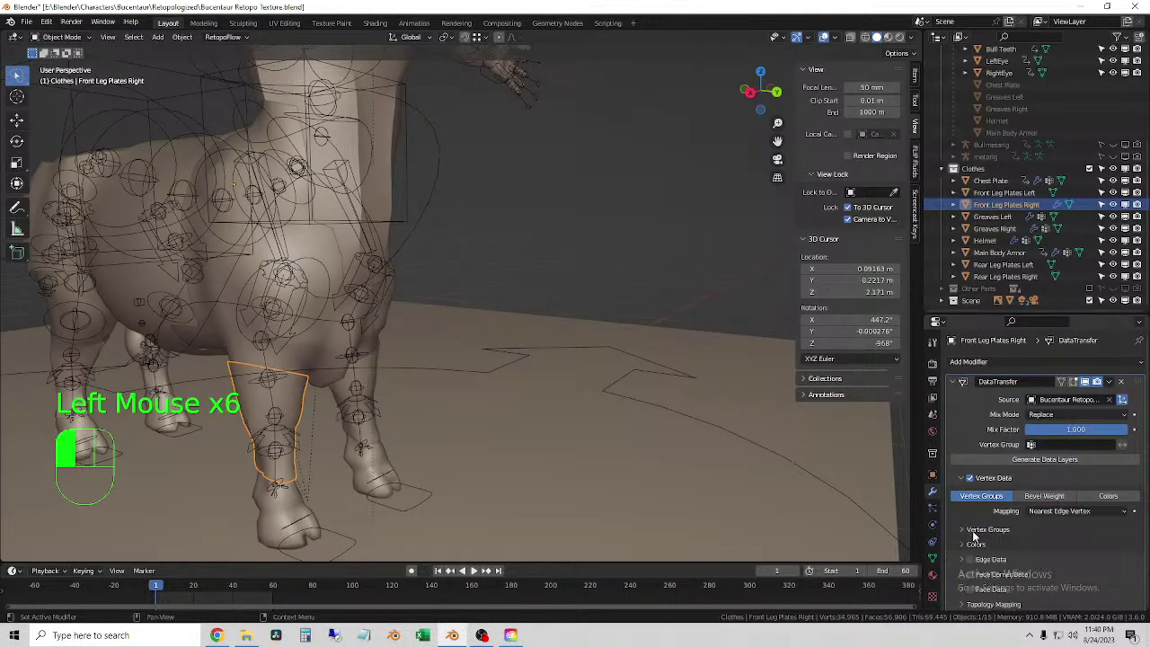
# - Parent Front Leg Plates Right to the Bull Rig using Armature Deform With Empty Groups, and check its modifier order
pyautogui.keyDown('shift'); pyautogui.click(379, 407); pyautogui.keyUp('shift')
pyautogui.rightClick(503, 203)
pyautogui.moveTo(503, 205)
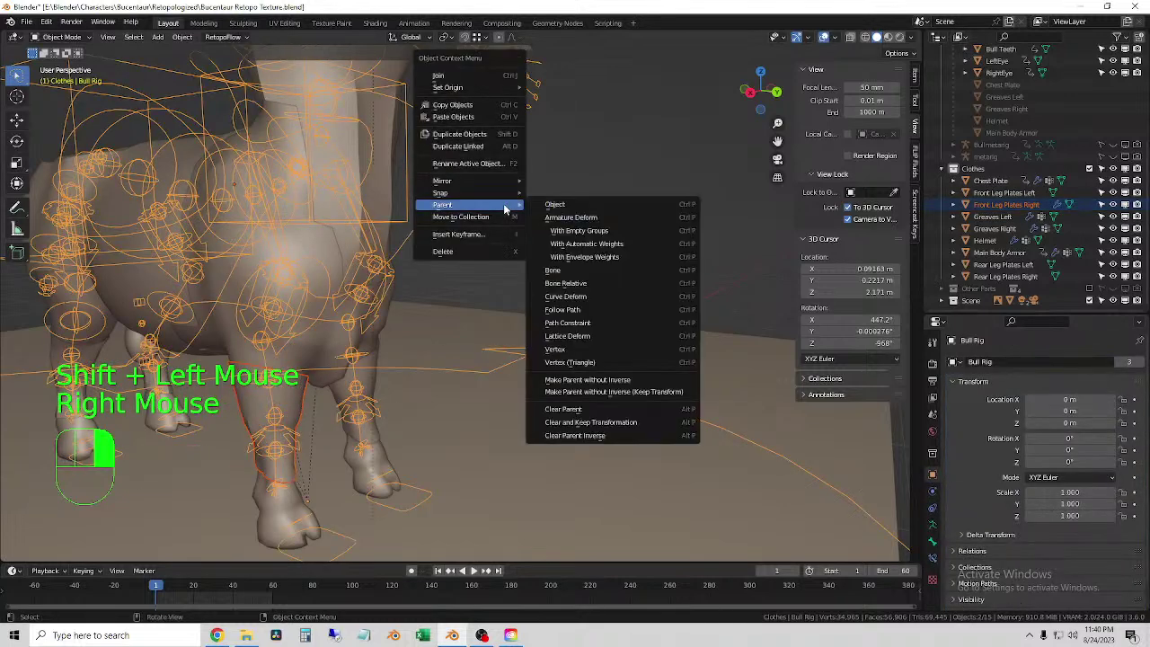
pyautogui.click(601, 224)
pyautogui.click(582, 219)
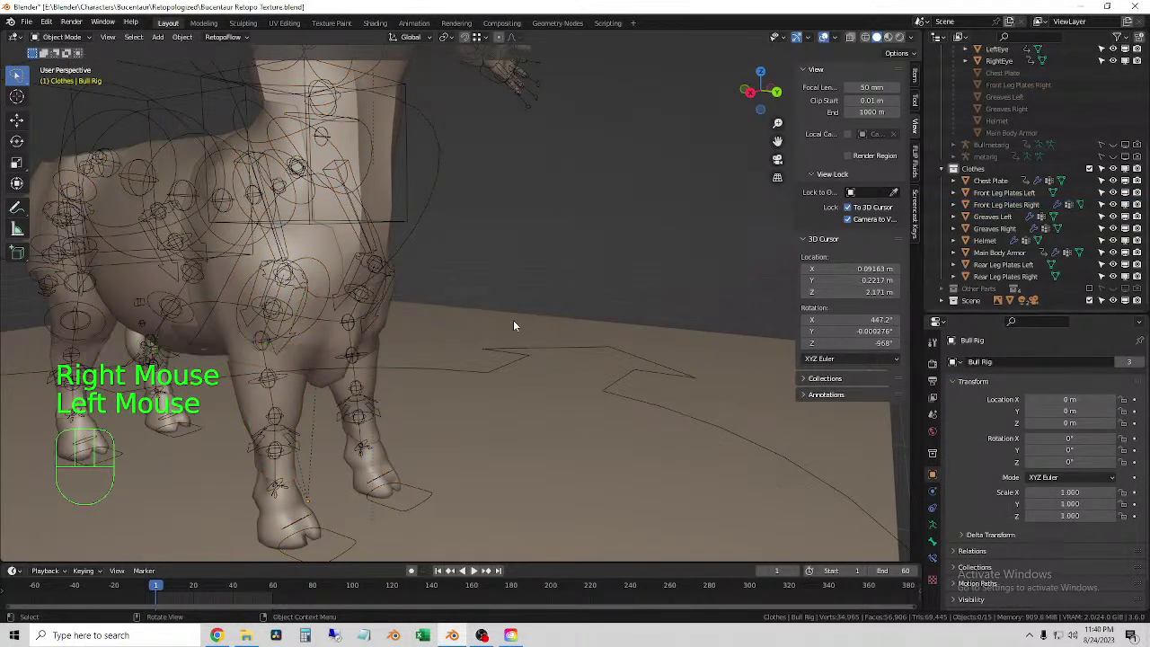
pyautogui.click(359, 331)
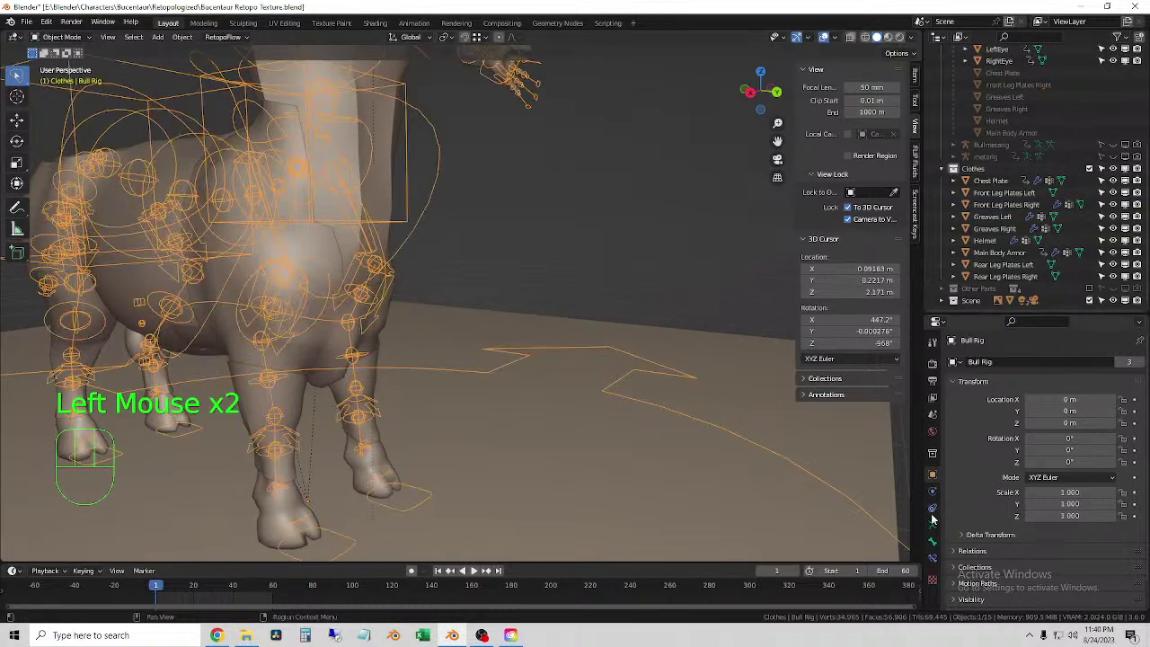
pyautogui.click(299, 408)
pyautogui.scroll(-4, 1049, 482)
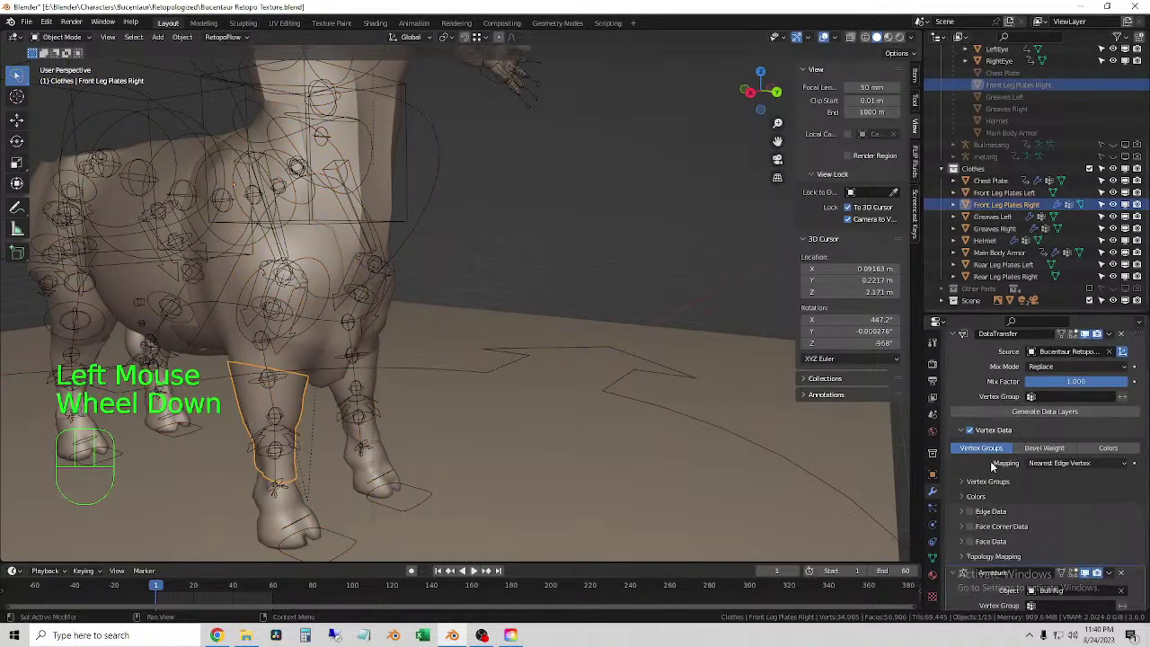
pyautogui.scroll(2, 1060, 497)
# - Add a Data Transfer modifier to Front Leg Plates Left with Bucentaur Retopo Body as its source
pyautogui.click(386, 368)
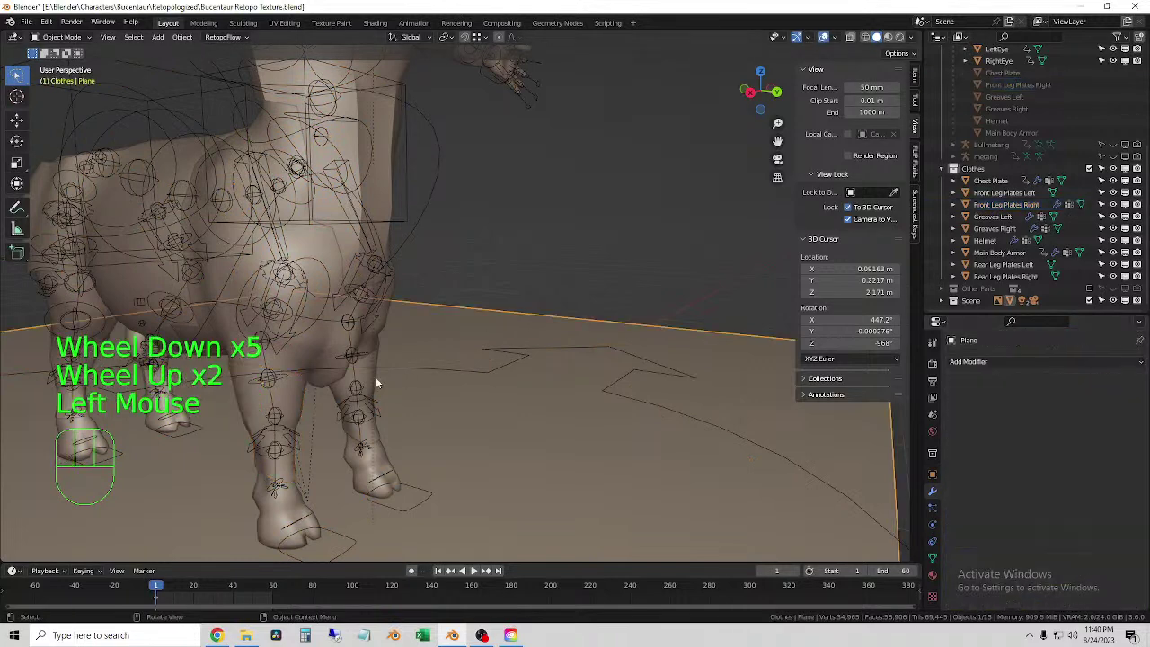
pyautogui.click(366, 381)
pyautogui.click(968, 362)
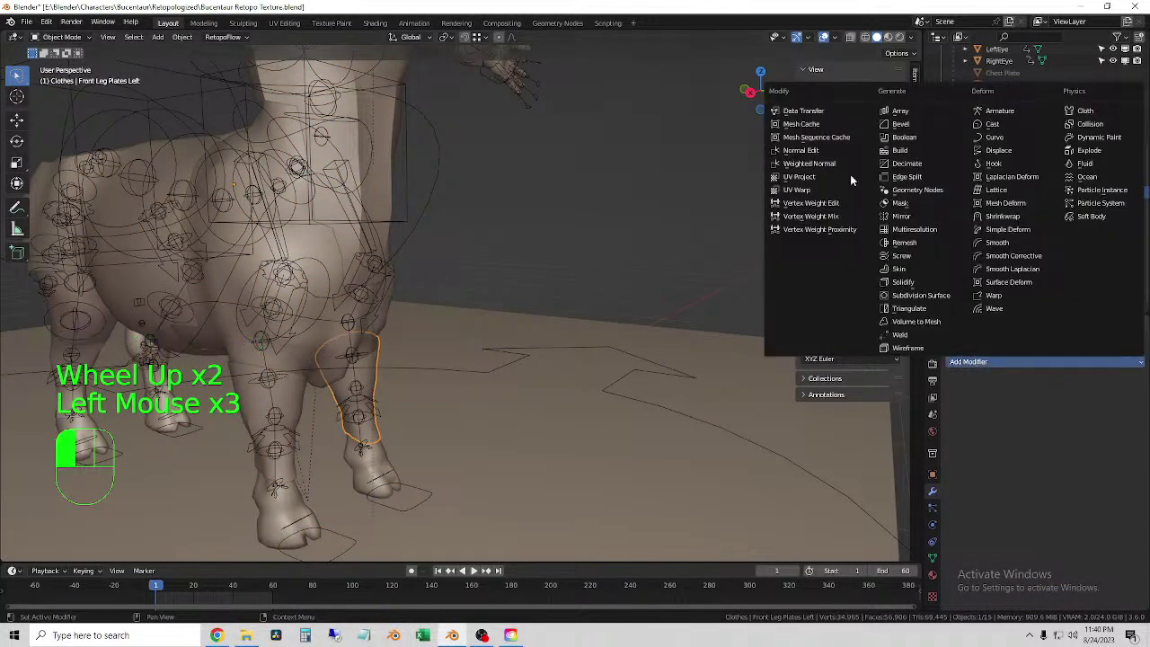
pyautogui.click(799, 117)
pyautogui.click(1108, 399)
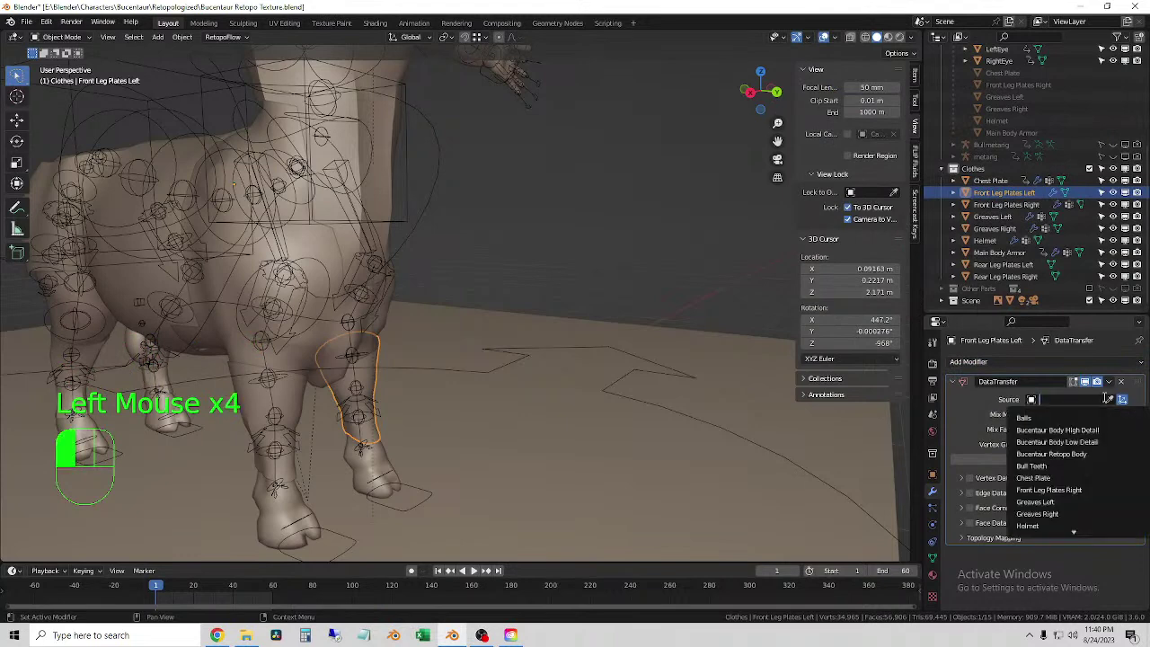
pyautogui.write('b')
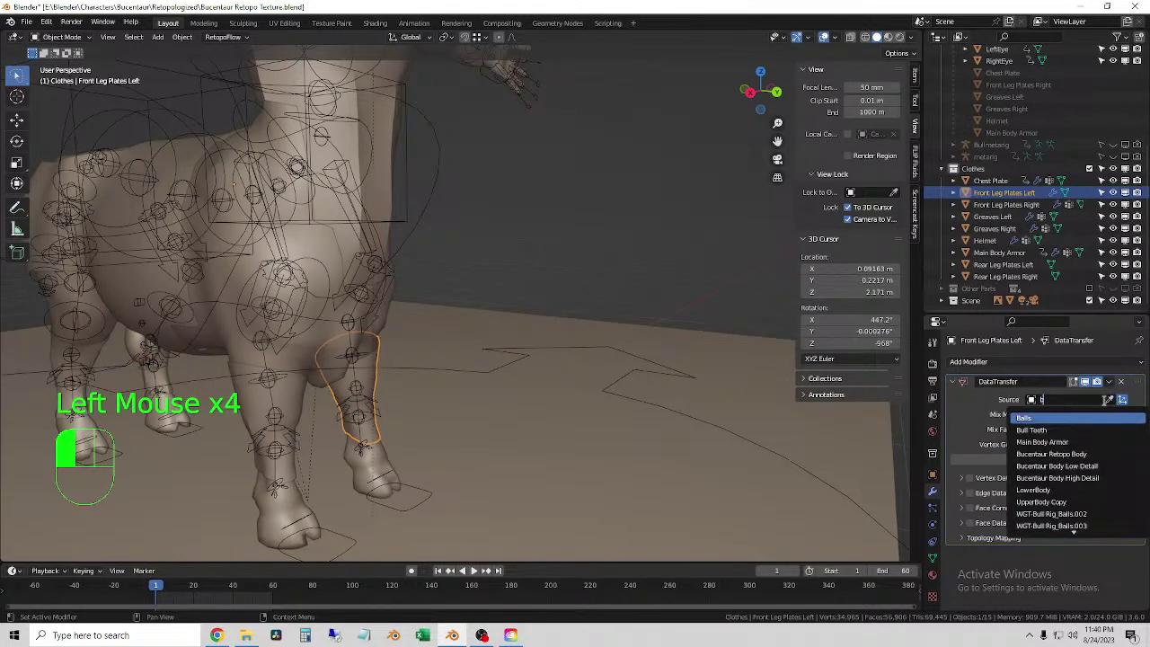
pyautogui.click(1108, 398)
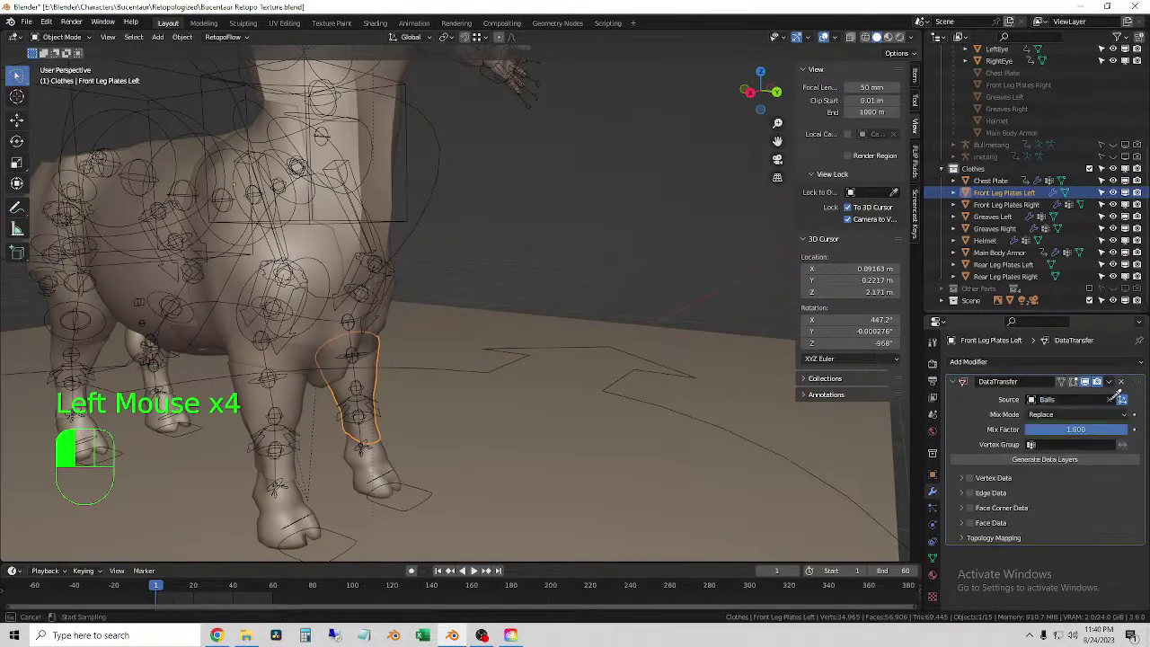
pyautogui.click(313, 338)
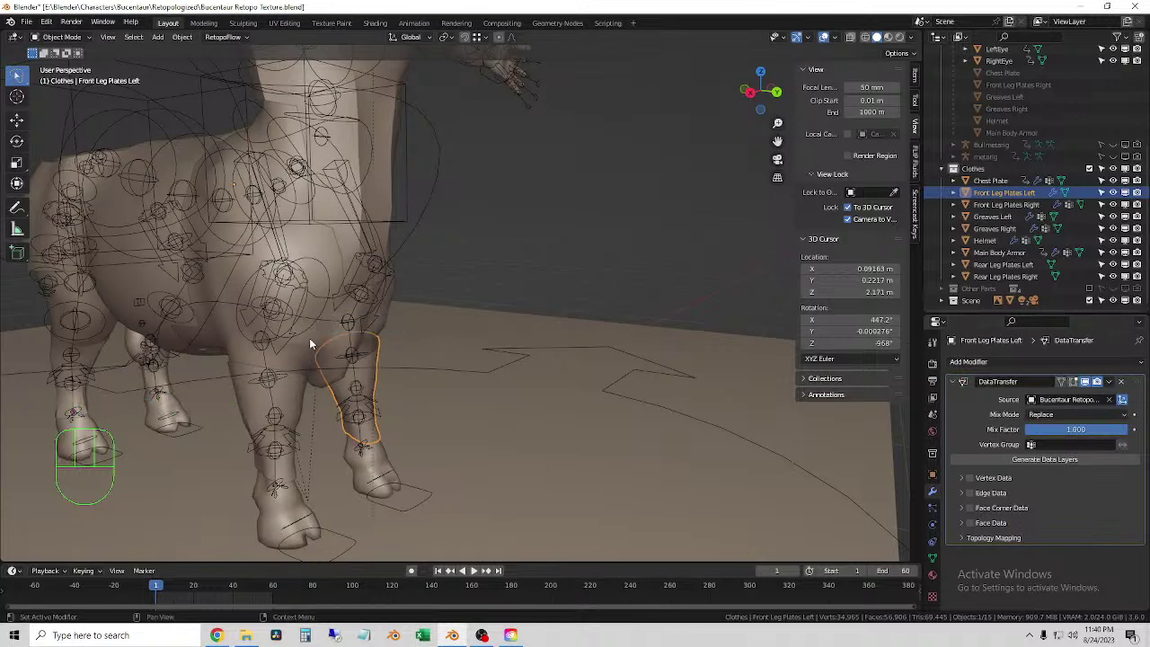
# - Enable Vertex Data for Vertex Groups with Nearest Edge Vertex mapping on Front Leg Plates Left, and clear the selection
pyautogui.click(967, 482)
pyautogui.click(1076, 511)
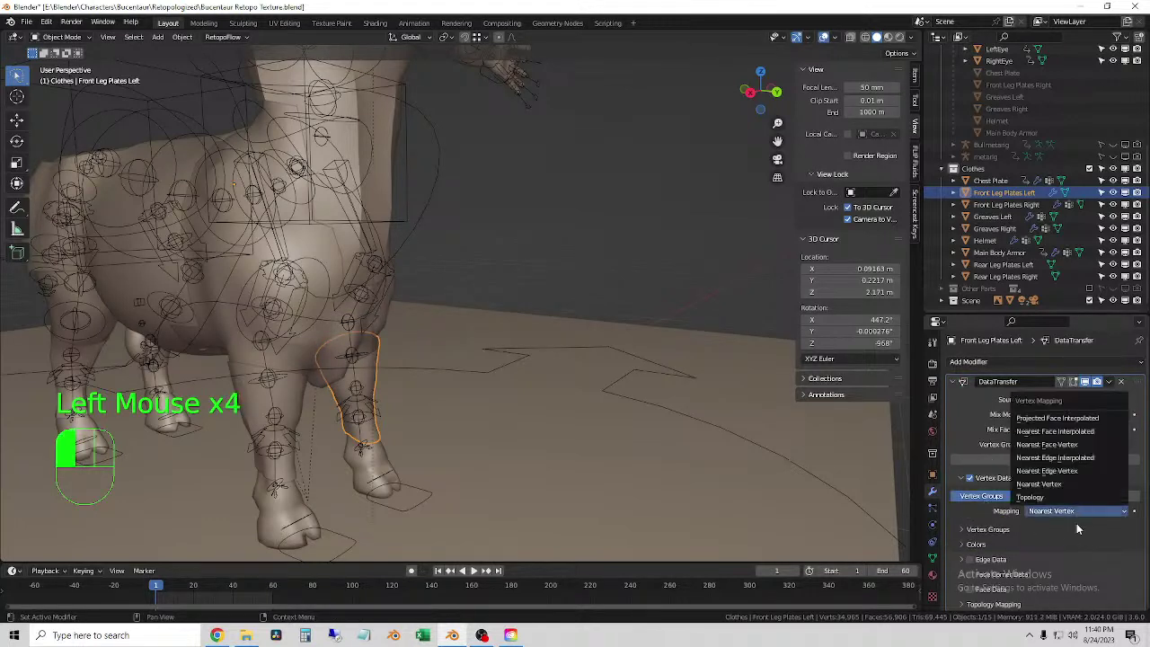
pyautogui.click(1063, 471)
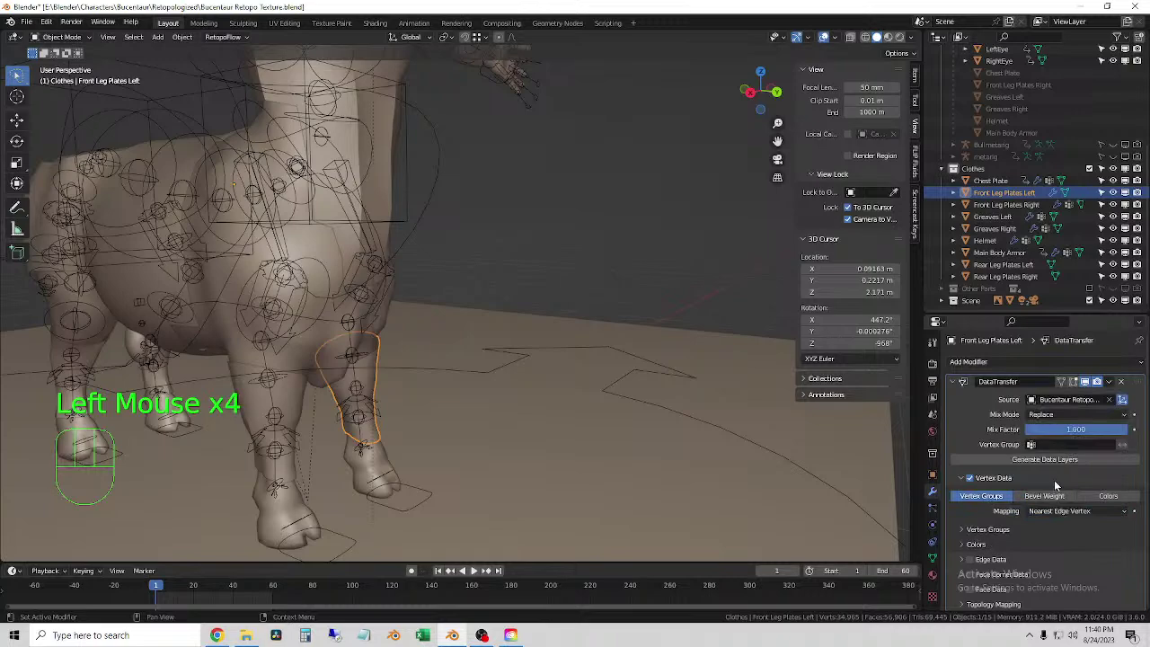
pyautogui.click(504, 256)
# - Add a Data Transfer modifier to Rear Leg Plates Right with Bucentaur Retopo Body as its source
pyautogui.moveTo(504, 256); pyautogui.dragTo(349, 314, button='middle')
pyautogui.keyDown('shift'); pyautogui.moveTo(188, 328); pyautogui.dragTo(262, 386, button='middle'); pyautogui.keyUp('shift')
pyautogui.click(301, 348)
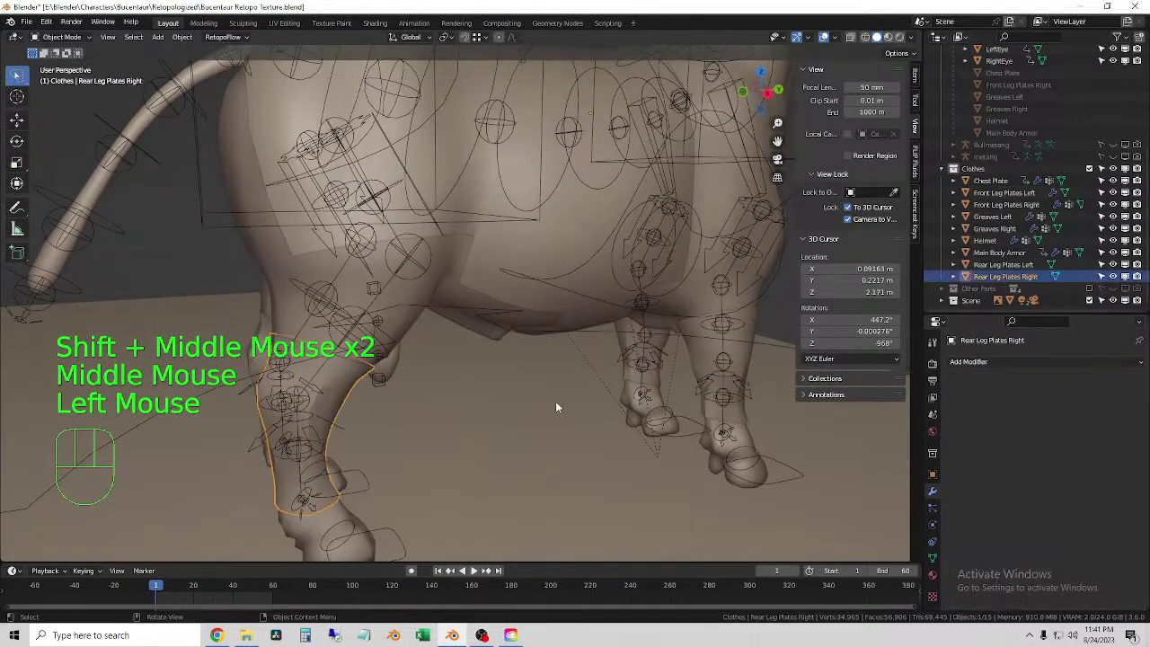
pyautogui.click(952, 361)
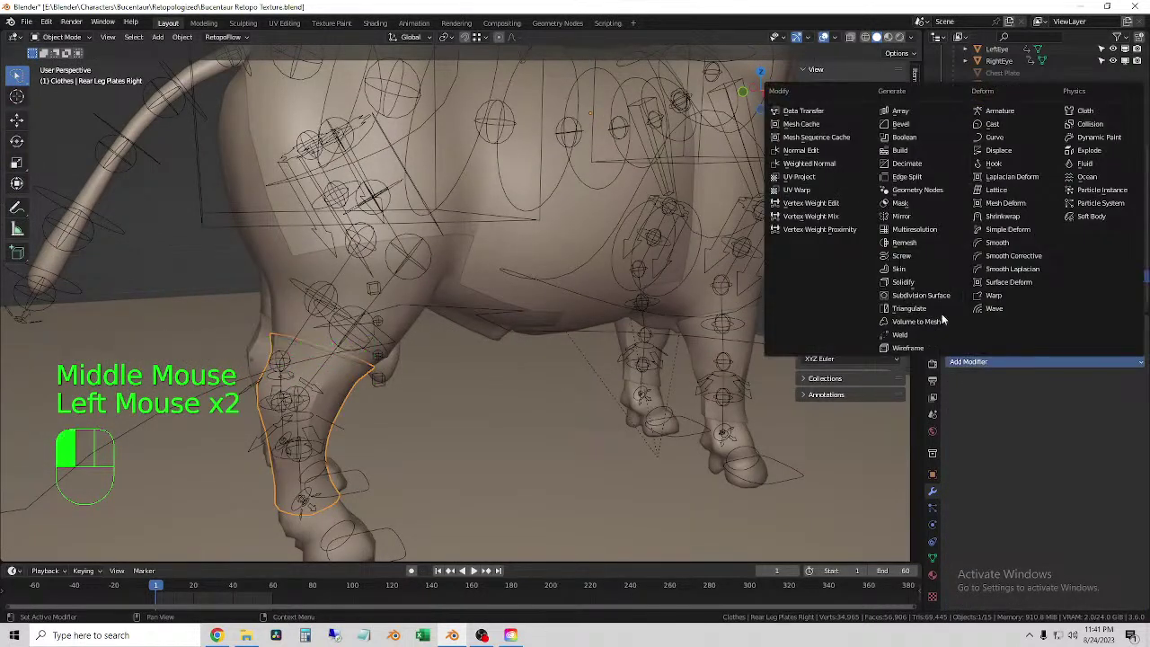
pyautogui.click(813, 110)
pyautogui.click(1097, 398)
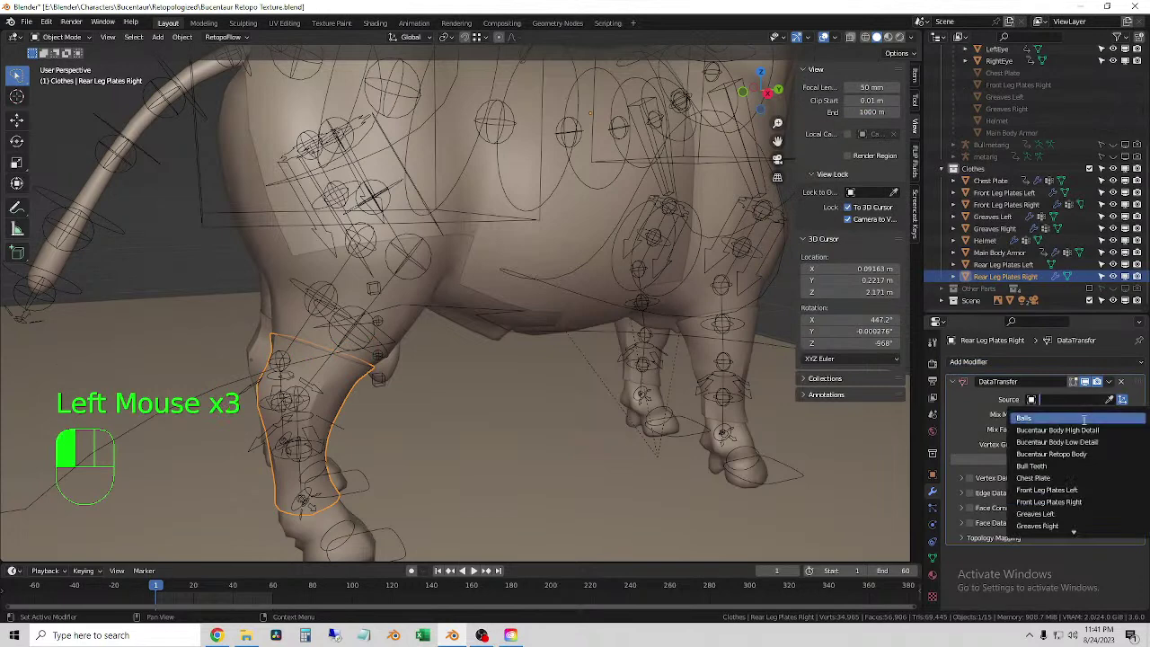
pyautogui.click(1089, 455)
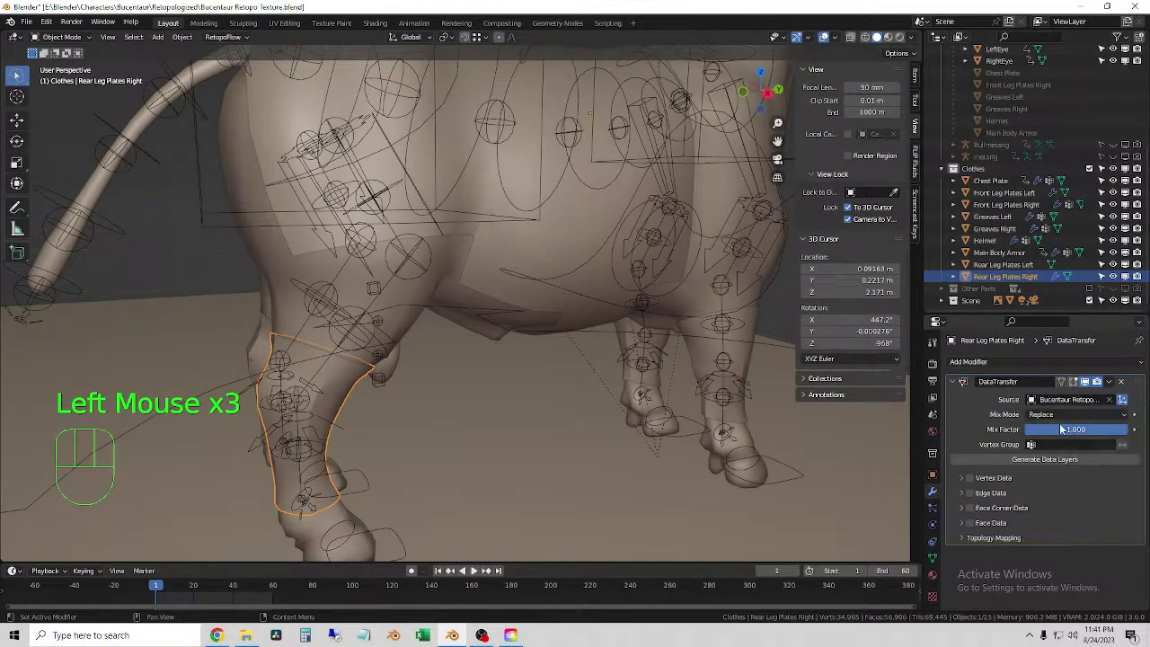
# - Enable Vertex Data for Vertex Groups with Nearest Edge Vertex mapping in Rear Leg Plates Right's Data Transfer modifier
pyautogui.click(970, 477)
pyautogui.click(963, 477)
pyautogui.click(980, 496)
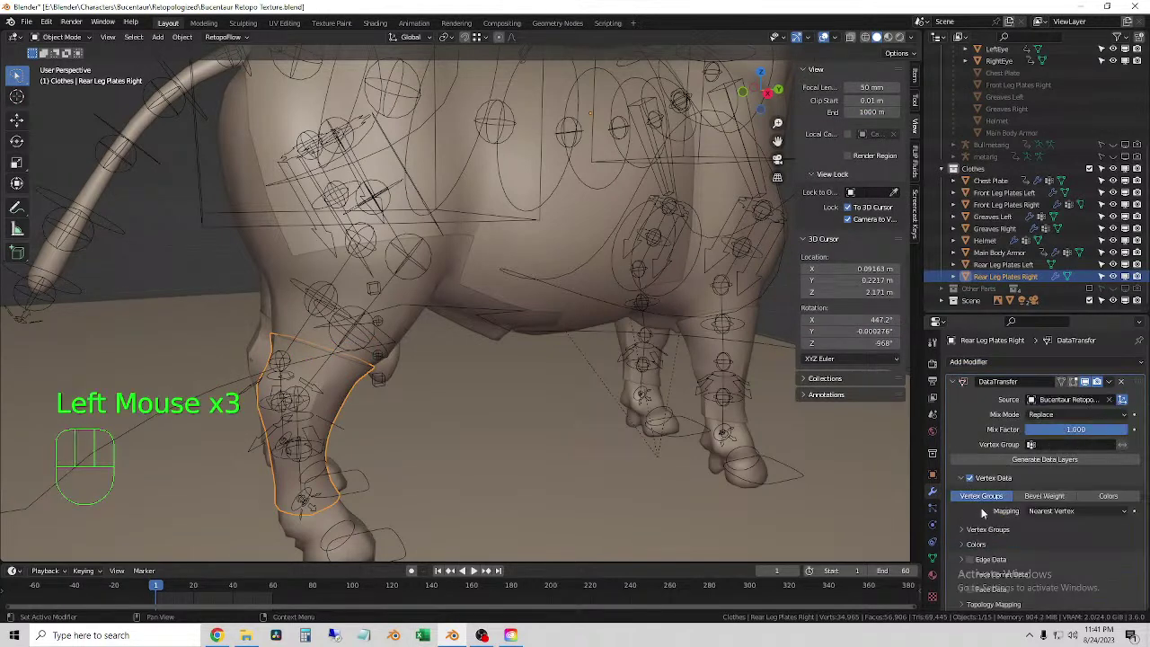
pyautogui.click(975, 532)
pyautogui.moveTo(1060, 510); pyautogui.dragTo(1061, 470)
# - Add a Data Transfer modifier to Rear Leg Plates Left with Bucentaur Retopo Body as its source
pyautogui.moveTo(394, 439); pyautogui.dragTo(349, 404, button='middle')
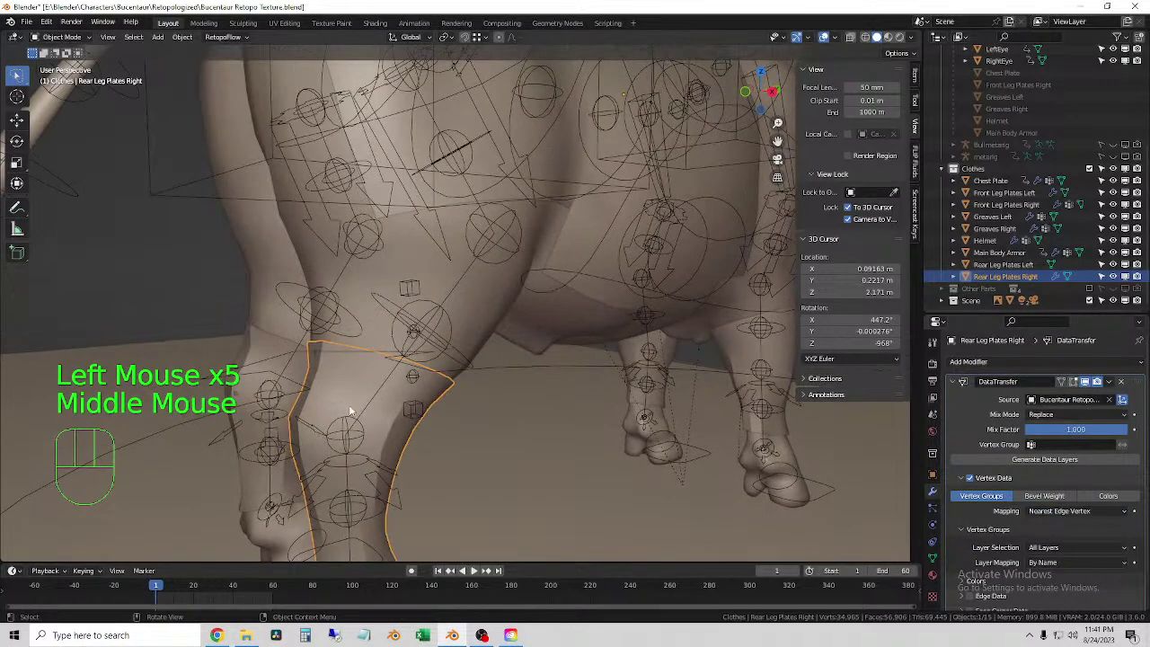
pyautogui.click(246, 351)
pyautogui.click(983, 362)
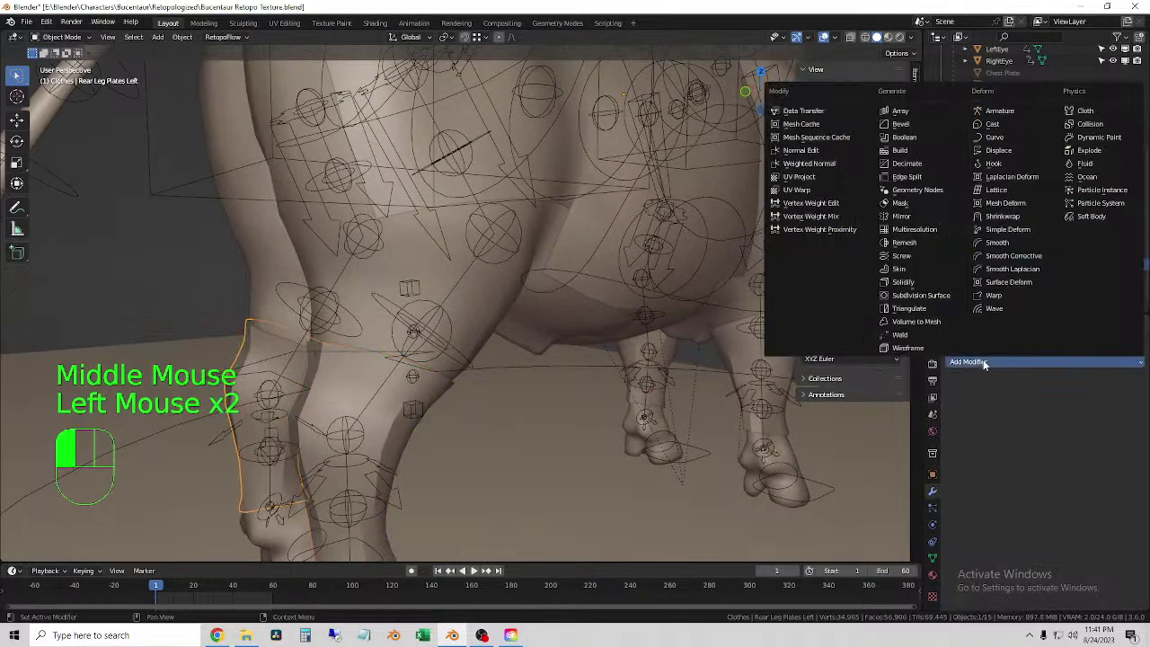
pyautogui.click(802, 110)
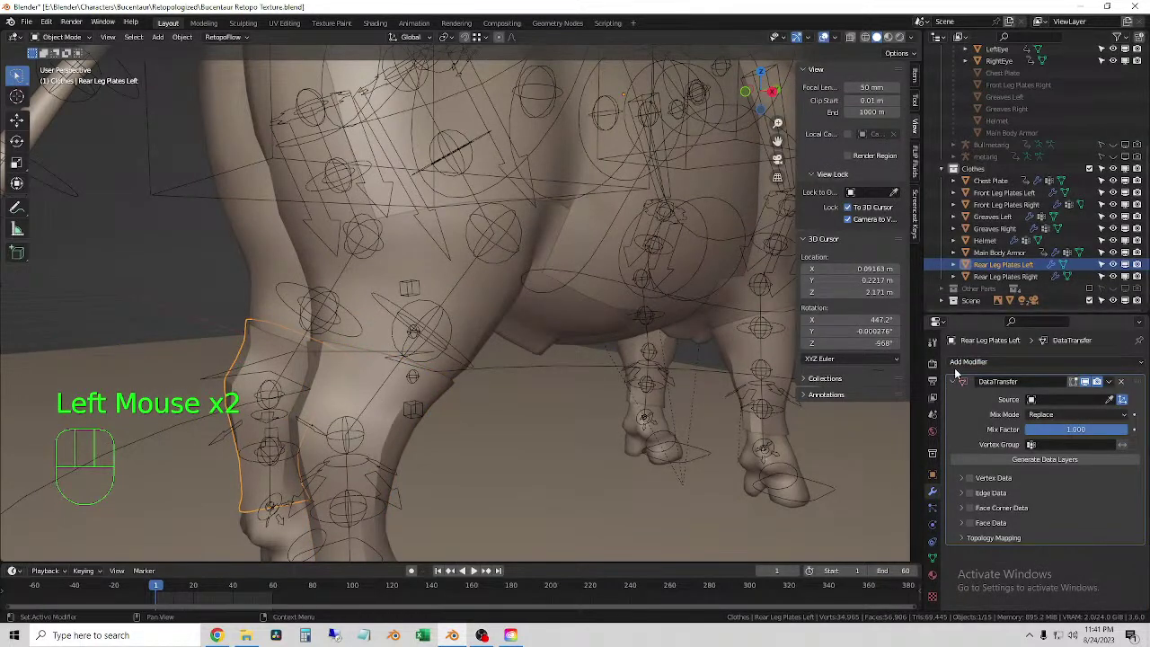
pyautogui.click(1069, 399)
pyautogui.moveTo(1068, 399); pyautogui.dragTo(1051, 453)
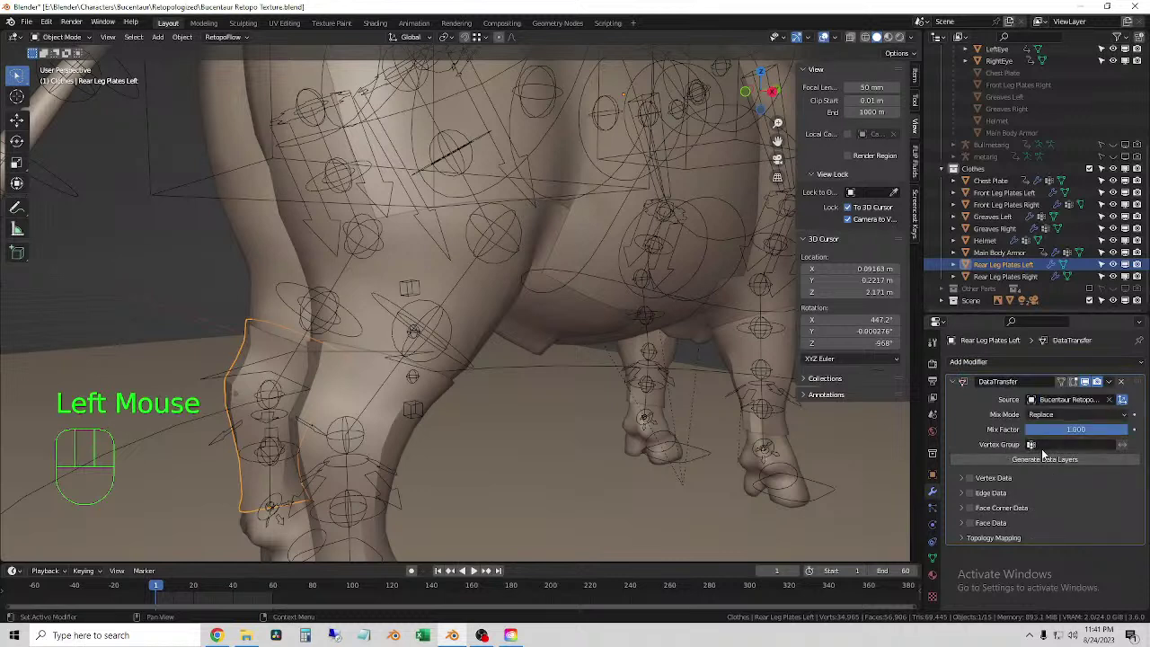
# - Enable Vertex Data for Vertex Groups with Nearest Edge Vertex mapping in Rear Leg Plates Left's Data Transfer modifier
pyautogui.click(969, 478)
pyautogui.click(962, 478)
pyautogui.click(978, 497)
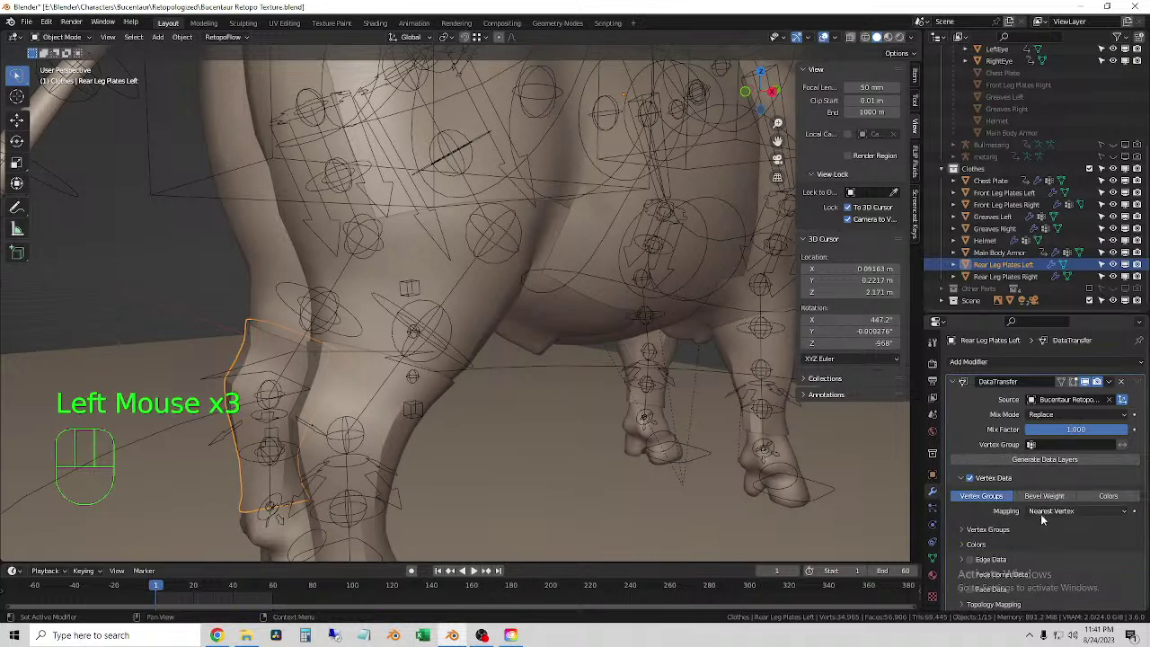
pyautogui.moveTo(1042, 517); pyautogui.dragTo(1088, 472)
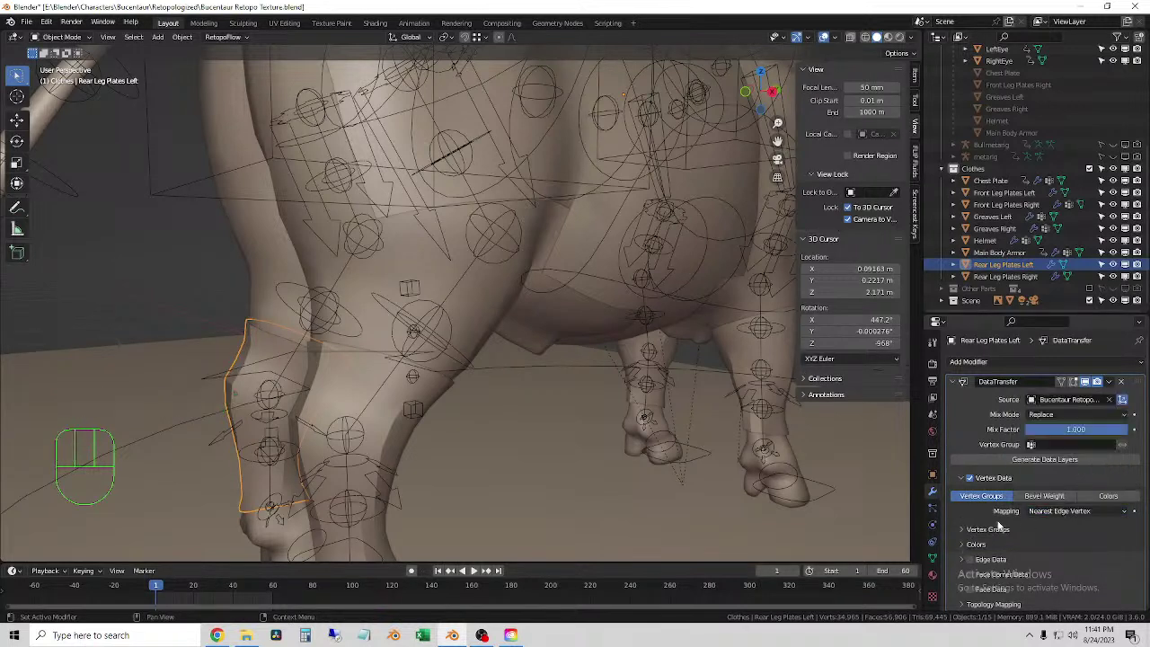
# - Examine the leg plates around the body and check Front Leg Plates Right's modifier stack
pyautogui.scroll(-3, 734, 413)
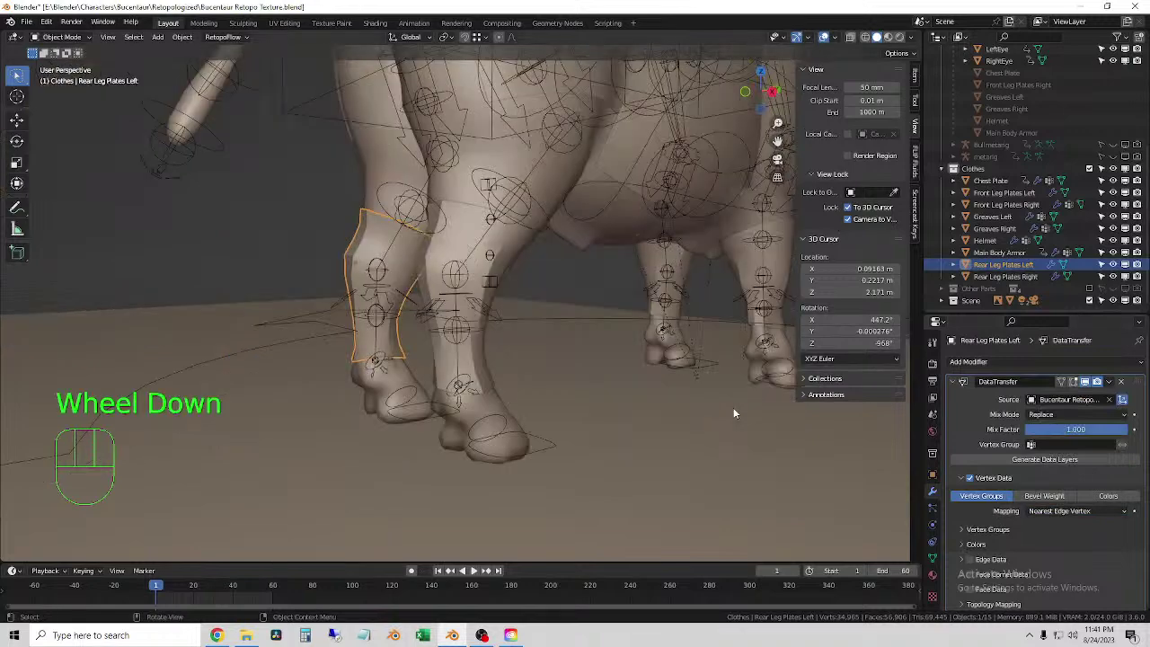
pyautogui.scroll(-1, 734, 413)
pyautogui.keyDown('shift'); pyautogui.moveTo(678, 331); pyautogui.dragTo(593, 453, button='middle'); pyautogui.keyUp('shift')
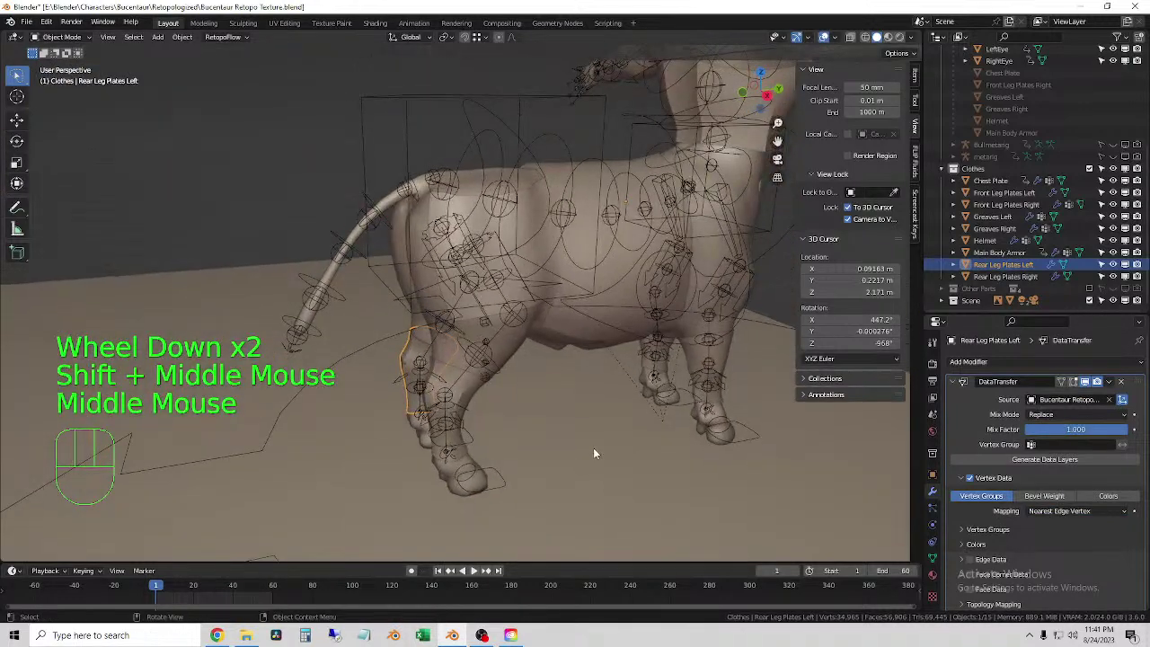
pyautogui.scroll(-2, 1041, 449)
pyautogui.click(466, 390)
pyautogui.click(466, 390)
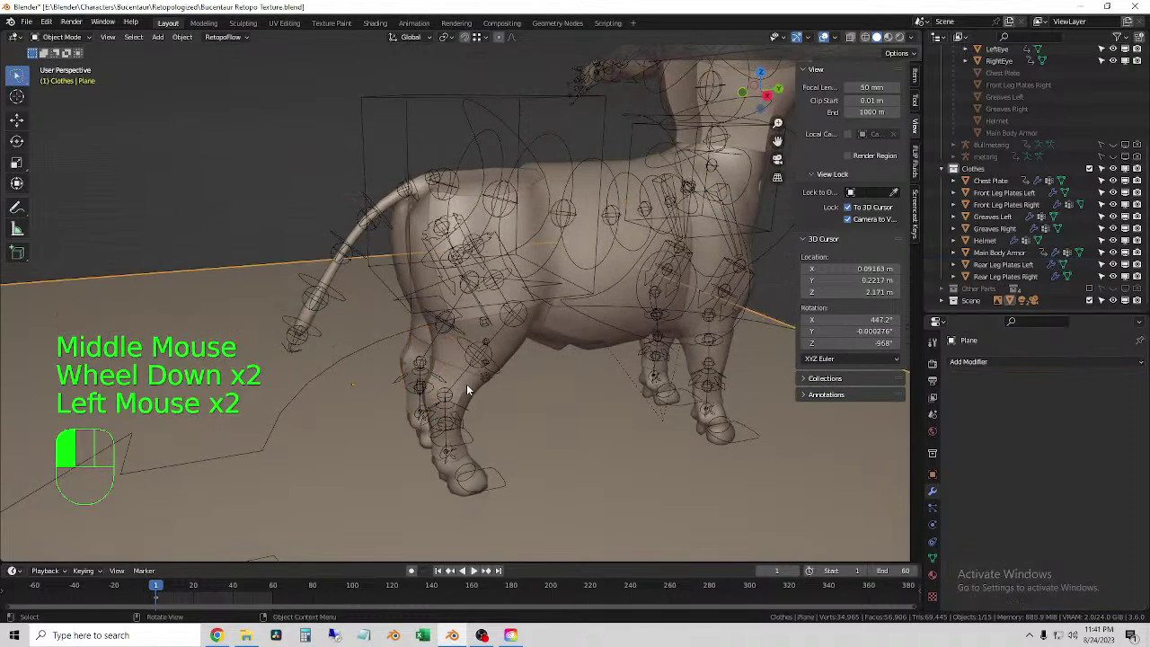
pyautogui.click(724, 354)
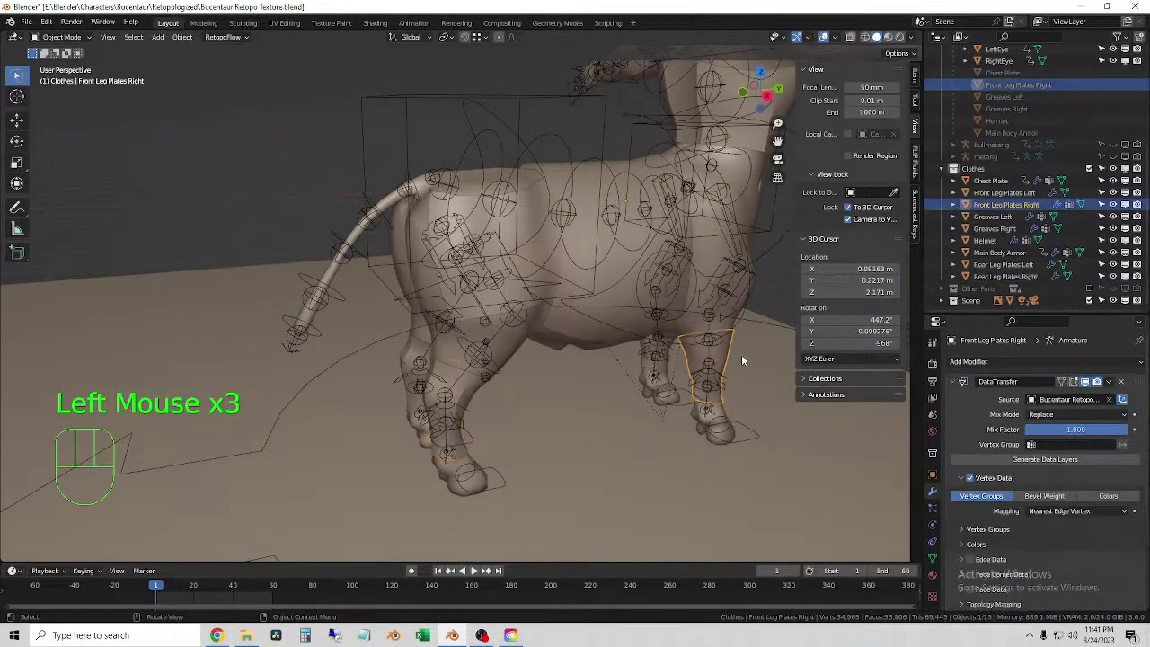
pyautogui.scroll(-1, 1049, 524)
# - Parent Front Leg Plates Left to the Bull Rig with automatic weights and check its Armature modifier
pyautogui.click(665, 368)
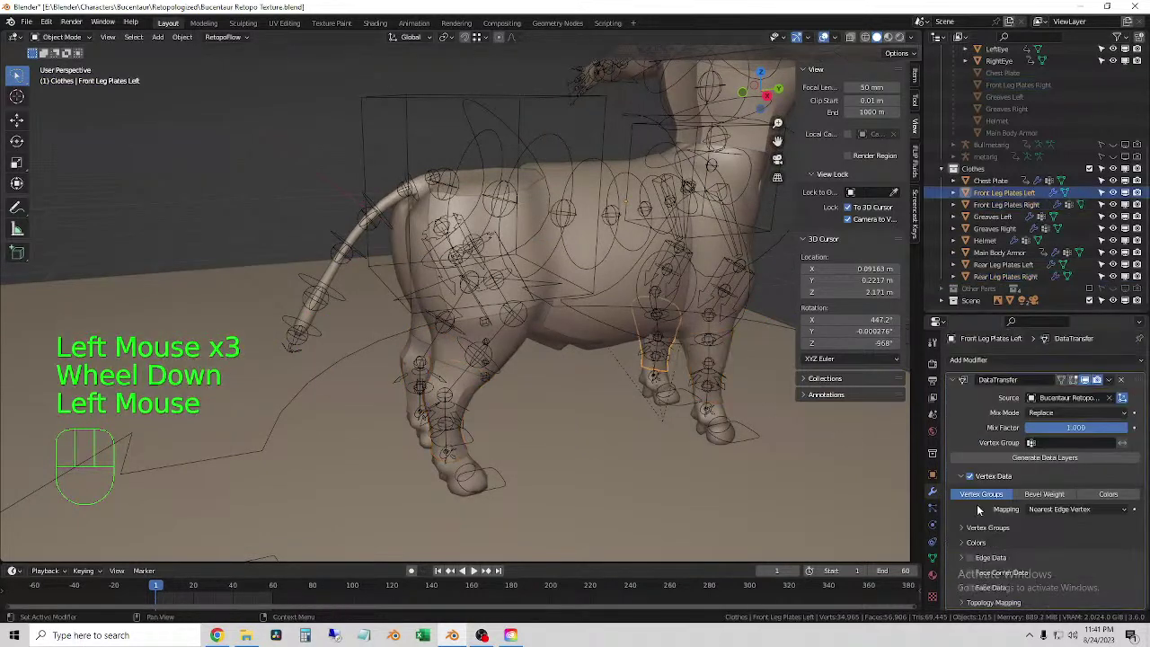
pyautogui.scroll(-2, 651, 391)
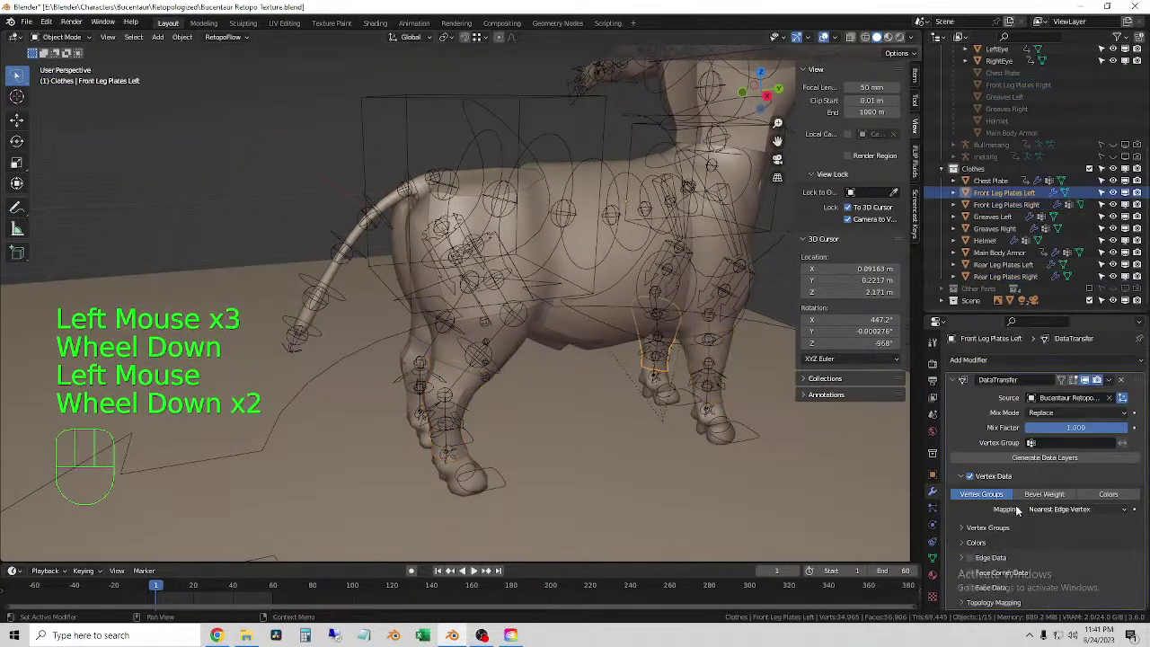
pyautogui.keyDown('shift'); pyautogui.click(679, 402); pyautogui.keyUp('shift')
pyautogui.scroll(-1, 958, 498)
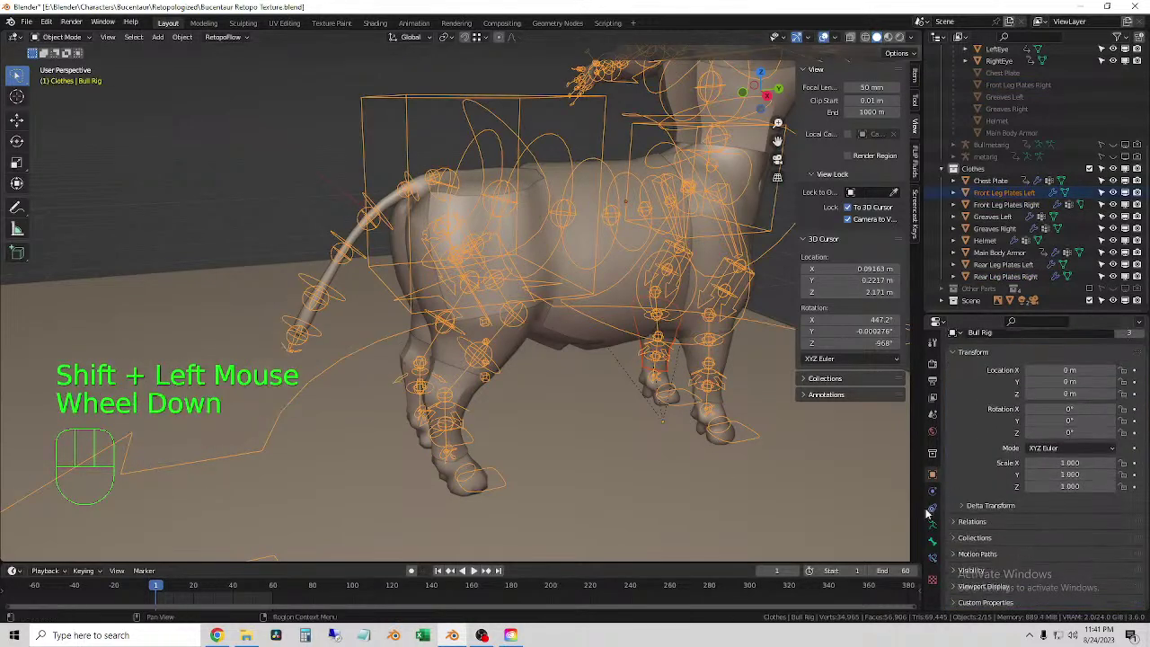
pyautogui.click(777, 295)
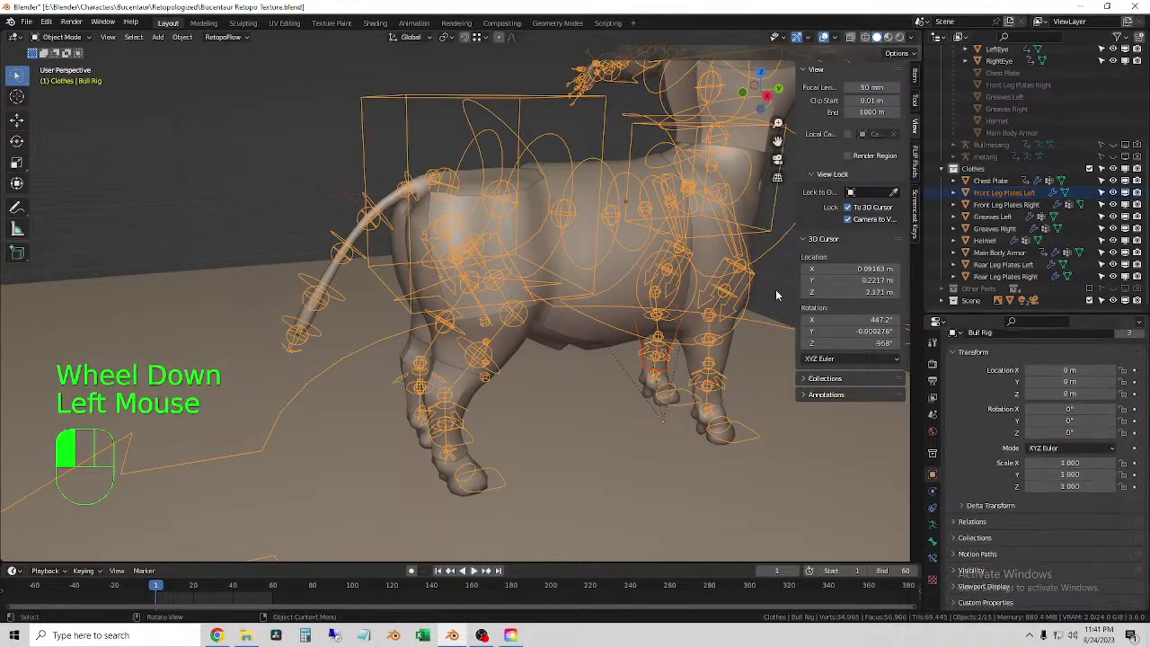
pyautogui.click(663, 373)
pyautogui.click(663, 373)
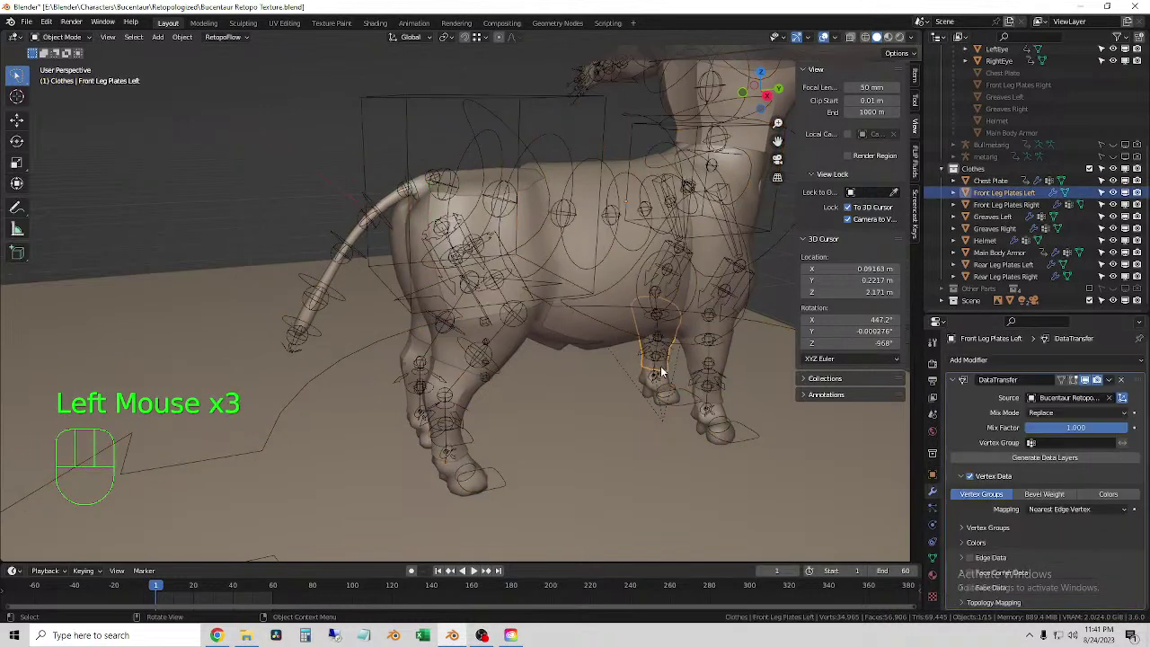
pyautogui.keyDown('shift'); pyautogui.click(602, 133); pyautogui.keyUp('shift')
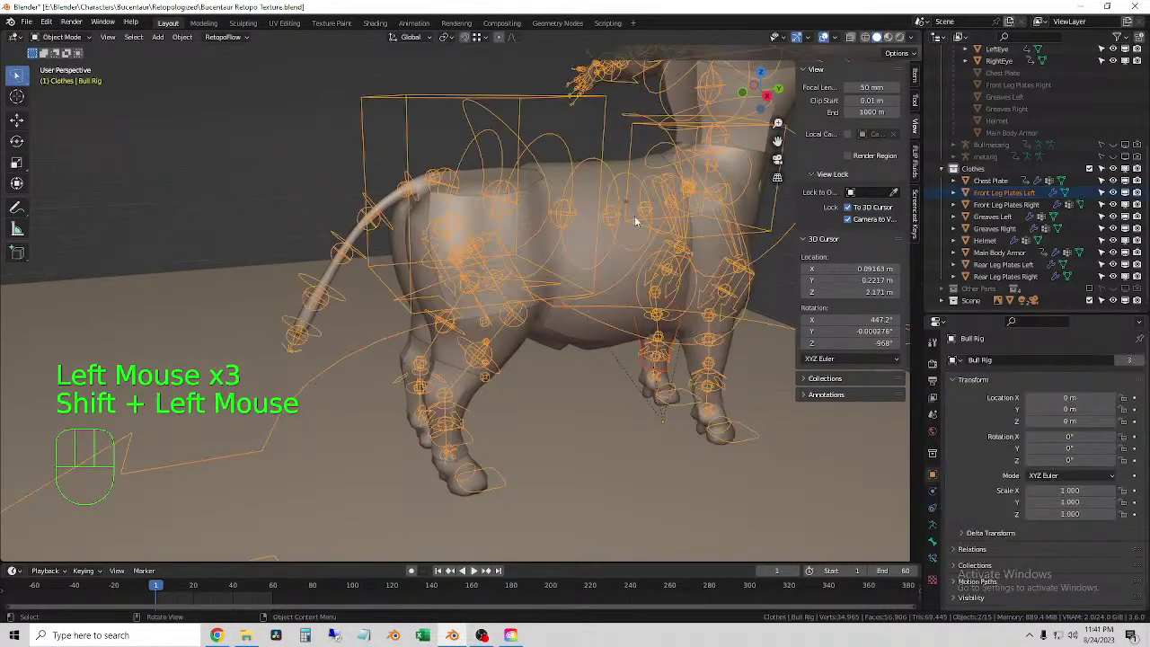
pyautogui.rightClick(775, 299)
pyautogui.moveTo(774, 298)
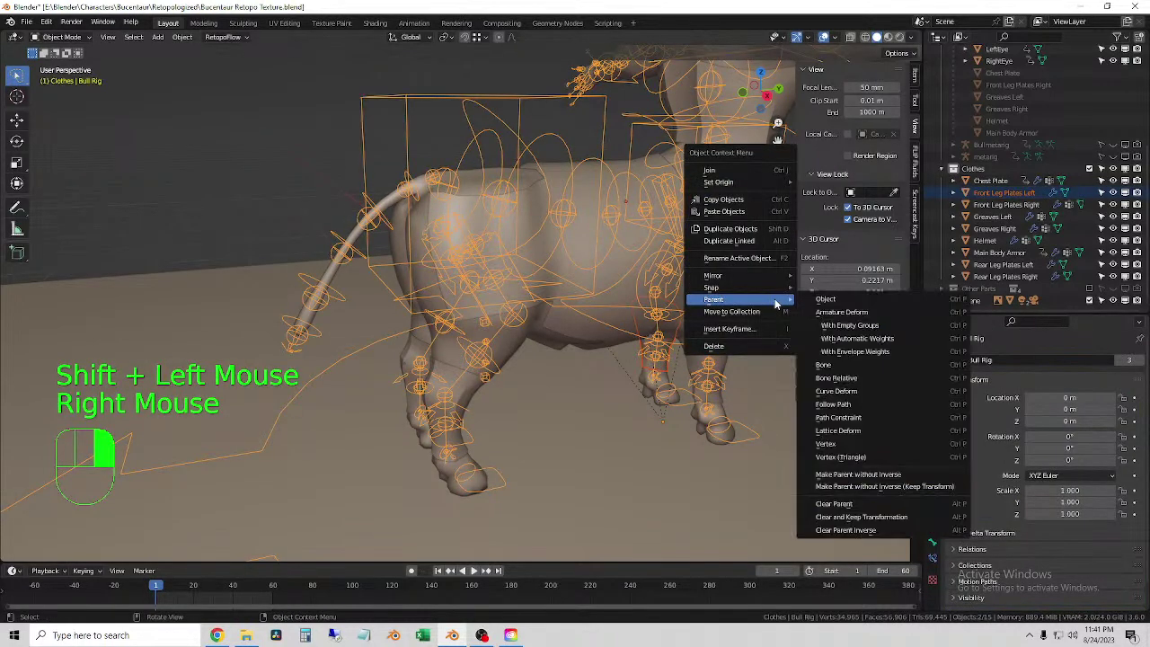
pyautogui.click(858, 339)
pyautogui.click(670, 371)
pyautogui.click(669, 370)
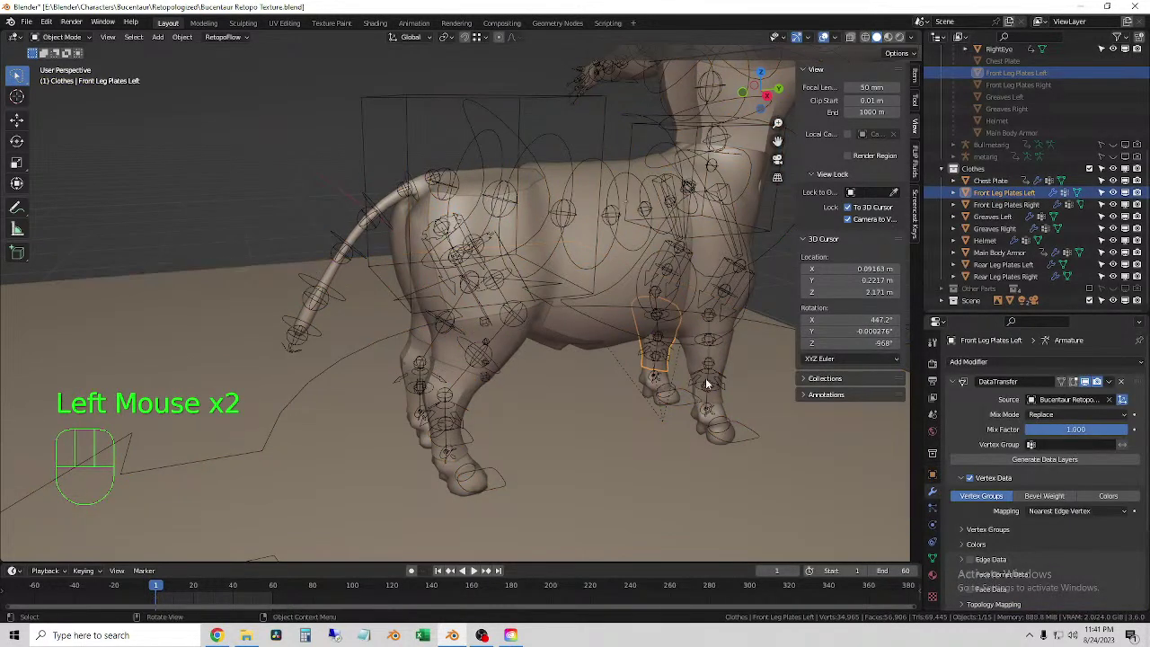
pyautogui.scroll(-4, 1028, 449)
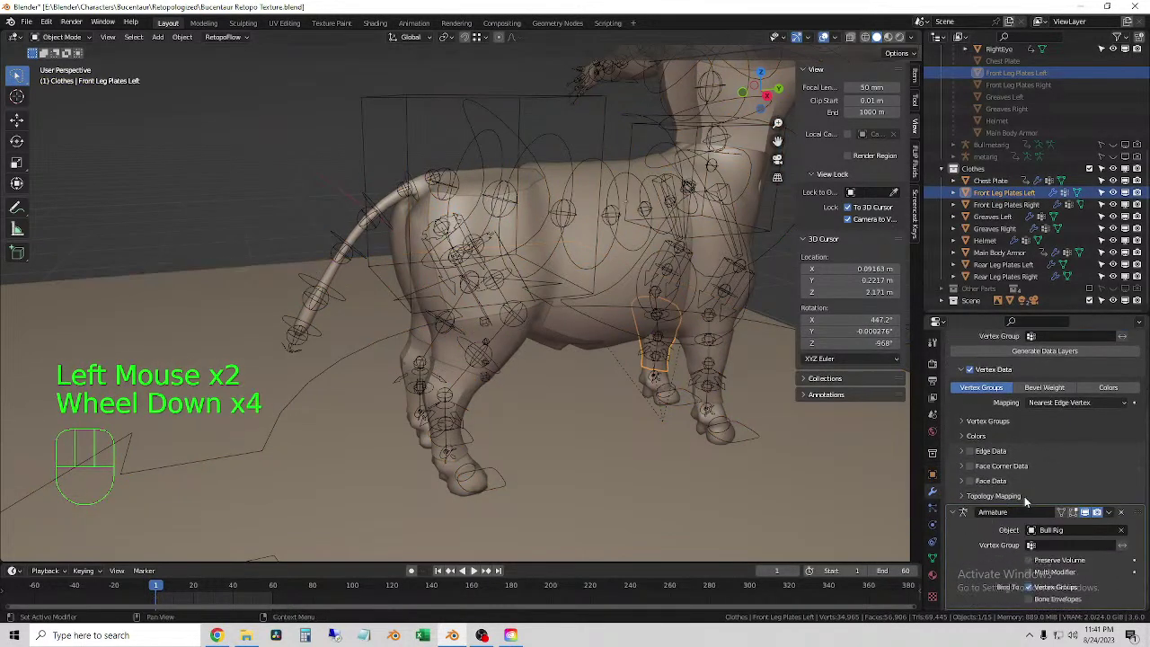
# - Parent Rear Leg Plates Right to the Bull Rig as an armature deform with empty groups
pyautogui.click(724, 353)
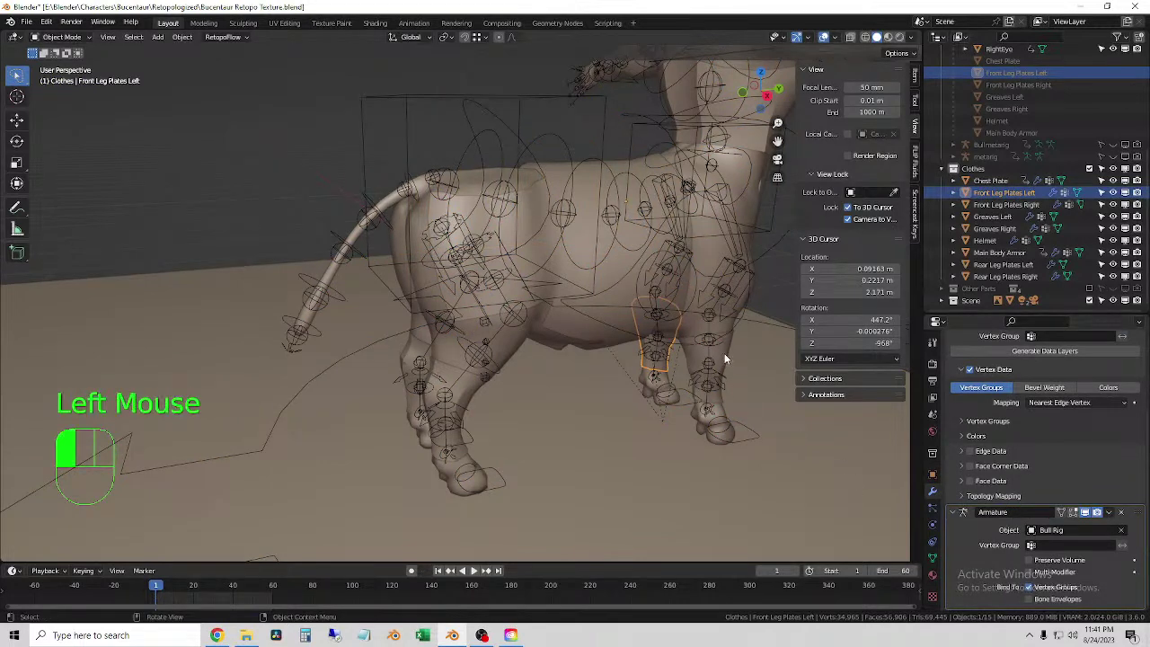
pyautogui.click(516, 412)
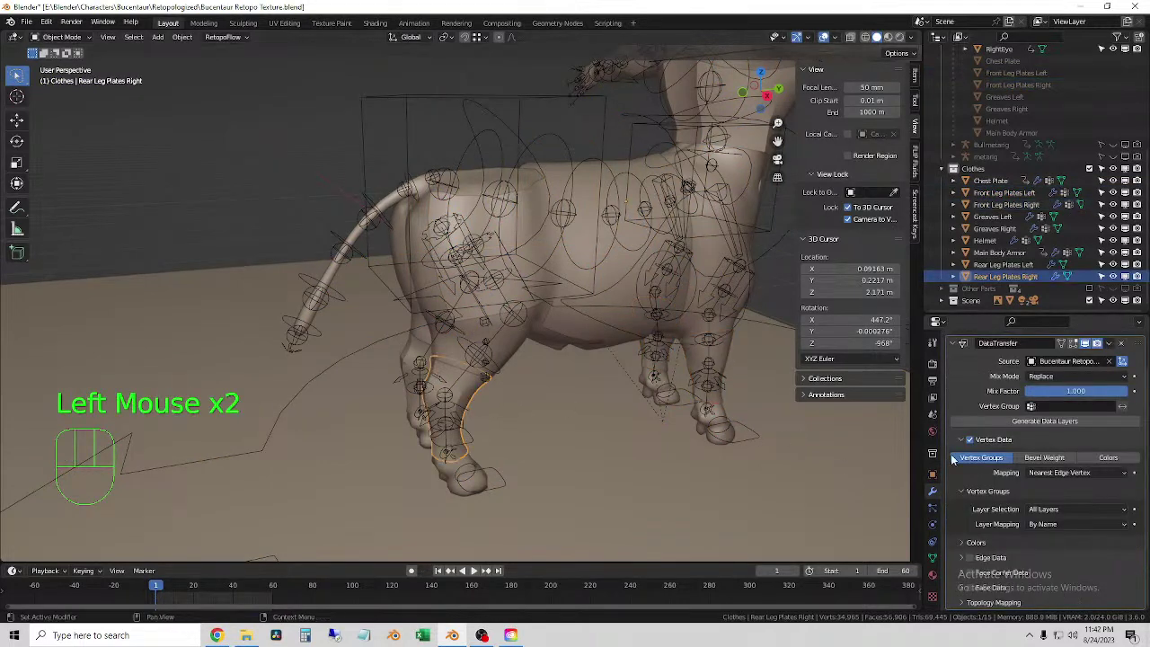
pyautogui.scroll(-2, 1006, 442)
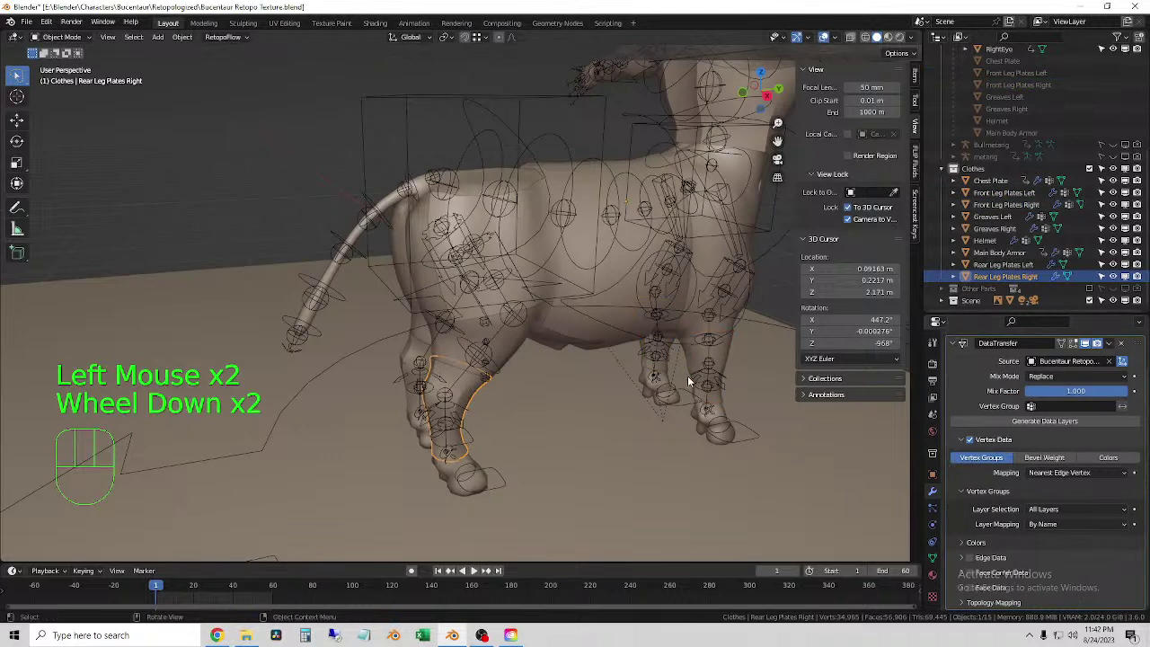
pyautogui.keyDown('shift'); pyautogui.click(500, 473); pyautogui.keyUp('shift')
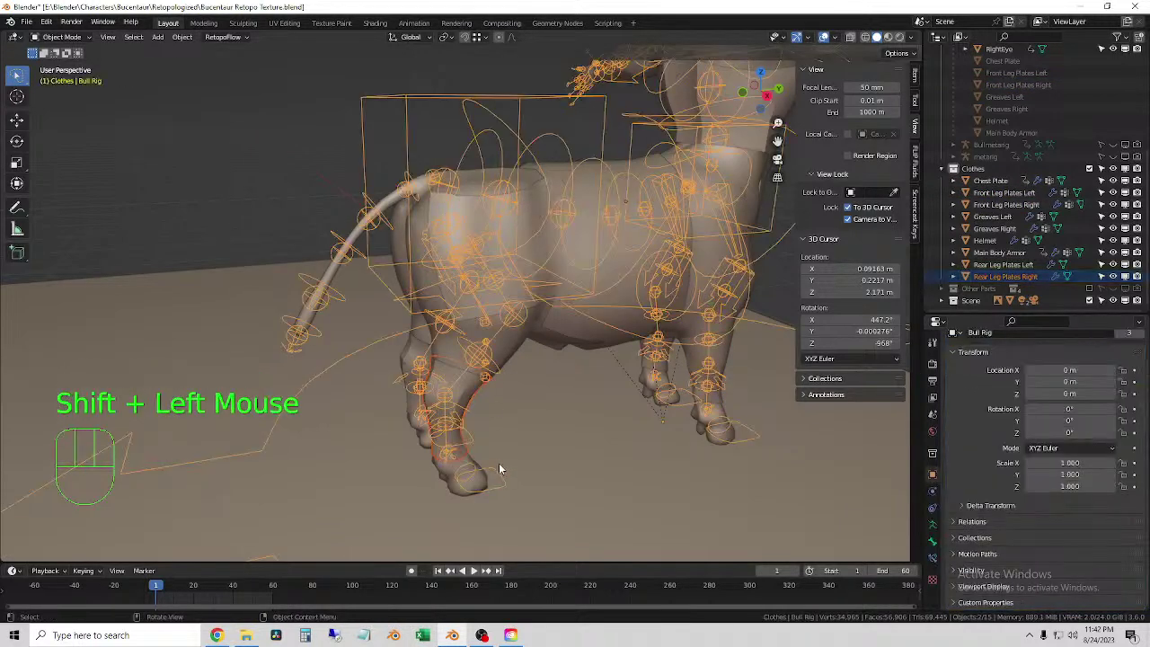
pyautogui.rightClick(562, 431)
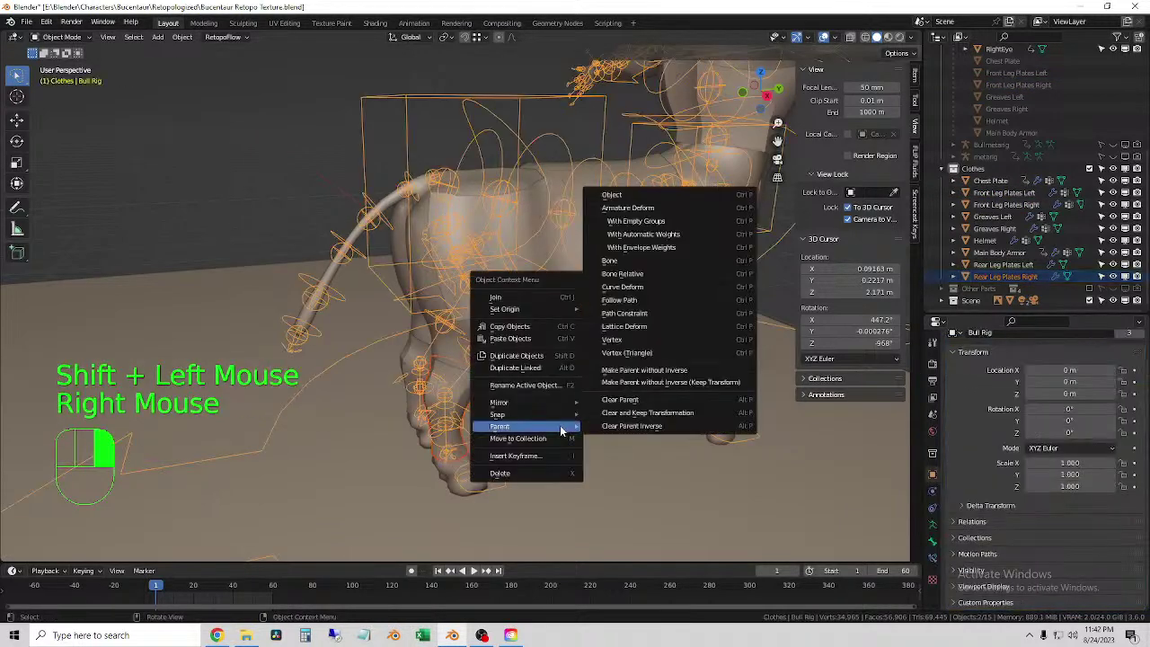
pyautogui.click(669, 221)
# - Parent Rear Leg Plates Left to the Bull Rig as an armature deform with empty groups
pyautogui.click(406, 341)
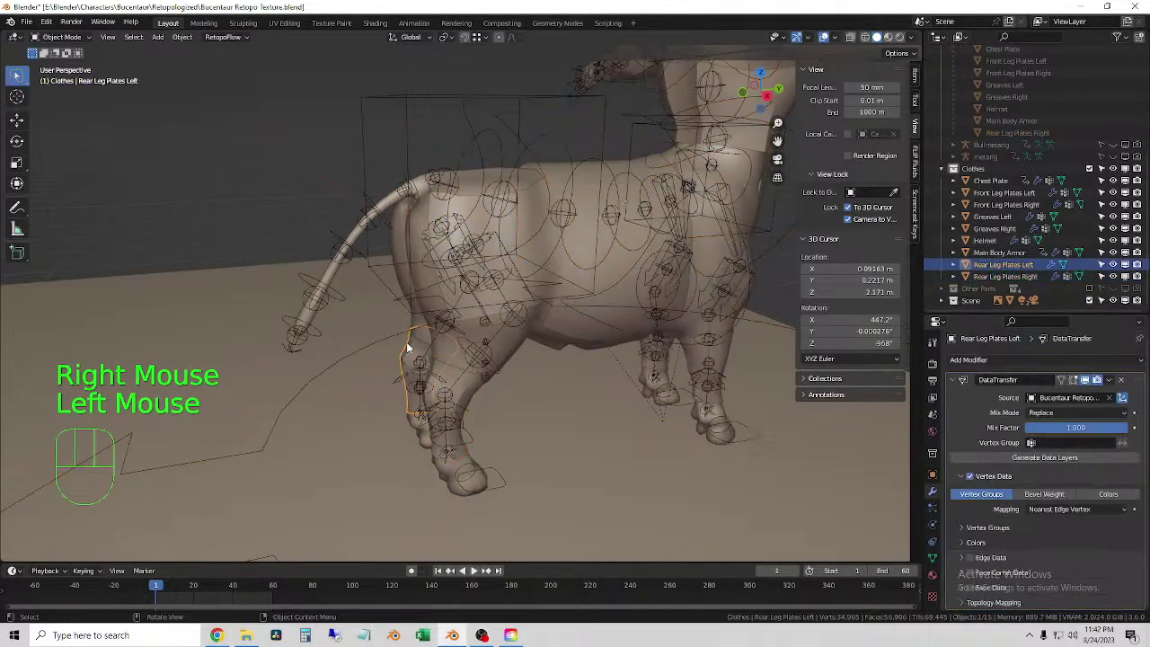
pyautogui.keyDown('shift'); pyautogui.click(361, 176); pyautogui.keyUp('shift')
pyautogui.rightClick(361, 176)
pyautogui.moveTo(333, 176)
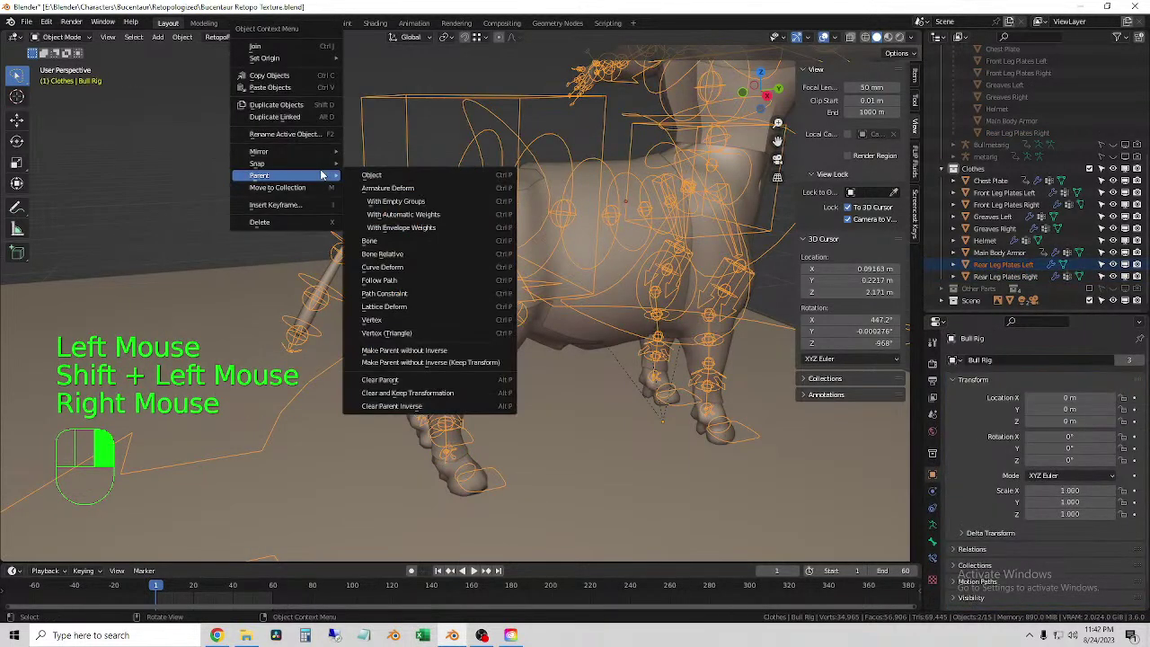
pyautogui.click(415, 203)
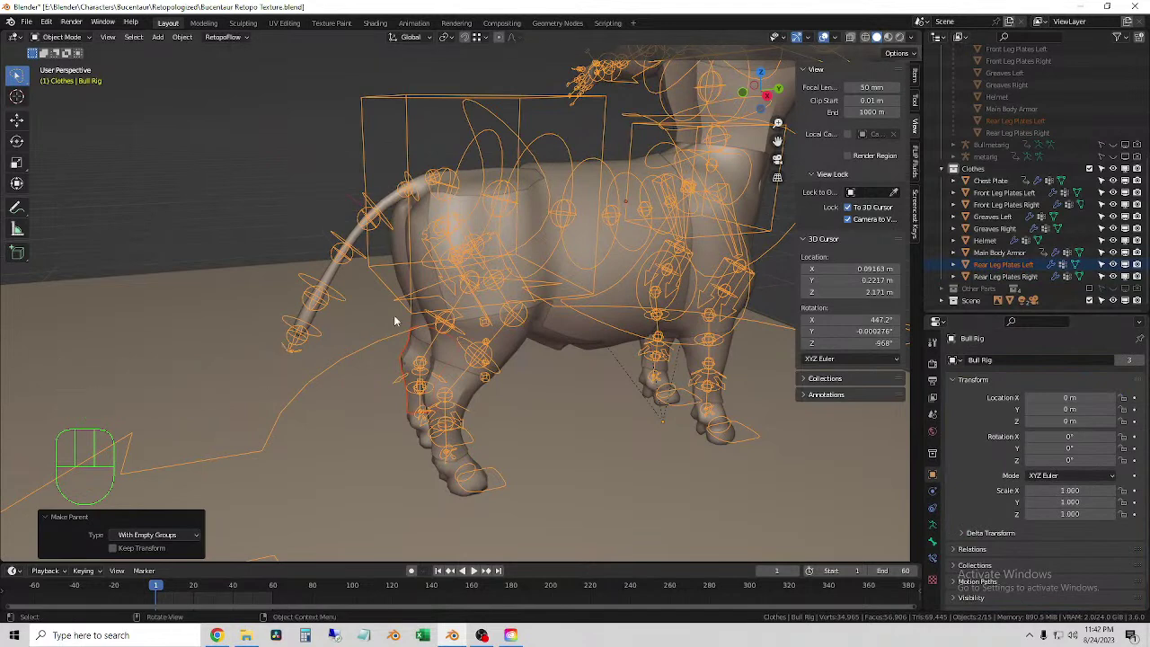
# - Check the Armature modifiers of Rear Leg Plates Left and Rear Leg Plates Right, and deselect everything
pyautogui.click(416, 361)
pyautogui.scroll(-4, 1015, 526)
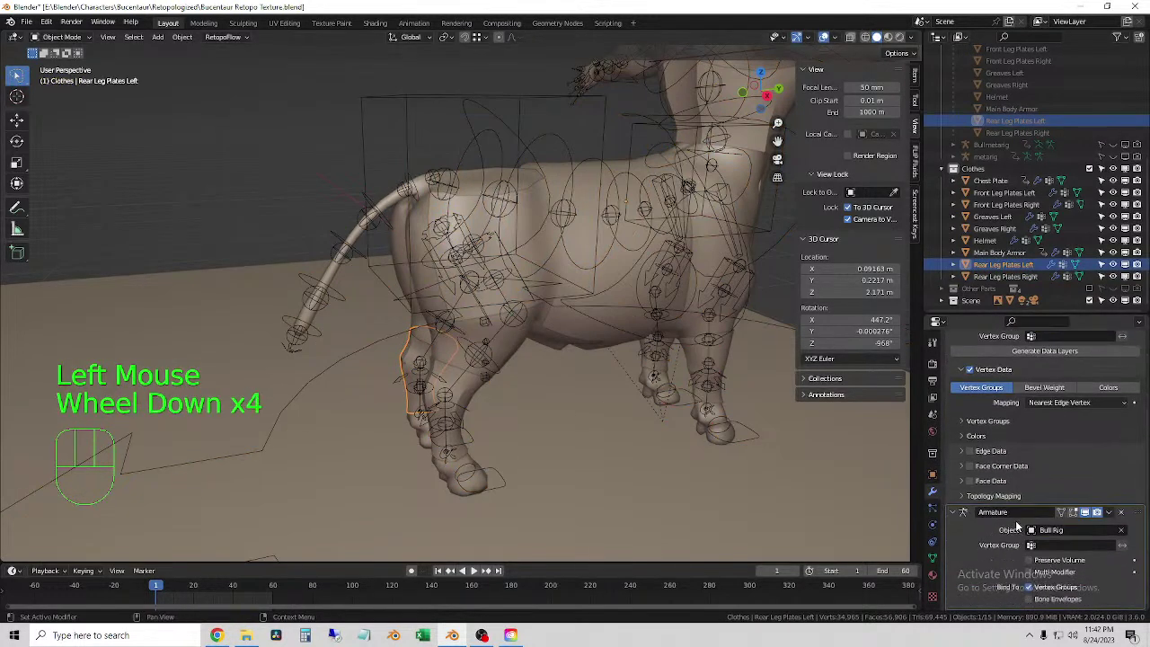
pyautogui.scroll(4, 1010, 528)
pyautogui.click(467, 389)
pyautogui.scroll(-4, 1052, 491)
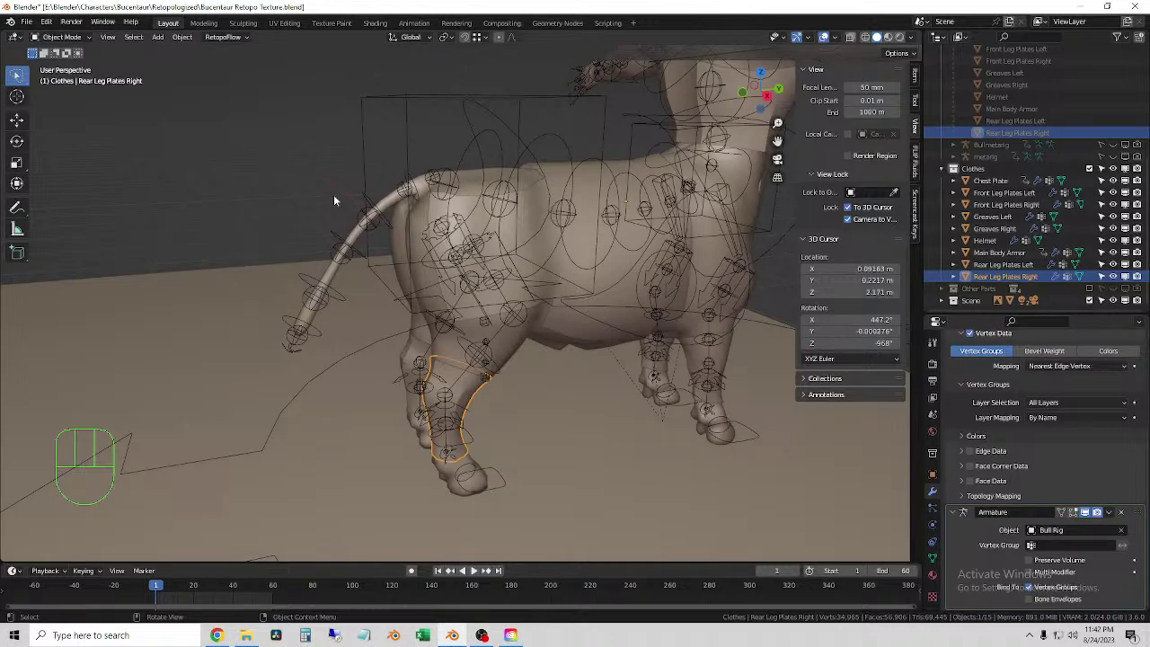
pyautogui.click(274, 178)
# - Place the 3D cursor on the front of the bucentaur's lower torso
pyautogui.moveTo(274, 178); pyautogui.dragTo(552, 297, button='middle')
pyautogui.moveTo(552, 297); pyautogui.dragTo(606, 261, button='middle')
pyautogui.keyDown('shift'); pyautogui.rightClick(607, 260); pyautogui.keyUp('shift')
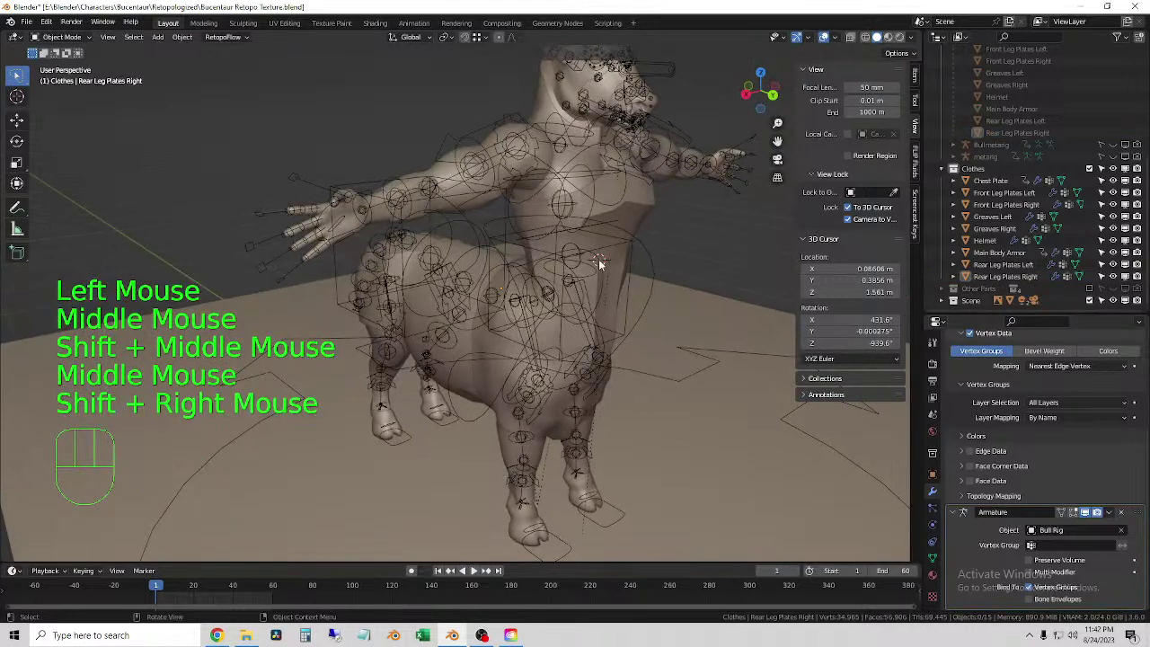
pyautogui.scroll(2, 732, 258)
pyautogui.click(708, 246)
pyautogui.scroll(-1, 706, 249)
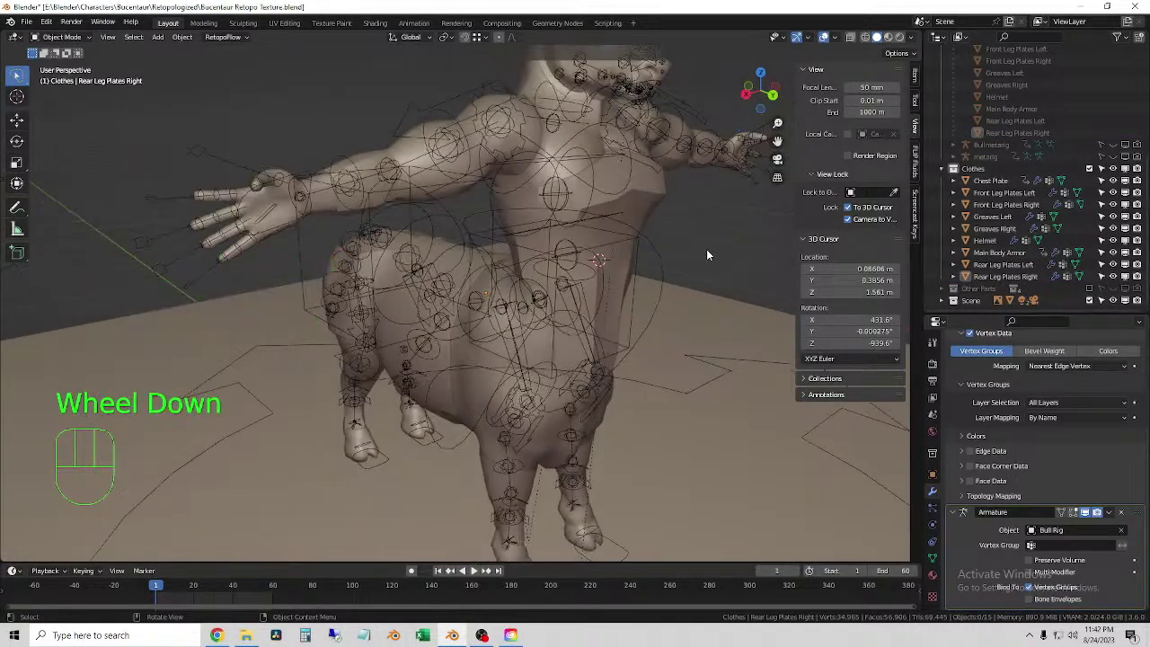
pyautogui.click(710, 255)
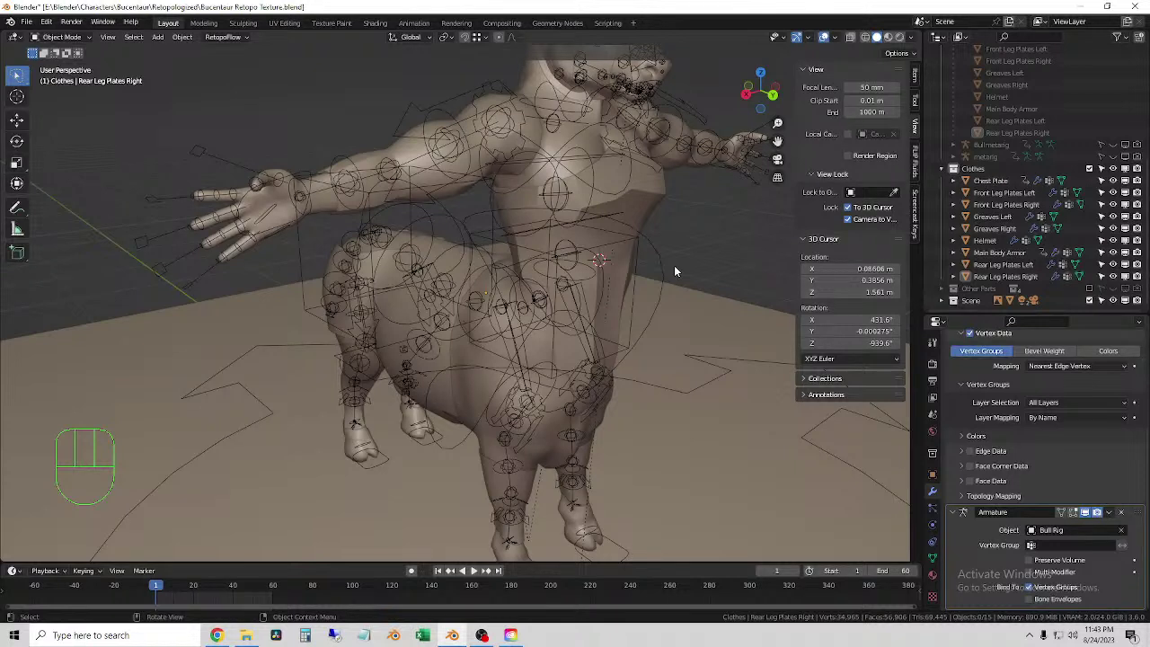
pyautogui.click(704, 231)
# - Save the Blender file under its current name
pyautogui.click(27, 21)
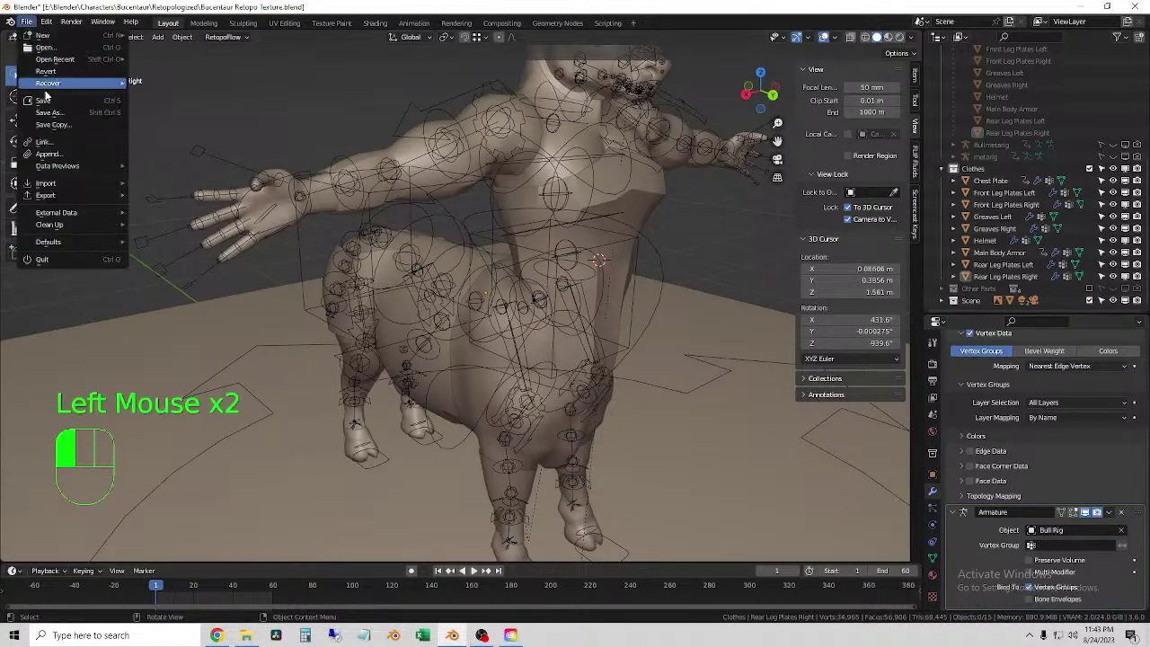
pyautogui.click(45, 101)
pyautogui.click(270, 116)
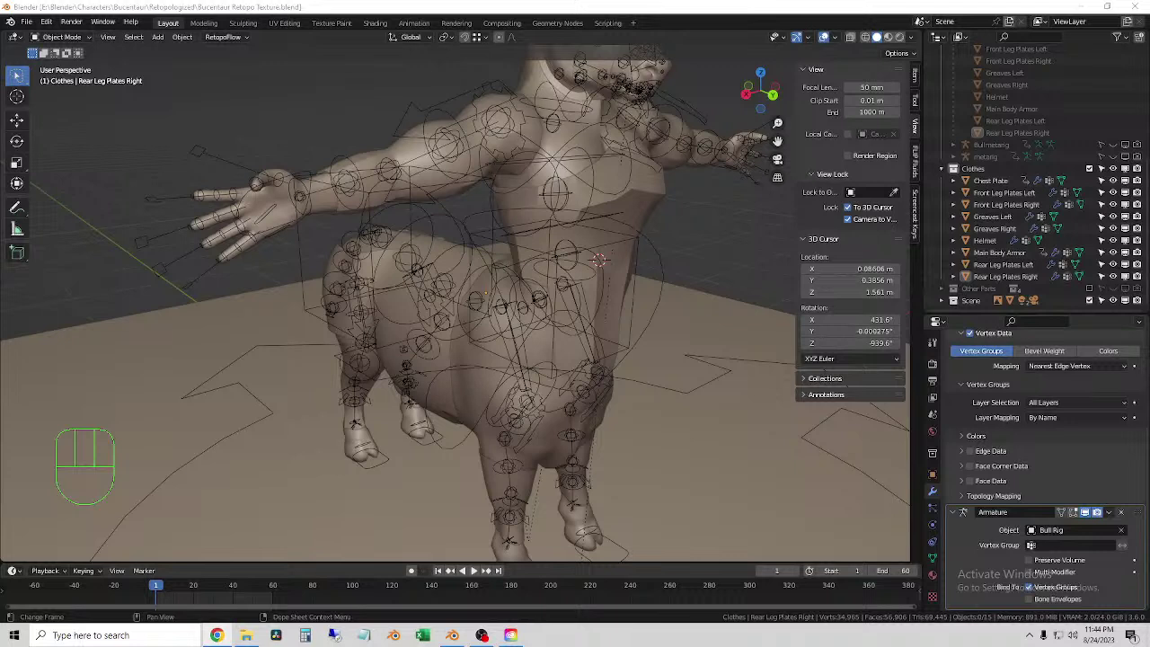
# - Test moving the whole Bull Rig in Object Mode and cancel the moves
pyautogui.click(734, 232)
pyautogui.scroll(-2, 734, 232)
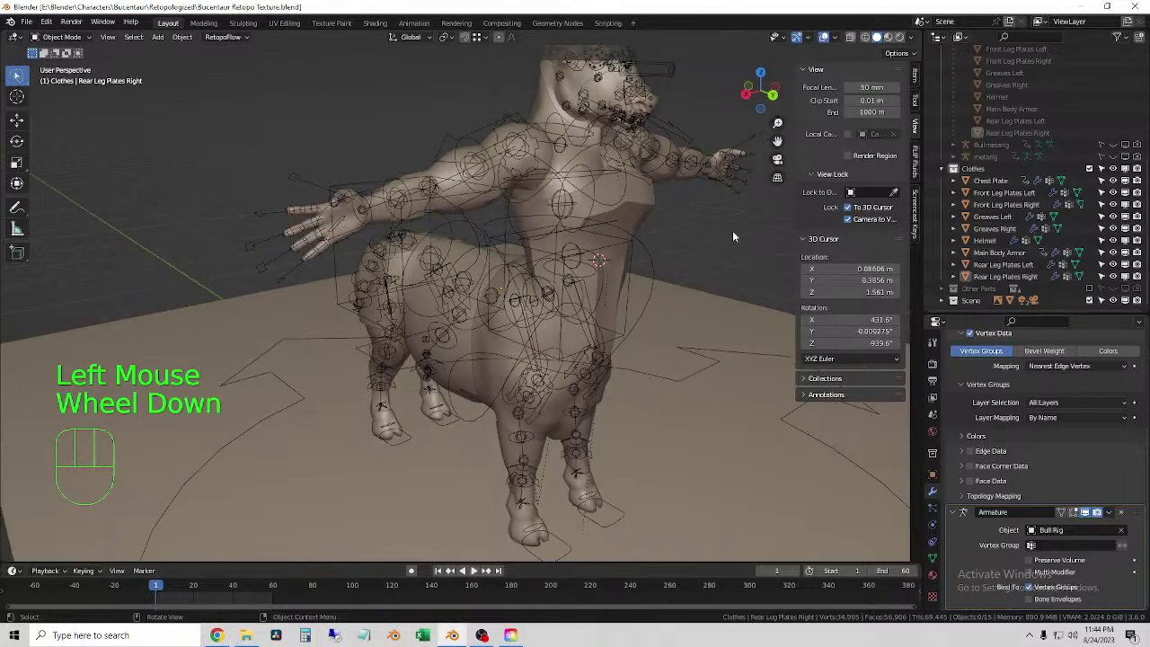
pyautogui.moveTo(732, 232); pyautogui.dragTo(627, 325, button='middle')
pyautogui.click(623, 331)
pyautogui.press('g')
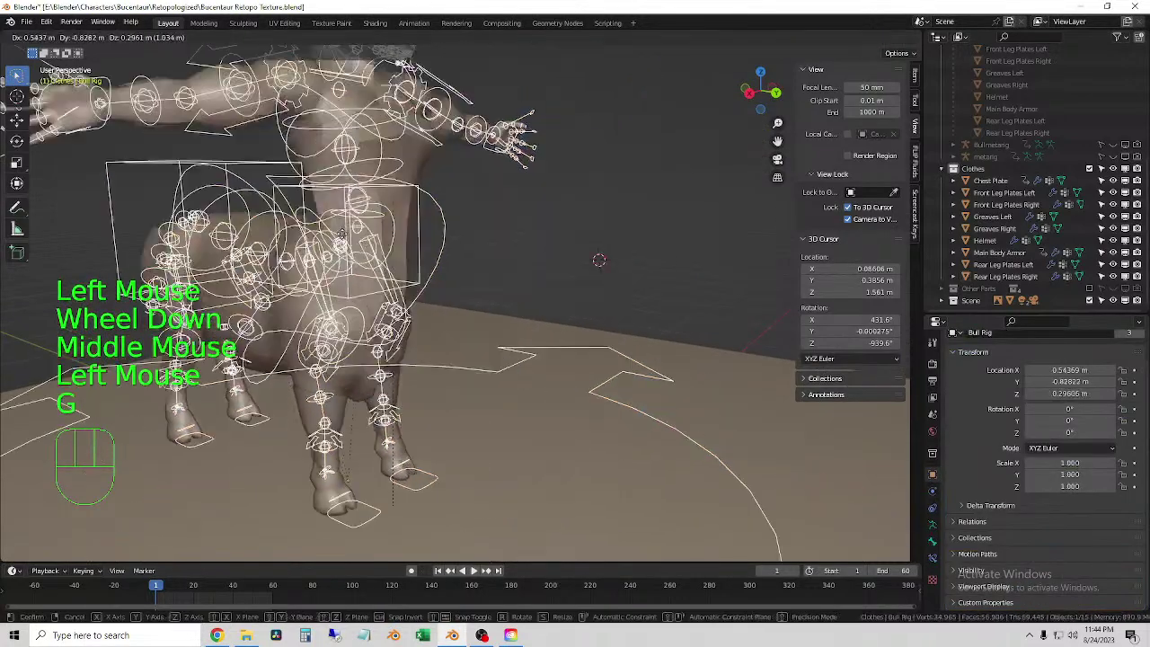
pyautogui.scroll(-1, 629, 368)
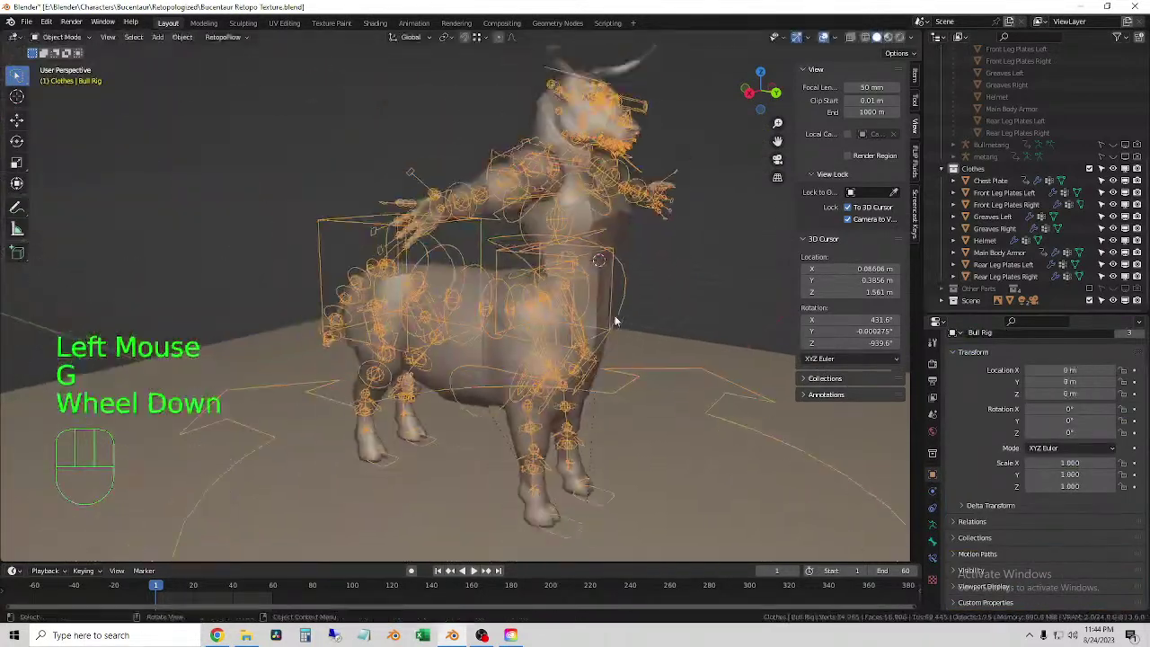
pyautogui.scroll(-1, 585, 287)
pyautogui.keyDown('shift'); pyautogui.moveTo(602, 324); pyautogui.dragTo(585, 288, button='middle'); pyautogui.keyUp('shift')
pyautogui.press('g')
pyautogui.press('Escape')
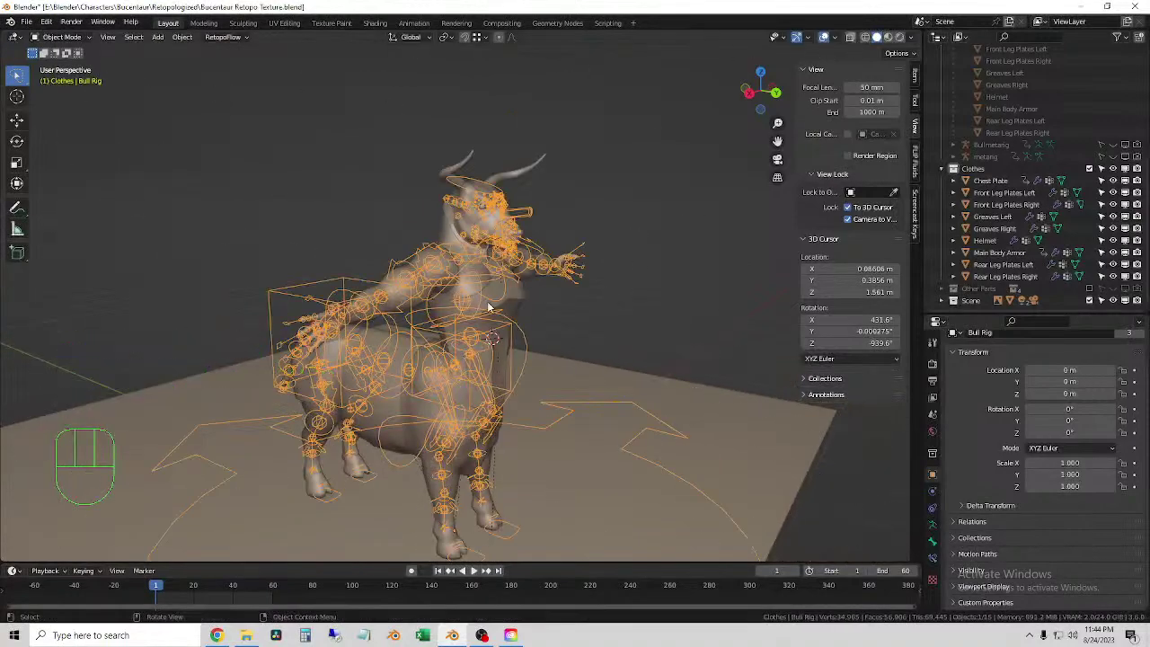
# - Switch the Bull Rig to Pose Mode and move the forefoot_ik.R control about 0.15 m along Y
pyautogui.click(452, 273)
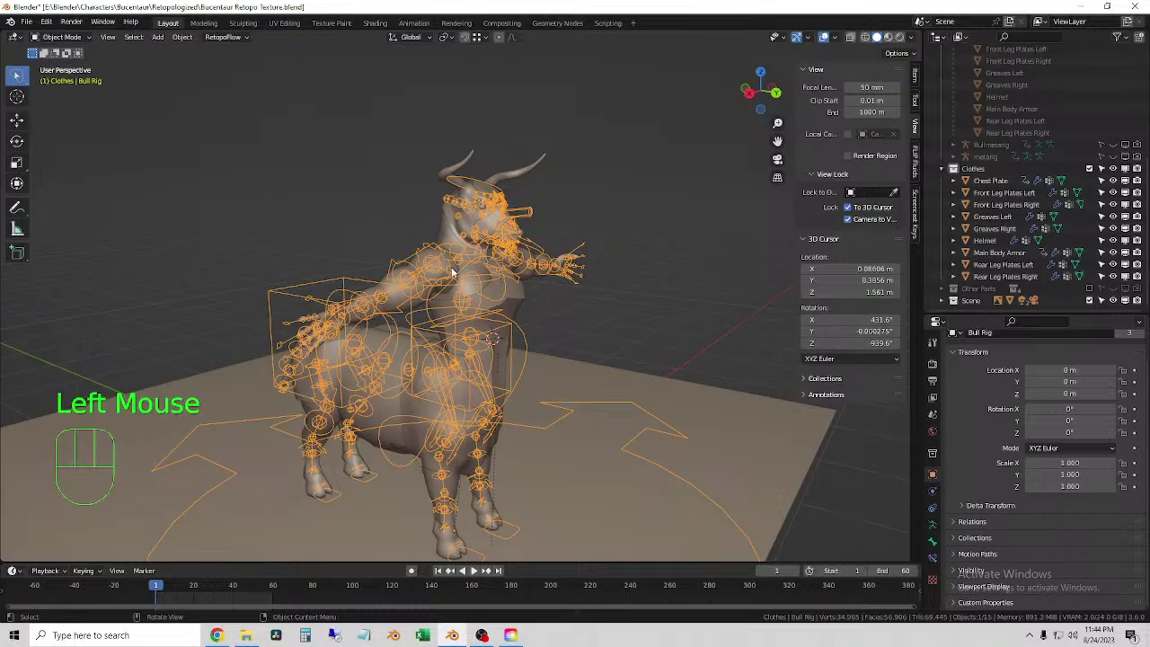
pyautogui.click(77, 39)
pyautogui.click(63, 78)
pyautogui.scroll(-2, 417, 394)
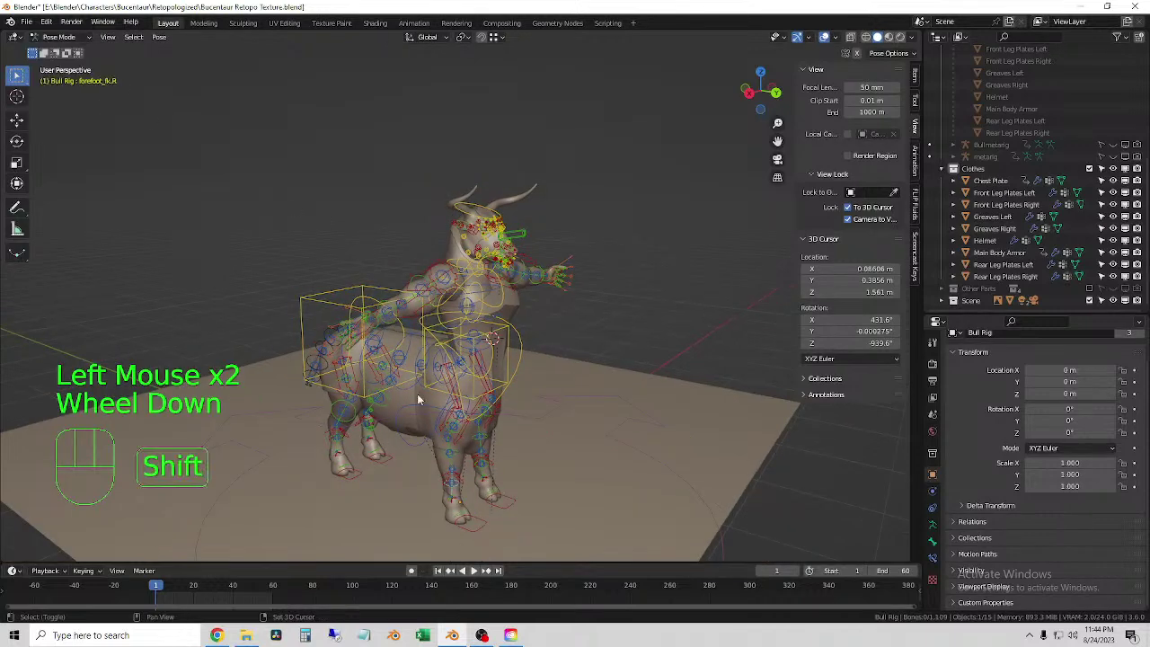
pyautogui.keyDown('shift'); pyautogui.moveTo(416, 393); pyautogui.dragTo(476, 440, button='middle'); pyautogui.keyUp('shift')
pyautogui.click(476, 469)
pyautogui.press('g')
pyautogui.click(460, 449)
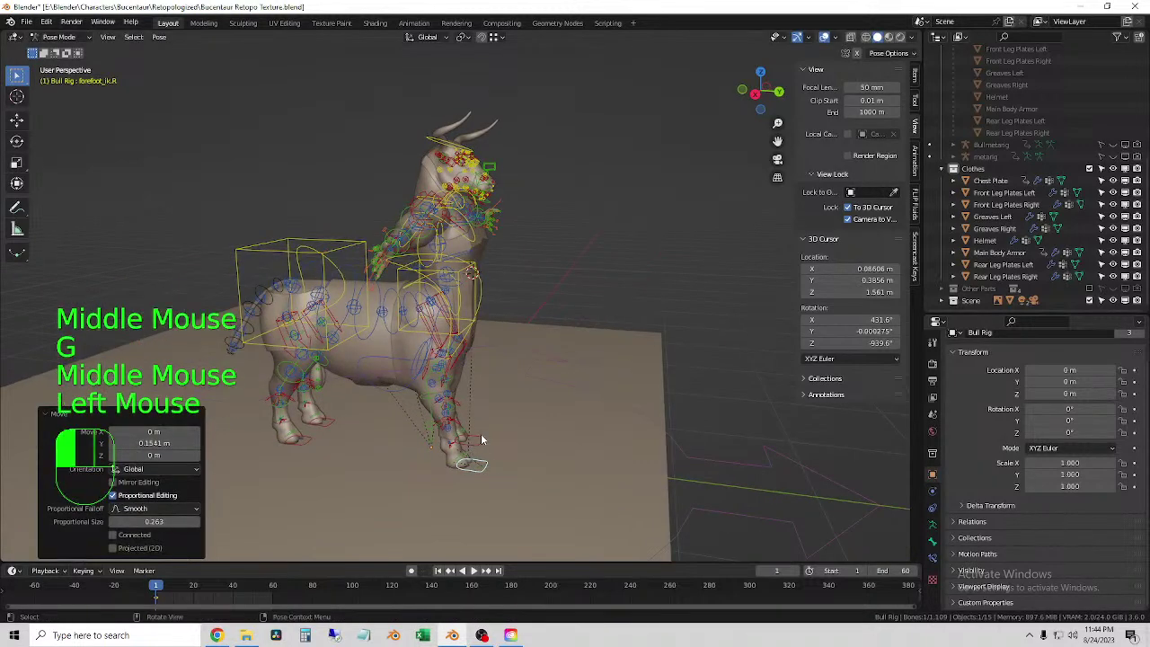
# - Move the forefoot_ik.L control about -0.11 m along Y
pyautogui.press('g')
pyautogui.middleClick(484, 434)
pyautogui.click(476, 434)
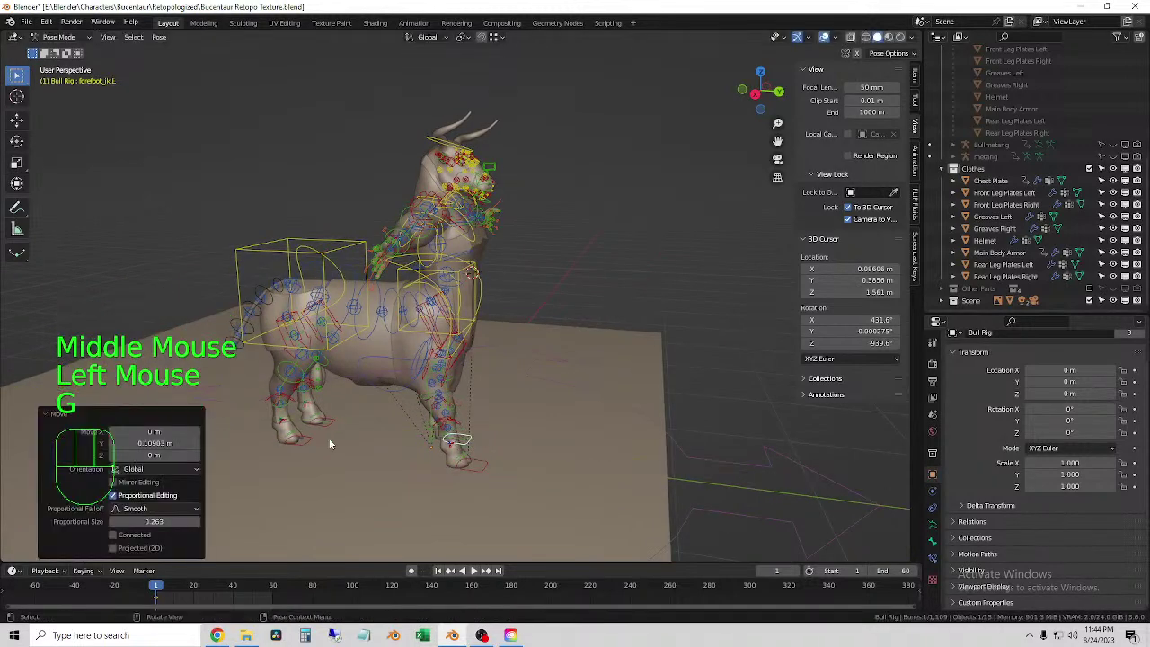
# - Move the hind_foot_ik.L control about 0.14 m and the hind_foot_ik.R control about -0.09 m along Y
pyautogui.click(330, 439)
pyautogui.press('g')
pyautogui.middleClick(334, 433)
pyautogui.click(339, 424)
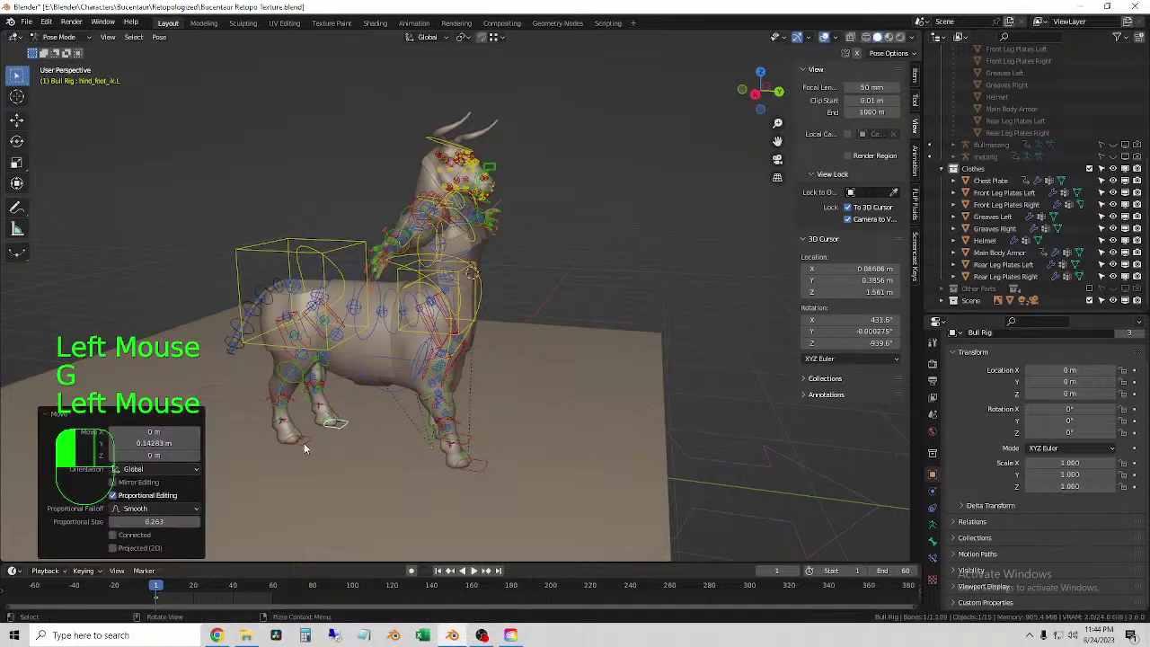
pyautogui.press('g')
pyautogui.middleClick(300, 443)
# - Rotate the tail_master.001 control to swing the tail in towards the hind legs
pyautogui.click(248, 350)
pyautogui.click(235, 352)
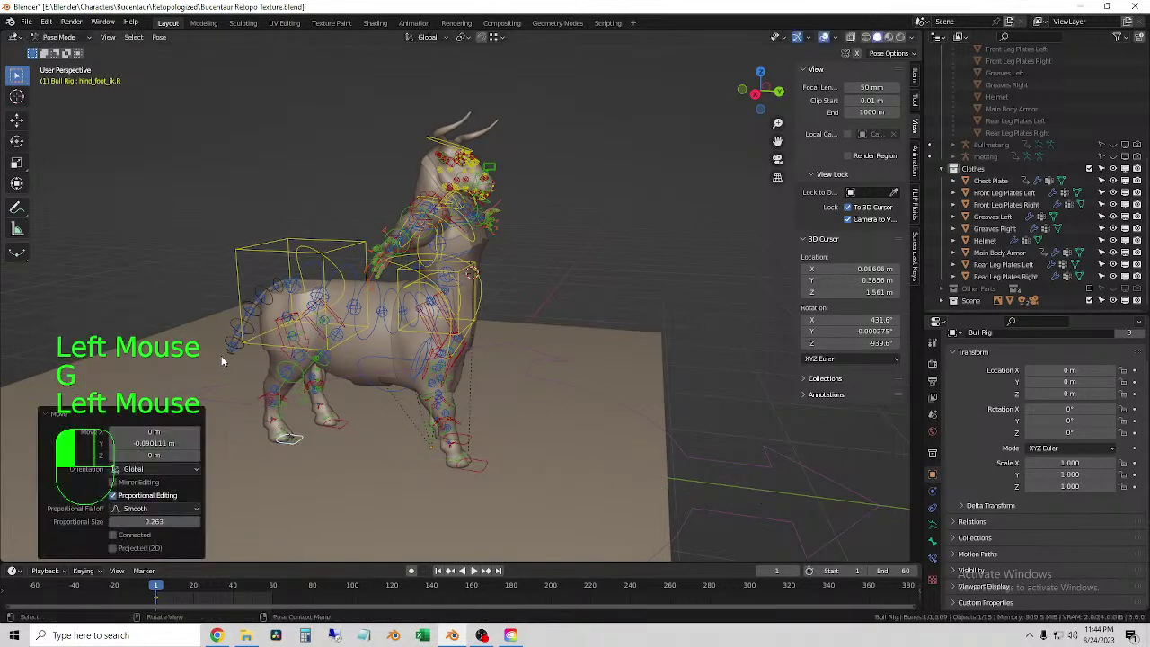
pyautogui.click(233, 352)
pyautogui.press('g')
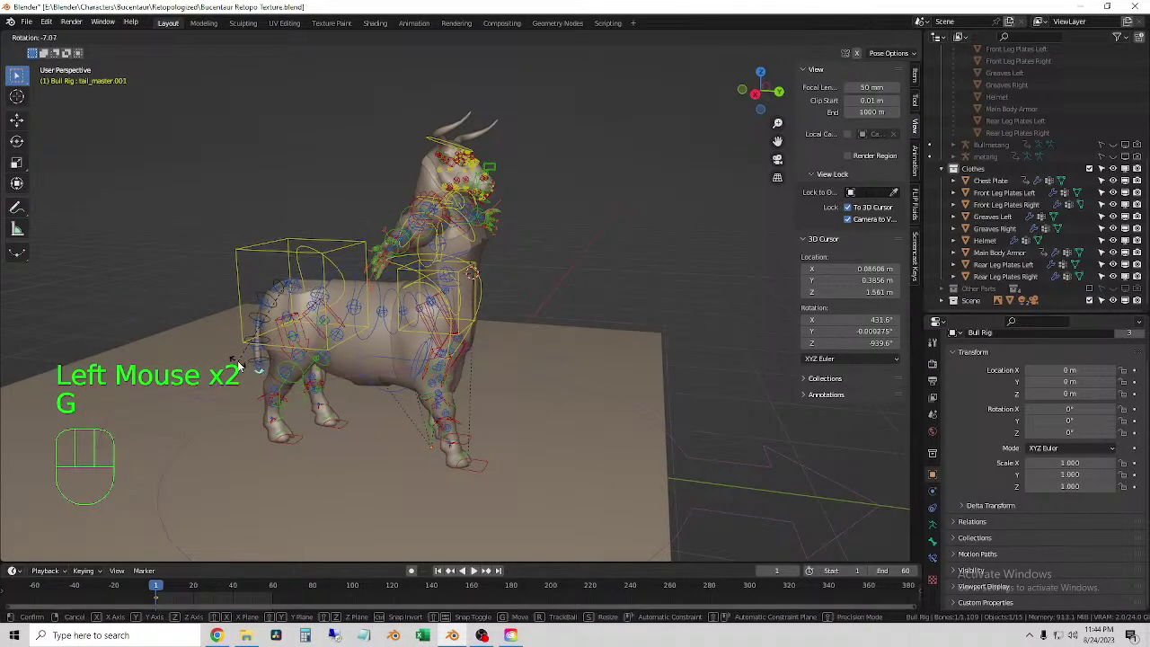
pyautogui.click(238, 364)
# - Select the hand_ik.R control and enable X-axis mirroring for the pose
pyautogui.moveTo(329, 263); pyautogui.dragTo(340, 242, button='middle')
pyautogui.click(334, 238)
pyautogui.click(340, 243)
pyautogui.click(856, 53)
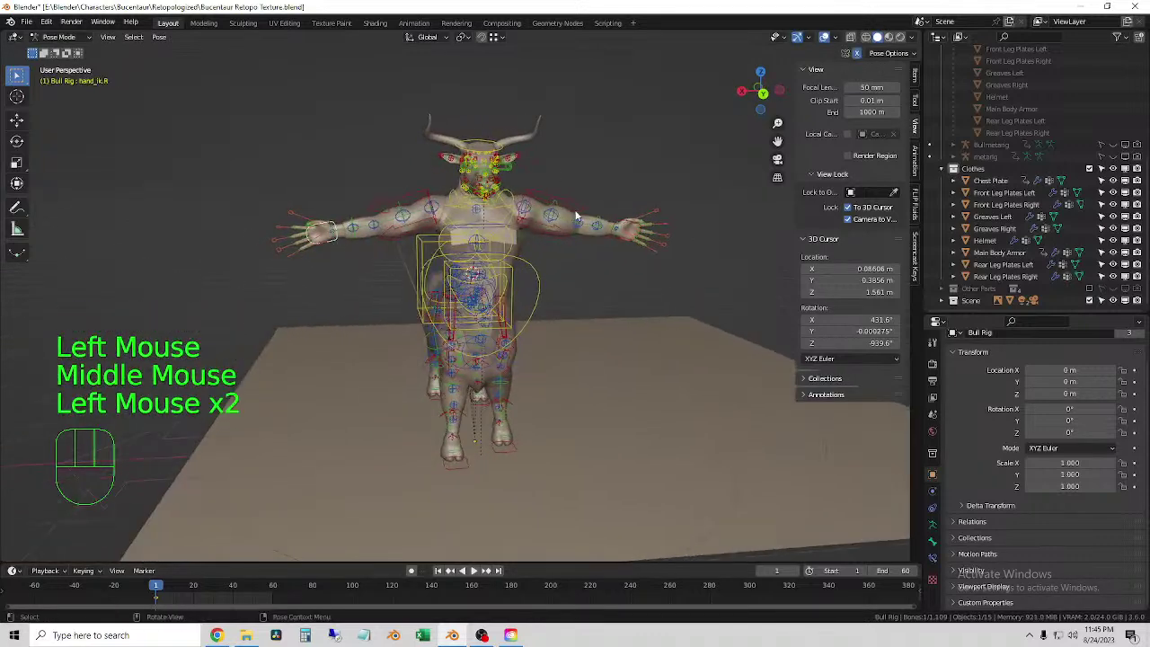
# - Lower both arms about 0.5 m with the mirrored hand_ik.R control and rotate the hands about -51.6° in the front view
pyautogui.scroll(1, 340, 267)
pyautogui.press('g')
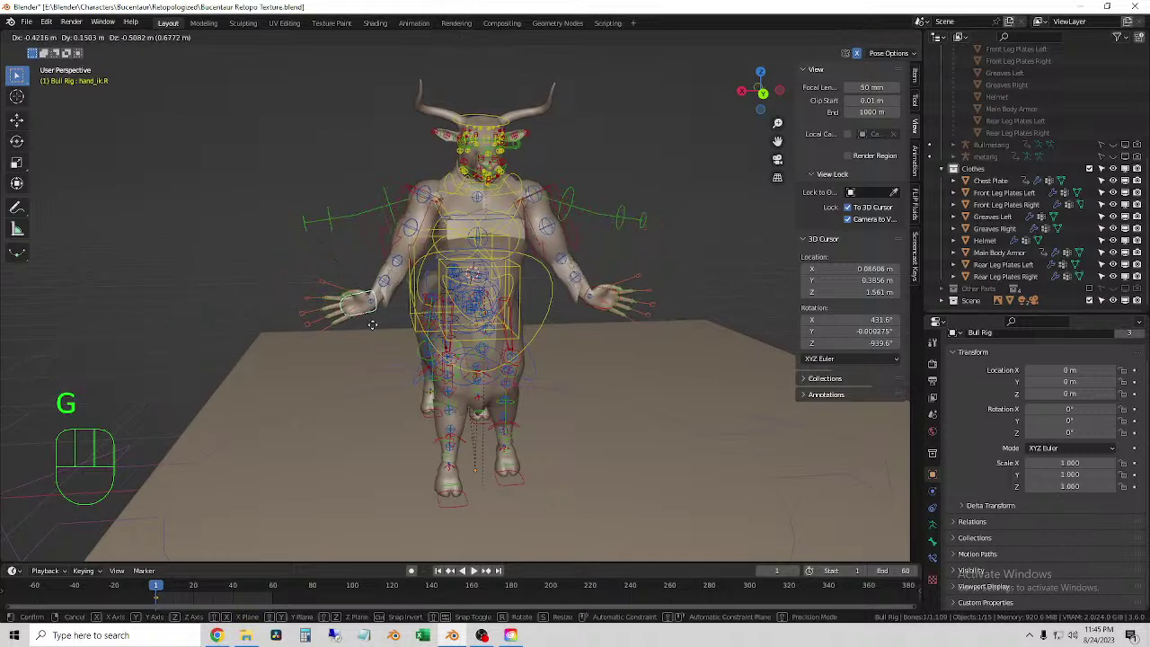
pyautogui.click(367, 321)
pyautogui.press('r')
pyautogui.click(427, 293)
# - Move the hand_ik.R control about 0.23 m along X and 0.2 m up, and rotate it about 41.9°
pyautogui.press('g')
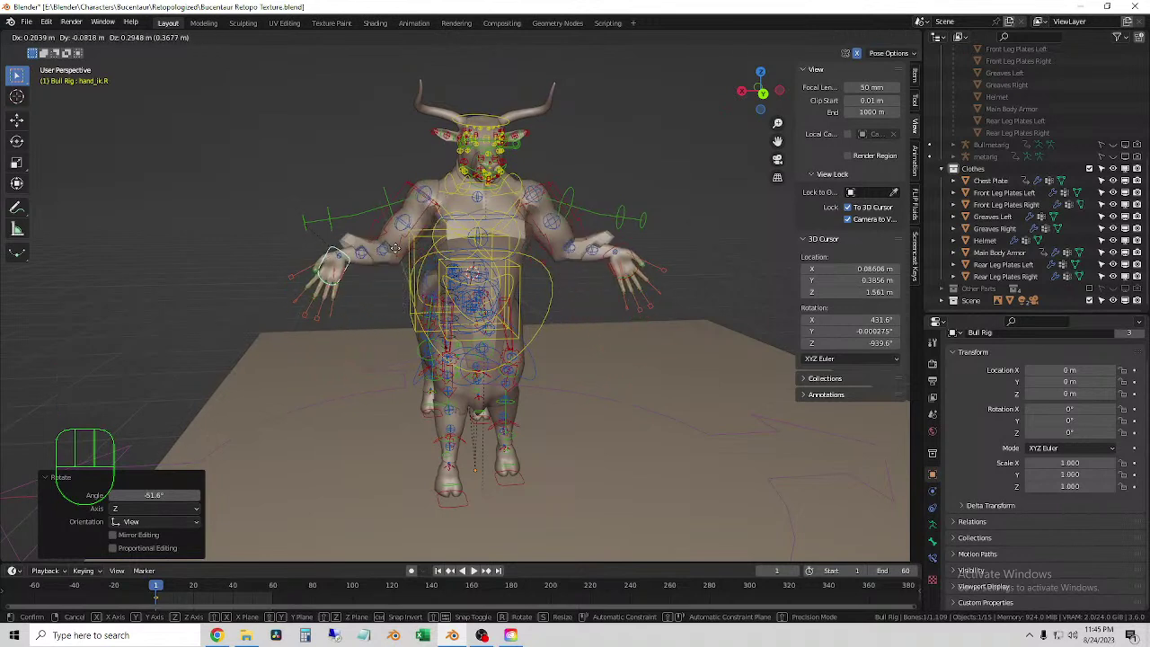
pyautogui.click(388, 261)
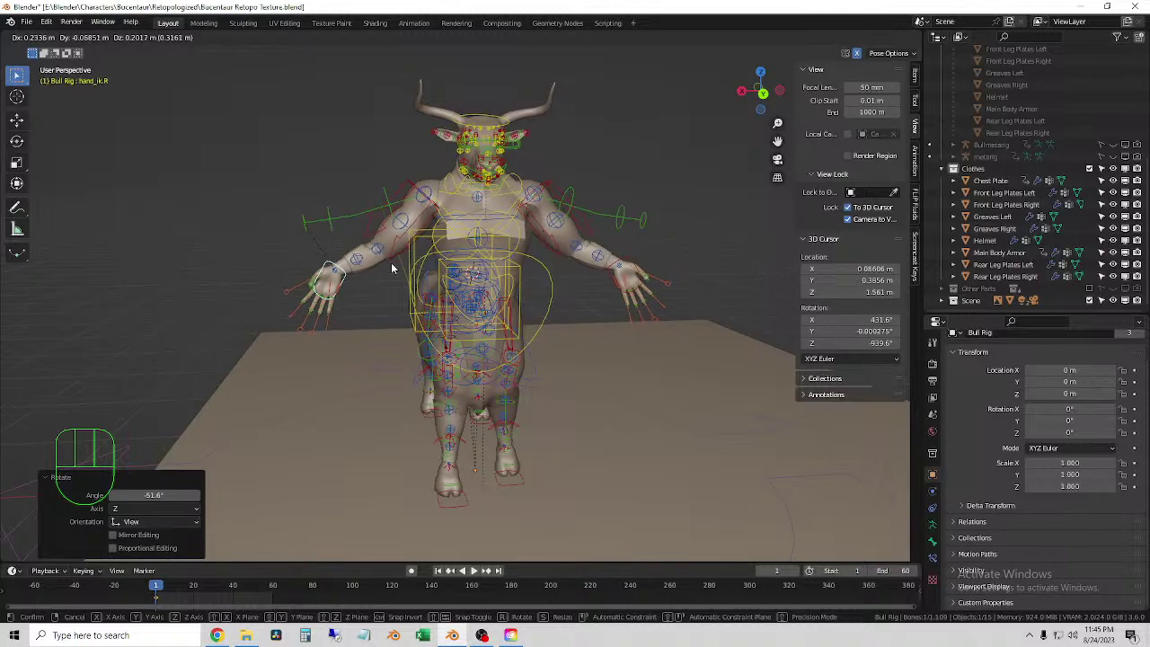
pyautogui.press('r')
pyautogui.click(348, 295)
# - Rotate the hand_ik.R control from several side angles, ending with a view-axis rotation of about -41.1°
pyautogui.moveTo(376, 301); pyautogui.dragTo(513, 285, button='middle')
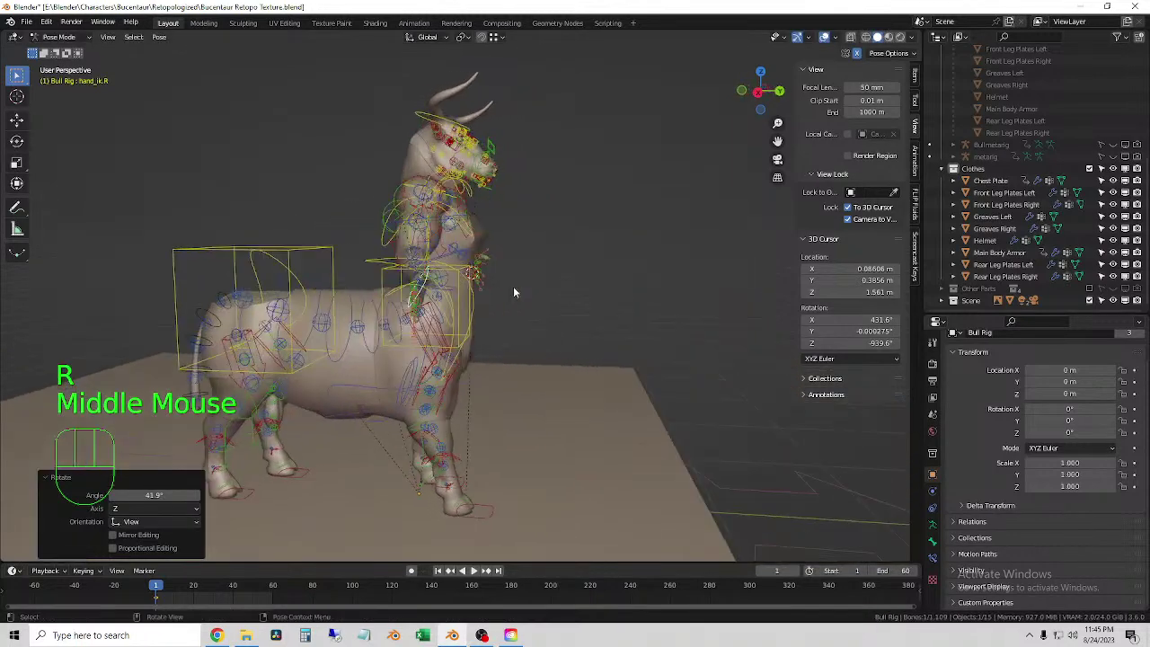
pyautogui.press('r')
pyautogui.moveTo(467, 339); pyautogui.dragTo(535, 350, button='middle')
pyautogui.press('r')
pyautogui.click(401, 309)
pyautogui.press('r')
pyautogui.click(575, 361)
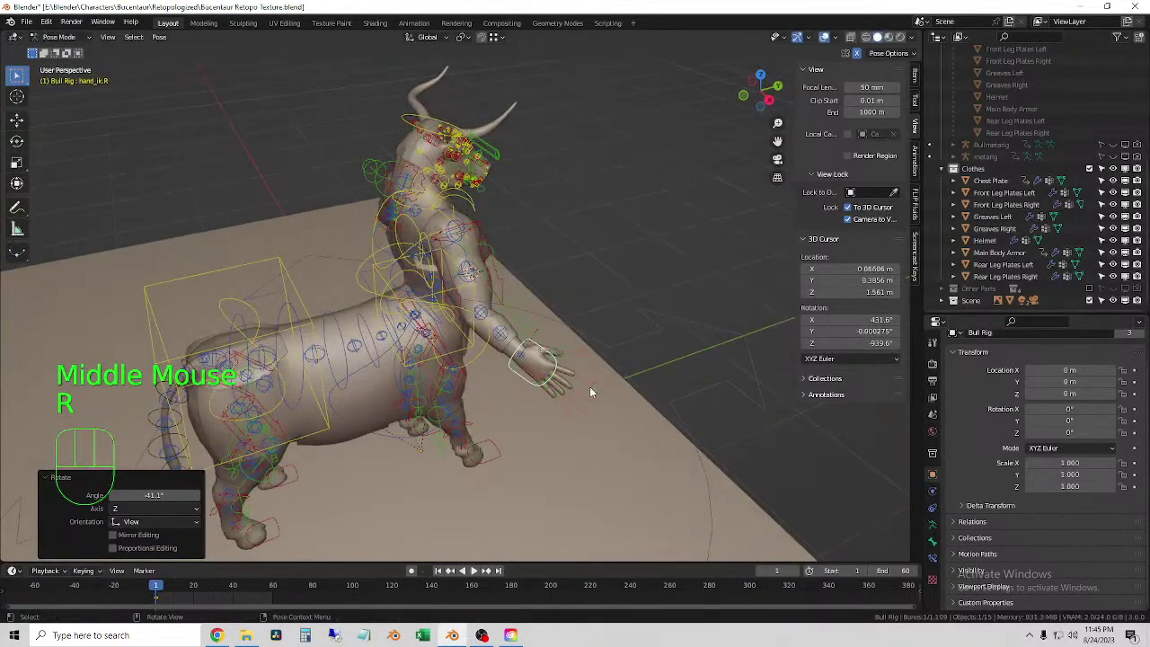
# - Move the hand_ik.R control by about -0.29, 0.04 and -0.24 m in X, Y, Z and rotate it about 30° from the side
pyautogui.moveTo(590, 392); pyautogui.dragTo(419, 358, button='middle')
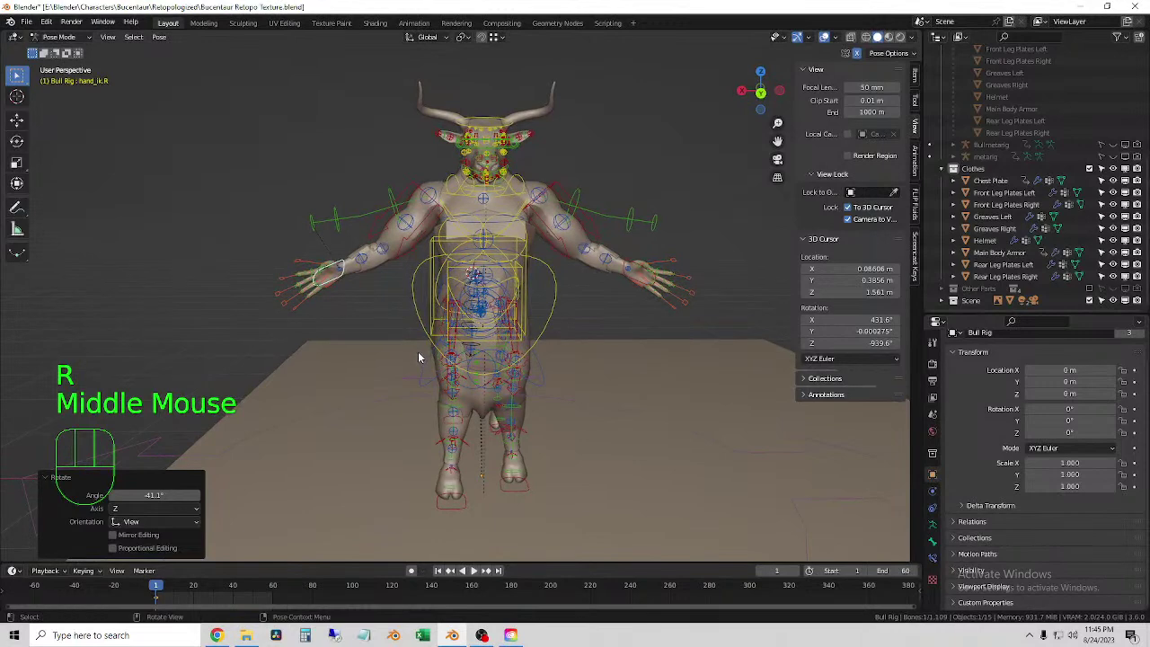
pyautogui.press('g')
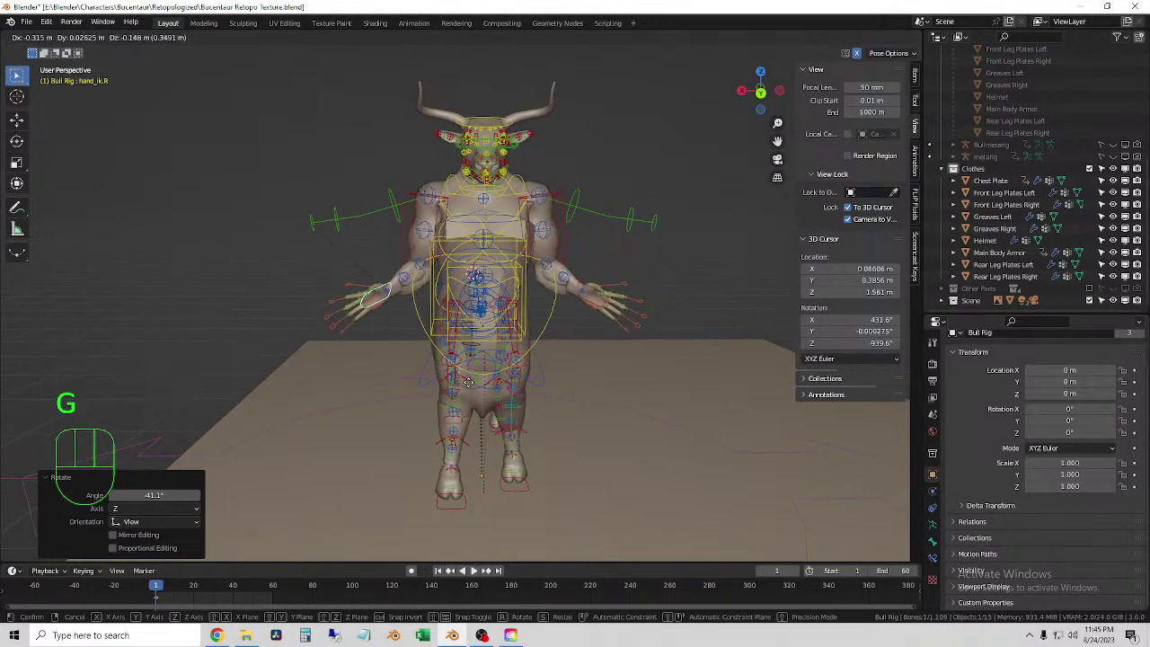
pyautogui.click(467, 391)
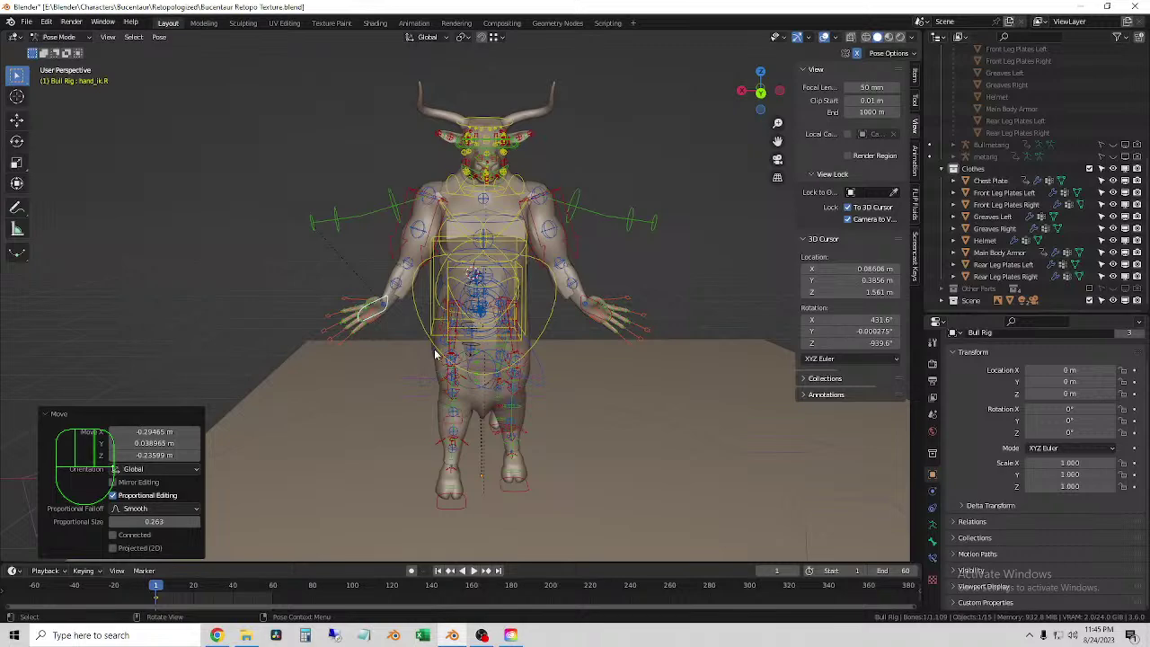
pyautogui.moveTo(435, 354); pyautogui.dragTo(634, 368, button='middle')
pyautogui.press('r')
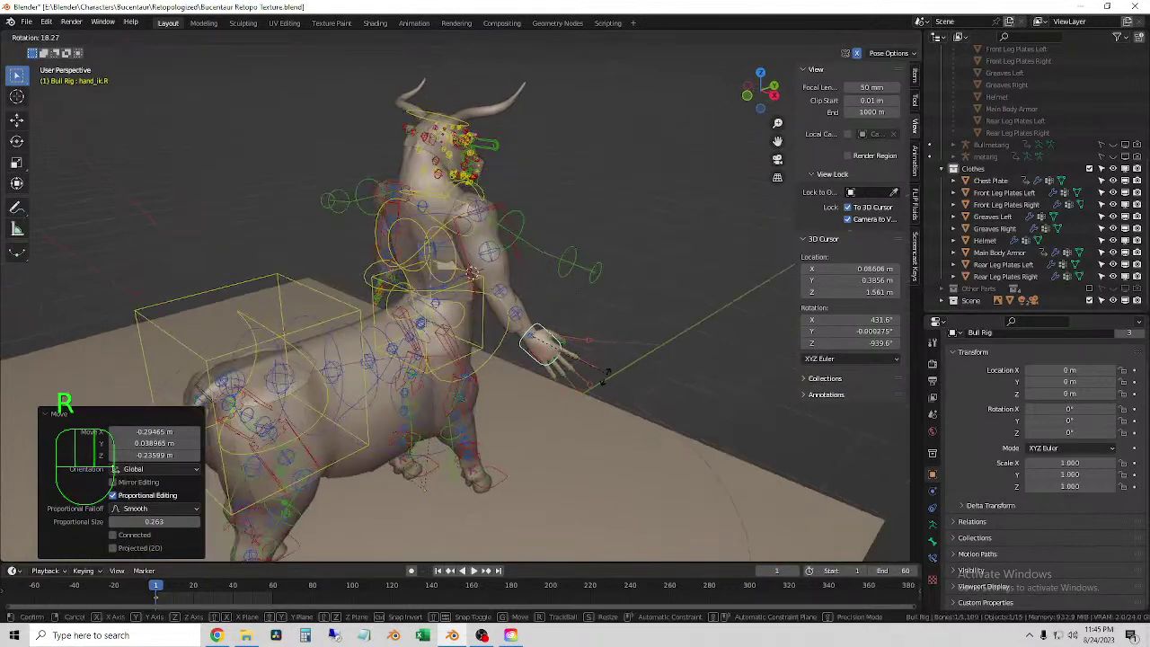
pyautogui.click(603, 375)
# - Bring the hand_ik.R control about 0.2 m closer to the body along X and rotate it about -31° in the front view
pyautogui.press('g')
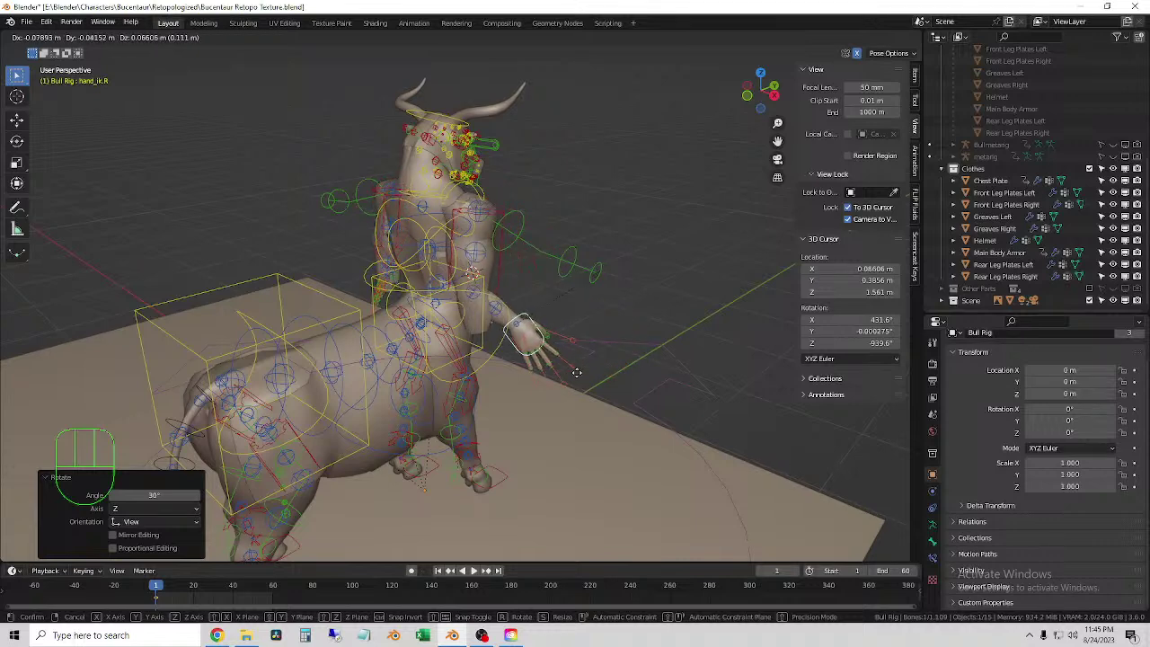
pyautogui.moveTo(576, 372); pyautogui.dragTo(463, 357, button='middle')
pyautogui.press('g')
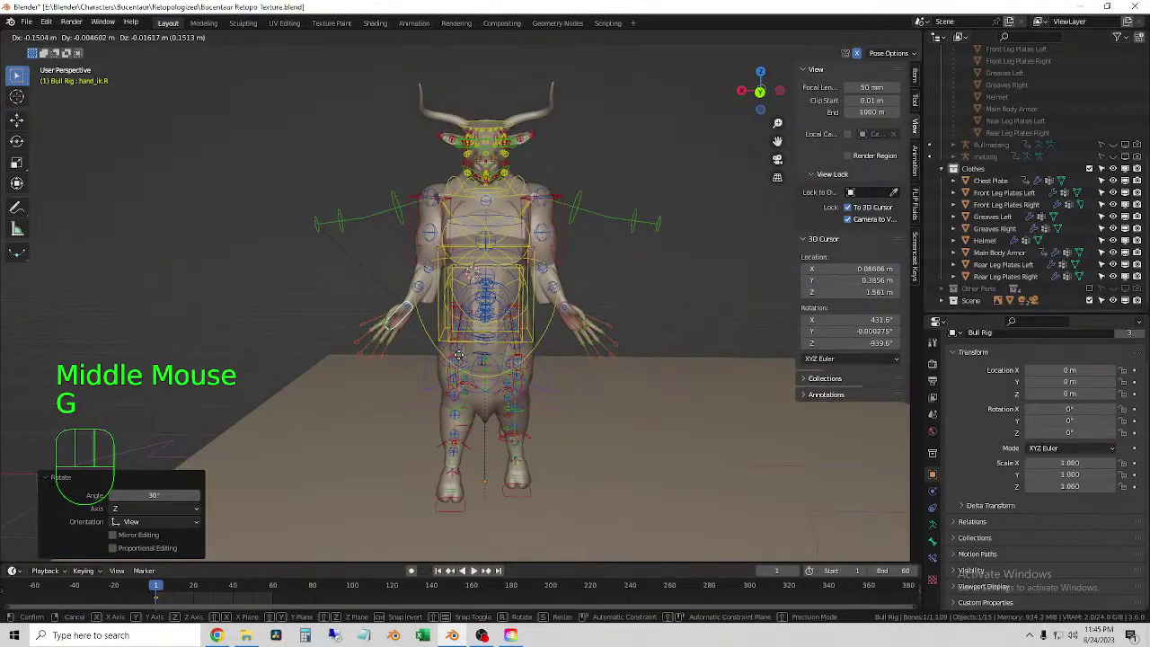
pyautogui.press('r')
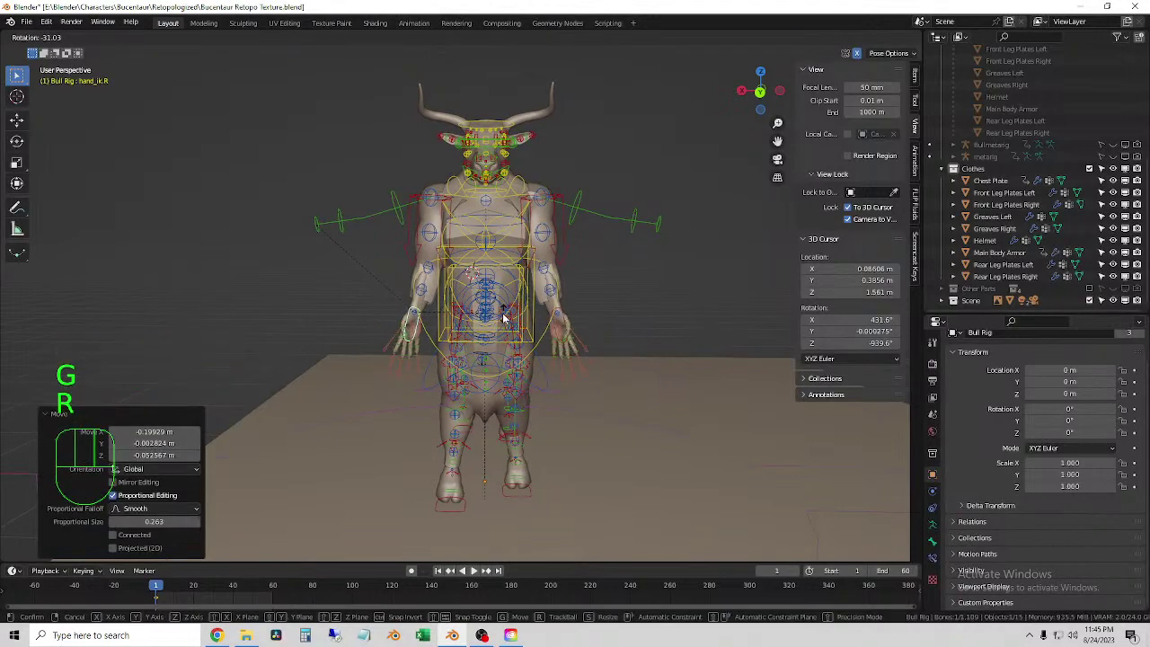
pyautogui.click(502, 313)
# - Reposition the hand_ik.R control beside the torso and rotate it about 41.1° around the global Z axis
pyautogui.moveTo(502, 312); pyautogui.dragTo(647, 363, button='middle')
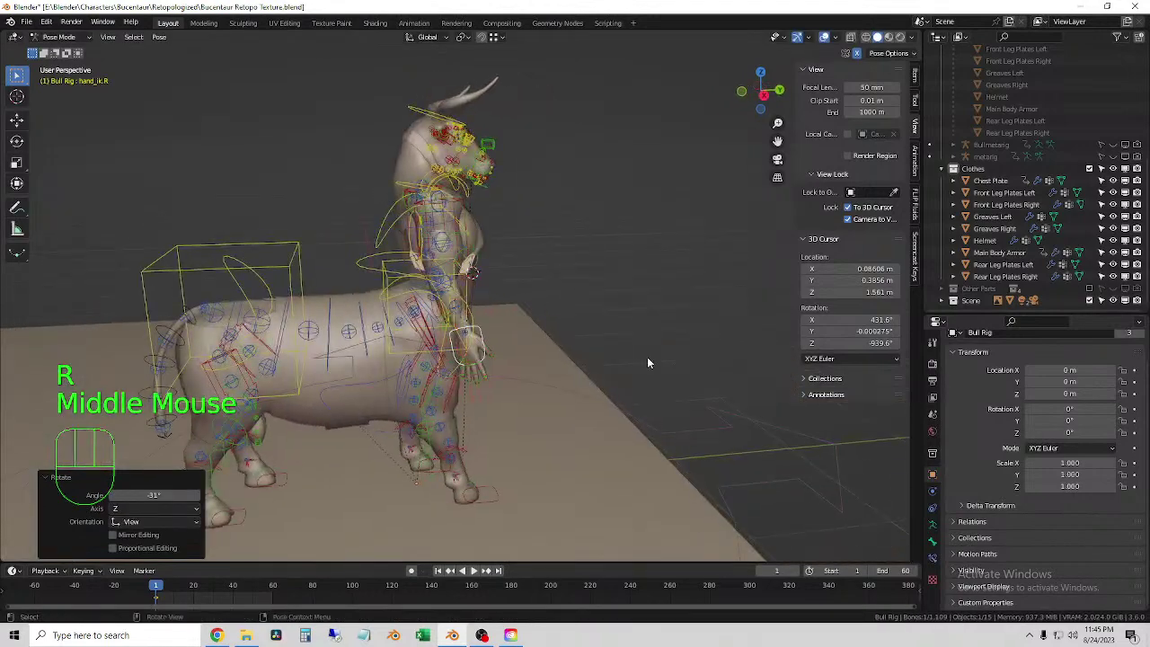
pyautogui.press('g')
pyautogui.moveTo(528, 385); pyautogui.dragTo(449, 377, button='middle')
pyautogui.click(508, 378)
pyautogui.press('r')
pyautogui.click(476, 302)
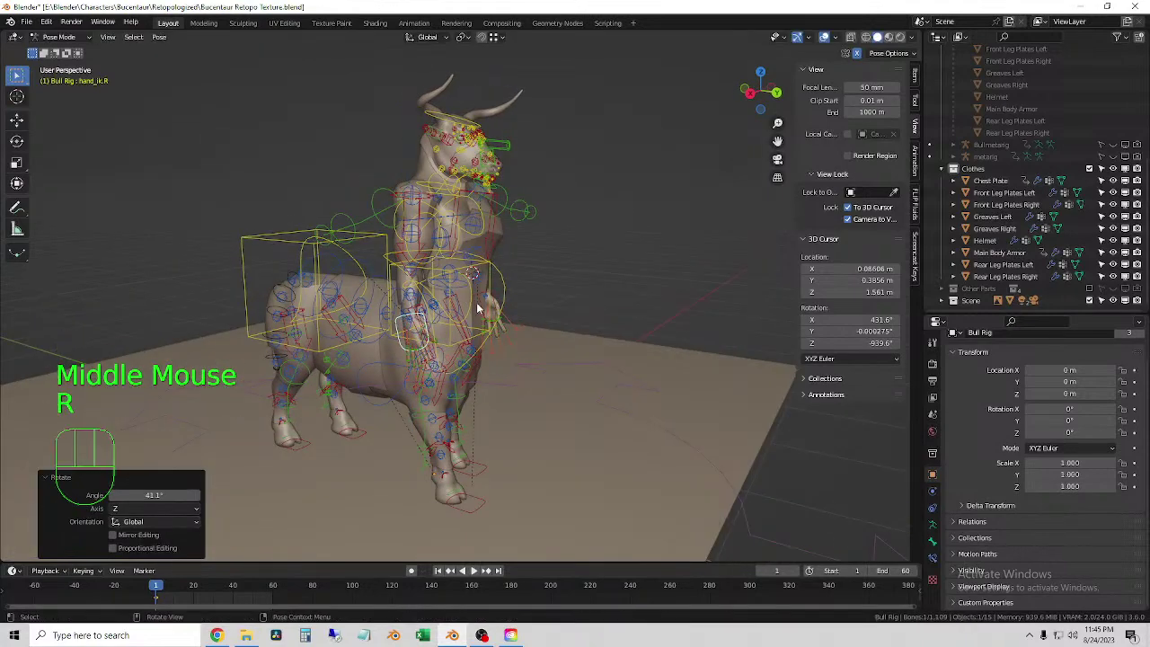
# - Rotate the shoulder.R control slightly in the front view to adjust both mirrored shoulders
pyautogui.moveTo(476, 302); pyautogui.dragTo(538, 232, button='middle')
pyautogui.click(441, 177)
pyautogui.scroll(2, 441, 177)
pyautogui.press('r')
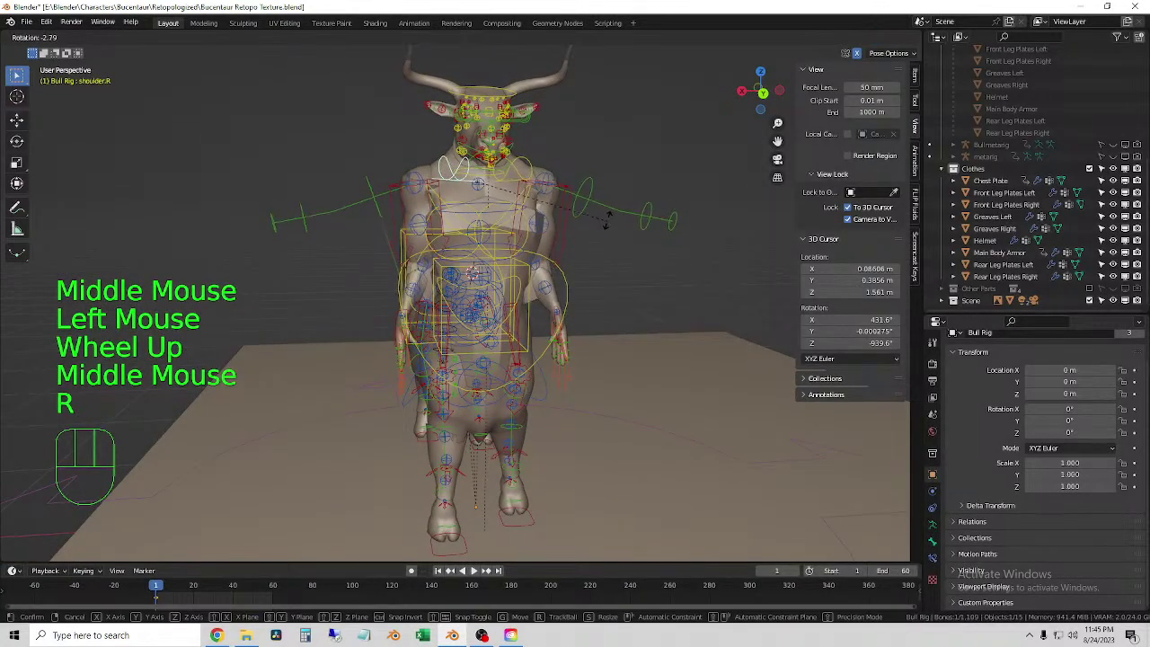
pyautogui.click(604, 216)
# - Move the hand_ik.R control about 0.07 m outwards along X and 0.03 m down
pyautogui.click(422, 337)
pyautogui.press('g')
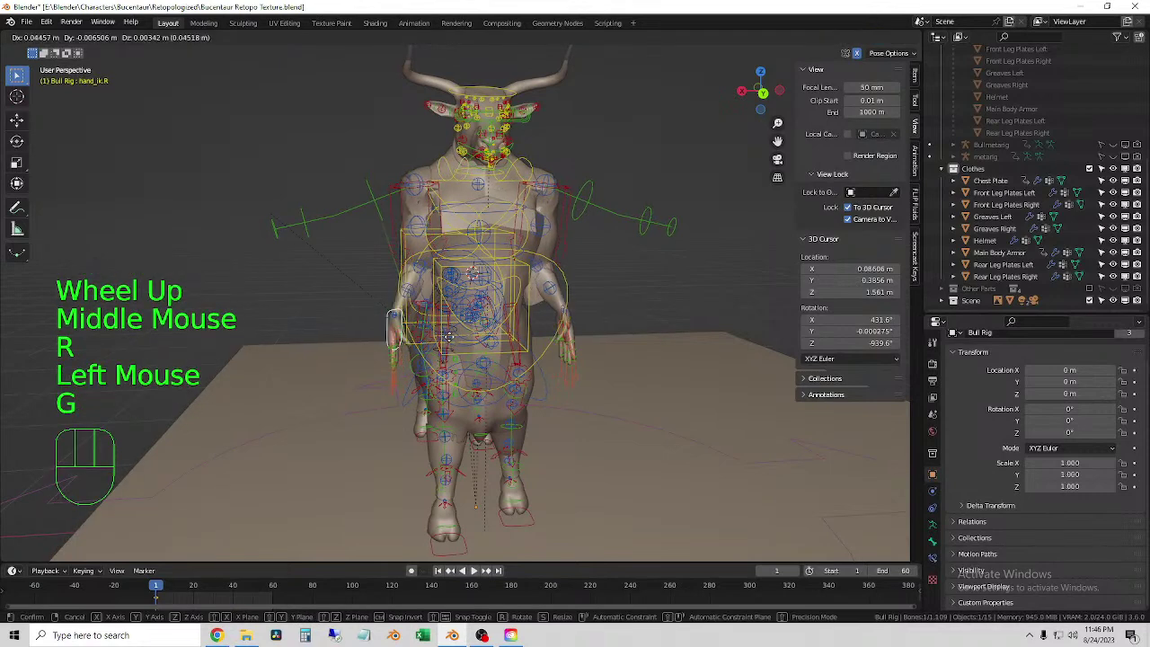
pyautogui.click(447, 341)
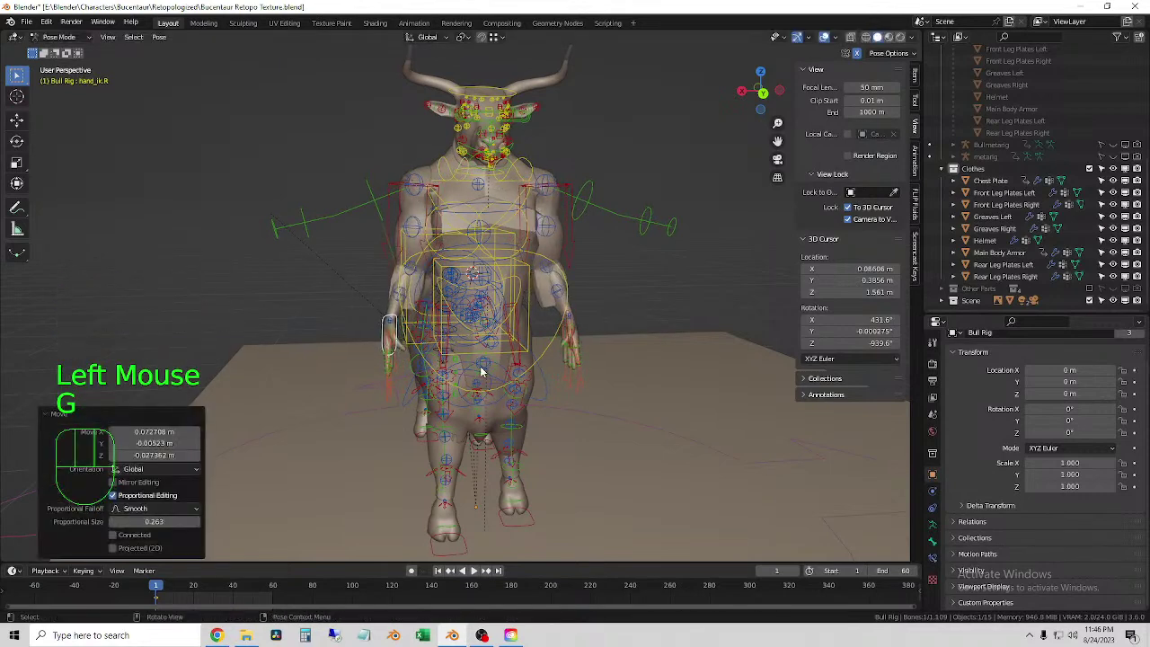
# - Rotate the thumb.01_master.R control and deselect all bones
pyautogui.click(400, 363)
pyautogui.press('r')
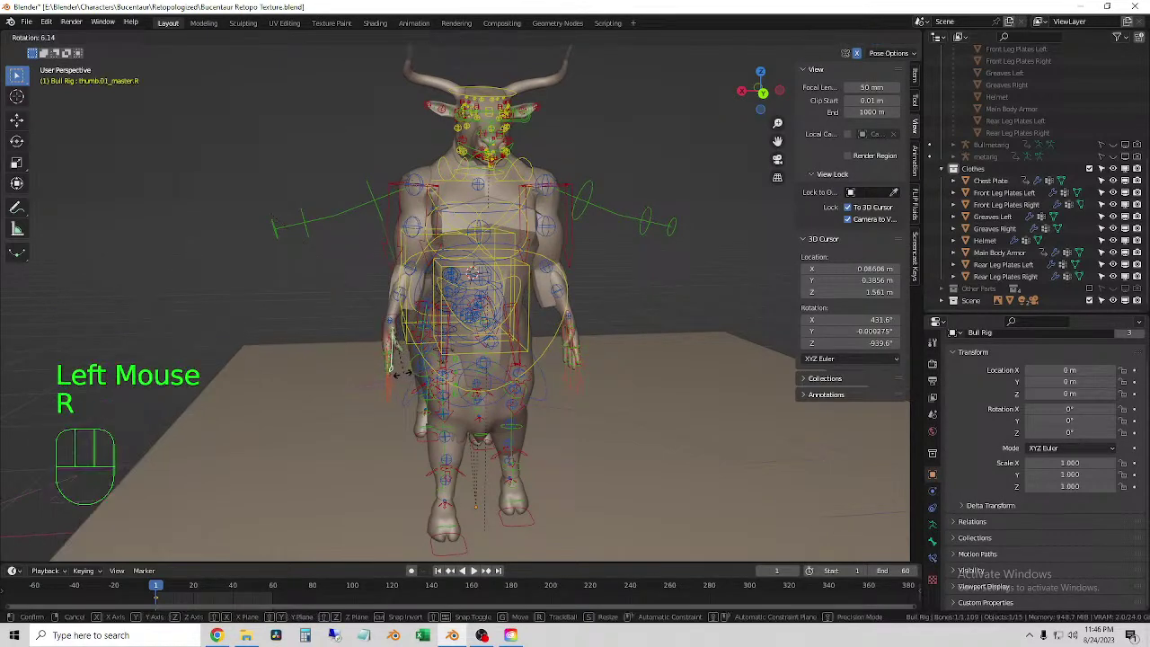
pyautogui.click(321, 295)
pyautogui.moveTo(322, 295)
pyautogui.mouseDown(button='middle')
pyautogui.moveTo(667, 315)
pyautogui.moveTo(580, 294)
pyautogui.moveTo(319, 285)
pyautogui.mouseUp(button='middle')
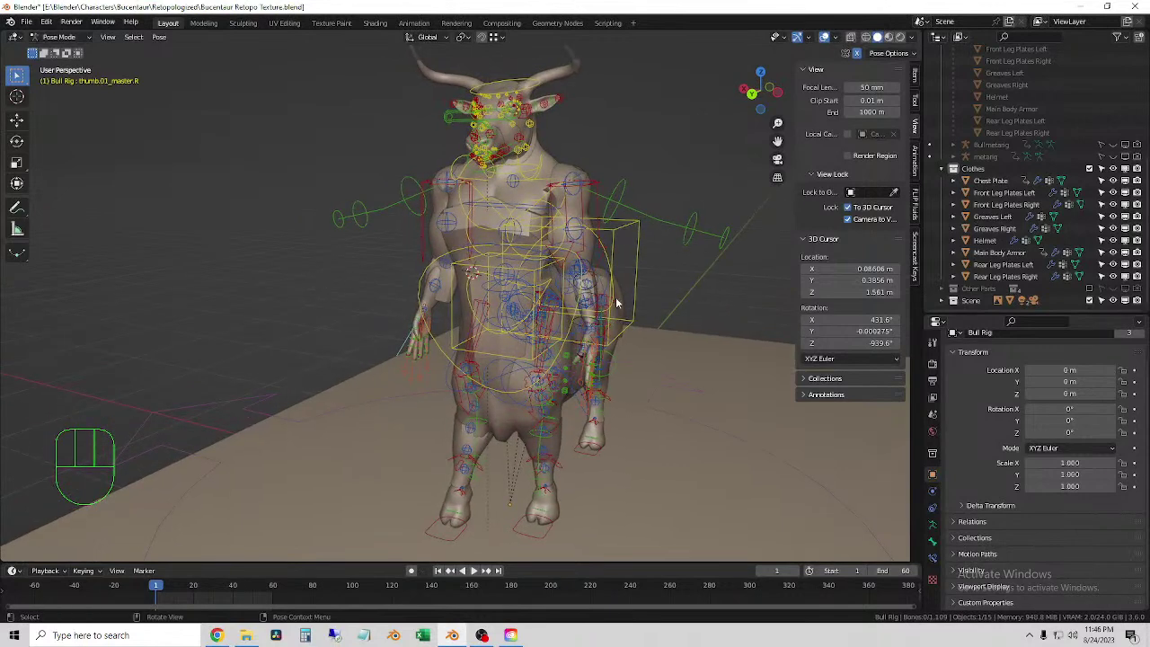
# - Hide the viewport's sidebar and view the posed upper body from the front
pyautogui.press('n')
pyautogui.moveTo(650, 333); pyautogui.dragTo(600, 404, button='middle')
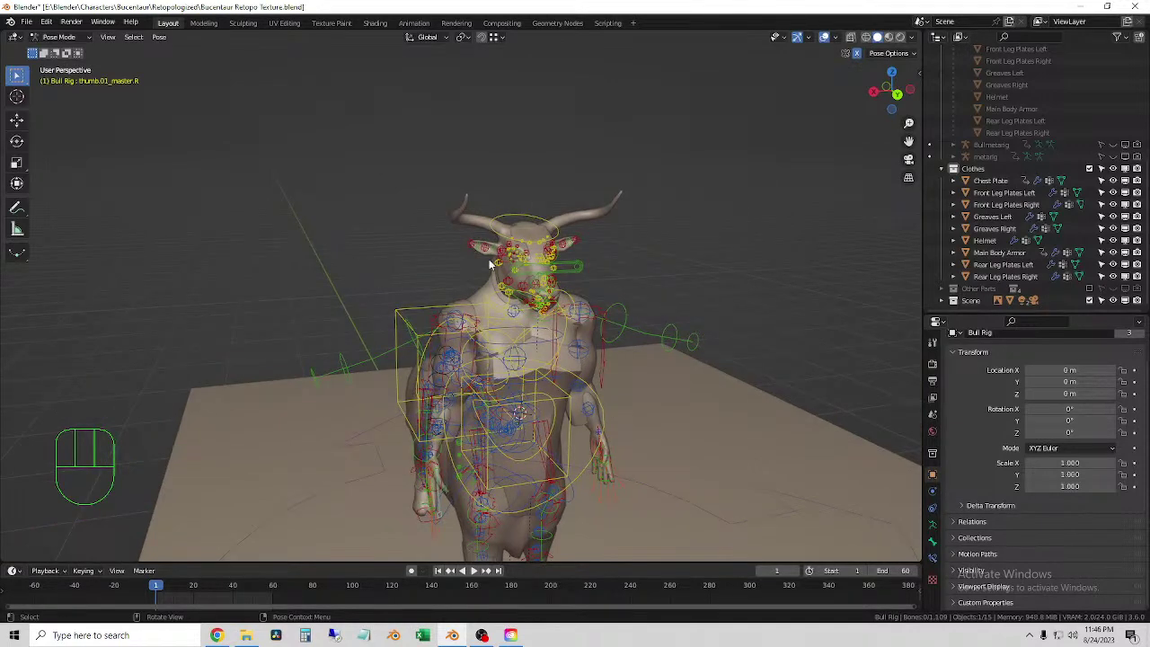
pyautogui.moveTo(612, 241)
pyautogui.mouseDown(button='middle')
pyautogui.moveTo(683, 248)
pyautogui.moveTo(629, 243)
pyautogui.mouseUp(button='middle')
# - Select all bones of the Bull Rig and enable auto keying
pyautogui.click(58, 37)
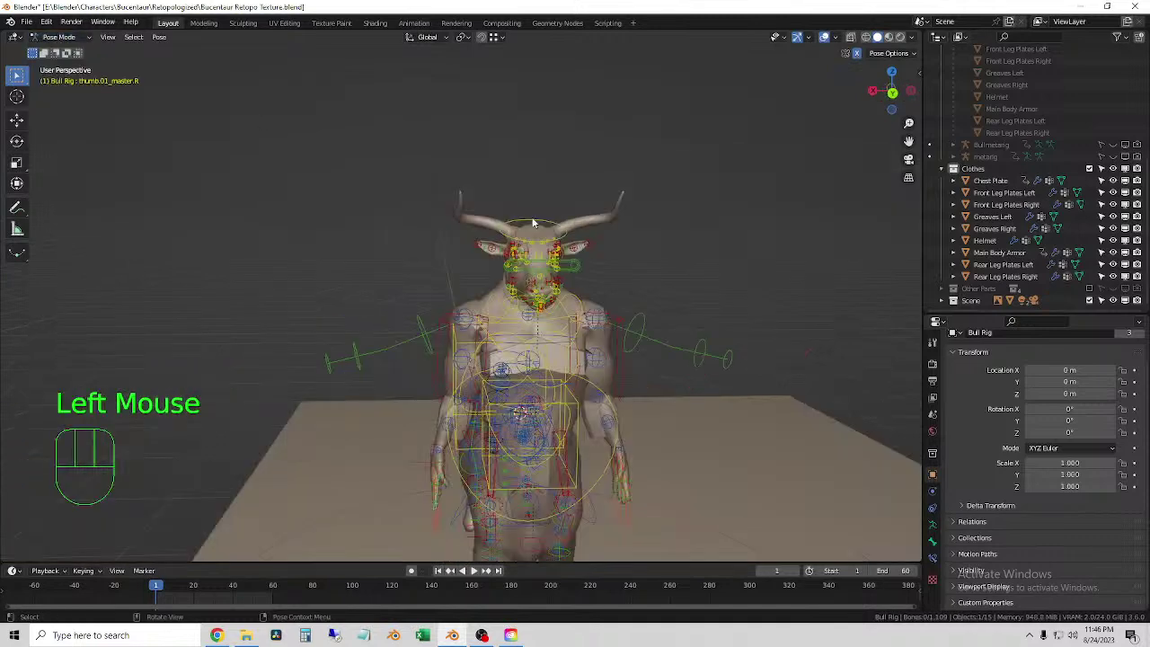
pyautogui.press('a')
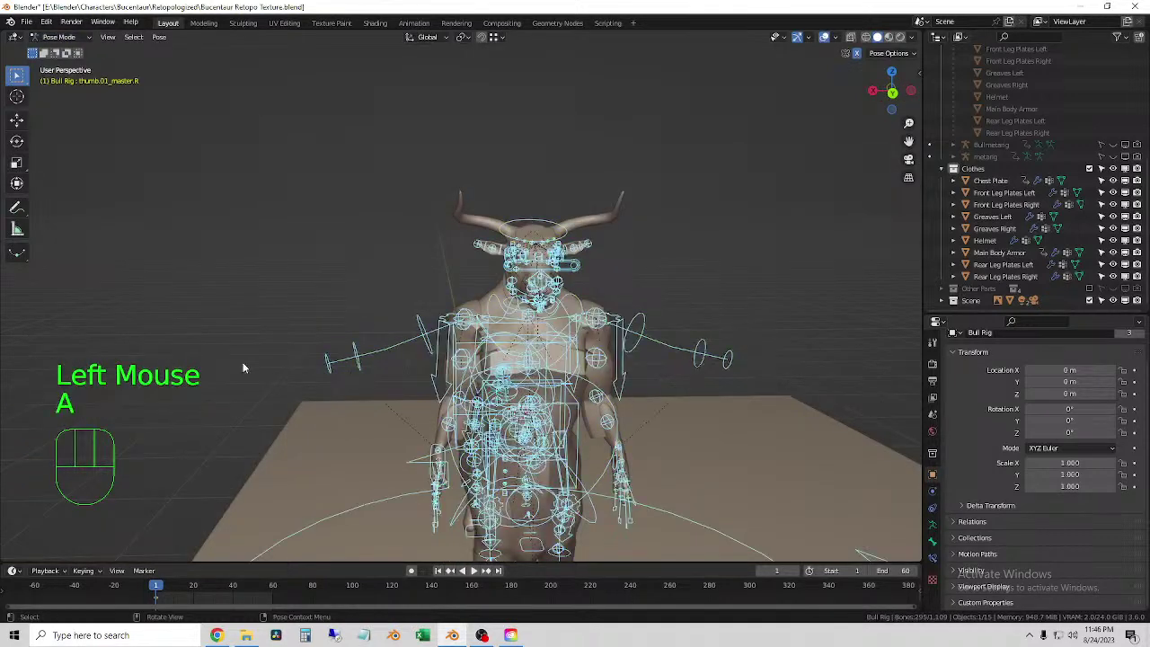
pyautogui.click(218, 496)
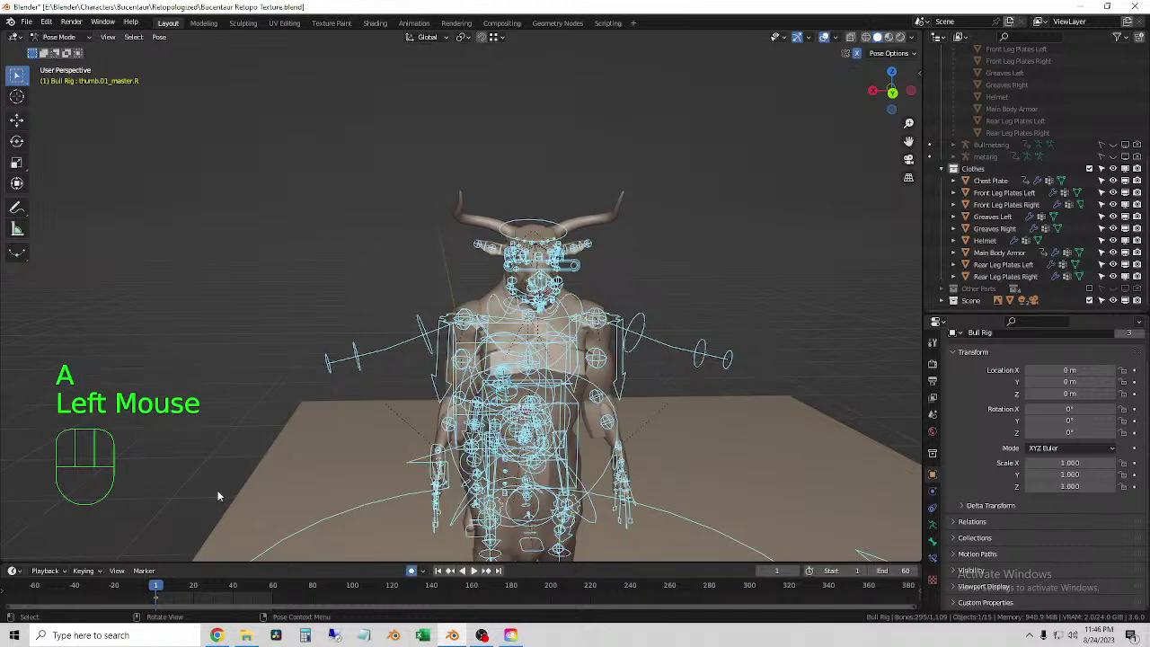
pyautogui.doubleClick(162, 590)
pyautogui.hotkey('ctrl', 'z')
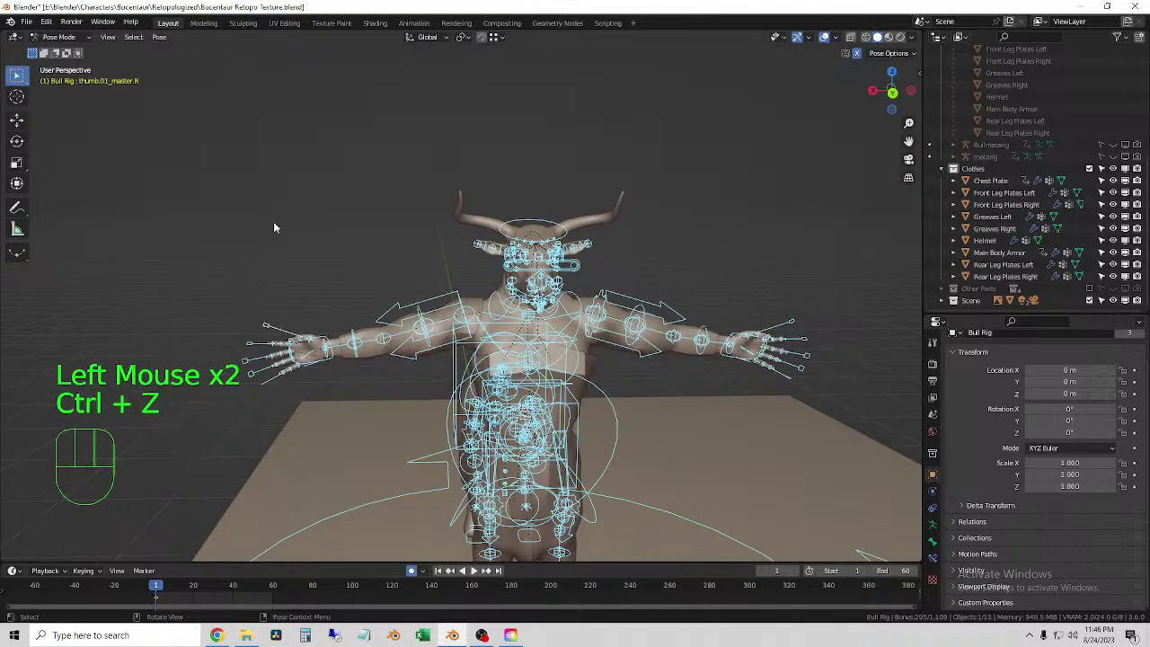
pyautogui.hotkey('ctrl', 'z')
# - Copy the whole pose at frame 1, paste it at frame 2 and deselect the bones
pyautogui.rightClick(279, 235)
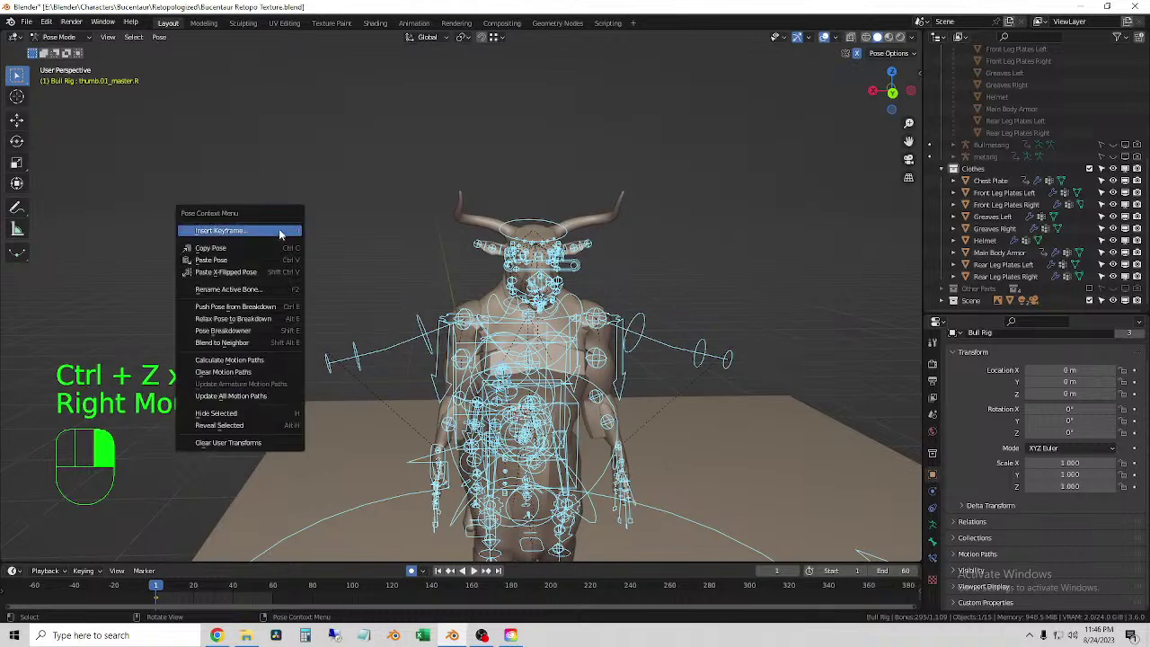
pyautogui.click(252, 245)
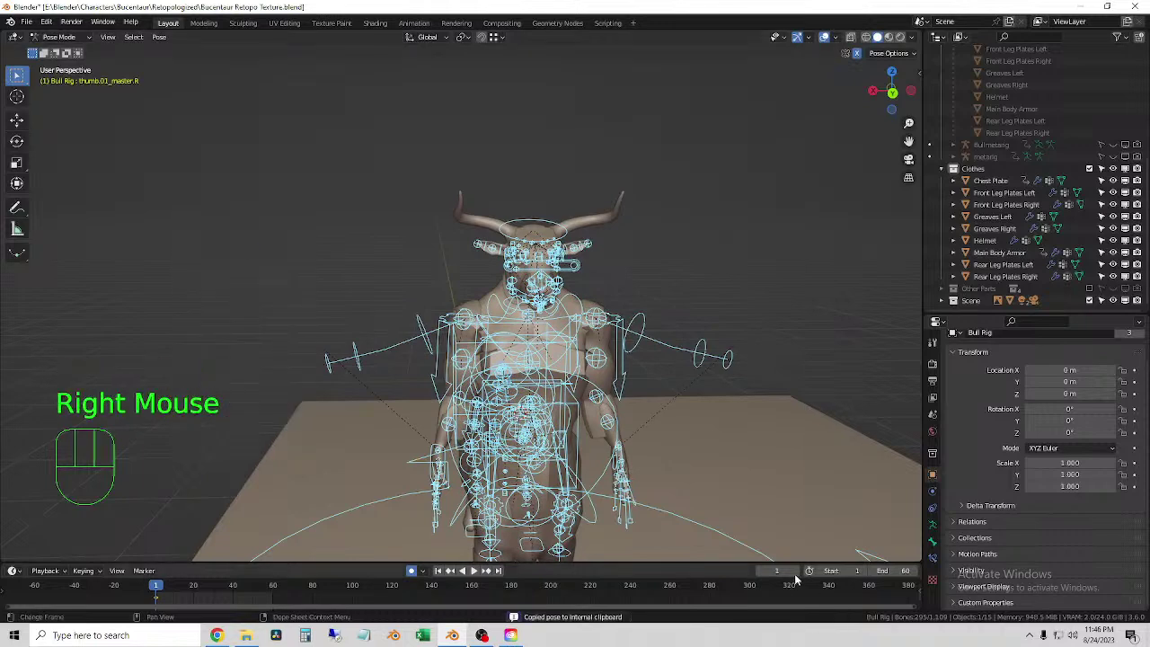
pyautogui.click(158, 585)
pyautogui.rightClick(294, 224)
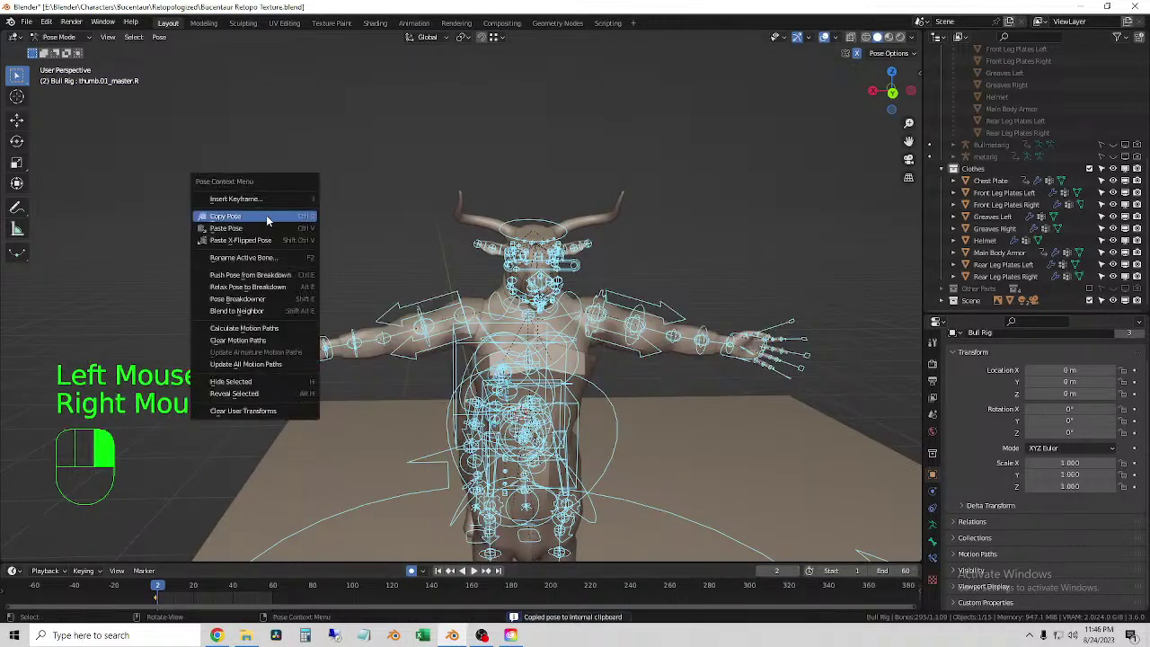
pyautogui.click(224, 229)
pyautogui.click(431, 508)
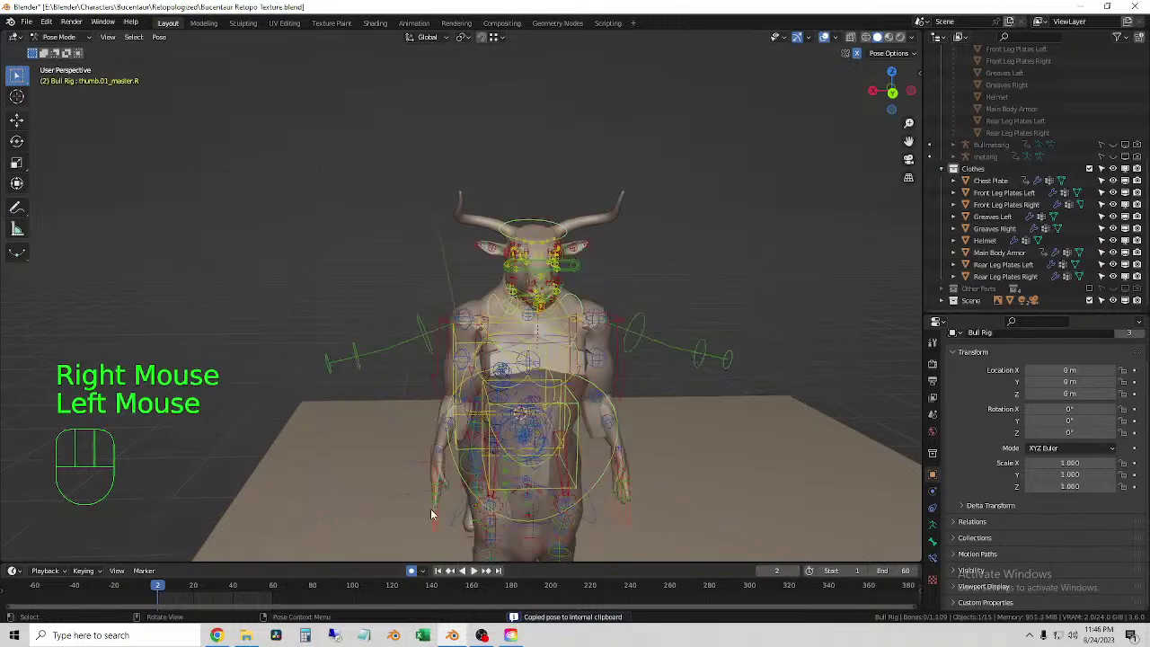
# - Turn off auto keying and compare the rest pose at frame 1 with the keyed pose at frame 2
pyautogui.click(412, 573)
pyautogui.click(439, 571)
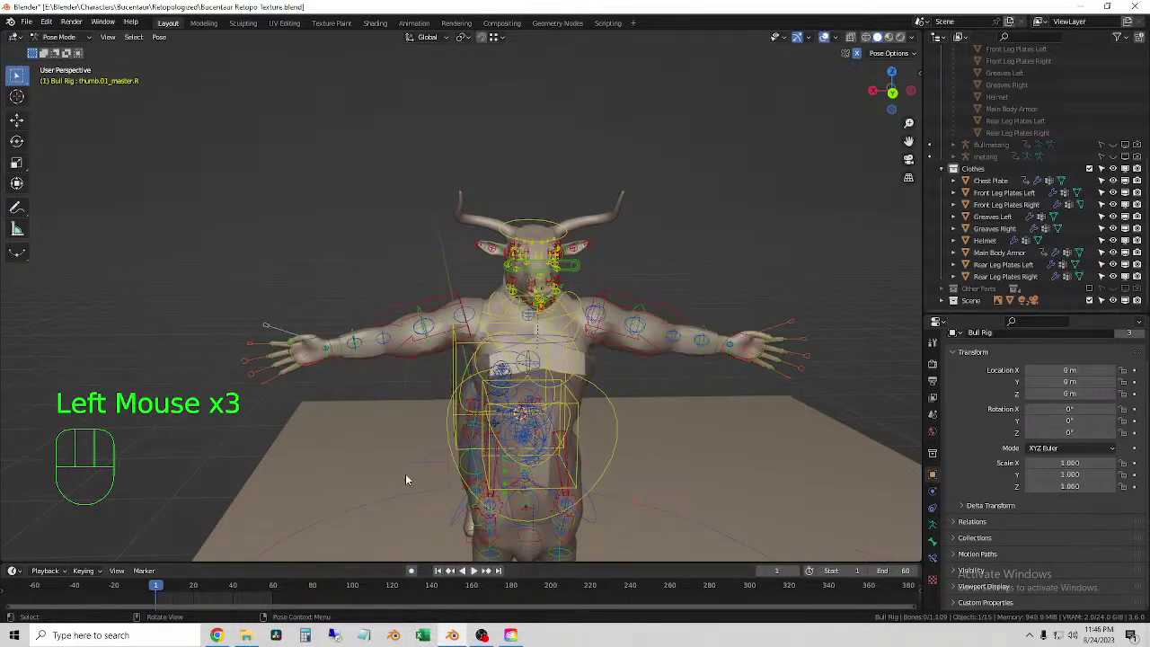
pyautogui.click(795, 572)
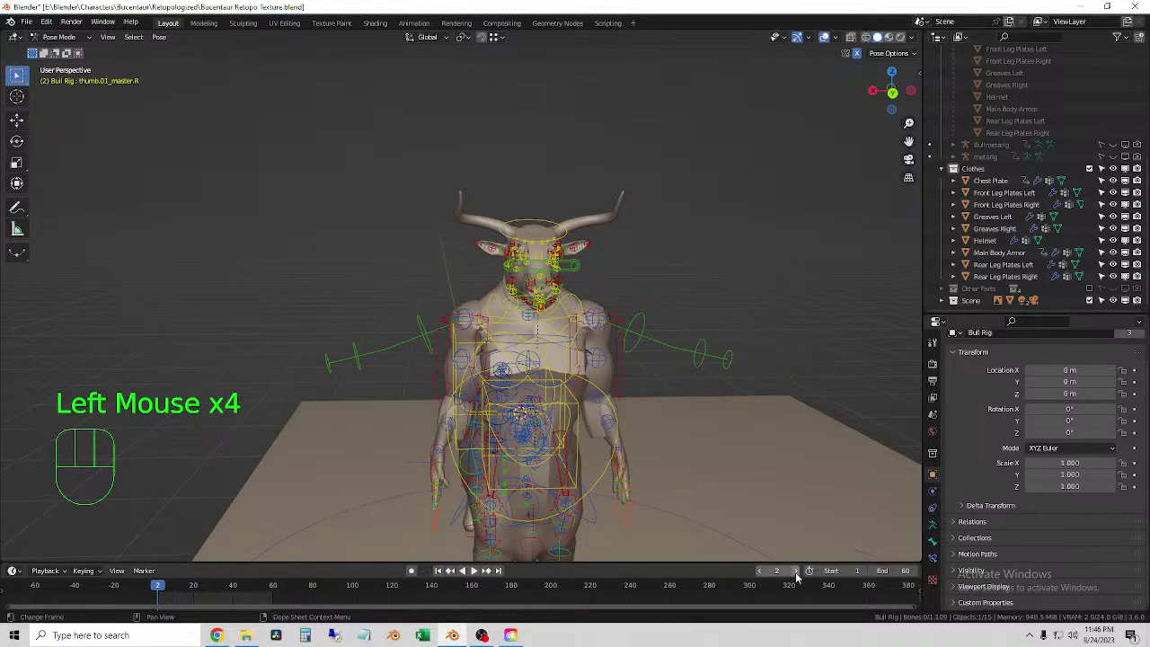
# - Try applying the Data Transfer modifier on the right greaves in Object Mode, inspect the mesh on the arm and undo it
pyautogui.moveTo(58, 36); pyautogui.dragTo(56, 47)
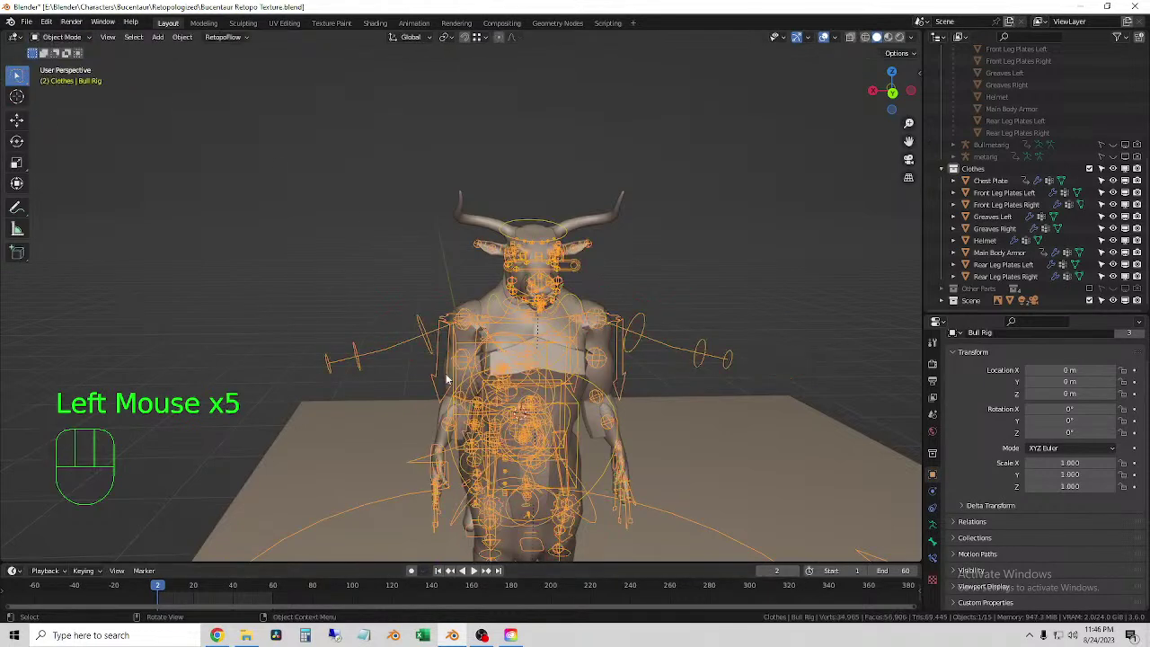
pyautogui.click(443, 418)
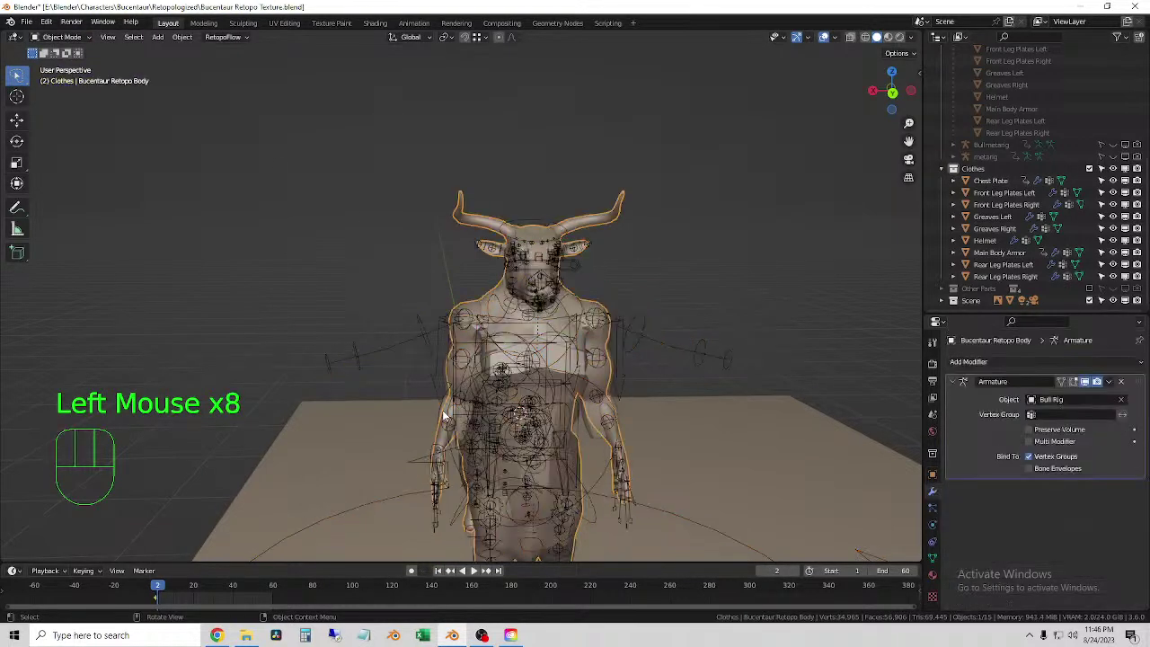
pyautogui.click(444, 417)
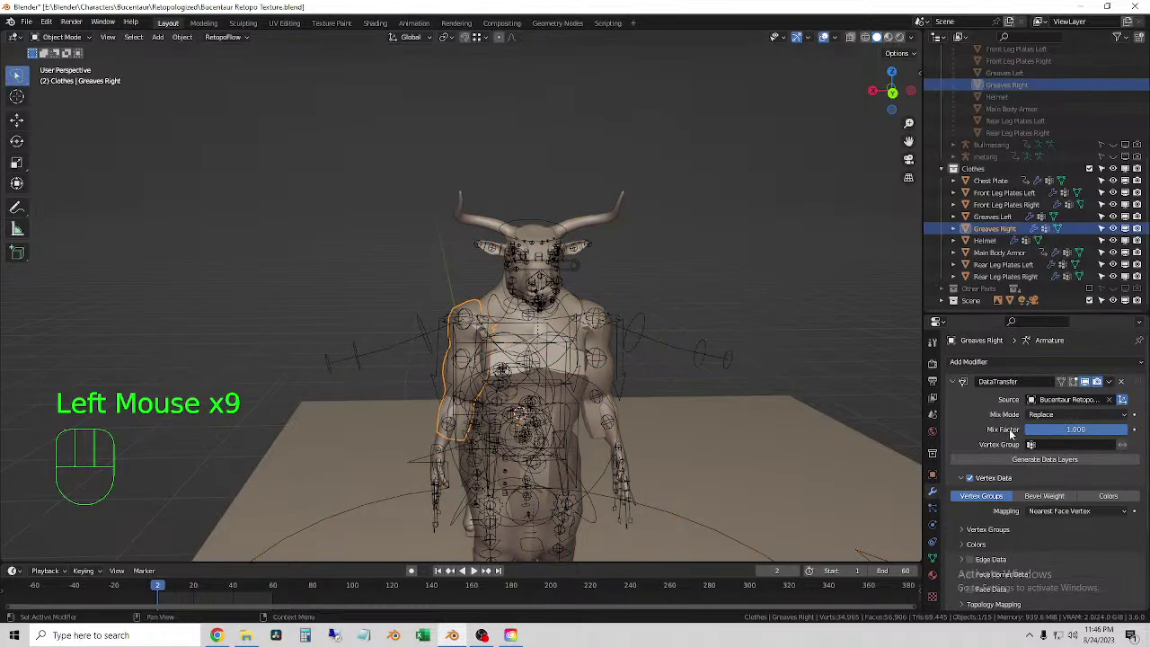
pyautogui.click(1109, 382)
pyautogui.click(1080, 393)
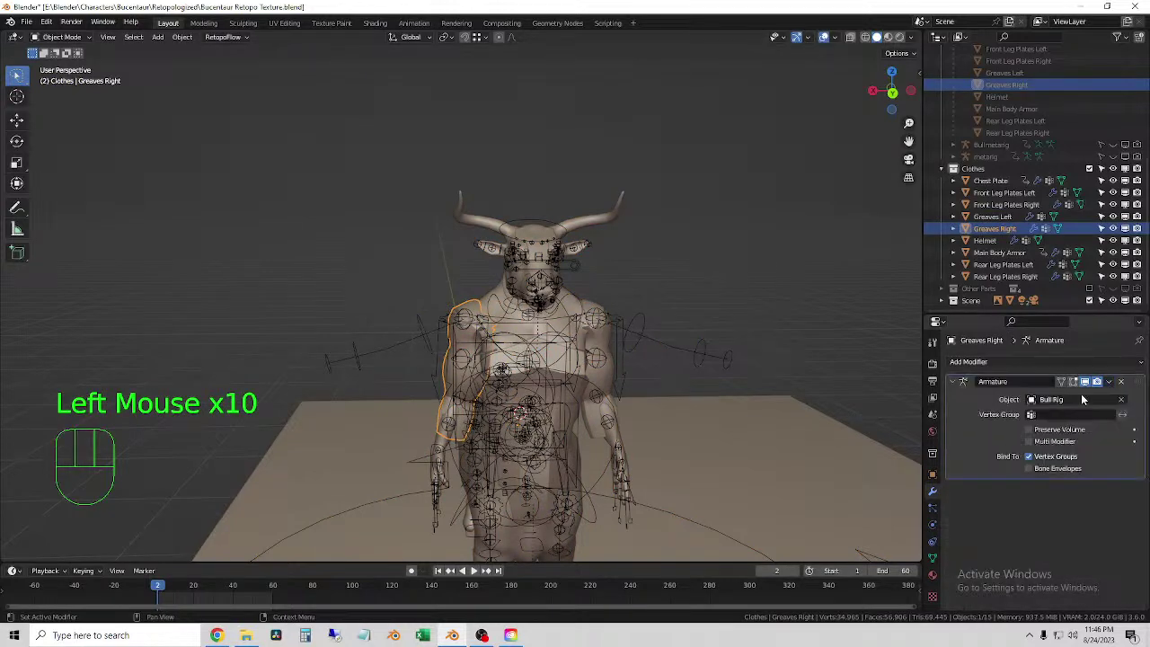
pyautogui.scroll(2, 756, 433)
pyautogui.keyDown('shift'); pyautogui.moveTo(756, 433); pyautogui.dragTo(493, 337, button='middle'); pyautogui.keyUp('shift')
pyautogui.hotkey('ctrl', 'z')
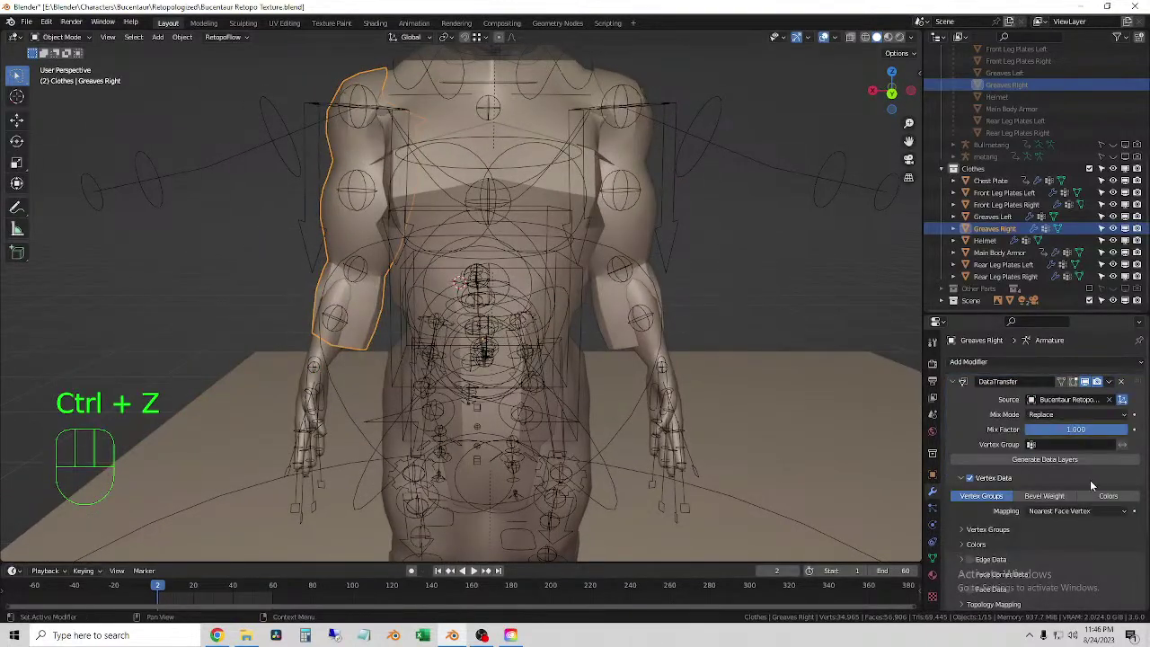
# - Move the Bull Rig's right hand IK control outward by about 0.09 m in Pose Mode and check the arms
pyautogui.click(305, 397)
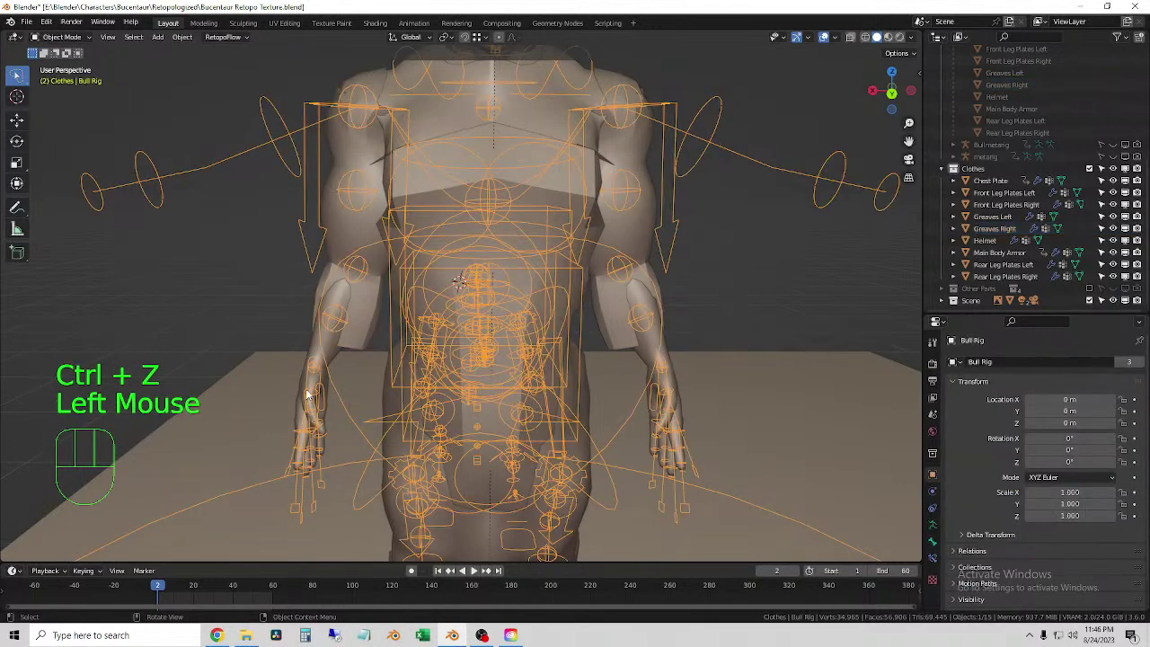
pyautogui.click(61, 37)
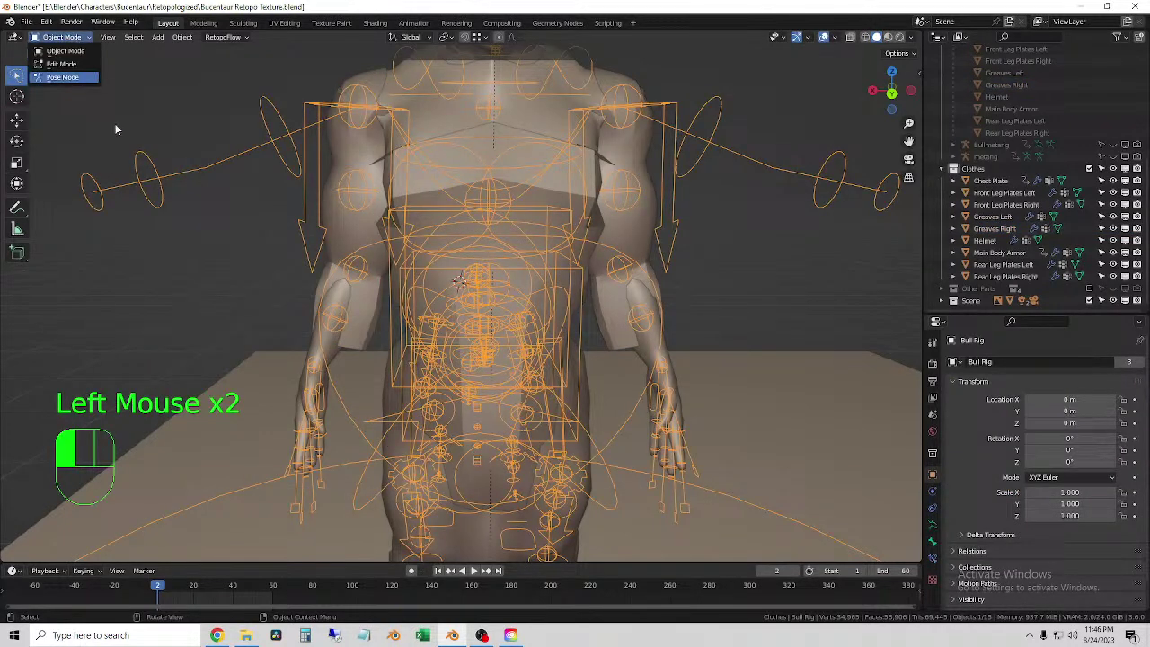
pyautogui.click(62, 76)
pyautogui.click(328, 392)
pyautogui.press('g')
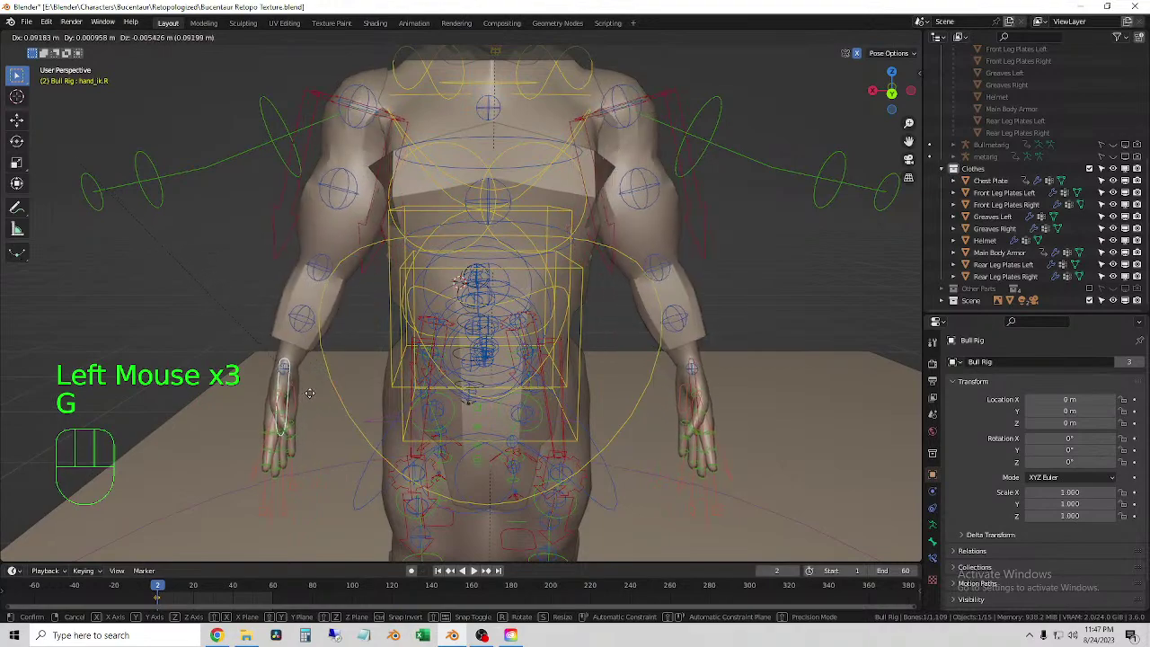
pyautogui.click(309, 394)
pyautogui.moveTo(309, 394); pyautogui.dragTo(411, 265, button='middle')
pyautogui.moveTo(104, 69); pyautogui.dragTo(531, 342, button='middle')
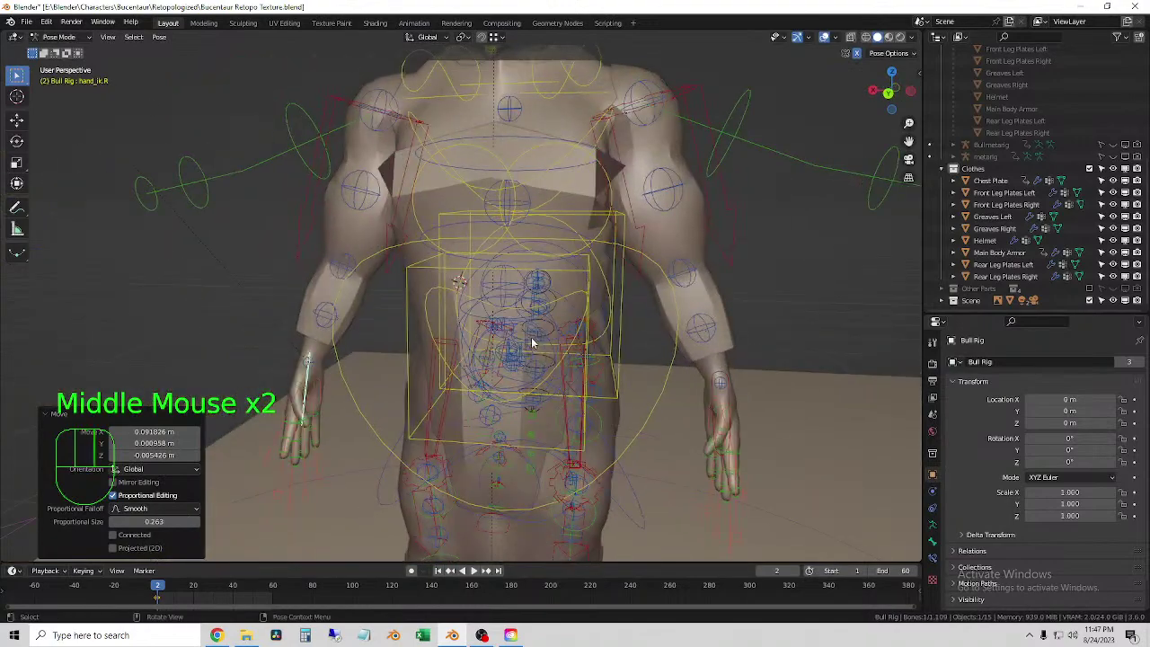
# - Return to Object Mode and reorder the chest plate's modifiers so that Armature sits above Data Transfer
pyautogui.click(75, 40)
pyautogui.click(71, 52)
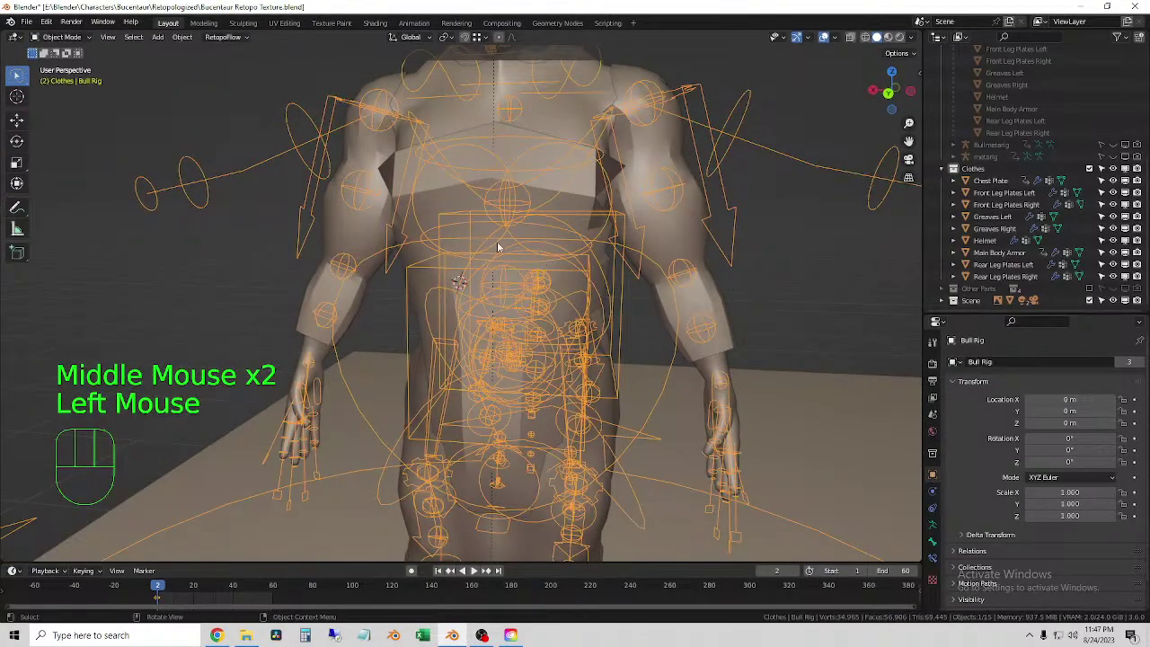
pyautogui.click(422, 187)
pyautogui.moveTo(433, 191); pyautogui.dragTo(489, 209, button='middle')
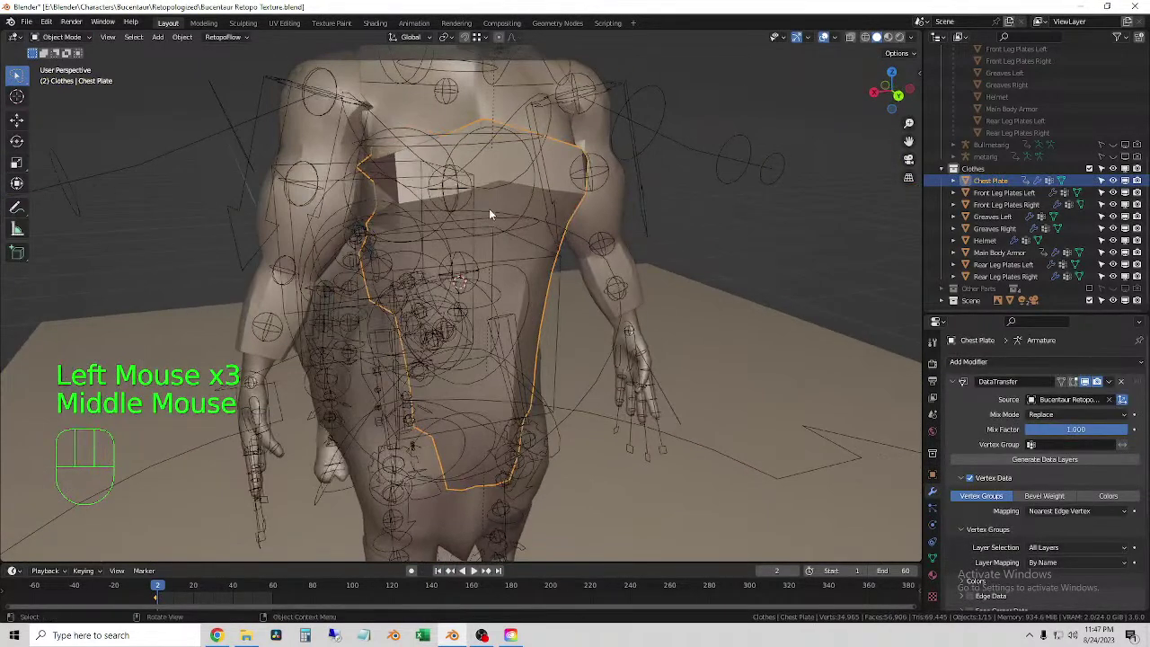
pyautogui.scroll(-3, 1051, 504)
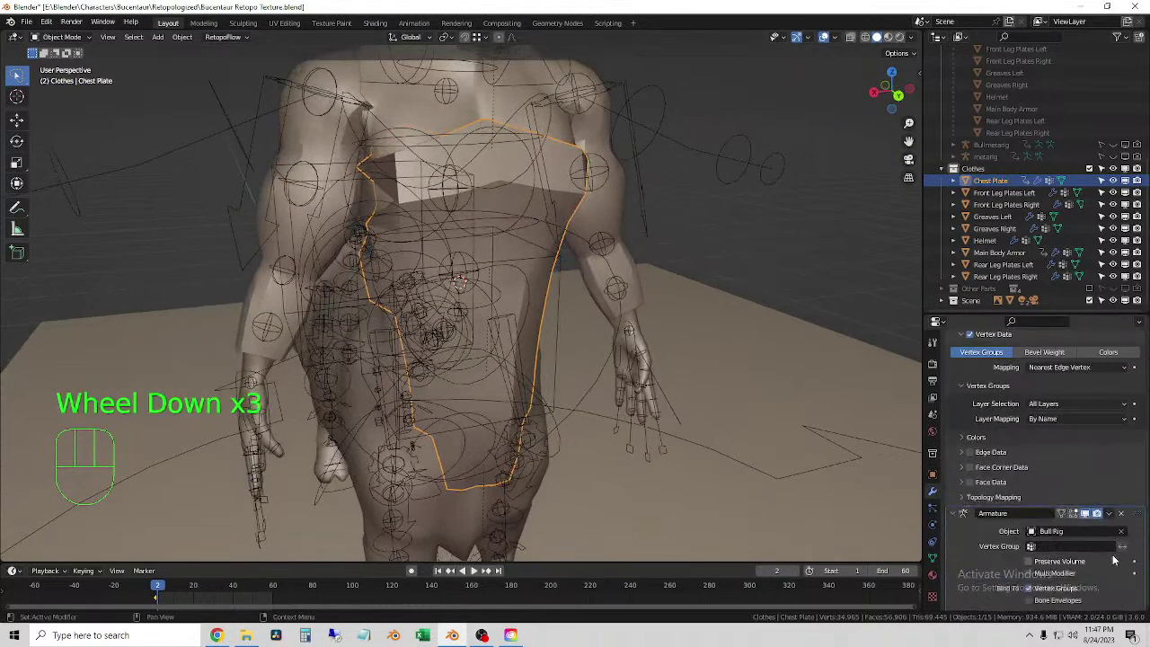
pyautogui.scroll(1, 1138, 541)
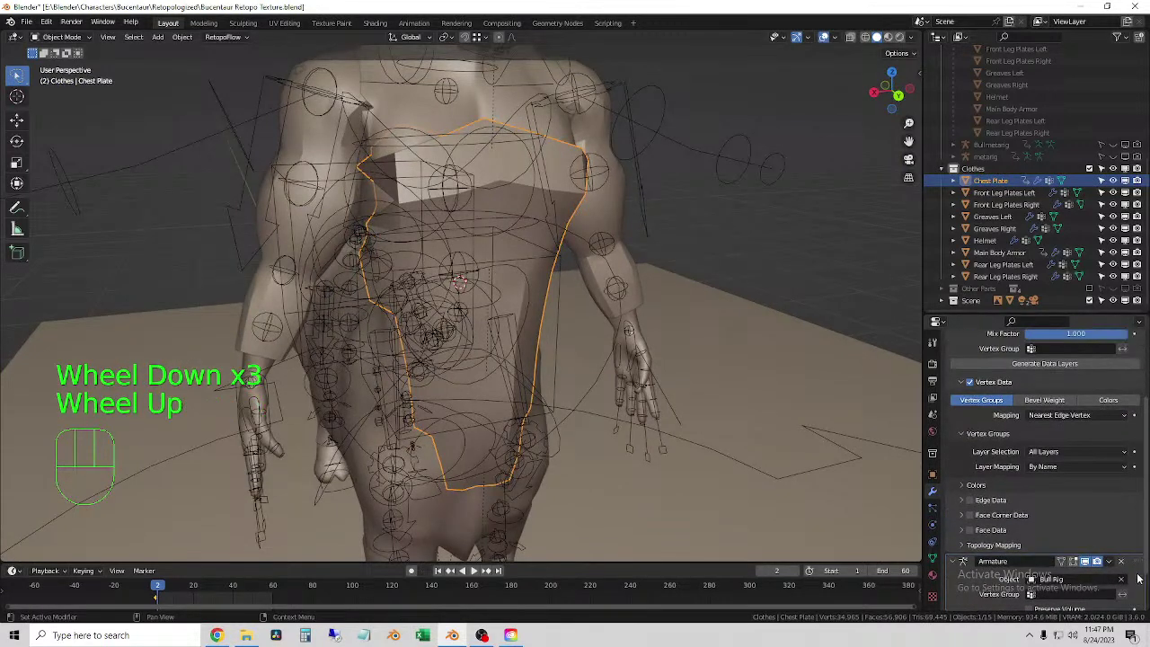
pyautogui.moveTo(1138, 564); pyautogui.dragTo(1111, 403)
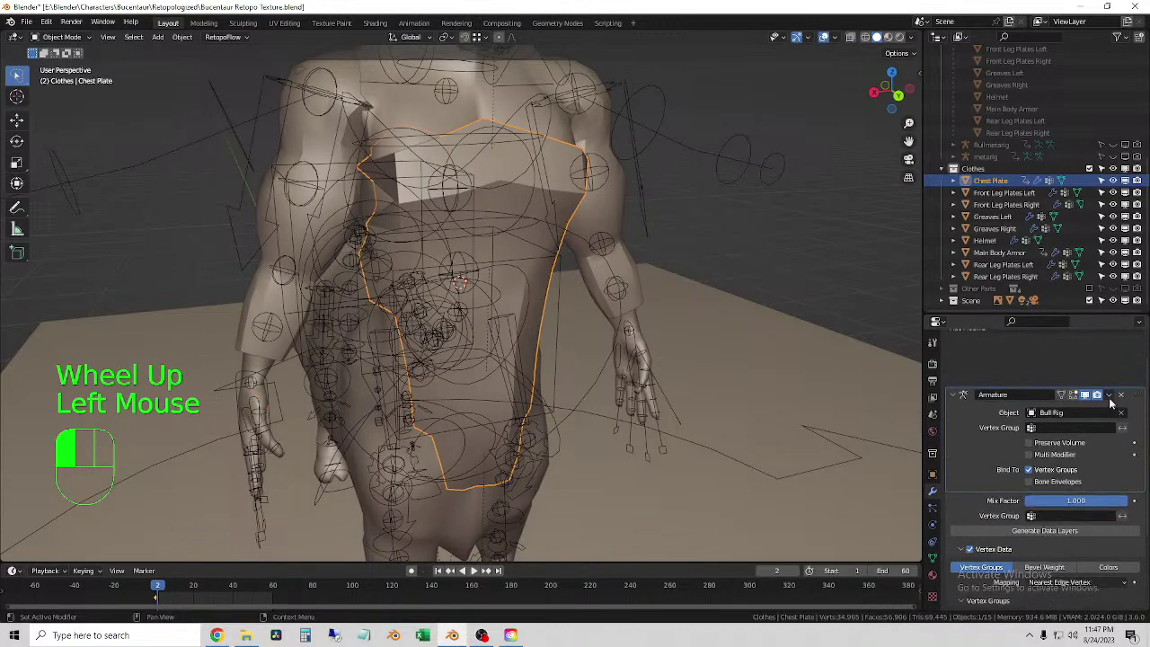
# - Try the right greaves with Armature above Data Transfer, compare frames 1 and 2, and restore the original modifier order
pyautogui.moveTo(647, 296); pyautogui.dragTo(589, 282, button='middle')
pyautogui.click(366, 229)
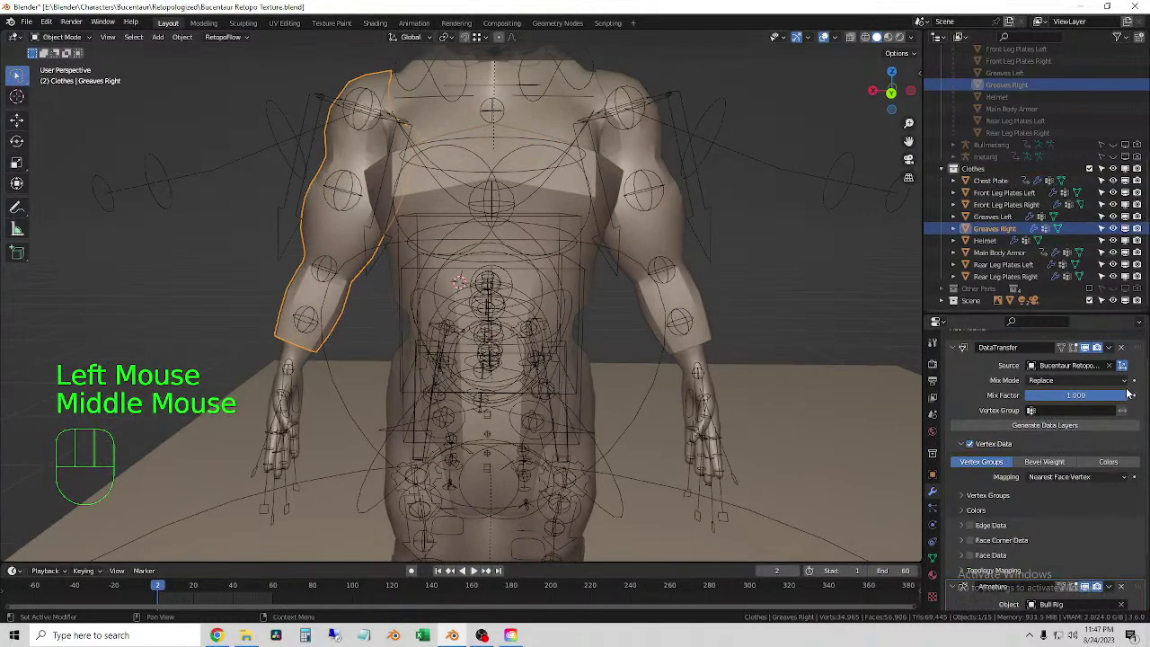
pyautogui.moveTo(1134, 347); pyautogui.dragTo(1134, 539)
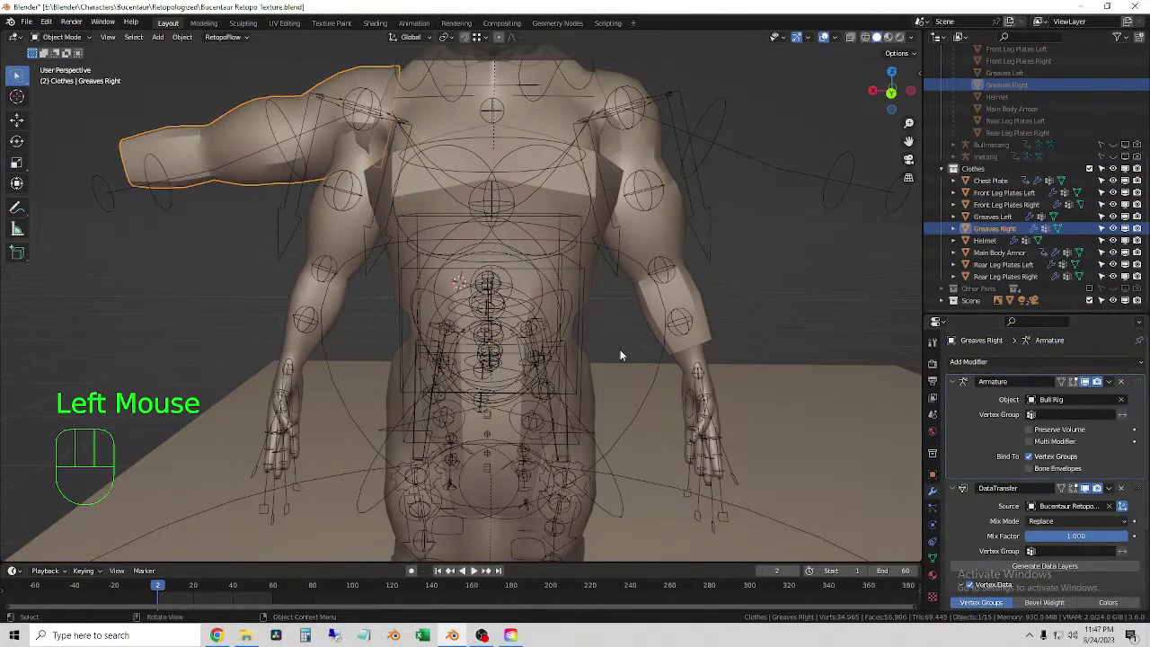
pyautogui.moveTo(645, 345)
pyautogui.mouseDown(button='middle')
pyautogui.moveTo(672, 347)
pyautogui.moveTo(640, 339)
pyautogui.moveTo(650, 344)
pyautogui.mouseUp(button='middle')
pyautogui.click(759, 571)
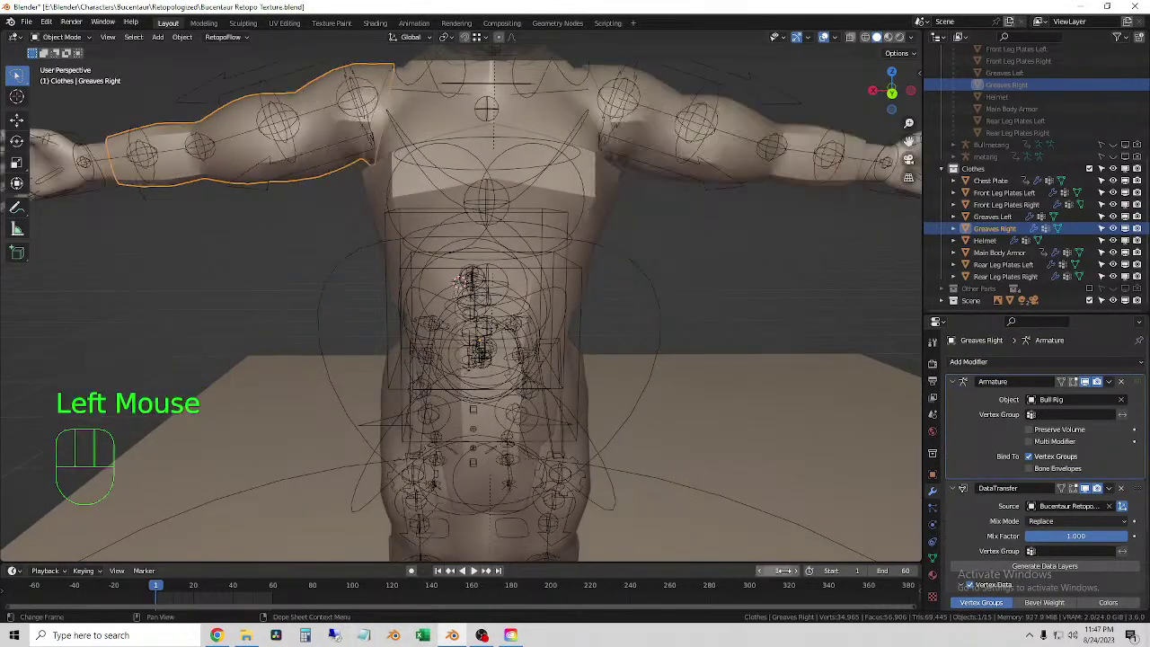
pyautogui.click(795, 572)
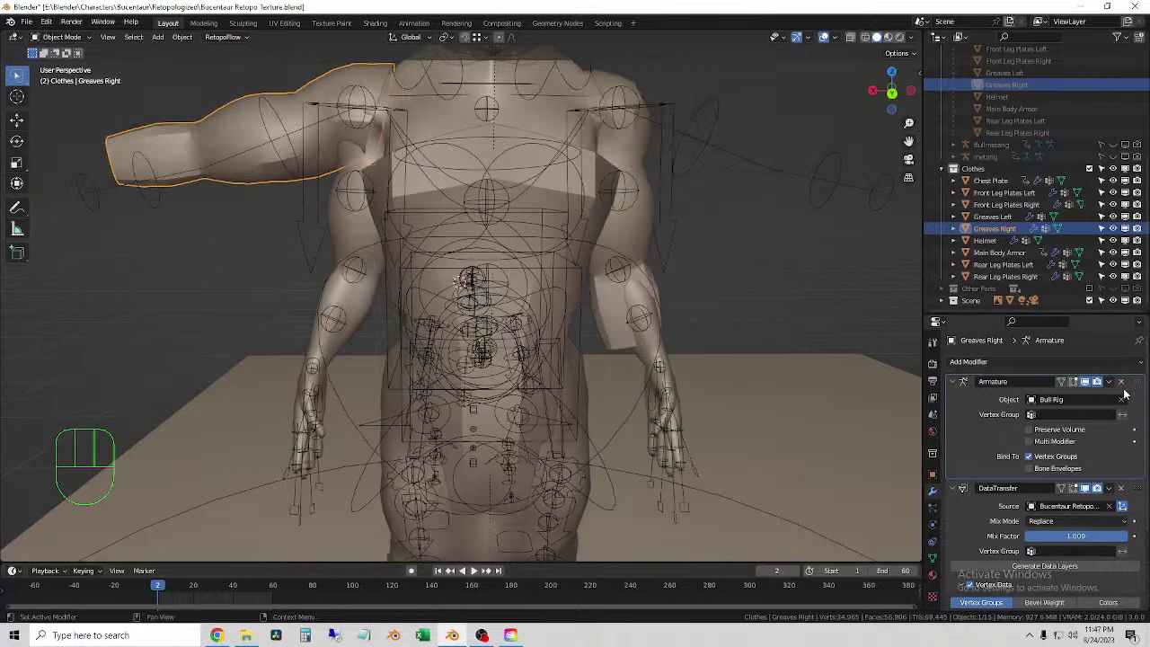
pyautogui.moveTo(1124, 492); pyautogui.dragTo(1122, 386)
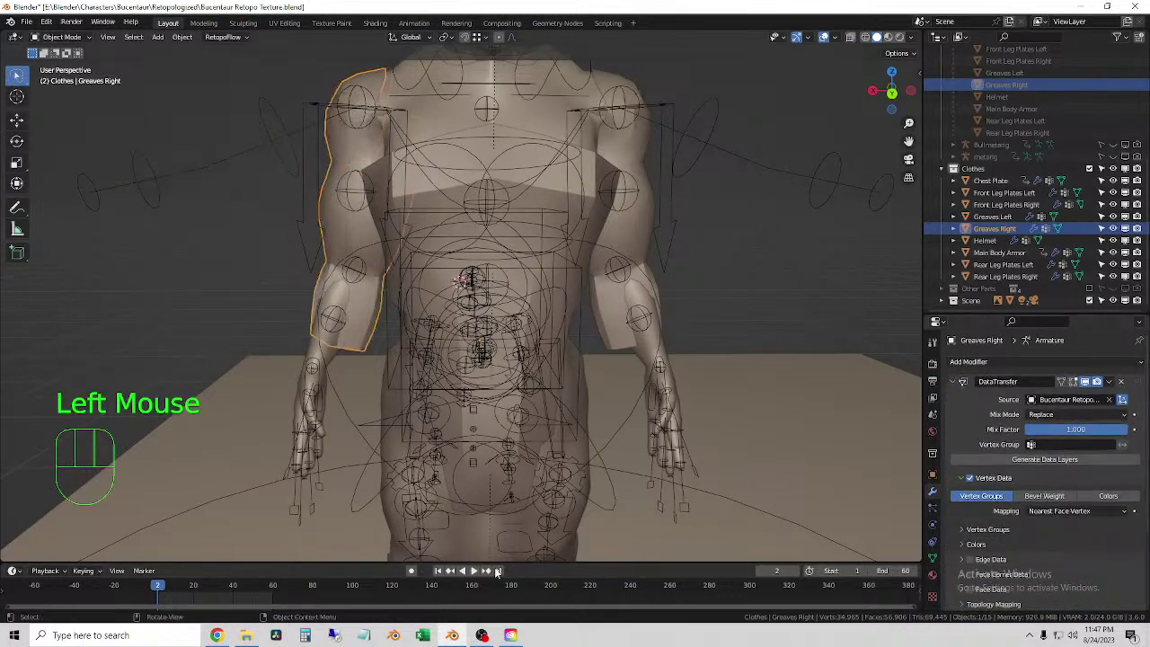
# - Go to frame 1, move the chest plate's Armature modifier back below Data Transfer and deselect the piece
pyautogui.click(439, 571)
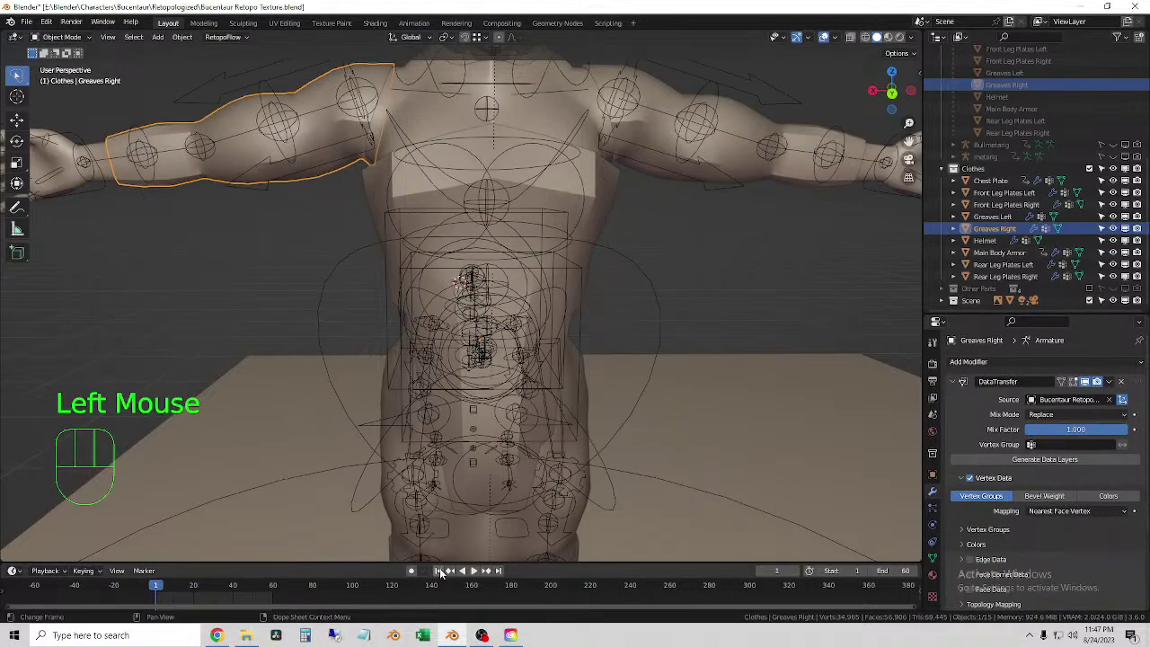
pyautogui.scroll(-2, 360, 407)
pyautogui.moveTo(360, 407); pyautogui.dragTo(557, 427, button='middle')
pyautogui.scroll(-2, 489, 379)
pyautogui.scroll(1, 557, 427)
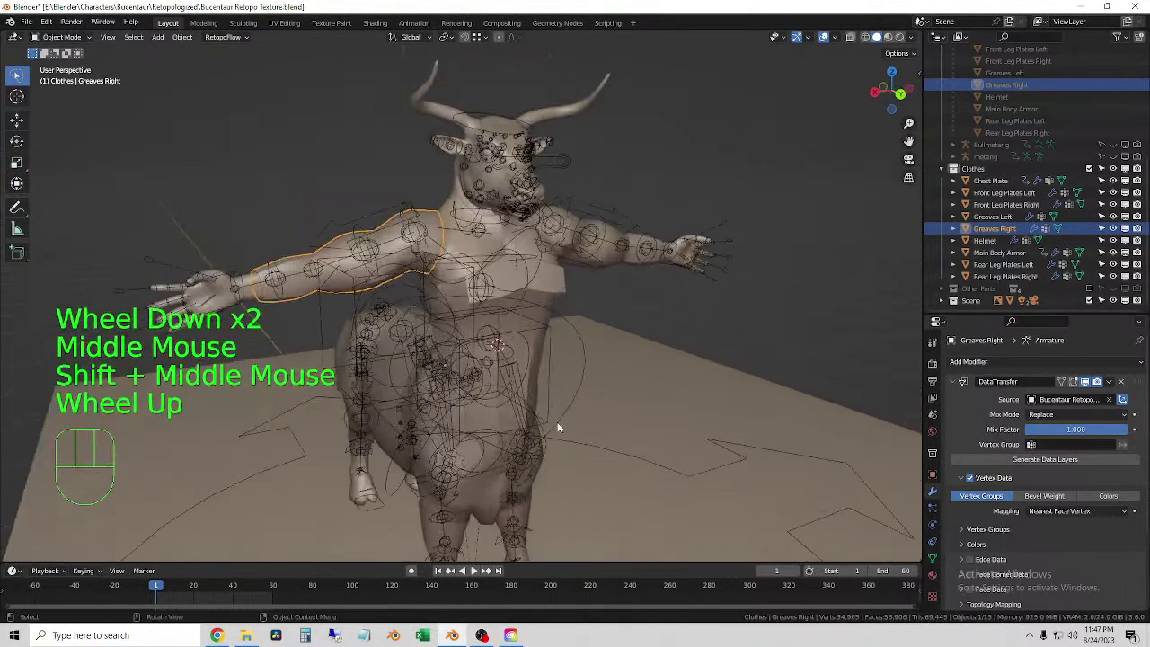
pyautogui.click(555, 288)
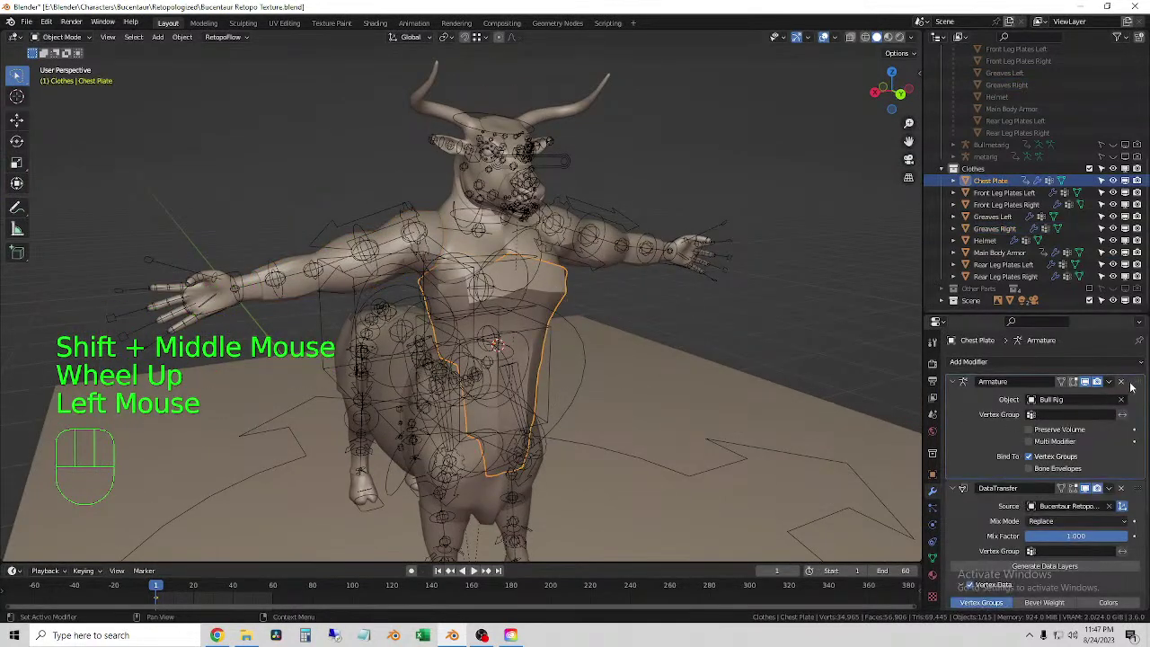
pyautogui.moveTo(1133, 382); pyautogui.dragTo(1146, 523)
pyautogui.click(672, 289)
pyautogui.moveTo(672, 289); pyautogui.dragTo(558, 477, button='middle')
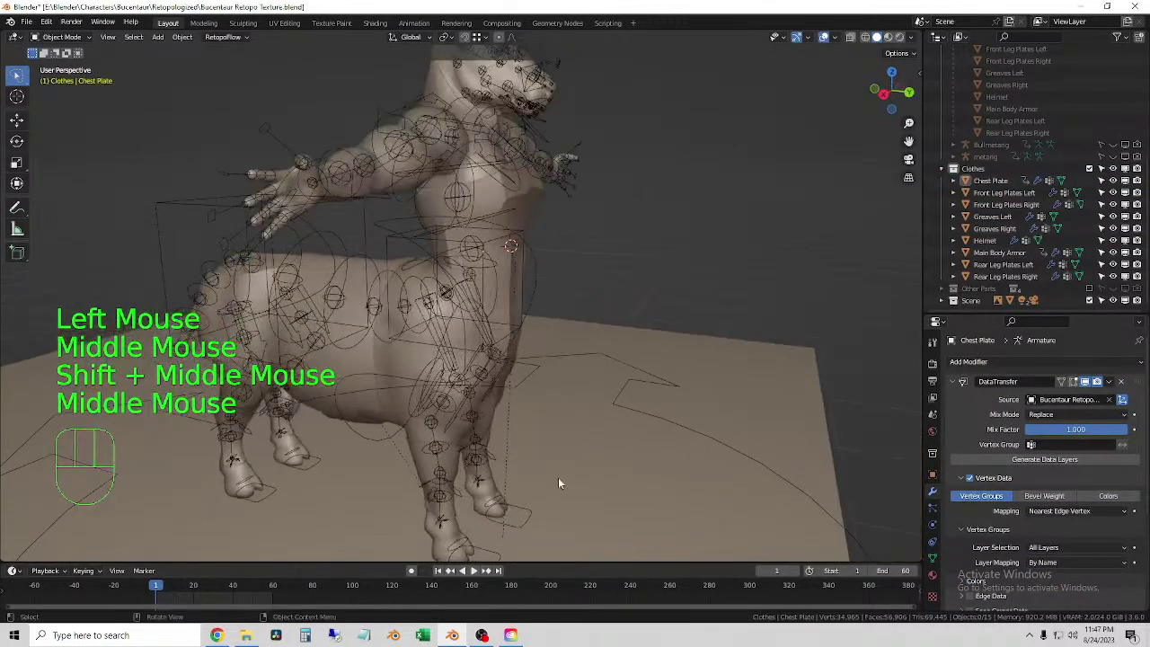
# - At frame 2, move the Bull Rig's right hand IK control about 0.26 m outward along X in Pose Mode
pyautogui.click(795, 570)
pyautogui.moveTo(754, 377); pyautogui.dragTo(514, 321, button='middle')
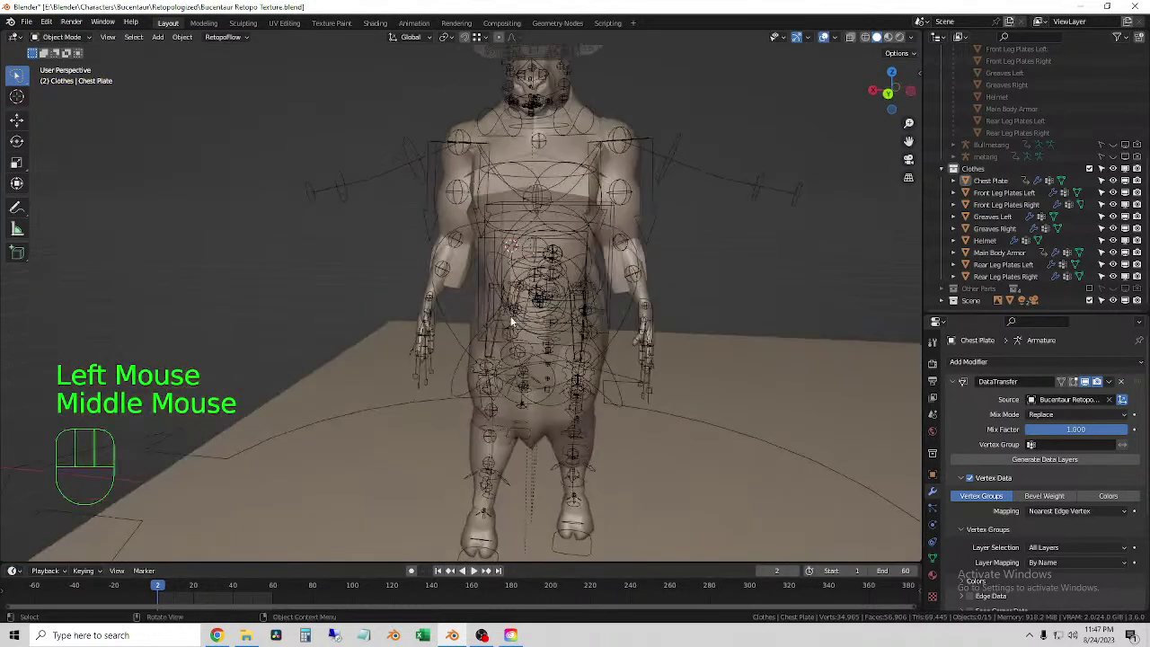
pyautogui.click(426, 321)
pyautogui.click(426, 321)
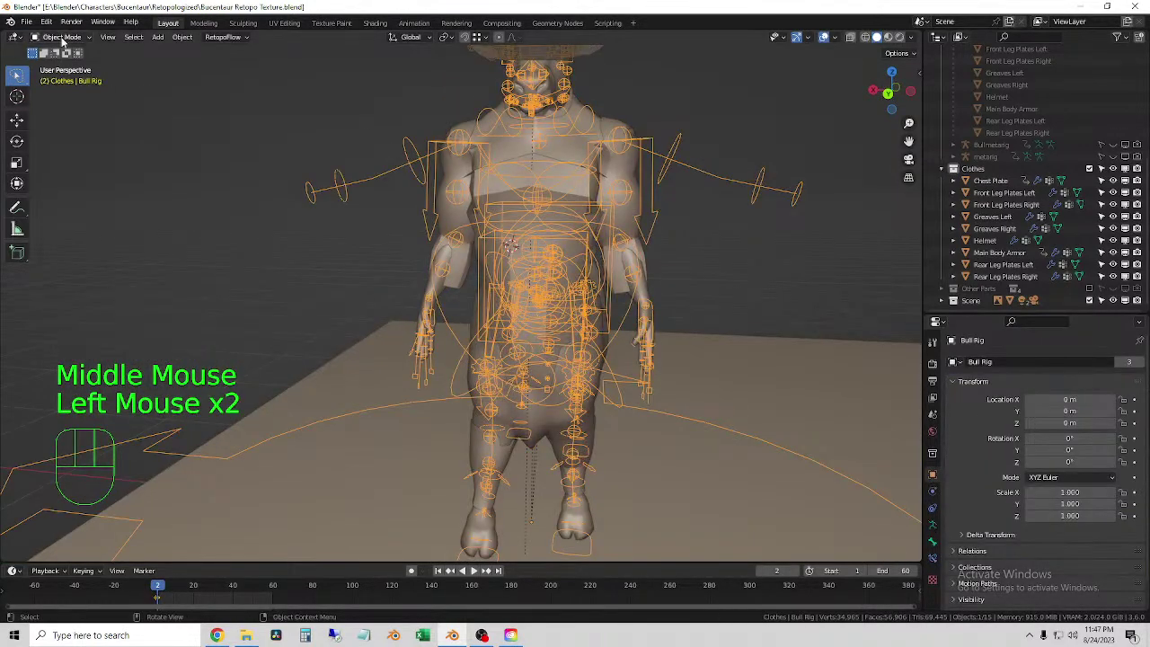
pyautogui.moveTo(61, 37); pyautogui.dragTo(57, 74)
pyautogui.scroll(2, 441, 378)
pyautogui.click(414, 336)
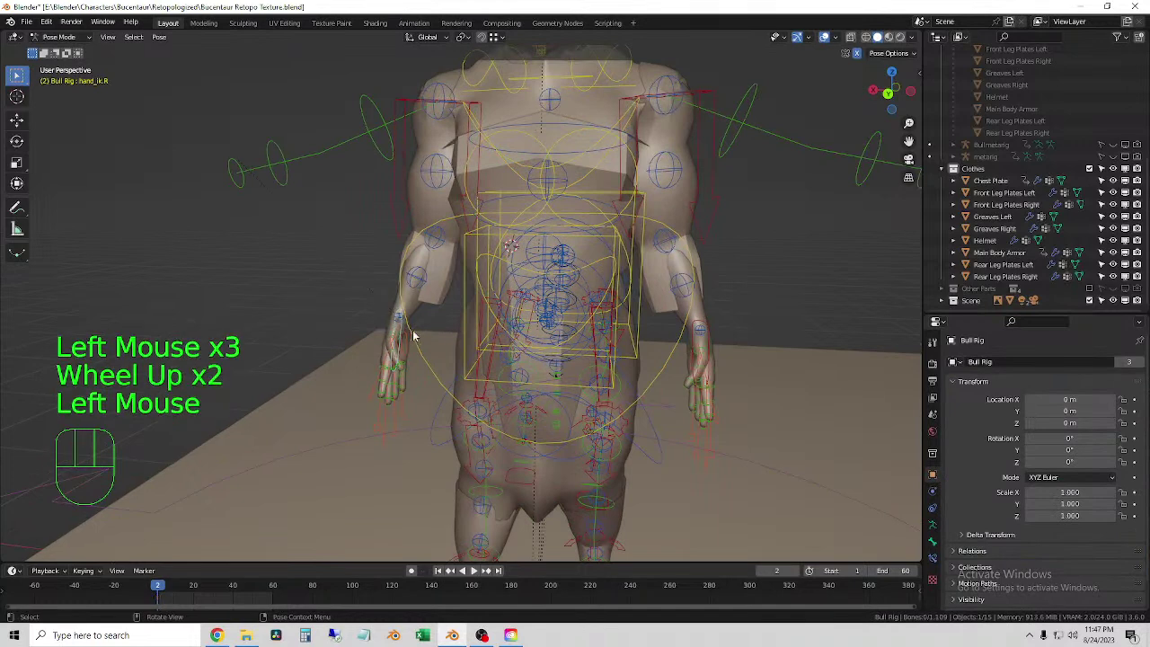
pyautogui.press('g')
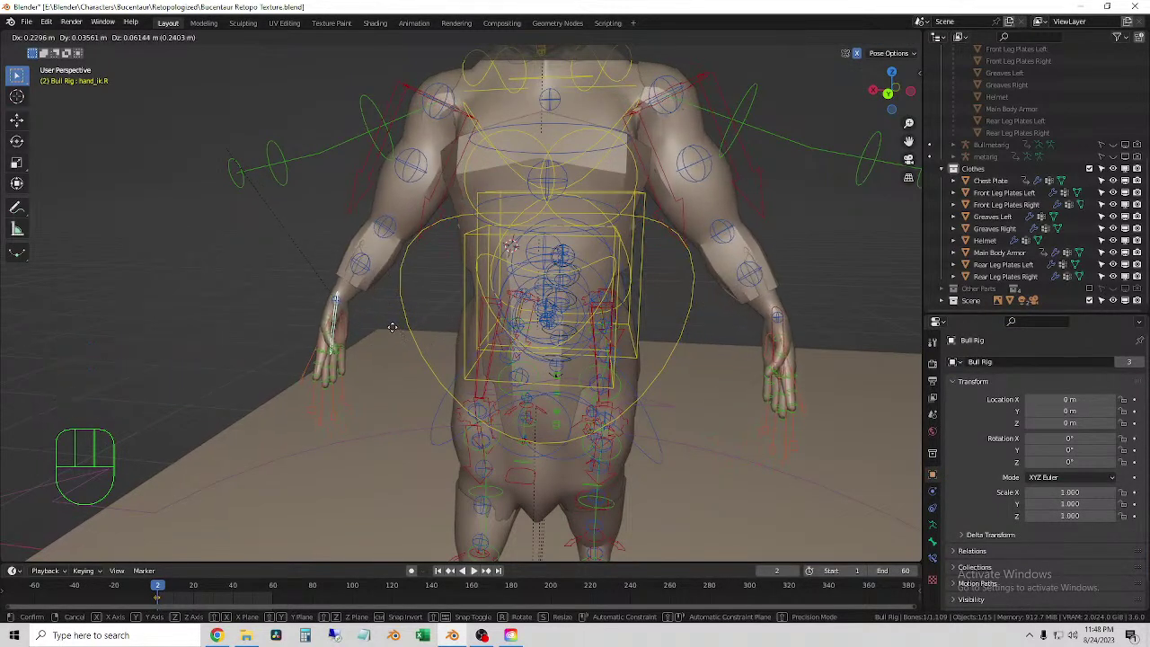
pyautogui.press('x')
pyautogui.scroll(2, 395, 332)
pyautogui.click(397, 335)
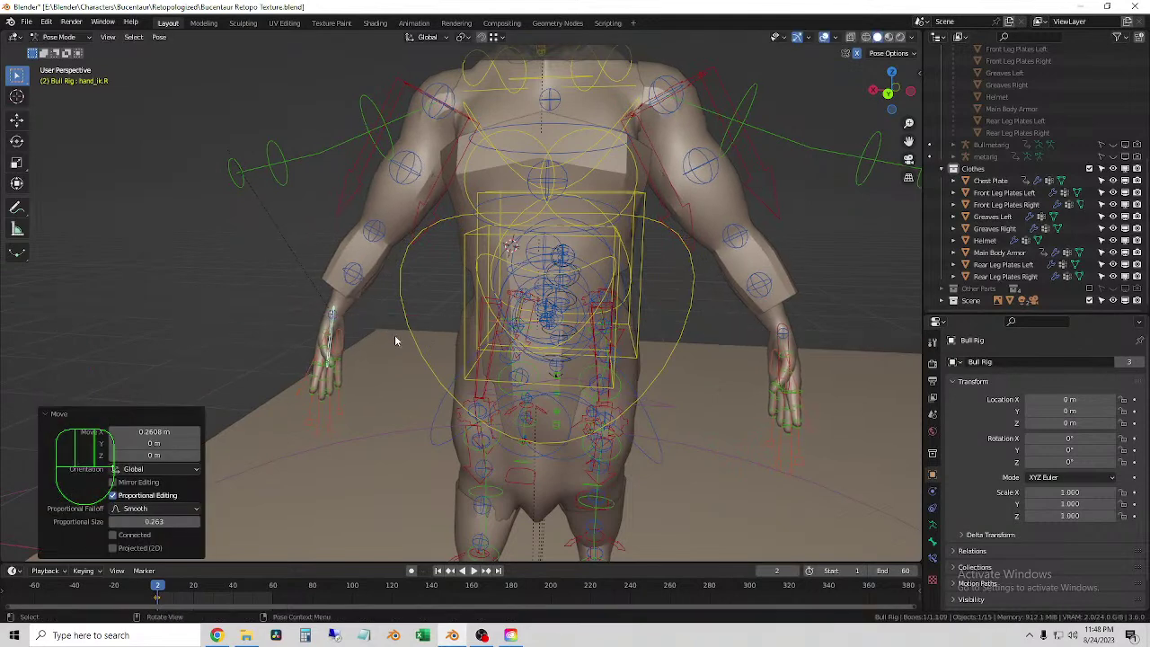
pyautogui.moveTo(398, 336); pyautogui.dragTo(371, 375, button='middle')
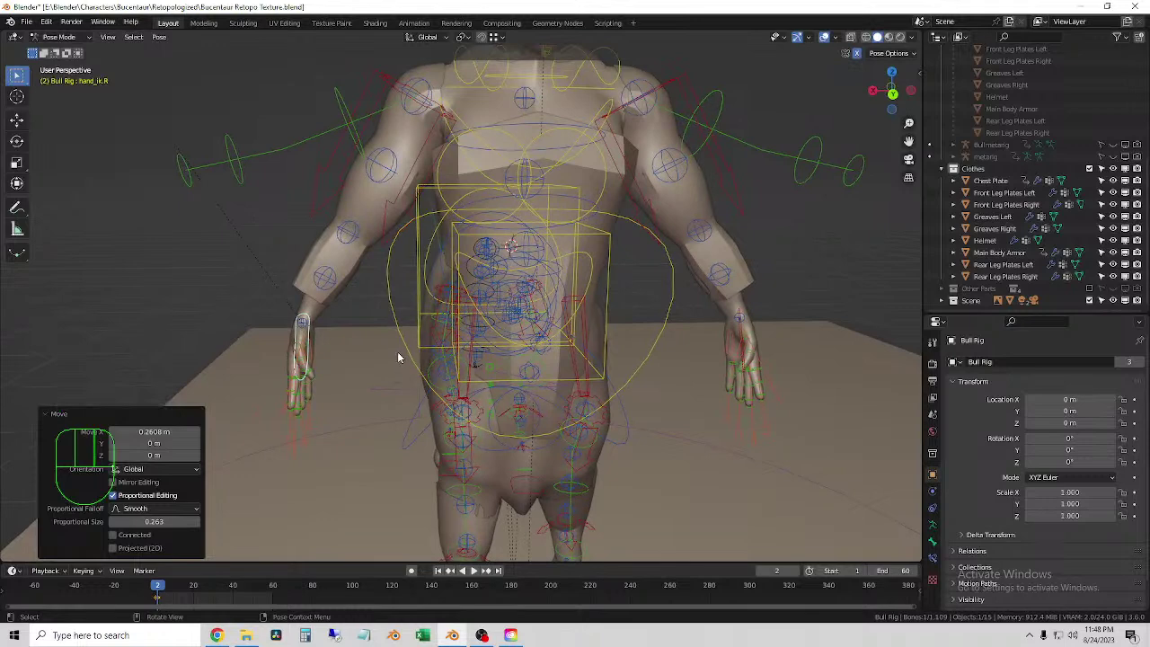
# - Rotate the right hand IK control by about 30.9°, and move it about 0.16 m outward and 0.24 m upward
pyautogui.press('r')
pyautogui.click(351, 354)
pyautogui.press('g')
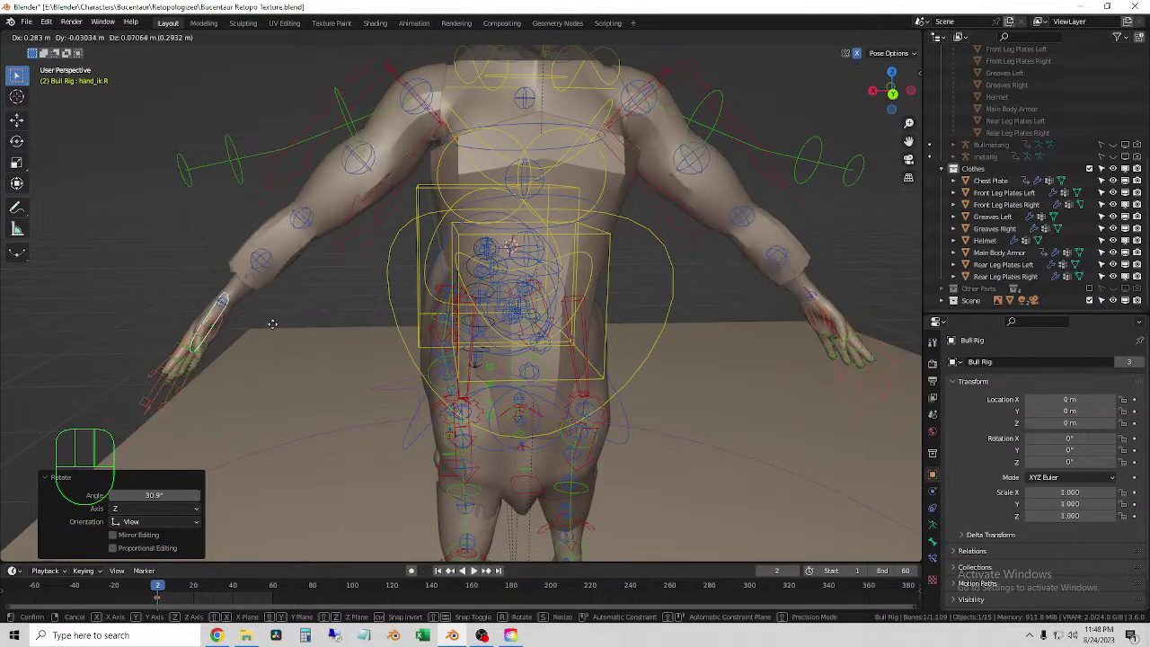
pyautogui.click(297, 305)
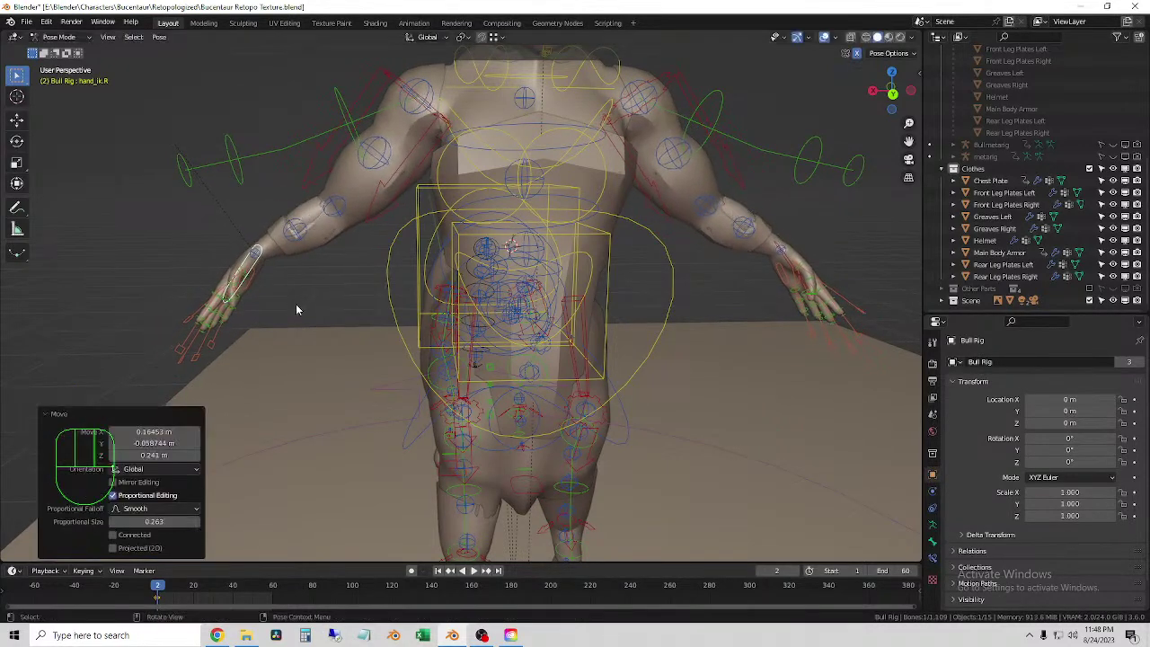
# - Rotate the right hand IK control further outward from the front view, and rotate it again from the side view
pyautogui.press('r')
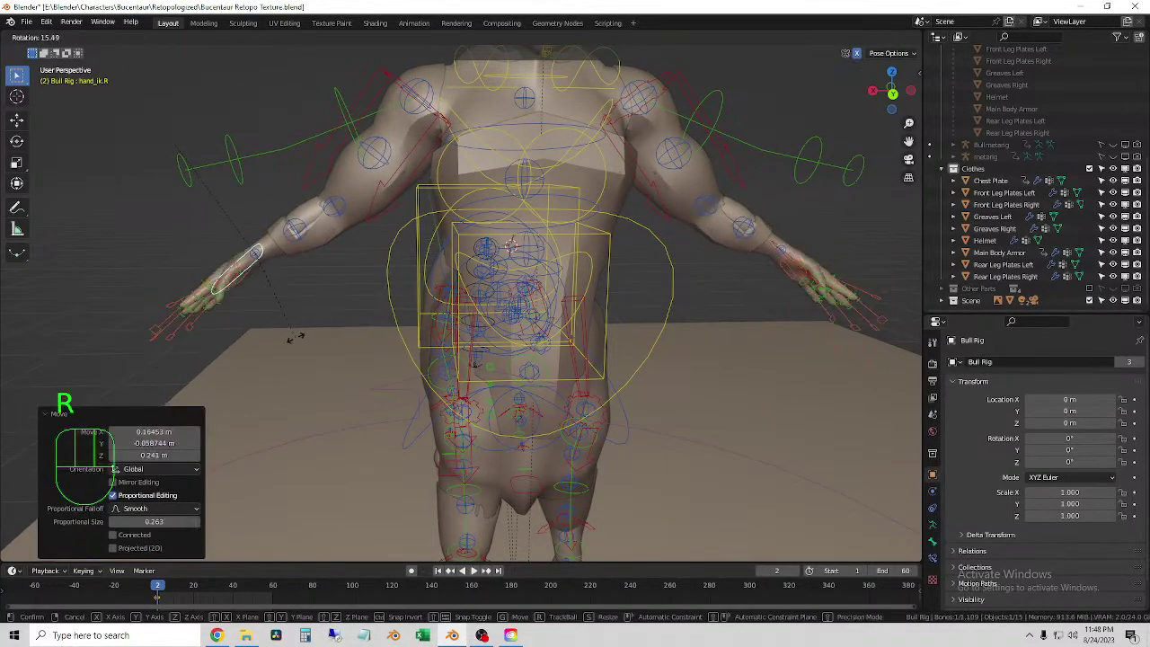
pyautogui.click(296, 336)
pyautogui.press('r')
pyautogui.moveTo(503, 270); pyautogui.dragTo(629, 249, button='middle')
pyautogui.press('r')
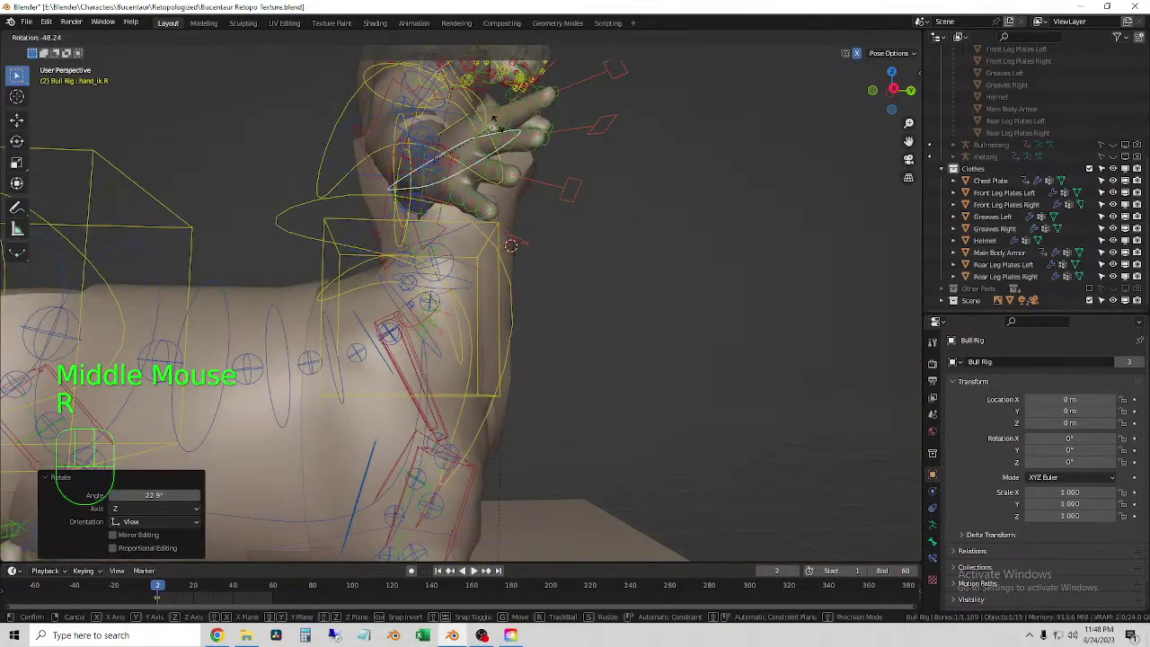
pyautogui.moveTo(495, 119); pyautogui.dragTo(431, 409, button='middle')
# - Return to Object Mode, deselect the Bull Rig and hide the viewport overlays to show the whole posed character
pyautogui.scroll(-3, 463, 321)
pyautogui.scroll(-1, 514, 348)
pyautogui.click(58, 36)
pyautogui.click(55, 50)
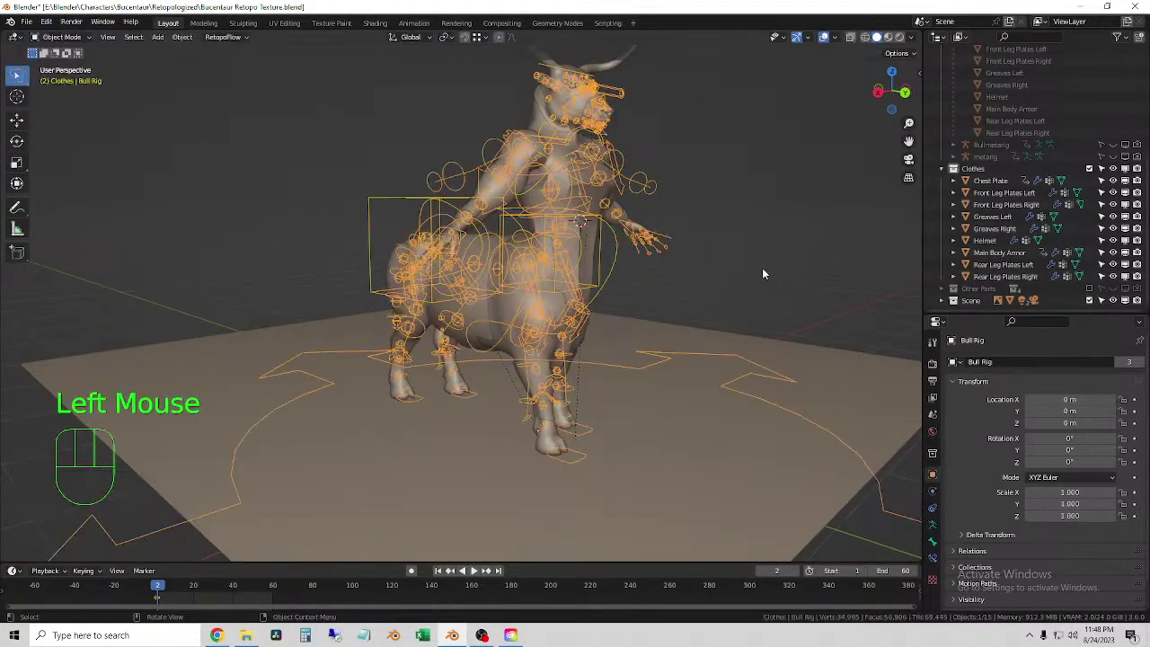
pyautogui.click(772, 251)
pyautogui.click(826, 38)
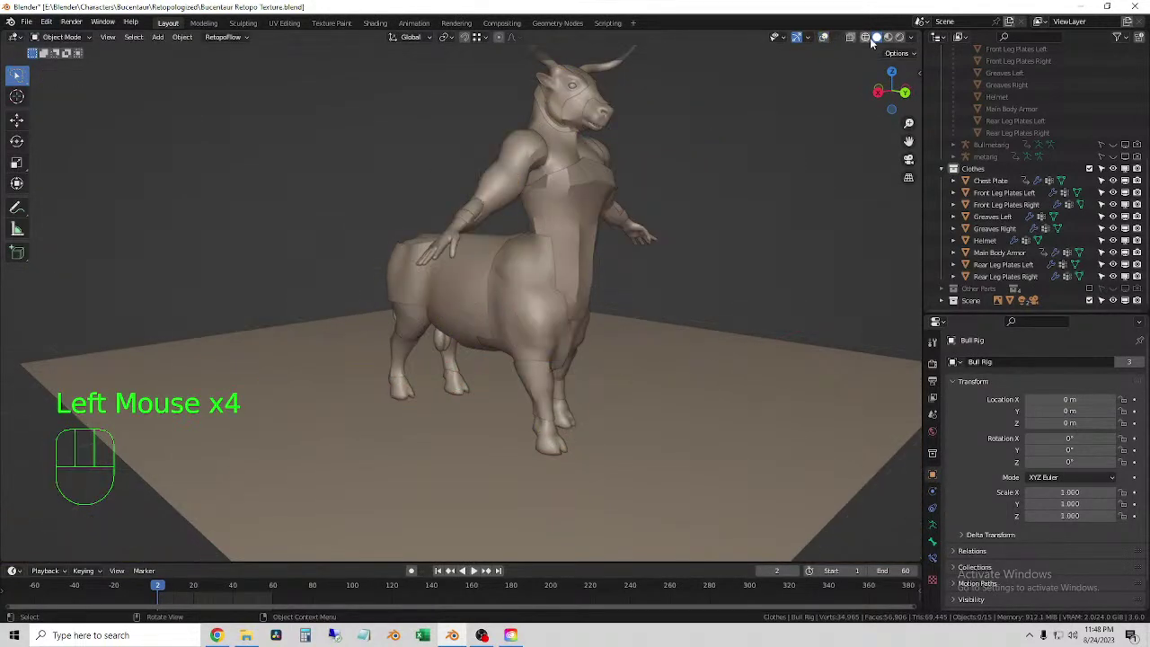
# - Switch the viewport to rendered shading and examine the posed arm and forearm armor up close and from several sides
pyautogui.click(899, 37)
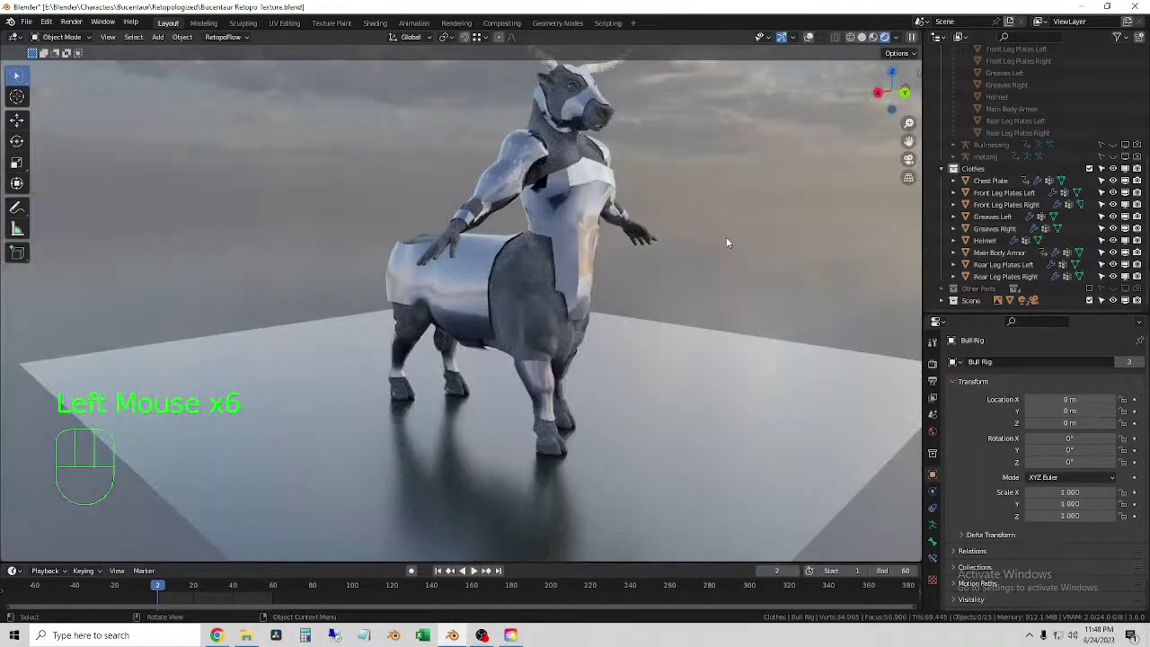
pyautogui.moveTo(724, 235); pyautogui.dragTo(438, 258, button='middle')
pyautogui.click(710, 194)
pyautogui.scroll(3, 710, 194)
pyautogui.keyDown('shift'); pyautogui.rightClick(453, 274); pyautogui.keyUp('shift')
pyautogui.scroll(2, 454, 274)
pyautogui.click(303, 267)
pyautogui.click(431, 256)
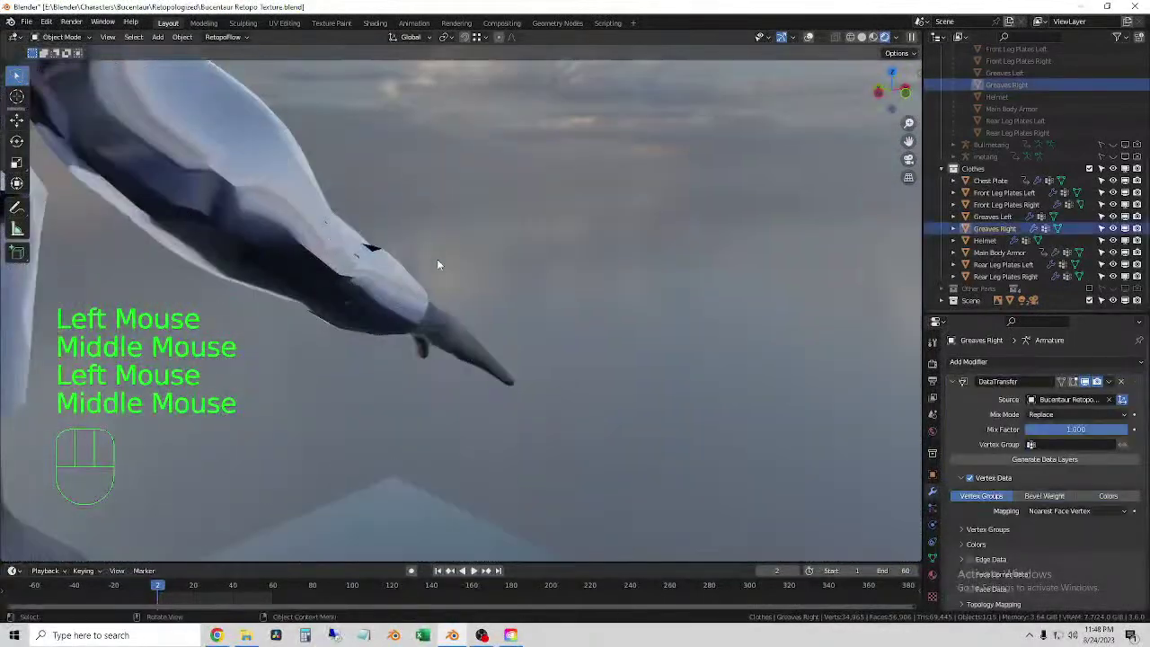
pyautogui.scroll(-2, 374, 197)
pyautogui.keyDown('shift'); pyautogui.moveTo(375, 197); pyautogui.dragTo(449, 270, button='middle'); pyautogui.keyUp('shift')
pyautogui.moveTo(449, 270); pyautogui.dragTo(413, 344, button='middle')
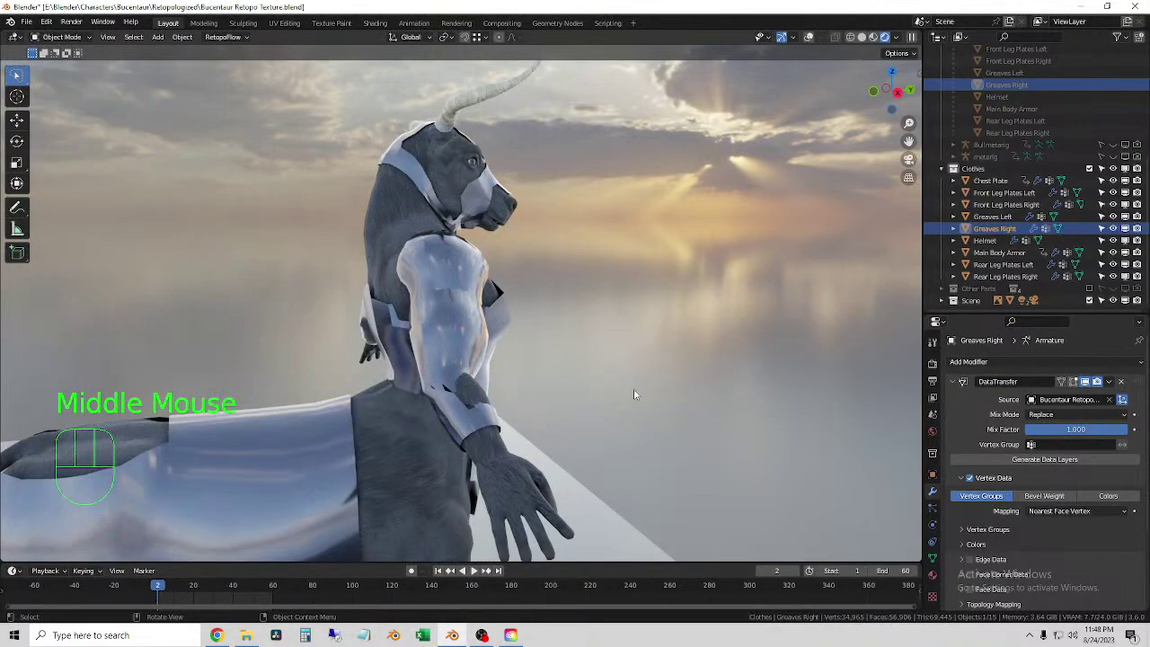
pyautogui.moveTo(634, 394); pyautogui.dragTo(203, 201, button='middle')
pyautogui.scroll(-3, 576, 365)
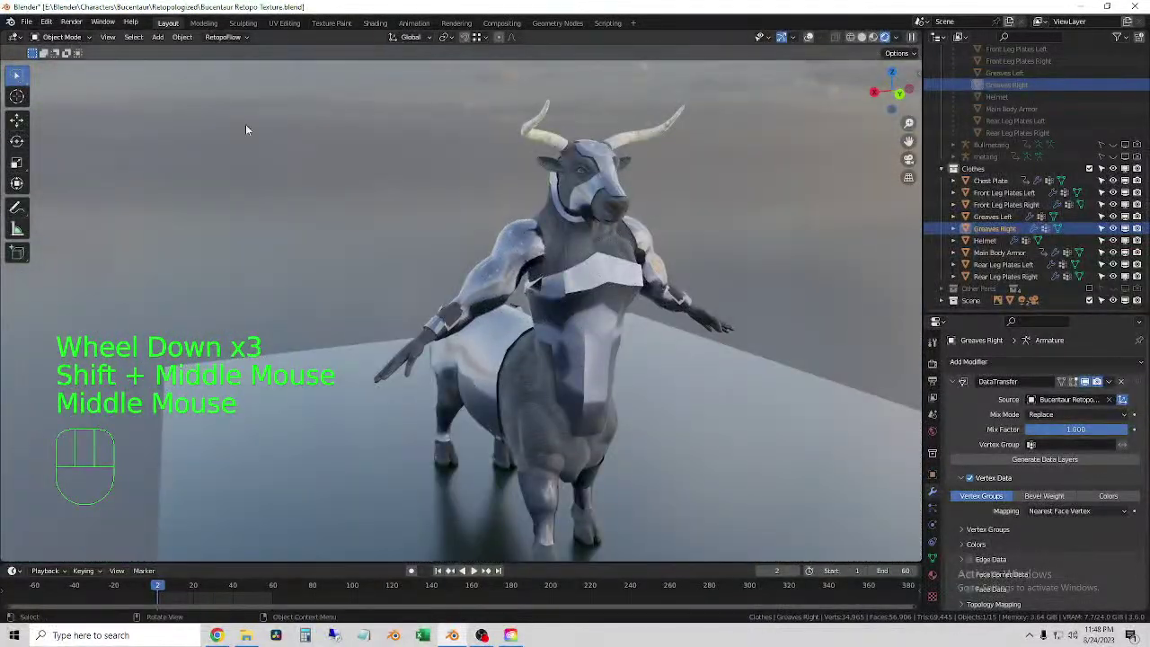
# - Go back to frame 1, deselect the right greave and show the armored character in its rest pose from the front
pyautogui.click(760, 570)
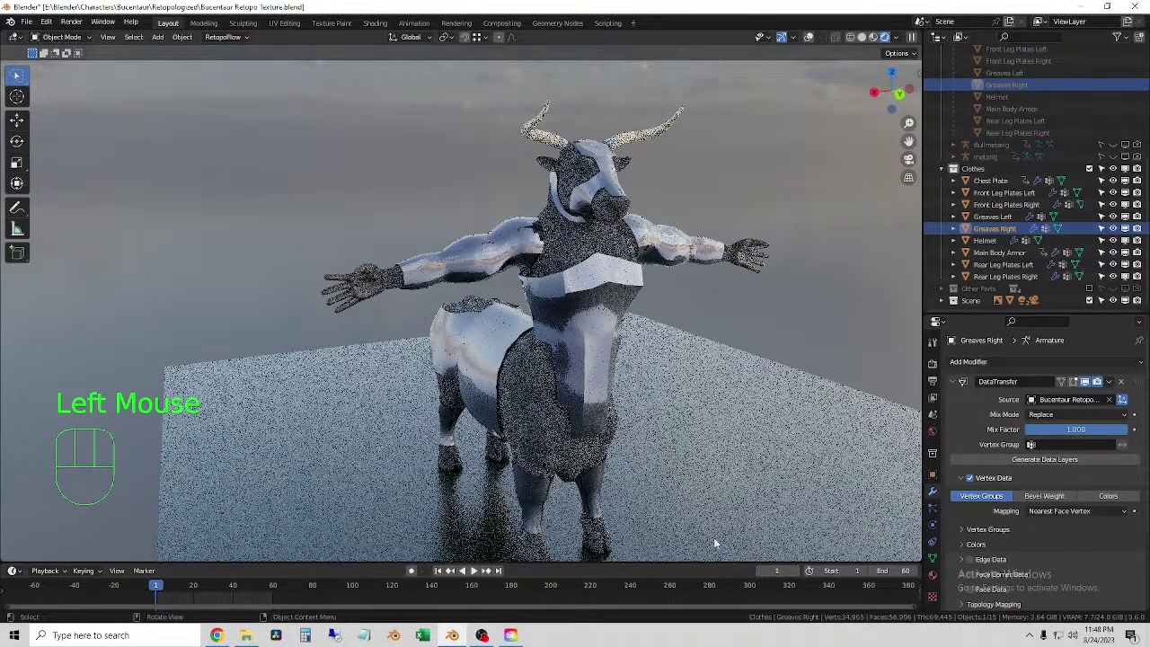
pyautogui.click(746, 329)
pyautogui.moveTo(745, 332); pyautogui.dragTo(570, 363, button='middle')
pyautogui.scroll(-1, 570, 364)
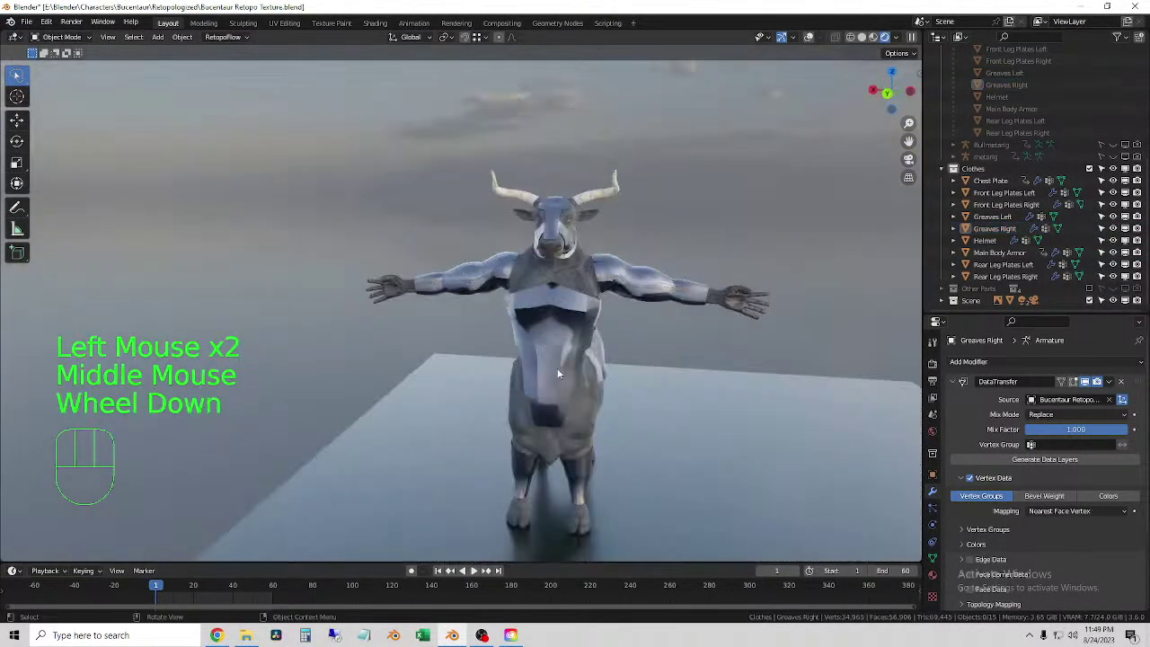
pyautogui.click(567, 364)
pyautogui.moveTo(688, 392); pyautogui.dragTo(885, 144, button='middle')
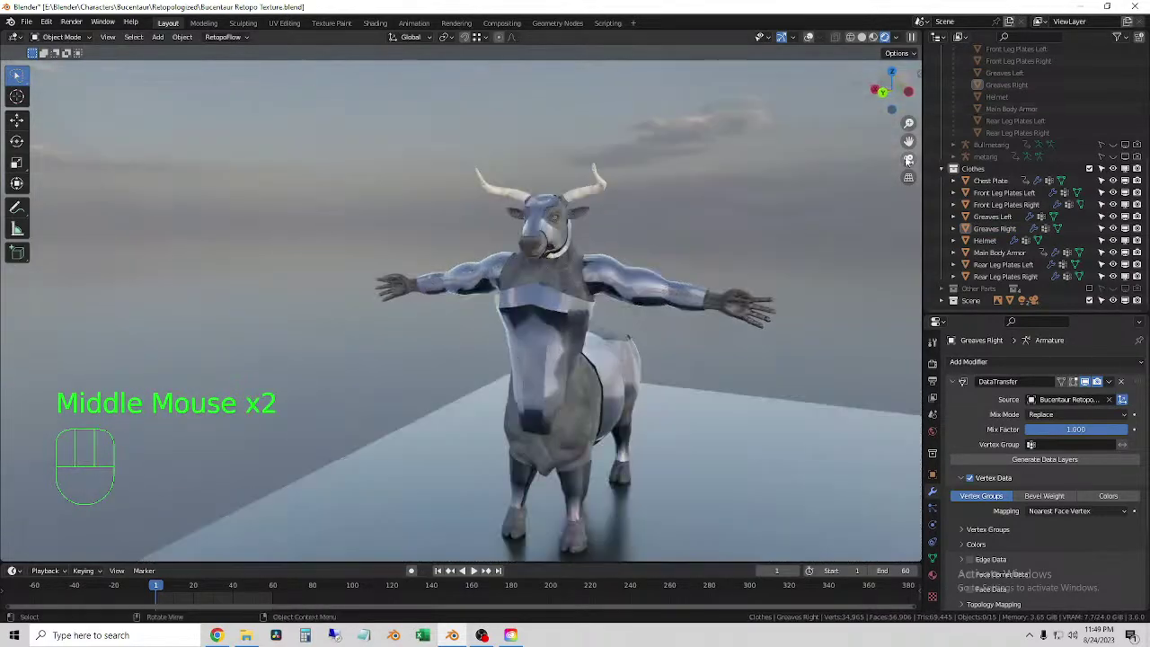
# - Look through the scene camera, render a test image of frame 1 and close the render
pyautogui.click(908, 159)
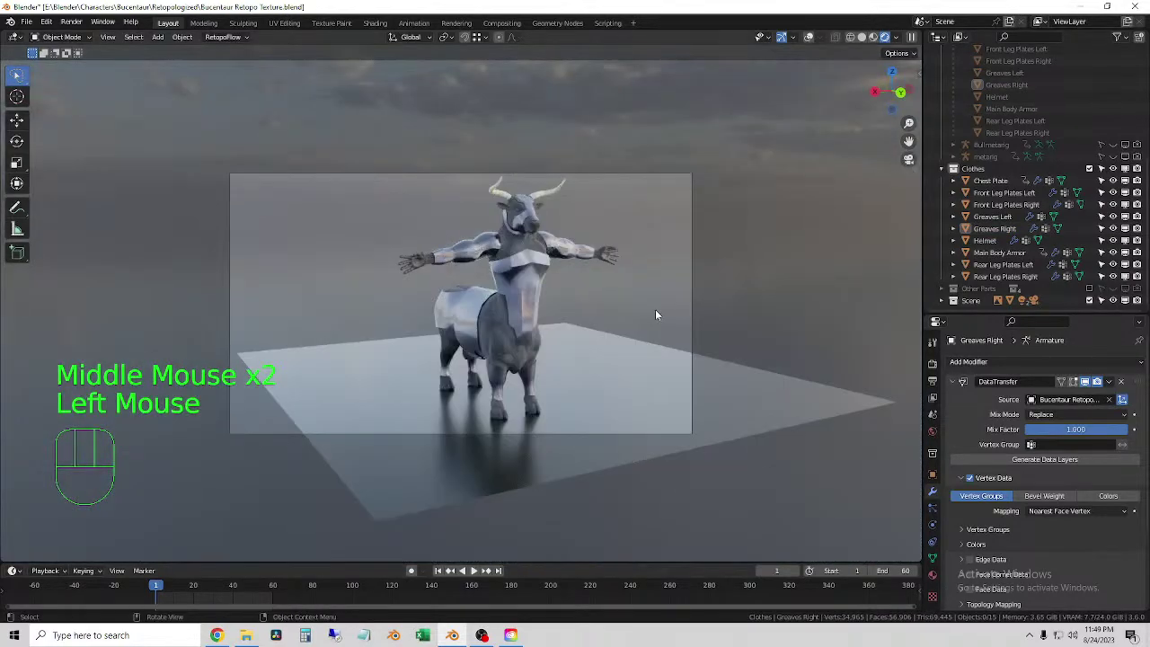
pyautogui.moveTo(655, 310); pyautogui.dragTo(637, 311, button='middle')
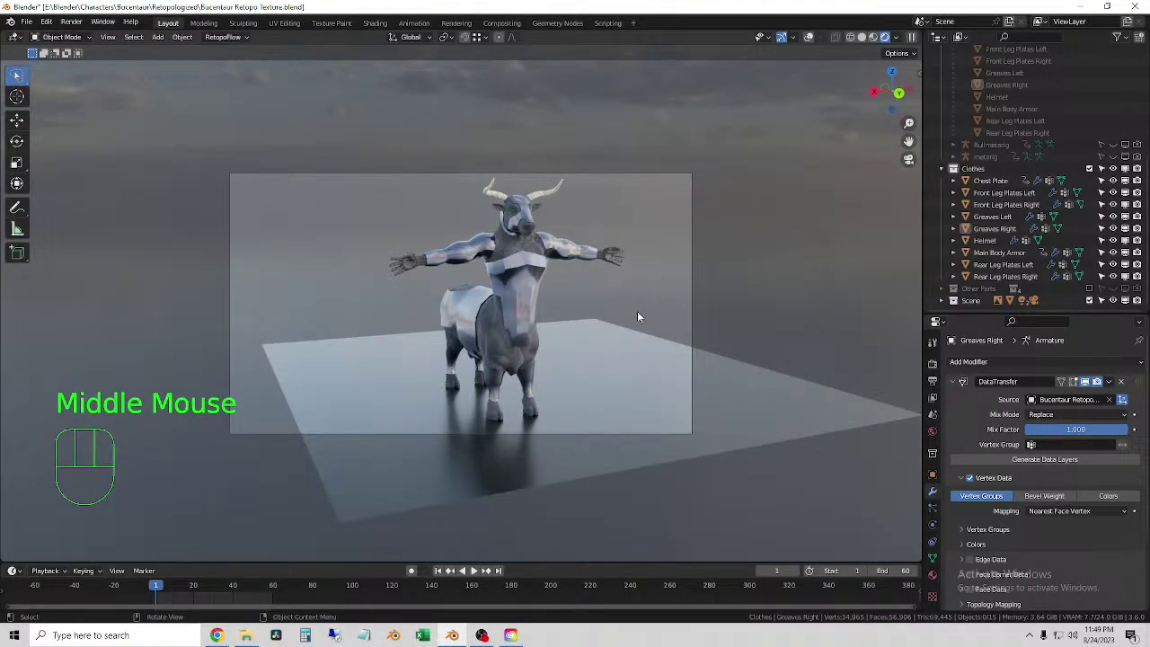
pyautogui.press('F12')
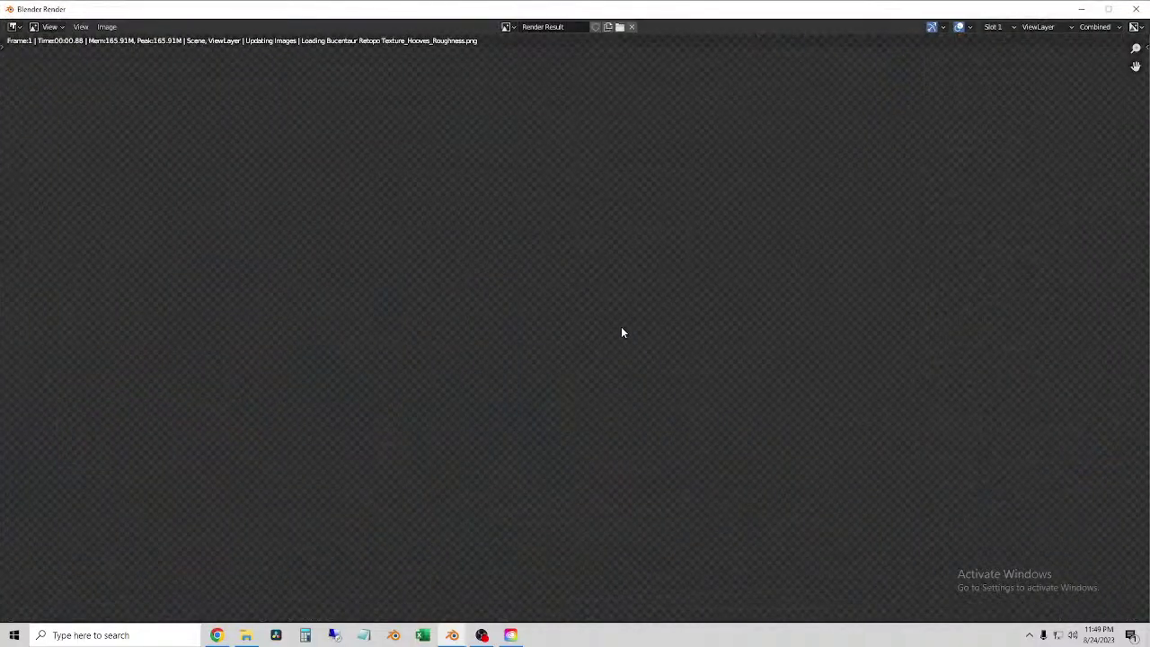
pyautogui.scroll(-3, 620, 333)
pyautogui.scroll(2, 620, 336)
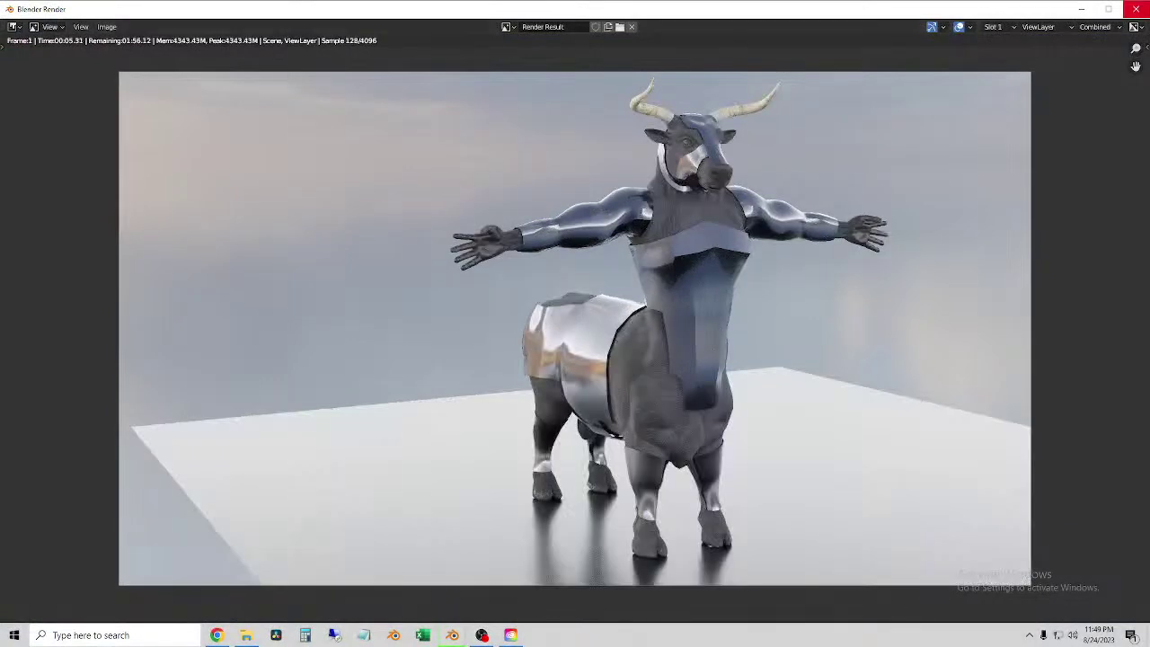
pyautogui.press('Escape')
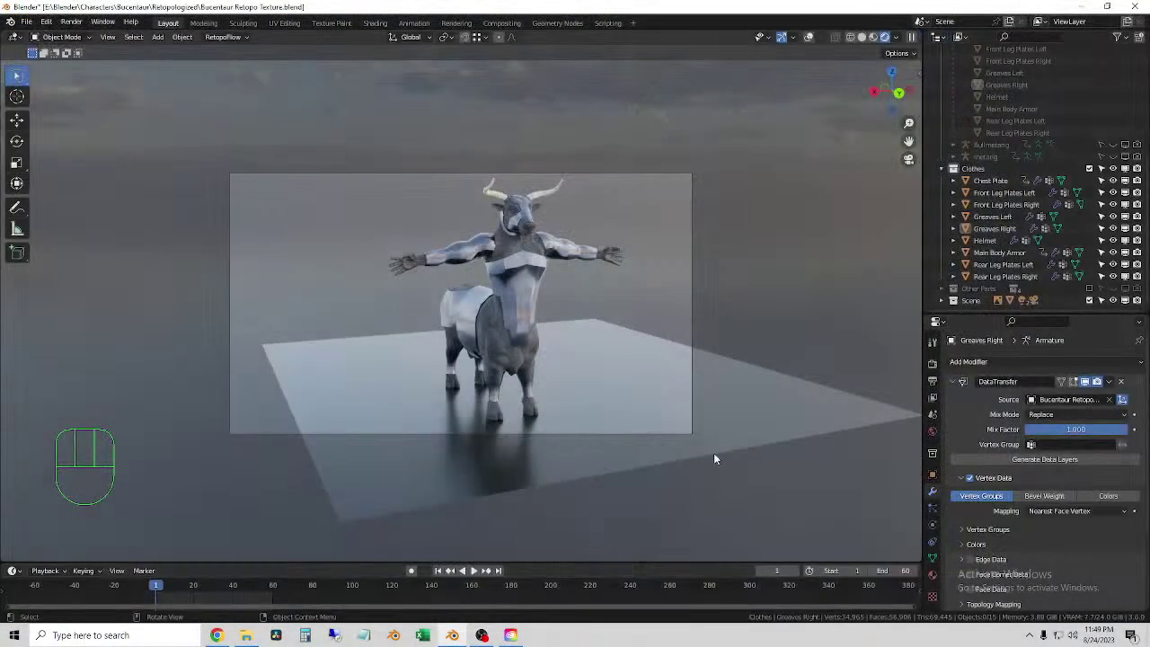
# - Adjust the rendered viewport's shading options and set the world sky background strength to 0.200
pyautogui.click(895, 38)
pyautogui.click(830, 110)
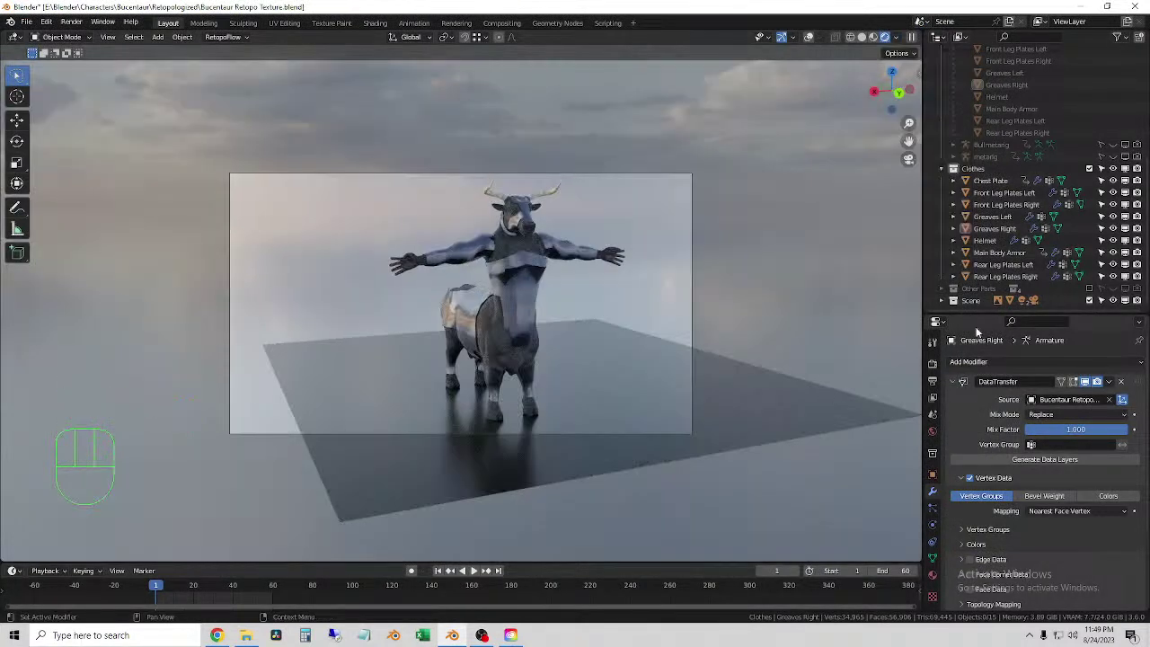
pyautogui.click(932, 432)
pyautogui.scroll(-2, 1035, 534)
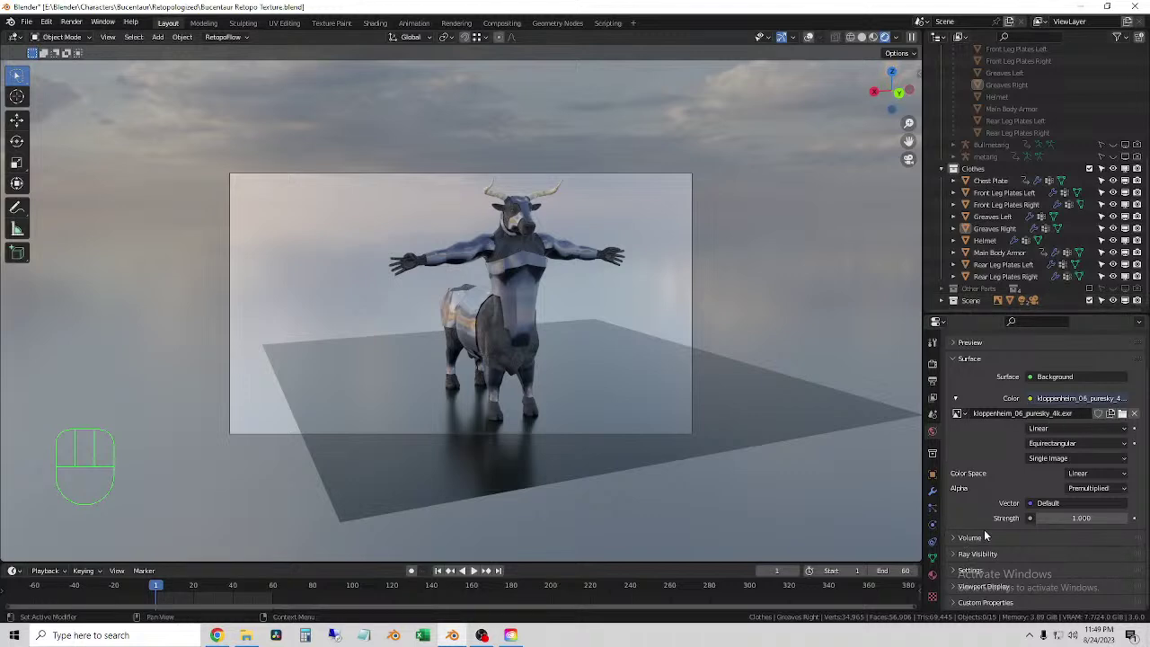
pyautogui.moveTo(1071, 517); pyautogui.dragTo(1075, 517)
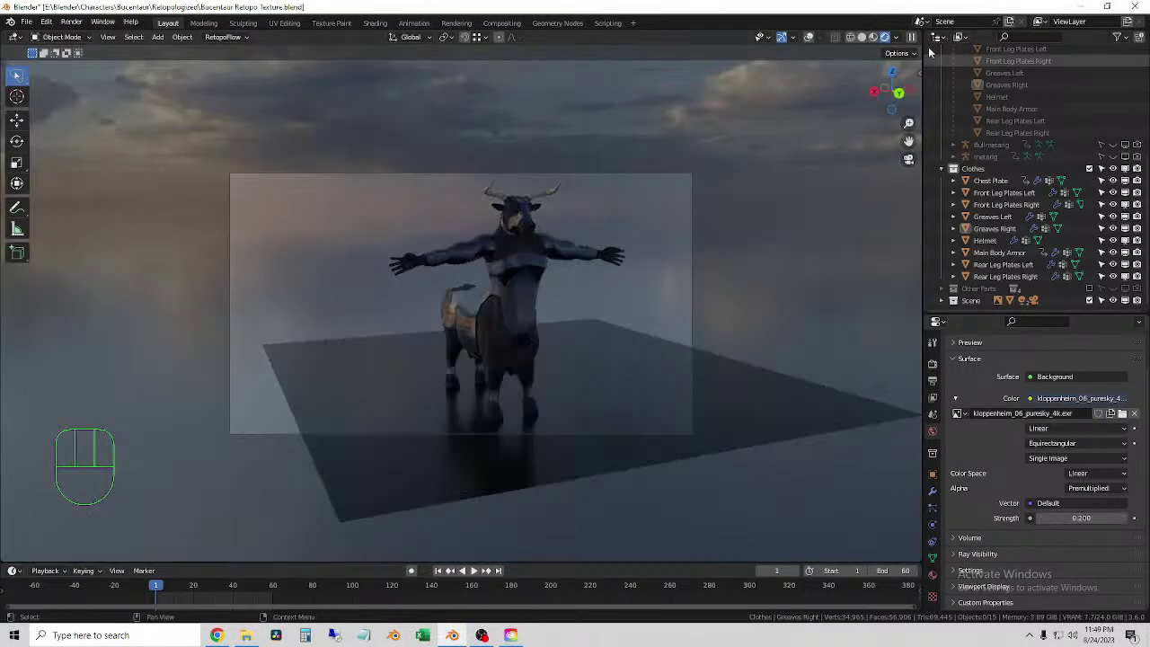
# - Expand the Scene collection, make the Sun visible and enable the hidden Light
pyautogui.scroll(-2, 939, 269)
pyautogui.click(940, 299)
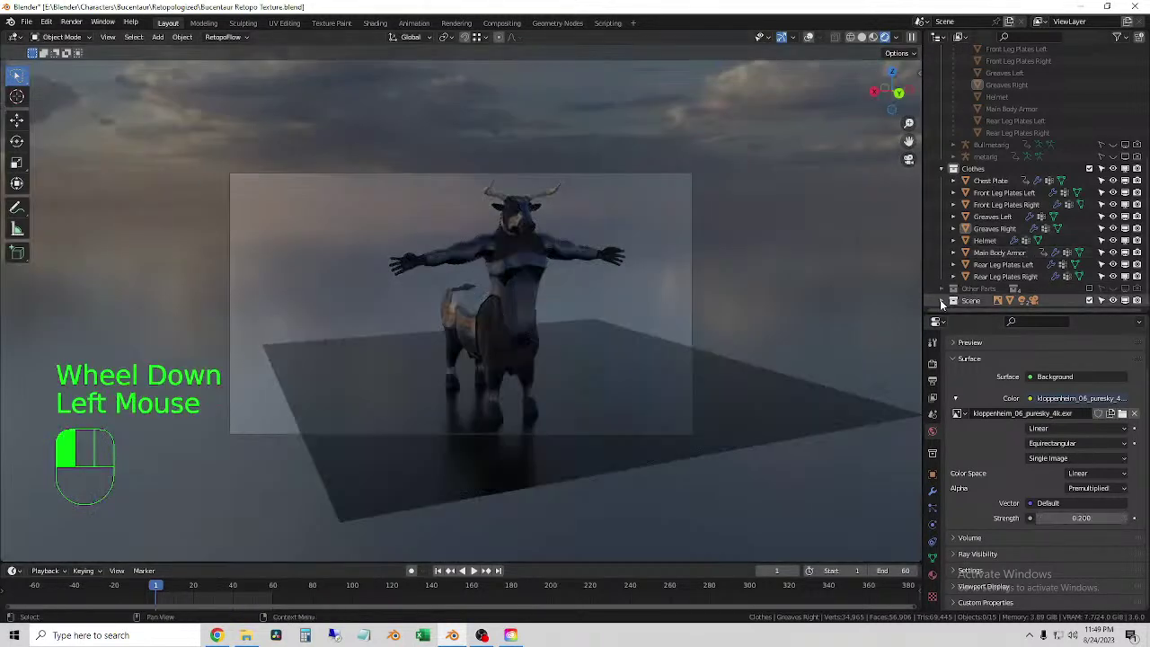
pyautogui.scroll(-2, 946, 300)
pyautogui.click(1091, 302)
pyautogui.click(1113, 301)
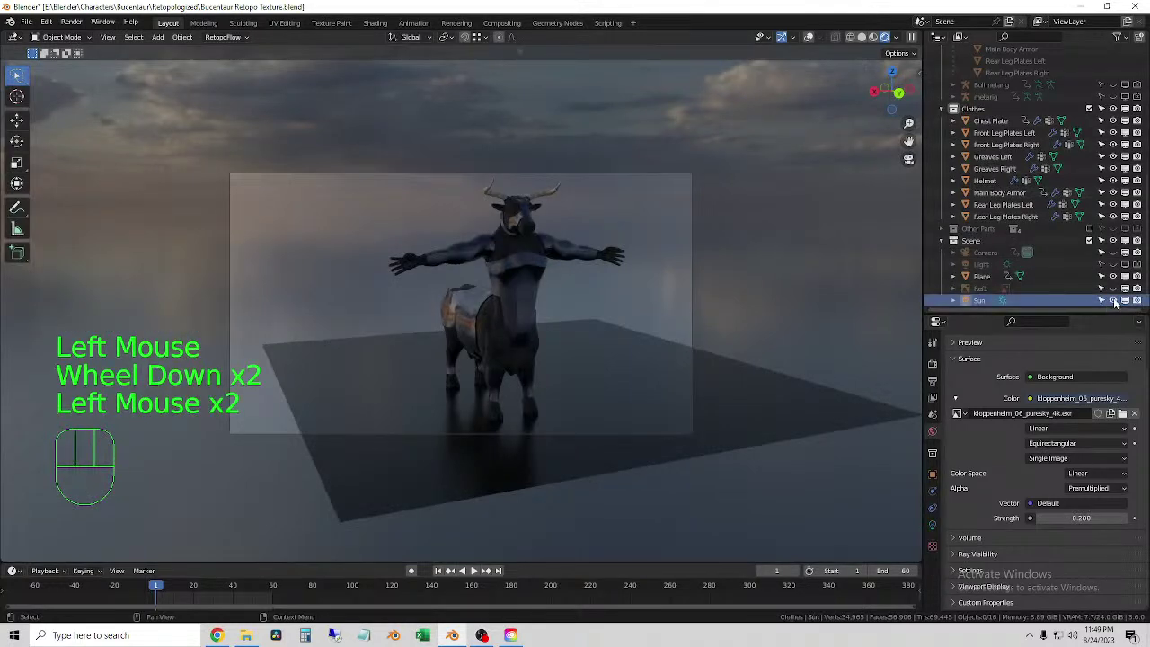
pyautogui.click(1106, 265)
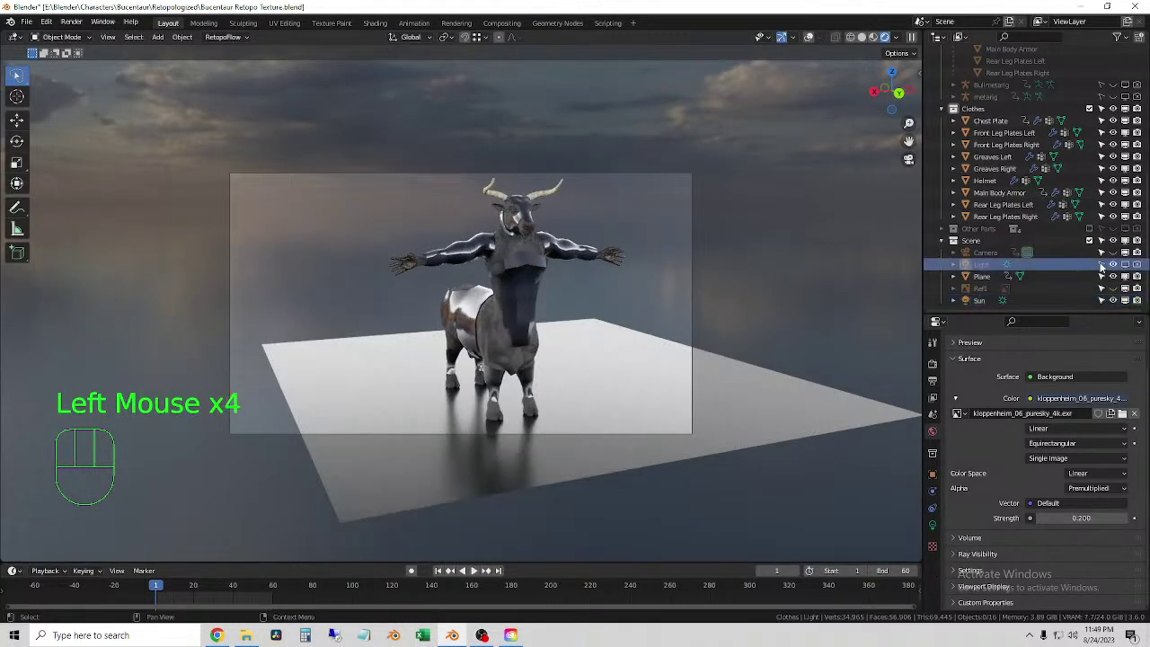
pyautogui.click(1125, 264)
pyautogui.click(1113, 264)
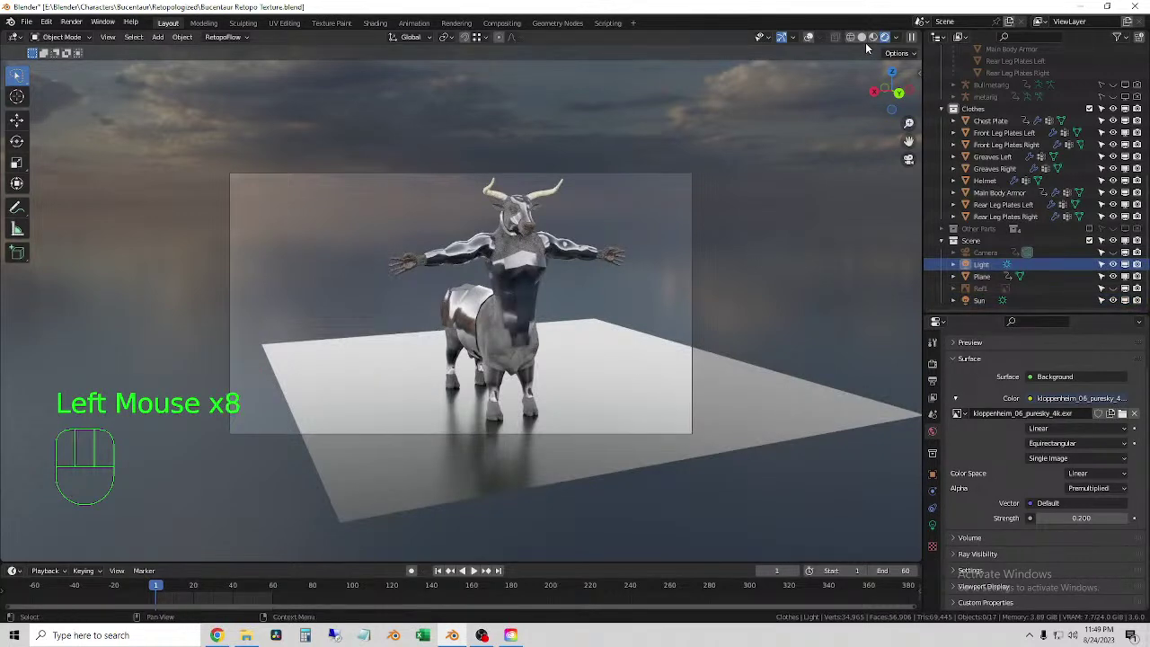
# - Leave the camera view, turn the viewport overlays back on and select the Light object
pyautogui.click(908, 159)
pyautogui.moveTo(732, 249); pyautogui.dragTo(629, 224, button='middle')
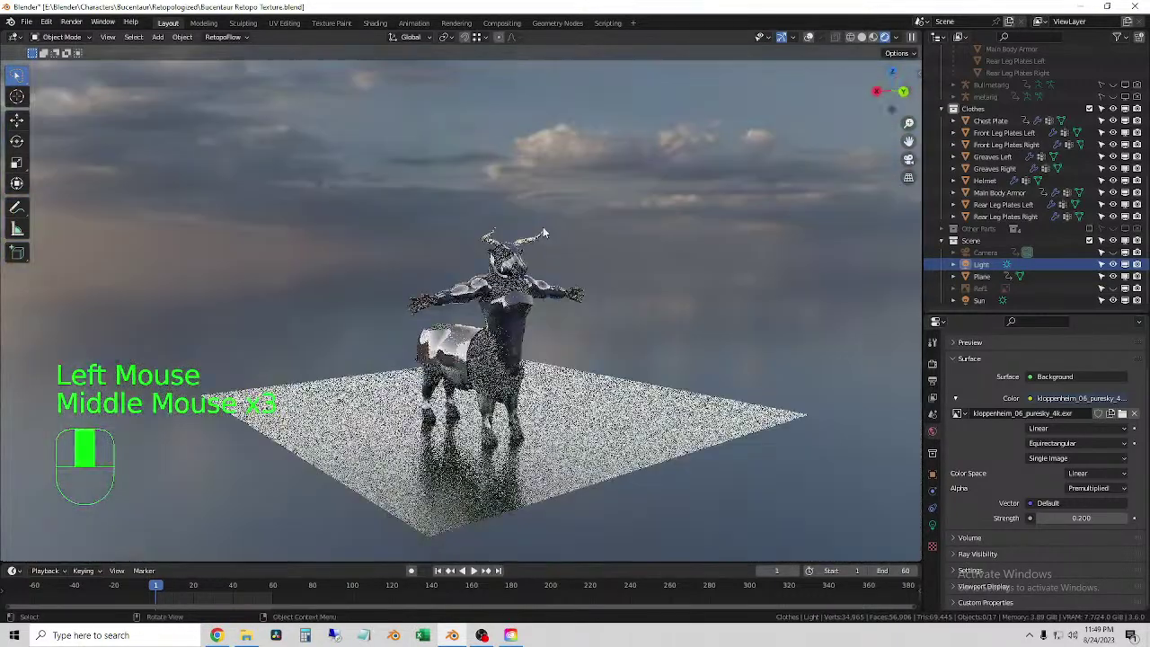
pyautogui.click(808, 37)
pyautogui.moveTo(790, 206); pyautogui.dragTo(727, 219, button='middle')
pyautogui.click(516, 143)
pyautogui.click(517, 126)
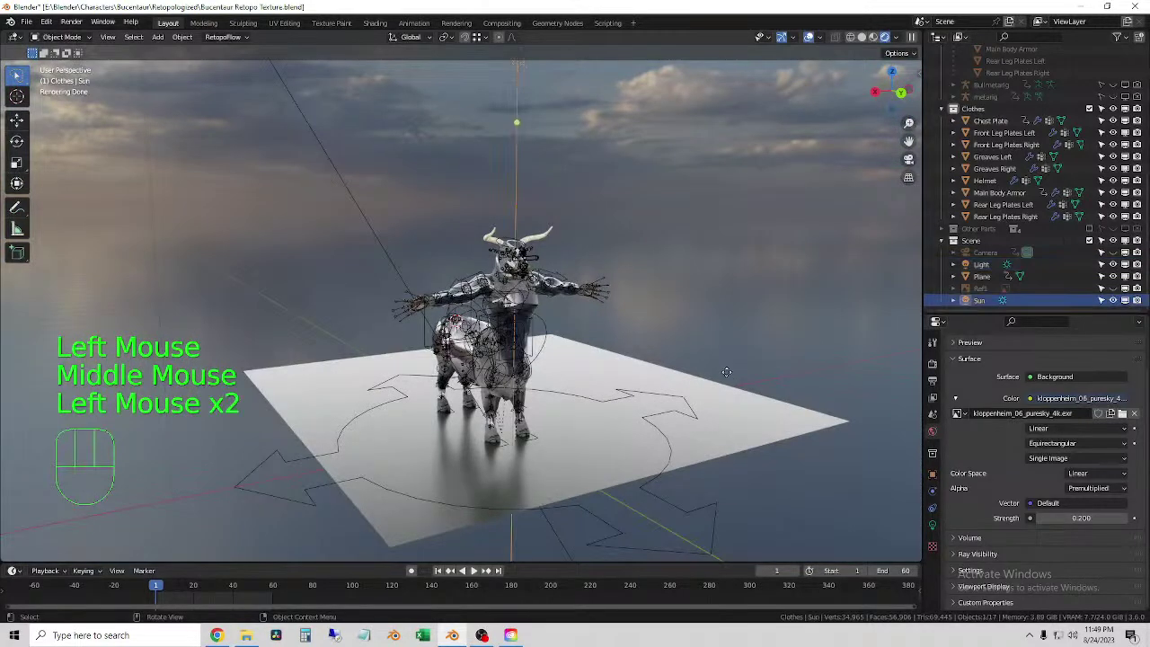
pyautogui.press('g')
pyautogui.click(371, 240)
pyautogui.scroll(-2, 388, 330)
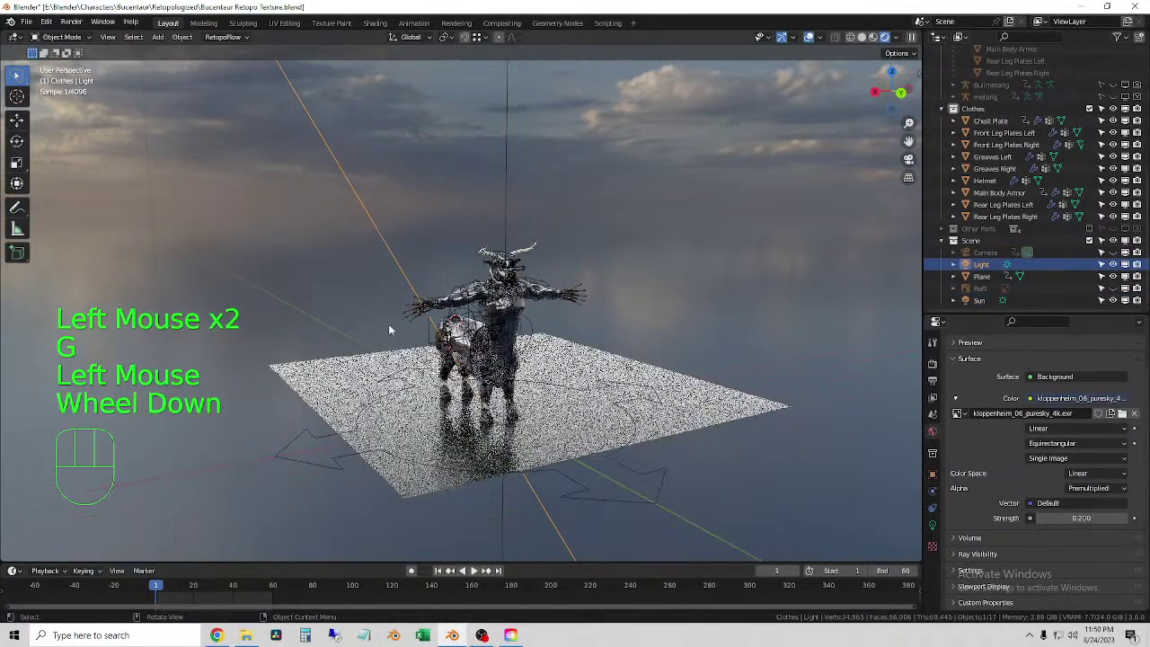
pyautogui.scroll(-2, 388, 329)
pyautogui.scroll(2, 413, 328)
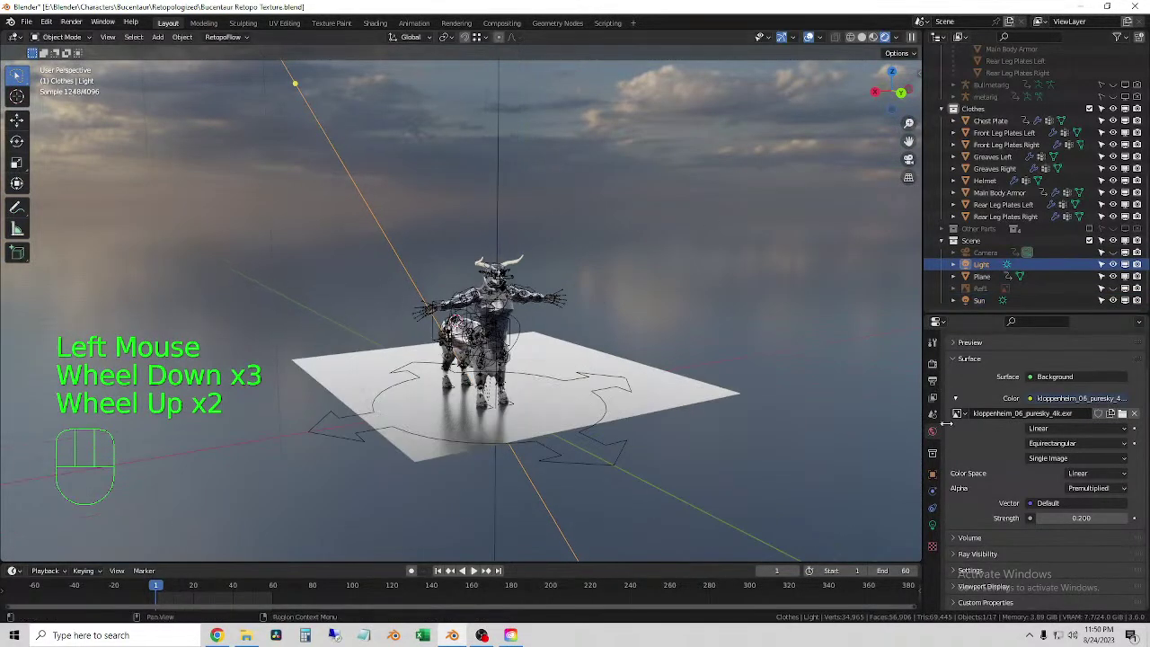
# - Open the Light's data settings, and move the Light about 2.1 m down and about 4 m along Y
pyautogui.click(932, 525)
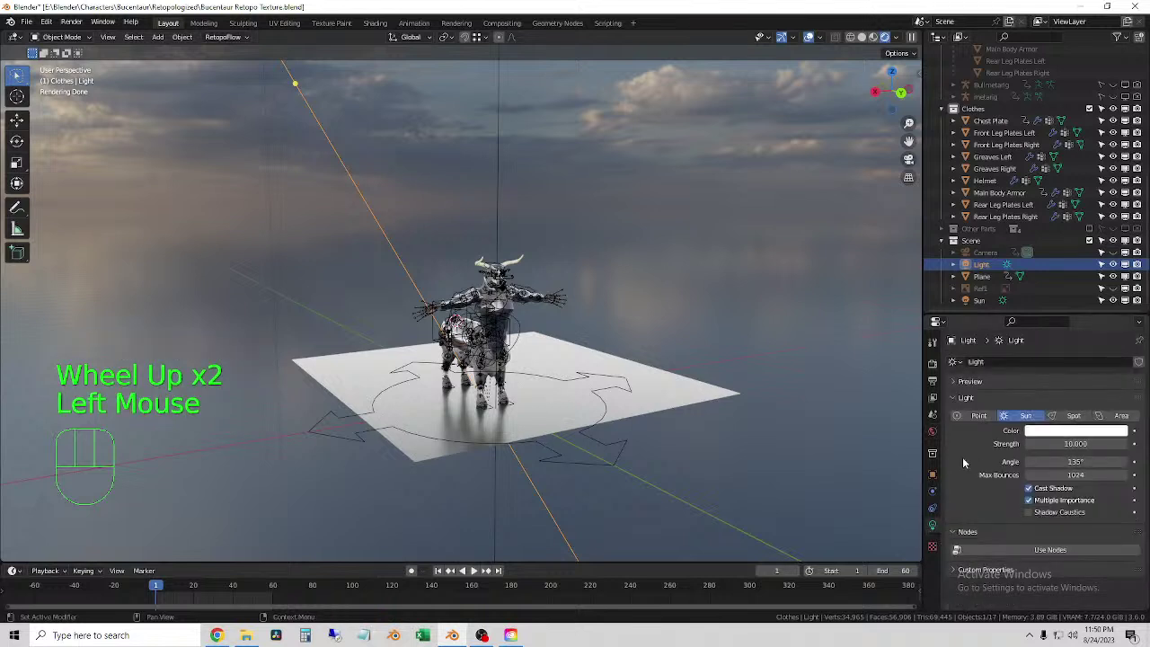
pyautogui.click(497, 168)
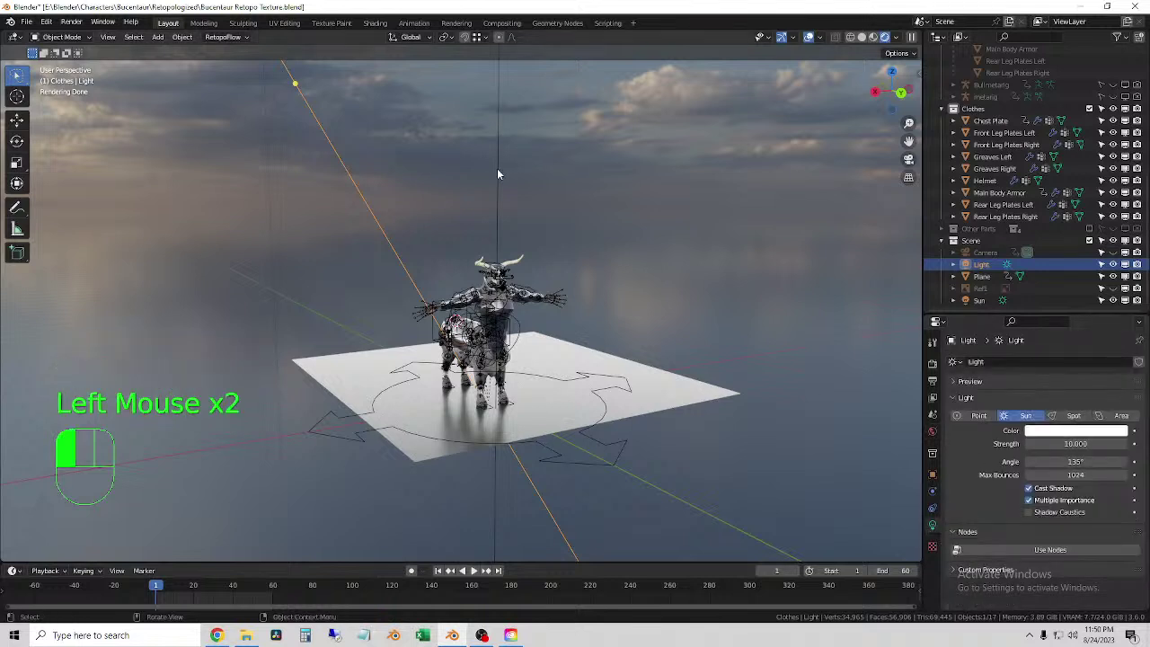
pyautogui.click(372, 214)
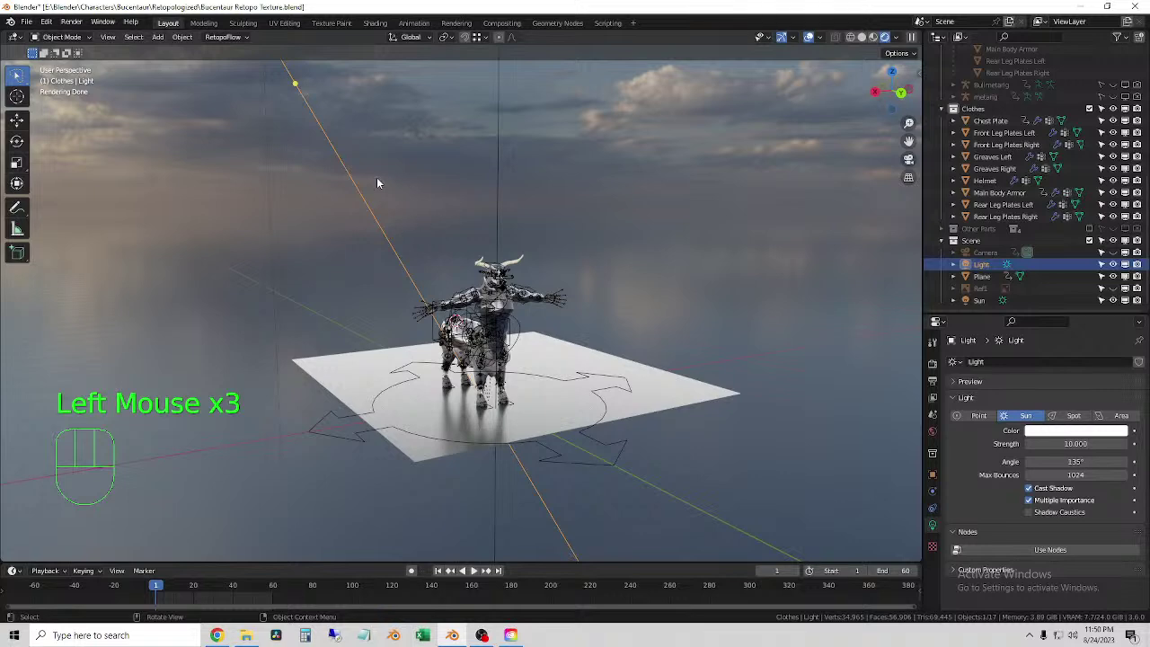
pyautogui.scroll(-1, 382, 182)
pyautogui.press('g')
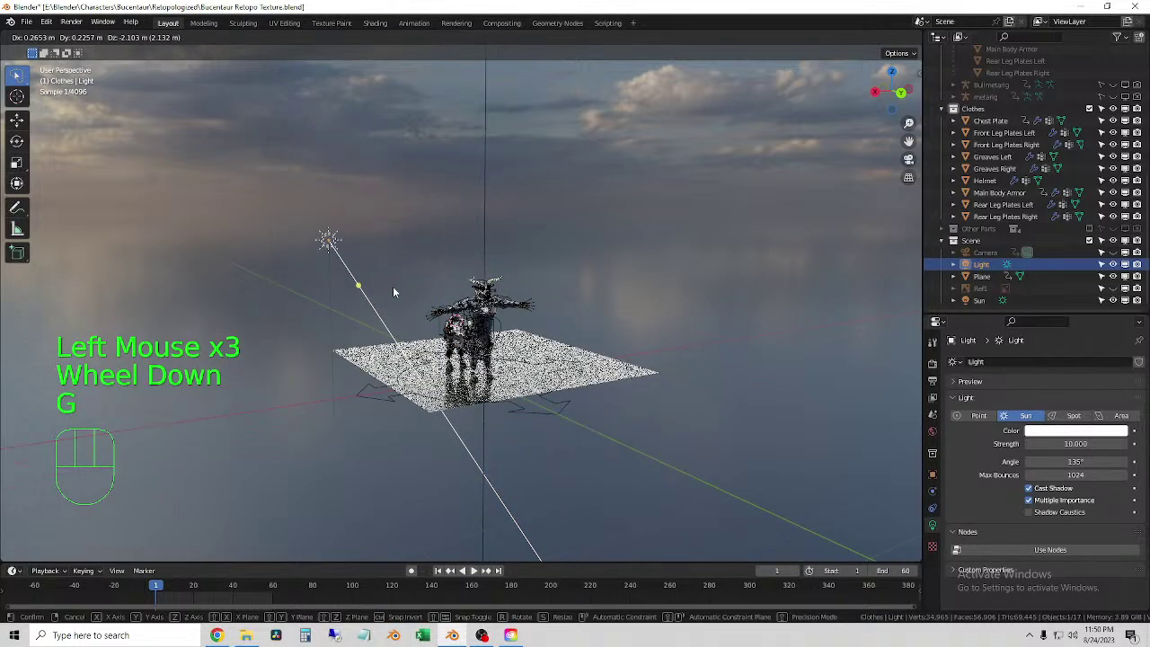
pyautogui.click(393, 291)
pyautogui.moveTo(393, 291); pyautogui.dragTo(575, 351, button='middle')
pyautogui.press('g')
pyautogui.click(814, 415)
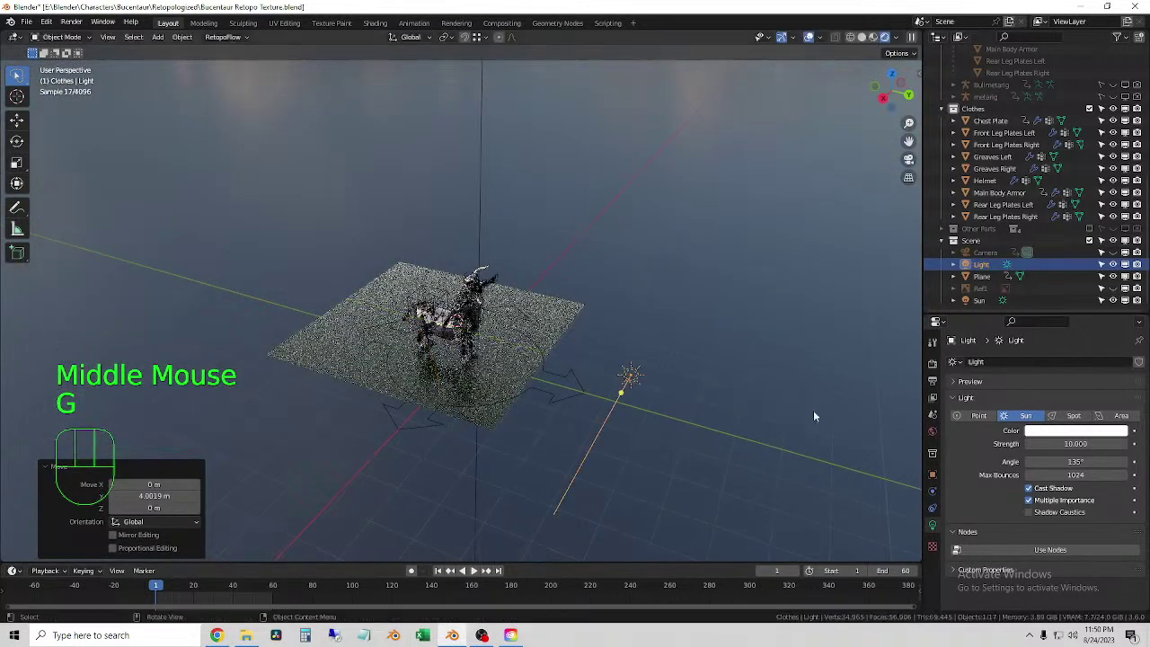
# - Change the Light to an Area light and aim it at the character, rotating it around global Z and by about 23.7° in the view
pyautogui.click(1121, 416)
pyautogui.press('r')
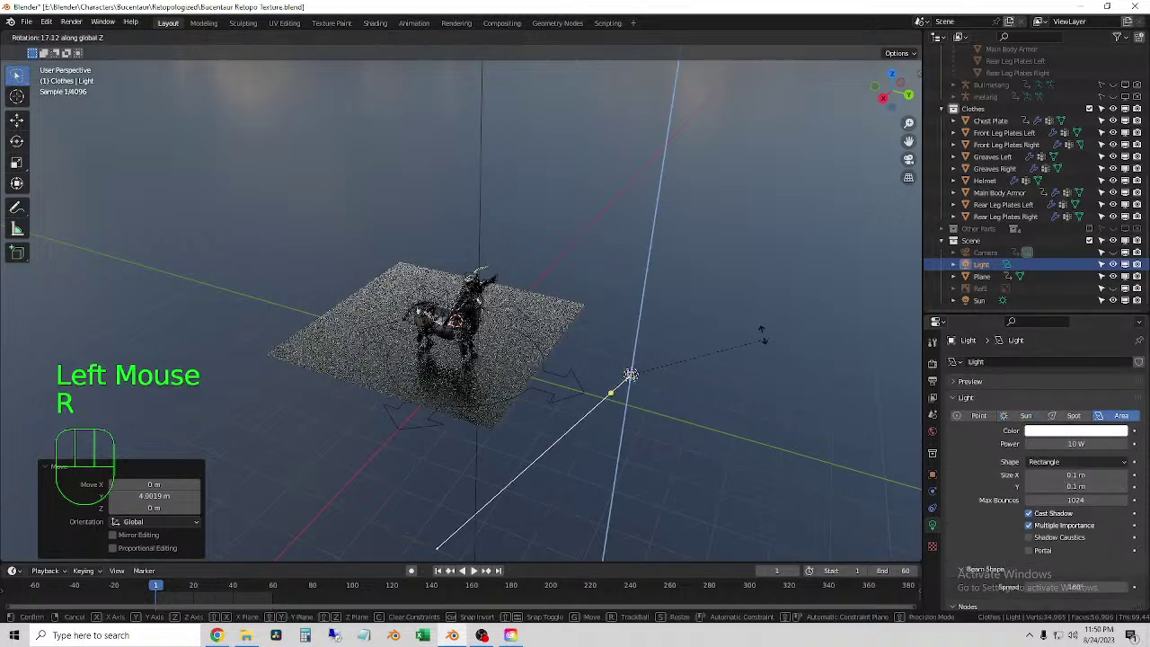
pyautogui.click(725, 314)
pyautogui.moveTo(725, 315); pyautogui.dragTo(746, 403, button='middle')
pyautogui.press('r')
pyautogui.click(710, 382)
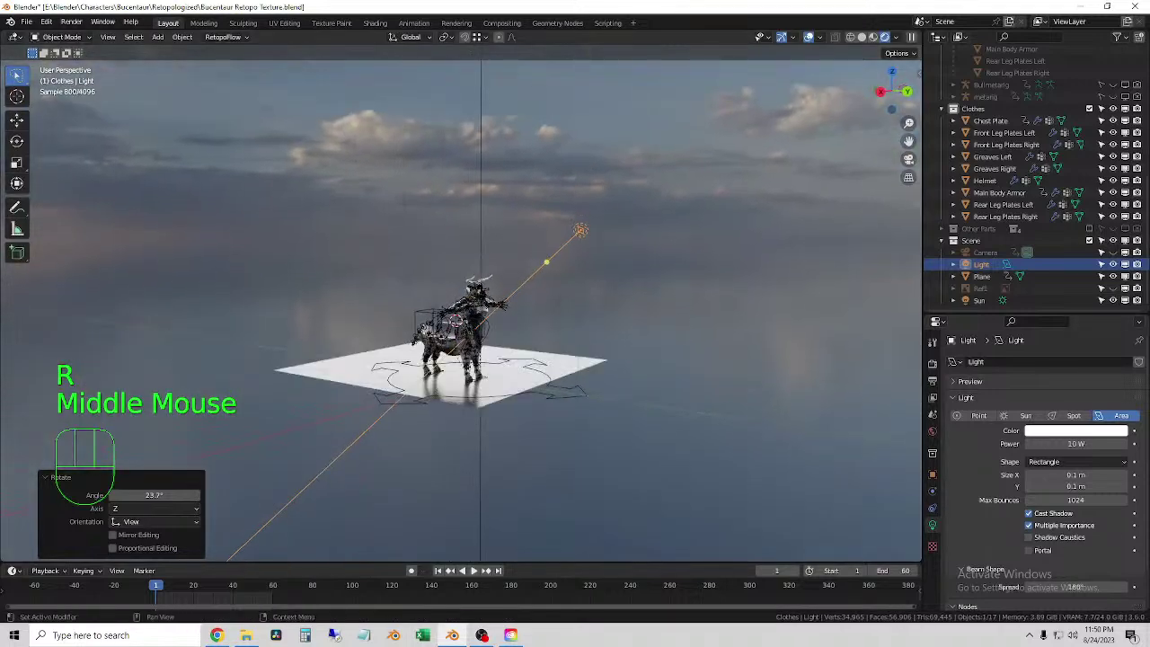
# - Set the area light's power to 2500 W
pyautogui.click(1076, 443)
pyautogui.write('250')
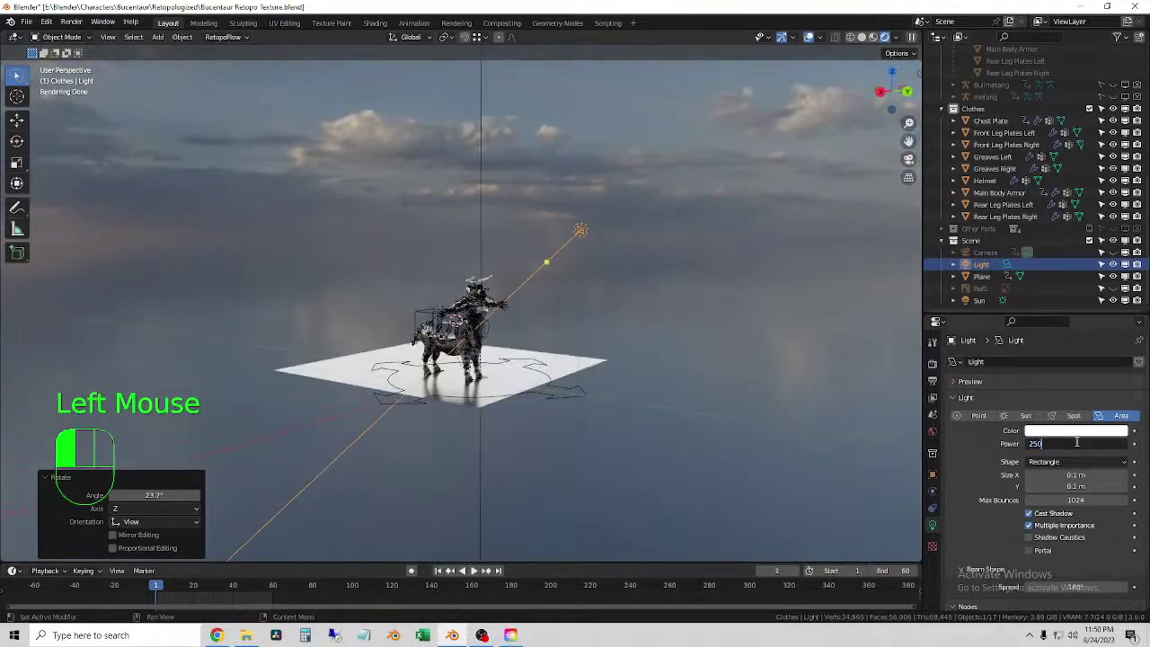
pyautogui.write('0')
pyautogui.press('Return')
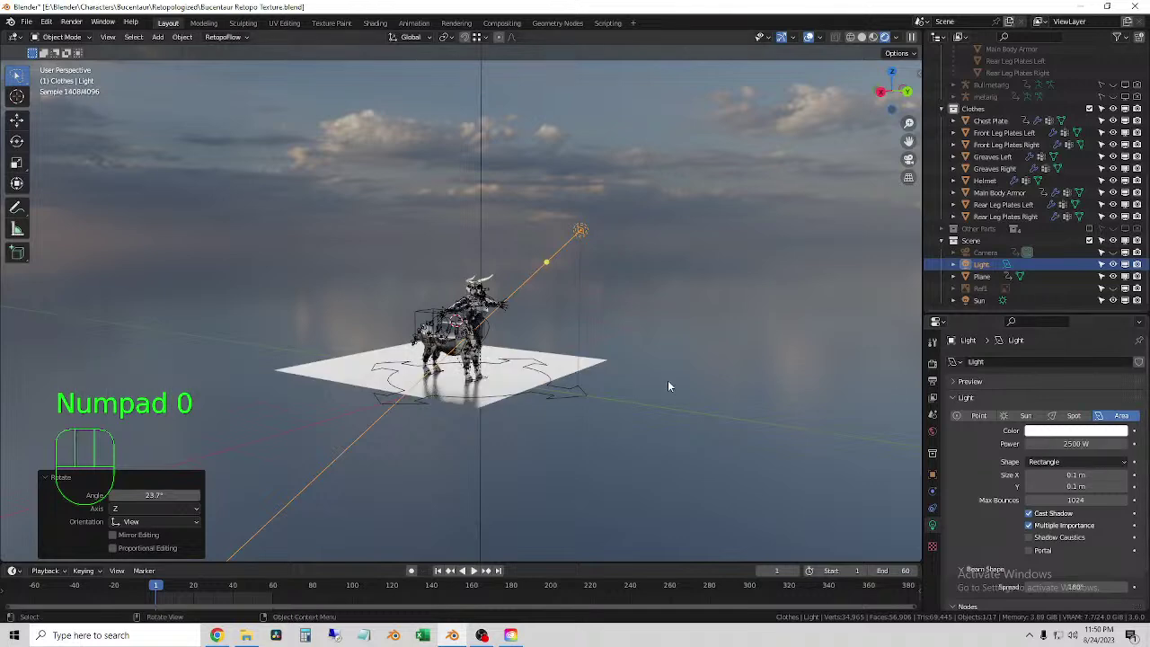
# - Return to the camera view and render the relit character at frame 1
pyautogui.click(908, 159)
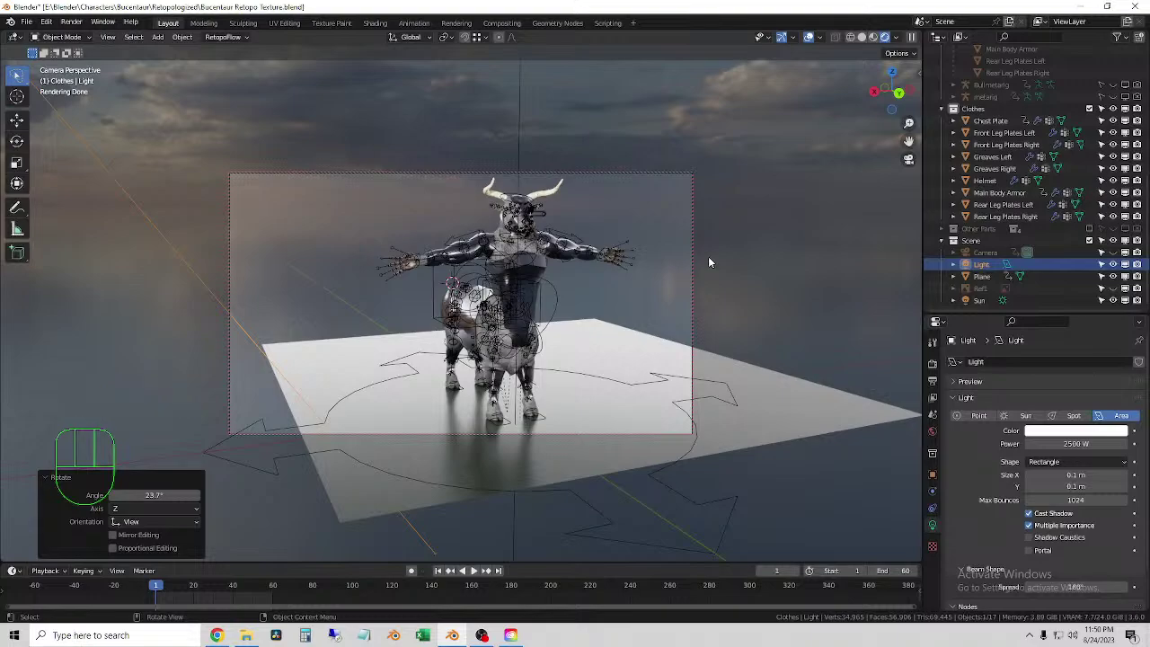
pyautogui.press('F12')
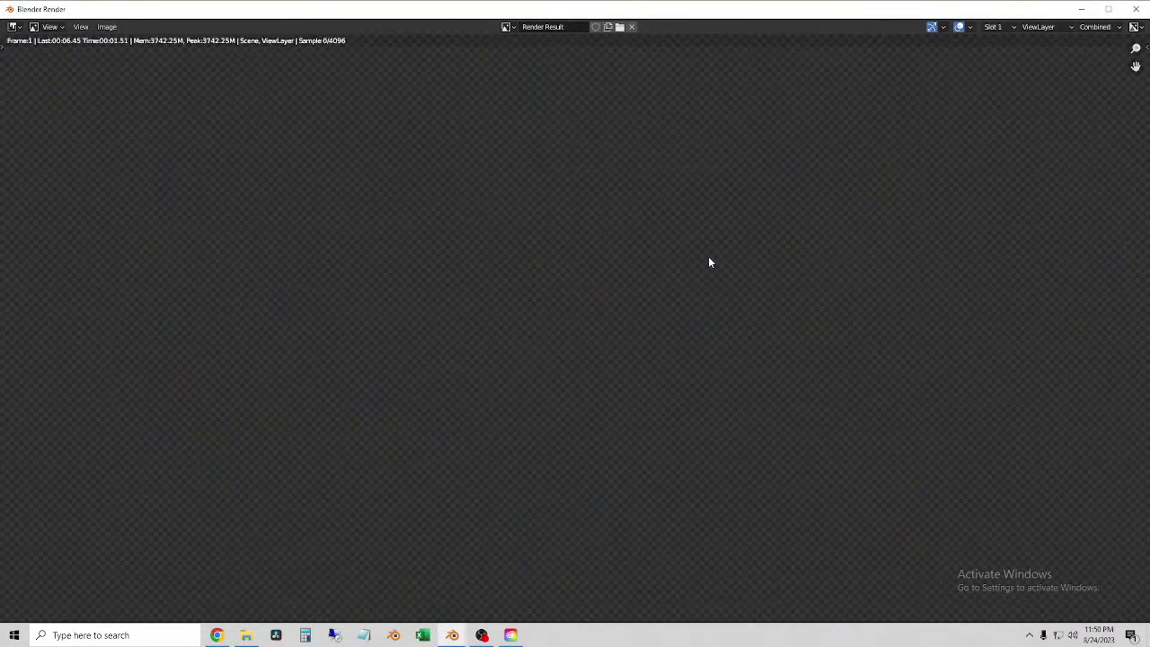
pyautogui.scroll(-4, 898, 310)
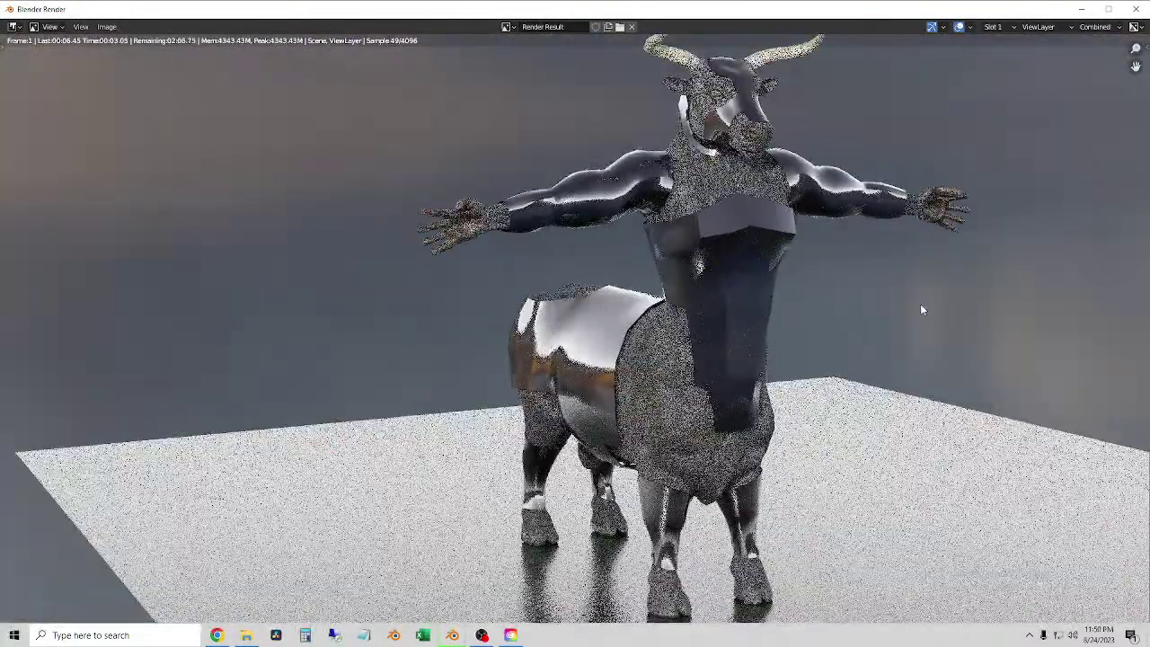
# - Check the whole character in the render at frame 1, and close the render window
pyautogui.scroll(-2, 786, 281)
pyautogui.scroll(-3, 758, 318)
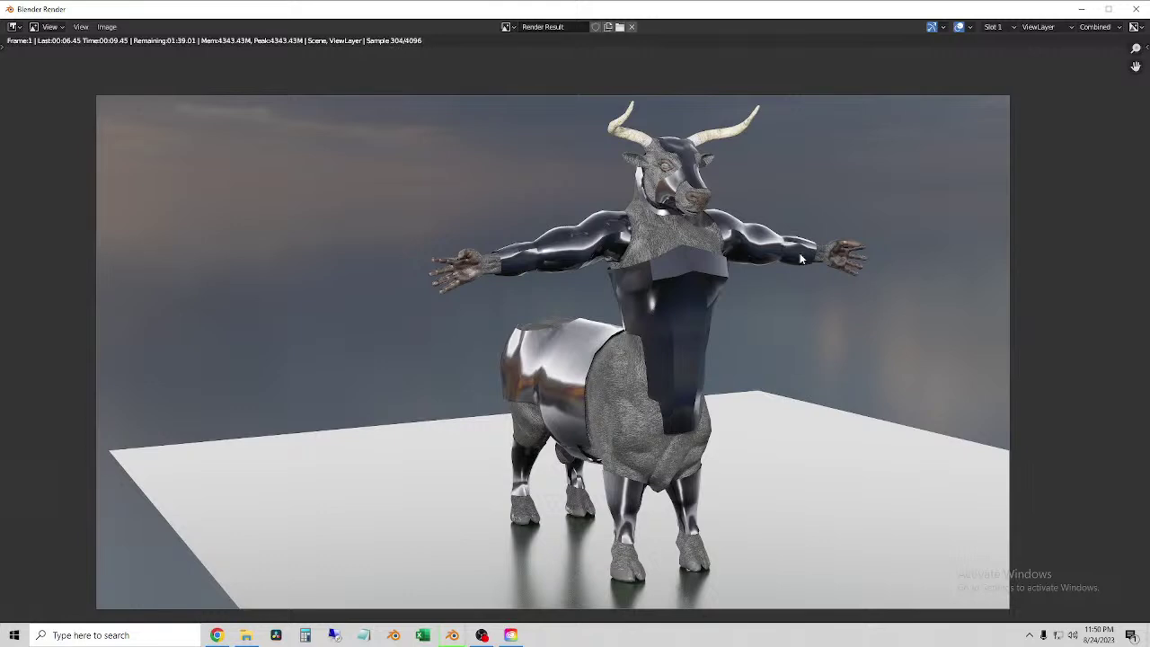
pyautogui.click(1137, 9)
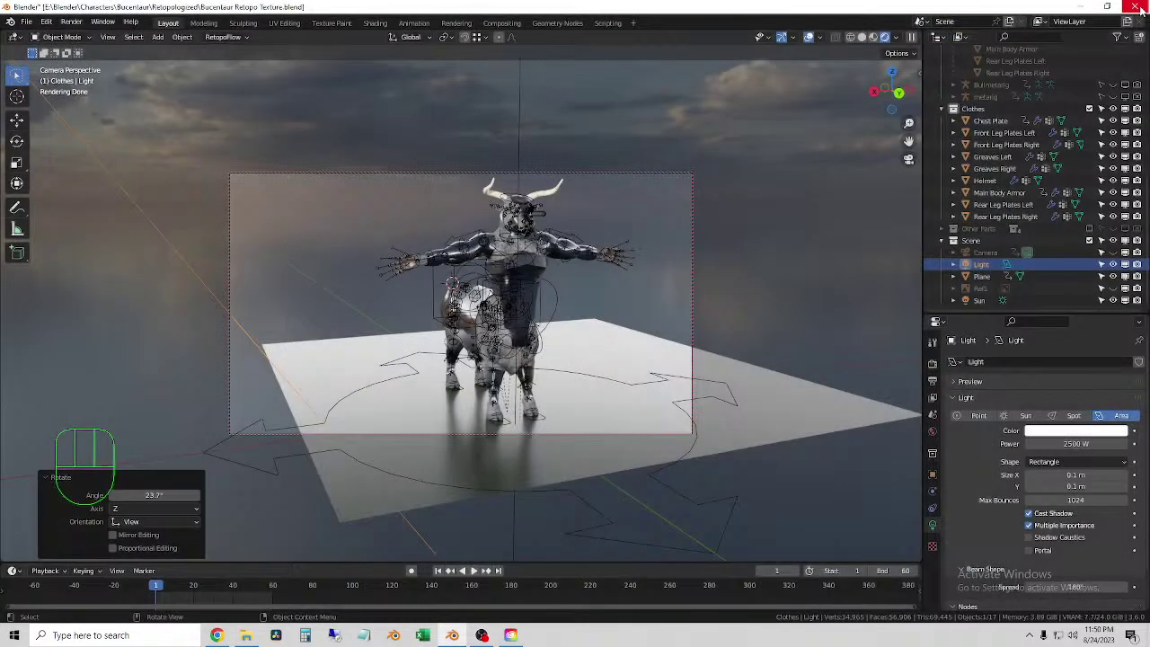
# - Set the Sun's strength to 5
pyautogui.click(983, 300)
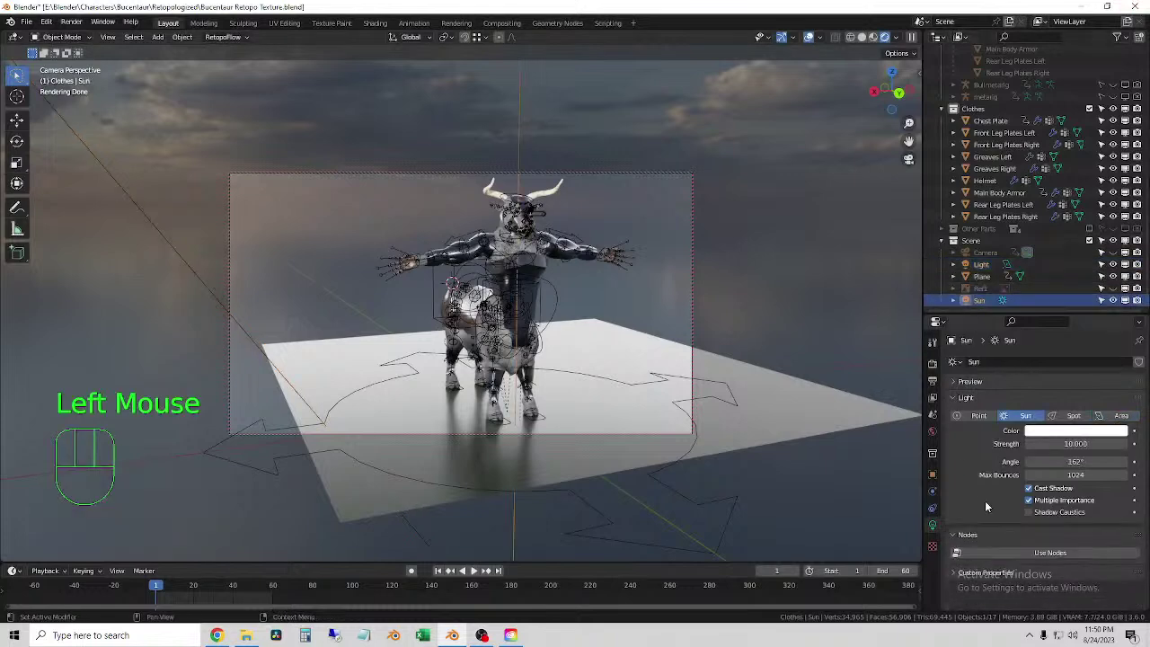
pyautogui.doubleClick(1089, 443)
pyautogui.write('5')
pyautogui.press('Return')
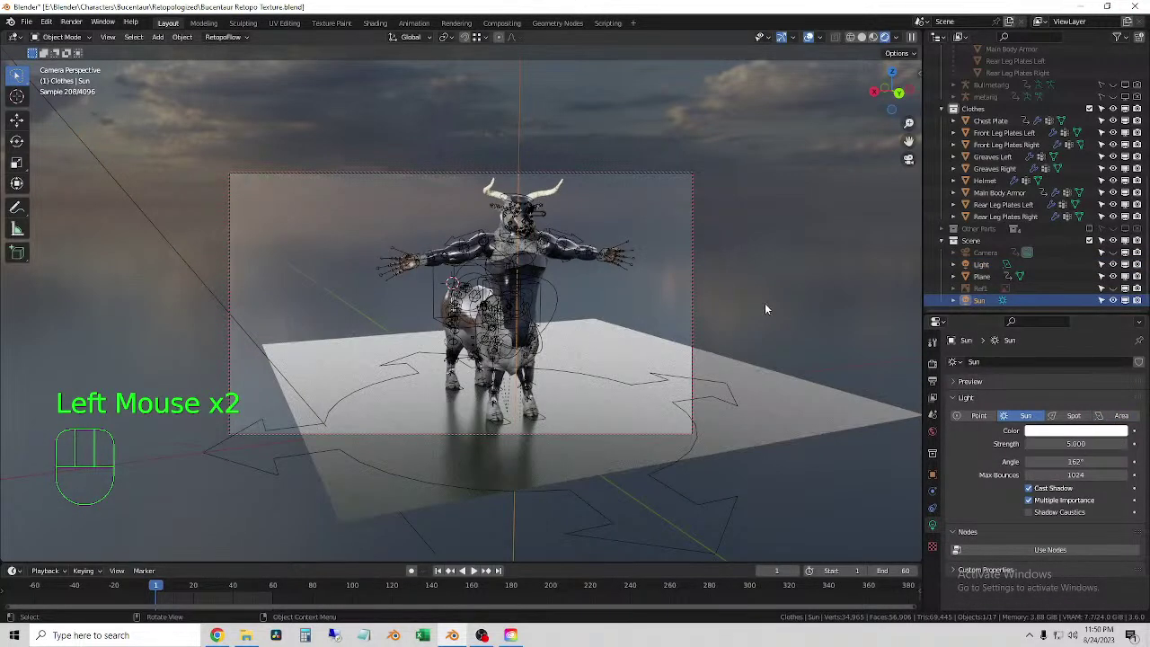
pyautogui.moveTo(1075, 443); pyautogui.dragTo(1042, 443)
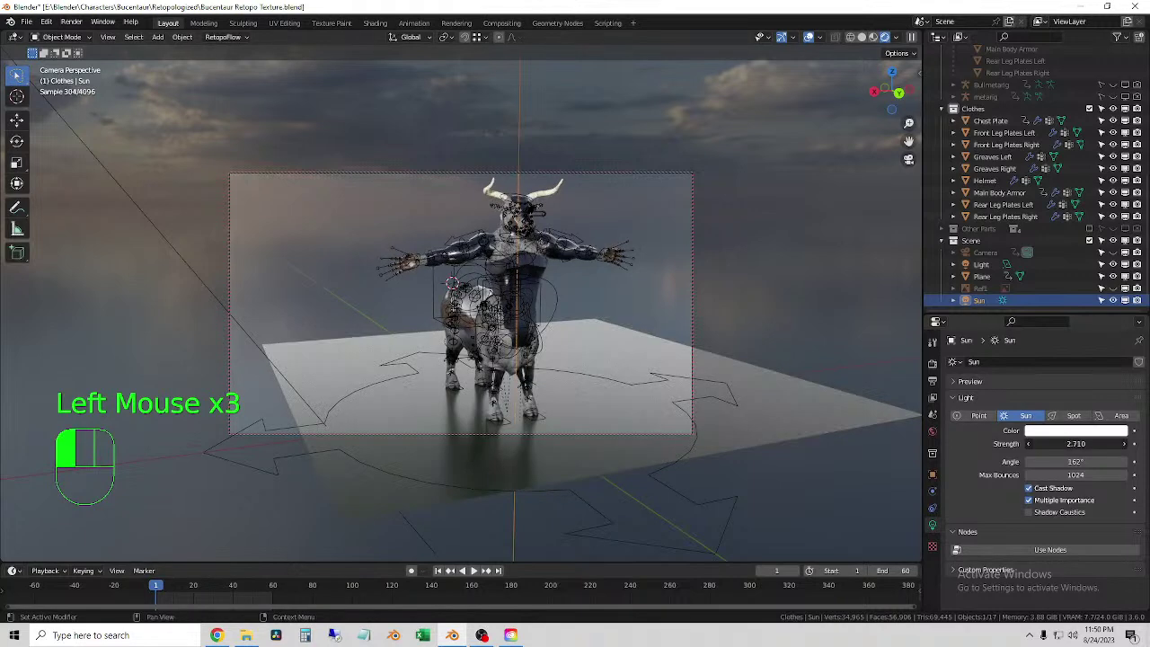
# - Set the power of the area Light to 800 W
pyautogui.click(980, 264)
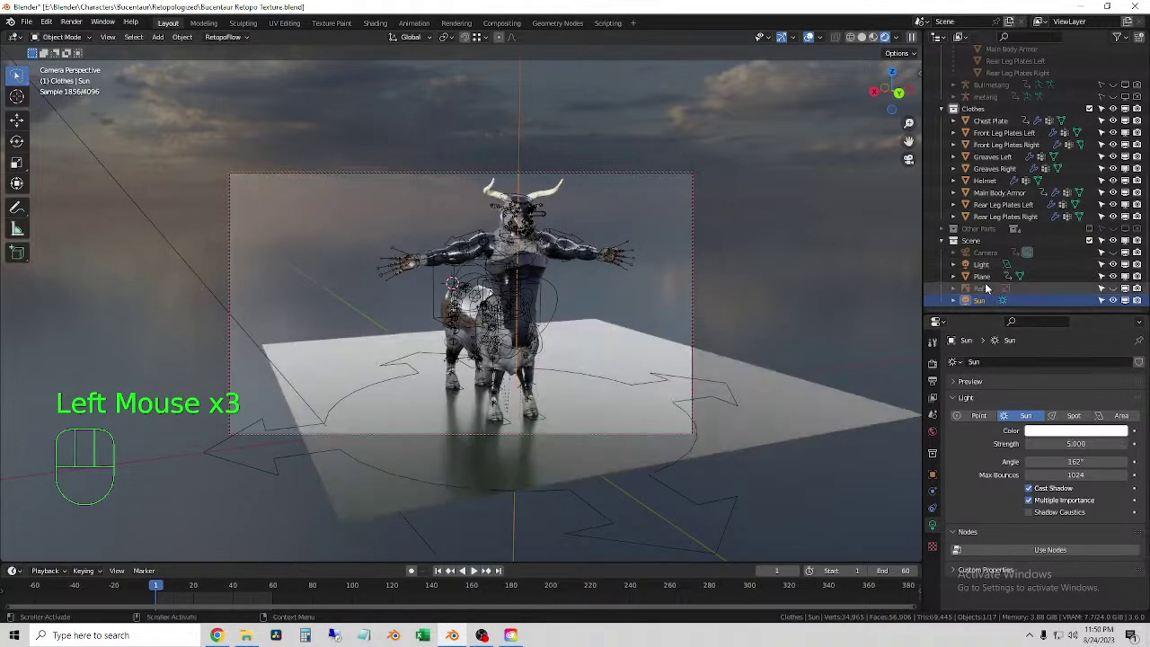
pyautogui.click(981, 276)
pyautogui.click(985, 264)
pyautogui.click(1084, 444)
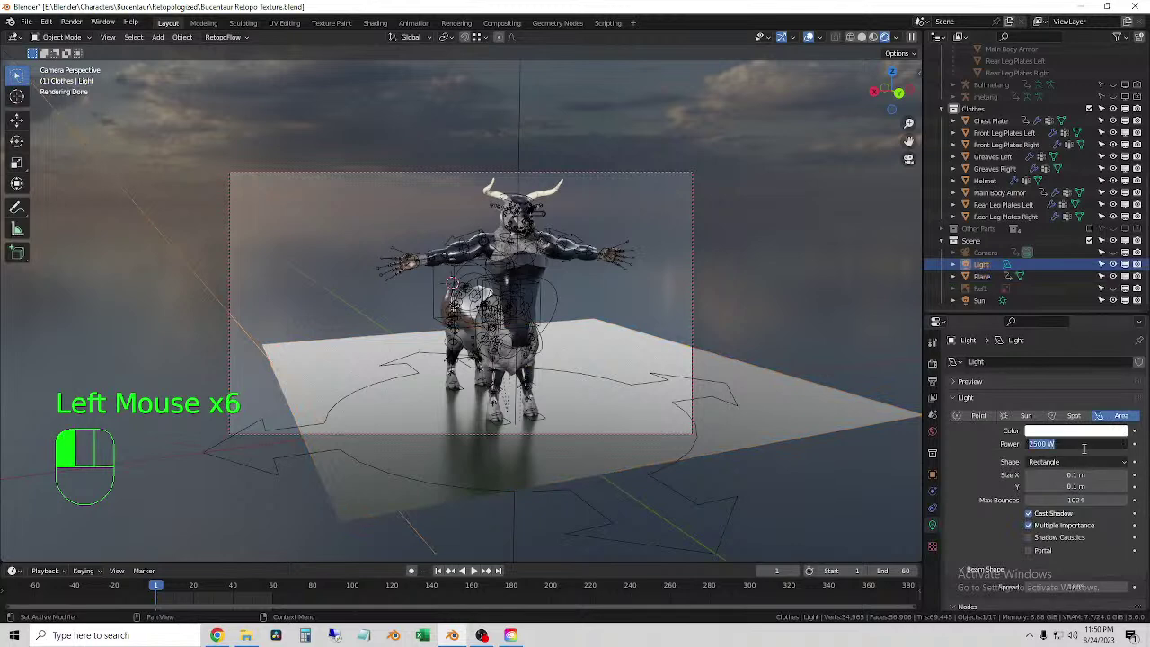
pyautogui.write('800')
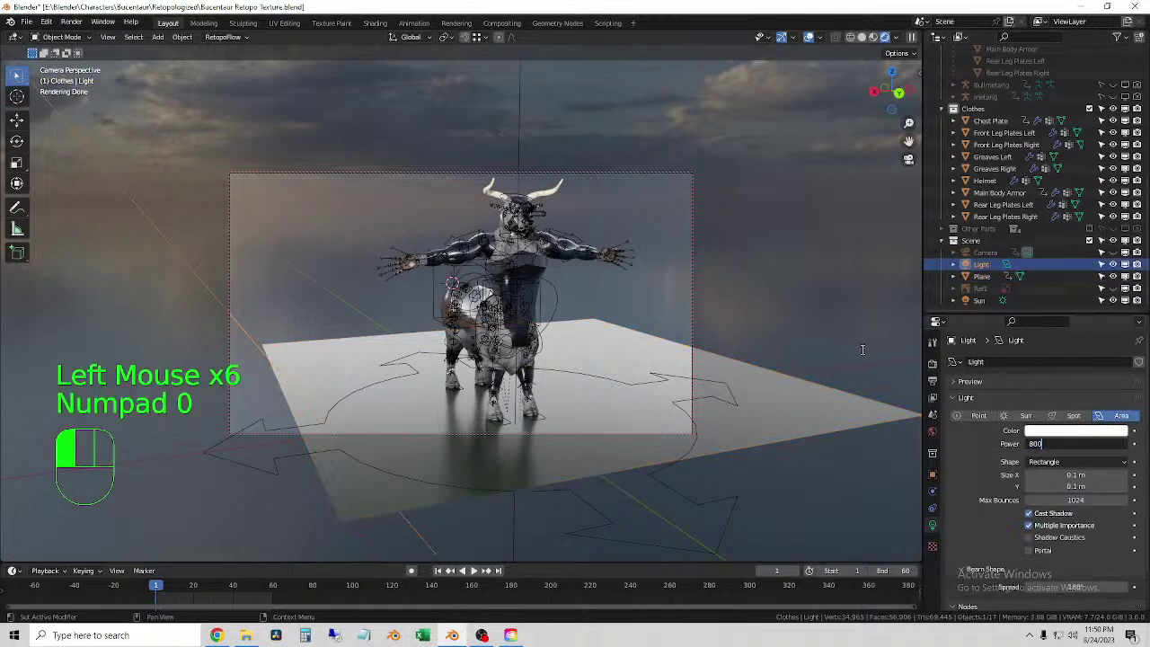
pyautogui.press('Return')
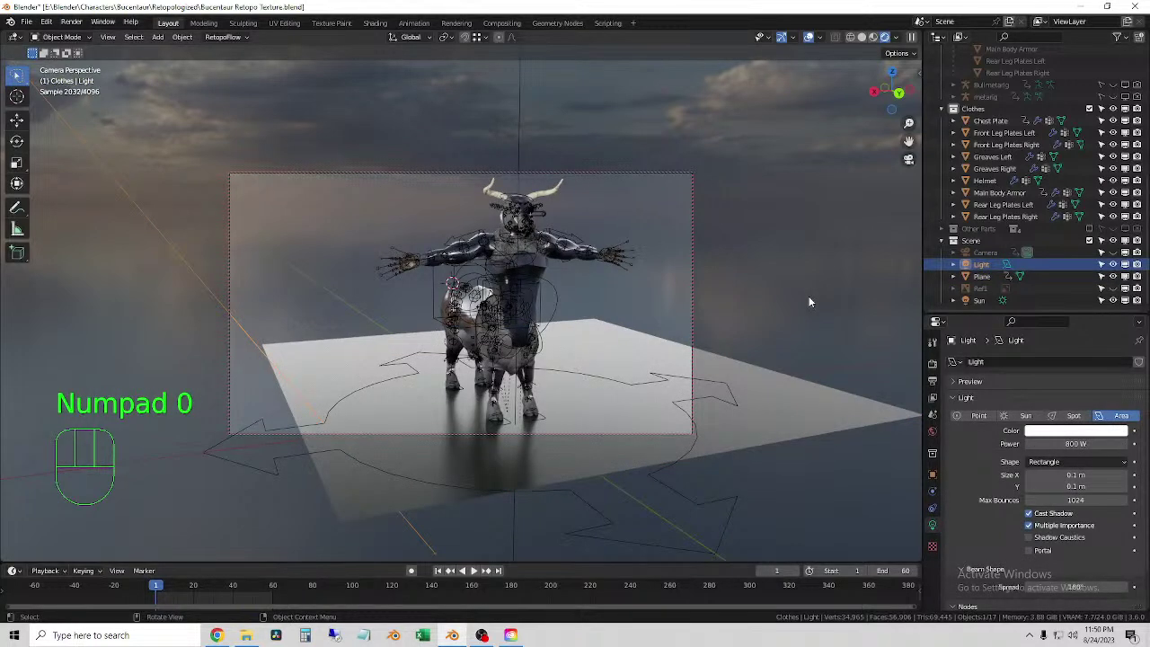
# - Set the Sun's strength to 6.76 and its angle to 94.1°
pyautogui.click(979, 300)
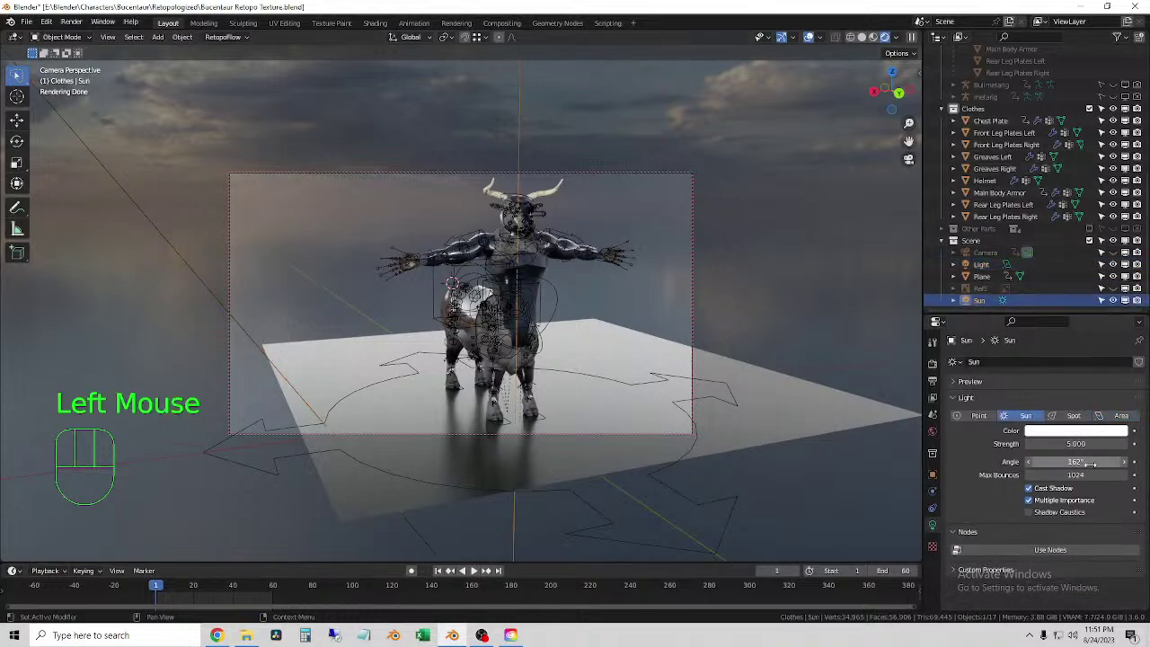
pyautogui.moveTo(1089, 461); pyautogui.dragTo(1069, 462)
pyautogui.moveTo(1076, 460)
pyautogui.mouseDown()
pyautogui.moveTo(1042, 460)
pyautogui.moveTo(1089, 443)
pyautogui.moveTo(1080, 461)
pyautogui.mouseUp()
# - Render frame 1 to check the narrower sun angle on the whole character, and close the render
pyautogui.press('F12')
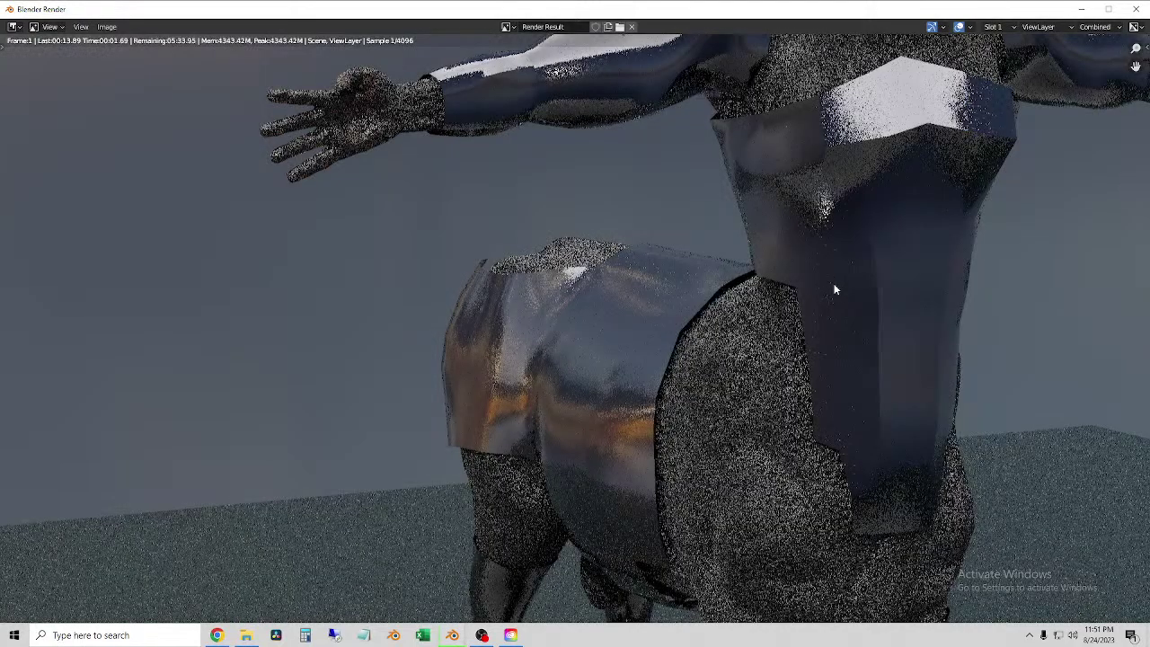
pyautogui.scroll(-6, 828, 285)
pyautogui.scroll(2, 785, 264)
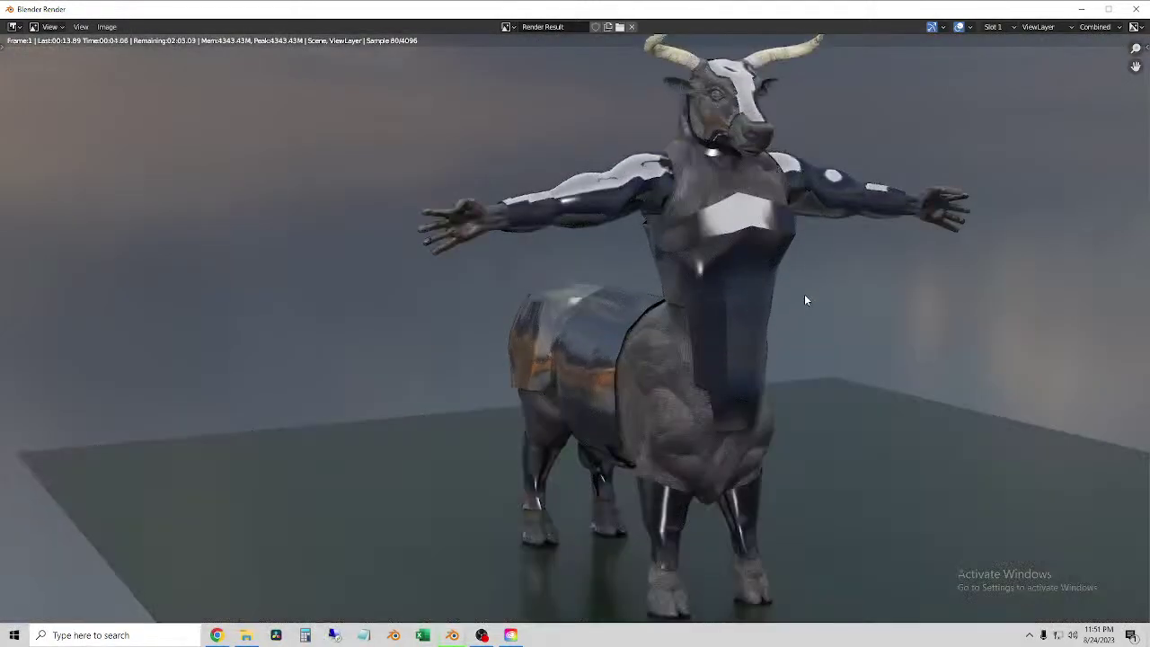
pyautogui.scroll(-1, 806, 300)
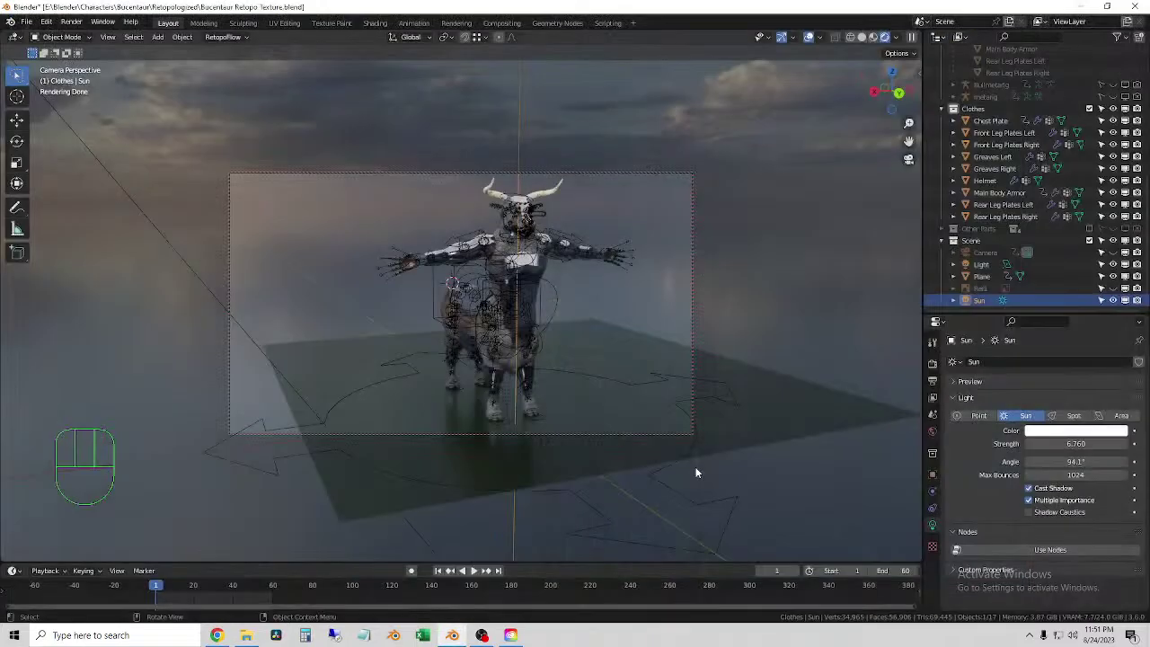
pyautogui.press('Escape')
# - Set the Sun's strength to 10 and its angle to 135°, and render frame 1
pyautogui.moveTo(1076, 461); pyautogui.dragTo(1100, 444)
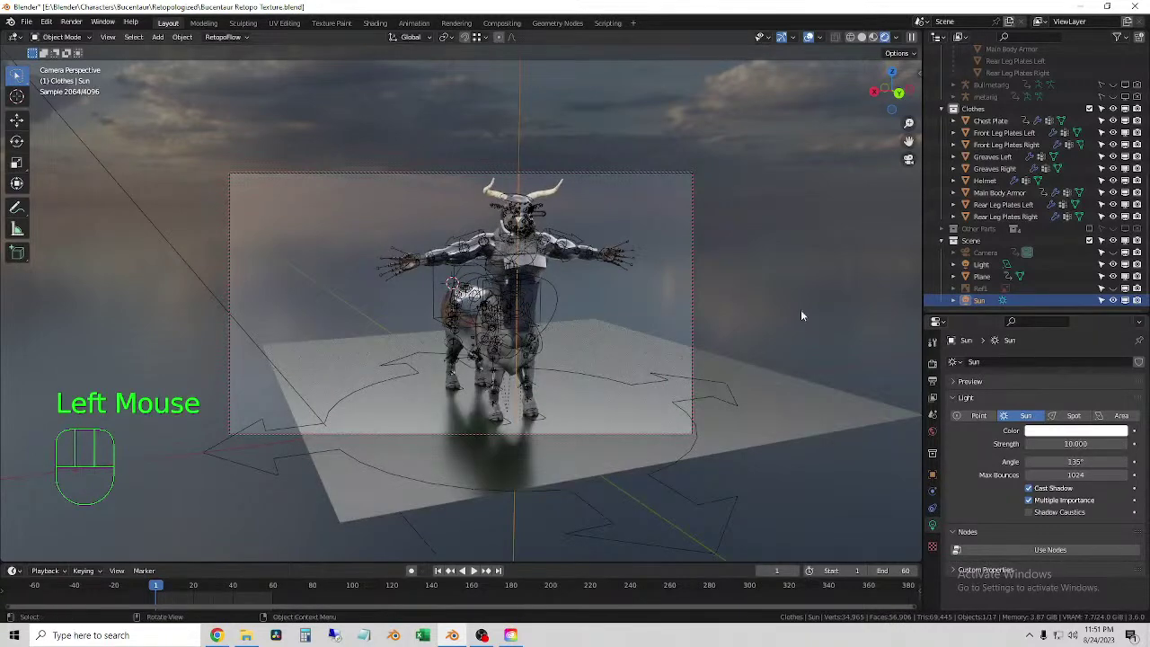
pyautogui.press('F12')
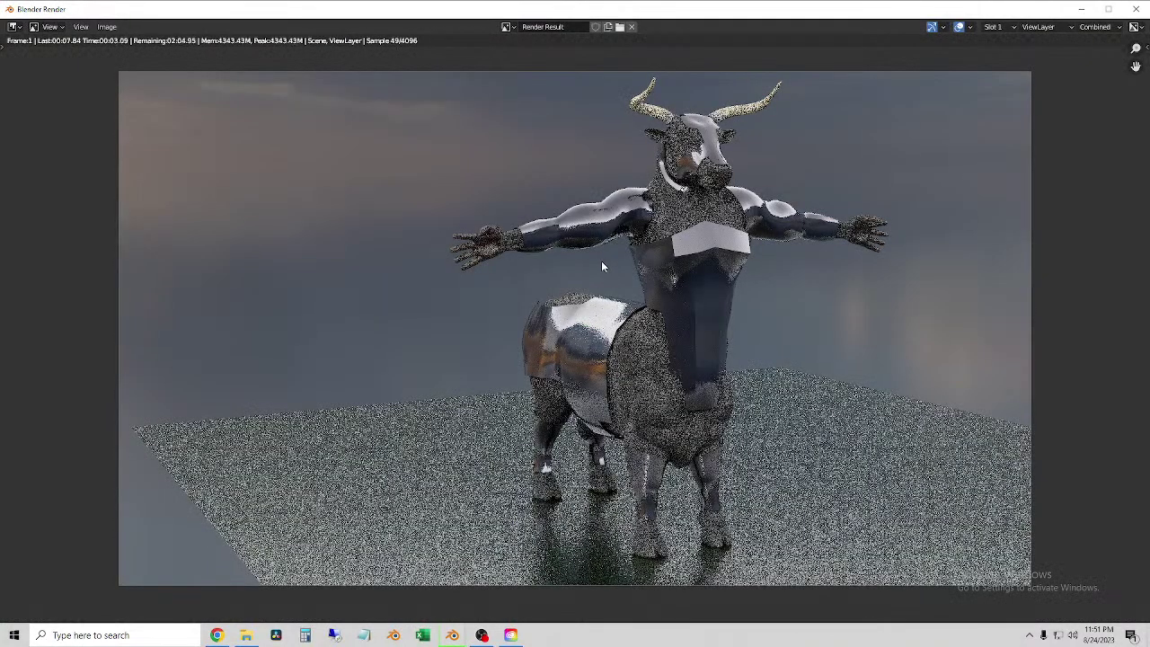
pyautogui.scroll(-1, 601, 261)
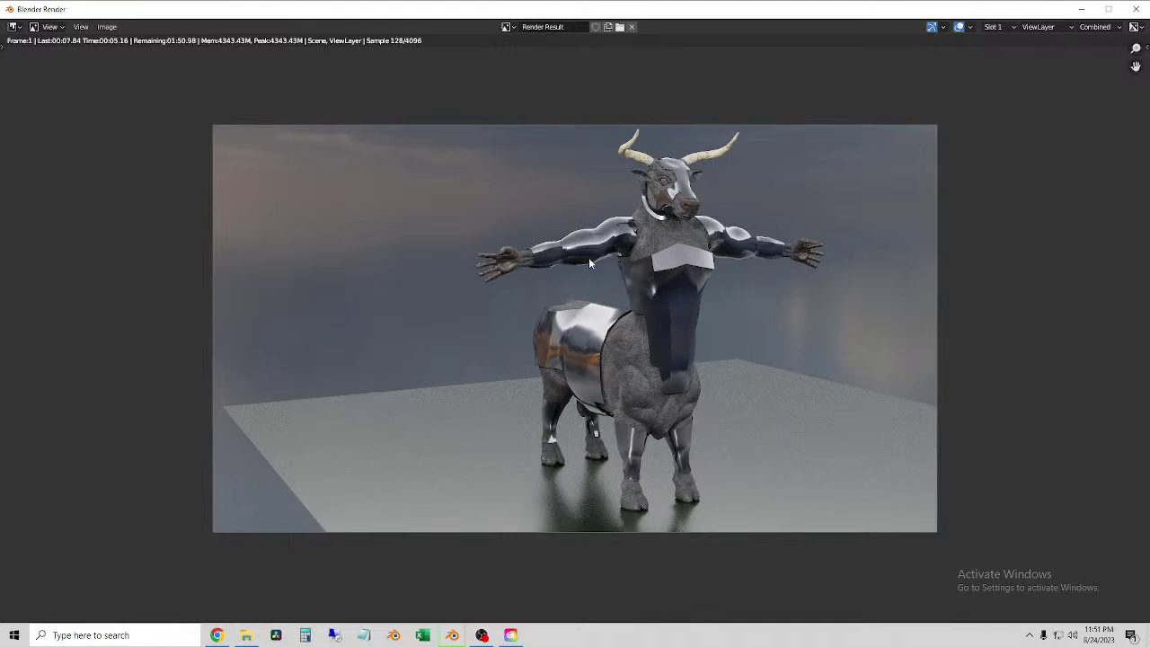
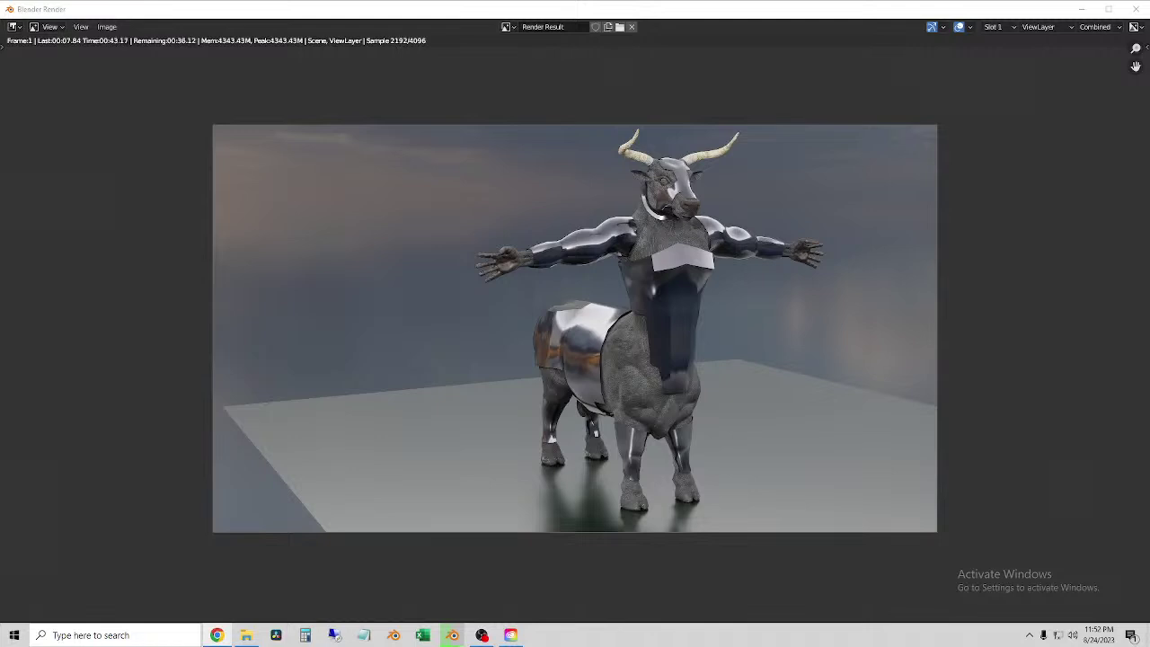
# - Examine the render of the armored character, looking closely at the helmet, shoulders, arms and chest plate
pyautogui.scroll(1, 784, 338)
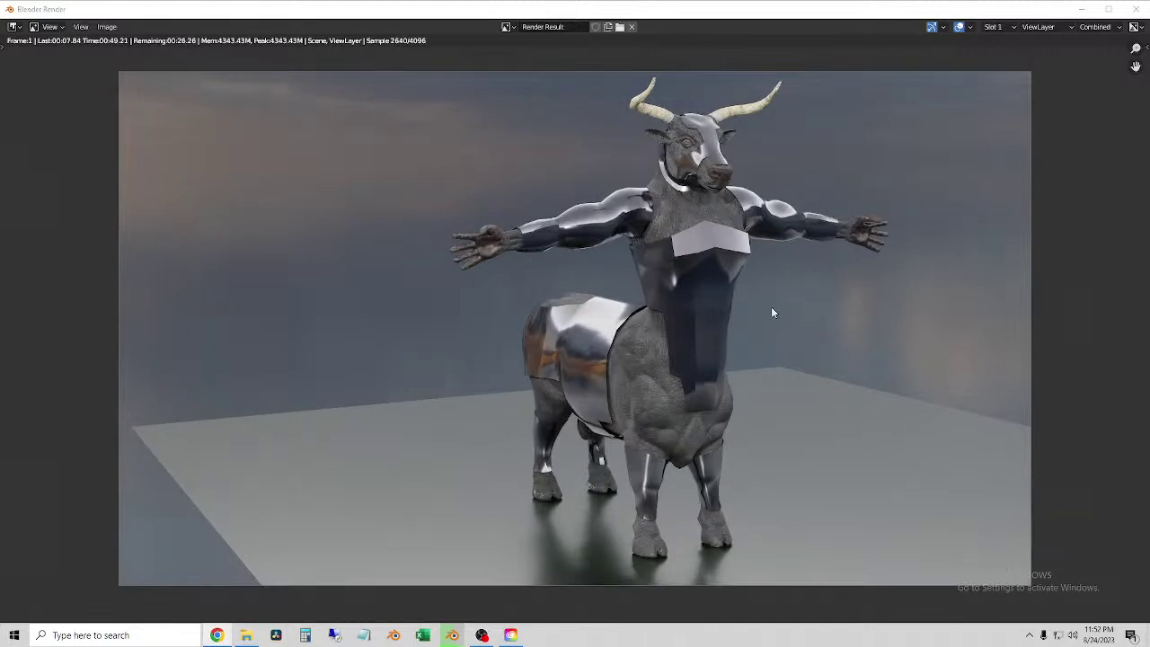
pyautogui.moveTo(823, 345); pyautogui.dragTo(755, 351, button='middle')
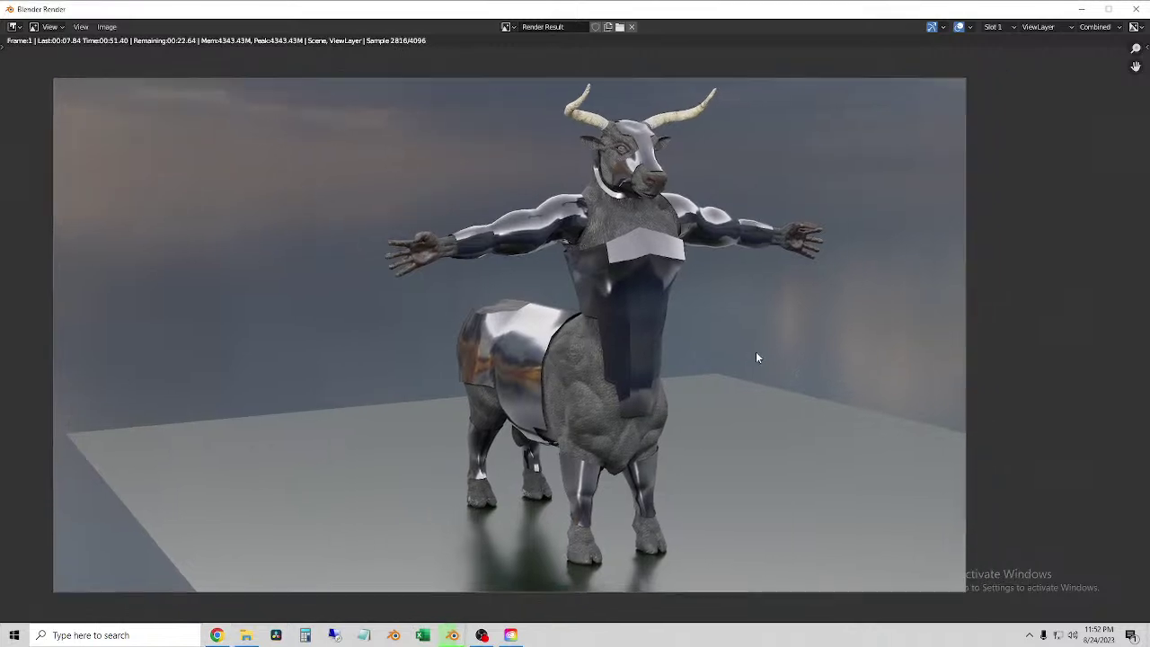
pyautogui.scroll(-1, 757, 352)
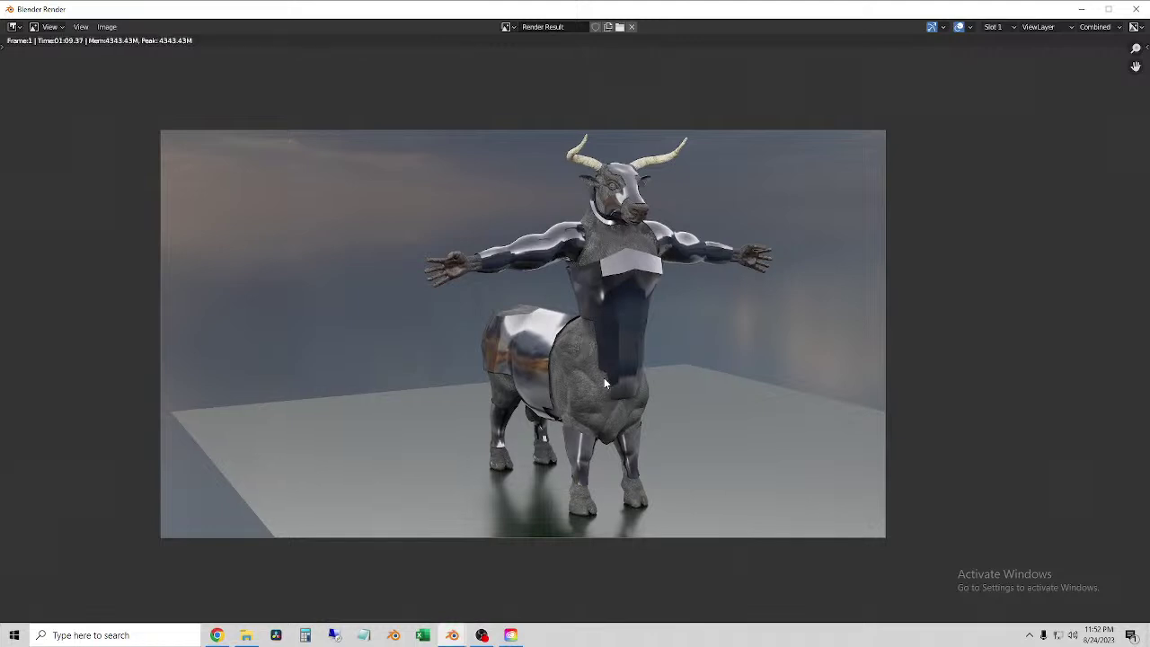
pyautogui.scroll(4, 688, 302)
pyautogui.moveTo(688, 303); pyautogui.dragTo(536, 501, button='middle')
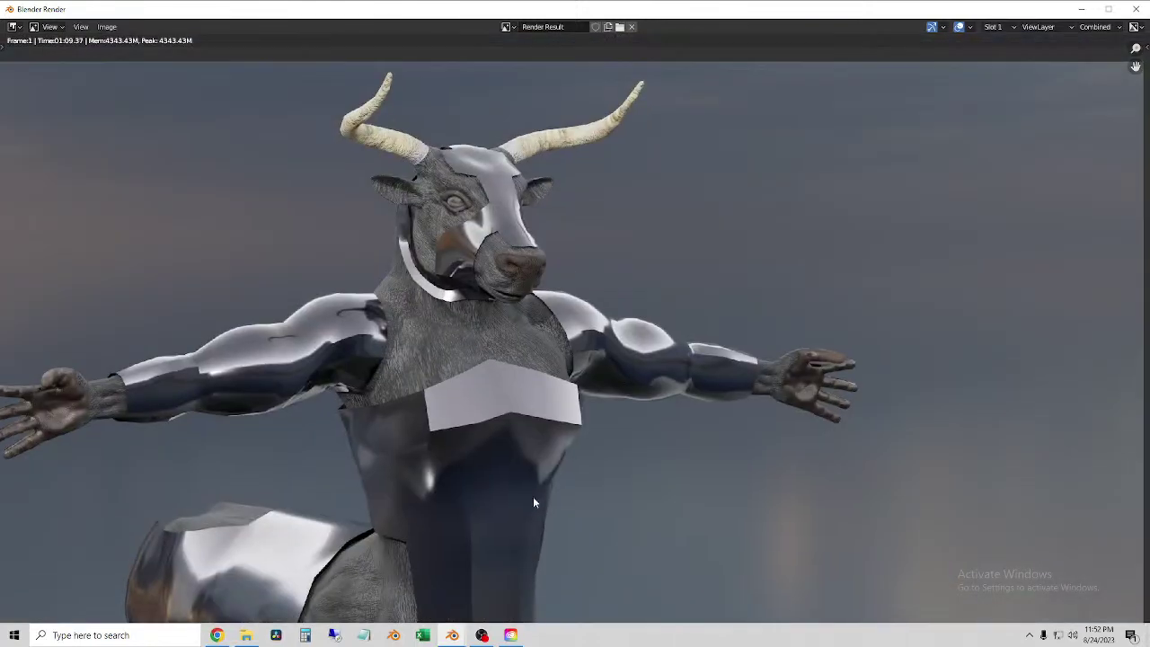
pyautogui.scroll(2, 478, 396)
pyautogui.scroll(-3, 478, 396)
pyautogui.moveTo(392, 381); pyautogui.dragTo(581, 378, button='middle')
pyautogui.scroll(1, 580, 377)
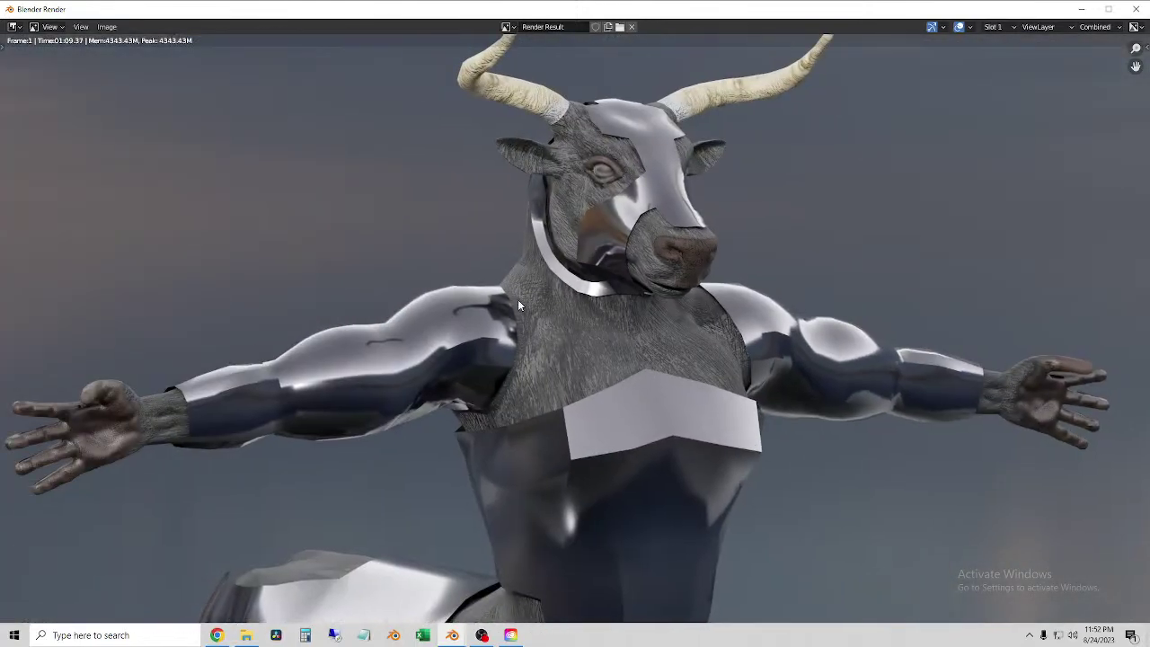
pyautogui.scroll(-3, 653, 392)
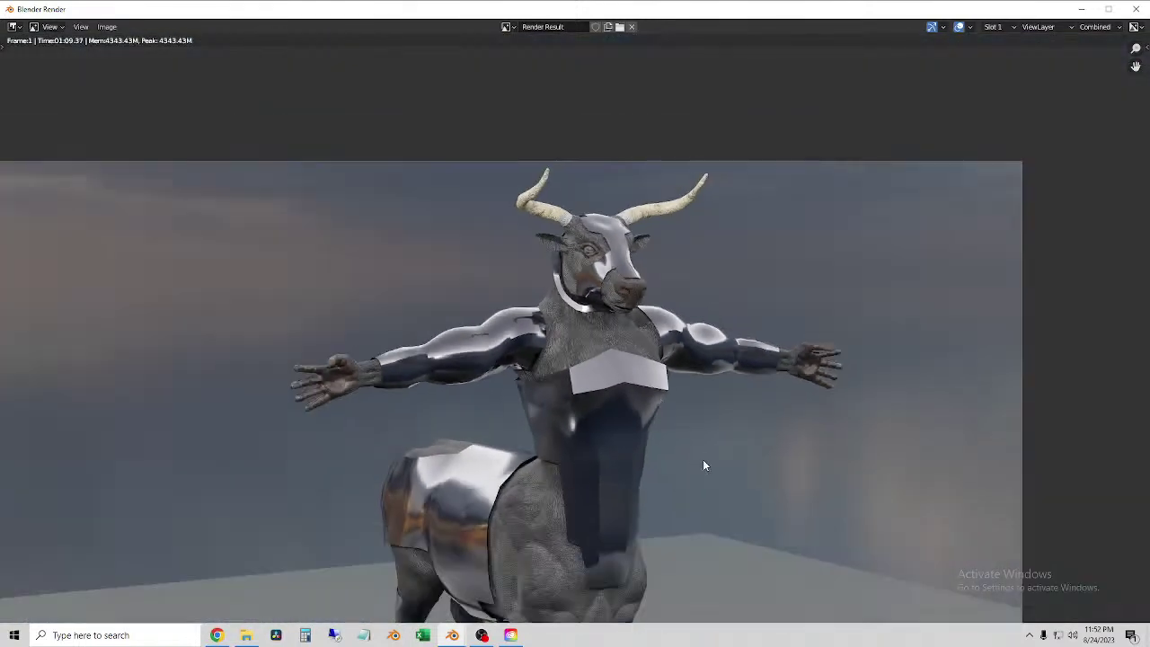
pyautogui.moveTo(703, 465); pyautogui.dragTo(635, 371, button='middle')
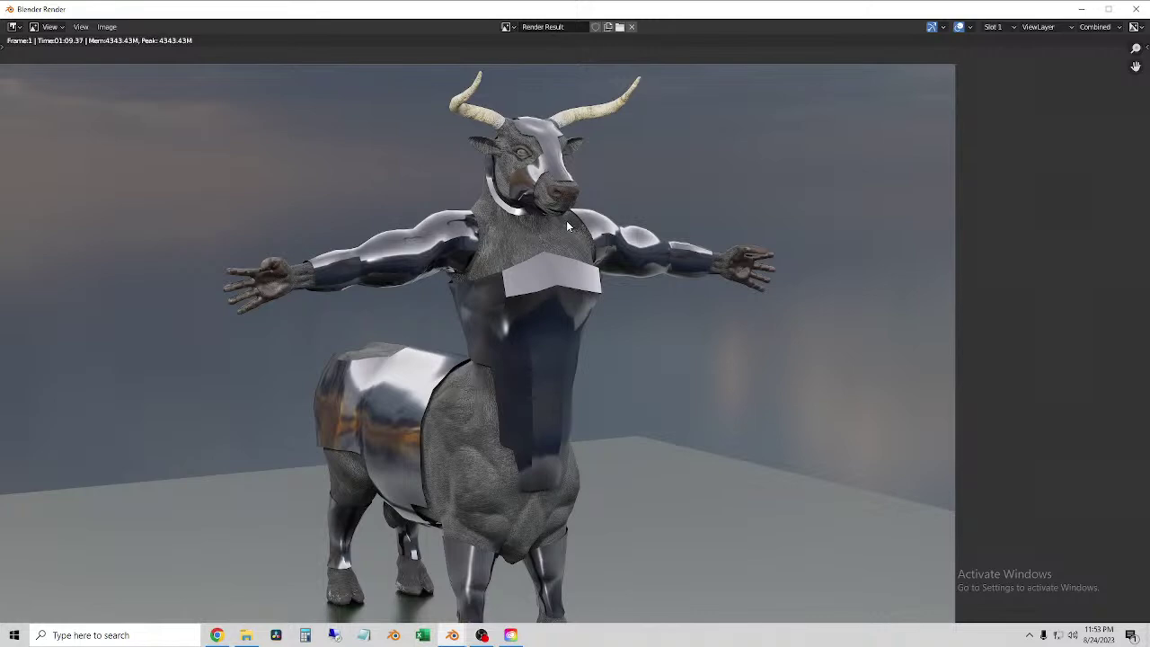
# - Examine the armored arm and bare hand up close in the render, and the full figure on the floor plane
pyautogui.scroll(5, 566, 220)
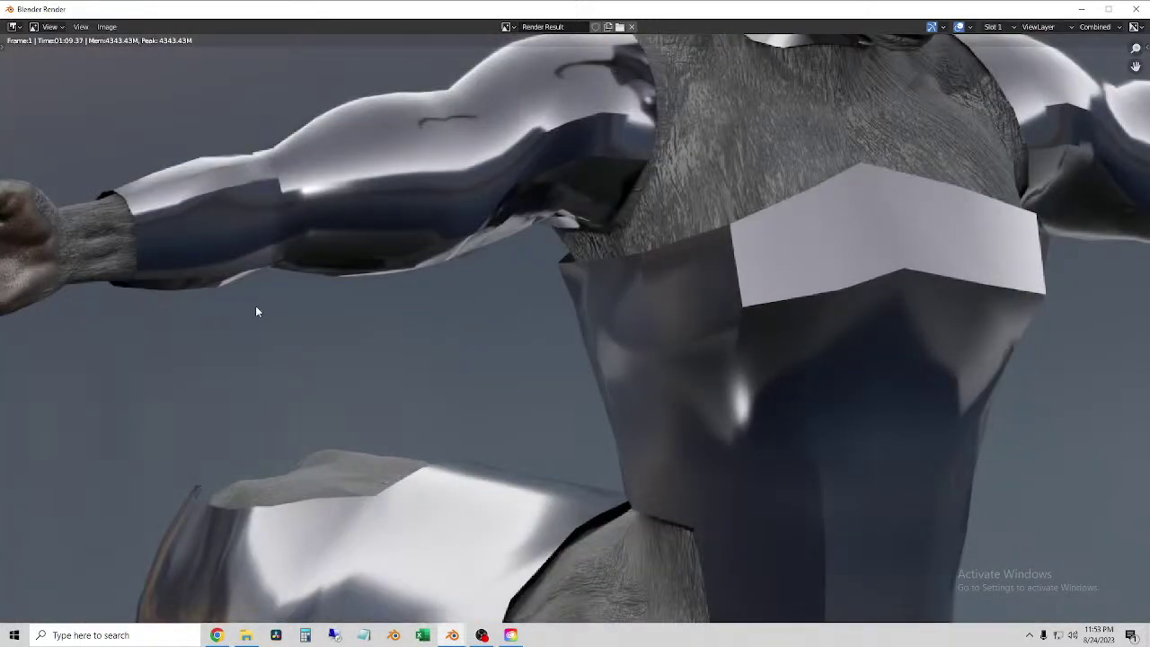
pyautogui.moveTo(256, 311); pyautogui.dragTo(370, 304, button='middle')
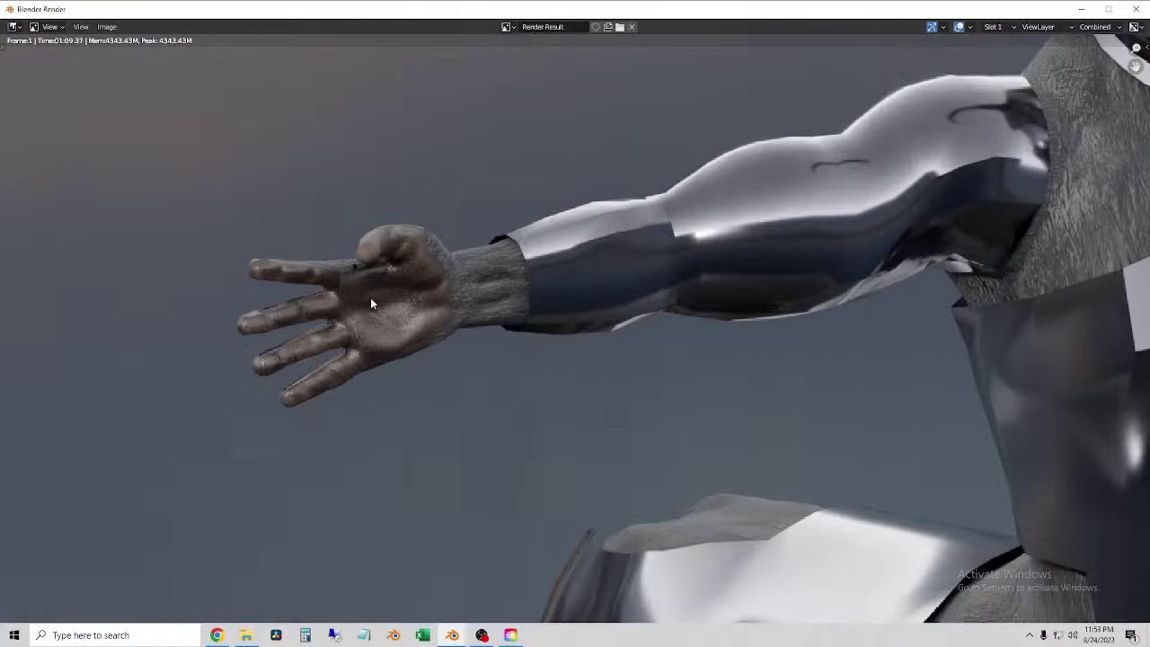
pyautogui.press('Home')
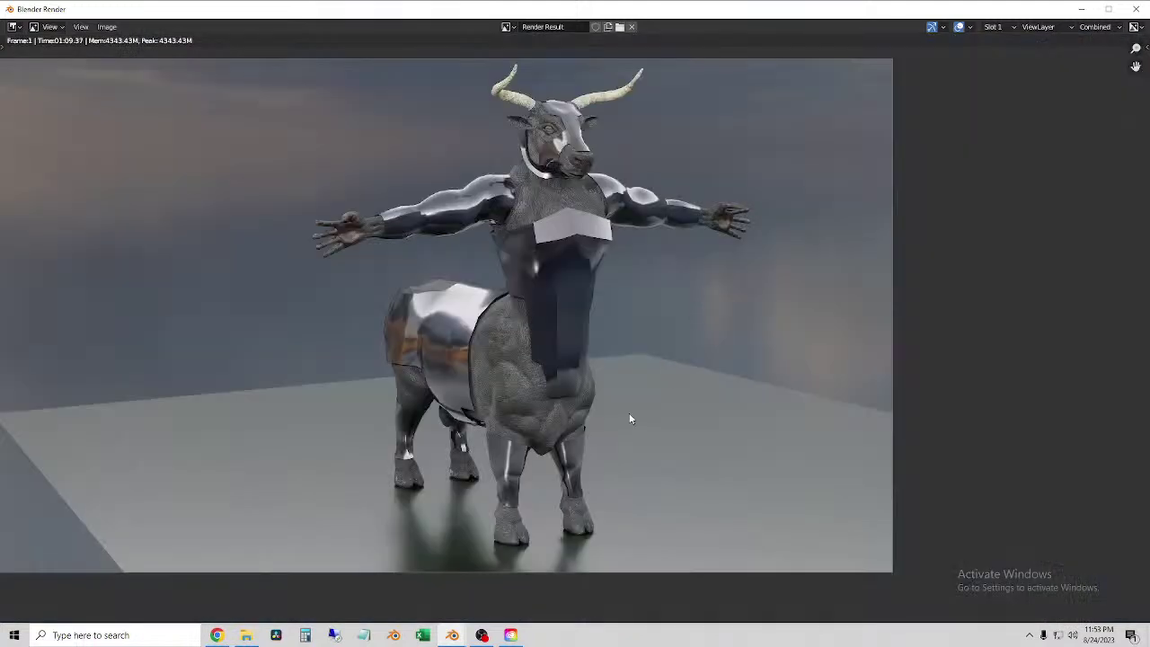
pyautogui.moveTo(607, 518); pyautogui.dragTo(591, 493, button='middle')
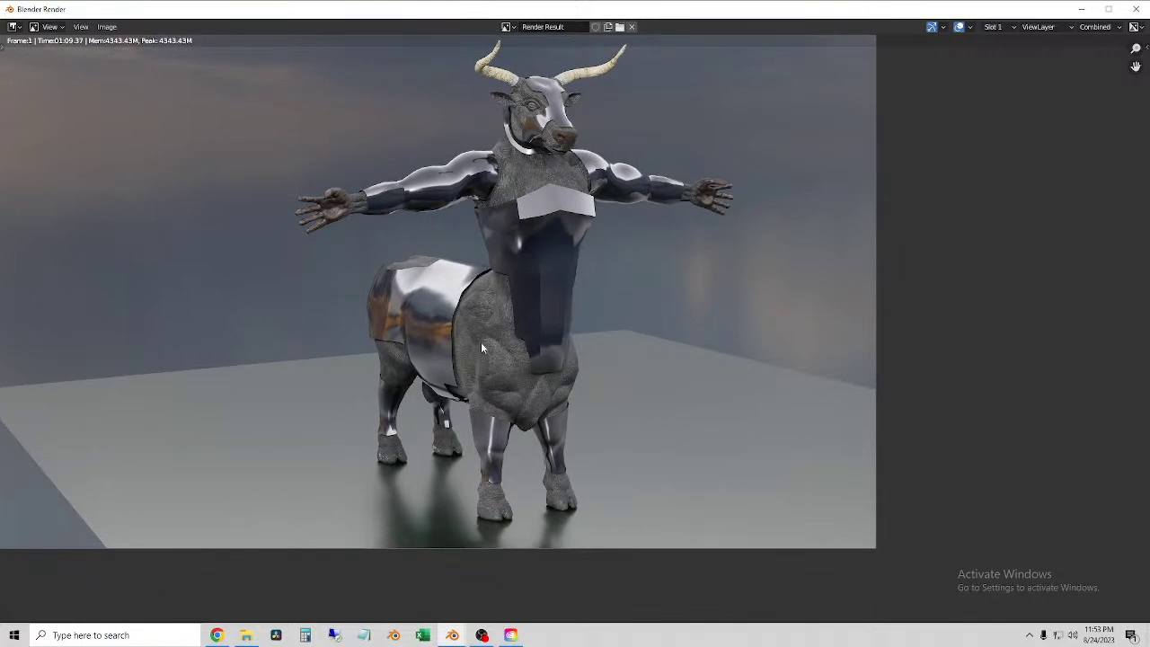
pyautogui.scroll(-1, 680, 371)
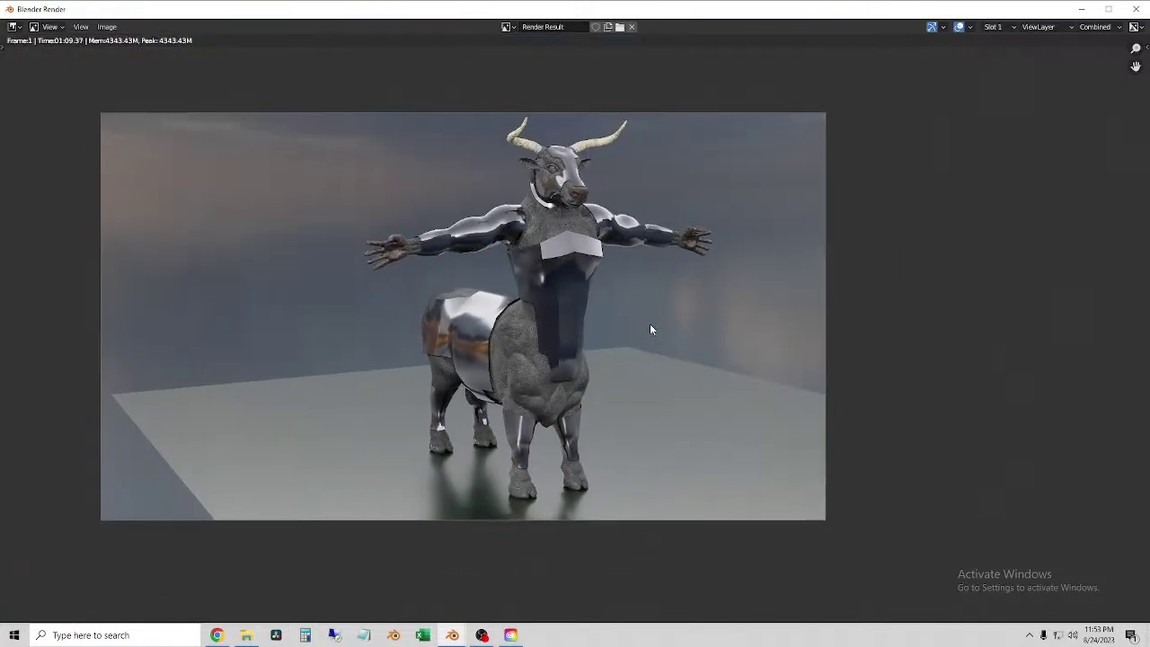
pyautogui.moveTo(649, 329); pyautogui.dragTo(730, 332, button='middle')
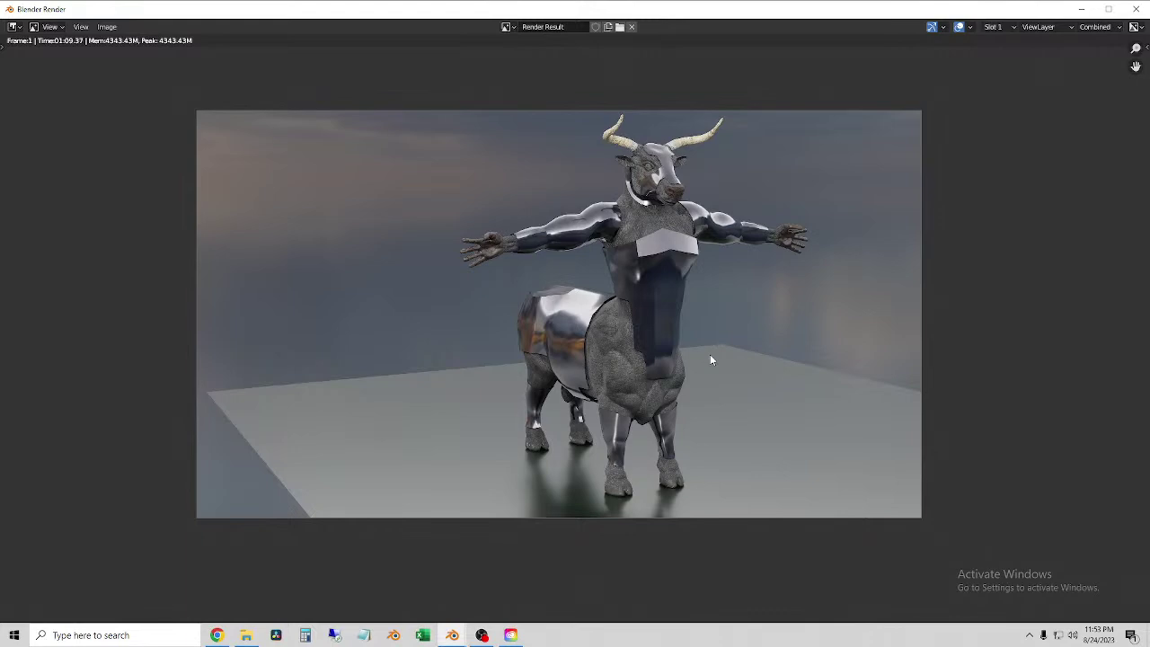
# - Close the render window and save the Bucentaur Retopo Texture.blend file
pyautogui.click(1135, 9)
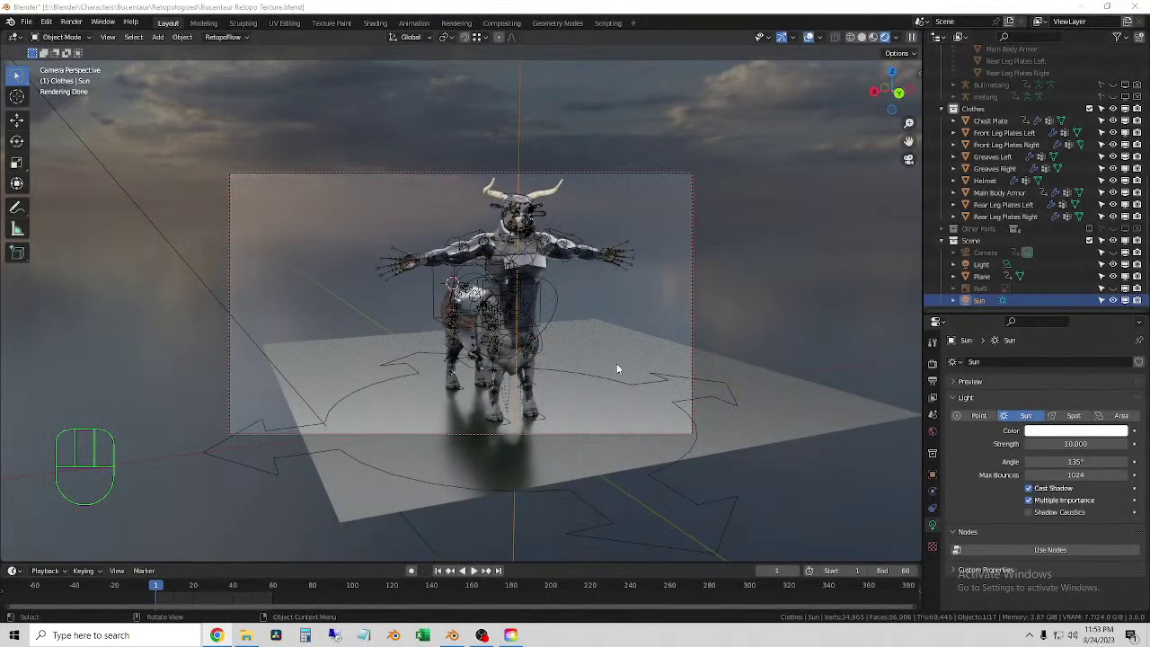
pyautogui.click(27, 21)
pyautogui.click(49, 99)
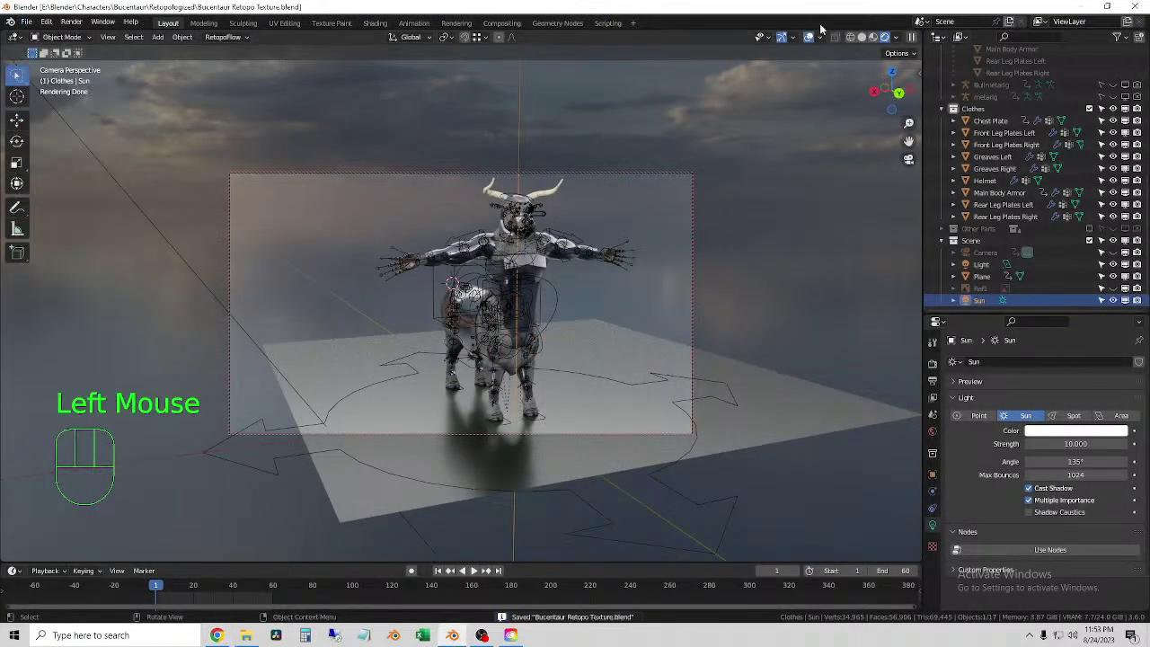
# - Switch the viewport to solid shading, leave the camera view with the Sun deselected, and view the character from both front sides
pyautogui.click(861, 36)
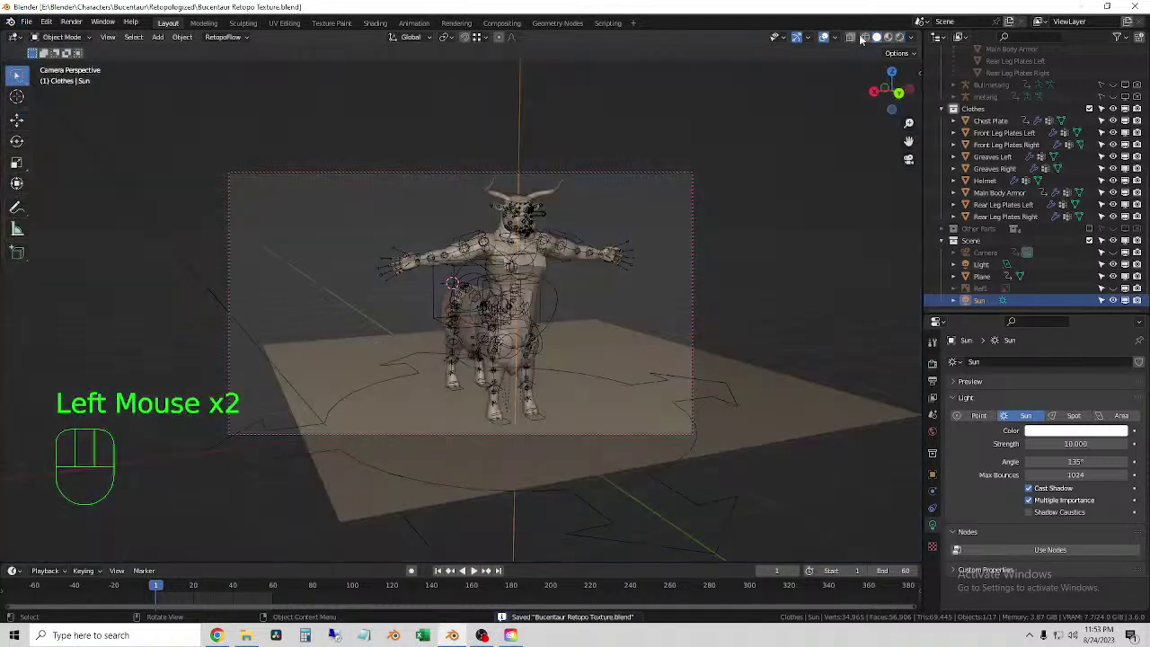
pyautogui.click(907, 160)
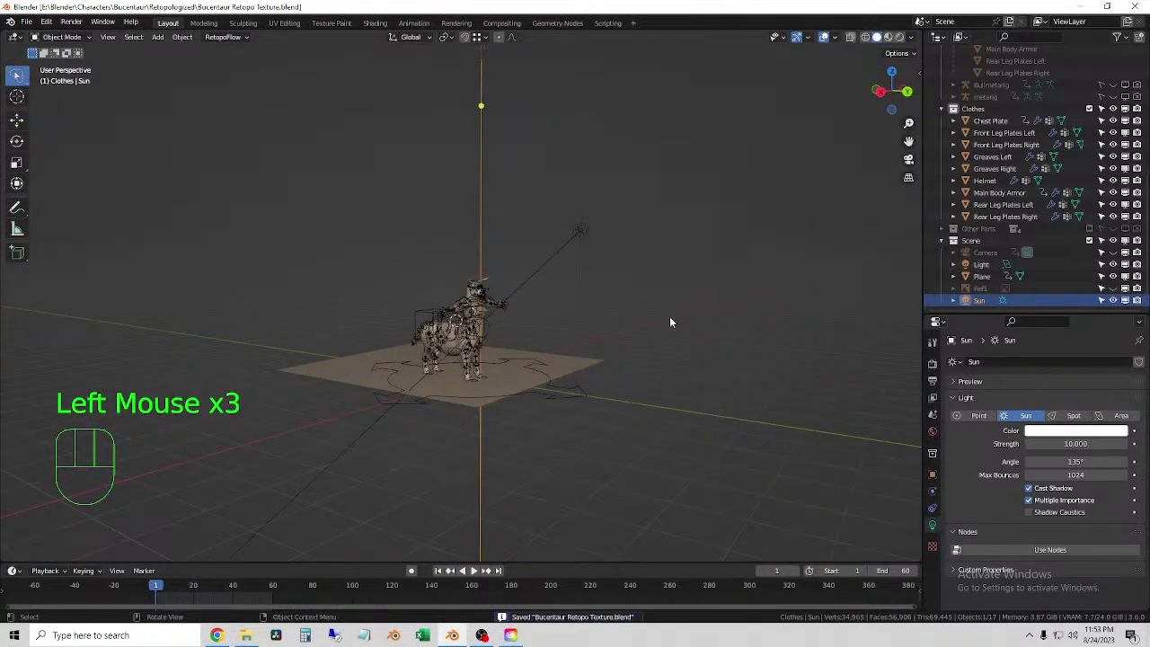
pyautogui.scroll(4, 670, 321)
pyautogui.moveTo(670, 320); pyautogui.dragTo(683, 302, button='middle')
pyautogui.keyDown('shift'); pyautogui.moveTo(683, 302); pyautogui.dragTo(695, 282, button='middle'); pyautogui.keyUp('shift')
pyautogui.click(694, 282)
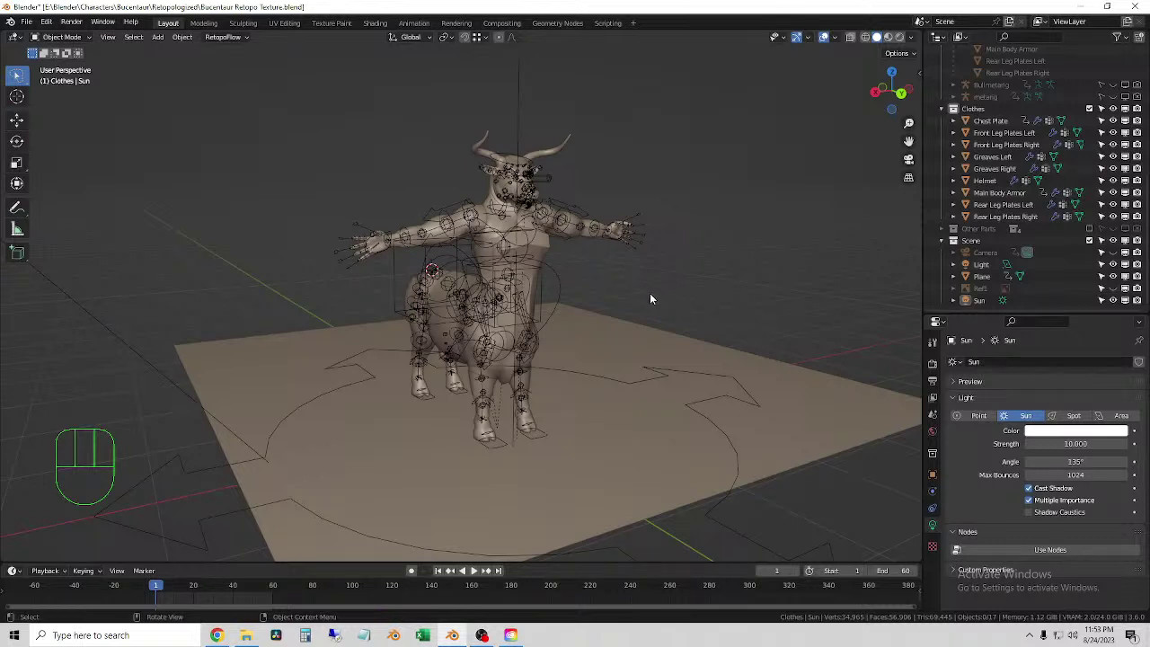
pyautogui.moveTo(616, 289); pyautogui.dragTo(699, 292, button='middle')
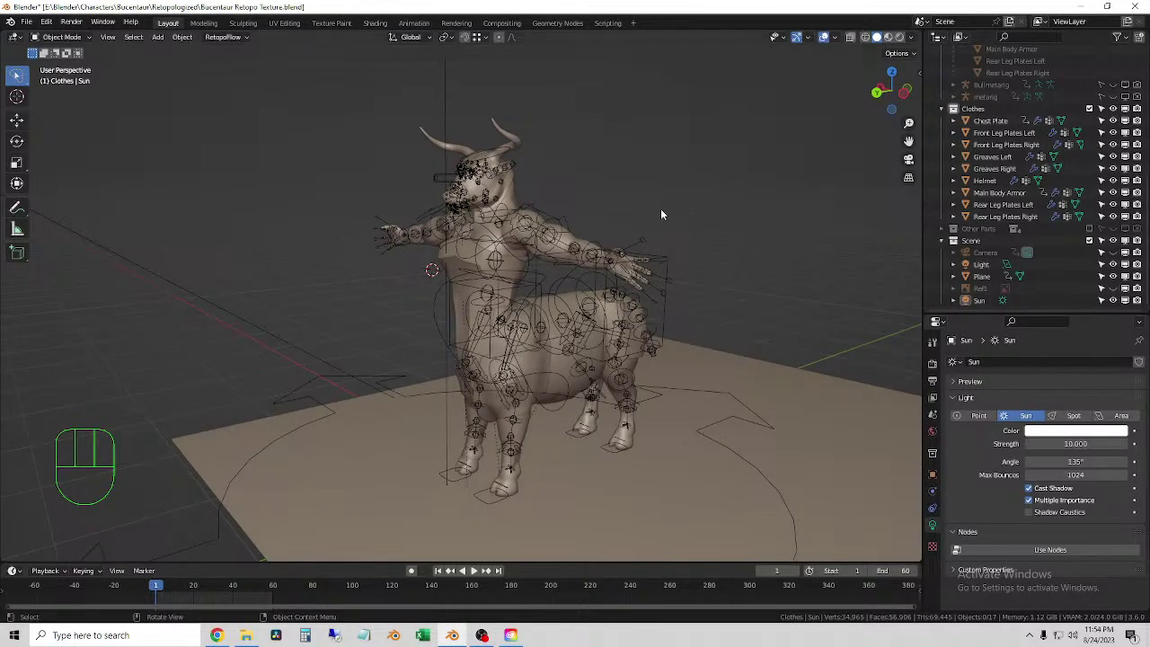
pyautogui.moveTo(660, 214); pyautogui.dragTo(666, 212, button='middle')
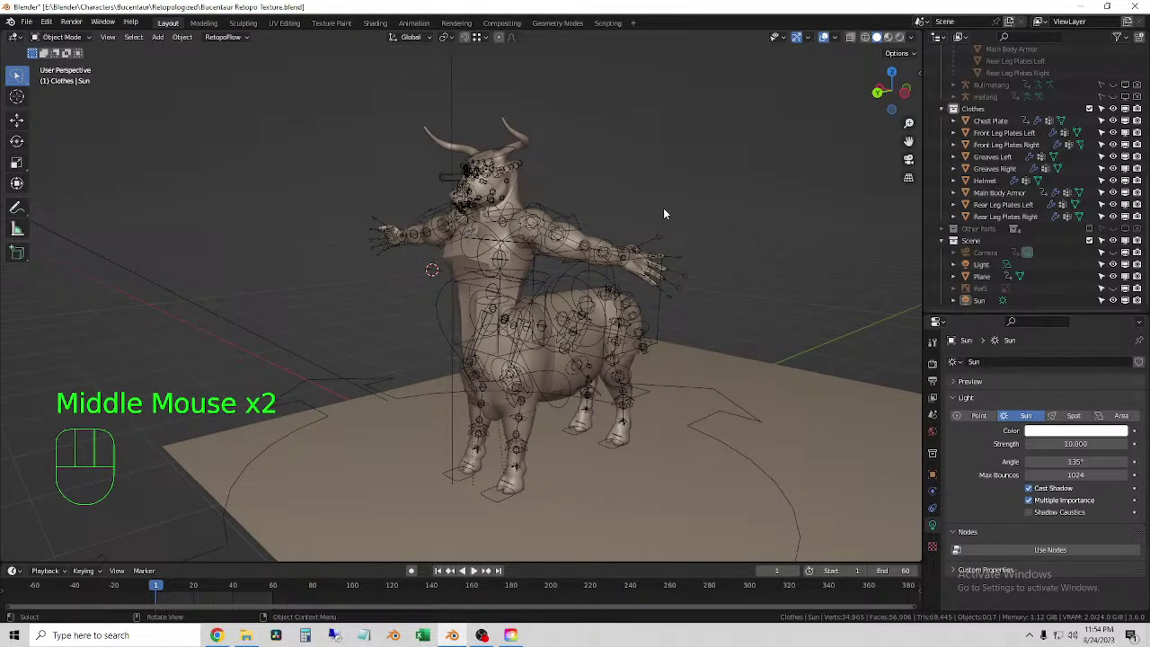